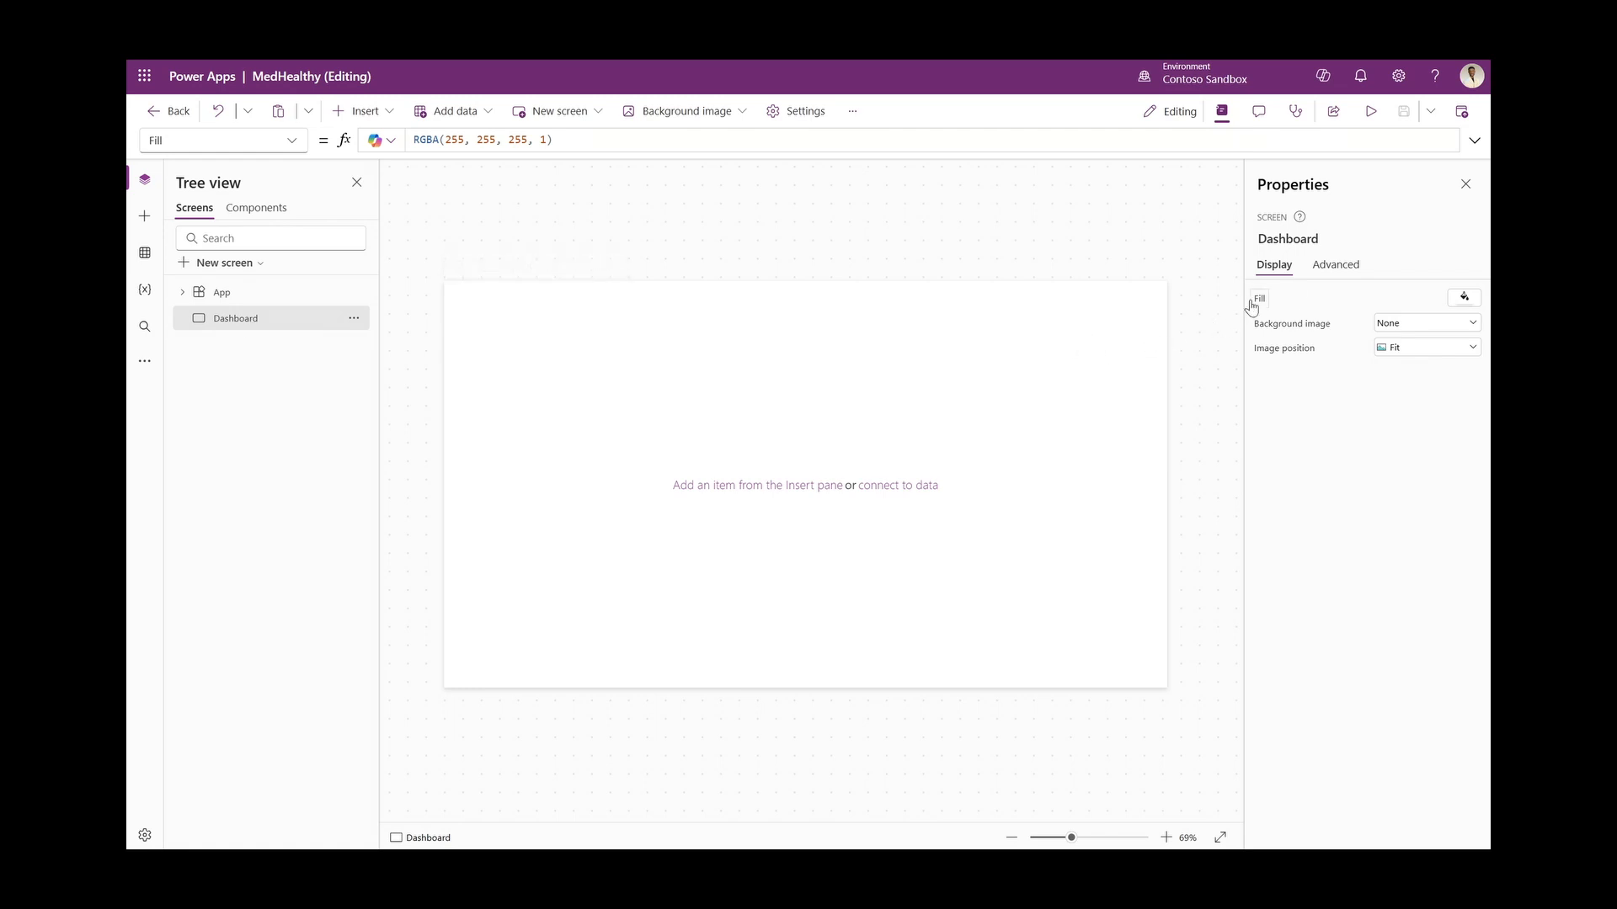
Set the Dashboard screen's fill to RGBA(158, 185, 212, 0.15)
left_click(589, 138)
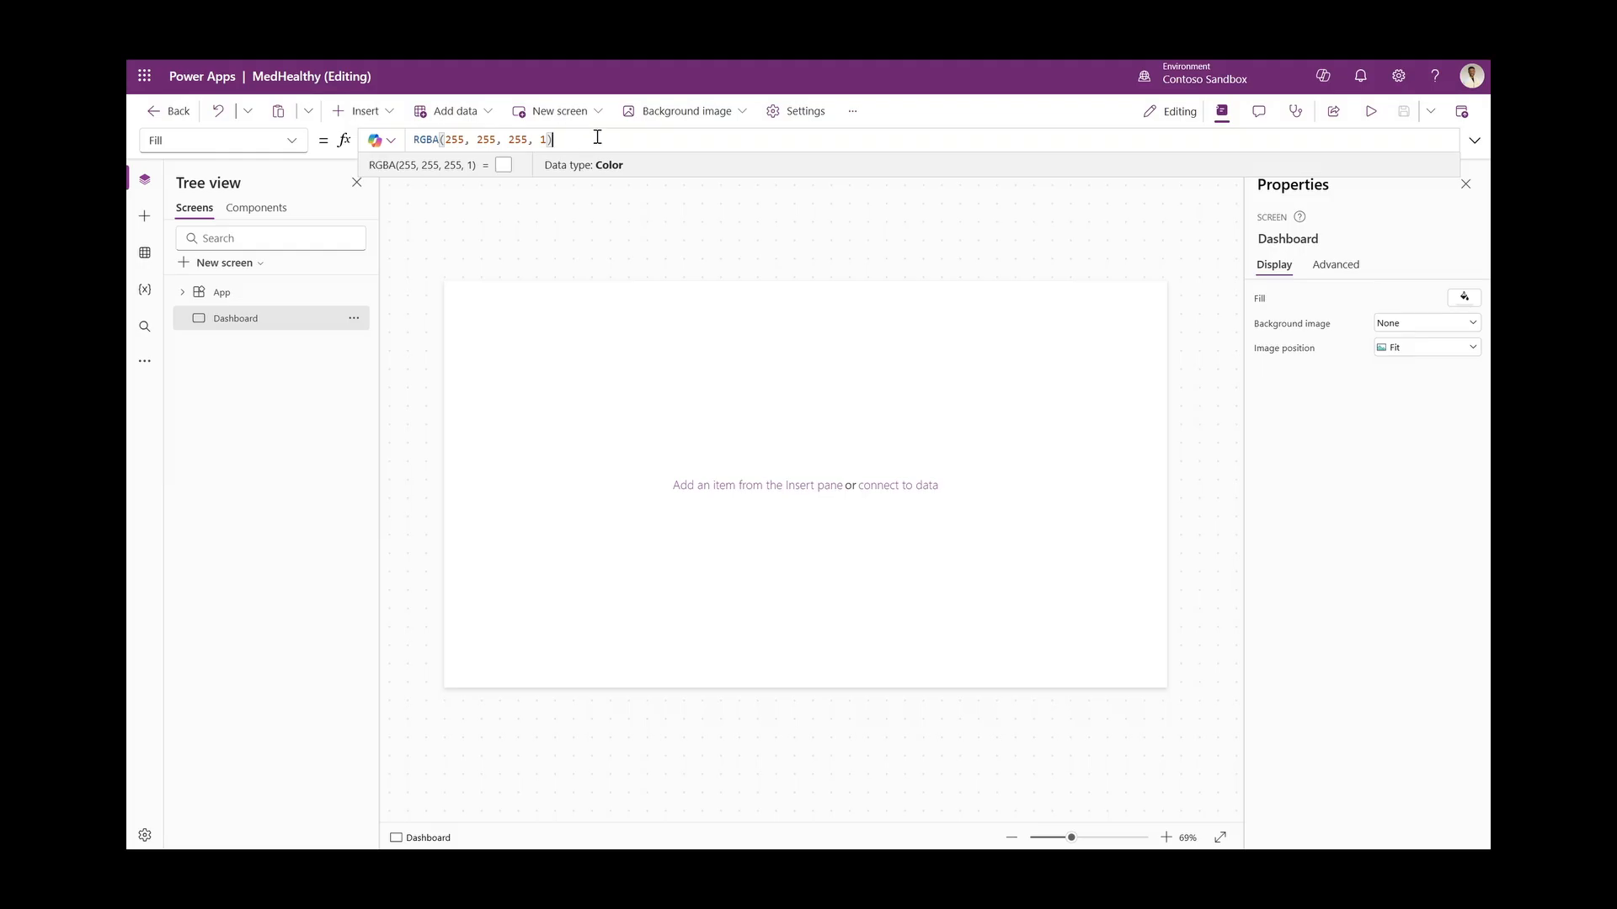
key("ctrl+a")
type("RGBA(158, 185, 212, 0.15)")
left_click(648, 230)
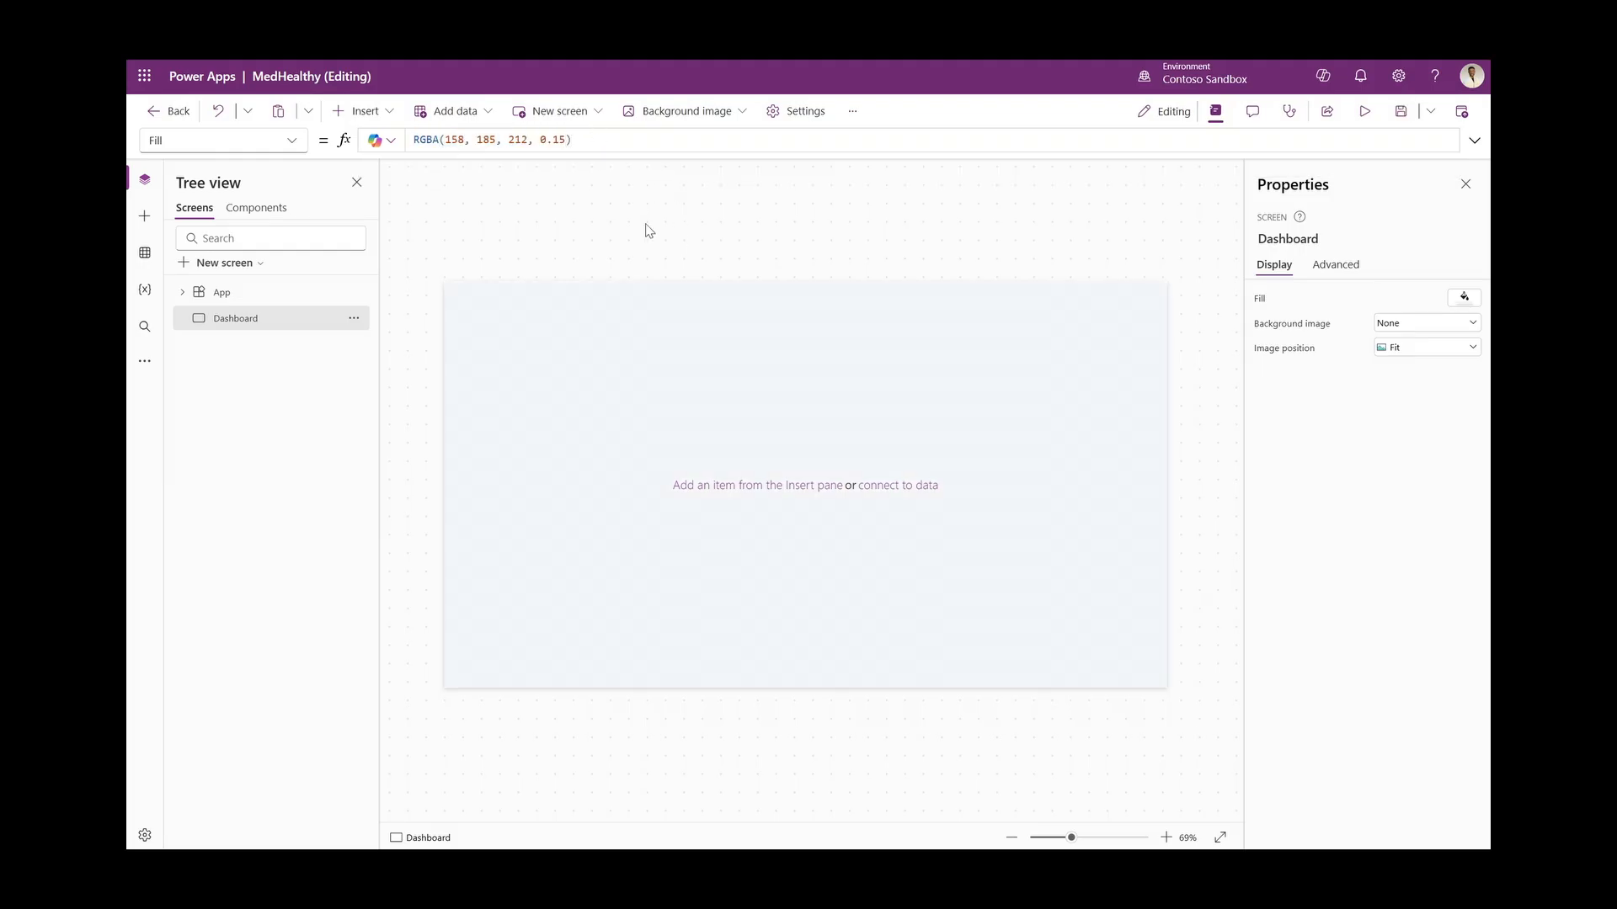
Insert a container on the Dashboard screen and set its position to X 0 and Y 0
left_click(370, 110)
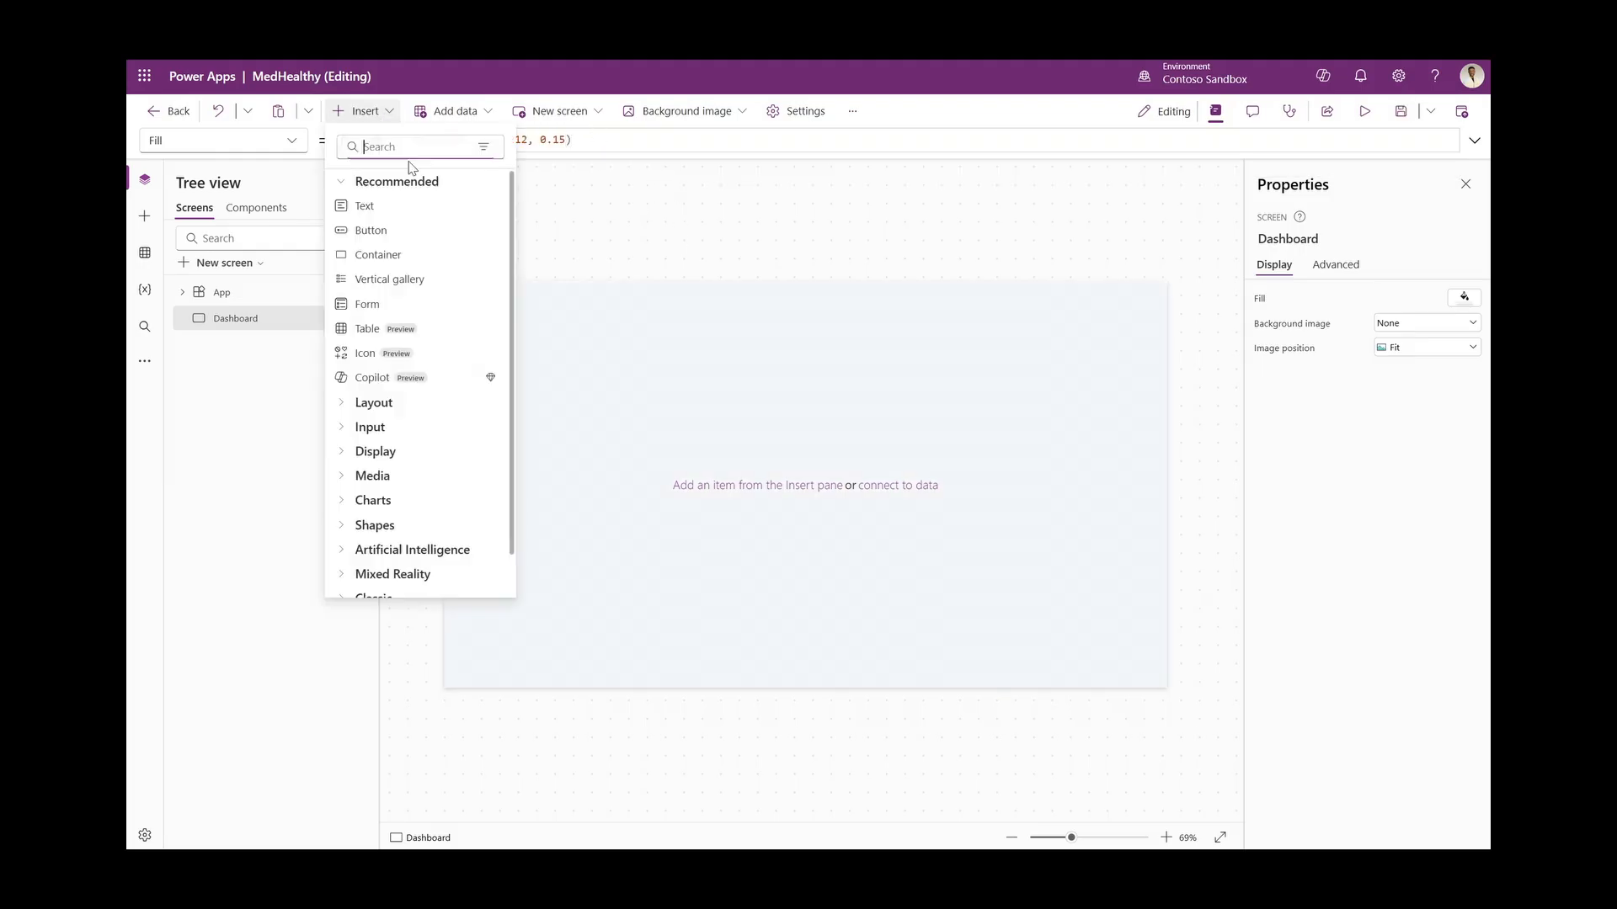
left_click(390, 257)
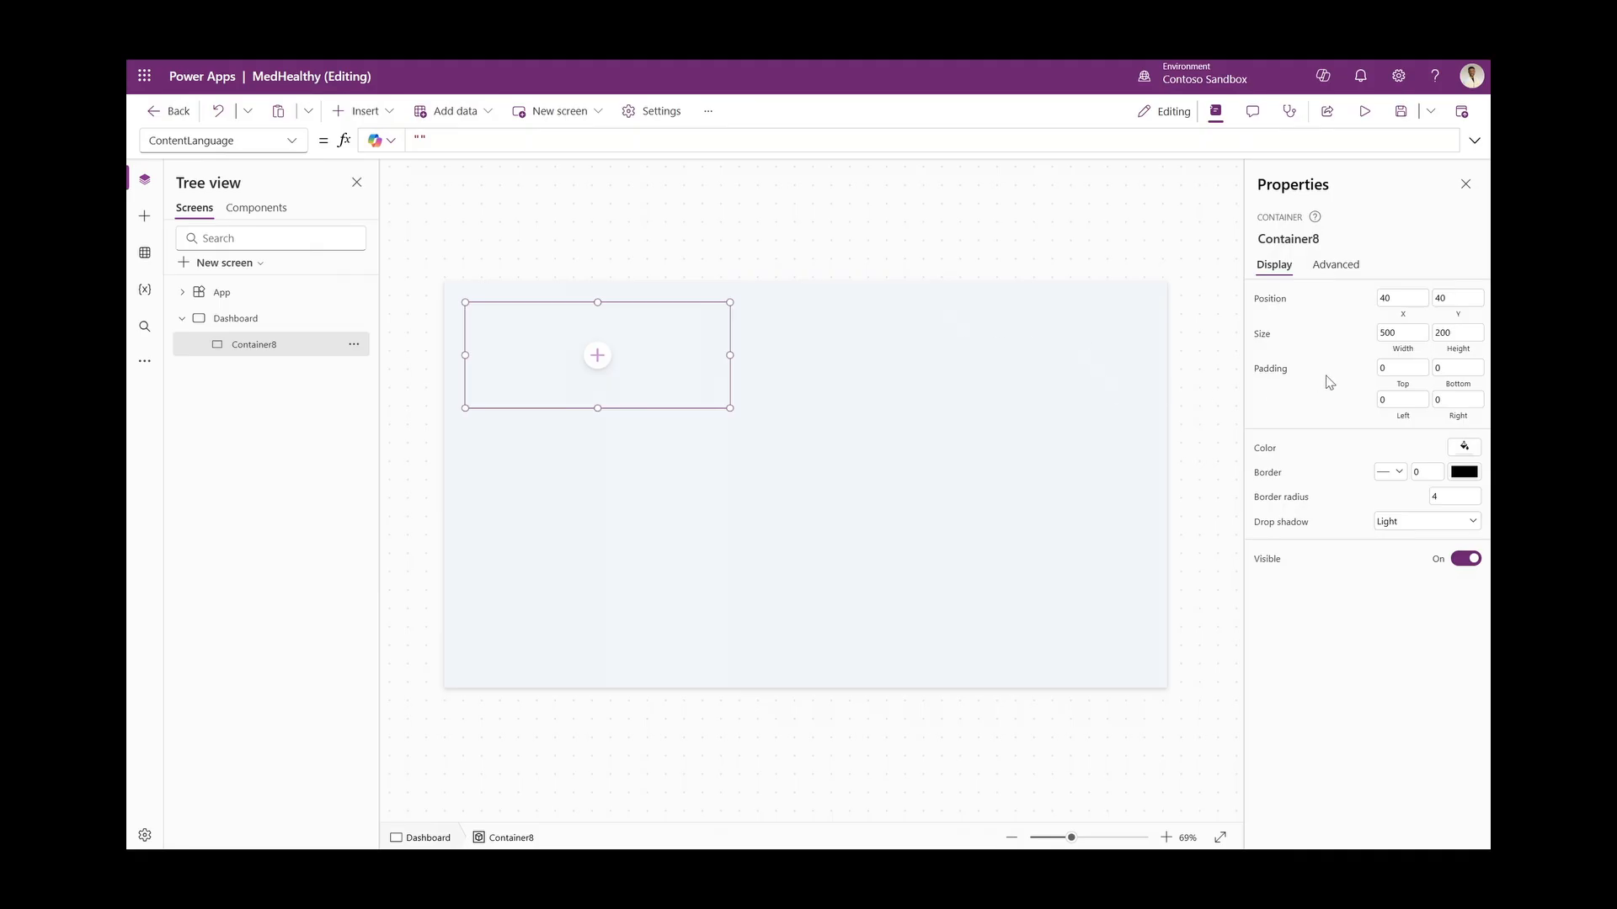
double_click(1403, 300)
type("0")
double_click(1465, 299)
type("0")
left_click(1341, 317)
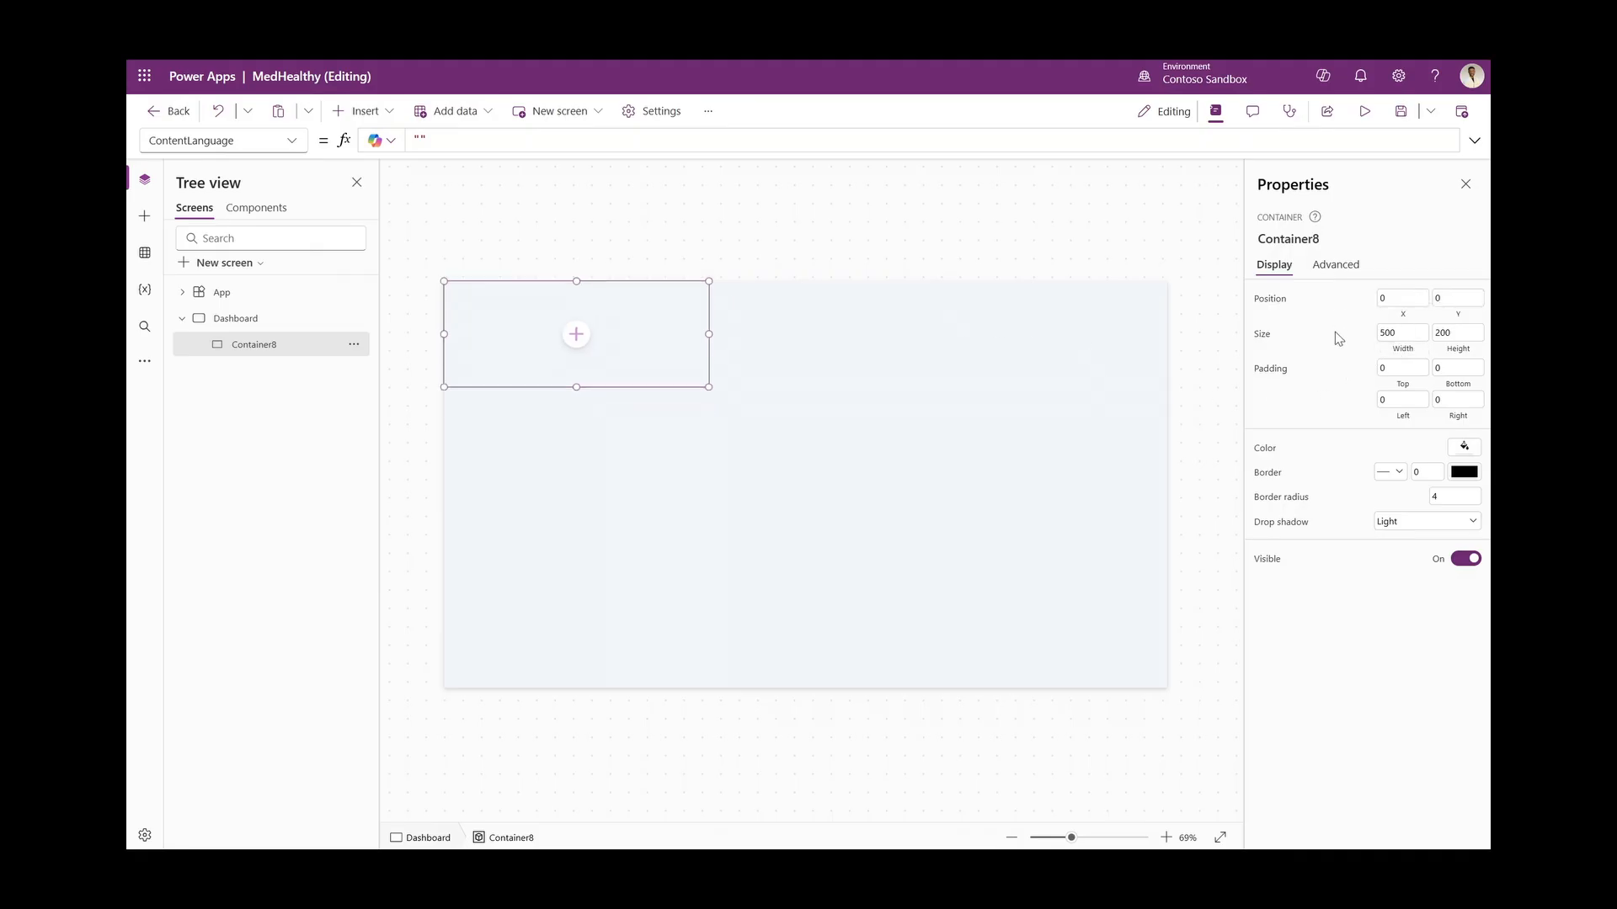
Set the new container's width formula to Parent.Width and its height formula to Parent.Height
left_click(1405, 345)
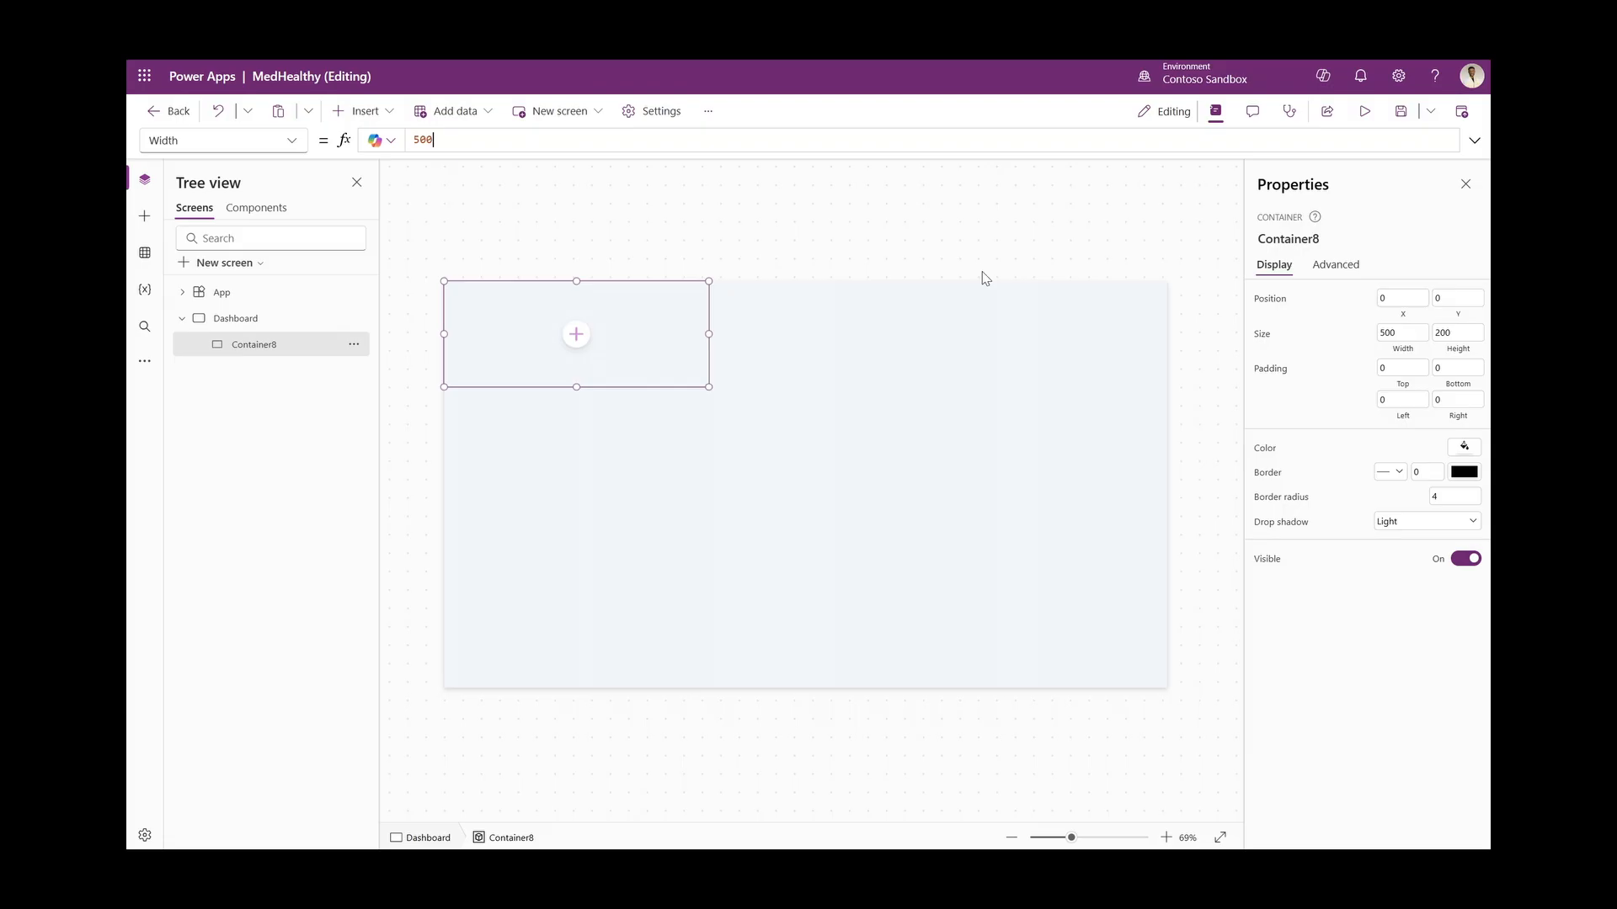
triple_click(770, 139)
type("Parent")
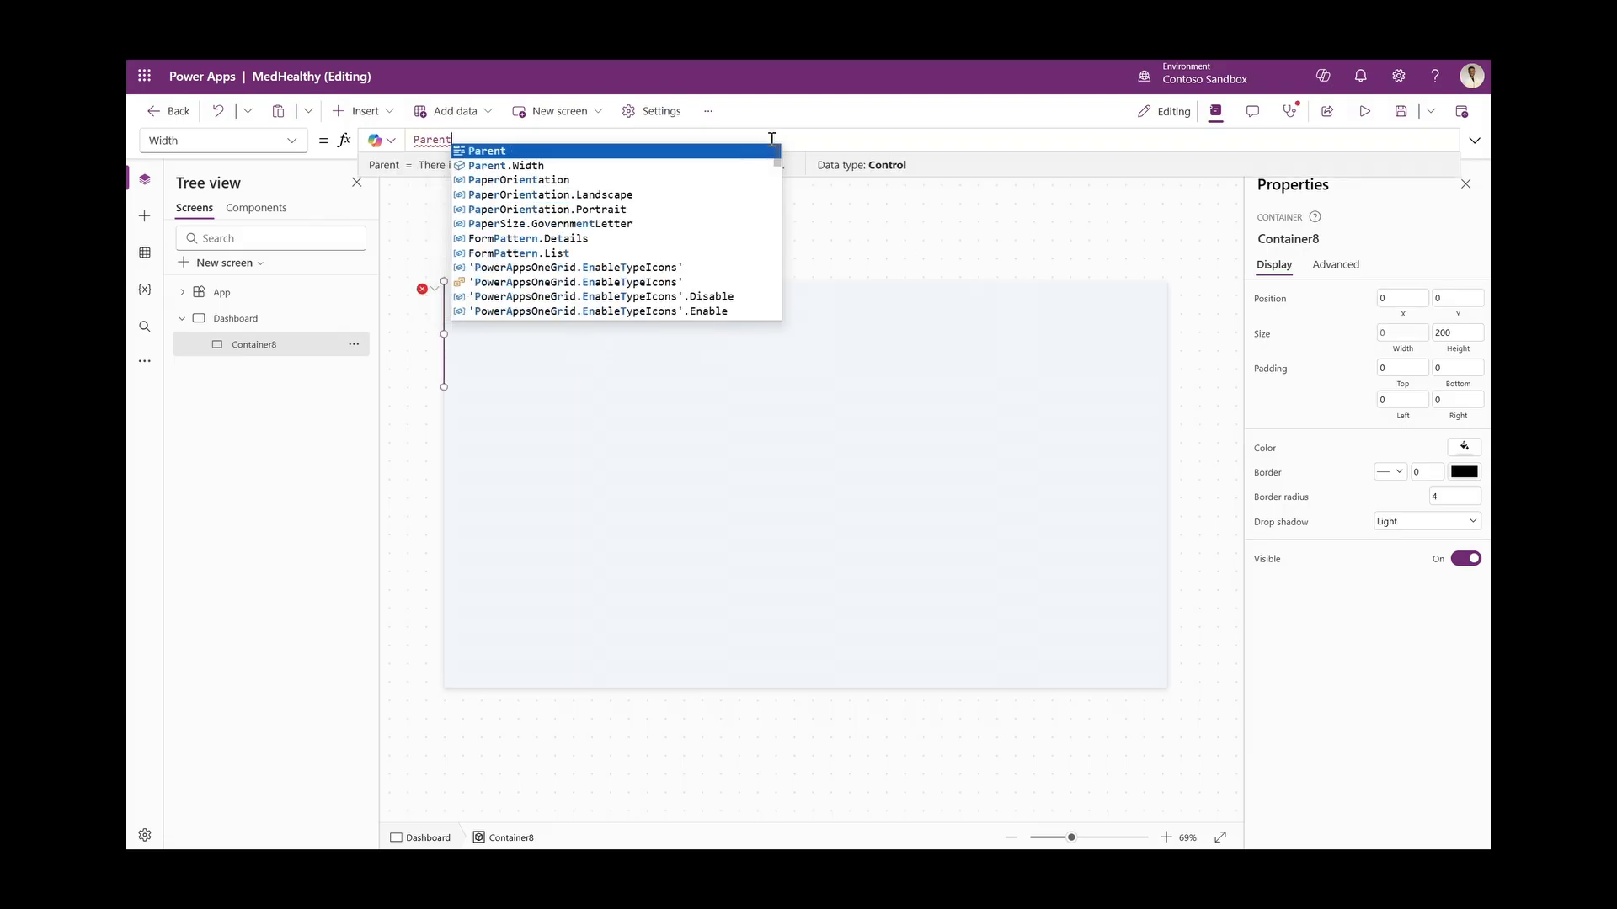
key("Down")
key("Tab")
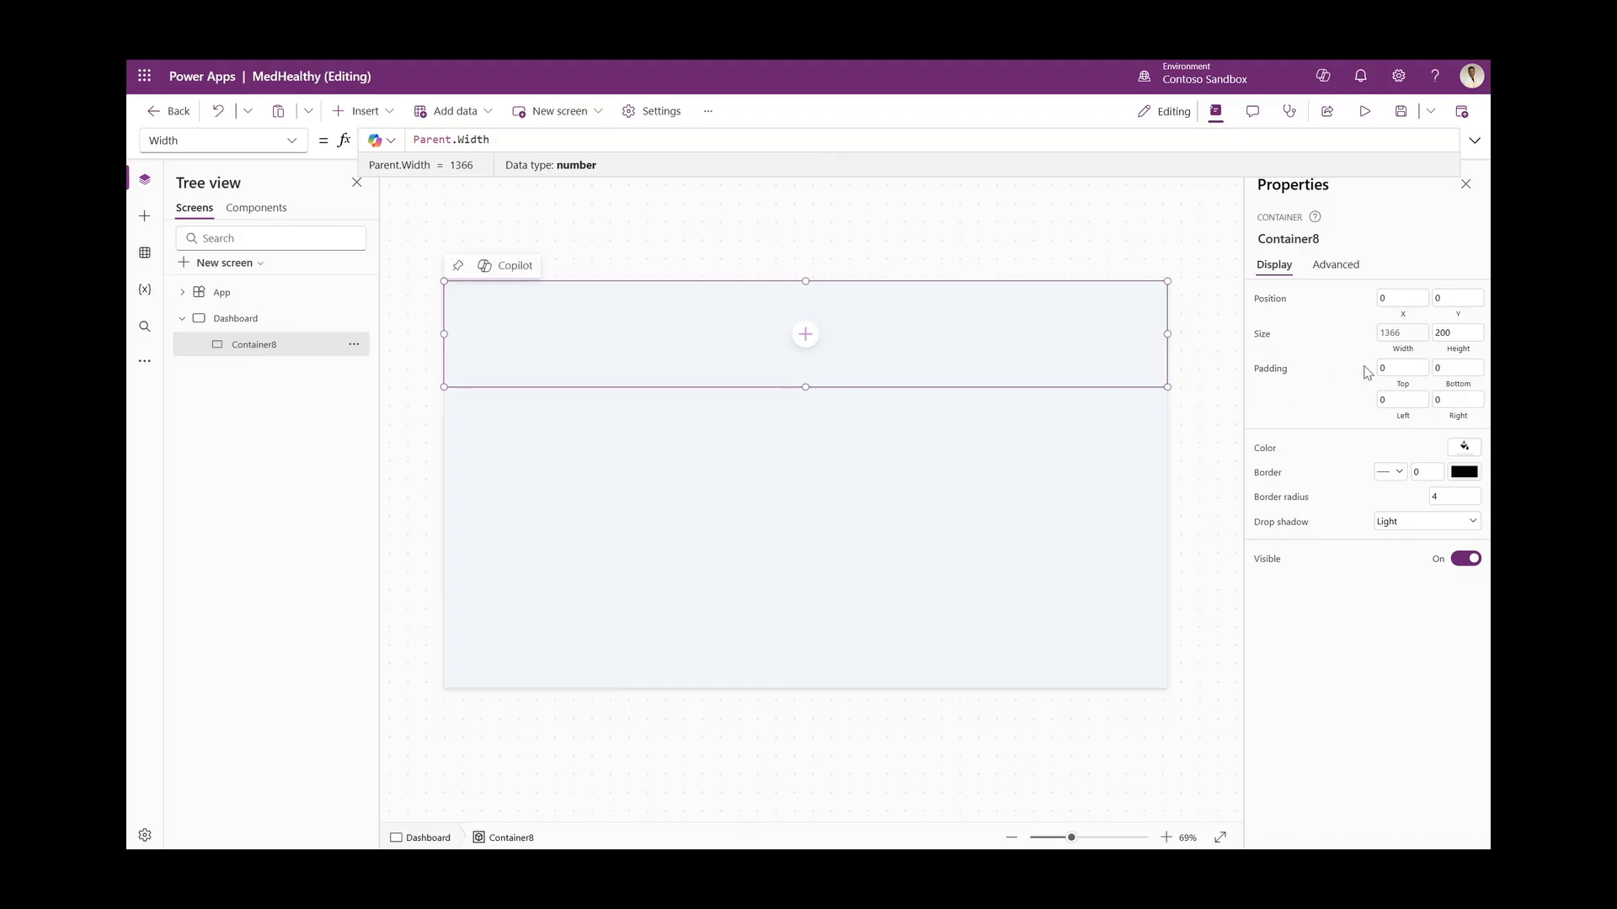
left_click(1449, 335)
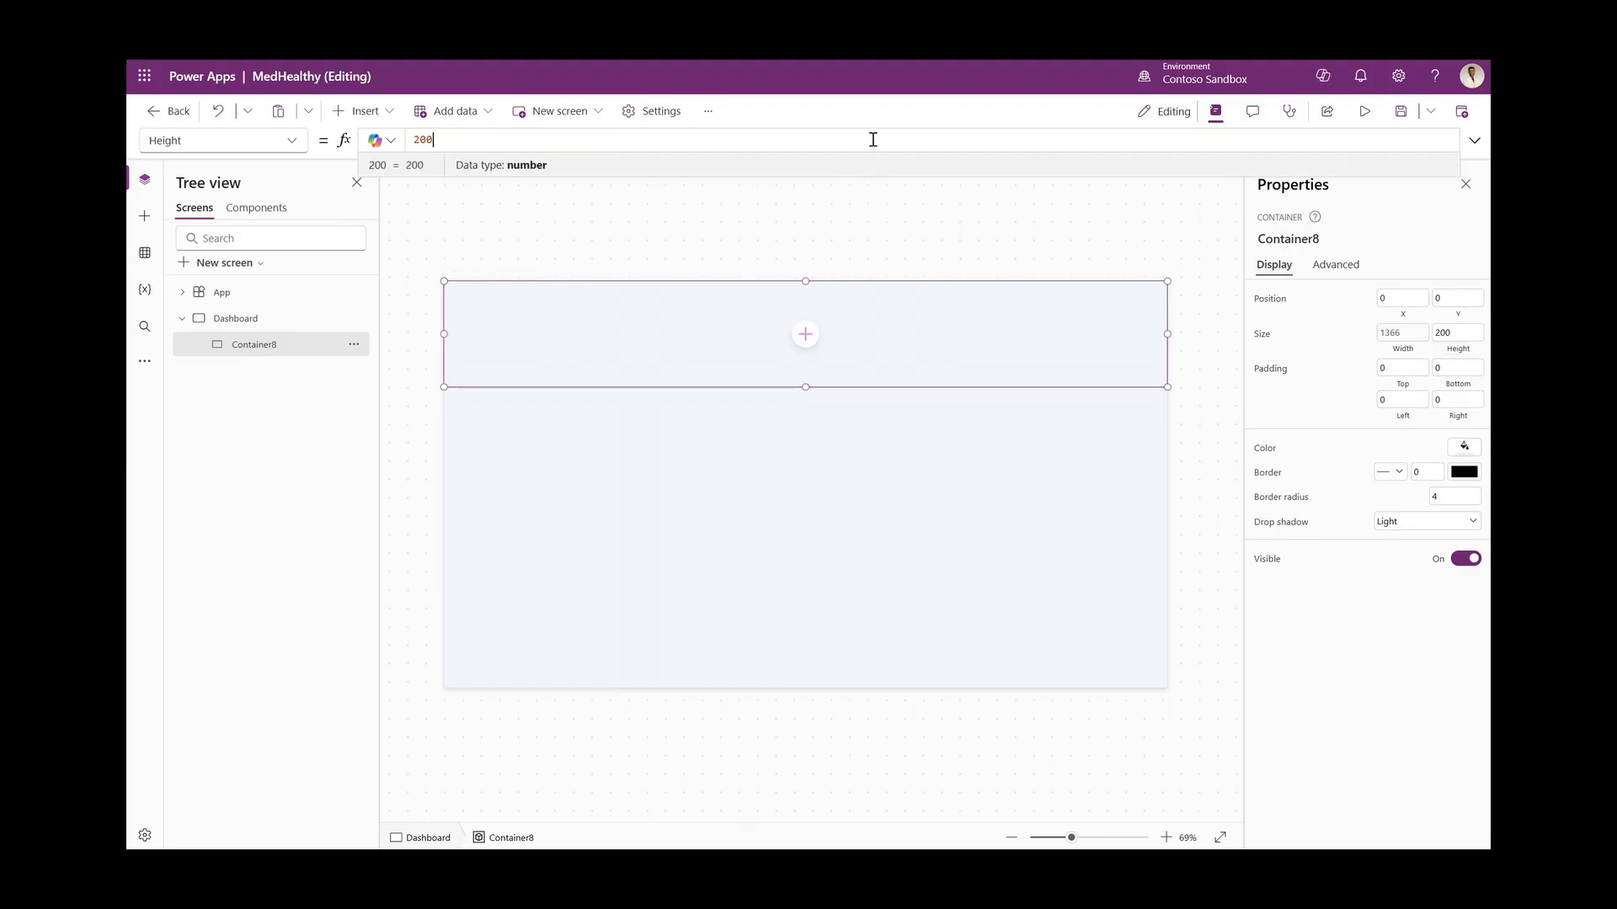
double_click(873, 140)
type("Parent.Height")
left_click(707, 320)
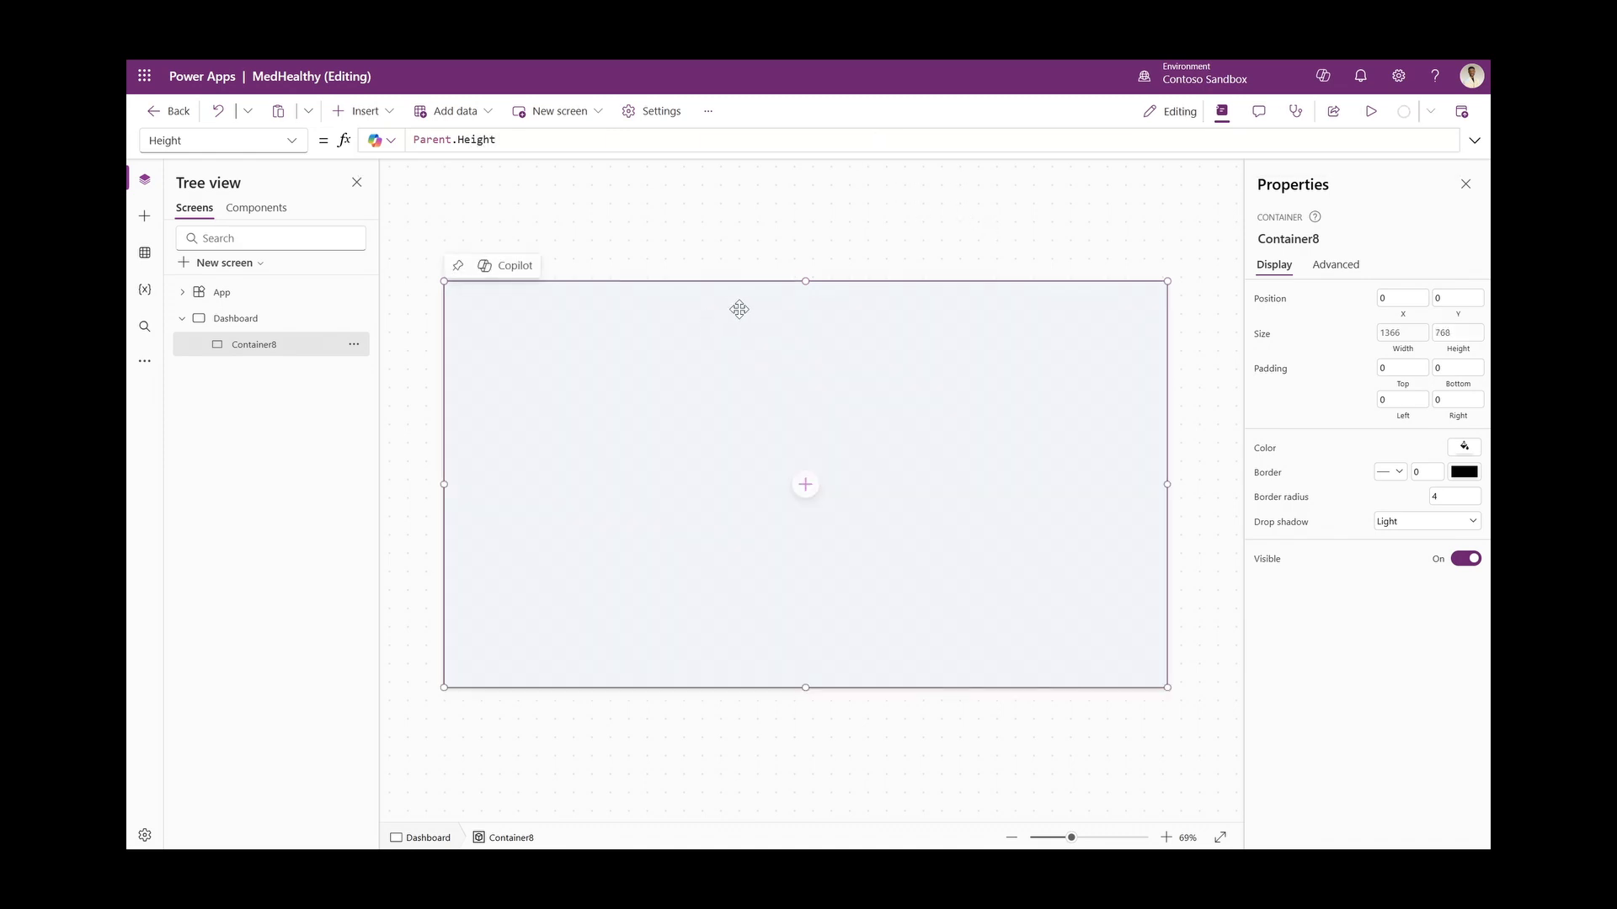
Rename the full-screen container on the Dashboard screen to conMain
double_click(266, 345)
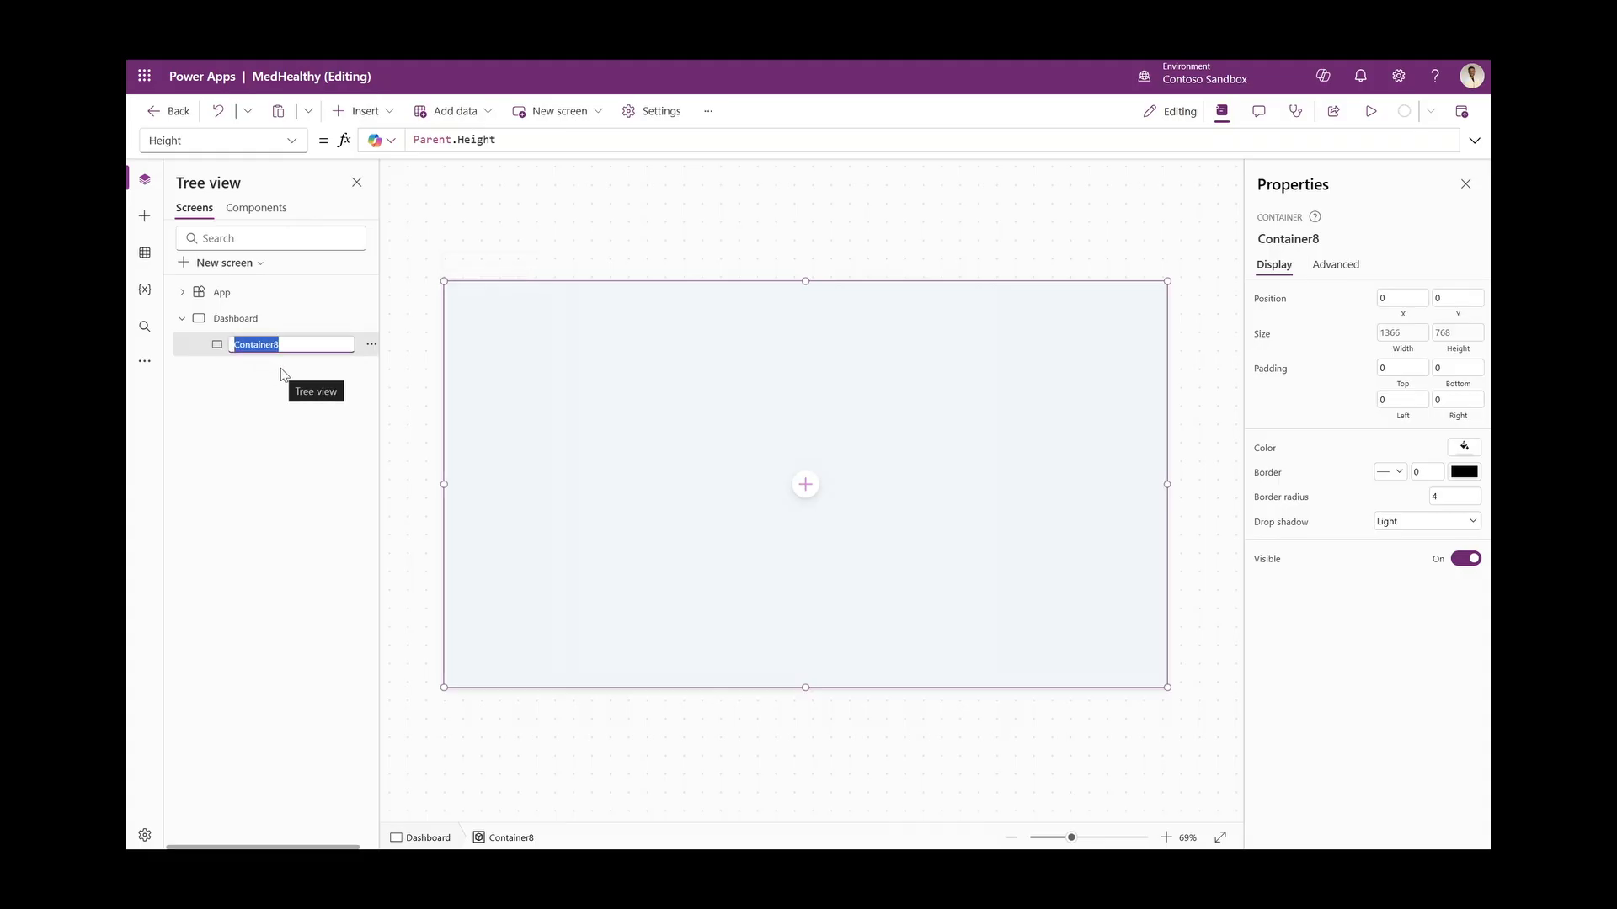
type("conM")
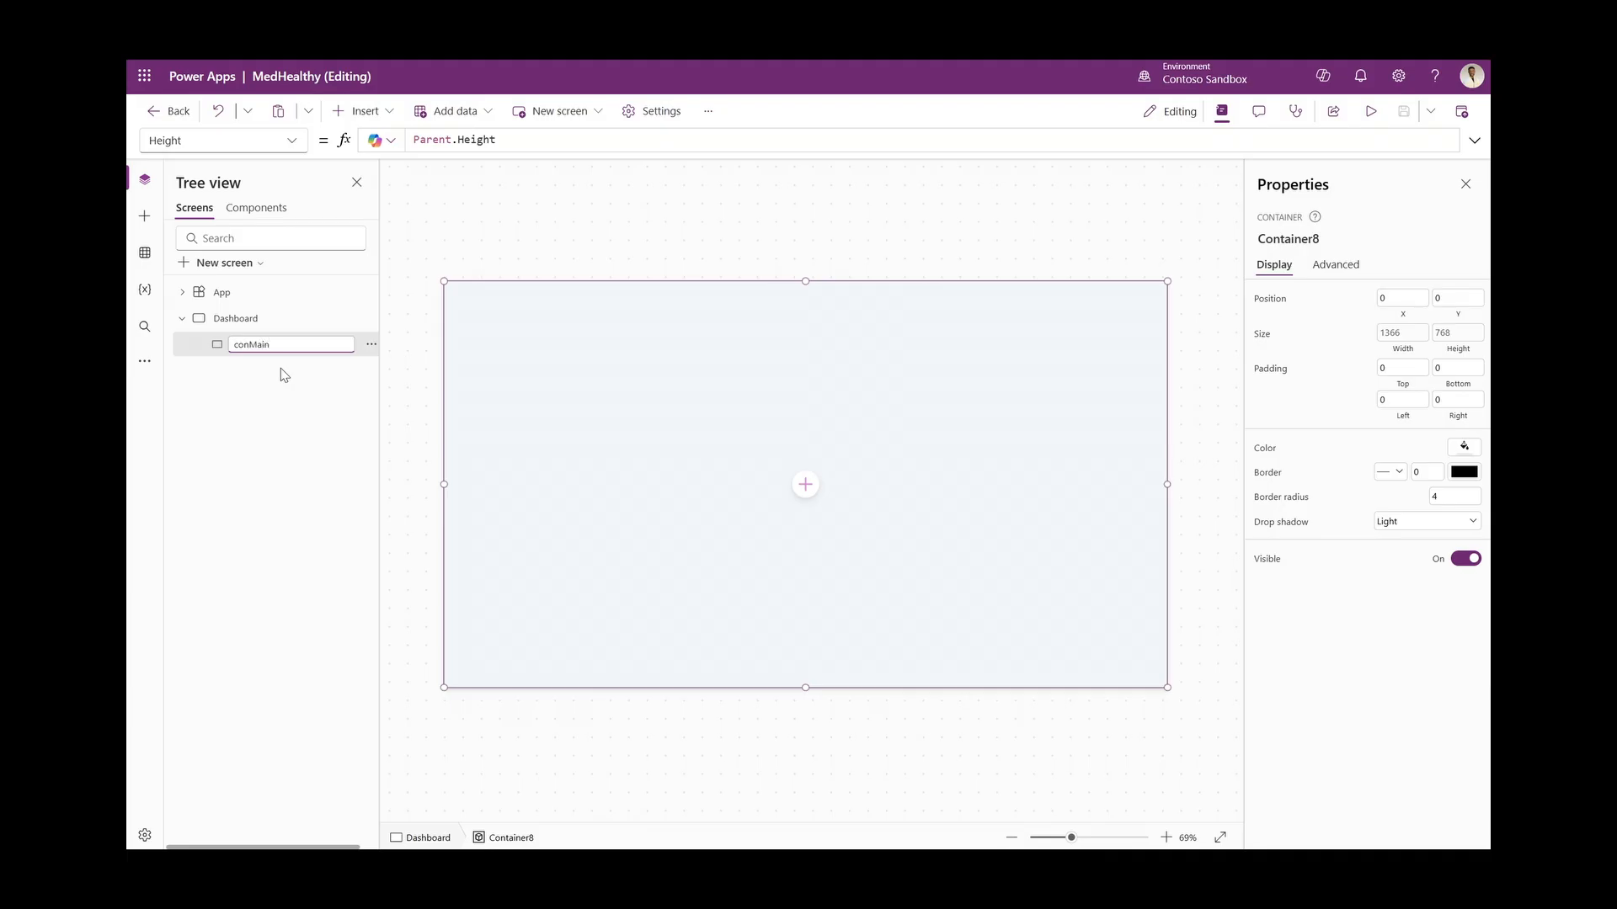
key("Return")
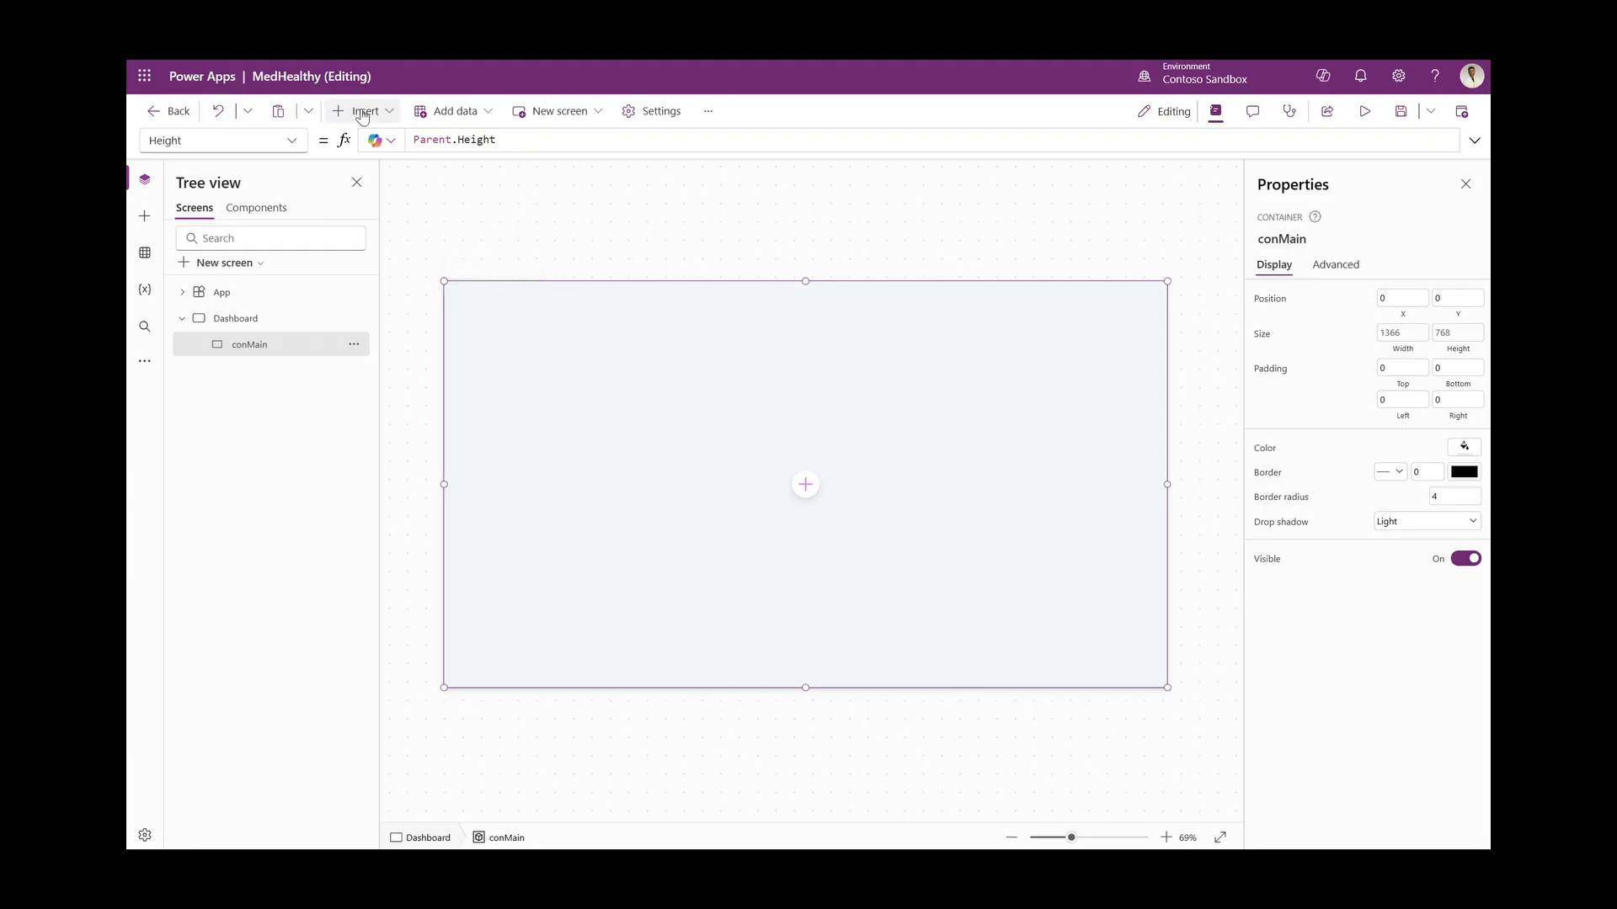
Insert a vertical container inside conMain and set its position to X 0 and Y 0
left_click(362, 114)
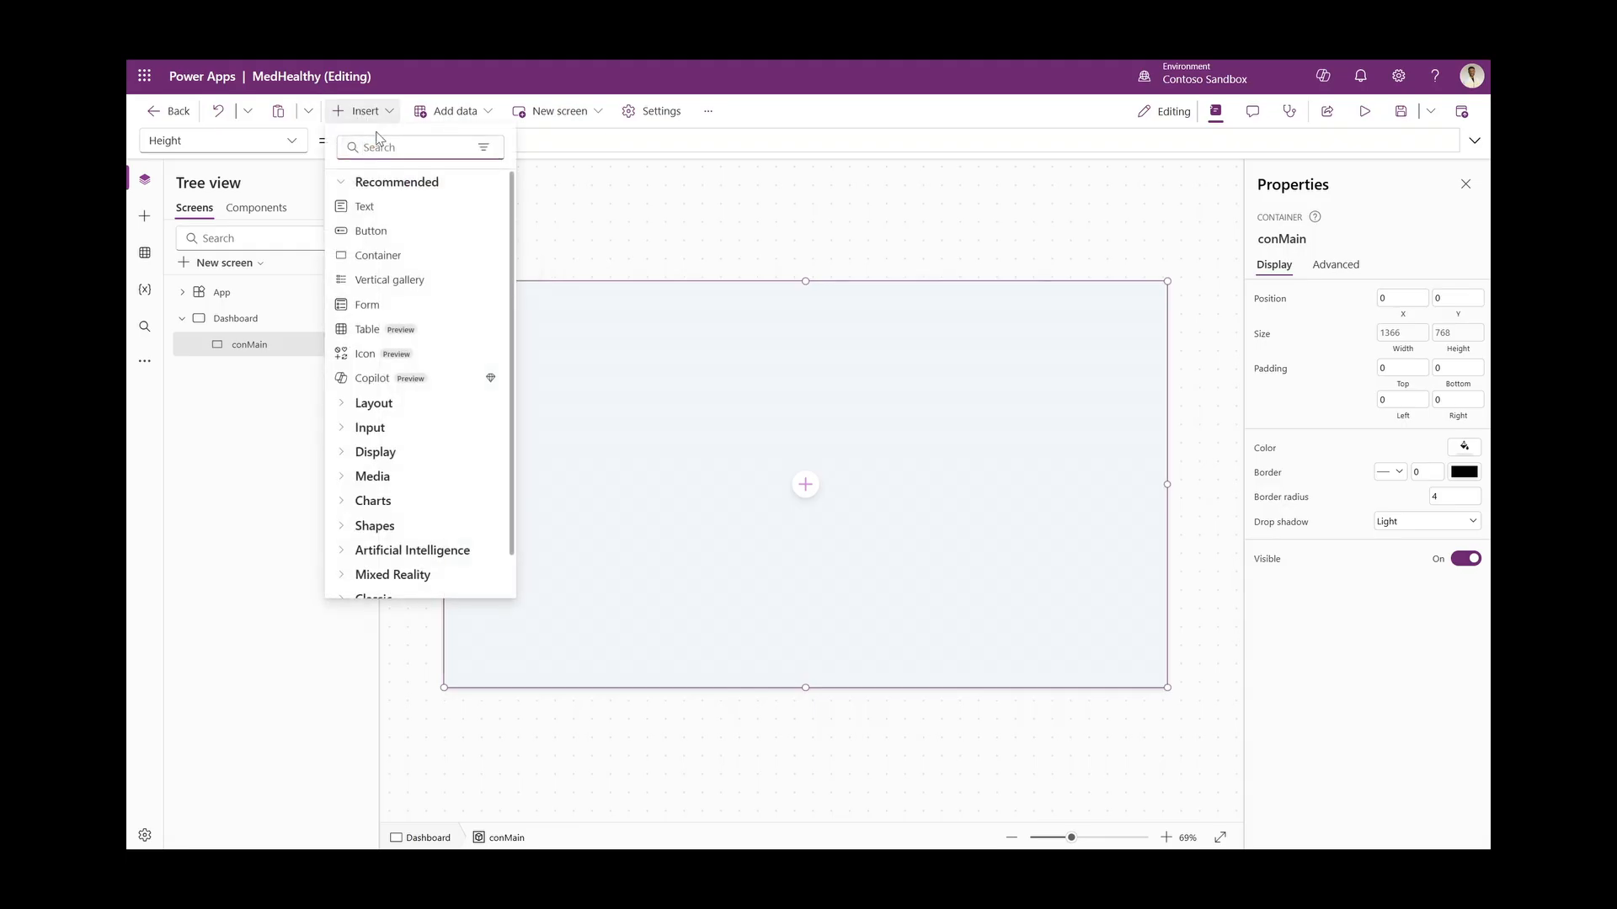
type("ver")
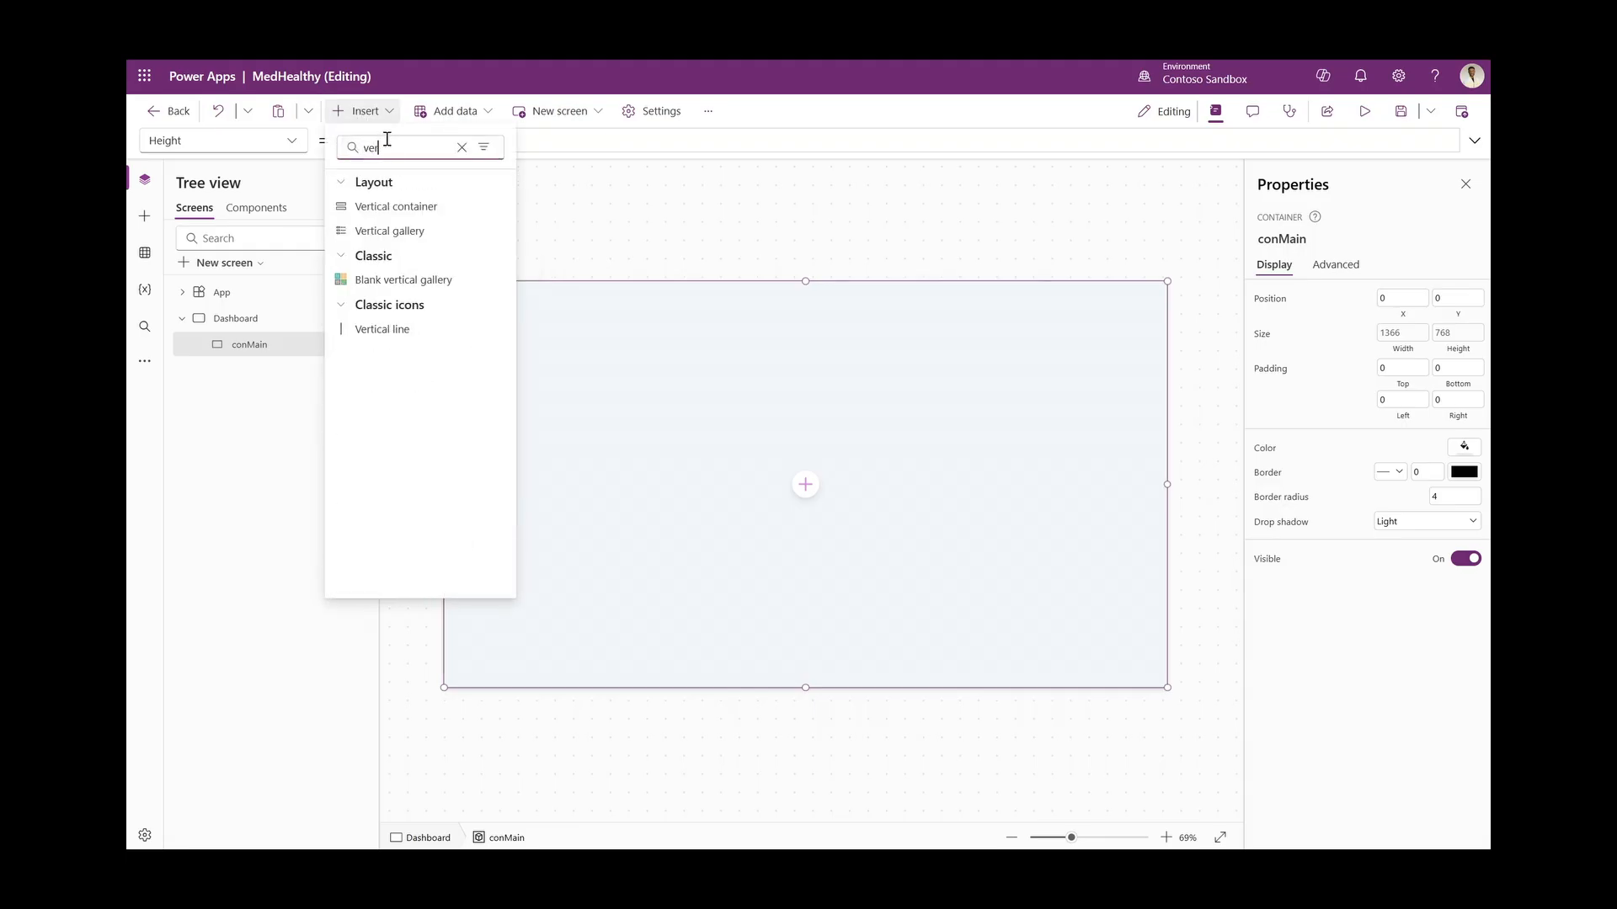
type("t")
left_click(413, 208)
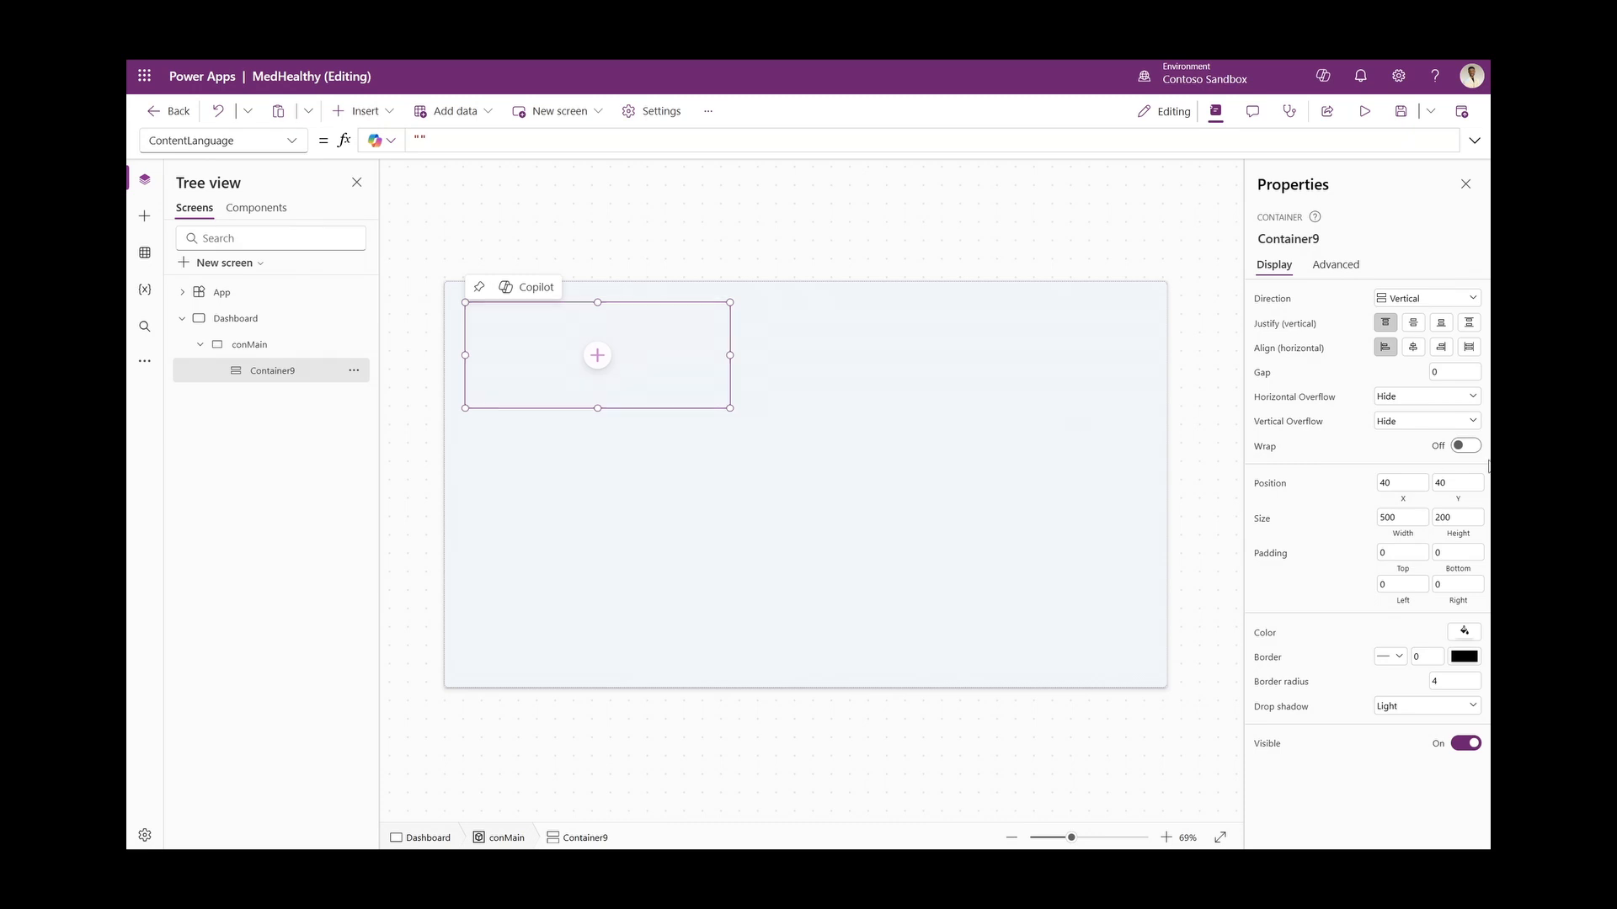
left_click(1403, 484)
type("0")
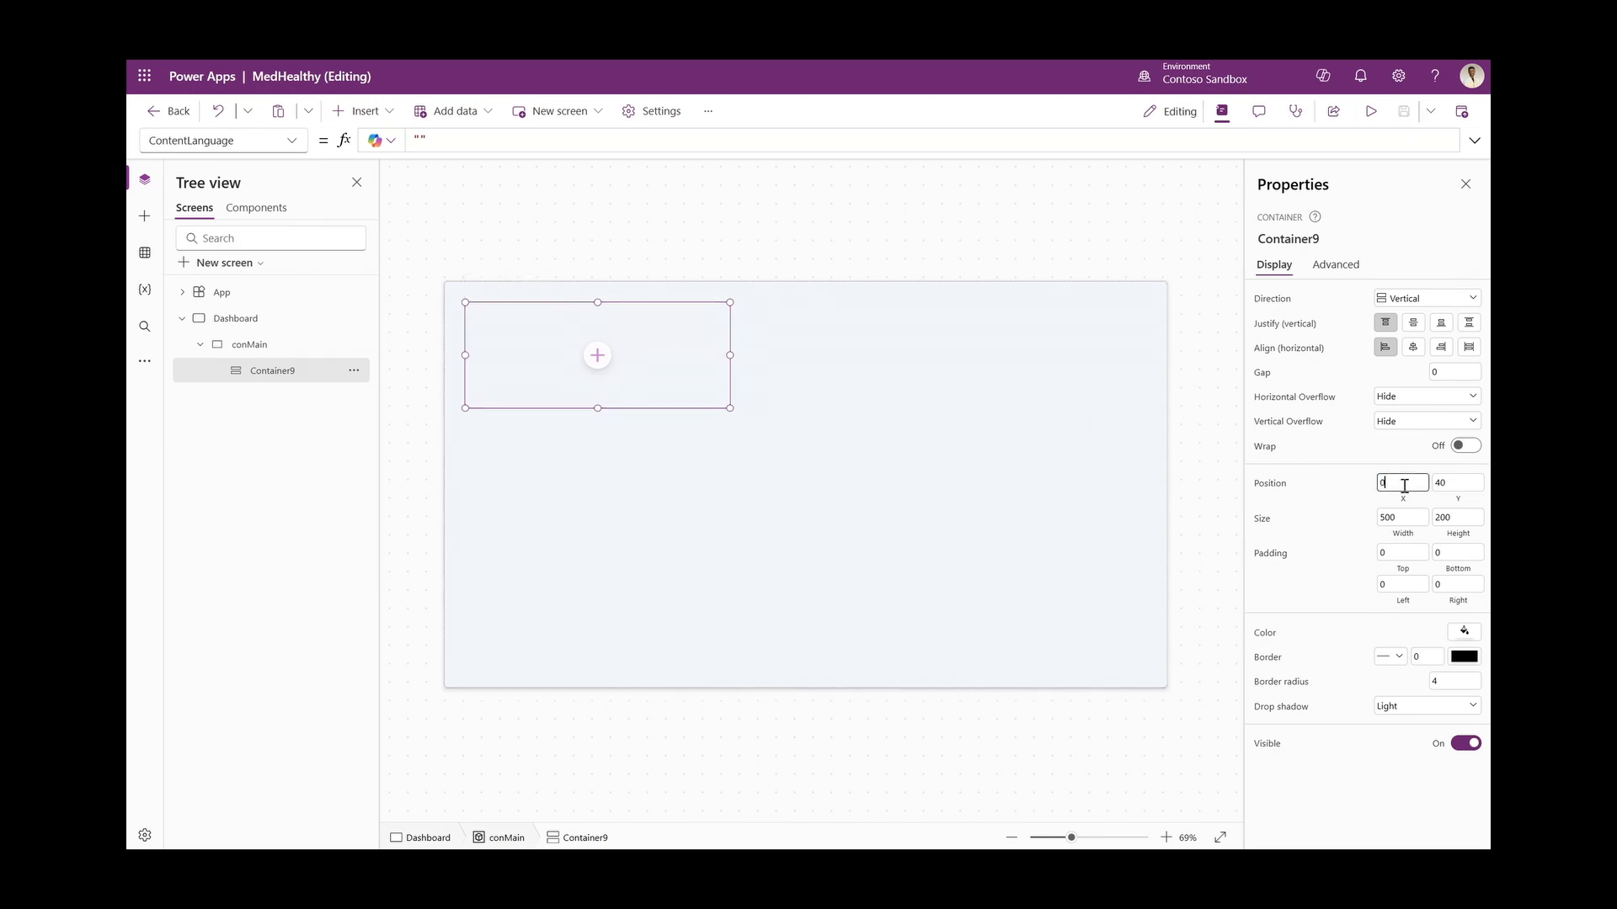
left_click(1450, 488)
type("0")
left_click(1281, 489)
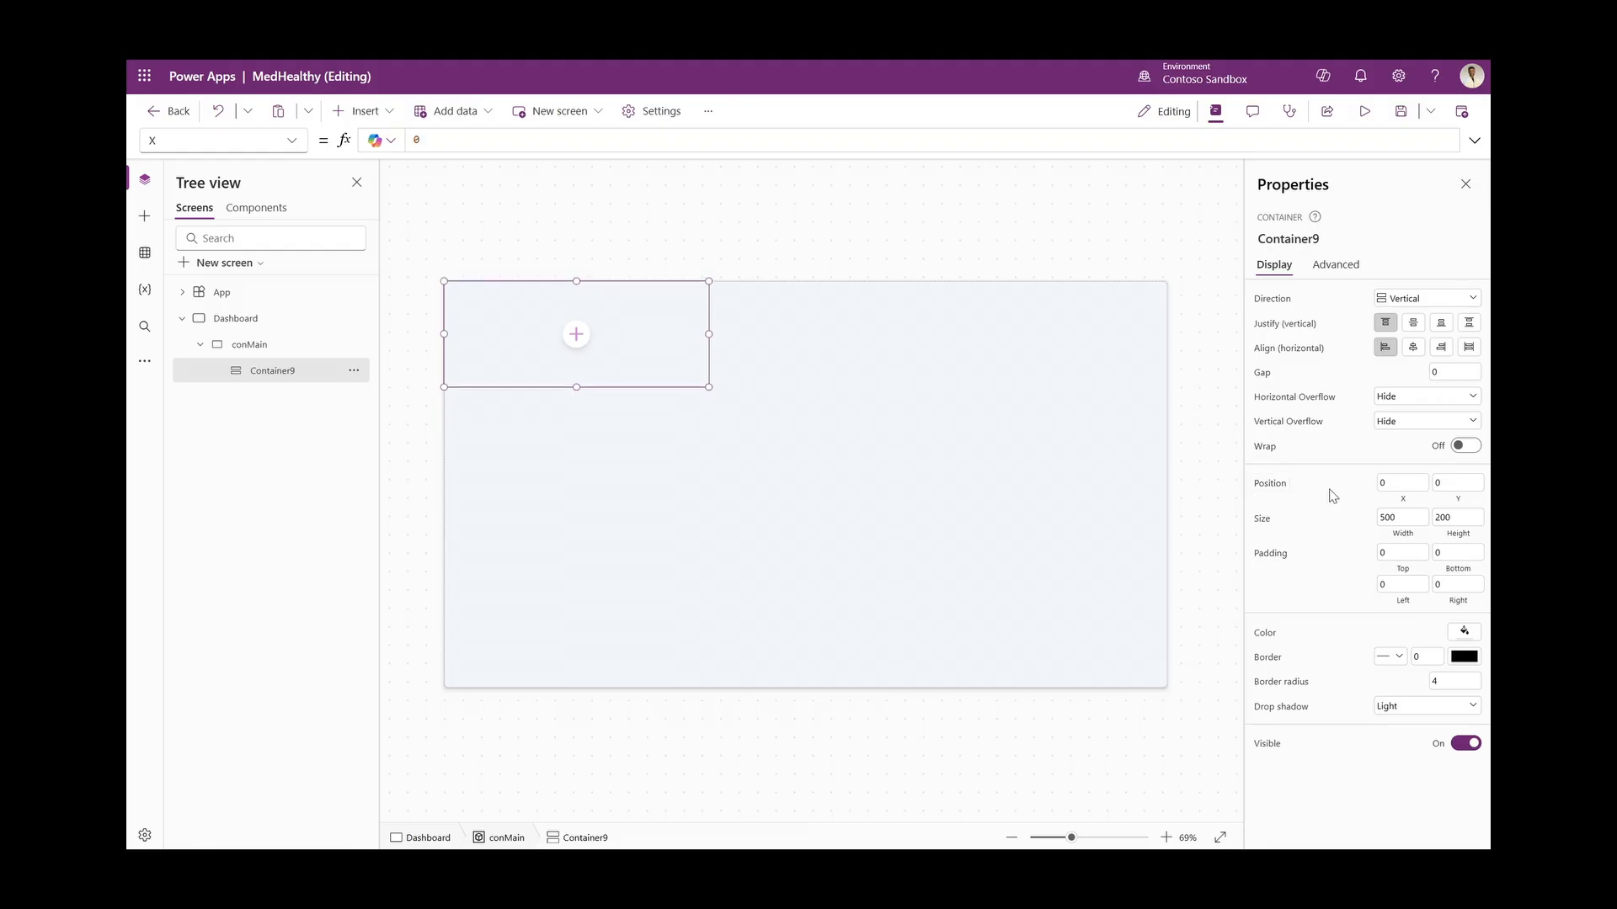
Set the vertical container's width formula to Parent.Width and its height formula to Parent.Height
left_click(1403, 534)
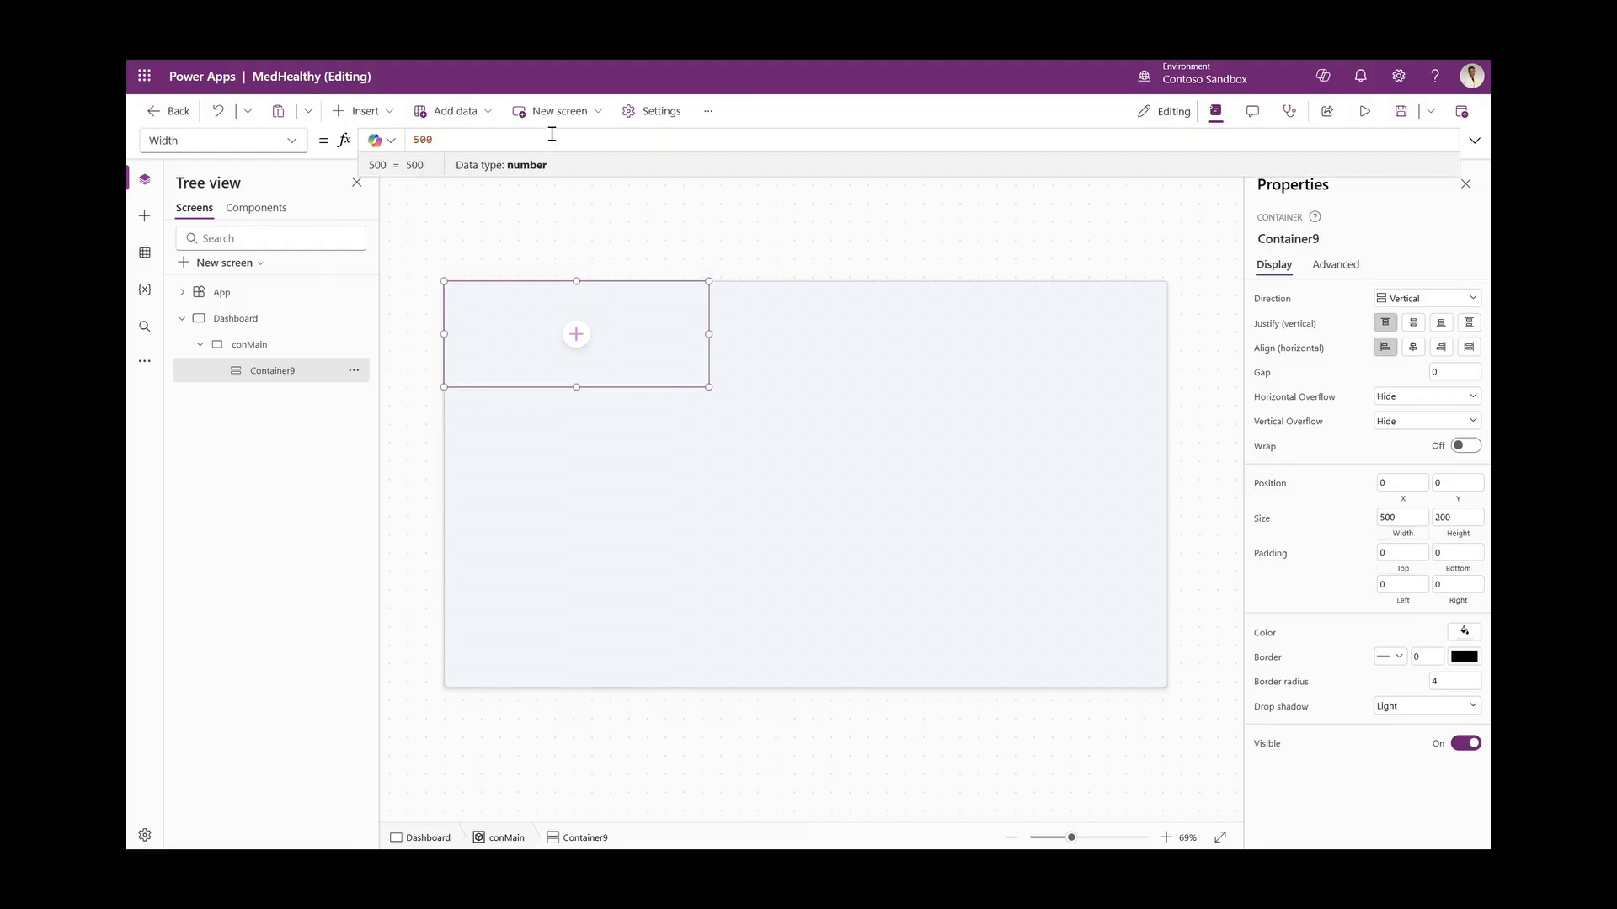
triple_click(555, 144)
type("P")
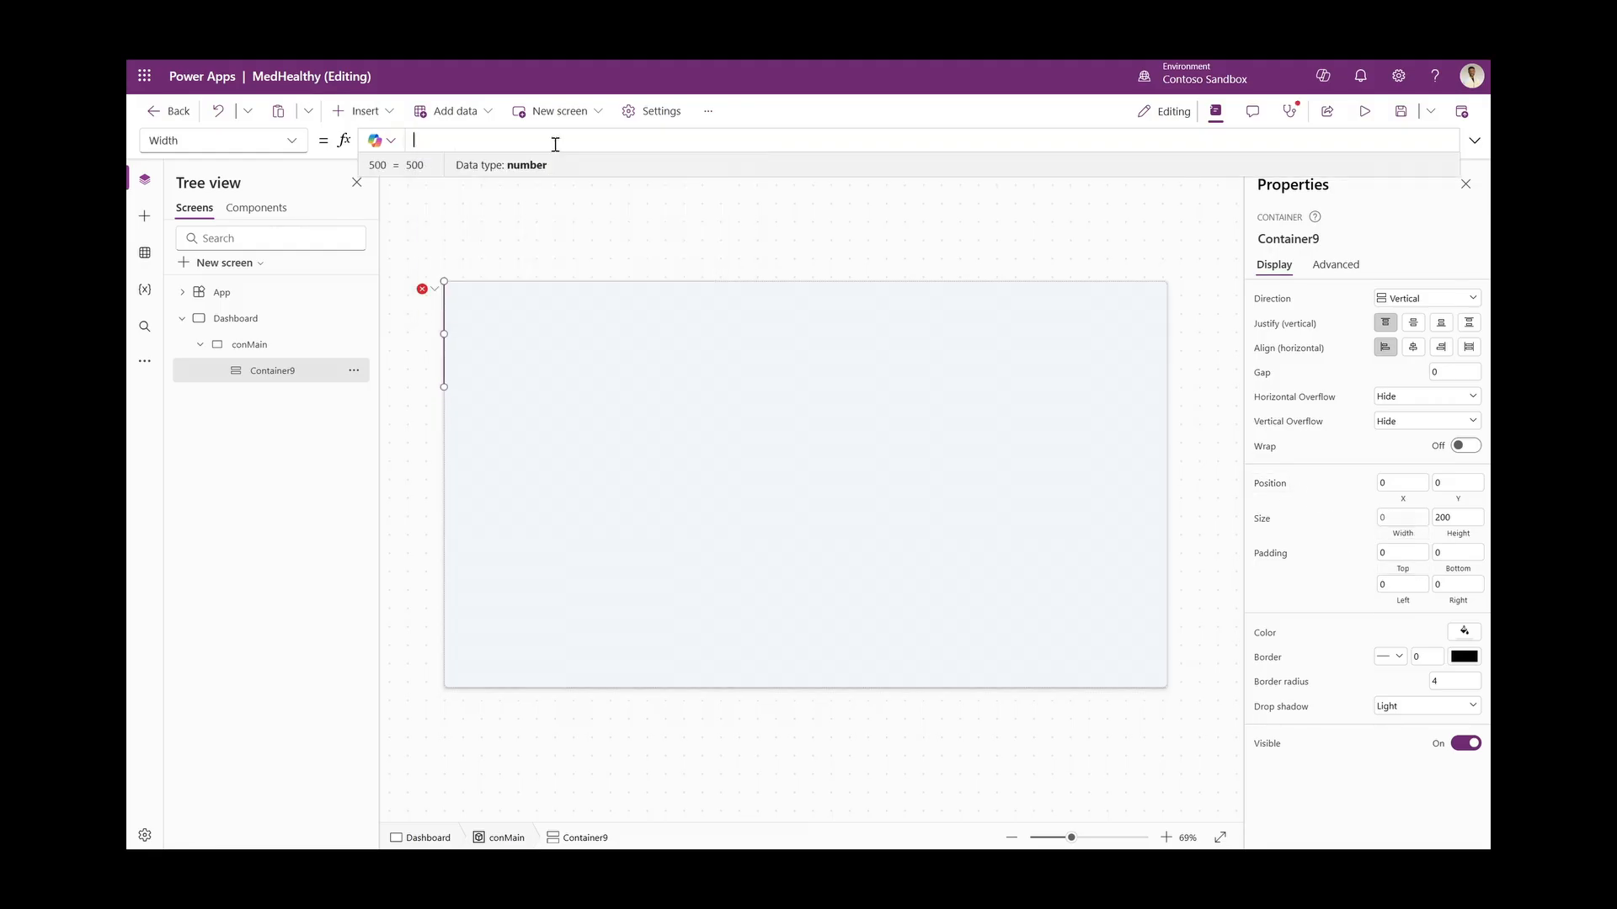
type("are")
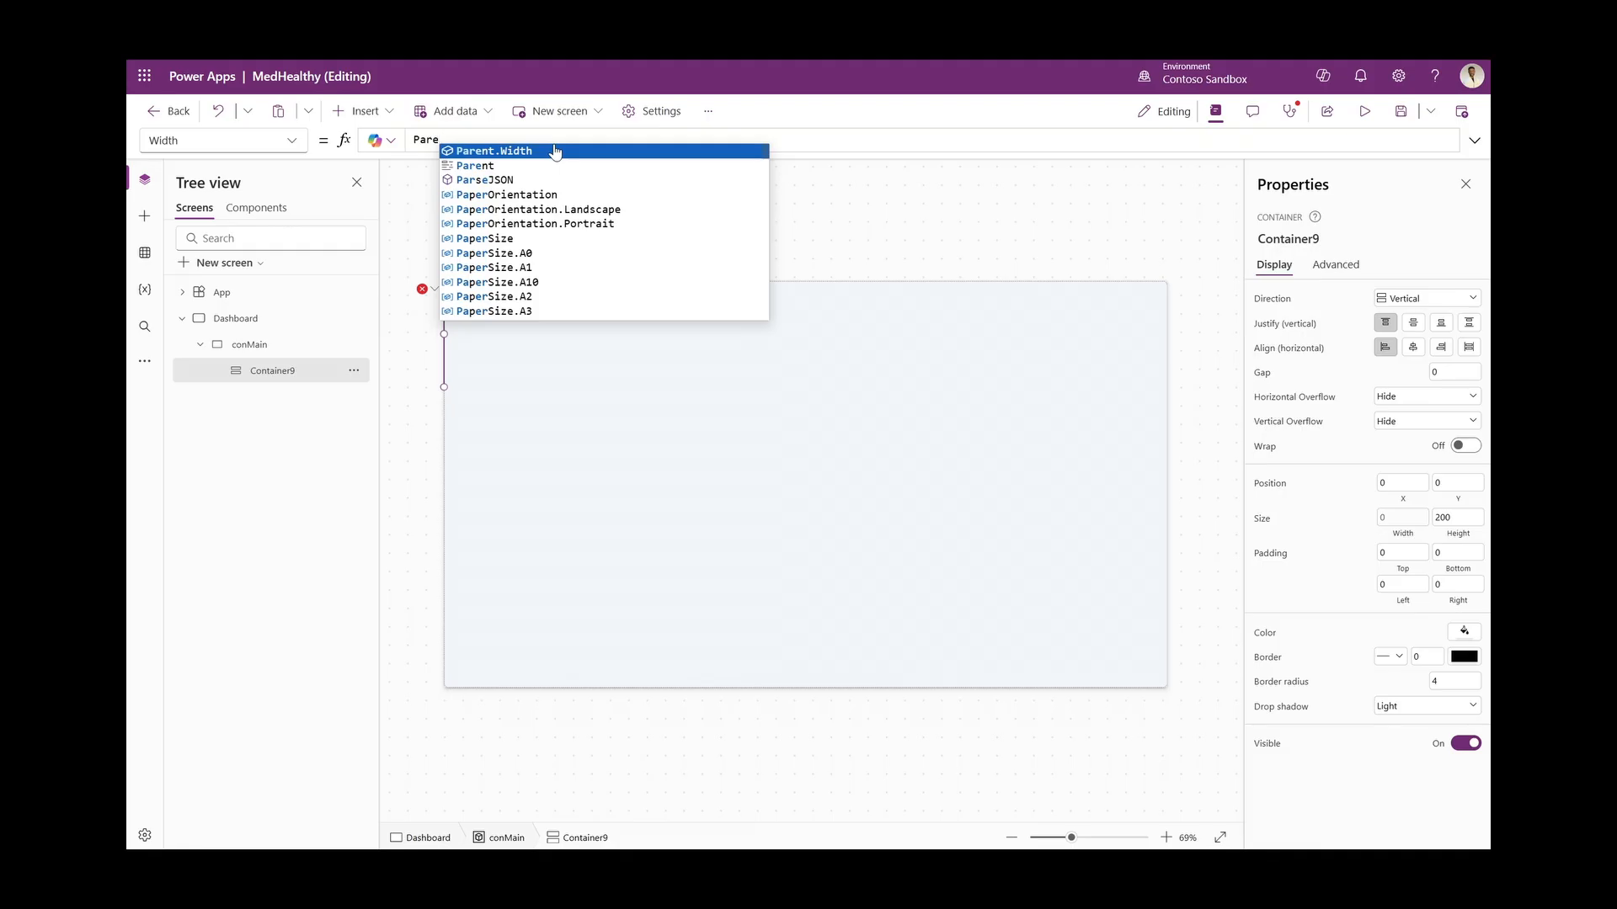
left_click(555, 150)
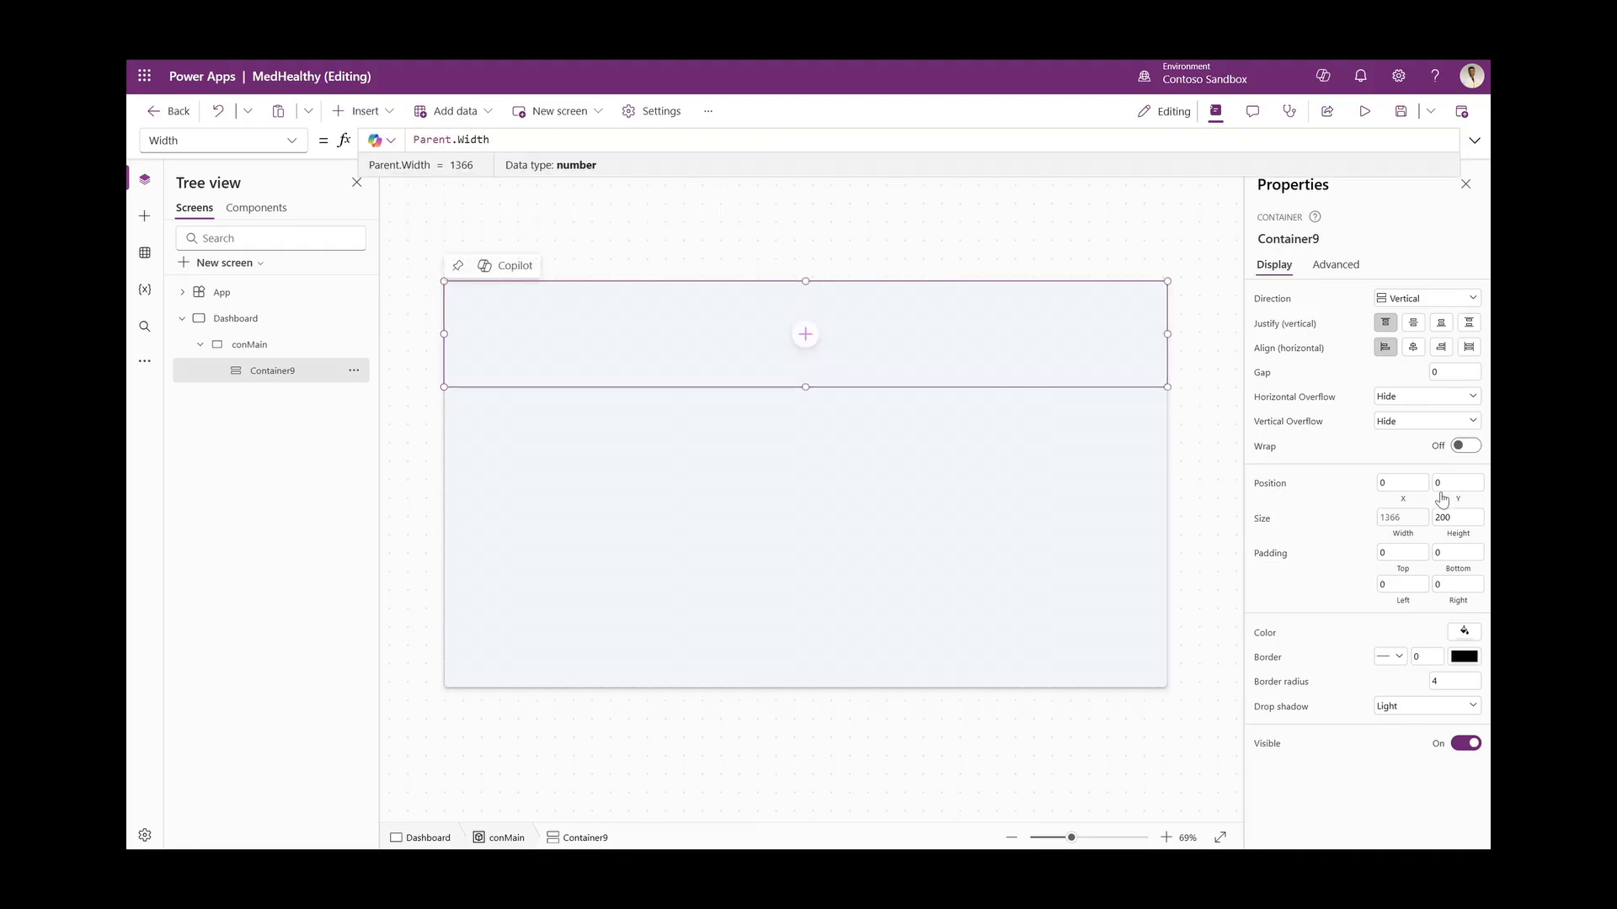
left_click(1449, 522)
triple_click(787, 143)
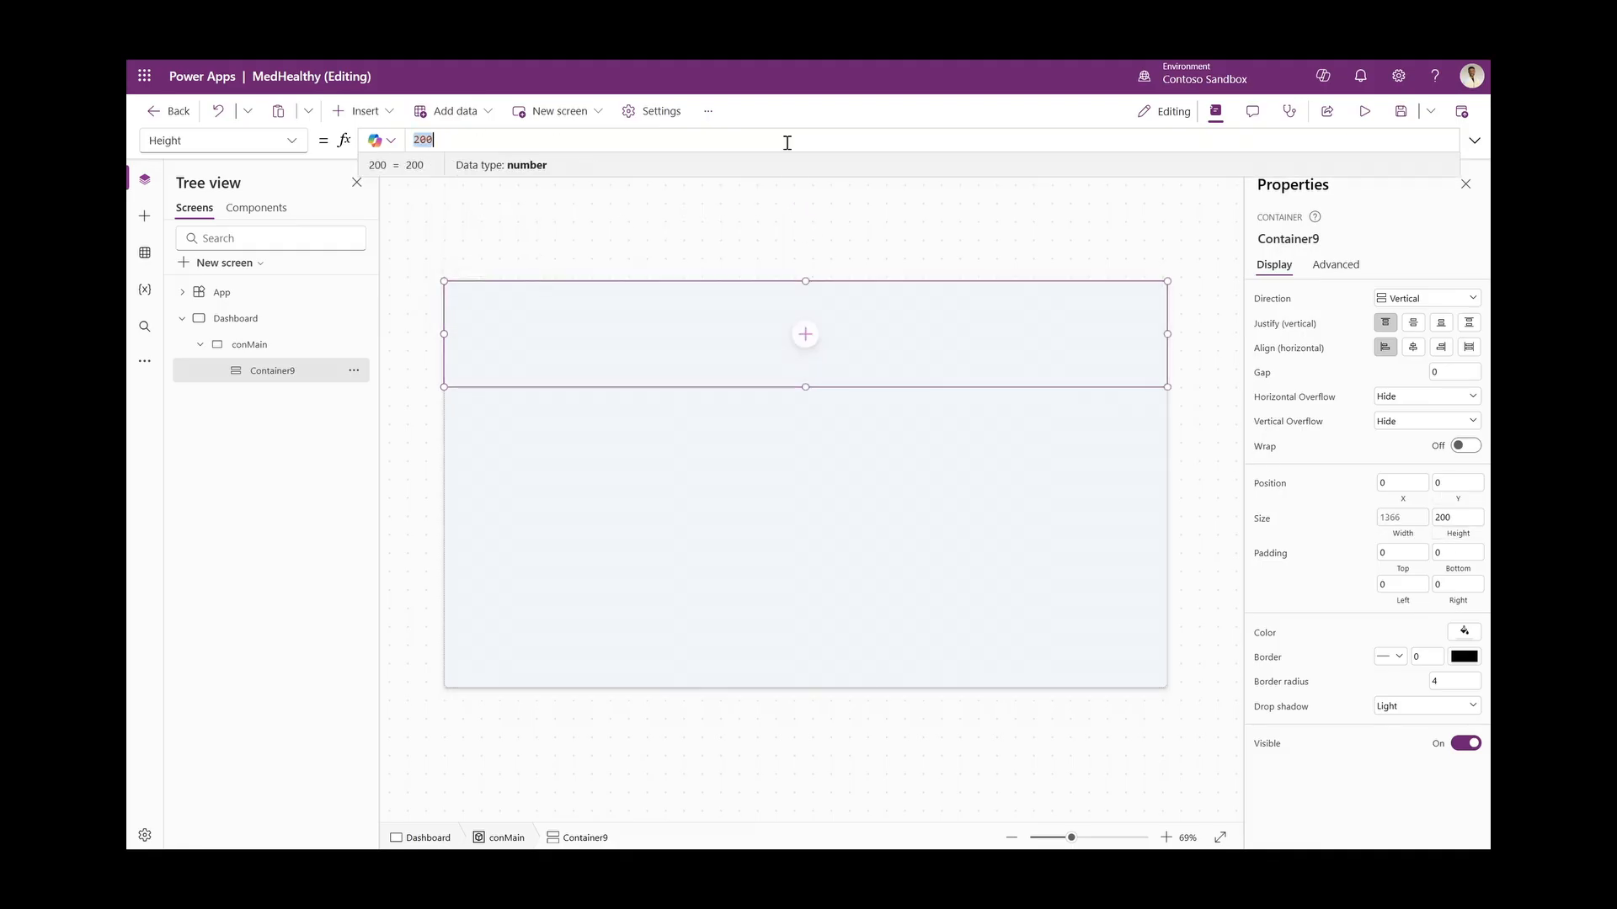
type("Paren")
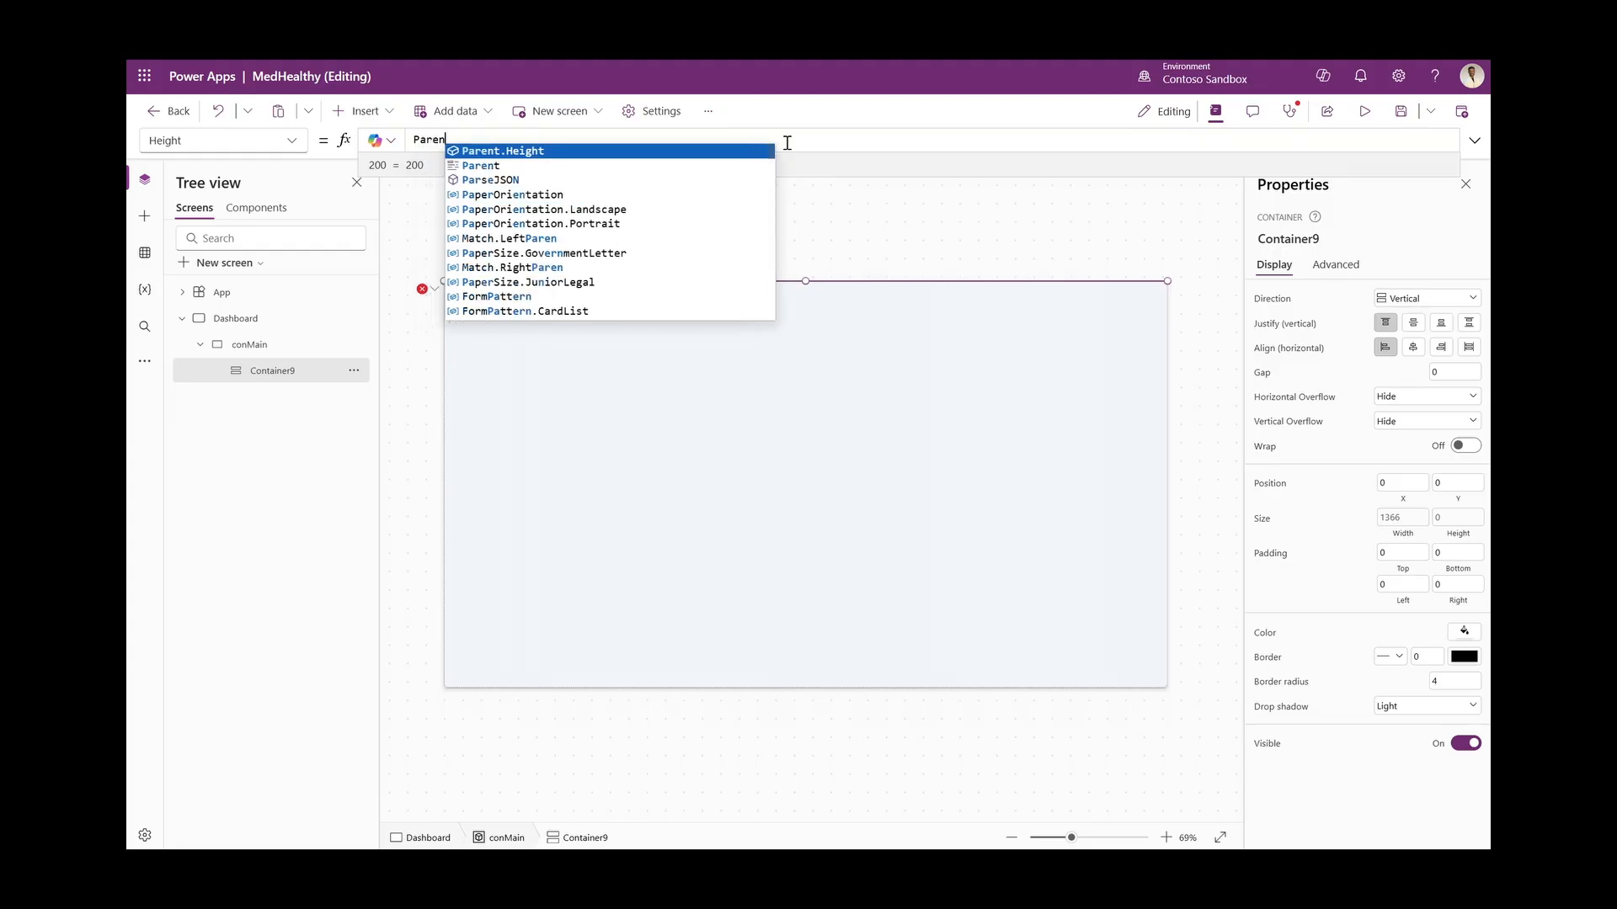
type("t")
key("Down")
key("Tab")
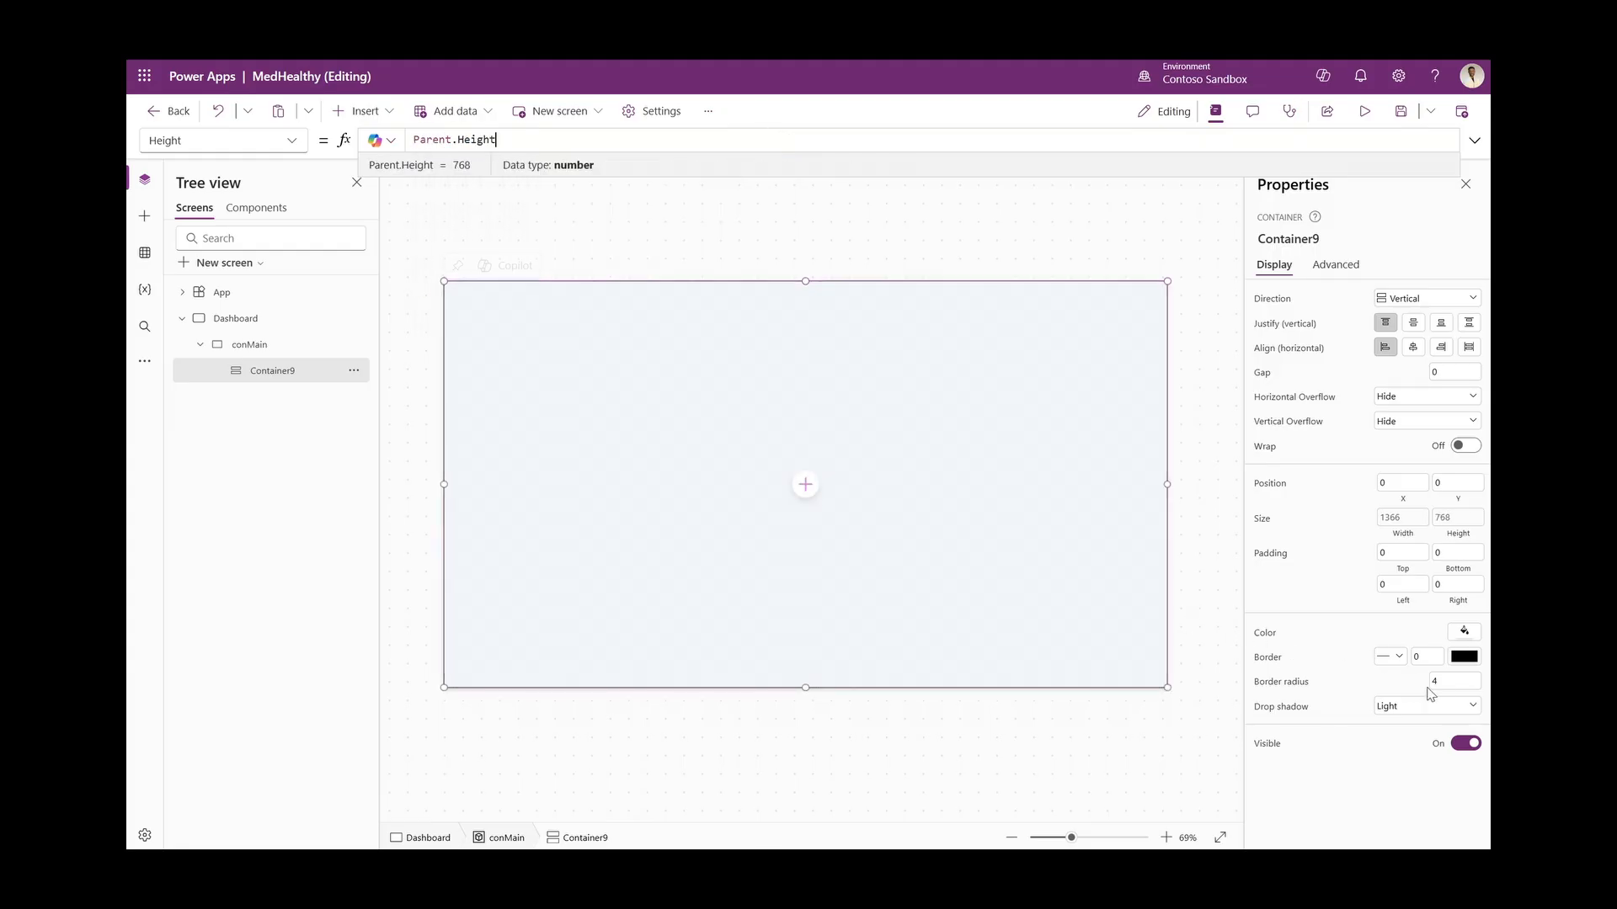
Set the vertical container's border radius to 0 and its drop shadow to None
left_click(1447, 688)
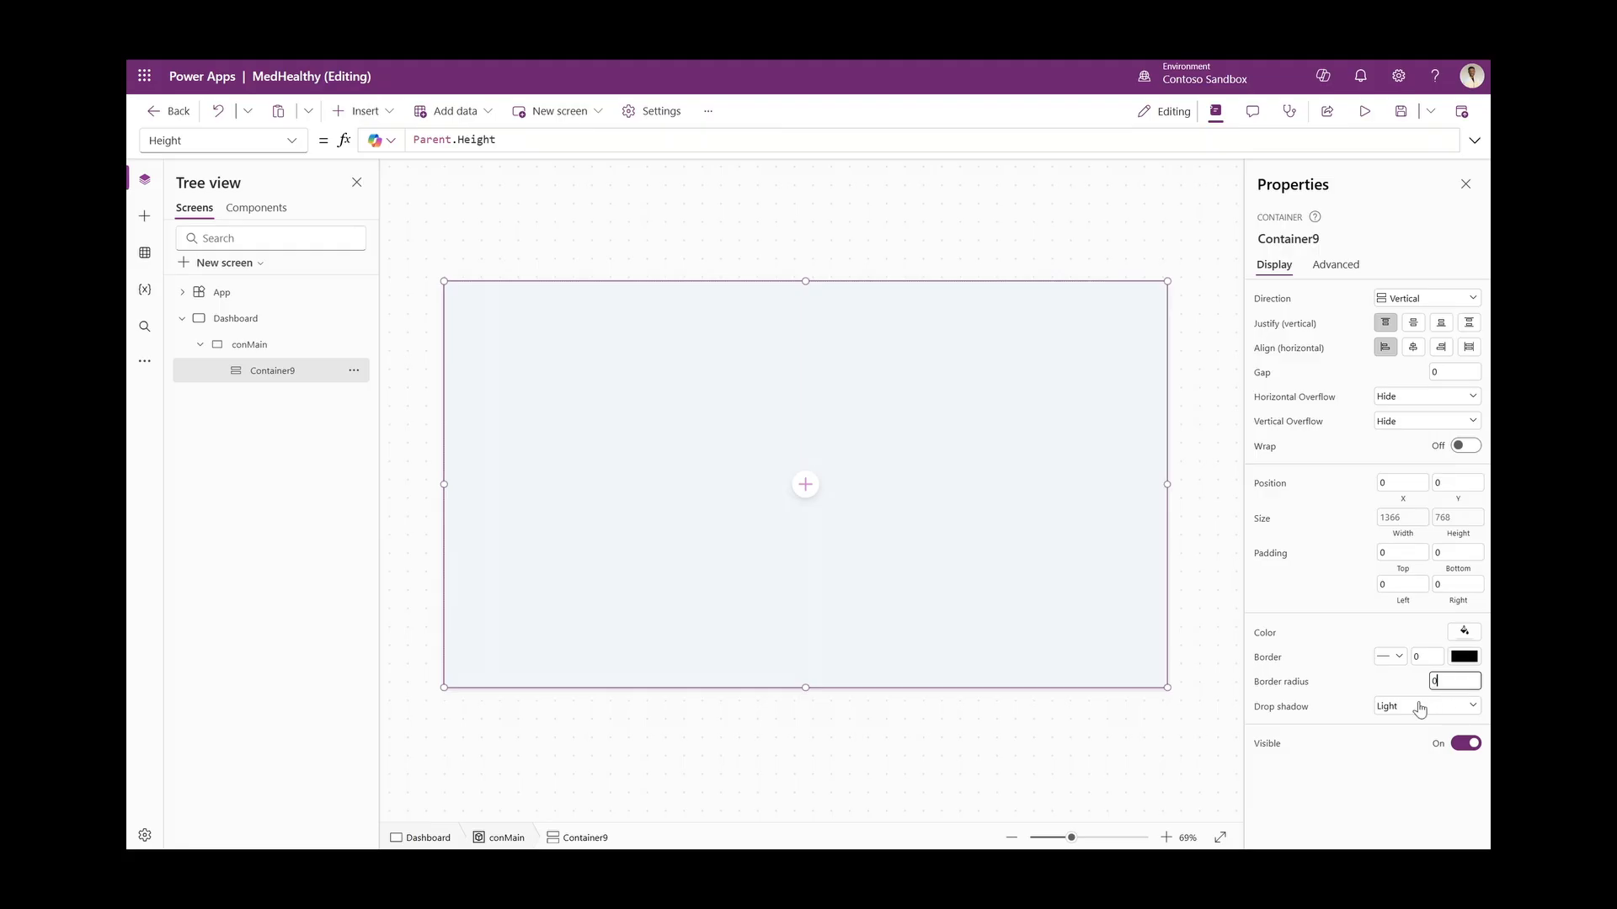
type("0")
left_click(1418, 708)
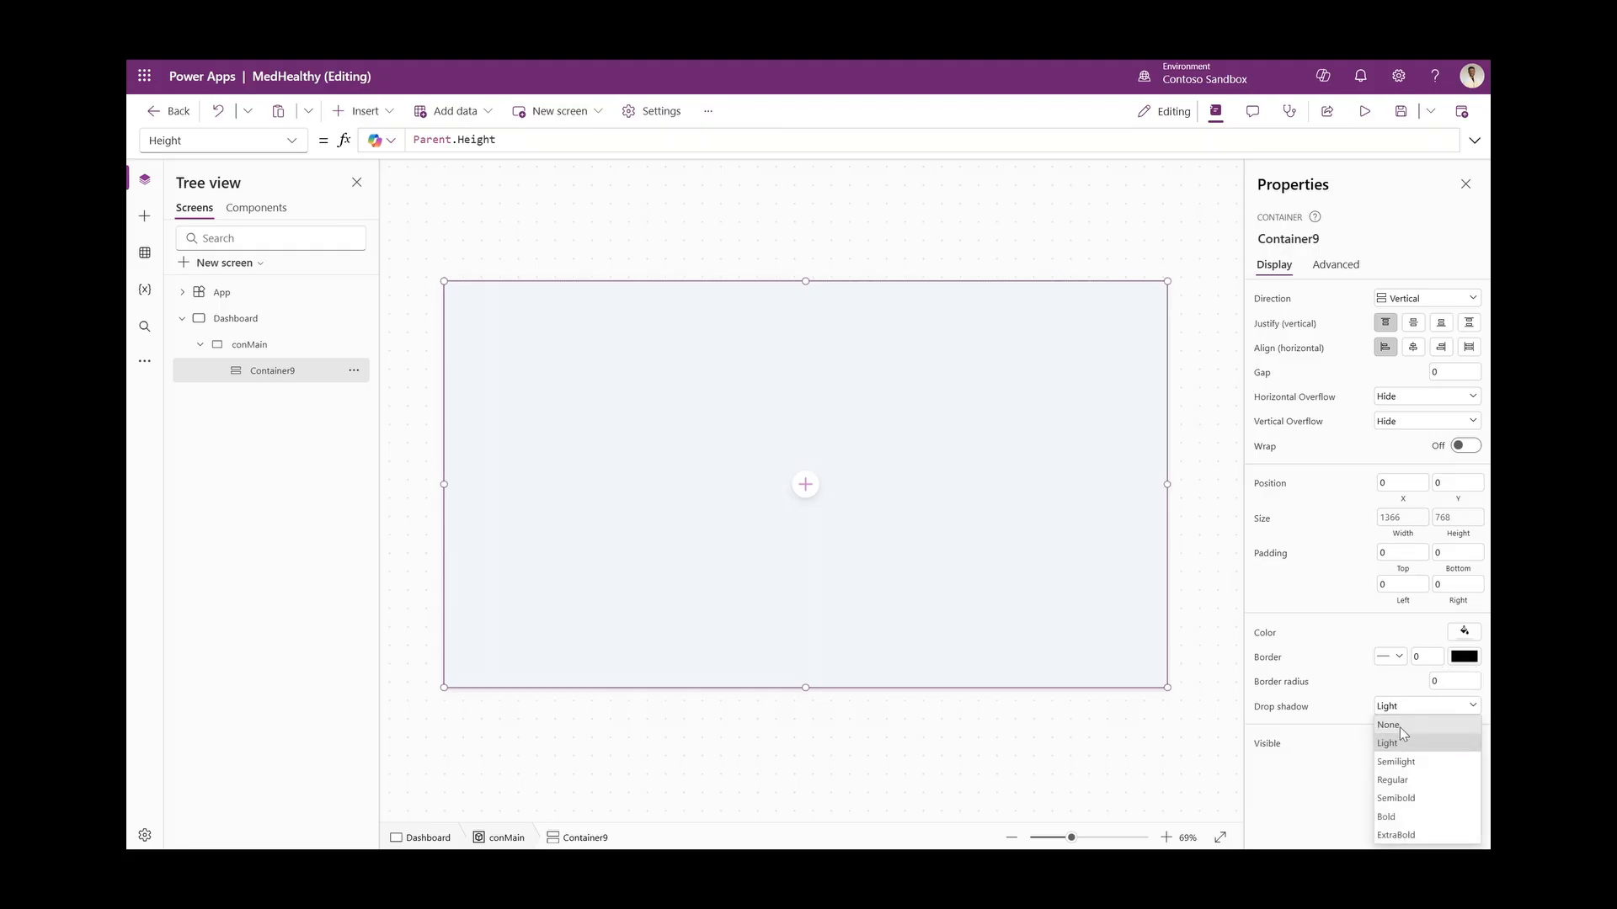
left_click(1400, 726)
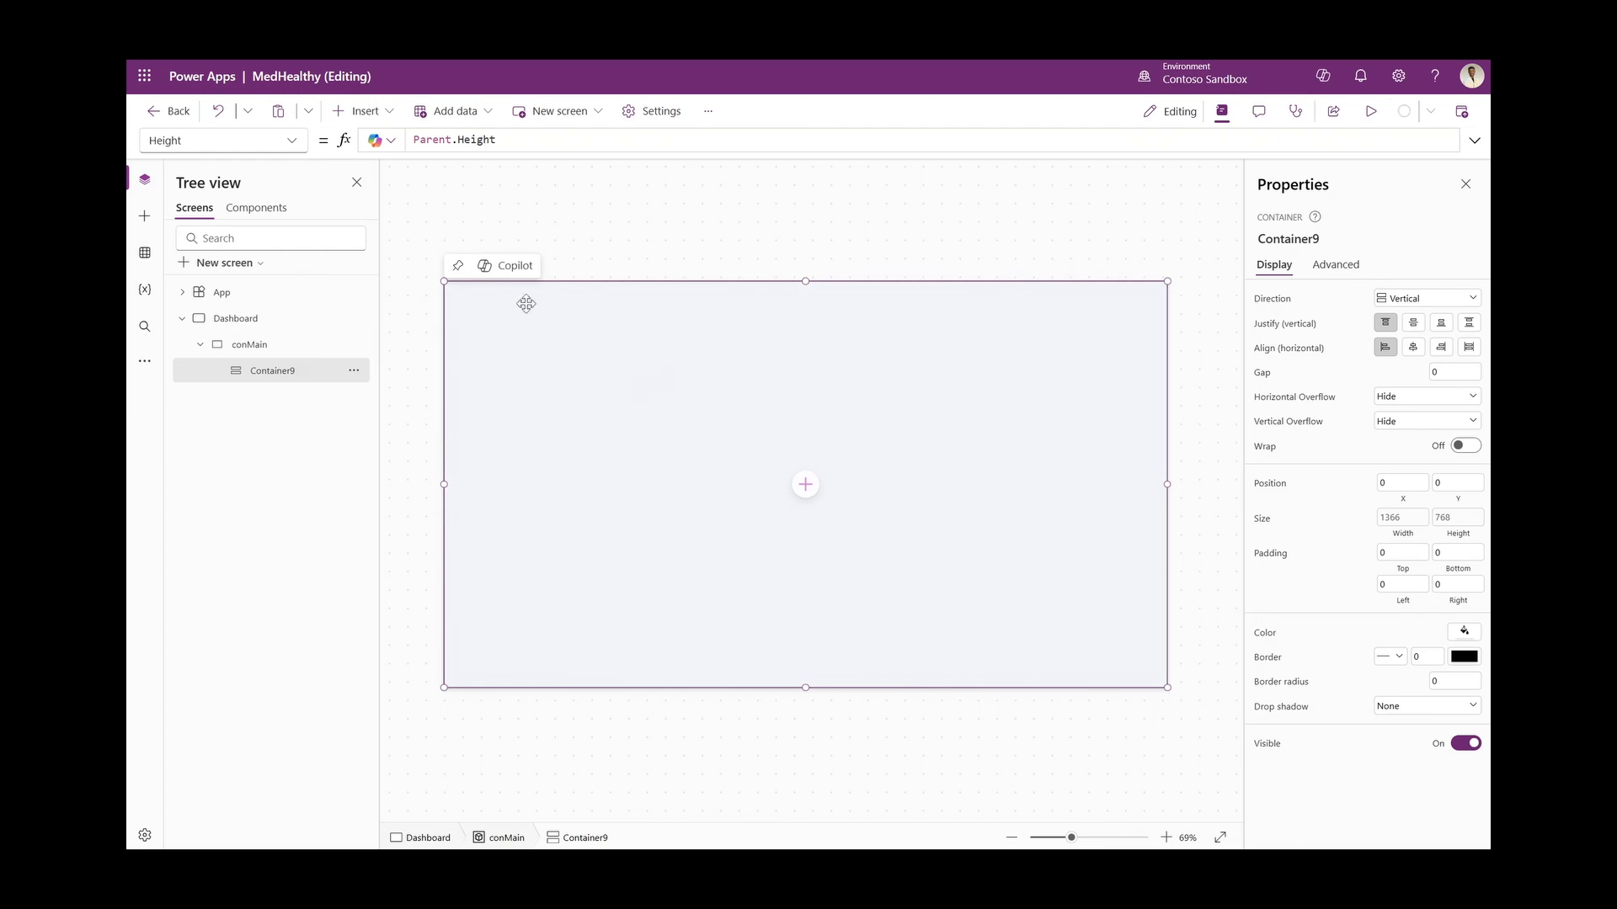
Rename the vertical container inside conMain to conSectionDivider
left_click(365, 114)
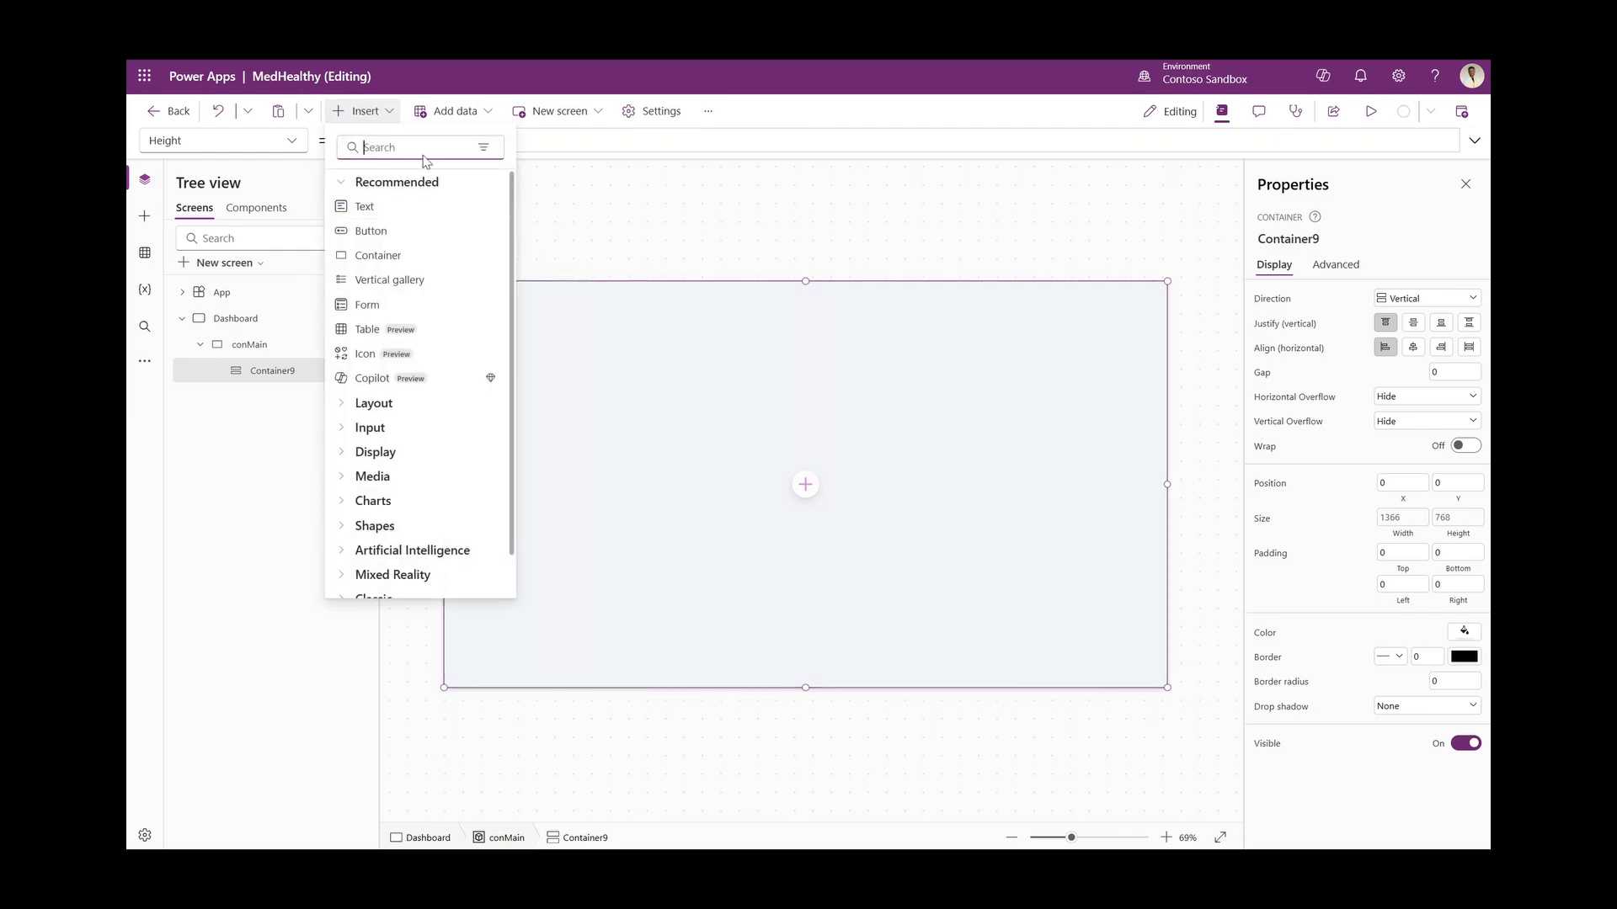
type("con")
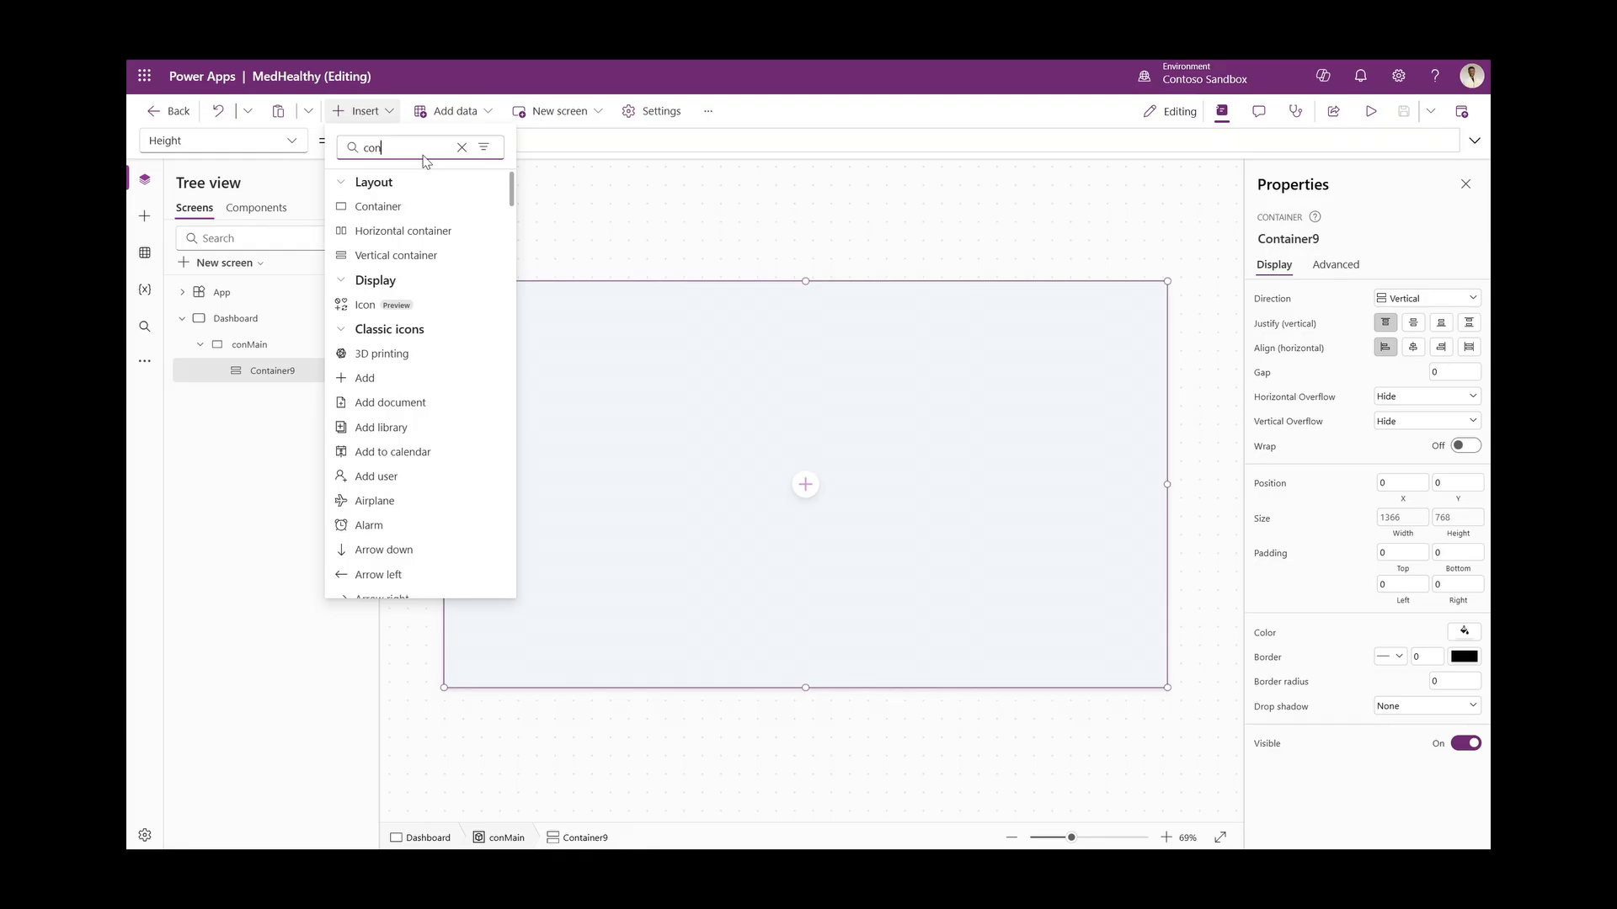
left_click(270, 371)
double_click(269, 371)
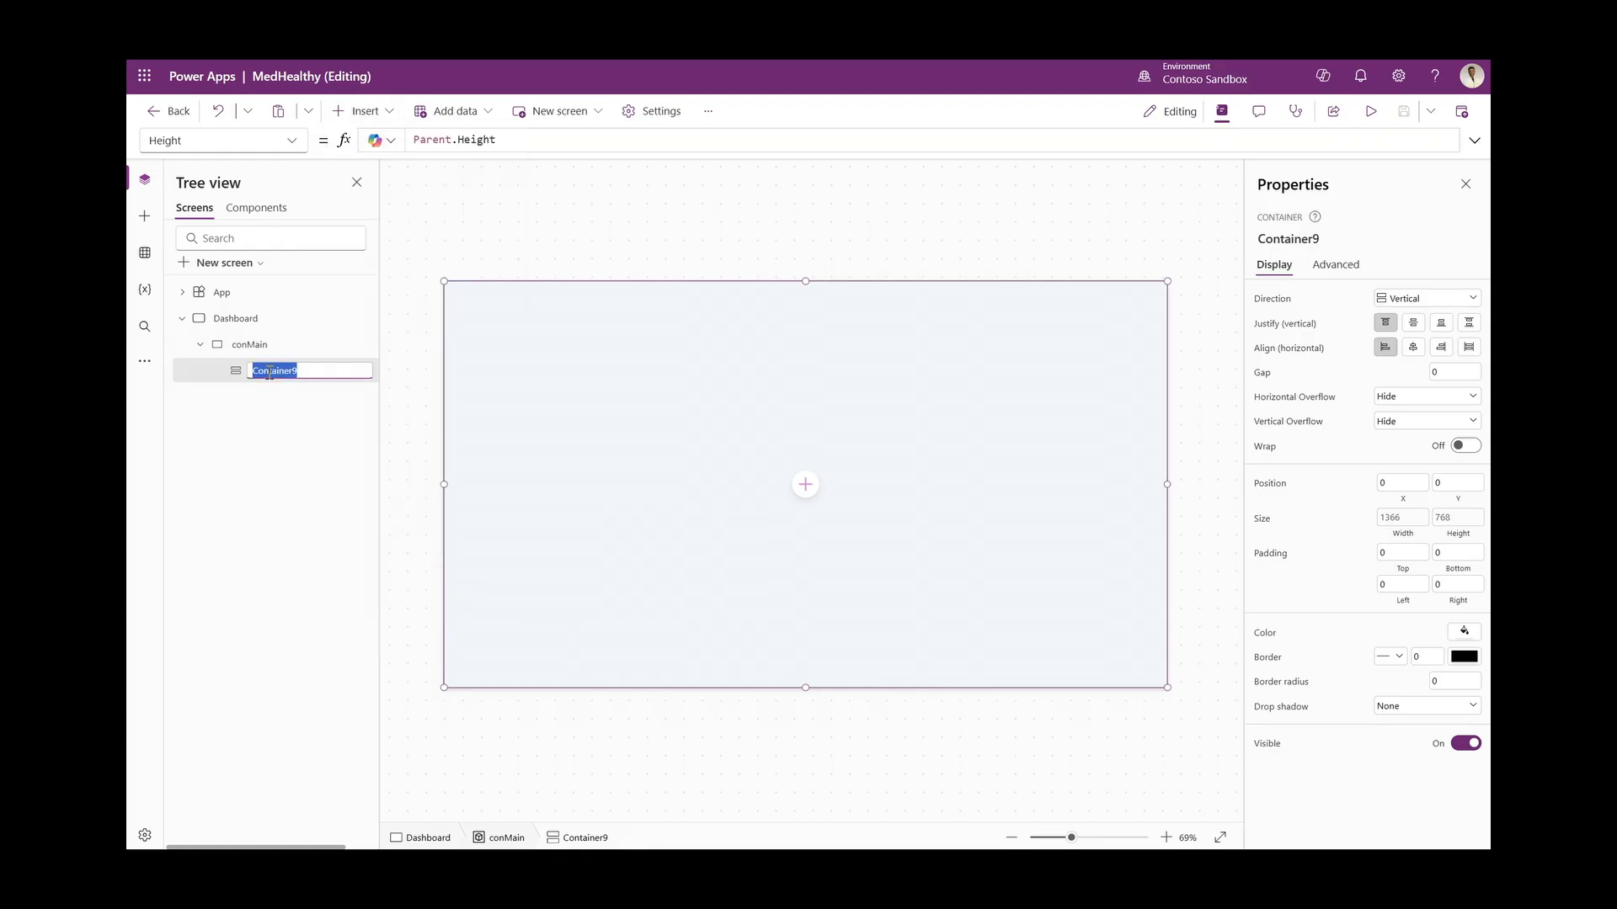
type("conDividerS")
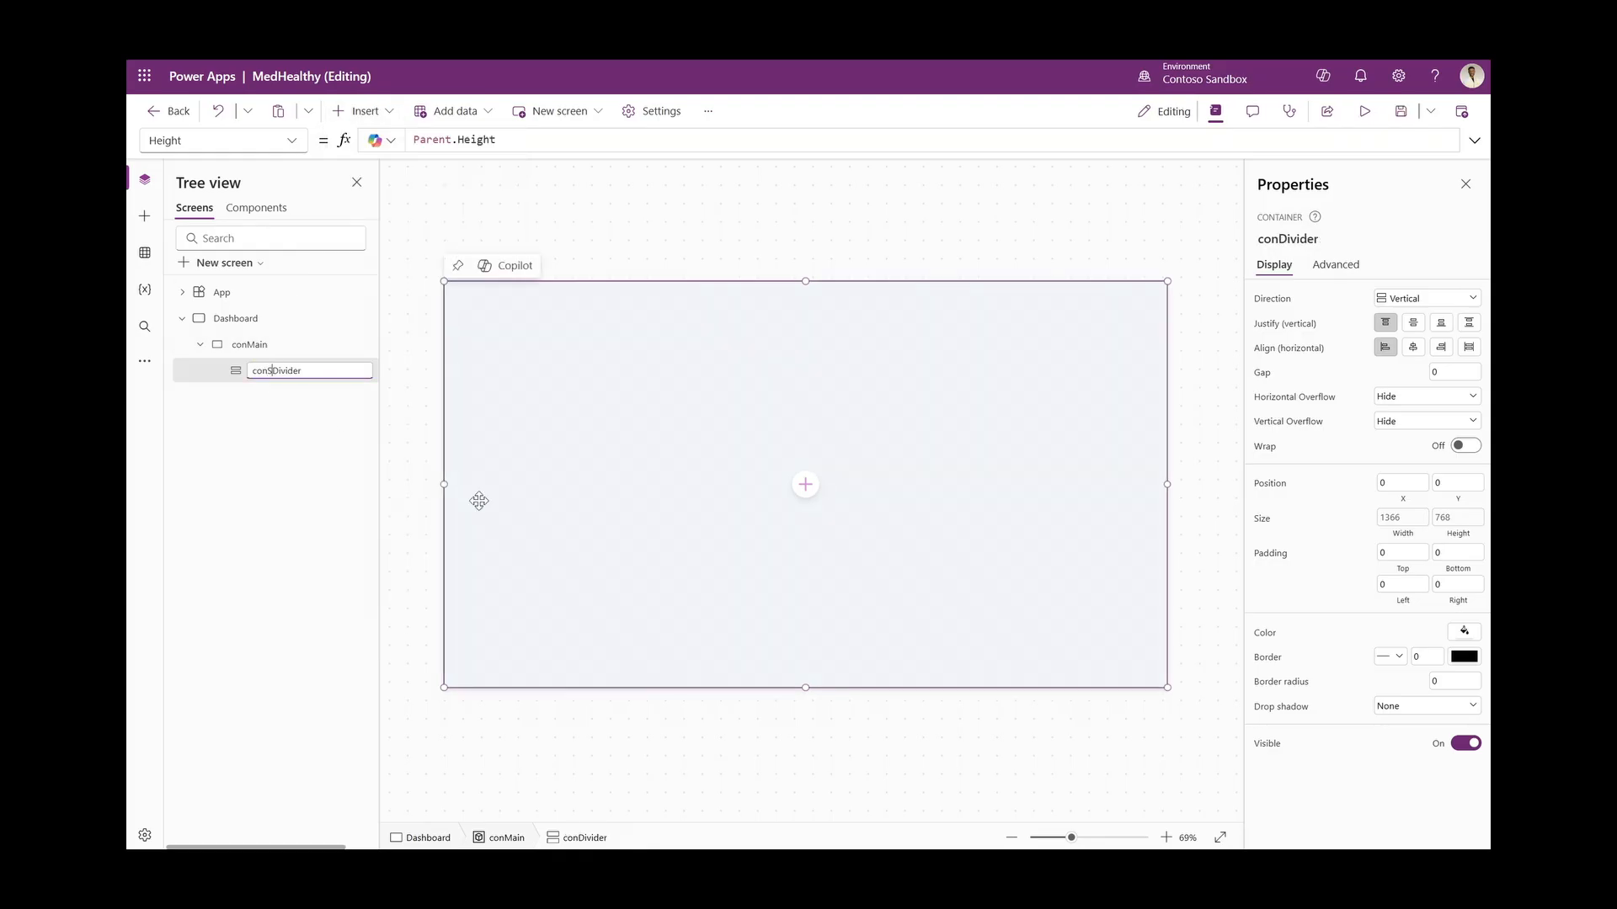
type("ection")
key("Escape")
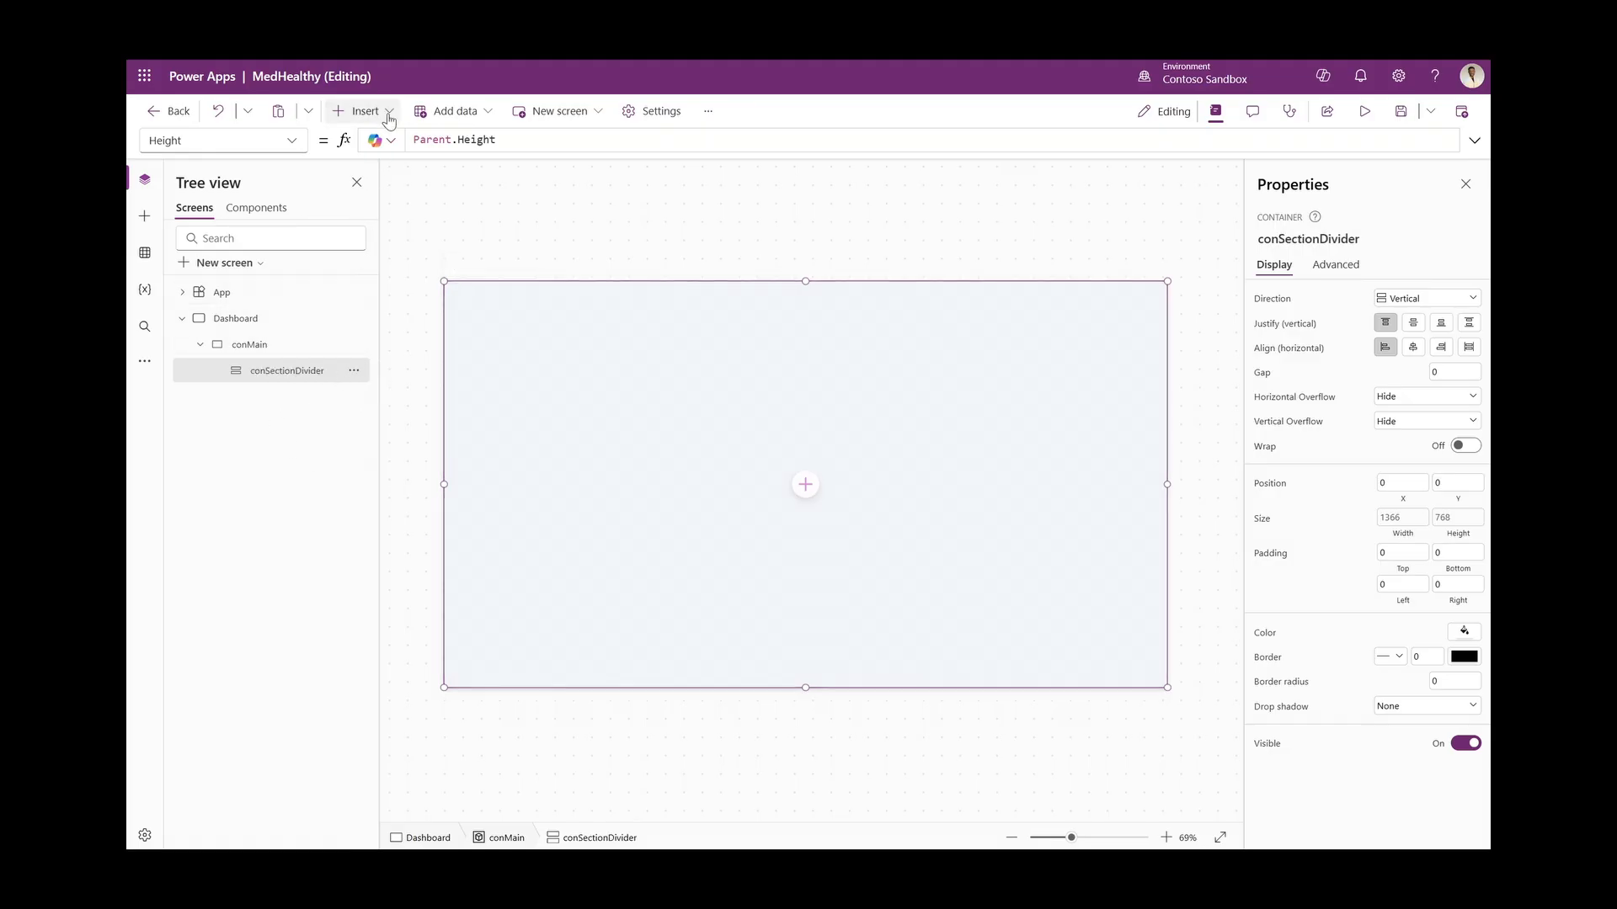
Insert a horizontal container inside conSectionDivider and rename it conHeader
left_click(389, 119)
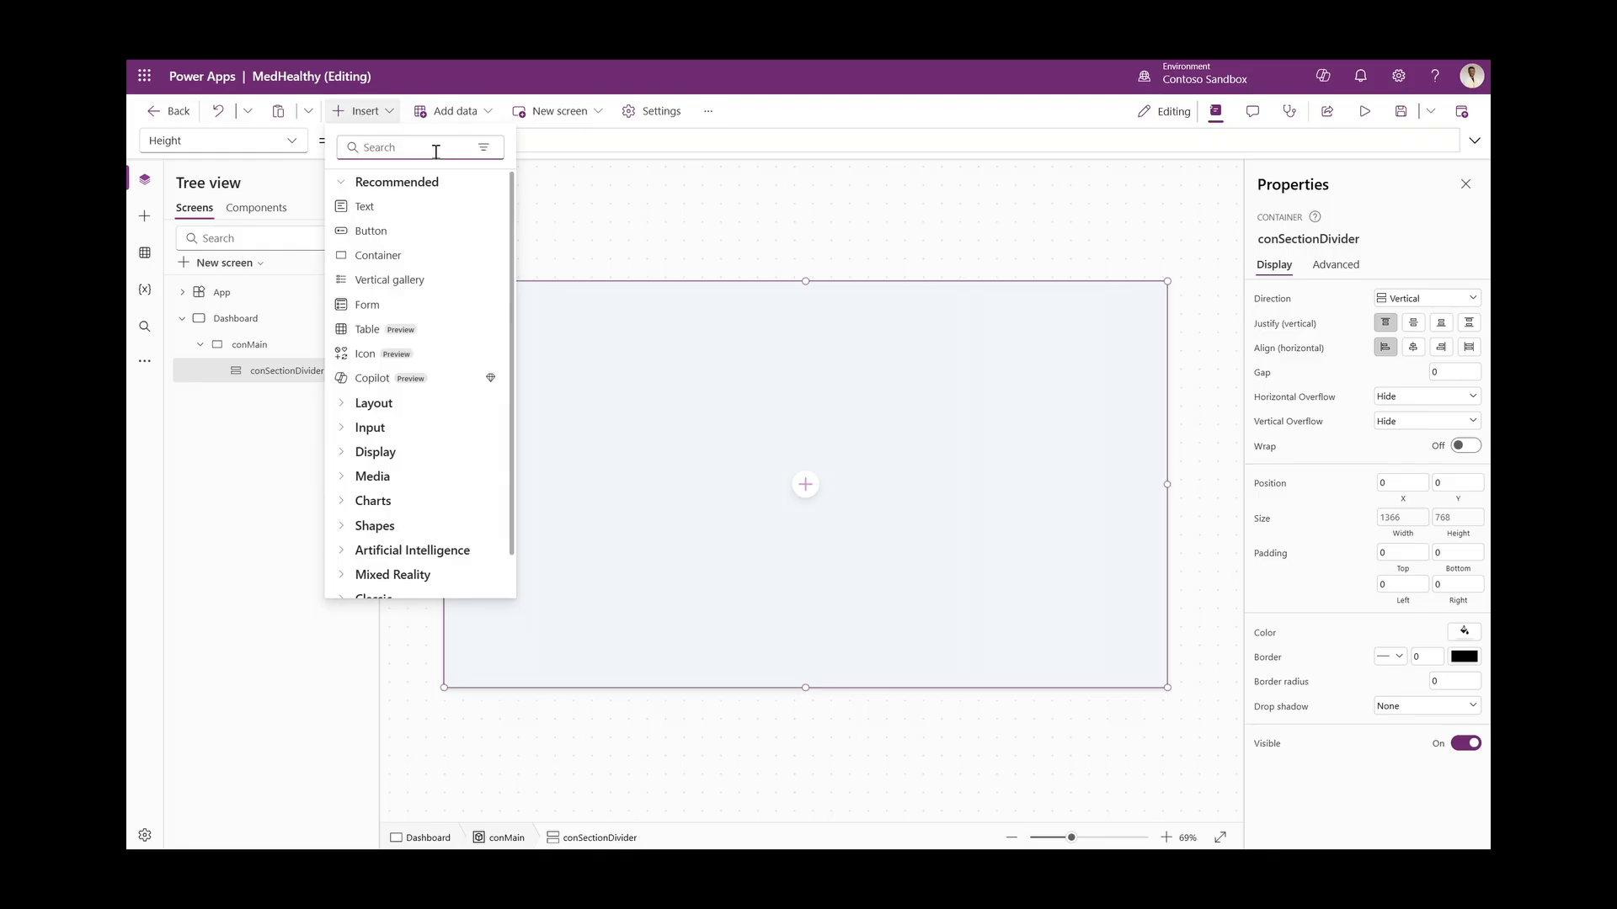
type("con")
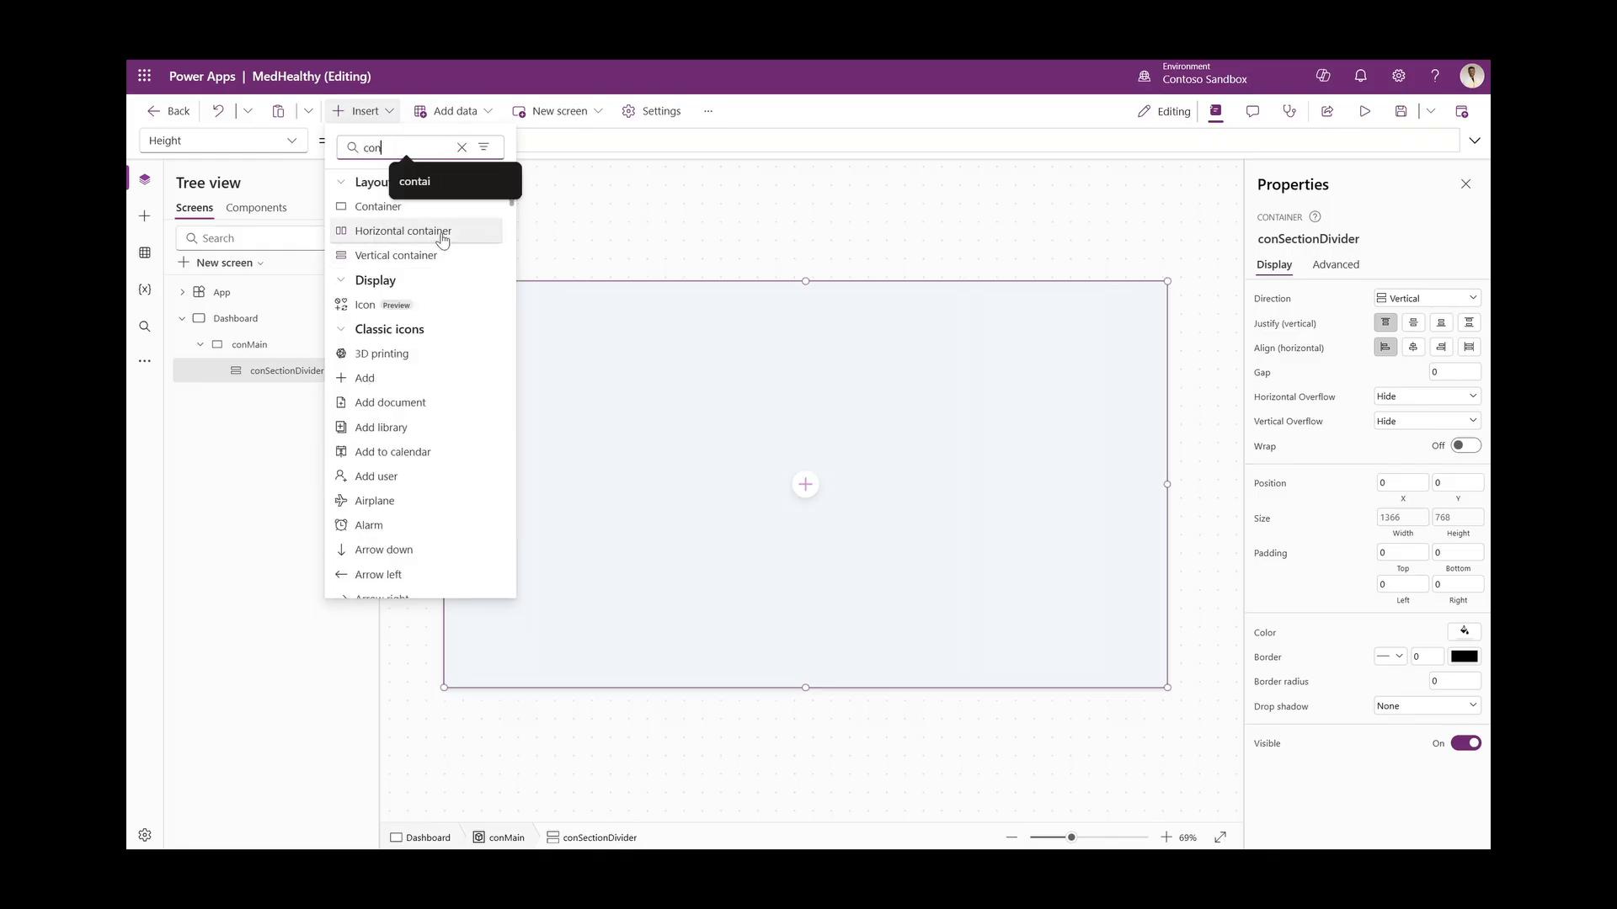
left_click(729, 347)
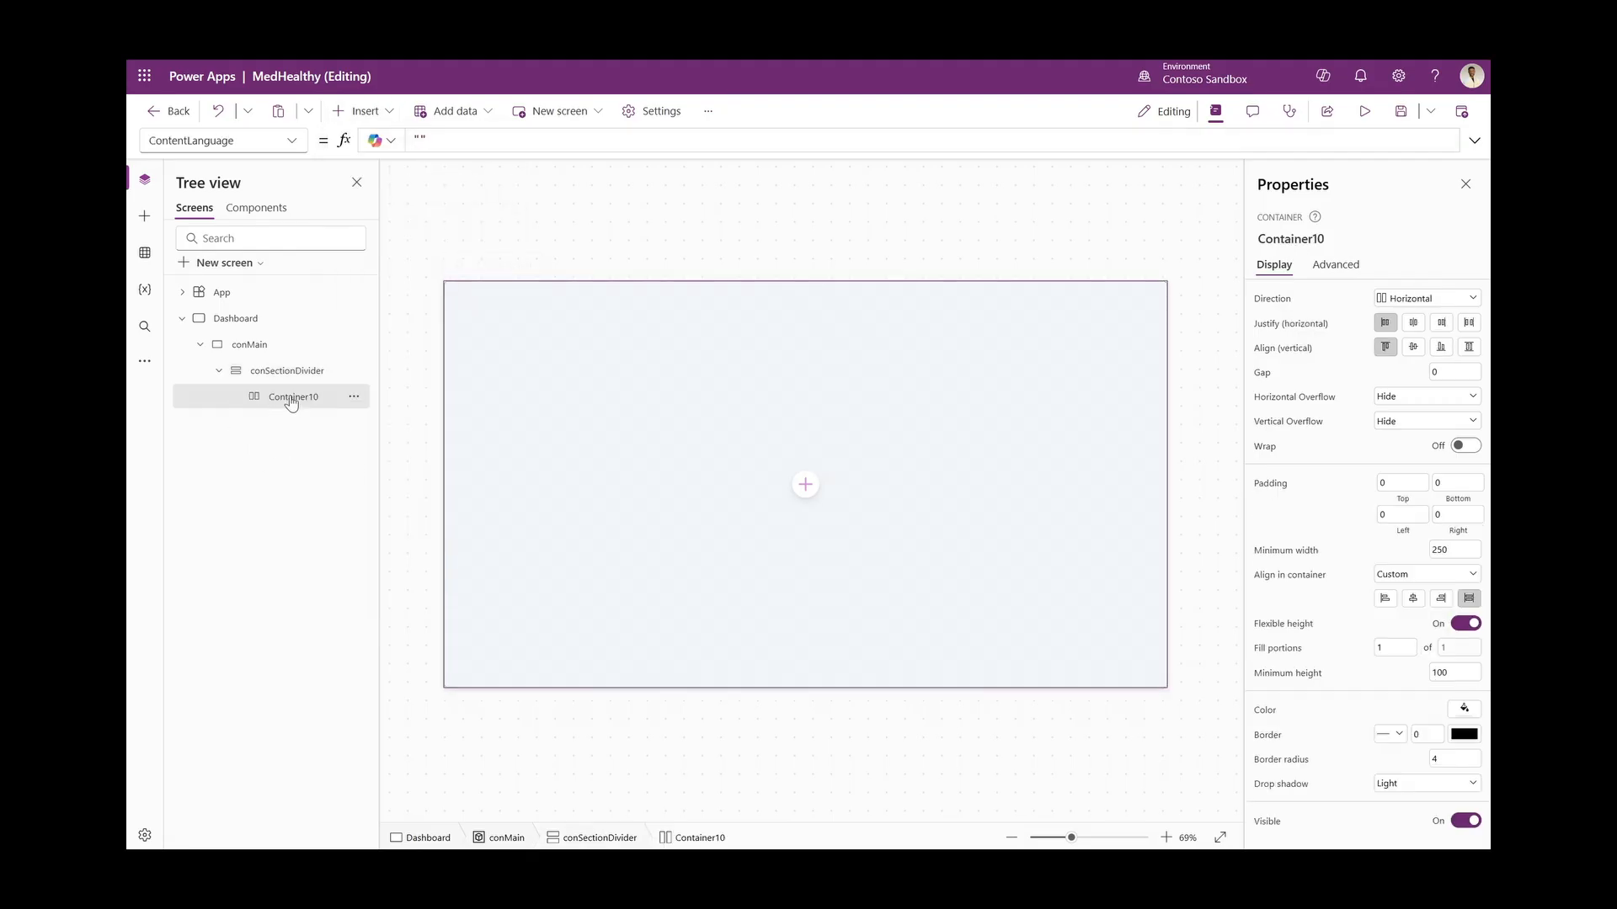
double_click(290, 399)
type("conHeader")
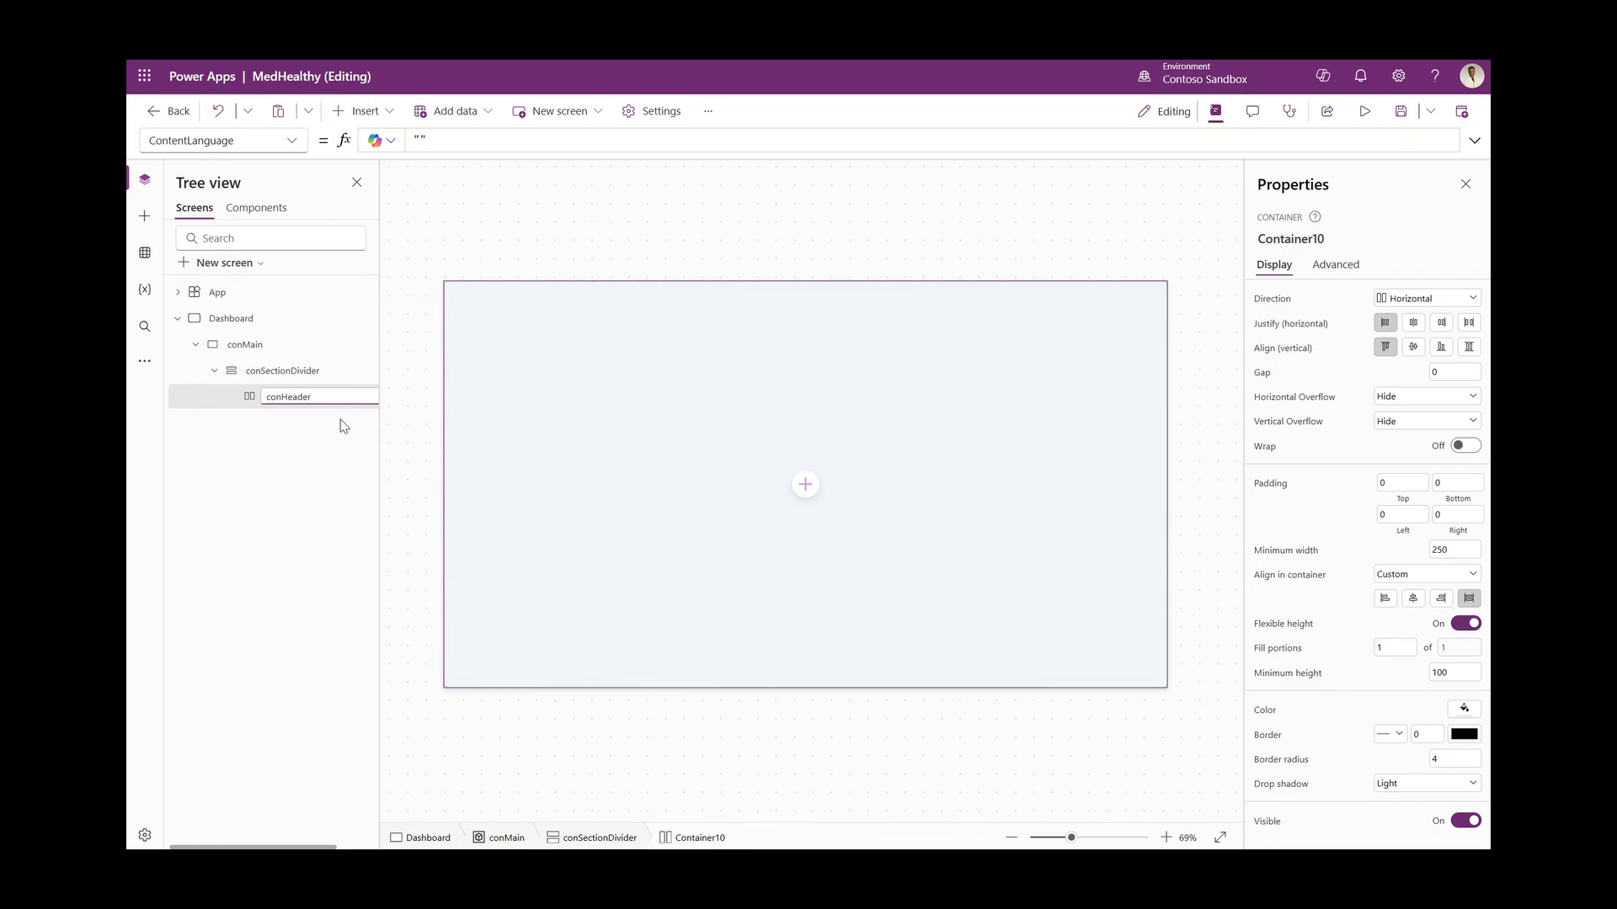
key("Return")
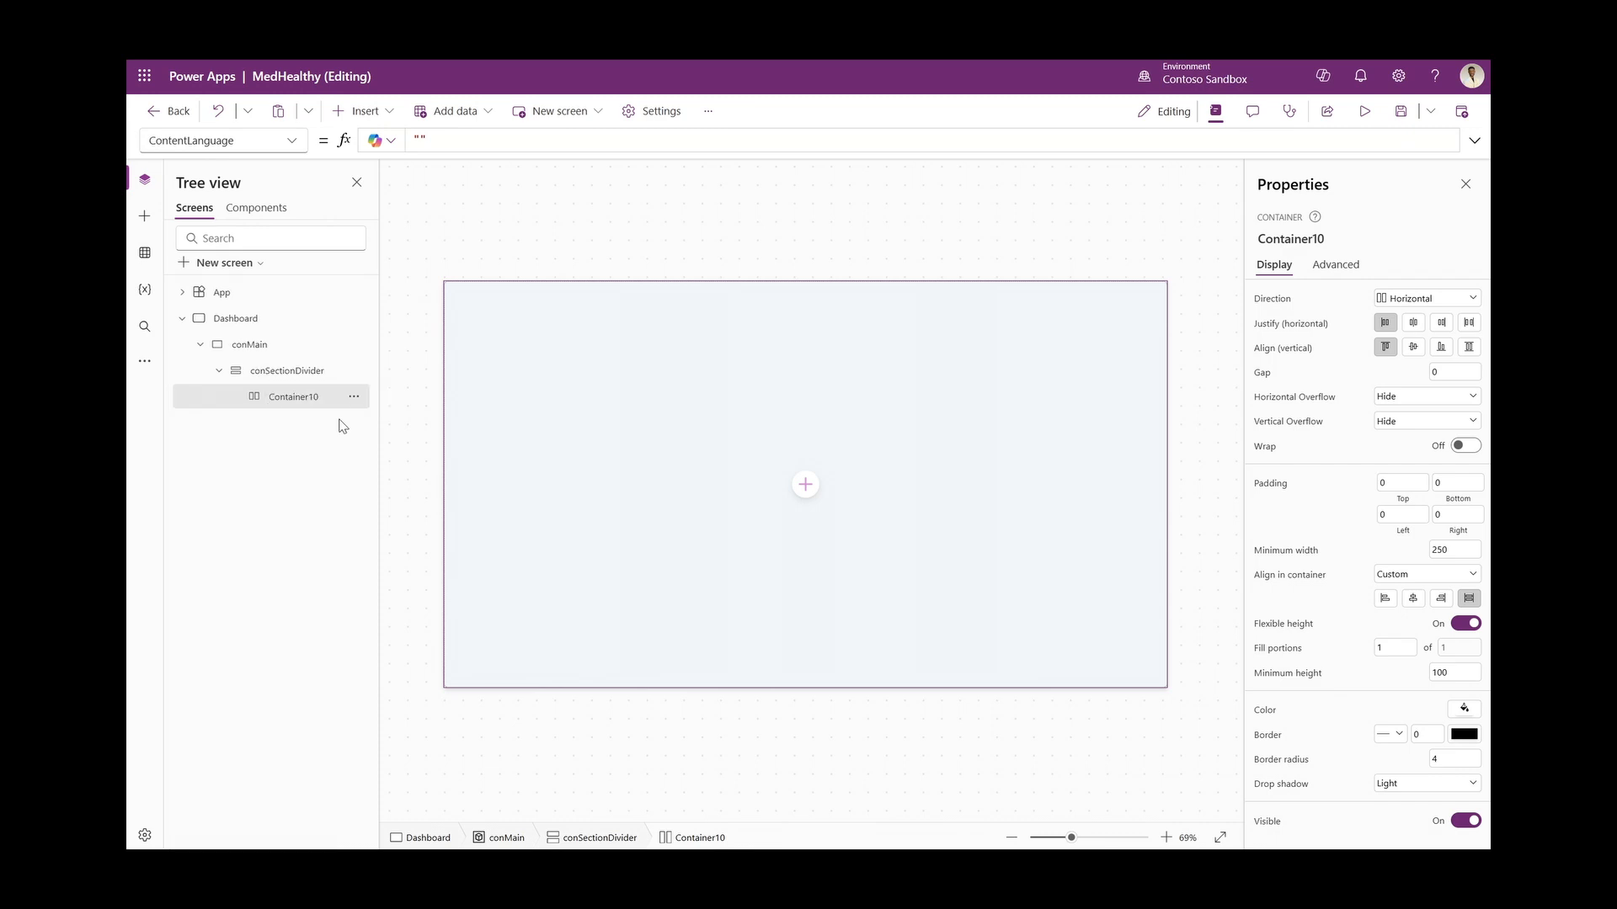
Set conHeader's border radius to 0 and its drop shadow to None
left_click(1461, 758)
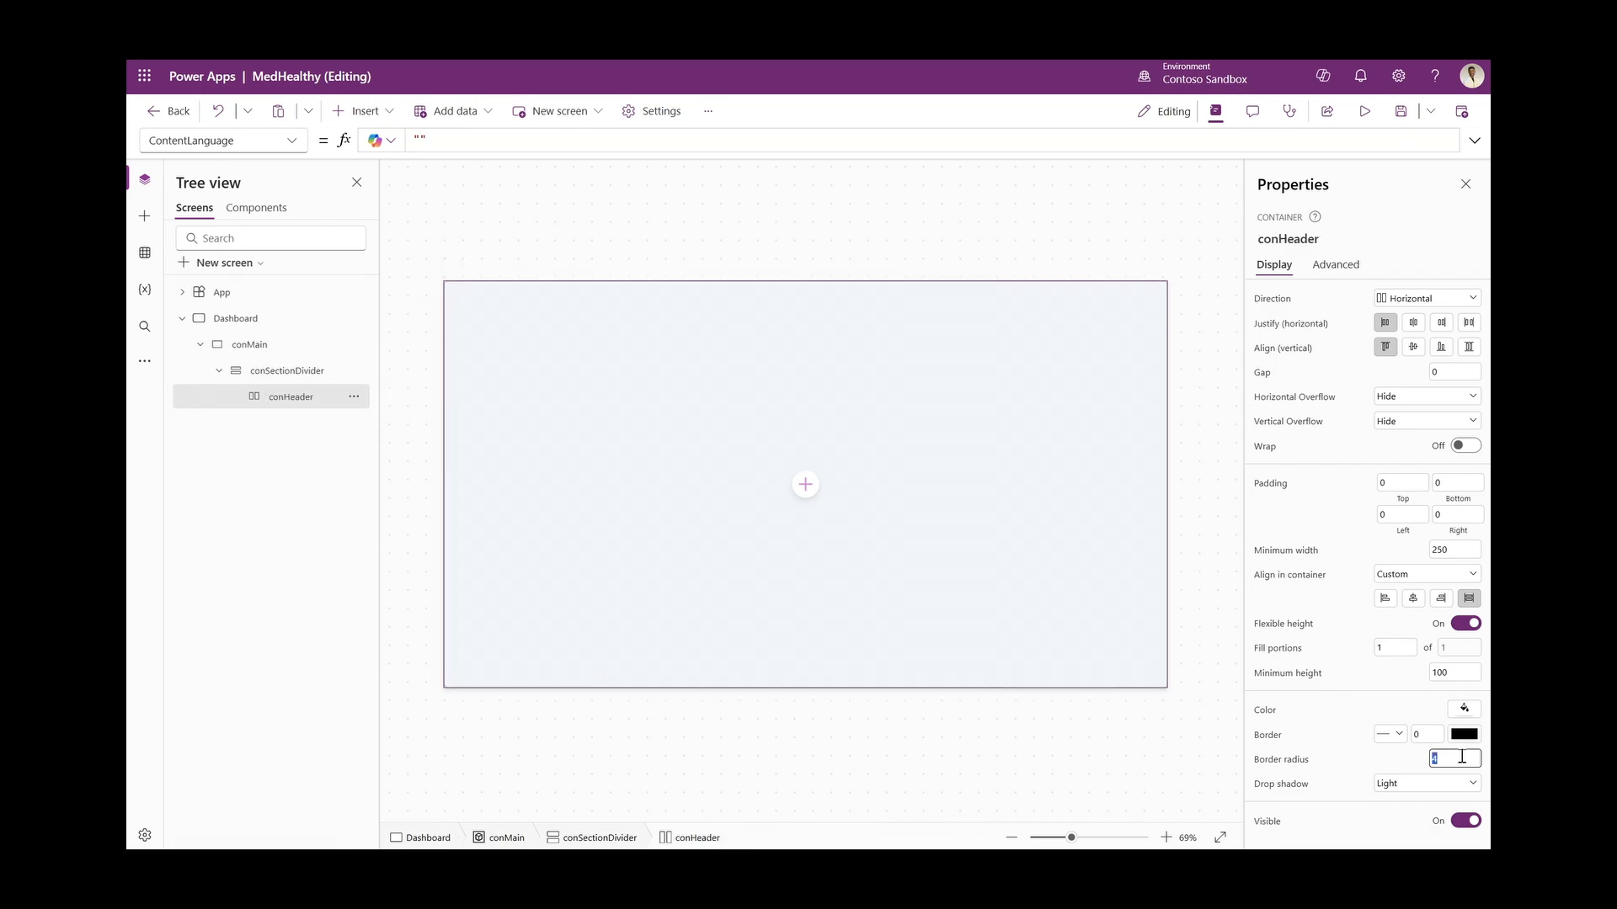
left_click(1419, 784)
left_click(1413, 662)
Turn off flexible height for conHeader to give it a fixed height of 60, and fill it with white, RGBA(255, 255, 255, 1)
left_click(1463, 625)
left_click(1458, 645)
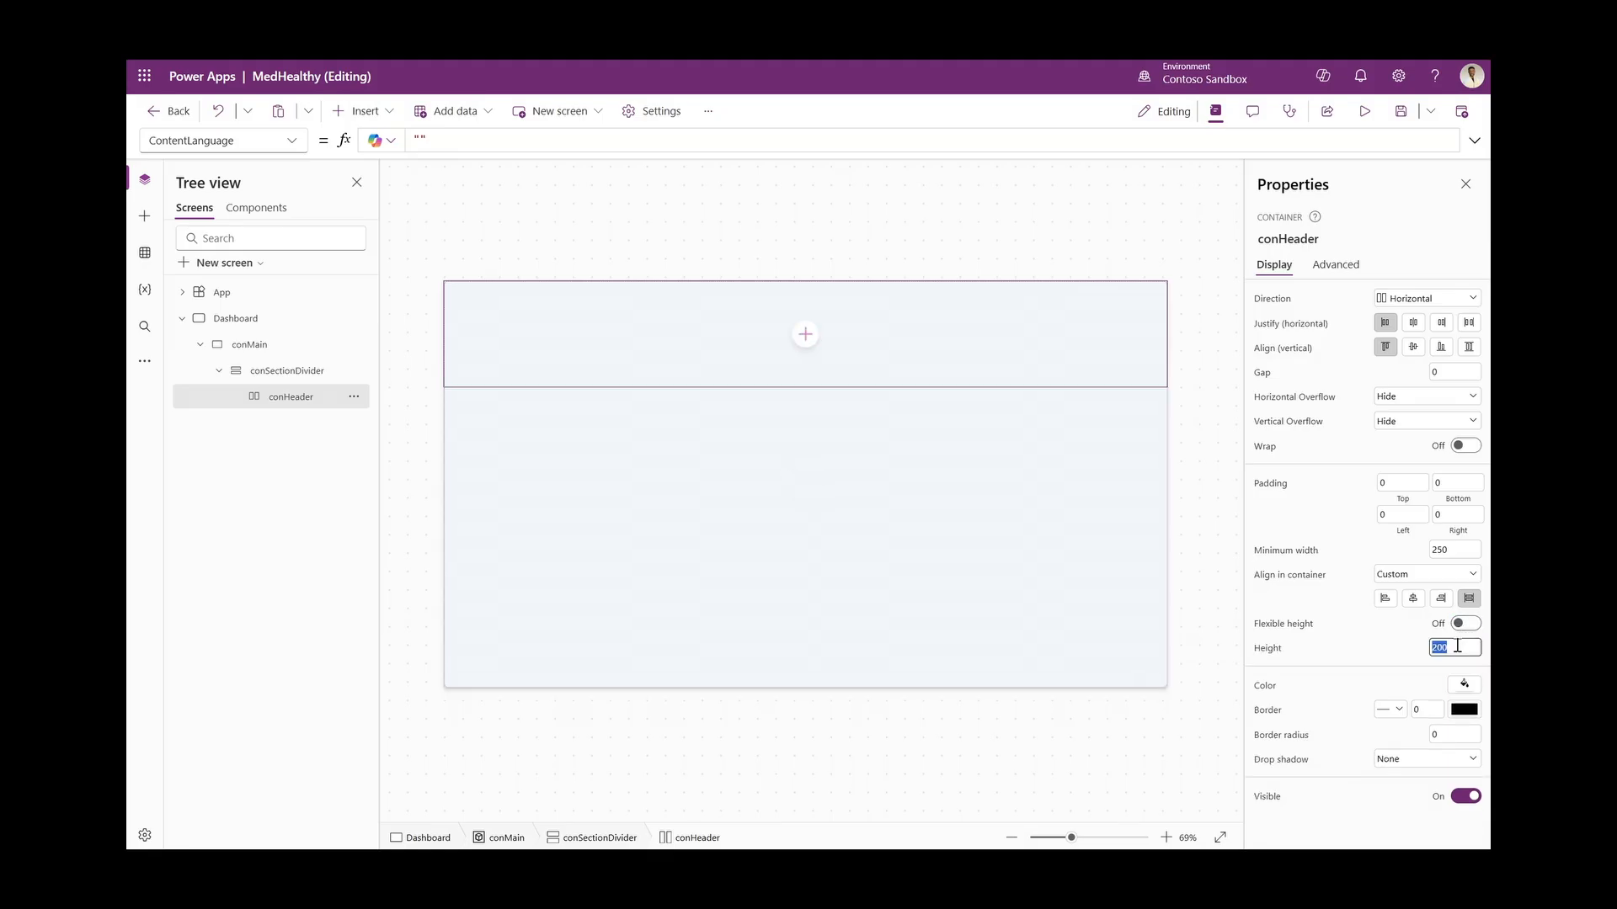
type("60")
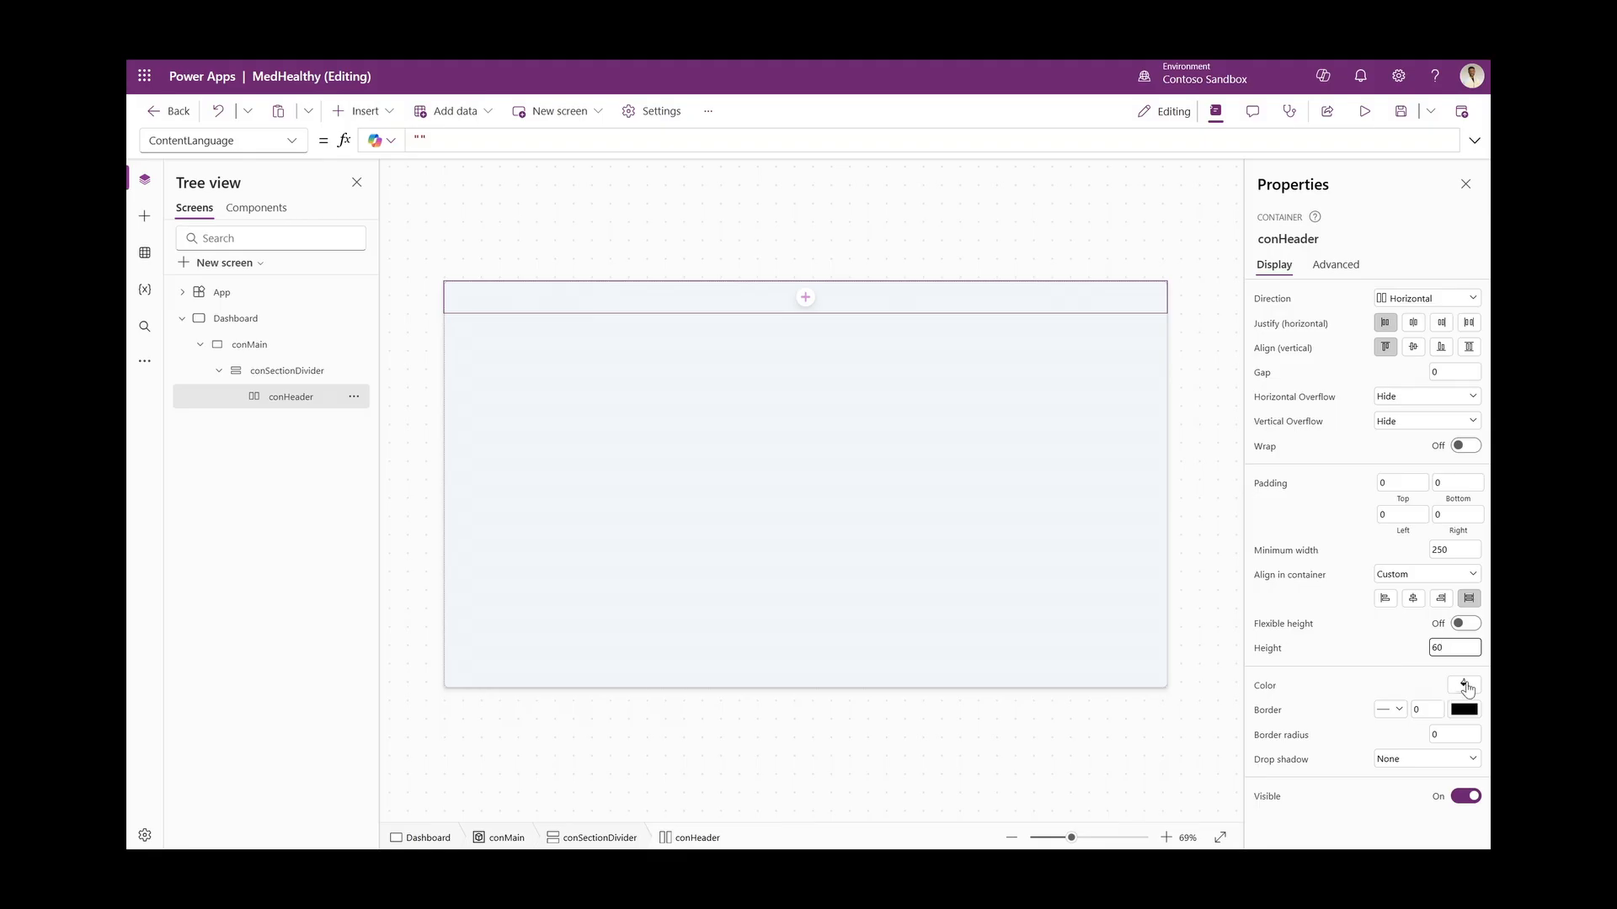
left_click(1465, 687)
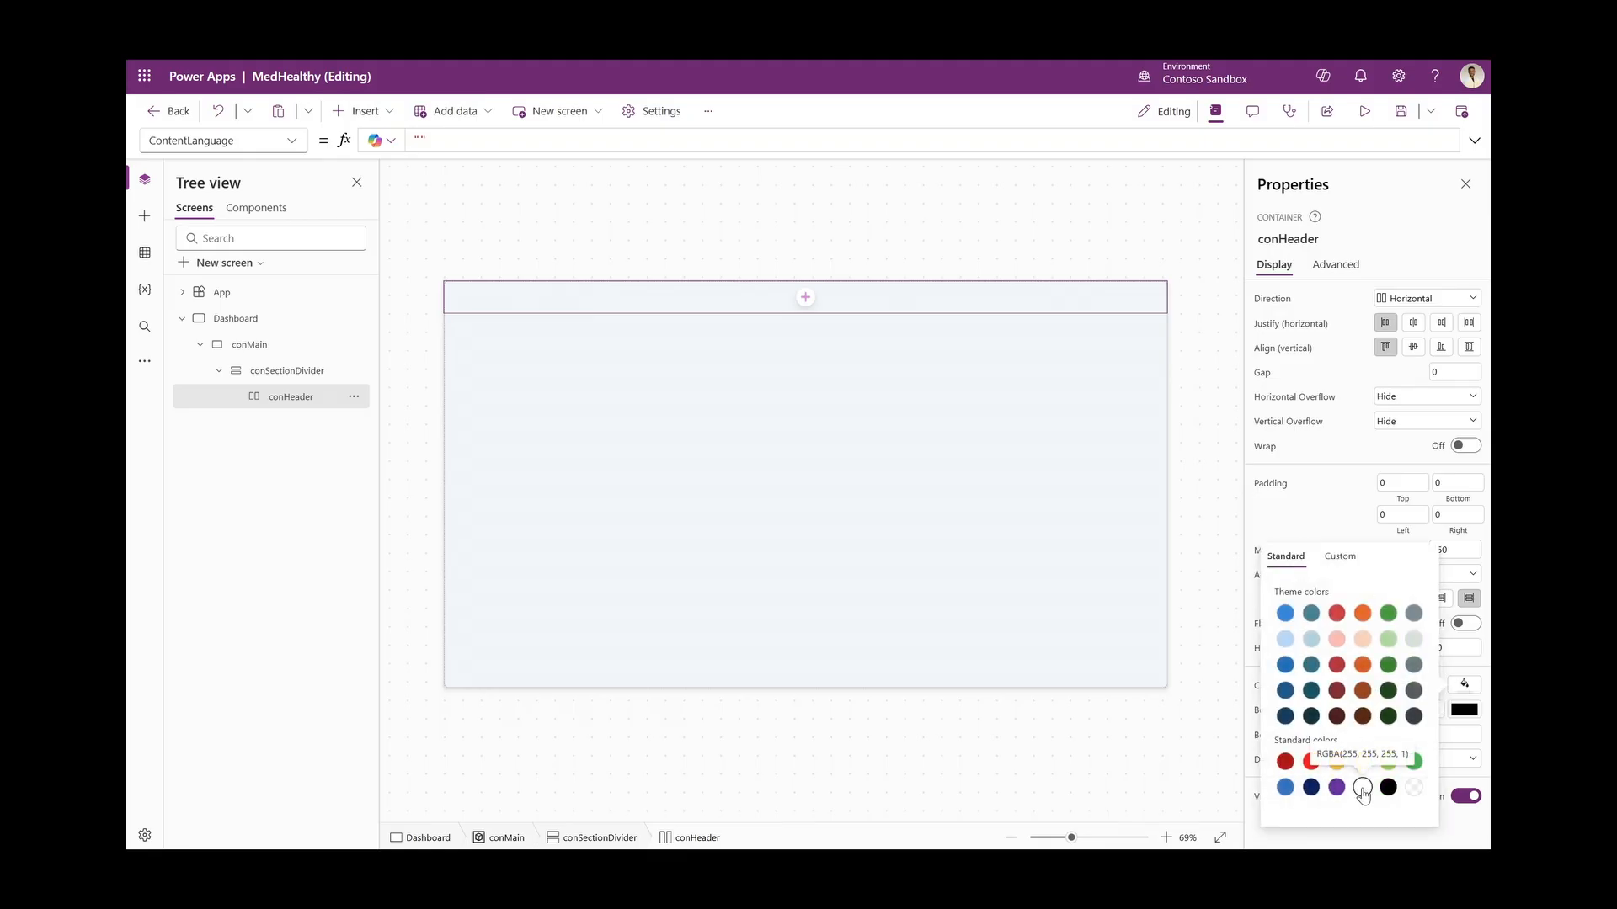
left_click(1363, 787)
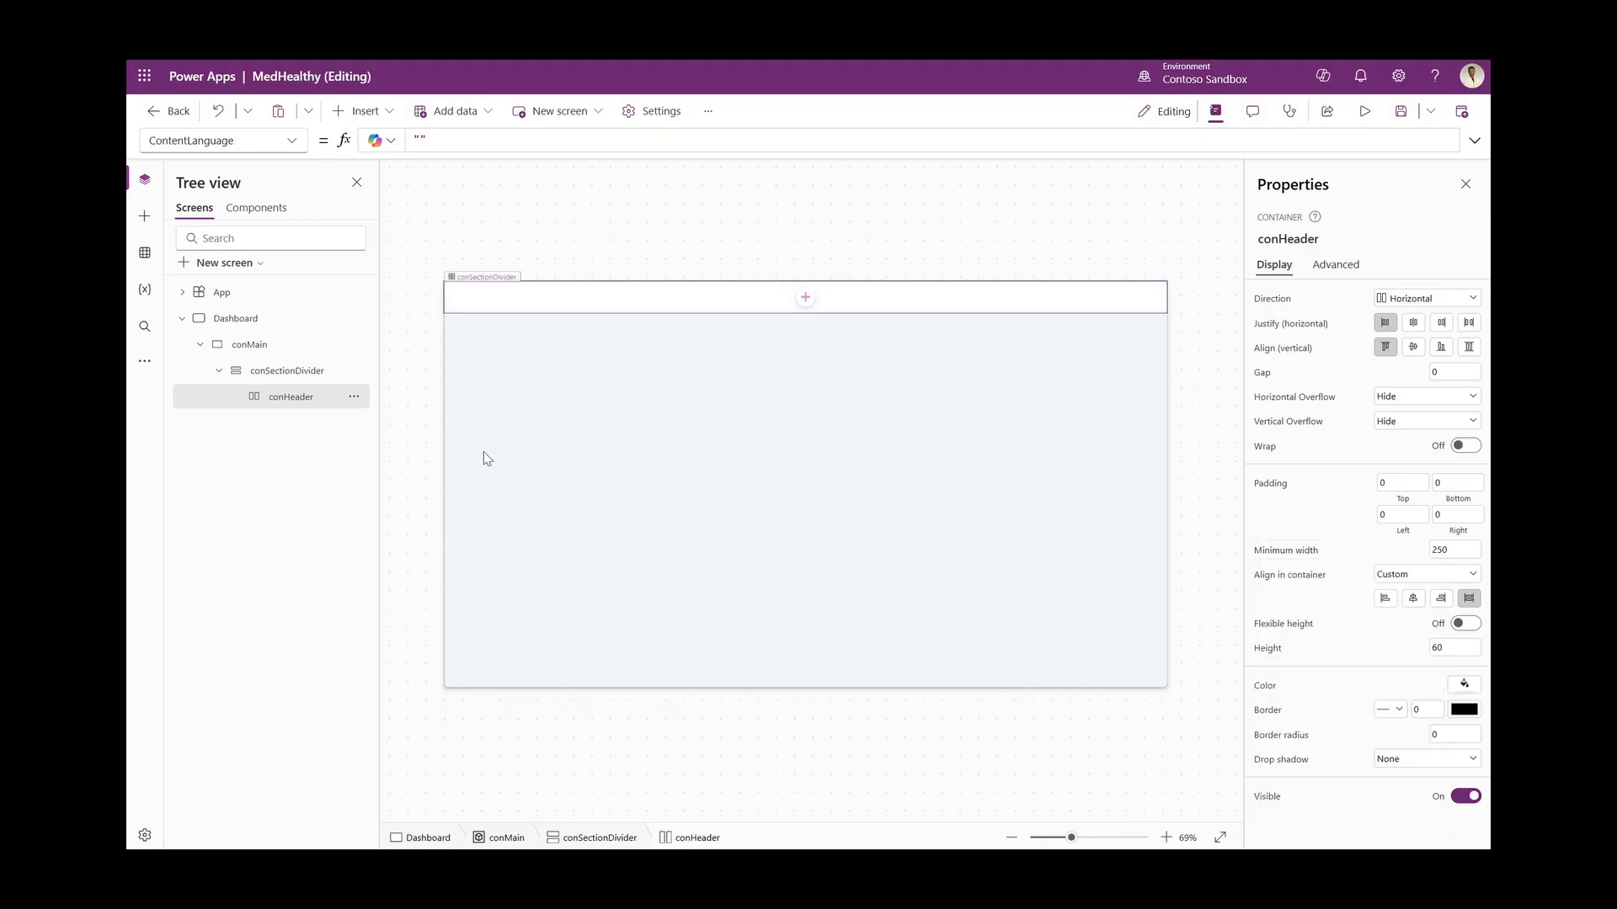
Insert a second horizontal container inside conSectionDivider, below conHeader, and rename it conBody
left_click(272, 371)
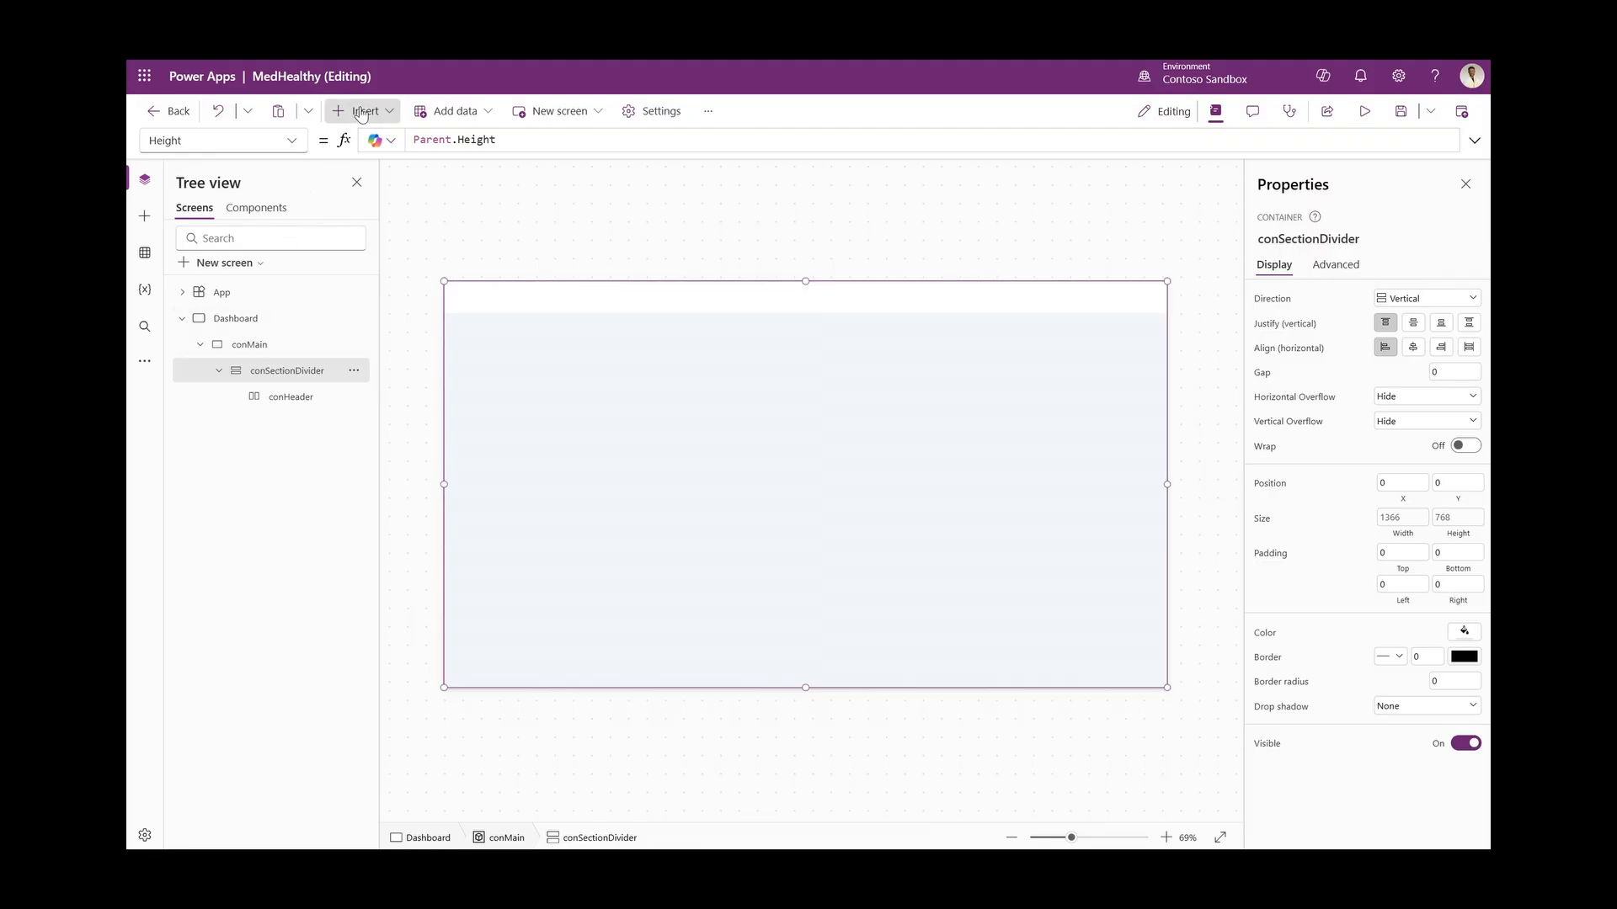
left_click(362, 112)
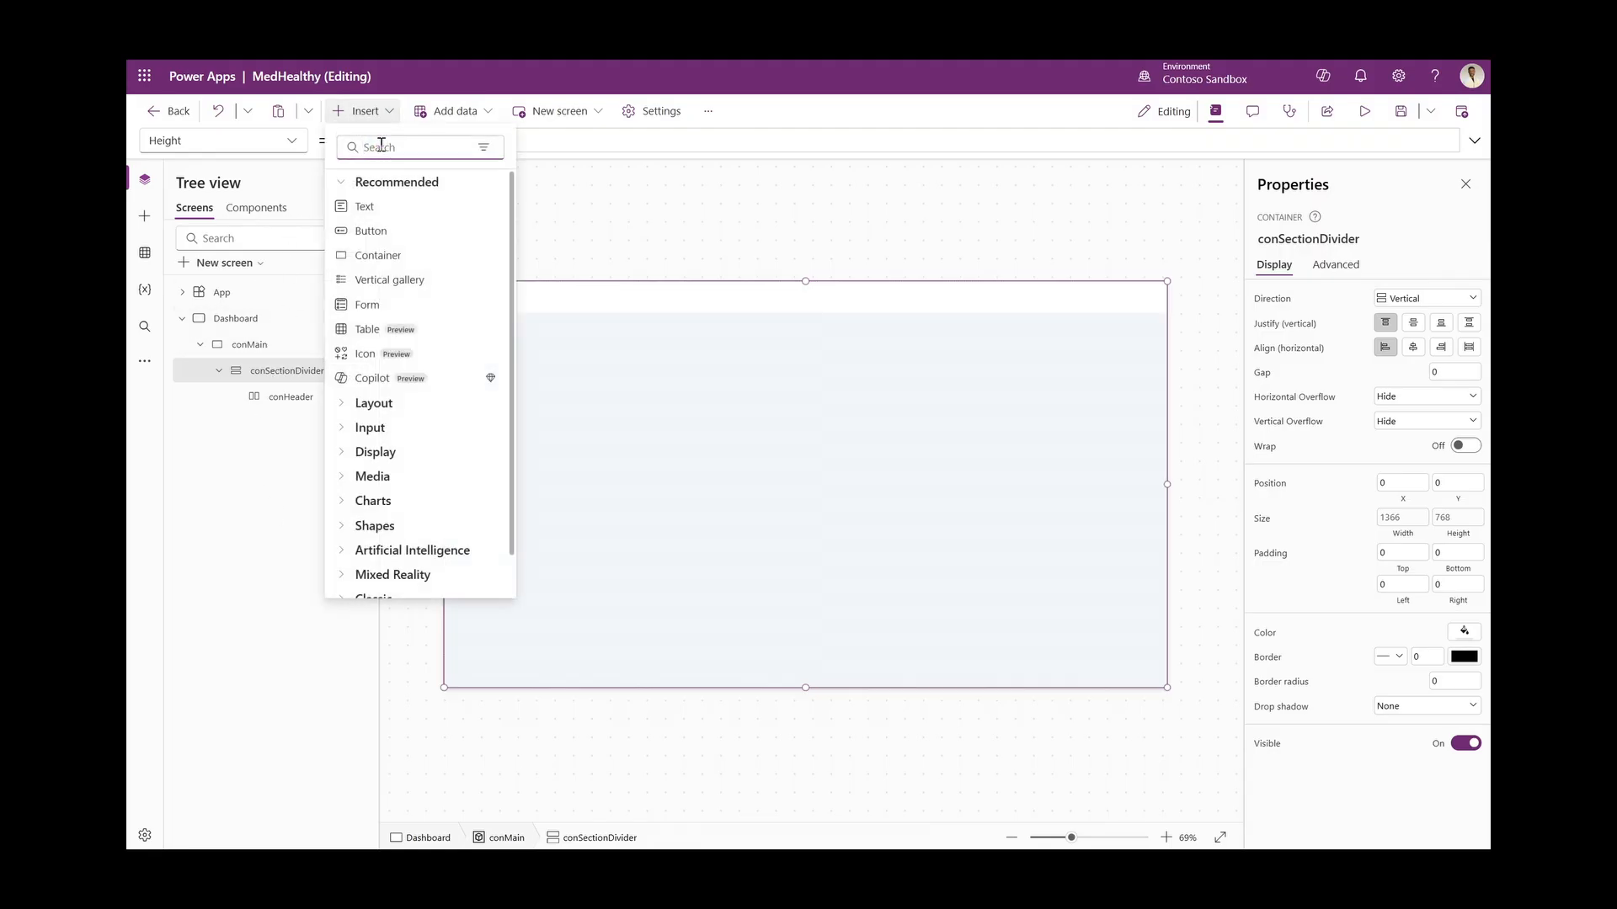
type("hori")
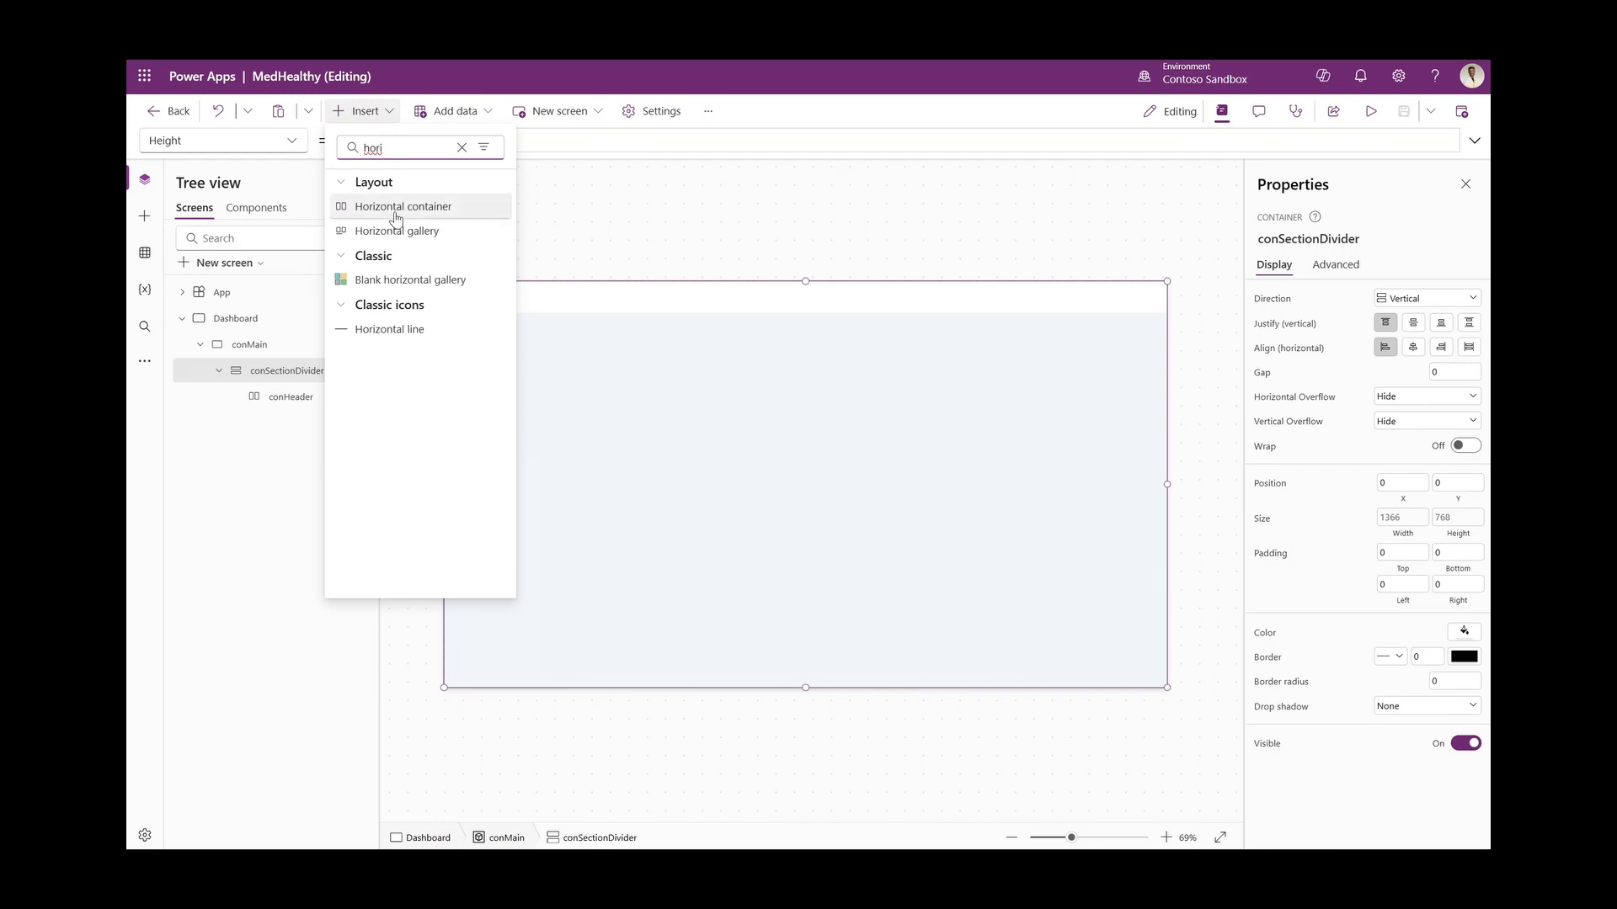
left_click(395, 209)
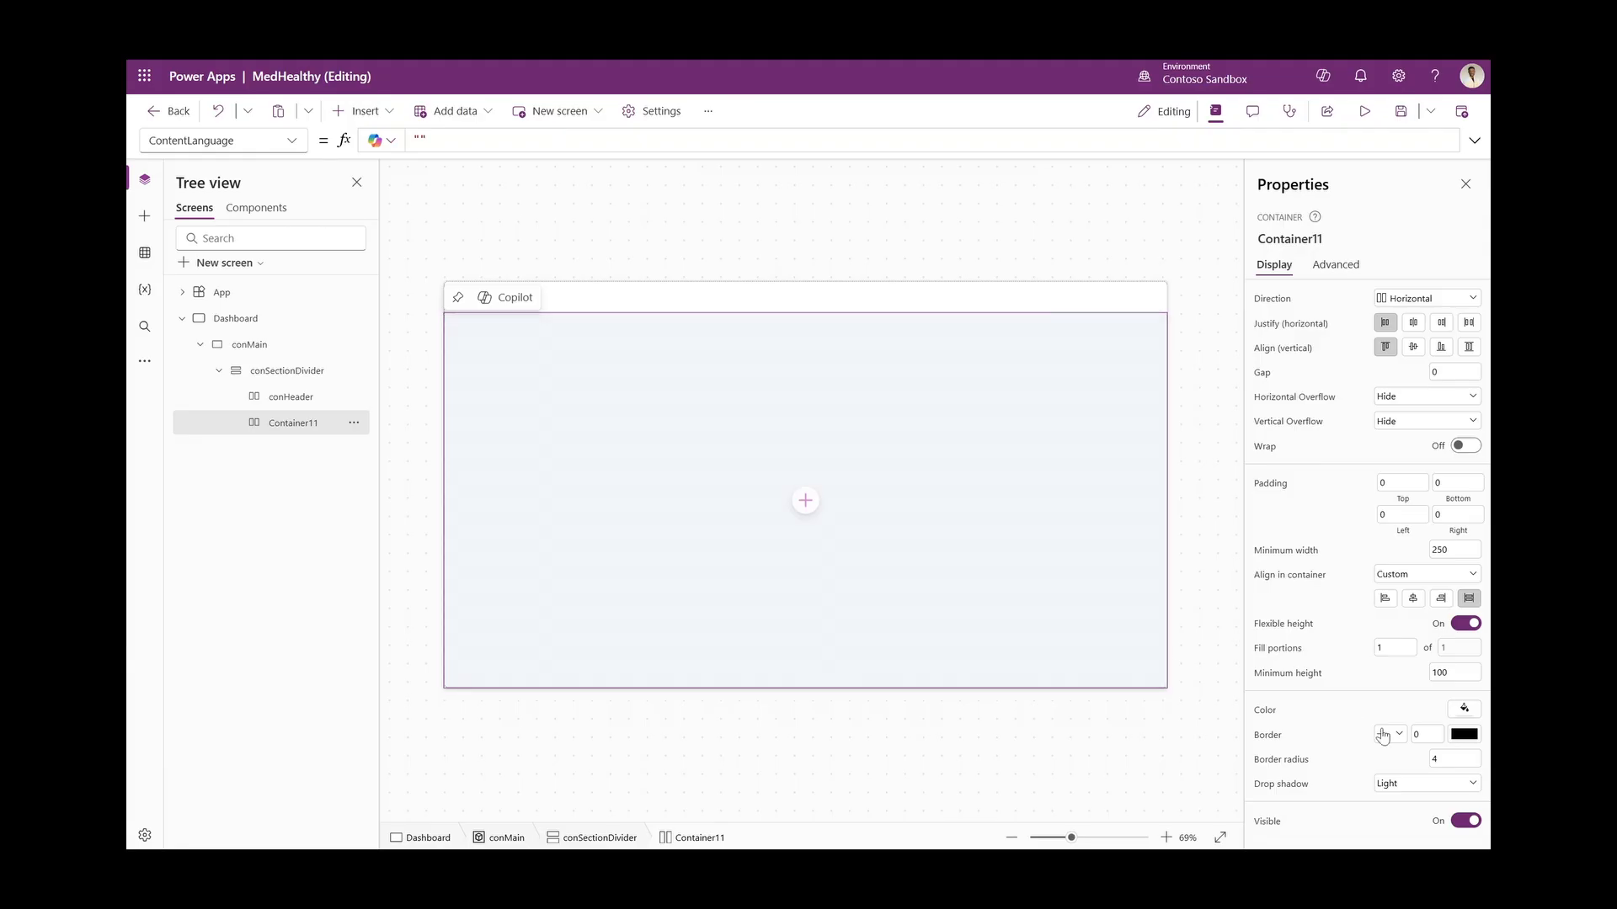
double_click(295, 422)
type("con")
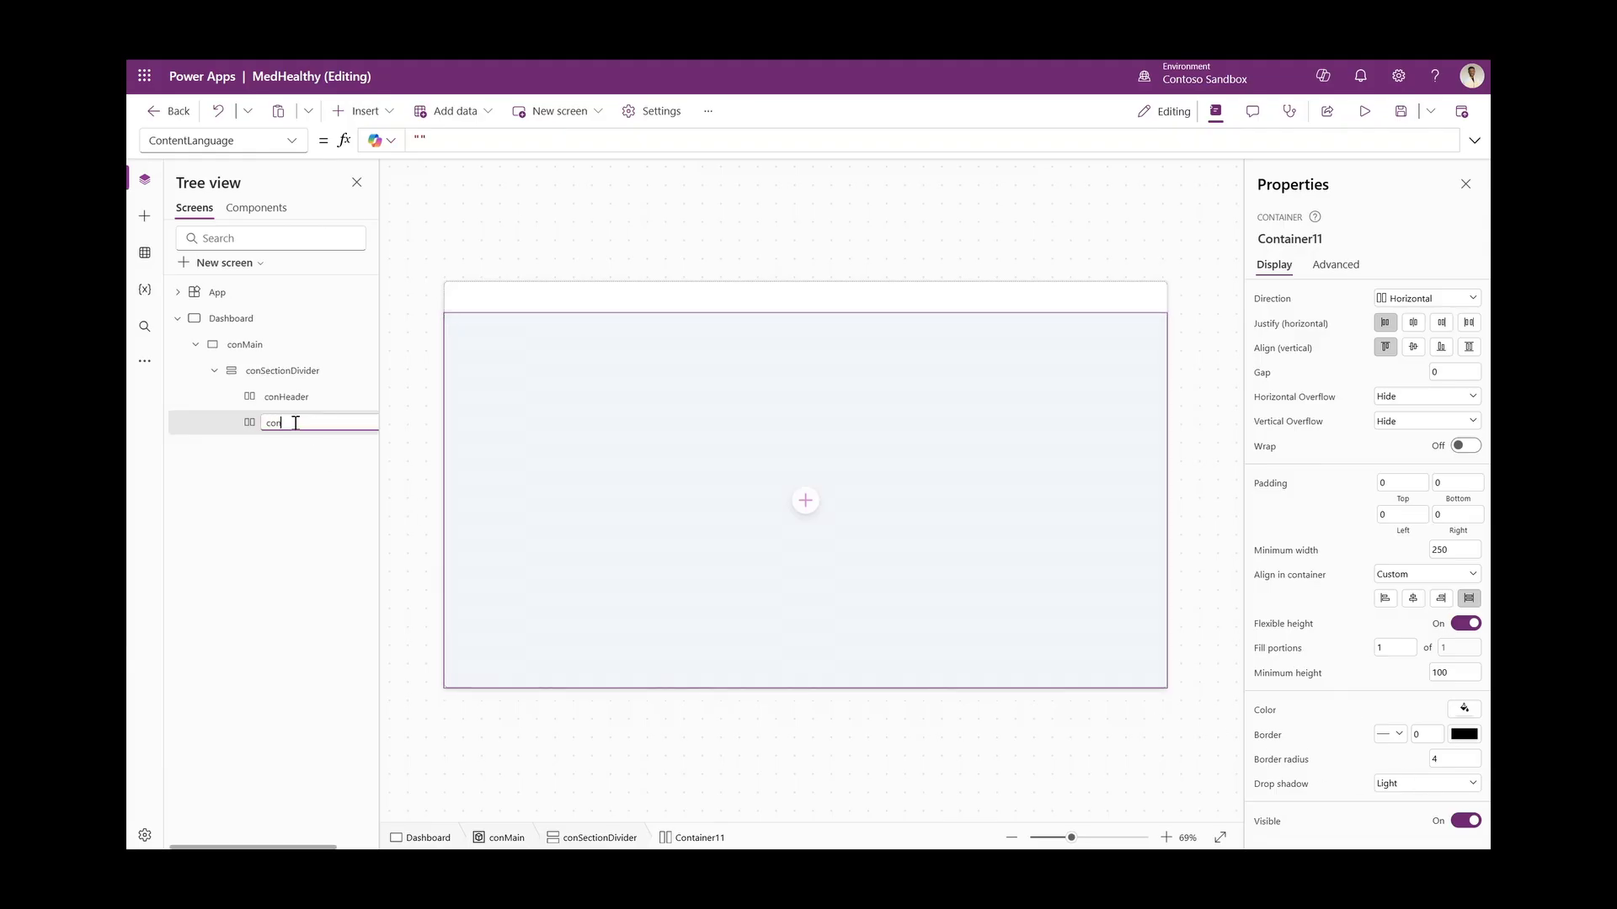
type("Body")
key("Return")
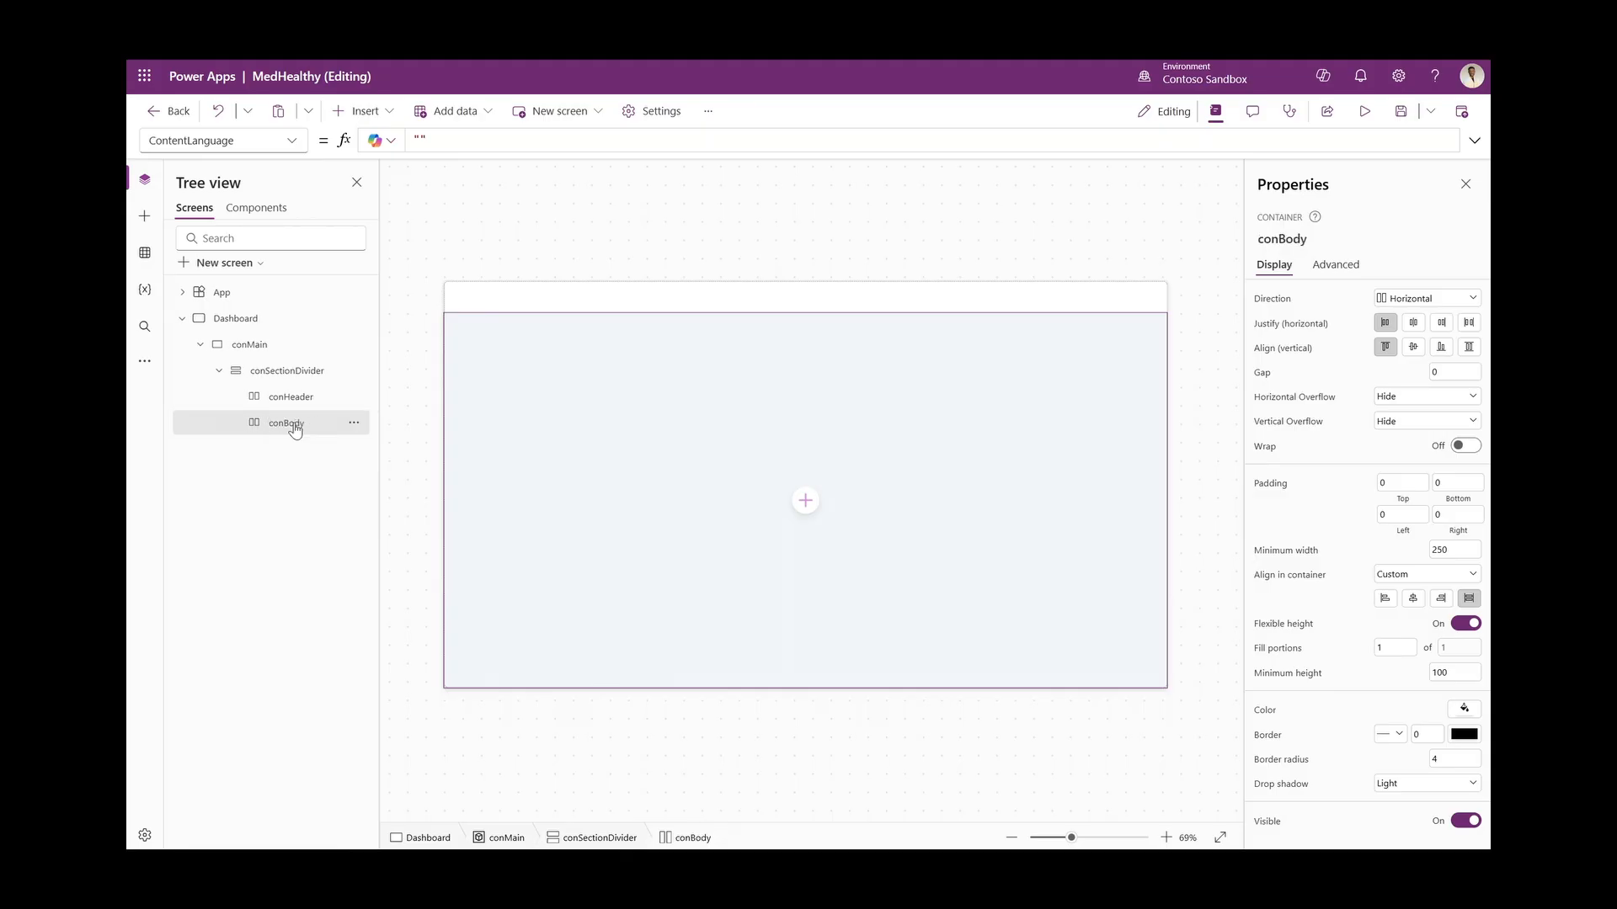
Set conBody's border radius to 0 and its drop shadow to None
left_click(1451, 760)
left_click(1391, 784)
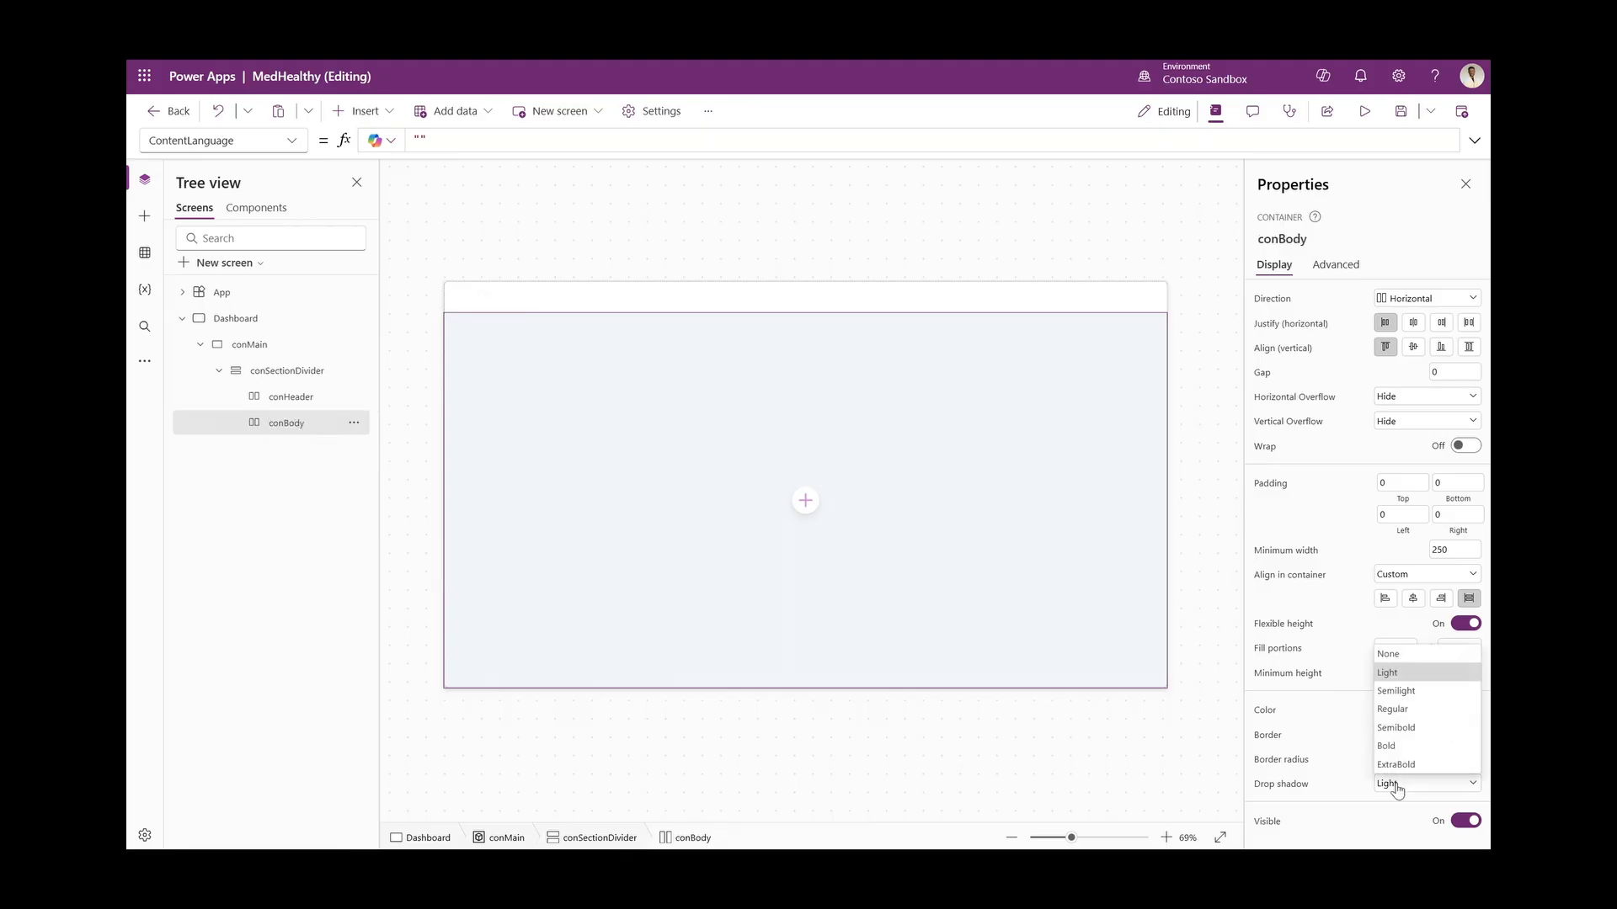
left_click(1394, 655)
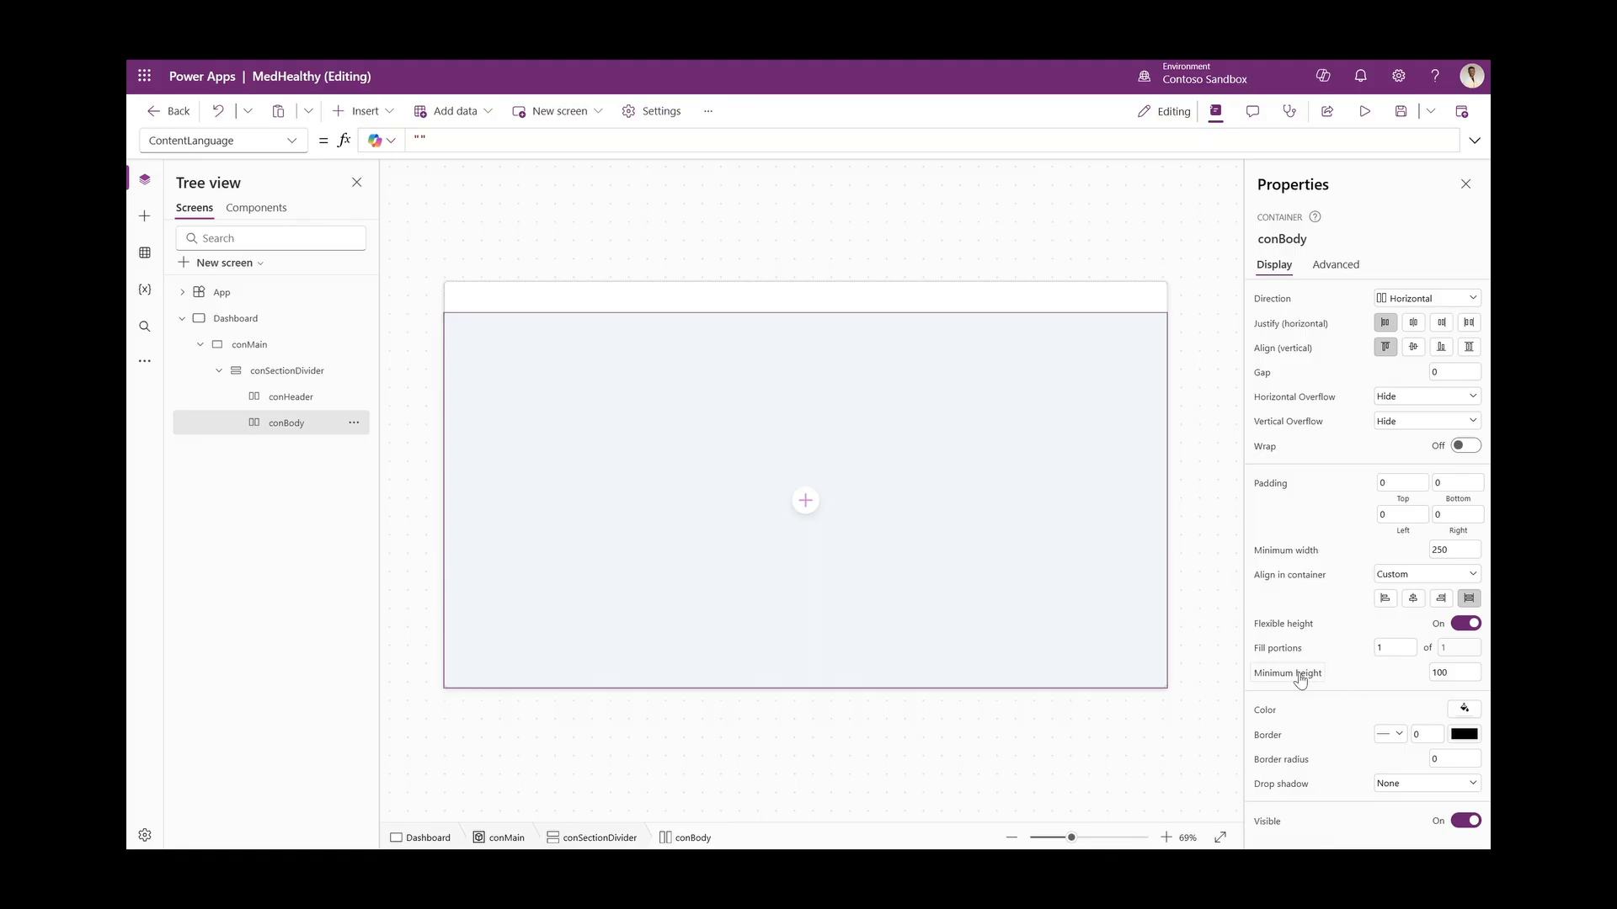
Set both the minimum width and the minimum height of conBody to 0
left_click(1454, 551)
type("0")
left_click(1385, 557)
left_click(1425, 673)
type("0")
left_click(1379, 679)
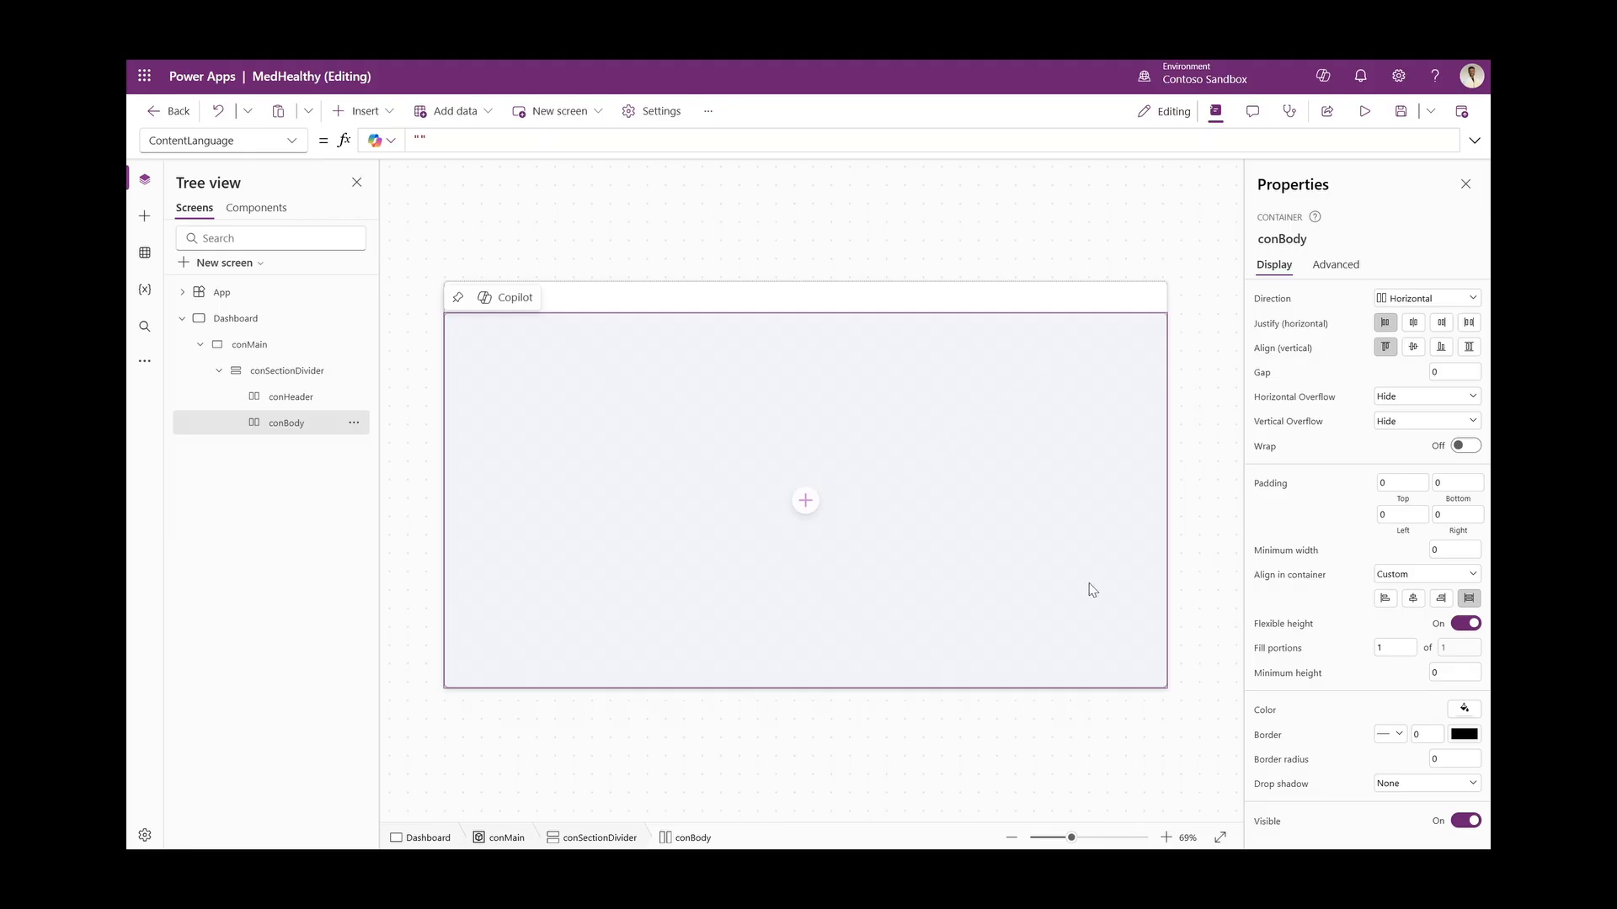
Insert a vertical container inside conBody and rename it conNav
left_click(358, 110)
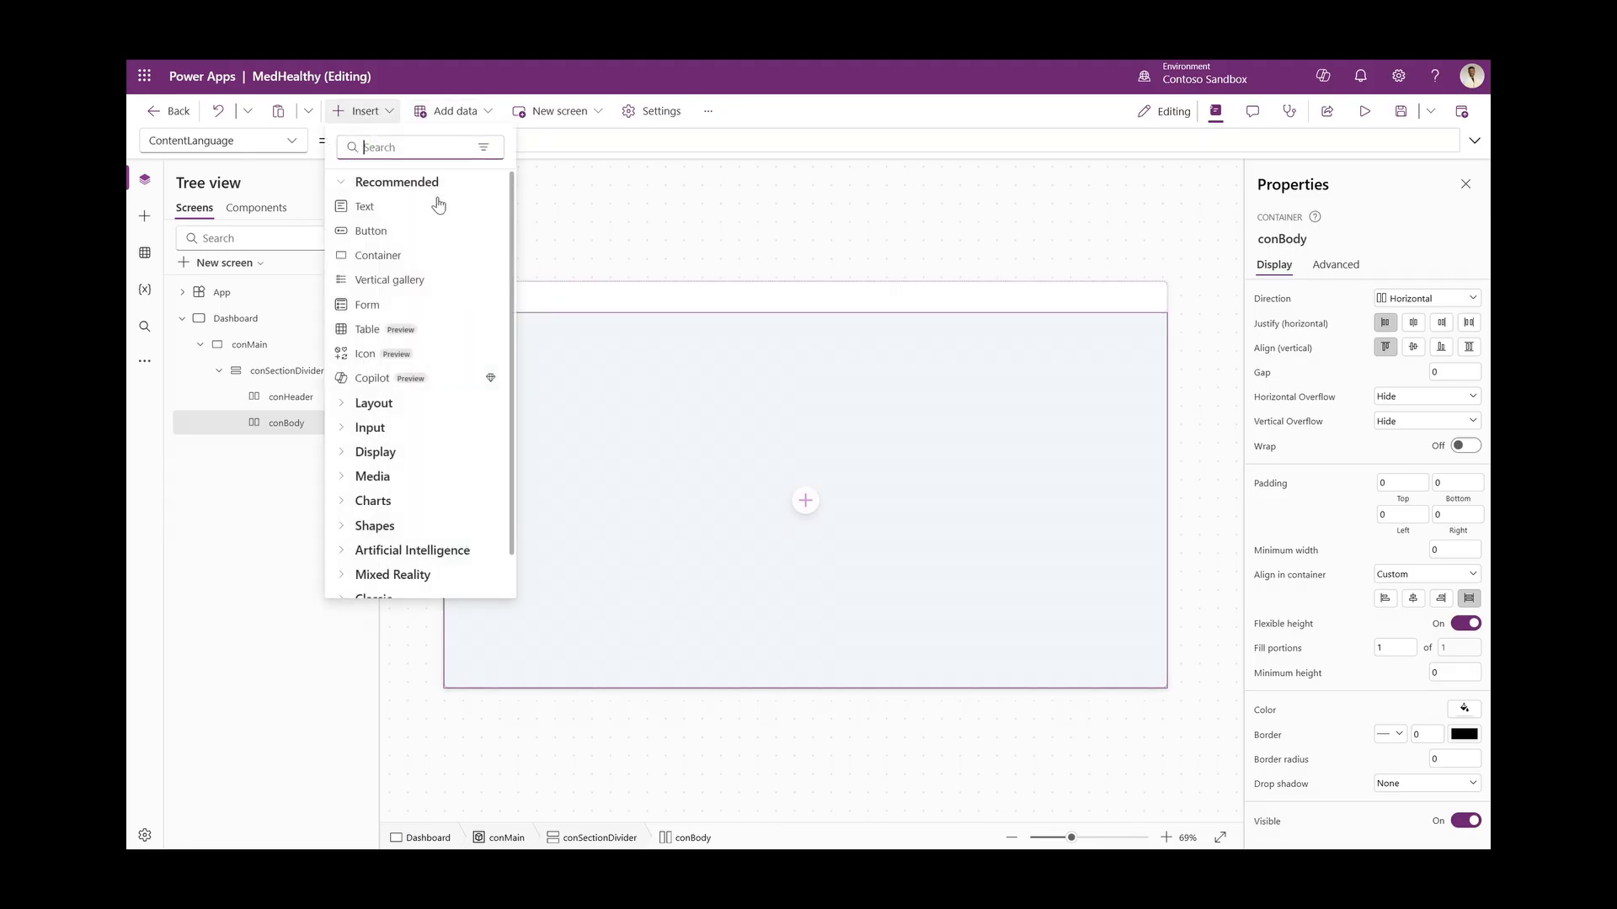
left_click(427, 146)
type("vert")
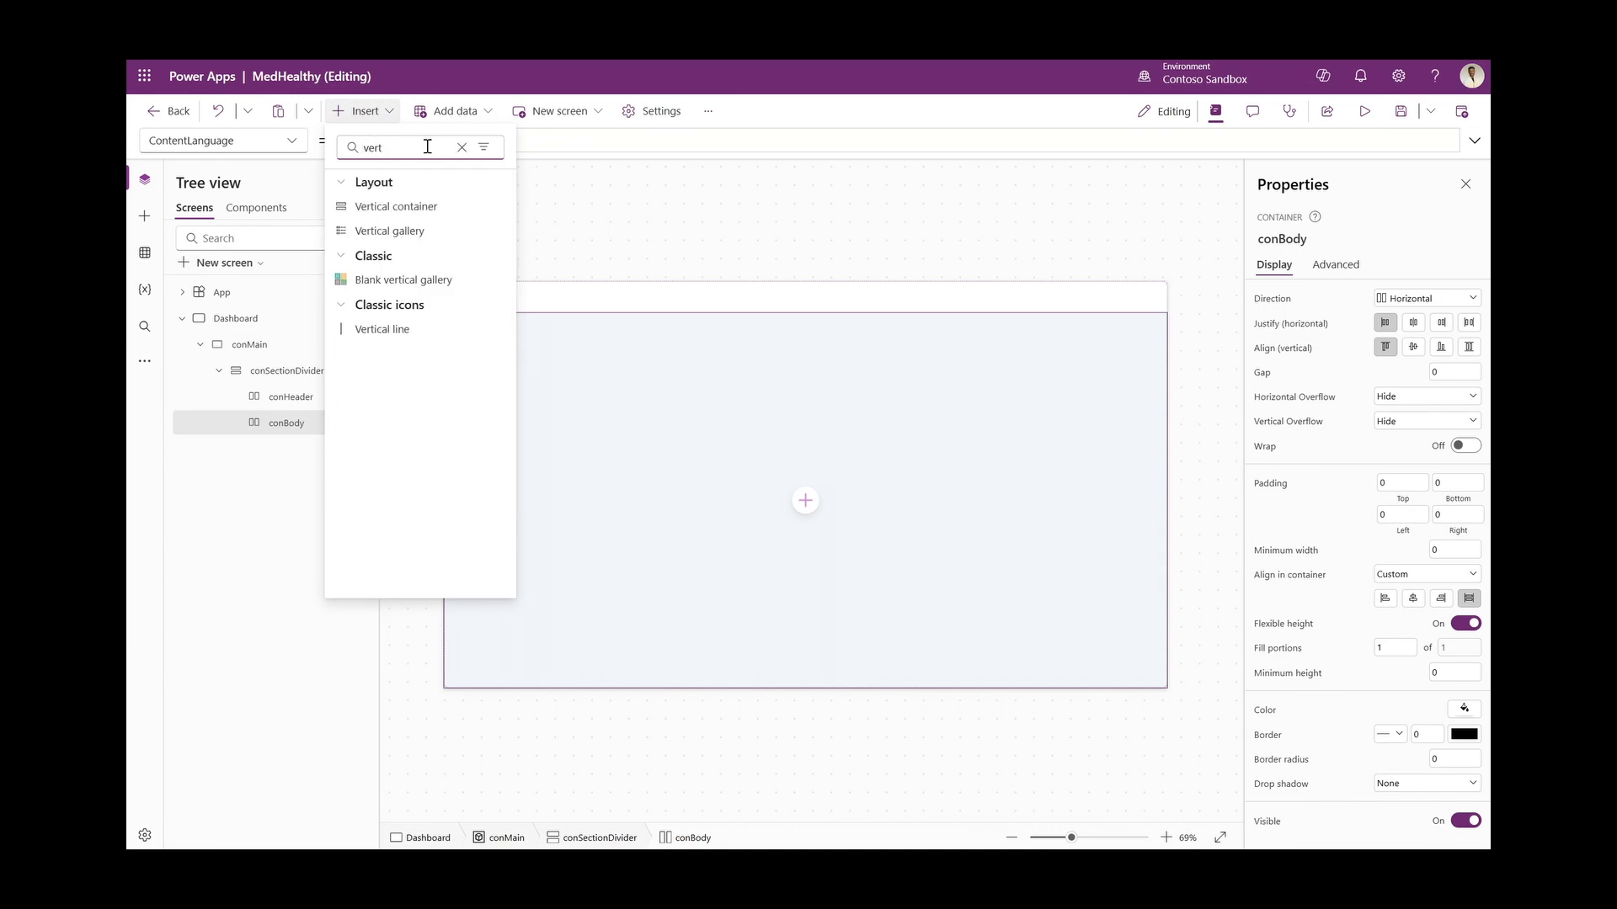
left_click(410, 208)
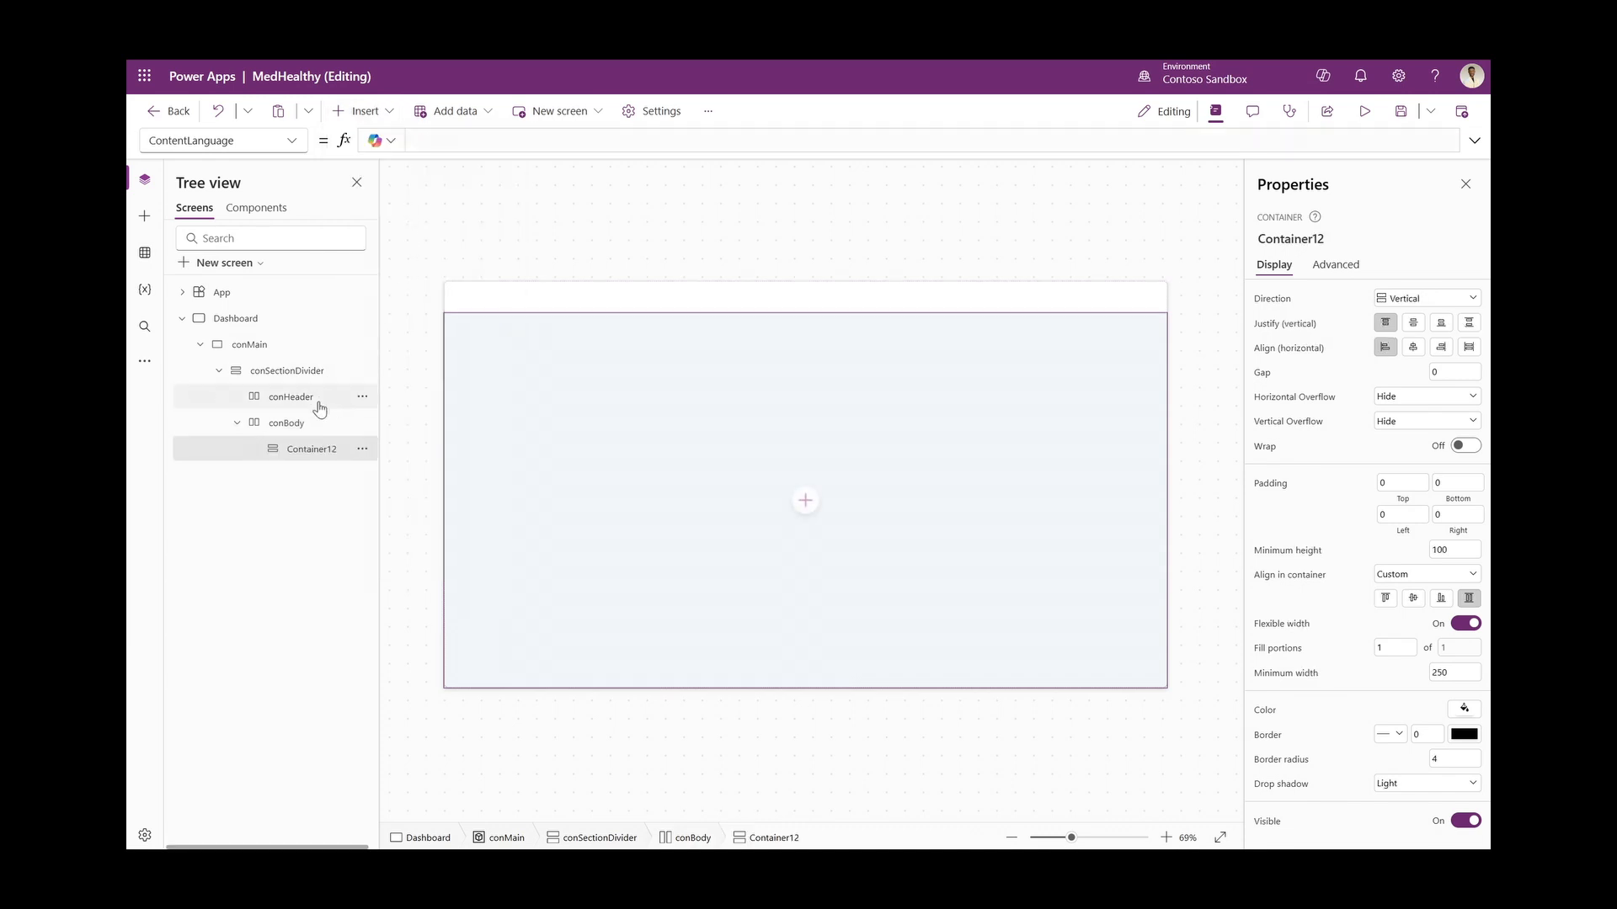
double_click(314, 448)
type("conNa")
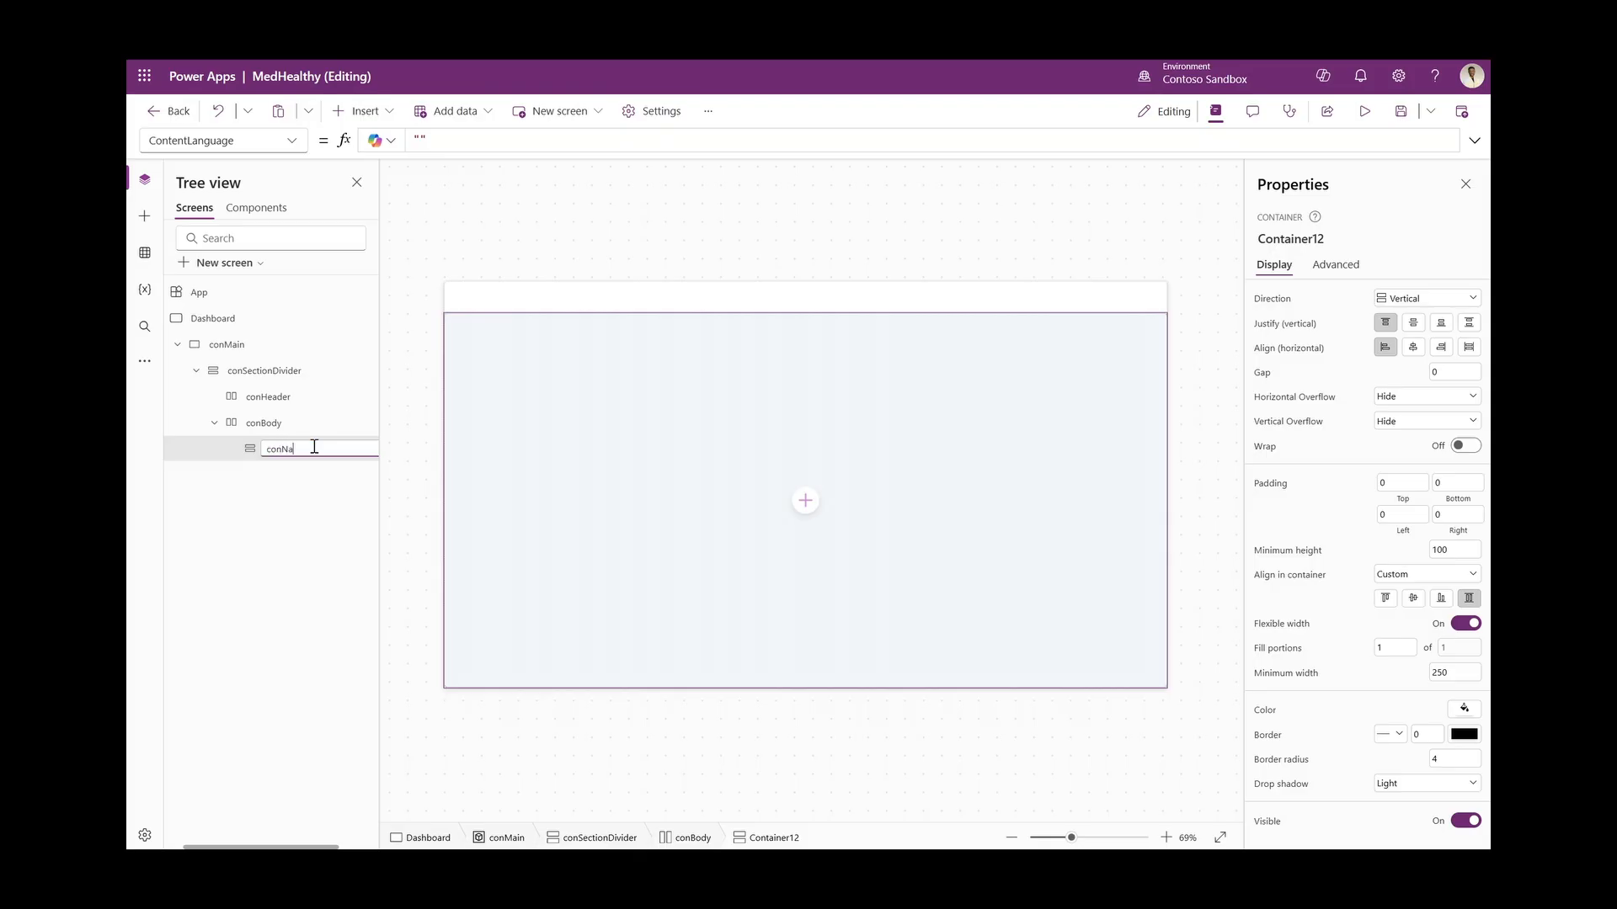
type("v")
key("Return")
Insert a second vertical container inside conBody, next to conNav, and rename it conDashboard
left_click(282, 422)
left_click(360, 110)
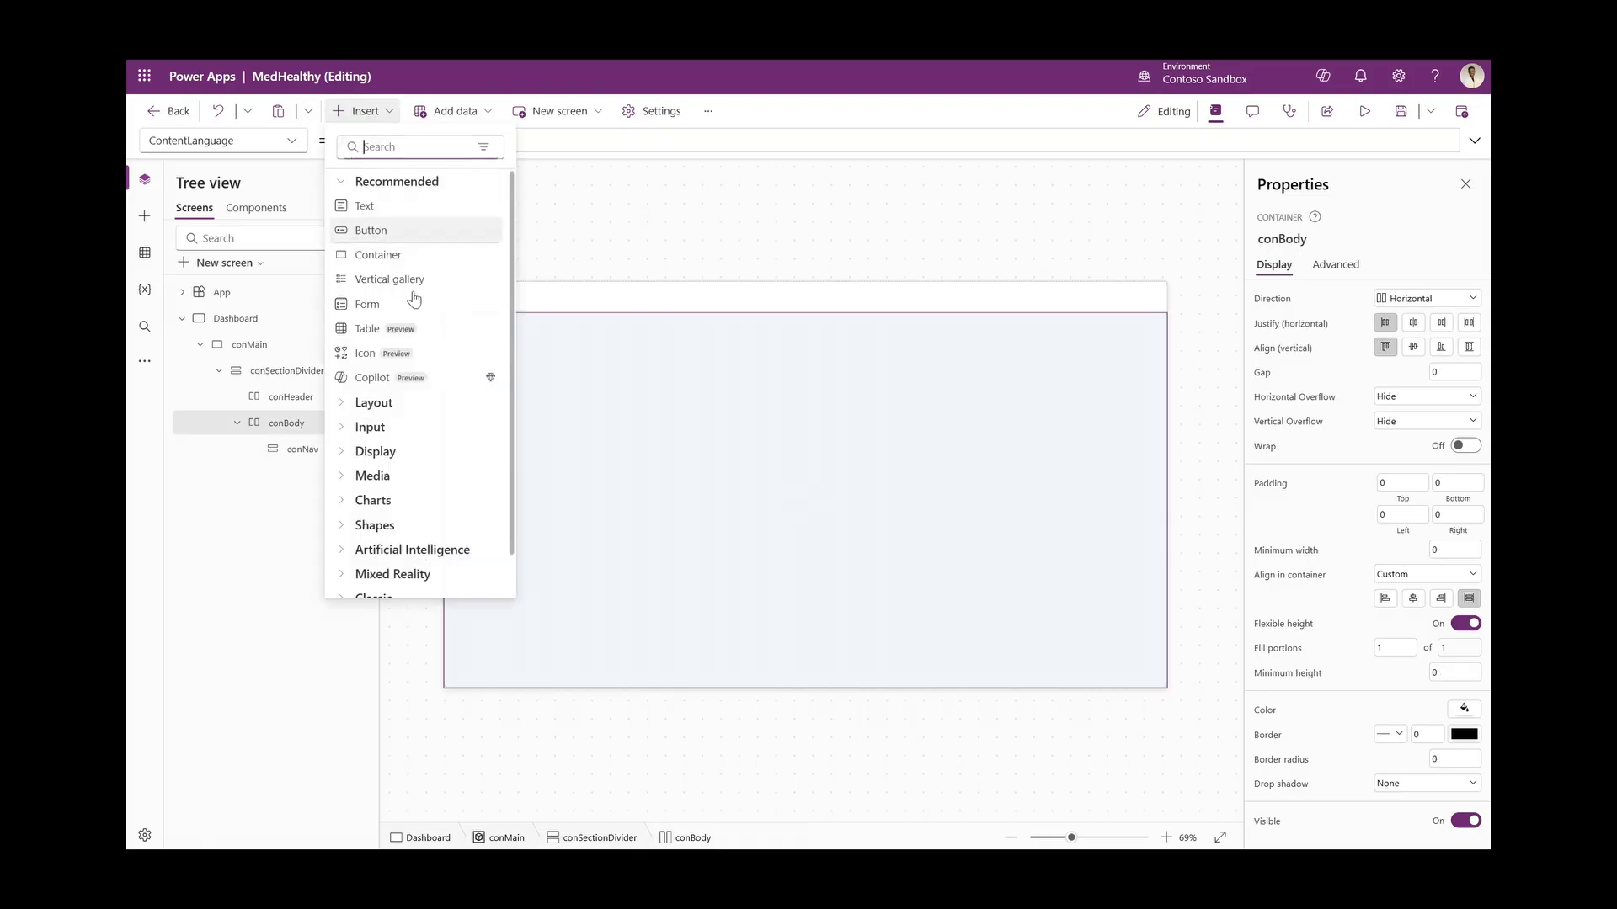
type("vert")
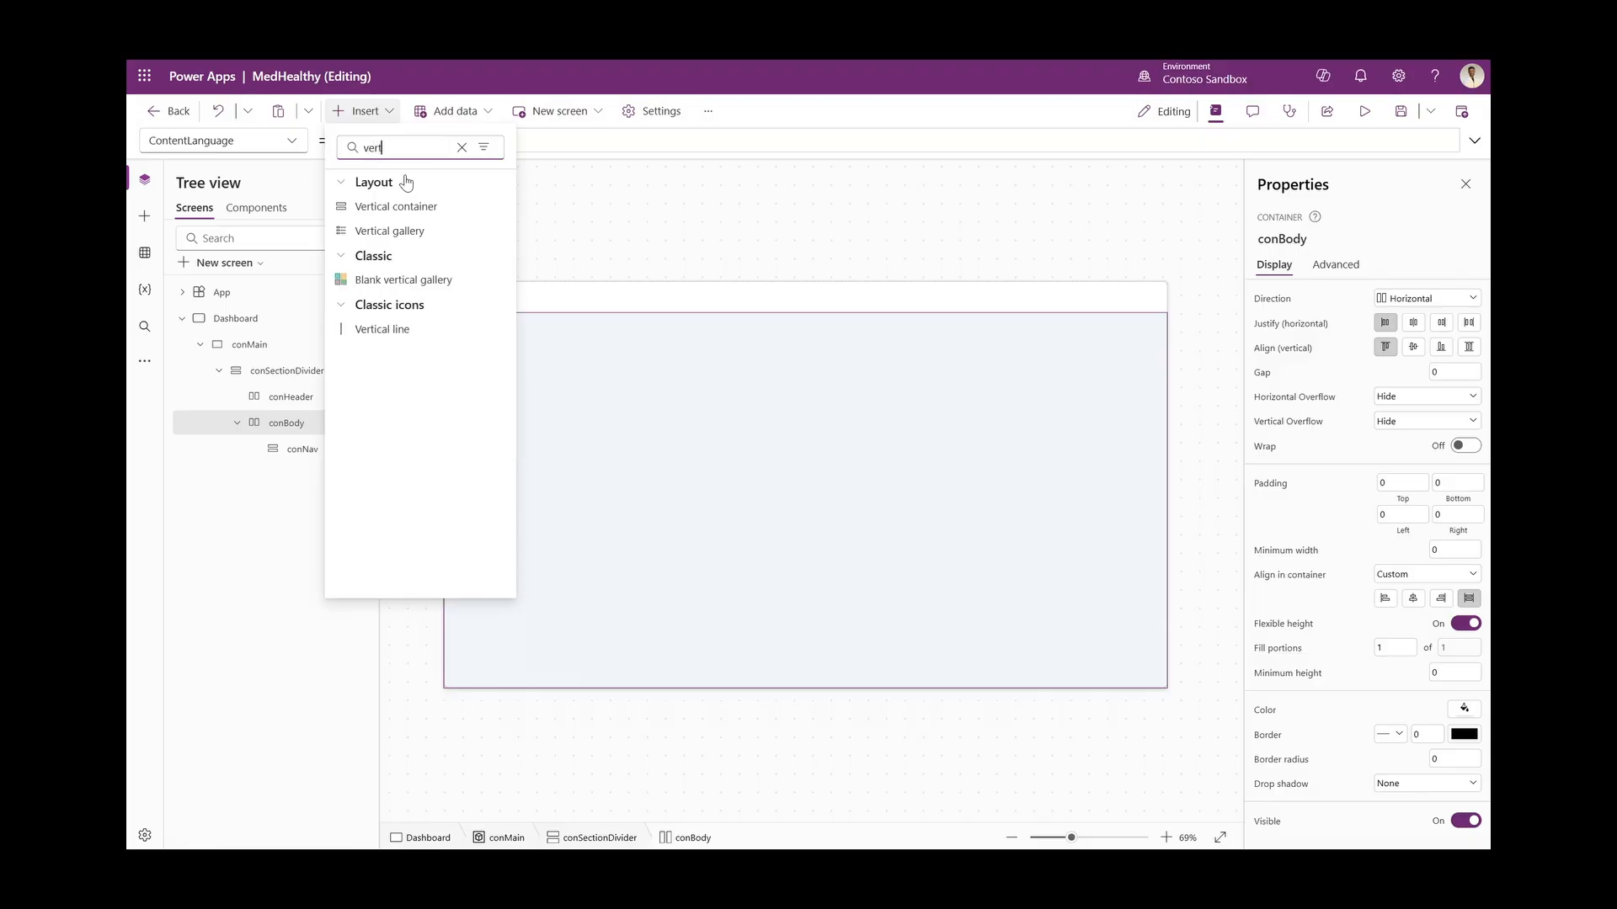
left_click(441, 209)
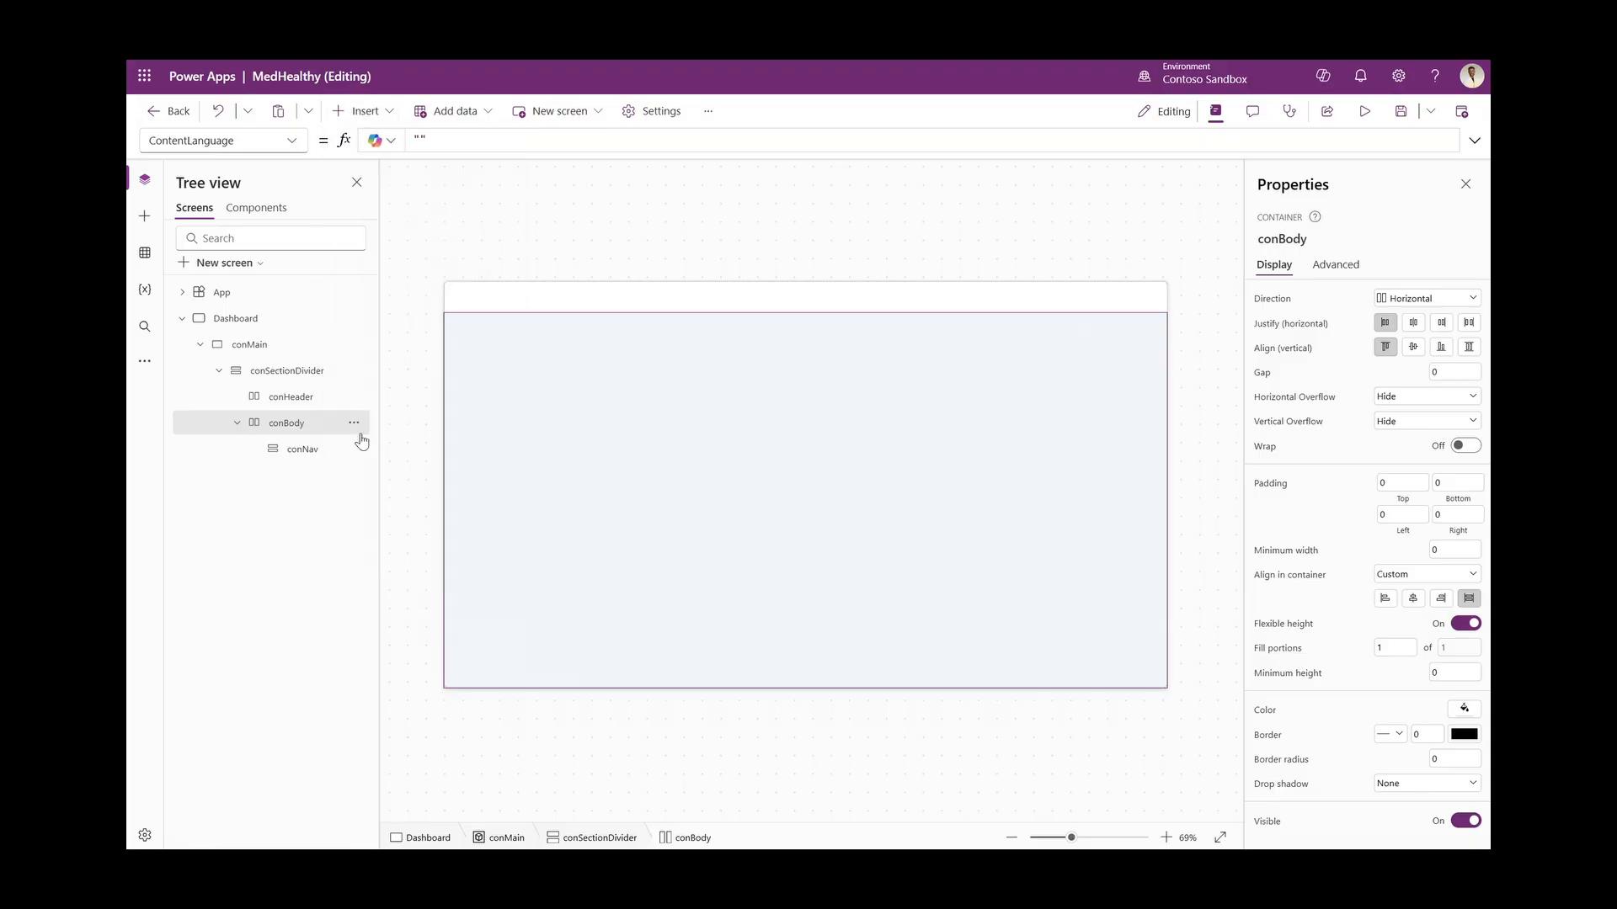
double_click(301, 475)
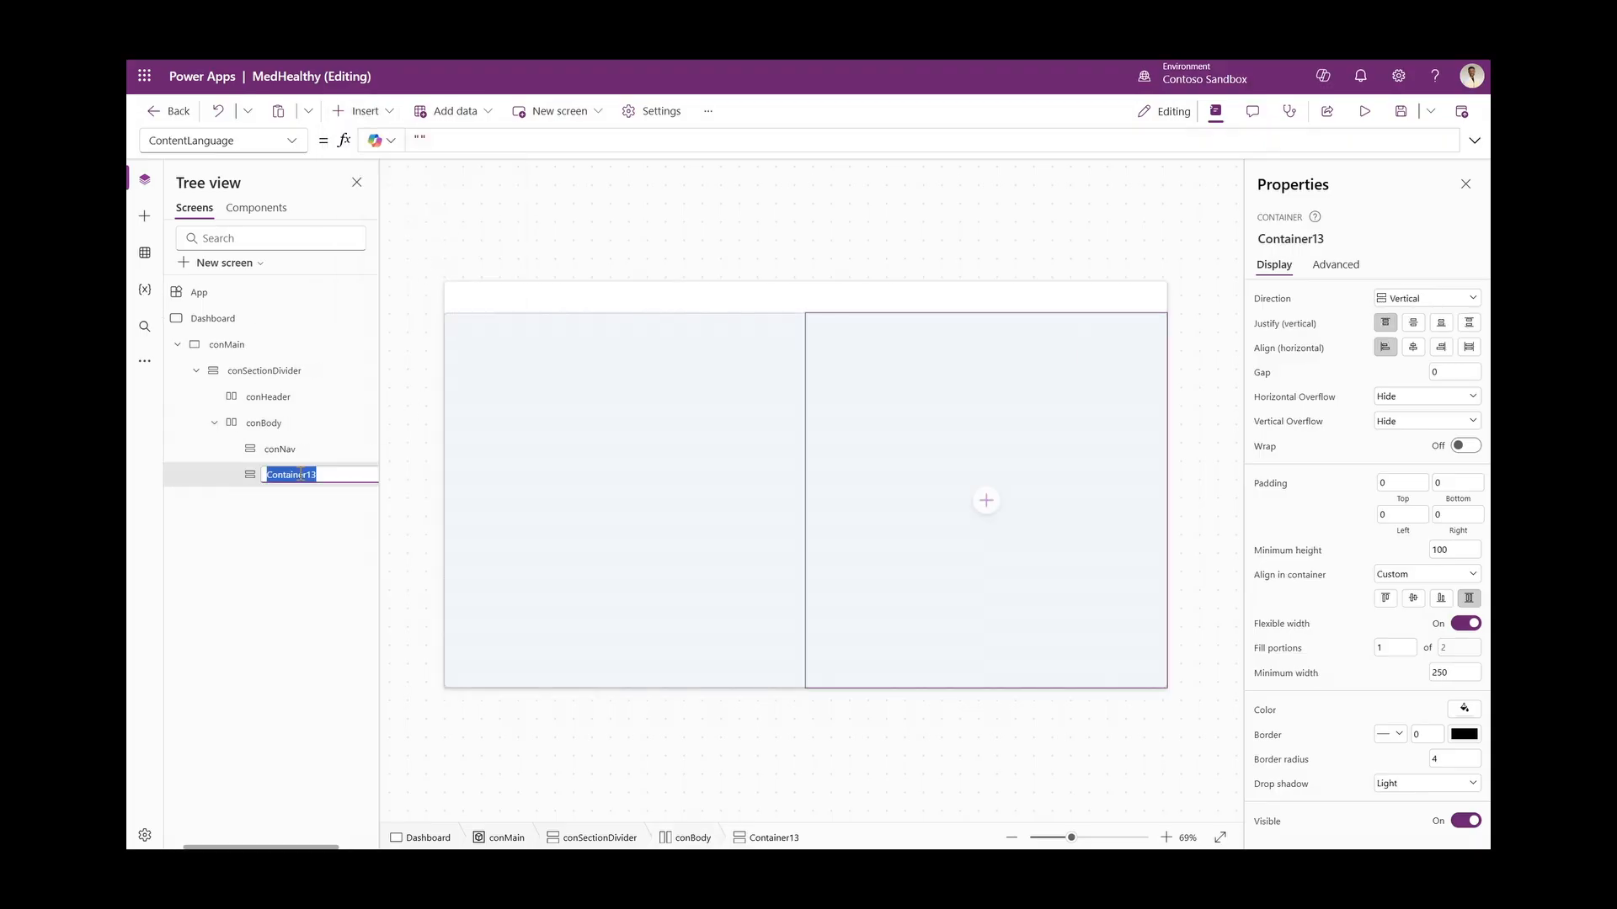
type("conDashboard")
key("Return")
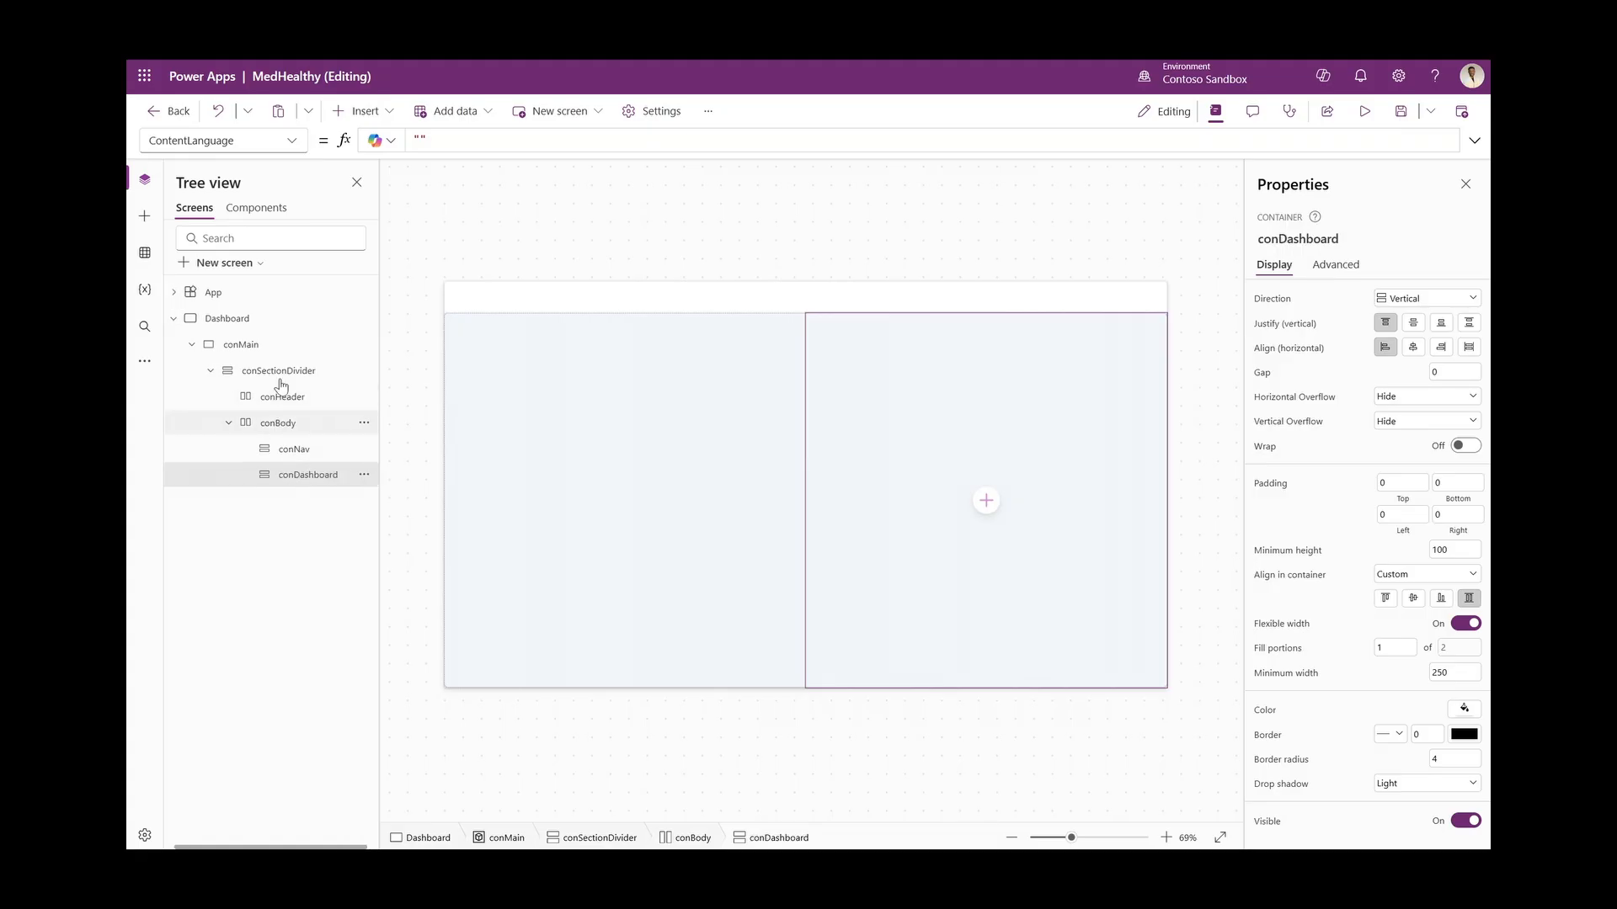
Insert a third vertical container inside conBody, after conDashboard, and rename it conCalendar
left_click(278, 423)
left_click(361, 111)
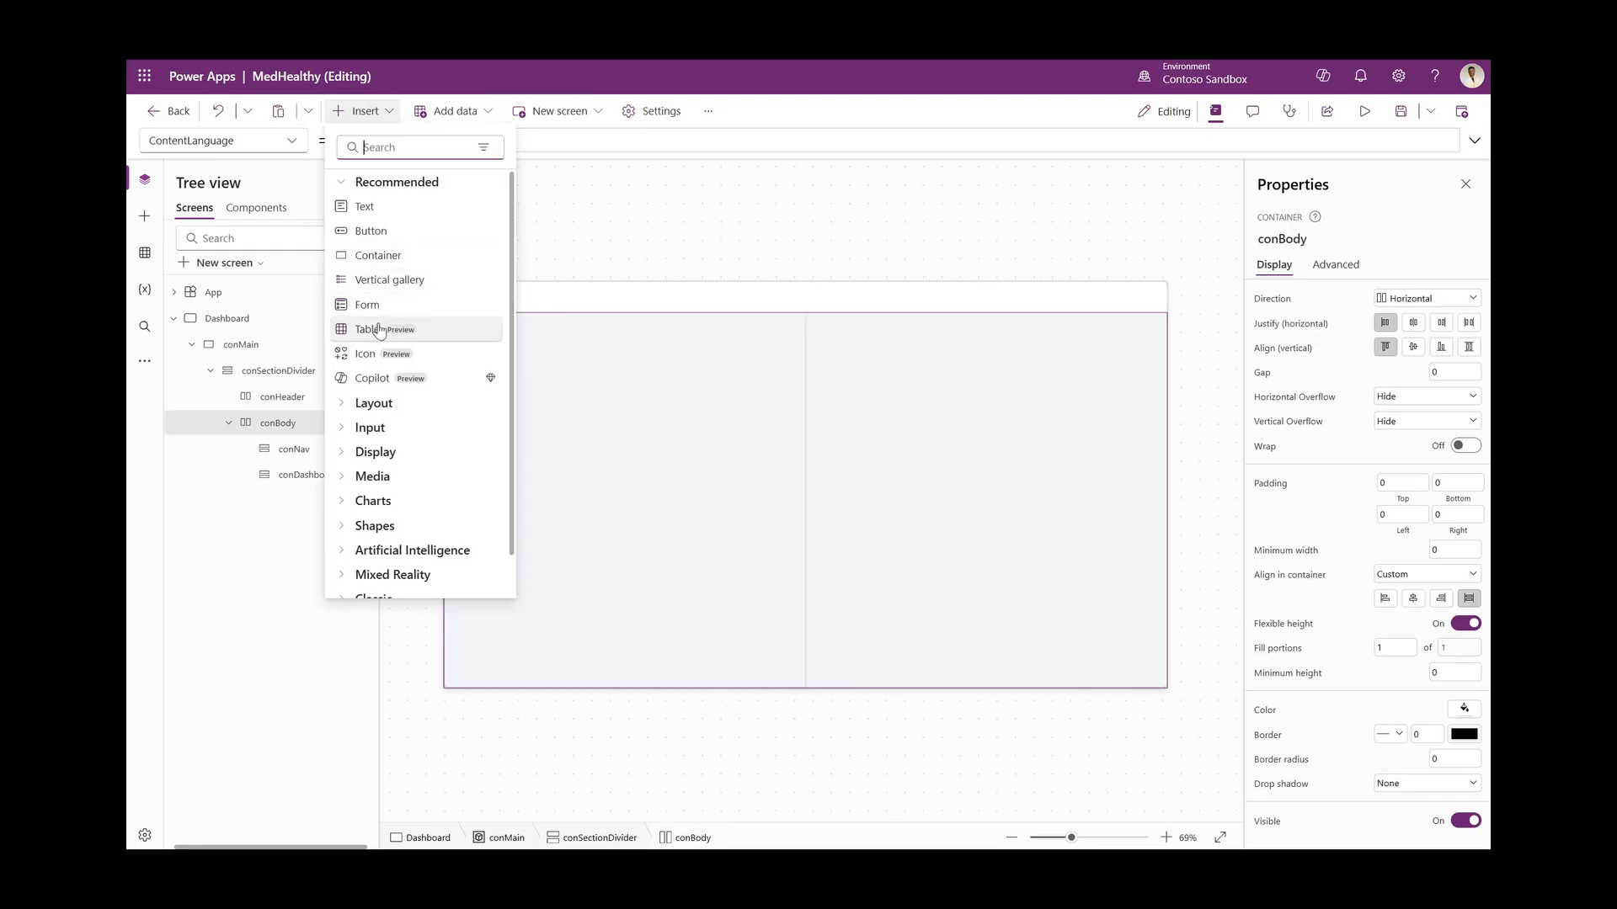
type("ve")
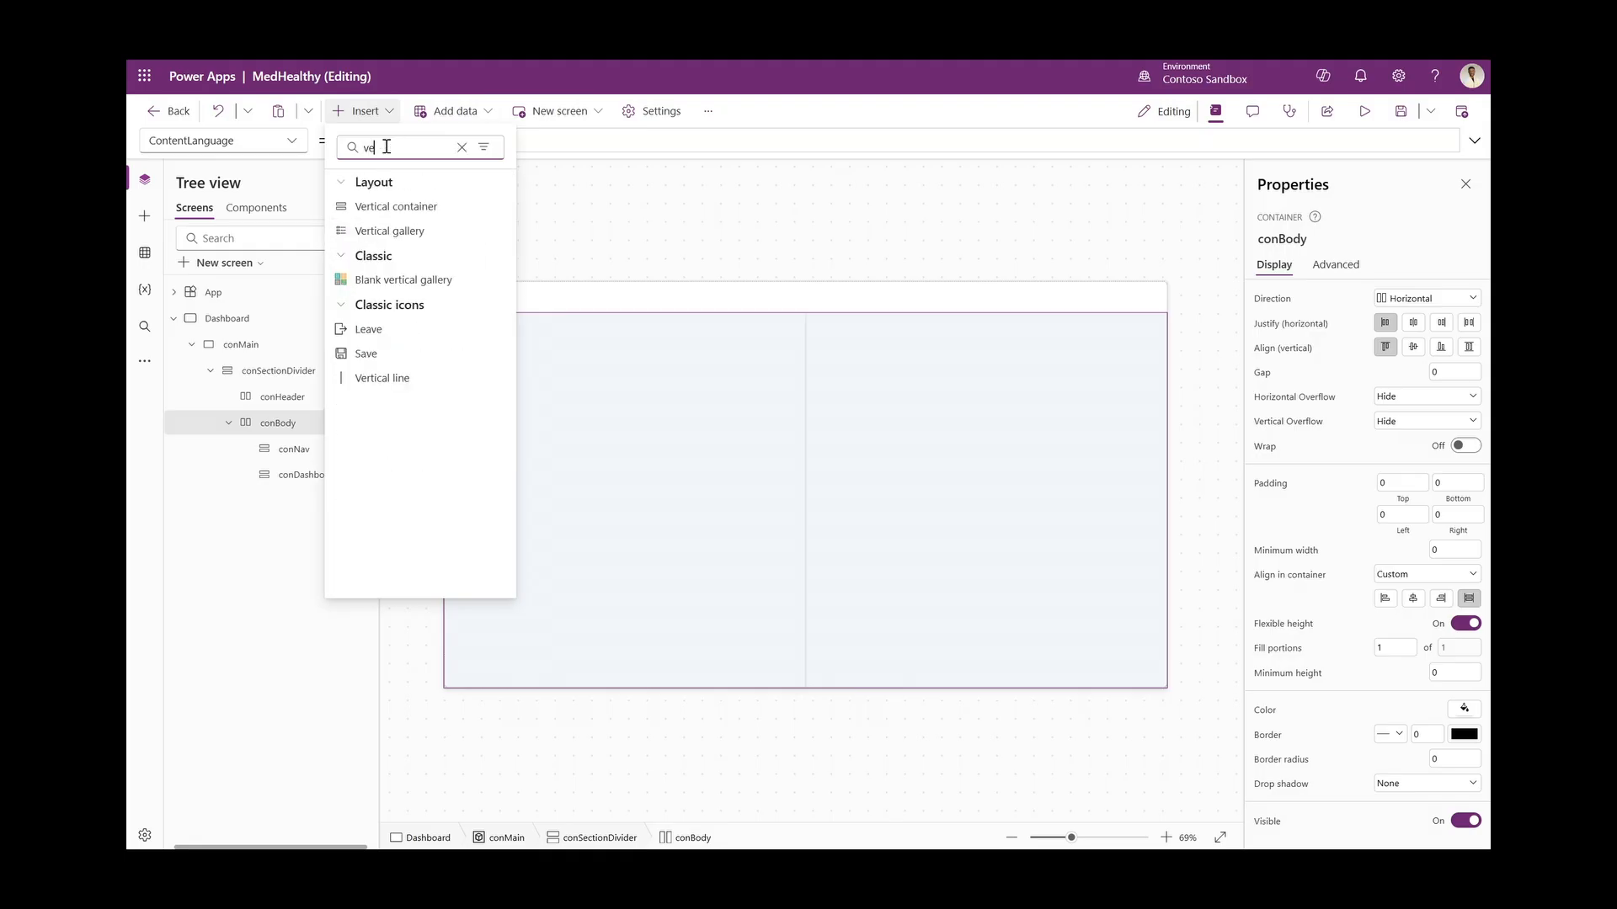
type("rt")
left_click(444, 206)
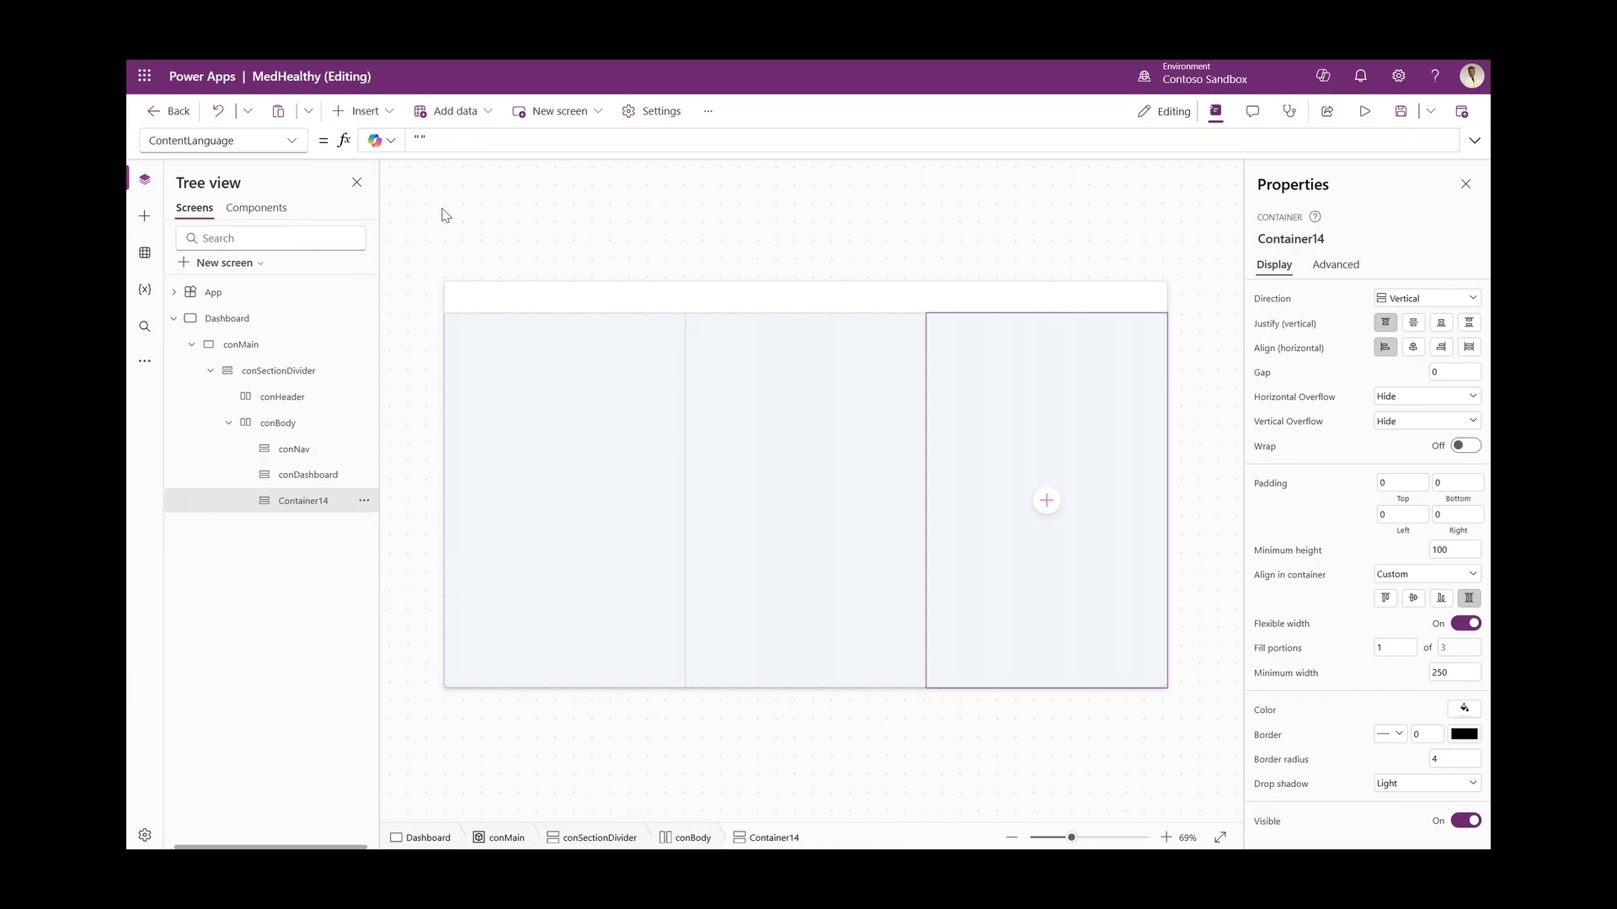
double_click(273, 506)
type("conCalendar")
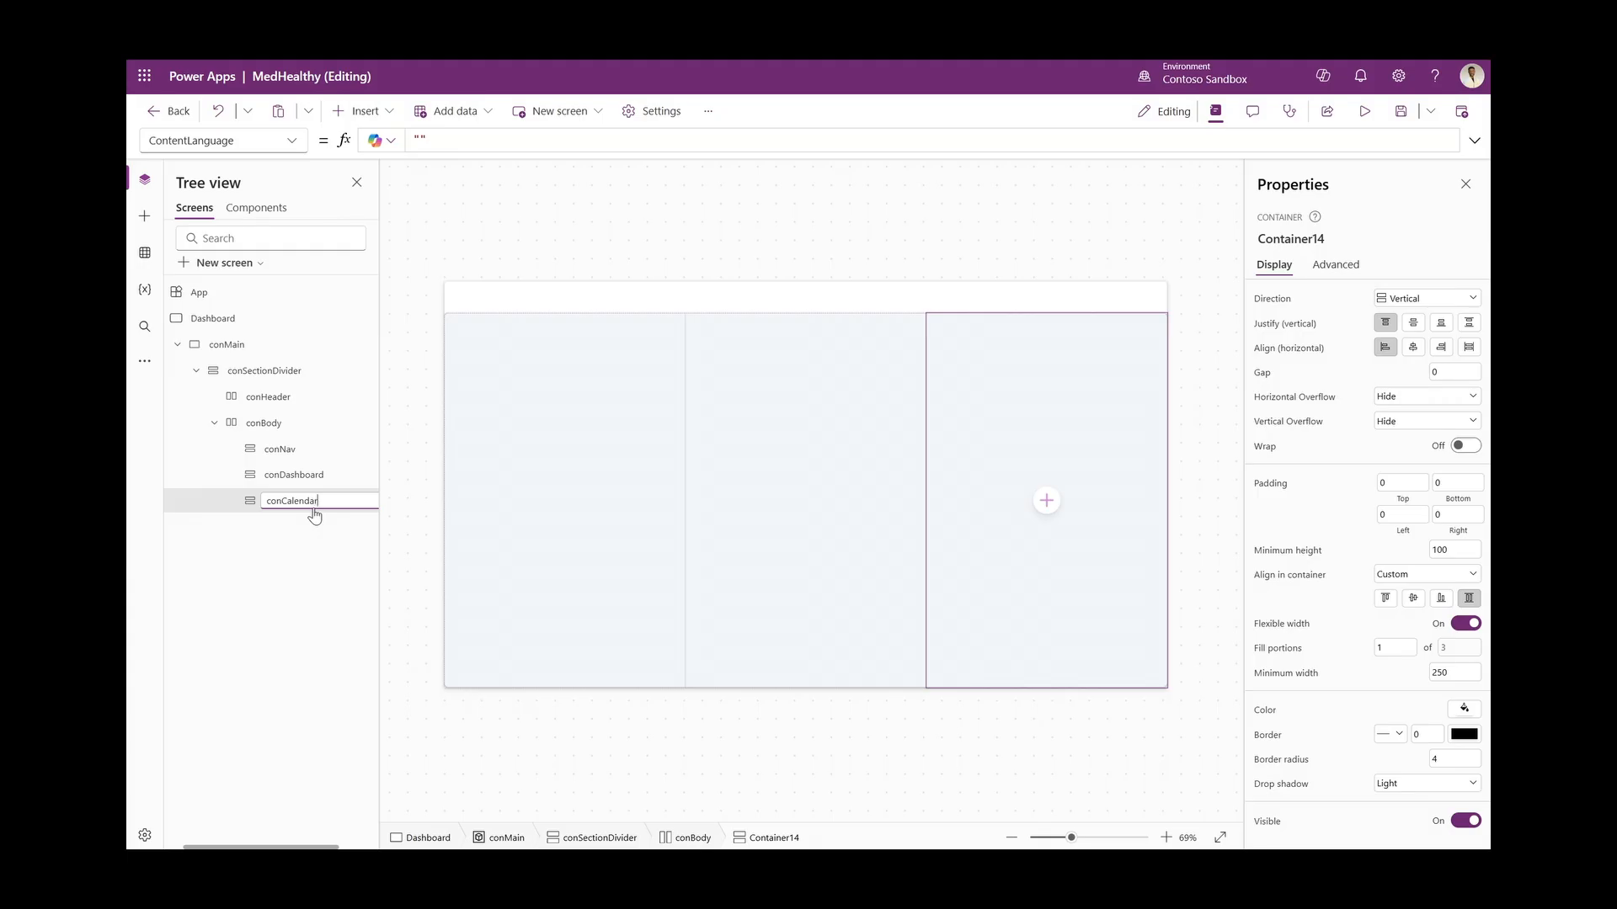
key("Escape")
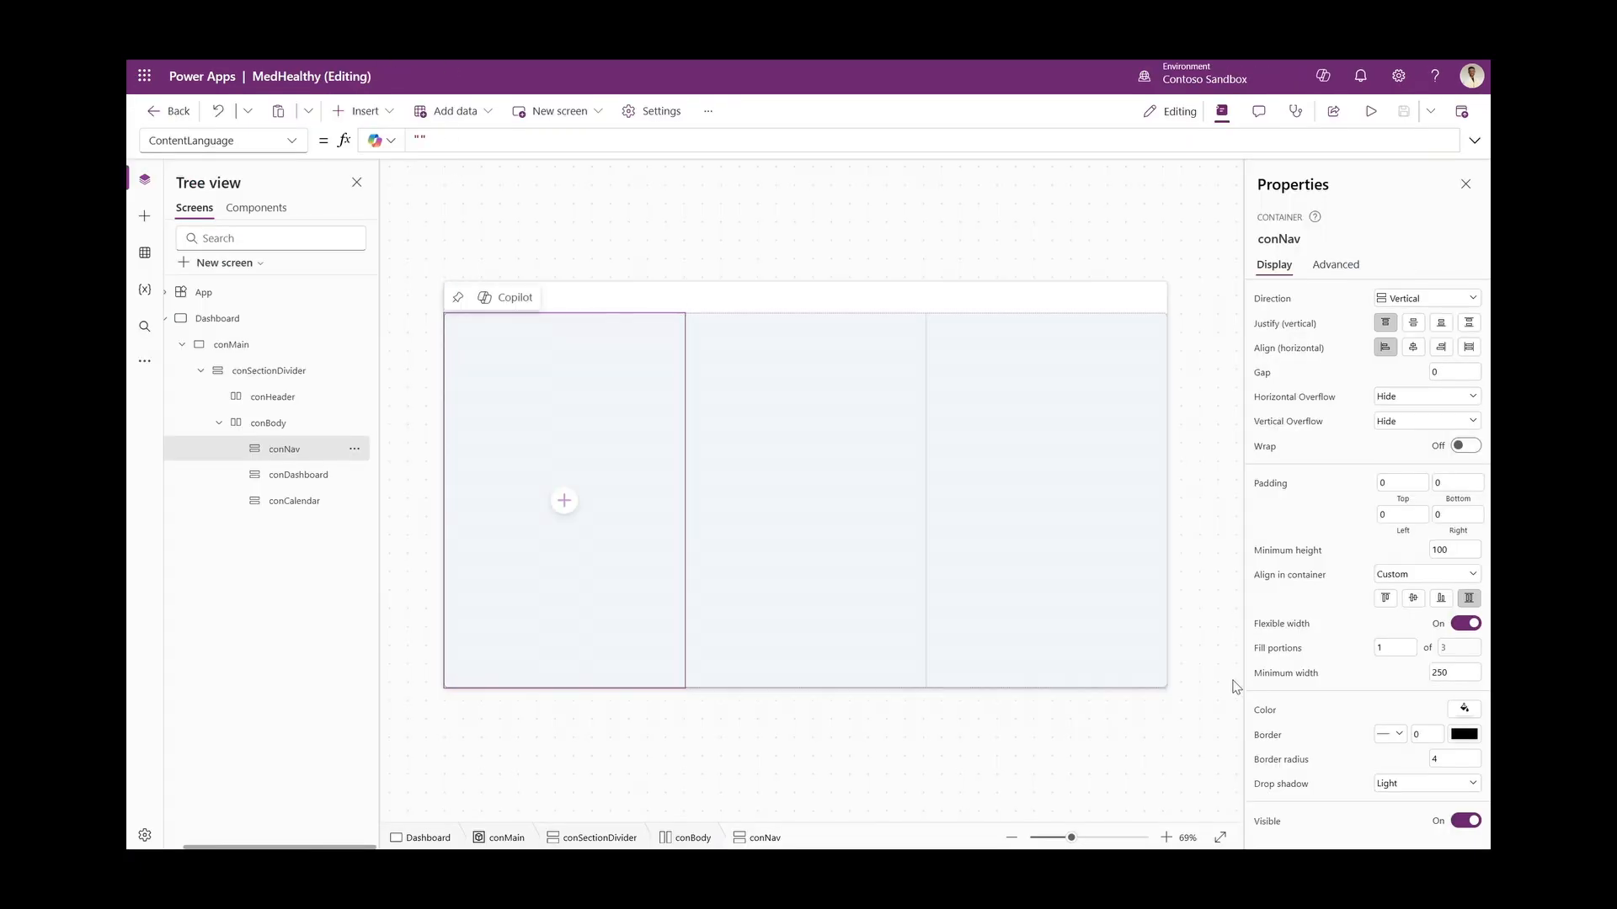
Set the fill color of conNav to white and select the conCalendar container
left_click(1465, 711)
left_click(1362, 806)
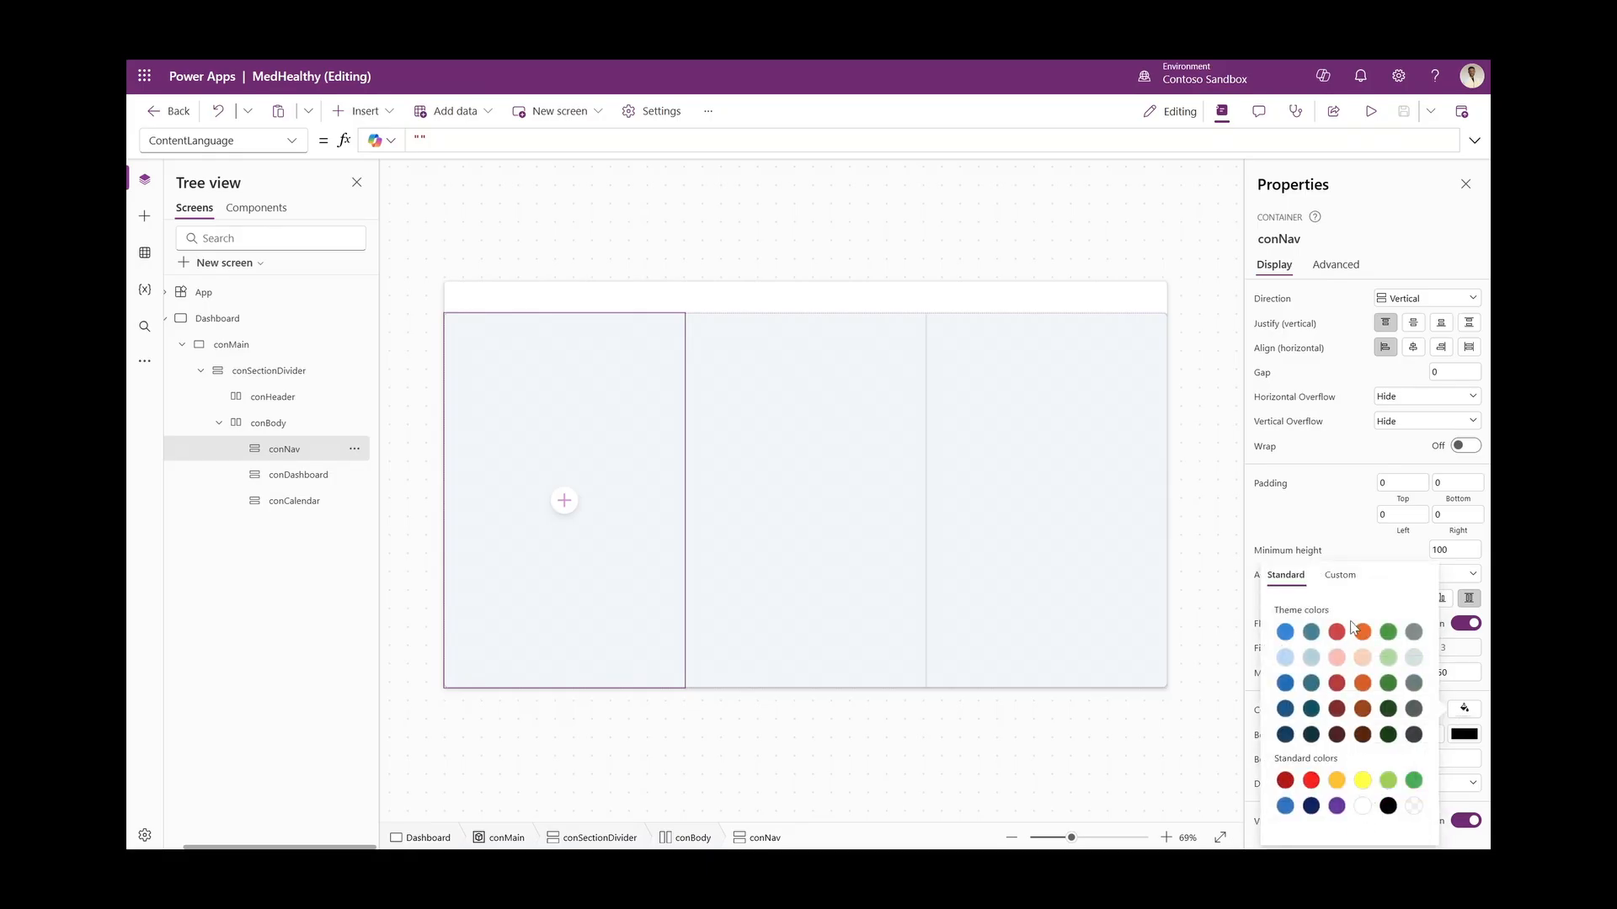
left_click(968, 463)
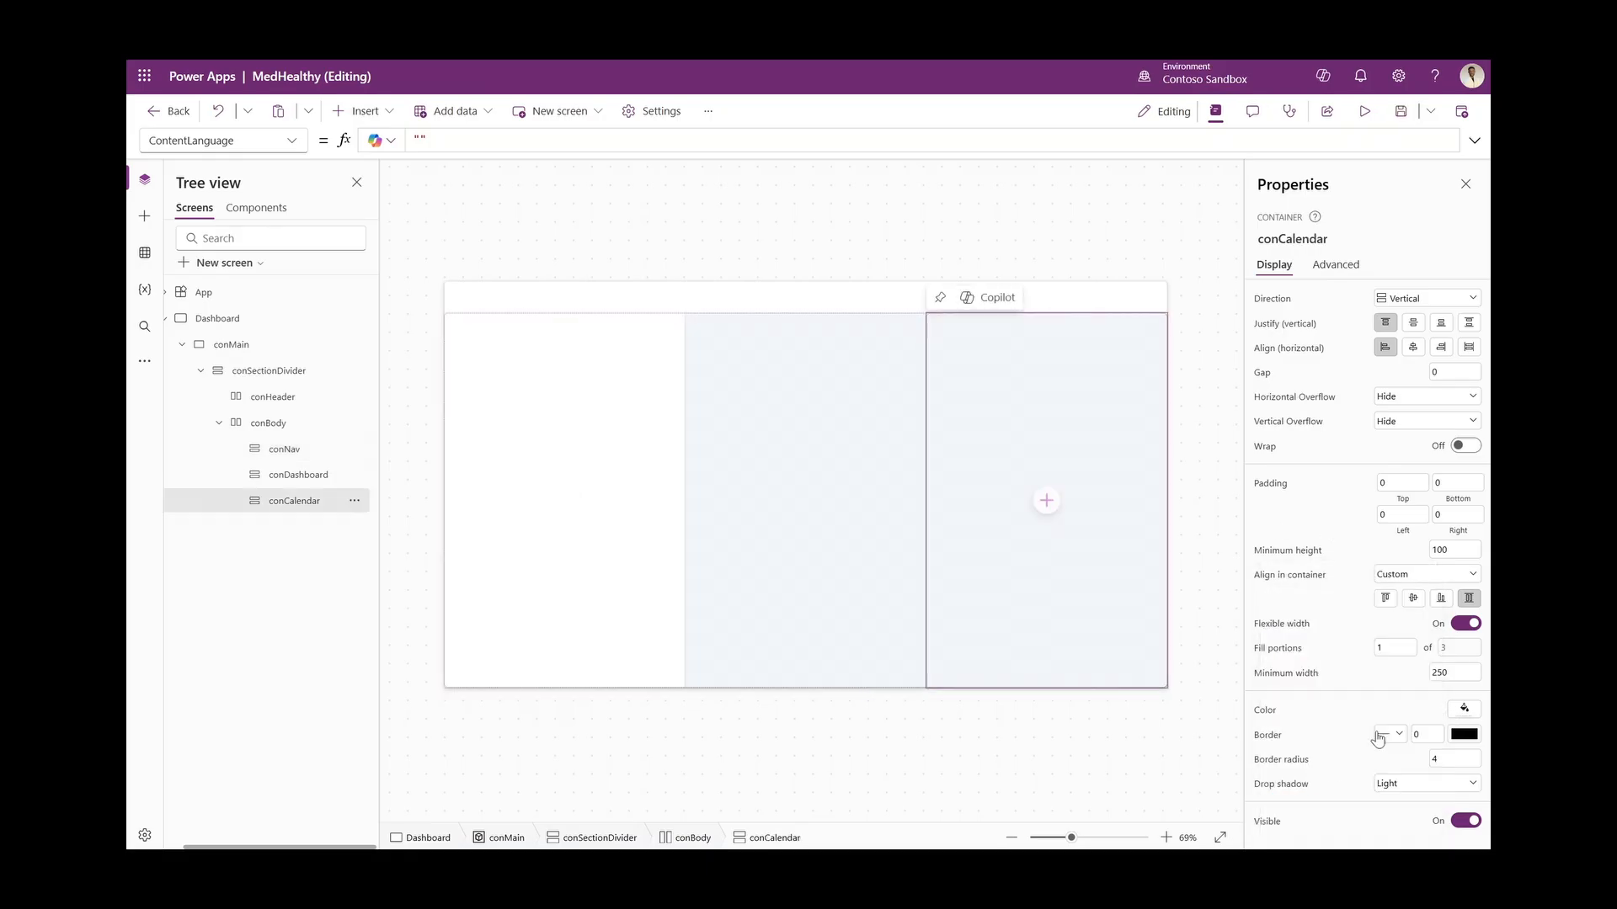
Set the fill color of the conCalendar container to white
left_click(1464, 711)
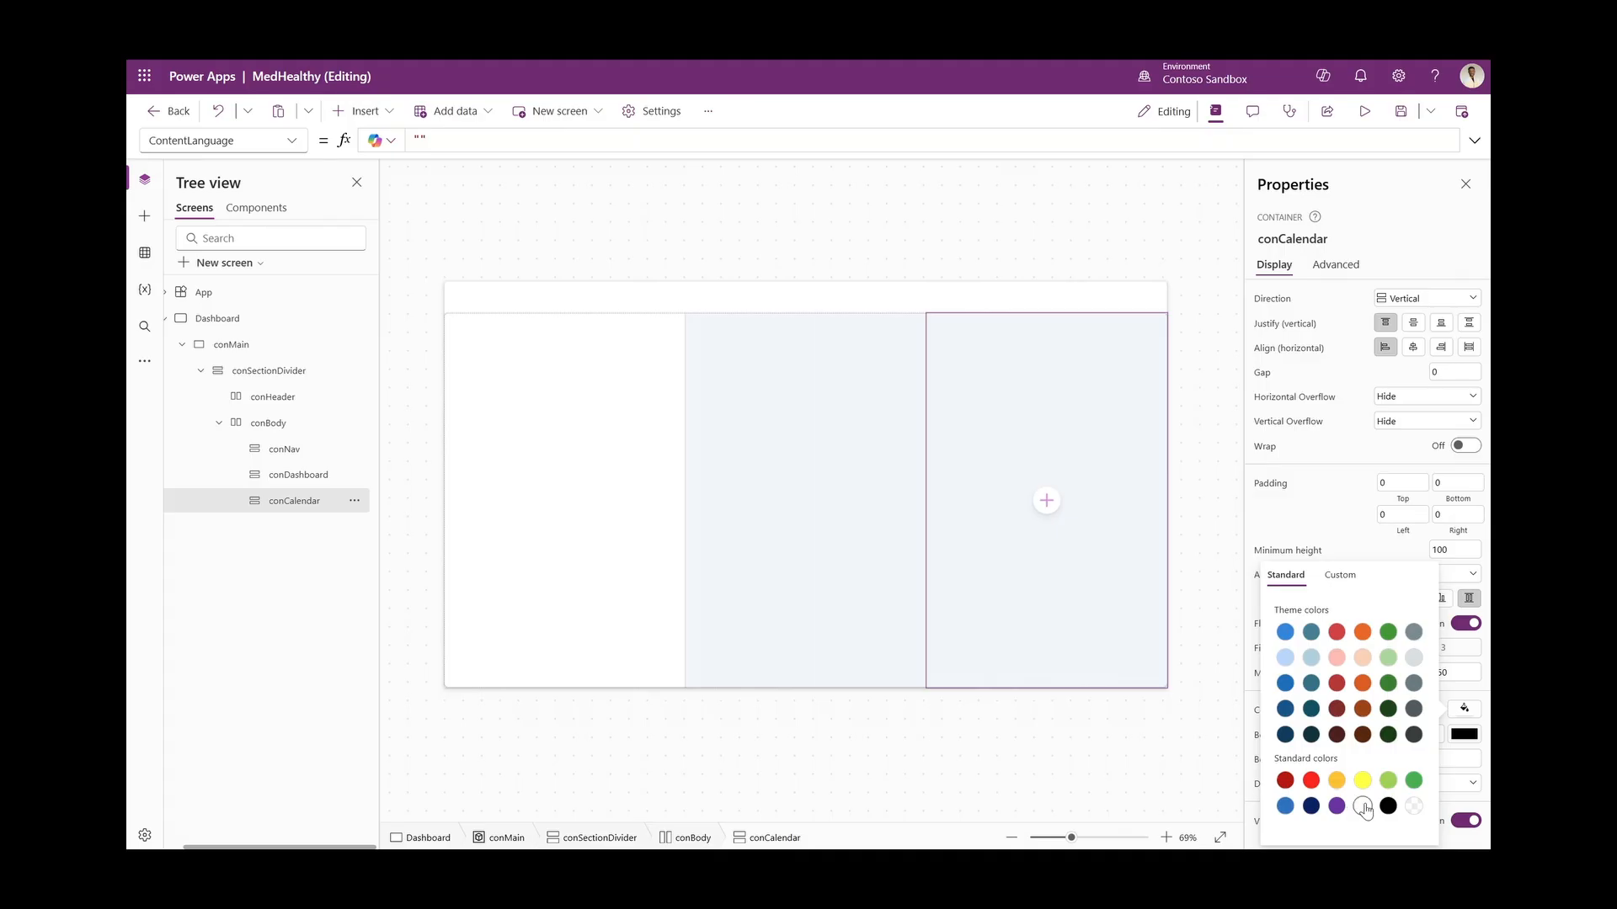
left_click(1316, 508)
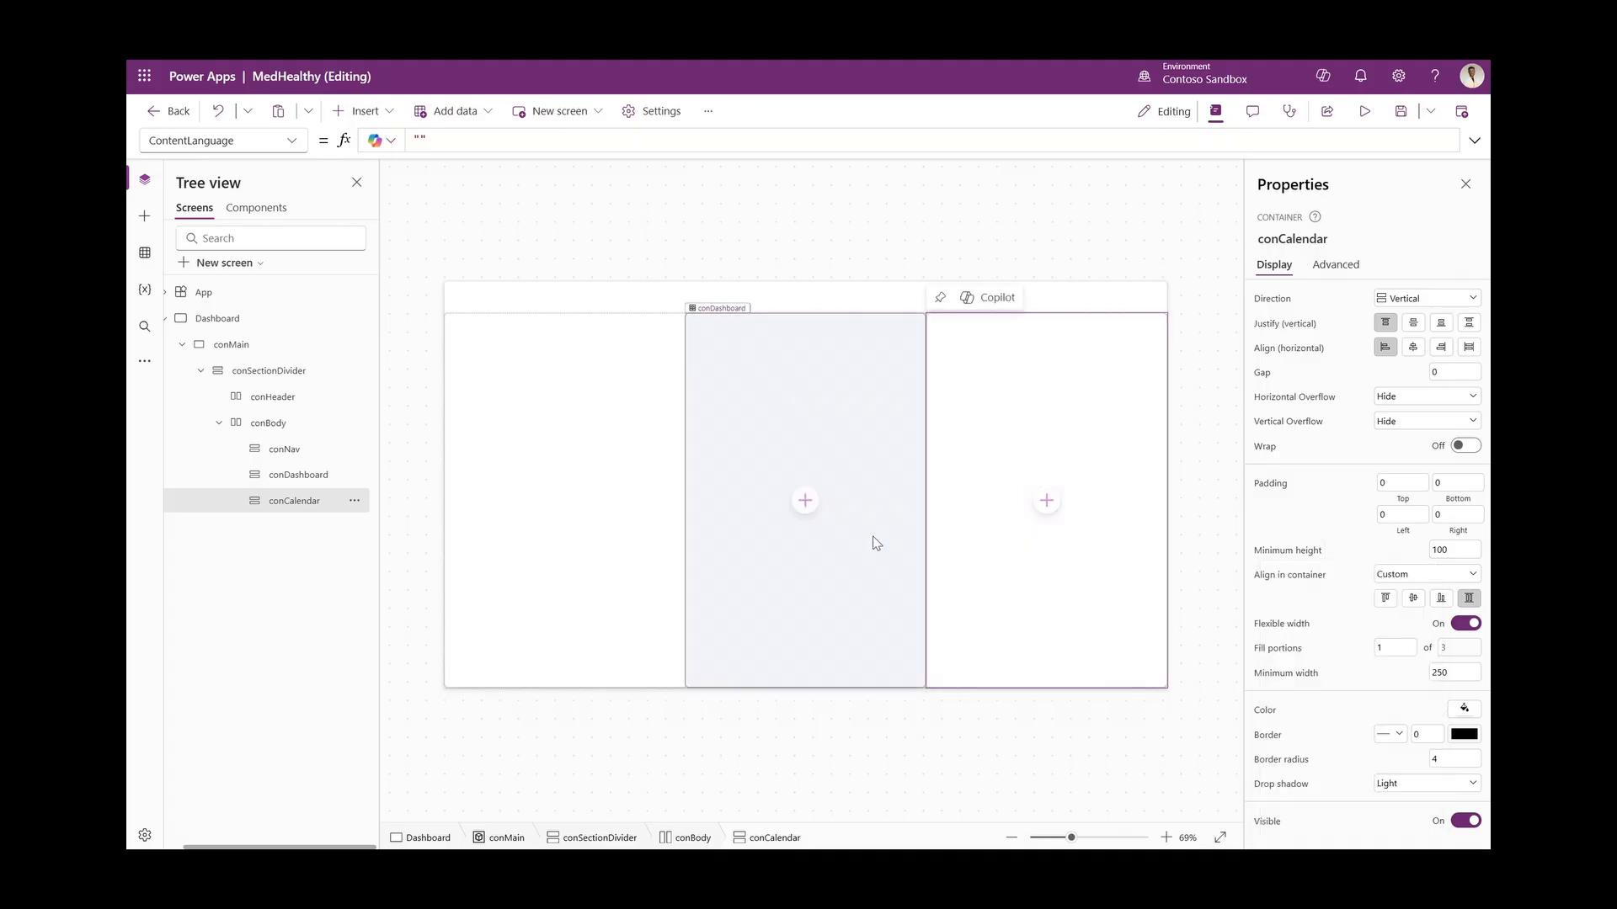
left_click(586, 561)
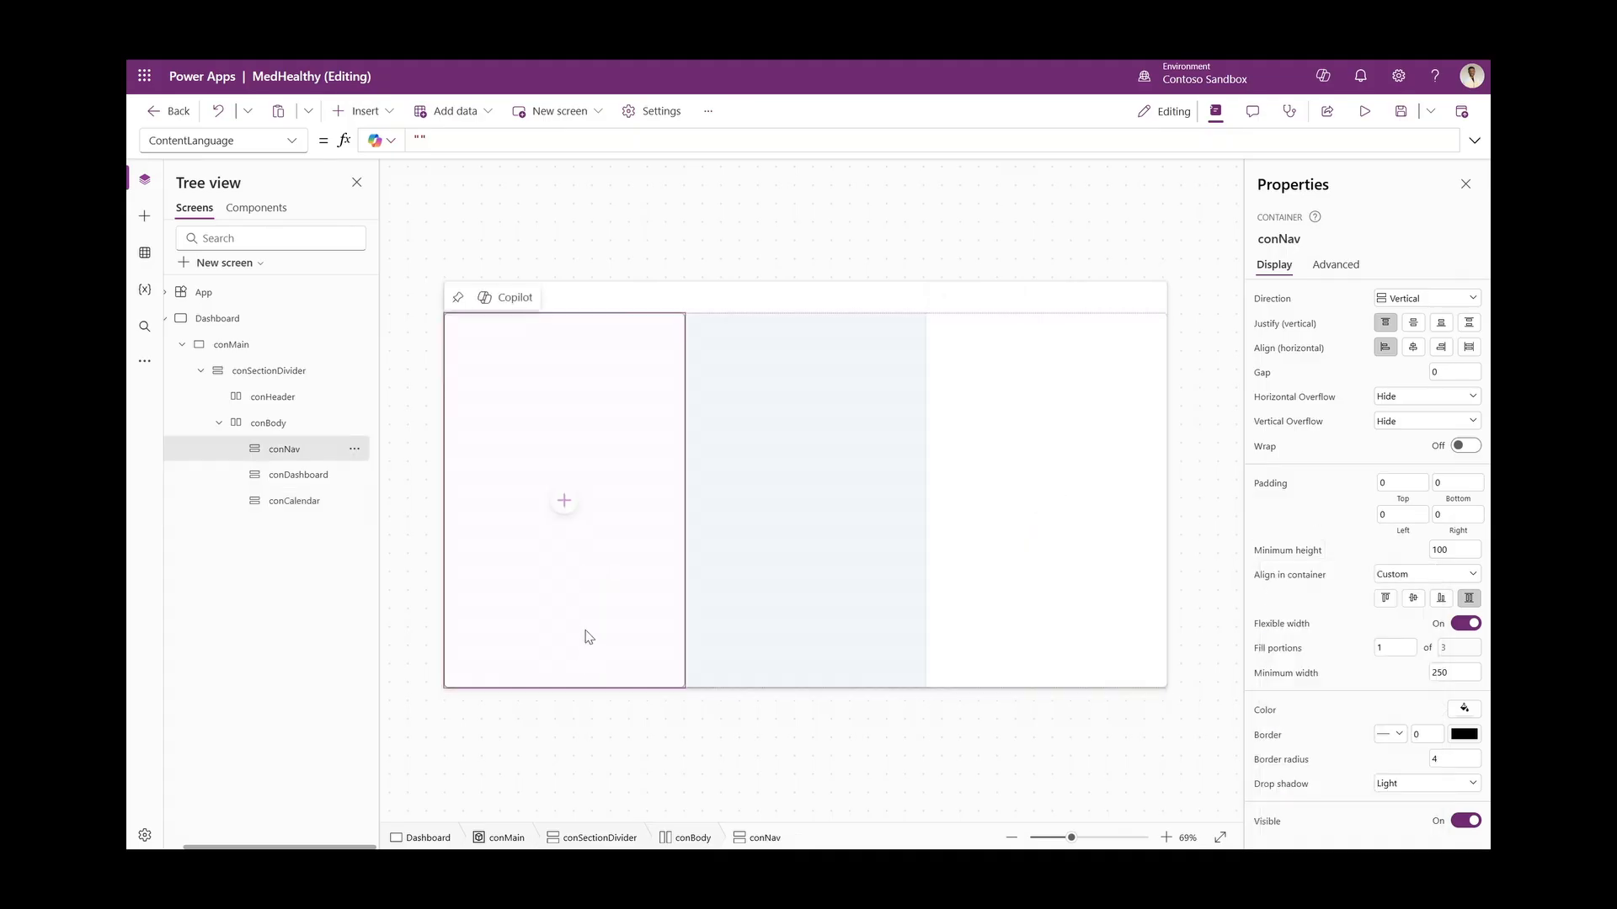
left_click(723, 746)
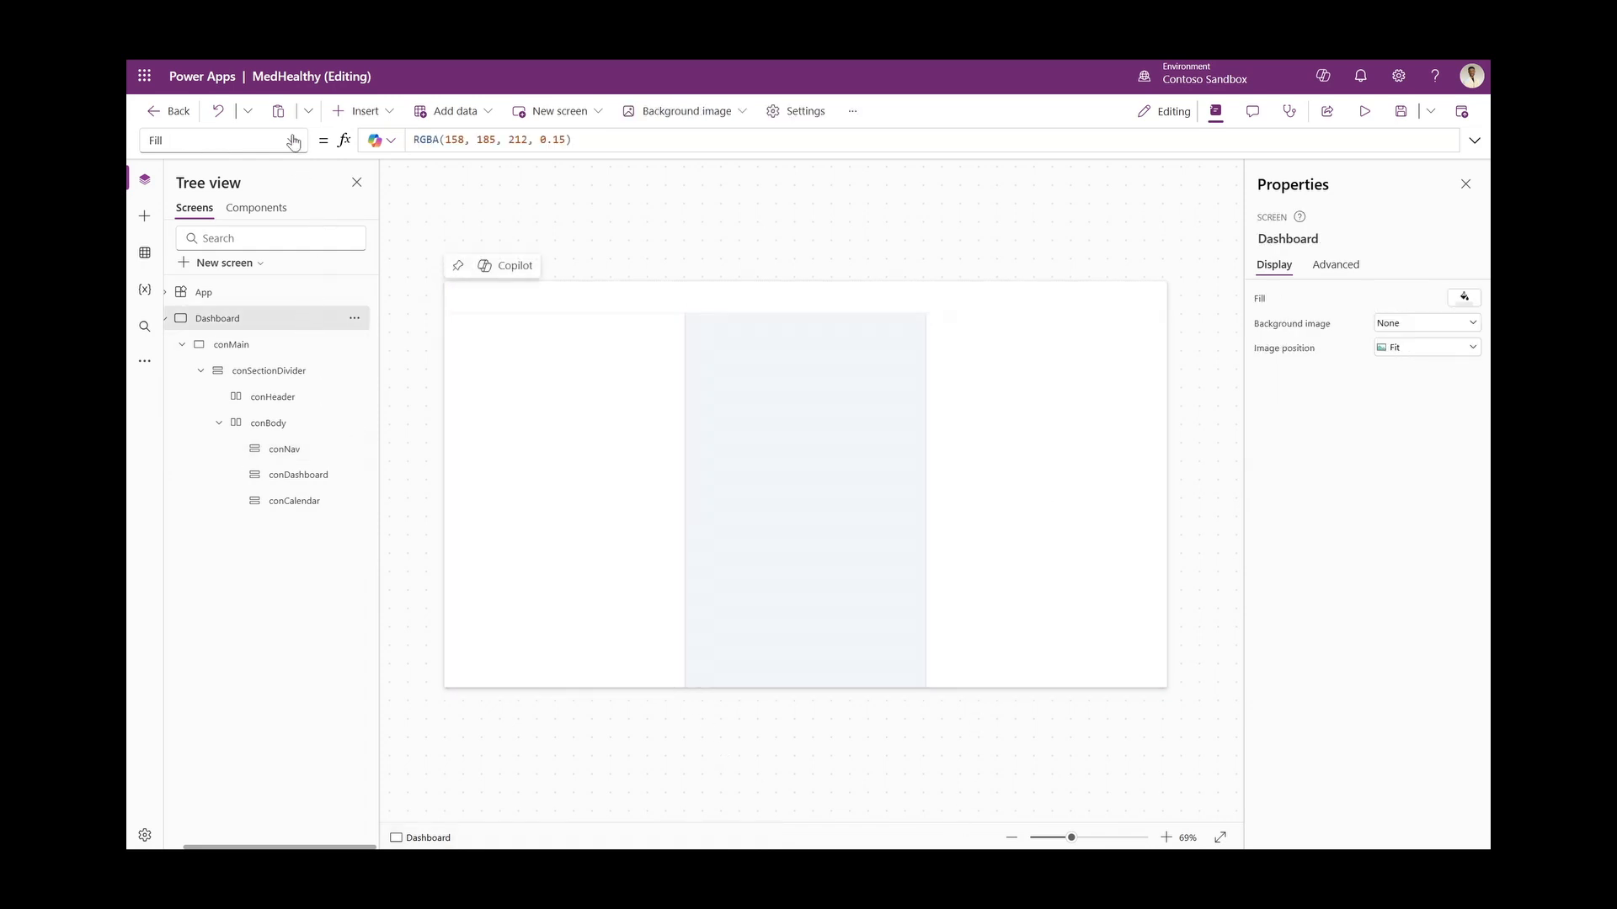
Collapse conBody in the tree and set the gap of conSectionDivider to 10
left_click(563, 309)
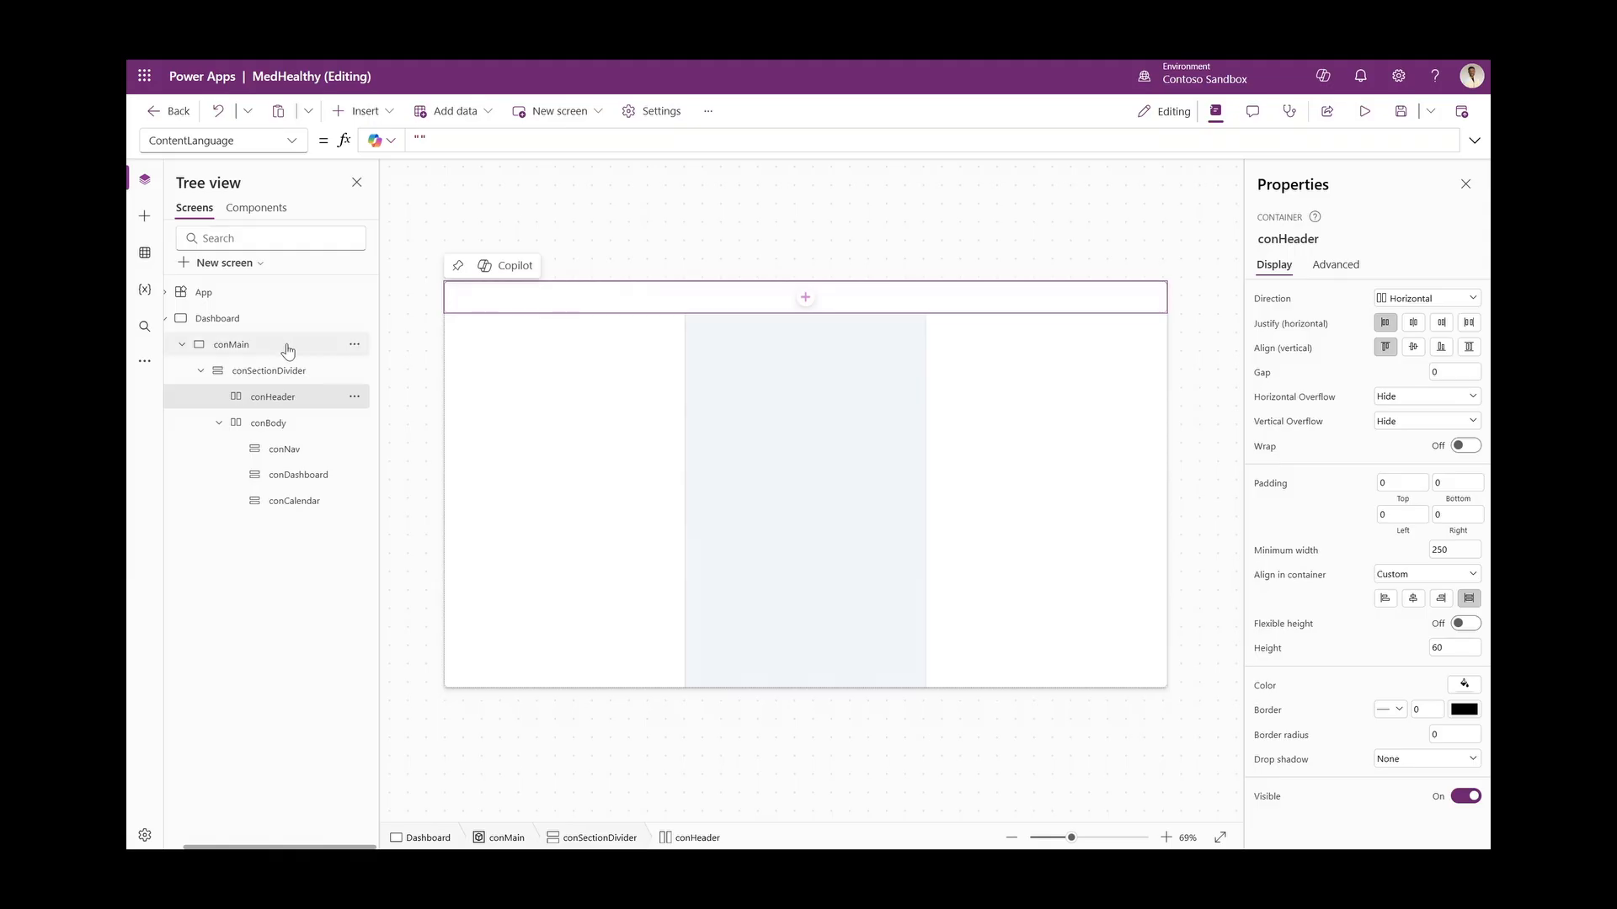
left_click(220, 423)
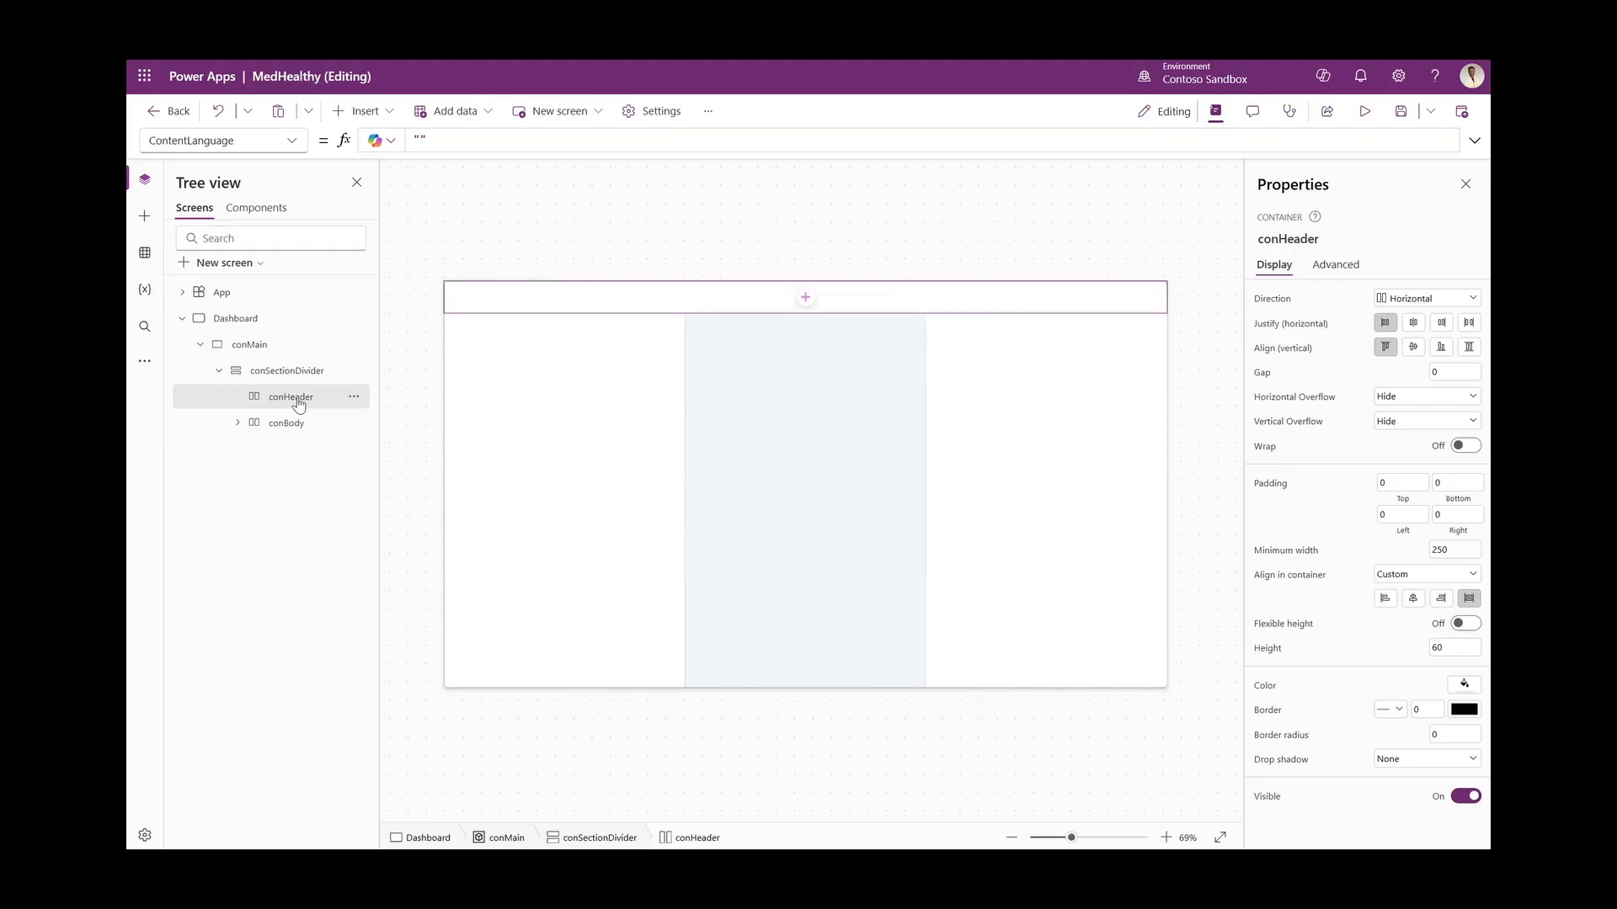
left_click(303, 433)
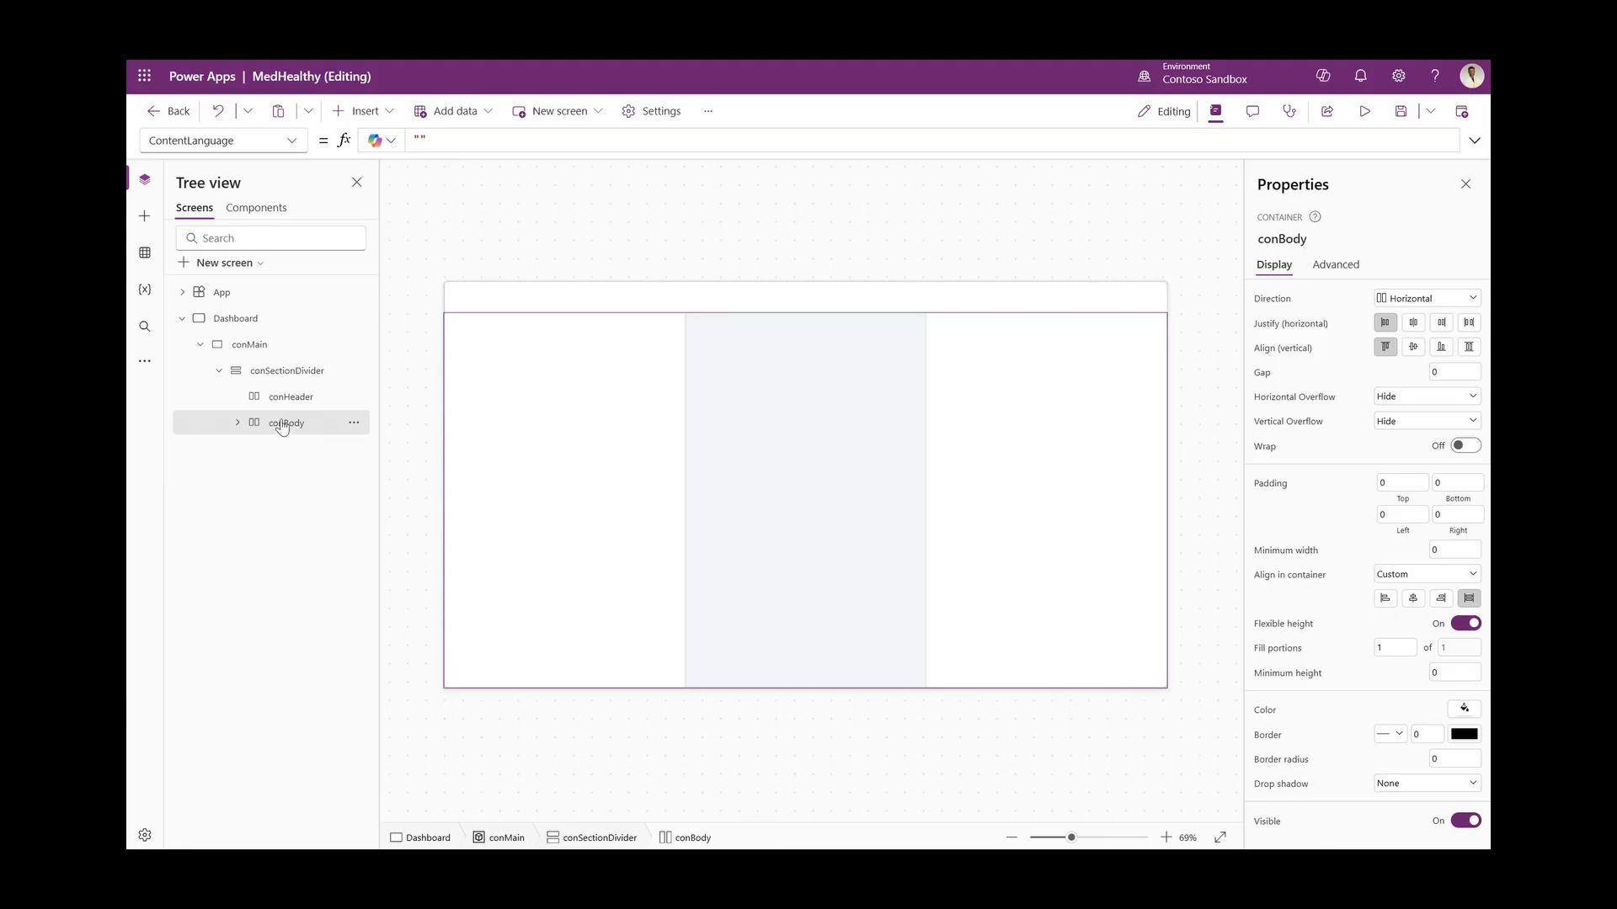
left_click(283, 378)
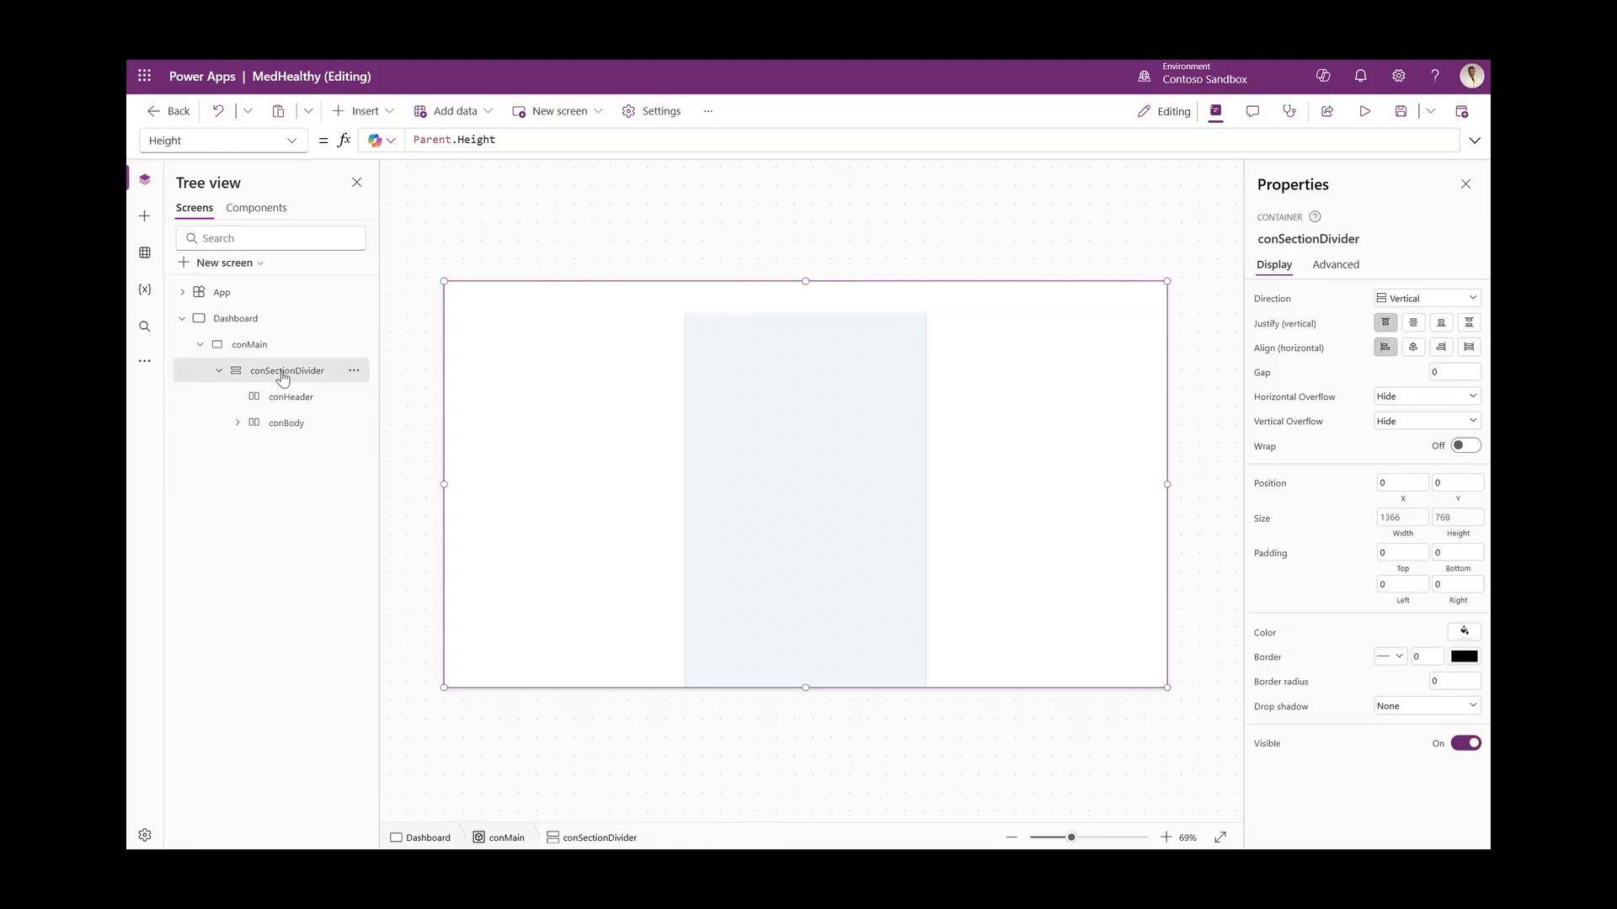
left_click(1443, 370)
type("10")
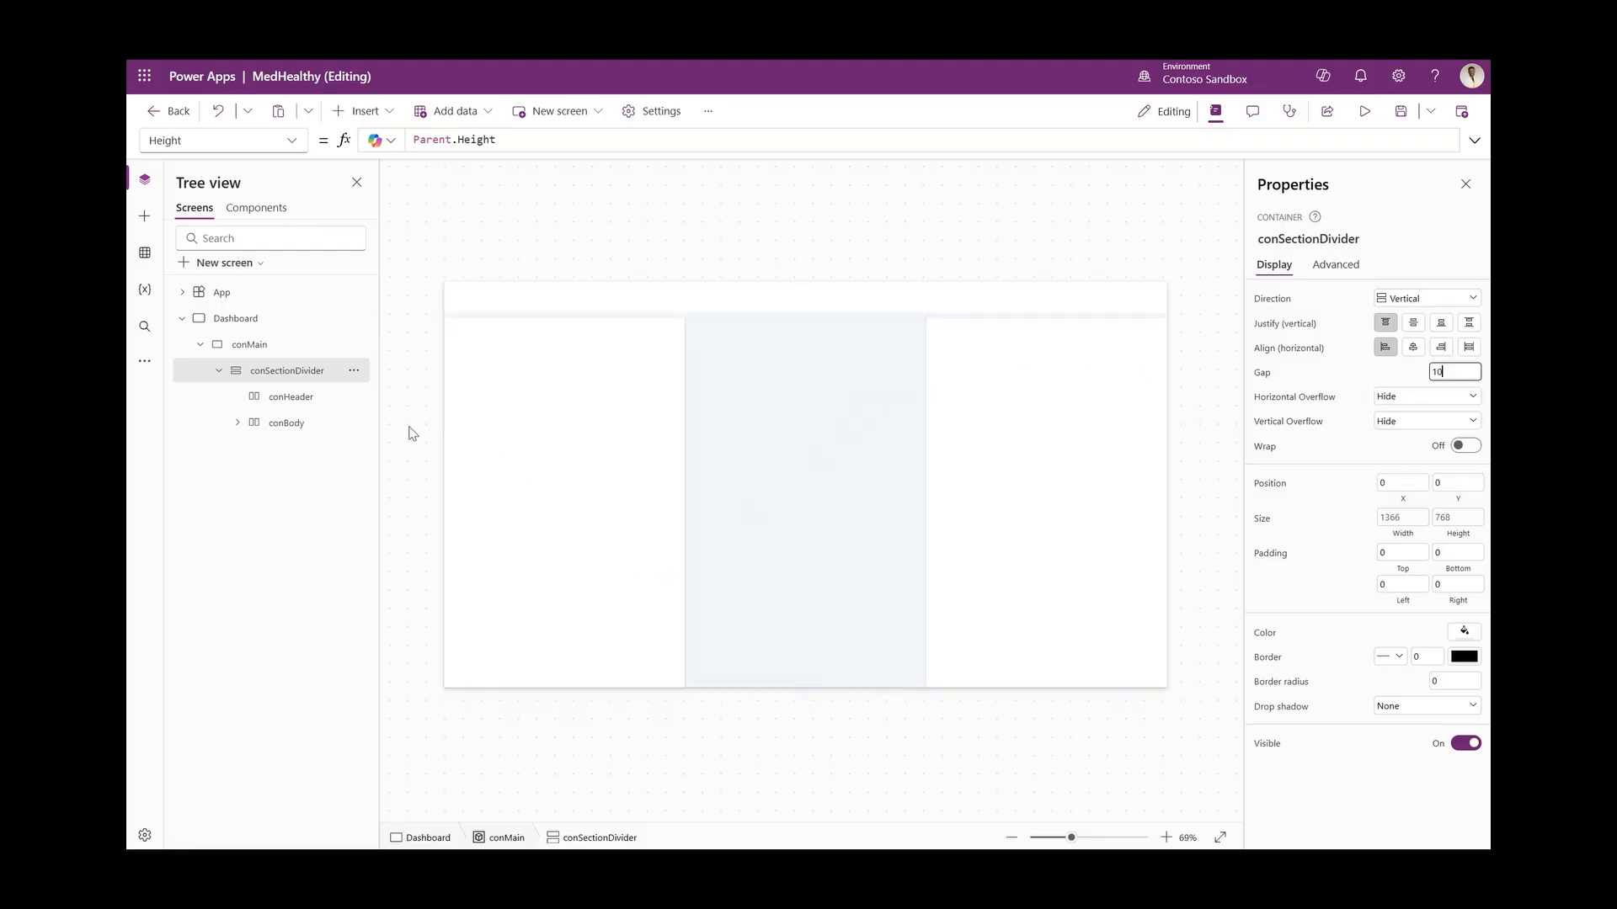
Set the bottom padding of the conSectionDivider container to 10
left_click(287, 401)
left_click(287, 423)
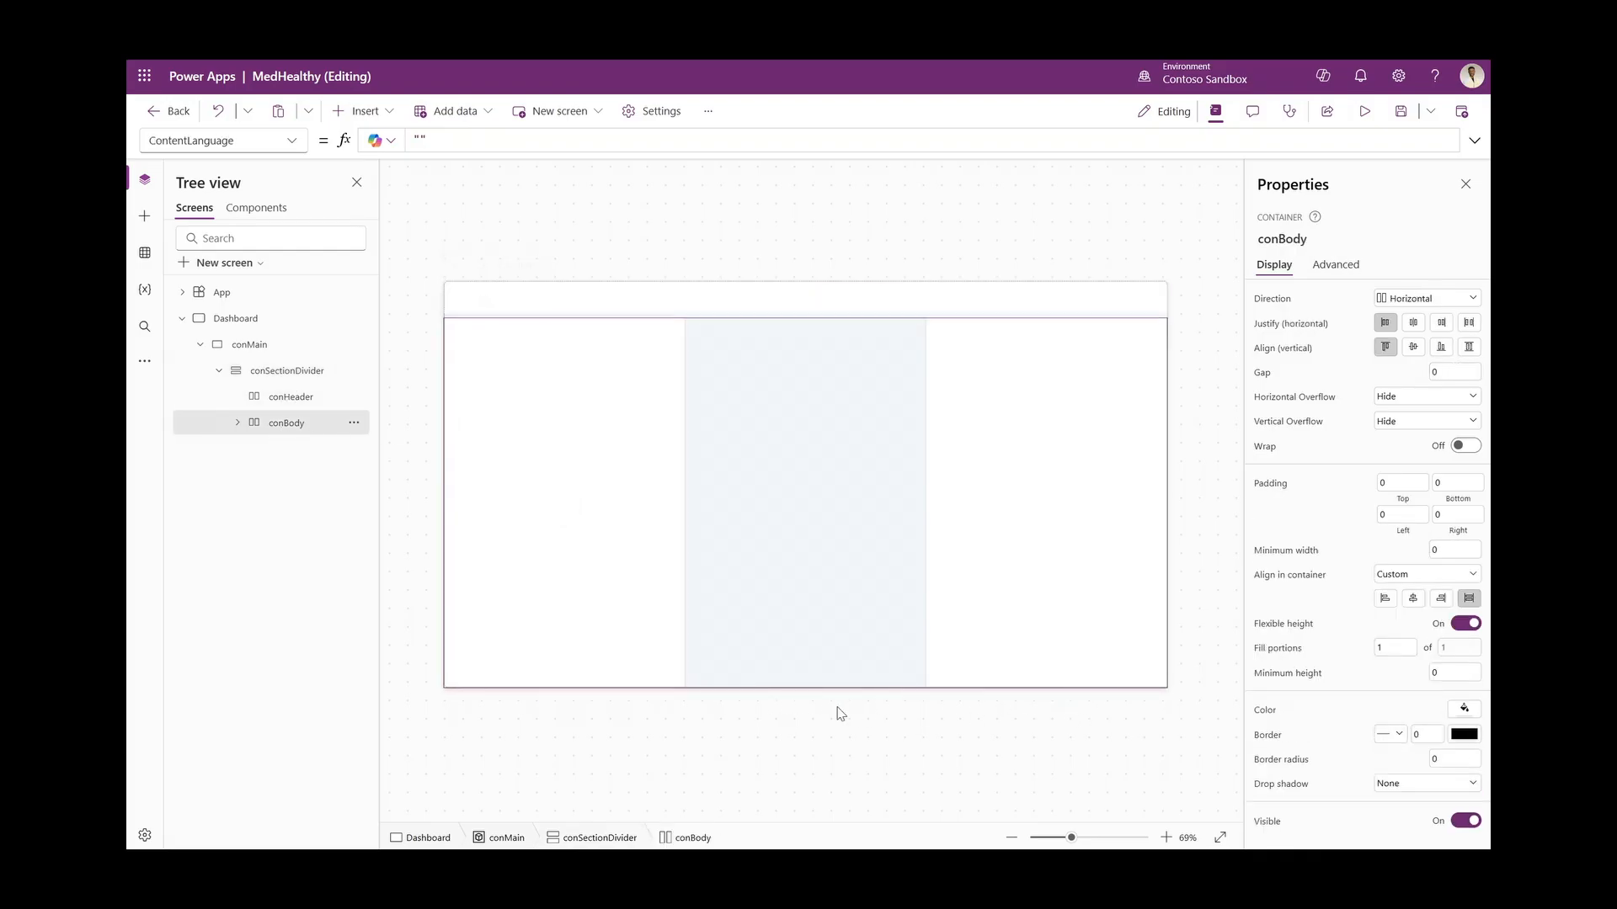
left_click(313, 381)
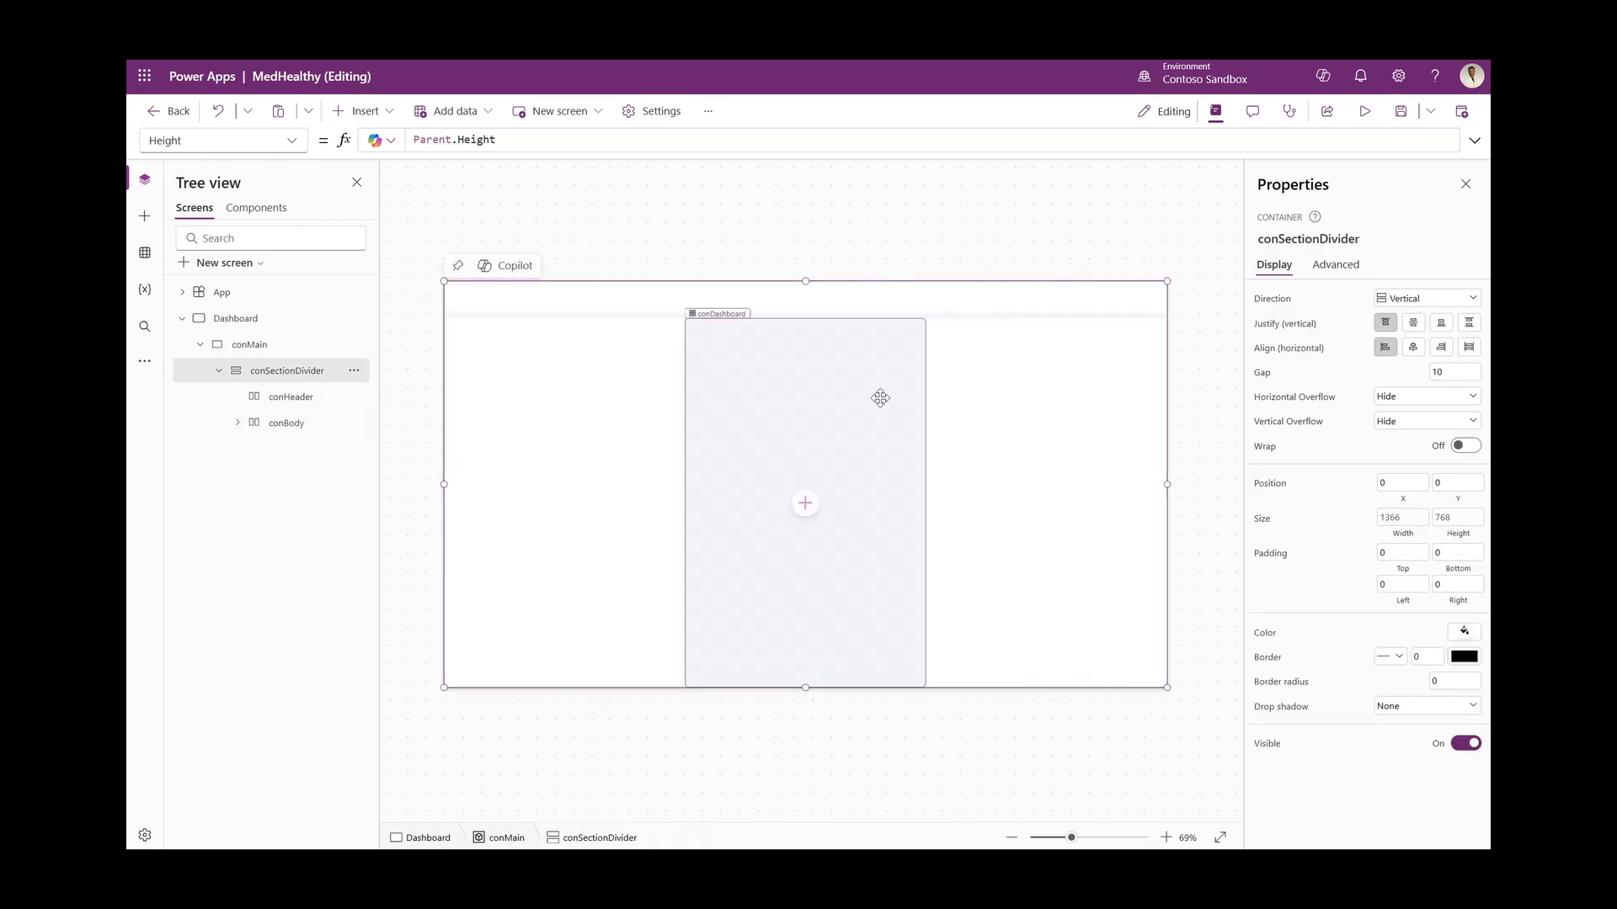
left_click(1469, 554)
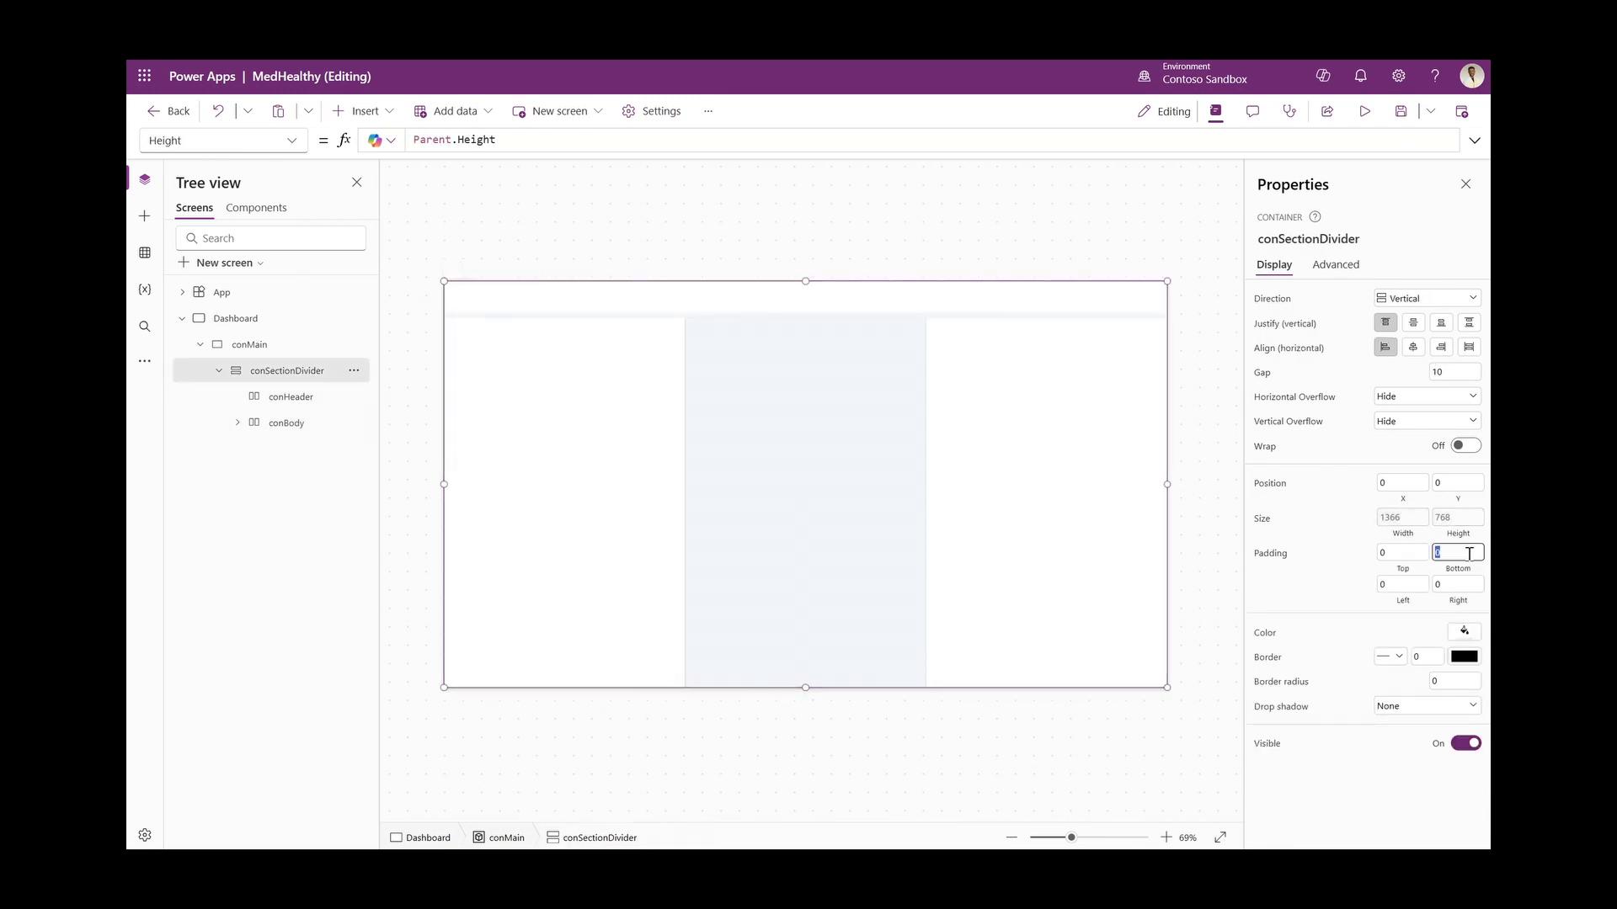
type("10")
left_click(1342, 583)
Set the RadiusBottomRight property of the conNav container to 8
left_click(660, 424)
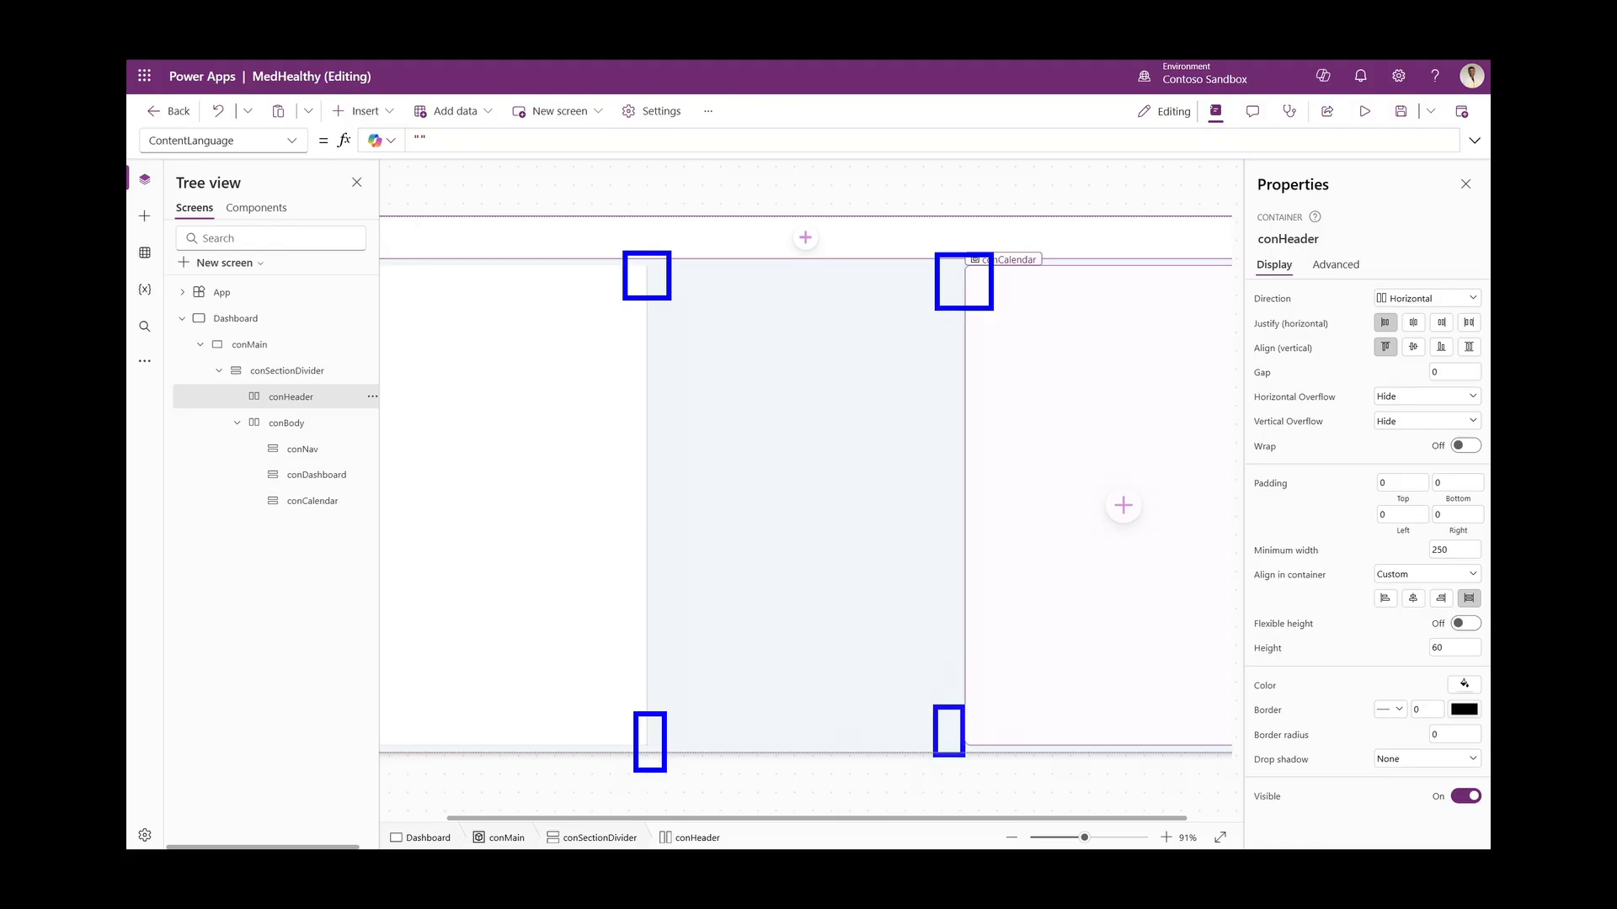
left_click(576, 379)
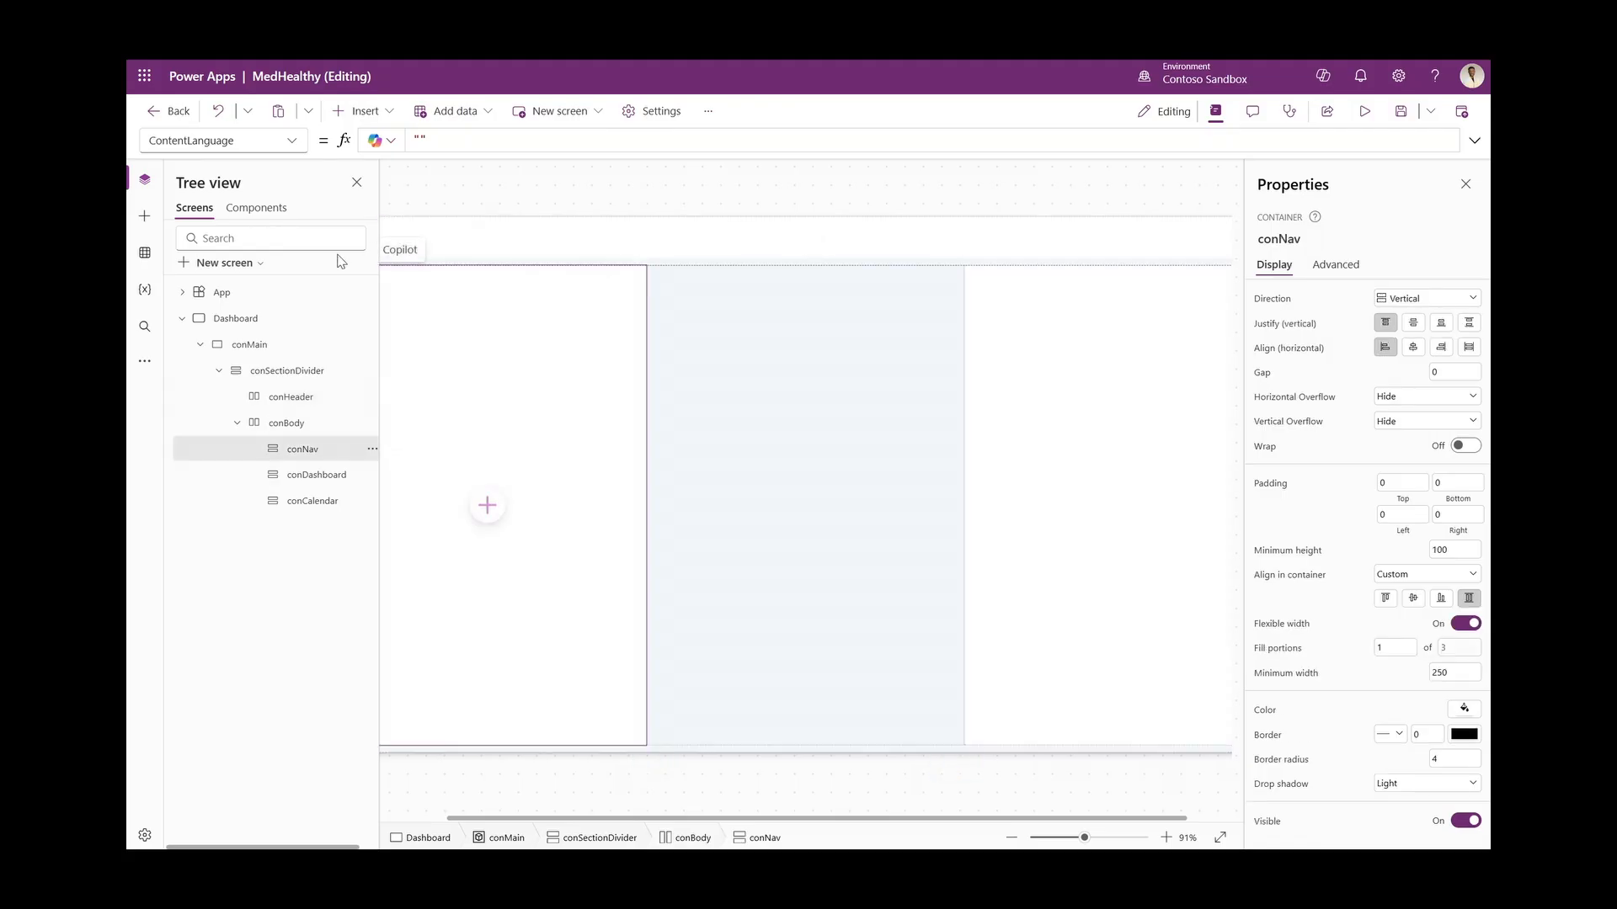
left_click(293, 143)
scroll(198, 434, "down", 5)
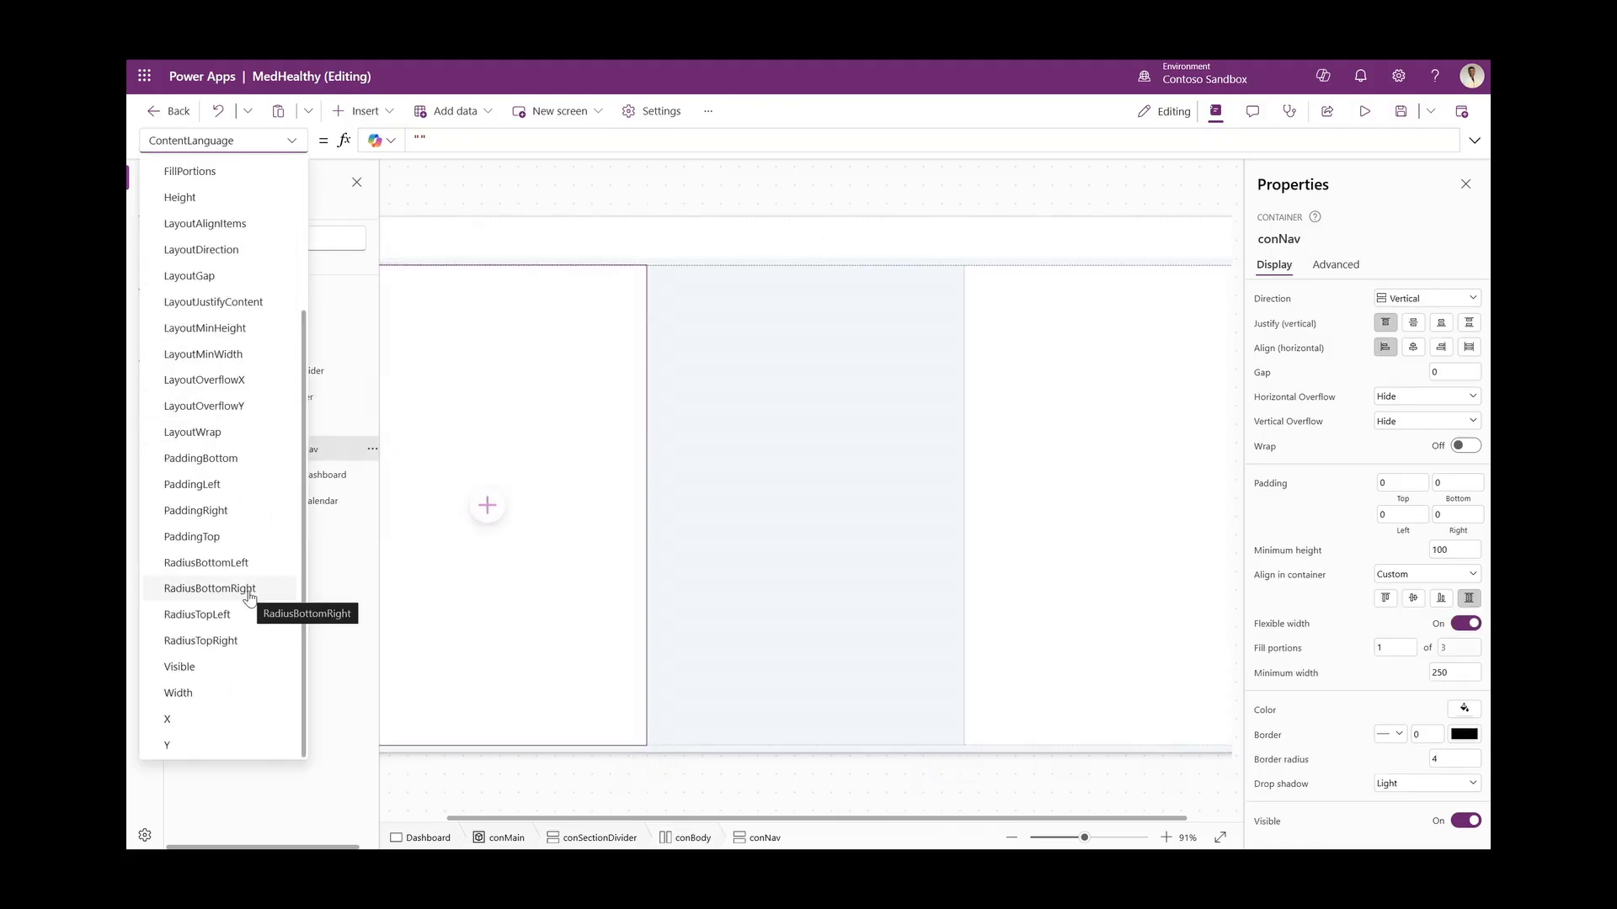
left_click(220, 586)
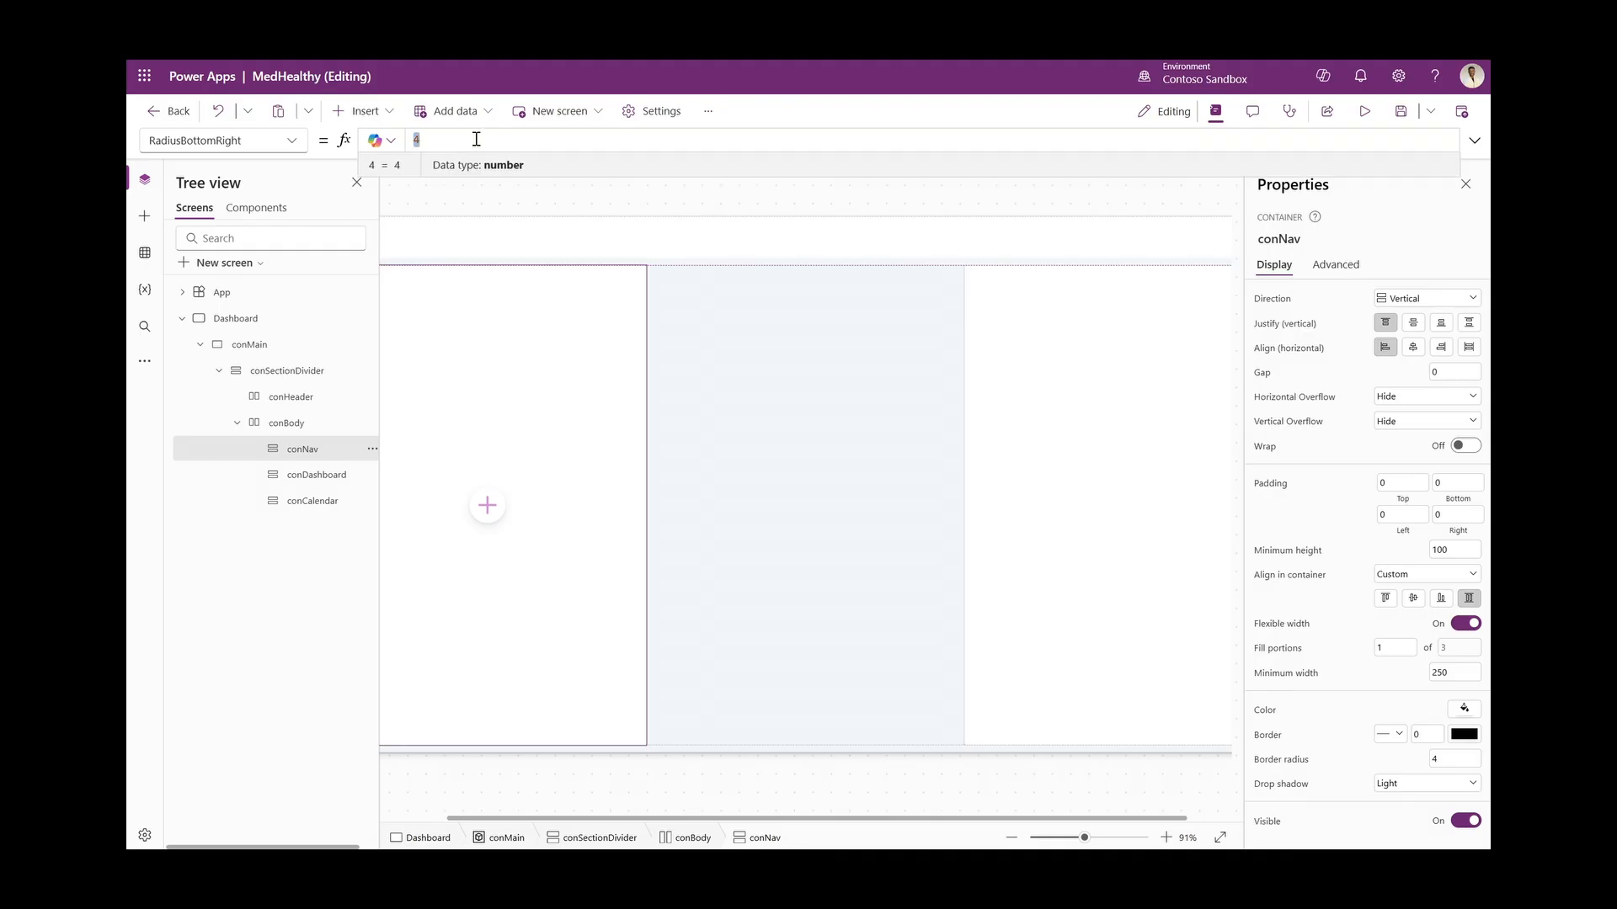
type("8")
Set the RadiusTopRight property of the conNav container to 8
left_click(288, 142)
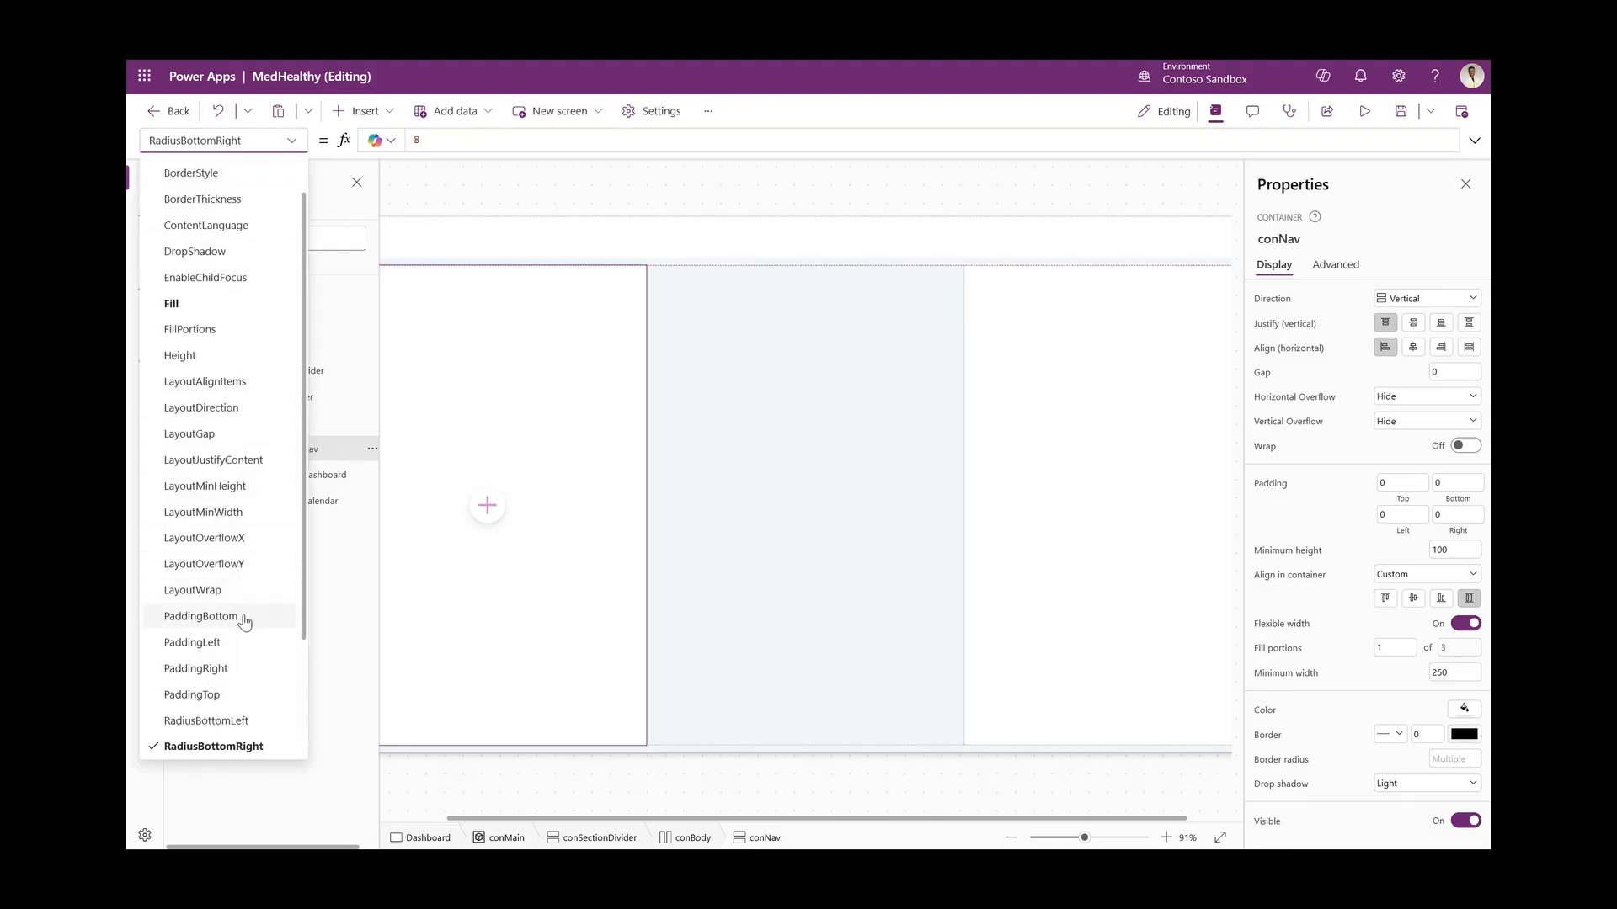
scroll(235, 619, "down", 2)
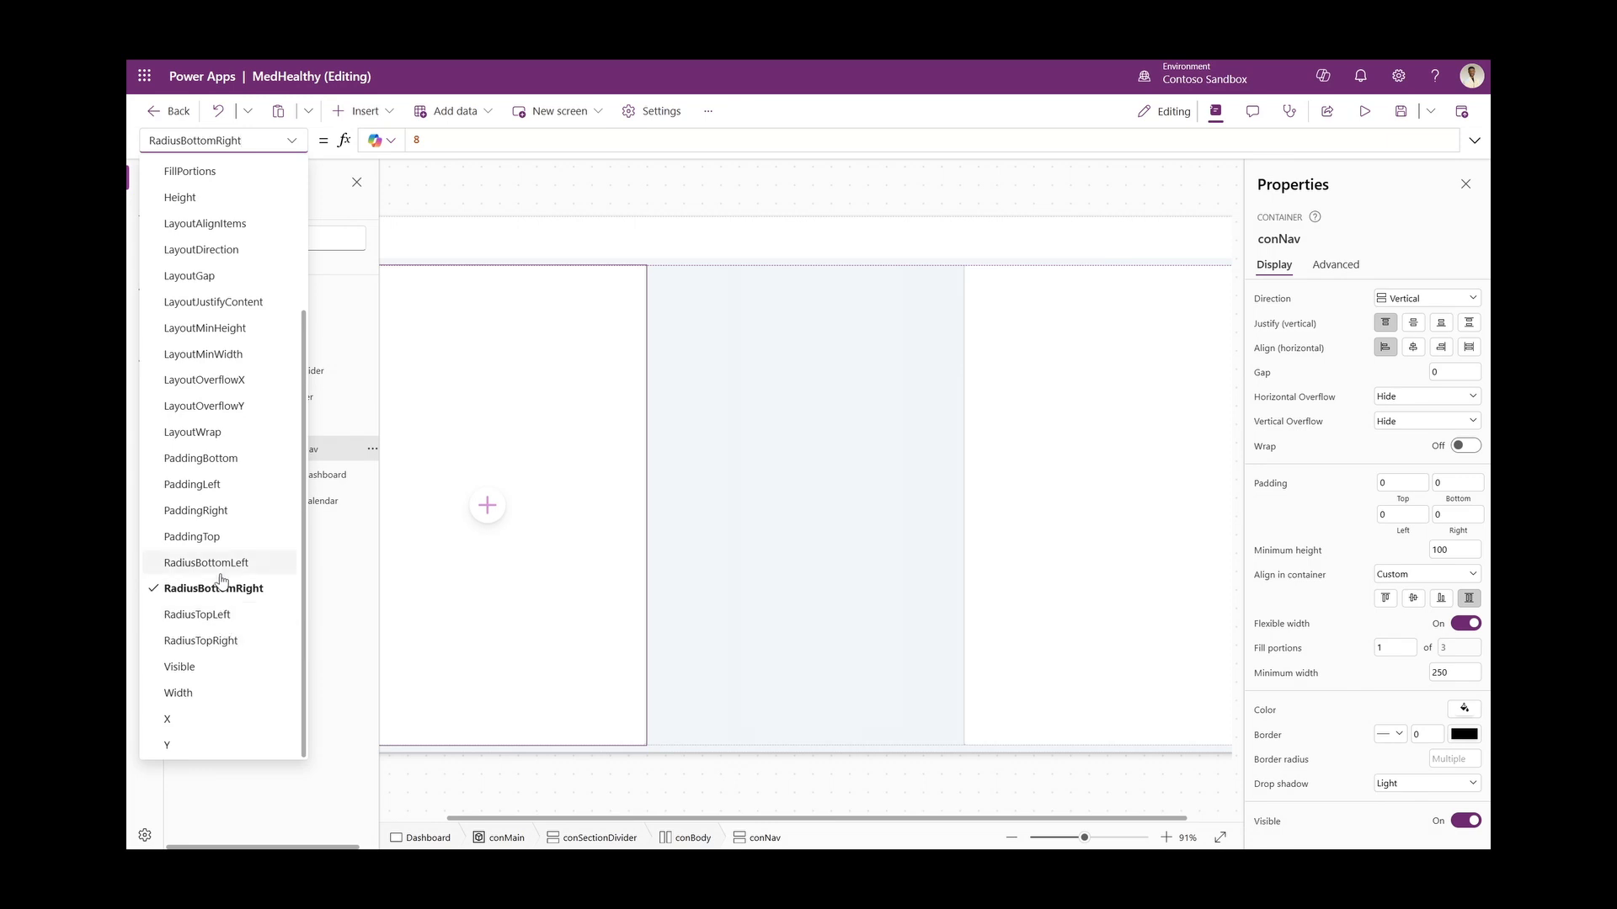
left_click(220, 641)
double_click(452, 139)
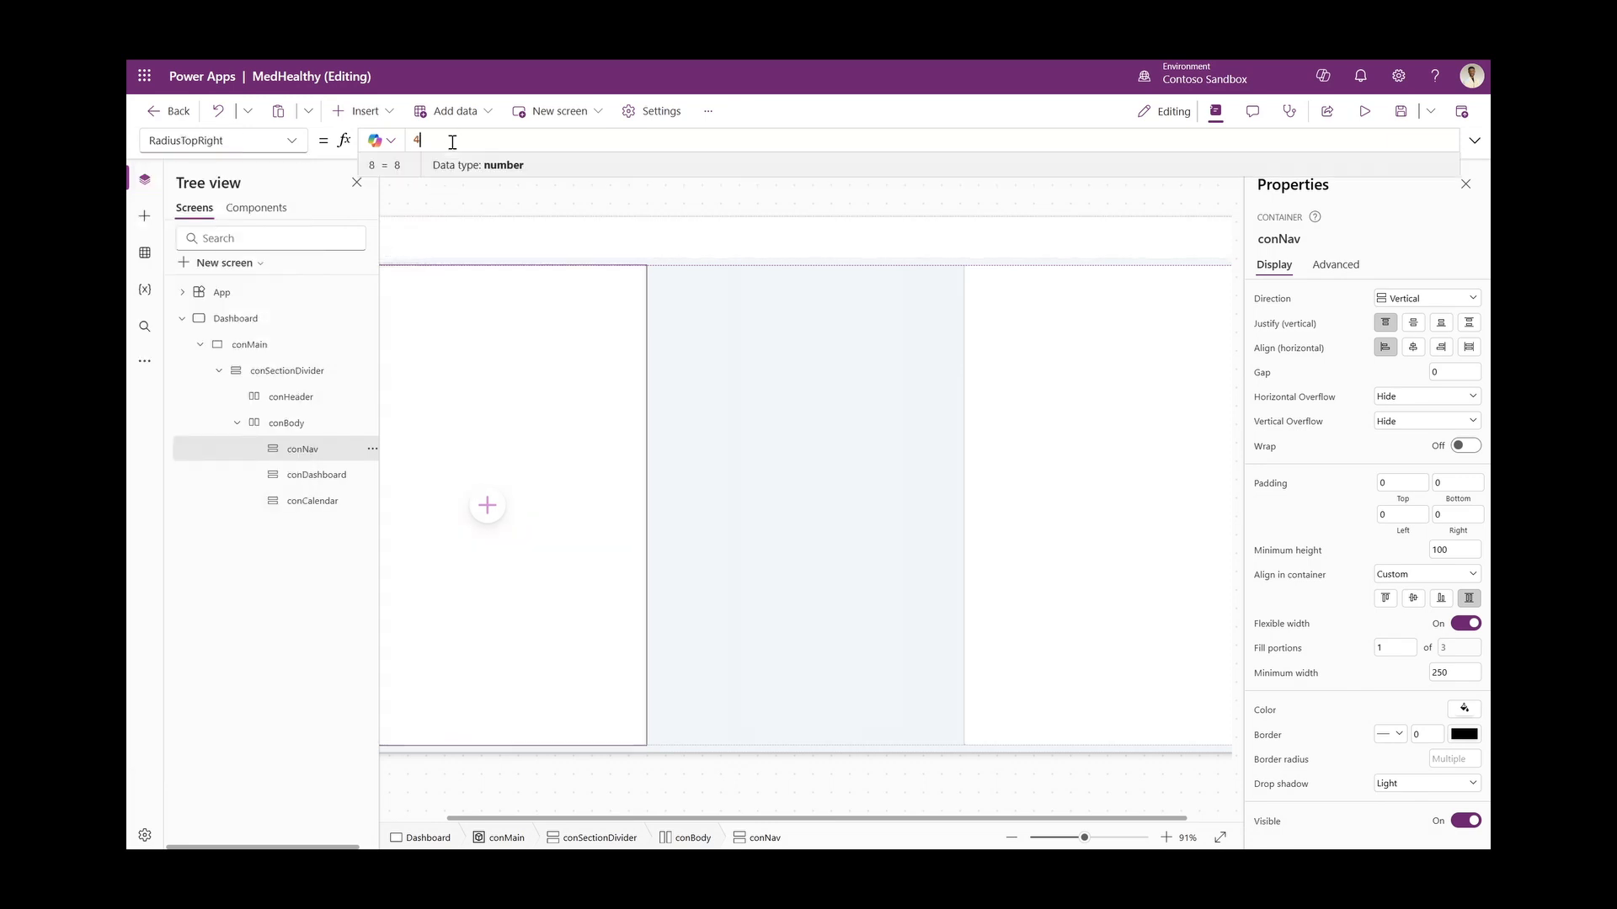
type("8")
Set the RadiusTopLeft and RadiusBottomLeft properties of the conNav container to 0
left_click(295, 141)
scroll(208, 542, "down", 2)
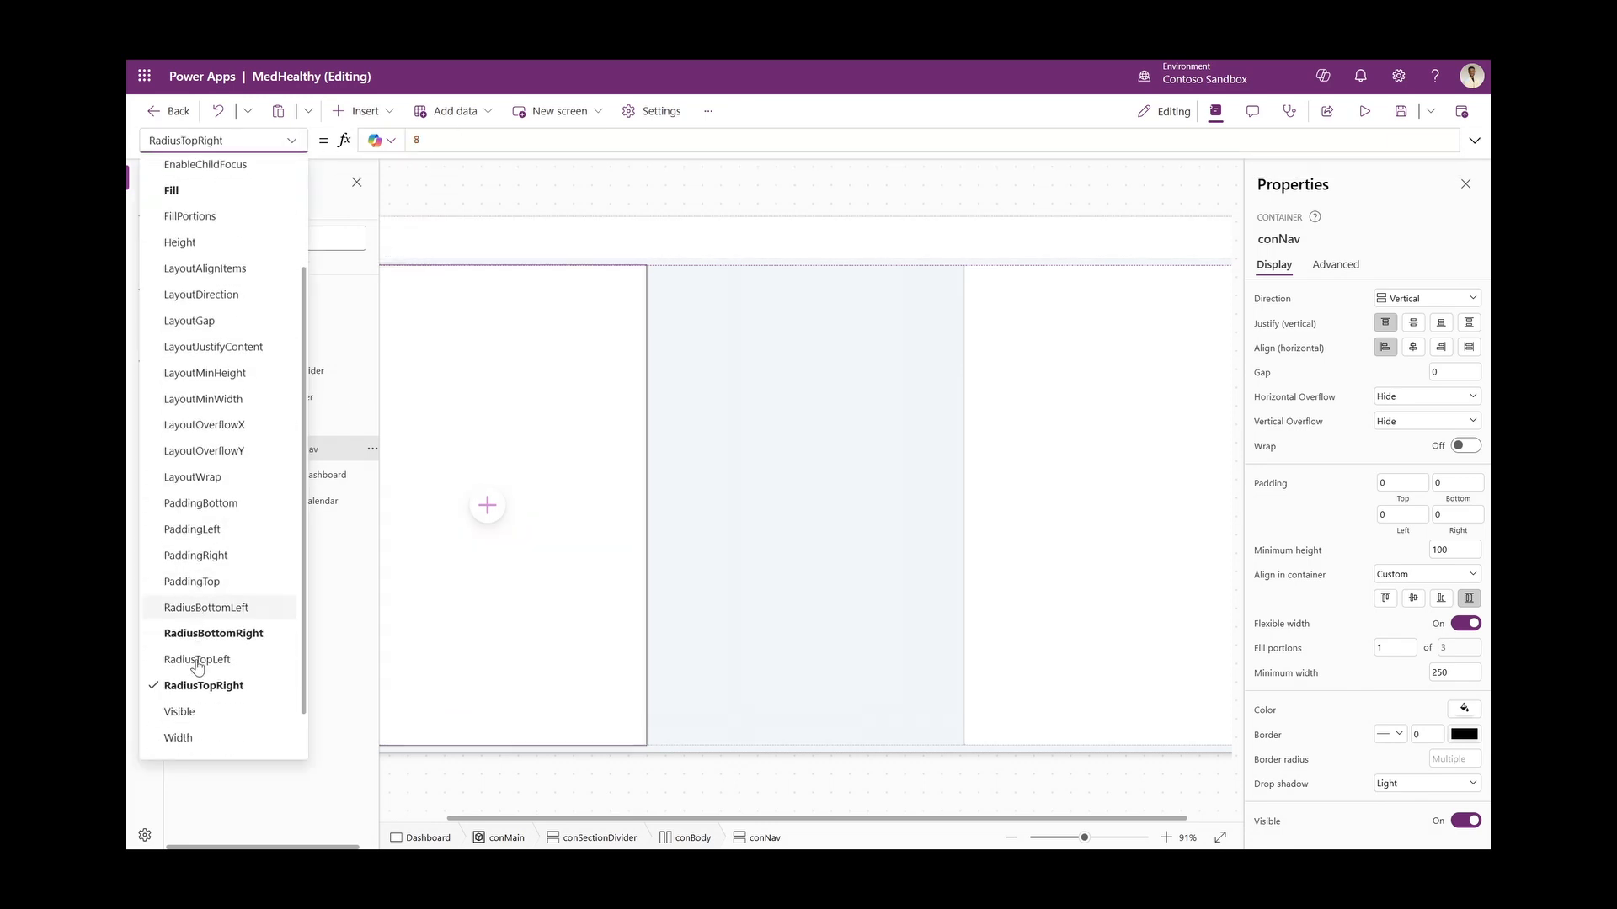
left_click(199, 638)
left_click(449, 120)
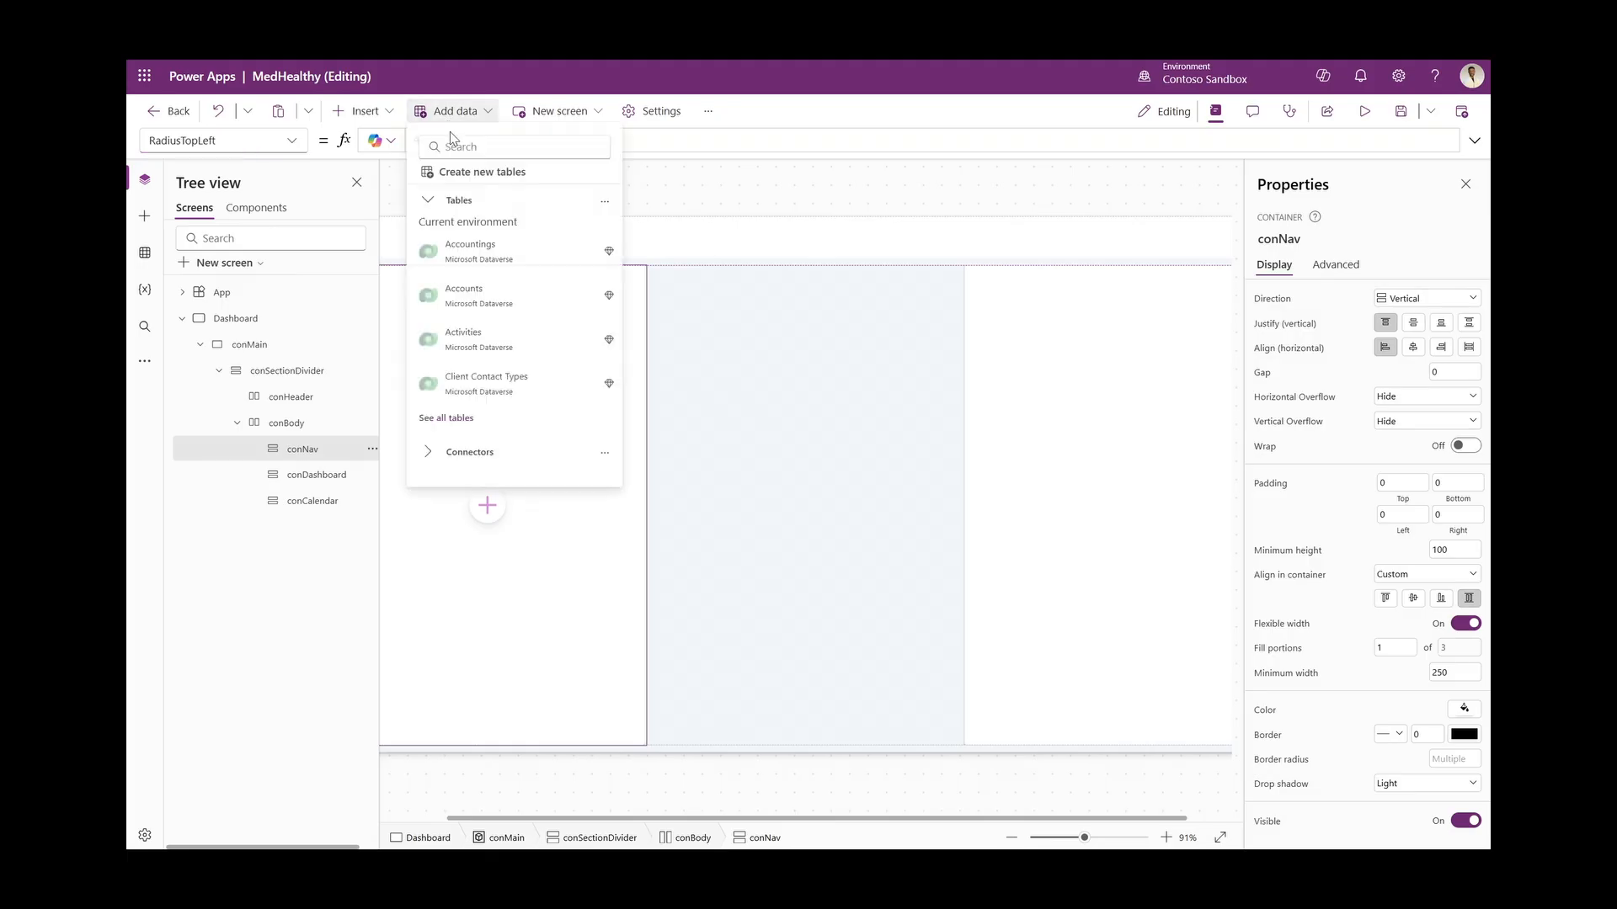
double_click(648, 137)
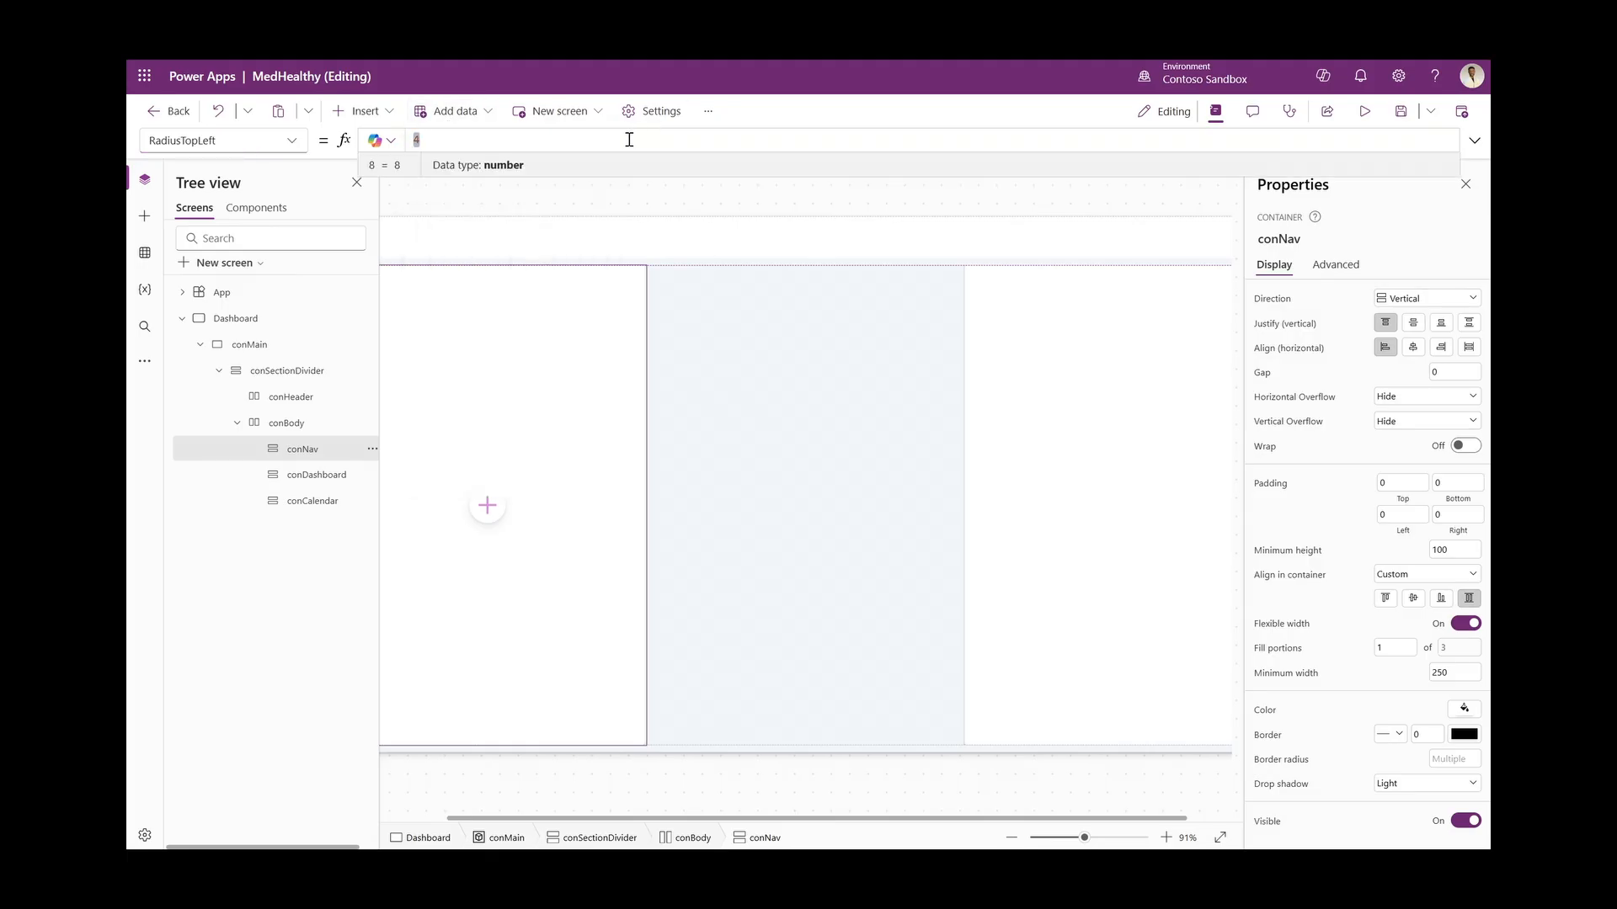
type("8")
left_click(291, 140)
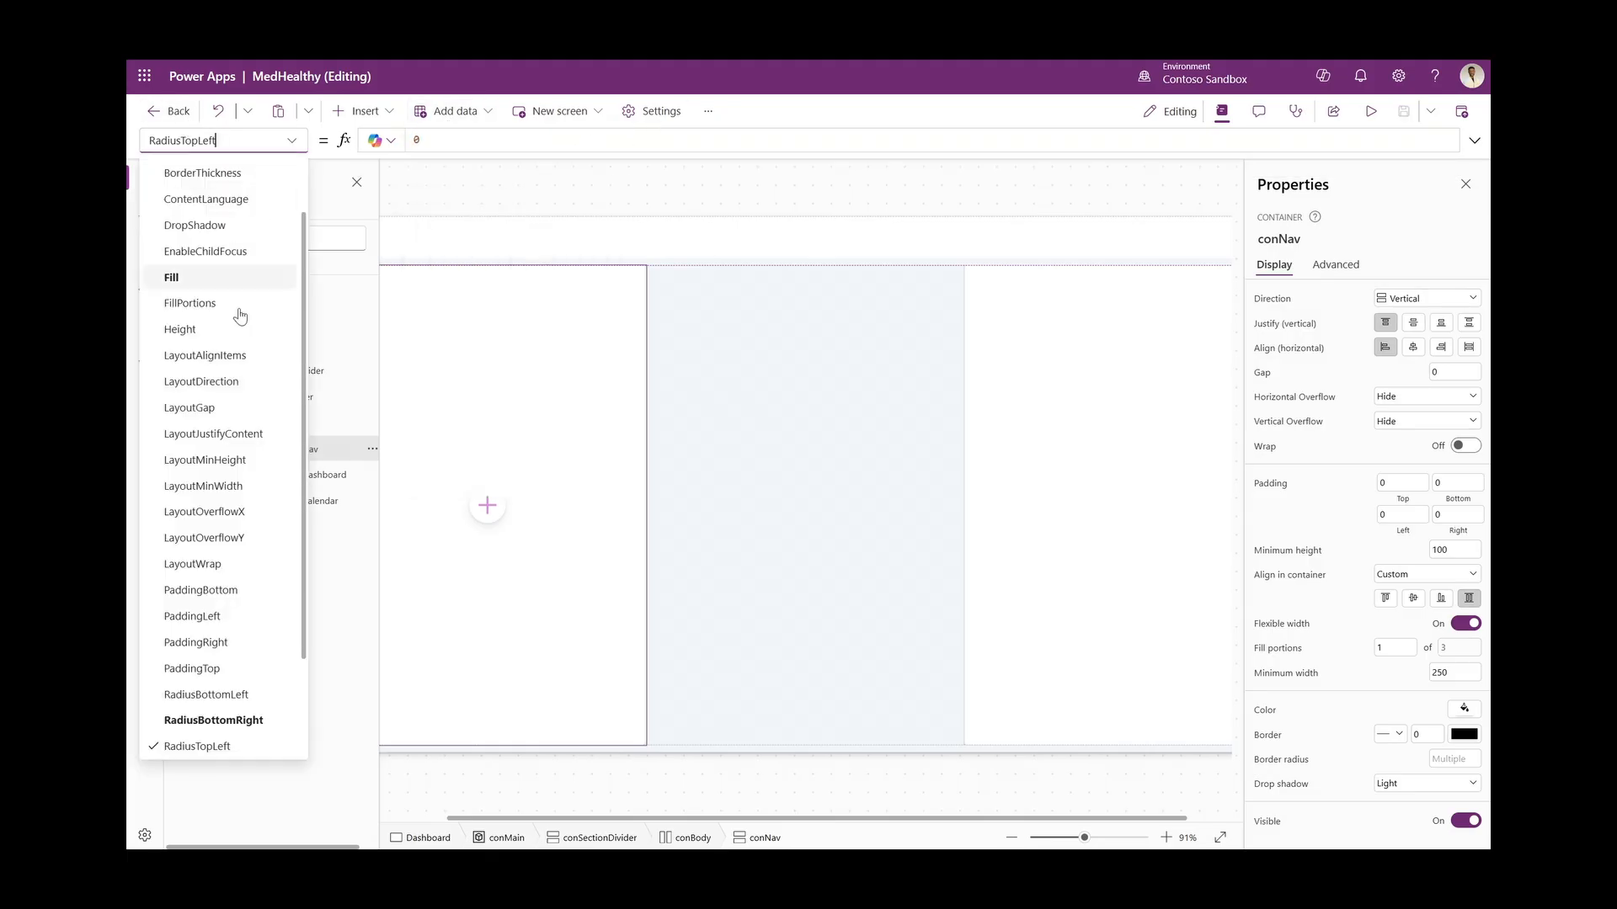
scroll(206, 539, "down", 3)
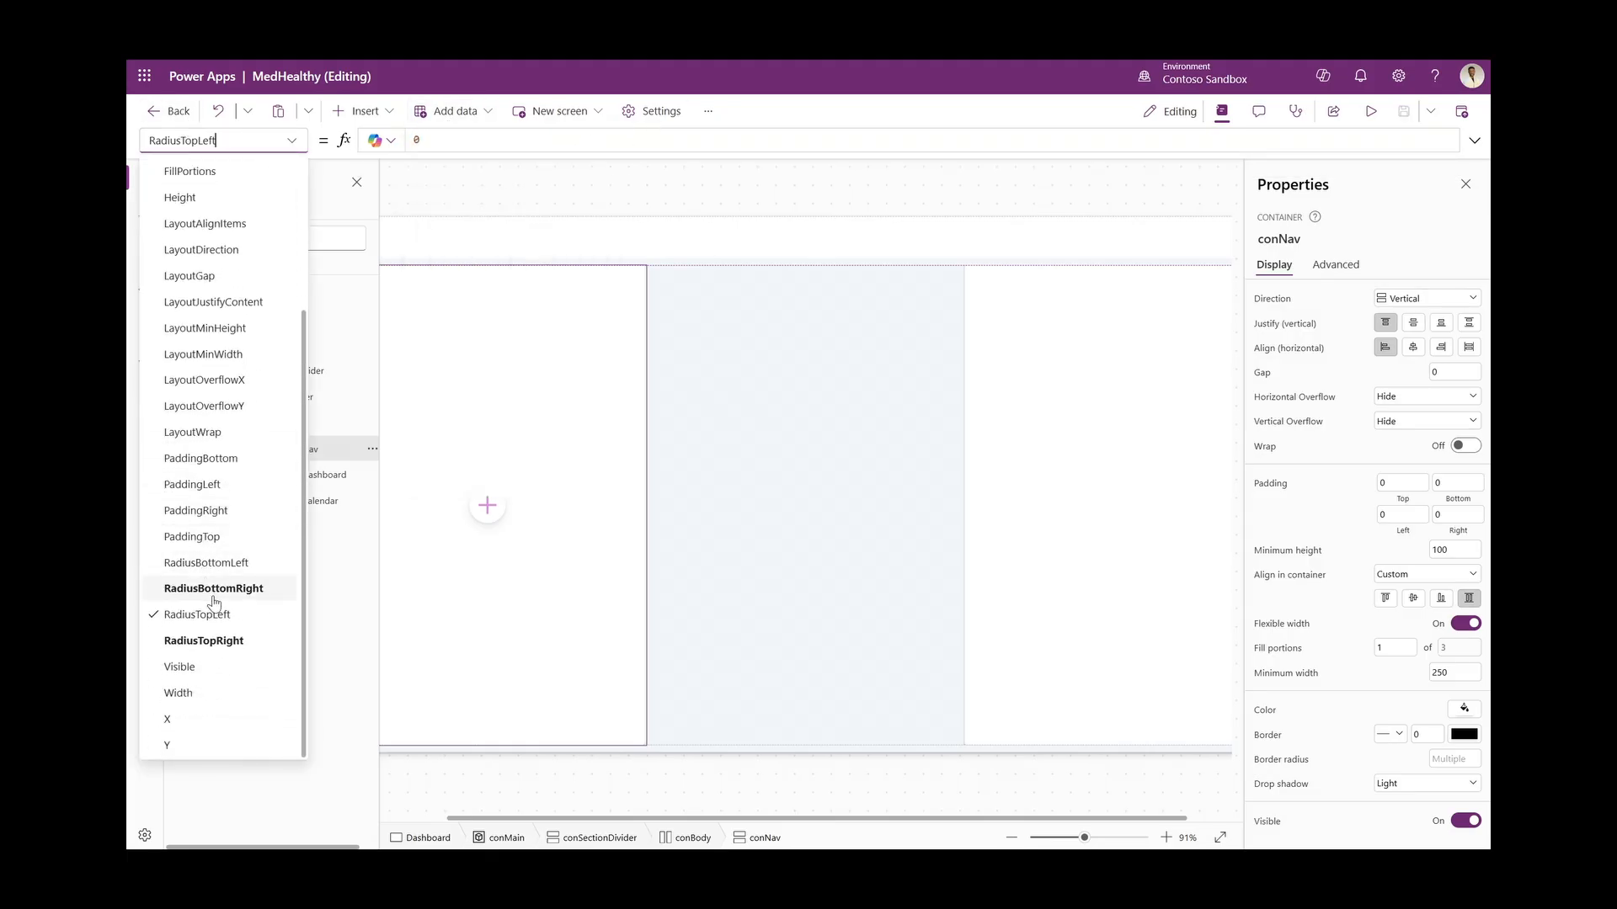
left_click(208, 564)
left_click(455, 138)
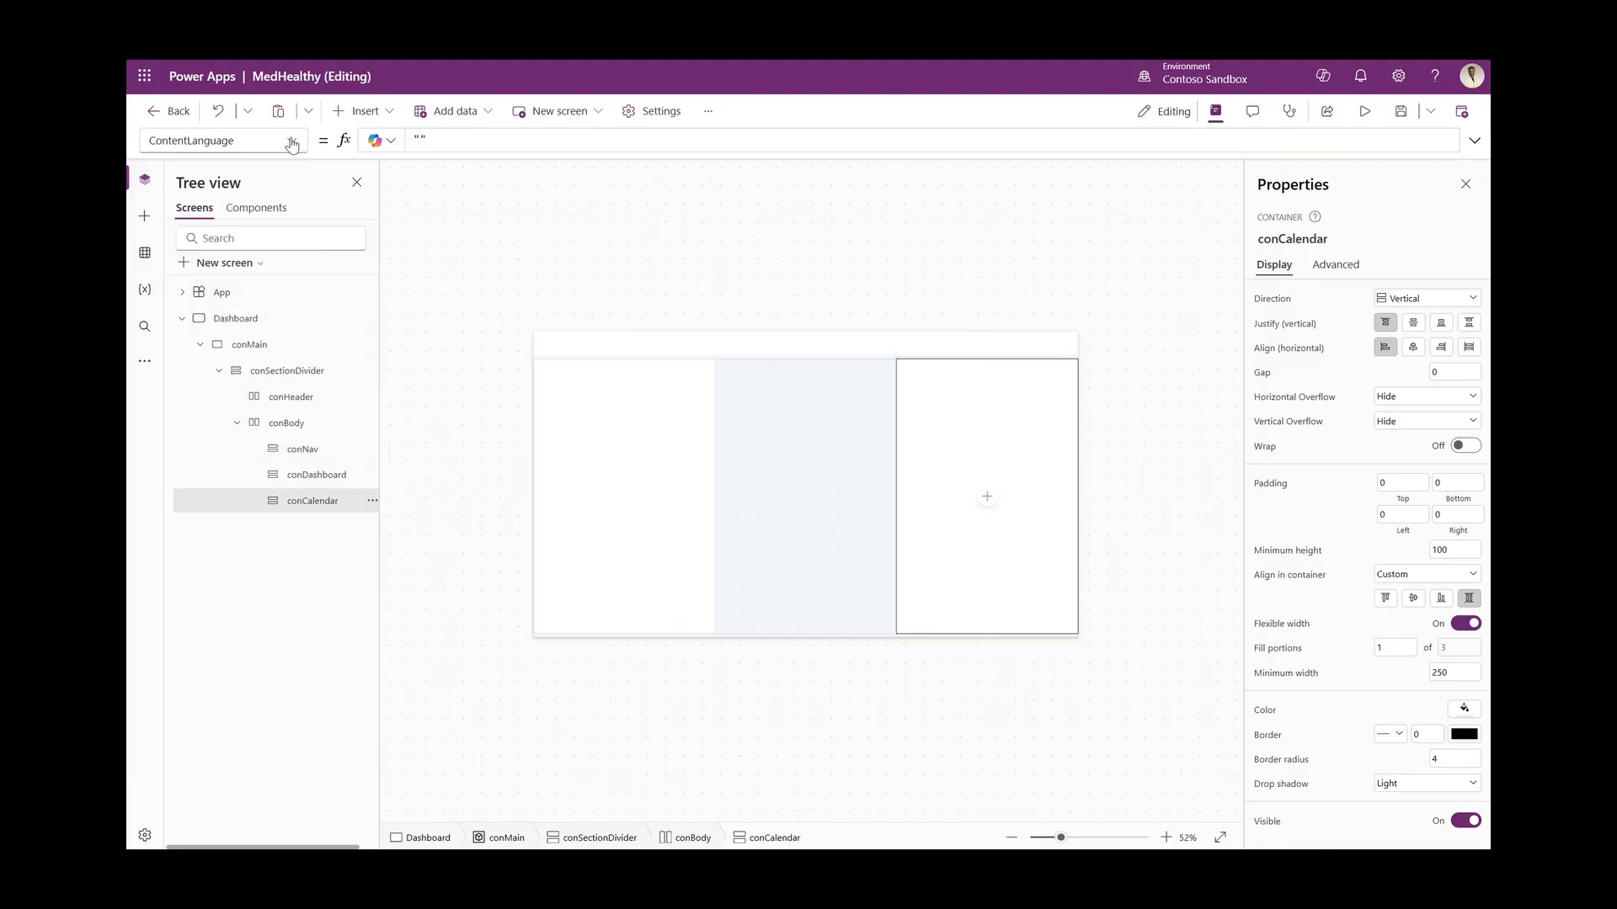
Set the RadiusBottomLeft property of the conCalendar container to 8
left_click(292, 141)
scroll(206, 459, "down", 5)
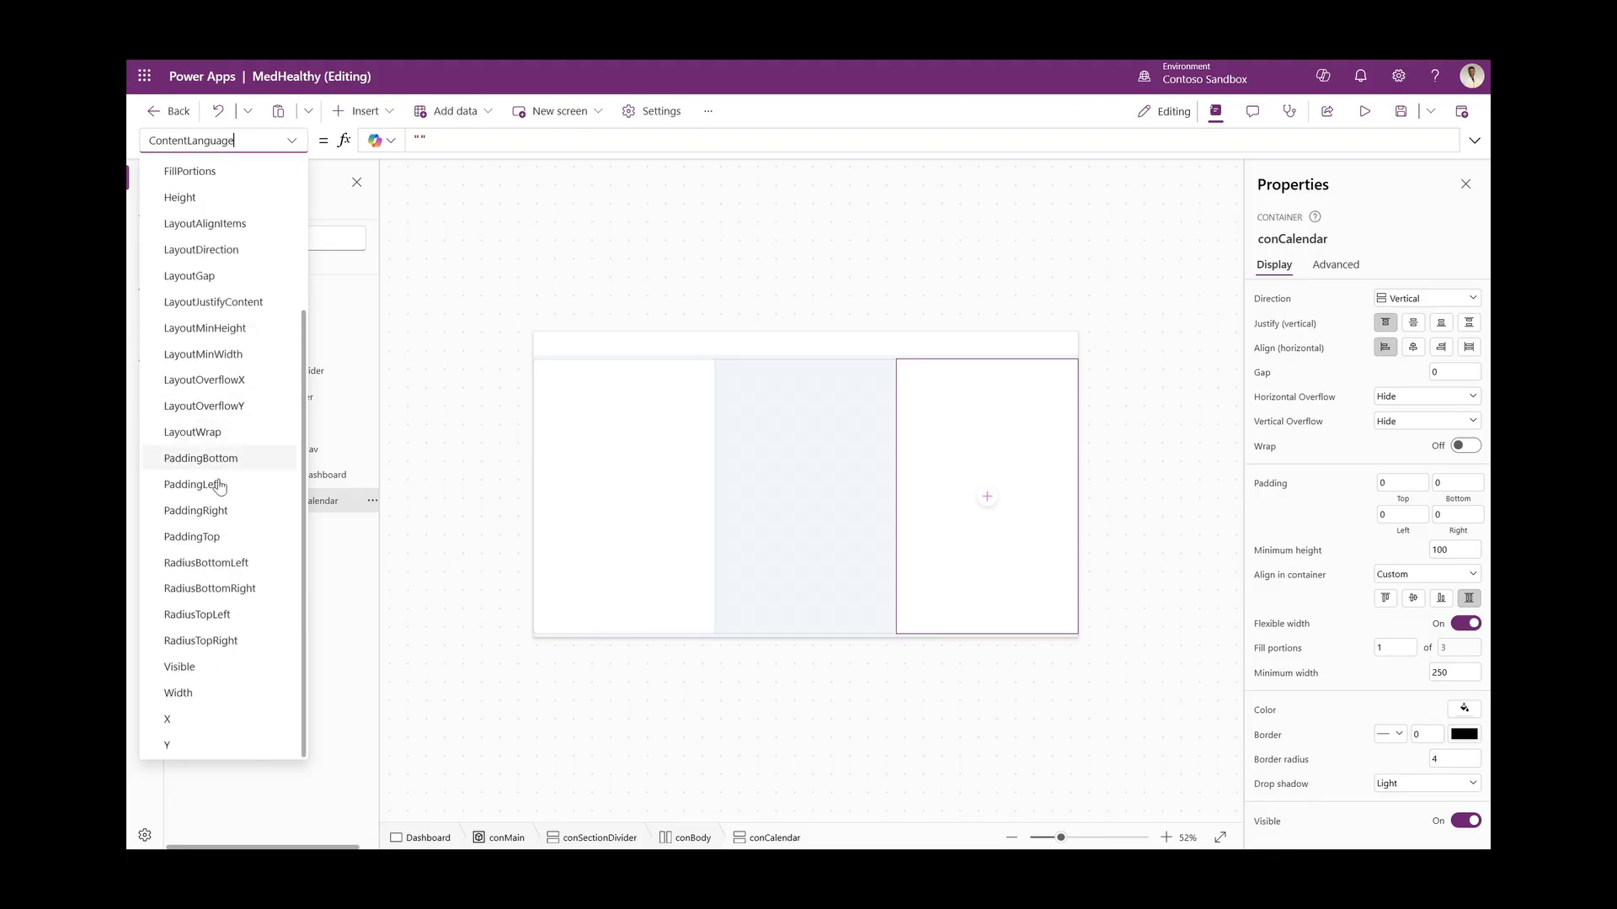
left_click(206, 563)
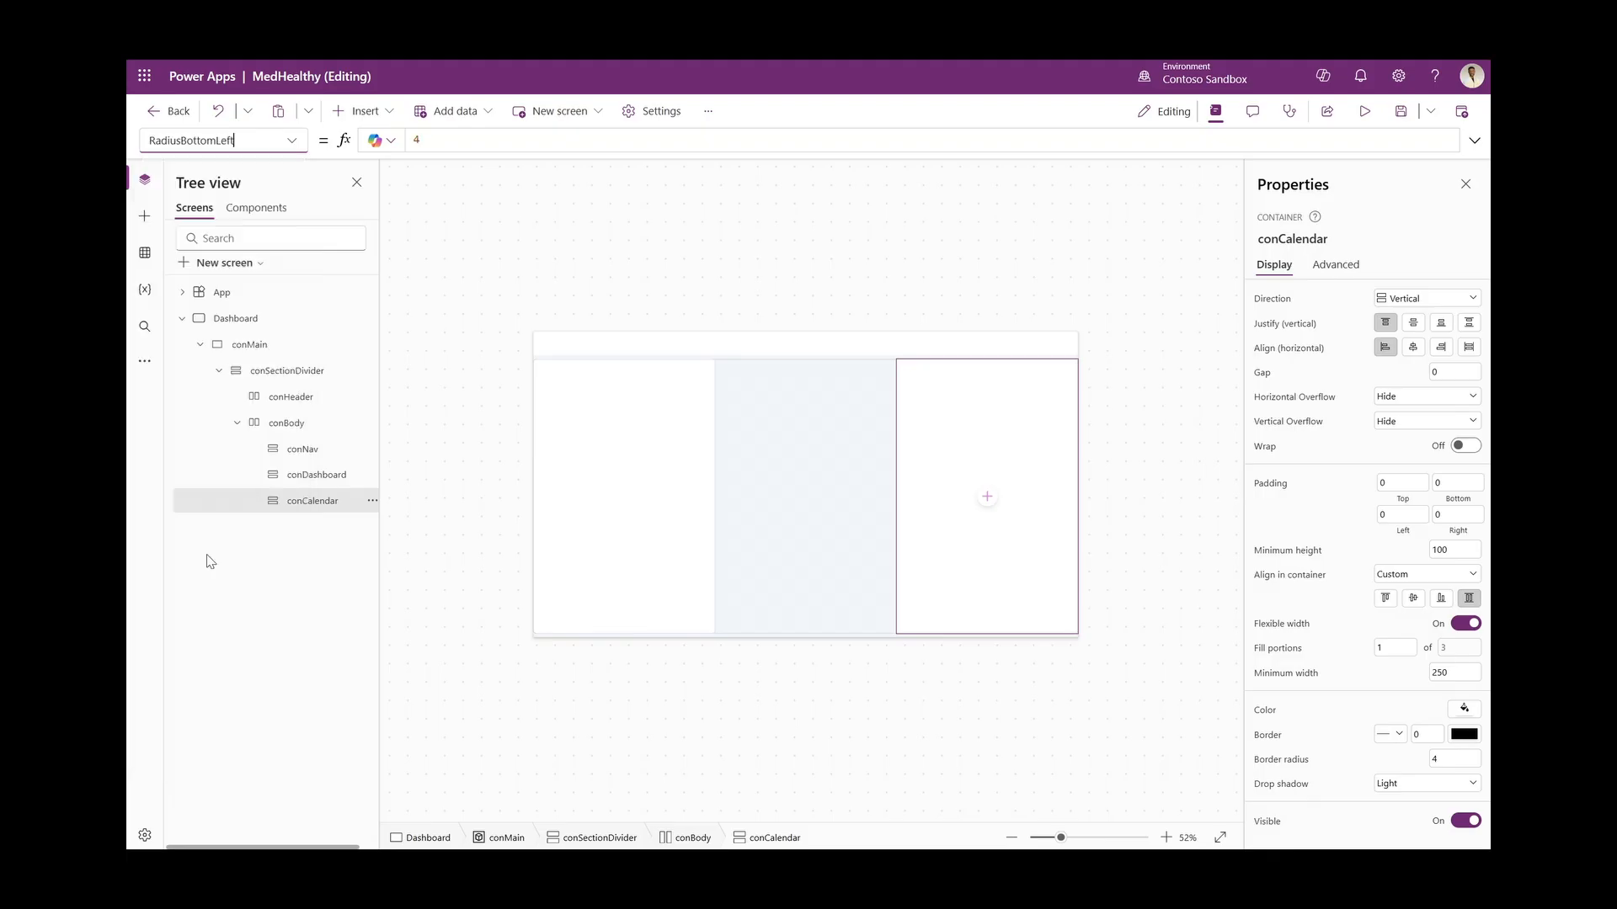
left_click(459, 141)
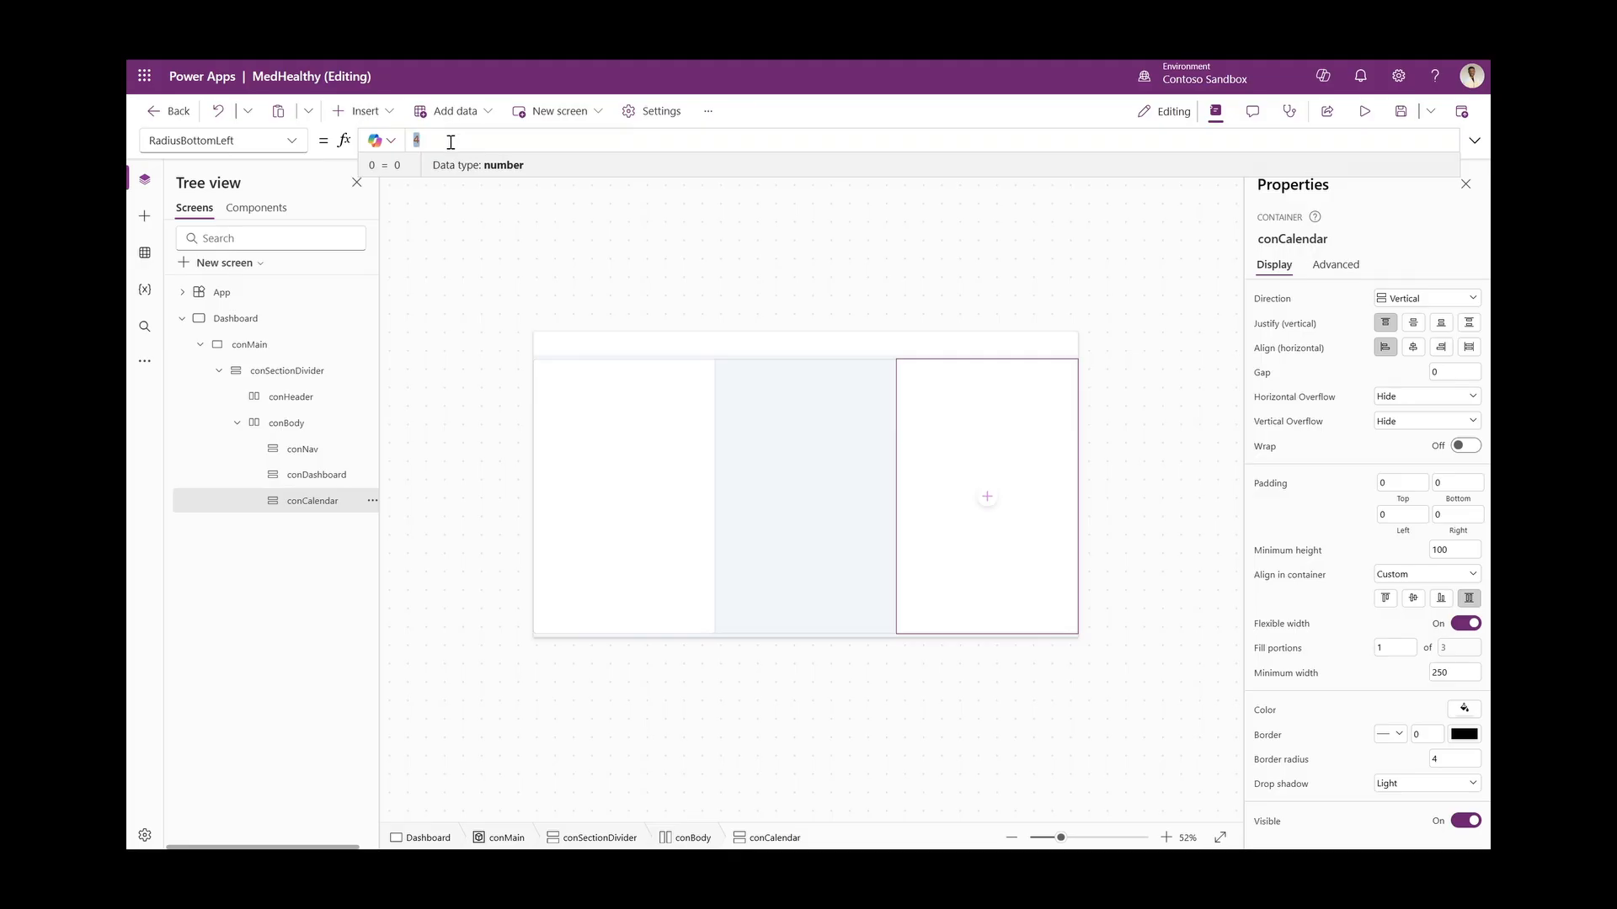
type("8")
Set the RadiusTopRight property of the conCalendar container to 8
left_click(228, 141)
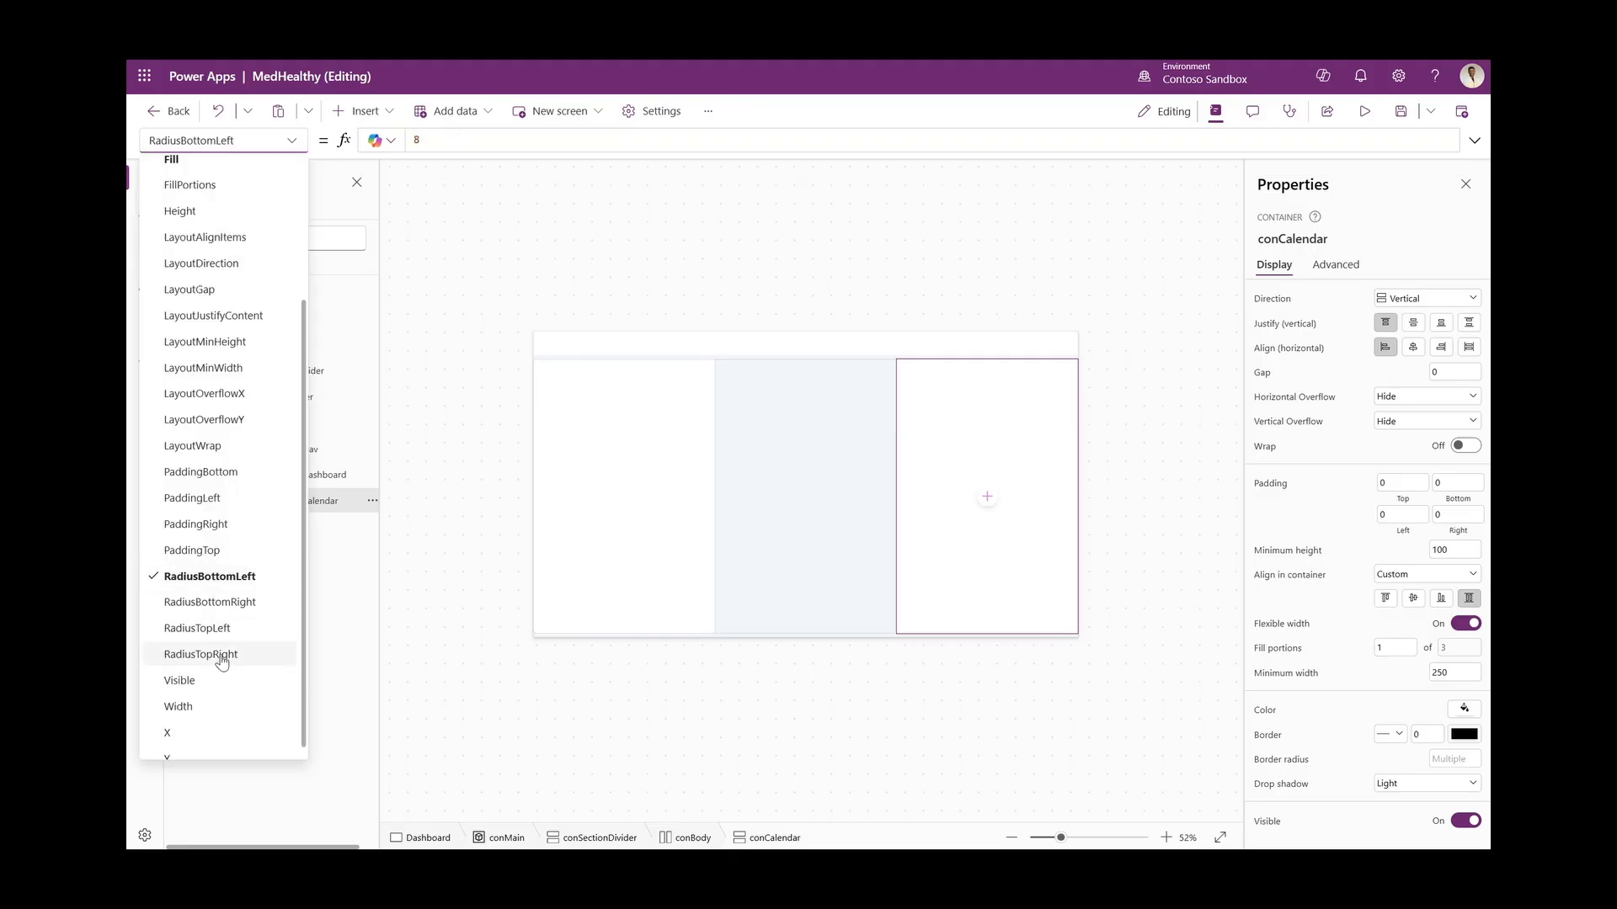
left_click(221, 655)
left_click(511, 143)
key("BackSpace")
type("8")
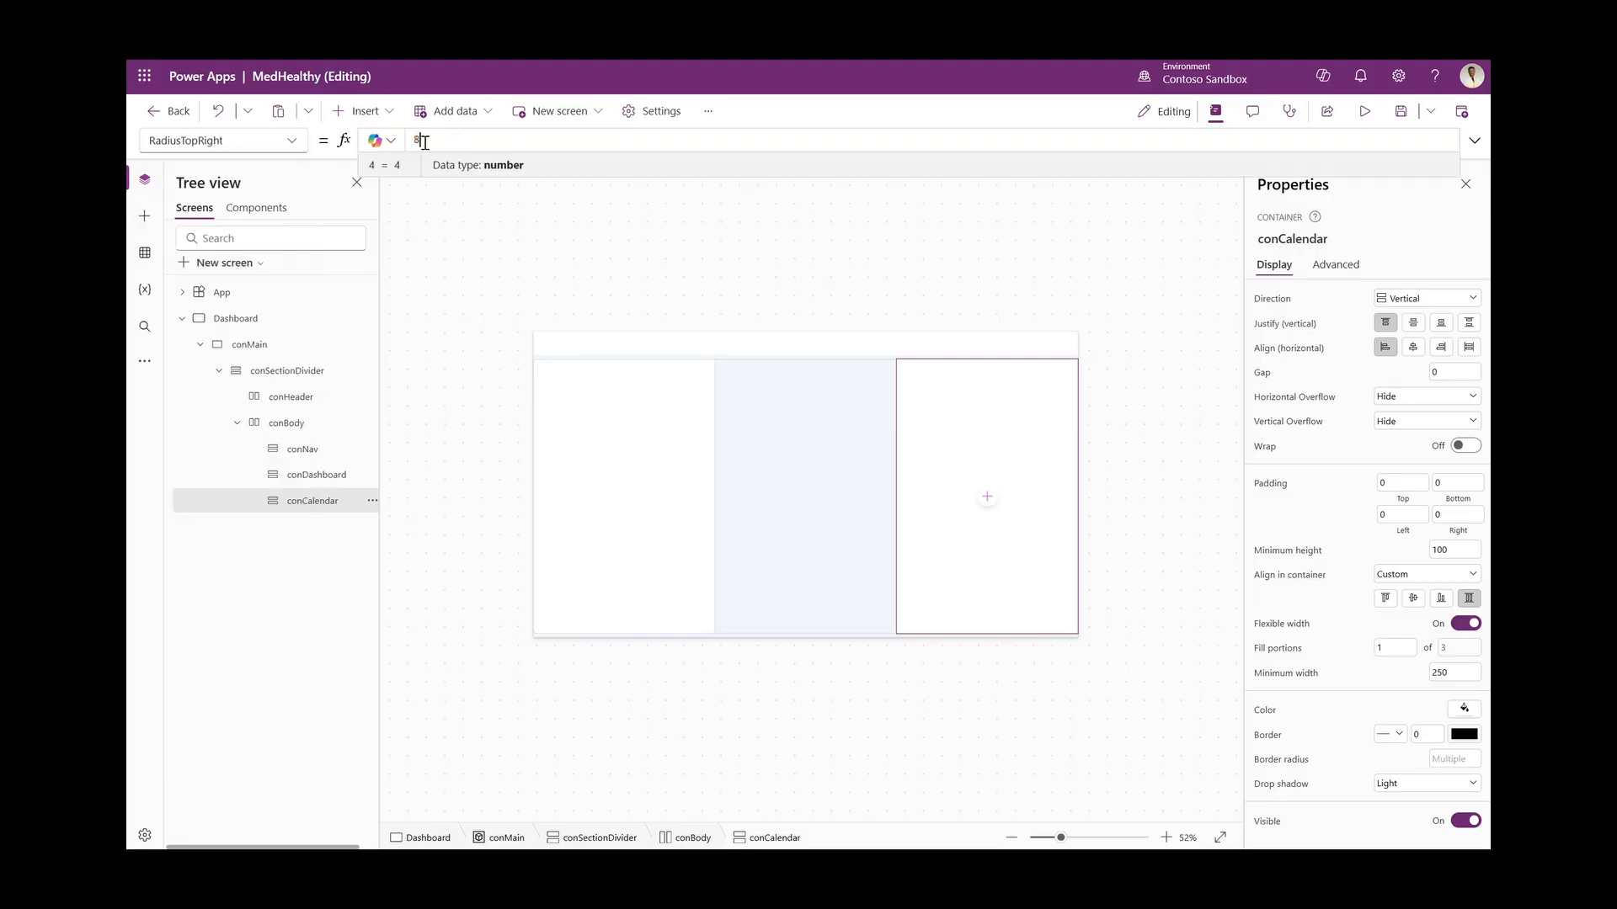
Set the RadiusBottomRight property of the conCalendar container to 8
left_click(291, 141)
left_click(215, 694)
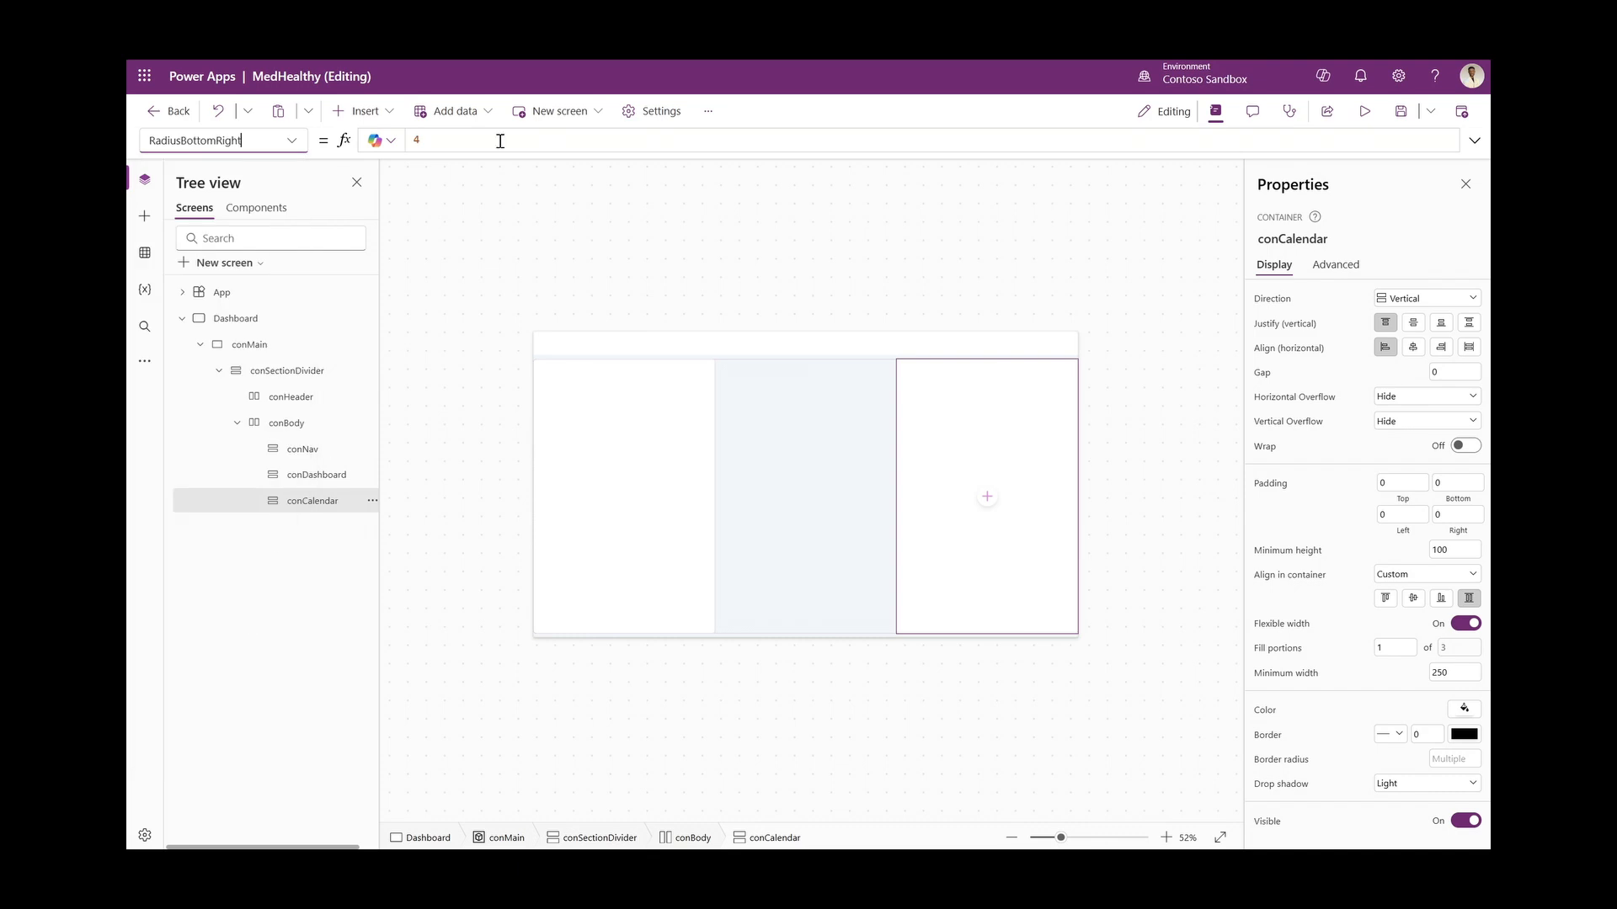
type("8")
Set the RadiusTopLeft property of the conCalendar container to 8 and review its radius properties
left_click(295, 143)
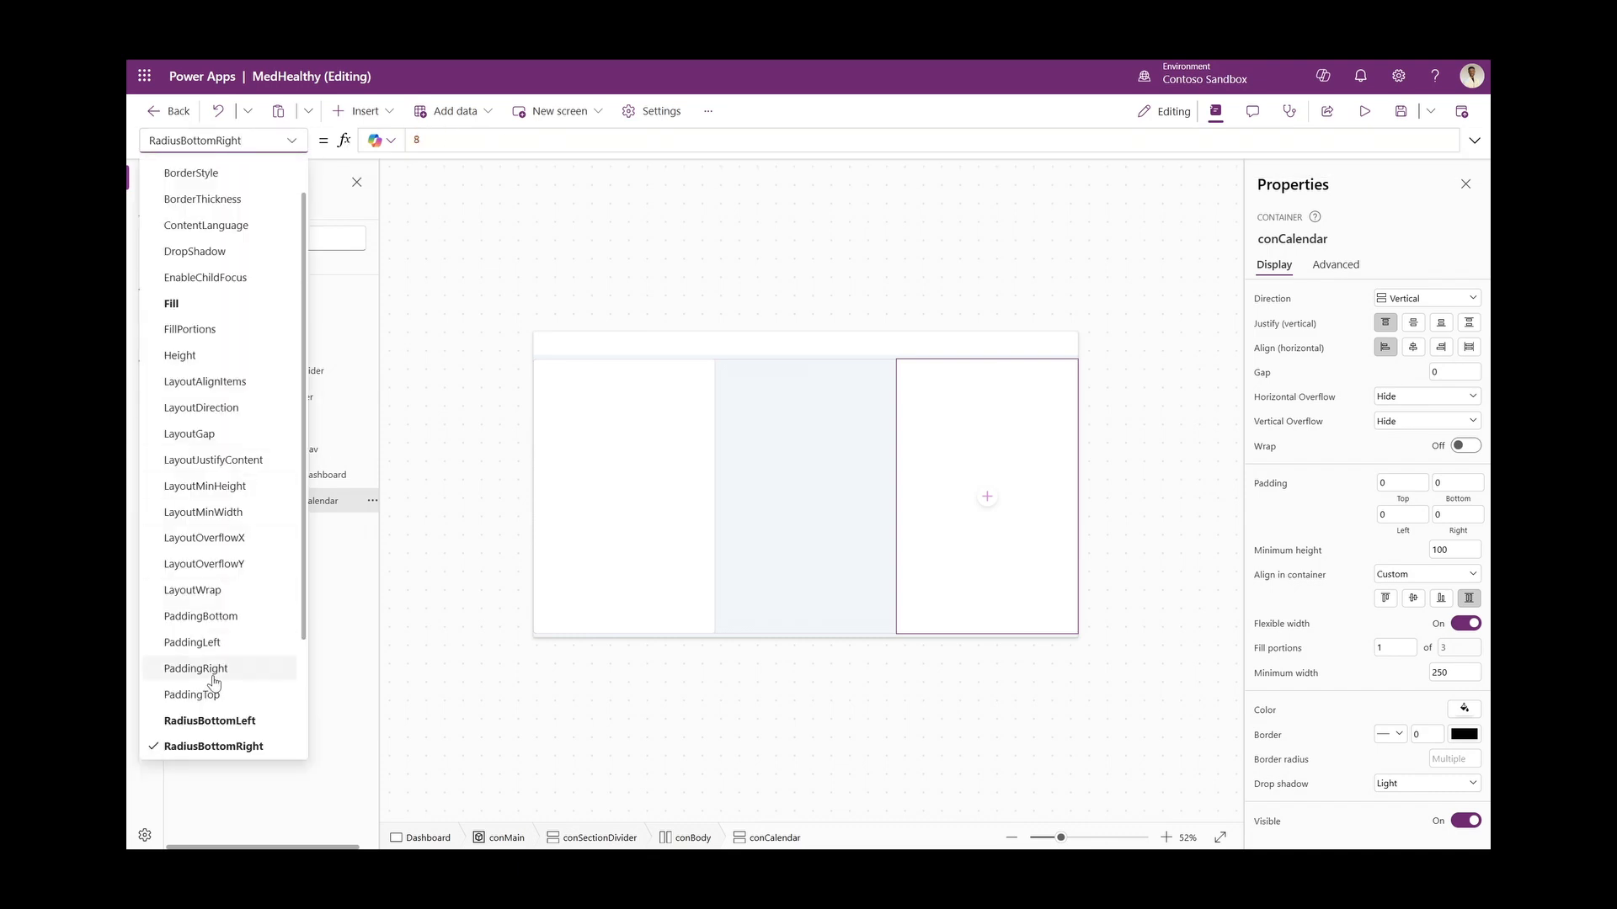
scroll(244, 660, "down", 3)
left_click(210, 617)
left_click(452, 142)
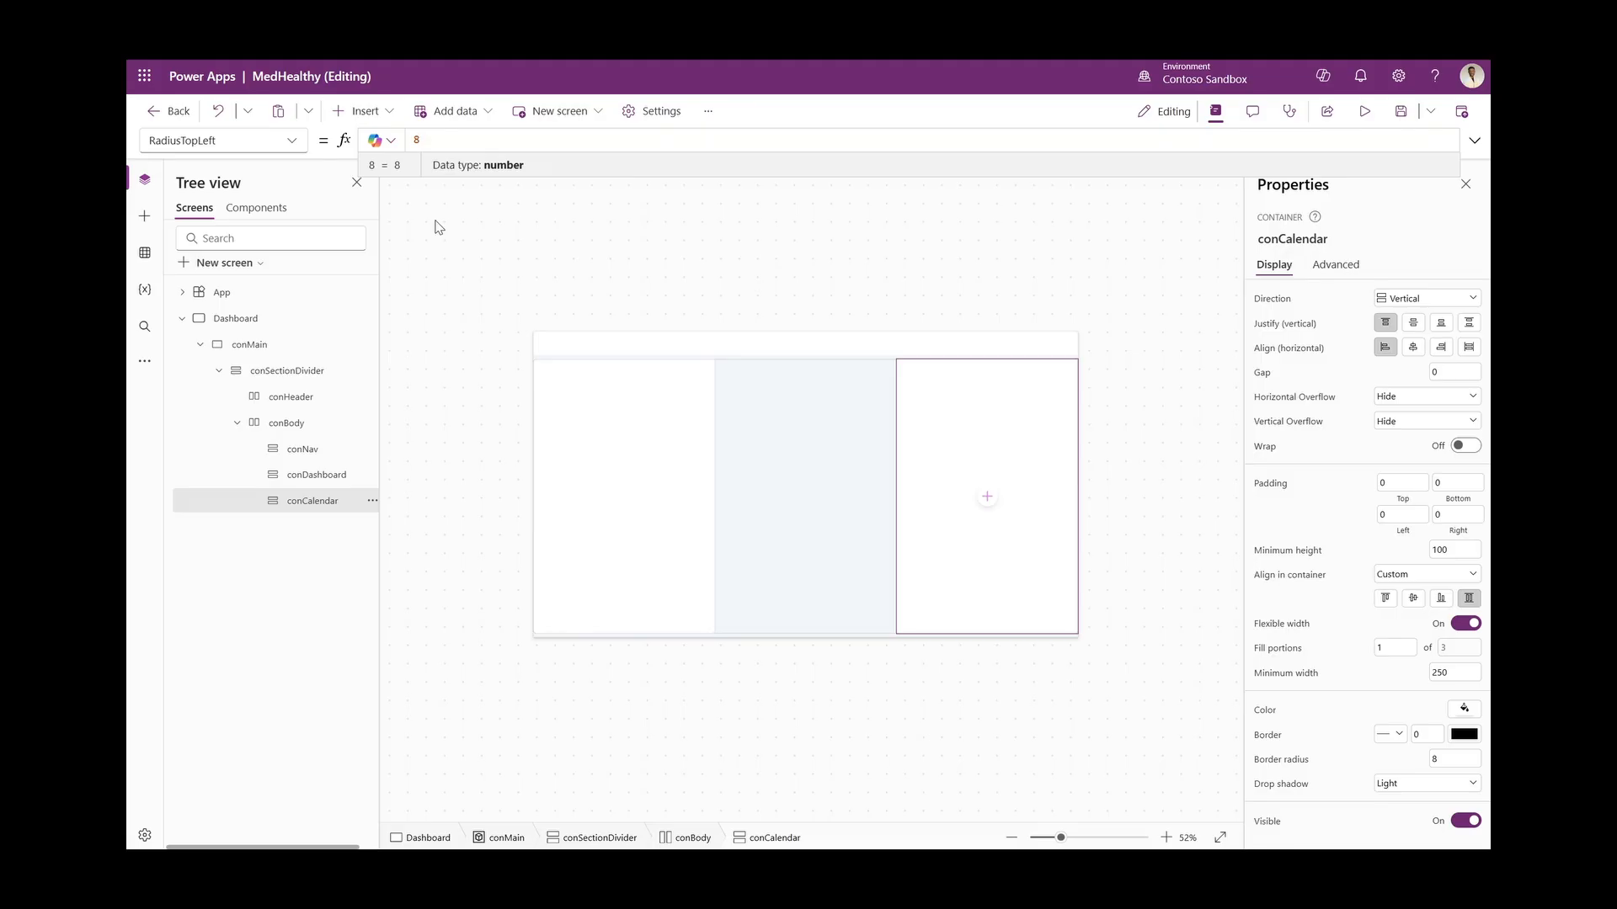
left_click(292, 143)
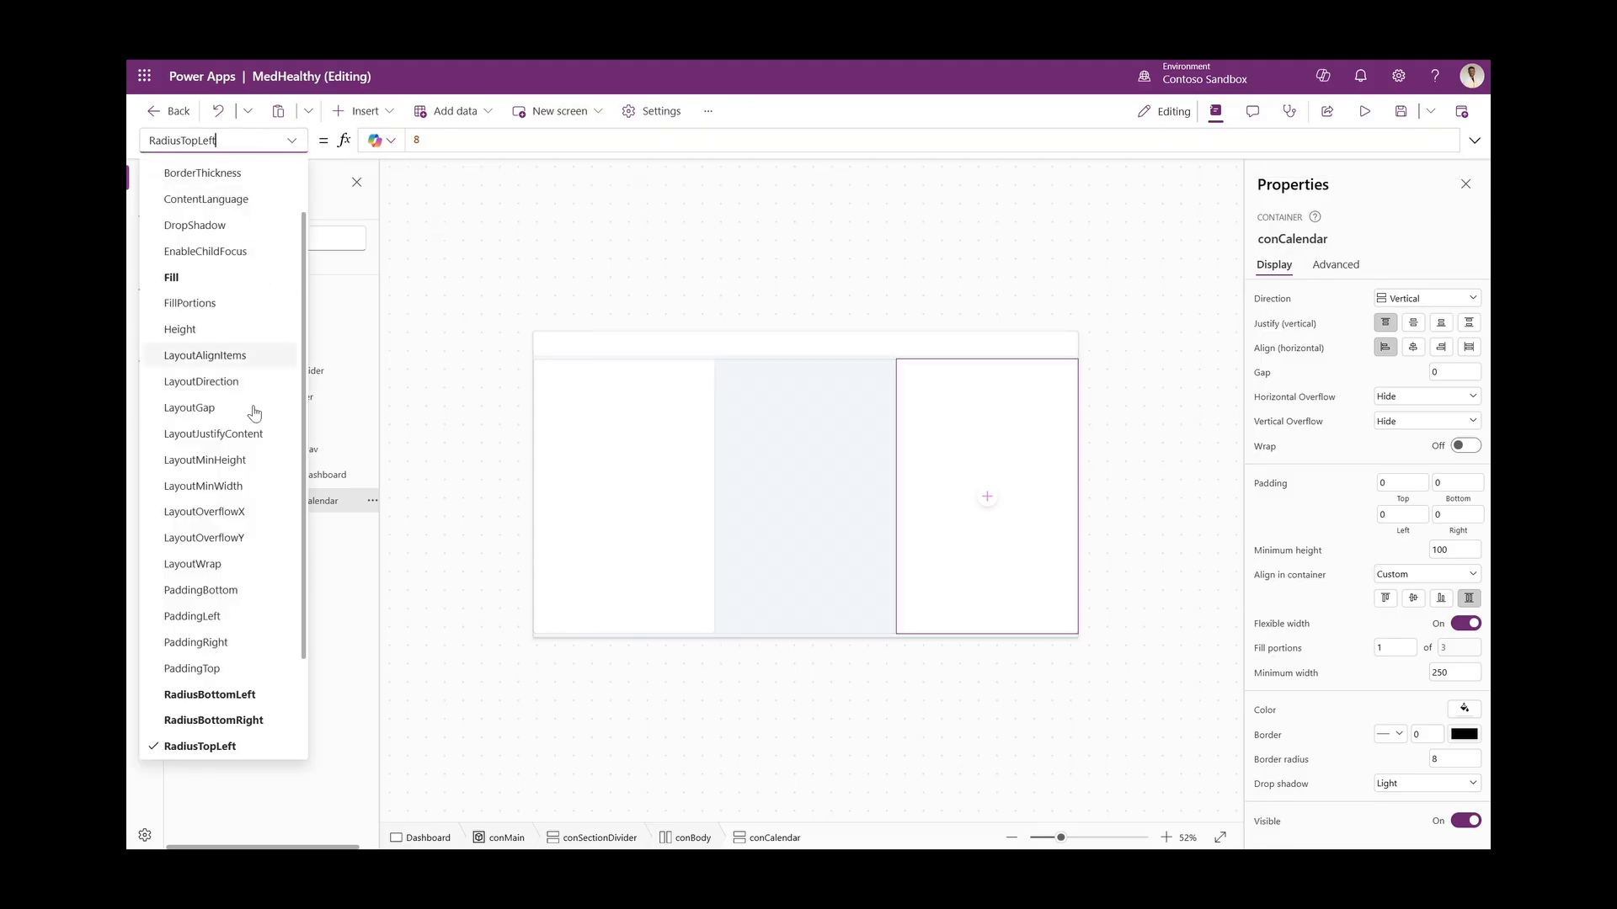
scroll(227, 699, "down", 1)
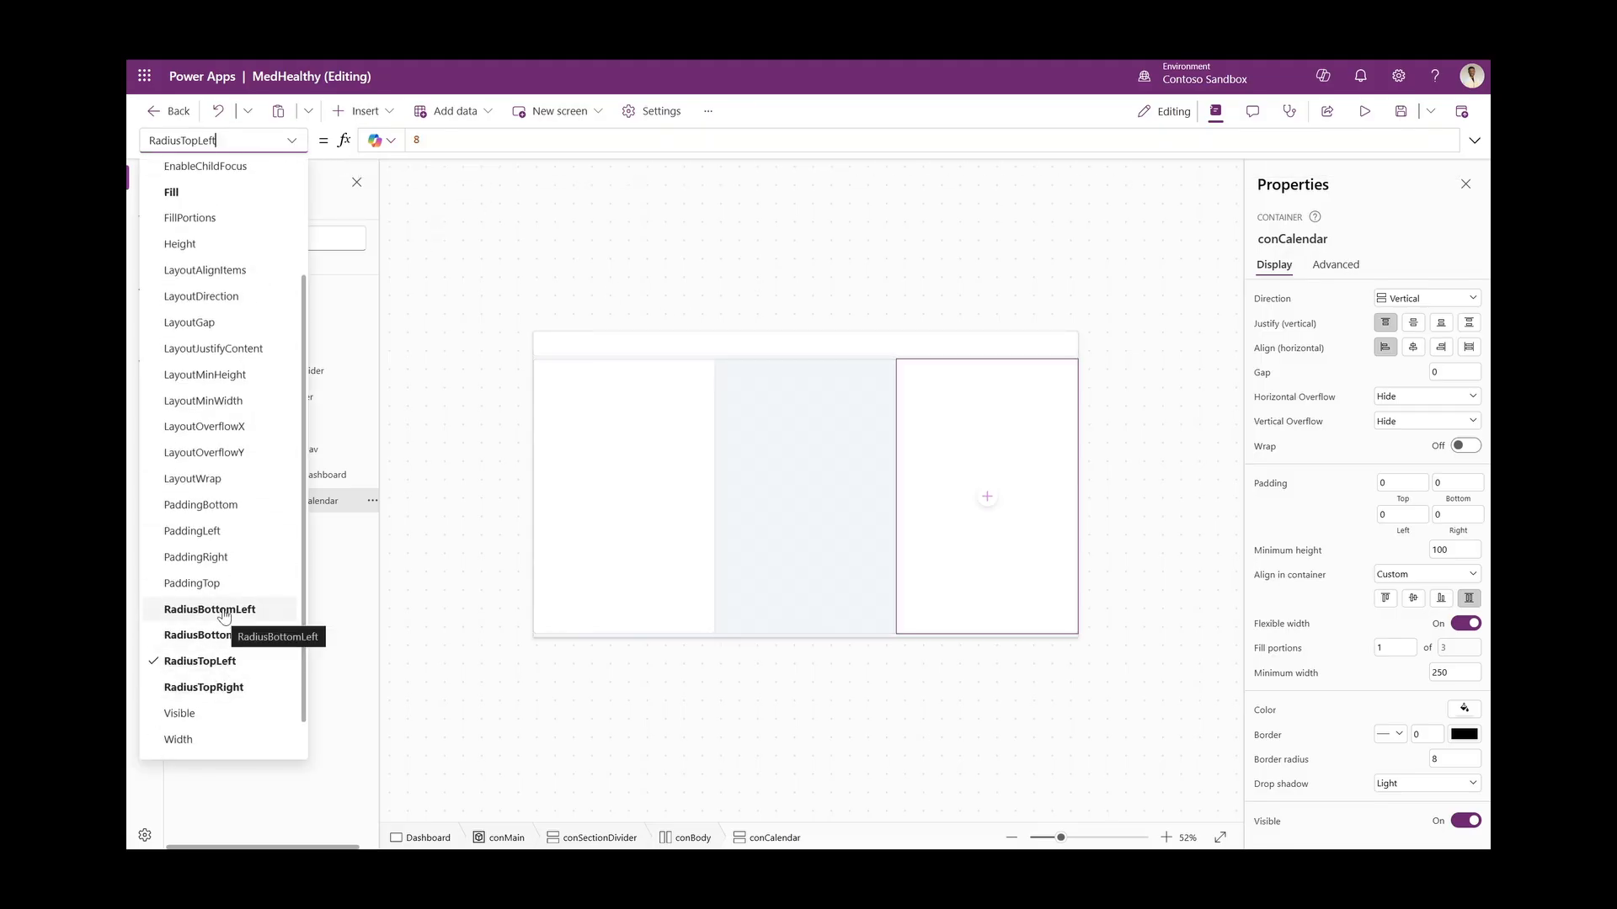
Check the conCalendar container's left corner radius properties and set its RadiusBottomRight property to 0
left_click(224, 610)
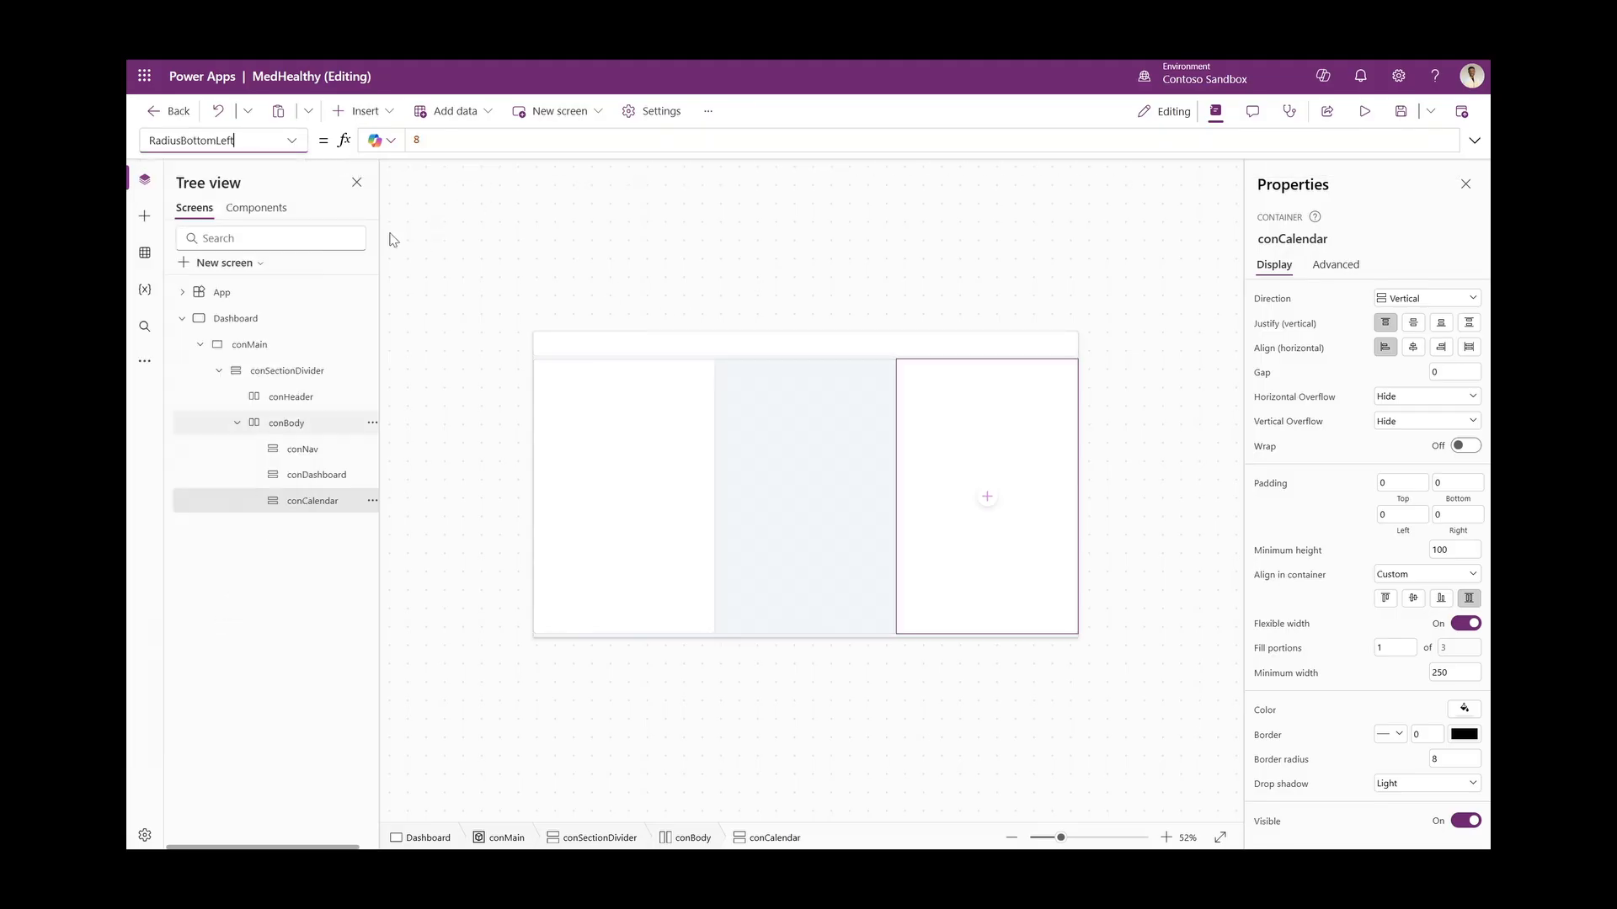
left_click(293, 140)
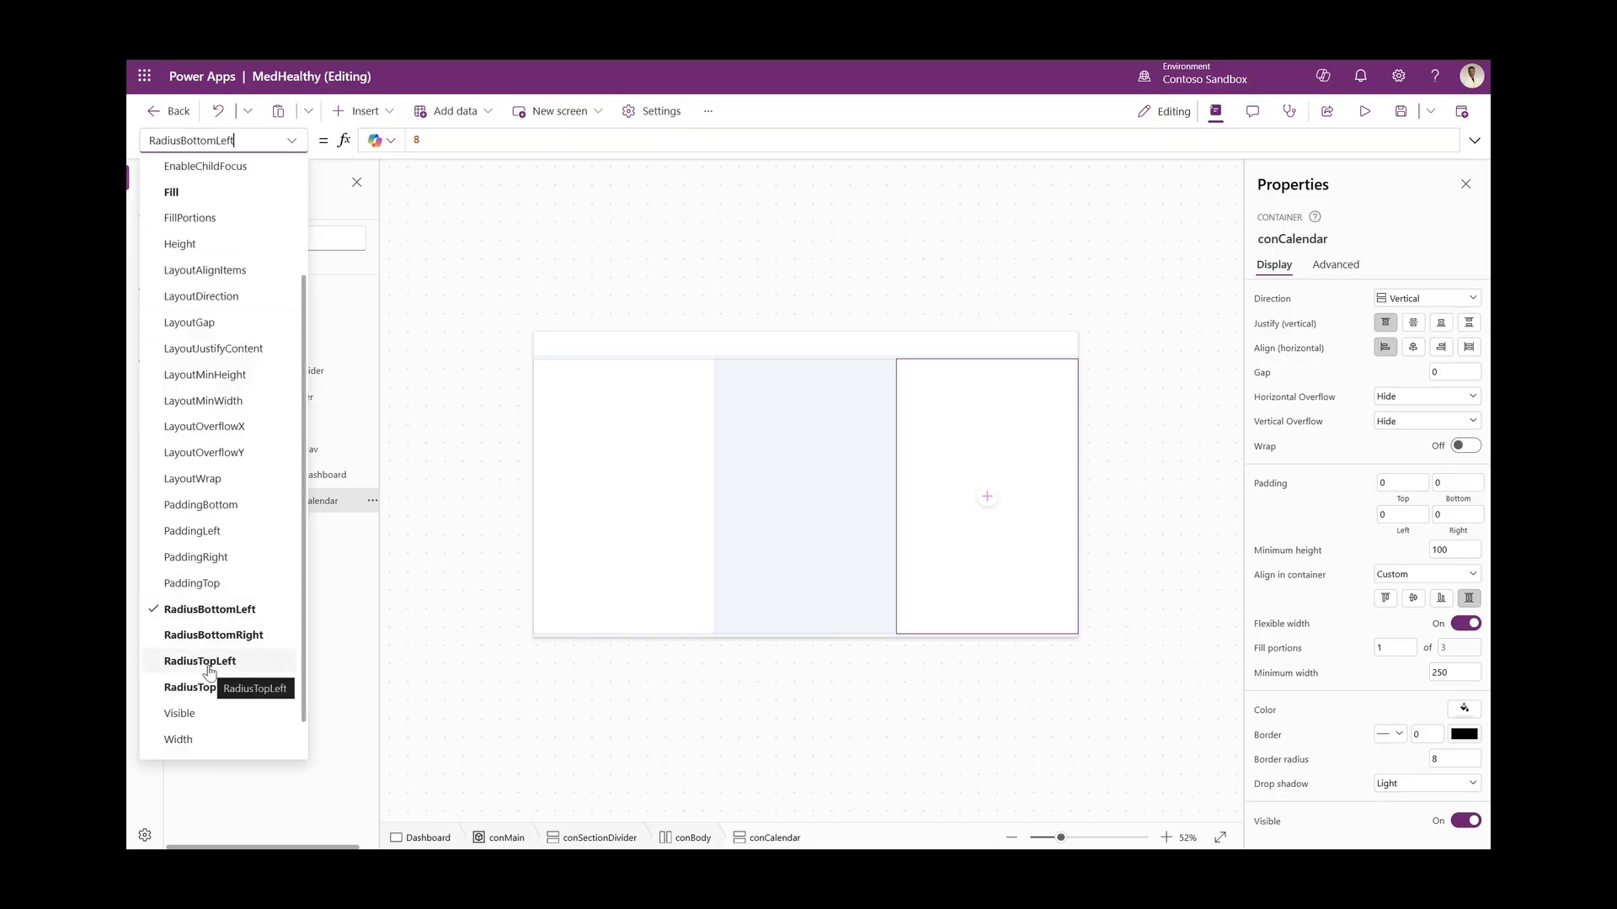
left_click(214, 635)
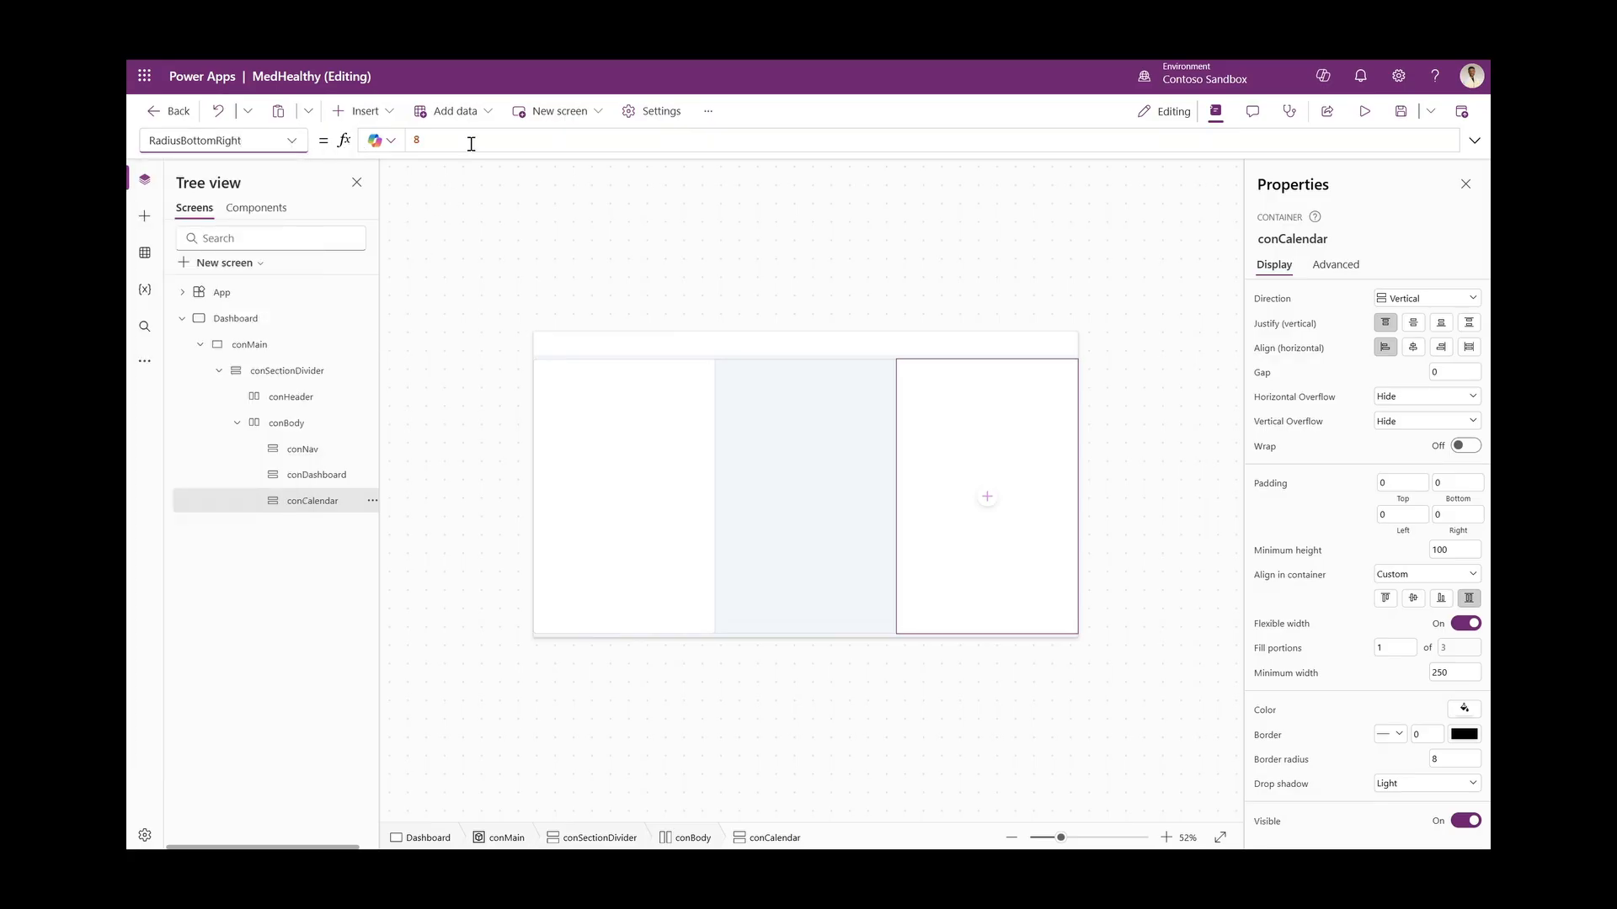
left_click(435, 149)
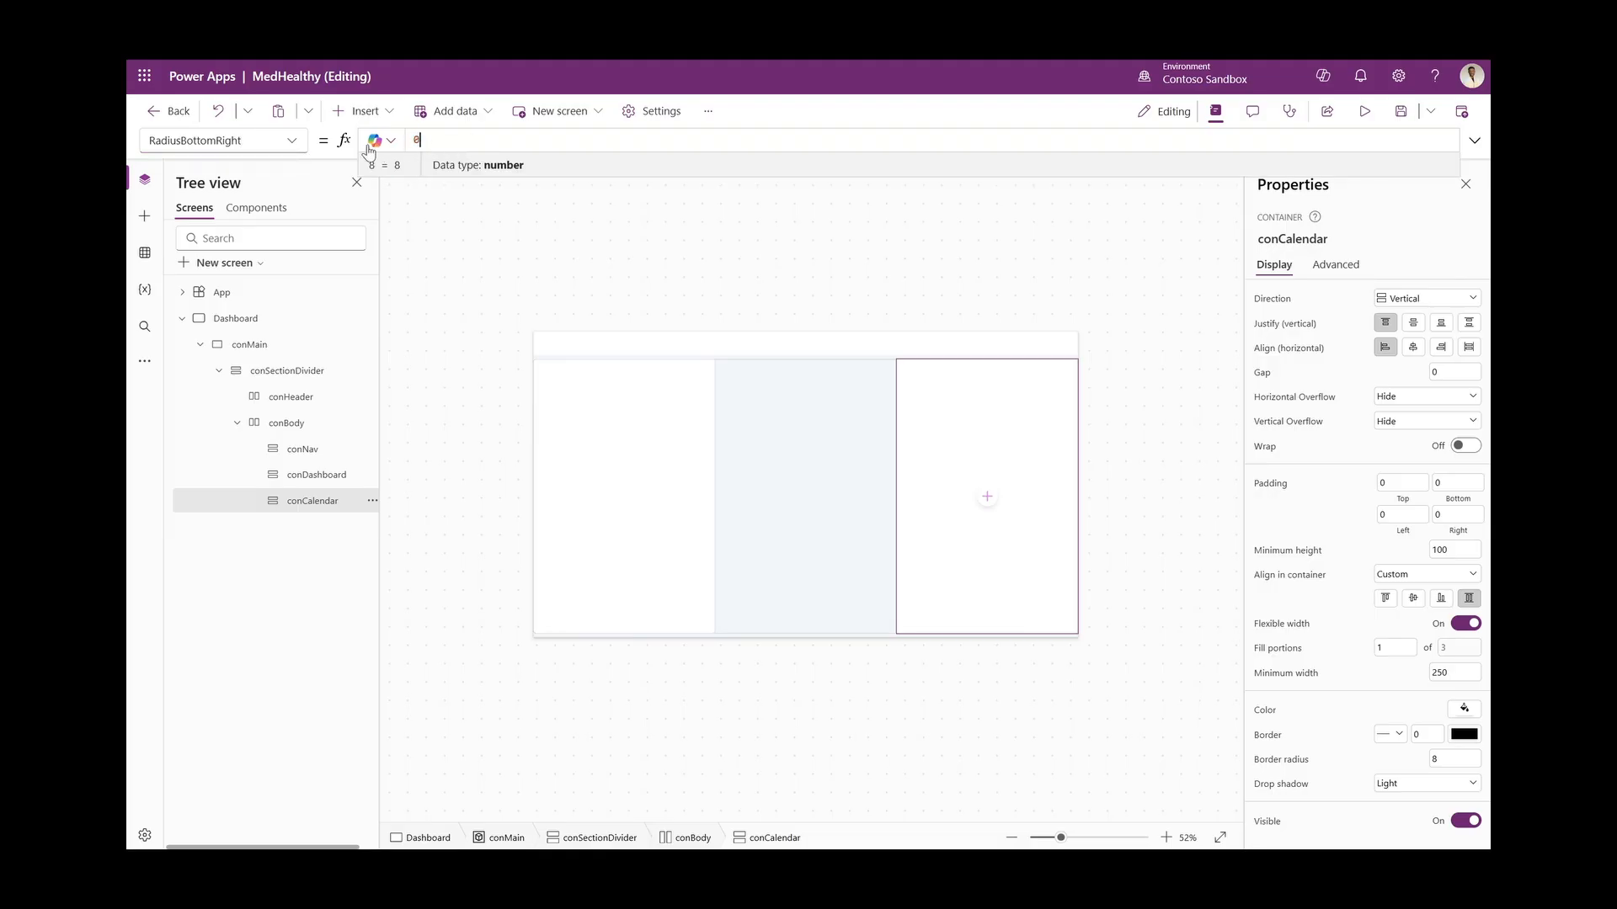
Set the RadiusTopRight property of the conCalendar container to 0
left_click(290, 142)
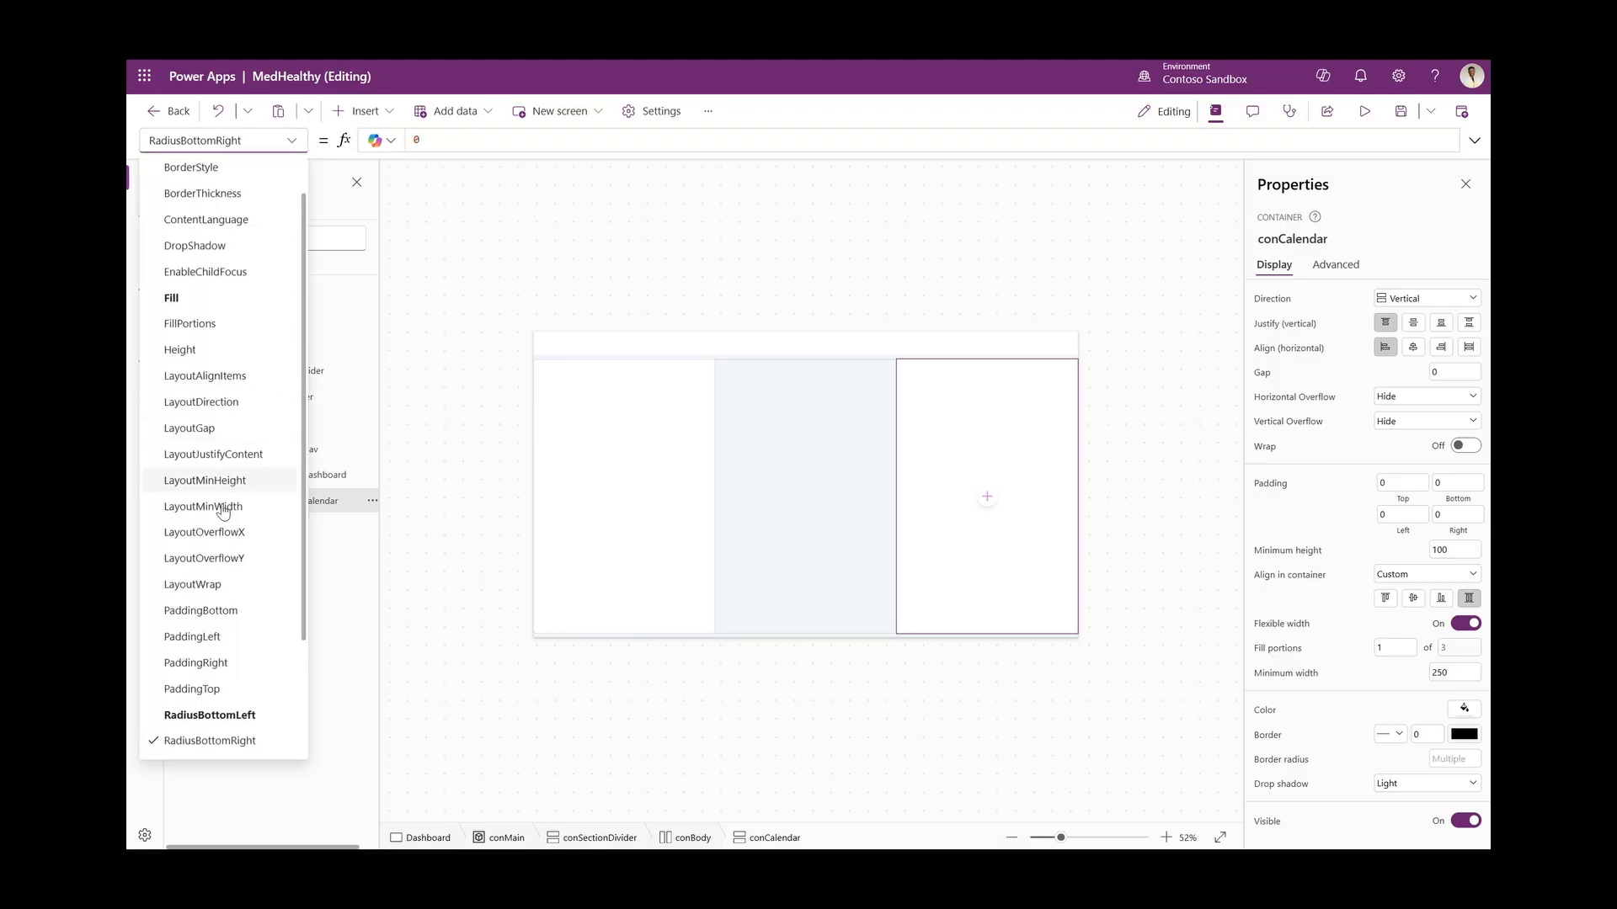
scroll(224, 505, "down", 2)
left_click(211, 616)
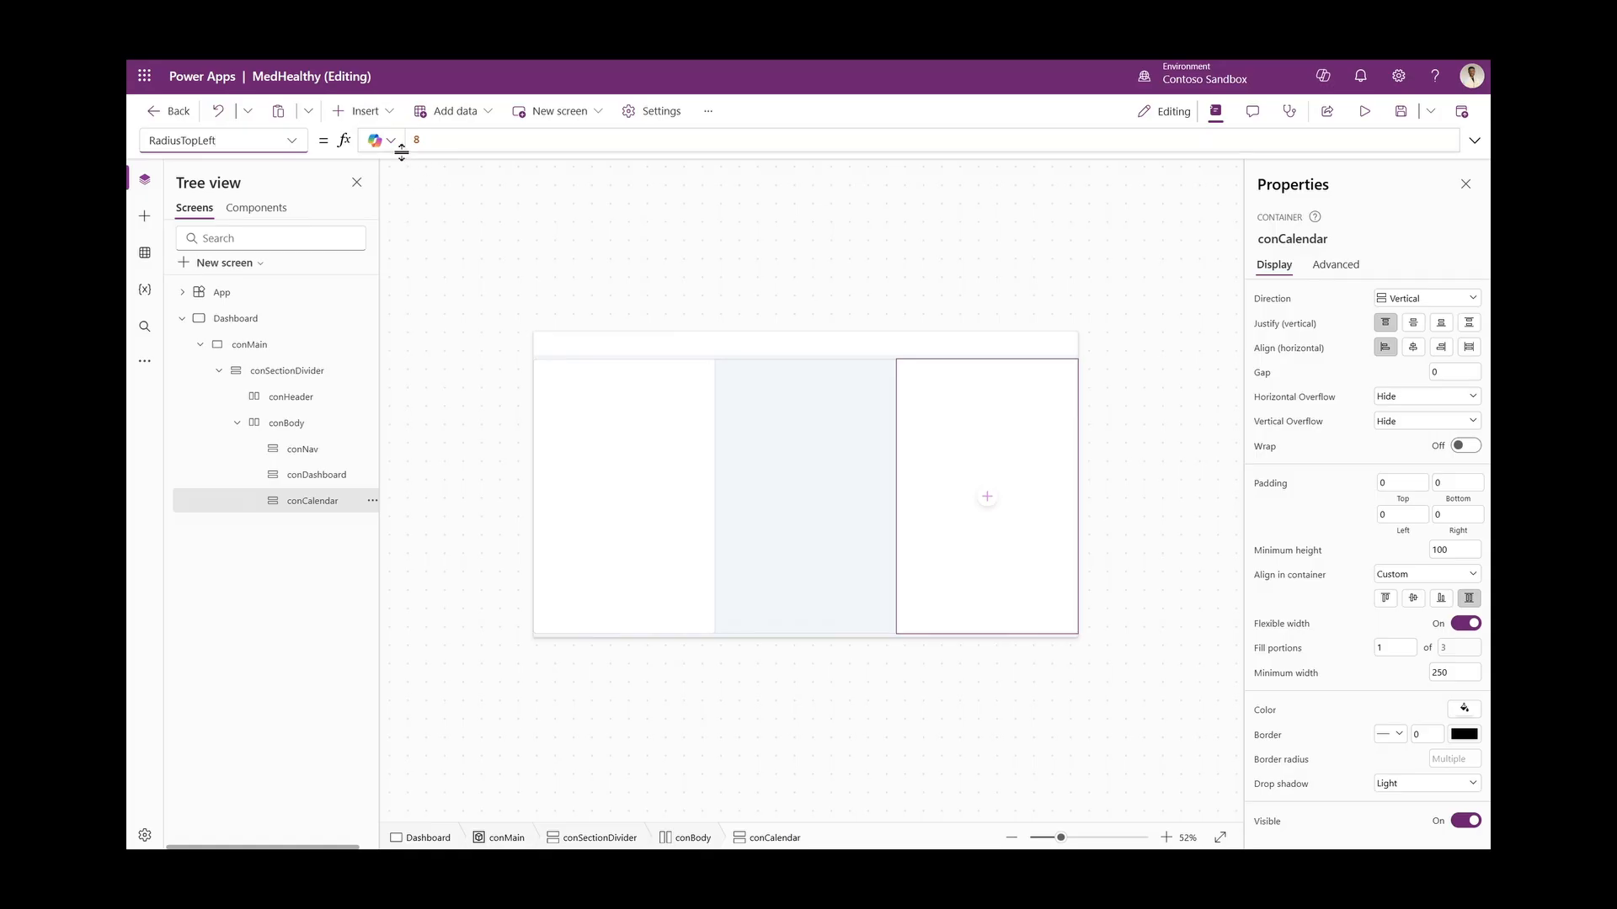
left_click(291, 142)
left_click(195, 641)
left_click(516, 148)
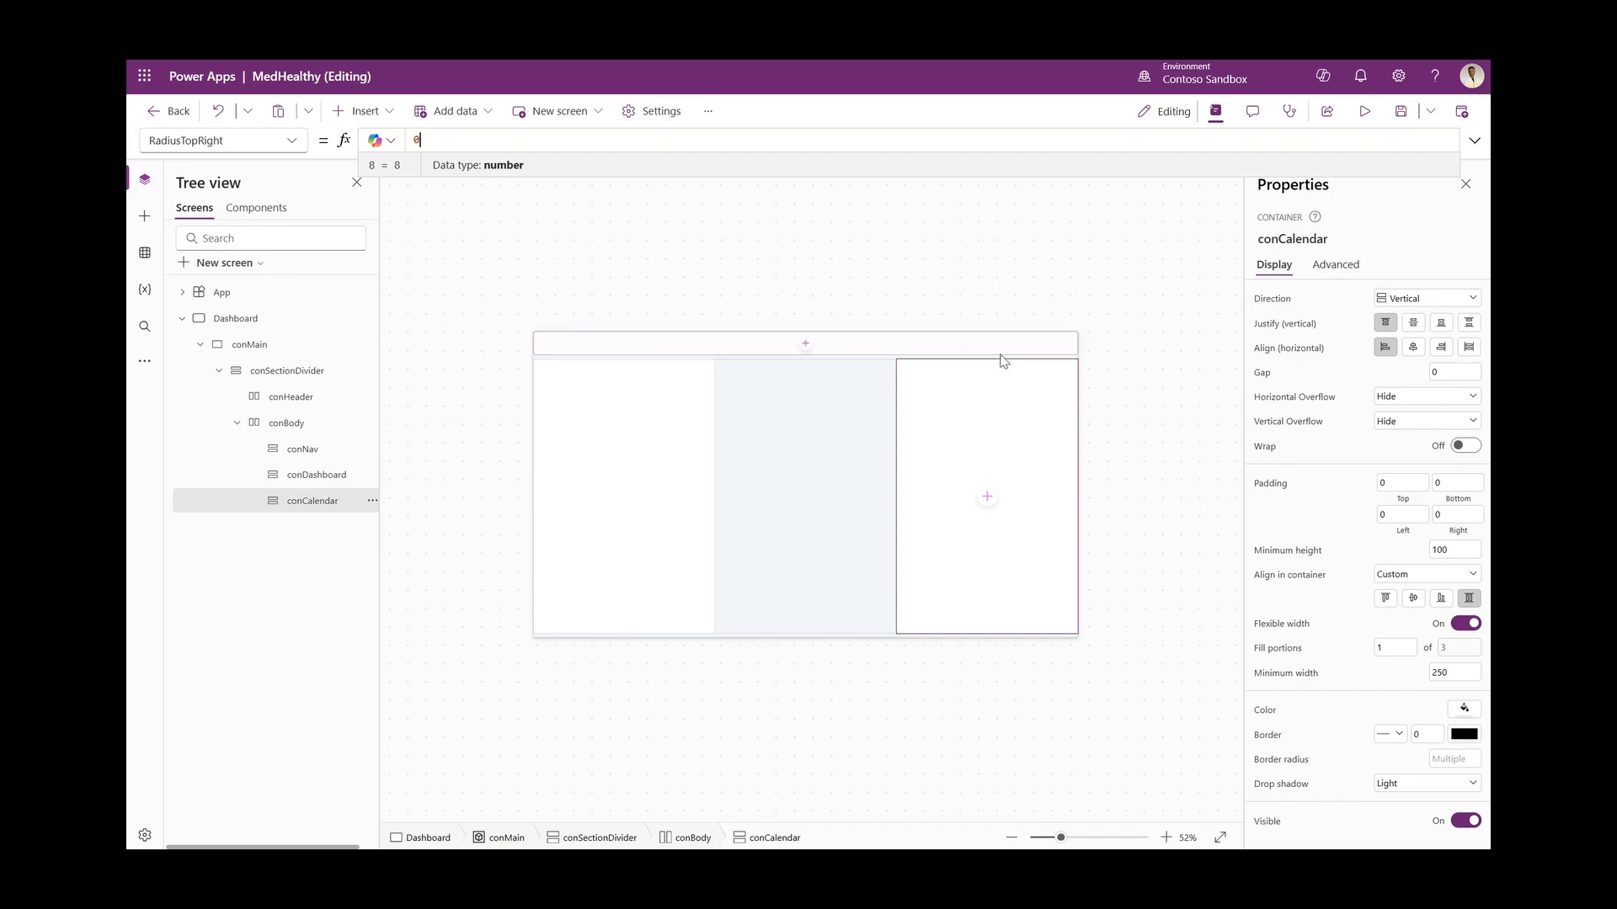
left_click(1169, 477)
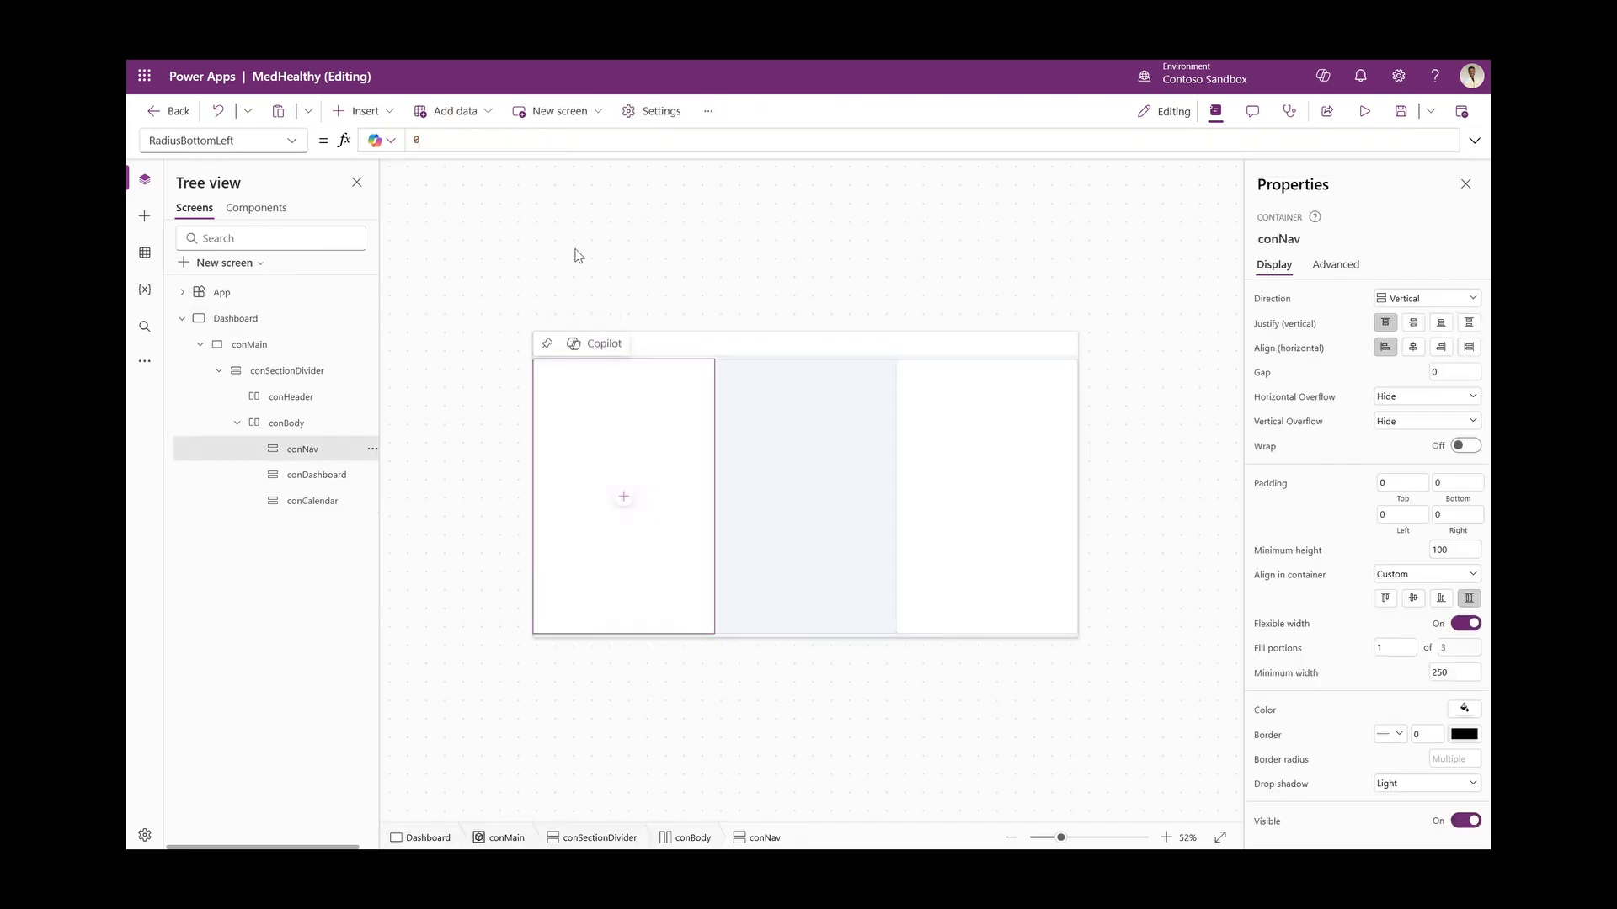
Check the three body columns and set the fill portions of the conDashboard container to 2.8
left_click_drag(1077, 839, 1073, 838)
left_click(853, 465)
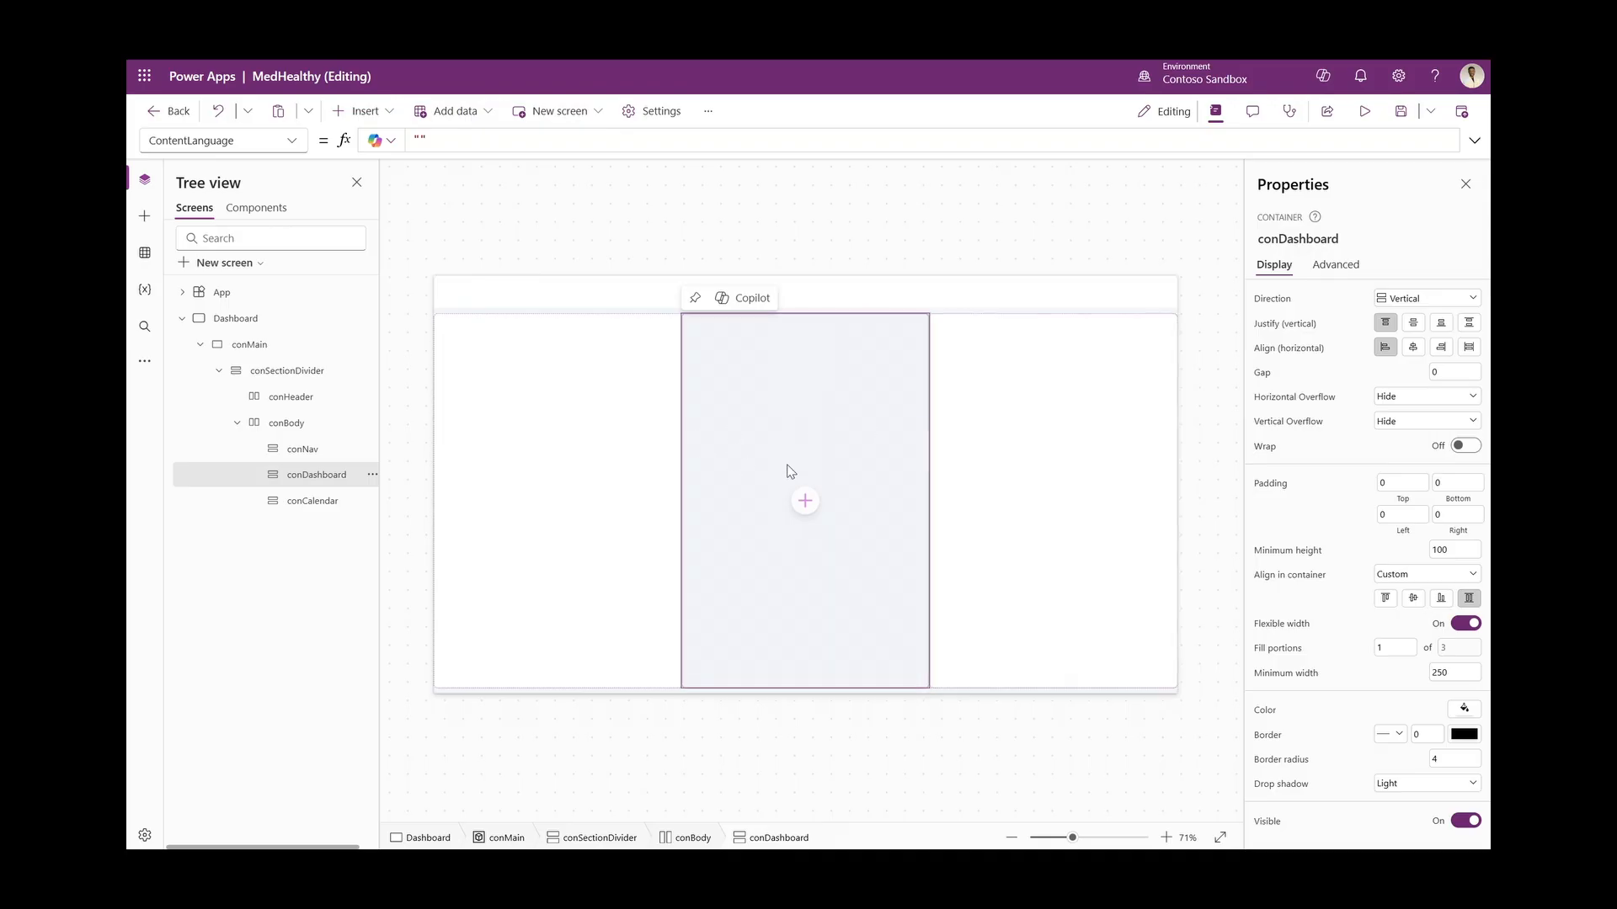
left_click(324, 456)
left_click(316, 474)
left_click(314, 500)
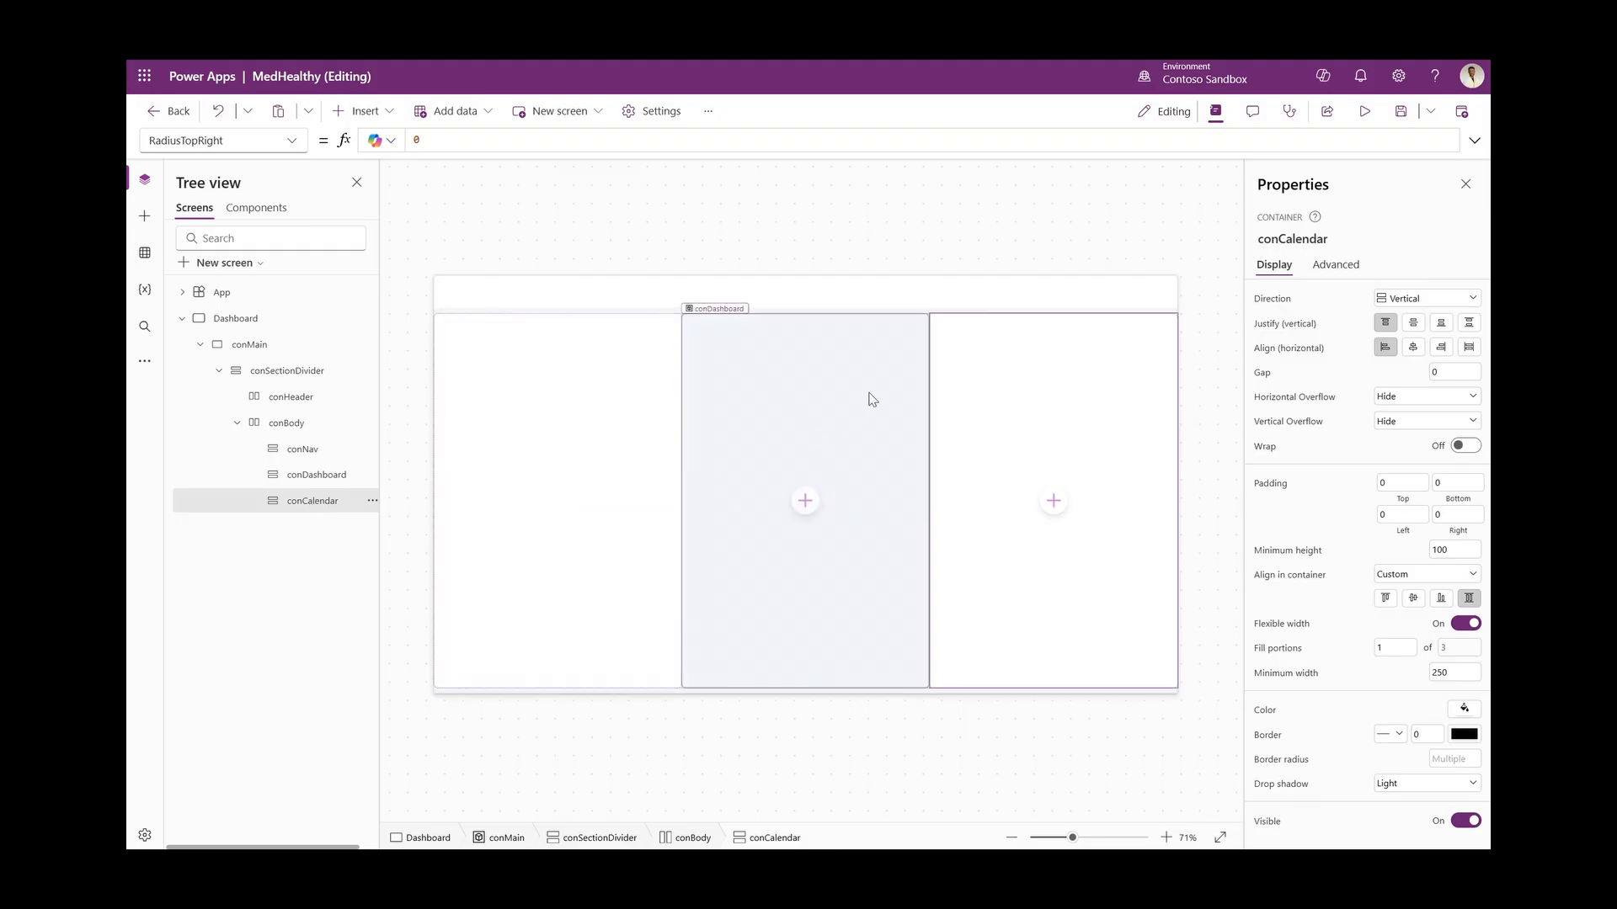
left_click(872, 401)
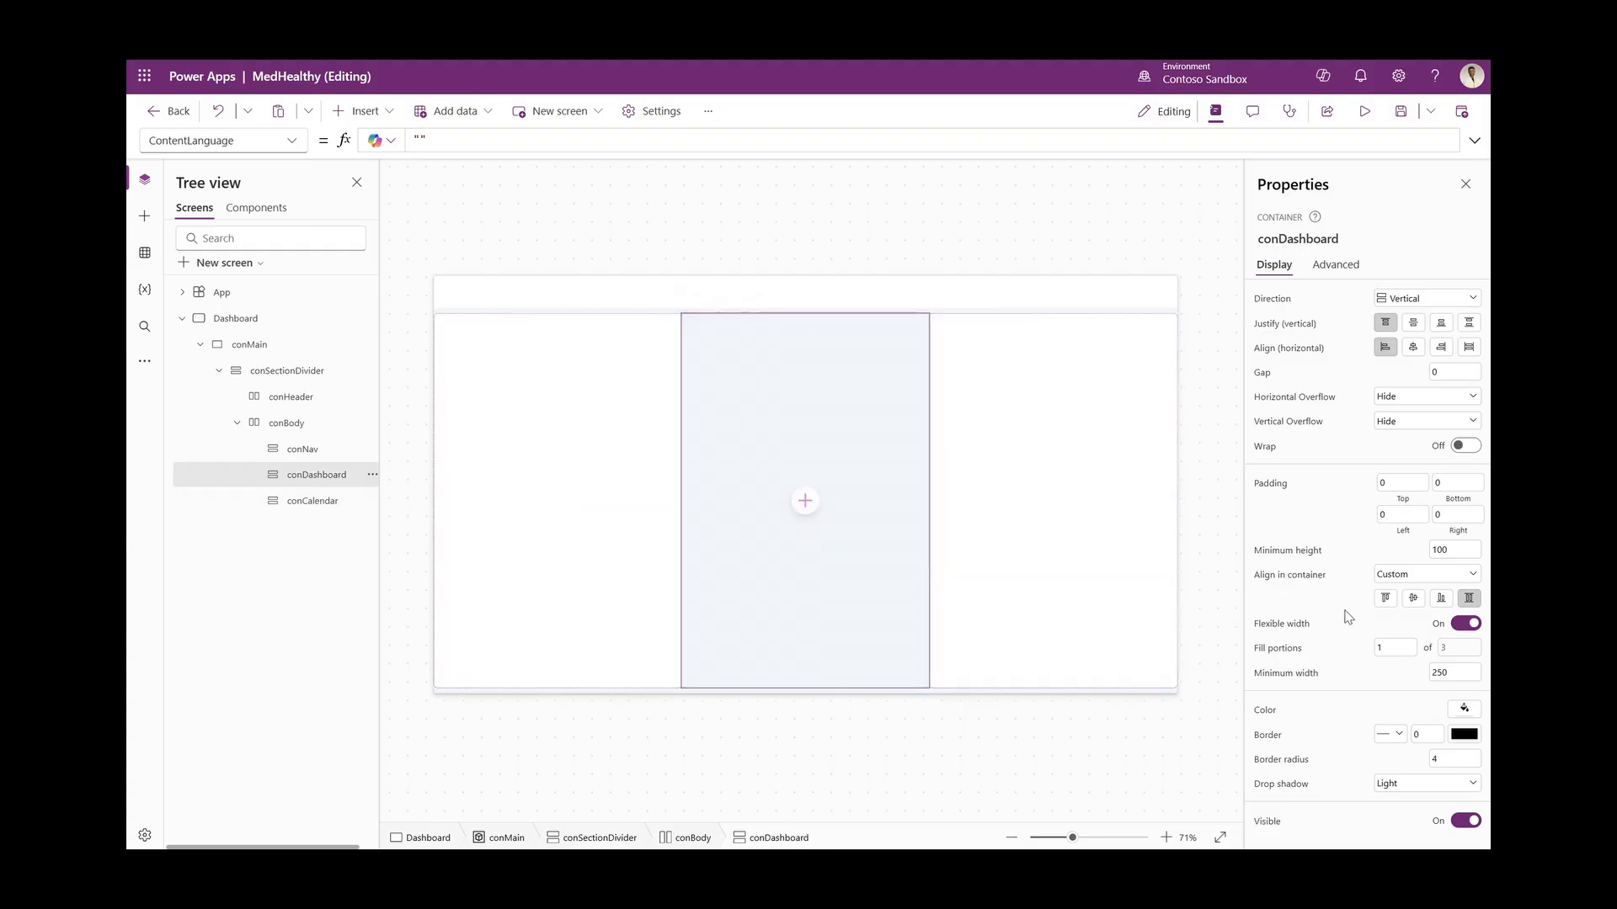
left_click(1399, 648)
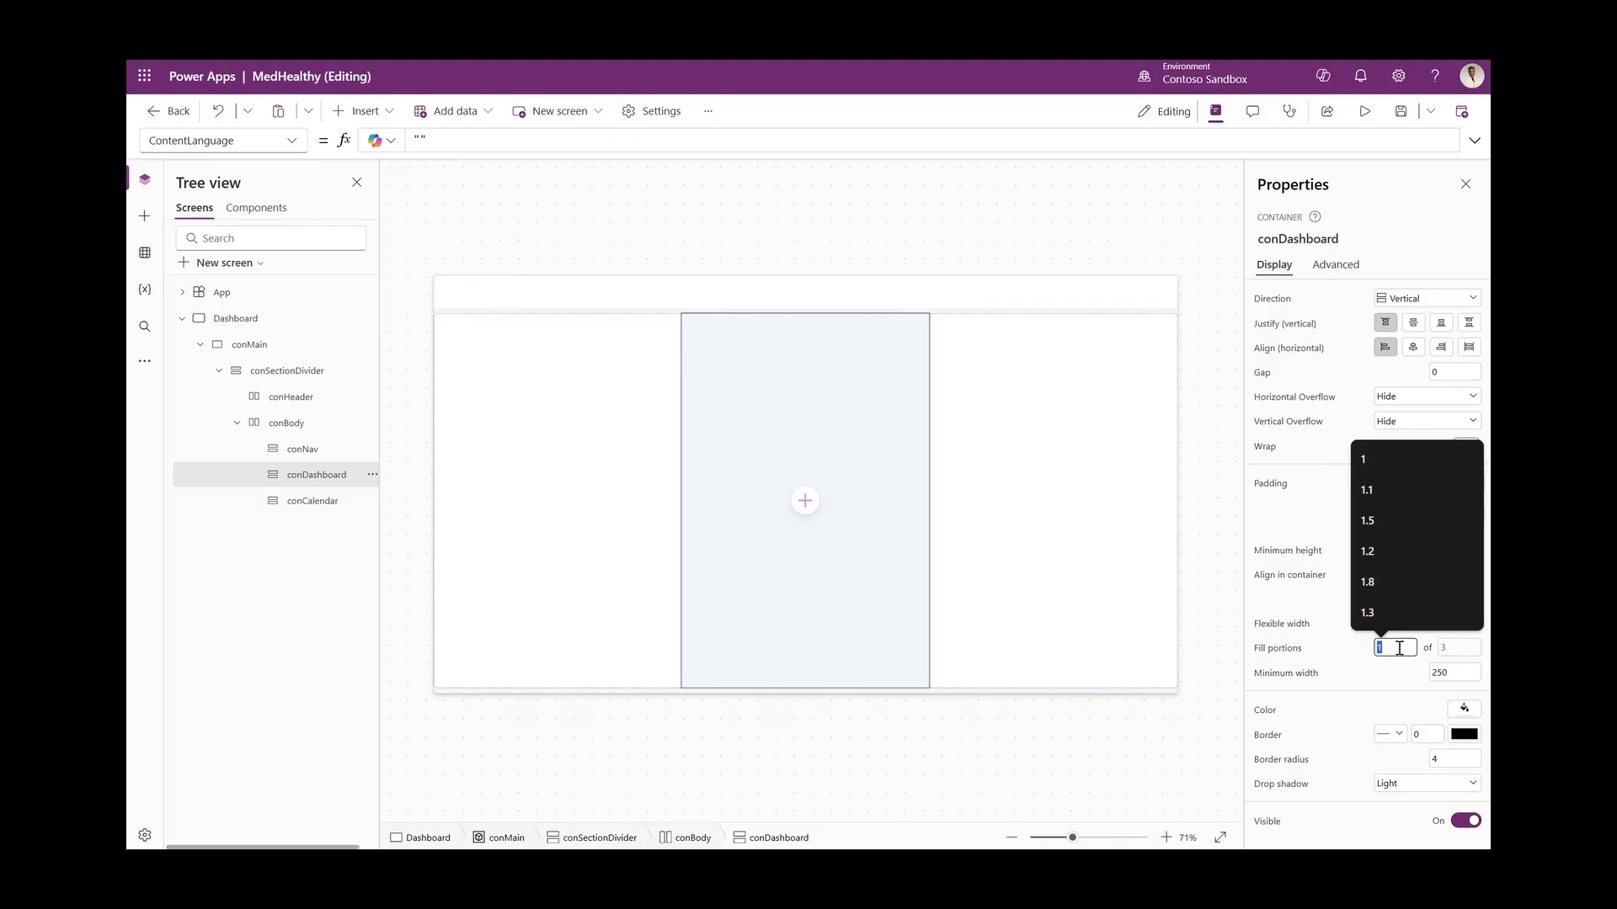
type("2.8")
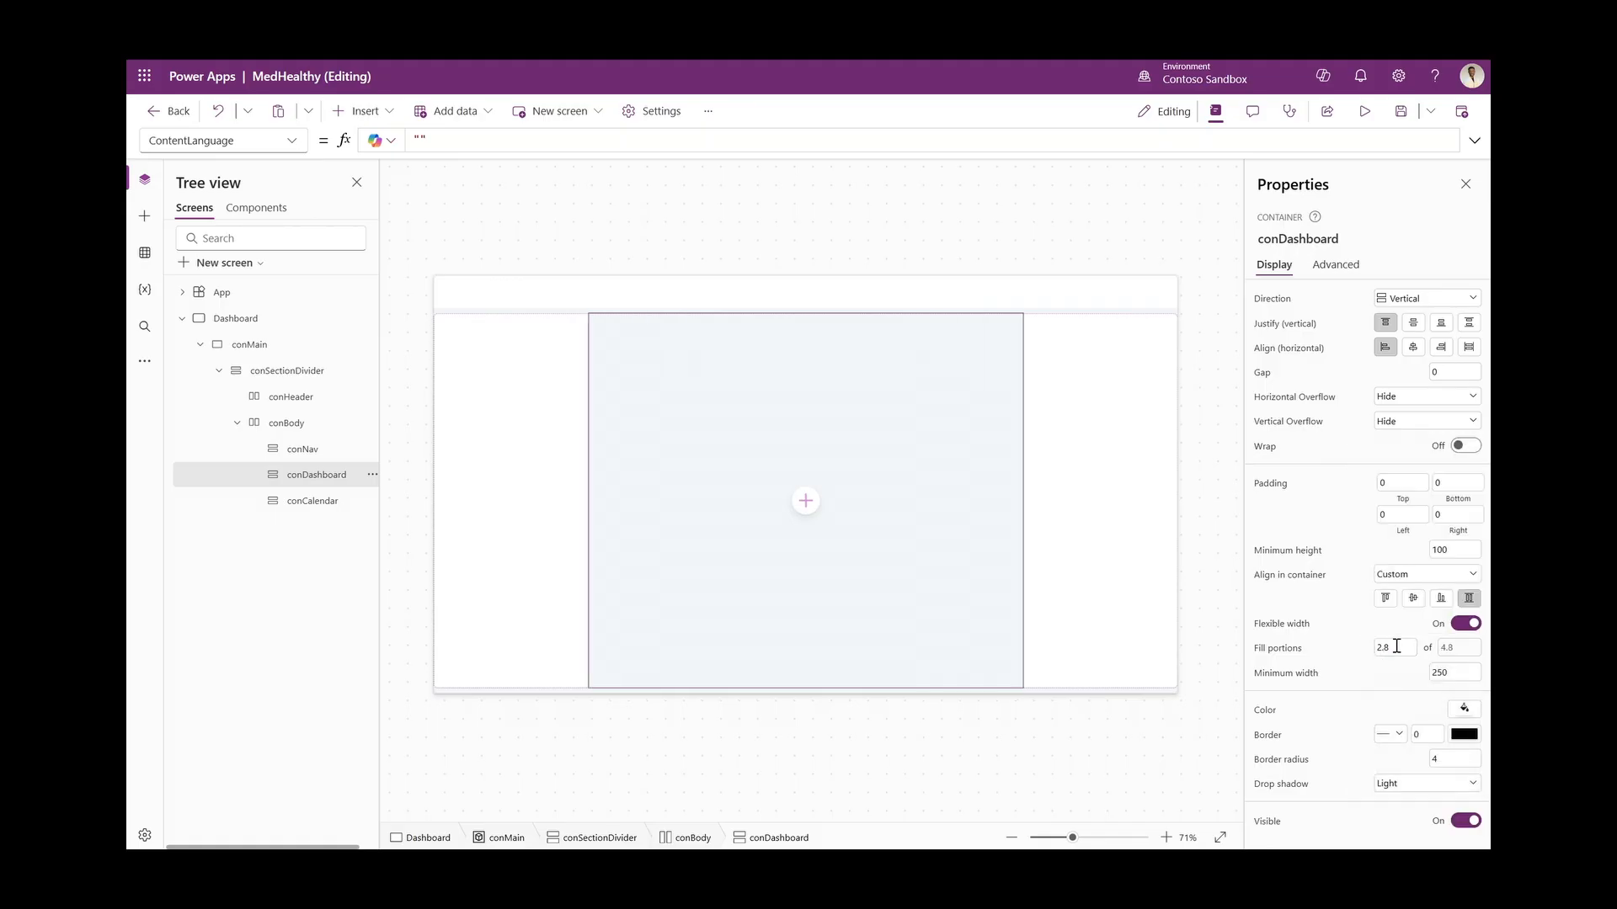
Set the fill portions of the conCalendar container to 1.5
left_click(1100, 438)
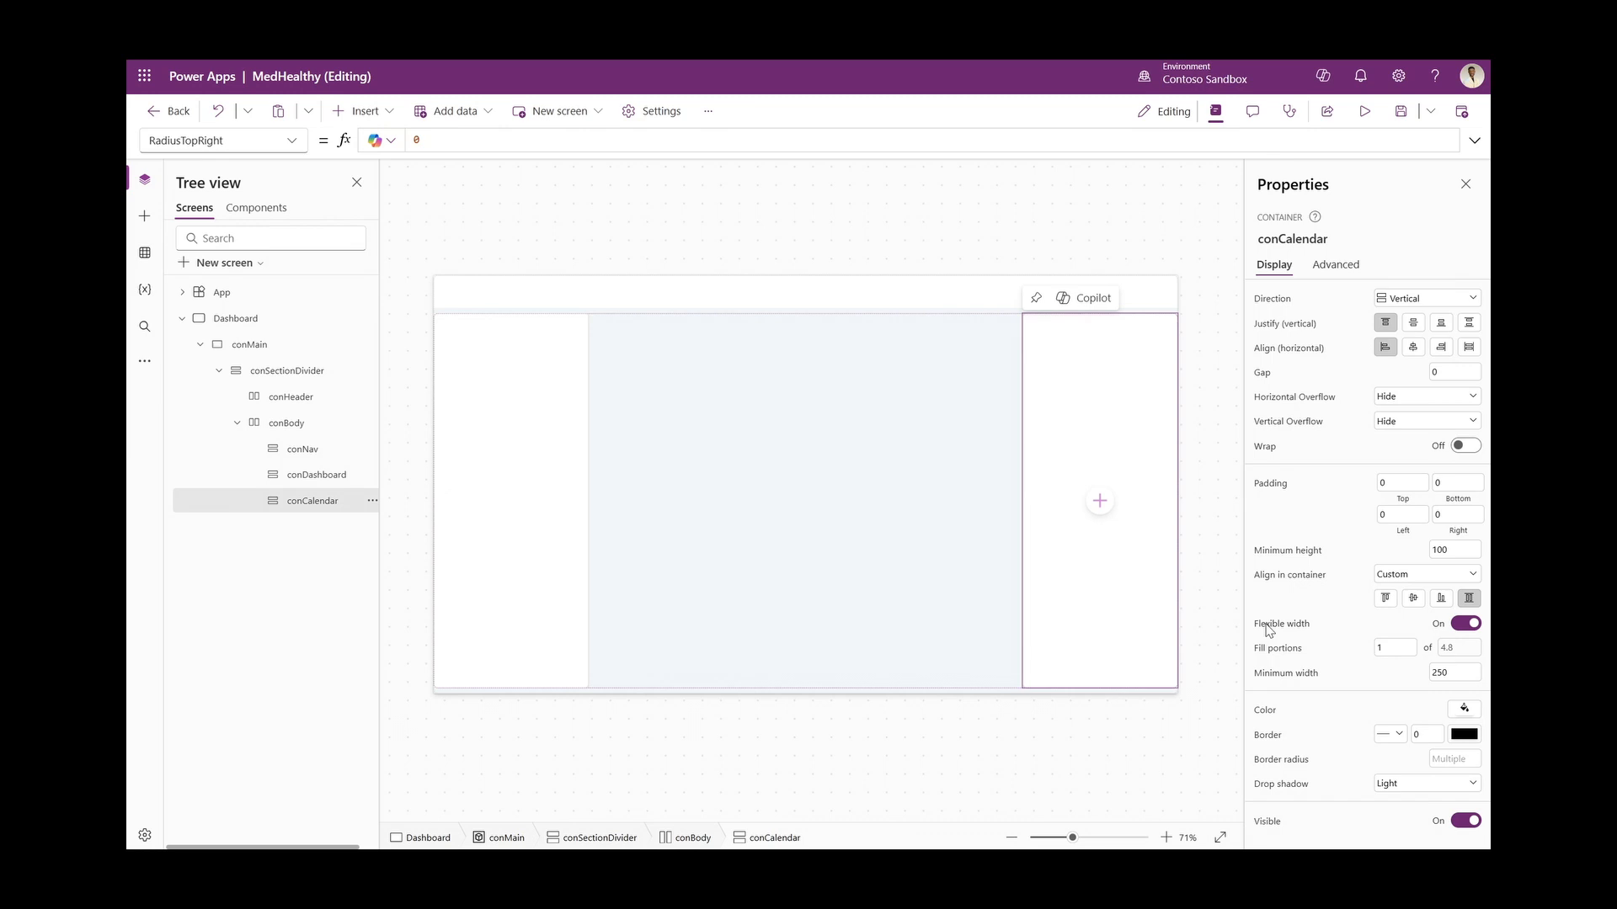
left_click(1408, 654)
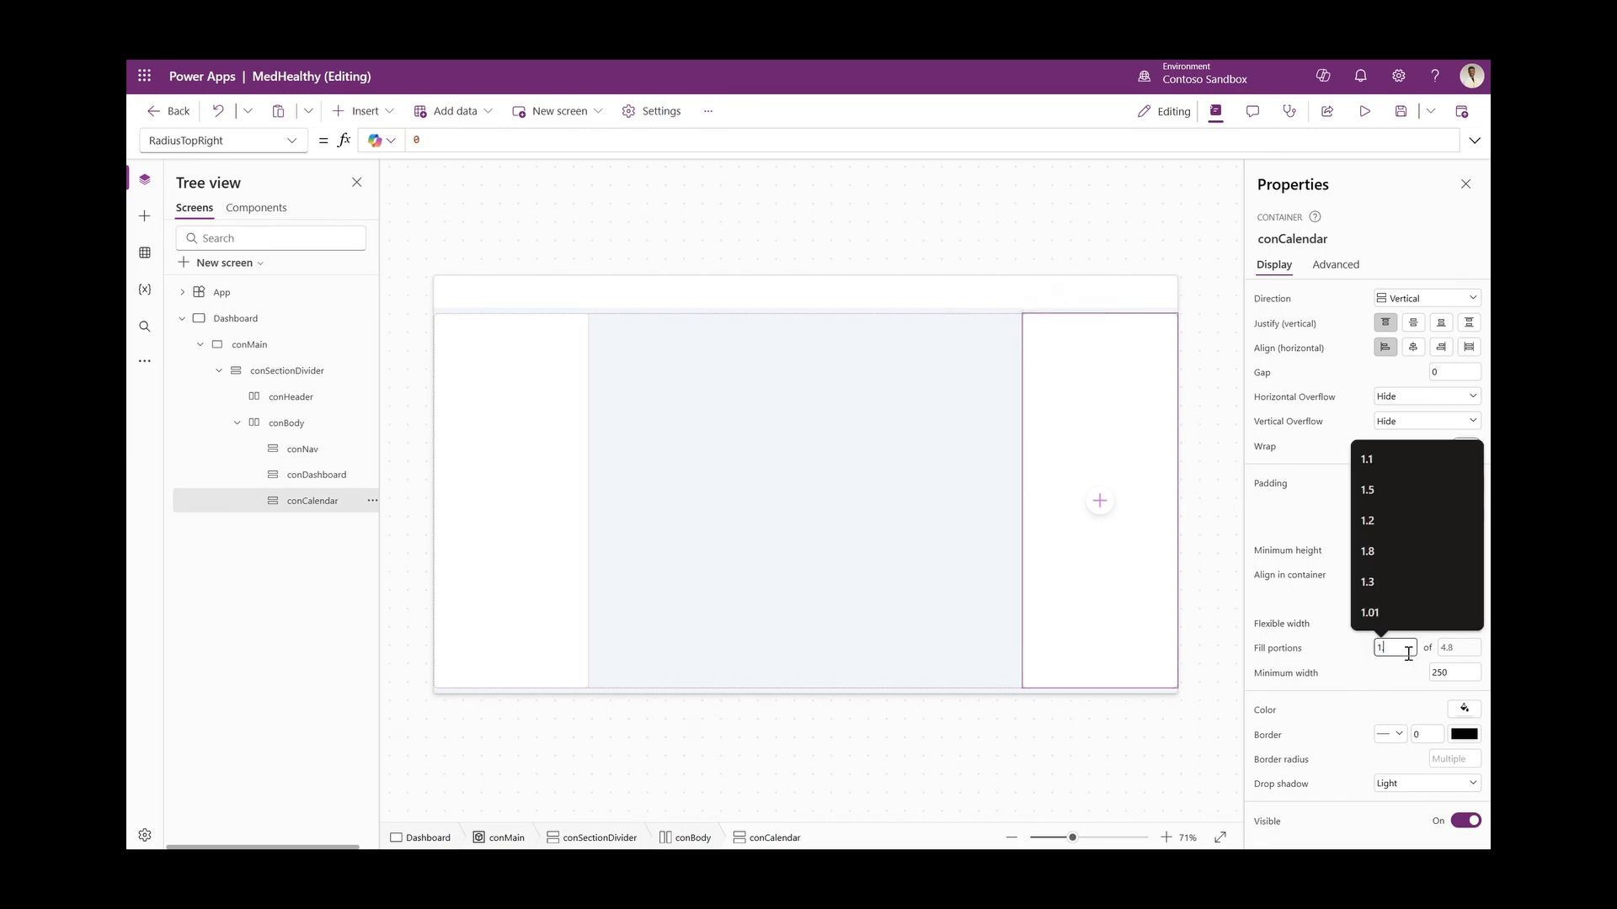
type(".5")
key("Return")
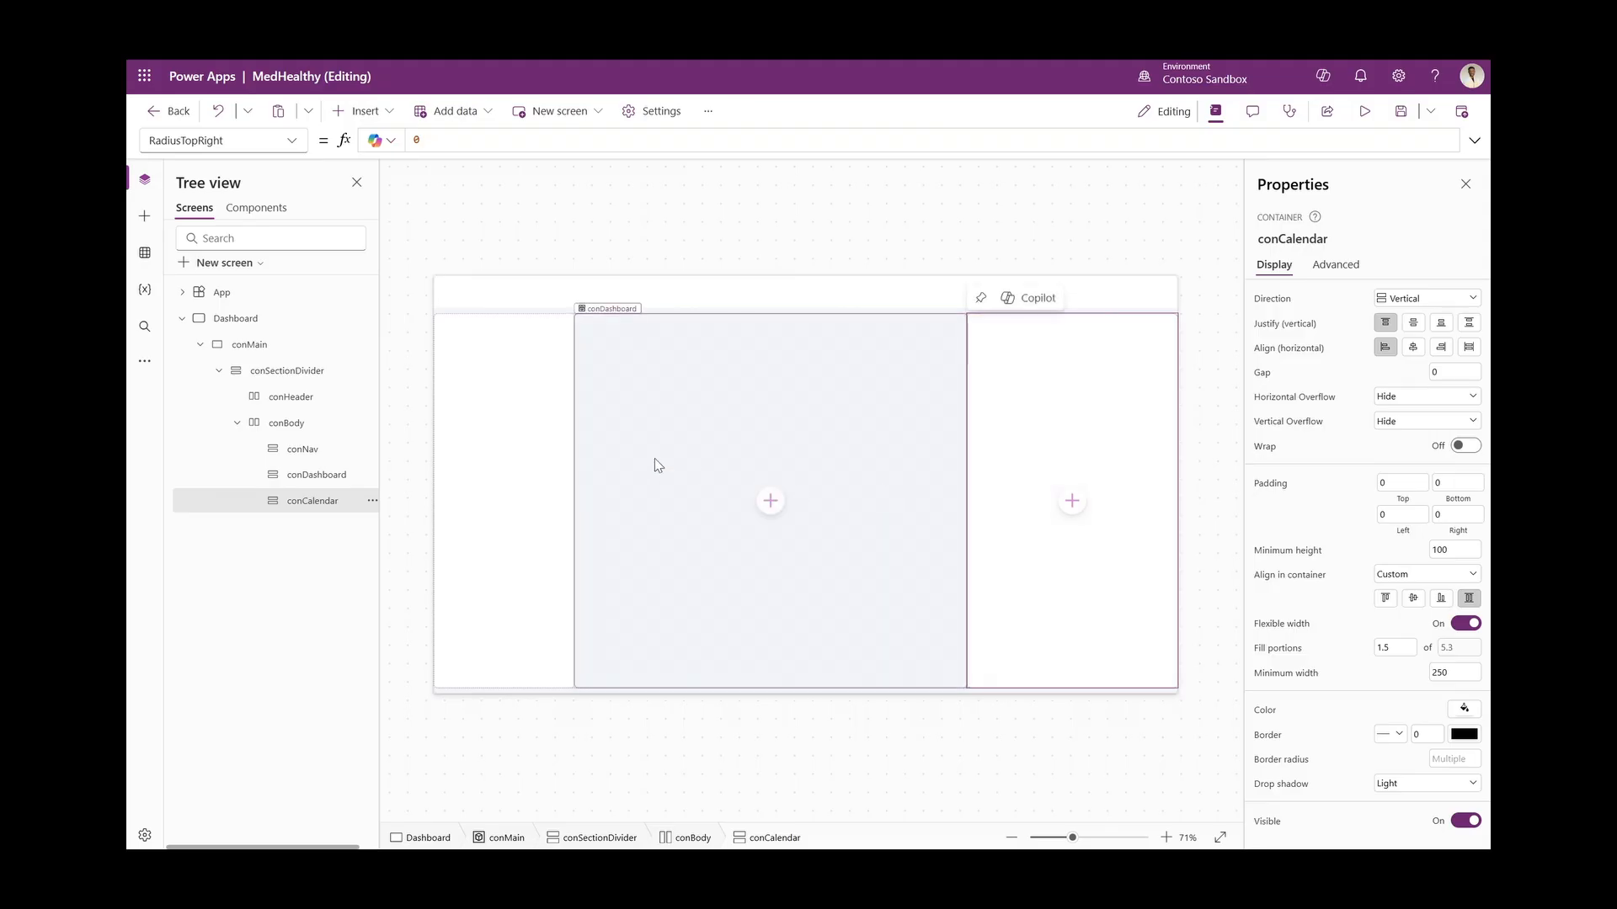
Set the drop shadow of the conNav, conDashboard and conCalendar containers to None and save the app
left_click(529, 410)
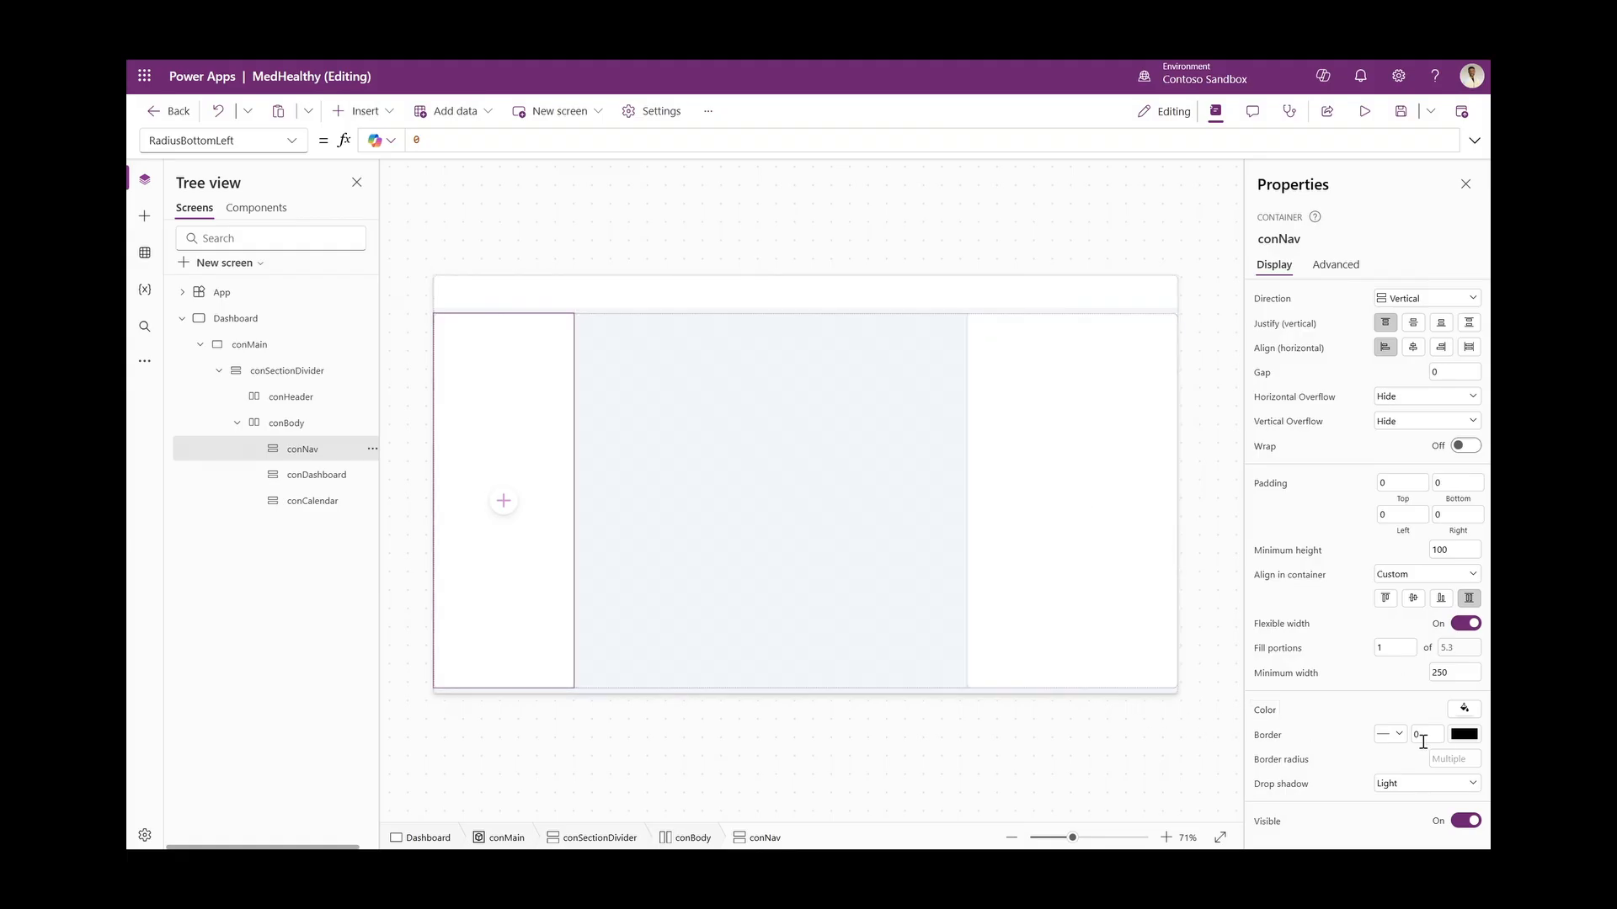
left_click(1426, 786)
left_click(1406, 657)
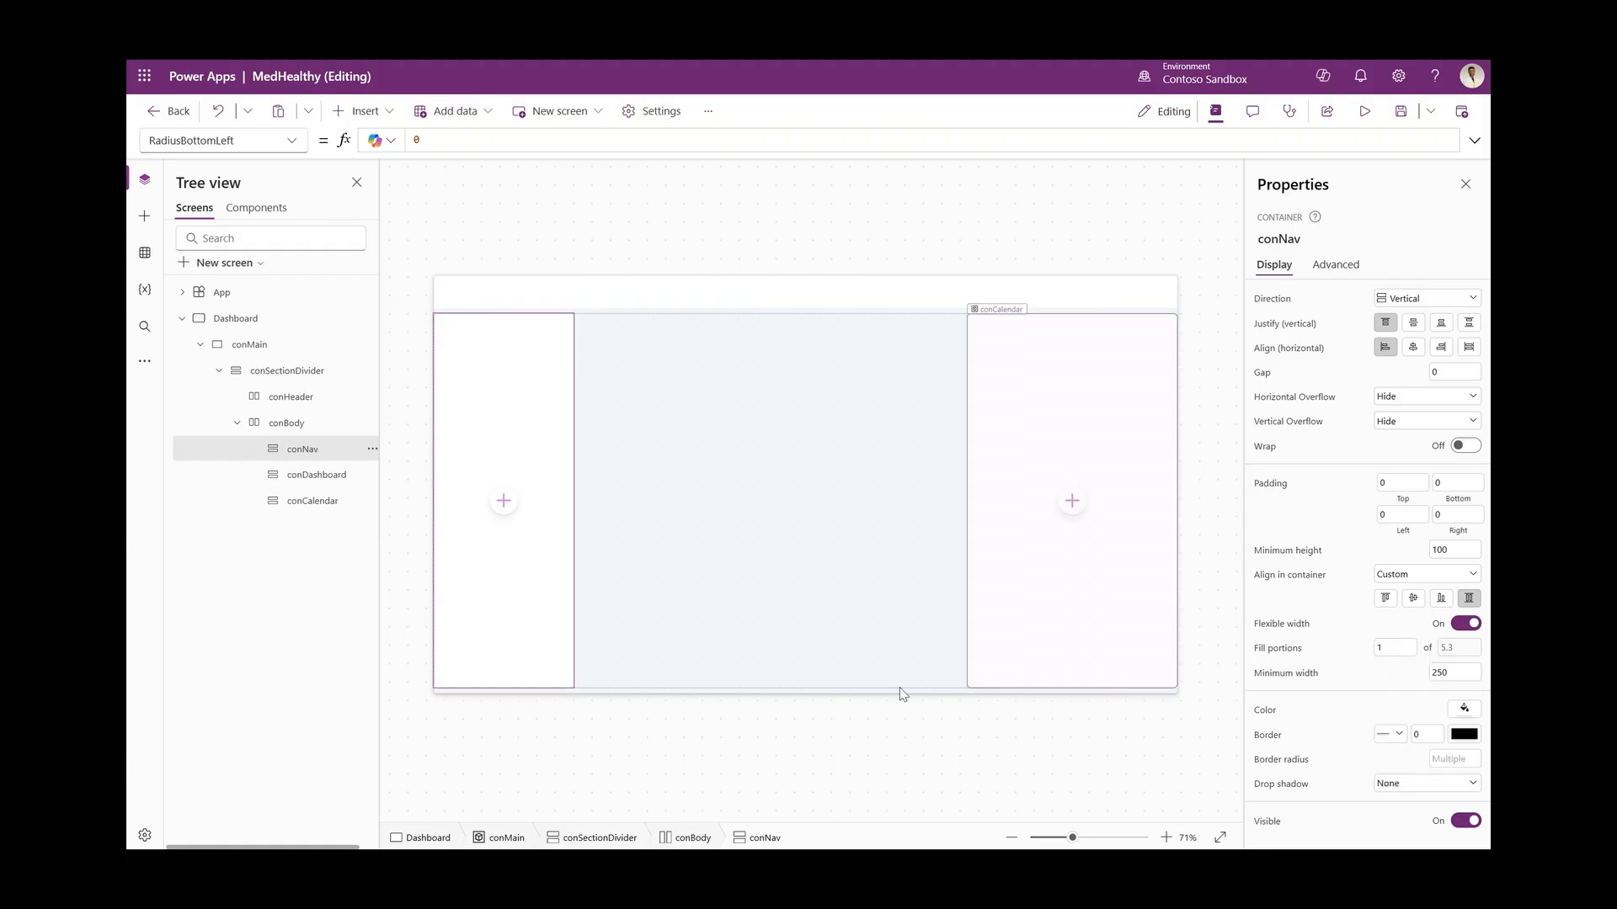
left_click(318, 475, "ctrl")
left_click(310, 501, "ctrl")
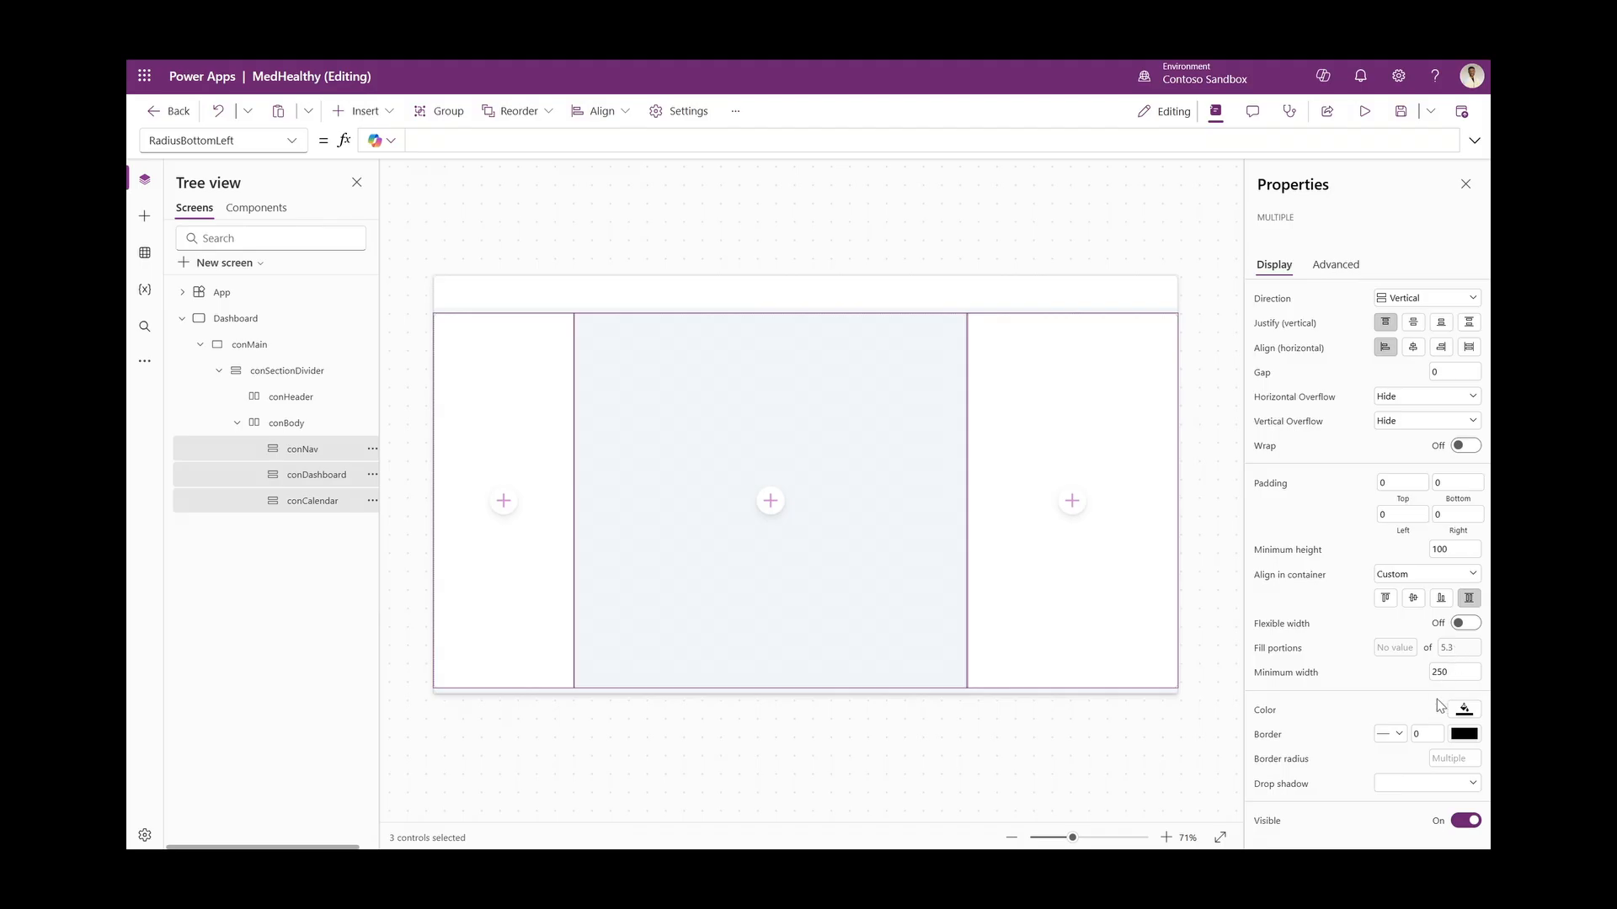
left_click(1432, 783)
left_click(1406, 653)
left_click(1400, 111)
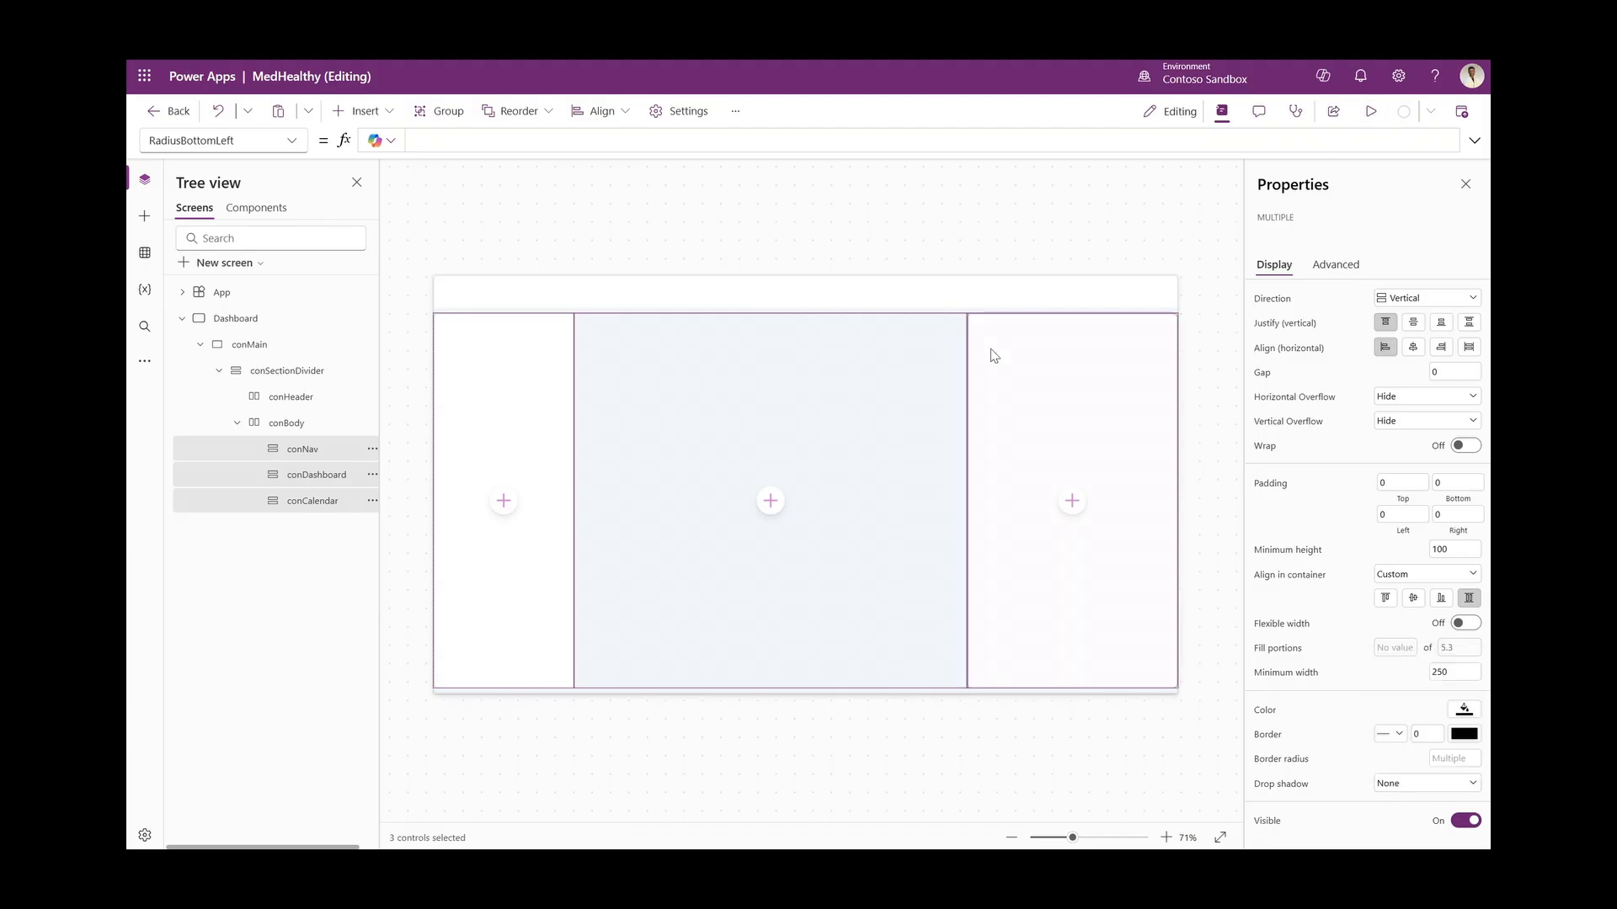
Select the conHeader container, preview the Dashboard screen's layout and close the preview
left_click(911, 253)
left_click(898, 294)
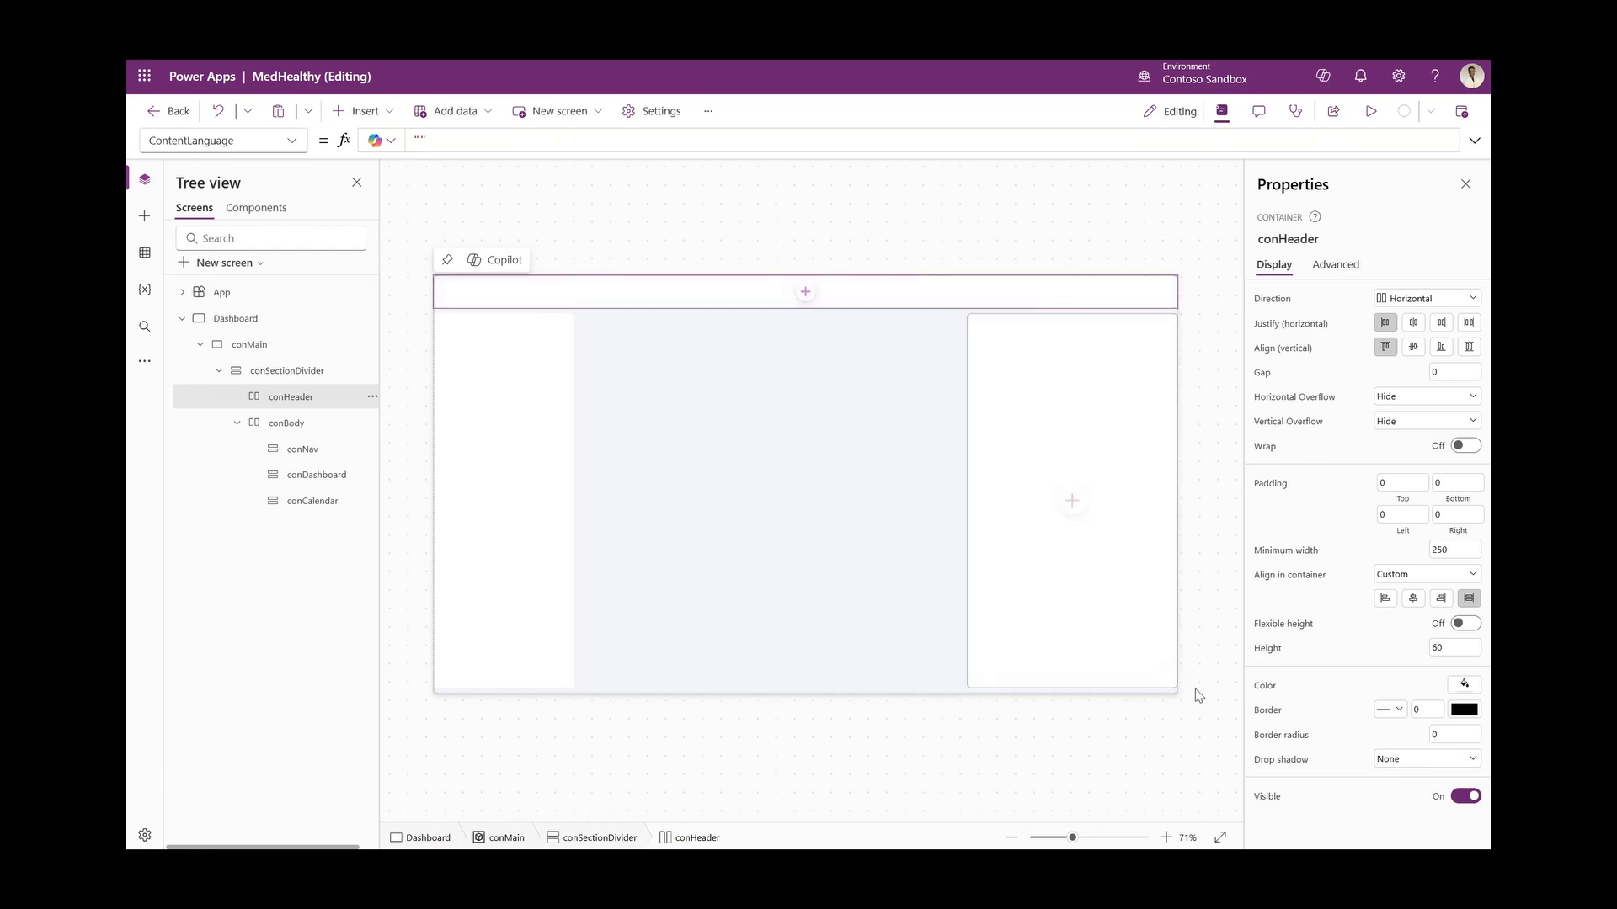
left_click(1371, 111)
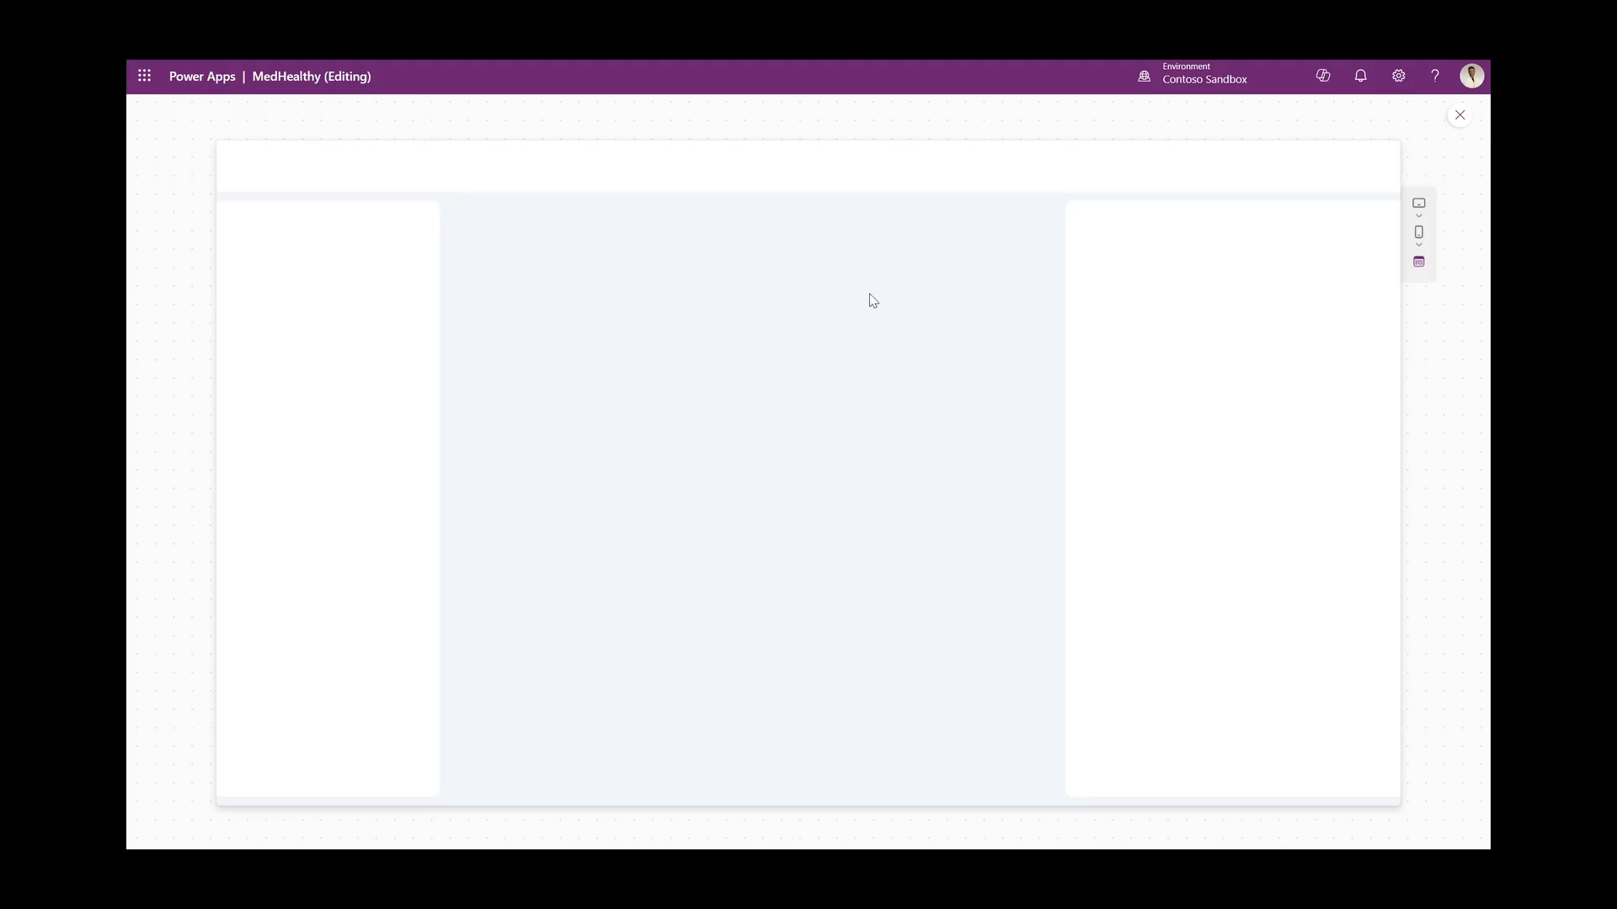
left_click(1459, 116)
Create a new component and set its width to App.DesignWidth and its height to 60
left_click(263, 212)
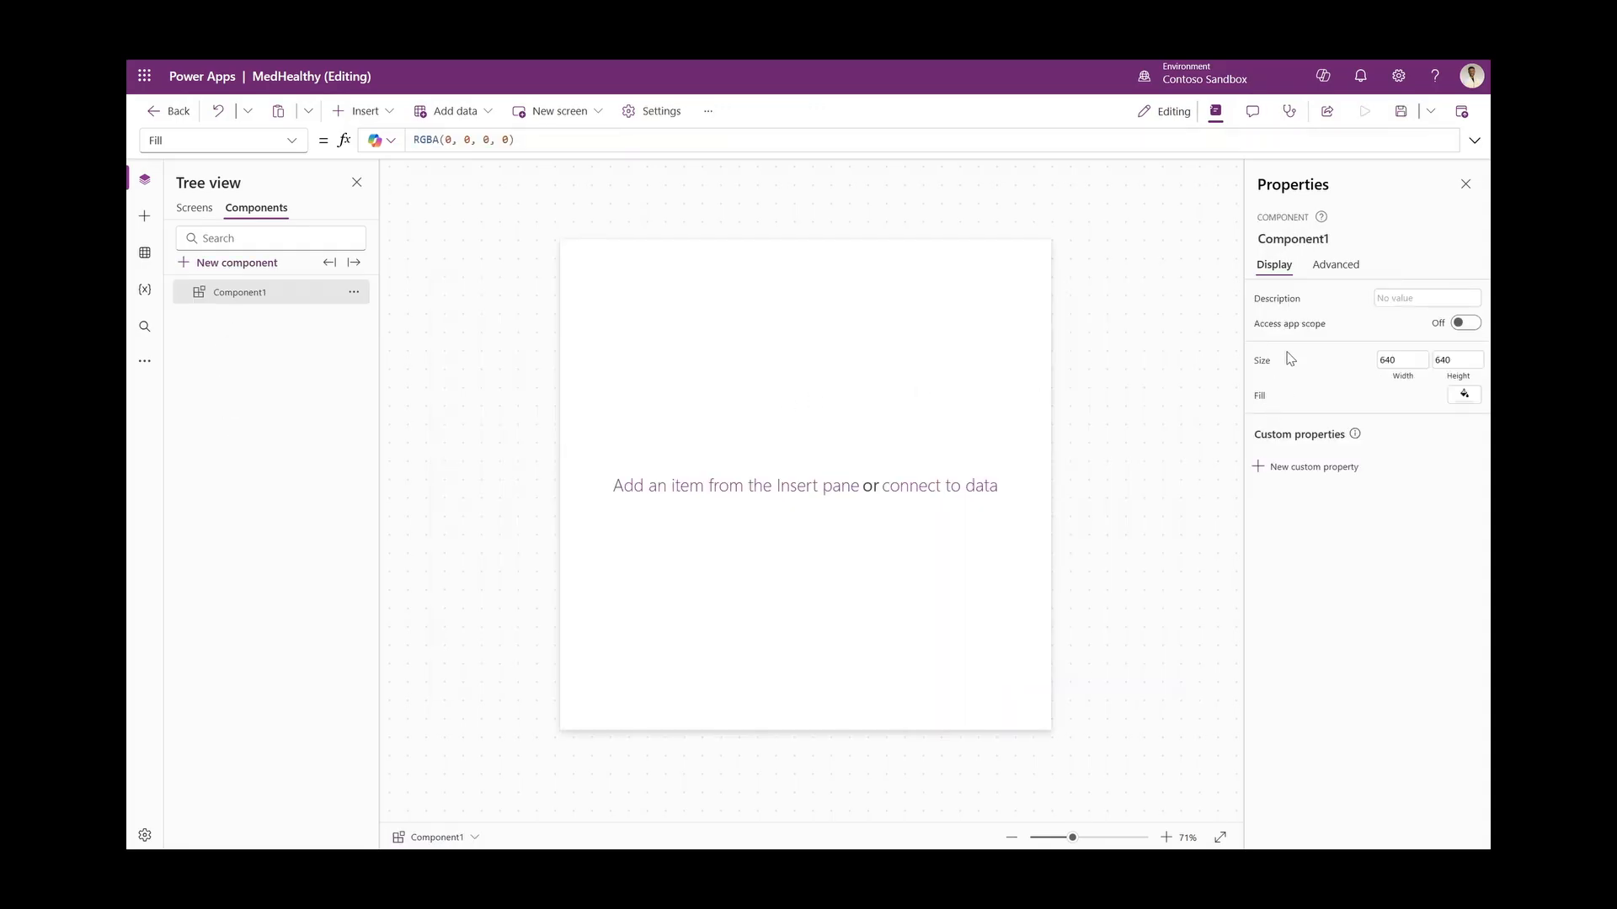
left_click(1402, 367)
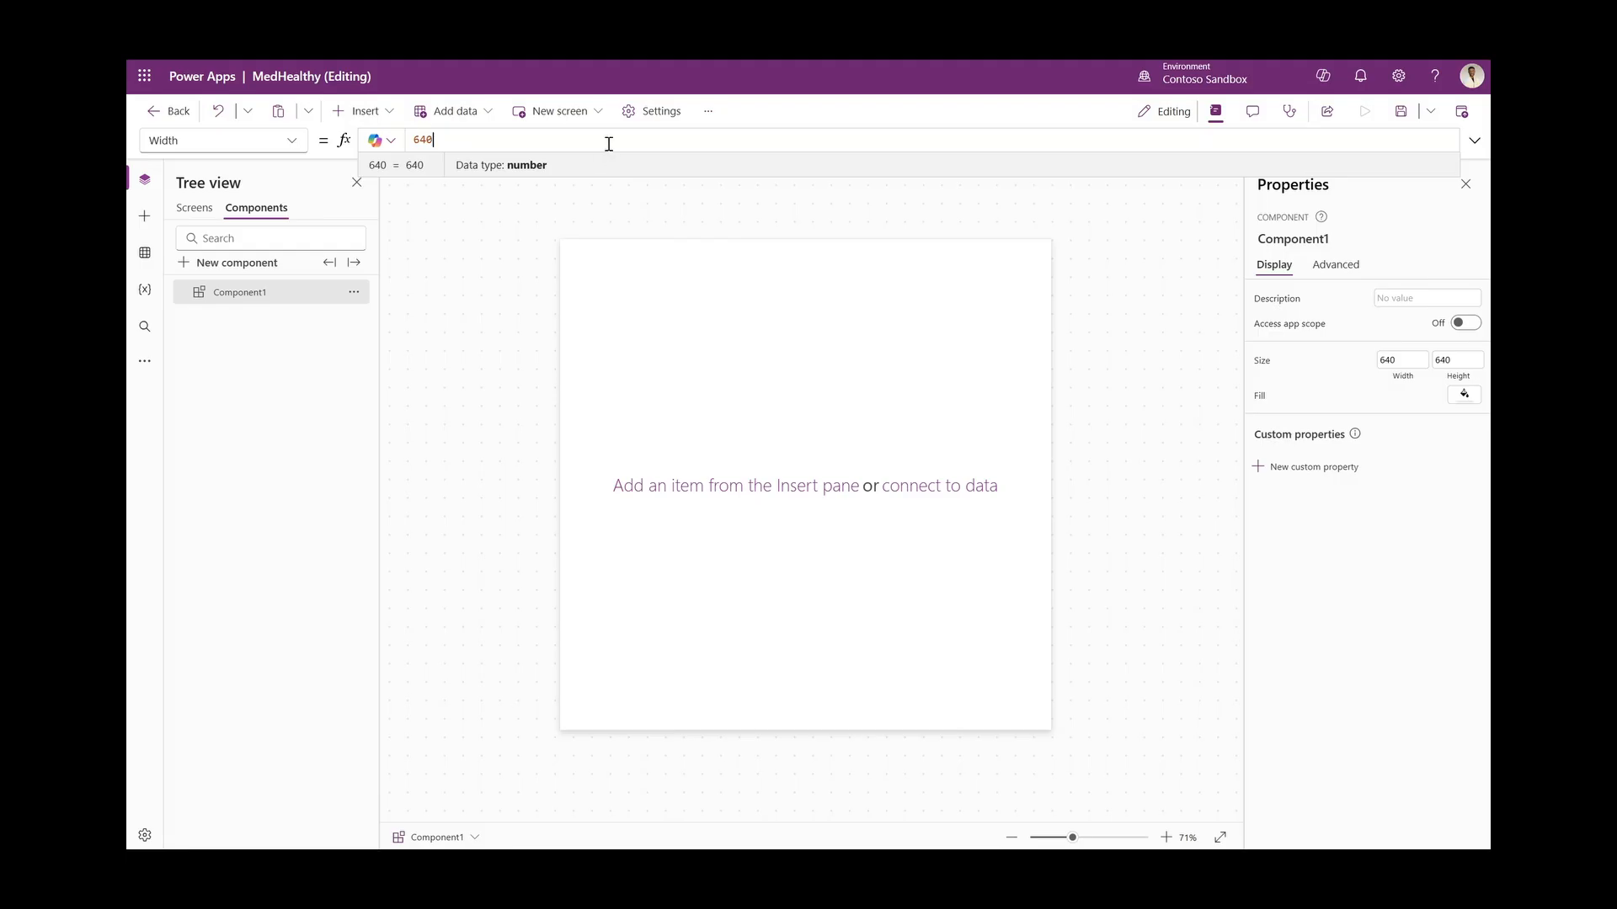
key("ctrl+a")
type("Ap")
type("p.DesignWidth")
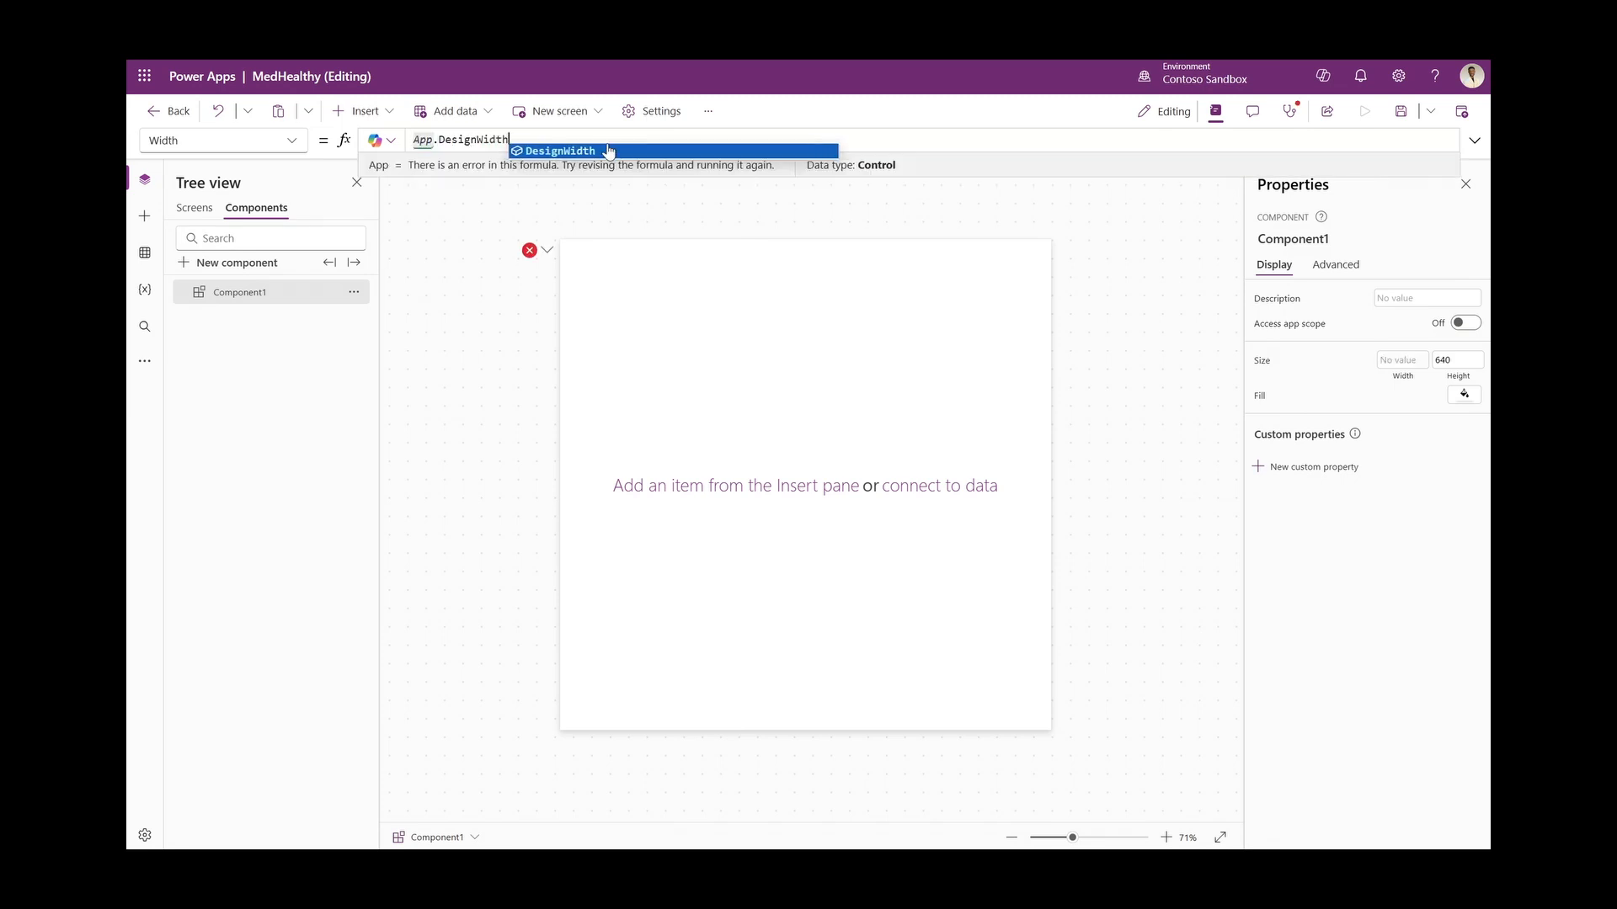
left_click(608, 151)
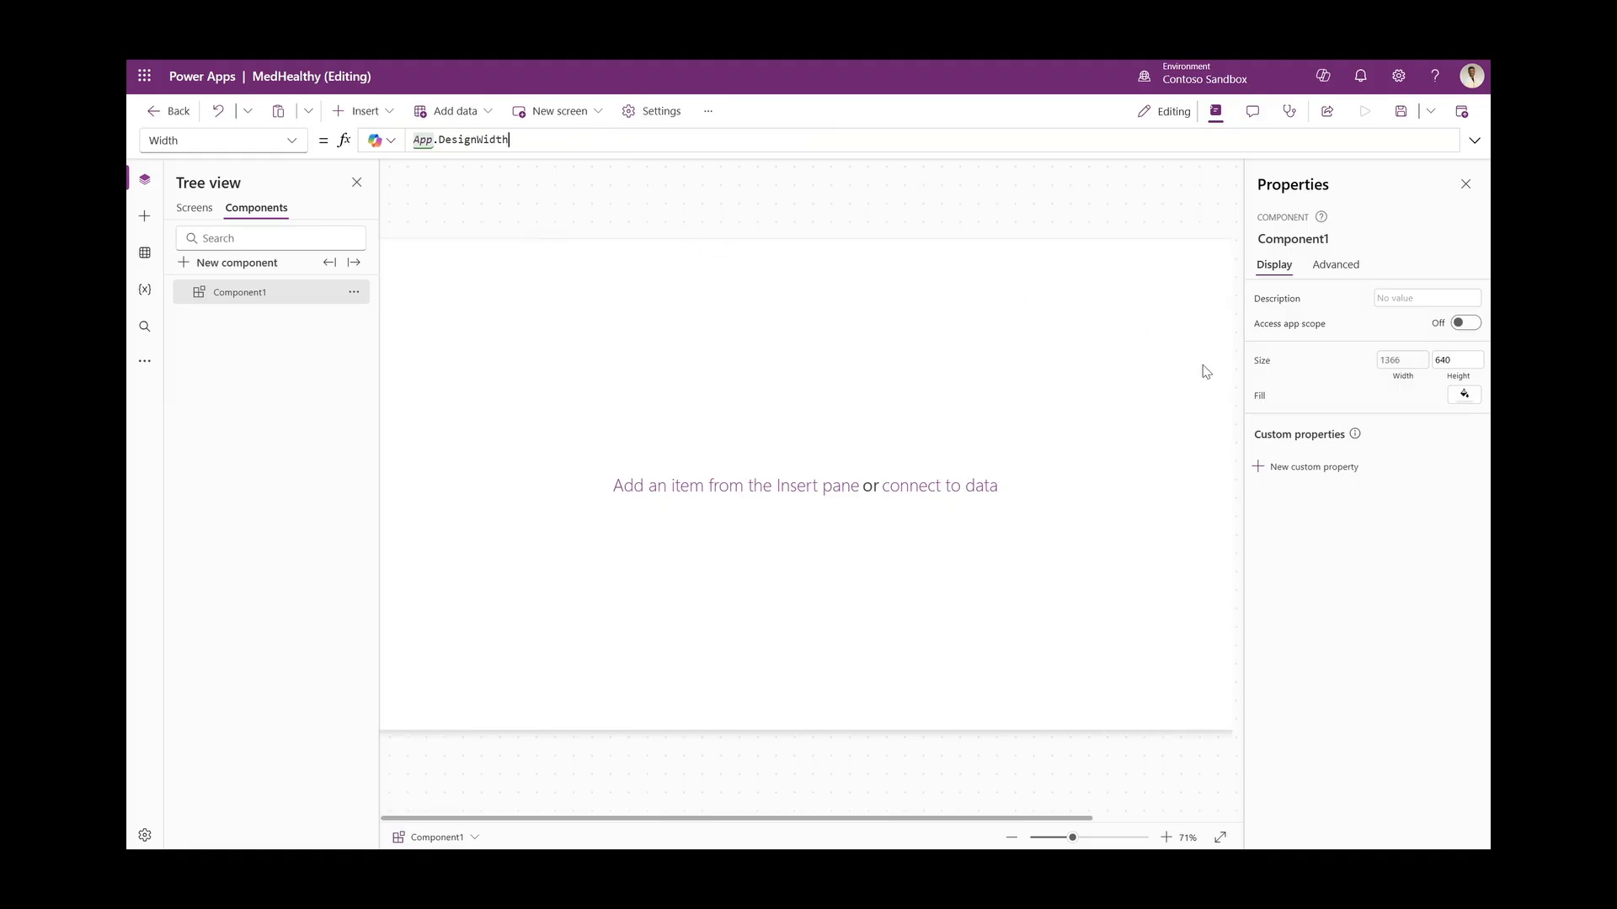
left_click(1455, 358)
type("6")
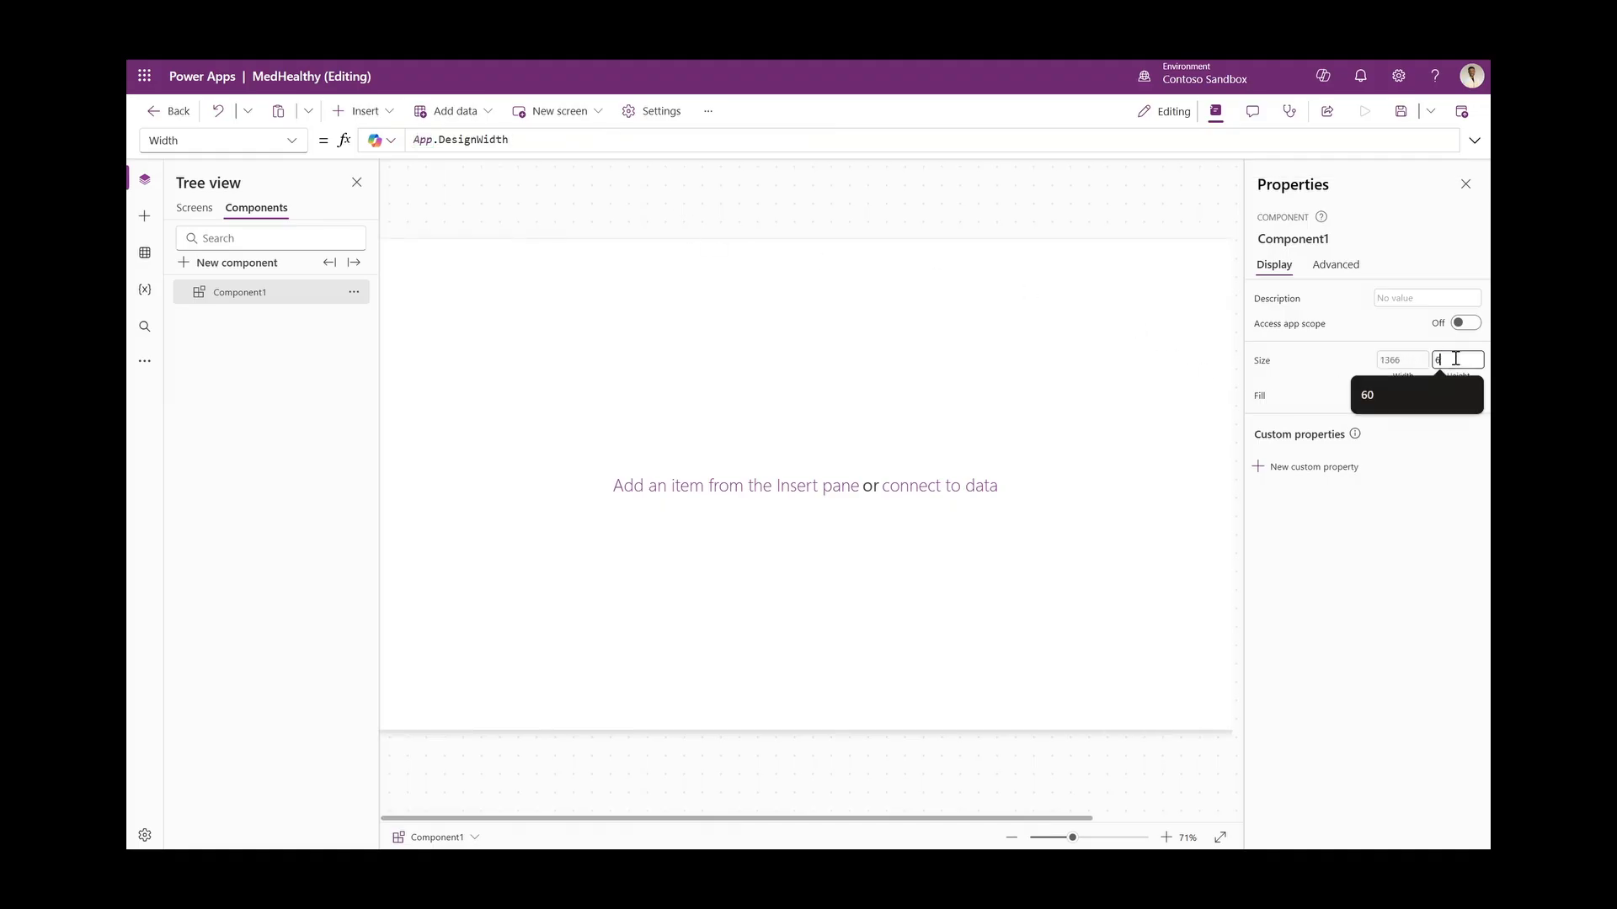
Insert a horizontal container into the component and set its X position to 0
left_click(360, 111)
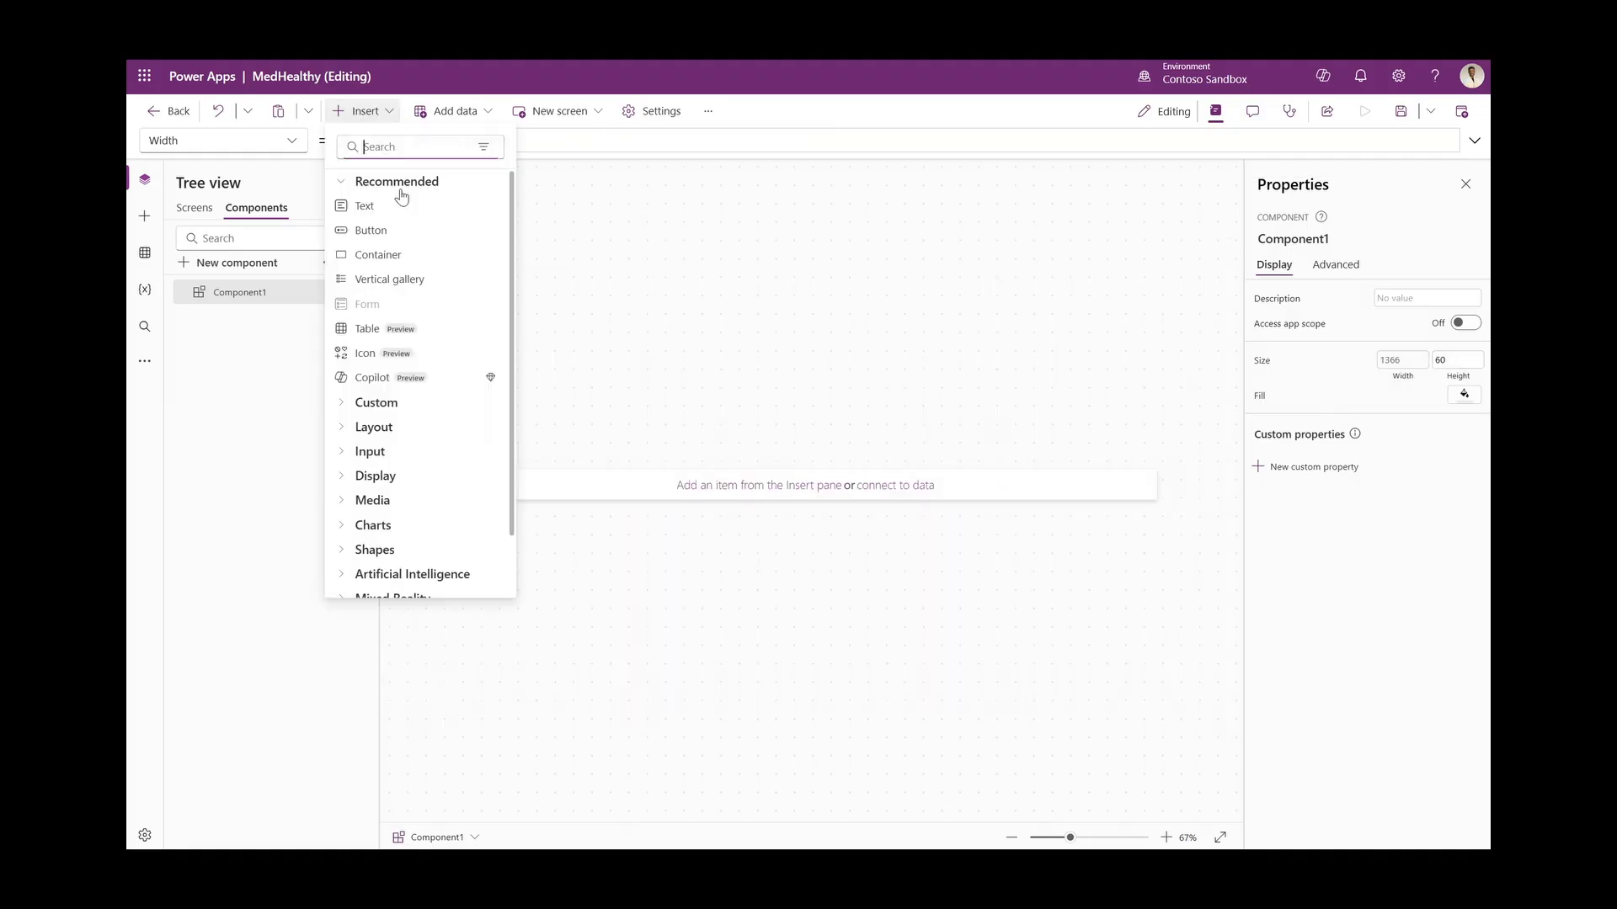
type("hori")
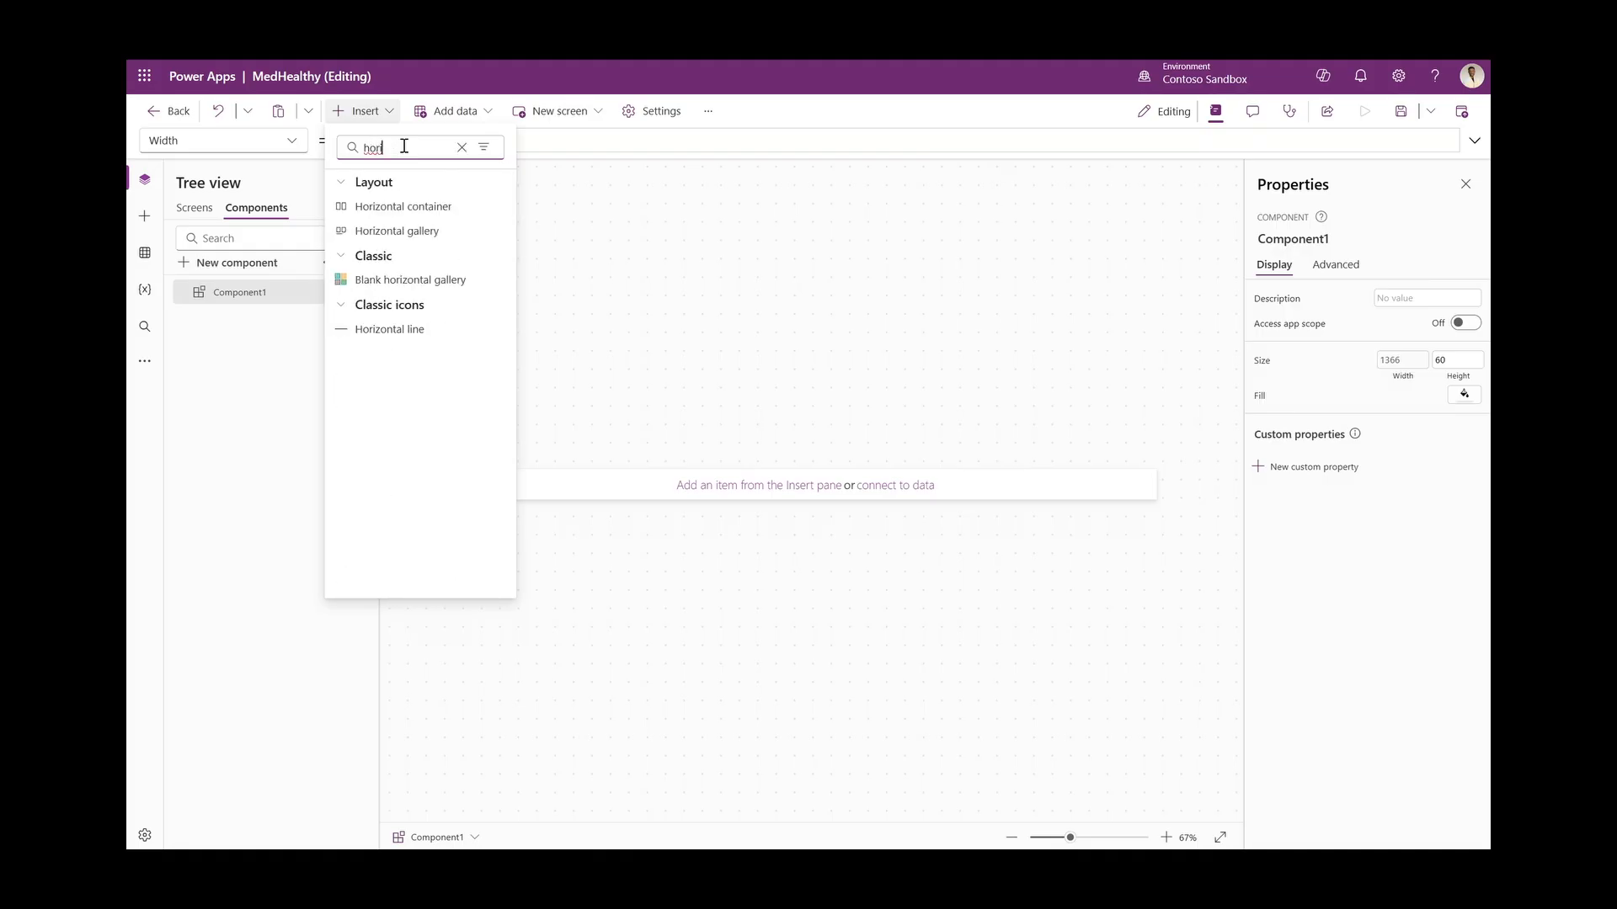
left_click(421, 206)
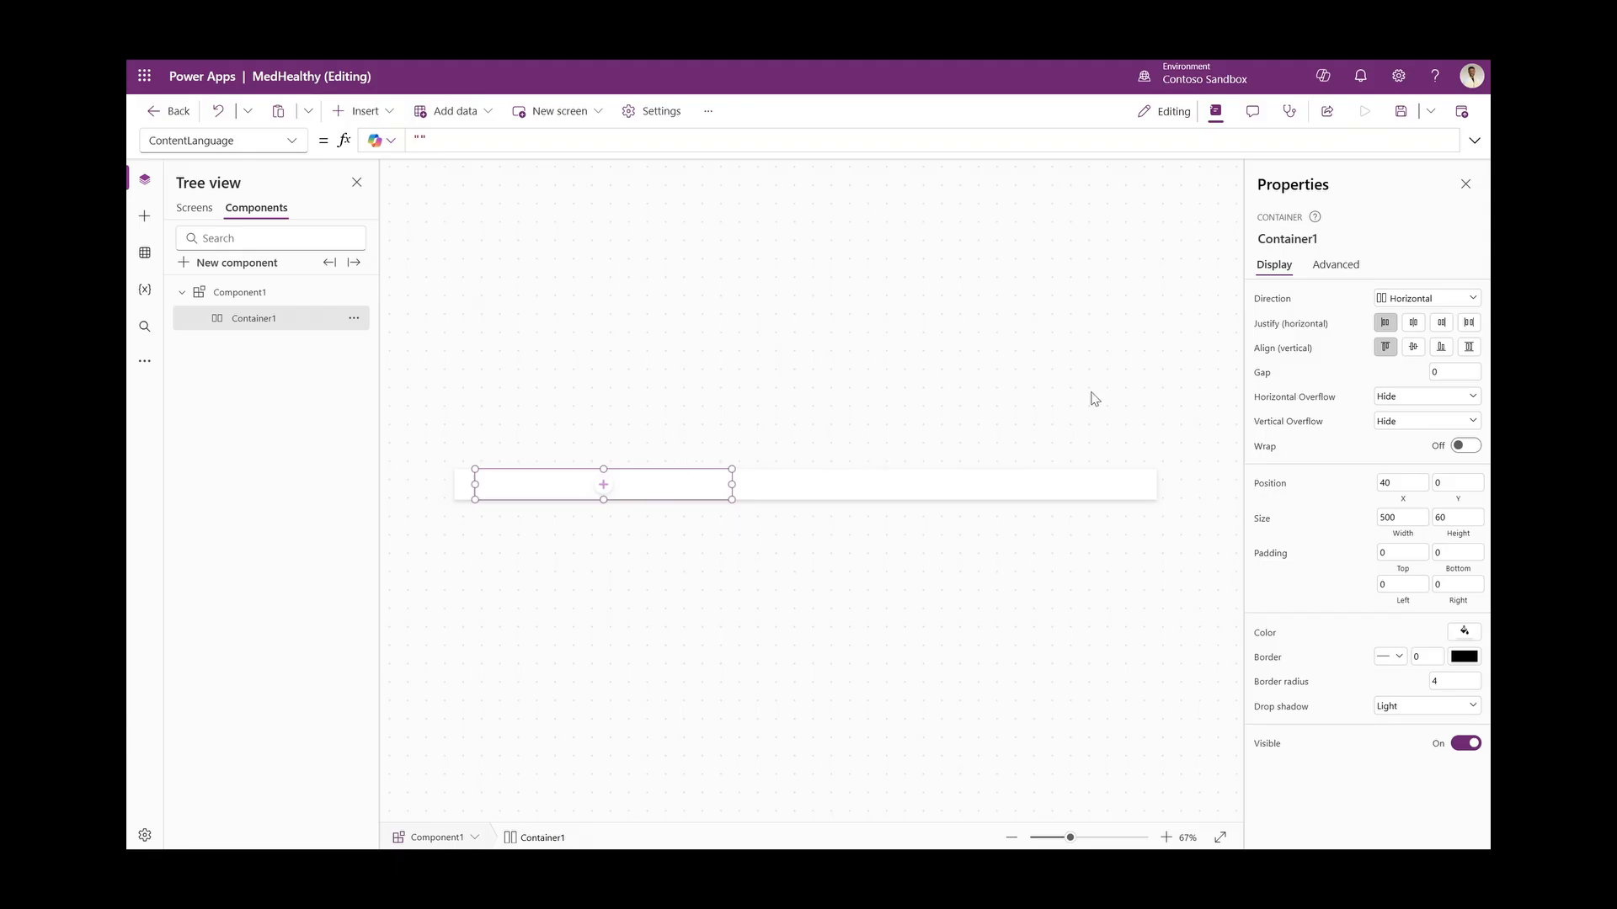
left_click(1400, 482)
left_click(1357, 496)
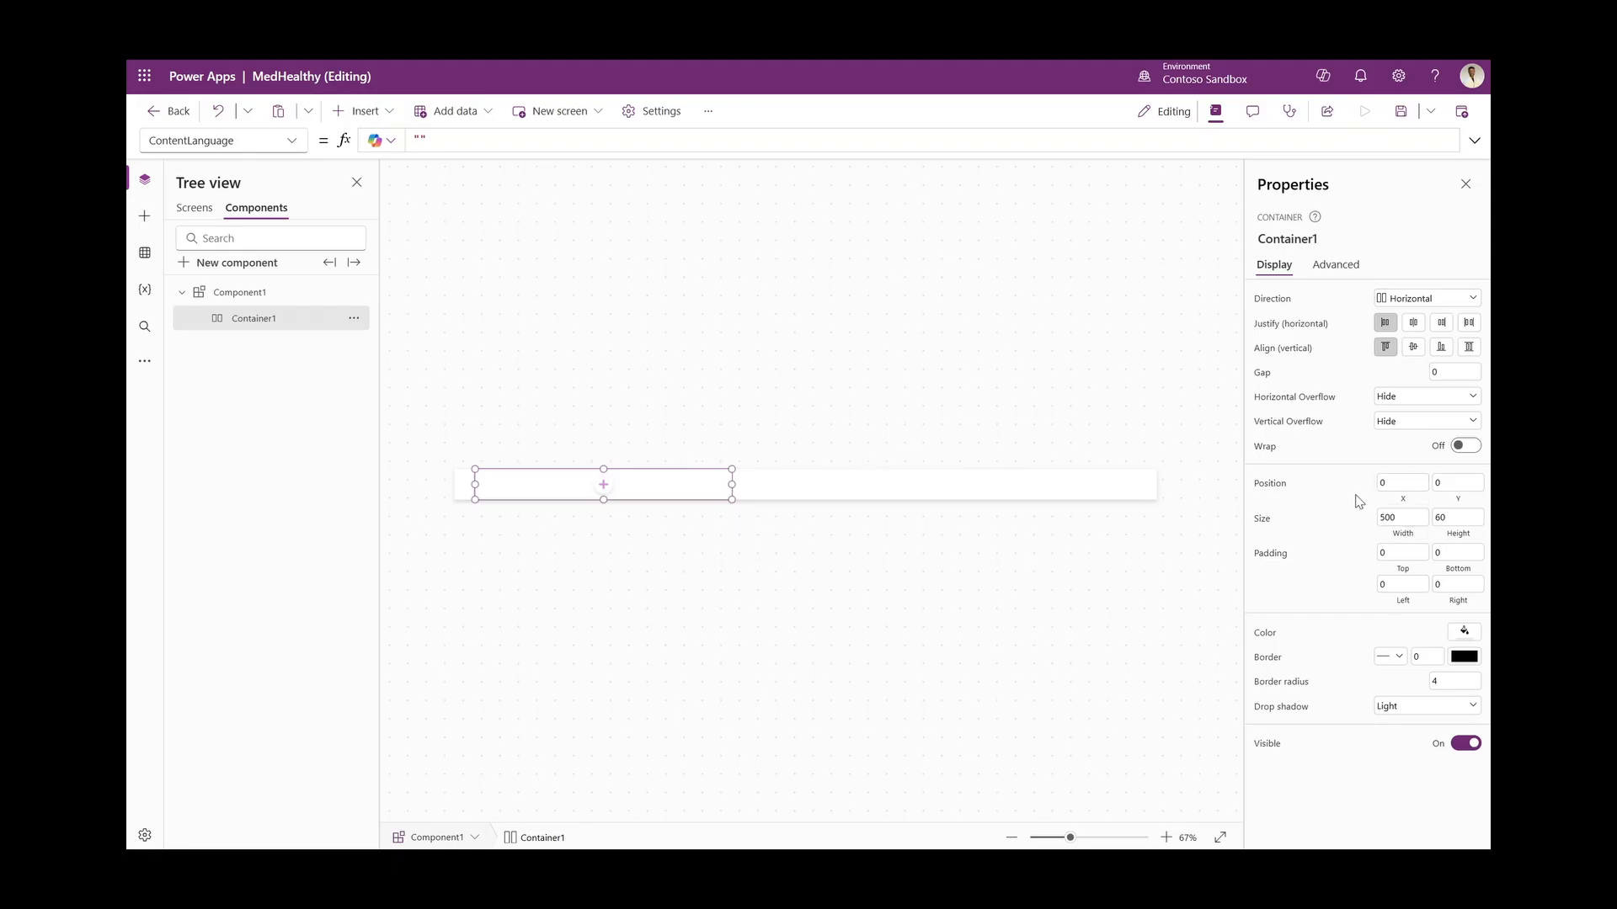
Set the width of the component's horizontal container to Parent.Width
left_click(1405, 535)
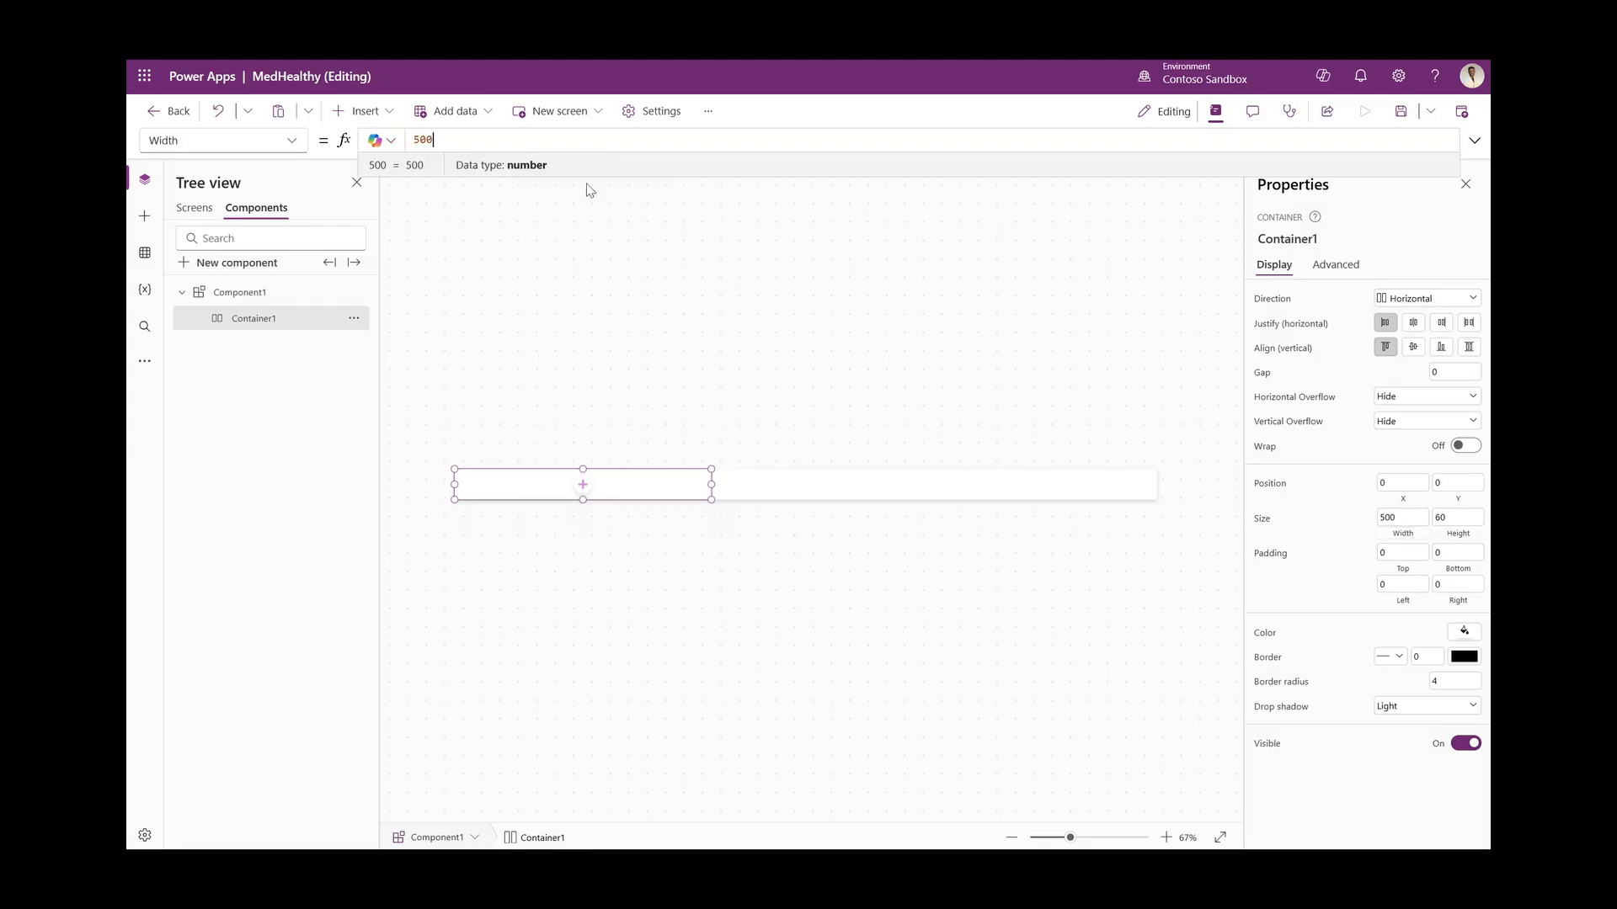
double_click(487, 134)
type("Parent.Width")
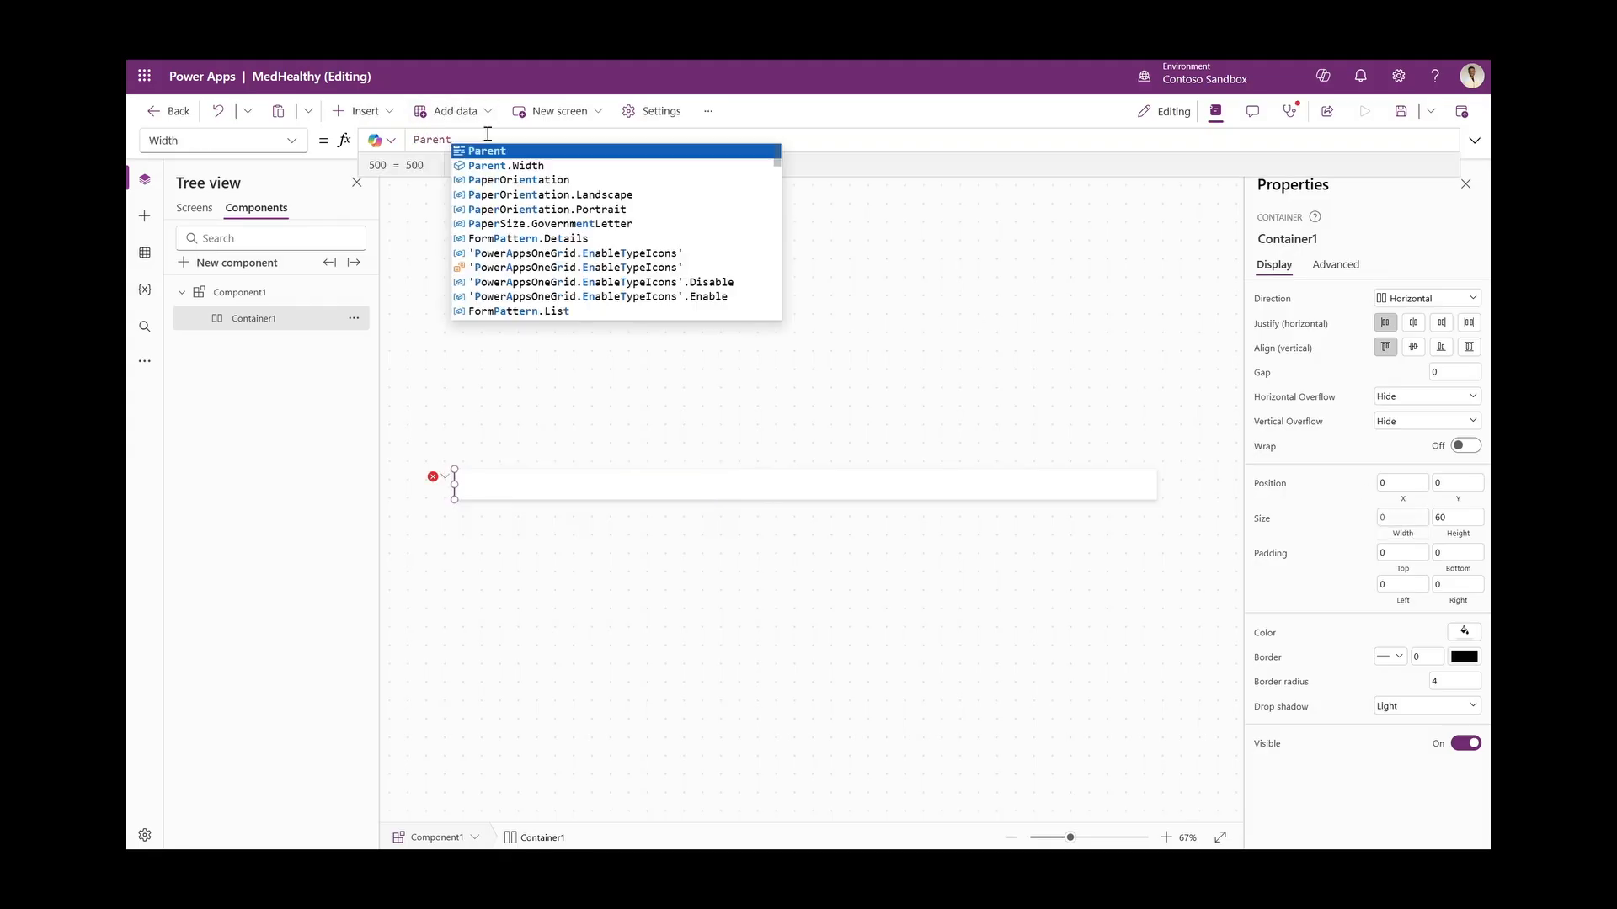
Set the height of the component's horizontal container to Parent.Height
left_click(1453, 520)
double_click(707, 143)
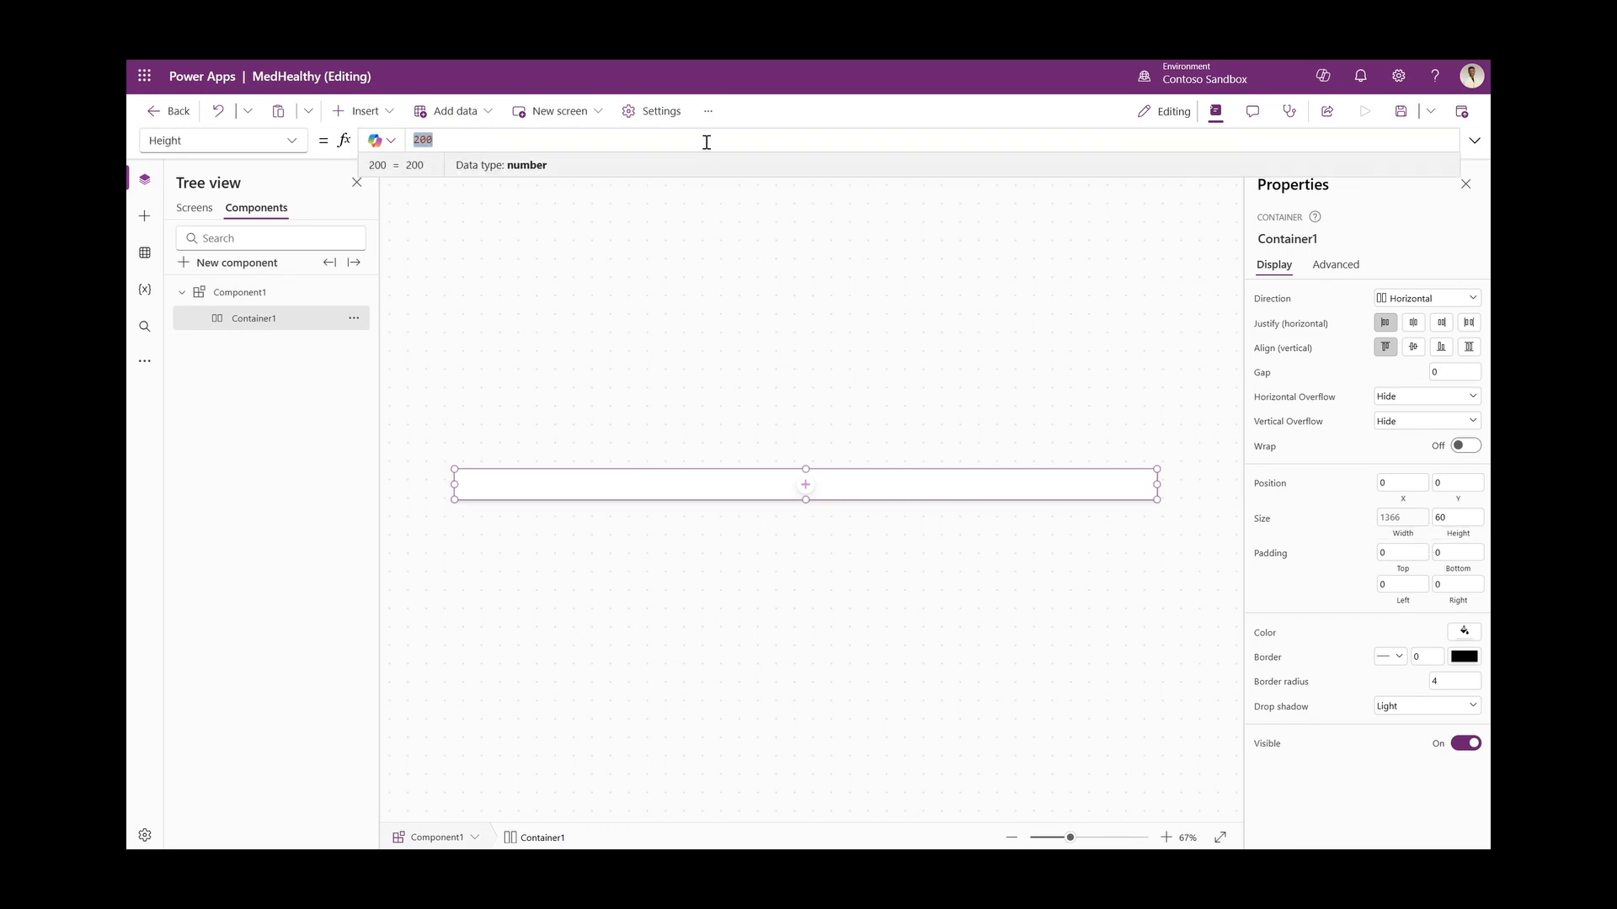
type("Parent")
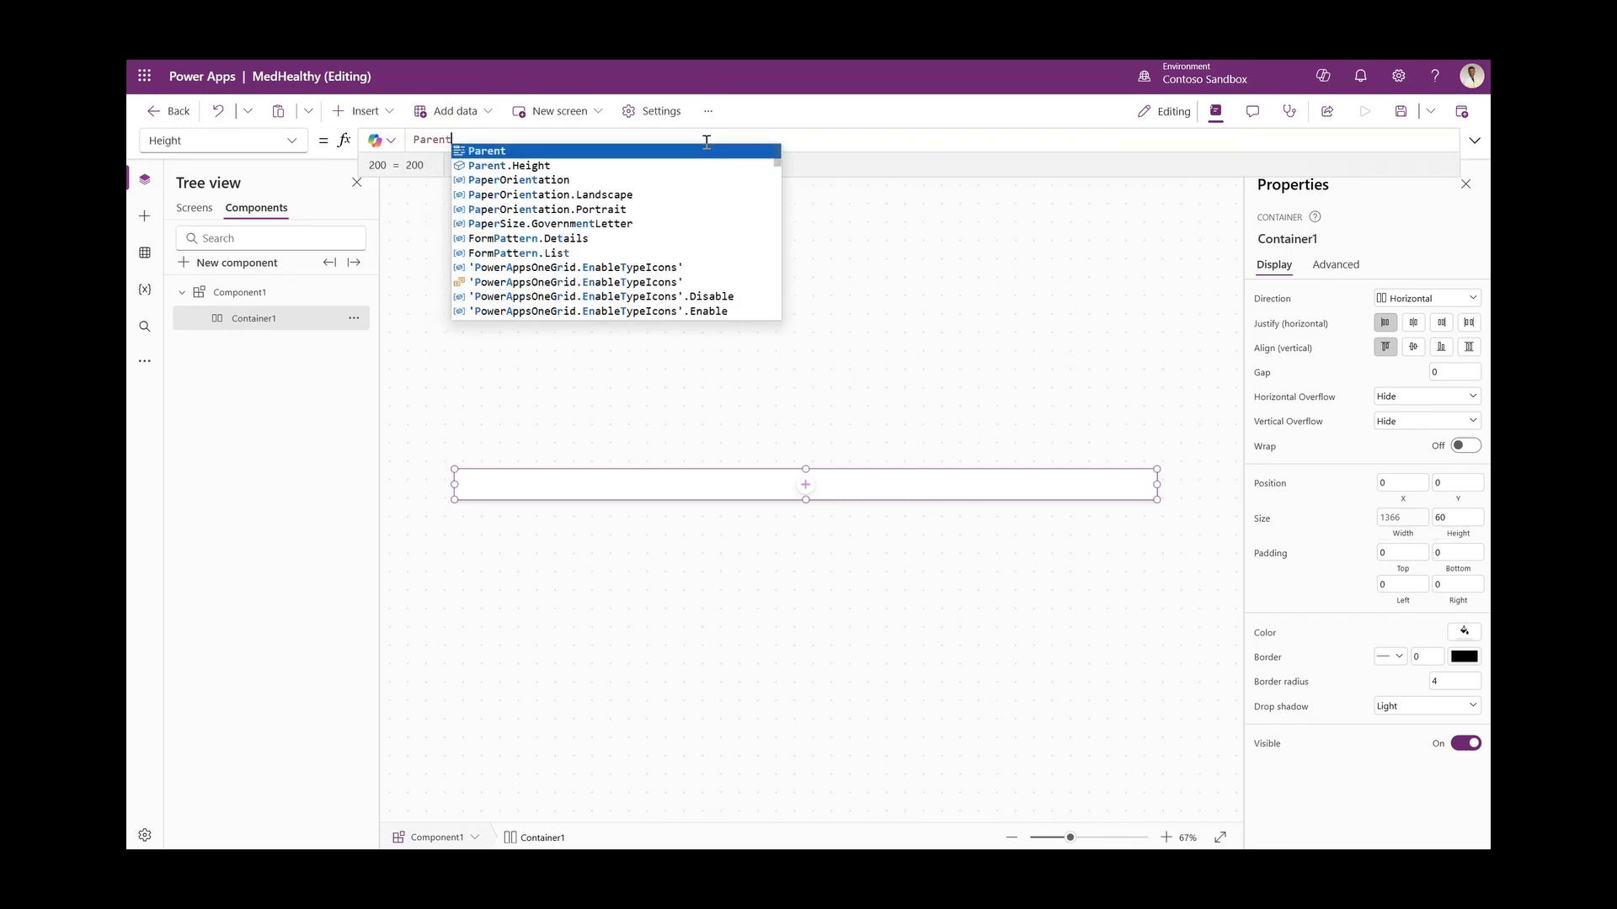
key("Down")
key("Tab")
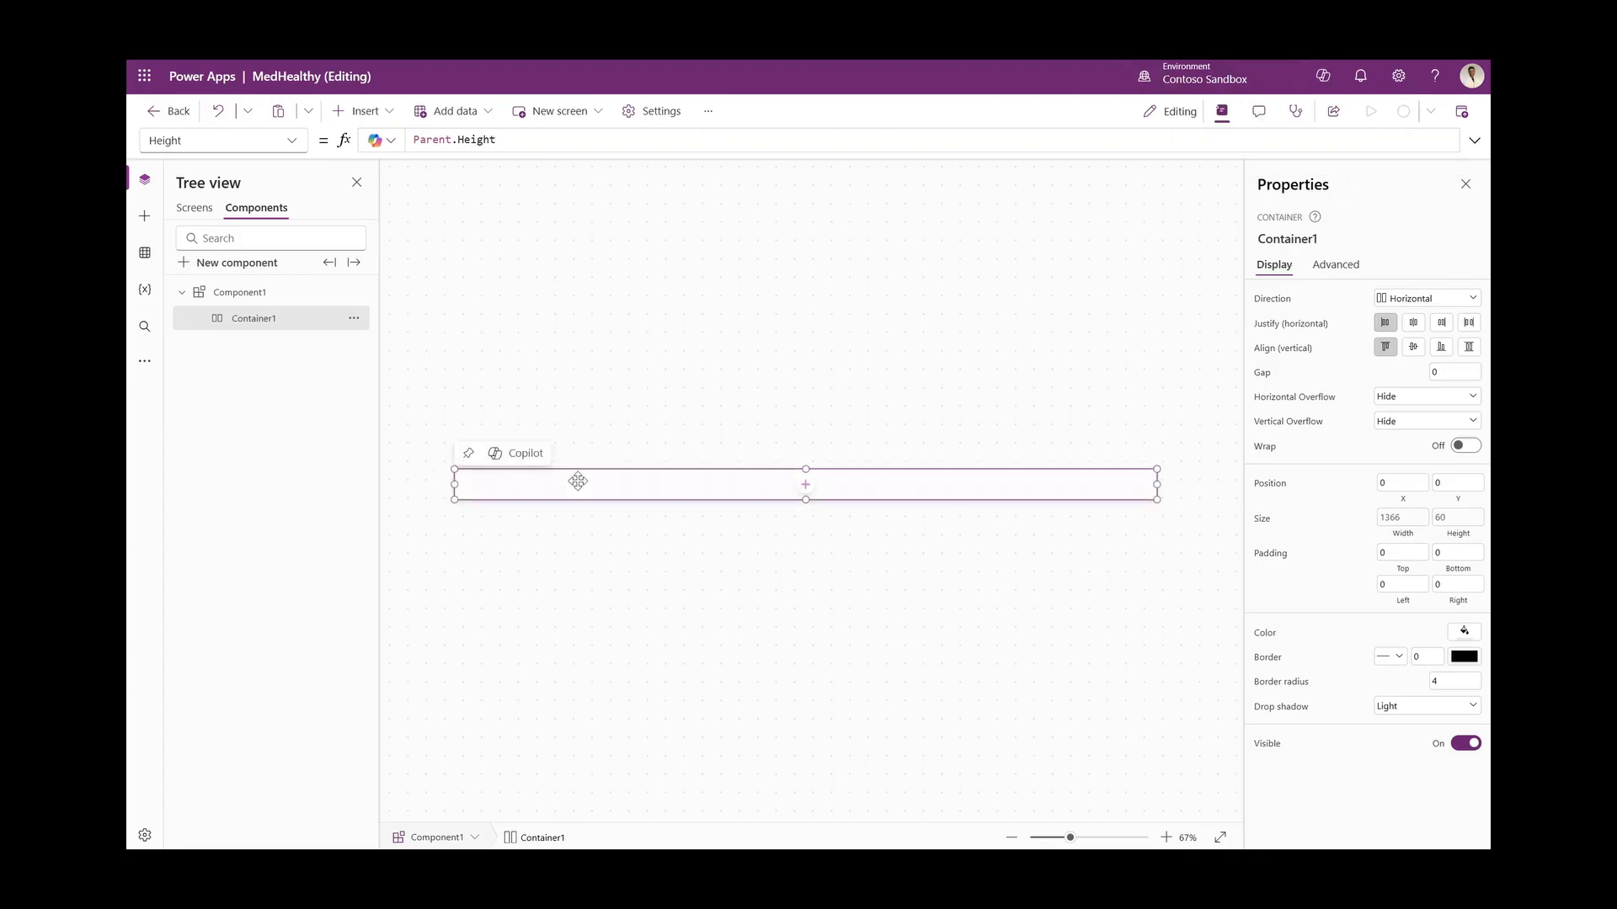
Set the container's border radius to 0 and its drop shadow to None
left_click(1452, 684)
type("0")
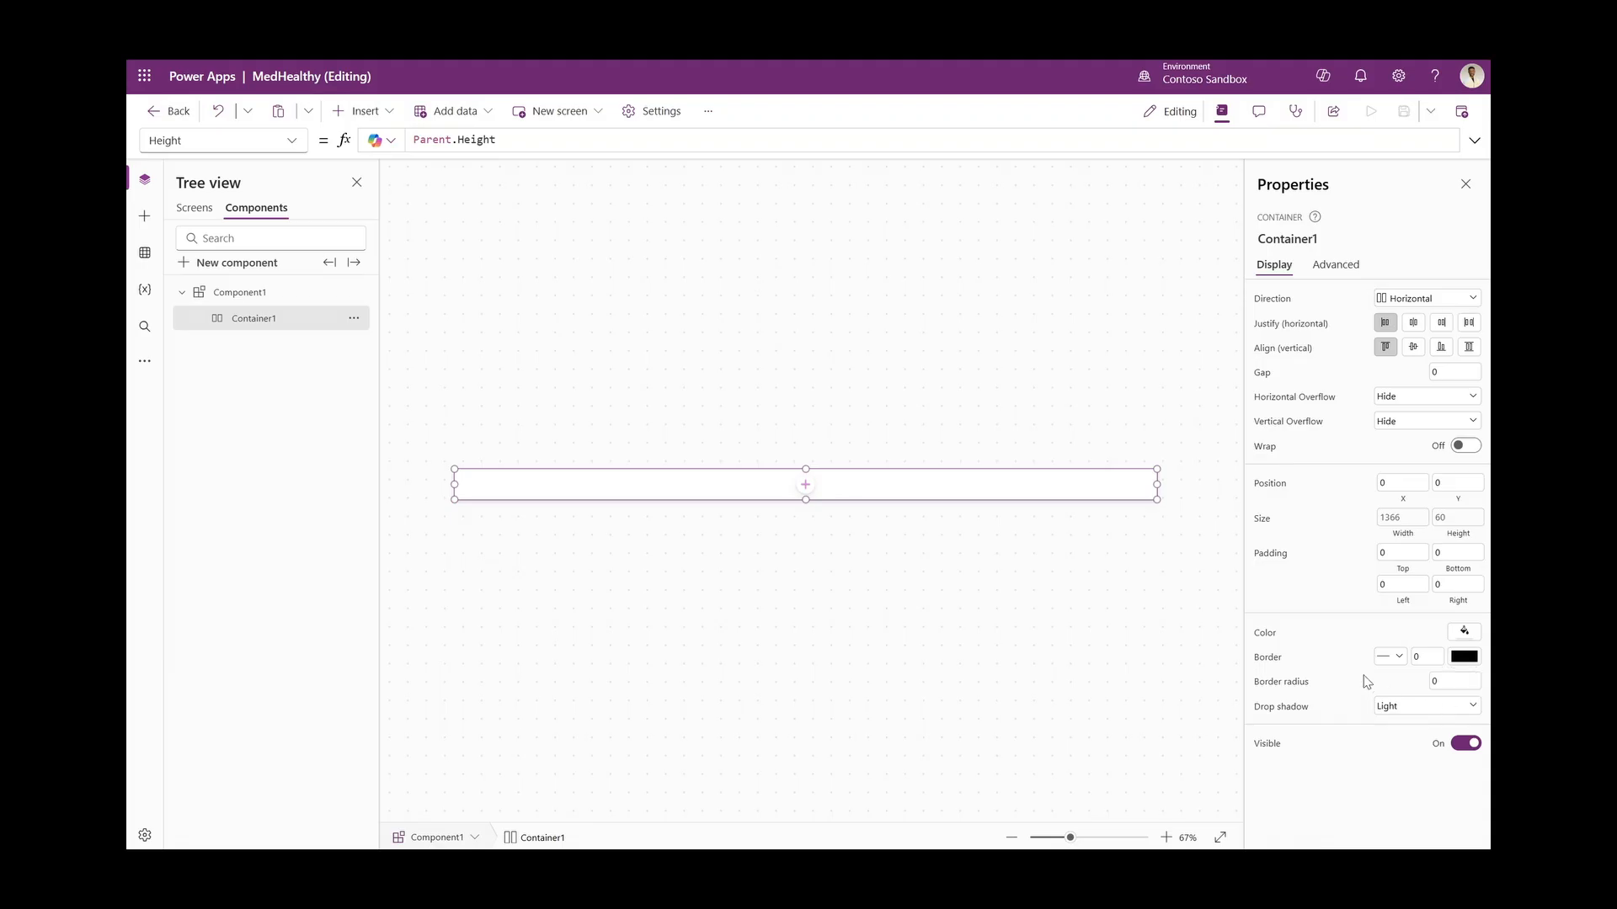
left_click(1410, 712)
left_click(1412, 726)
Start a new custom theme with the hex color 00ced1 and lock it as the primary color
left_click(145, 364)
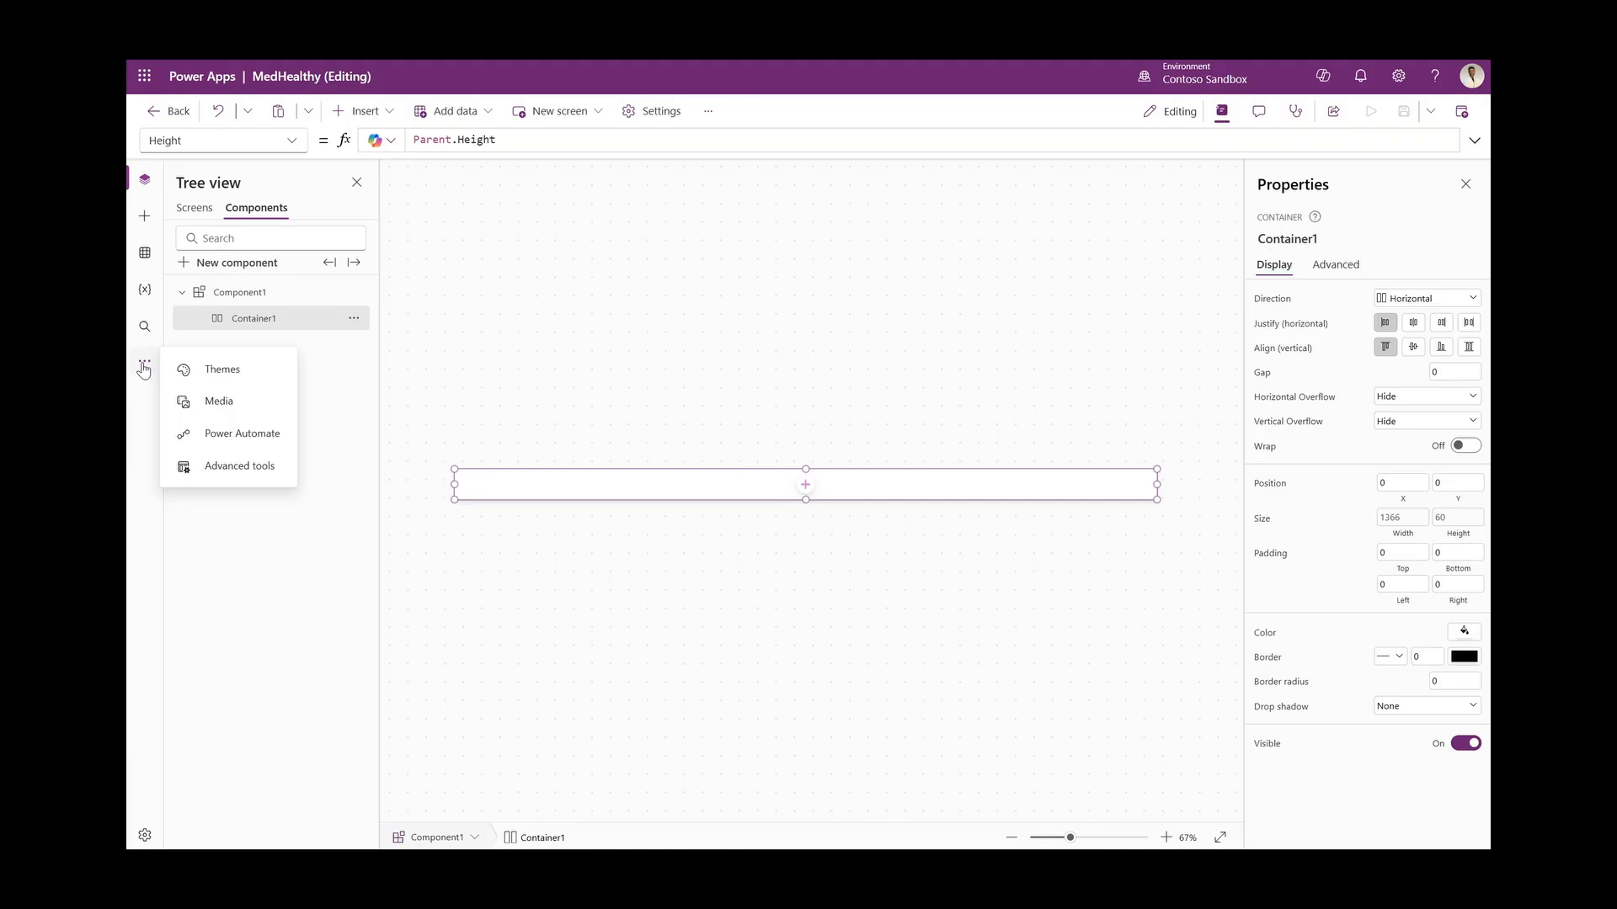
left_click(220, 371)
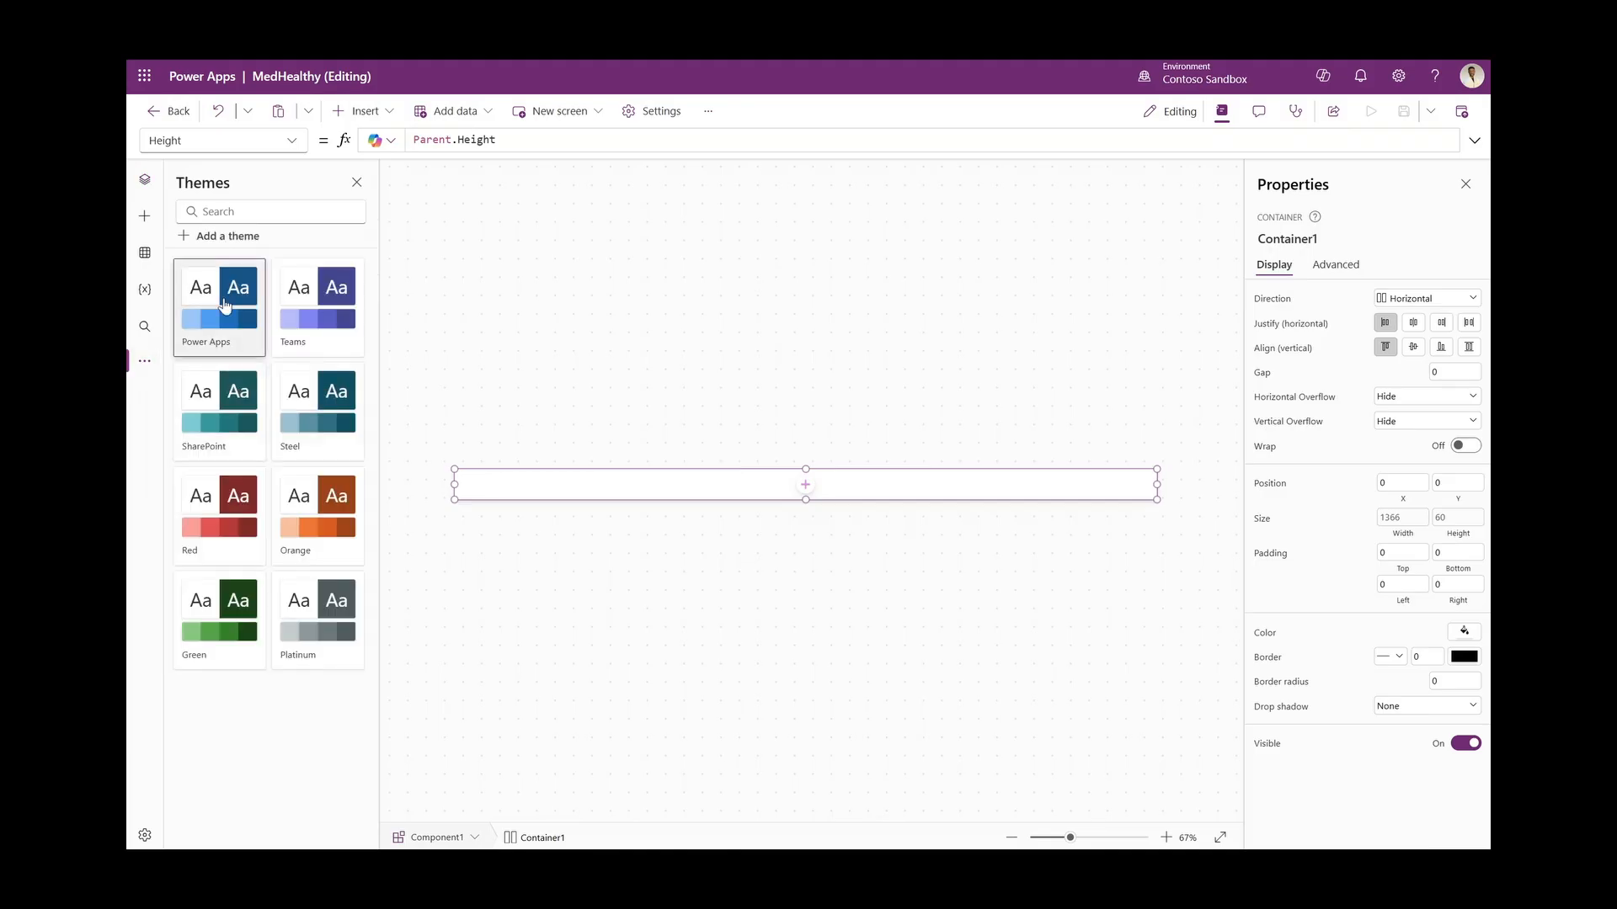
left_click(229, 237)
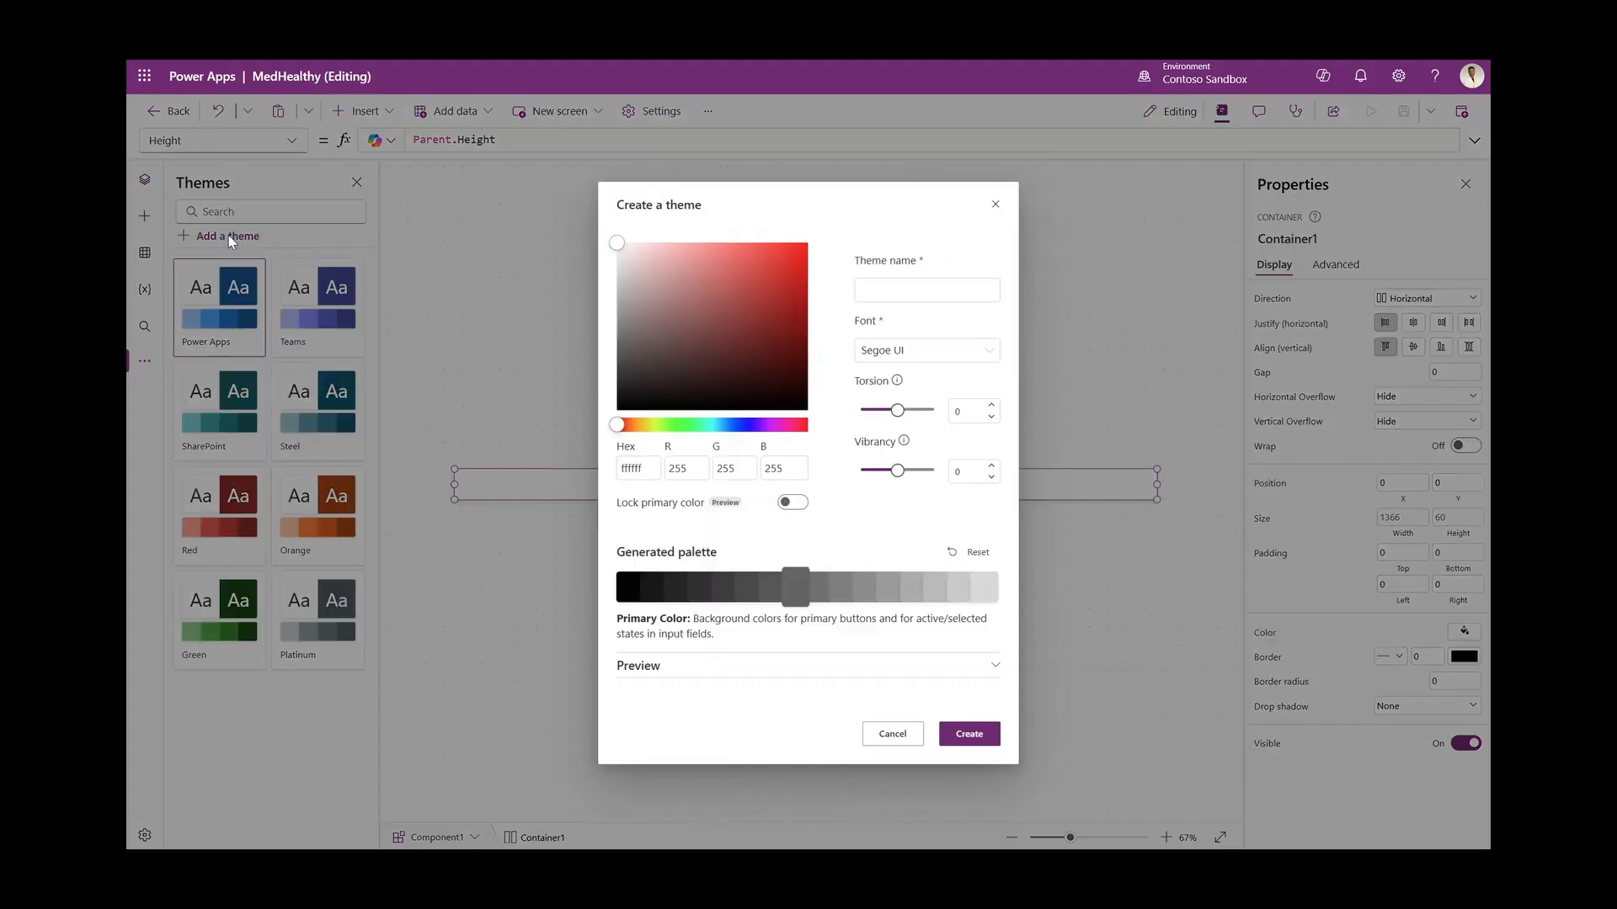
left_click(636, 474)
type("00ced1")
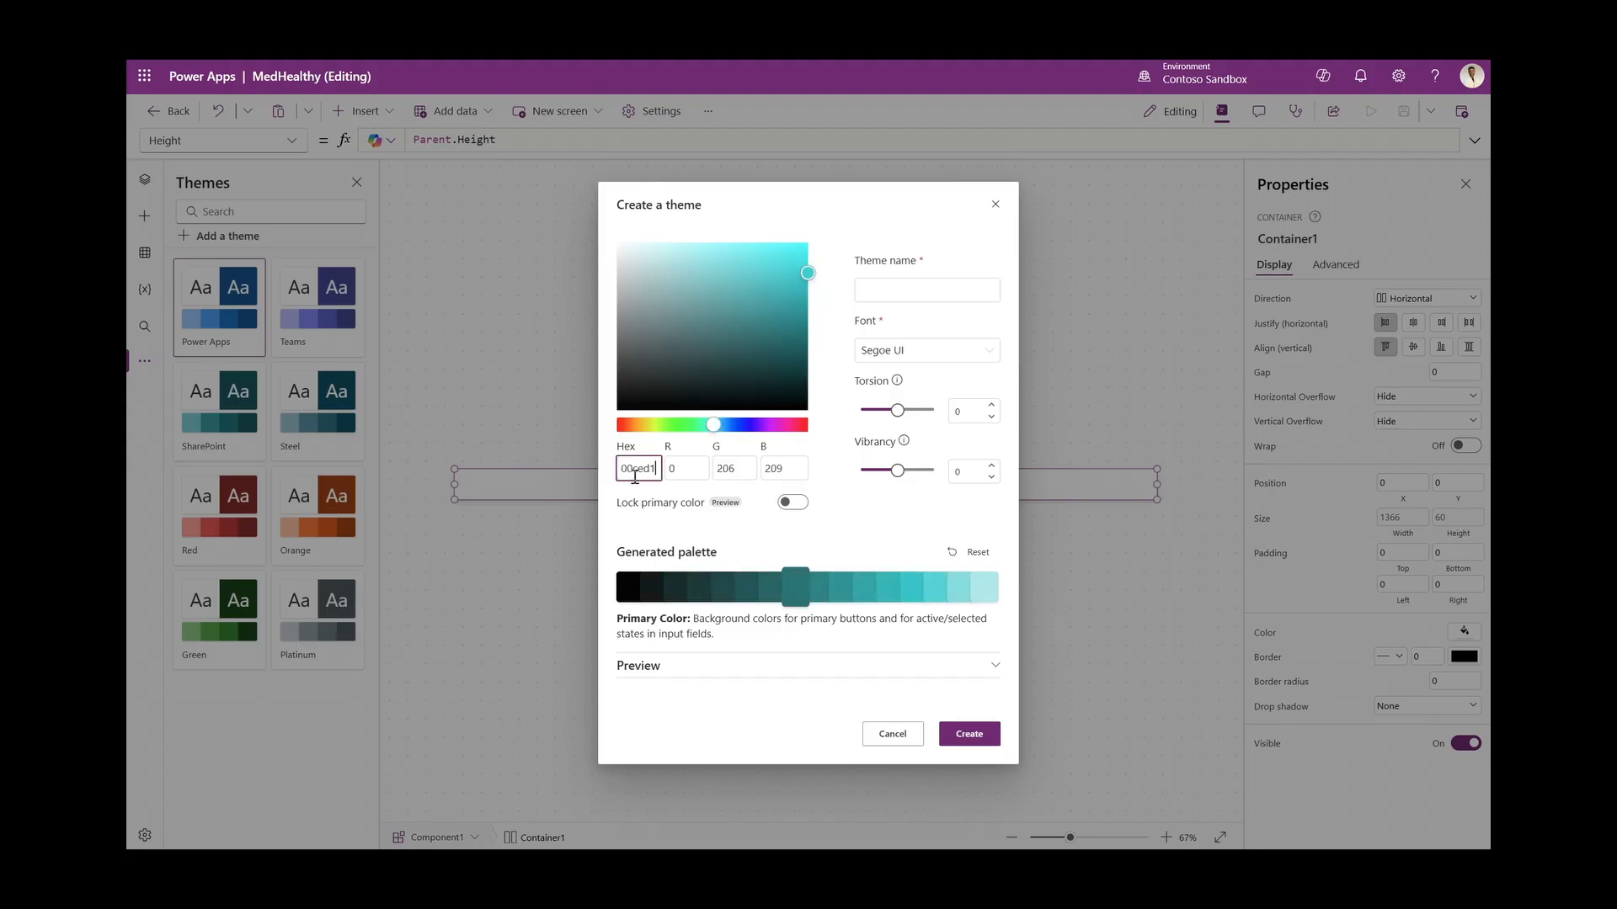
left_click(650, 492)
left_click(791, 504)
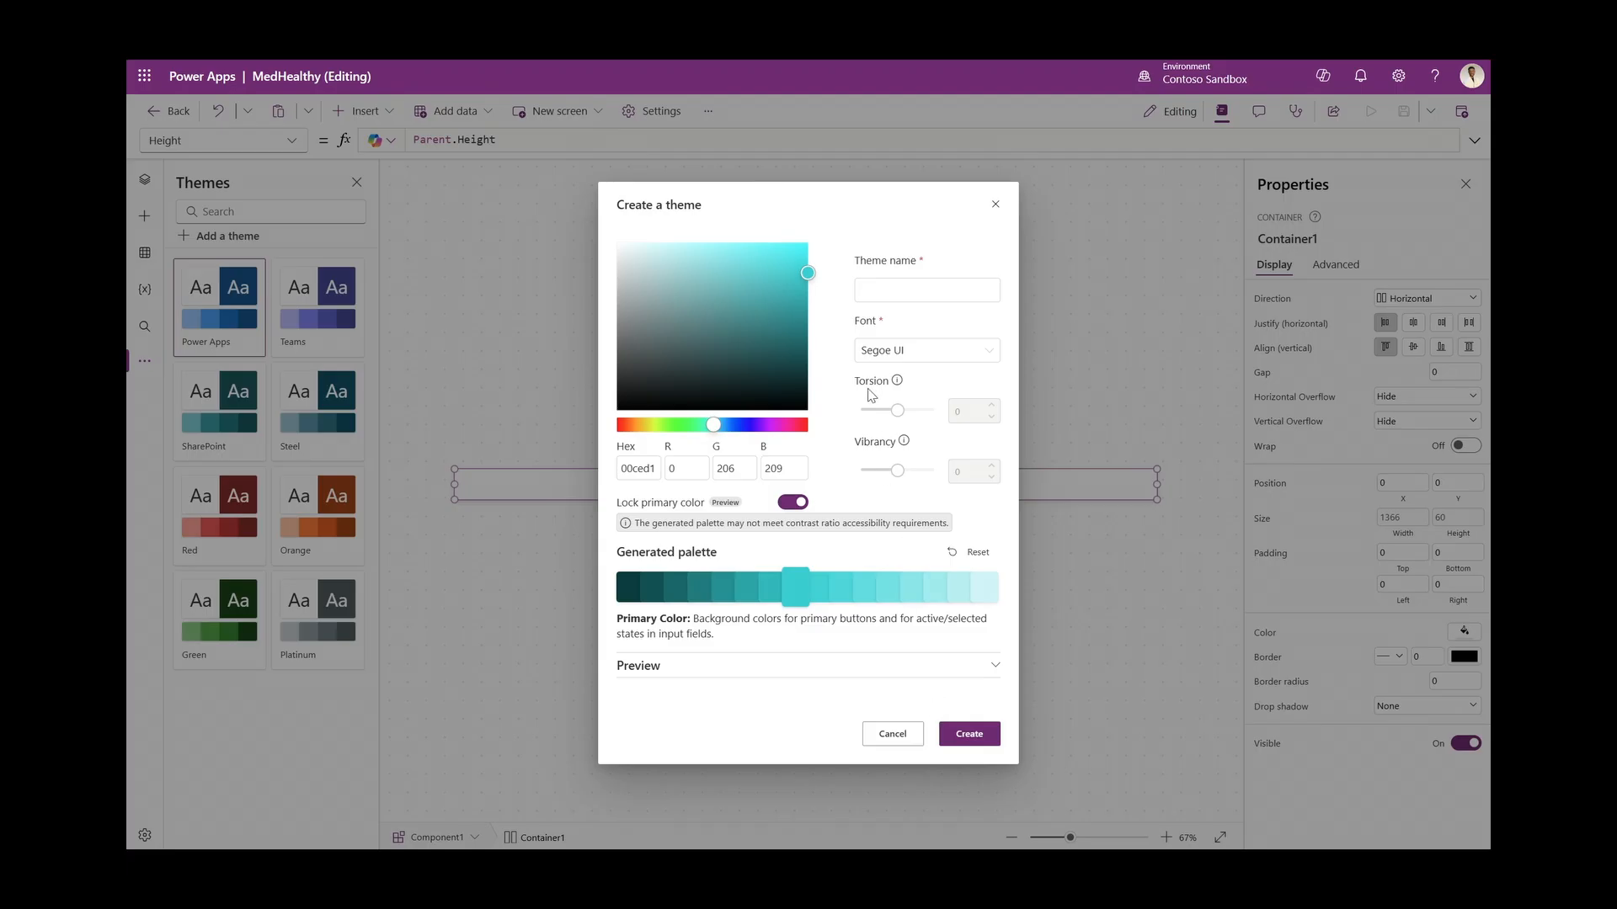
Name the theme Hospital, choose the Open Sans font, expand the theme preview and create the theme
left_click(914, 294)
type("Hospital")
left_click(906, 351)
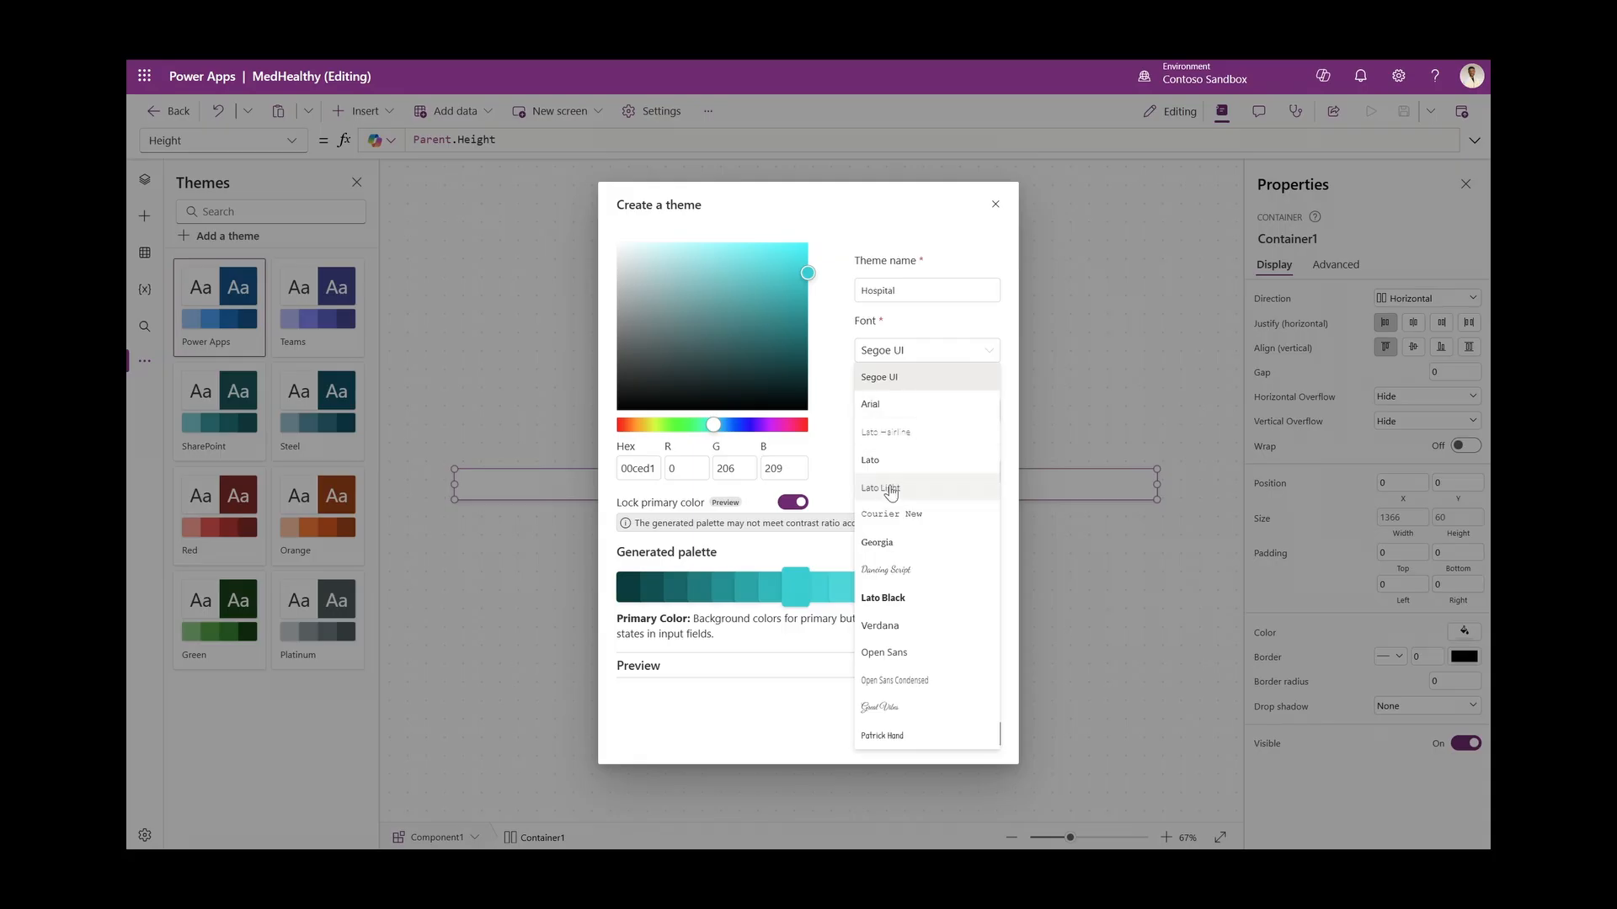
left_click(901, 655)
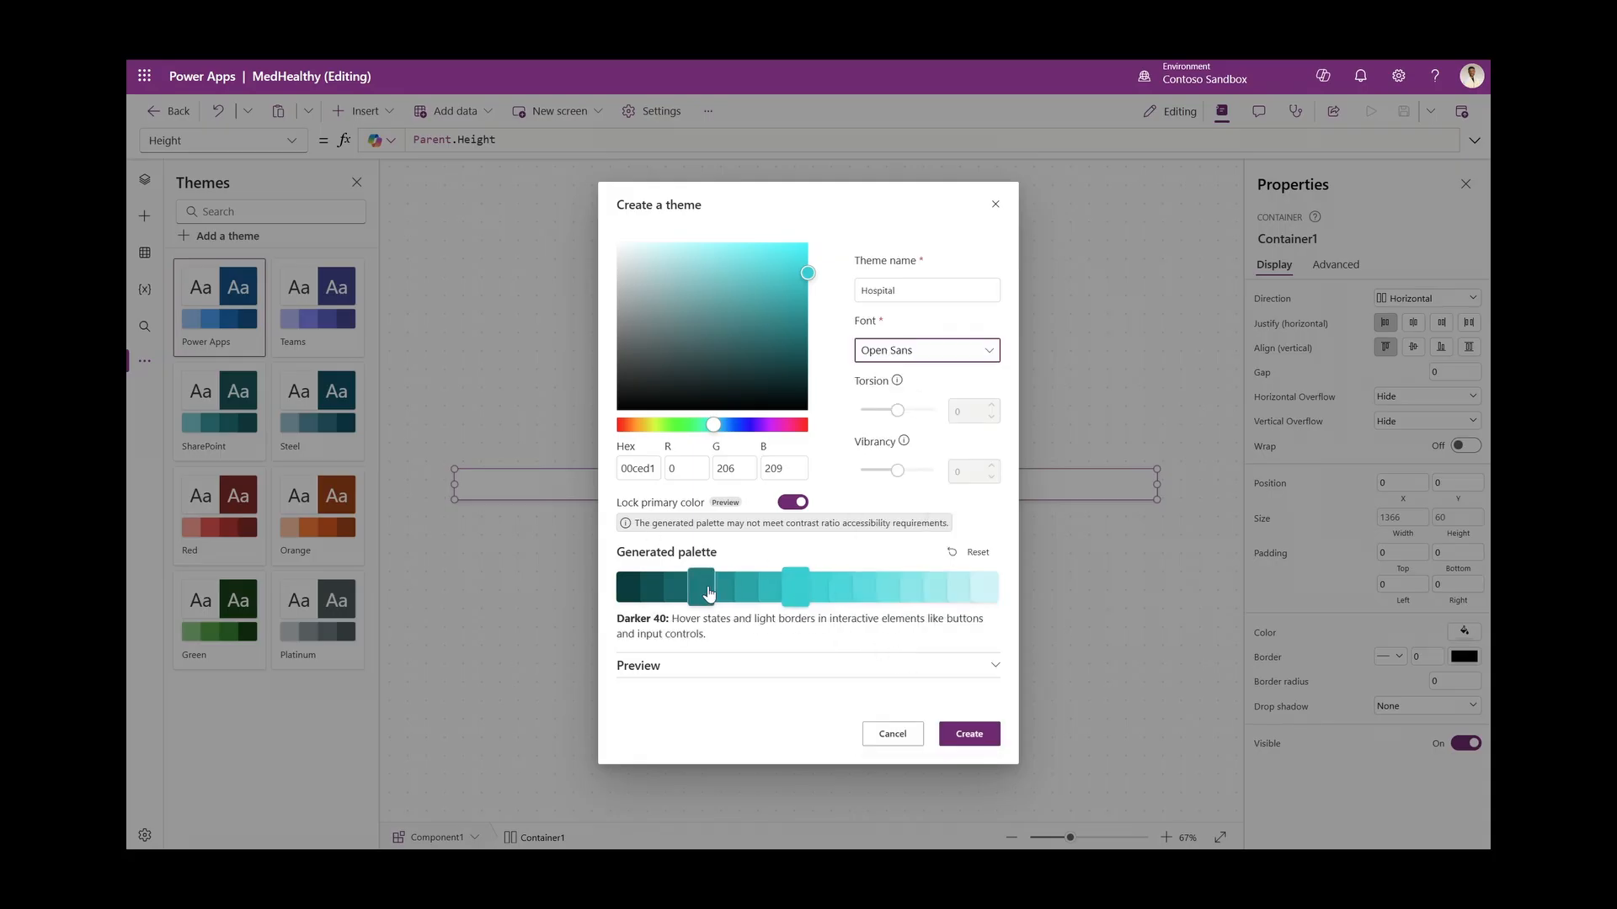
left_click(785, 667)
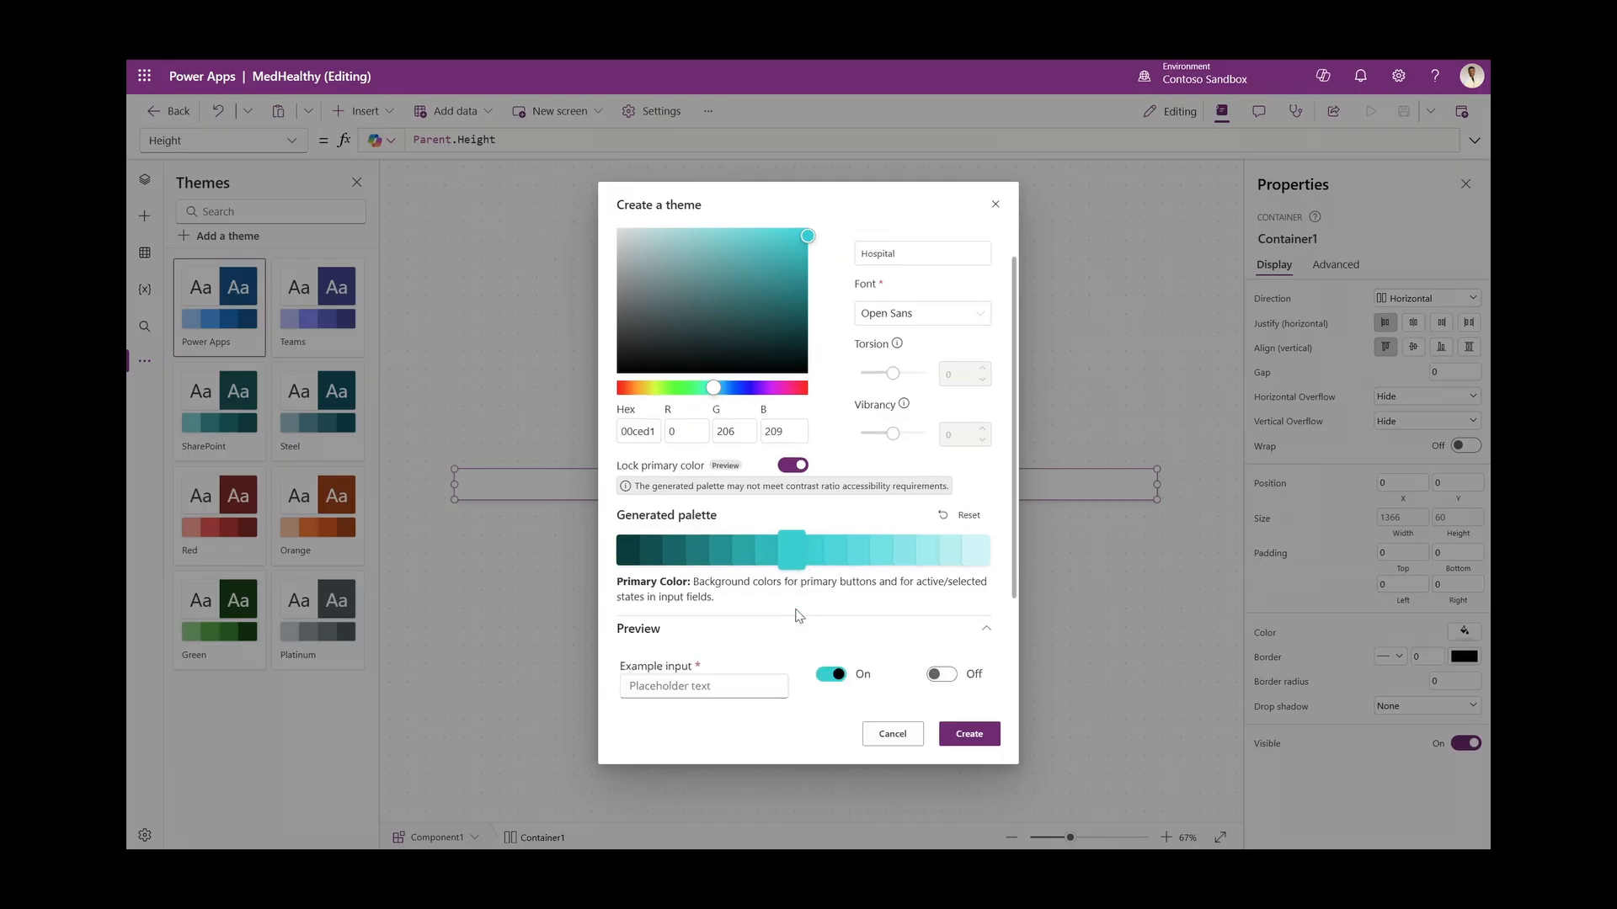
left_click(969, 735)
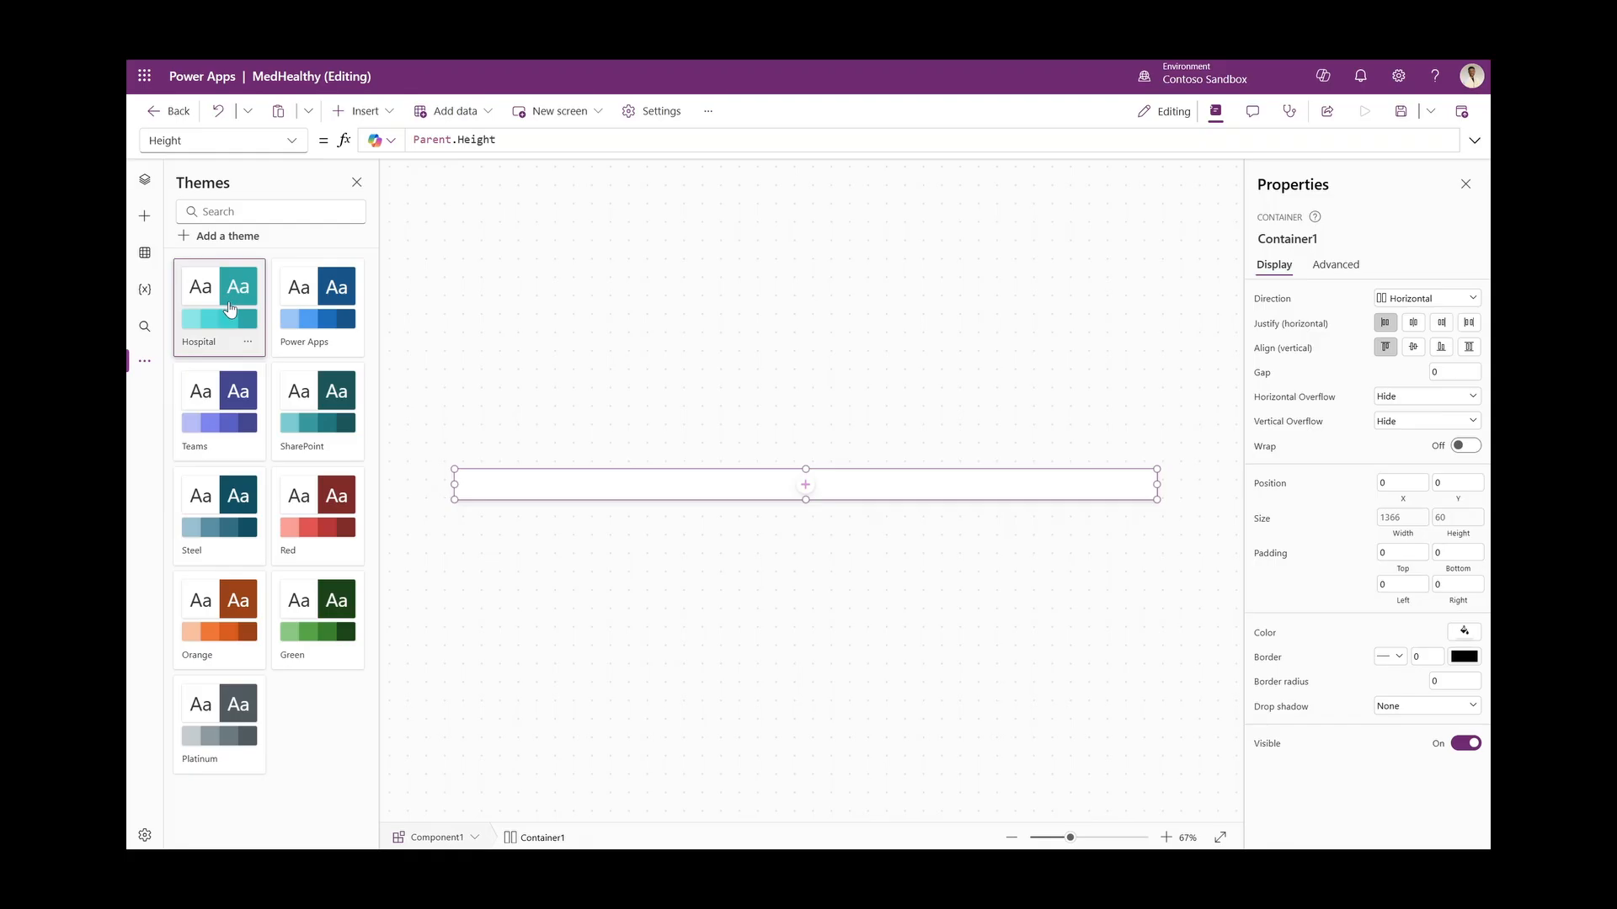
Insert a button into the component's container and clear its text
left_click(145, 179)
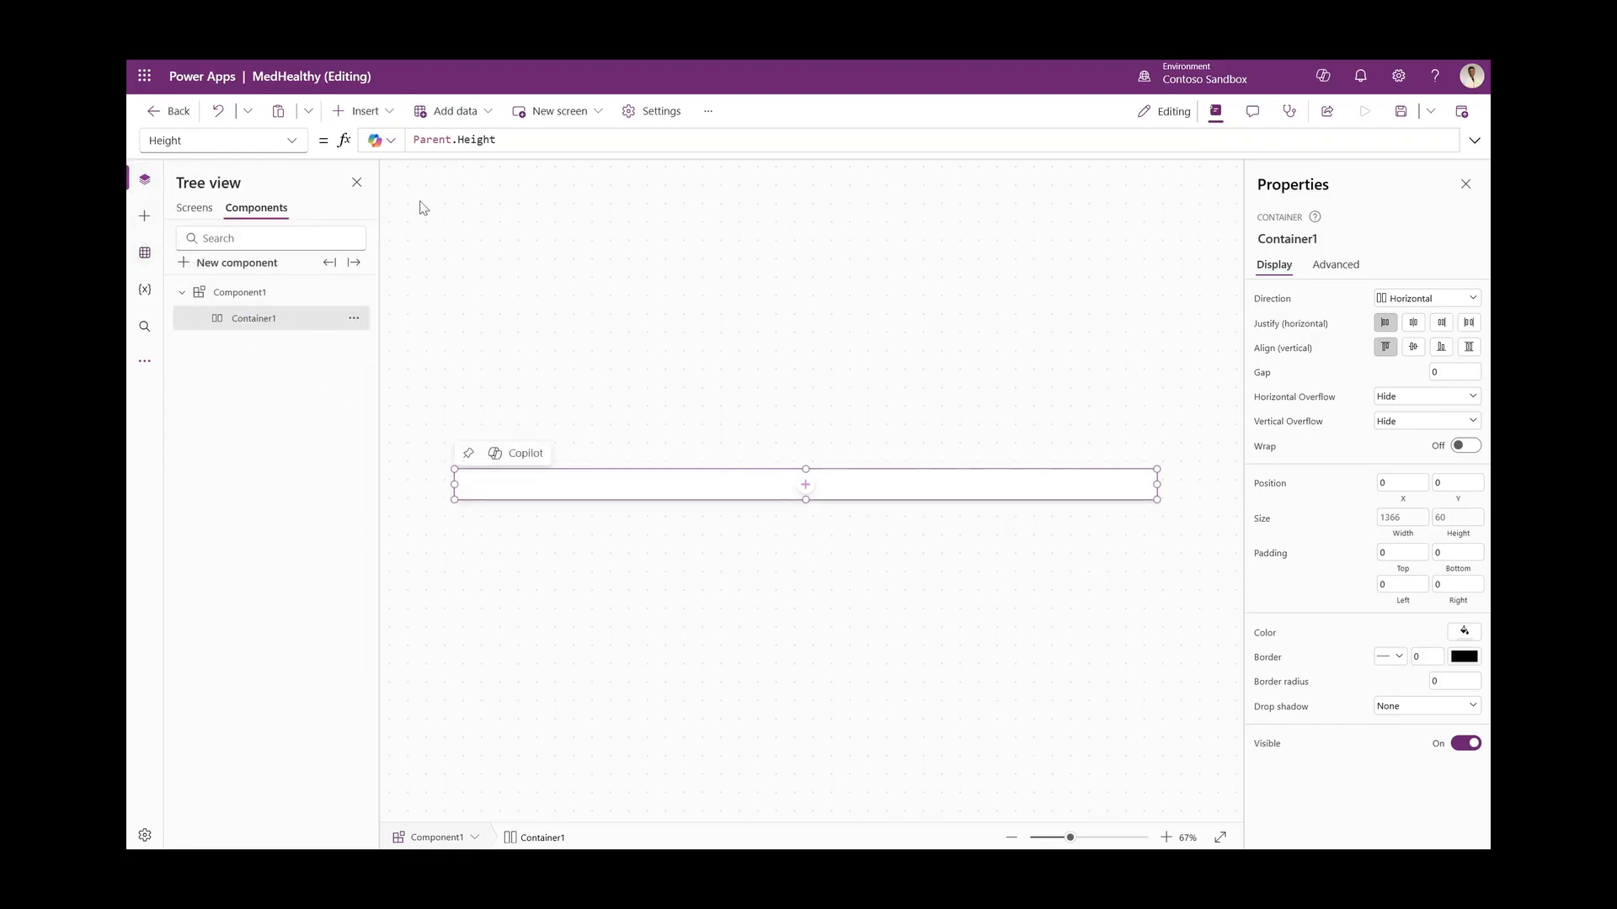
left_click(357, 111)
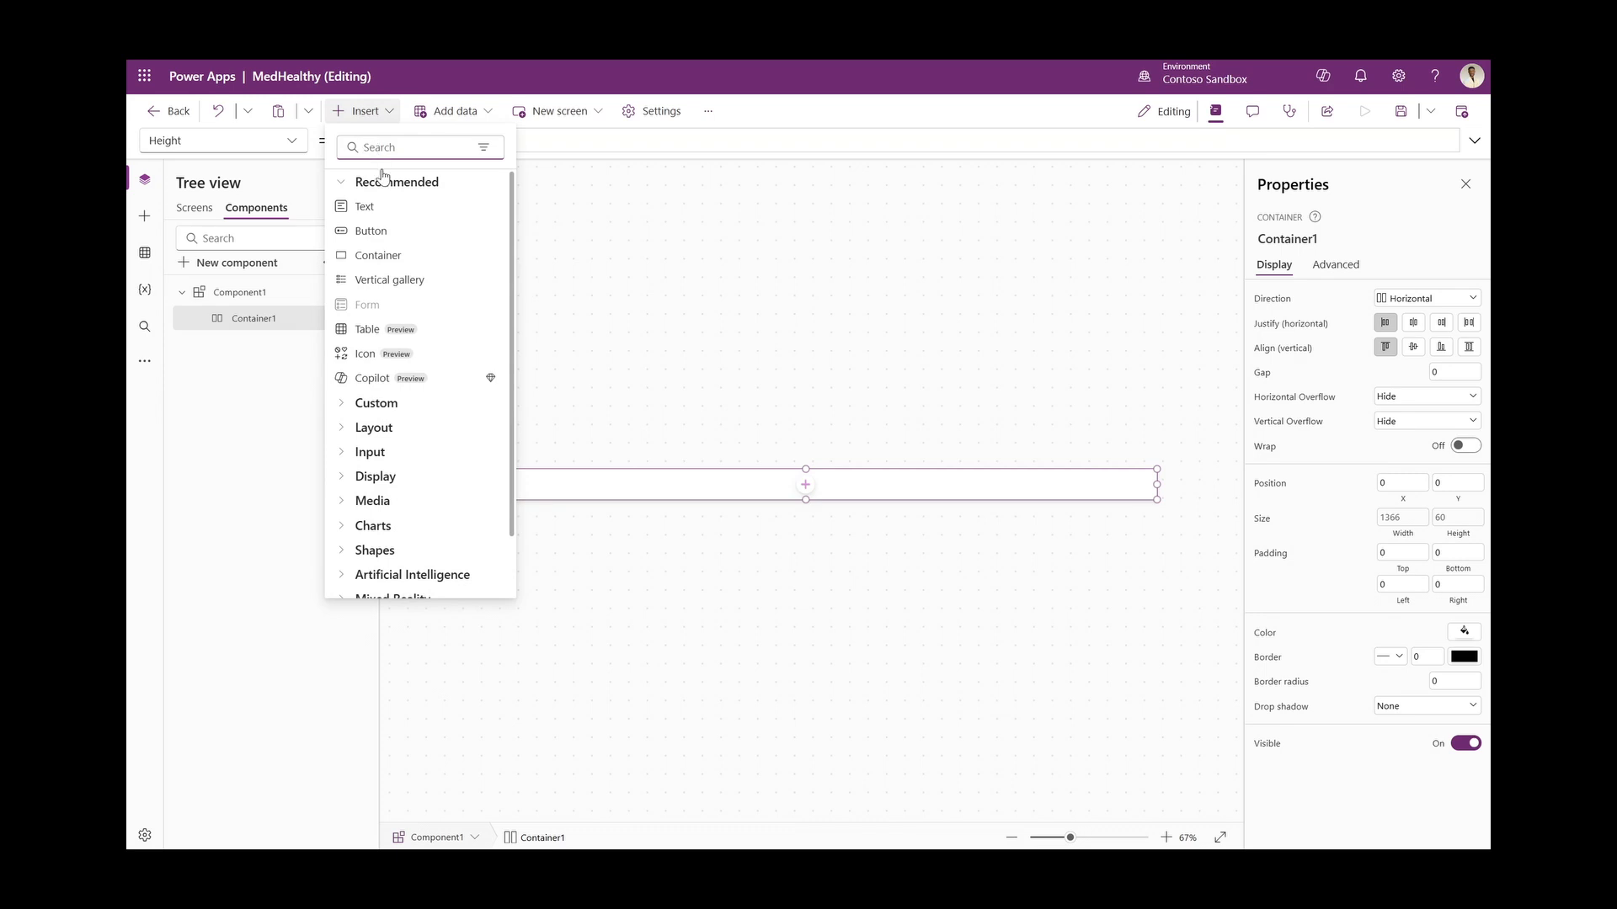
left_click(388, 231)
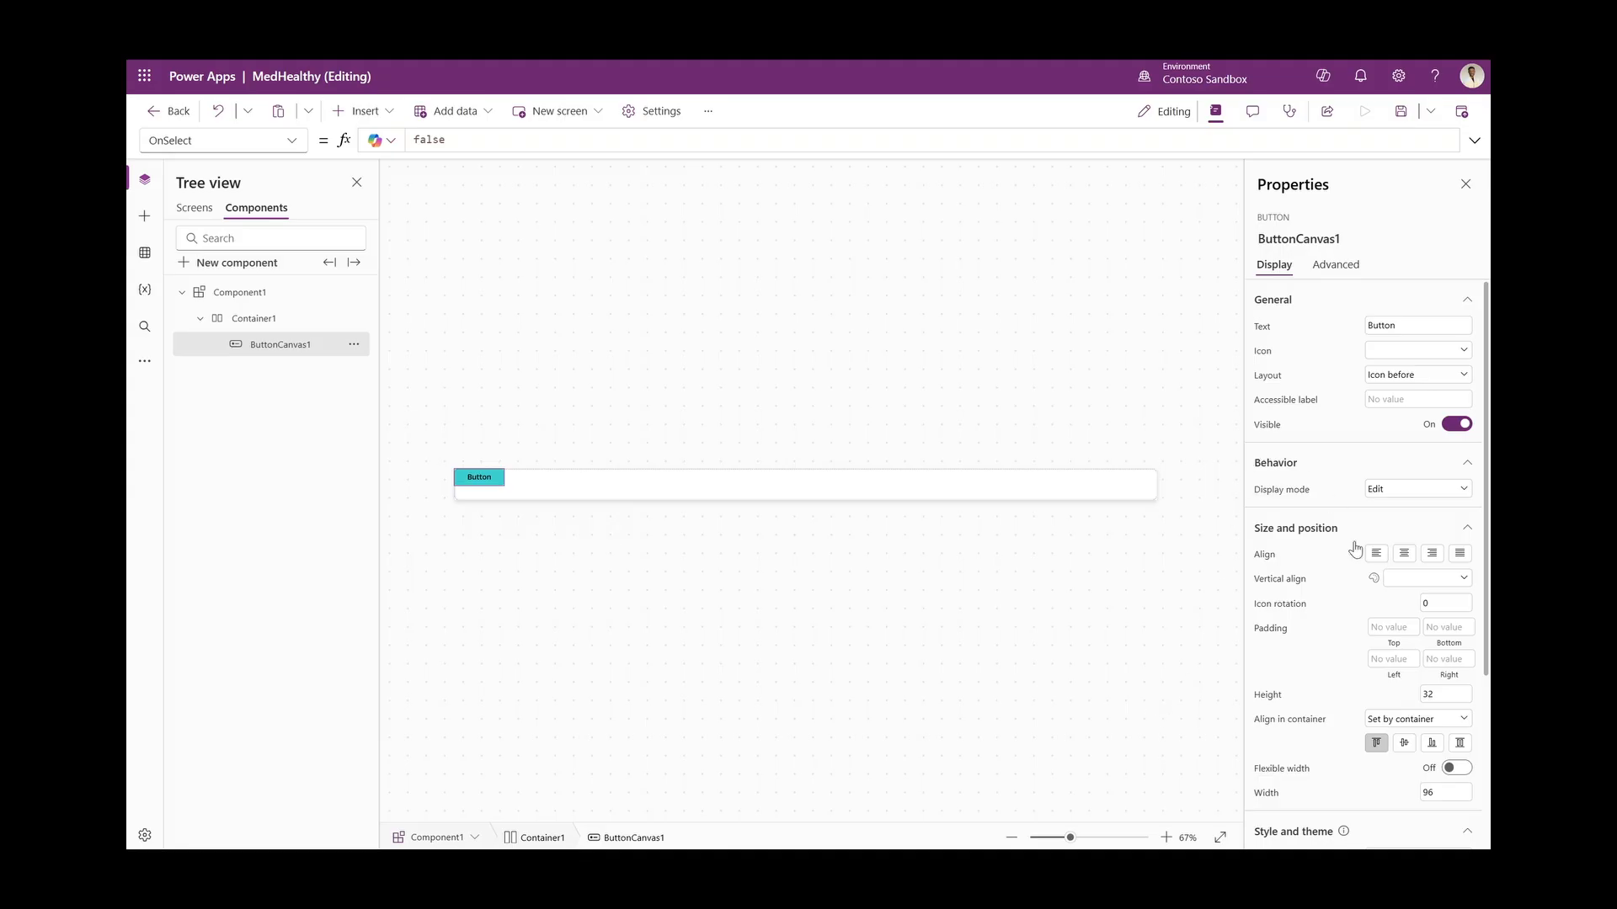
scroll(1360, 573, "down", 3)
scroll(1390, 564, "up", 3)
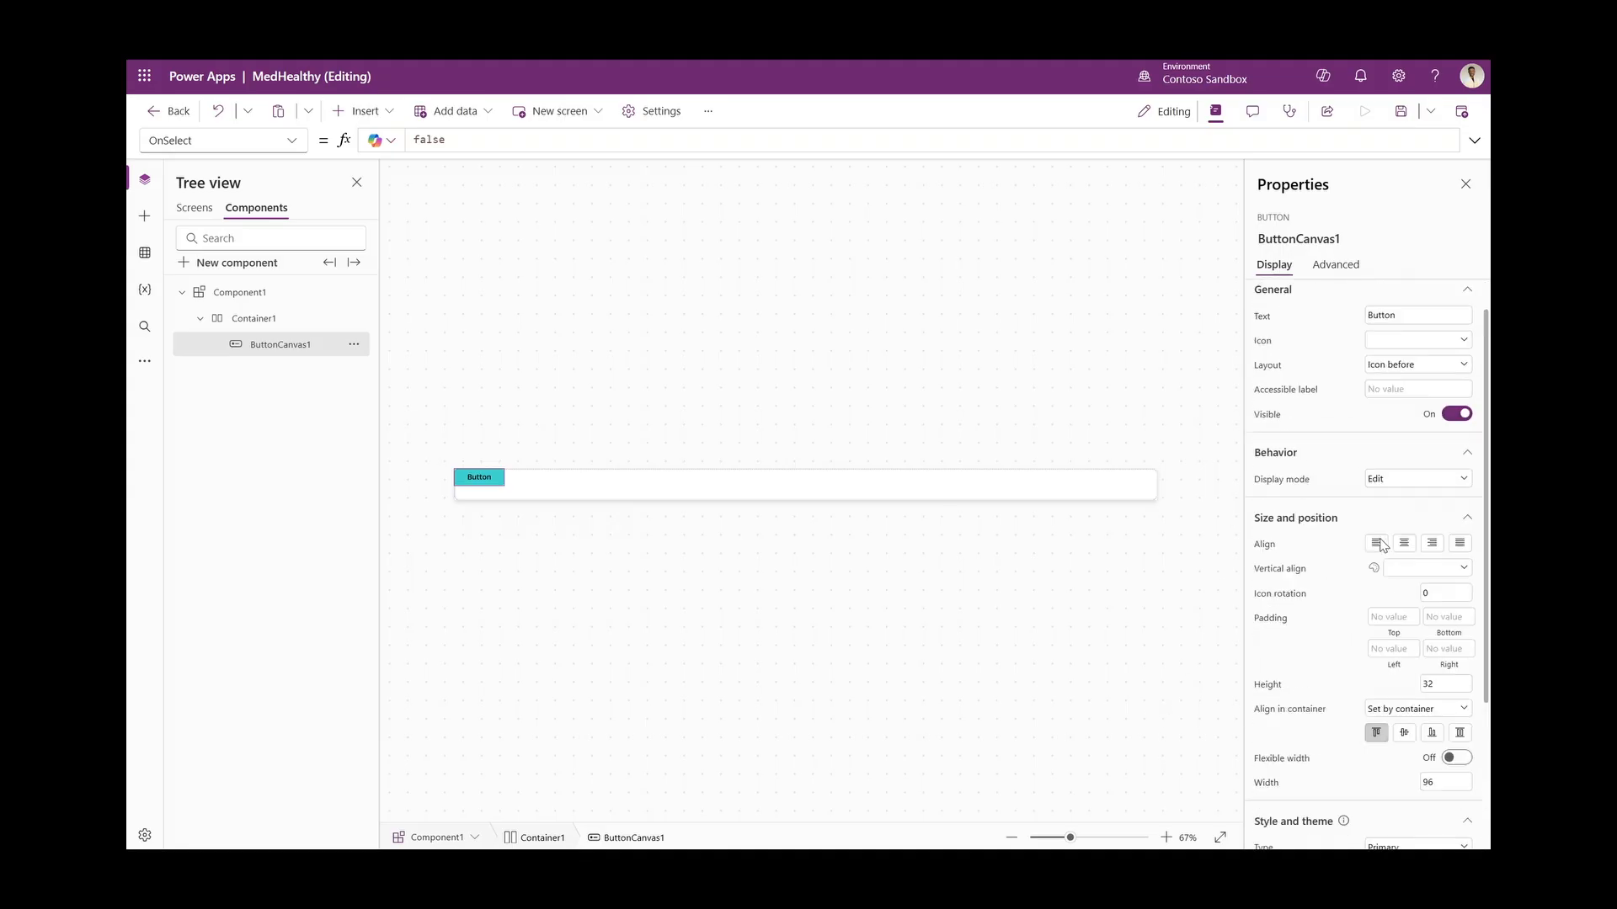
double_click(1395, 327)
key("BackSpace")
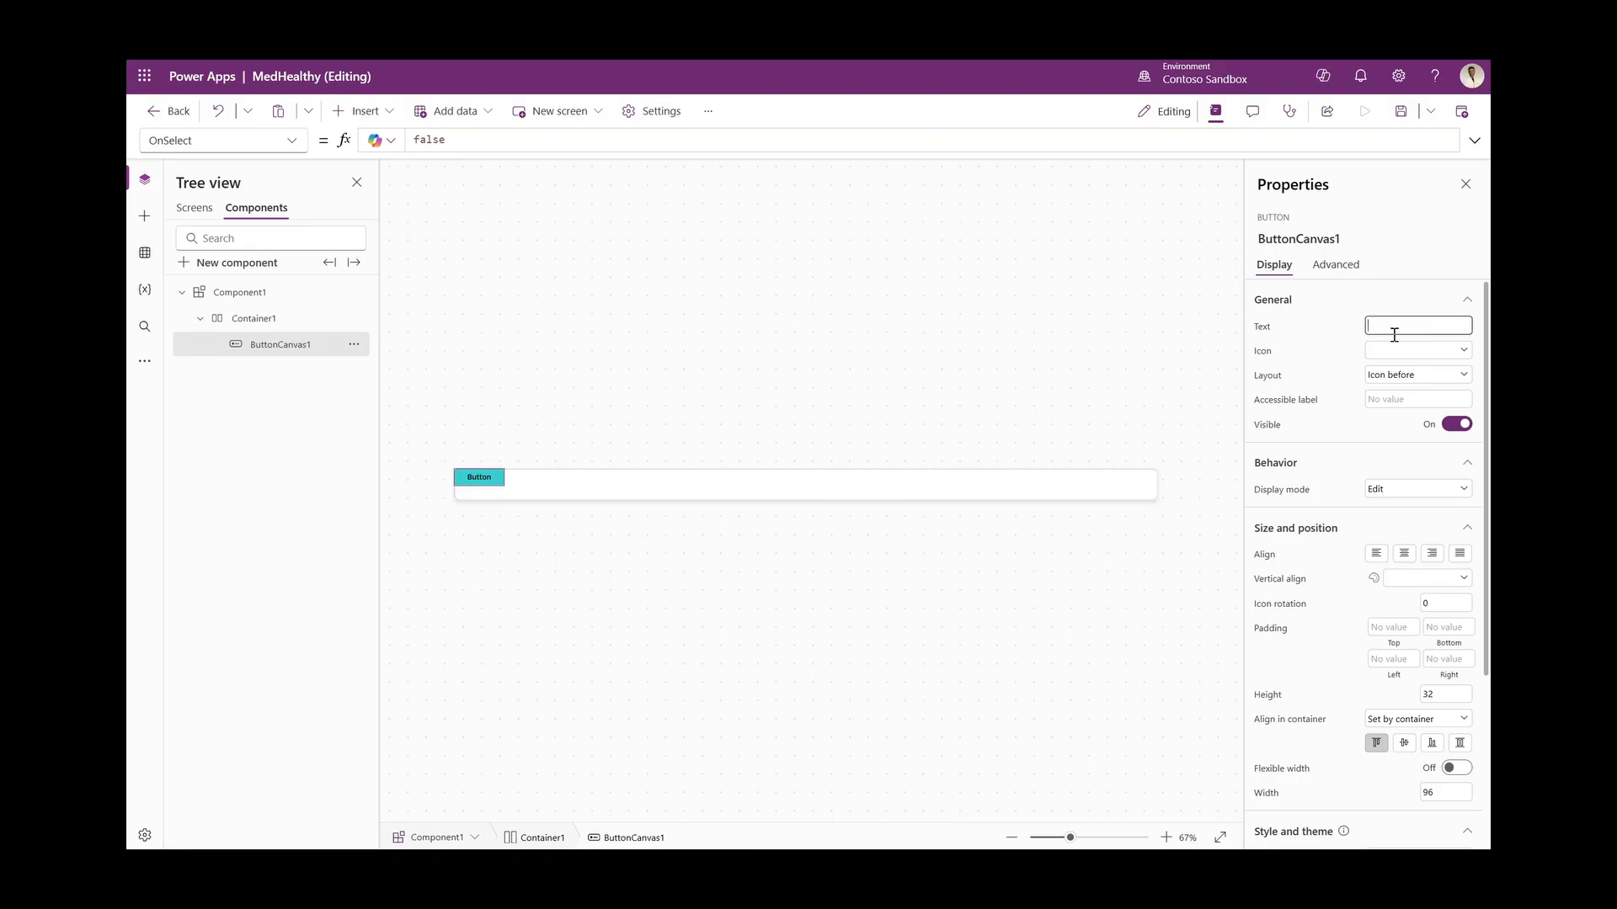
Set the button's layout to Icon only and give it the Home icon
left_click(1394, 377)
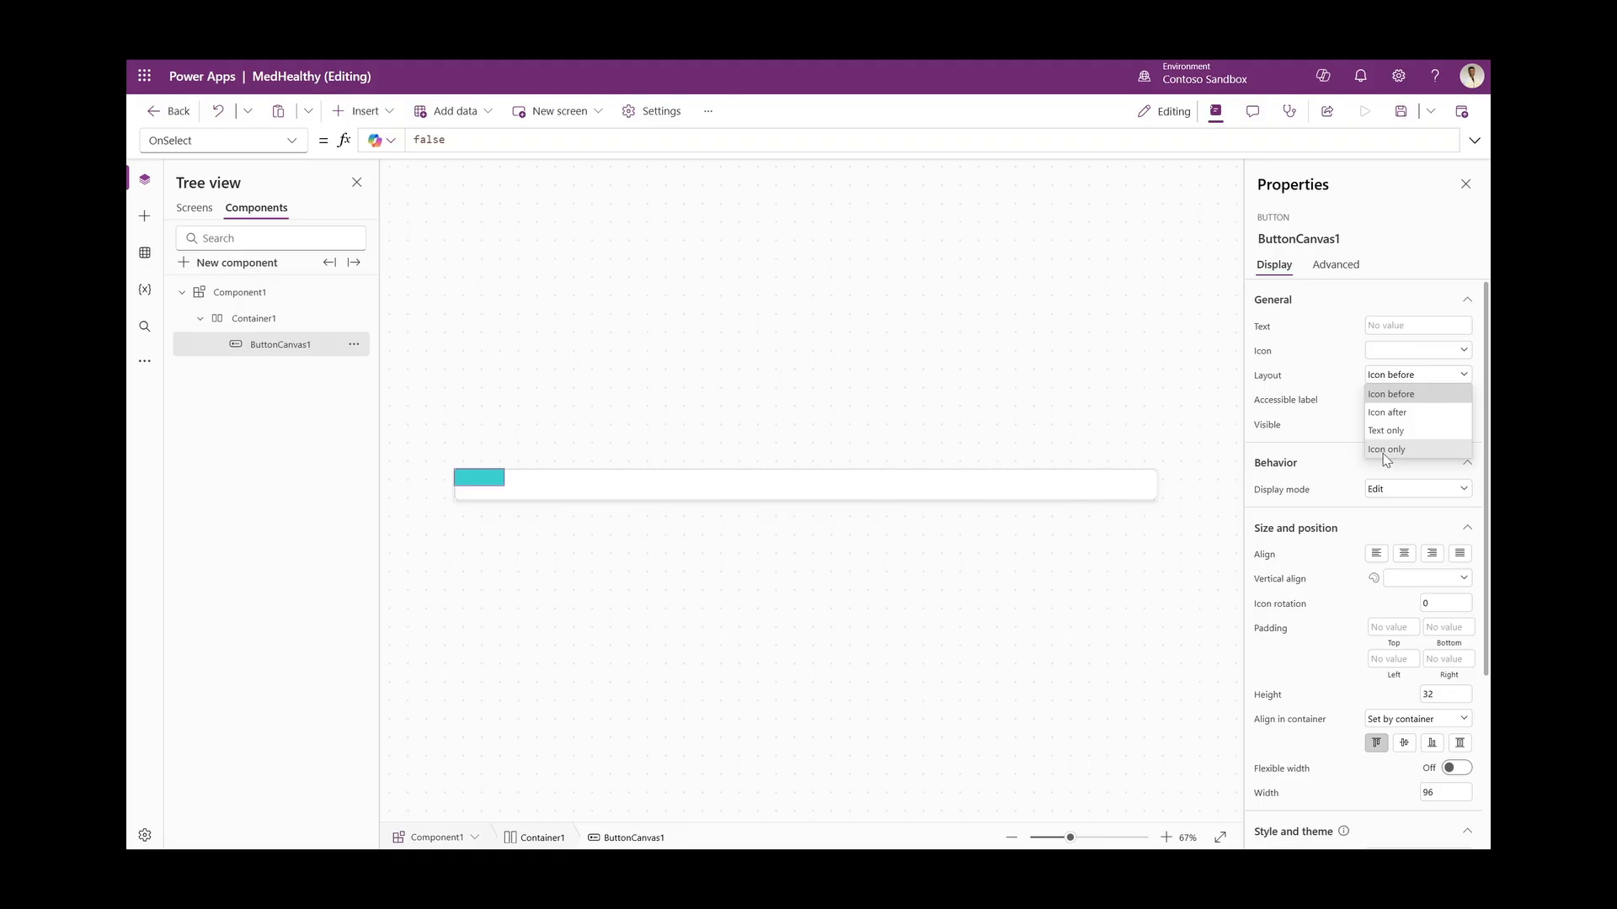
left_click(1381, 451)
left_click(1408, 351)
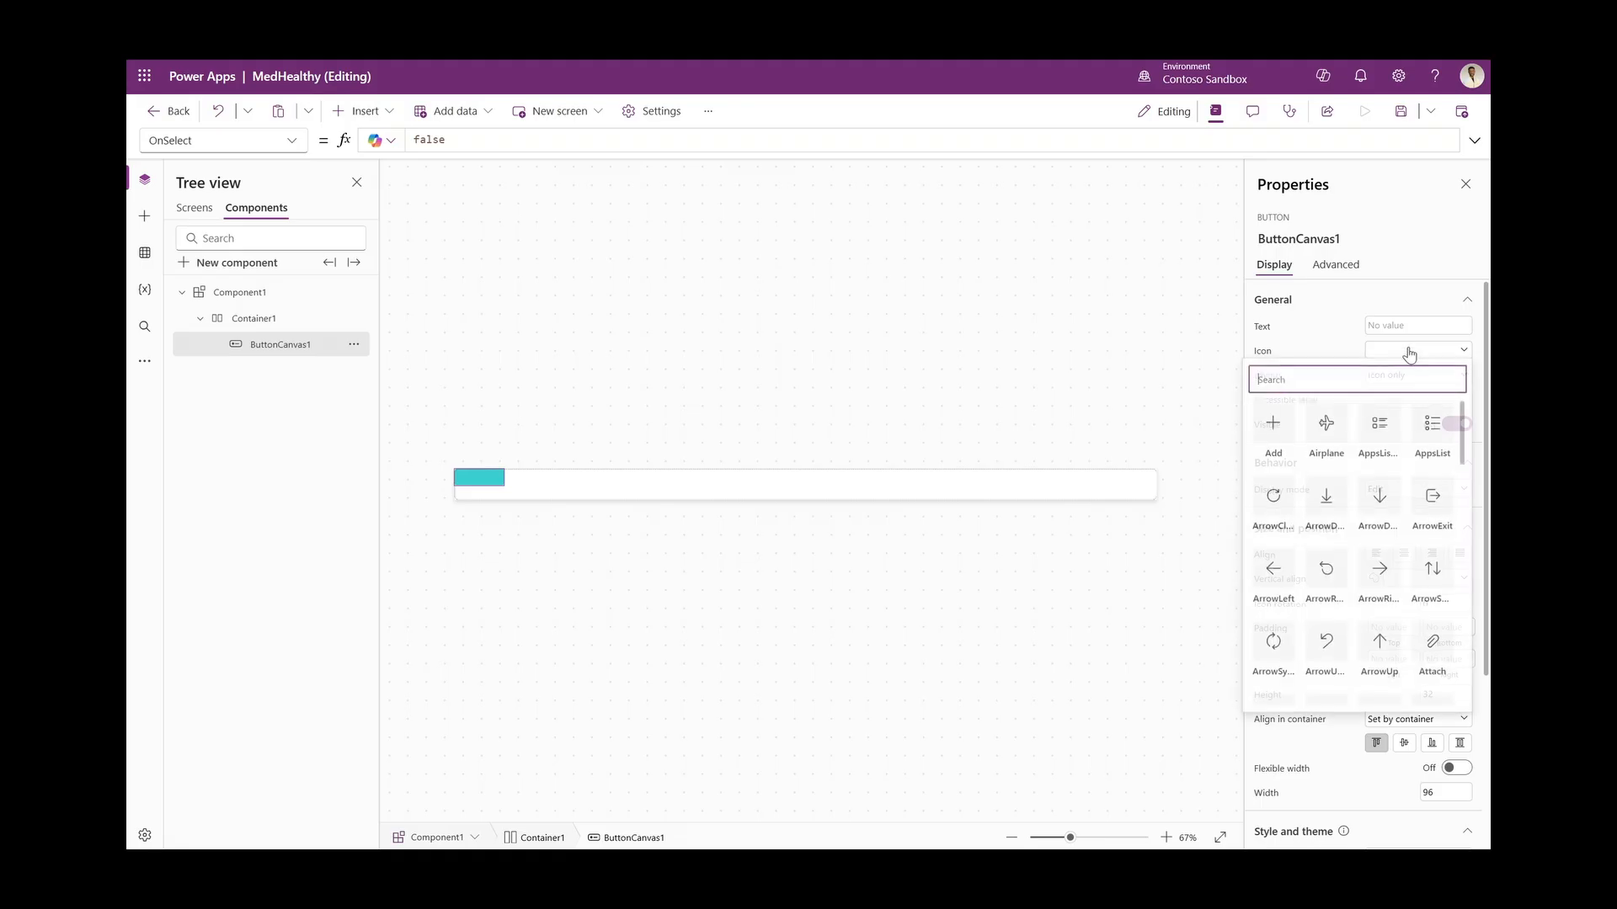
scroll(1379, 455, "down", 3)
scroll(1379, 454, "down", 10)
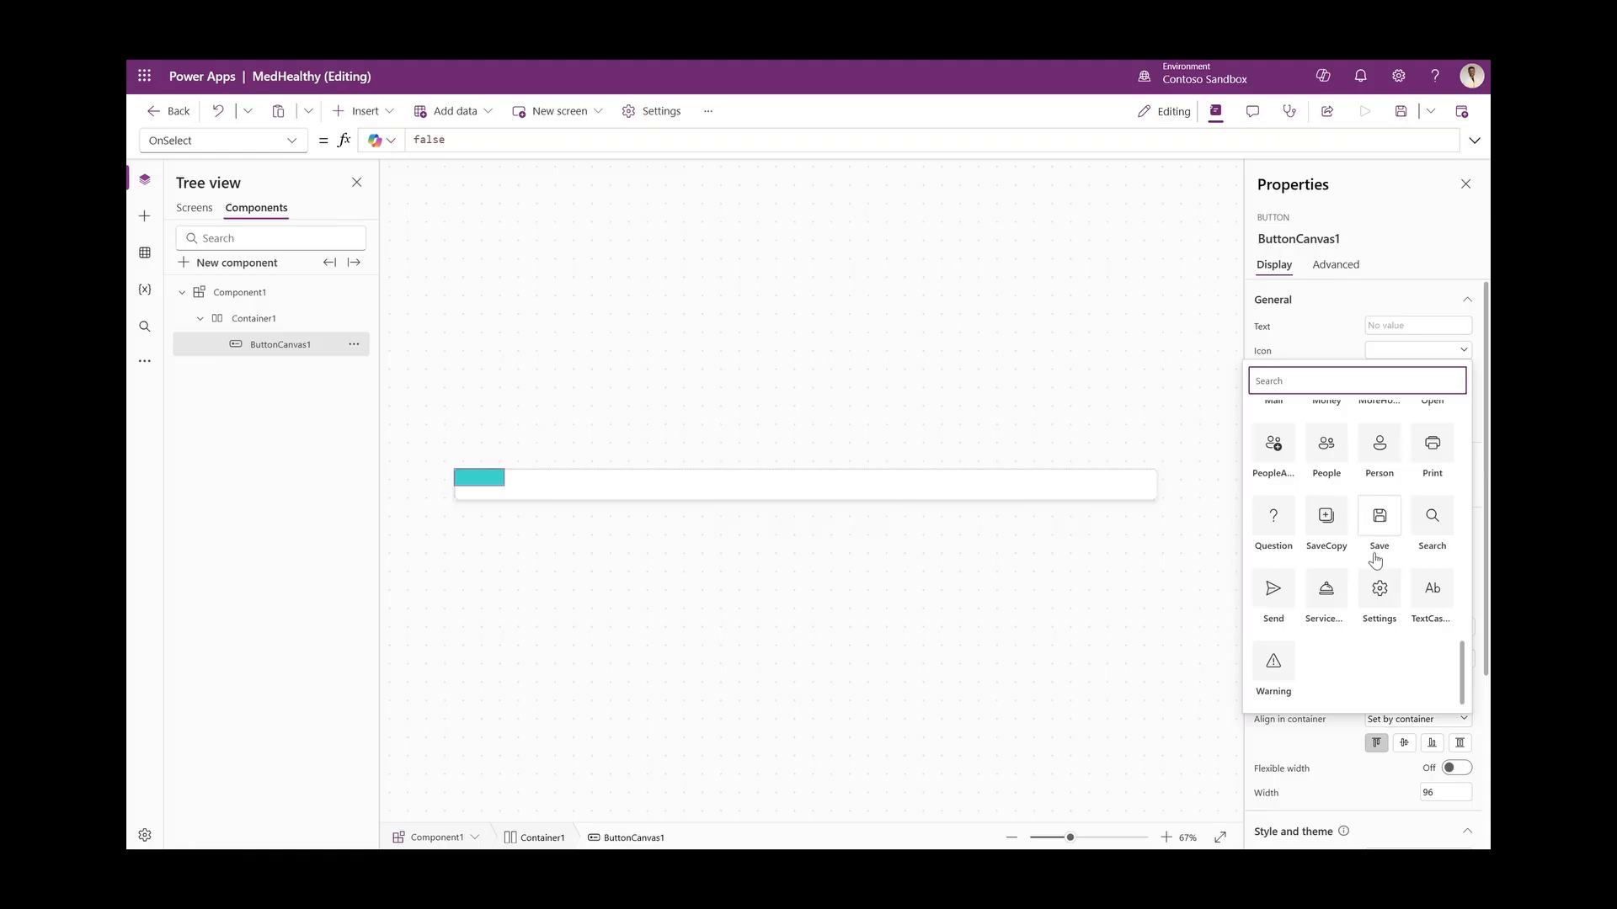
scroll(1372, 562, "up", 3)
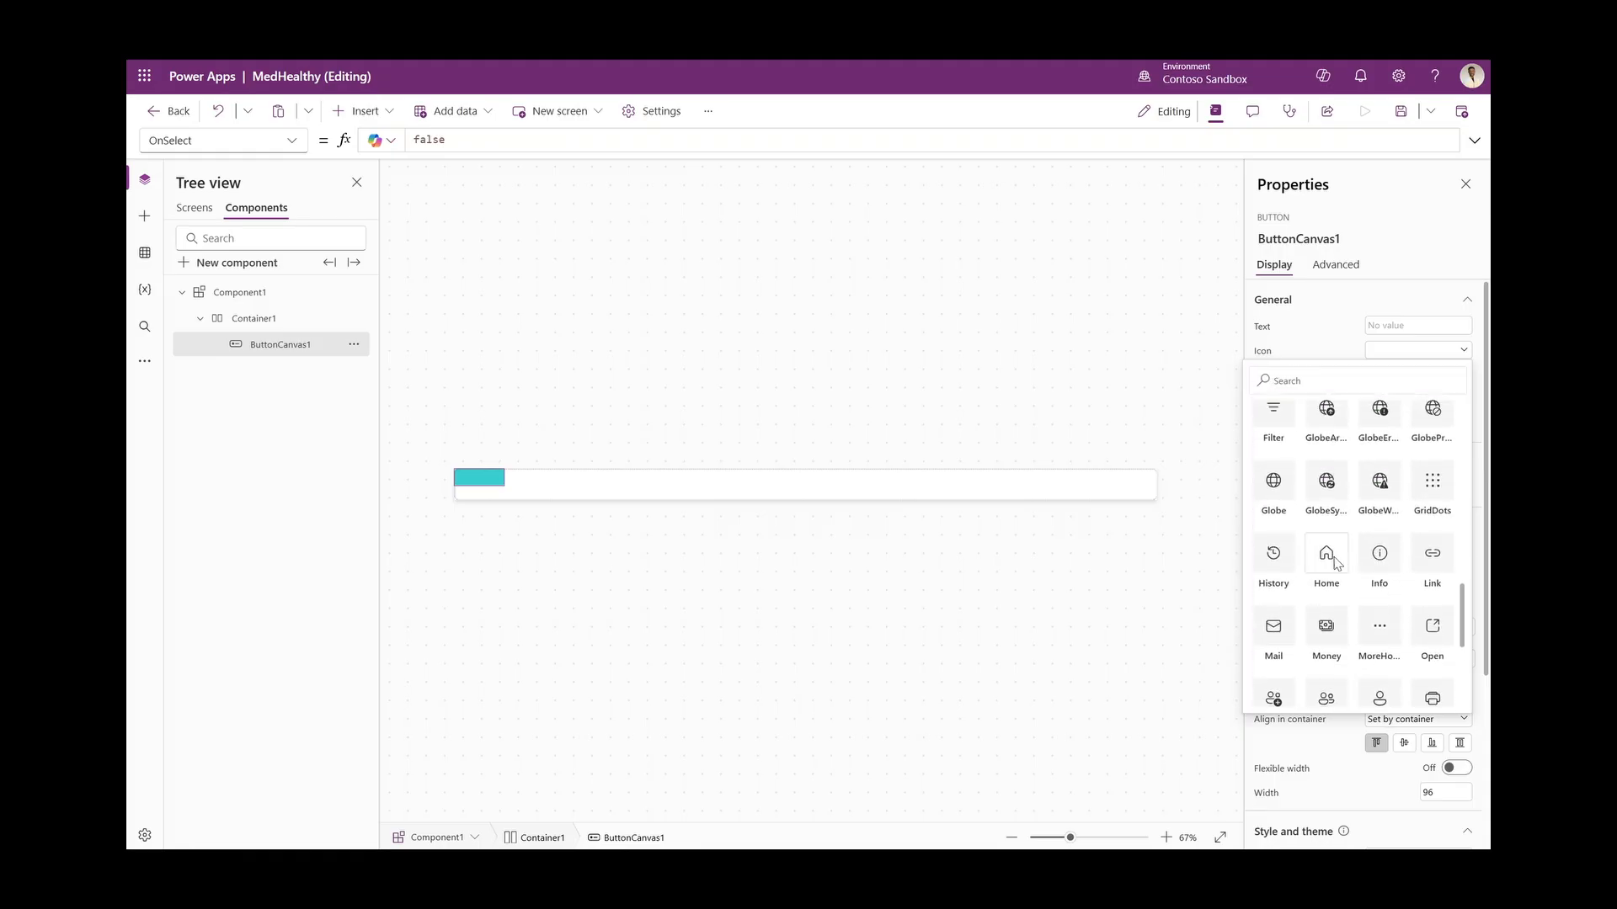
left_click(1333, 559)
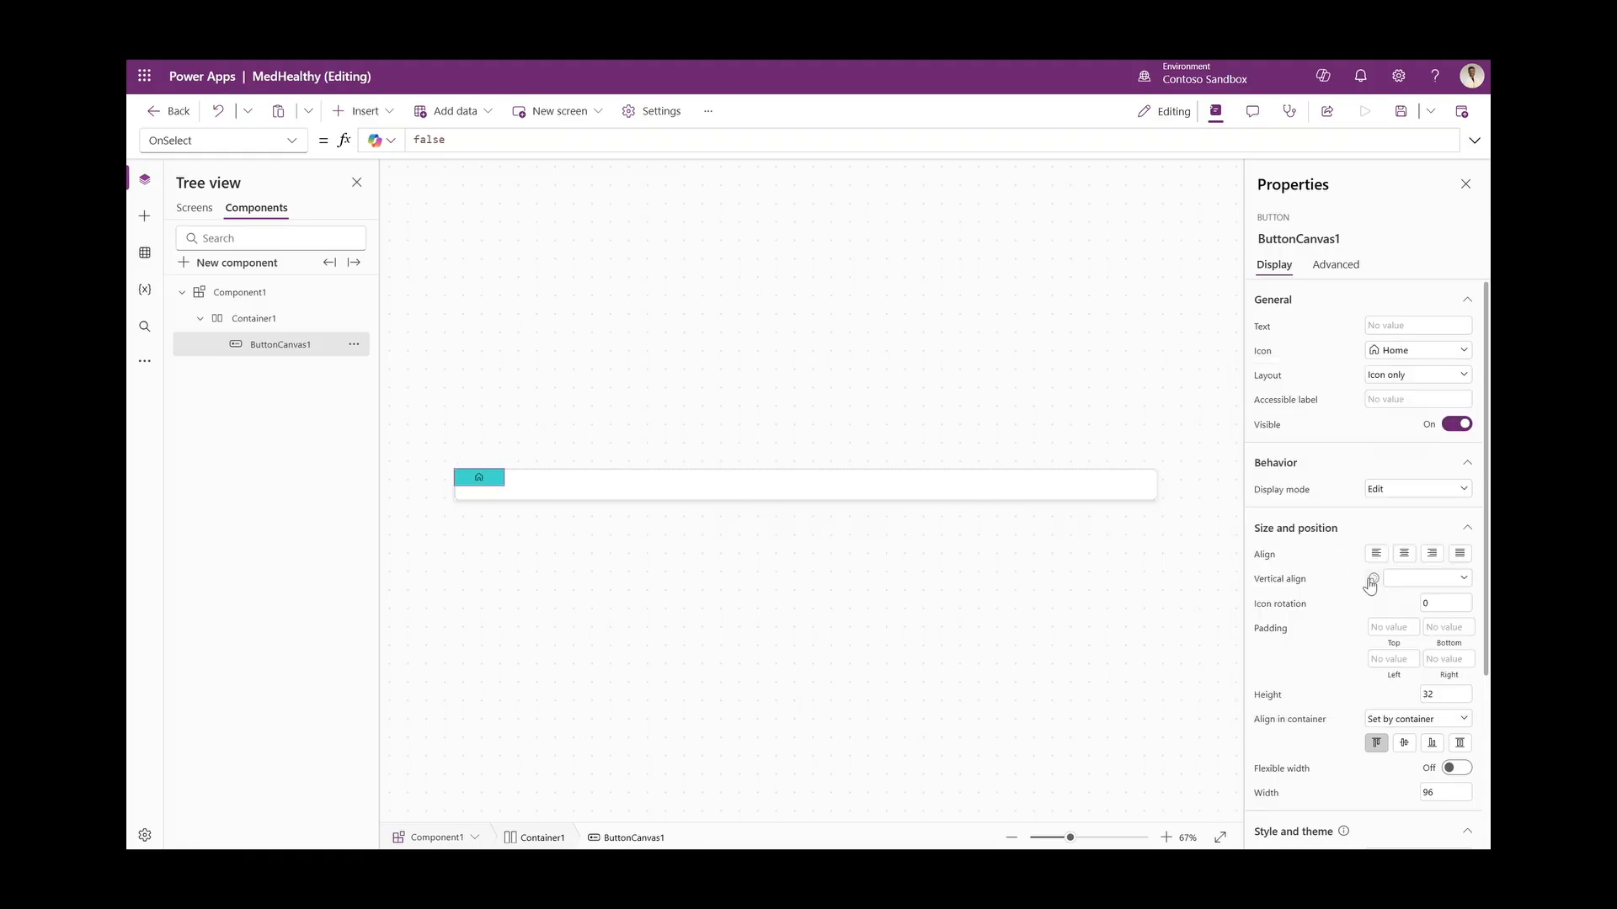
Set the button's height and width to 35 and center it vertically in the container
scroll(1381, 606, "down", 3)
double_click(1429, 447)
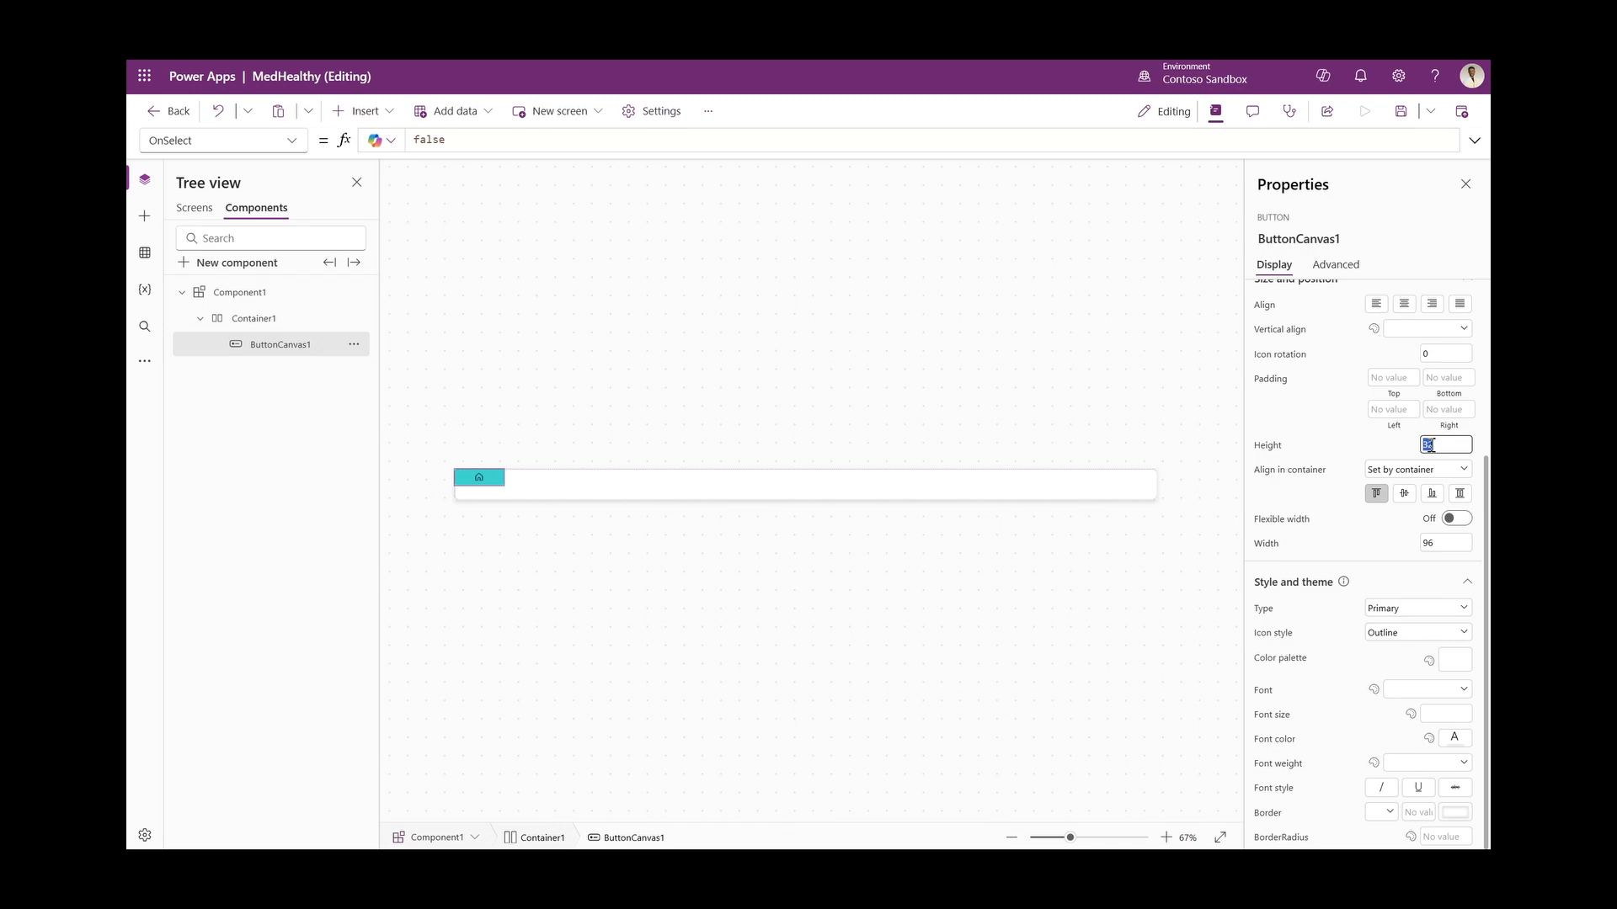
type("35")
key("Return")
double_click(1436, 546)
type("35")
key("Return")
left_click(1404, 494)
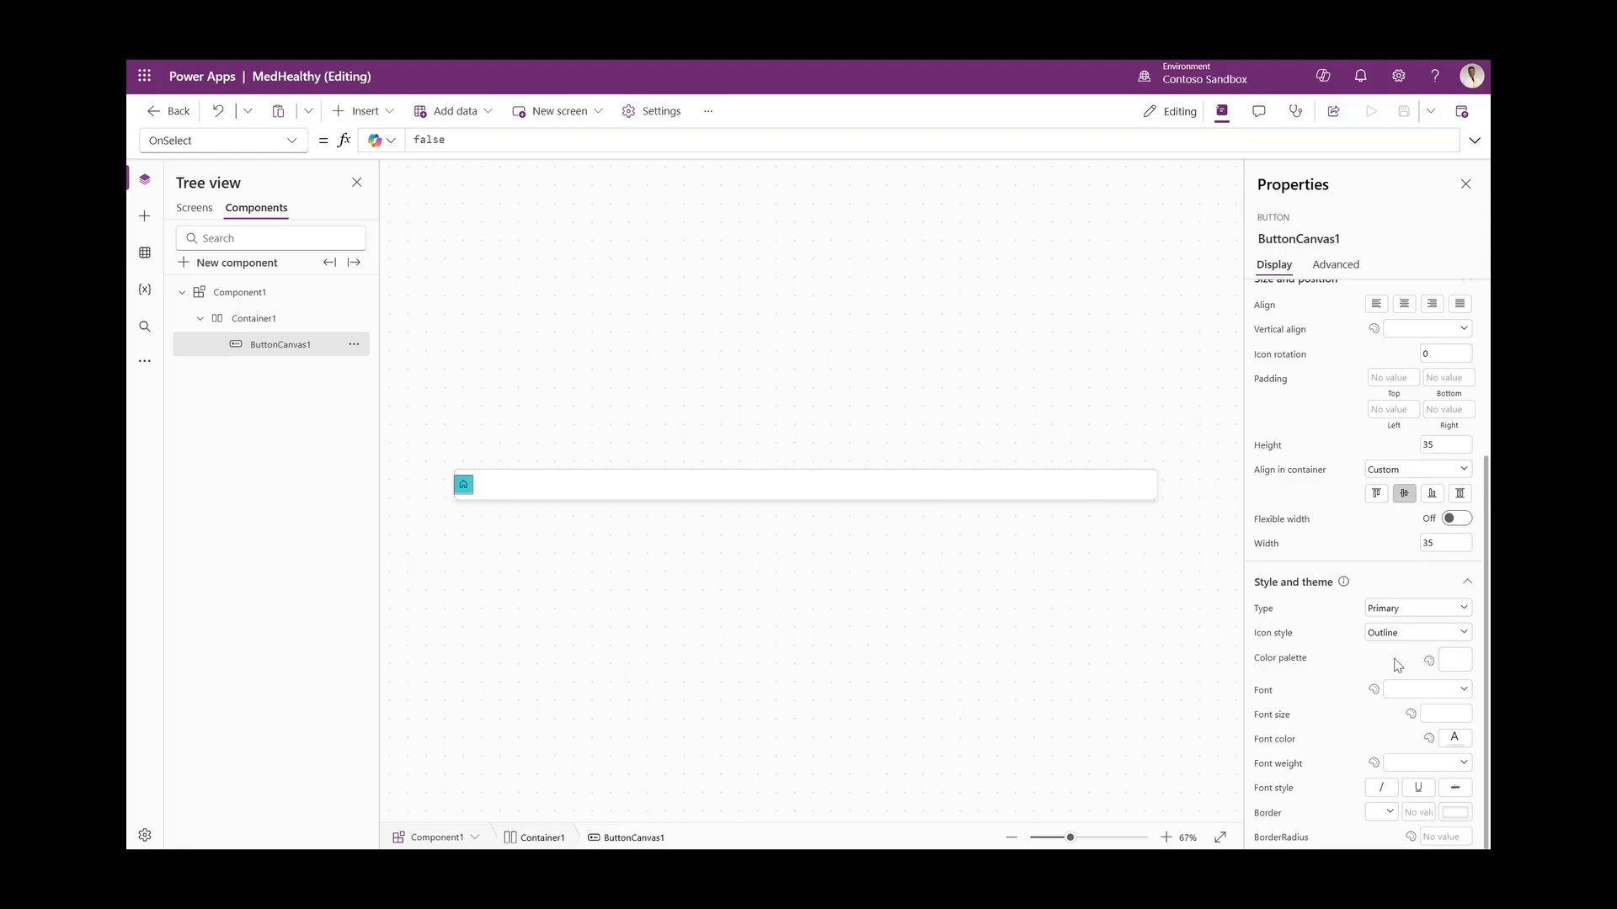
Style the Home button with a white font color, a filled icon style and a border radius of 8
left_click(1458, 739)
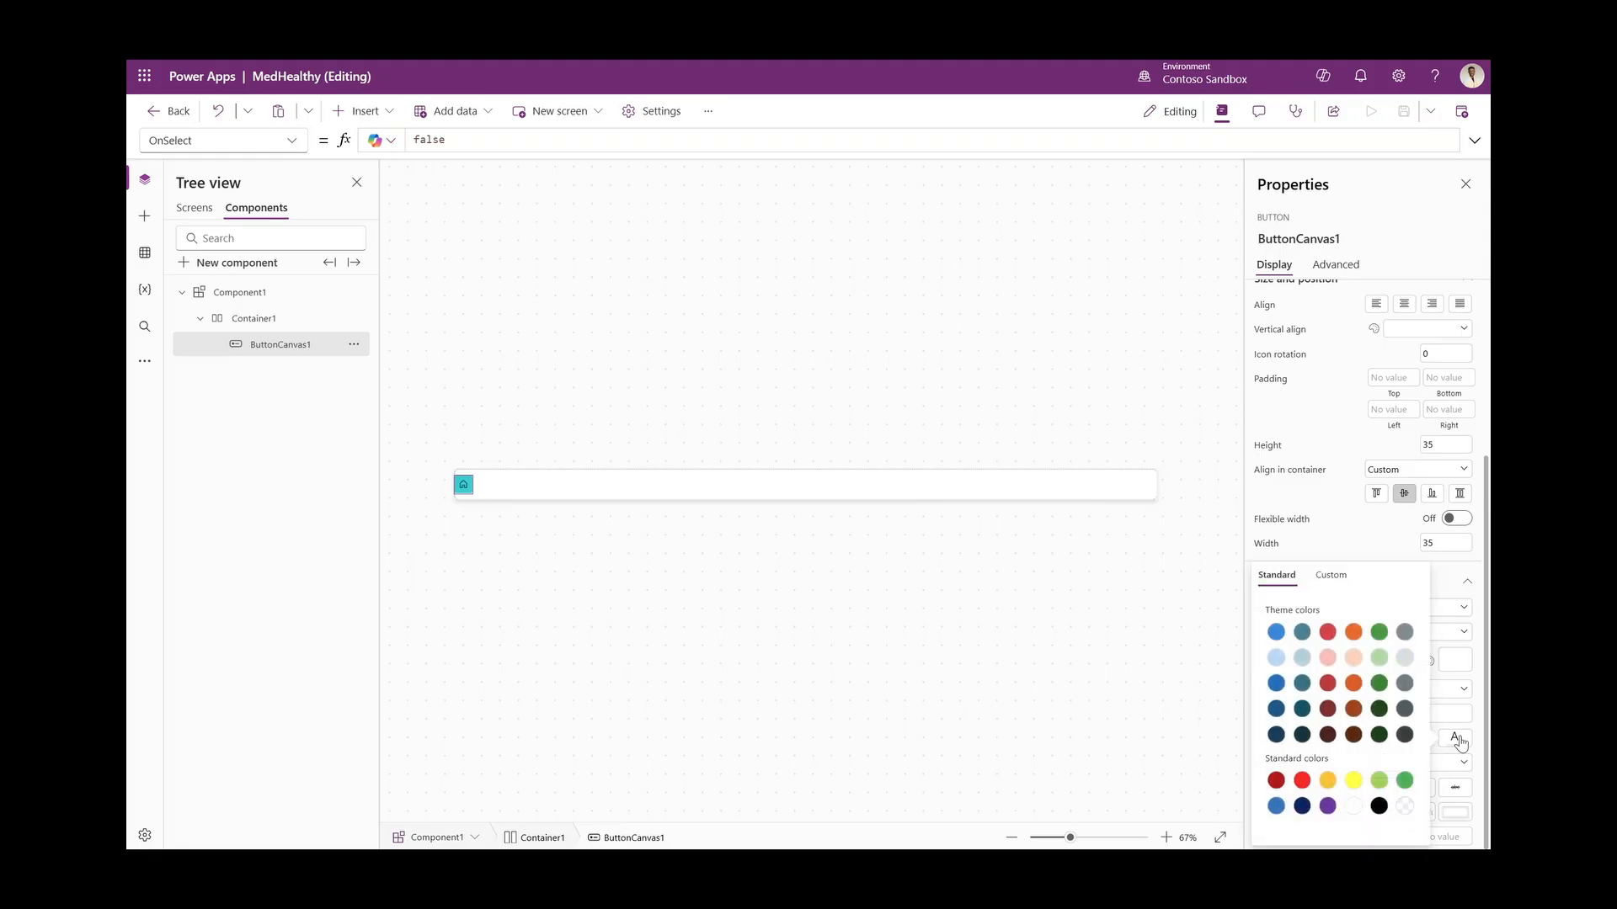
left_click(1354, 554)
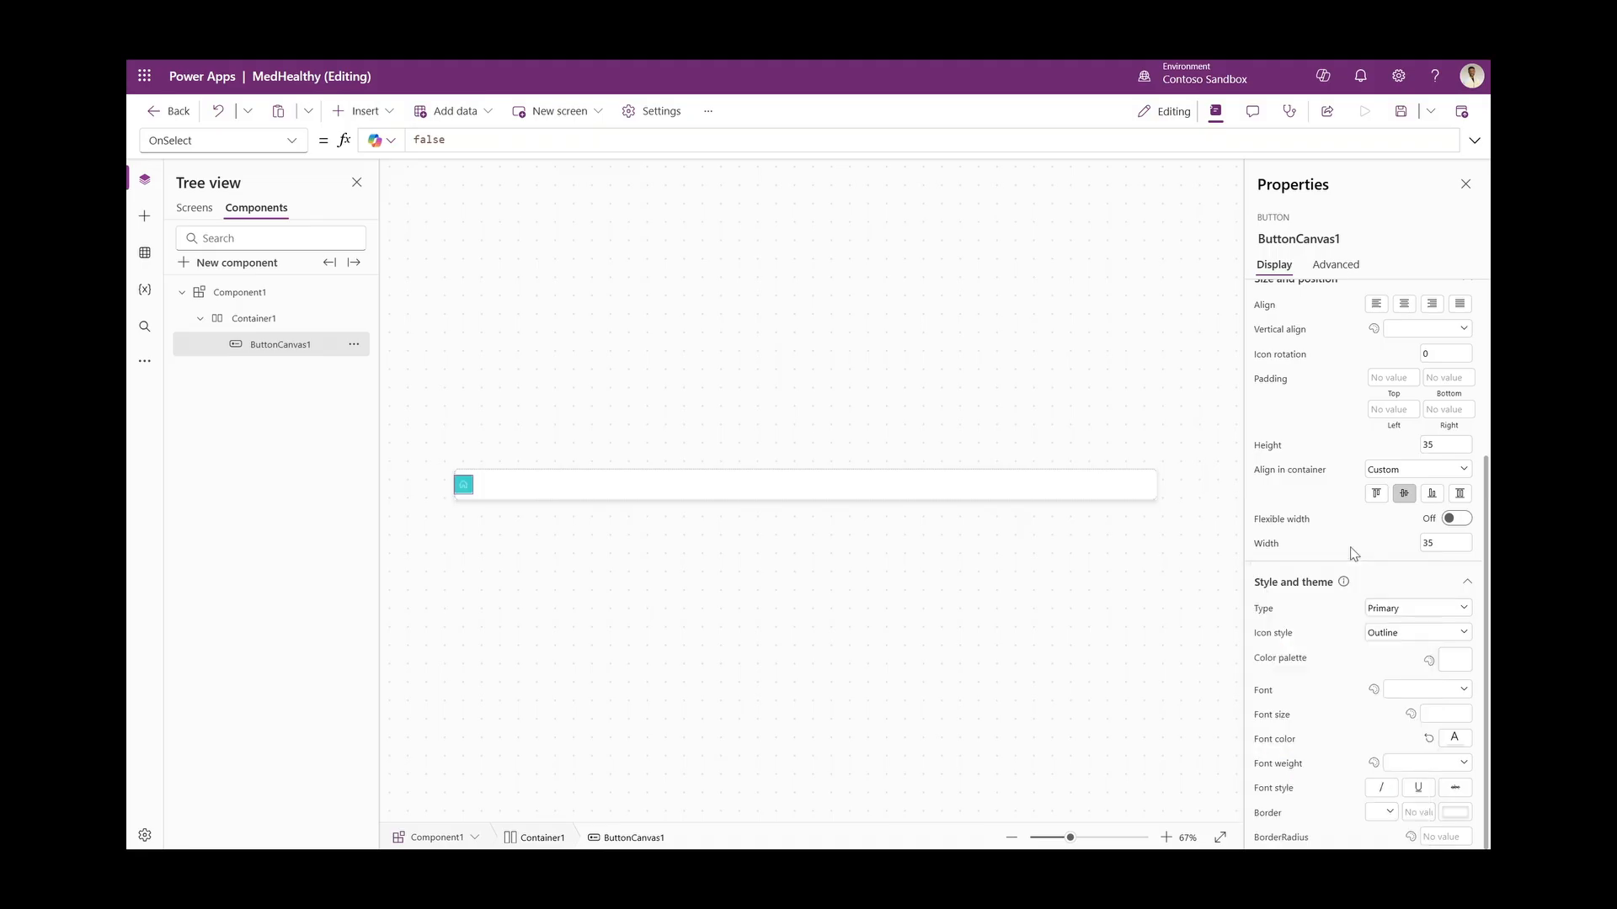
left_click(1396, 636)
left_click(1386, 665)
left_click(1452, 837)
type("8")
Set the left padding of the component's container to 40
left_click(511, 490)
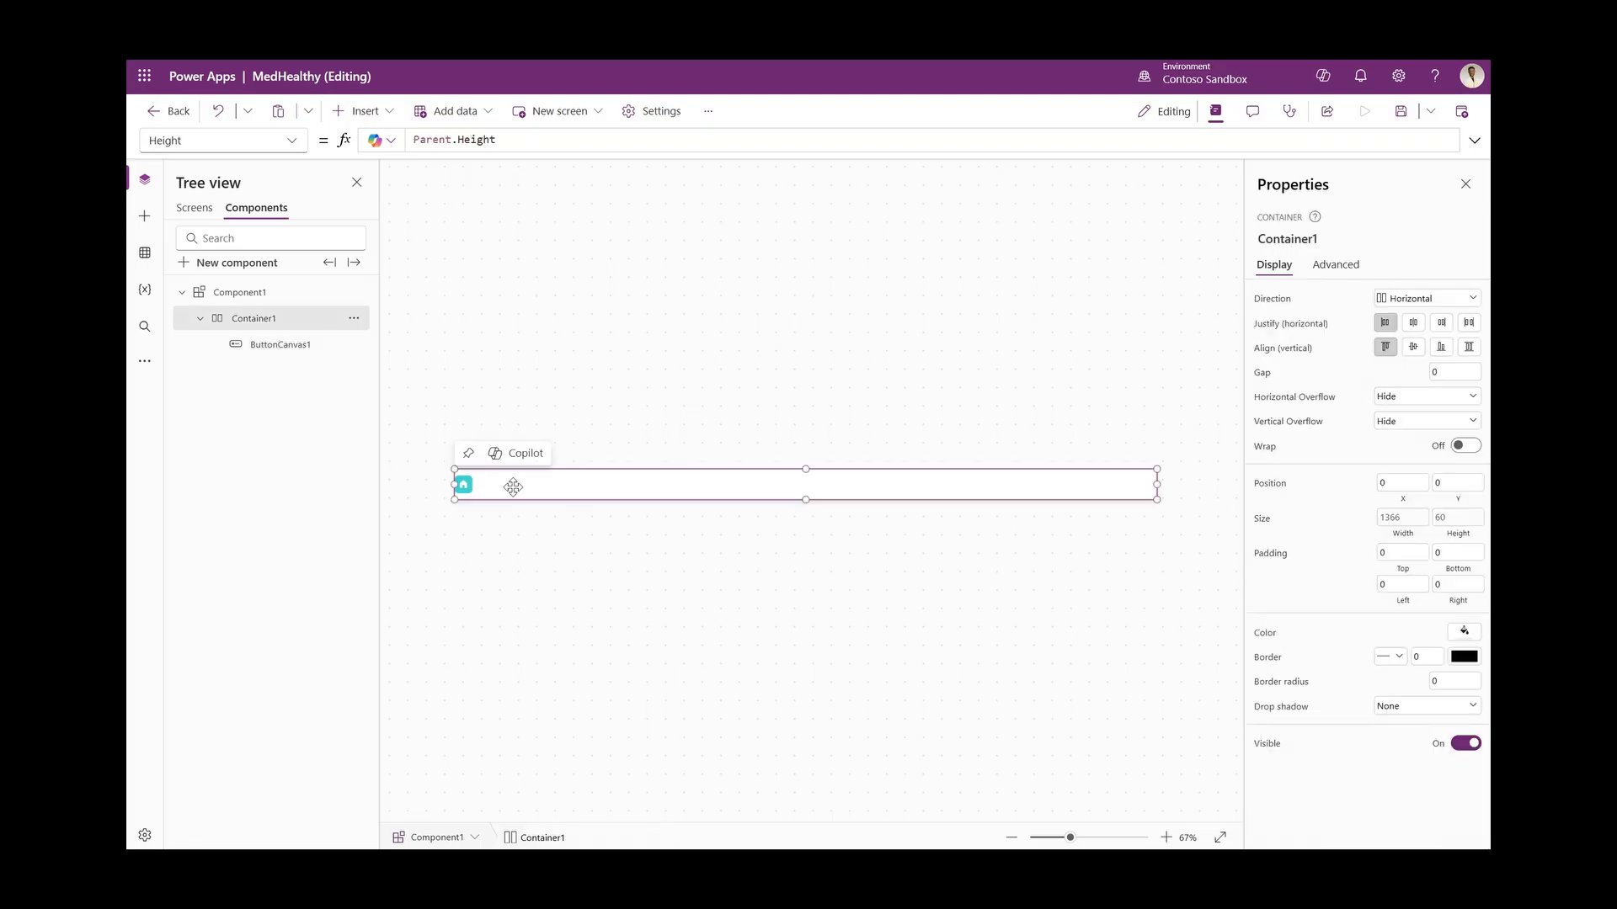
key("alt")
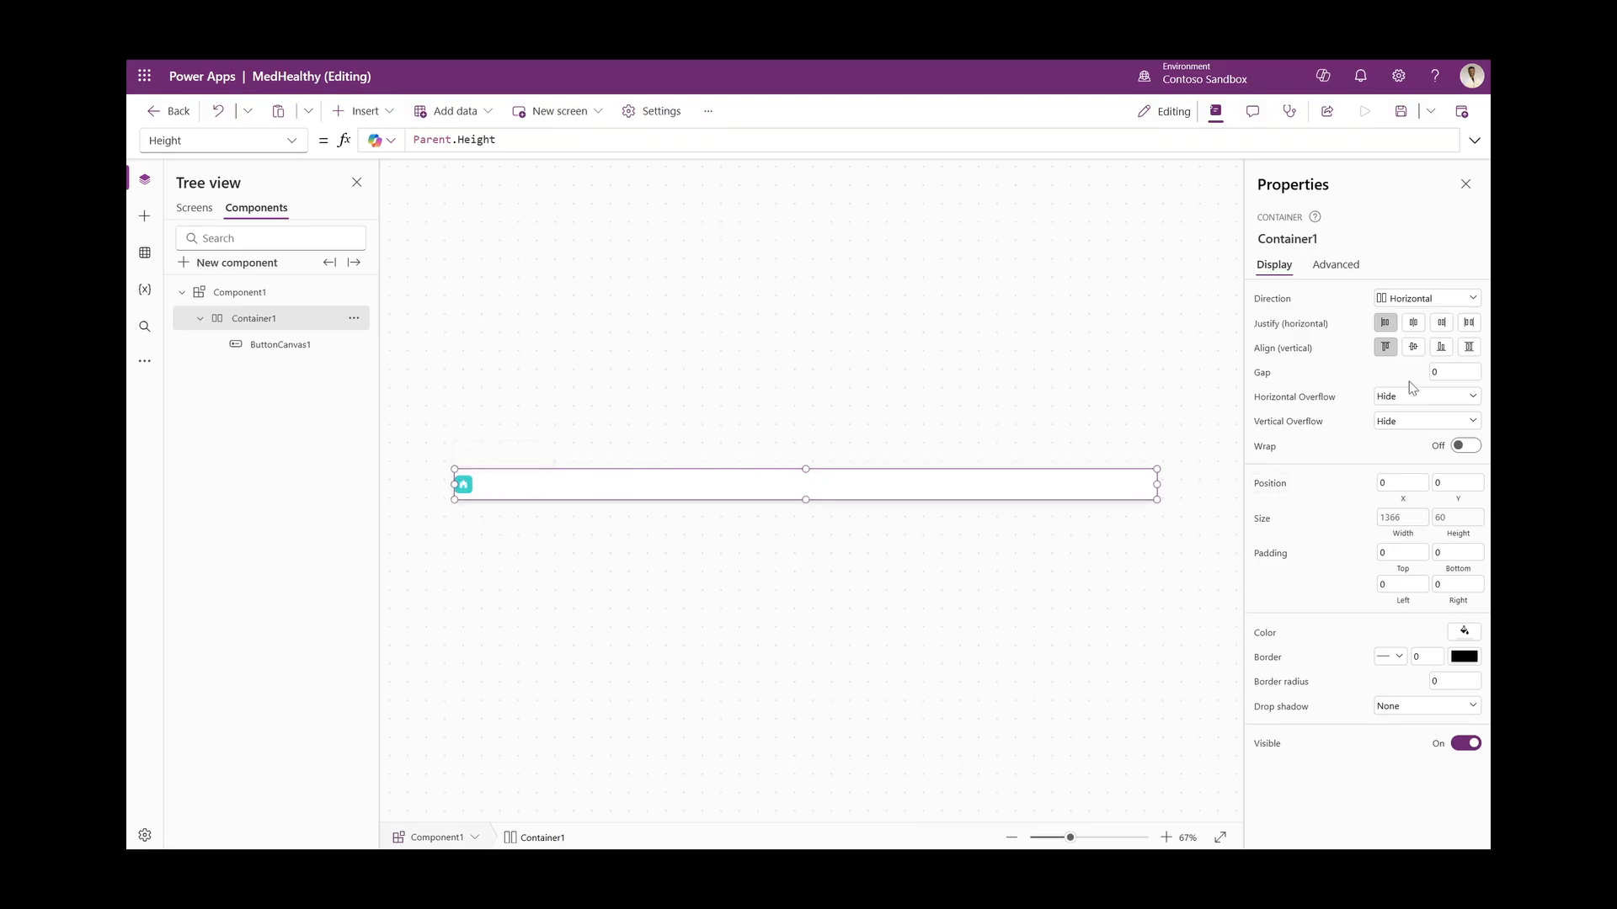
left_click(1400, 583)
type("40")
Insert a text control beside the Home button, stretch it to the container's height and set its vertical align to Middle
left_click(367, 113)
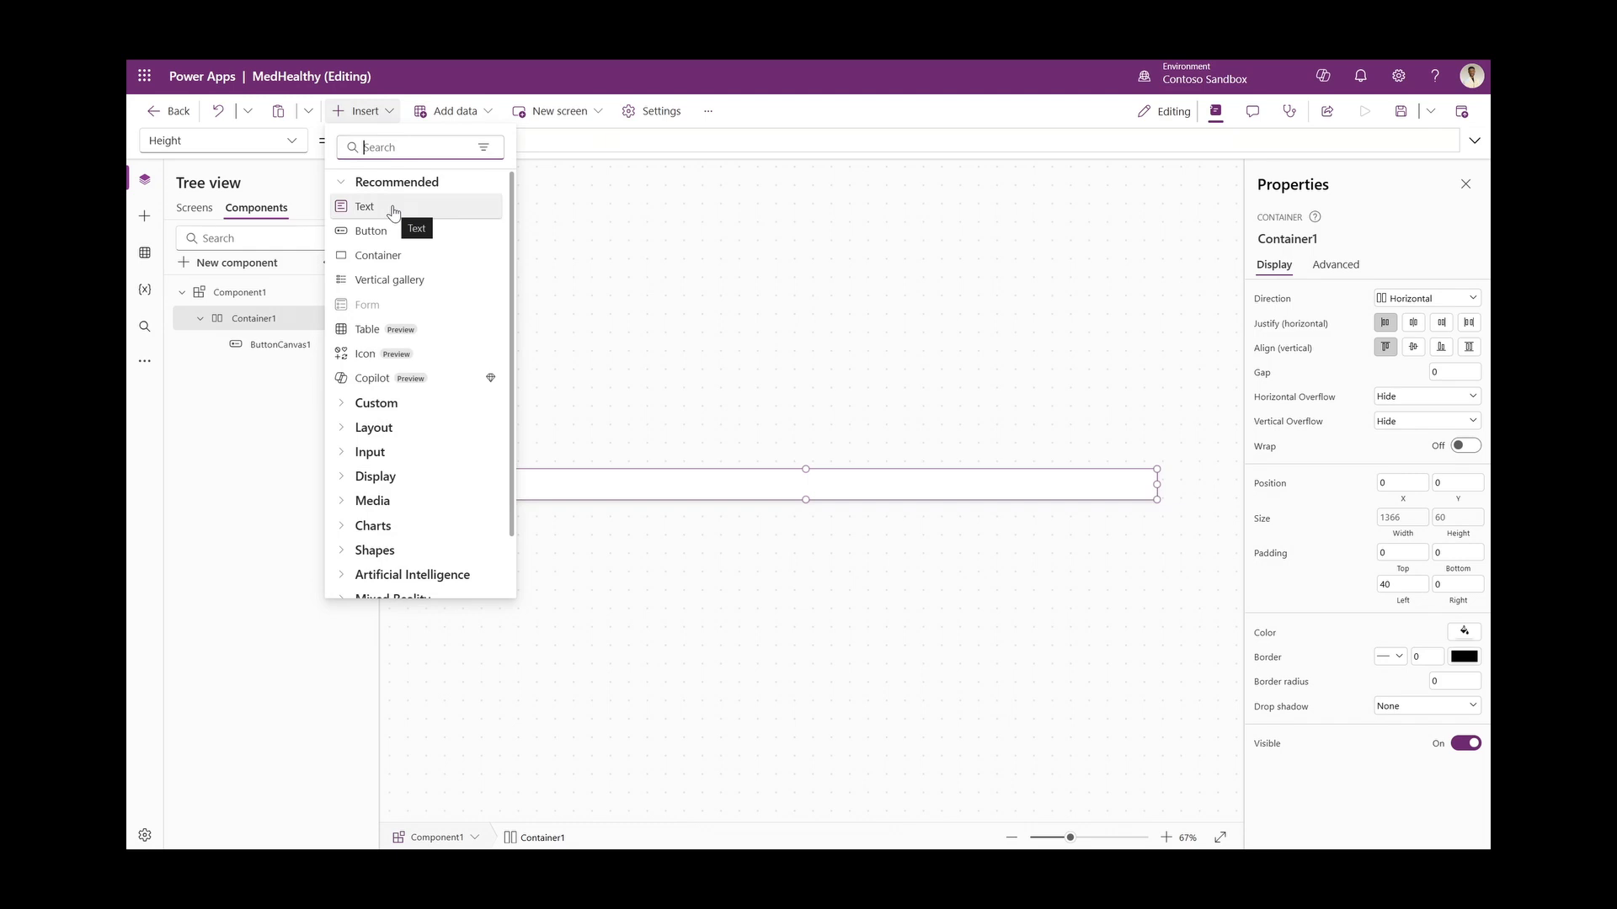
left_click(394, 212)
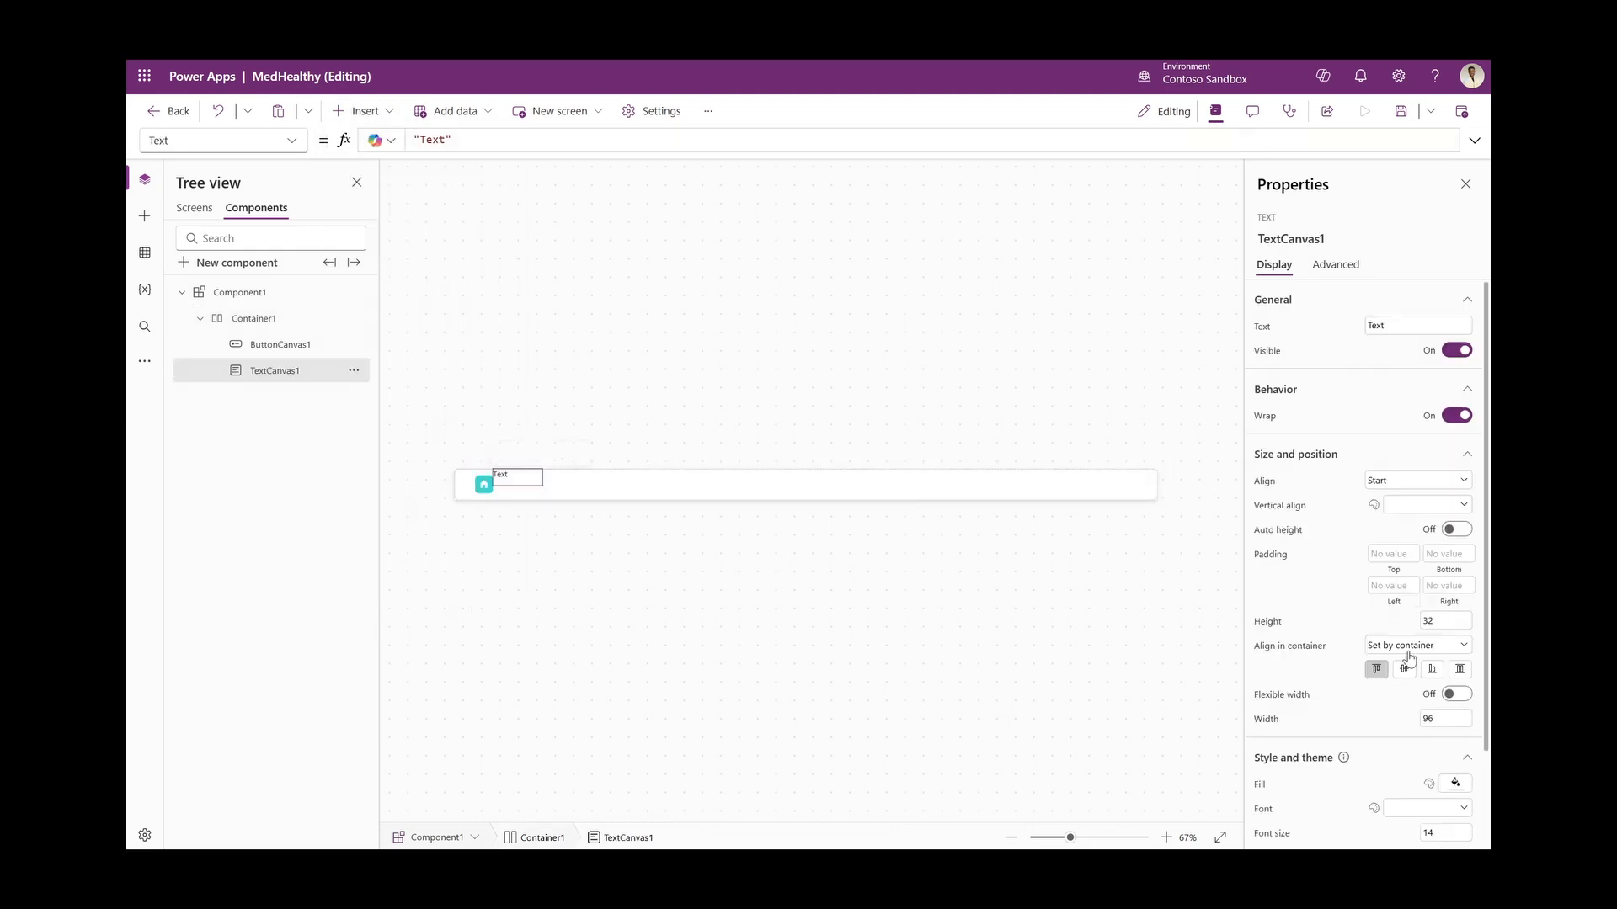
left_click(1460, 672)
left_click(1401, 505)
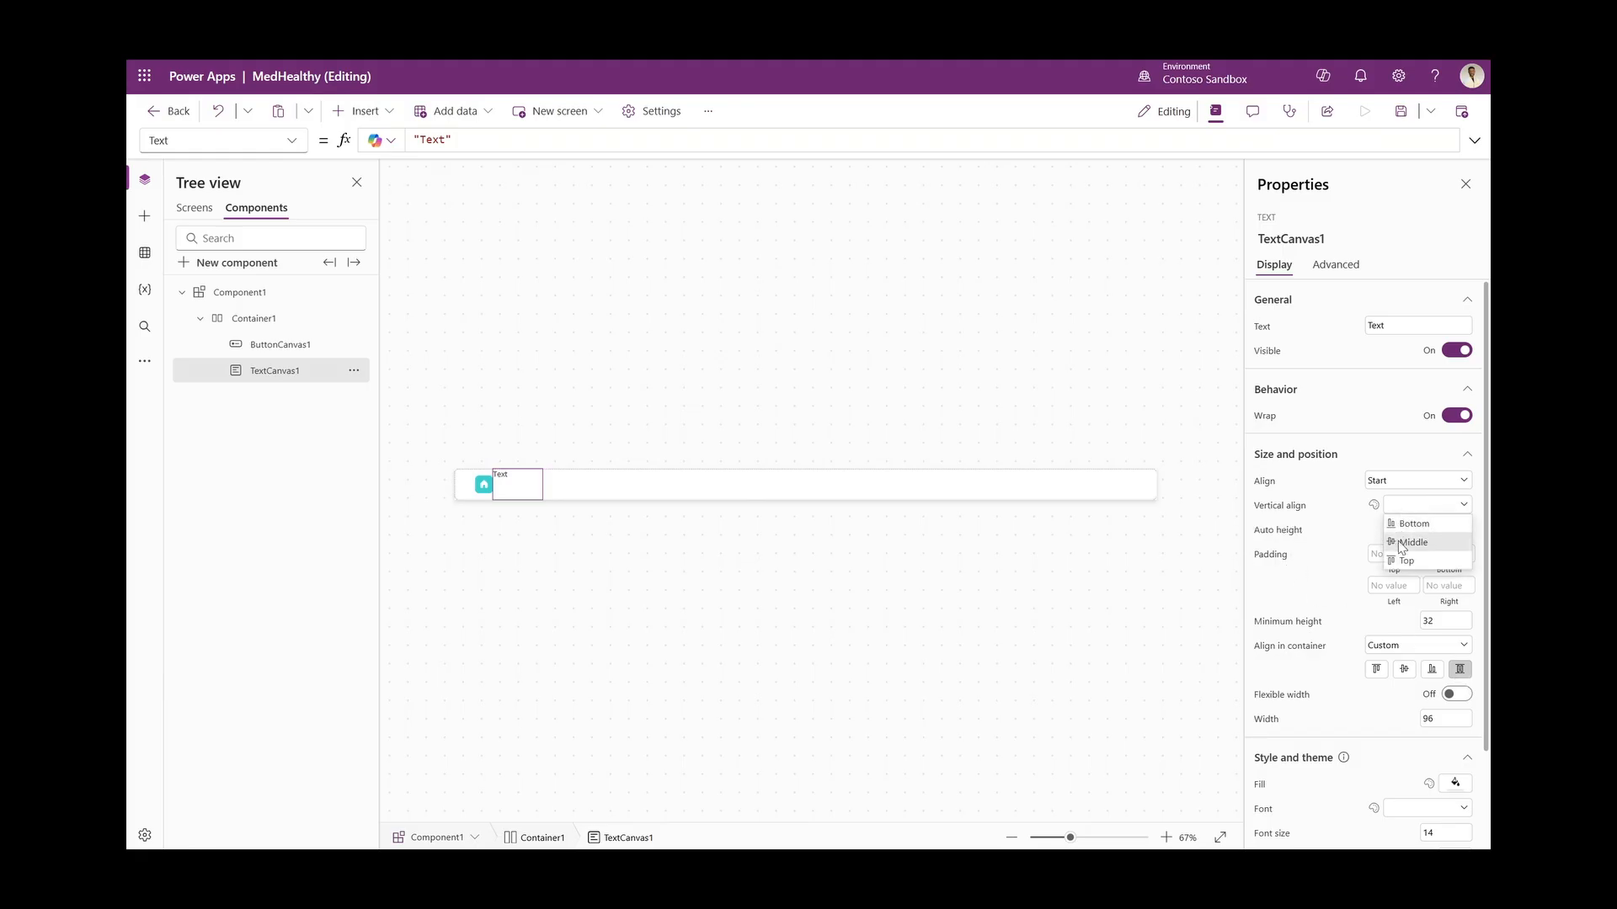
left_click(1402, 543)
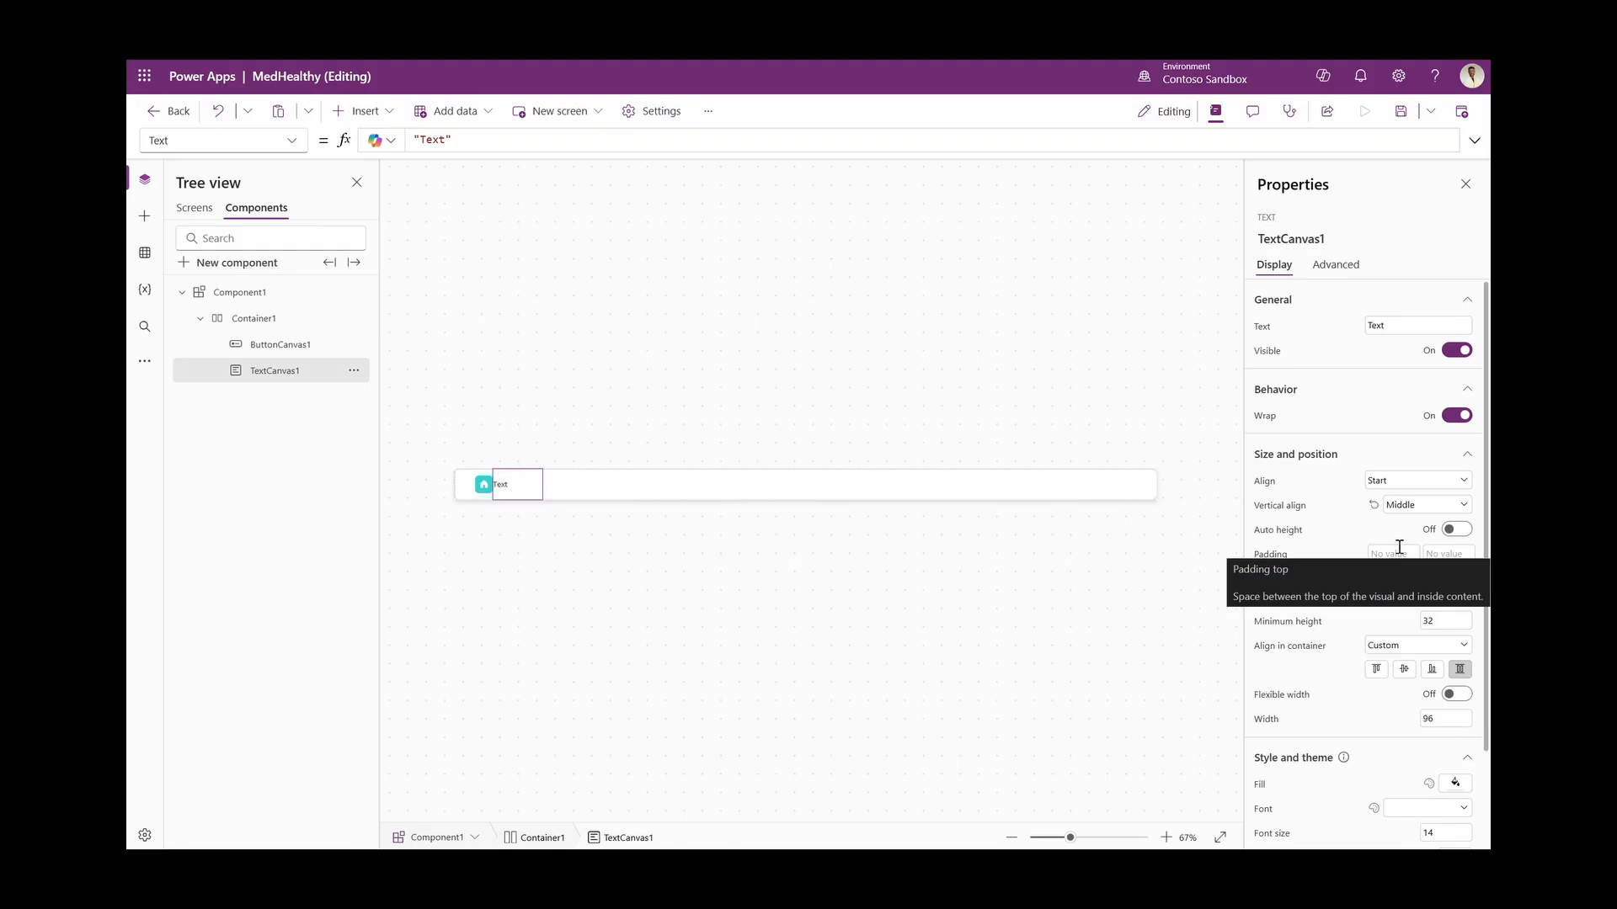
Rename the container as conHeaderComponent and the component as ComHeader
left_click(504, 499)
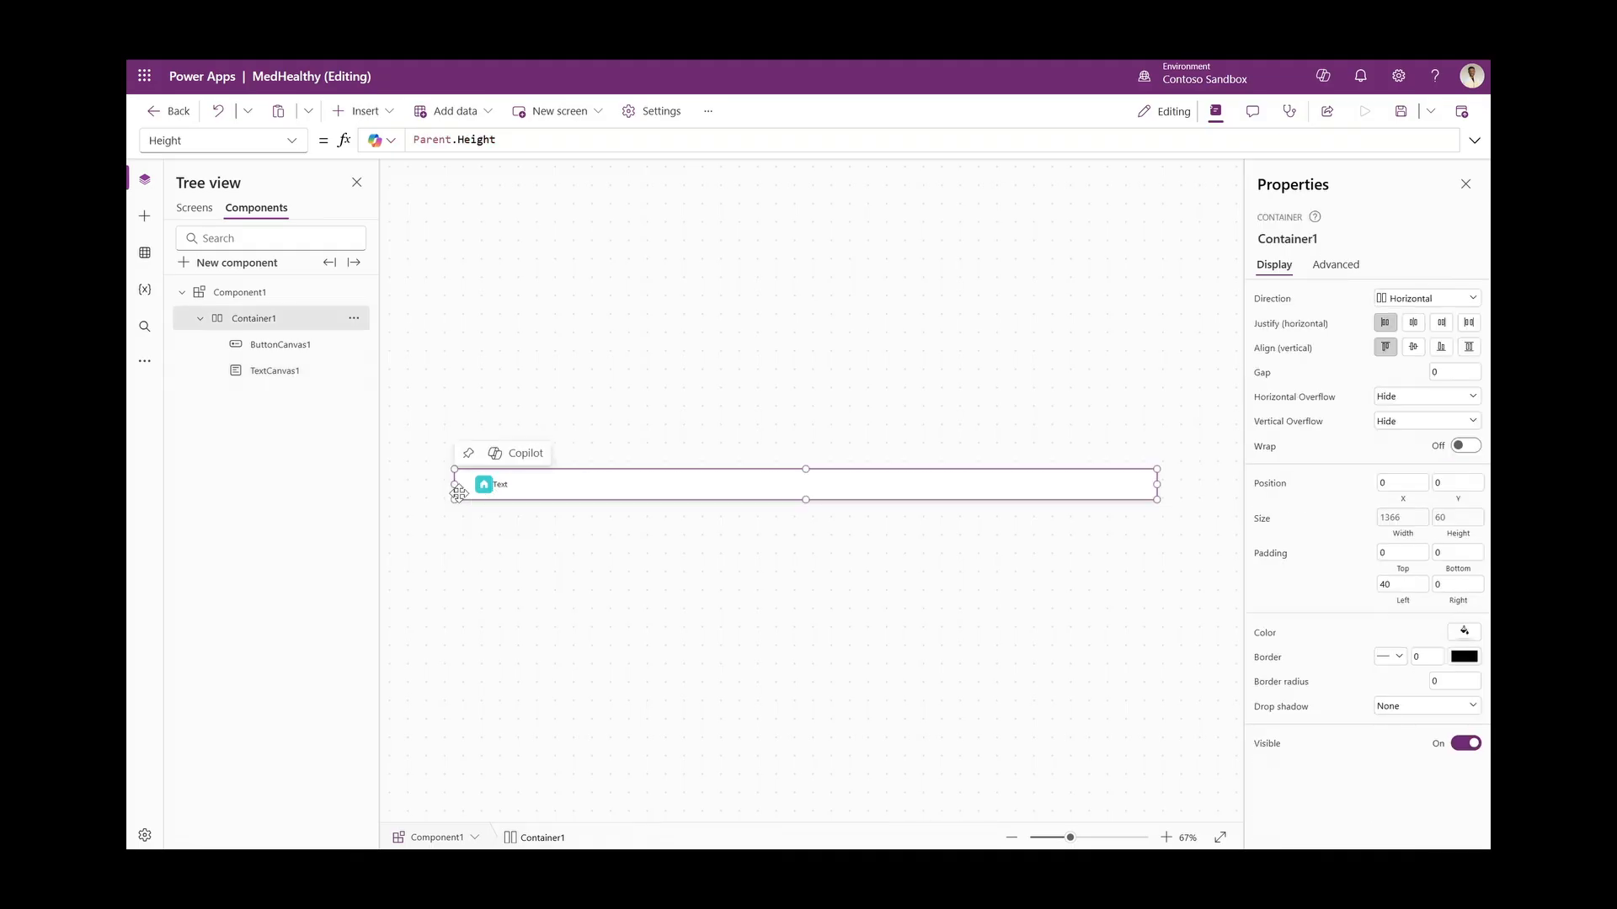
double_click(257, 320)
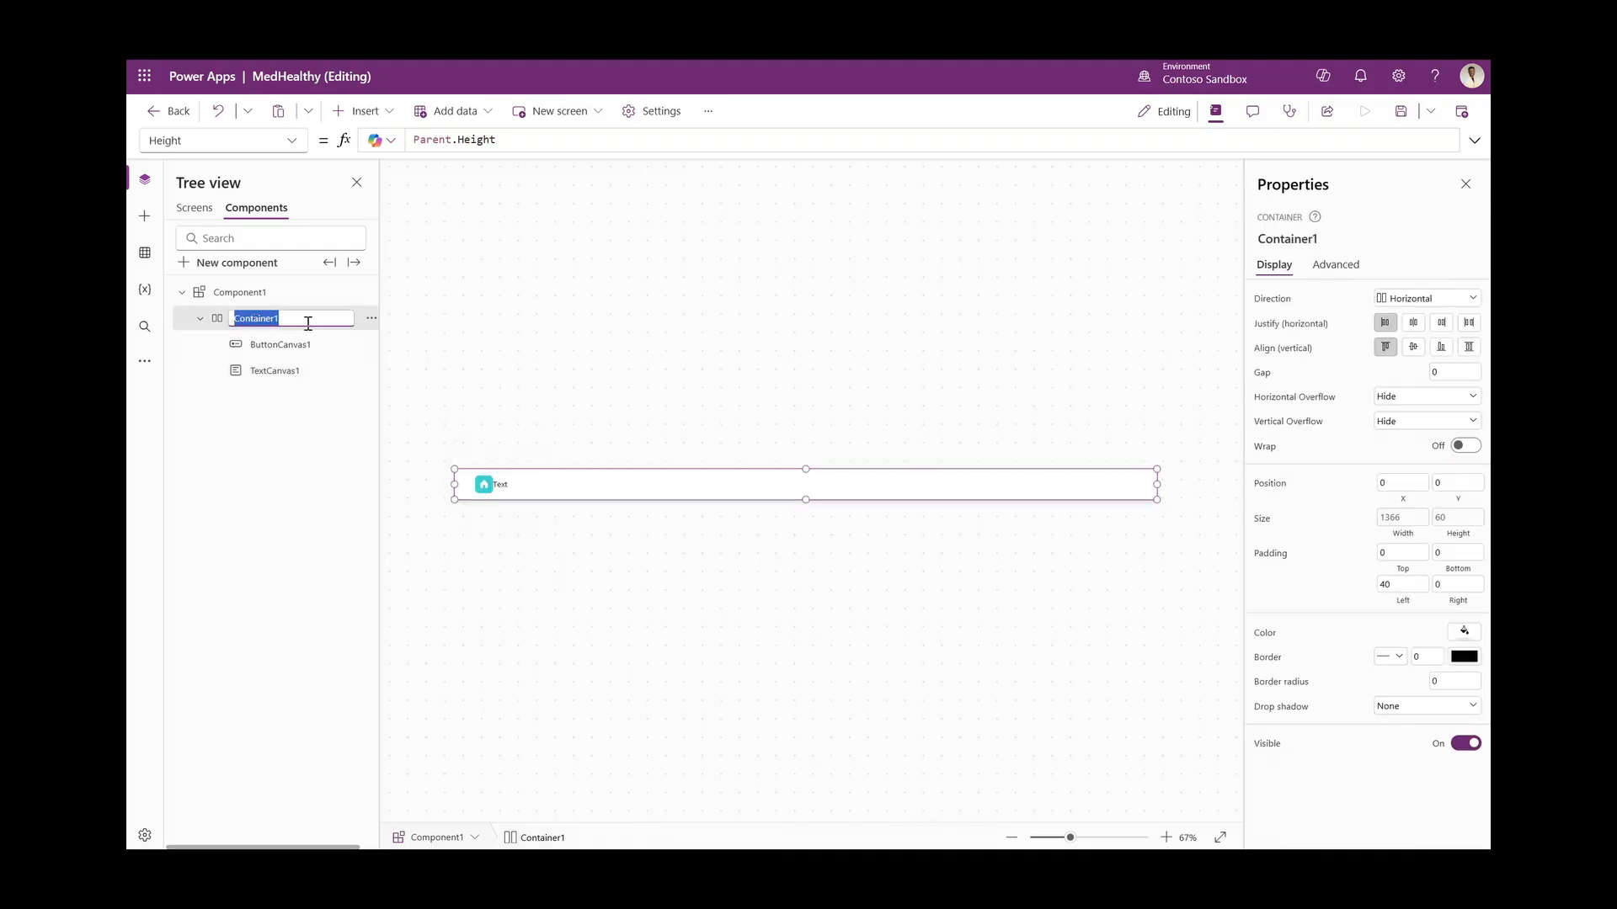
type("conHeaderComponent")
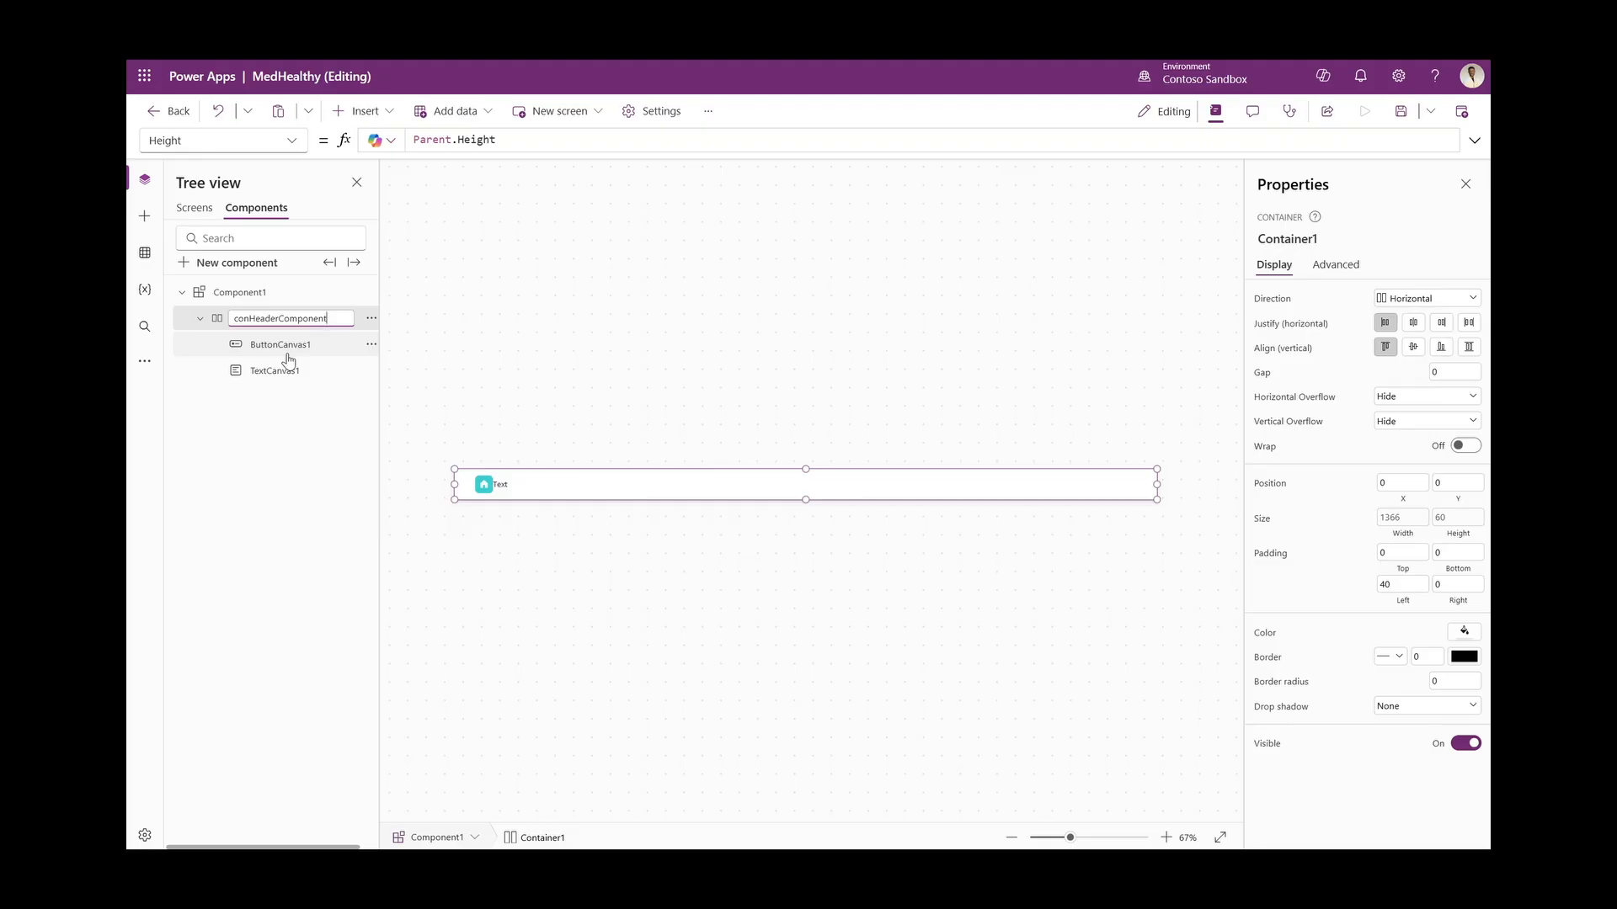
double_click(264, 292)
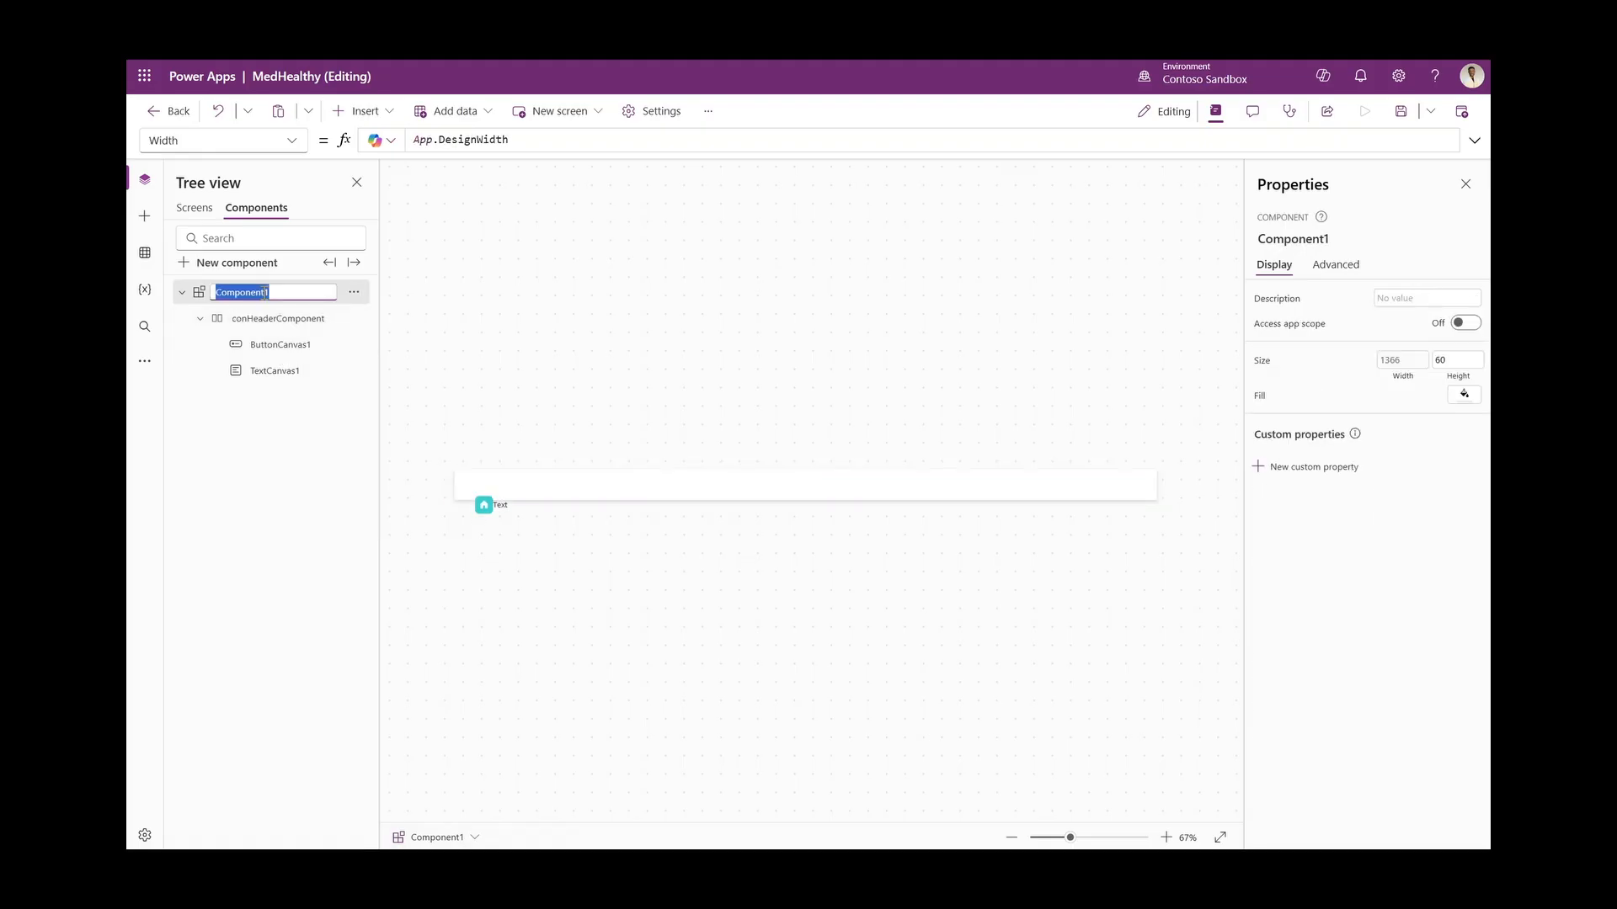
type("c")
key("Return")
Set the header container's Y position to 0 and its gap to 10
left_click(278, 319)
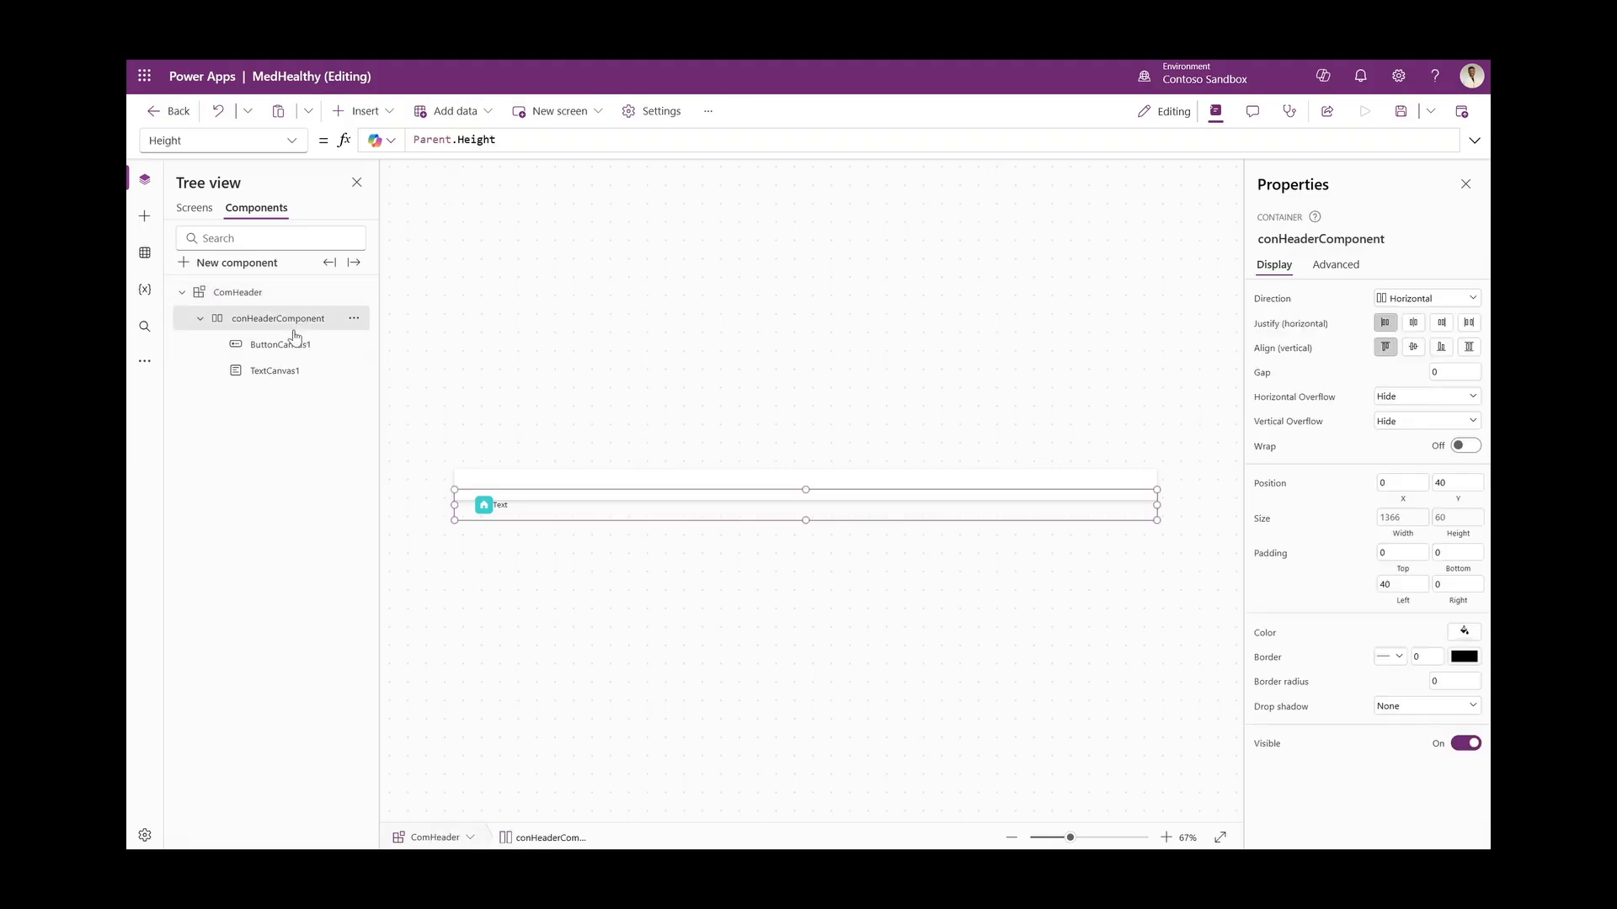
left_click(1462, 487)
type("0")
left_click(1362, 516)
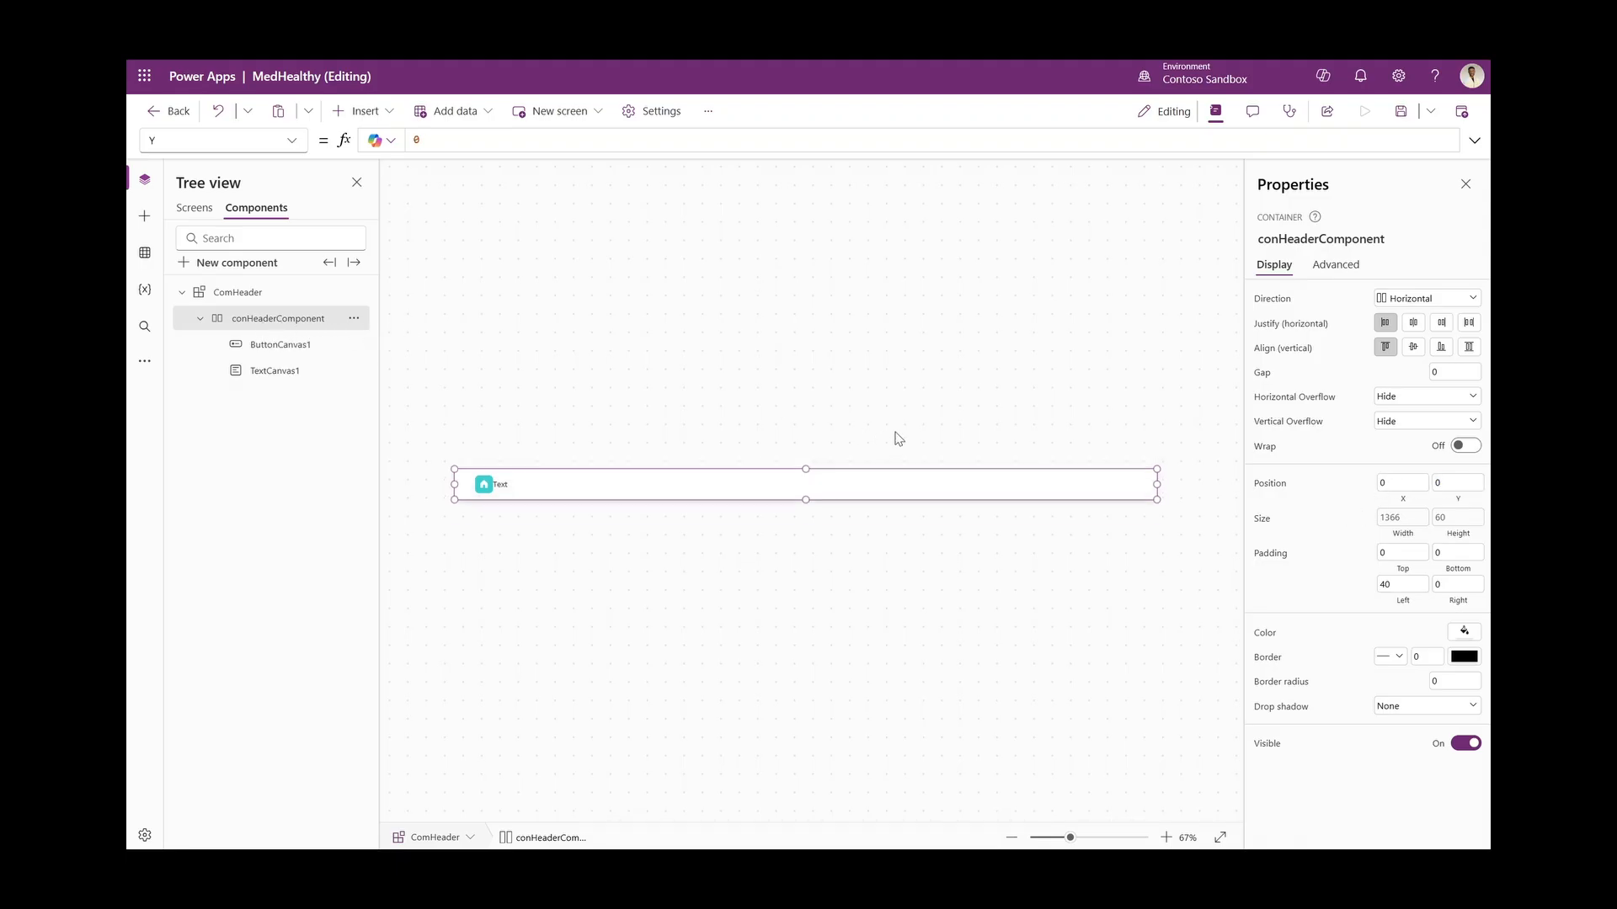
left_click(1465, 370)
type("2")
key("BackSpace")
type("10")
Set the header text control's width to 150 and its text to MedHealthy
left_click(518, 485)
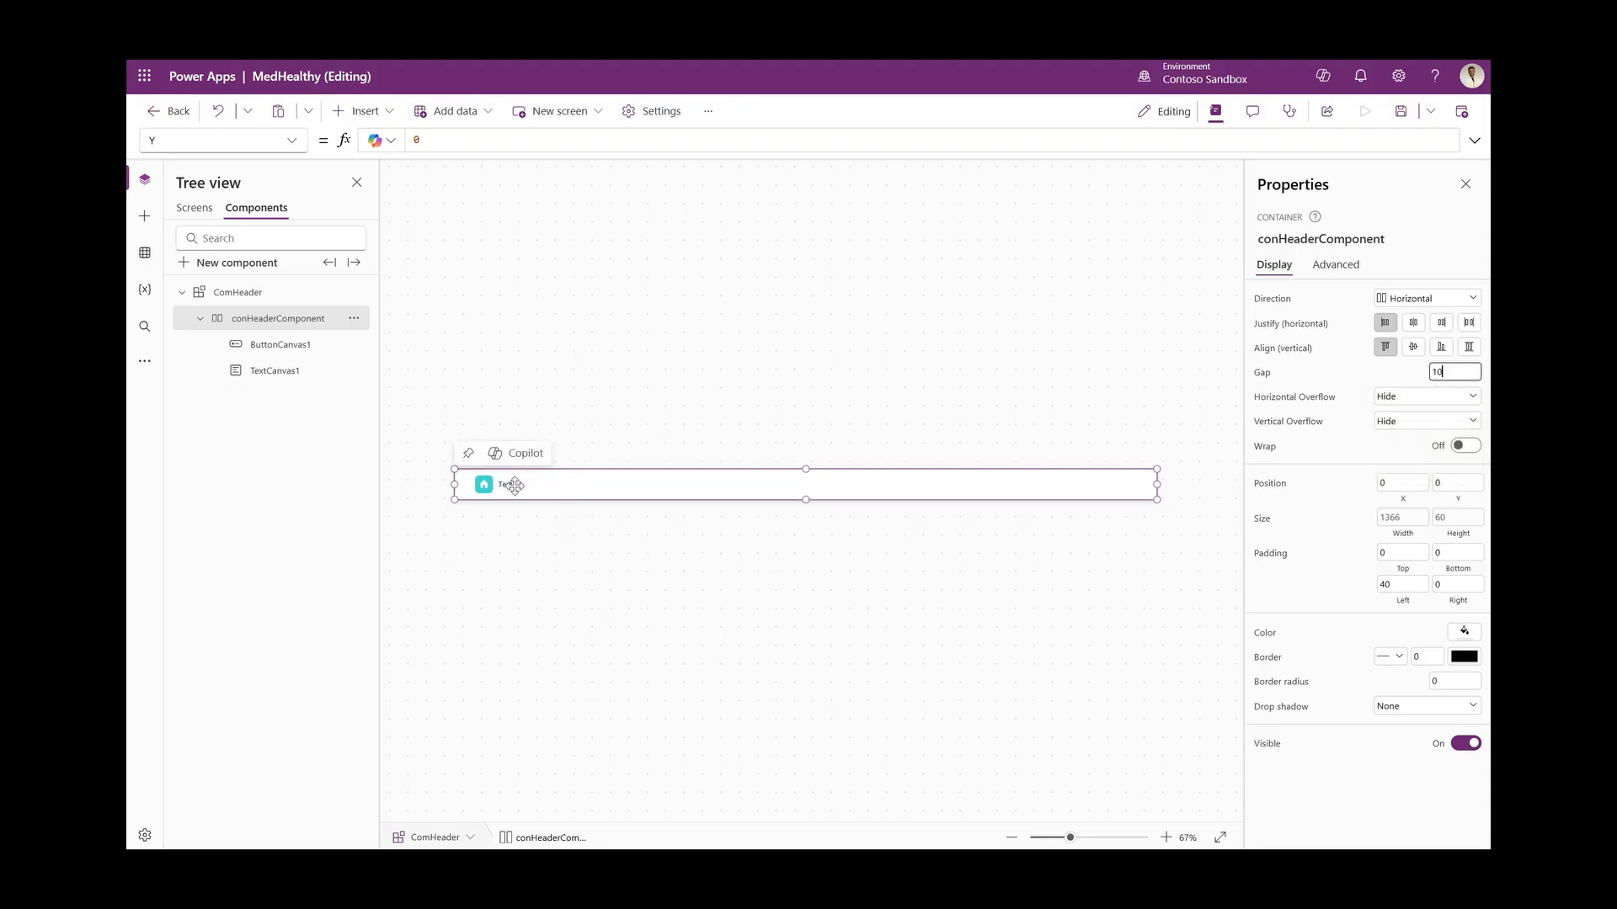
scroll(1377, 682, "down", 2)
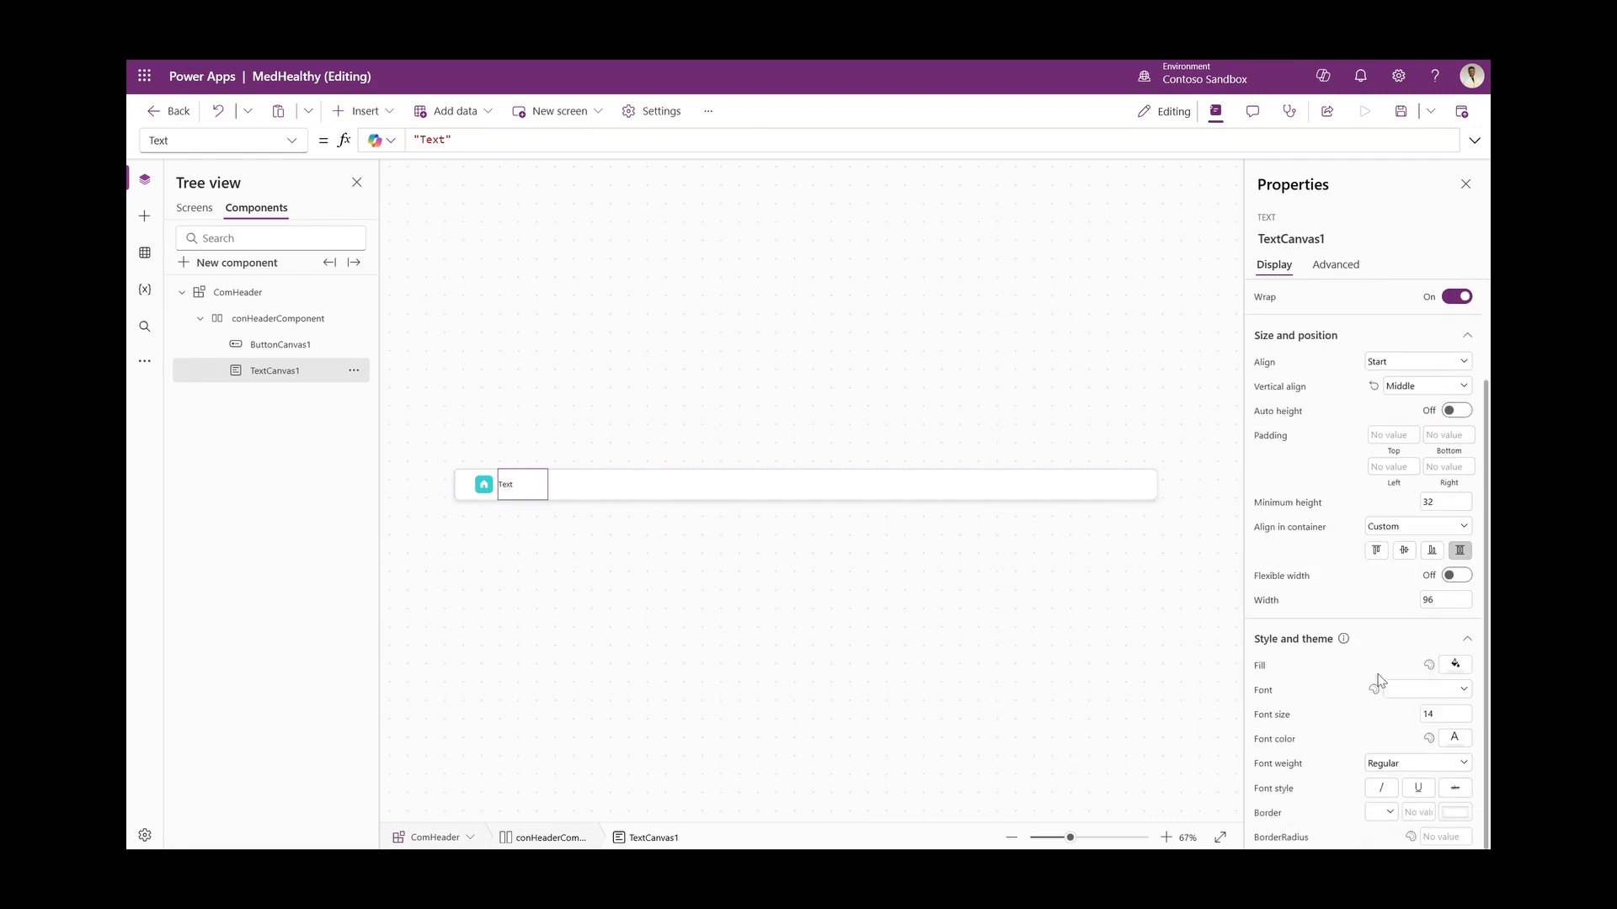
left_click(1441, 604)
type("150")
scroll(1348, 454, "up", 2)
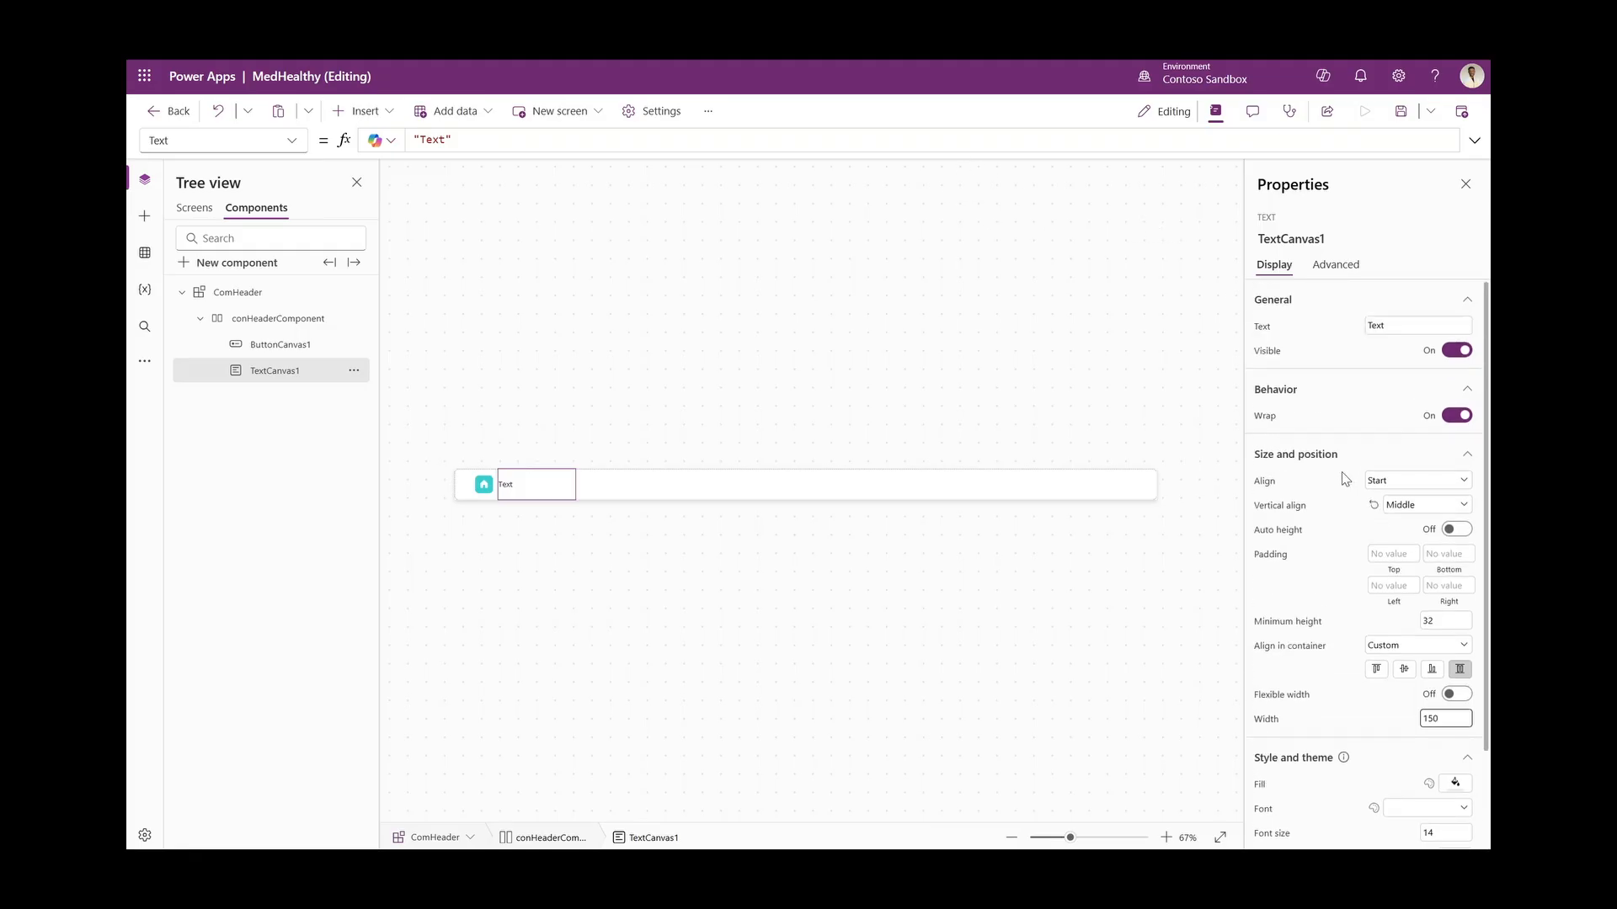
double_click(1378, 327)
type("MedHealthy")
Set the MedHealthy text's font size to 16 and its font weight to Semibold
scroll(1385, 506, "down", 2)
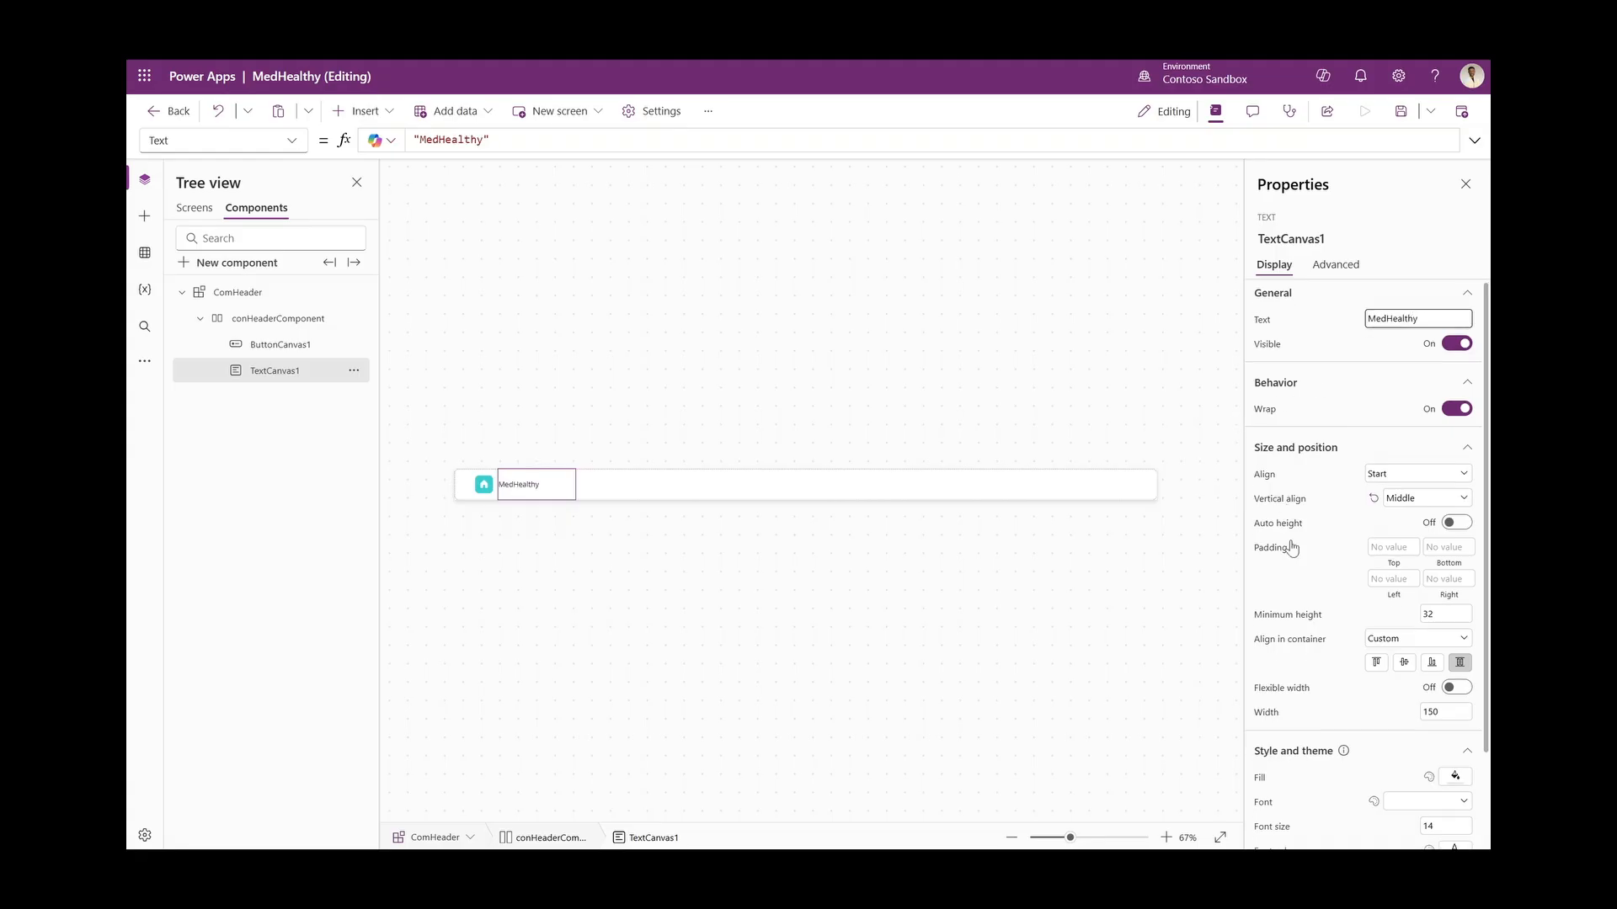
left_click(1431, 690)
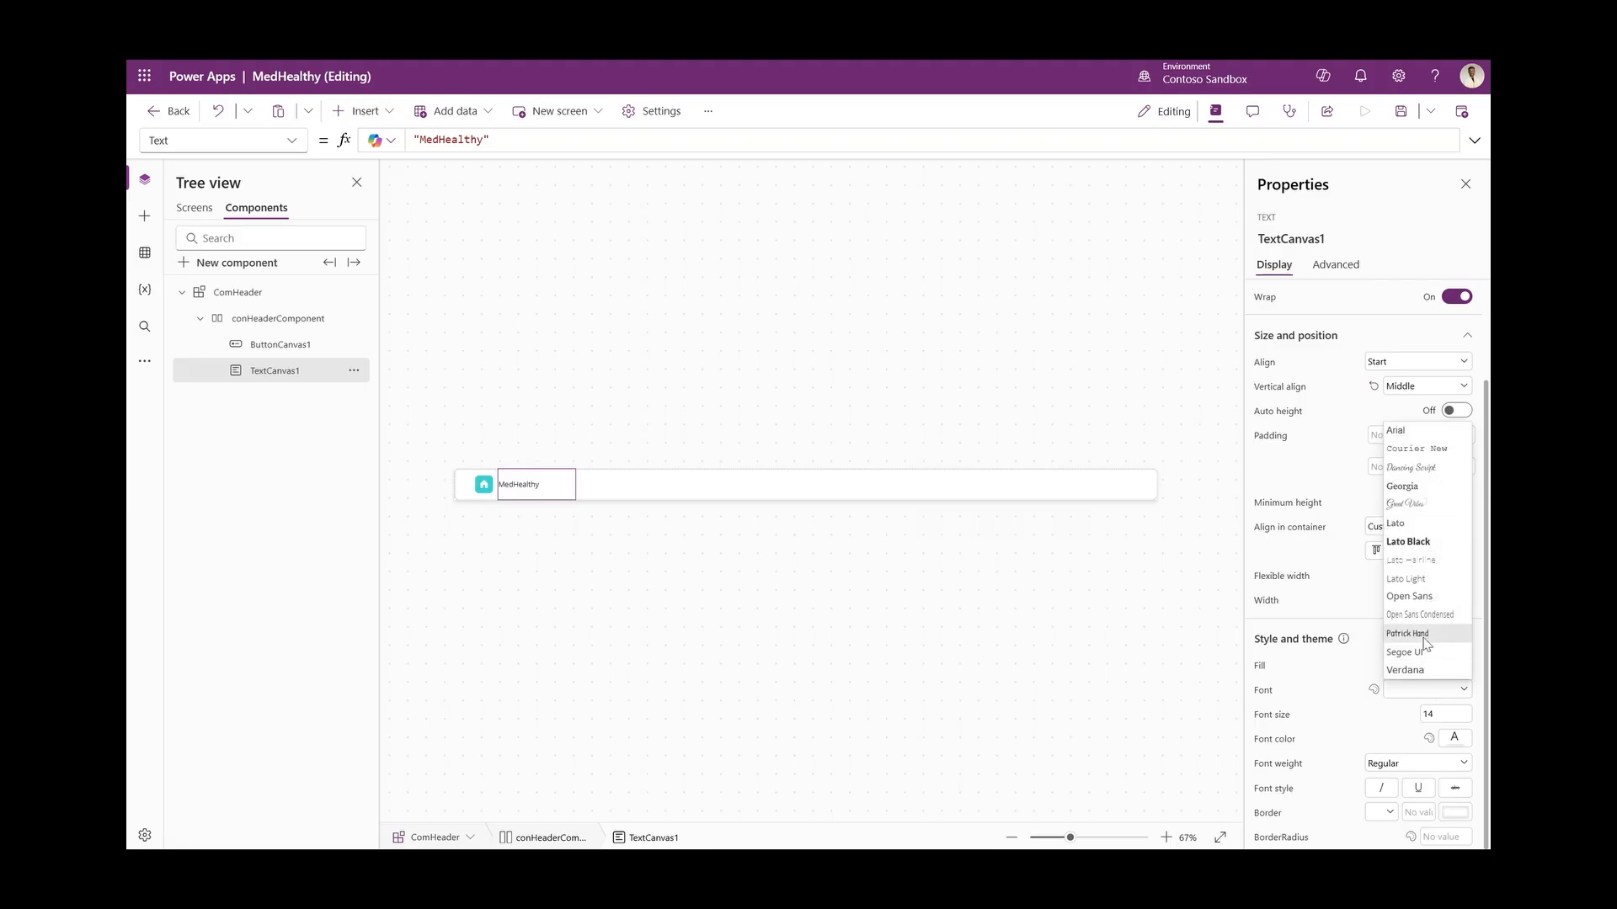
left_click(1349, 695)
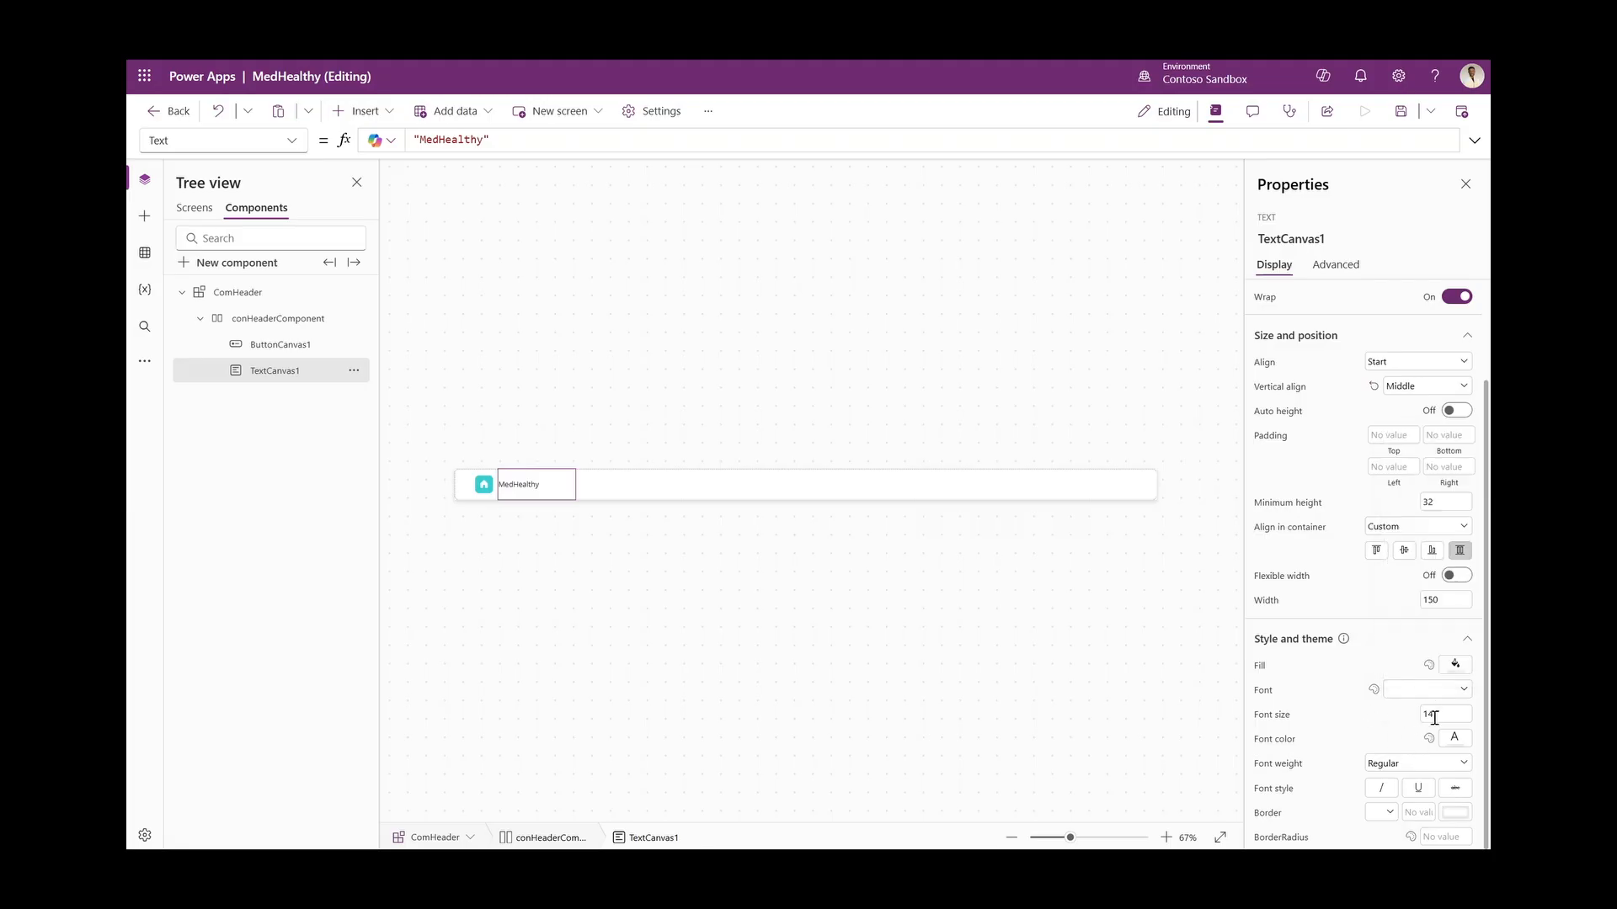
double_click(1440, 714)
type("16")
key("Return")
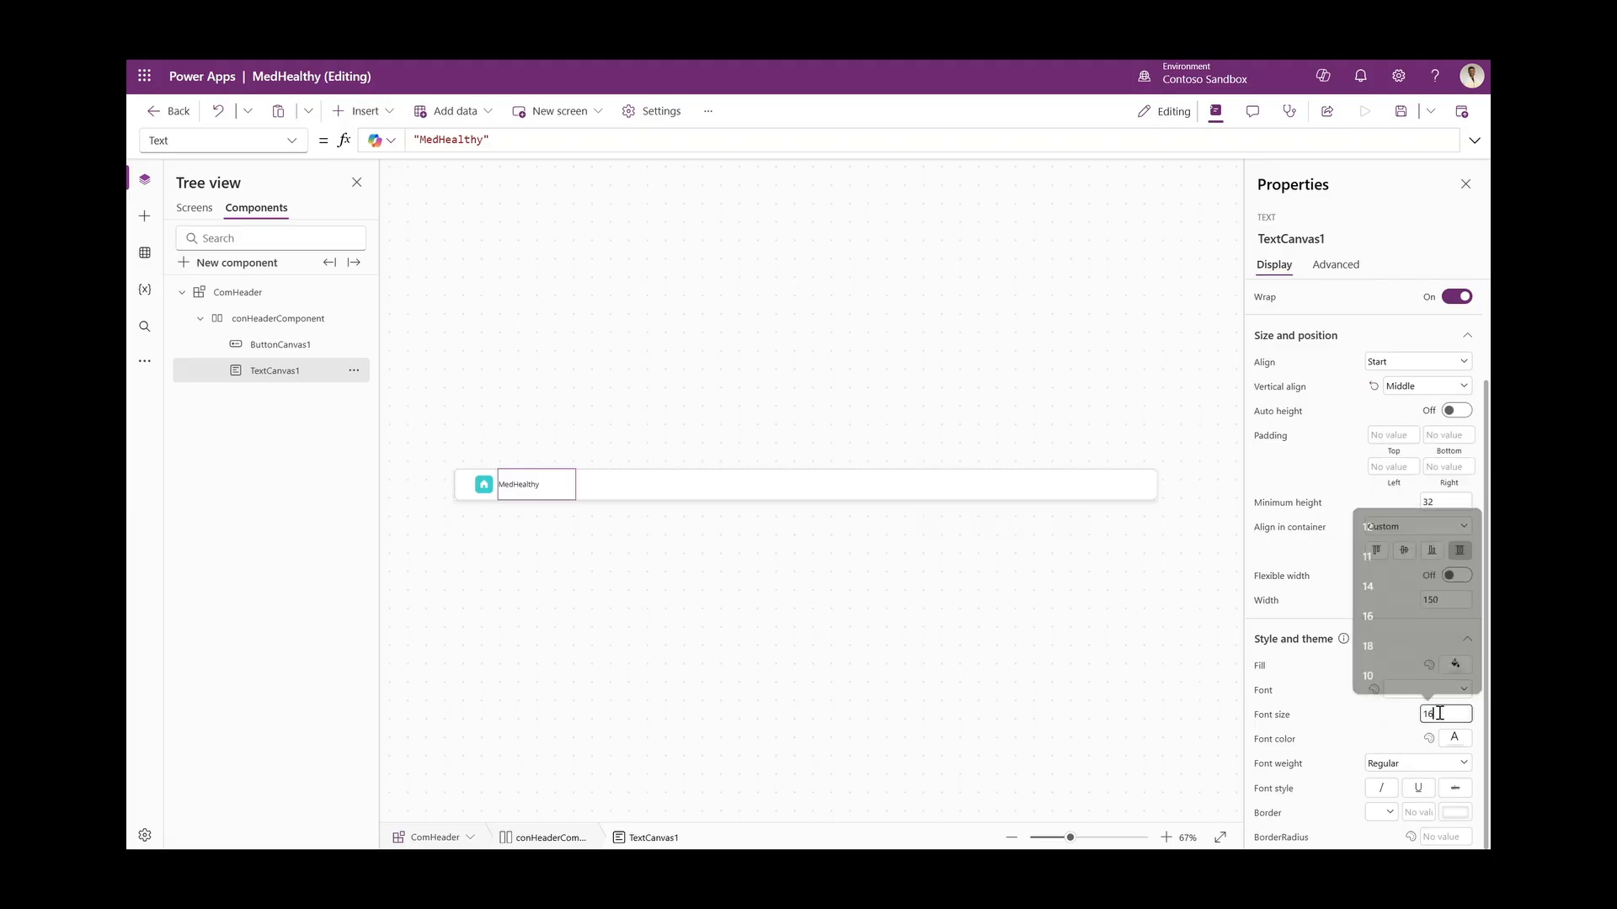
left_click(1423, 765)
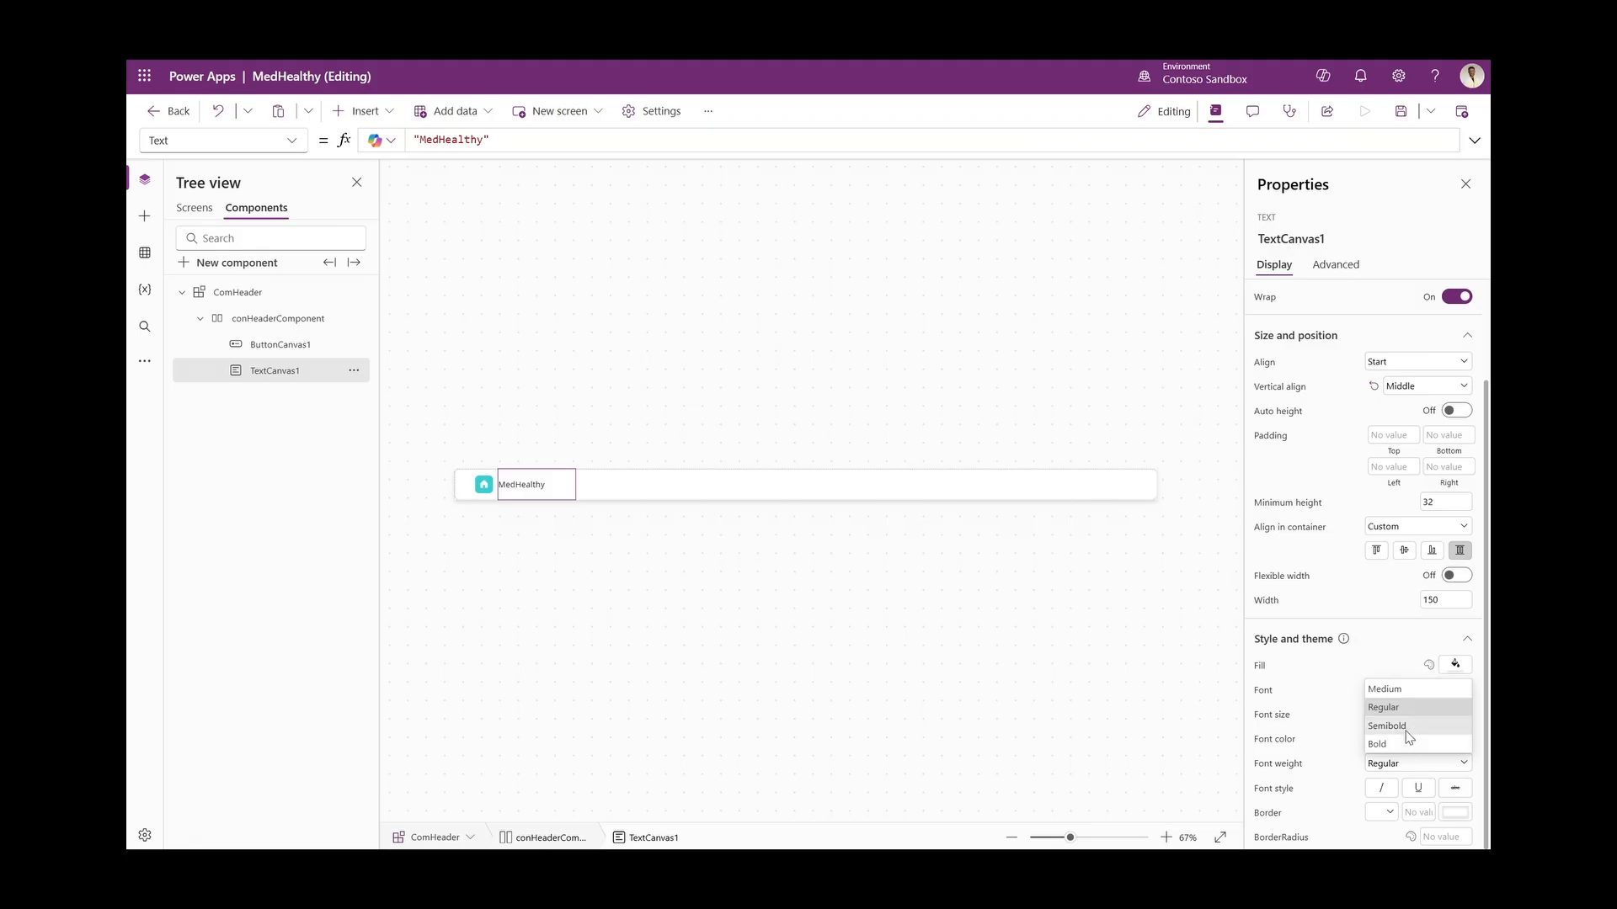
left_click(1385, 732)
Set the MedHealthy text's font color formula to App.Theme.Colors.Primary and its font weight to Bold
left_click(1449, 741)
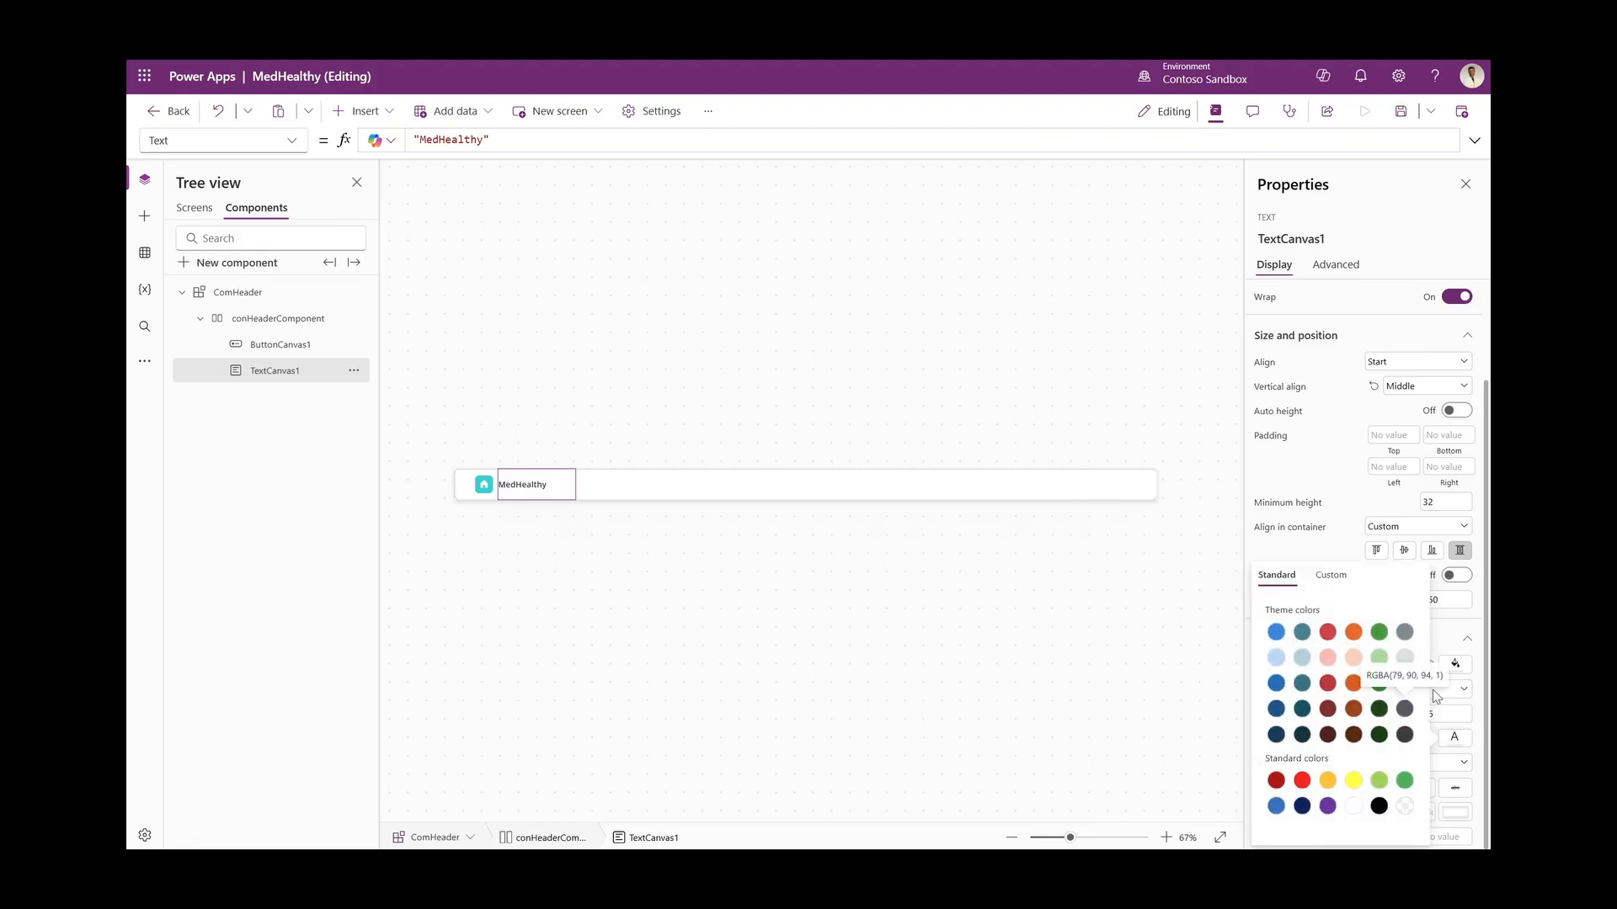
left_click(1339, 471)
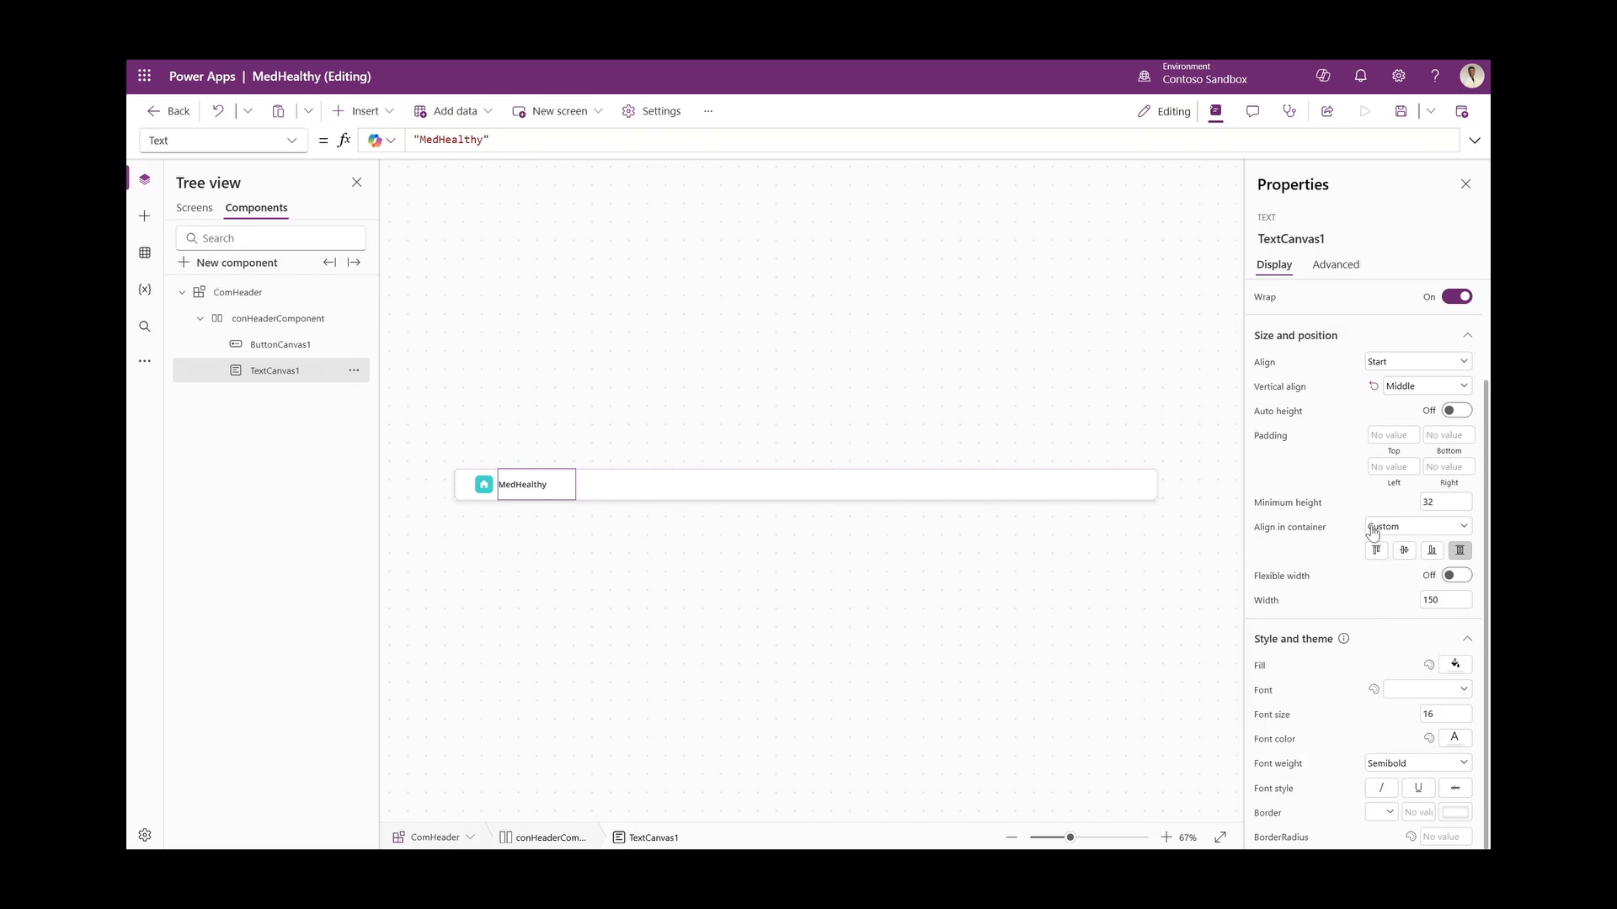
left_click(461, 135)
type("aPP")
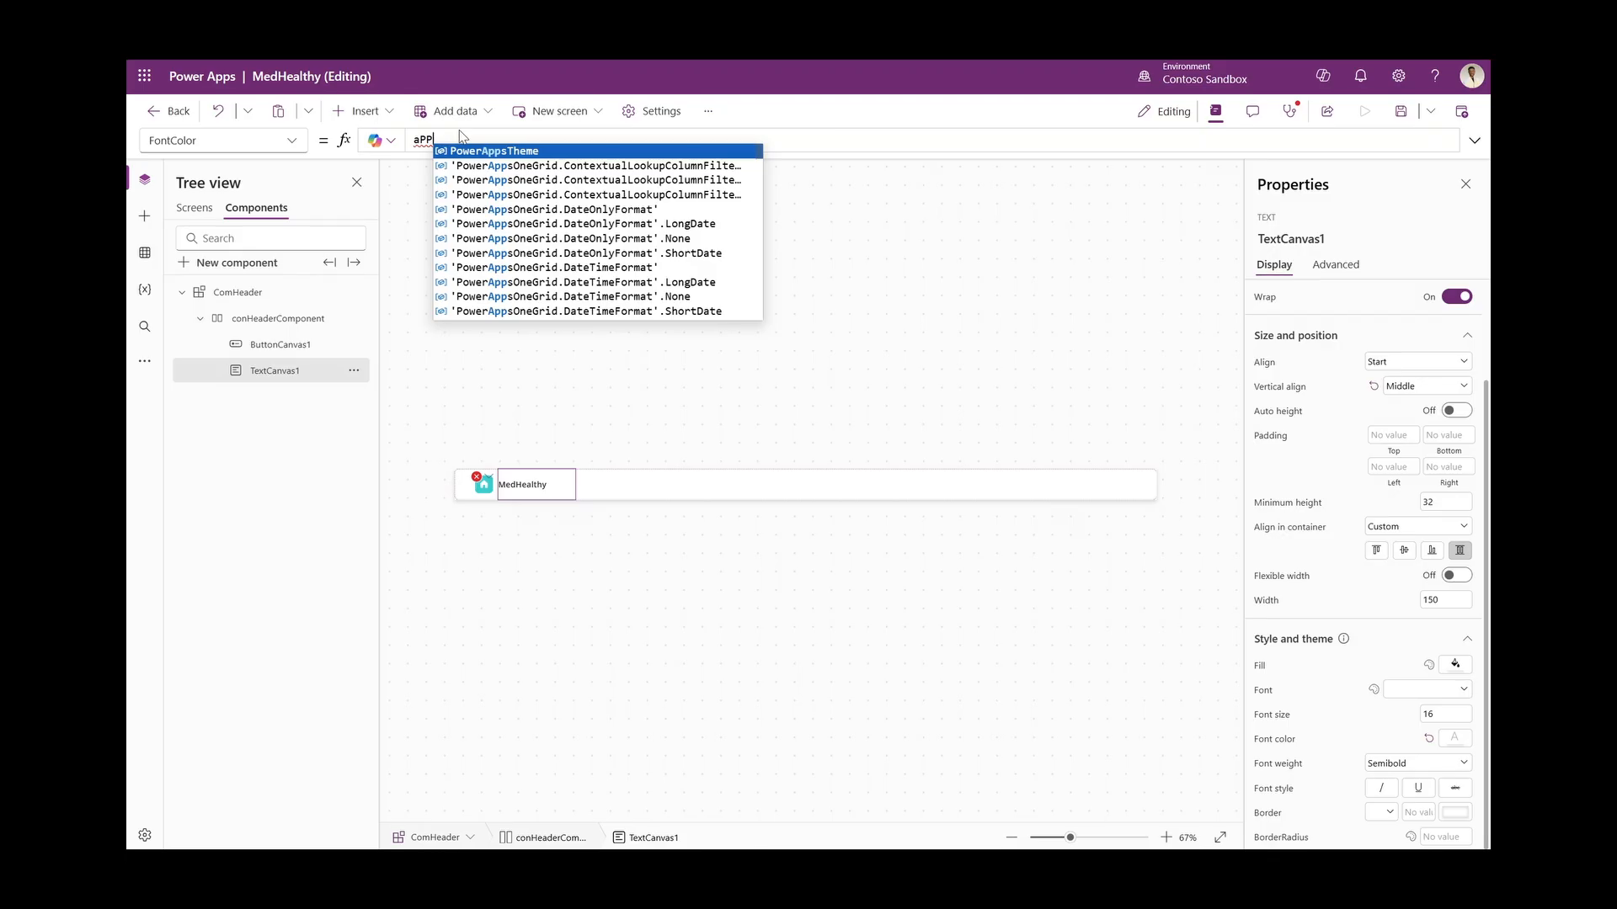
type(".")
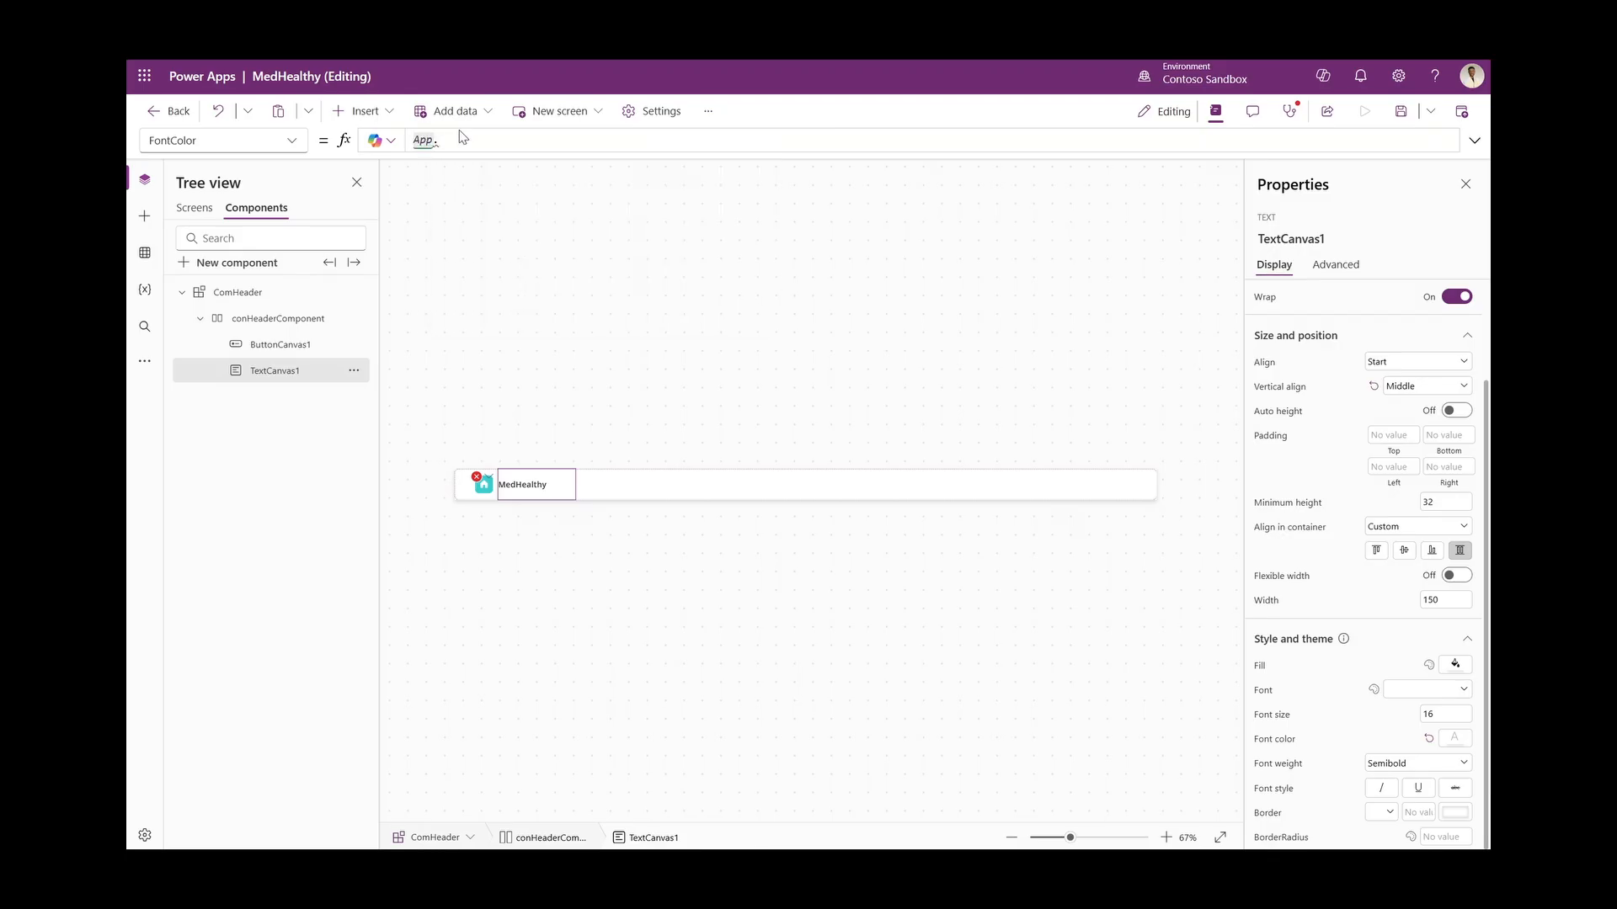
type("Theme")
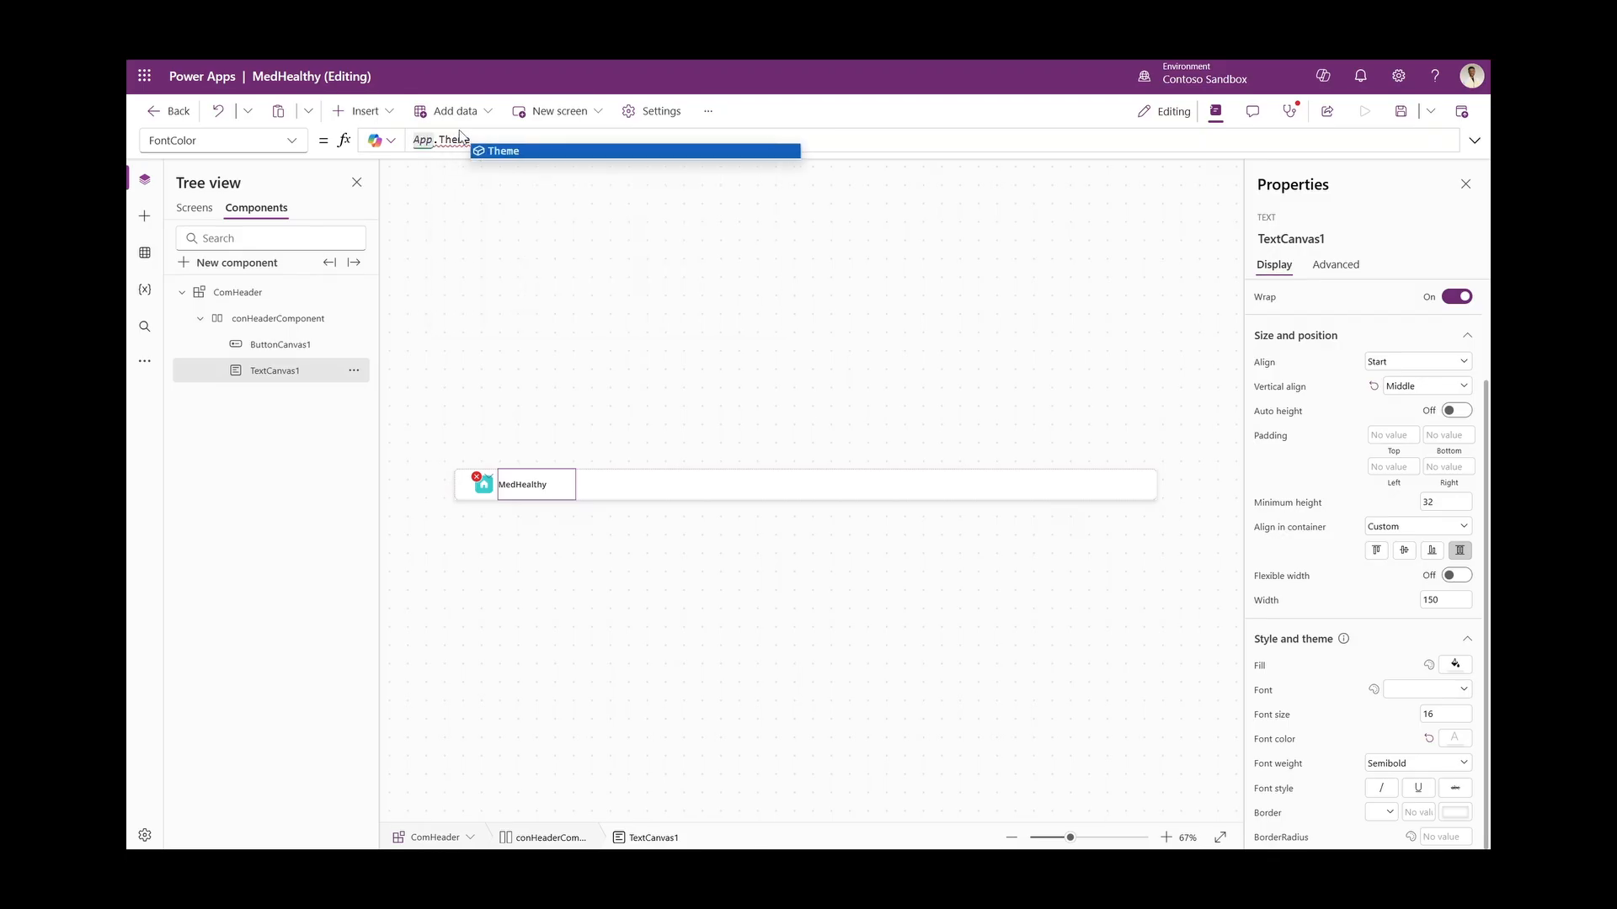
type(".Colo")
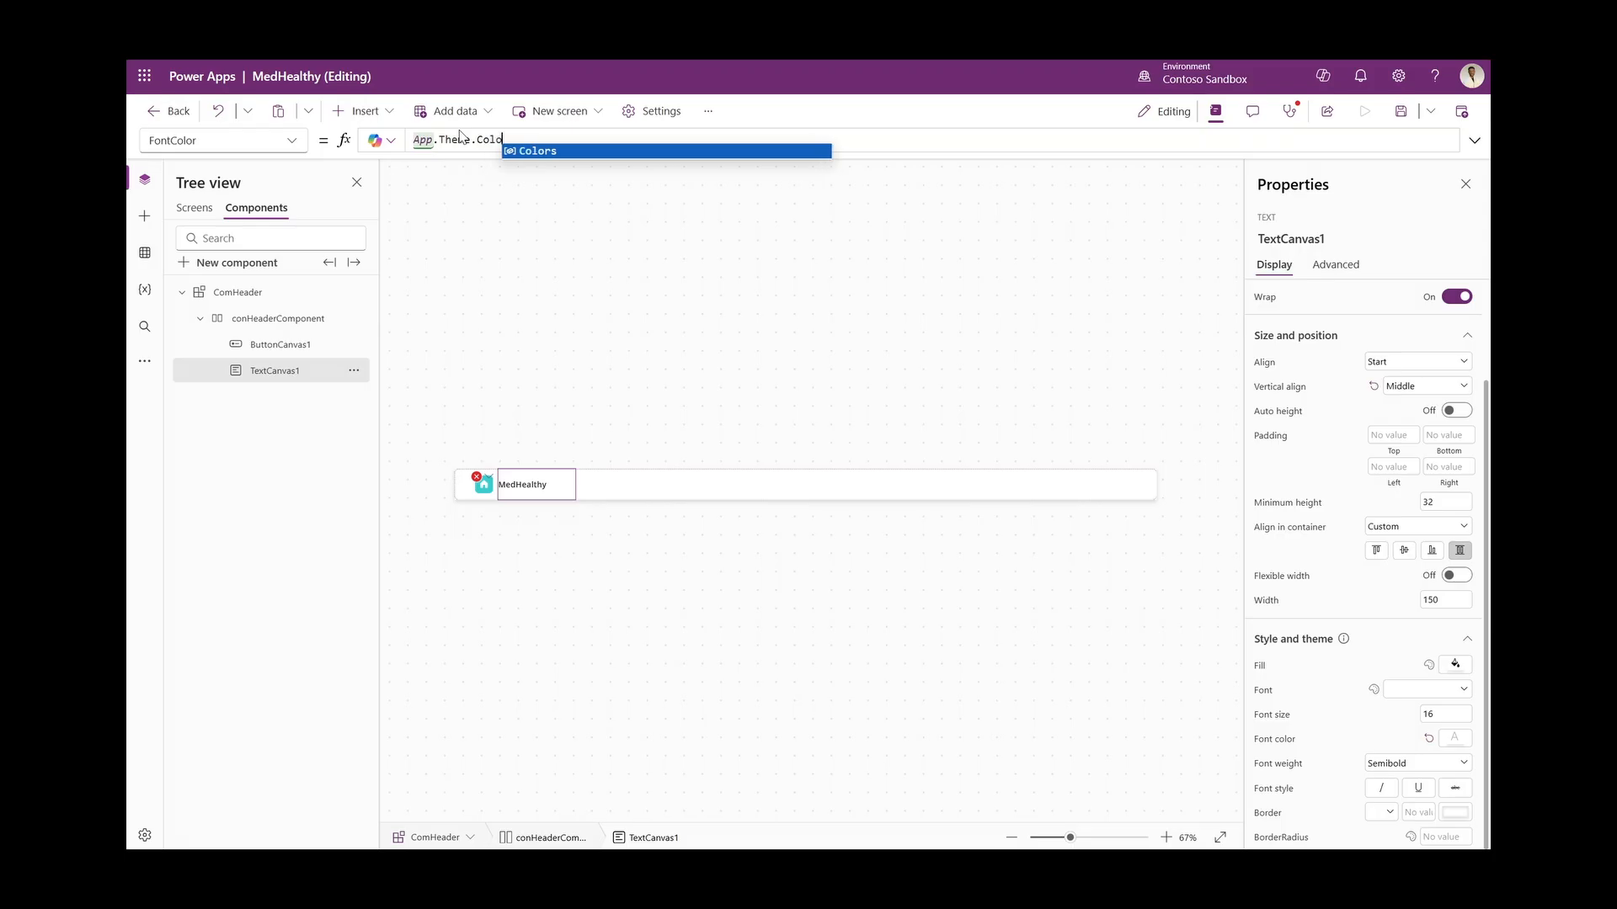
type("rs.prima")
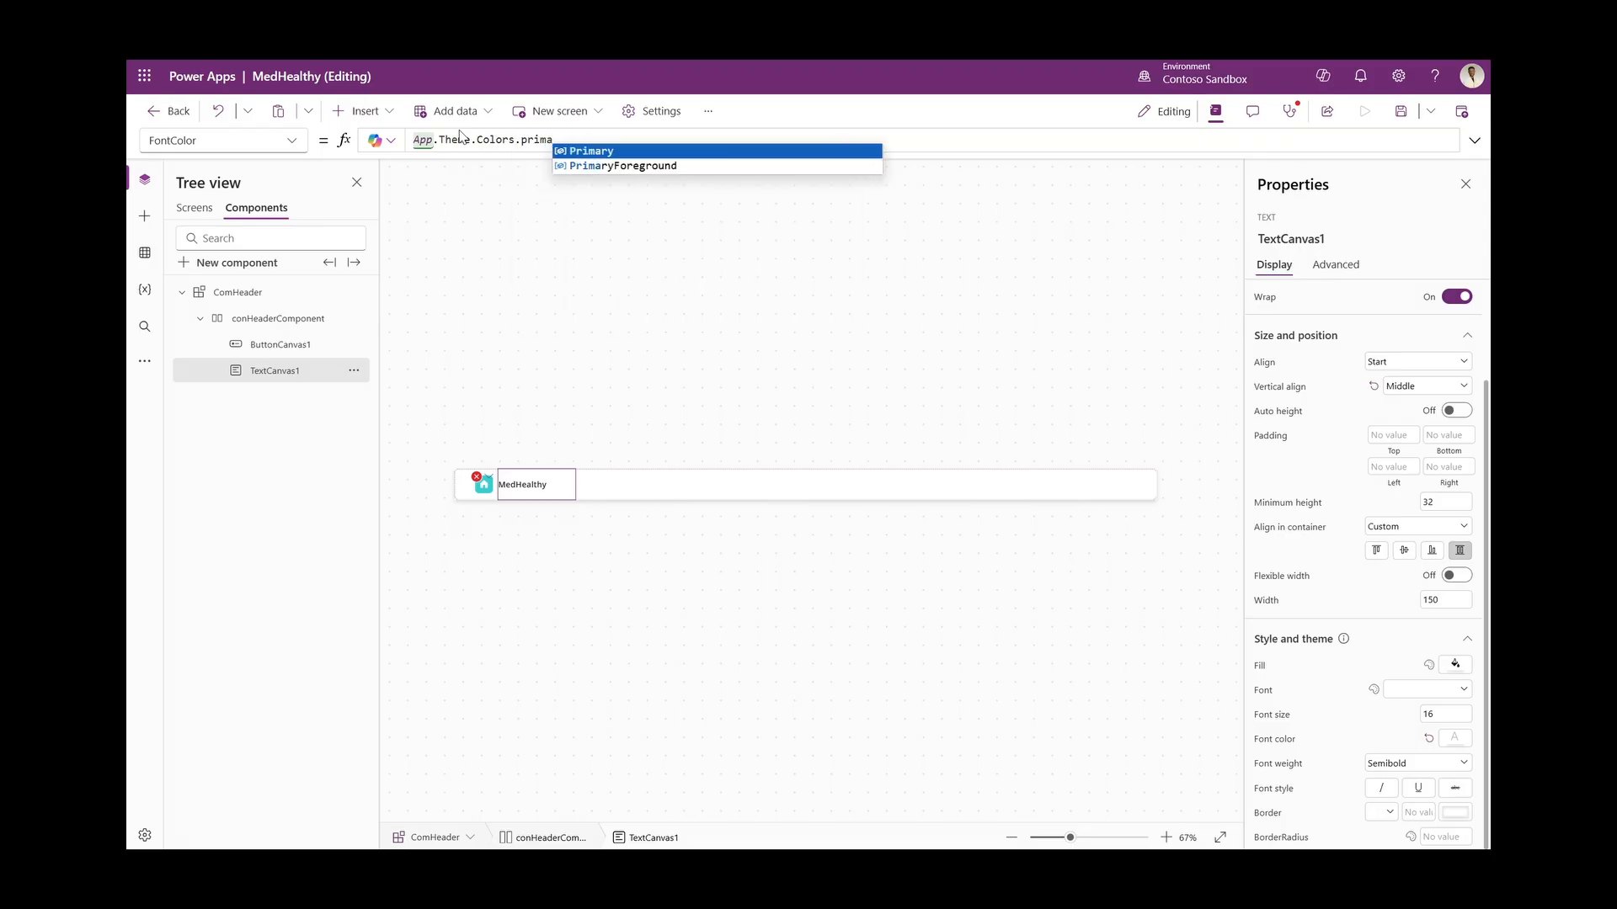
key("Tab")
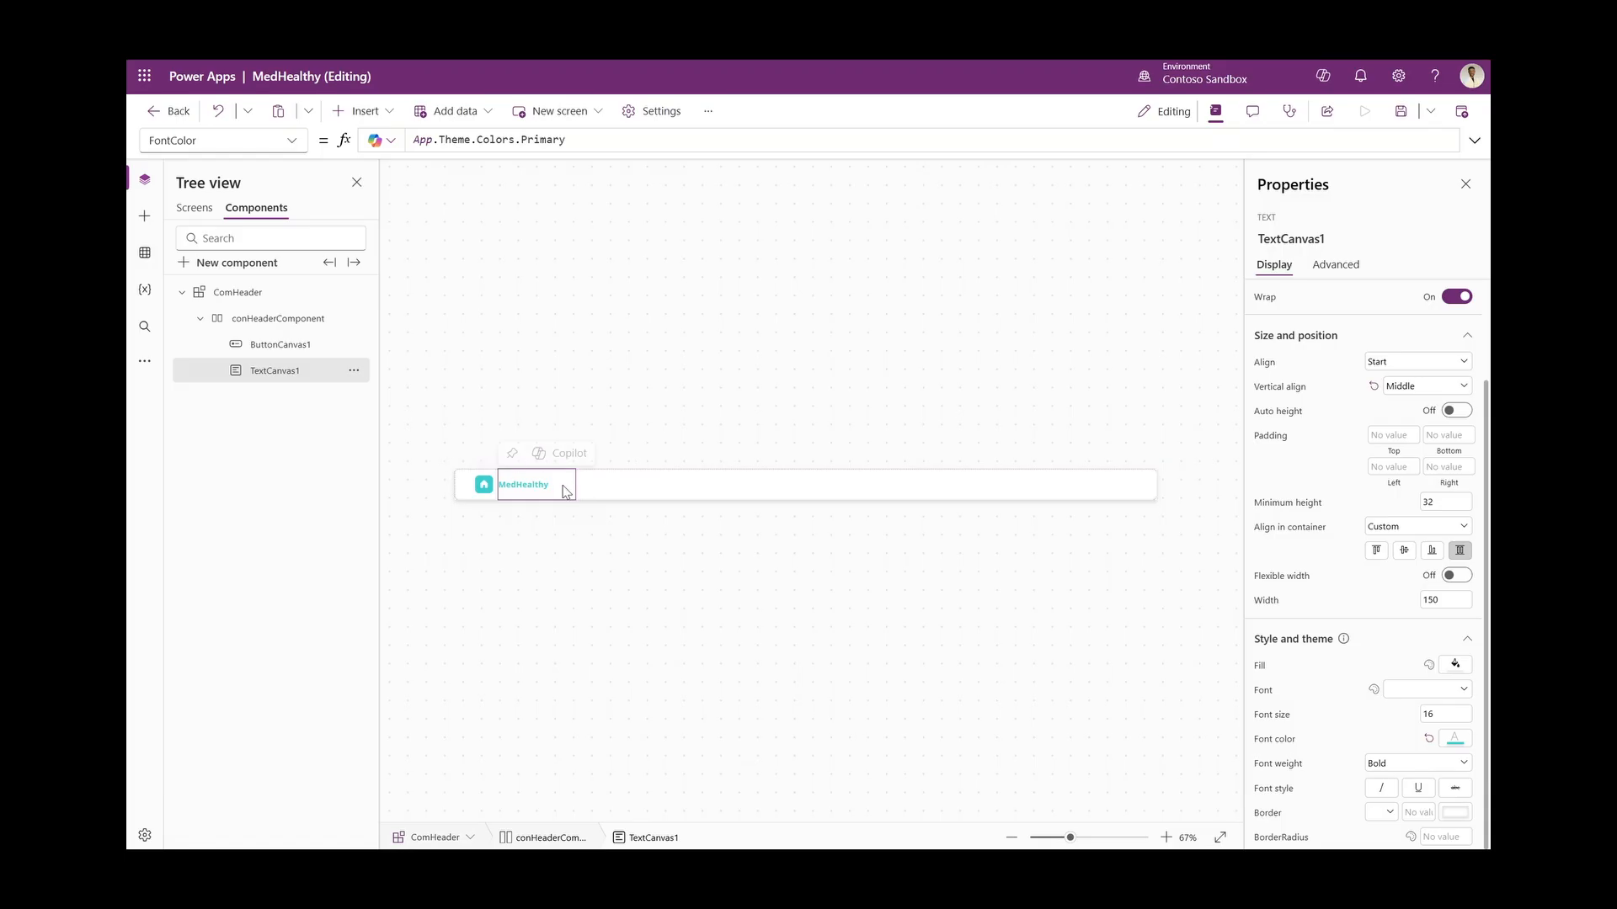
Insert a text input into the header container after the MedHealthy text
left_click(610, 480)
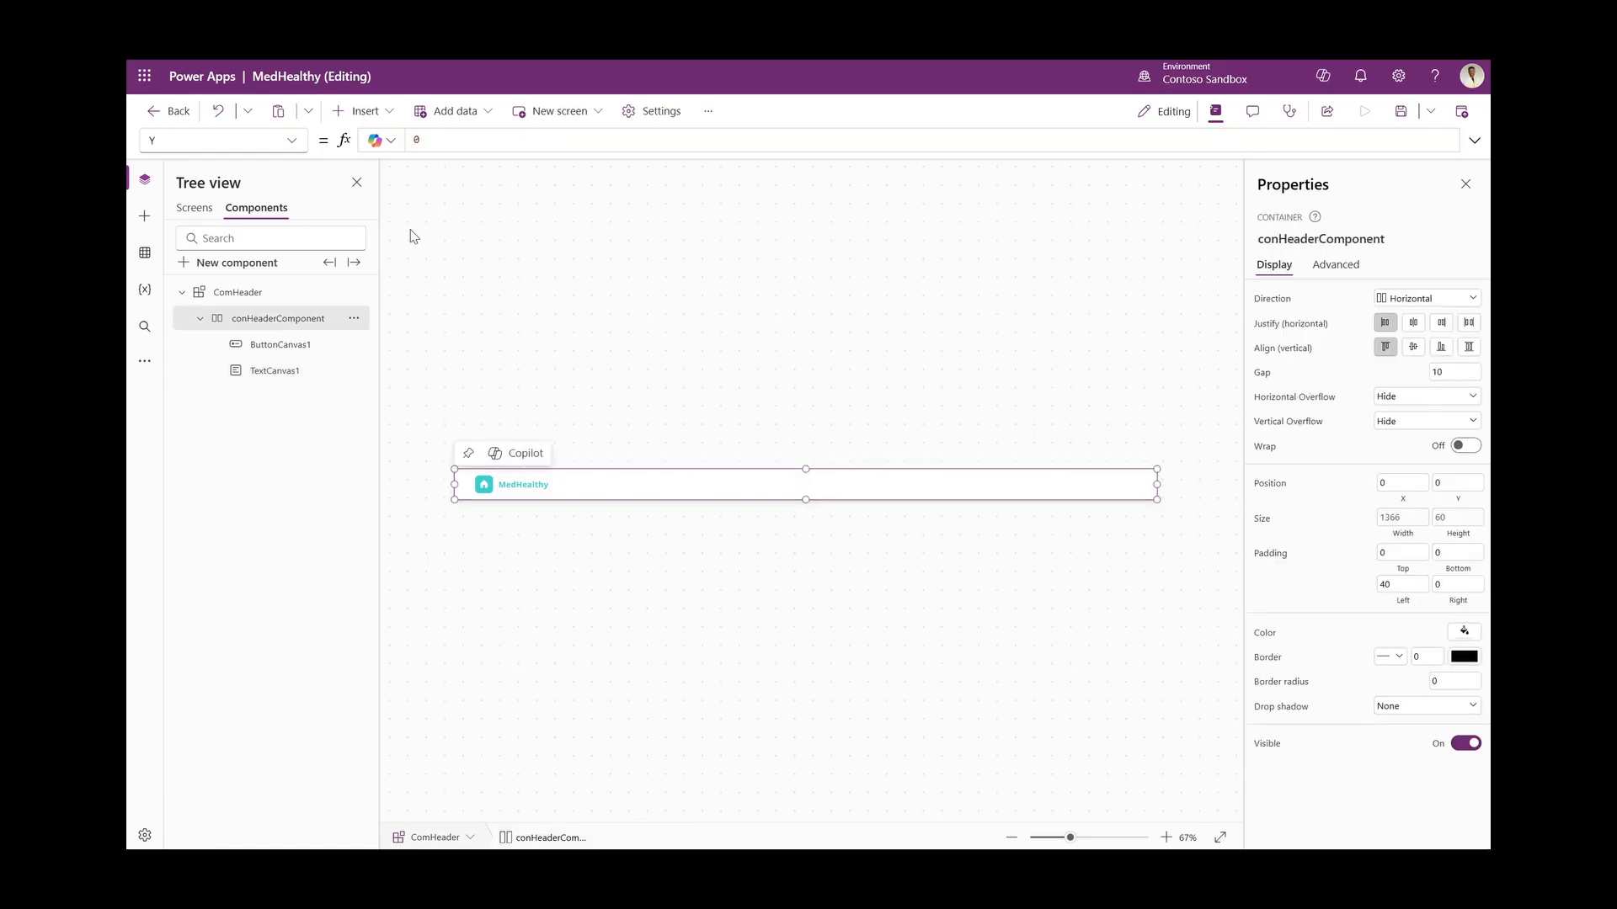
left_click(358, 111)
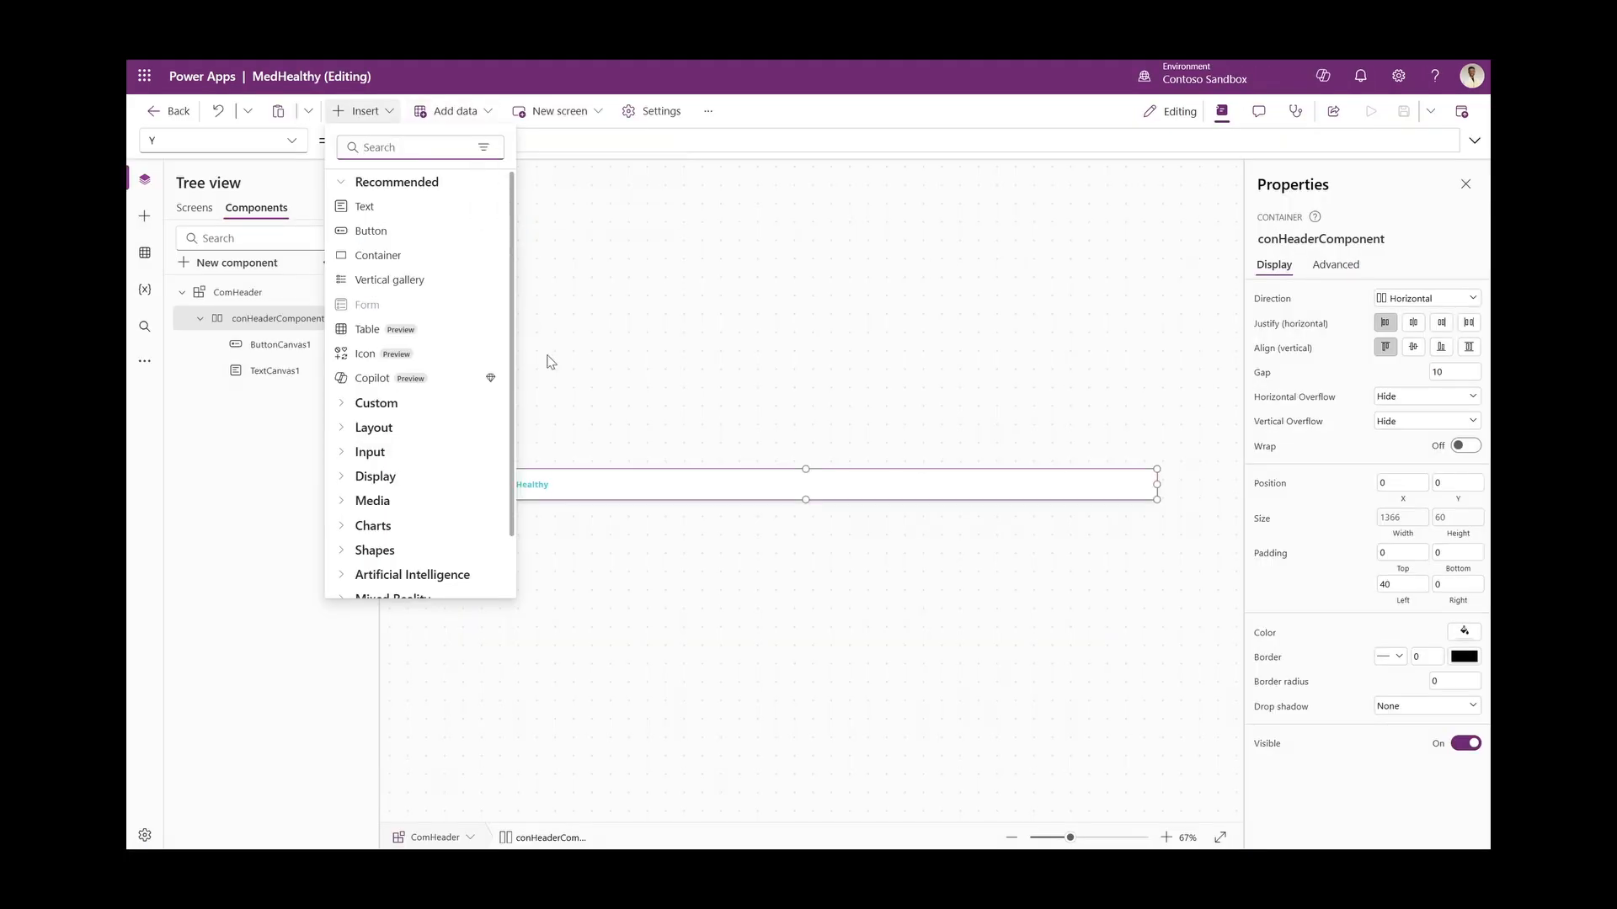
left_click(573, 447)
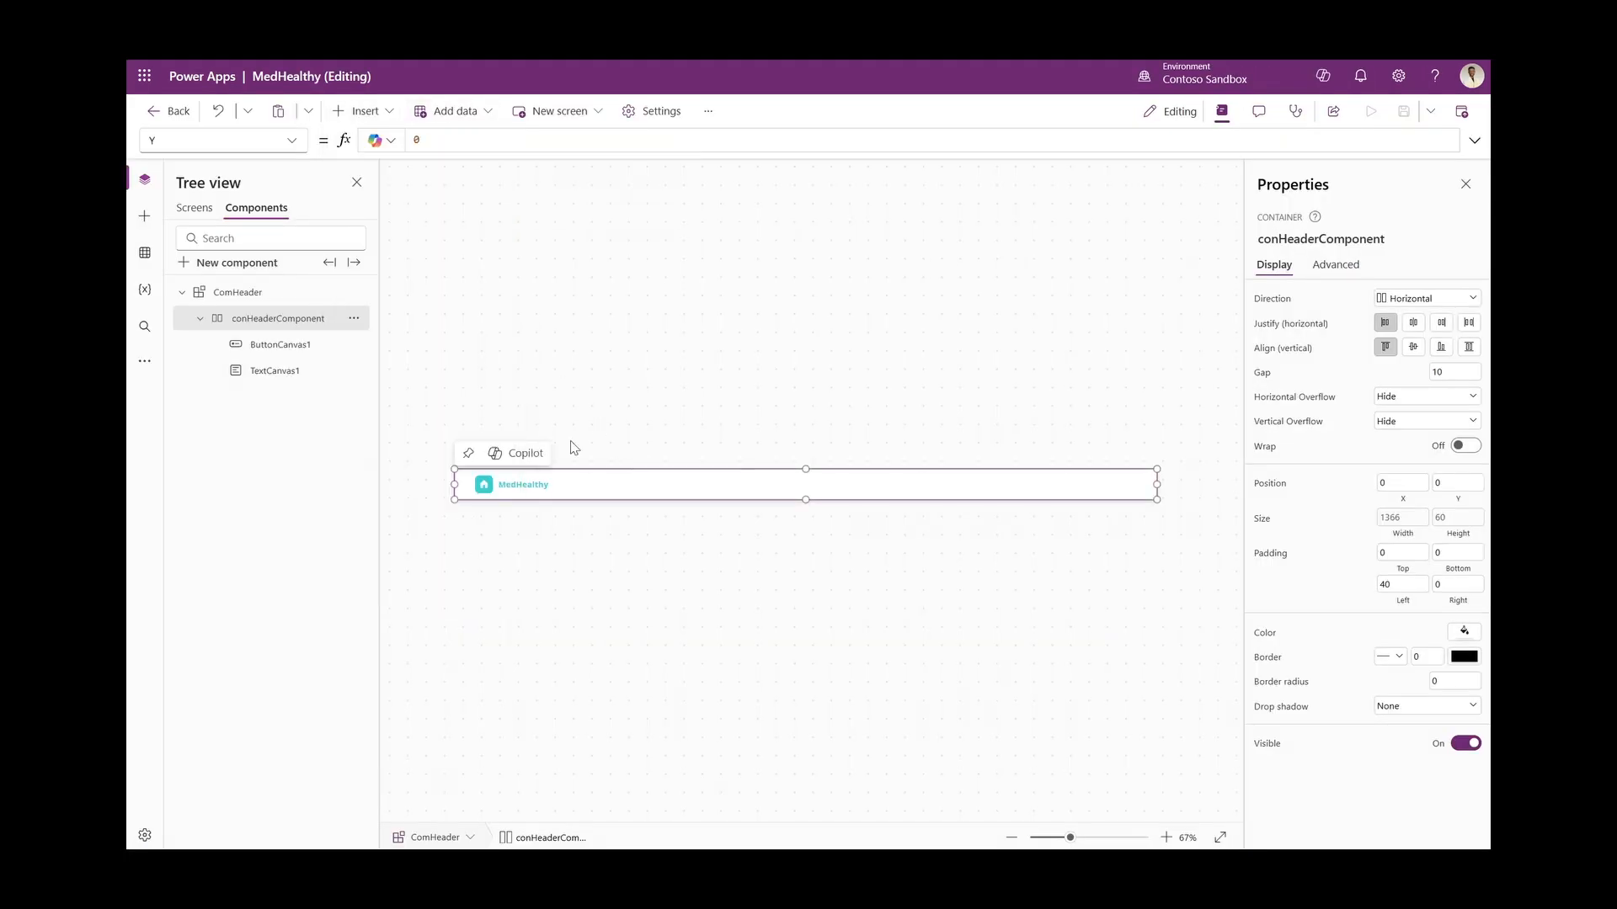
left_click(360, 111)
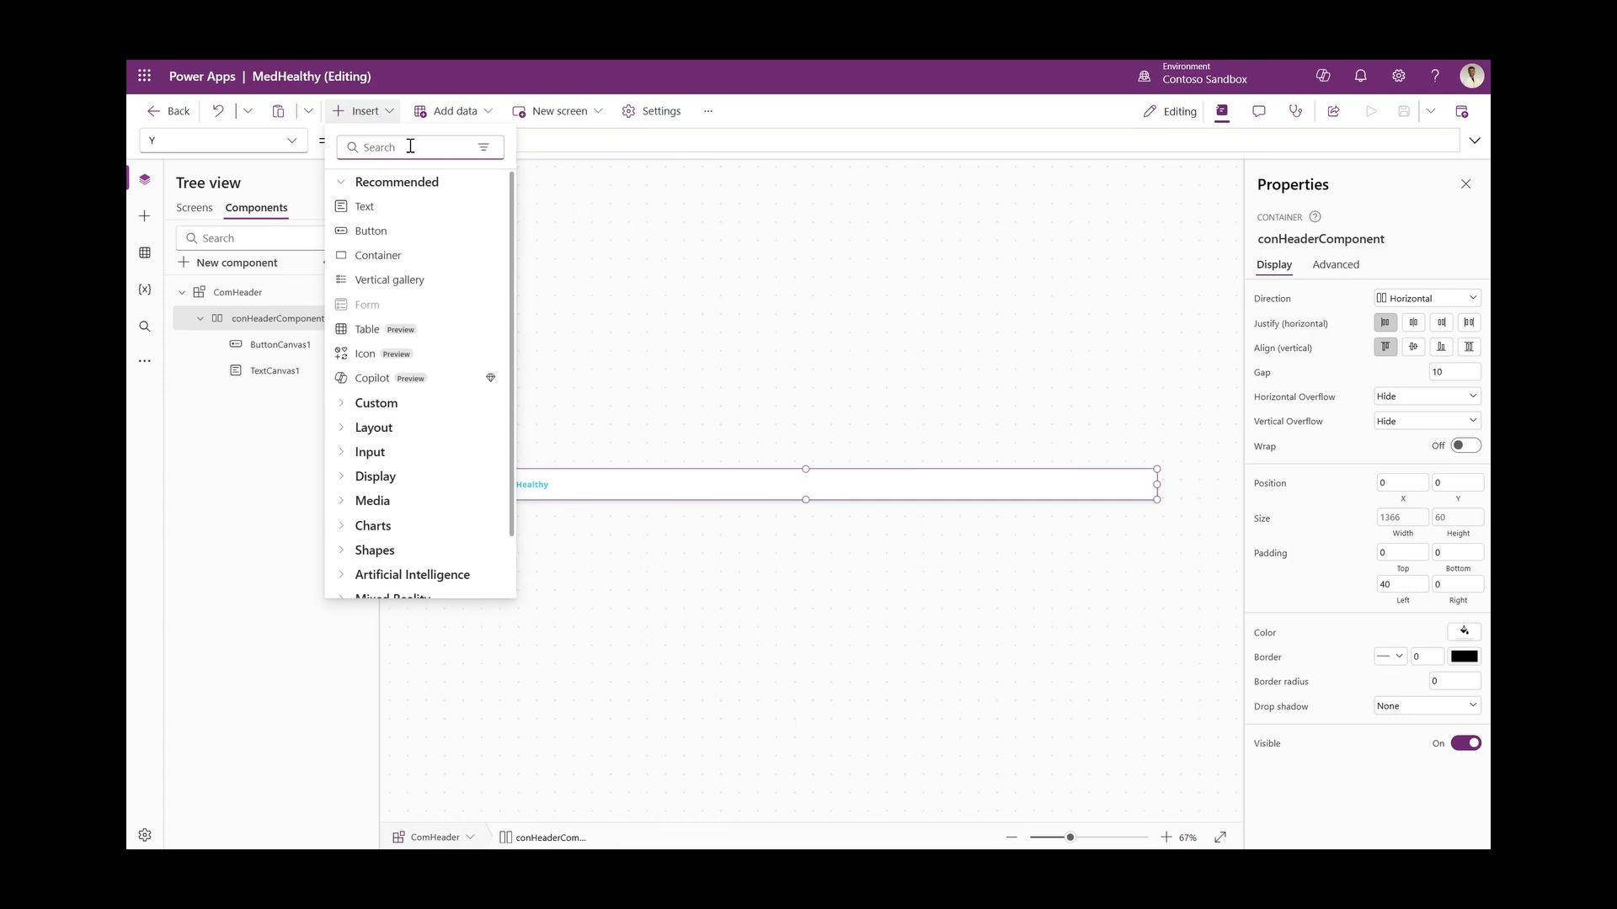
type("in")
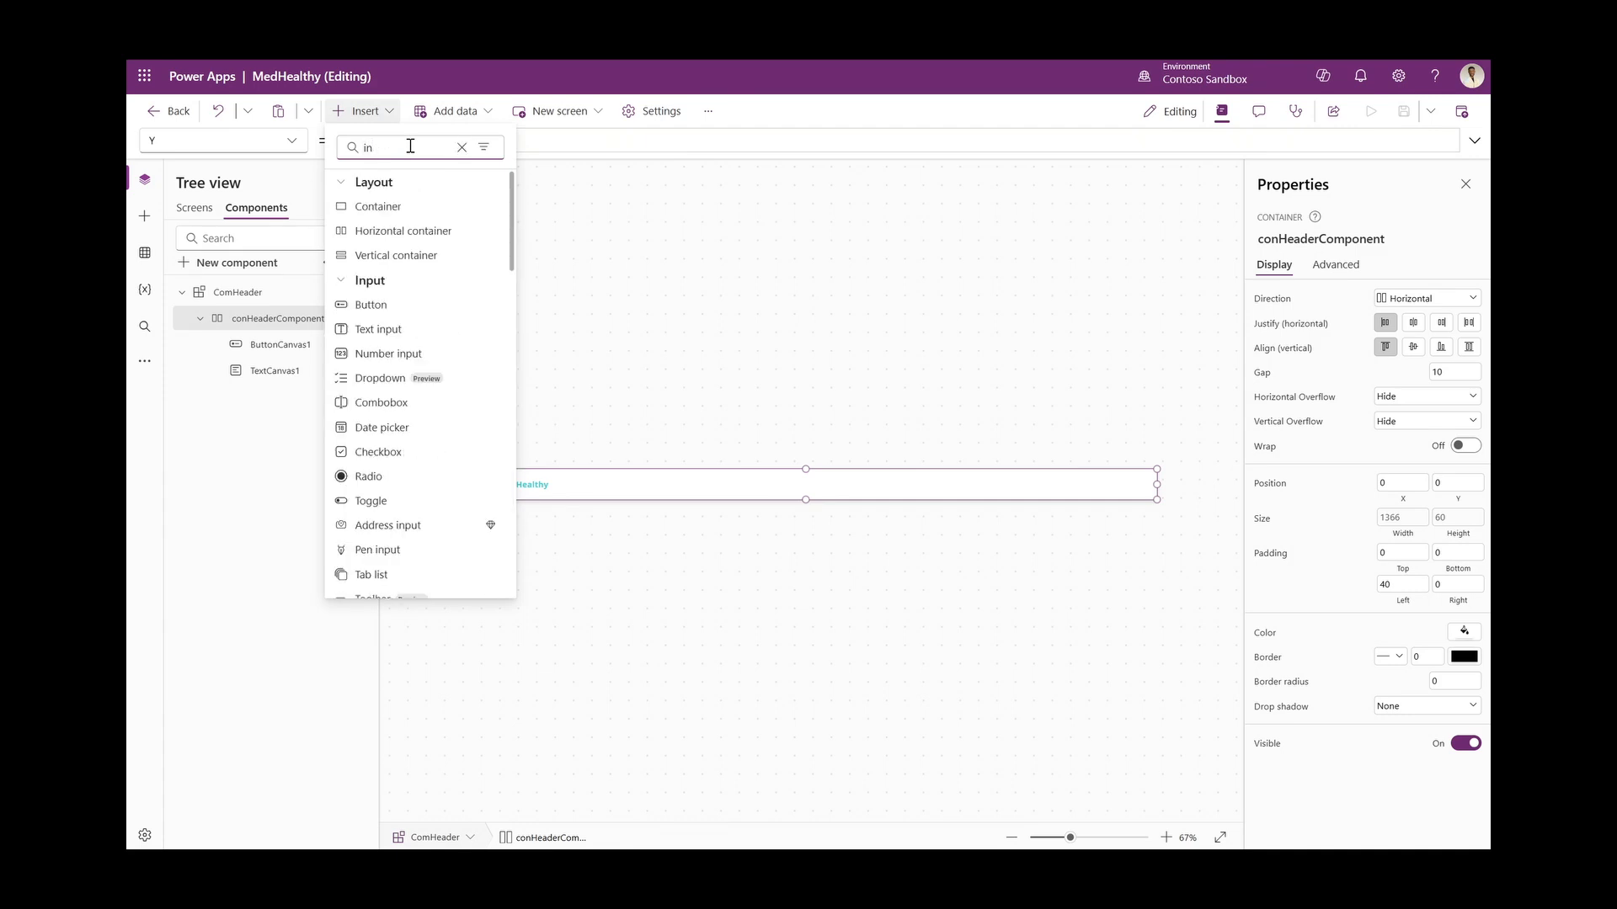
type("pu")
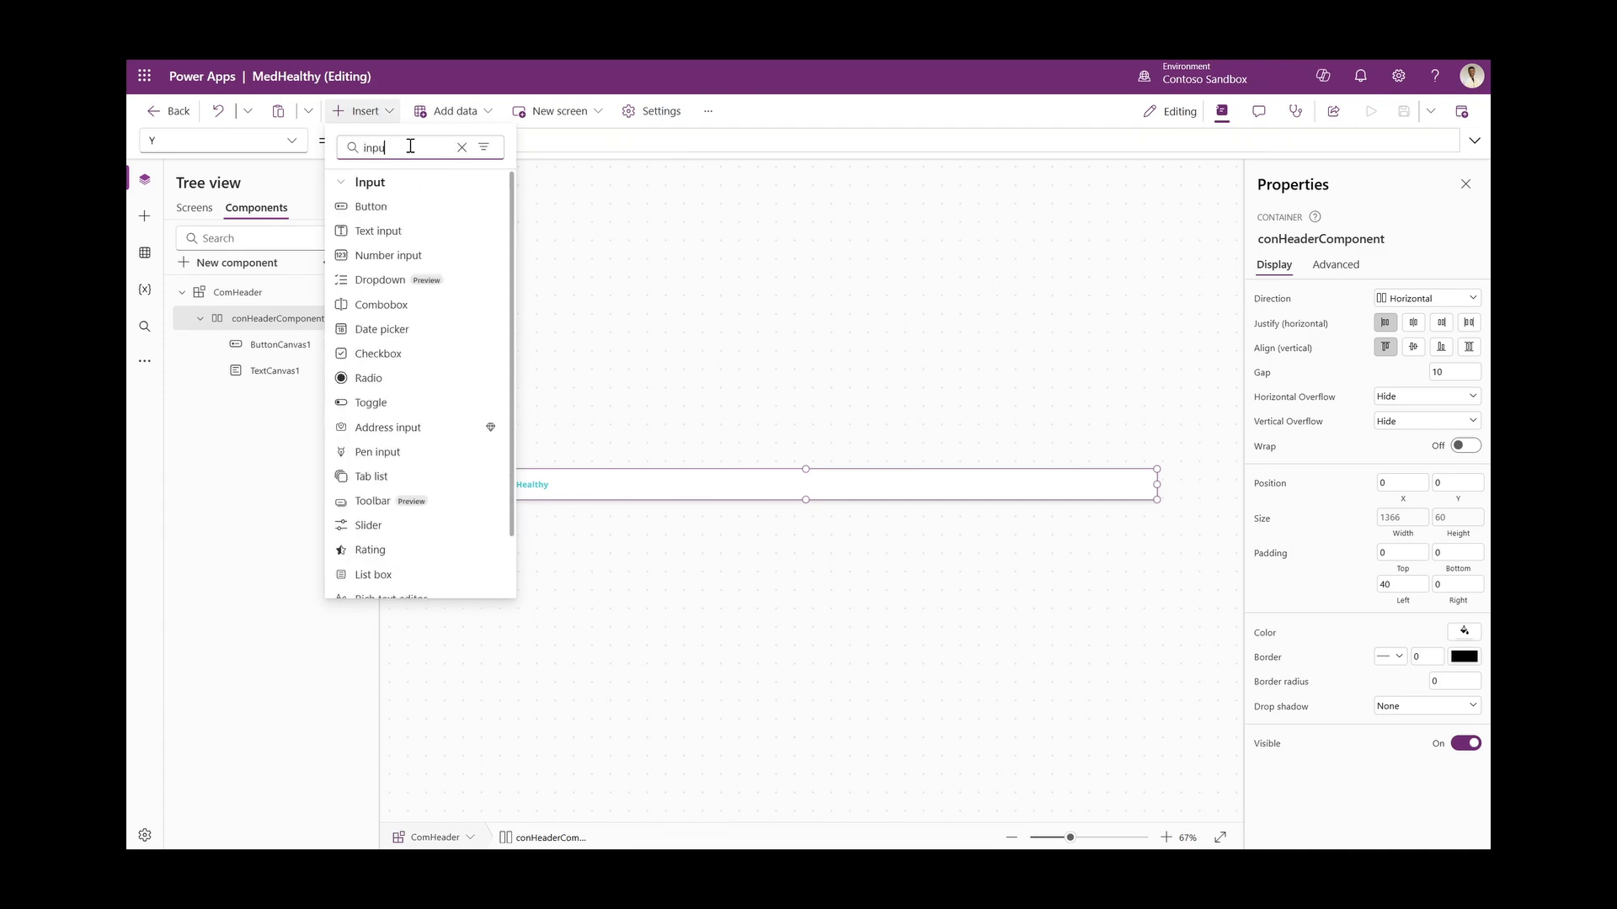
left_click(426, 231)
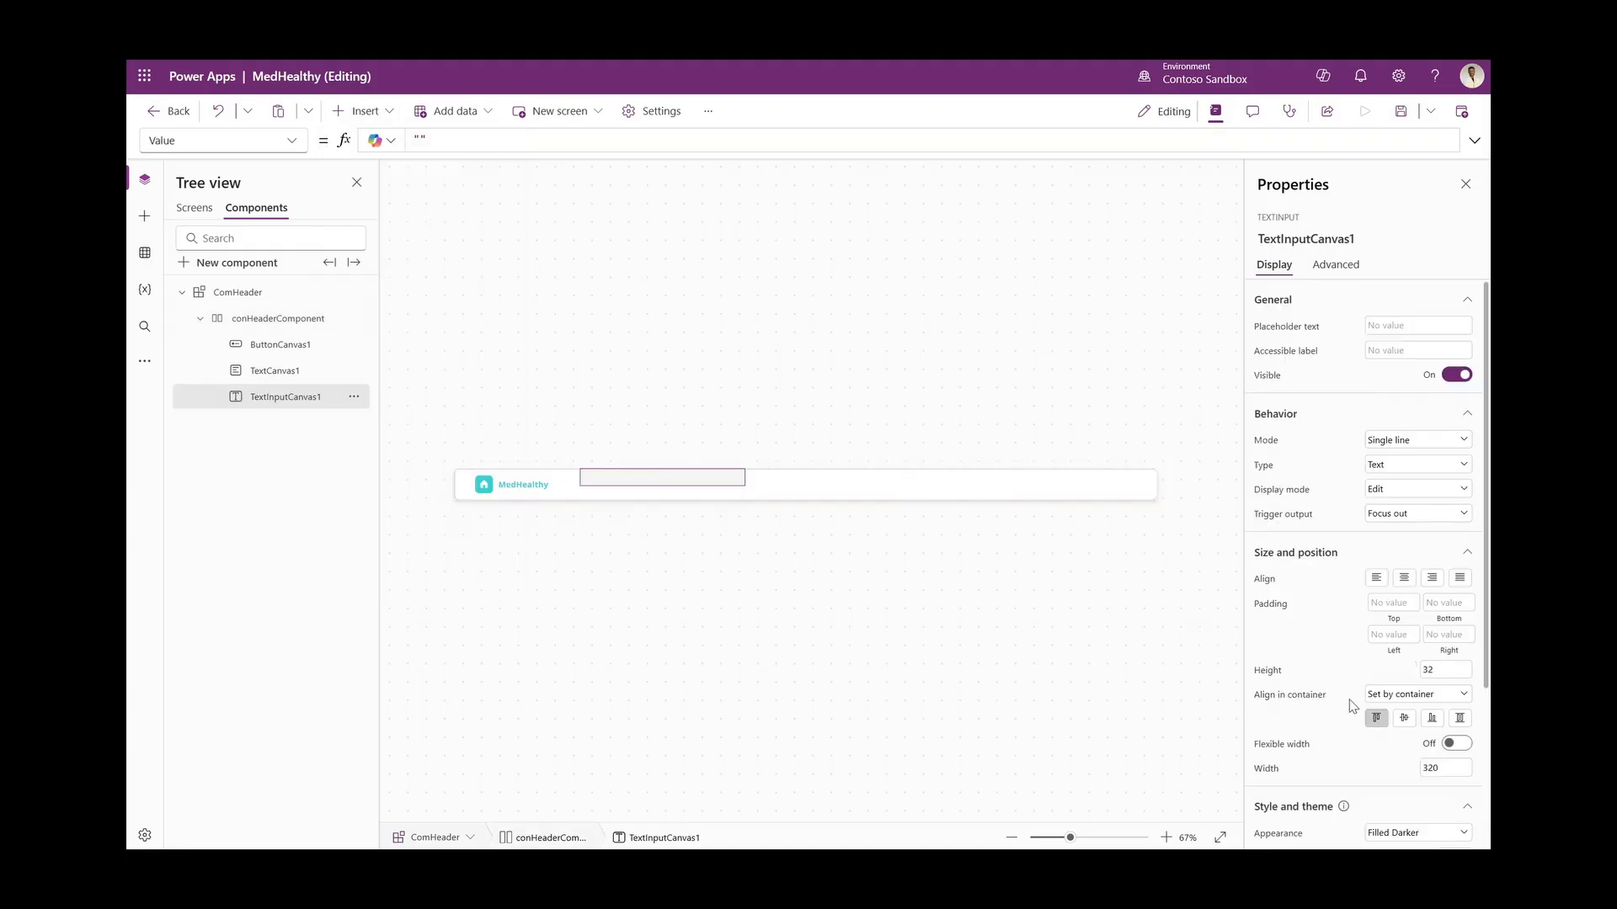
Center the text input vertically in the container and set its width to 300 and height to 40
left_click(1404, 720)
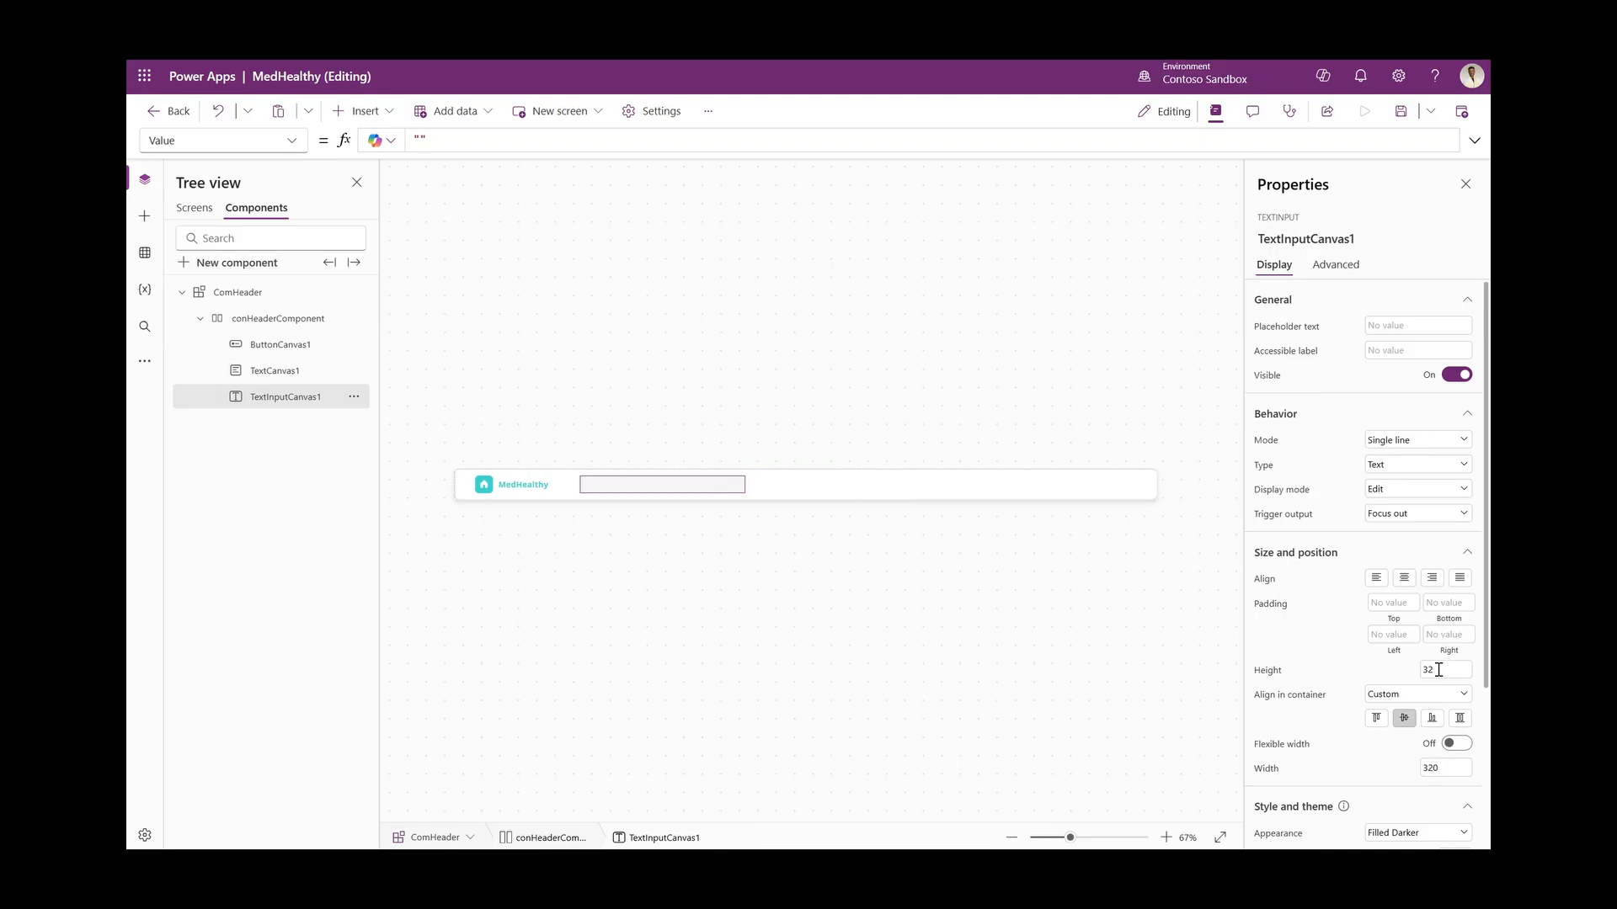
left_click(1459, 770)
type("300")
left_click(1447, 671)
type("40")
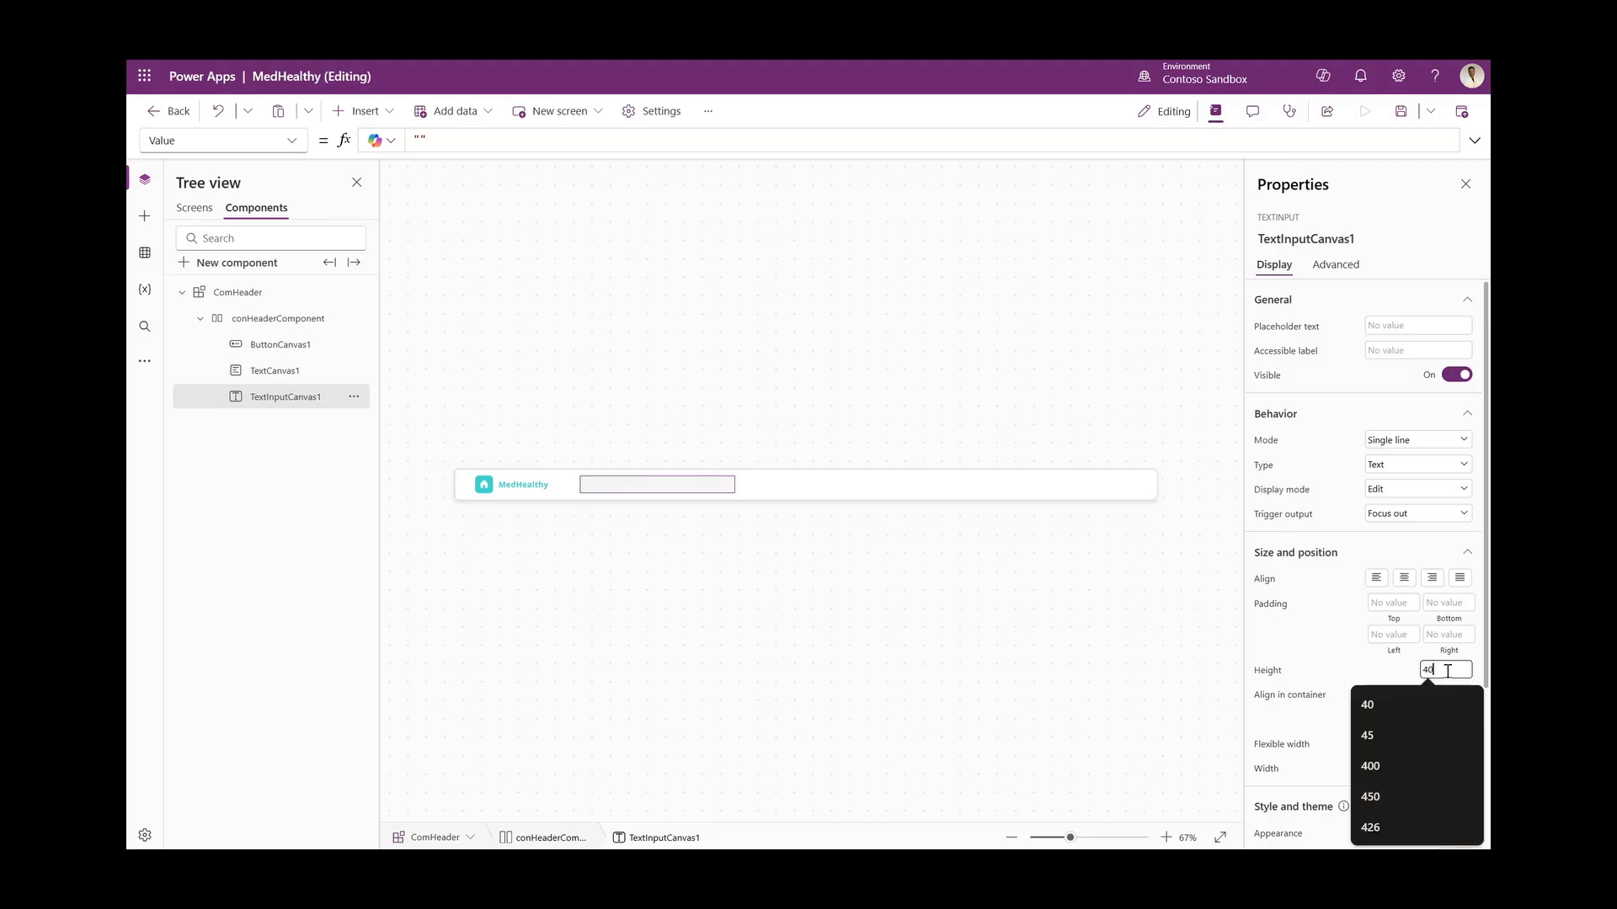
left_click(1317, 664)
Set the text input's border radius to 8
scroll(1365, 741, "down", 3)
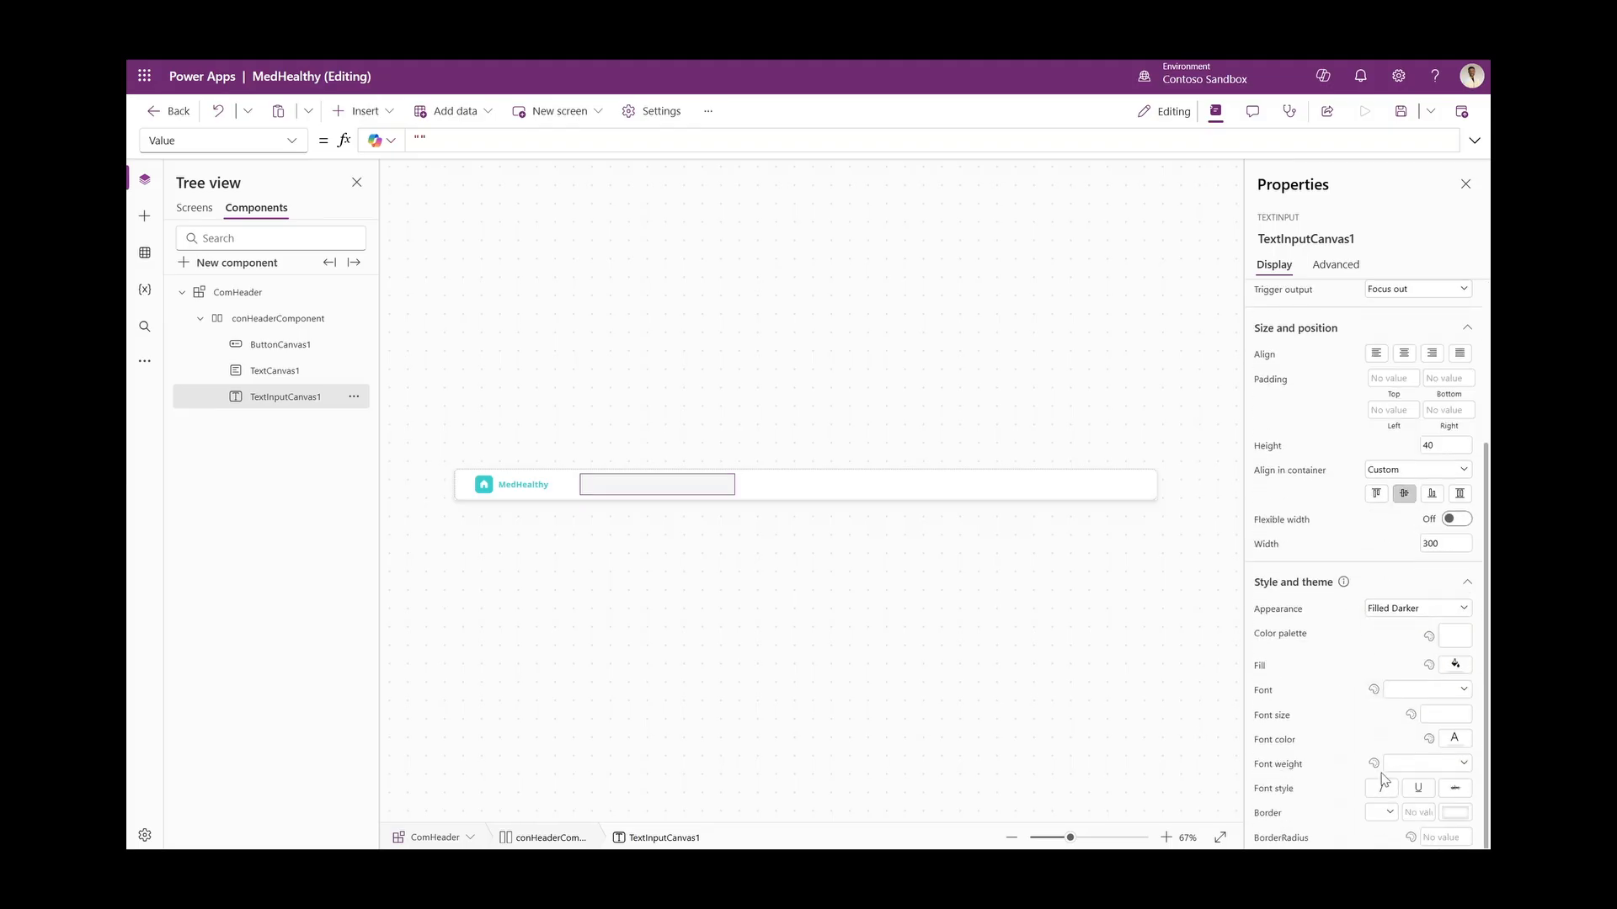
left_click(1440, 836)
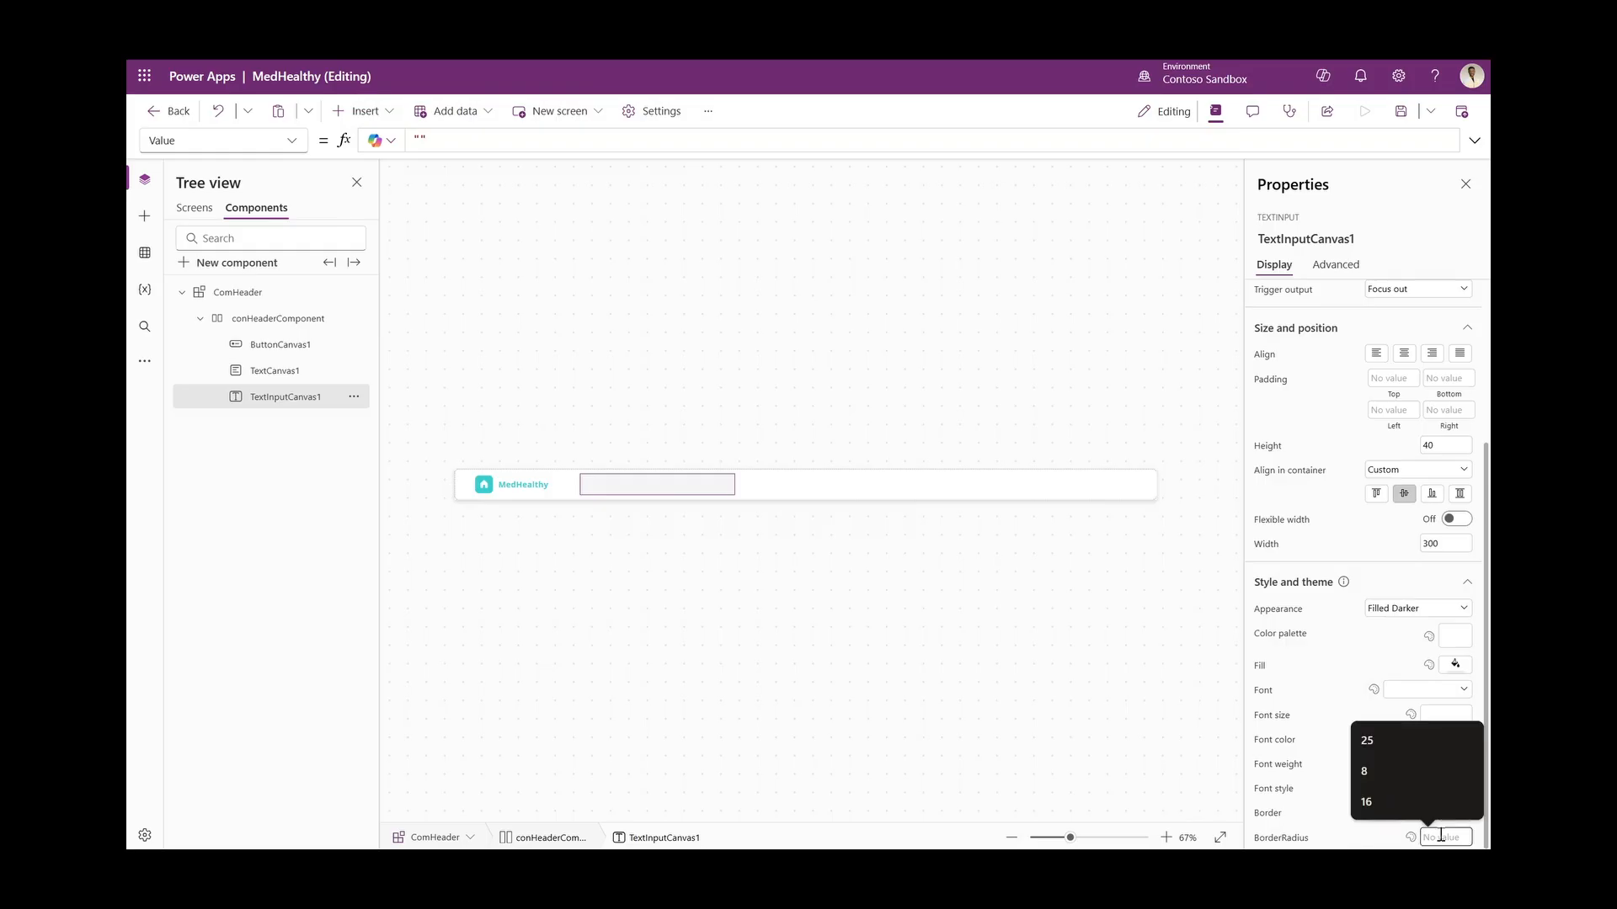
left_click(1364, 772)
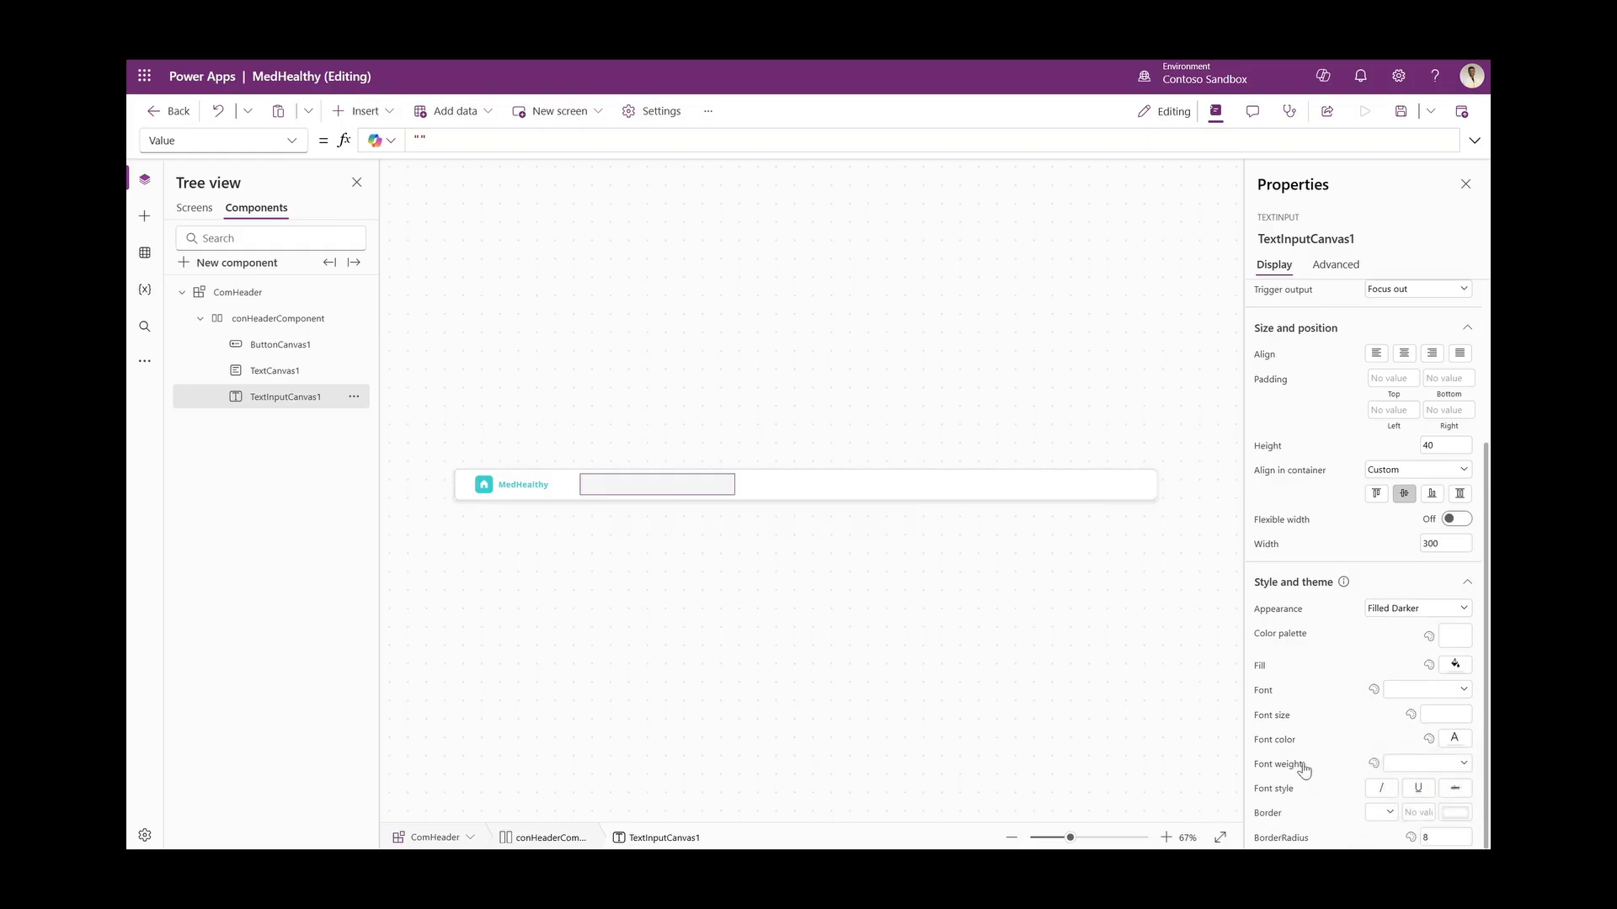
Set the text input's placeholder text to "Search patient..."
scroll(1385, 354, "up", 3)
left_click(1384, 325)
type("Sea")
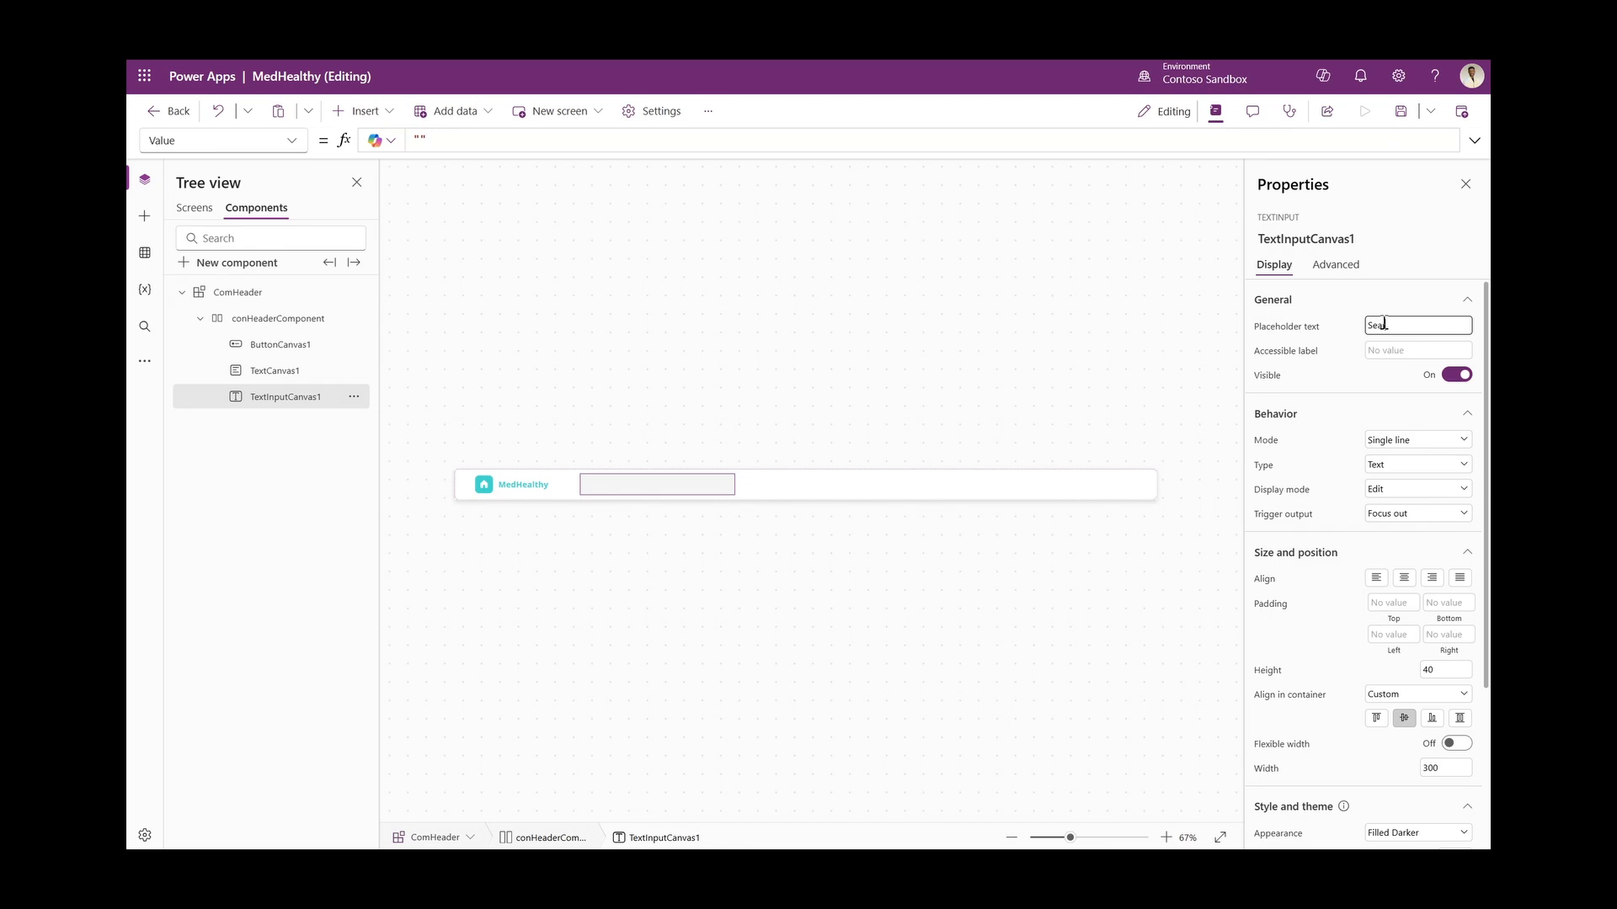
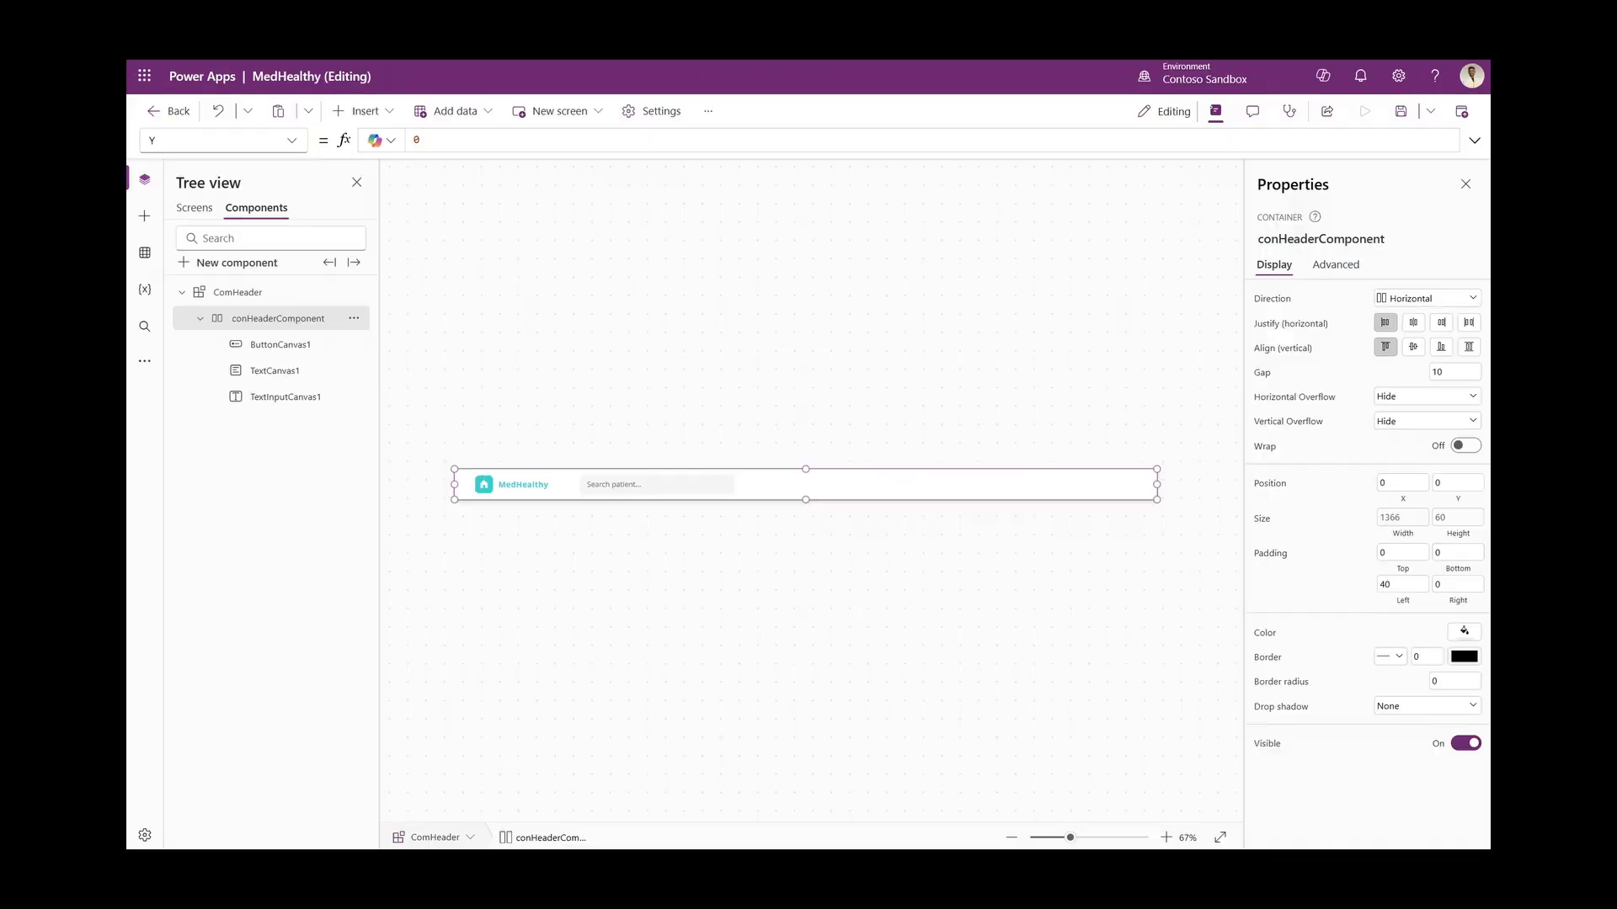
Insert a horizontal container into conHeaderComponent after the text input and rename it conNotifcation
left_click(890, 487)
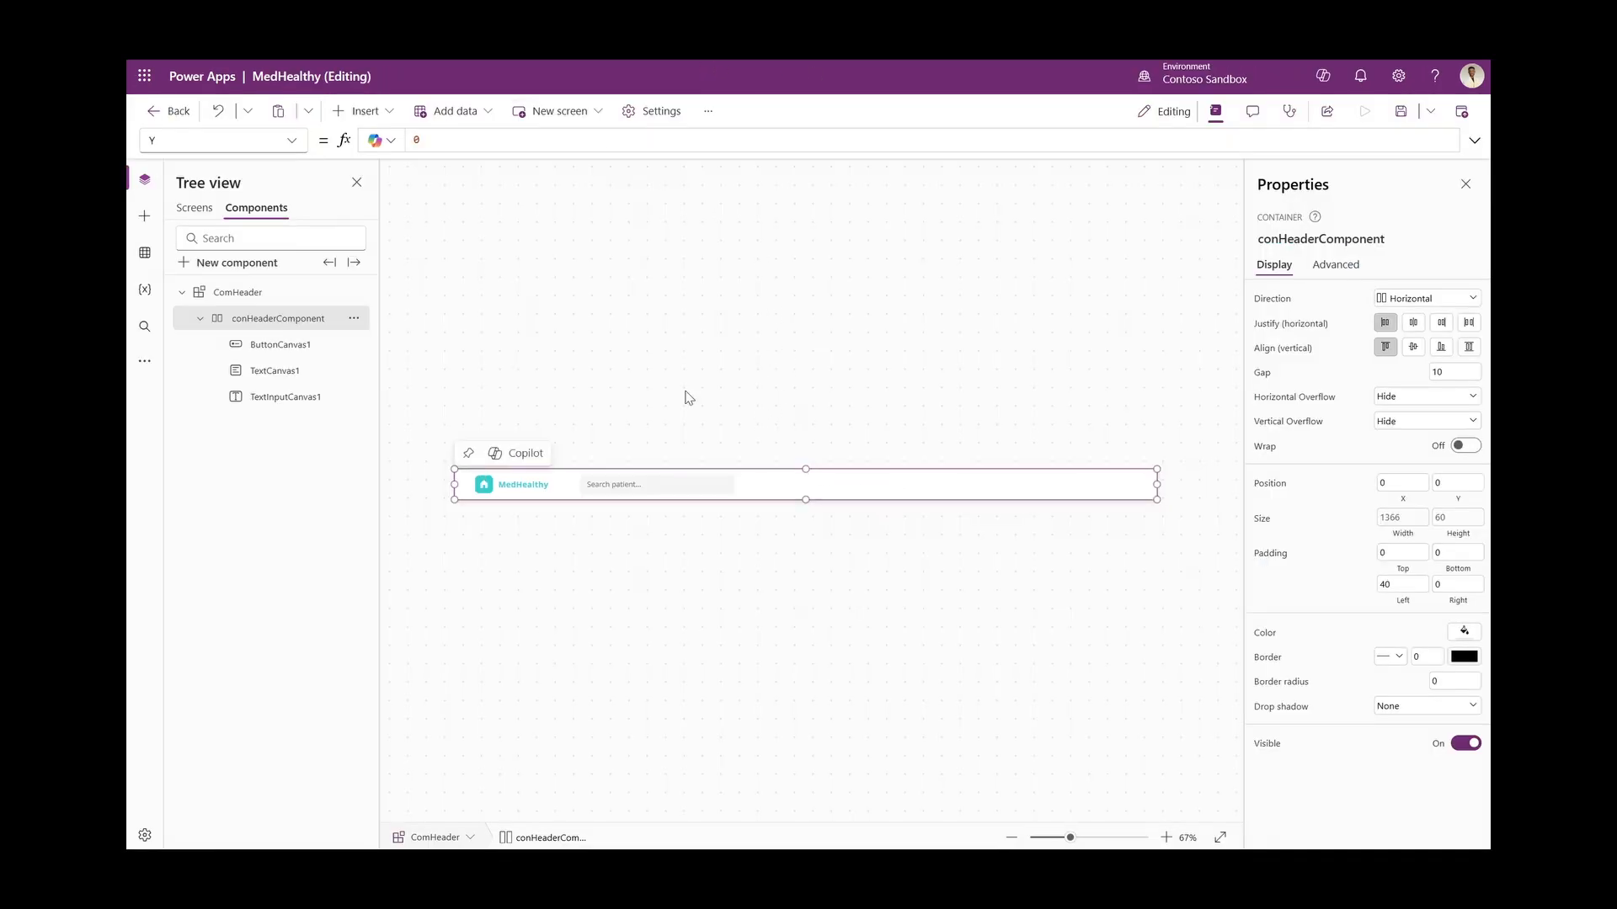
left_click(364, 112)
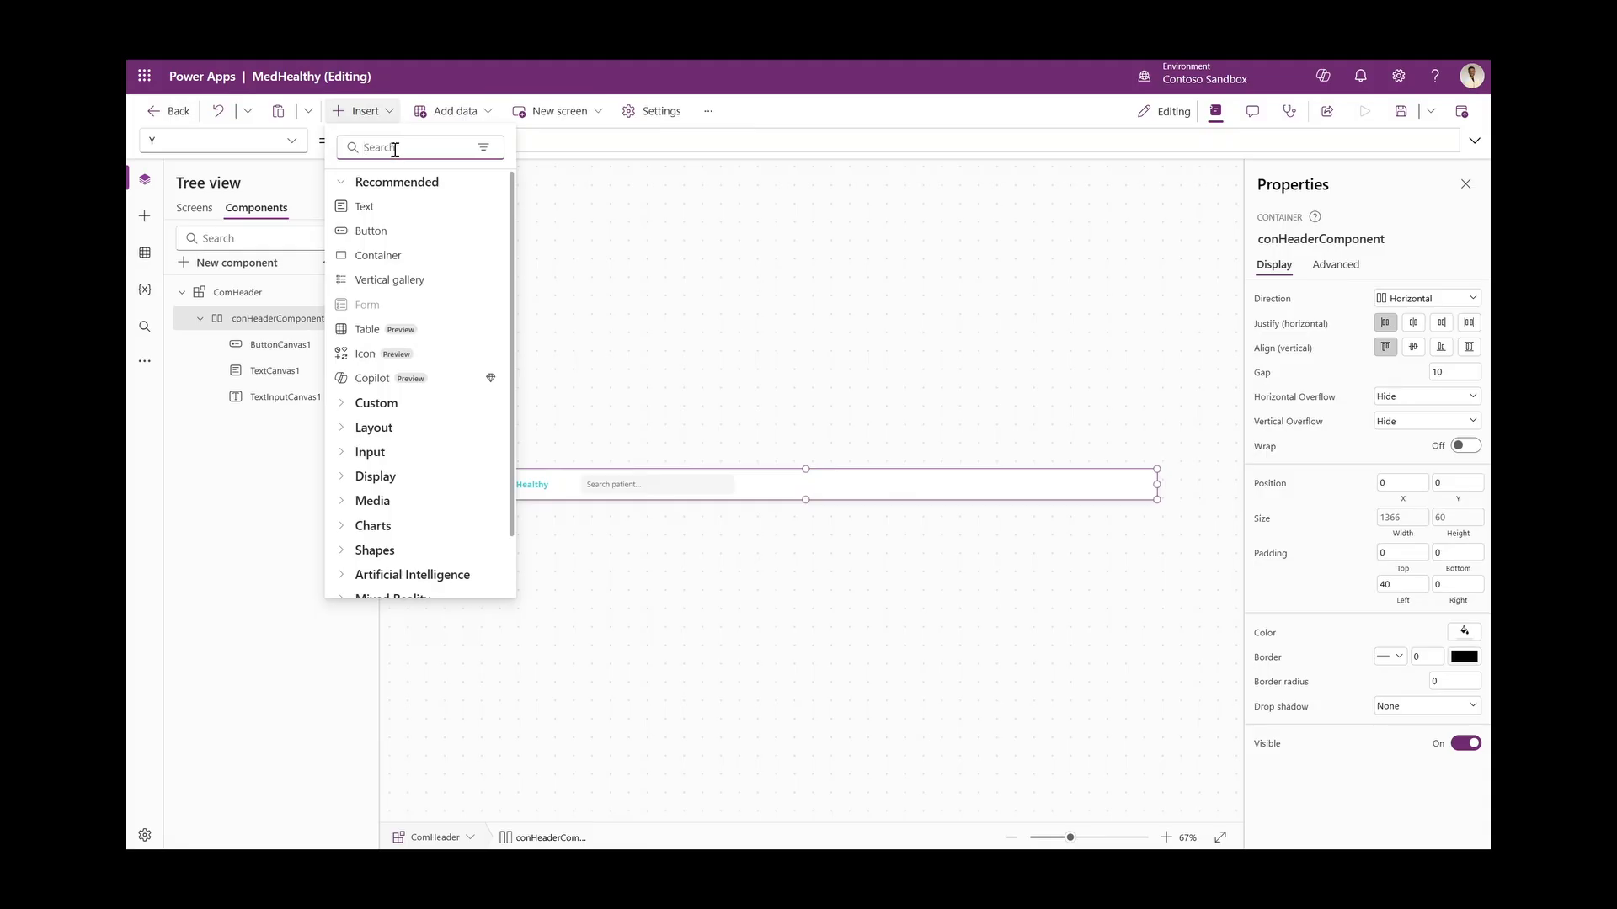
type("cont")
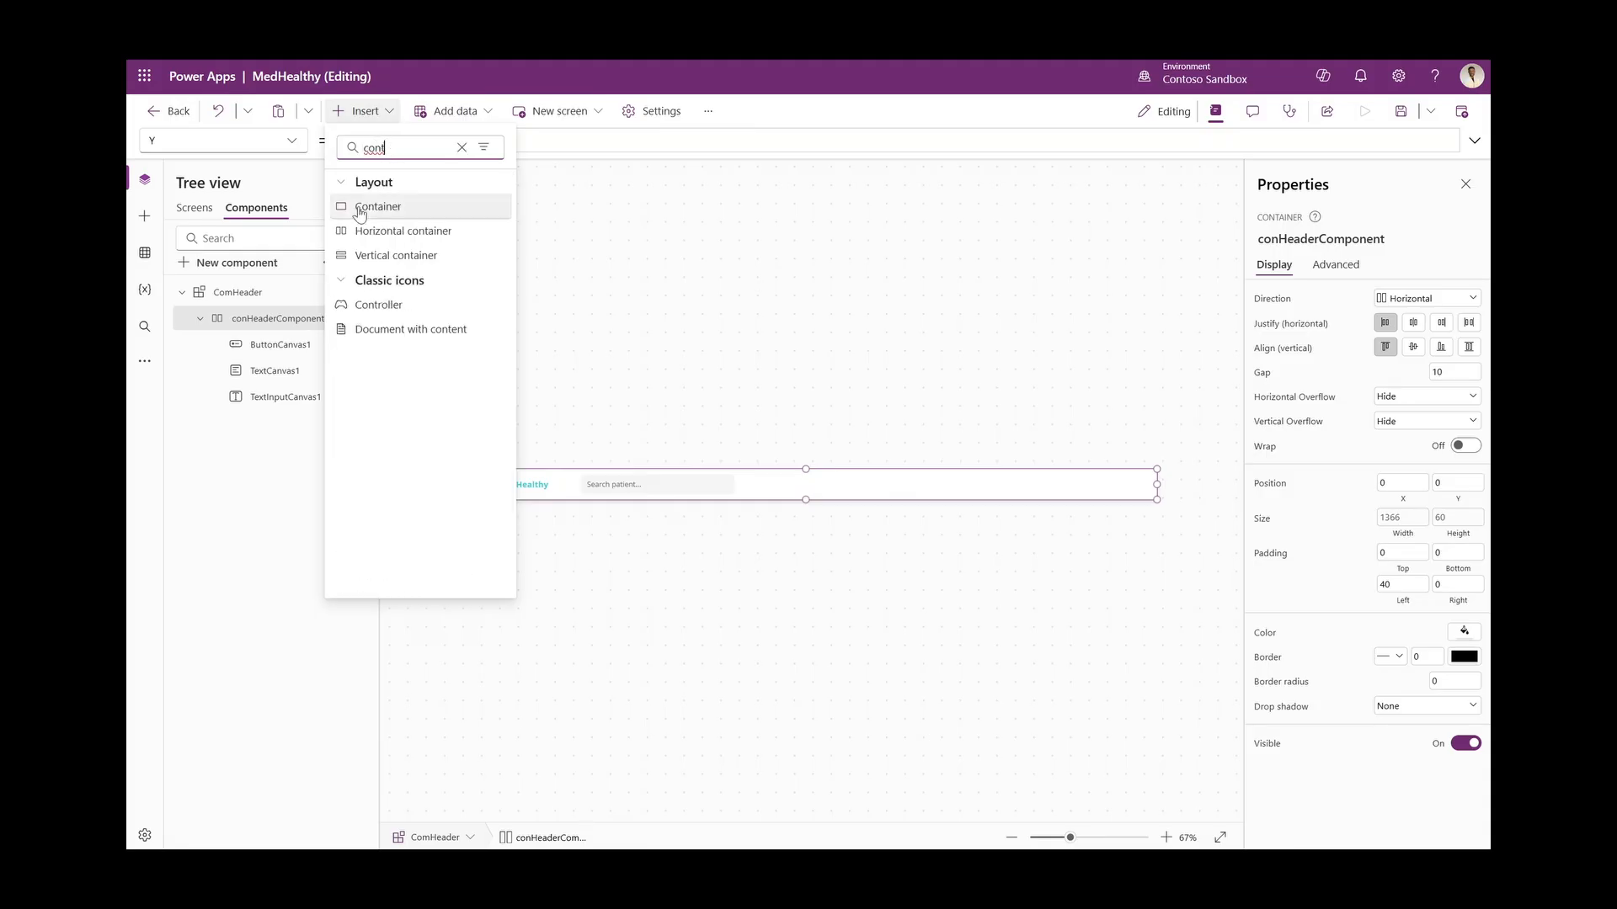
left_click(365, 233)
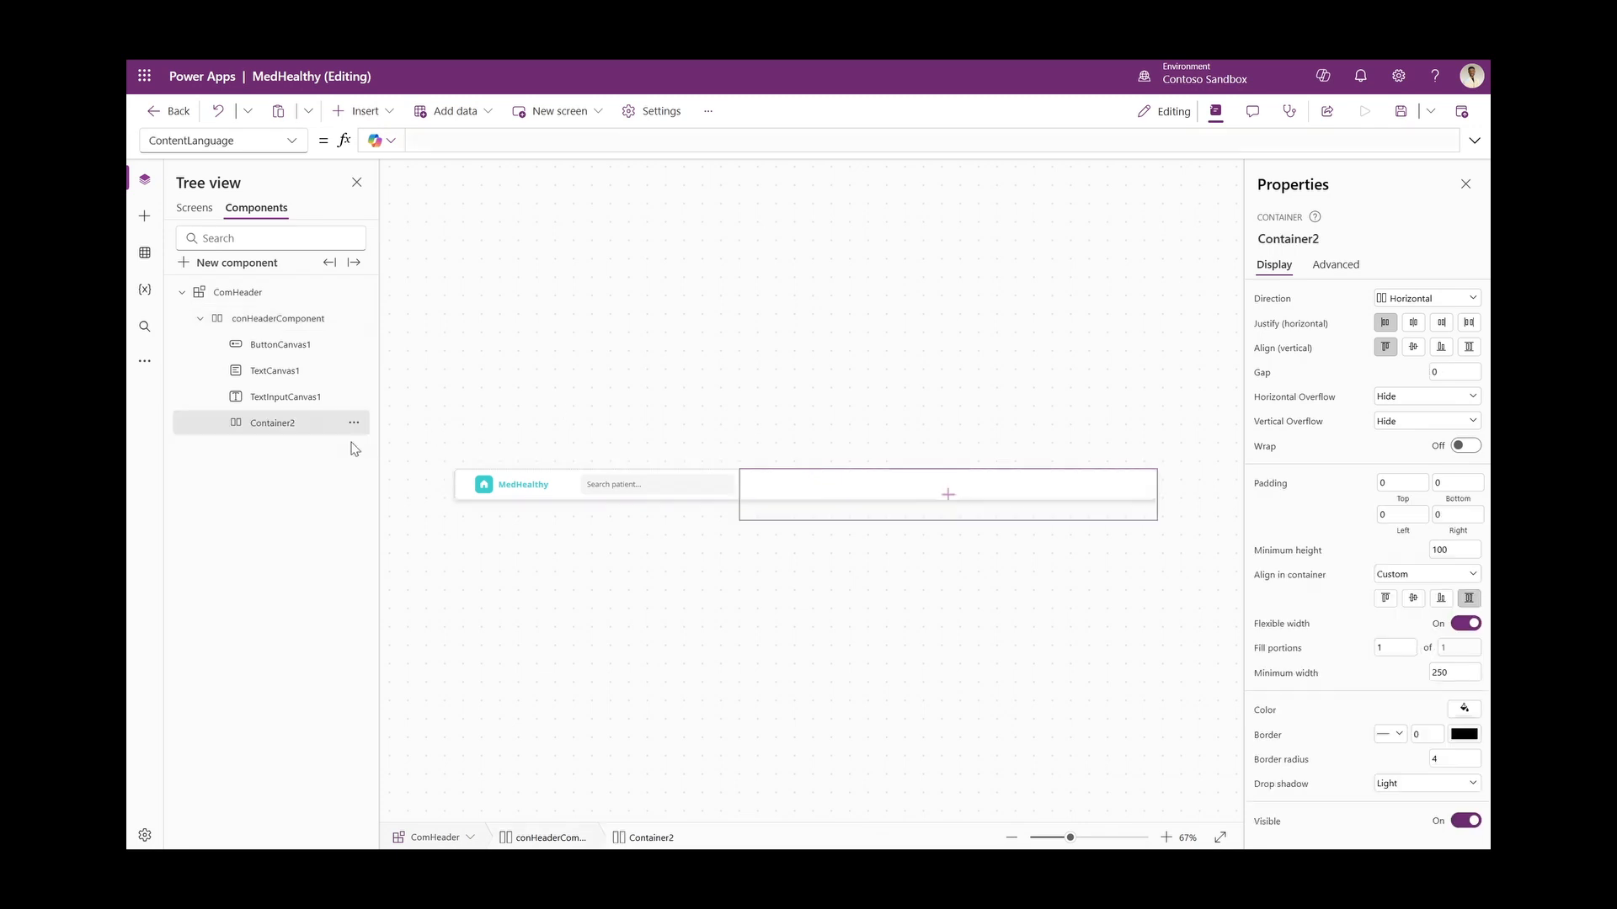
double_click(277, 422)
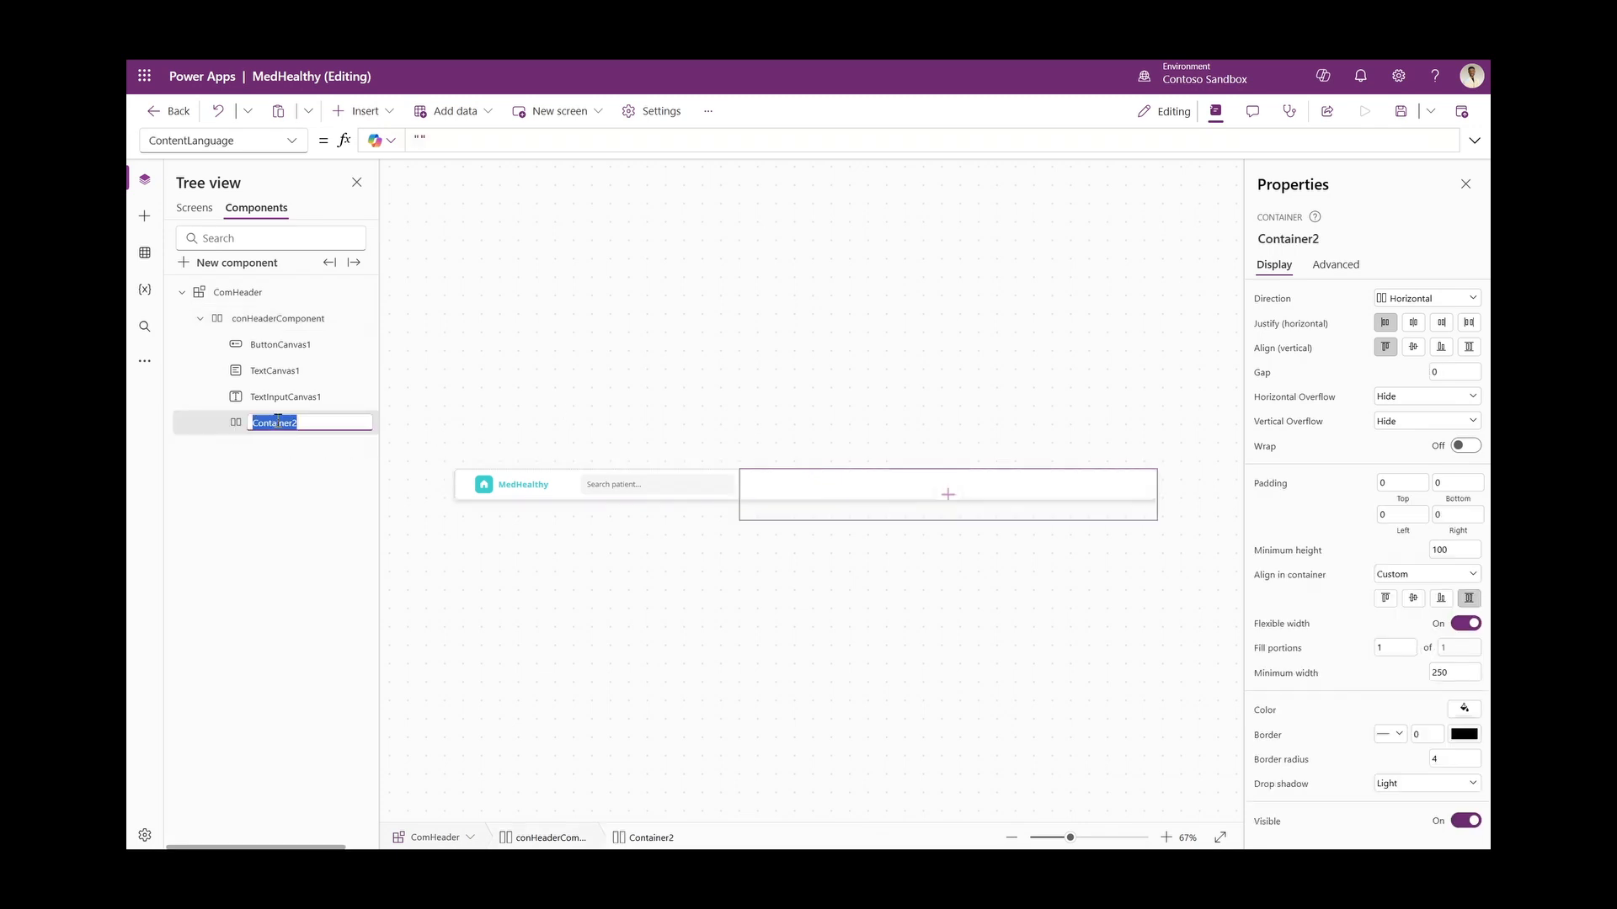
type("conUserProfile")
key("Return")
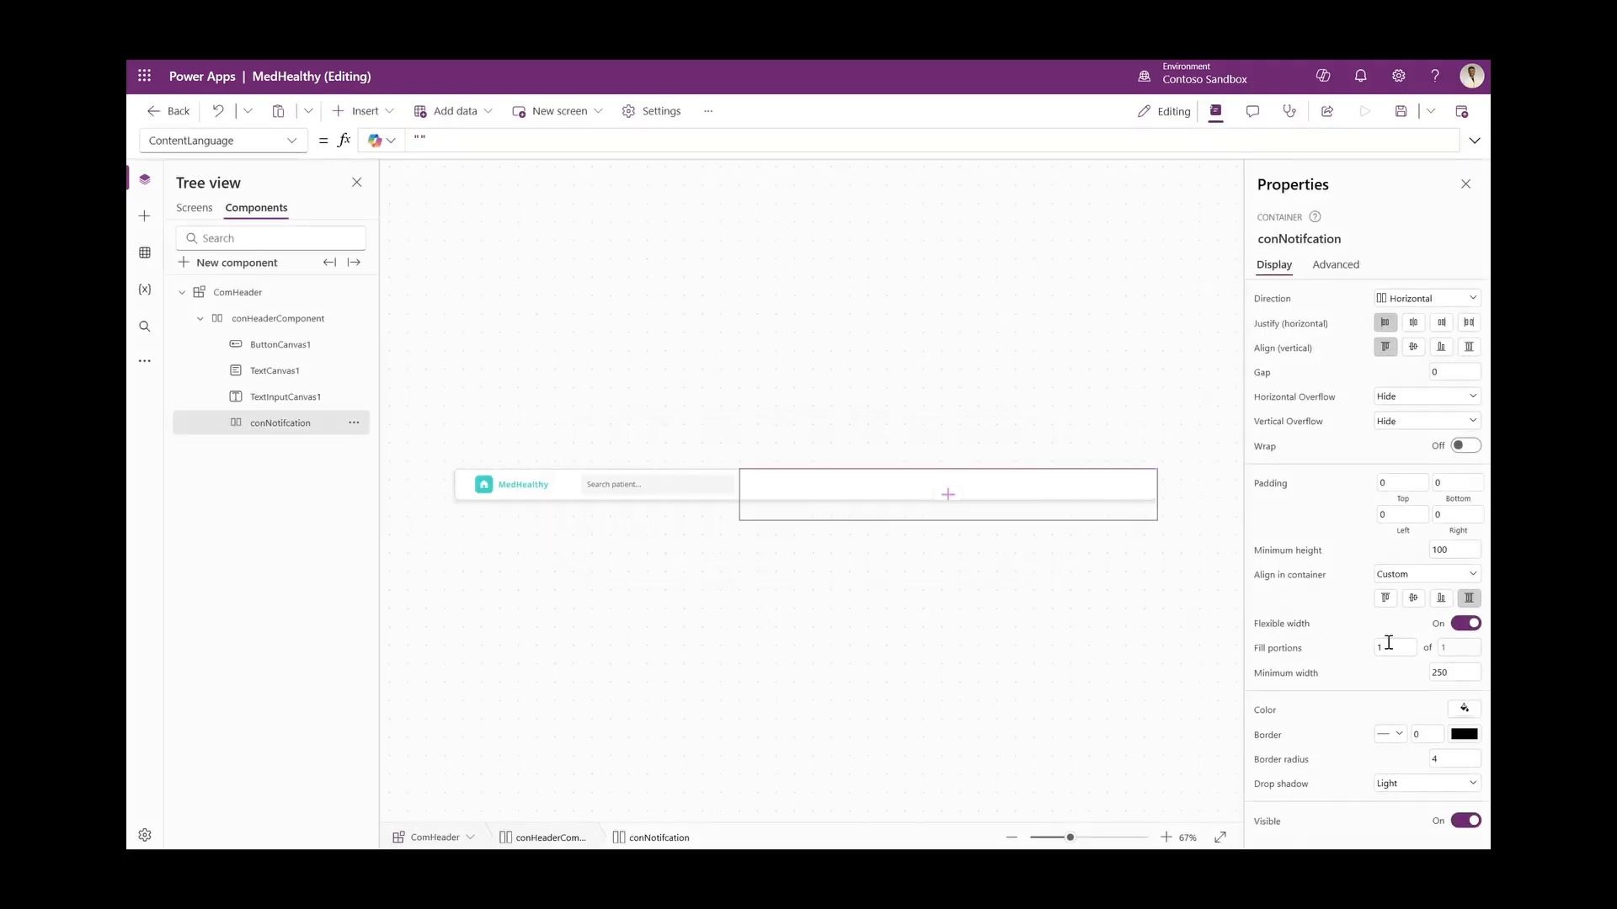
Set the minimum height and minimum width of the conNotifcation container to 0
double_click(1459, 549)
type("0")
left_click(1389, 550)
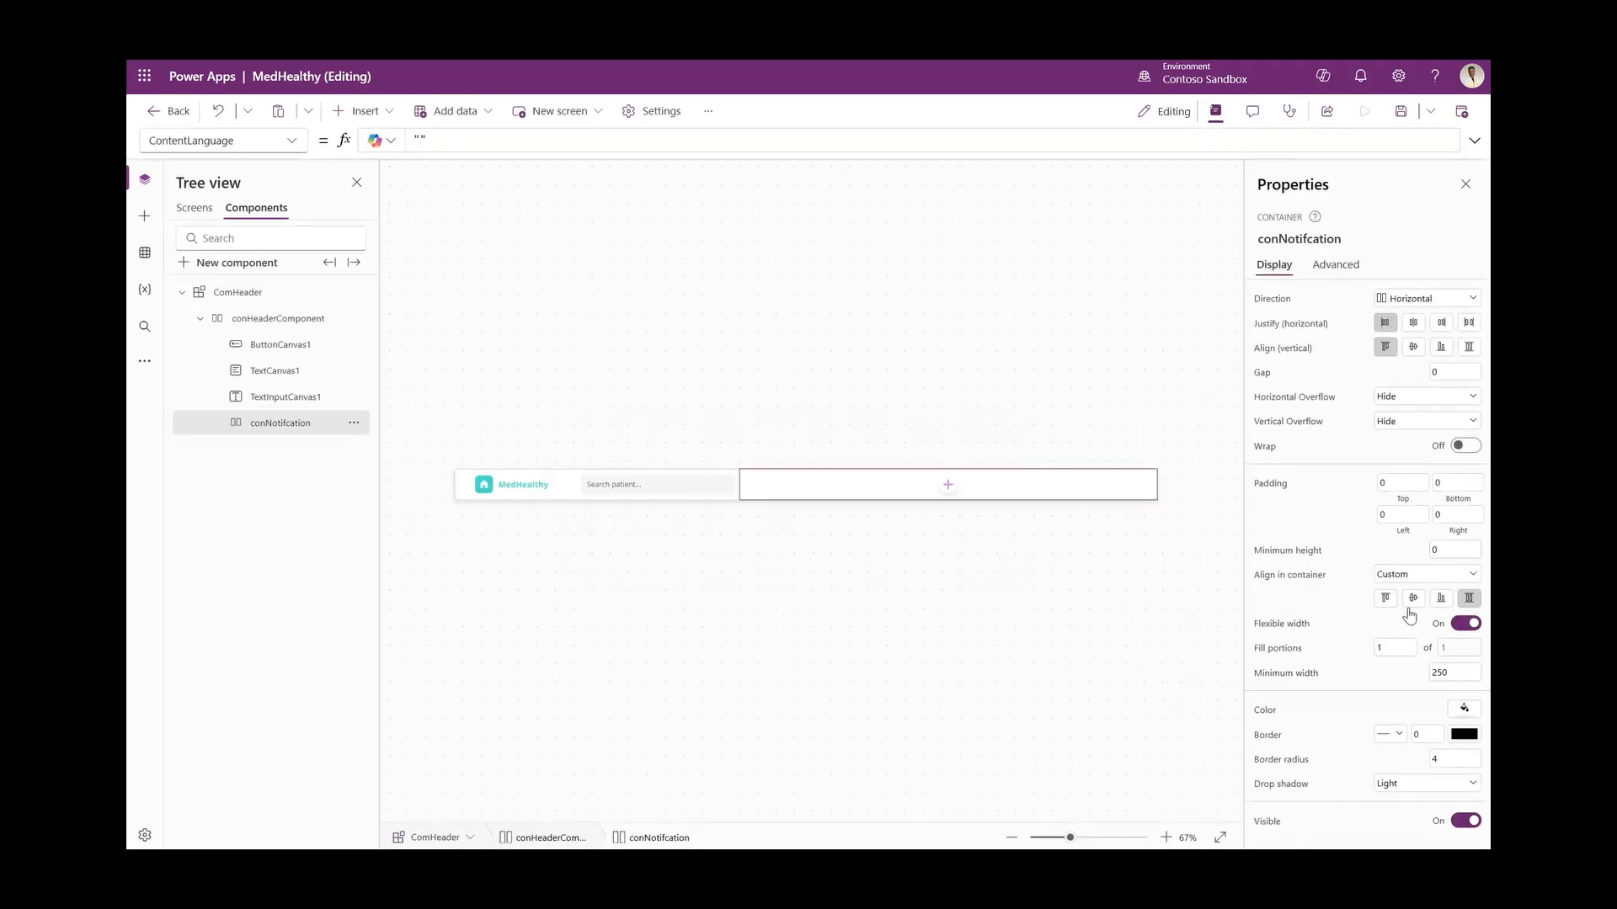
double_click(1451, 672)
type("0")
left_click(1393, 685)
Set conNotifcation's drop shadow to None, its border radius to 0 and its gap to 10
left_click(1415, 792)
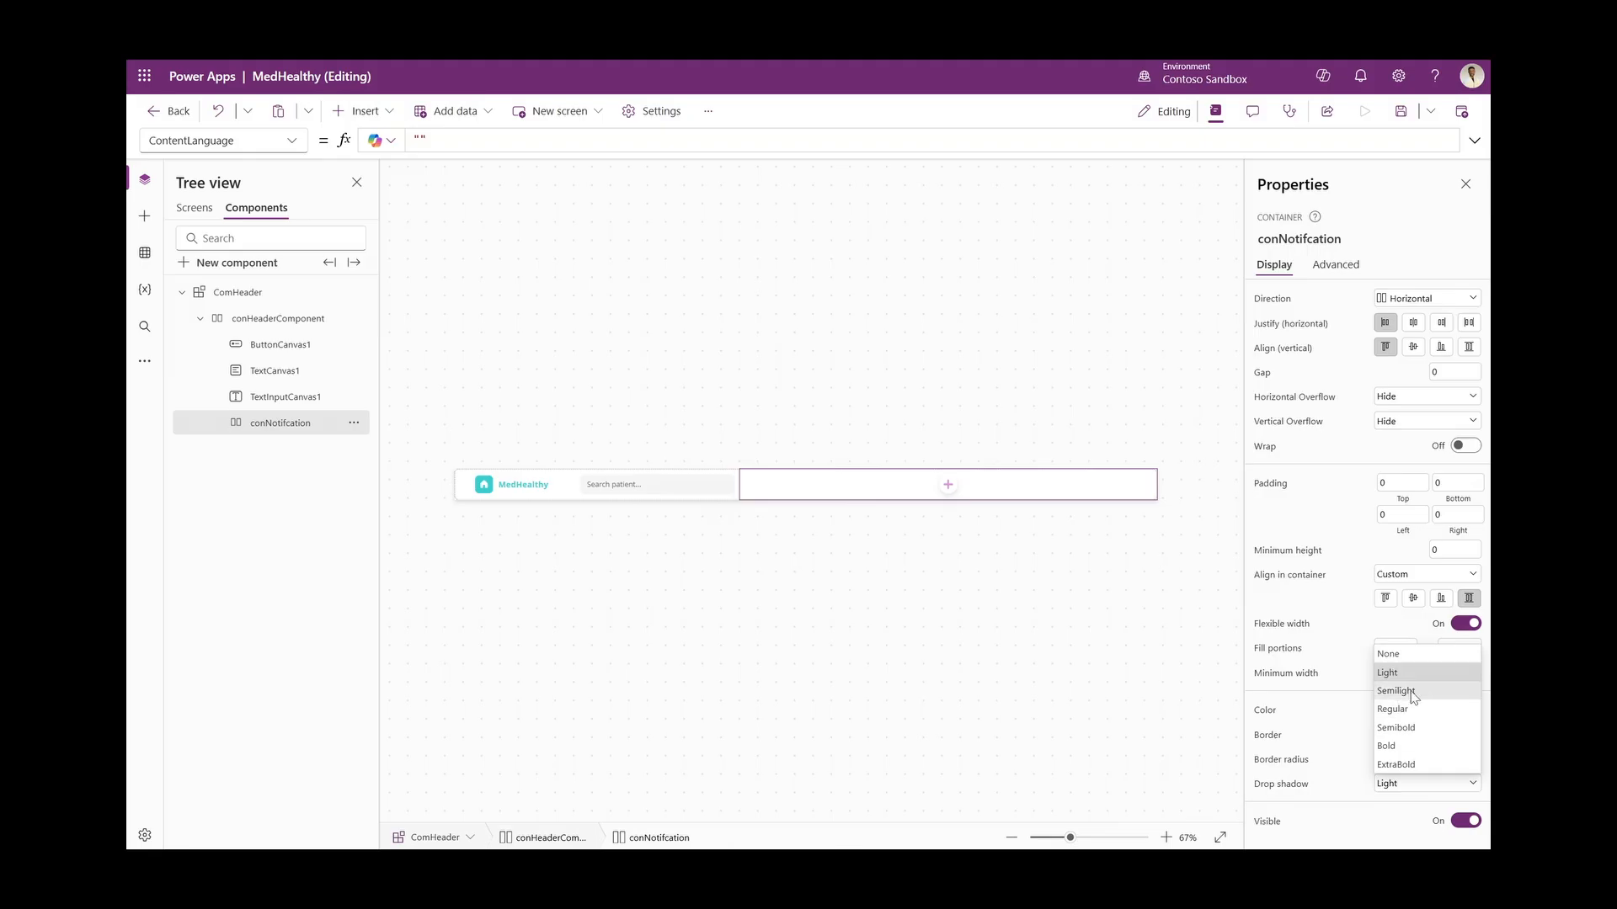
left_click(1412, 655)
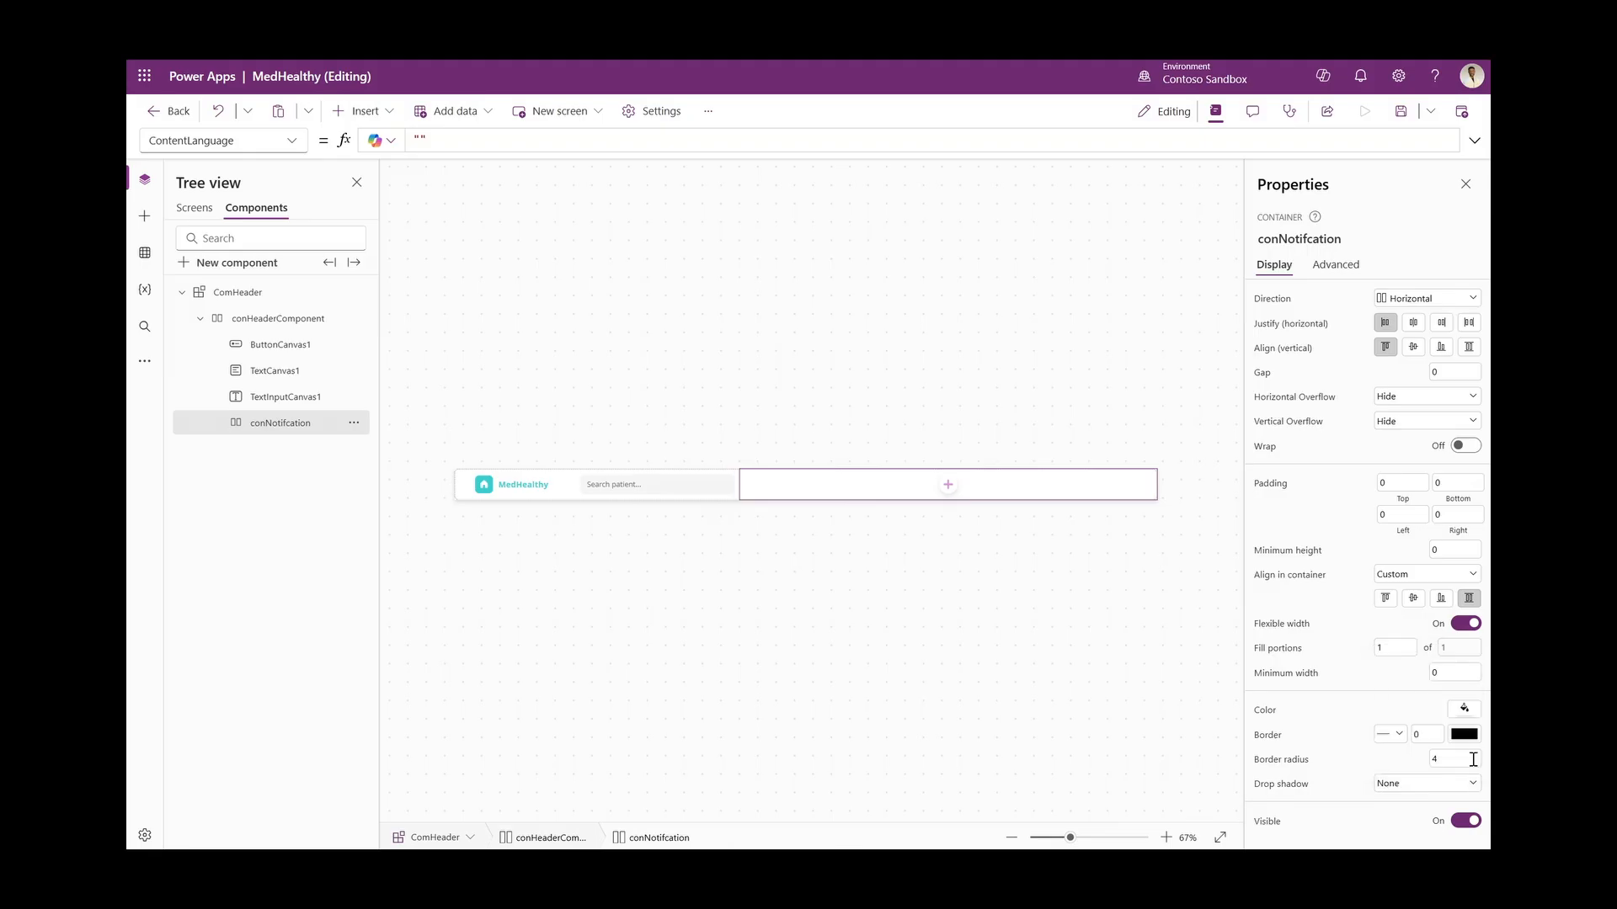
left_click(1466, 762)
type("0")
key("Return")
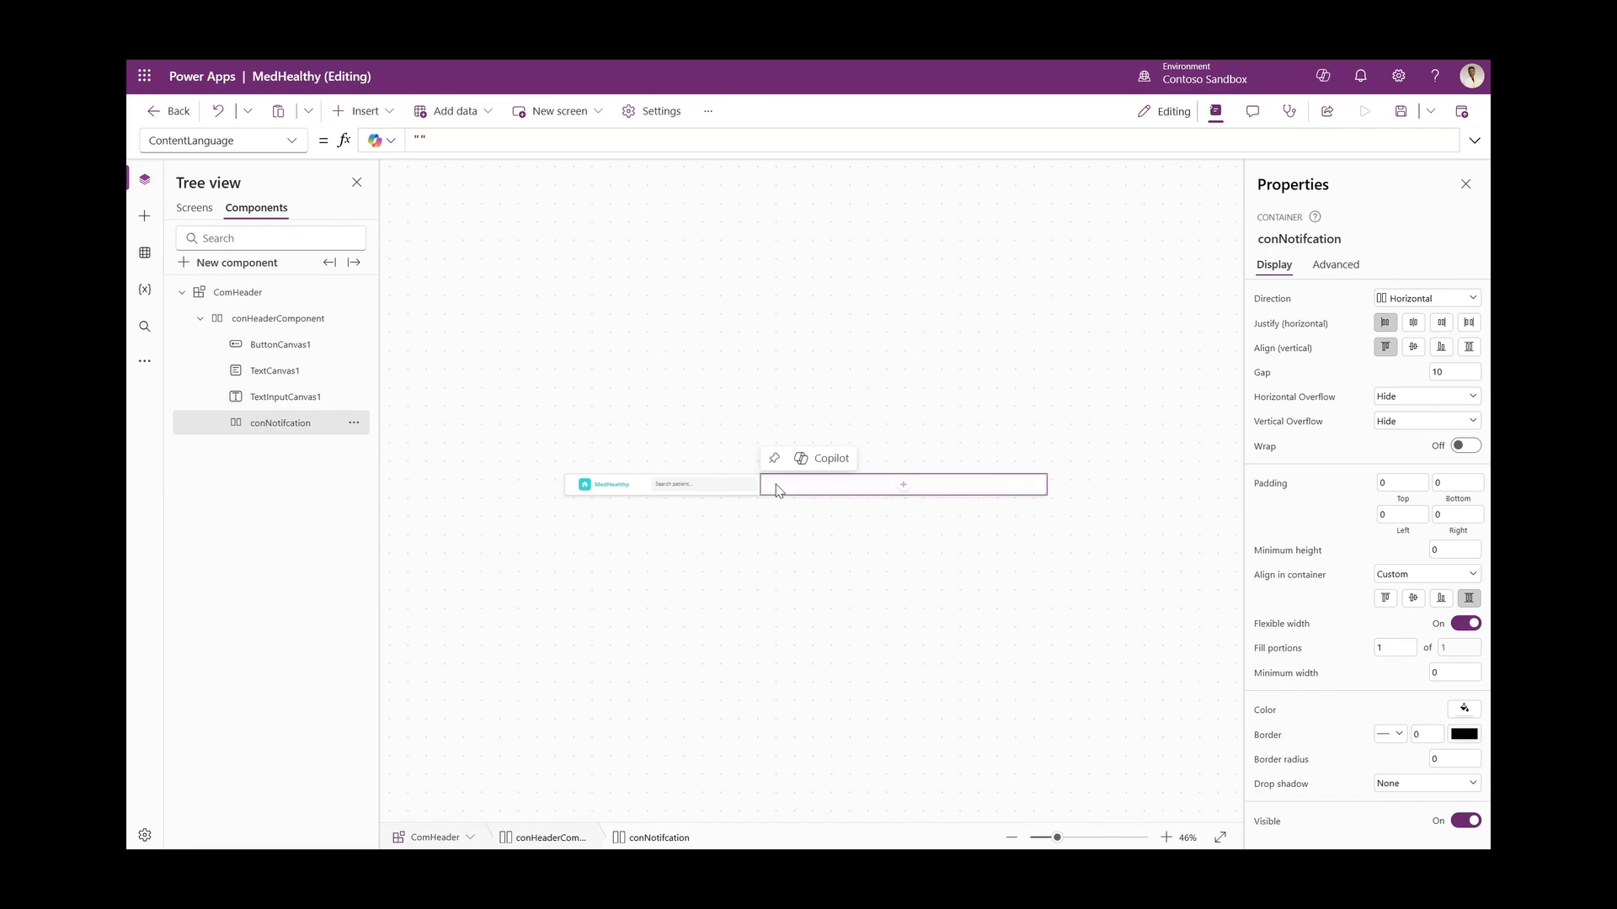
Insert a plain container inside conNotifcation with a border radius of 0 and drop shadow None
left_click(353, 115)
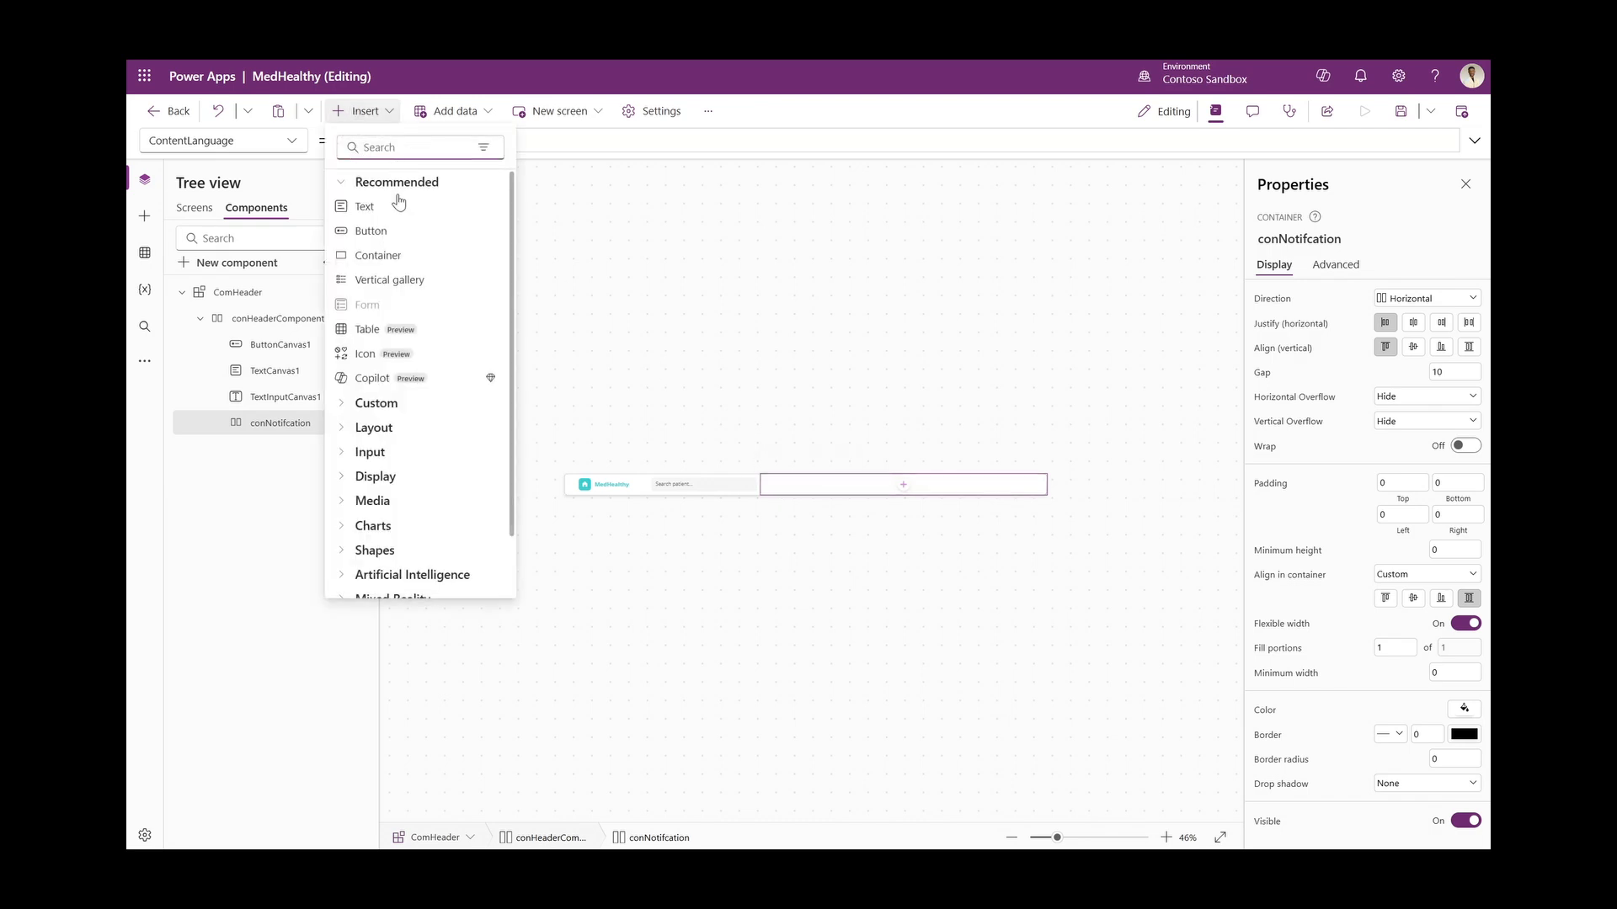
left_click(397, 259)
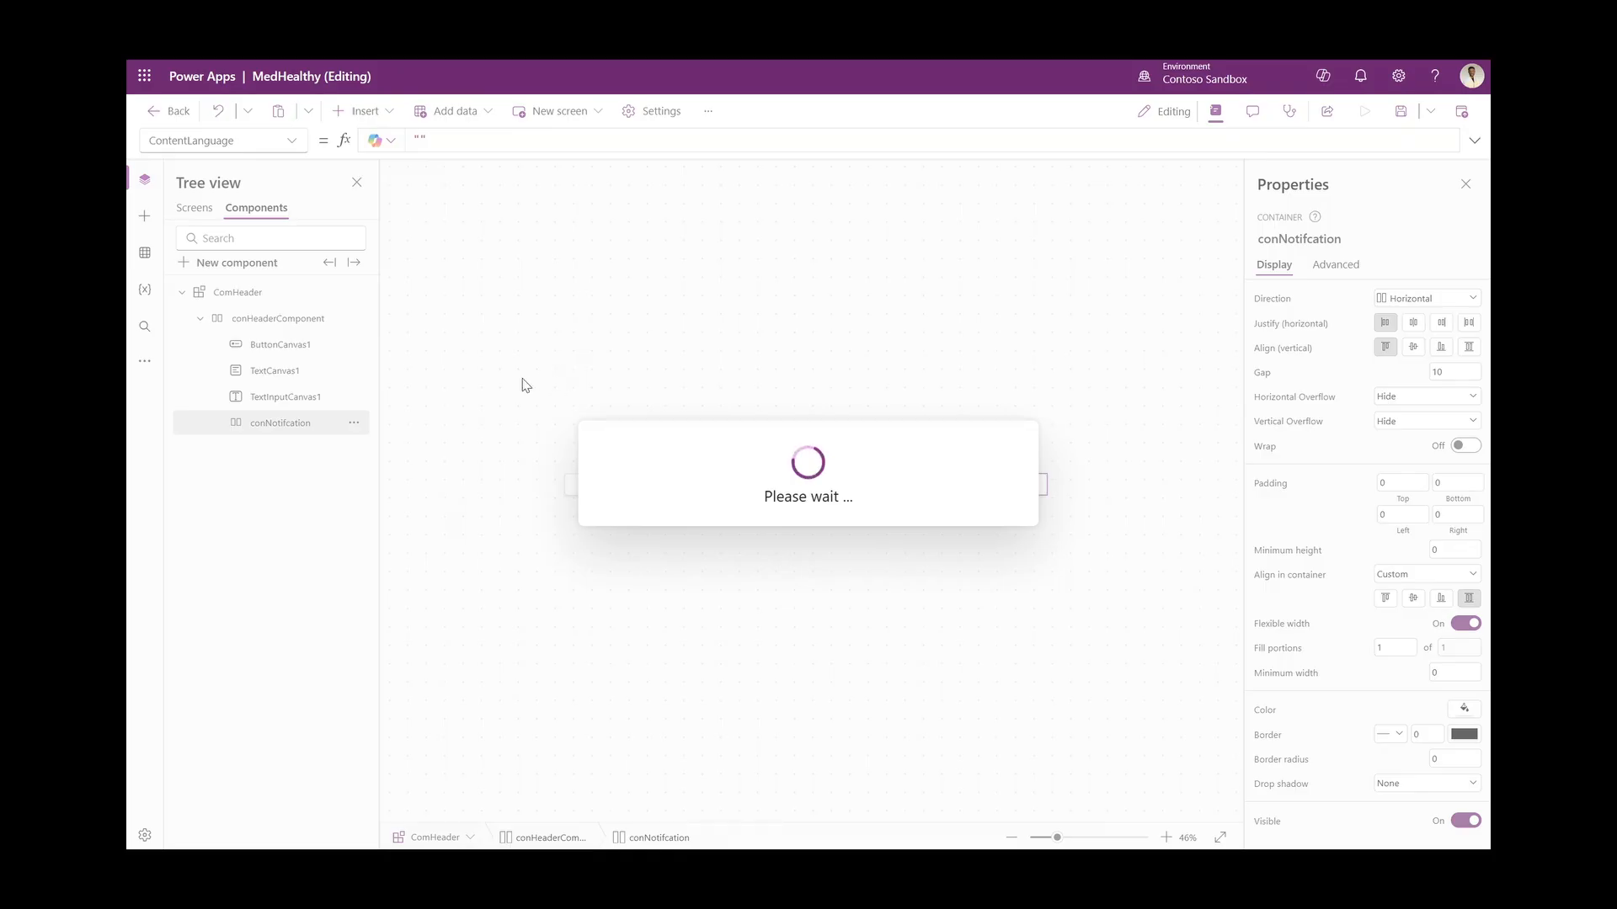
left_click(1460, 574)
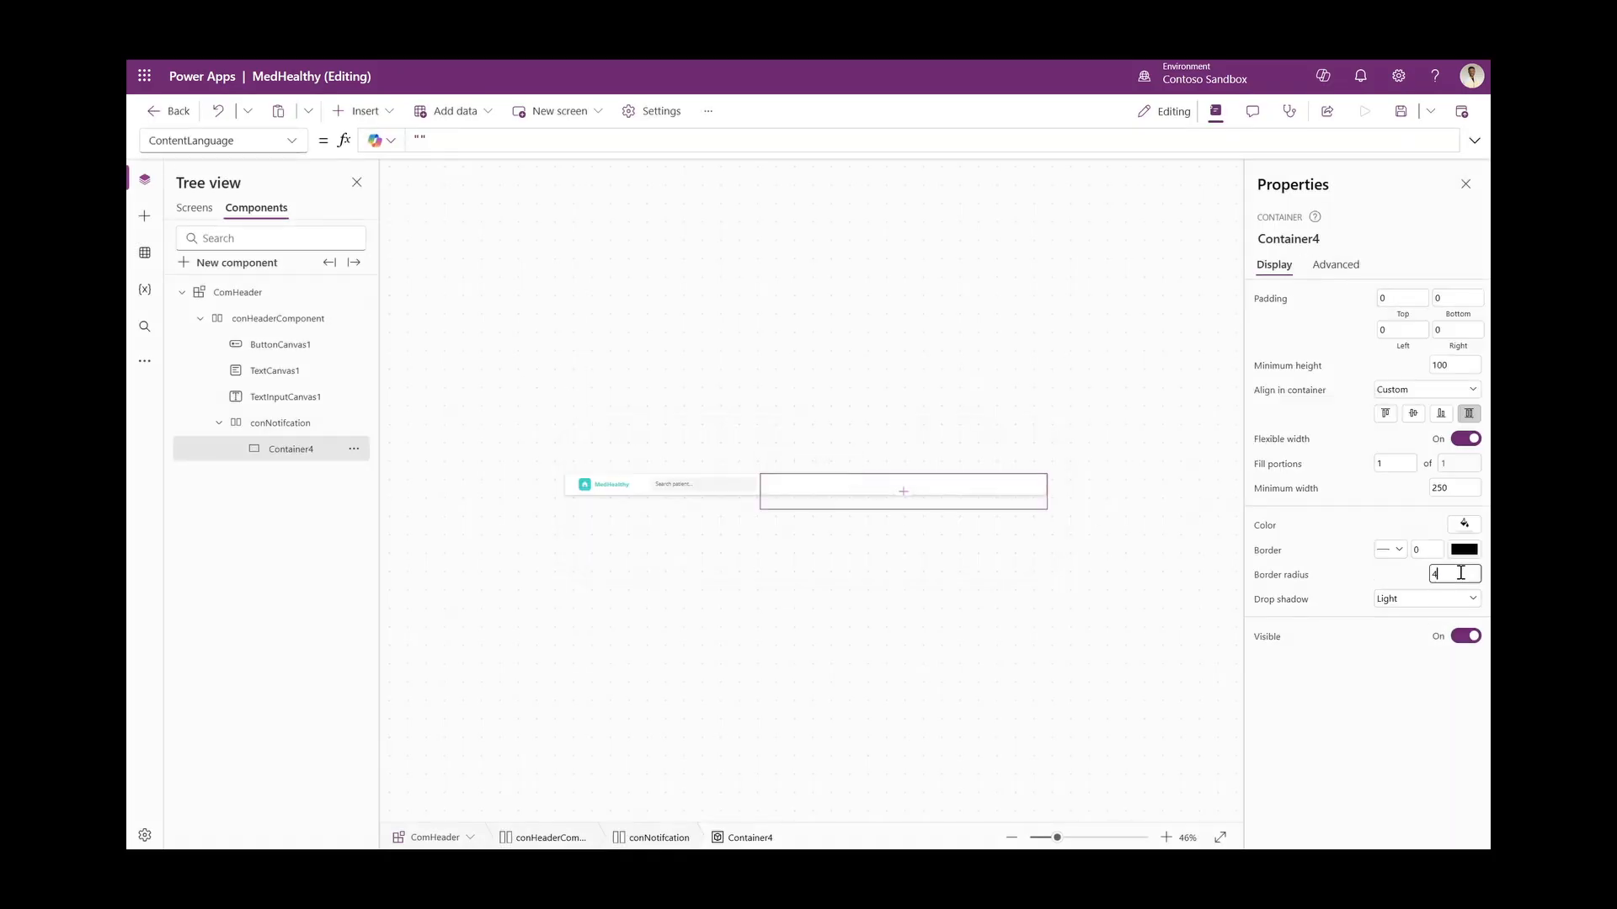
type("0")
left_click(1402, 601)
left_click(1400, 619)
Turn off the nested container's flexible width, center it vertically, and set its height to 38 and width to 30
left_click(1466, 443)
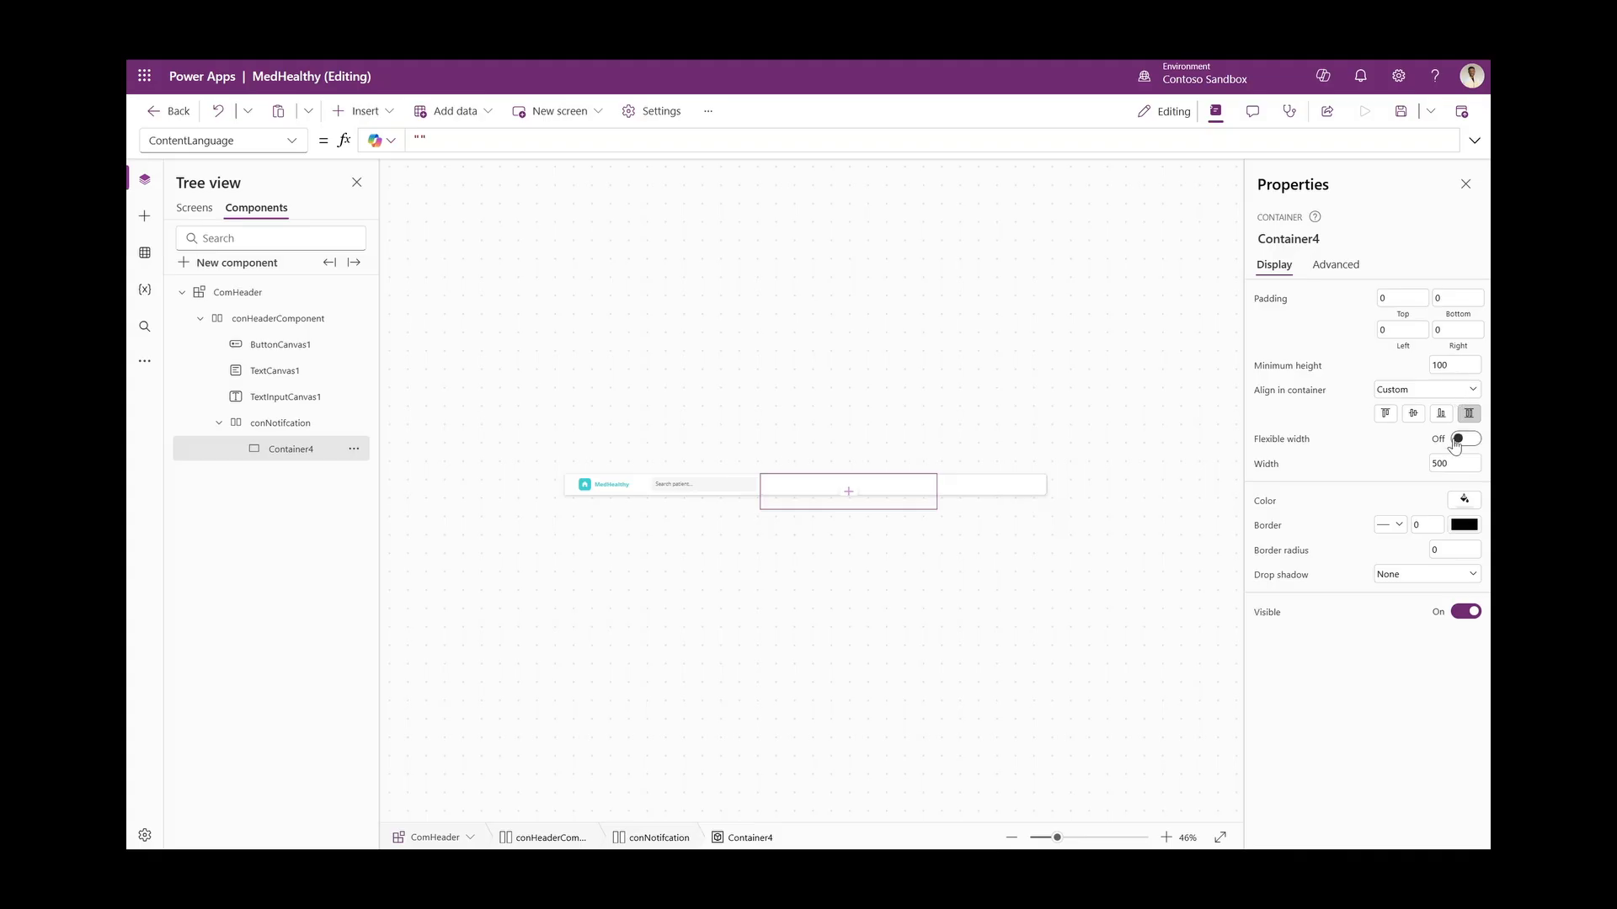
left_click(1454, 365)
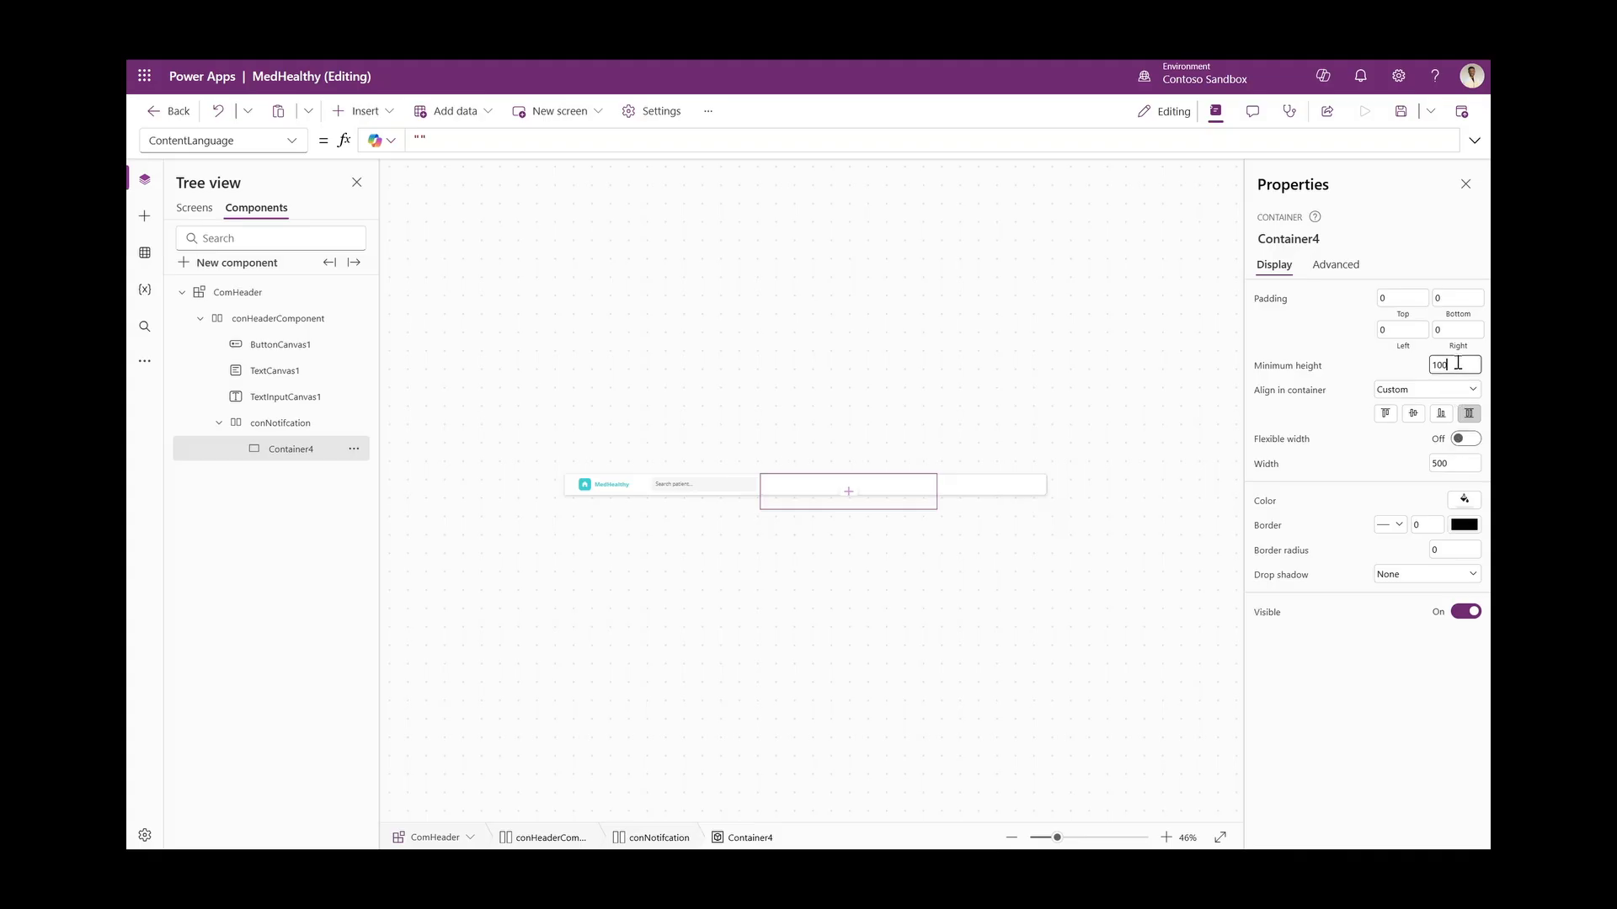
left_click(1414, 417)
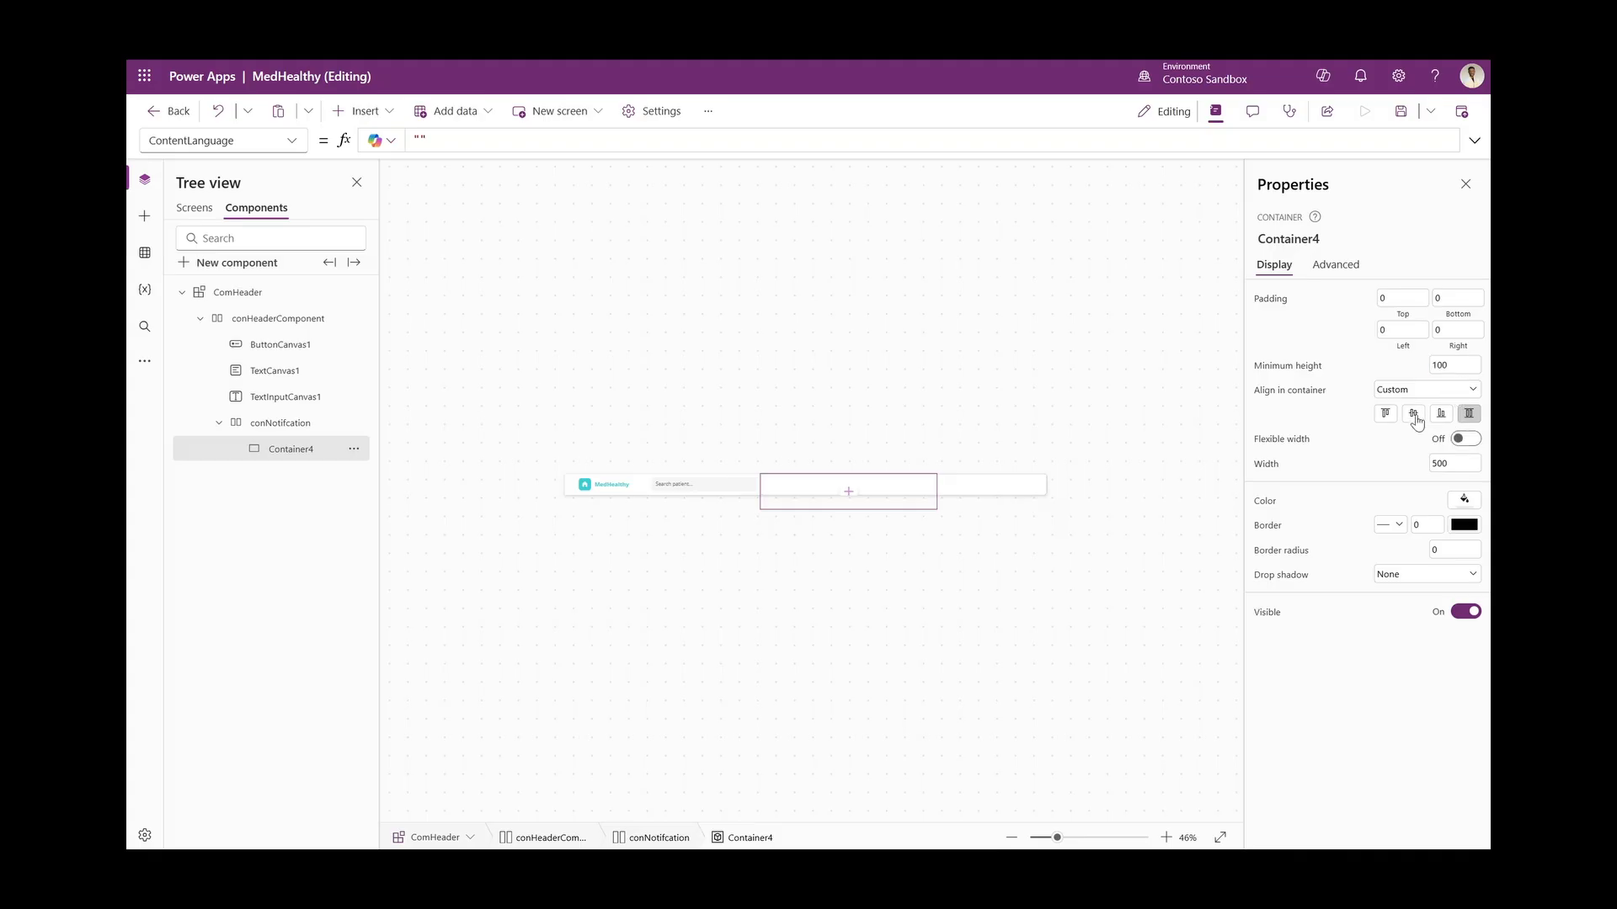
double_click(1451, 366)
type("38")
double_click(1460, 465)
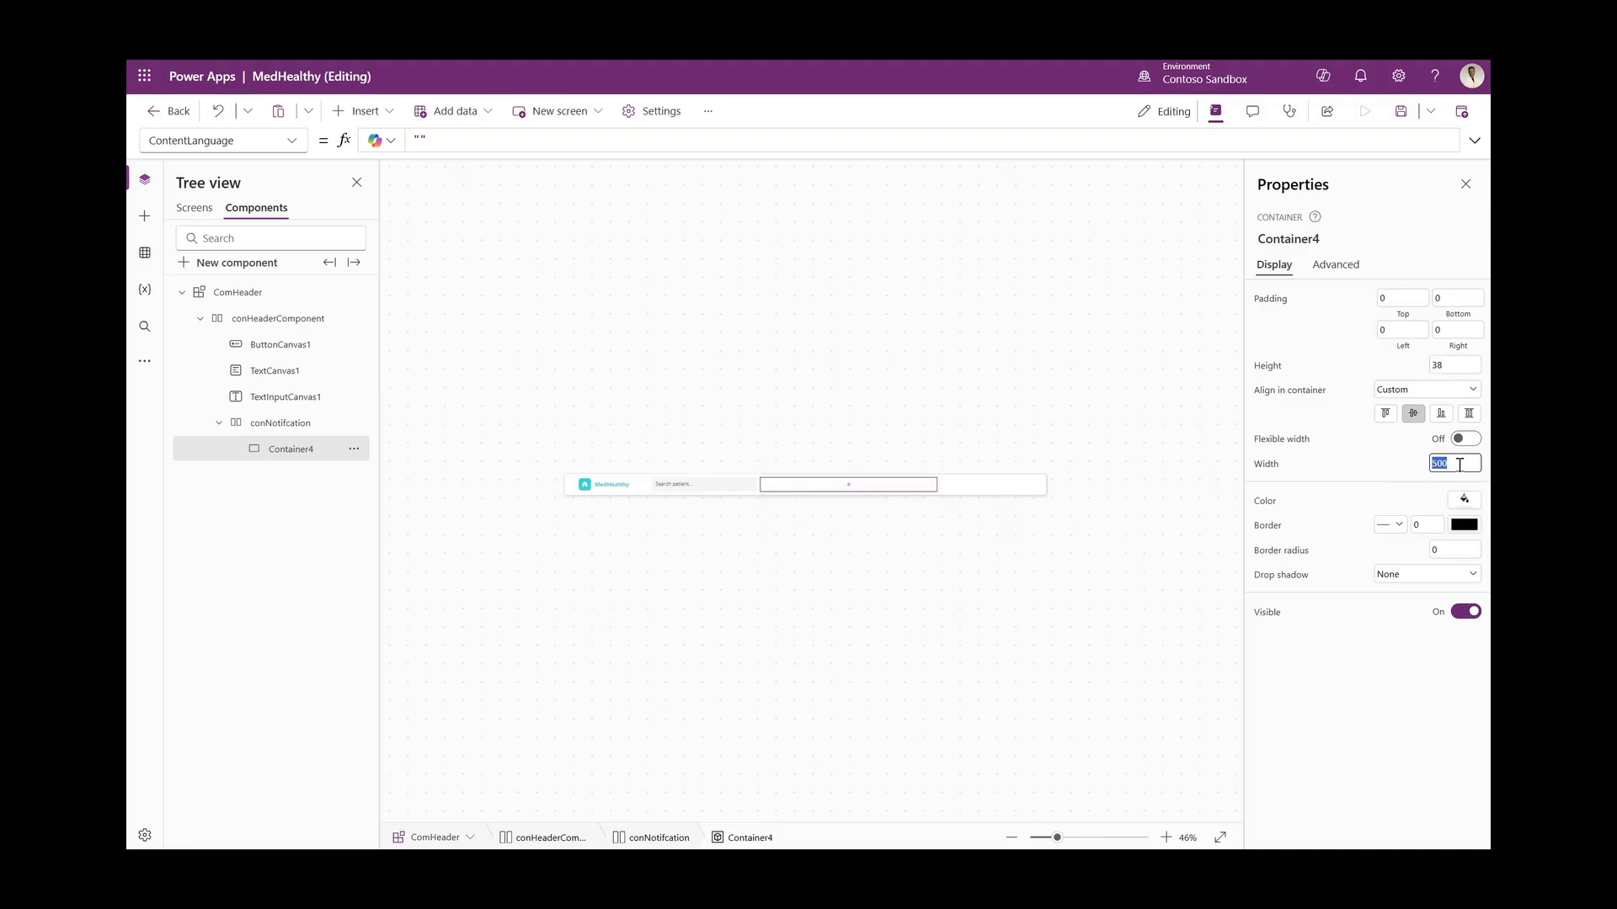
type("30")
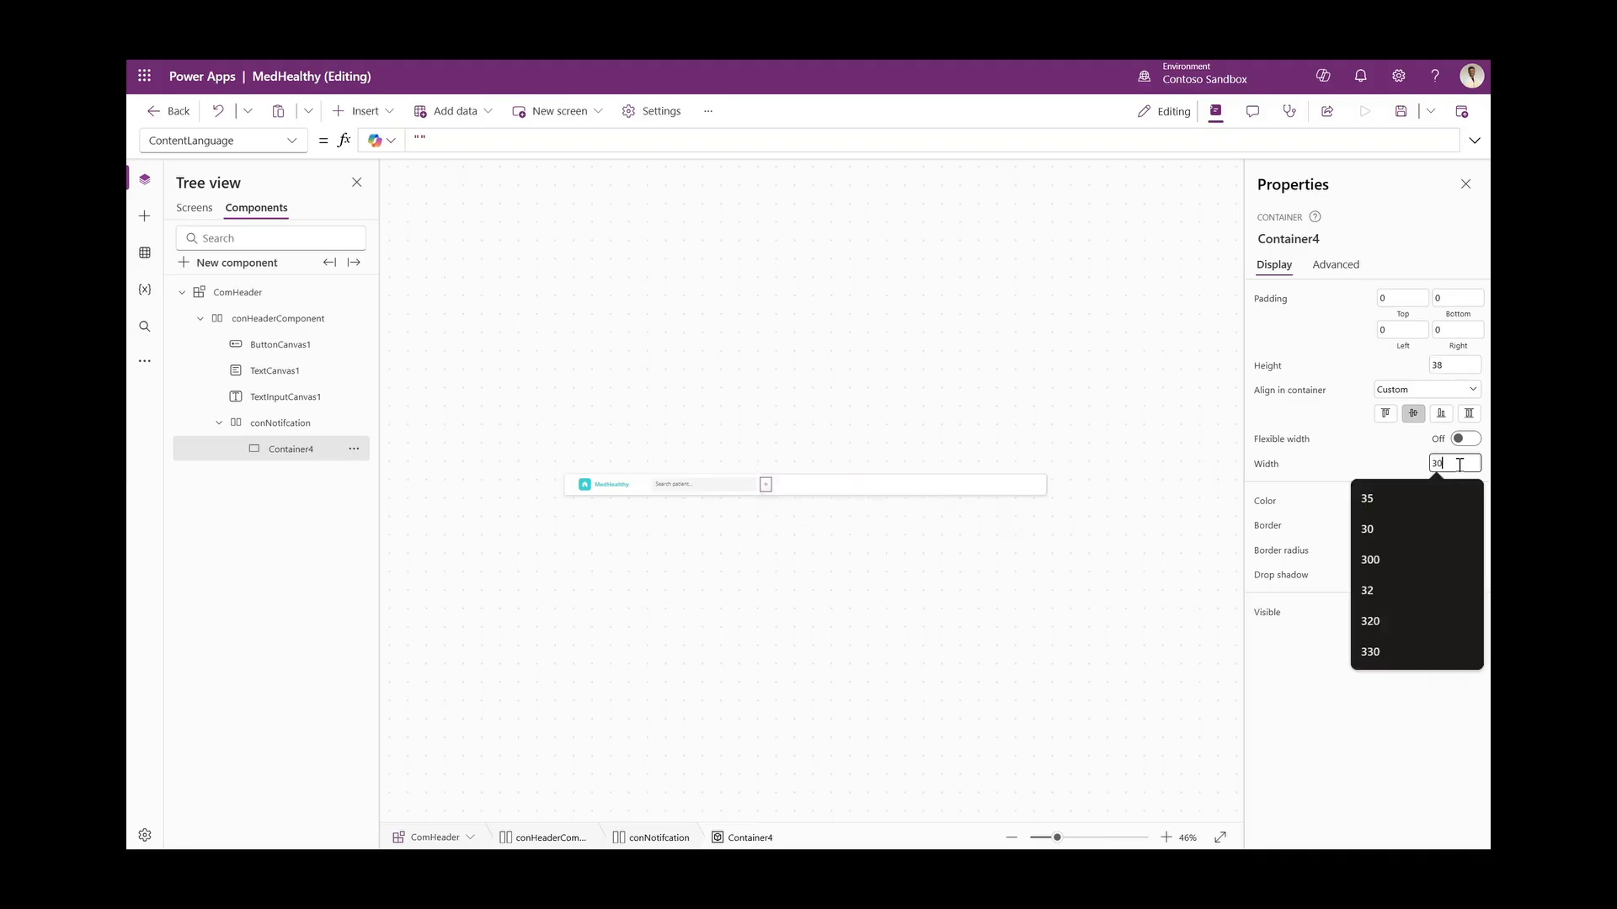
Set the nested container's width to 38 so that it is square
left_click(1112, 837)
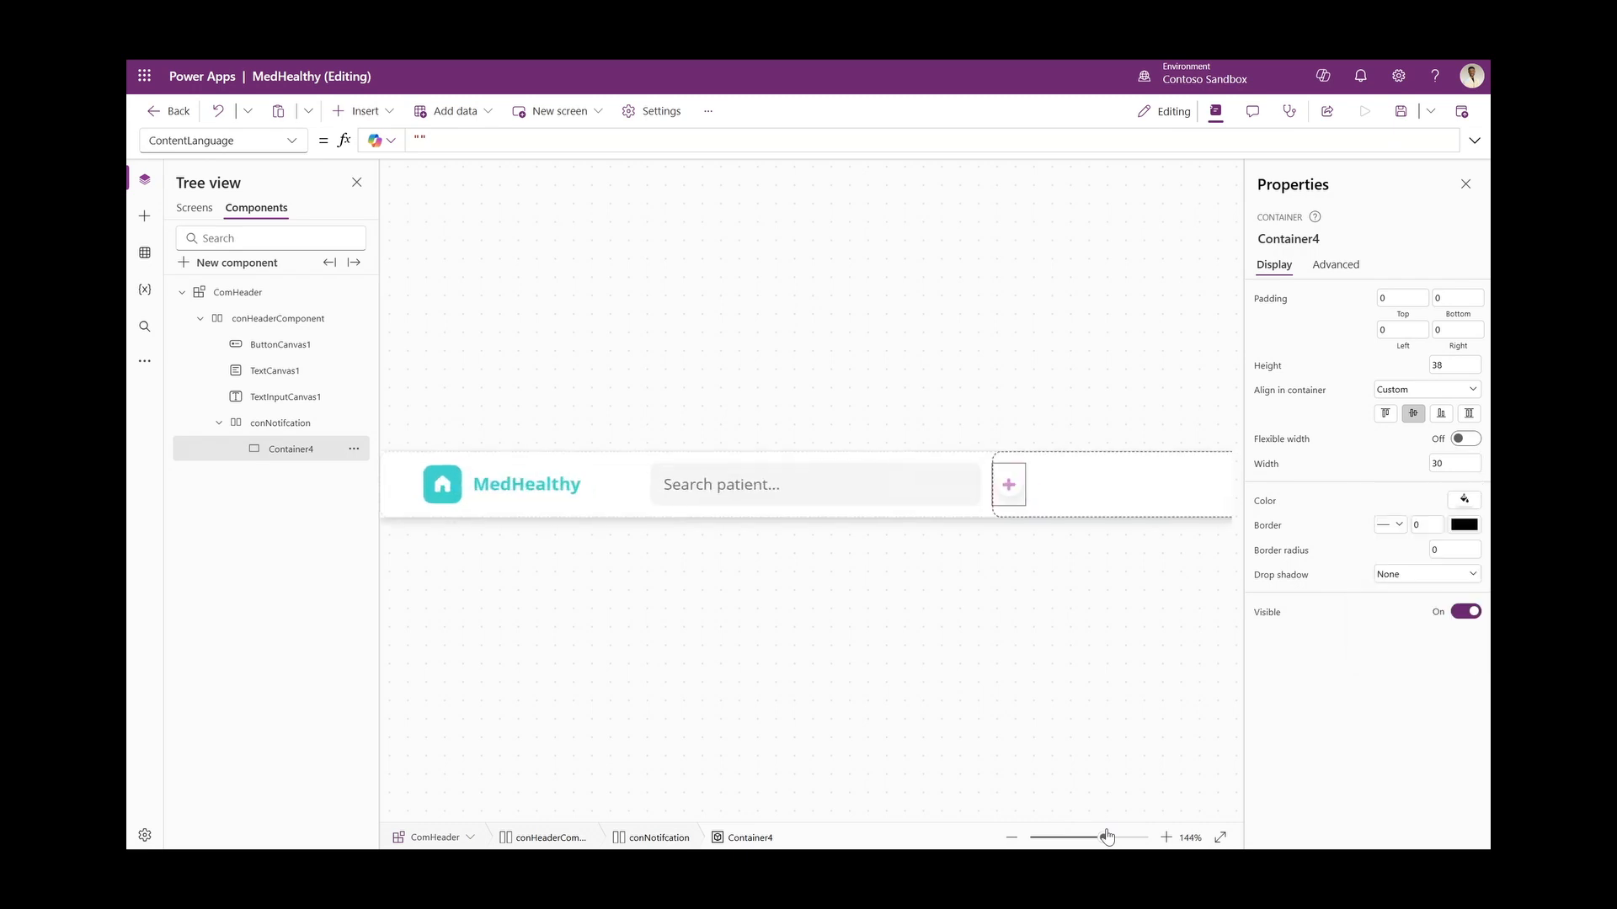
left_click_drag(1118, 837, 1114, 837)
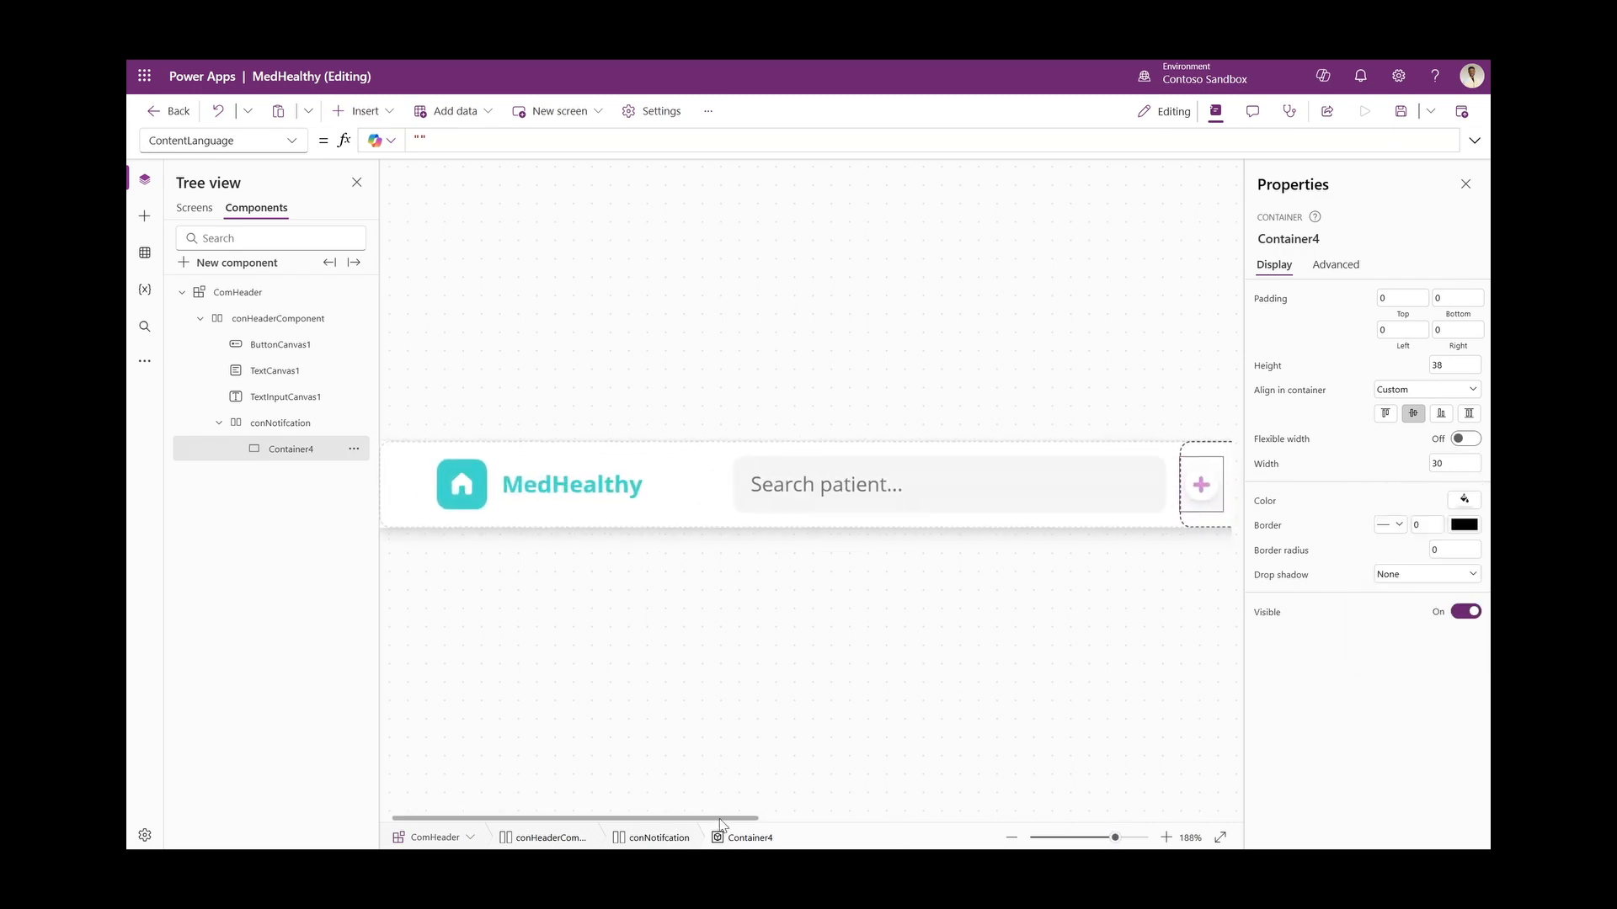
left_click_drag(728, 820, 873, 794)
left_click(1466, 462)
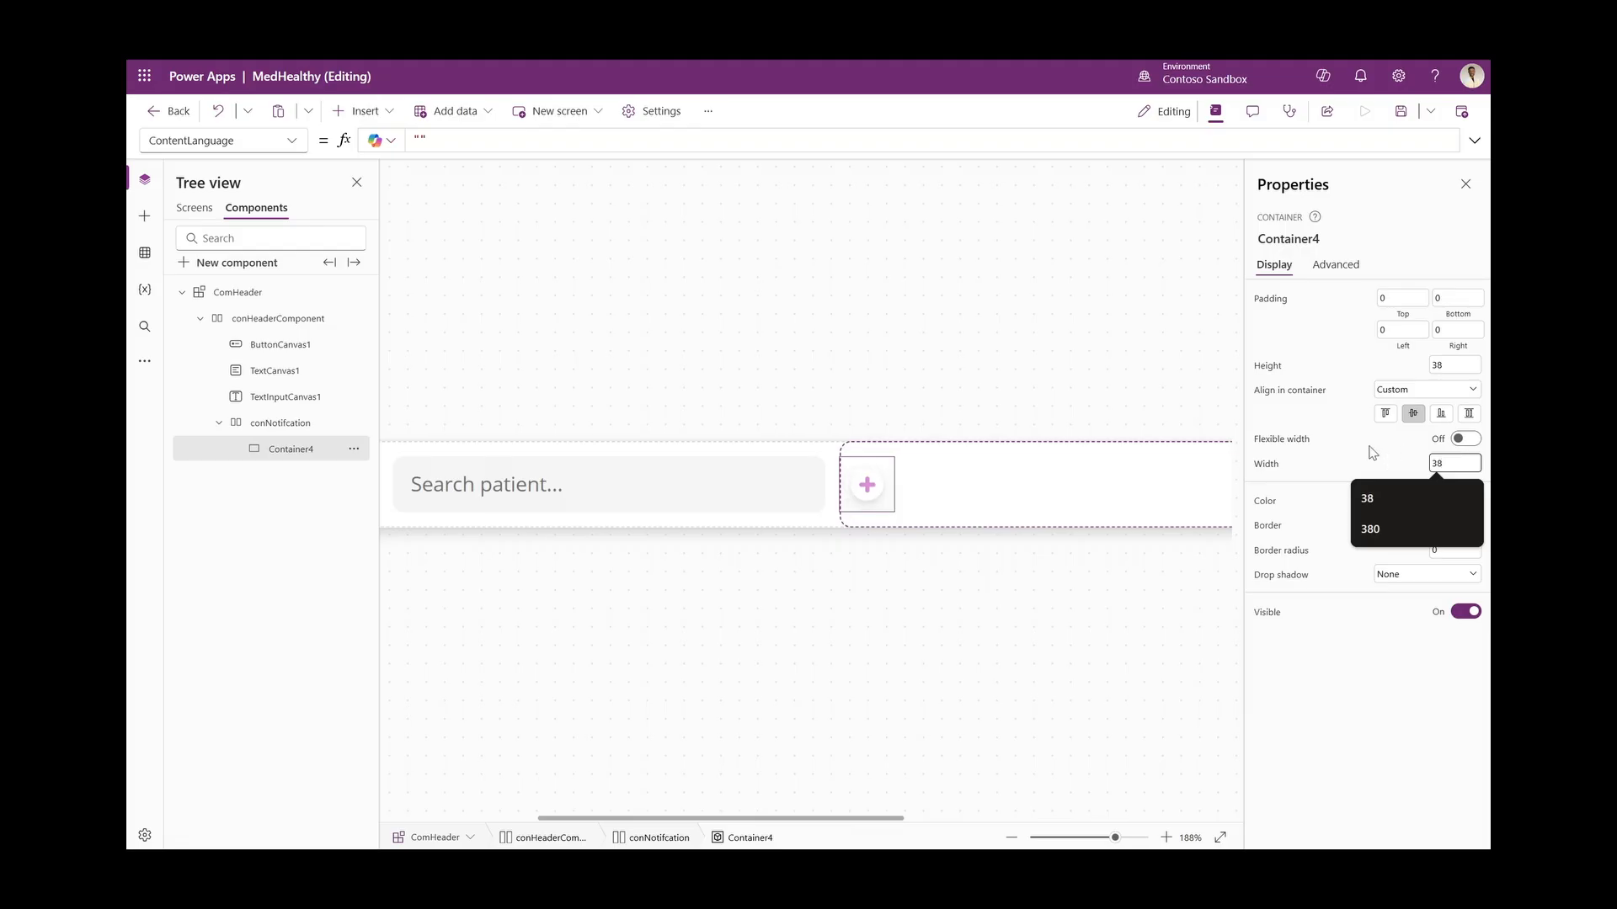
Insert a modern Icon control into the nested container and set its width and height to 38
left_click(876, 491)
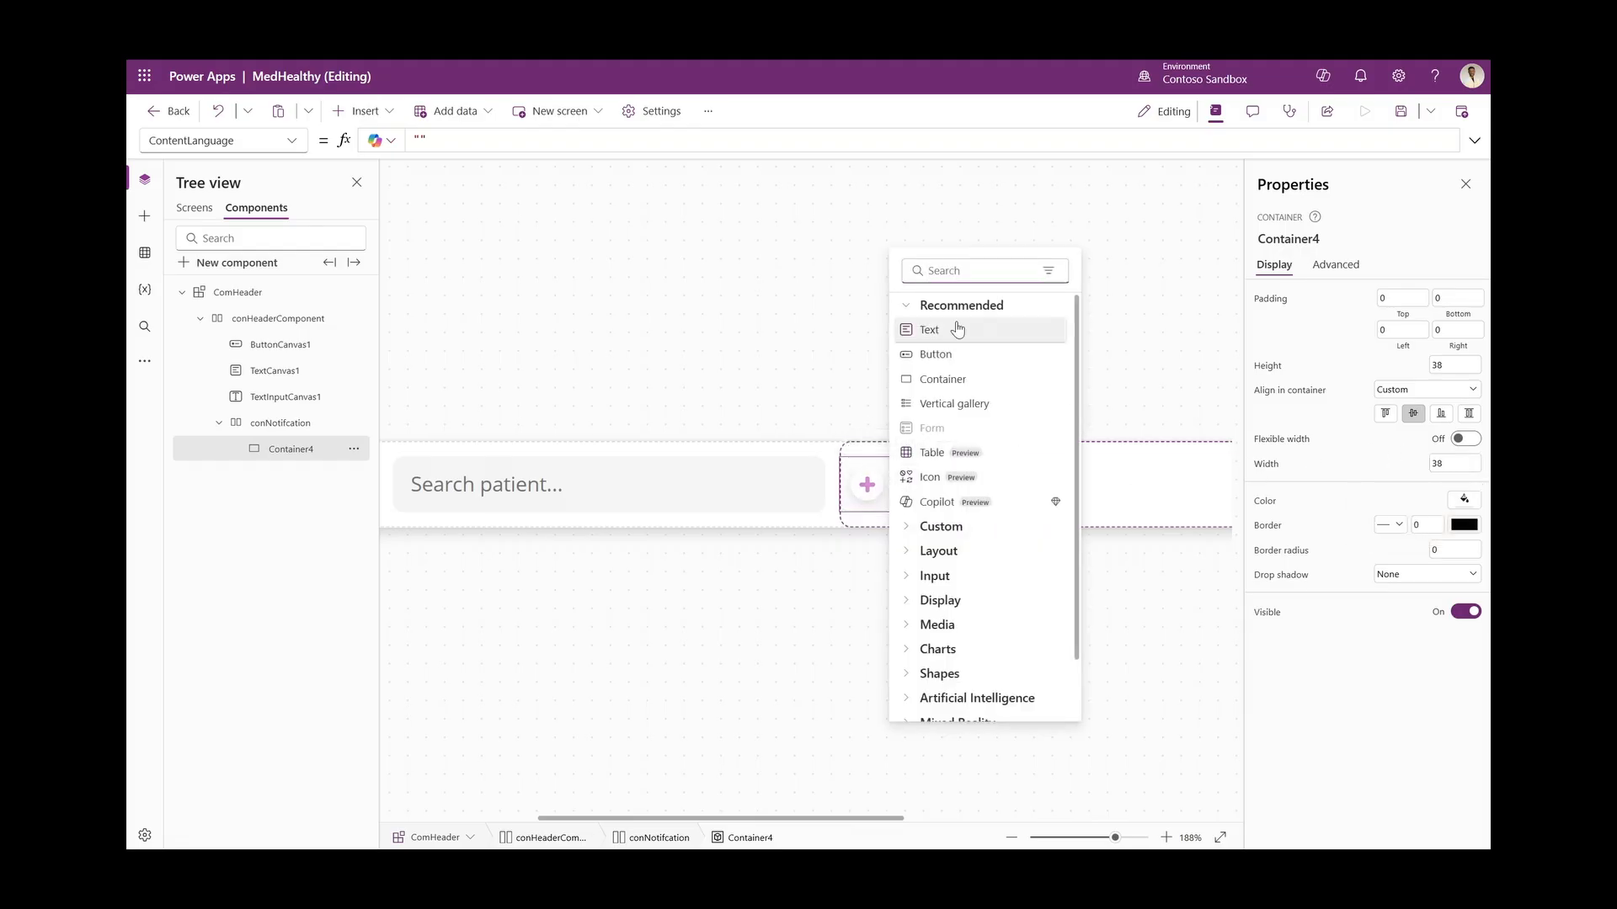
type("icon")
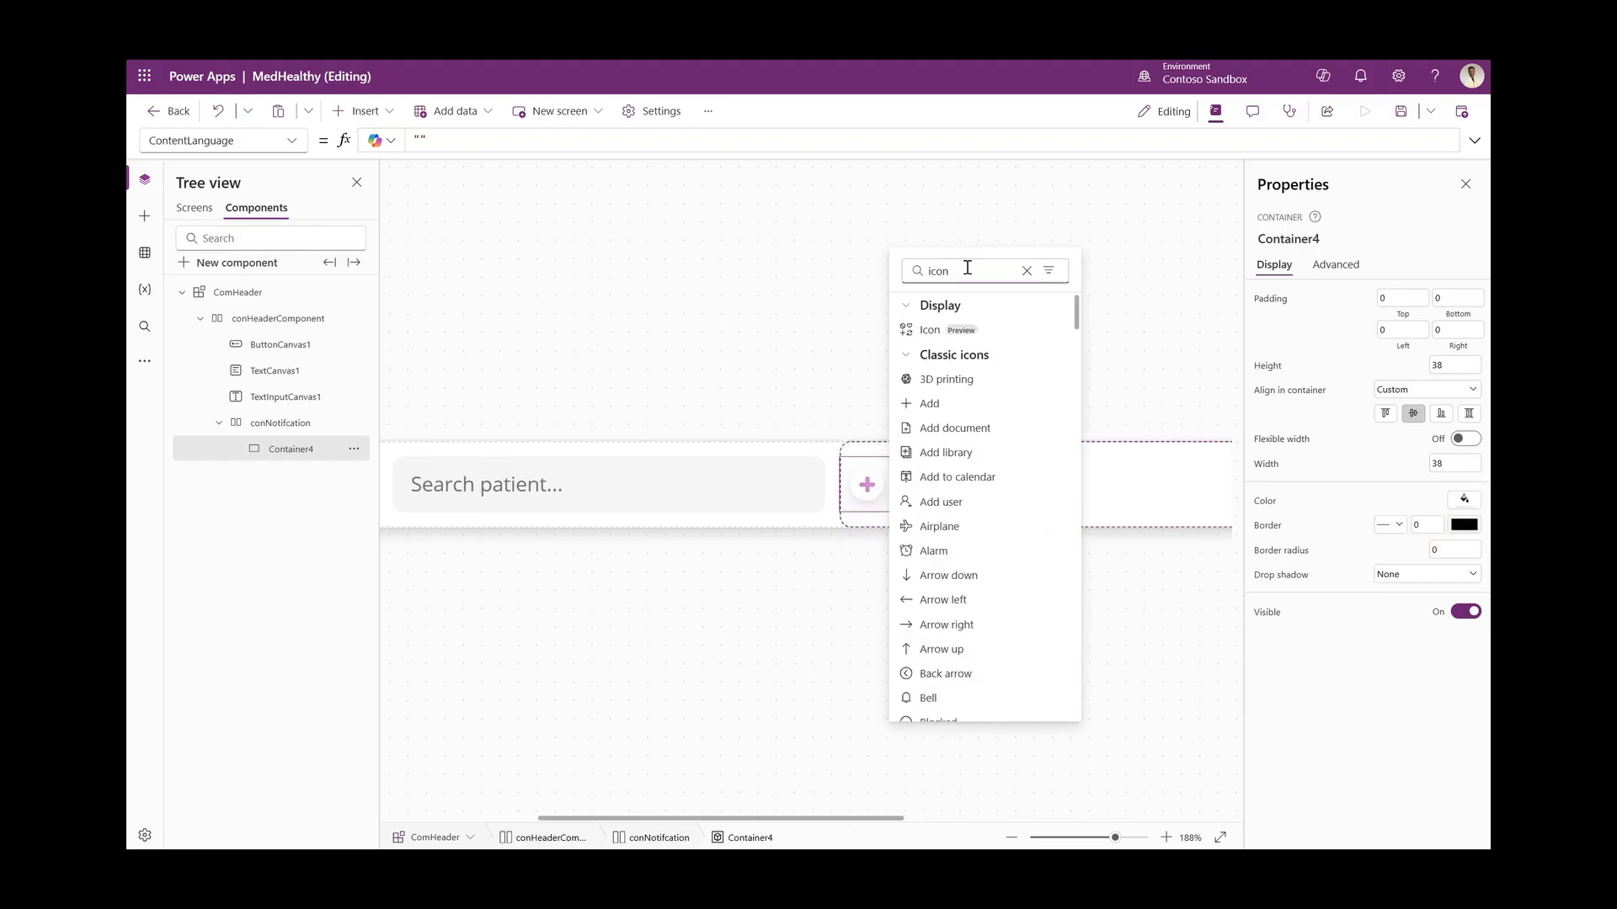
left_click(952, 329)
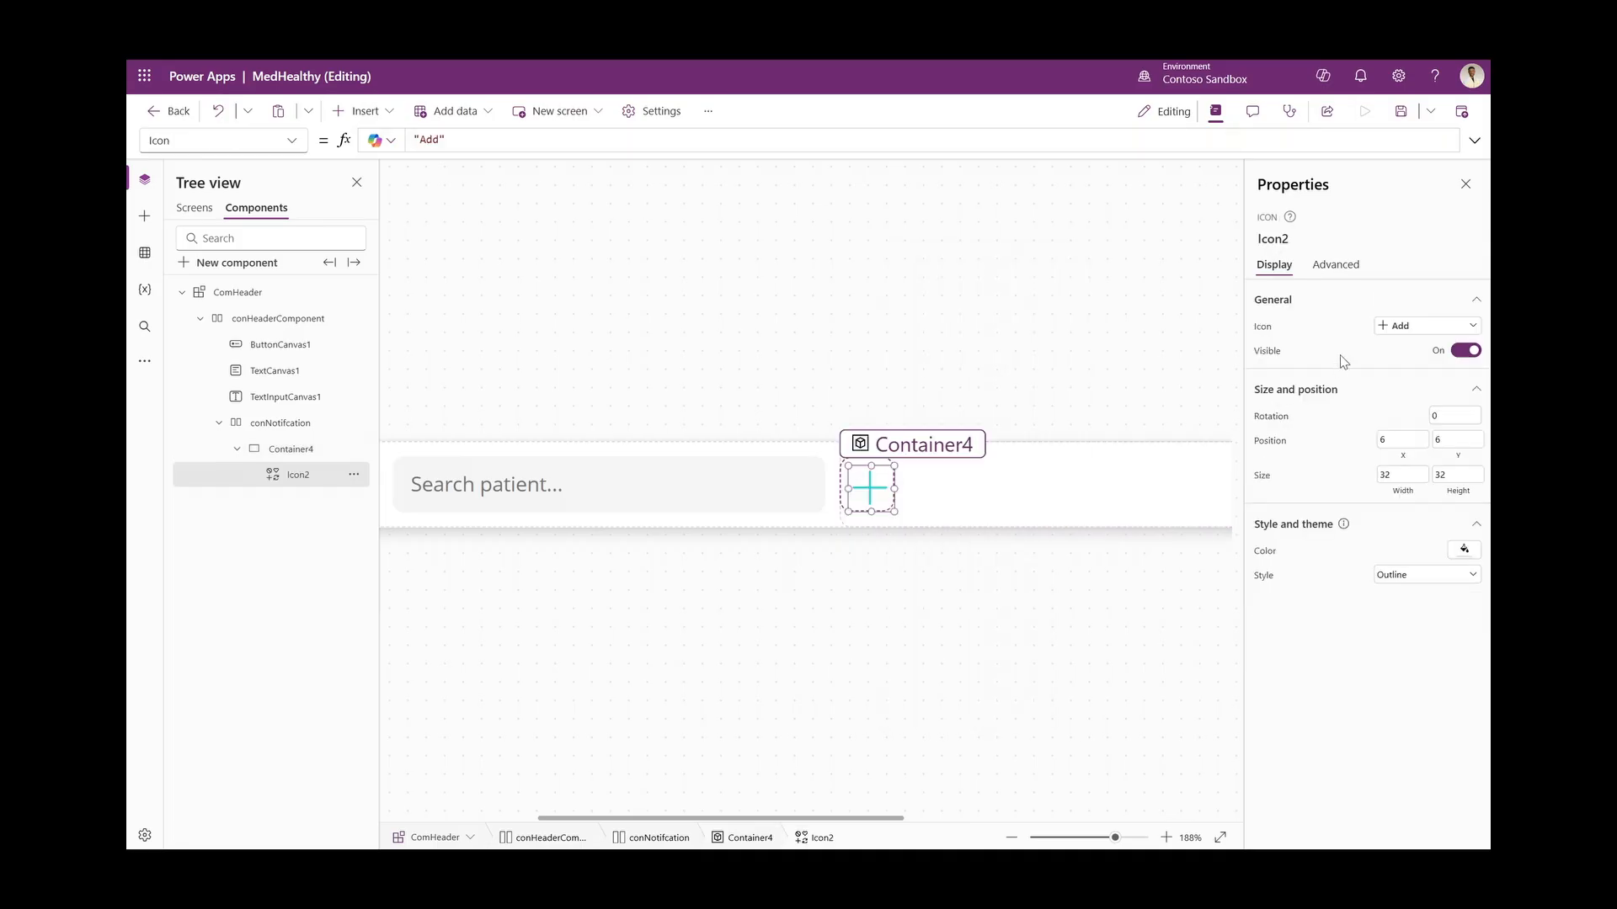
left_click(1396, 475)
type("38")
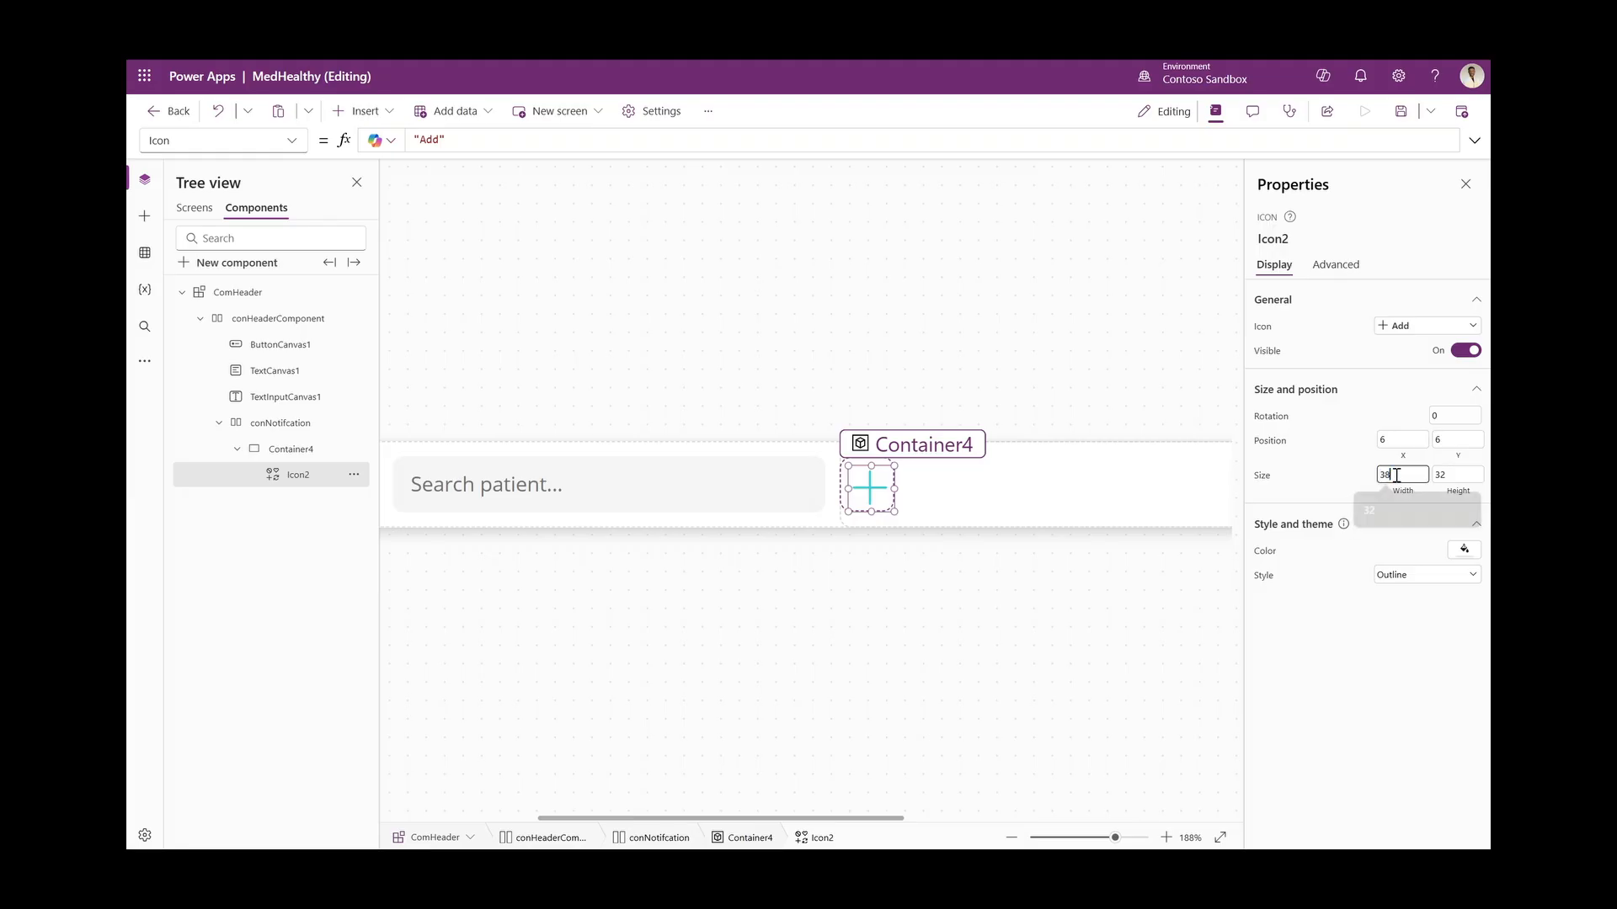
key("Tab")
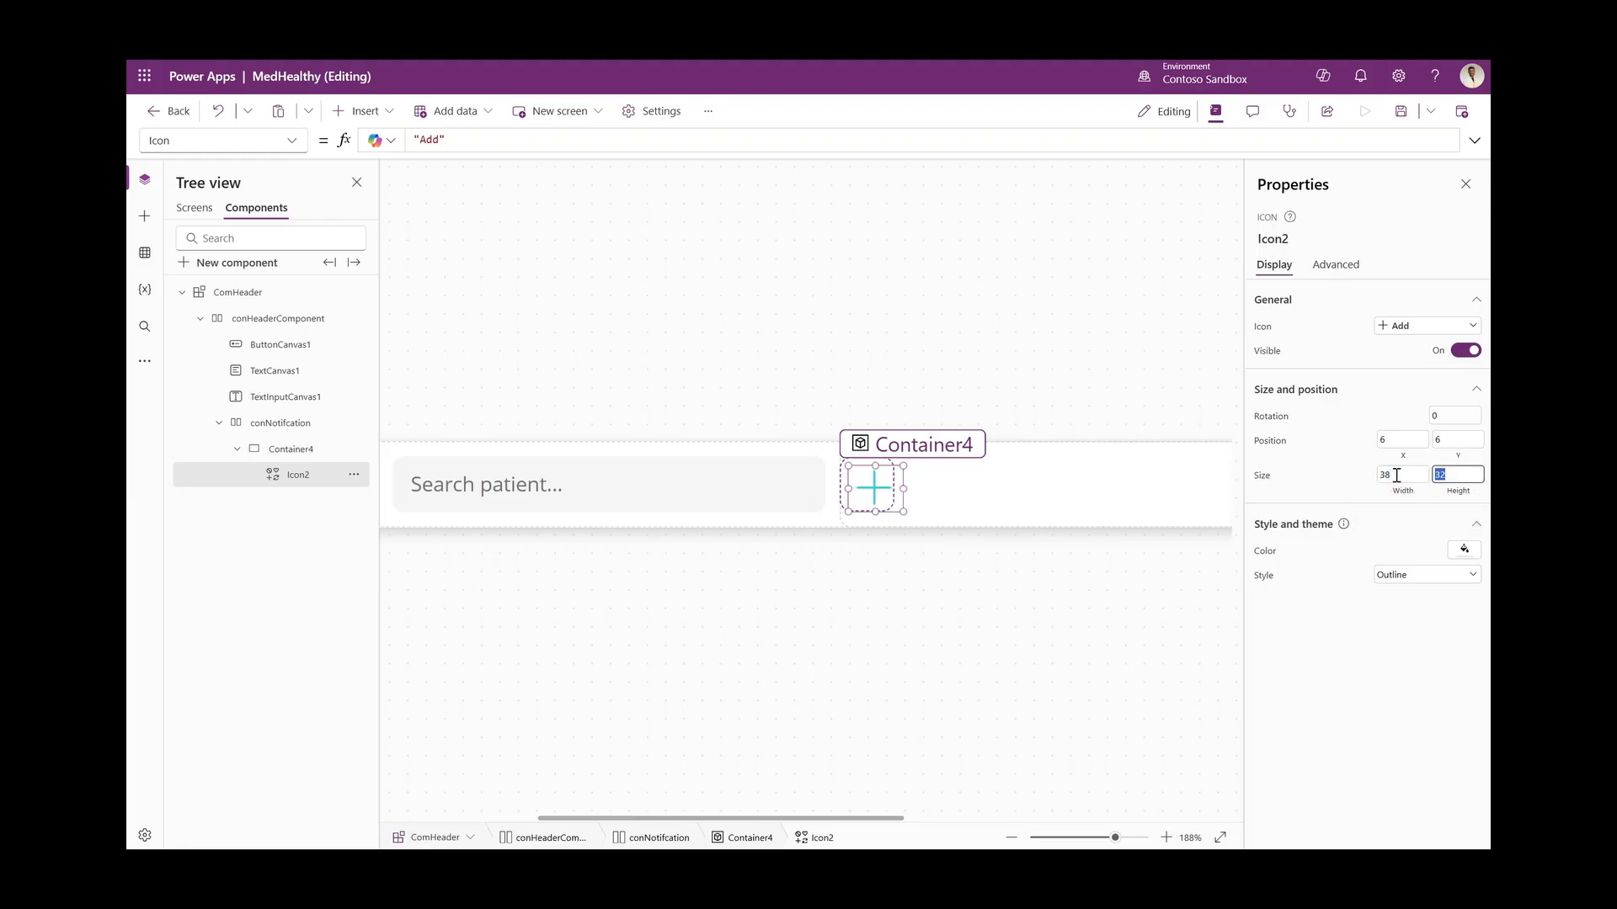
type("38")
Center the icon horizontally by setting its X formula to Parent.Width/2 - Self.Width/2
left_click(1404, 456)
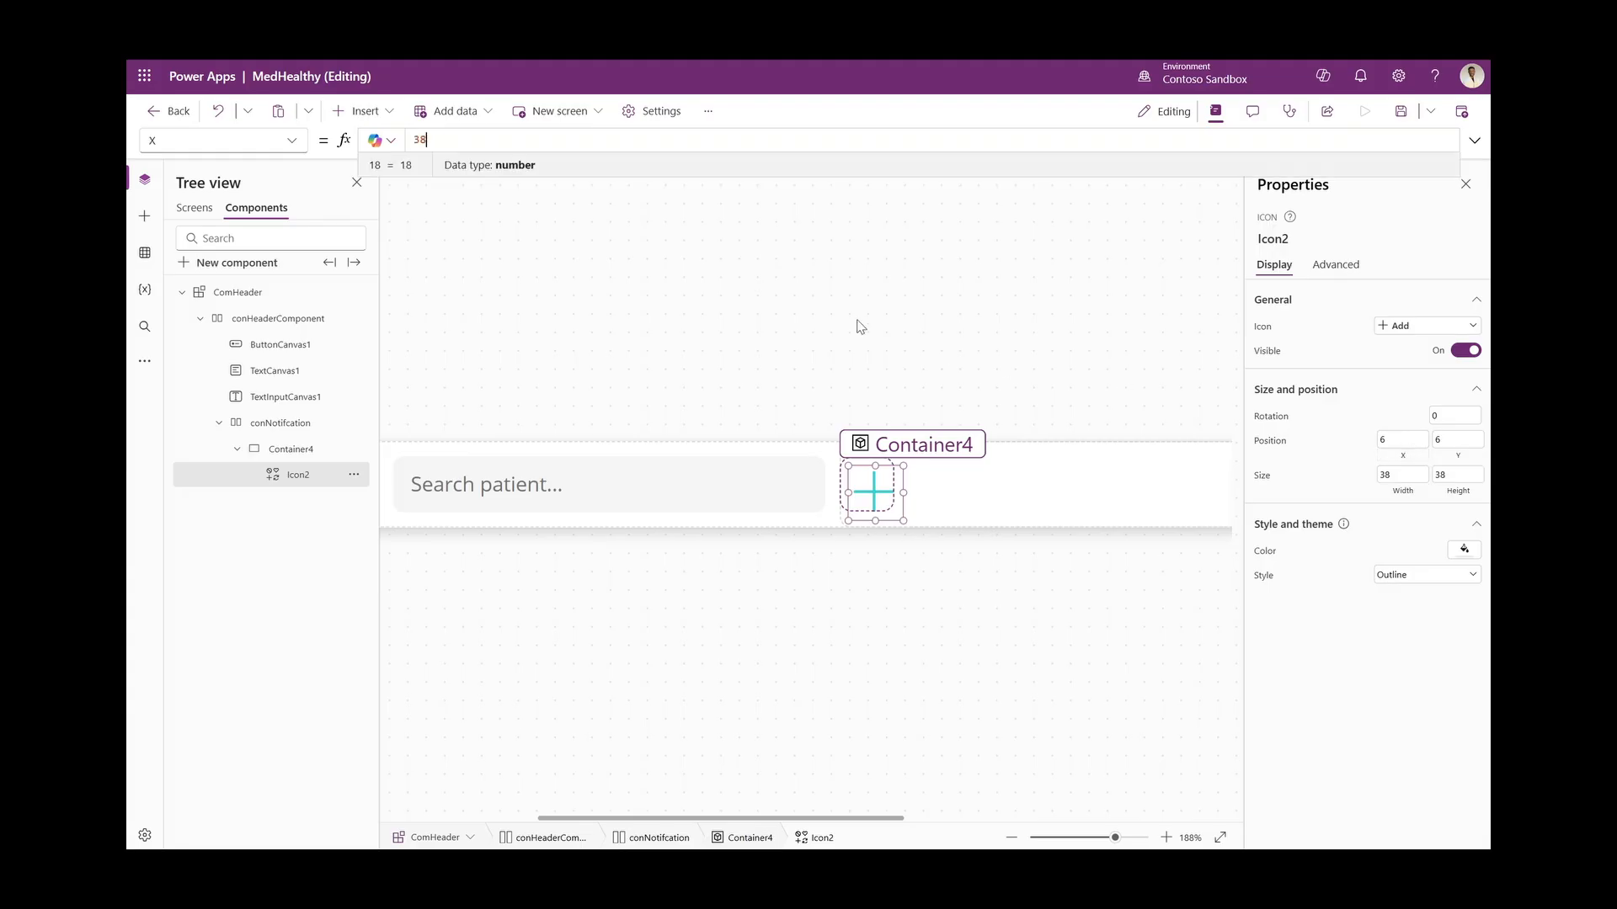
key("ctrl+a")
type("Parent")
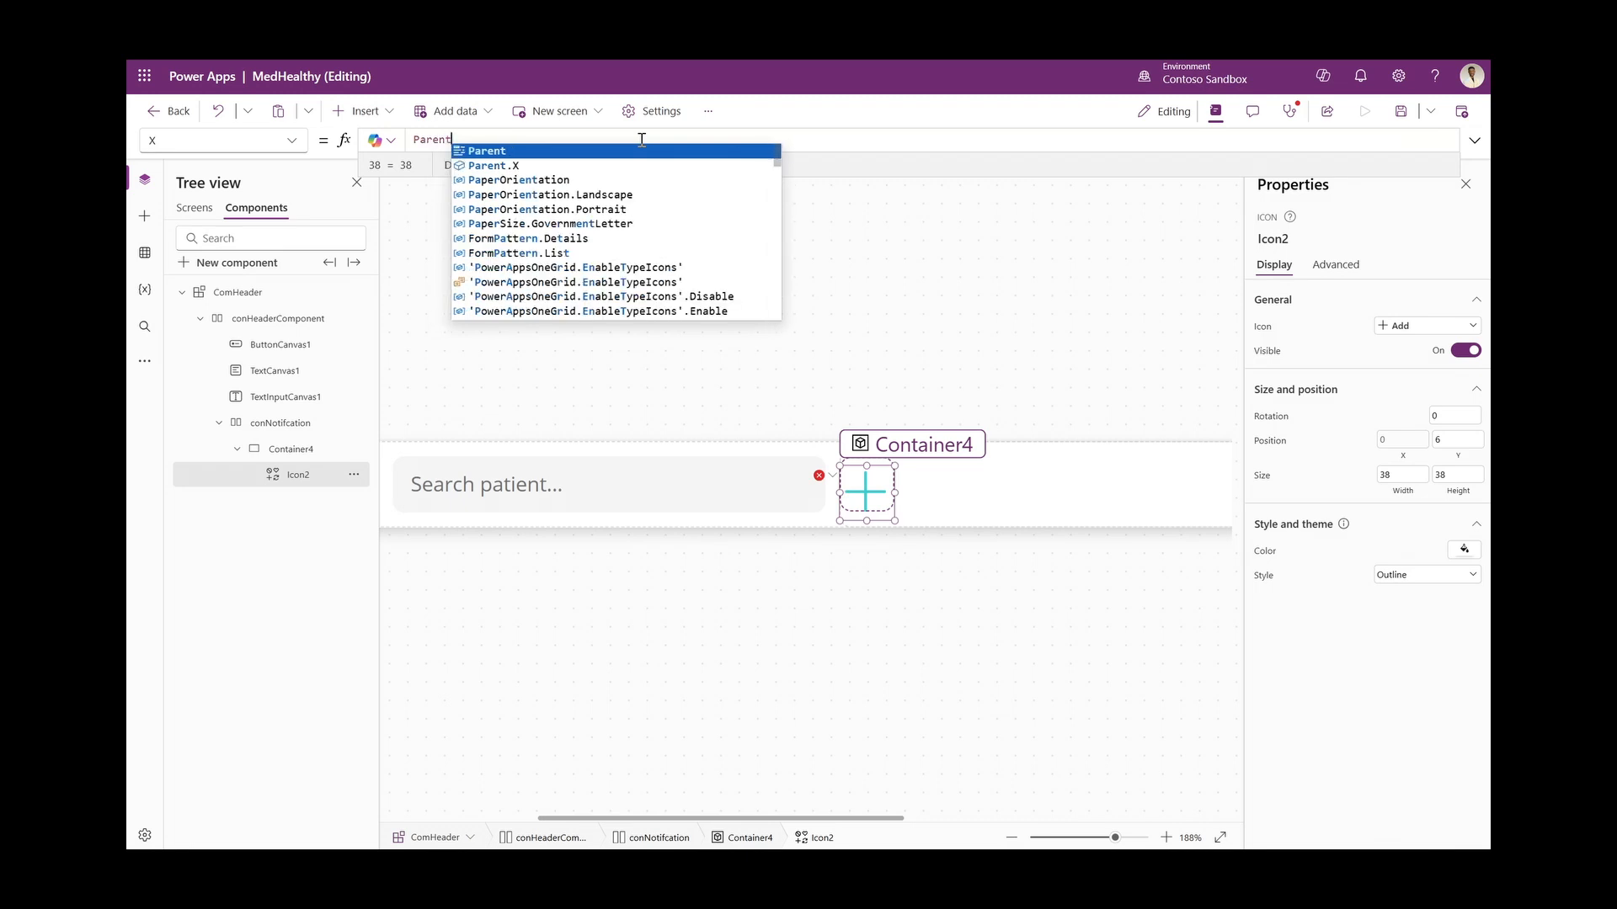
type(".wid")
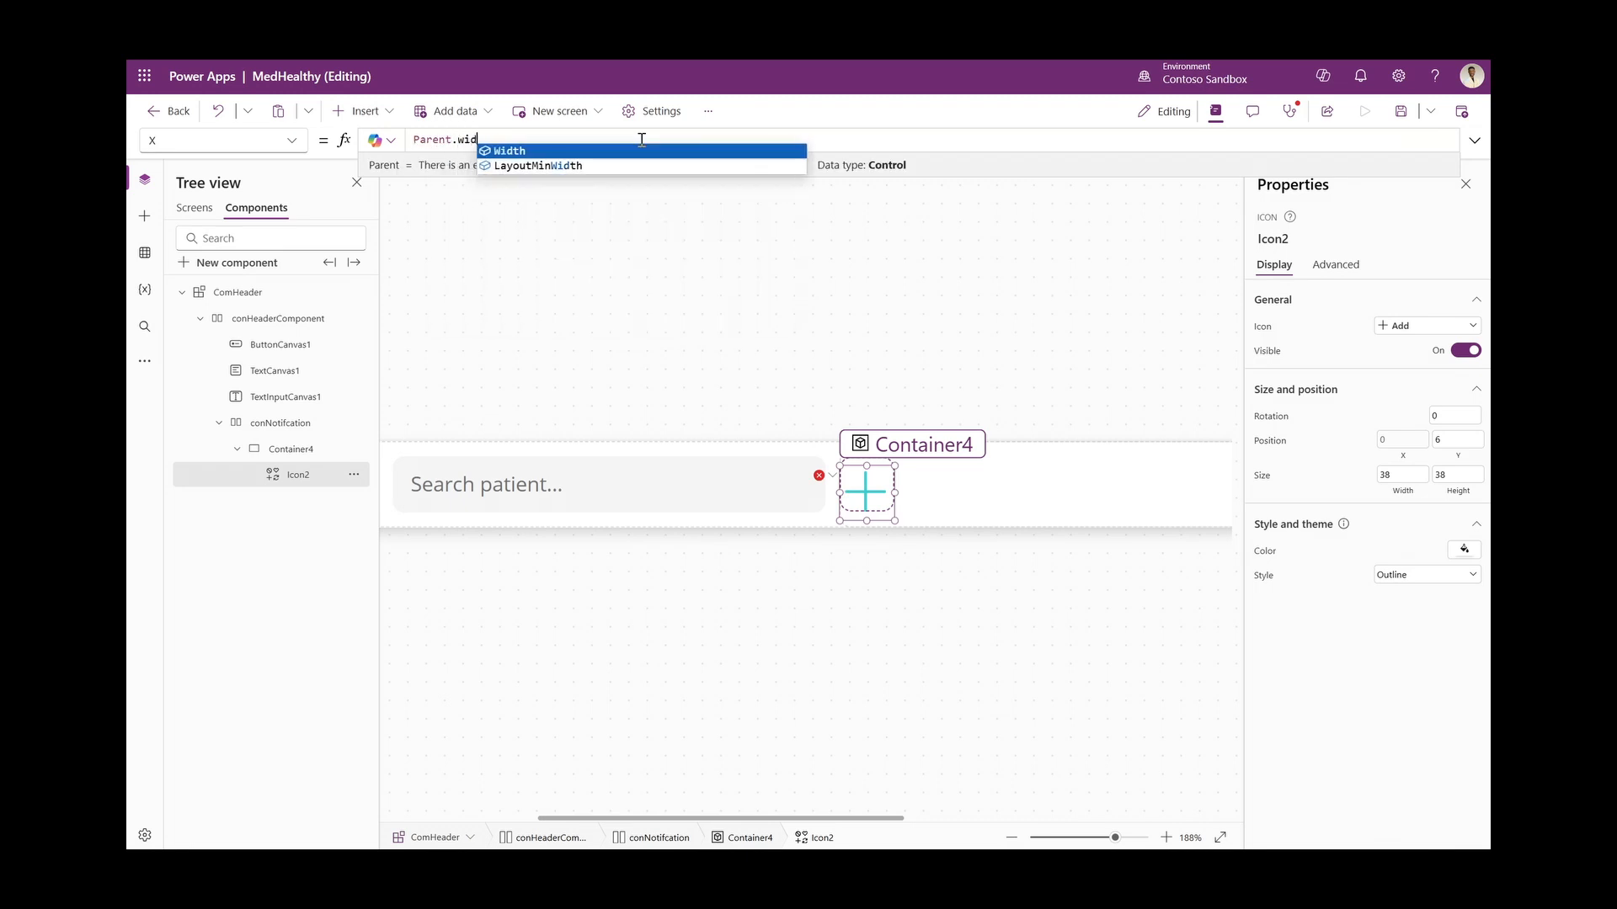
key("Tab")
type("/2 ")
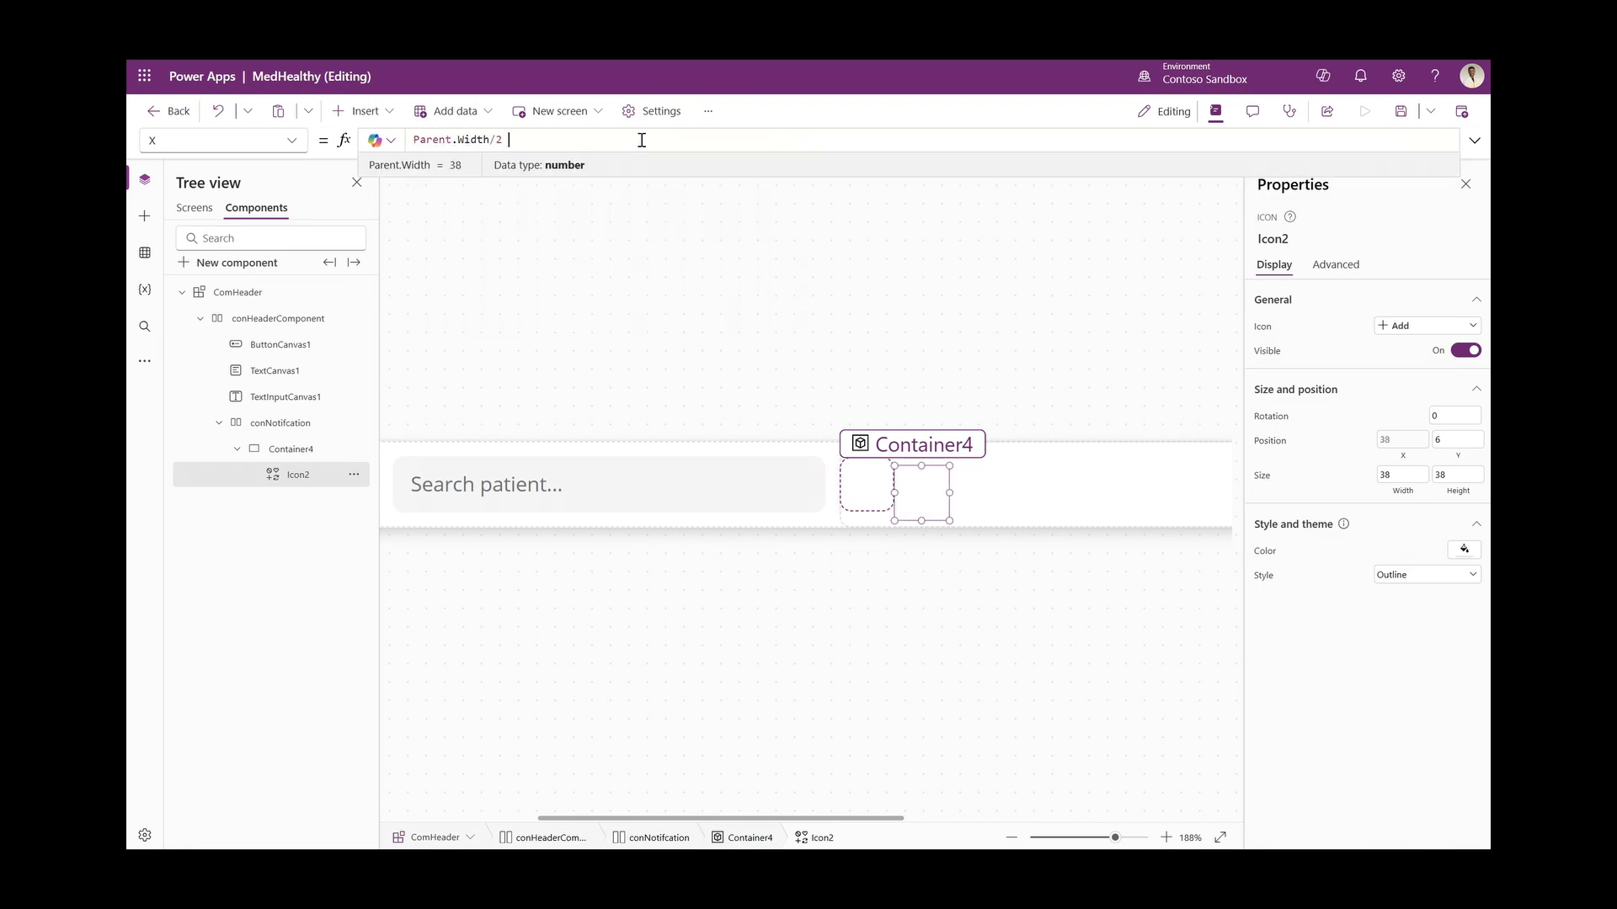
type("- self")
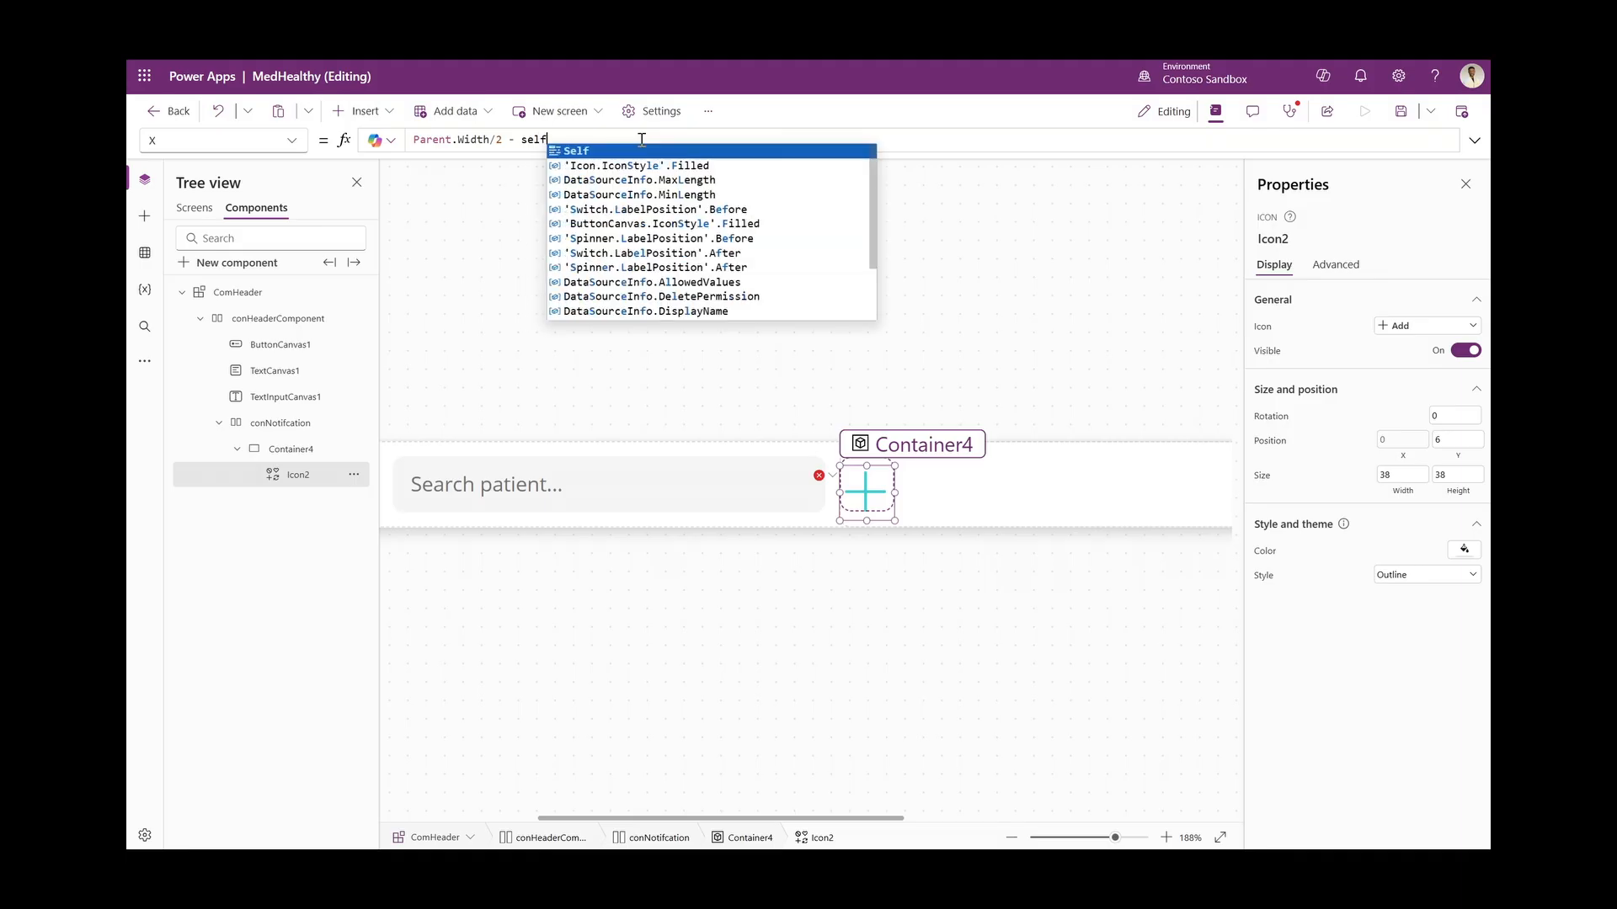
key("Tab")
type(".wi")
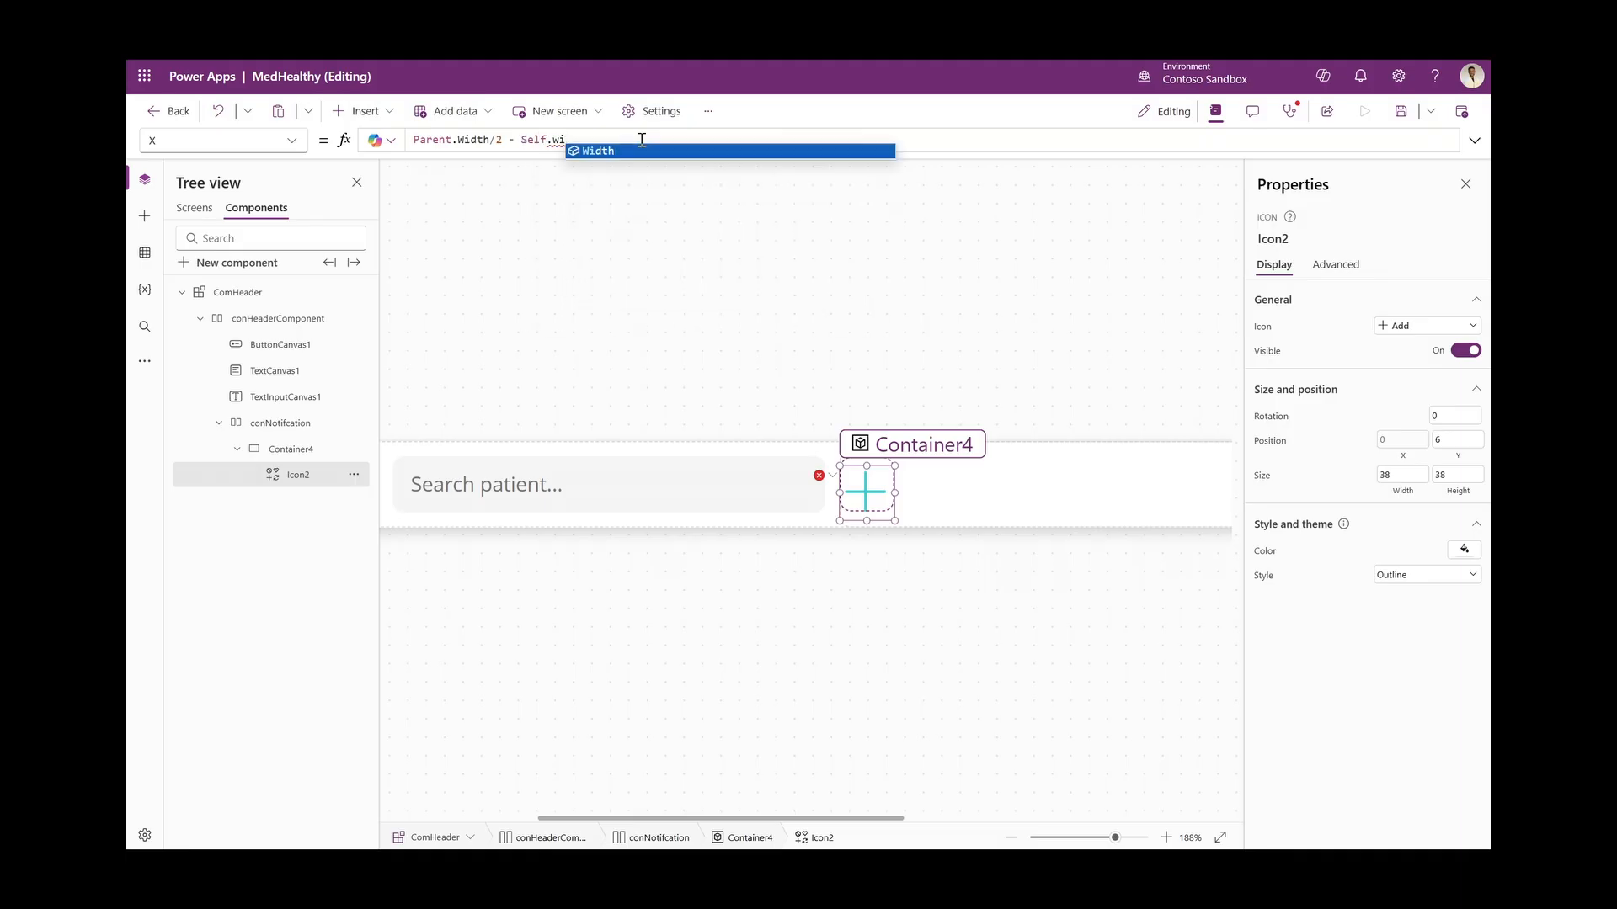
key("Tab")
type("/2")
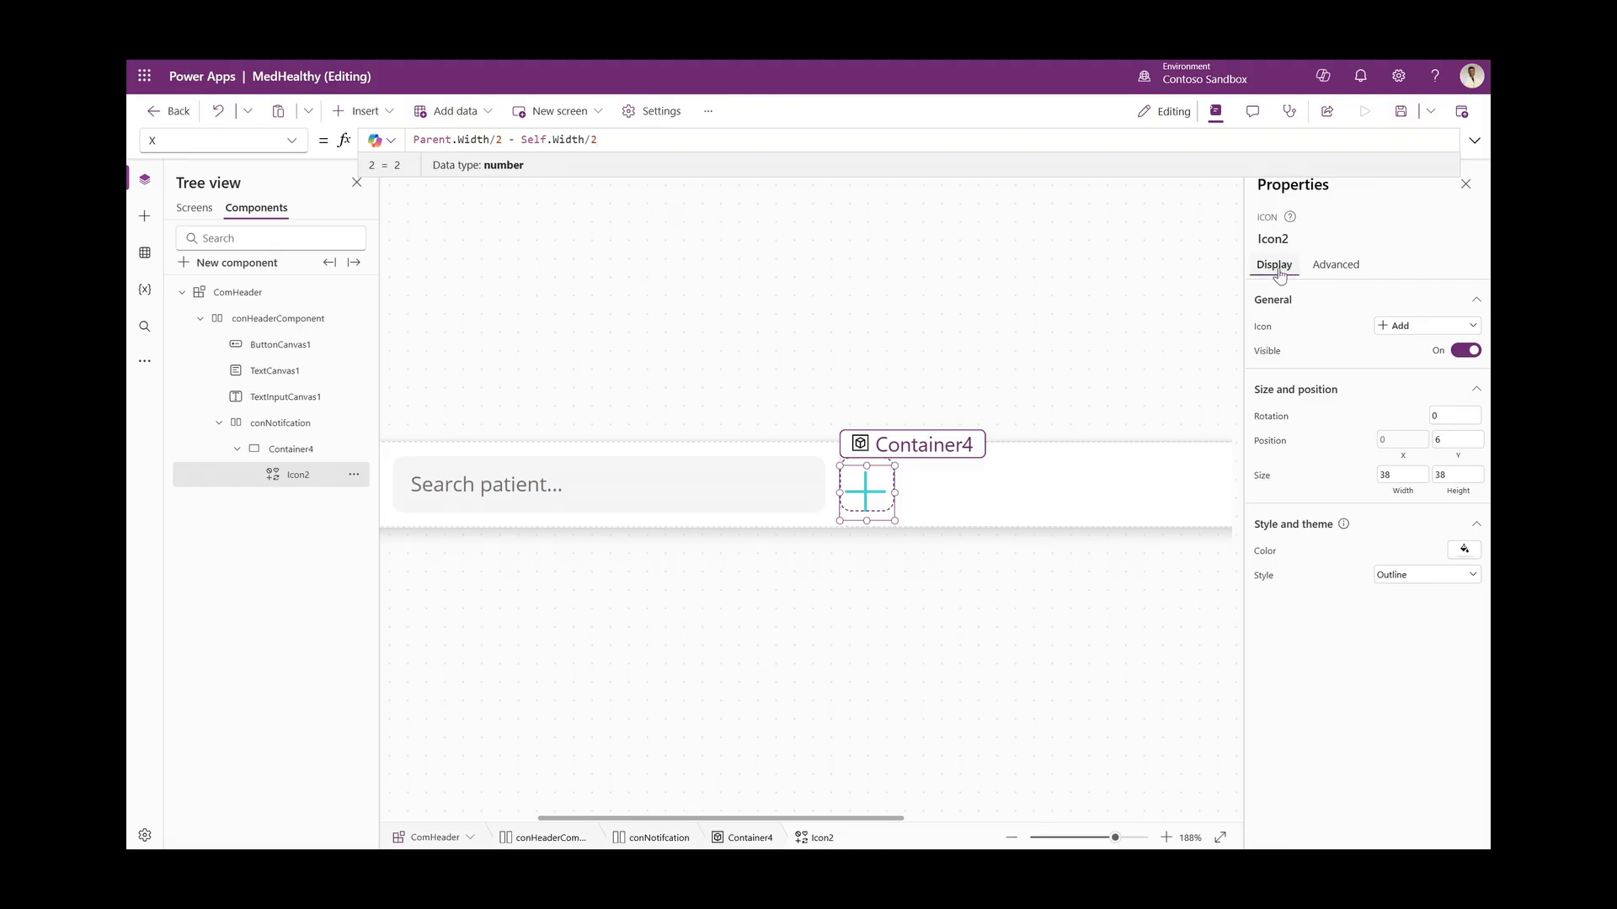
Center the icon vertically by setting its Y formula to Parent.Height/2 - Self.Height/2
left_click(1458, 460)
left_click(688, 142)
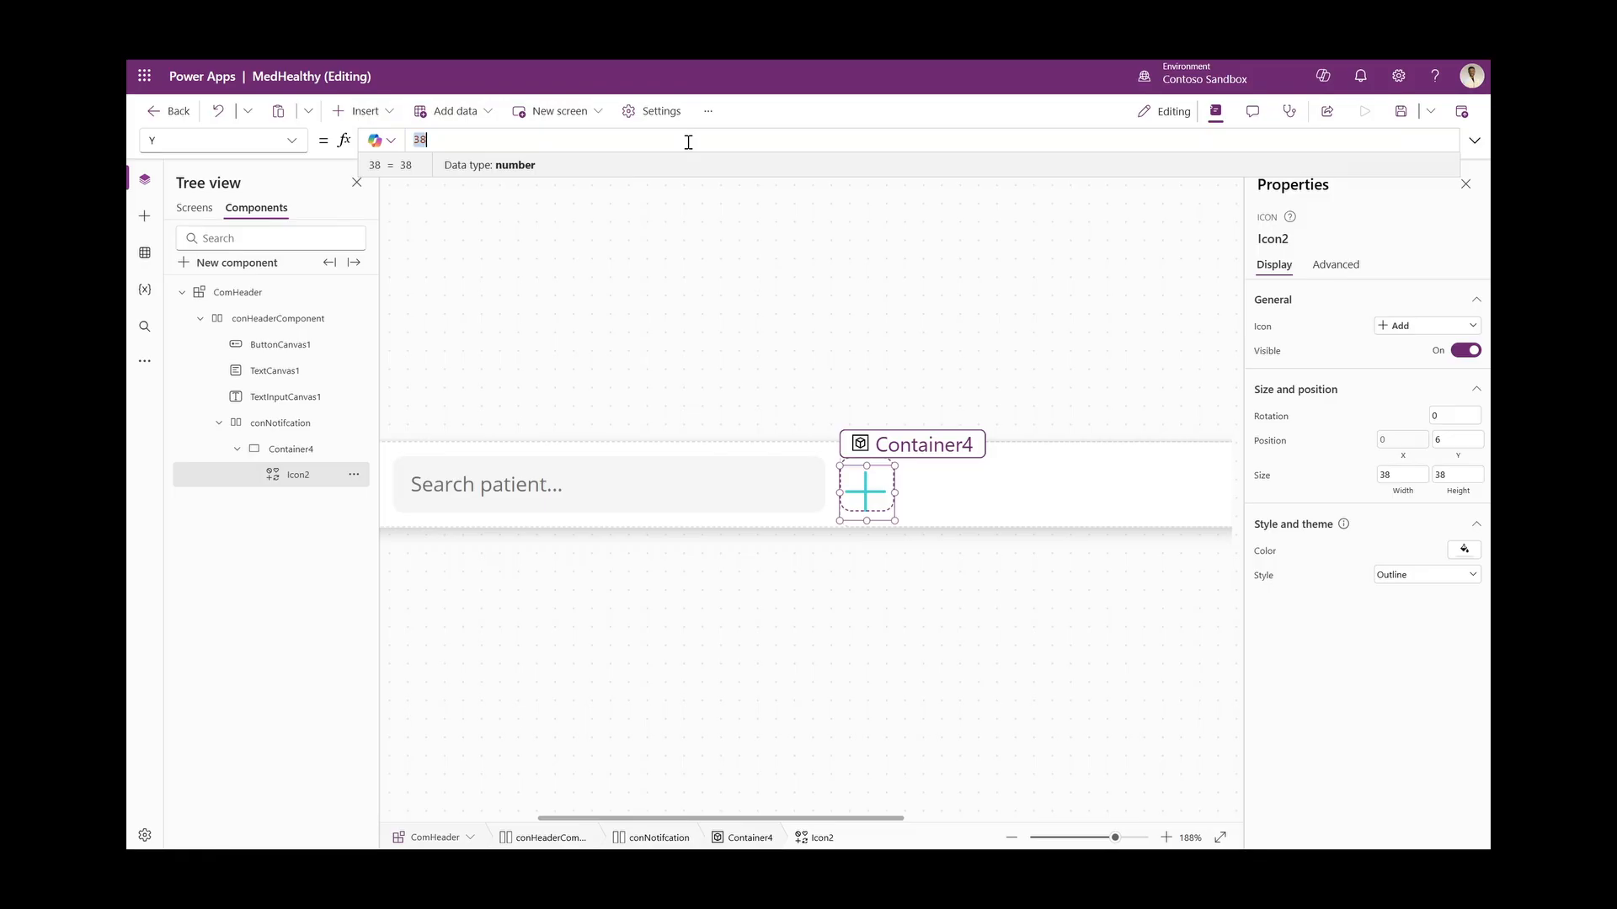
type("Pare")
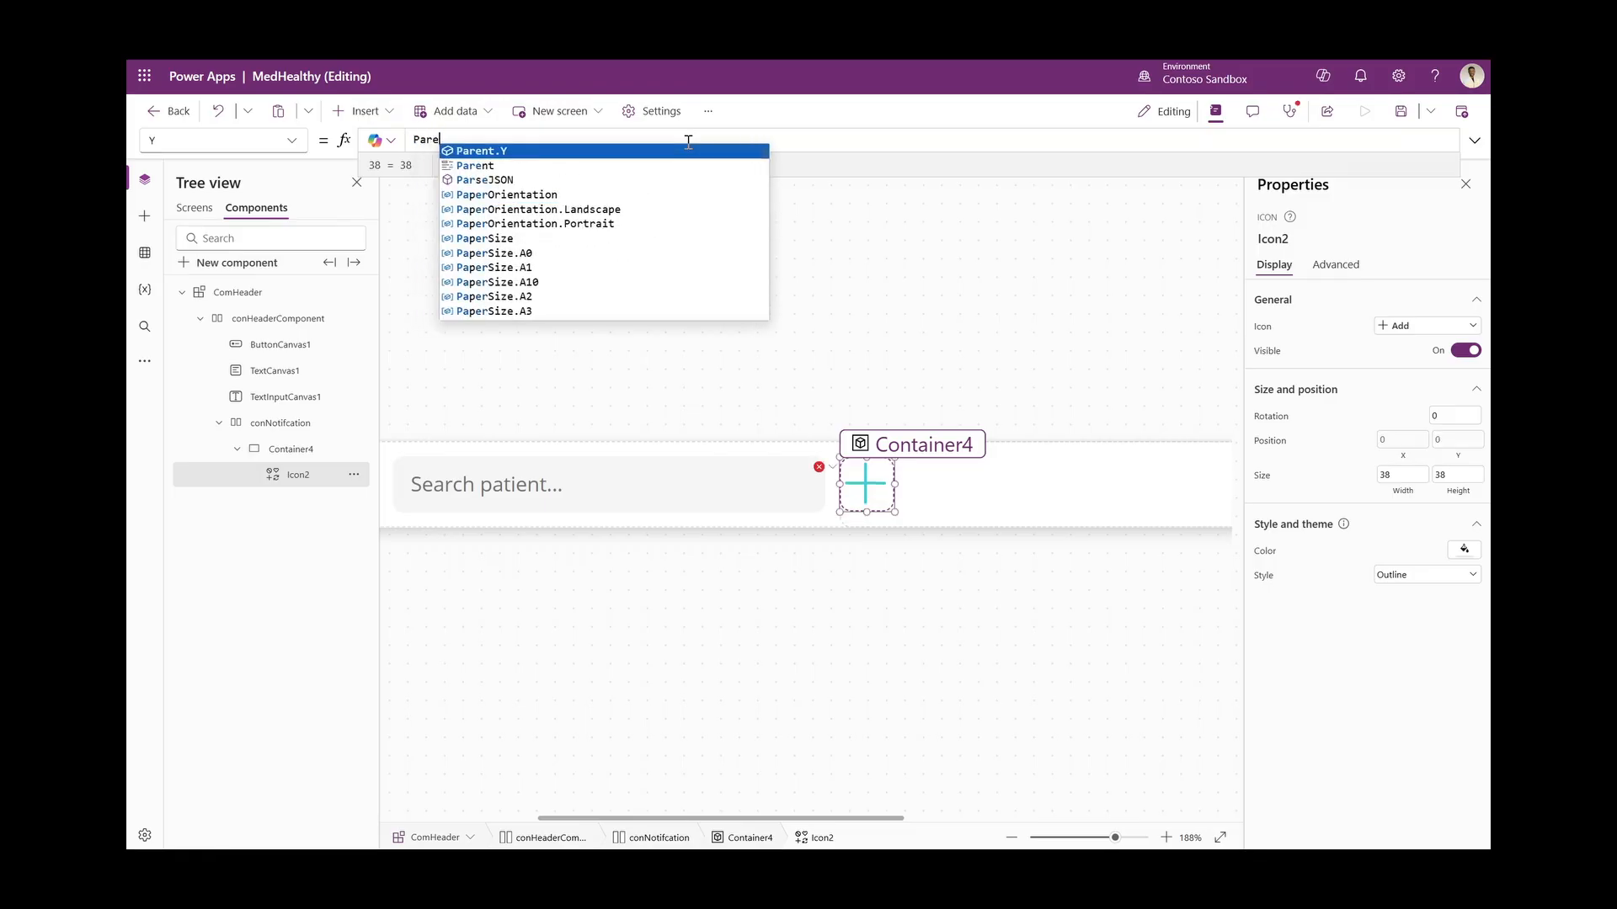
type("nt.")
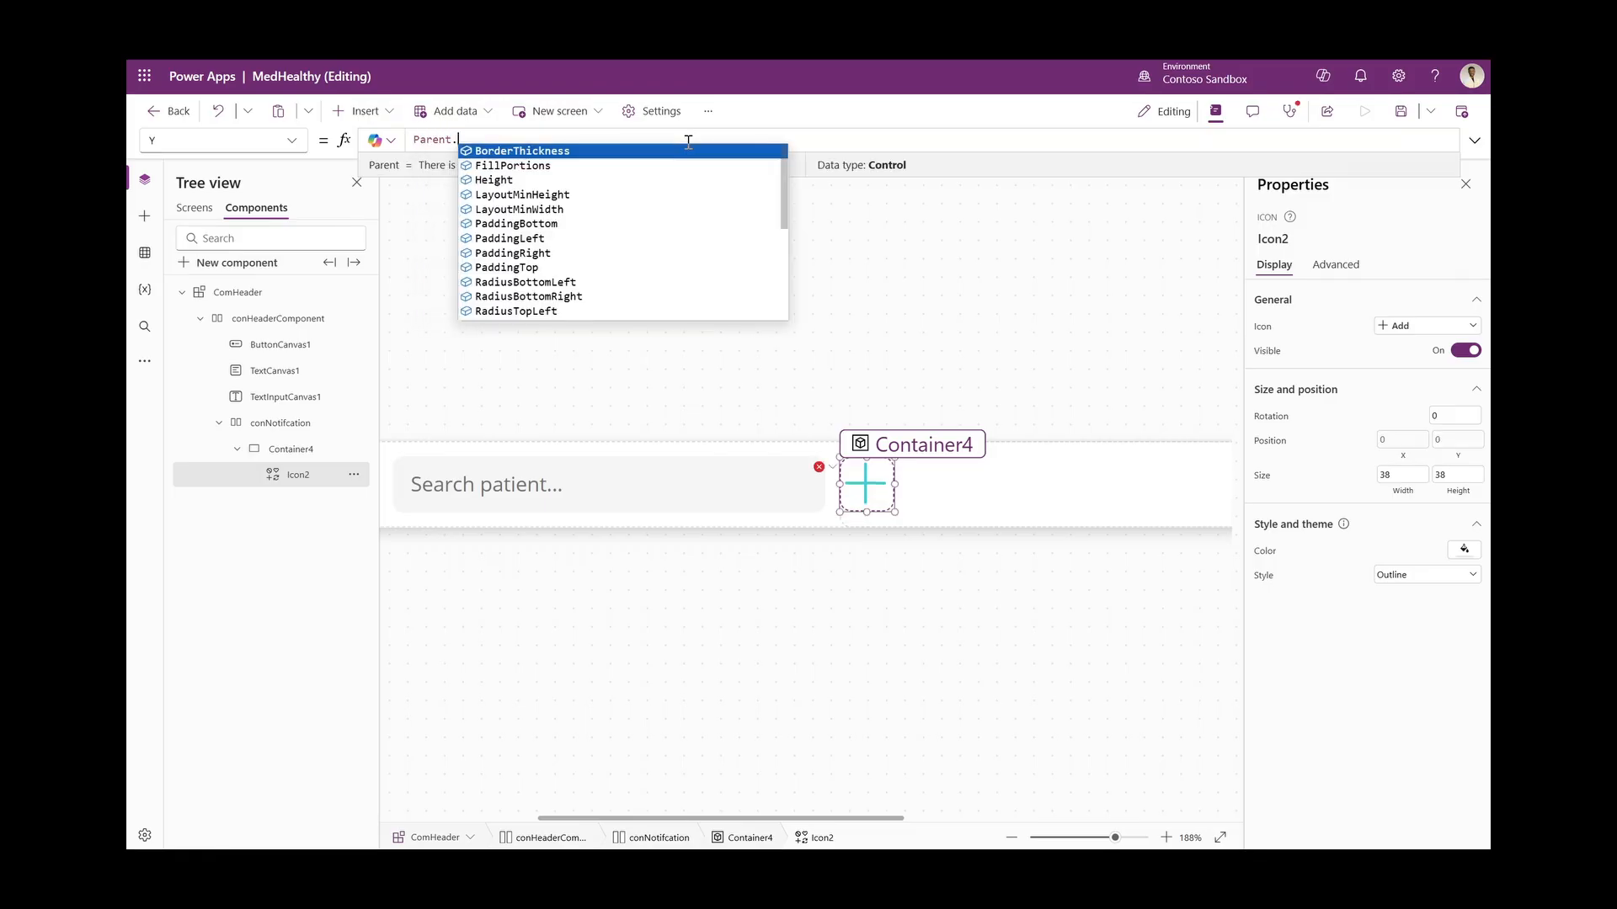
type("wi")
key("BackSpace")
key("BackSpace")
key("BackSpace")
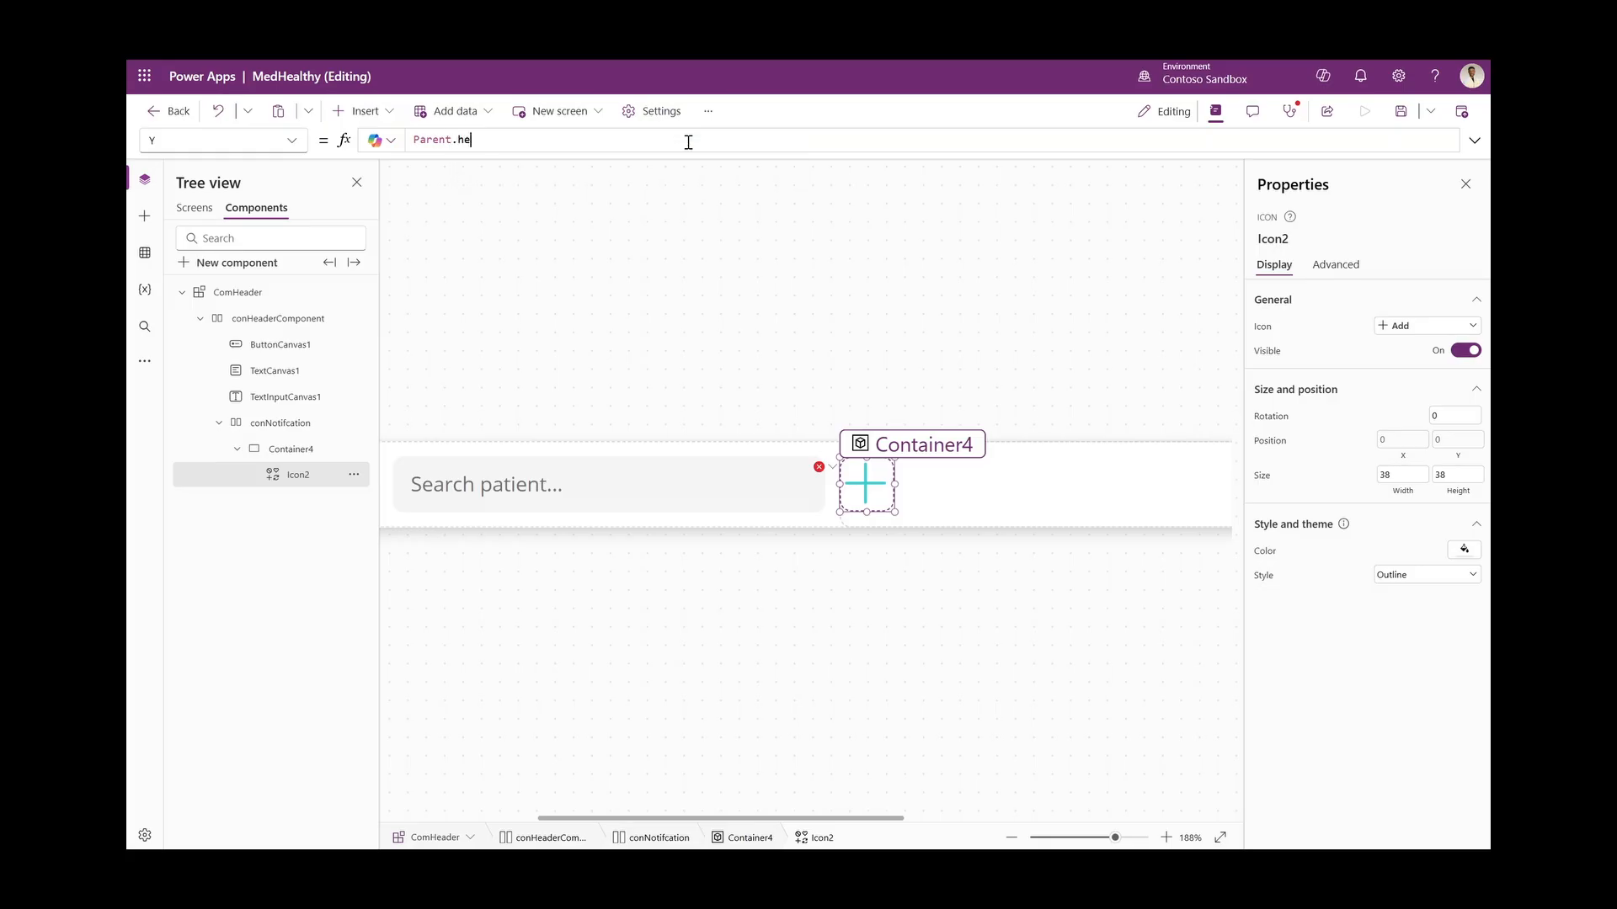
type(".hei")
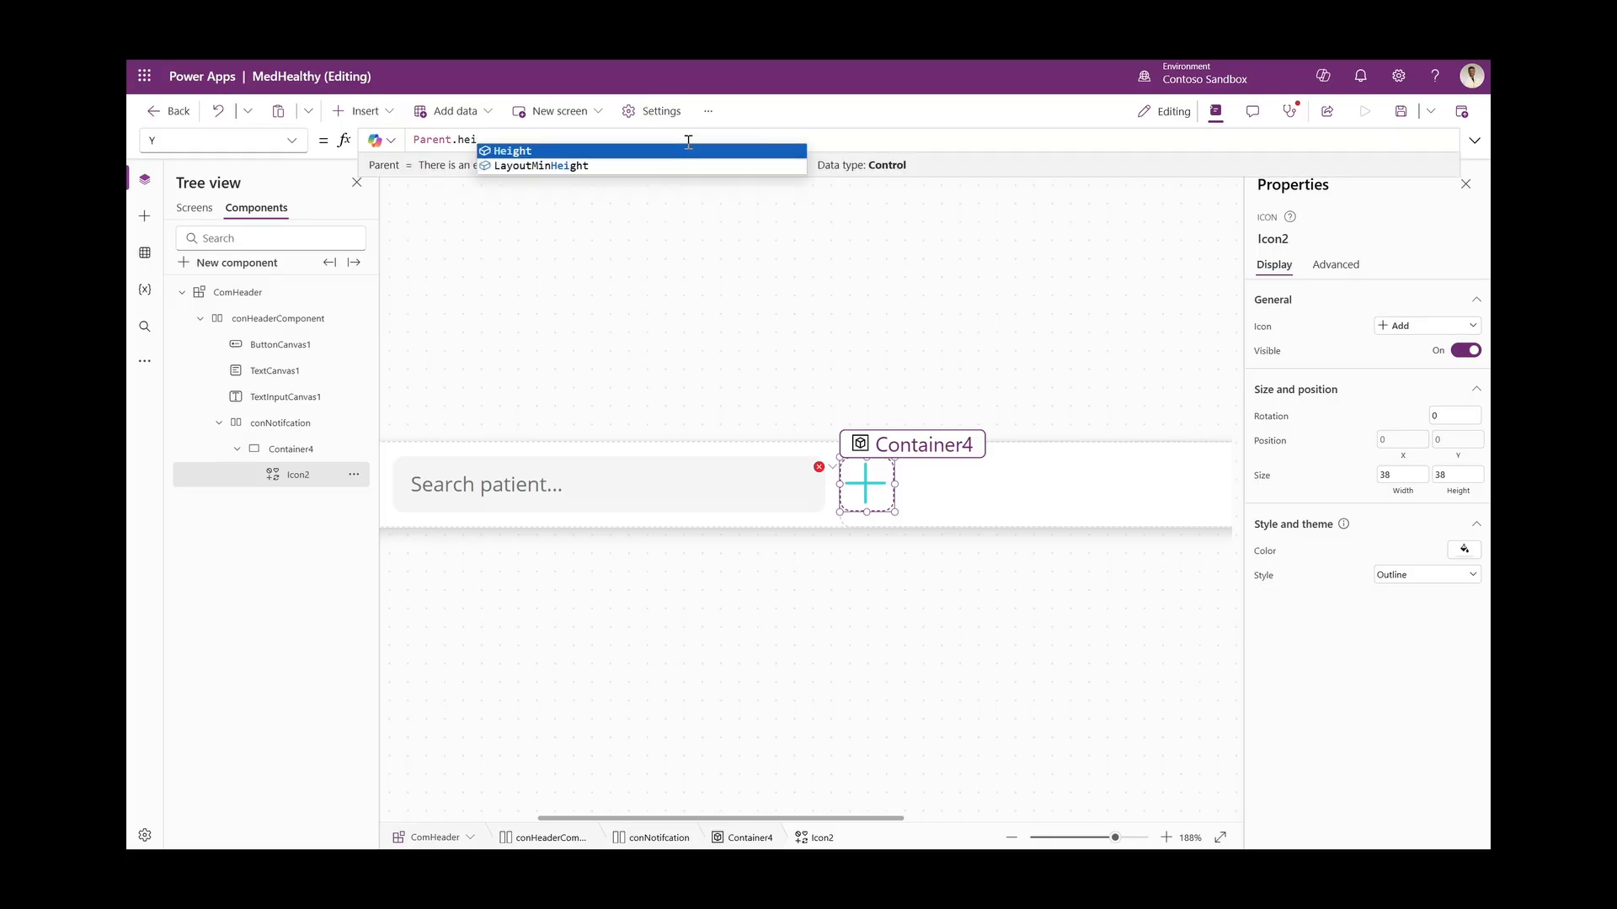
key("Tab")
type("/2 - sel")
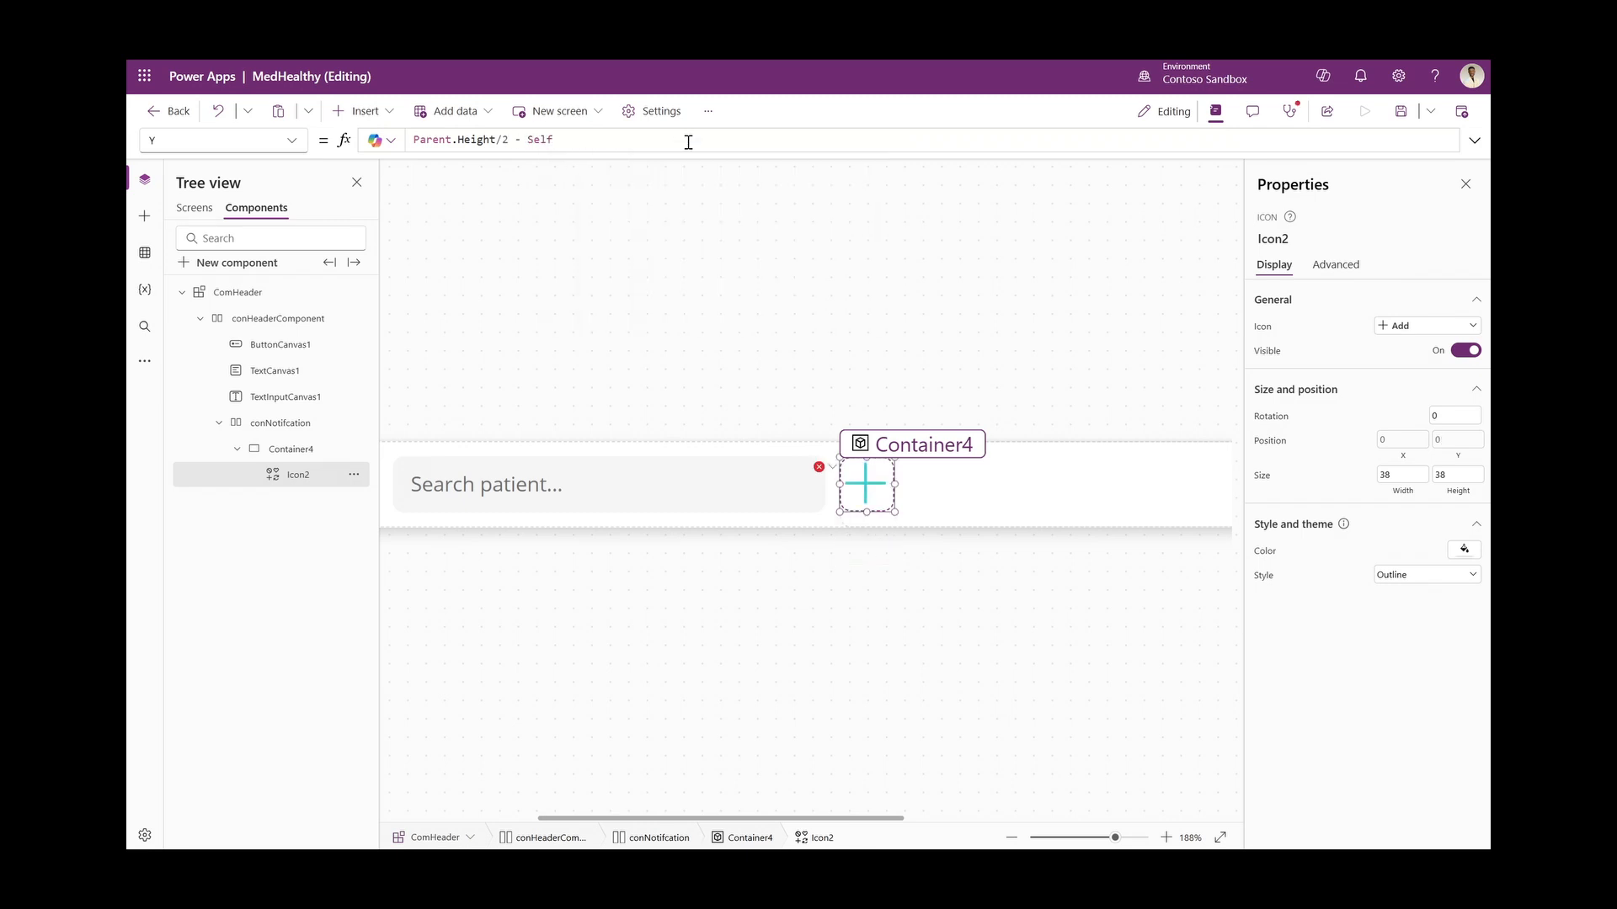
type(".heig")
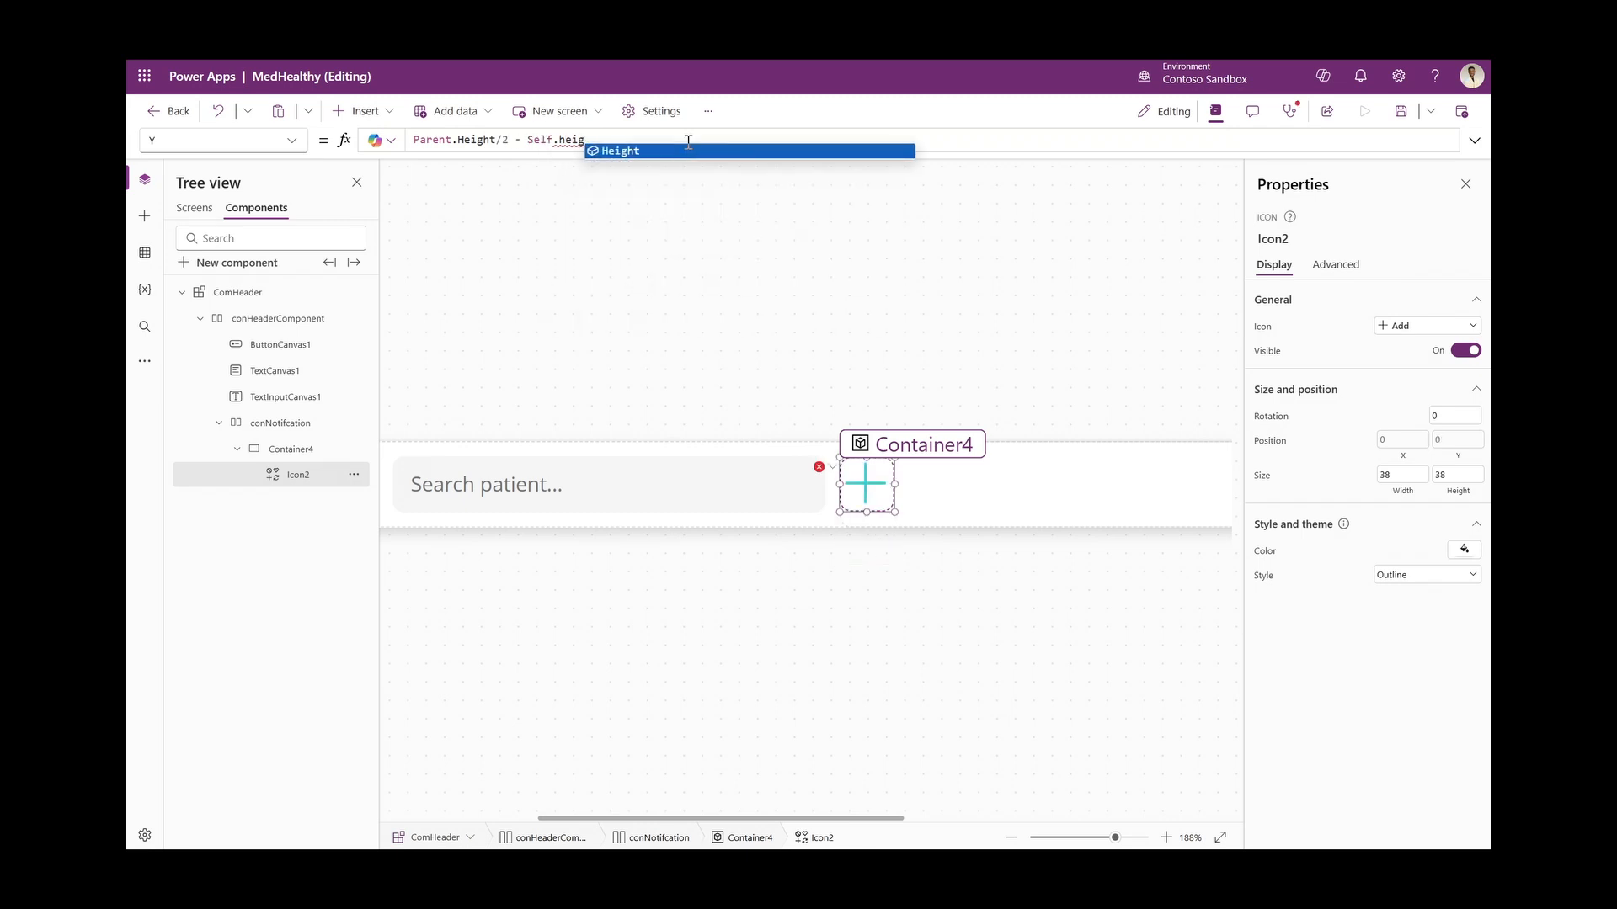
key("Tab")
type("/2")
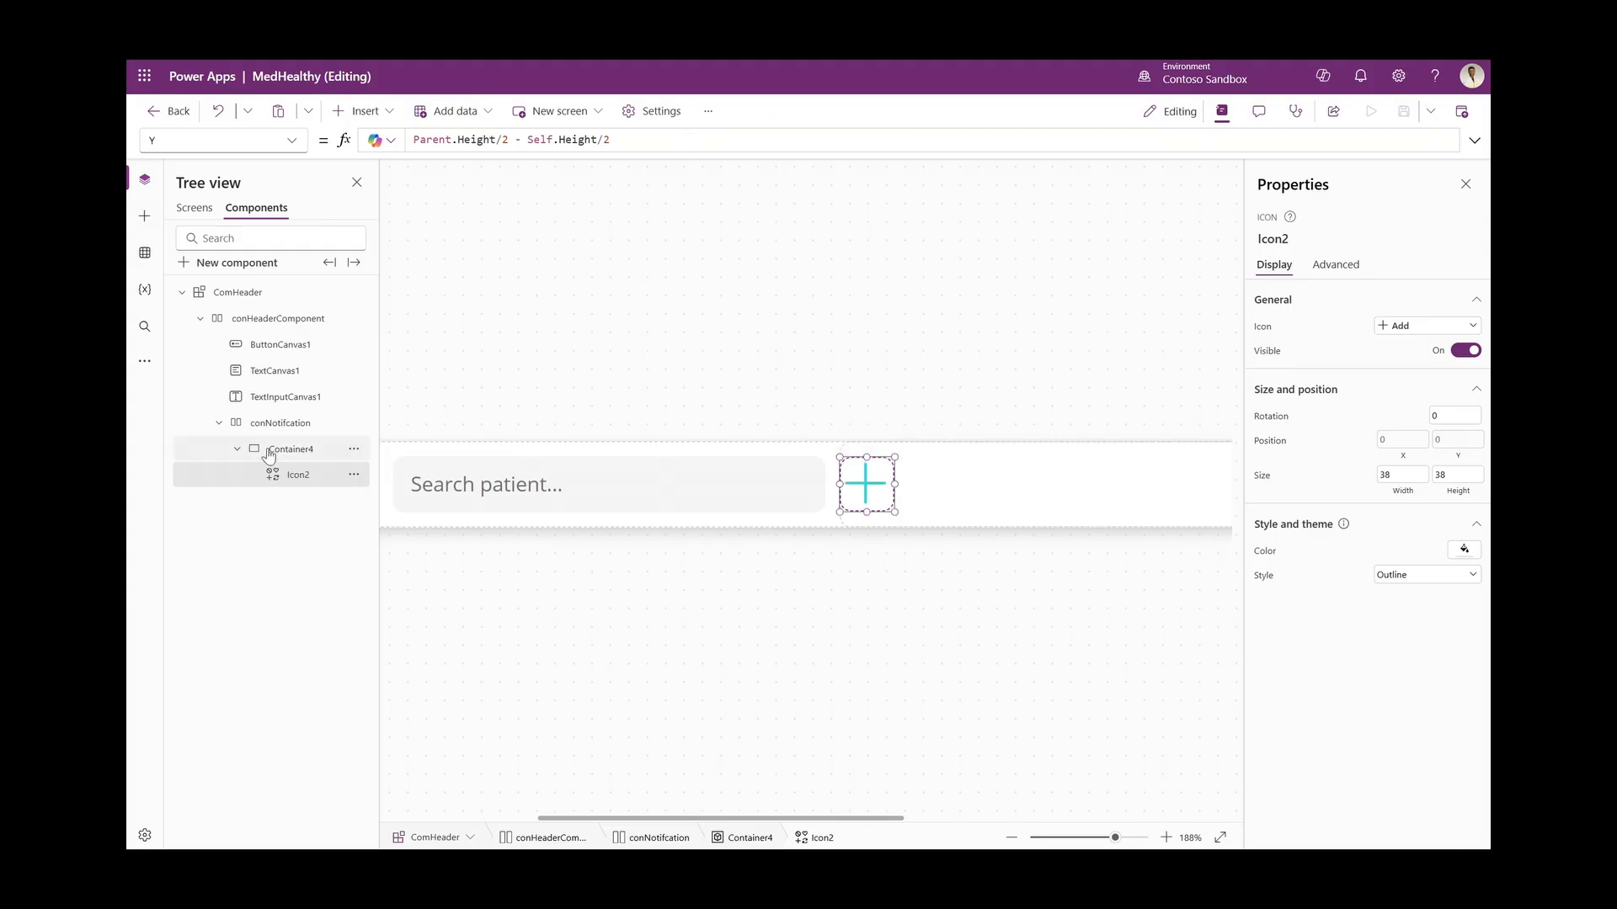
Set the height and width of the container that holds the icon to 50
left_click(301, 453)
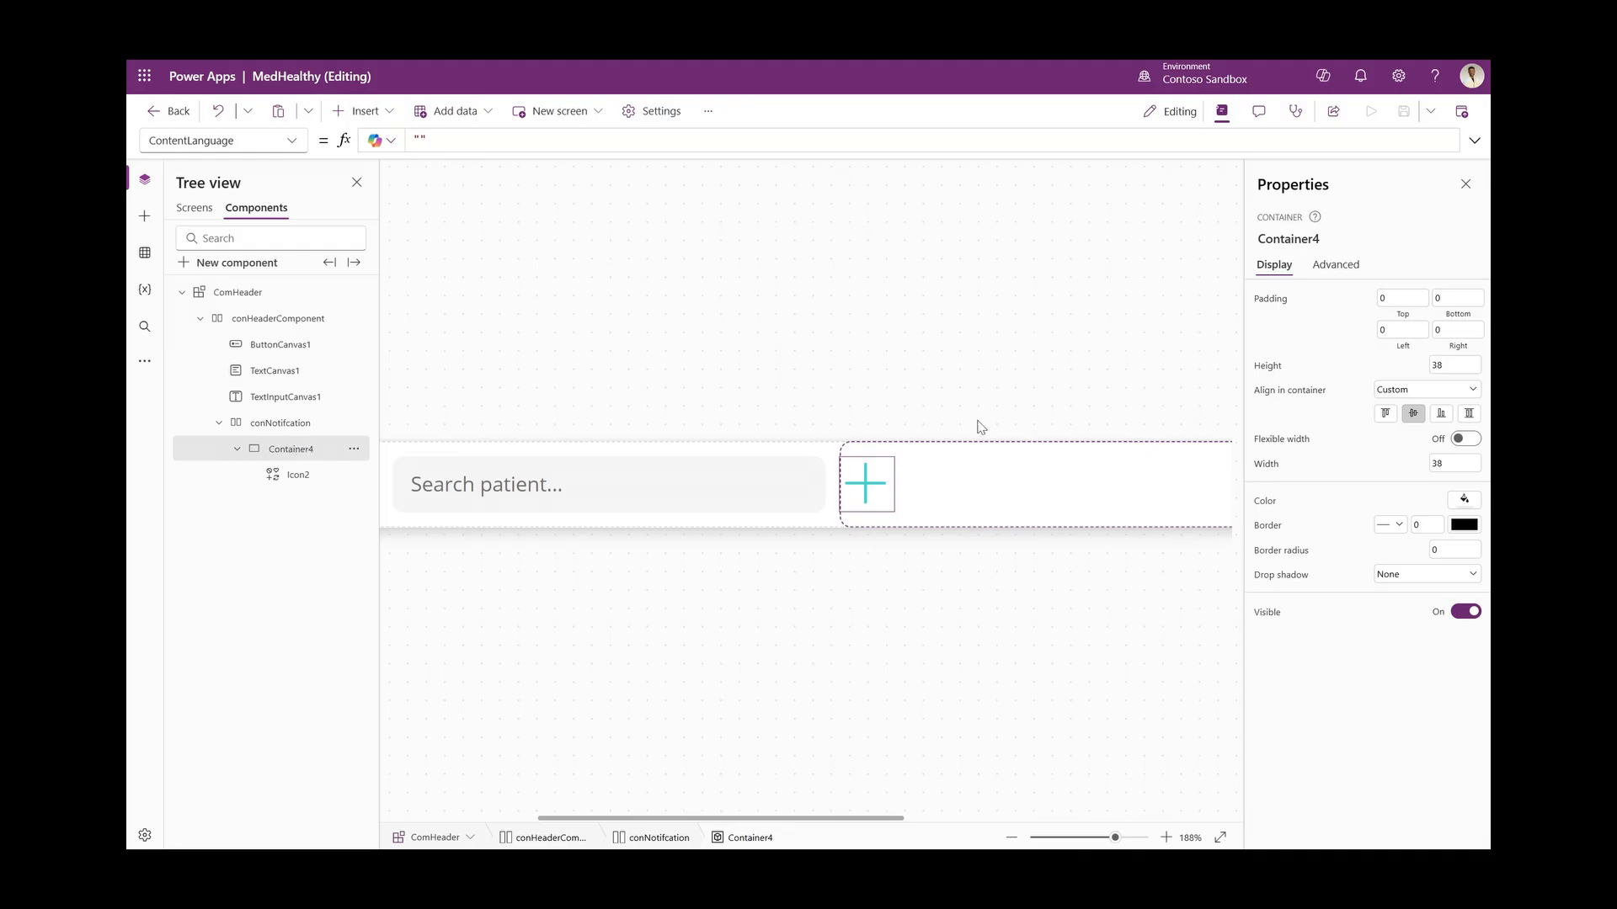
left_click(1450, 367)
type("50")
left_click(1470, 463)
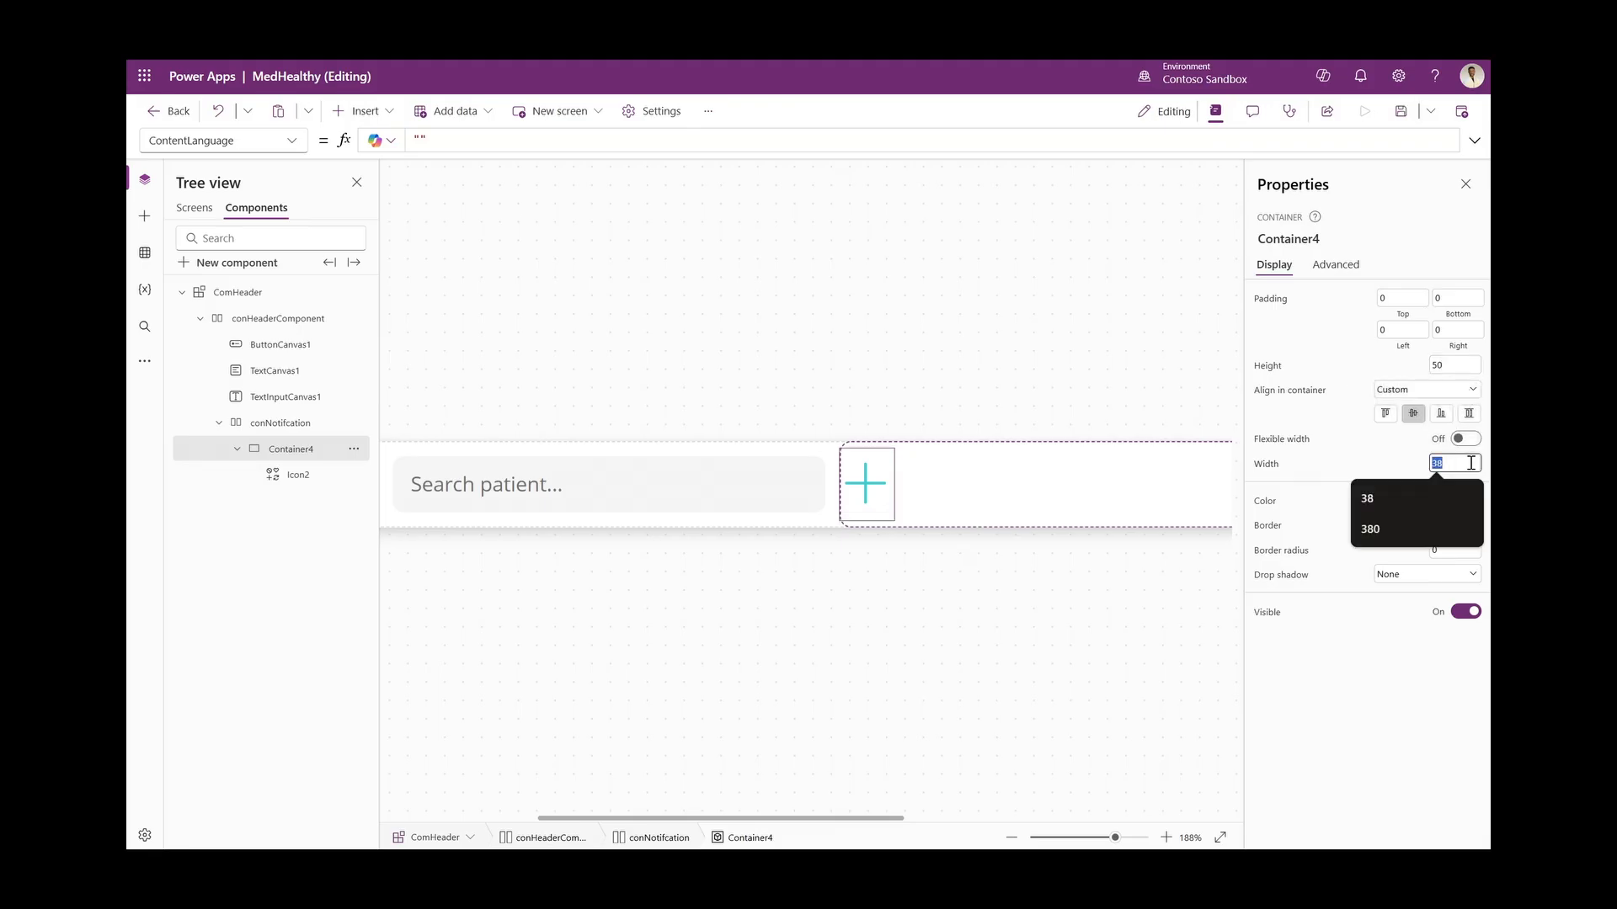
type("50")
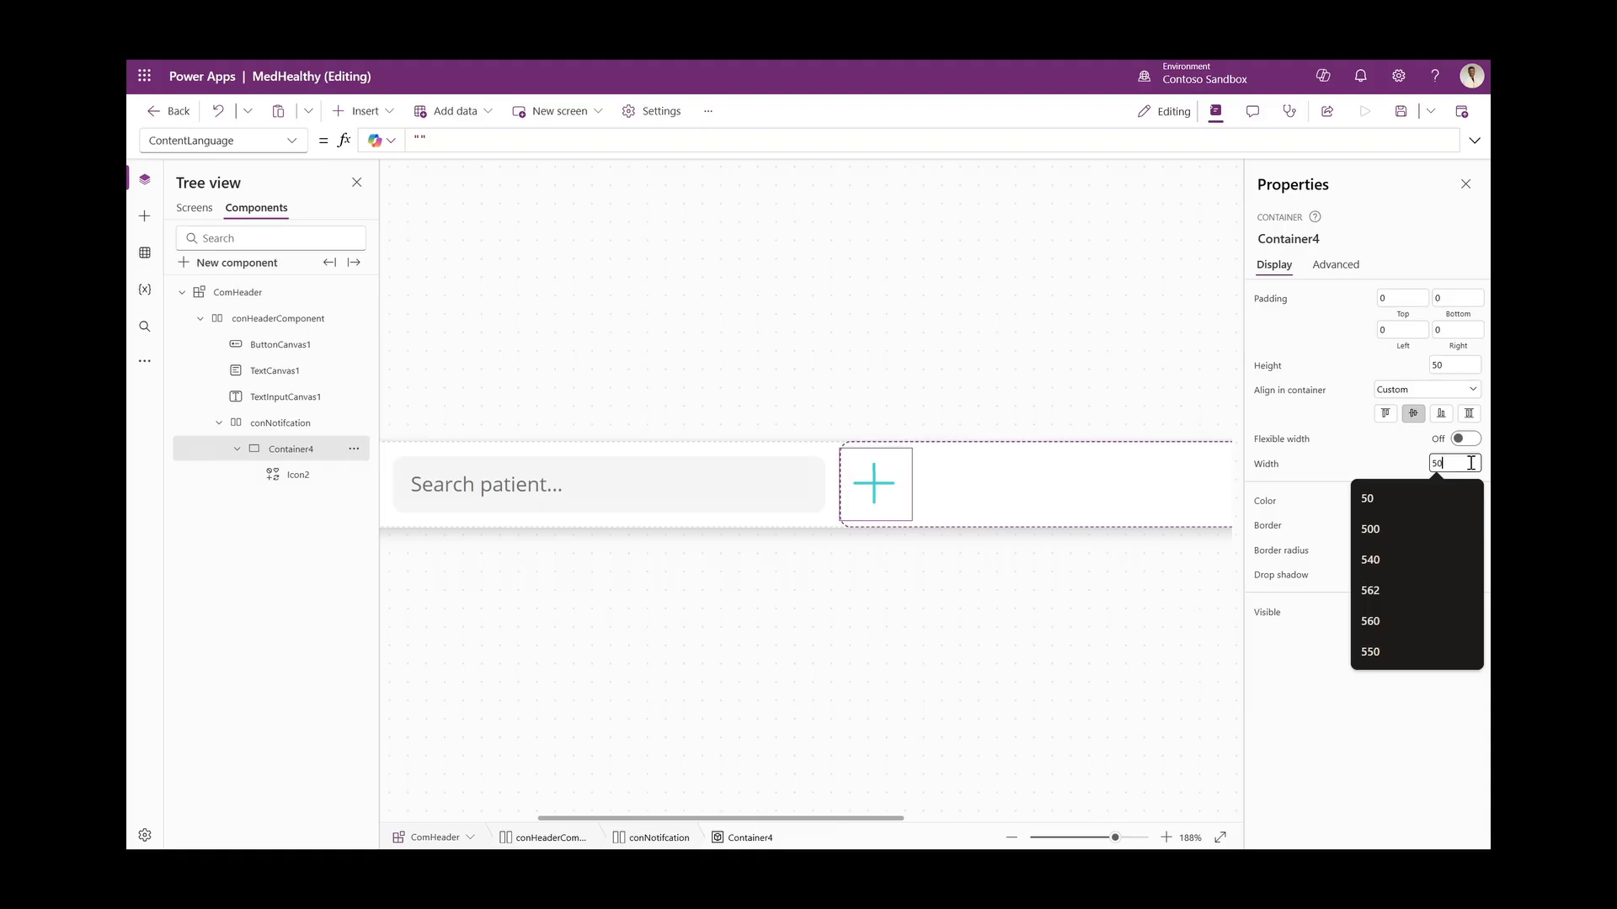
Set the icon's width and height to 30
left_click(873, 485)
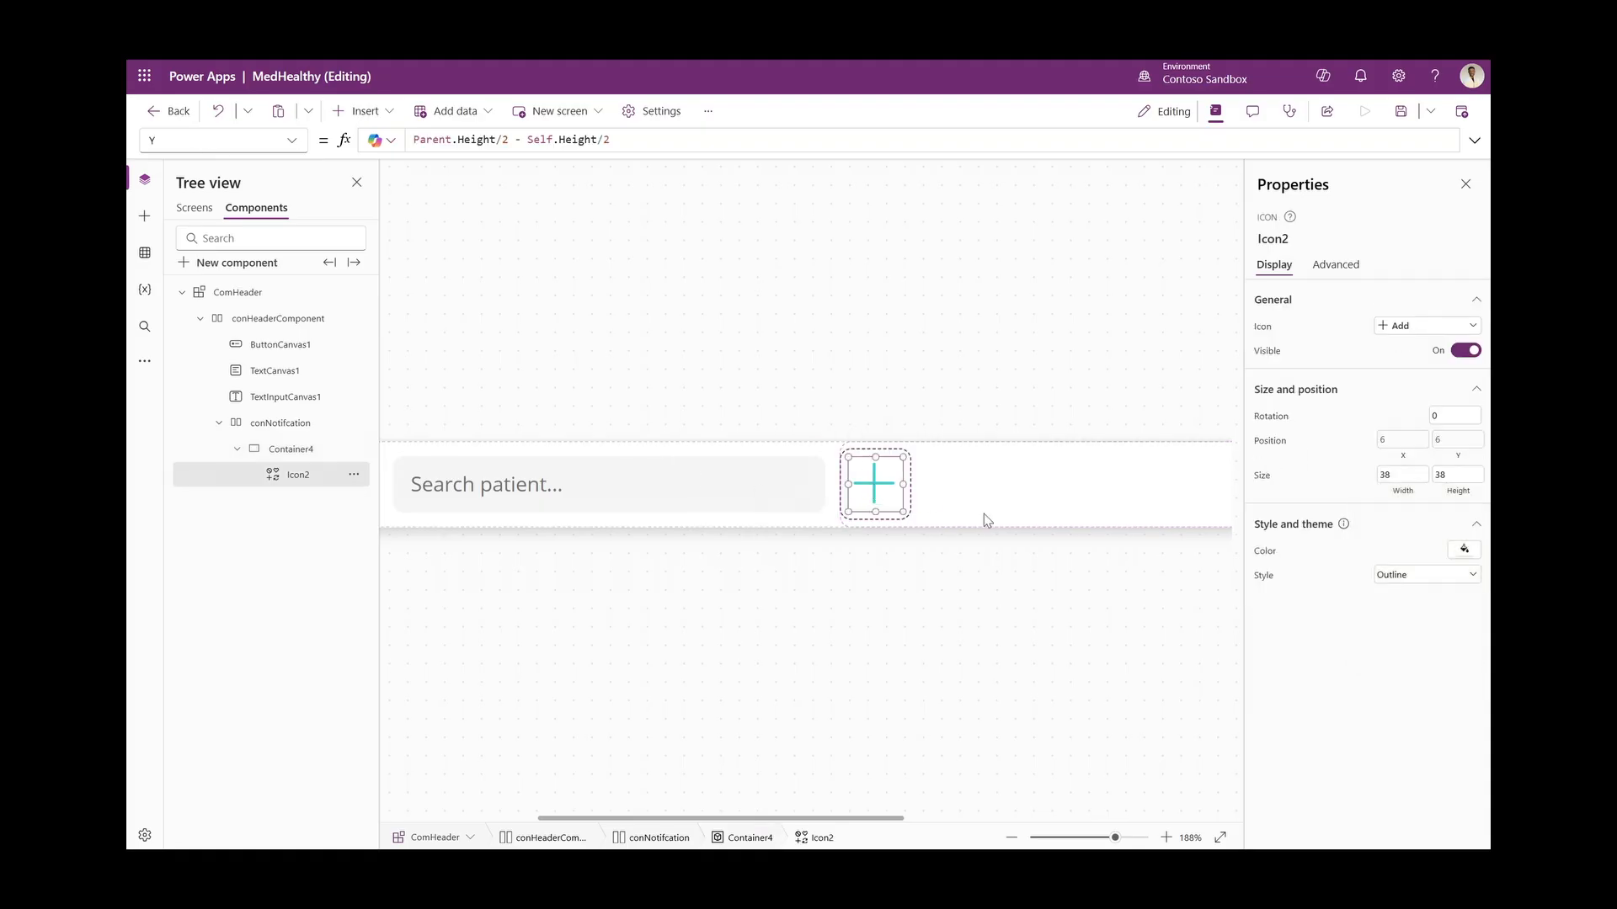
left_click(1405, 478)
type("30")
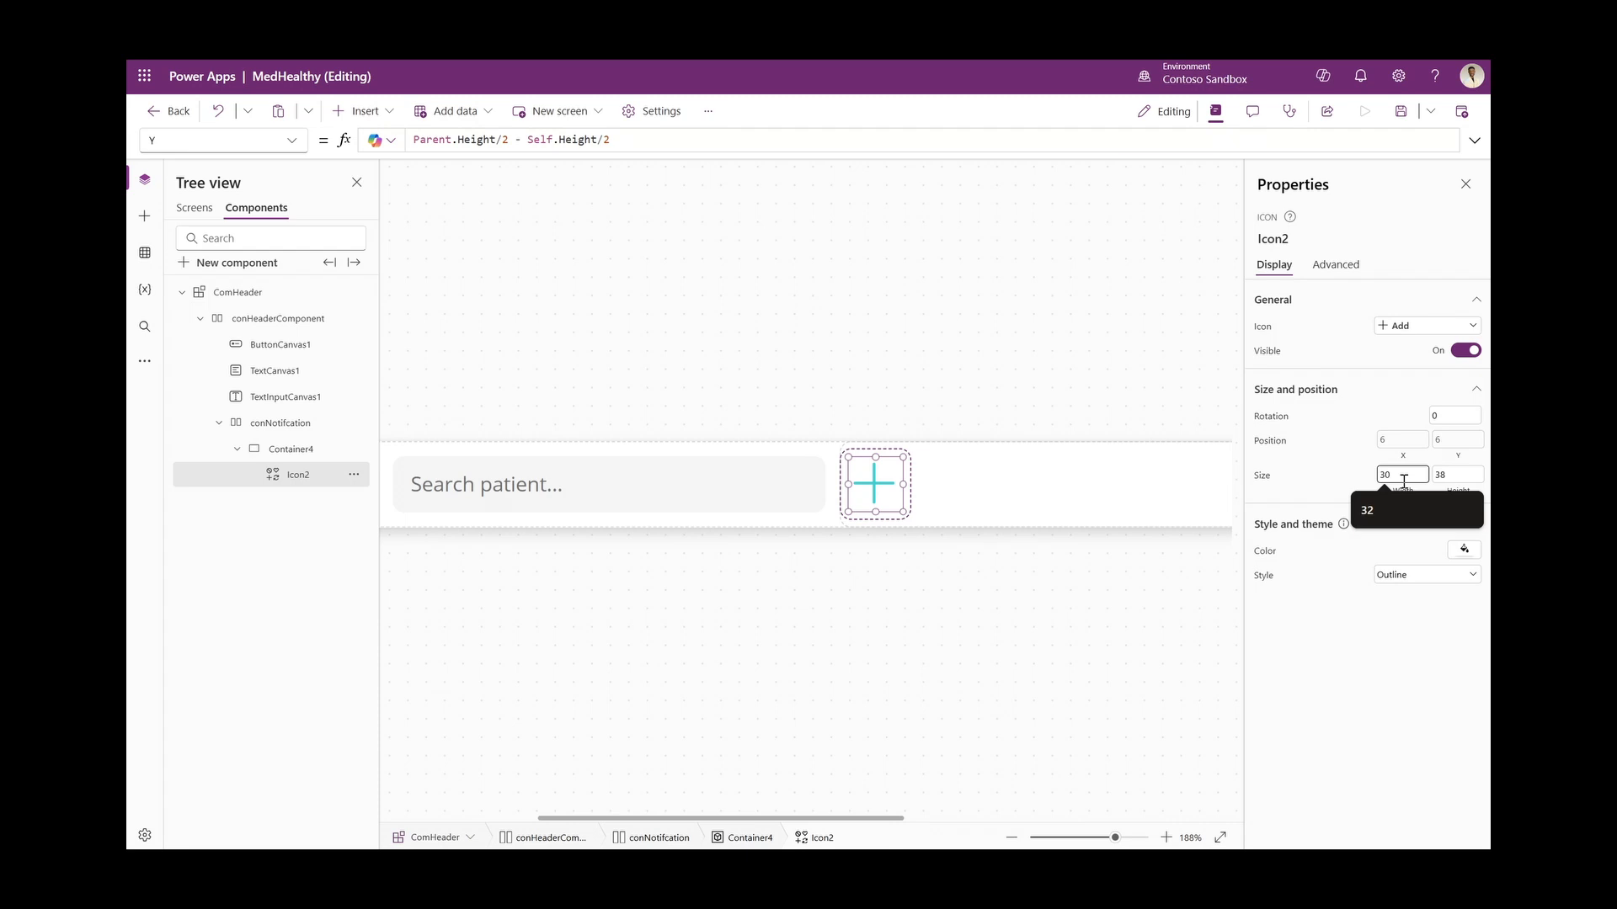
left_click(1451, 474)
type("30")
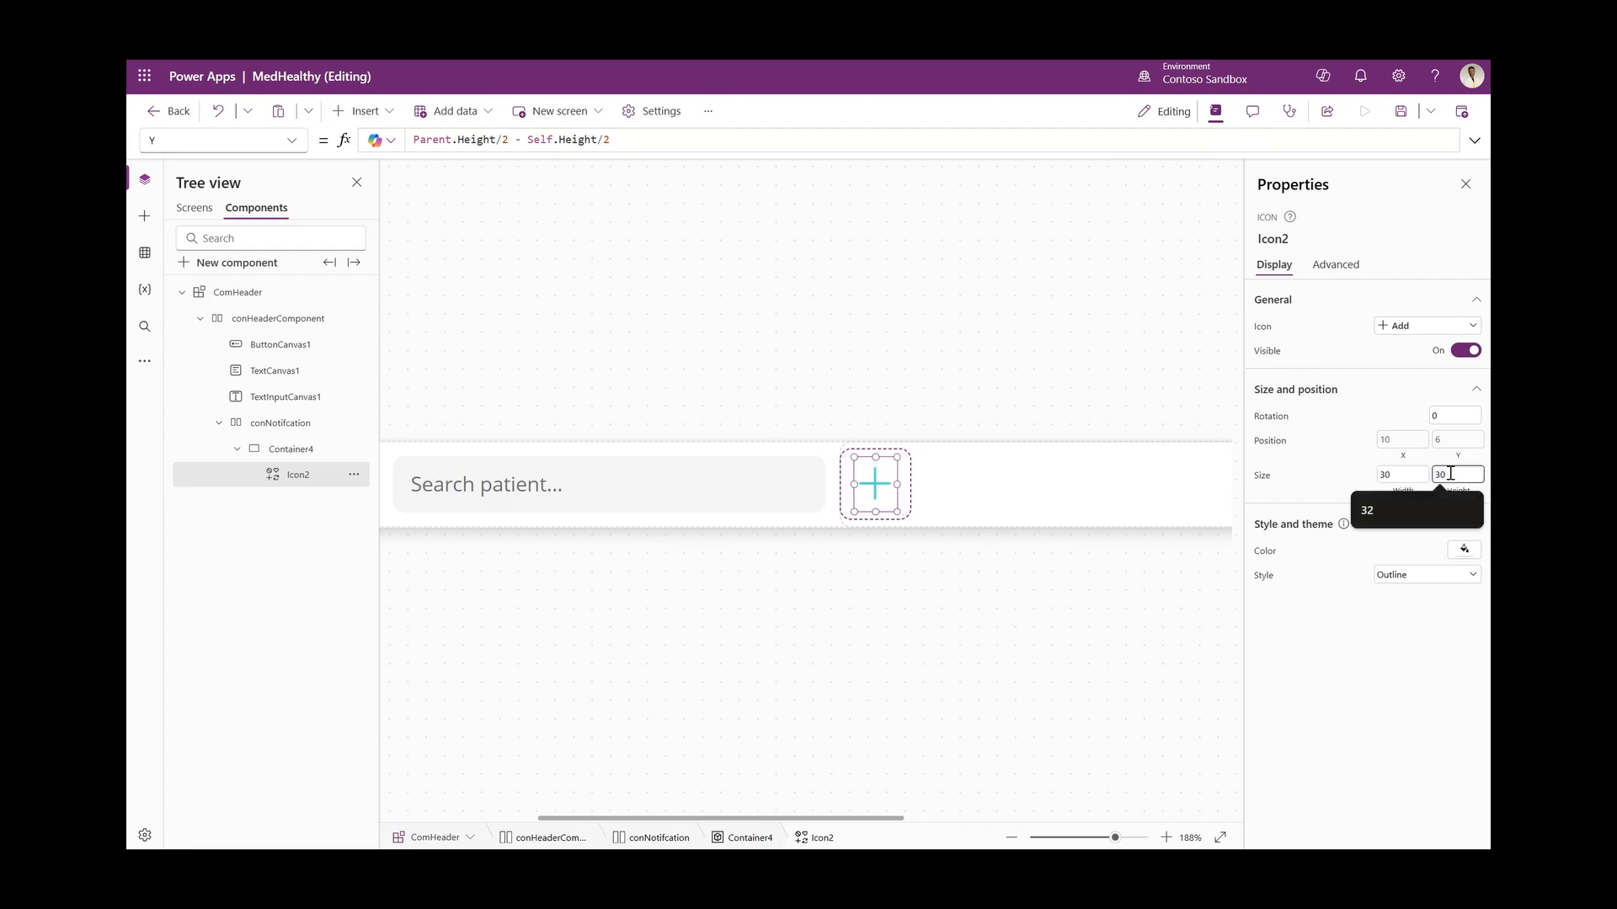
Change the icon to Mail and color it with the dark grey theme color
left_click(1426, 329)
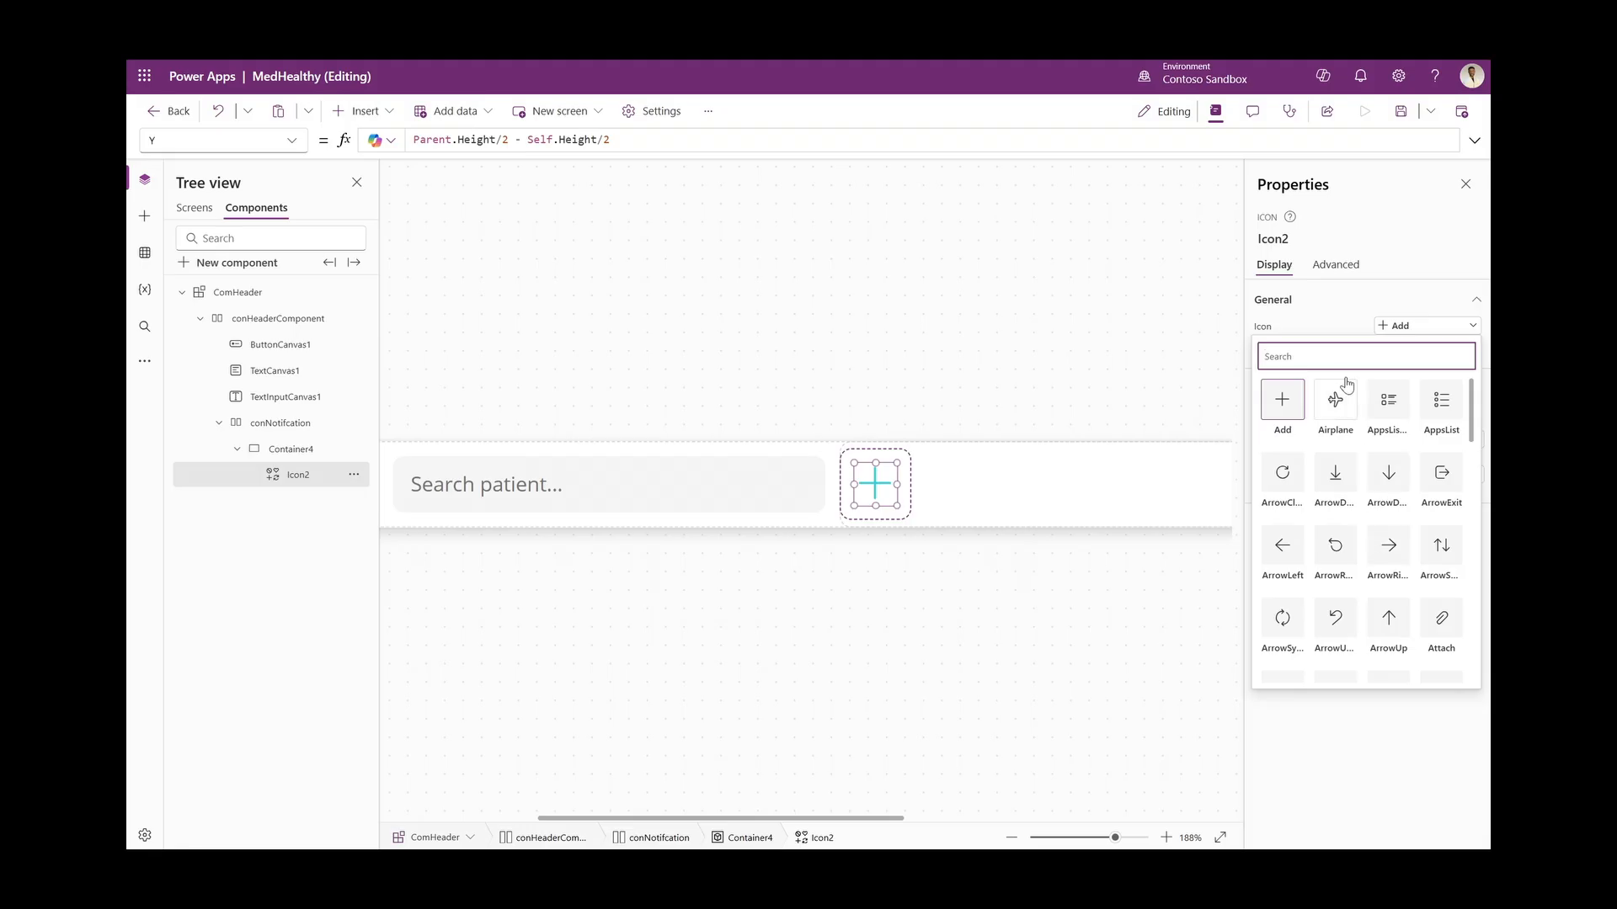
scroll(1339, 421, "down", 5)
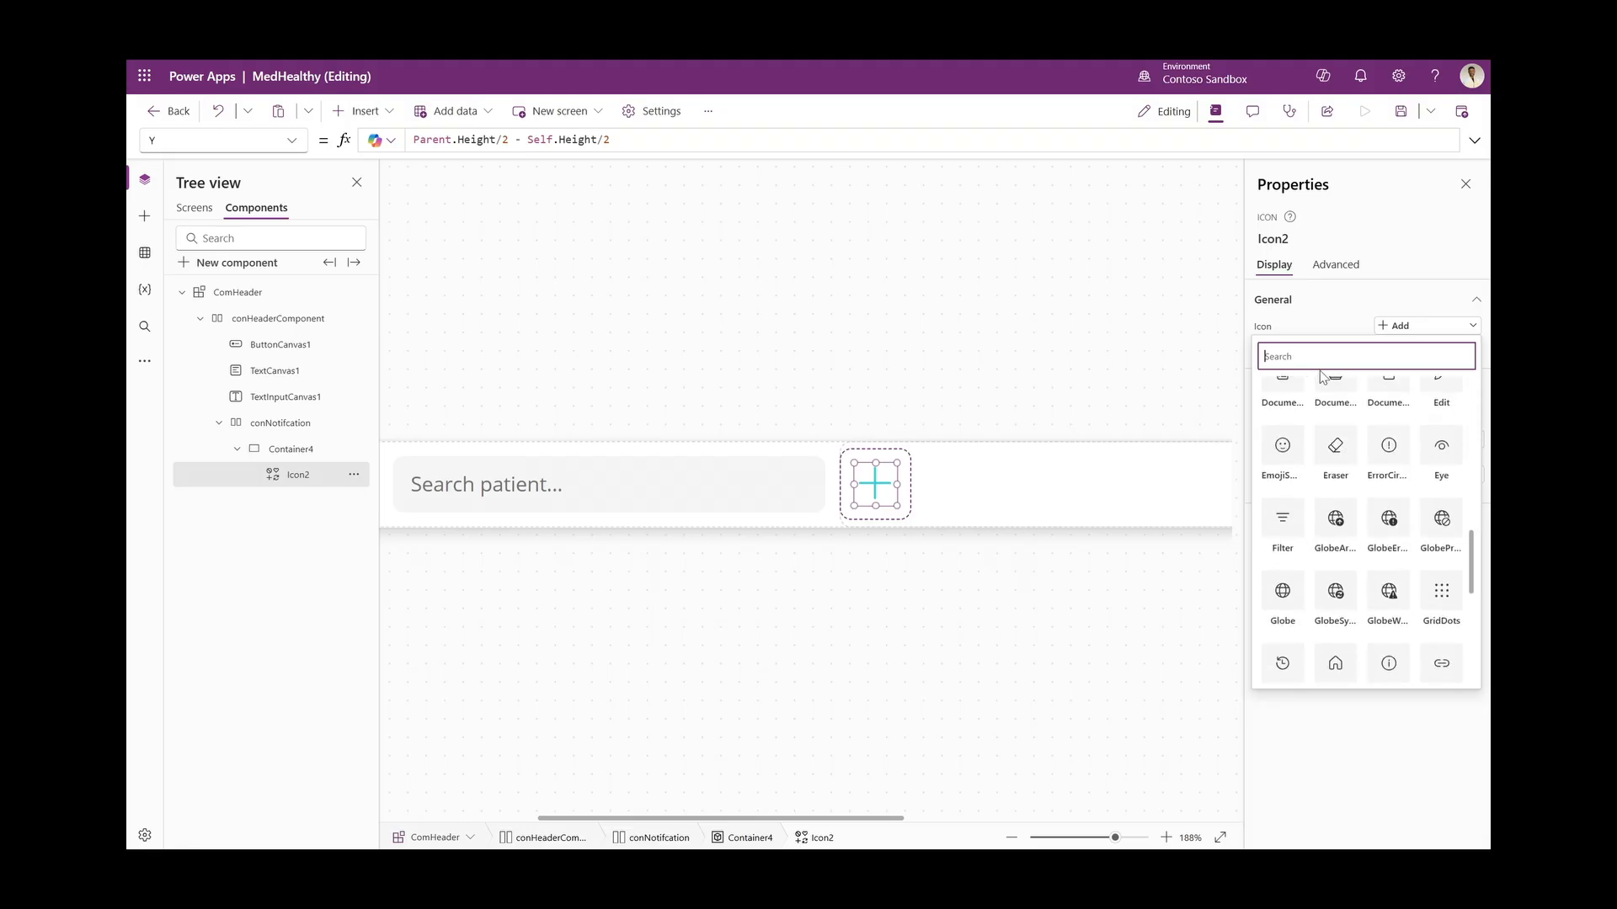
type("mai")
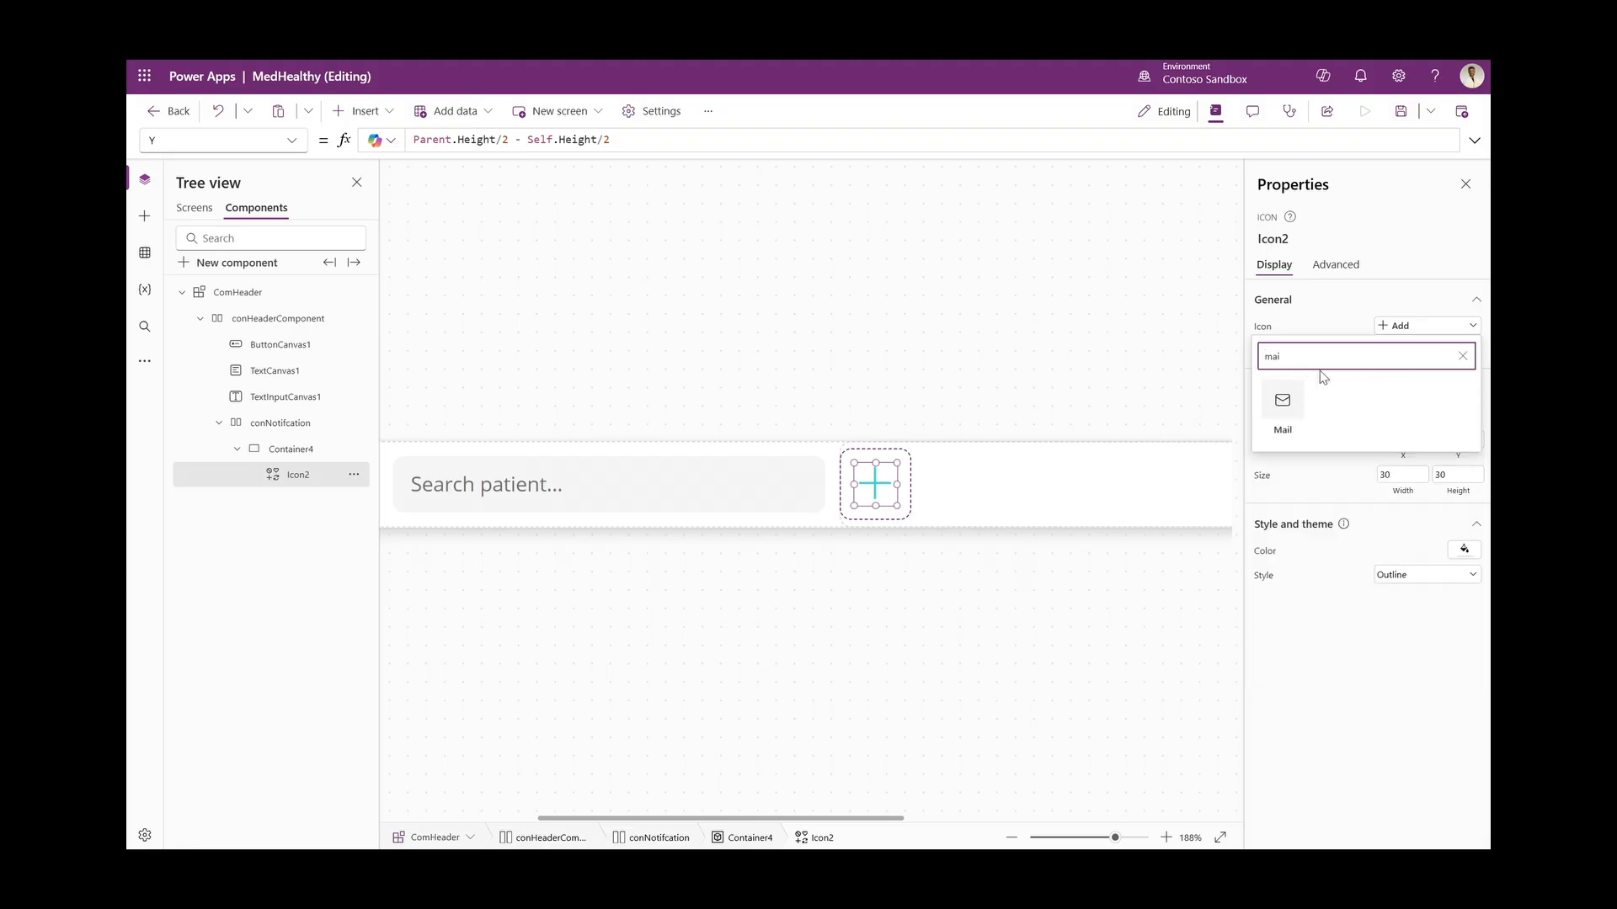
left_click(1289, 402)
left_click(1465, 552)
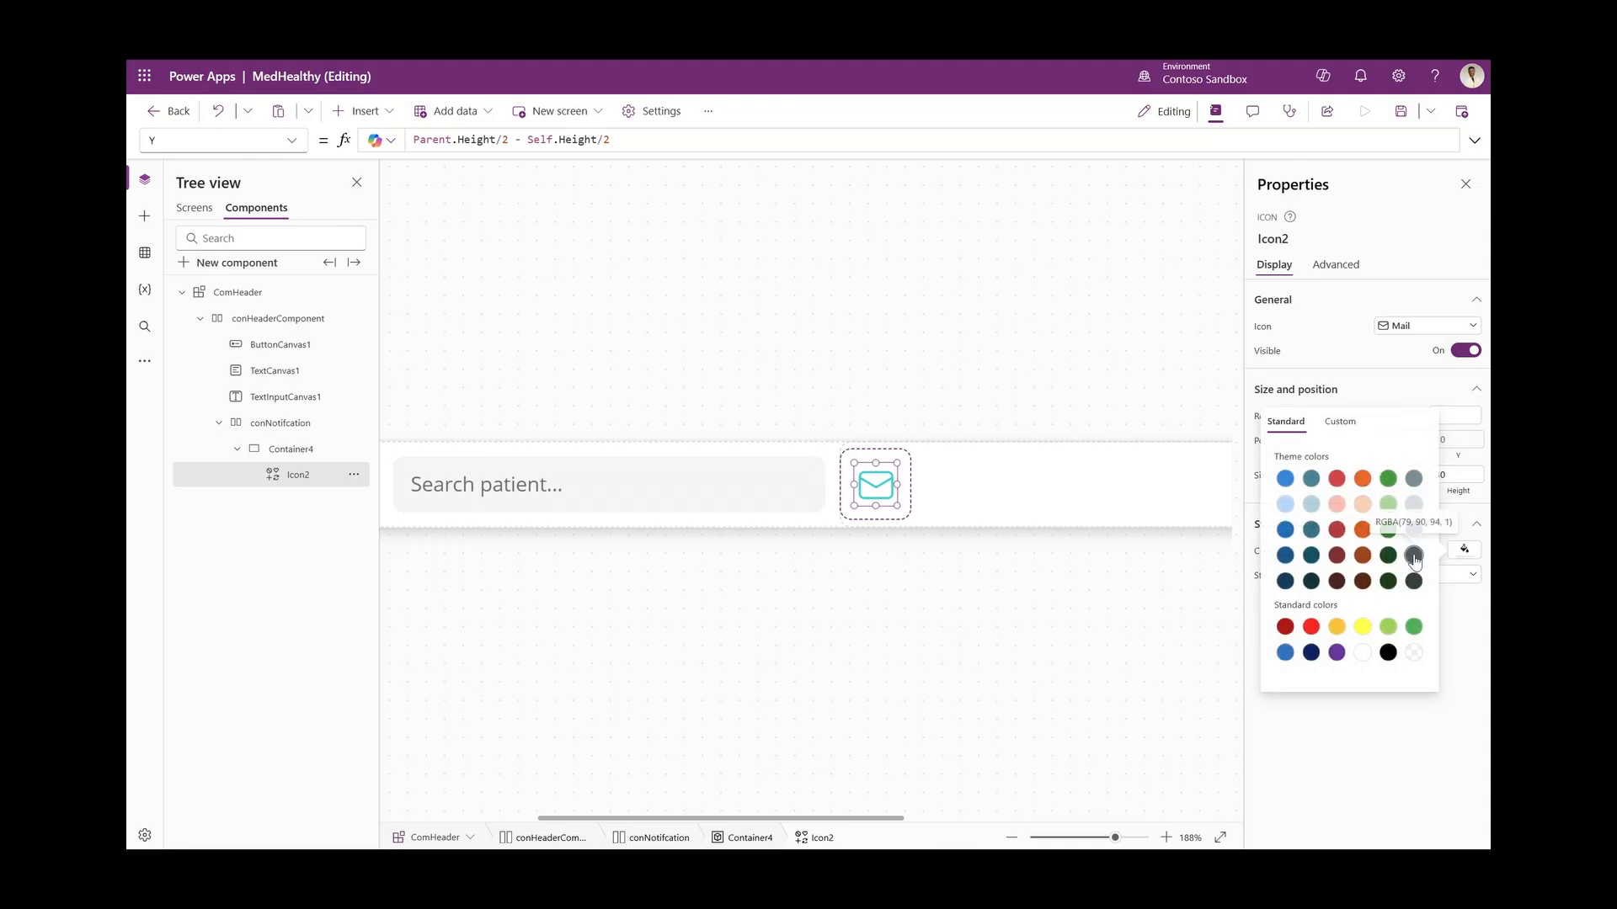
left_click(1412, 558)
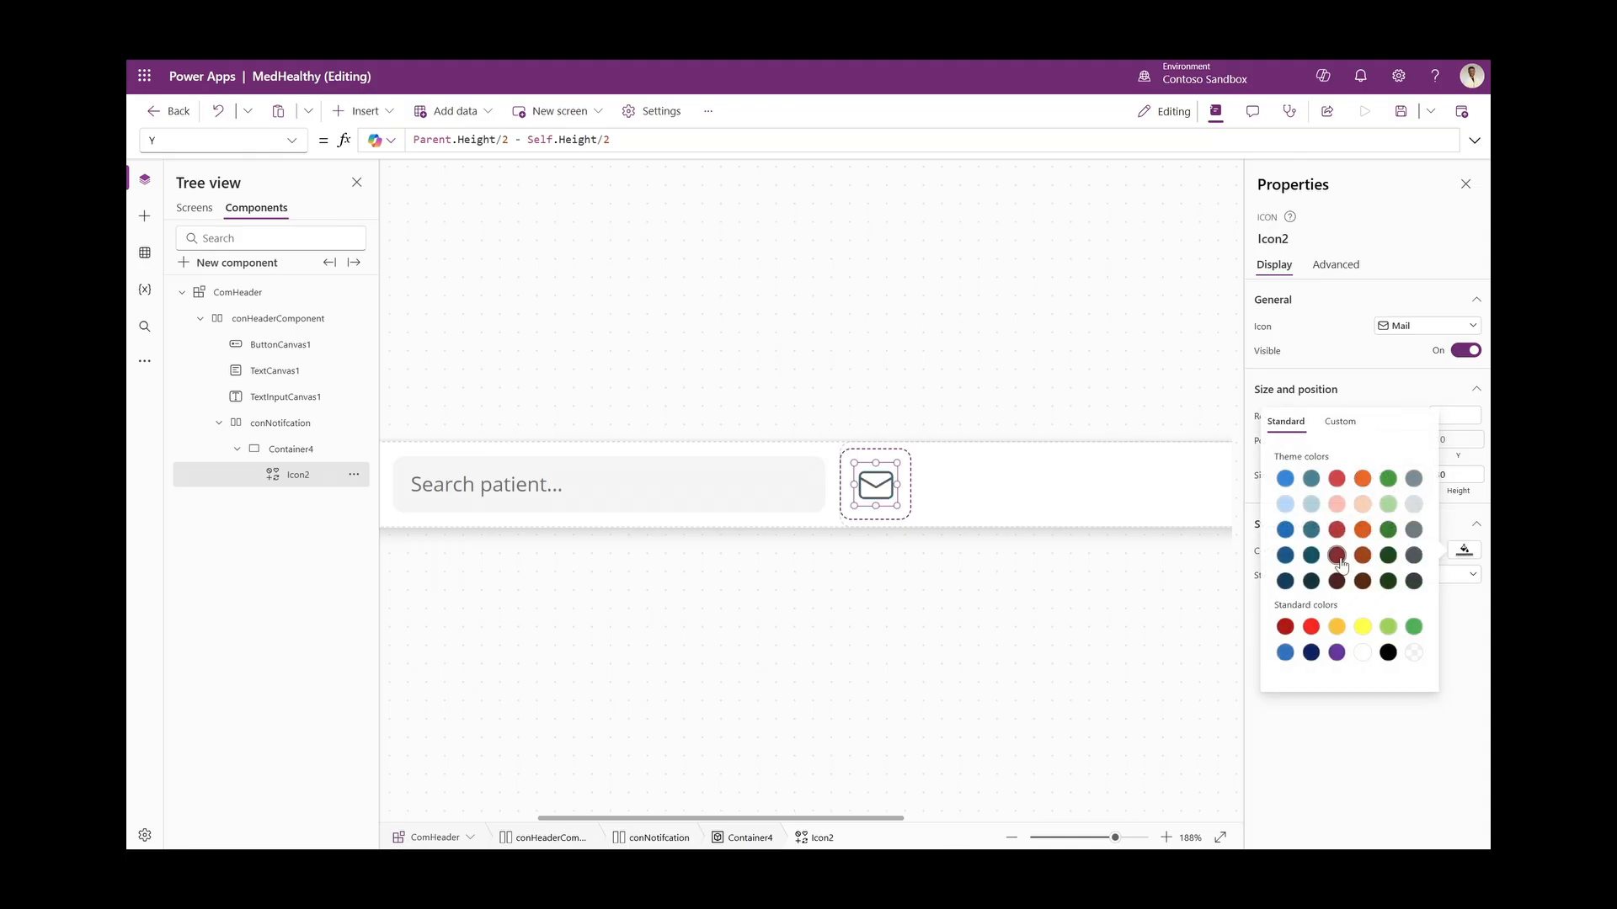
Rename the container around the mail icon to conMissed
left_click(923, 522)
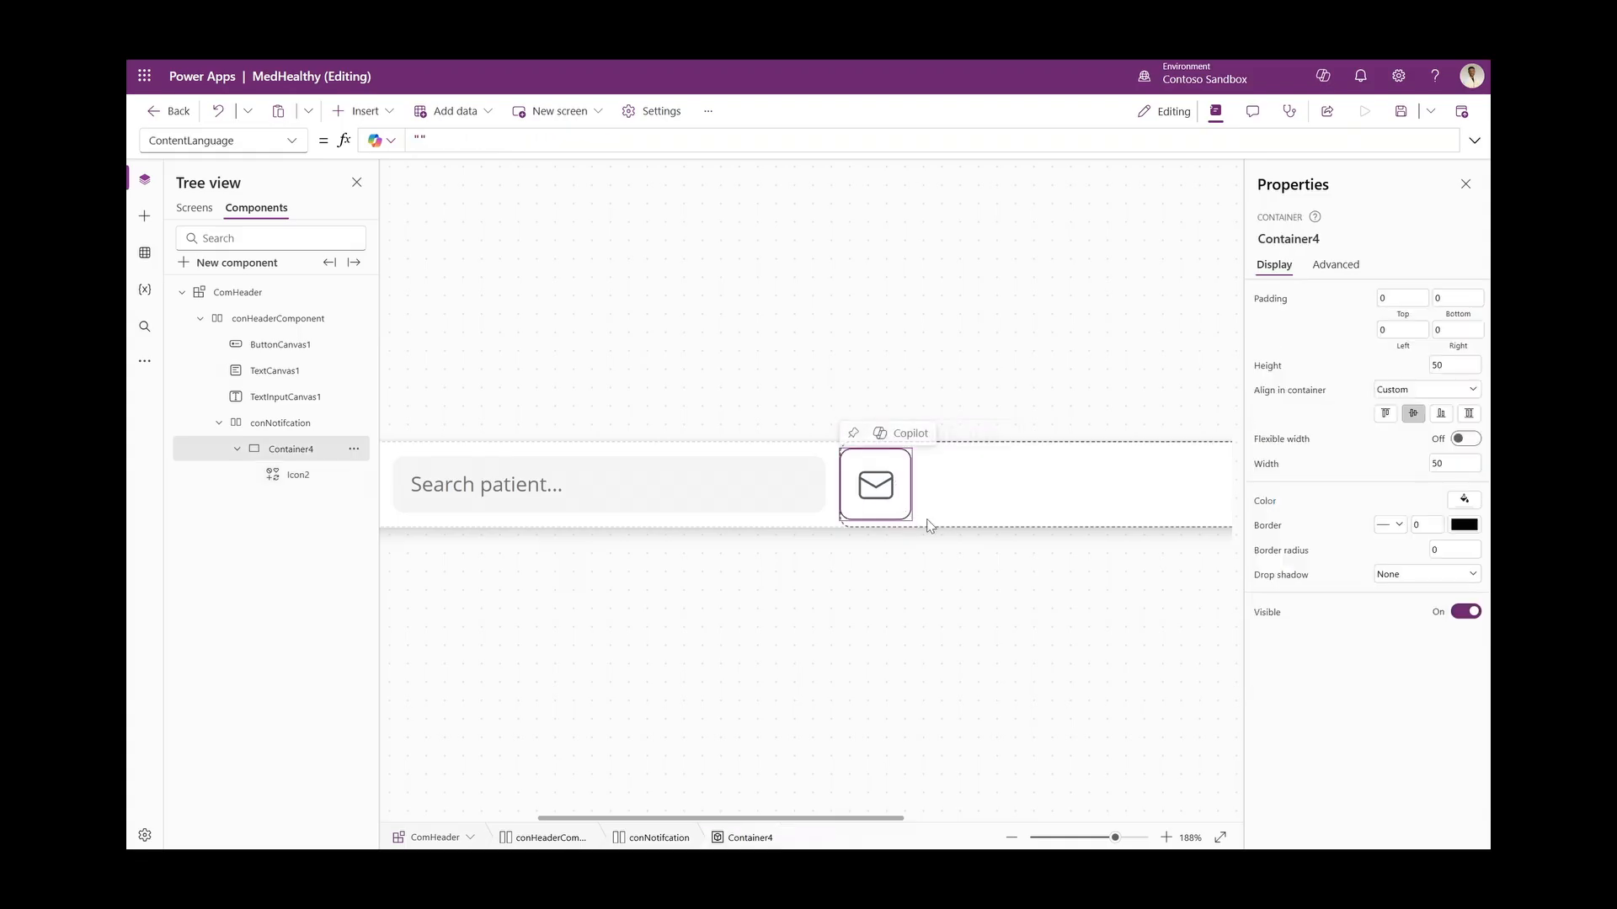
double_click(283, 448)
type("conMissed")
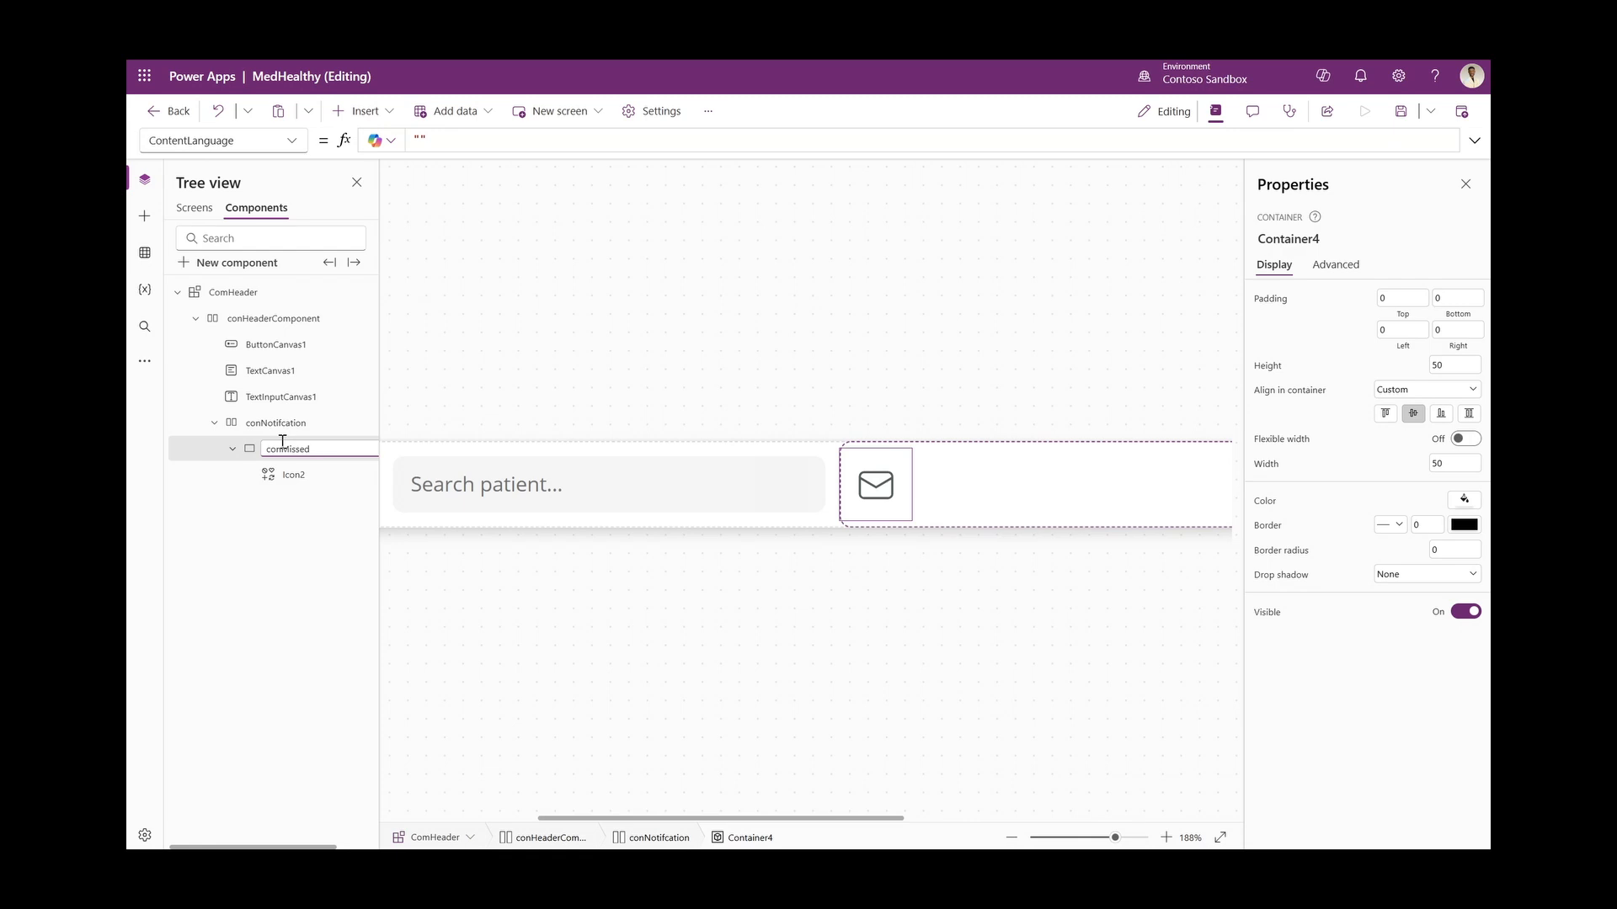
key("Return")
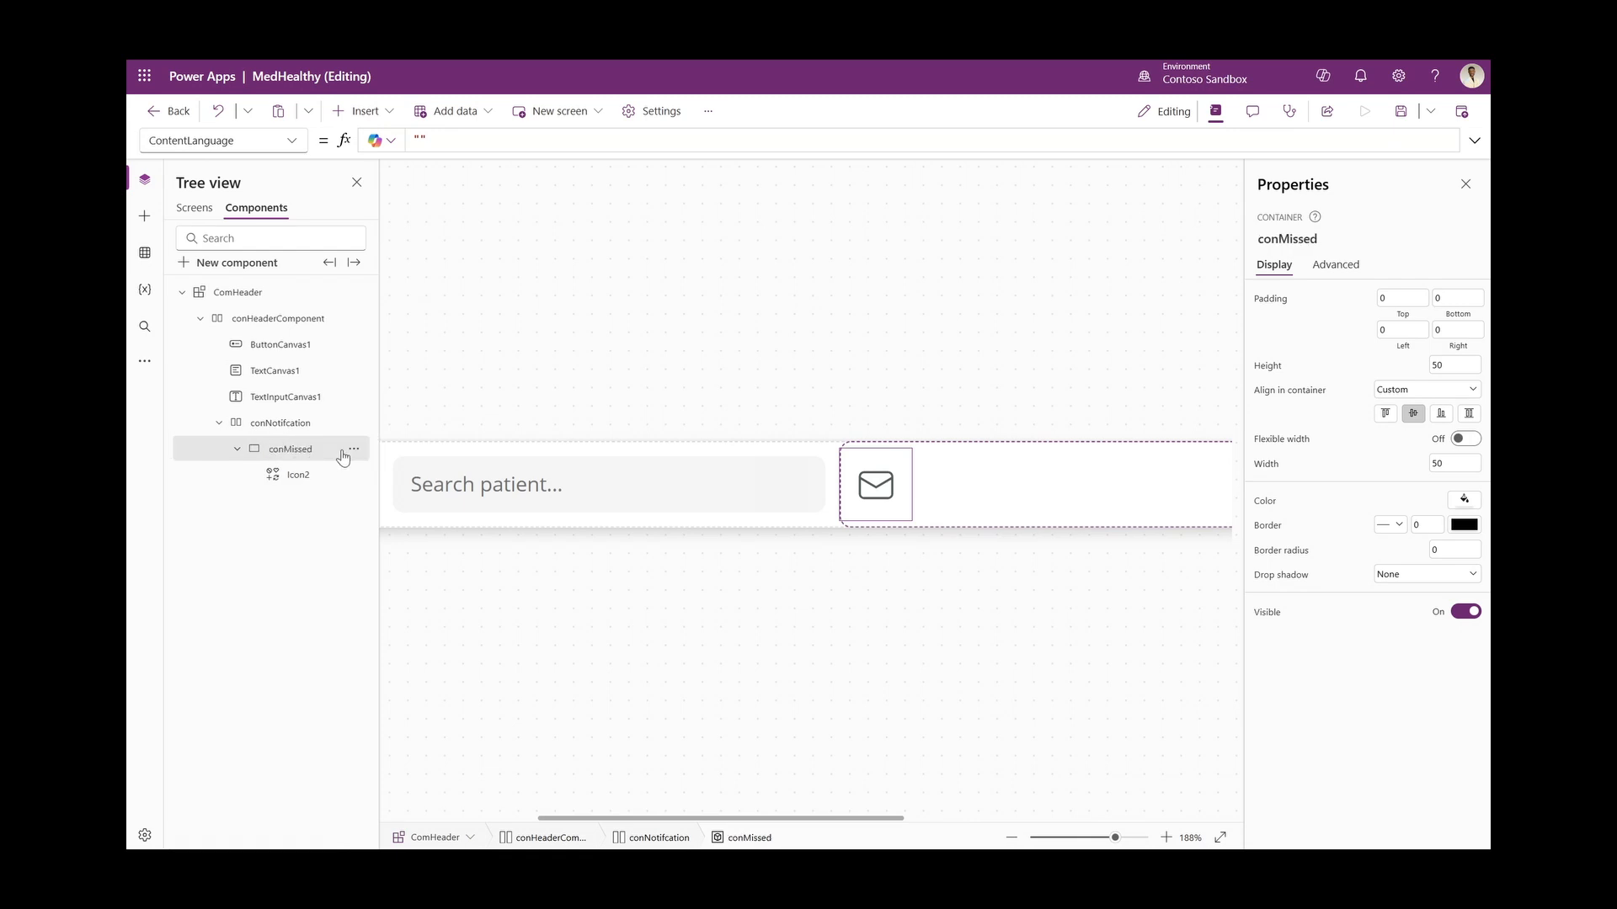
Insert a Text control into the conMissed container
left_click(881, 490)
left_click(905, 468)
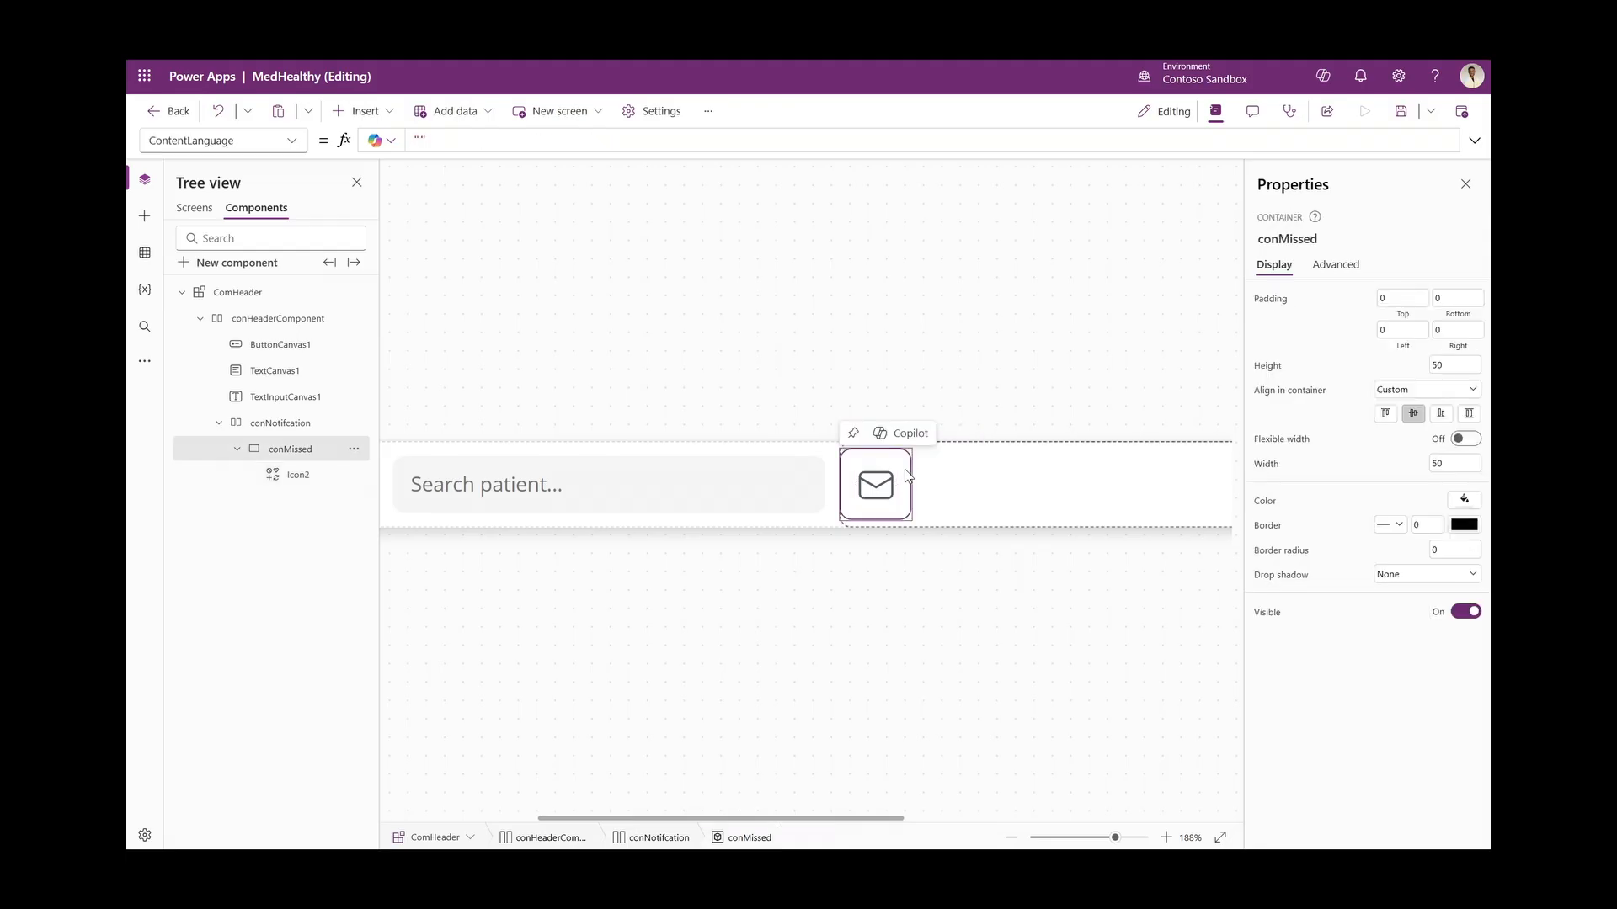
left_click(363, 110)
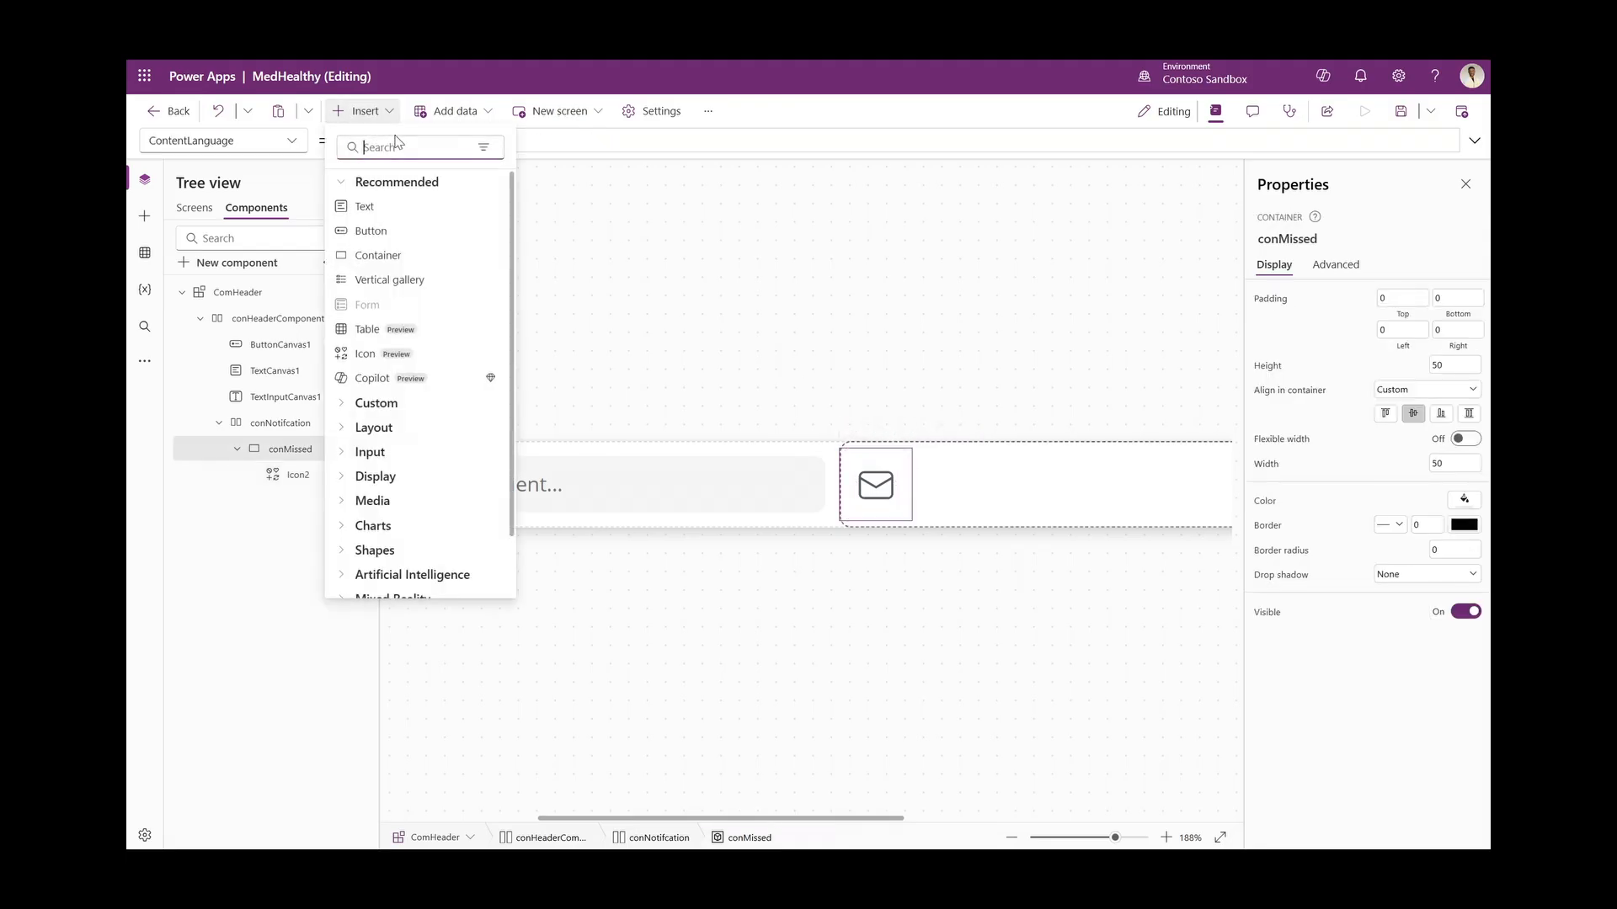
left_click(398, 208)
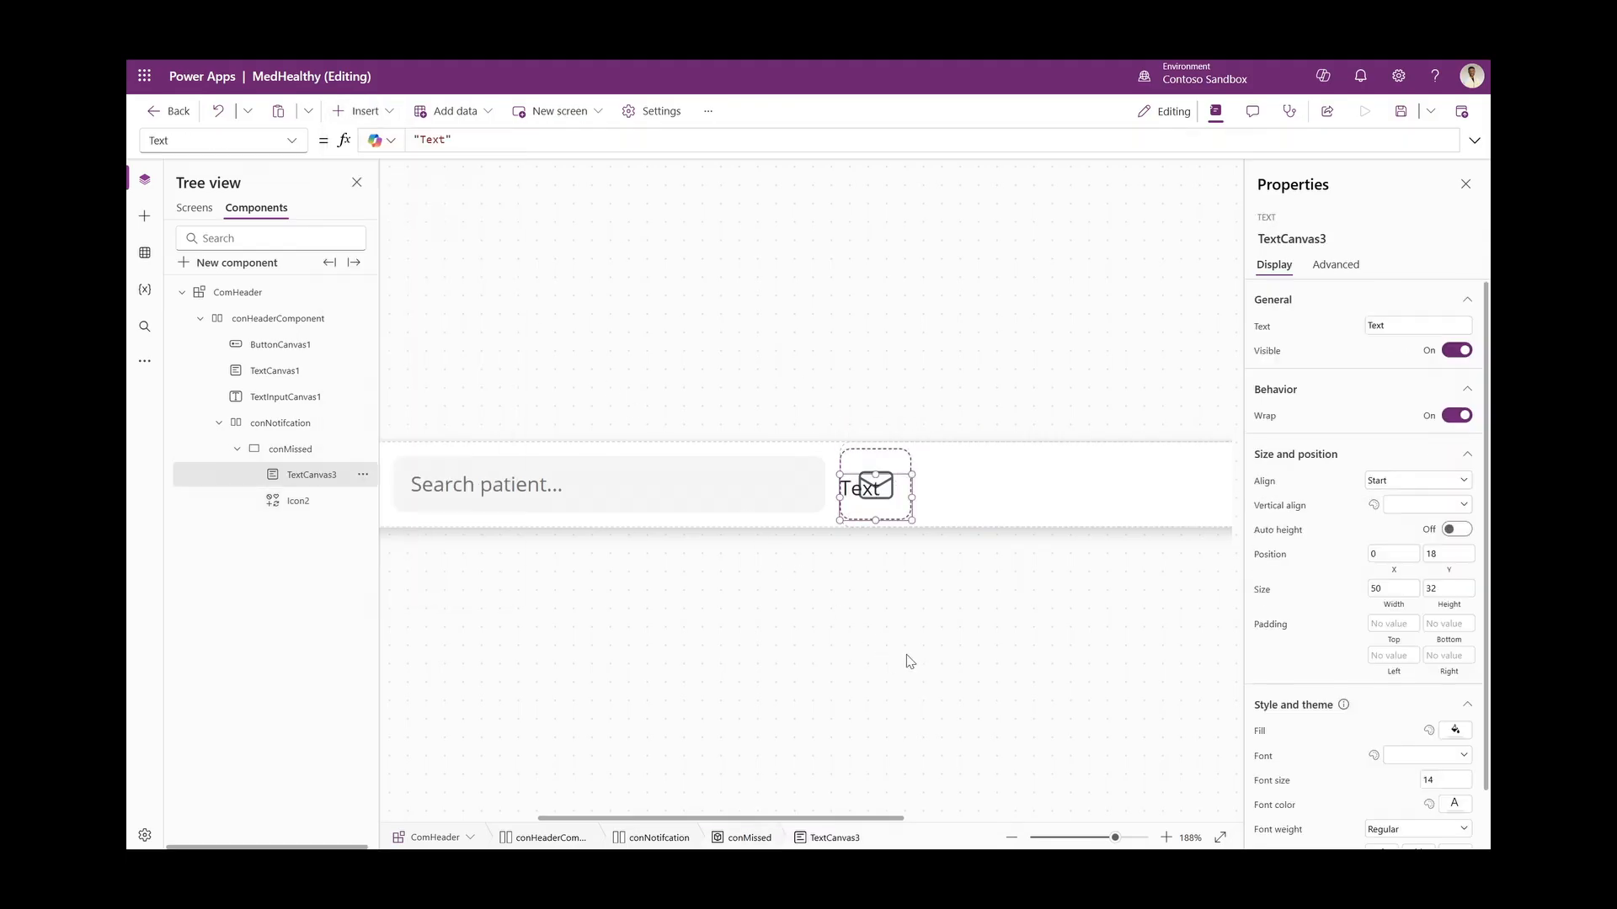
Set the new text control's width and height to 18 and move it to the container's top-right corner at X 32, Y 0
left_click(1392, 590)
type("18")
key("Tab")
type("18")
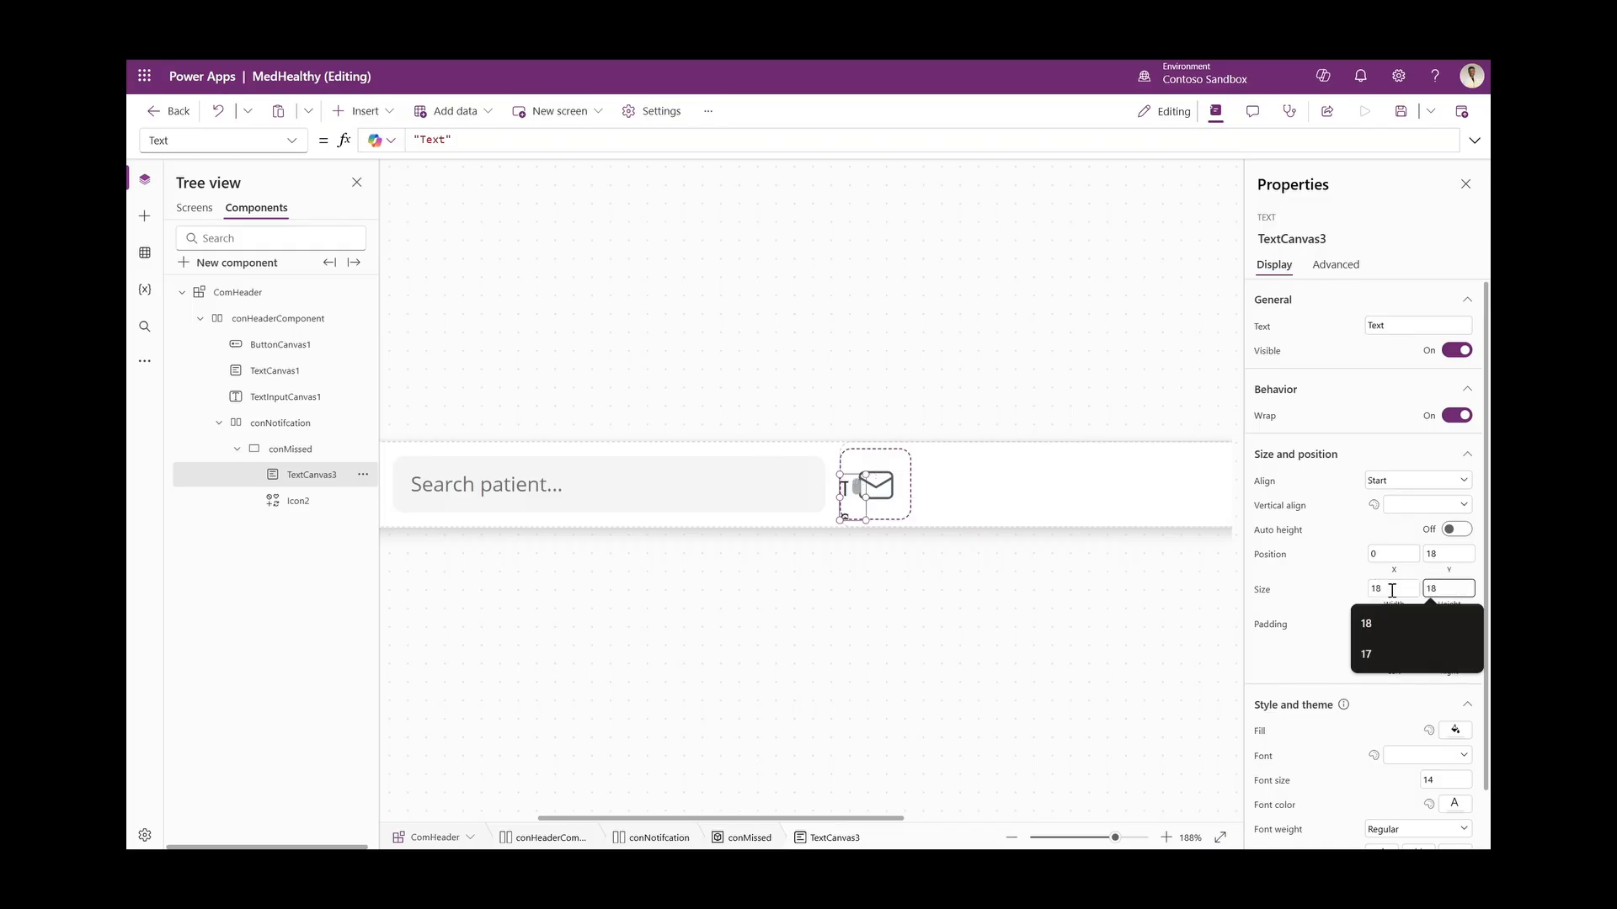
left_click(1346, 575)
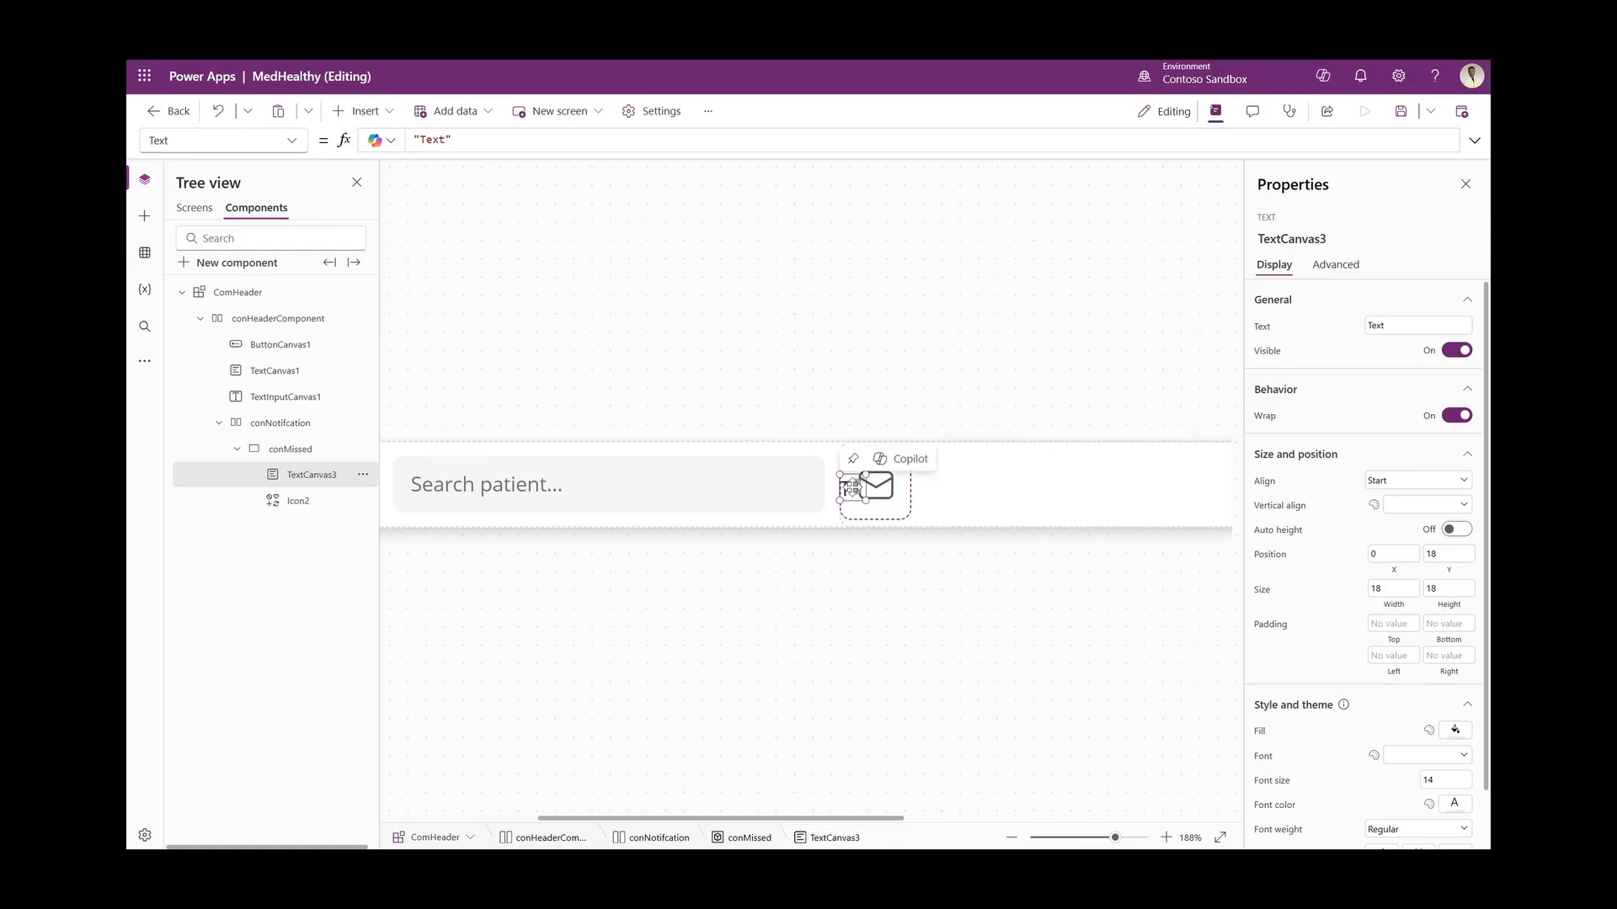
left_click_drag(853, 486, 905, 456)
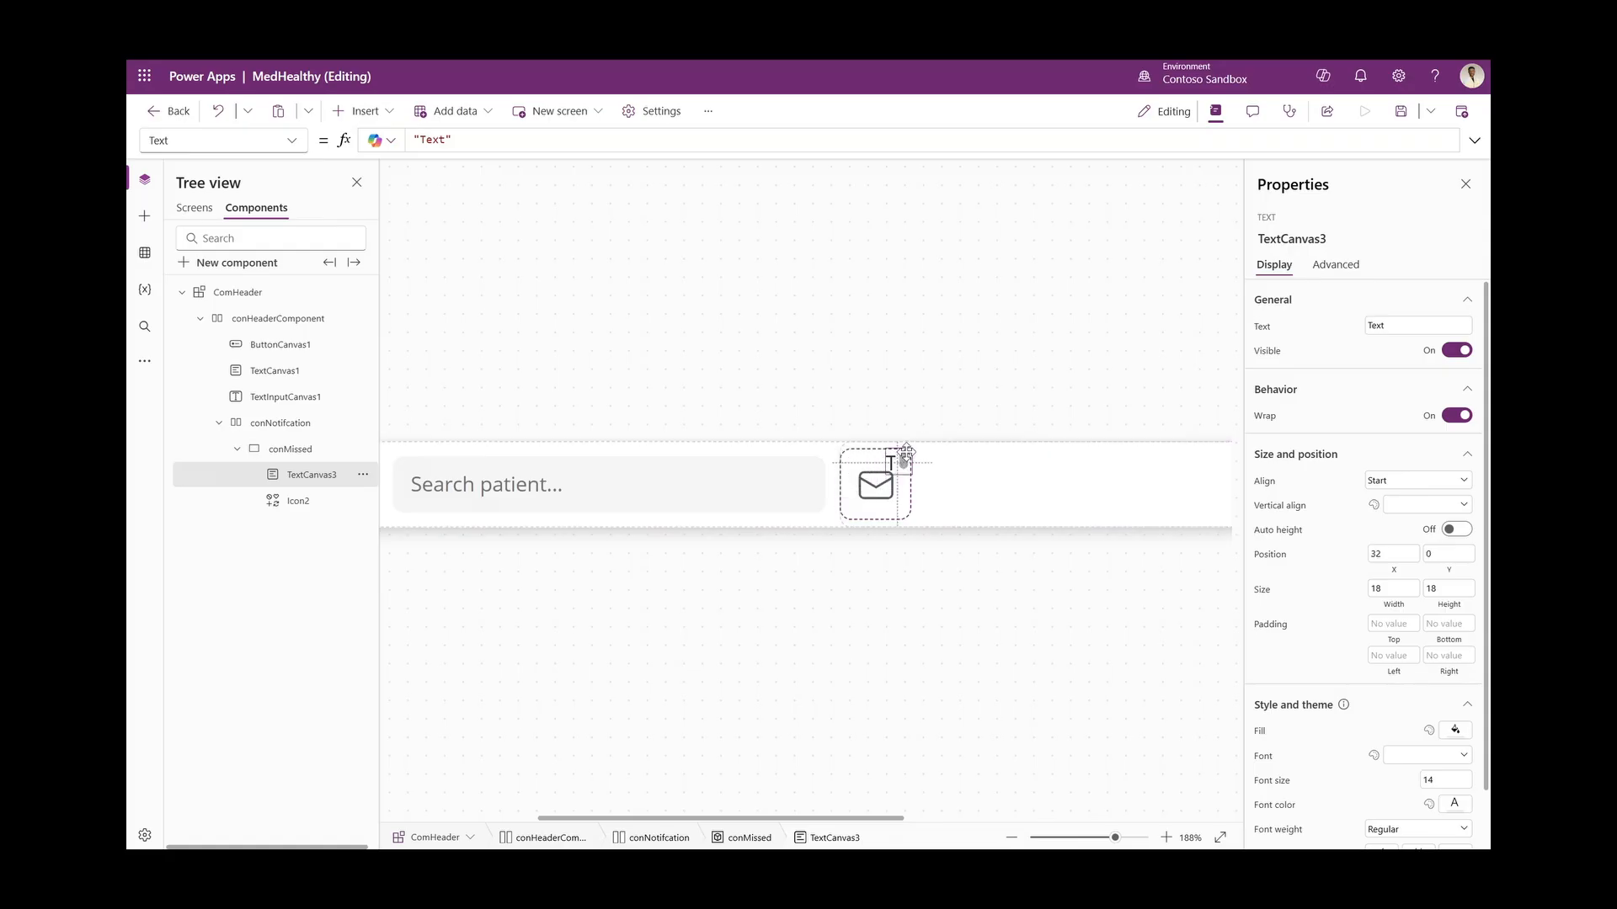
Style the text control as a round badge with font size 8, border radius 16 and a red RGBA(255, 0, 0, 1) fill
scroll(1390, 687, "down", 2)
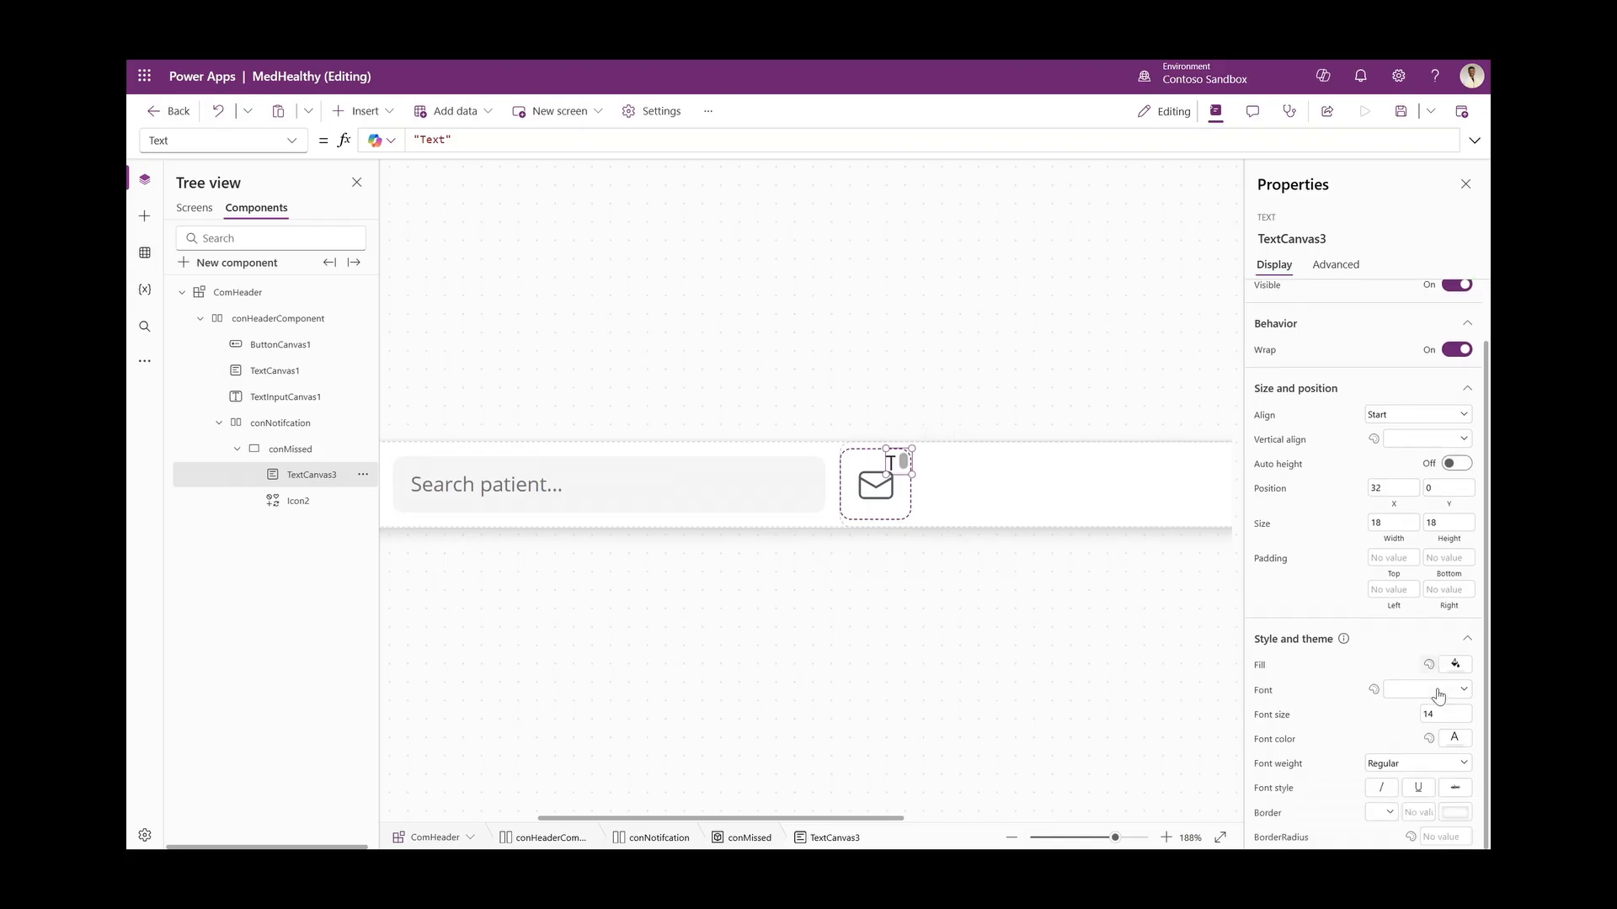
double_click(1435, 715)
type("8")
left_click(1453, 837)
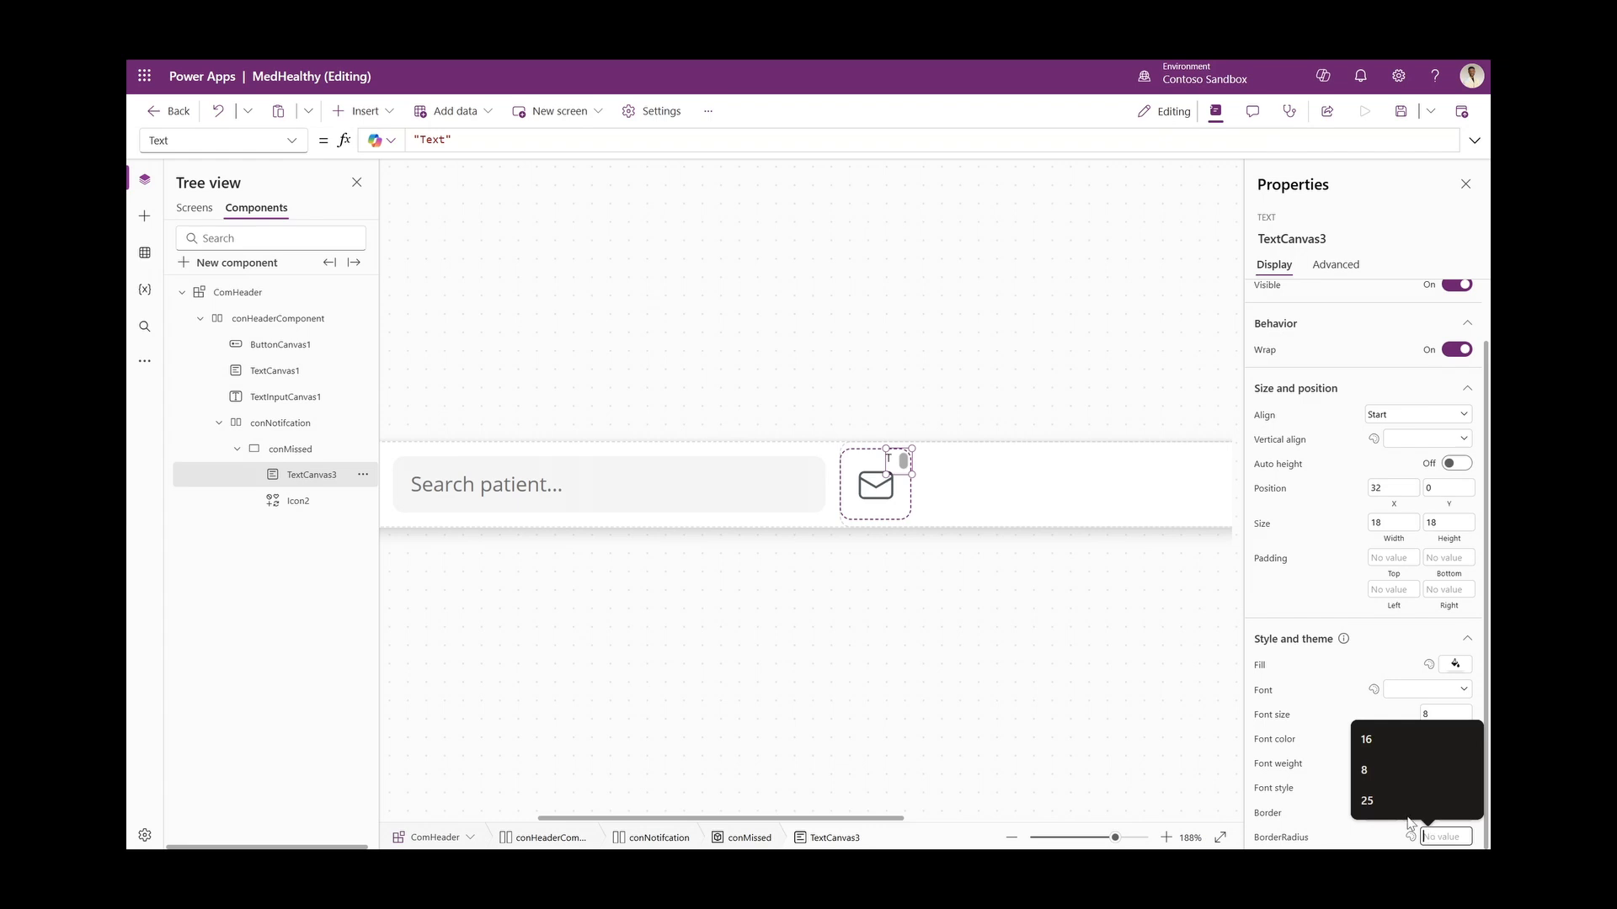
left_click(1376, 743)
left_click(1455, 665)
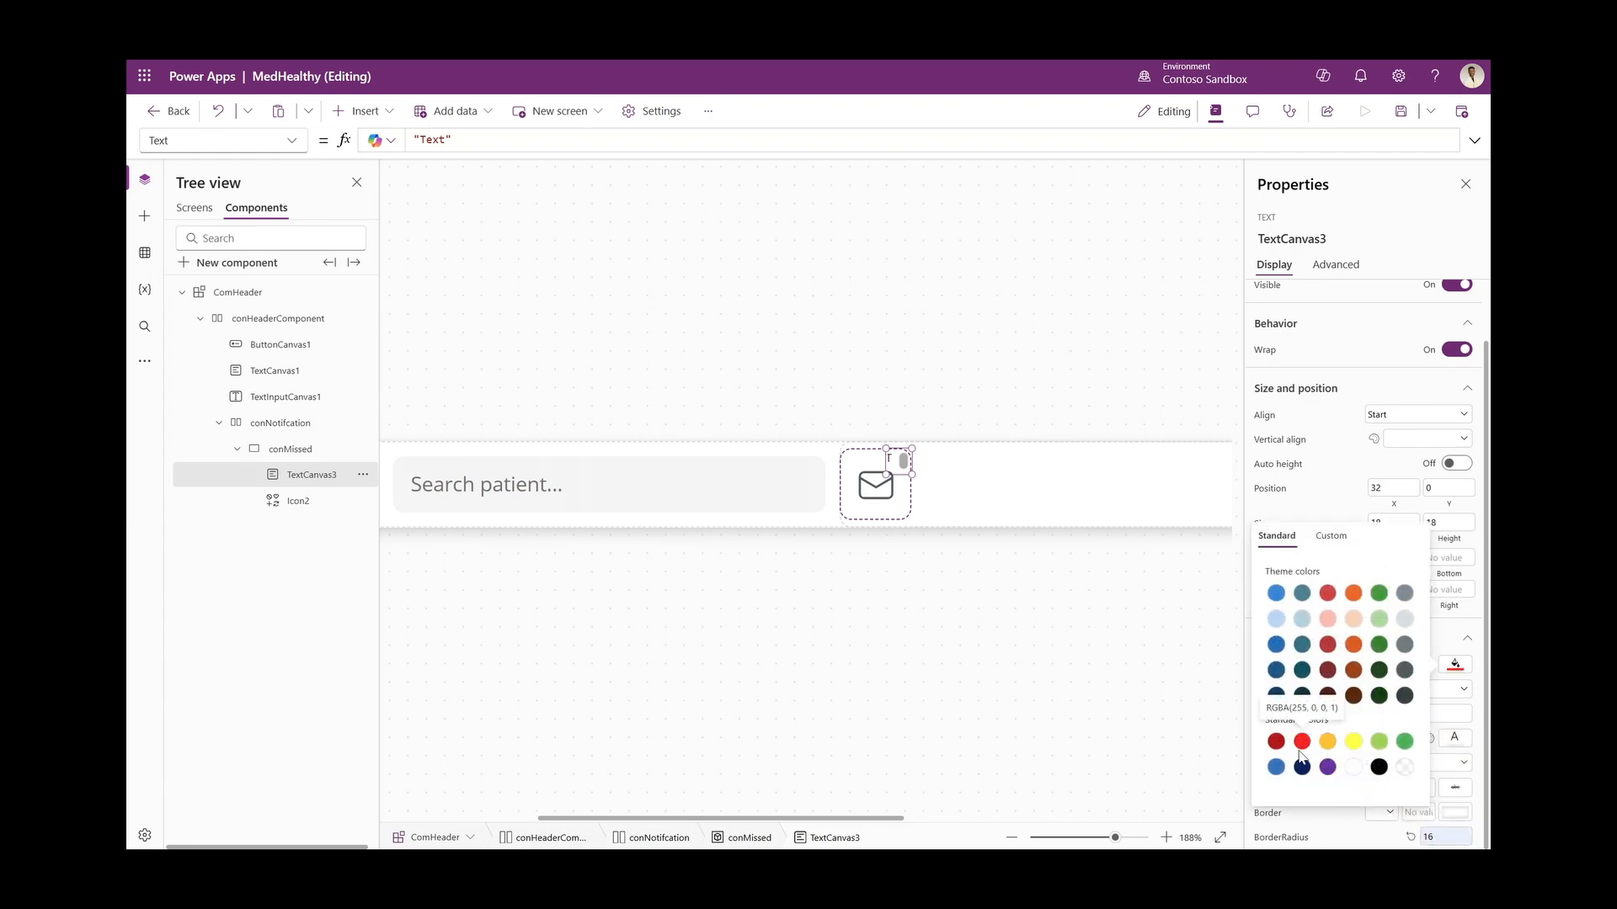
left_click(1302, 741)
Clear the badge's text and set its alignment to Center and vertical alignment to Middle
scroll(1337, 589, "up", 1)
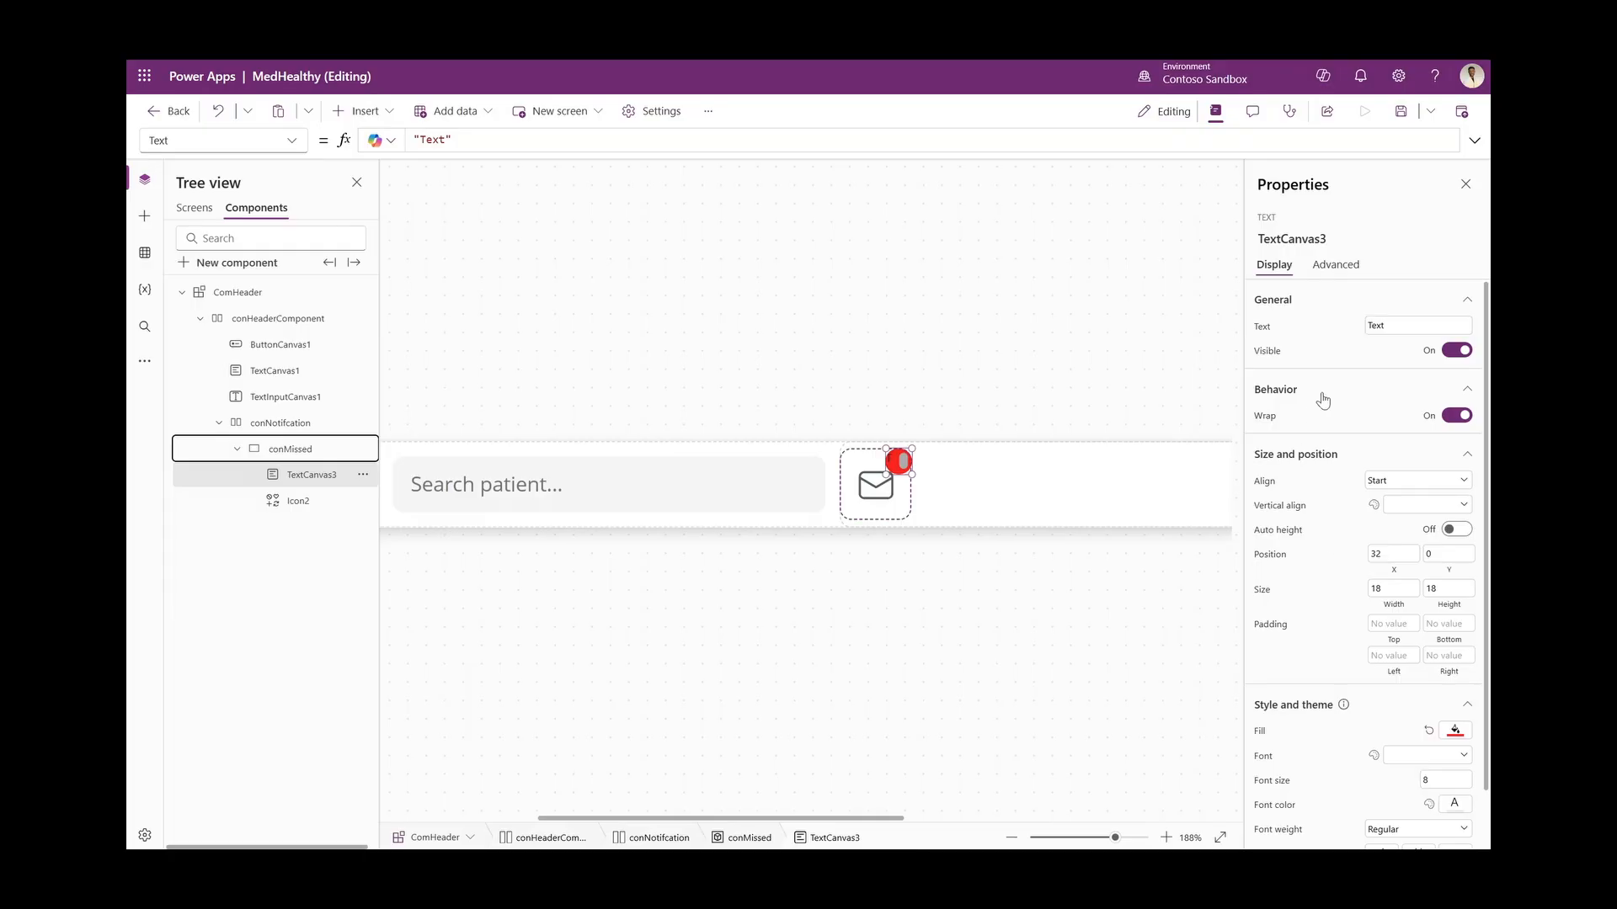
left_click(1395, 325)
key("BackSpace")
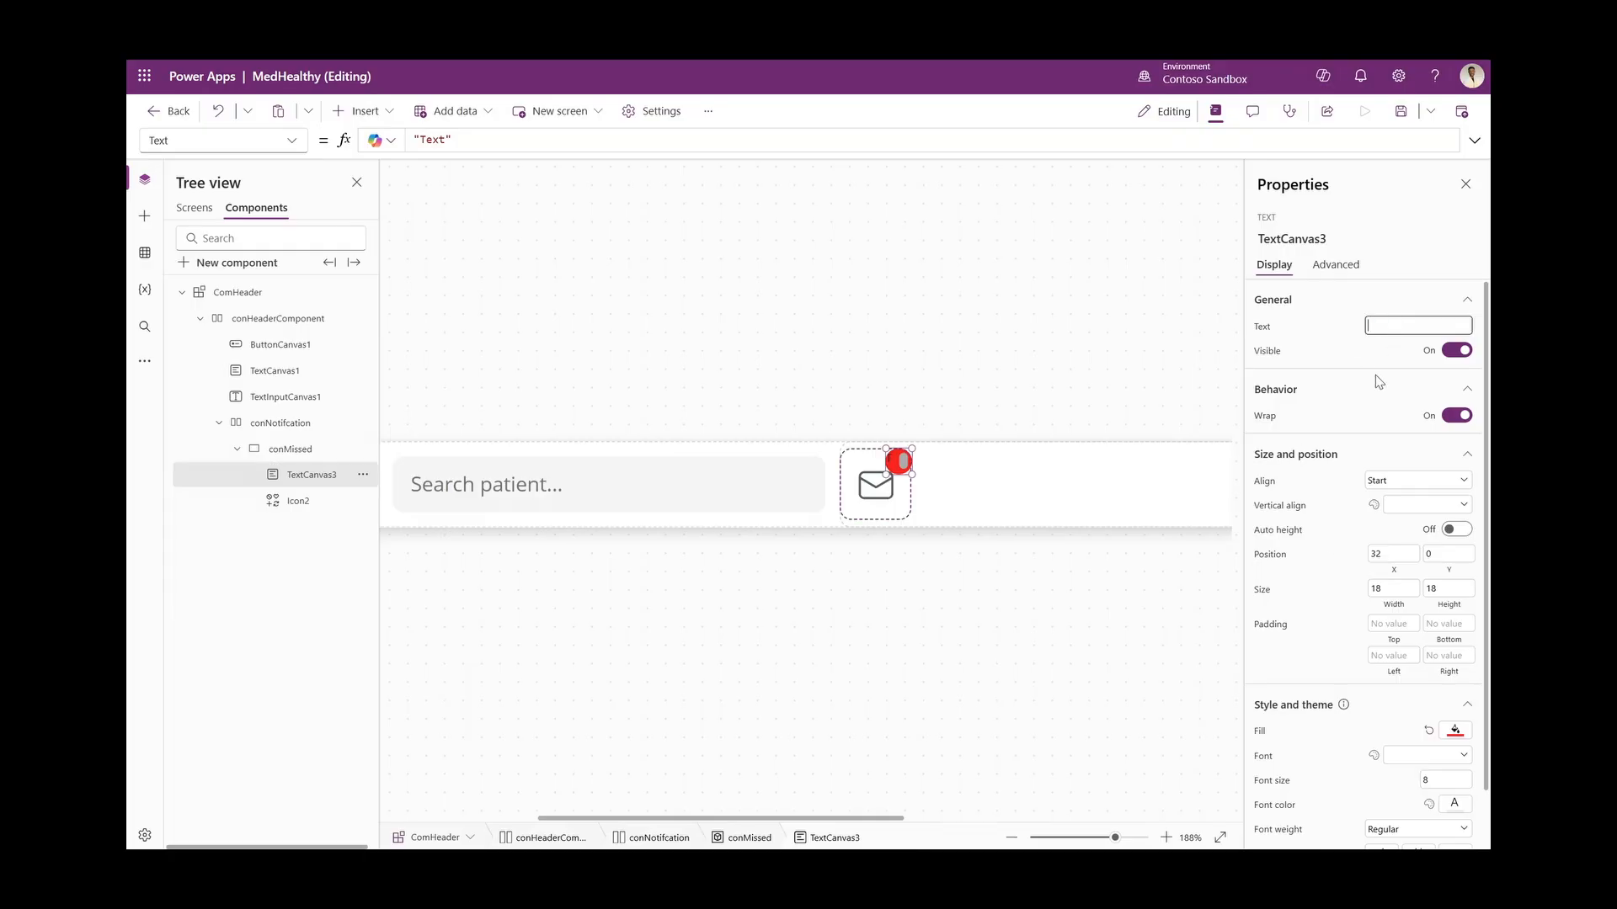
left_click(1395, 480)
left_click(1396, 517)
left_click(1397, 513)
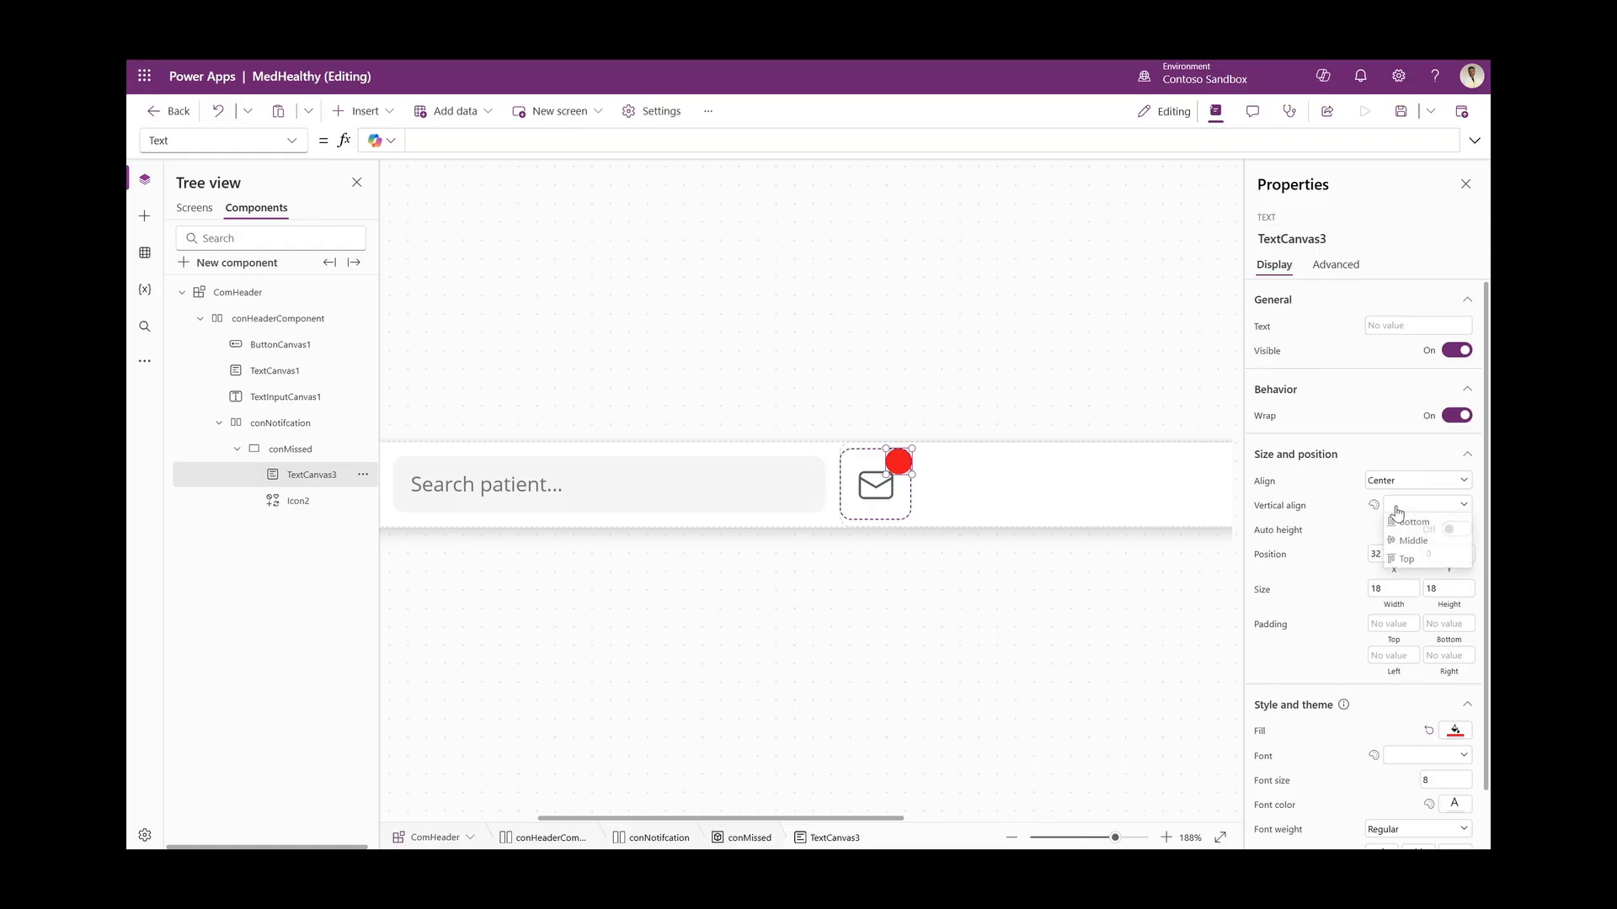
left_click(1402, 543)
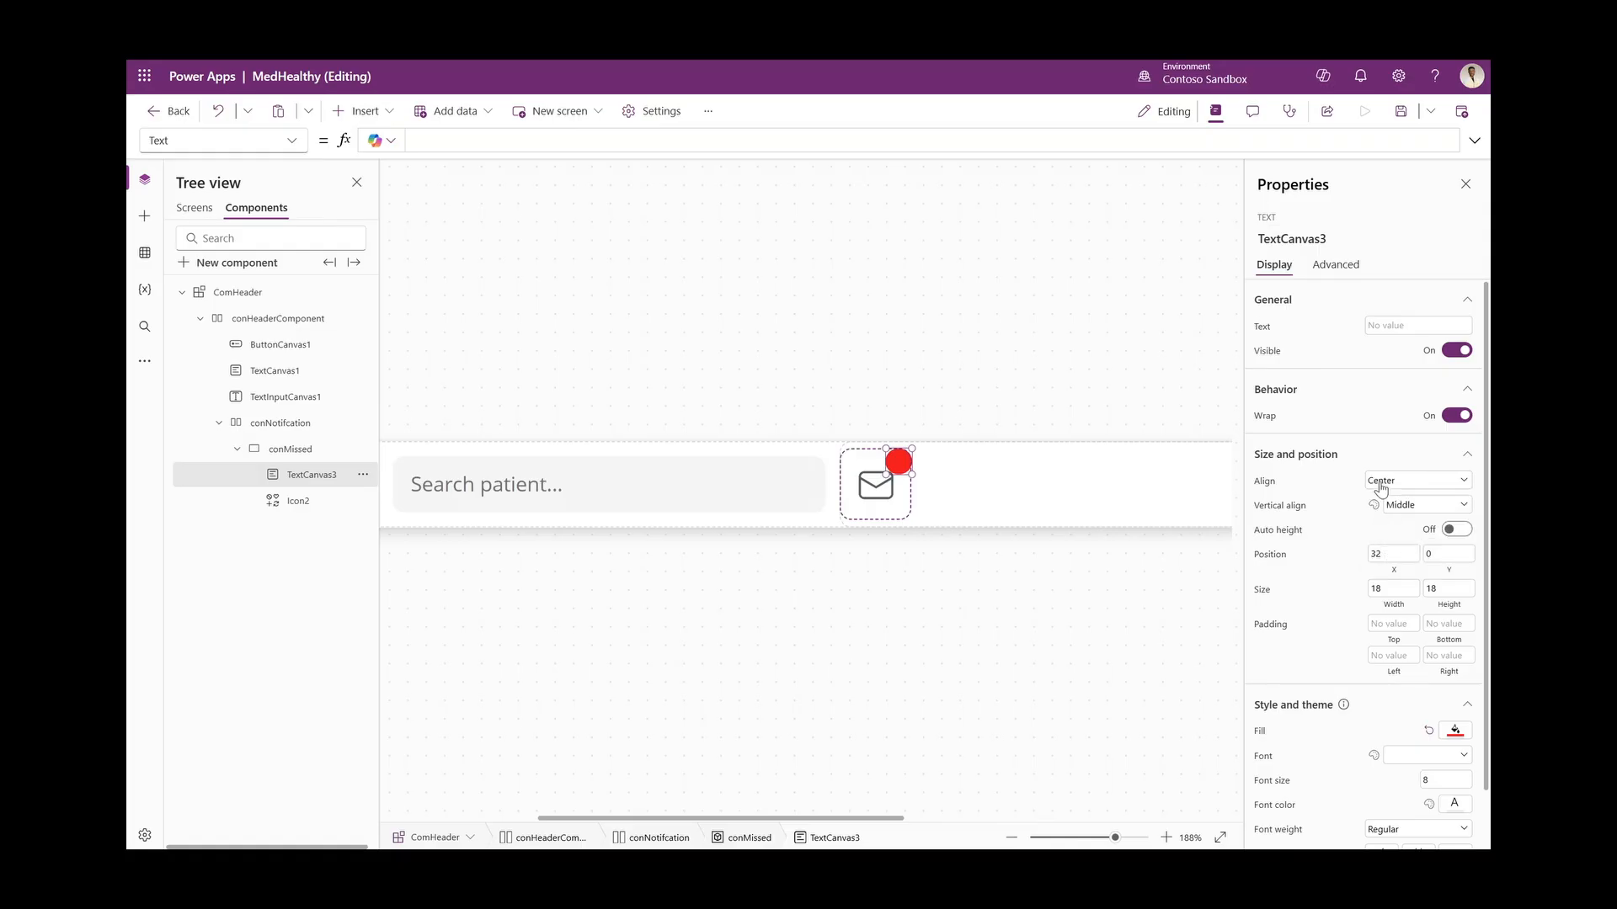
Set the red badge's left and right padding to 0
left_click(1391, 654)
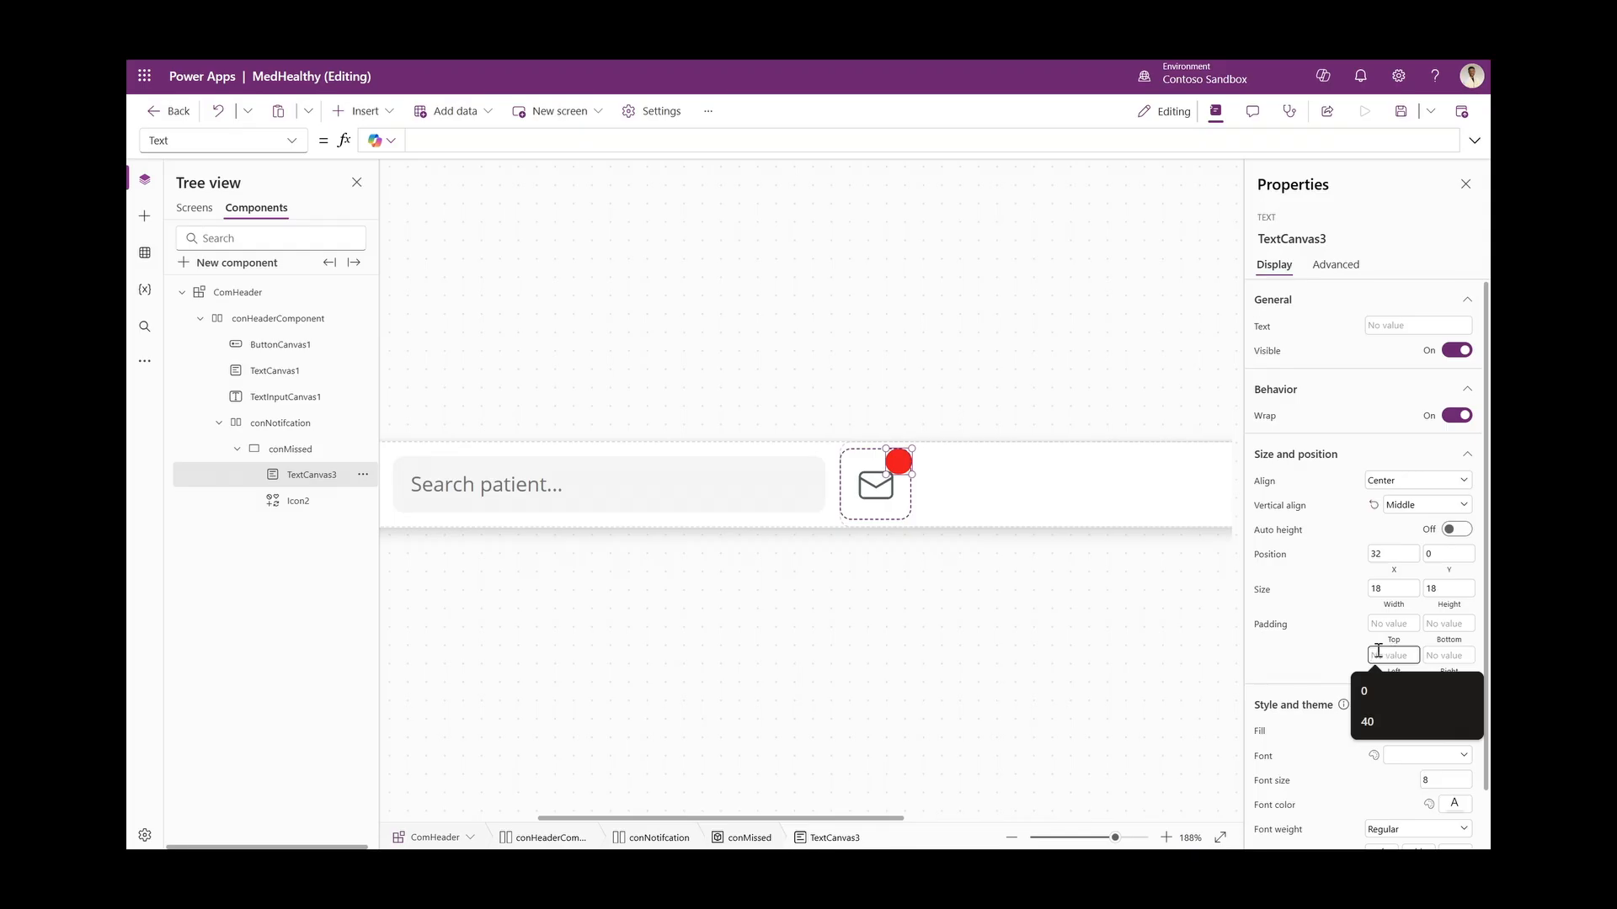
type("0")
left_click(1464, 655)
type("0")
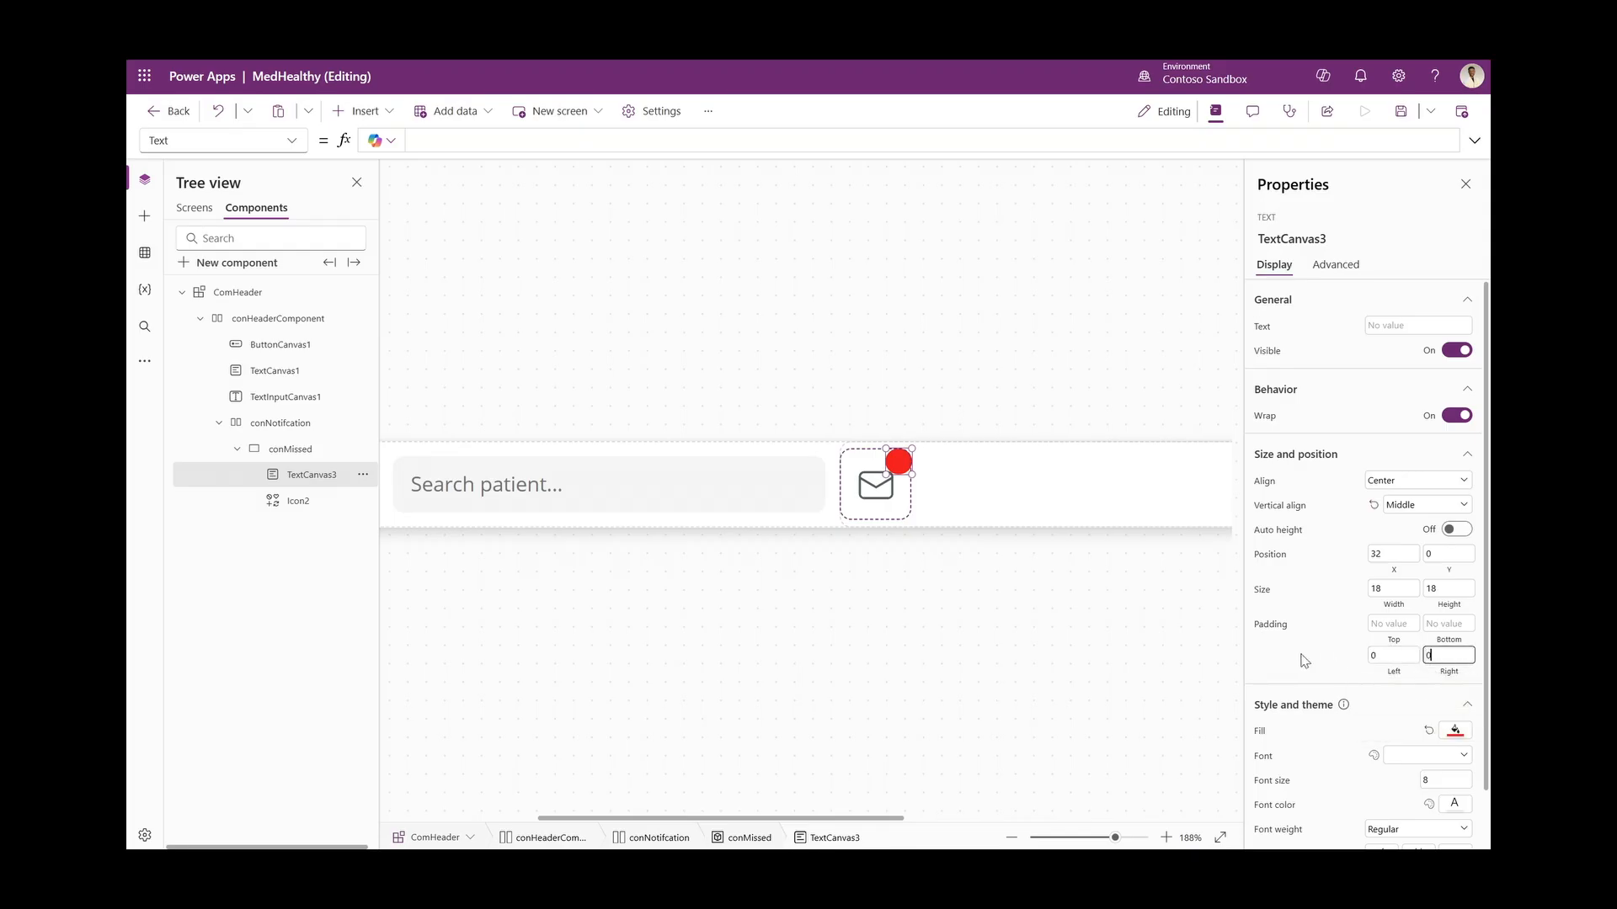
left_click(1303, 661)
Enter 88 as the red badge's text and change its font color to white
left_click(1409, 322)
type("88")
left_click(1327, 353)
scroll(1344, 515, "down", 1)
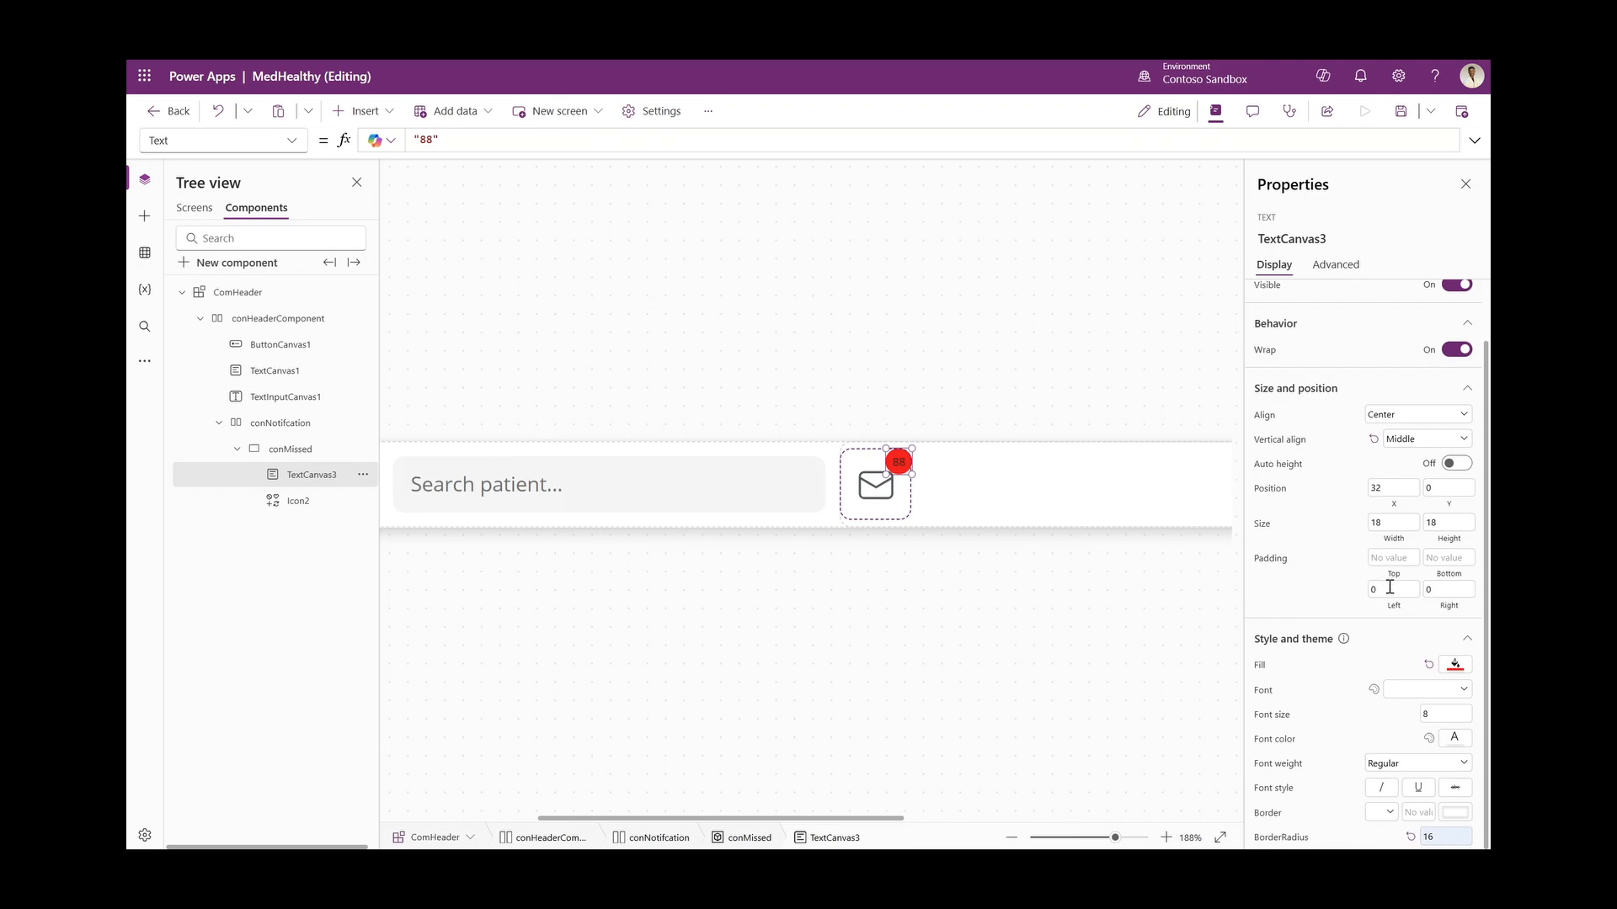
left_click(1455, 741)
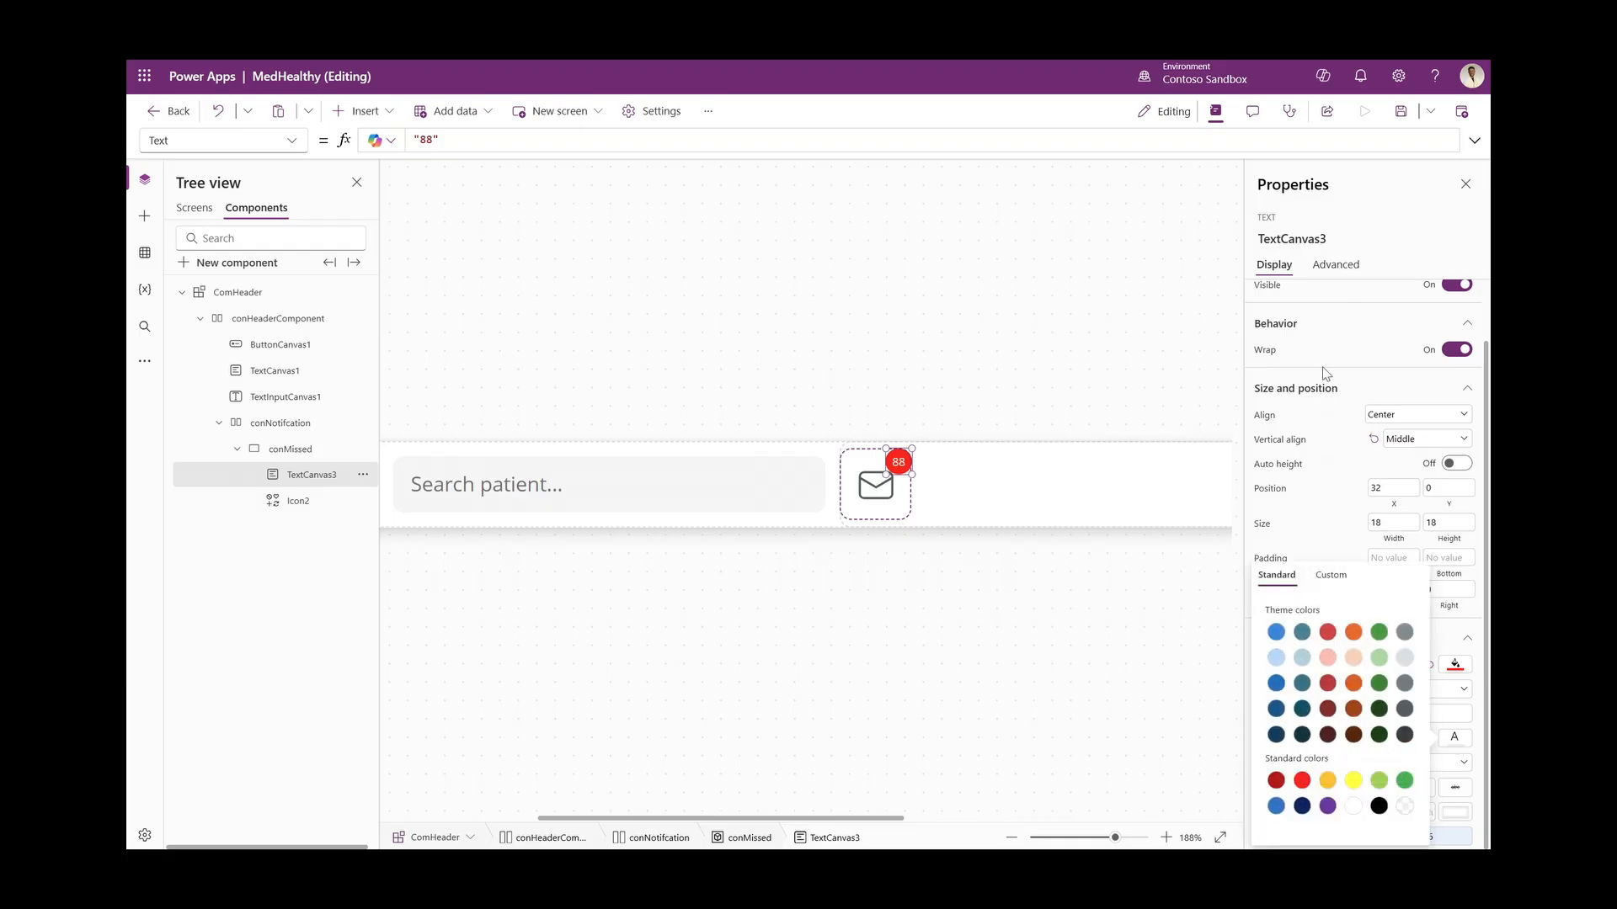
left_click(1365, 215)
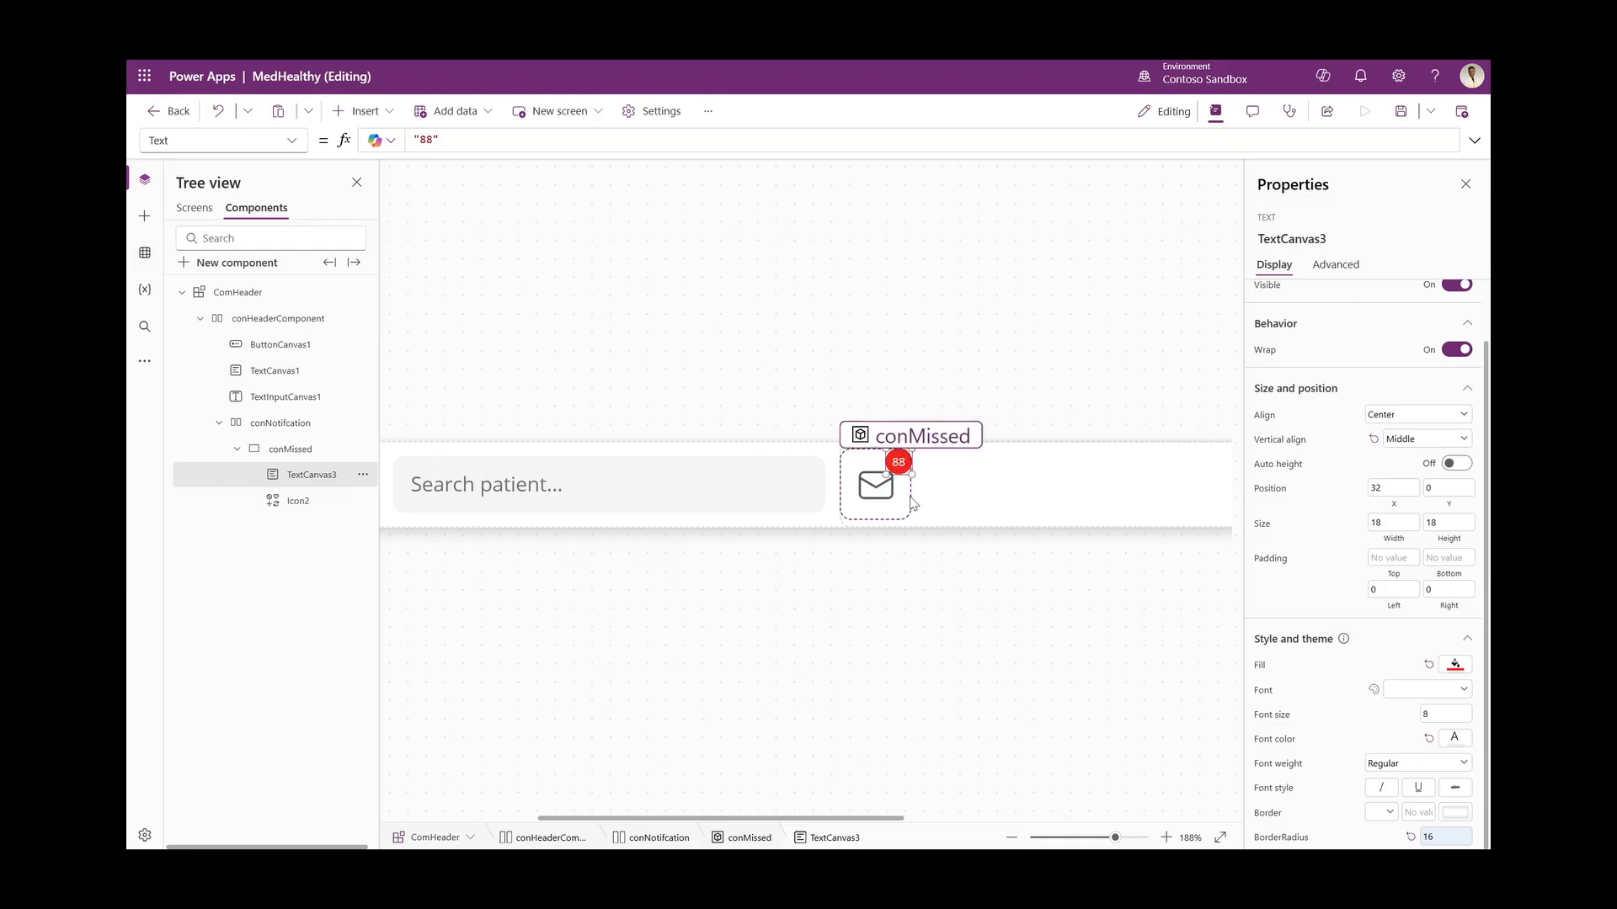
Move the red badge down over the mail icon by setting its Y position to 5
left_click(1436, 487)
type("5")
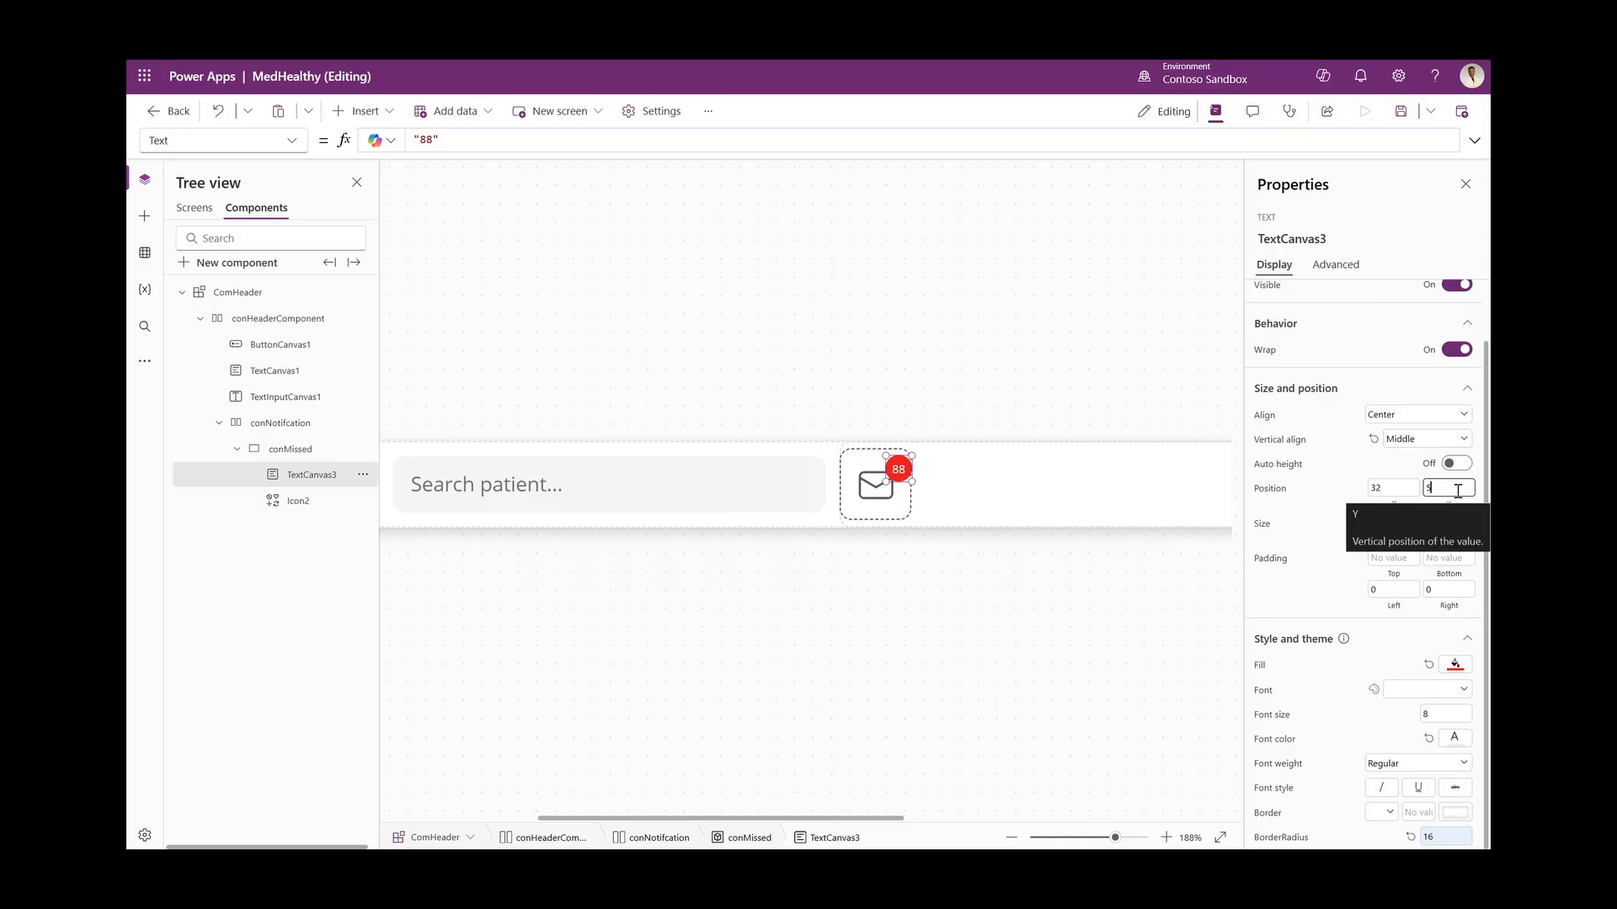
left_click(948, 520)
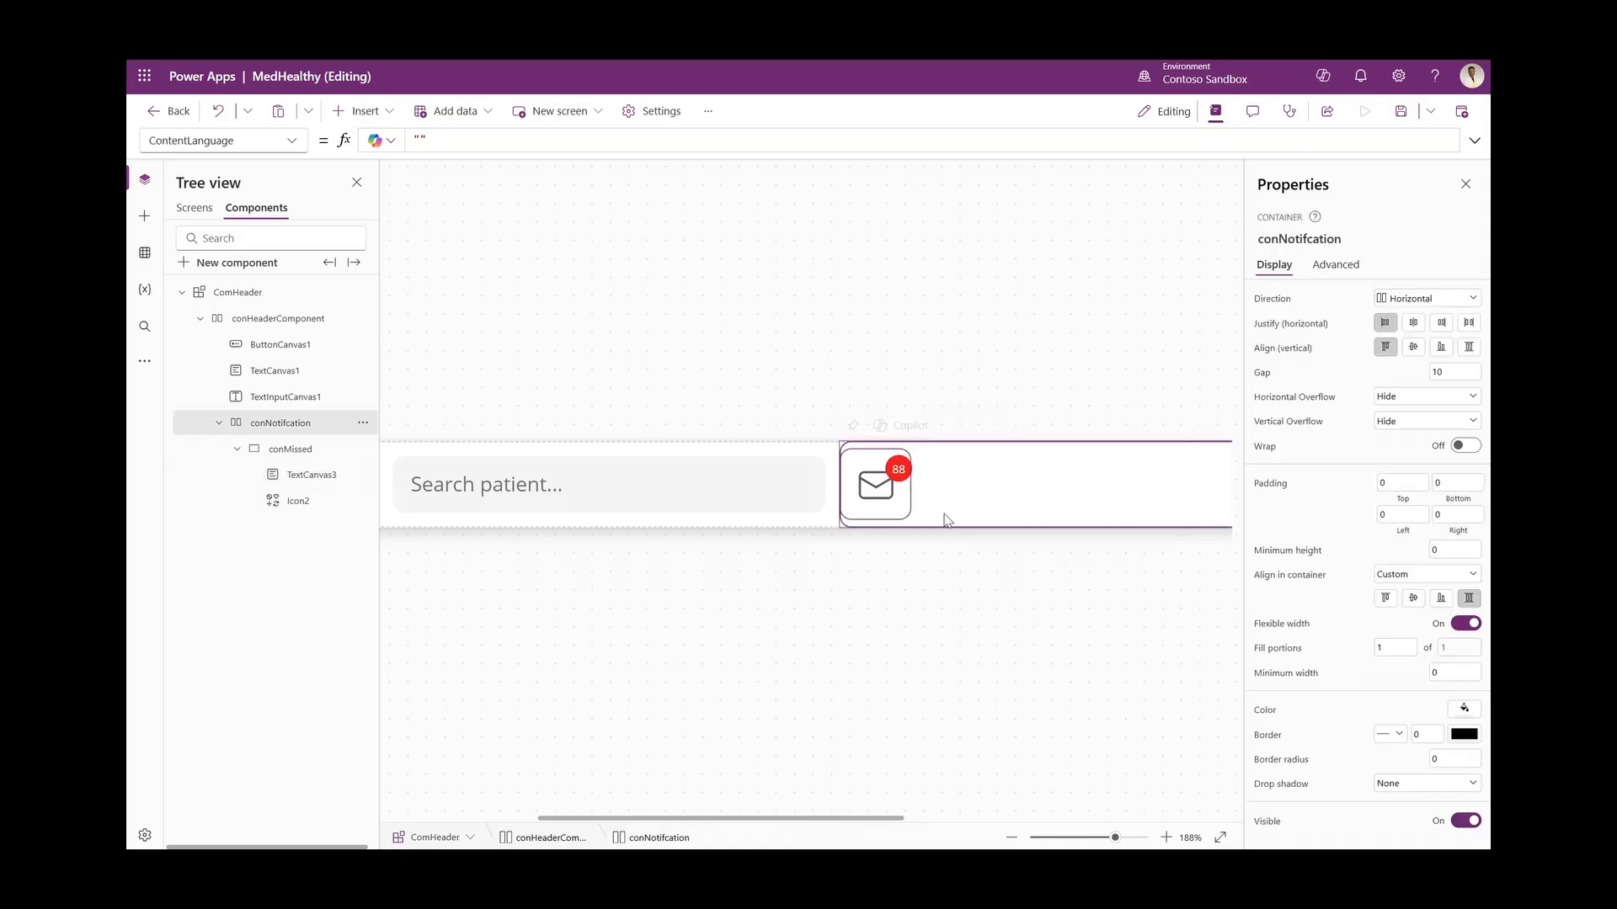
Copy the conMissed container and paste the duplicate into conNotifcation beside the original
left_click(872, 495)
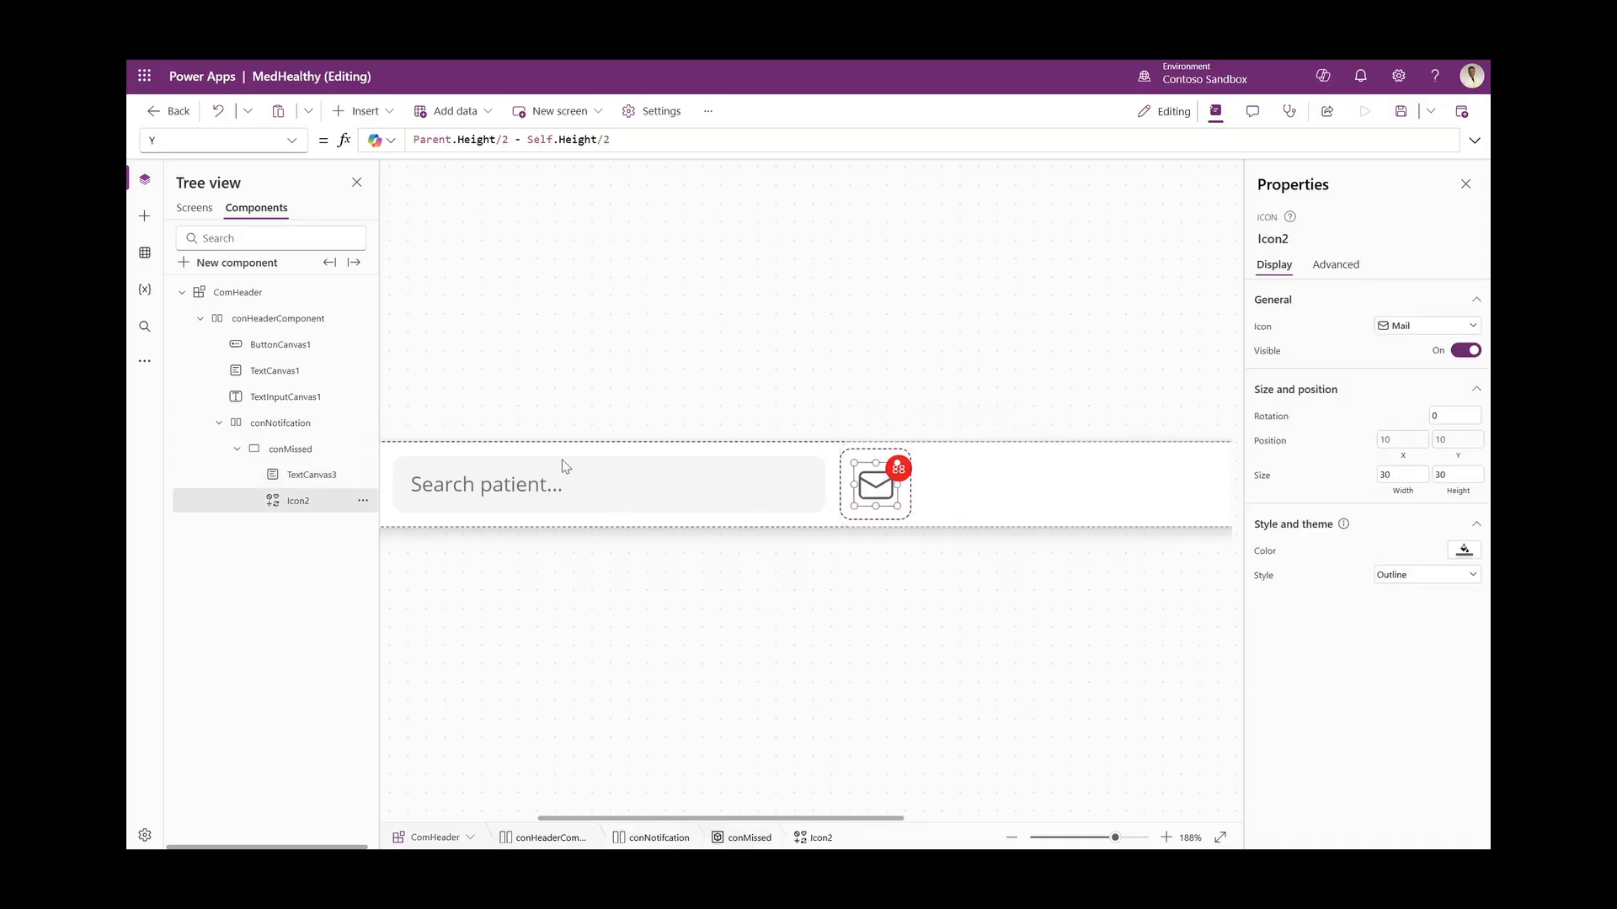
left_click(237, 449)
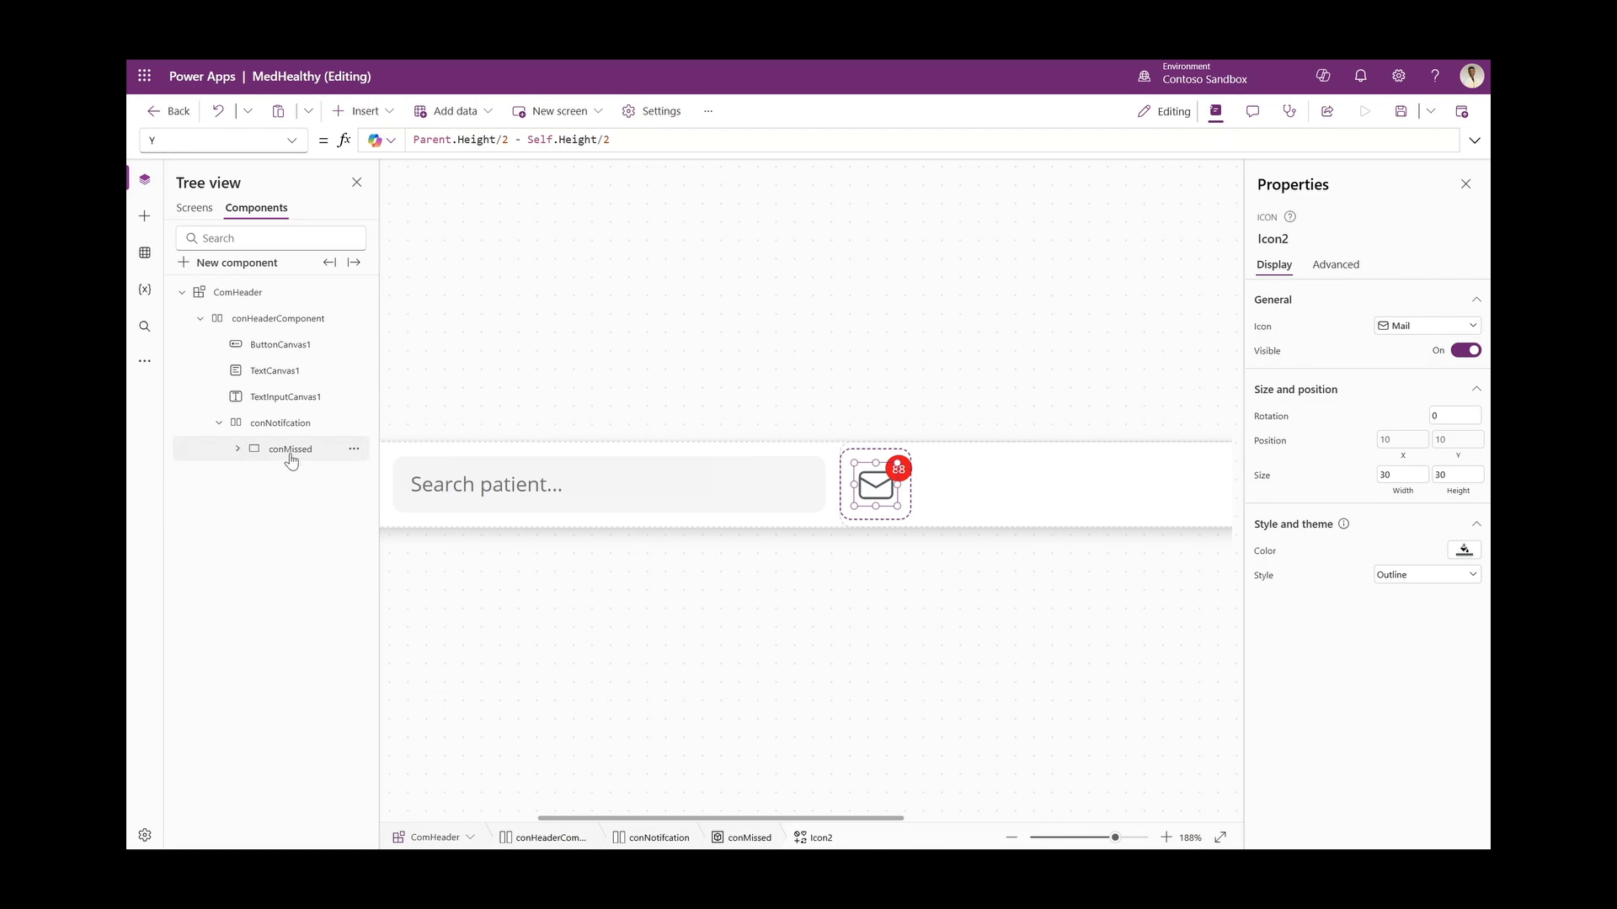
right_click(291, 452)
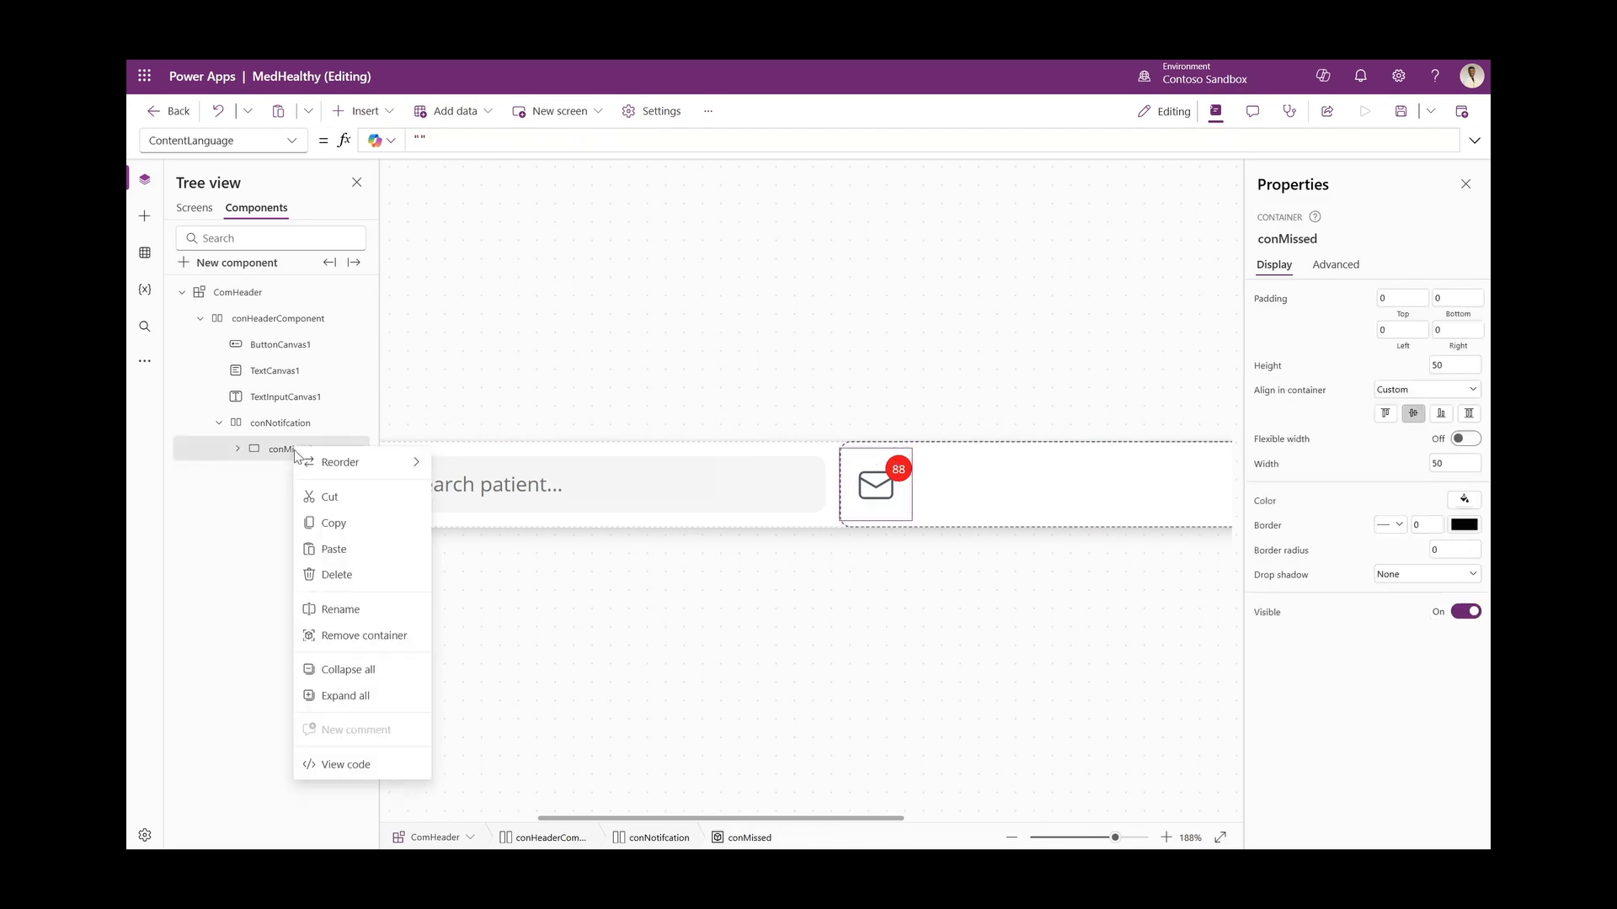
left_click(334, 528)
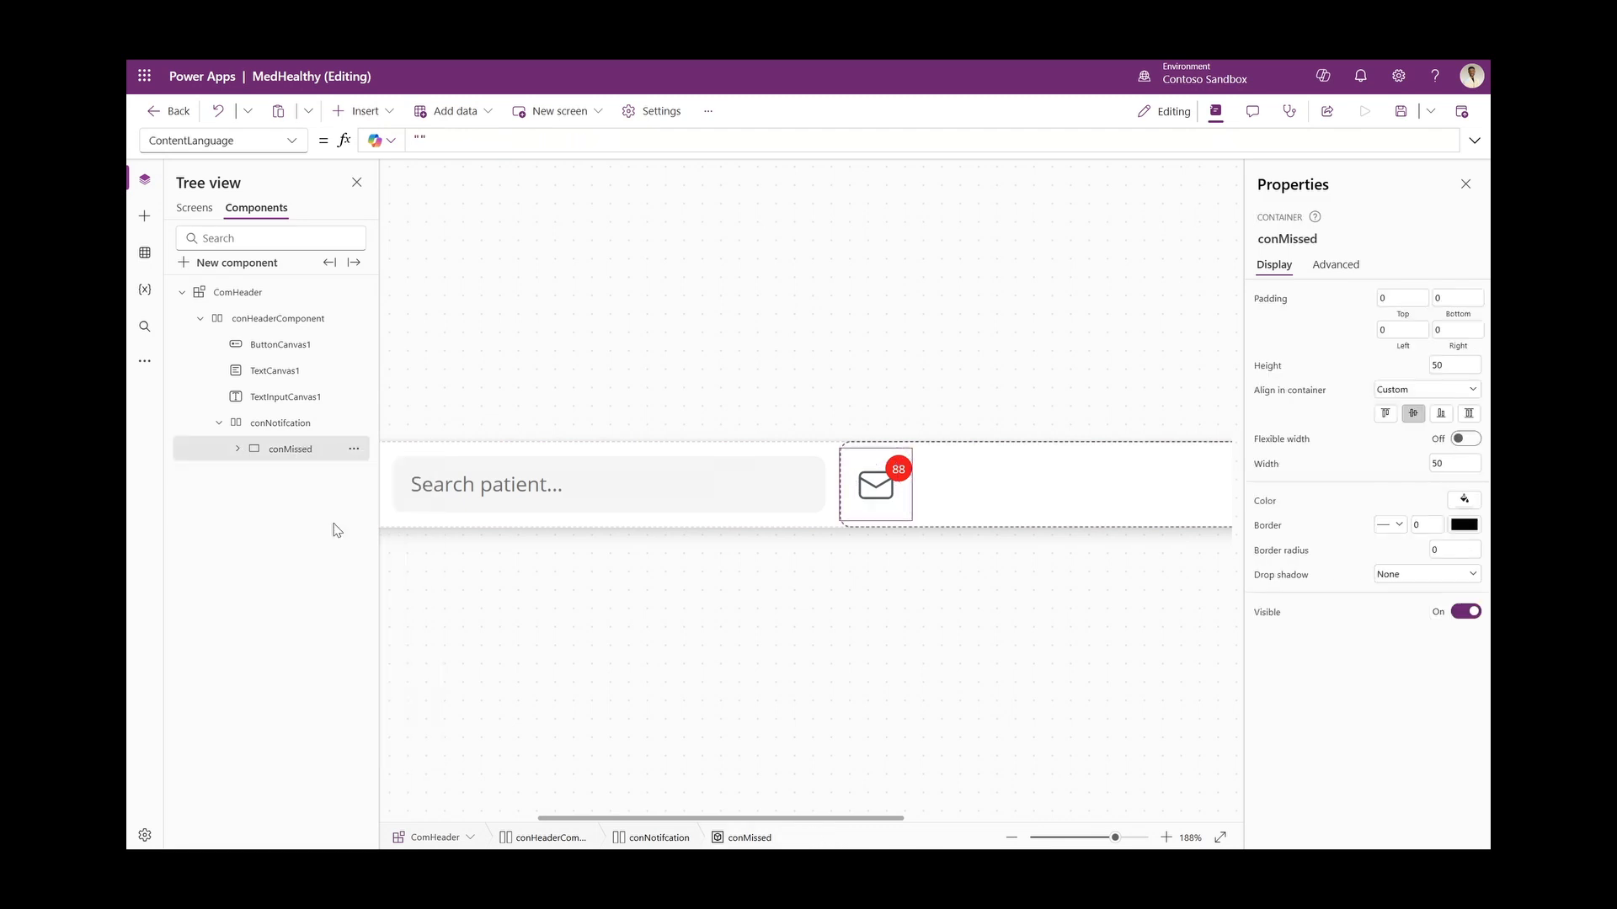
right_click(282, 430)
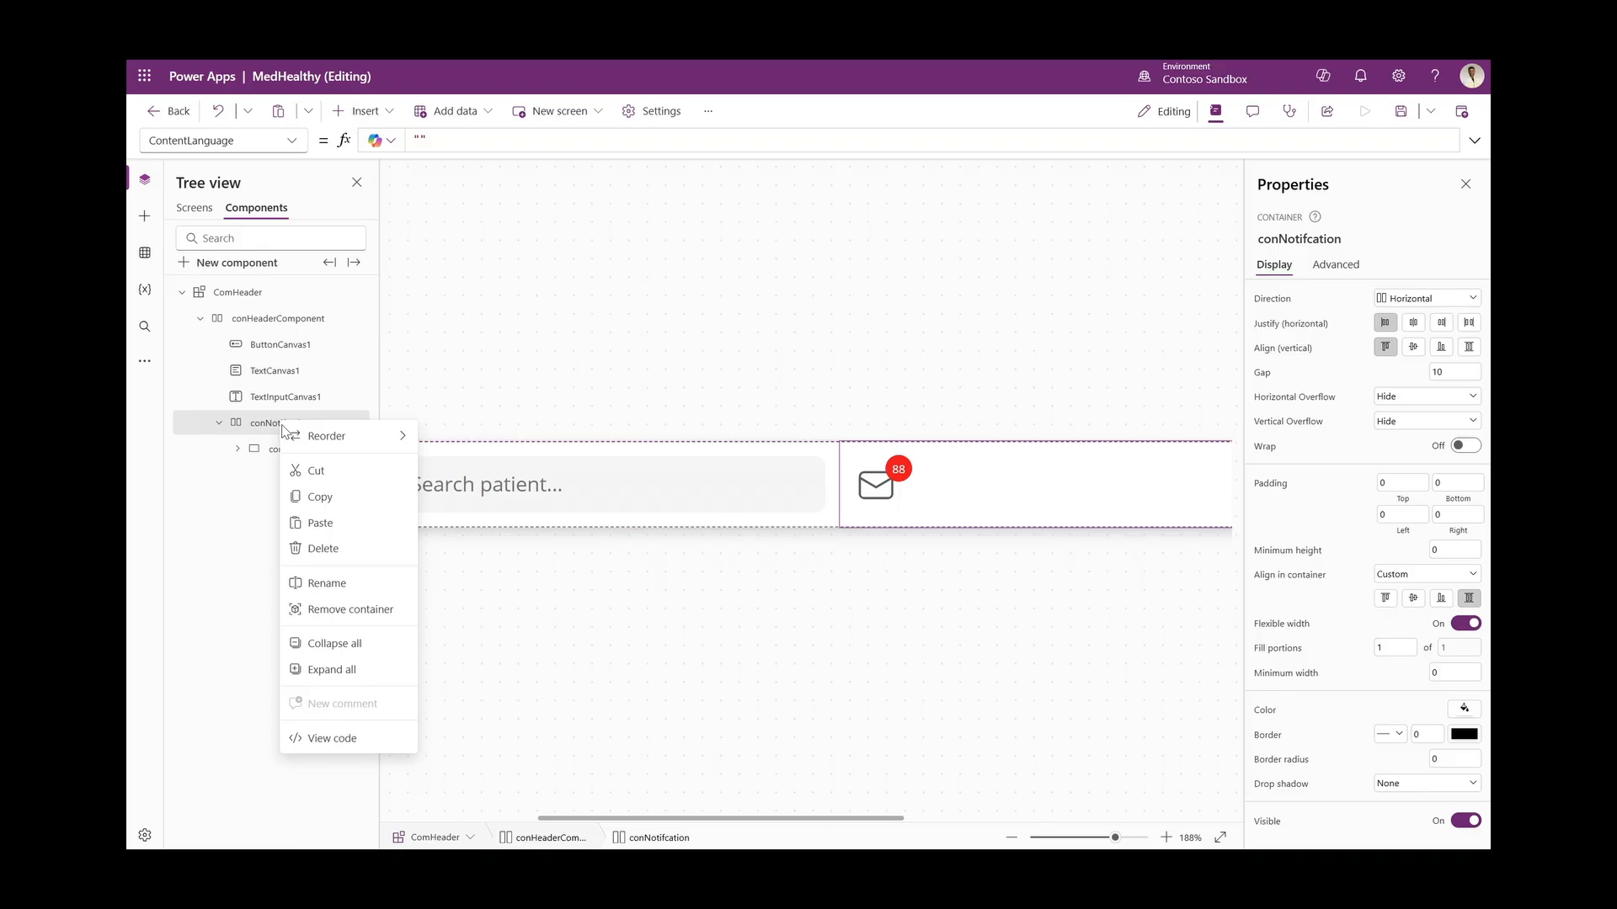
left_click(329, 526)
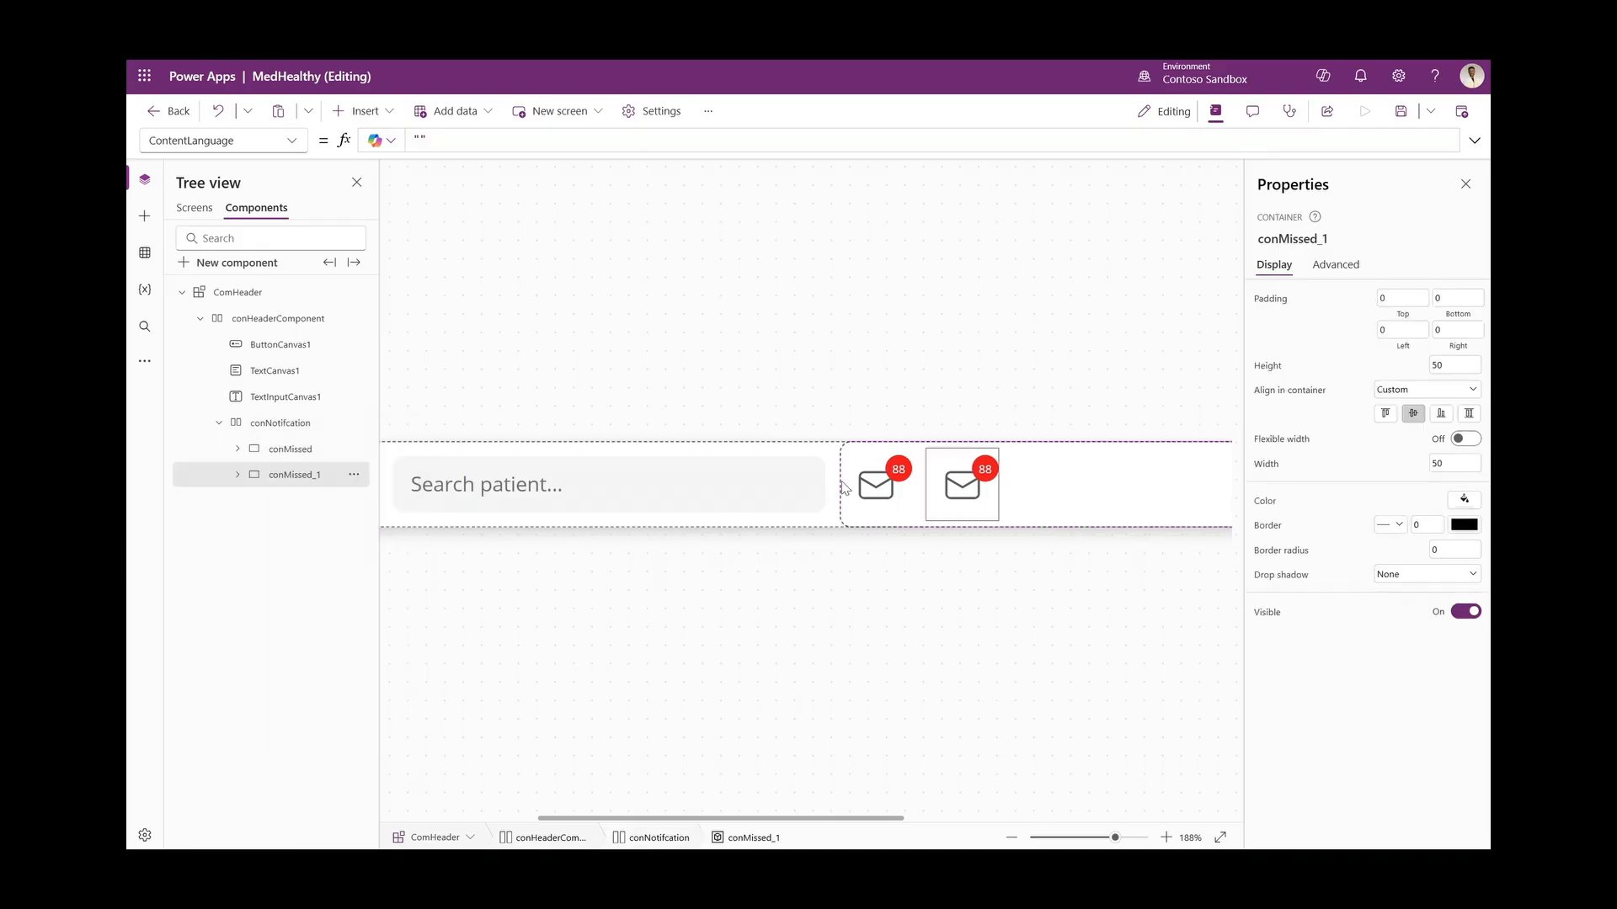
Change the mail icon in the duplicated container to ServiceBell
left_click(958, 486)
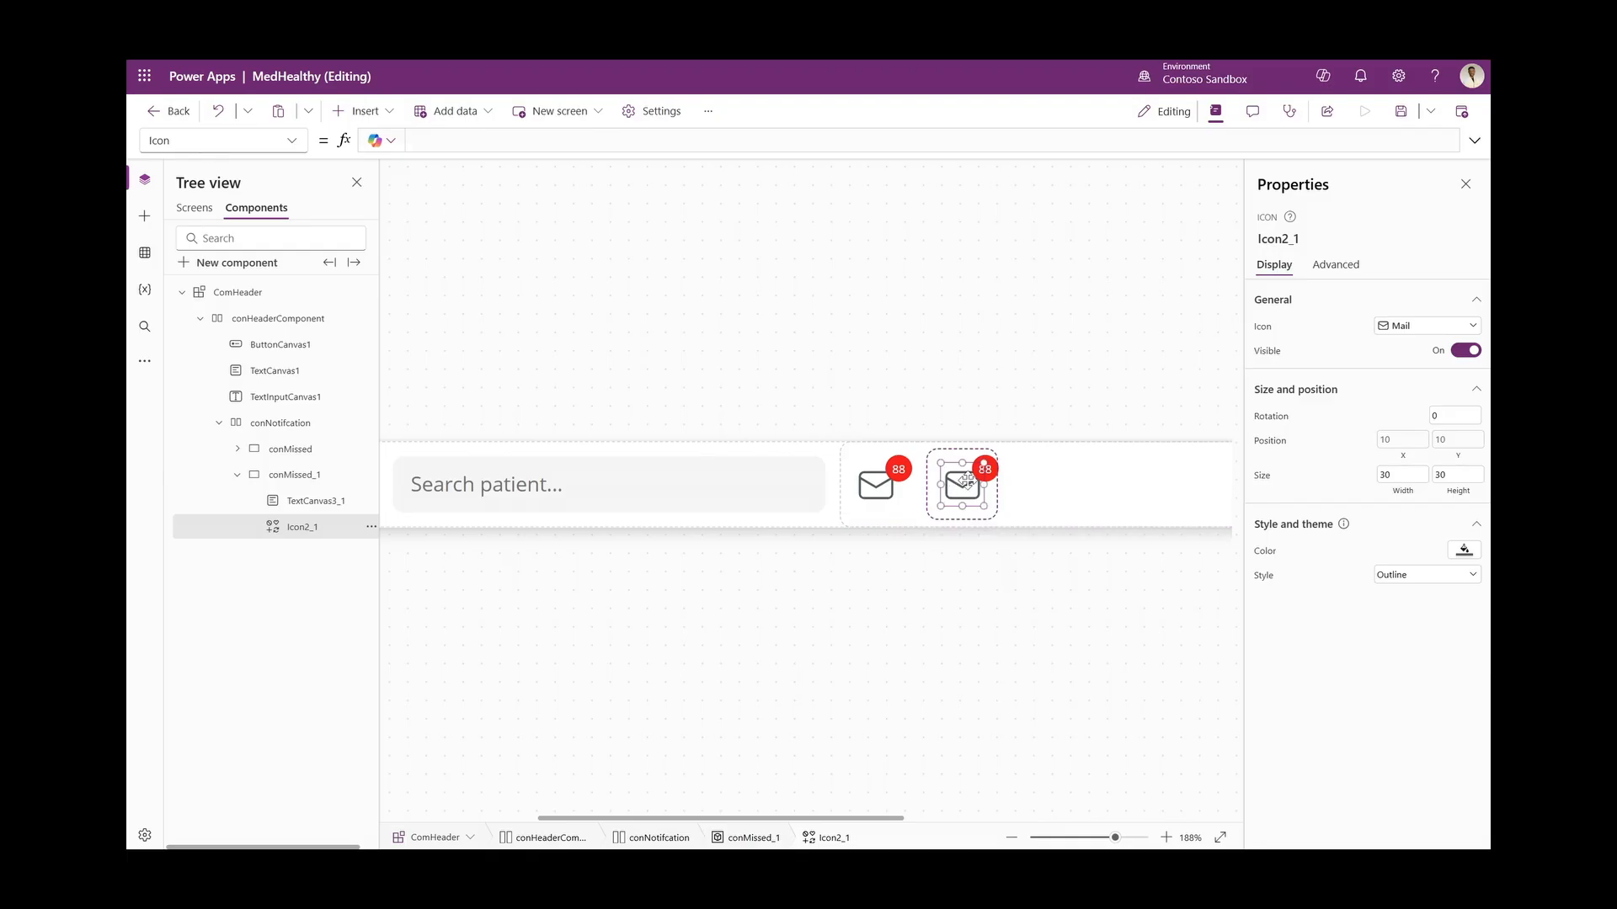
left_click(1400, 330)
scroll(1385, 451, "down", 10)
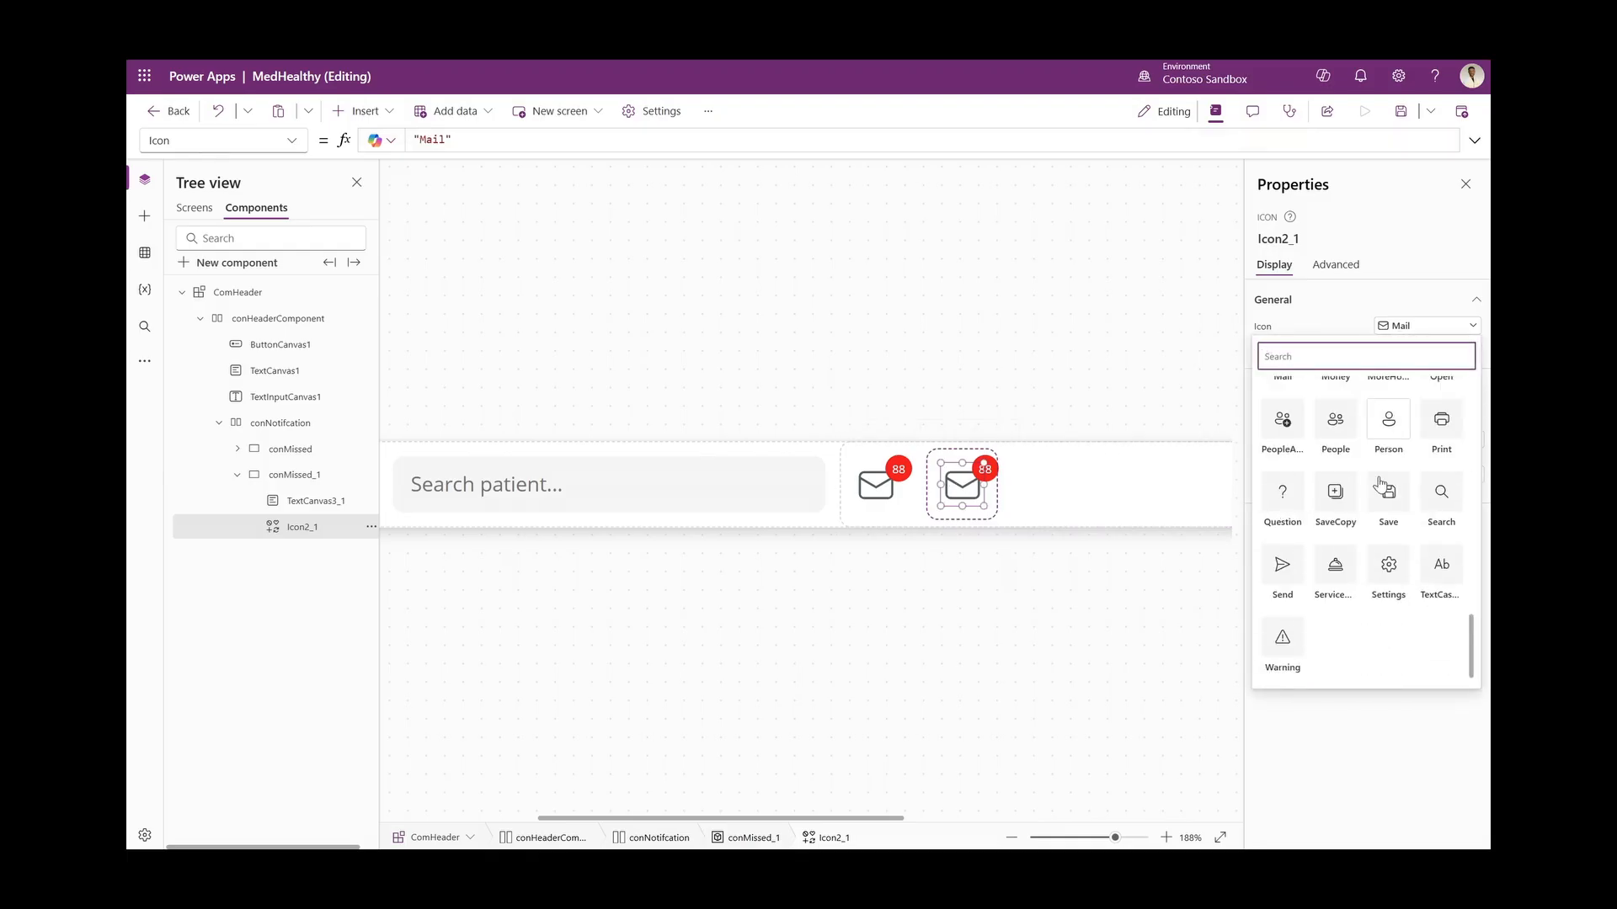
left_click(1336, 563)
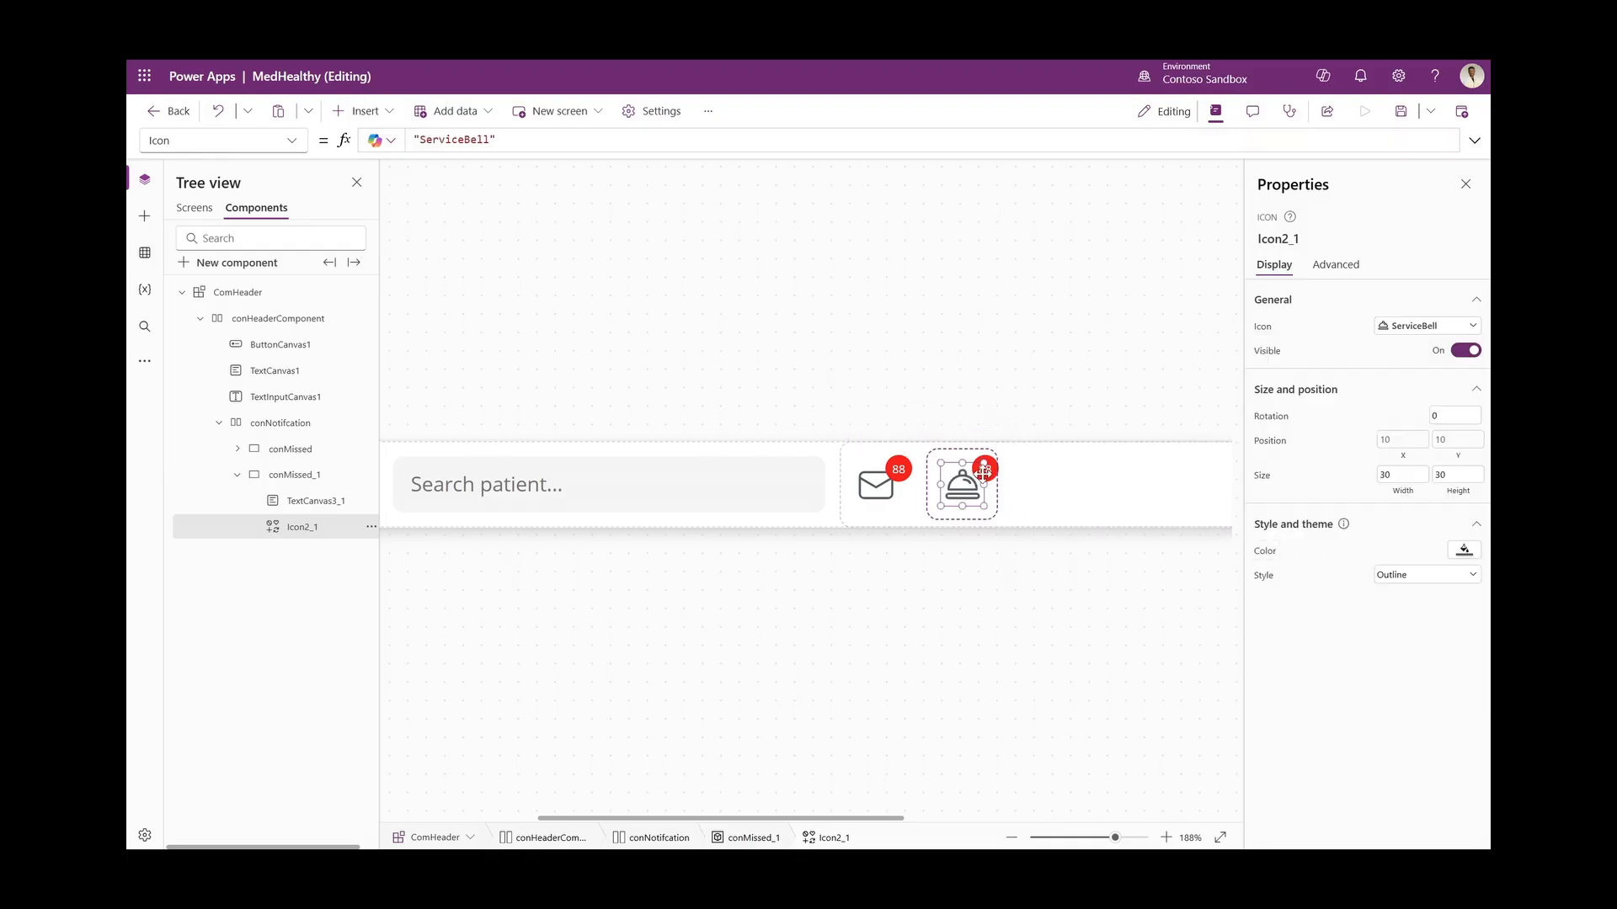
Change the fill of the service bell's count badge to the green theme color
left_click(993, 477)
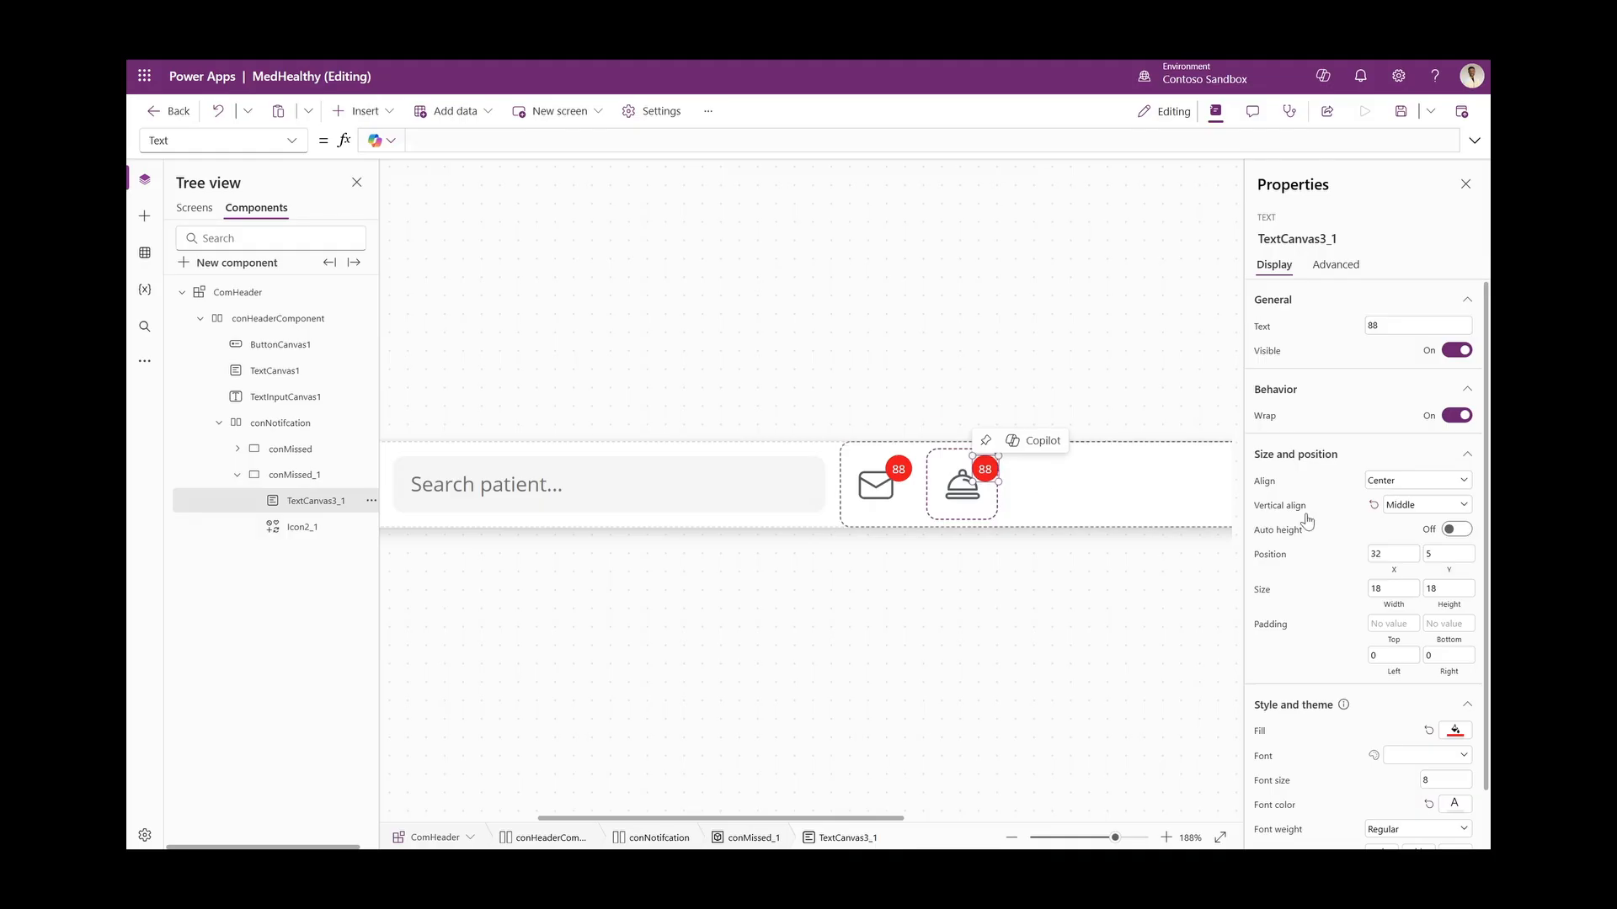
scroll(1379, 523, "down", 1)
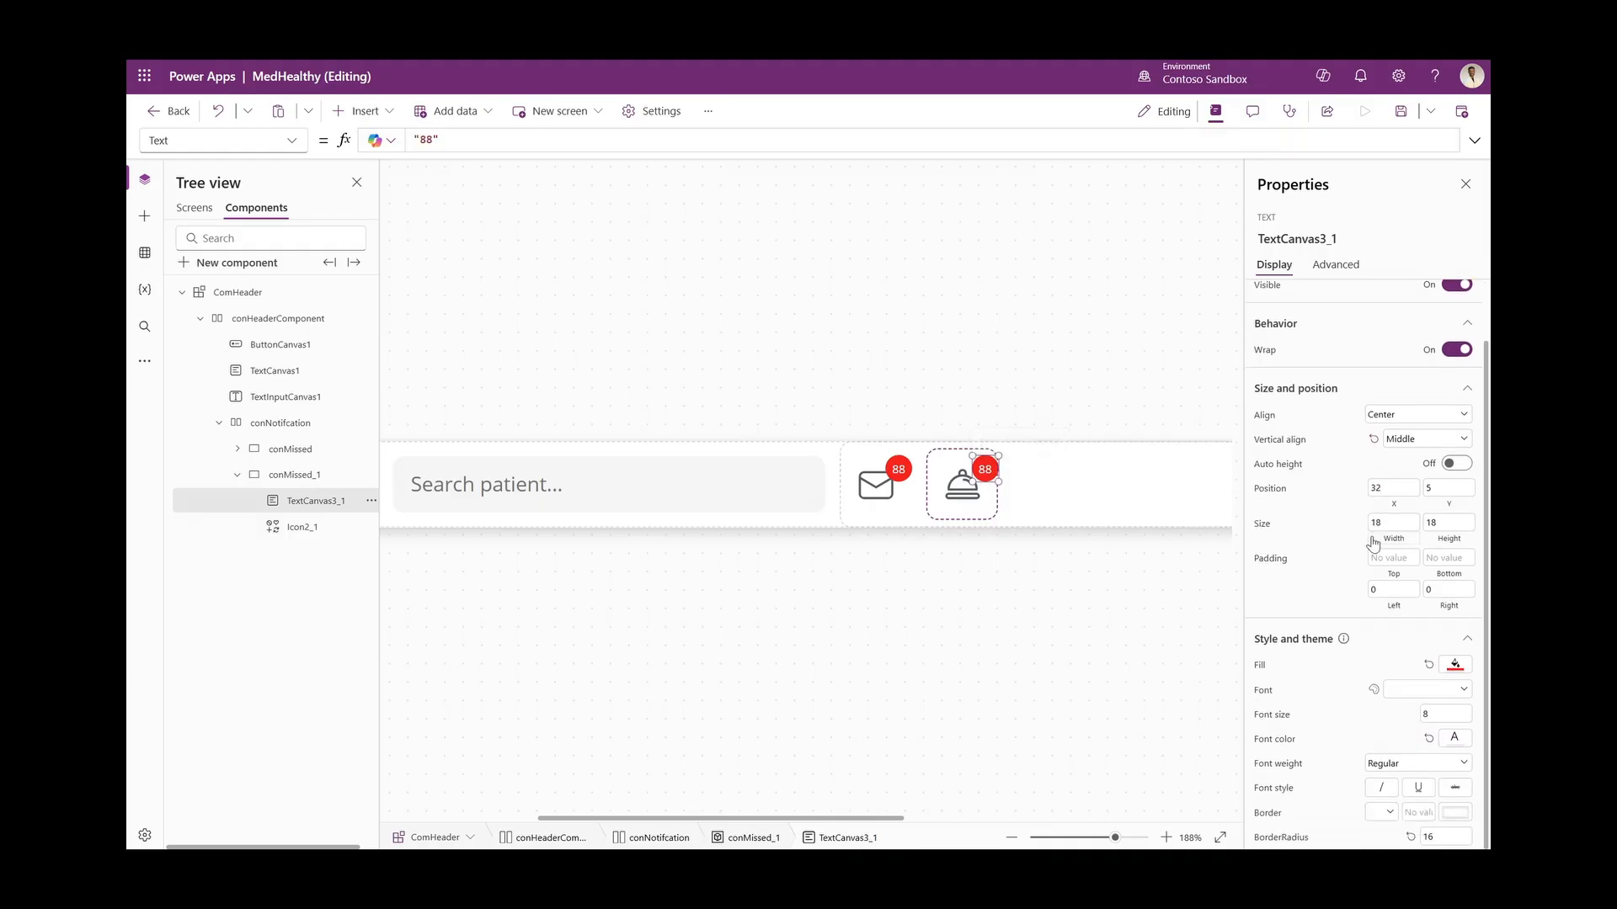
left_click(1454, 667)
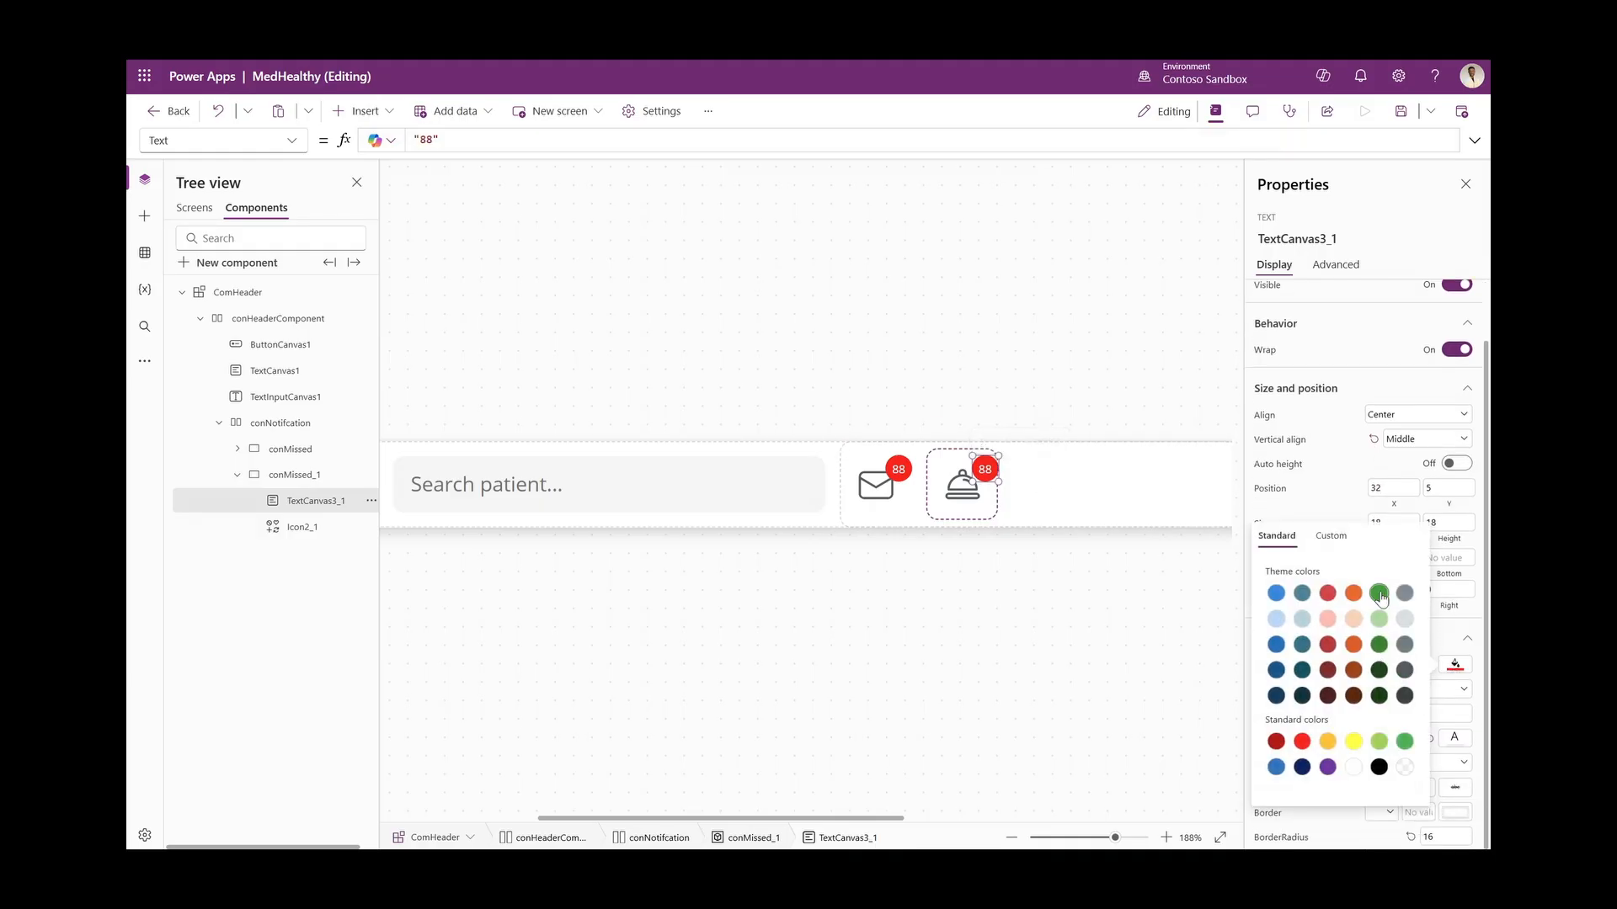
left_click(1379, 593)
left_click(1272, 520)
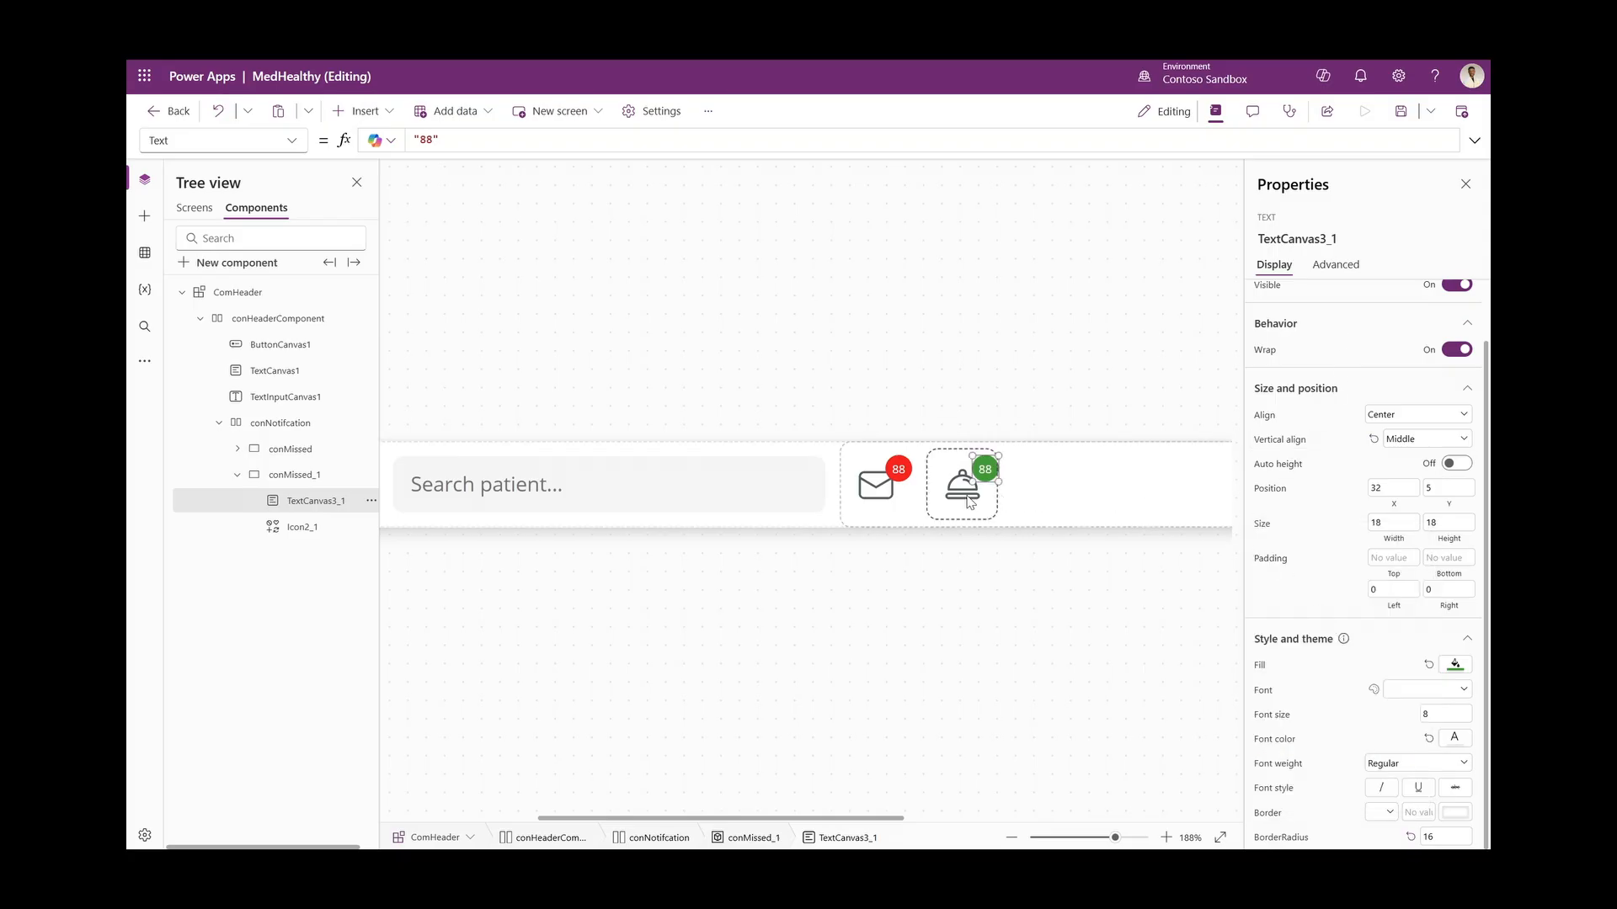
Shift the green badge slightly left over the service bell icon by reducing its X position
left_click(983, 470)
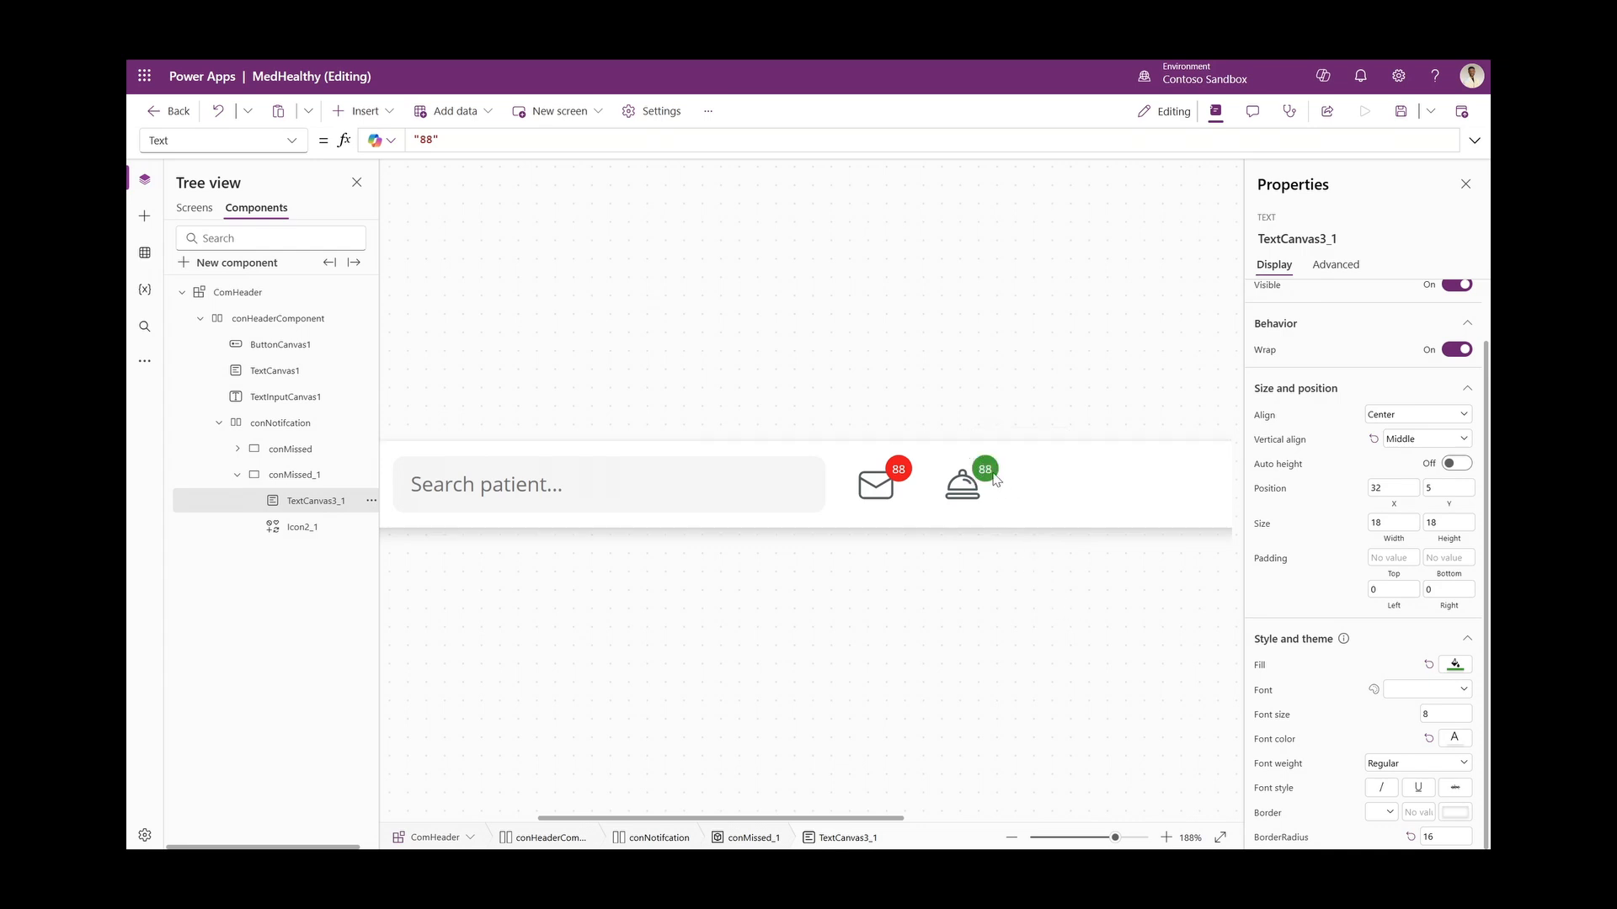
left_click(994, 477)
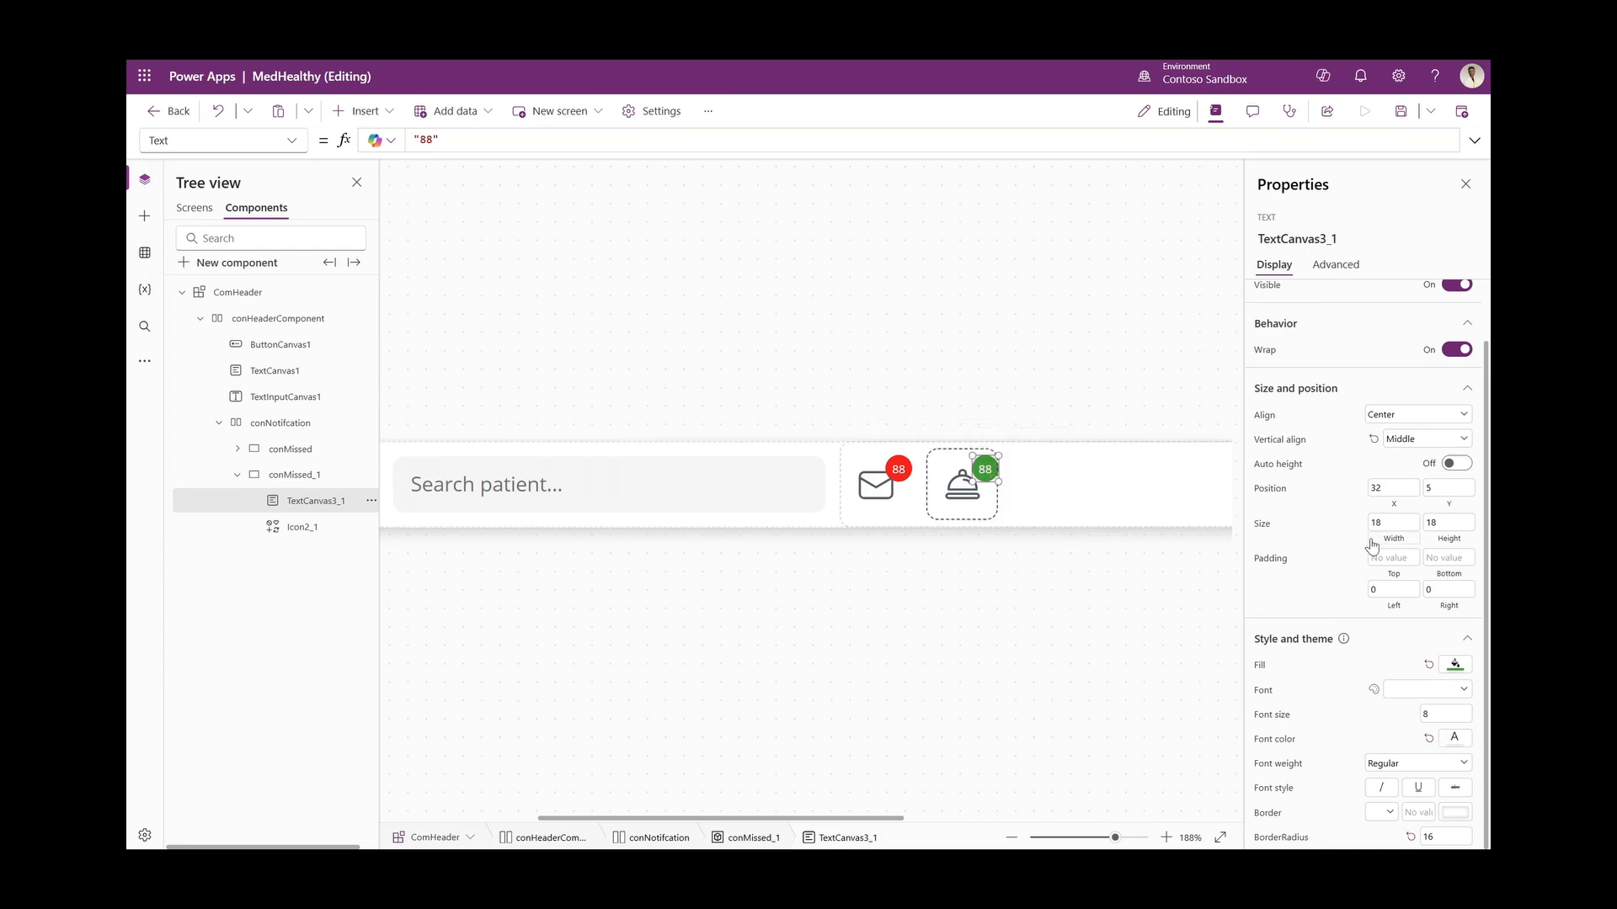
left_click(1402, 486)
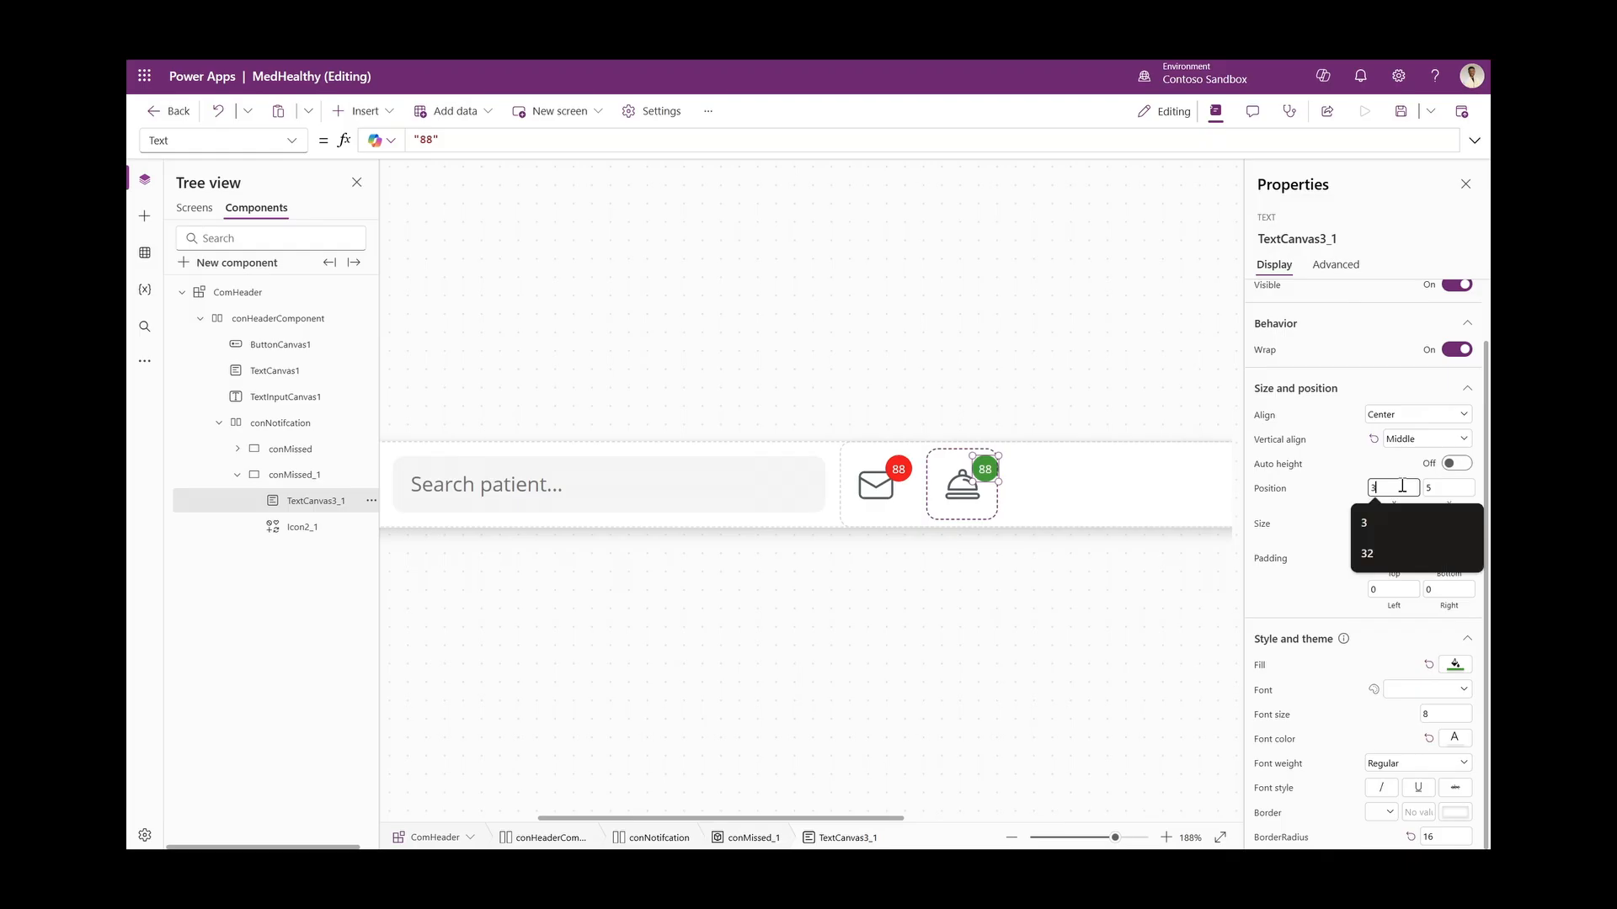
key("BackSpace")
type("0")
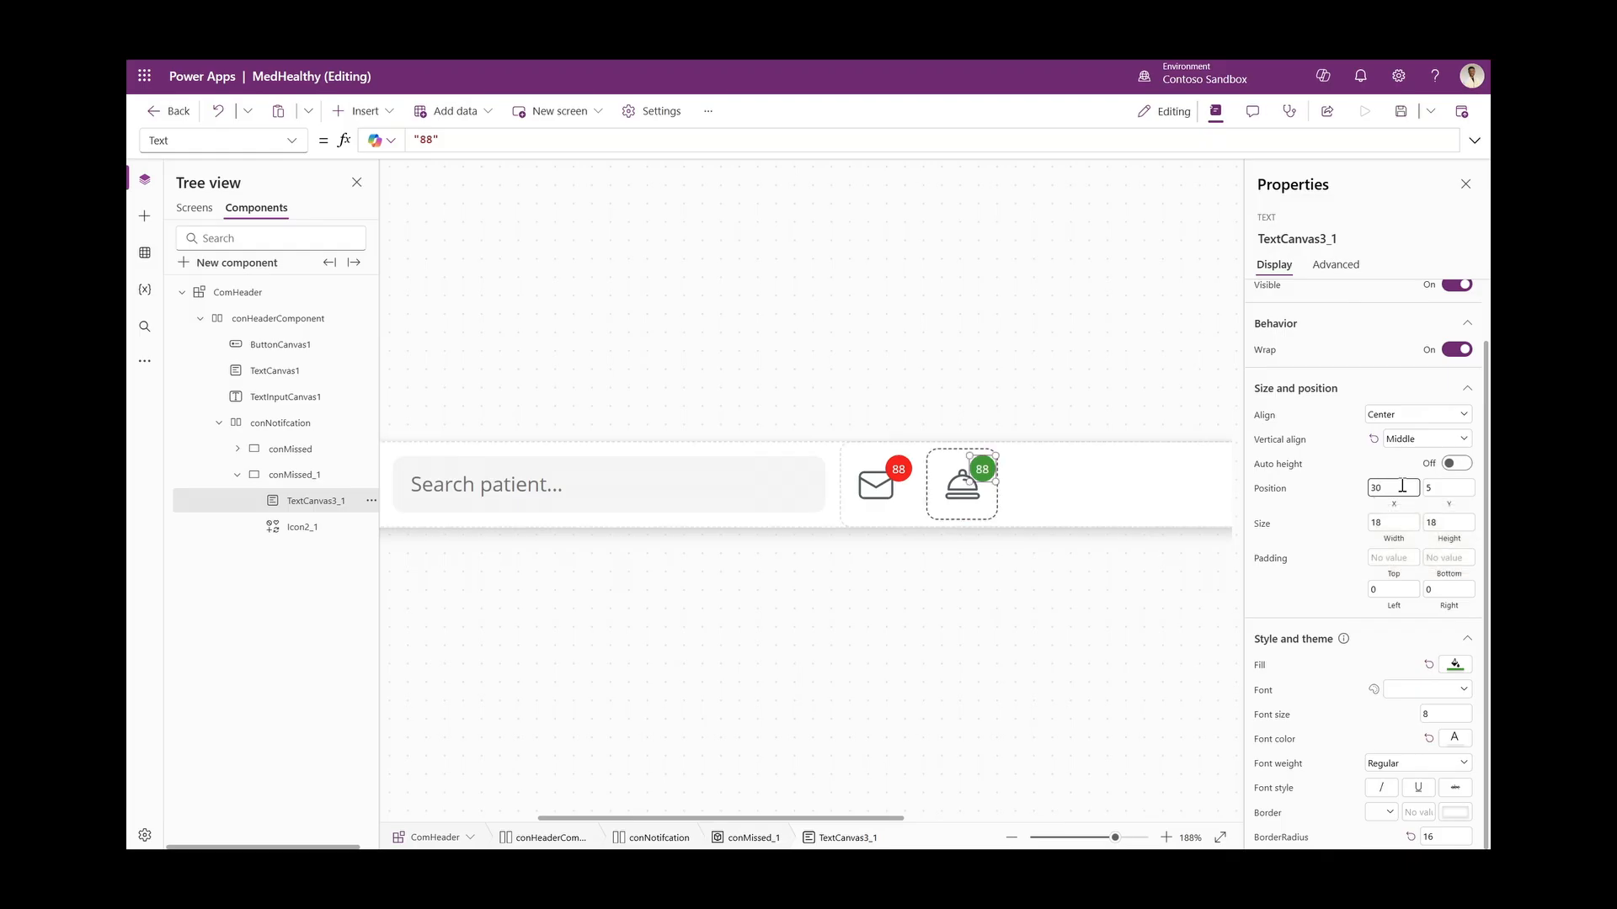
key("BackSpace")
key("BackSpace")
left_click(1074, 480)
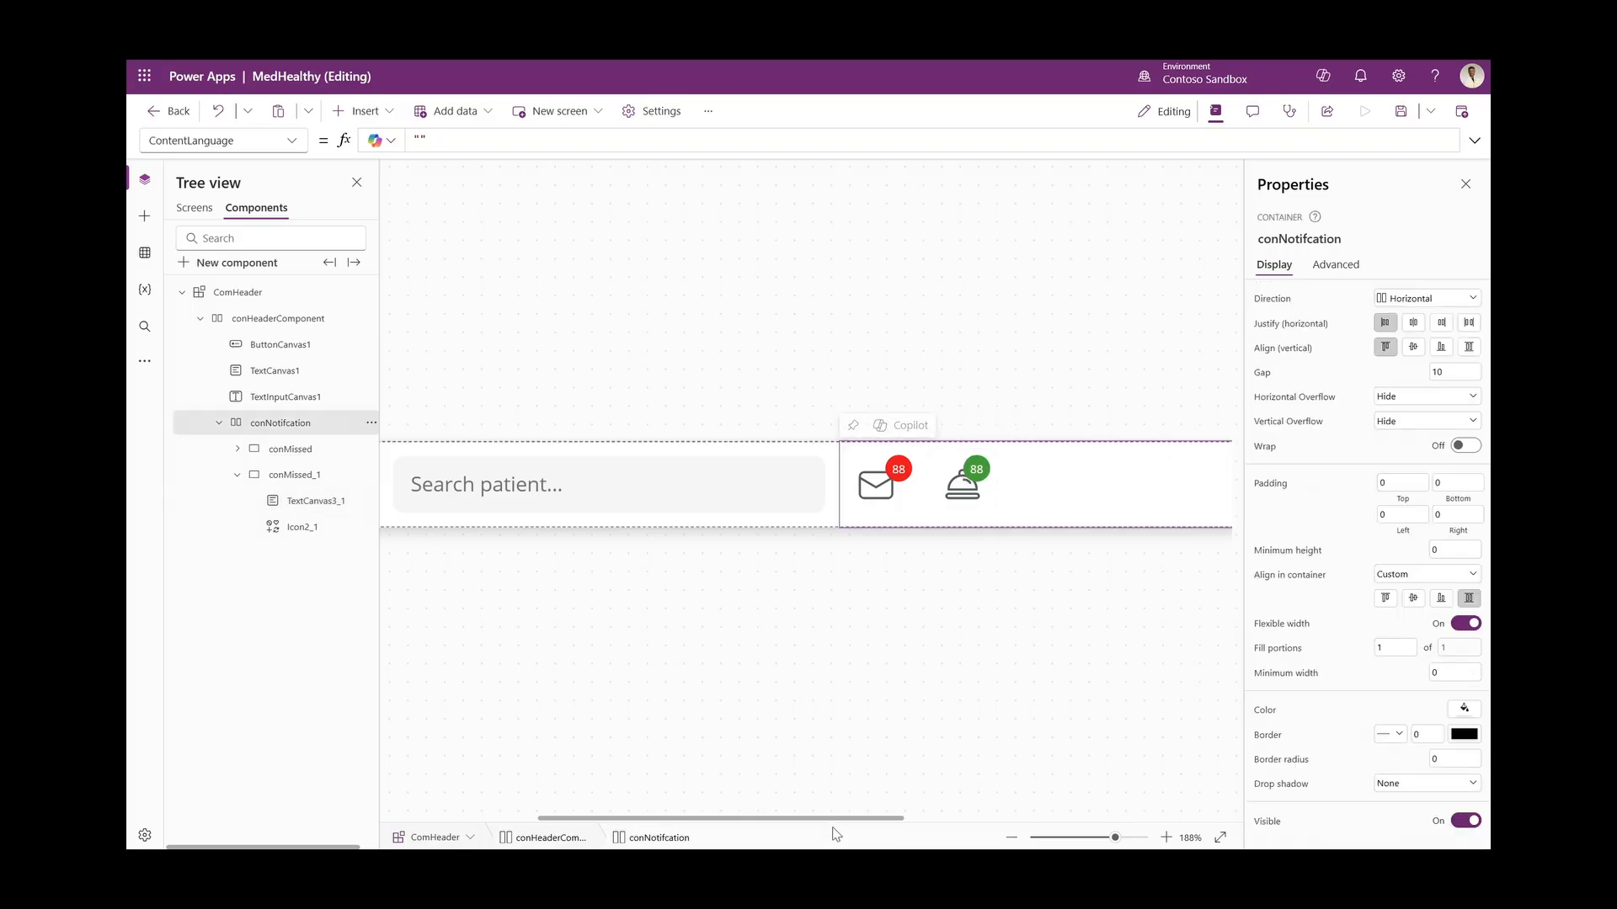
Insert an Image control into the conNotifcation container after the service bell
left_click_drag(1115, 838, 1090, 840)
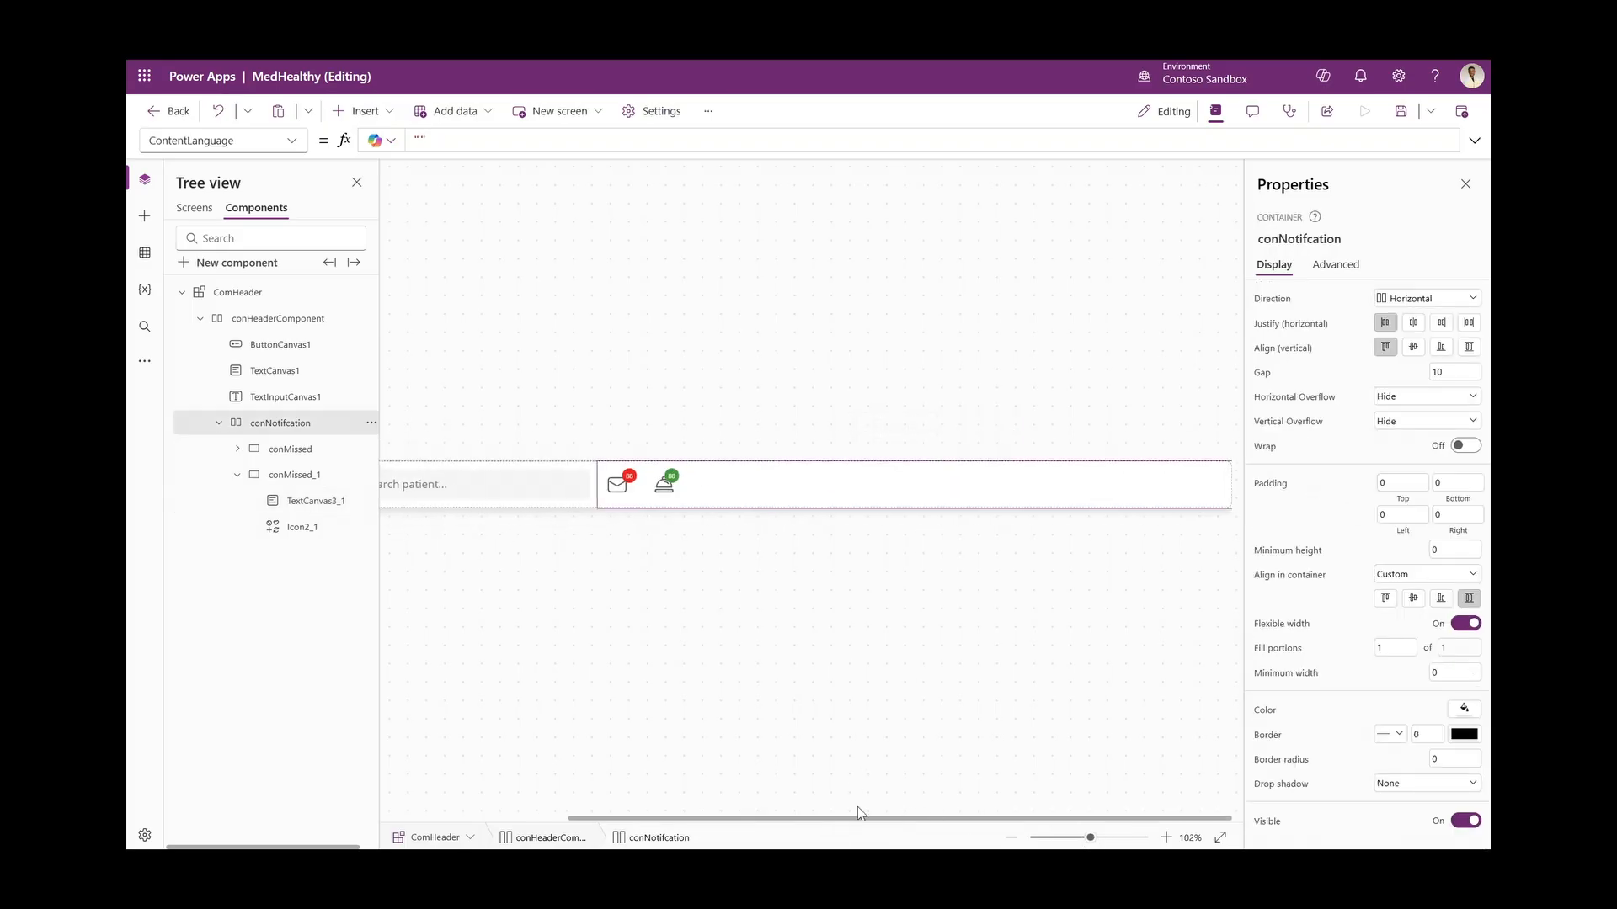
left_click_drag(834, 819, 863, 819)
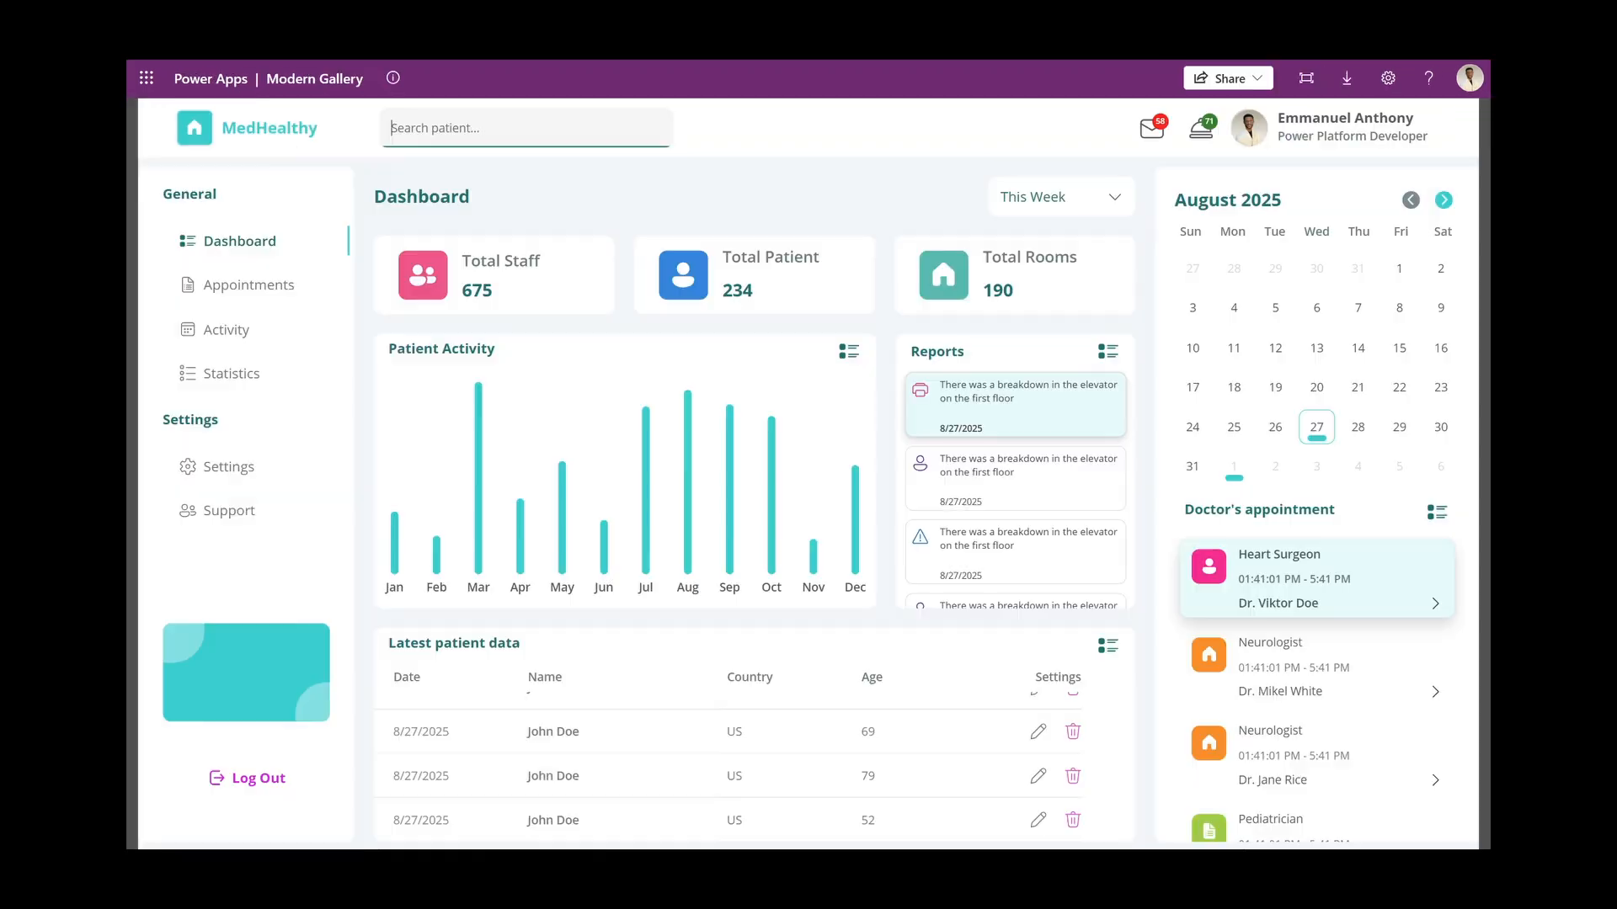
left_click(1234, 107)
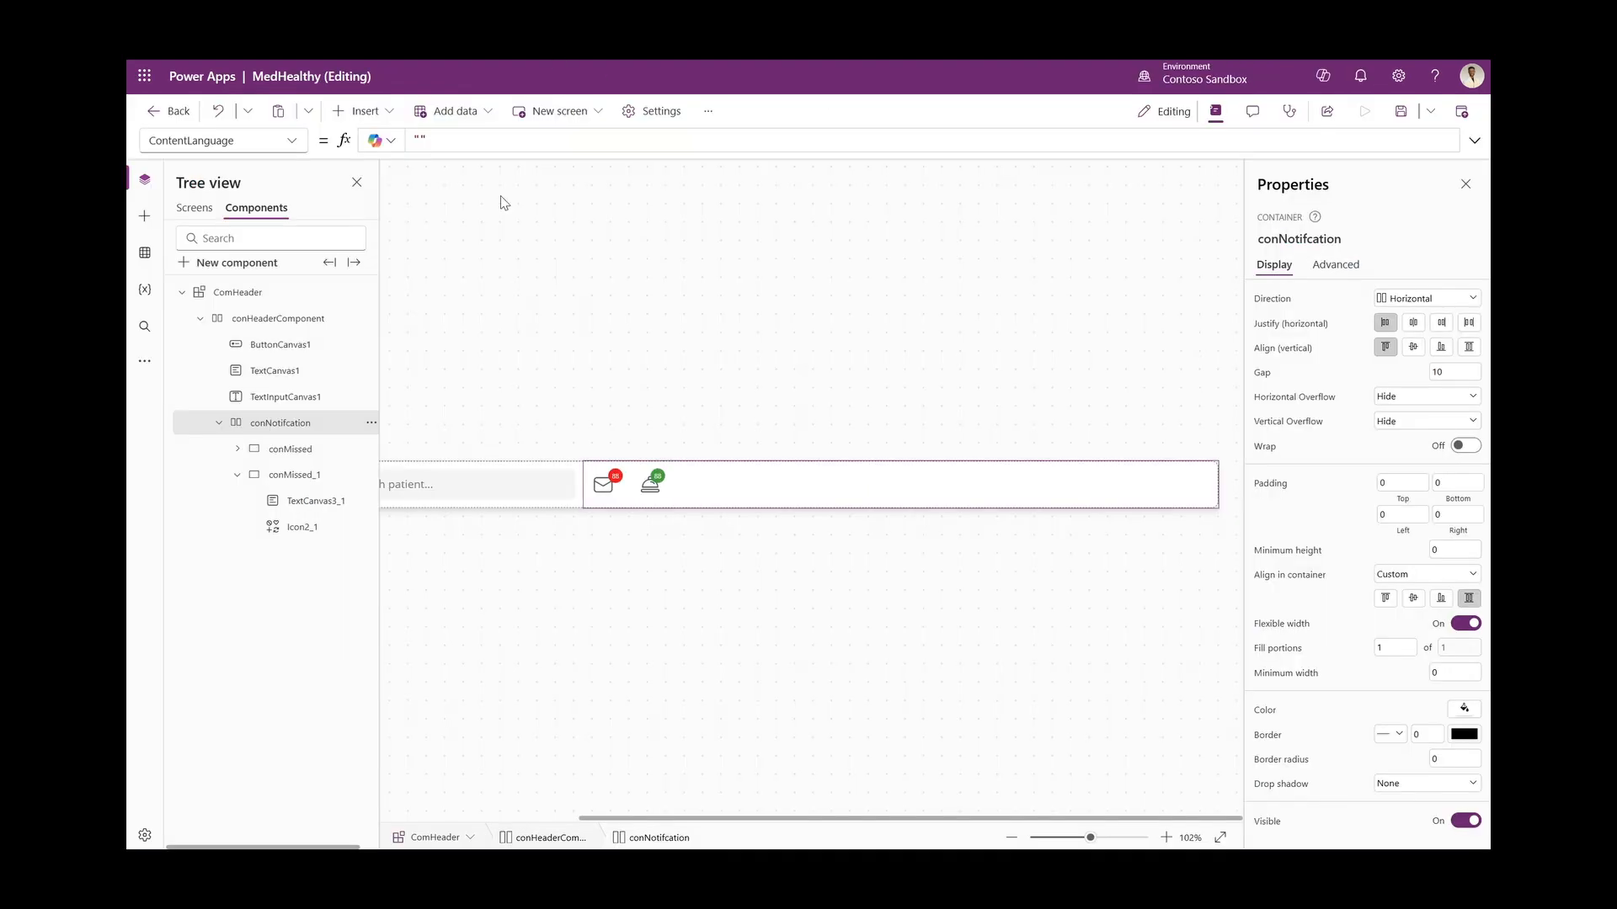
left_click(377, 113)
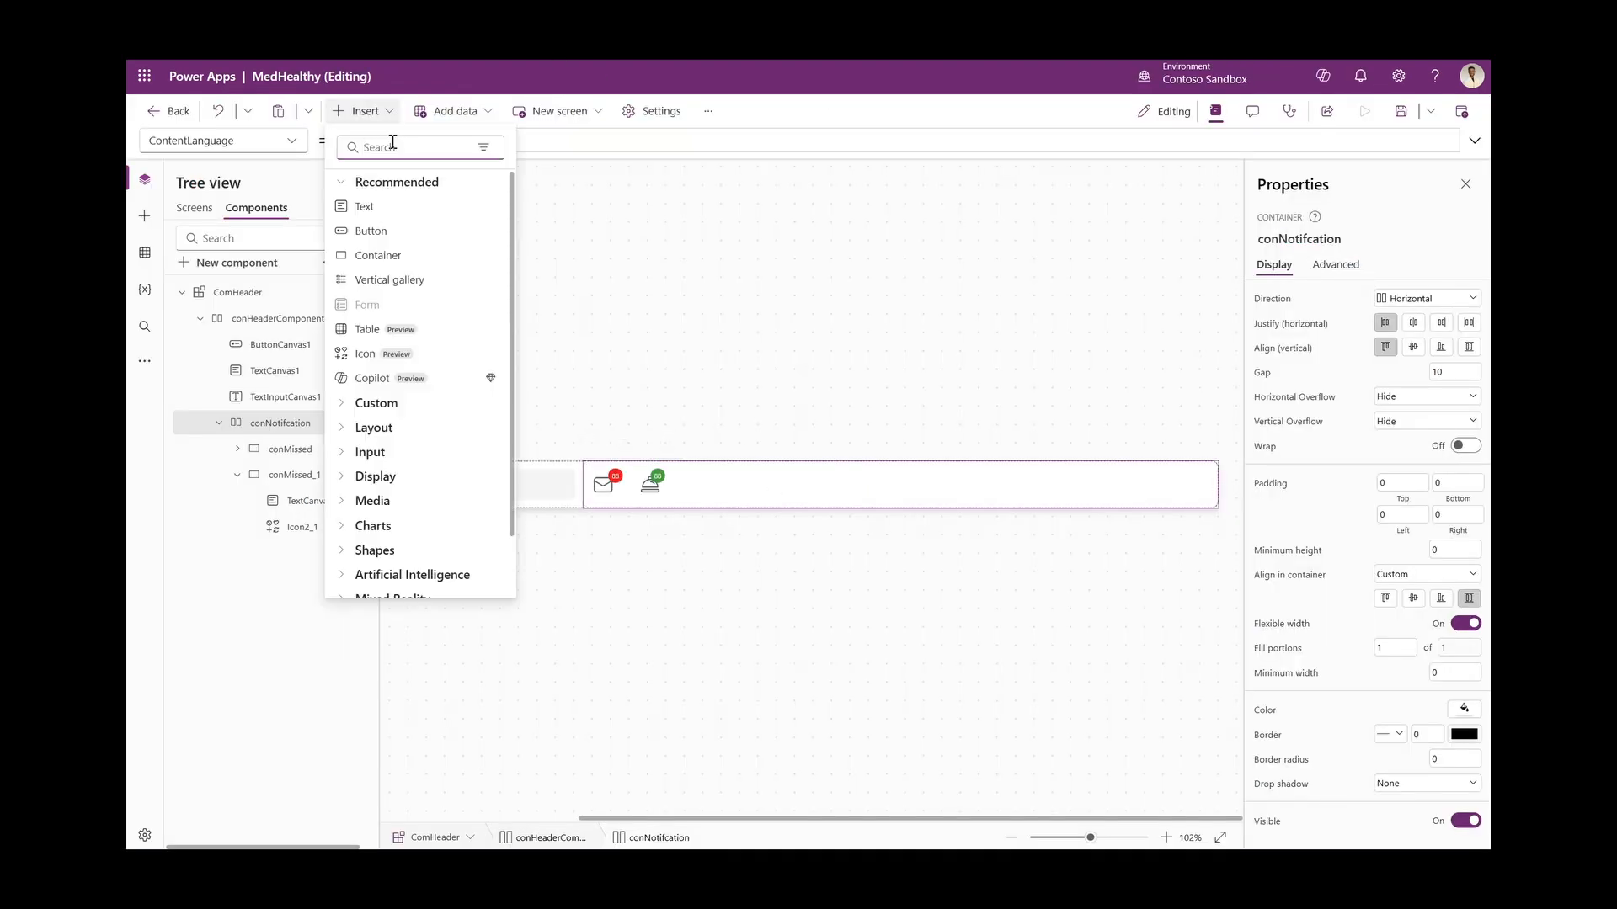
type("image")
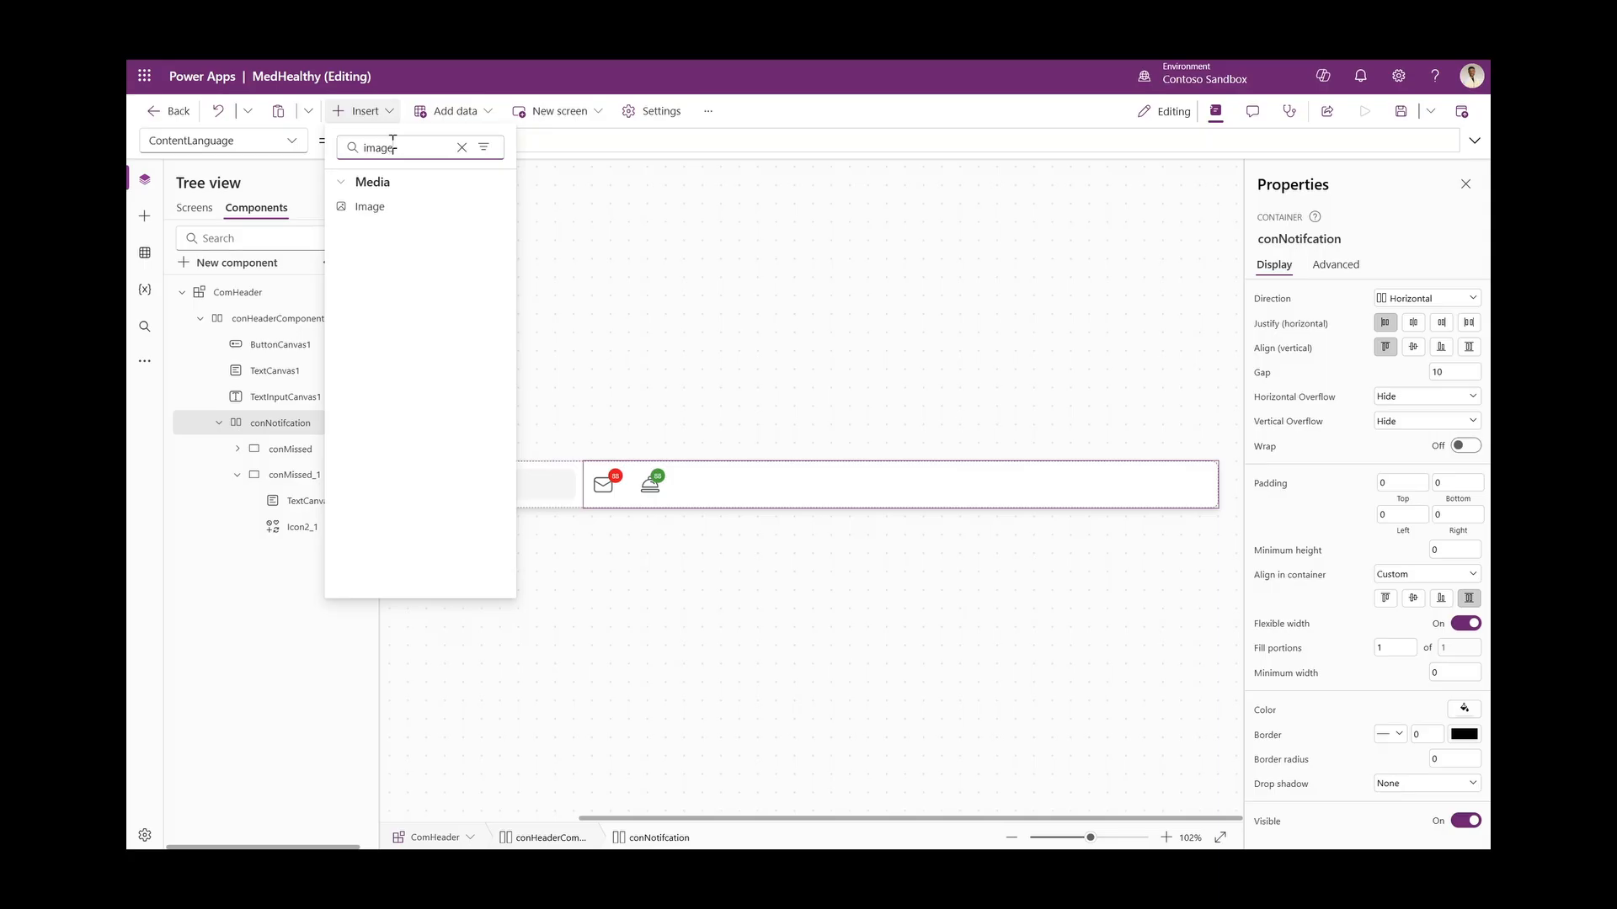
left_click(368, 207)
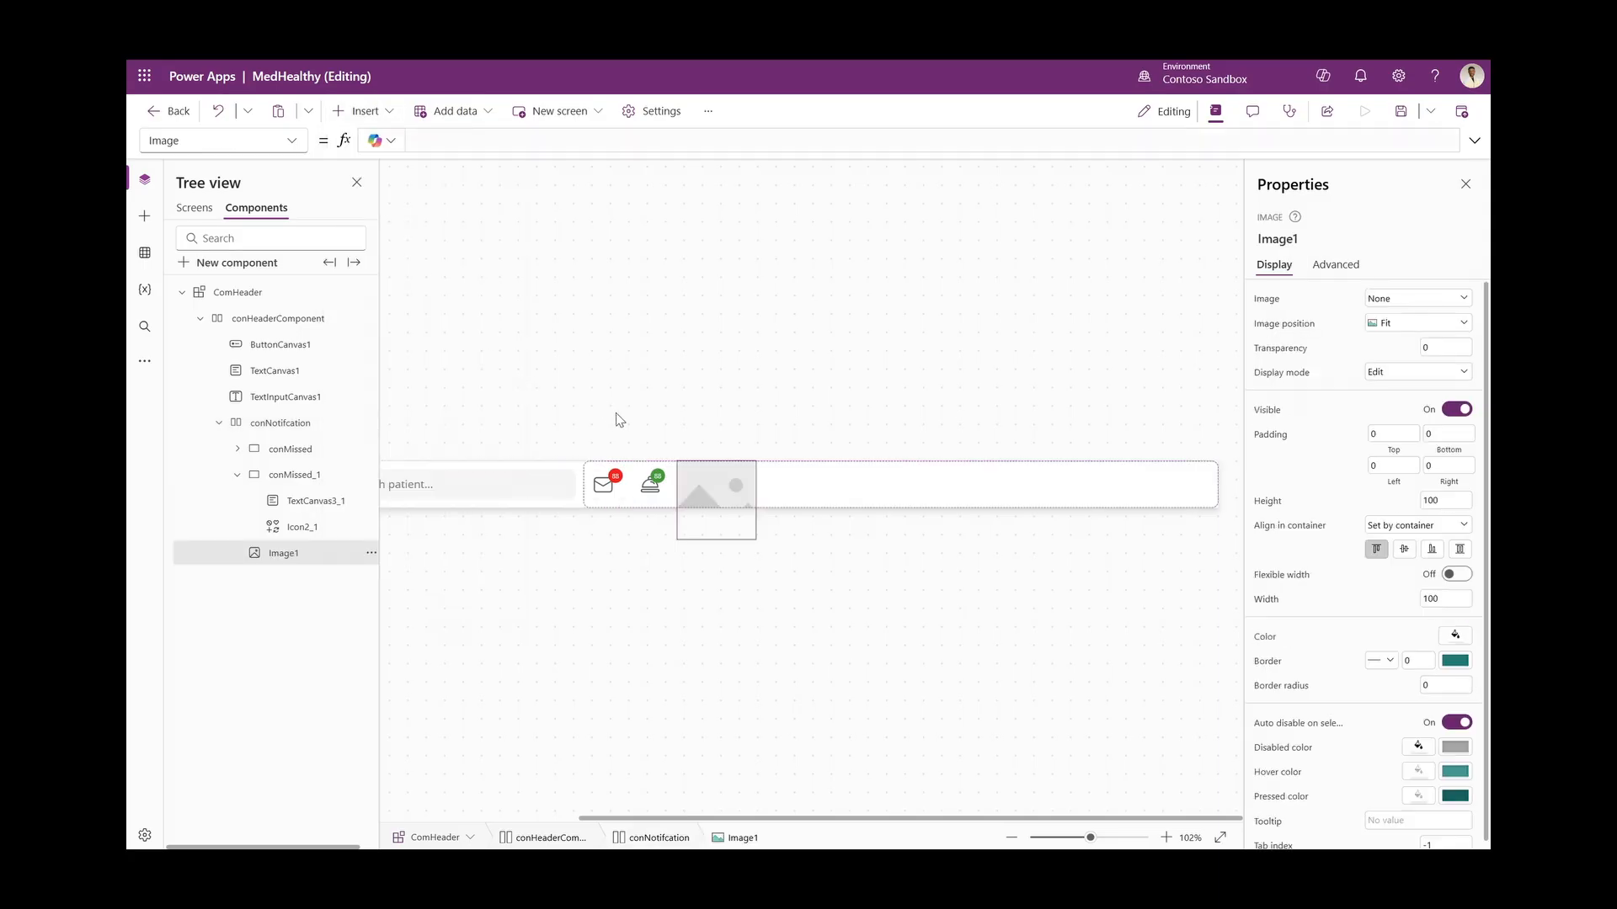
Center the image vertically in its container and set its height and width to 35
left_click(1404, 550)
left_click(1455, 500)
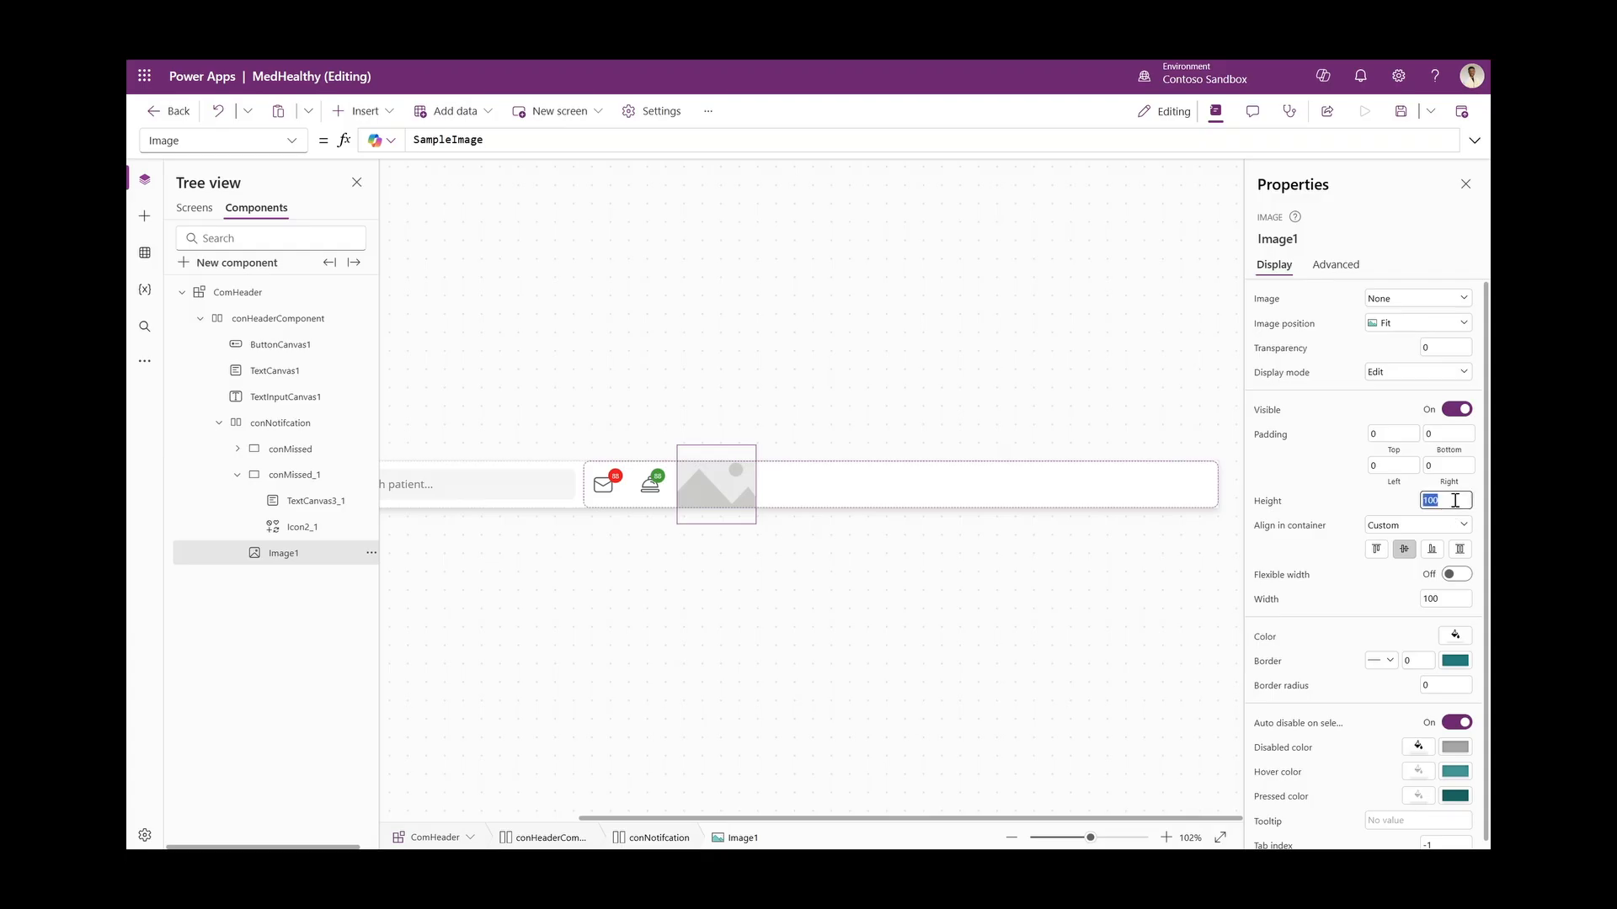
type("35")
left_click(1466, 598)
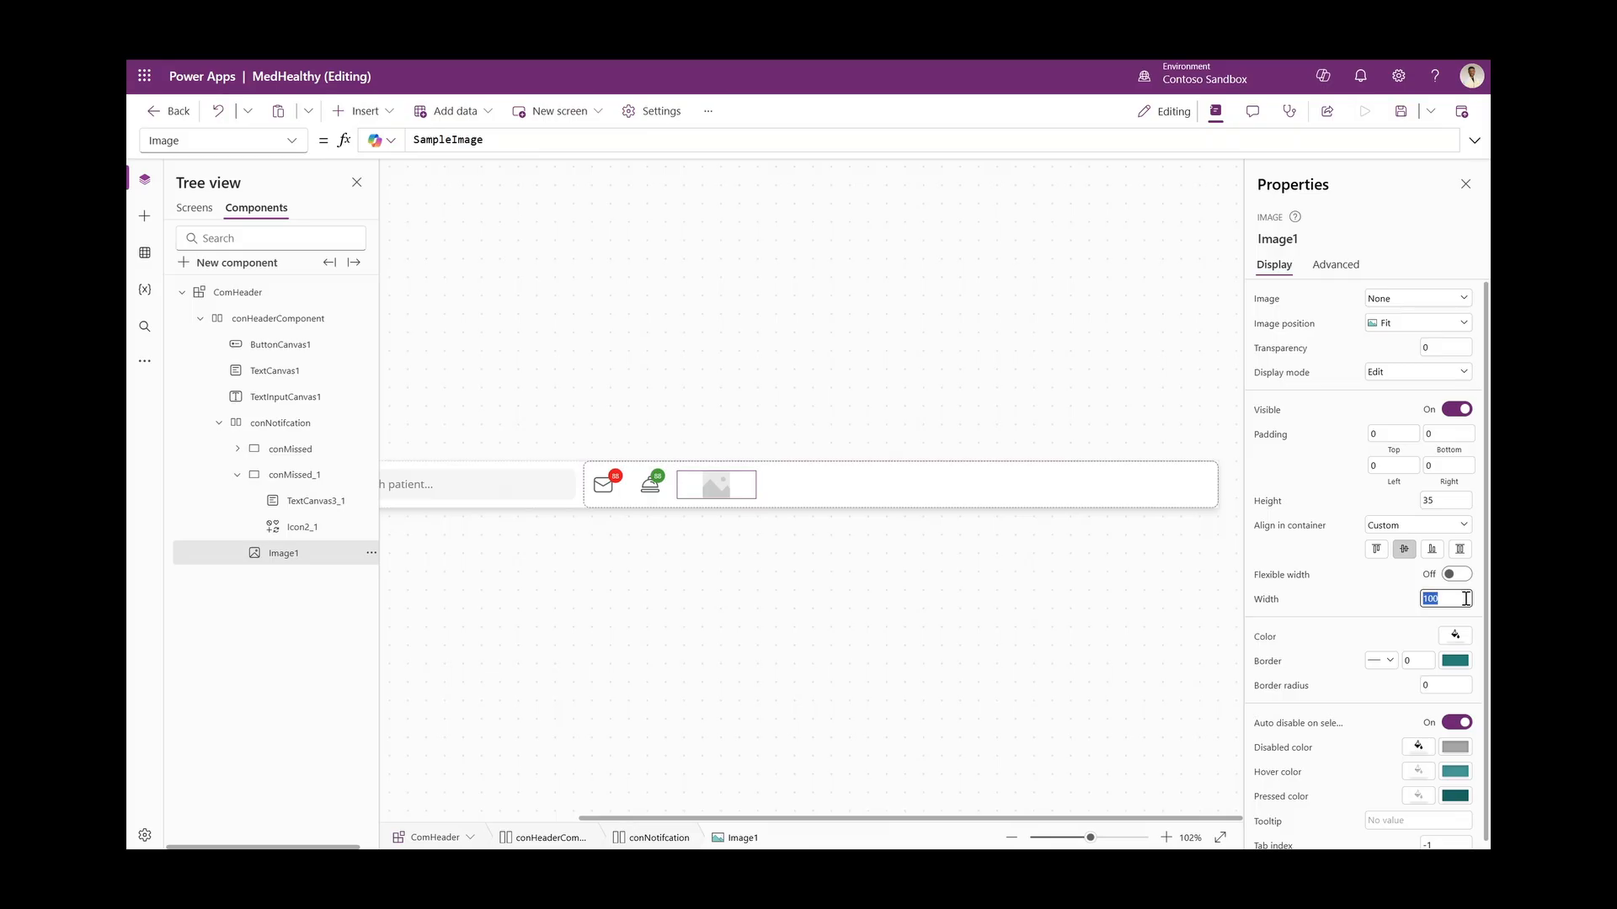
type("35")
left_click(1390, 598)
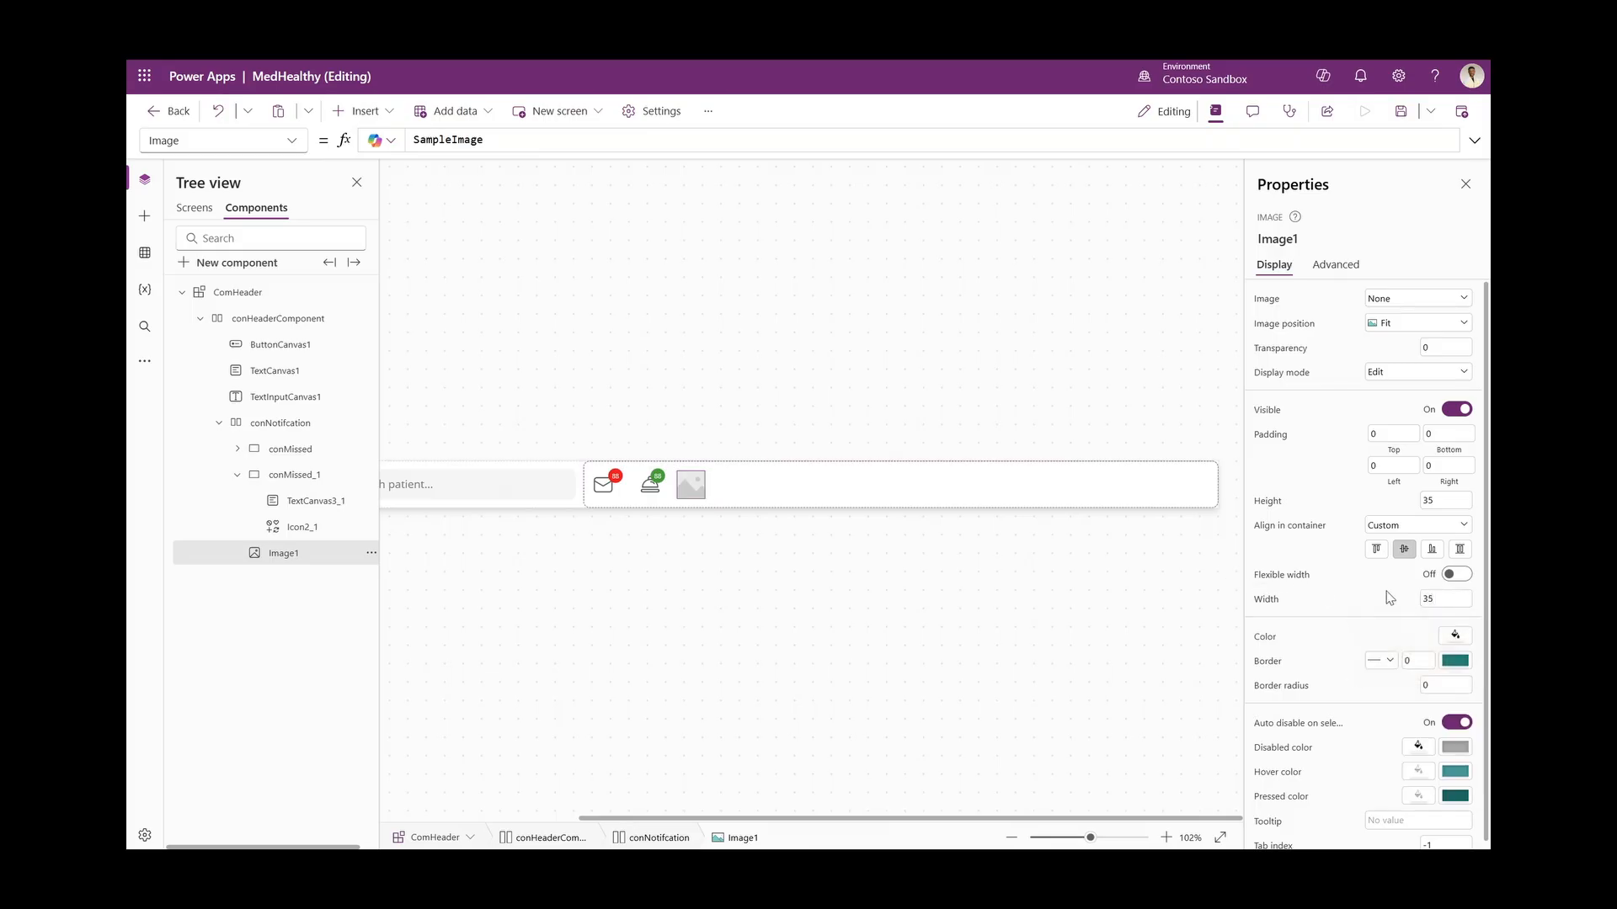
scroll(1402, 699, "down", 1)
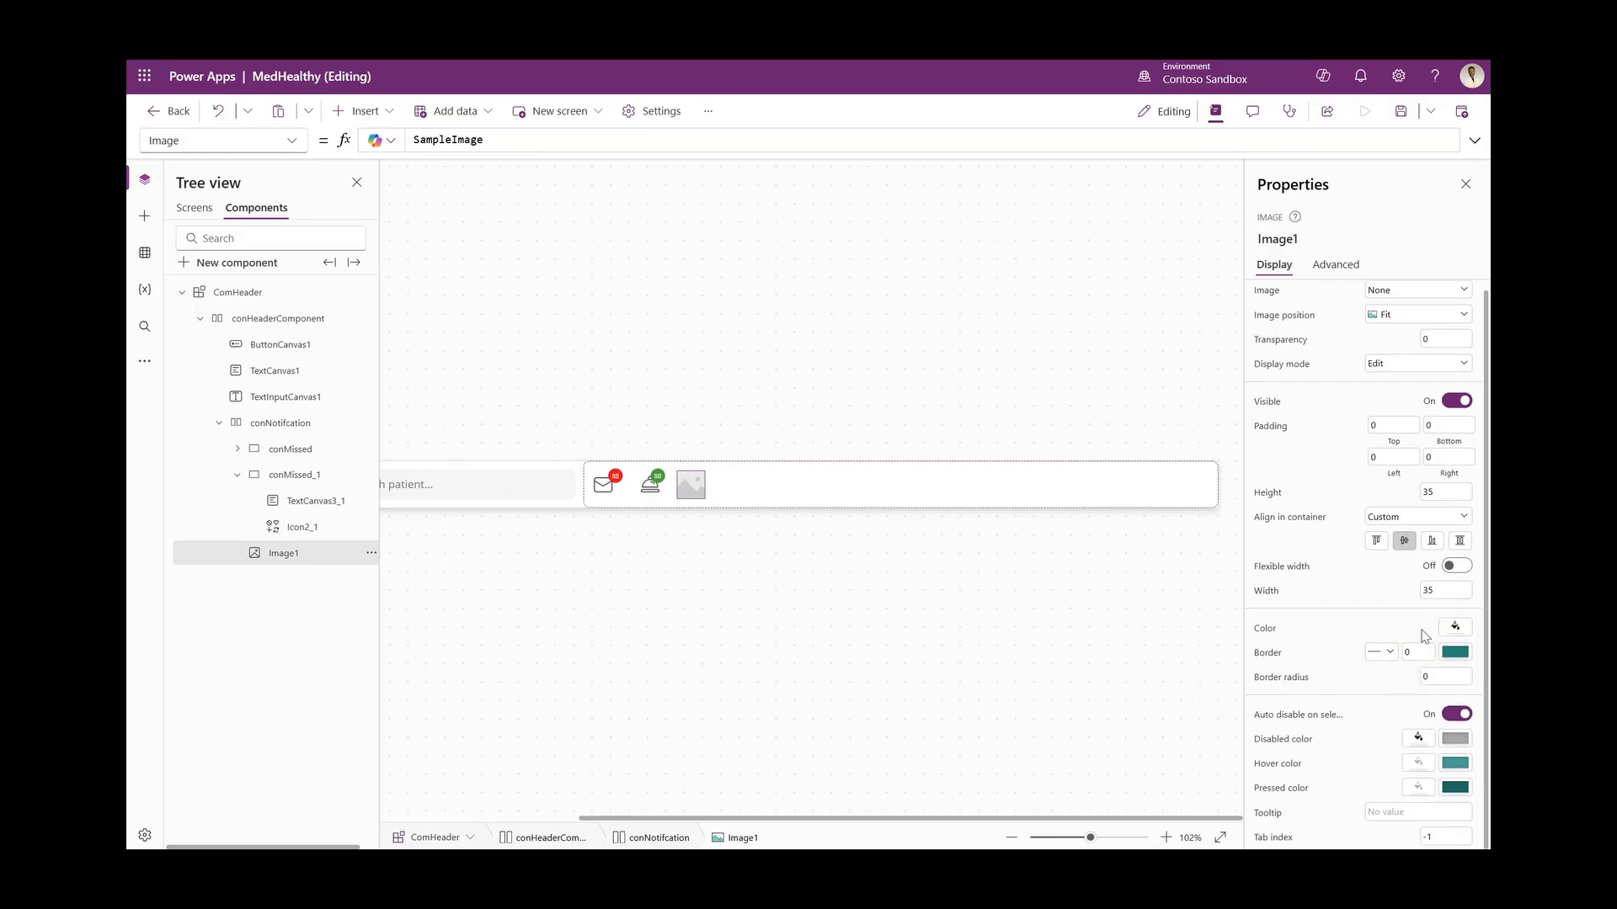
Round the image with a border radius of 35 and set its Image property to User().Image
left_click(1442, 678)
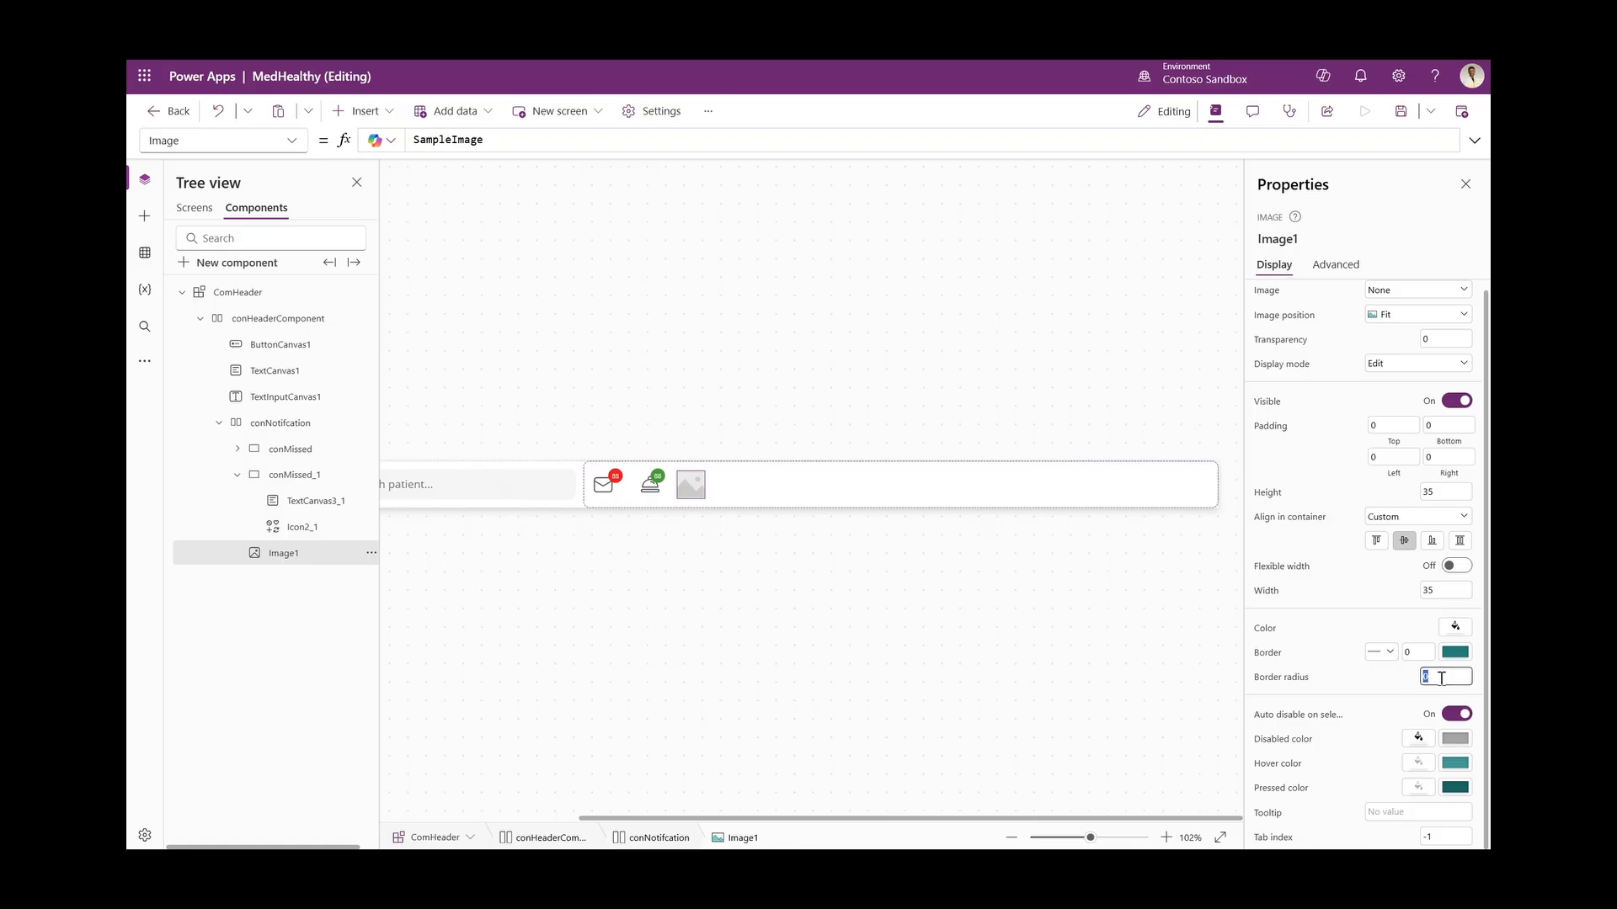
left_click(1348, 625)
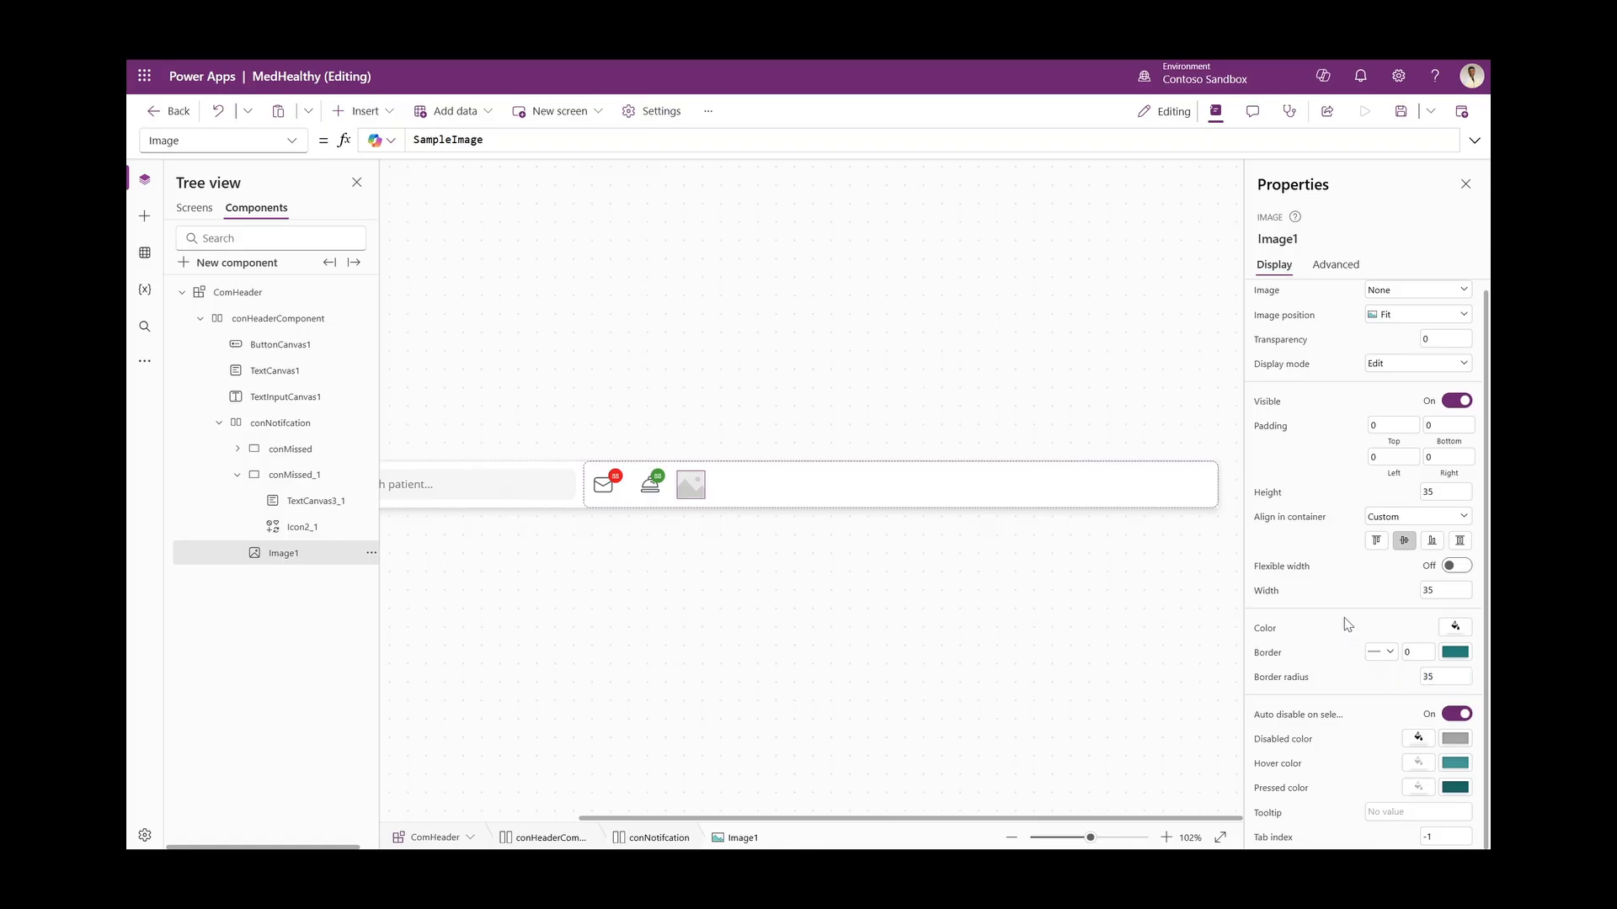
double_click(530, 140)
type("Us")
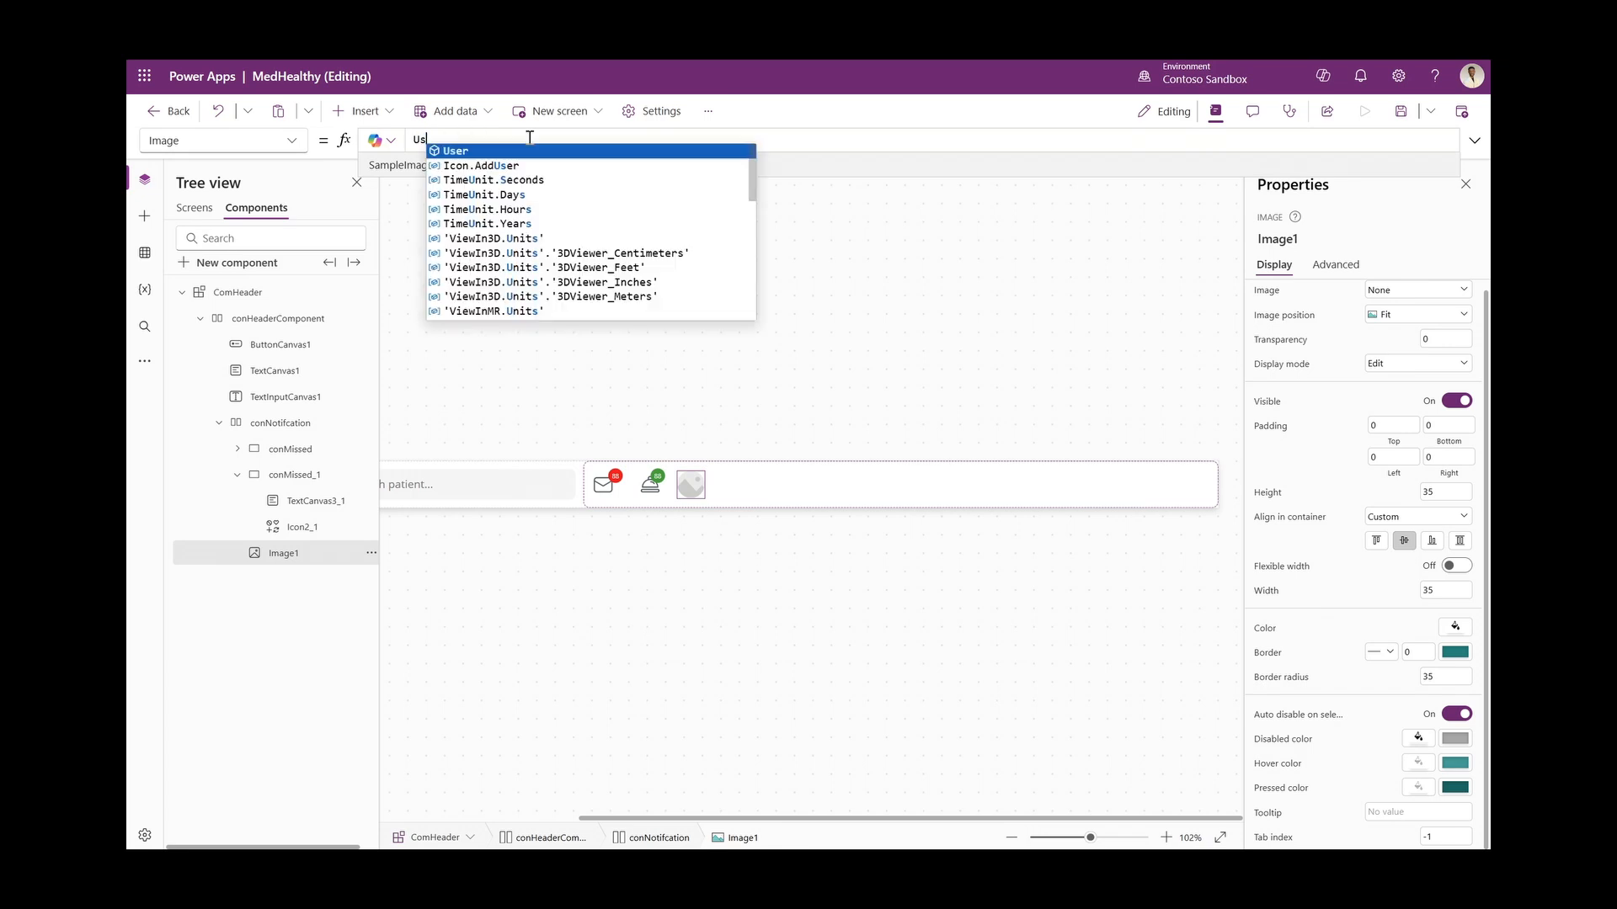
type("er().Im")
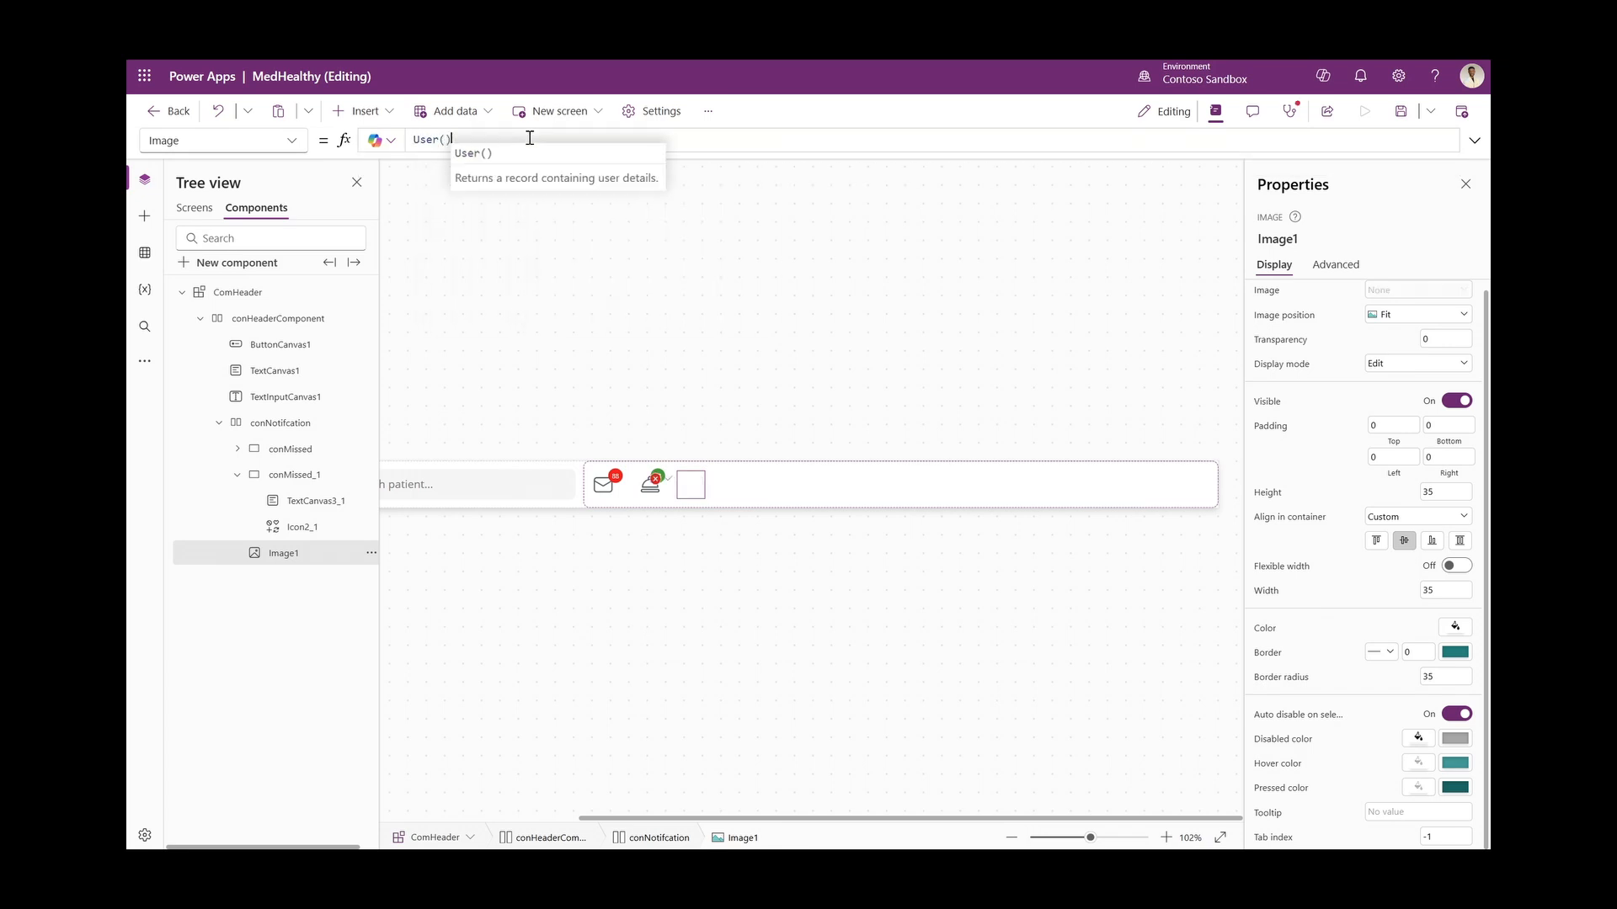
type("age")
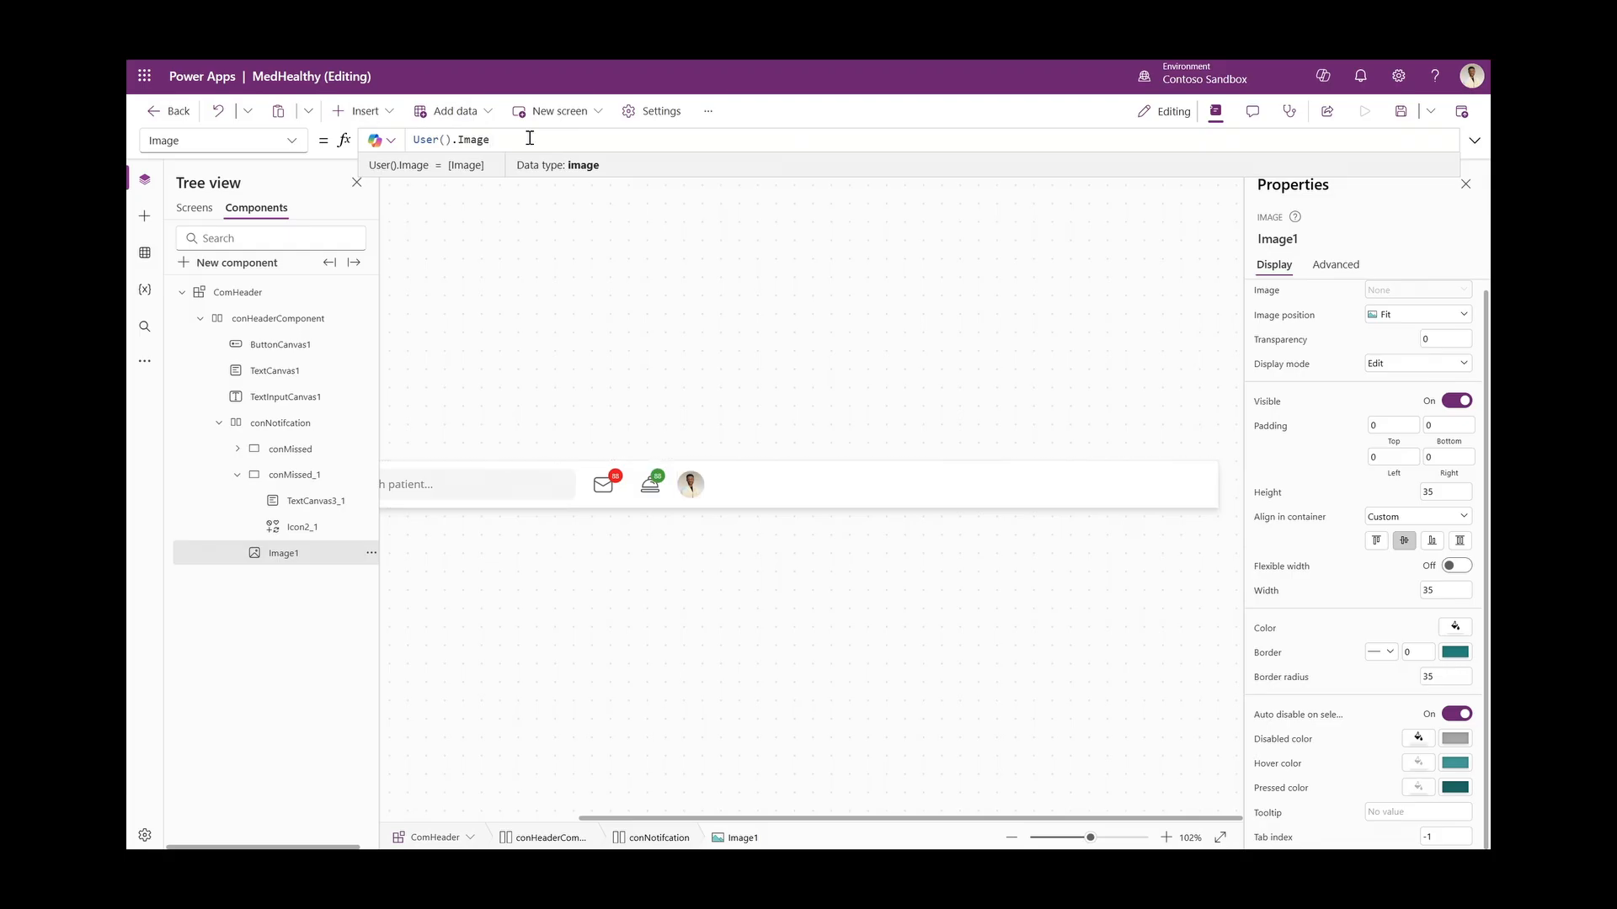
left_click(1347, 448)
Insert a vertical container into conNotifcation after the profile image, then check the finished app's header for reference
left_click(755, 486)
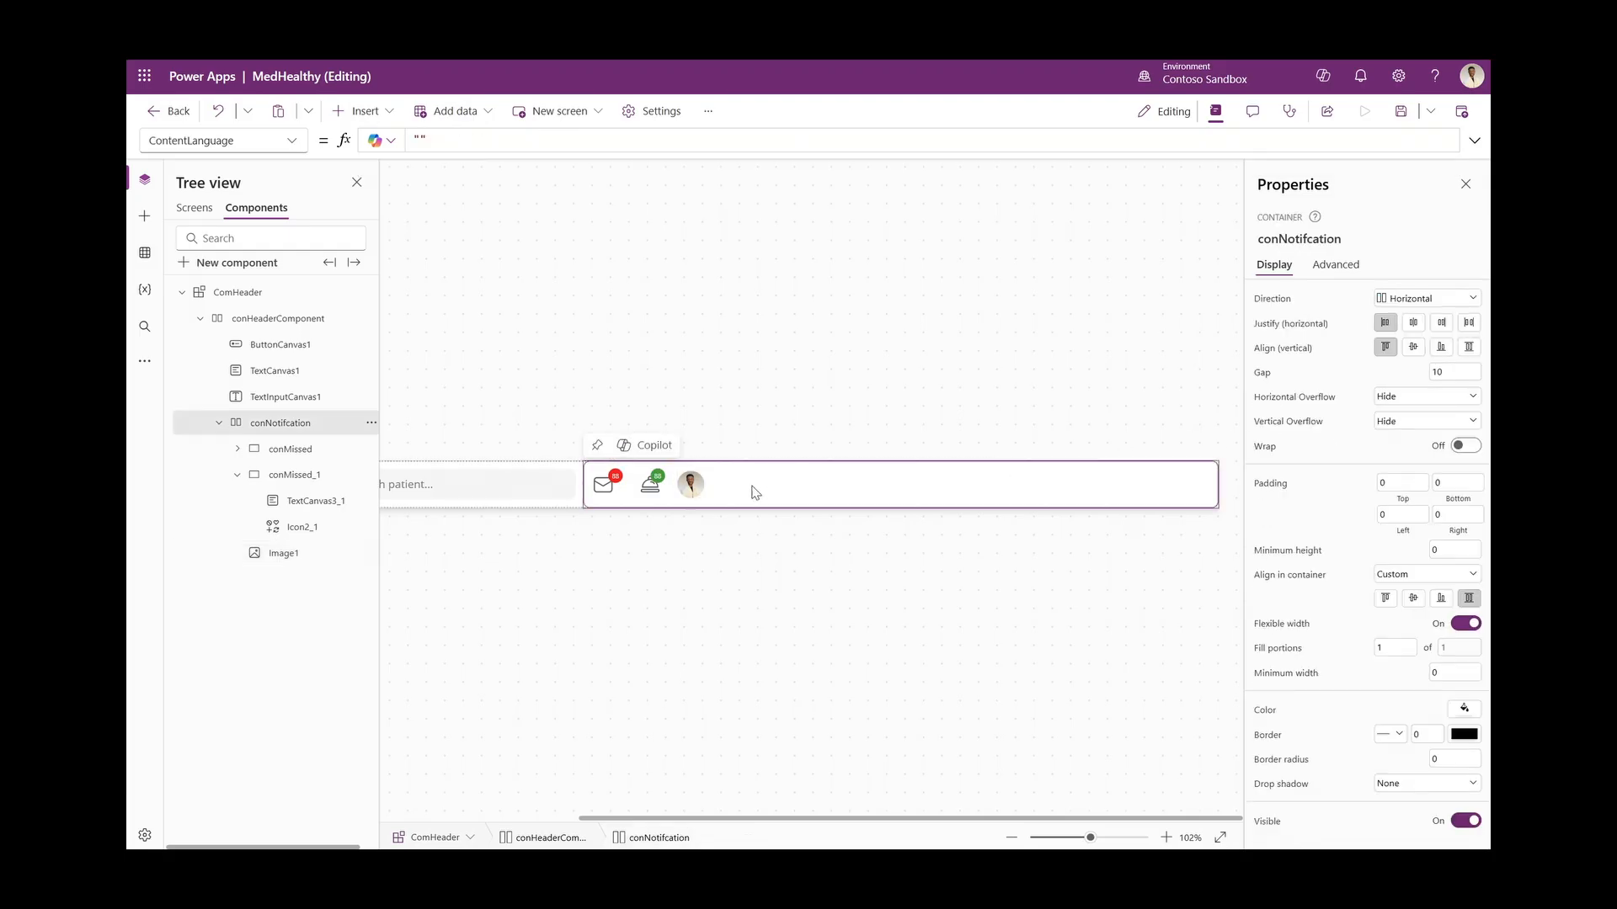
left_click(360, 117)
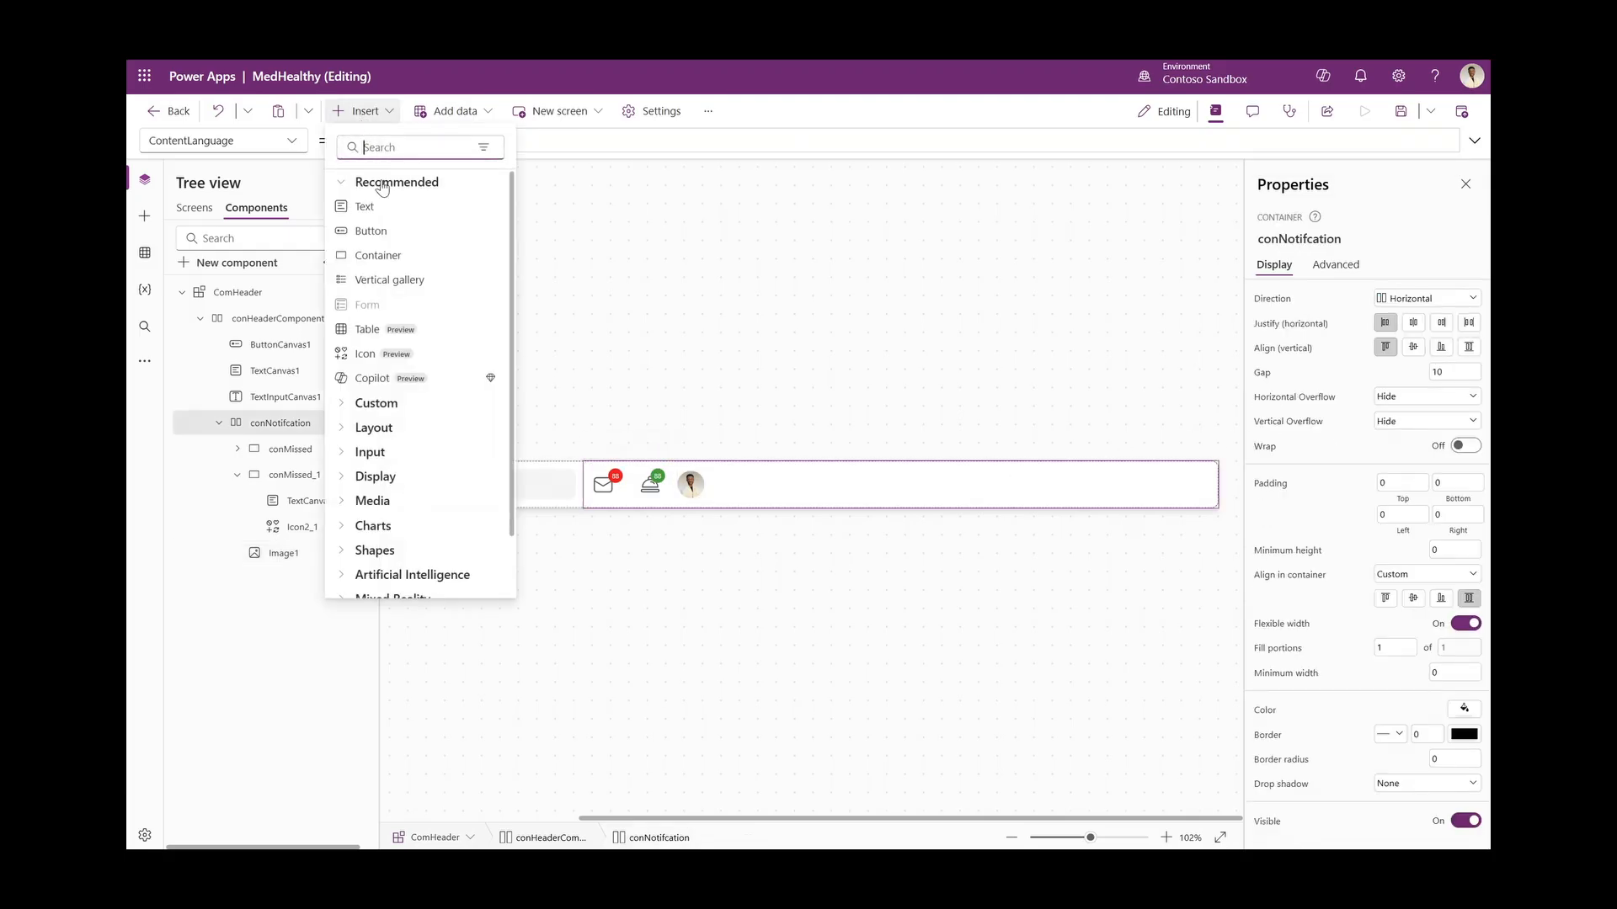
type("ver")
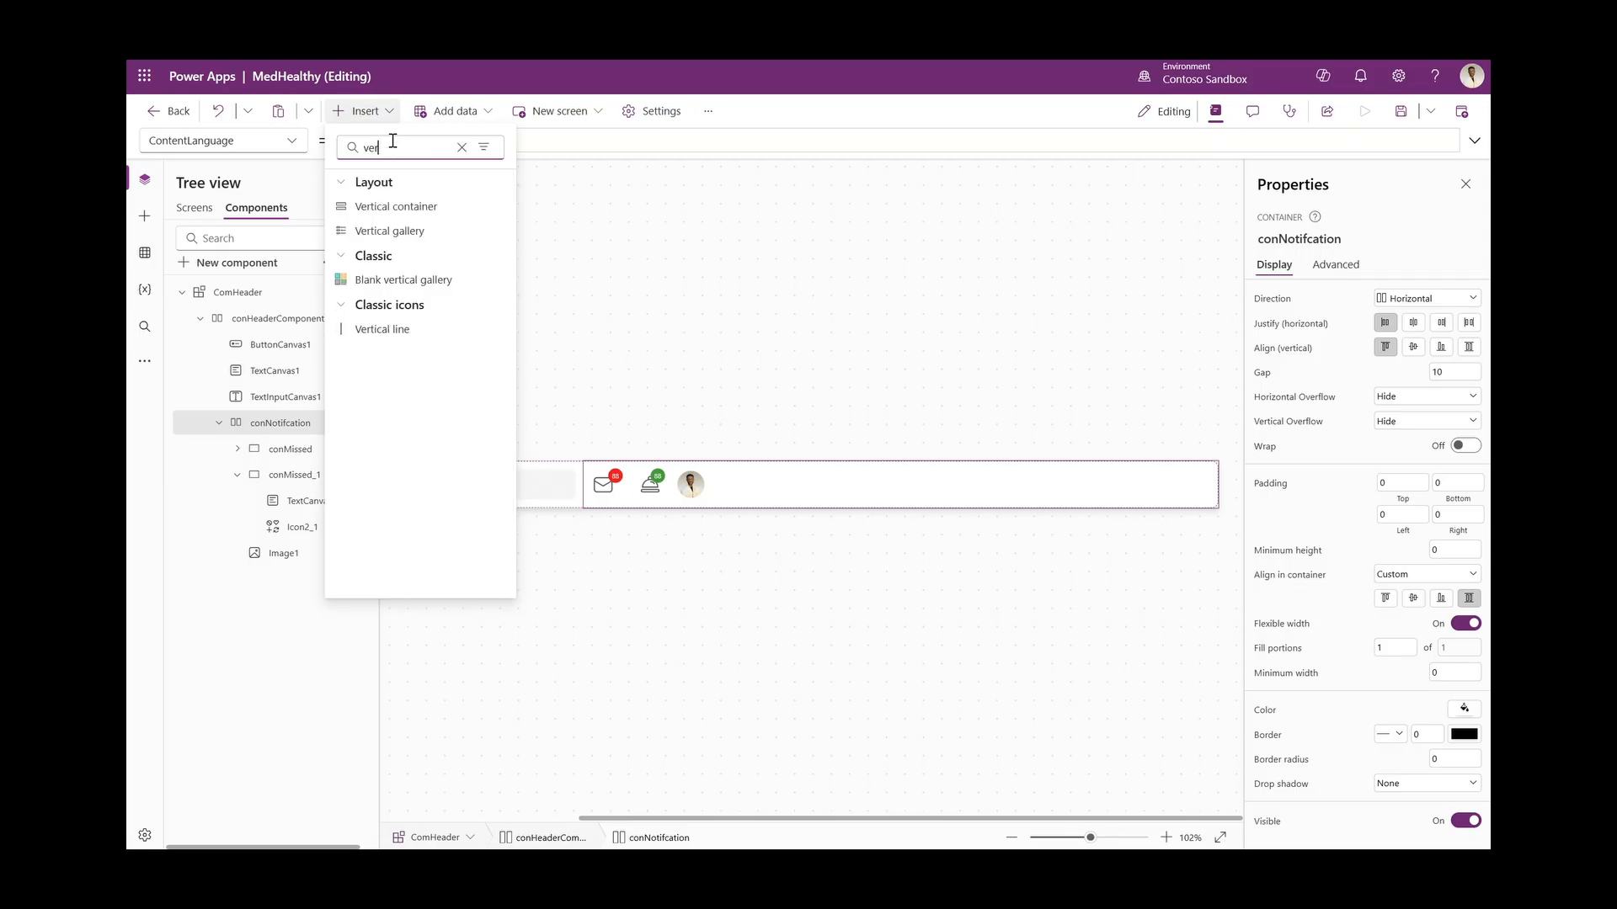
left_click(407, 210)
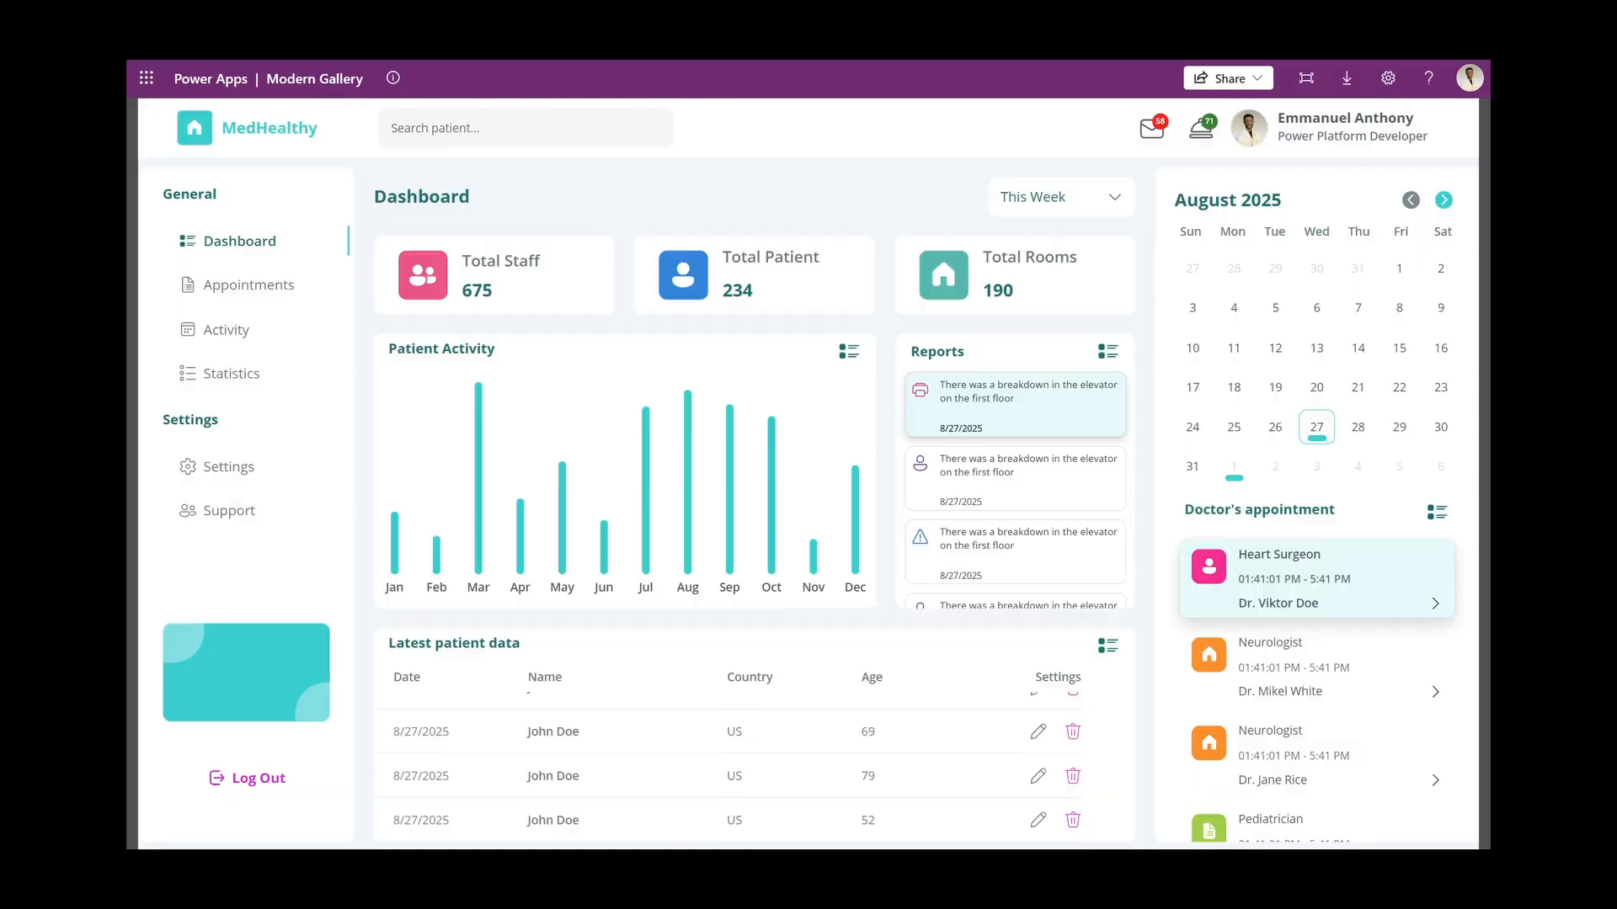
left_click_drag(1317, 139, 1396, 123)
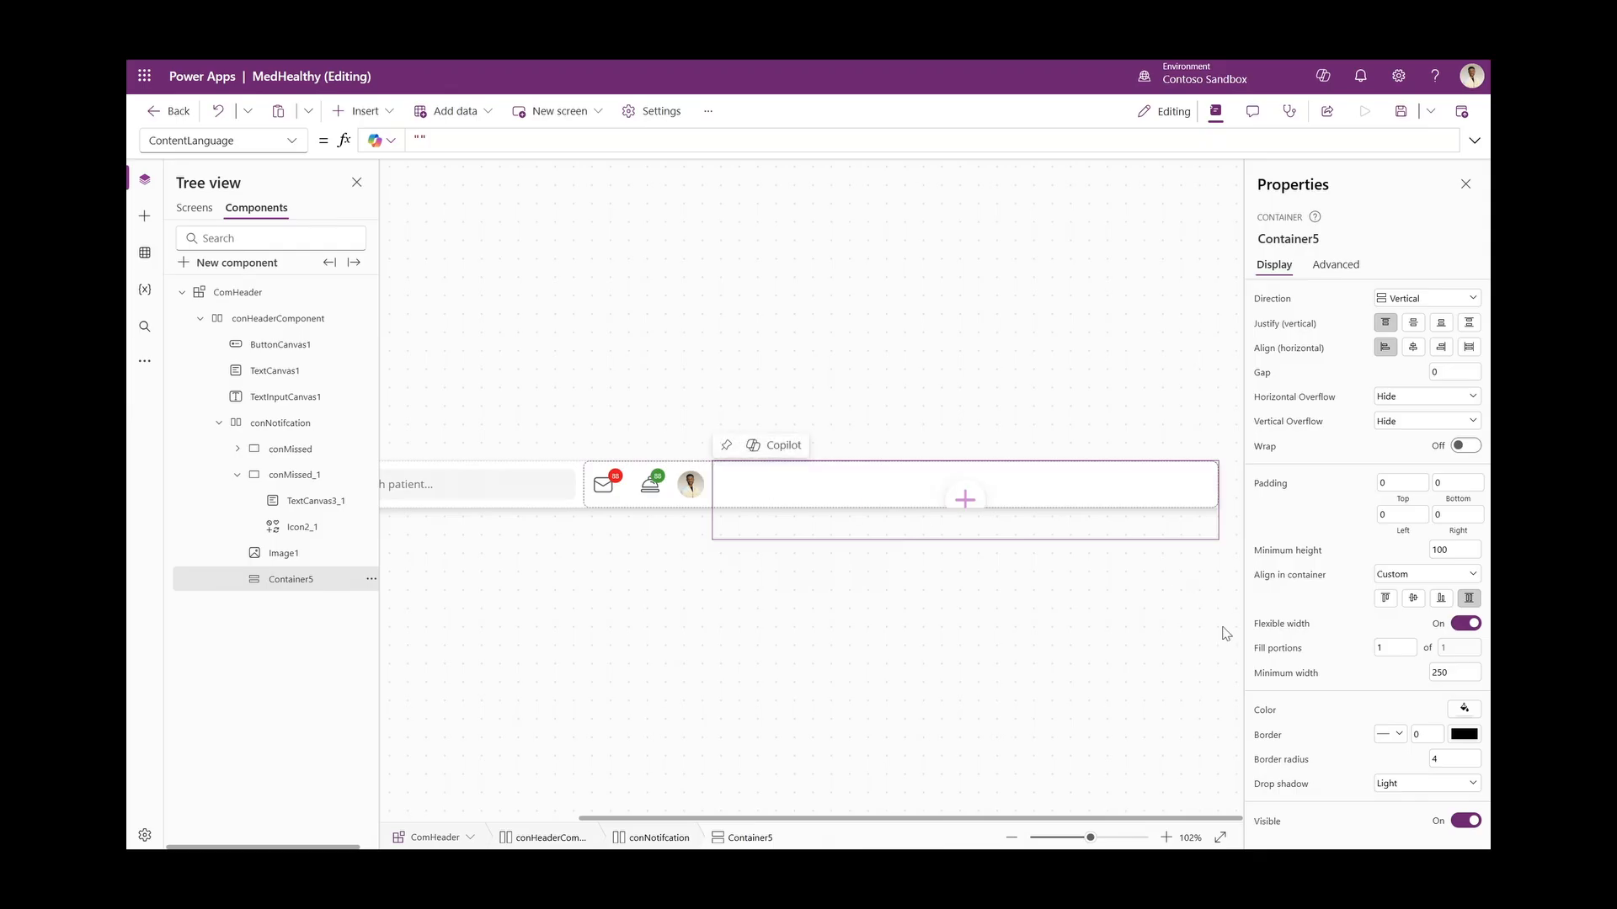
Set the new vertical container's minimum height to 0
left_click(1445, 549)
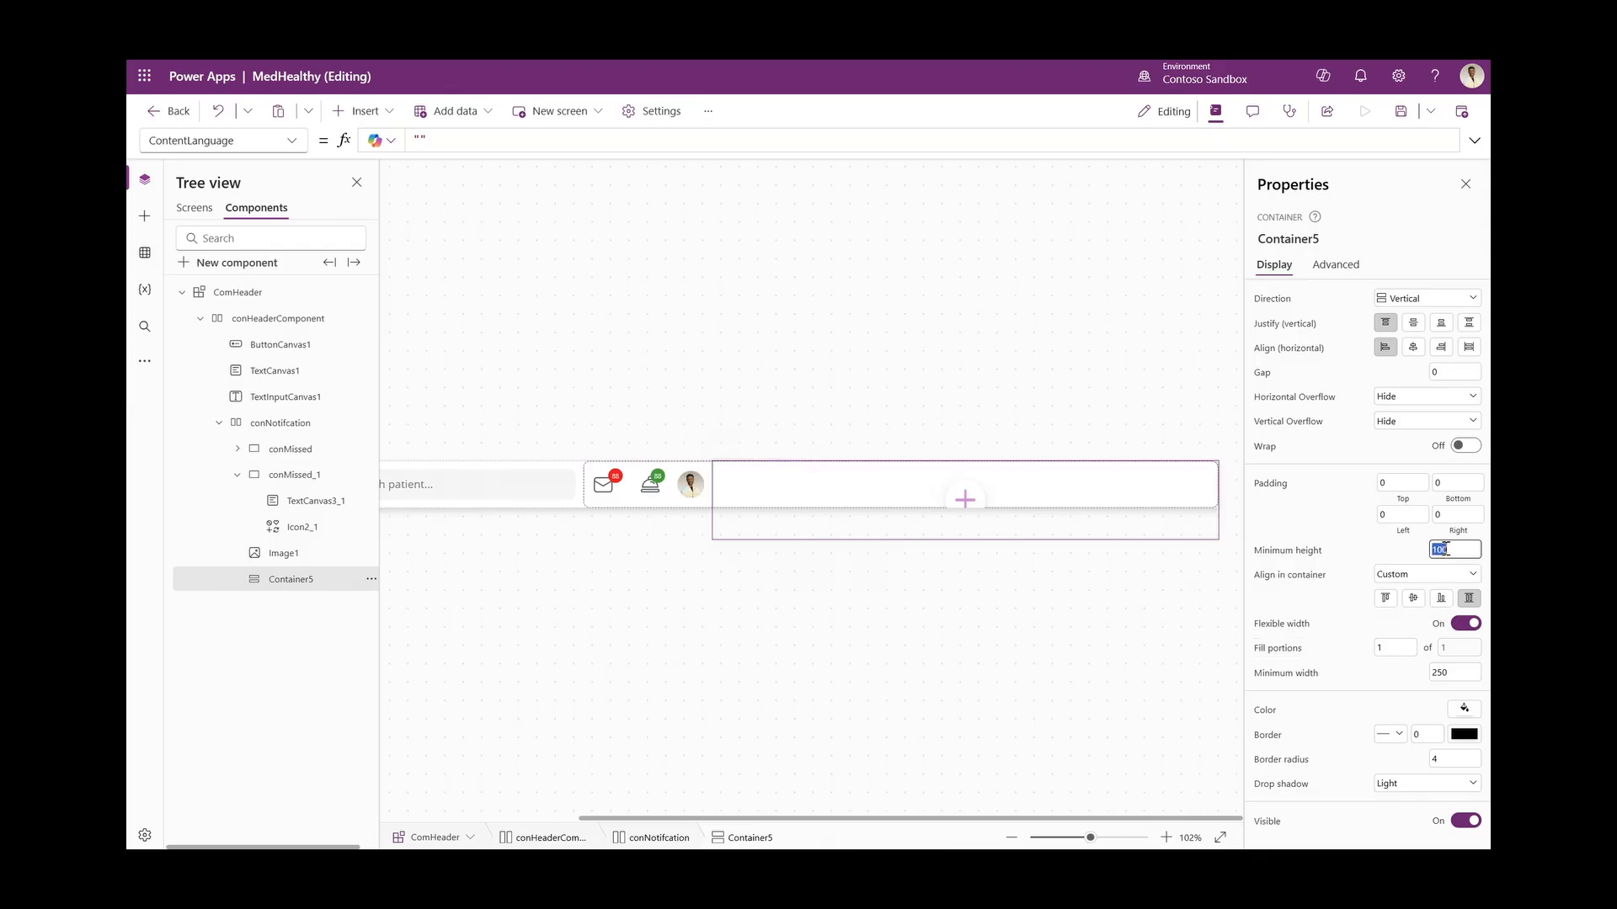
type("0")
left_click(1354, 554)
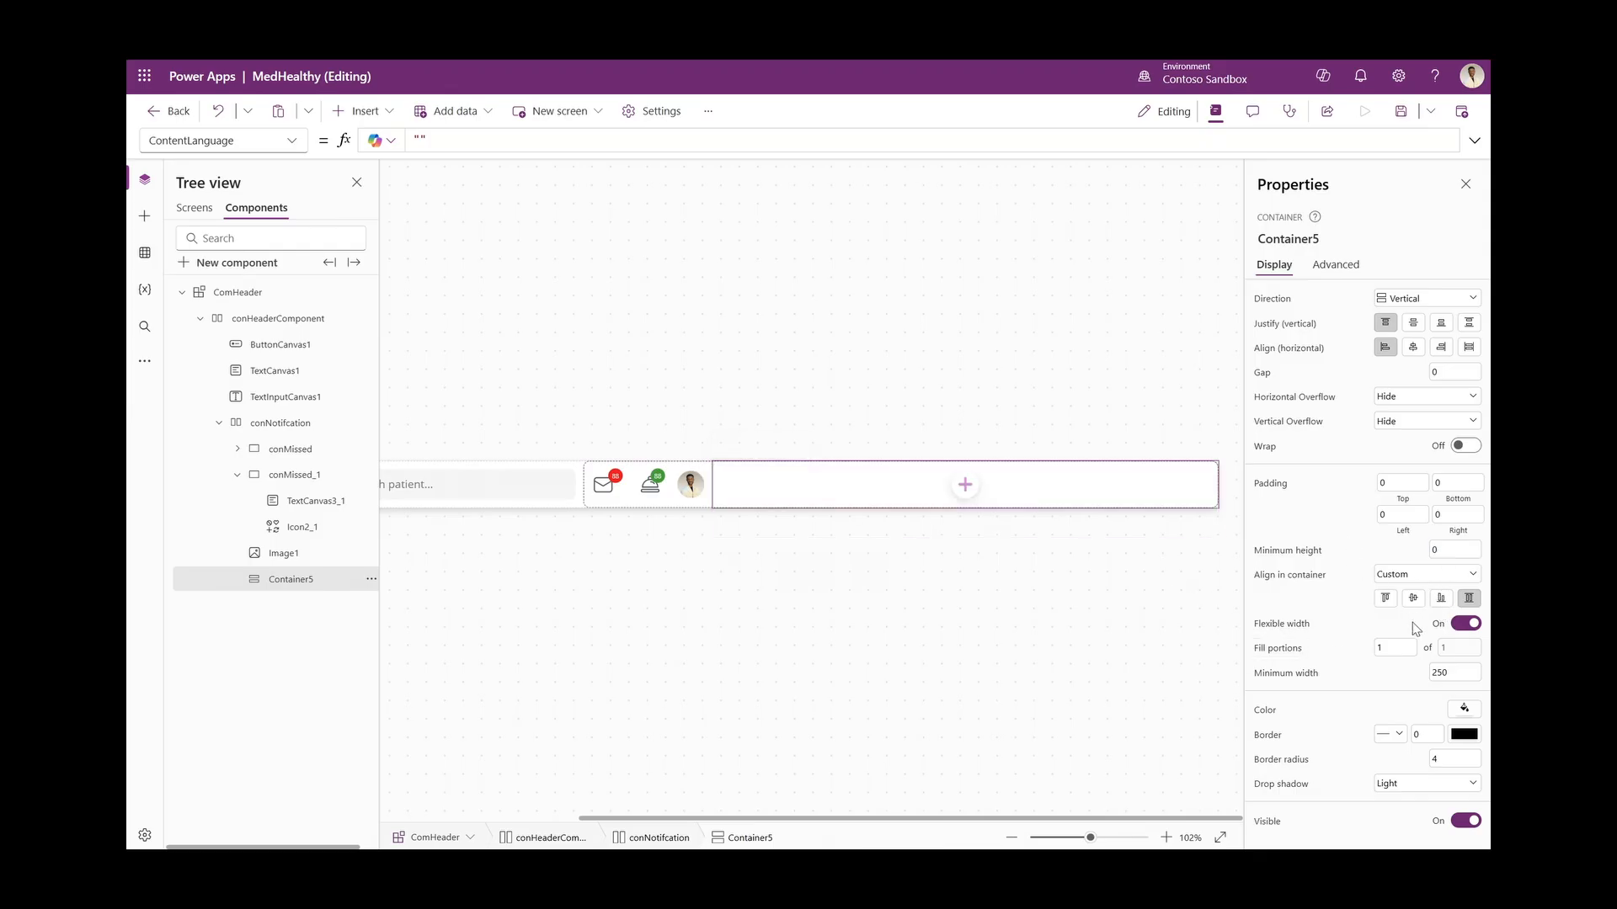
Turn off flexible width for the vertical container and set its width to 180
left_click(1446, 672)
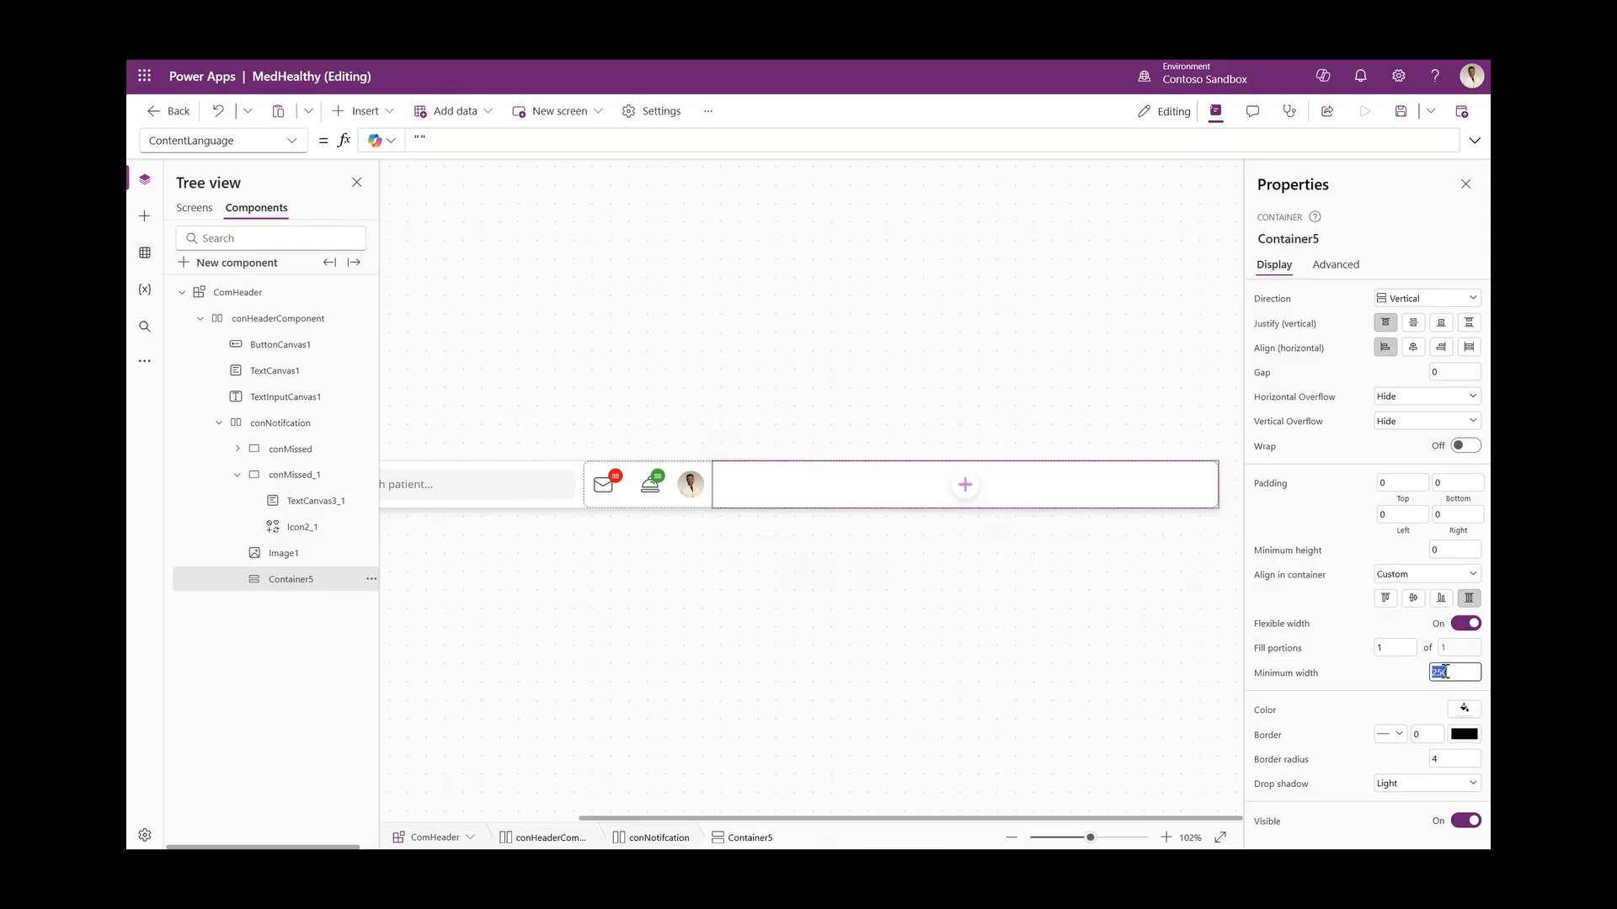
left_click(1466, 624)
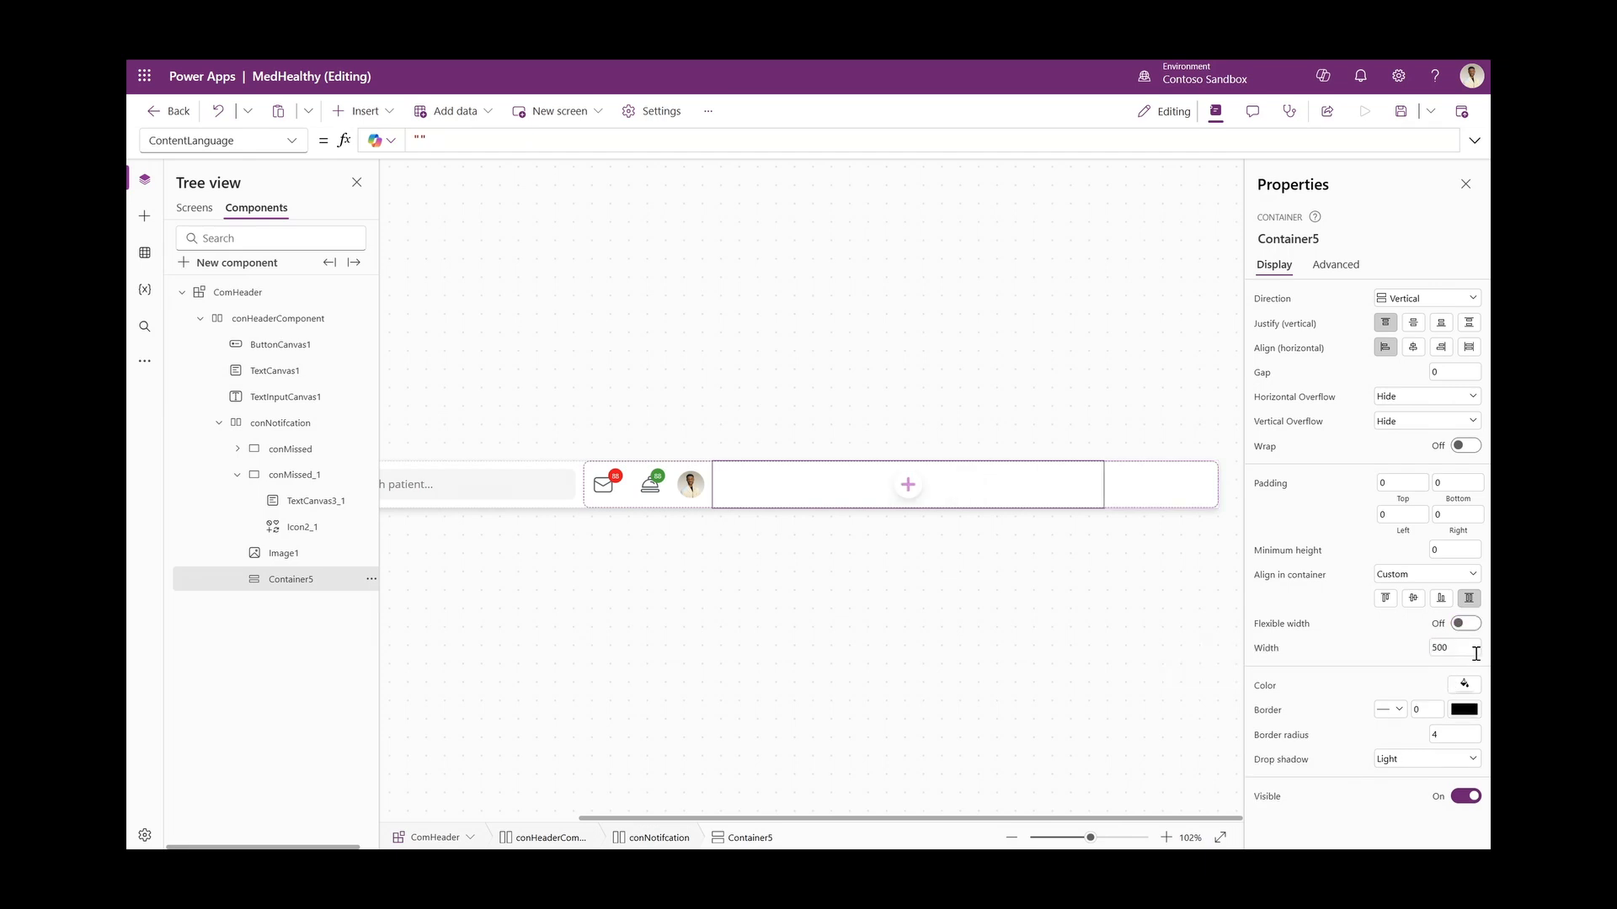
left_click(1475, 648)
type("200")
key("BackSpace")
key("BackSpace")
key("BackSpace")
type("180")
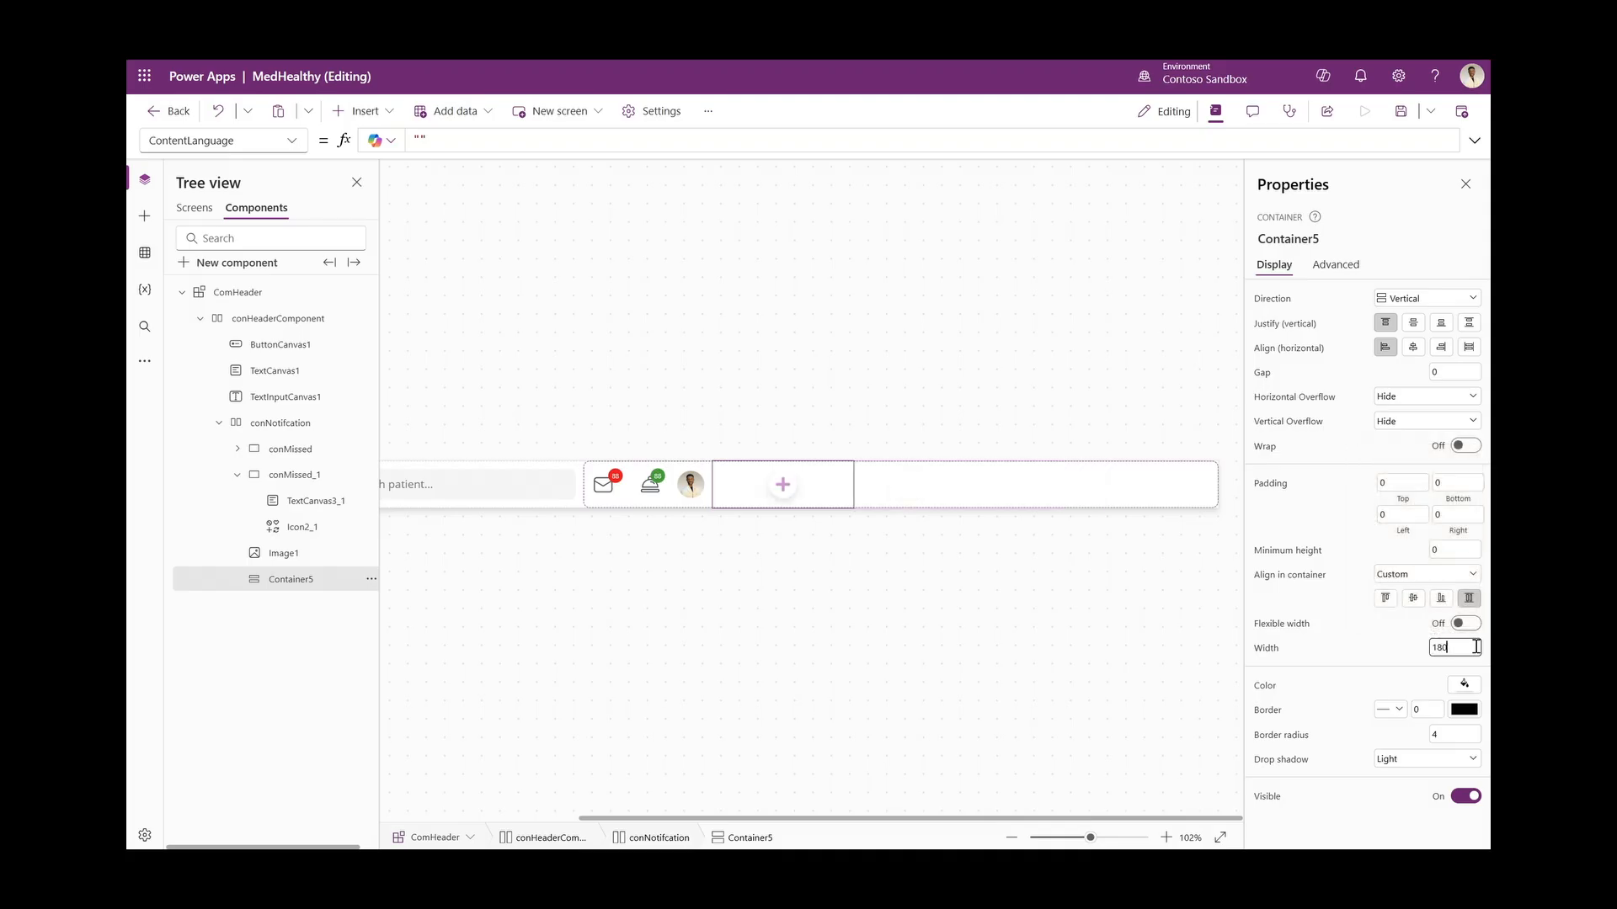
Set the vertical container's border radius to 0 and its drop shadow to None
left_click(1449, 739)
type("0")
left_click(1416, 760)
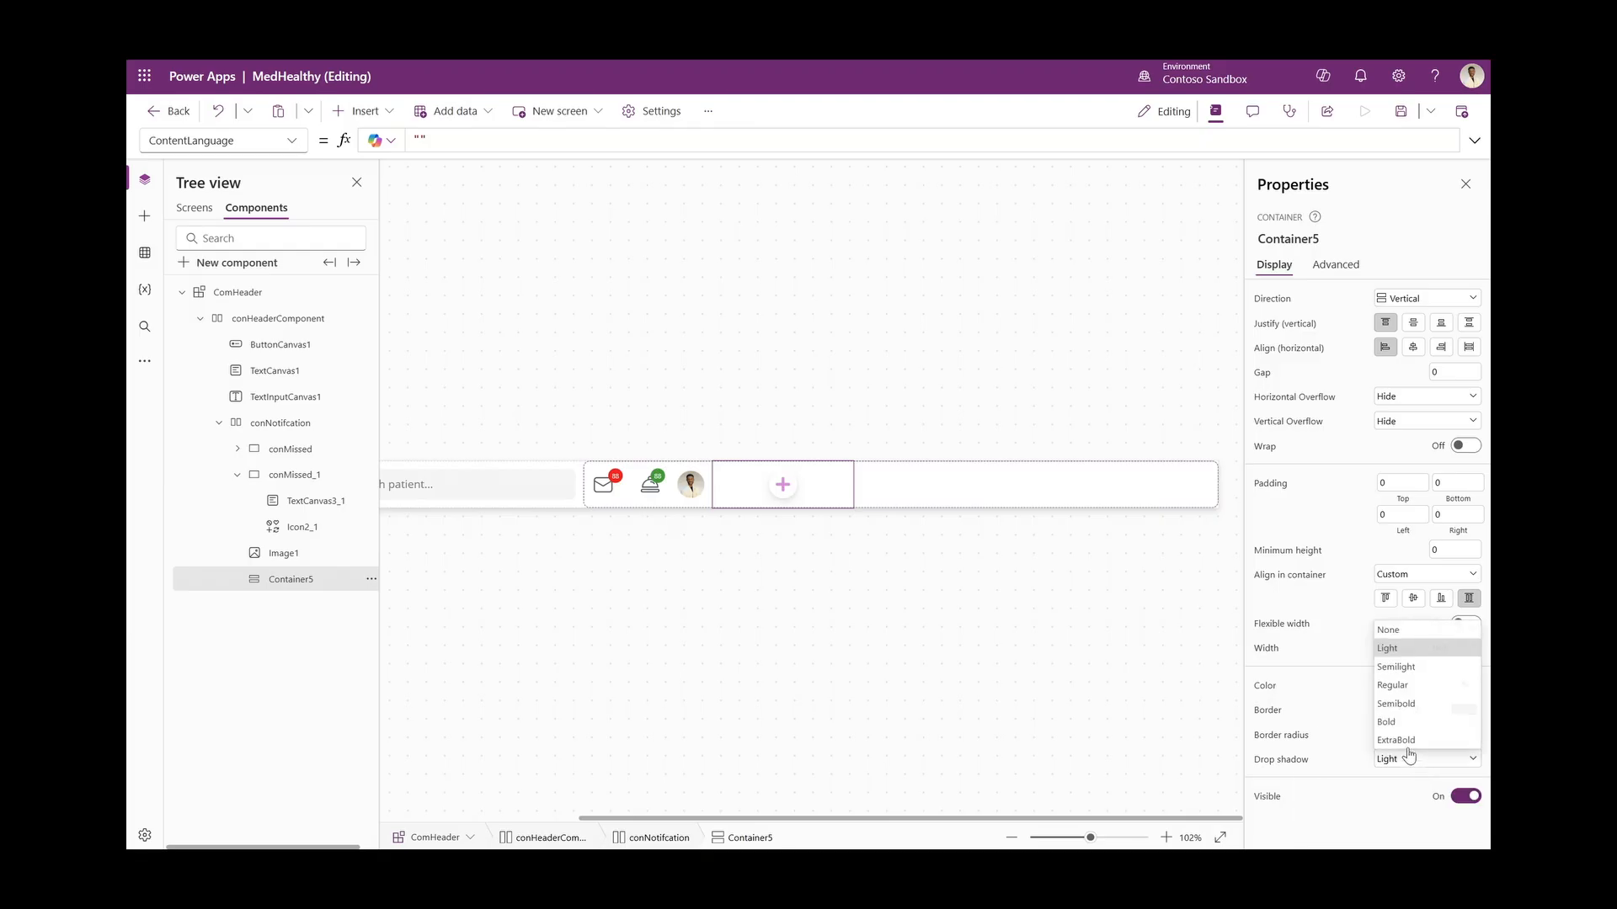
left_click(1421, 630)
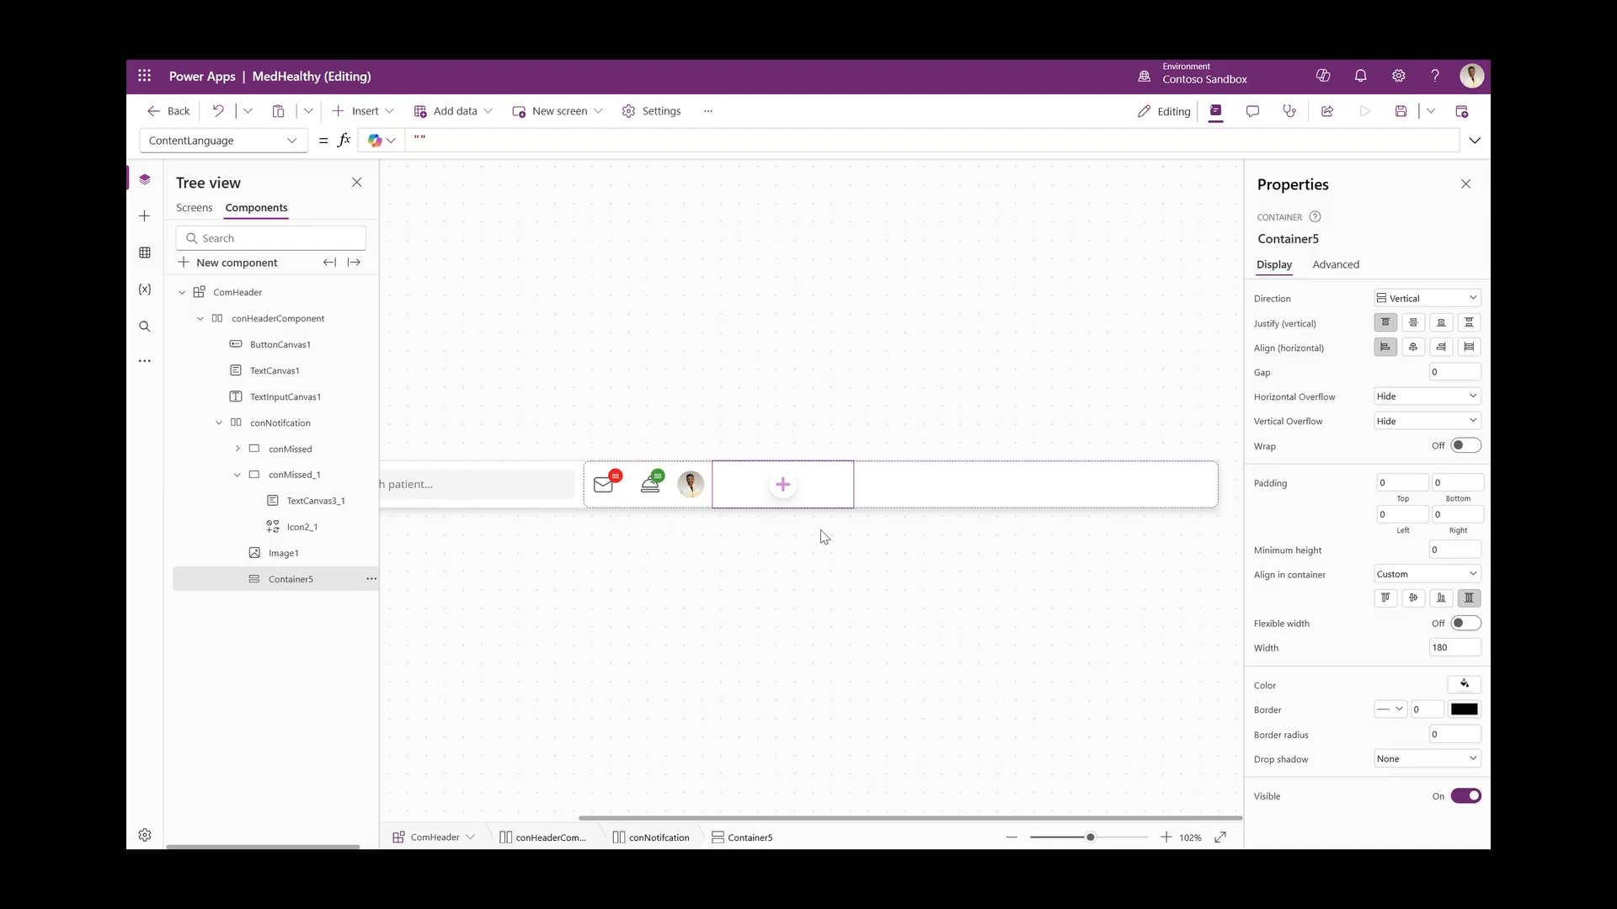
Insert a Text control into the vertical container and stretch it across the container's width
left_click(744, 506)
left_click(360, 112)
left_click(364, 206)
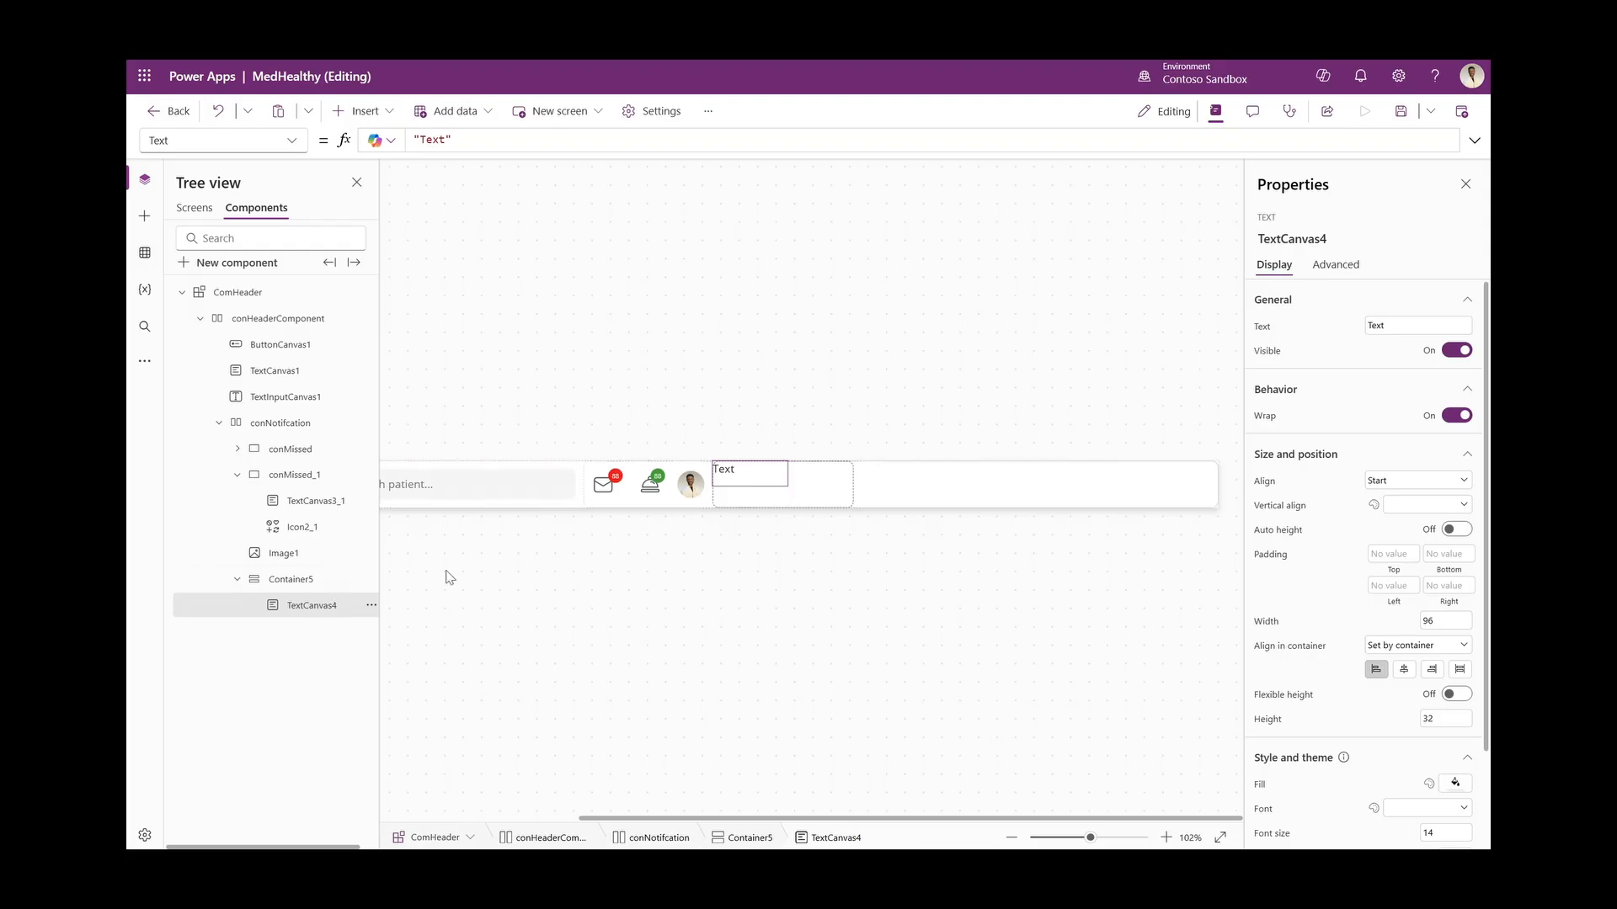
left_click(1459, 672)
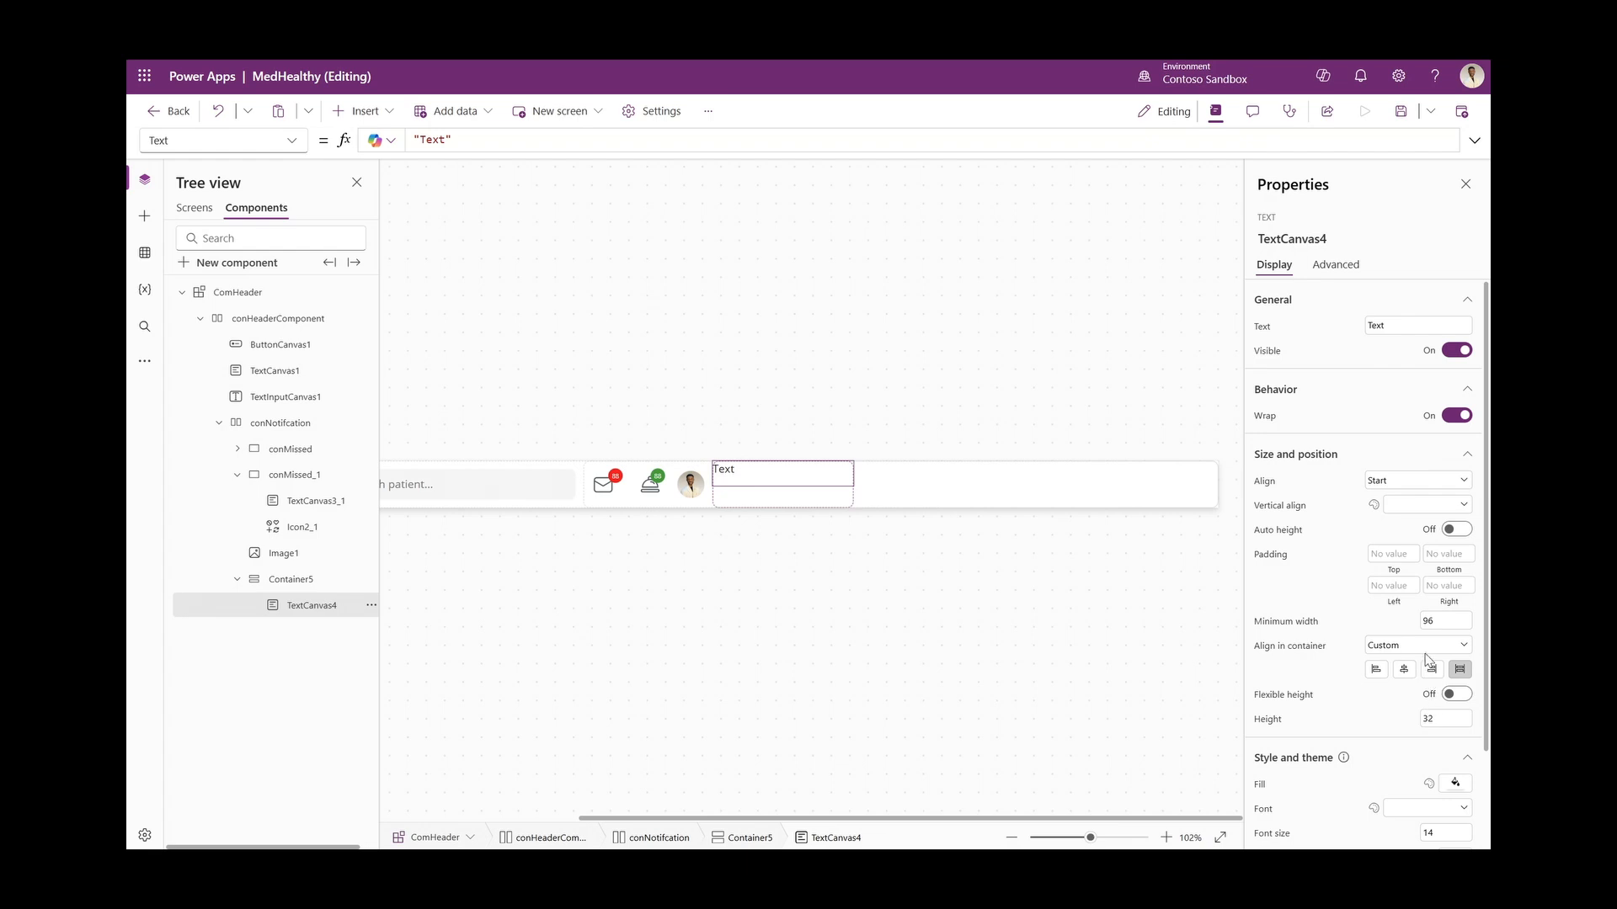
right_click(305, 608)
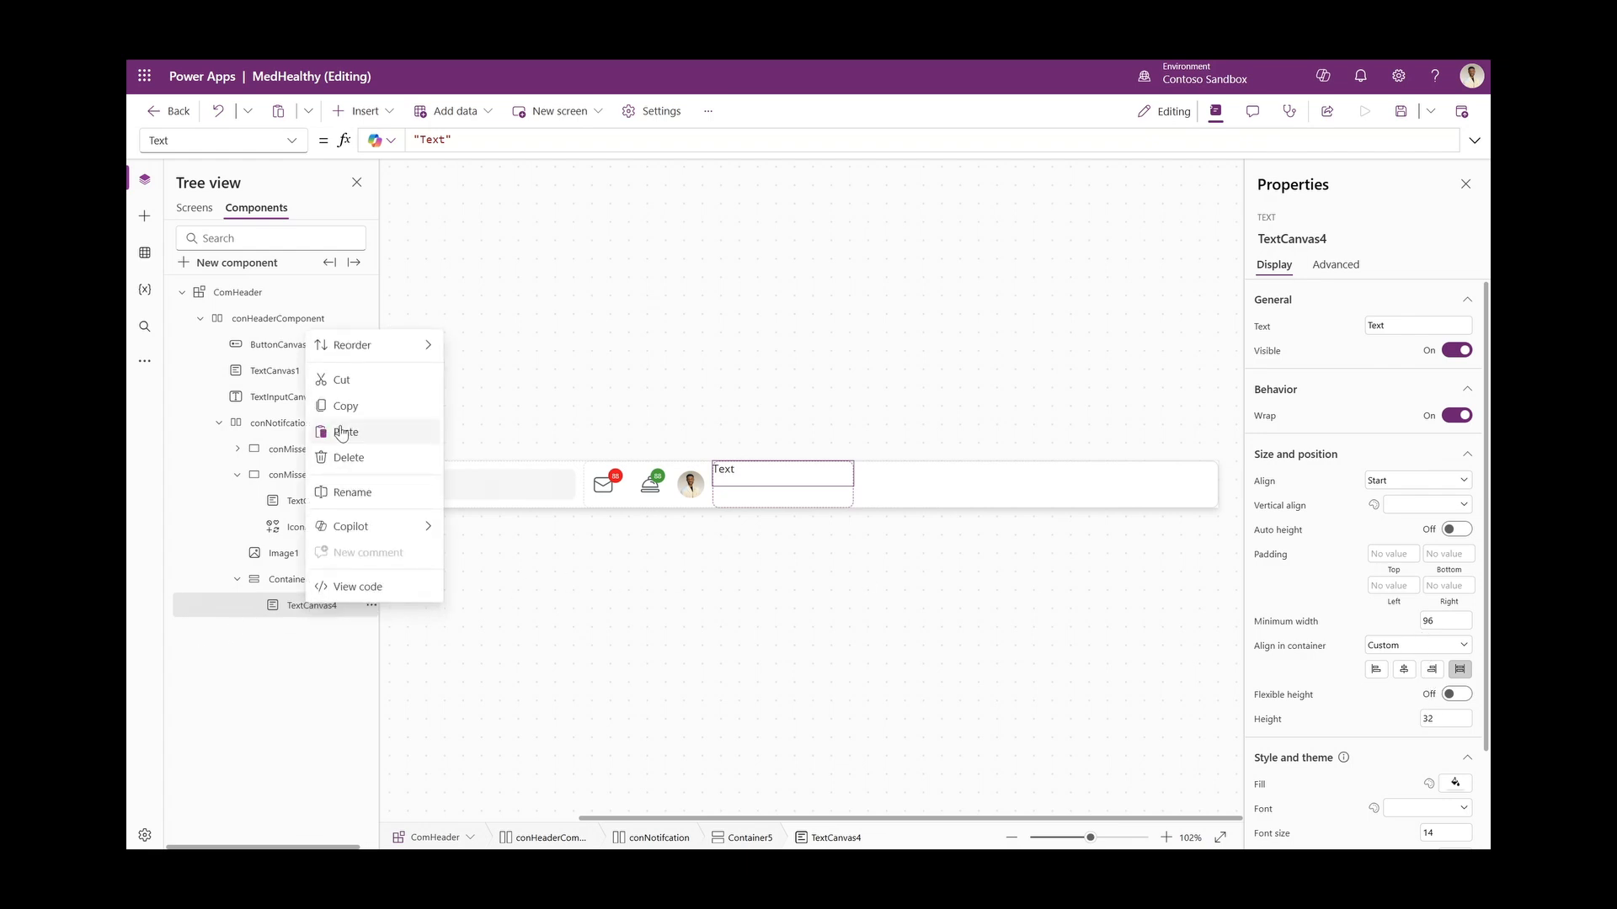
key("Escape")
right_click(286, 580)
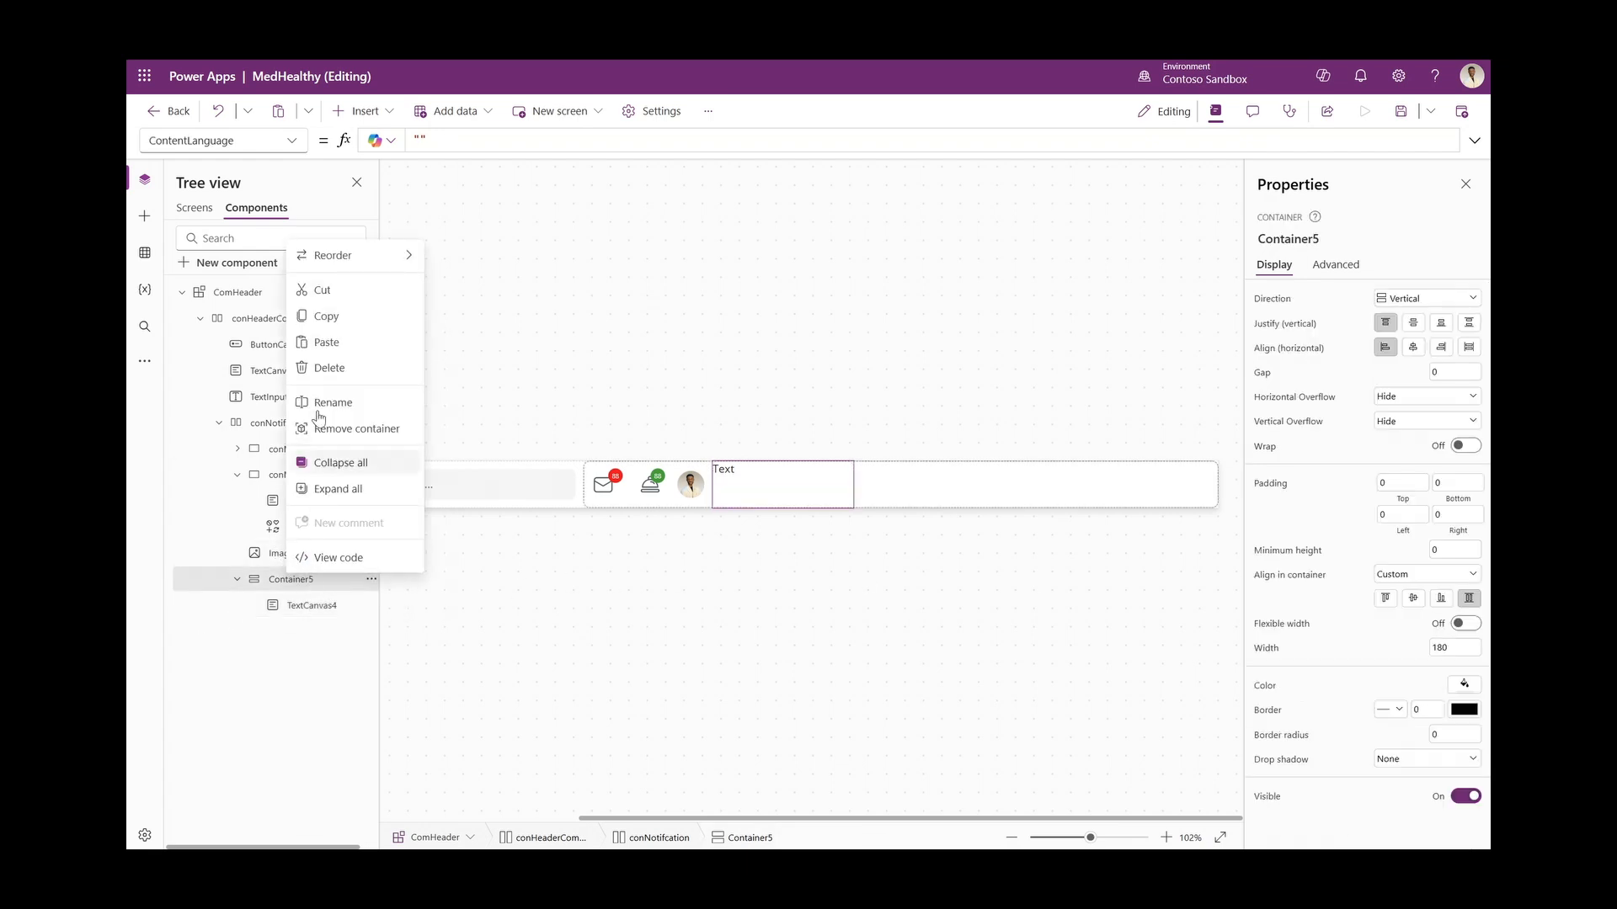
key("Escape")
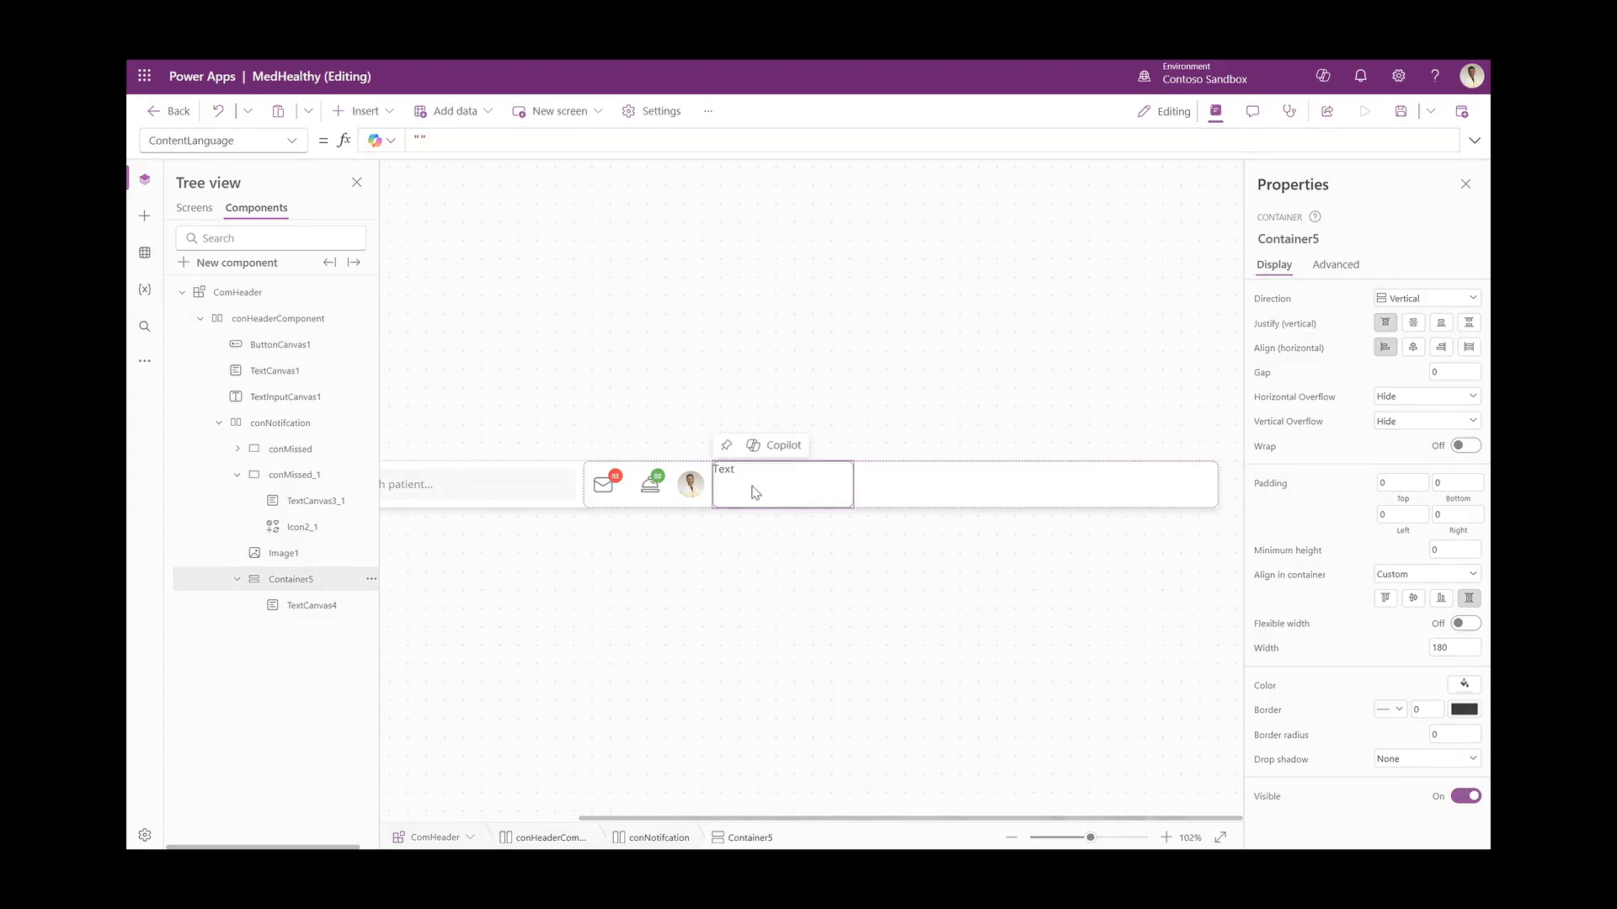
Paste a second text label into Container5 and set the height of both labels to 20
key("ctrl+v")
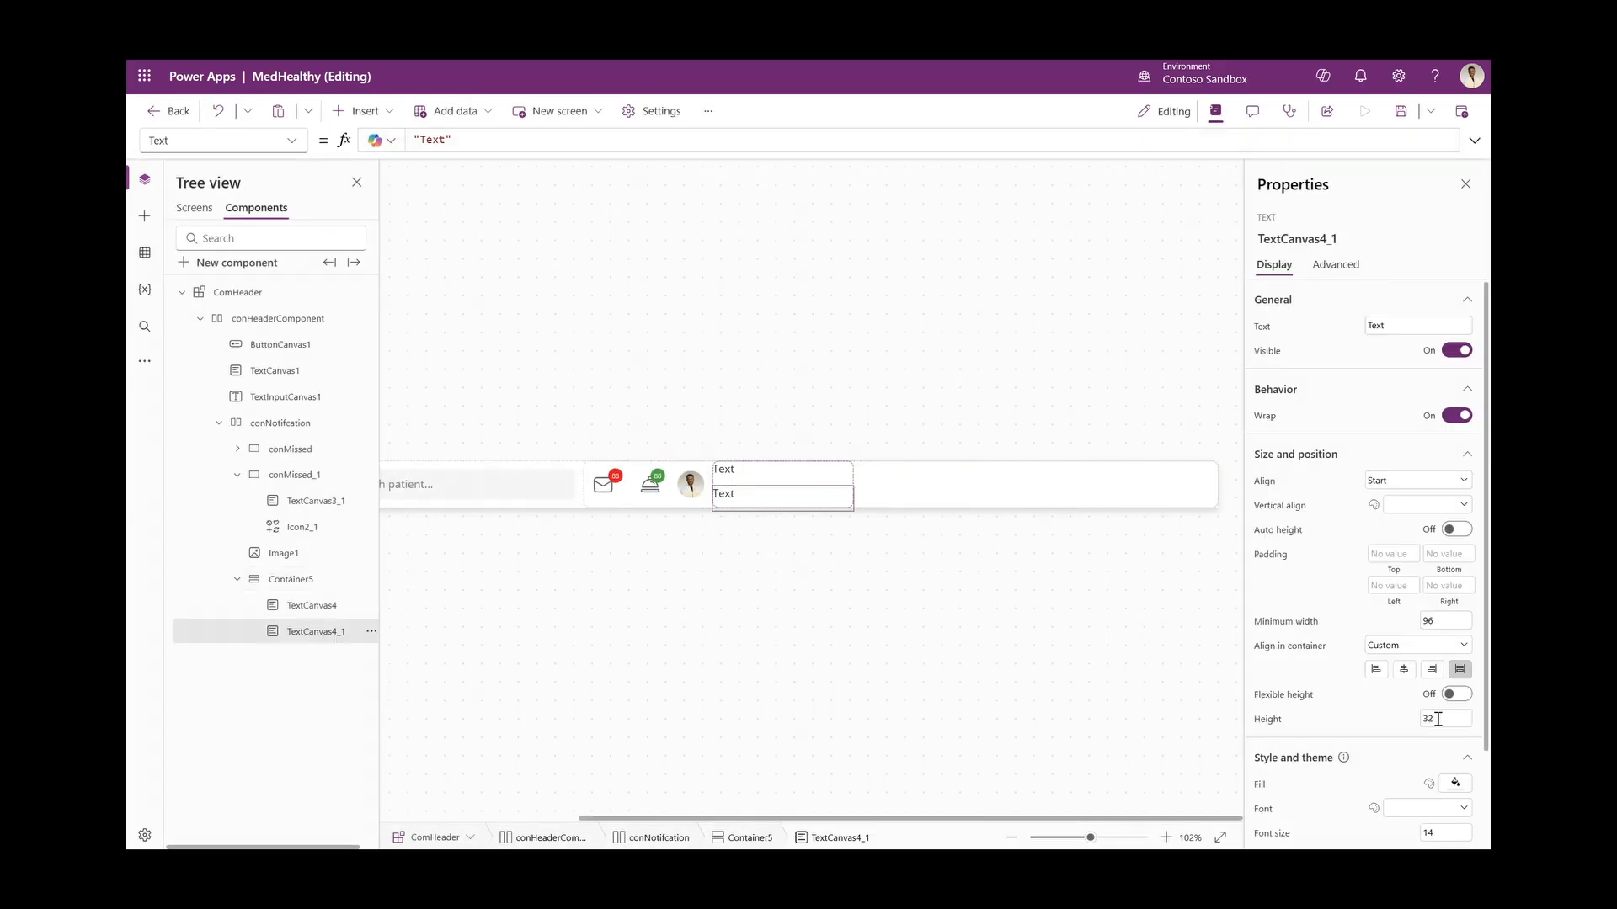
double_click(1435, 722)
type("20")
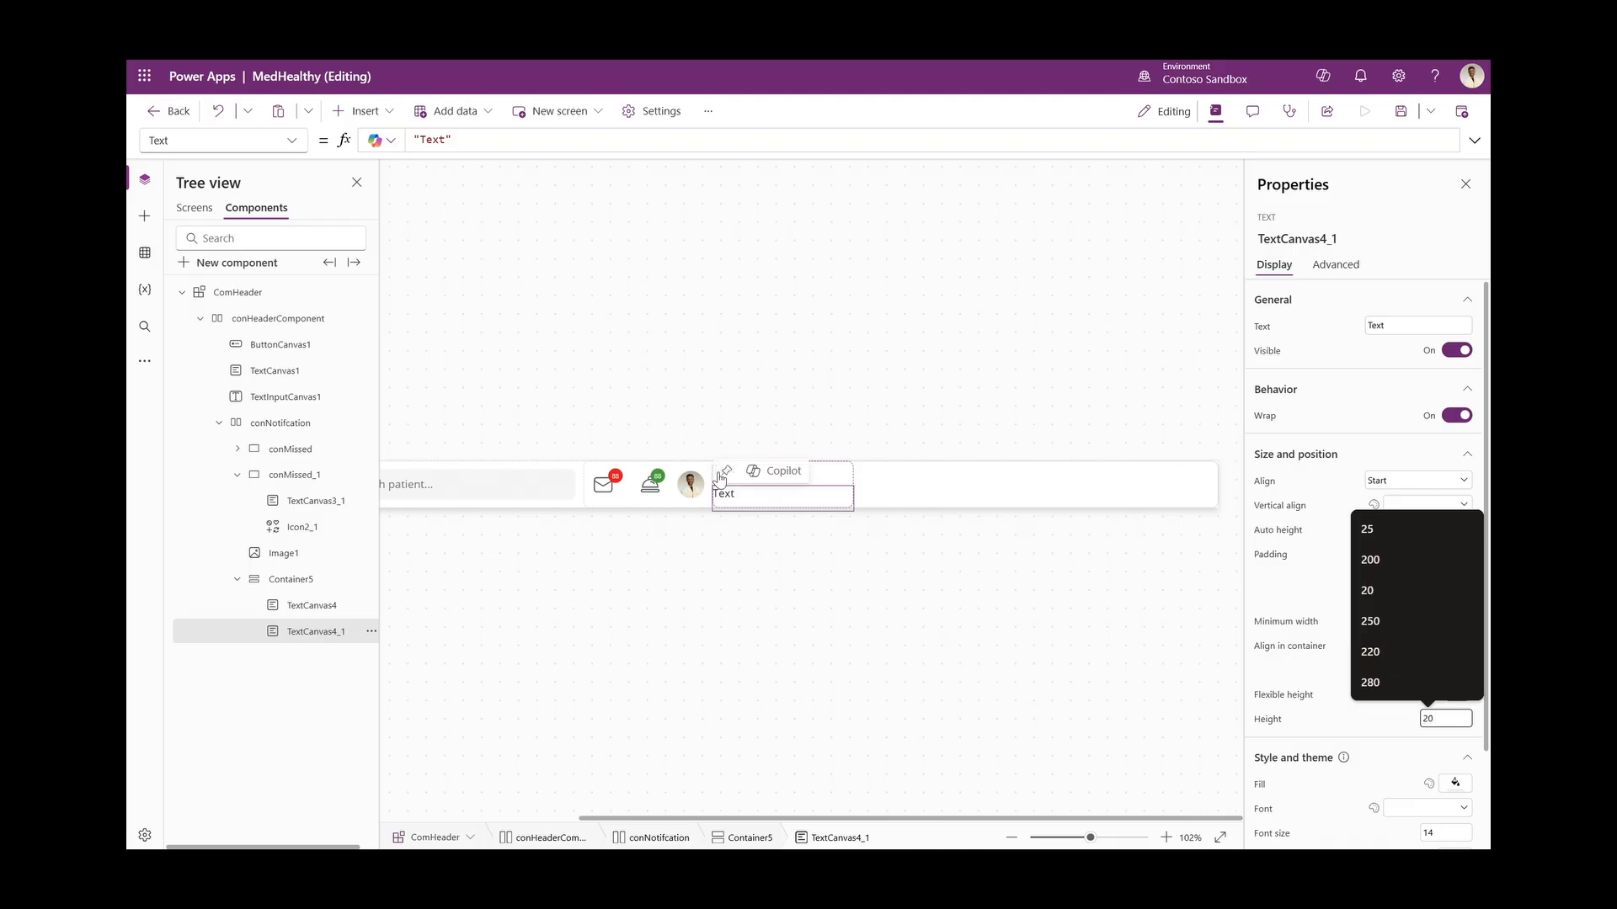
left_click(729, 471)
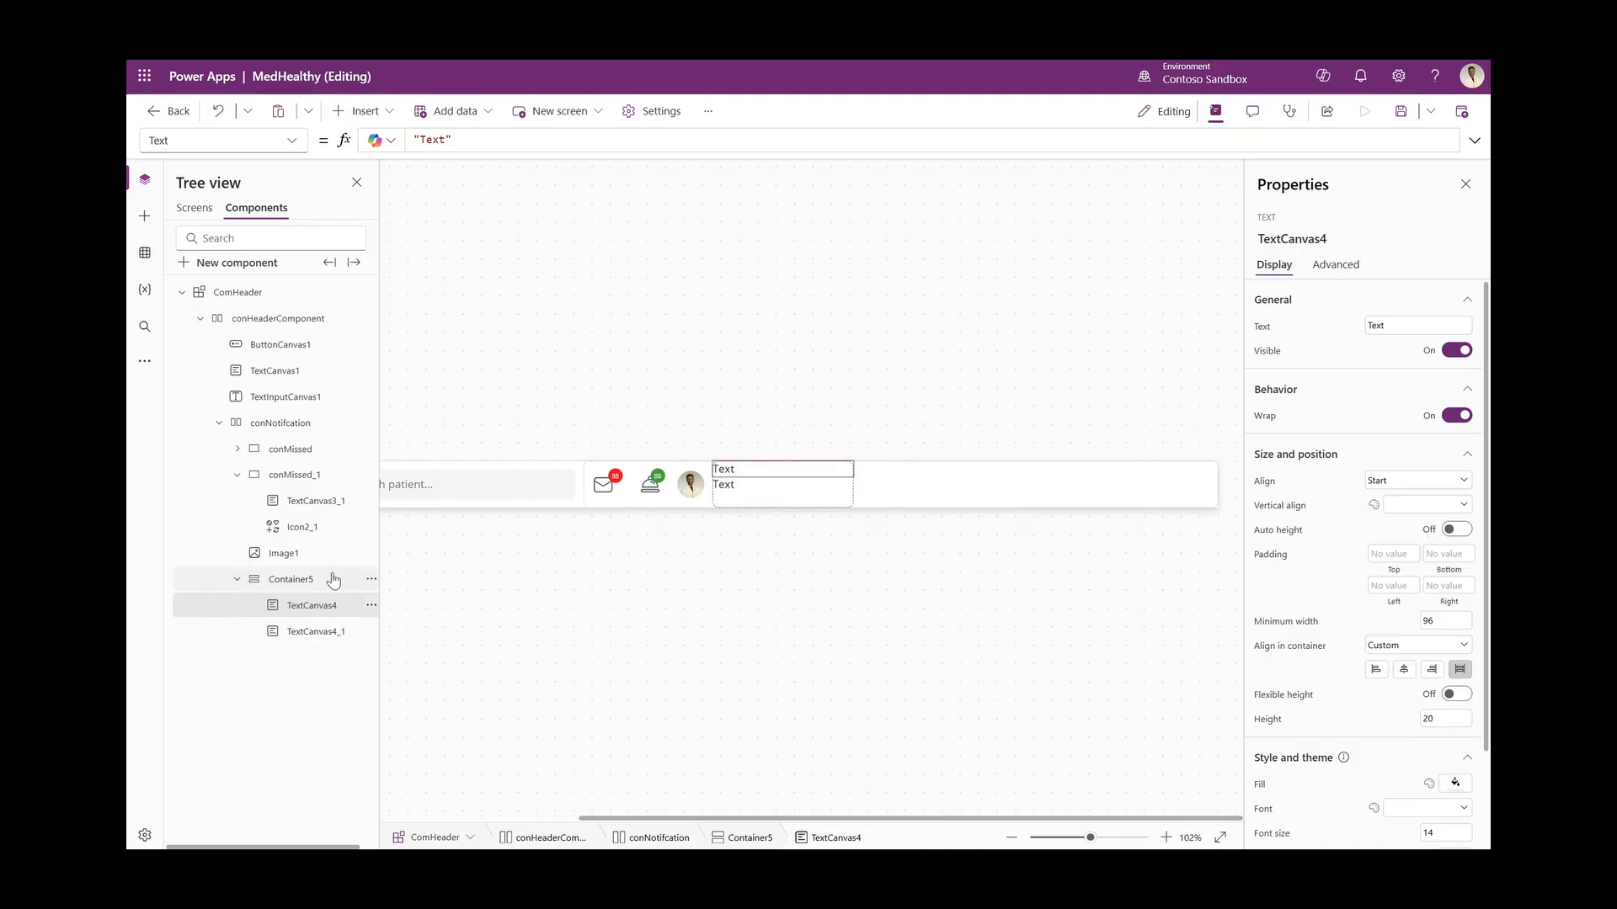
left_click(333, 579)
left_click(746, 470)
left_click(754, 487)
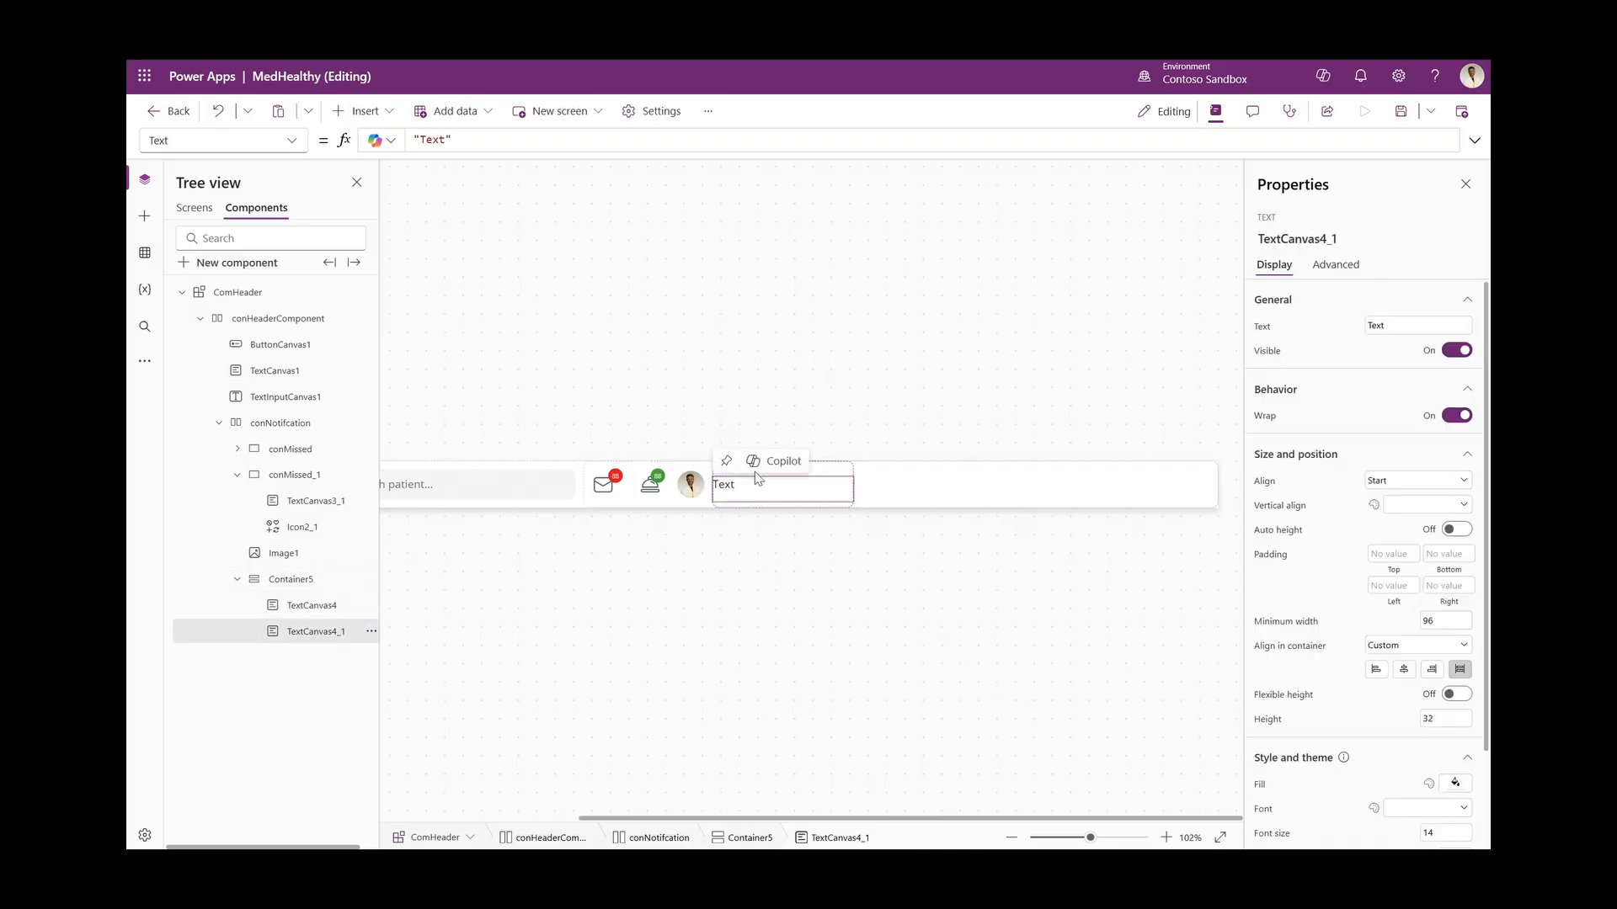
left_click(1447, 722)
type("20")
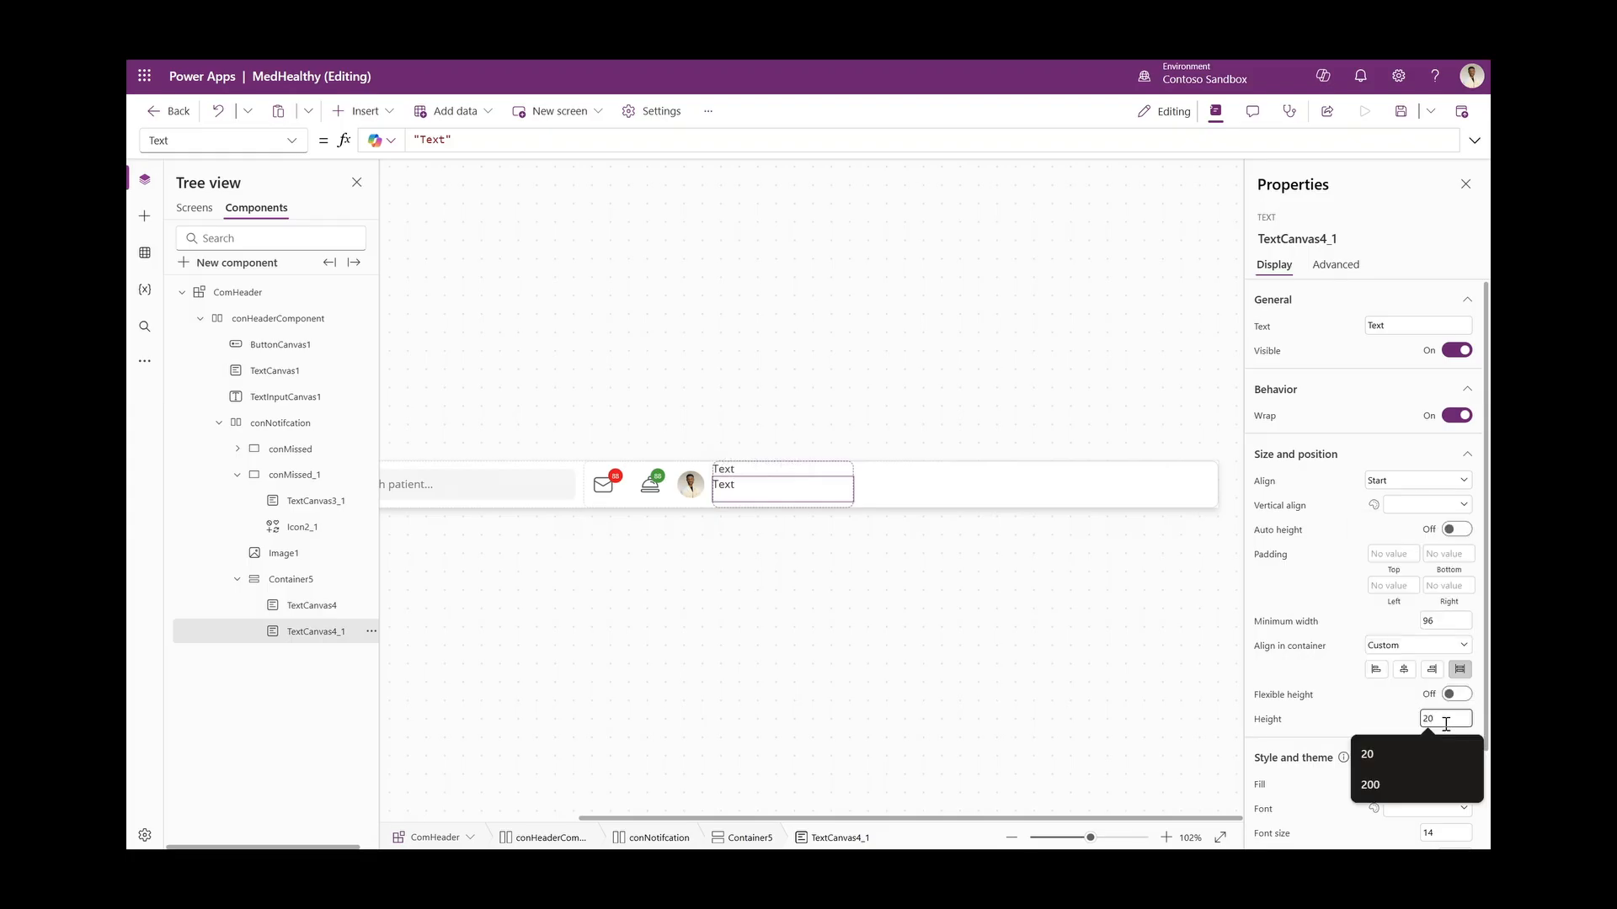
key("Return")
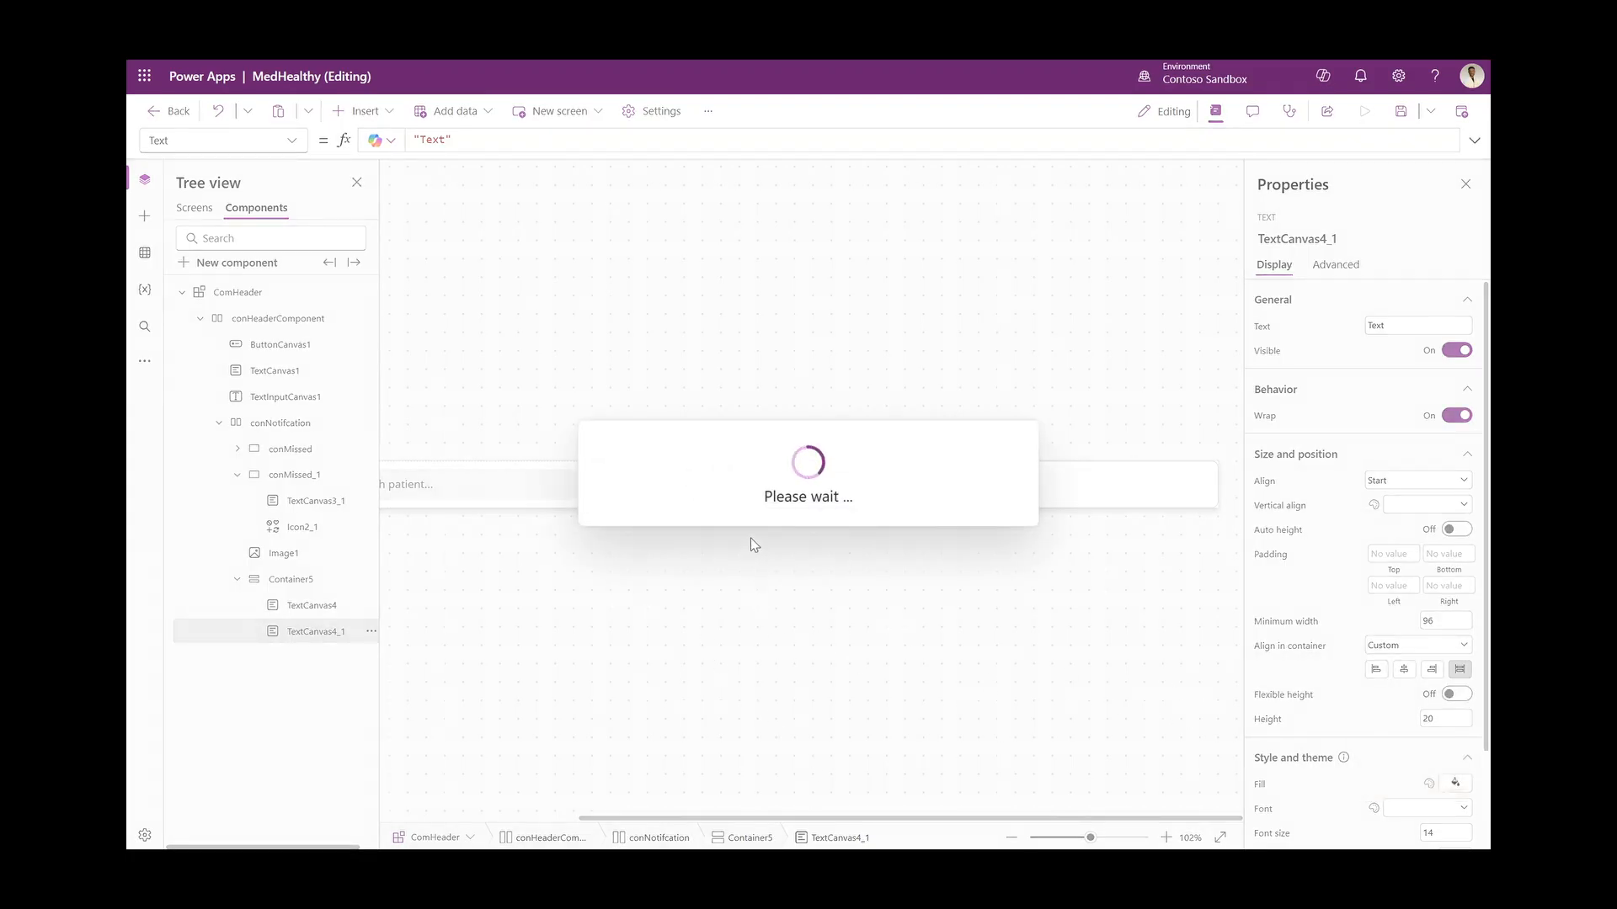
Justify the contents of Container5 to the vertical centre
left_click(310, 588)
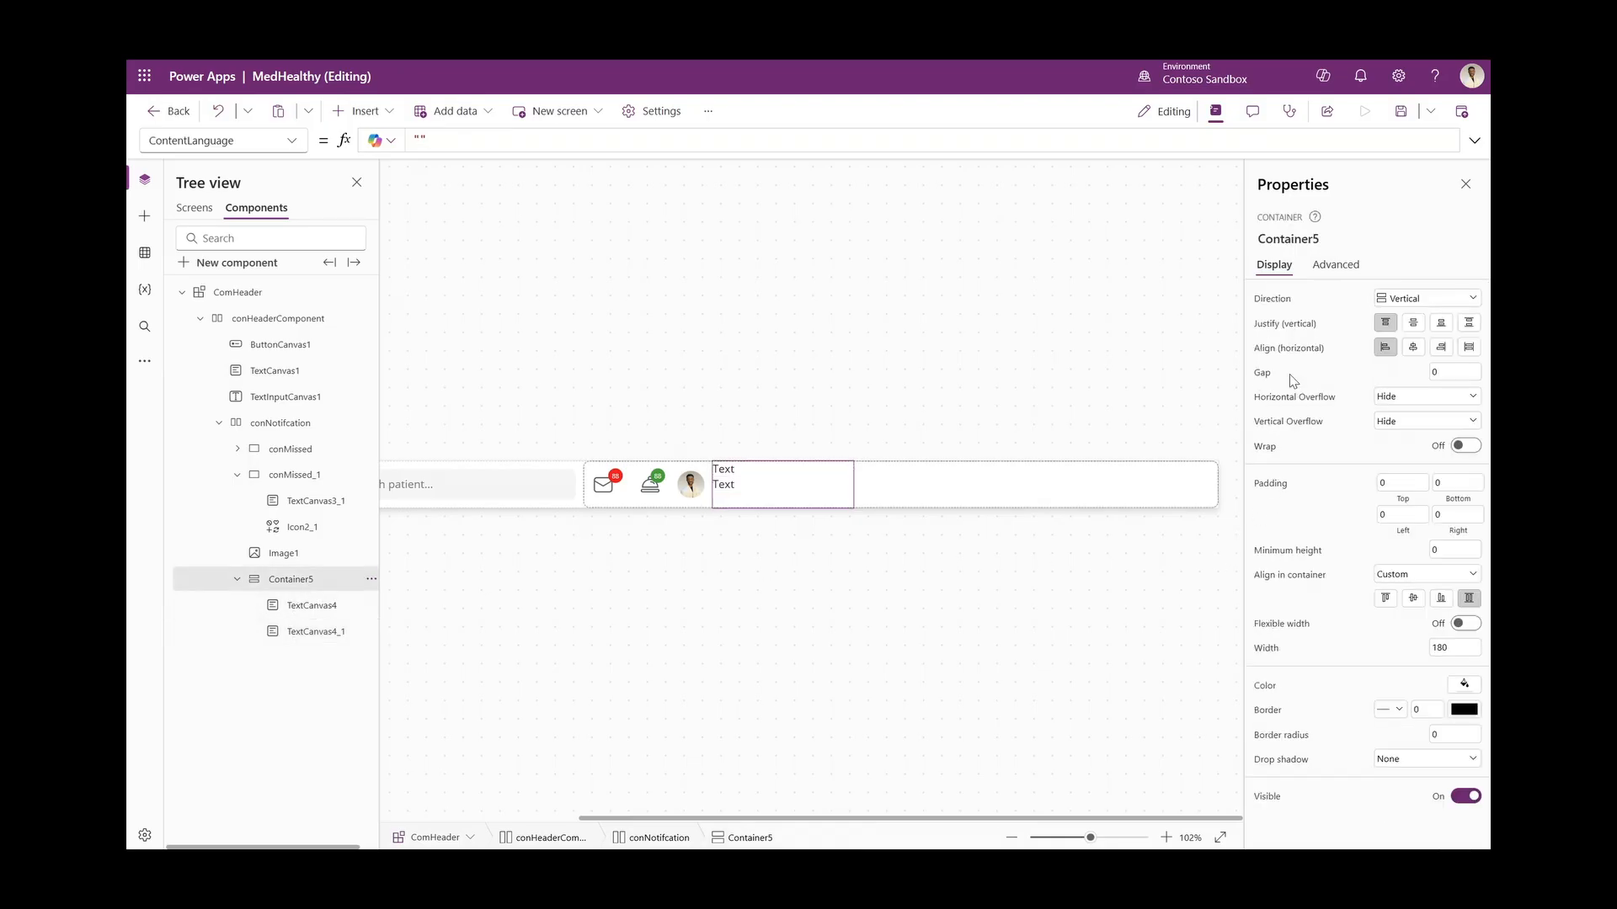
left_click(1413, 328)
Set the upper text label in Container5 to the formula User().FullName
left_click(740, 484)
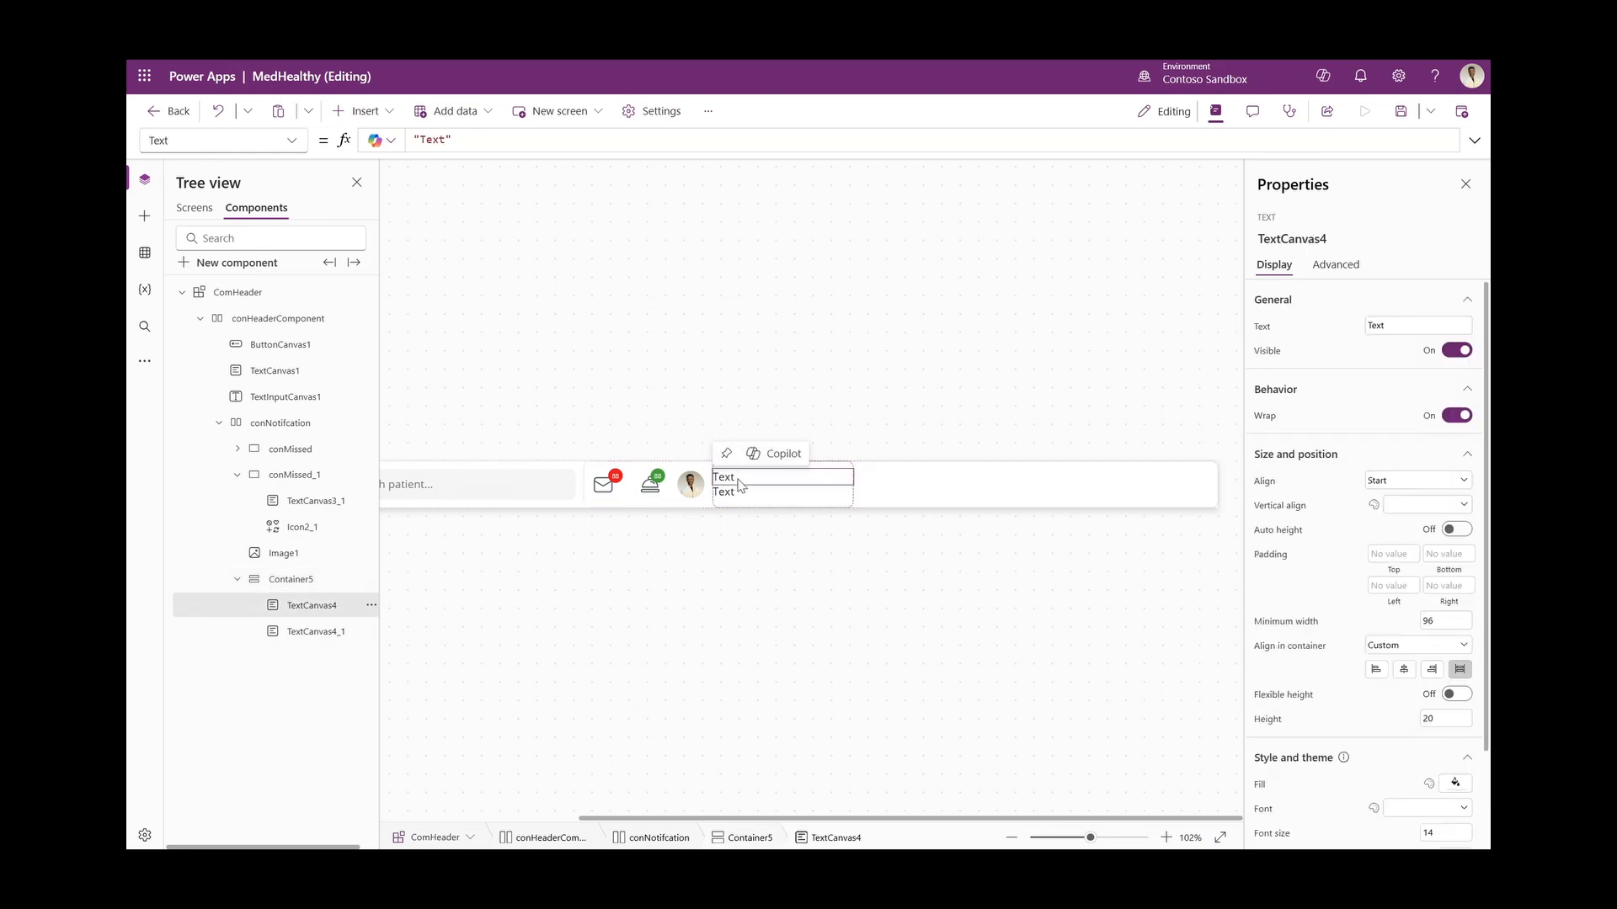
triple_click(476, 141)
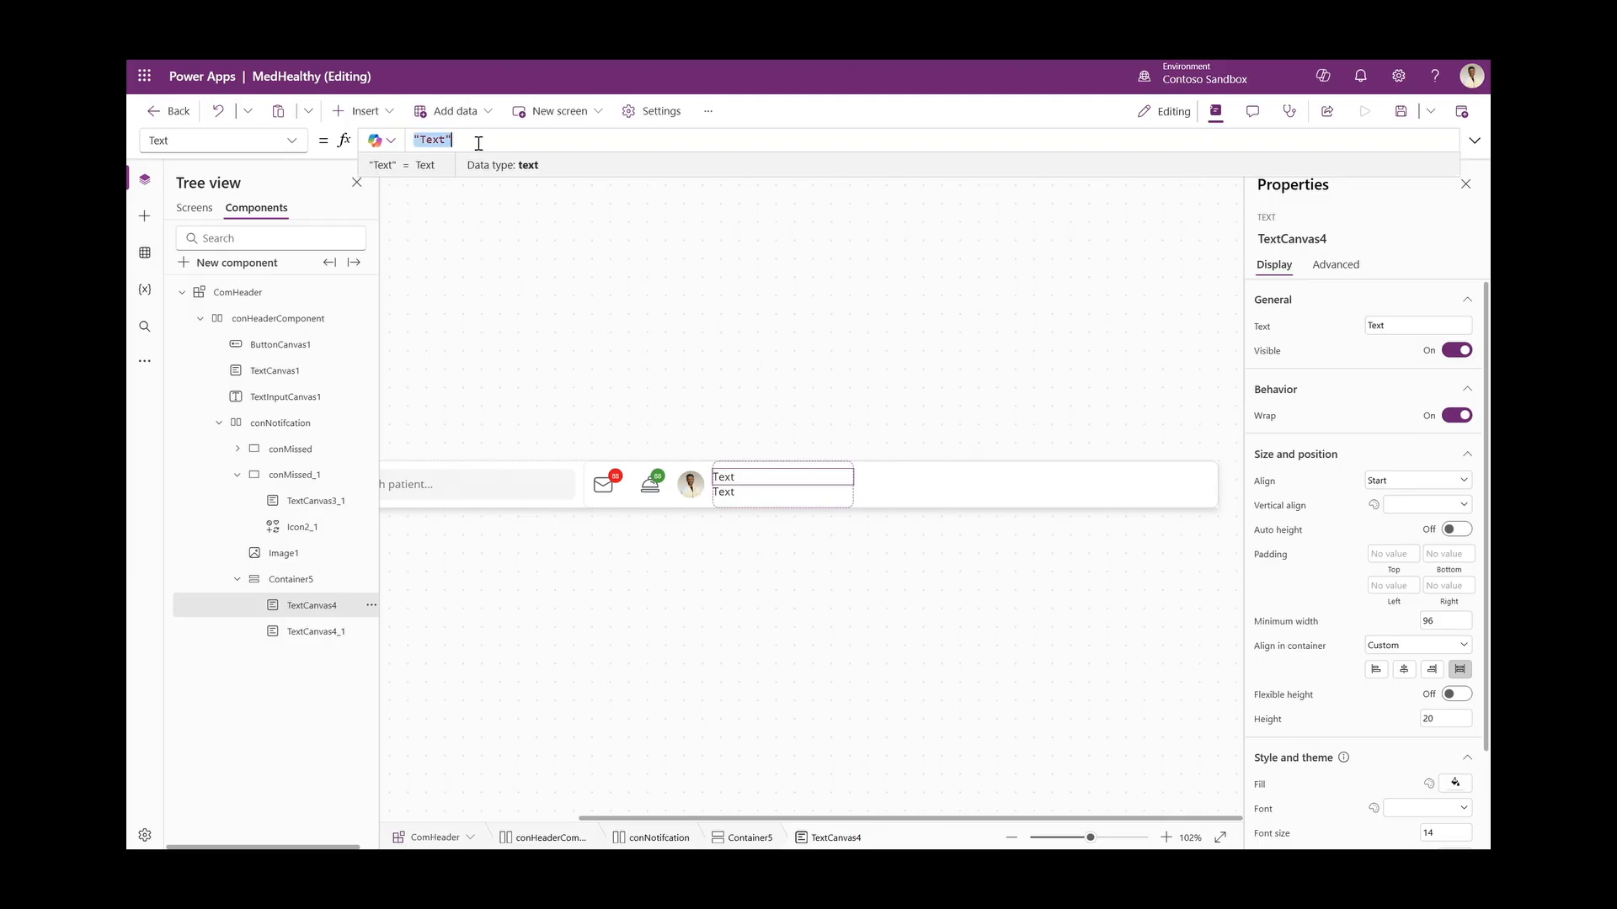
type("User(")
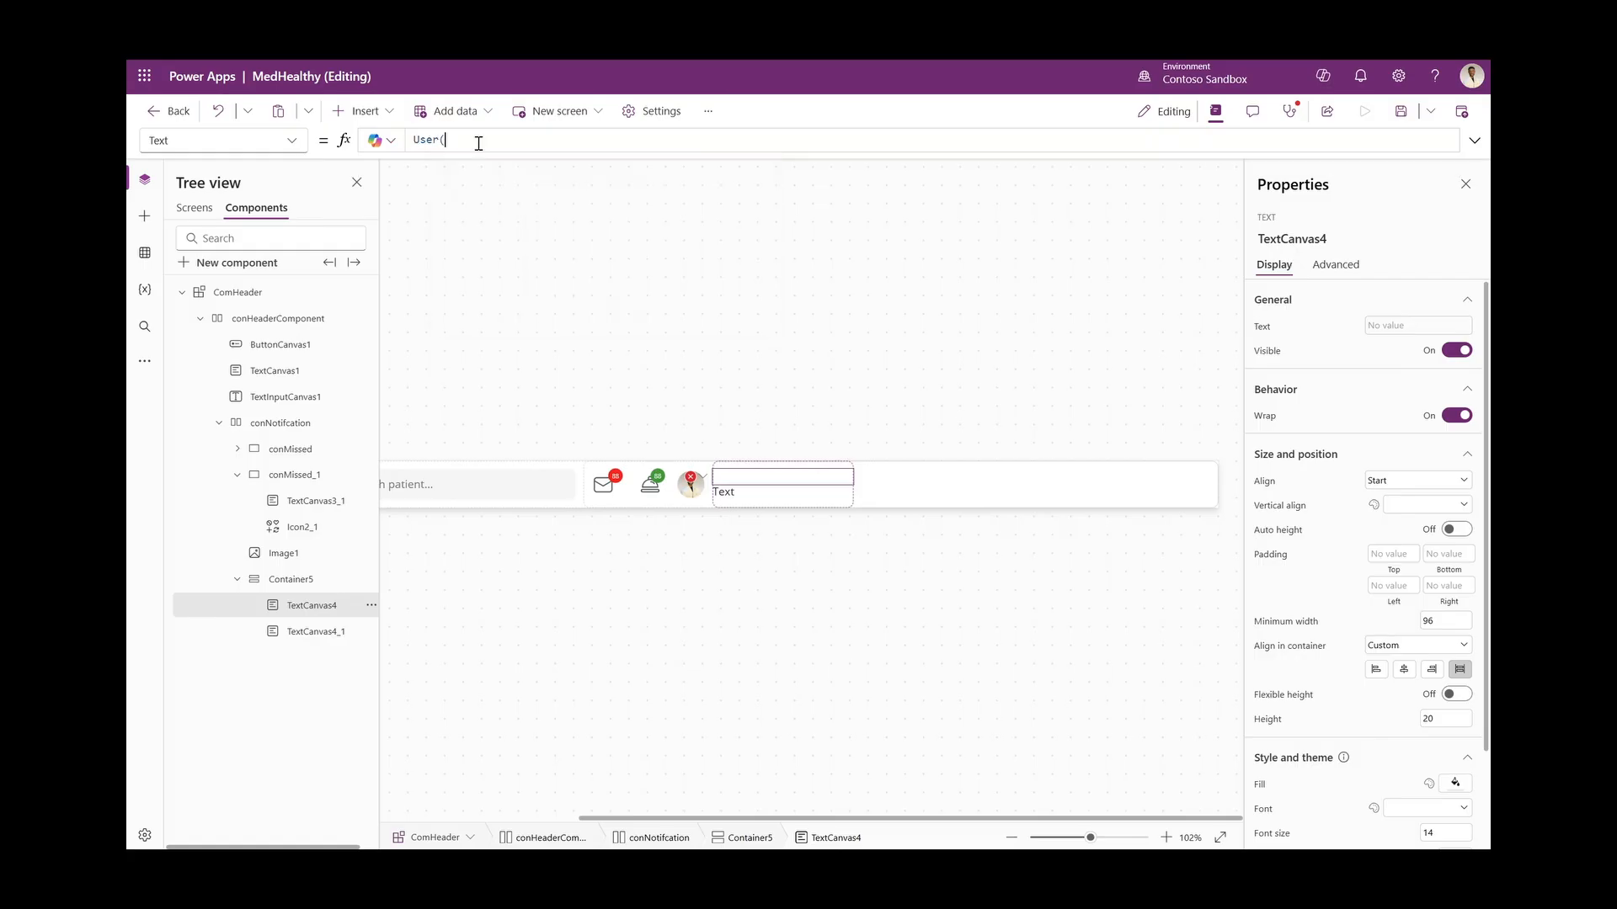
type(").")
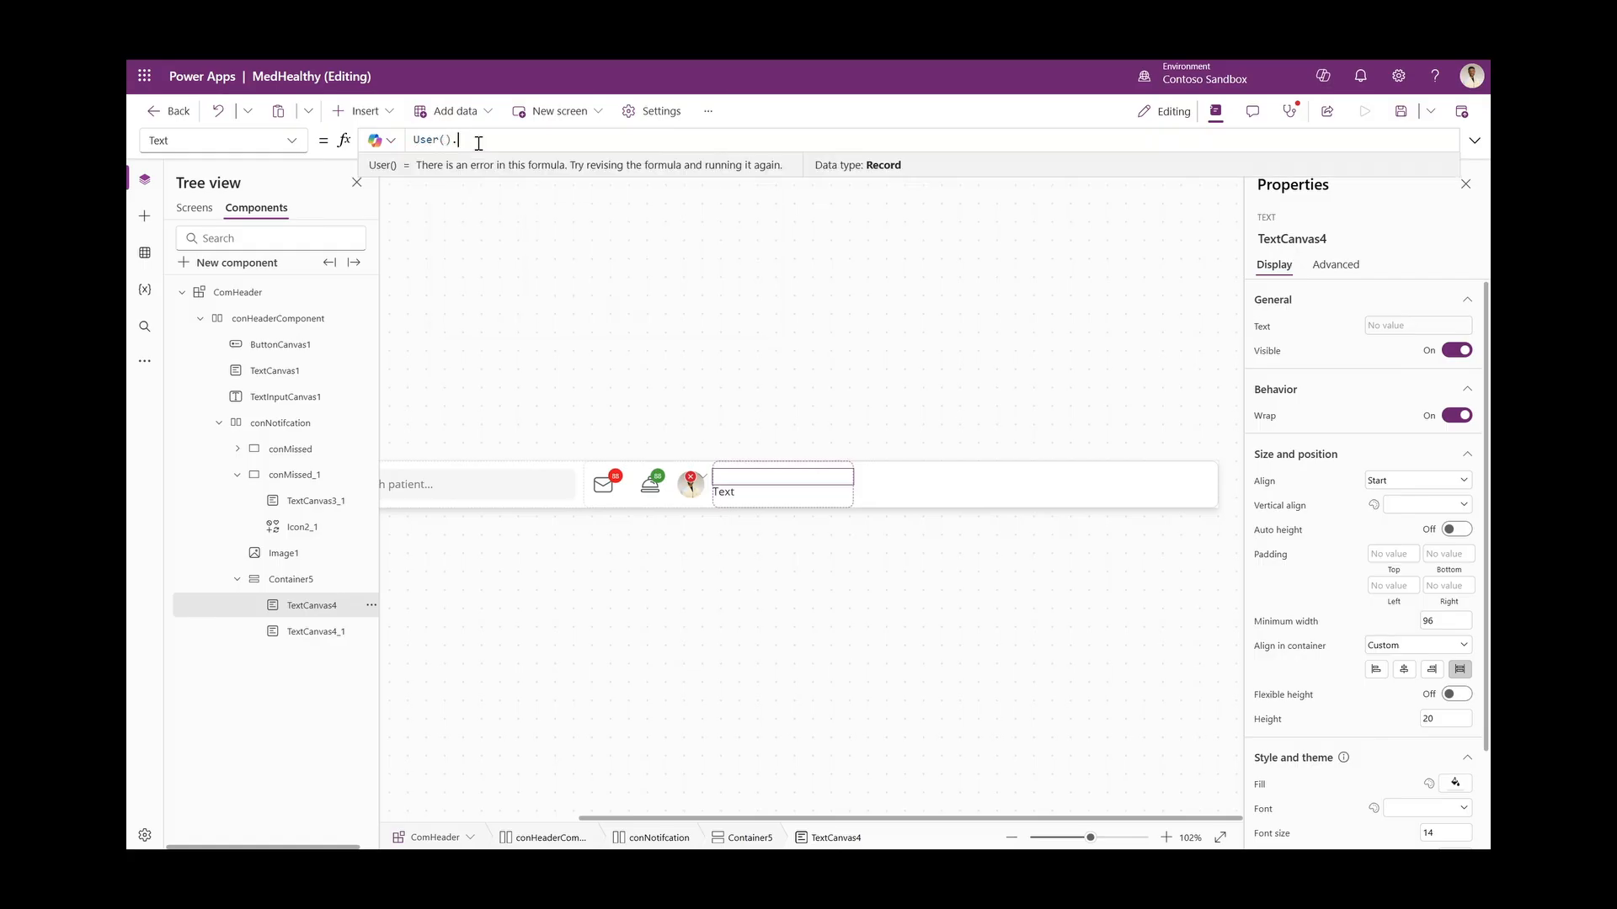
type("ful")
key("Tab")
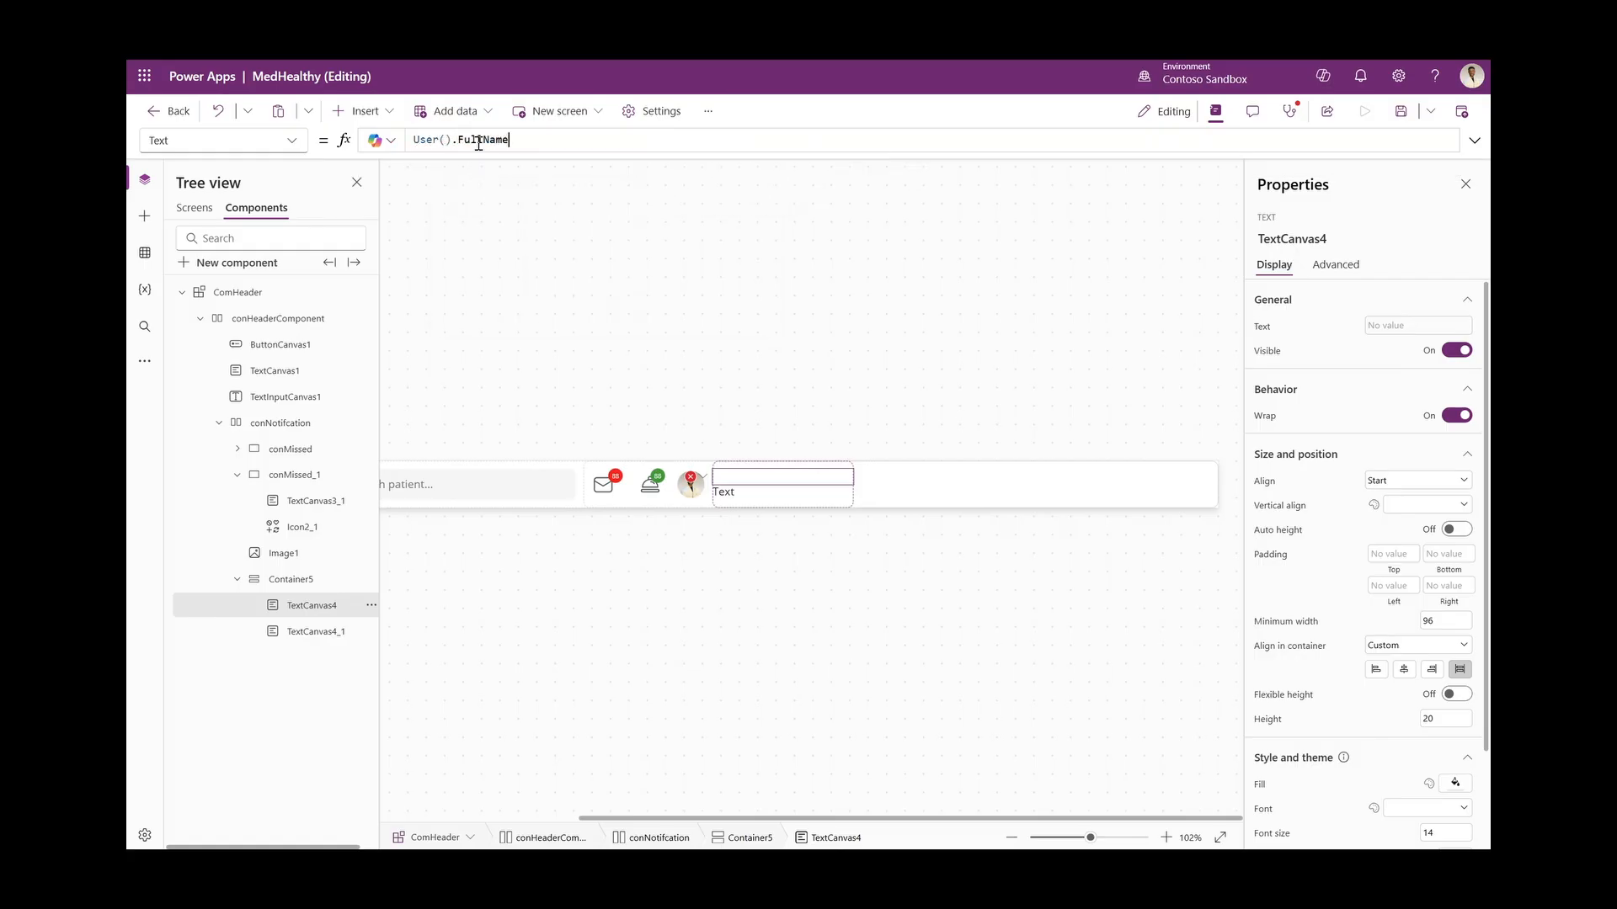
Set the text of the lower label in Container5 to "Doctor"
left_click(722, 489)
double_click(432, 139)
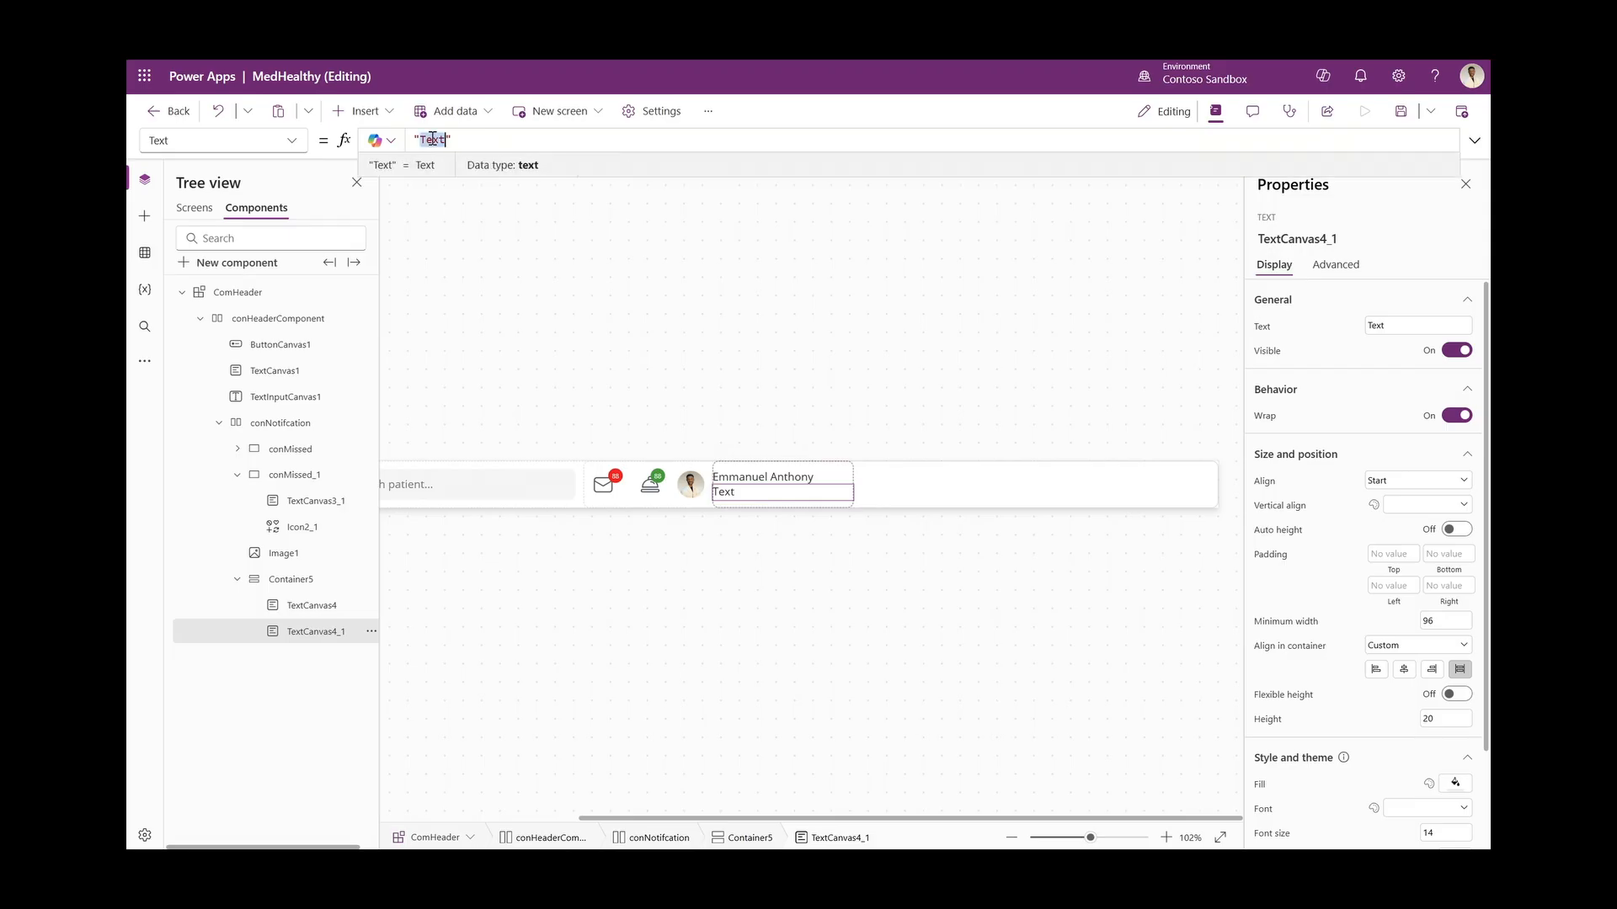
type("Do")
type("ctor")
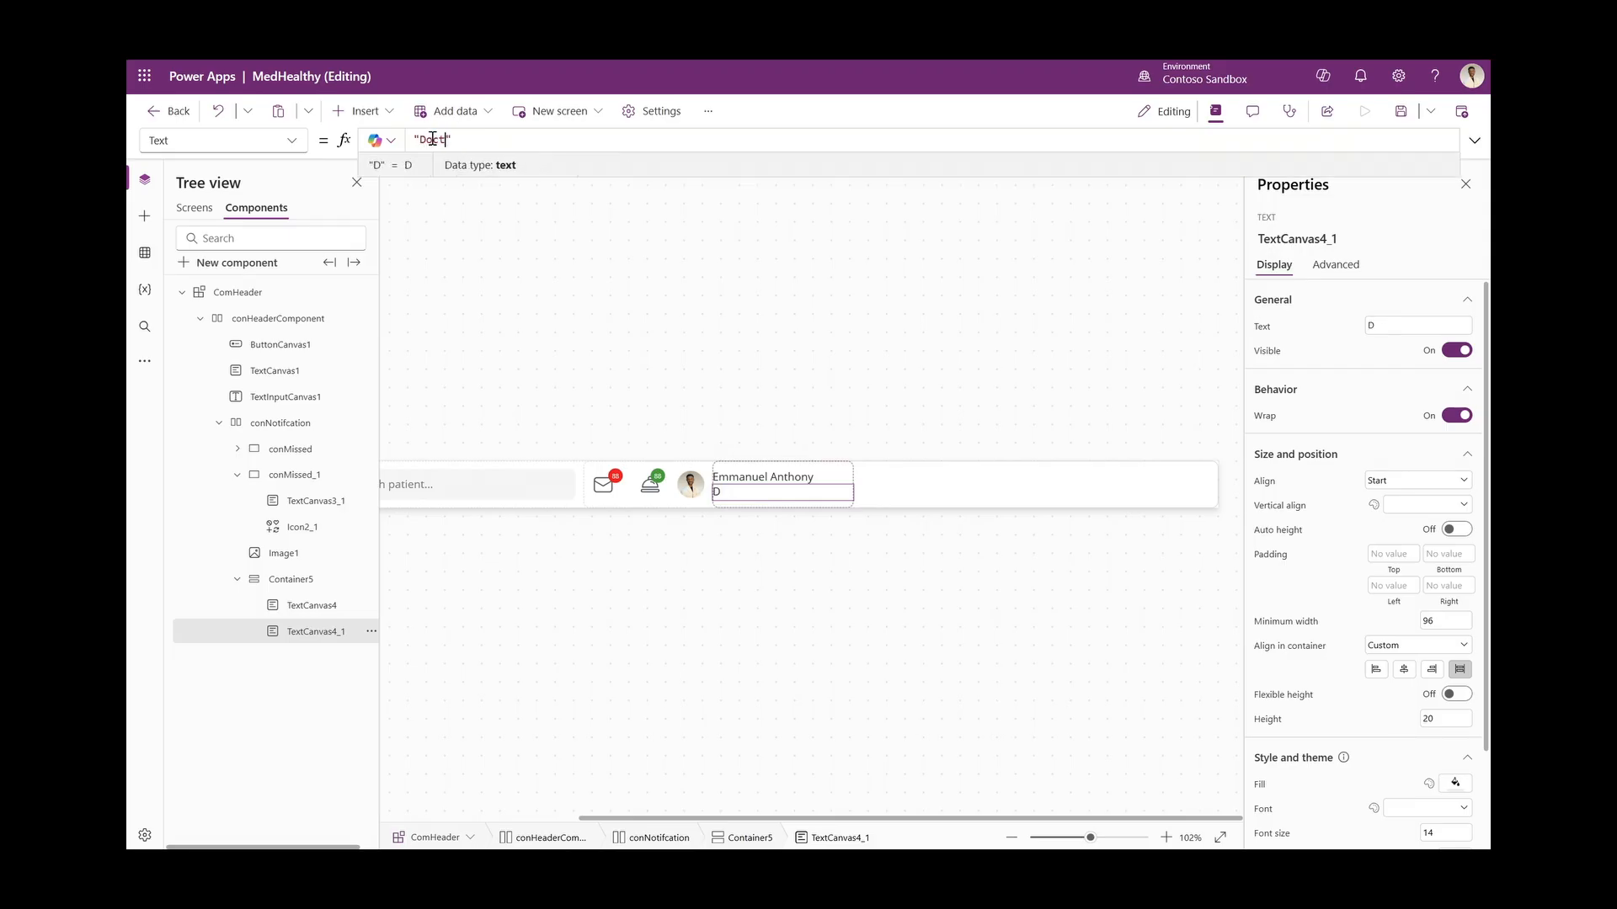
Give the full-name label a Semibold font weight and a dark grey theme font colour
left_click(795, 477)
scroll(1293, 632, "down", 3)
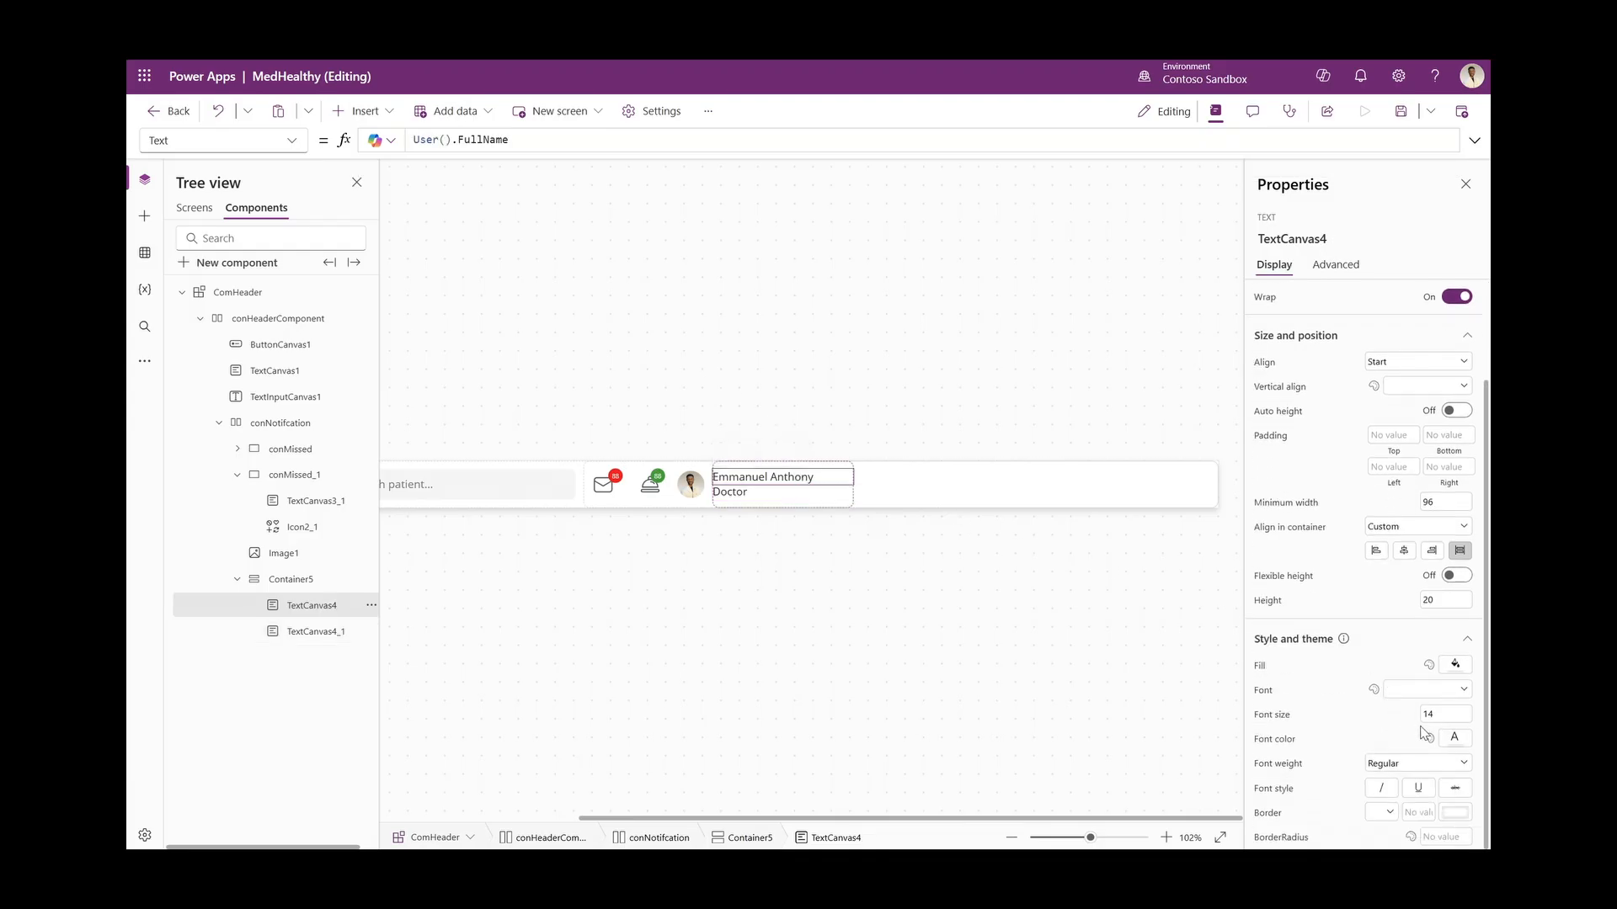
double_click(1450, 715)
left_click(1427, 765)
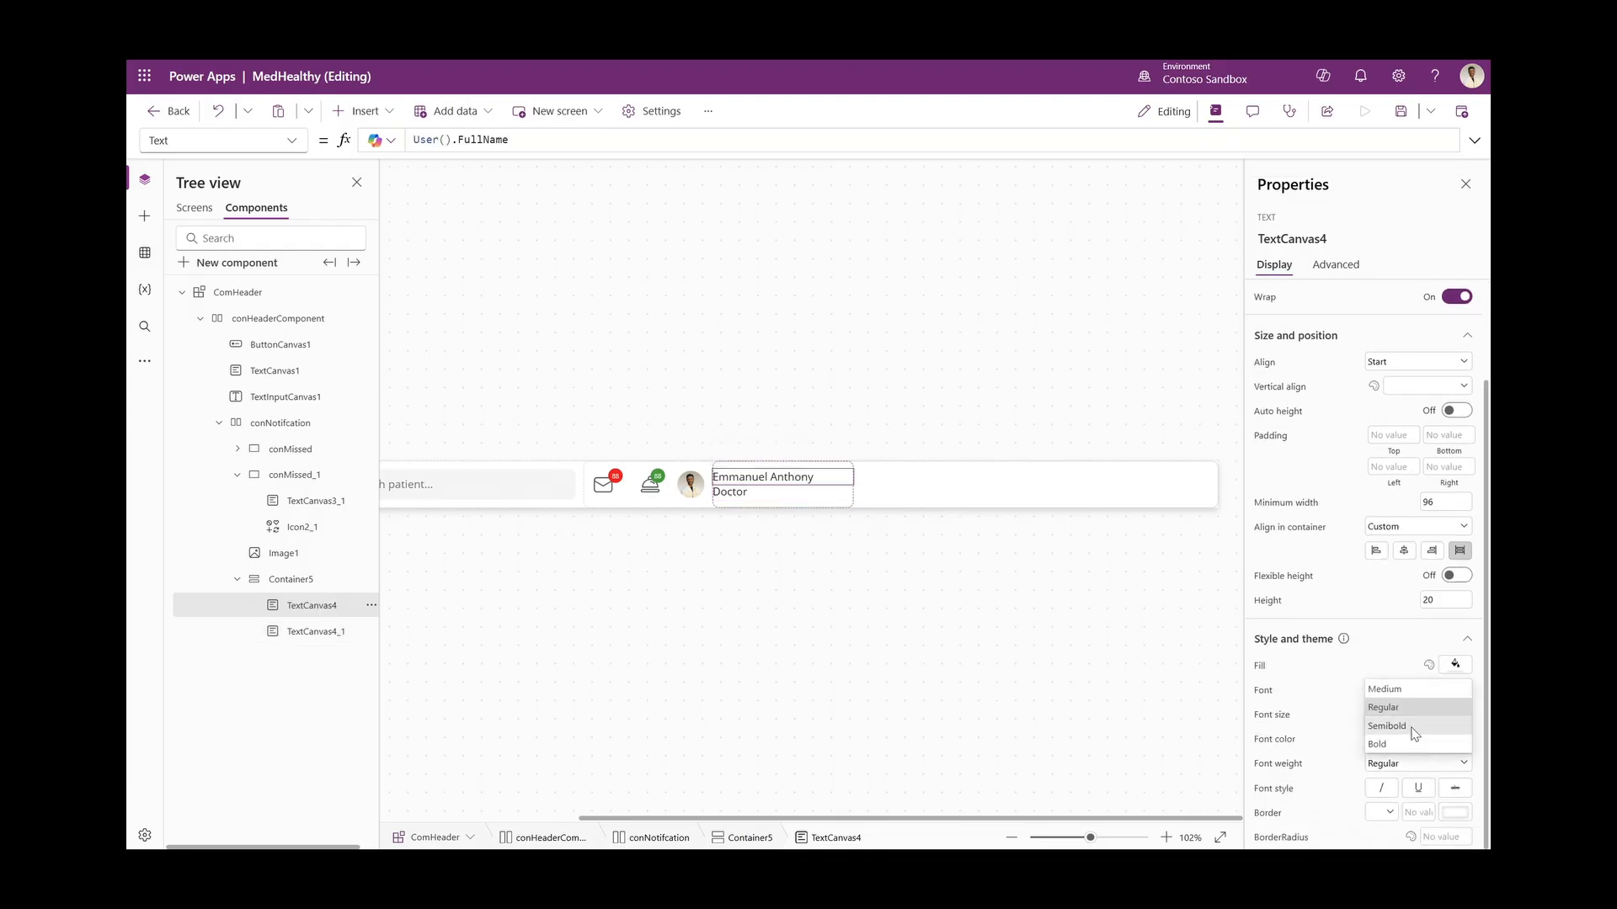
left_click(1416, 731)
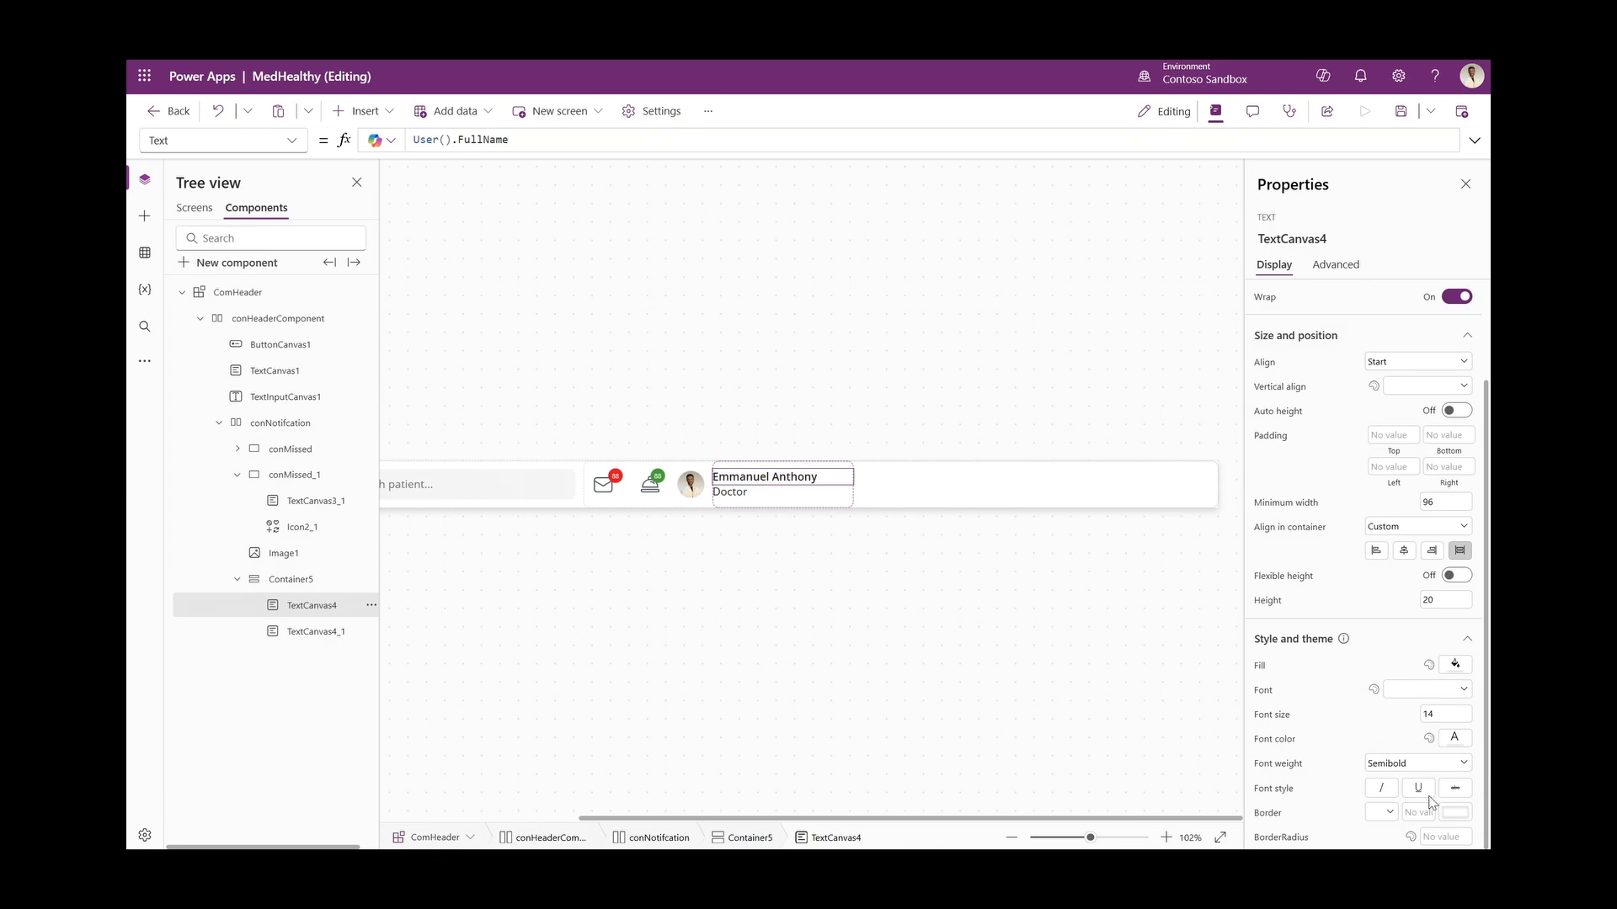
left_click(1454, 739)
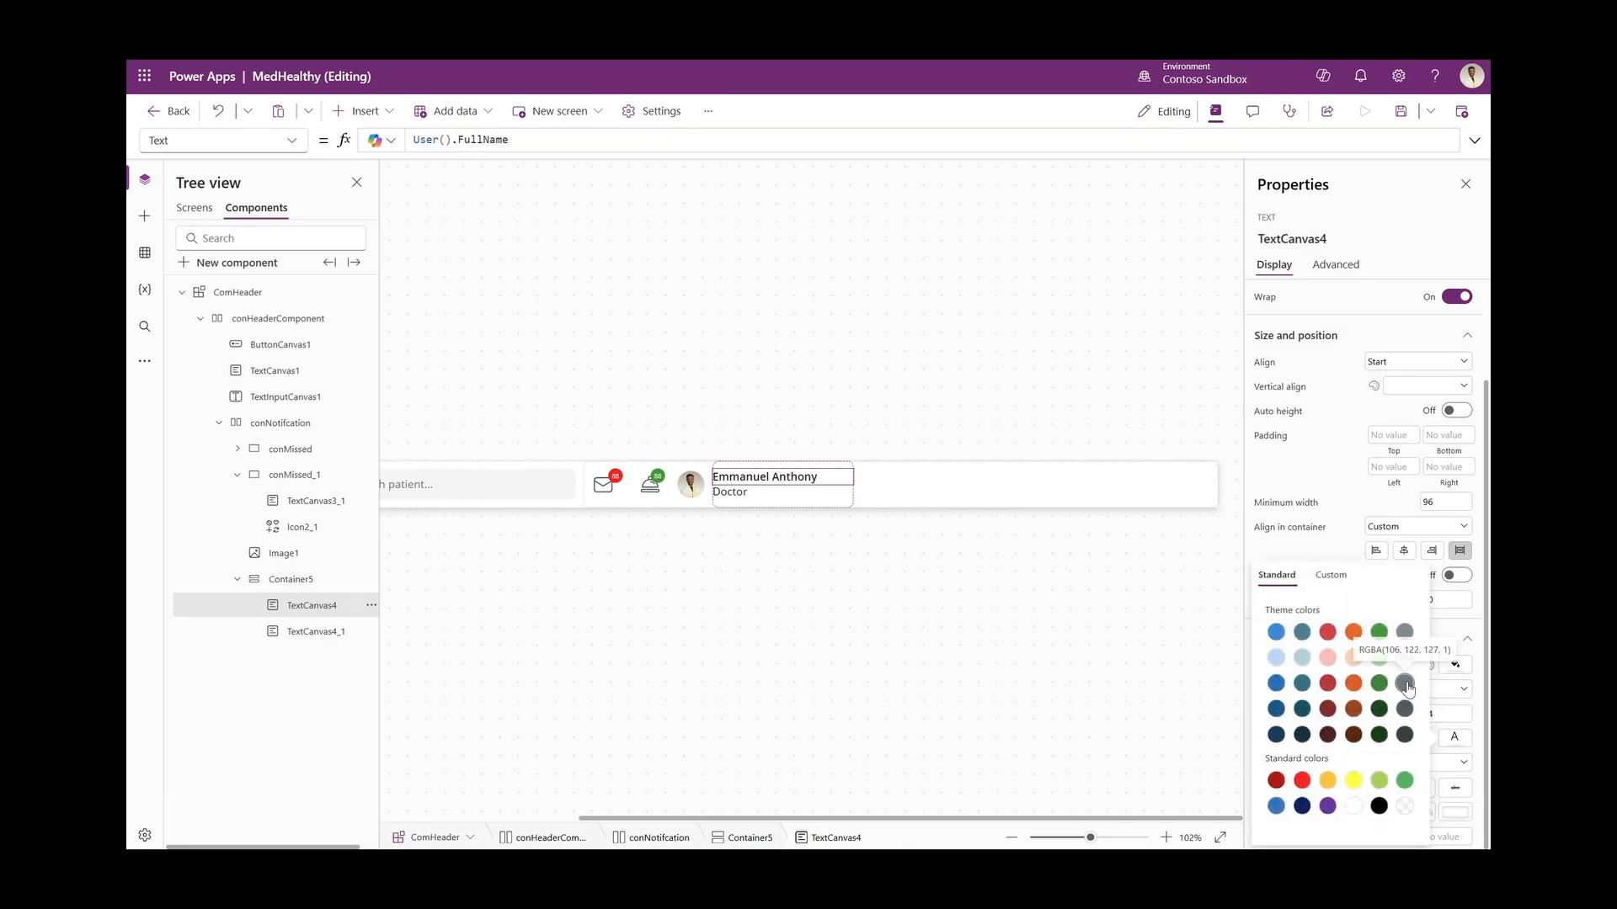
left_click(1406, 709)
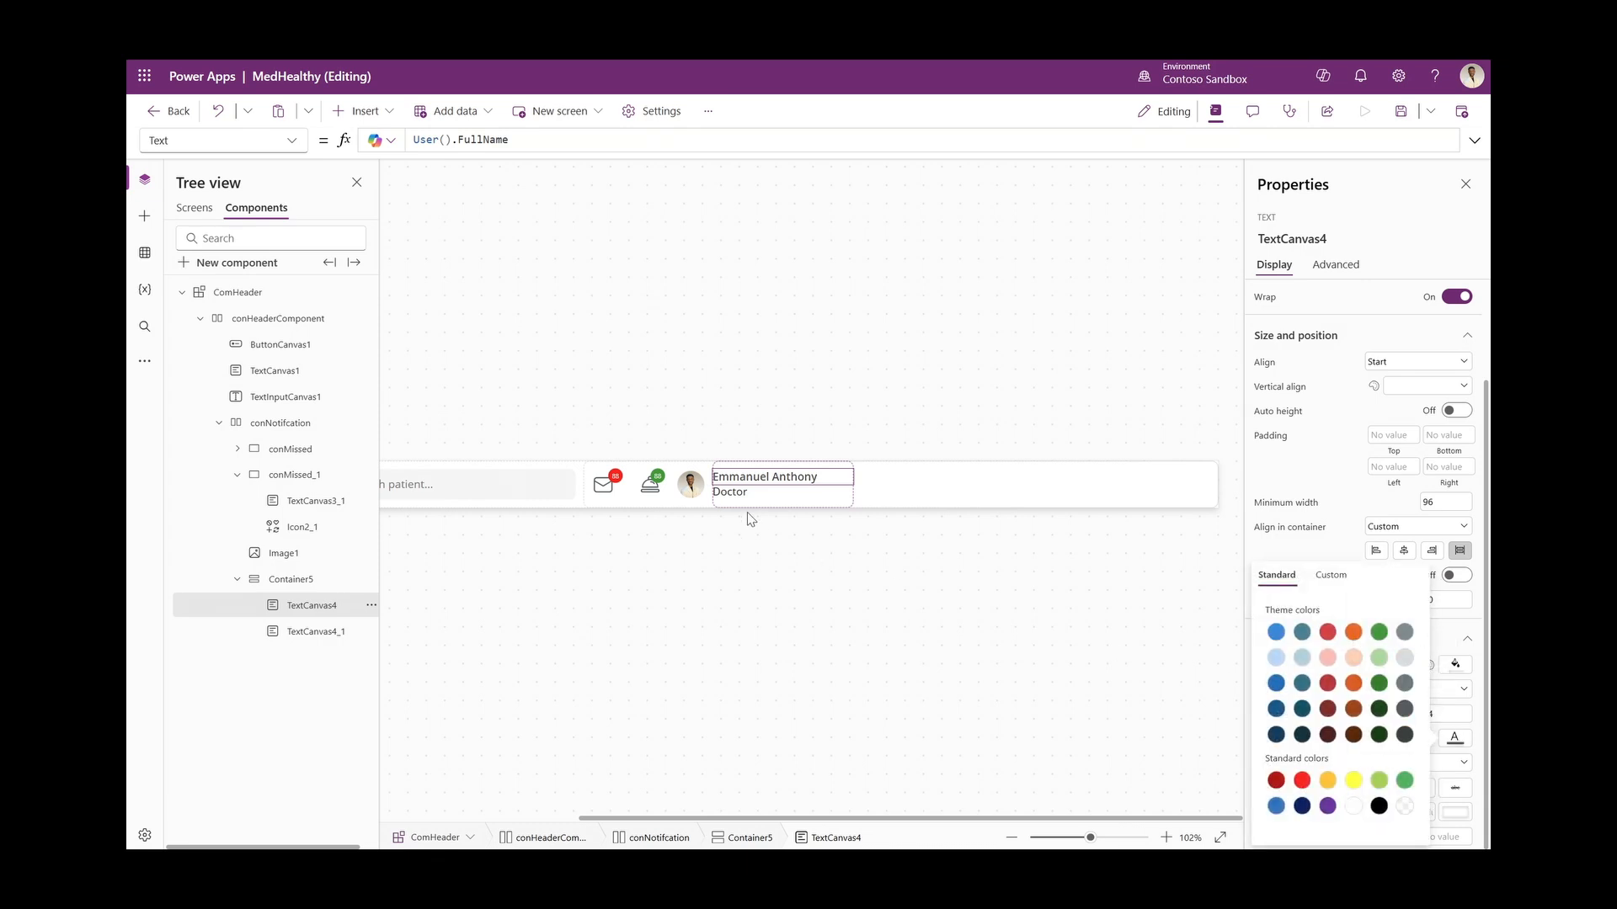
Give the Doctor label a Semibold font weight and the grey font colour RGBA(106, 122, 127, 1)
left_click(731, 493)
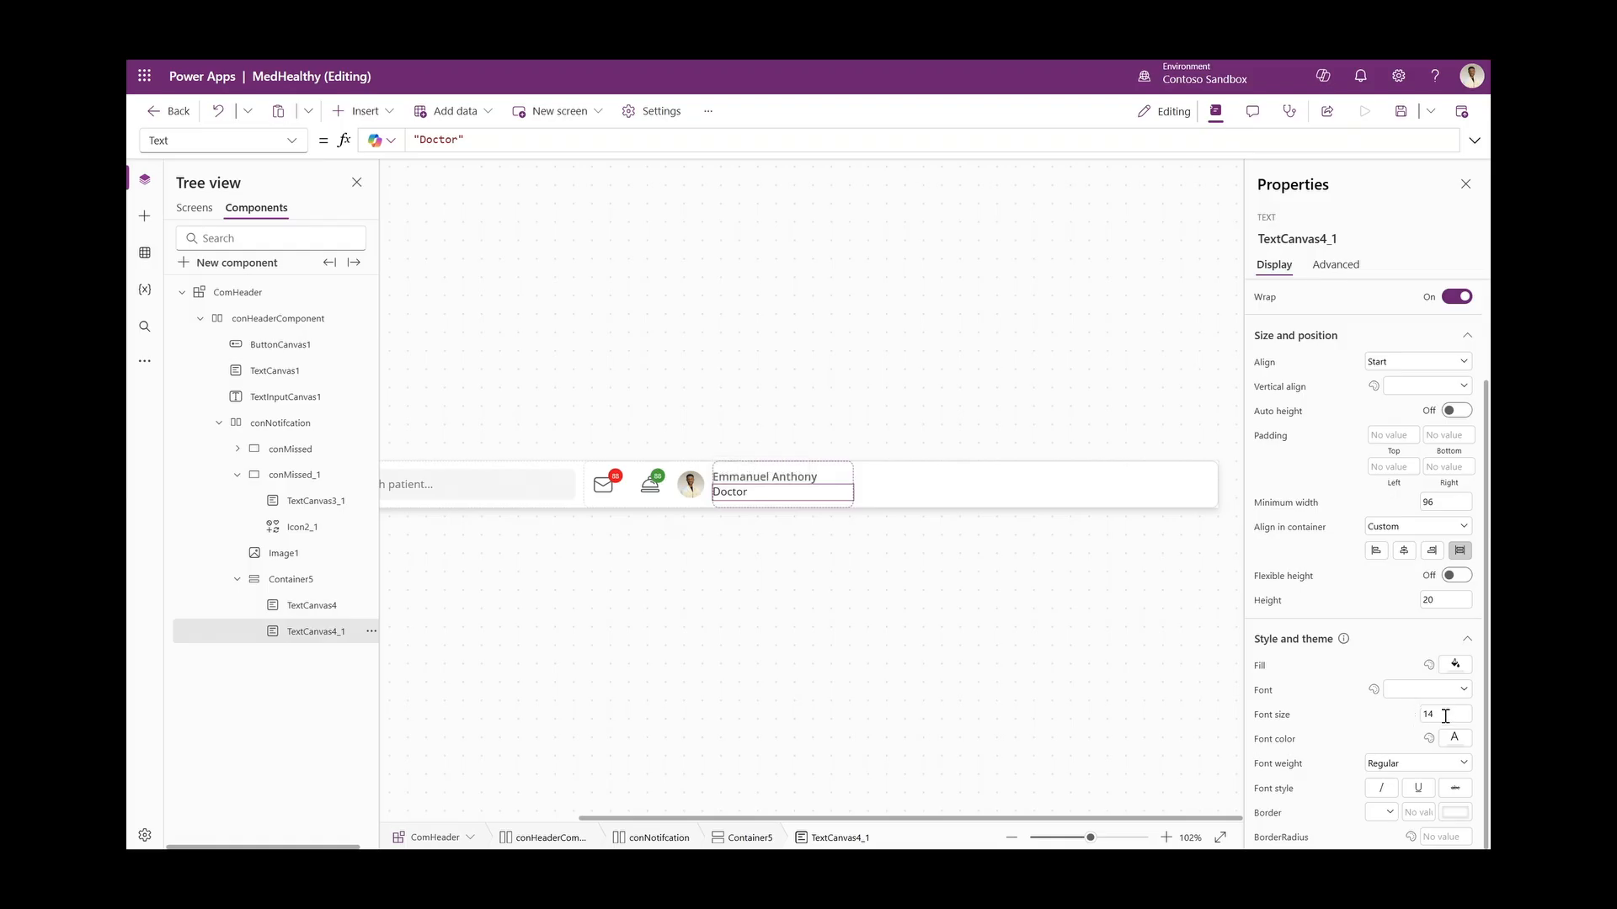
left_click(1435, 764)
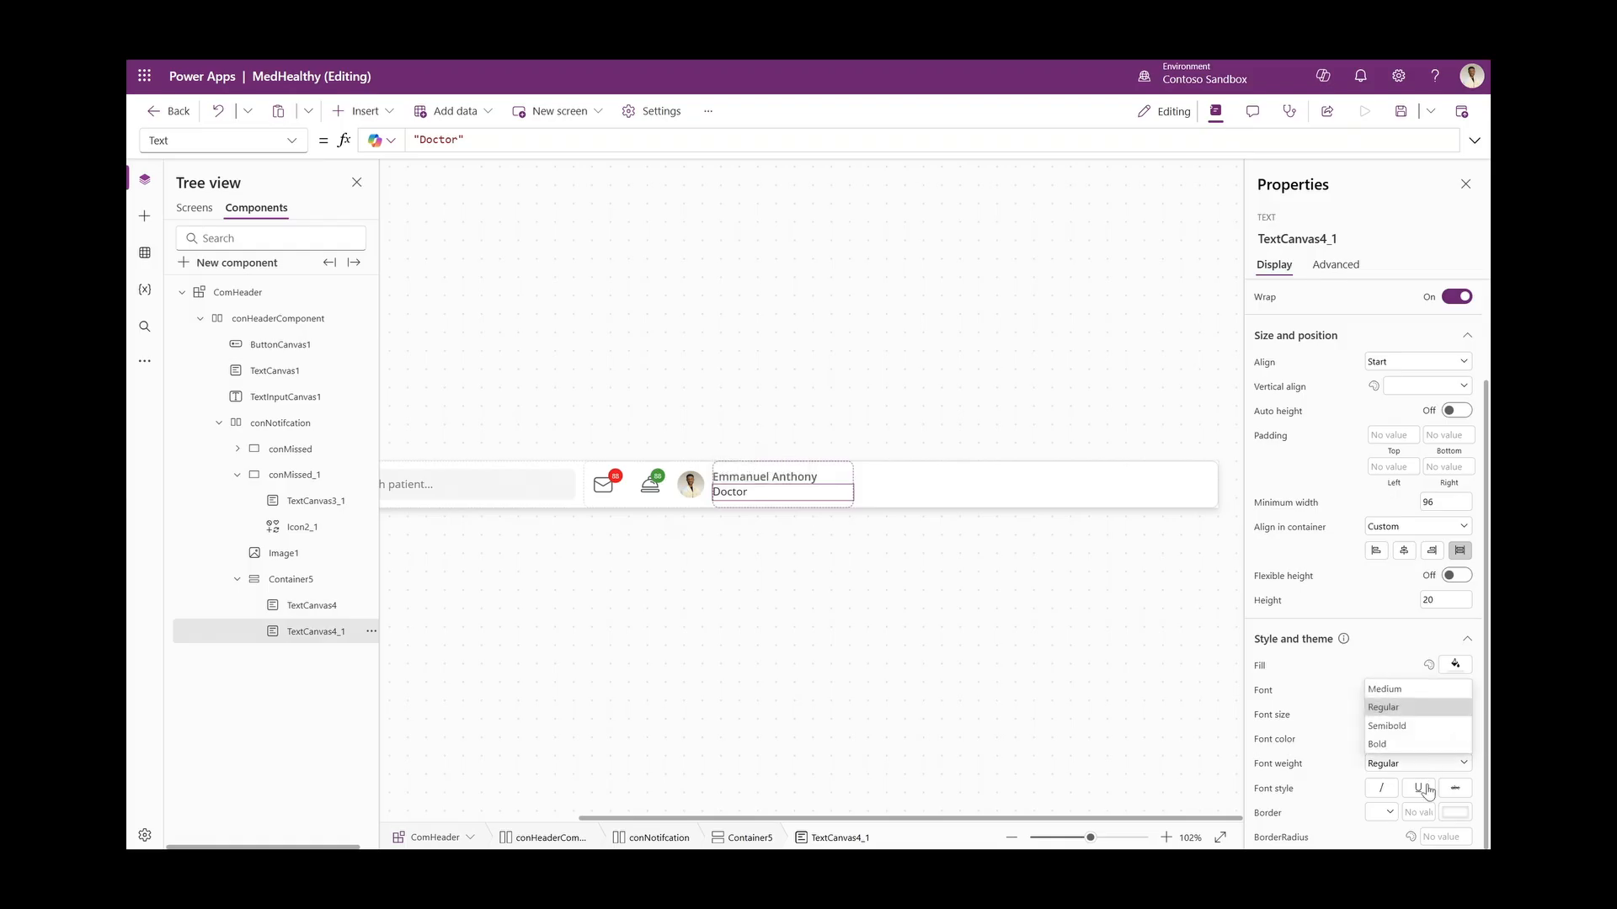
left_click(1397, 730)
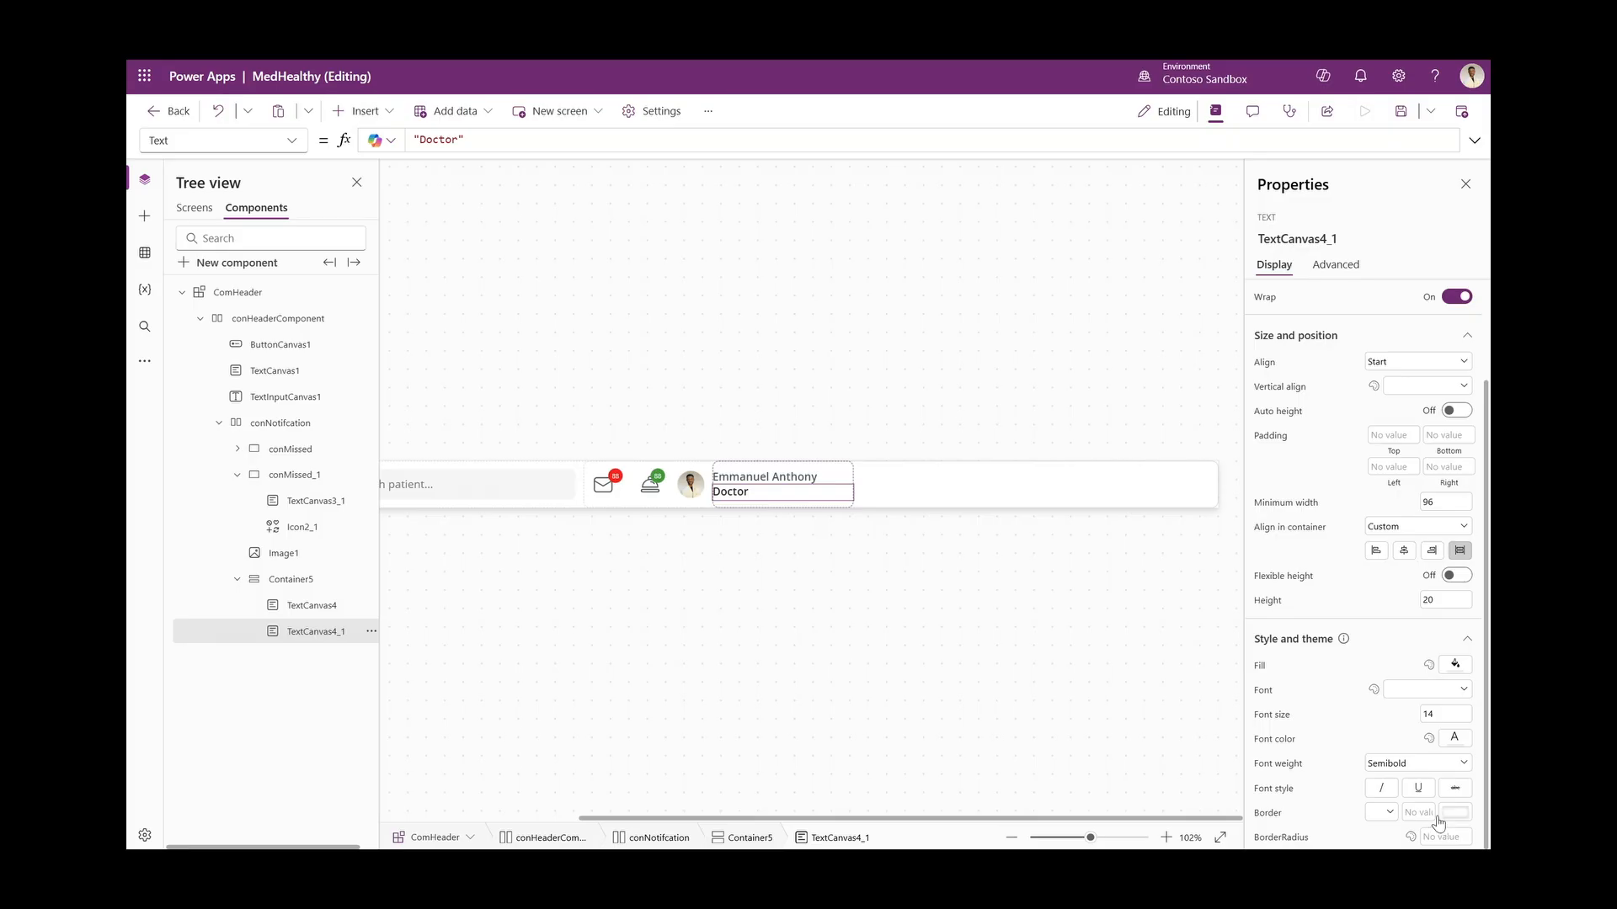
left_click(1453, 742)
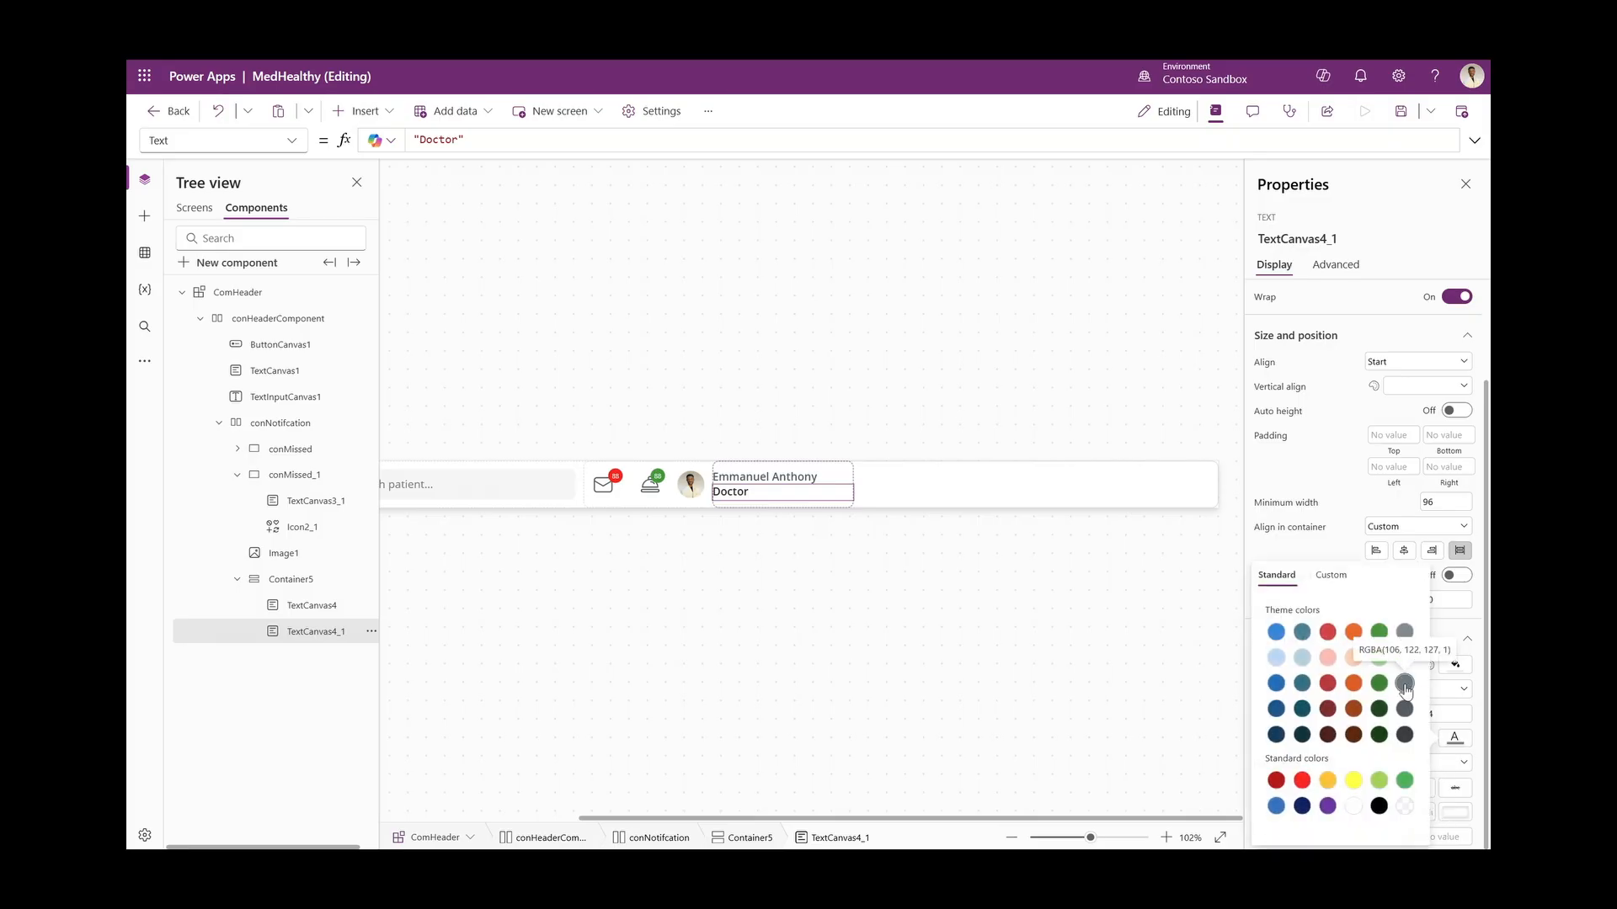
left_click(1405, 688)
Set the horizontal justification of the conNotifcation container to End
left_click(961, 490)
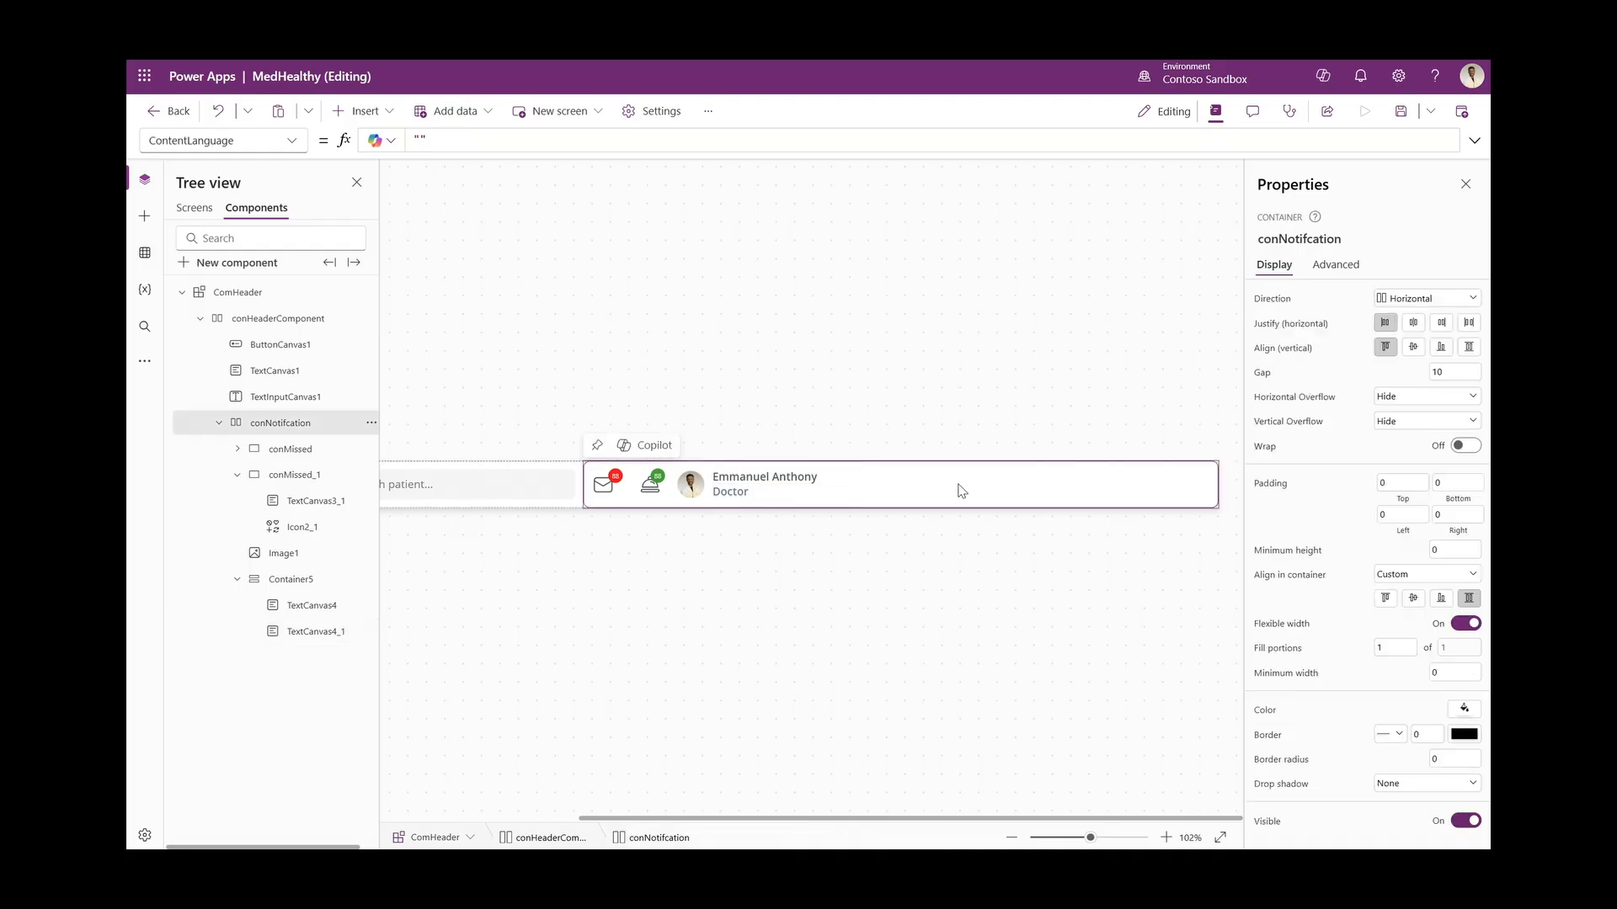
left_click(220, 424)
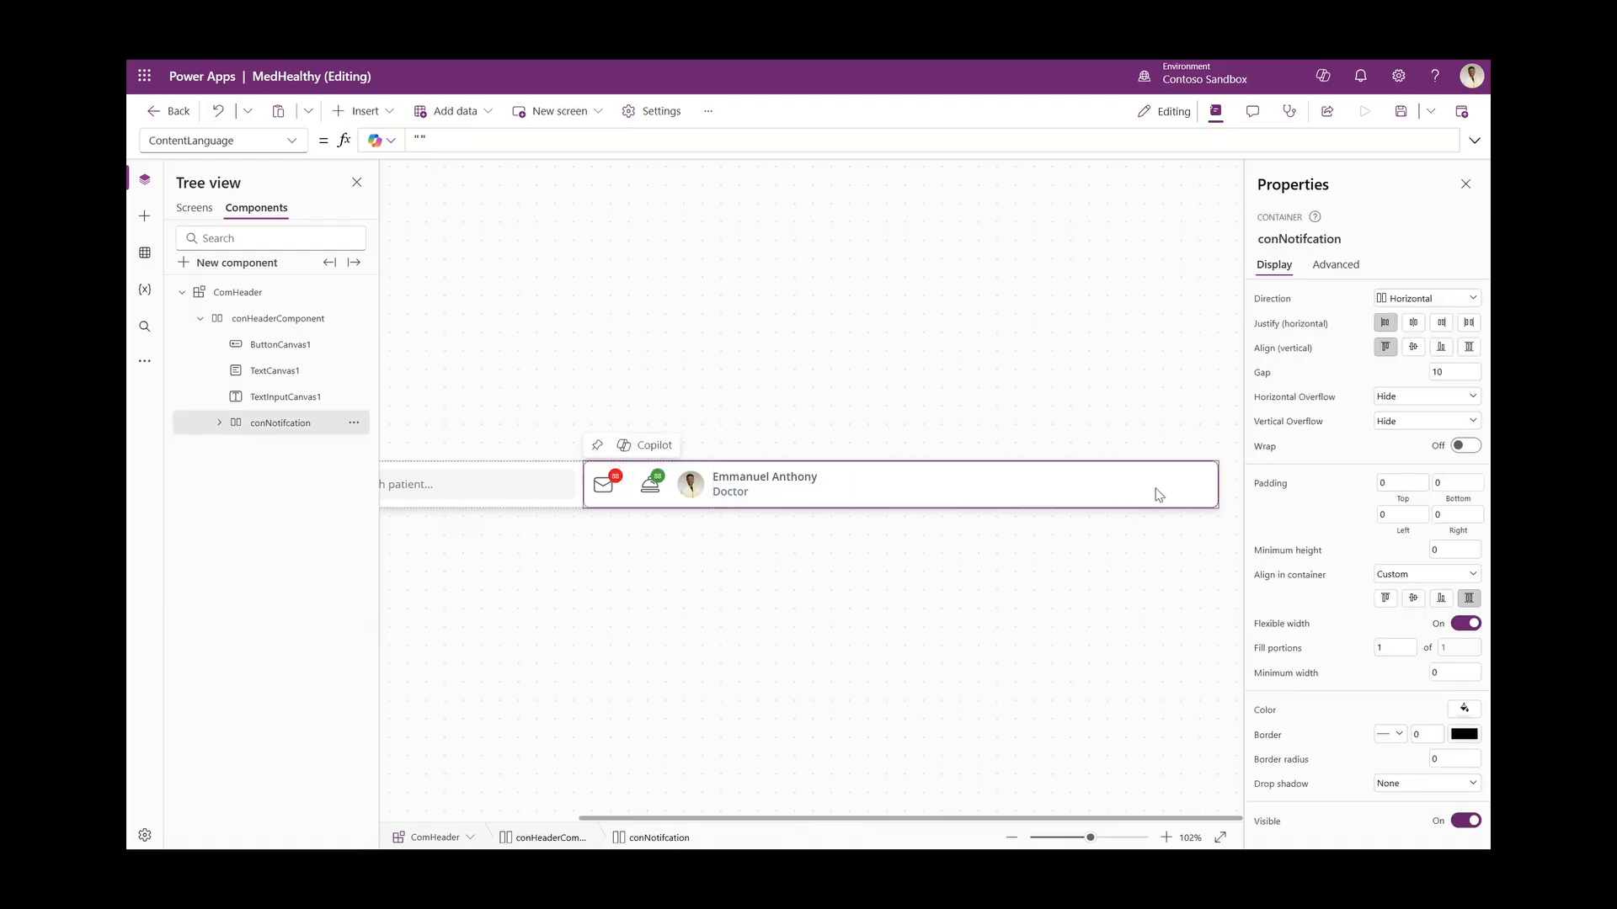
left_click(256, 320)
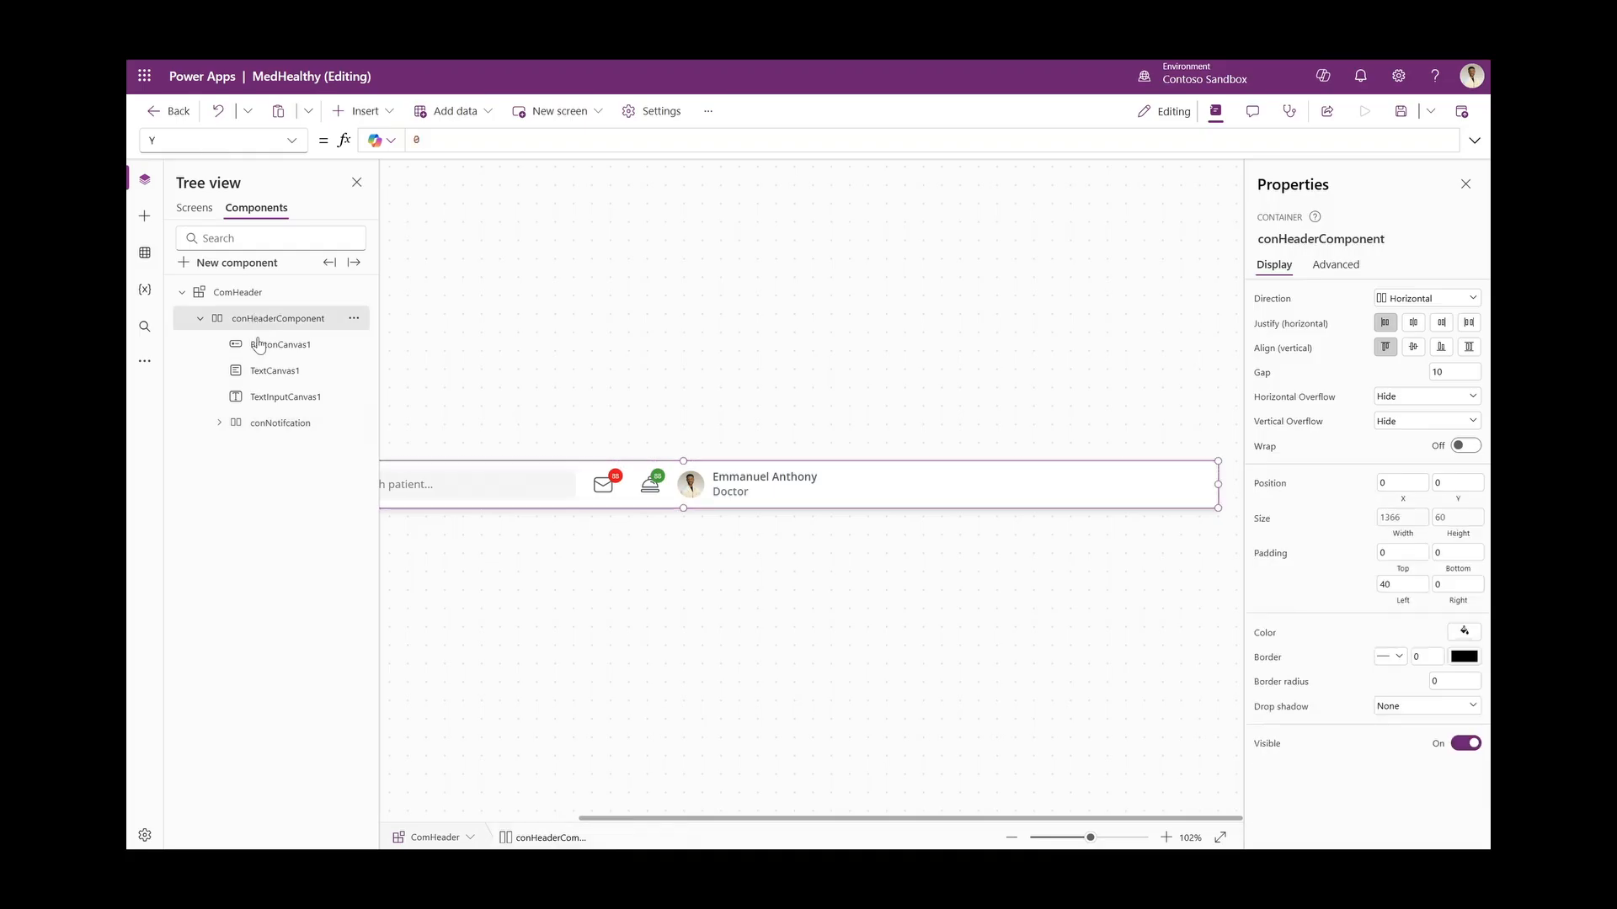
left_click(272, 422)
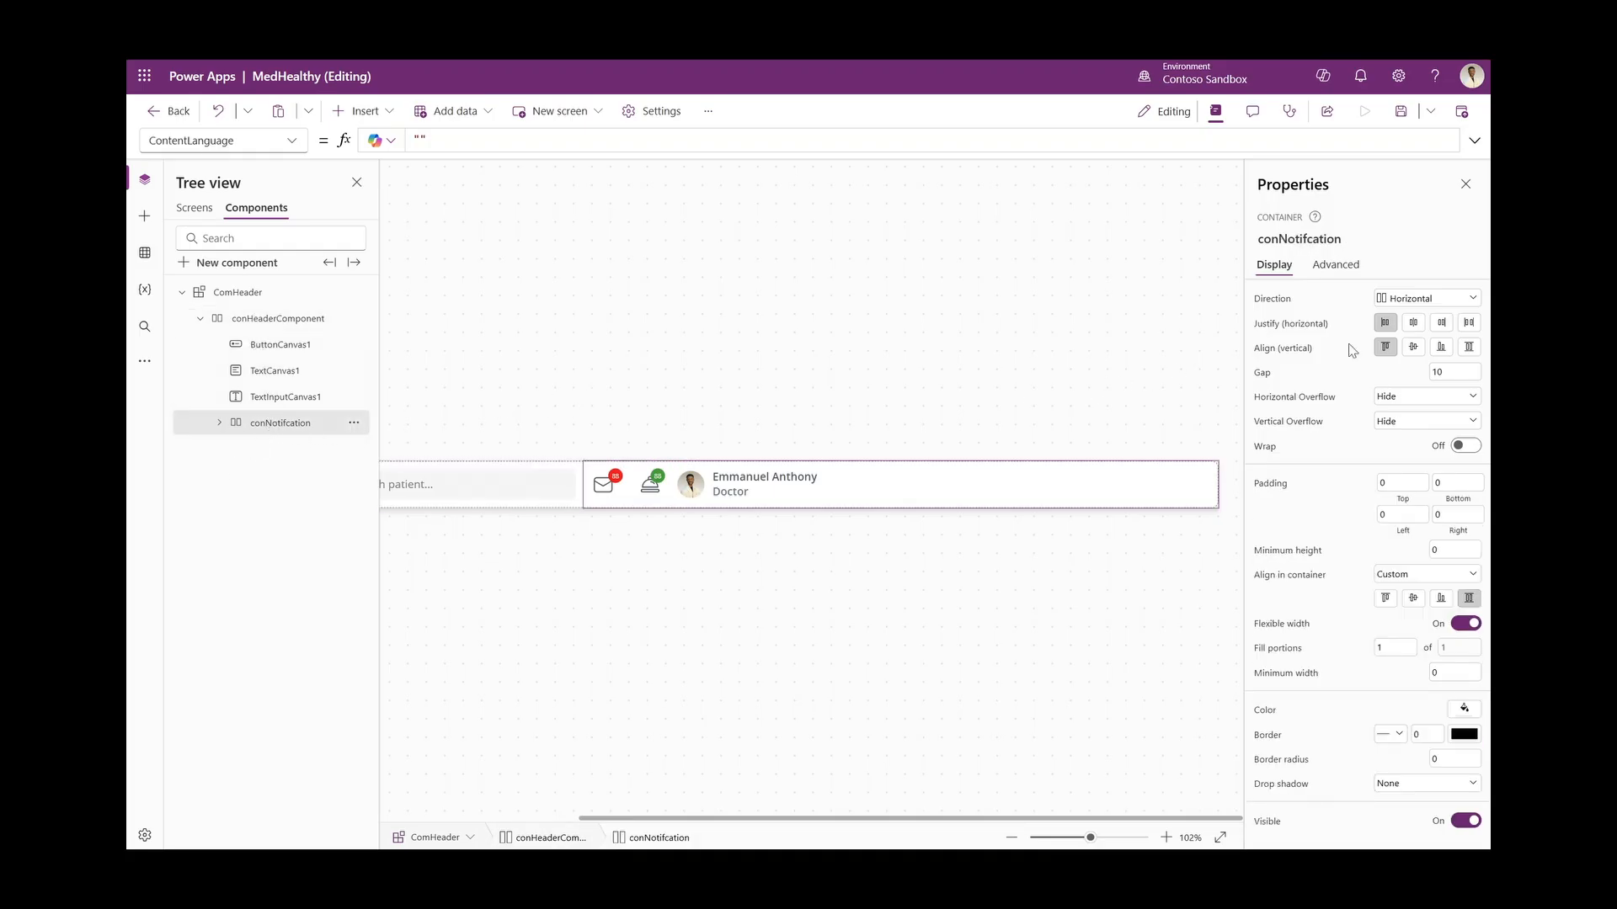
left_click(1442, 323)
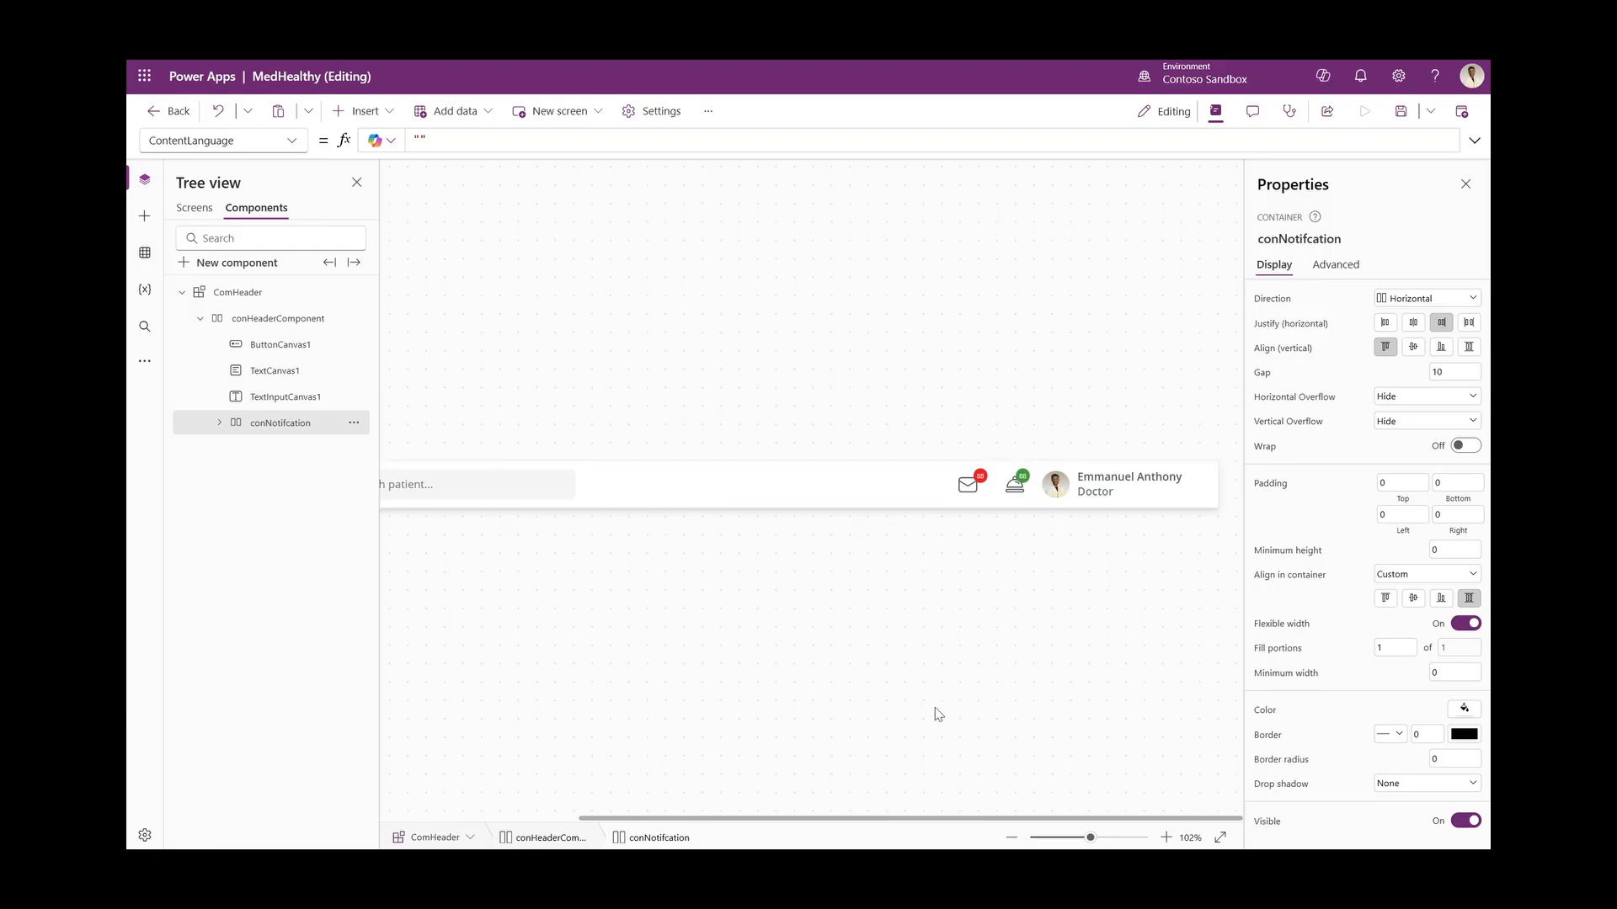
Preview the Dashboard screen to check the header's layout, and return to editing
left_click(1063, 838)
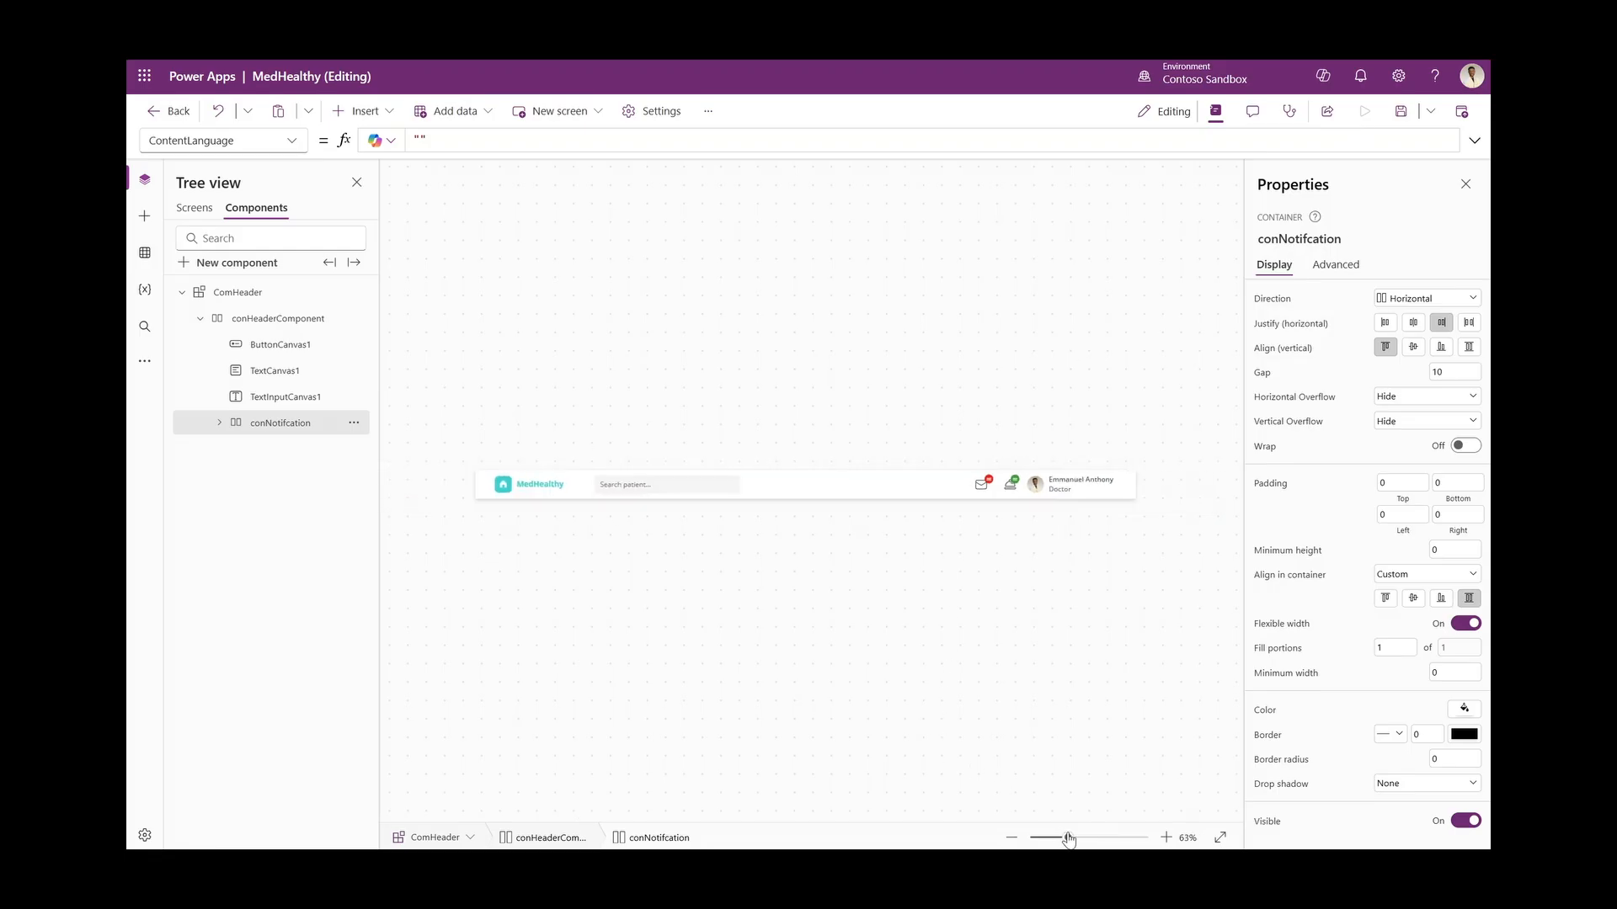
left_click(195, 208)
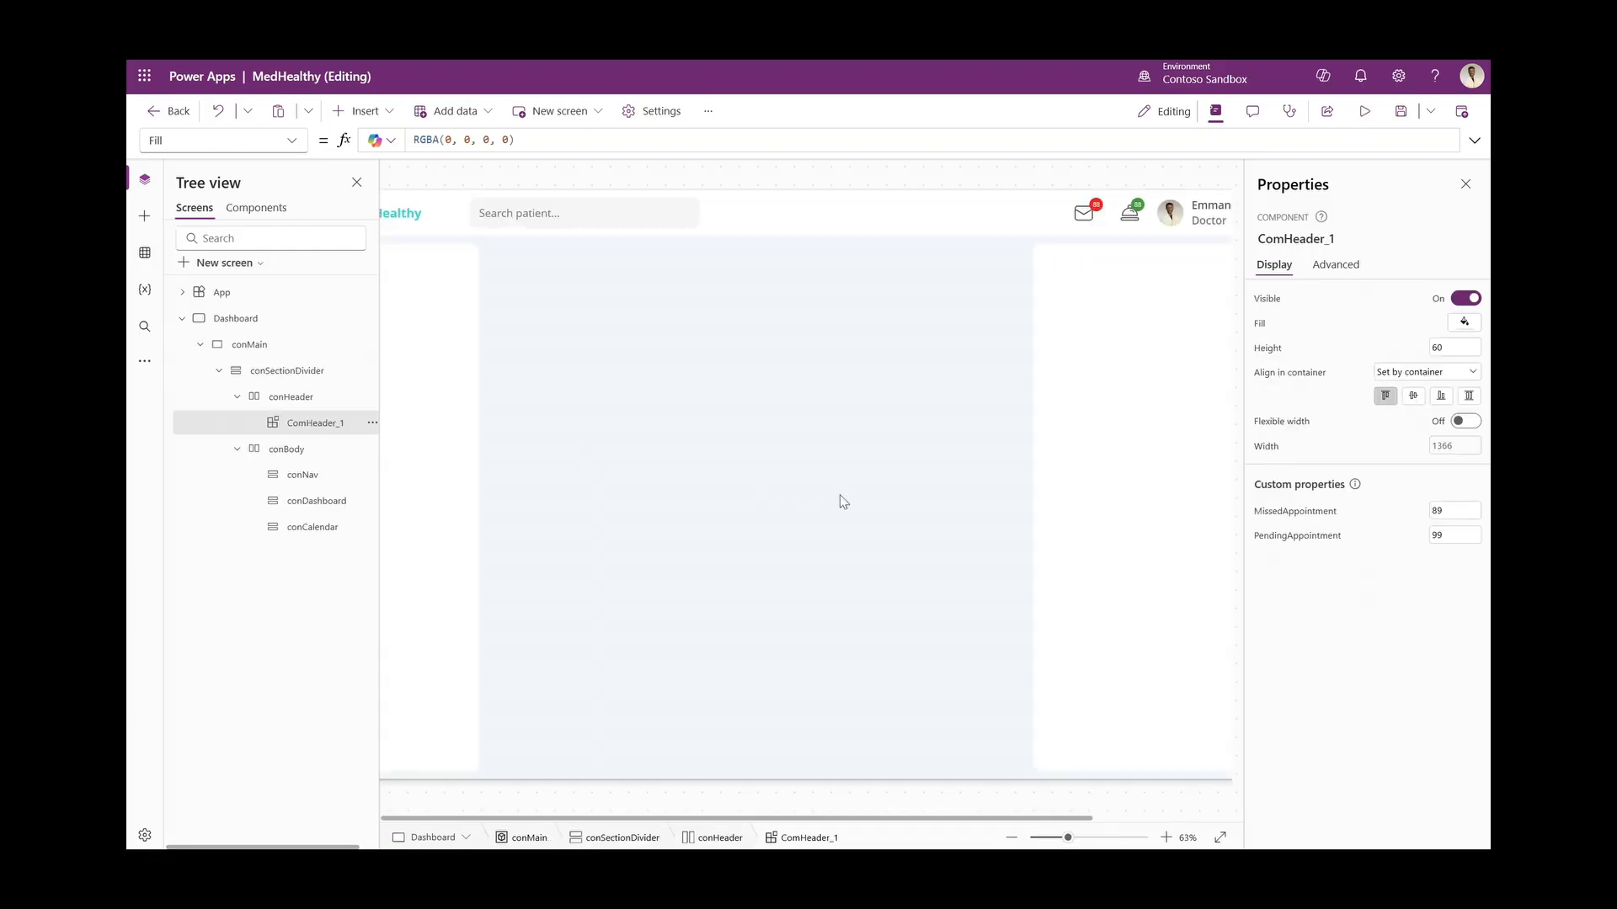
left_click(1364, 111)
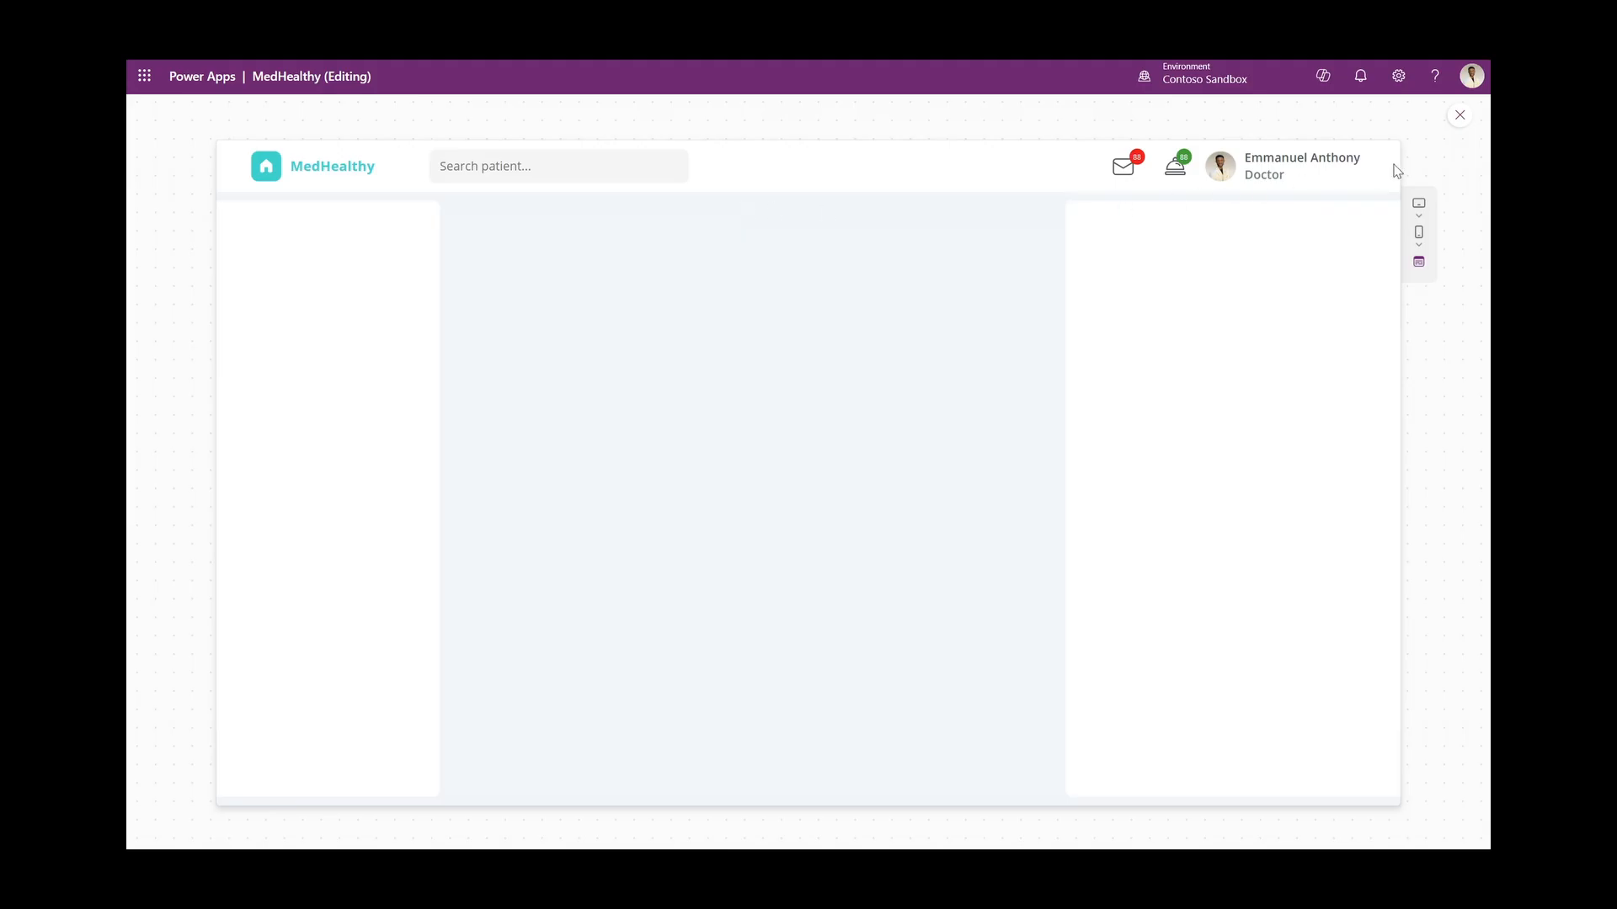
left_click(1460, 115)
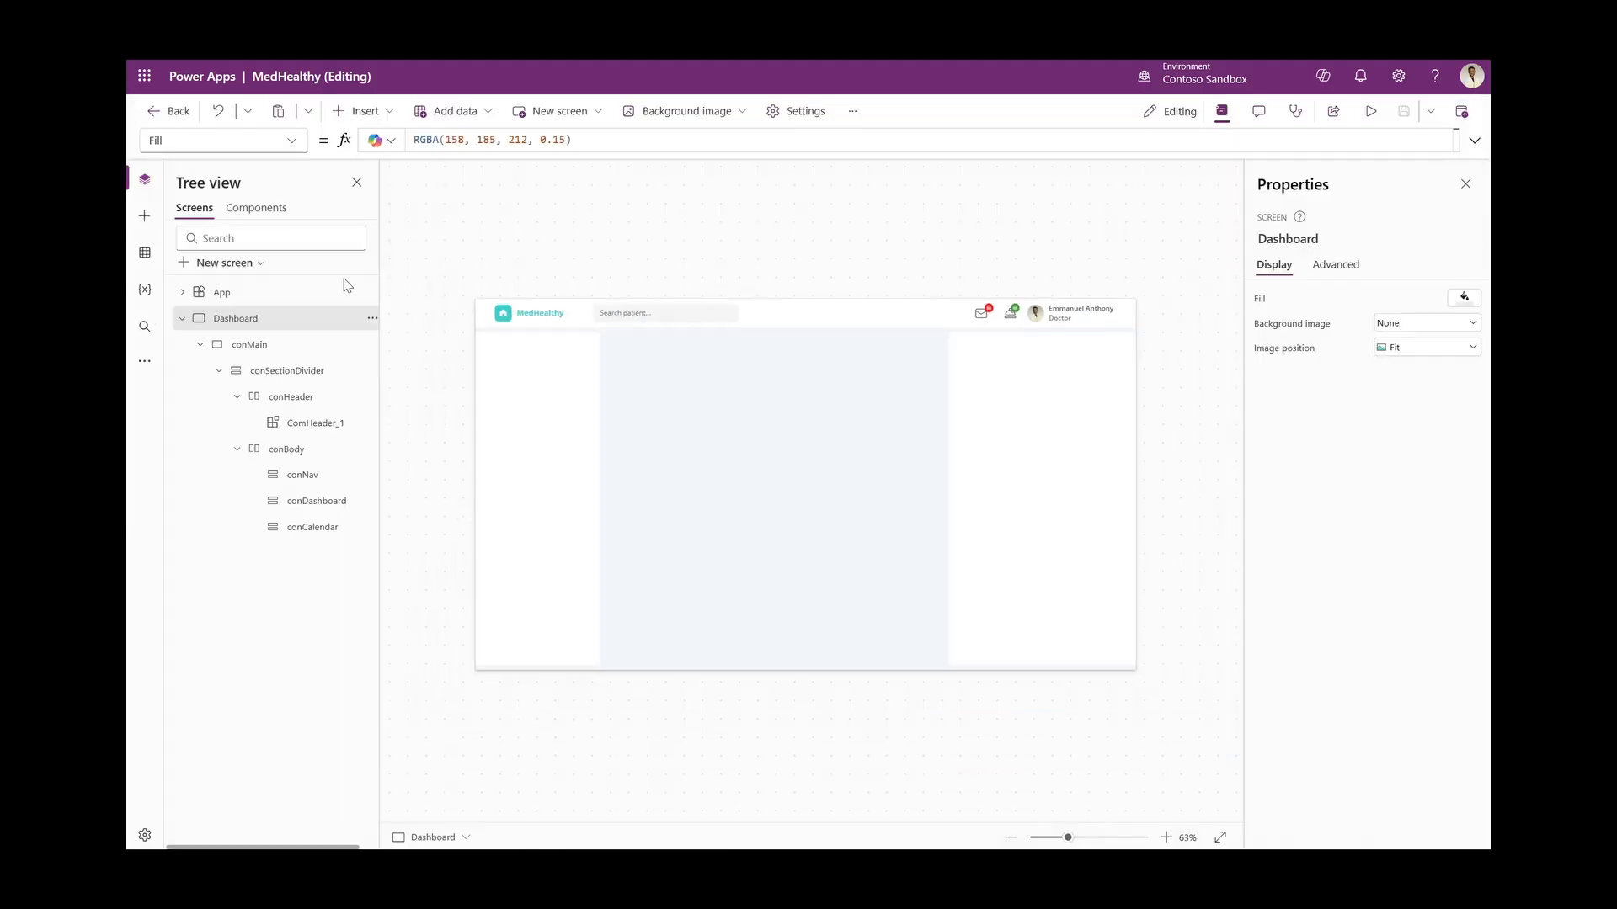
Add a custom output property named SearchItem with the Text data type to the ComHeader component
left_click(248, 209)
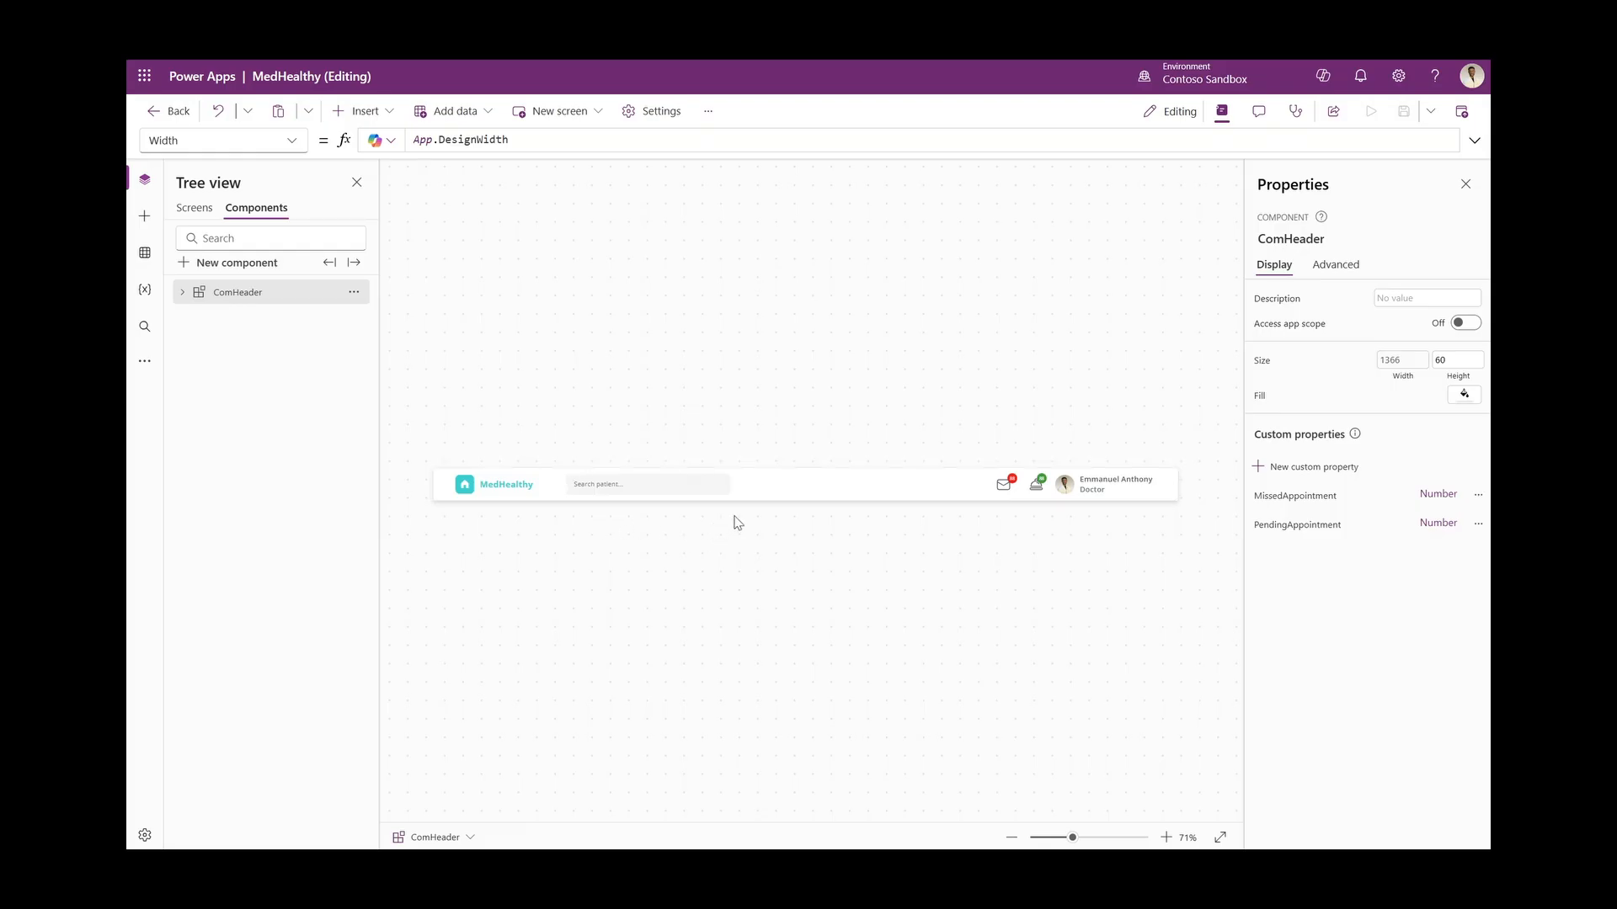
left_click(1313, 468)
left_click(1128, 246)
key("ctrl+a")
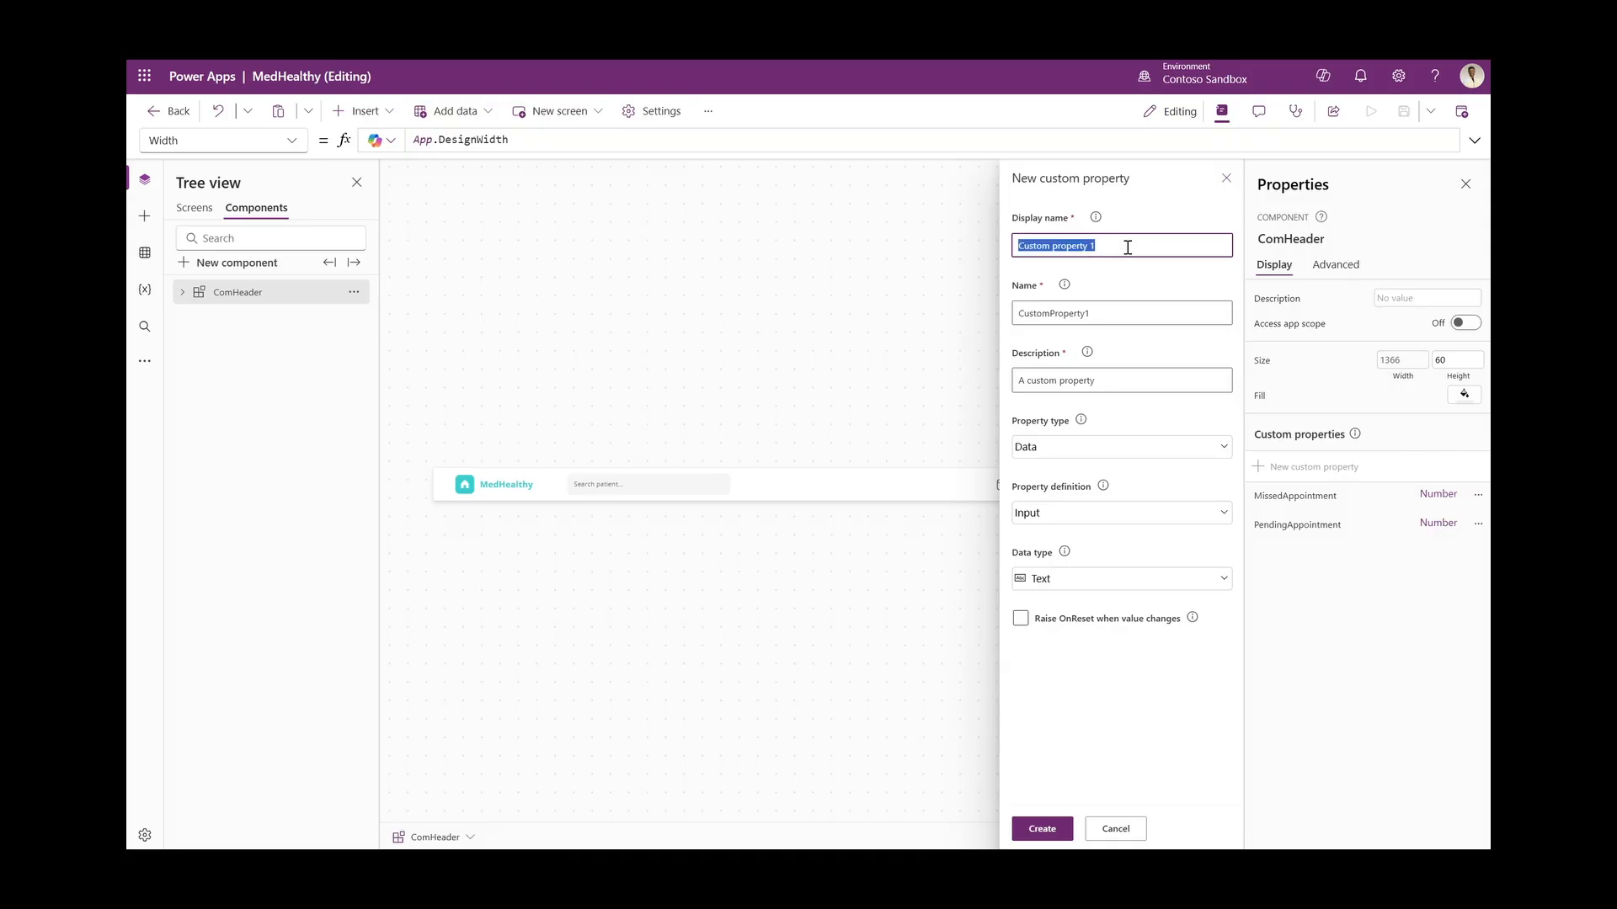
type("SearchItem")
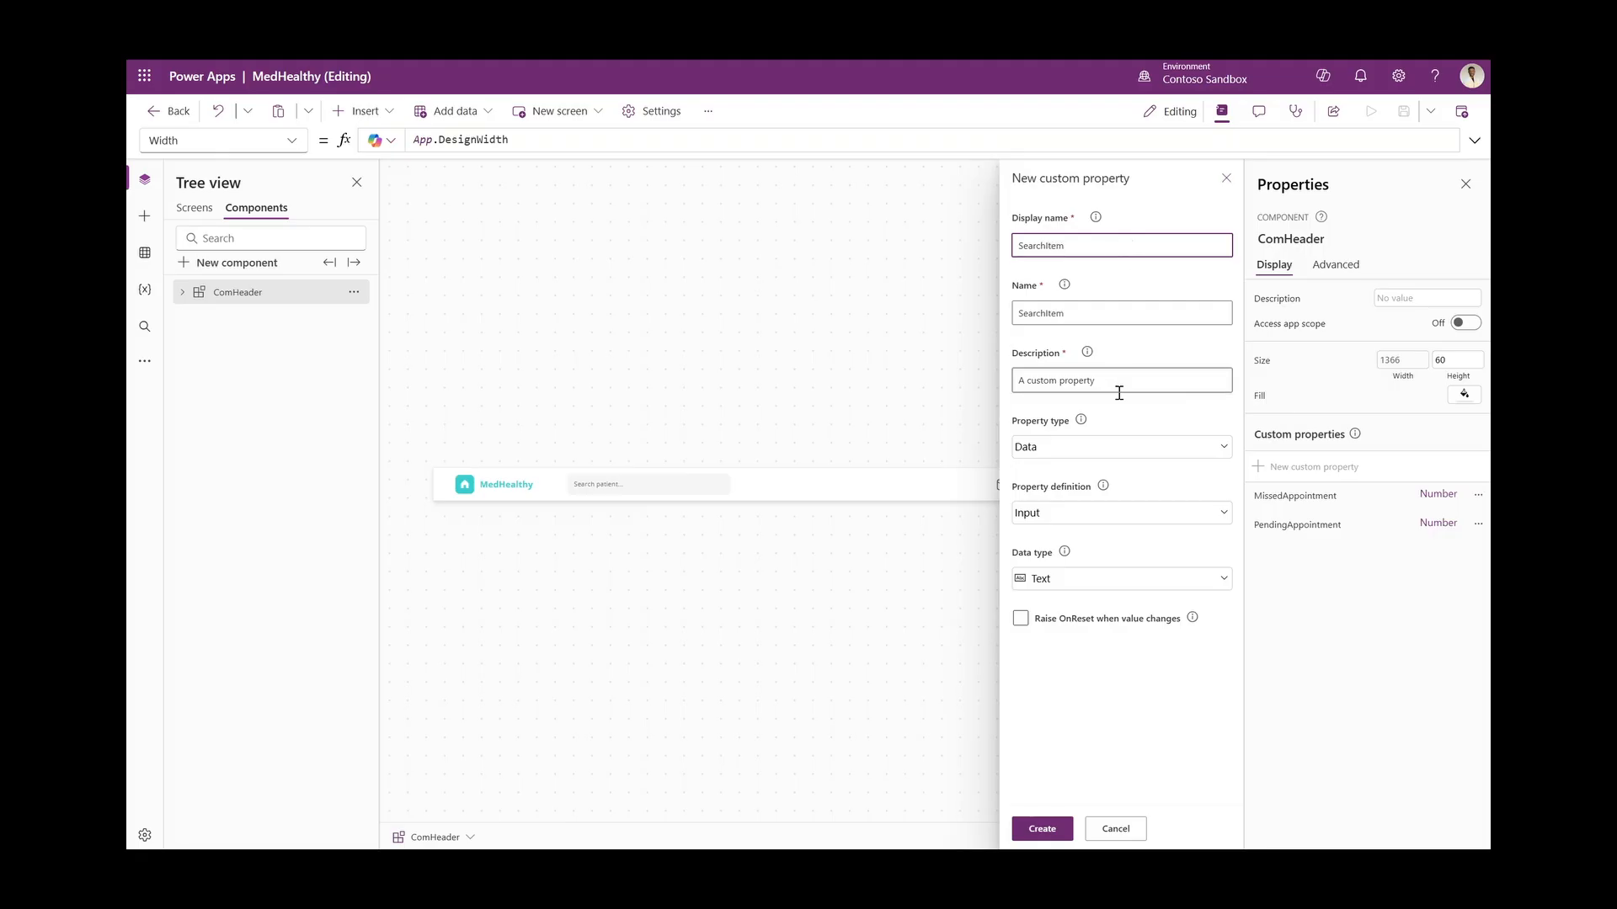
left_click(1106, 515)
left_click(1070, 613)
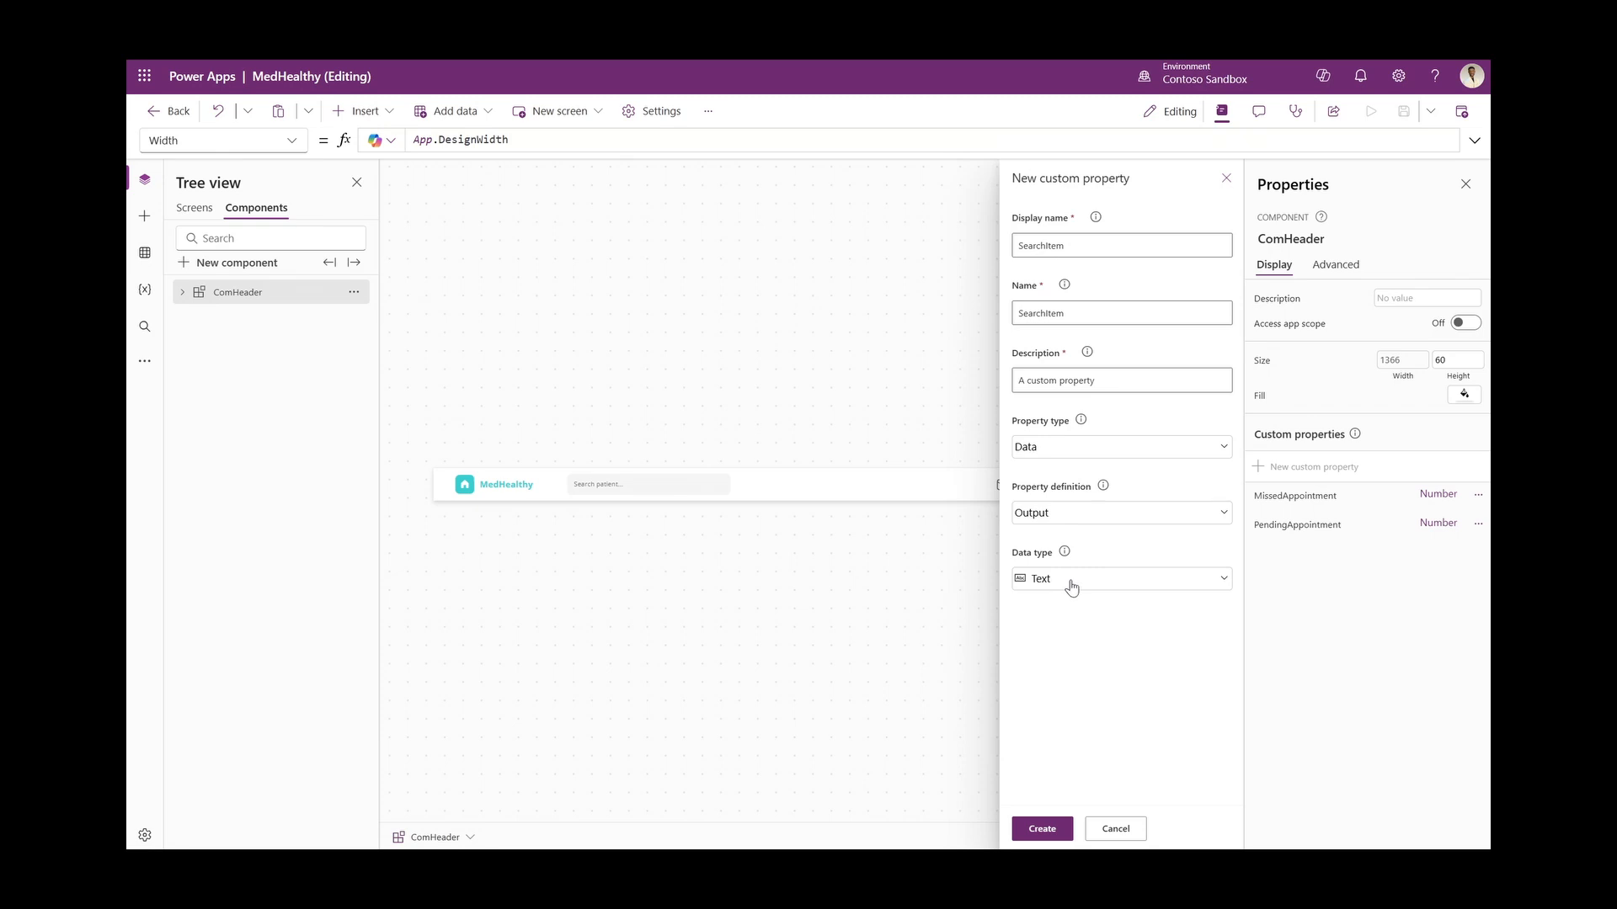
left_click(1071, 587)
left_click(1072, 587)
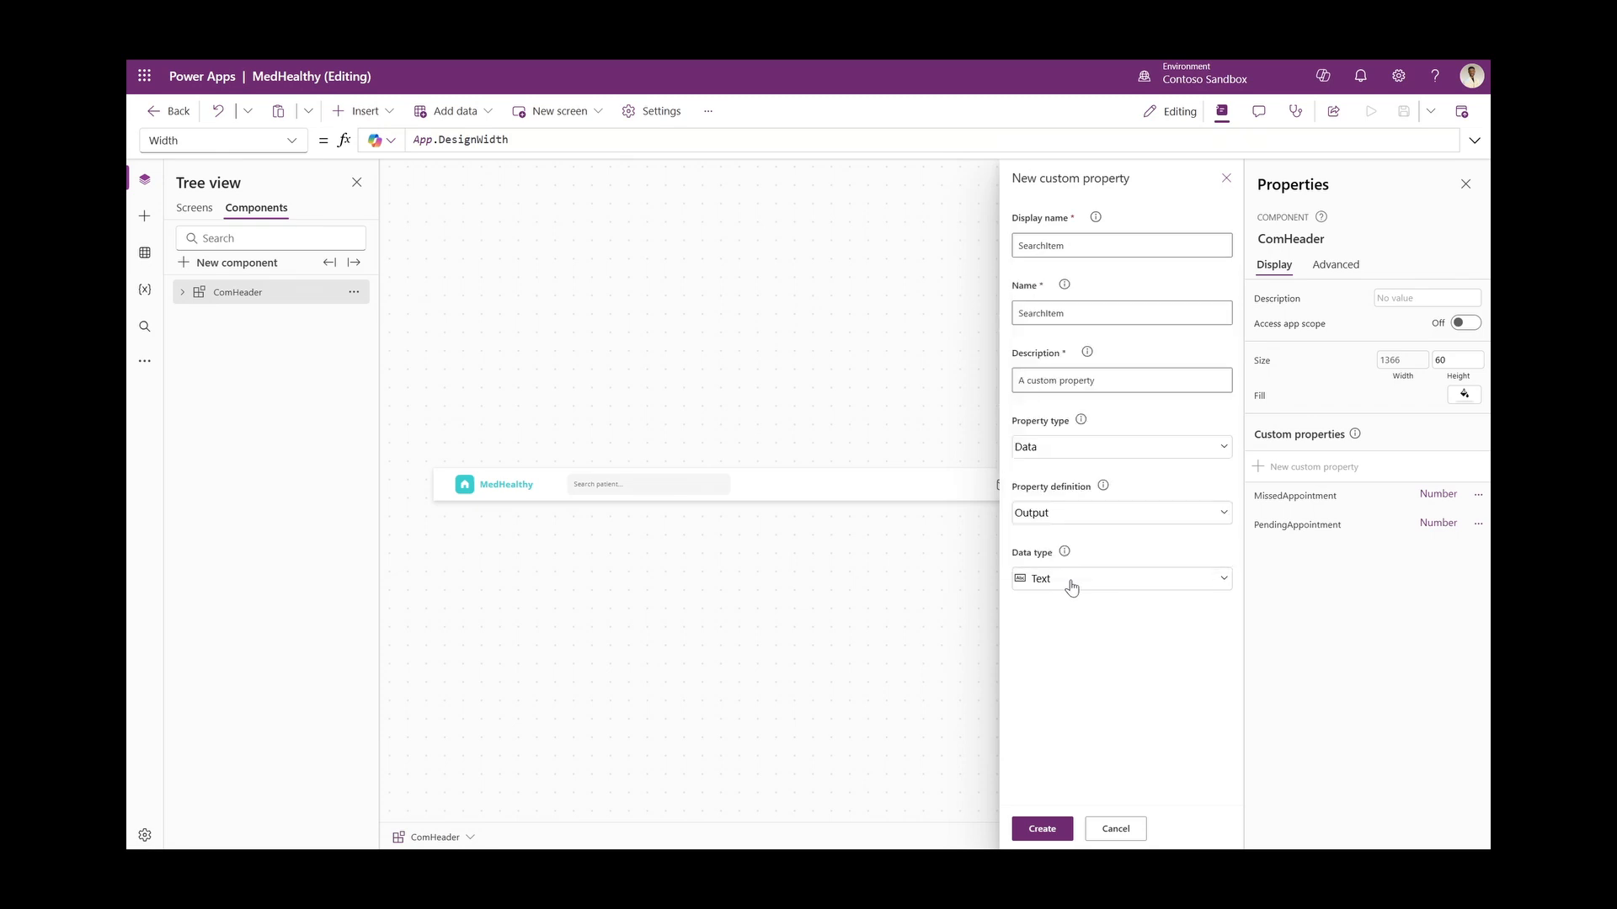
left_click(1042, 831)
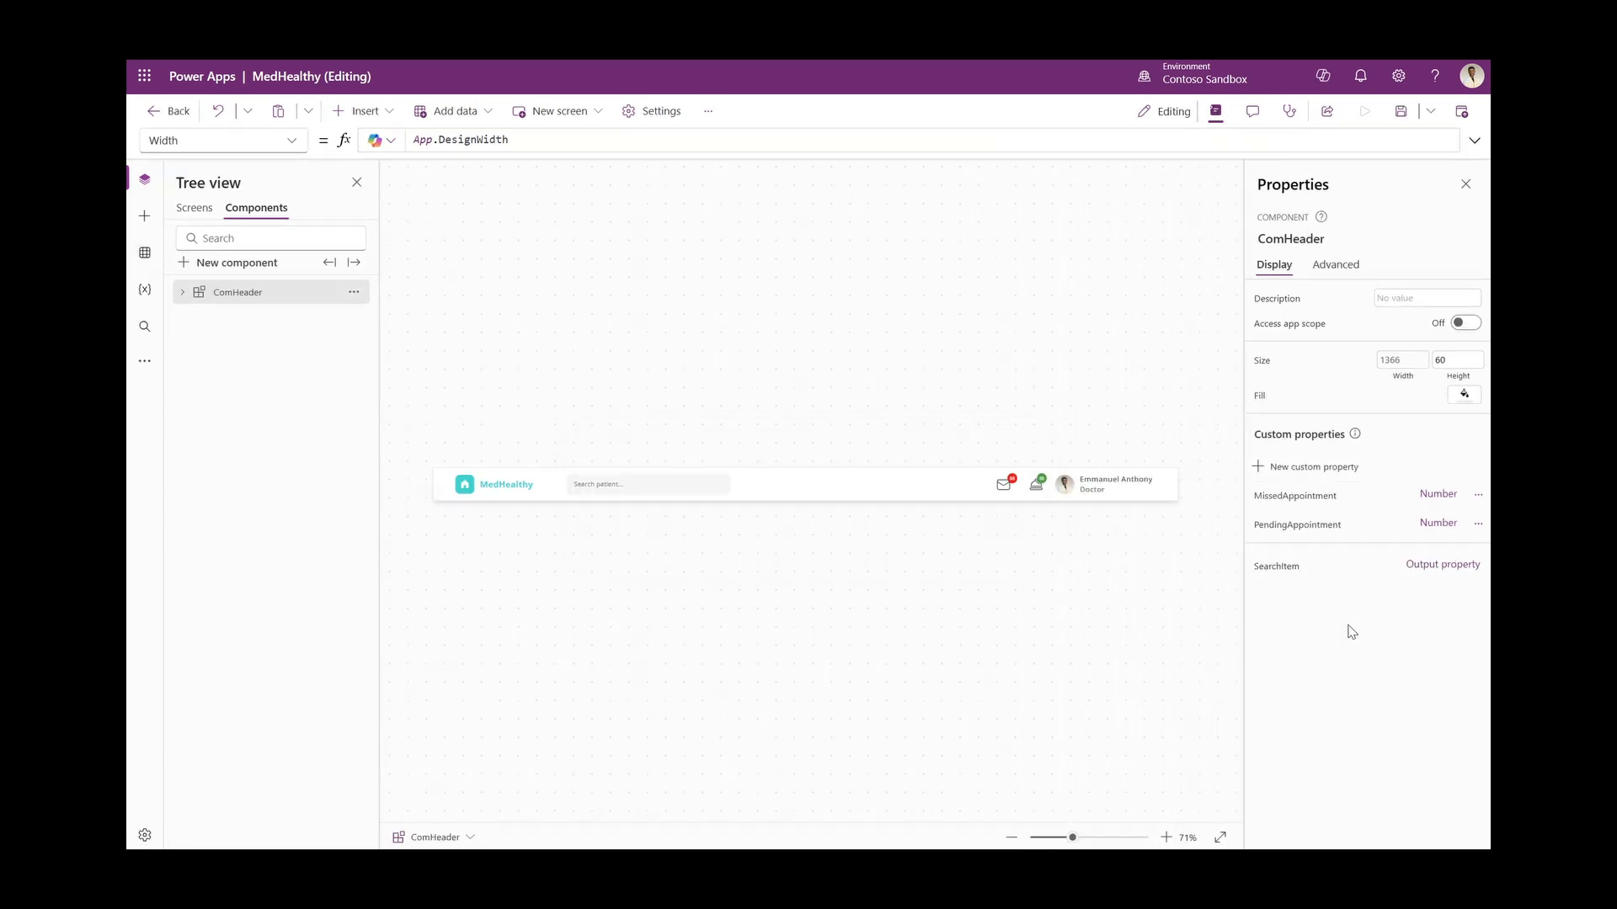
Clear the default formula of ComHeader's SearchItem property
left_click(235, 141)
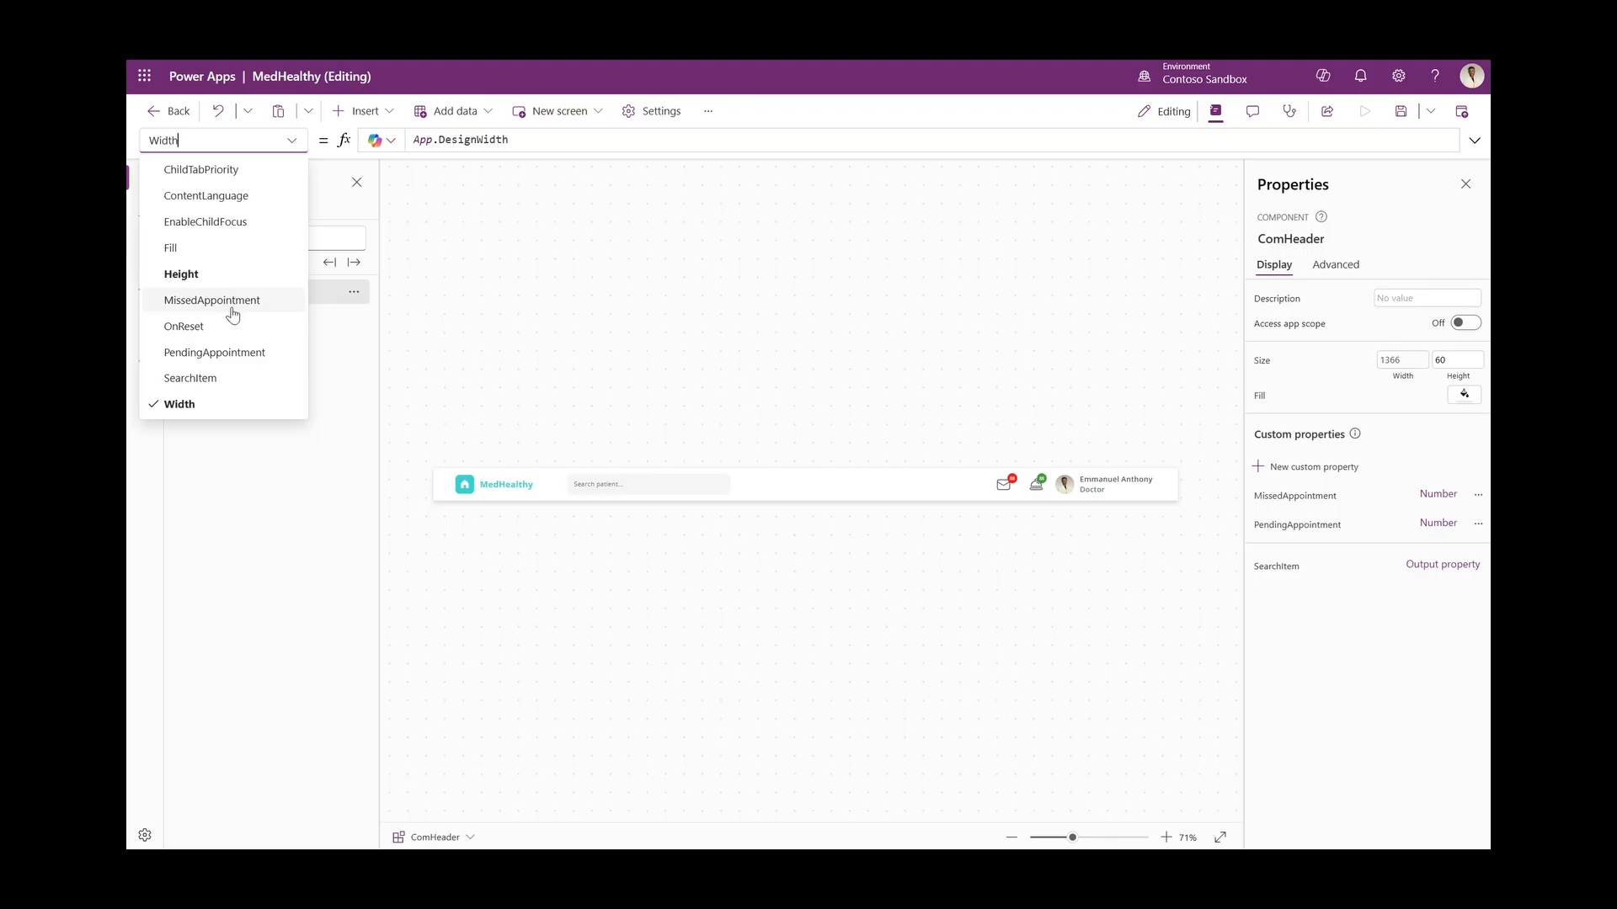
left_click(215, 378)
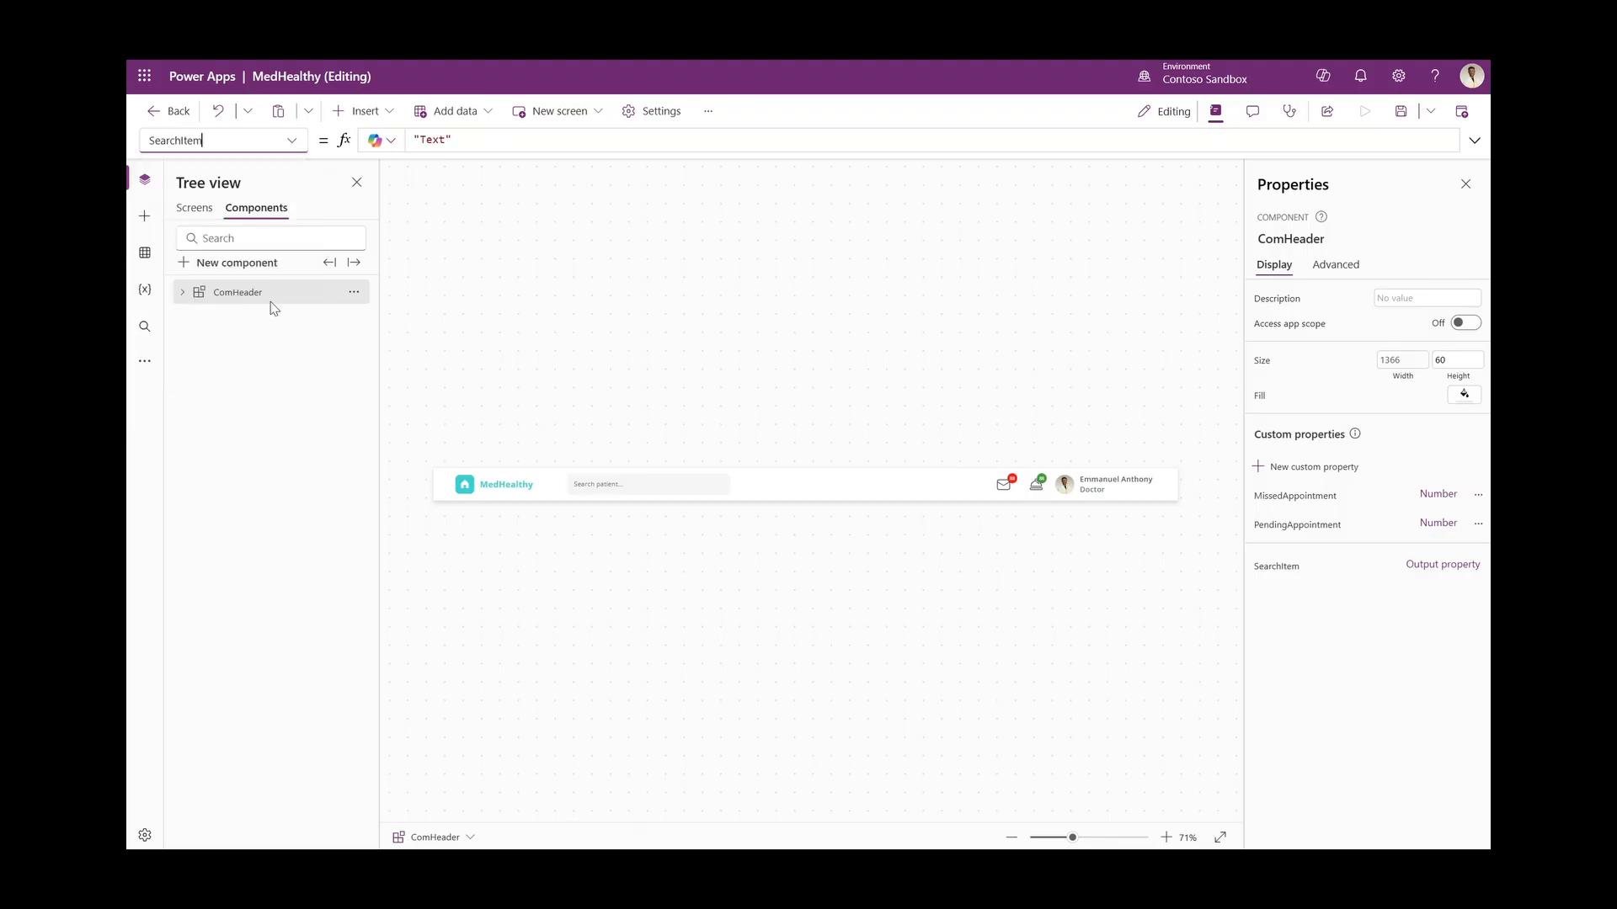
left_click(477, 147)
key("ctrl+a")
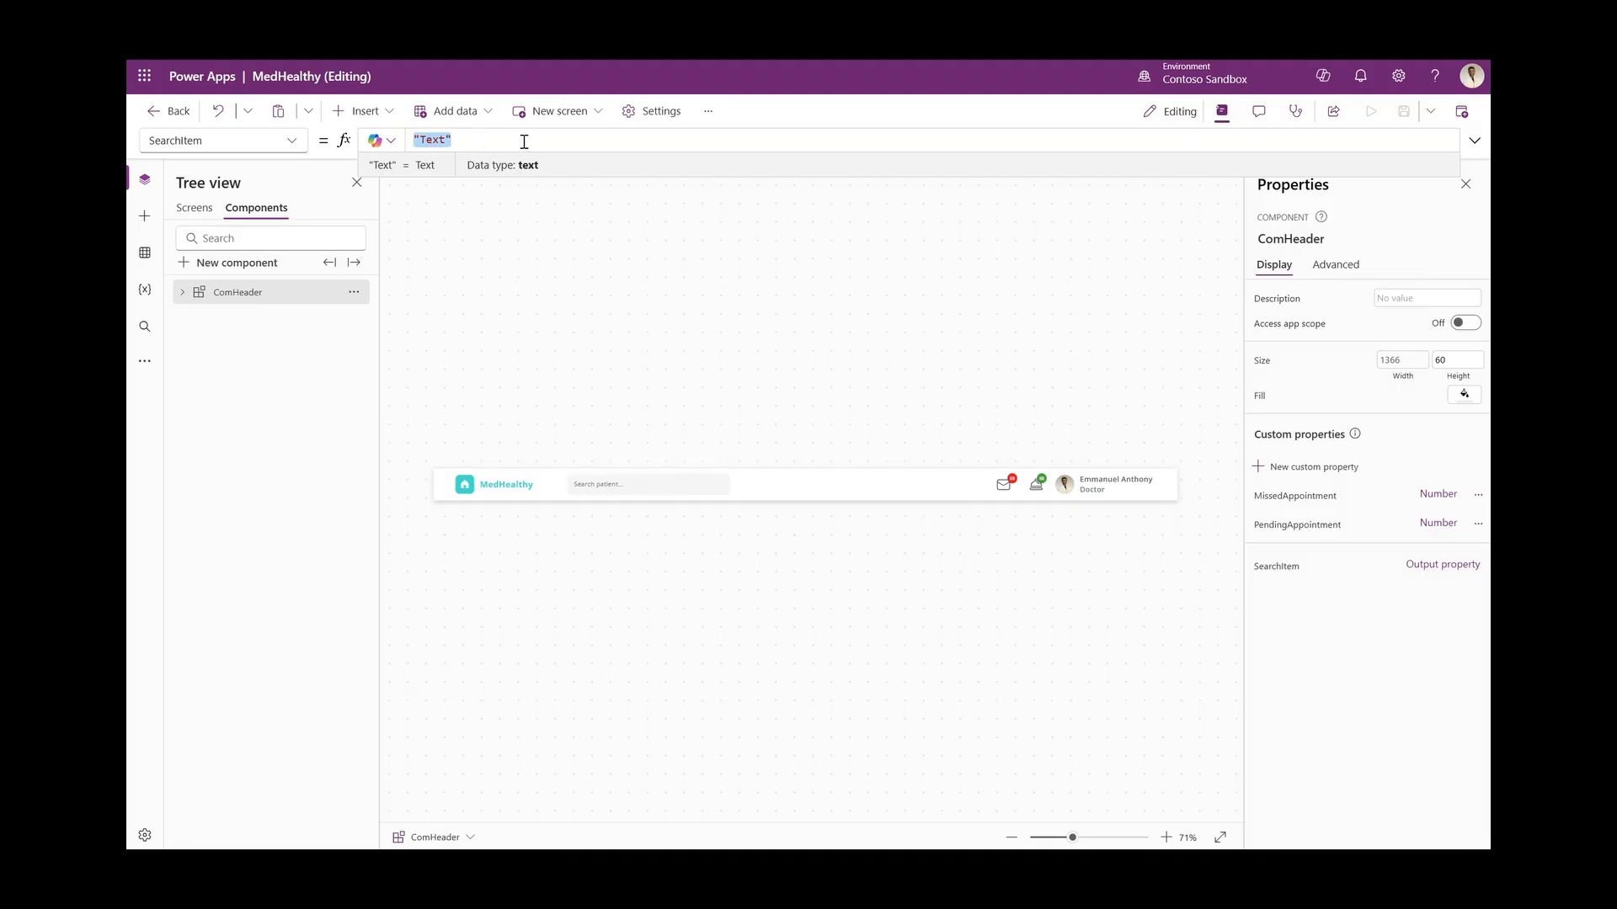
type("Text")
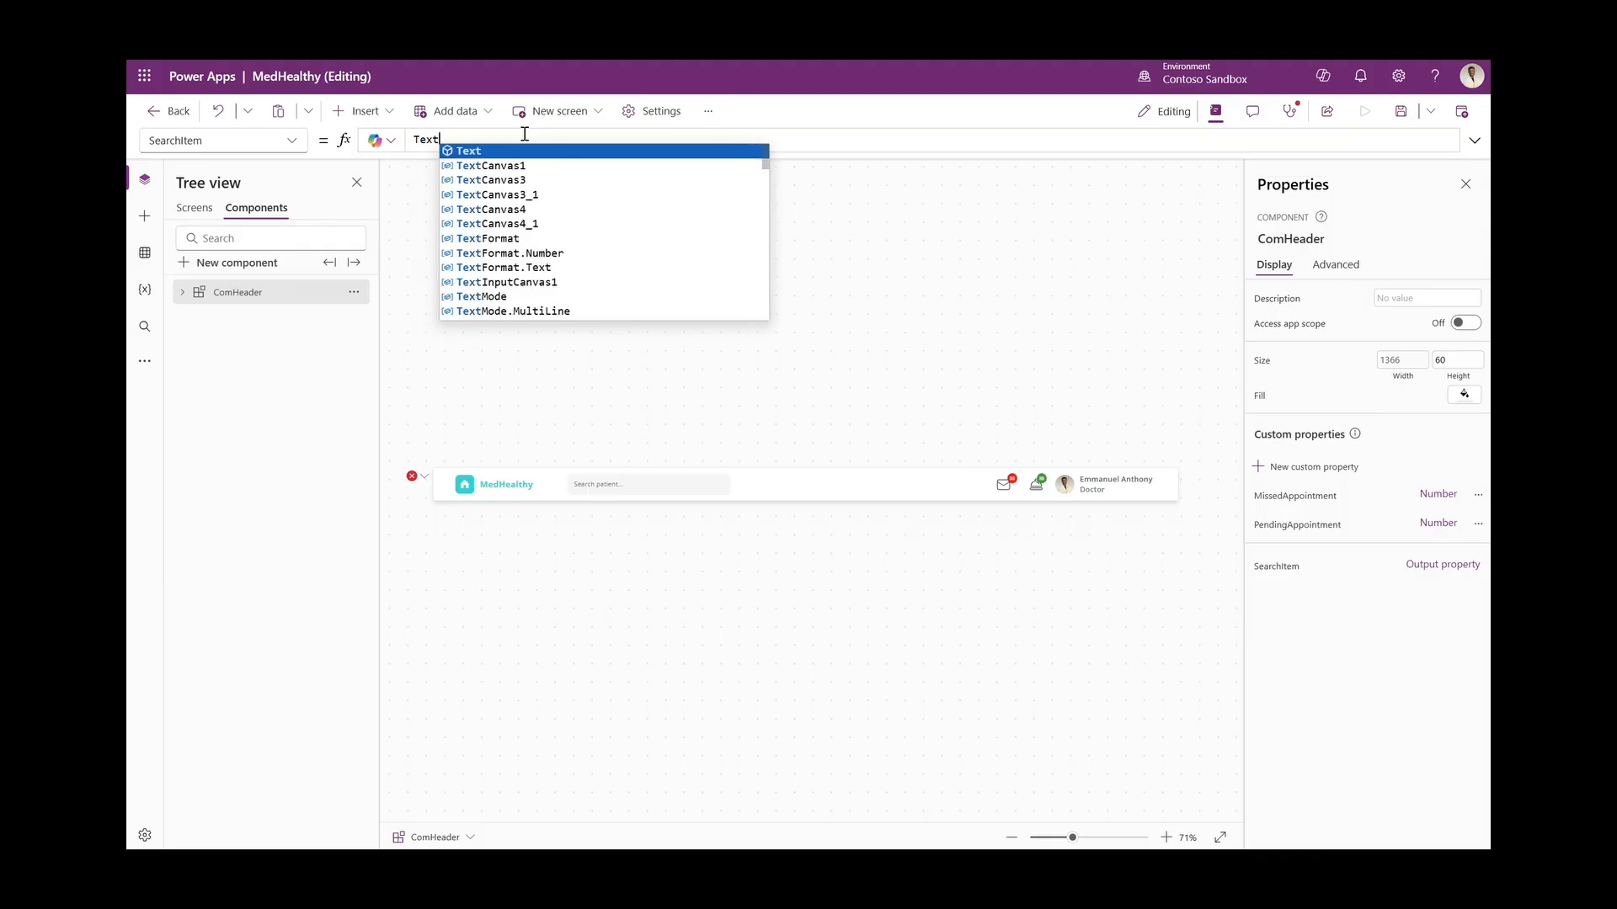
left_click(539, 165)
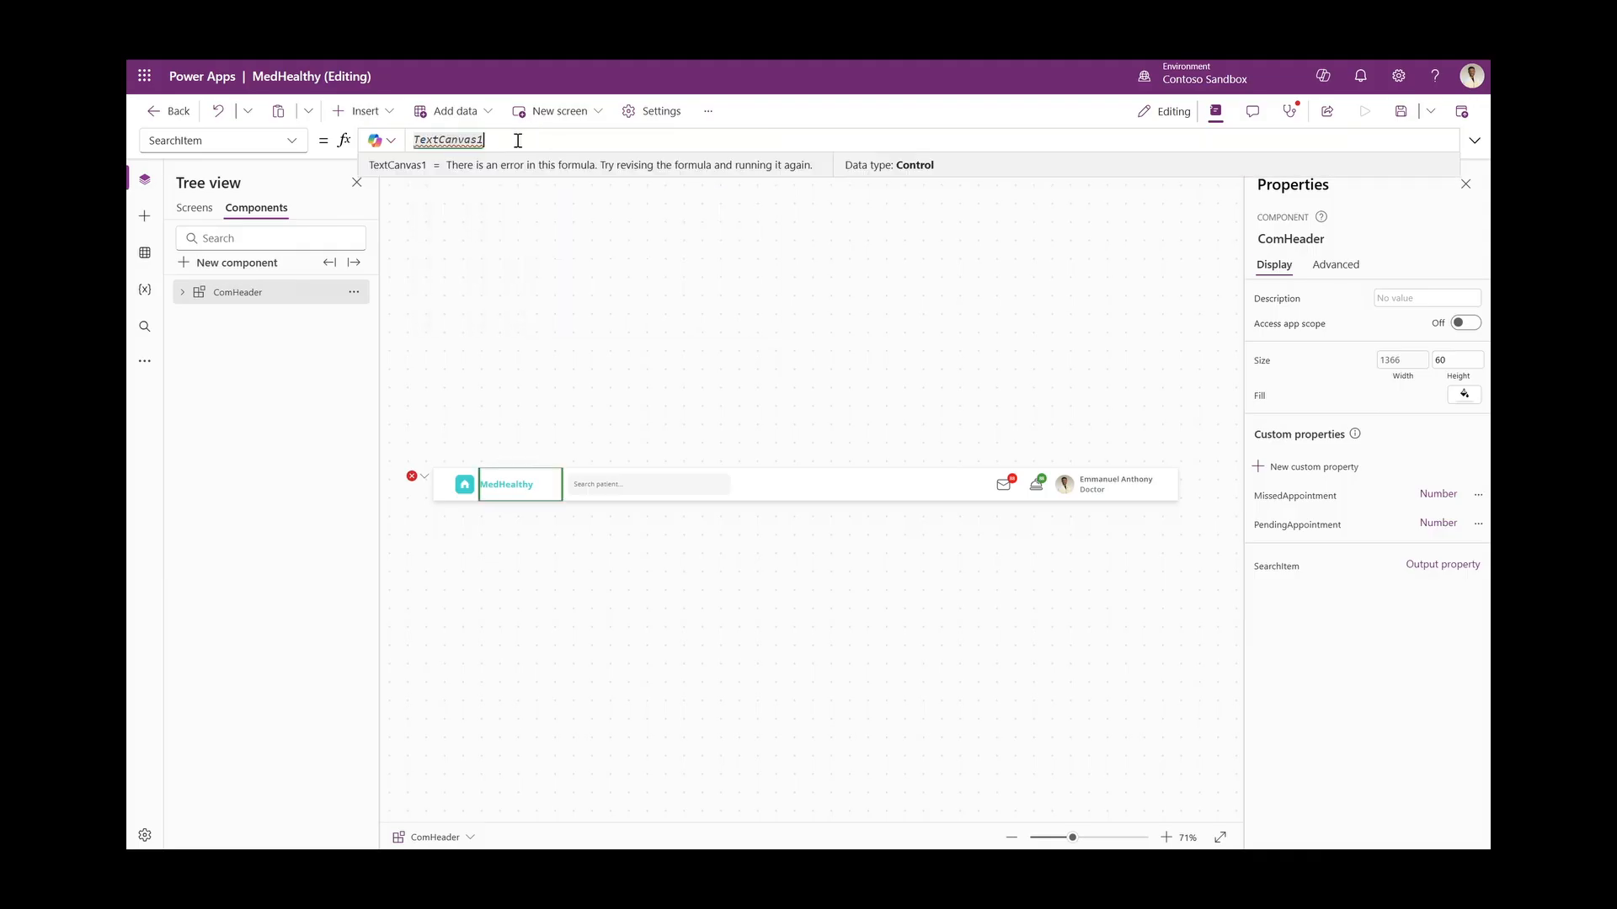
double_click(516, 140)
key("BackSpace")
Rename the header's patient search text input to txtSearchPatient
left_click(627, 487)
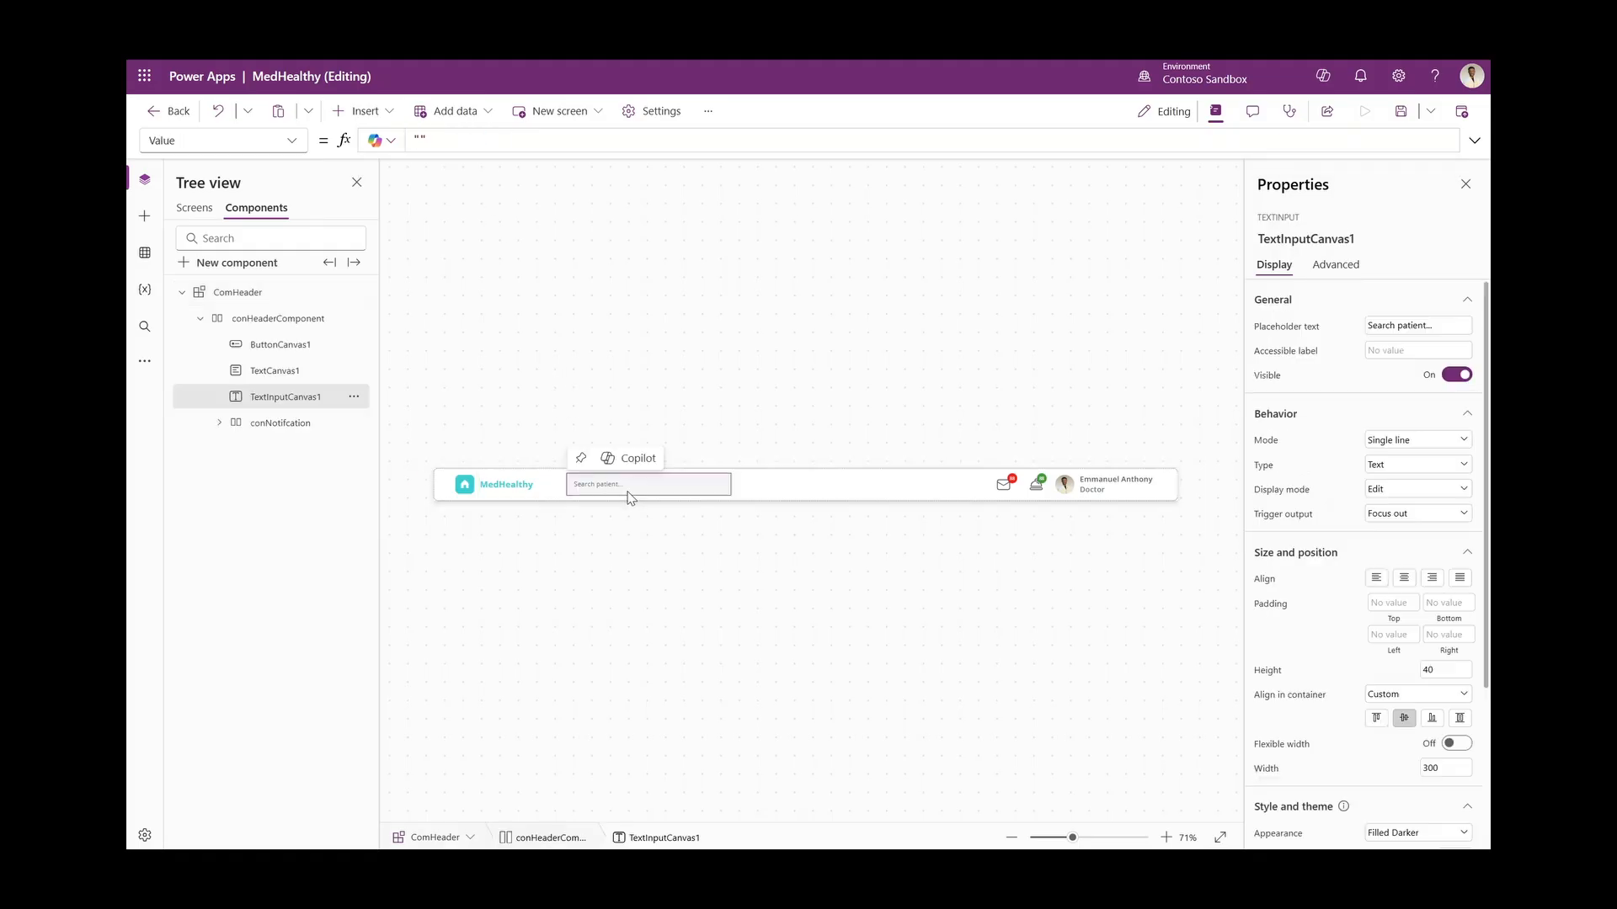
left_click(1318, 238)
type("txt")
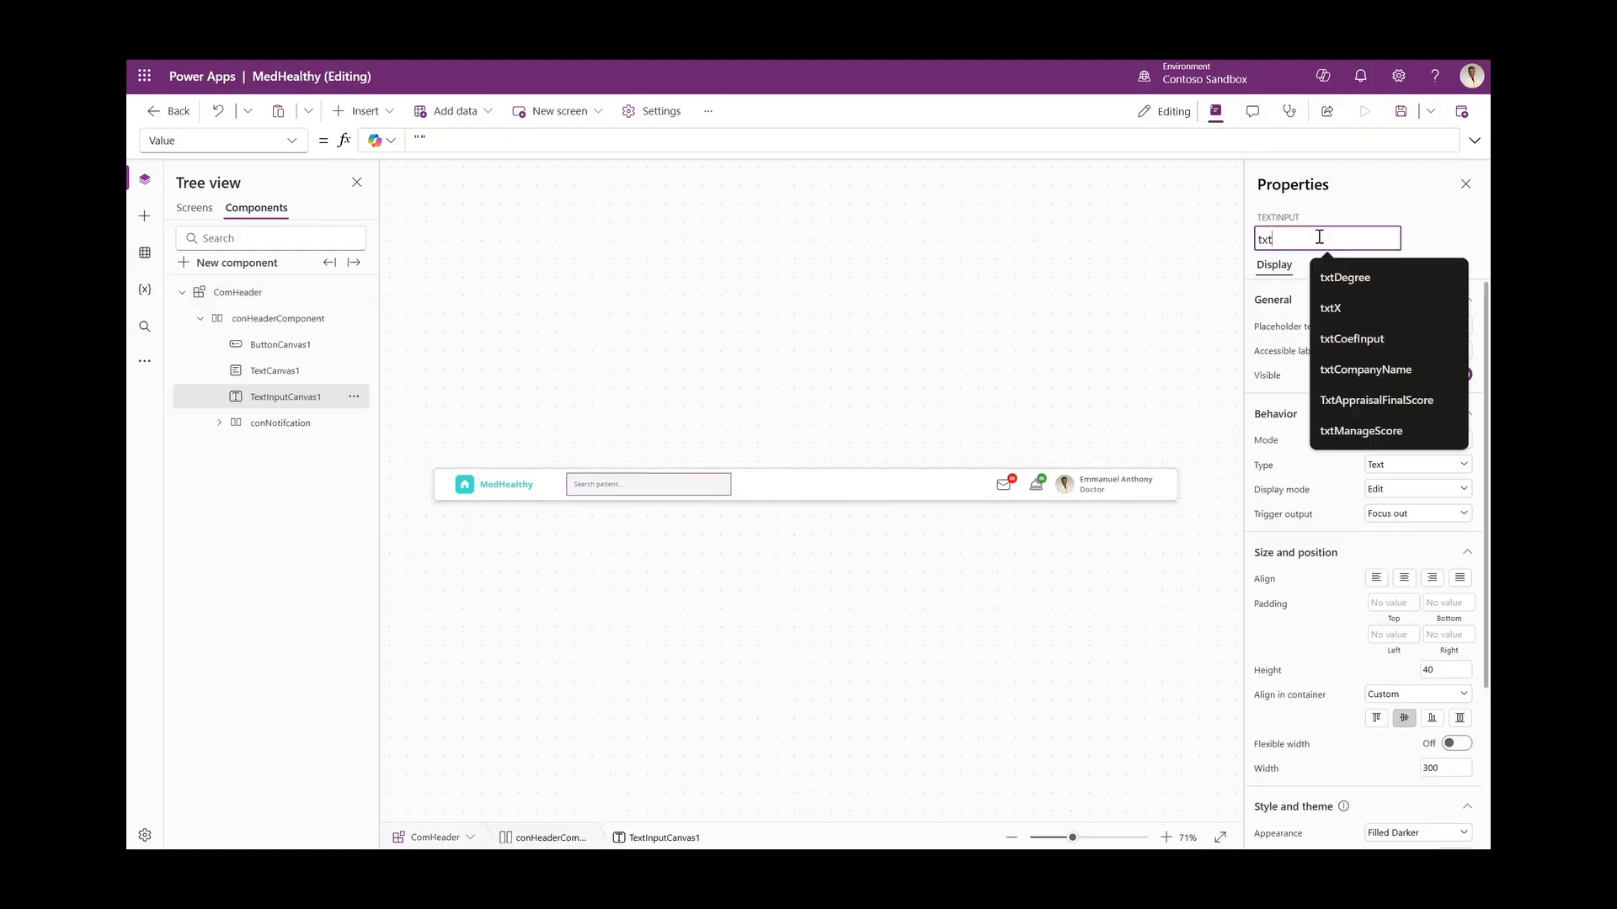
type("Search")
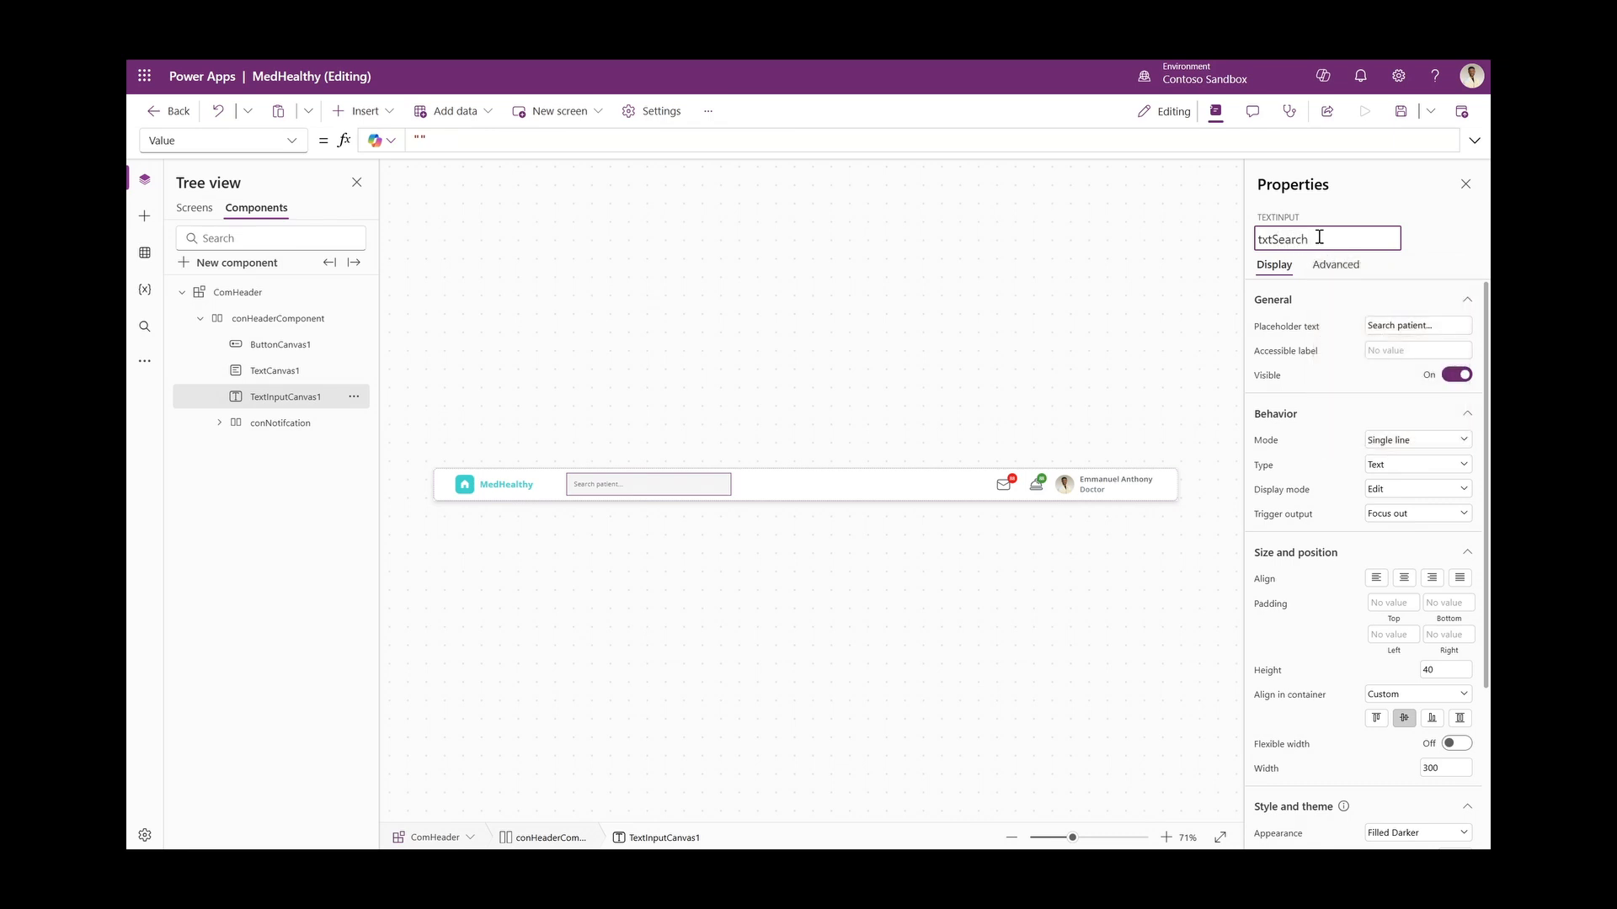
type("Patient")
key("Return")
Set the SearchItem property of ComHeader to the formula txtSearchPatient.Value
left_click(232, 295)
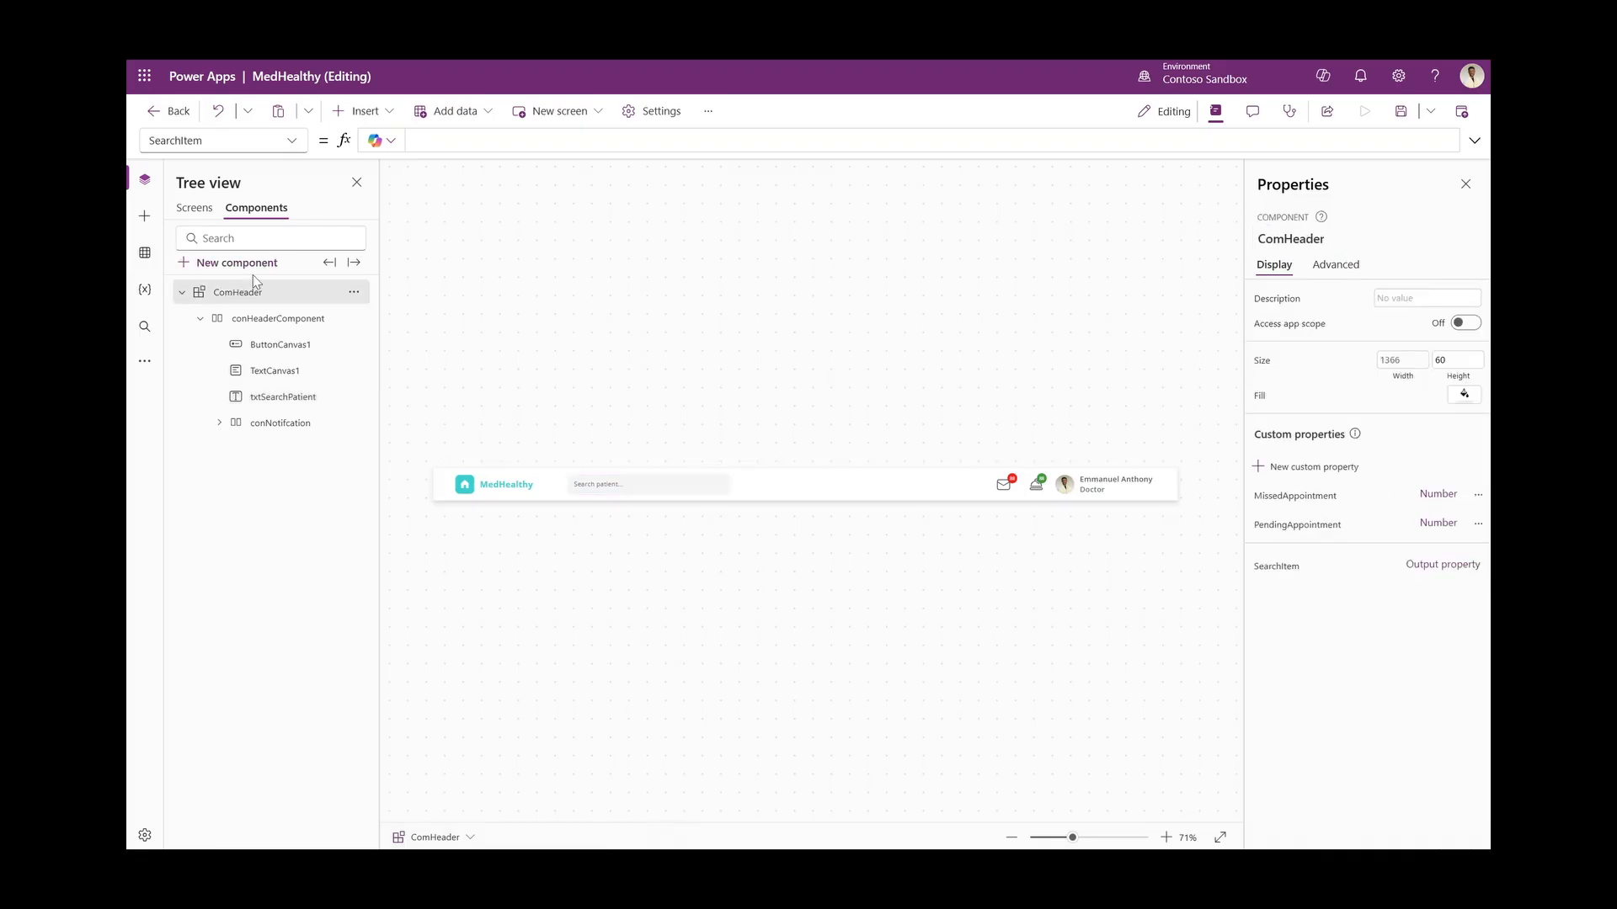
left_click(456, 139)
type("txt")
key("Tab")
type(".")
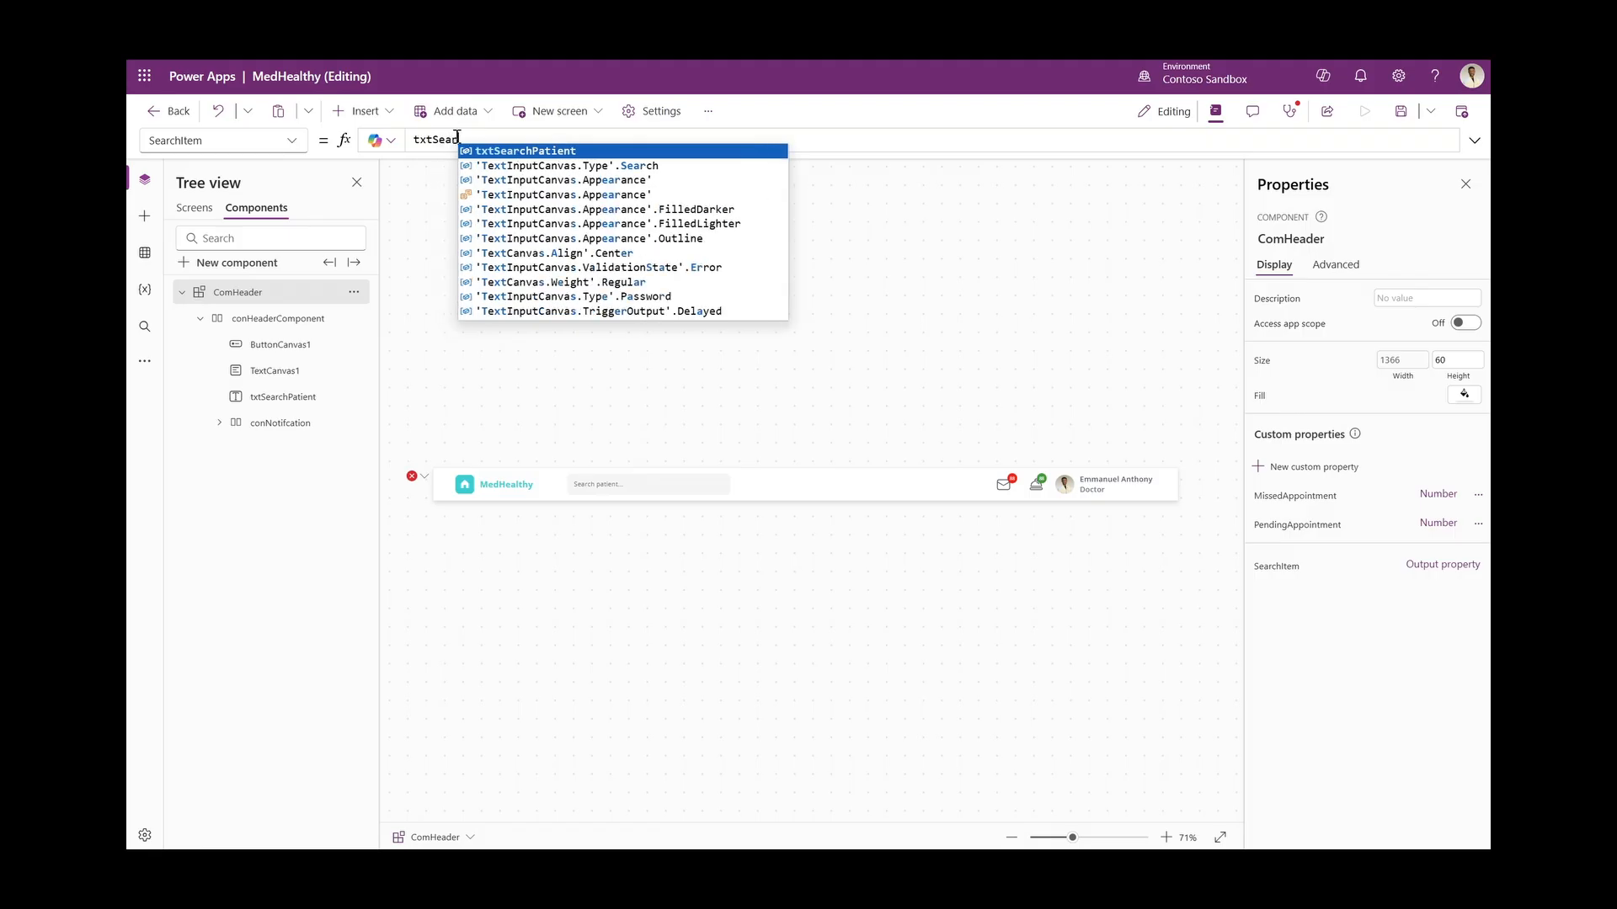
key("Escape")
type("va")
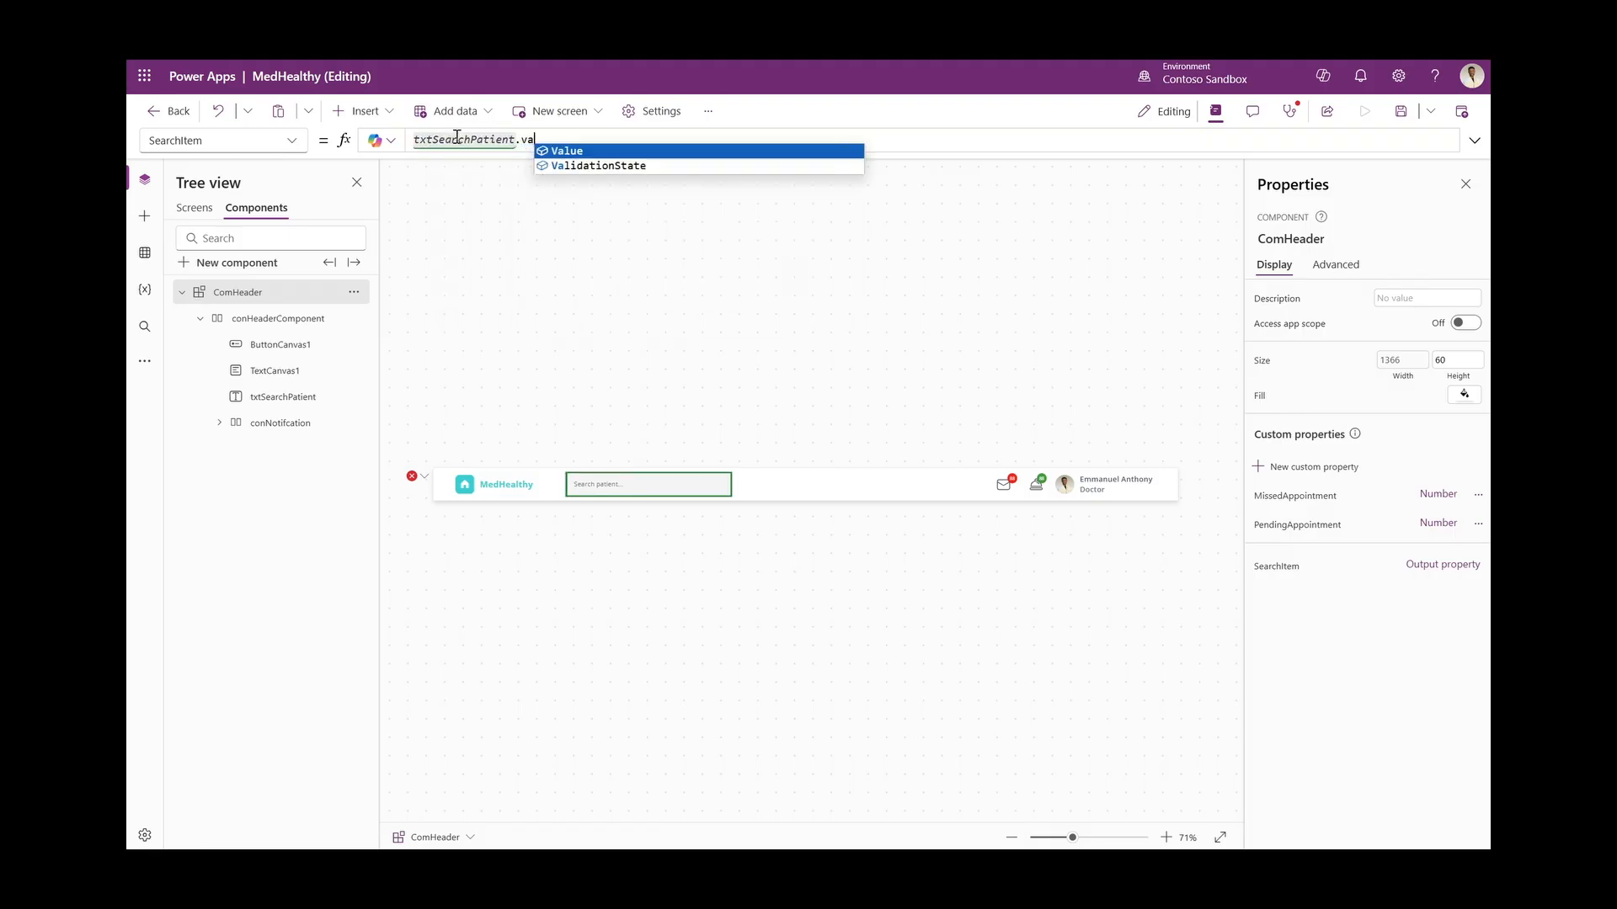
key("Tab")
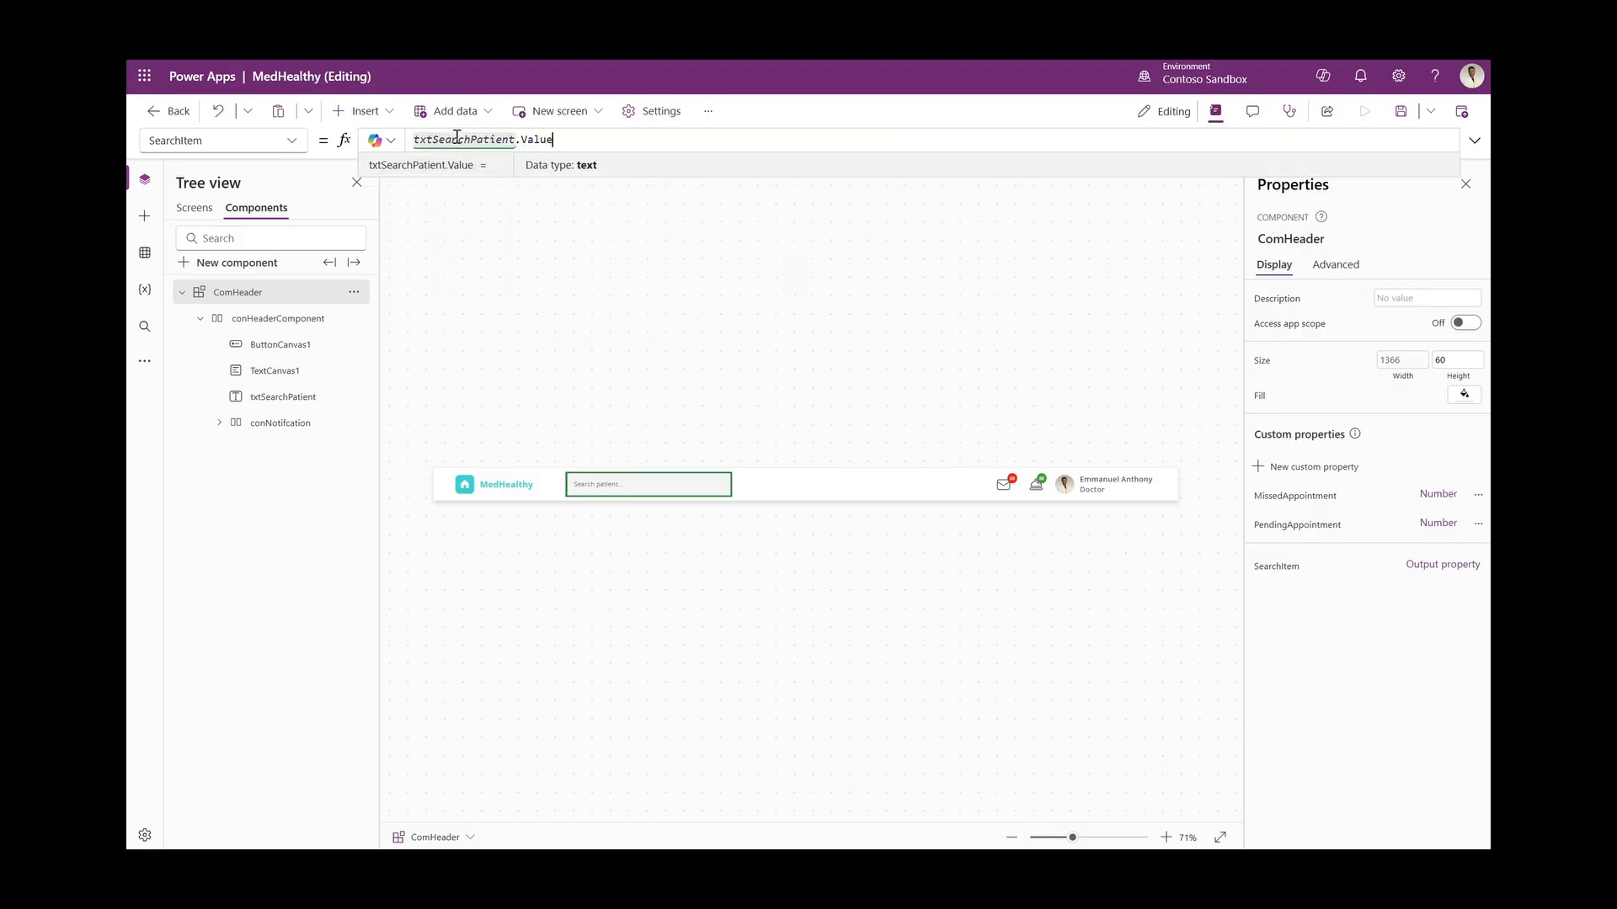
Return to the Dashboard screen, showing the whole header on the canvas, and save the app
left_click(195, 208)
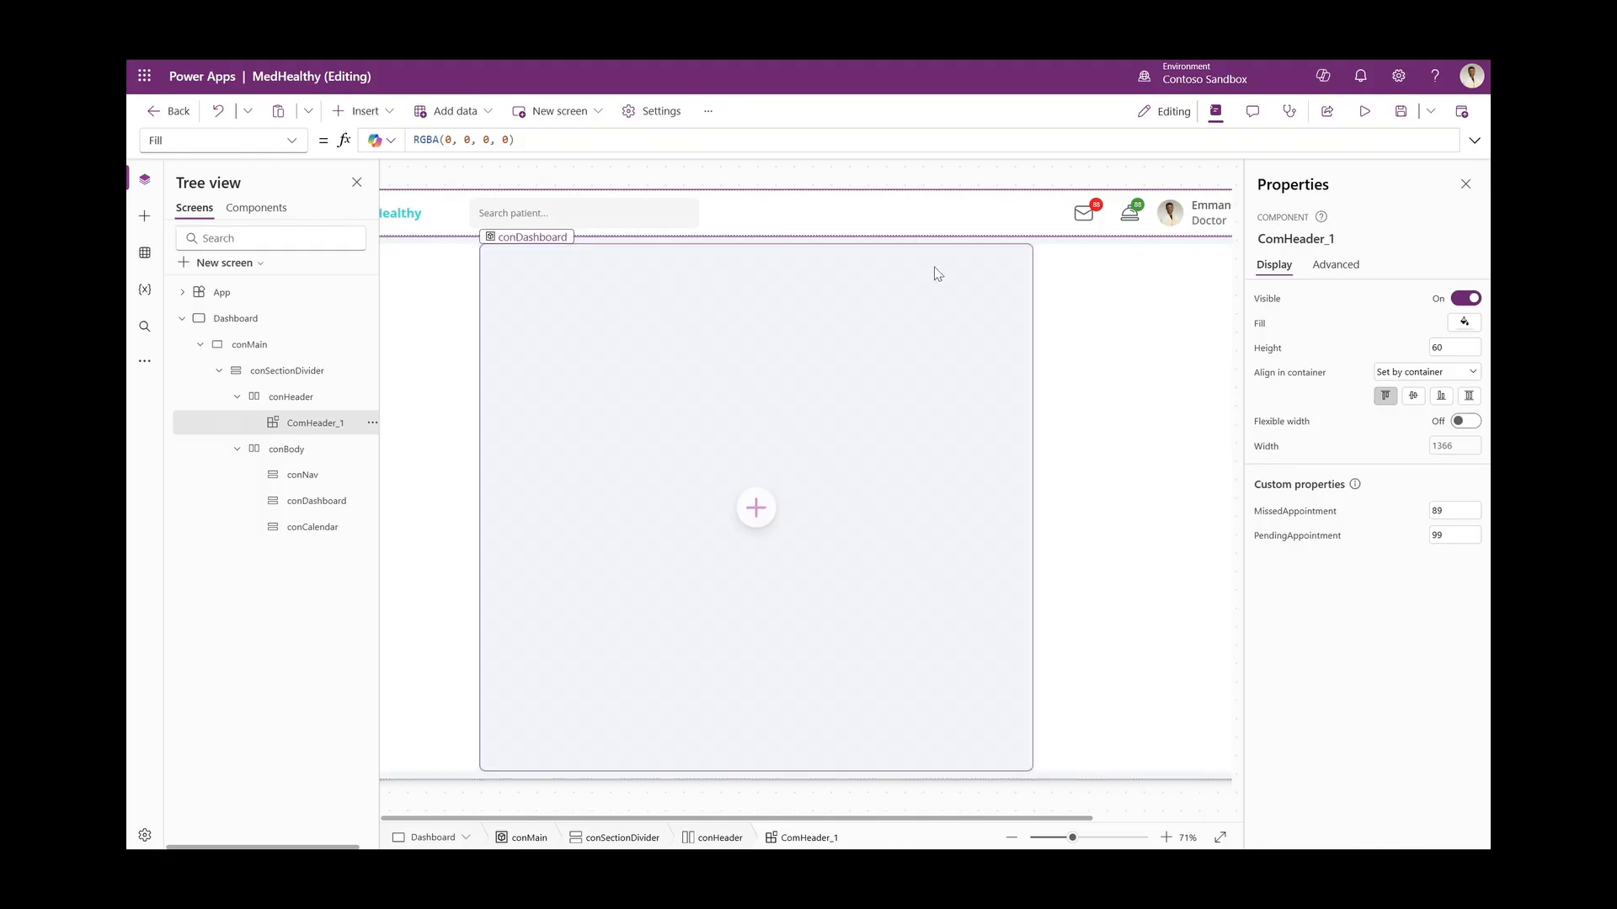
left_click(1059, 838)
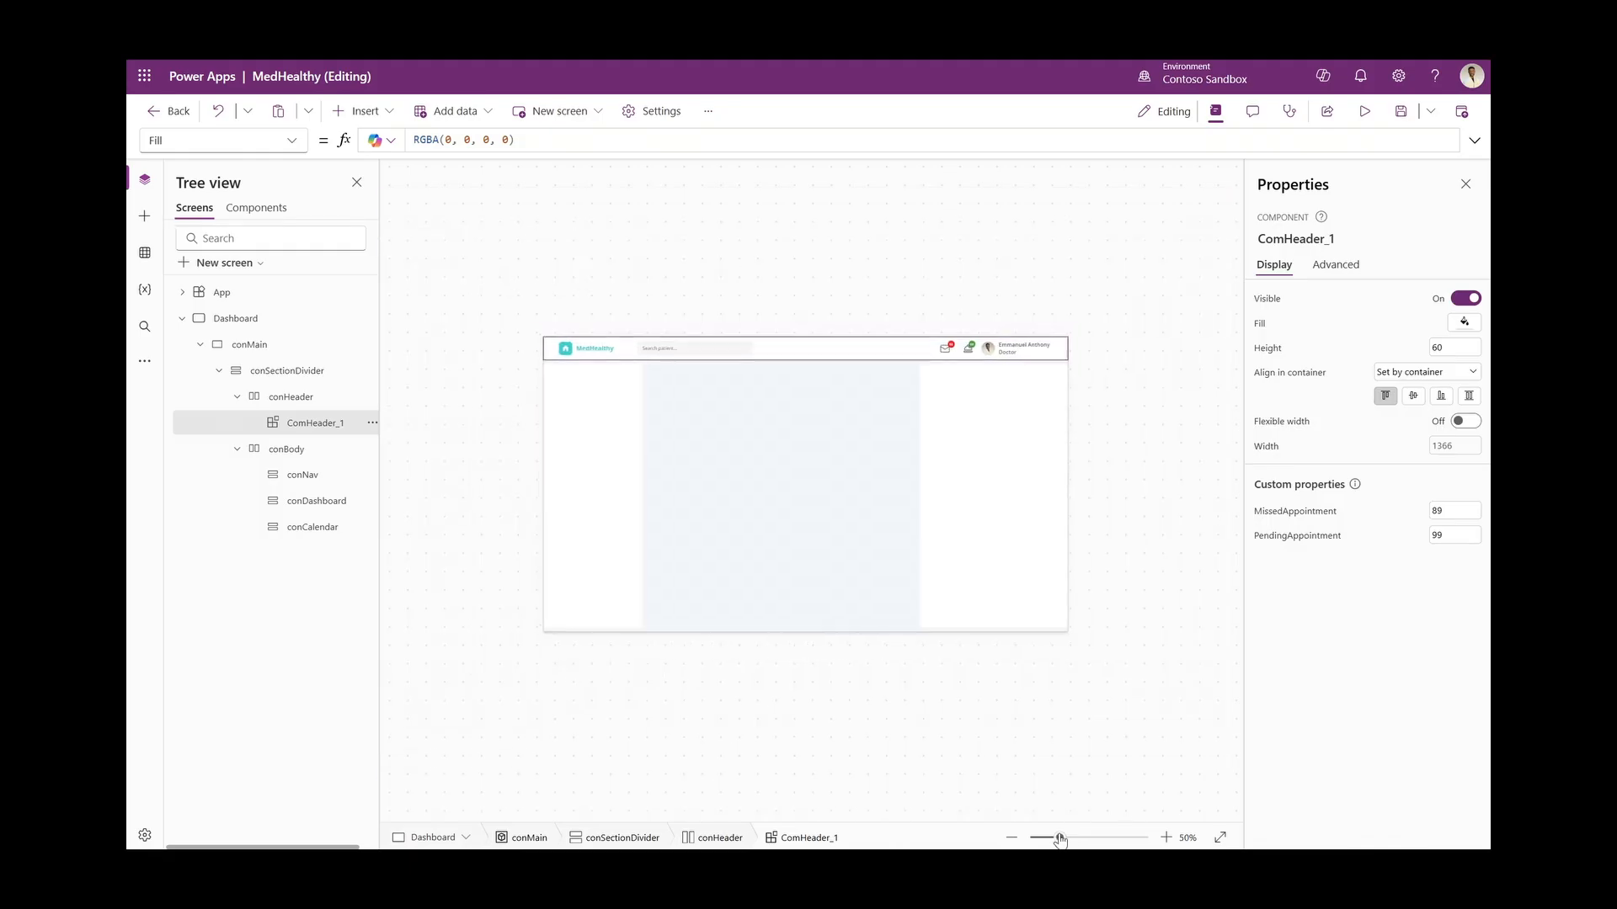
left_click_drag(1059, 838, 1071, 838)
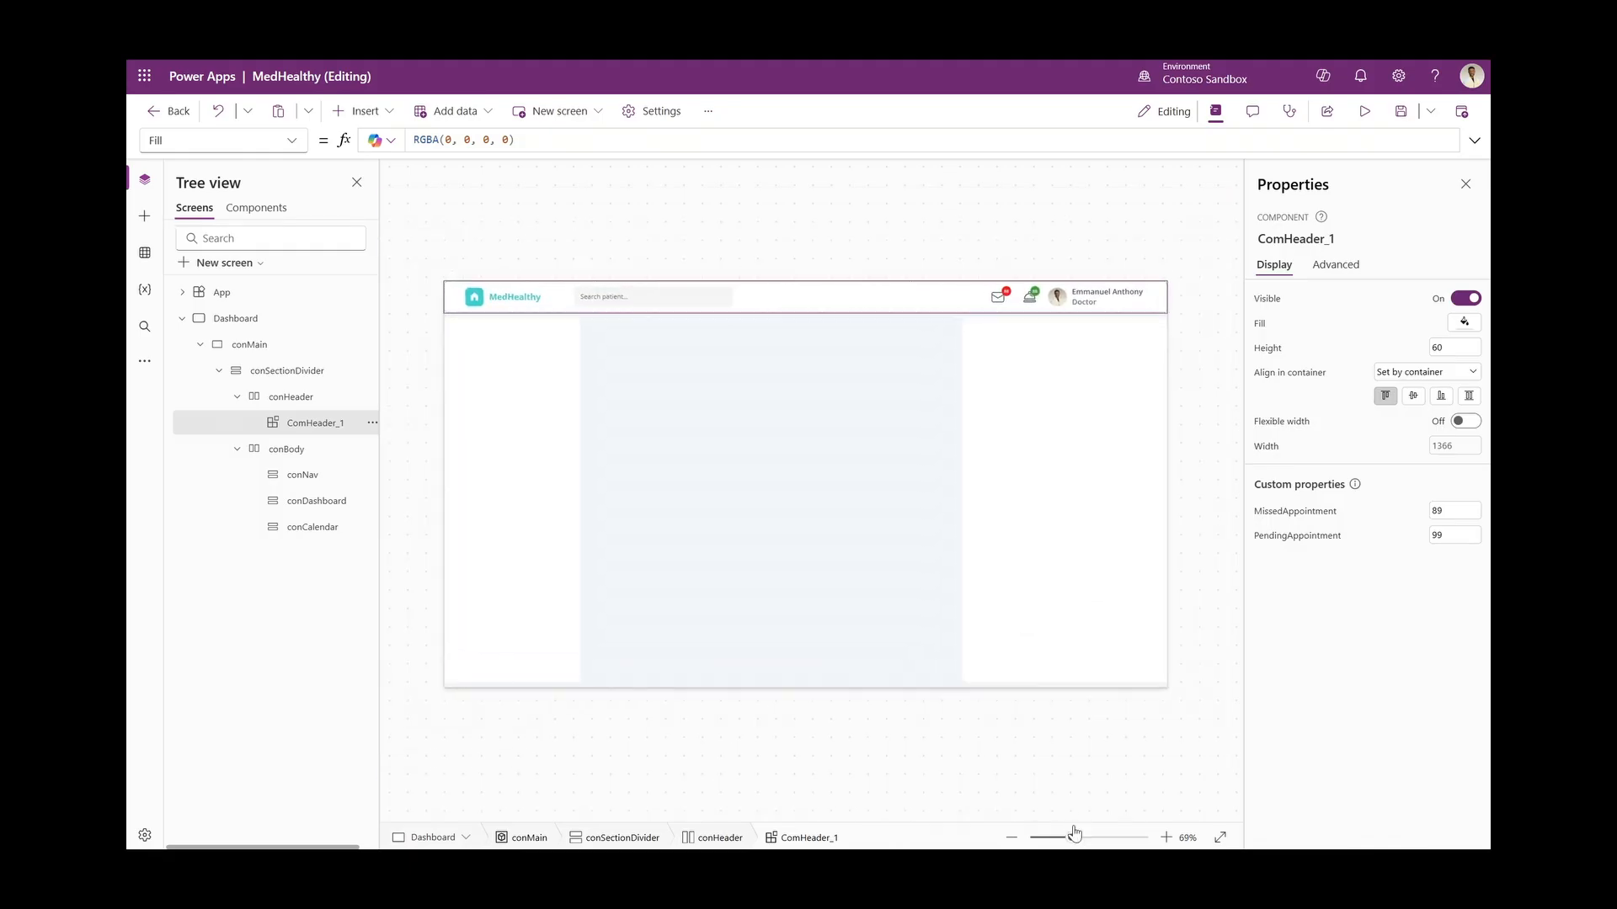
left_click(1402, 113)
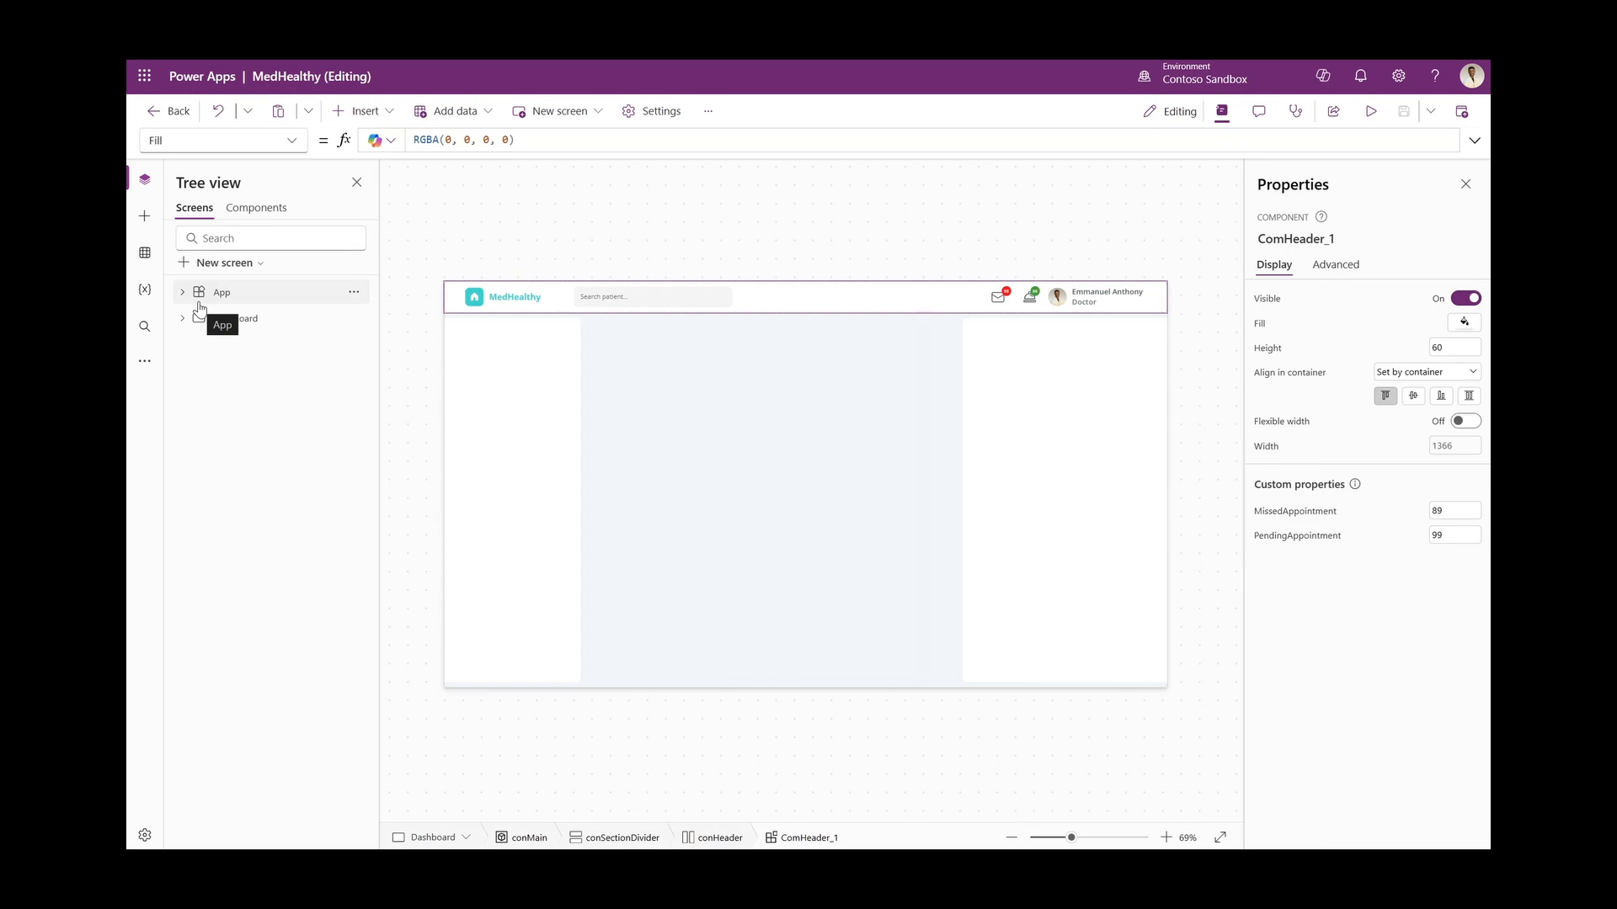
Create a new component in the app's component list and set its width to 220
left_click(256, 208)
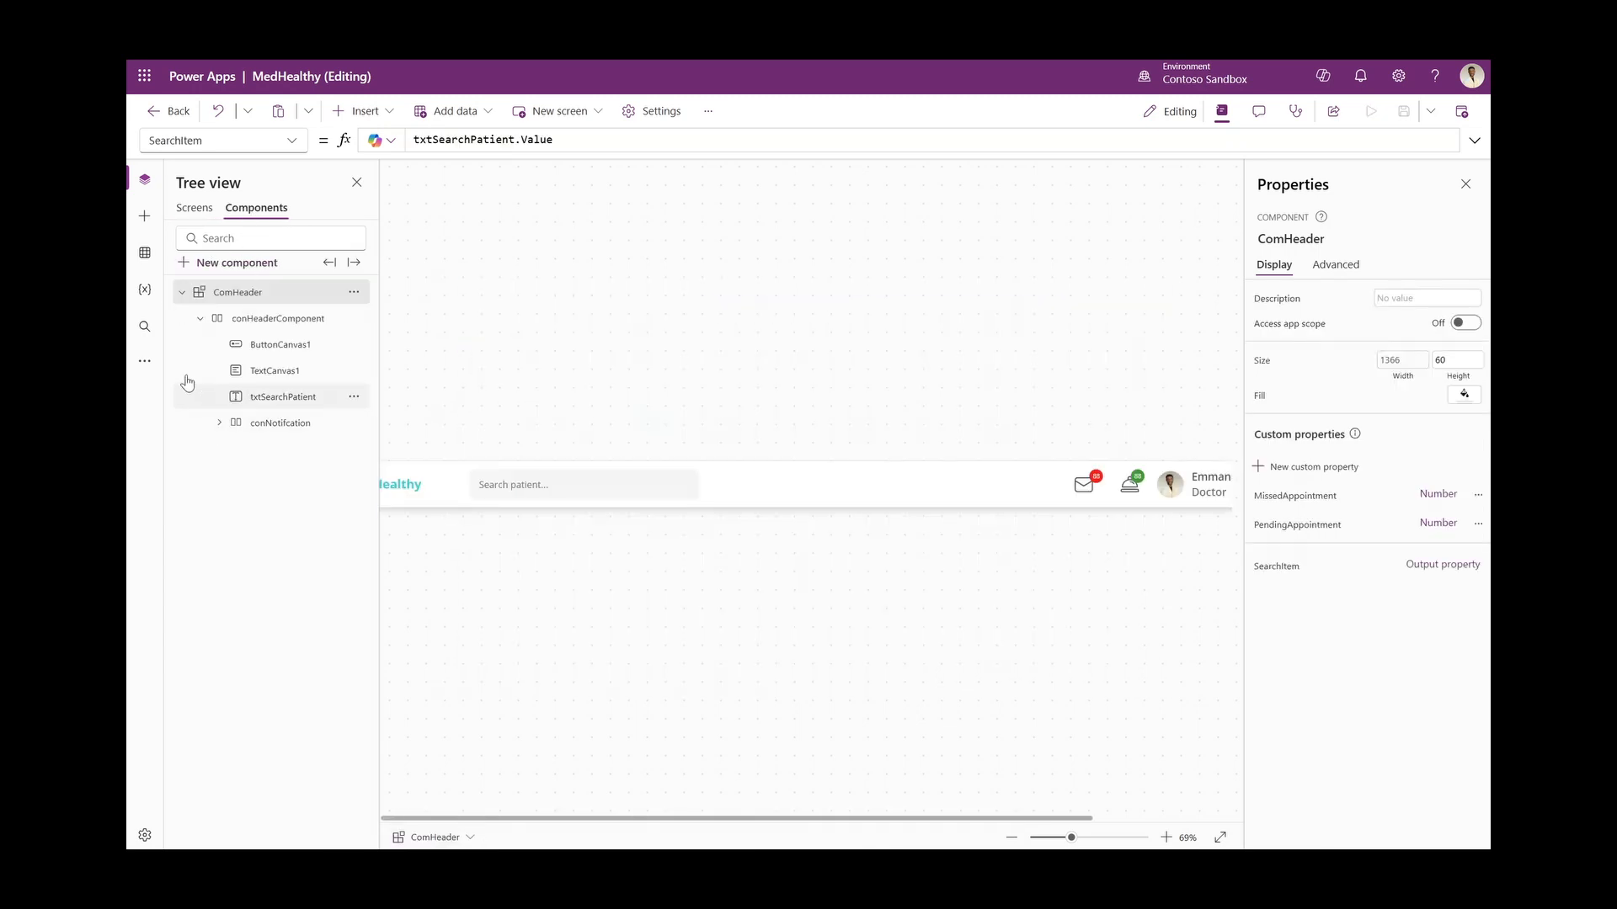
left_click(200, 318)
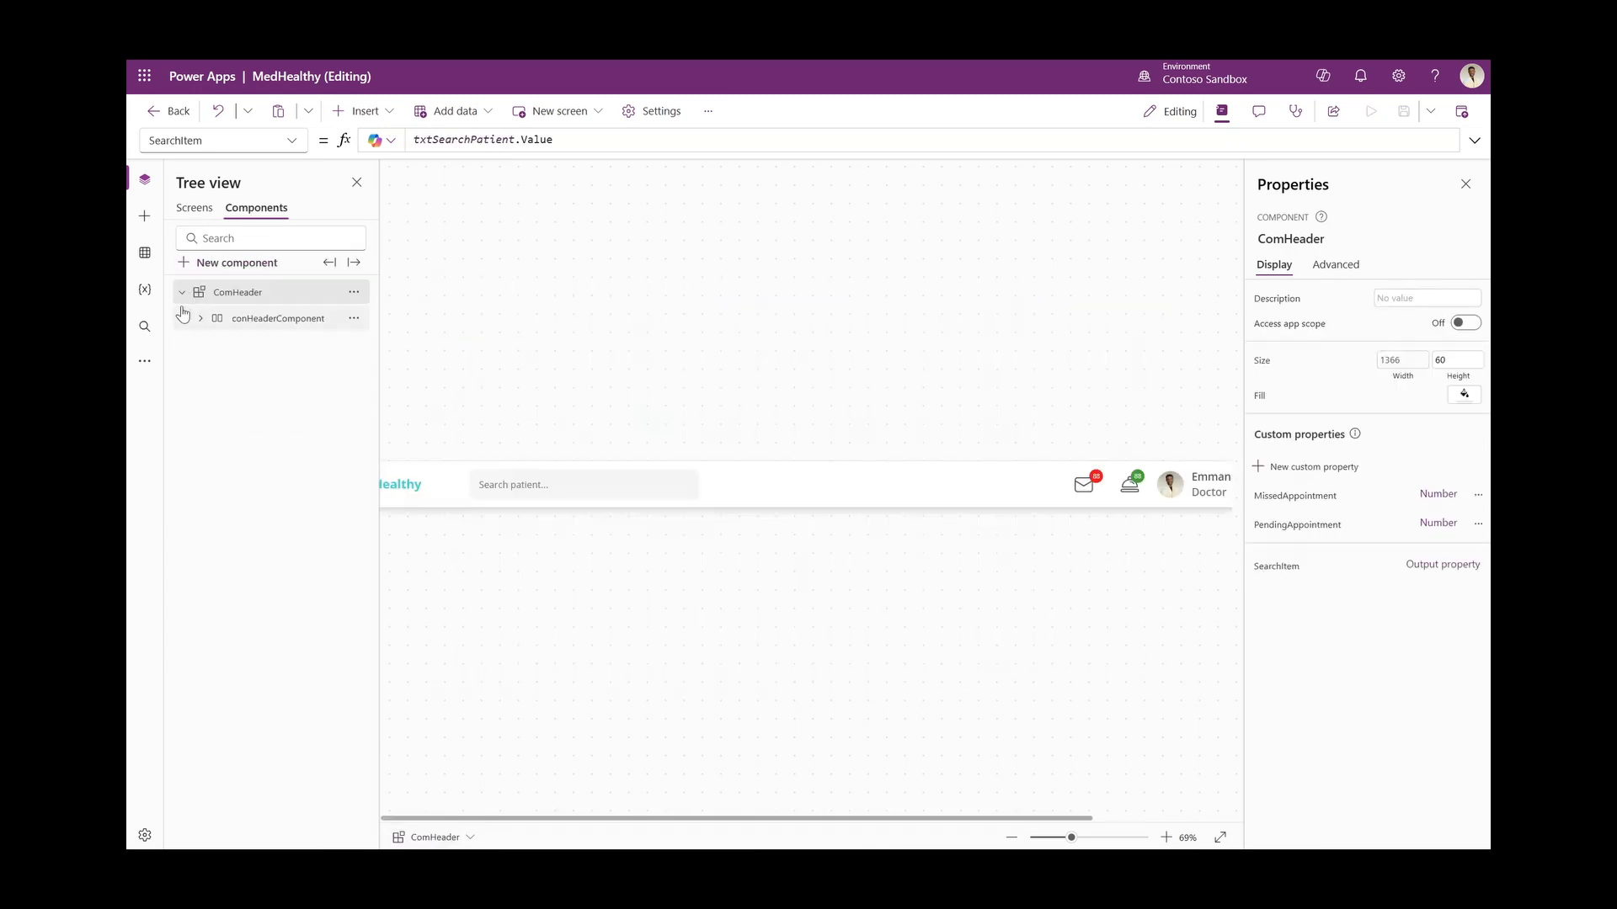
left_click(182, 292)
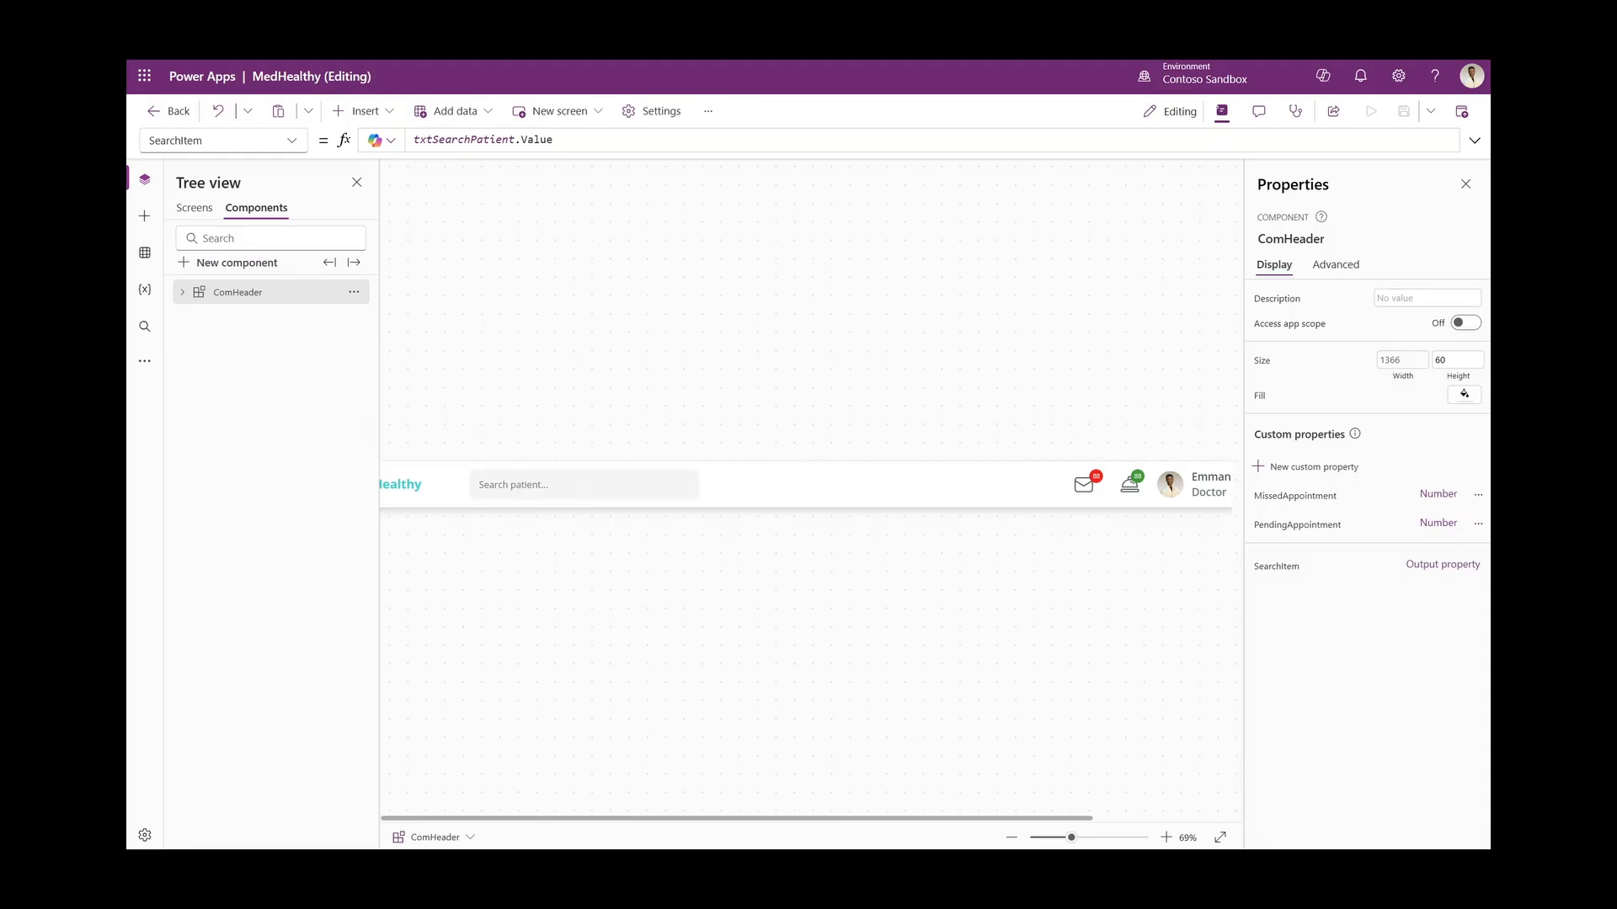
left_click(237, 263)
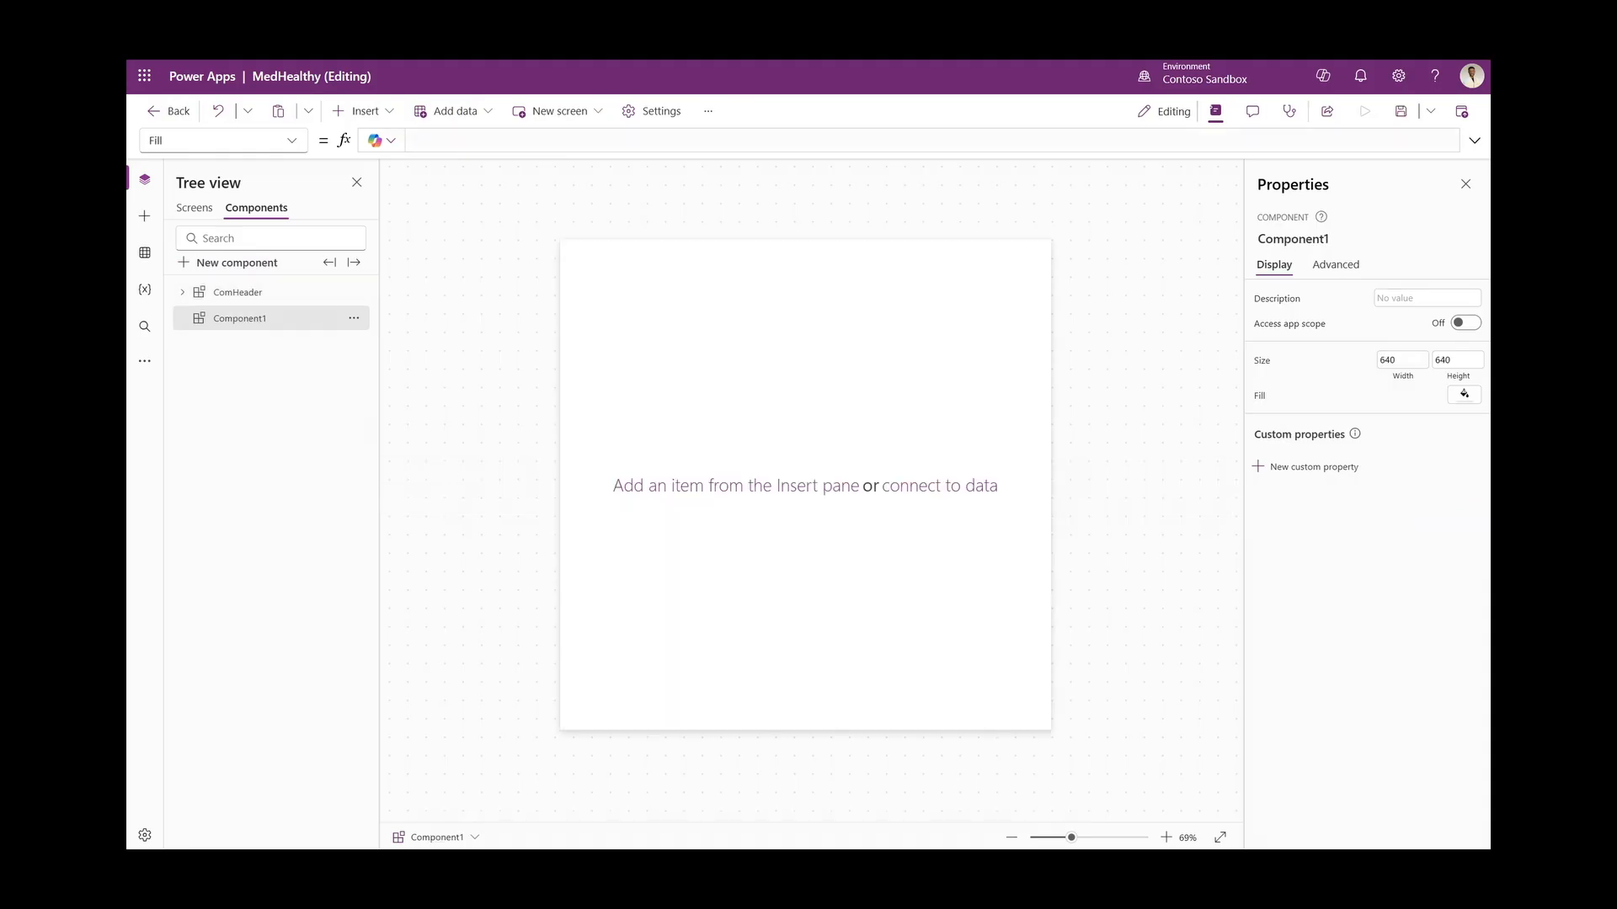
left_click(1394, 360)
type("220")
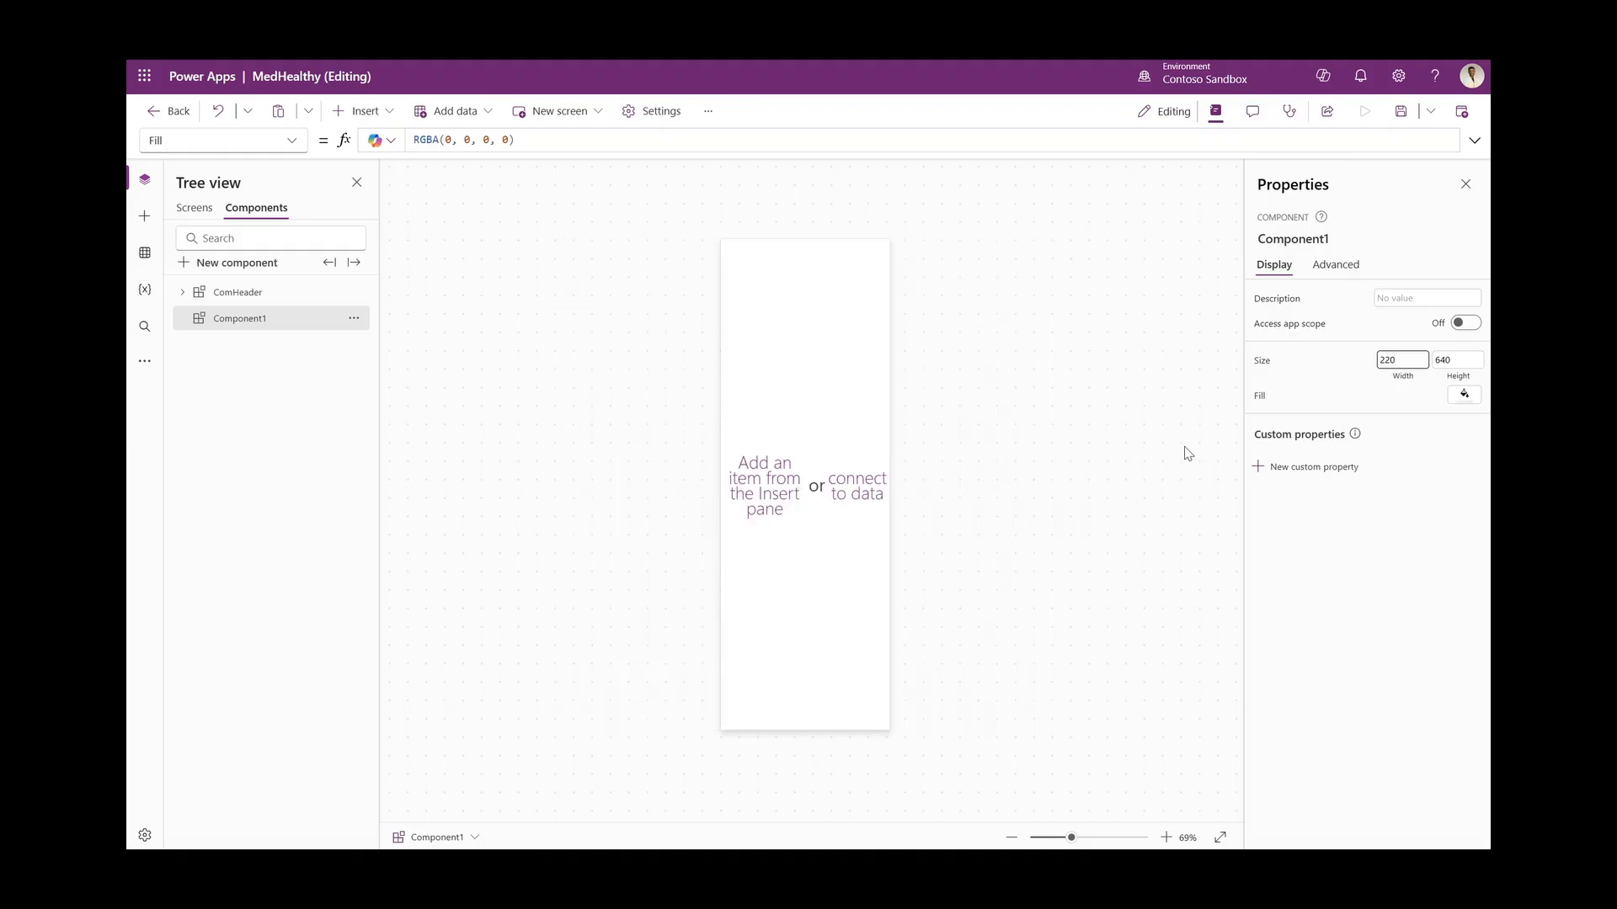
left_click(1391, 518)
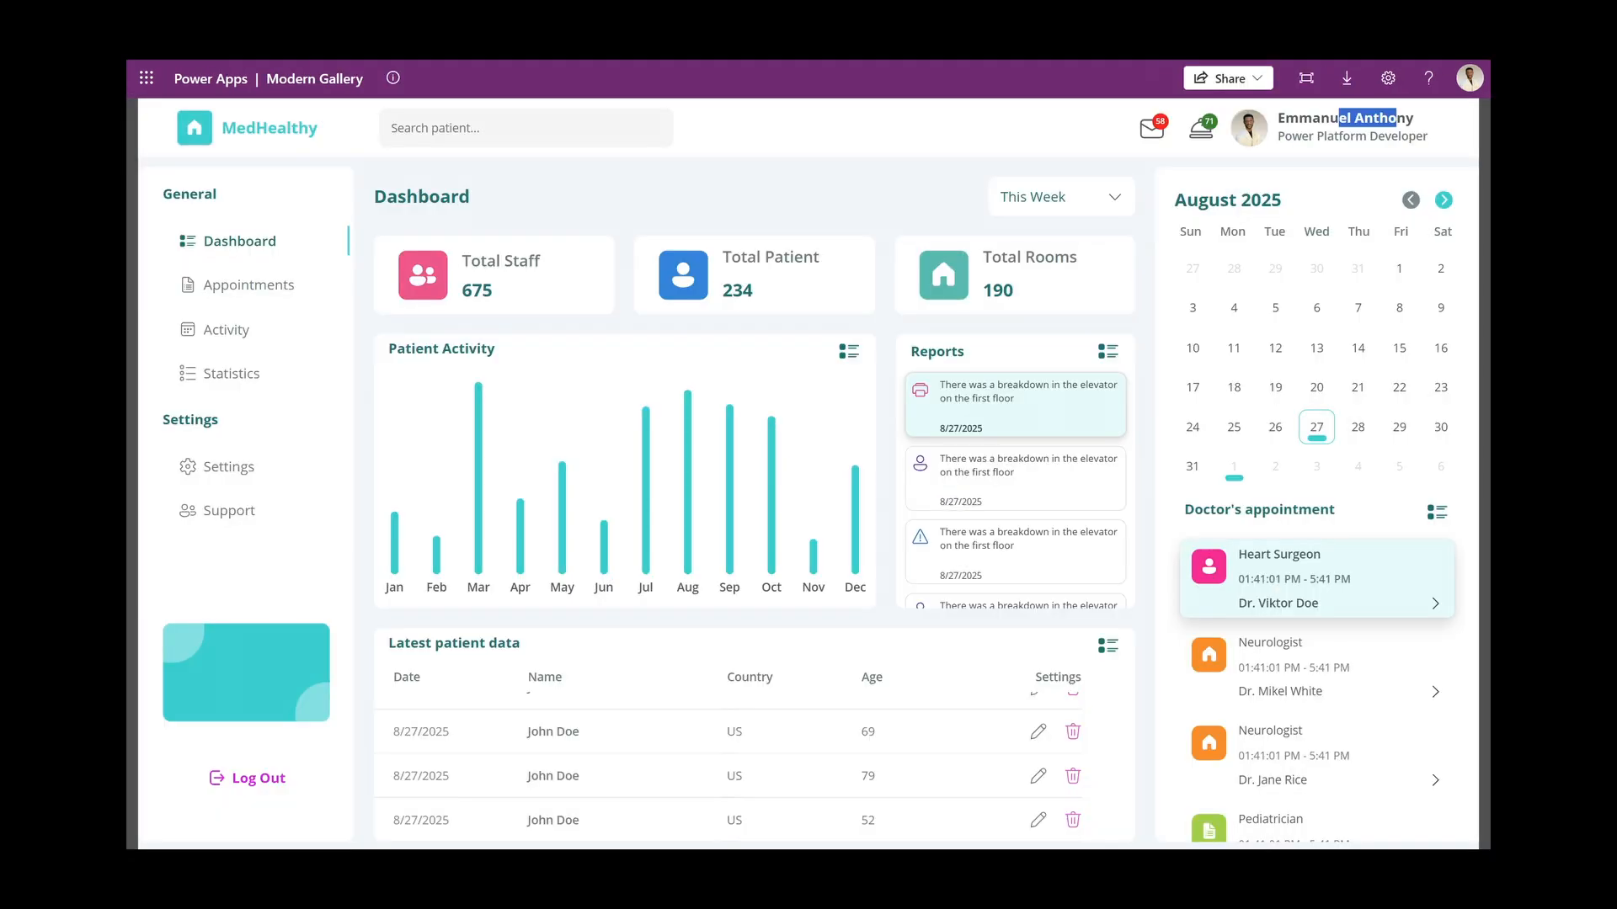
Return from the reference dashboard to the MedHealthy editor and insert a vertical container into the new component
left_click(284, 209)
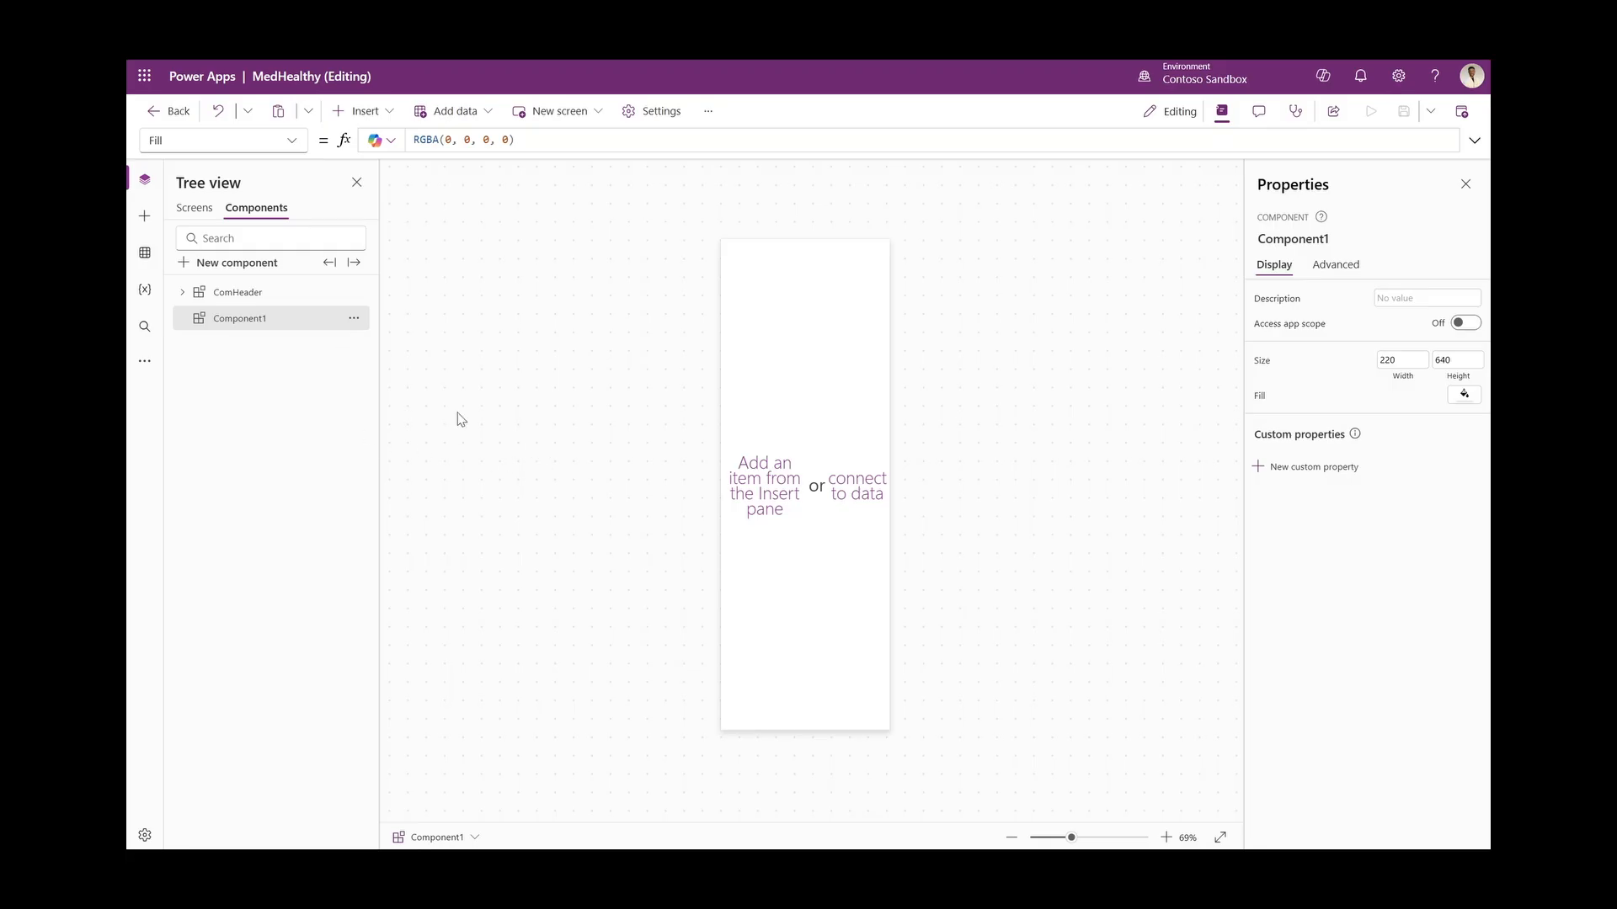
left_click(361, 111)
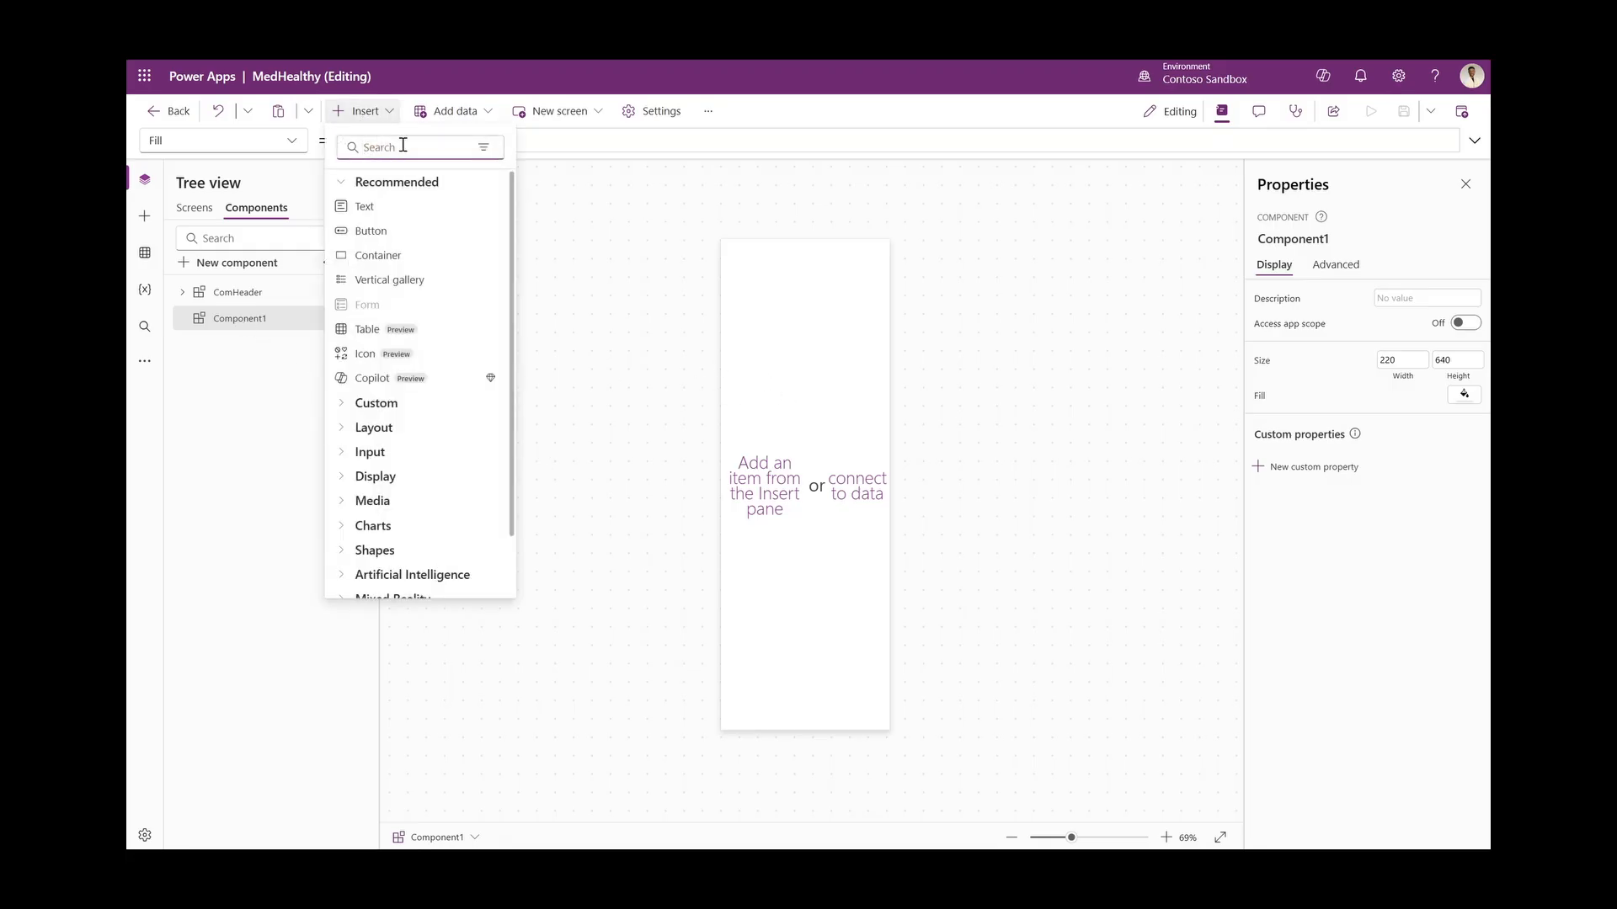
type("cone")
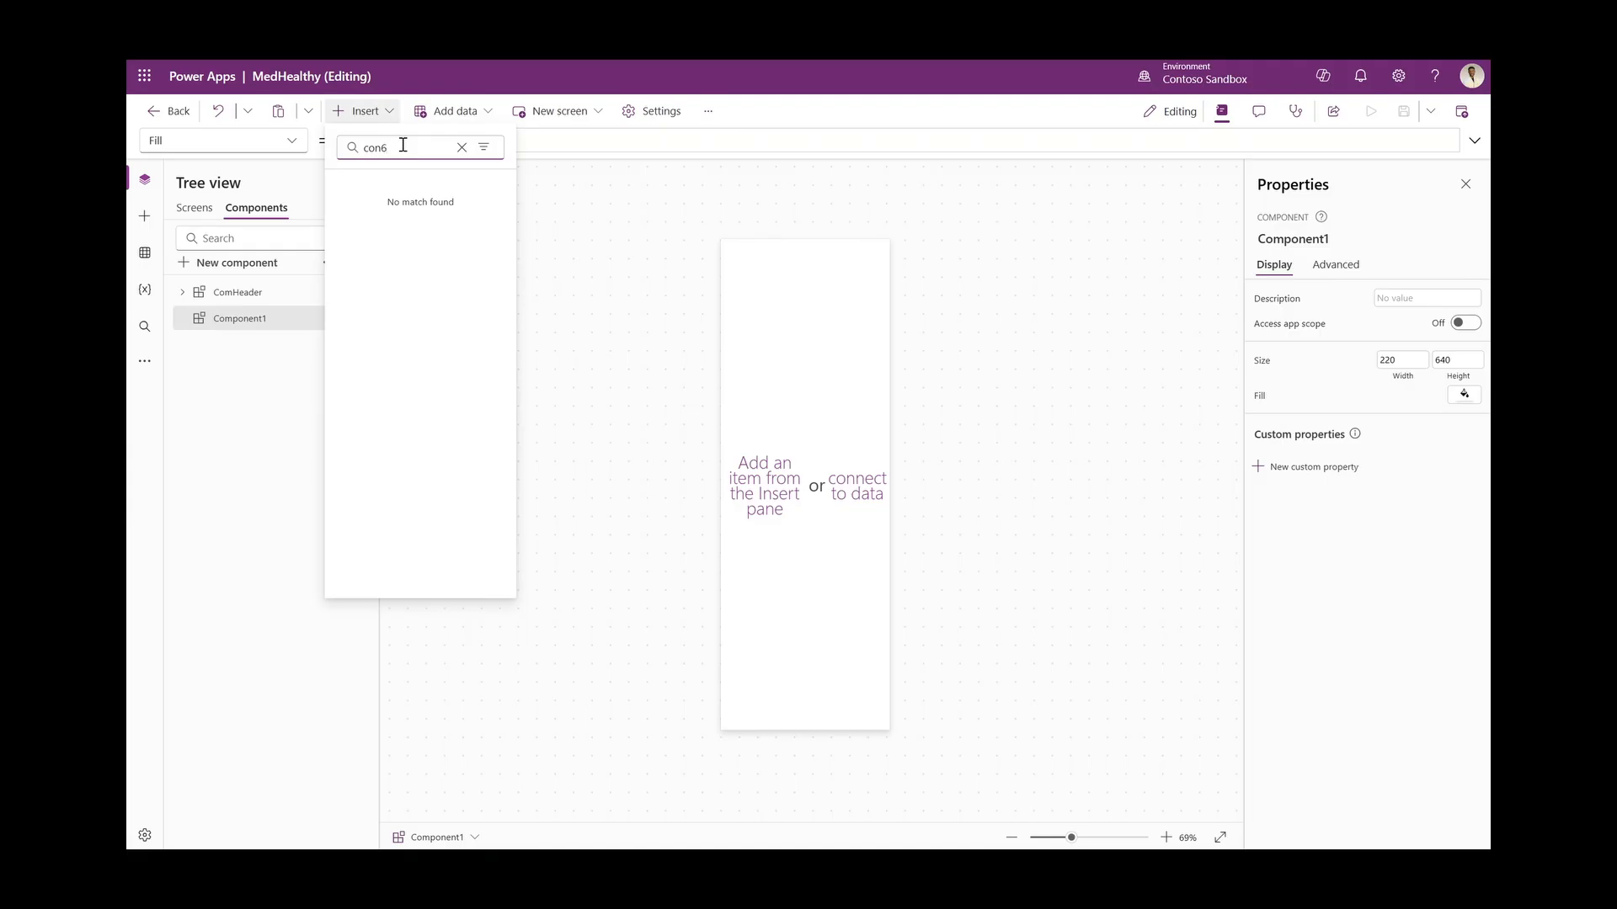
key("BackSpace")
left_click(426, 263)
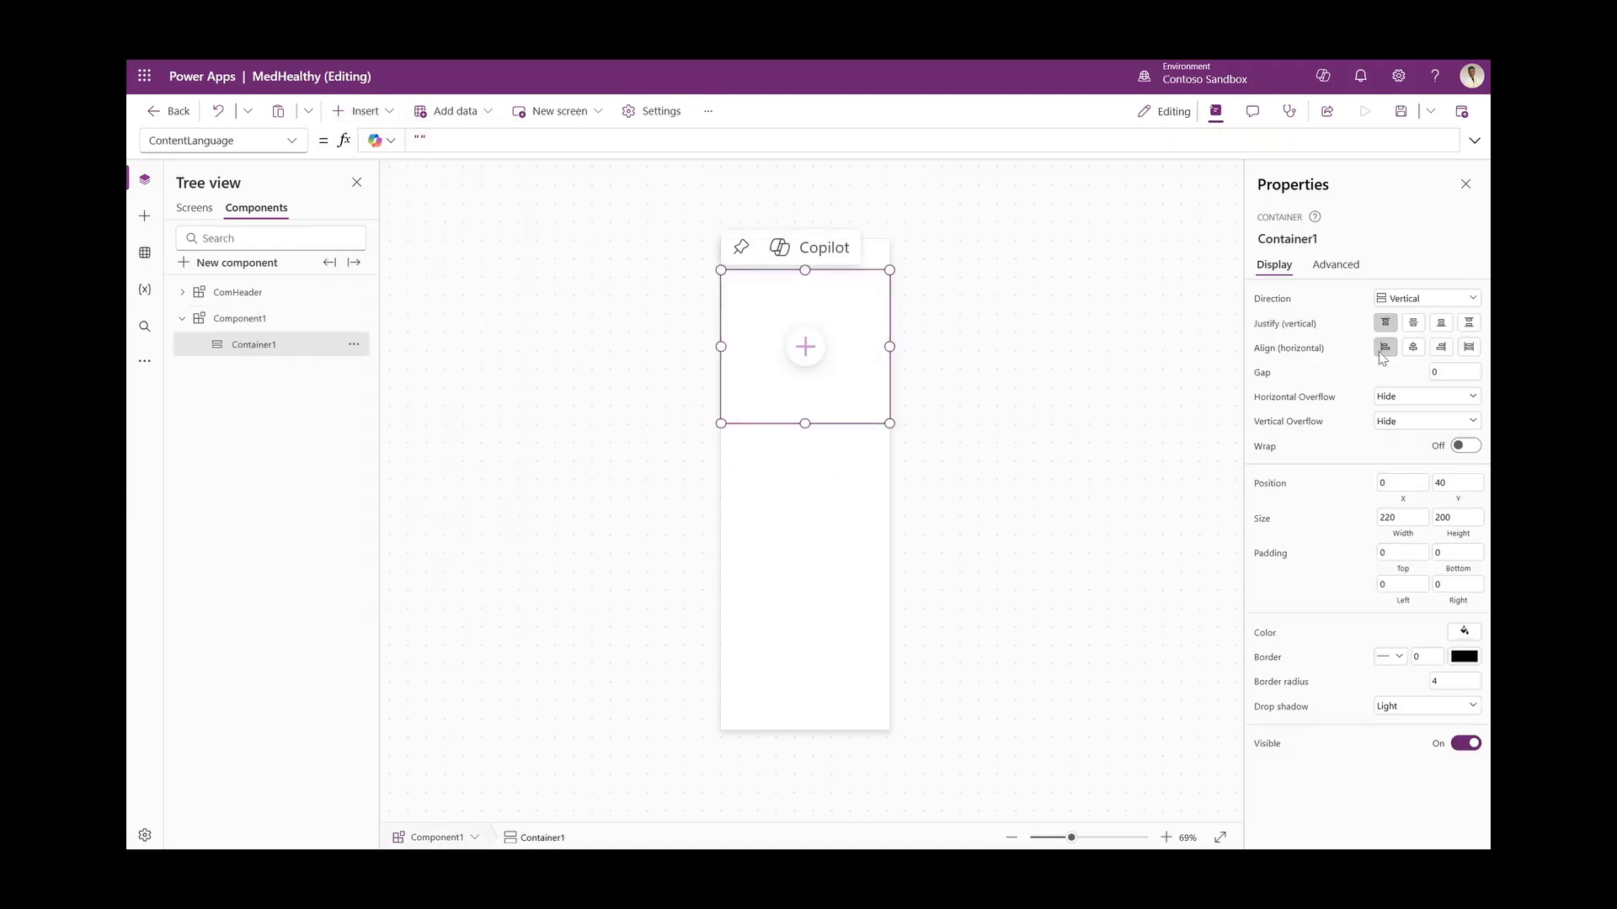
Set the container's Y position to 0 and its width to the formula Parent.Width
left_click(1464, 484)
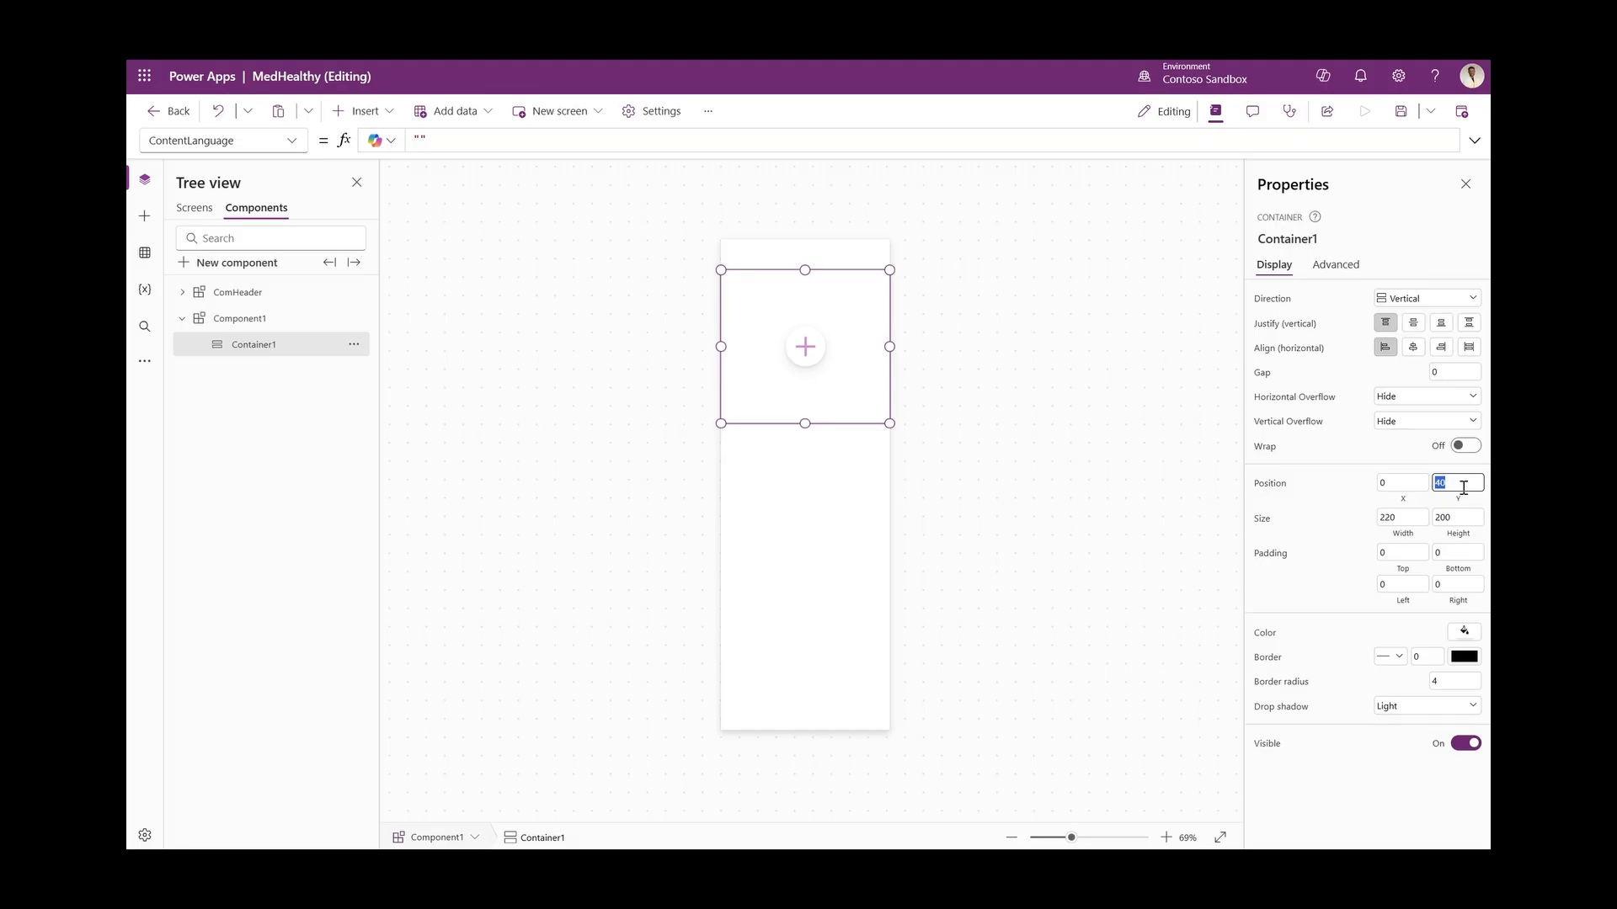
type("0")
left_click(1344, 503)
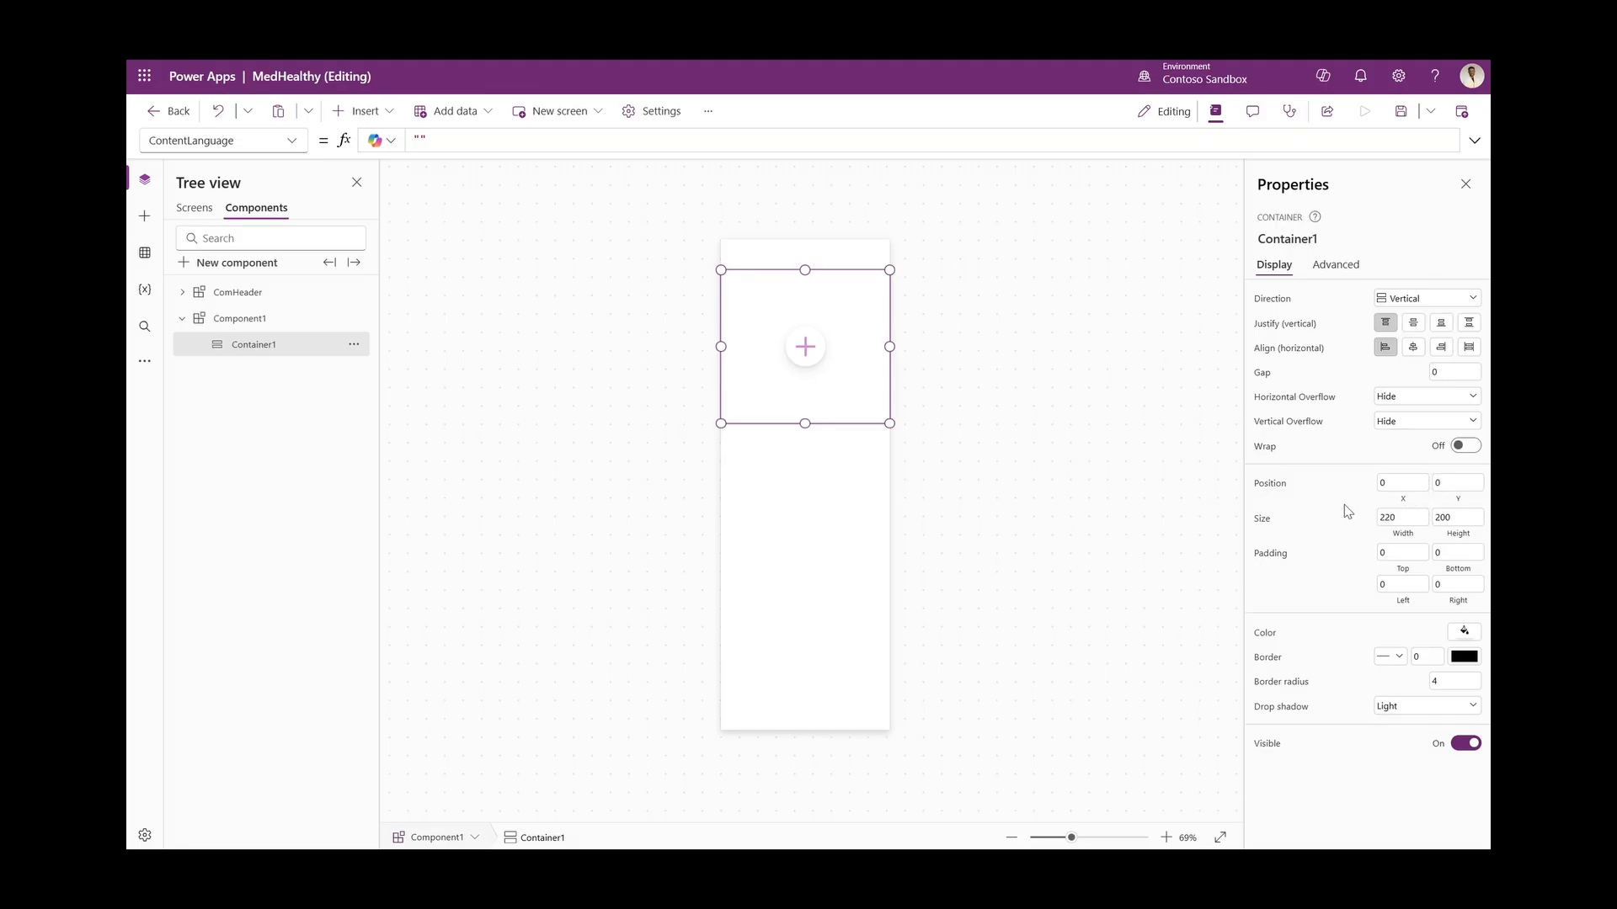
left_click(1416, 537)
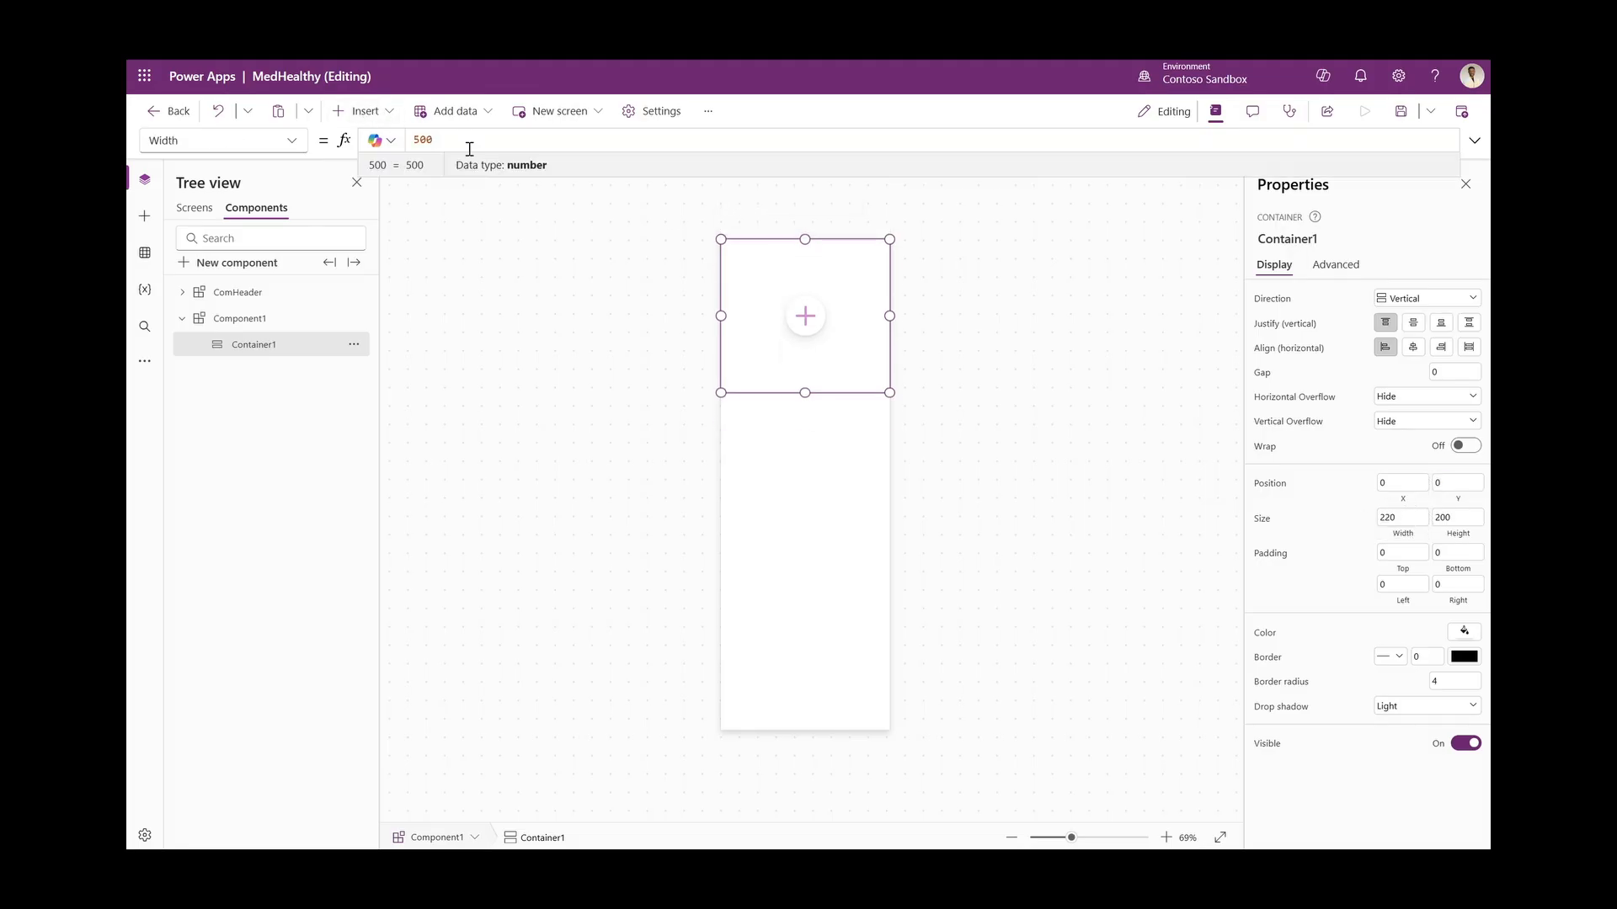
key("ctrl+a")
type("Par")
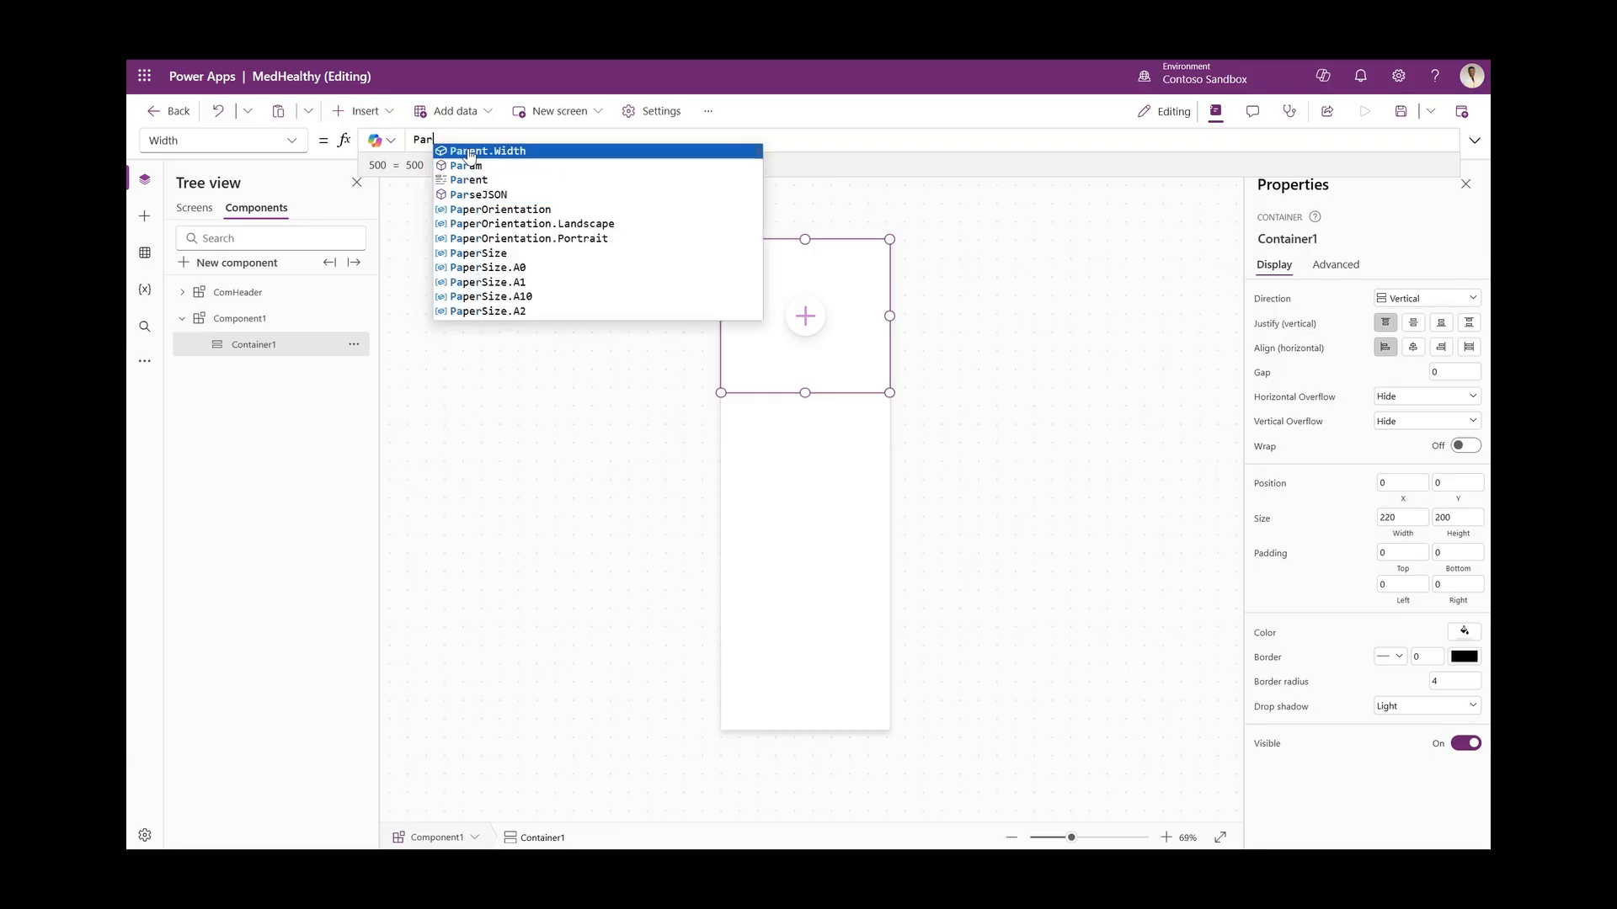
type("ent.Width")
key("Tab")
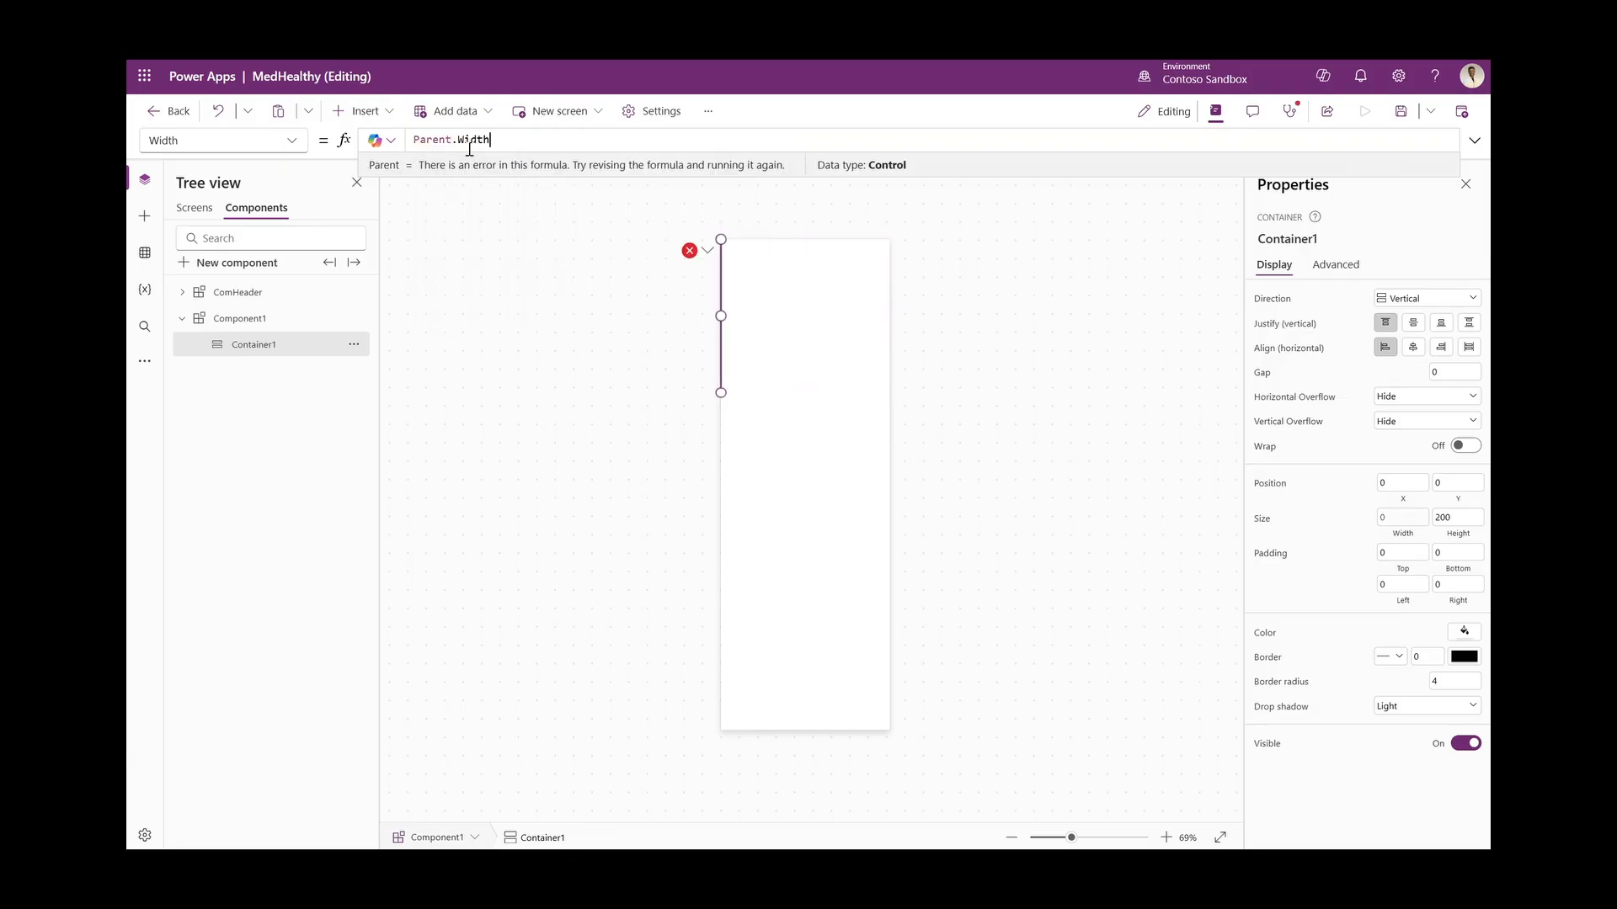
Set the container's height to the formula Parent.Height
left_click(1458, 517)
left_click(572, 139)
key("ctrl+a")
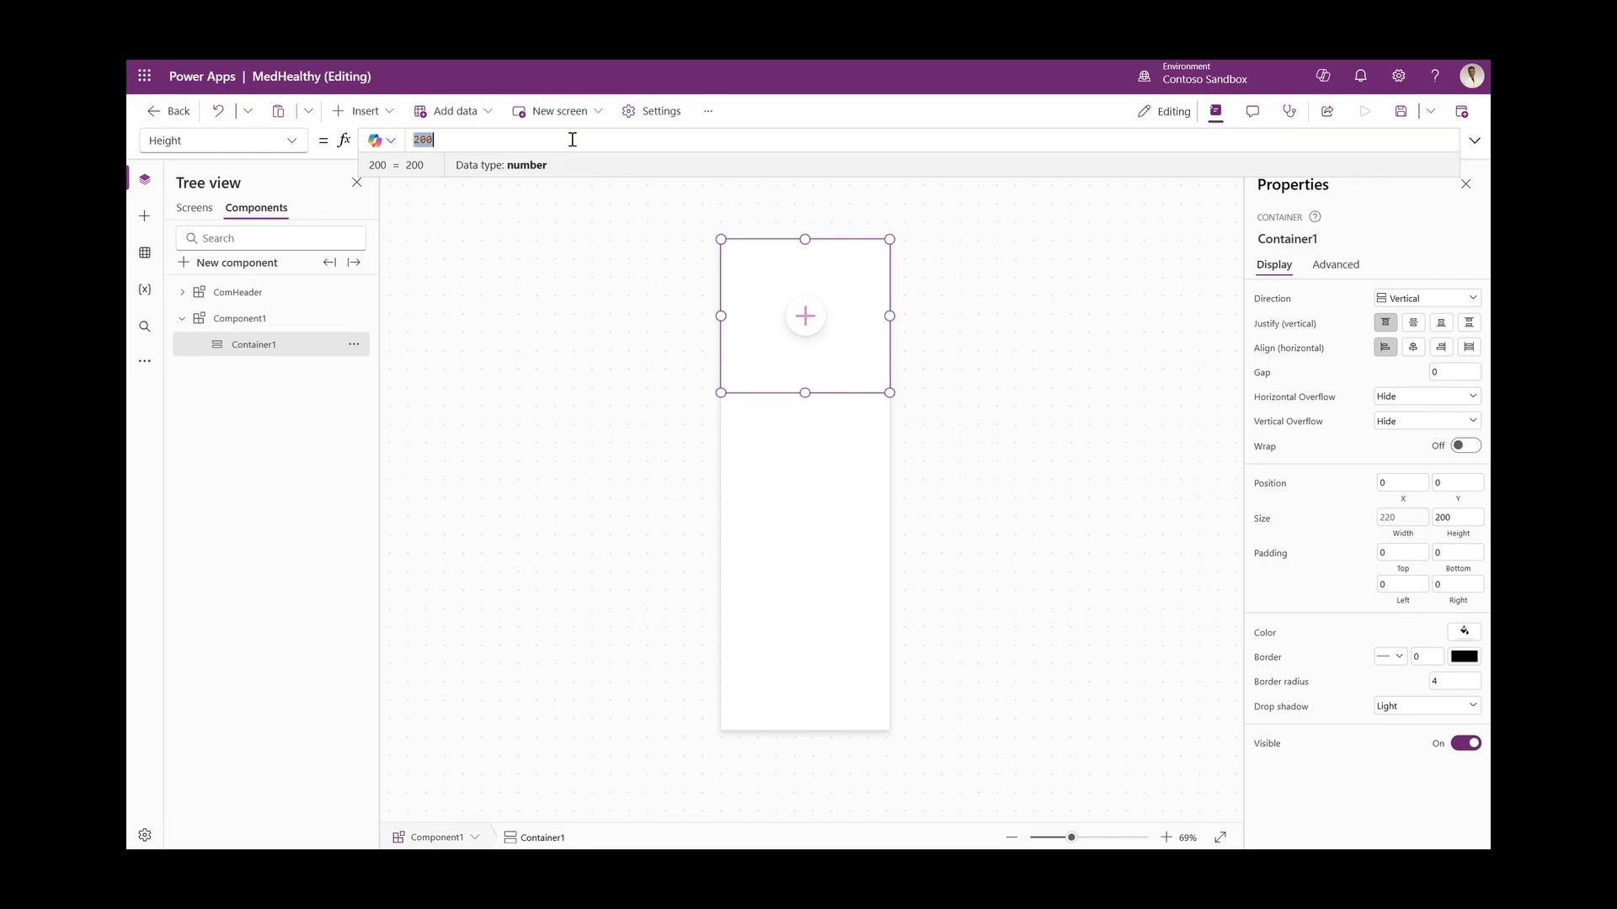
type("Parent")
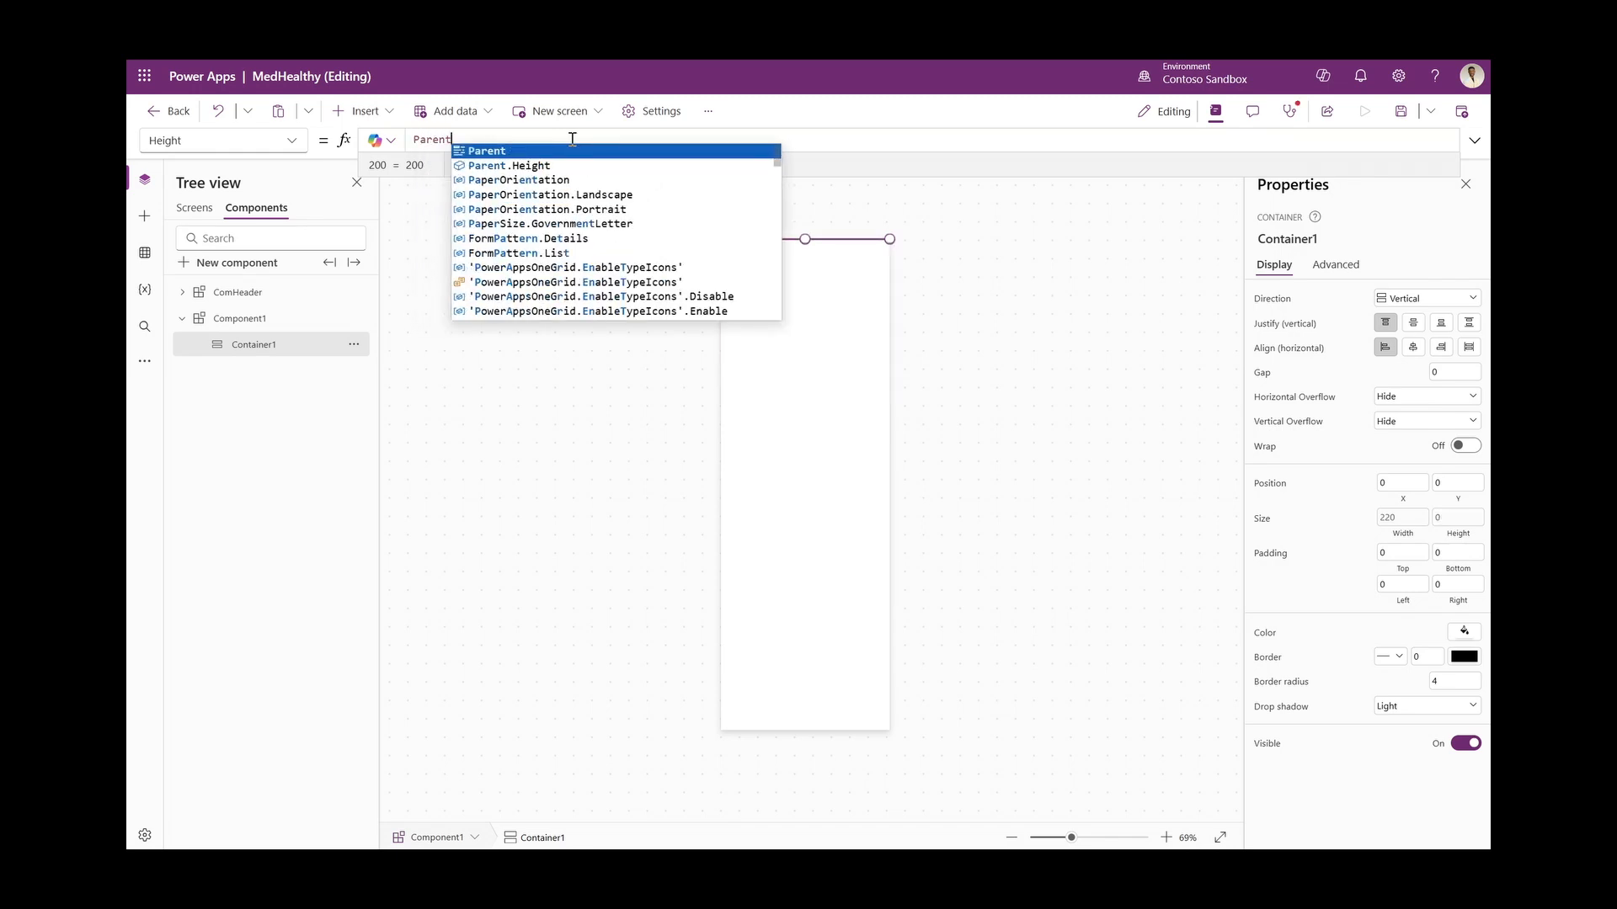
type(".Height")
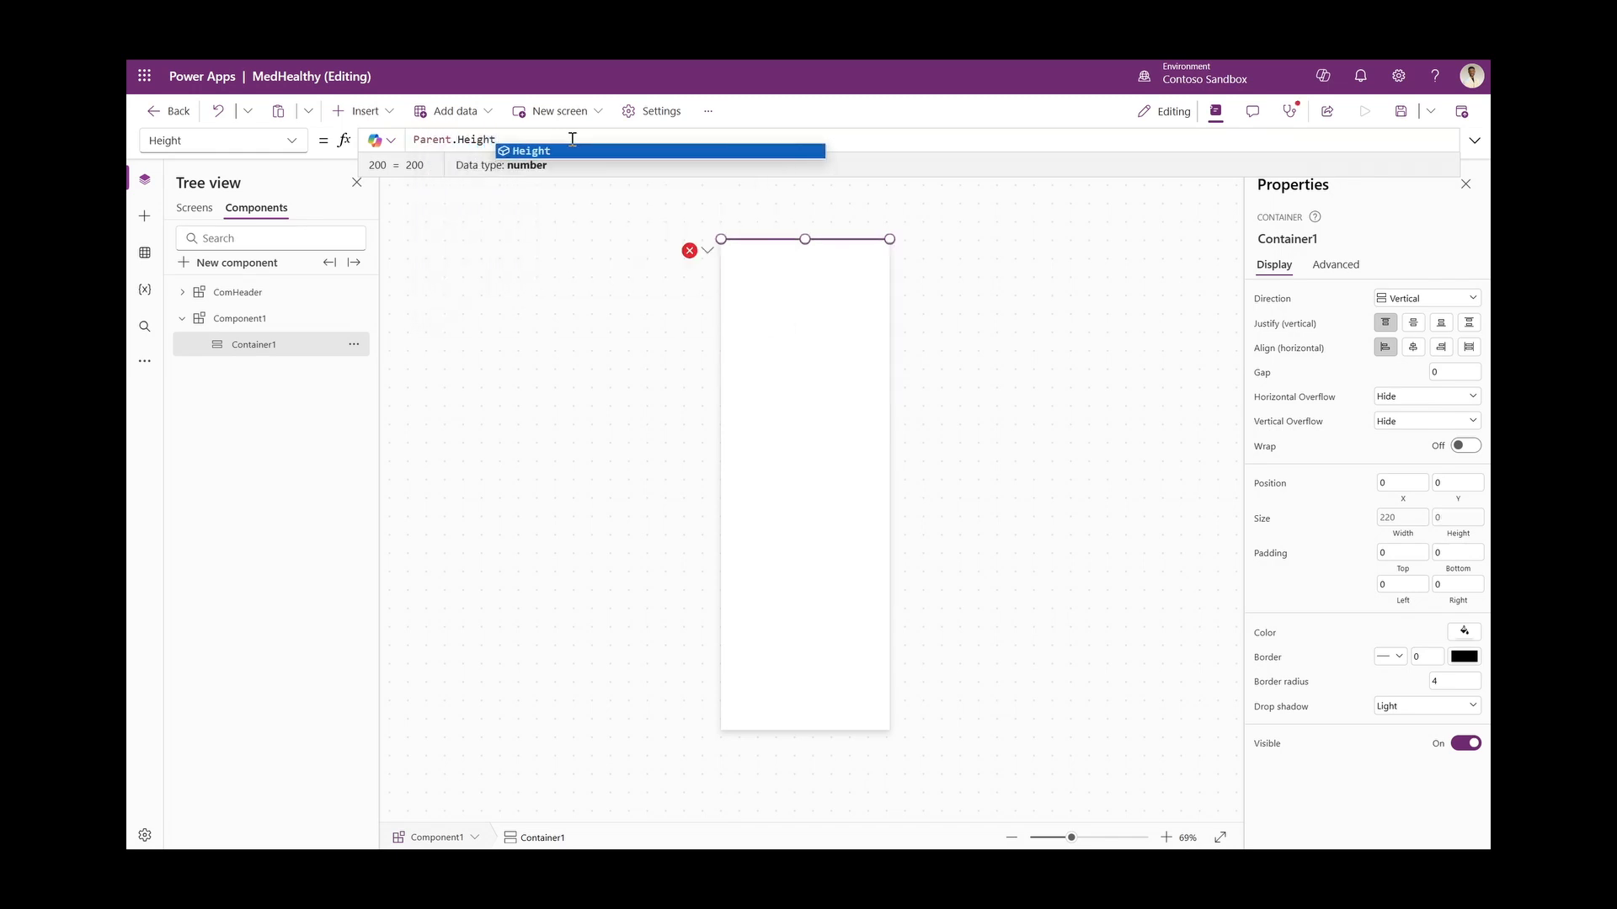
key("Return")
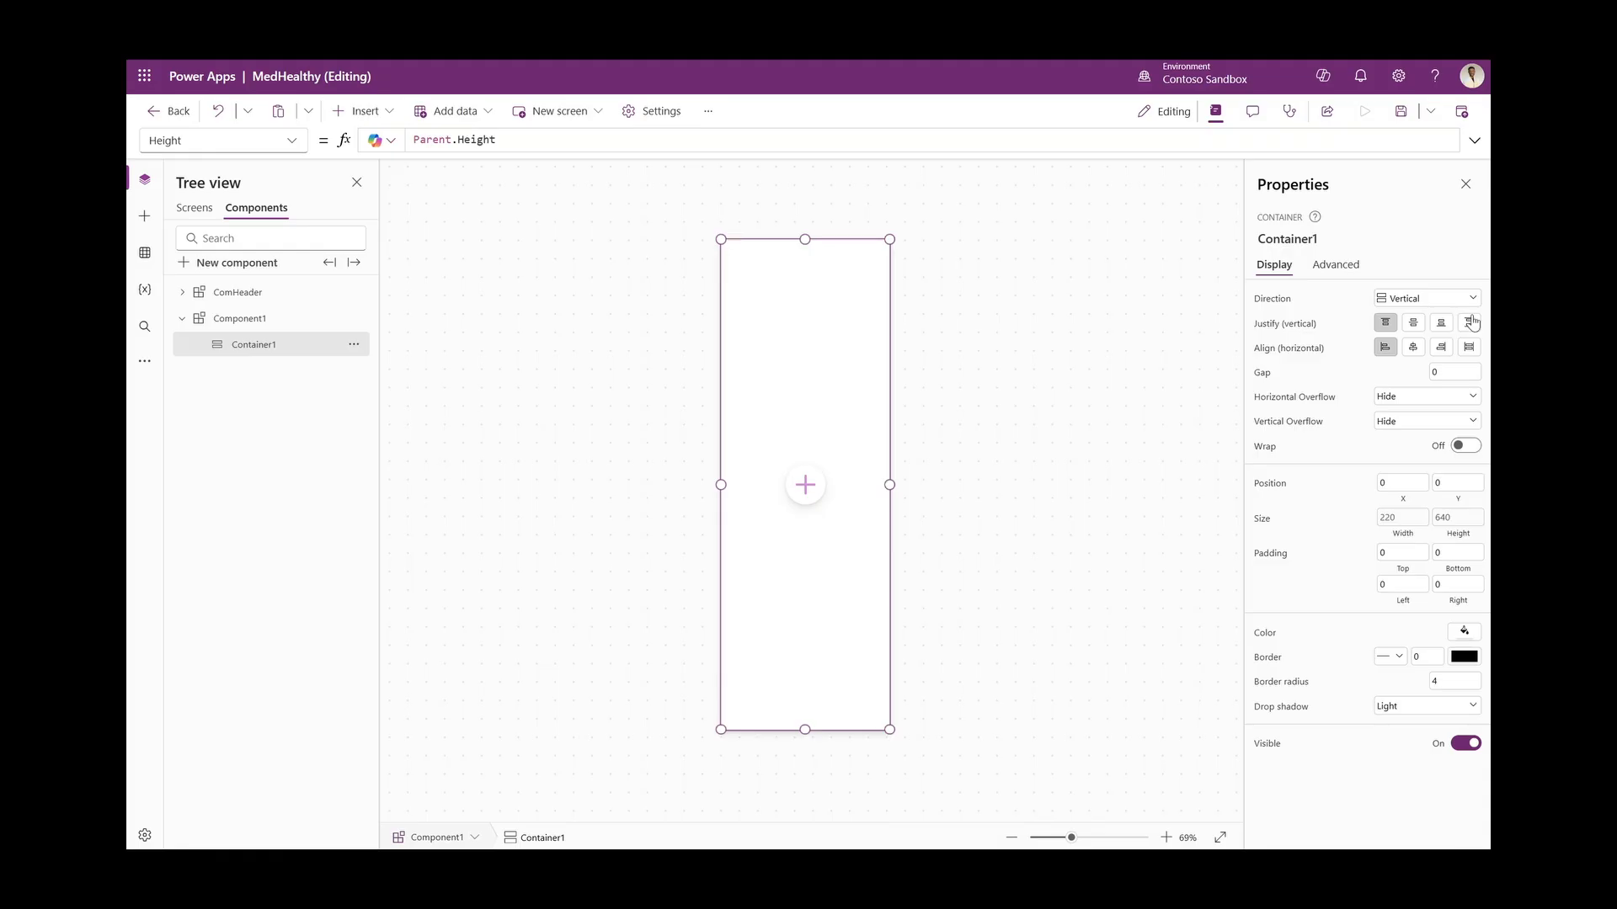
Insert a blank flexible height gallery into the container
mouse_move(835, 304)
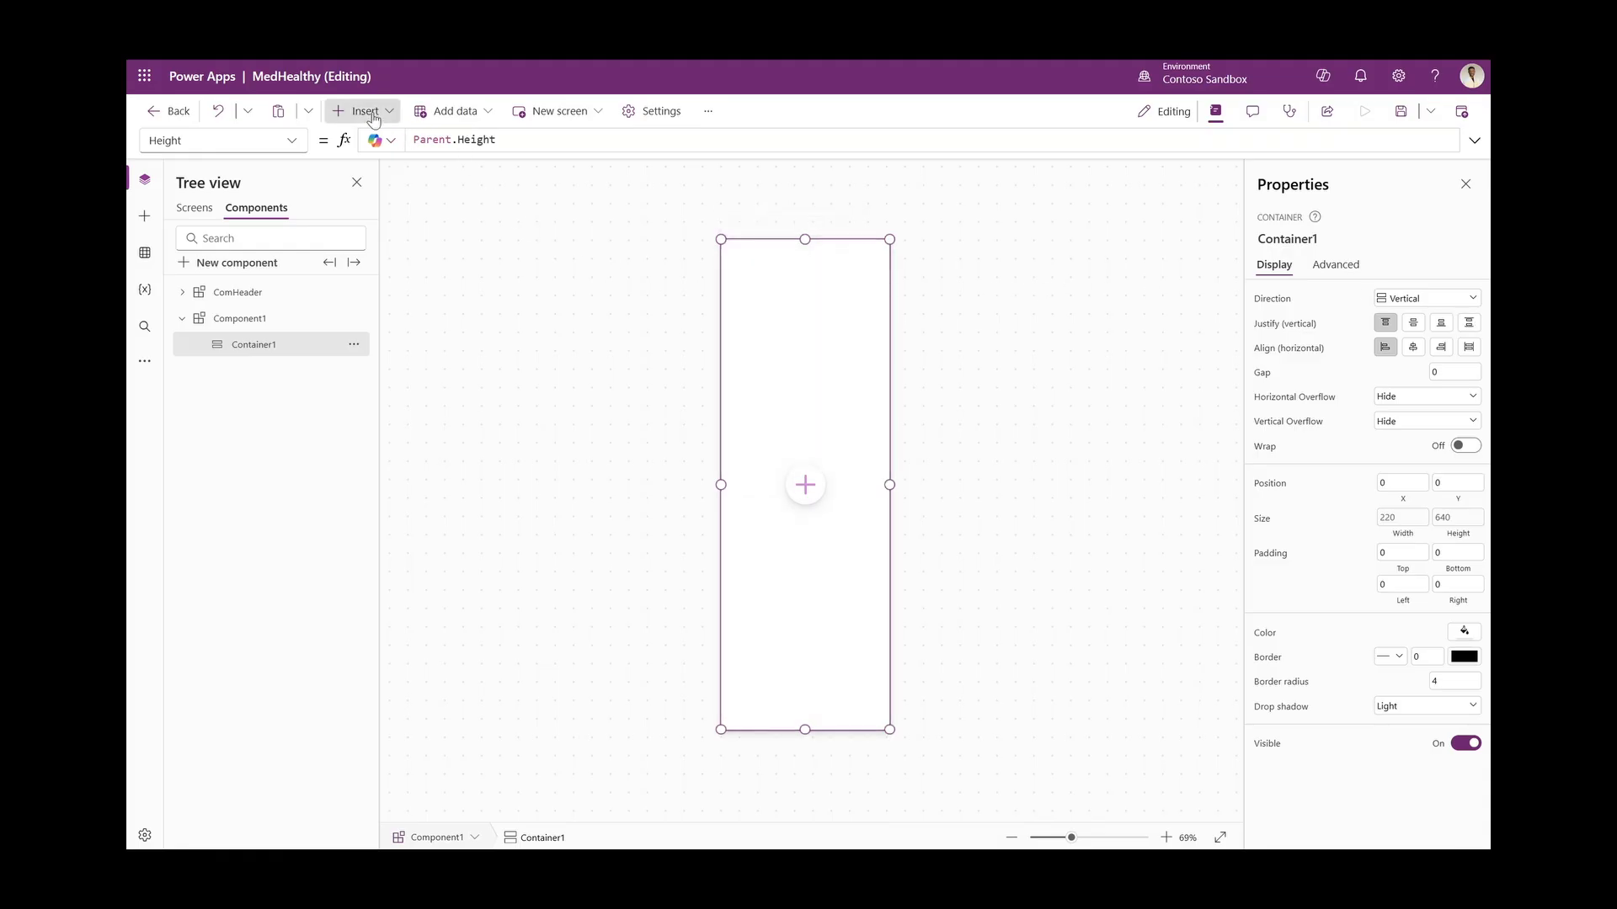
left_click(358, 110)
left_click(408, 143)
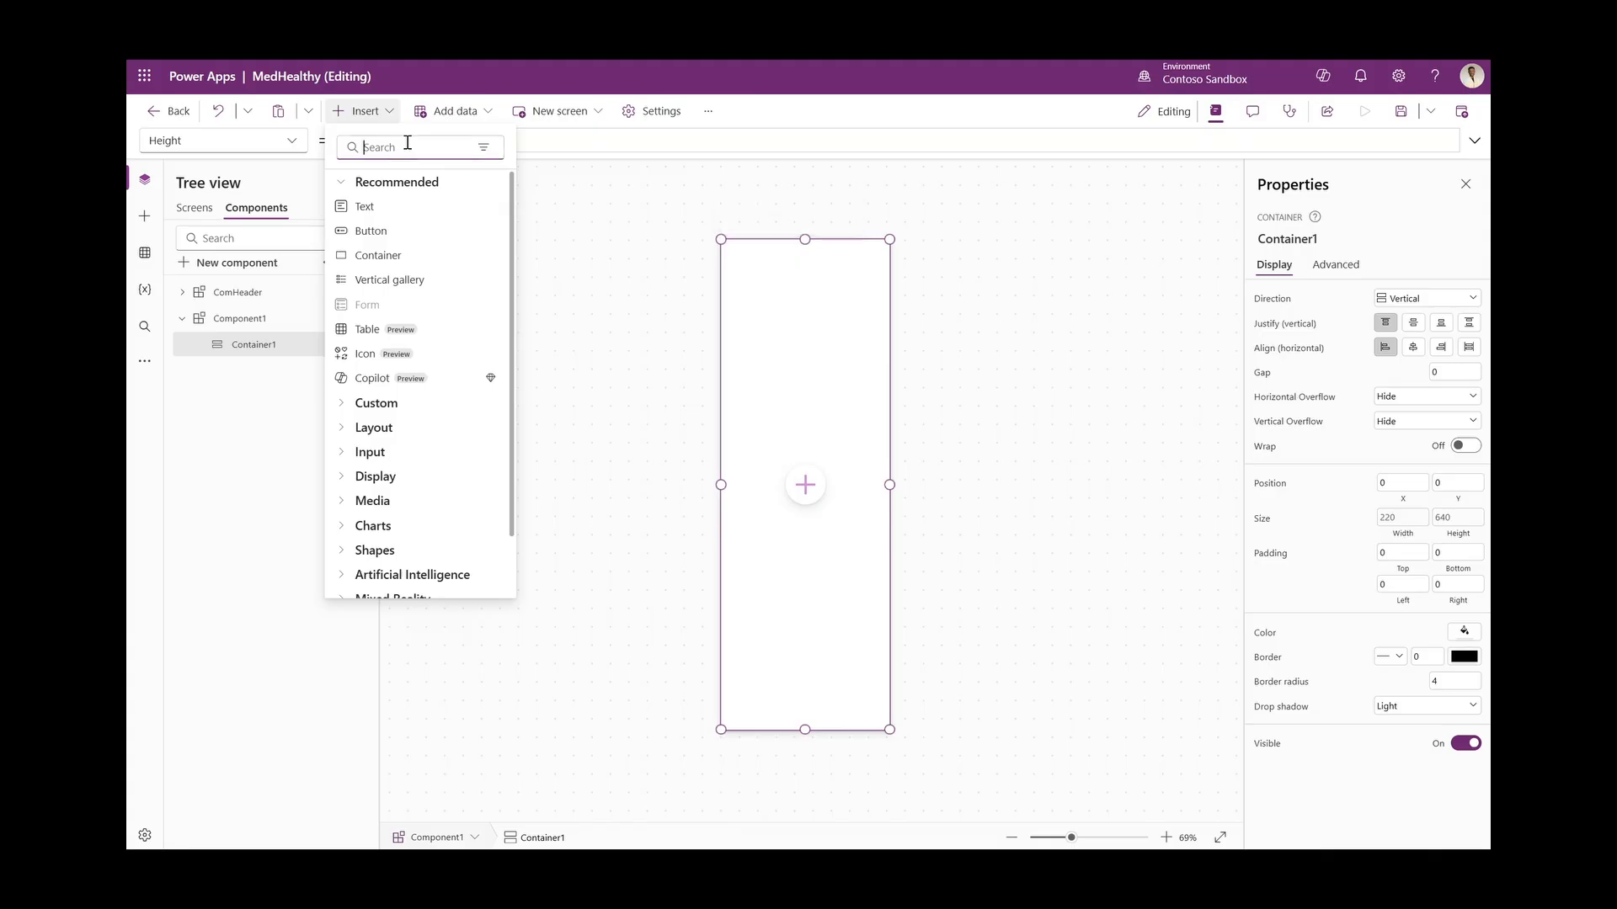
type("flex")
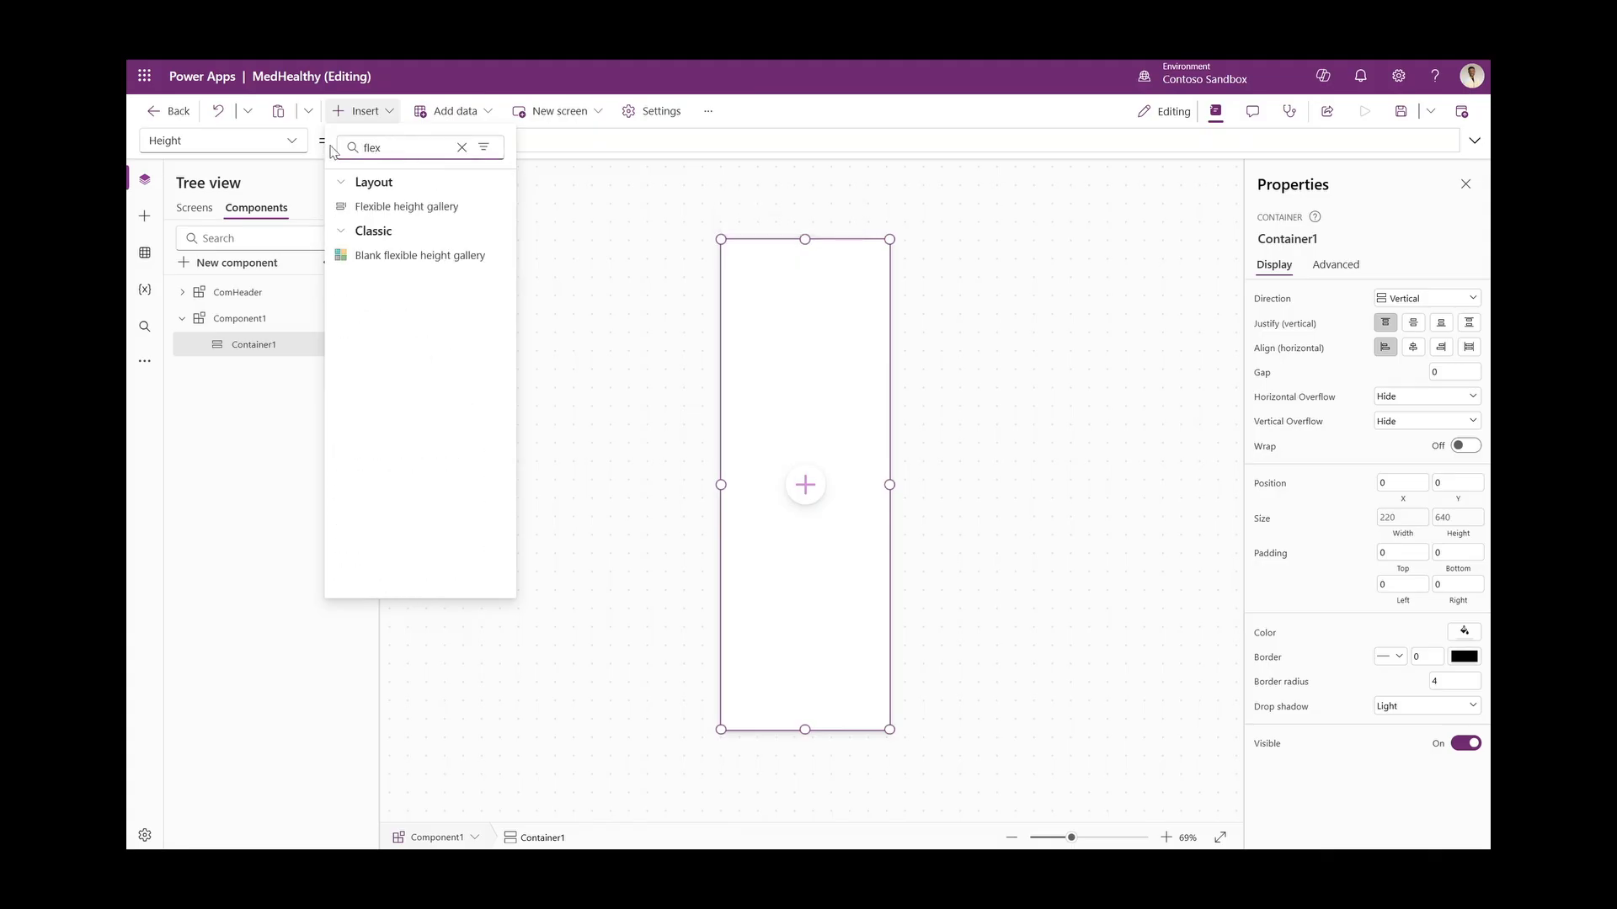
left_click(431, 257)
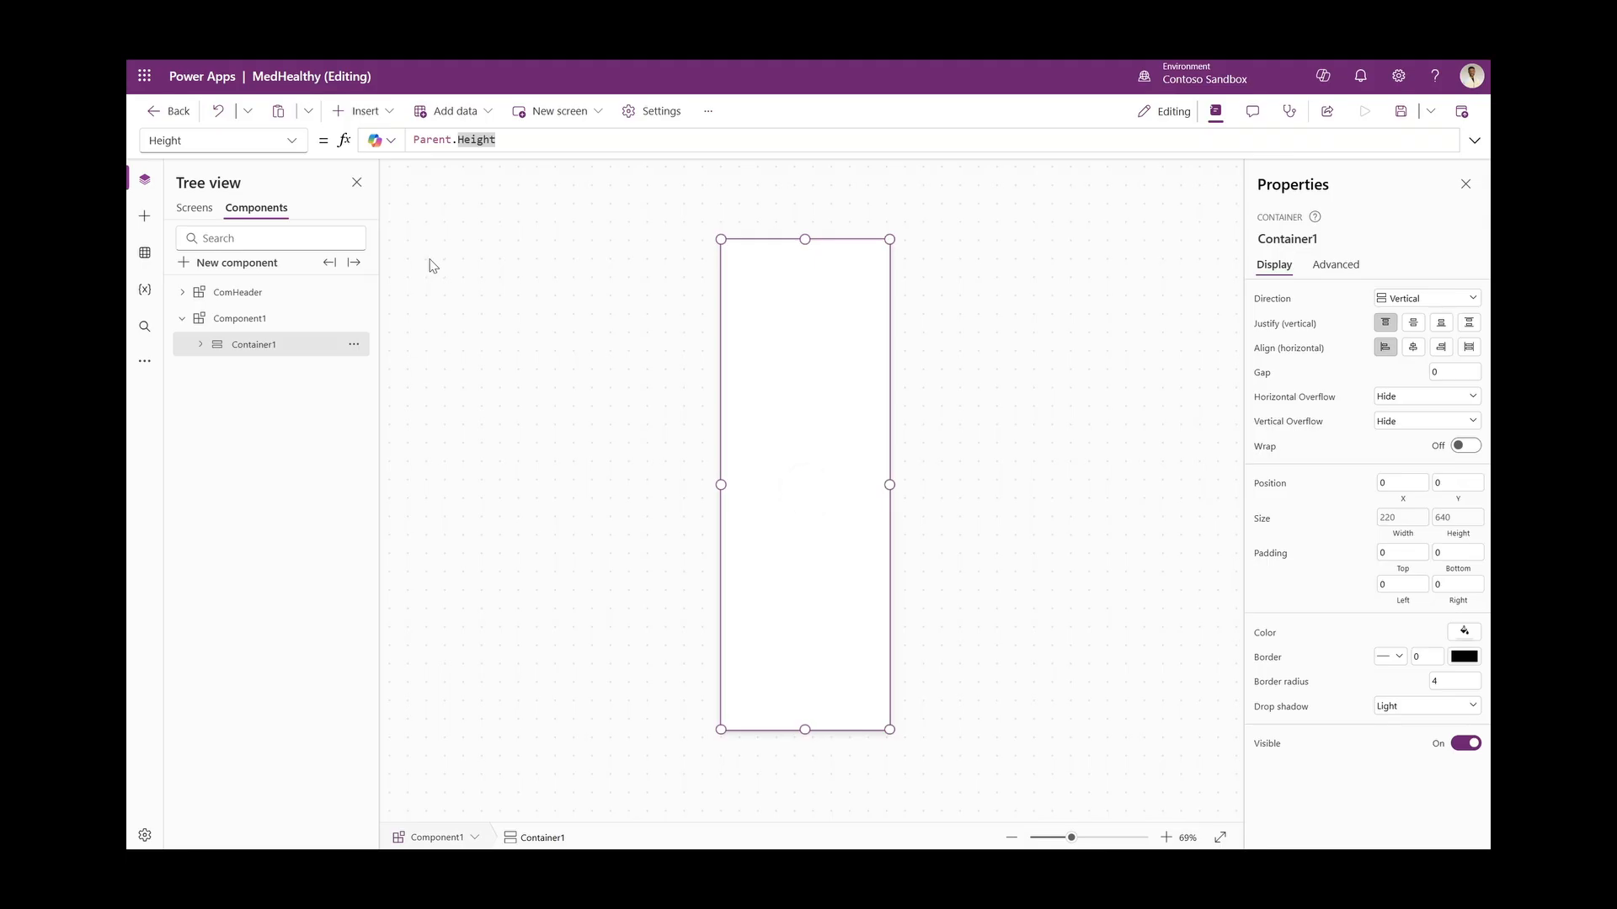
left_click(782, 399)
left_click(802, 539)
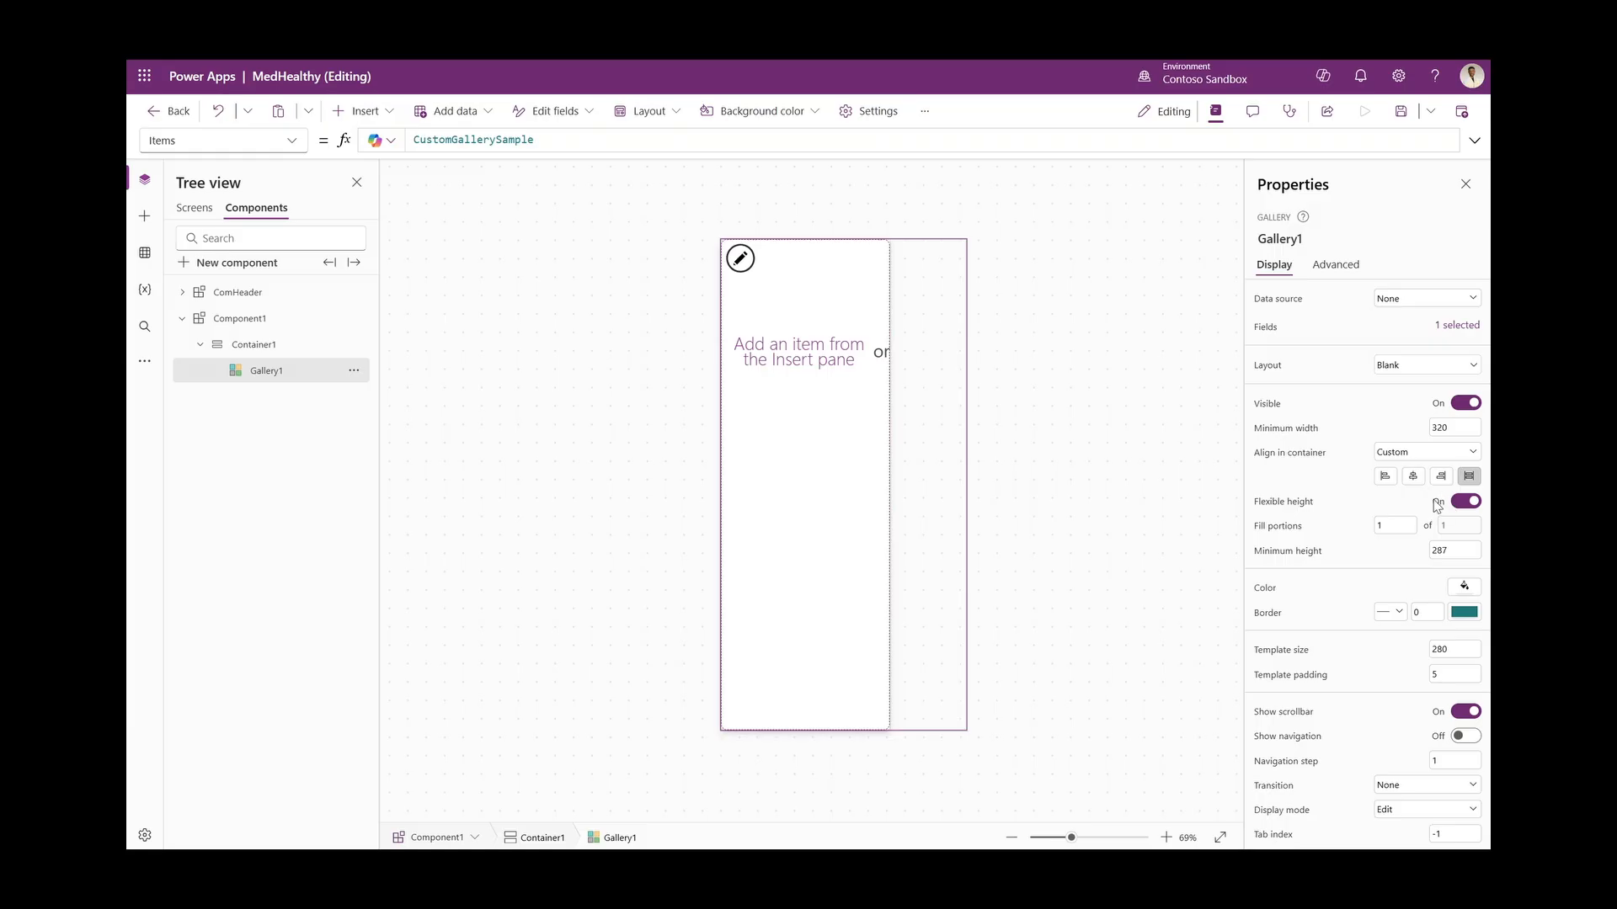
Set the gallery's minimum width and minimum height to 0
left_click(1456, 429)
type("0")
left_click(1348, 513)
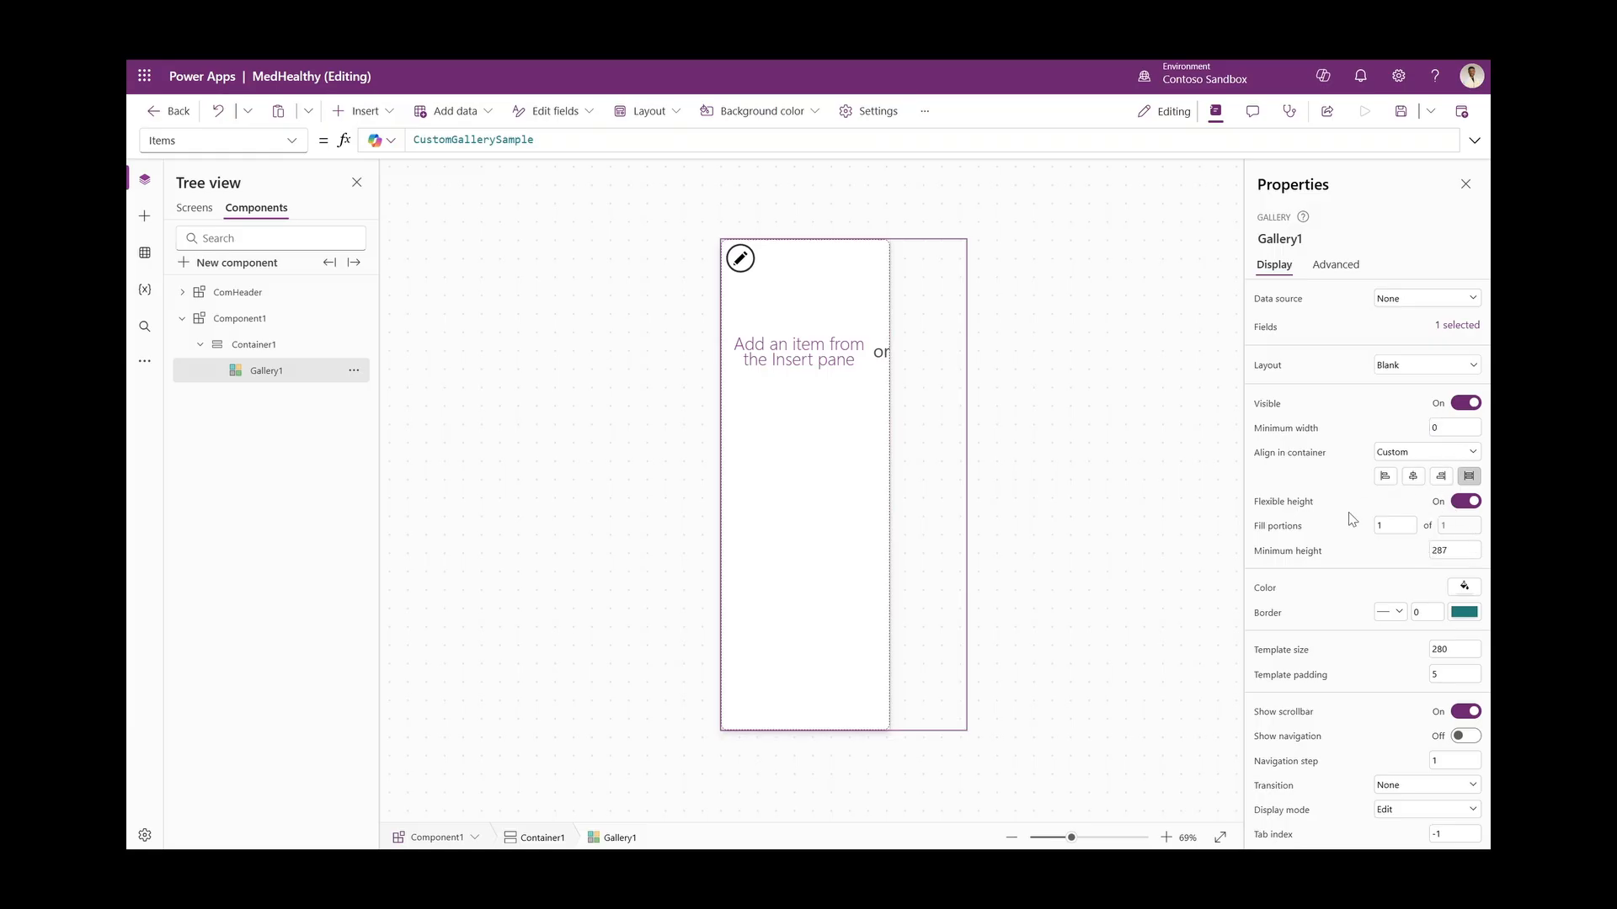
left_click(1459, 550)
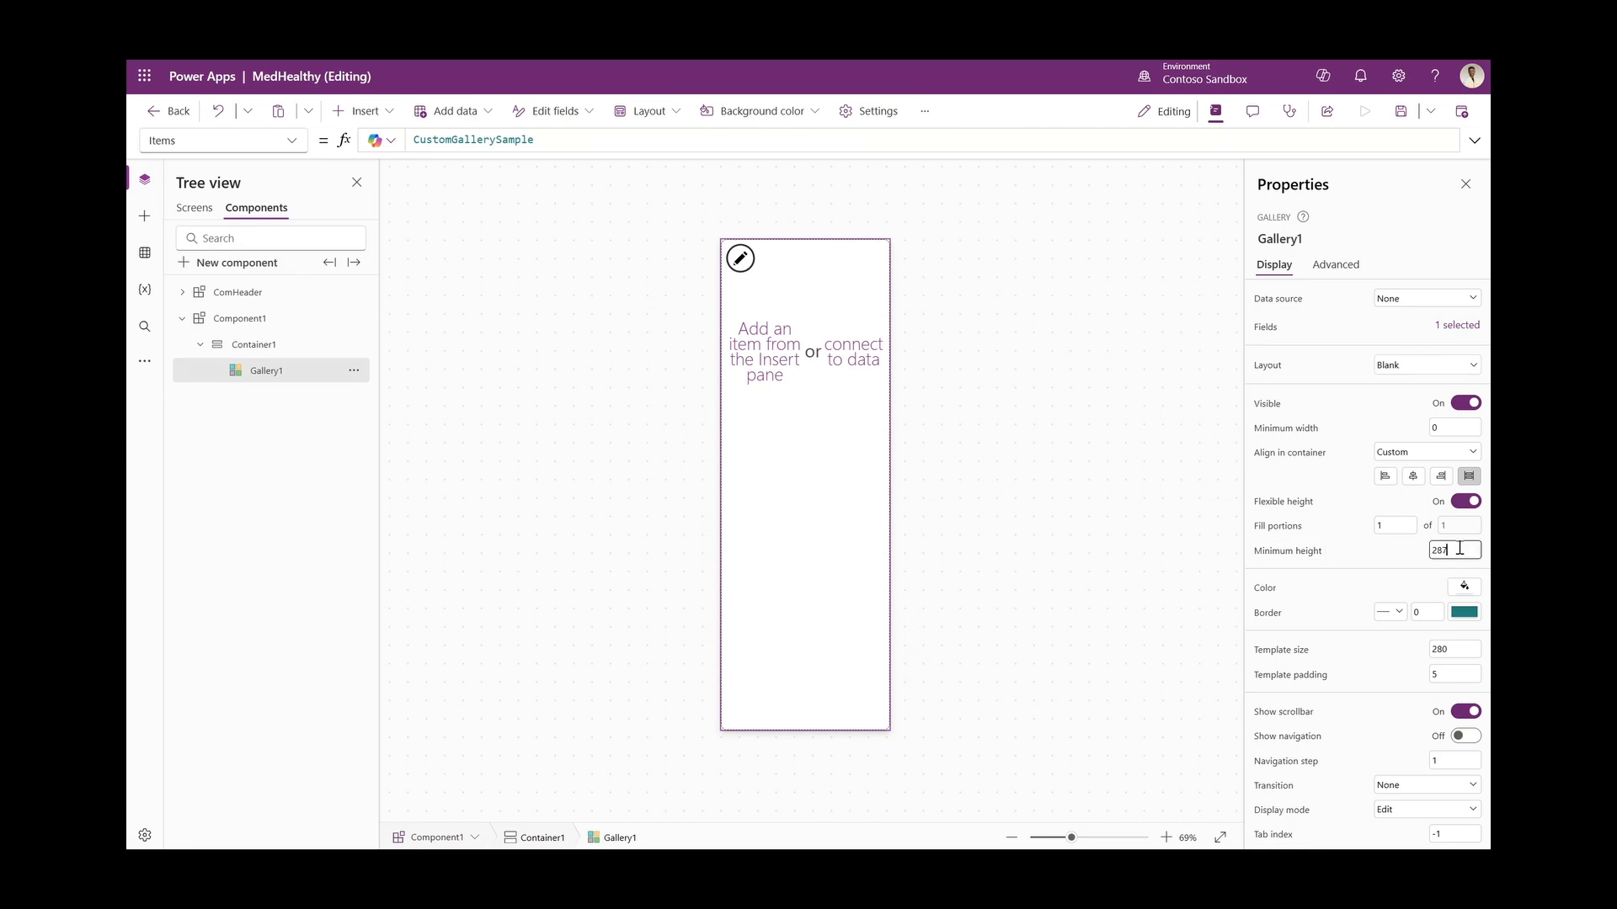
type("0")
left_click(1378, 558)
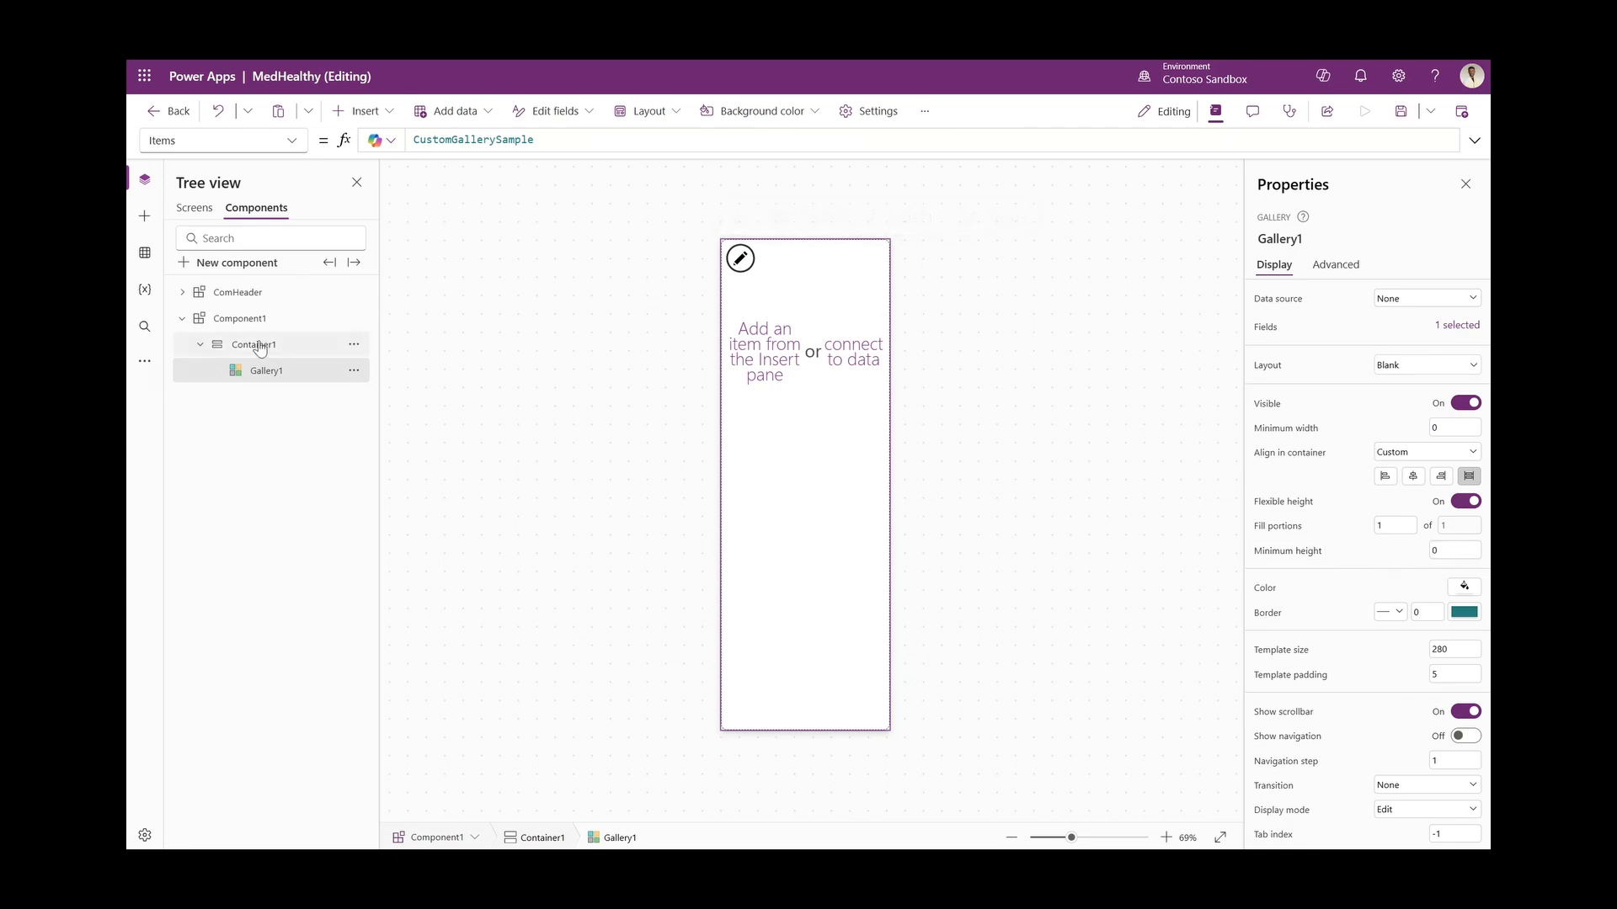
Rename the component's container to conMainNav and set its X position to 0
double_click(260, 345)
type("conMainNav")
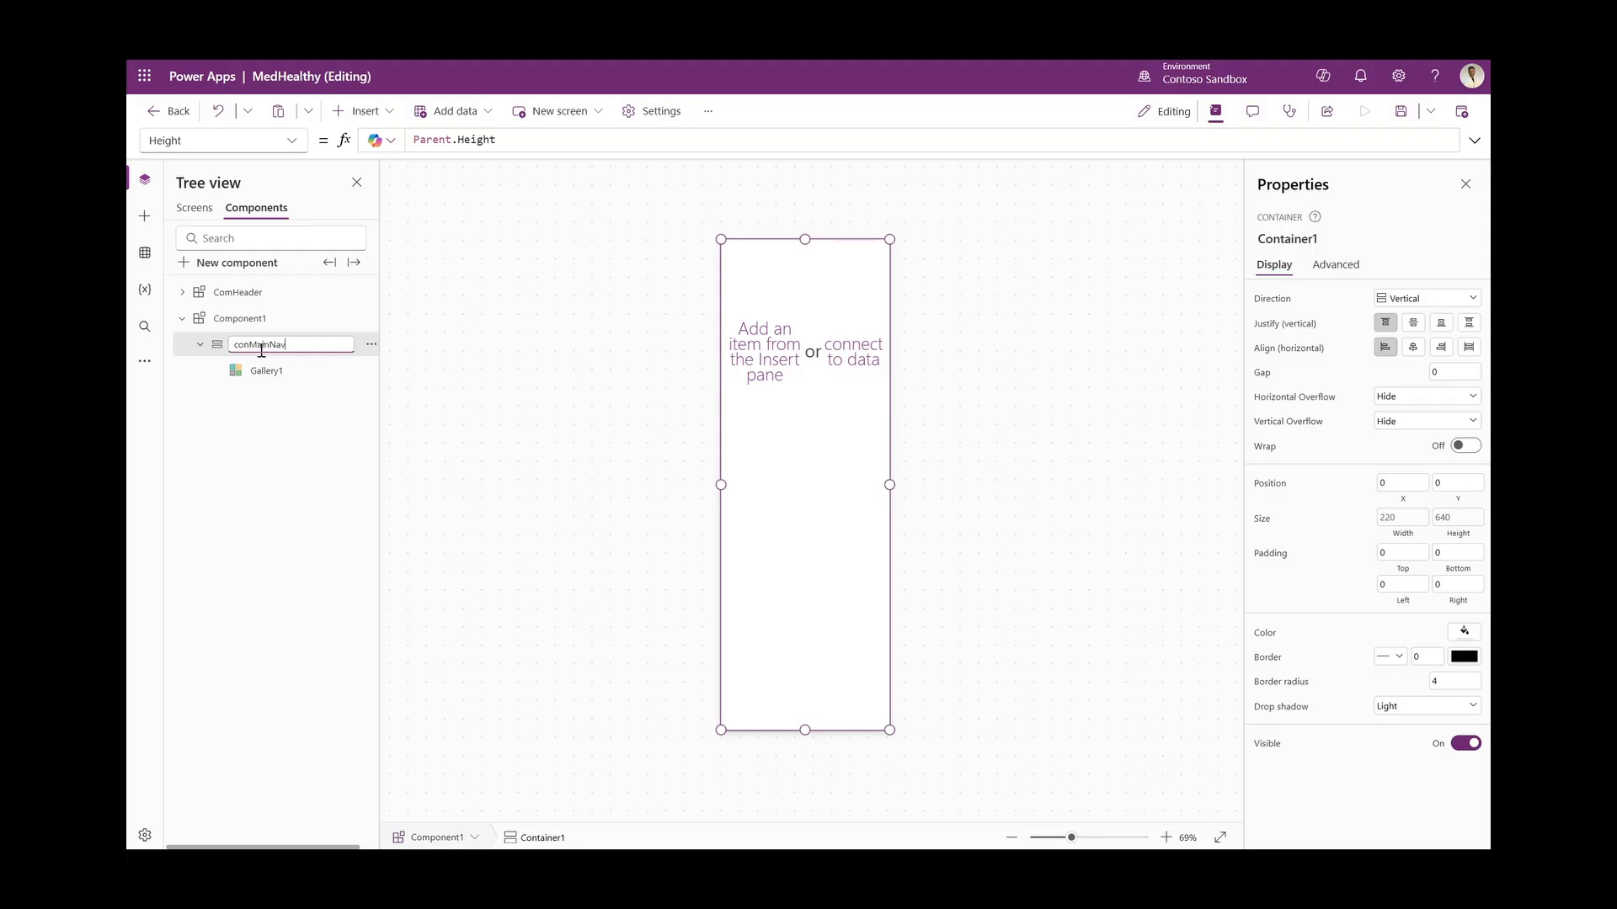
key("Return")
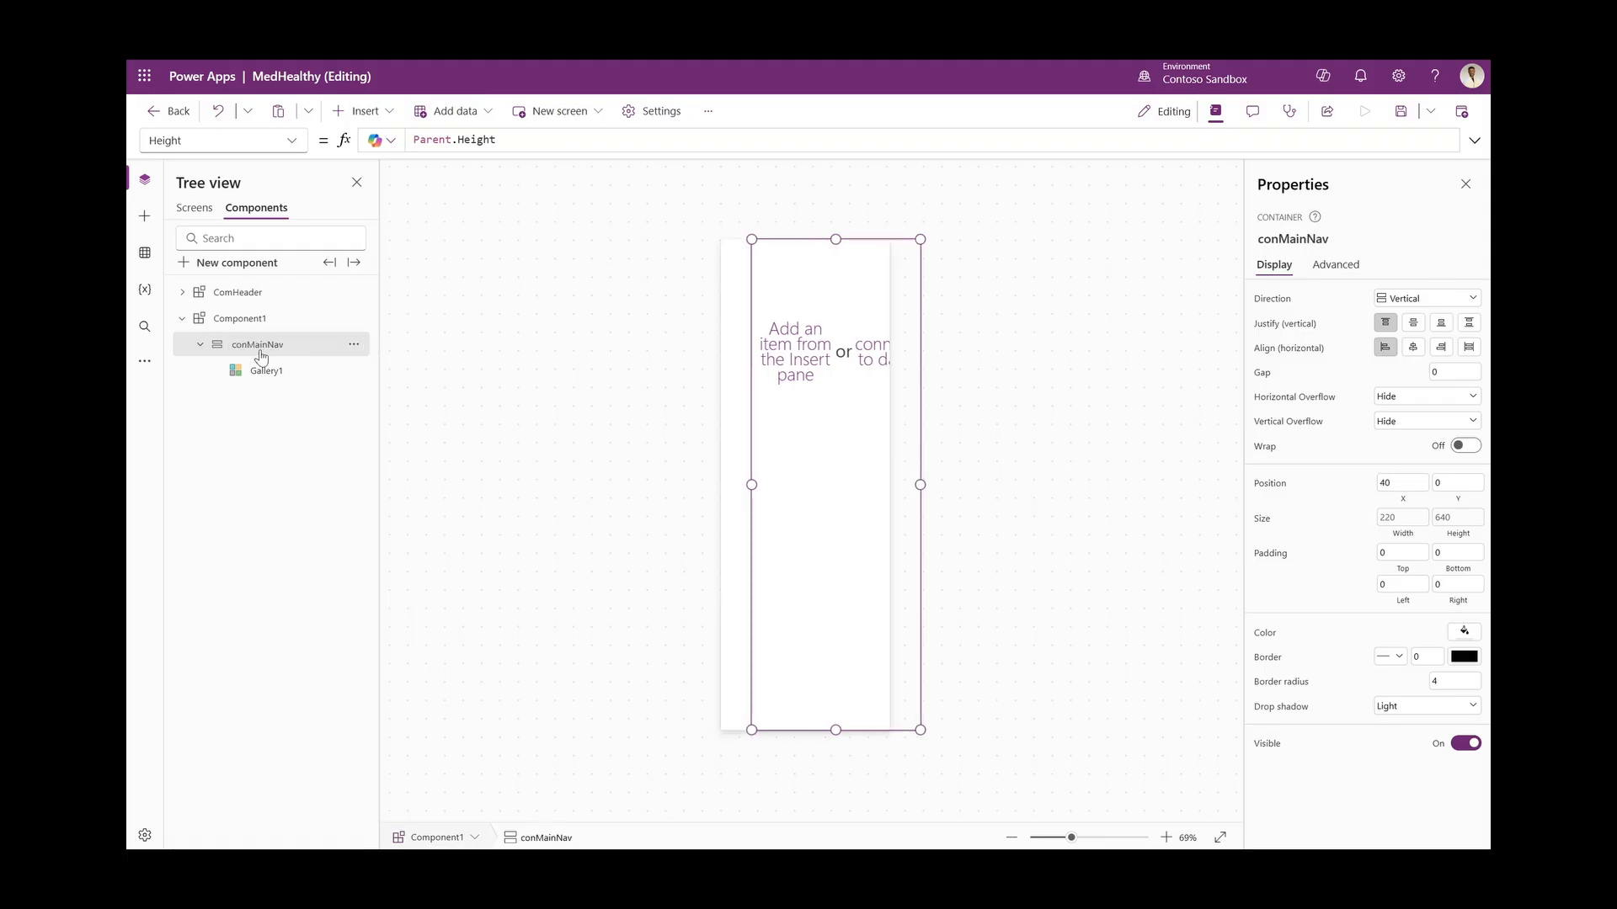
left_click(1413, 481)
type("0")
left_click(1324, 532)
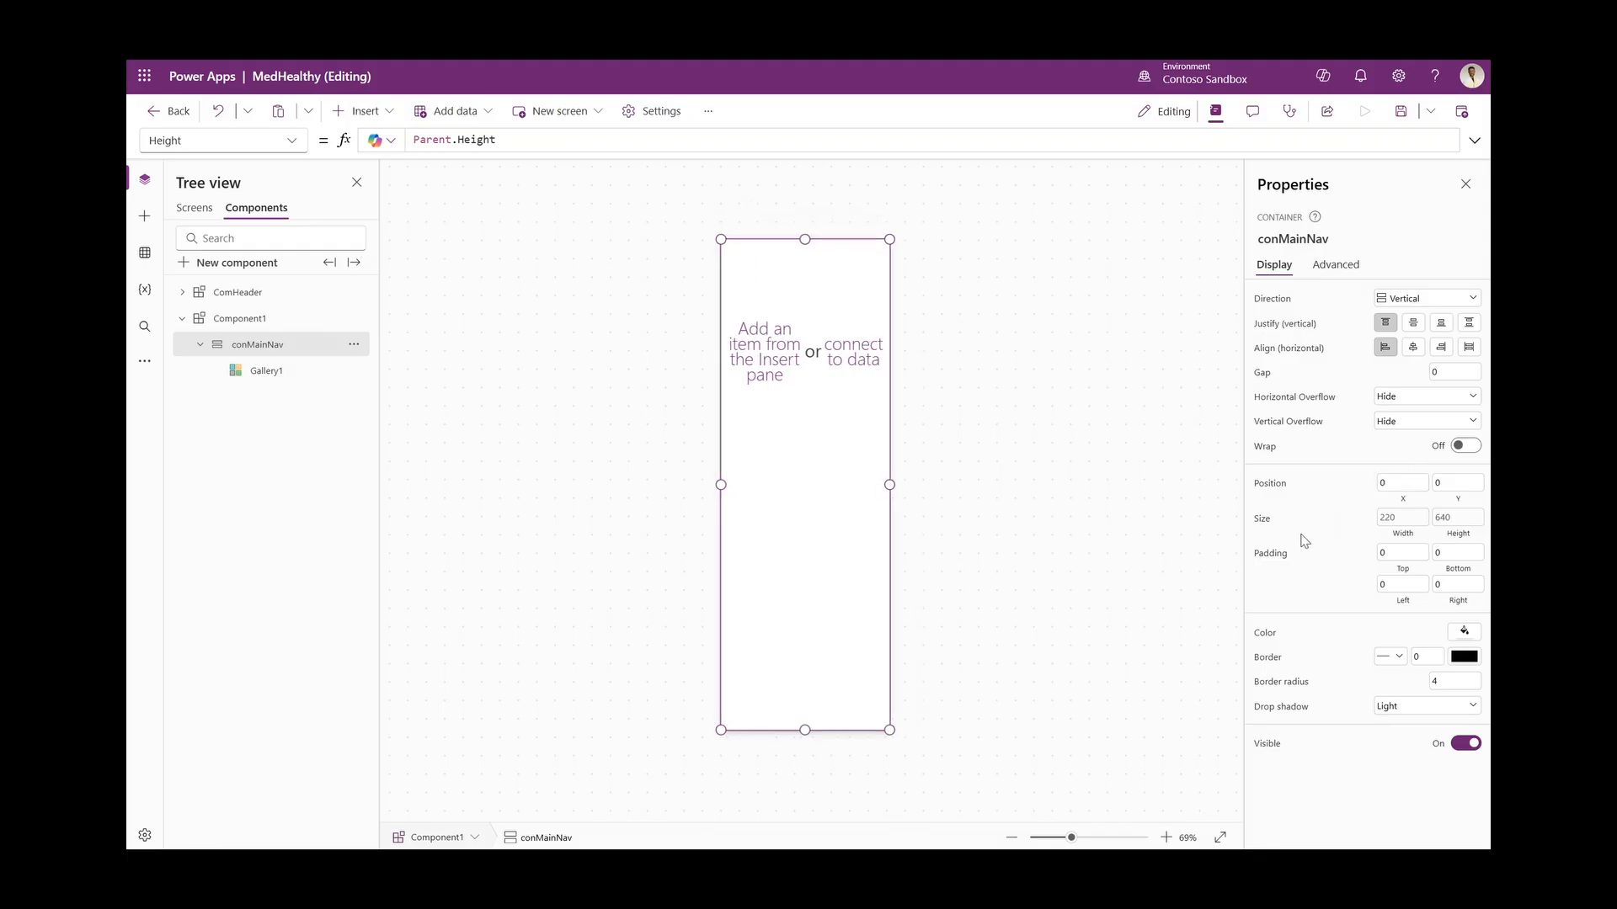
Insert a vertical container into conMainNav below the gallery
left_click(268, 371)
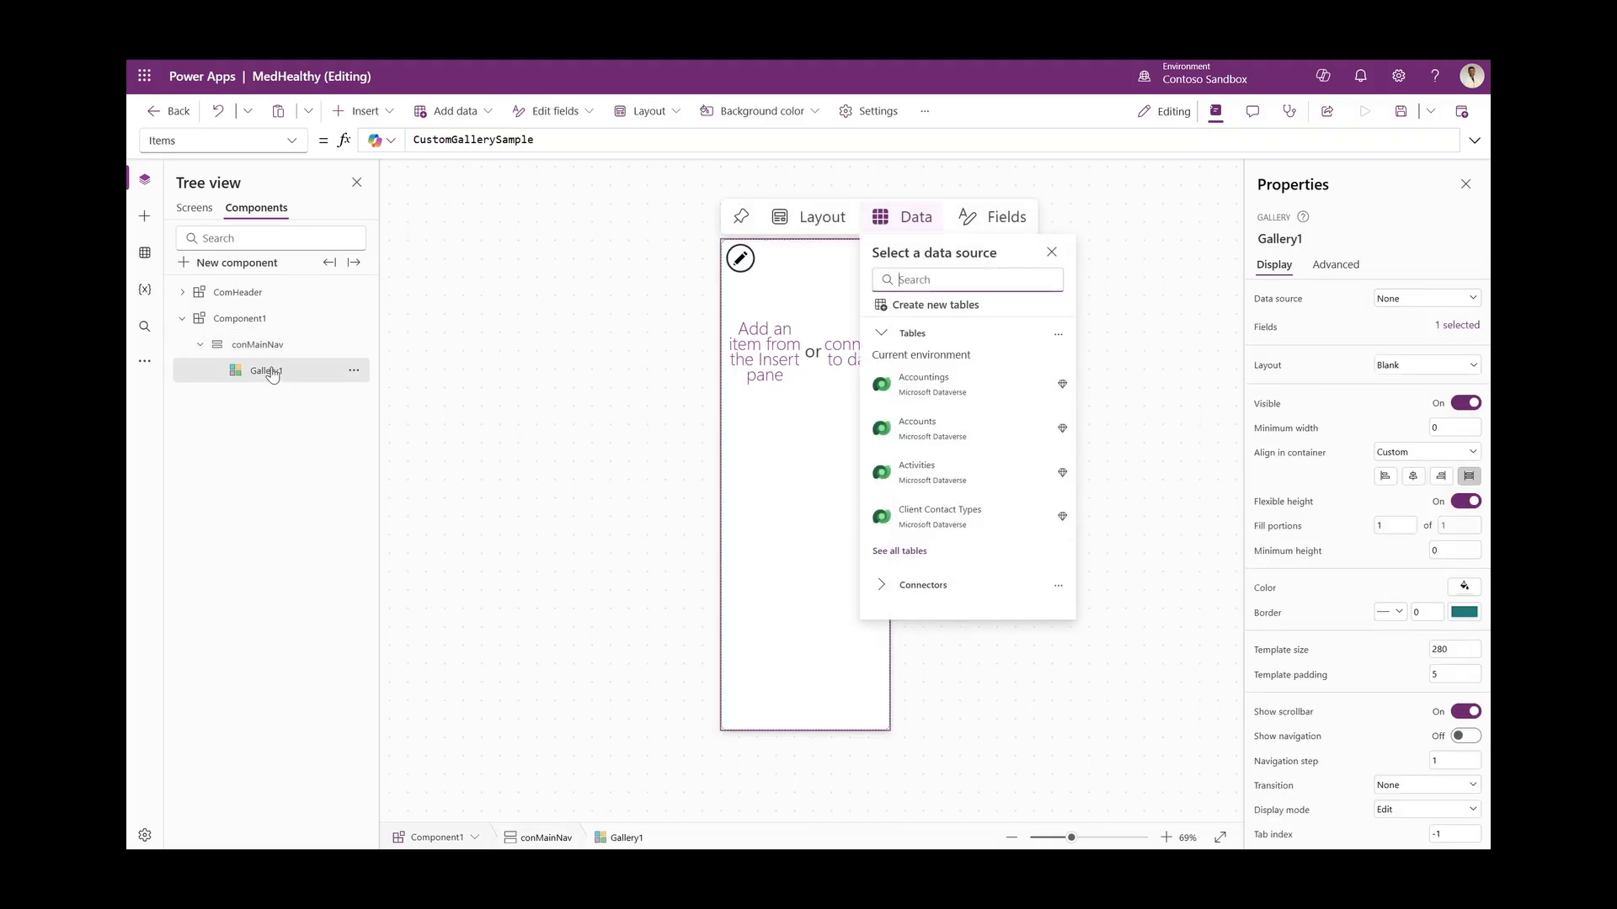
left_click(265, 355)
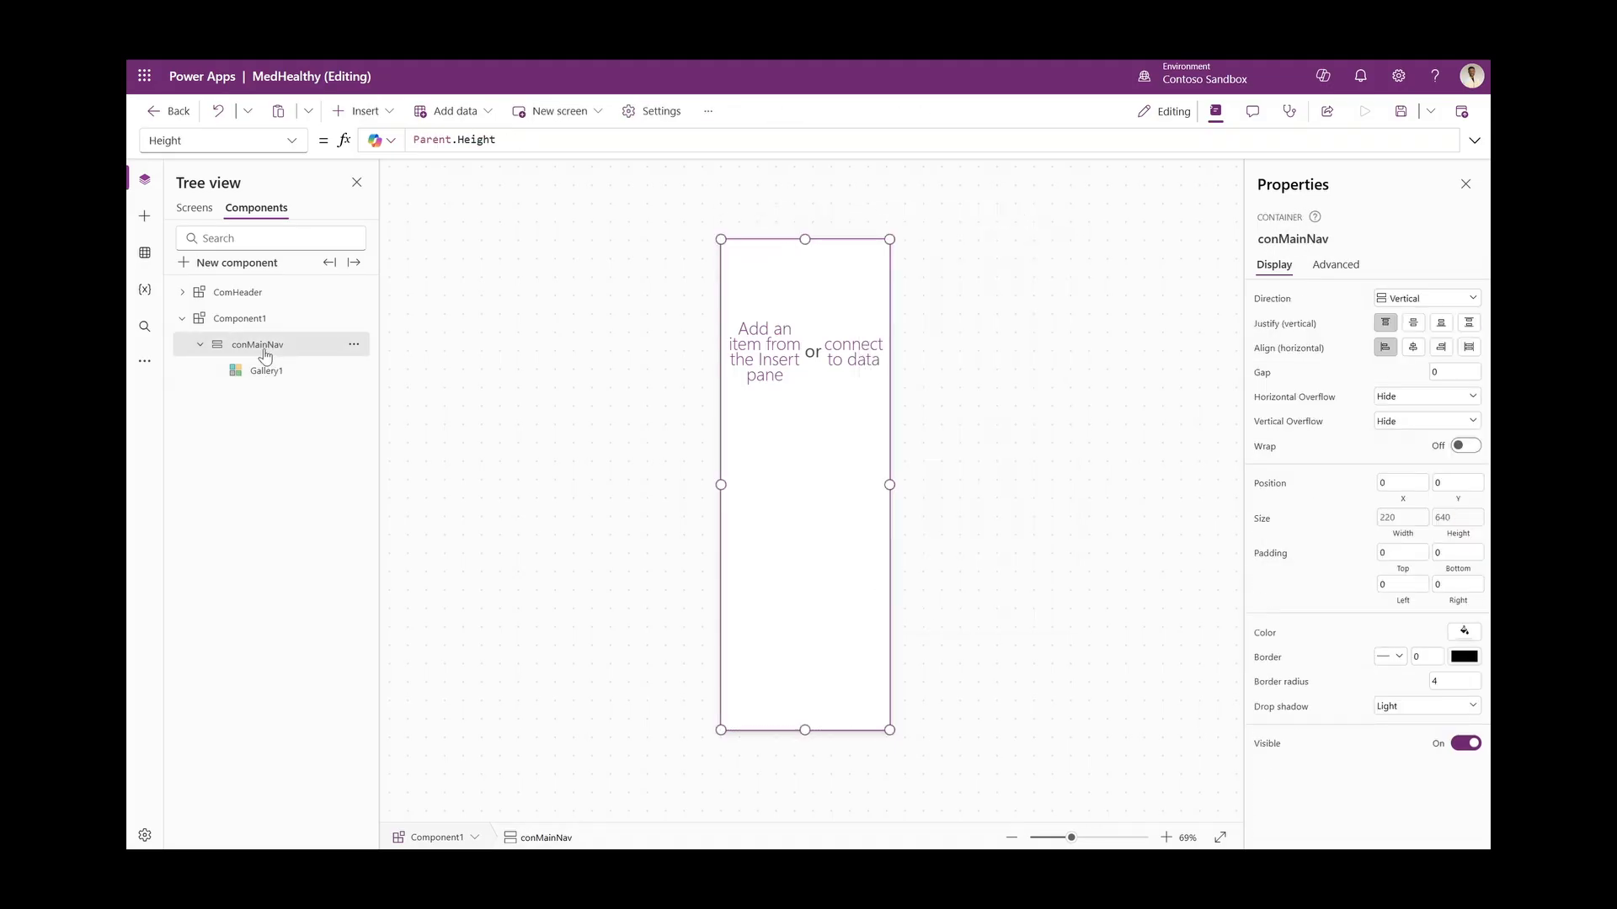
left_click(362, 111)
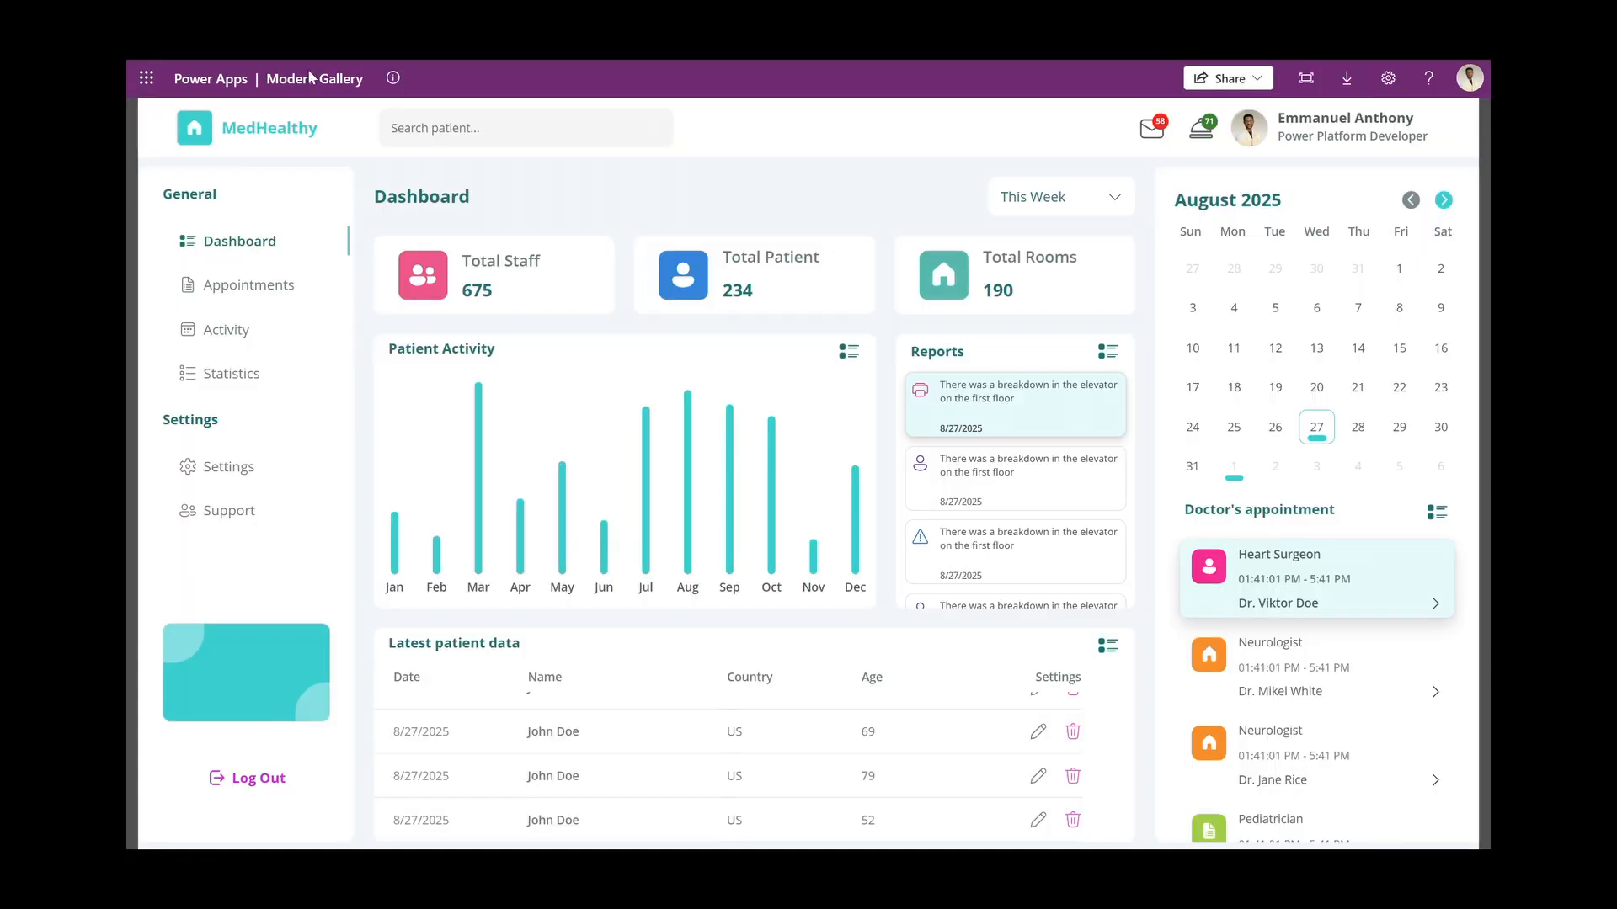
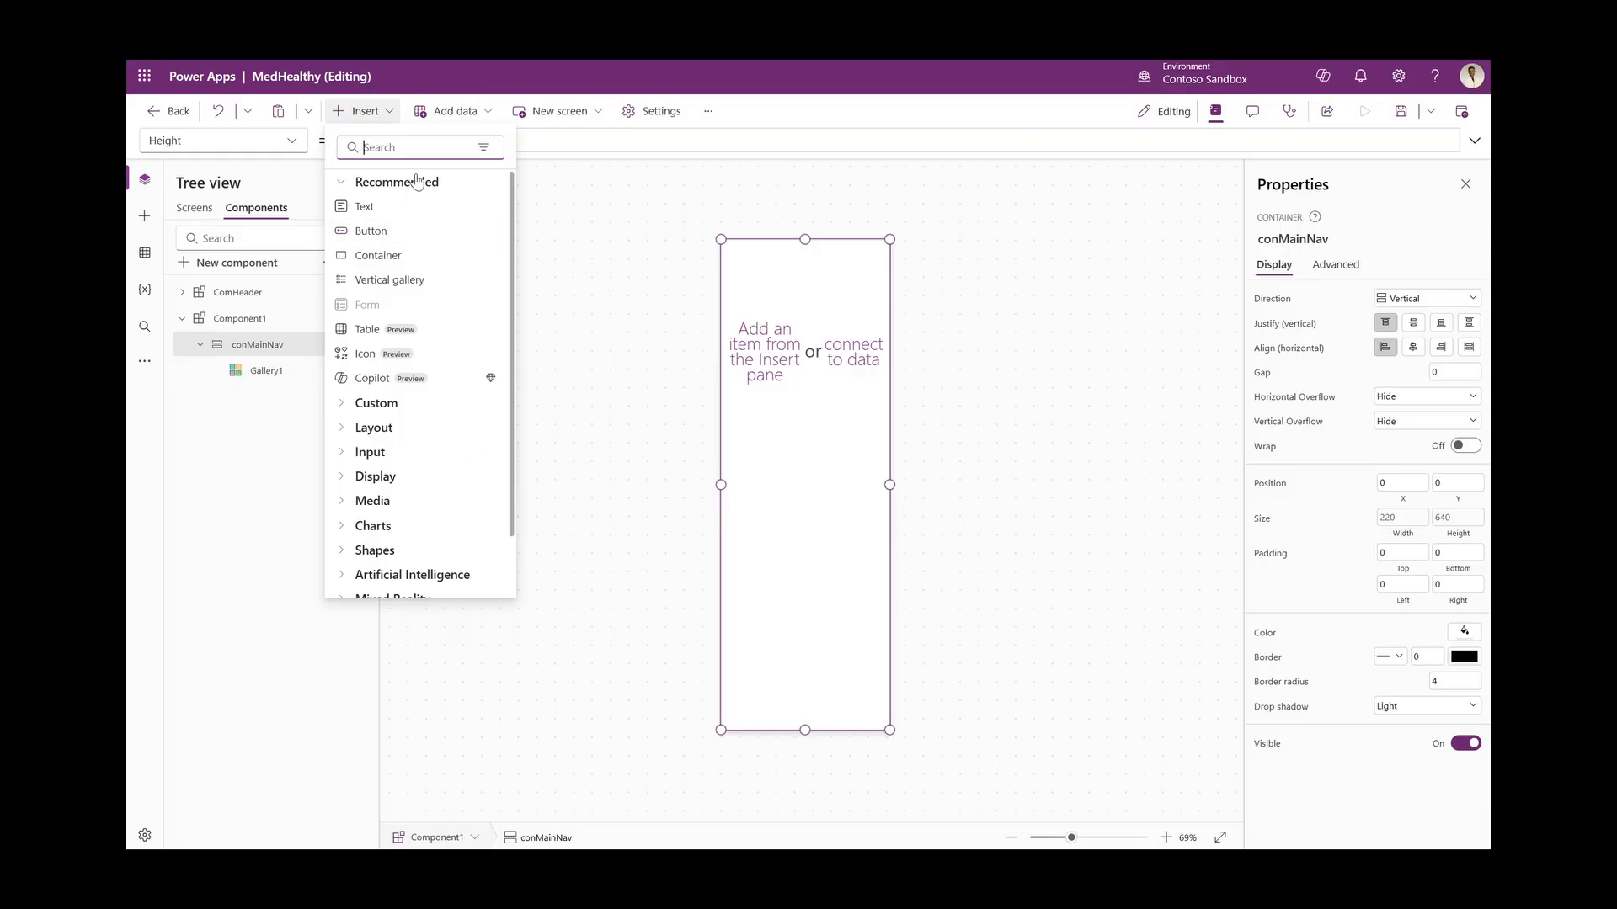
type("vert")
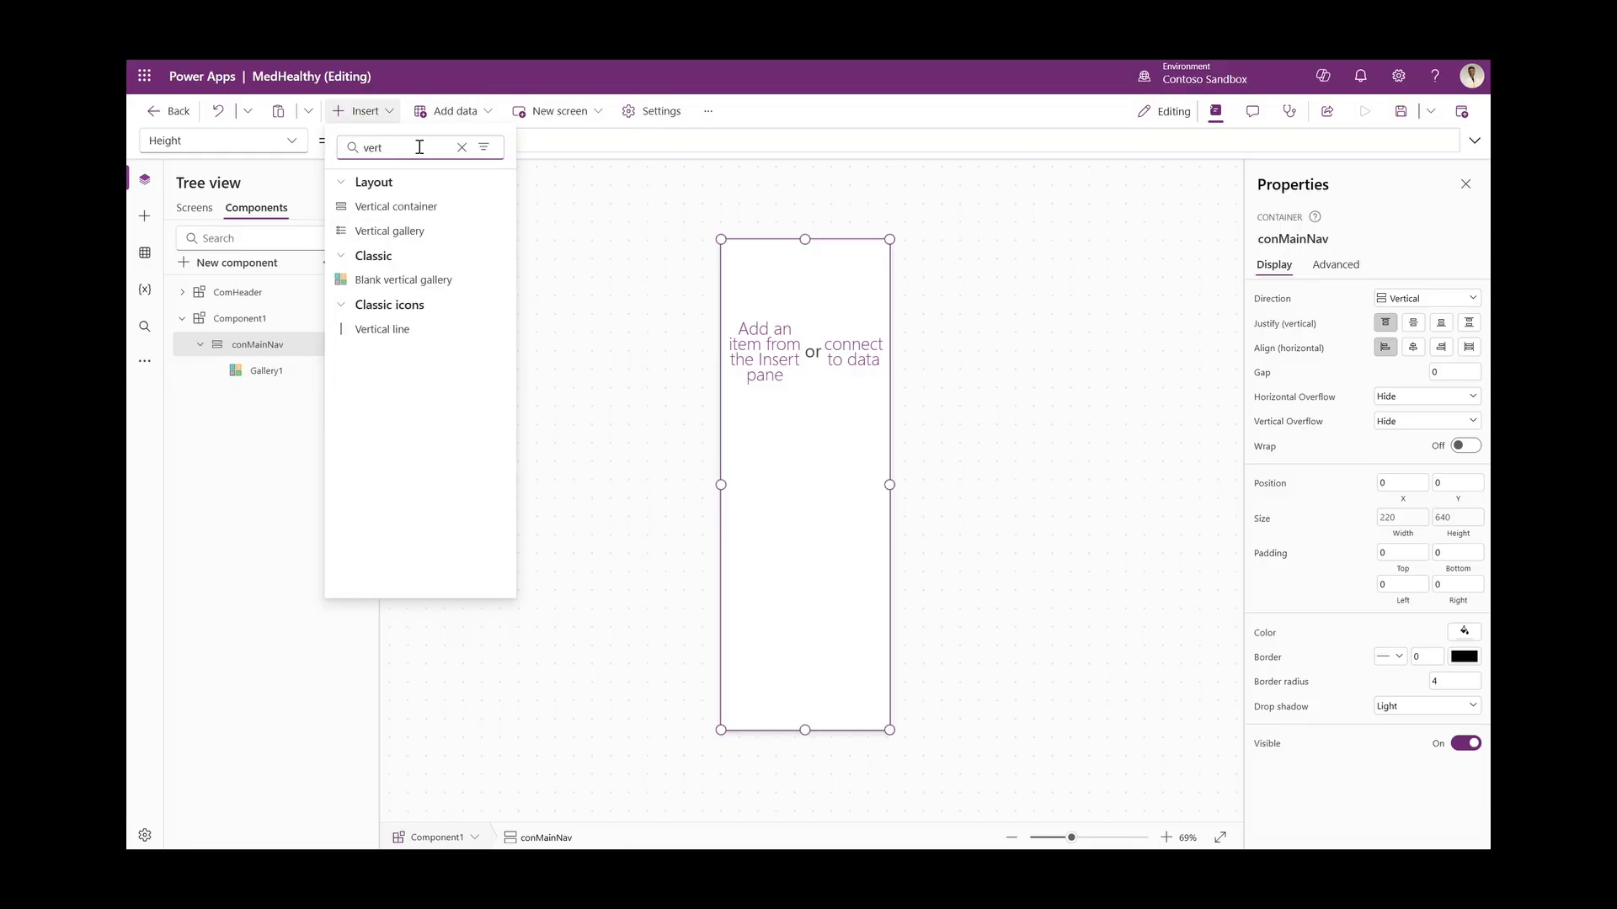
left_click(401, 210)
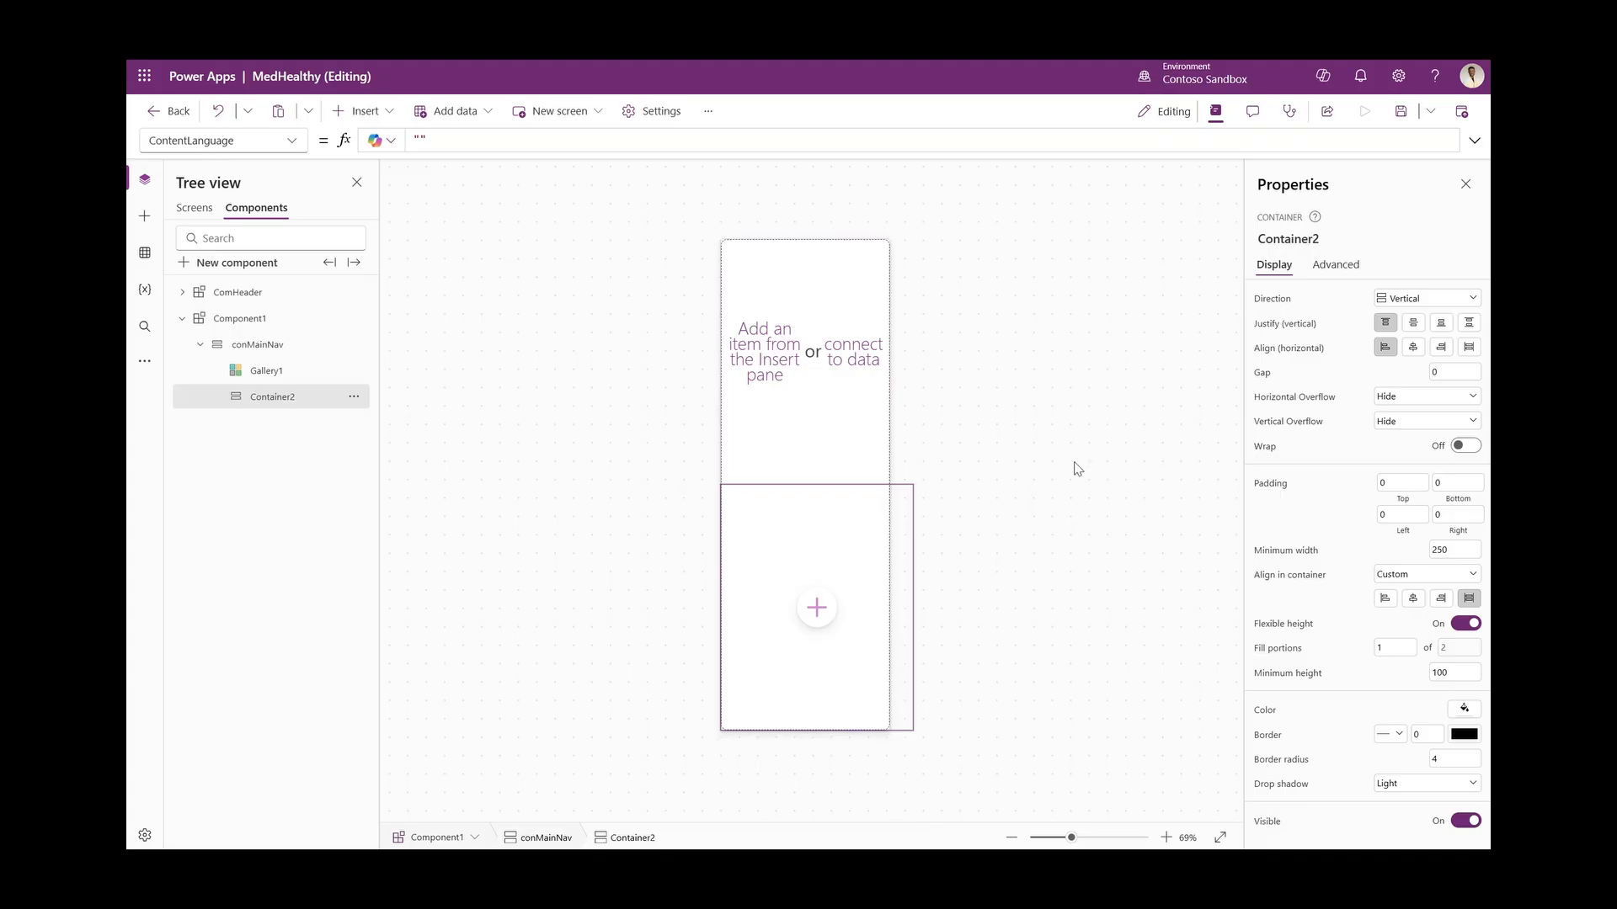
Set the inner container's minimum width to 0 and turn off its flexible height
left_click(1446, 548)
type("0")
left_click(1379, 546)
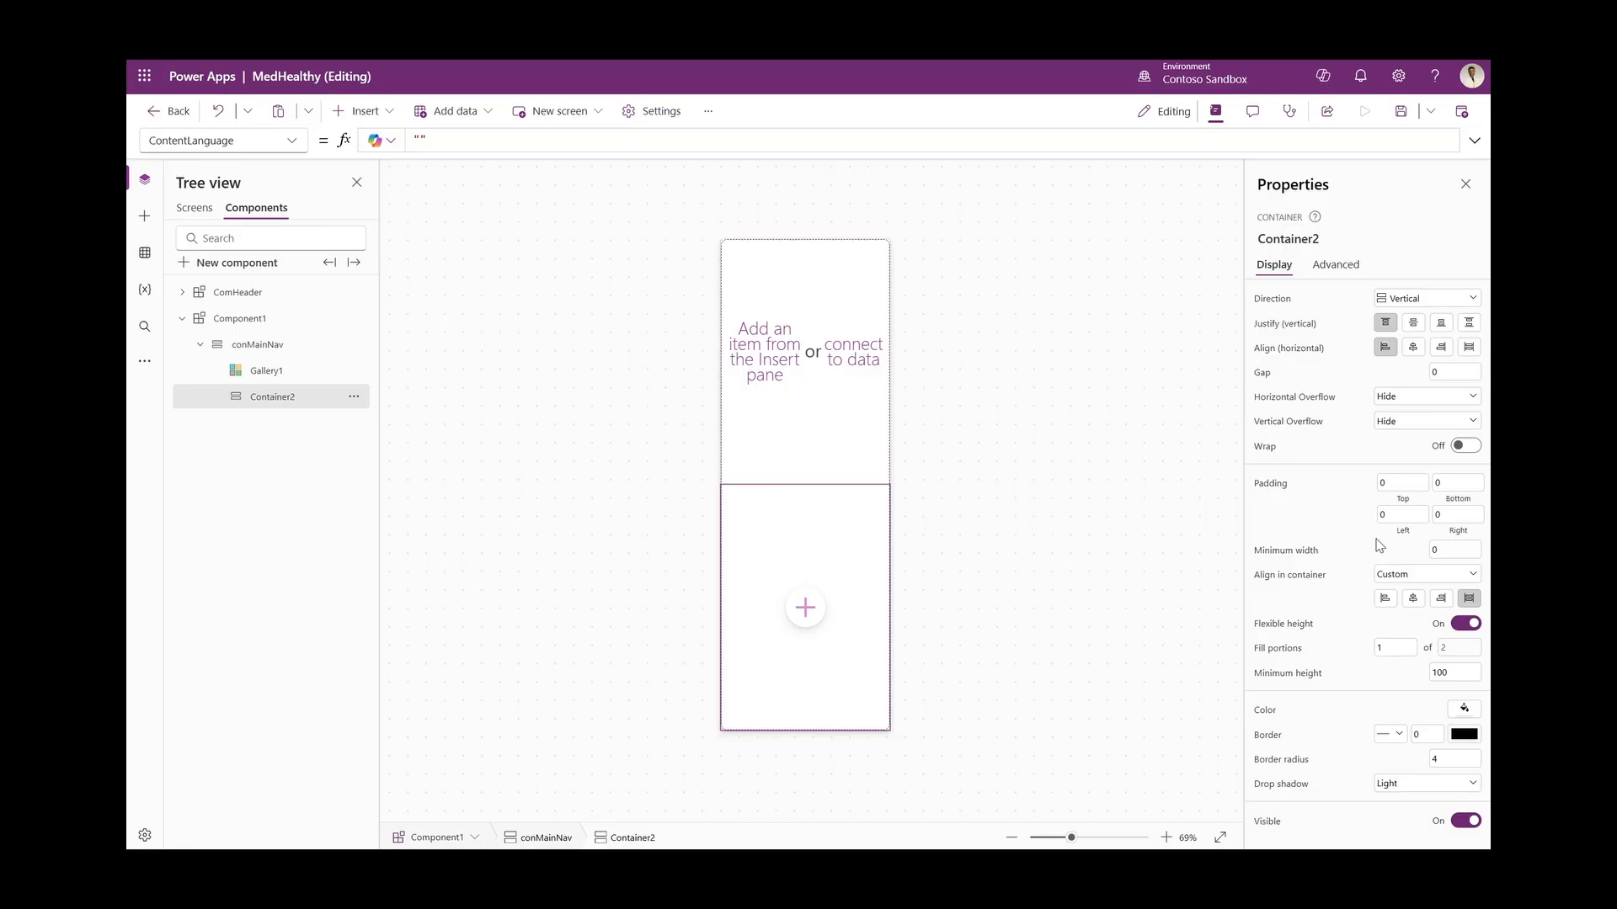
left_click(1465, 621)
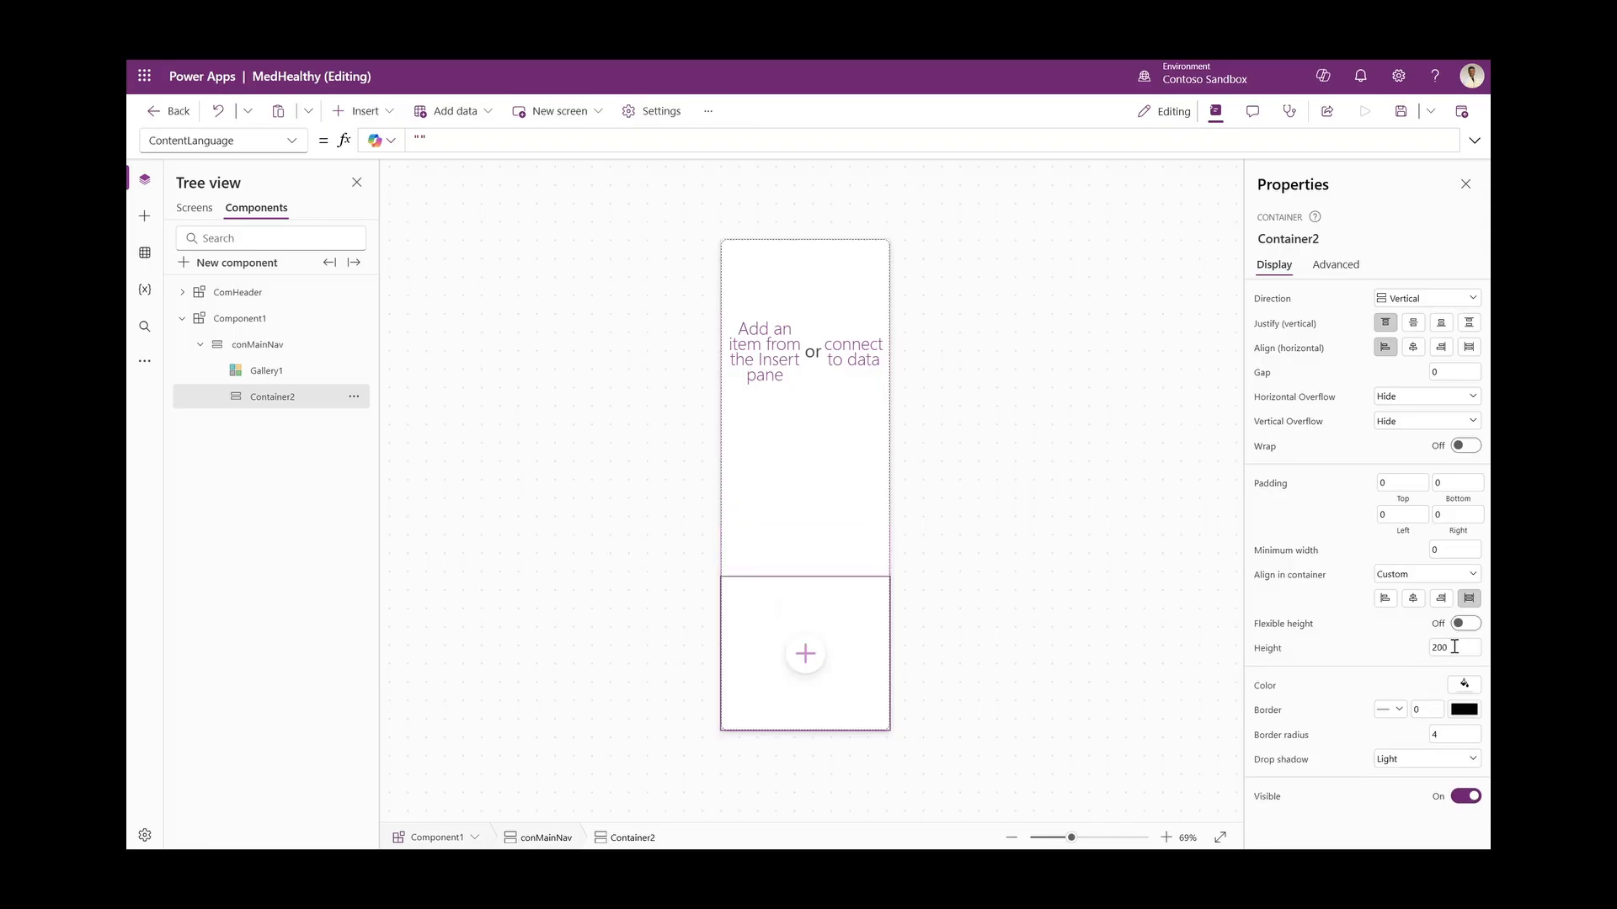
Change the inner container's drop shadow and set its border radius to 0
left_click(1409, 761)
left_click(1406, 632)
left_click(1447, 732)
type("0")
left_click(1390, 739)
left_click(786, 472)
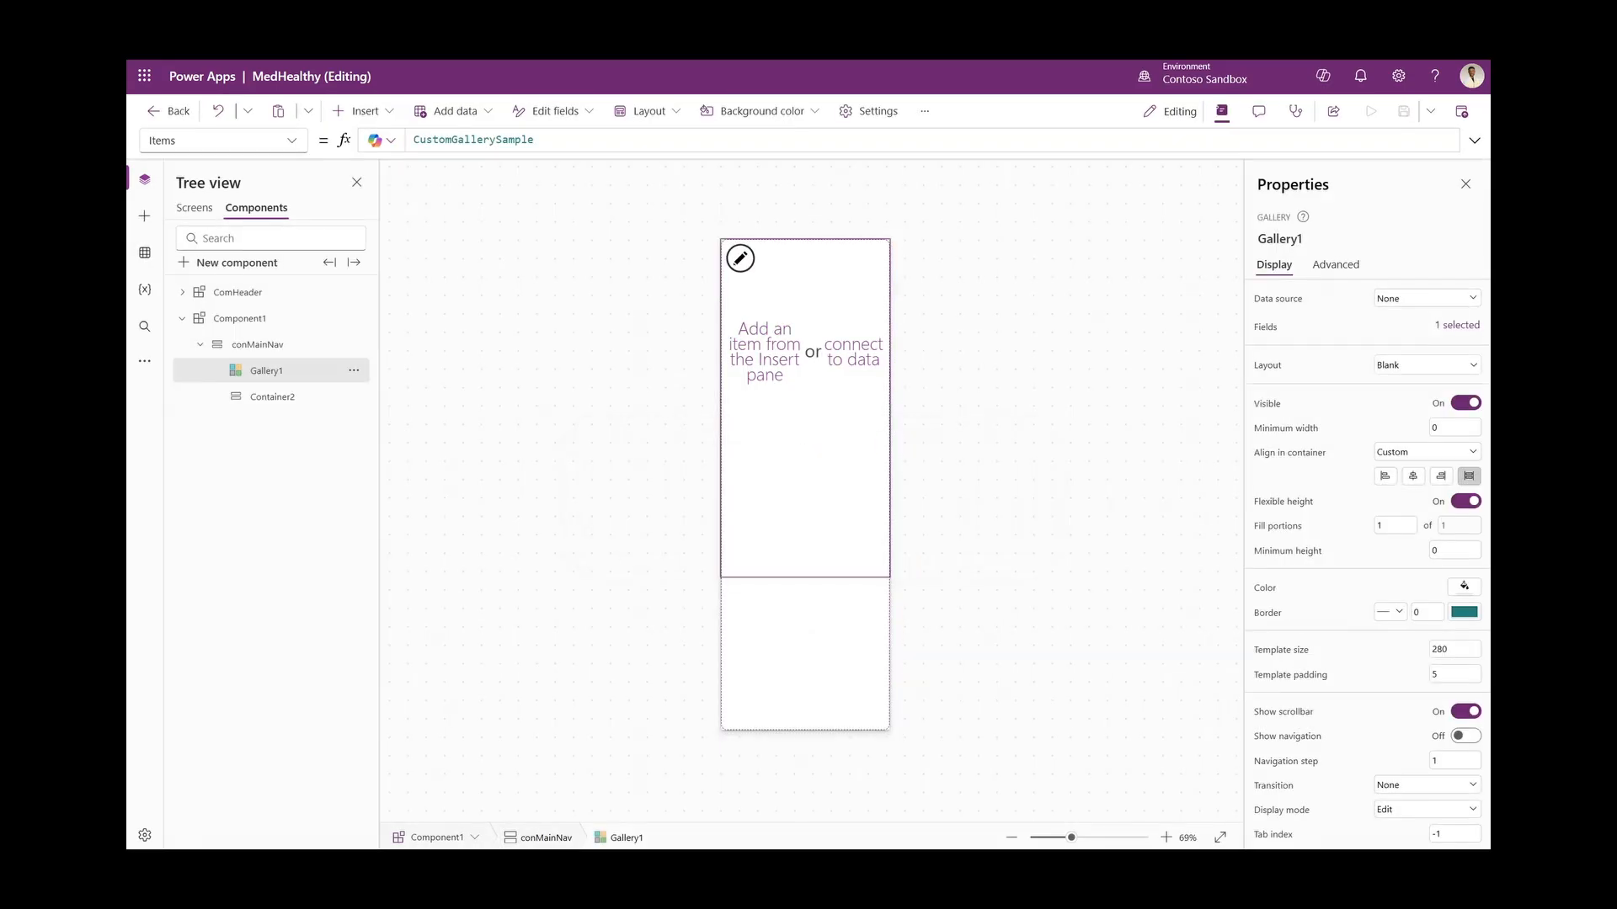
Enter a ClearCollect formula in the App object's OnStart that fills colNavItems with the General and Settings categories and their navigation buttons
left_click(195, 208)
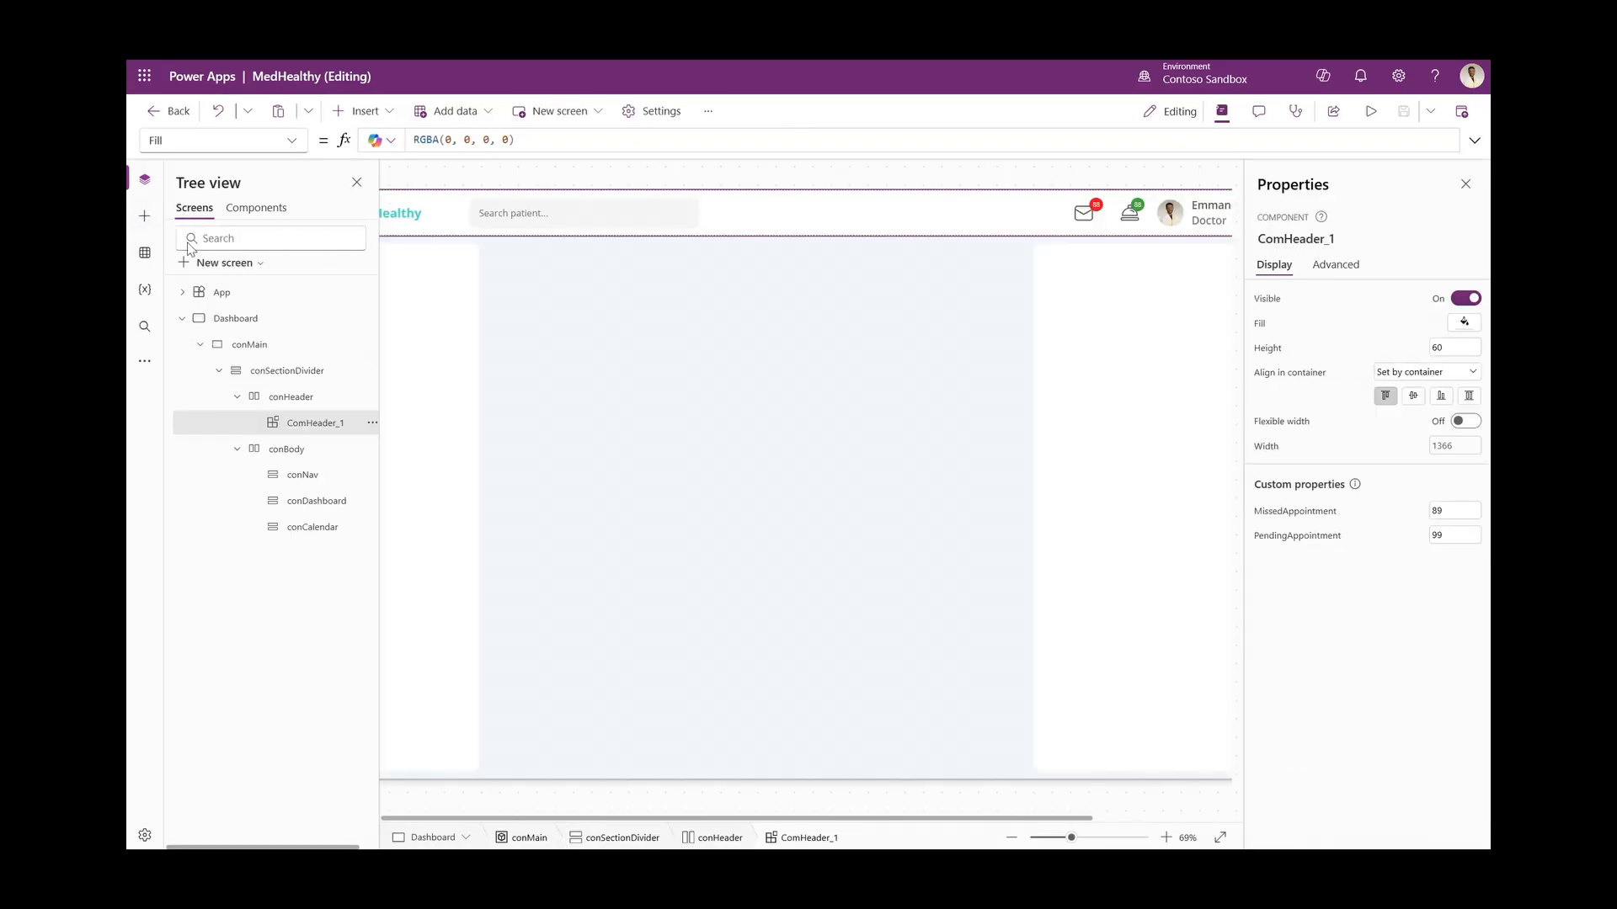
left_click(182, 318)
left_click(221, 293)
left_click(289, 144)
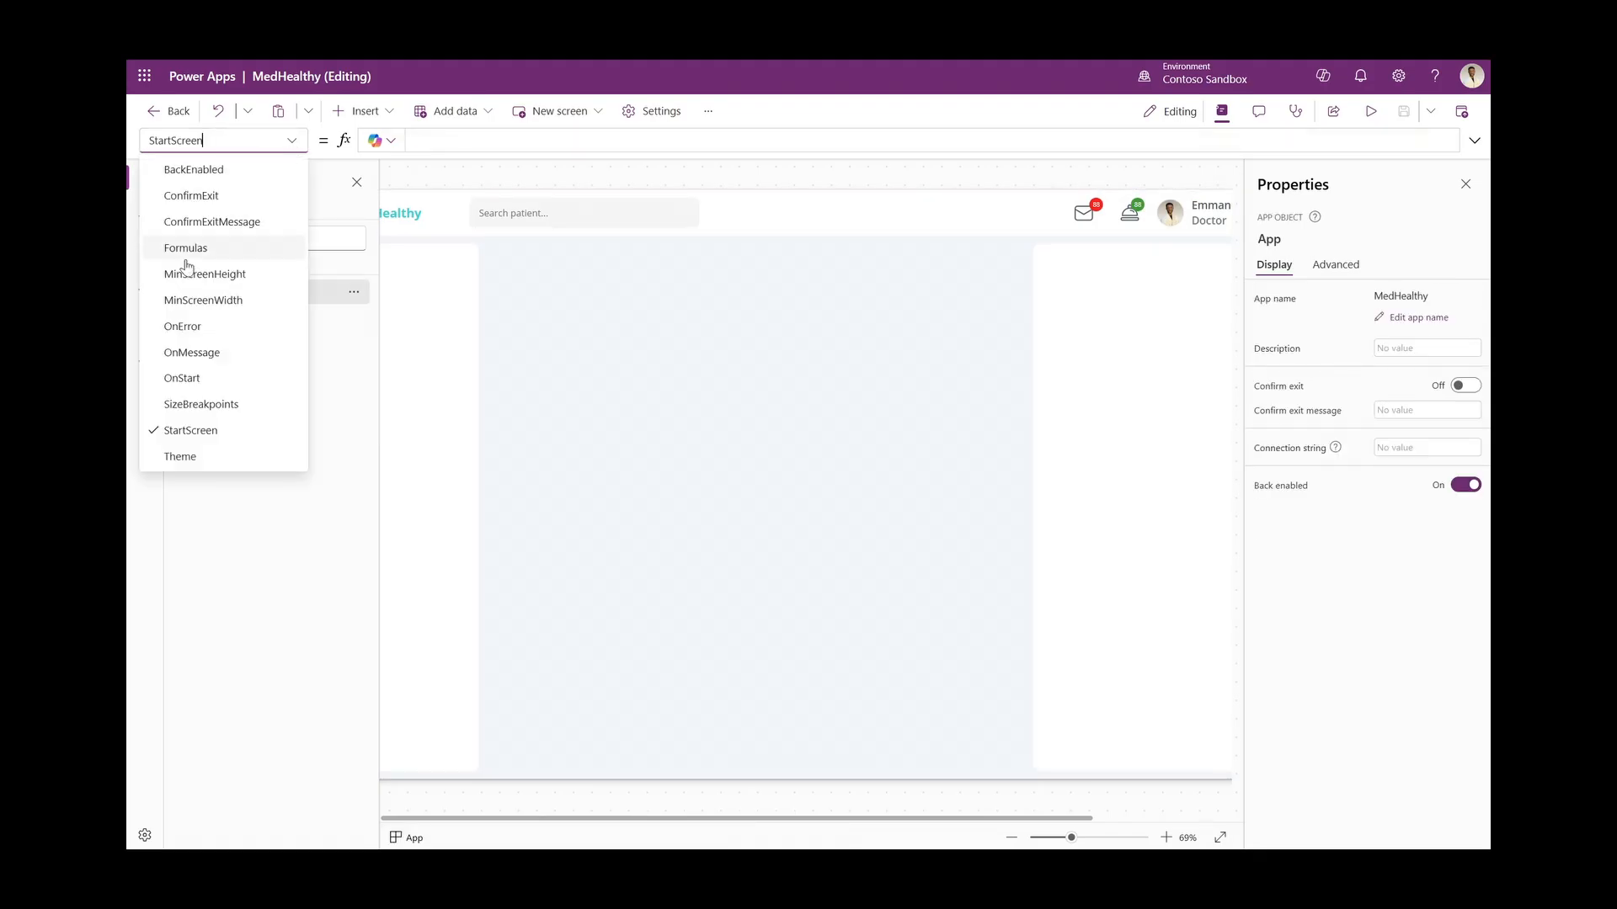
left_click(182, 379)
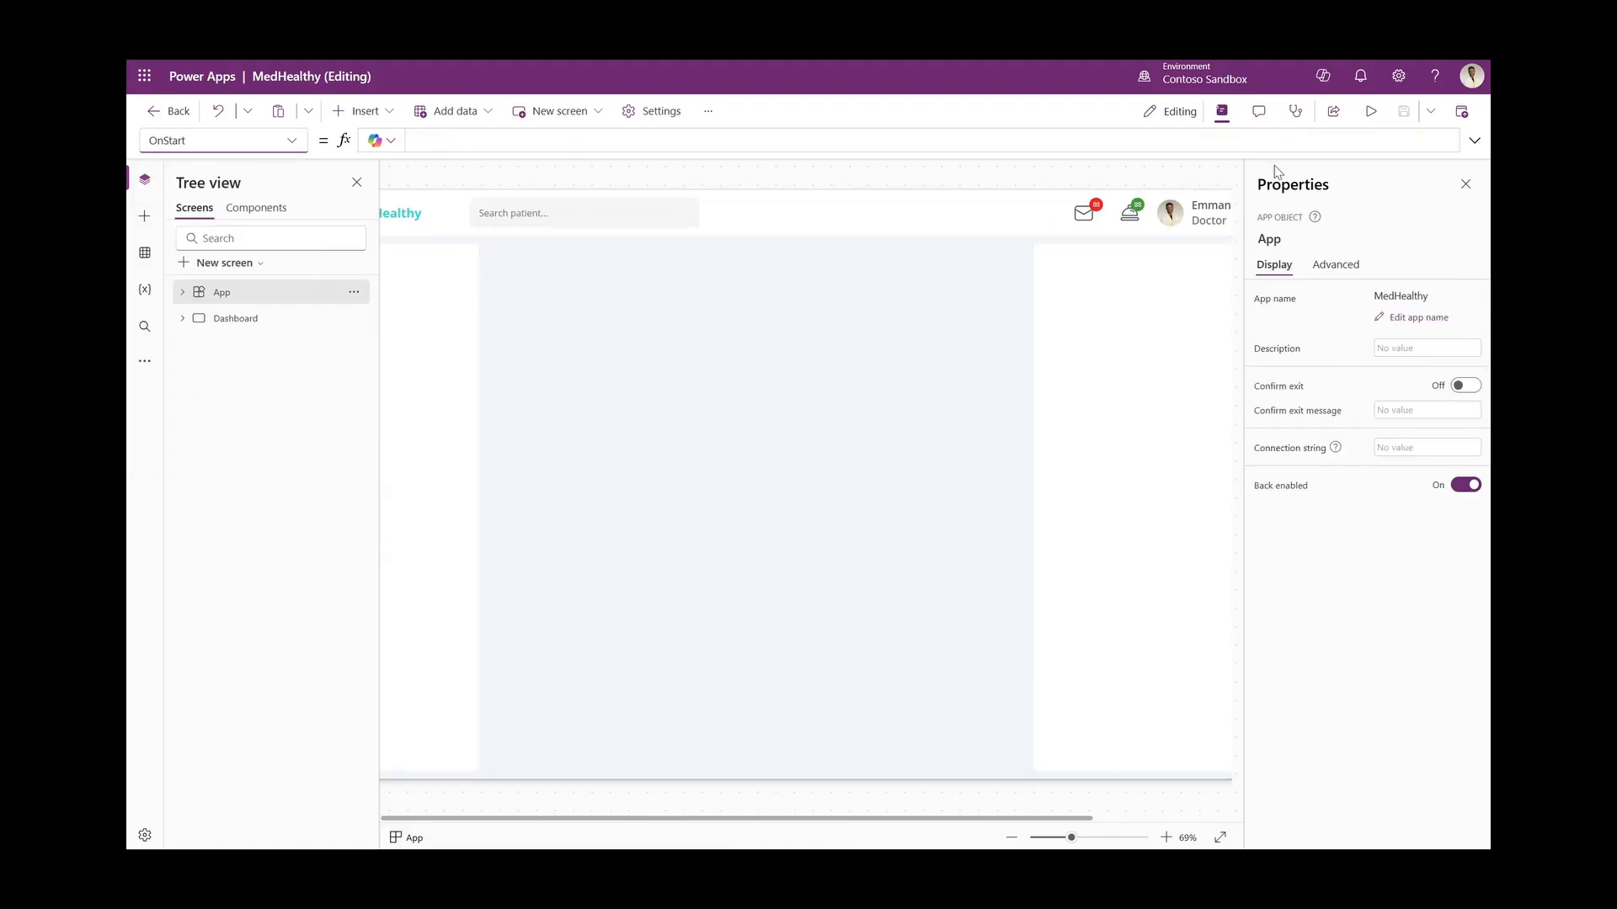
left_click_drag(1294, 161, 1306, 691)
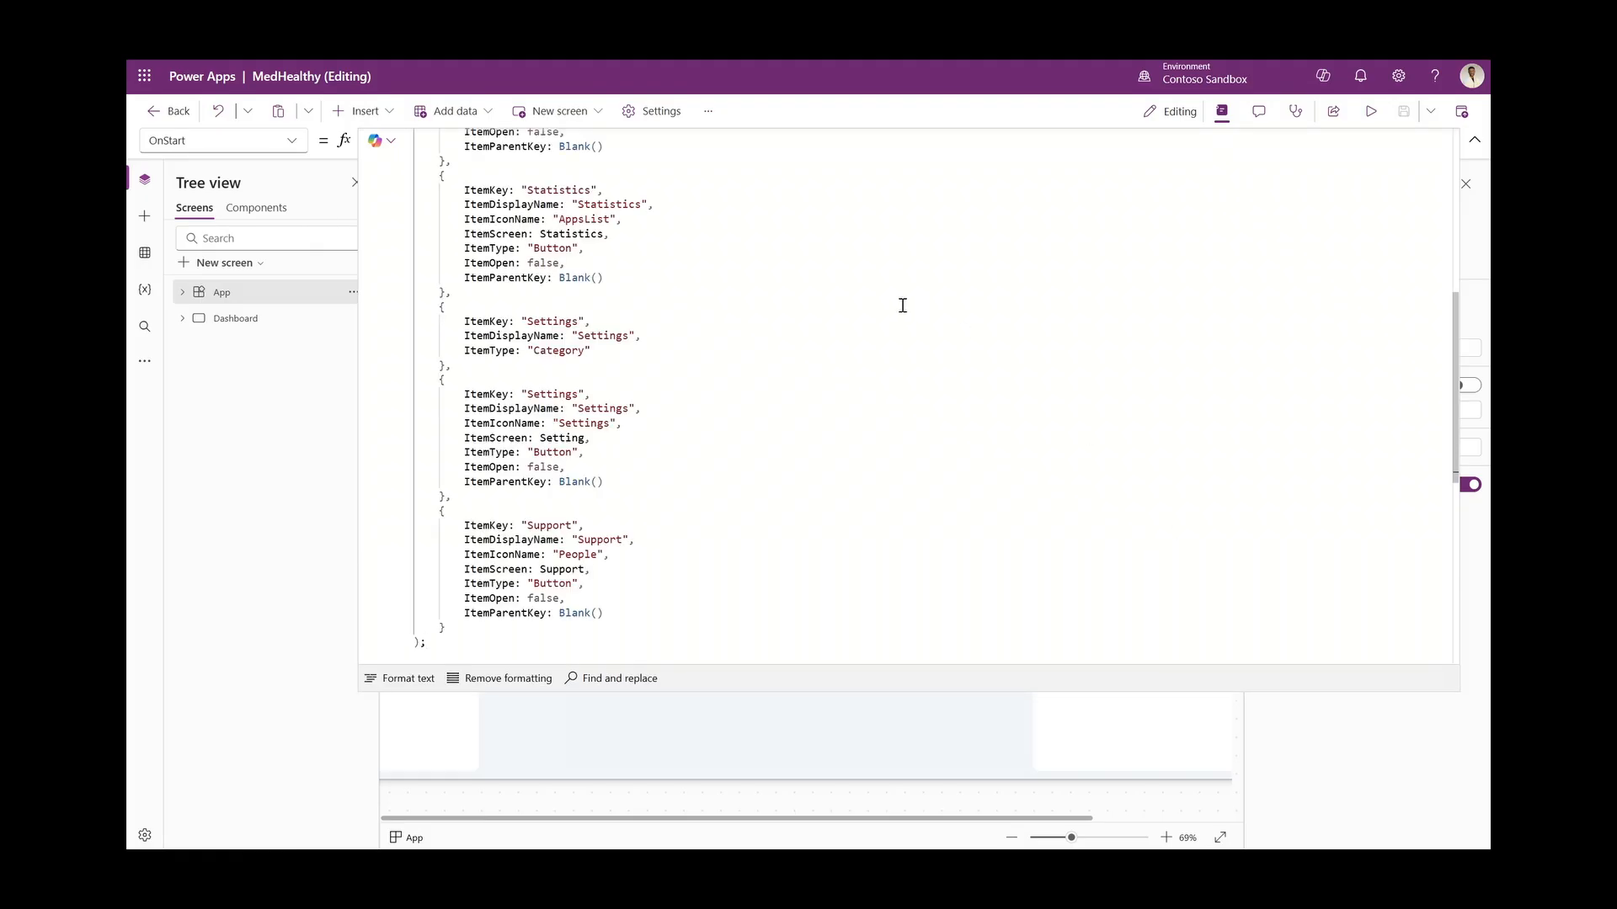
scroll(860, 297, "up", 5)
scroll(809, 285, "up", 3)
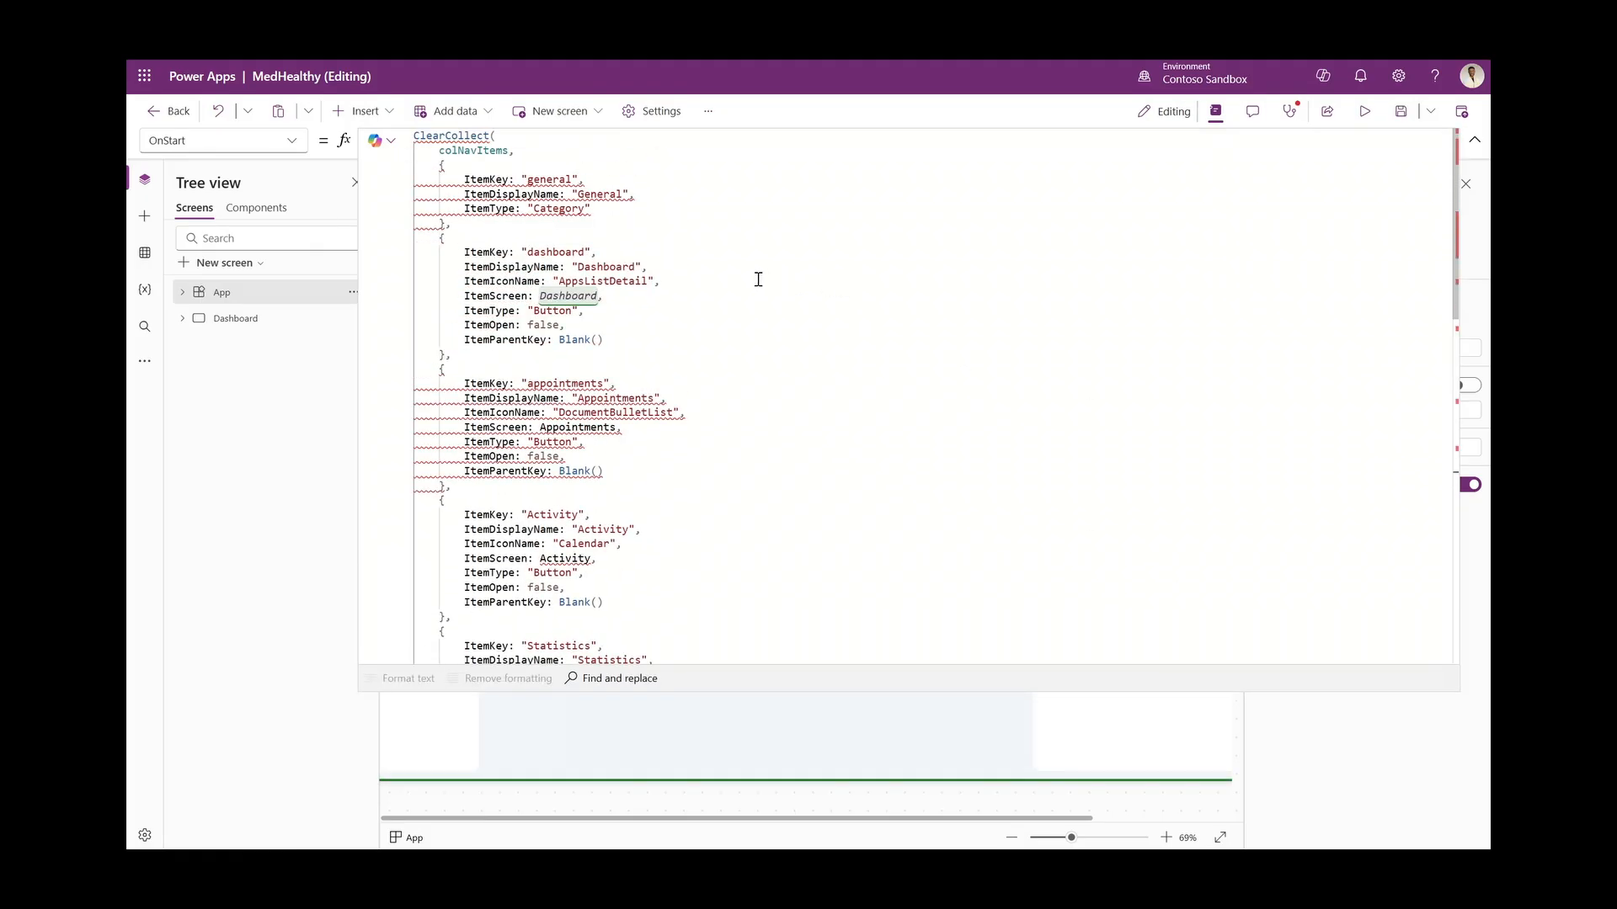
scroll(766, 227, "down", 10)
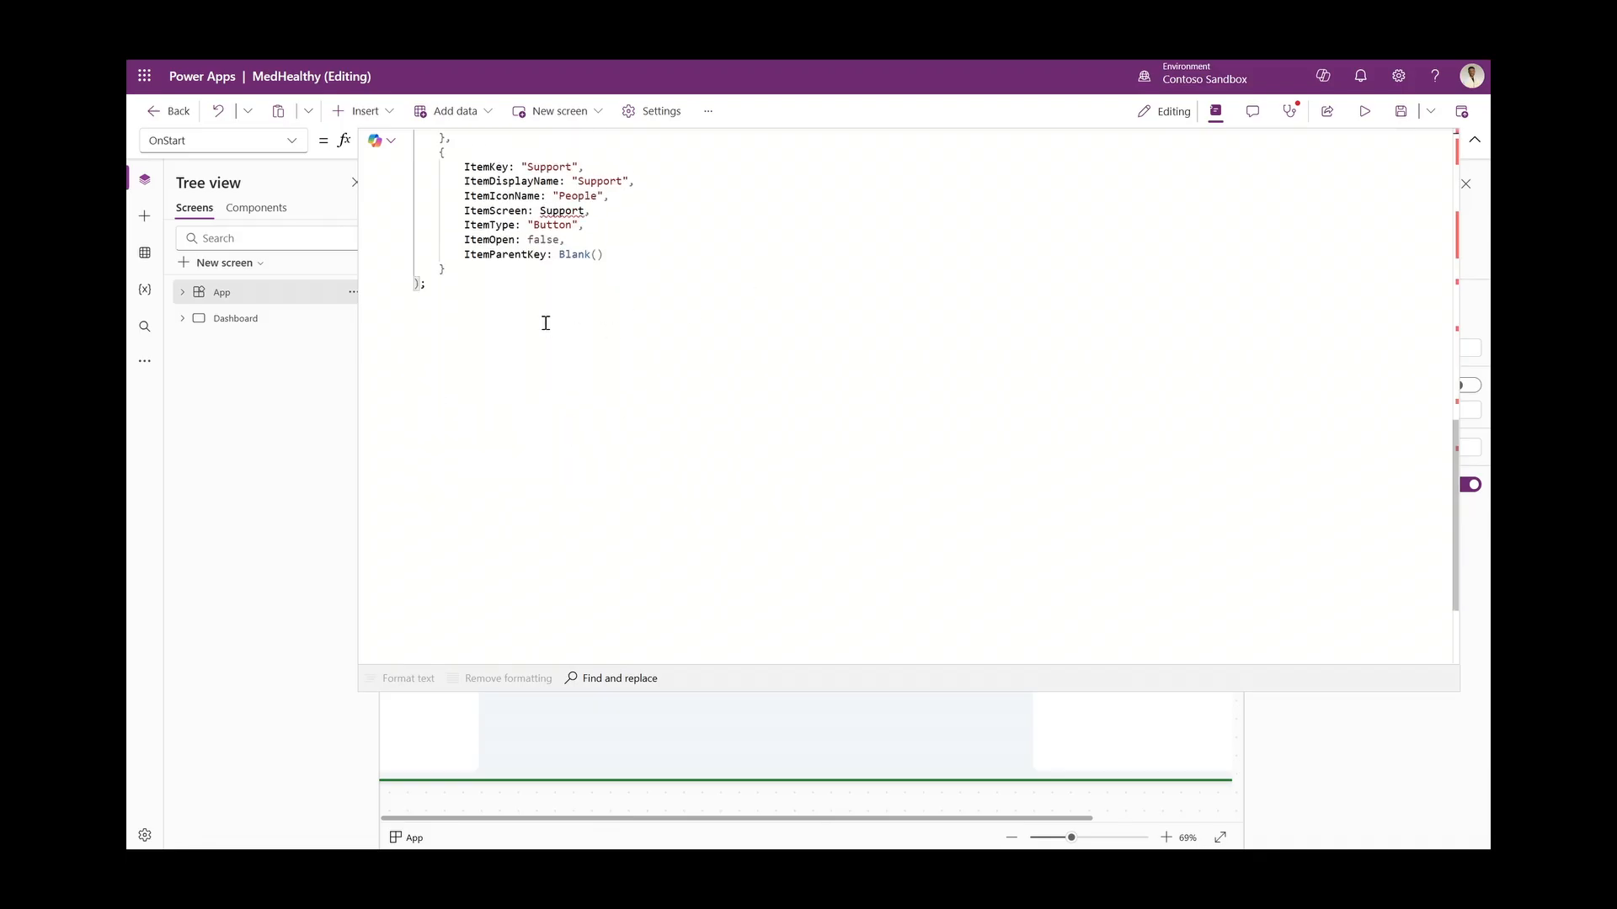
Add two blank screens named Appointments and Activity to match the screen references in the colNavItems formula
scroll(571, 260, "up", 10)
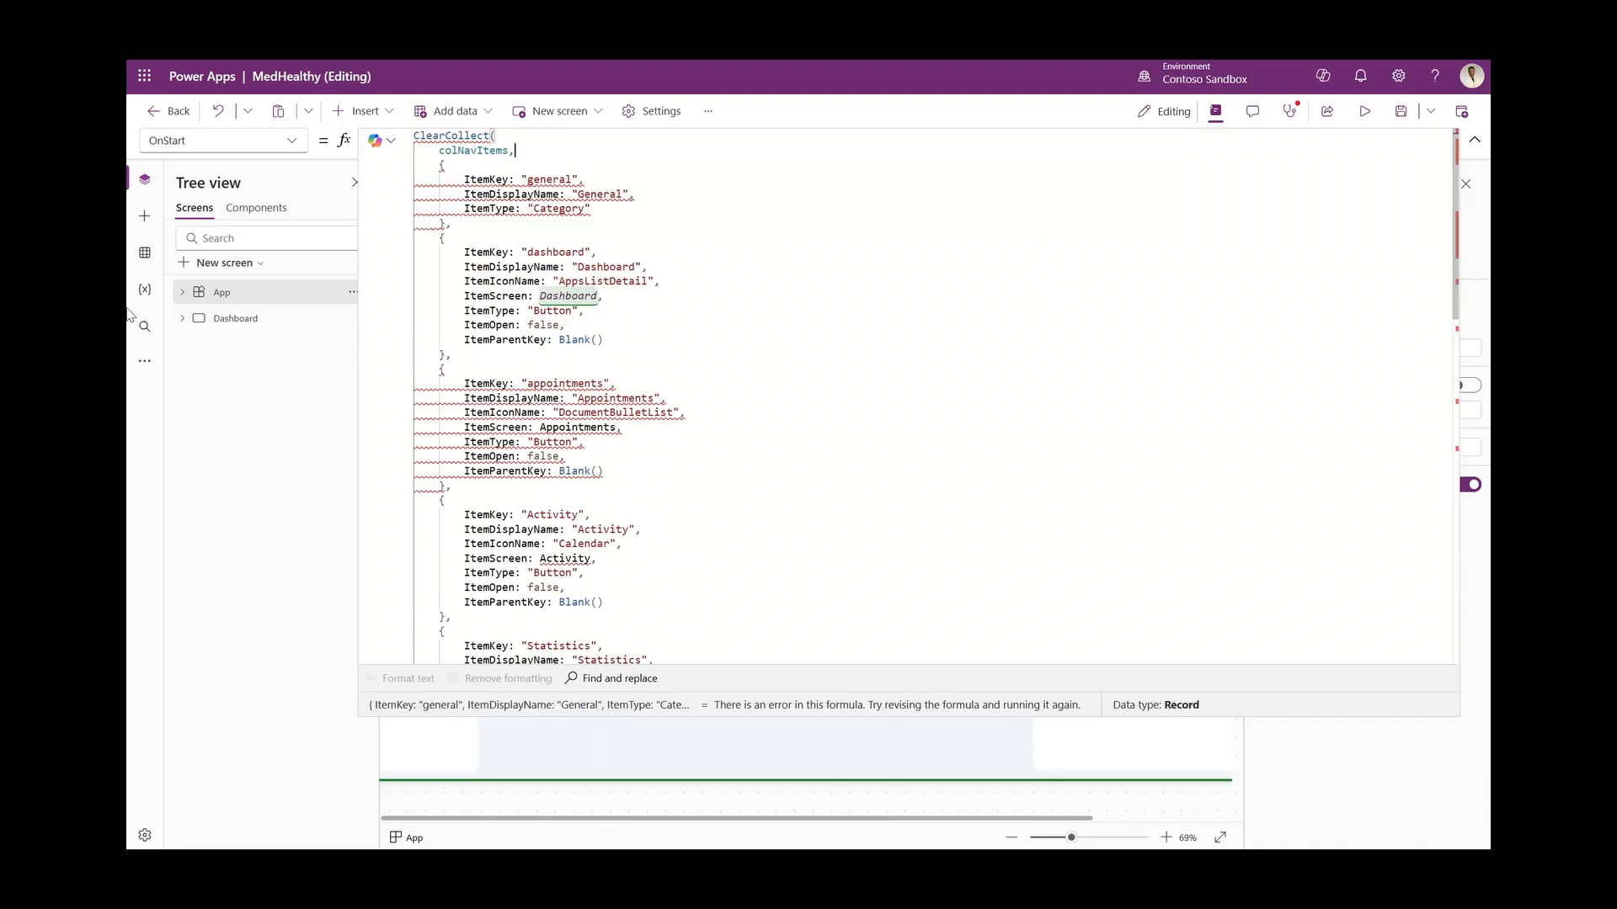
scroll(612, 306, "down", 3)
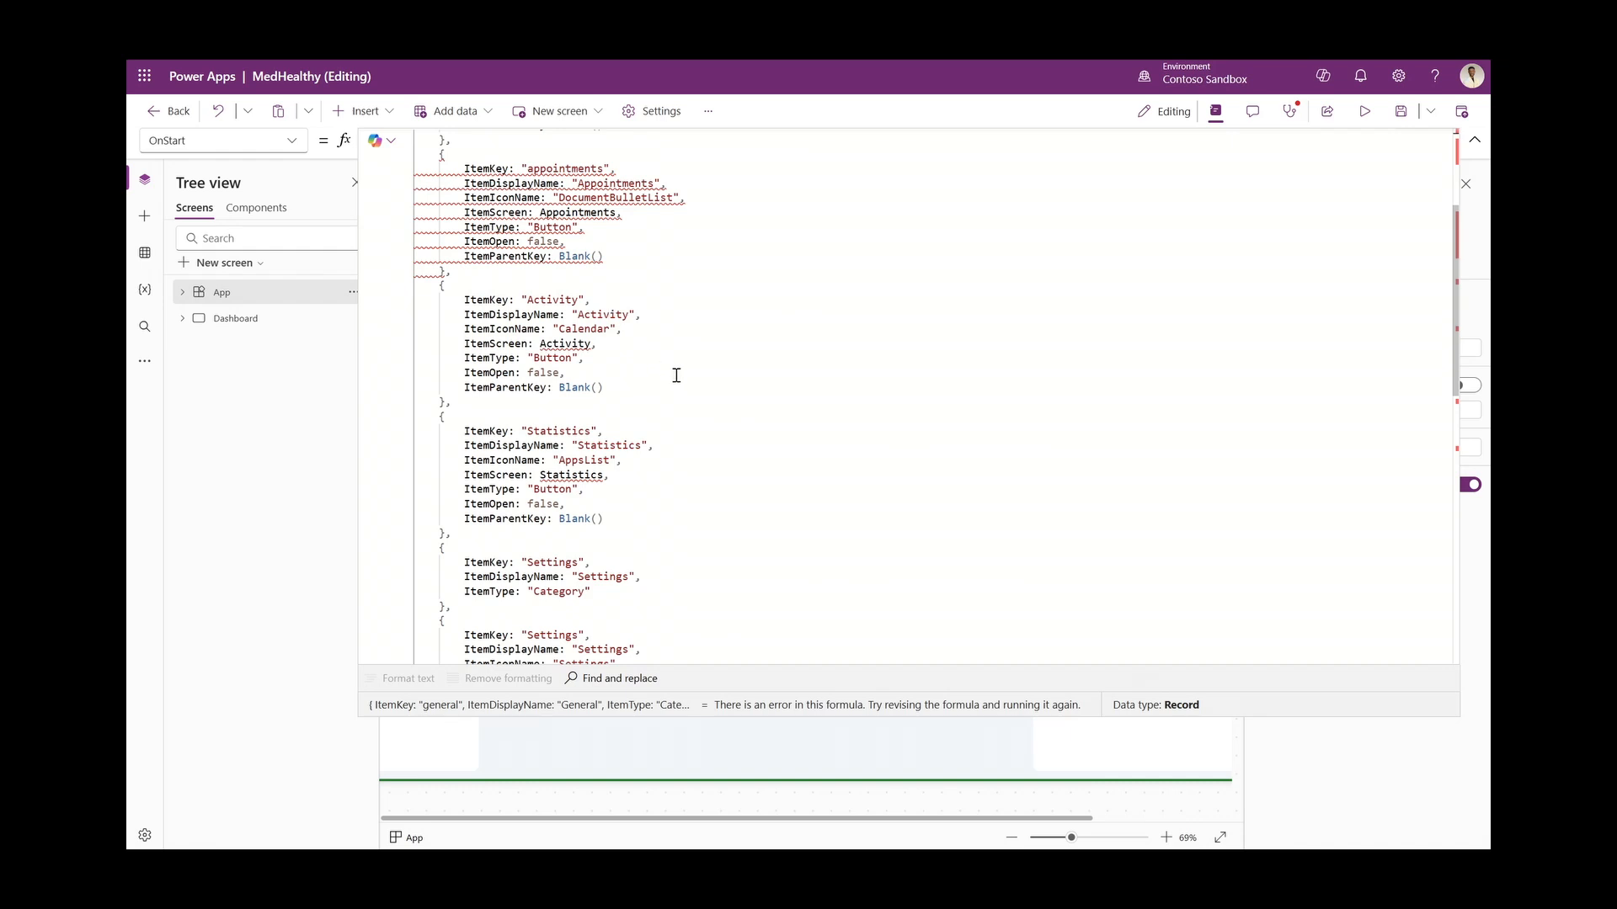
scroll(670, 372, "up", 3)
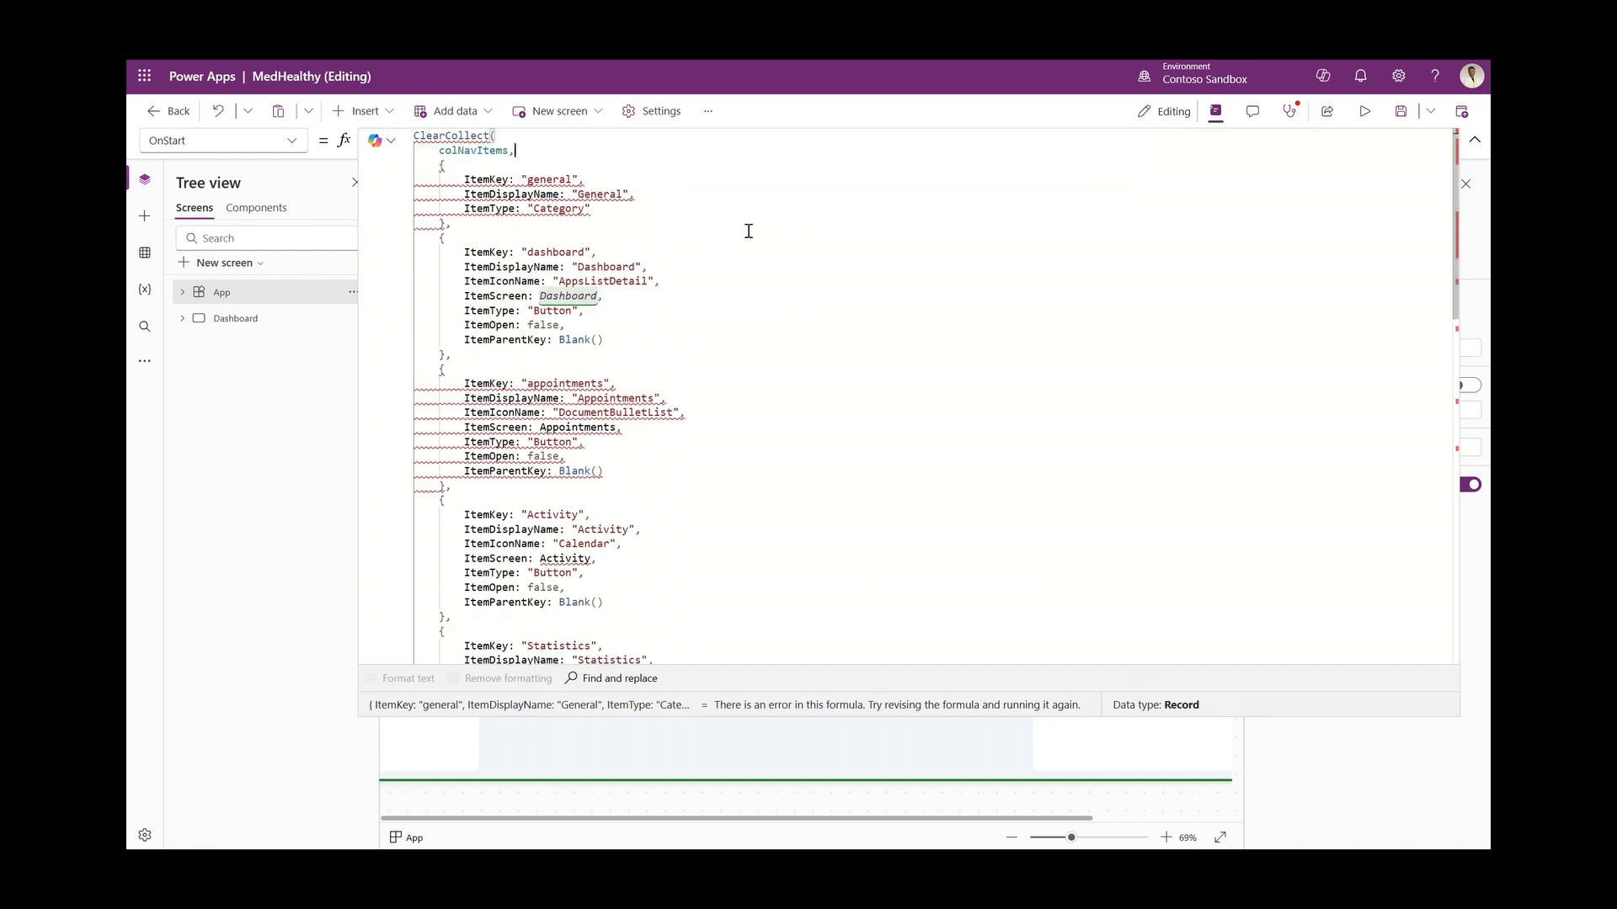
left_click(578, 252)
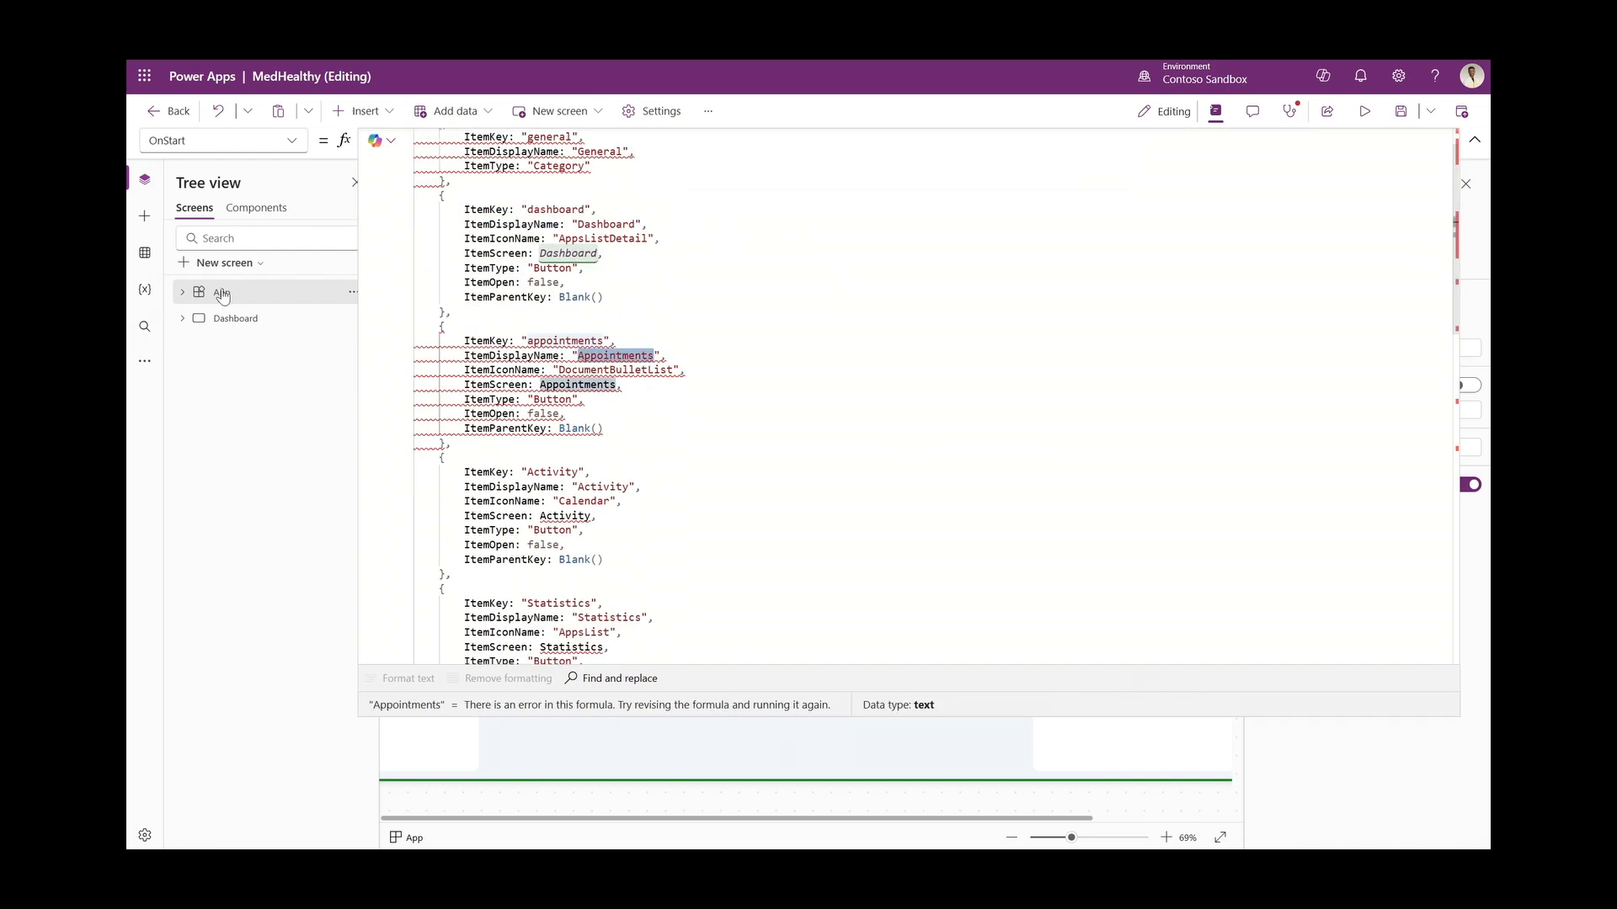
left_click(224, 264)
left_click(245, 368)
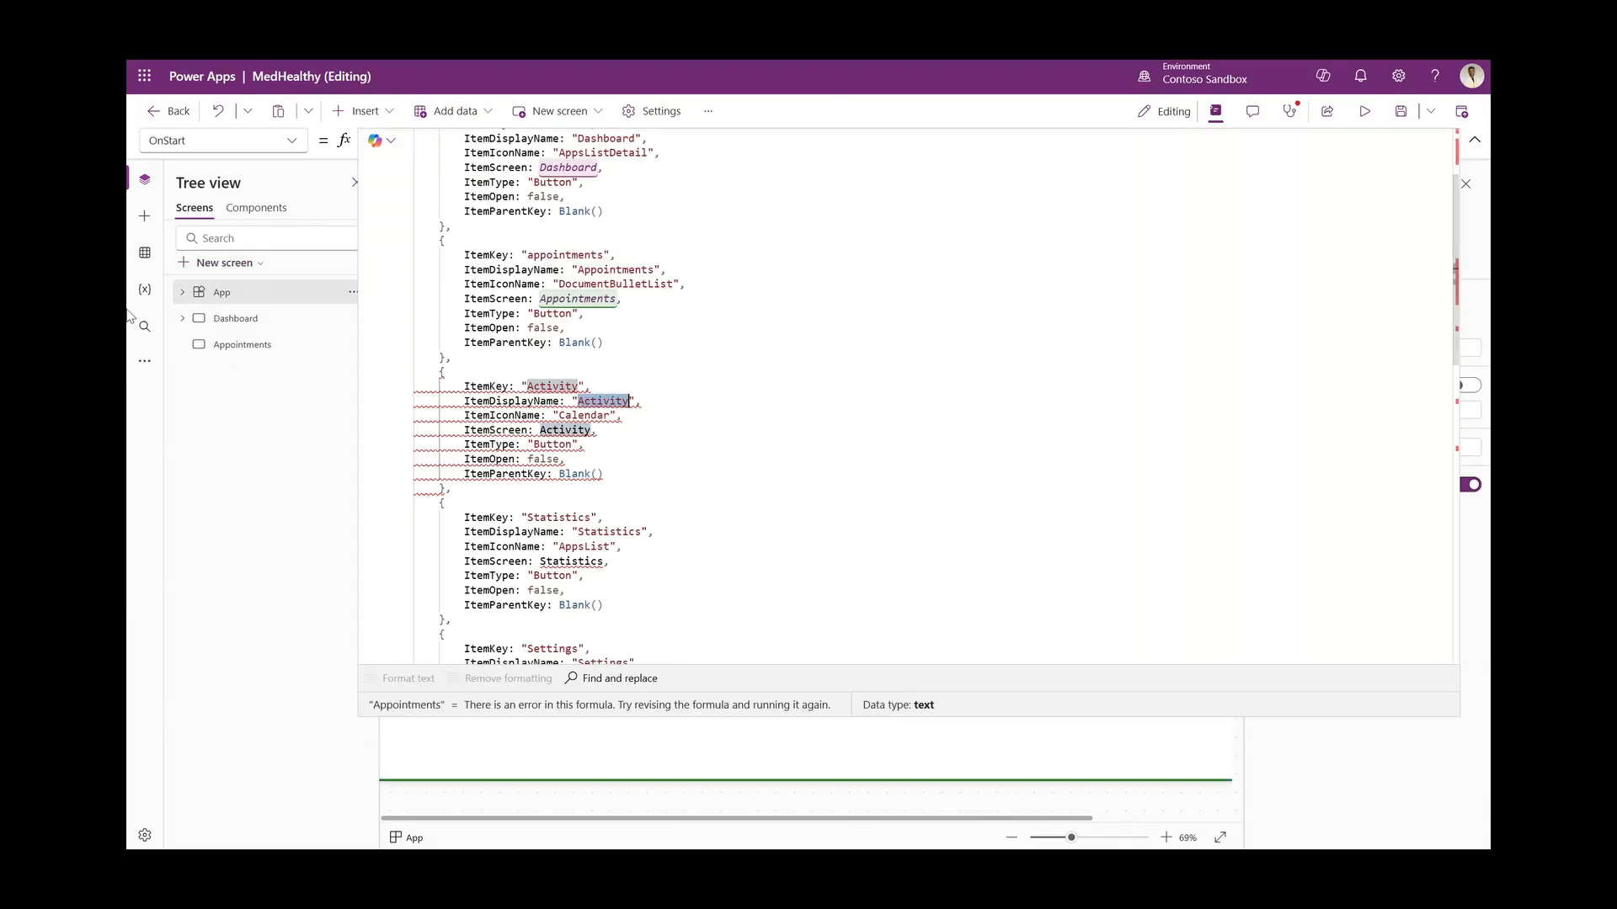
left_click(224, 264)
left_click(245, 345)
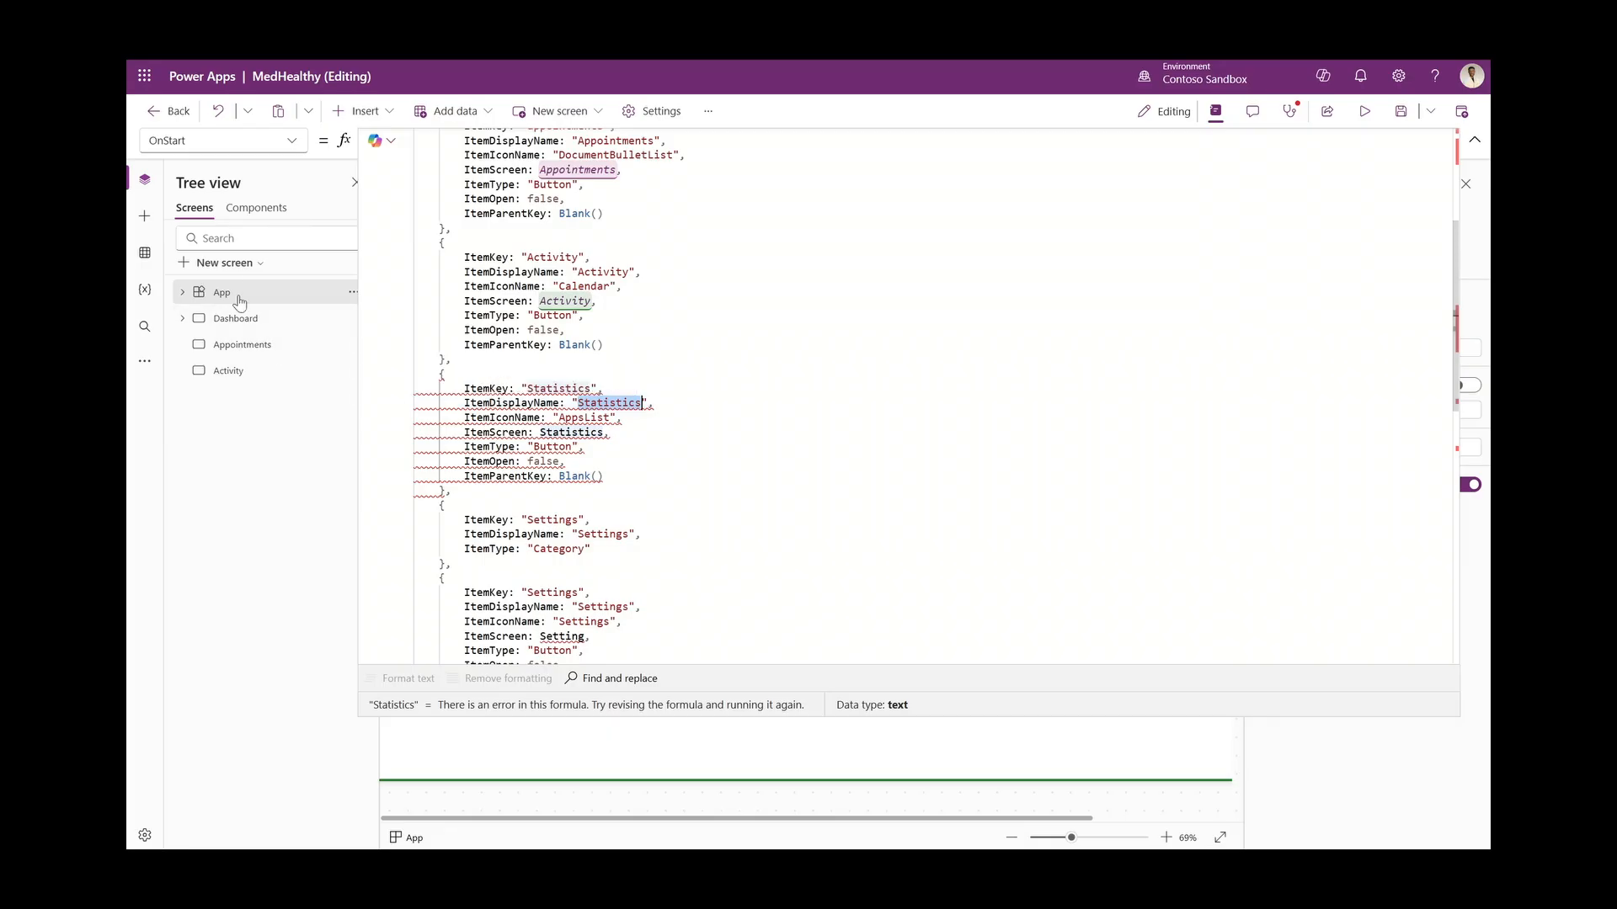
Add three more blank screens named Statistics, Setting and Support for the remaining screen references in the formula
left_click(224, 263)
left_click(244, 379)
left_click(224, 263)
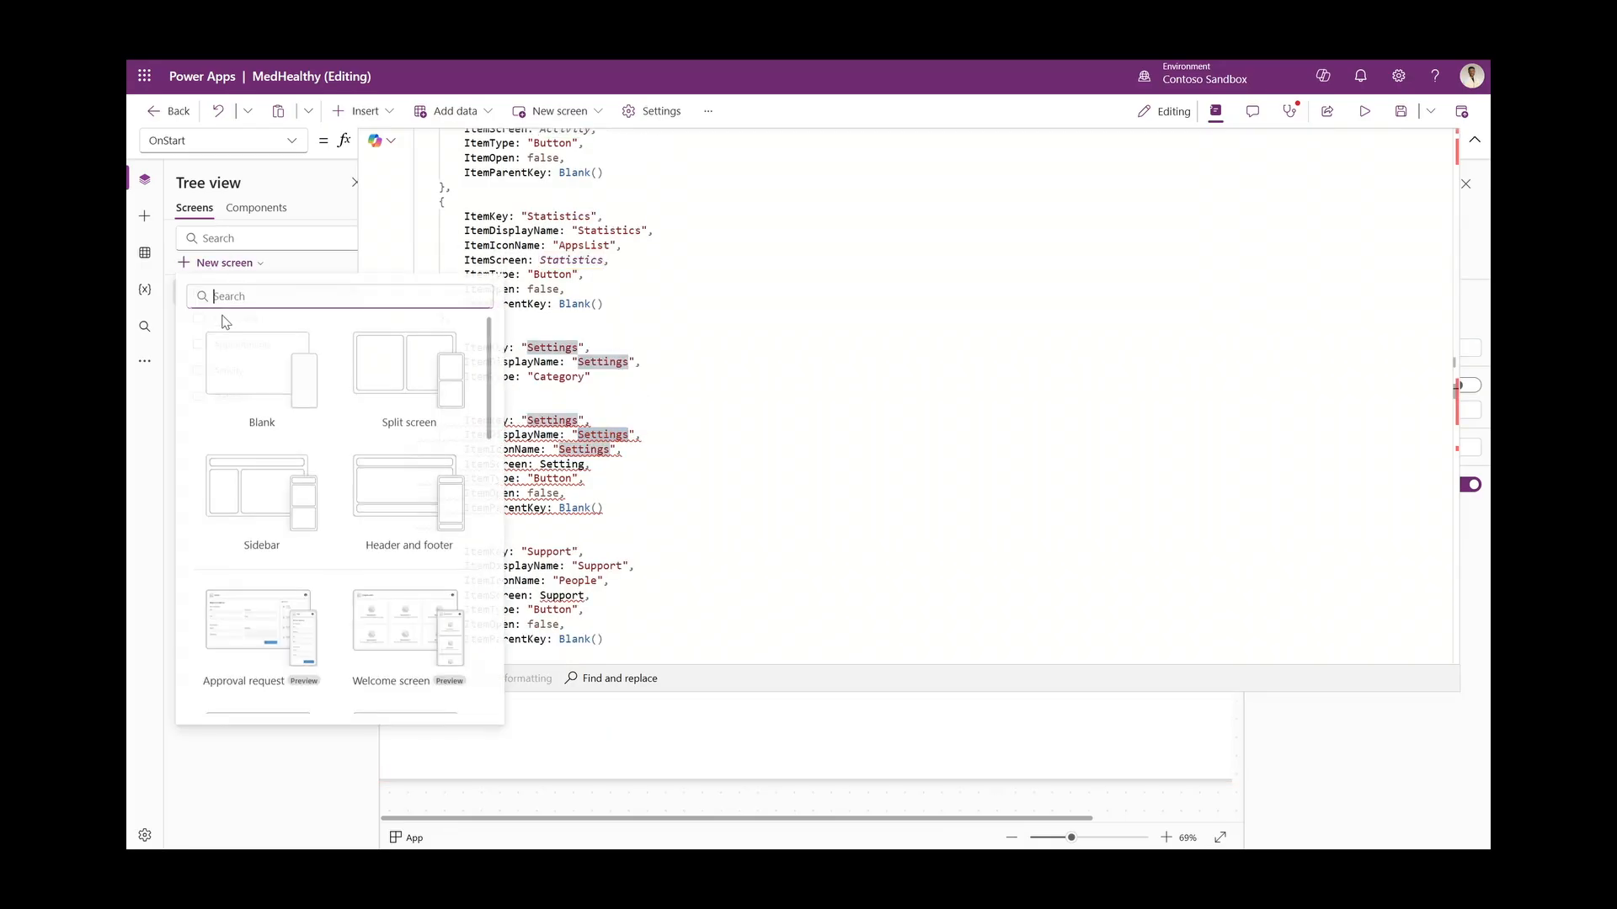
left_click(244, 371)
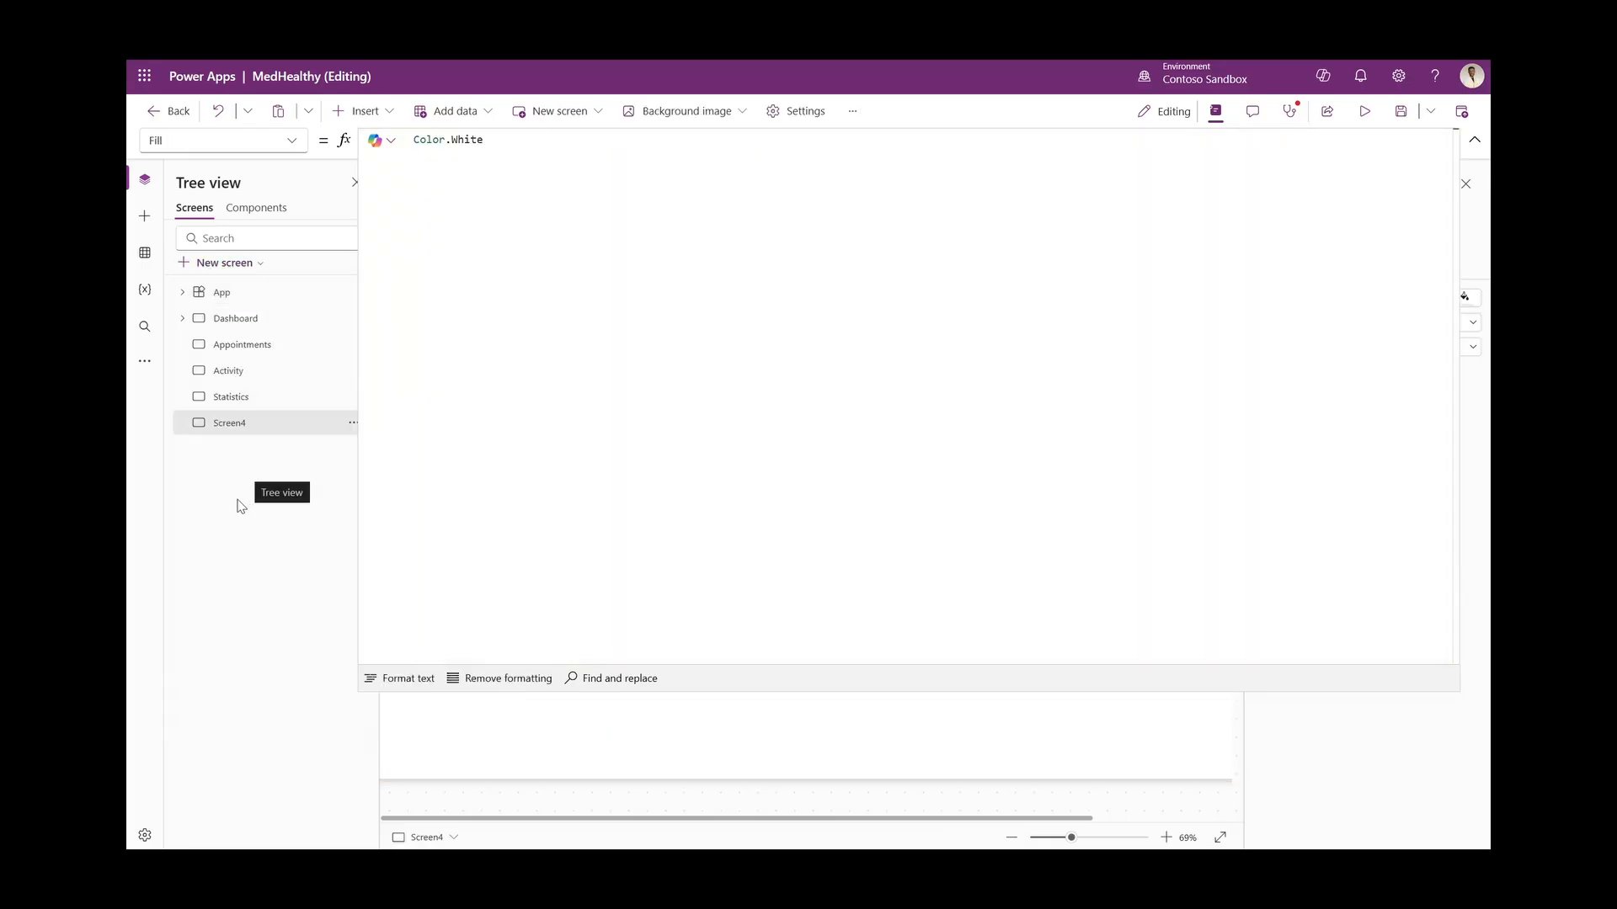
double_click(598, 566)
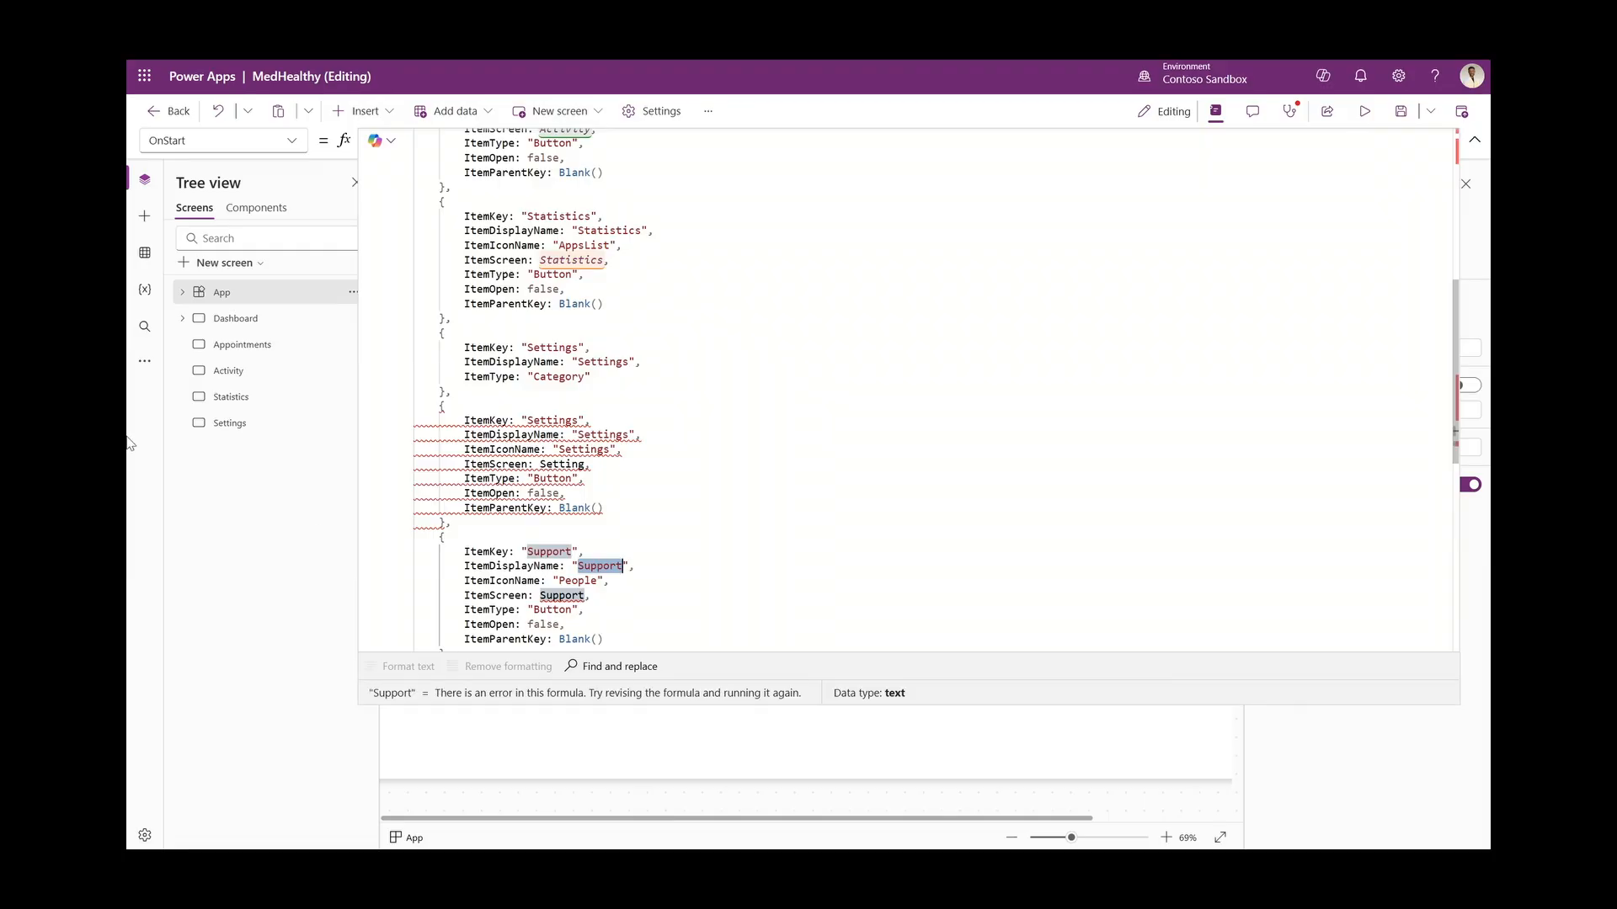
left_click(224, 263)
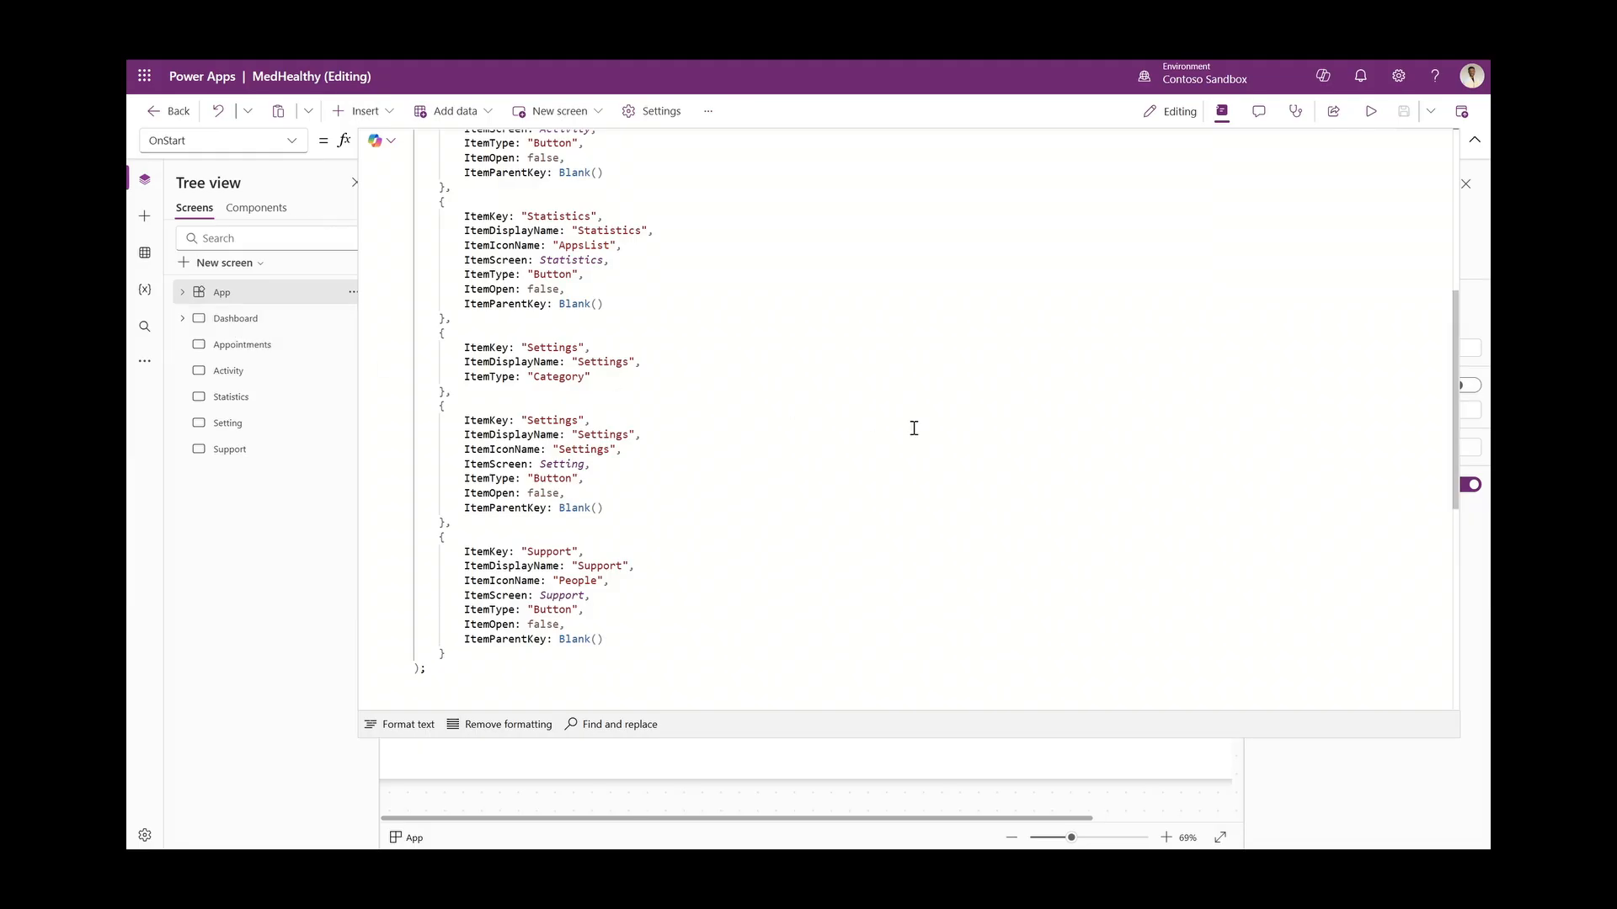
Compare the General and Settings headings of the finished app's navigation with the category records in the colNavItems formula
scroll(803, 438, "up", 5)
left_click(549, 214)
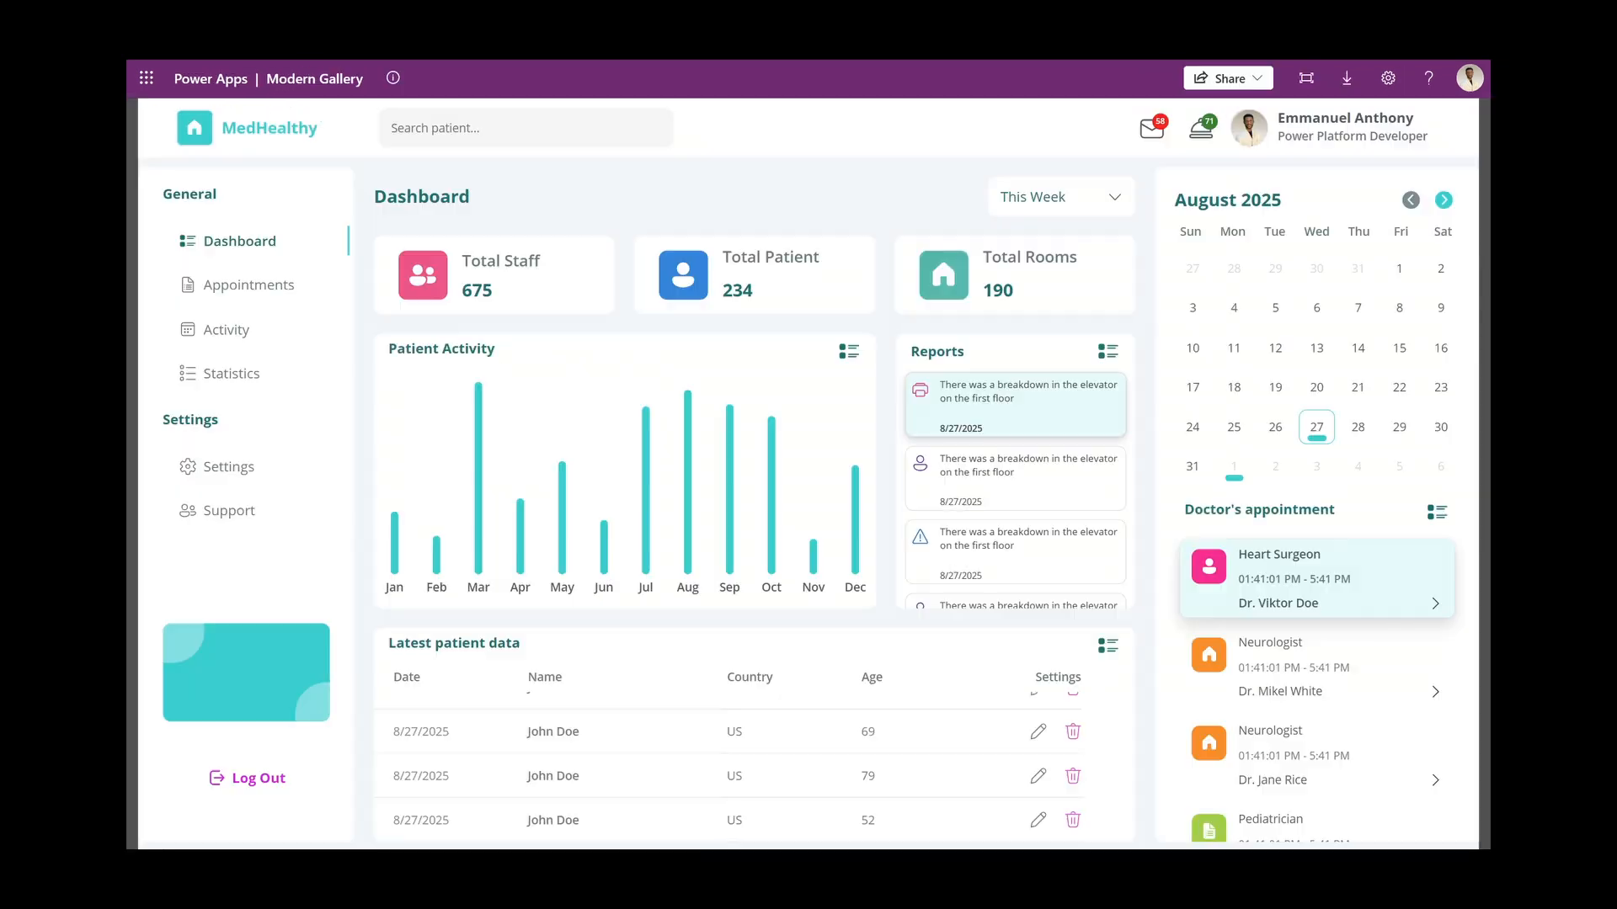
left_click_drag(162, 207, 238, 202)
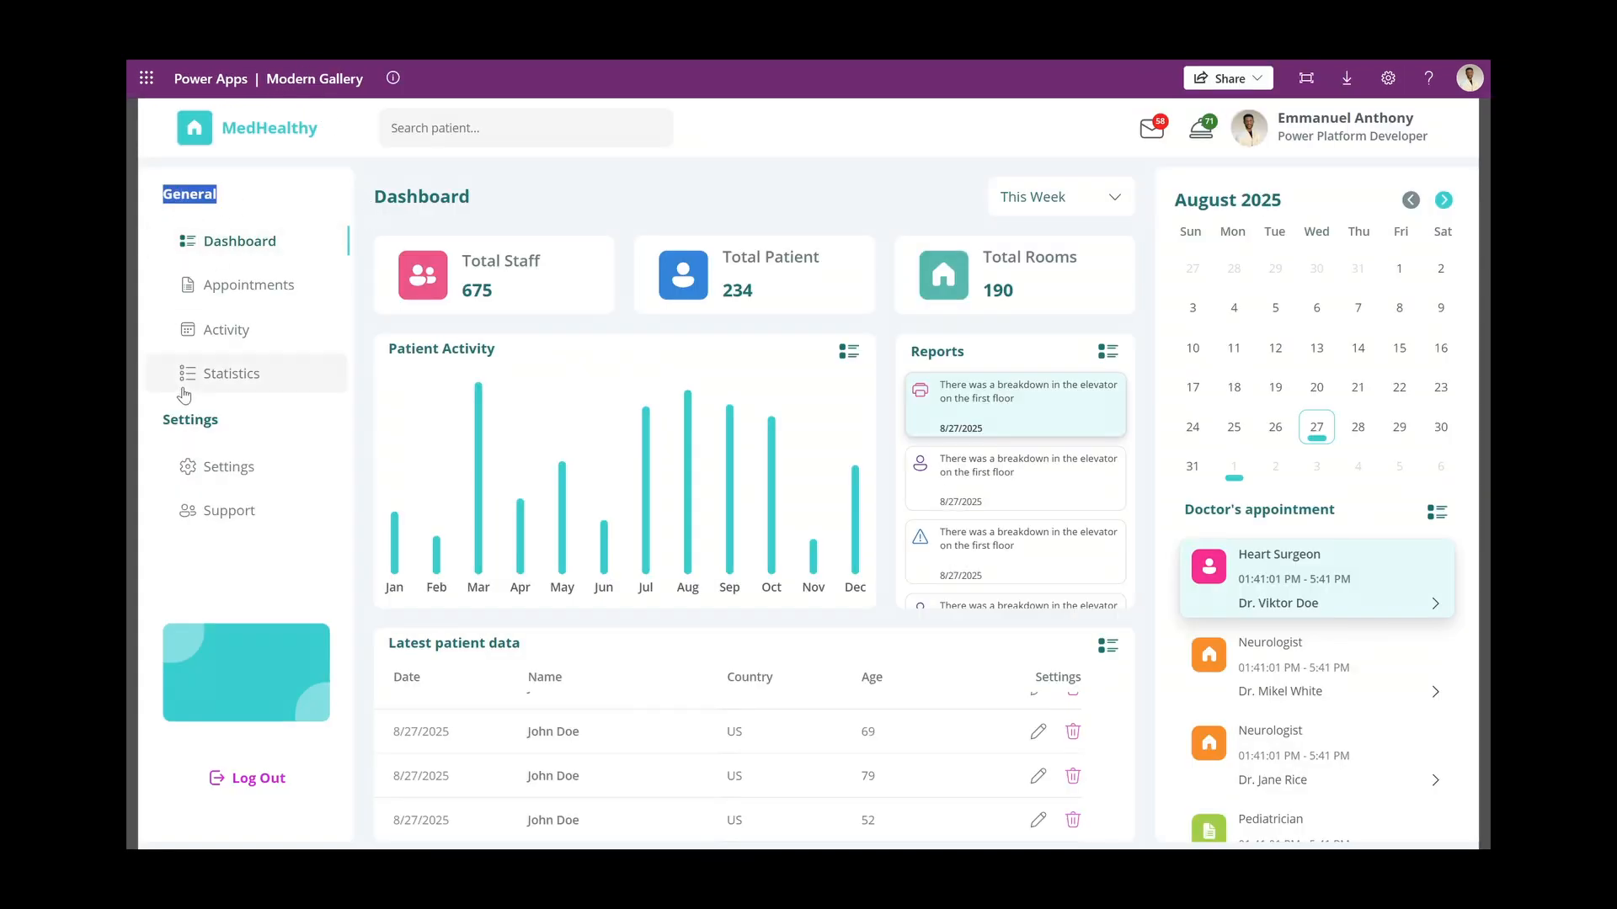
left_click_drag(149, 423, 244, 427)
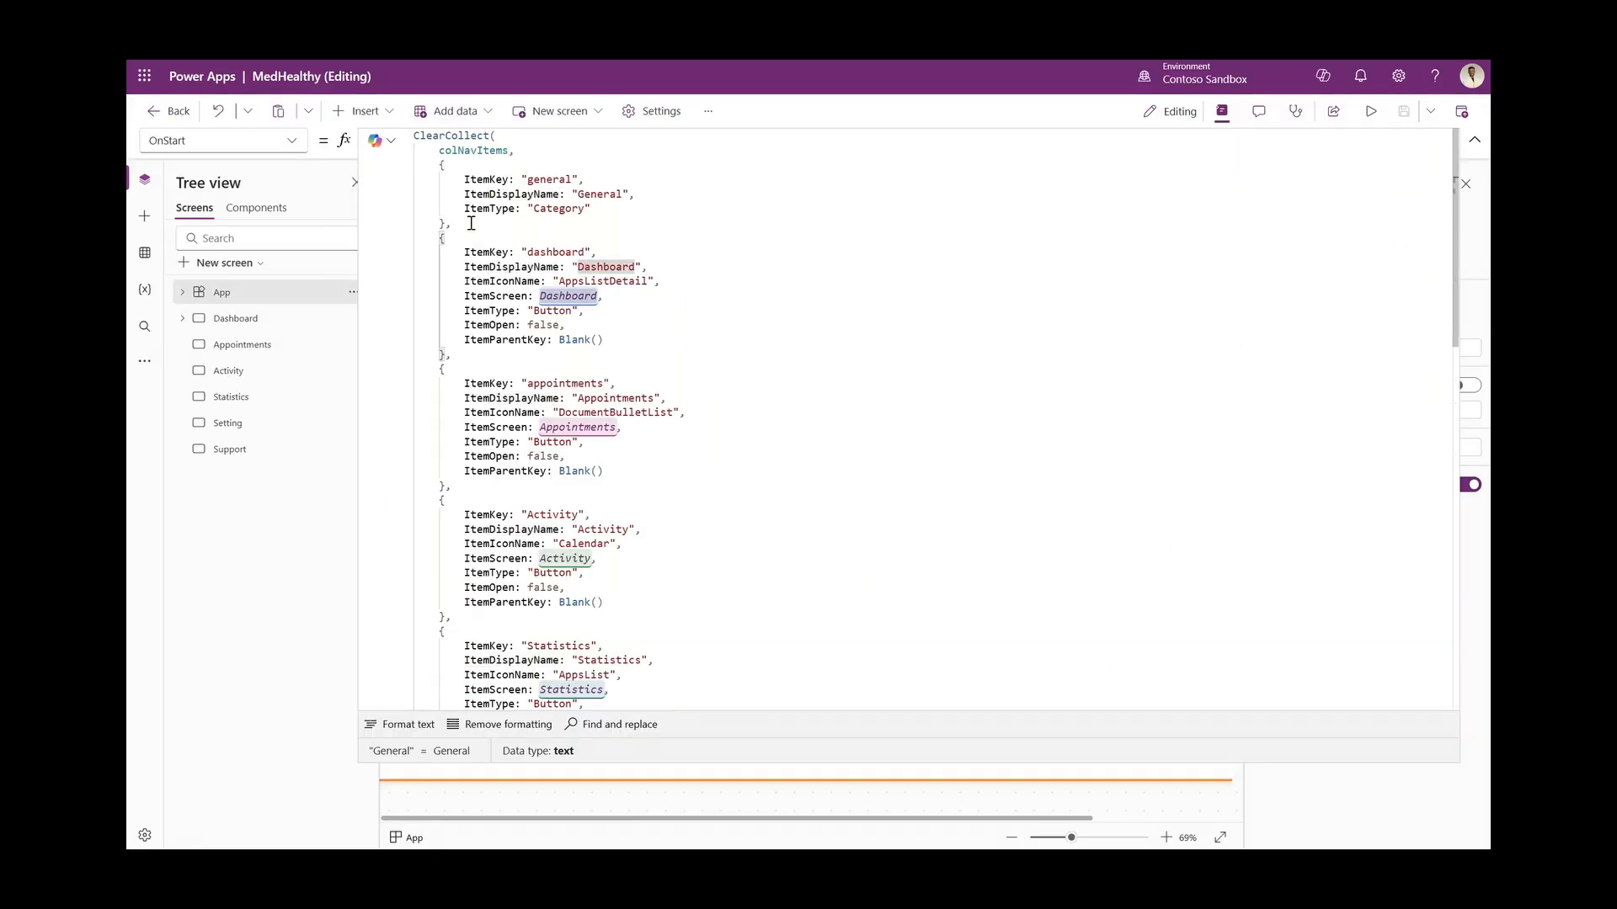
left_click_drag(452, 224, 440, 164)
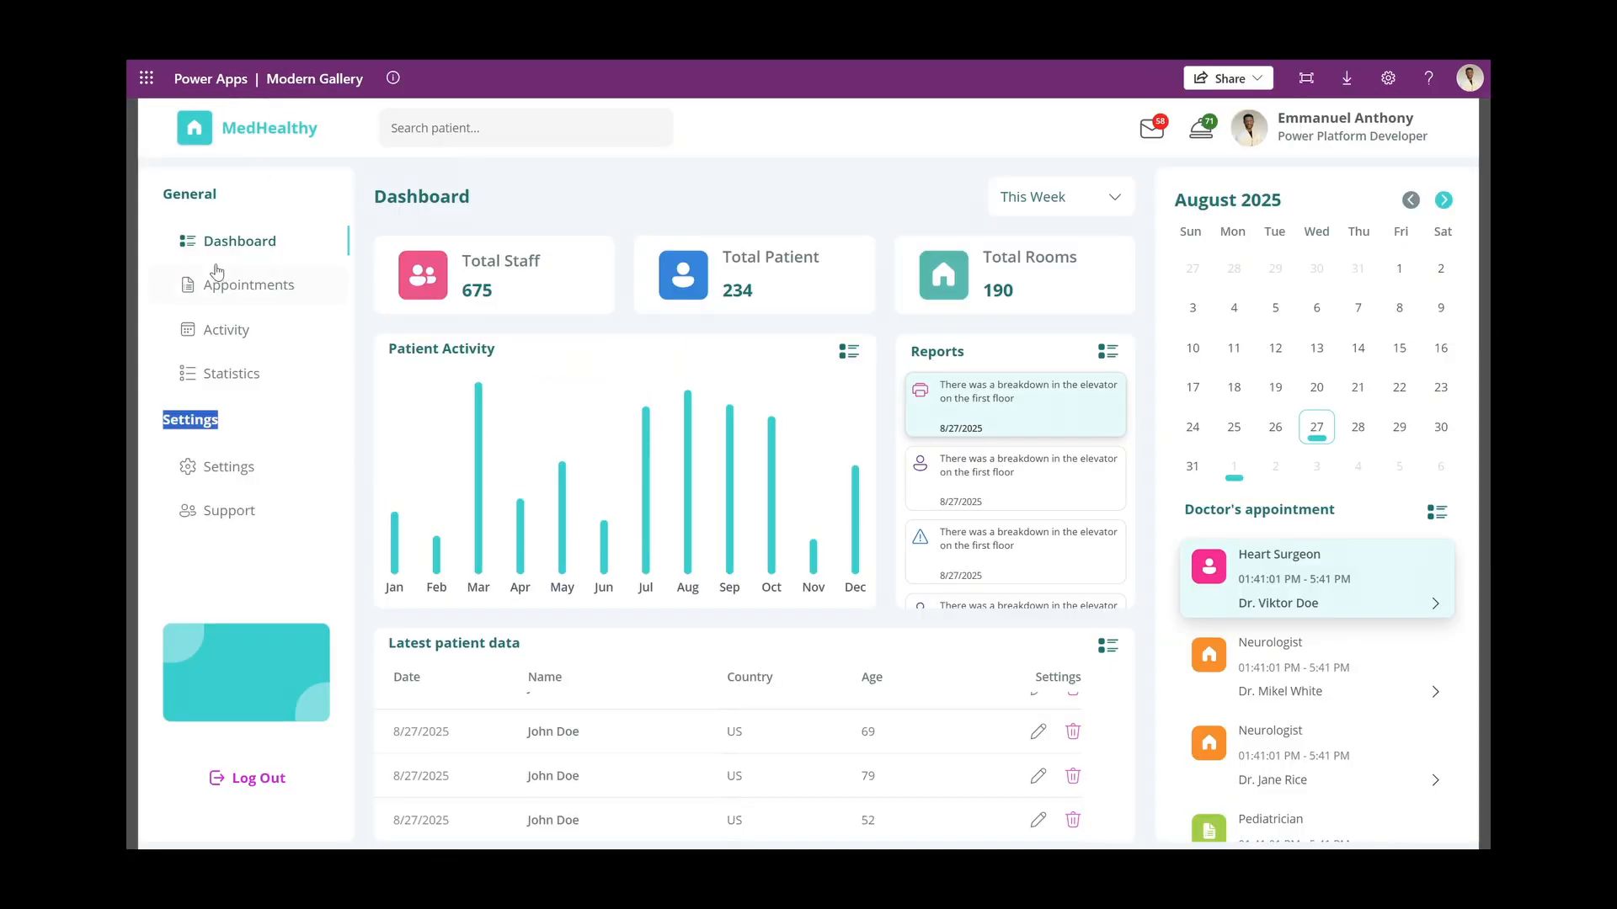
left_click_drag(161, 192, 230, 196)
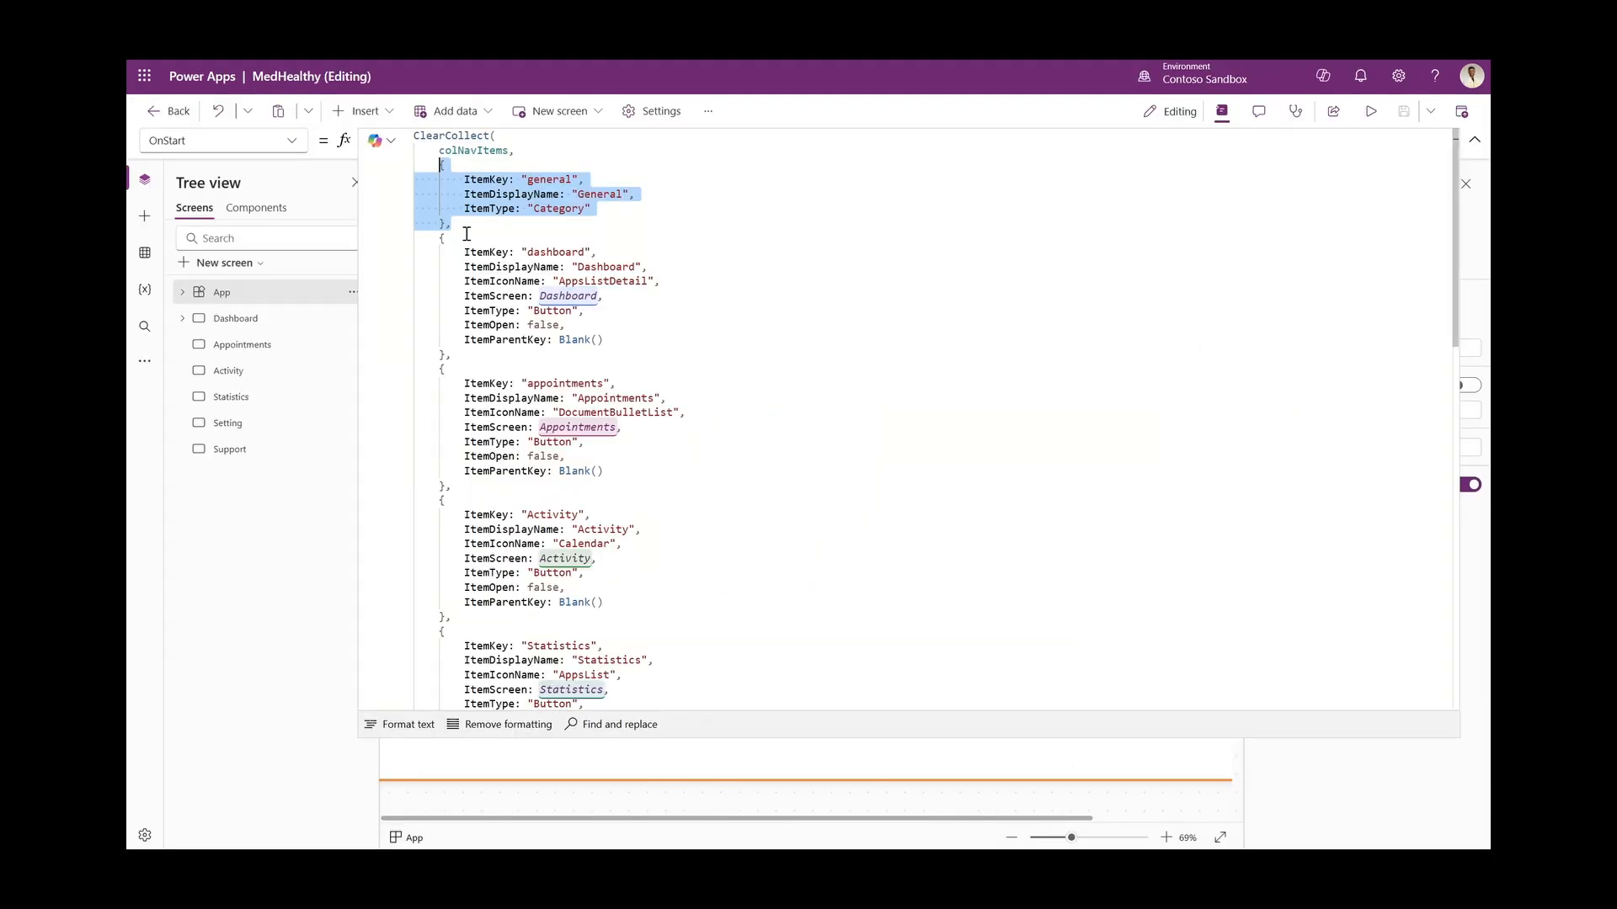
Examine the button records under General and Settings, and the Settings category record, in the colNavItems formula
left_click(476, 251)
left_click_drag(446, 243, 579, 514)
scroll(595, 482, "down", 5)
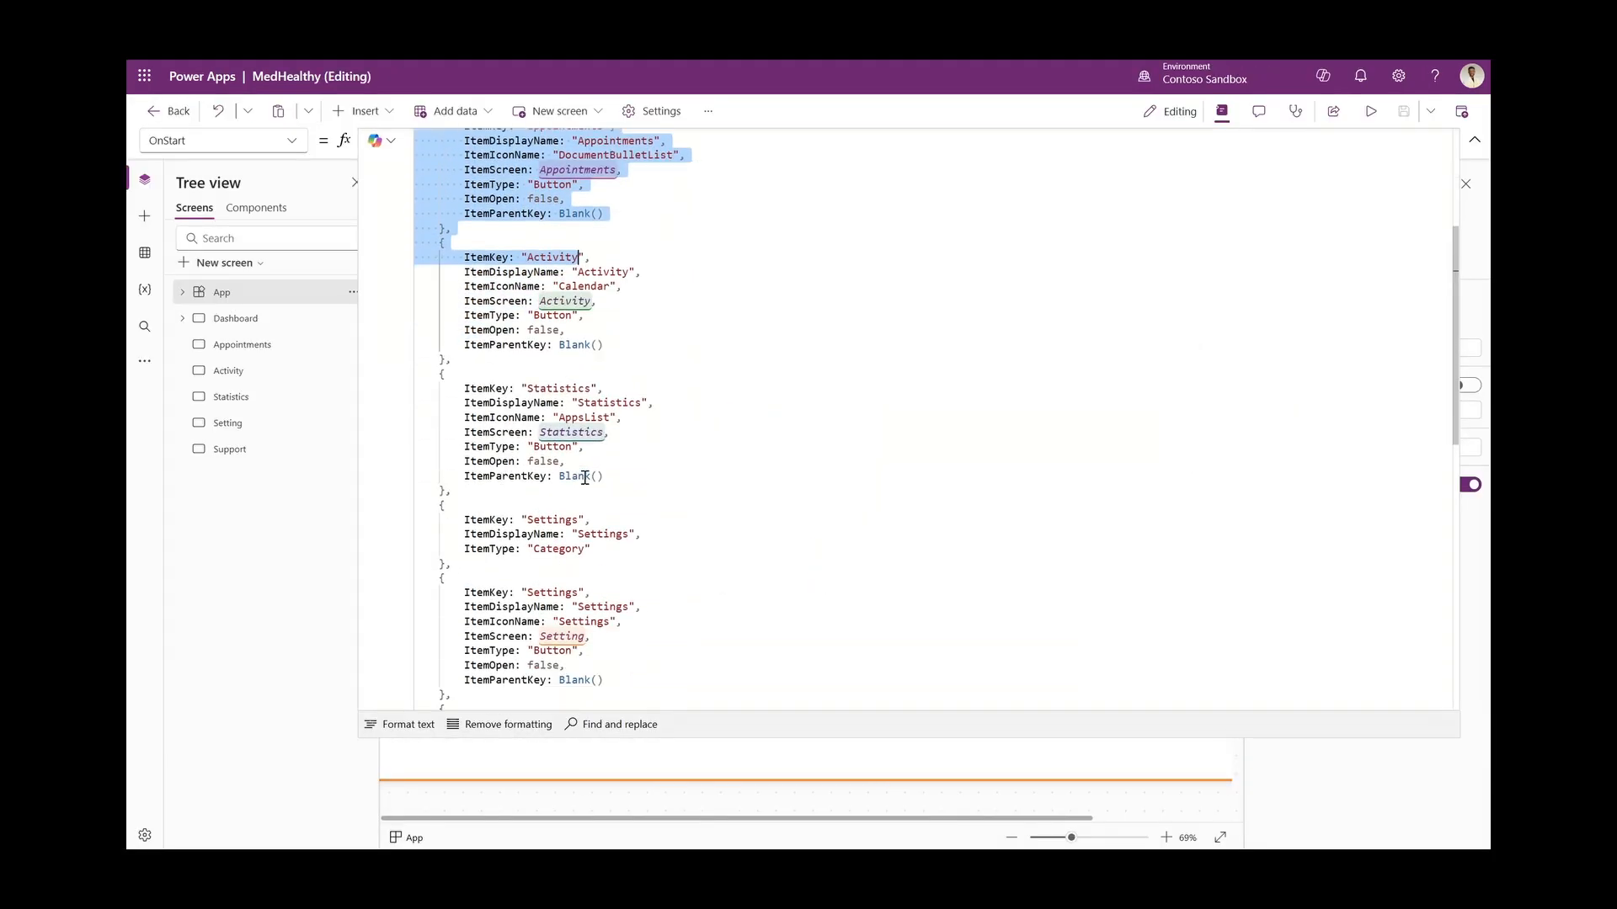
scroll(584, 477, "down", 1)
left_click(614, 443)
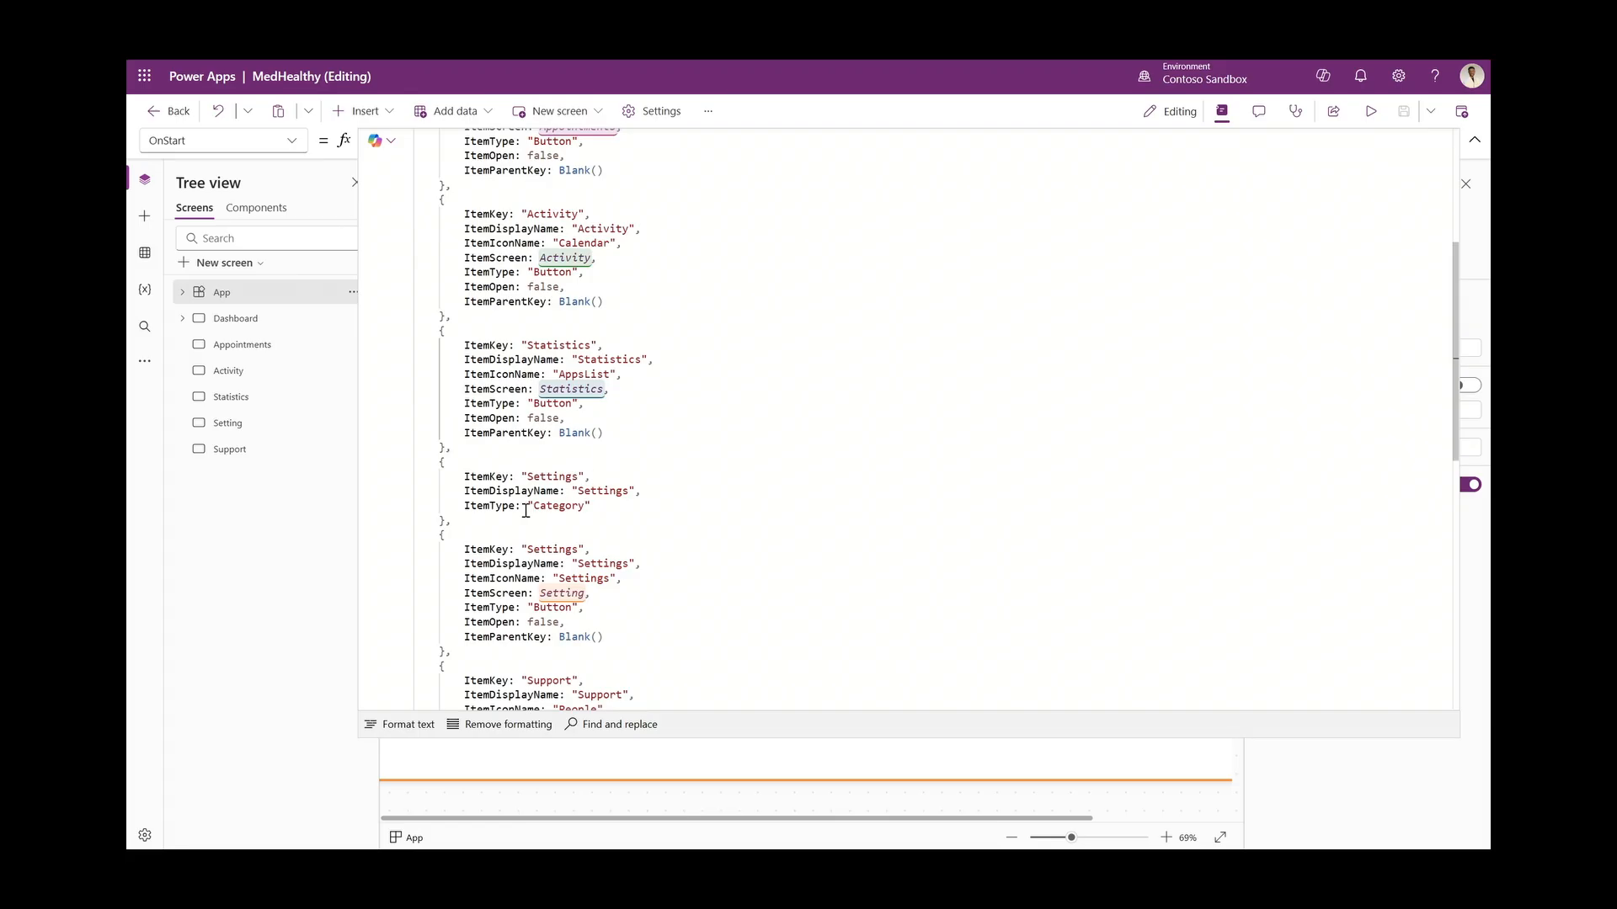
left_click_drag(452, 521, 431, 462)
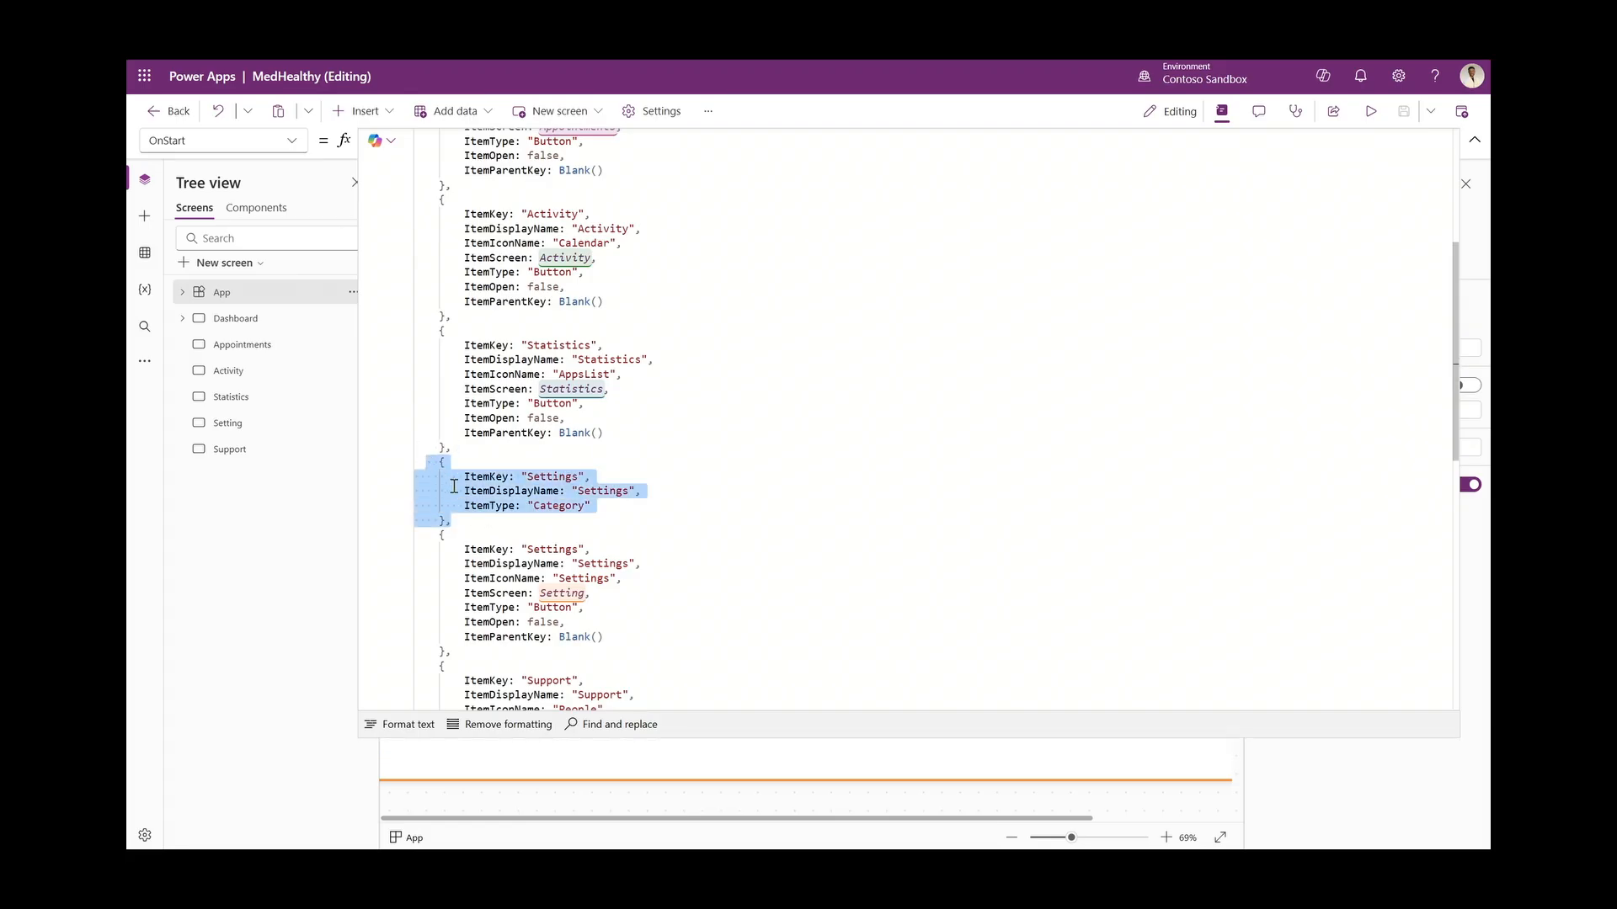
left_click(634, 529)
scroll(620, 559, "down", 3)
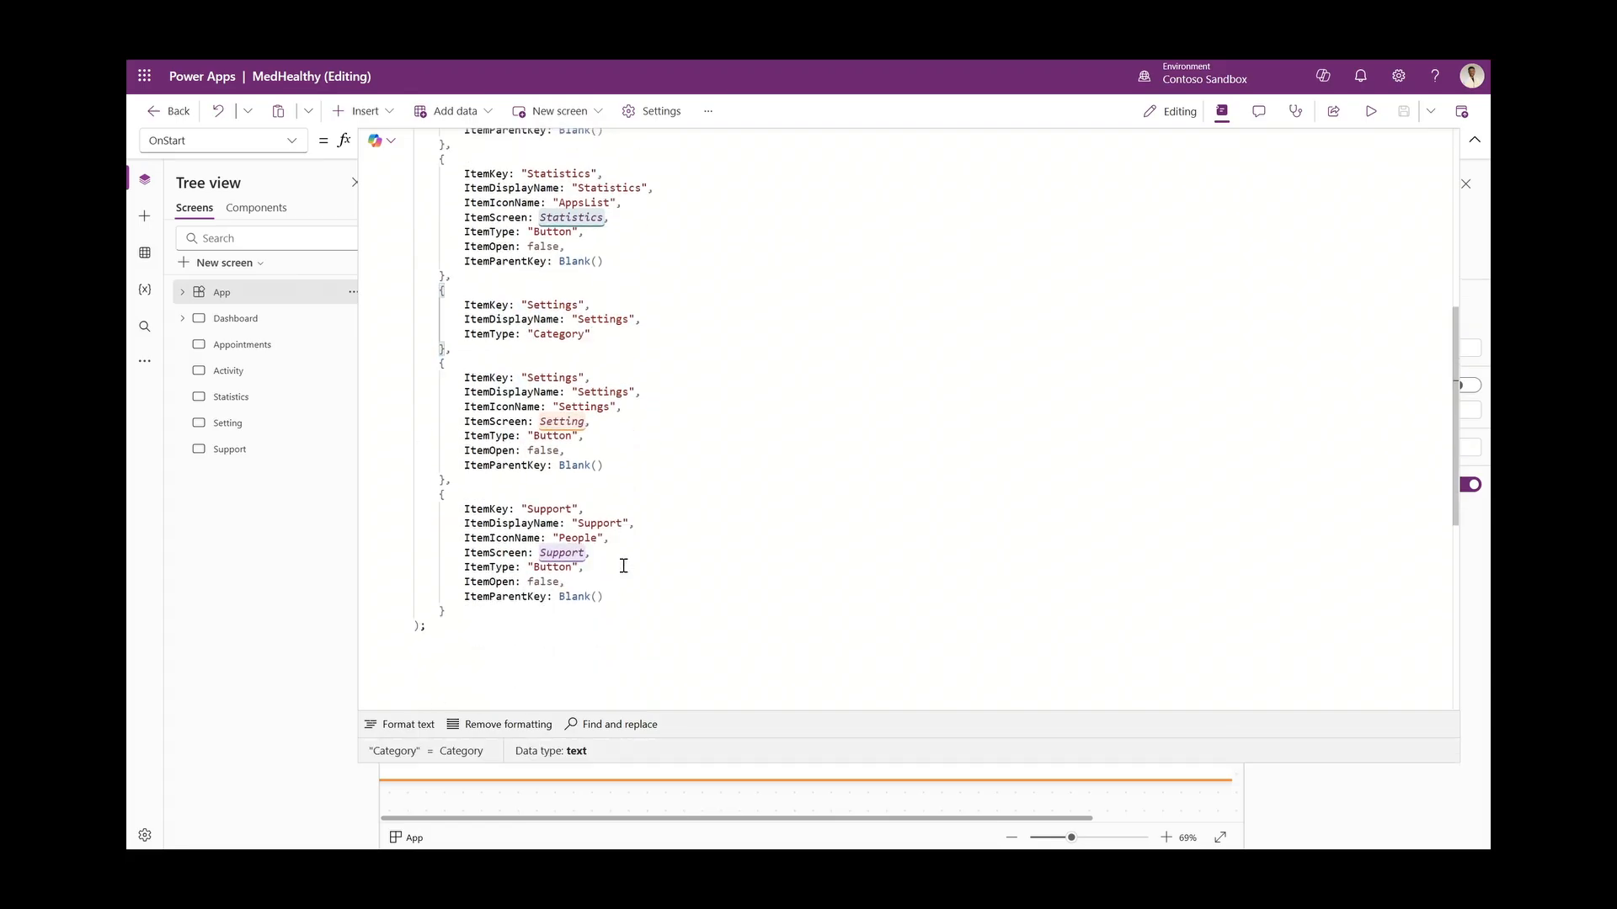
scroll(1048, 272, "up", 5)
scroll(1049, 272, "up", 3)
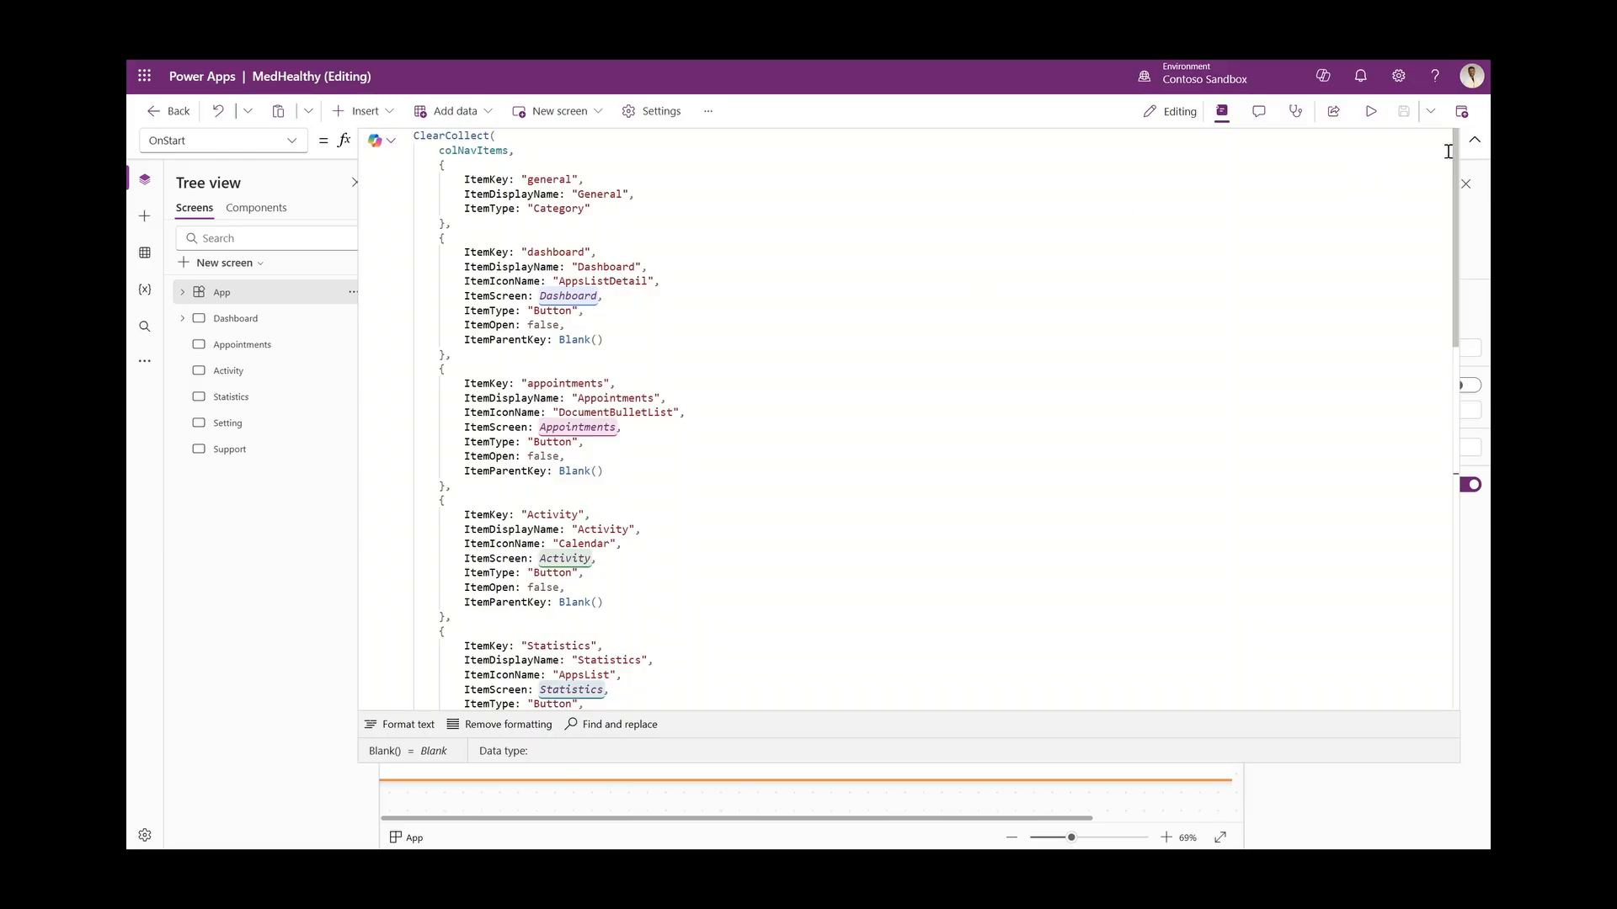
Collapse the formula editor and run the App object's OnStart to load the colNavItems collection
left_click(1475, 140)
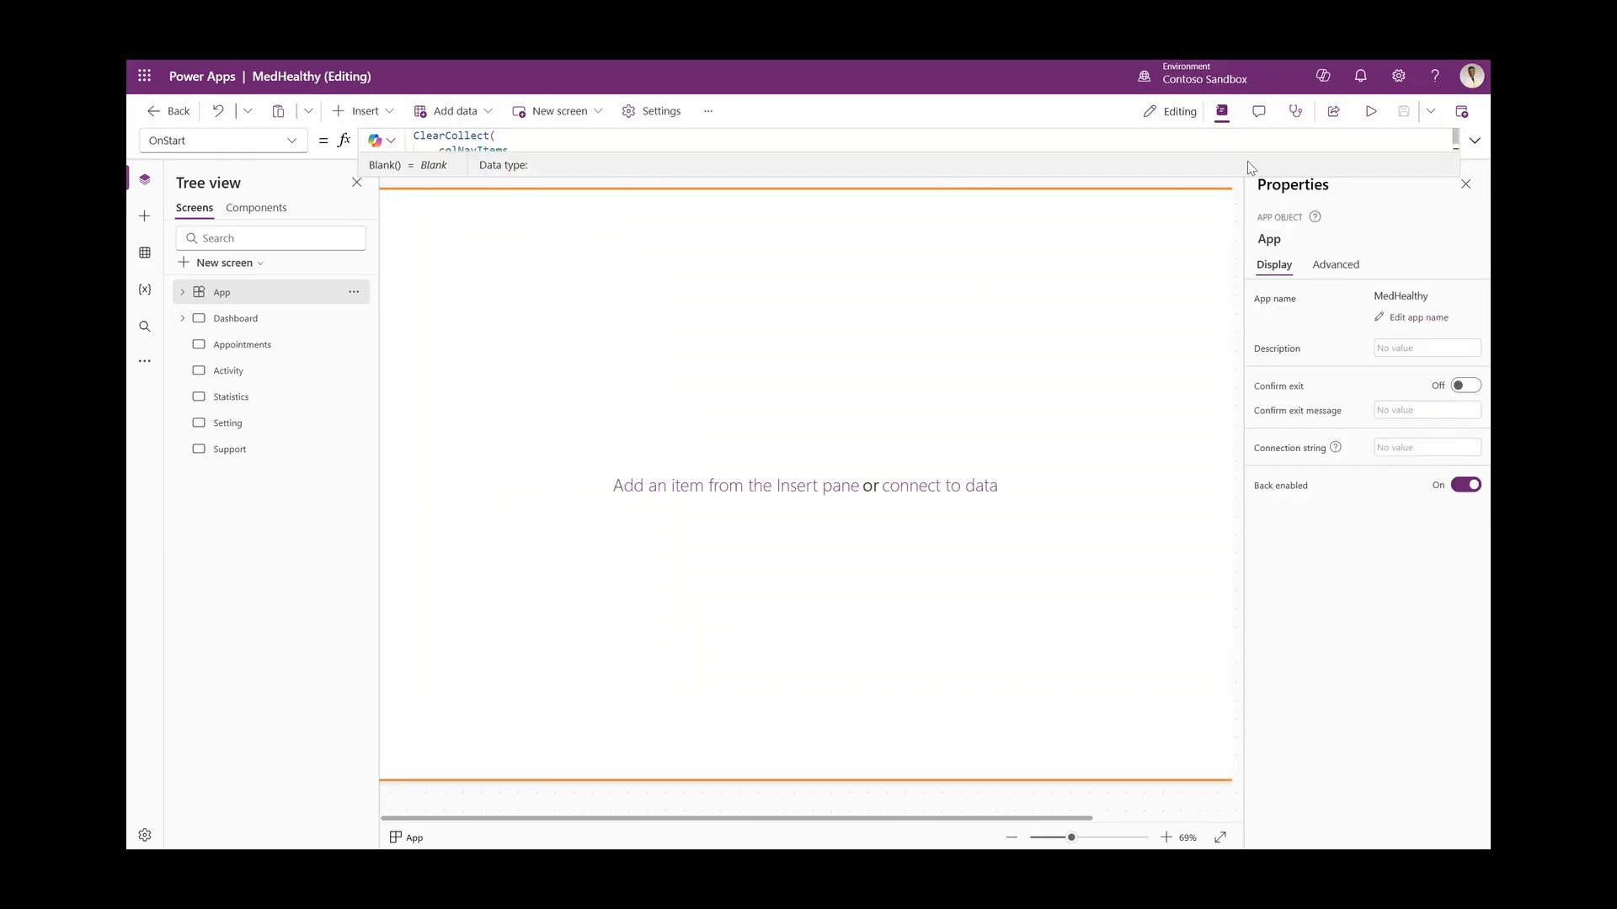
left_click(354, 294)
left_click(406, 394)
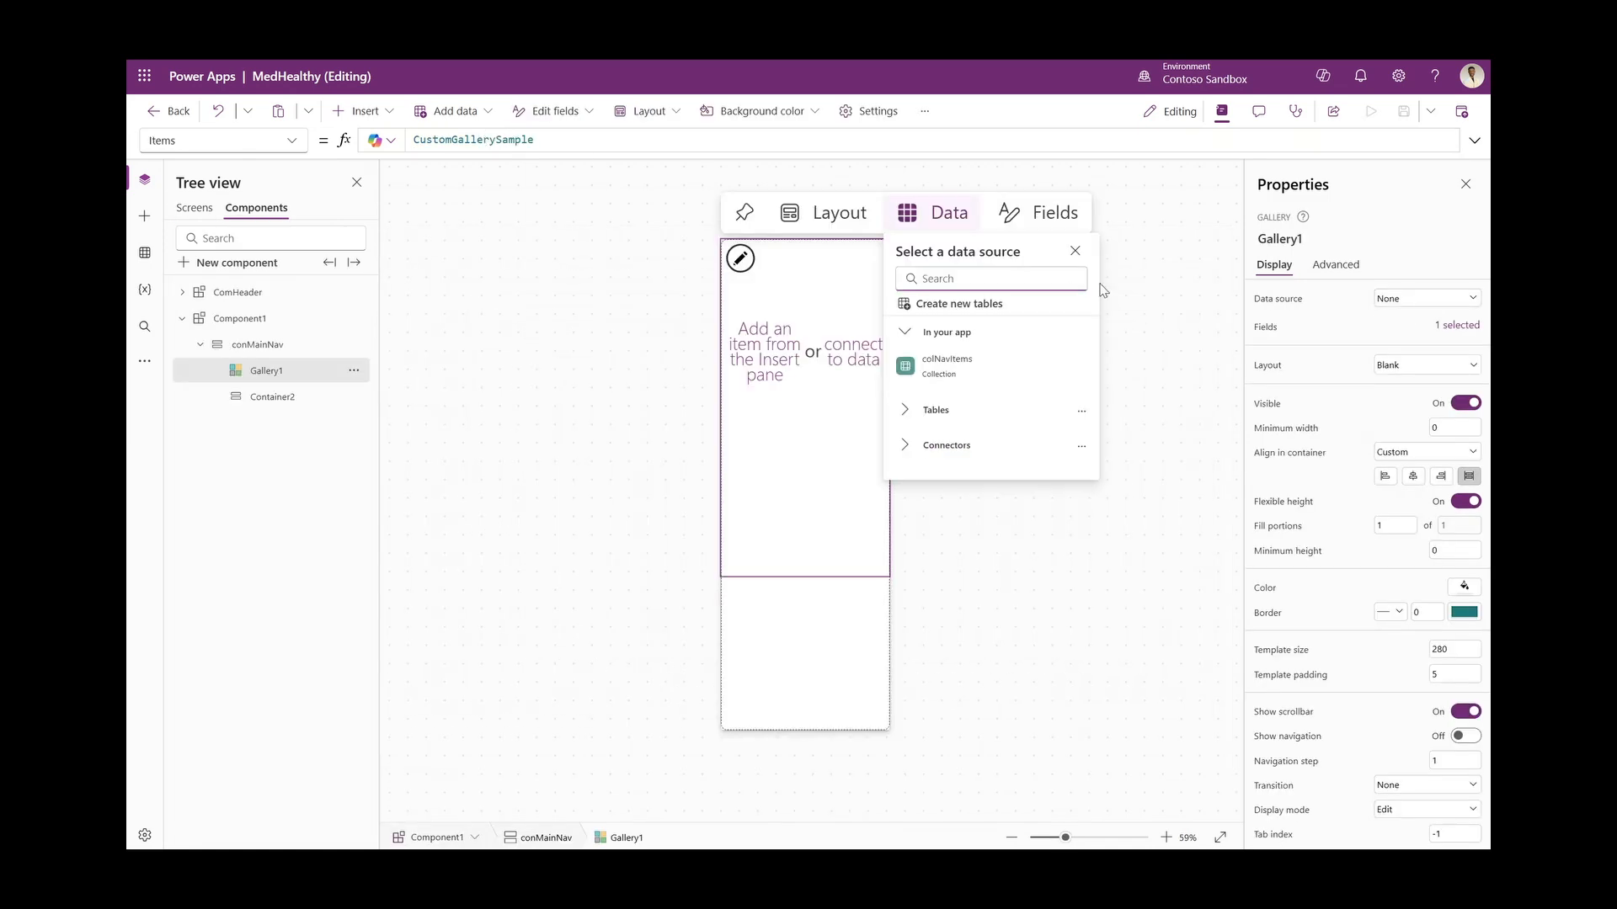
left_click(182, 319)
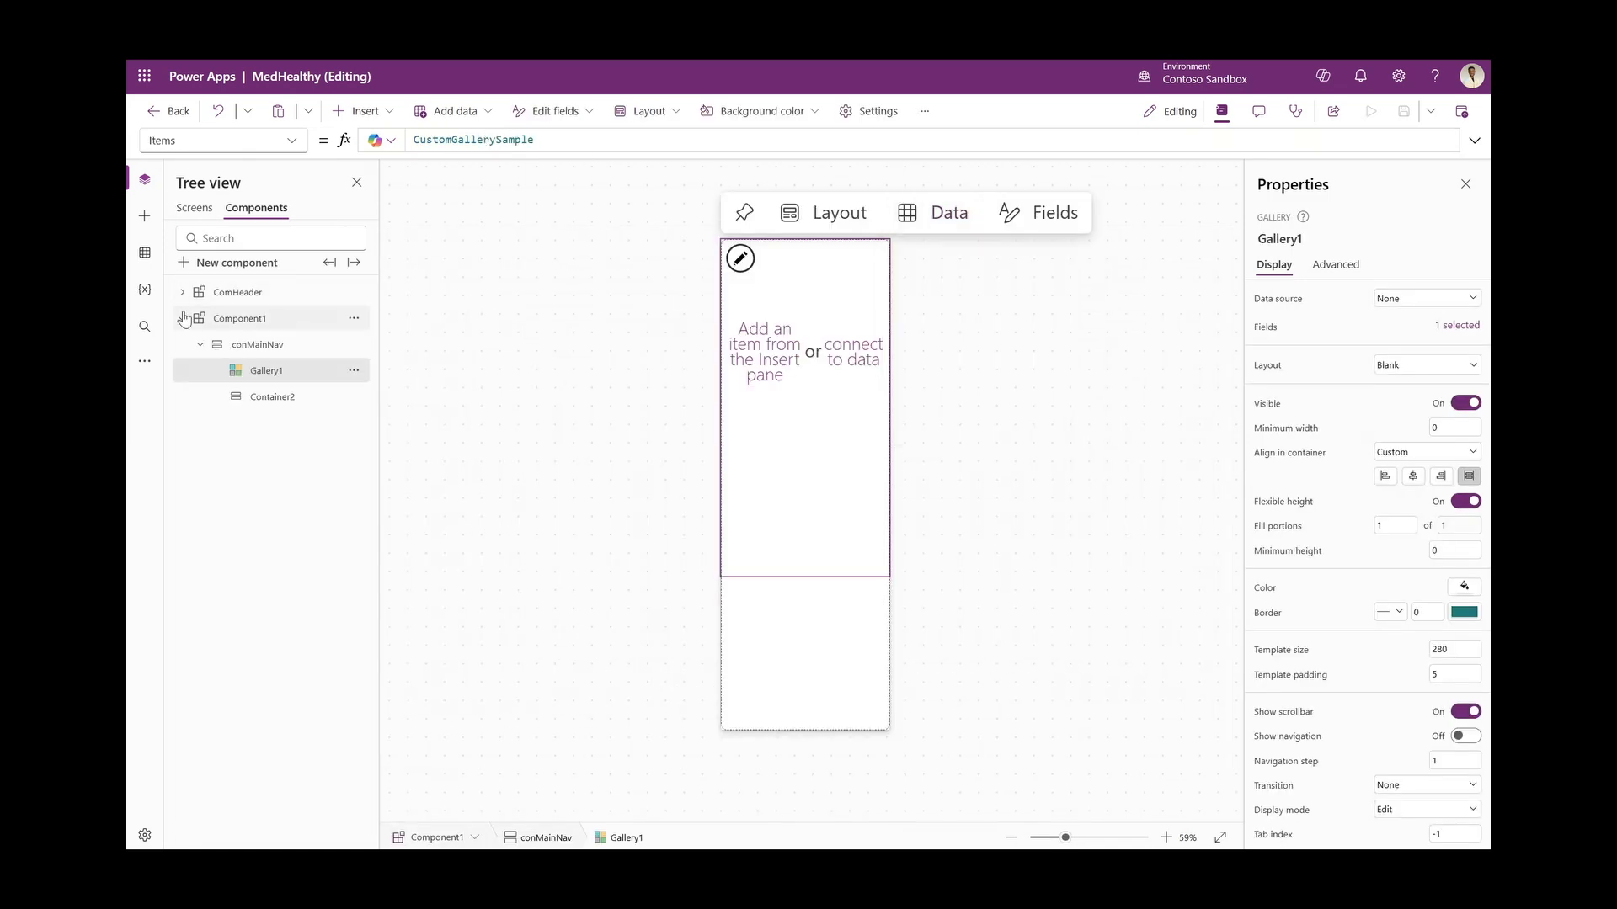
left_click(252, 320)
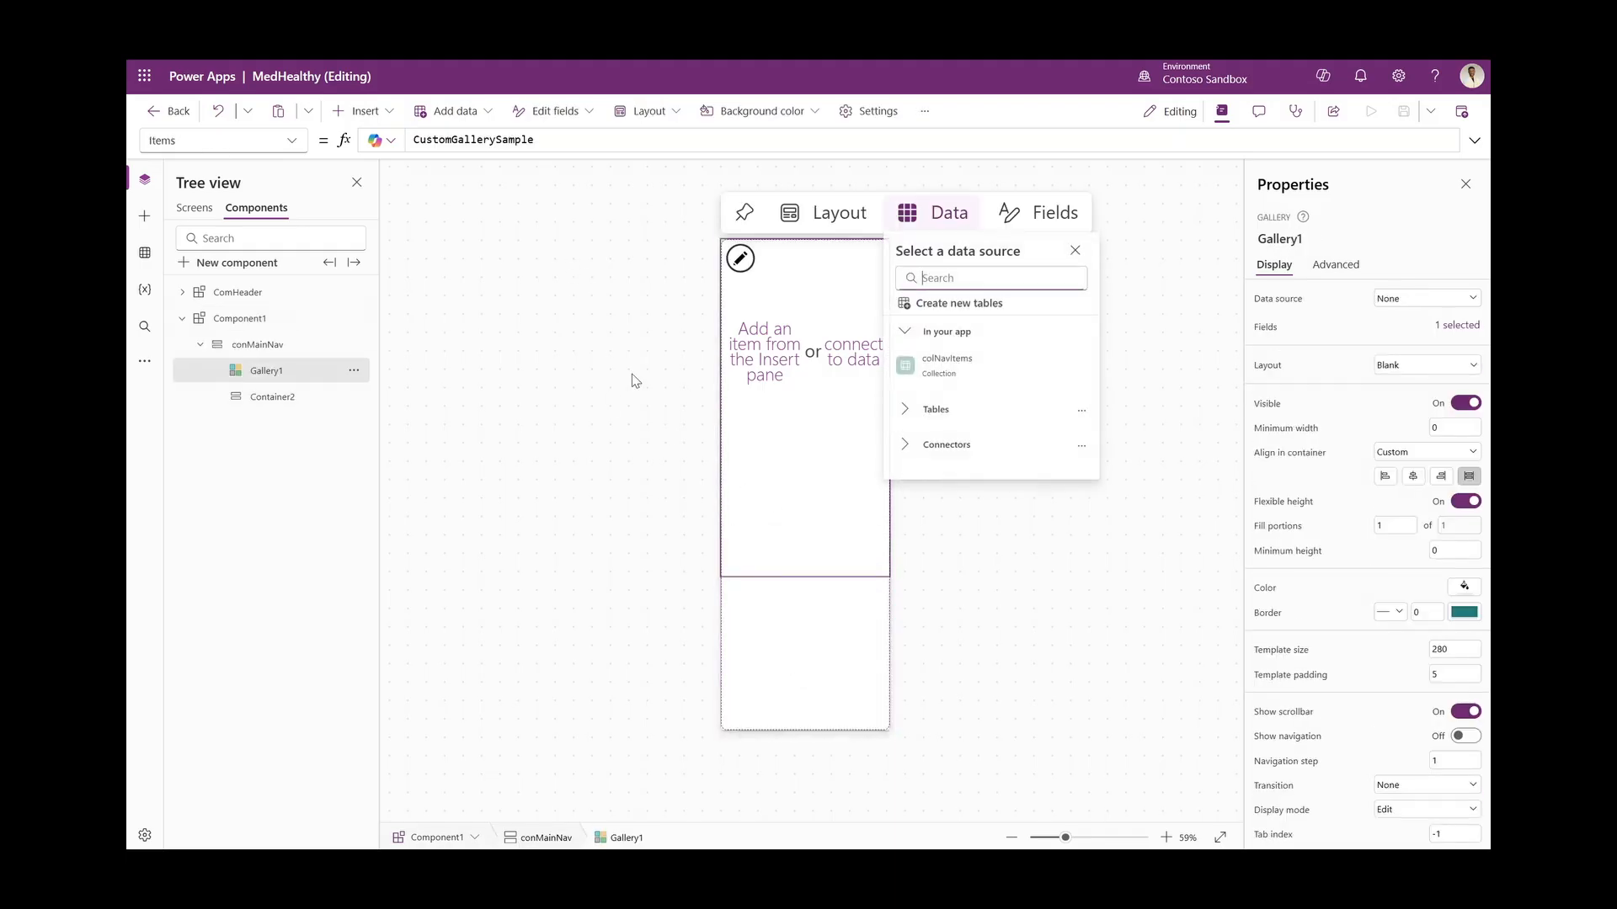
double_click(512, 139)
type("c")
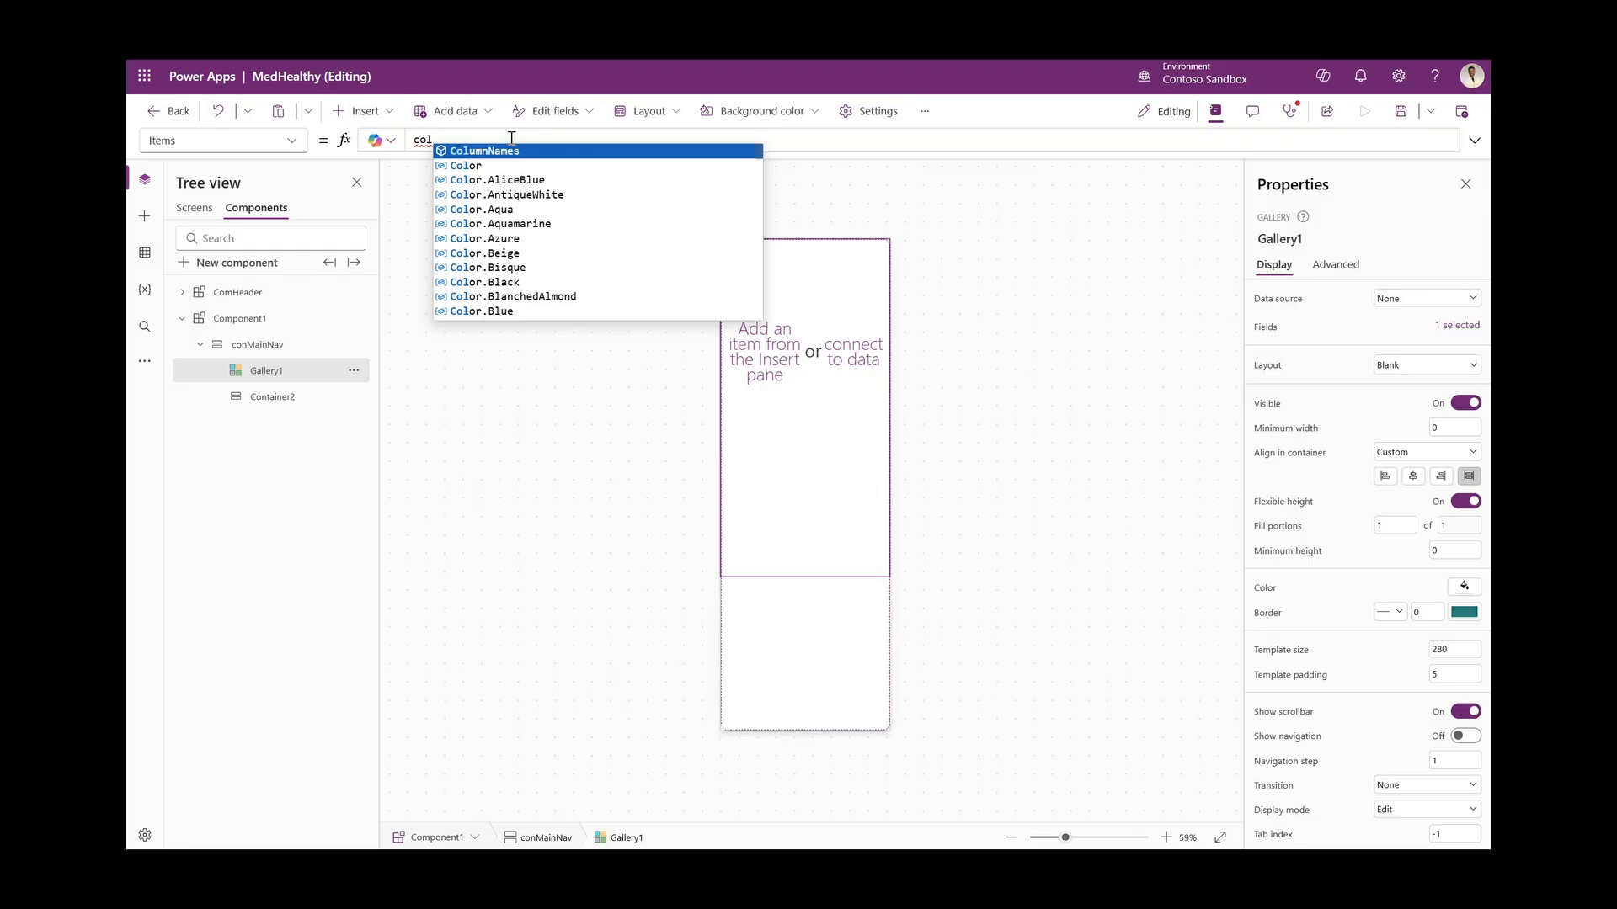
type("ol")
key("Tab")
type("(")
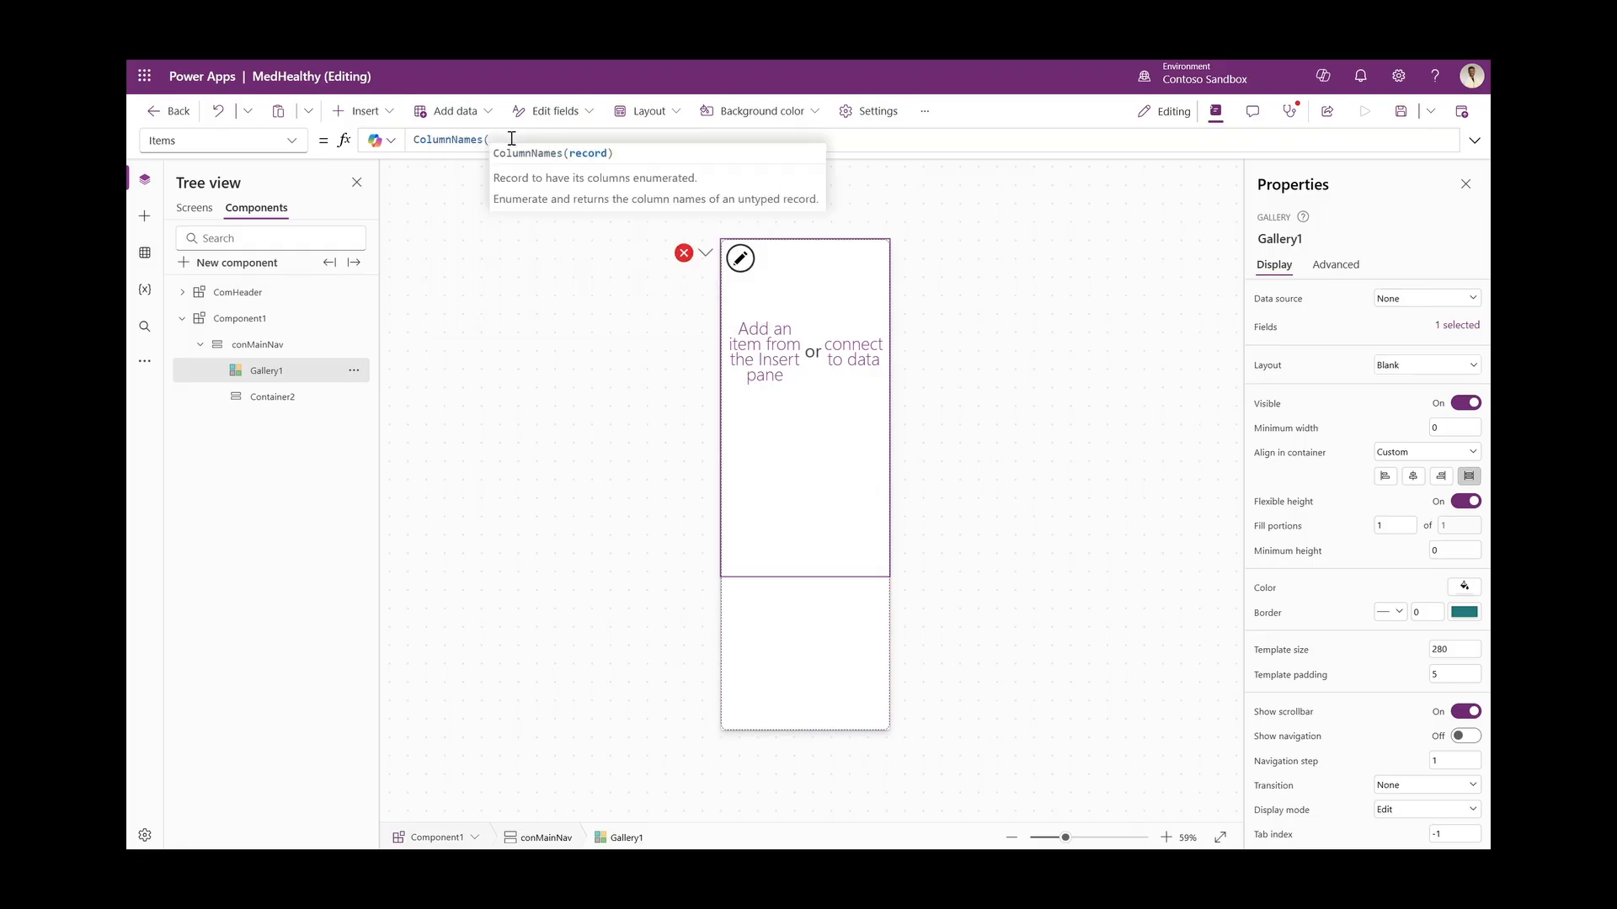
triple_click(441, 141)
key("BackSpace")
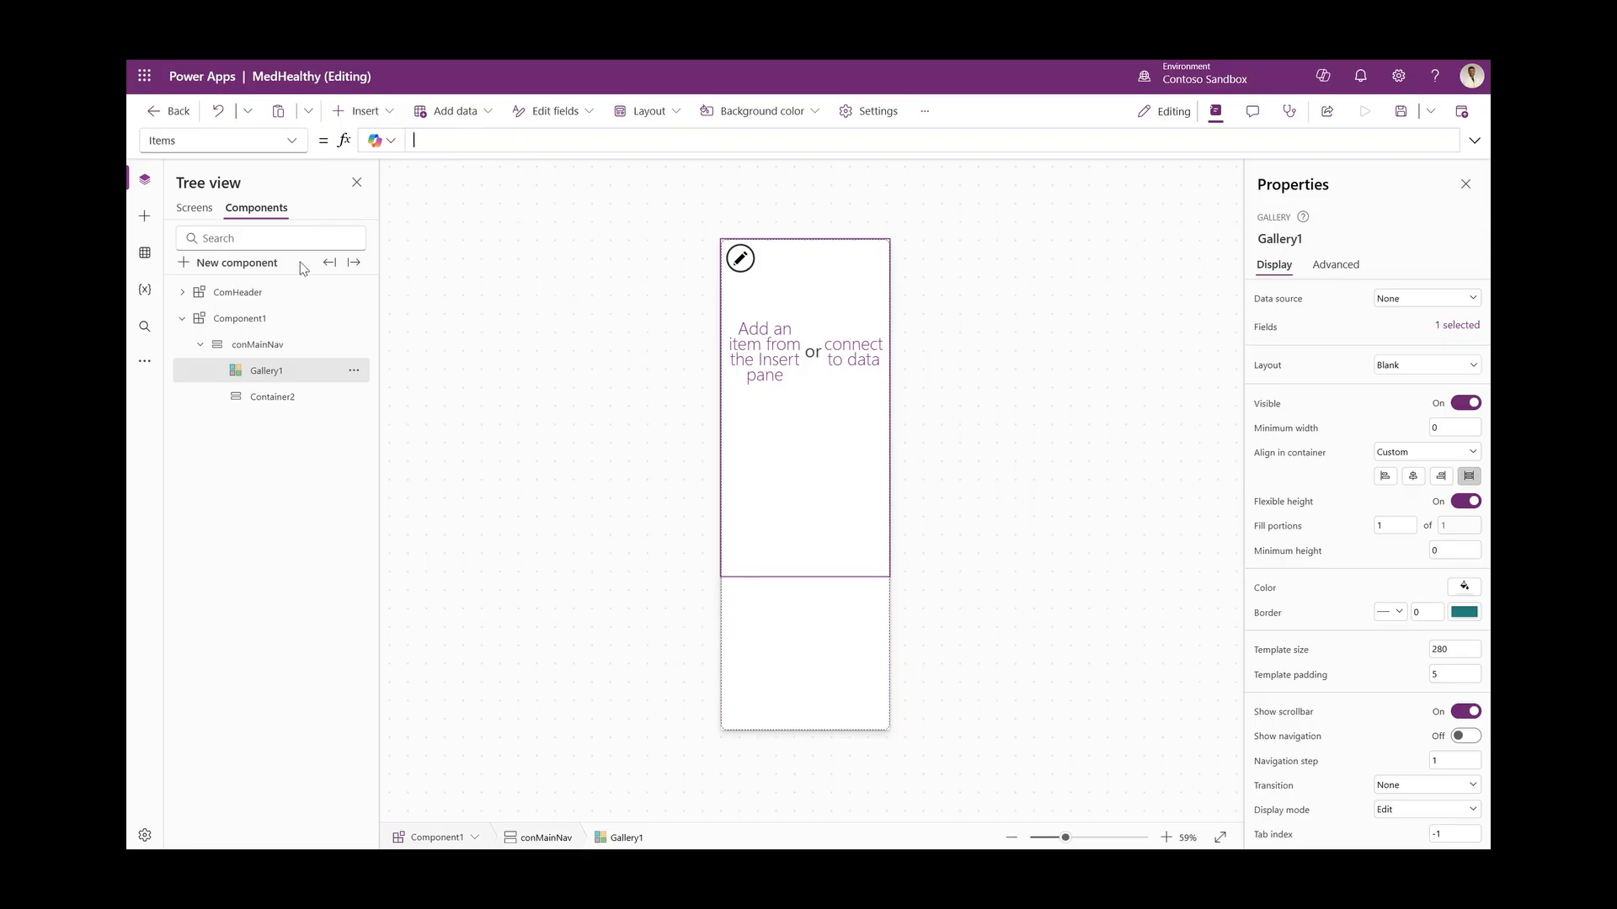
Turn on app scope access for the navigation component and set its gallery's Items to colNavItems
left_click(235, 318)
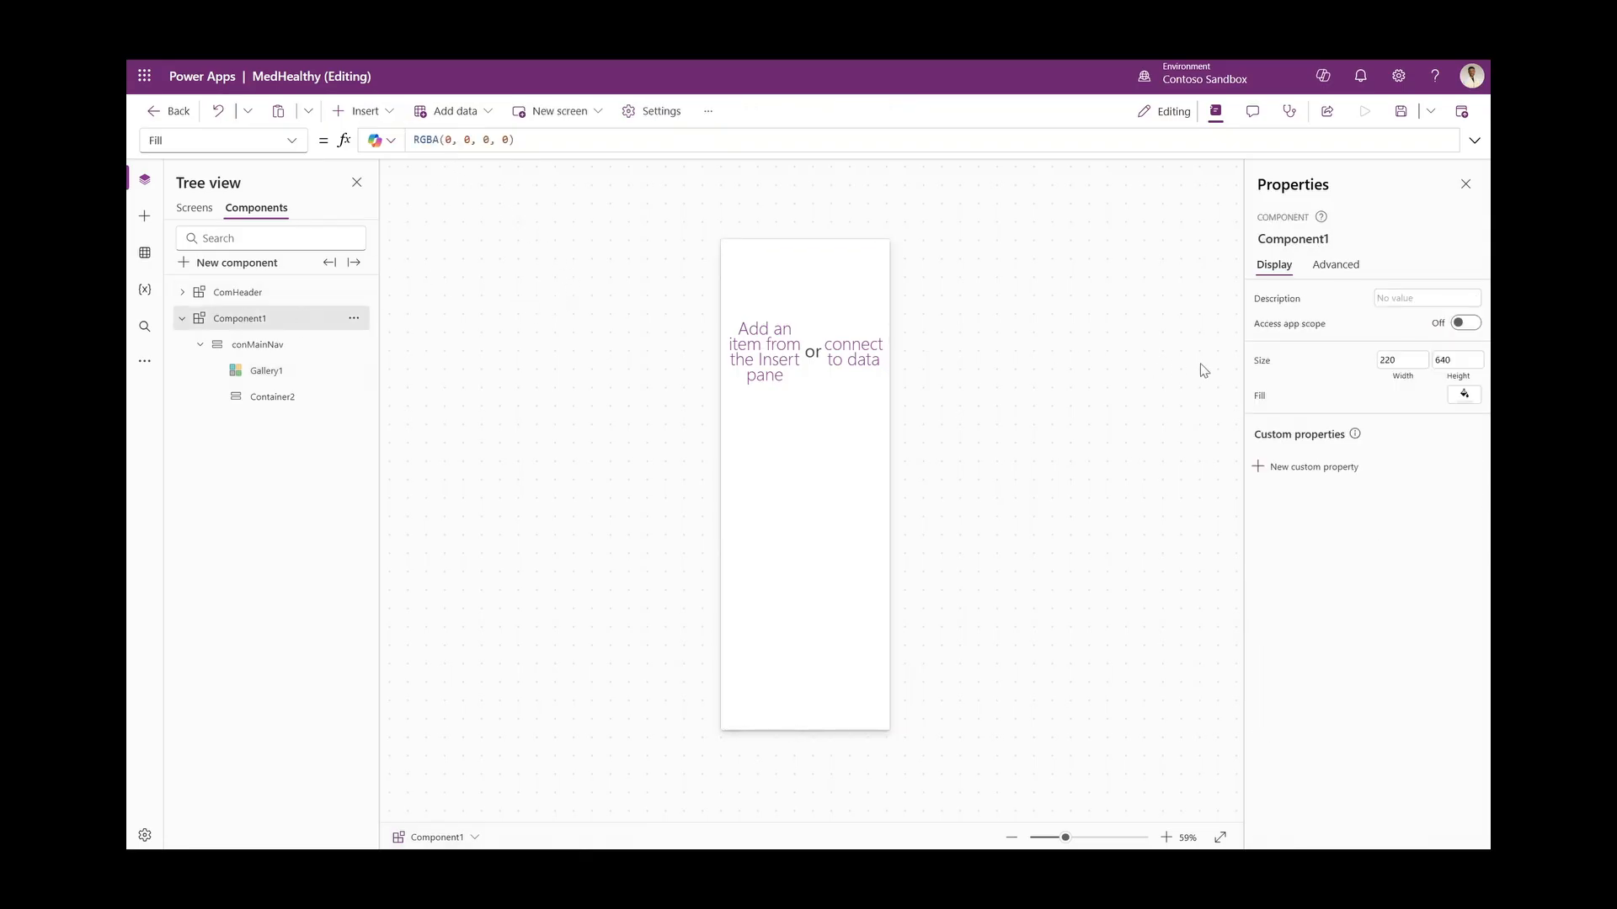
left_click(1465, 322)
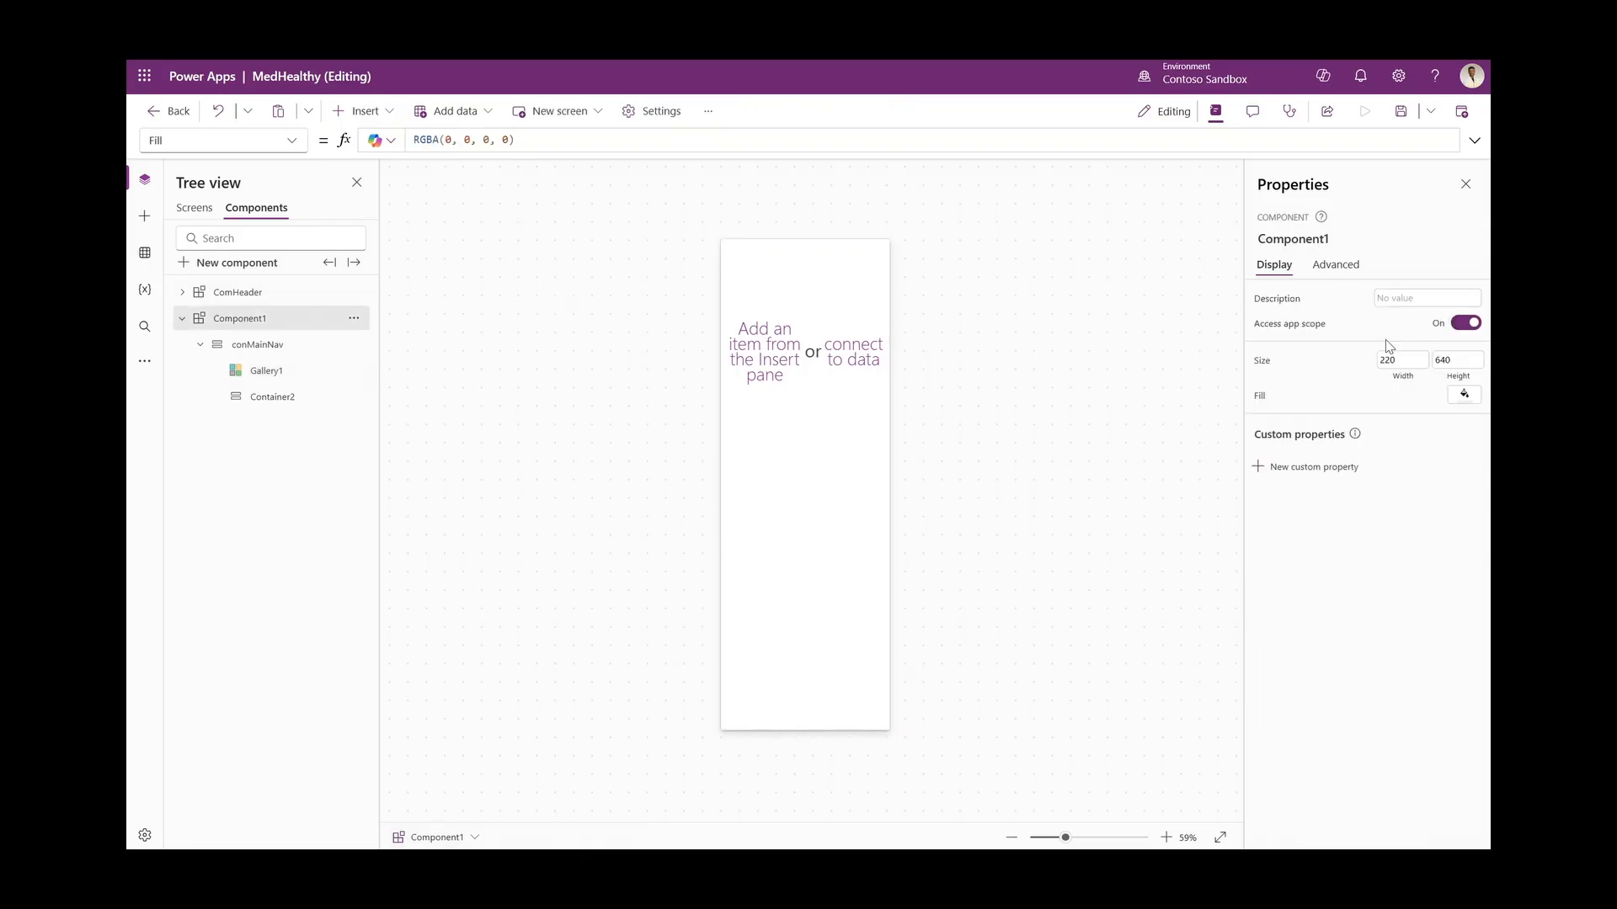
left_click(763, 459)
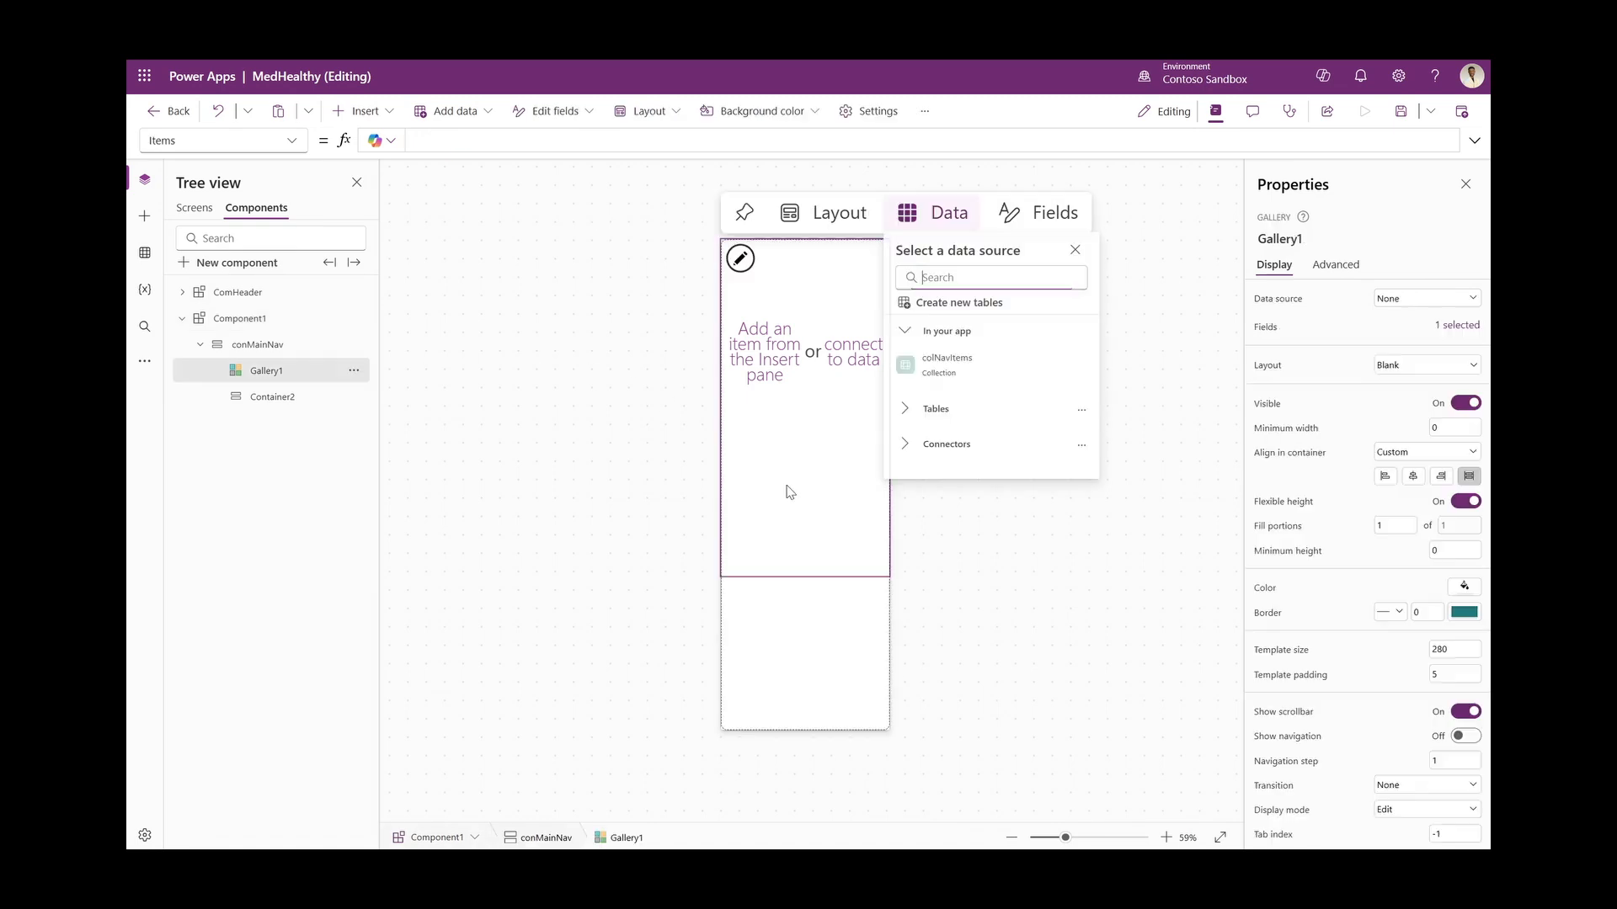
left_click(516, 141)
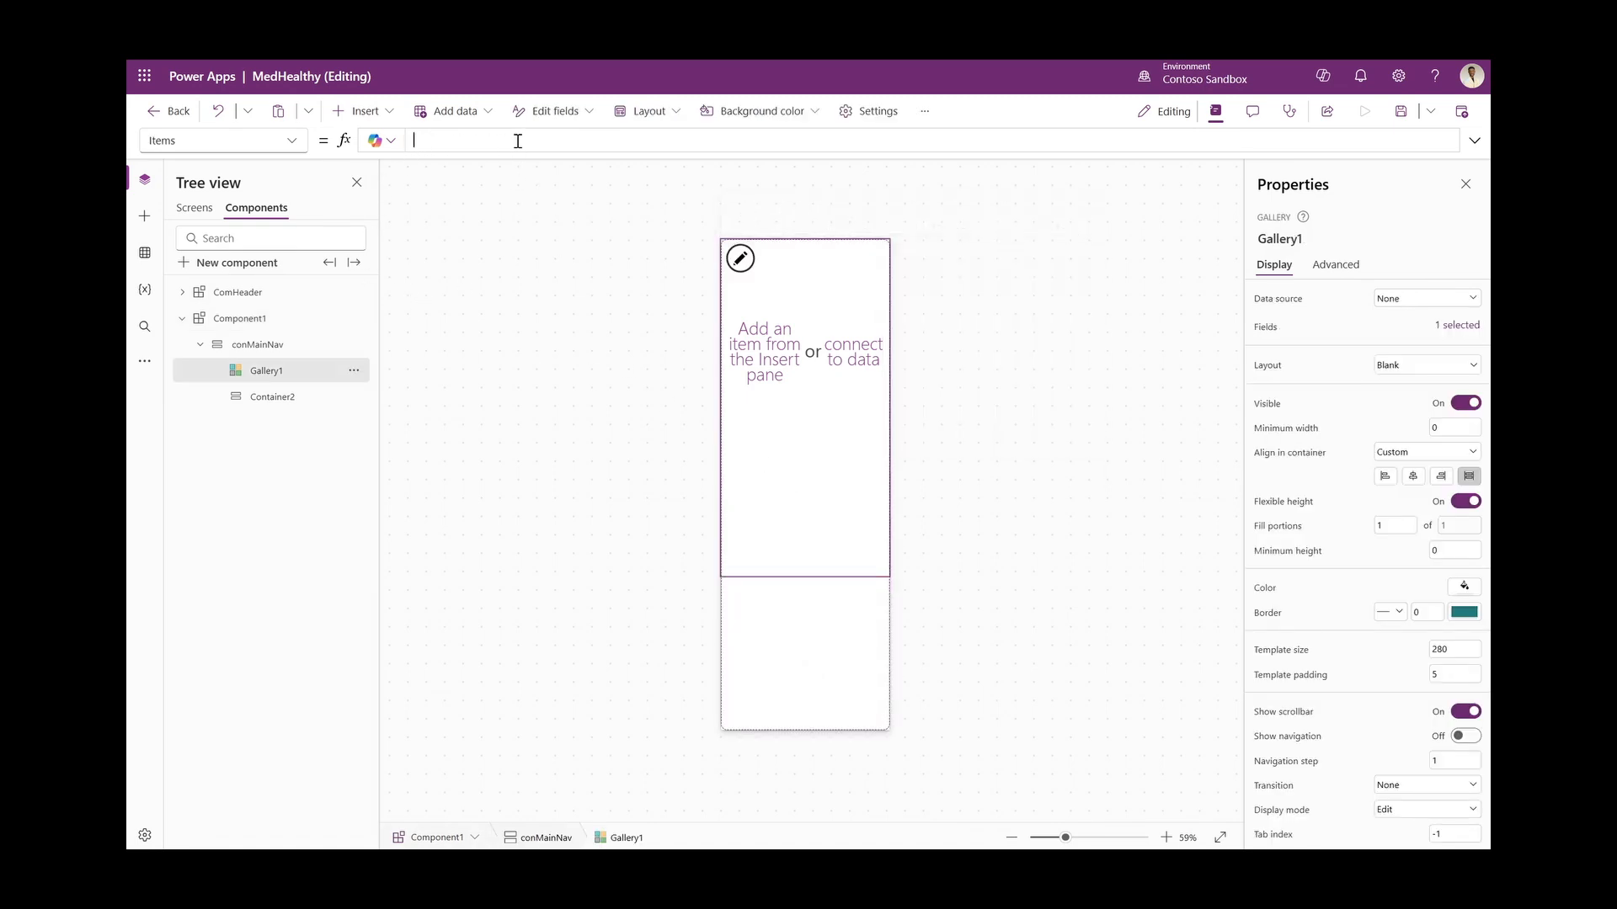
type("col")
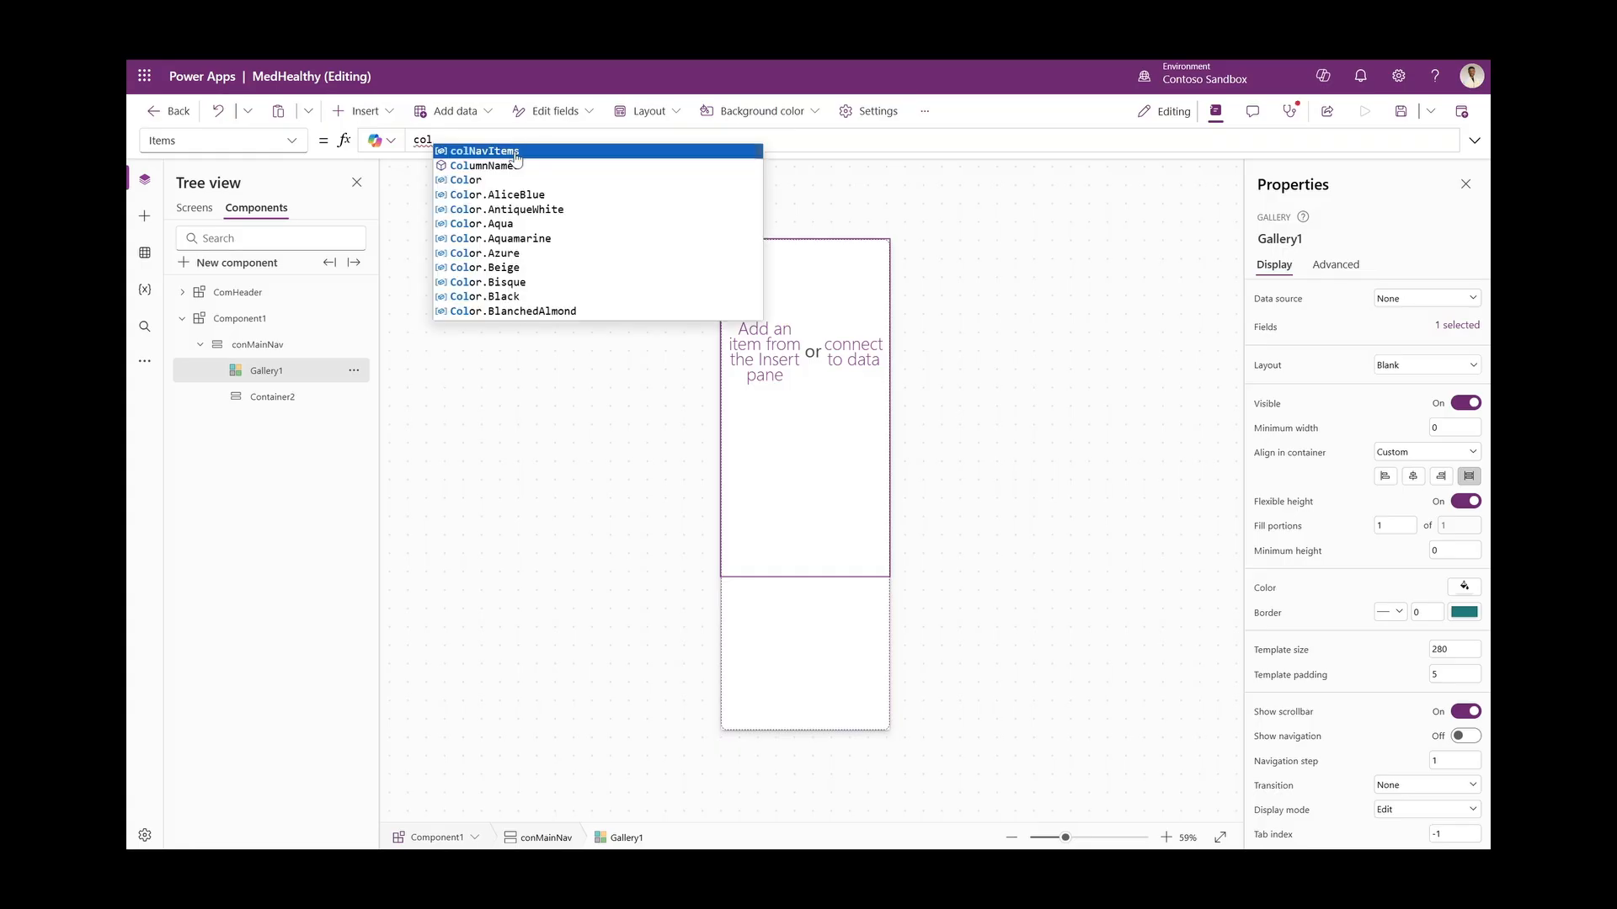
key("Tab")
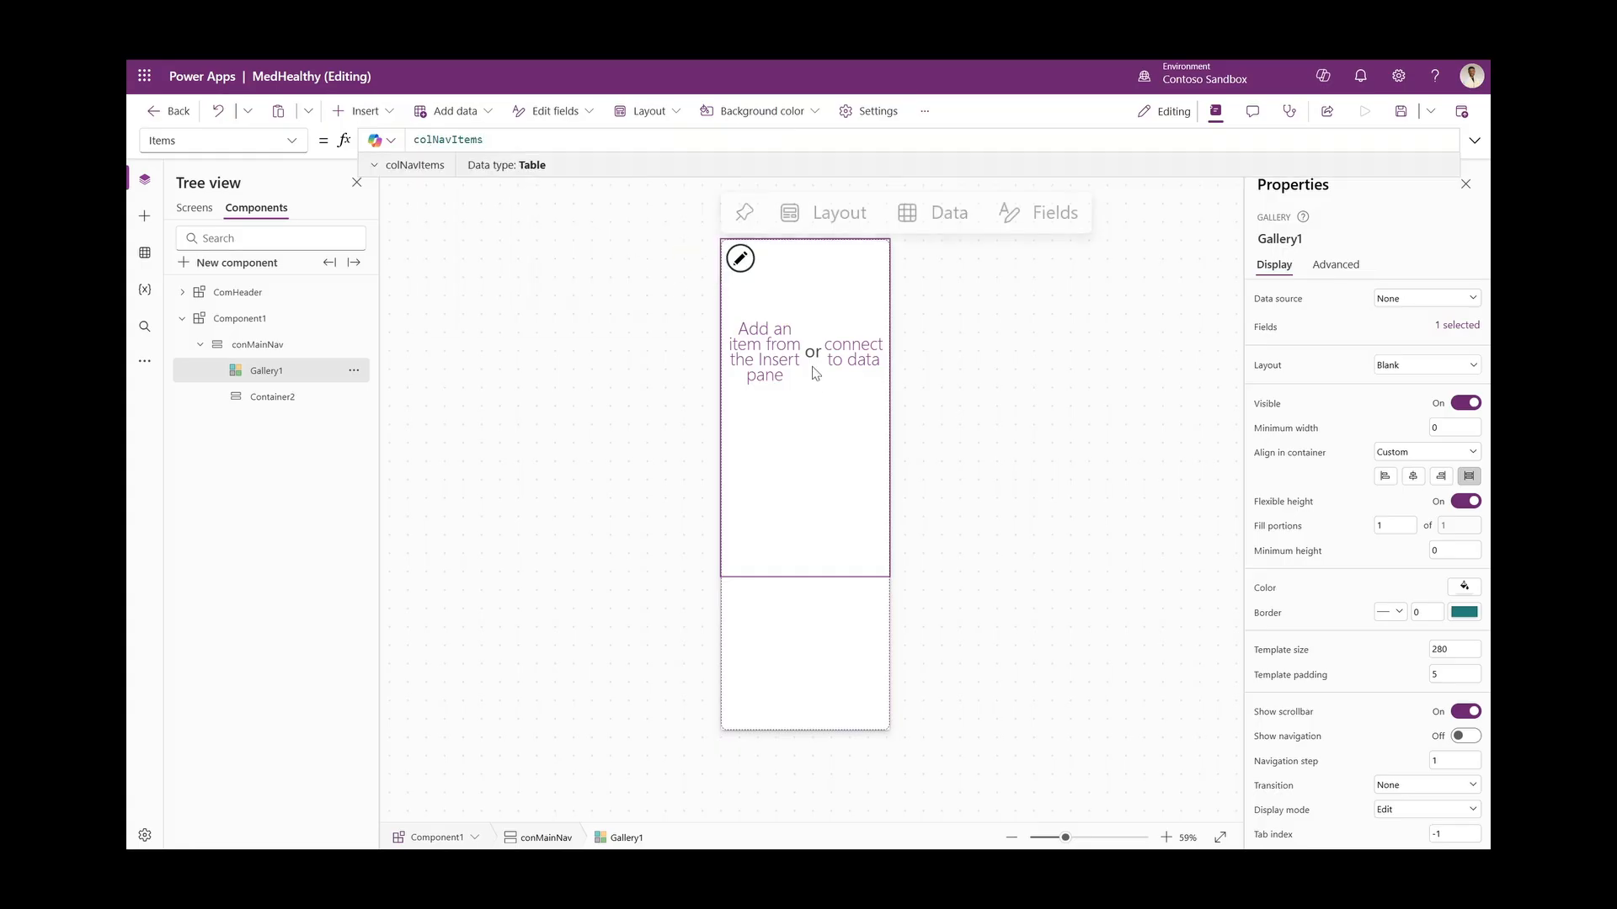
Insert a container into the item template of the navigation component's gallery
left_click(740, 259)
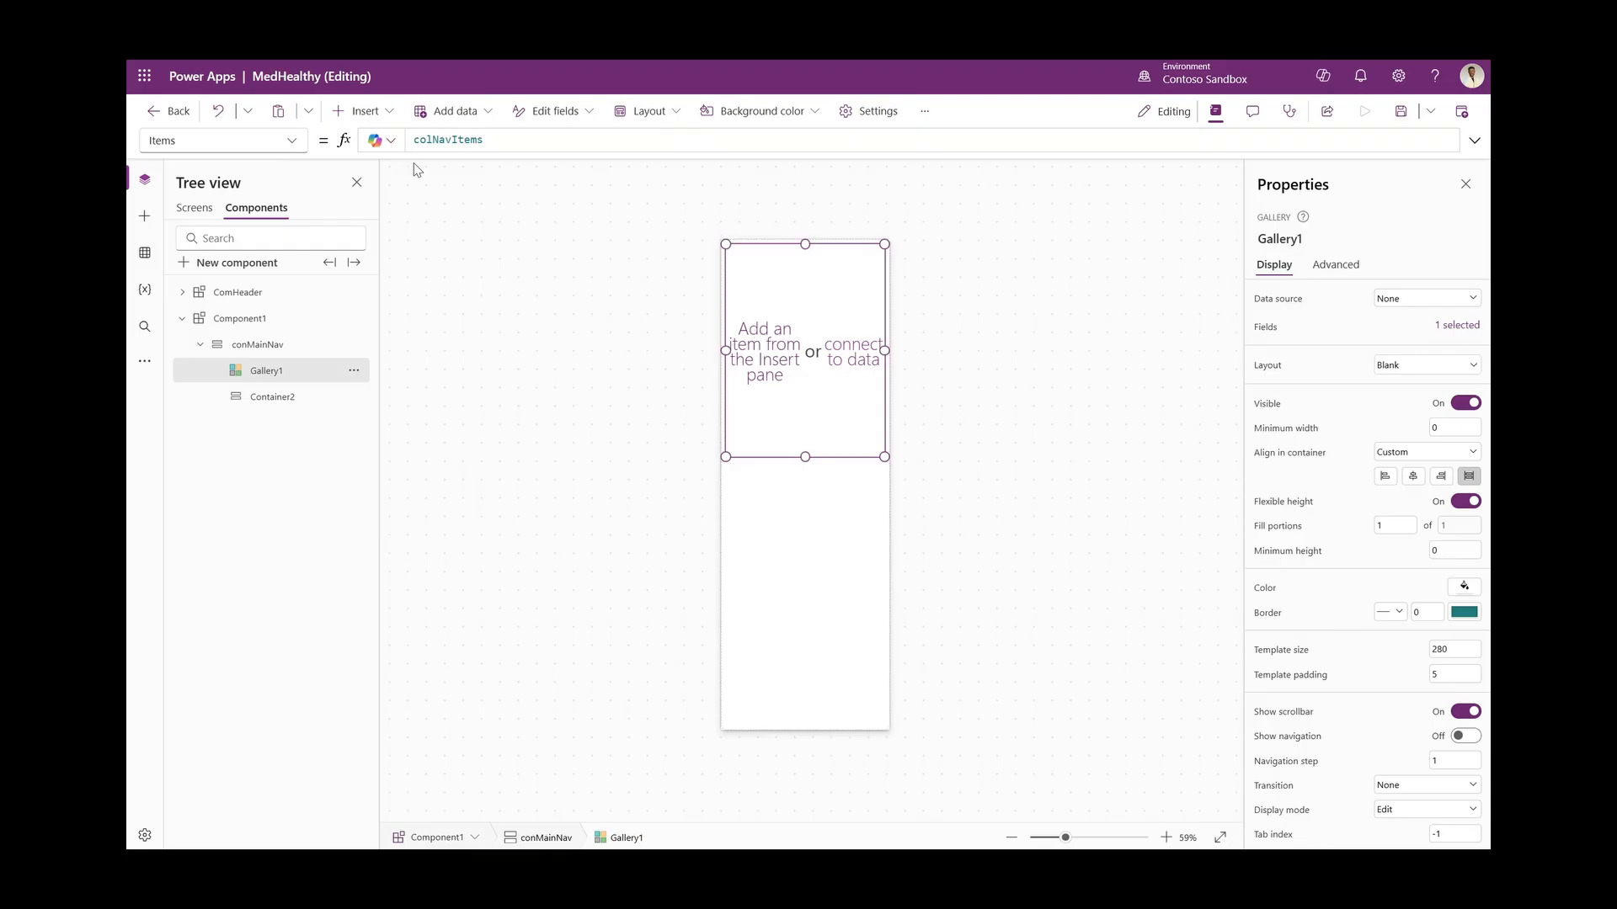
left_click(367, 118)
type("con")
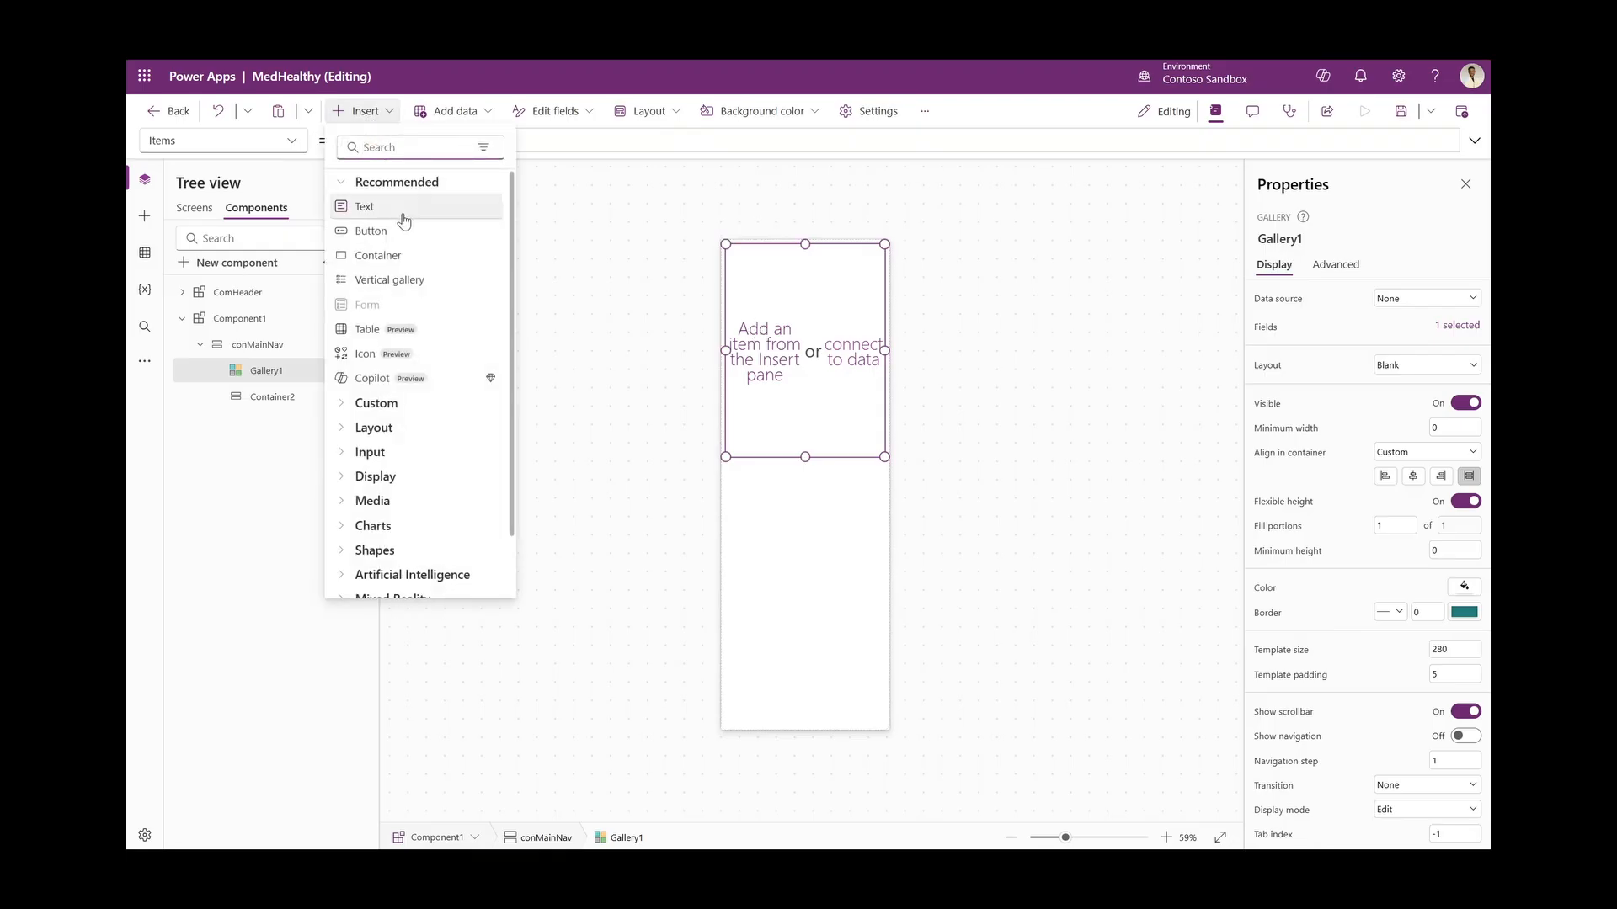
left_click(428, 233)
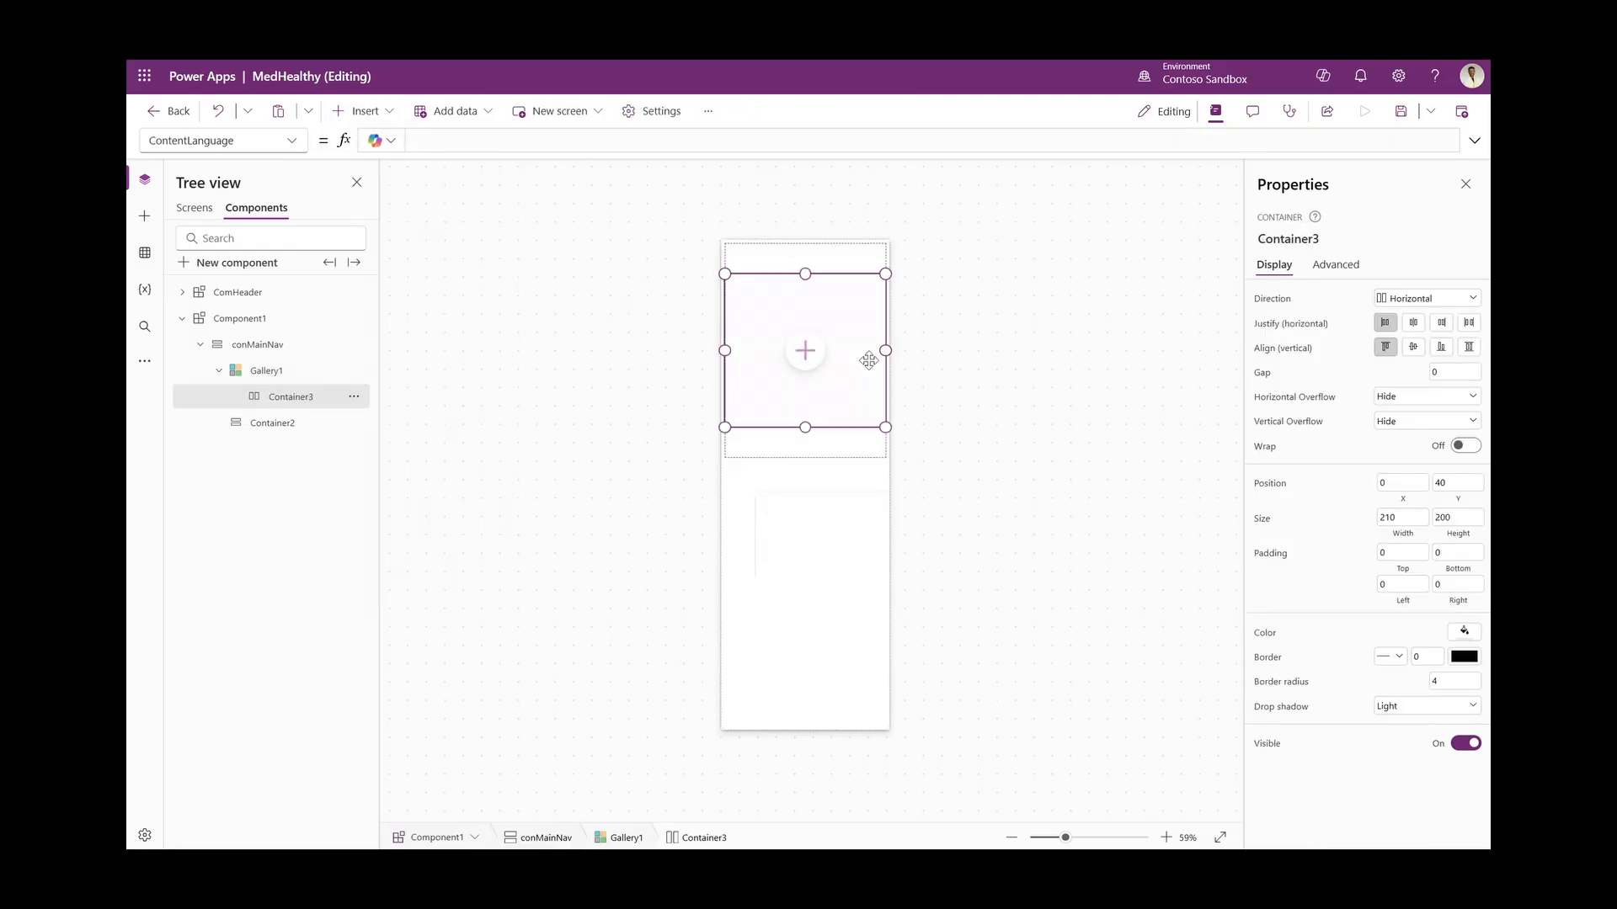
Remove the new container's drop shadow, and set its border radius and Y position to 0
left_click(1433, 710)
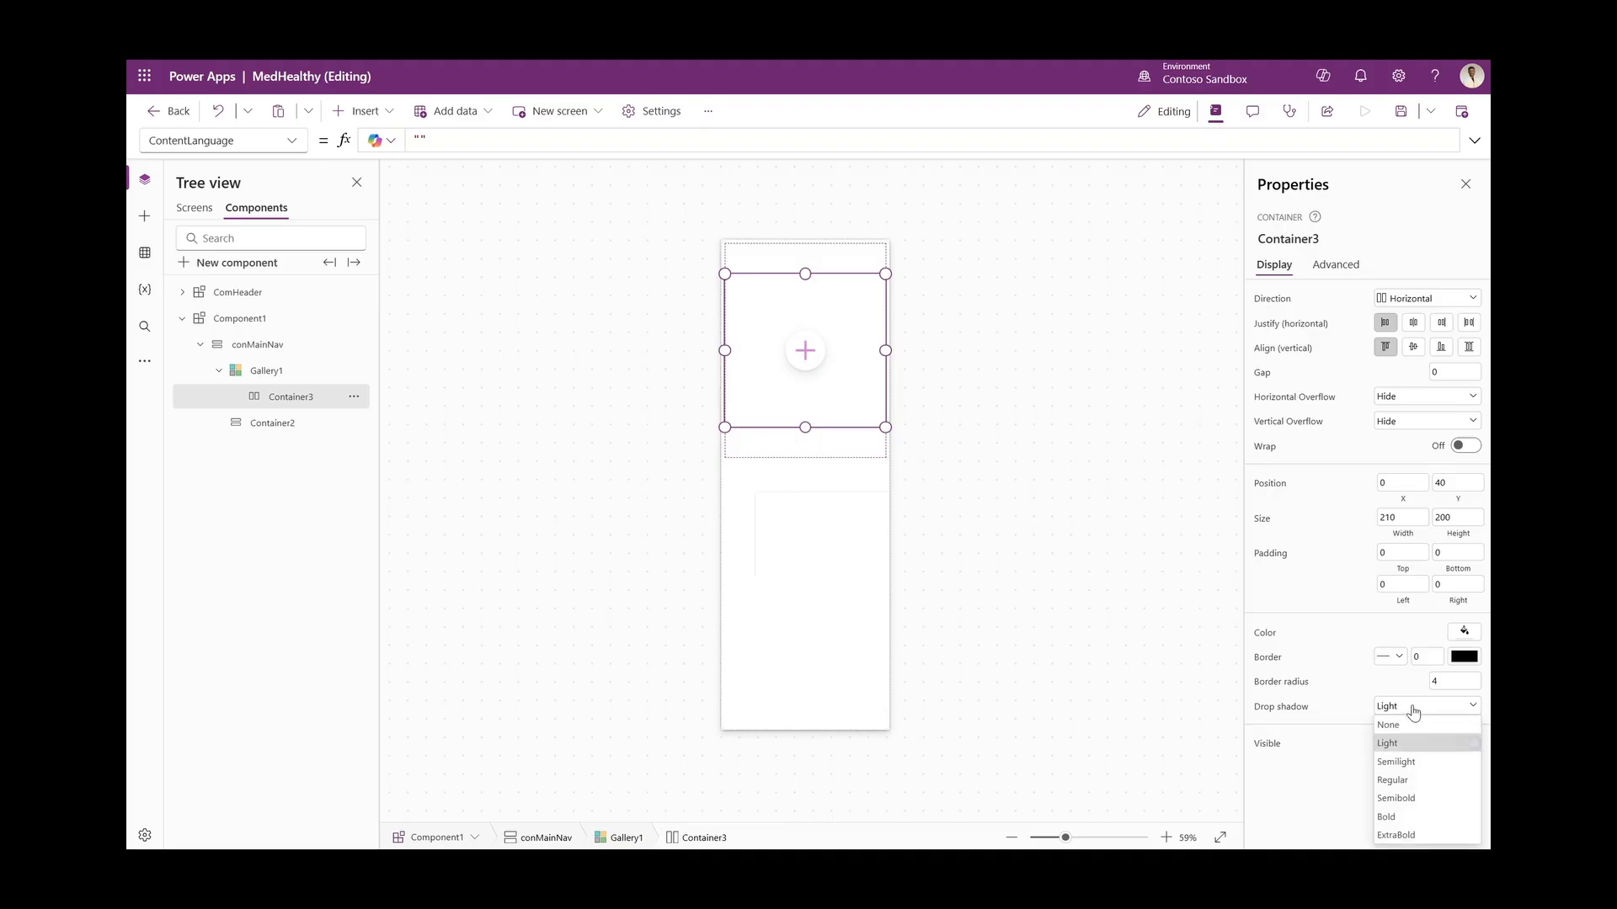
left_click(1434, 723)
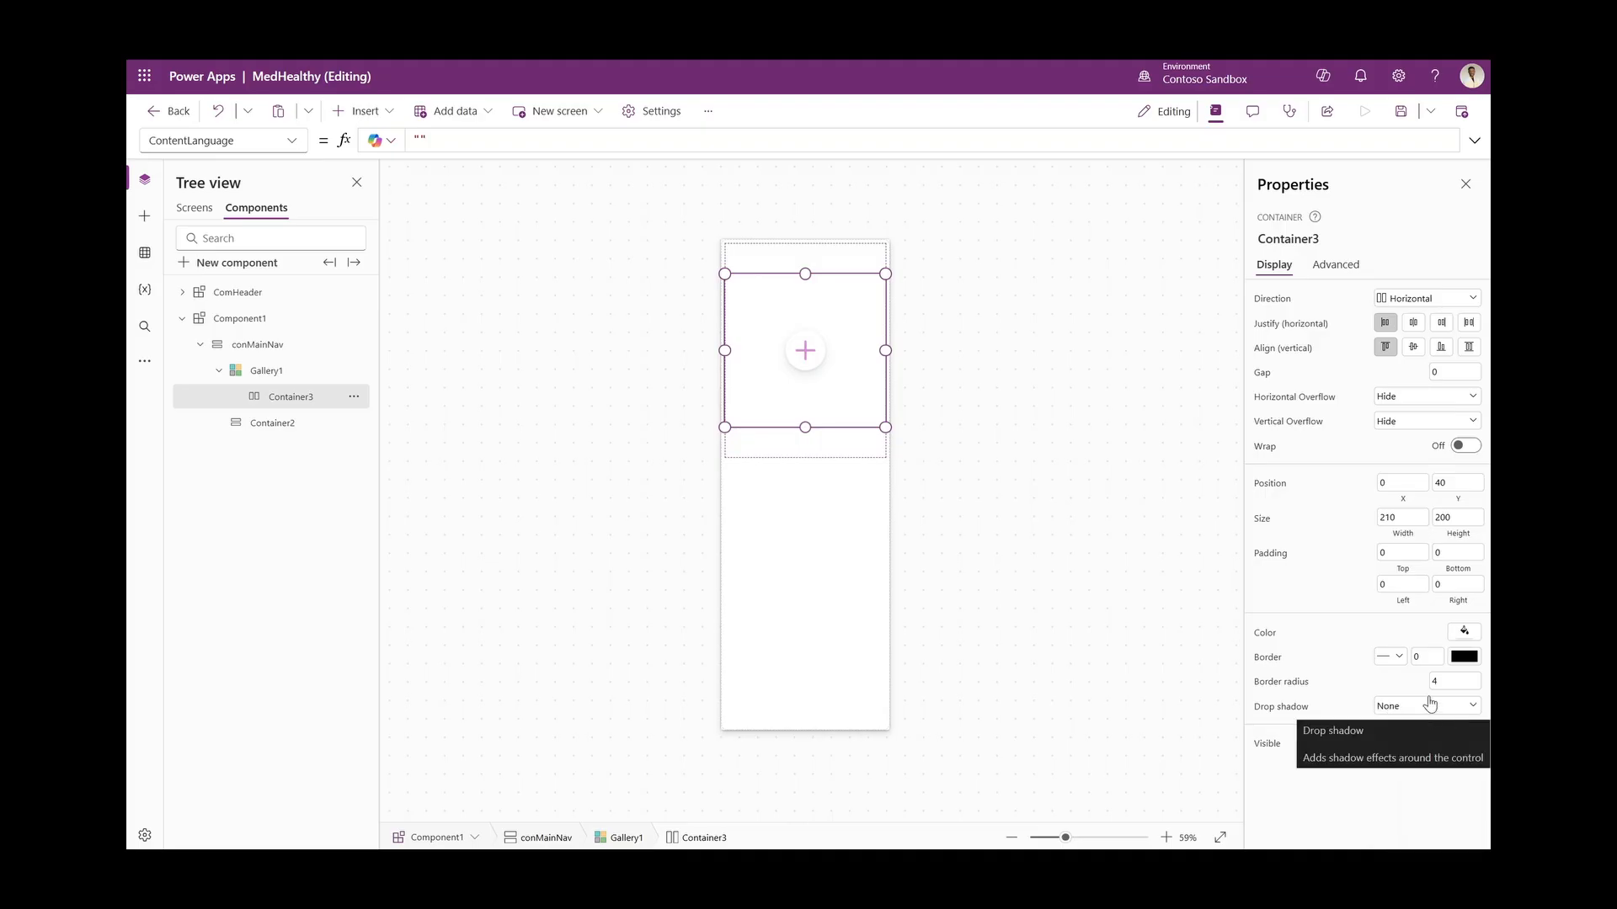
left_click(1445, 681)
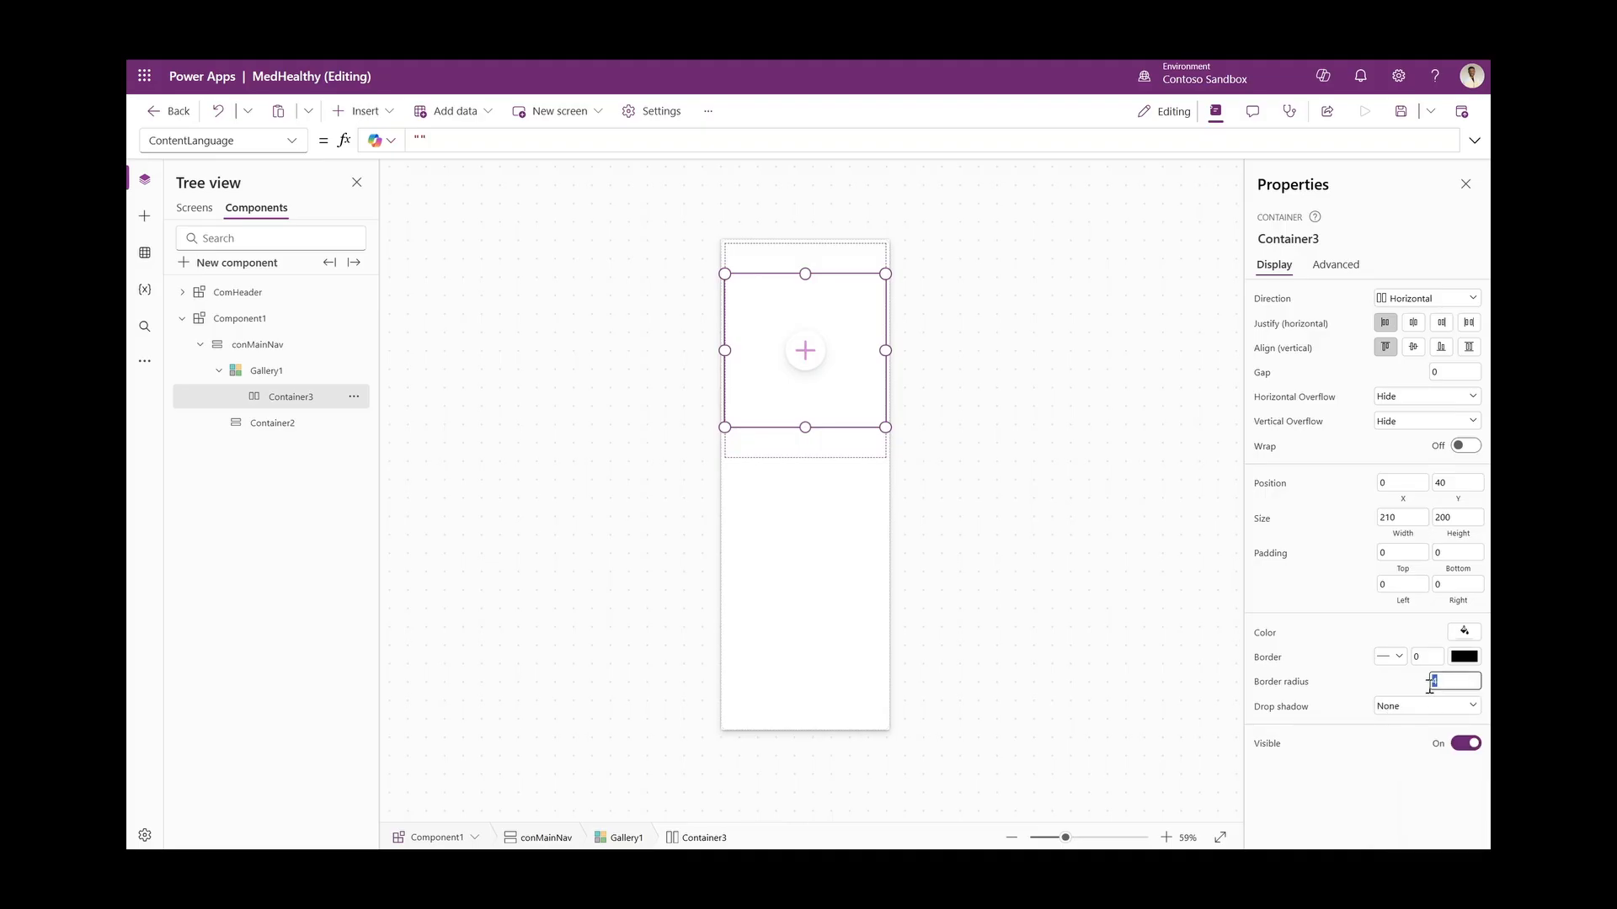
left_click(1463, 485)
type("0")
left_click(1320, 508)
Size the gallery's container with a width of Parent.TemplateWidth-3 and a height of 40
left_click(1410, 539)
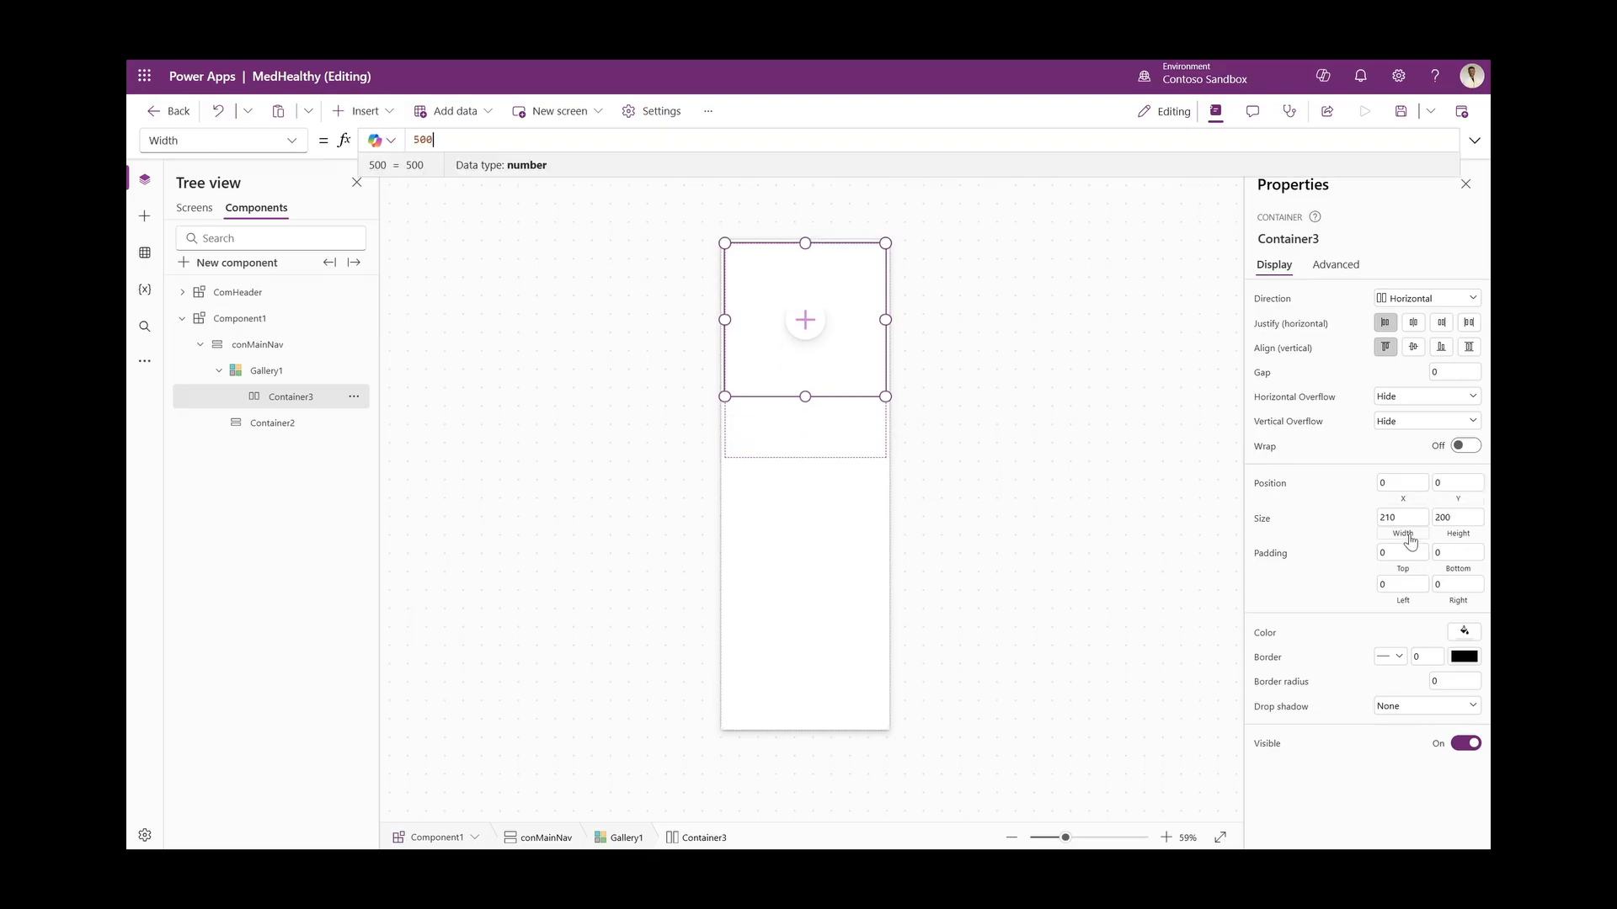
double_click(1240, 143)
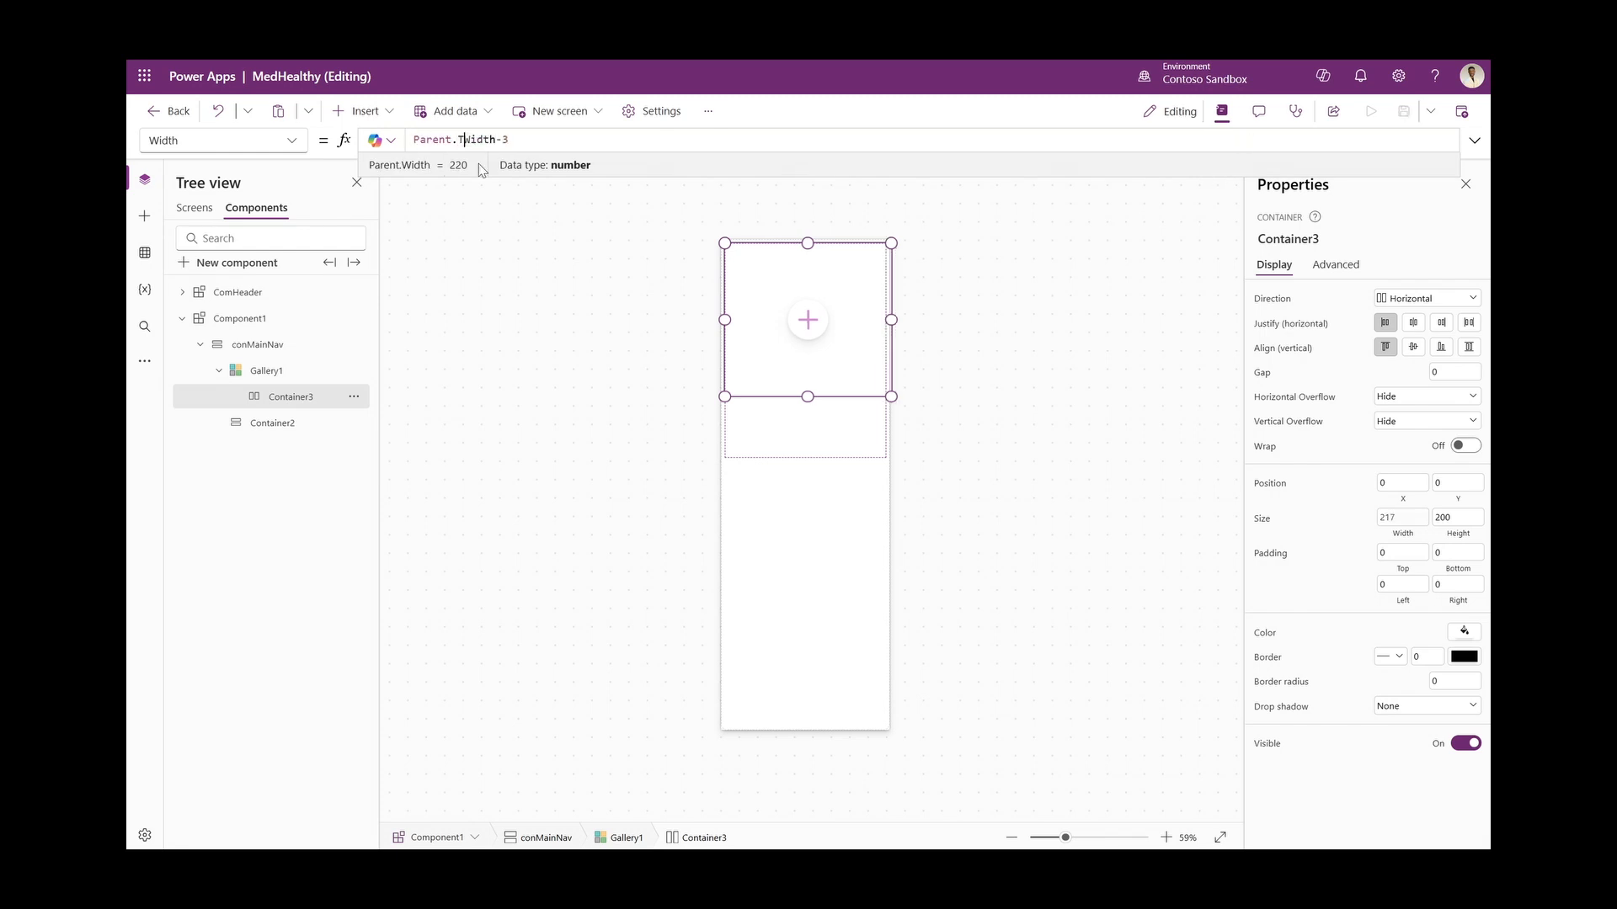
type("Tem")
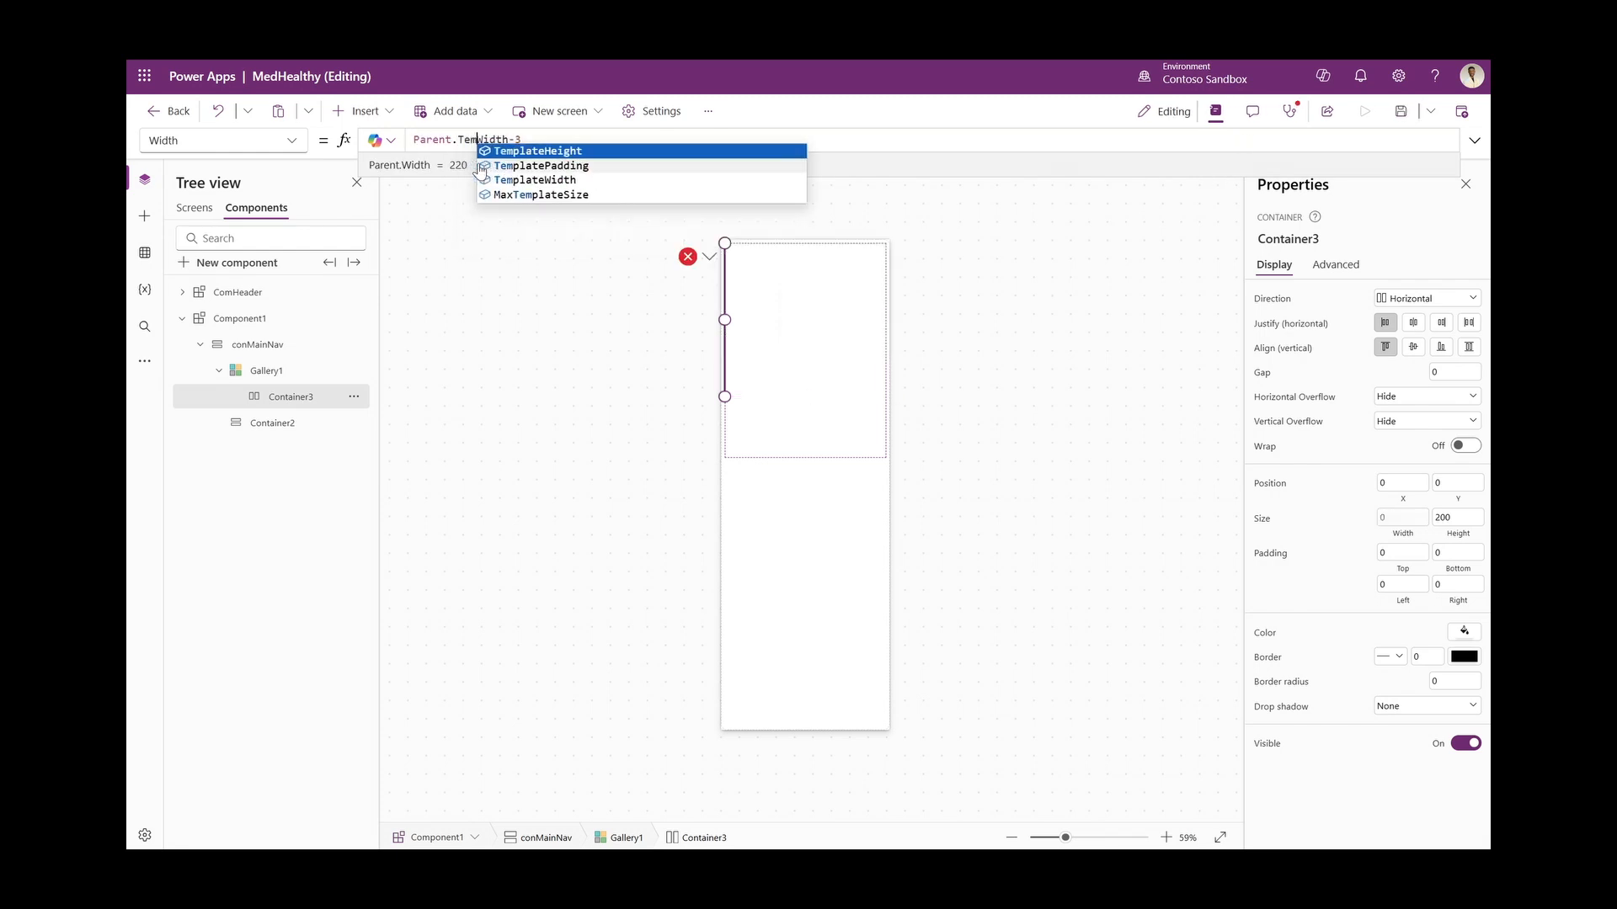
type("plate")
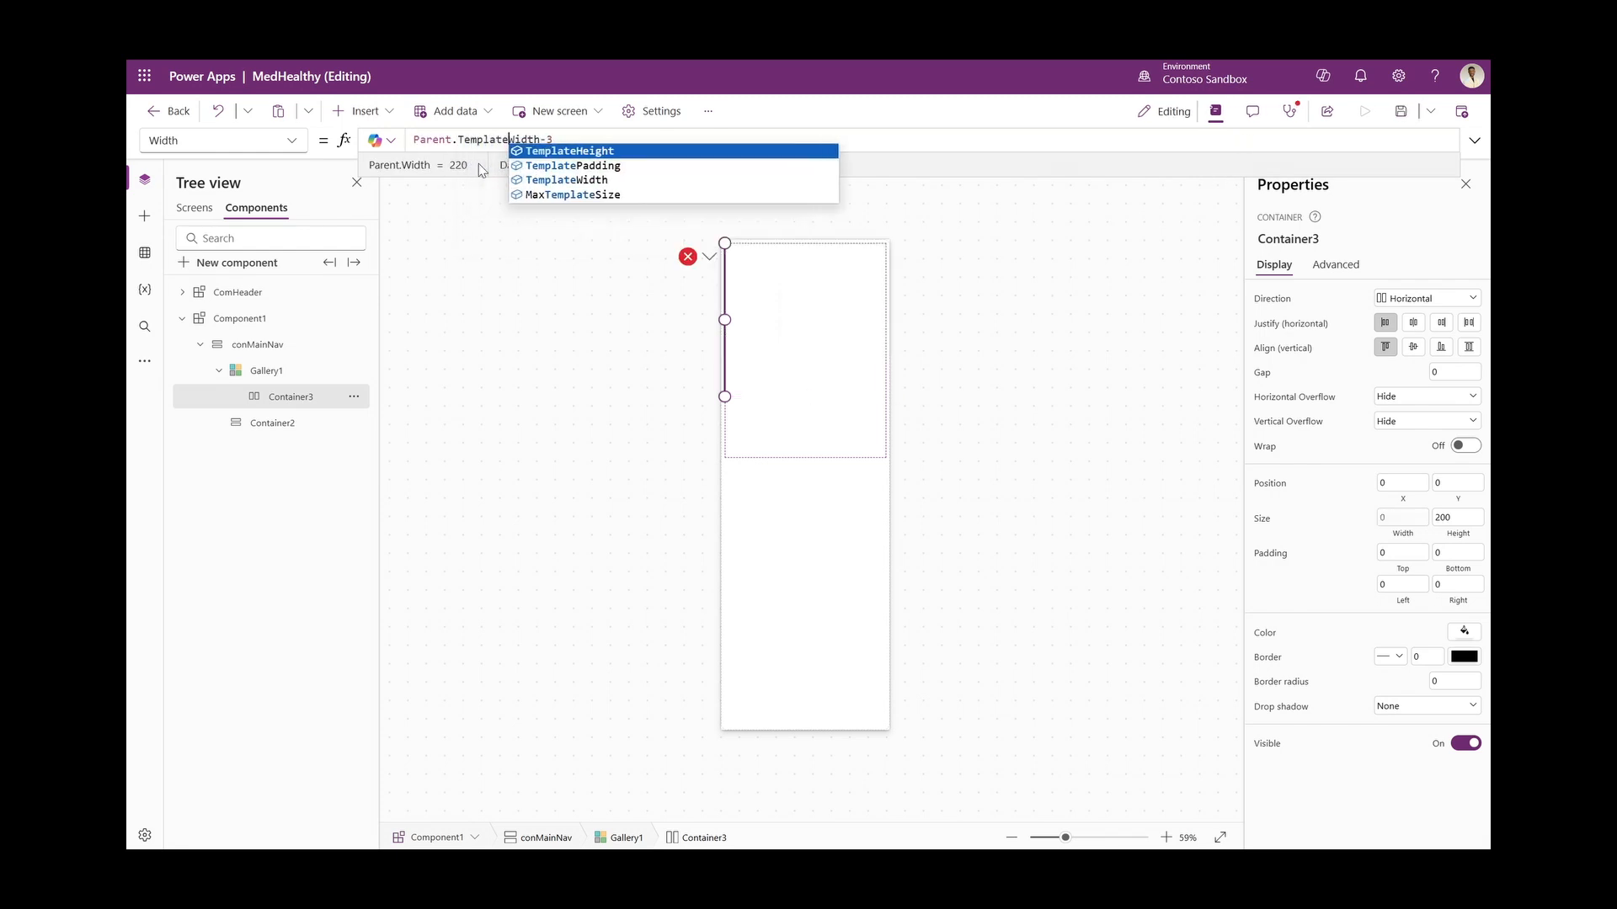
left_click(563, 180)
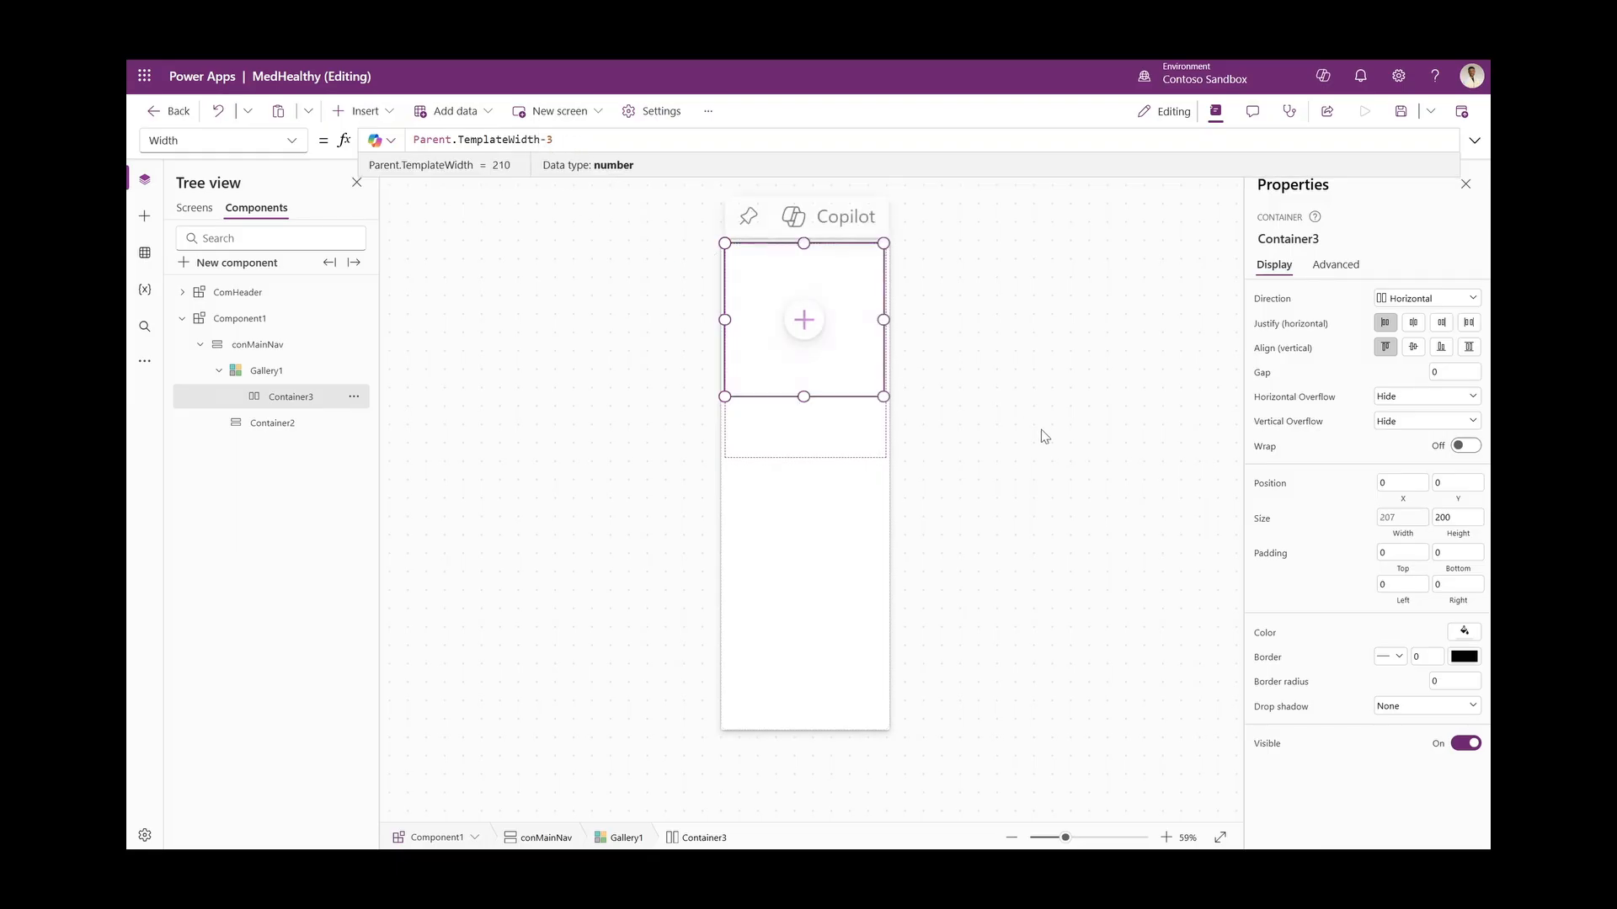
left_click(1458, 519)
type("4")
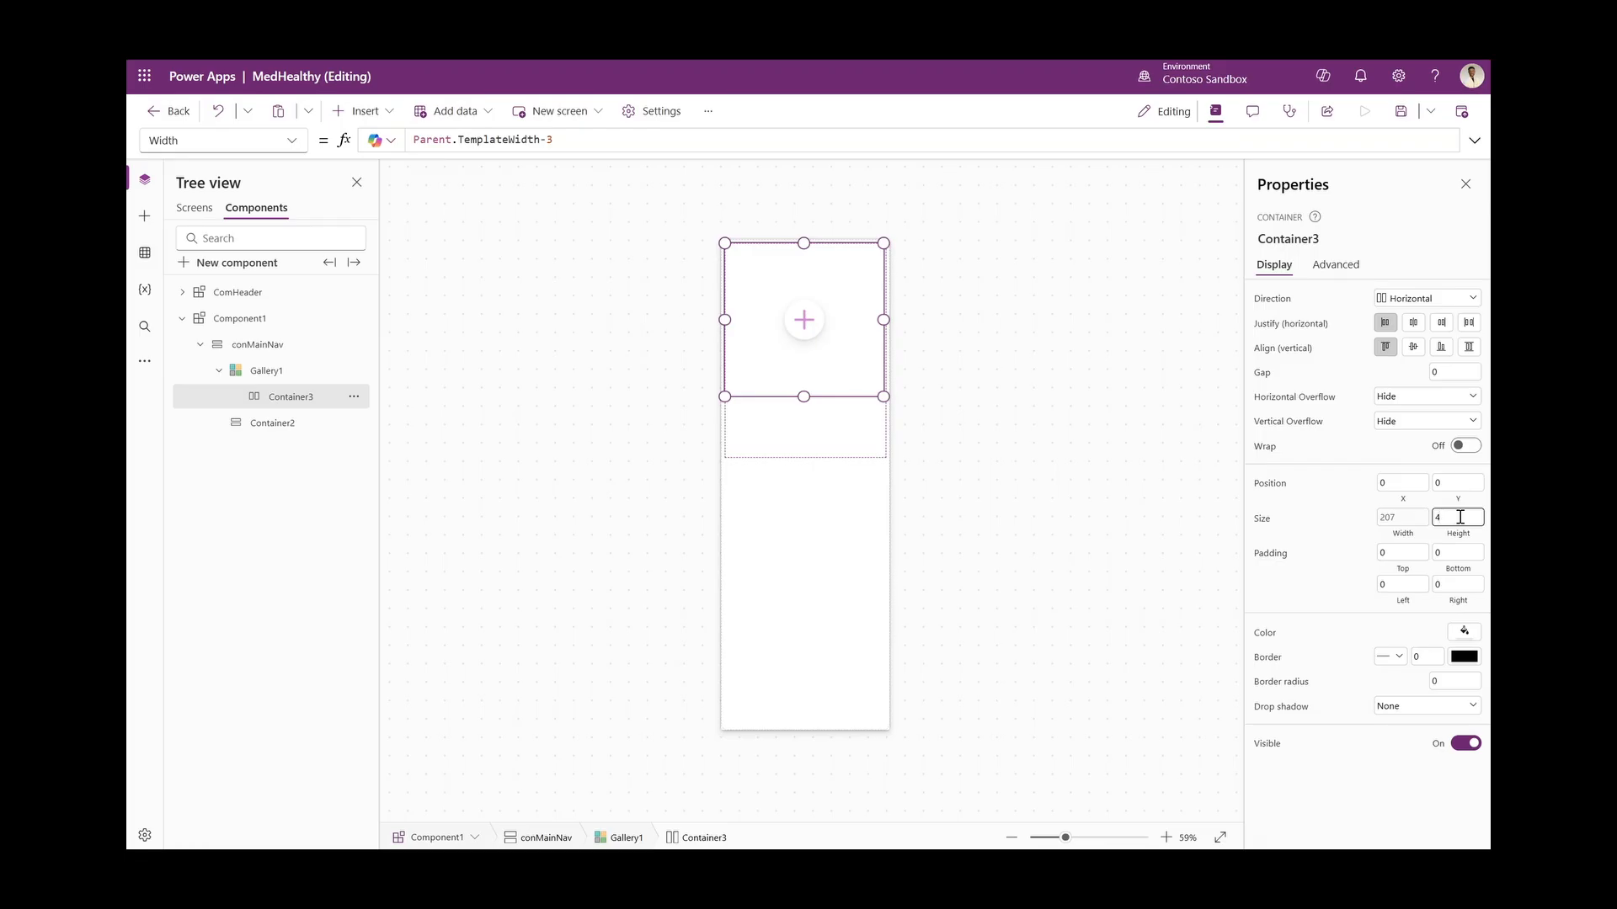
type("0")
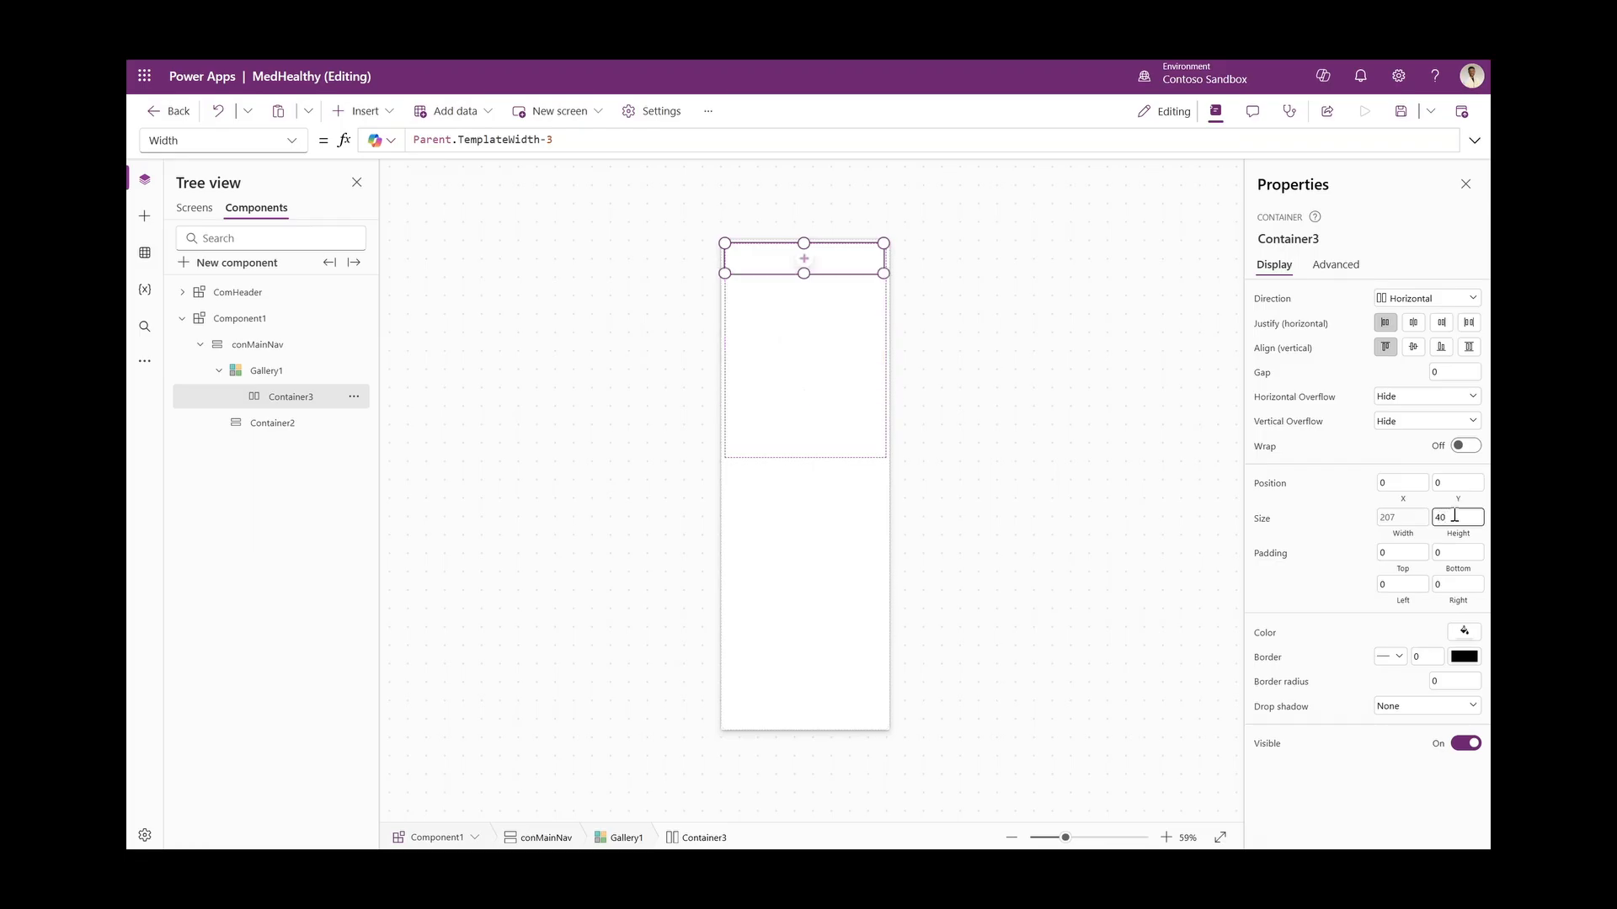
Rename the gallery's container to conButtoms and set its X position to 0
double_click(306, 395)
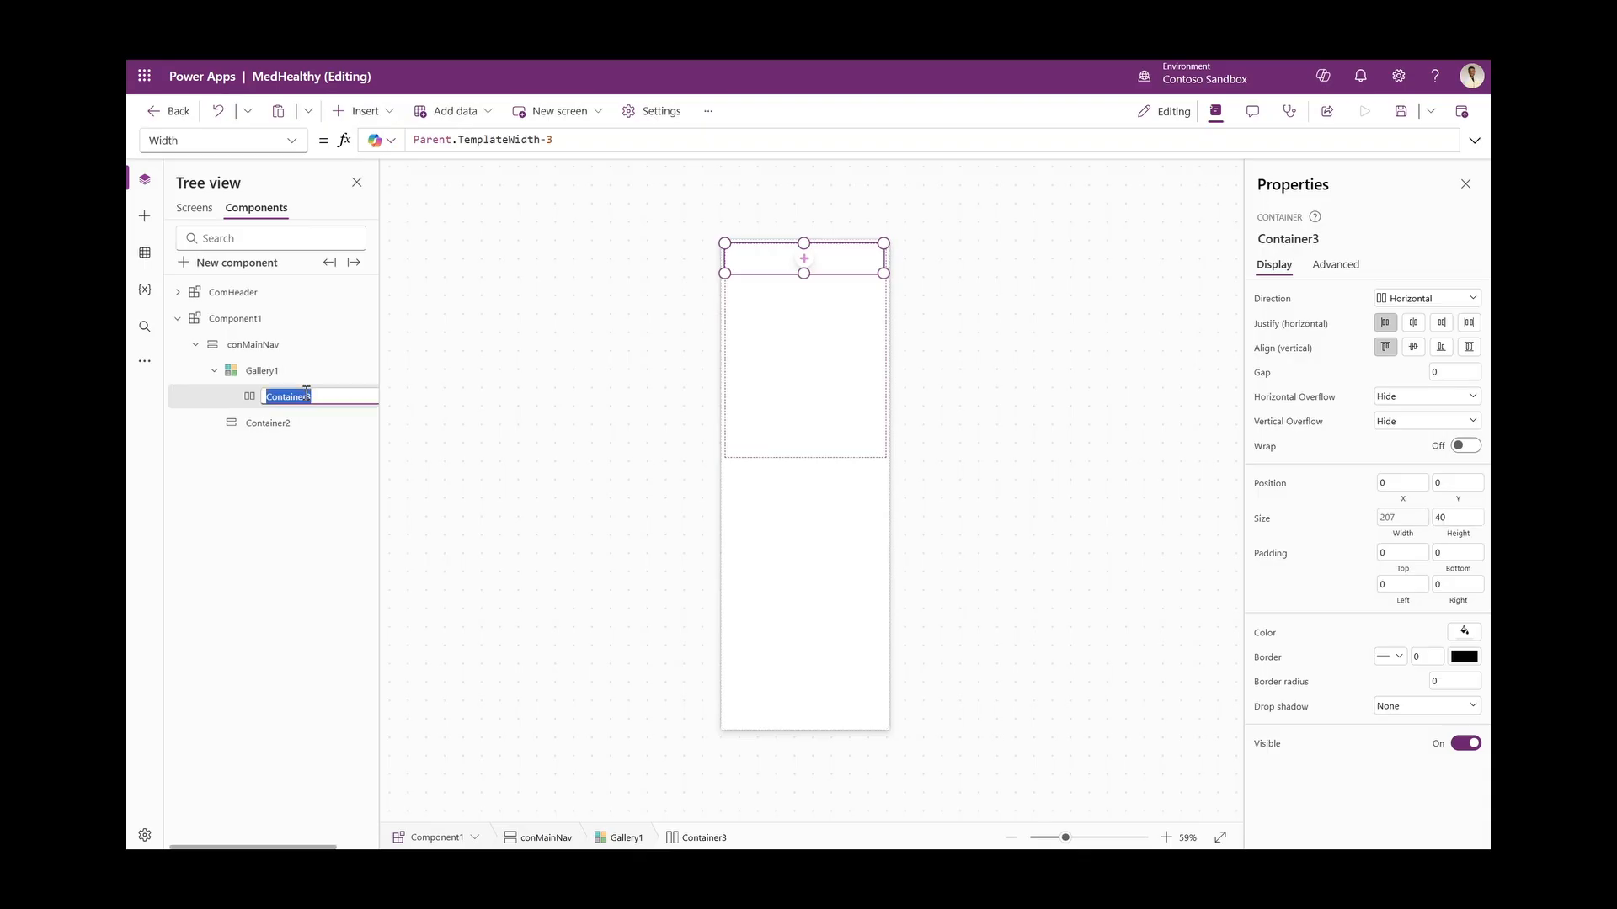
type("conButtoms")
key("Return")
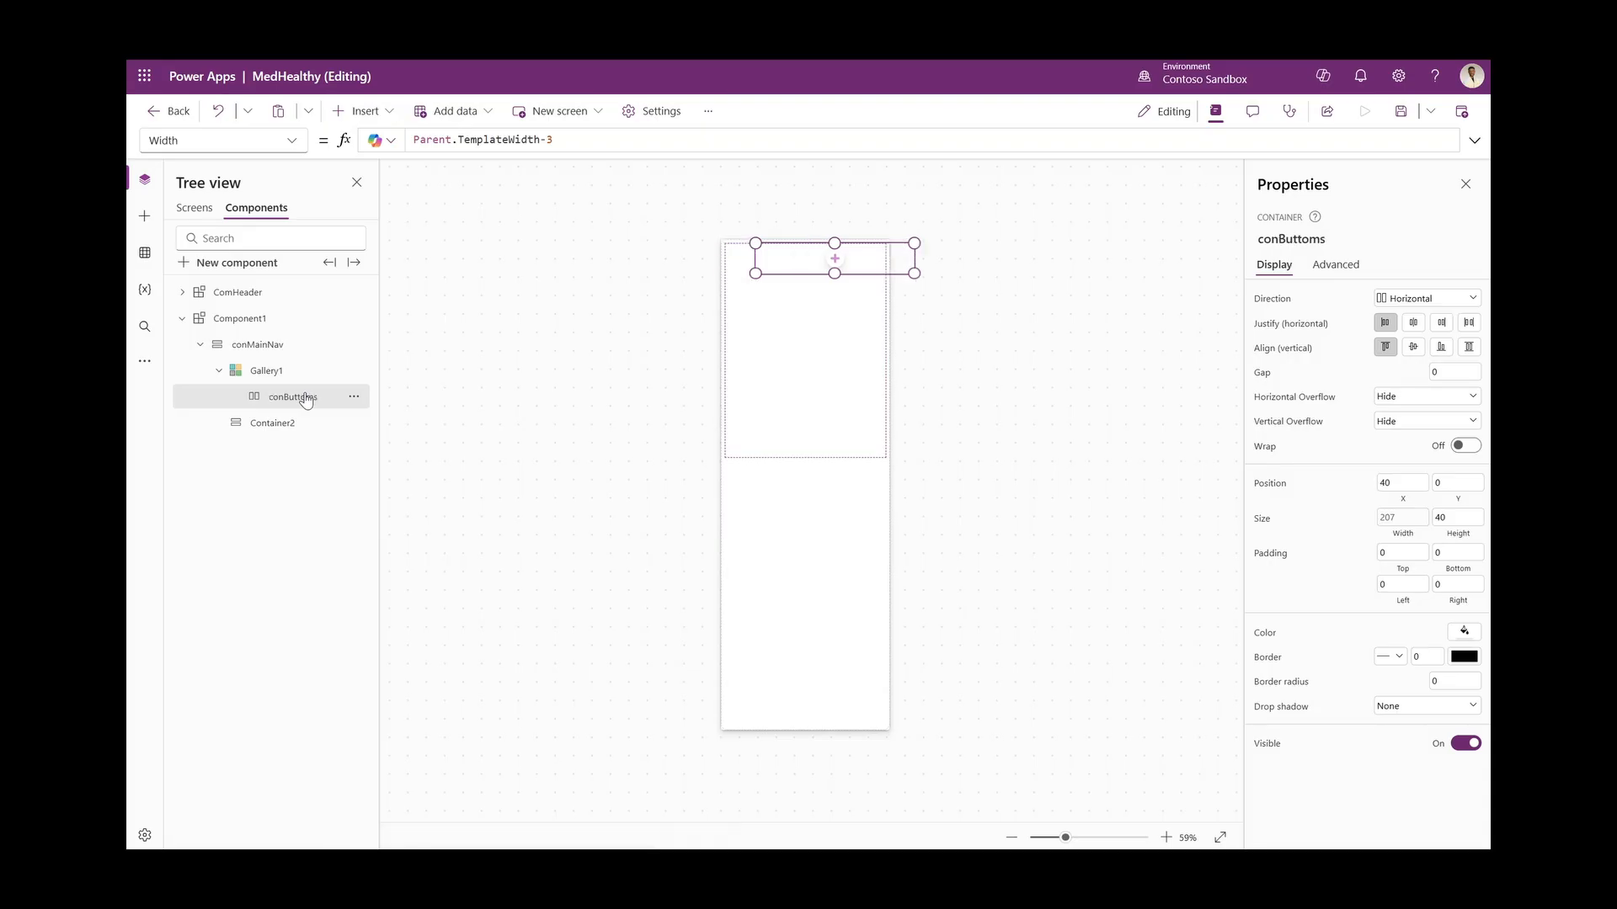
left_click(1386, 486)
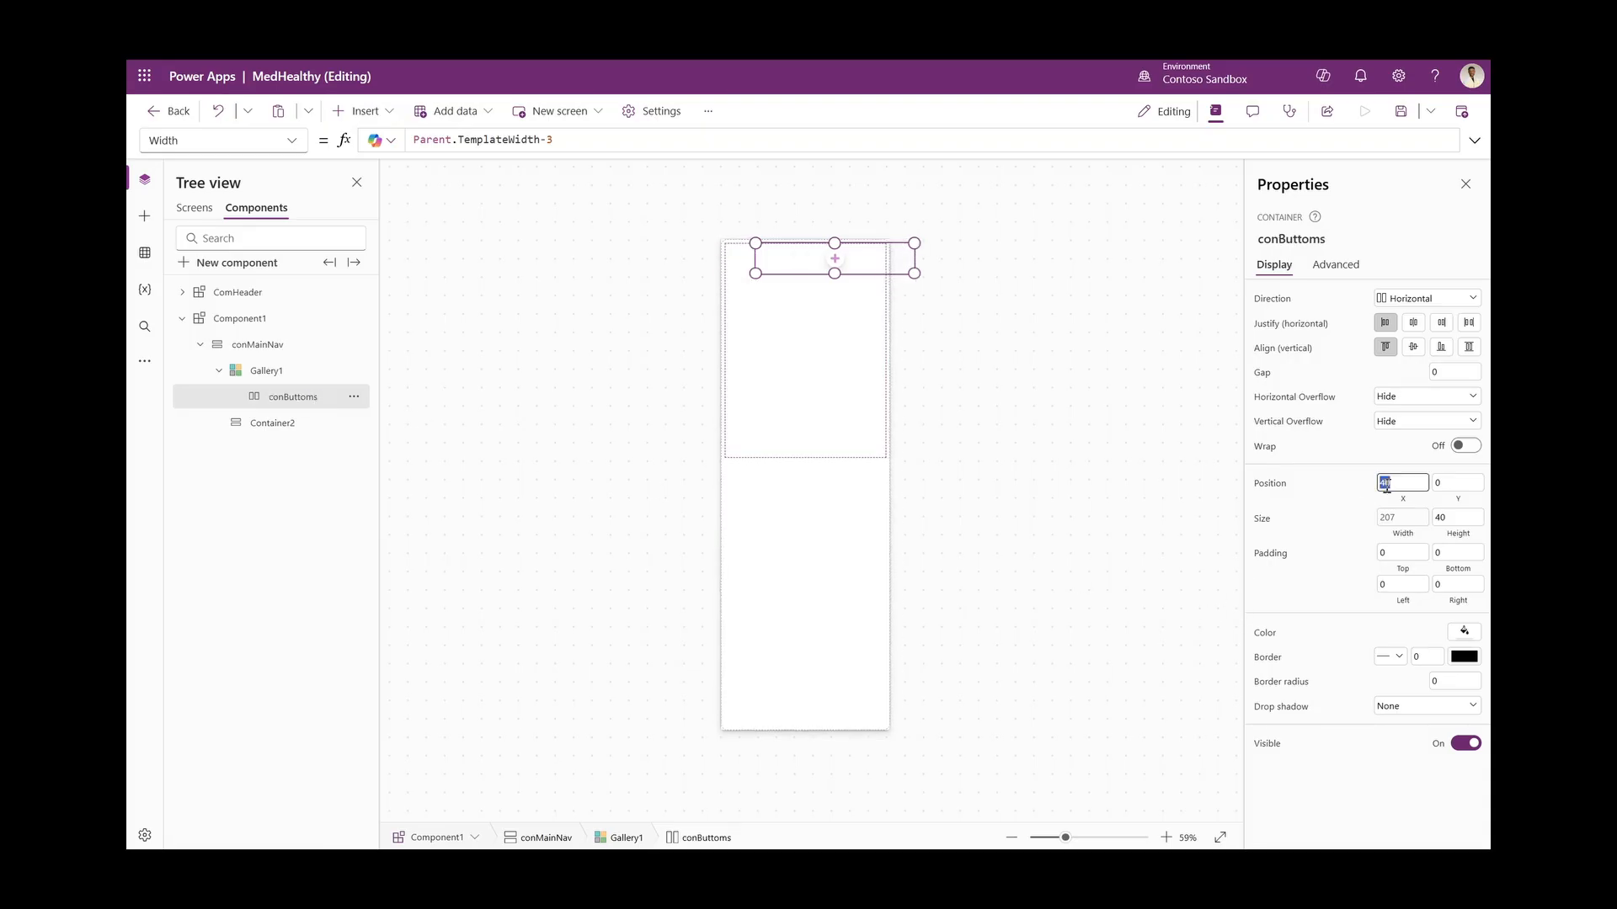
left_click(1343, 492)
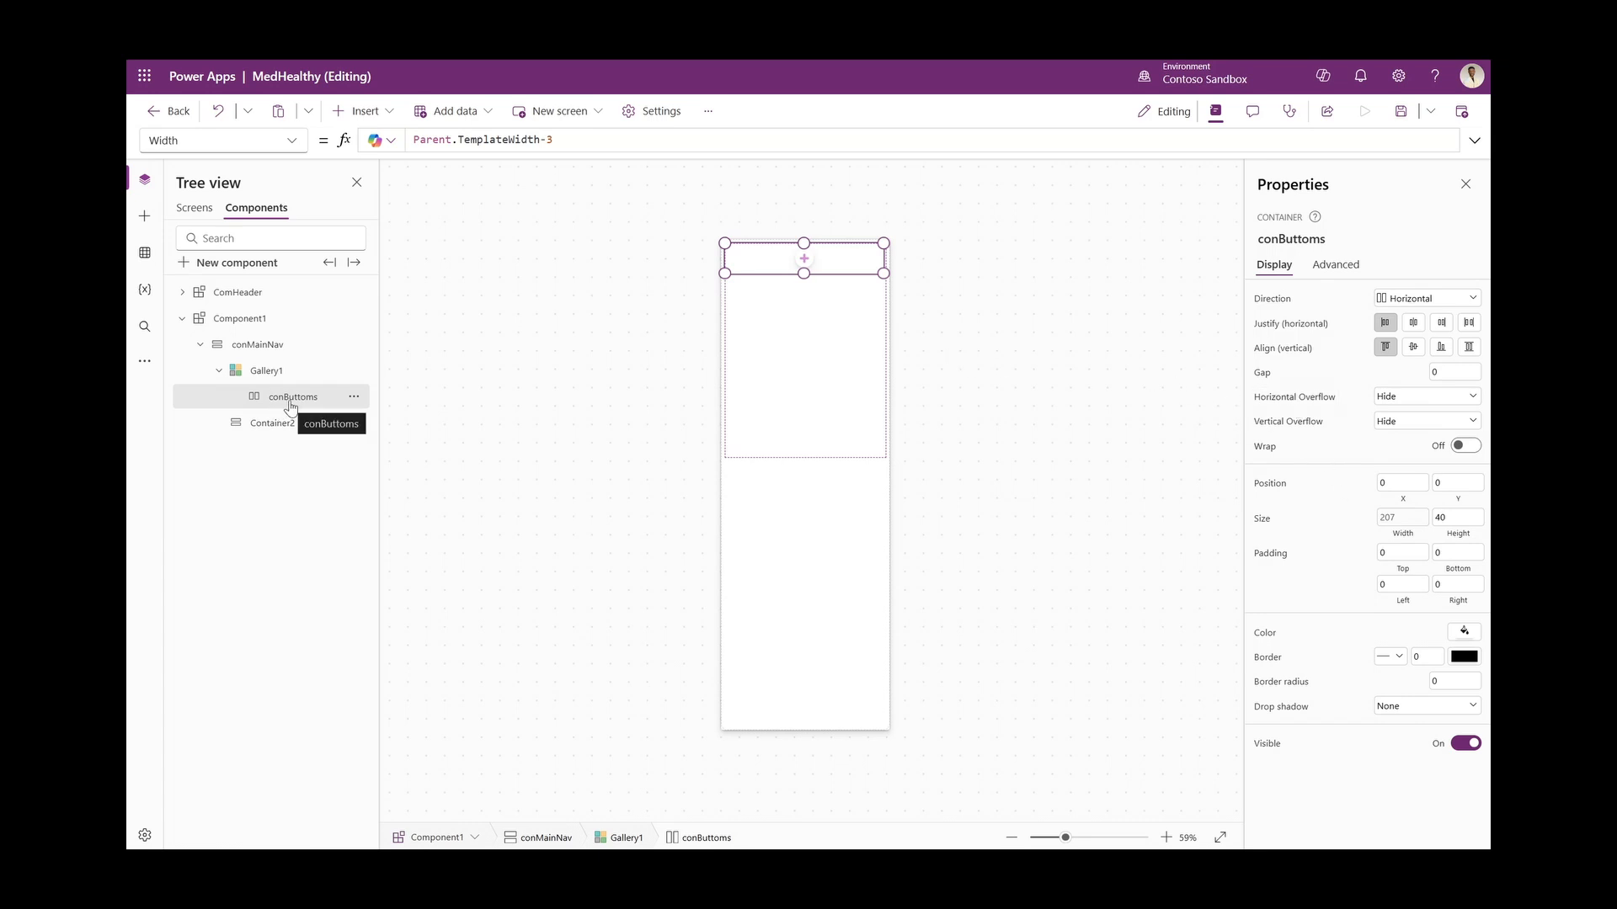
Insert a button into conButtoms with a height of 40, vertically centred in the container
left_click(363, 111)
left_click(388, 236)
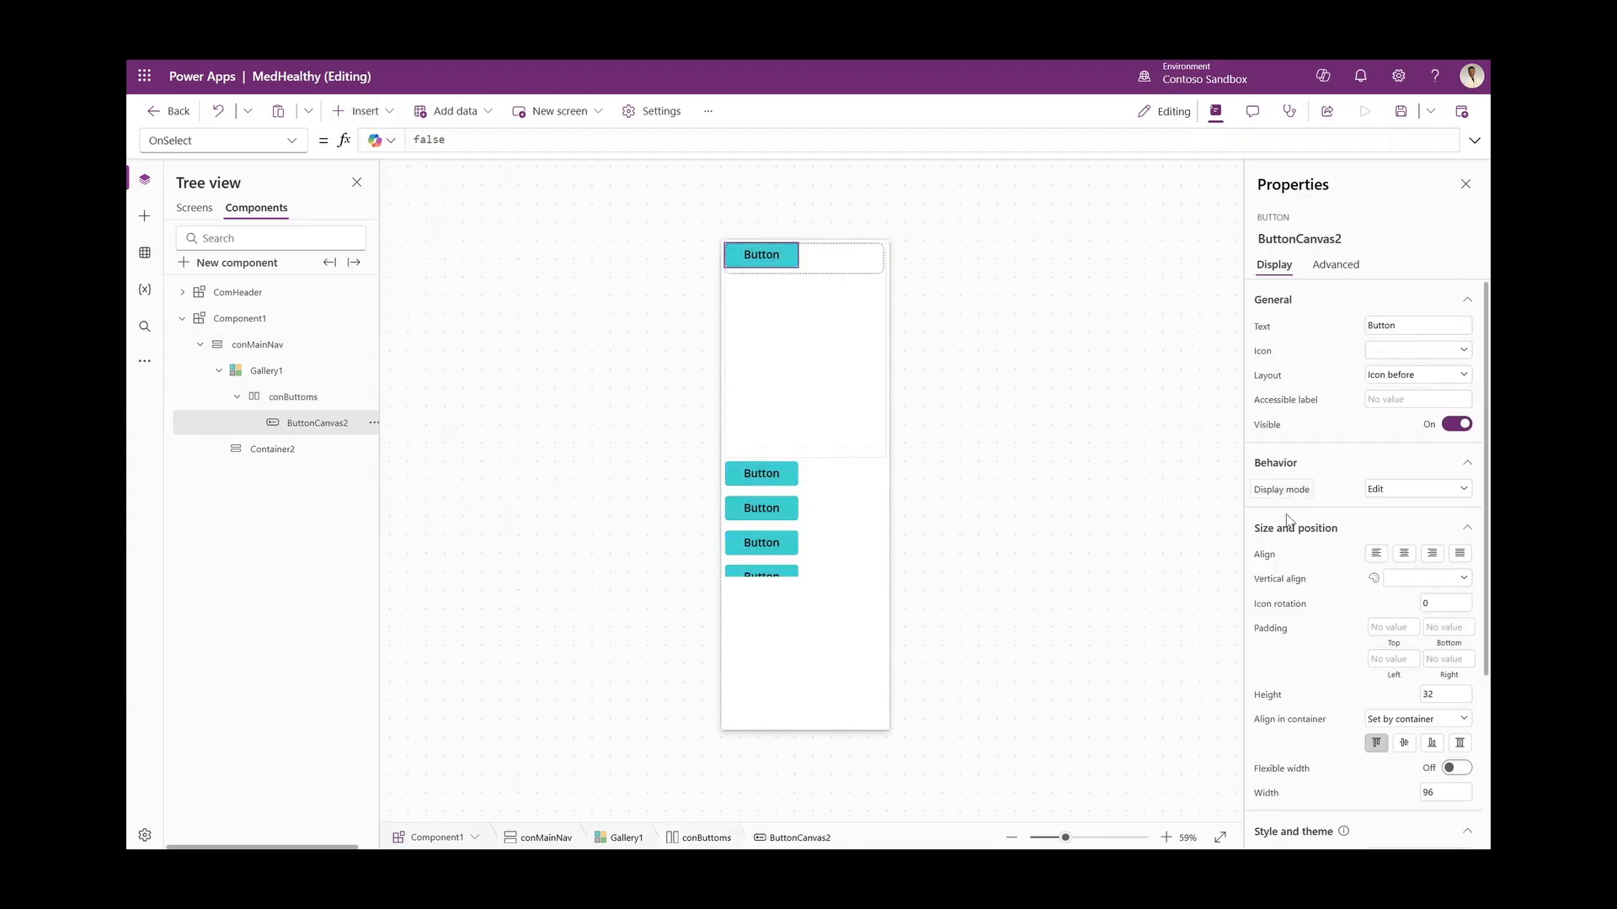
type("40")
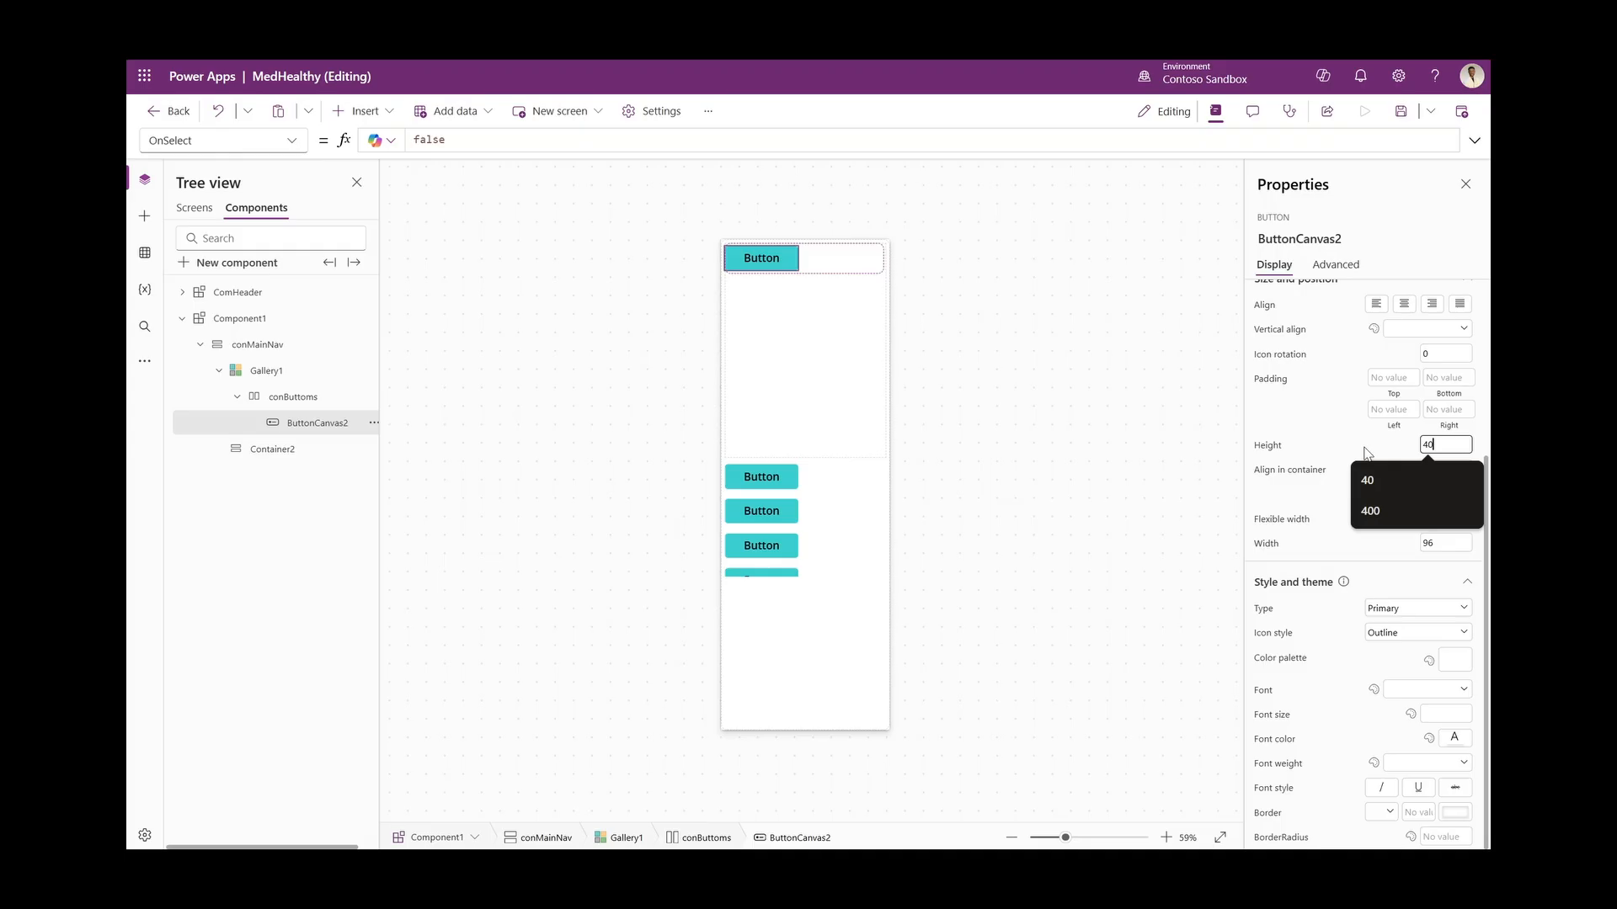
left_click(1365, 456)
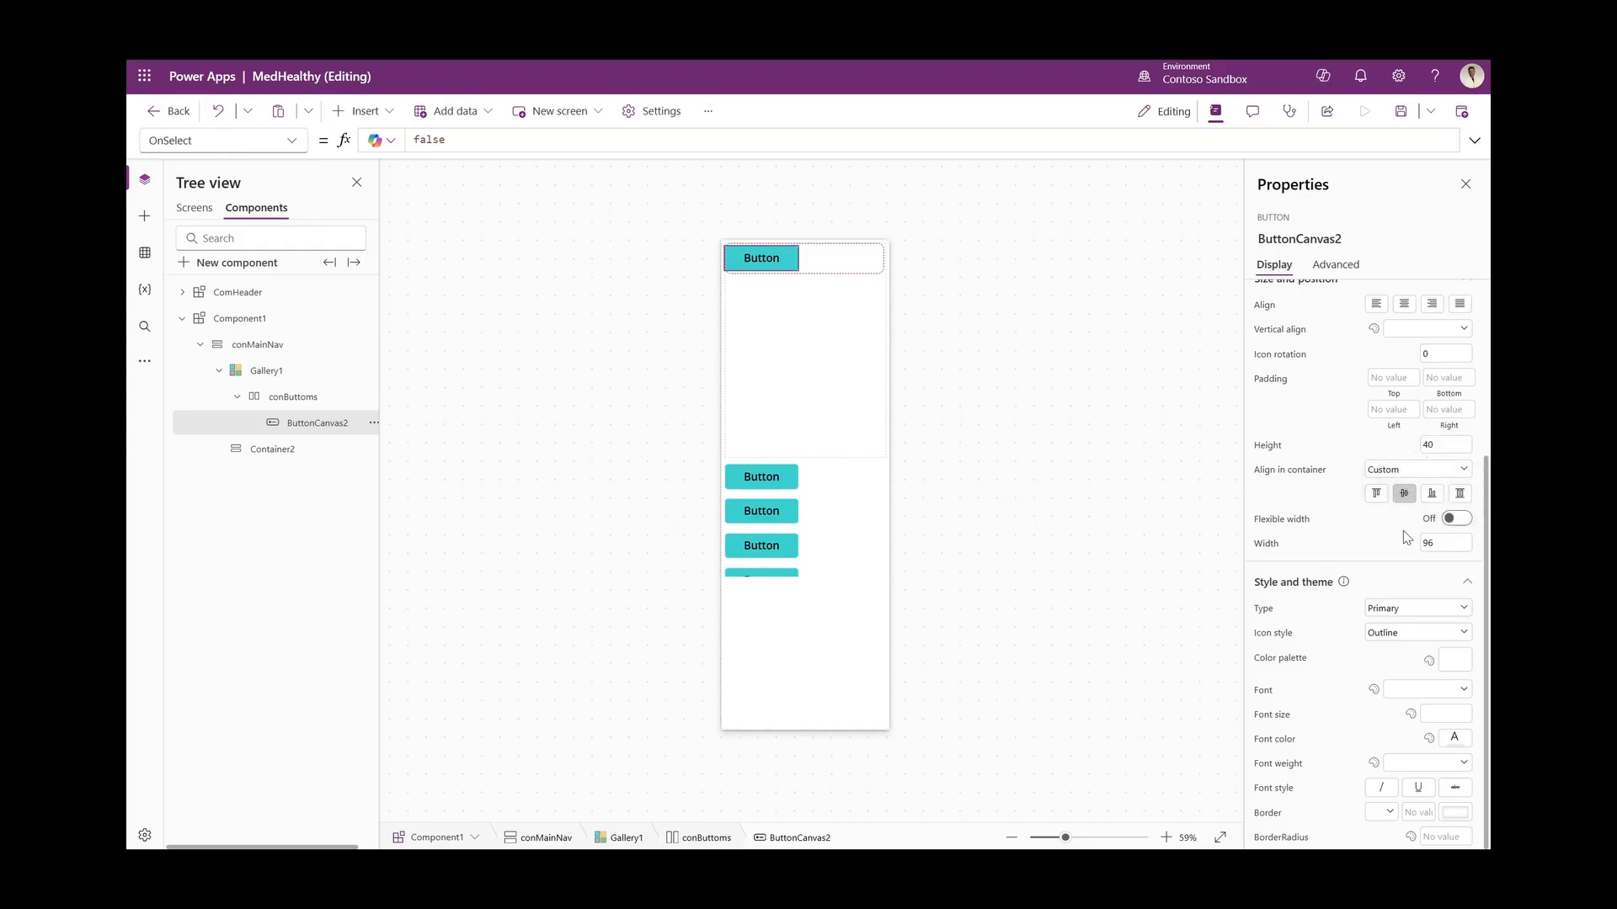
left_click(1444, 444)
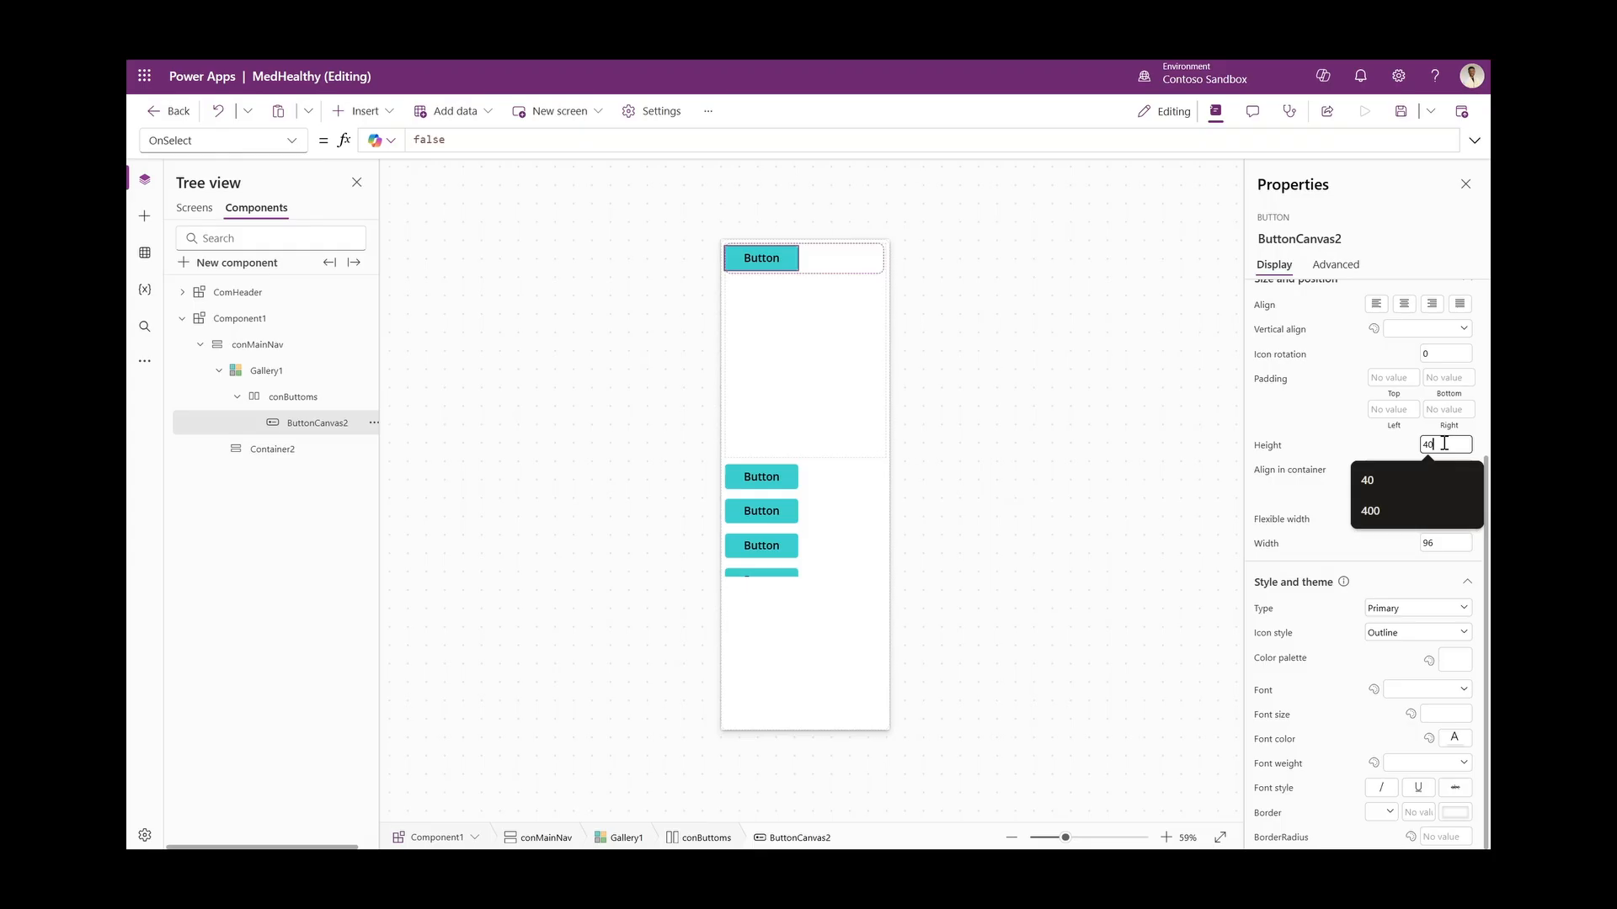
left_click(1356, 451)
Review the button's layout options and keep Icon before
scroll(1381, 379, "up", 3)
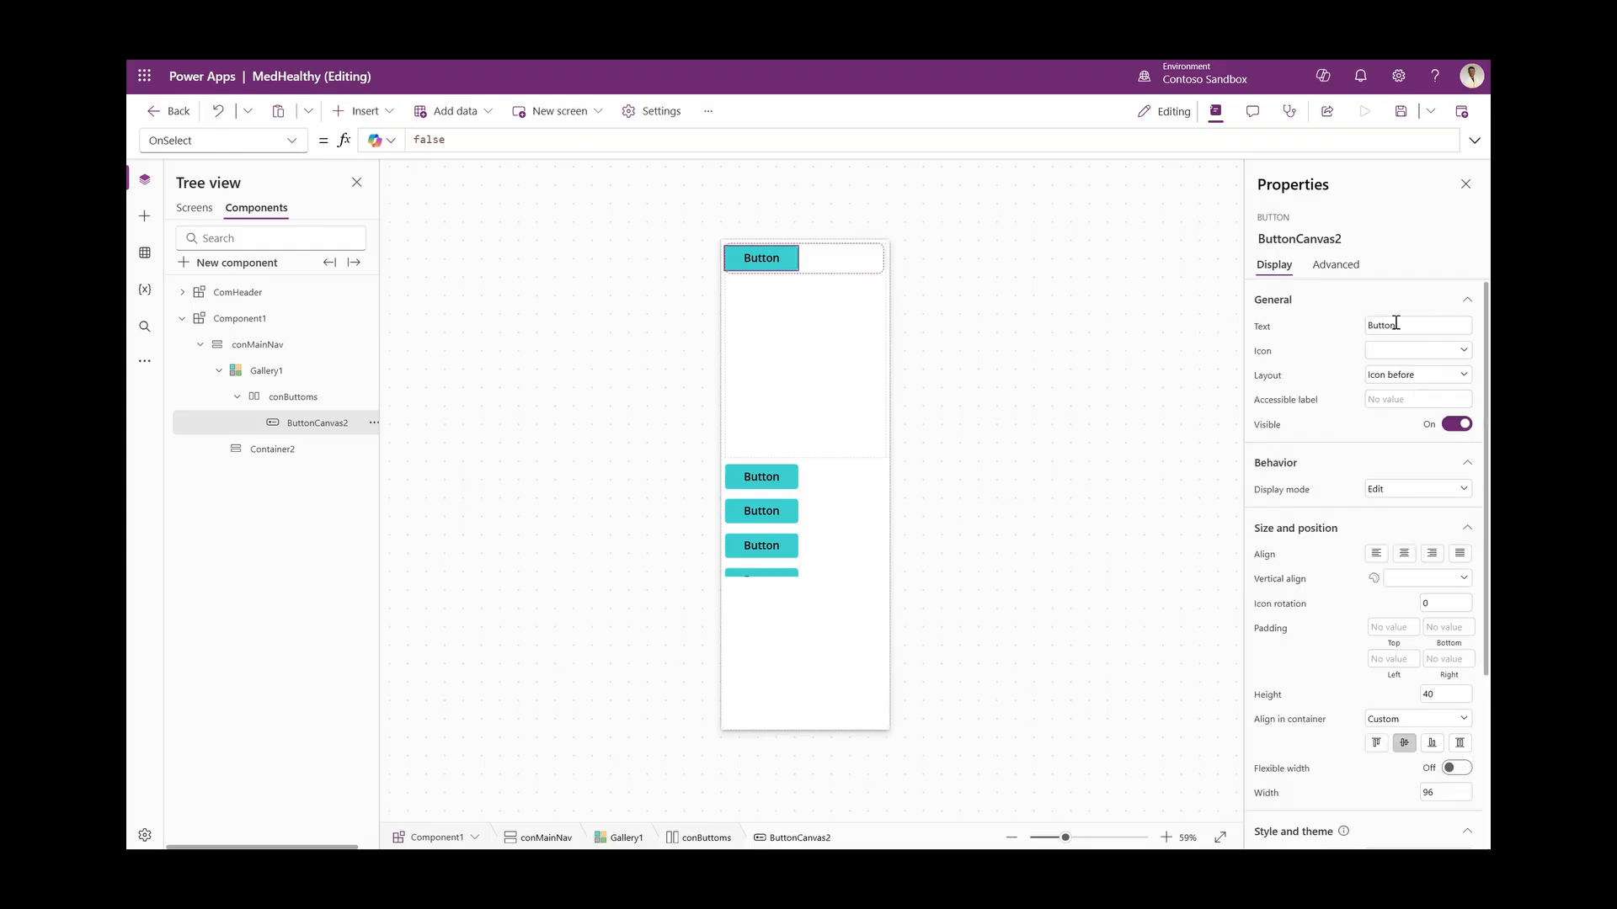
left_click(1414, 378)
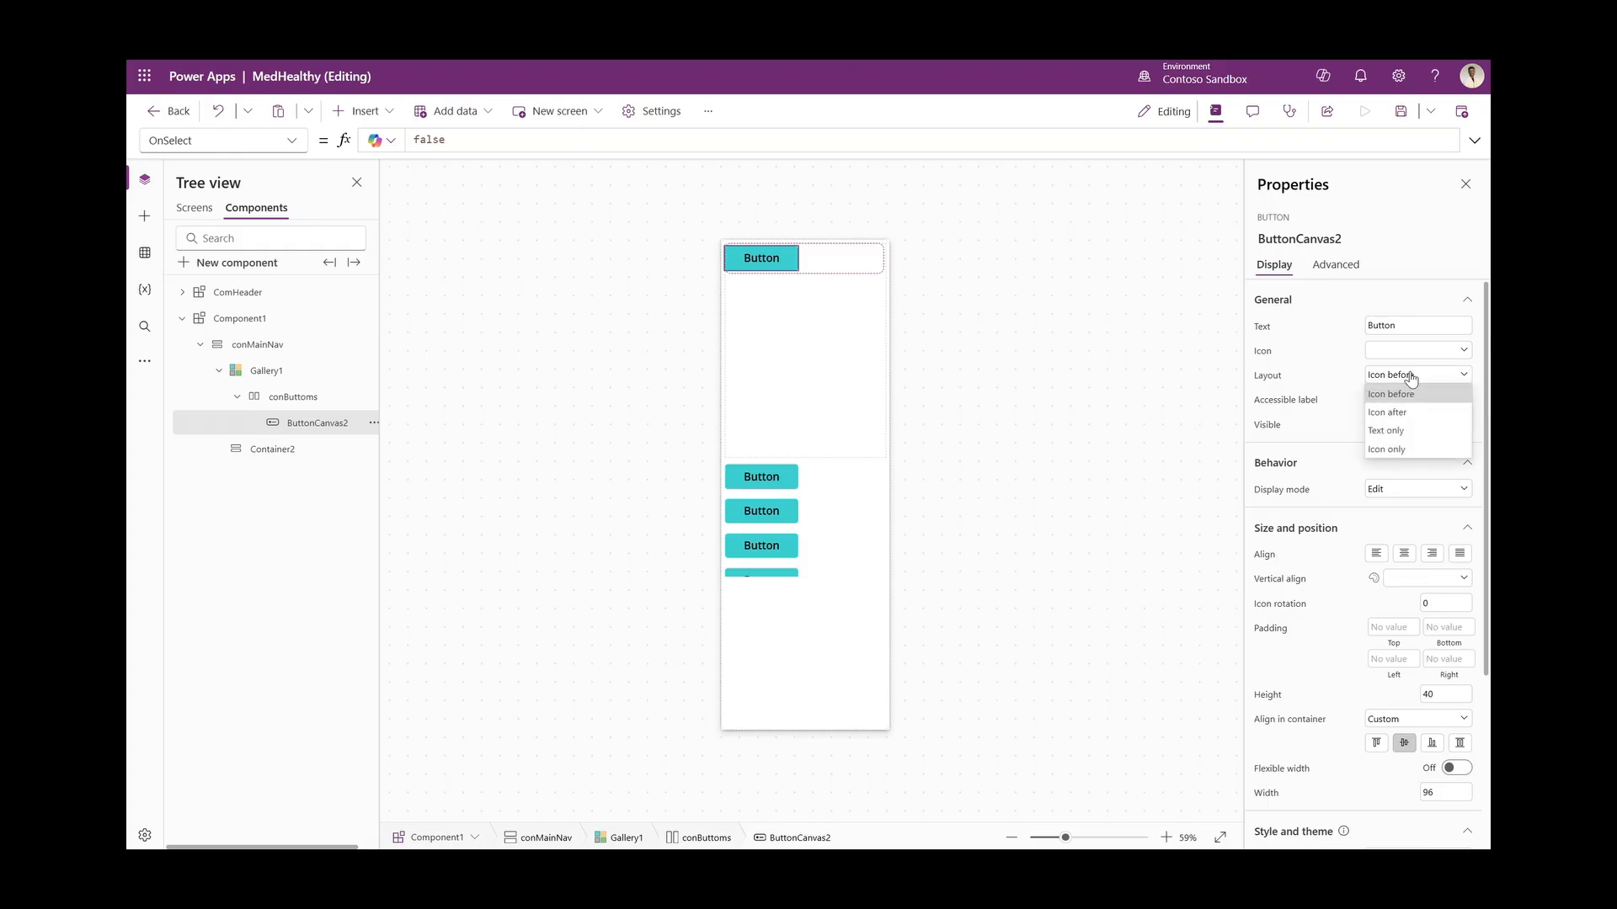
left_click(1406, 379)
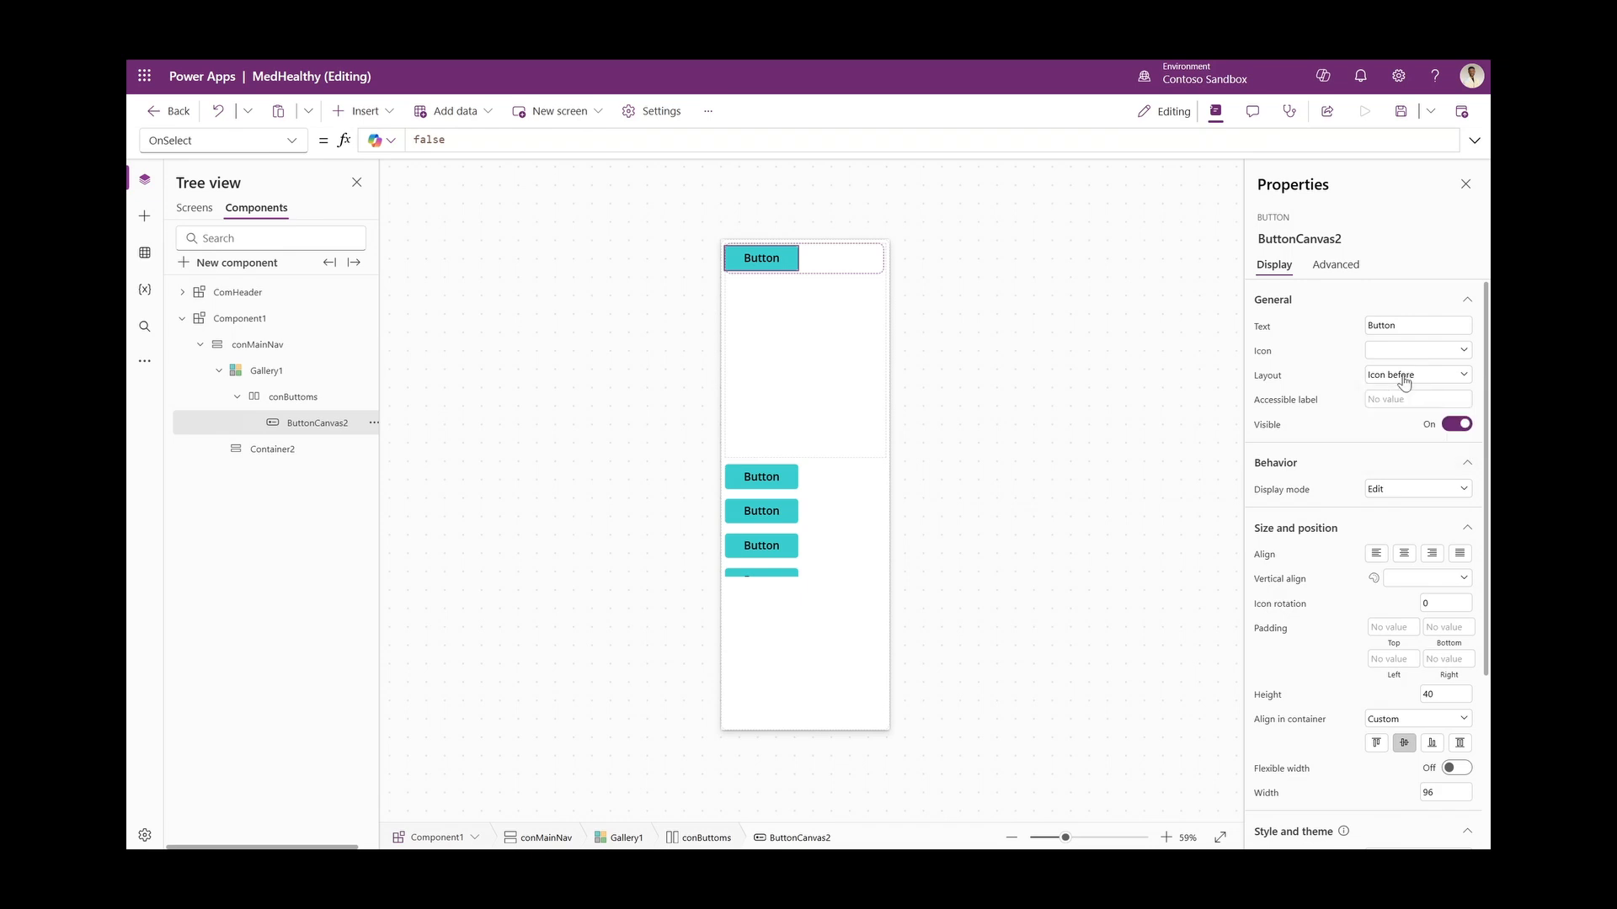
left_click(1405, 381)
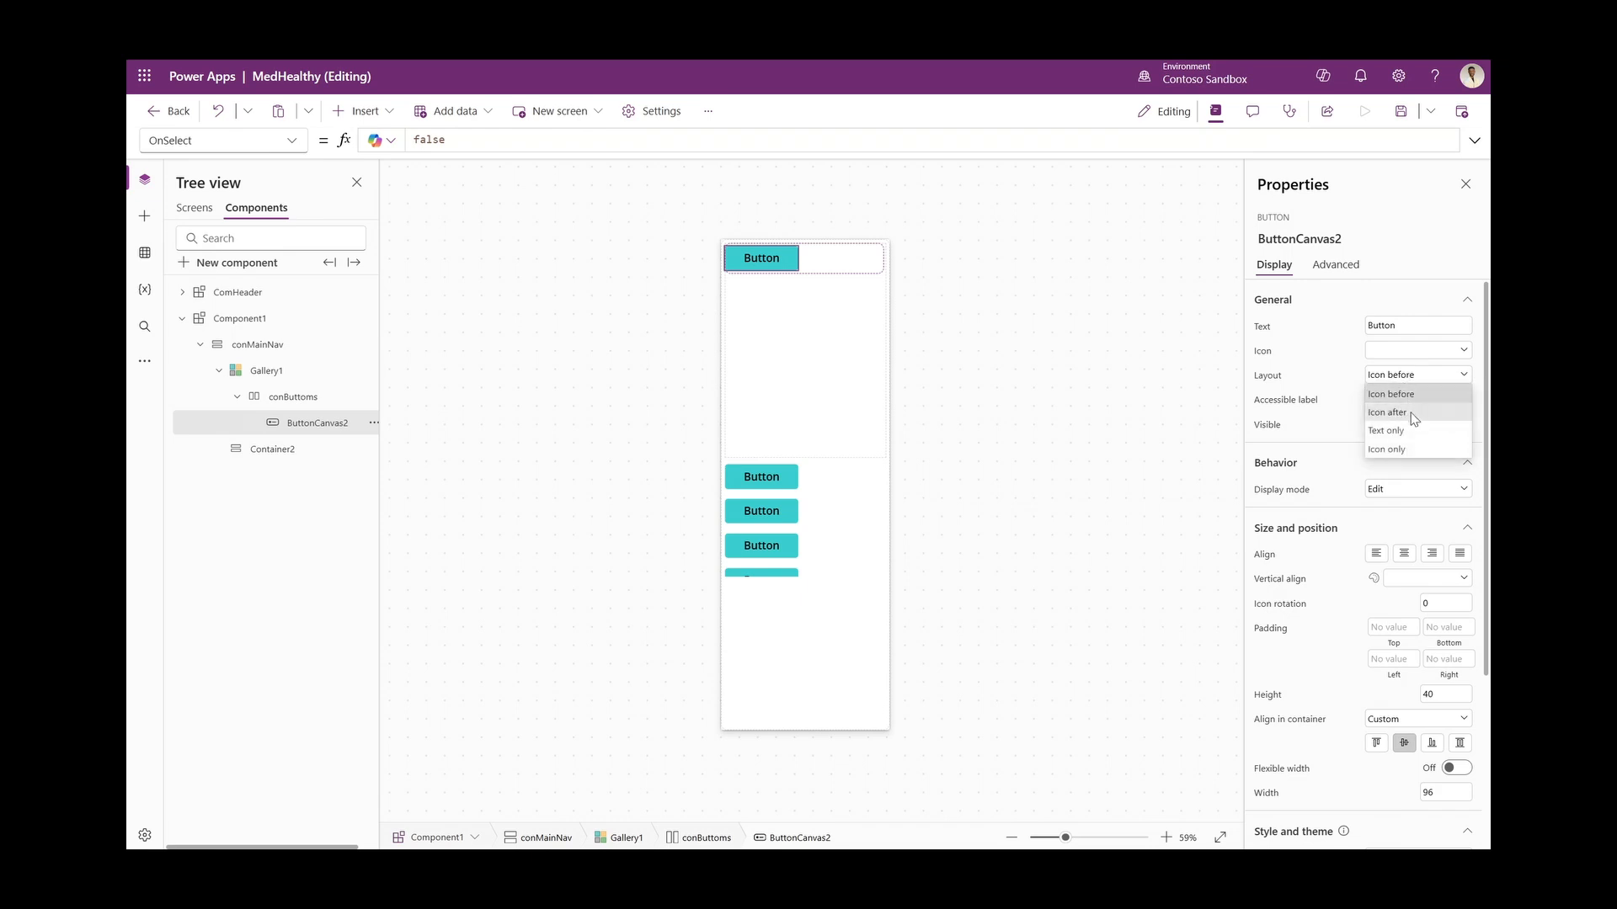
left_click(1408, 392)
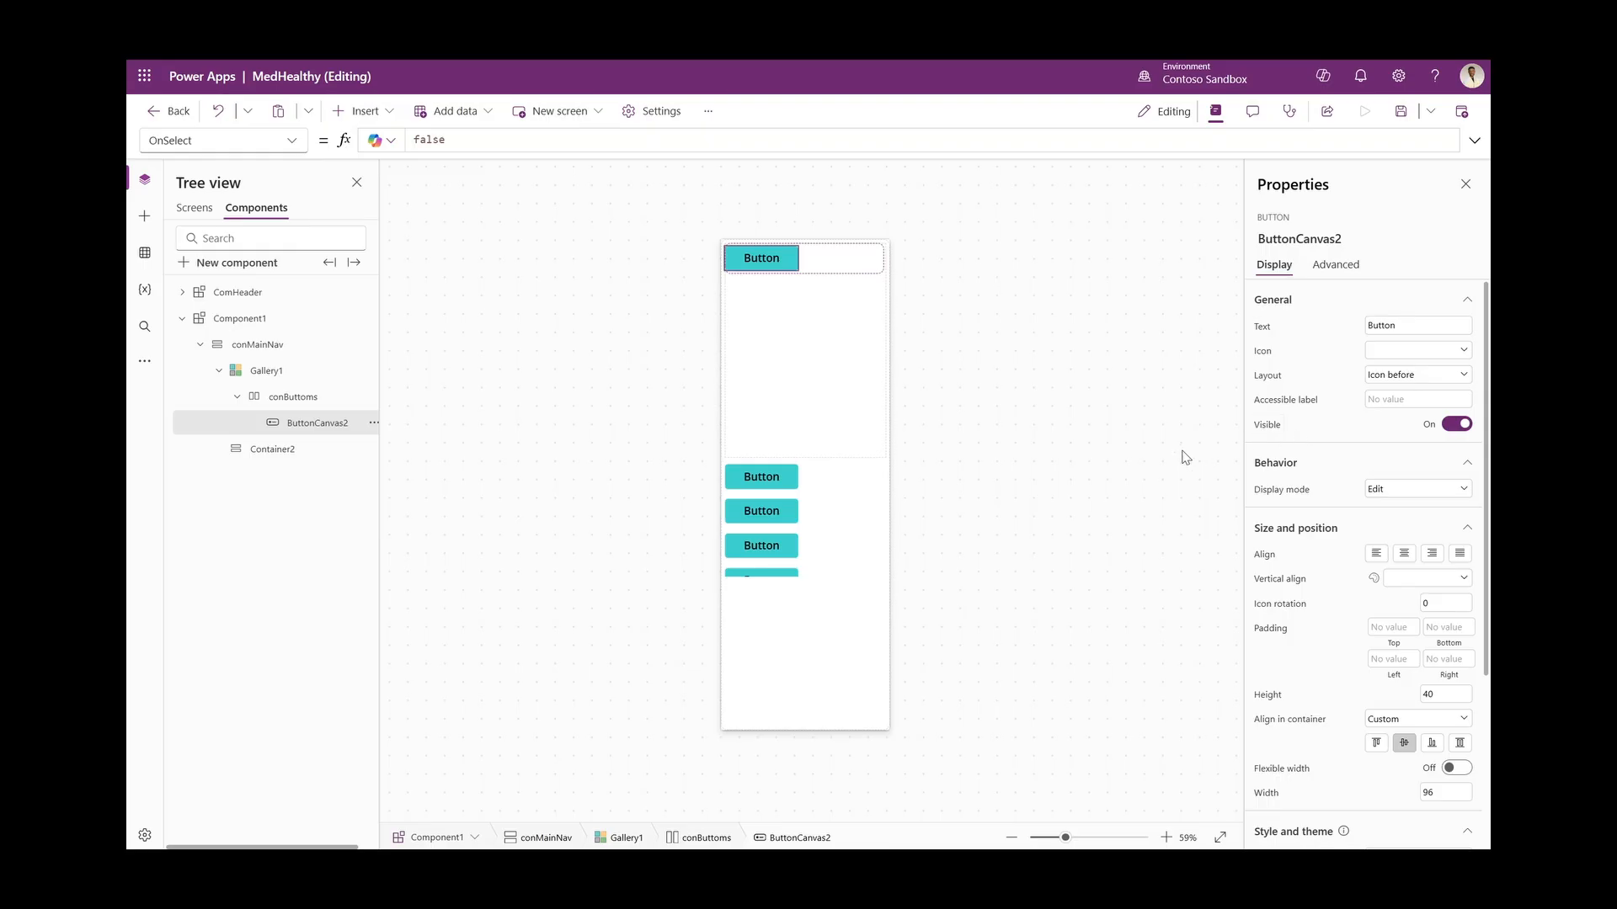
Set the button's Text property to ThisItem.ItemDisplayName
left_click(1263, 329)
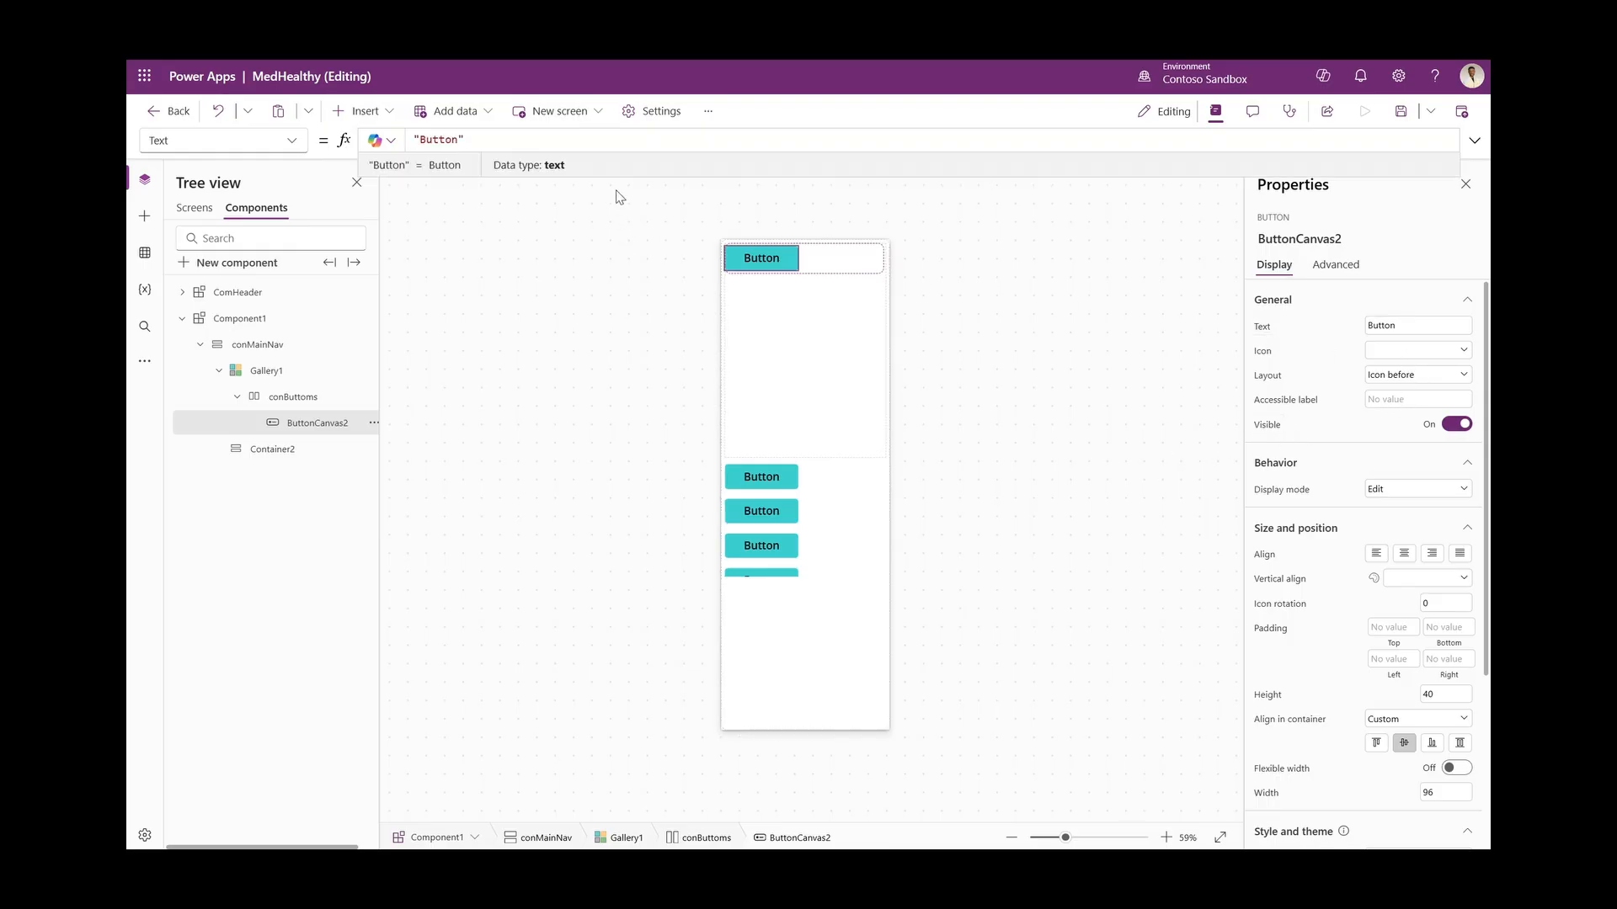
left_click(627, 142)
type("ThisItem.")
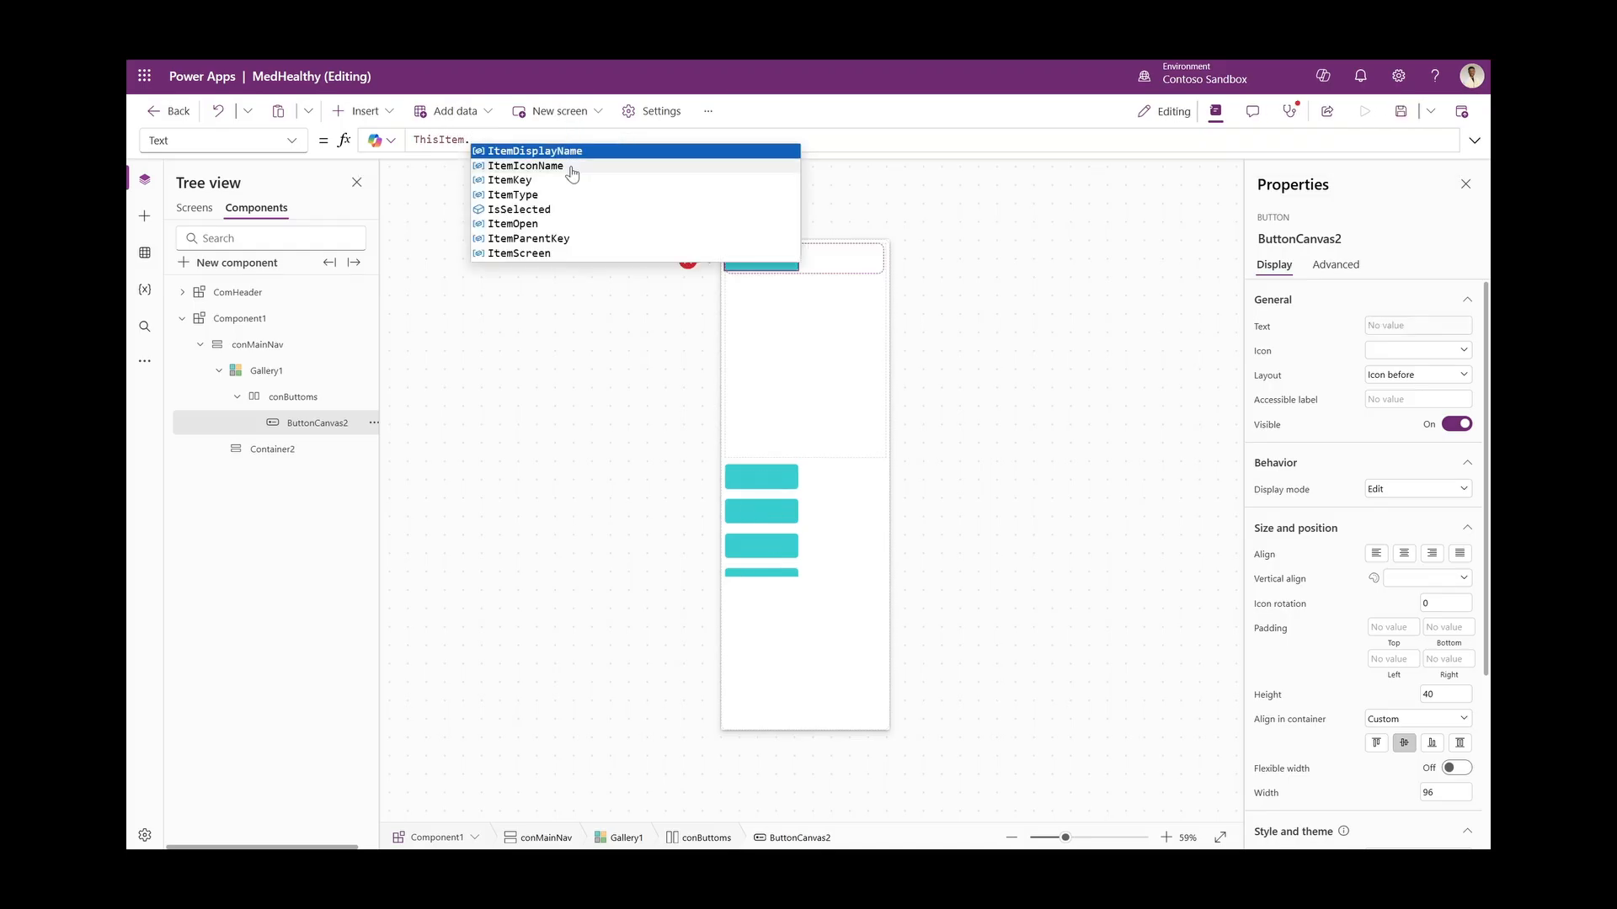
left_click(567, 150)
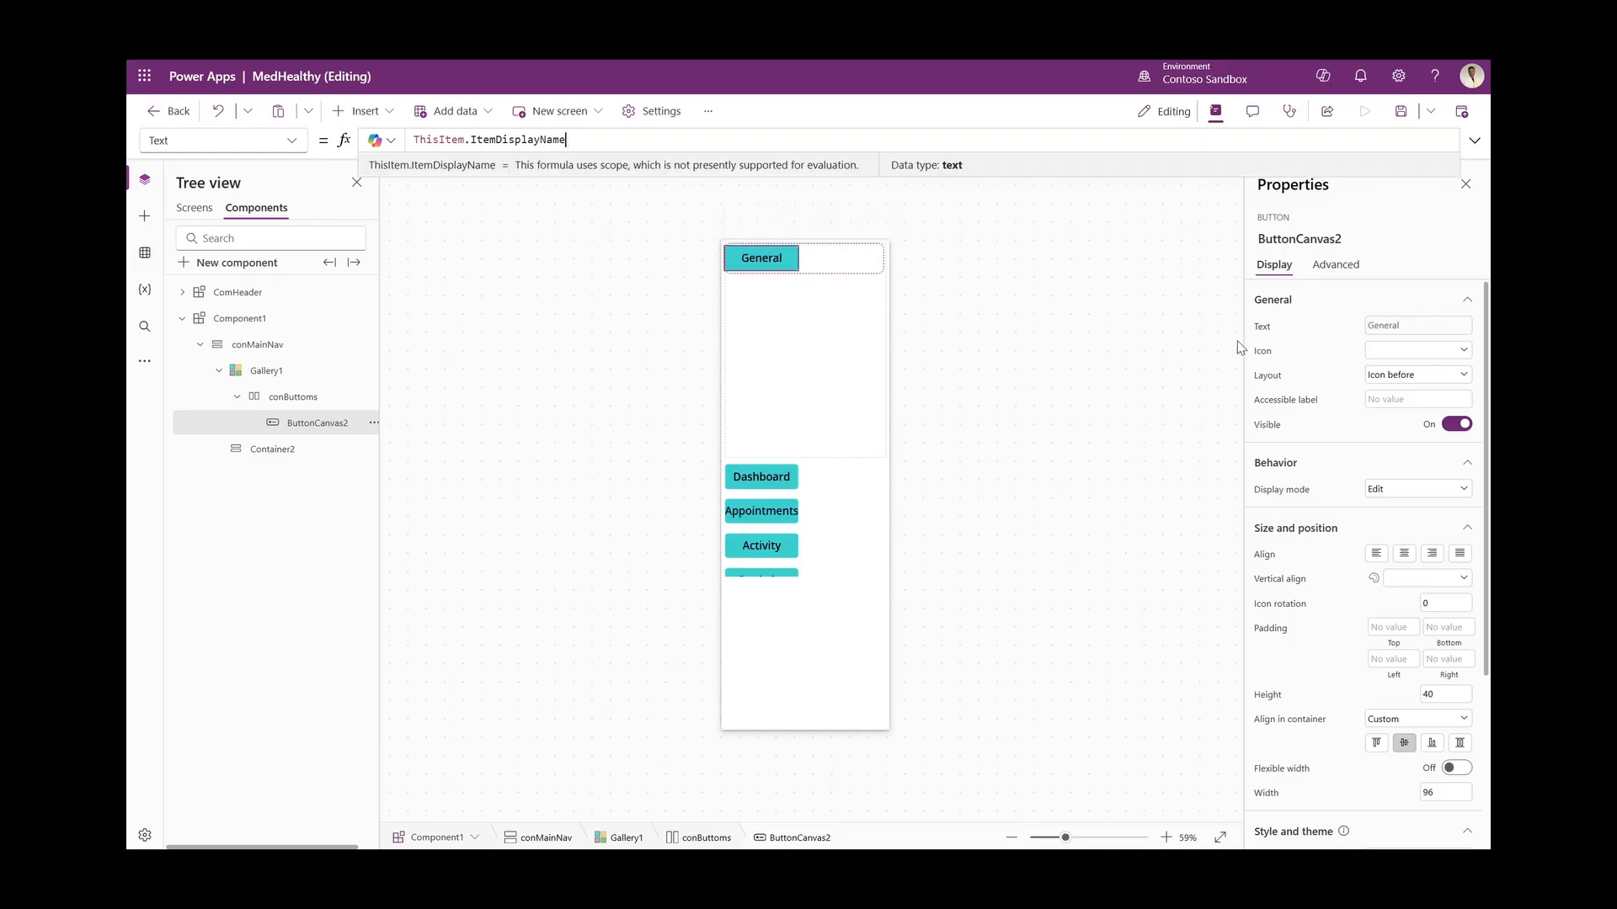
Set the button's Icon property to ThisItem.ItemIconName
left_click(1262, 351)
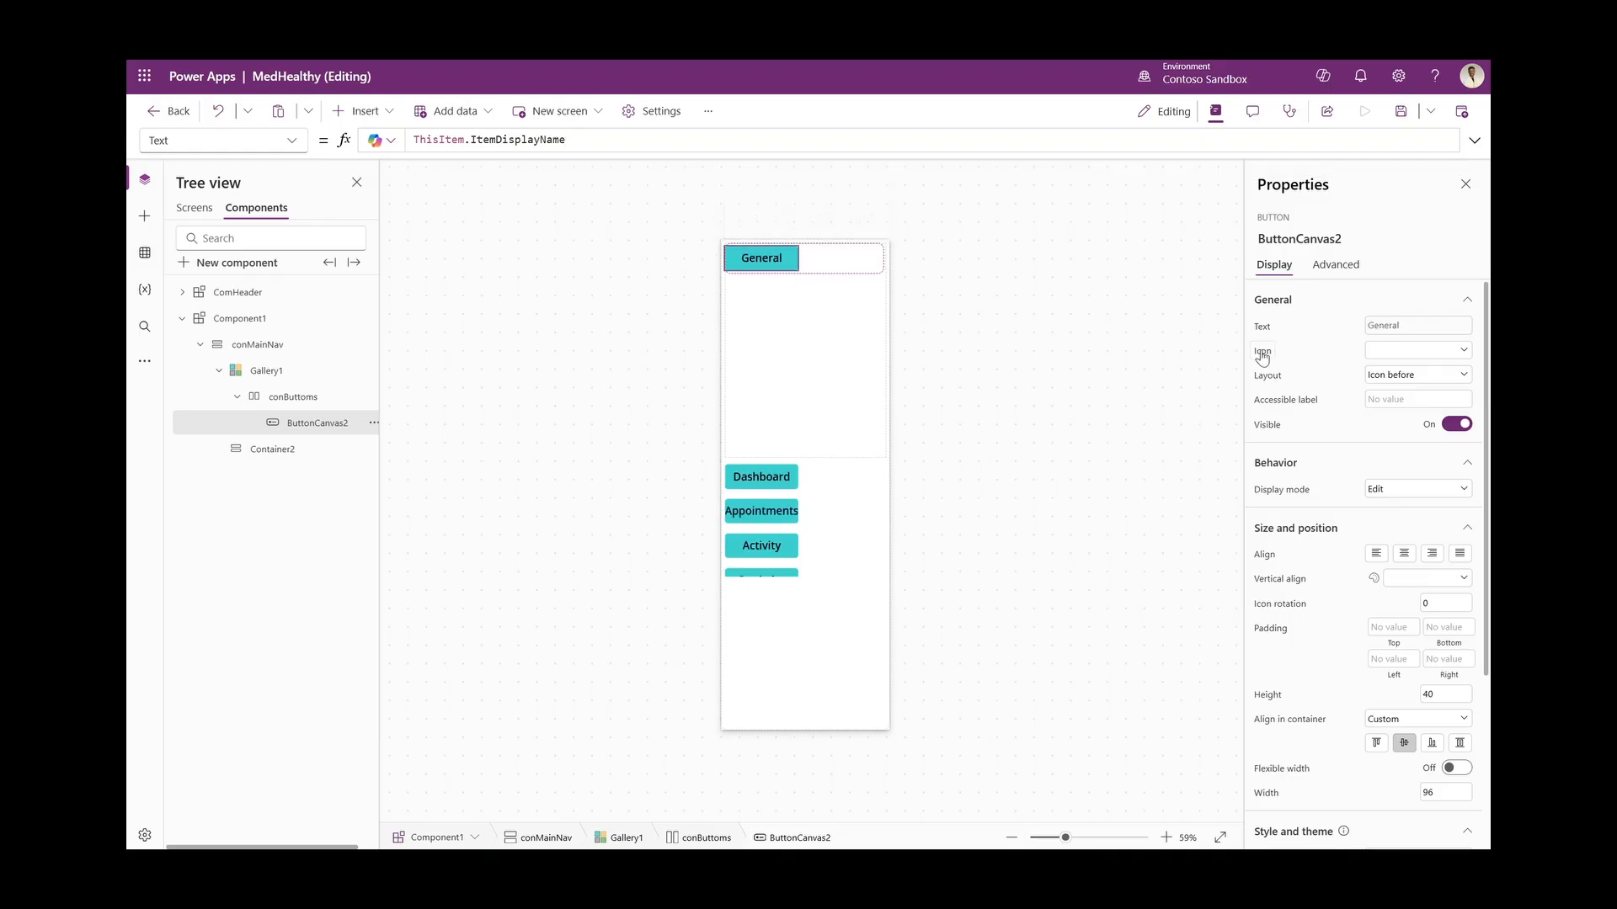
left_click(553, 143)
key("ctrl+a")
type("This")
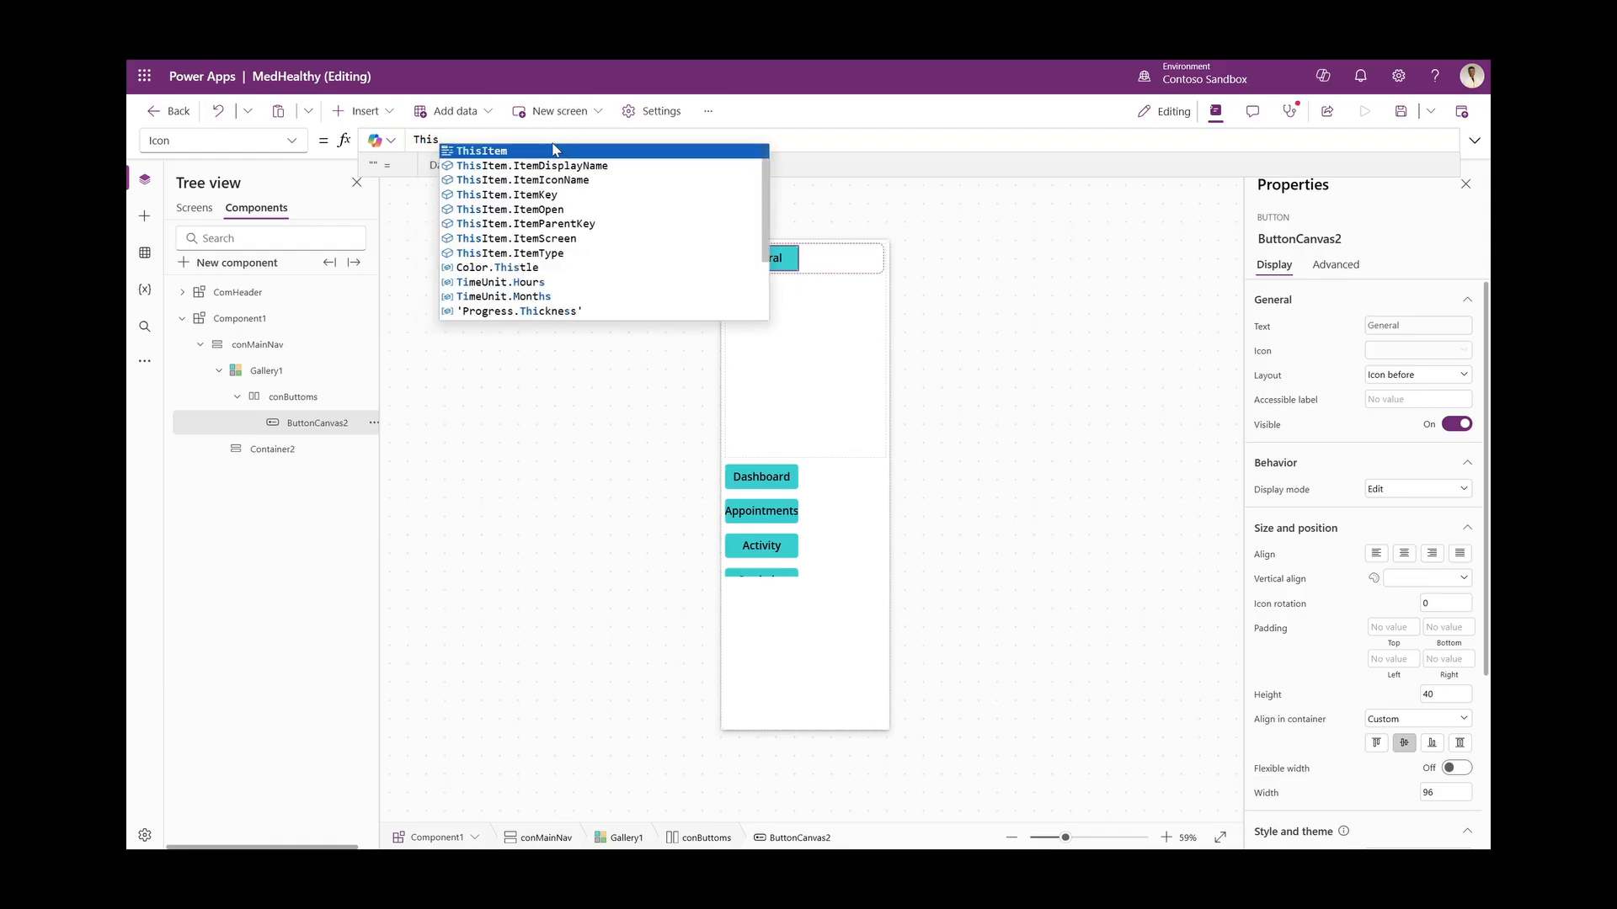
left_click(555, 150)
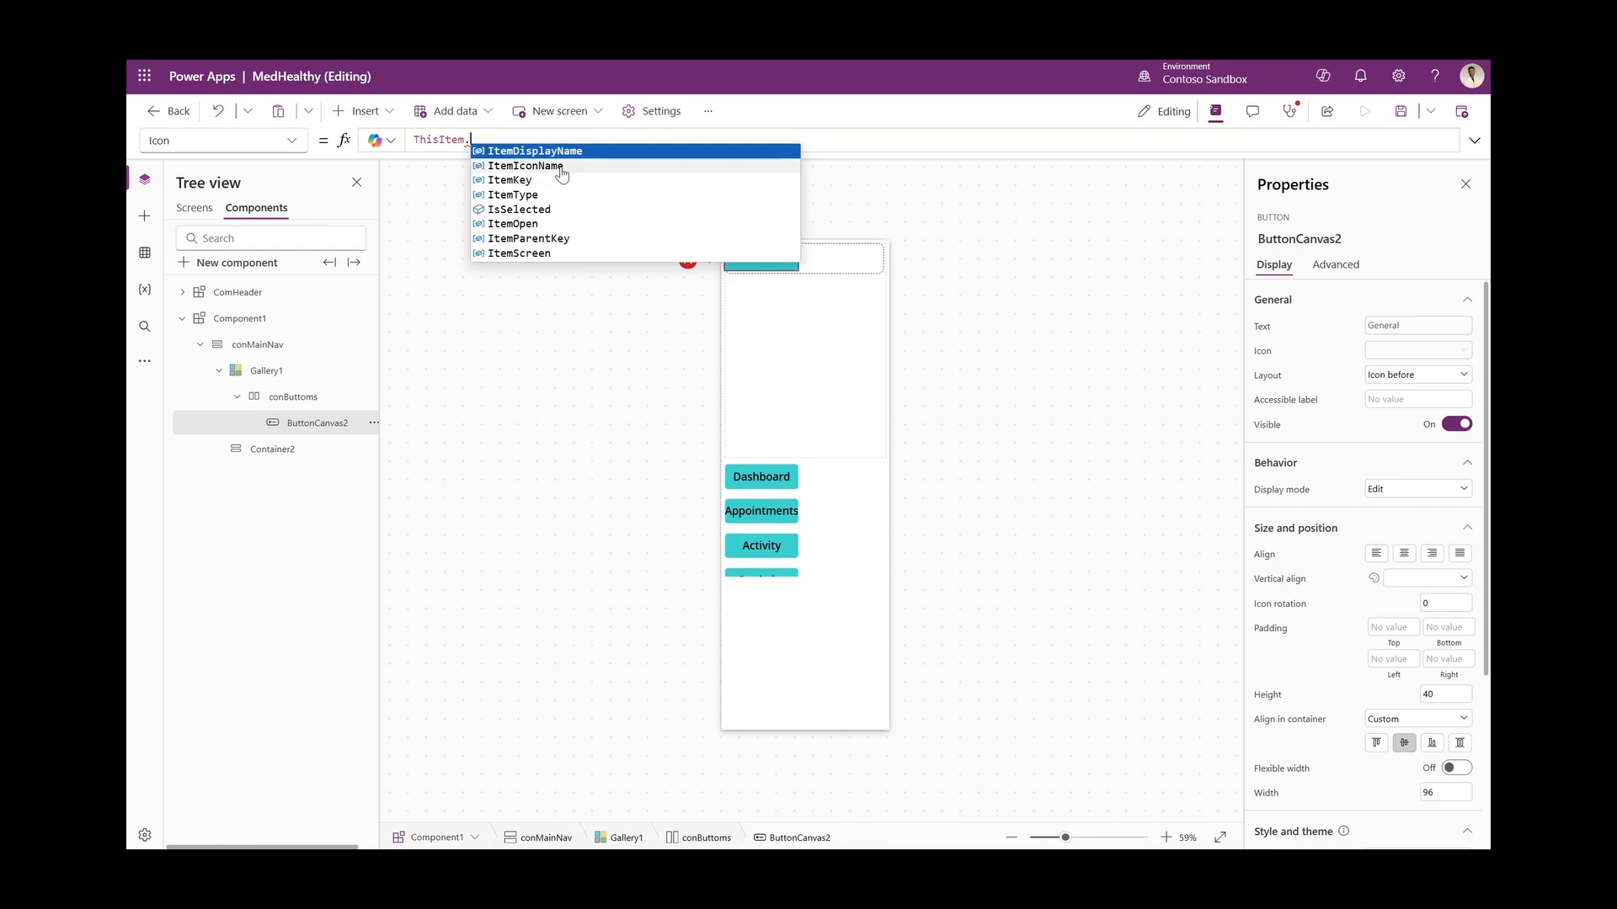
left_click(557, 166)
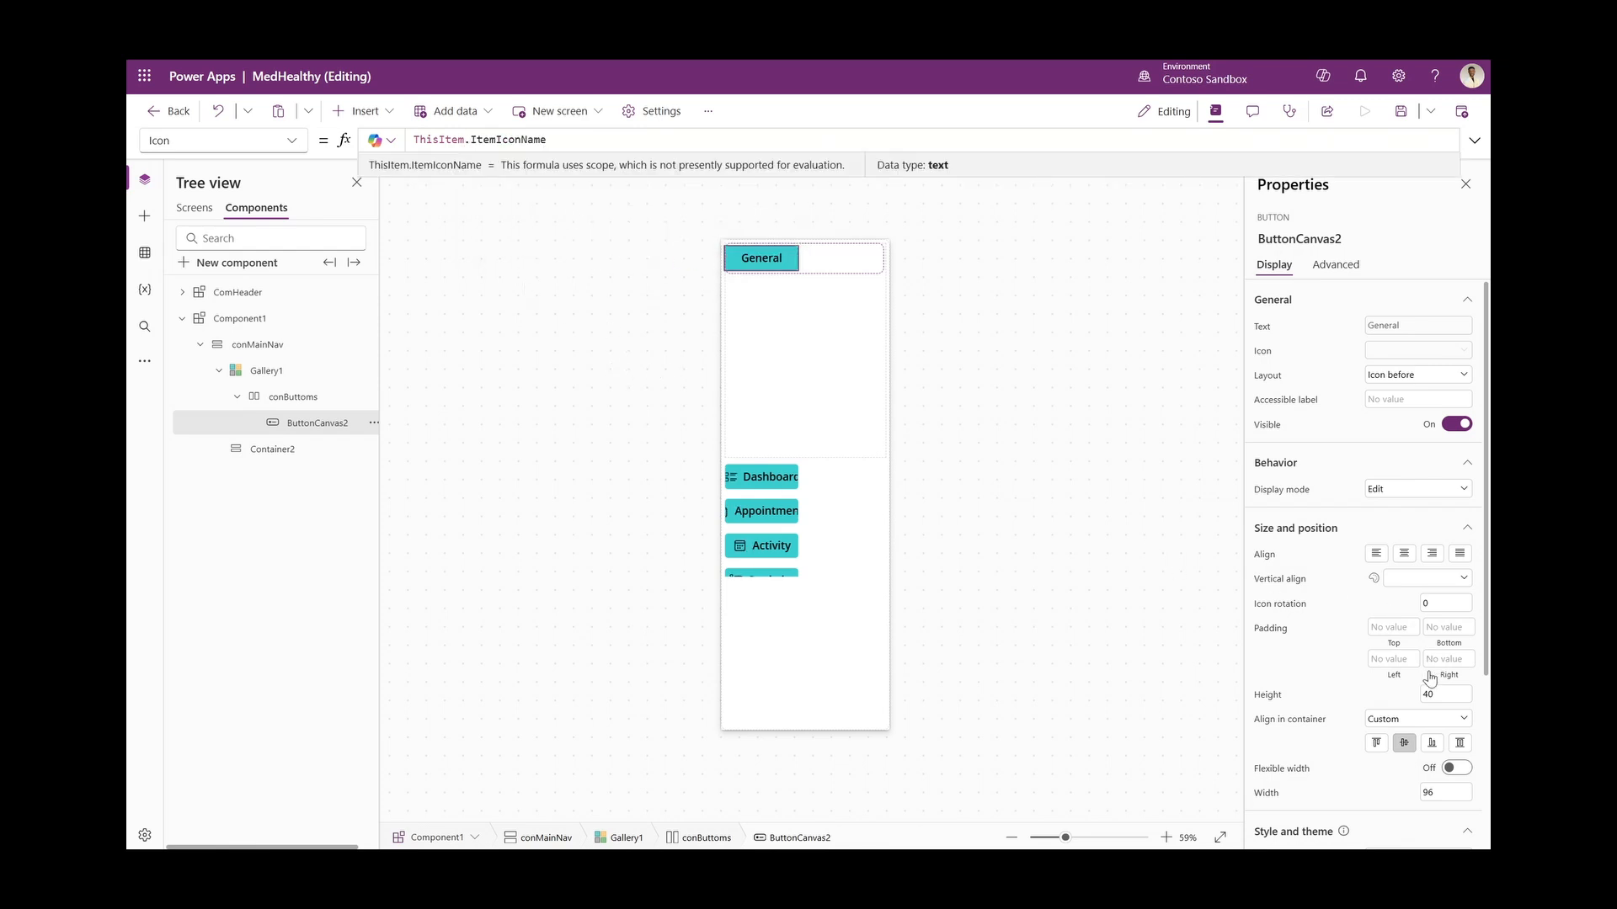
Set the button's left padding to 20
left_click(1398, 659)
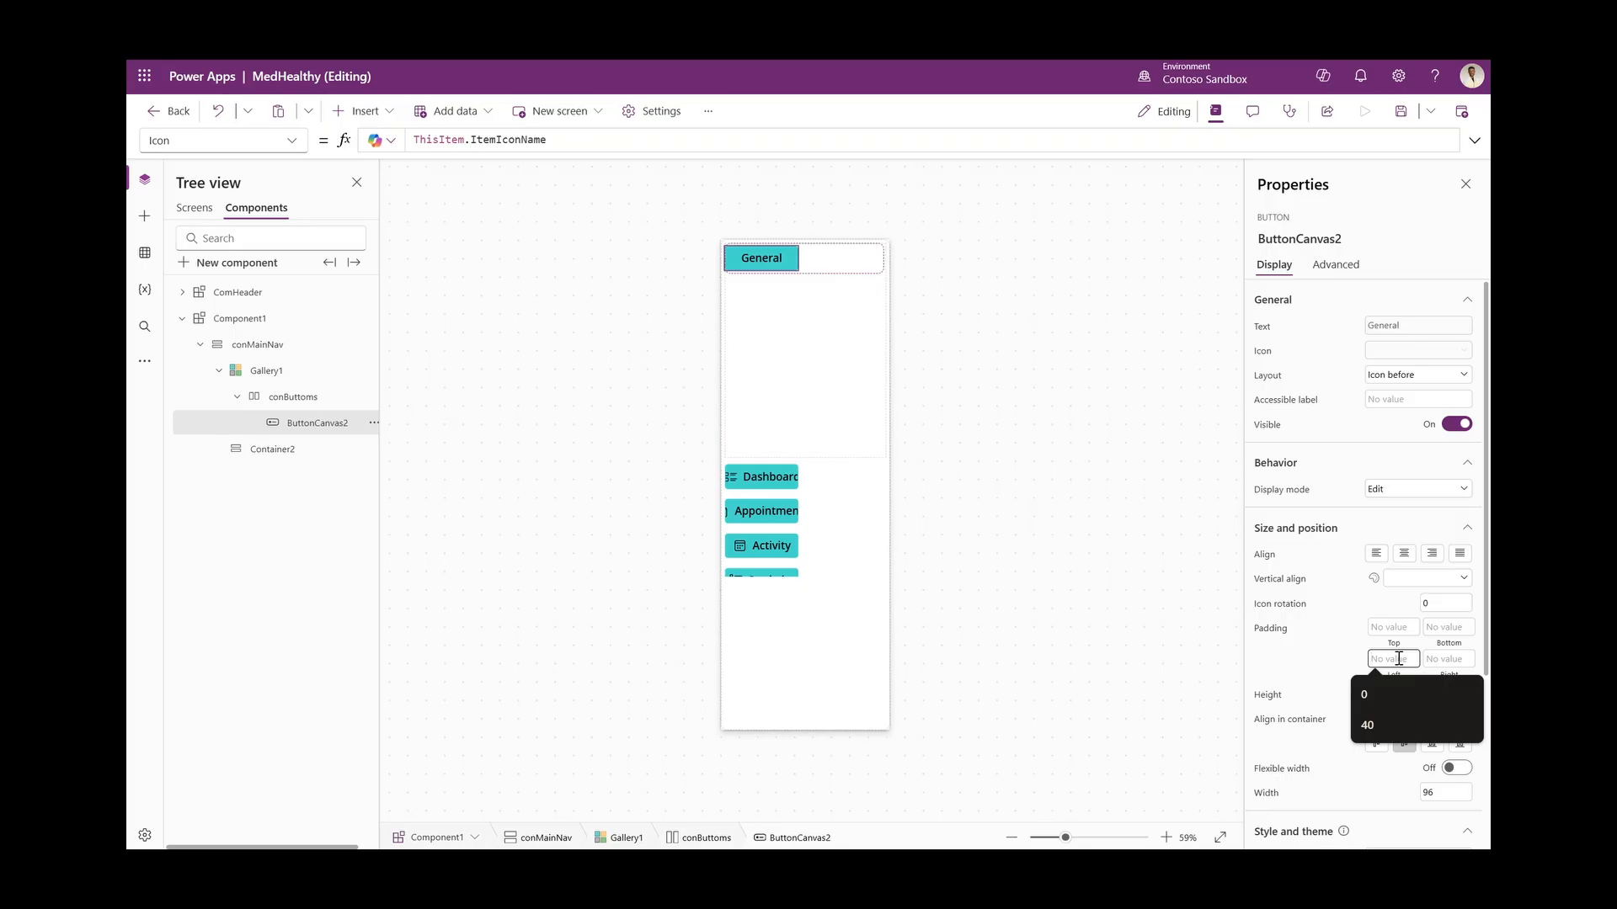
type("10")
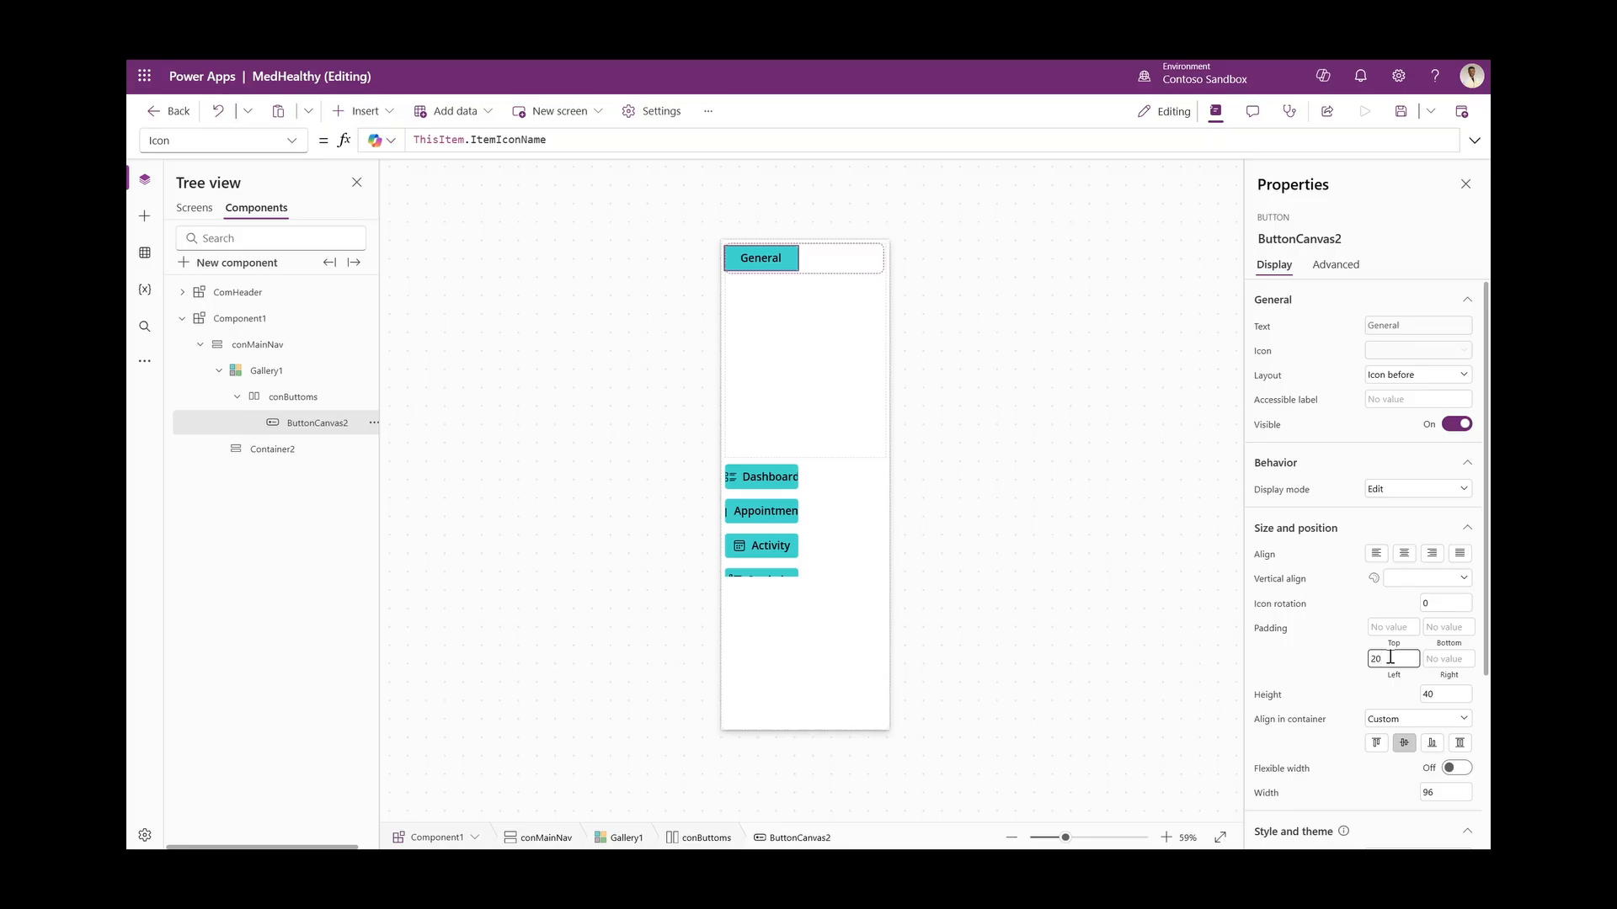
Turn on flexible width for the button so it fills the container
left_click(1331, 661)
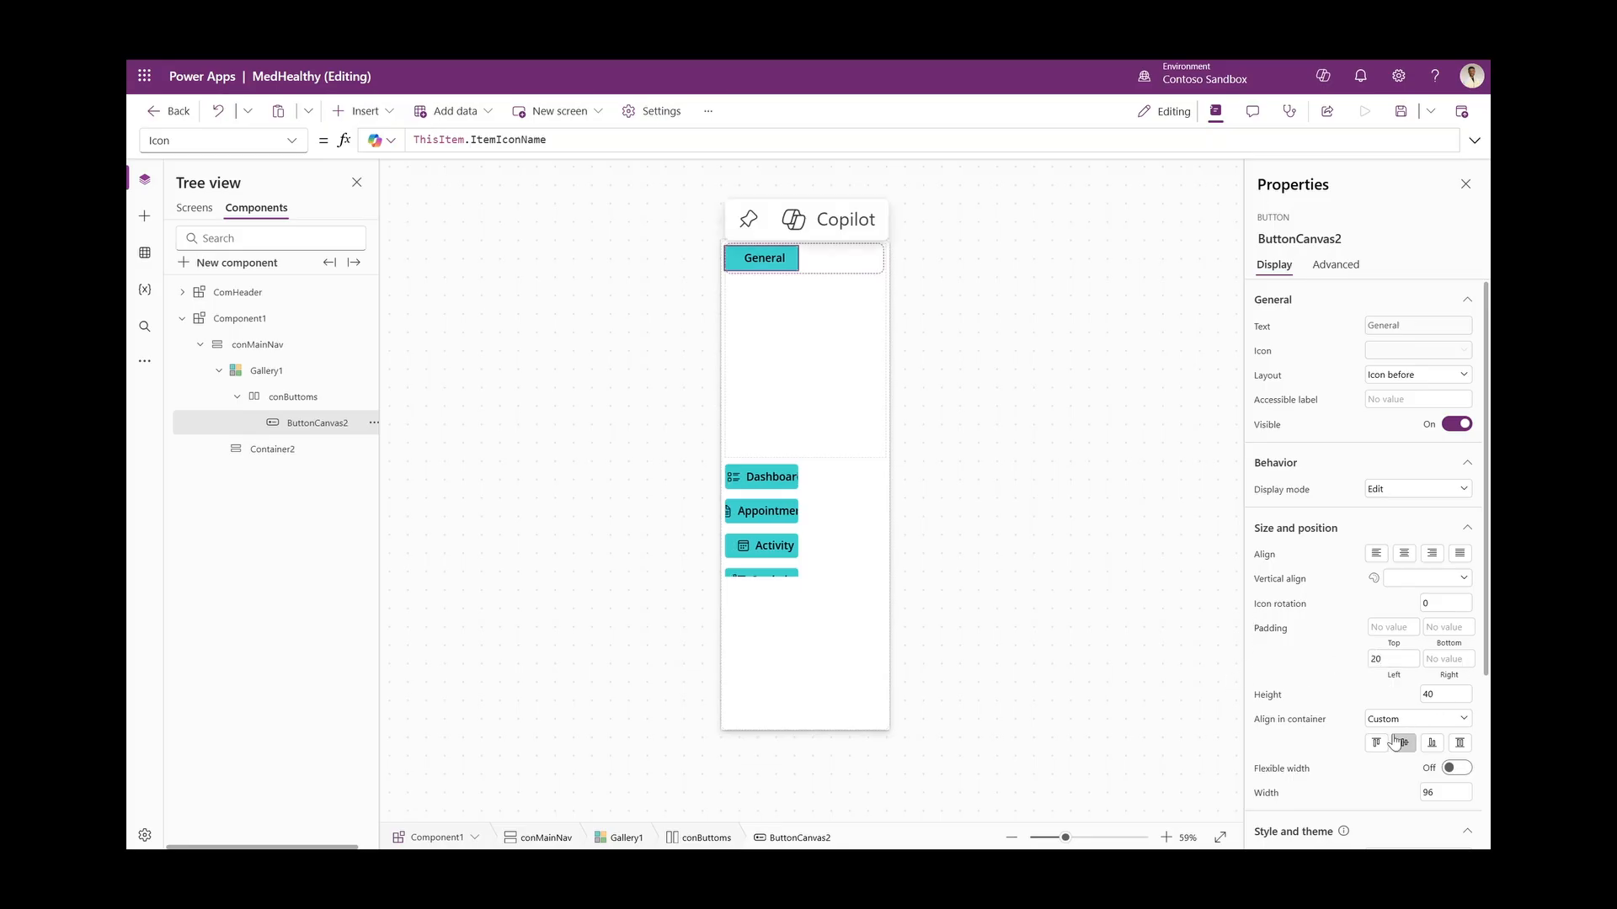
scroll(1413, 733, "down", 3)
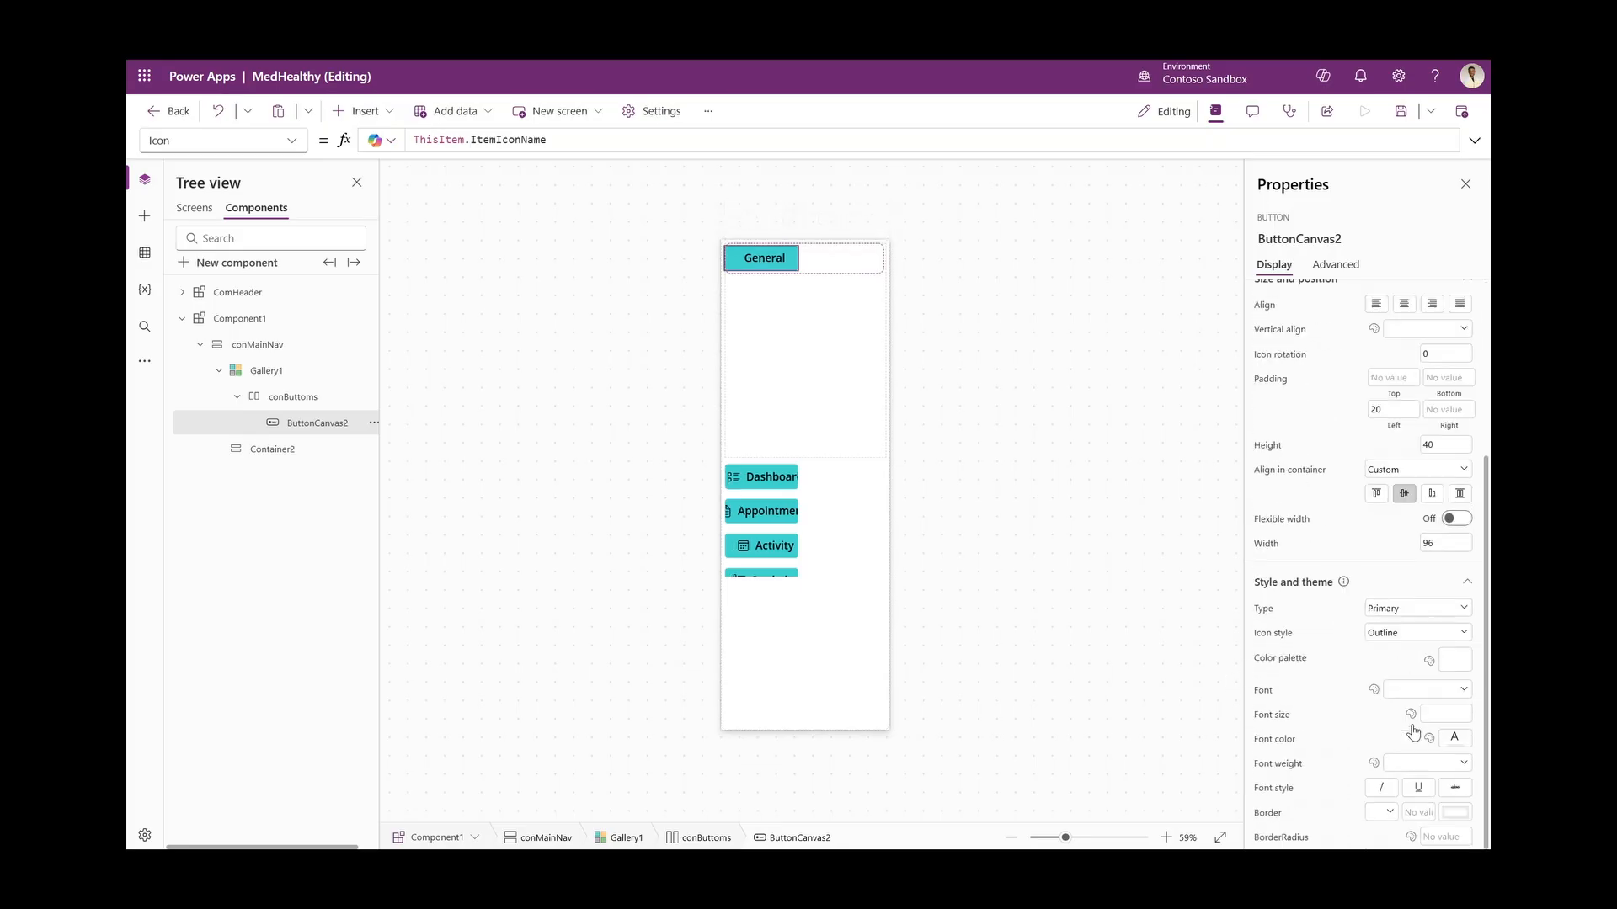
left_click(1461, 519)
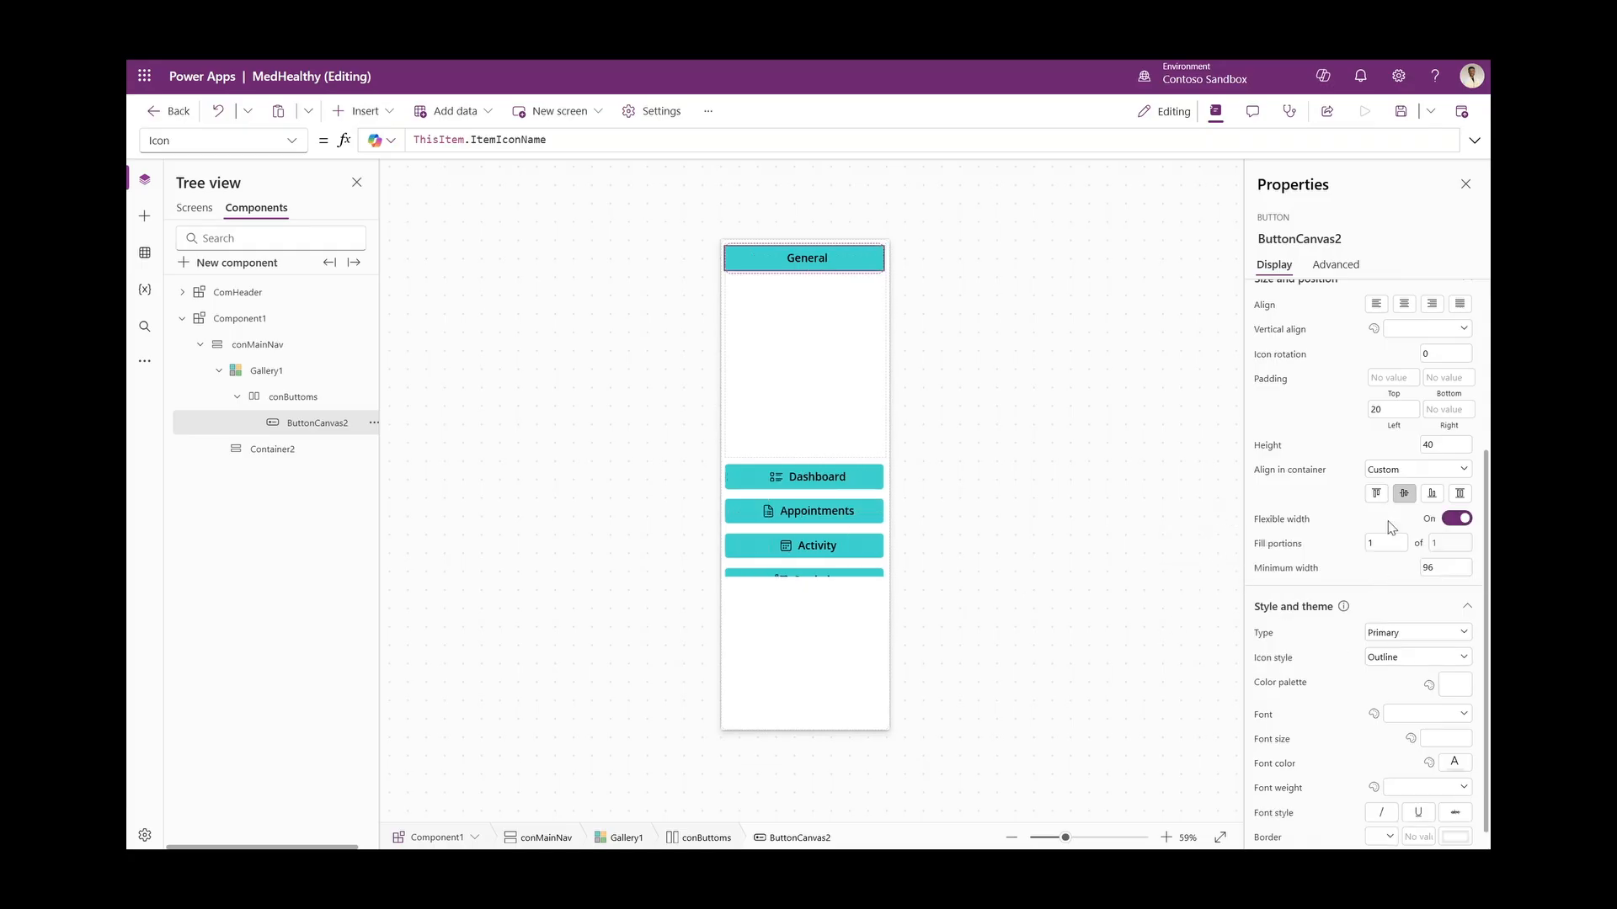
Set the button's left padding to 10 and left-align its icon and text
double_click(1398, 409)
scroll(1398, 410, "up", 3)
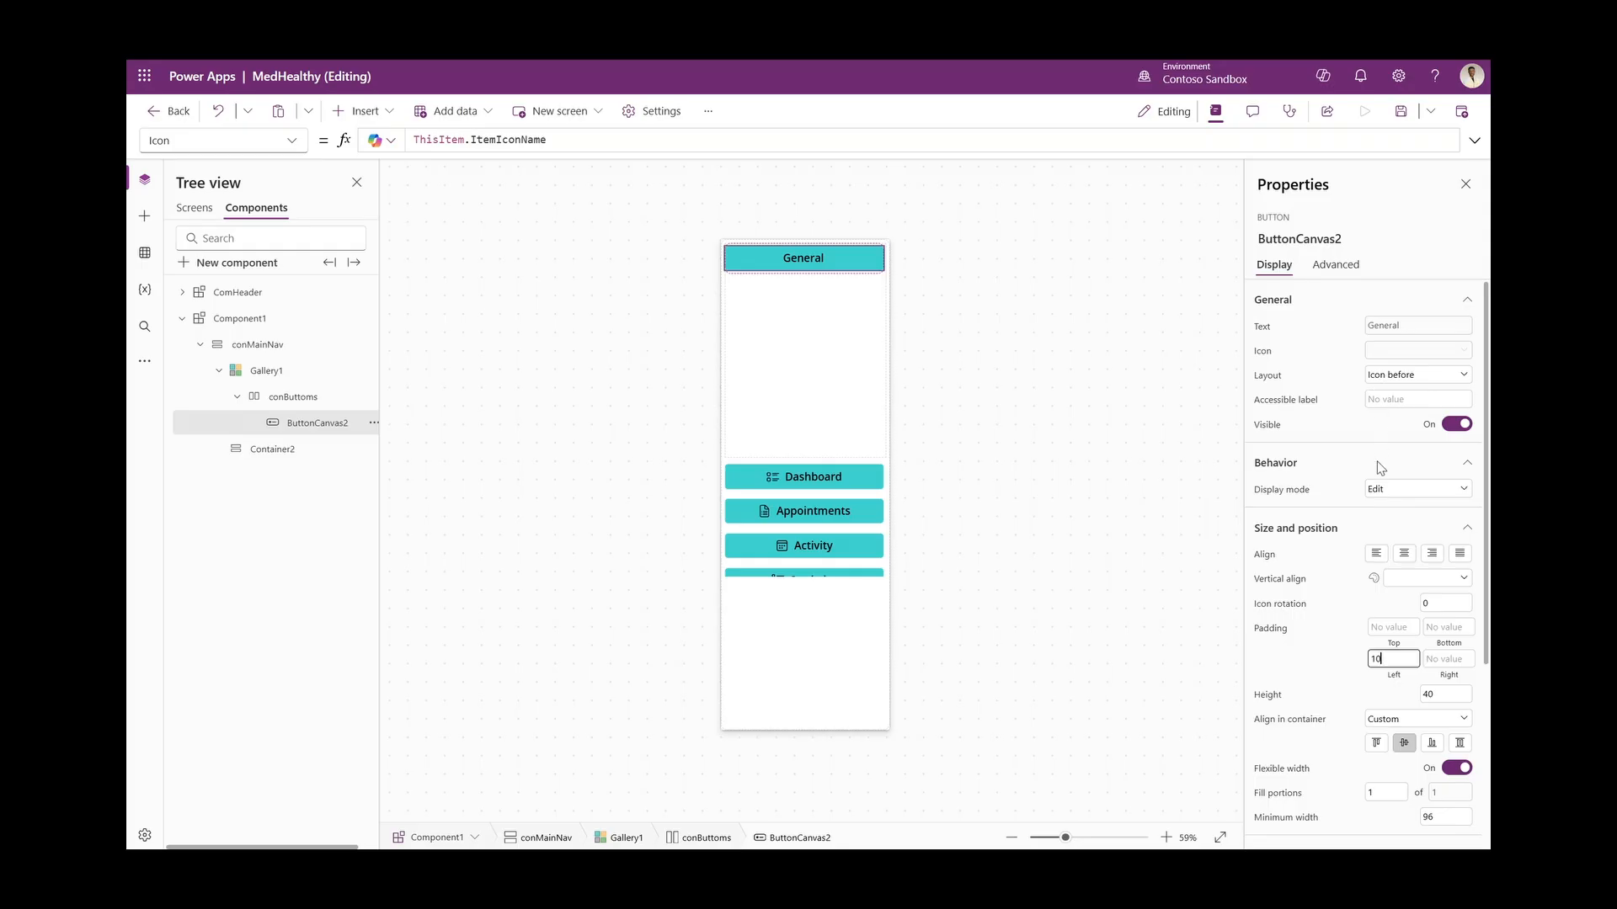
left_click(1380, 557)
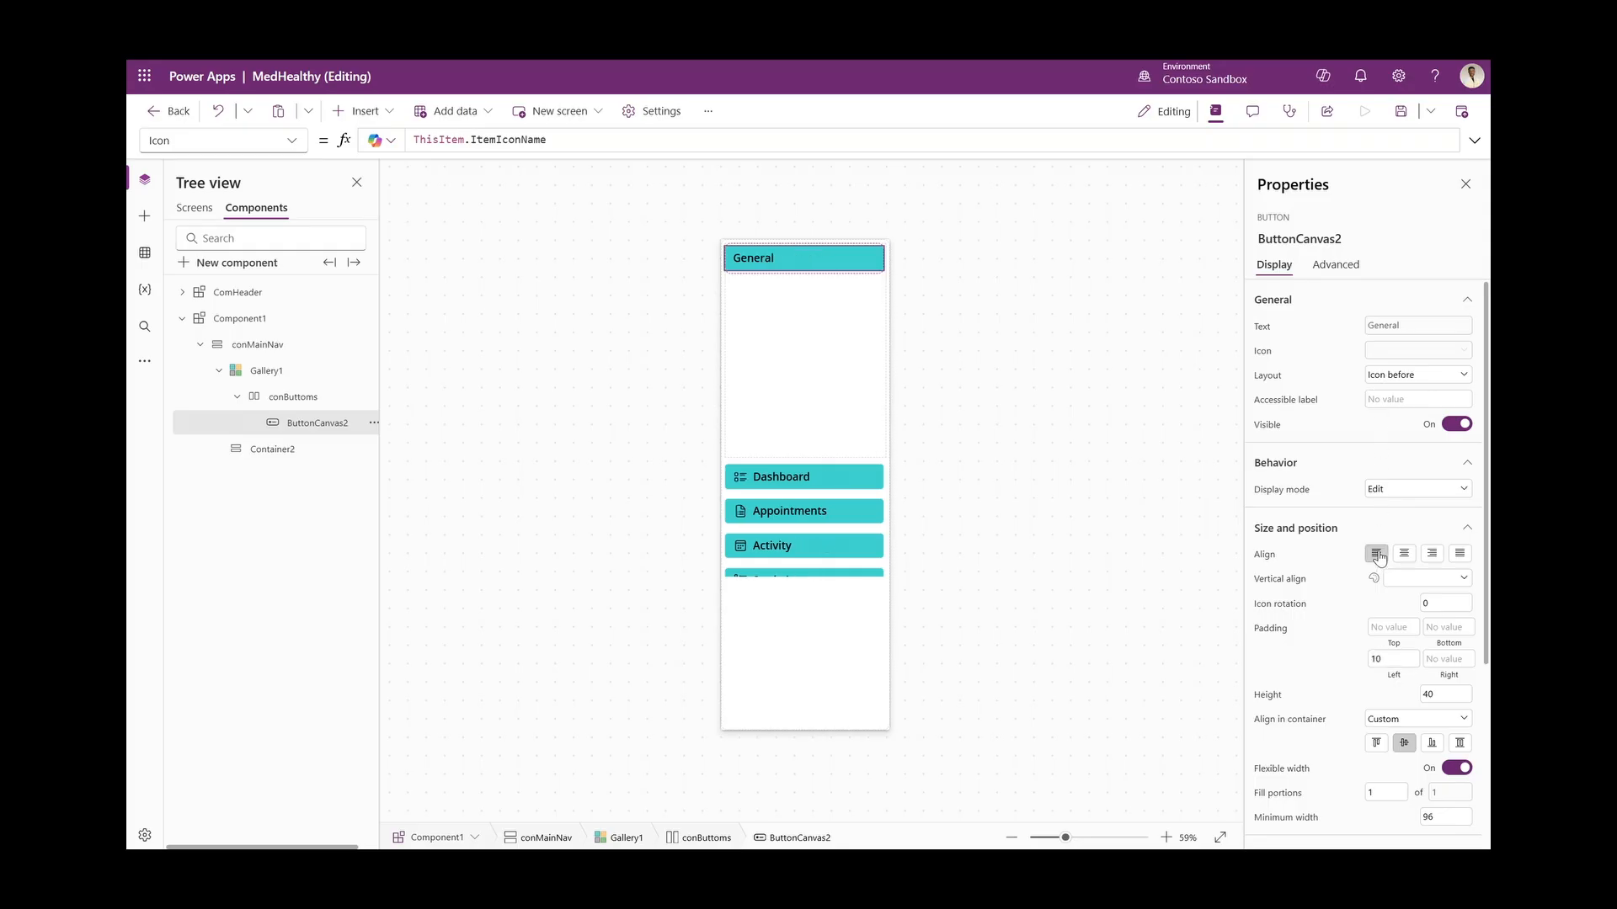
Set the button's type to Subtle and its left padding to 20
scroll(1378, 556, "down", 3)
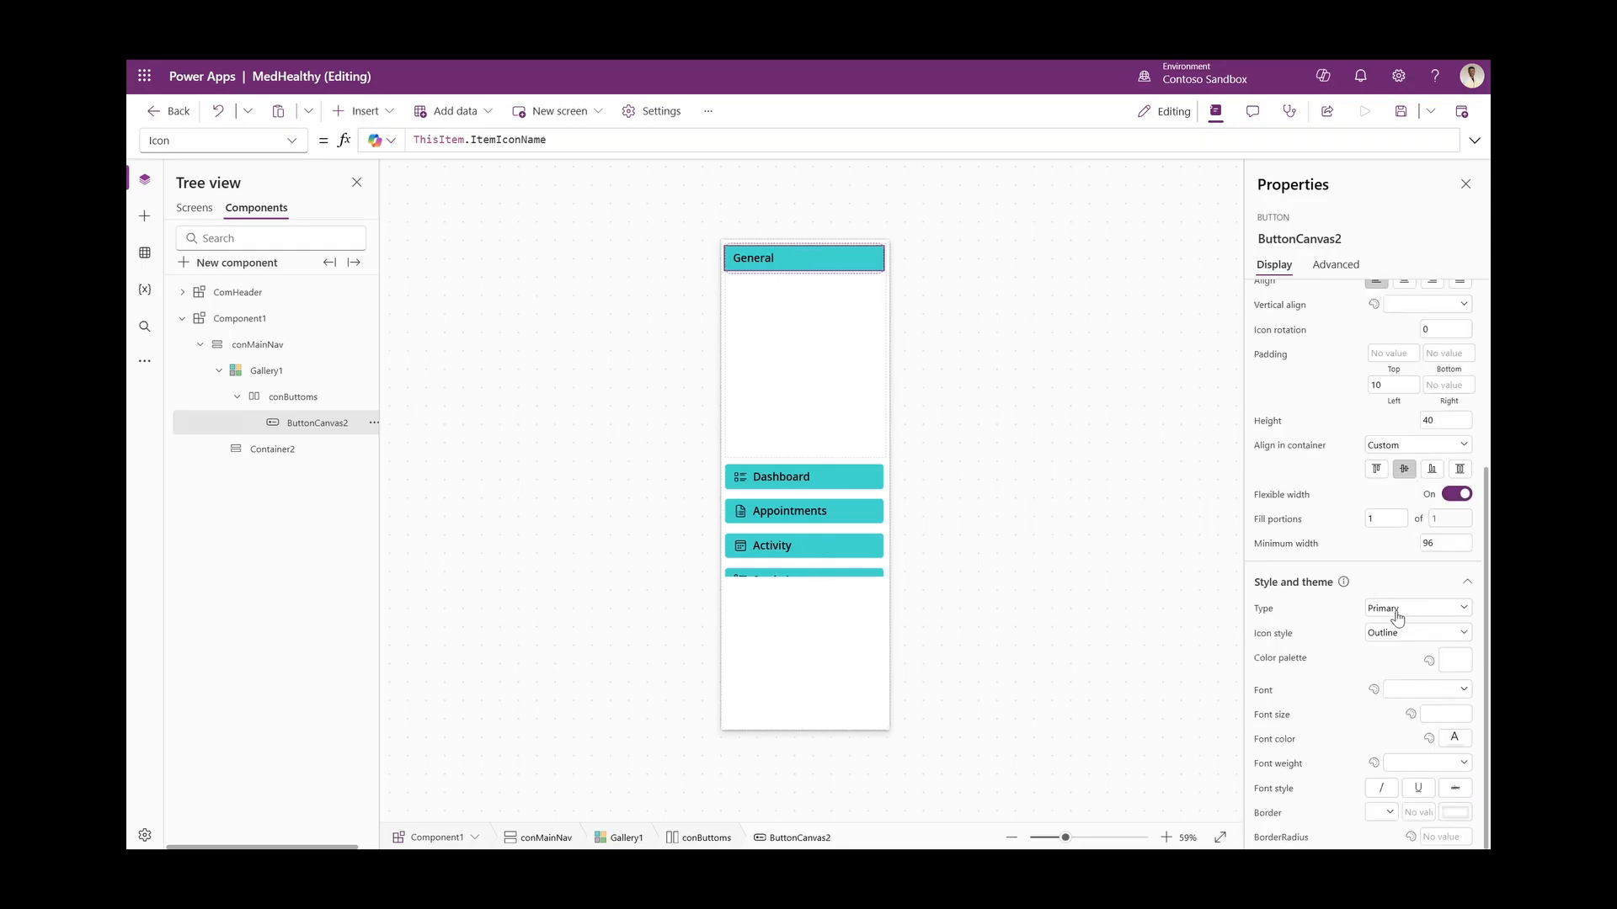
left_click(1394, 610)
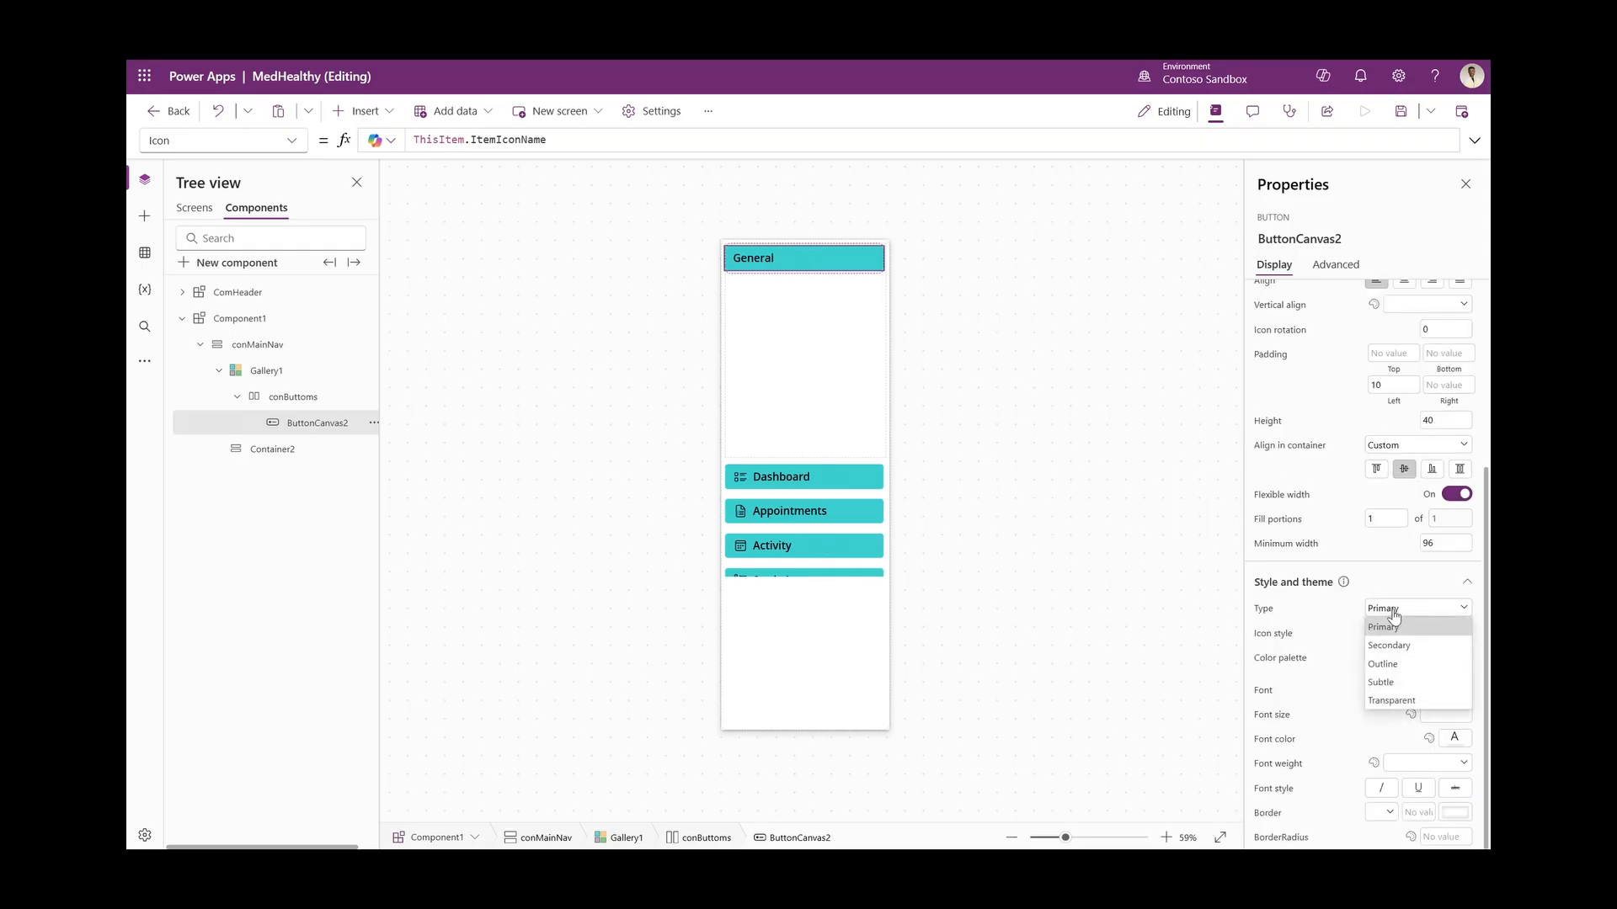
left_click(1396, 683)
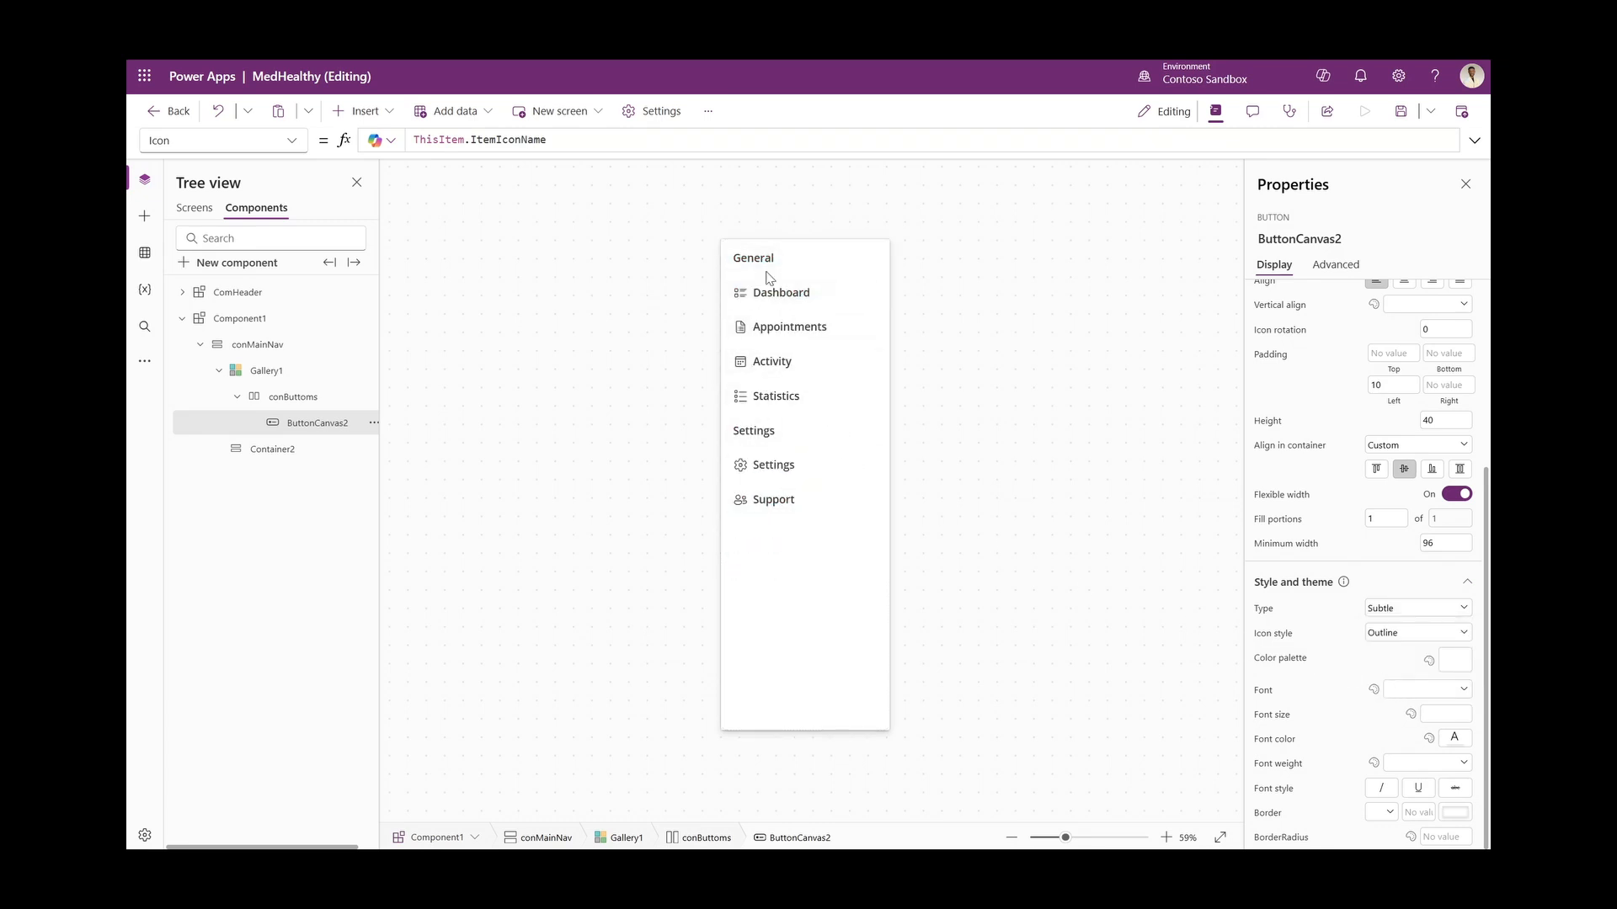
left_click(1393, 656)
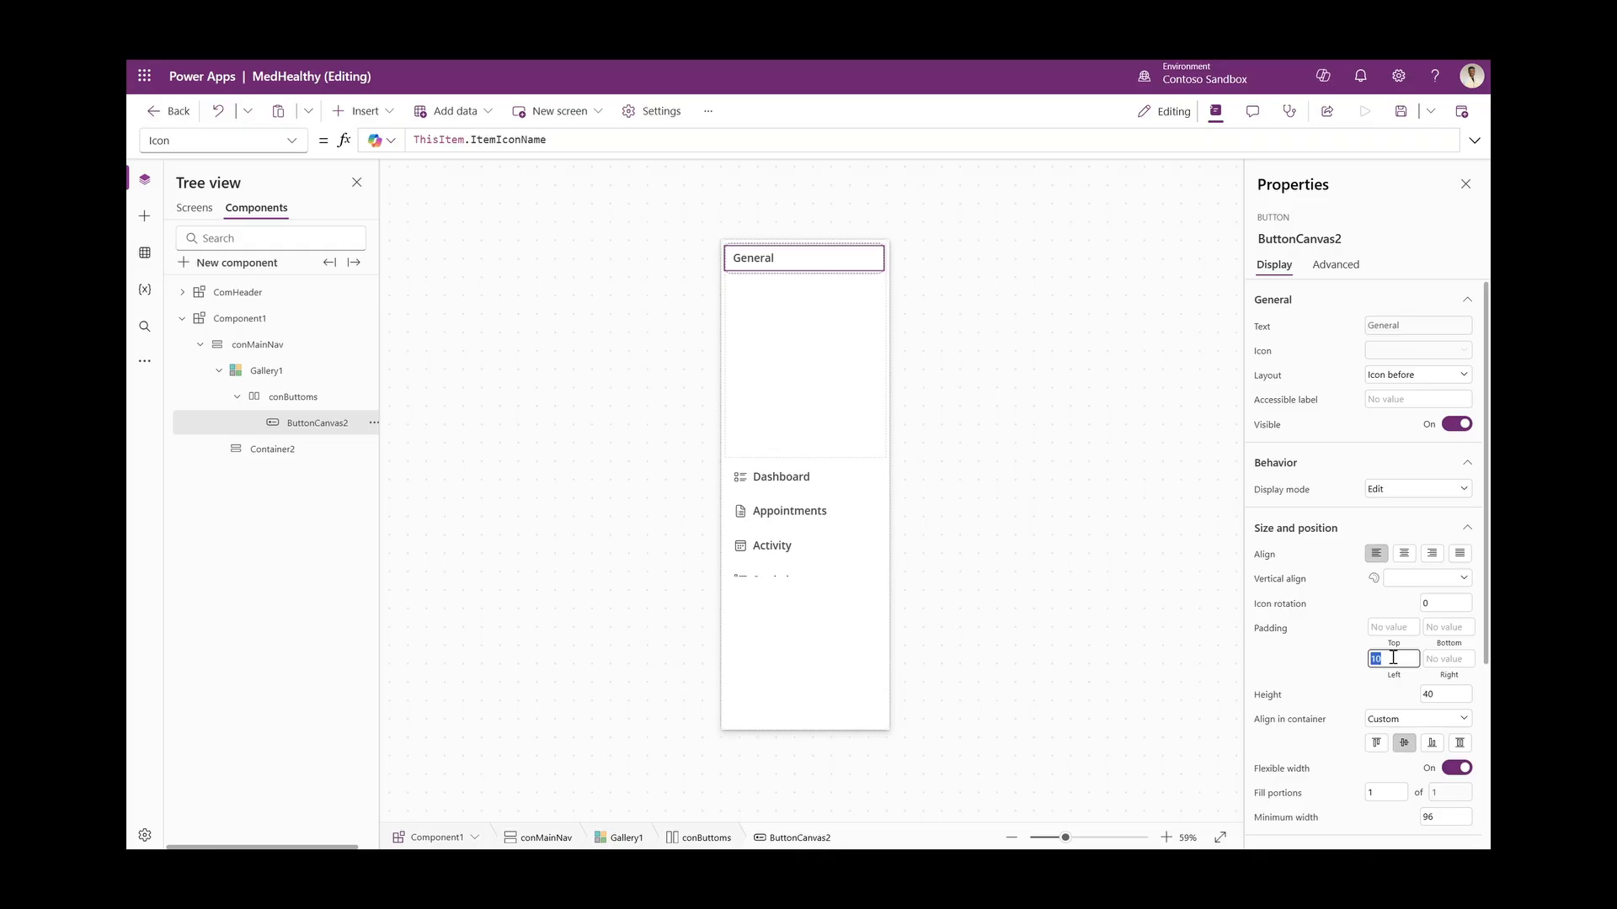
Set the conButtoms container's Visible property to true and test the General item in the component preview
left_click(311, 399)
left_click(236, 397)
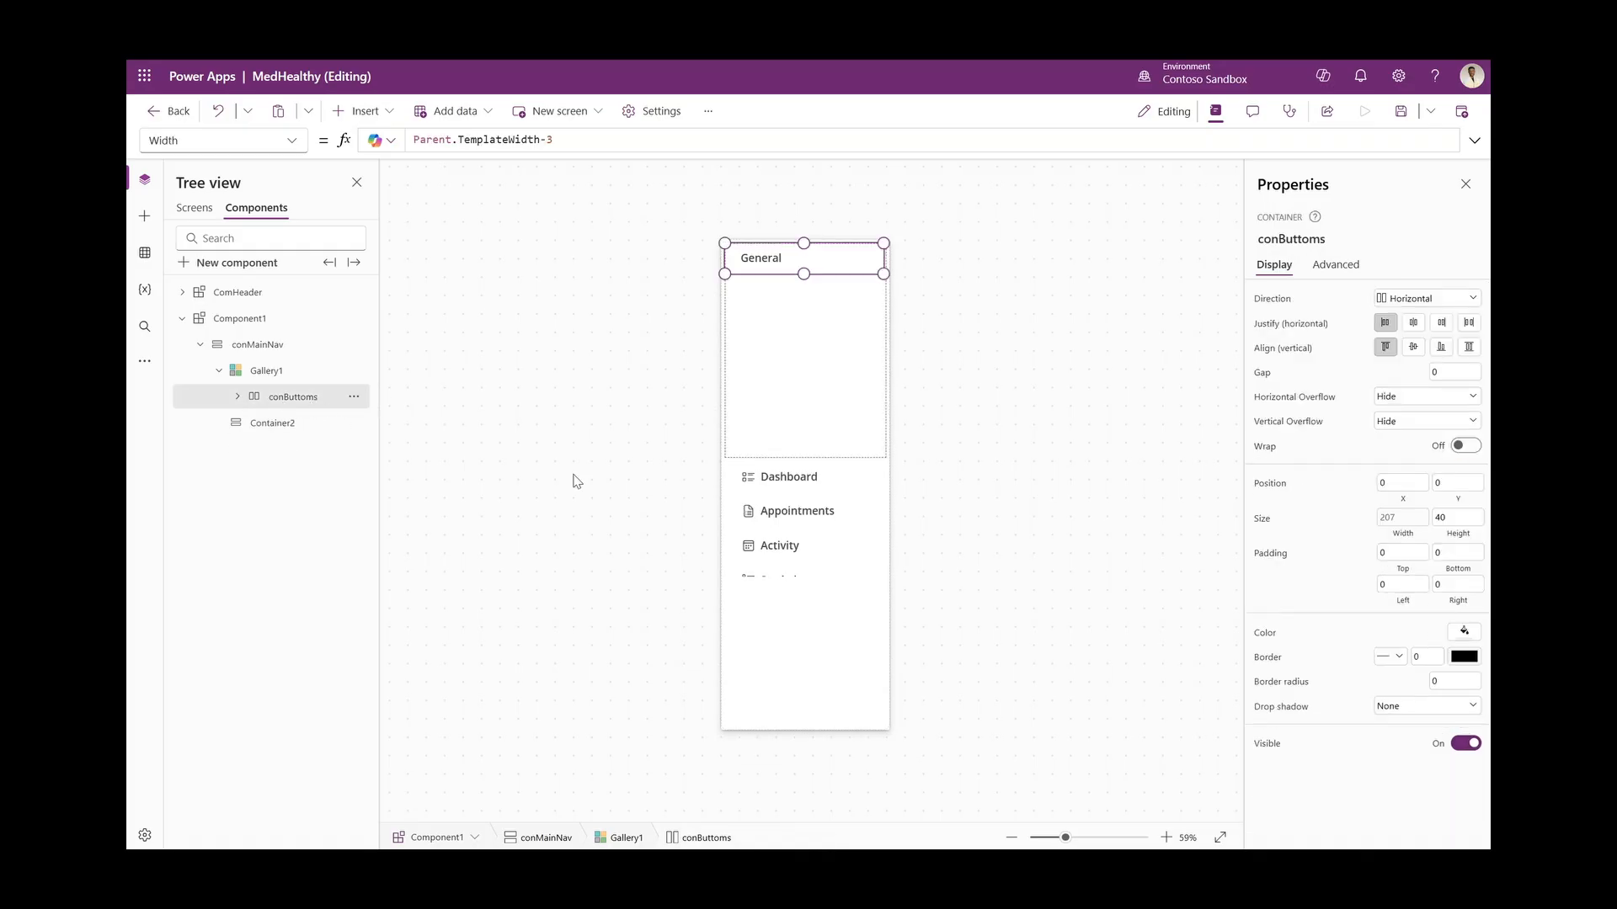
left_click(1253, 743)
double_click(483, 138)
key("BackSpace")
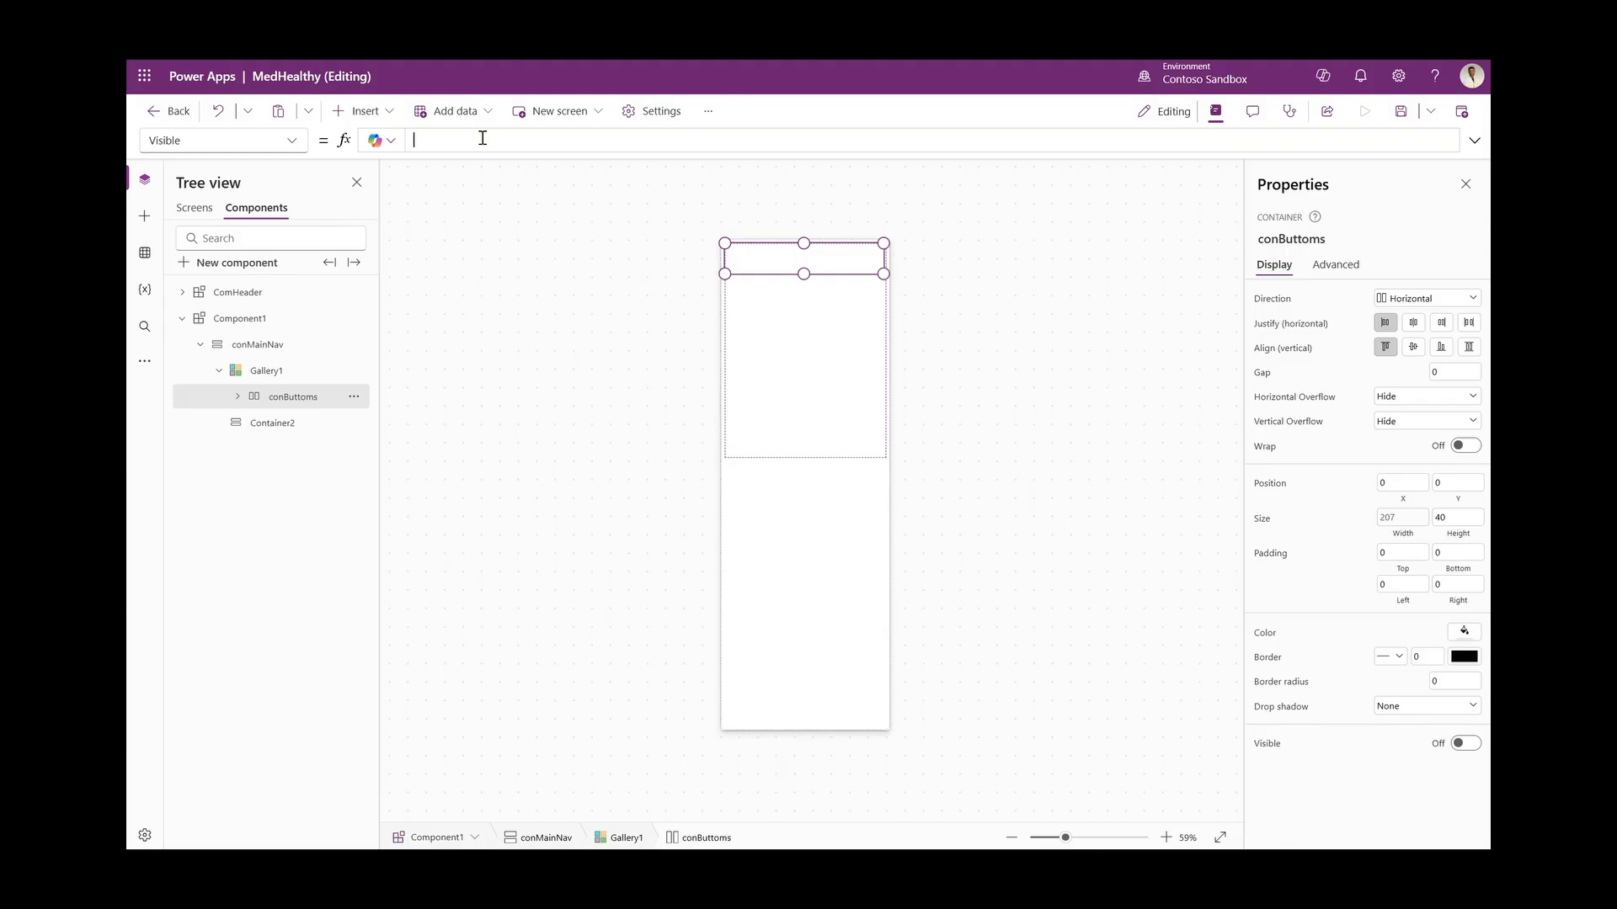
type("true")
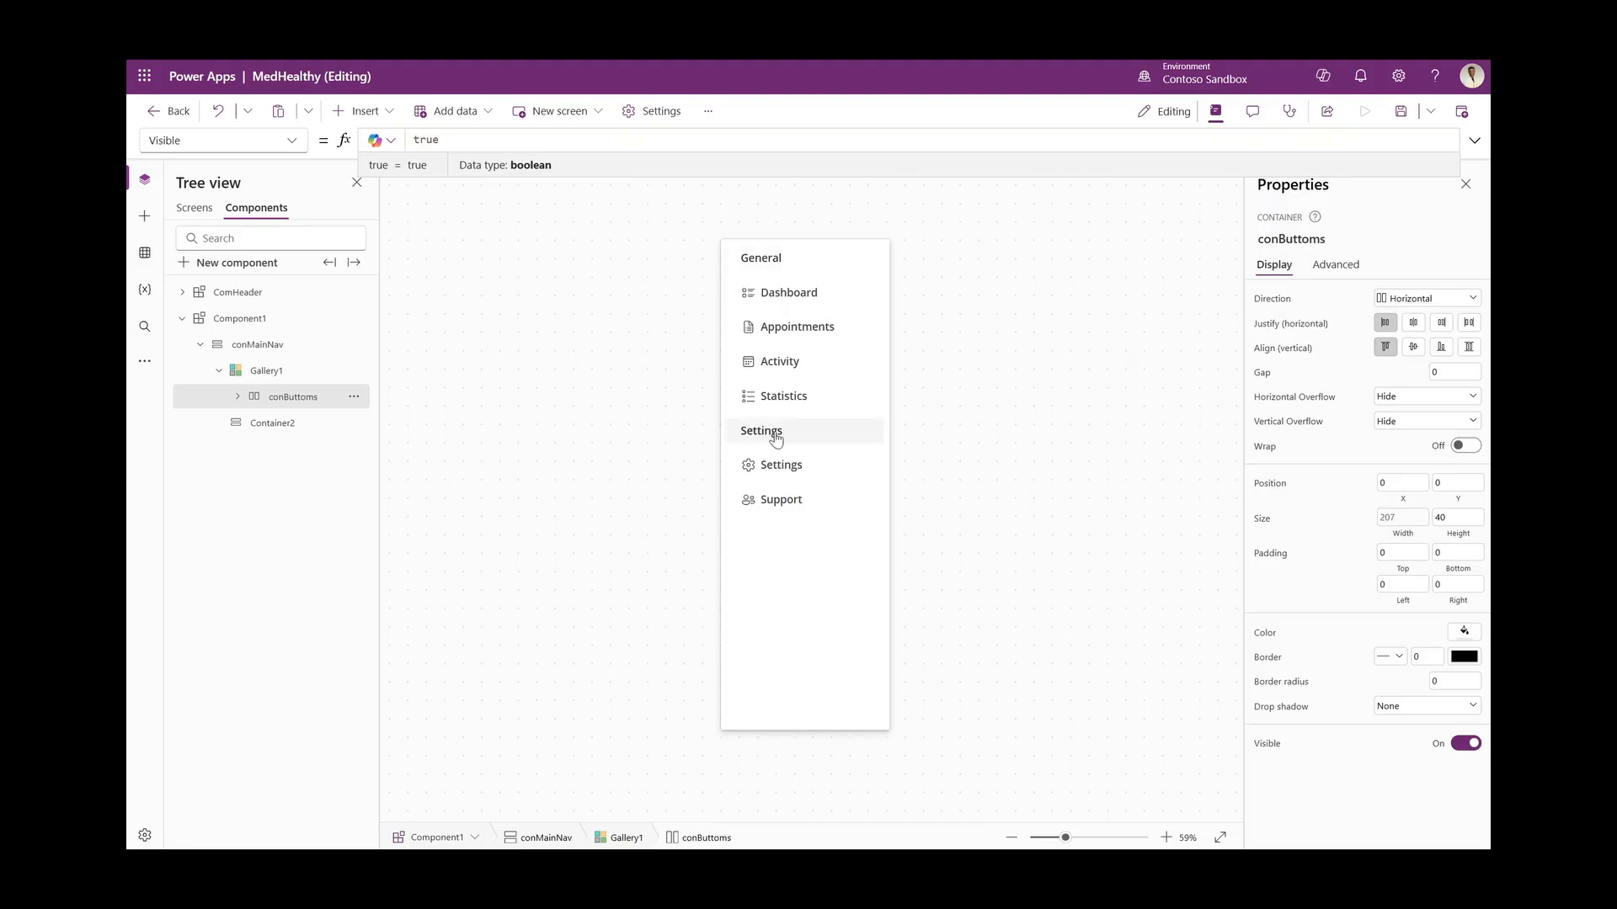
left_click(764, 266, "alt")
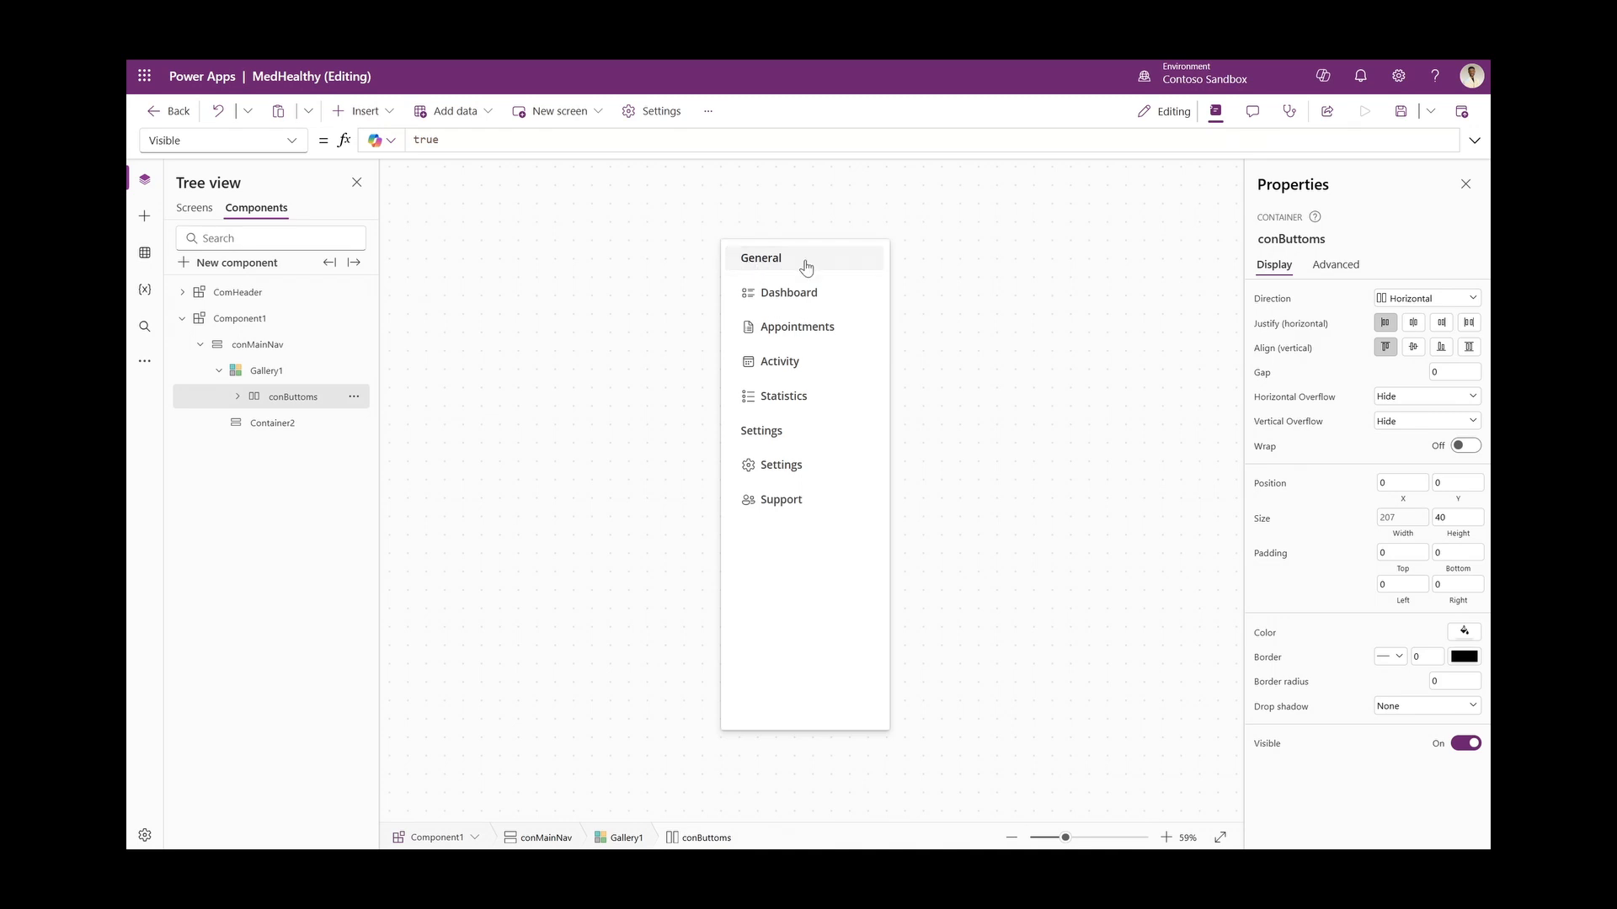
left_click(316, 399)
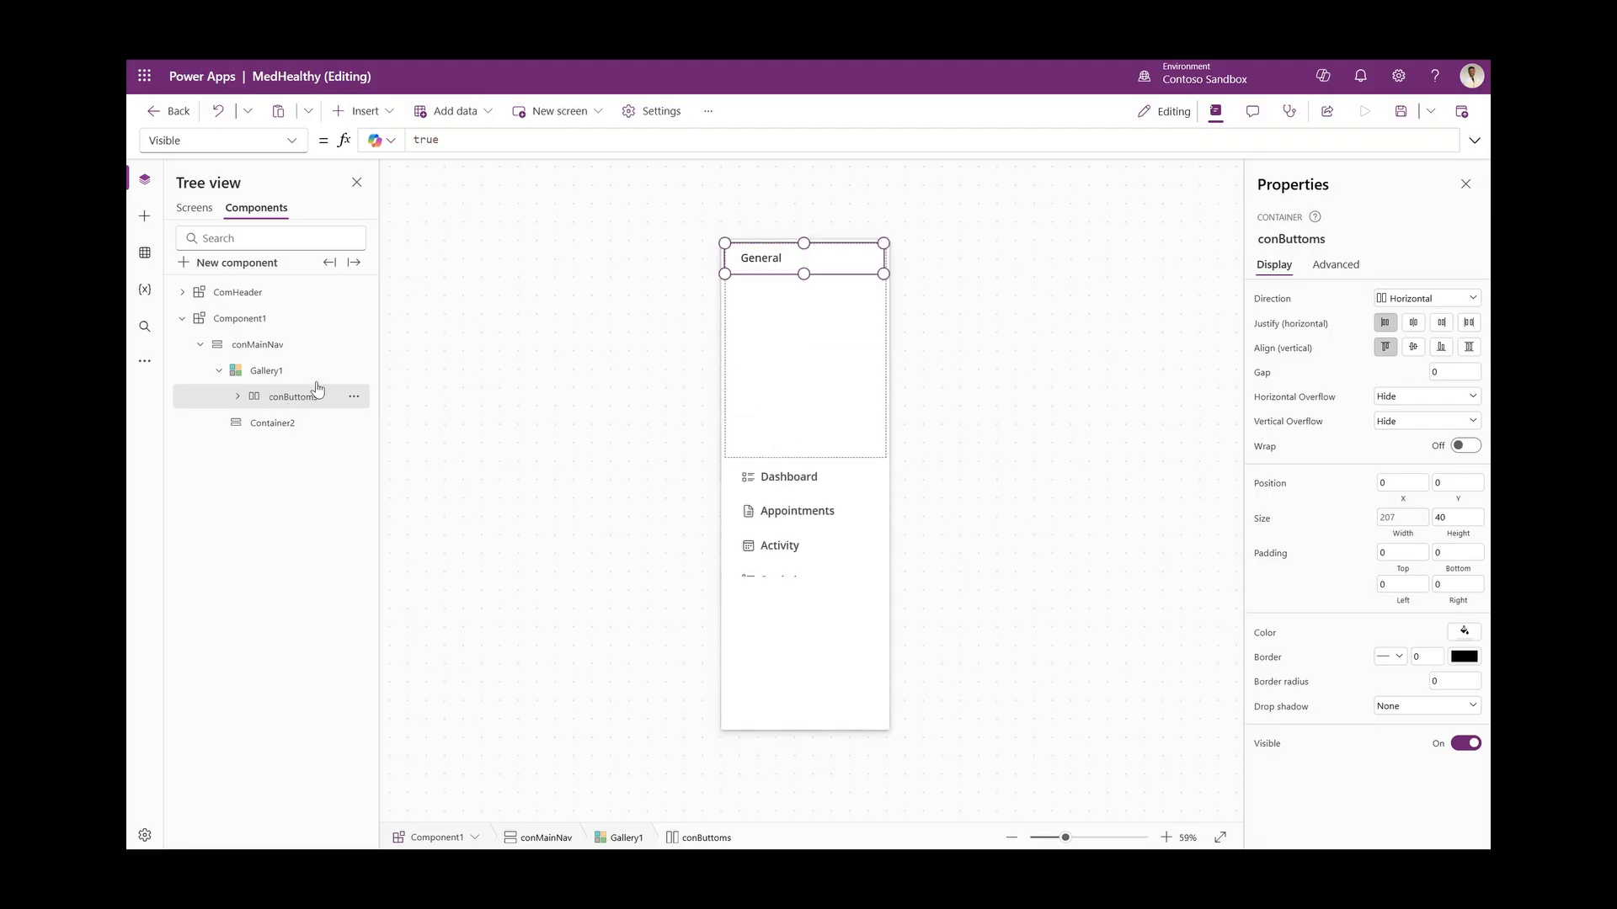
left_click(464, 144)
key("ctrl+a")
type("thisit")
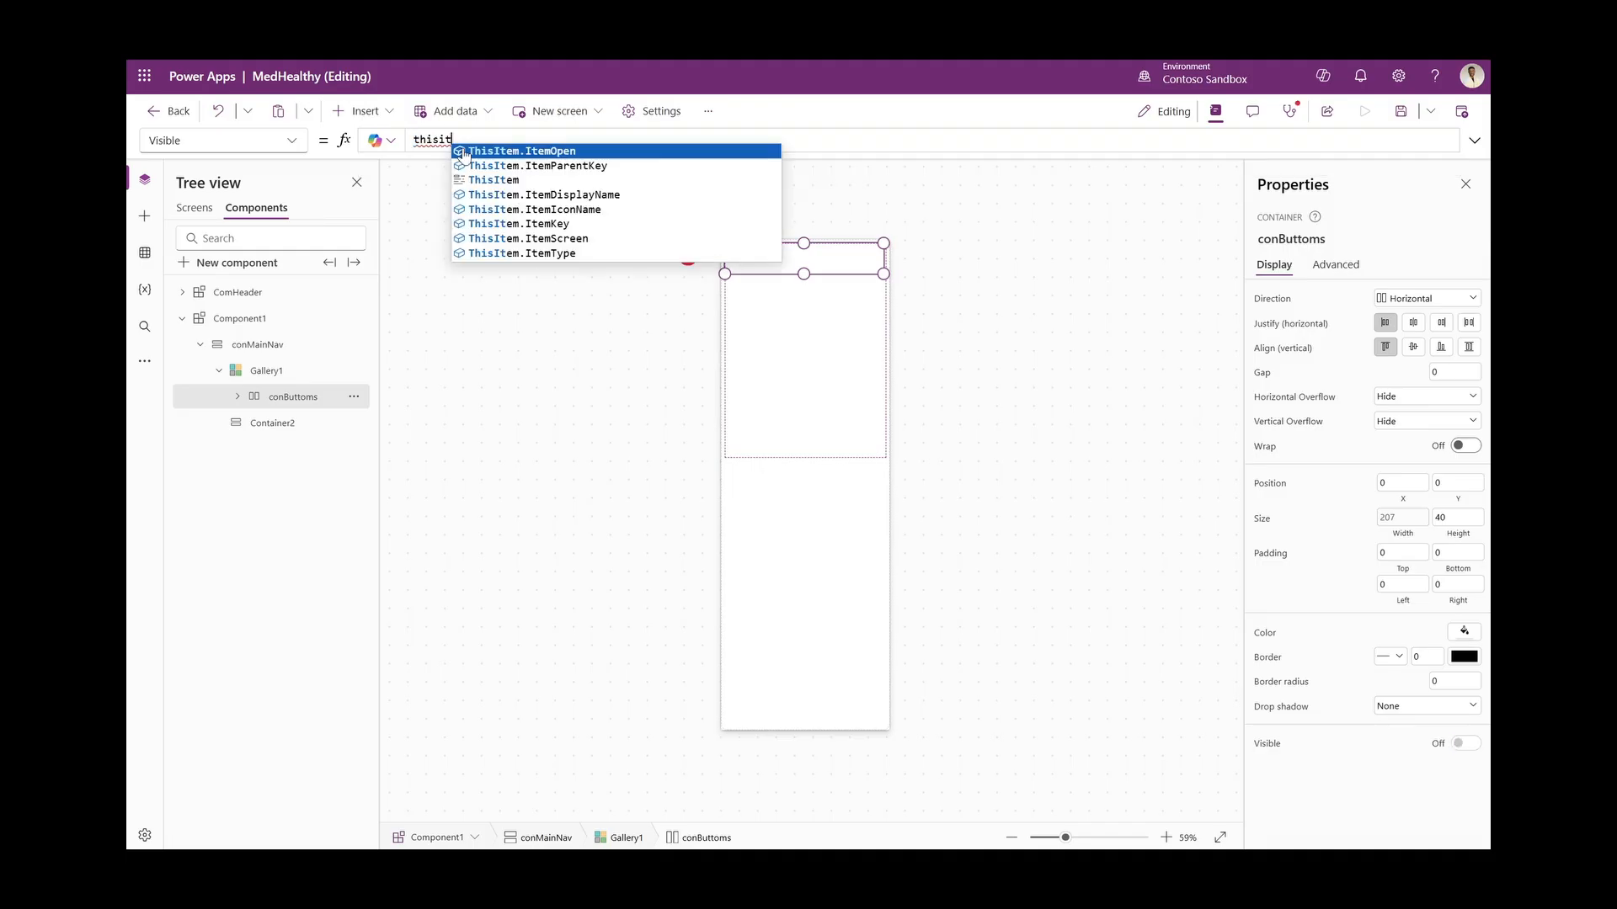
key("Down")
key("Down")
key("Down")
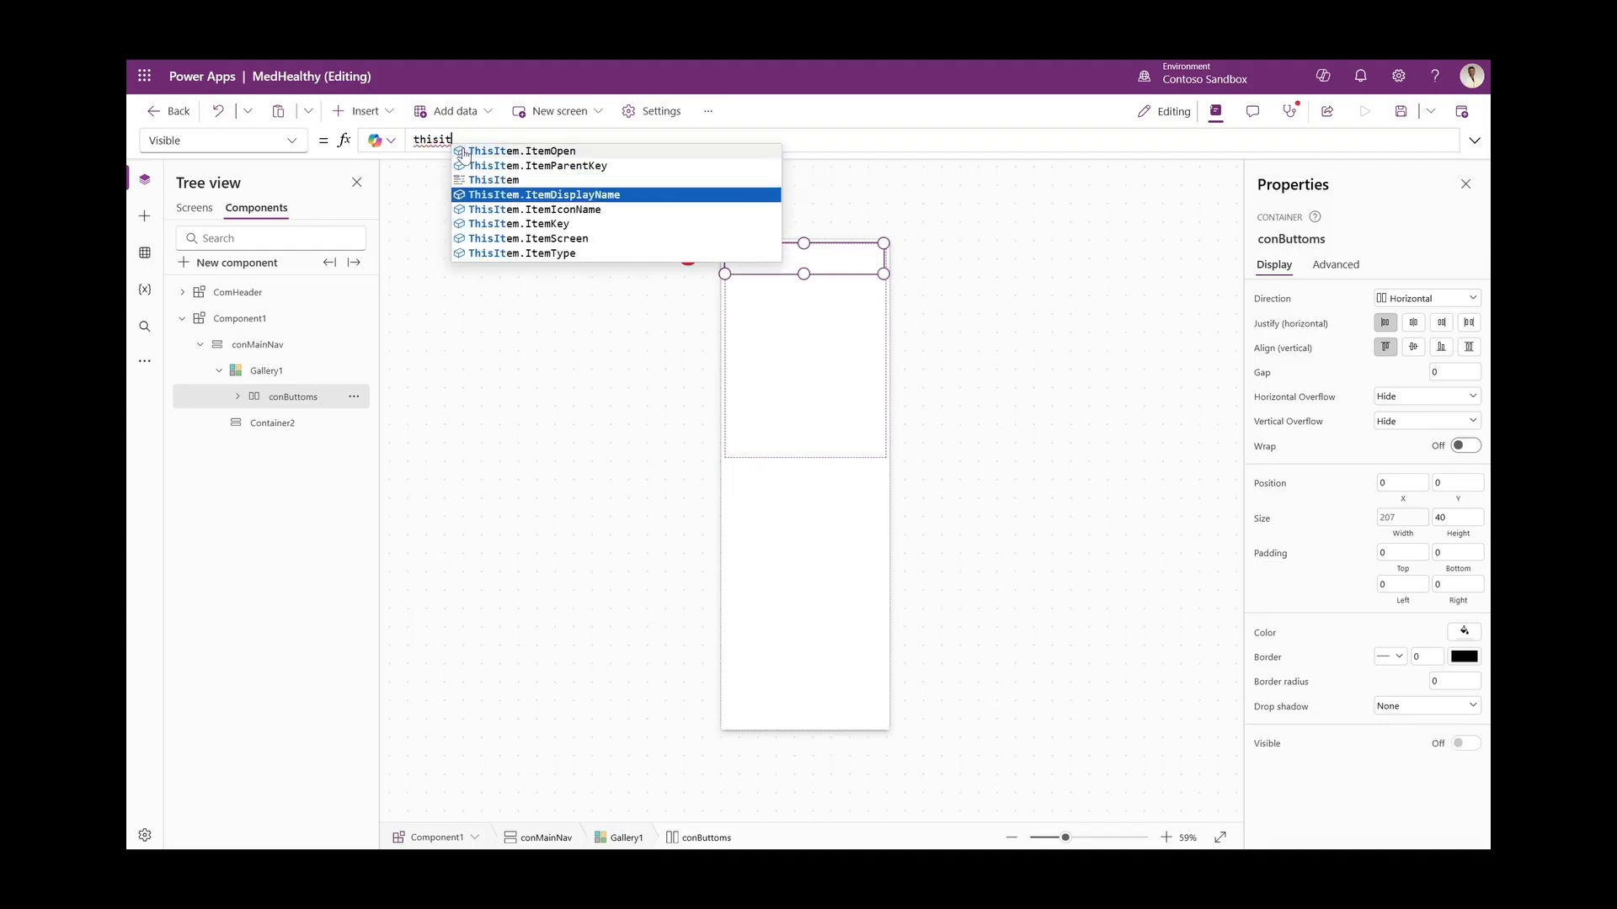
key("Down")
key("Down")
key("Down")
key("Down")
key("Down")
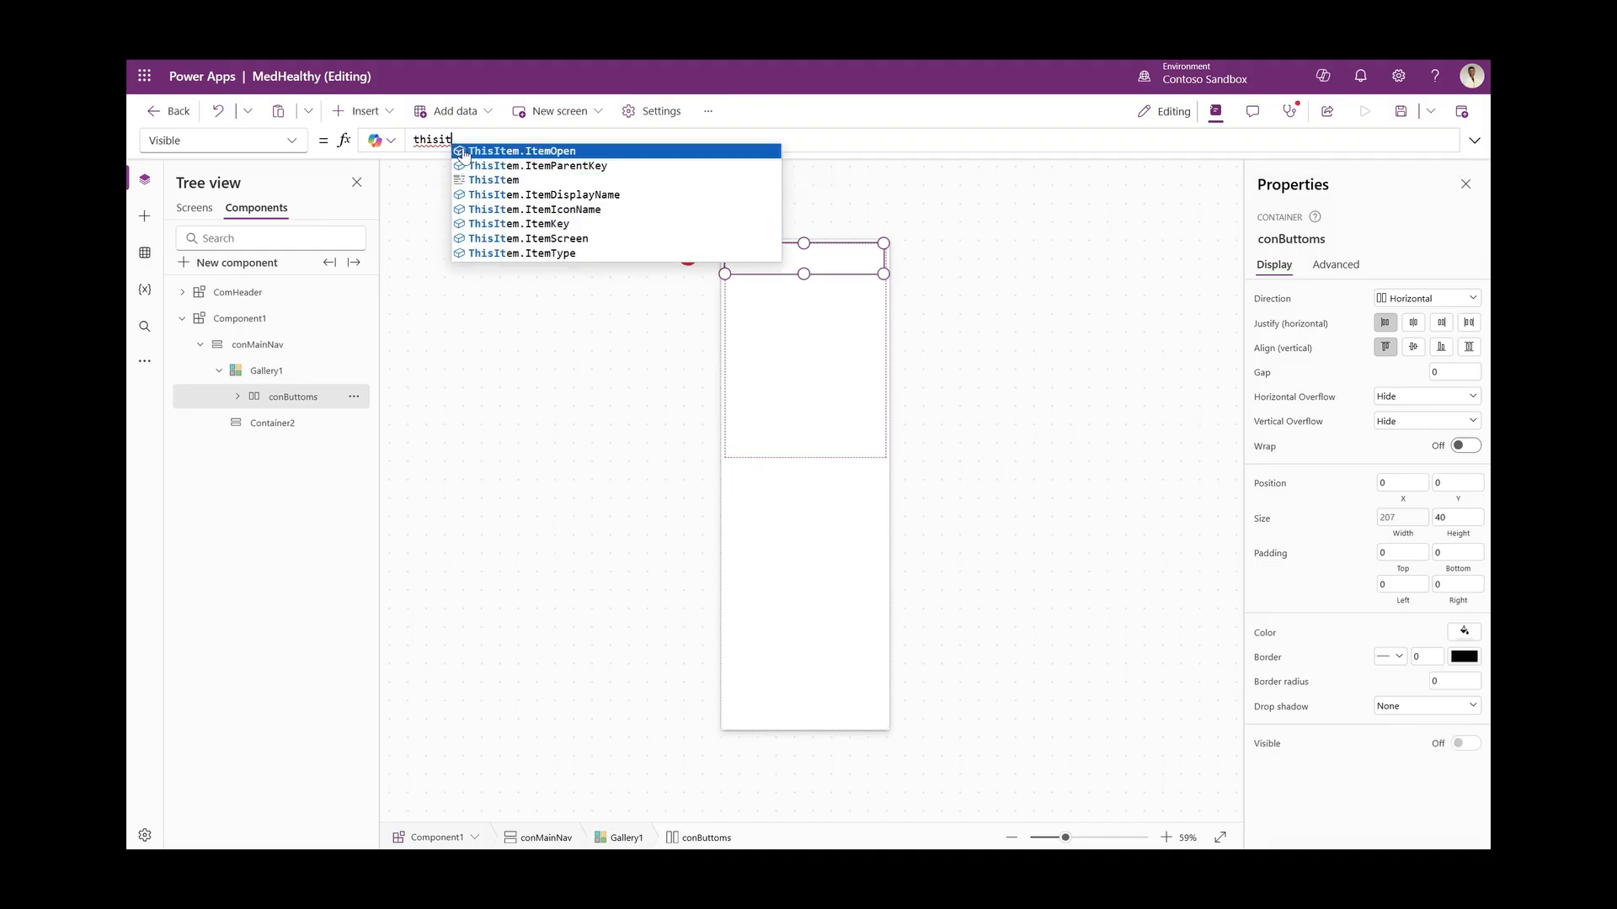
key("Down")
key("Down")
key("Down")
key("Down")
key("Down")
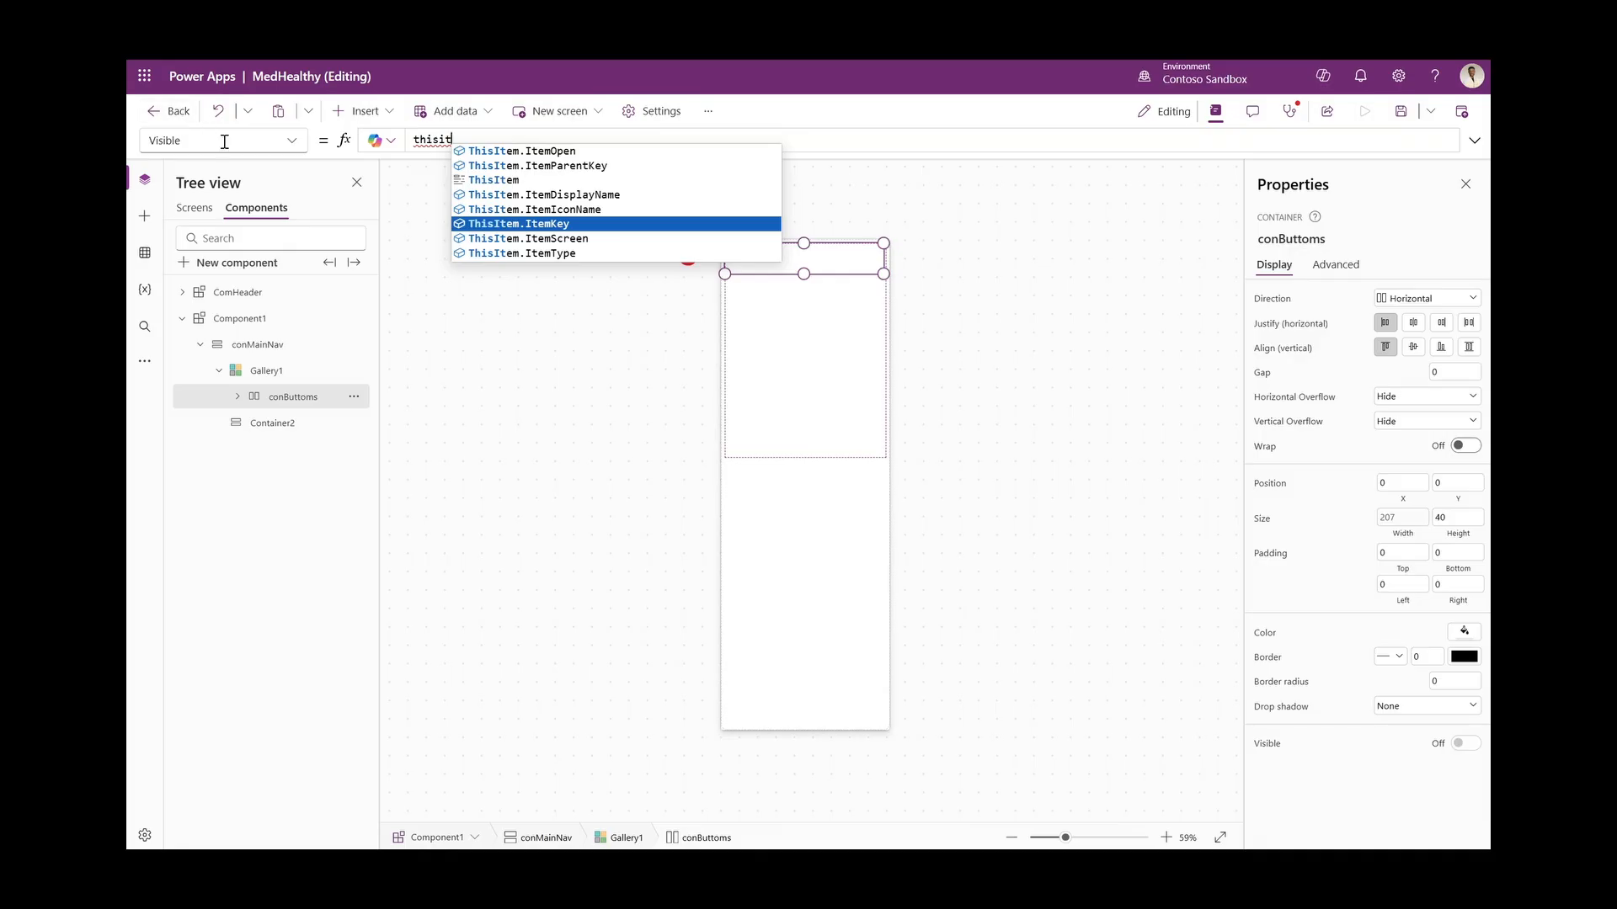
Examine the ItemType values of the category and button records in the app's OnStart colNavItems collection
left_click(193, 207)
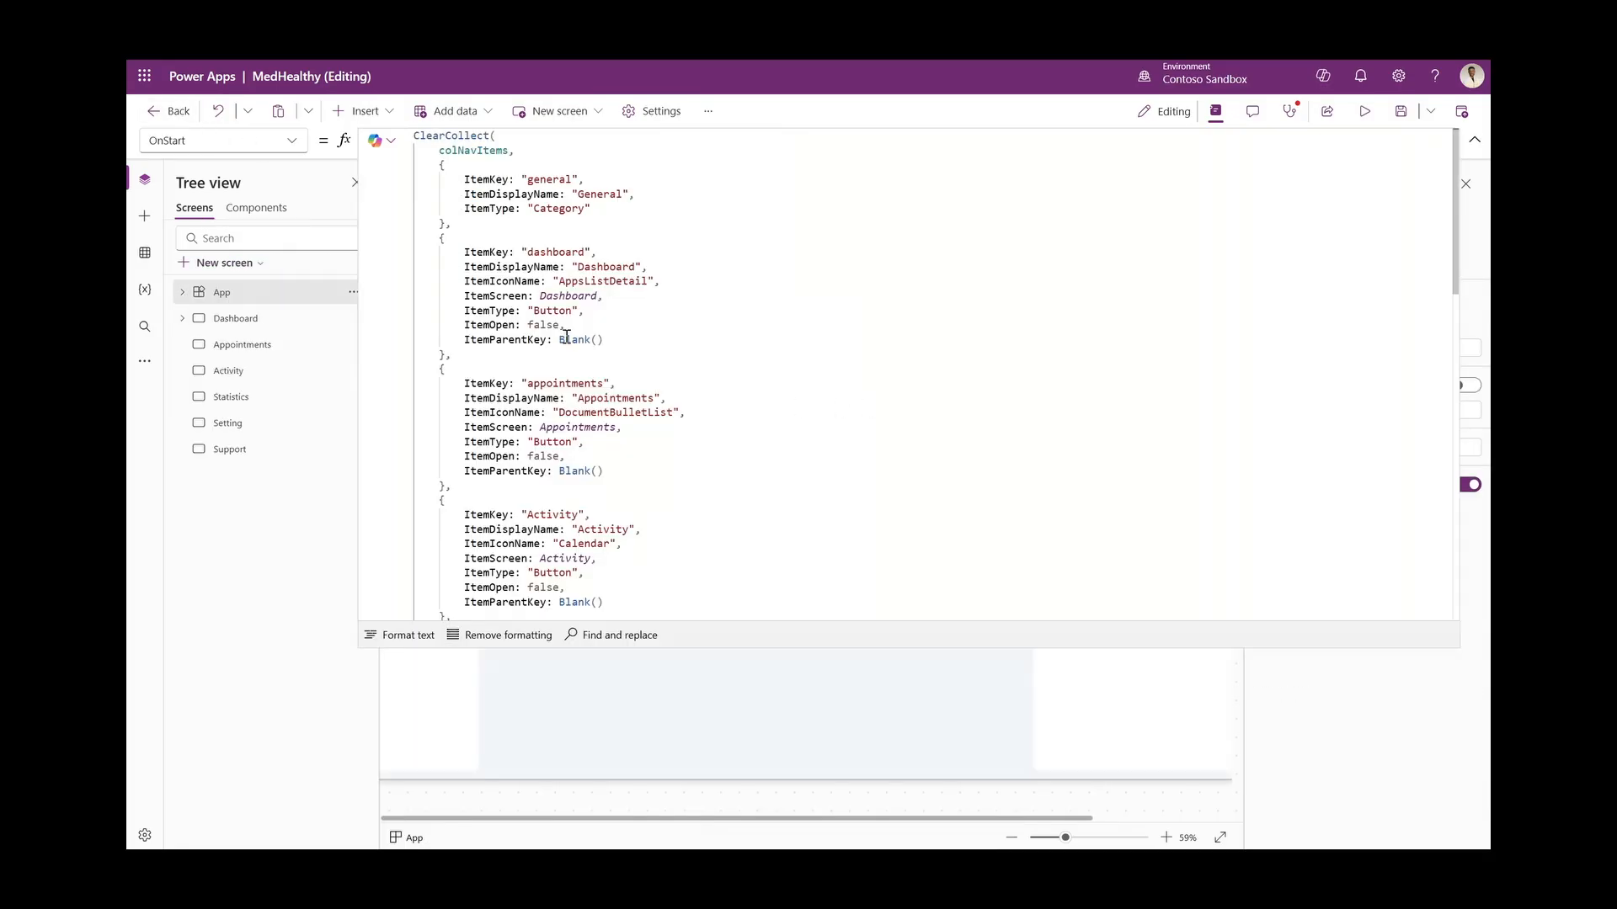
left_click_drag(459, 307, 596, 309)
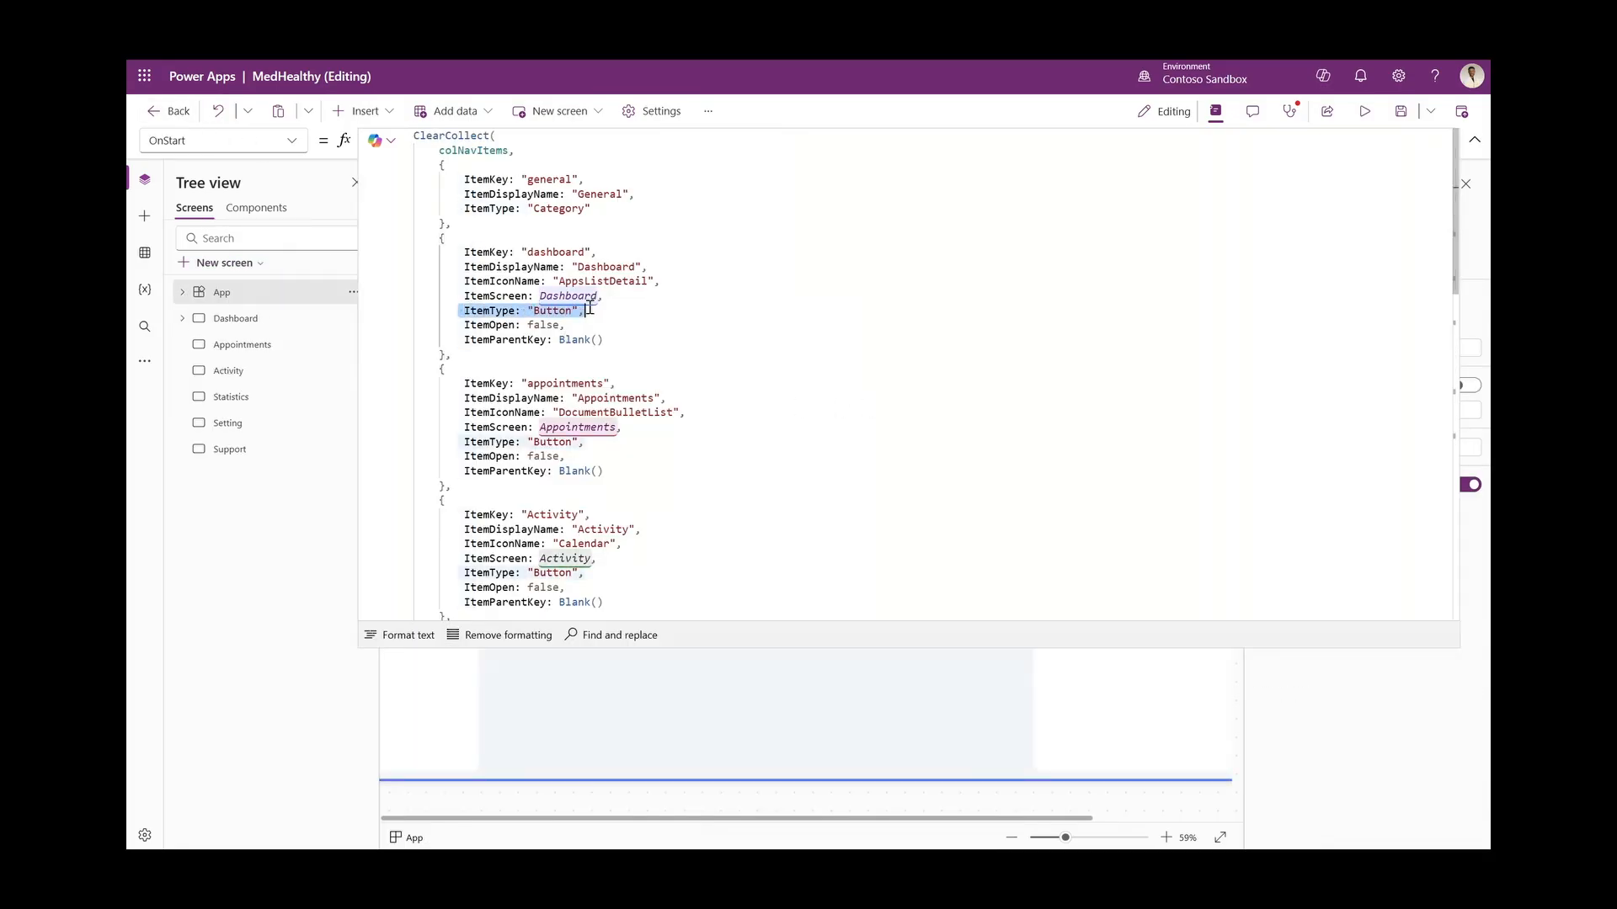
left_click(602, 309)
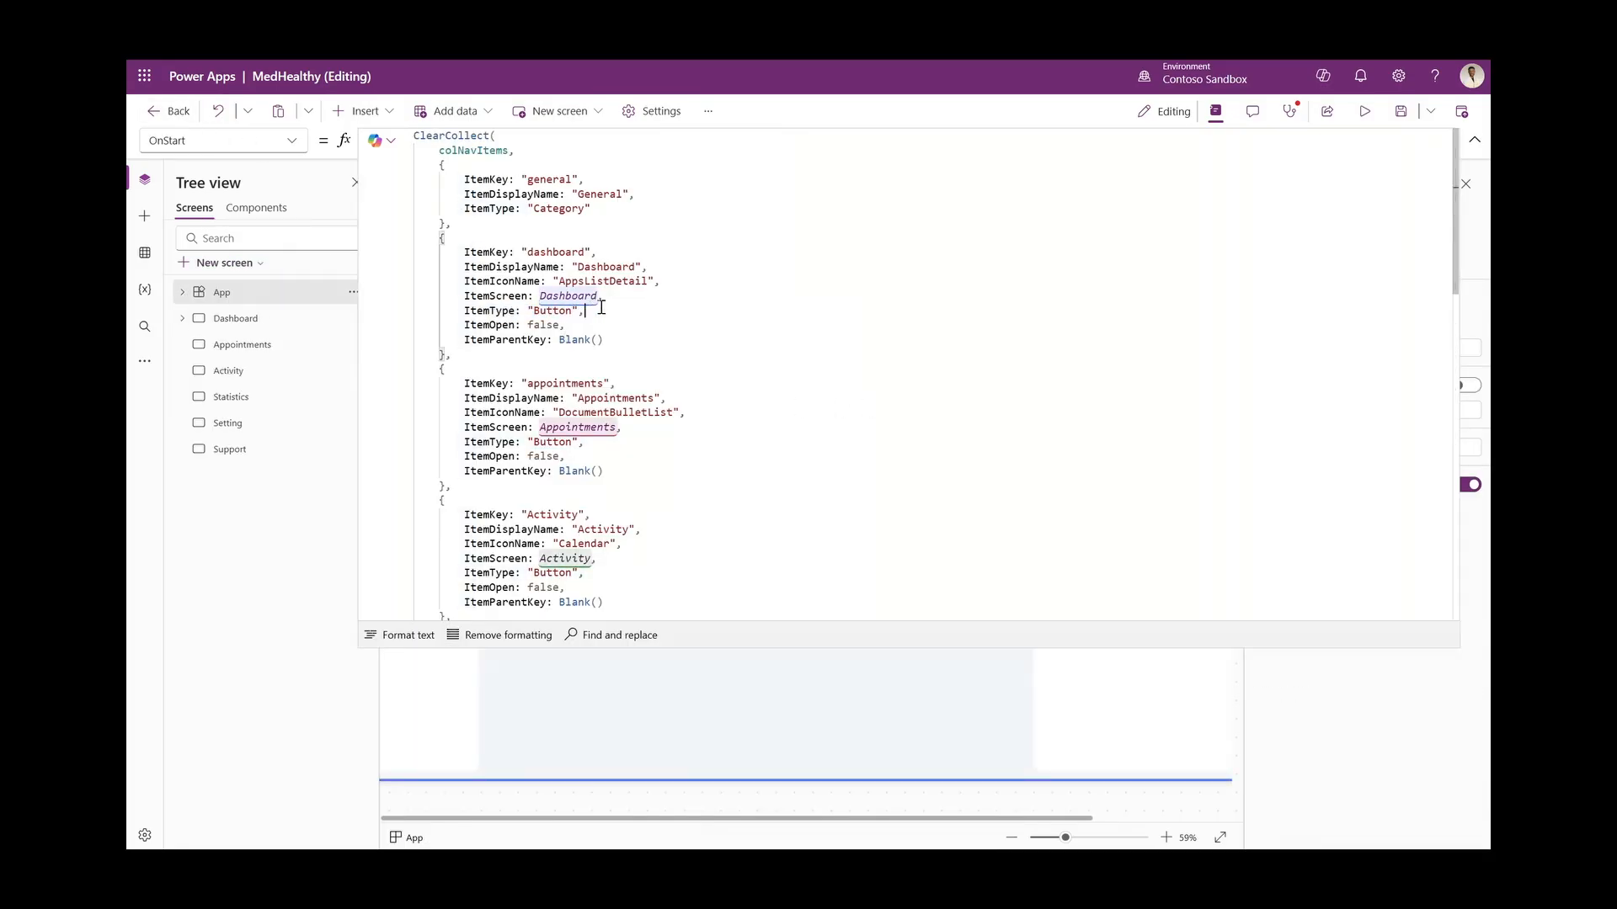
left_click(605, 211)
left_click_drag(600, 208, 465, 212)
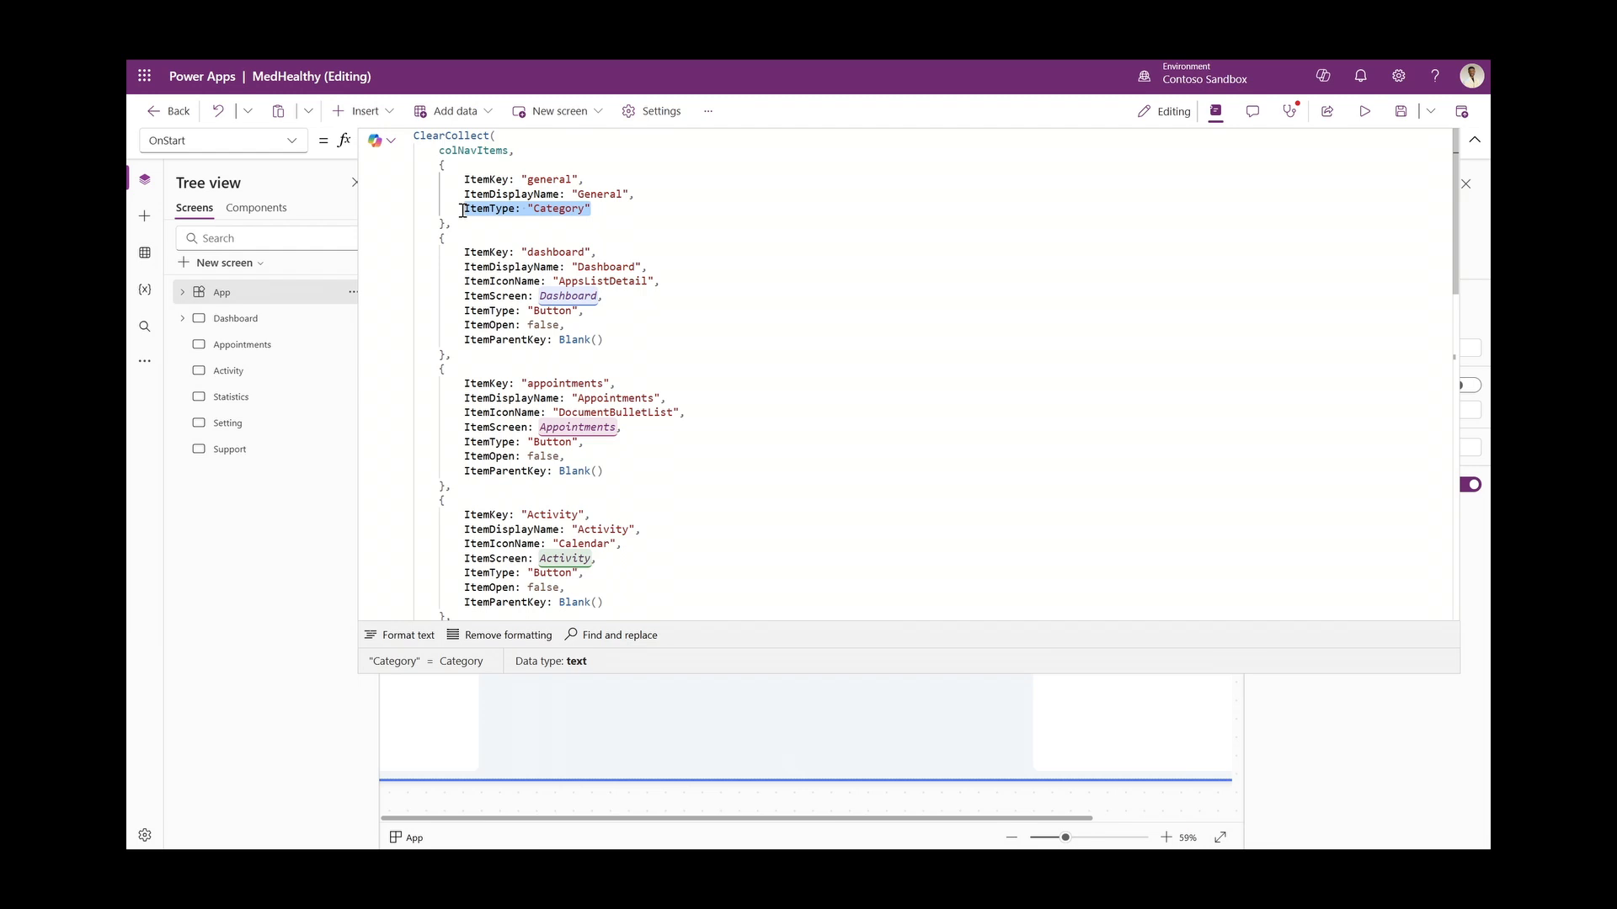
left_click(580, 328)
left_click_drag(592, 208, 527, 211)
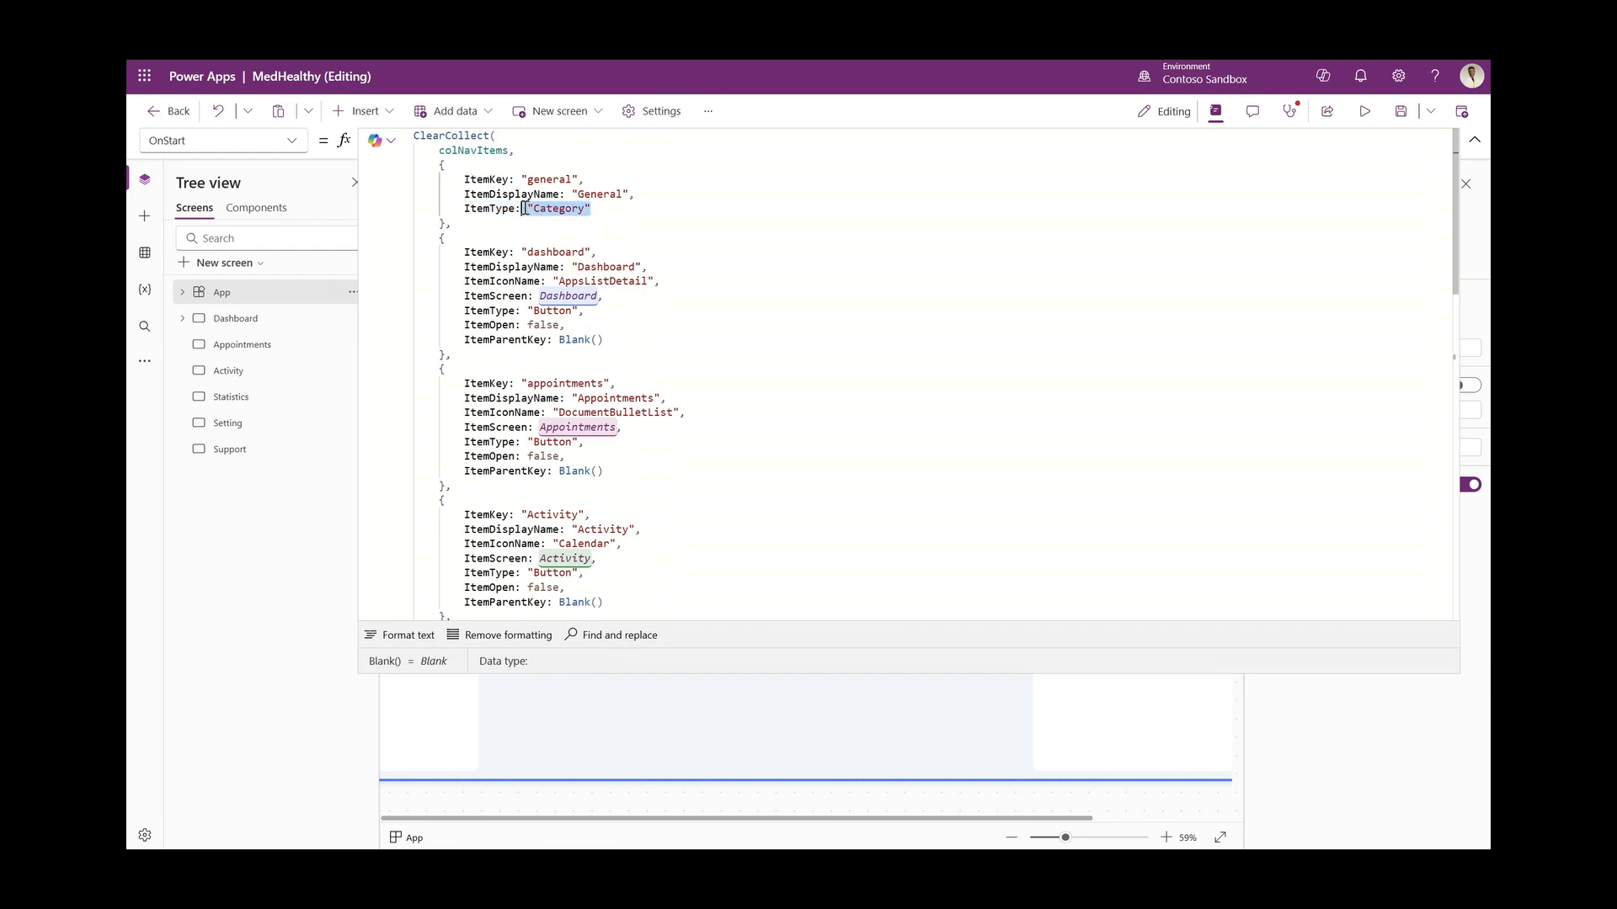
left_click(528, 211)
left_click(608, 263)
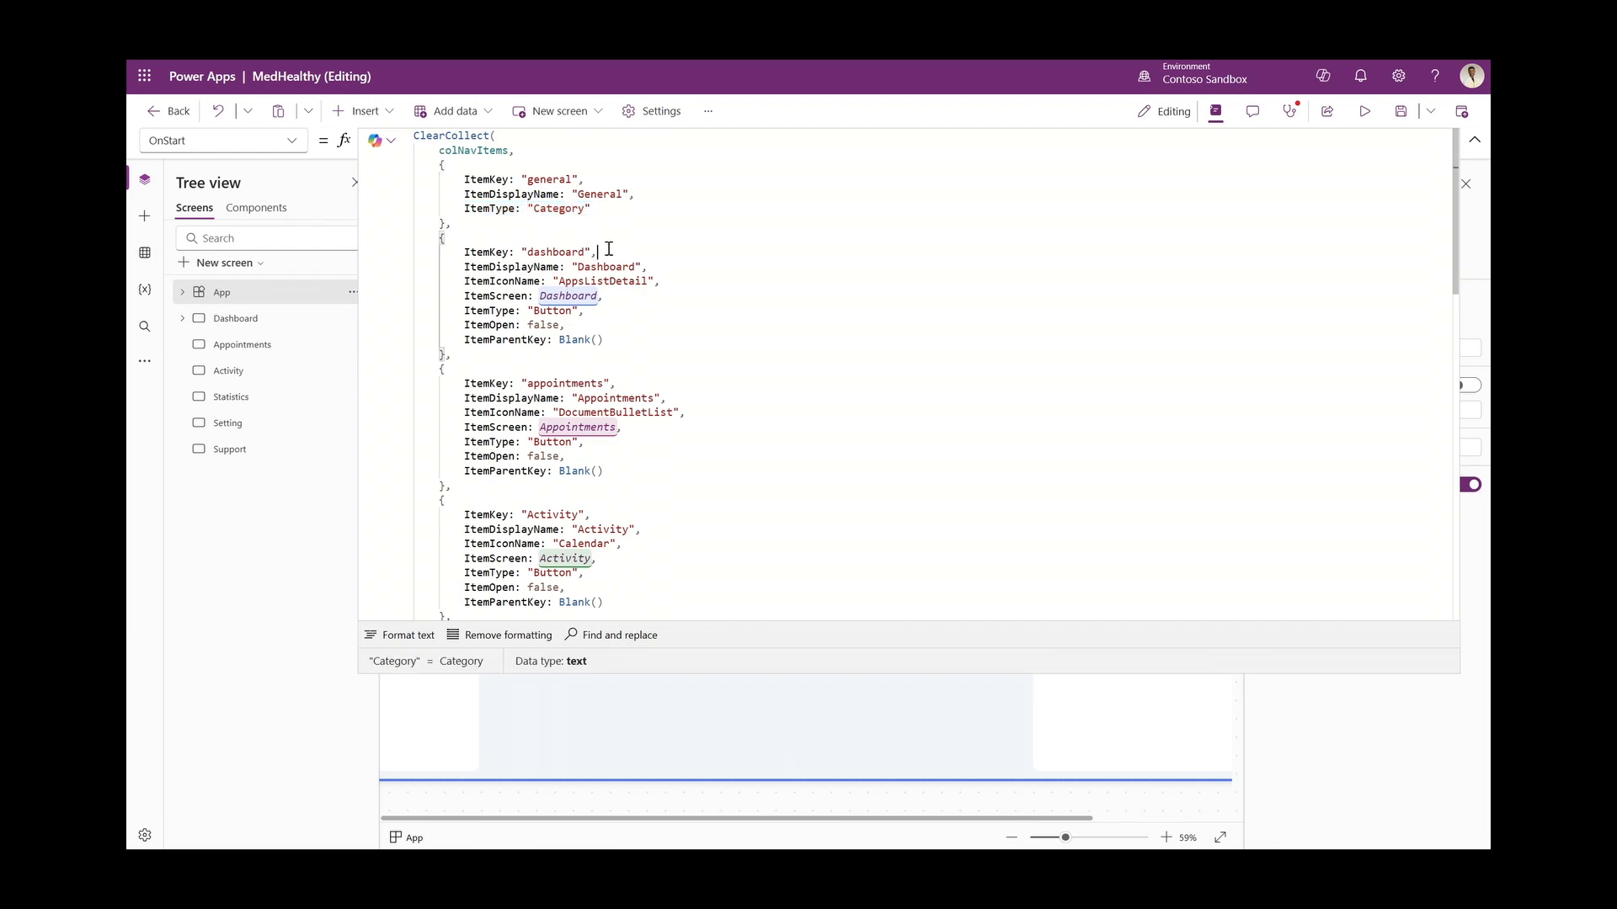
double_click(471, 306)
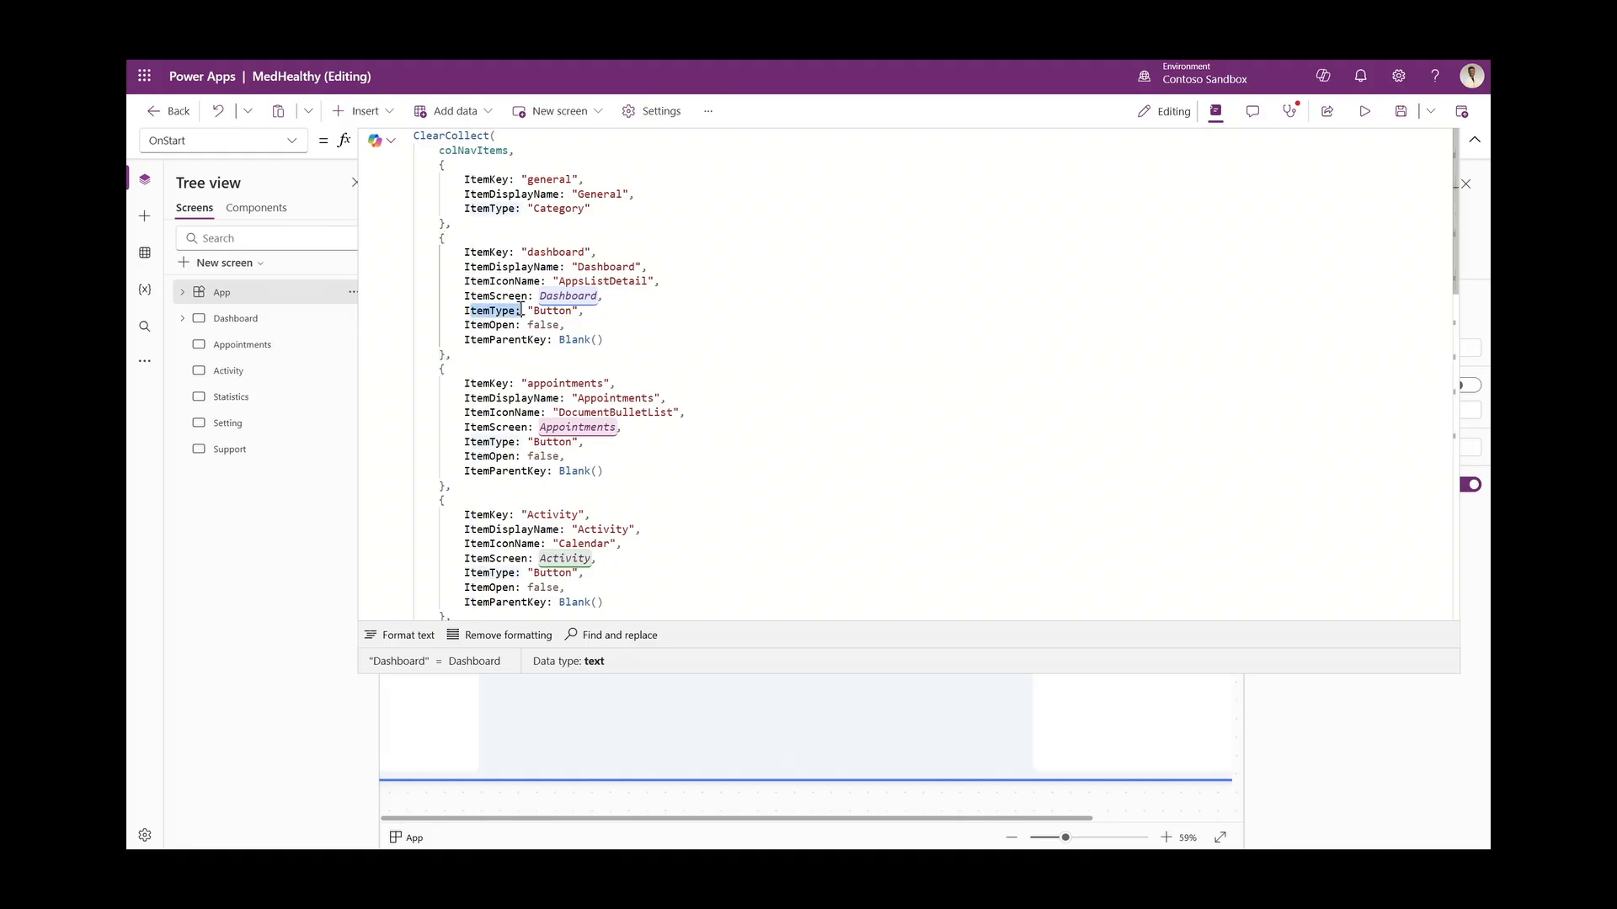
left_click_drag(583, 311, 534, 310)
left_click(256, 207)
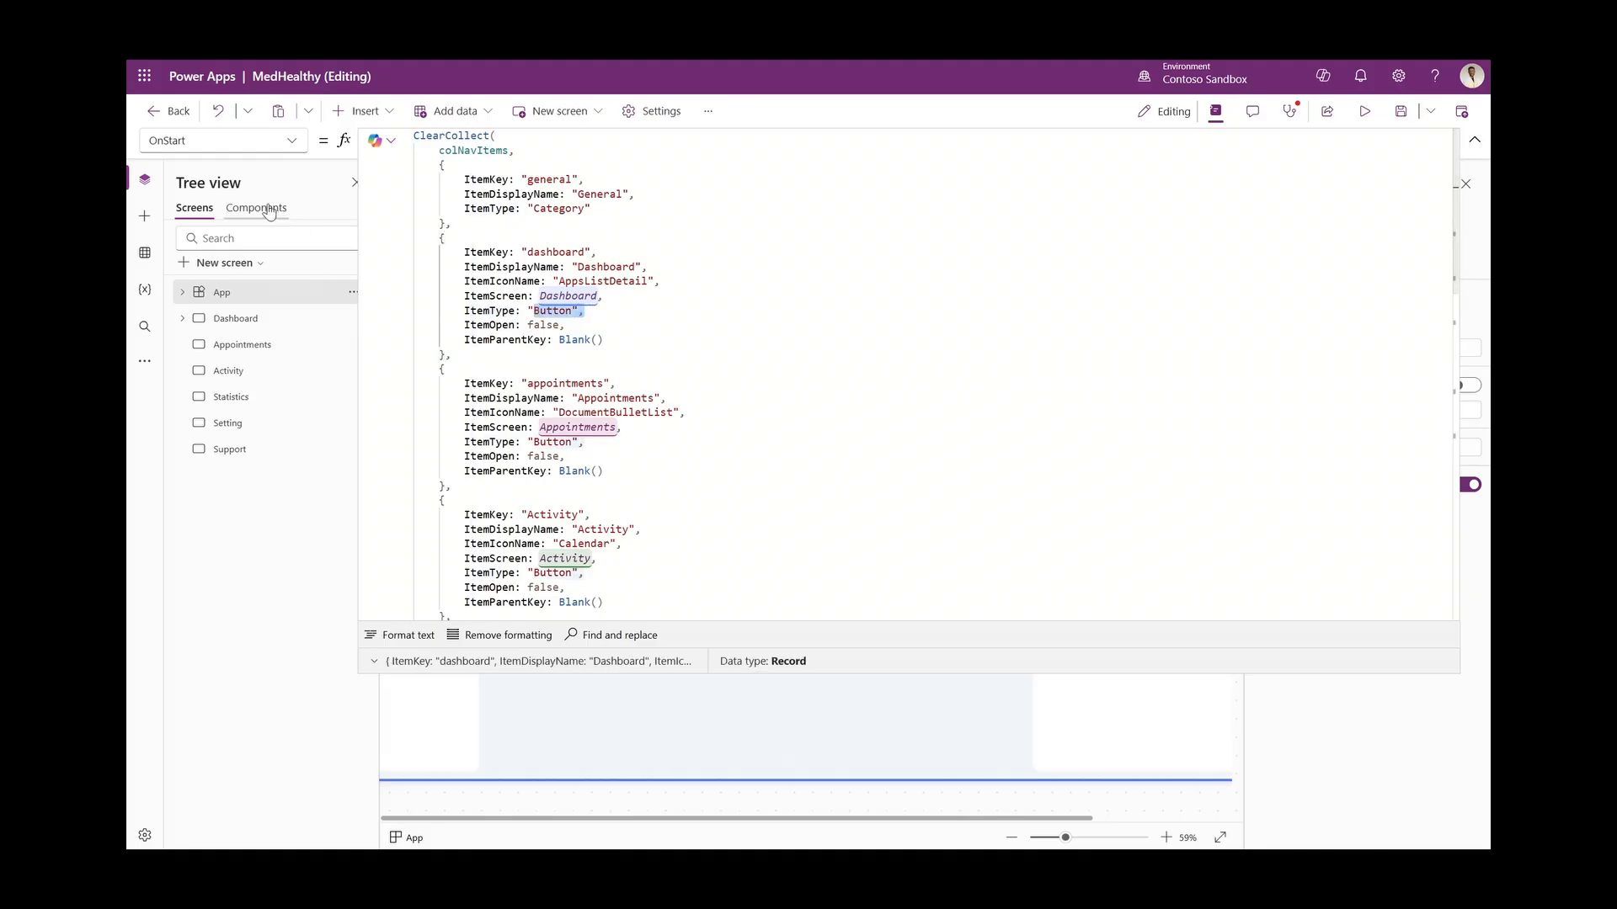
Set the conButtoms container's Visible property to ThisItem.ItemType = "Button"
double_click(484, 143)
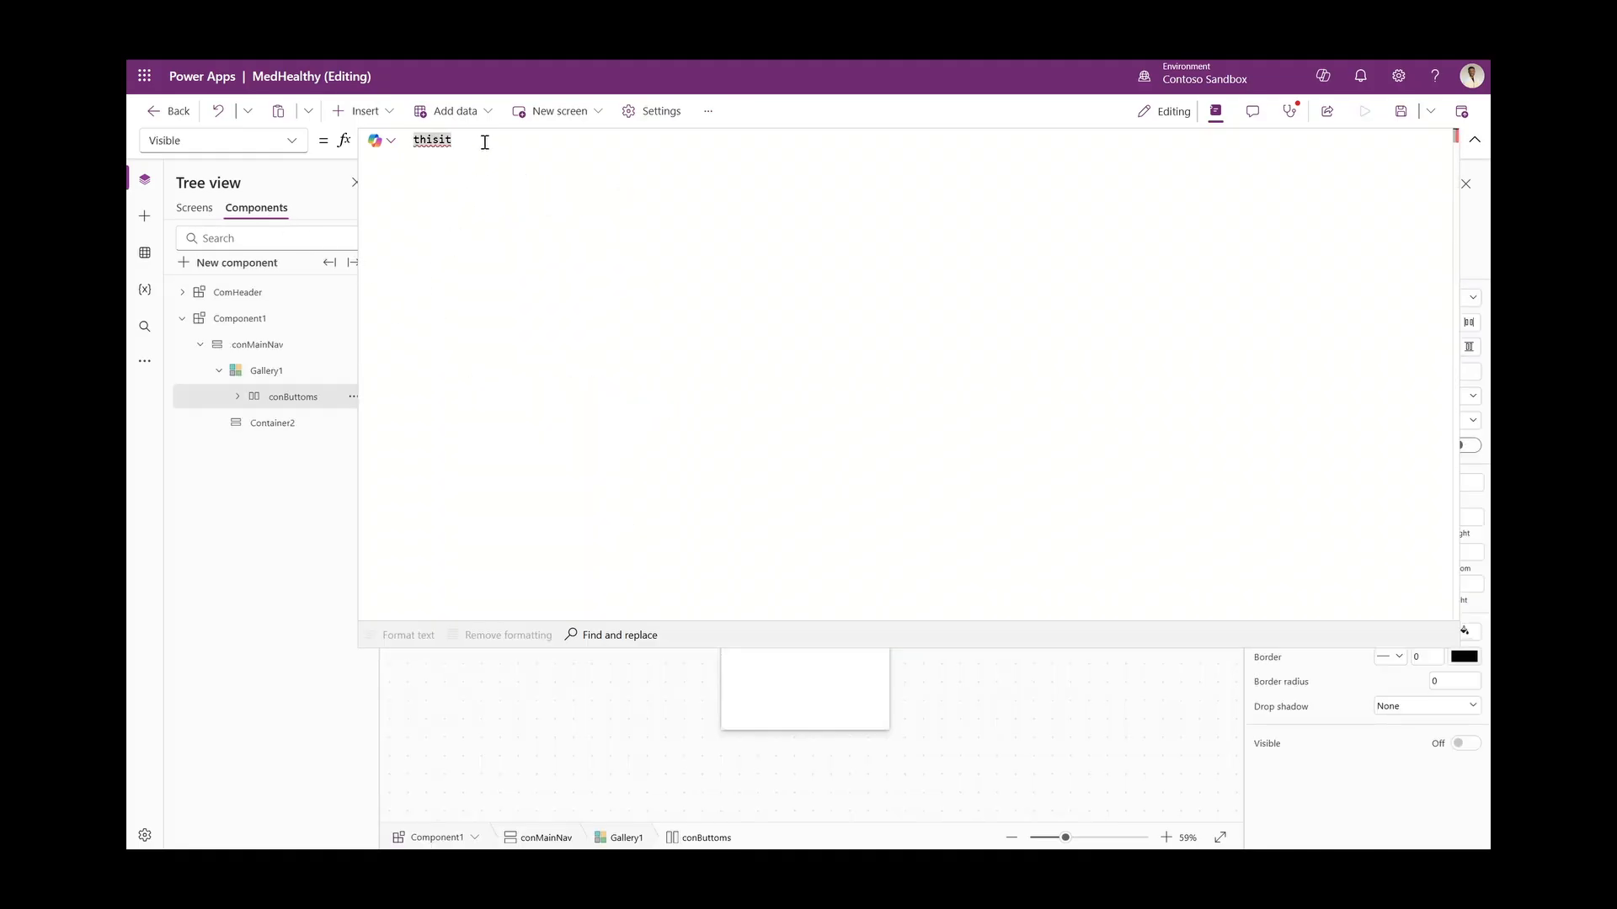
type("thisitem")
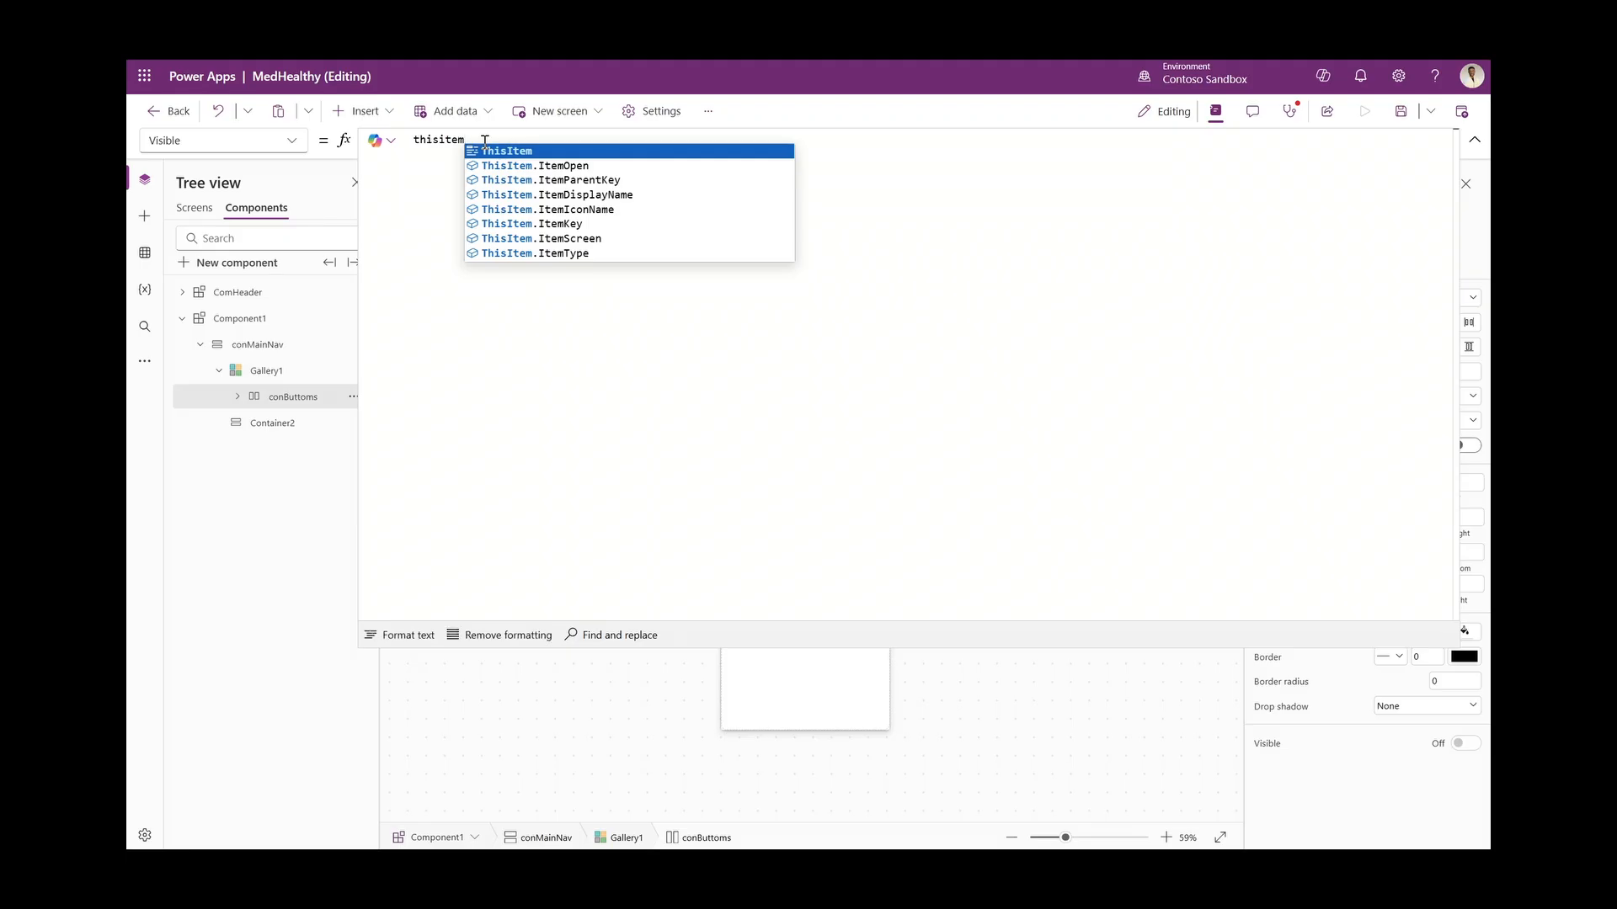
type(".")
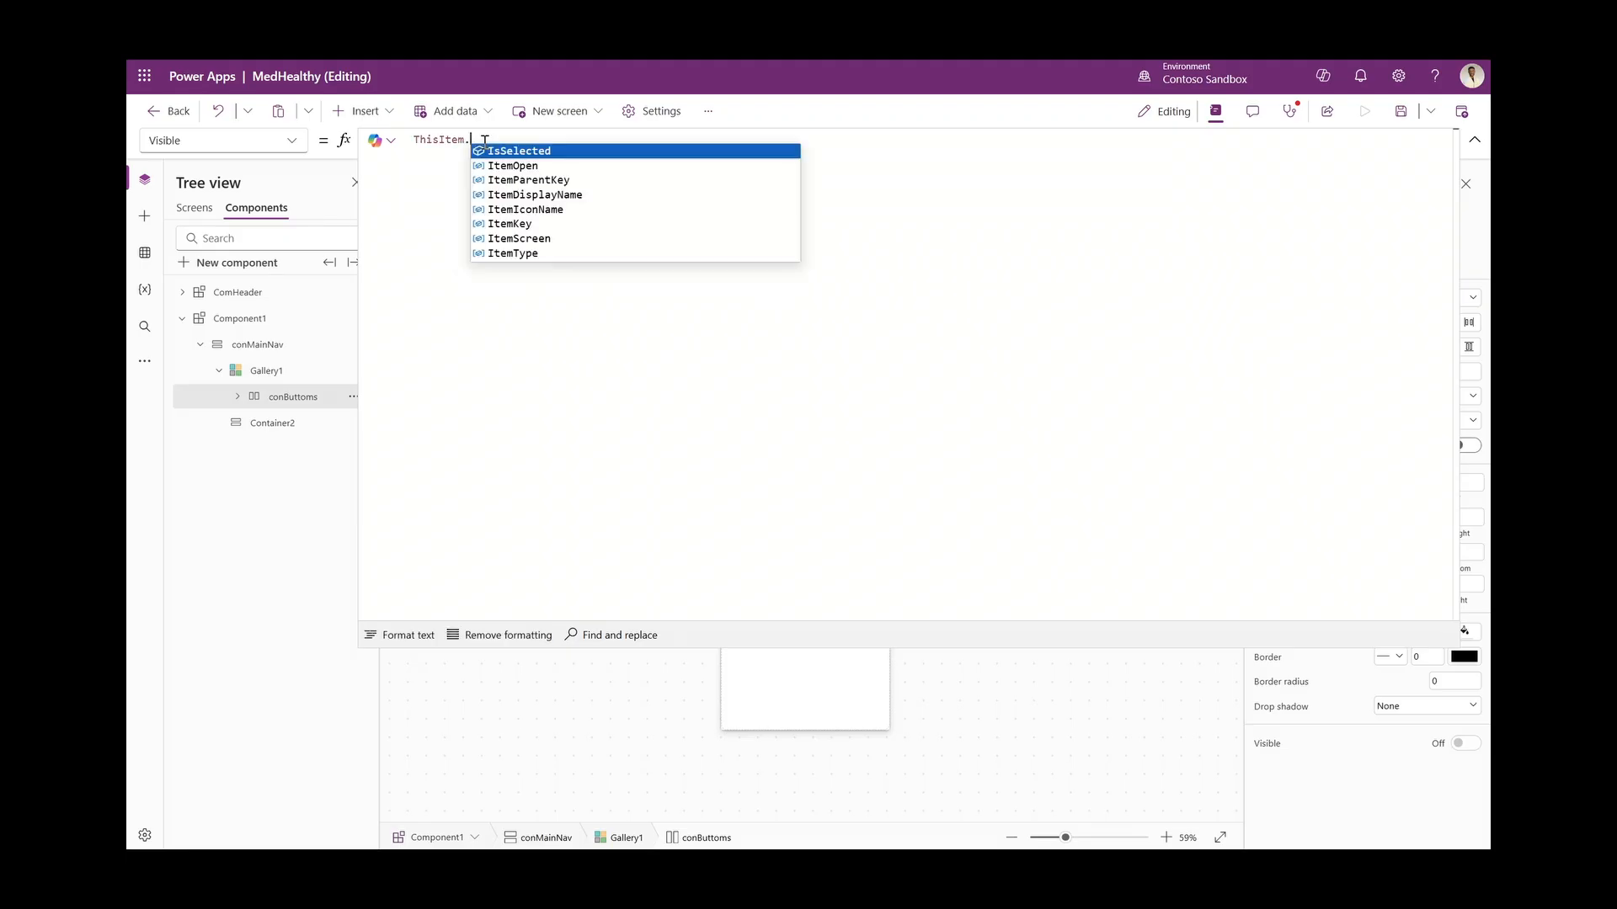
left_click(539, 252)
type("= \"")
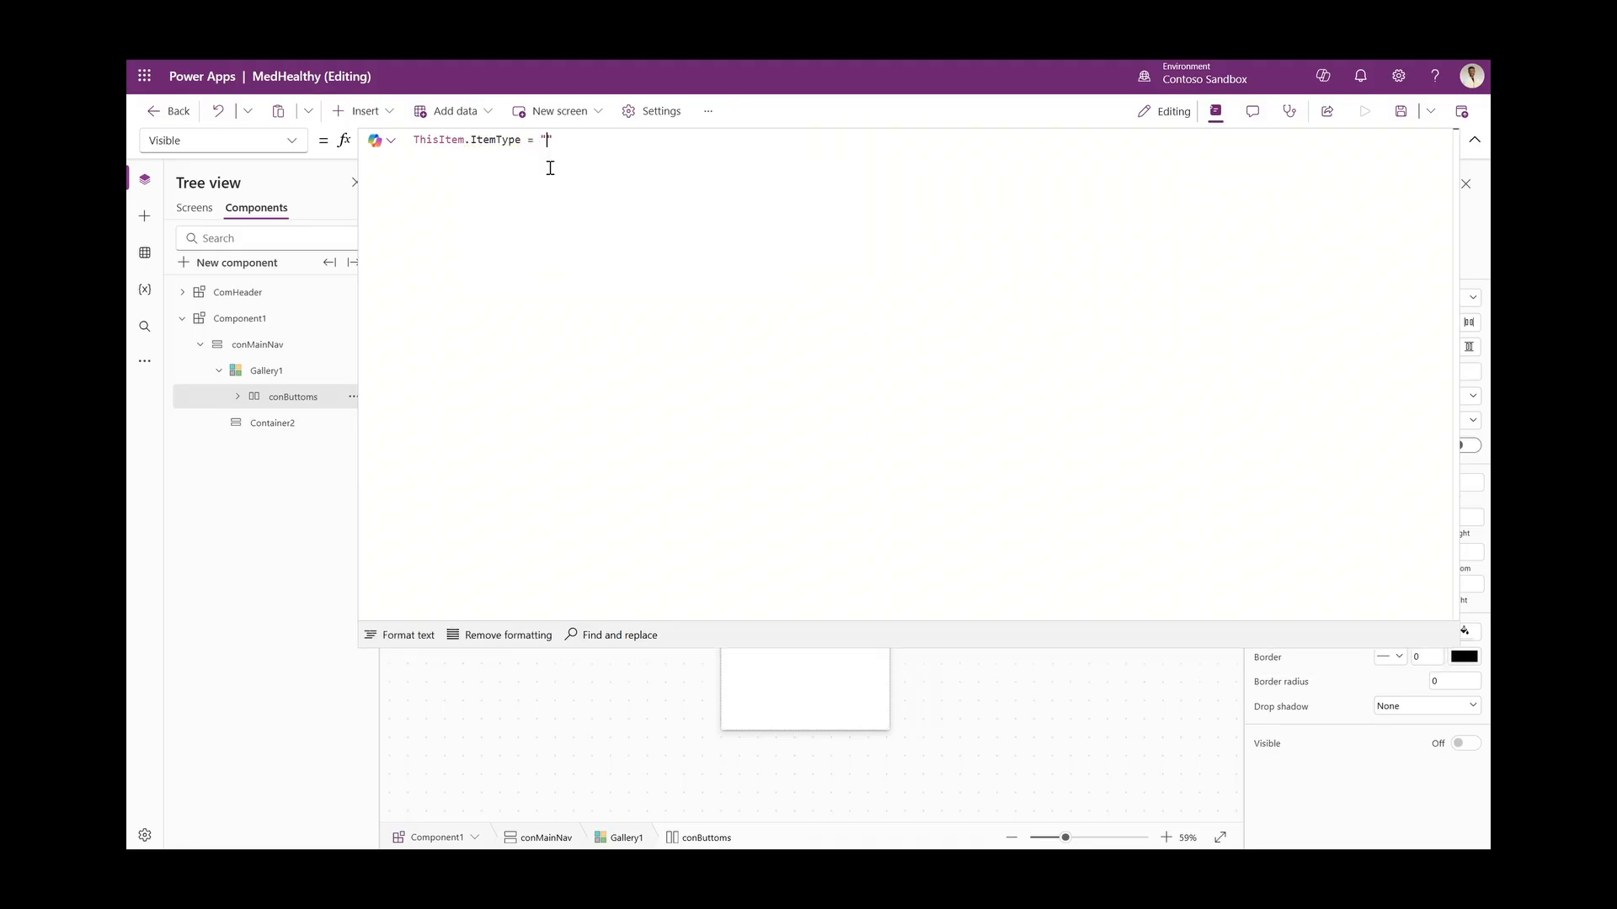
type("B")
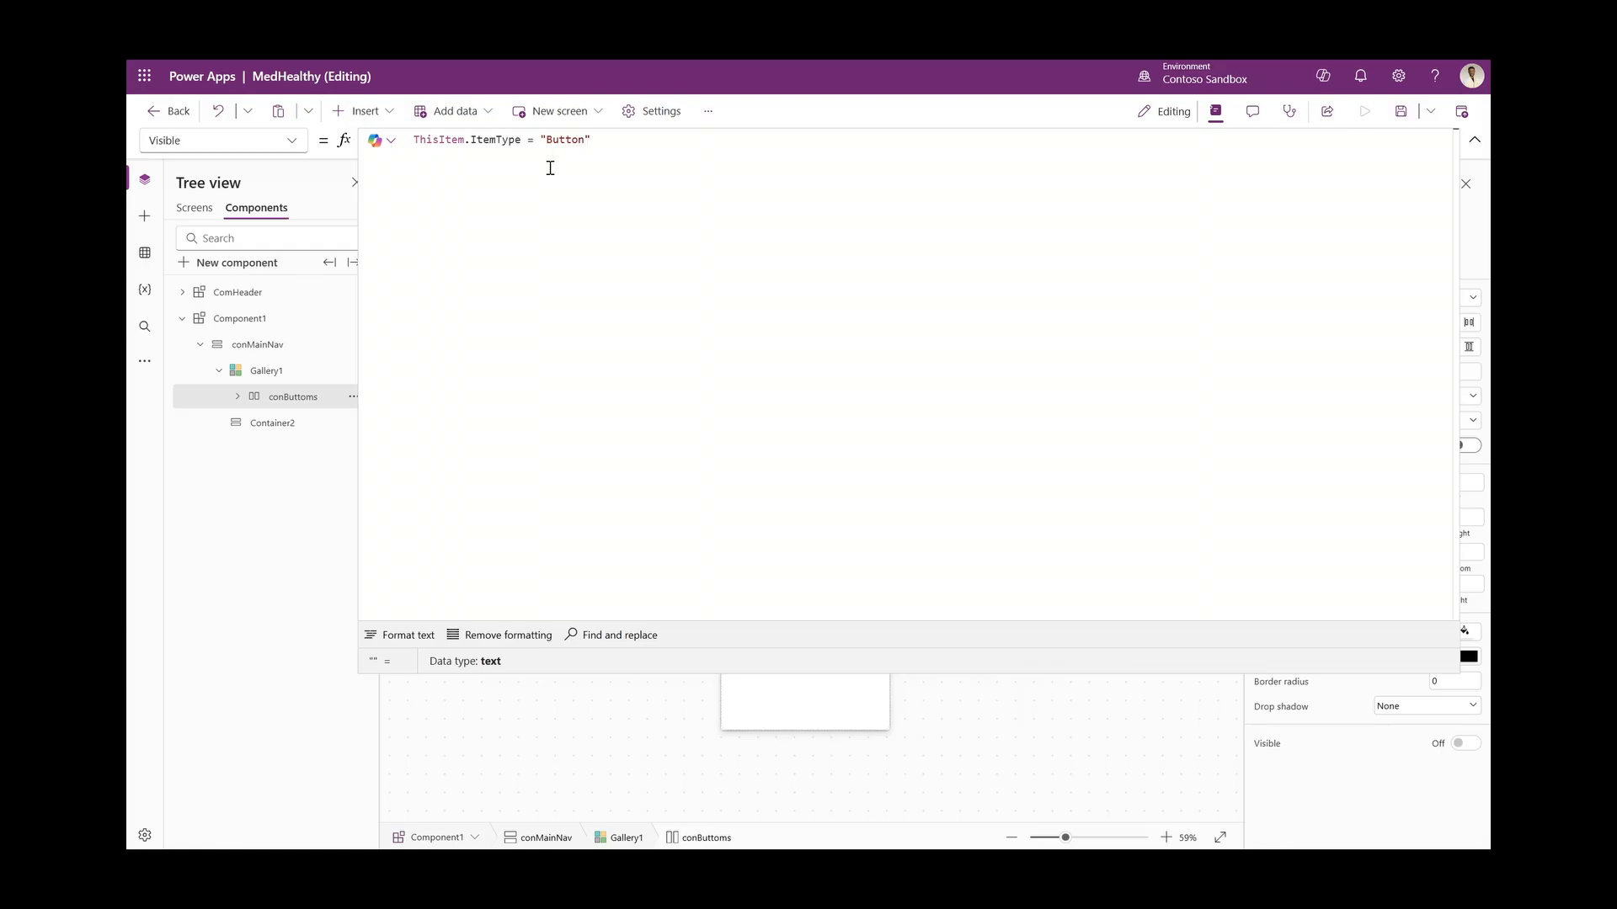
type("utton")
left_click(1475, 140)
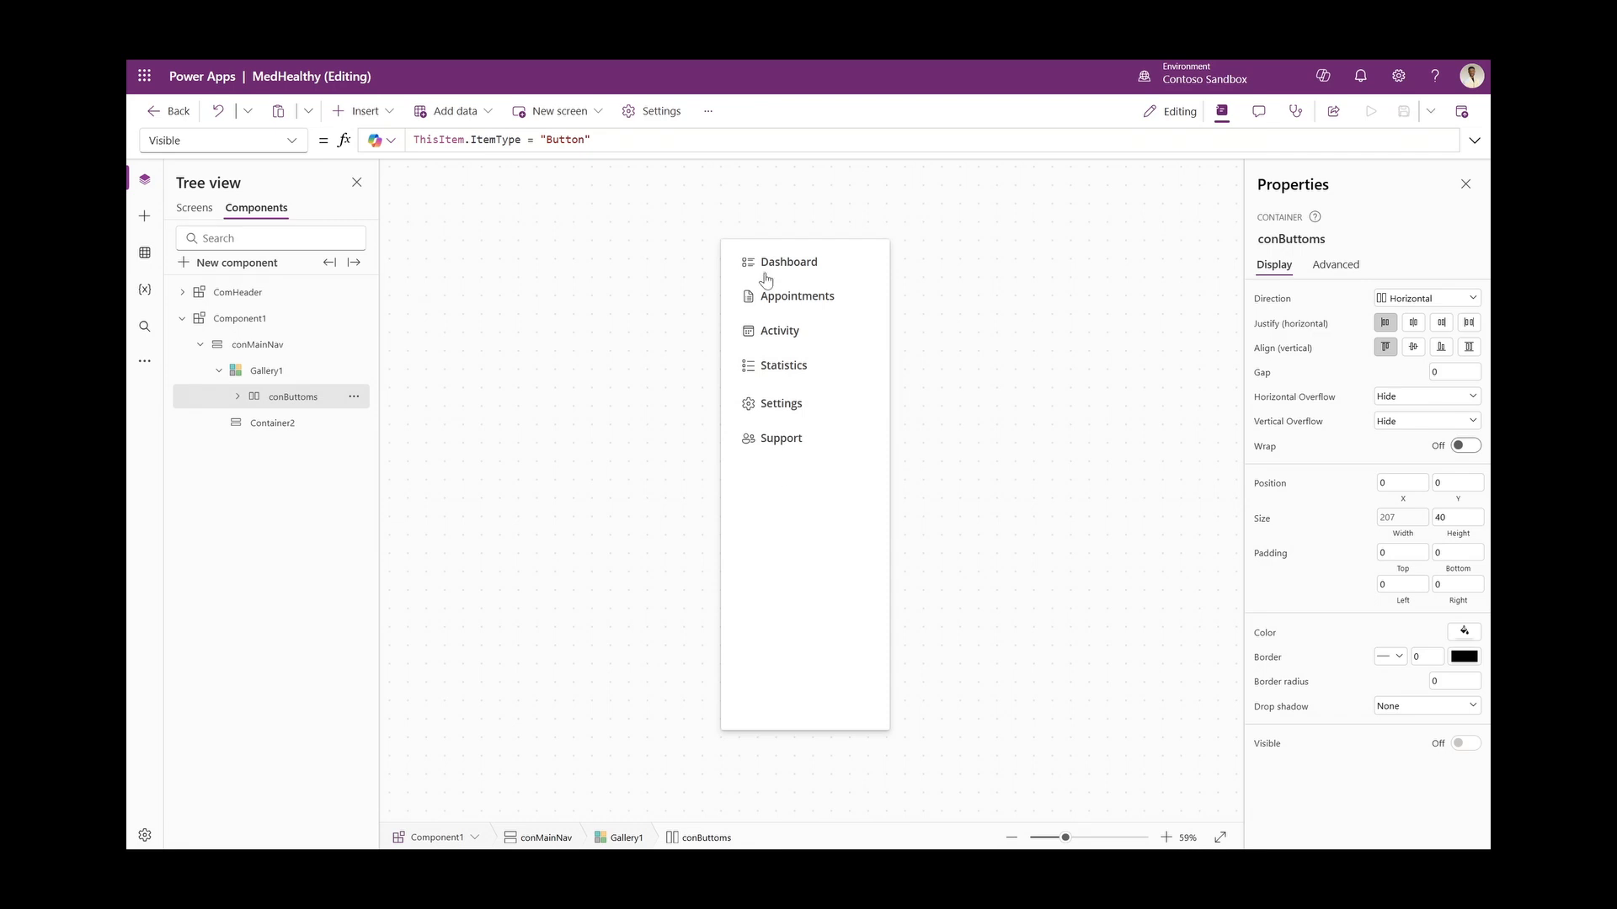
Review the properties of Component1 and of the button inside the conButtoms container
left_click(182, 320)
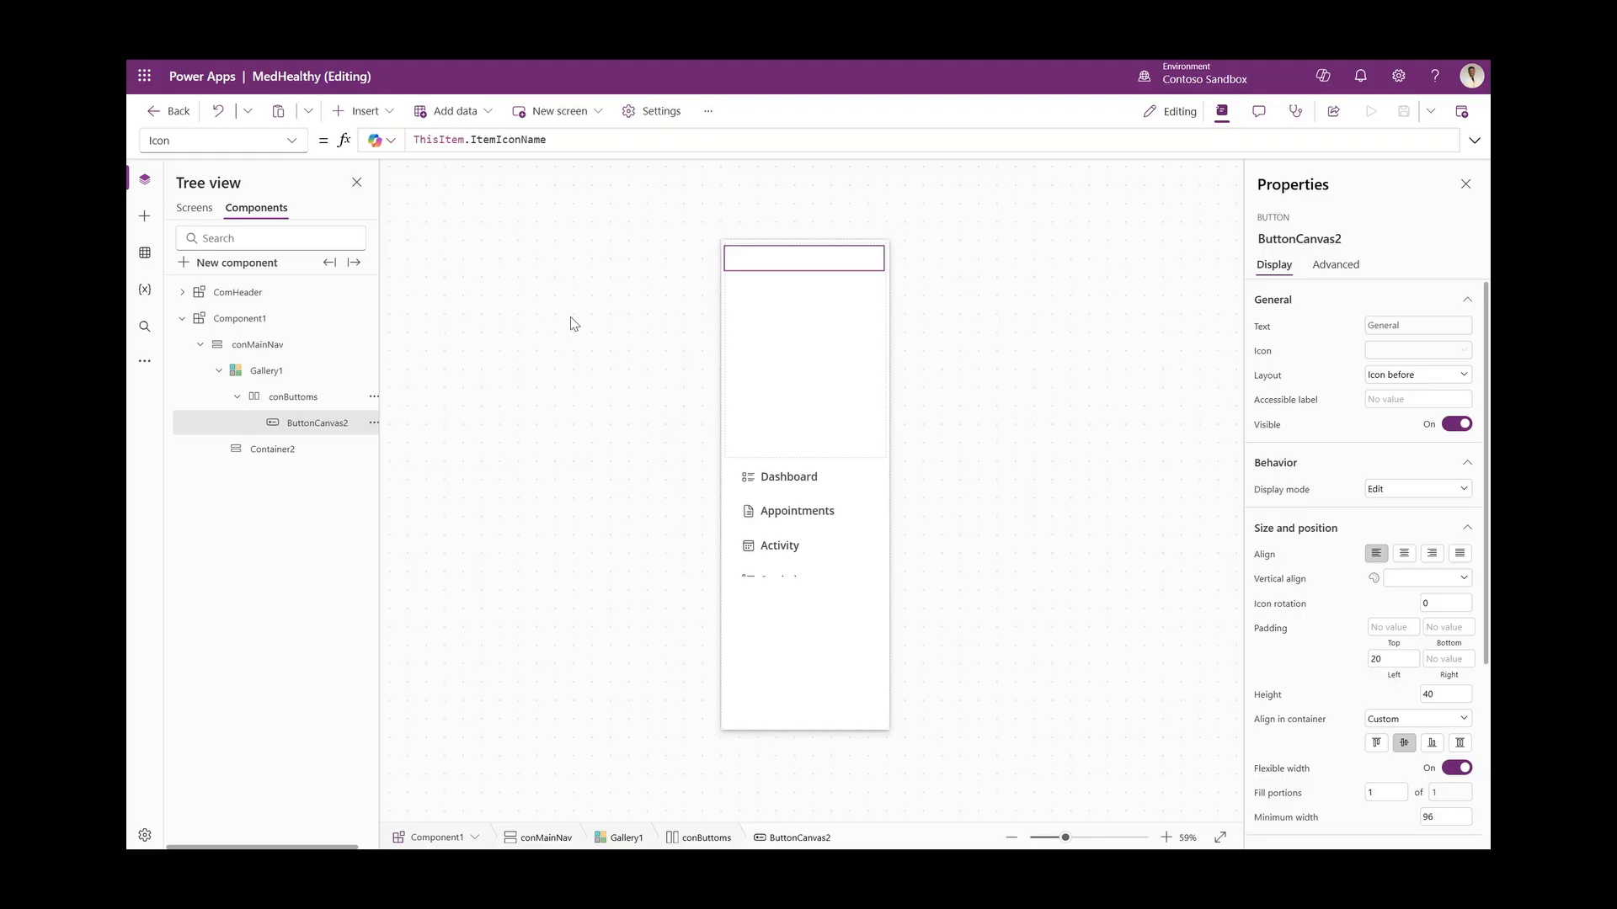
scroll(1331, 546, "down", 3)
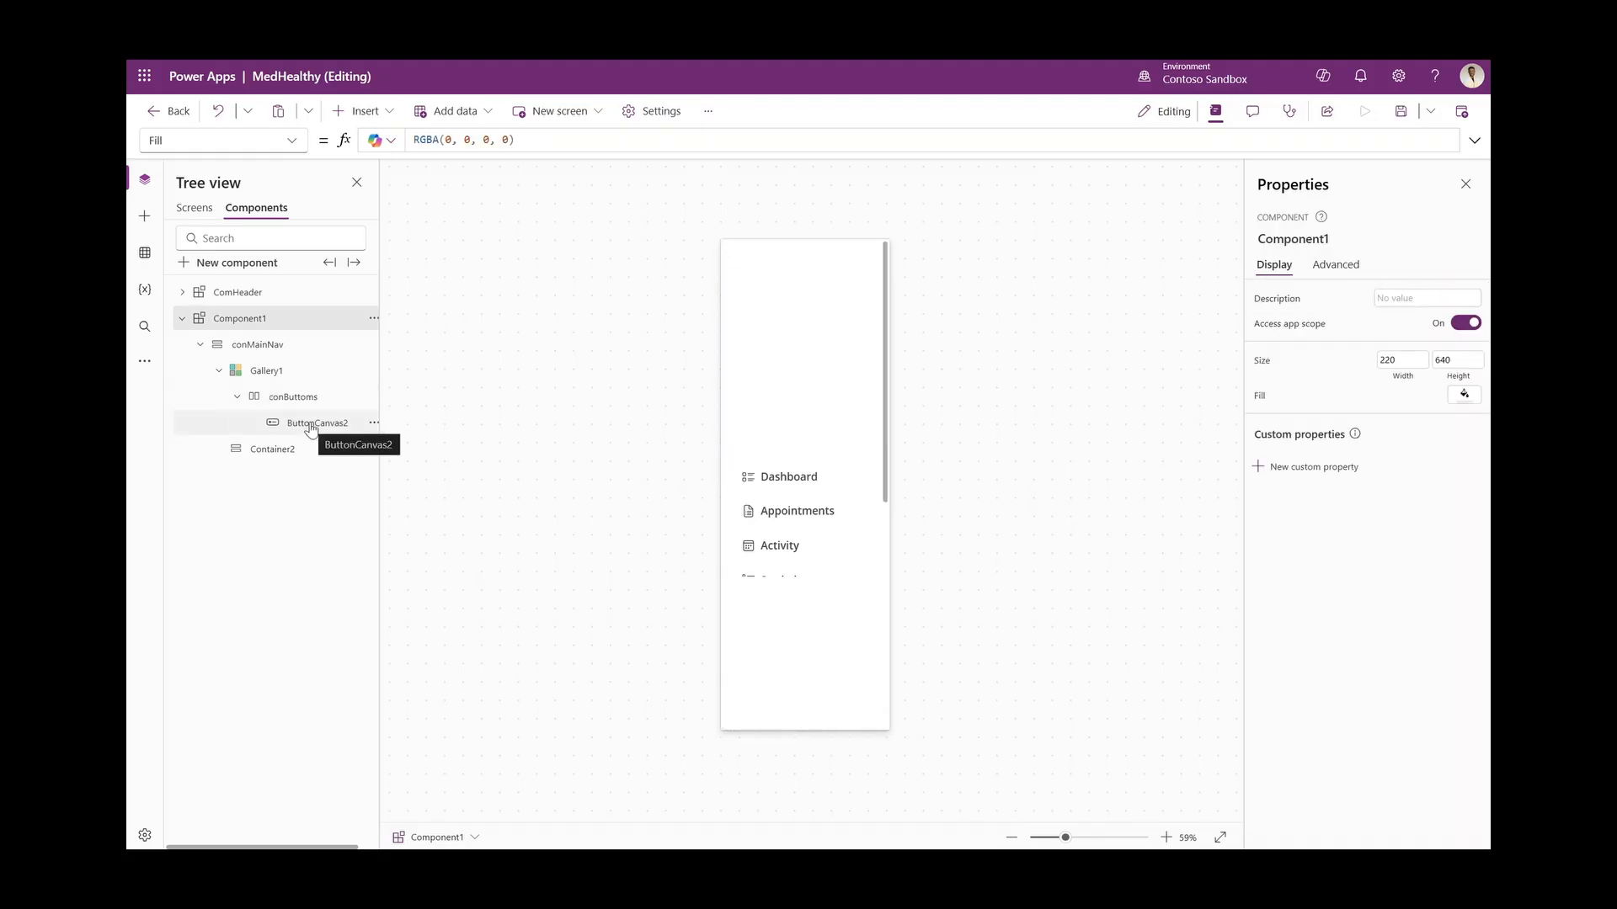
left_click(311, 424)
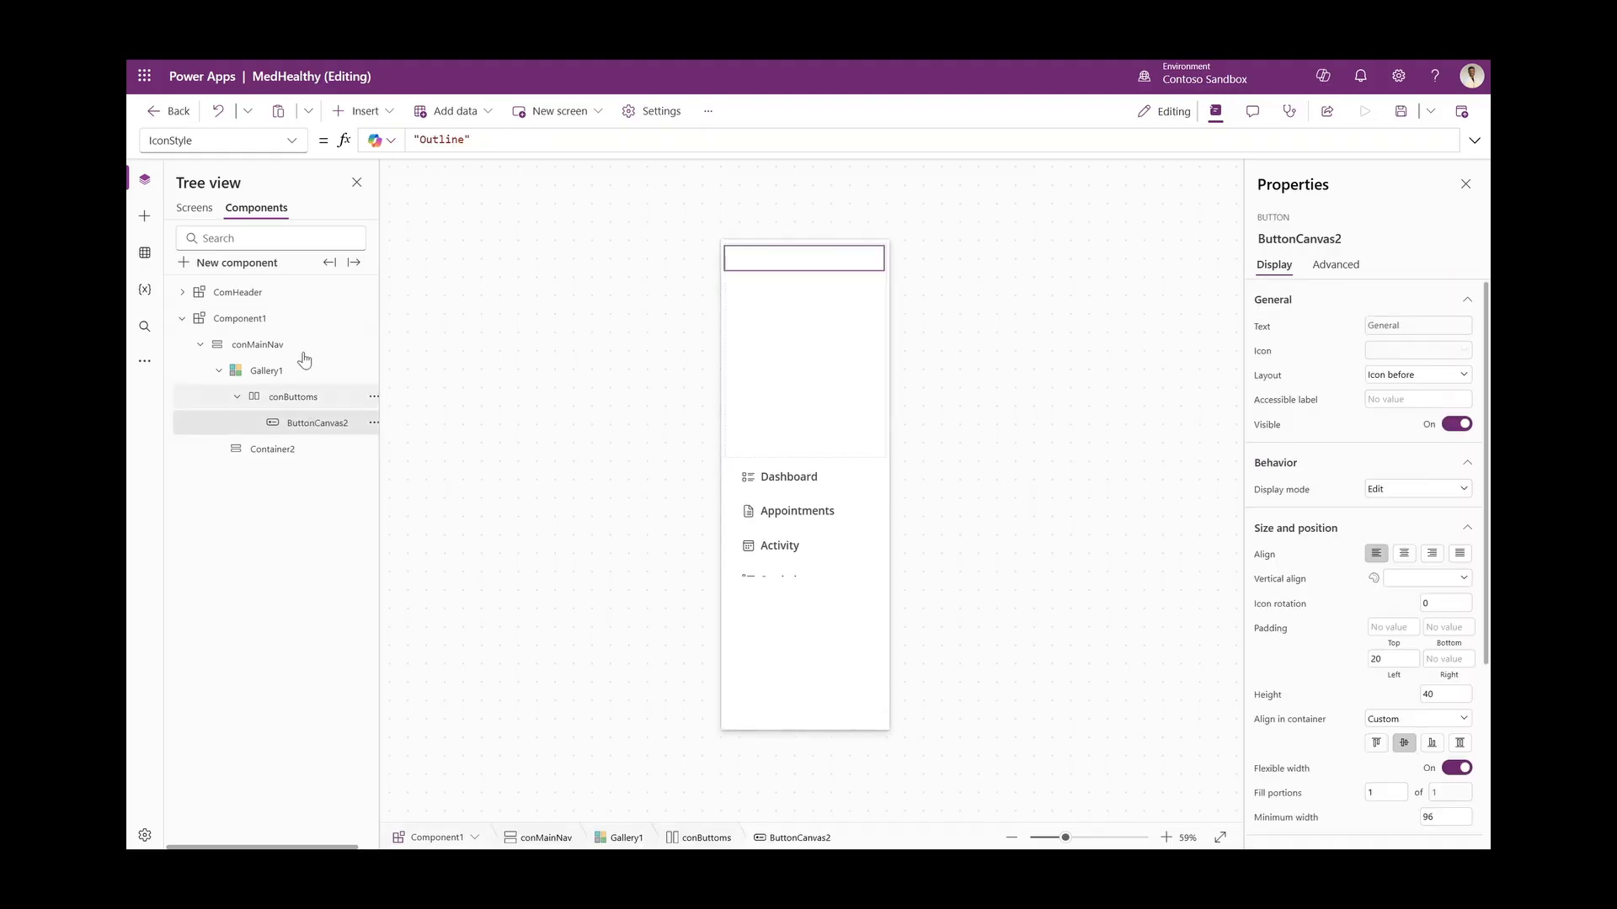
Replace the OnSelect formula of the button inside conButtoms with Set(gblSelectedButton, ThisItem.Key);
left_click(292, 143)
scroll(224, 409, "down", 5)
left_click(191, 567)
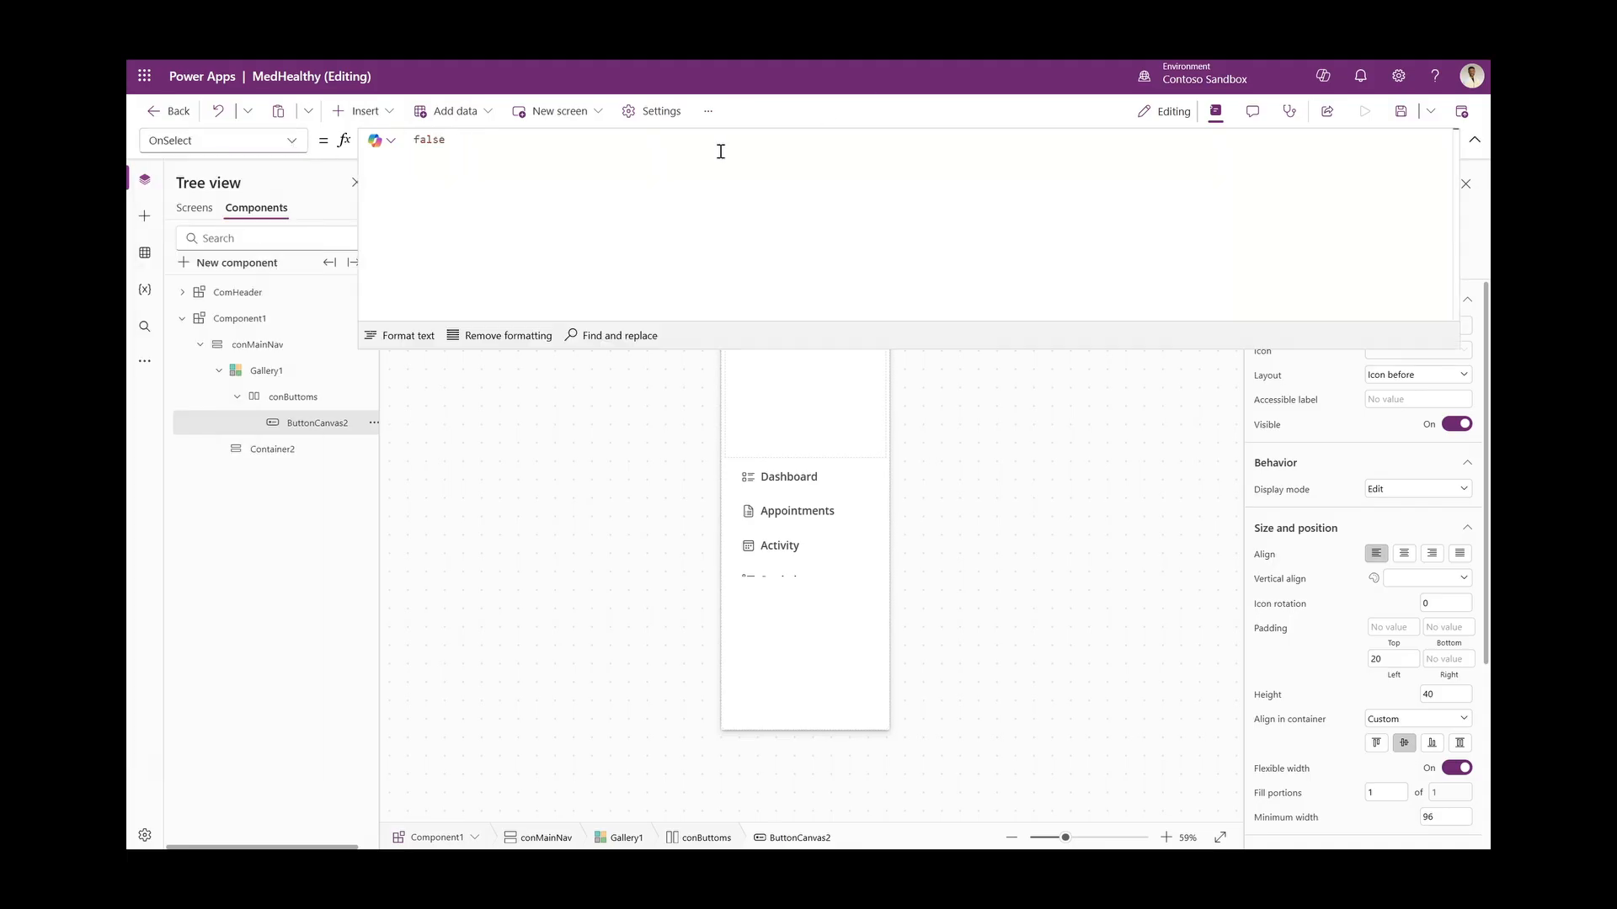
key("BackSpace")
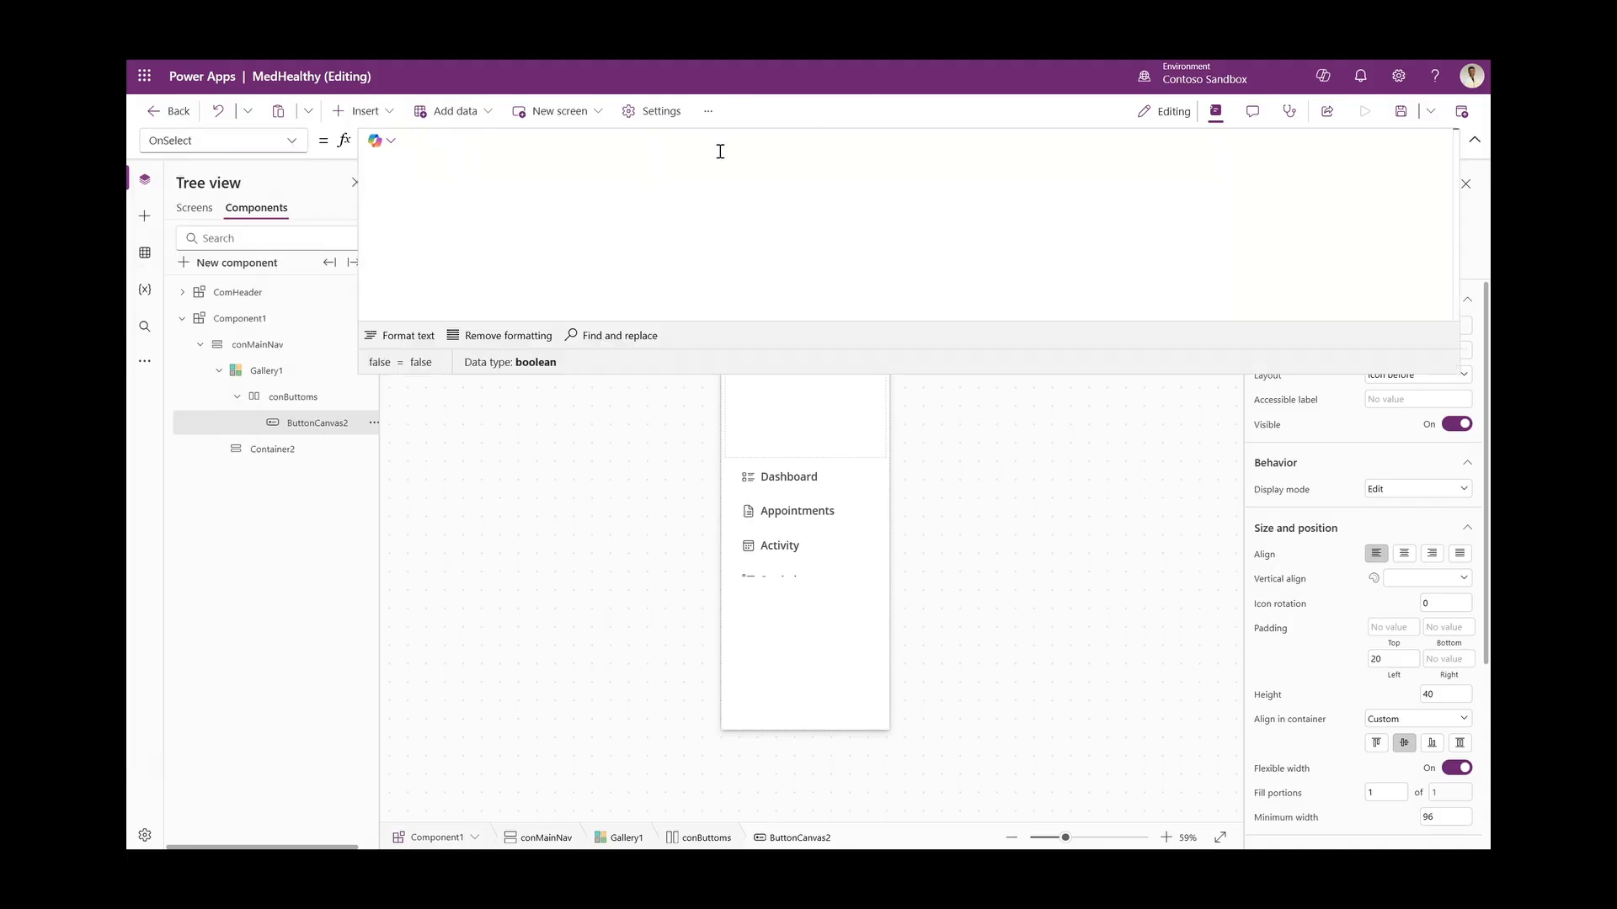
type("Set(")
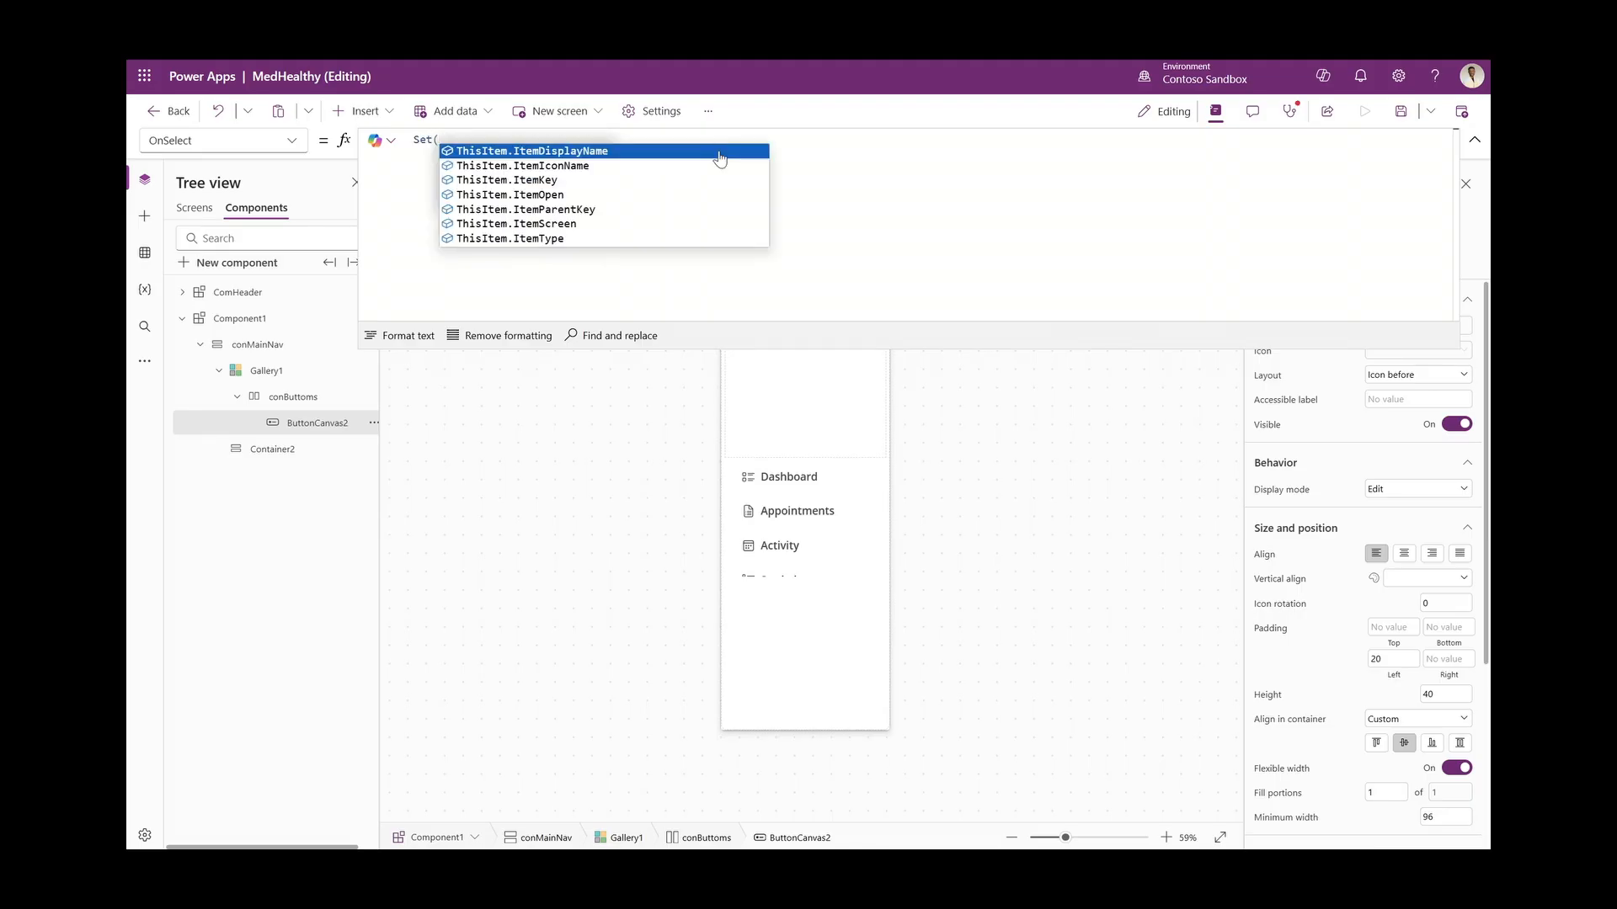
type("gbl")
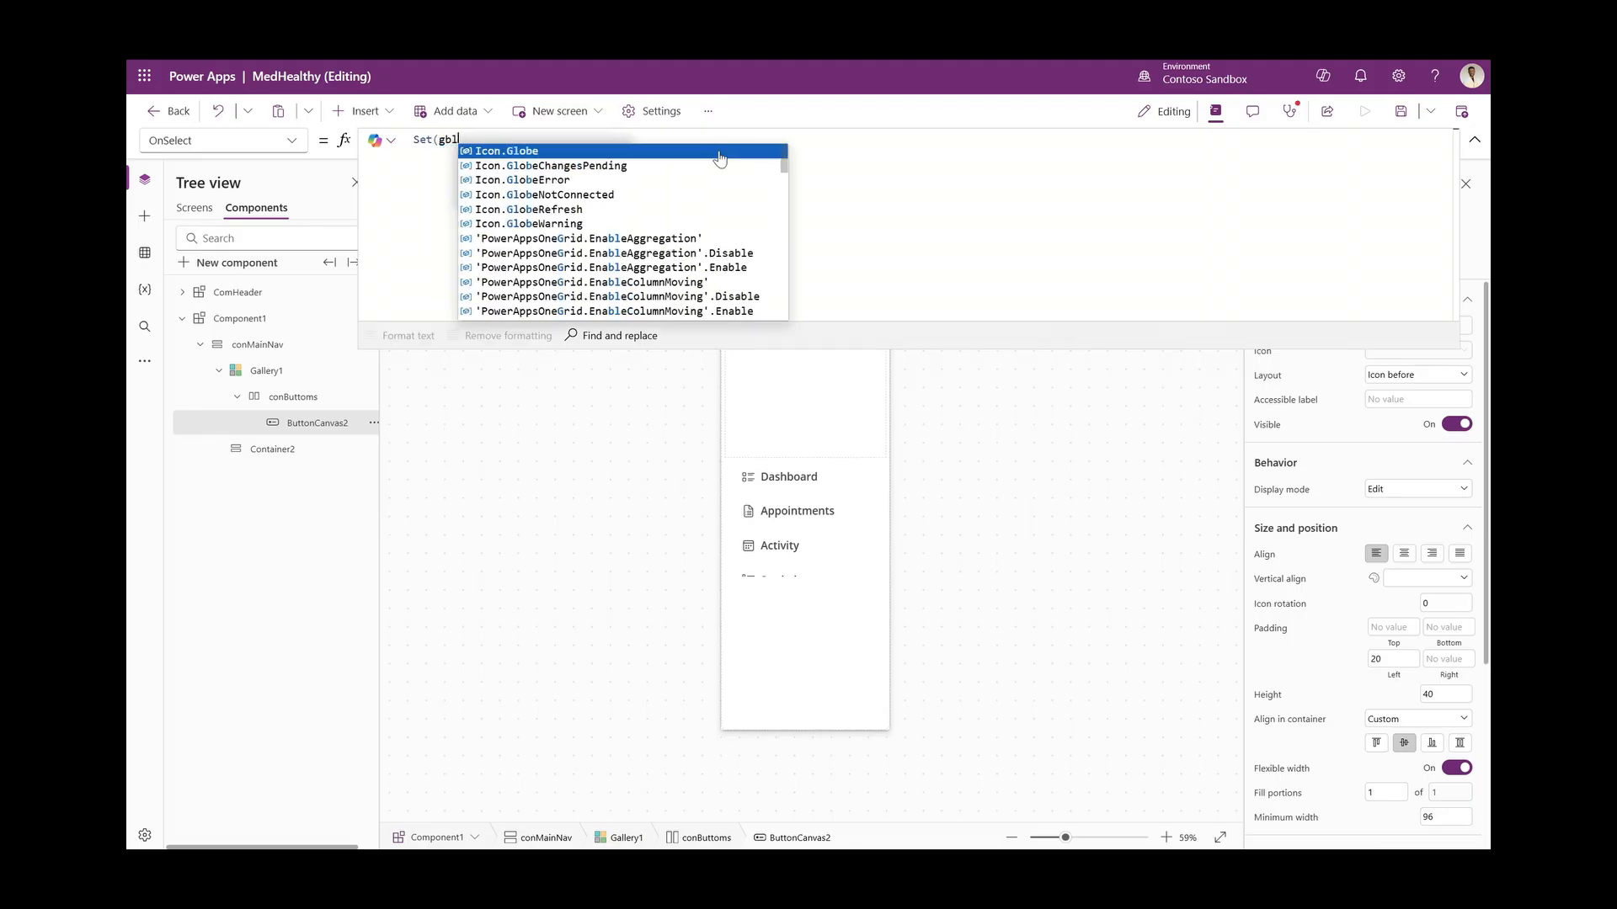
type("Sele")
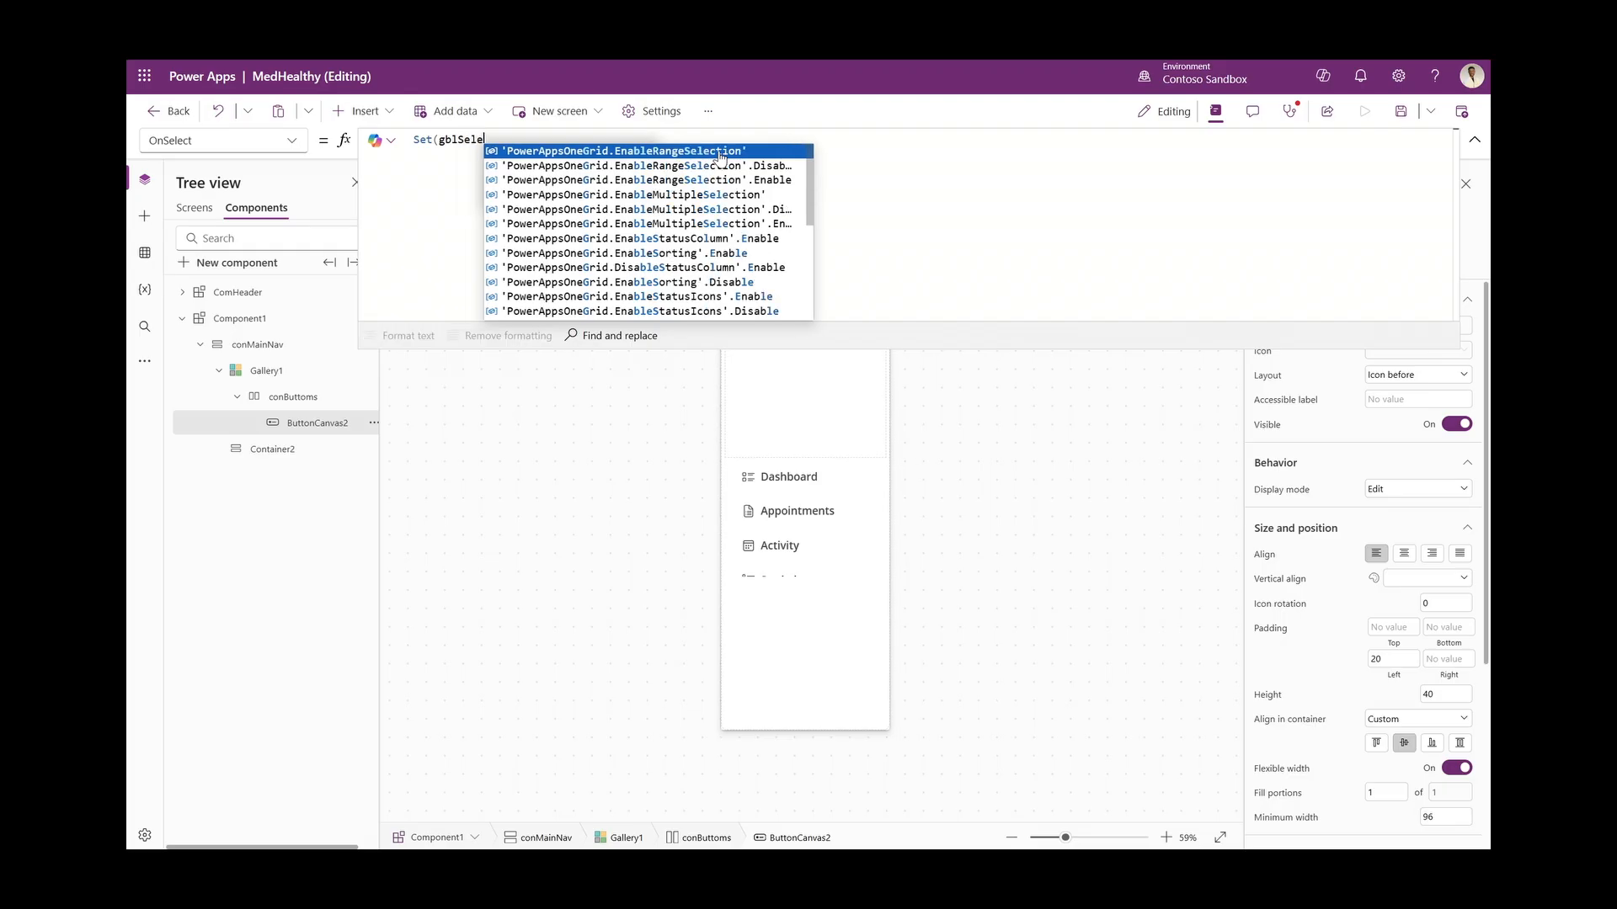
type("ctedButto")
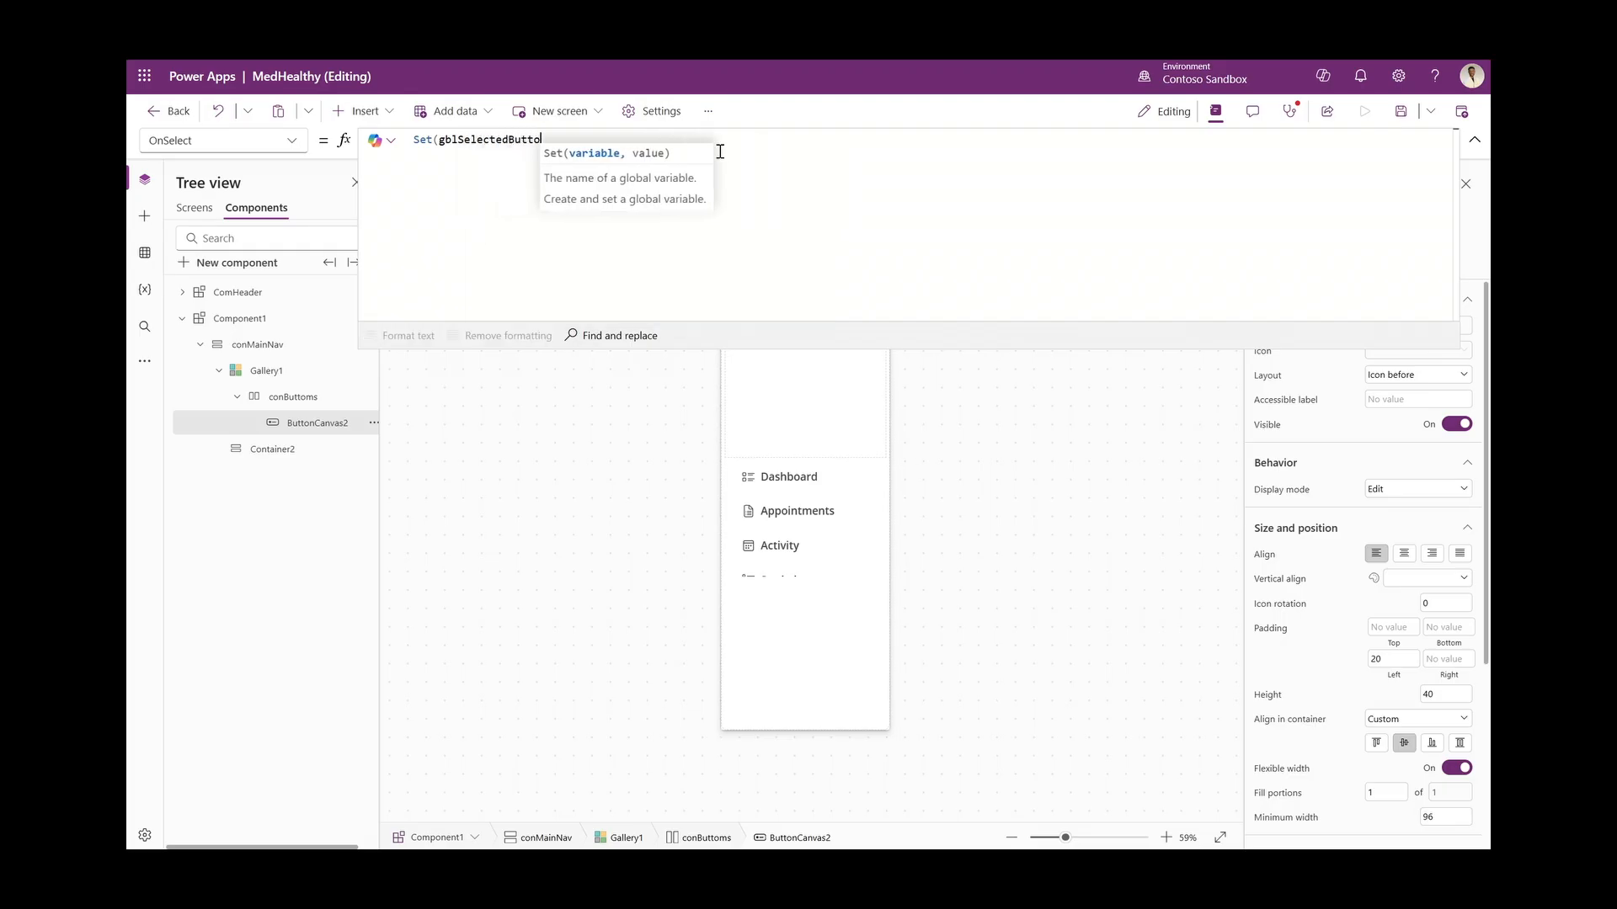
type("n, This")
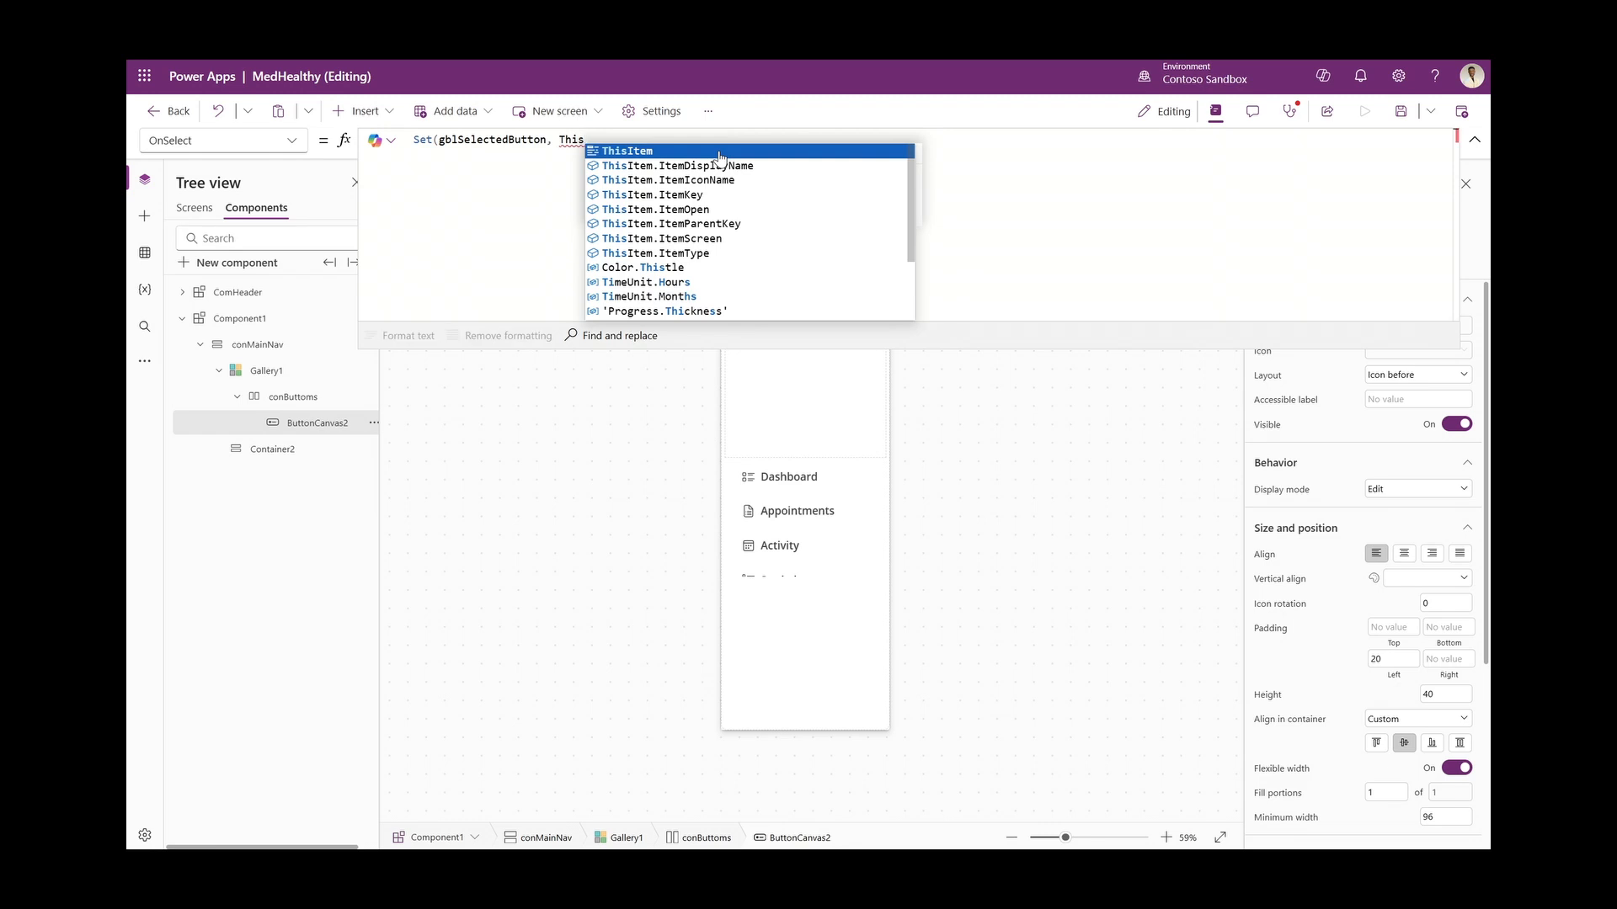
key("Tab")
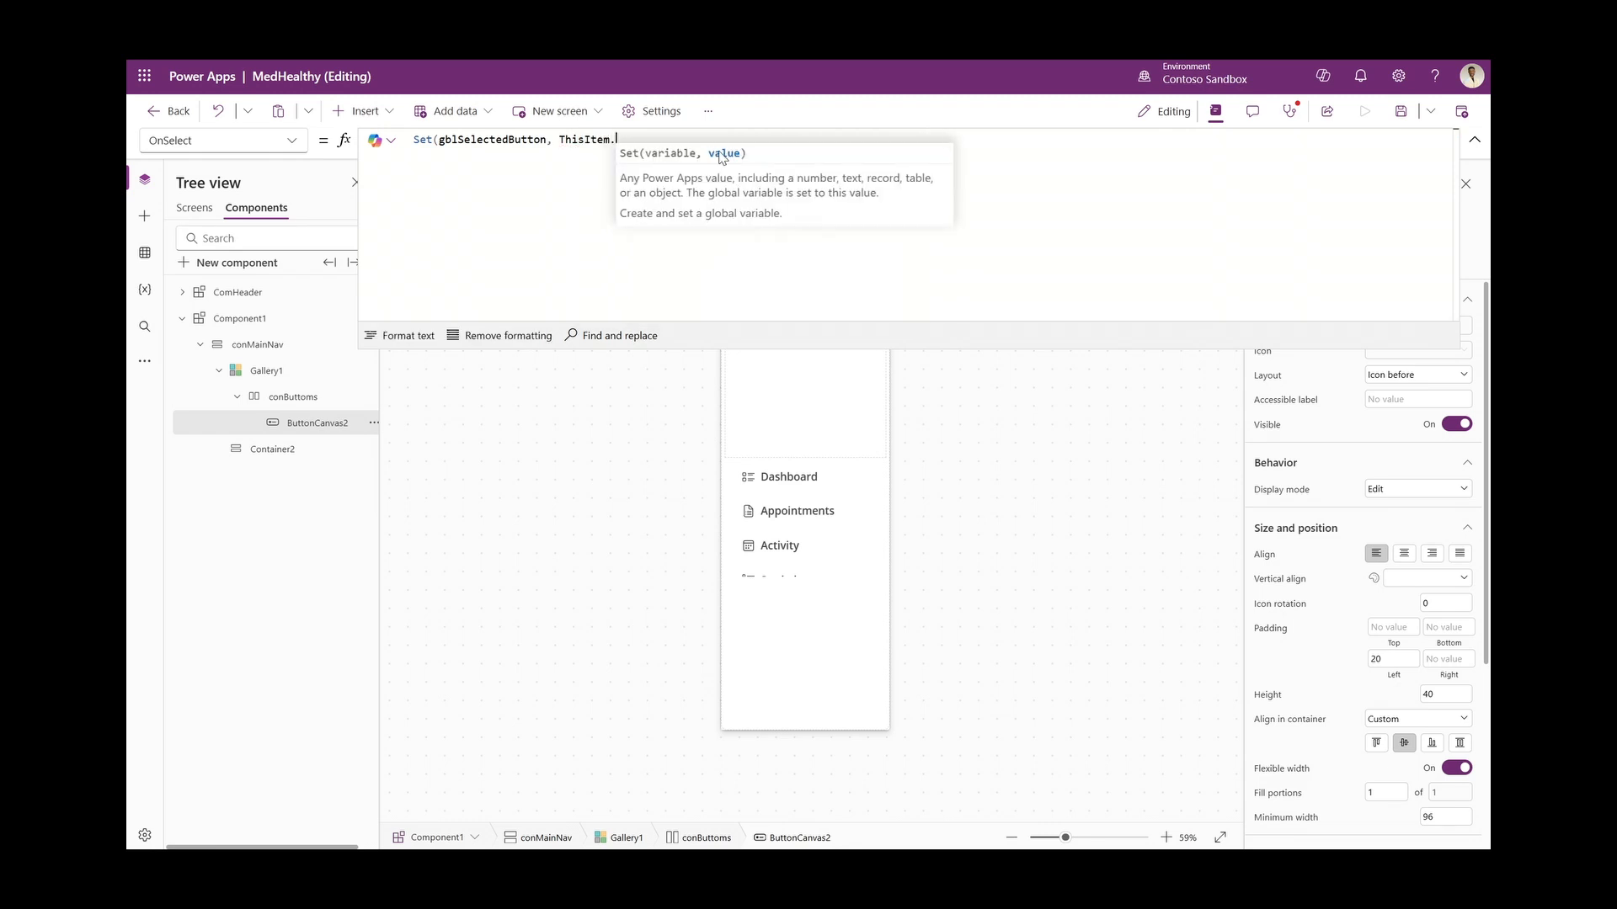
type(".Key);")
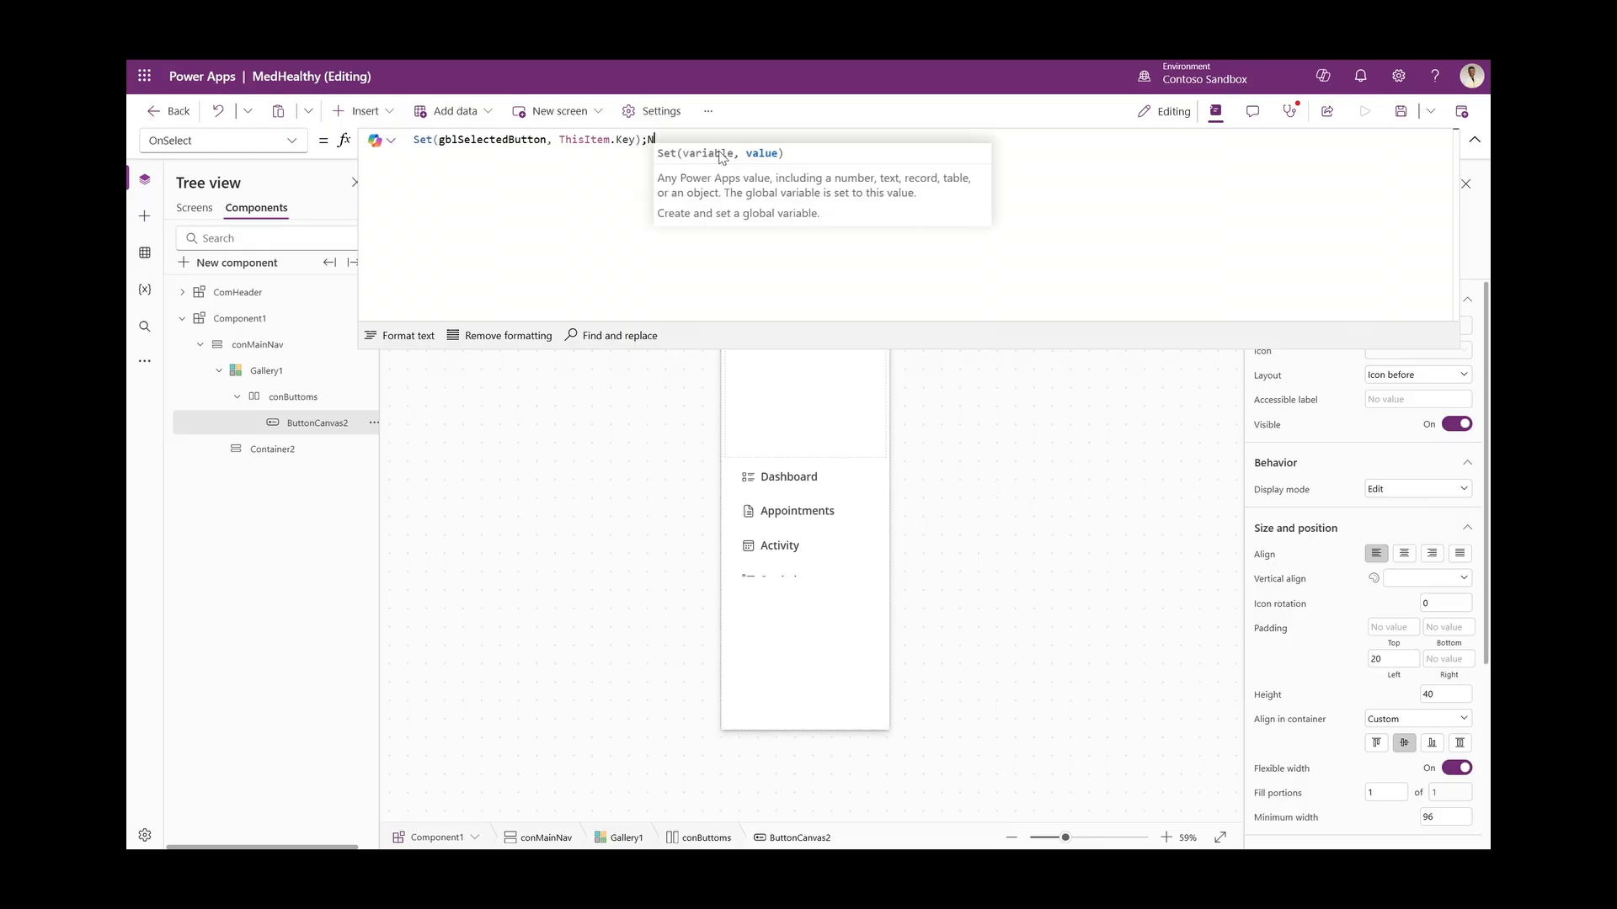
Extend the button's OnSelect formula with Navigate(ThisItem.ItemScreen)
type("Naviga")
key("Tab")
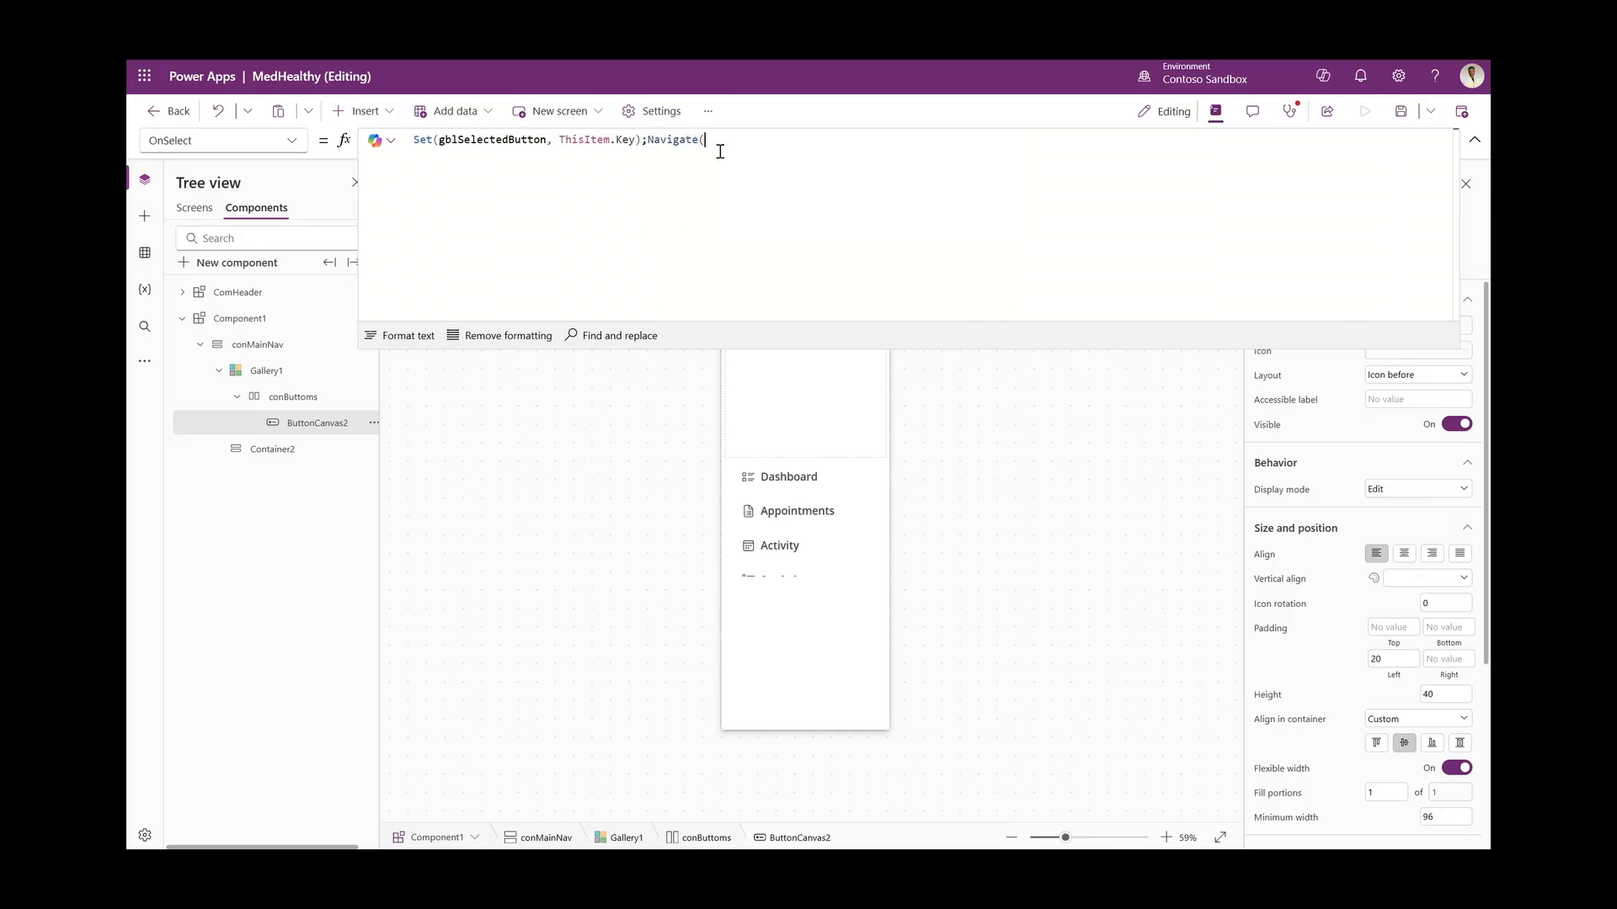
type("ThisItem.I")
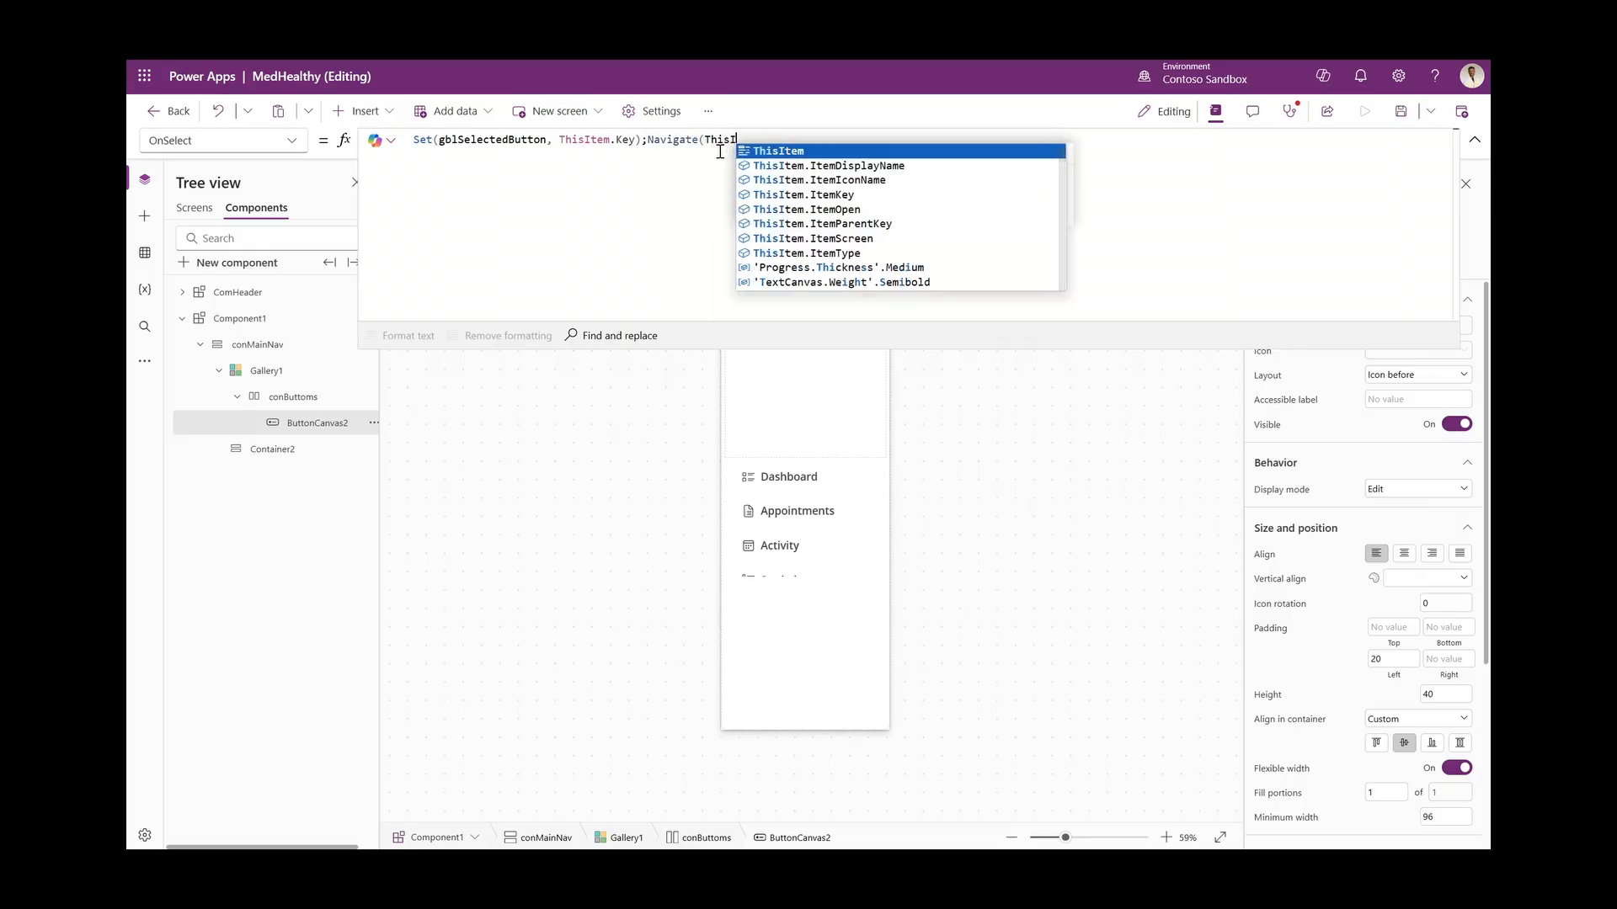
type("tem")
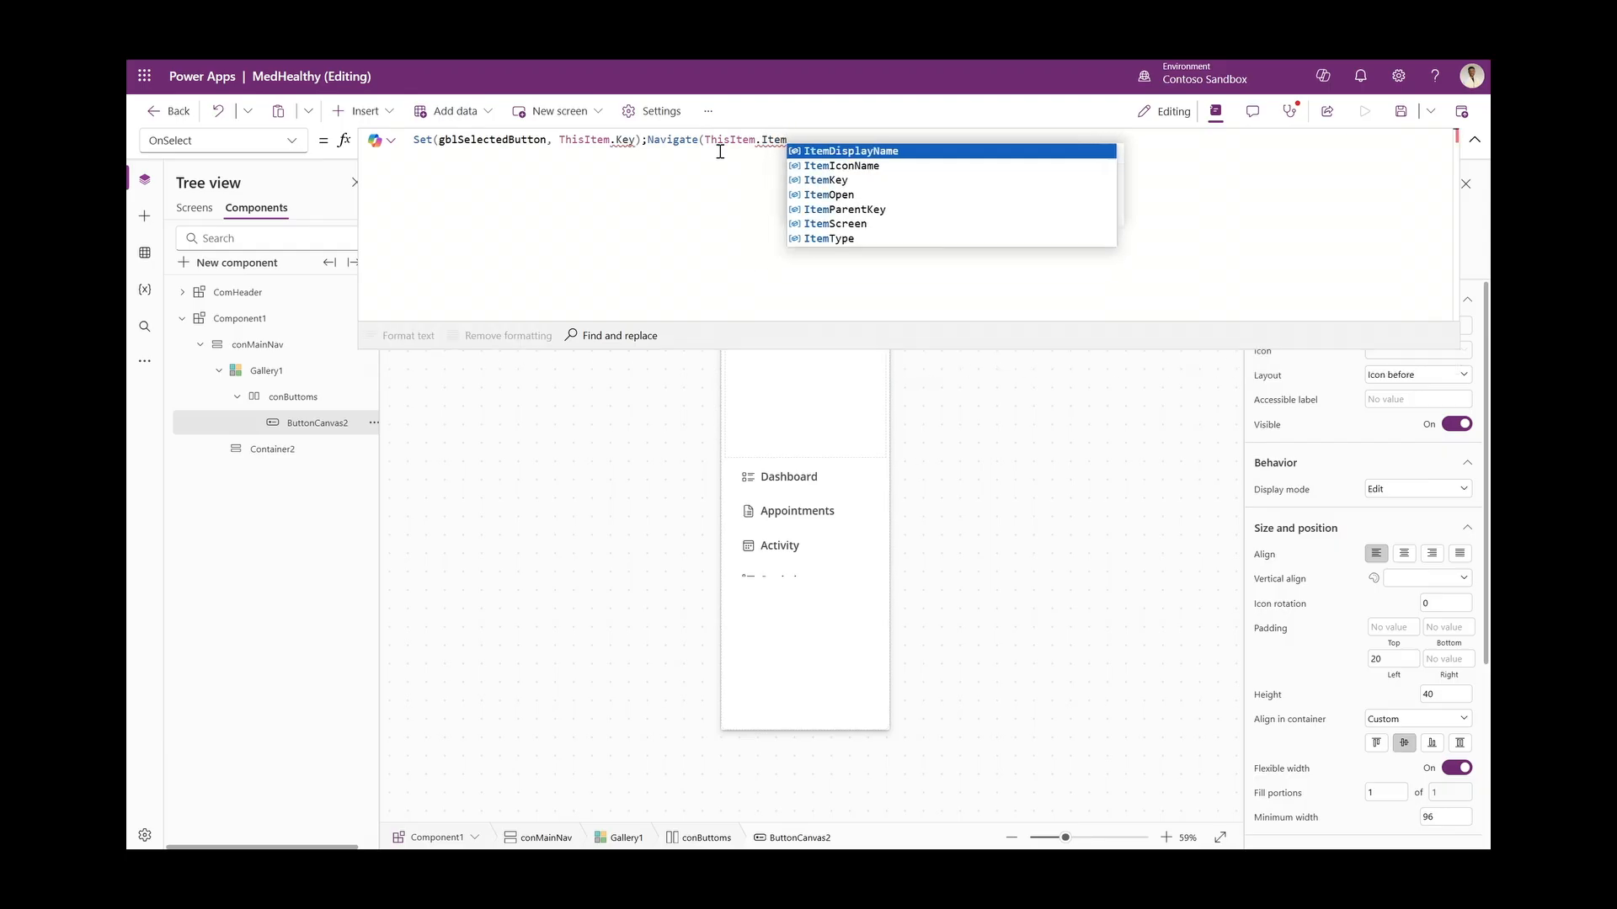
key("Down")
key("Down")
key("Down")
key("Down")
key("Down")
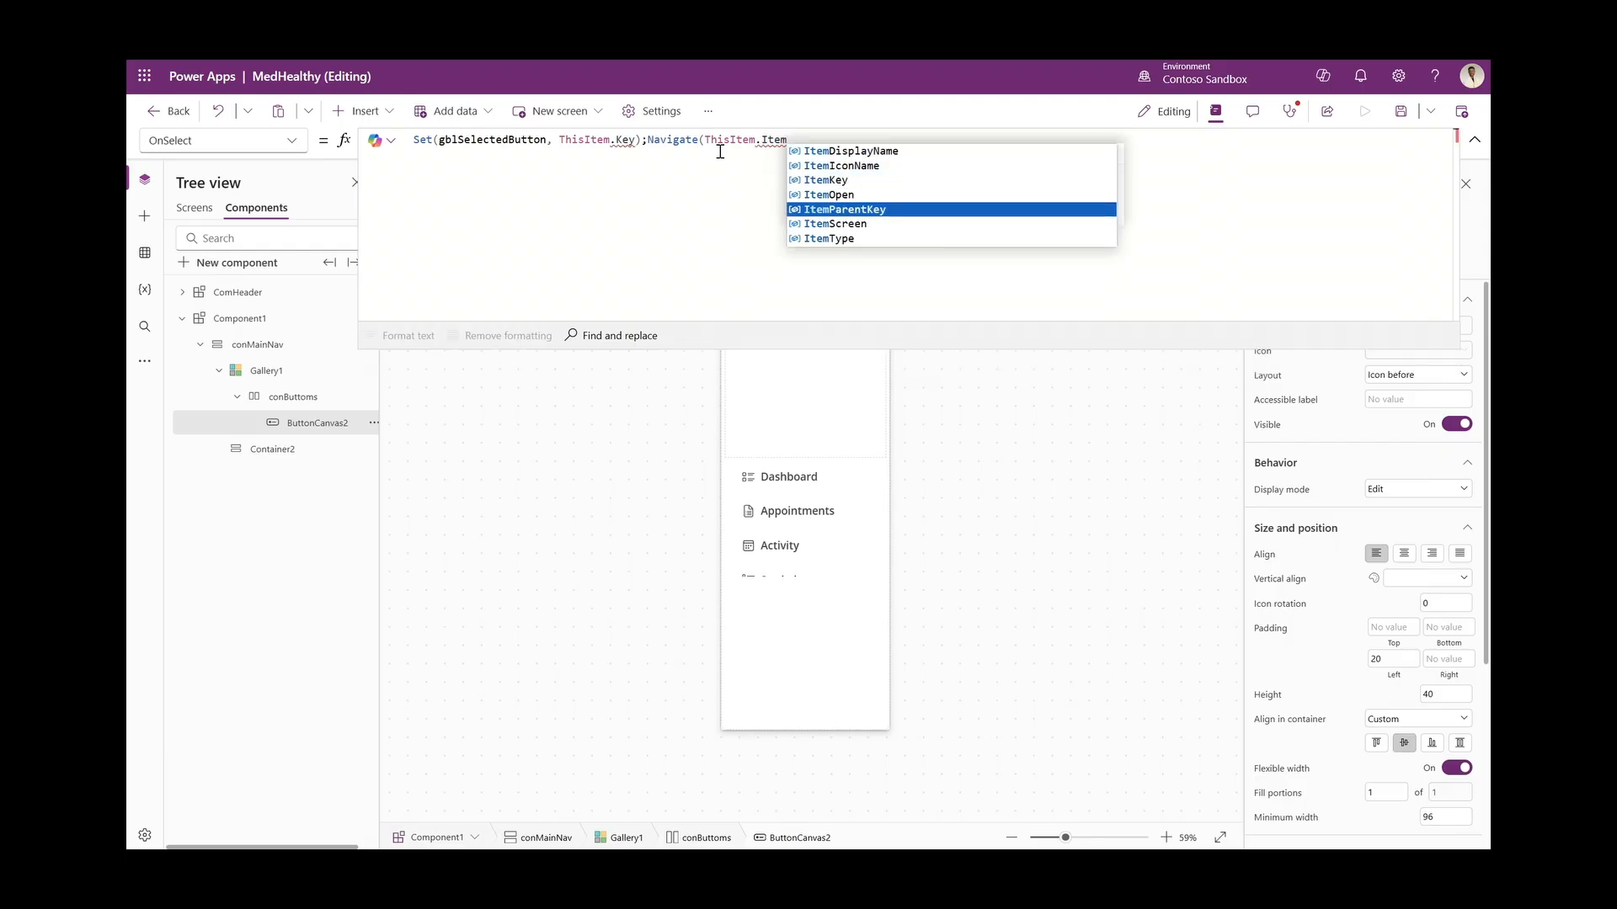
key("Tab")
type(")")
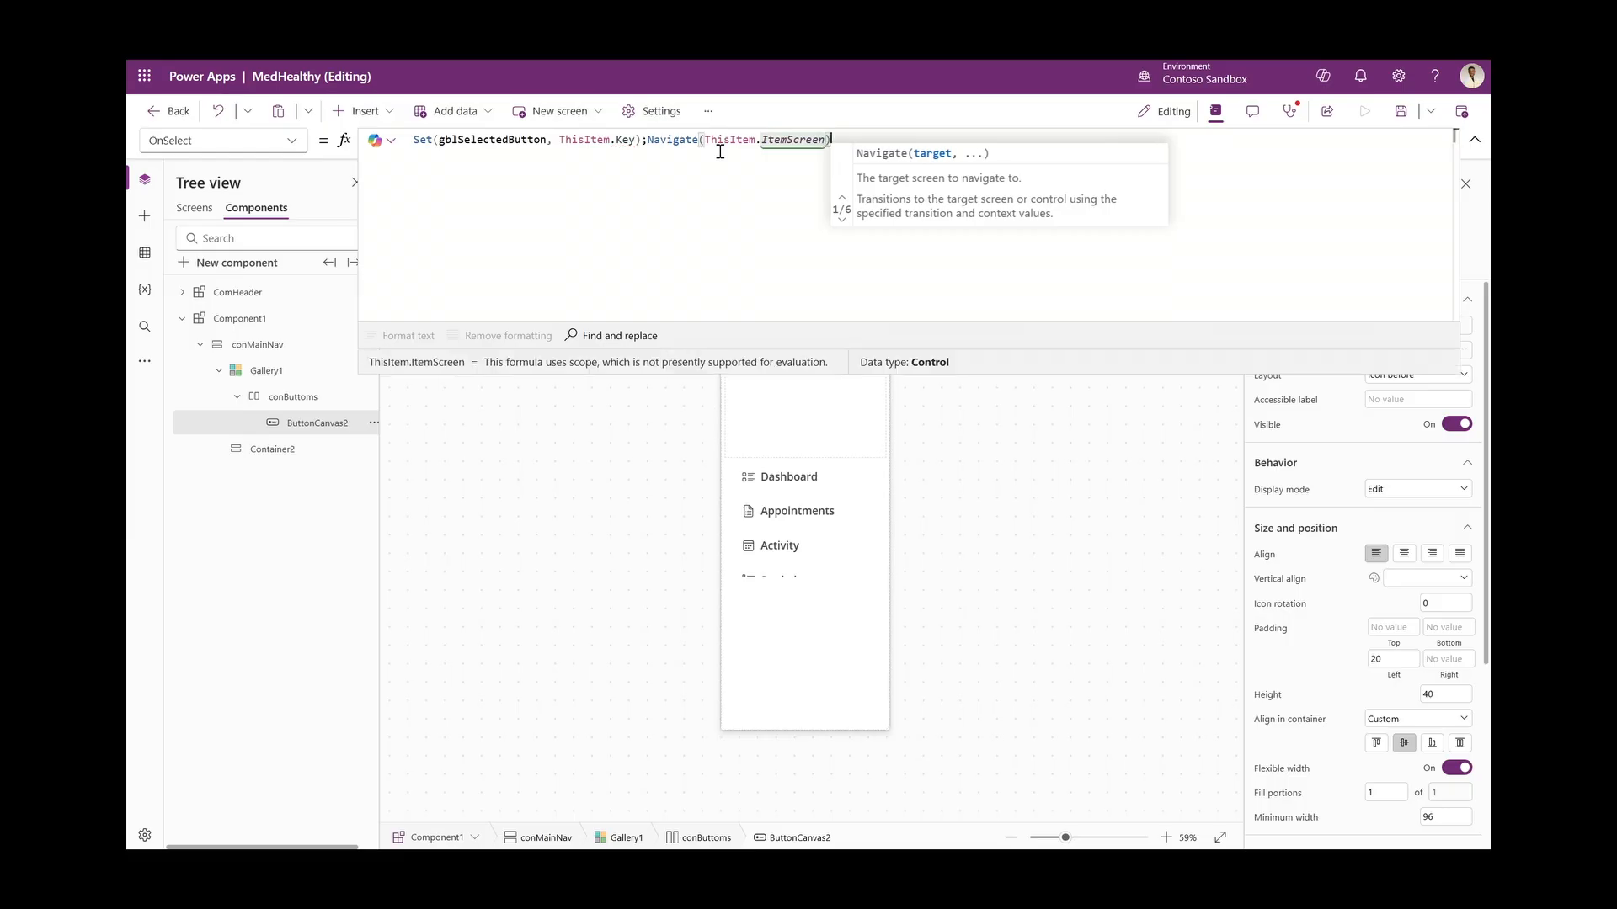
Correct the field passed to gblSelectedButton in the OnSelect formula to ThisItem.ItemKey
double_click(624, 139)
key("BackSpace")
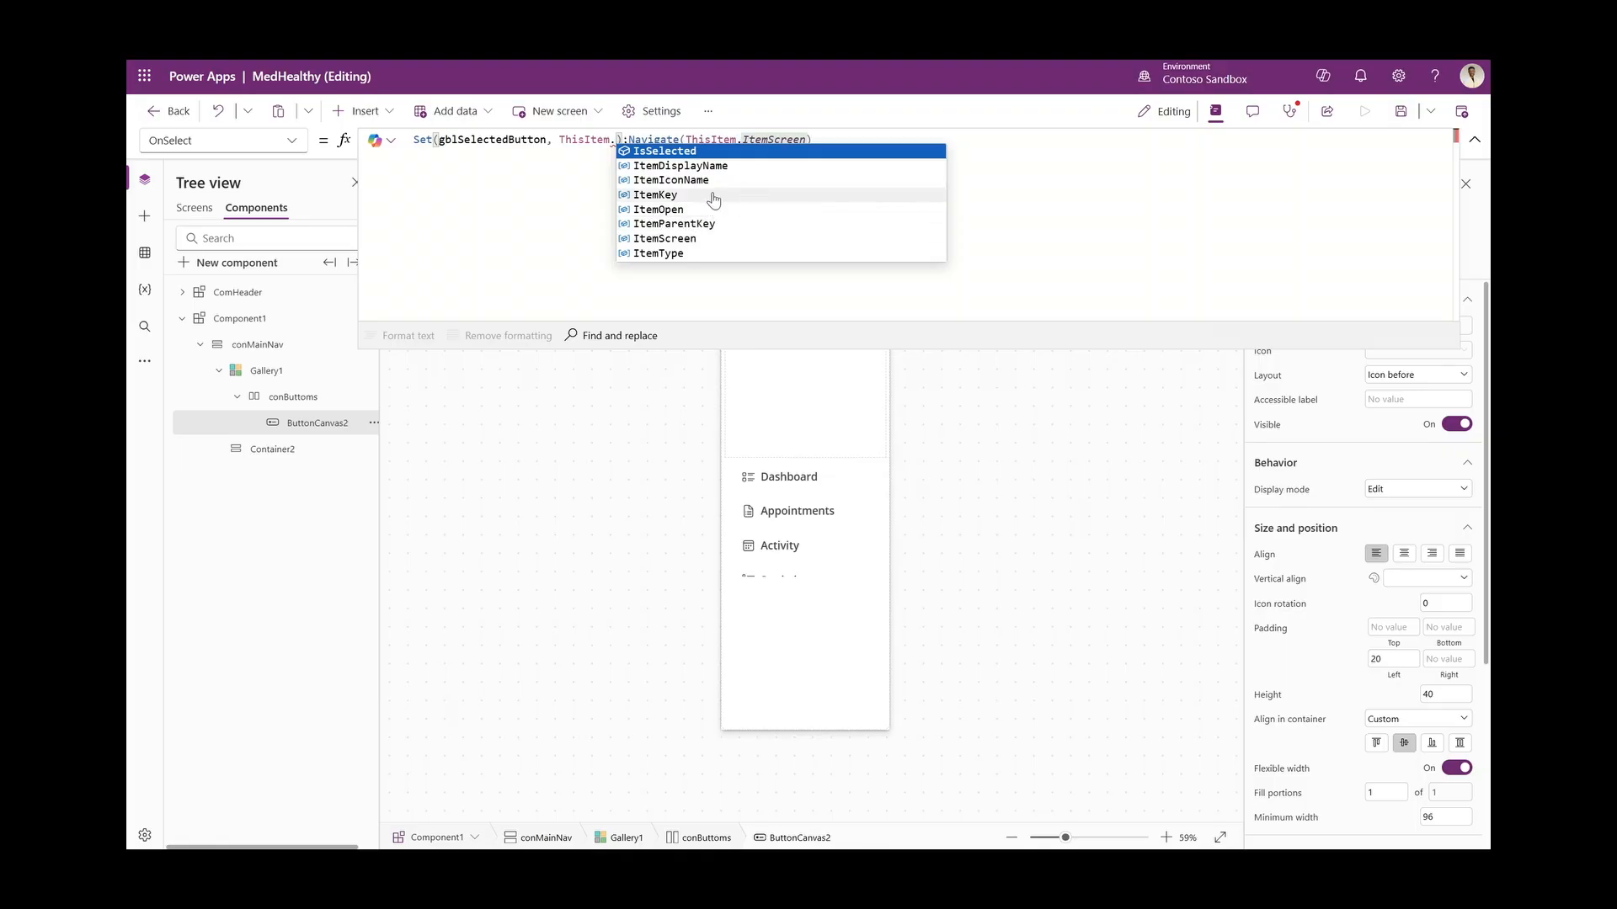
left_click(712, 195)
left_click(1474, 141)
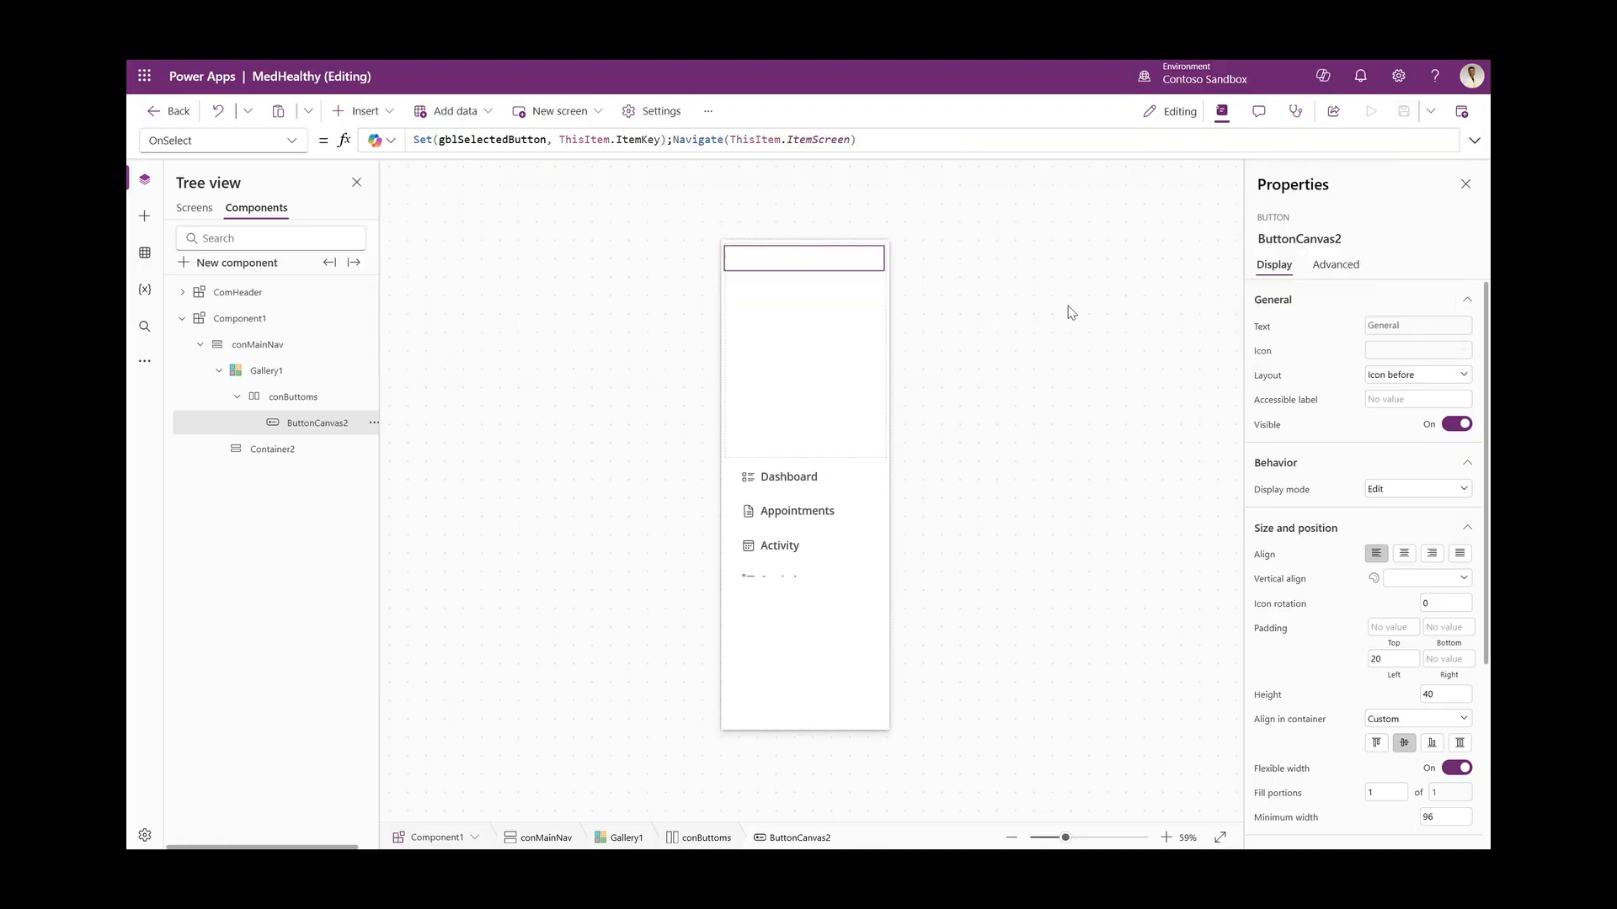
Test the Dashboard item's navigation in the component preview and return to Component1's expanded control tree
left_click(780, 360, "alt")
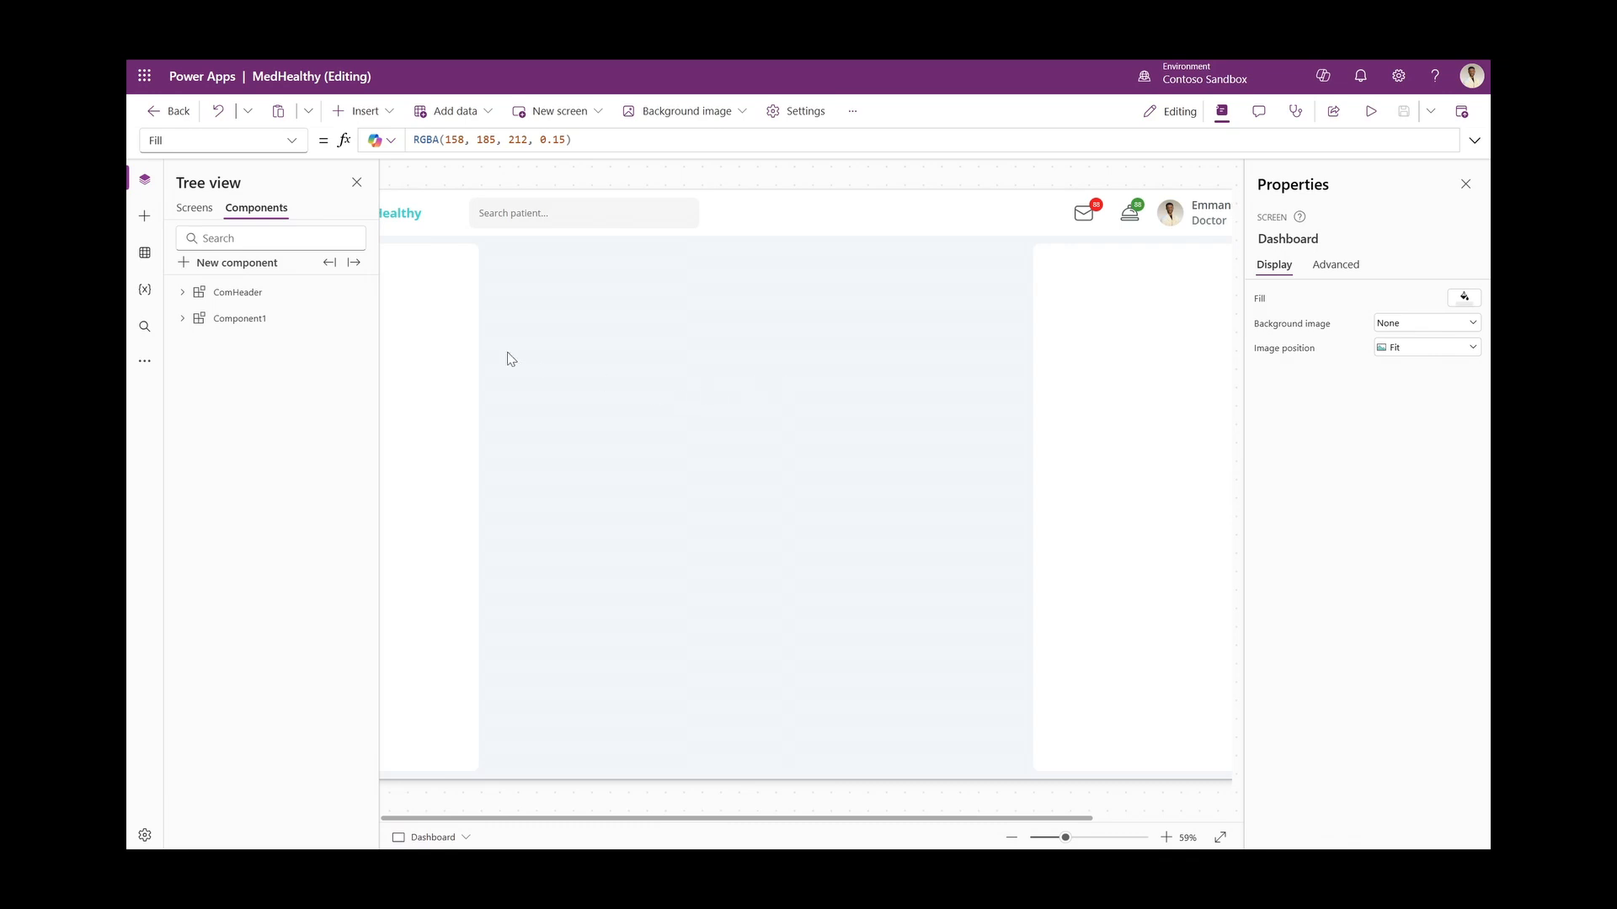
left_click(195, 208)
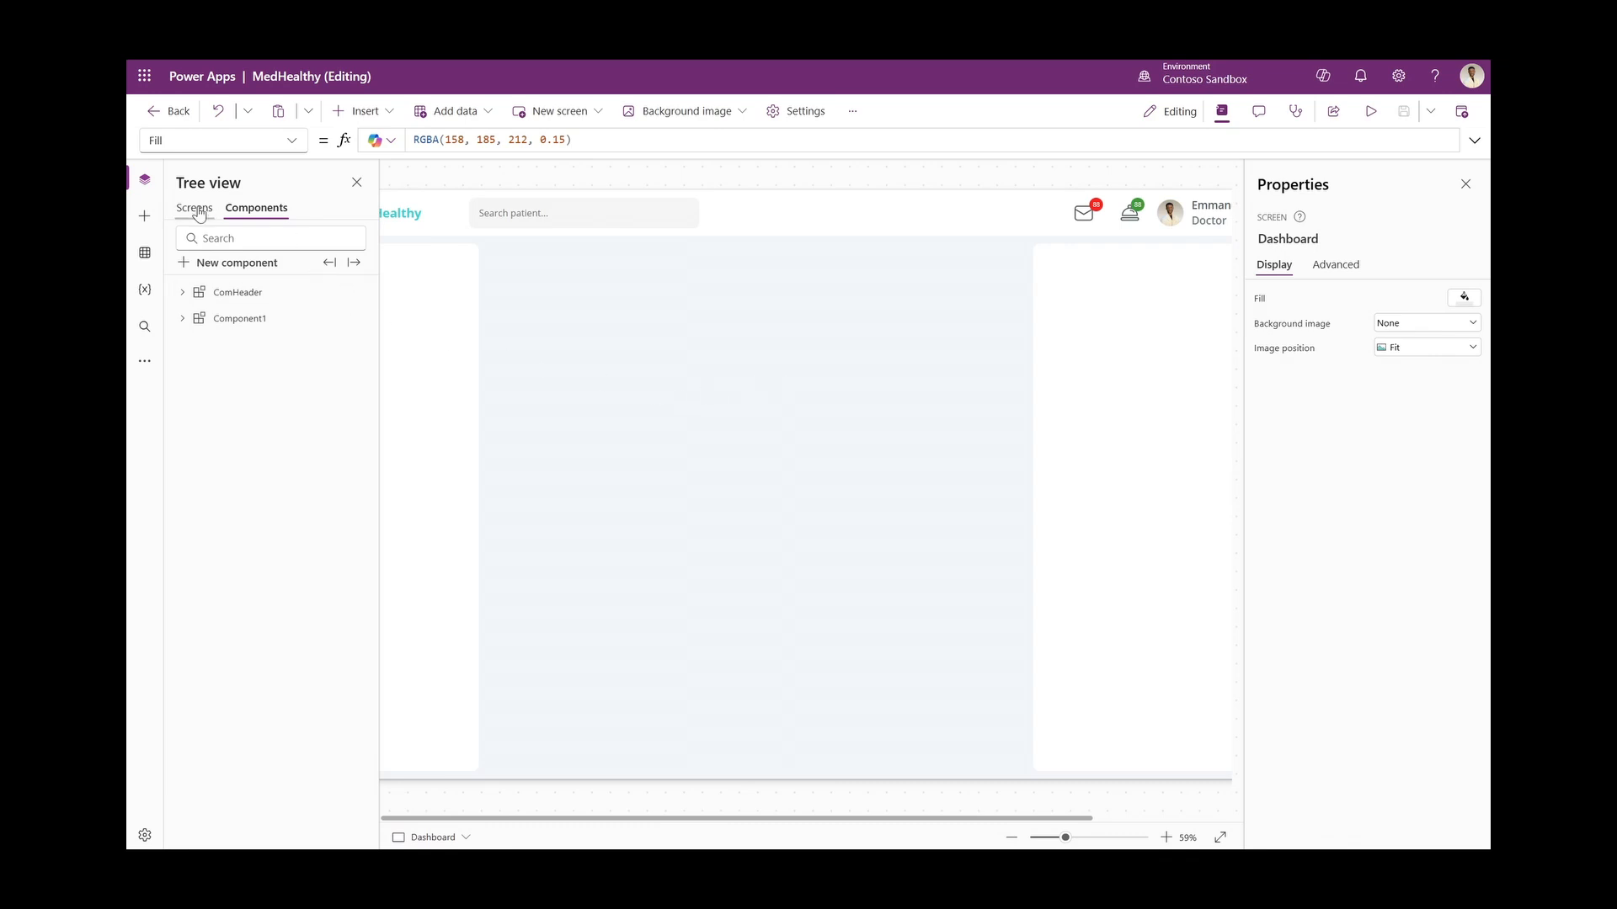
left_click(257, 209)
left_click(252, 318)
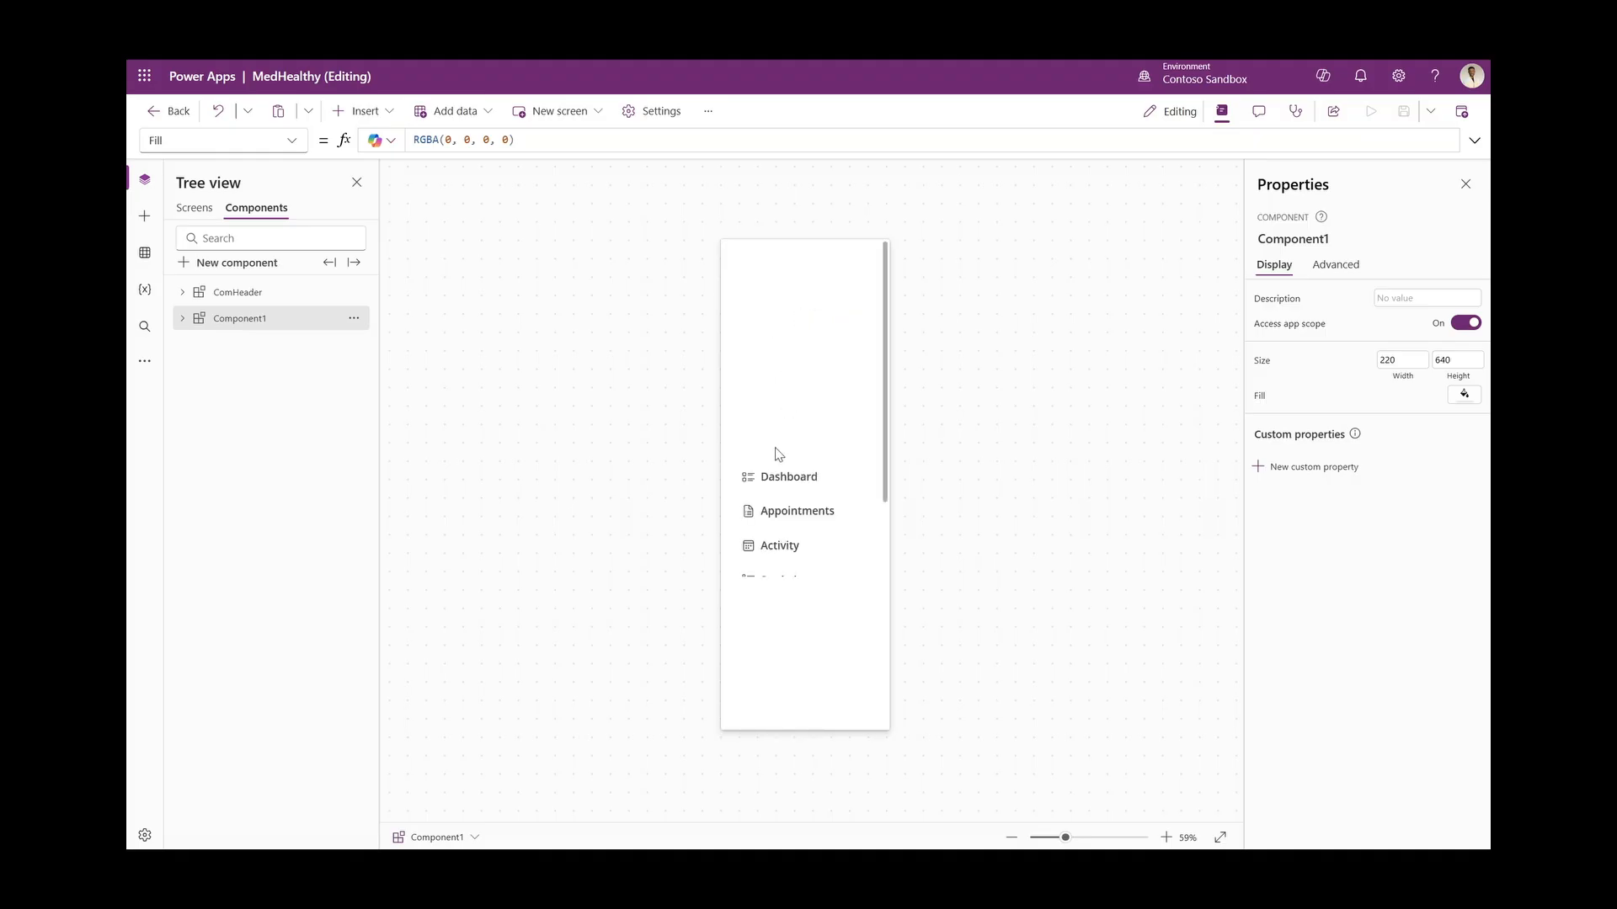
left_click(182, 319)
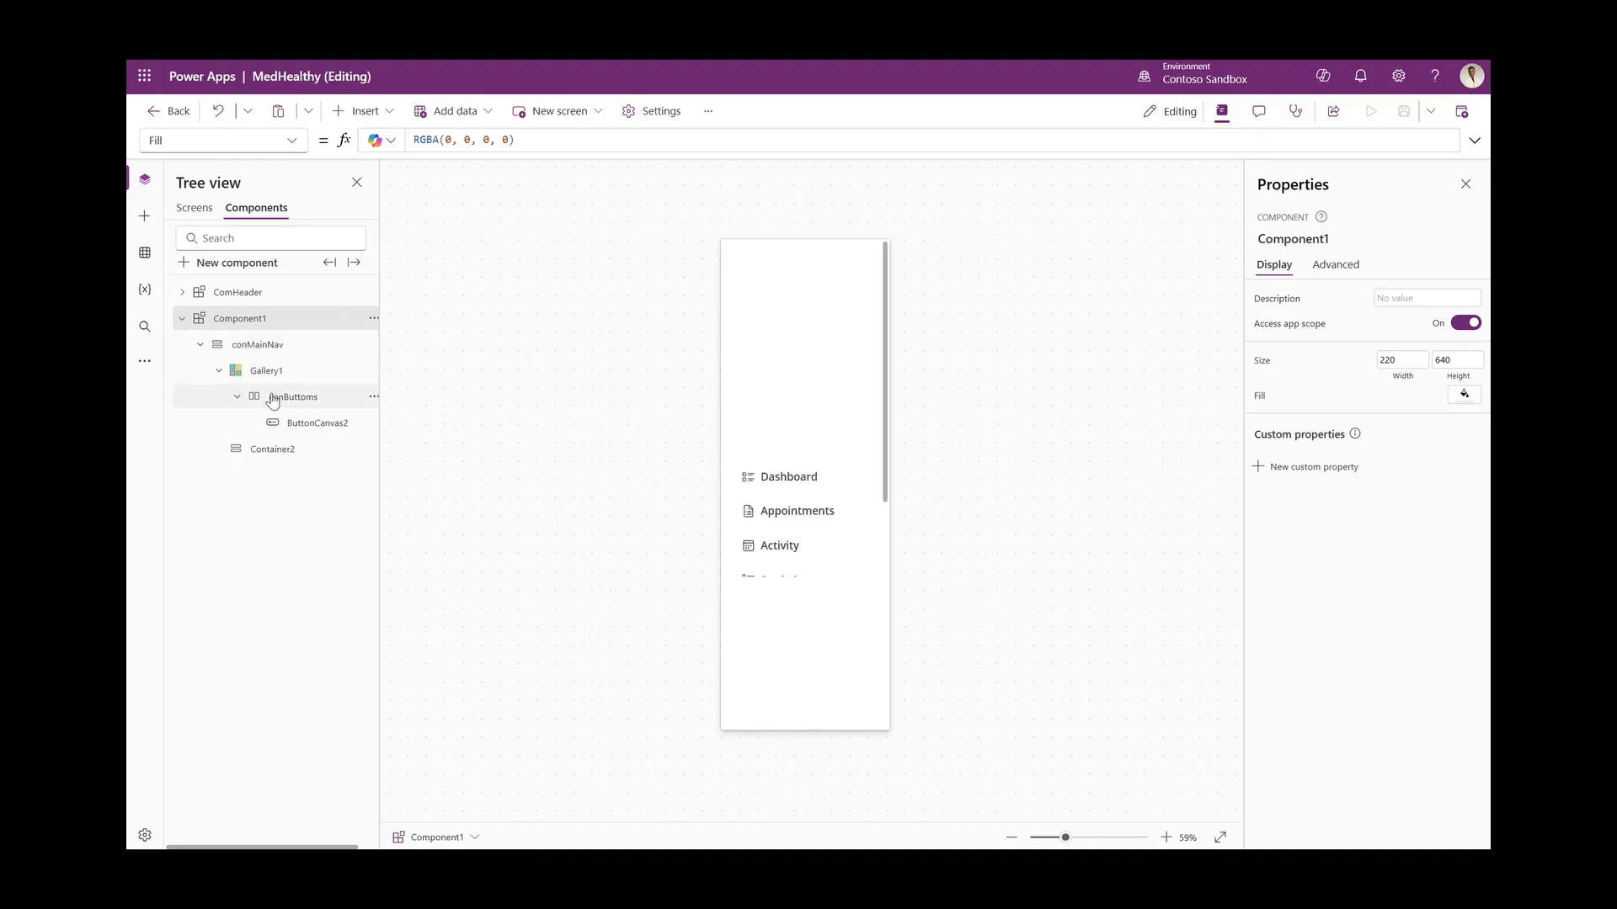
Set the gallery button's IconStyle to If(ThisItem.ItemKey = gblSelectedButton, "Filled", "Outline")
left_click(305, 423)
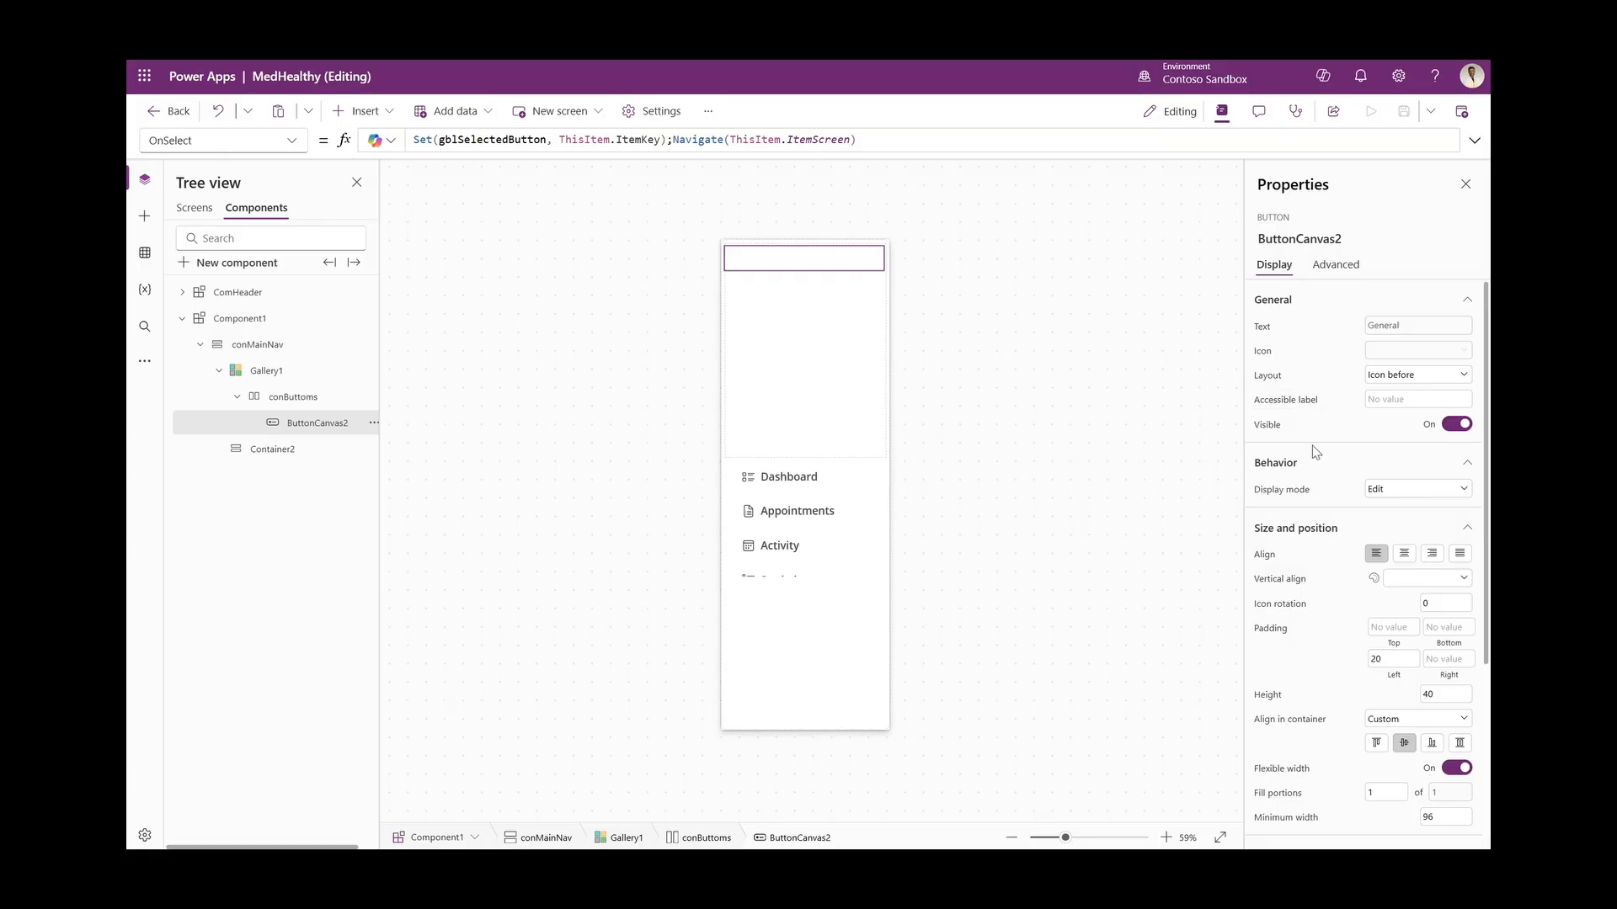
scroll(1348, 497, "down", 3)
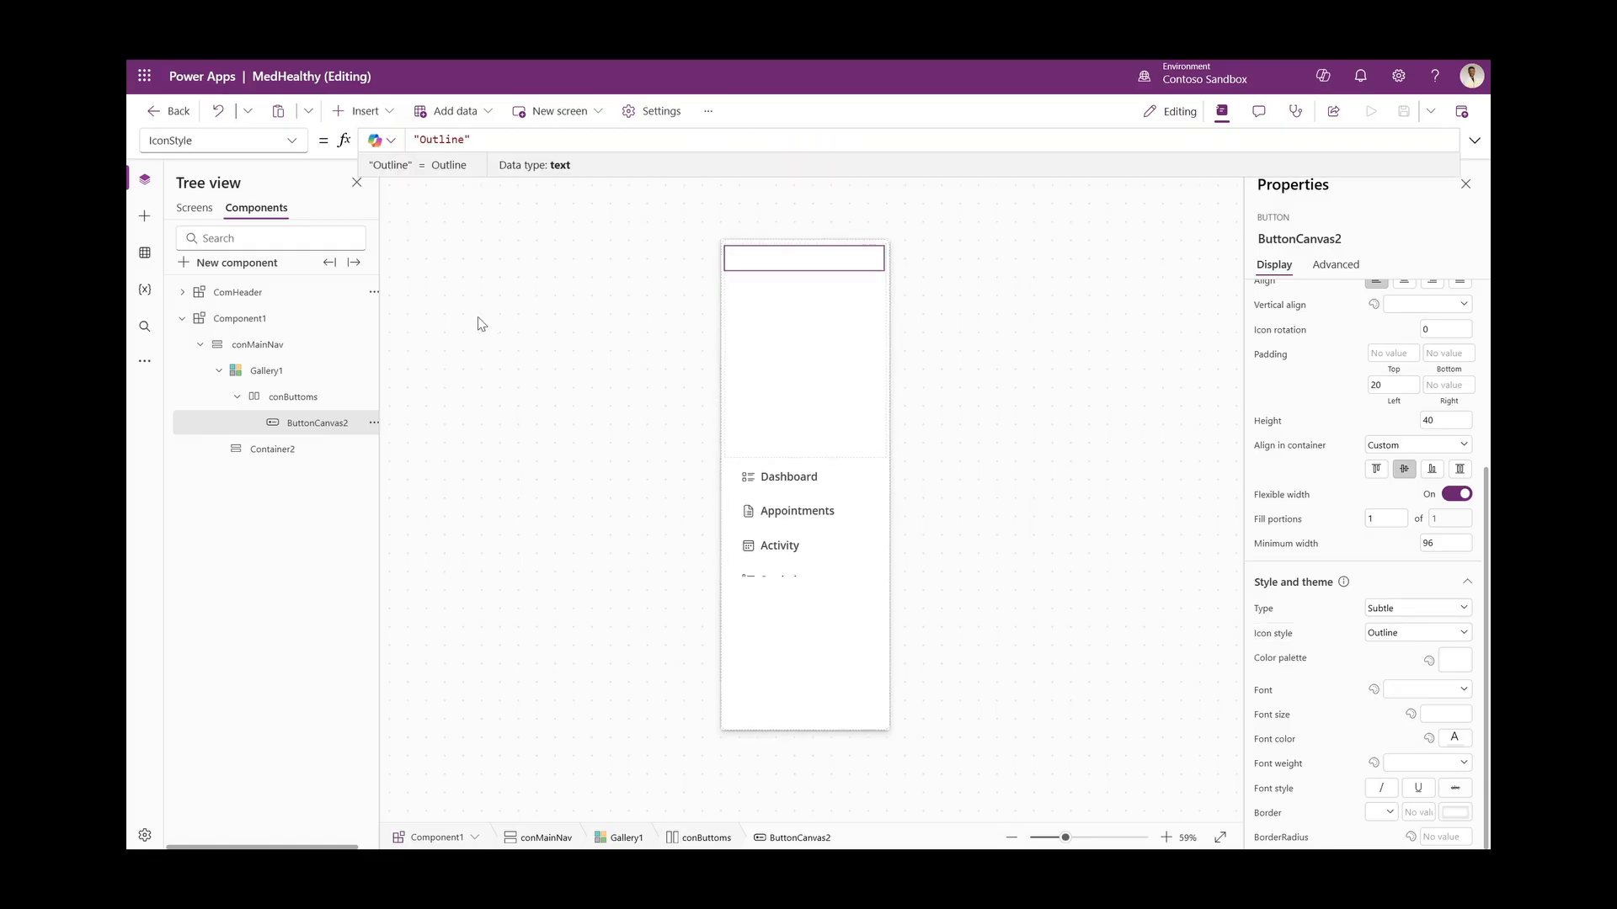
key("ctrl+a")
type("If(ThisItem.ItemKey = varSelectedButton, \"Filled\", \"Outline\")")
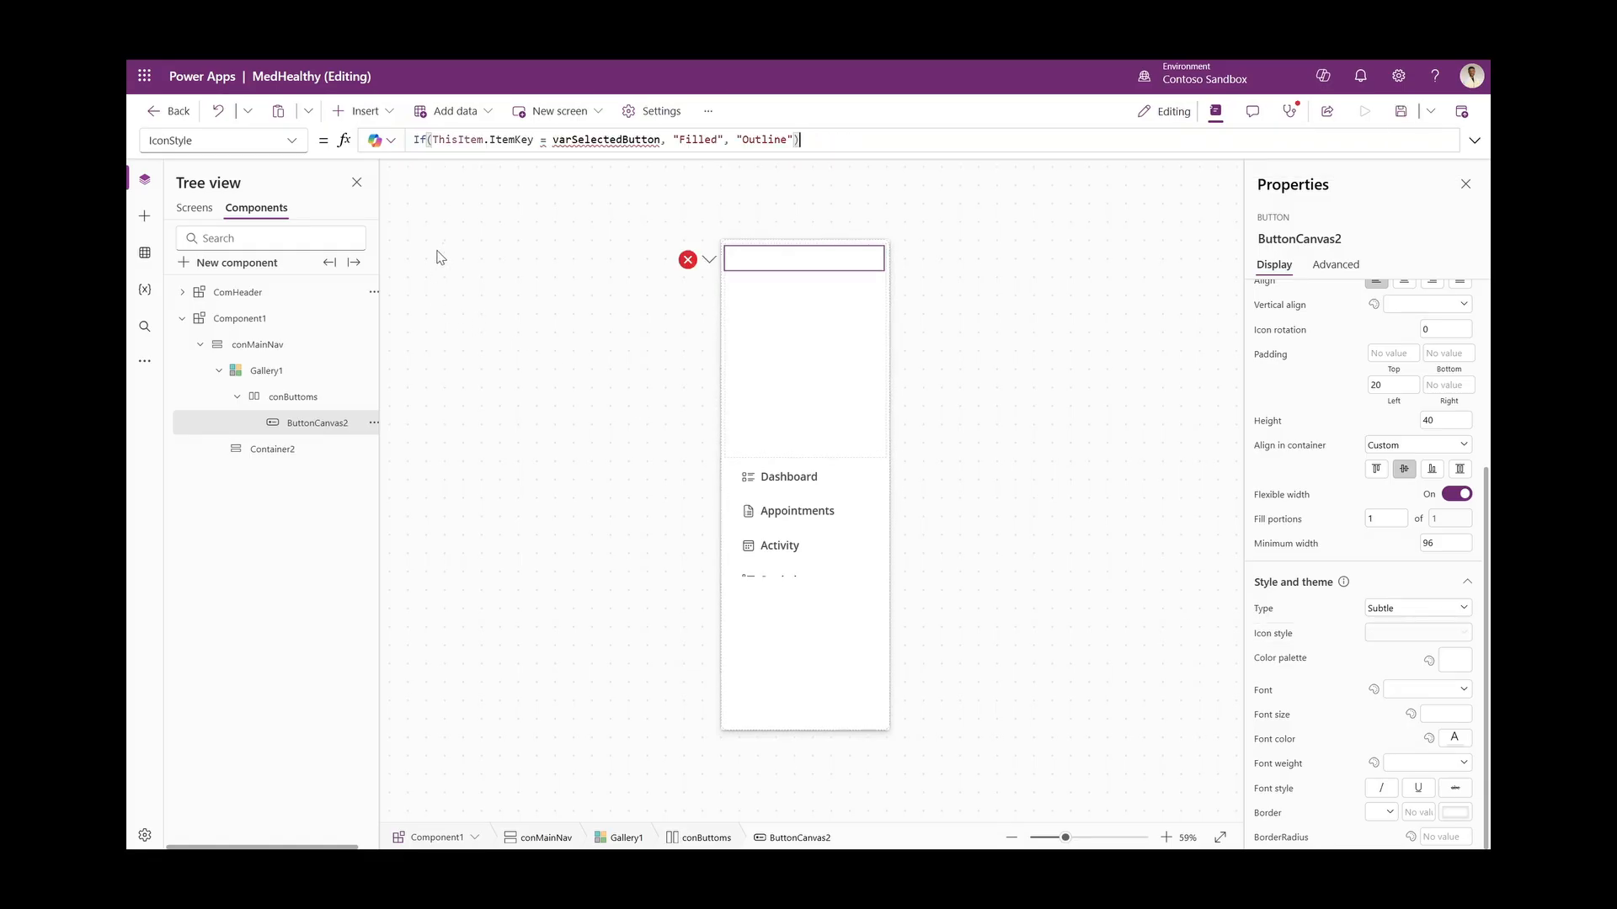
double_click(599, 139)
type("gbl")
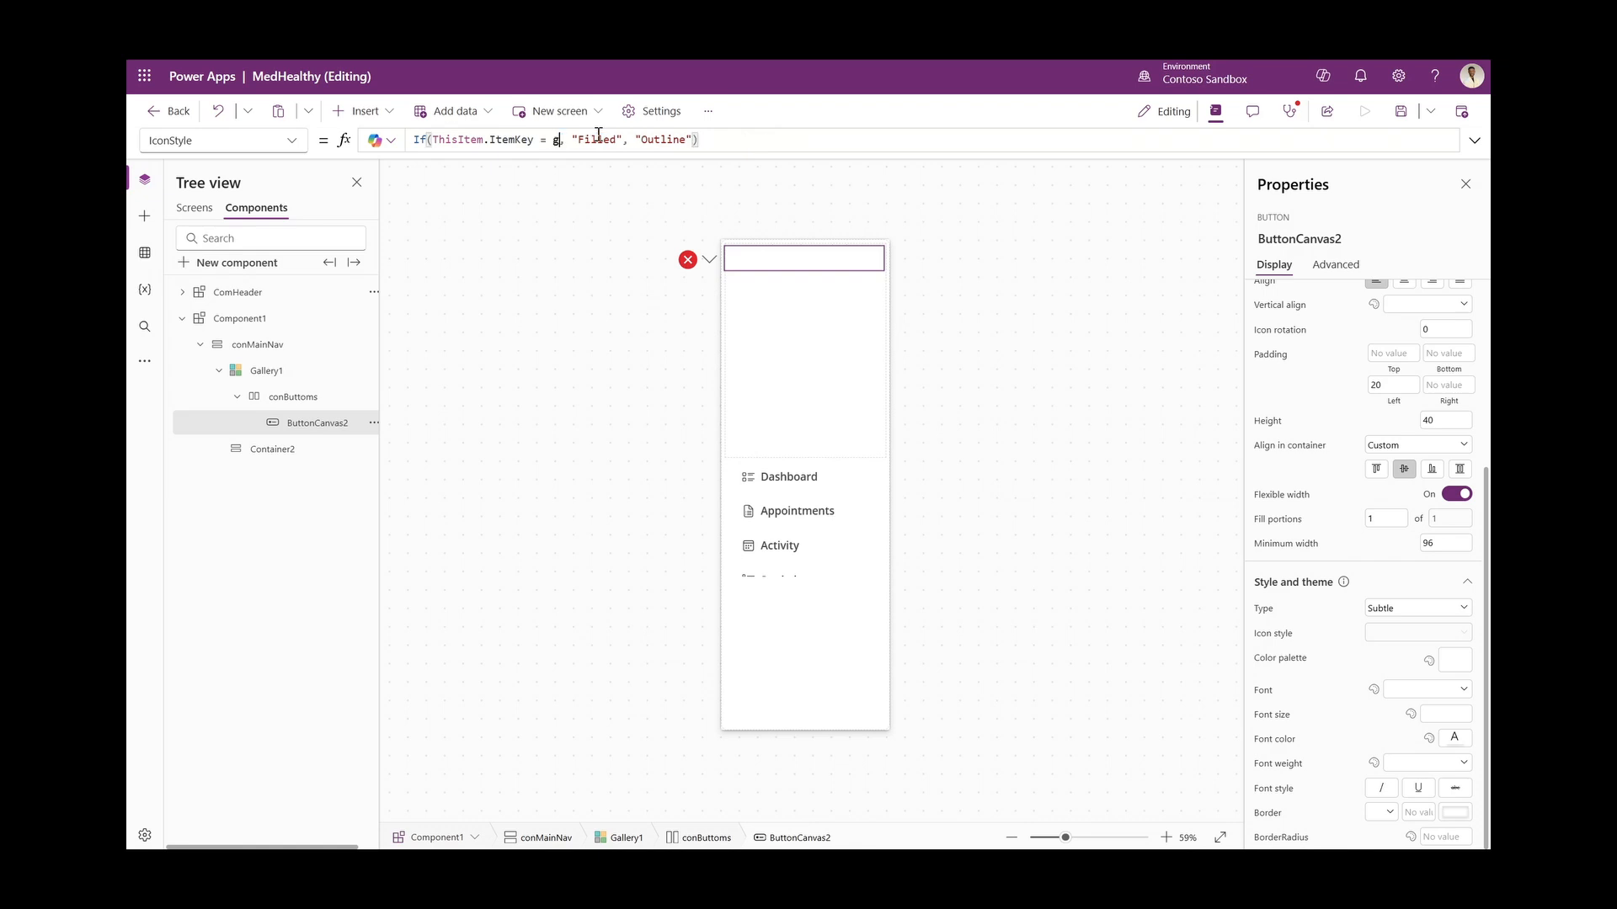
type("se")
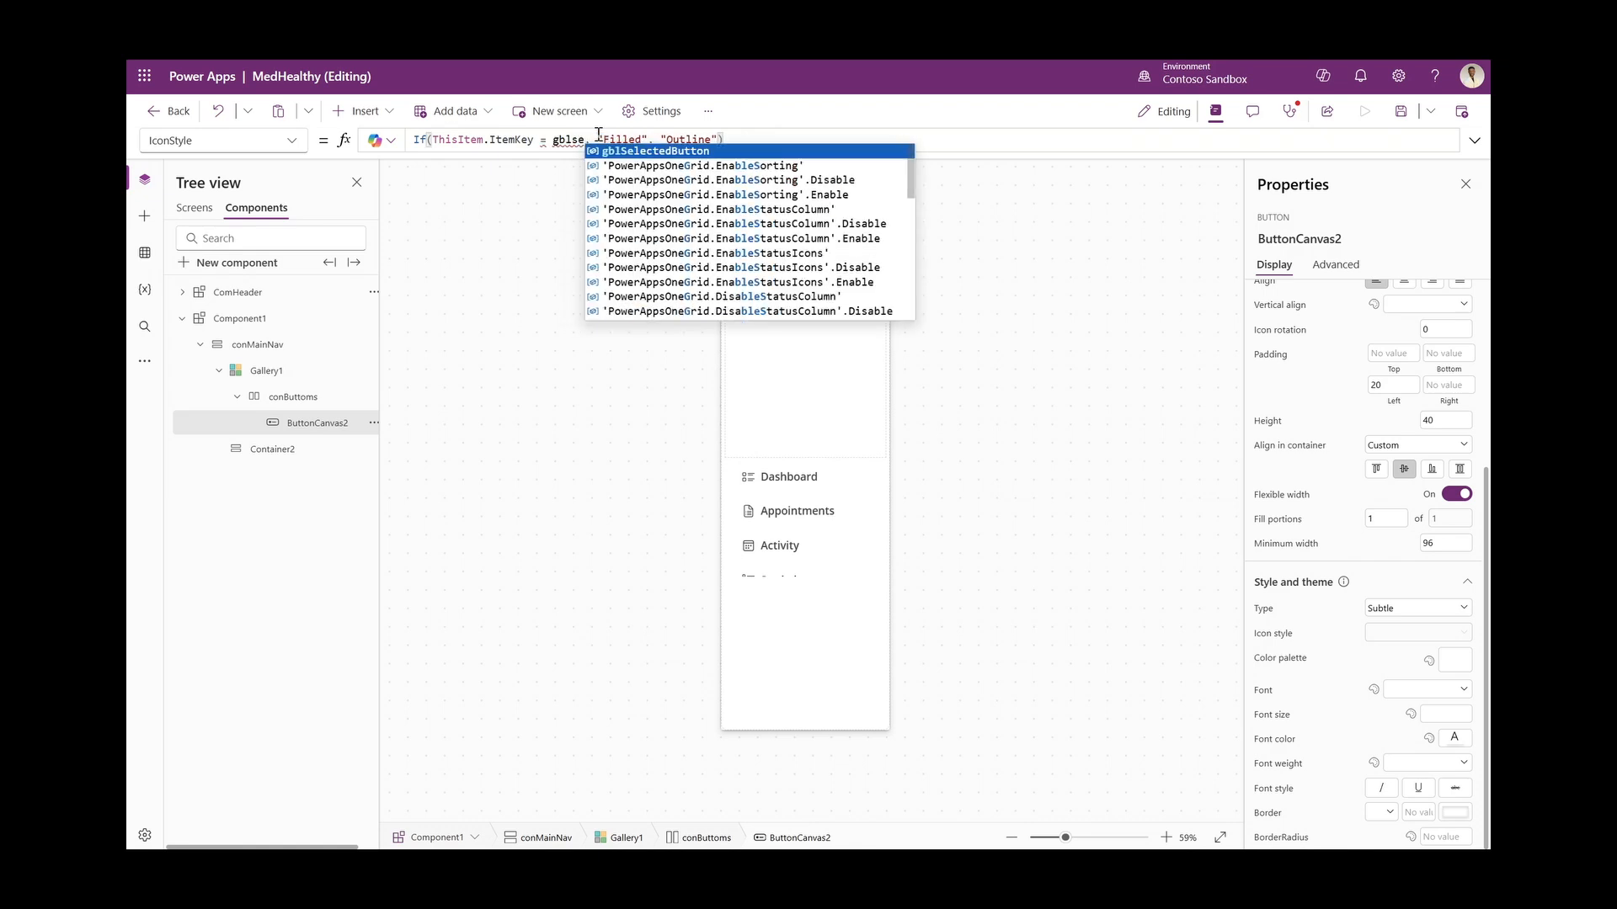
key("Tab")
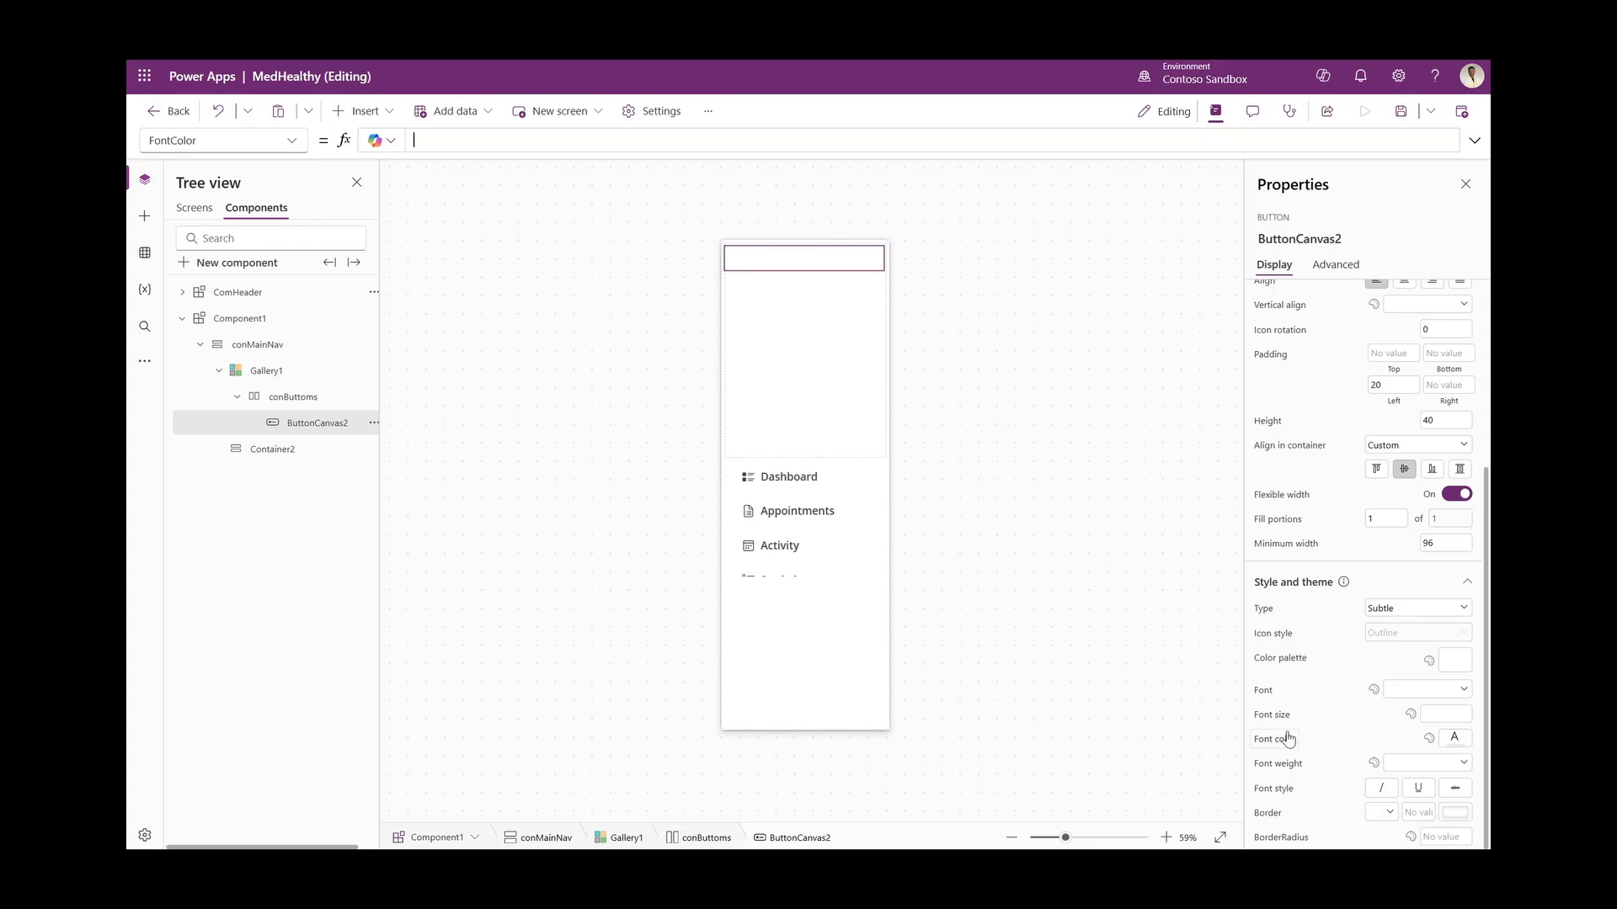
Set the button's FontColor to If(ThisItem.ItemKey = gblSelectedButton, RGBA(8, 112, 112, 1), RGBA(106, 122, 127, 1)) and save the app
type("If(ThisItem.ItemKey = varSelectedButton, RGBA(8, 112, 112, 1), RGBA(106, 122, 127, 1))")
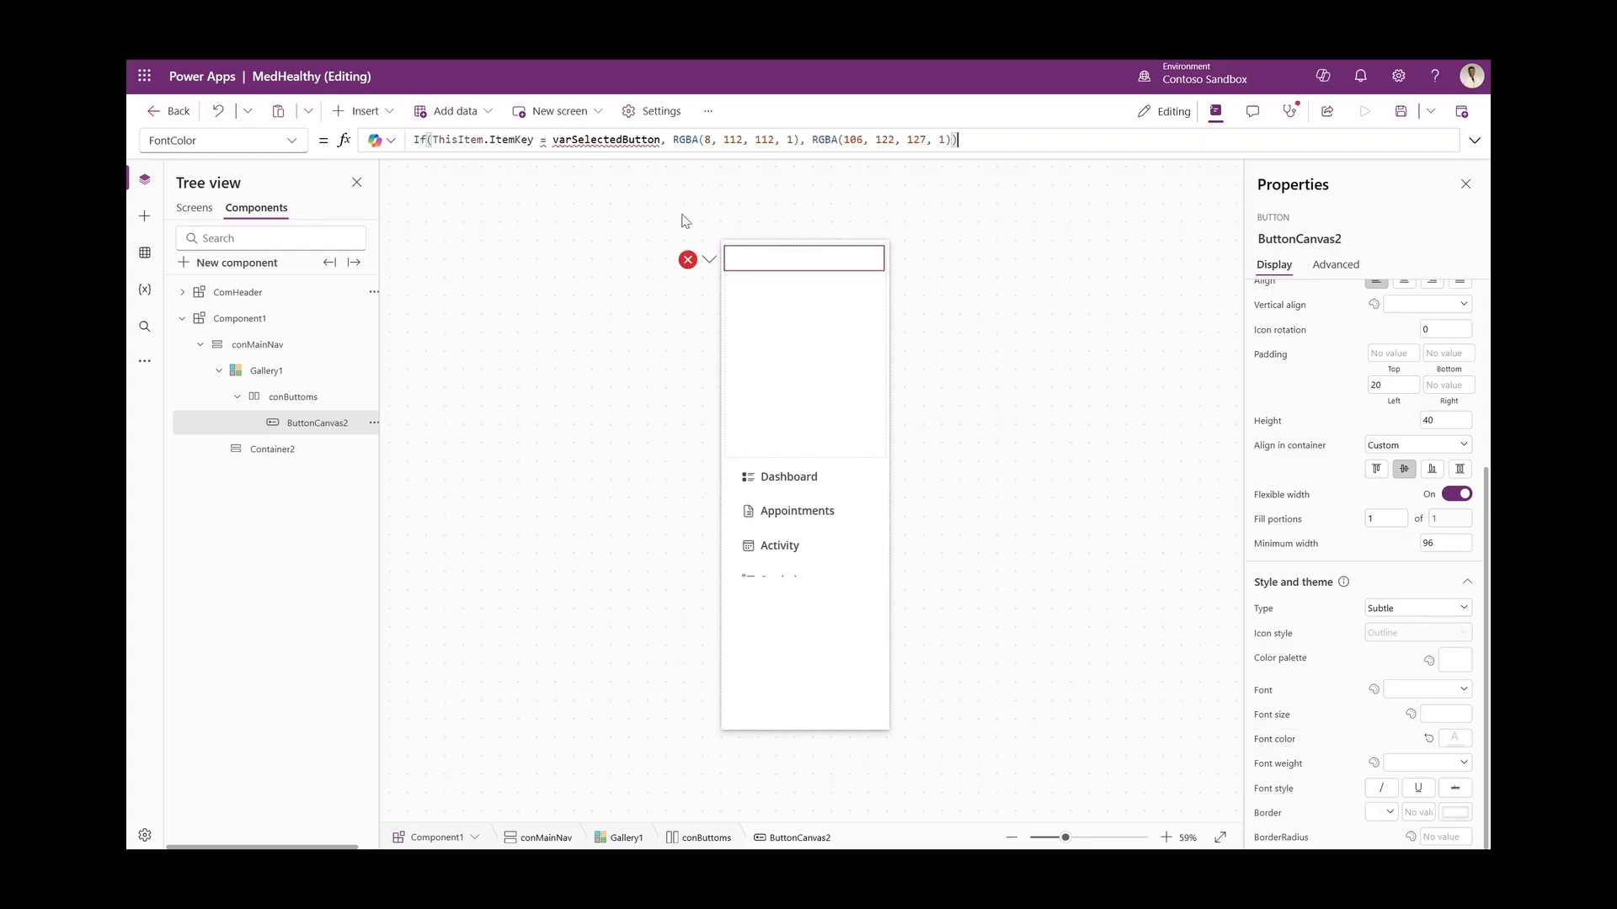
double_click(631, 140)
type("gbl")
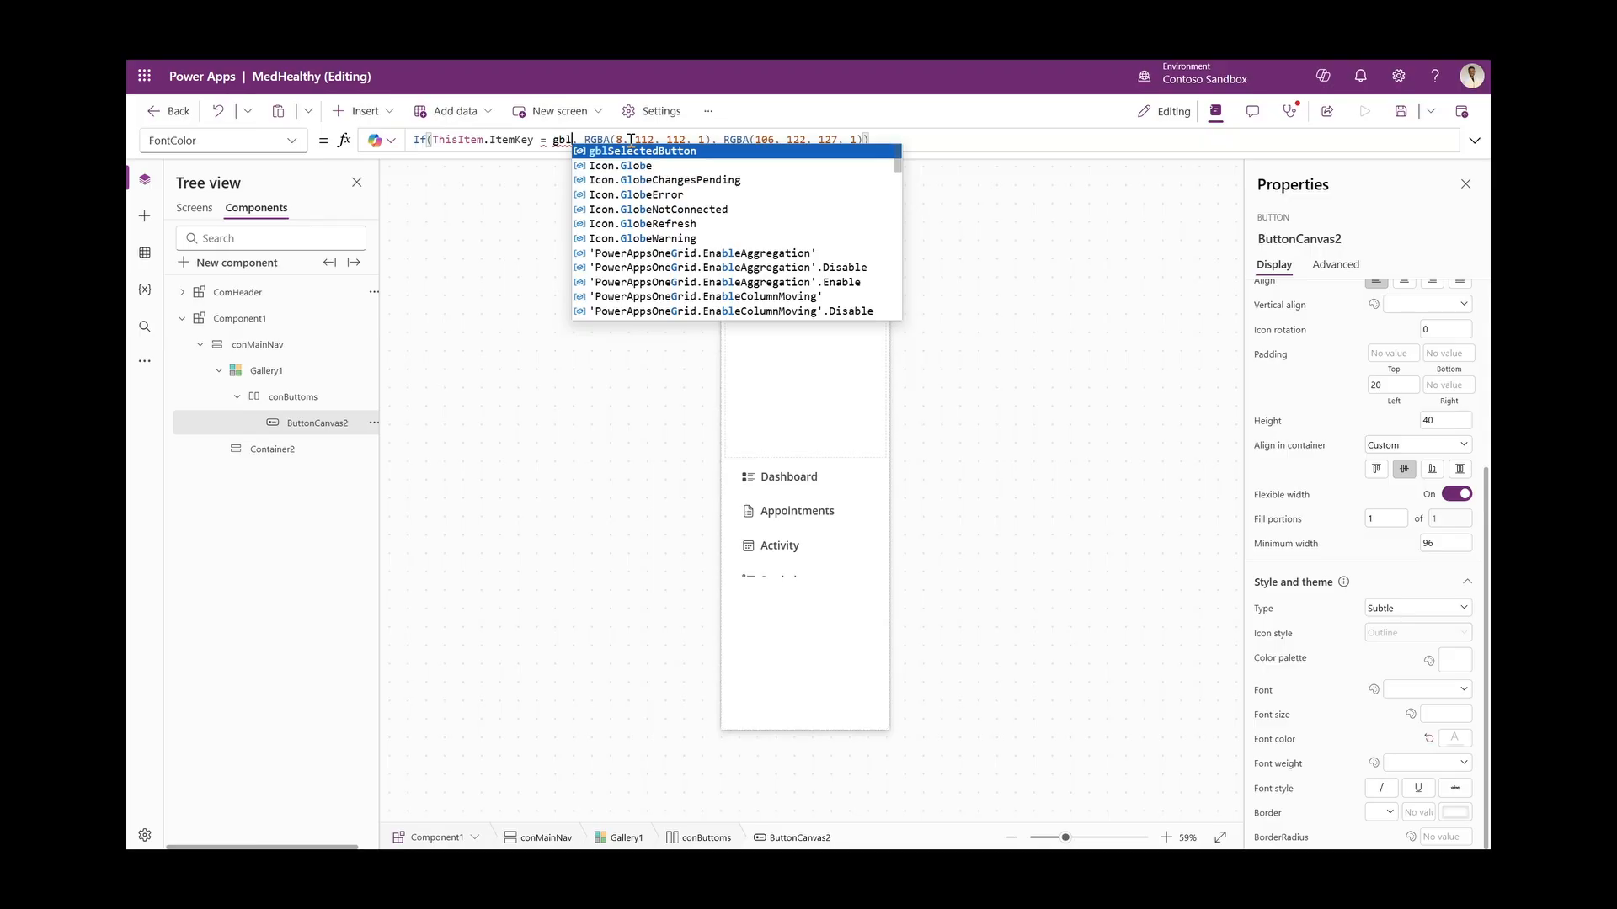
key("Tab")
key("ctrl+s")
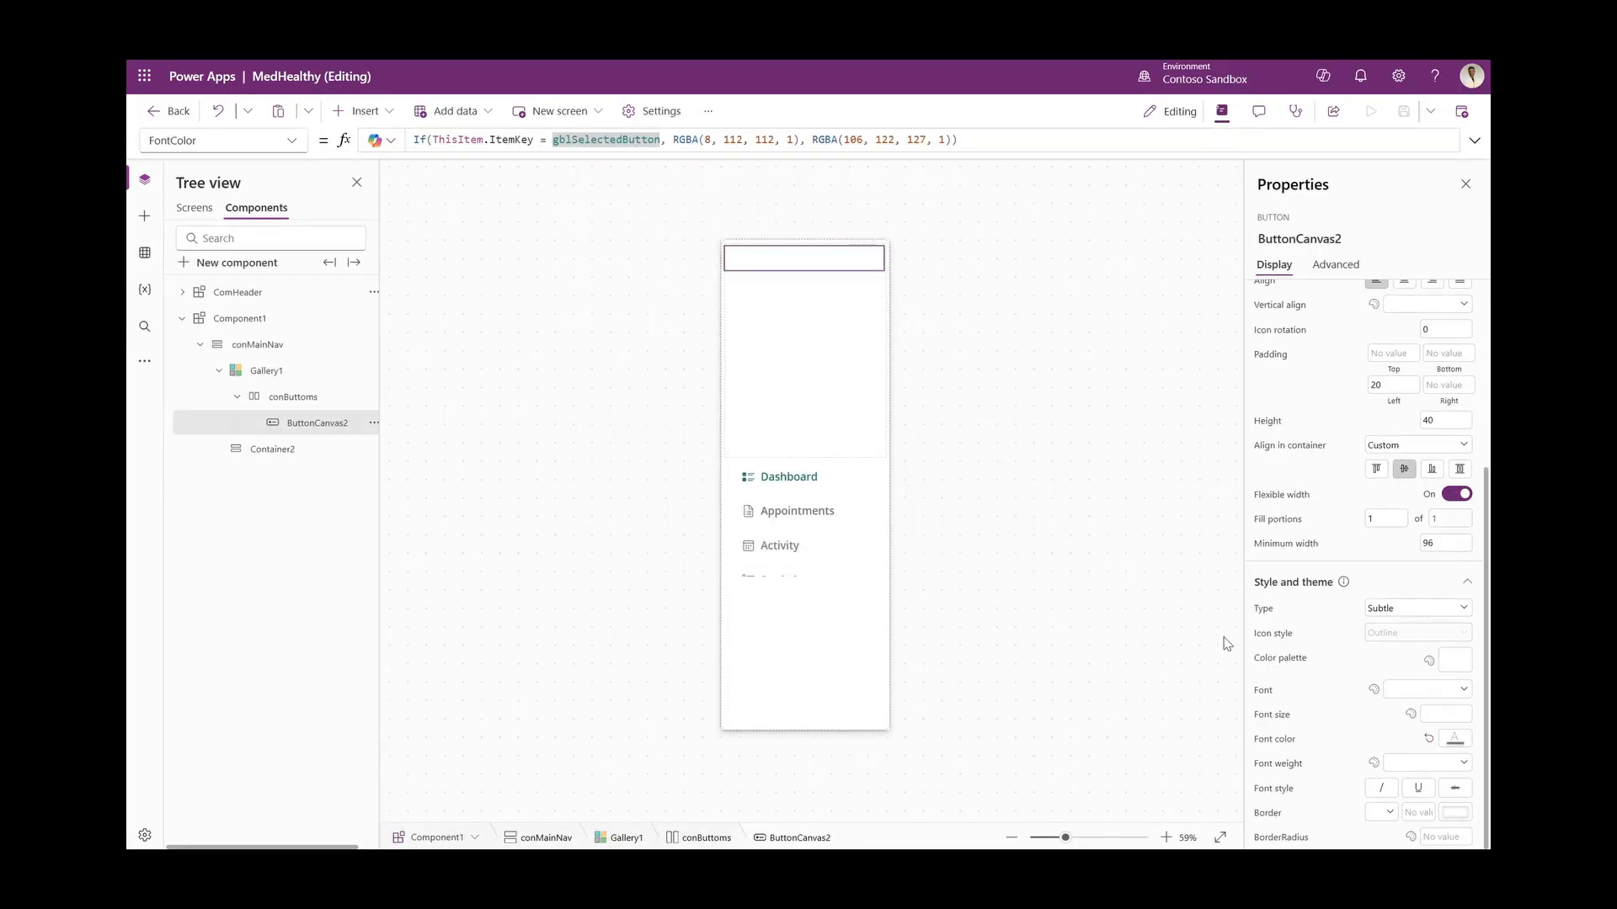
Set the button's FontWeight to If(ThisItem.ItemKey = gblSelectedButton, FontWeight.Semibold, FontWeight.Normal)
left_click(1311, 759)
double_click(578, 135)
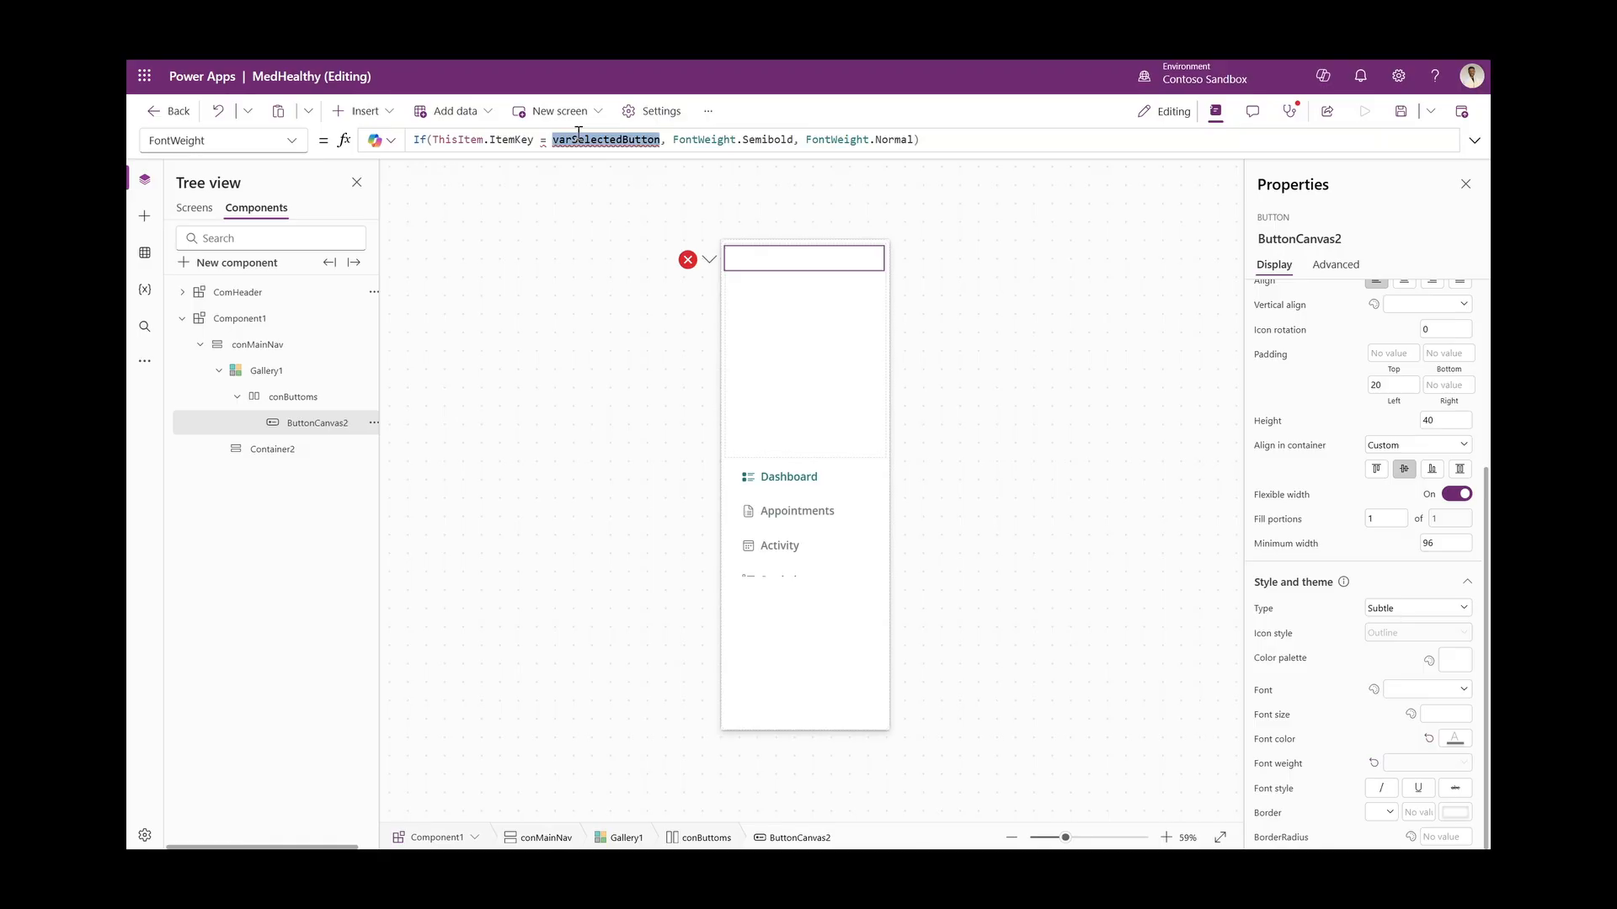
type("gbl")
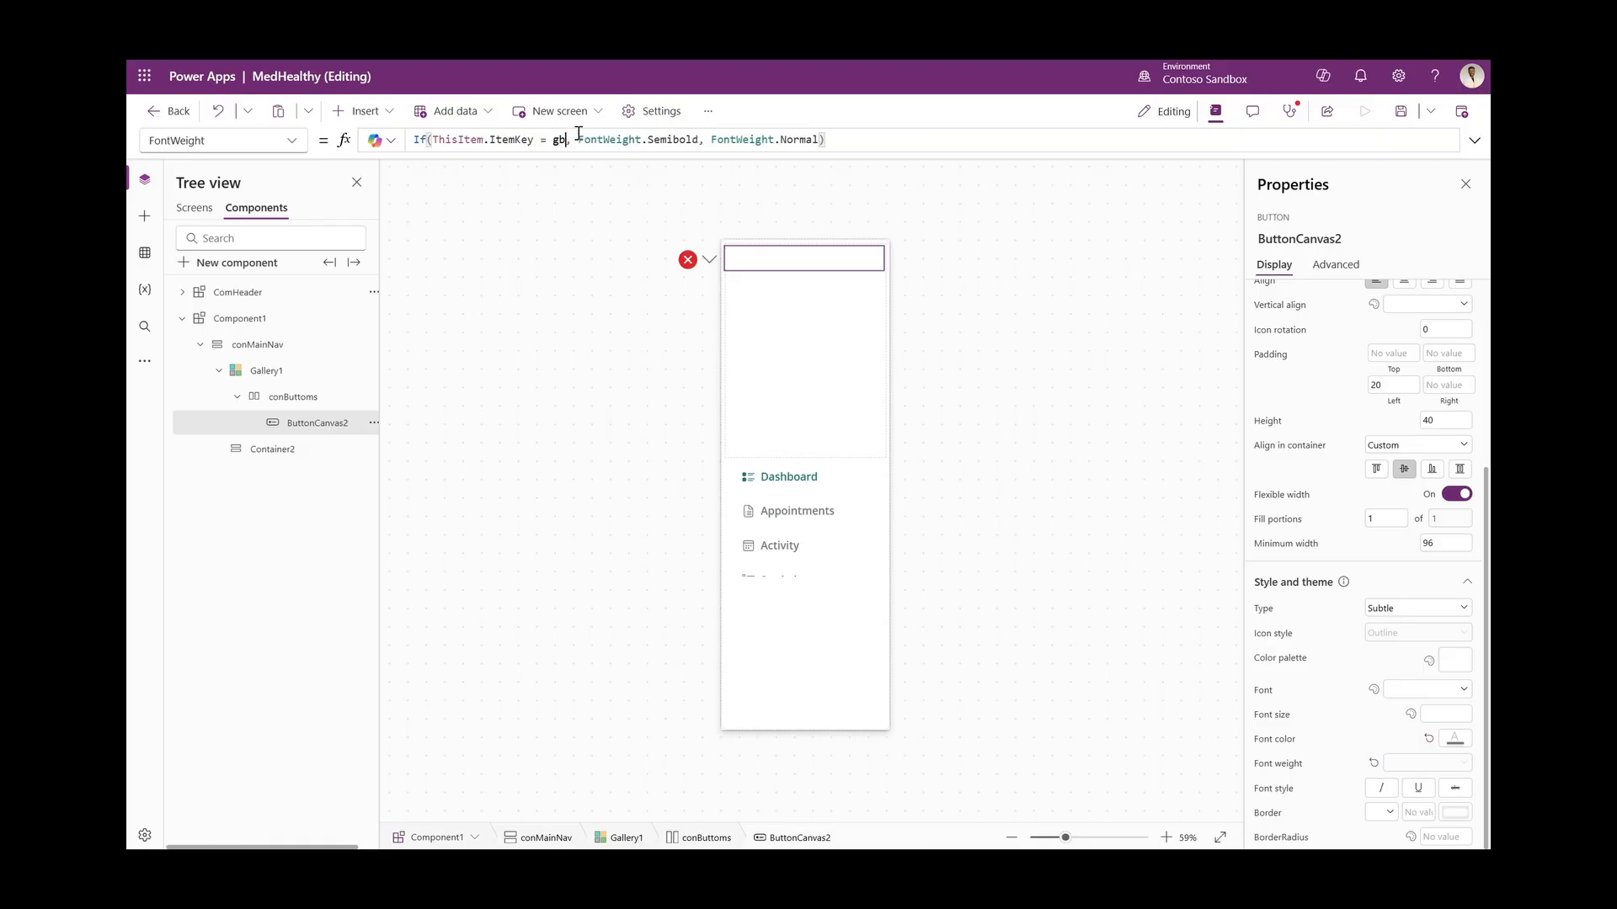
key("Tab")
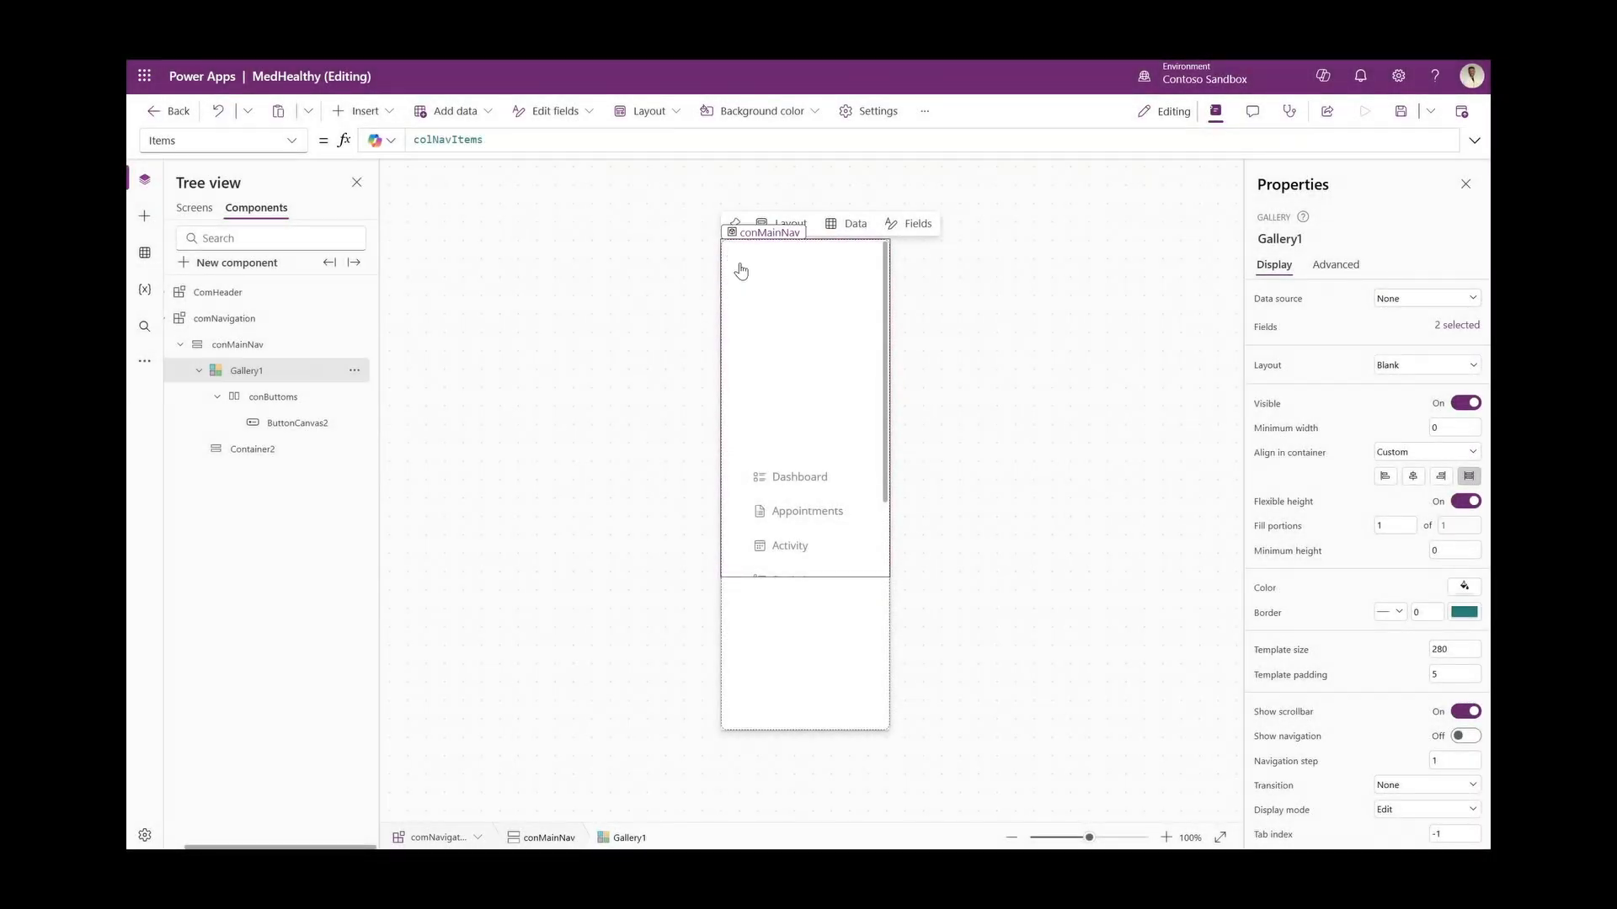
Insert a vertical container into Gallery1's item template
left_click(740, 259)
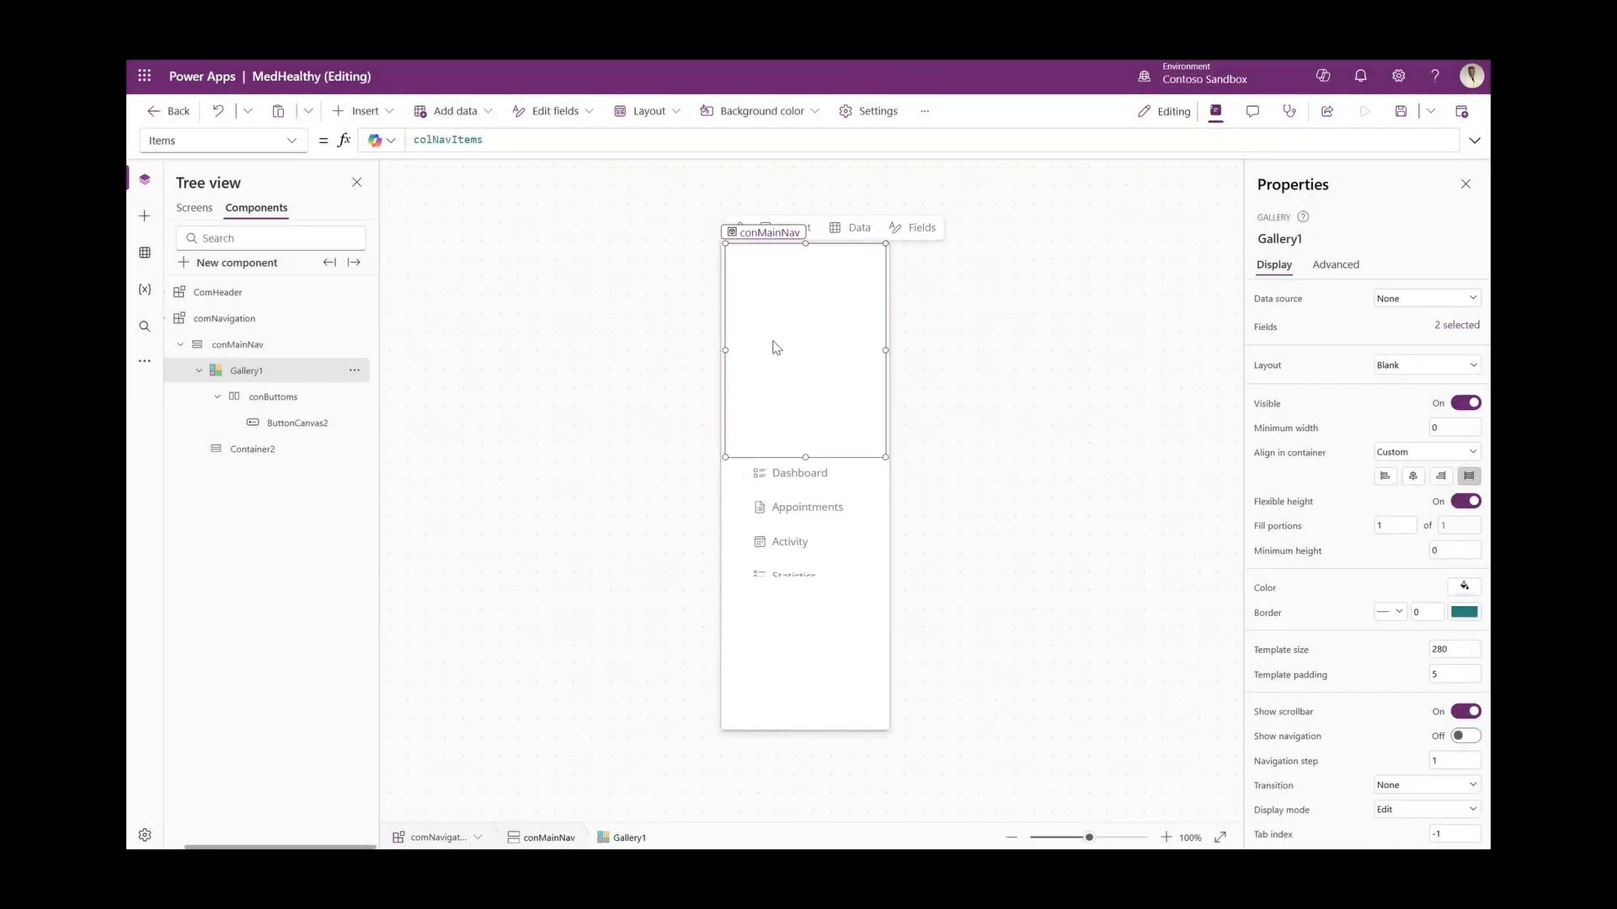
left_click(360, 111)
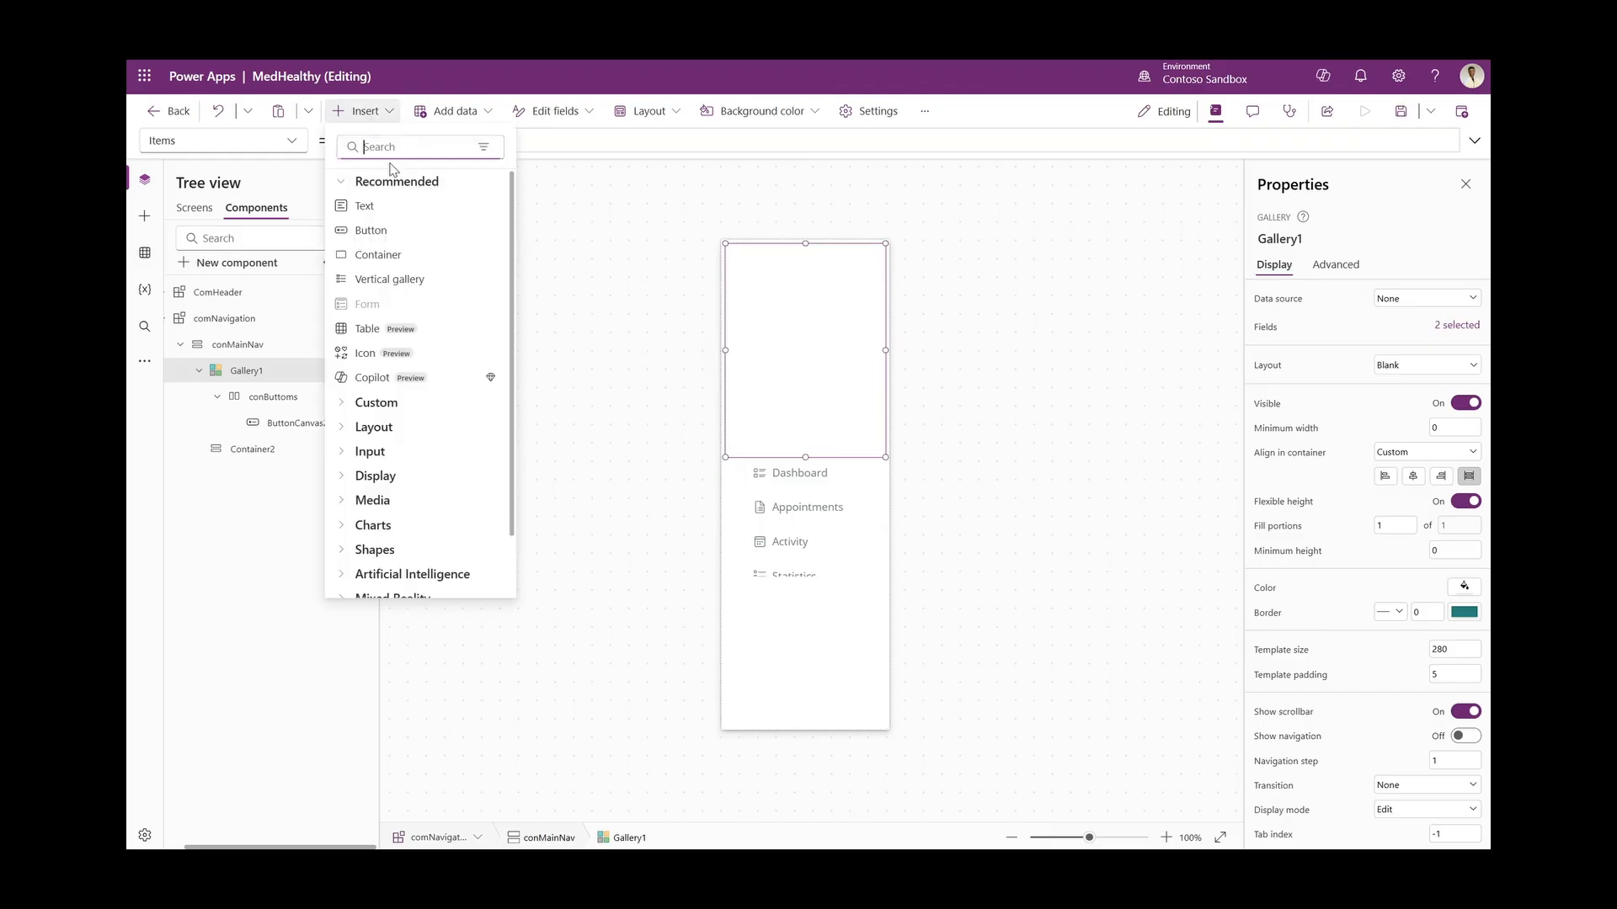
type("ver")
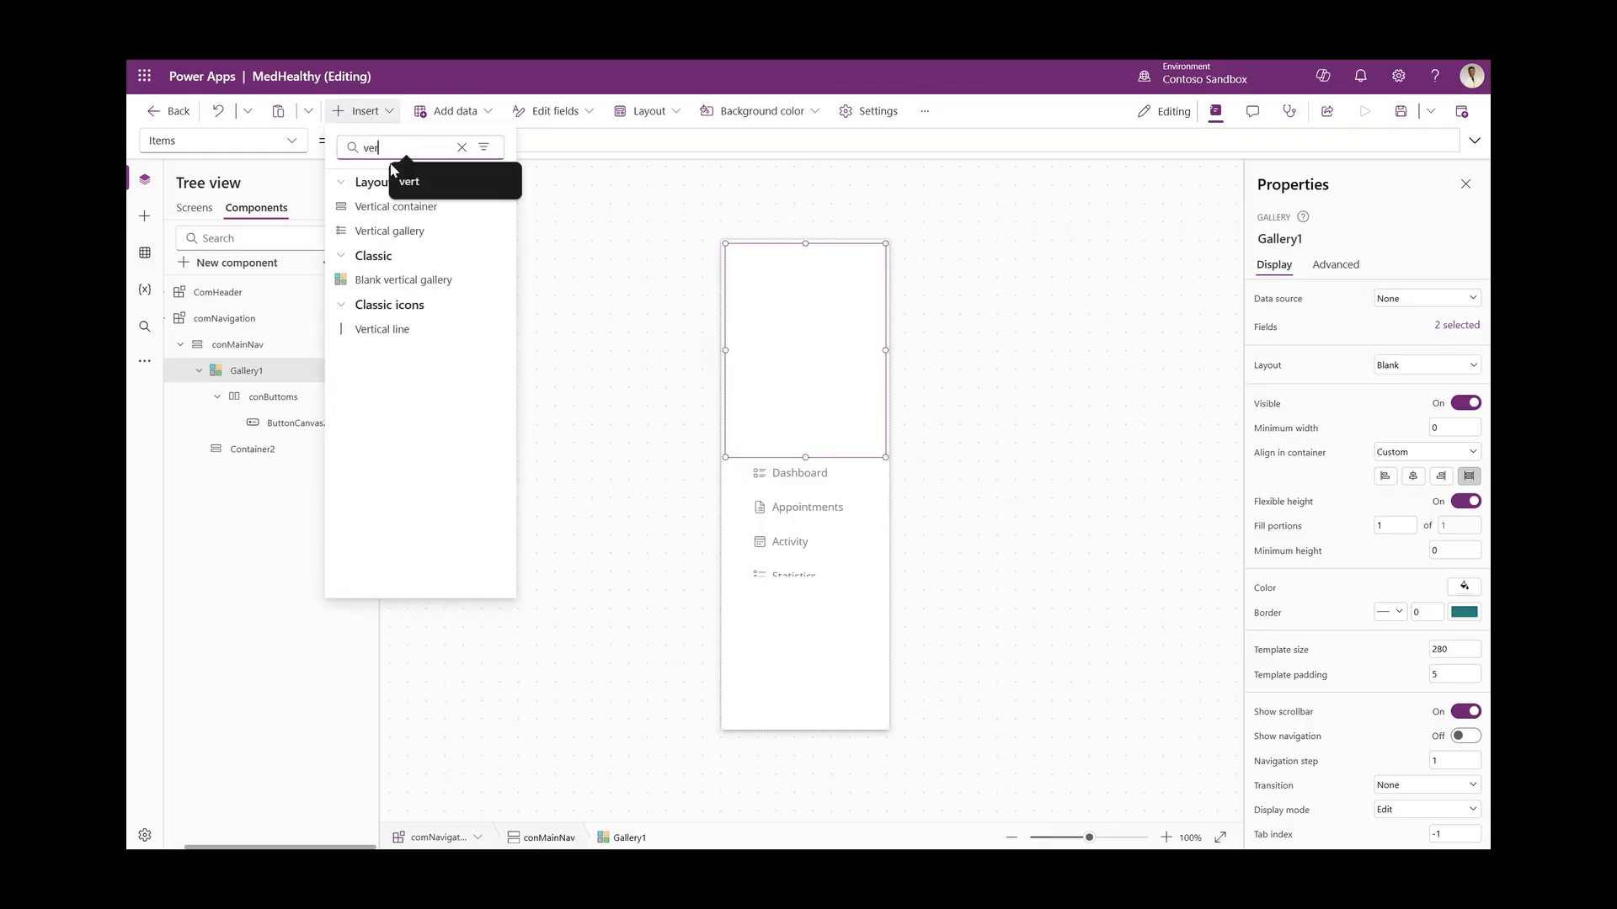
type("ti")
left_click(376, 210)
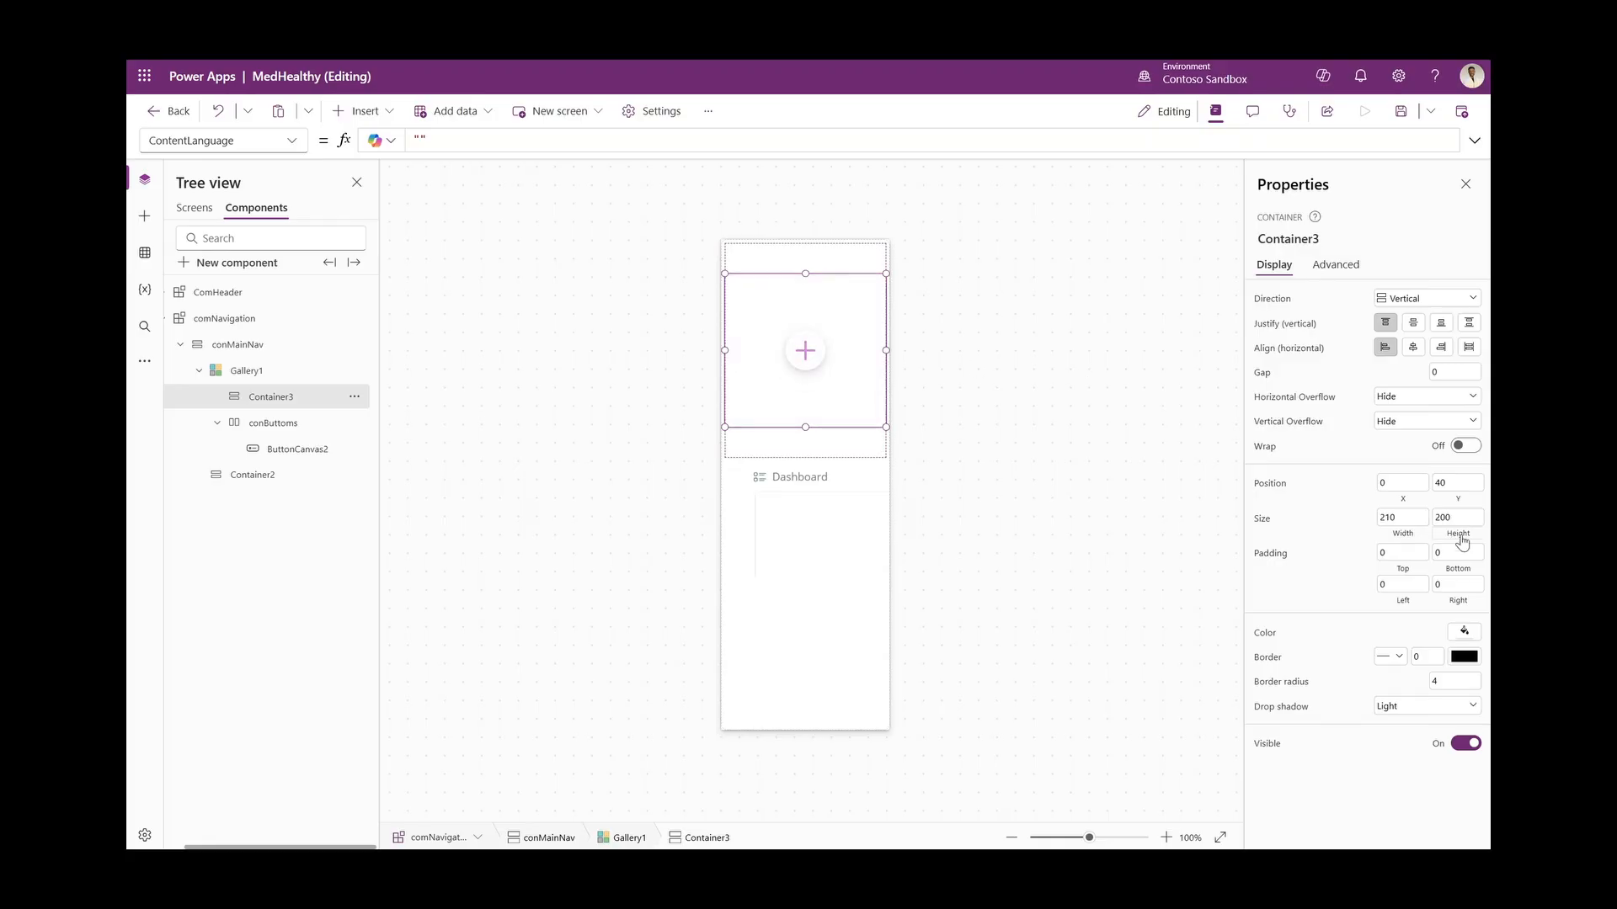
Set the new container's height to 40 and its Y position to 0
left_click(1462, 520)
type("40")
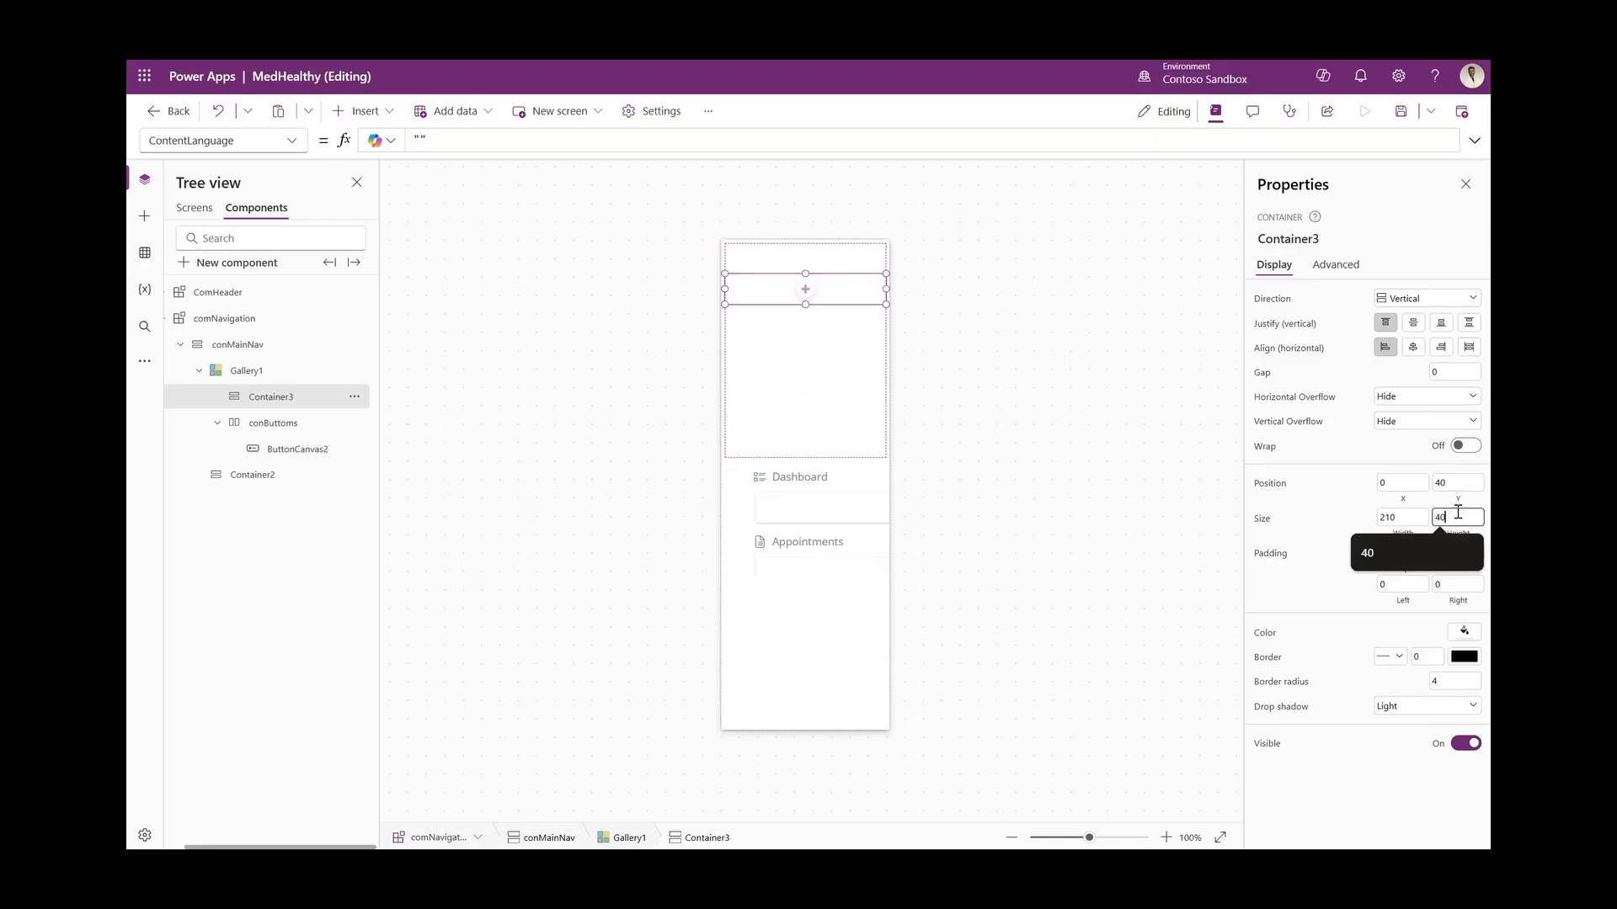
left_click(1457, 483)
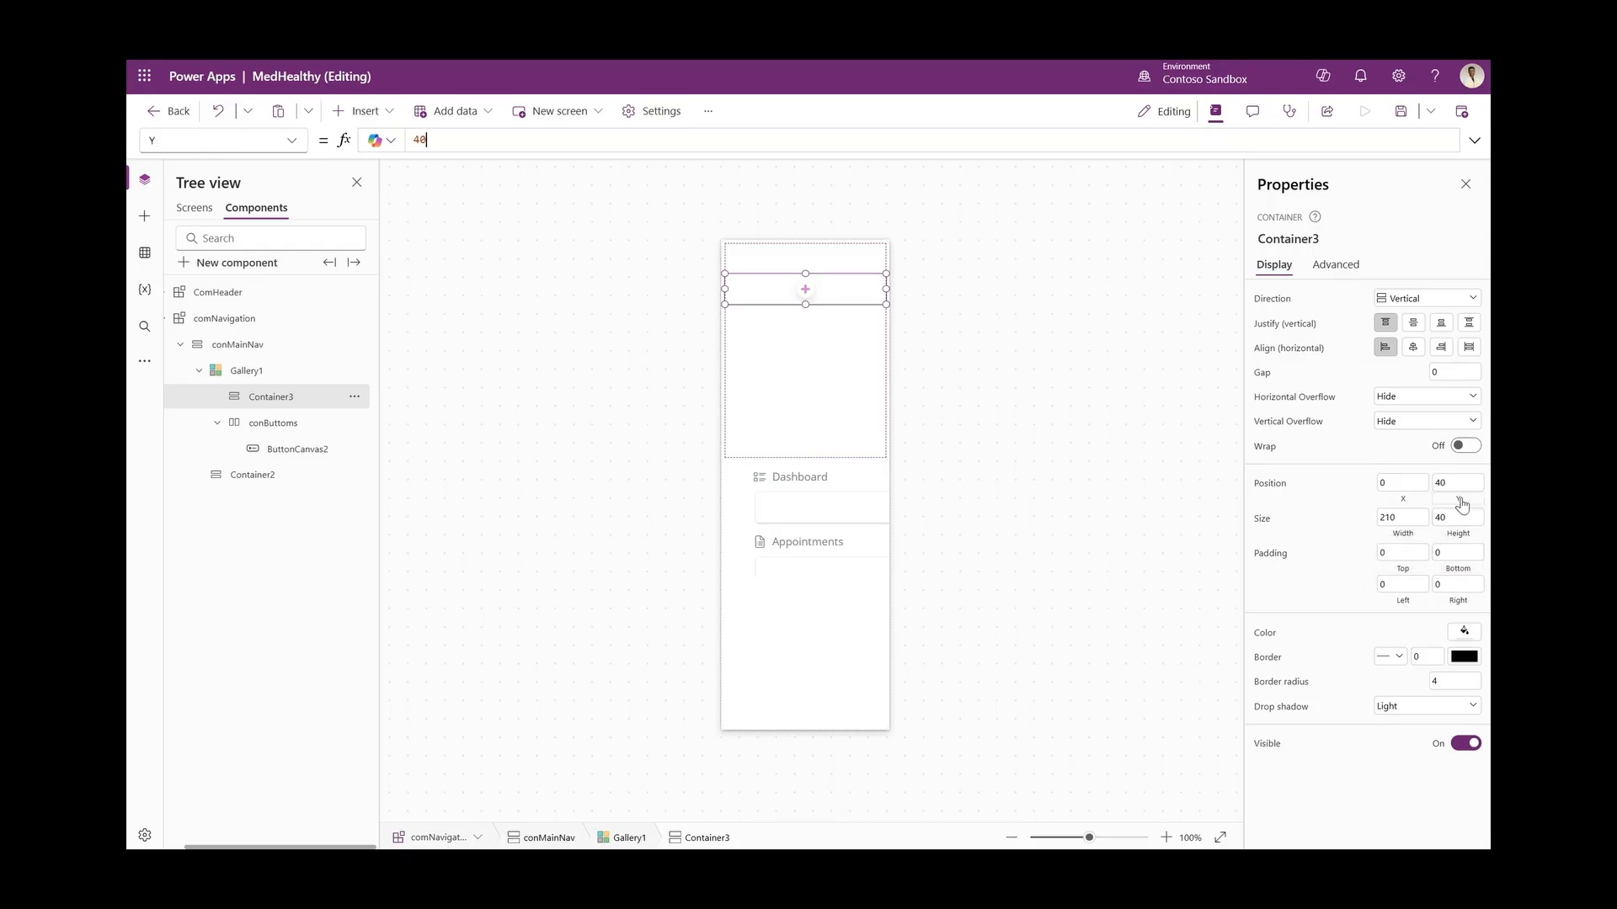
double_click(1460, 483)
type("0")
key("Return")
Rename the new gallery container to conCategory
double_click(290, 396)
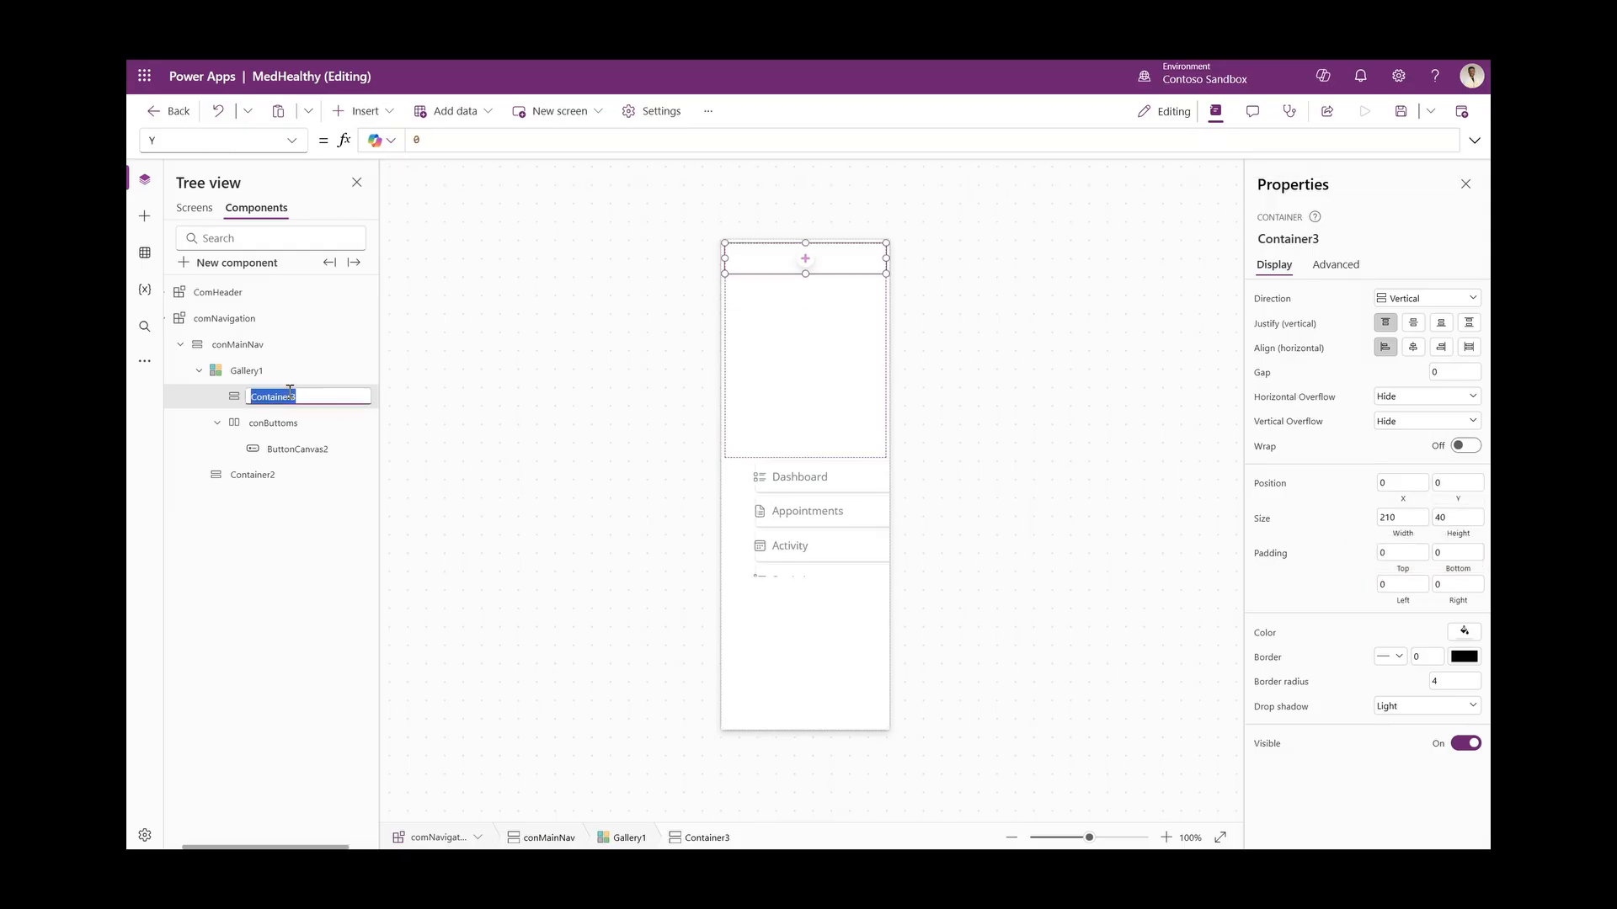
type("conCategory")
key("Return")
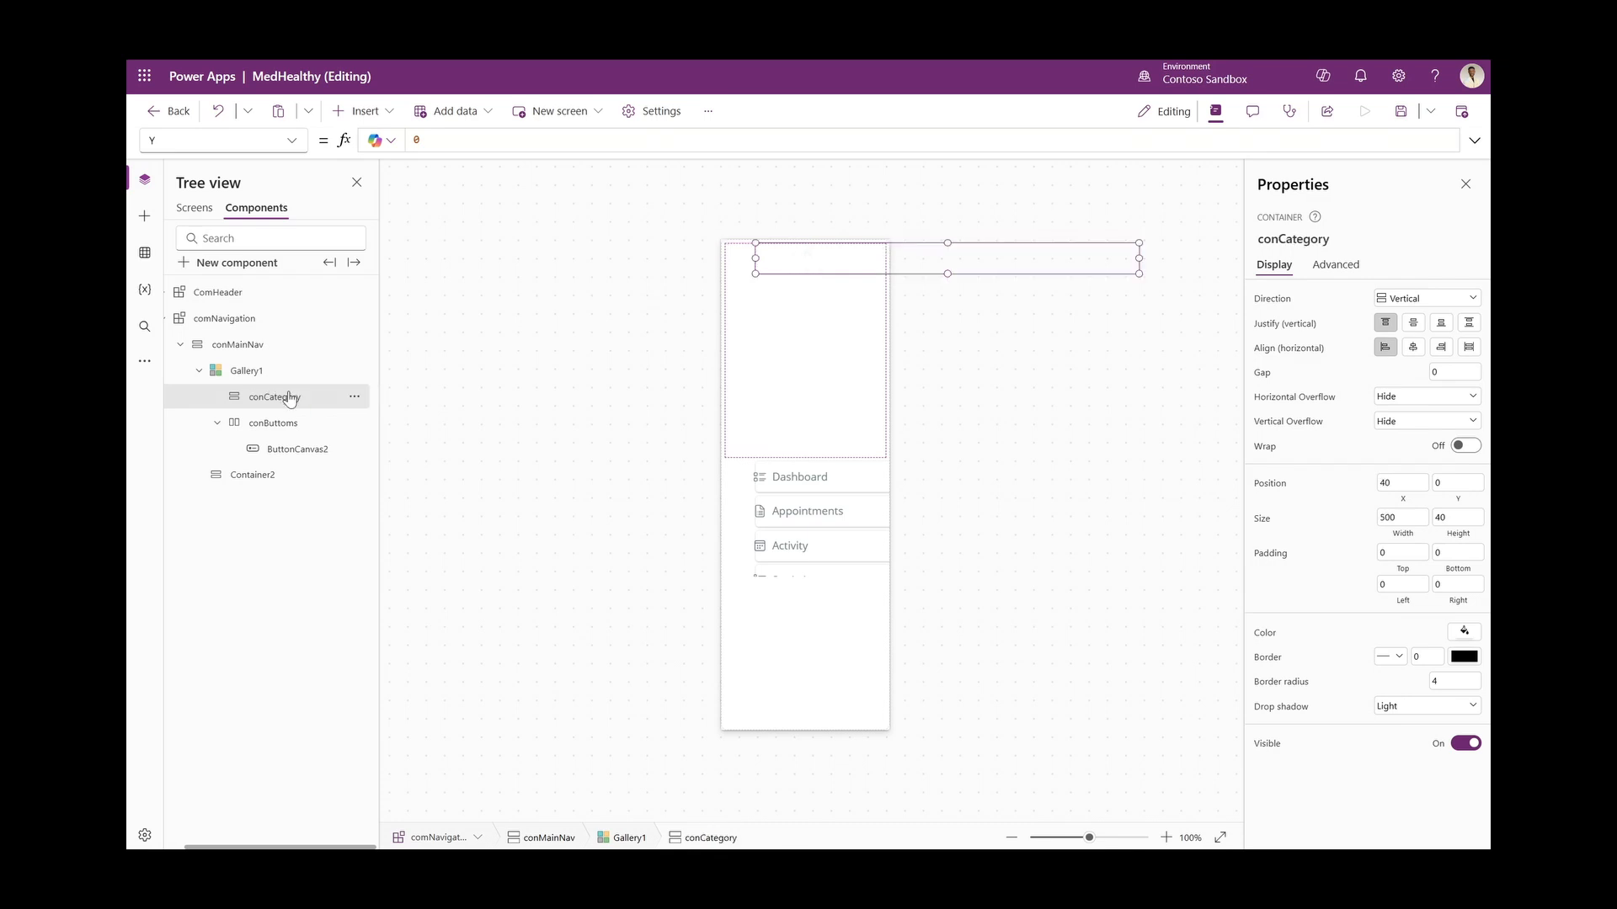
Set conCategory's X position to 0 and its Width to Parent.TemplateWidth
double_click(1396, 481)
type("0")
key("Return")
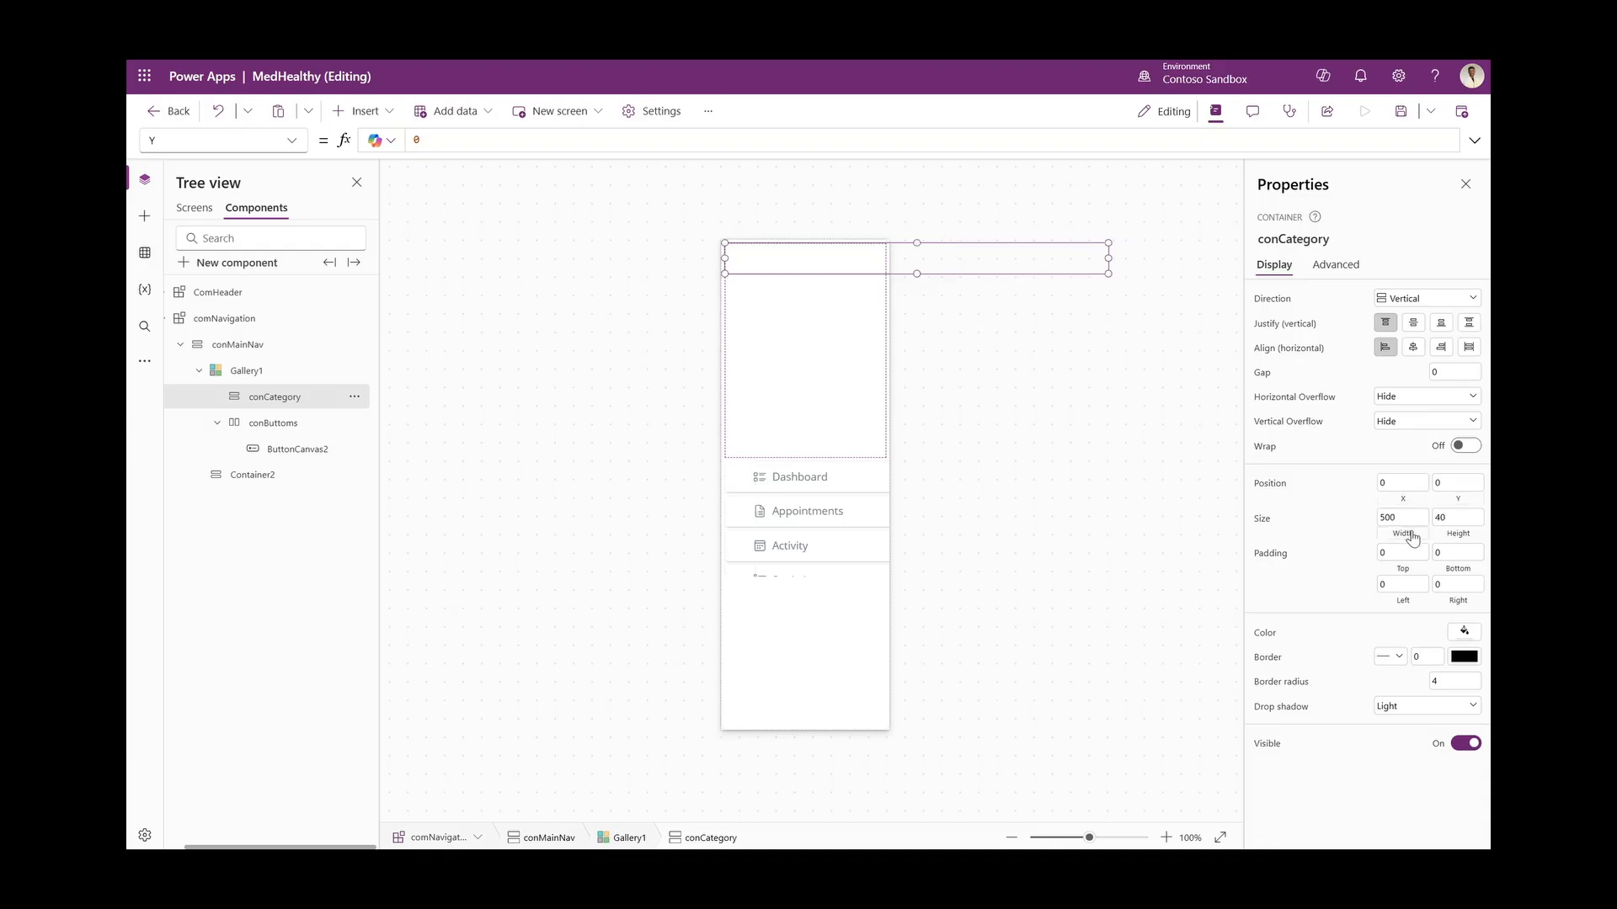
left_click(1412, 538)
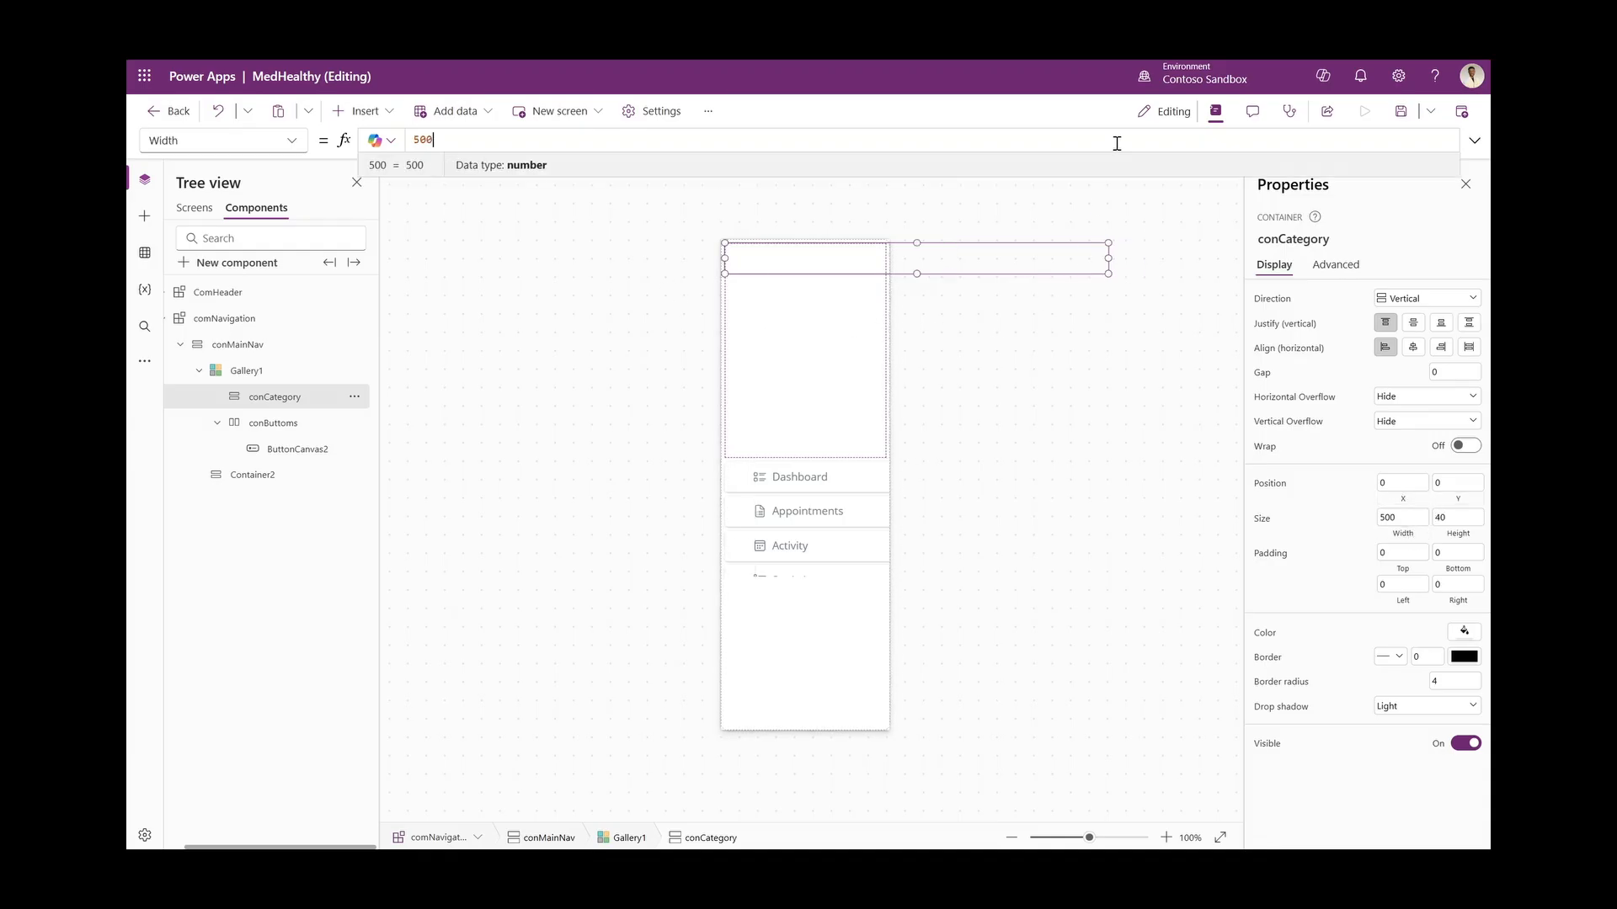
key("ctrl+a")
type("Parent.TemplateWidth")
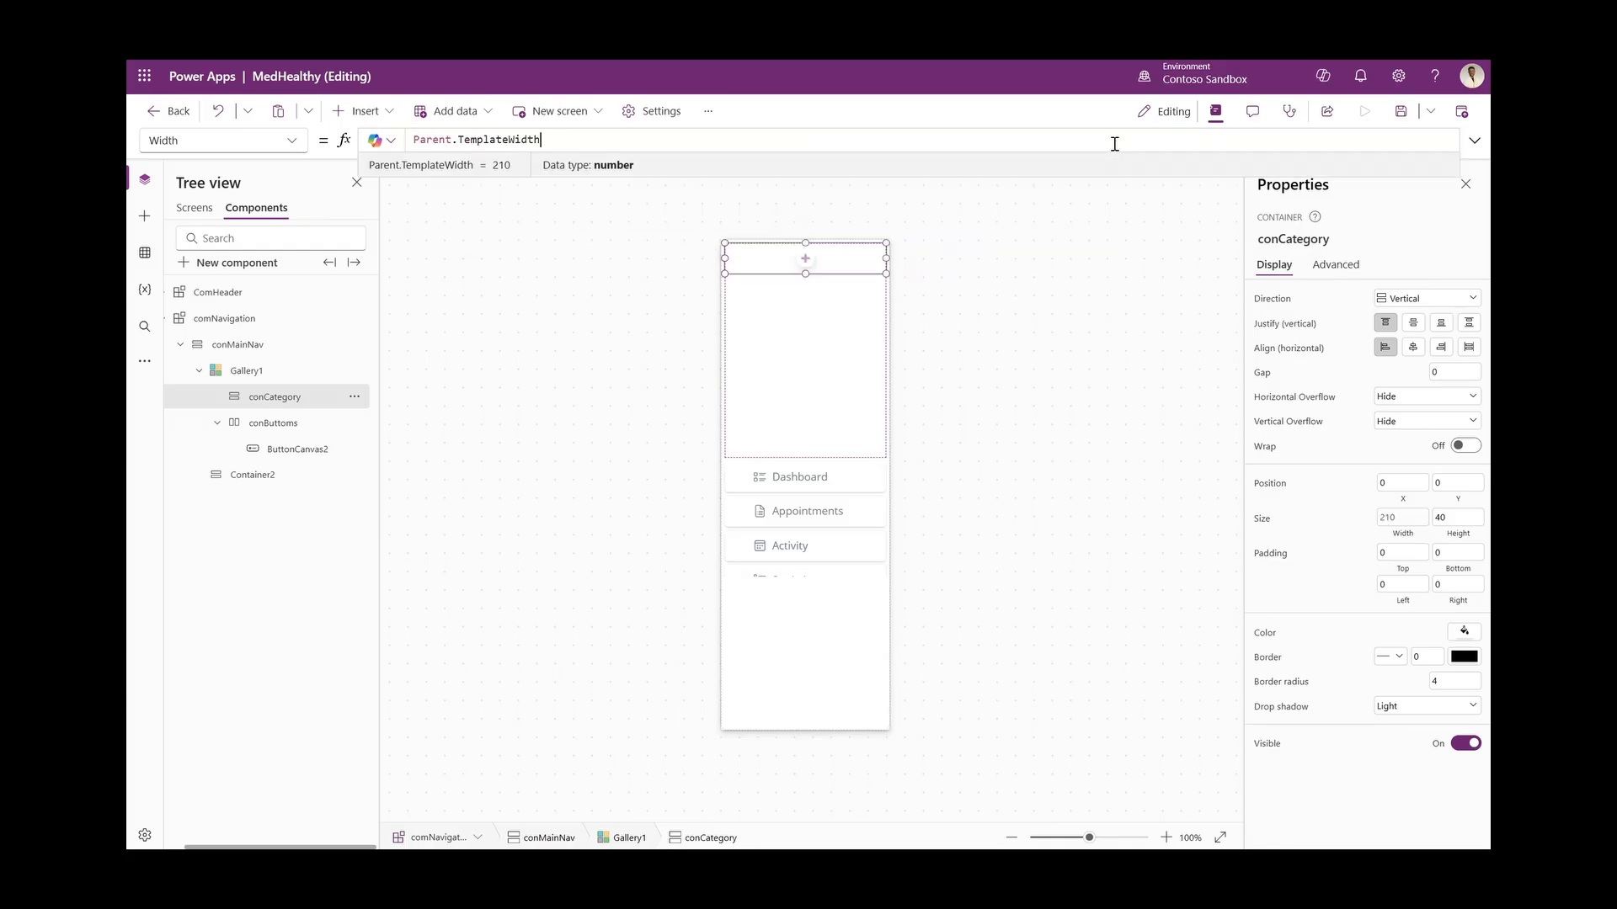
Insert a Text control in conCategory and make it fill the container with stretch alignment and flexible height
left_click(362, 111)
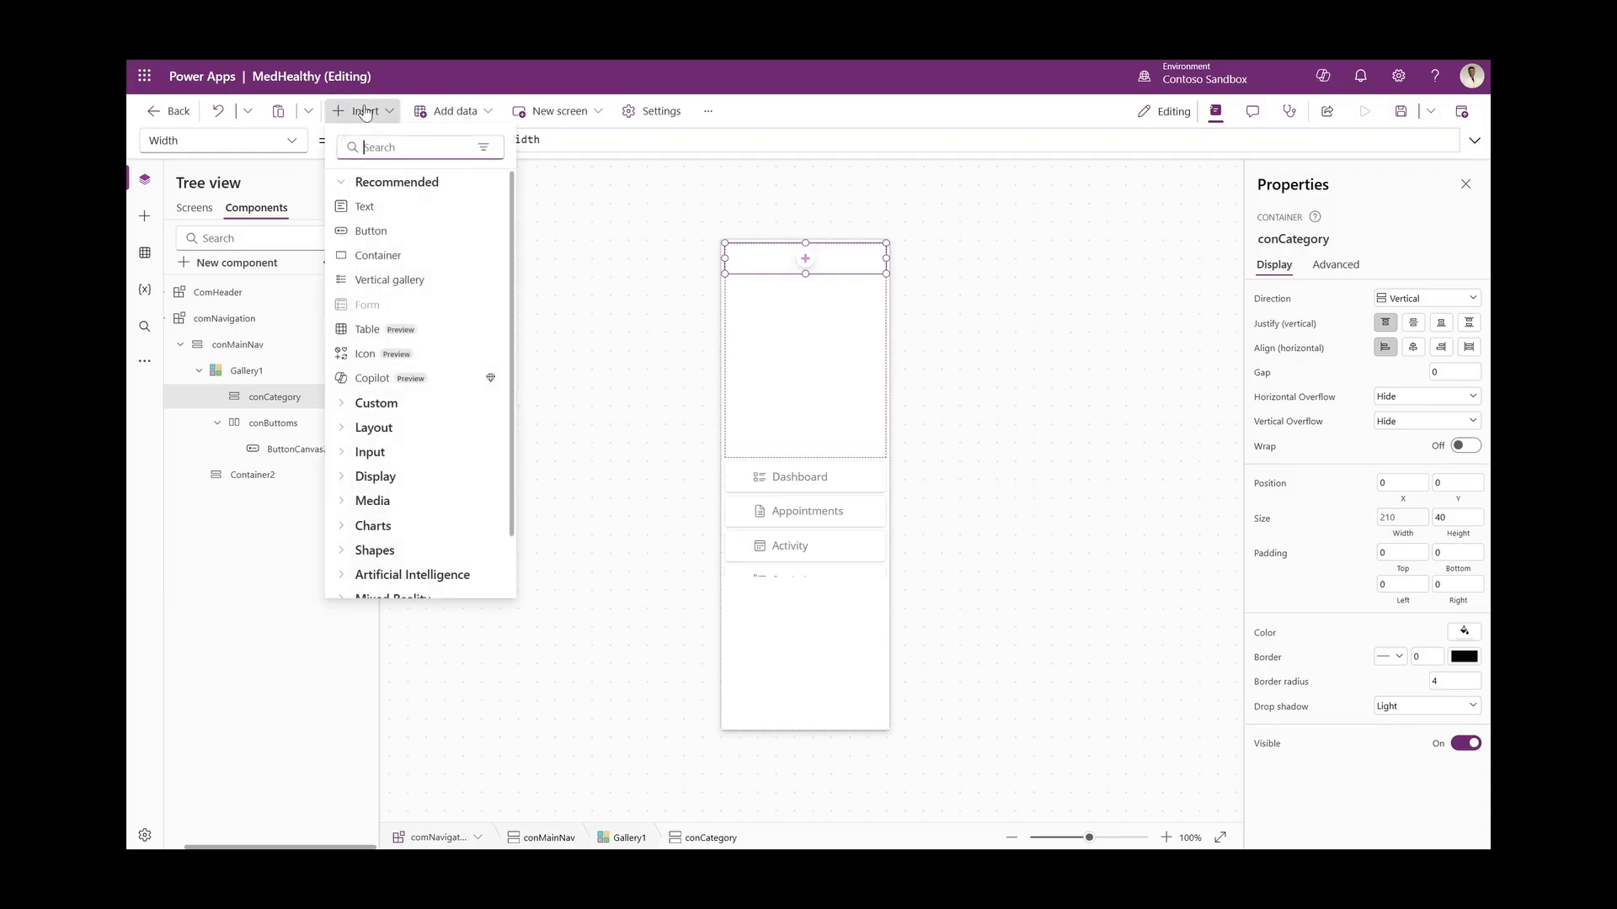
left_click(388, 211)
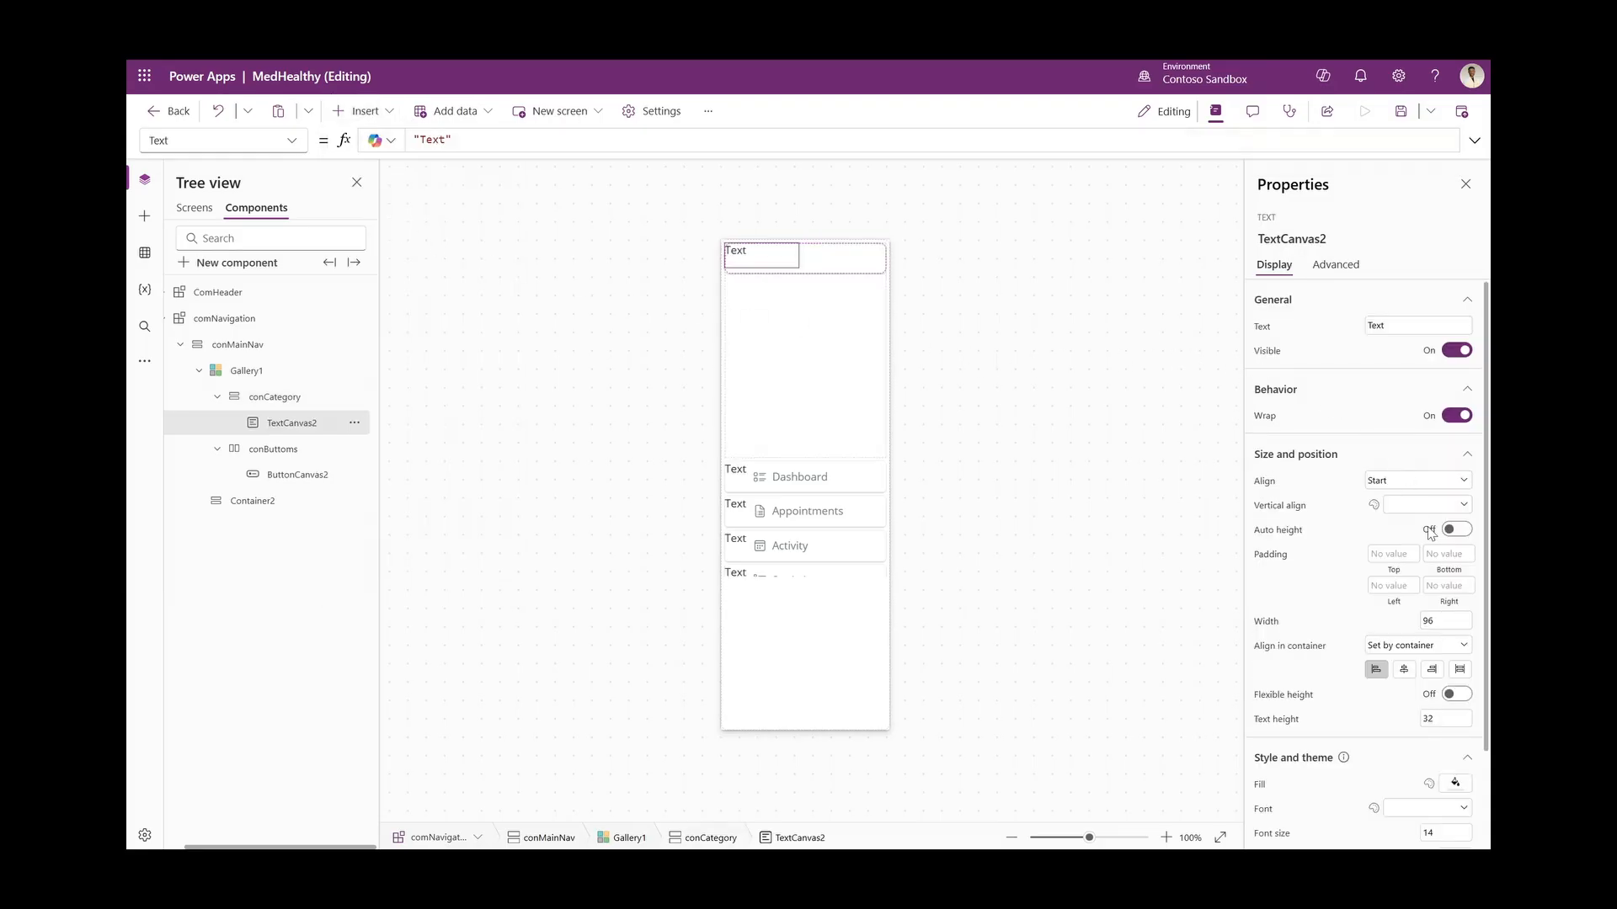
left_click(1460, 670)
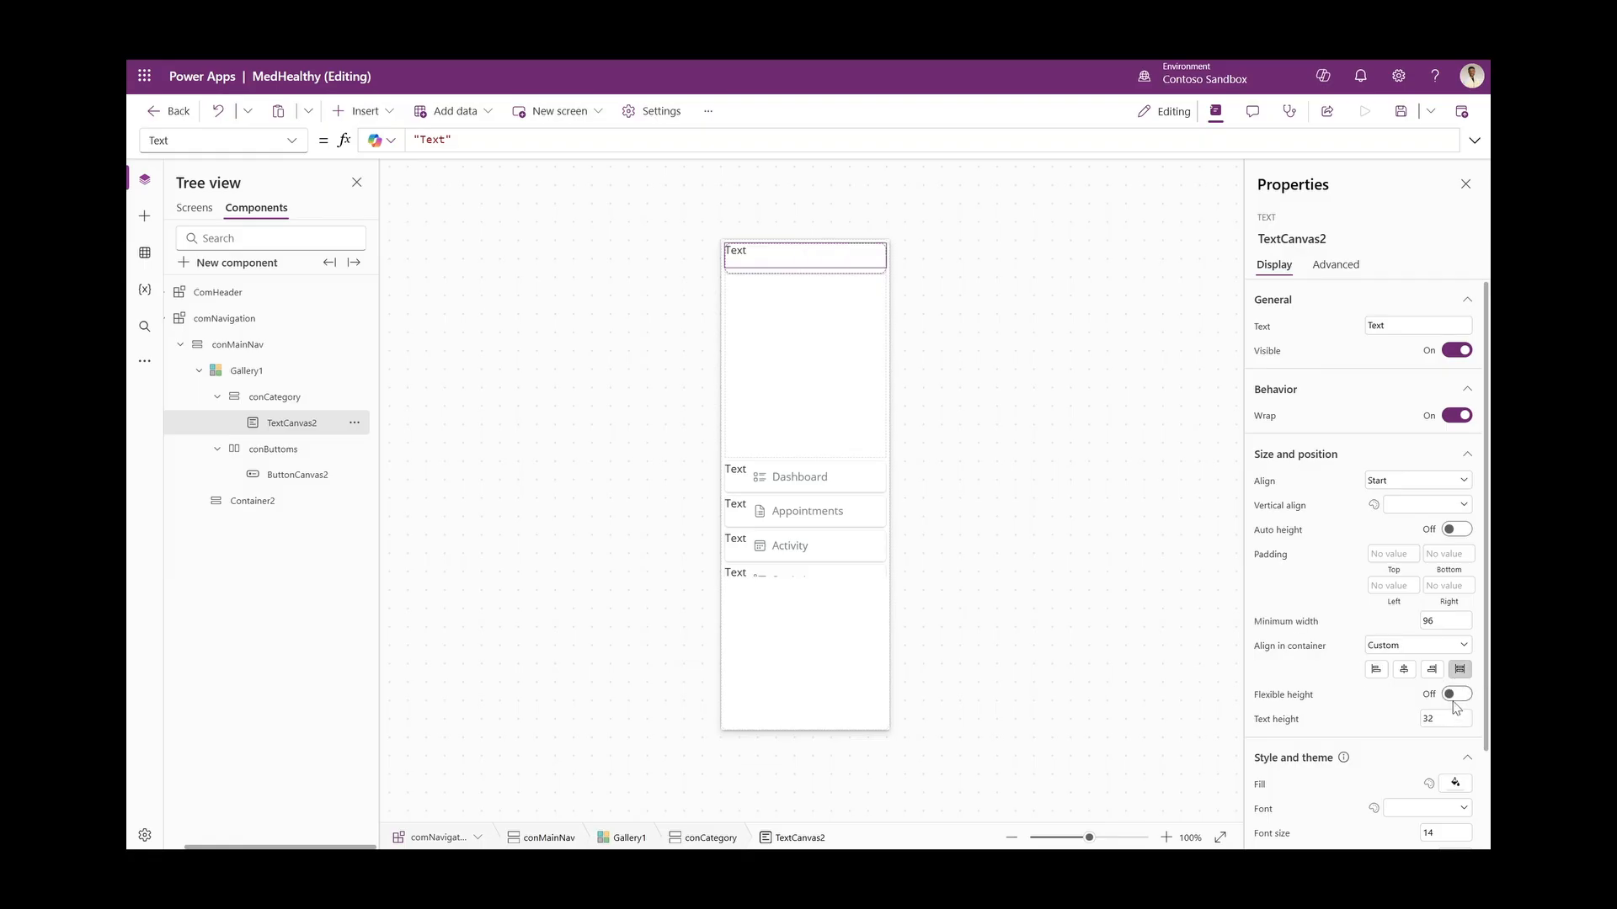
left_click(1458, 695)
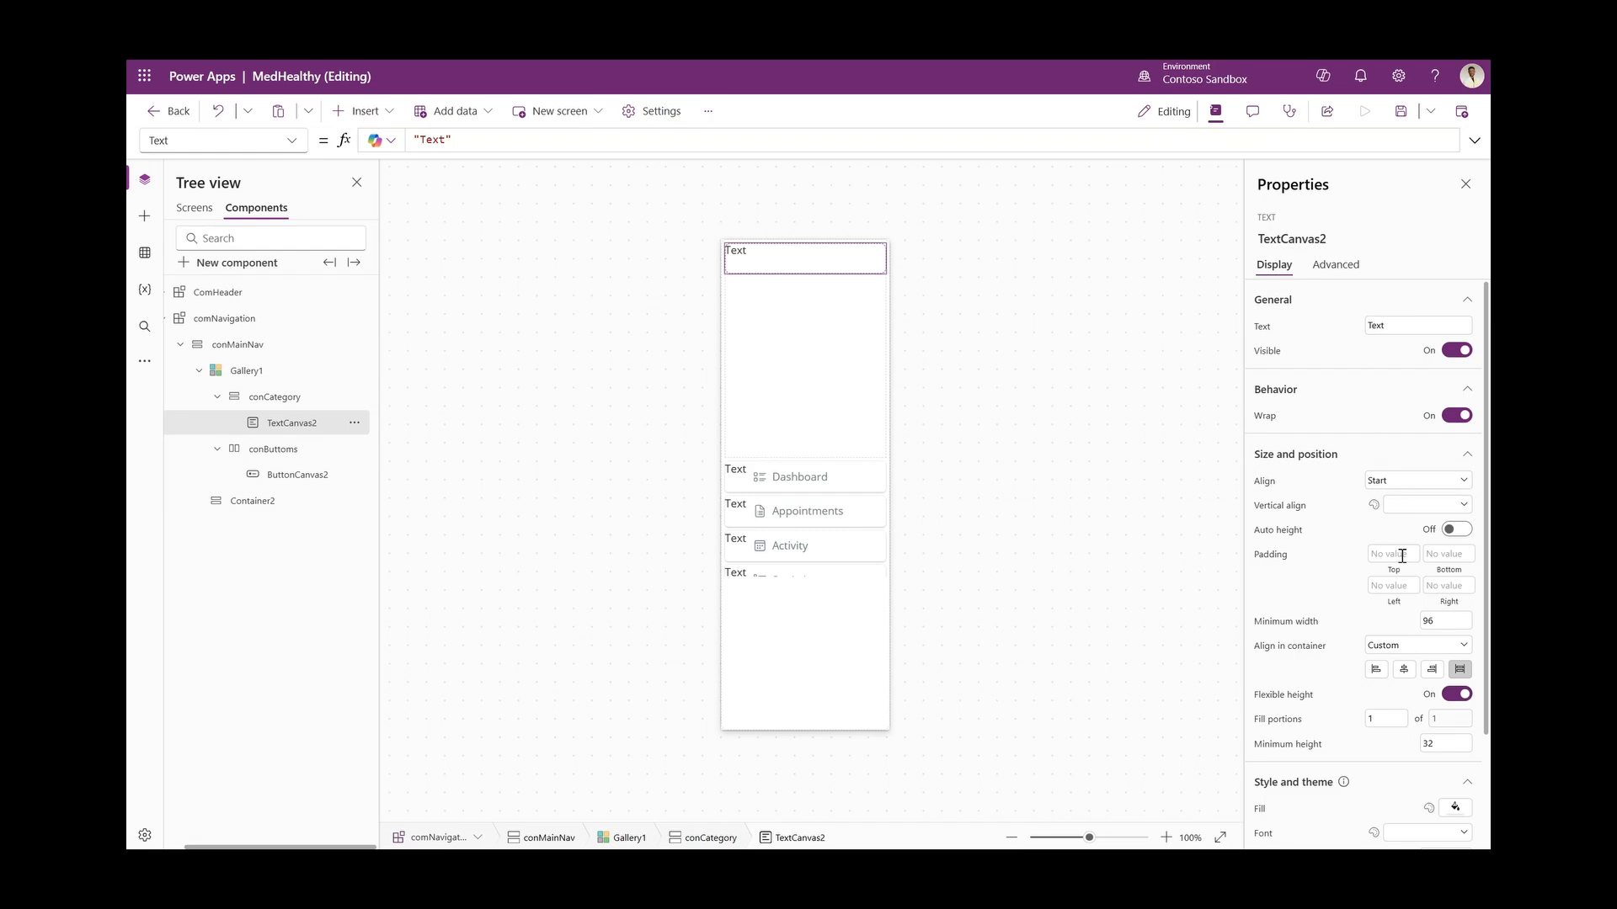
Set the category text's vertical alignment to Middle
left_click(1403, 481)
left_click(1404, 482)
left_click(1412, 508)
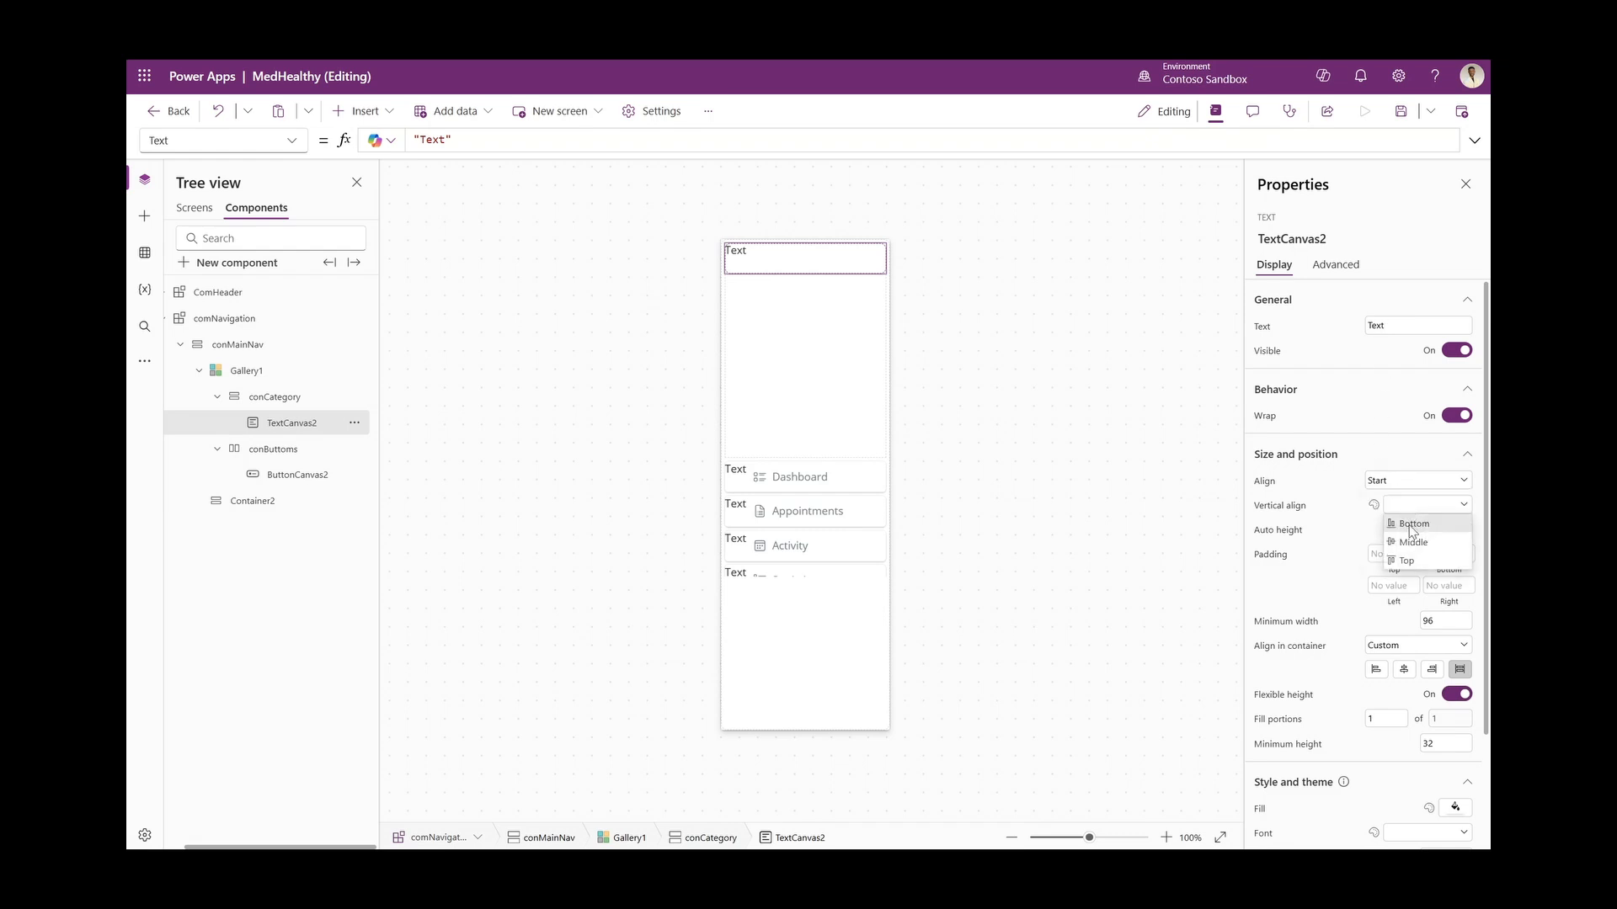
left_click(1413, 543)
Set conCategory's drop shadow to None and its border radius to 0
left_click(277, 397)
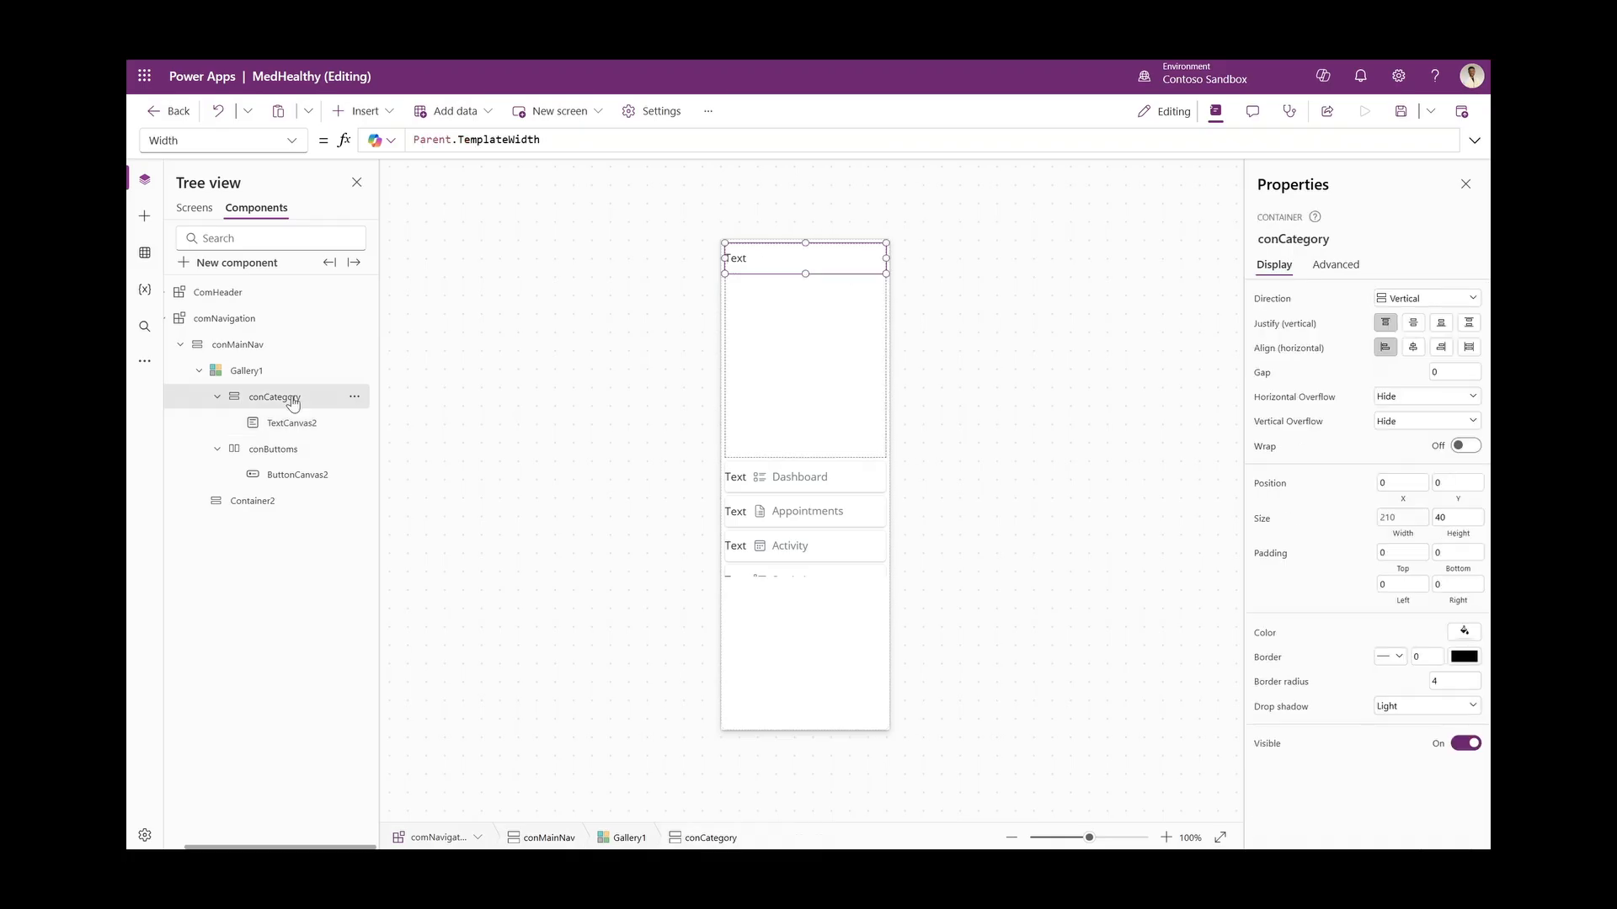
left_click(1415, 714)
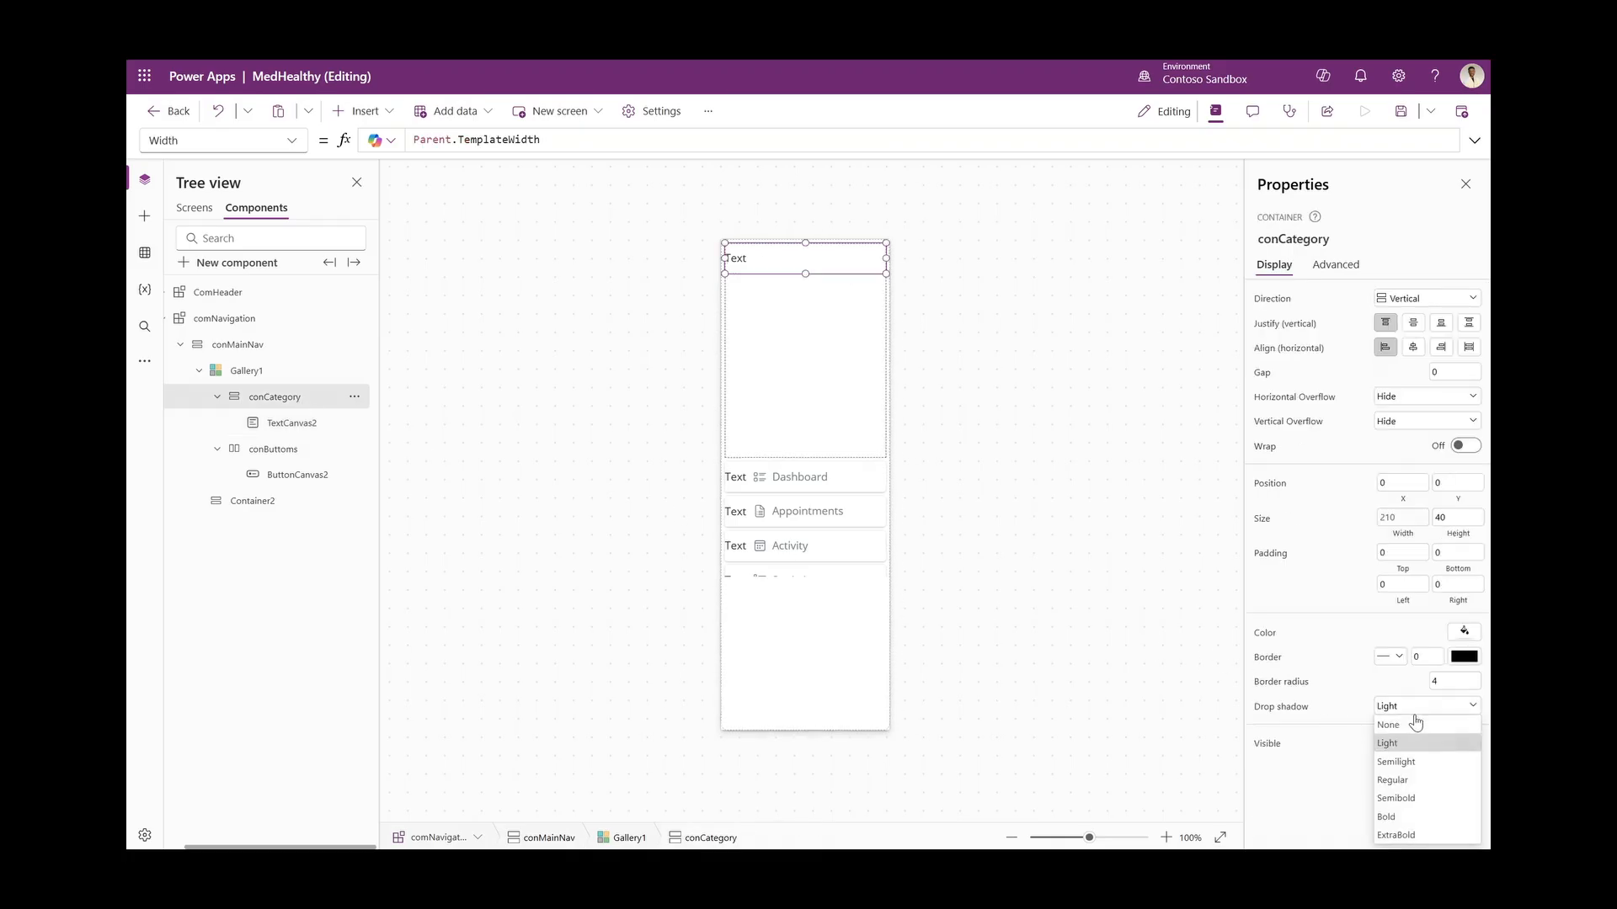
left_click(1415, 726)
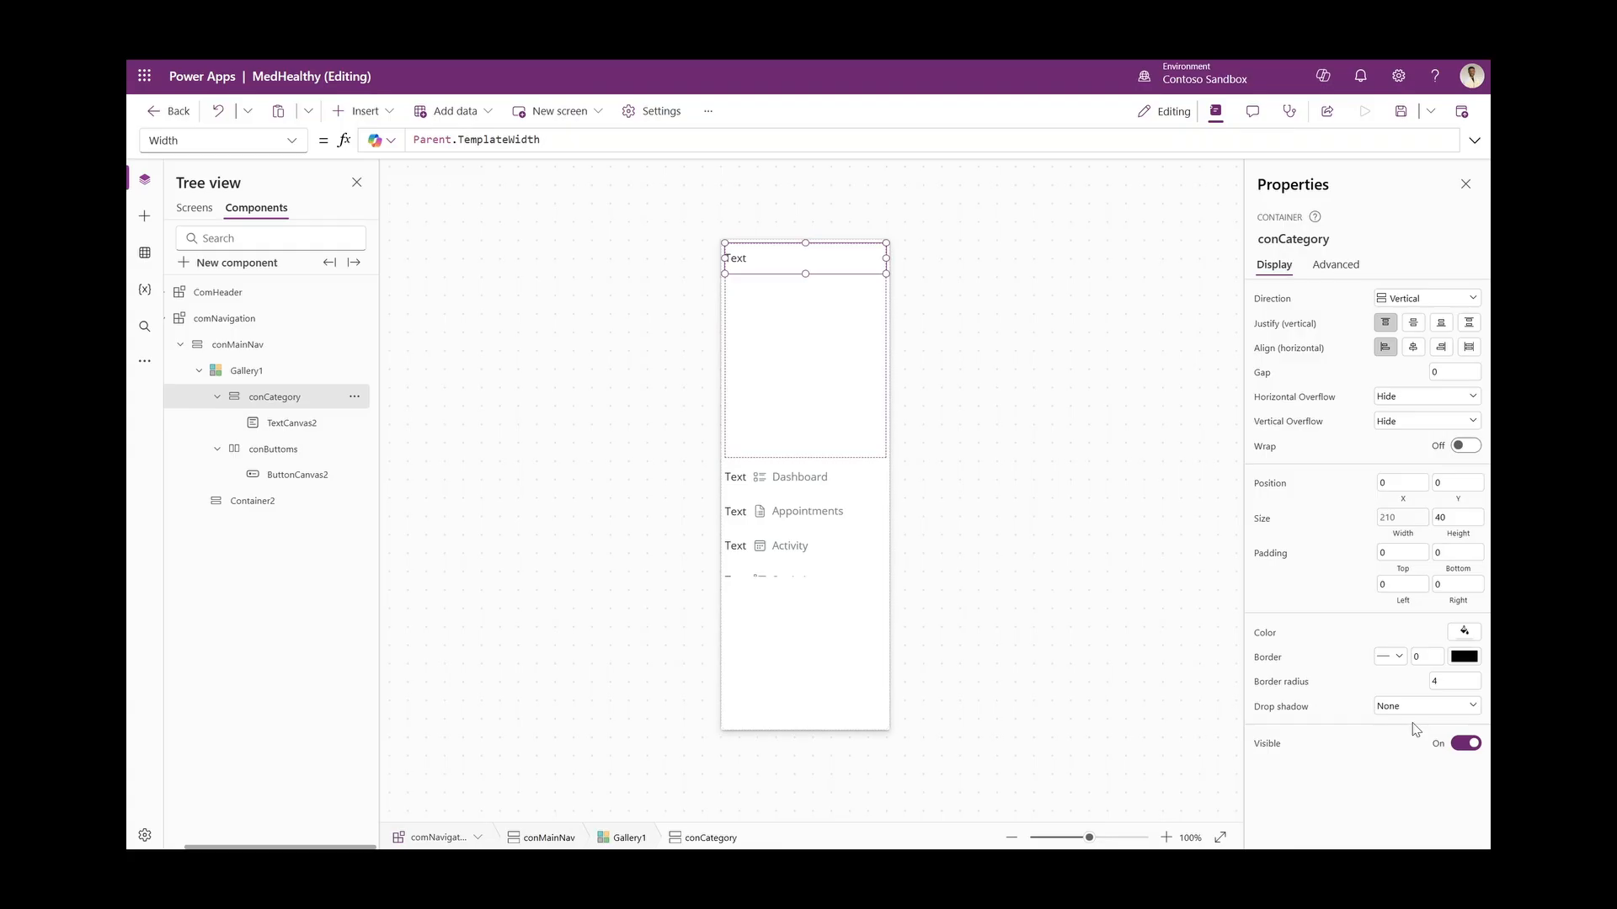
left_click(1450, 680)
type("0")
left_click(1387, 689)
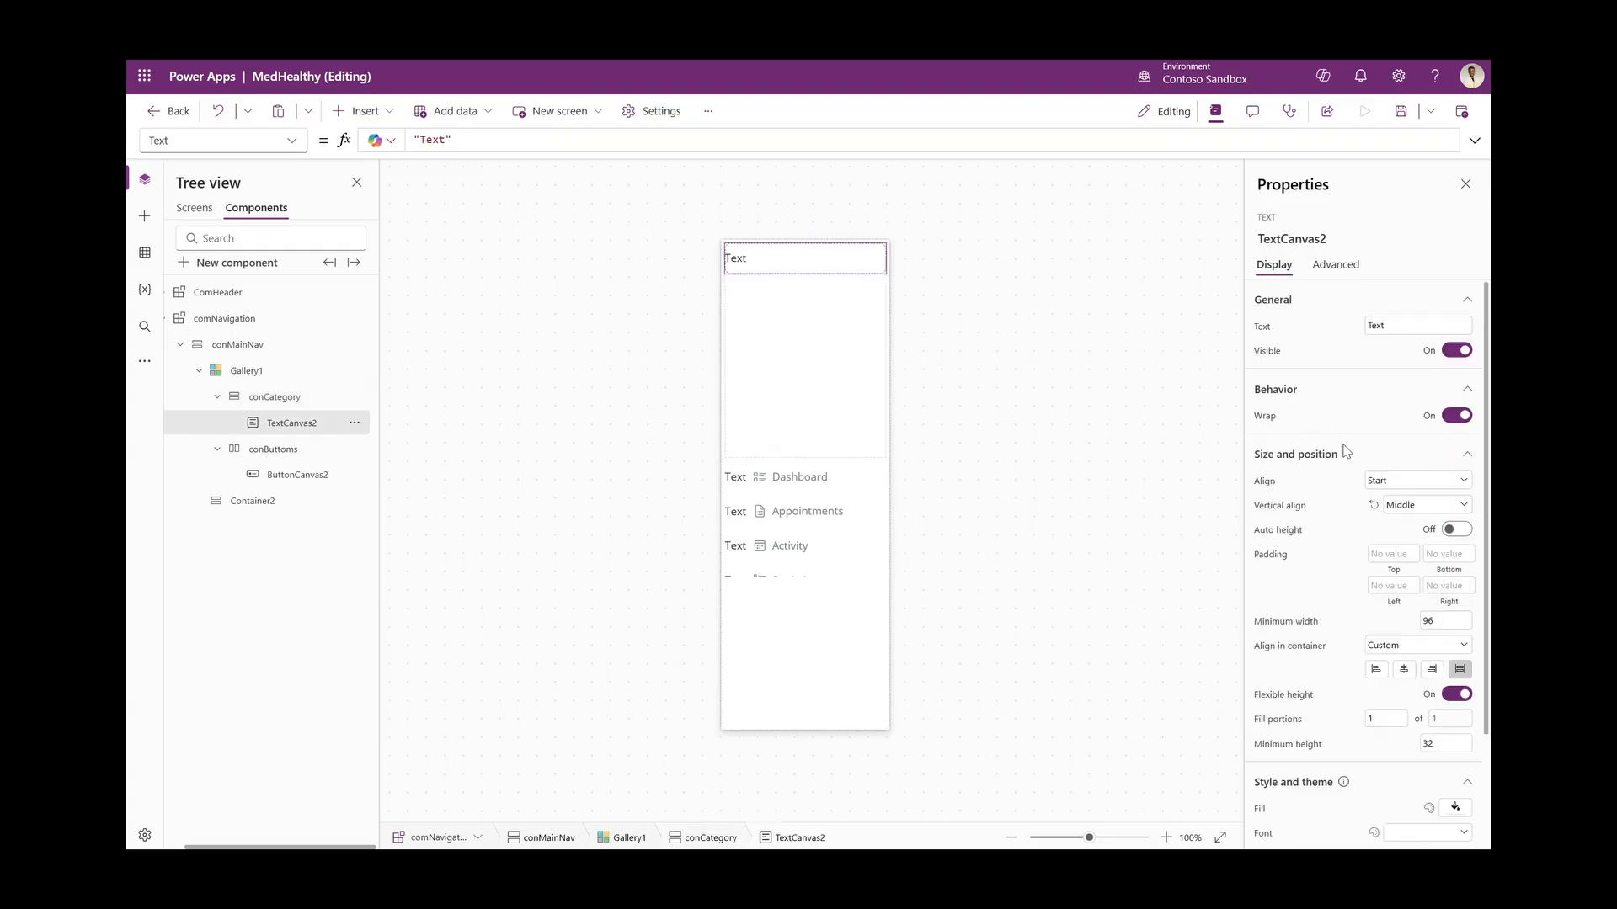
Set the category text's font weight to Bold
scroll(1348, 453, "down", 3)
left_click(1457, 766)
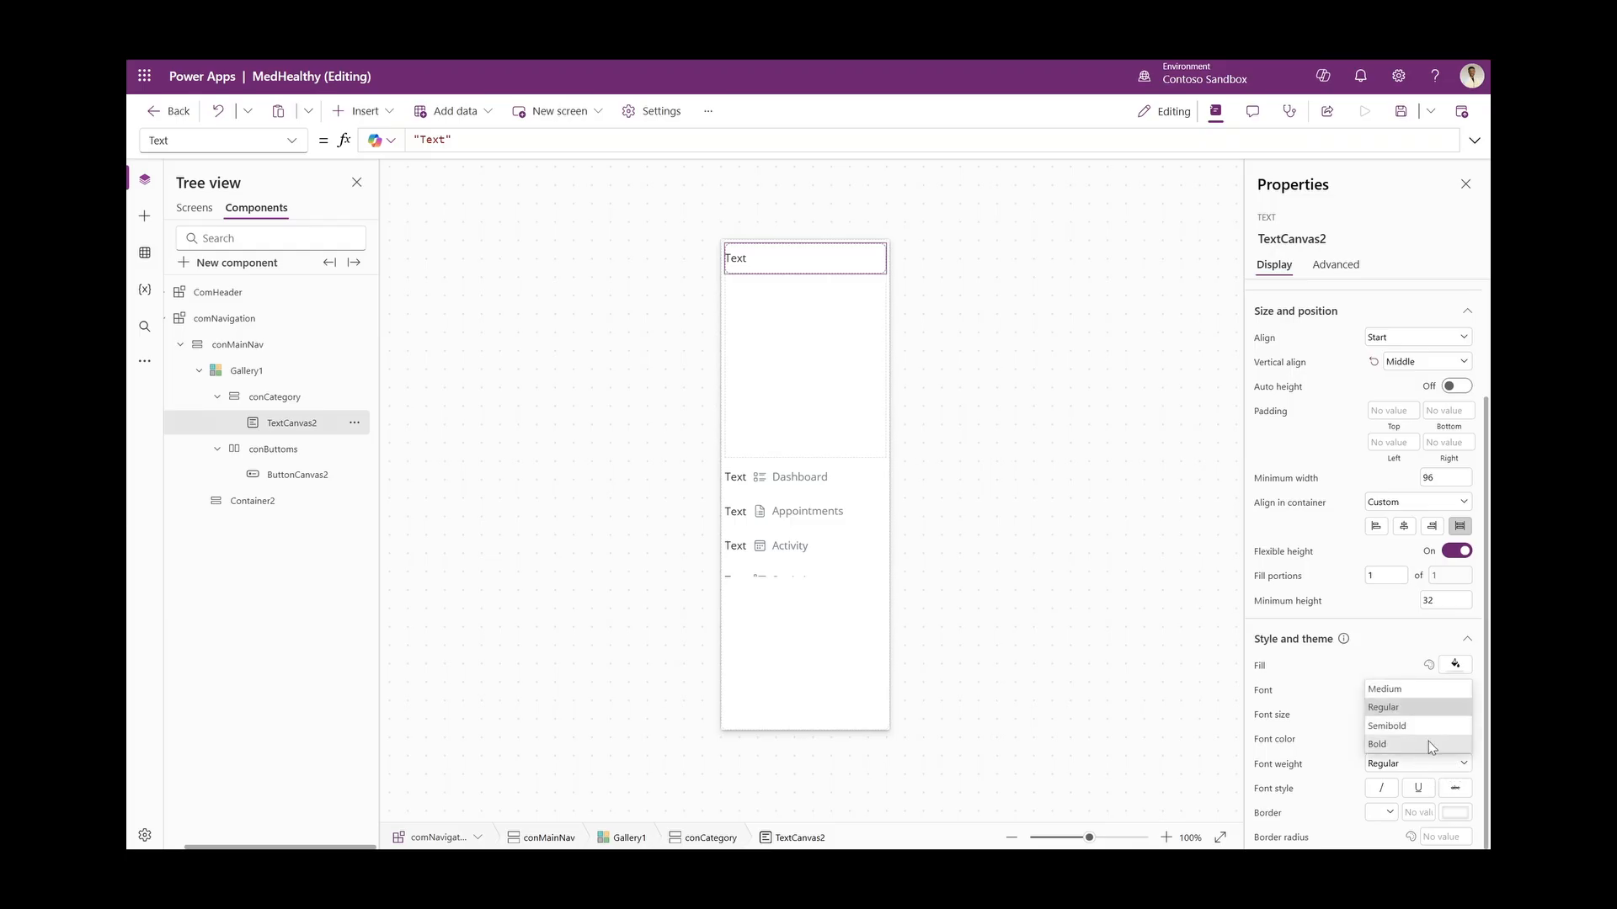
left_click(1430, 744)
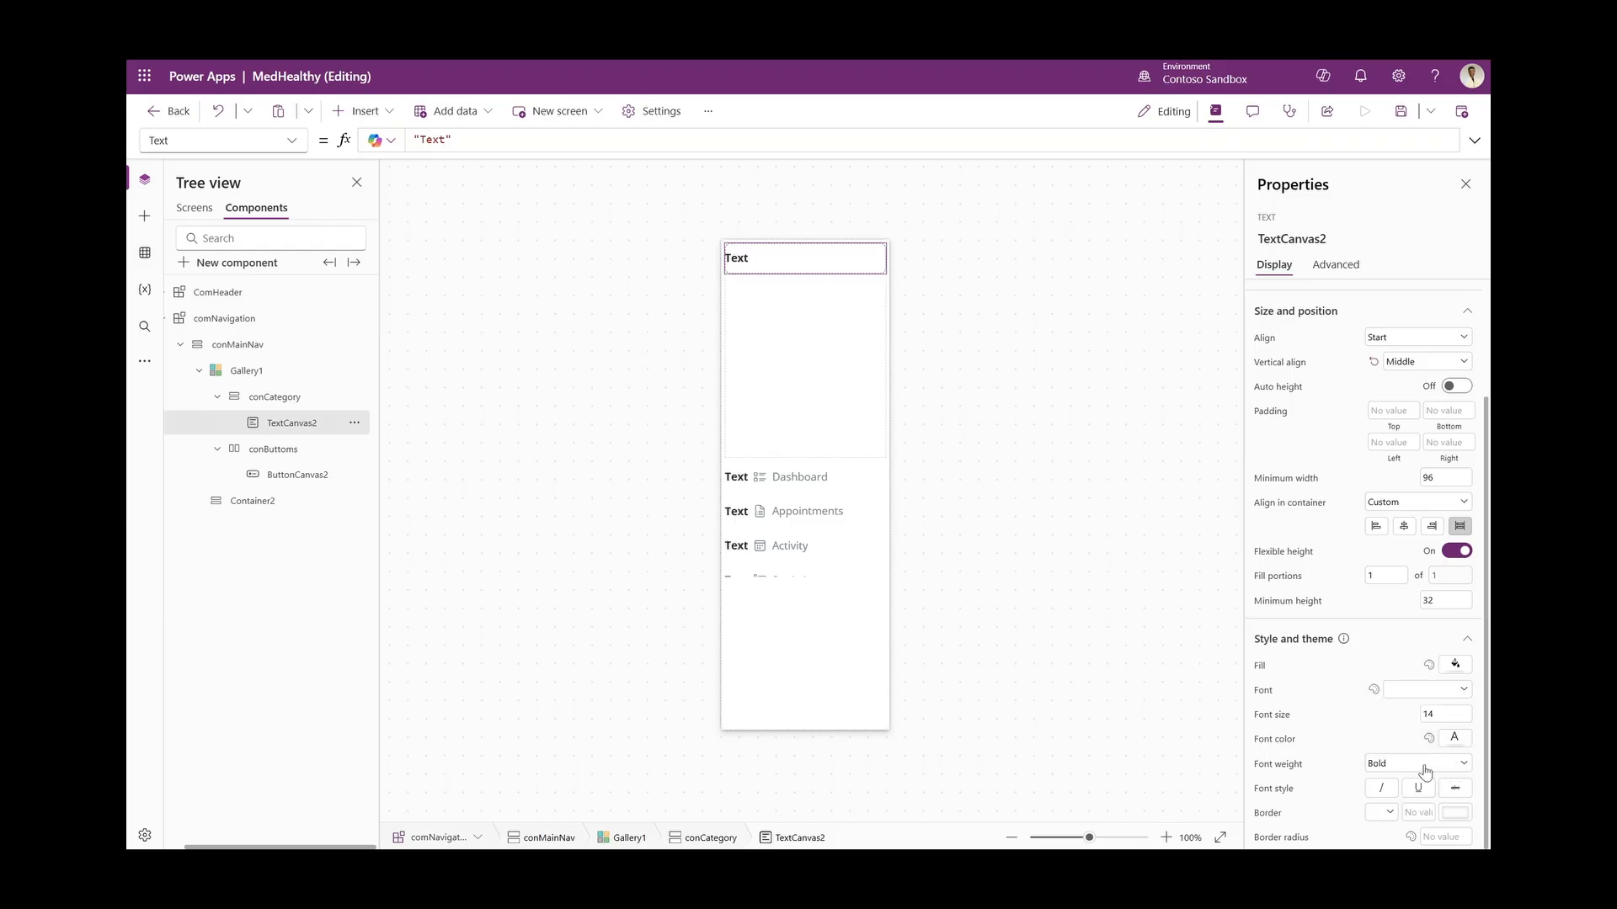
Set the category text's FontColor to App.Theme.Colors.Darker70
left_click(1273, 739)
type("App.Th")
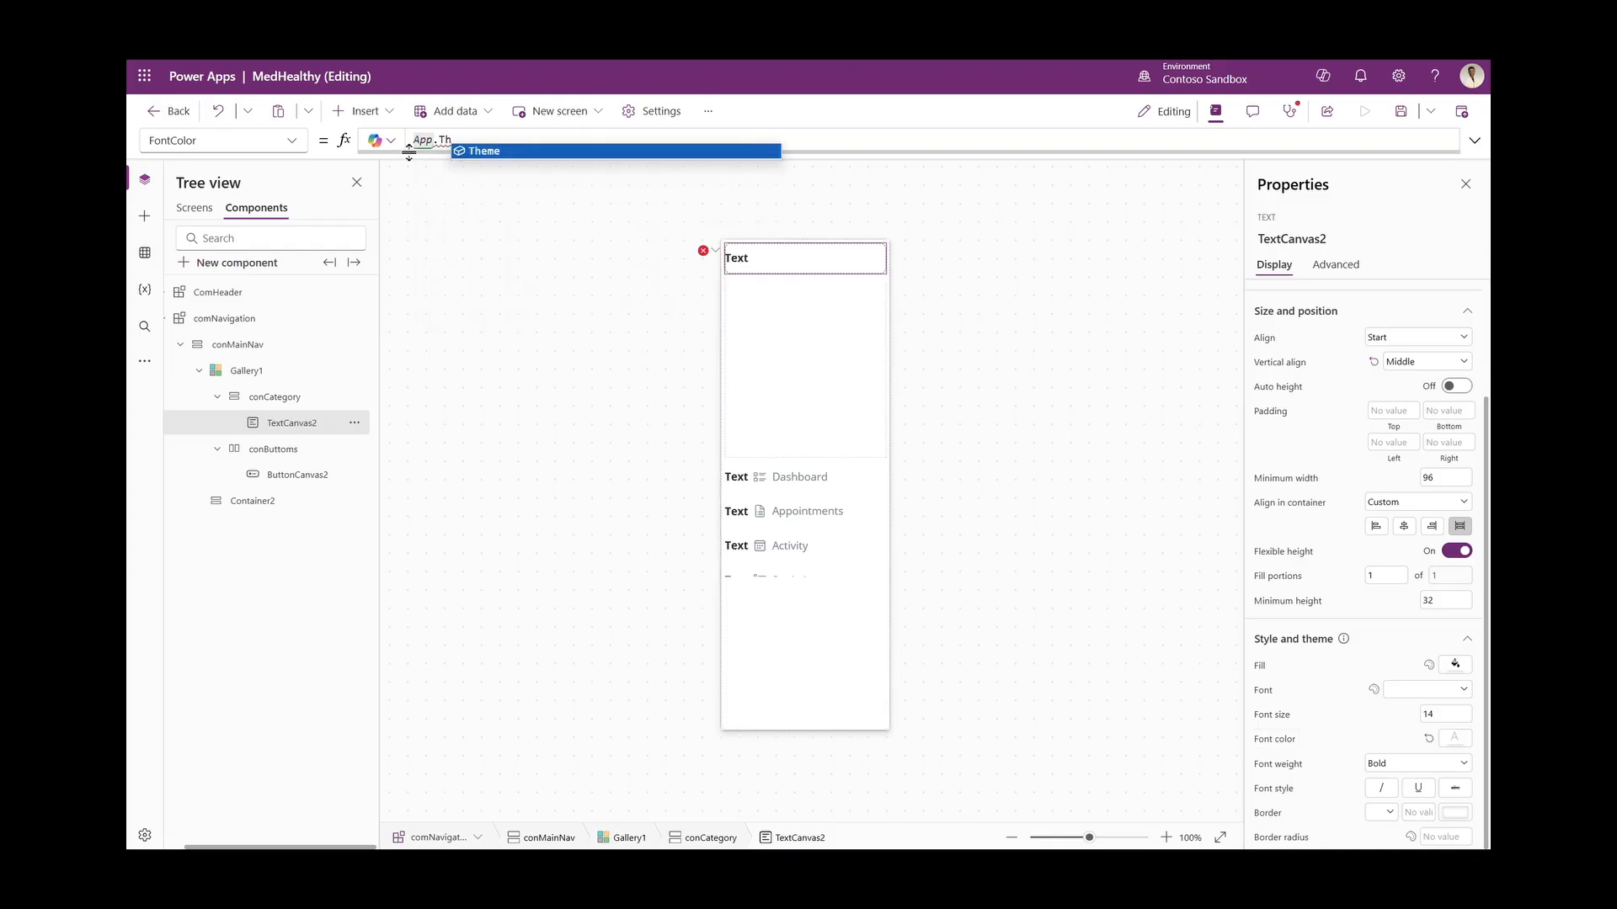
key("Tab")
type(".")
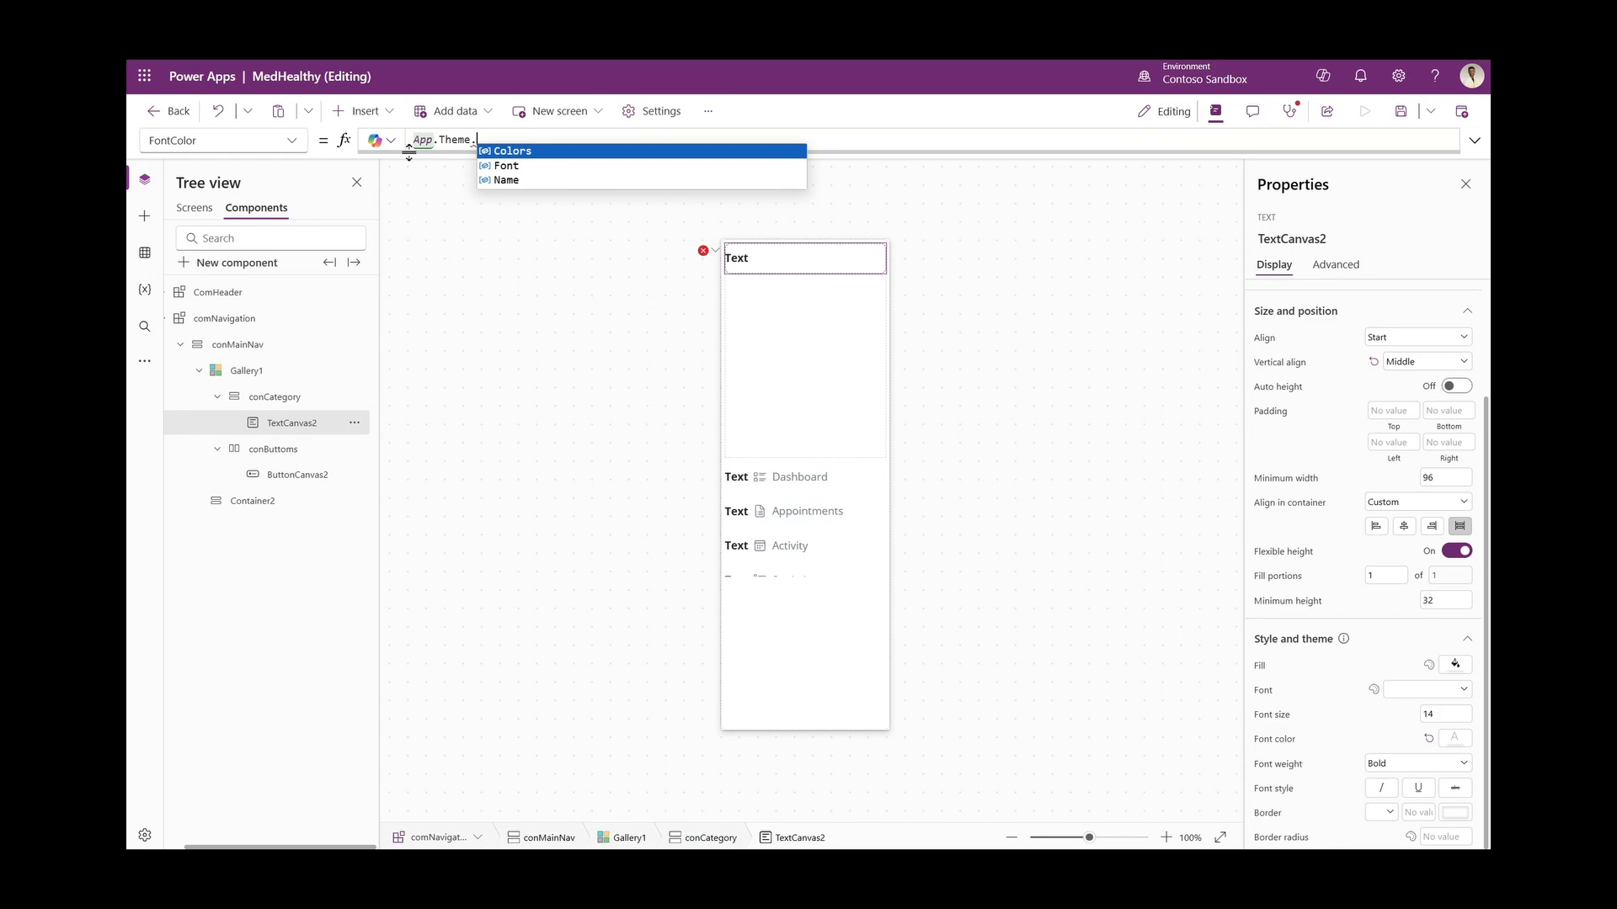
key("Tab")
type(".")
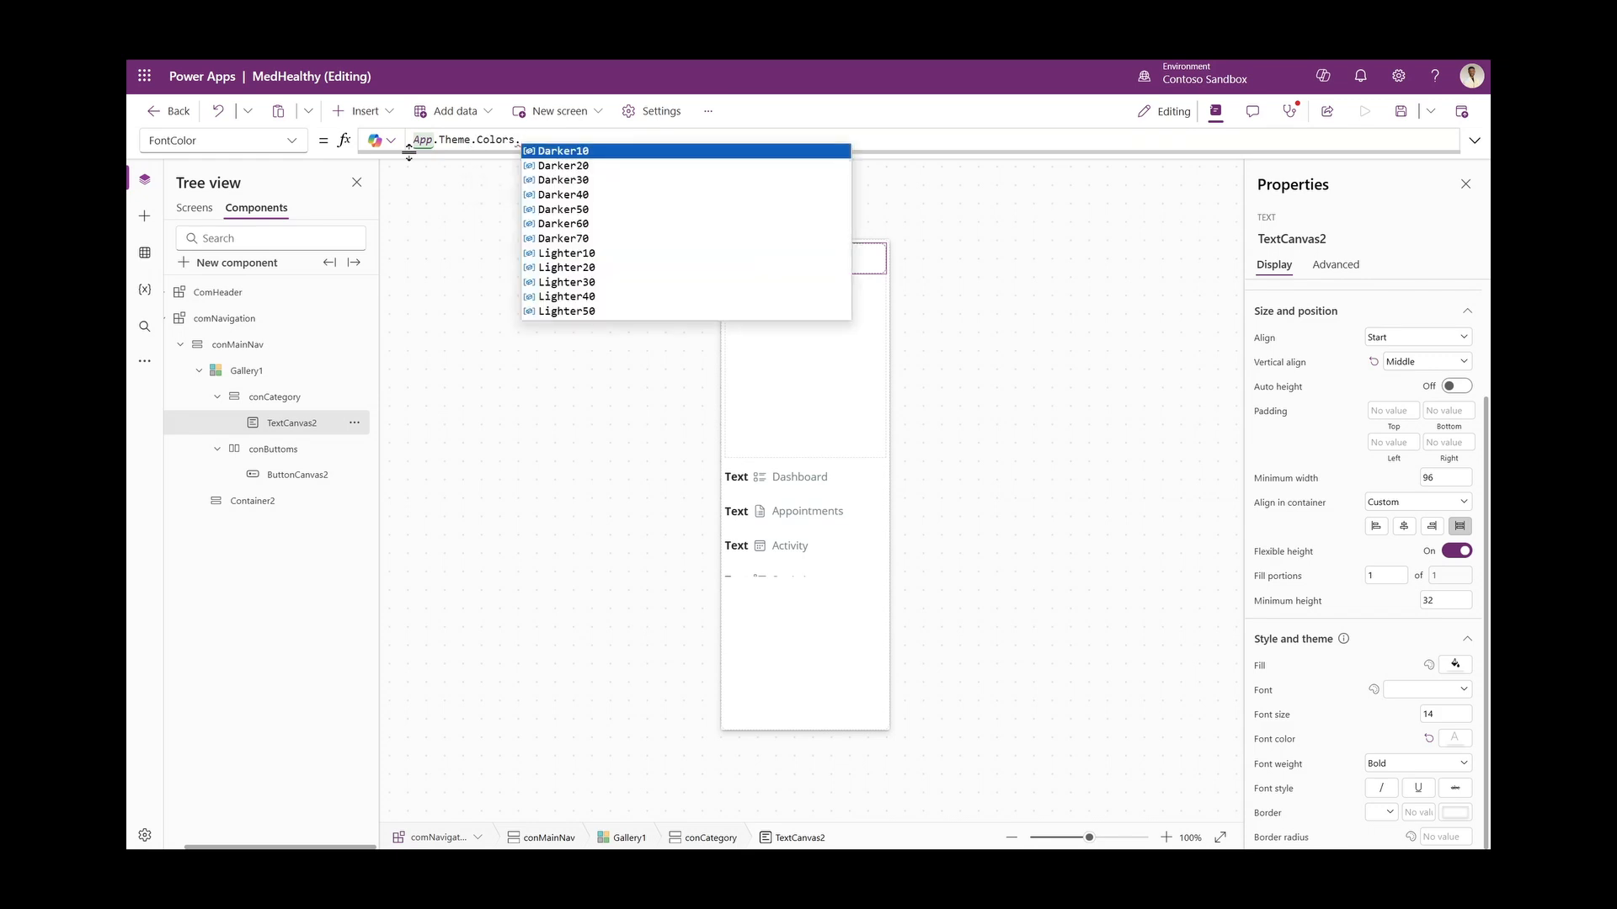
key("Down")
key("Down")
key("Down")
key("Down")
key("Down")
key("Down")
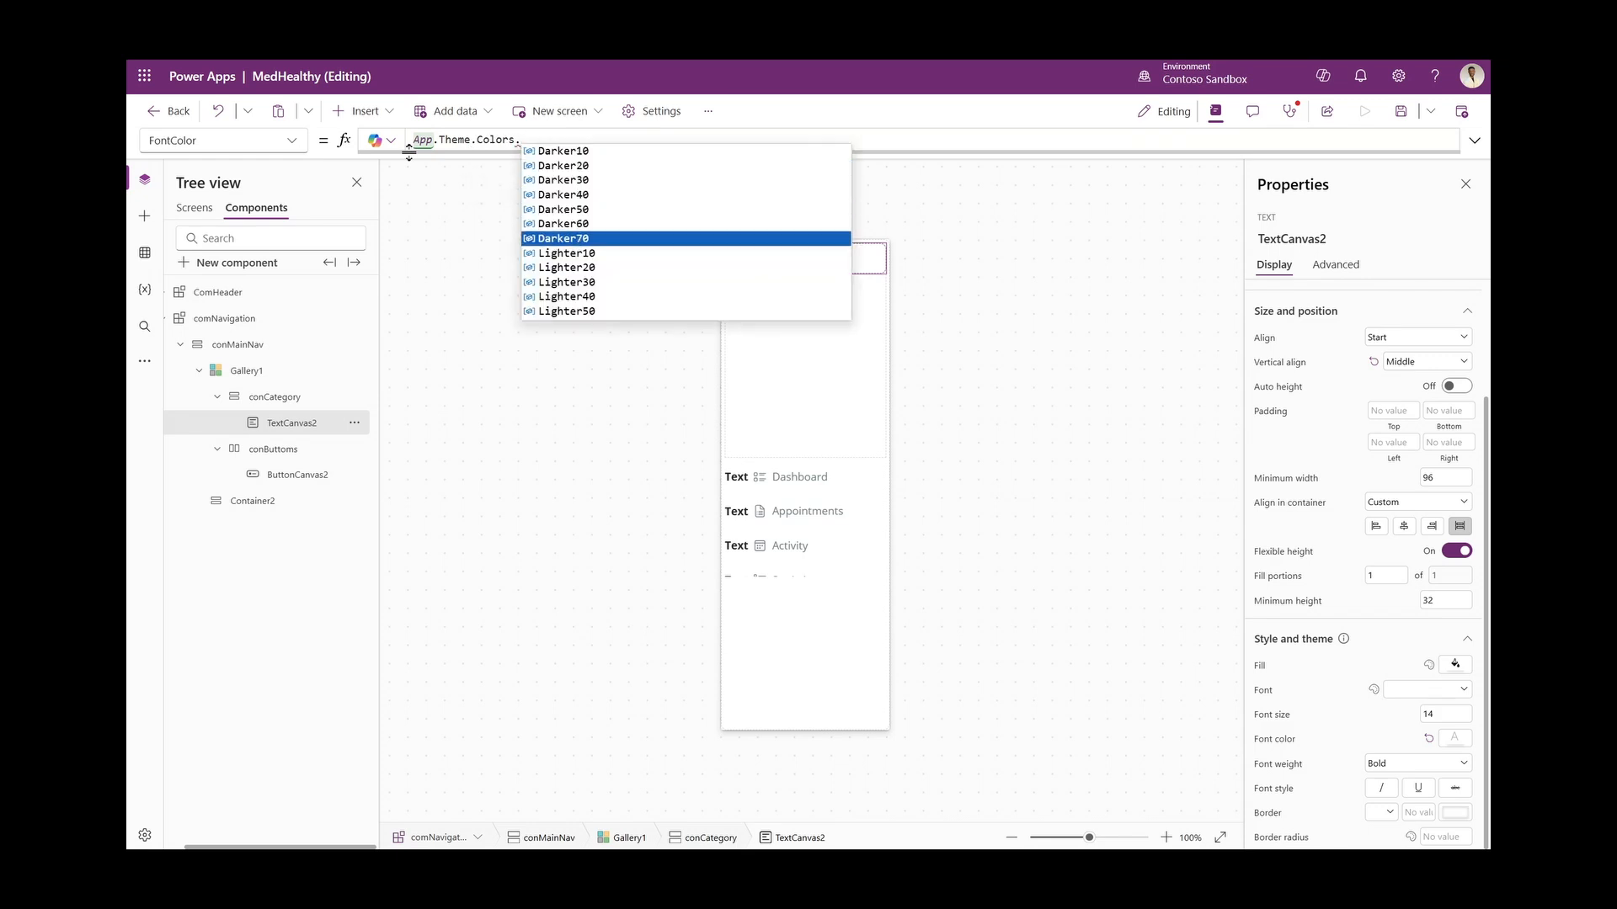
key("Tab")
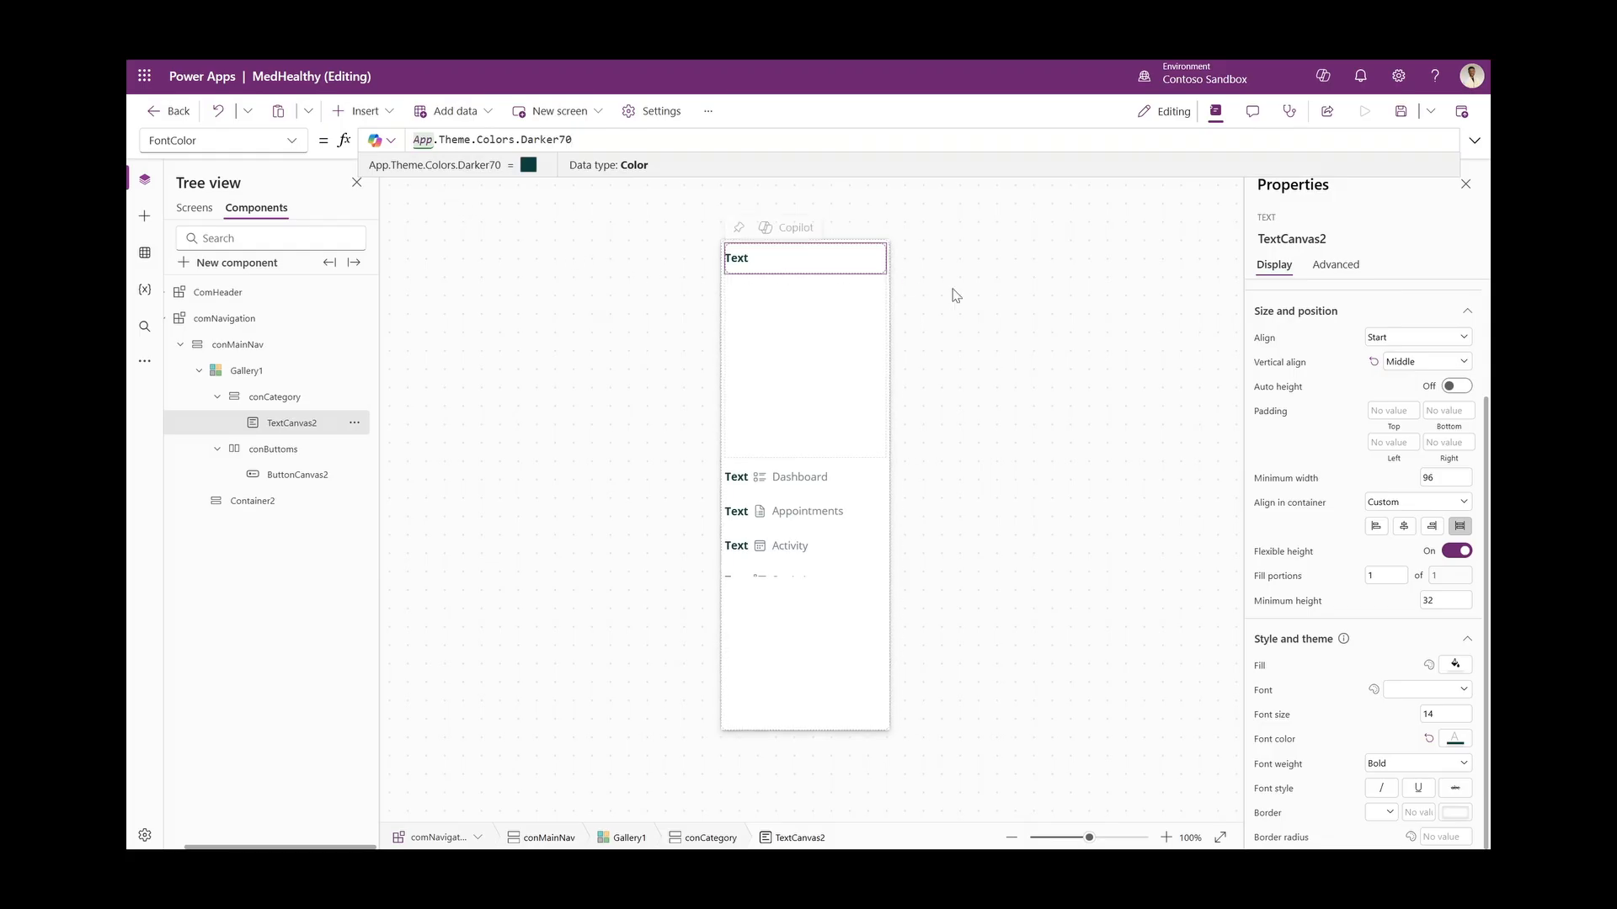
Set the category text's Text property to ThisItem.ItemDisplayName
scroll(1324, 391, "up", 3)
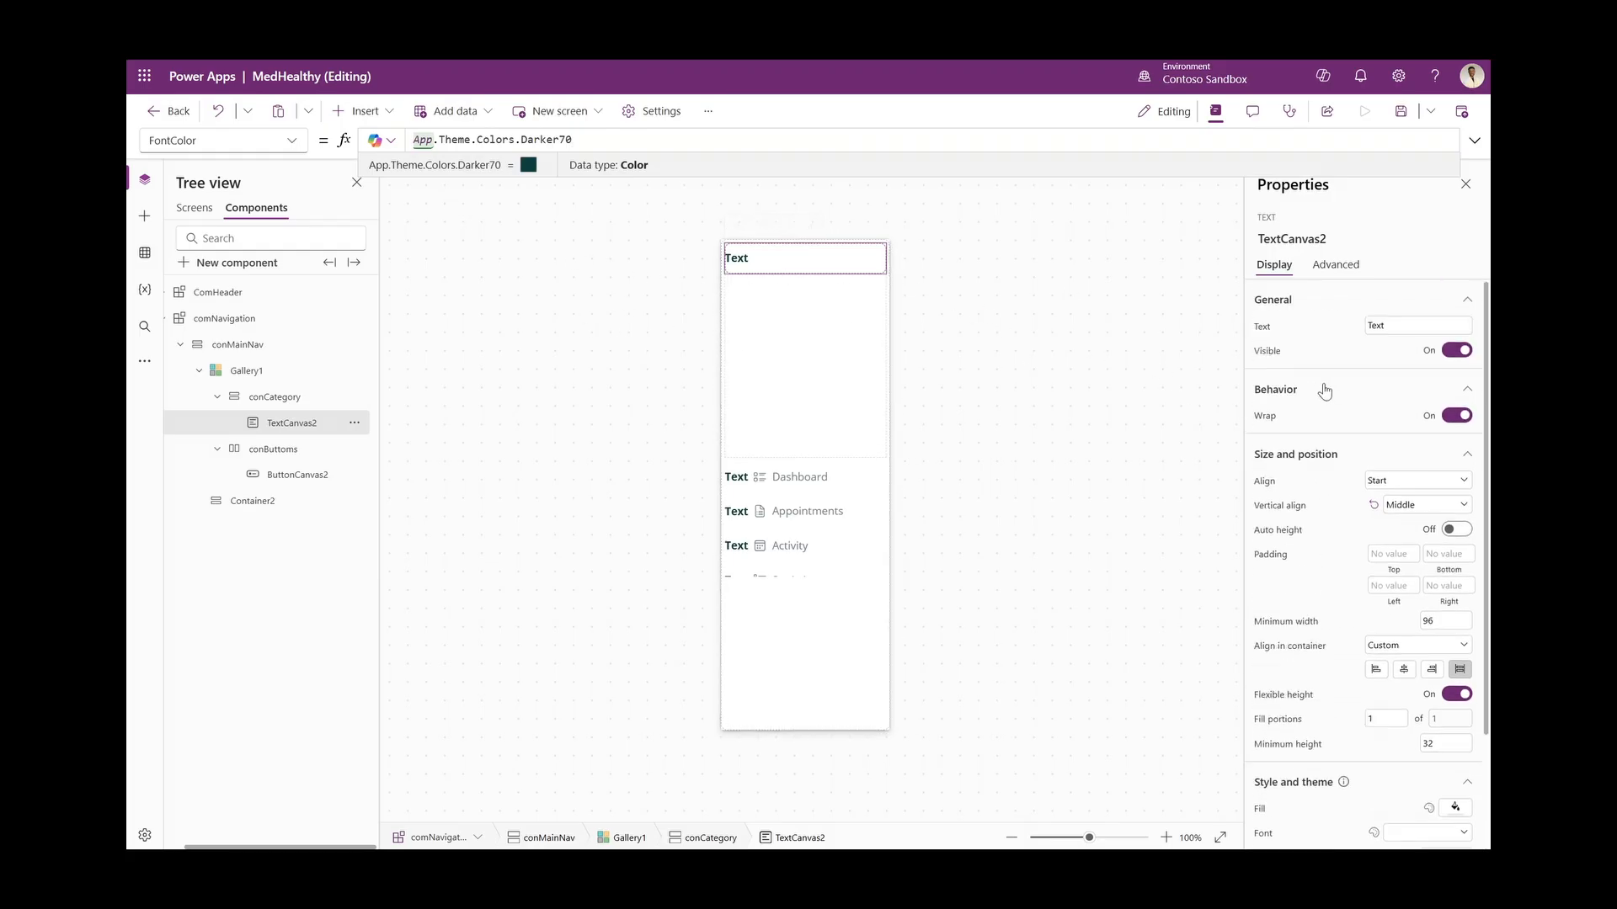
left_click(1261, 326)
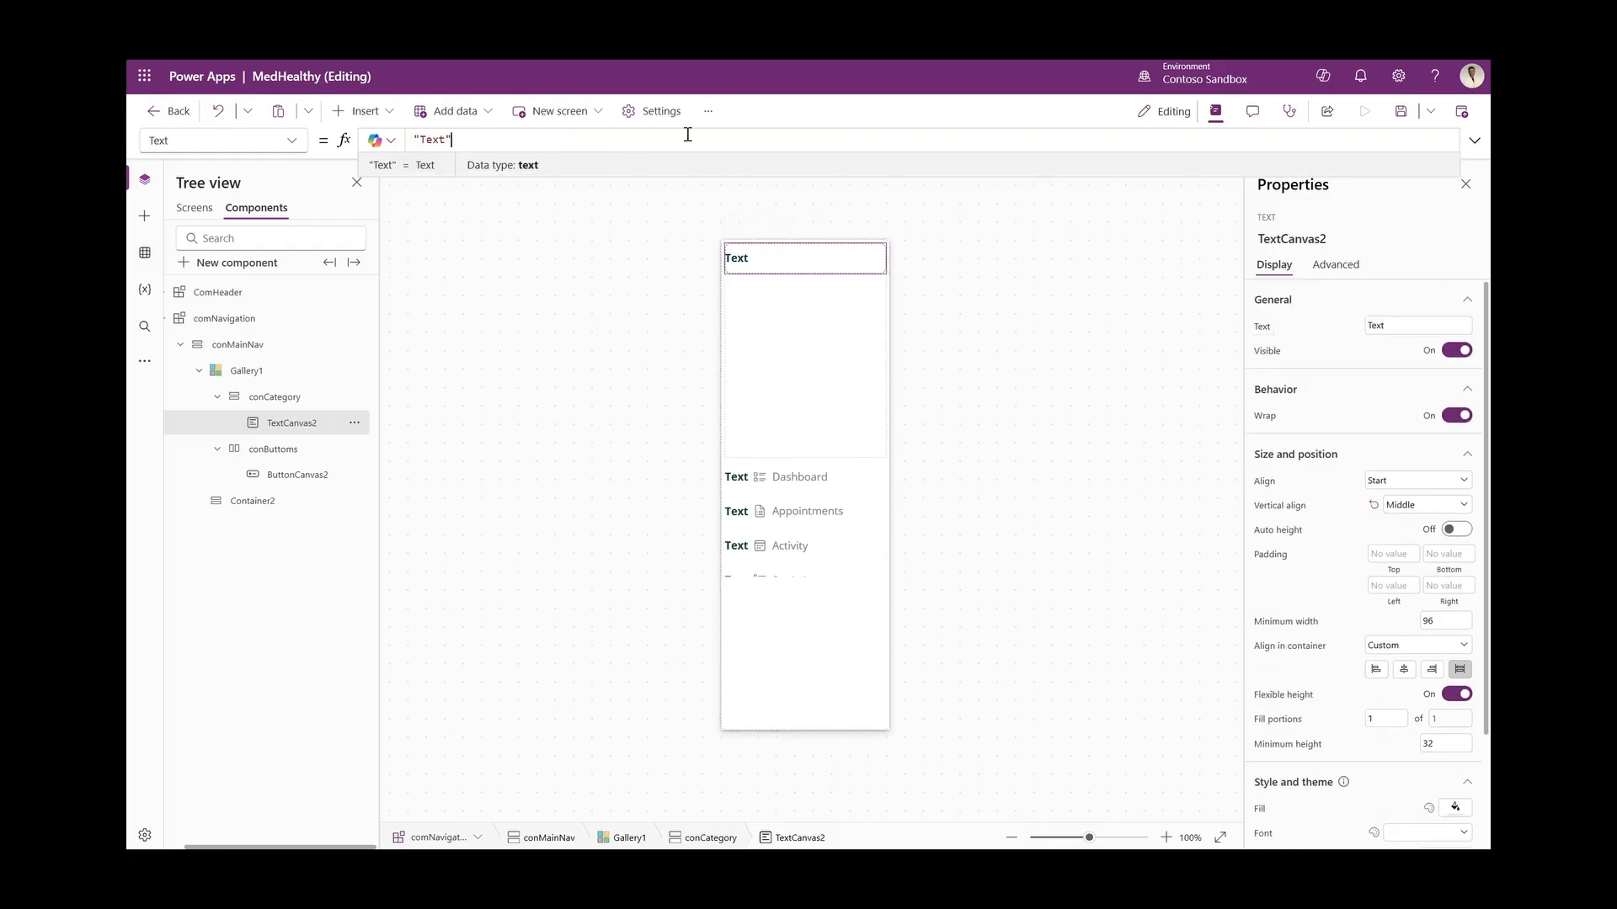
key("ctrl+a")
type("This")
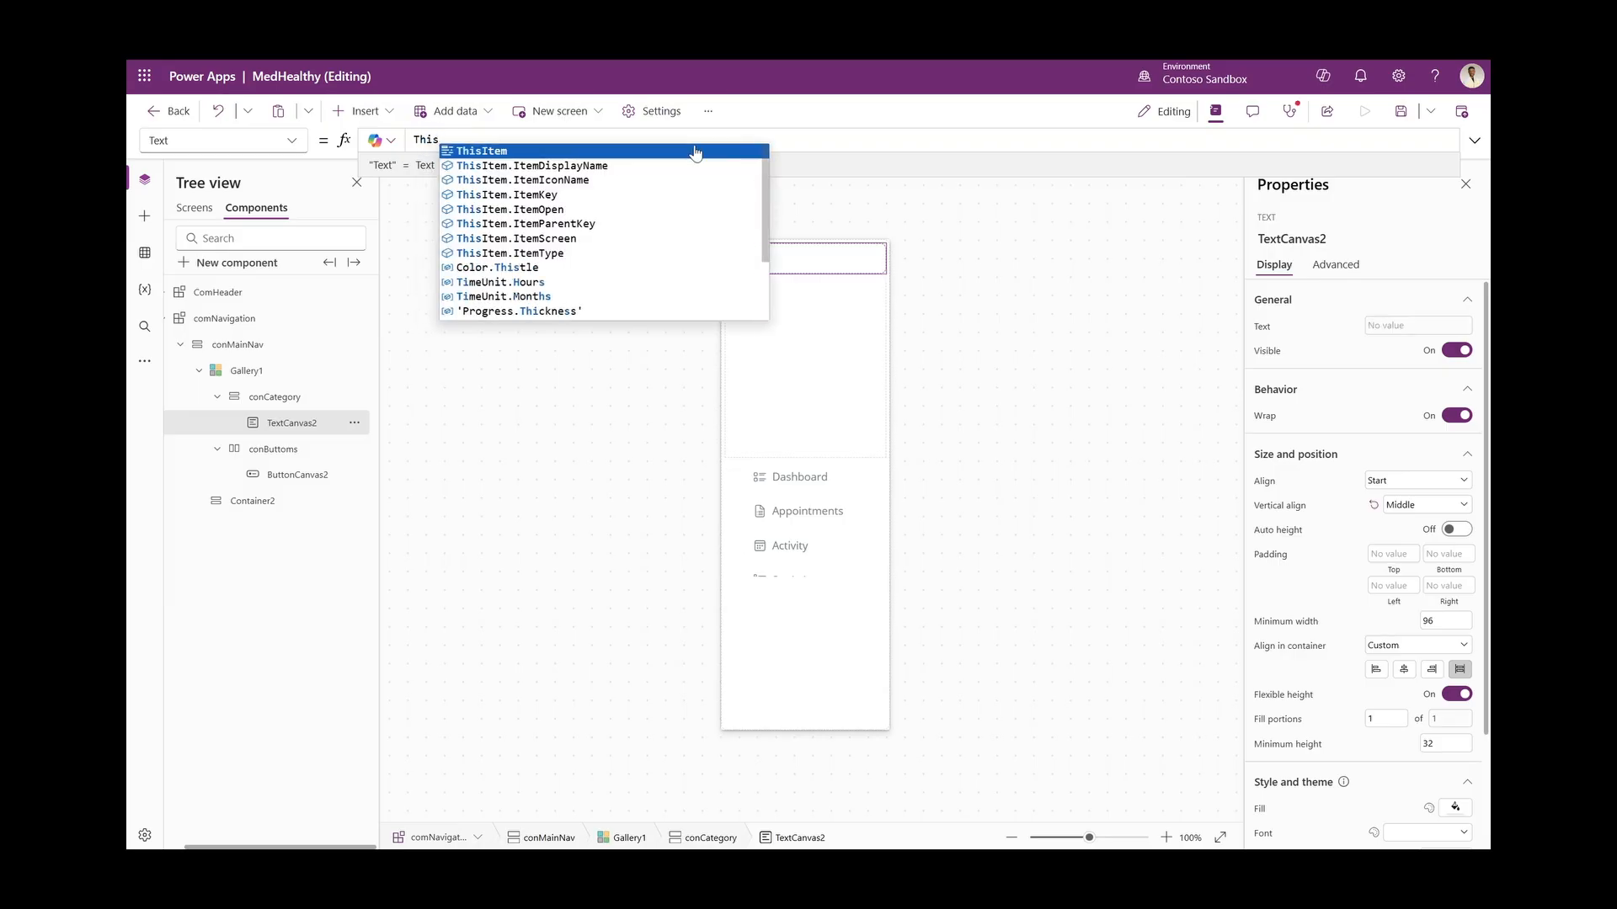
left_click(695, 151)
type(".")
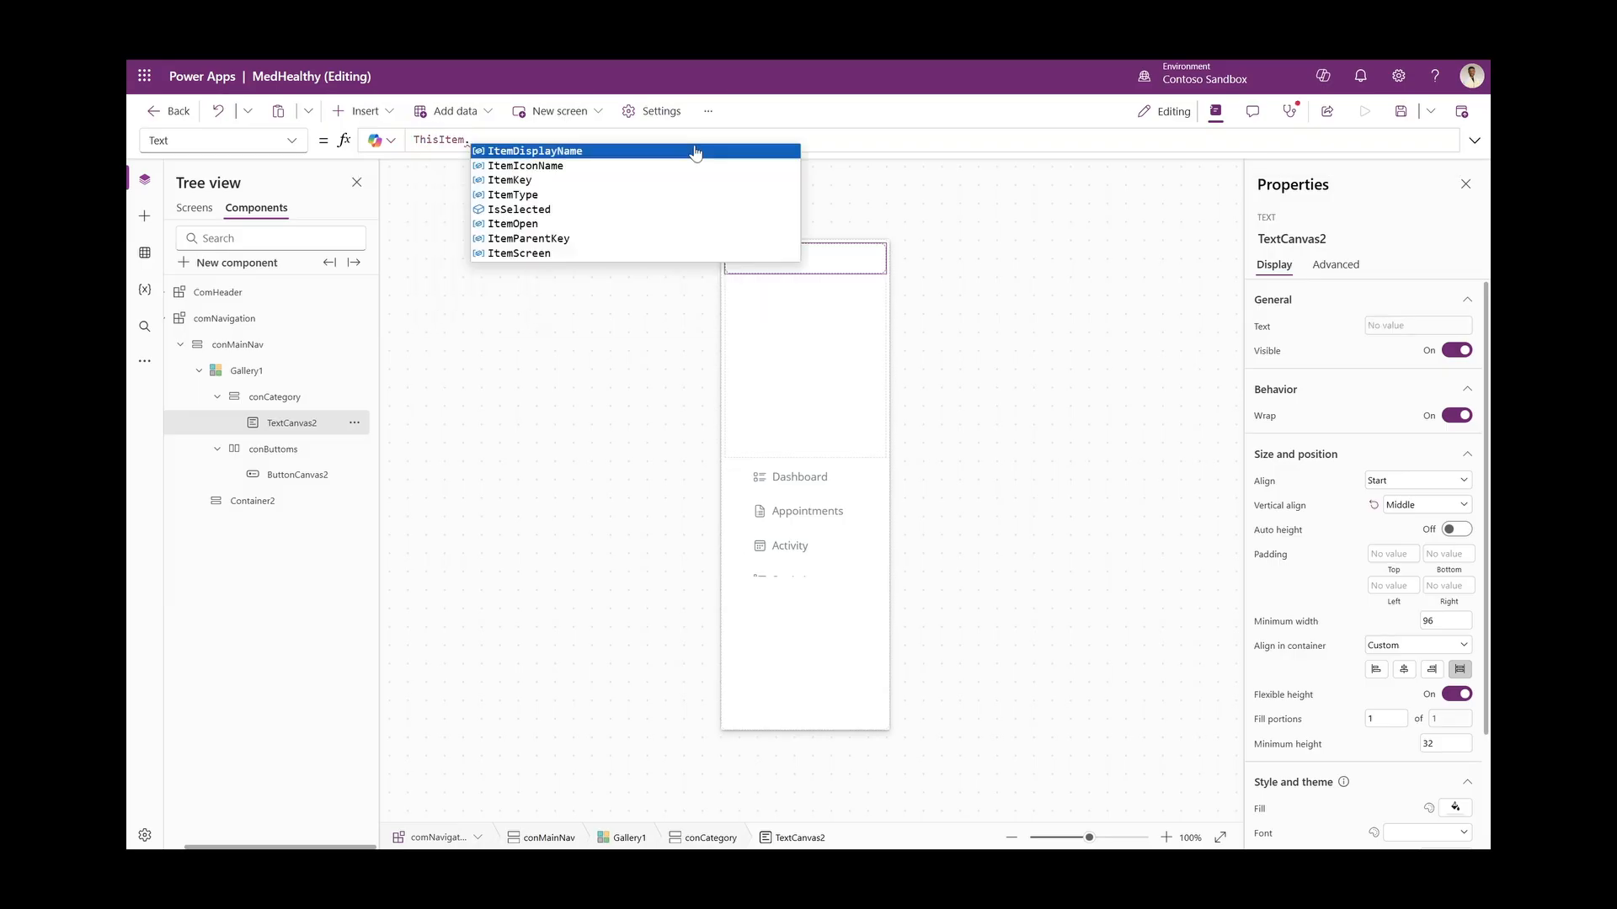
left_click(695, 151)
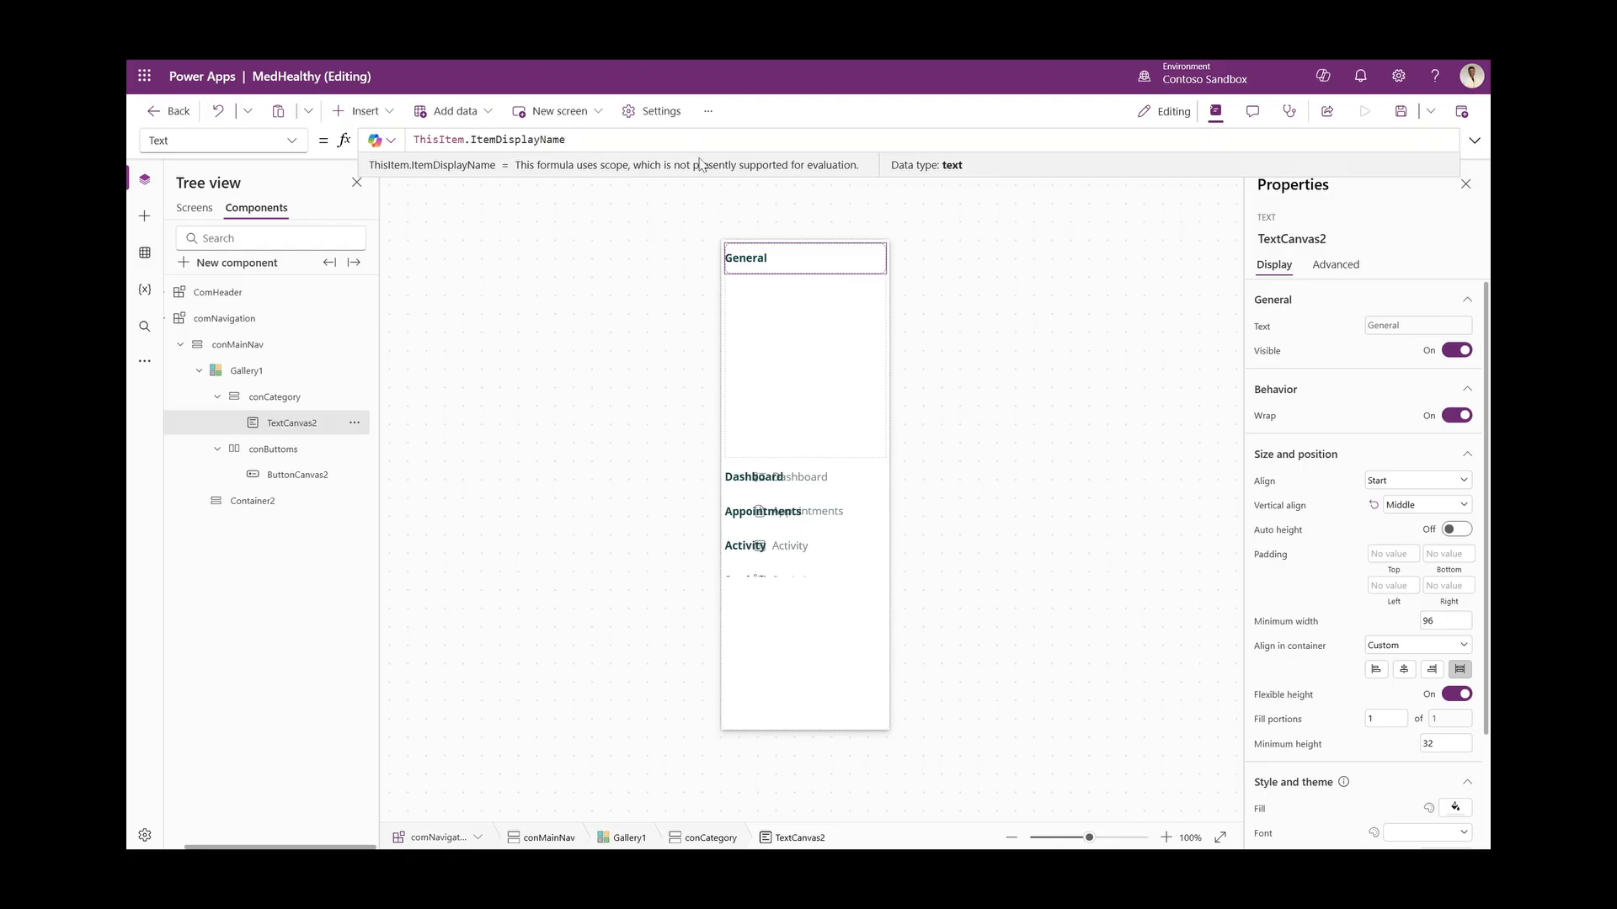
Set conCategory's Visible property to ThisItem.ItemType = "Category" and save the app
left_click(281, 405)
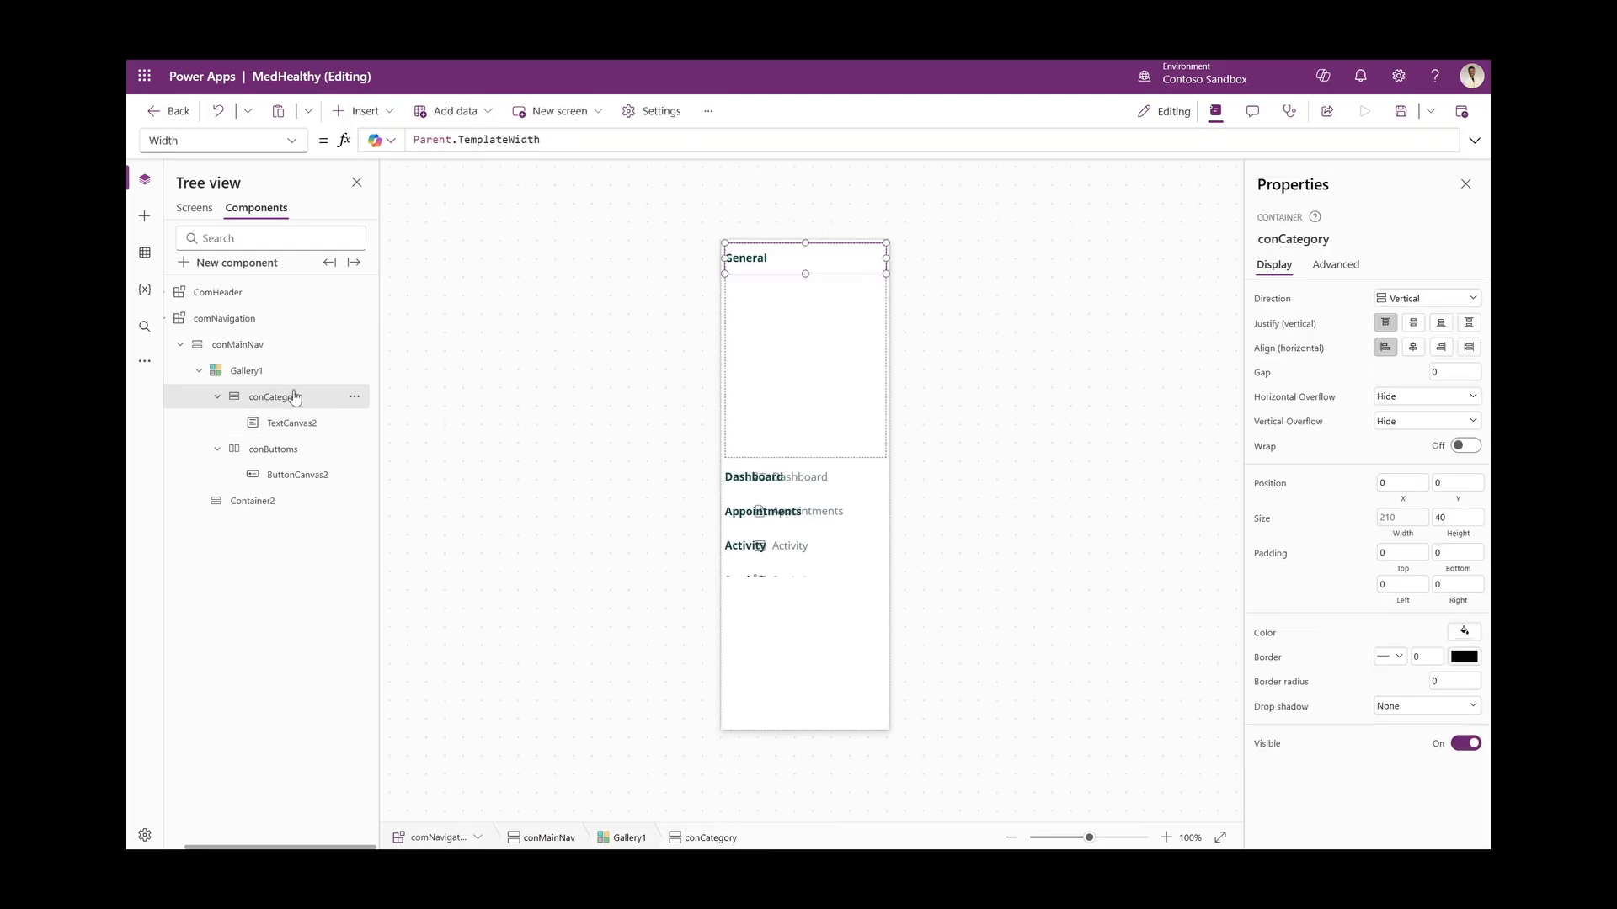
left_click(1263, 744)
key("ctrl+a")
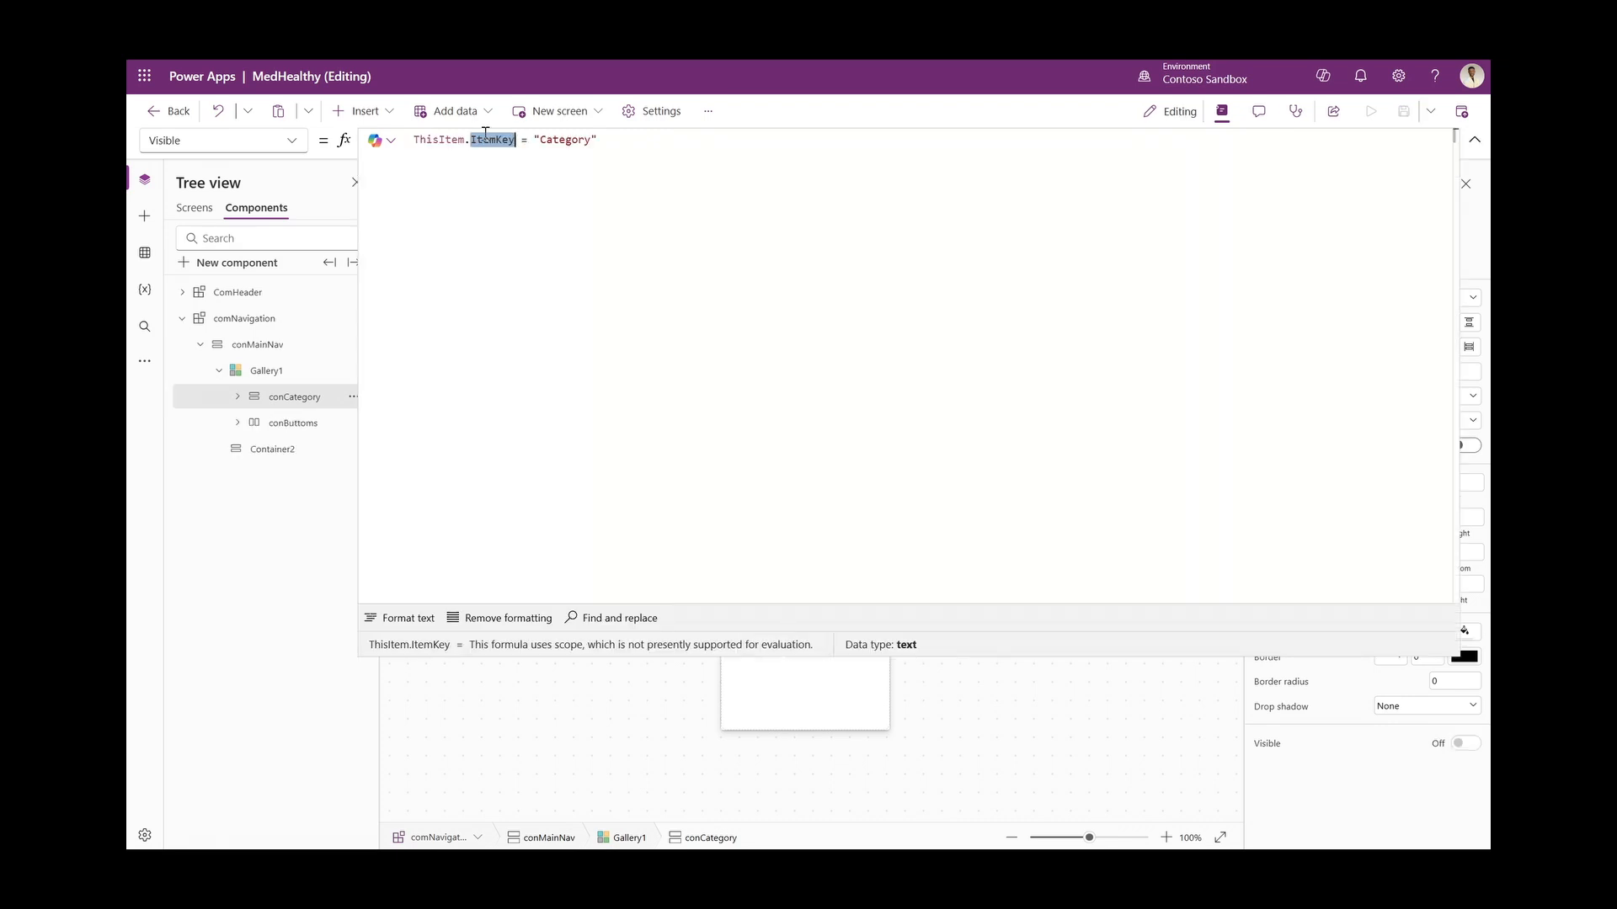
type("Item")
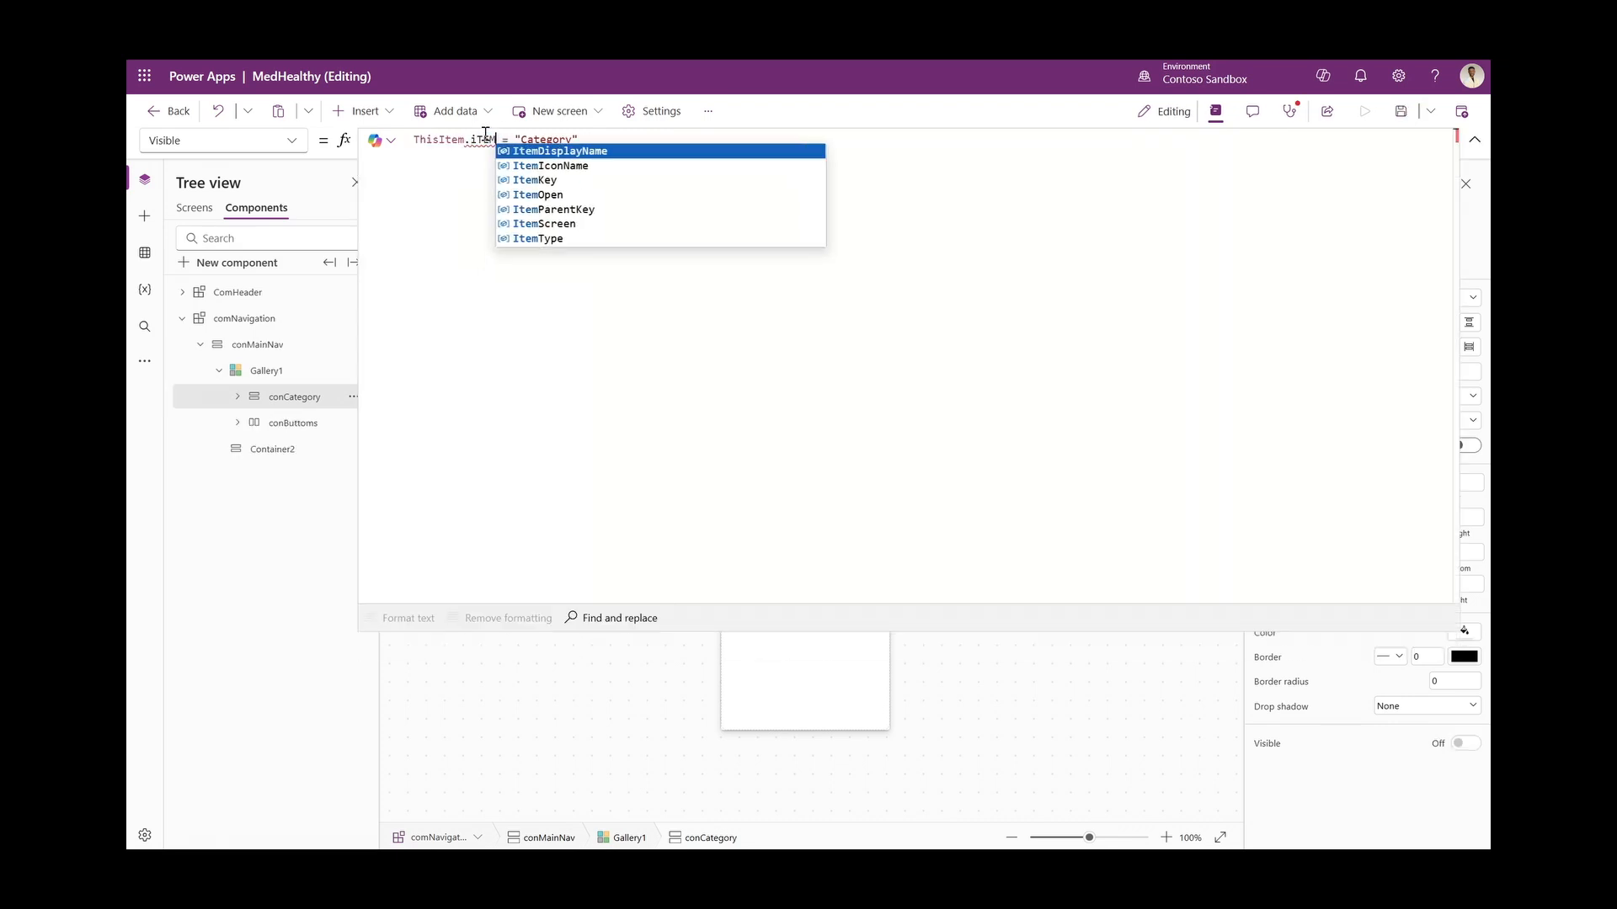
key("Down")
key("Down")
key("Down")
key("Down")
key("Down")
key("Down")
key("Tab")
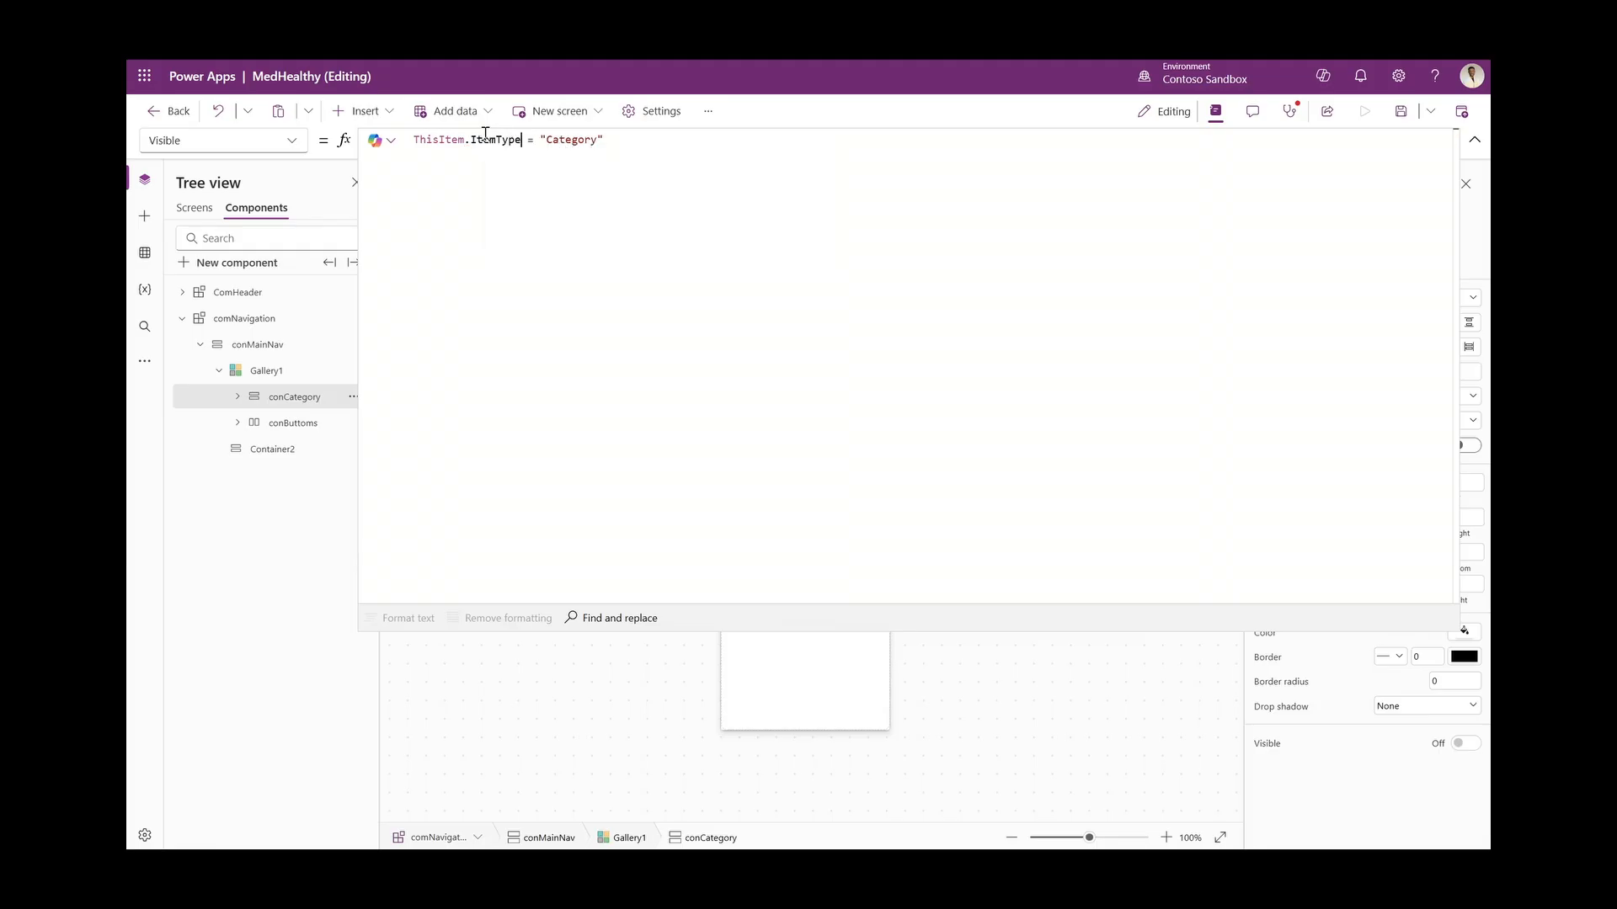
left_click(1400, 112)
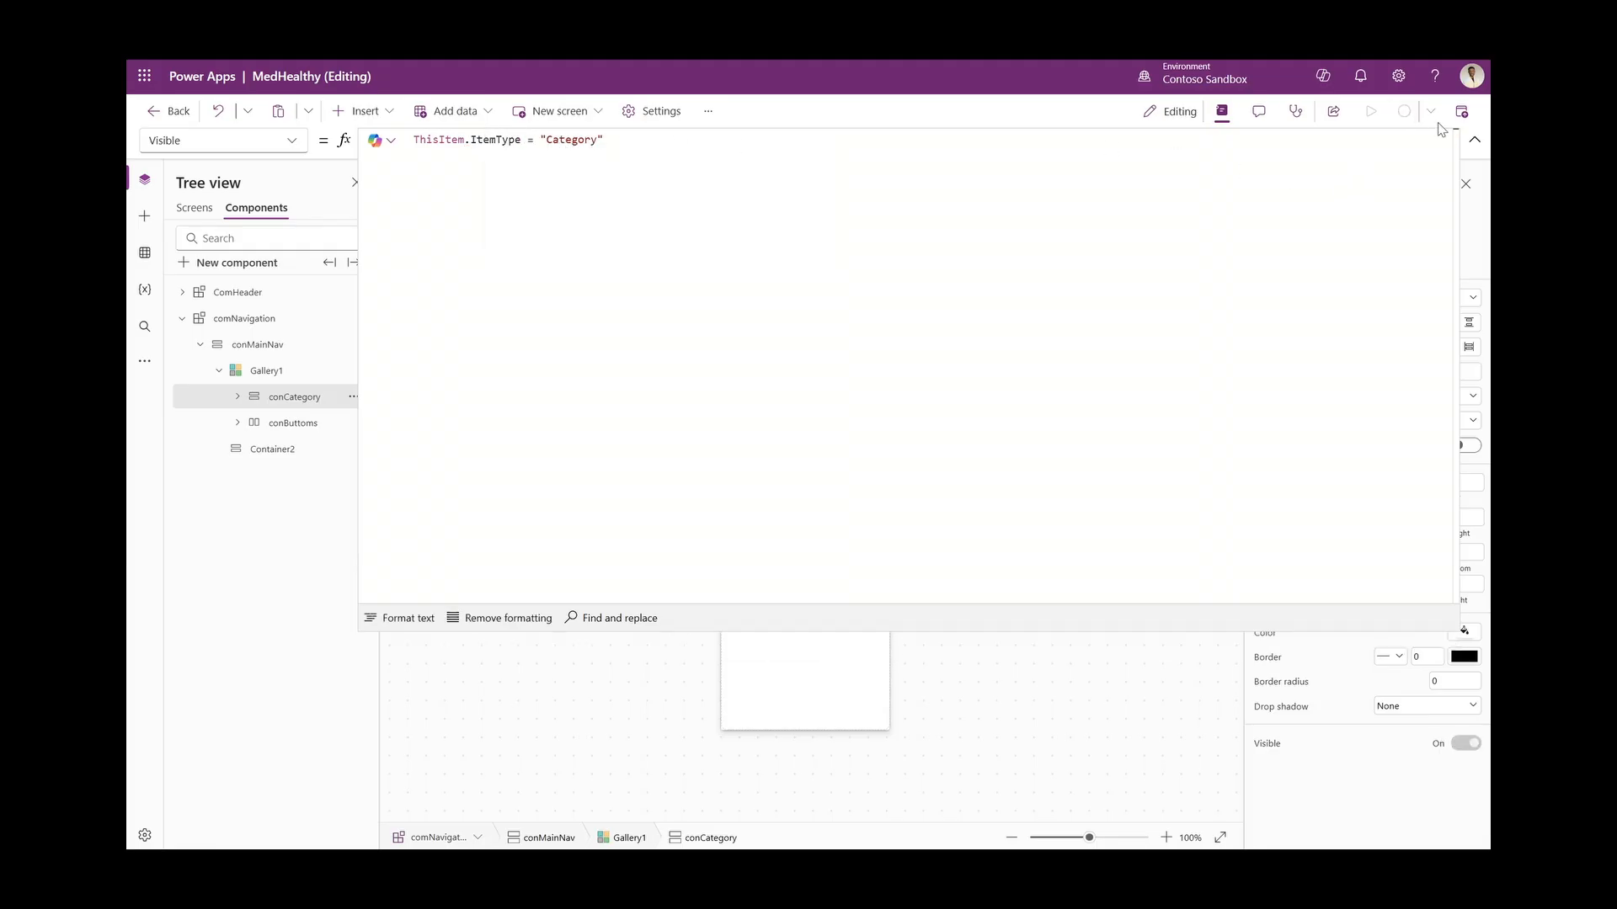
left_click(1474, 141)
Set the category text's left padding to 20
left_click(750, 264)
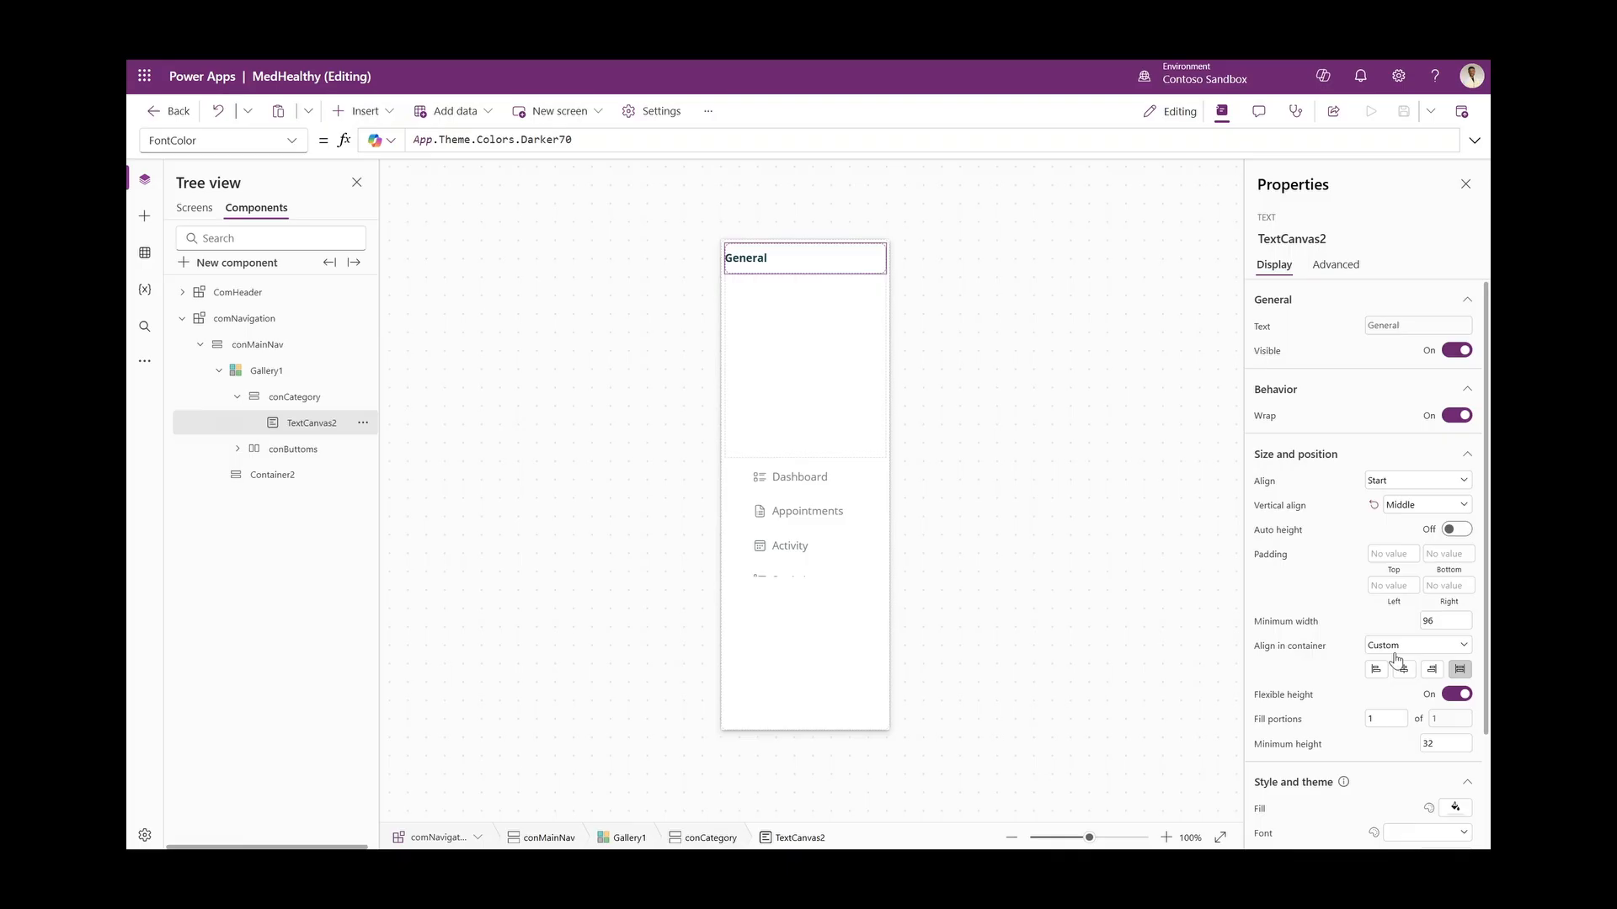
left_click(1394, 585)
type("20")
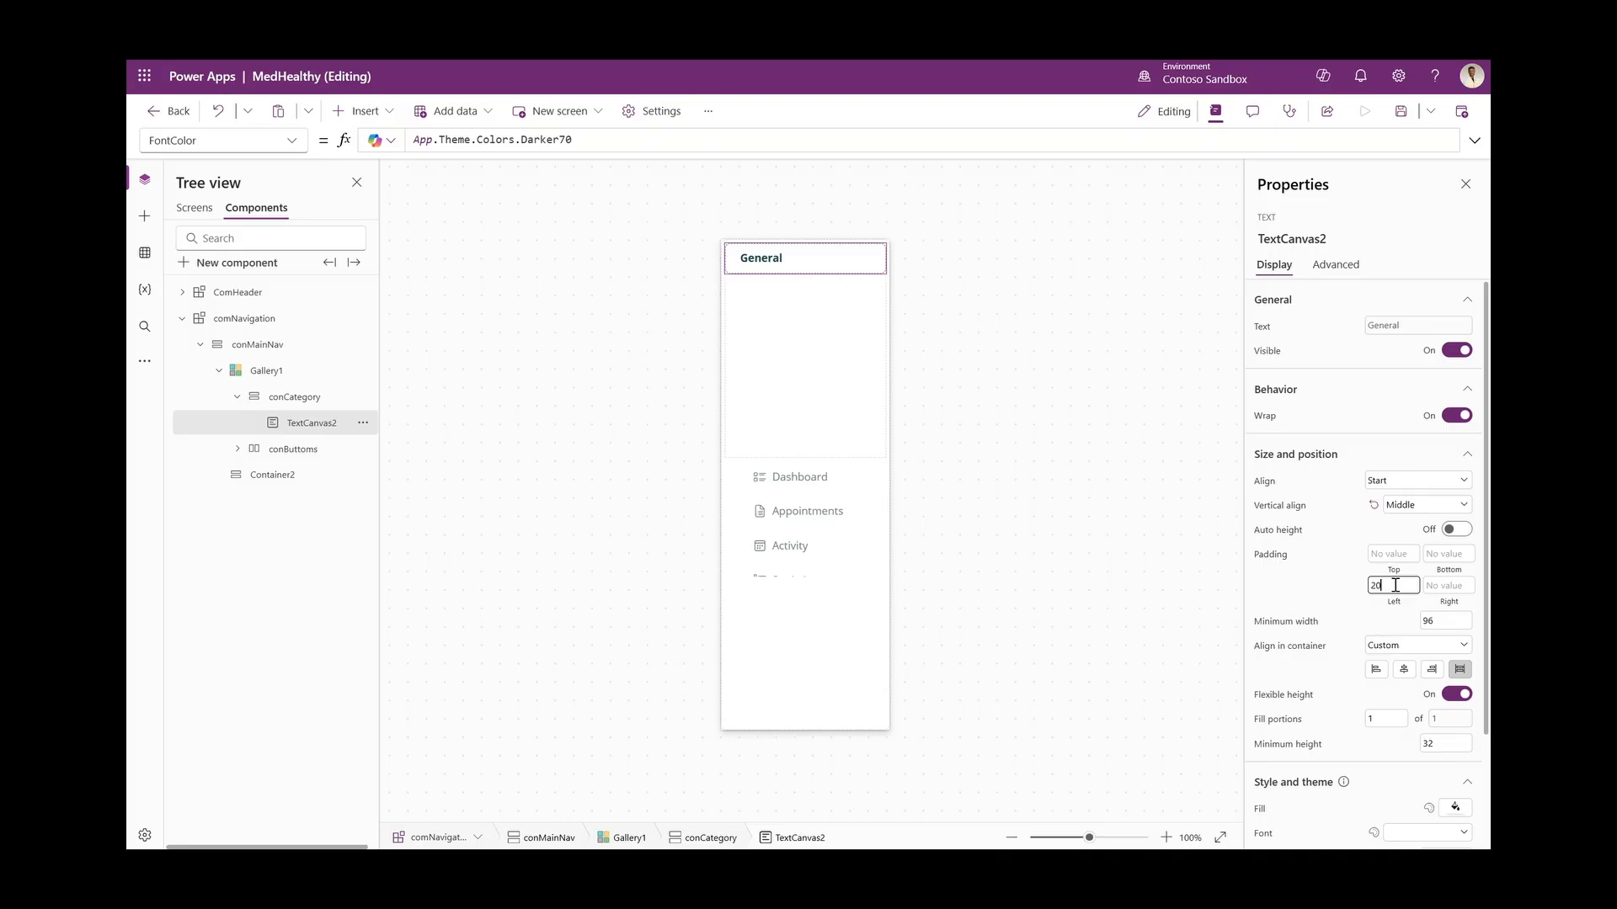
Check the left padding of the navigation button inside conButtoms
left_click(238, 449)
left_click(309, 474)
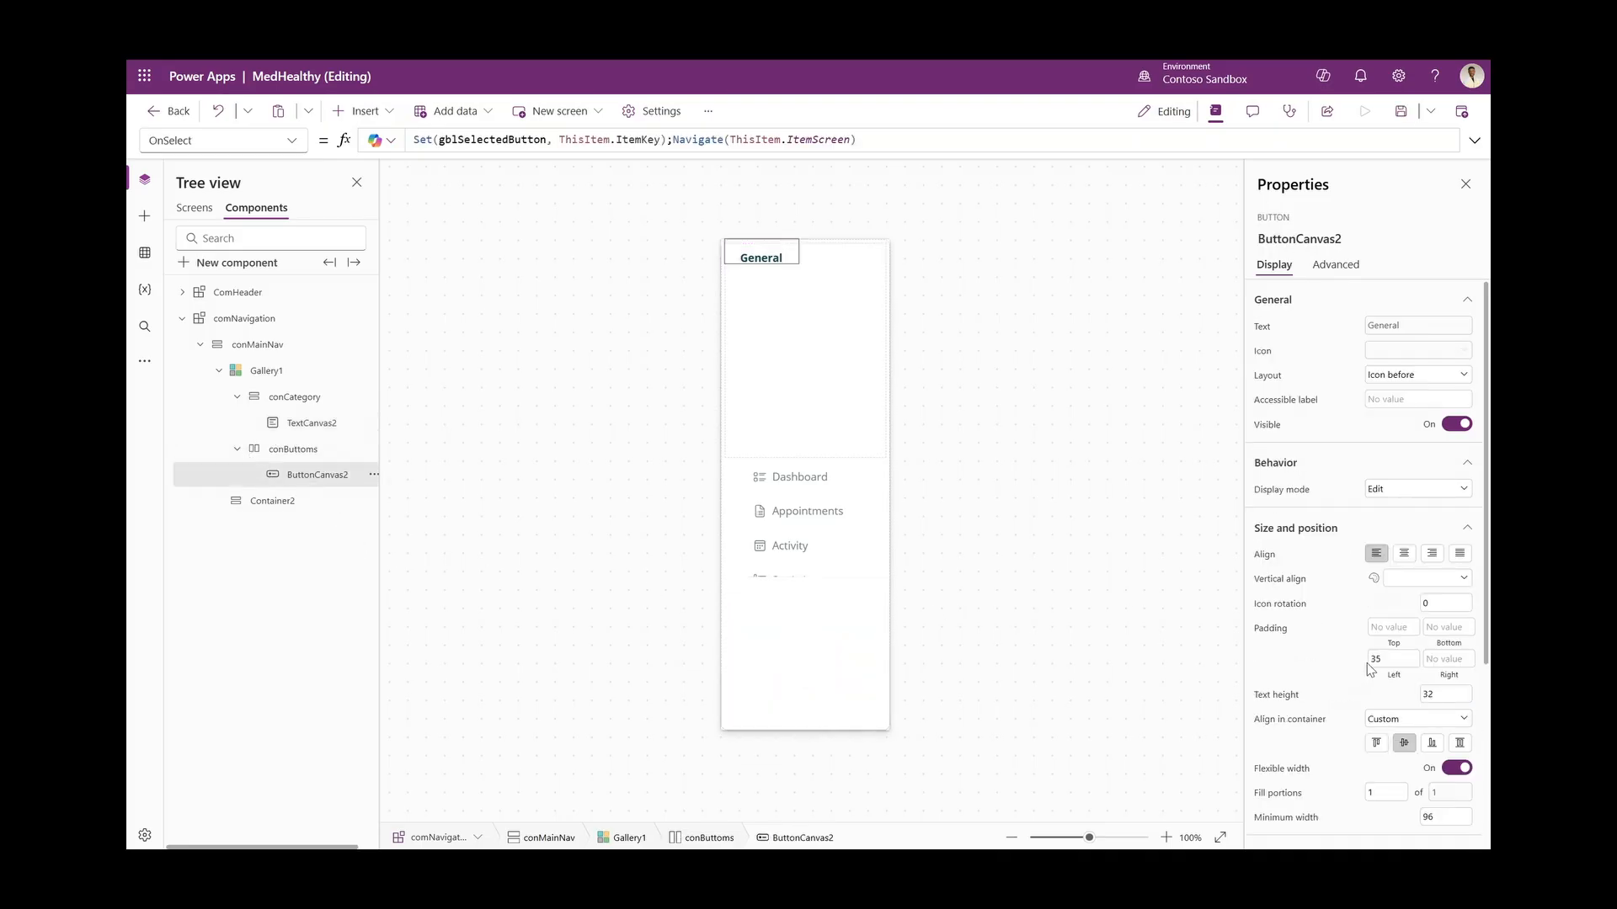
left_click(1394, 660)
Set the navigation gallery's template size to 300
left_click(796, 411)
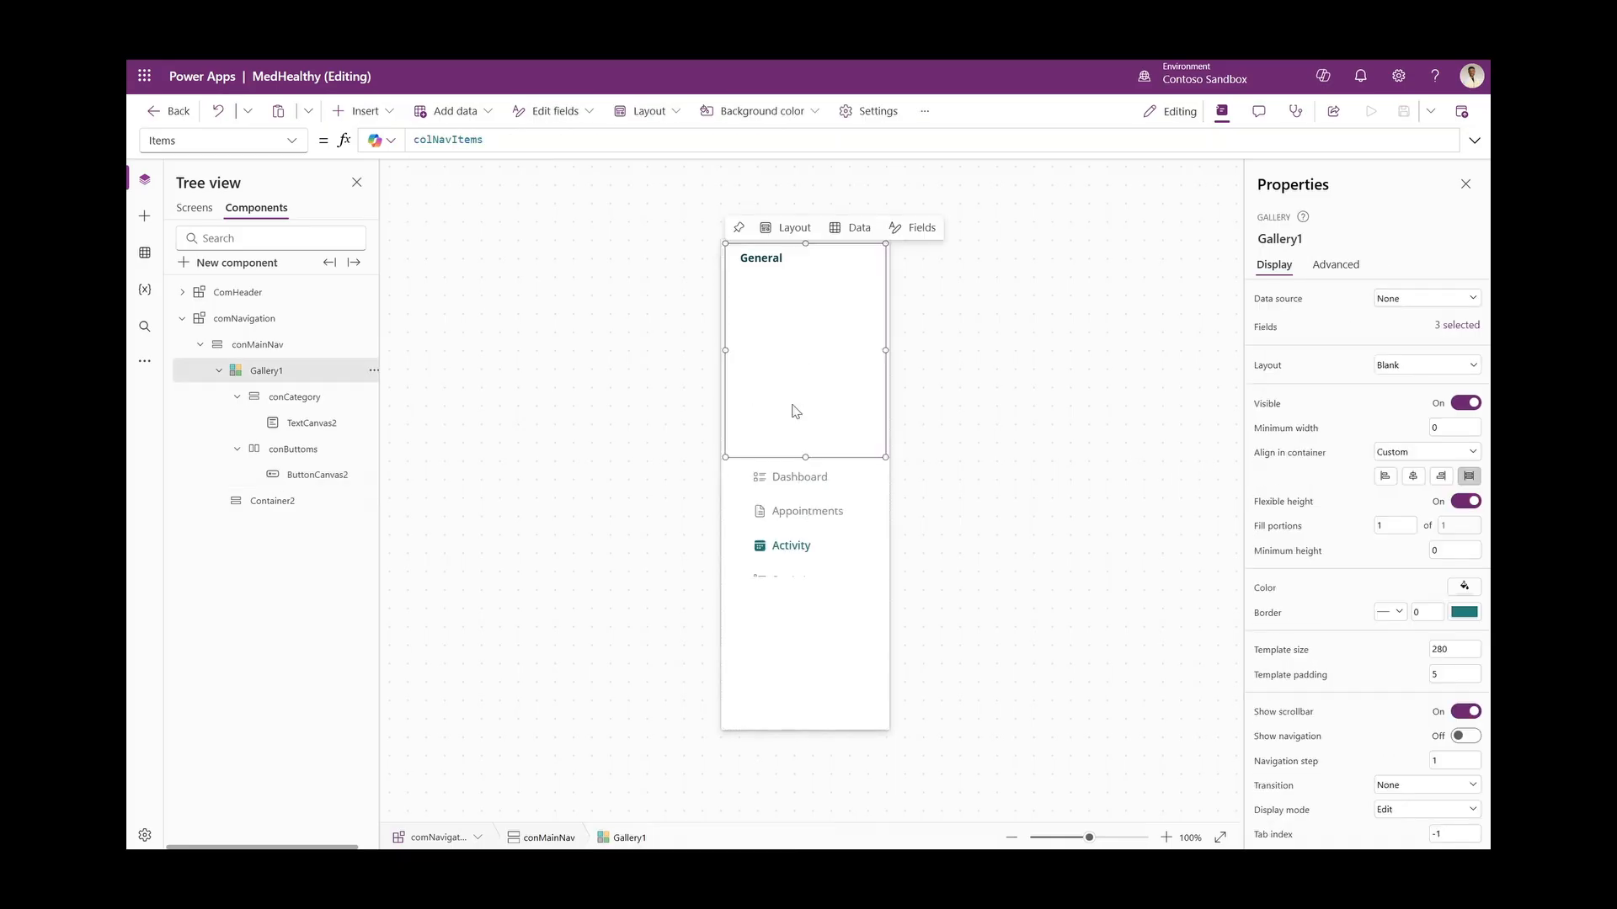
left_click(1449, 648)
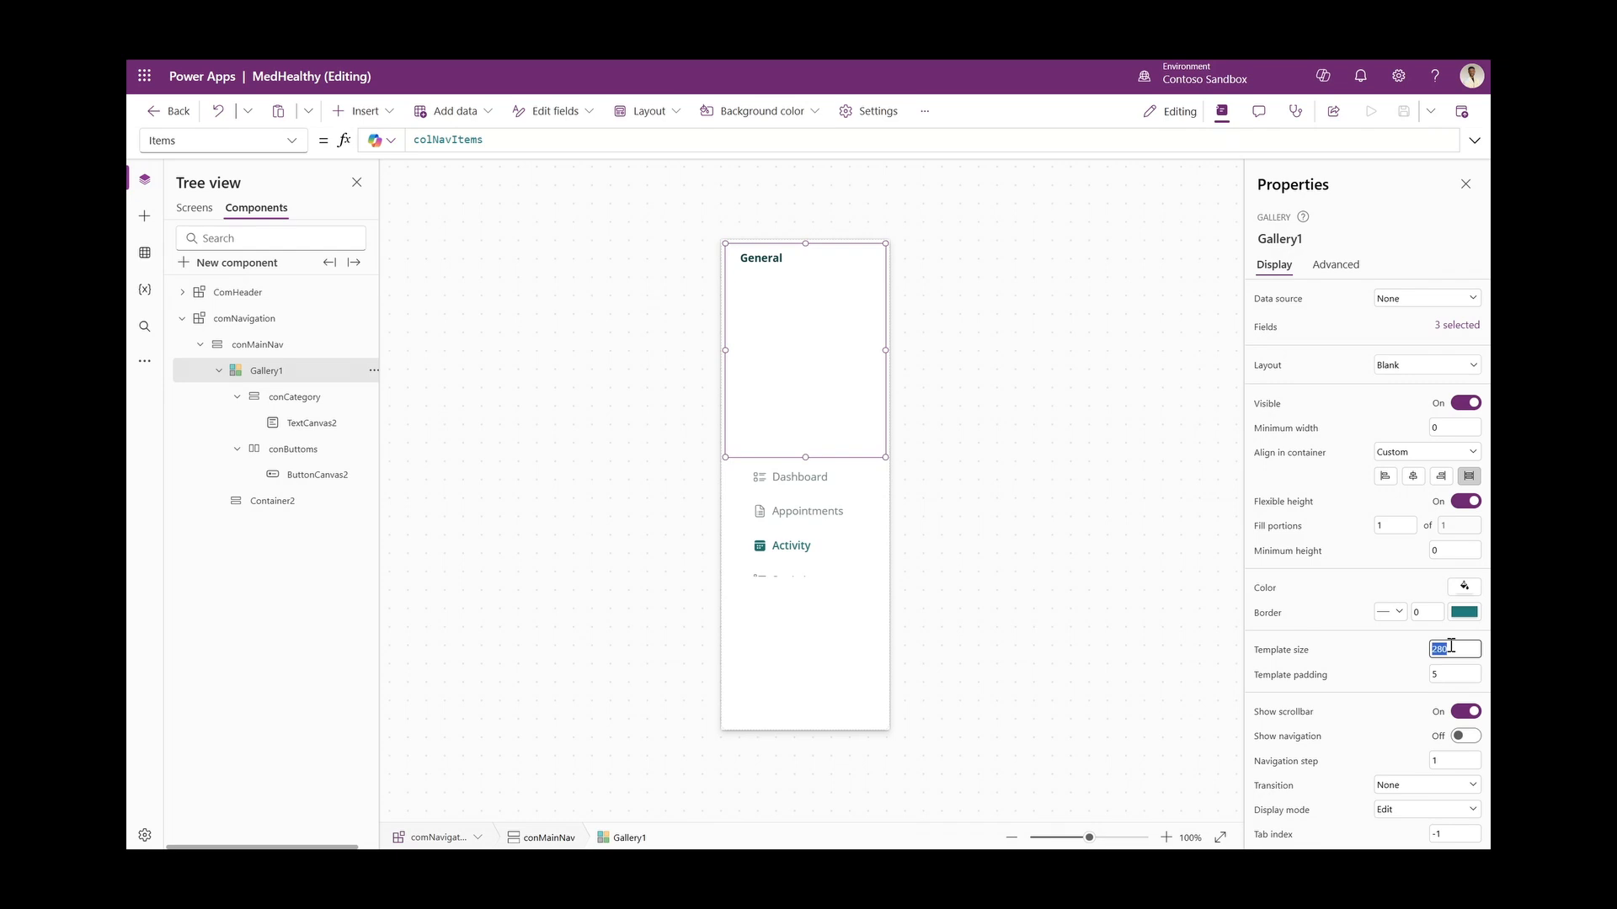
type("300")
key("Return")
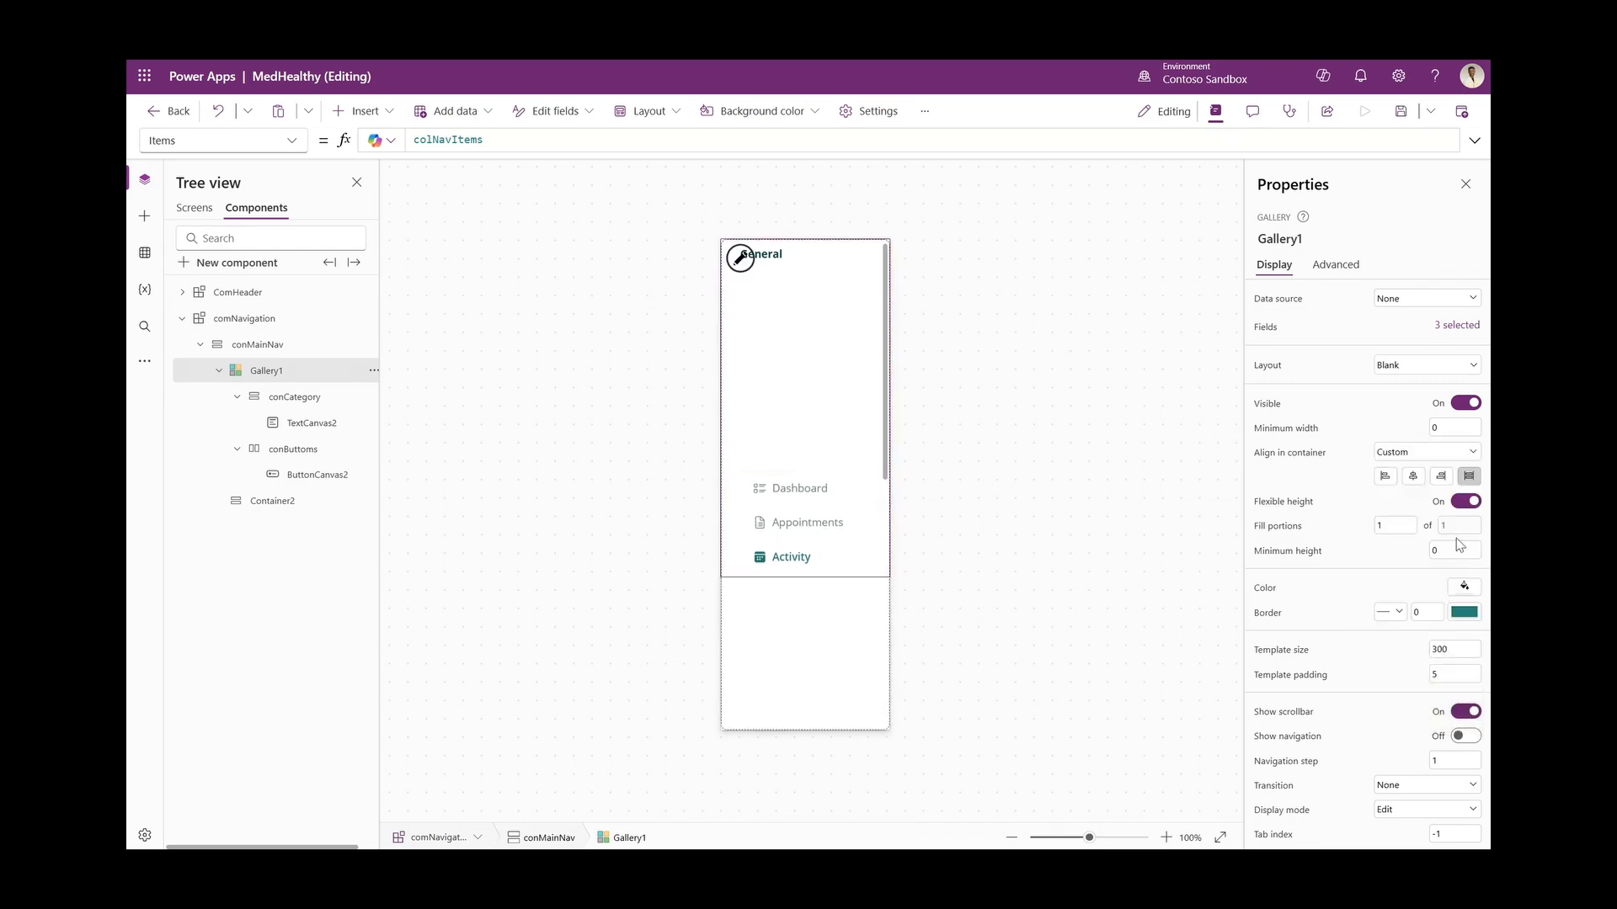
Review the Appointments, Activity and Statistics screens with the conMain layout copied from the Dashboard screen
left_click(181, 320)
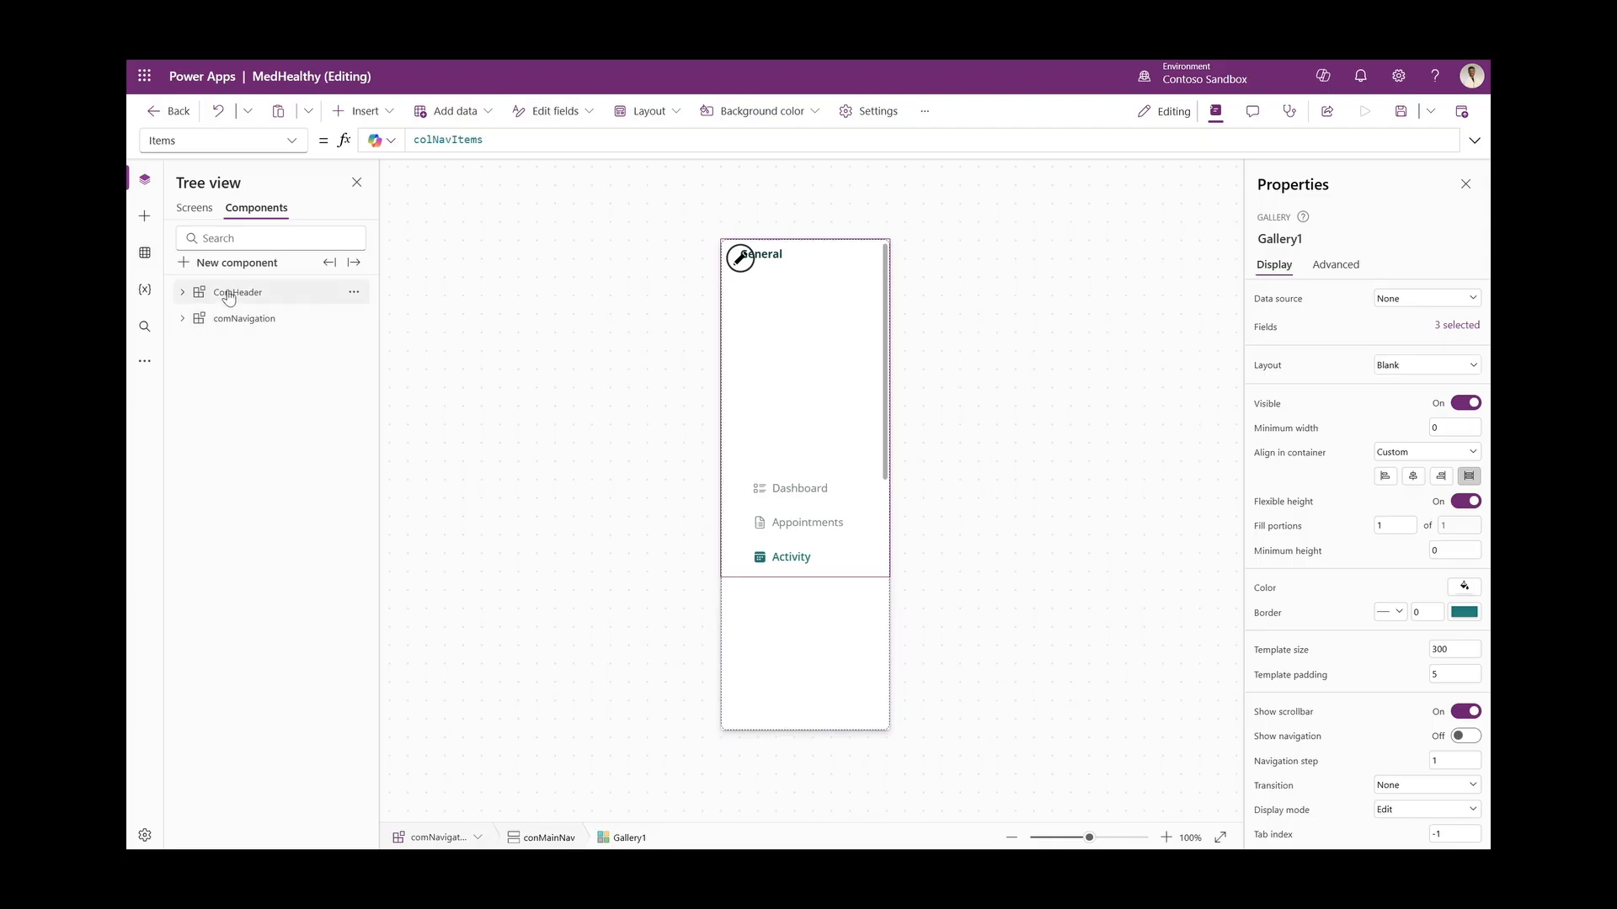
left_click(194, 208)
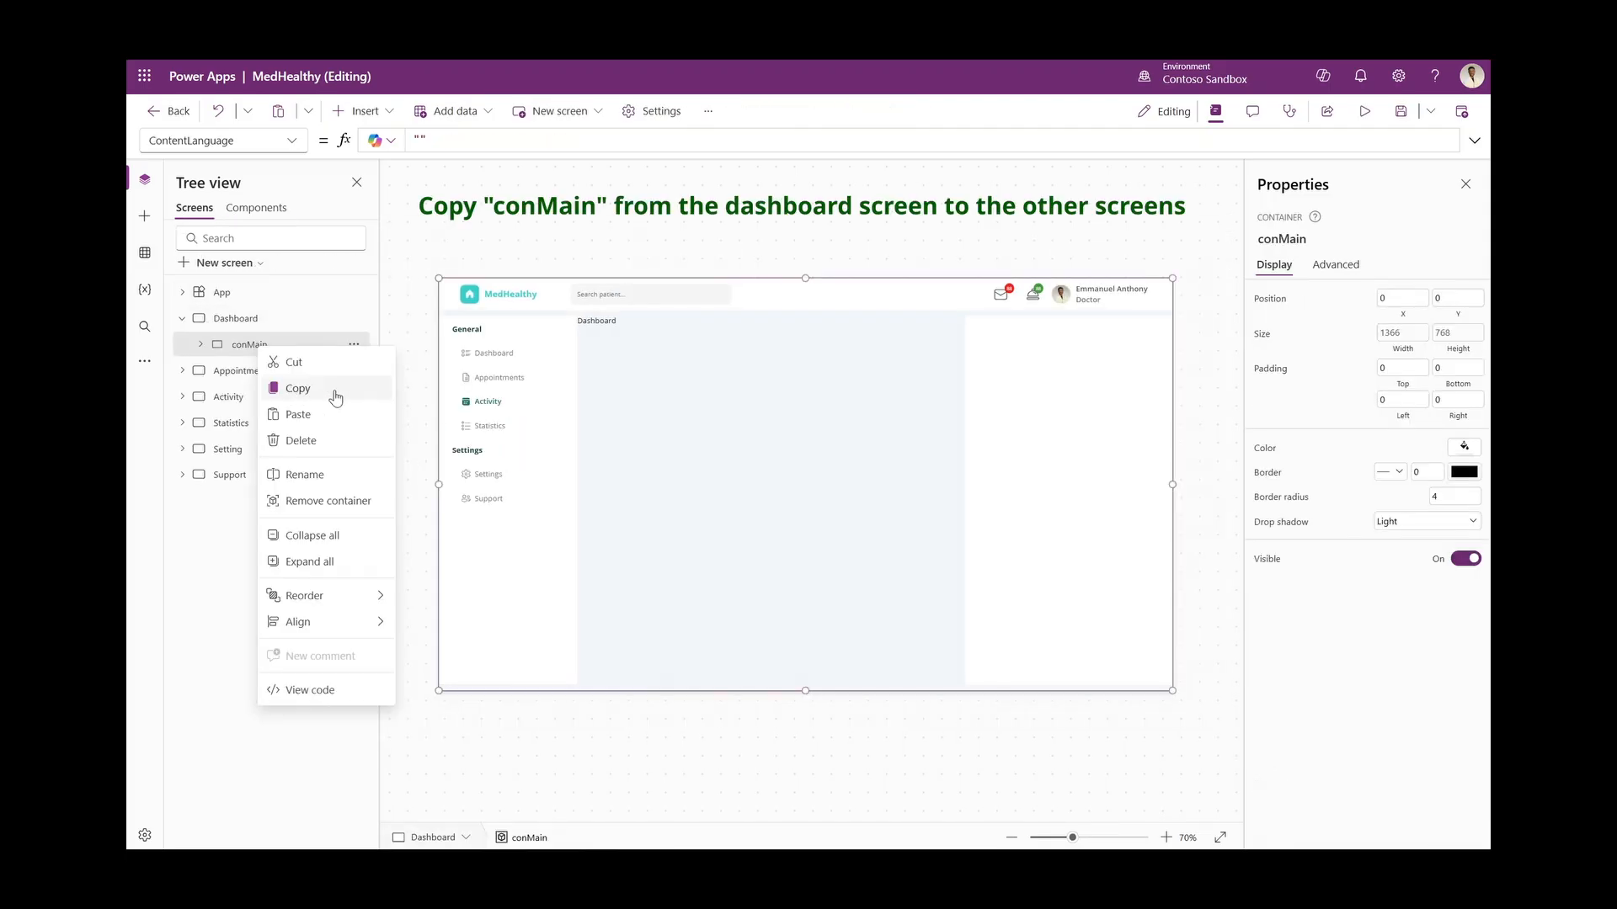
left_click(239, 373)
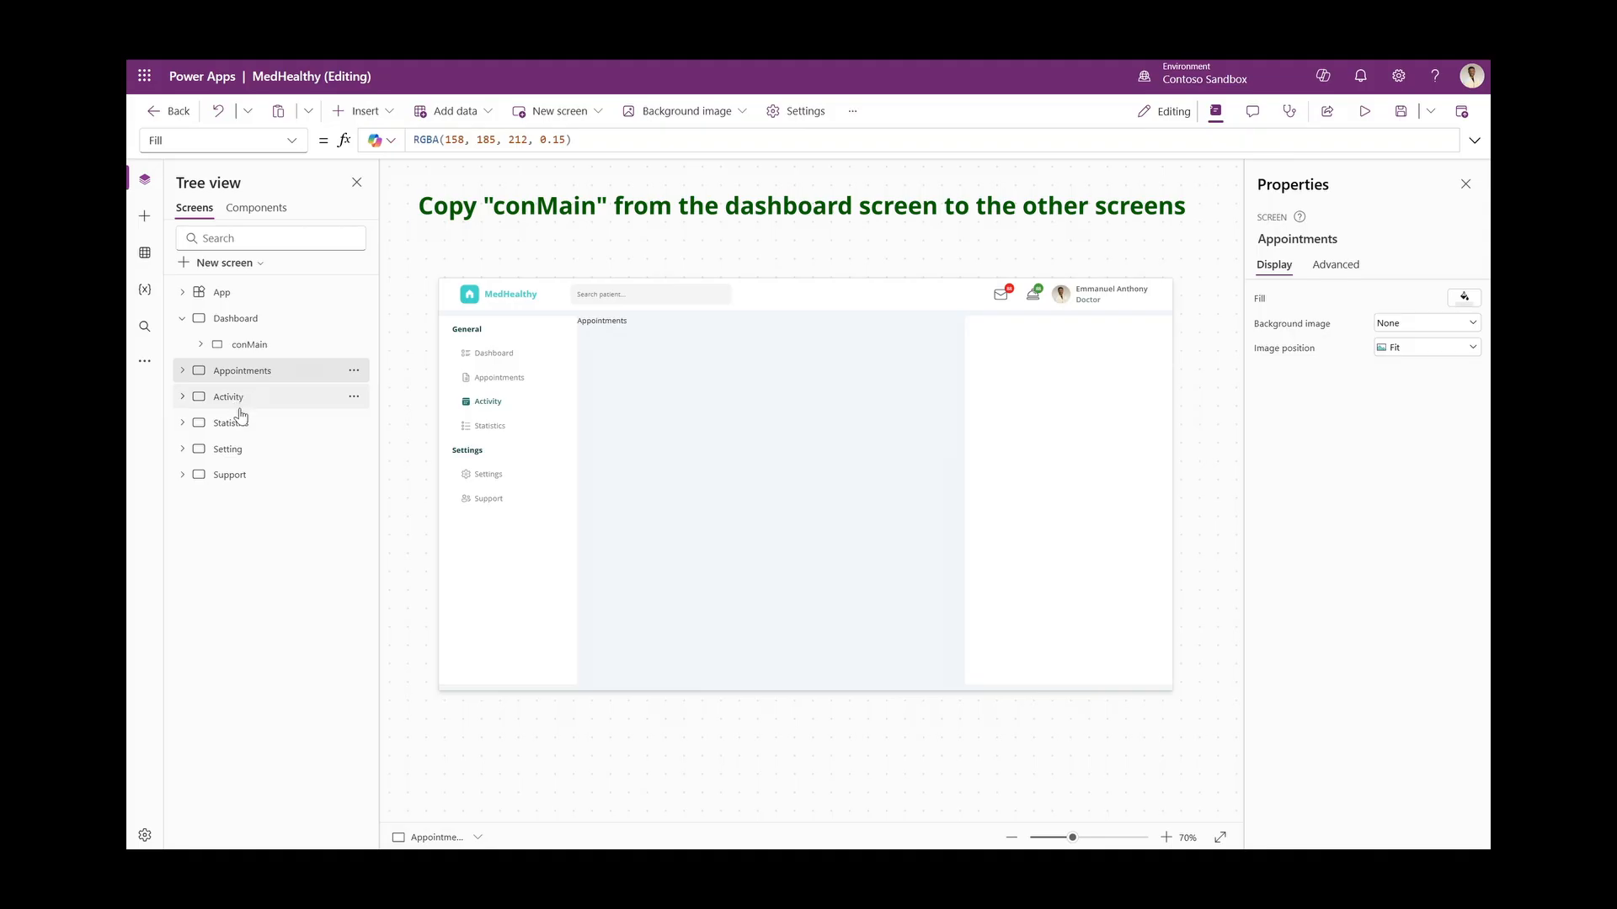
left_click(236, 398)
left_click(239, 424)
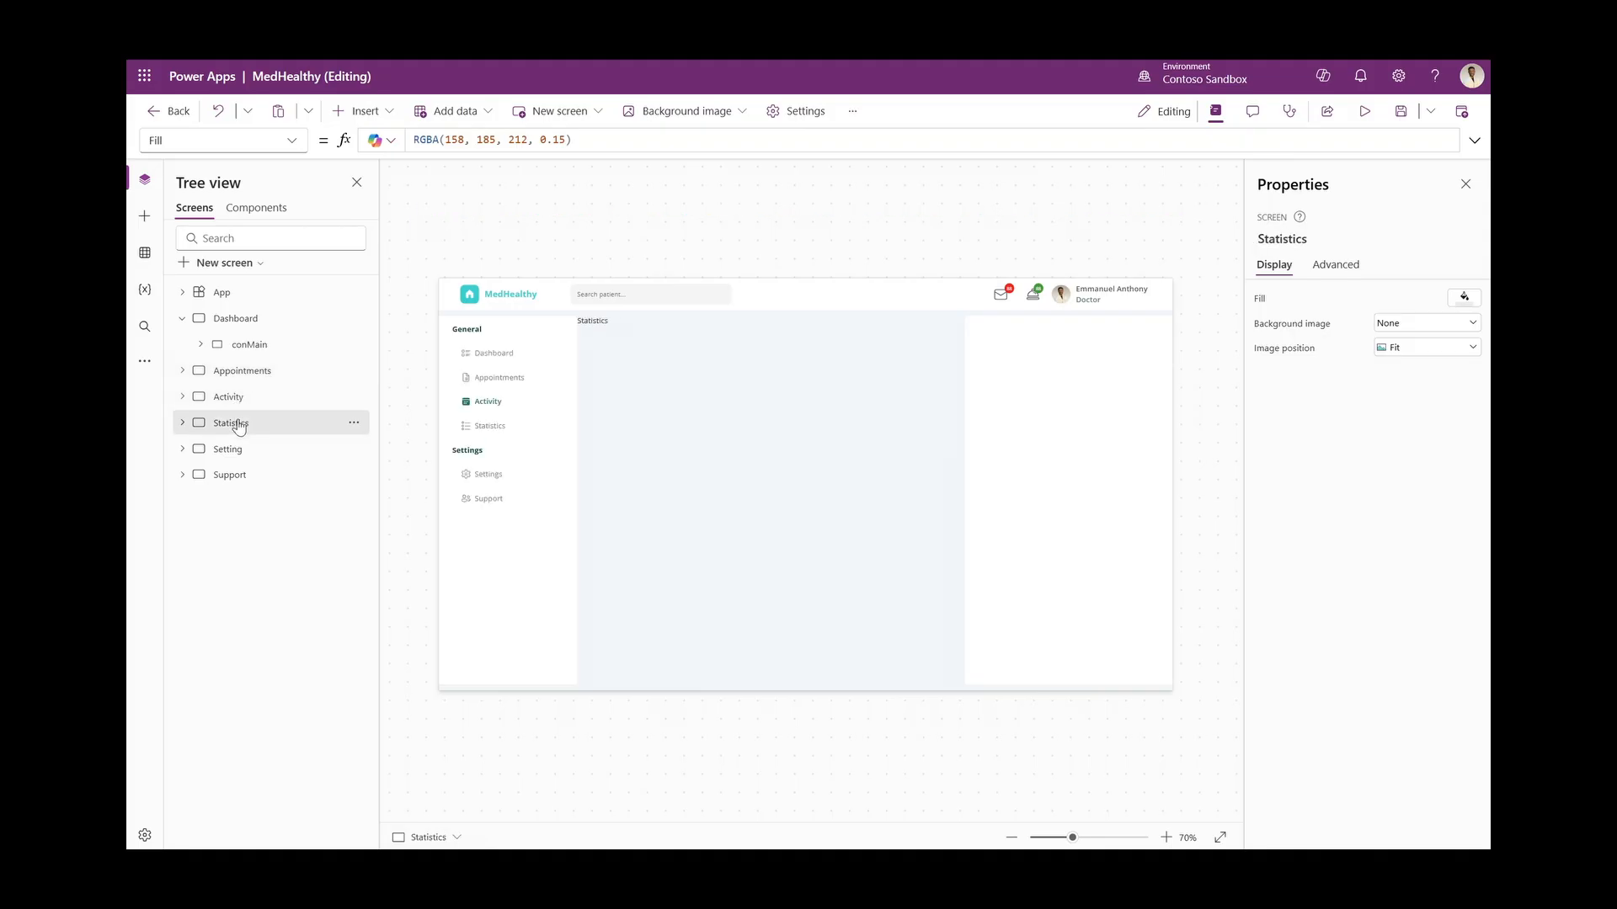
Inspect the Text formula of the title text on the Statistics screen
left_click(606, 331)
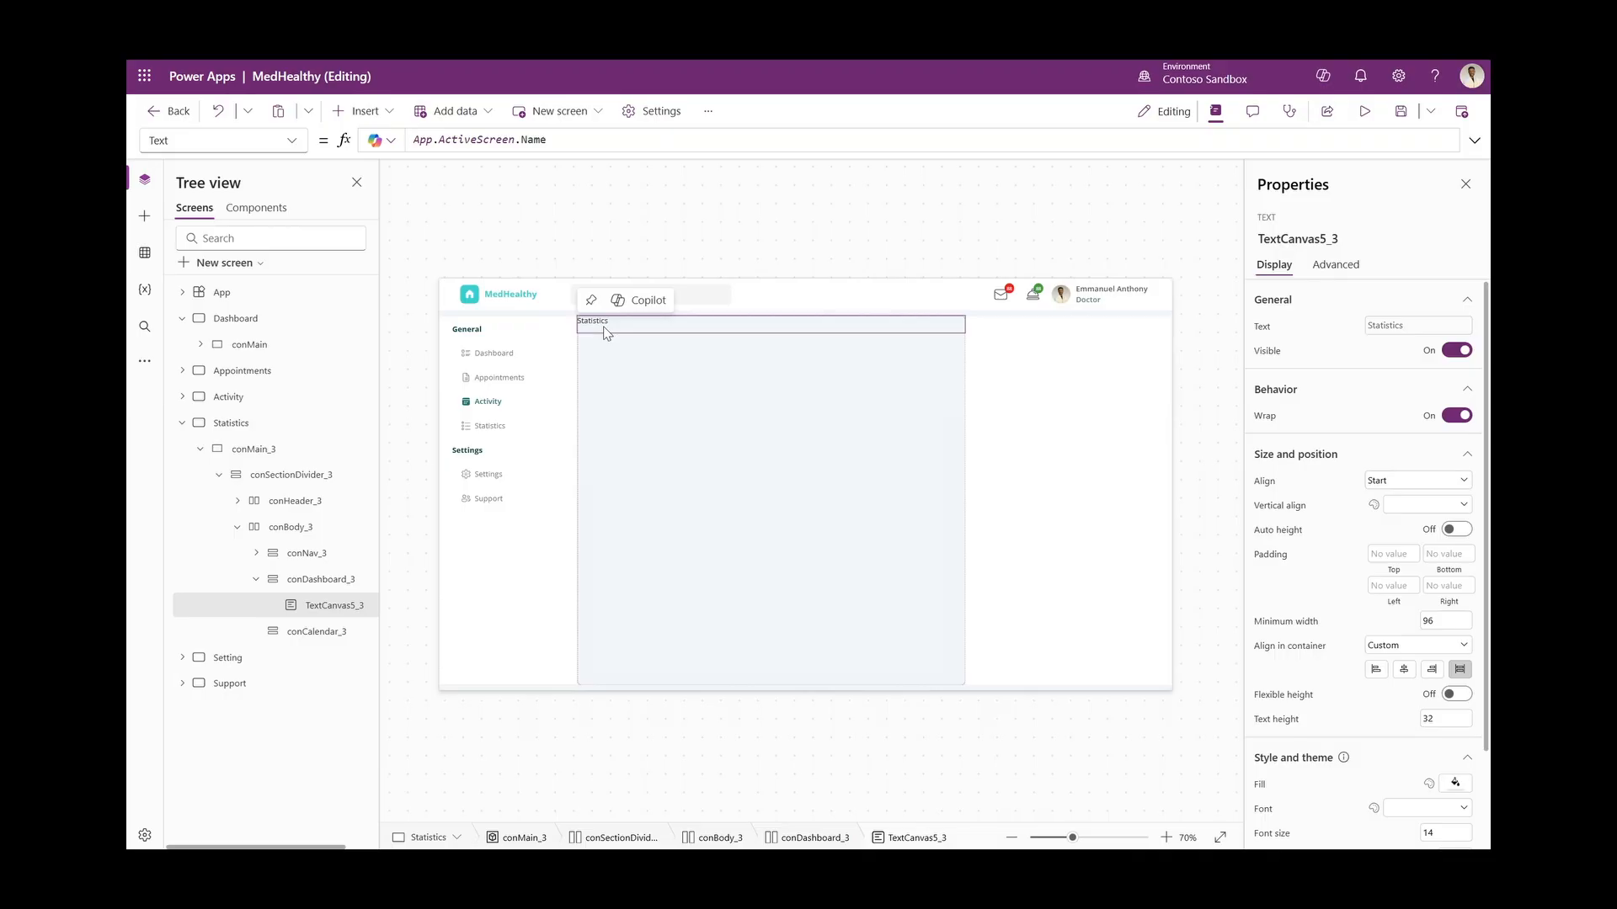
double_click(584, 142)
left_click_drag(584, 141, 455, 216)
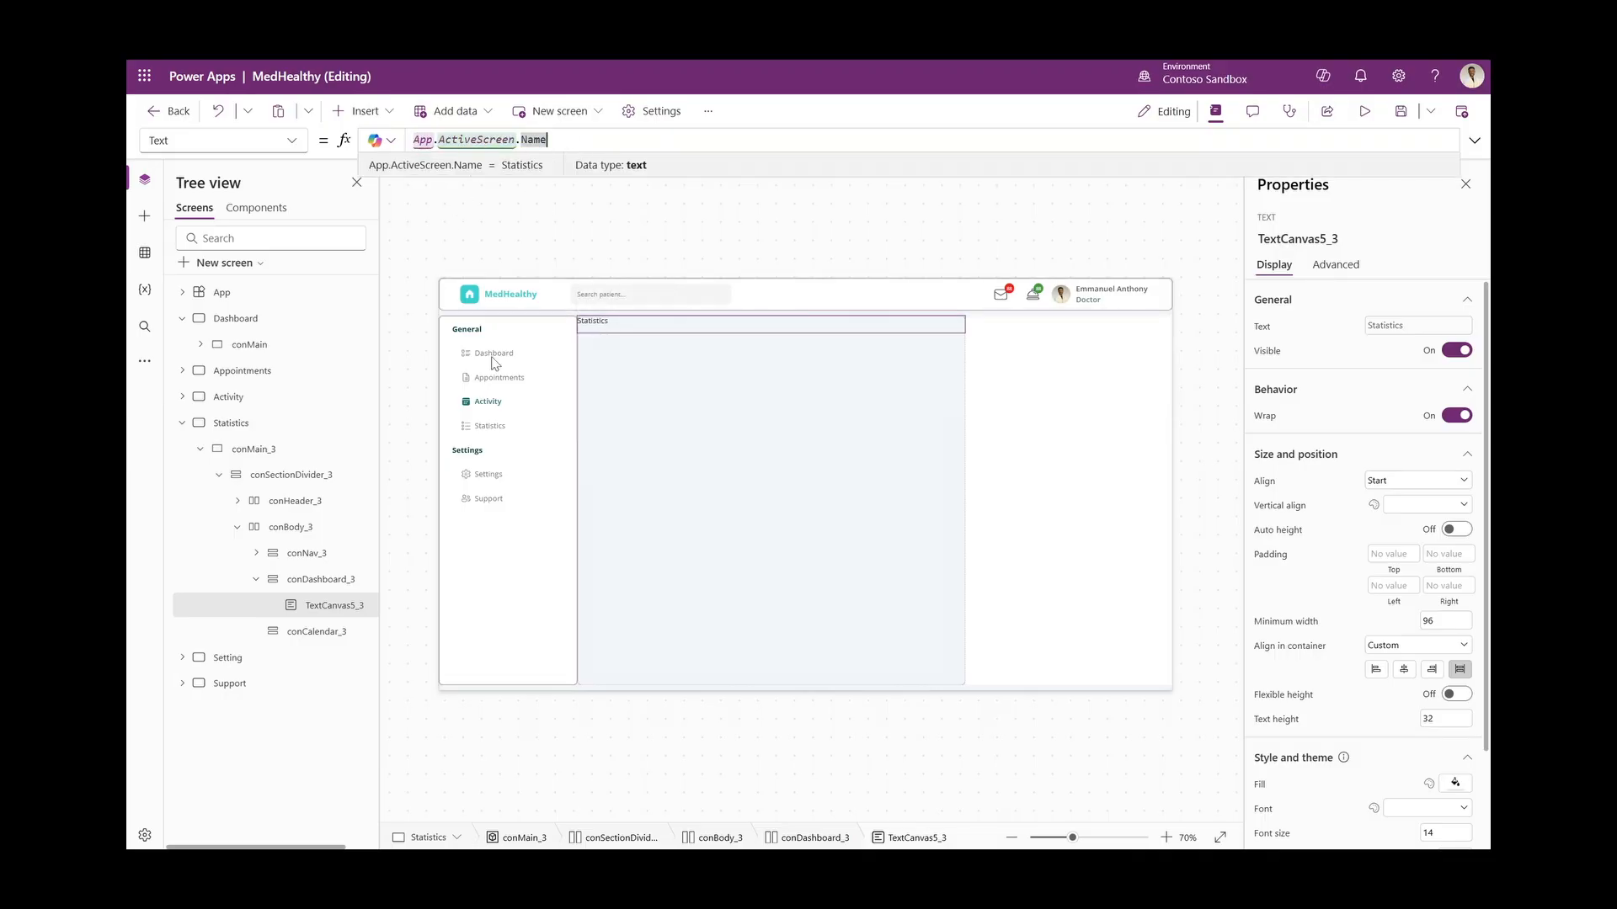
Test the navigation's Support item and inspect the Text formula of the Support screen's title text
key("alt")
left_click(498, 503, "alt")
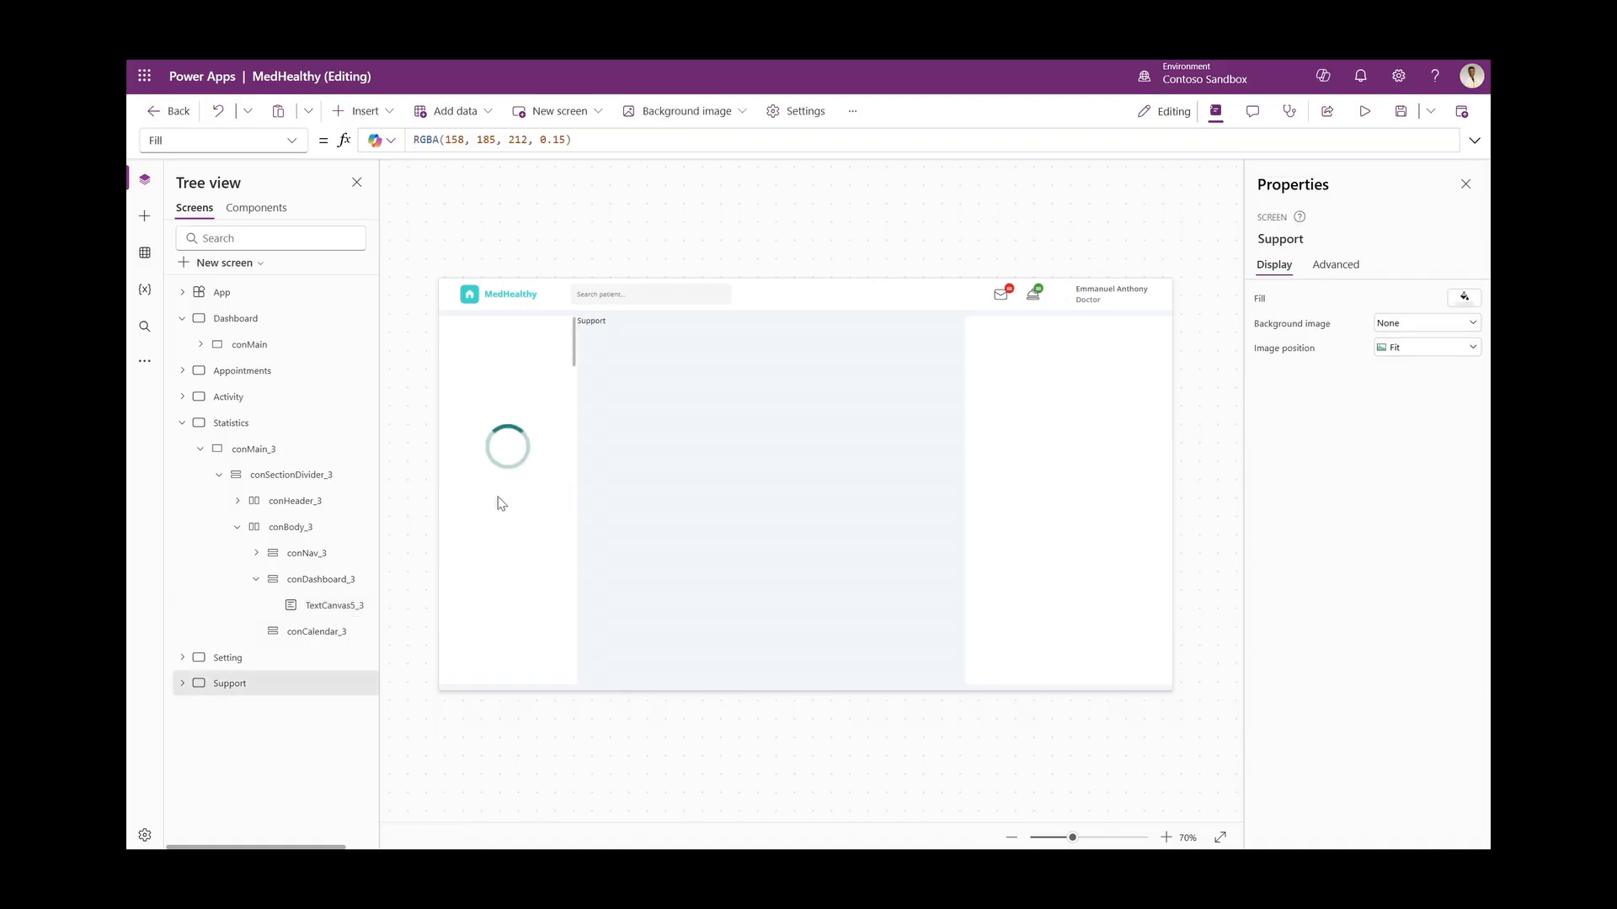
left_click(587, 329)
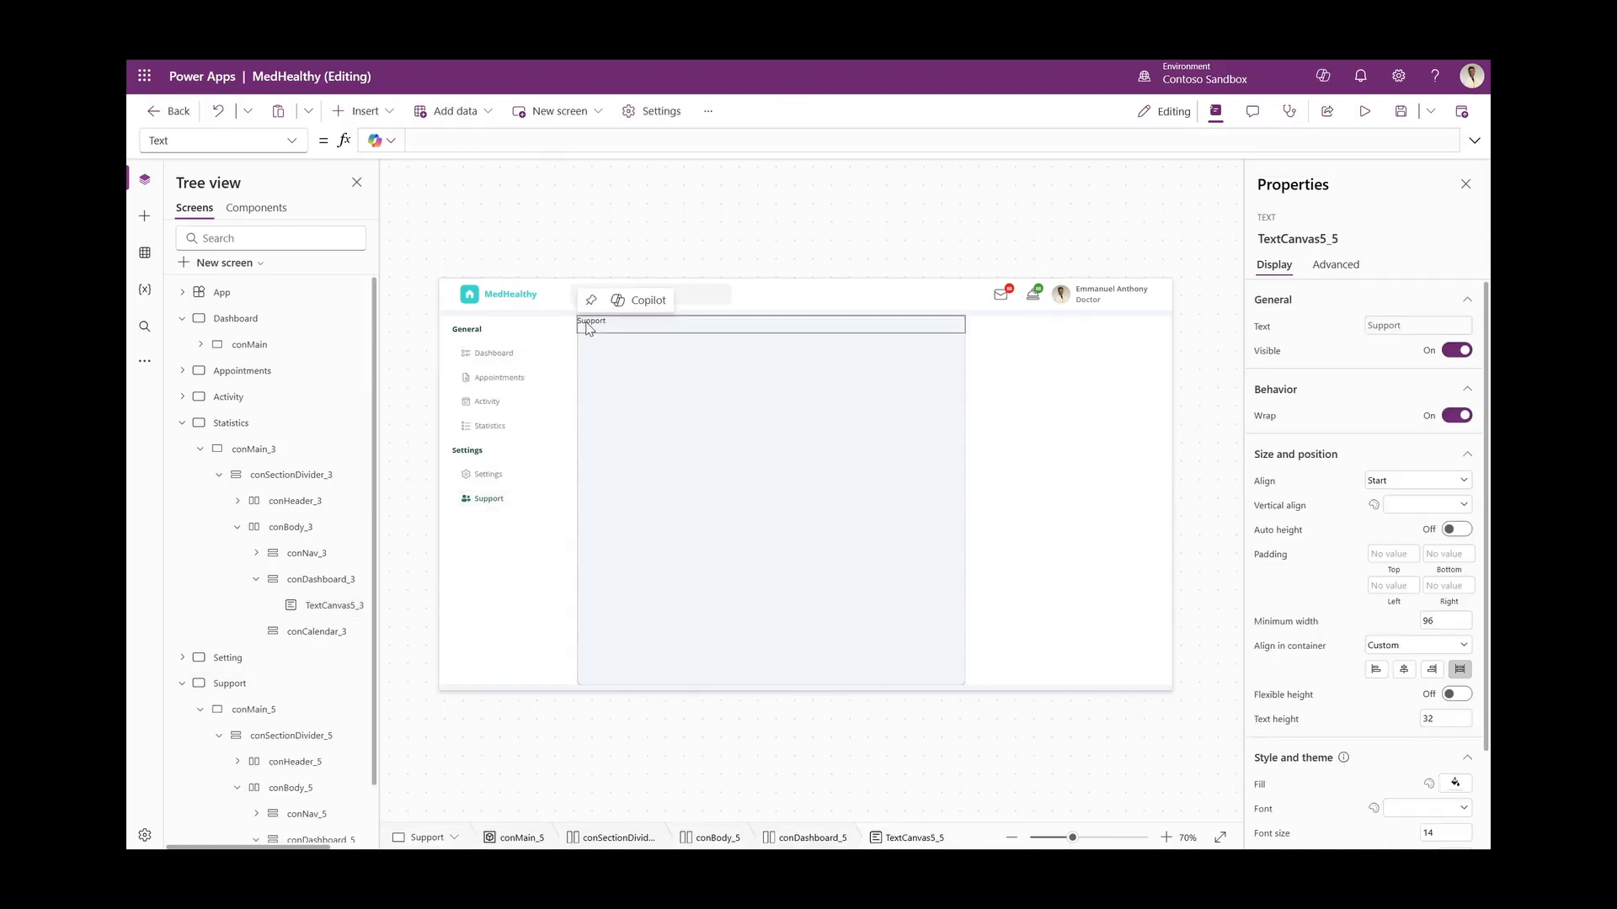
left_click_drag(437, 142, 553, 141)
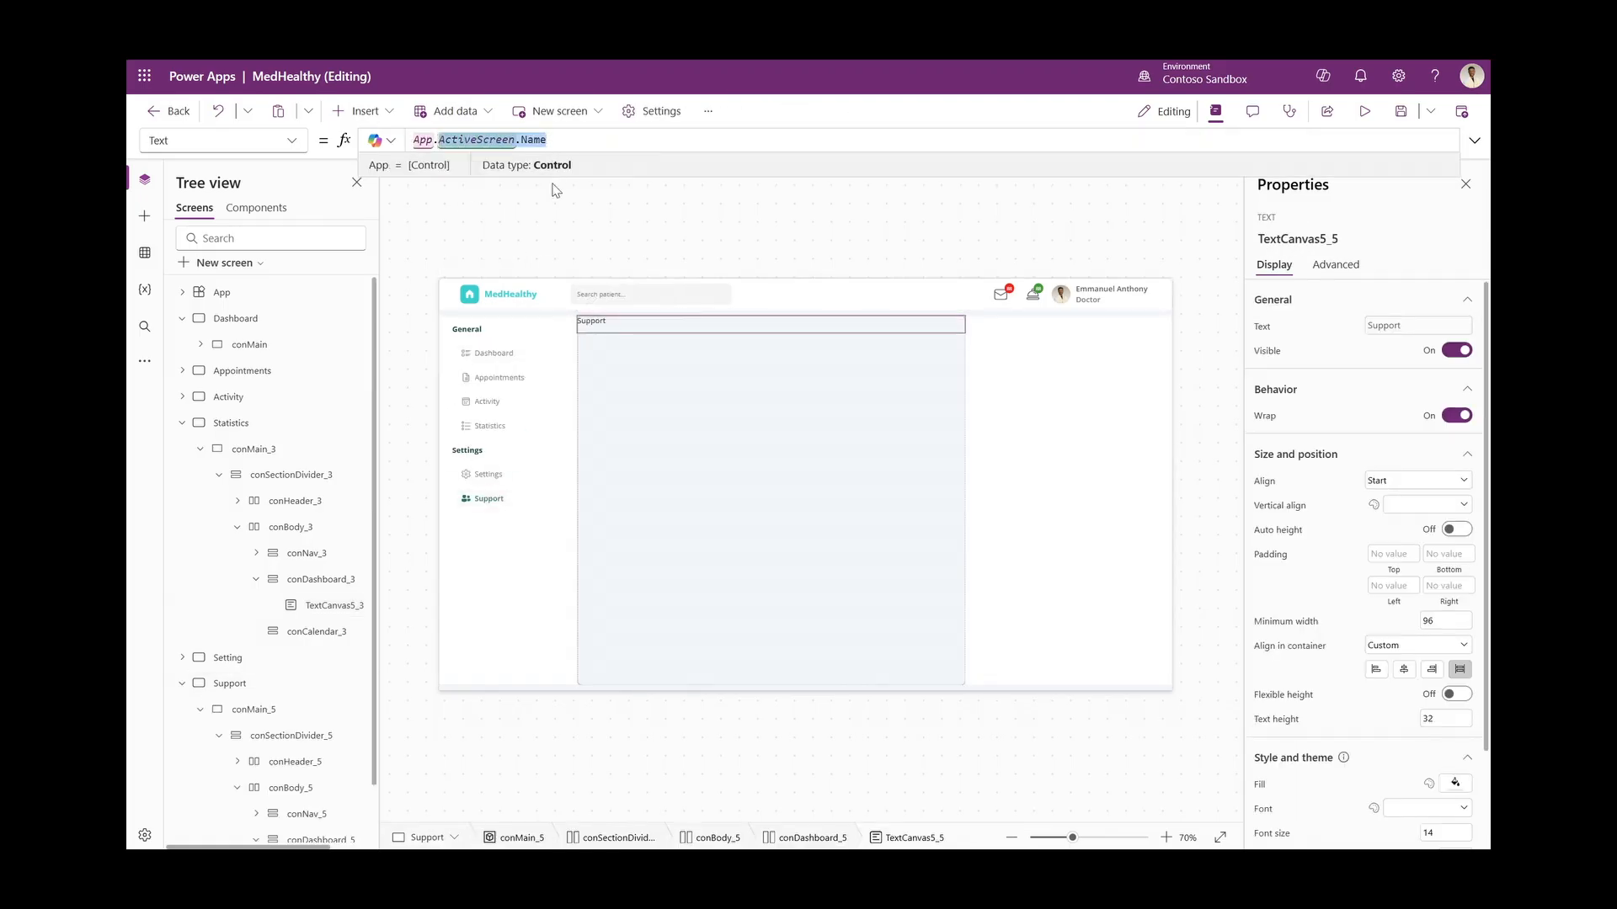
key("alt")
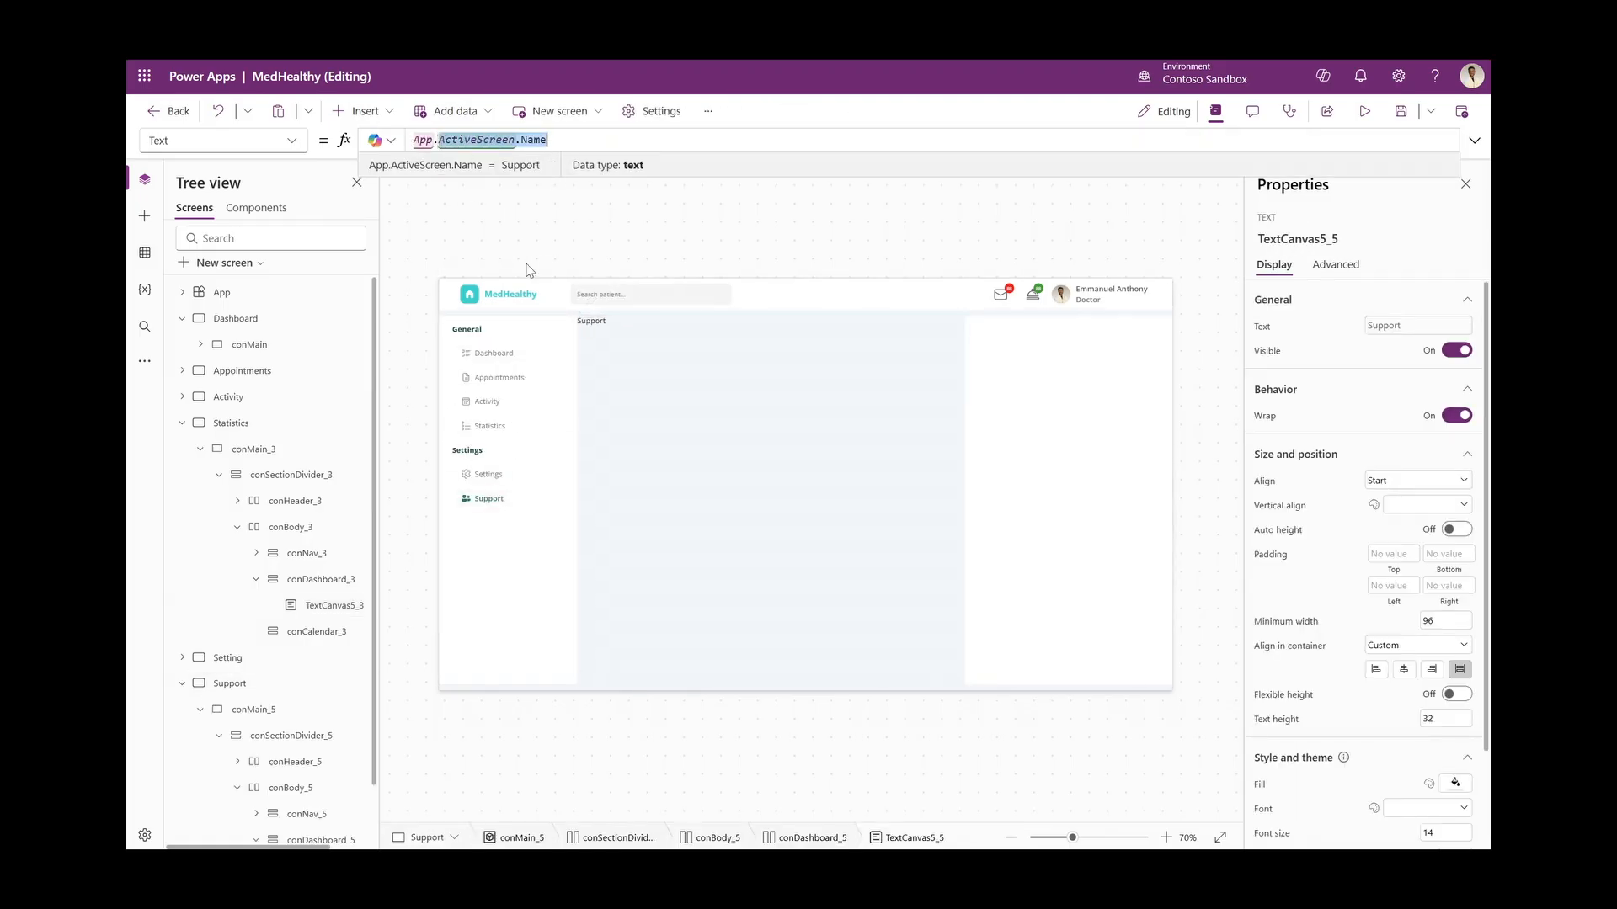
Test the Settings, Dashboard and Appointments items of the navigation
left_click(491, 478, "alt")
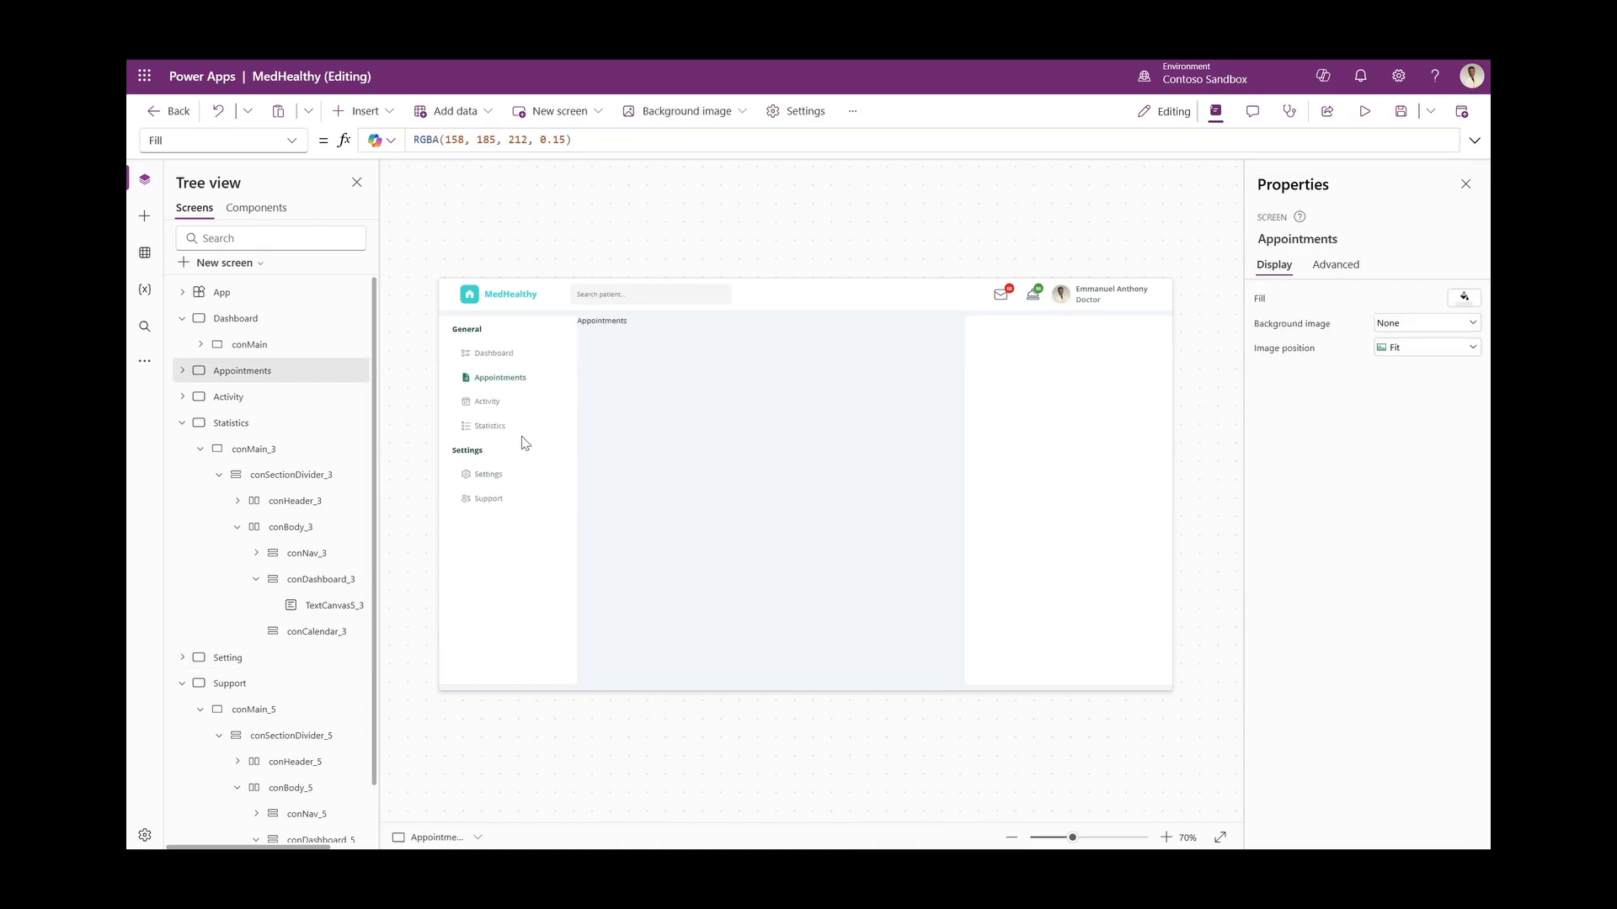
left_click(493, 356, "alt")
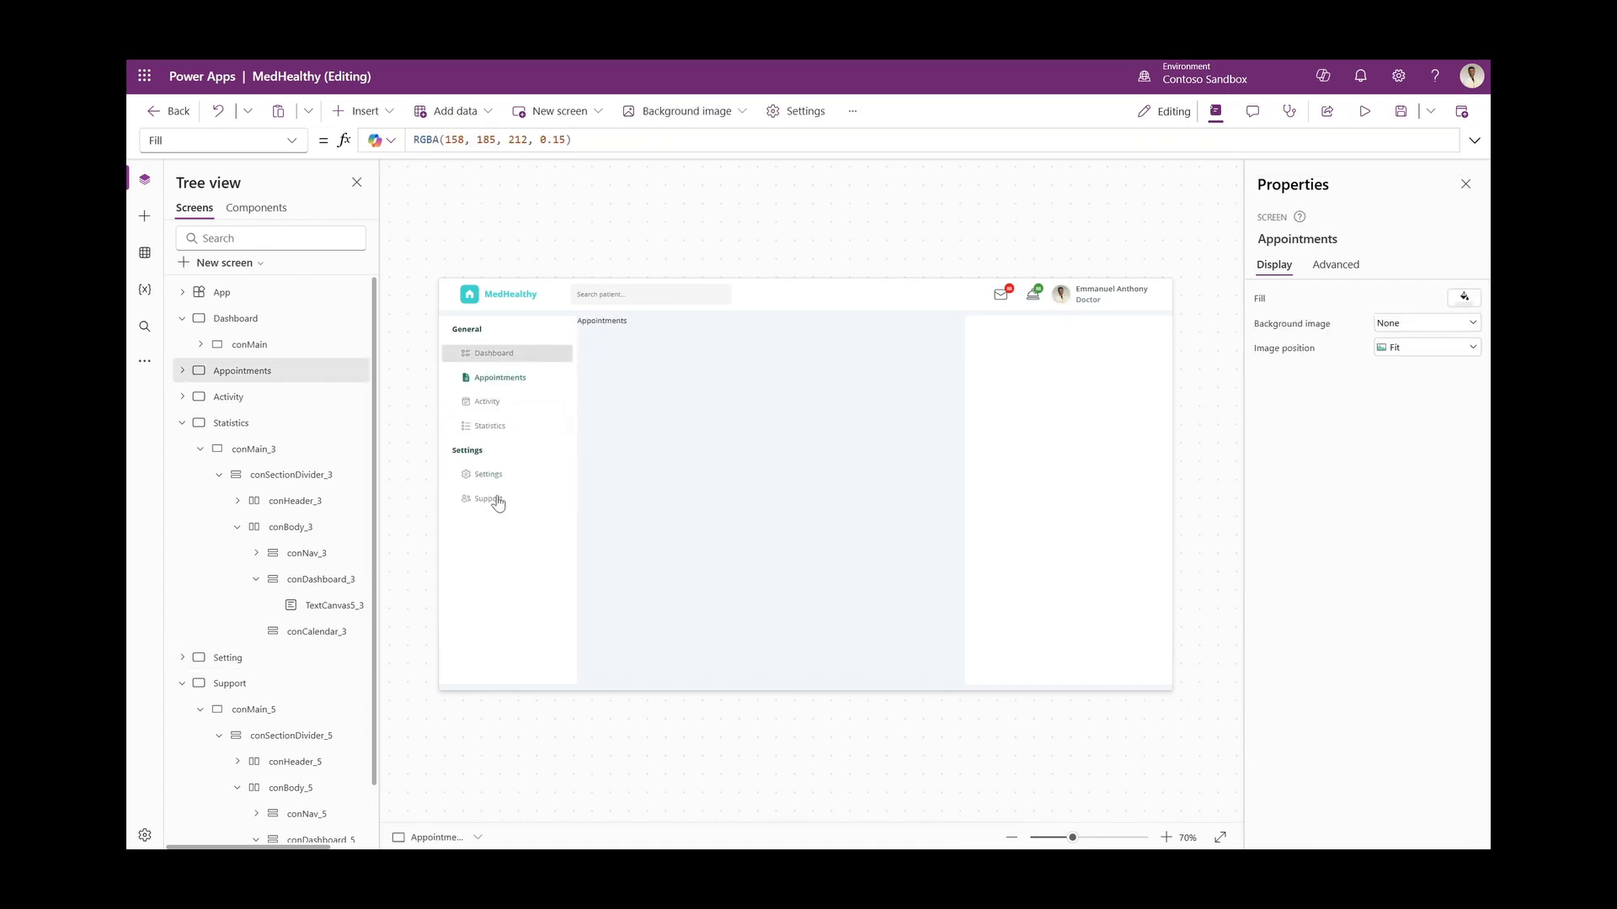
left_click(517, 378, "alt")
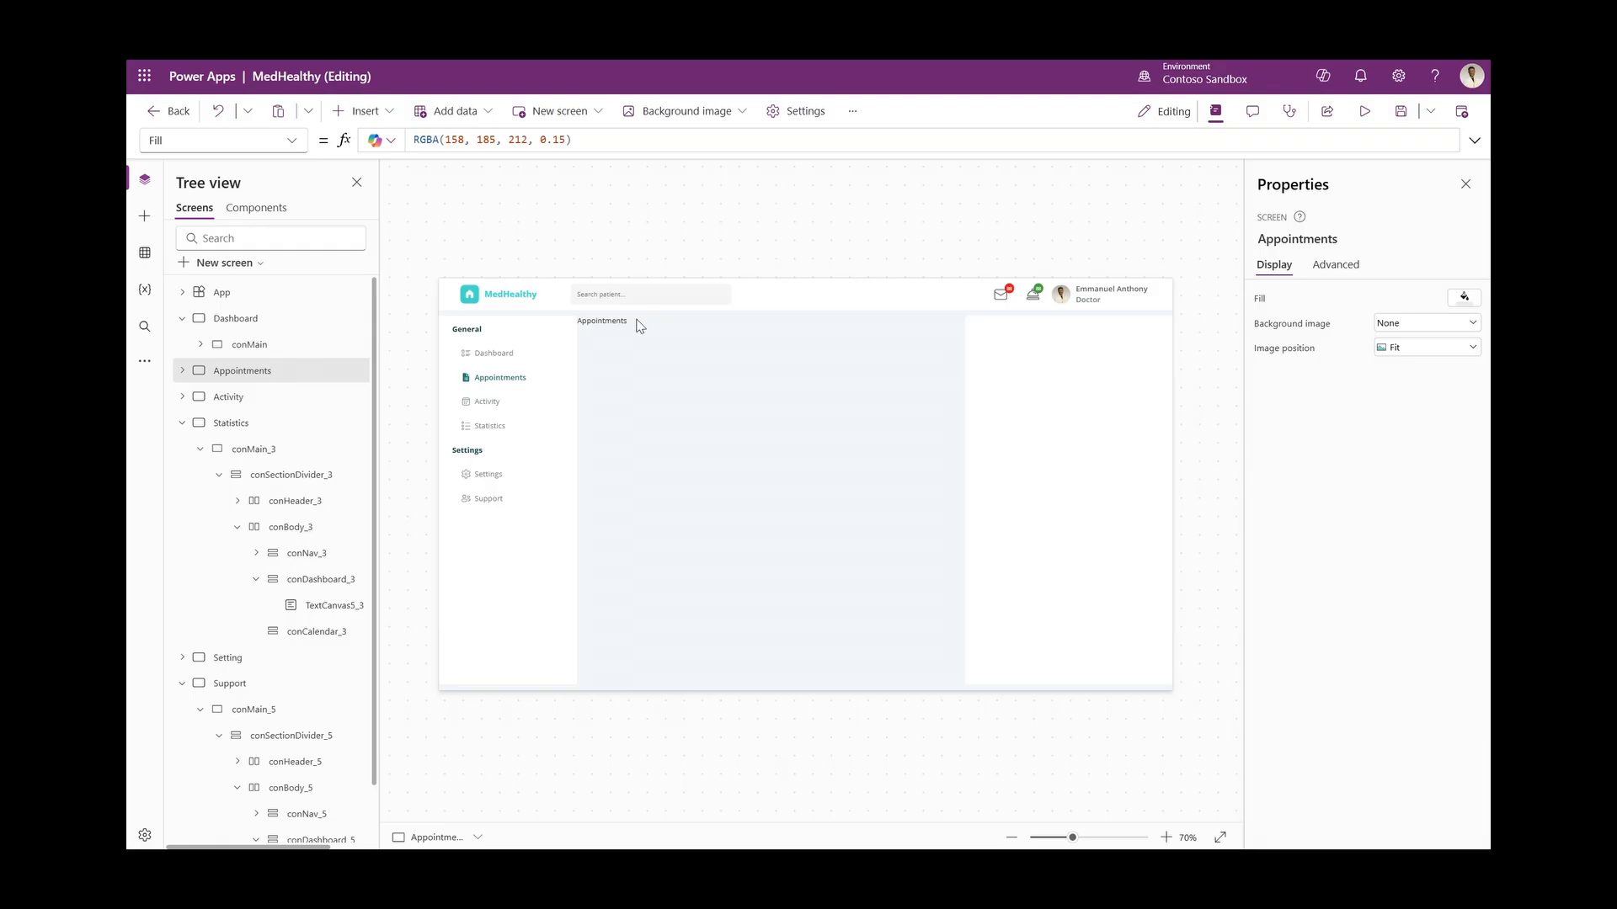
Collapse the Dashboard, Statistics and Support screens in the tree view
left_click(182, 318)
left_click(182, 397)
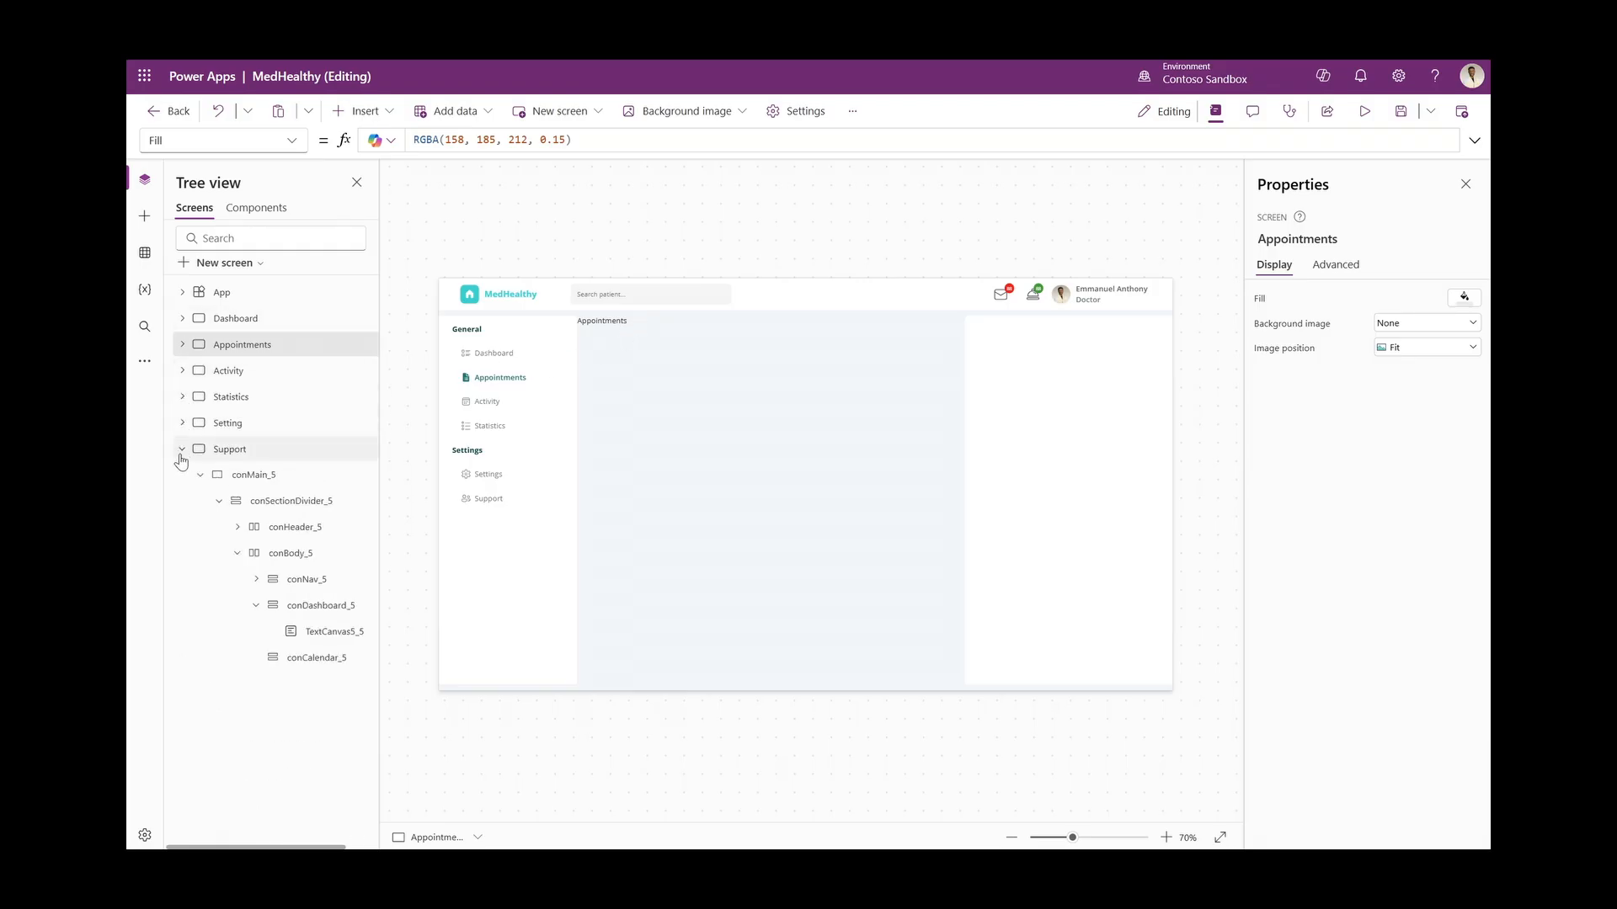
left_click(182, 448)
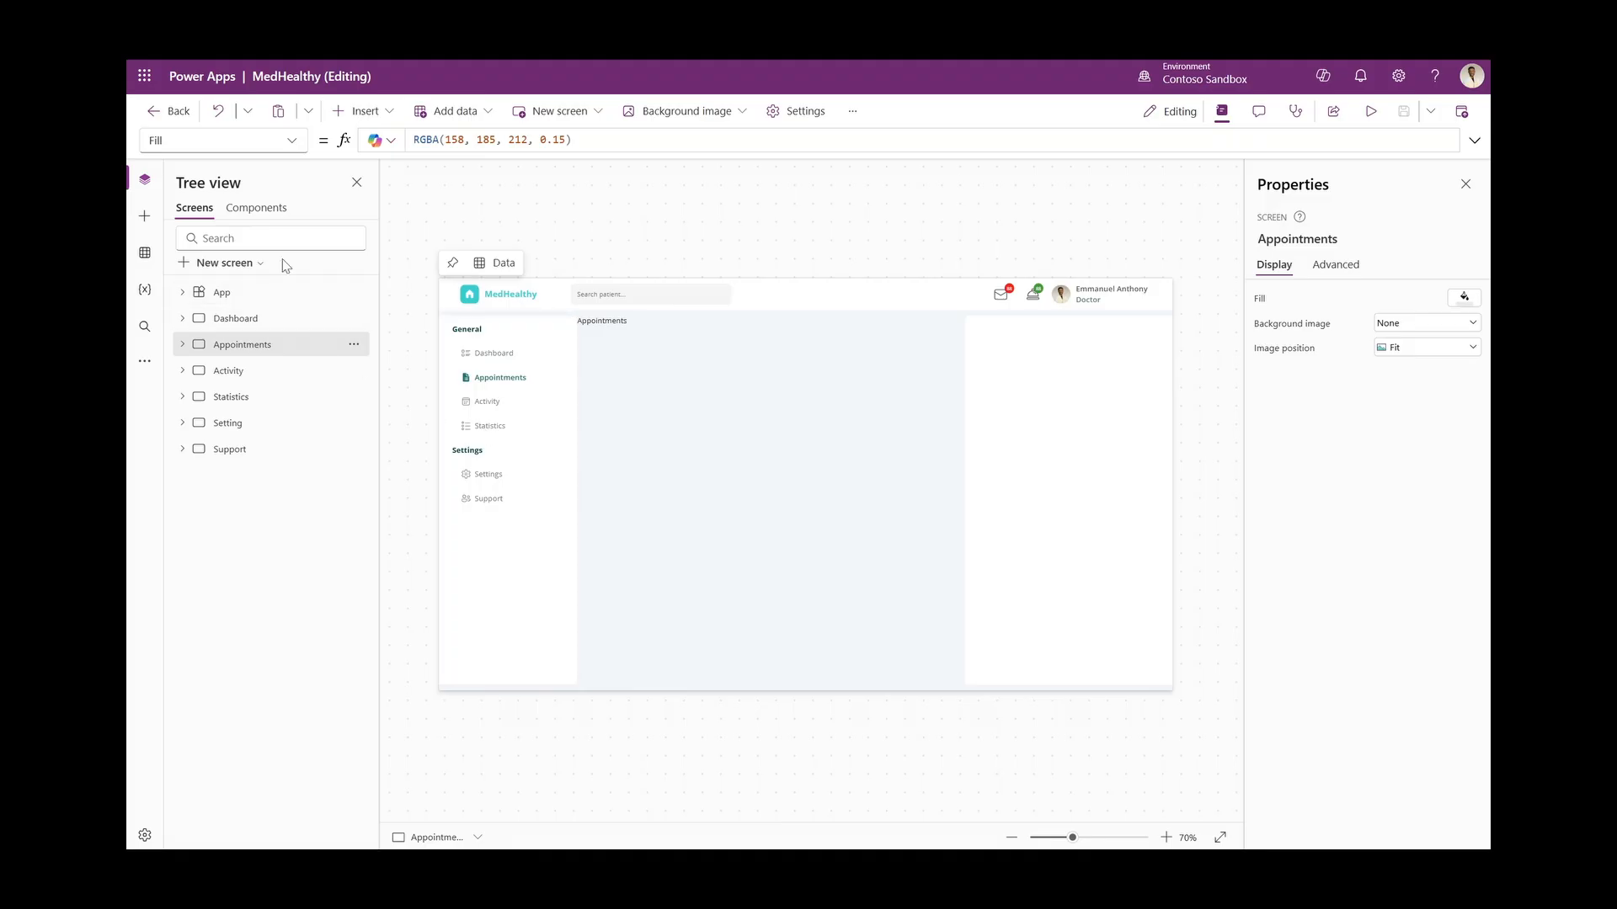
Rename the container below the gallery in the comNavigation component to conLink
left_click(256, 208)
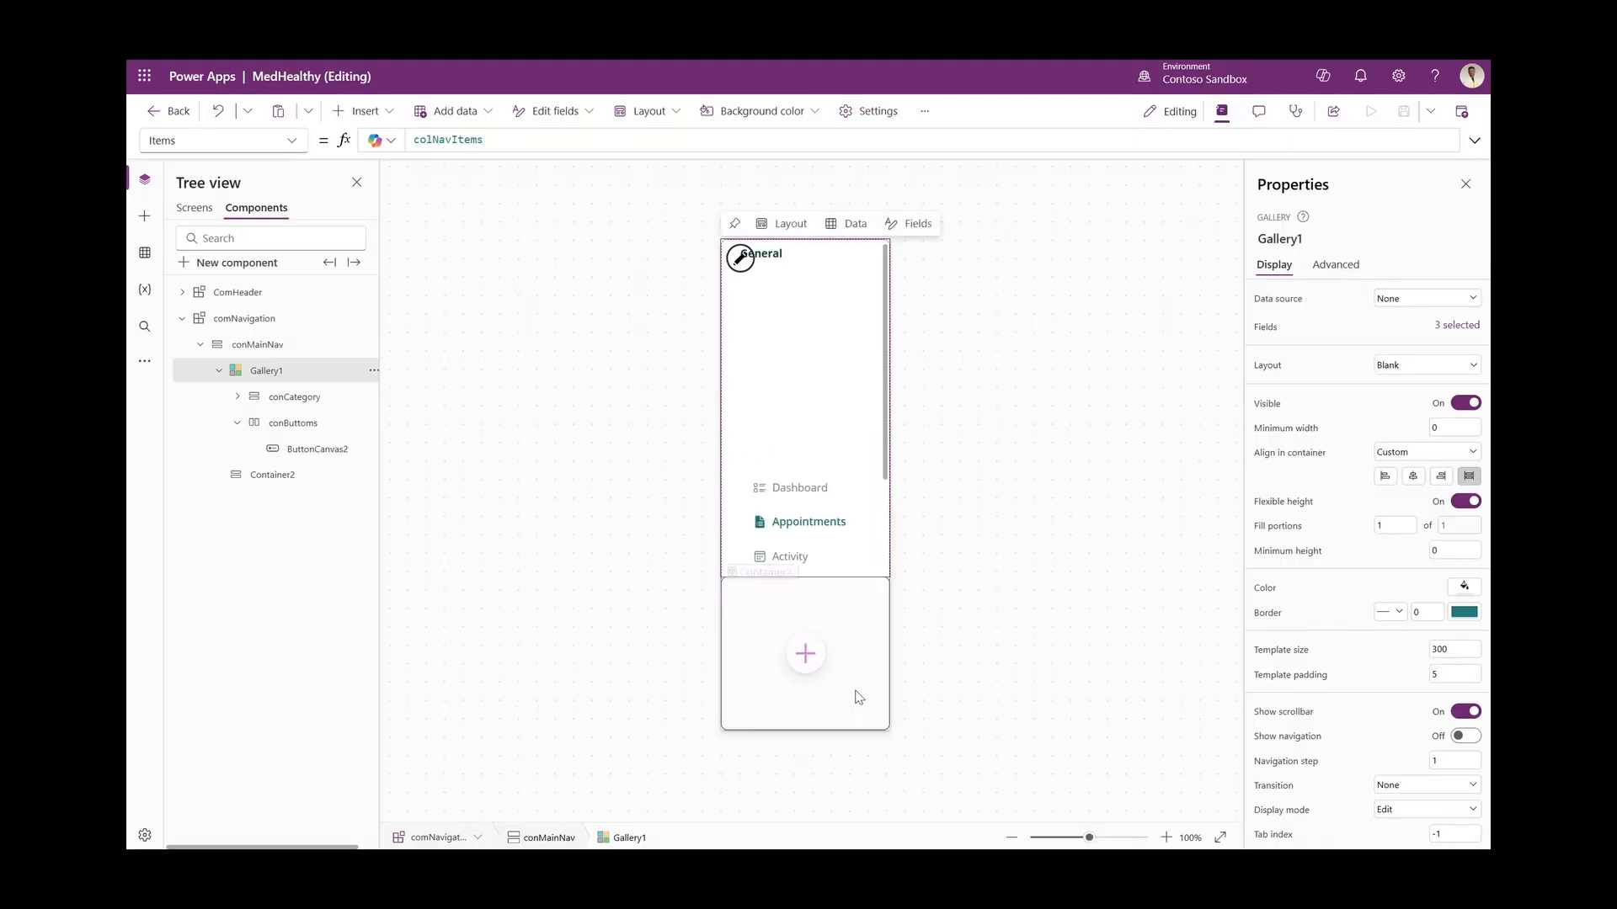
left_click(848, 633)
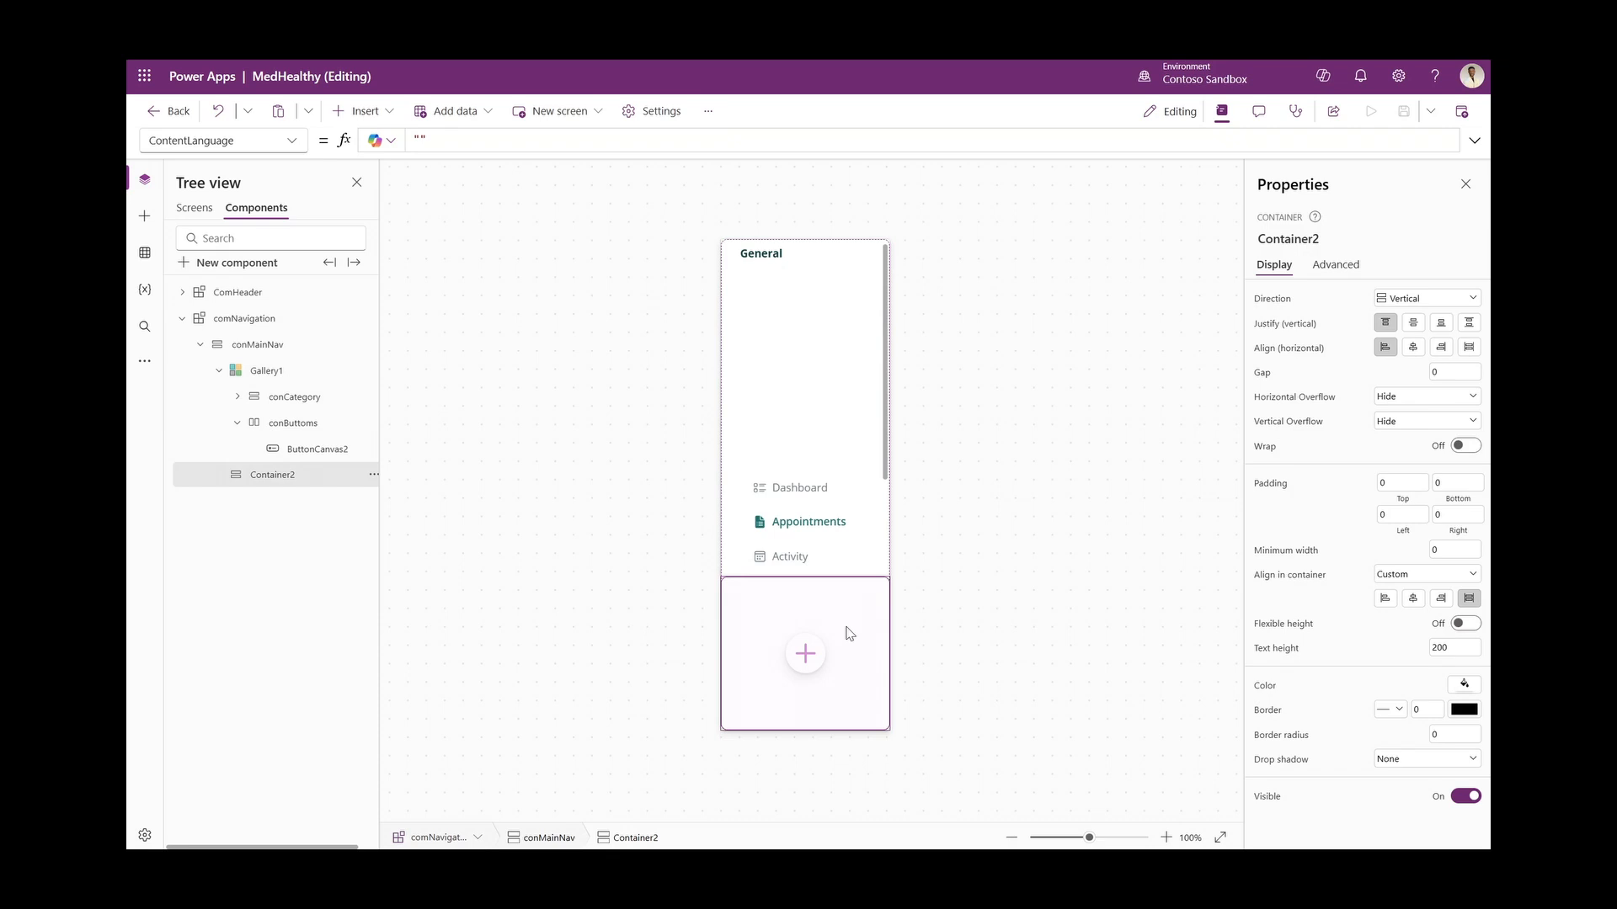
left_click(382, 115)
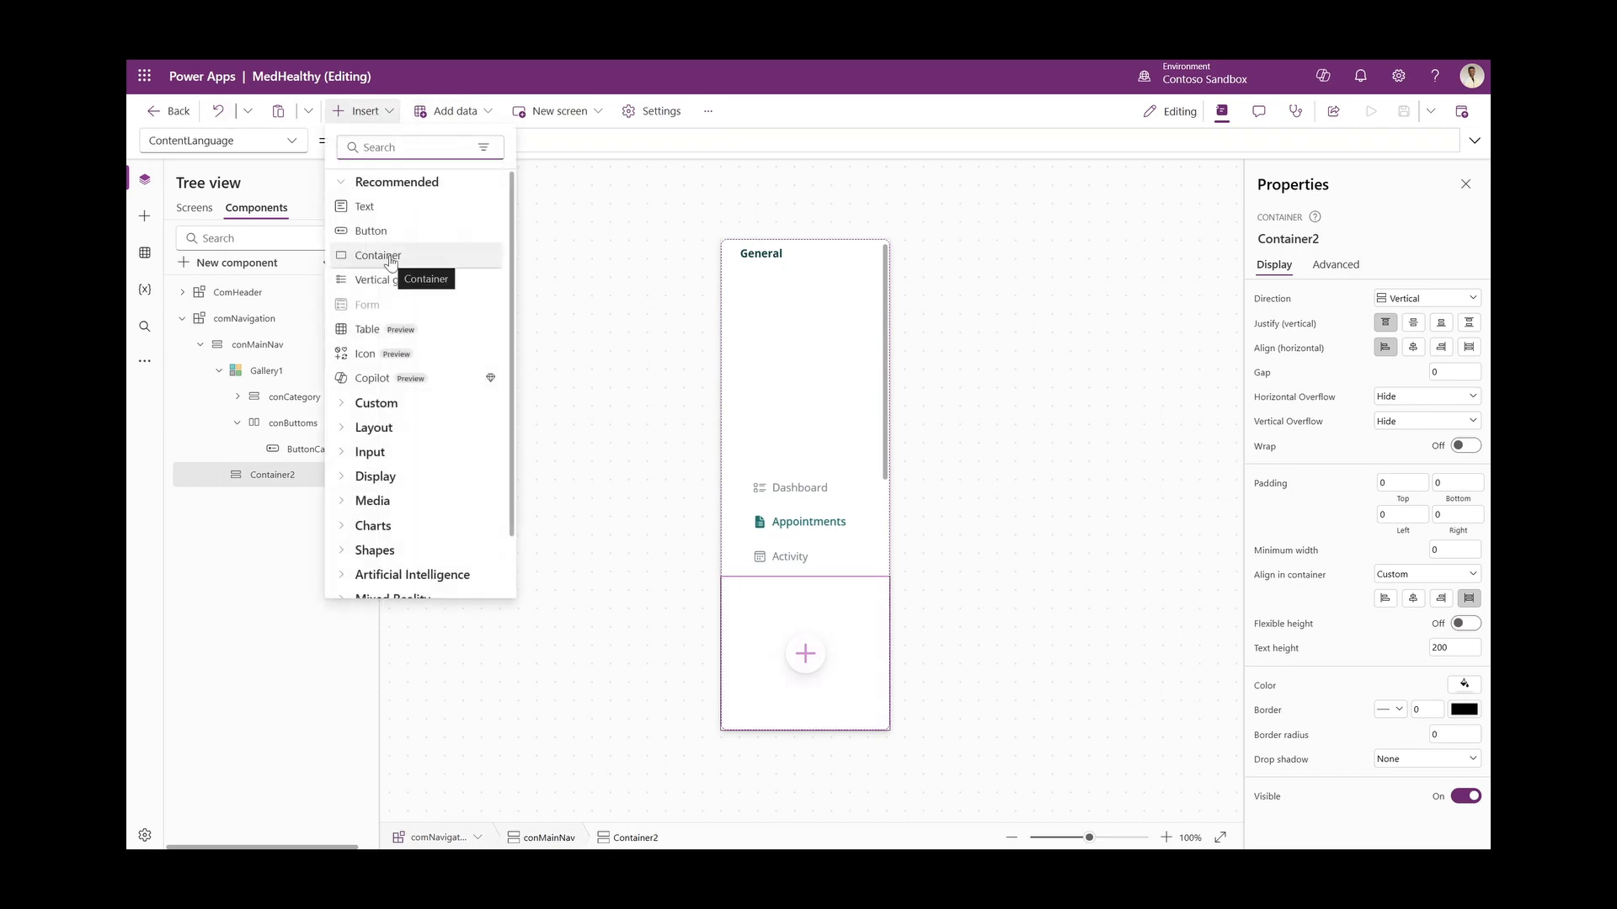
double_click(274, 475)
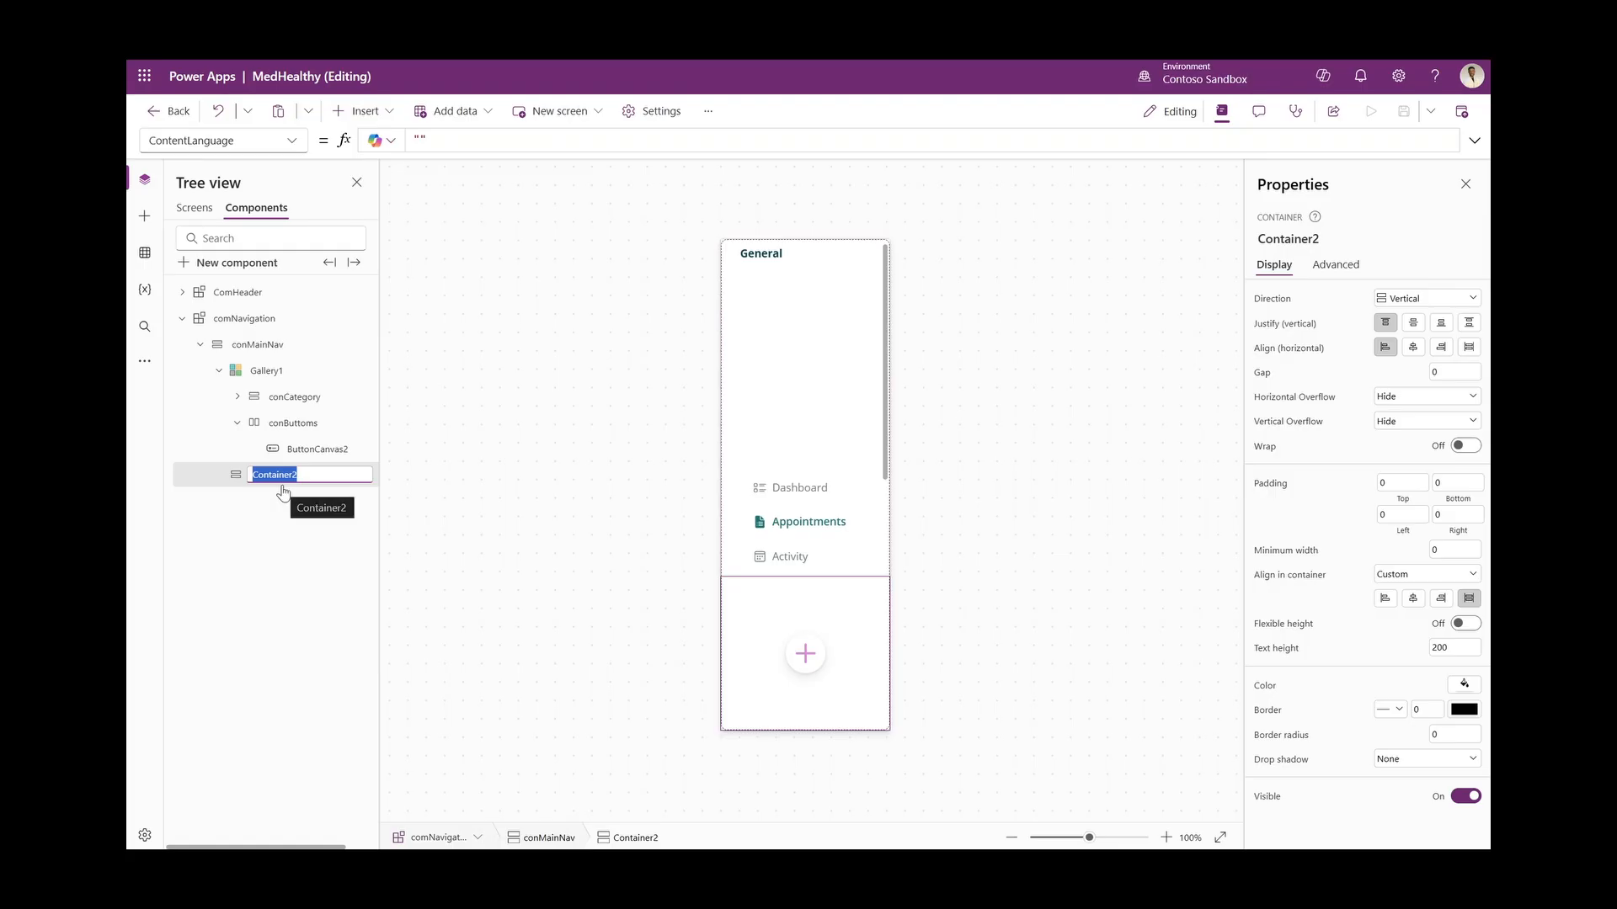
type("conLink")
key("Return")
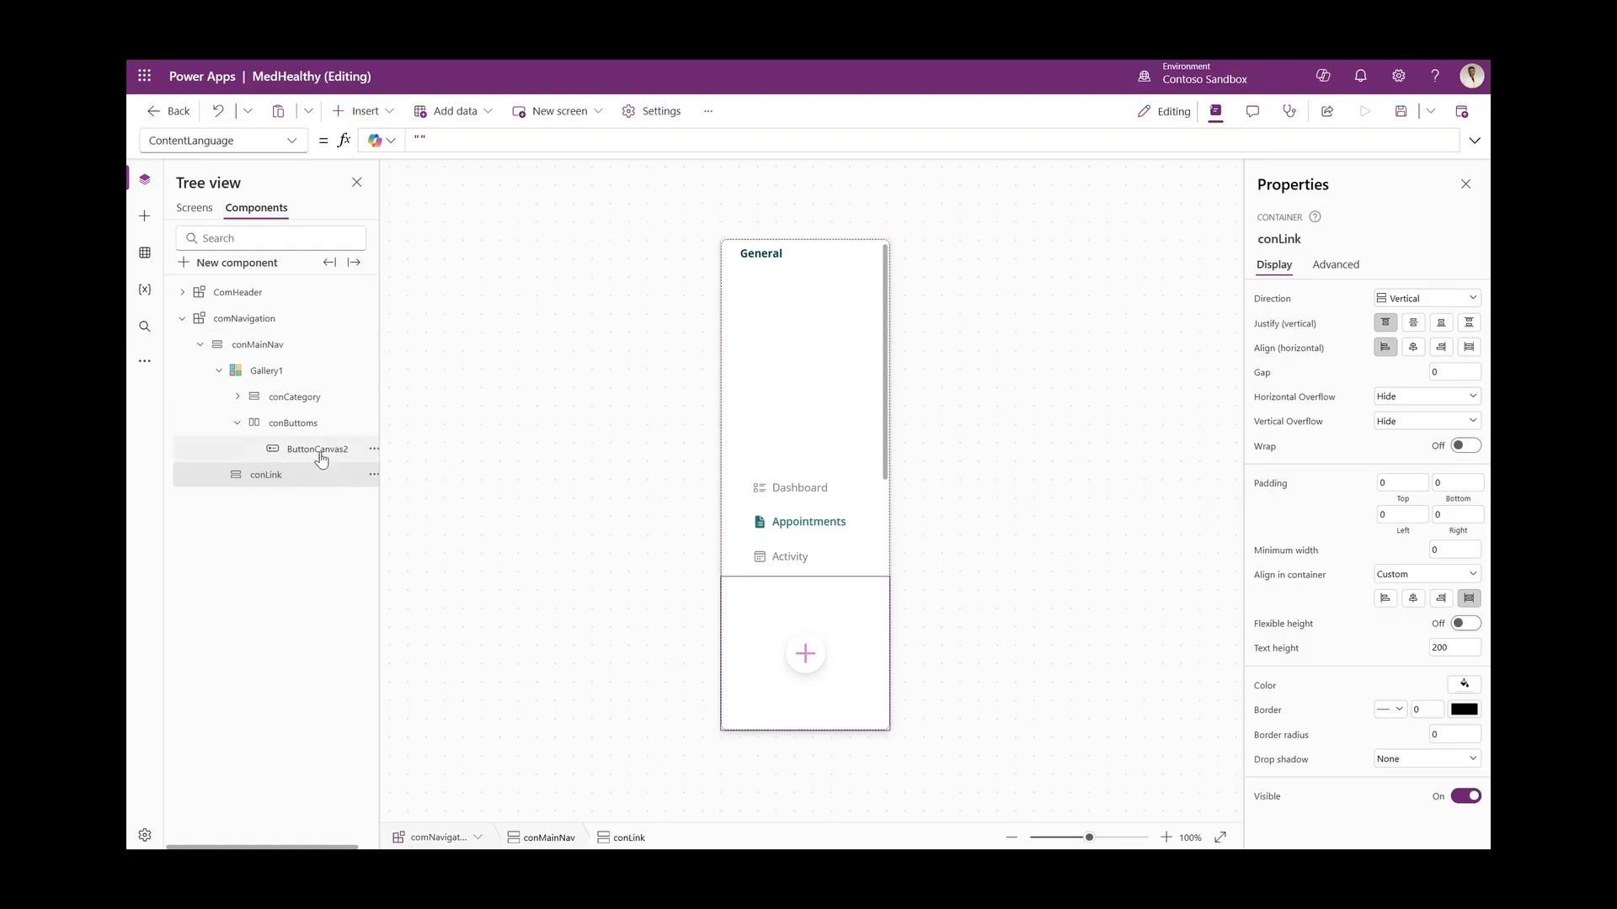
Insert a container inside conLink with flexible height off, centred alignment and a width of 170
left_click(387, 118)
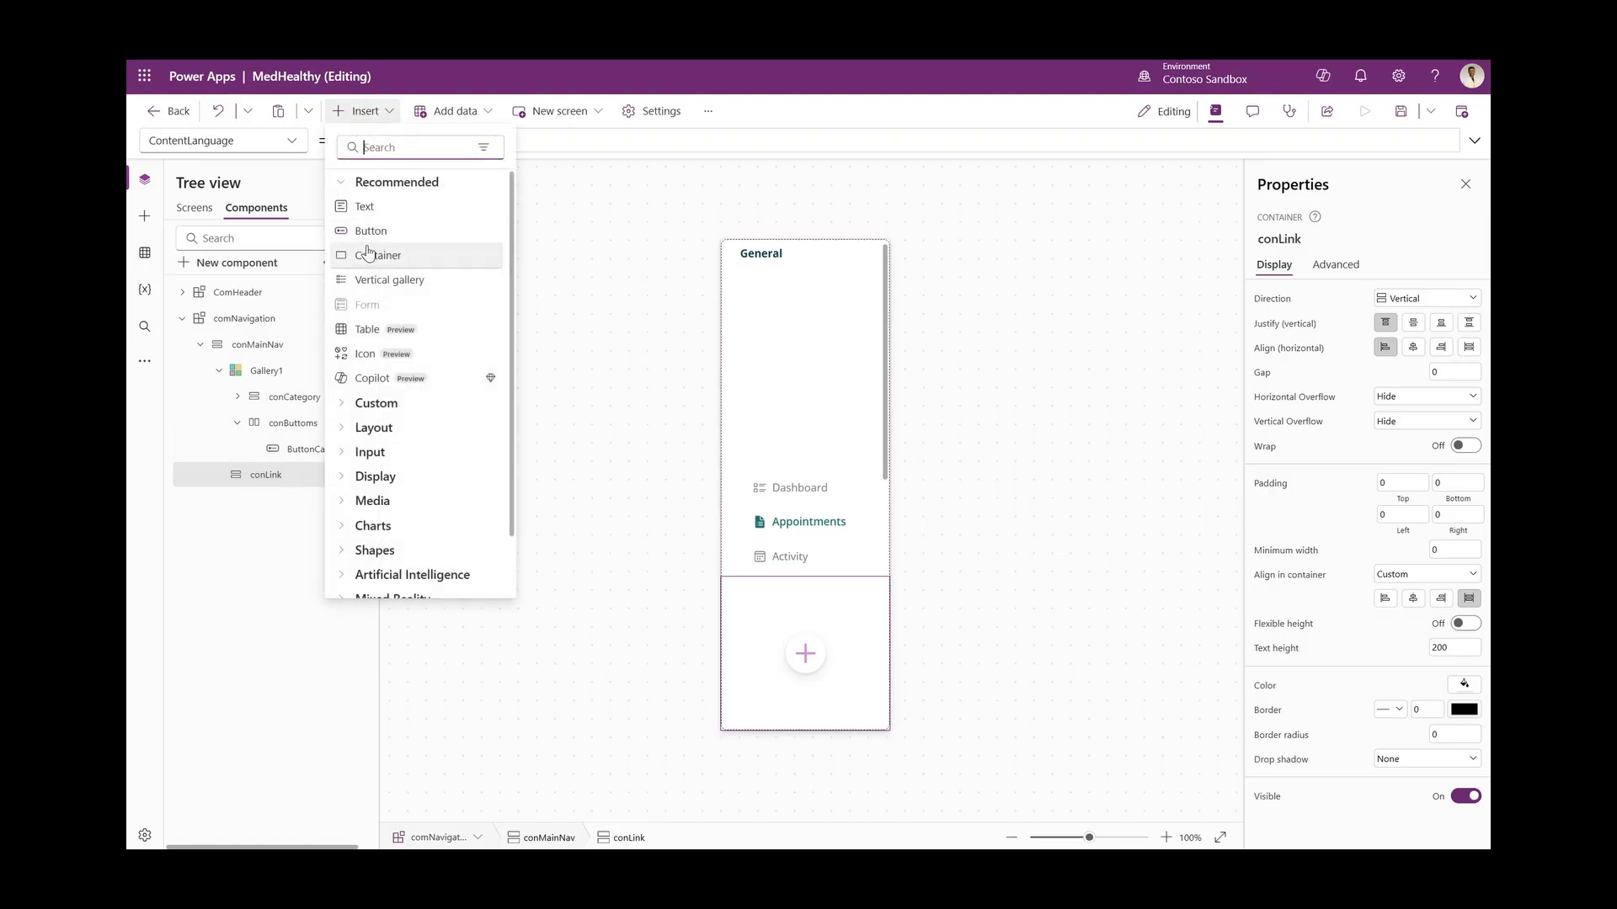
left_click(370, 259)
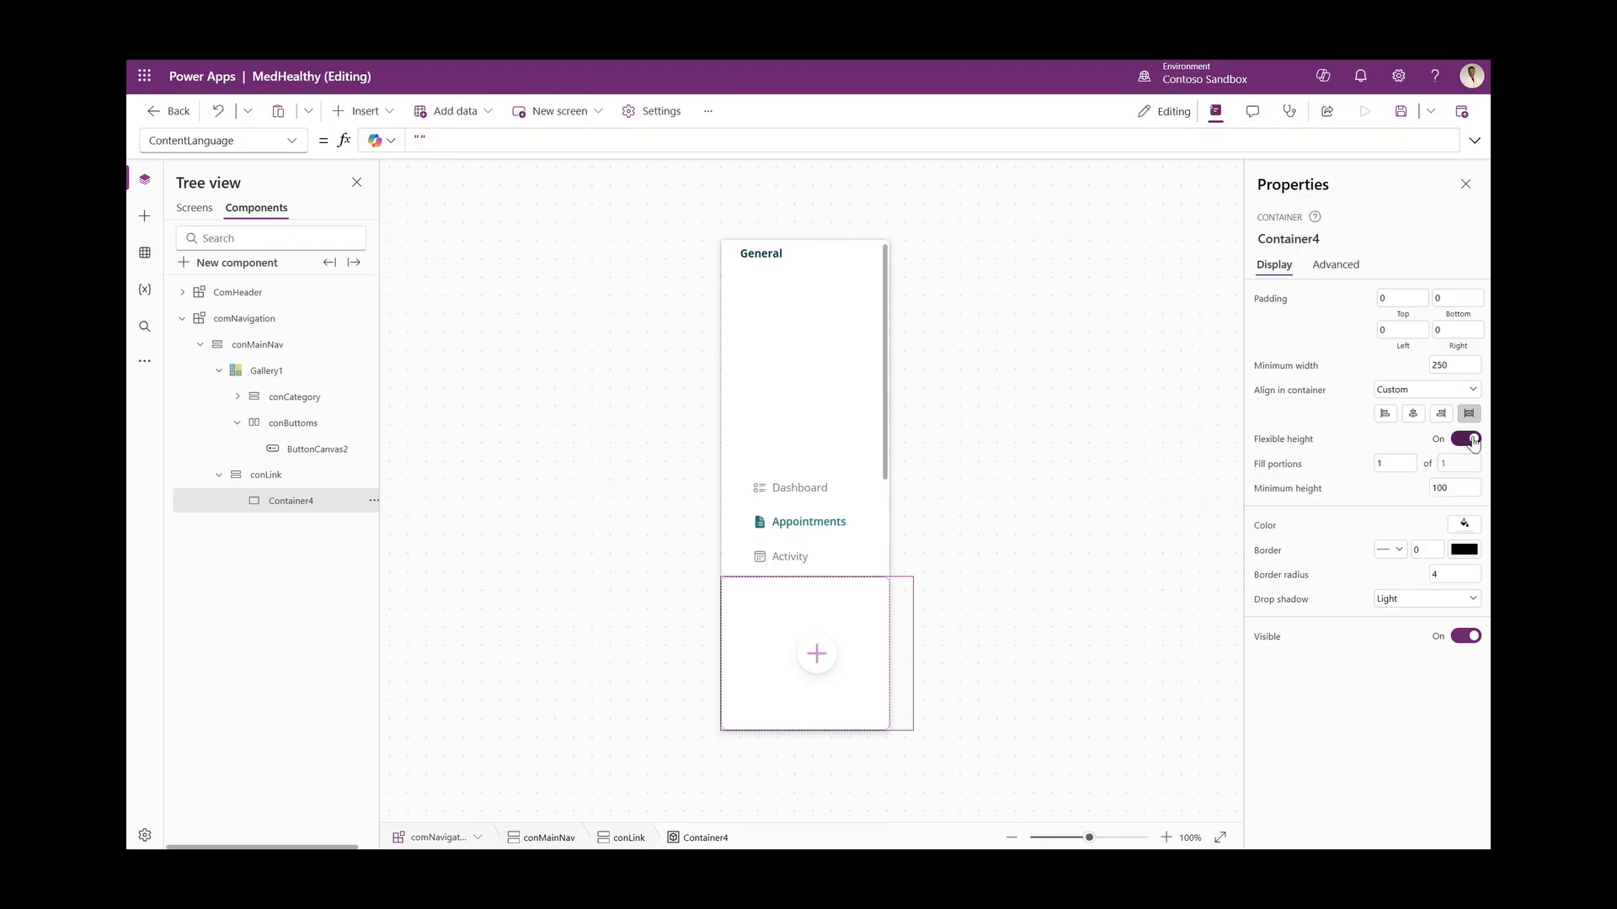
left_click(1470, 439)
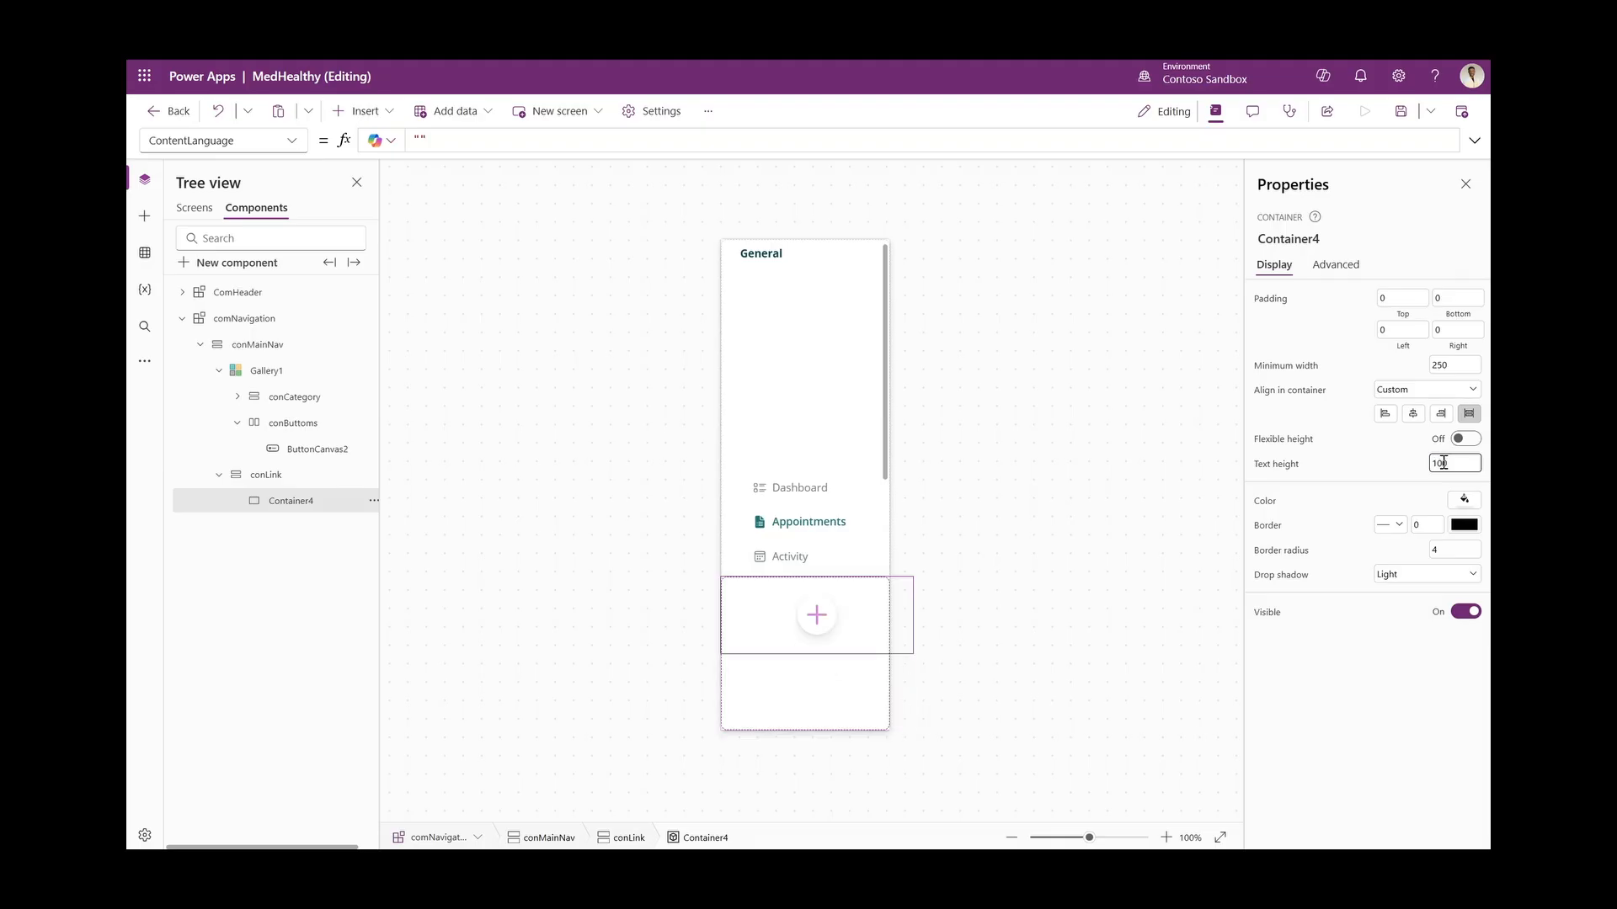
left_click(1462, 364)
type("170")
left_click(1412, 414)
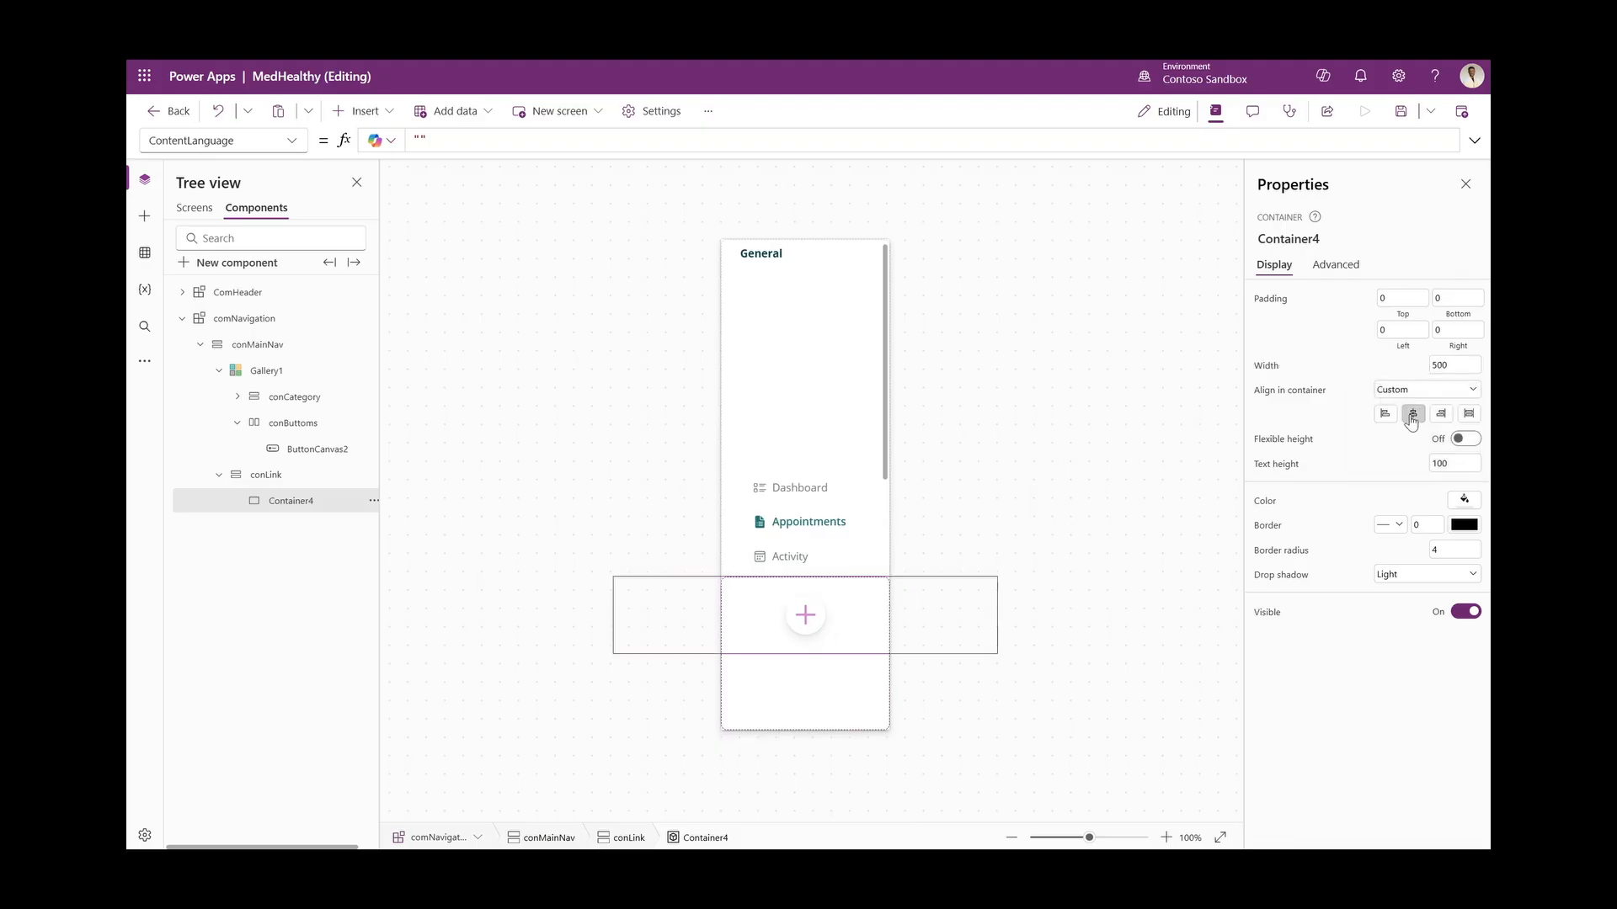
left_click(1457, 362)
type("170")
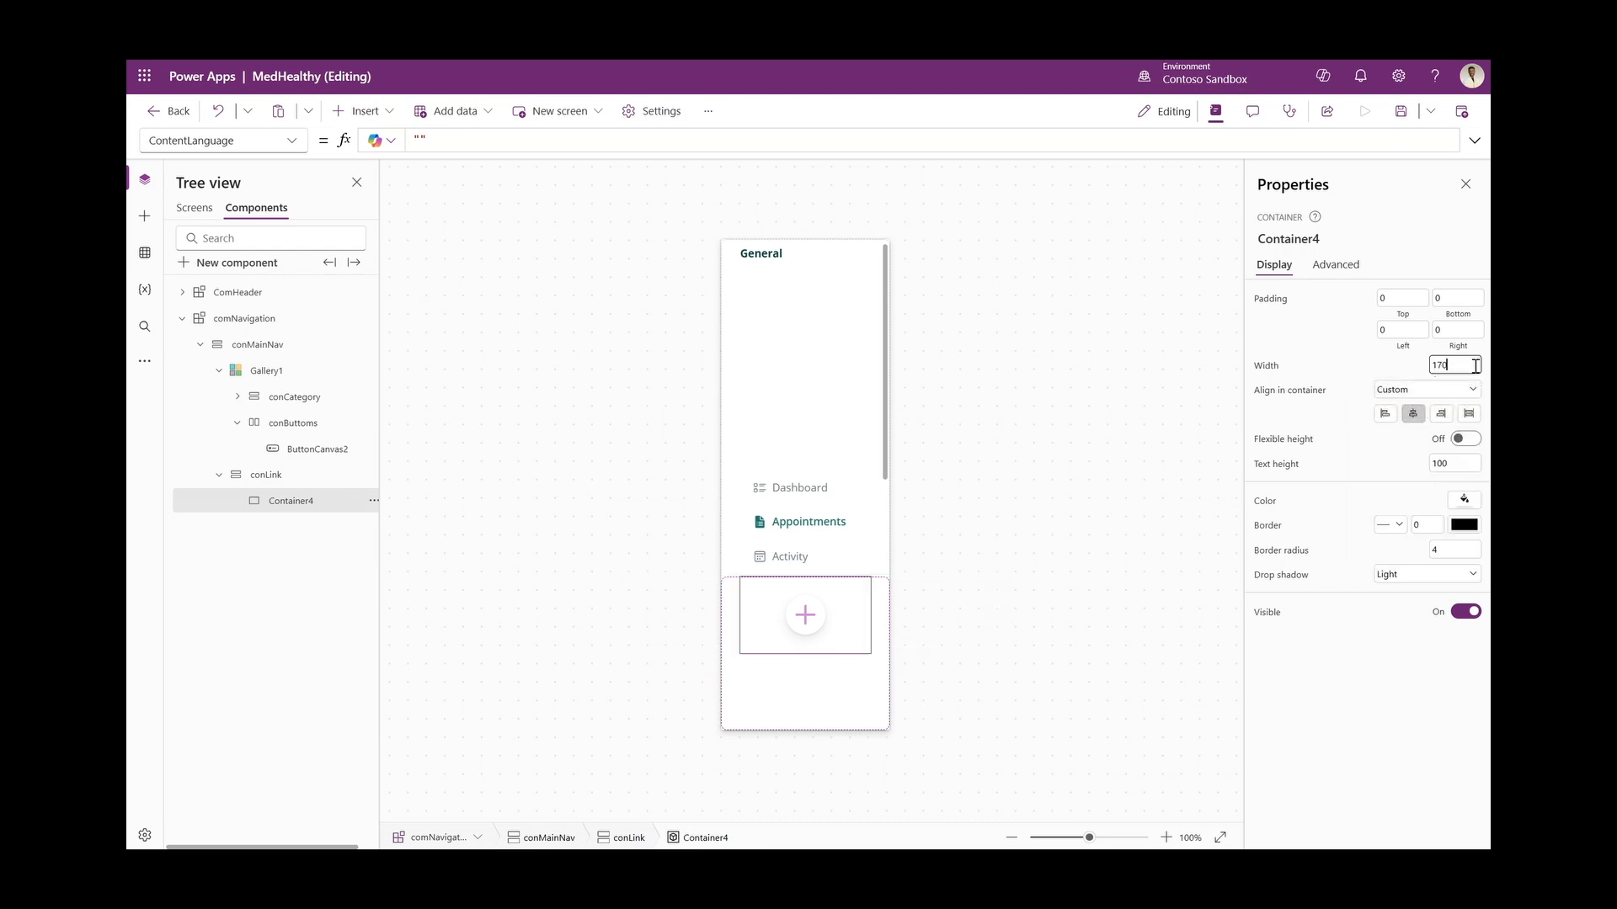
Set the new container's border radius to 8 and its drop shadow to None
left_click(1438, 556)
type("8")
left_click(1421, 659)
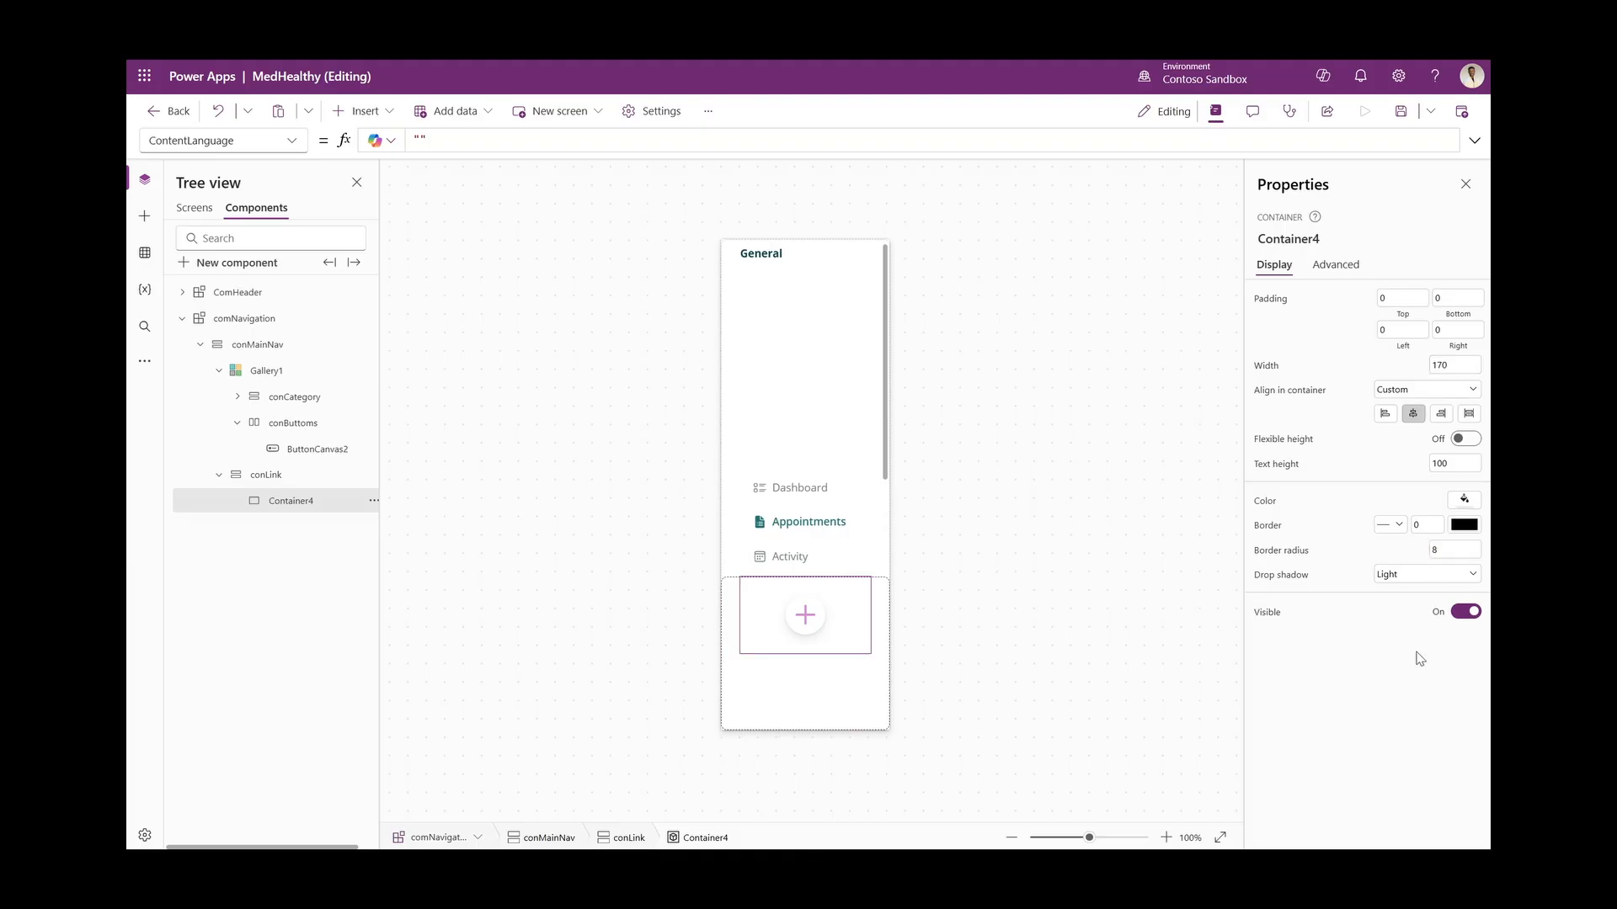
left_click(1426, 573)
left_click(1418, 588)
Set the Fill formula of the container inside conLink to App.Theme.Colors.Primary
left_click(1271, 502)
left_click(559, 138)
key("ctrl+a")
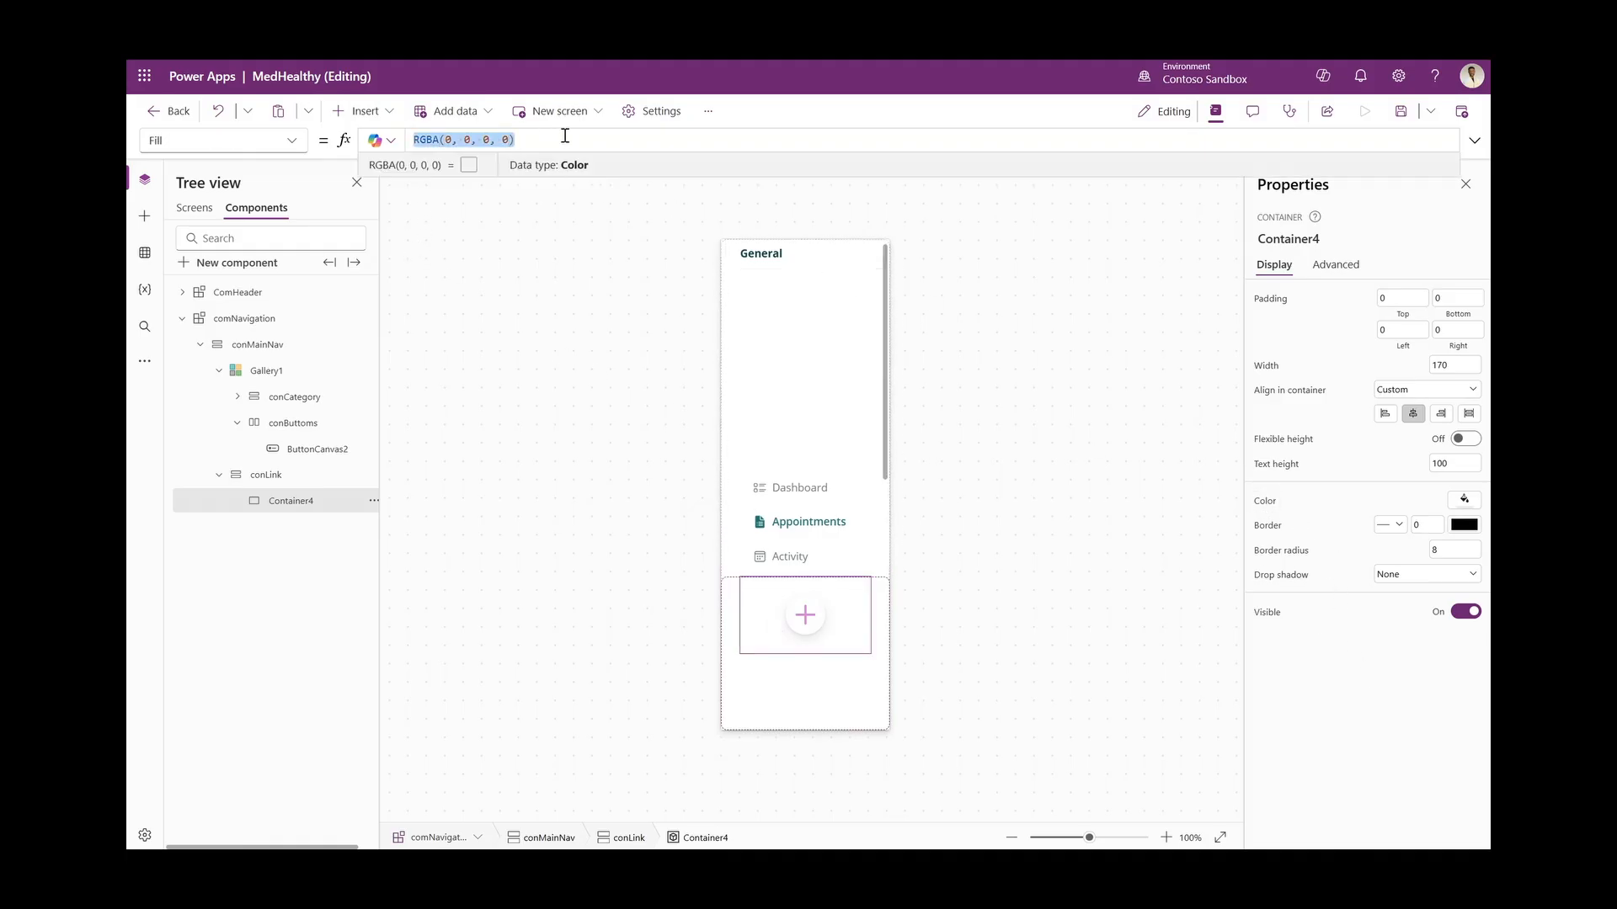
type("App.TH")
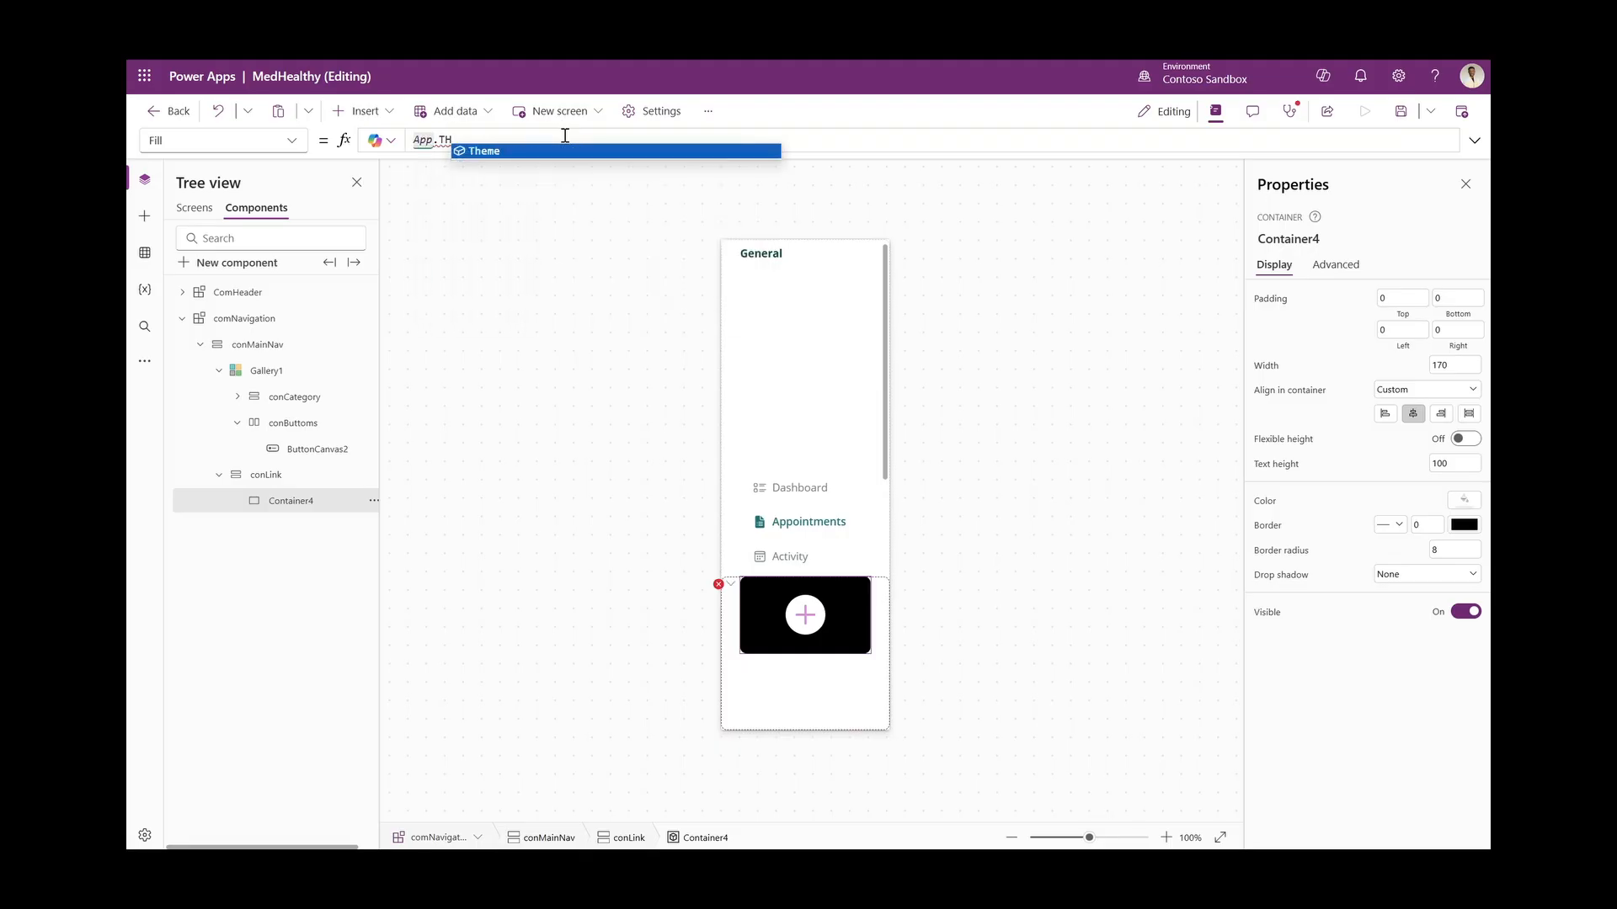
key("Tab")
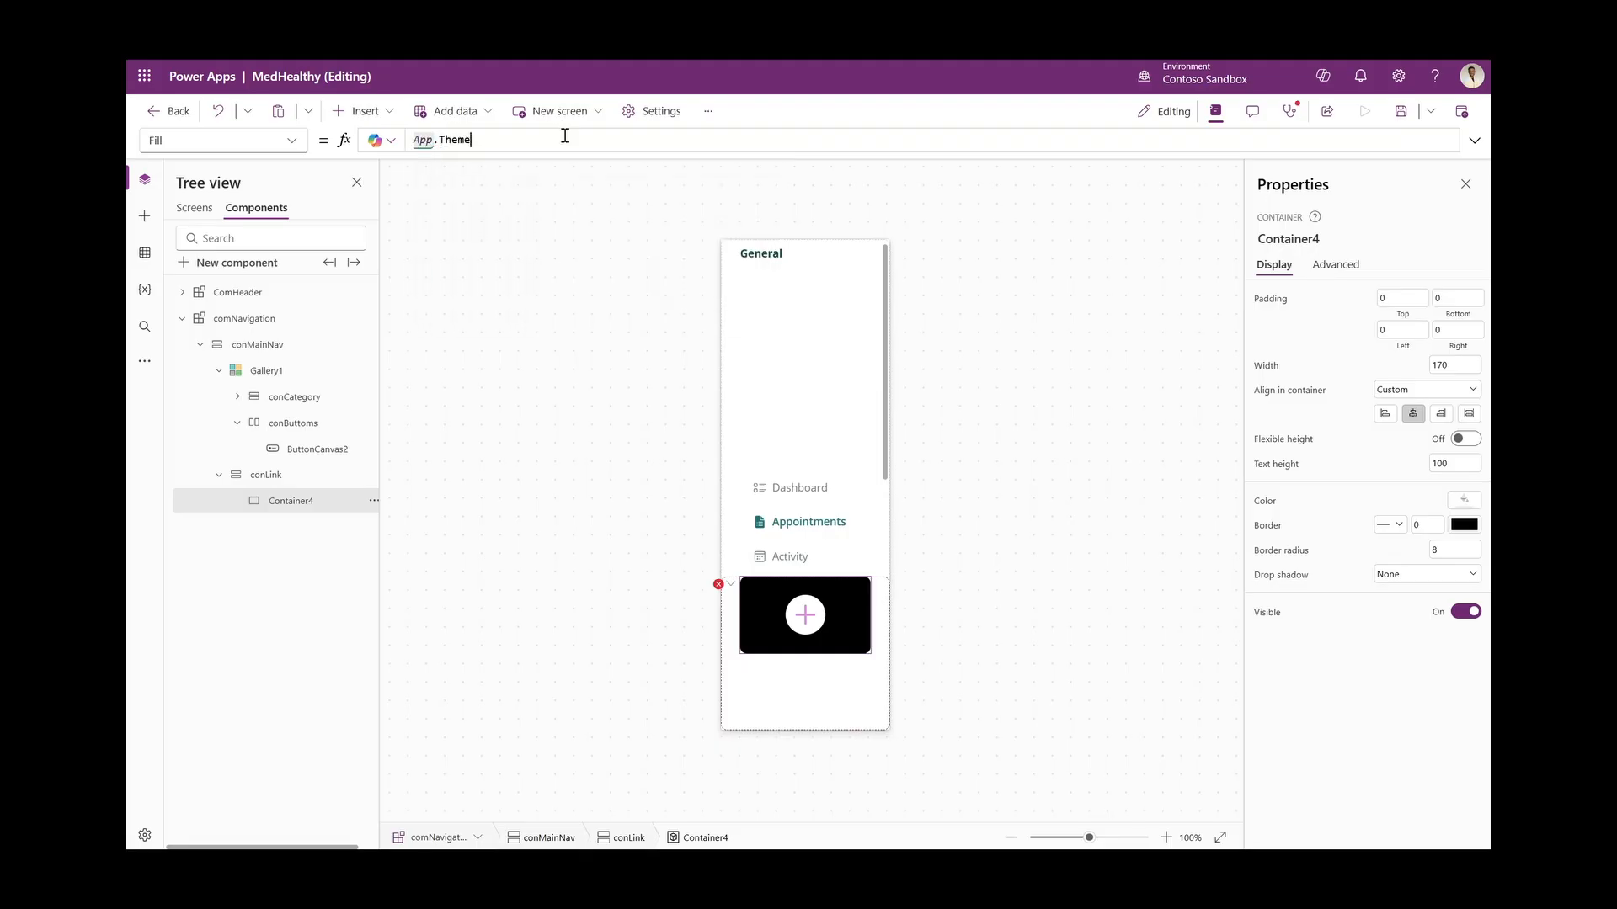
type(".CO")
key("Tab")
type(".p")
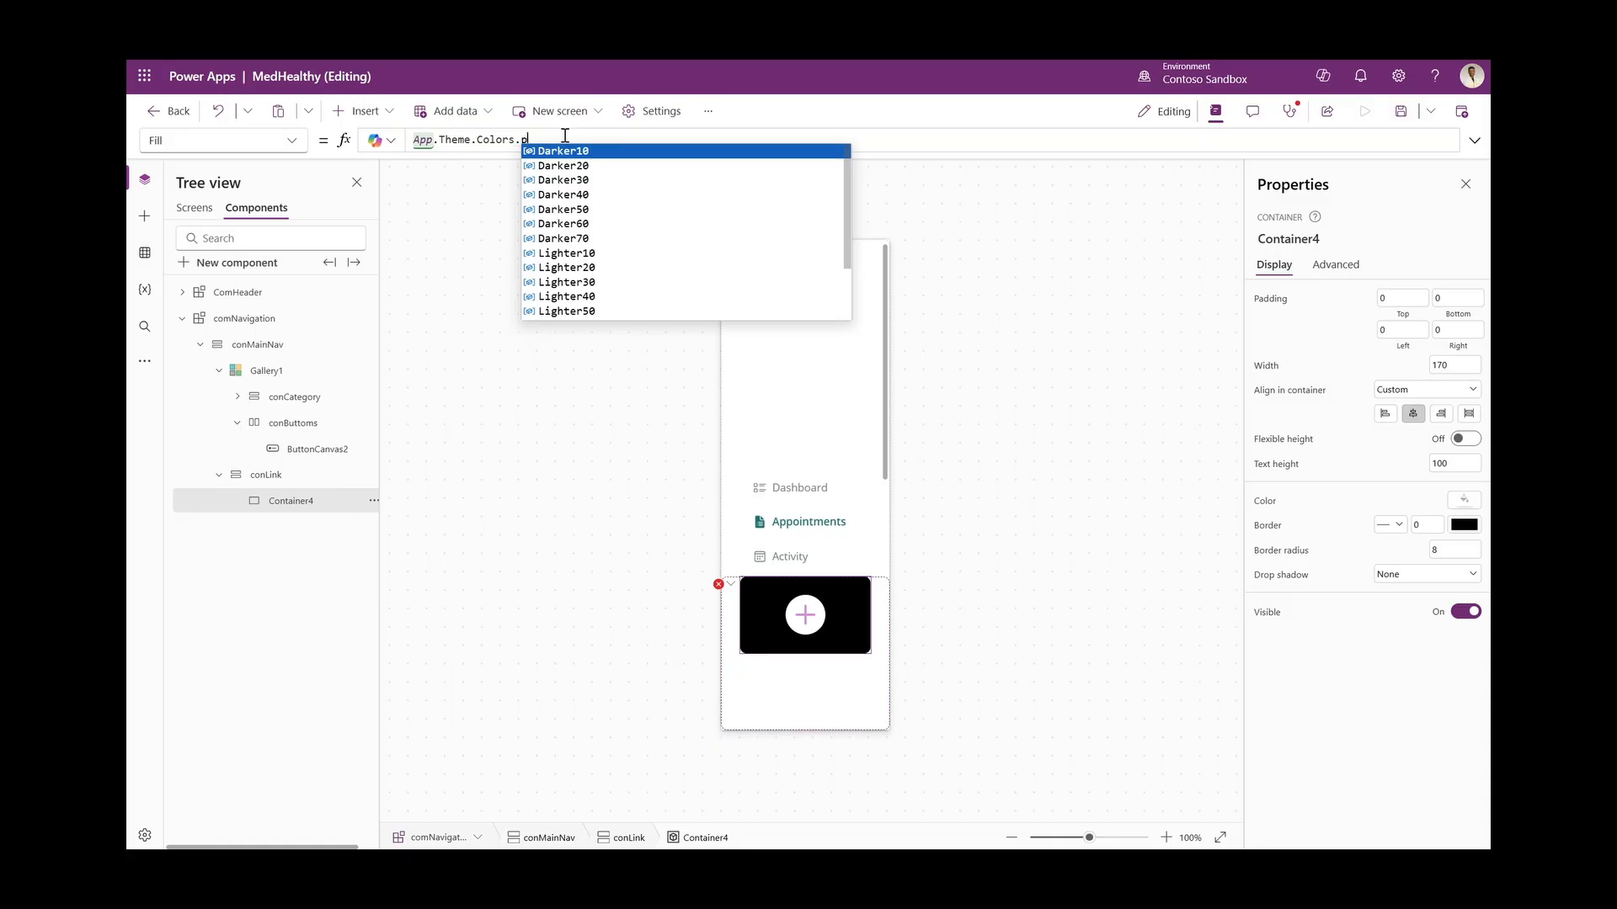
type("ri")
key("Tab")
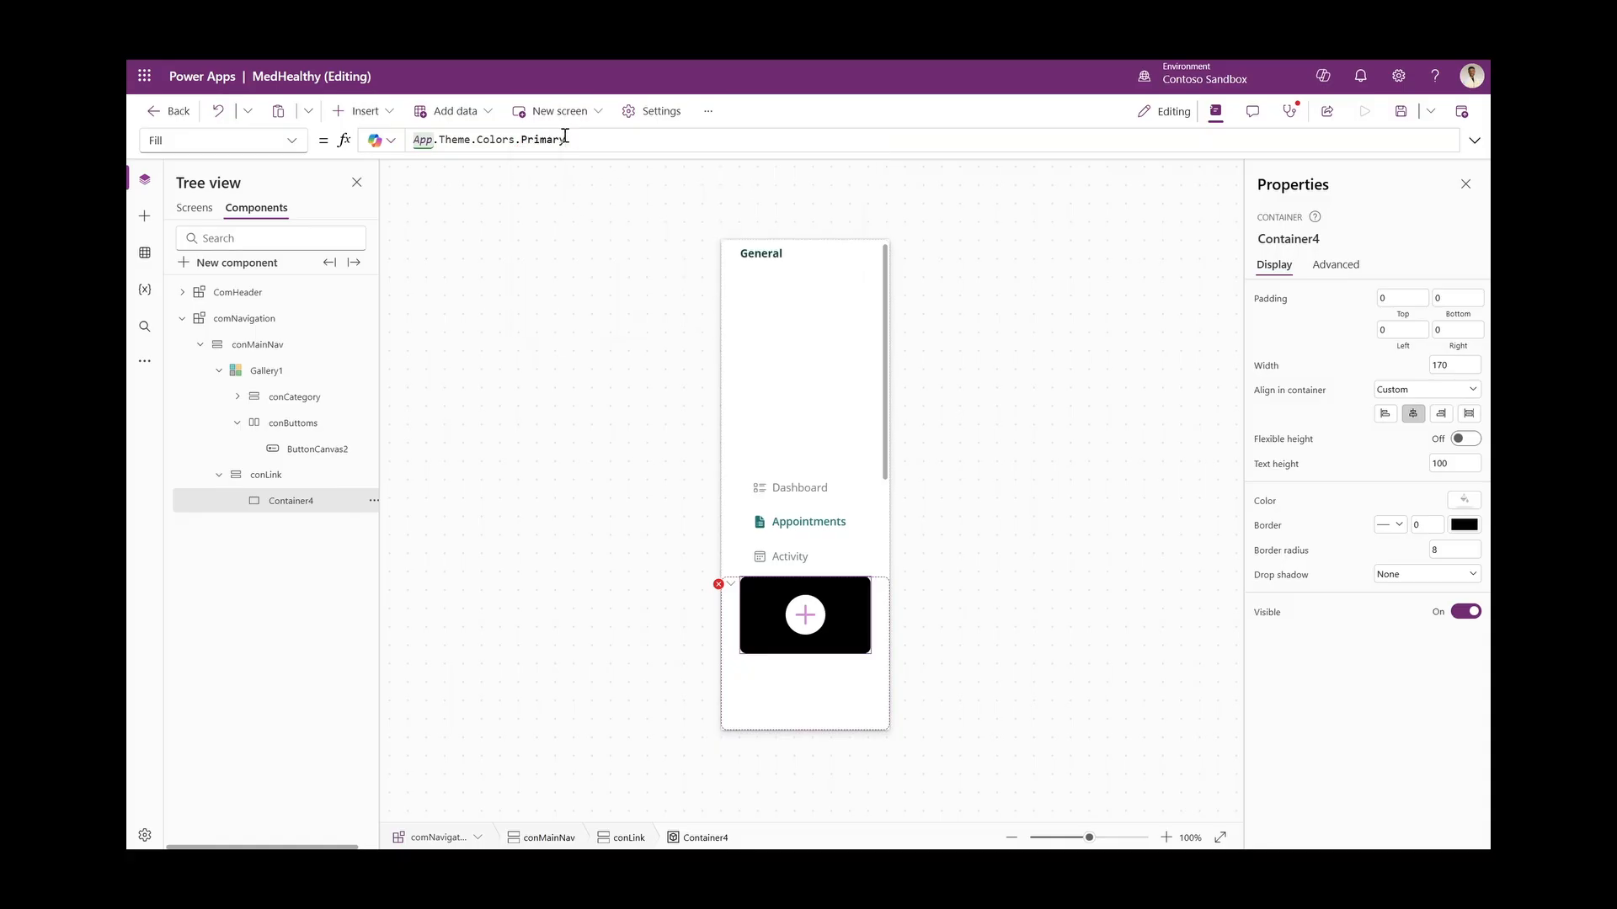
Set the top padding of the conLink container to 20
left_click(769, 684)
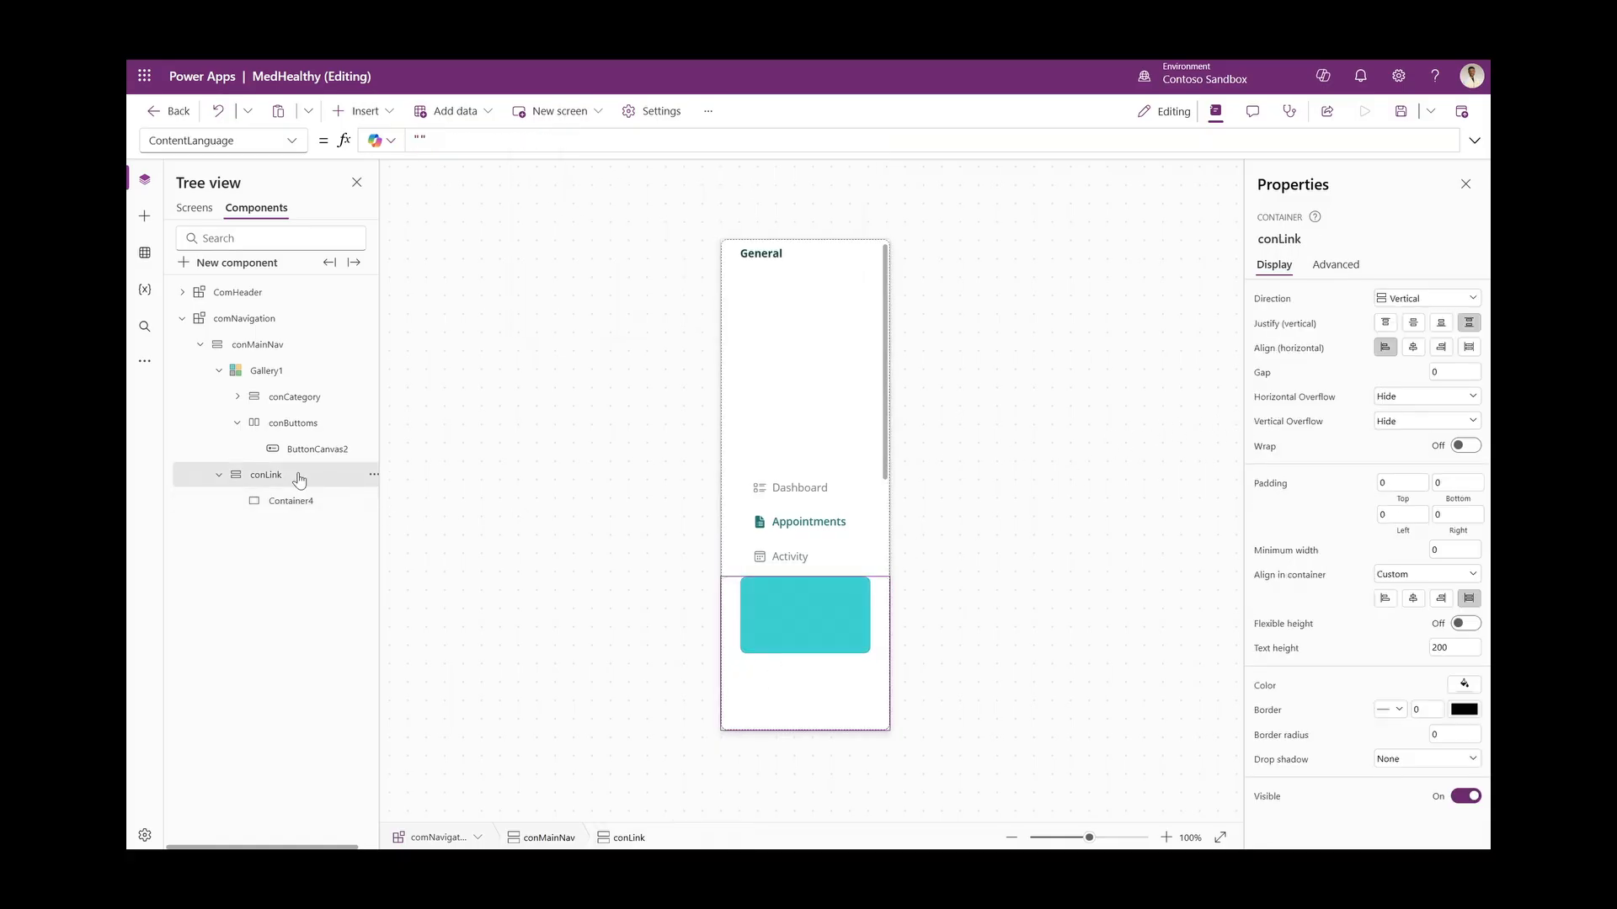
left_click(1401, 483)
type("20")
left_click(830, 707)
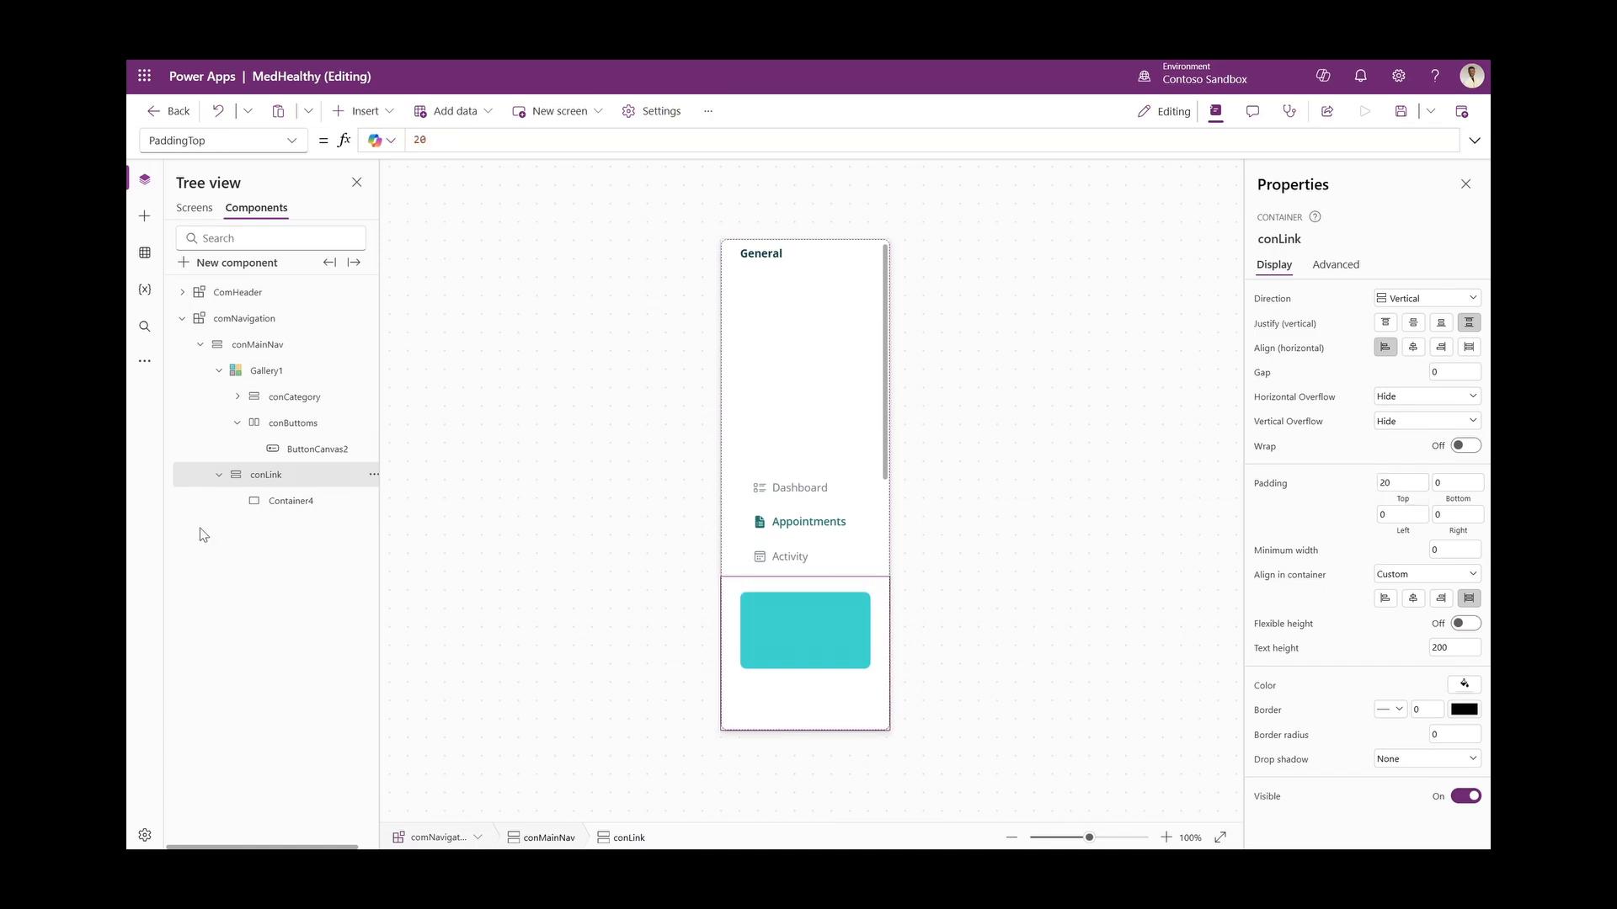
Insert a button into conLink below the coloured container and set its text to Log Out
left_click(366, 112)
key("Escape")
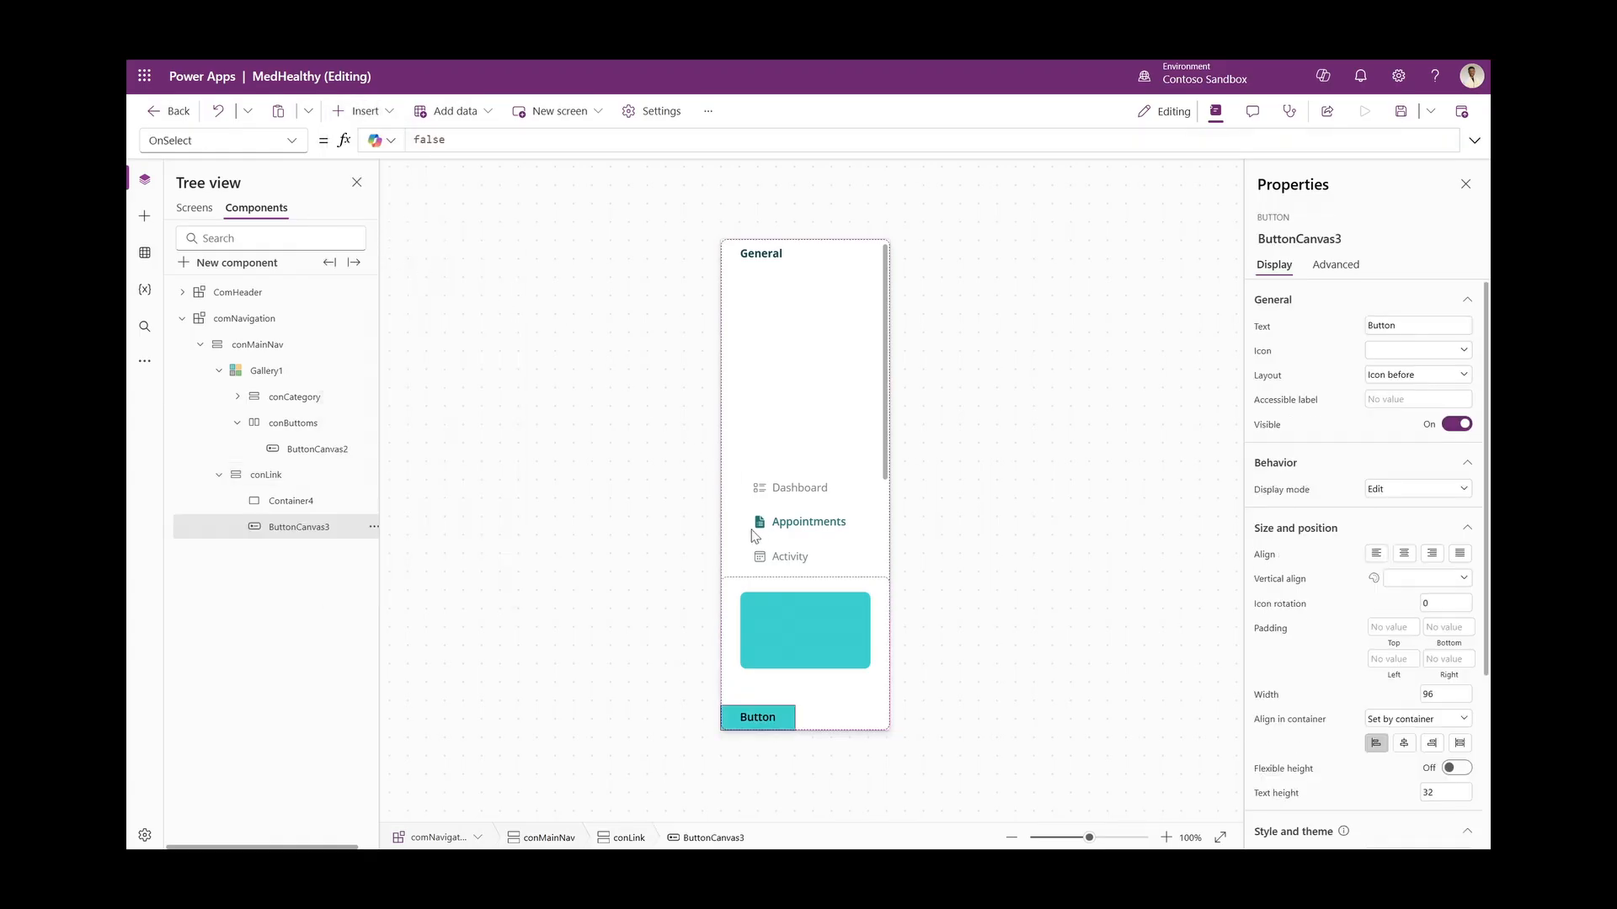
left_click(1422, 322)
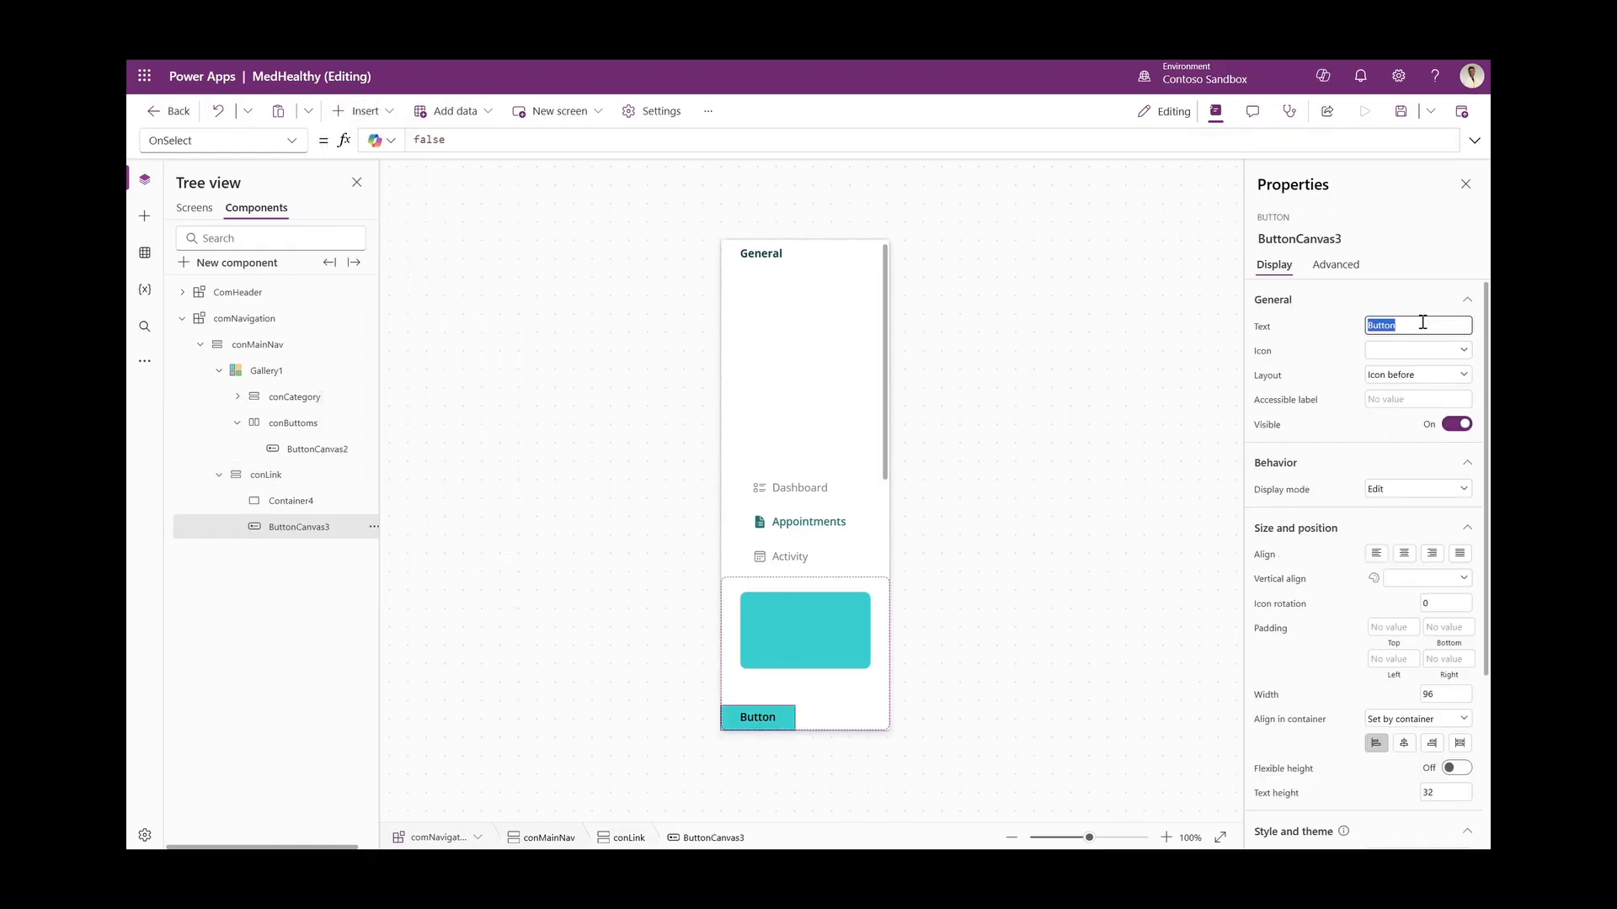
type("Log Out")
Give the Log Out button the ArrowExit icon
left_click(1405, 350)
left_click(1405, 350)
type("log")
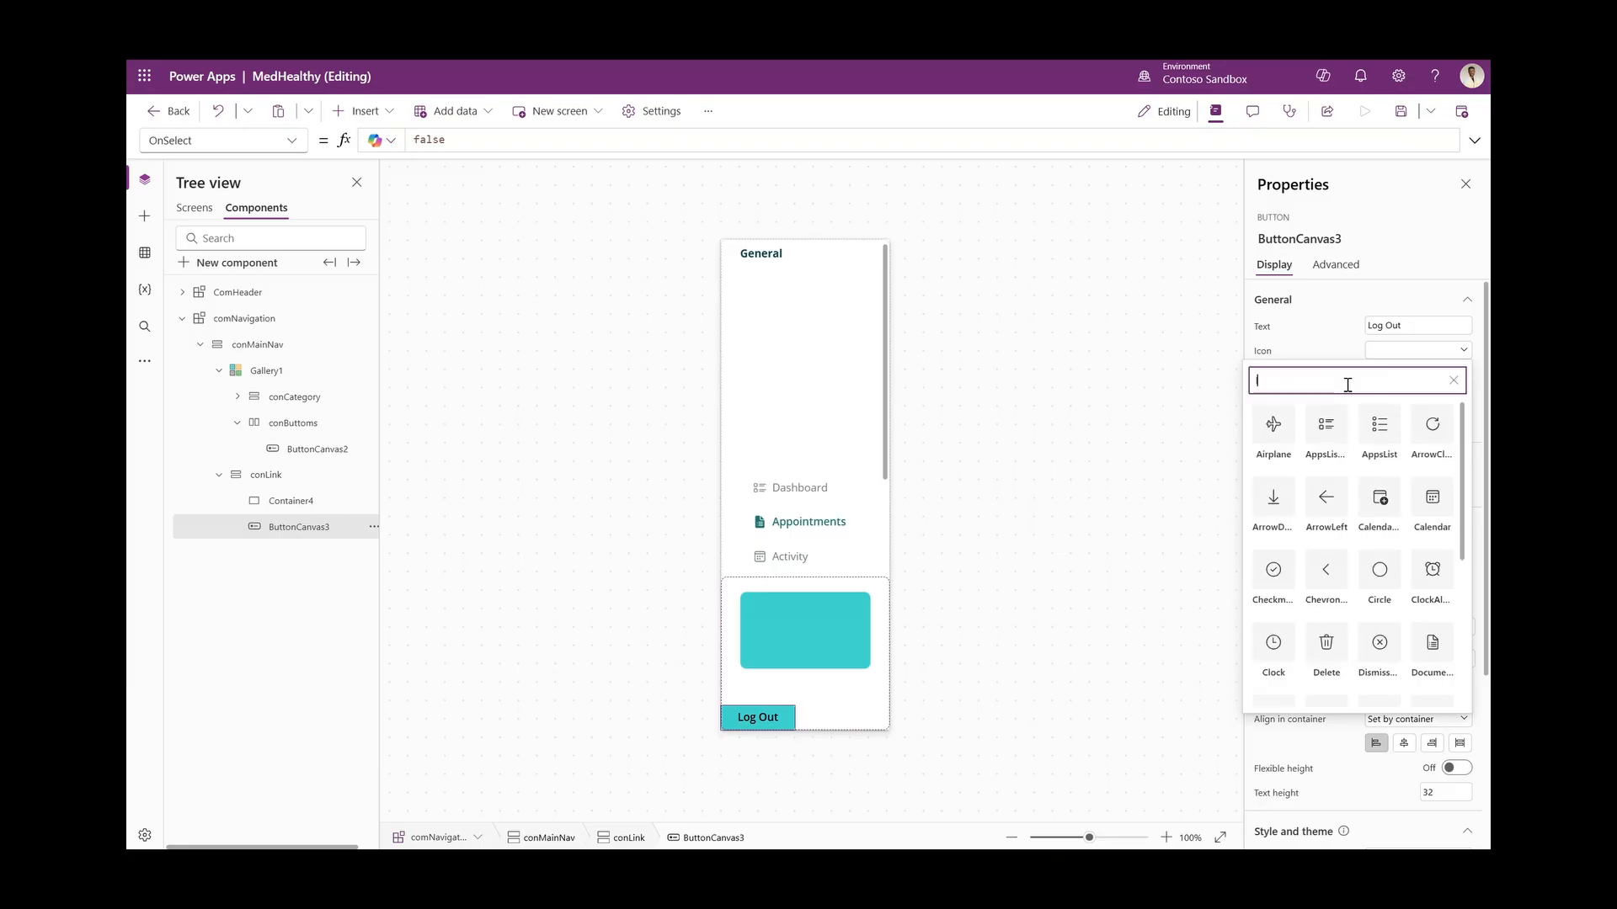
key("BackSpace")
key("BackSpace")
key("BackSpace")
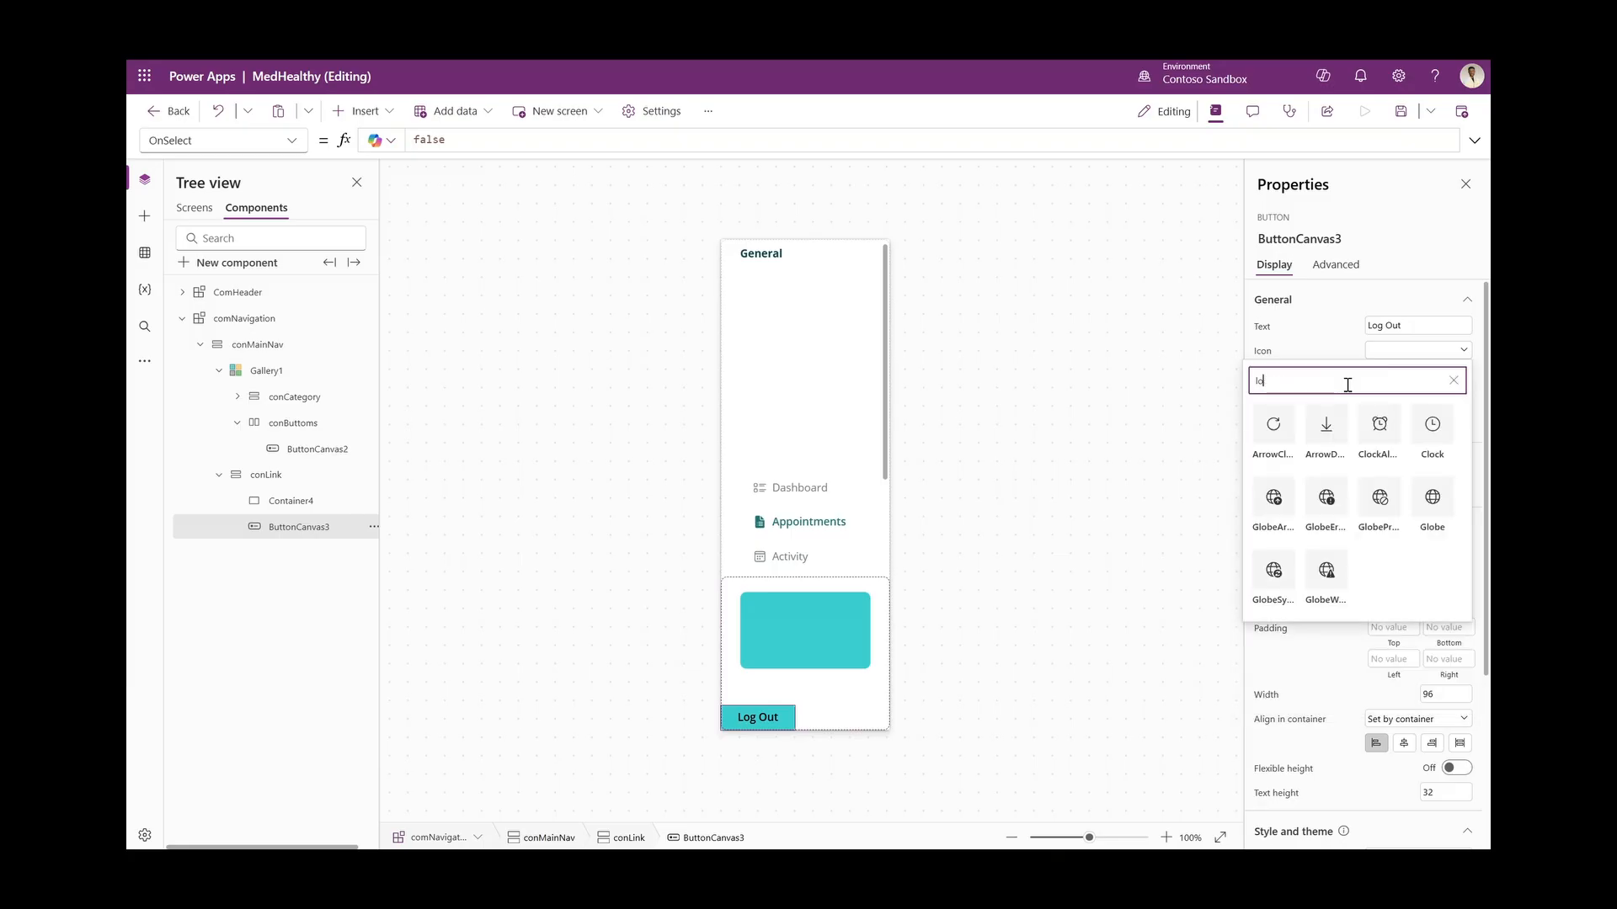
type("ex")
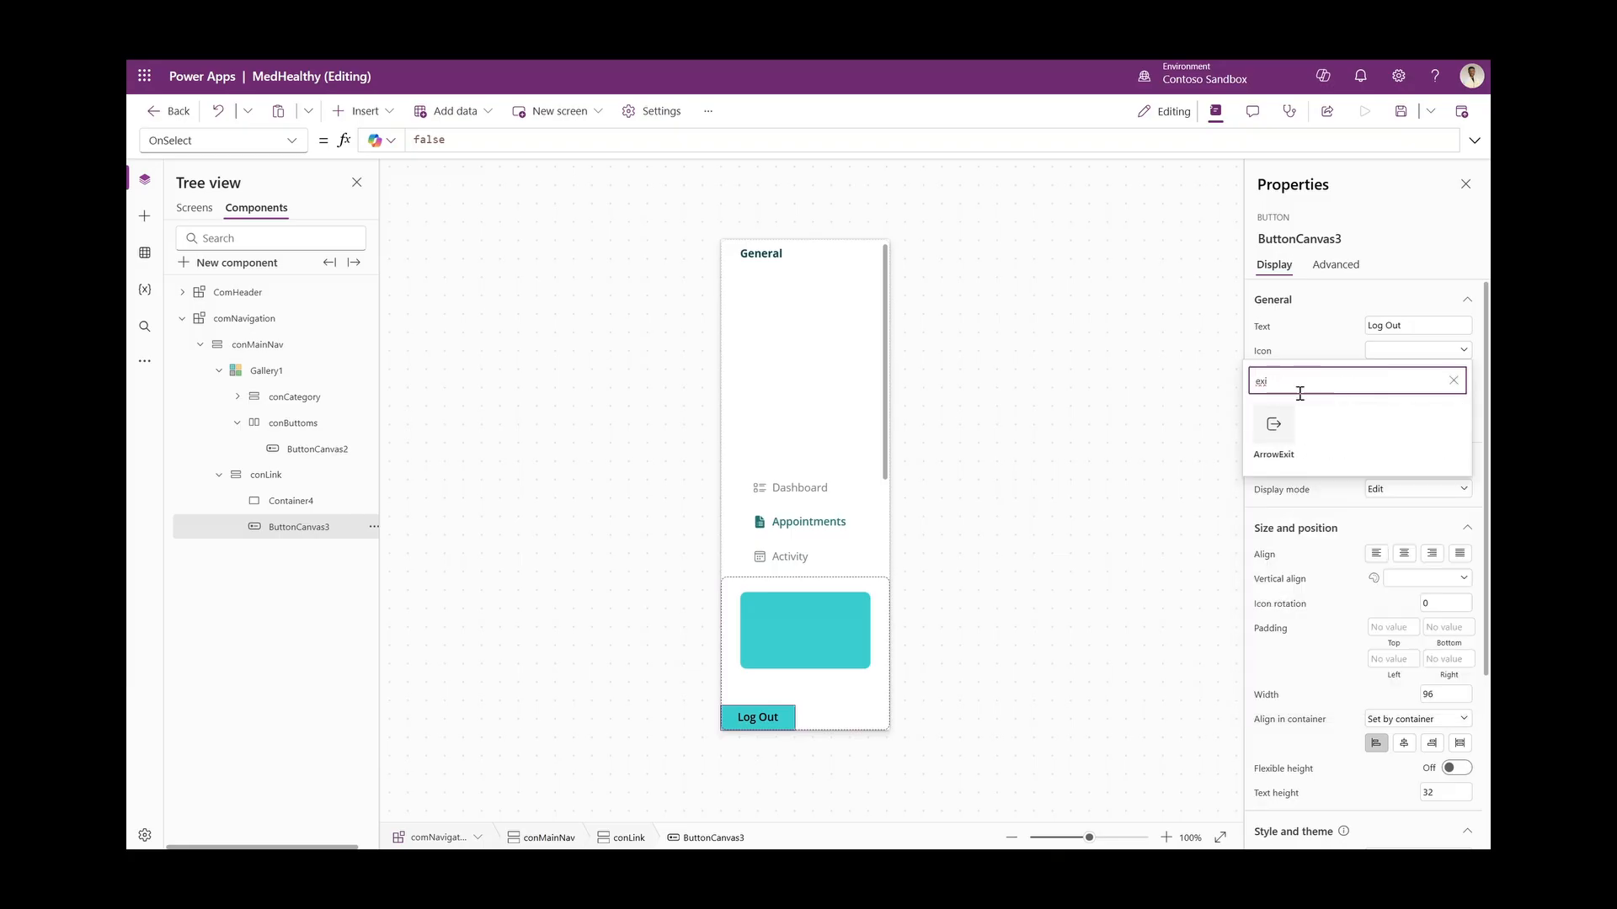
type("i")
left_click(1273, 427)
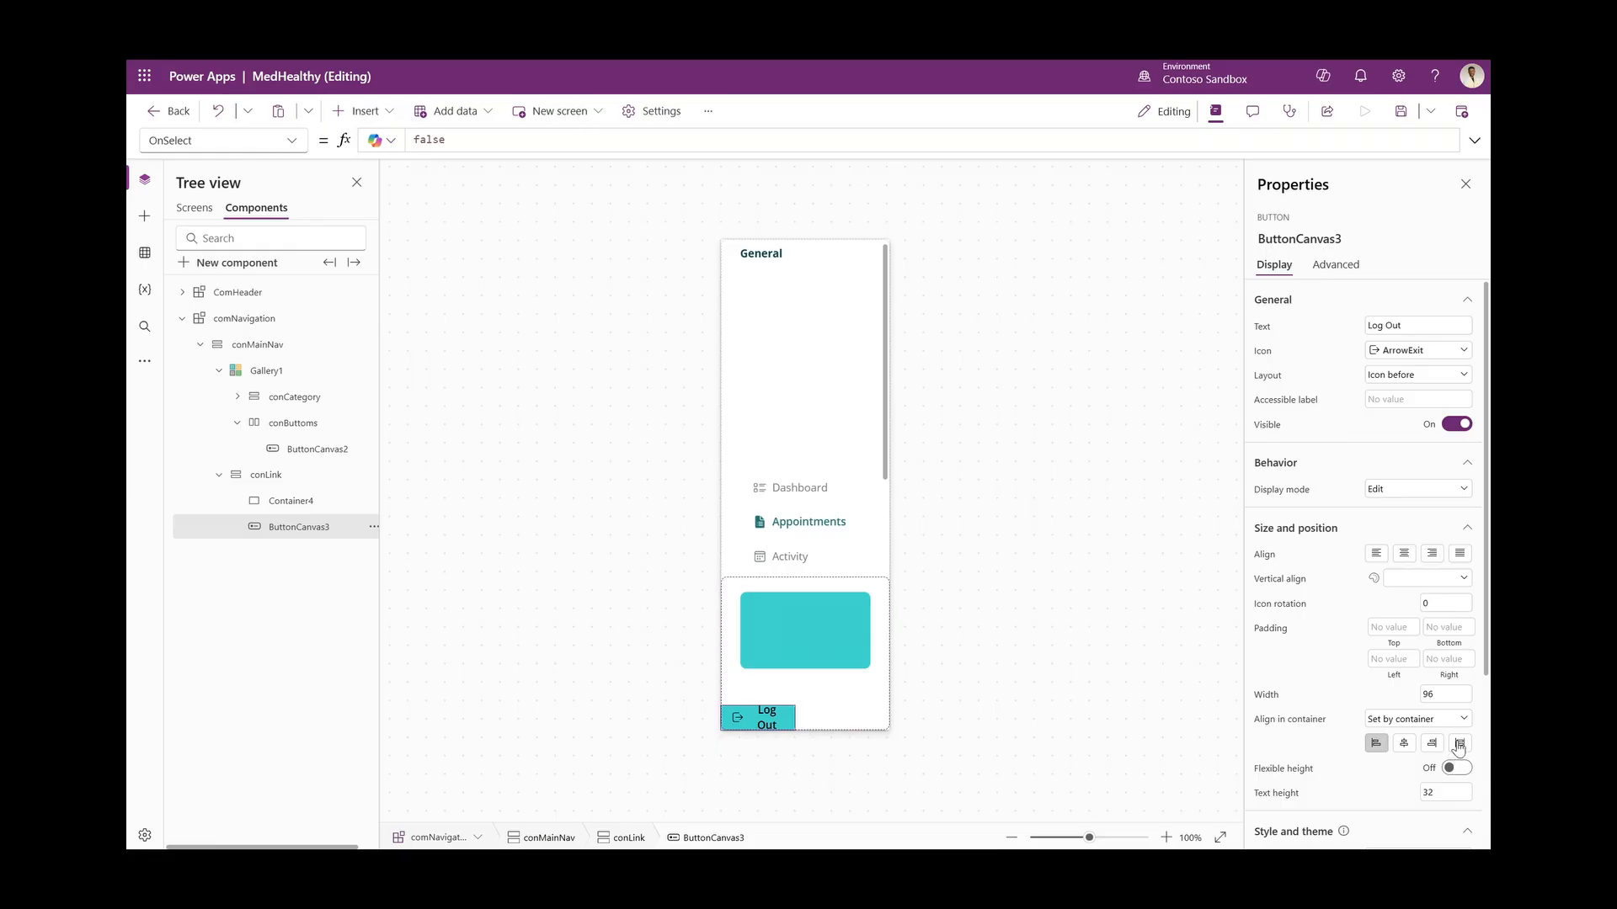
Centre the Log Out button in its container and set its width to 170
scroll(1459, 749, "down", 3)
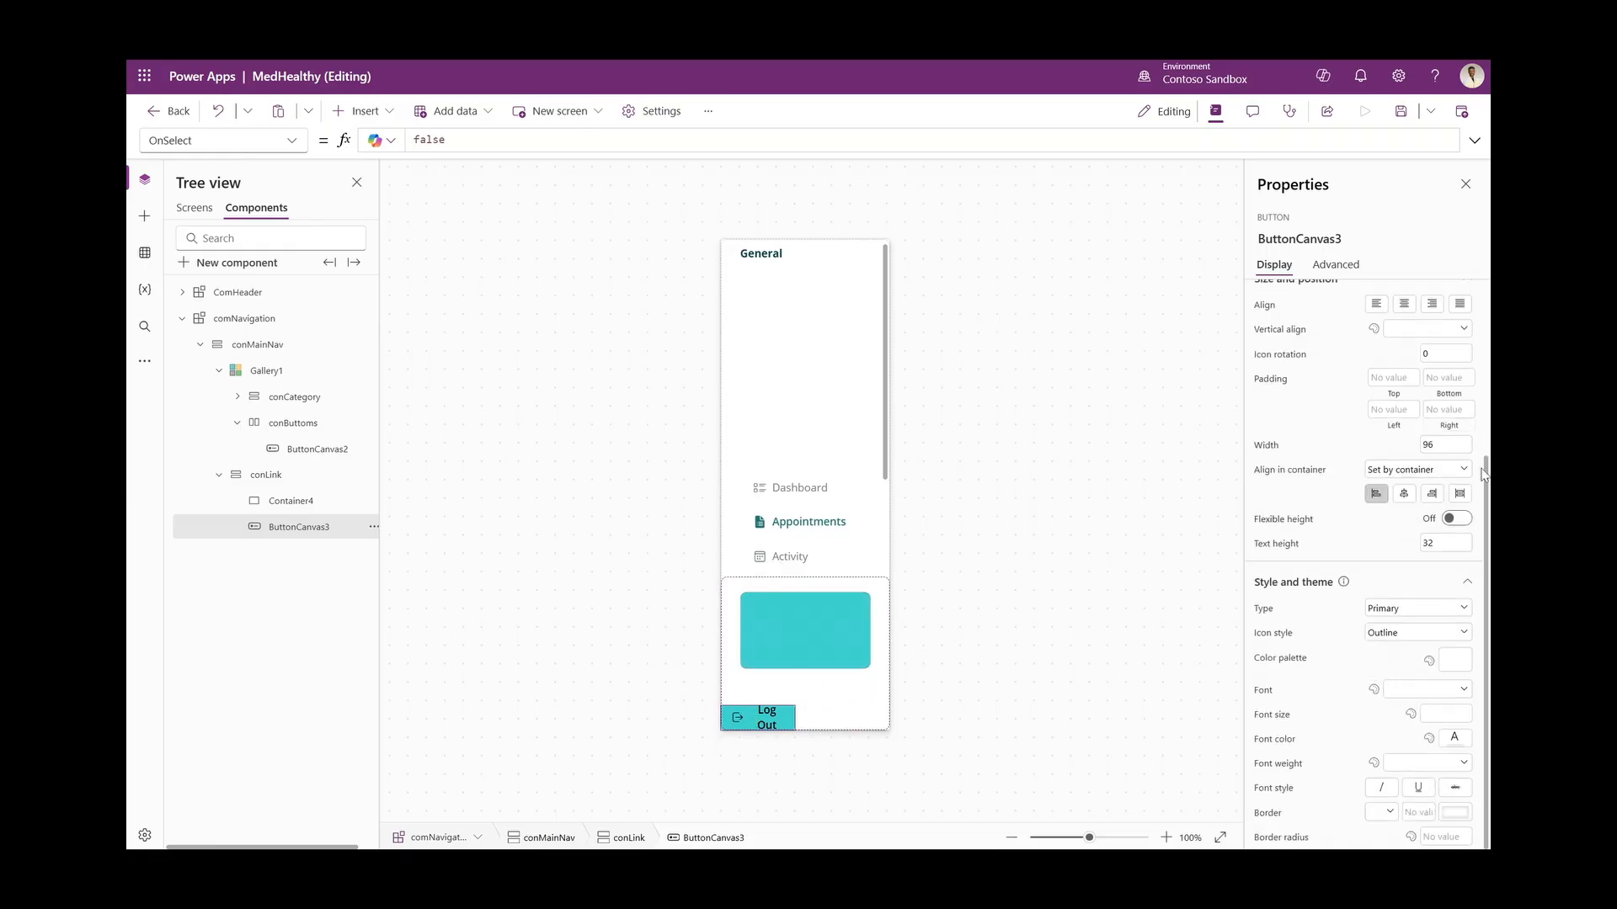
left_click(1456, 497)
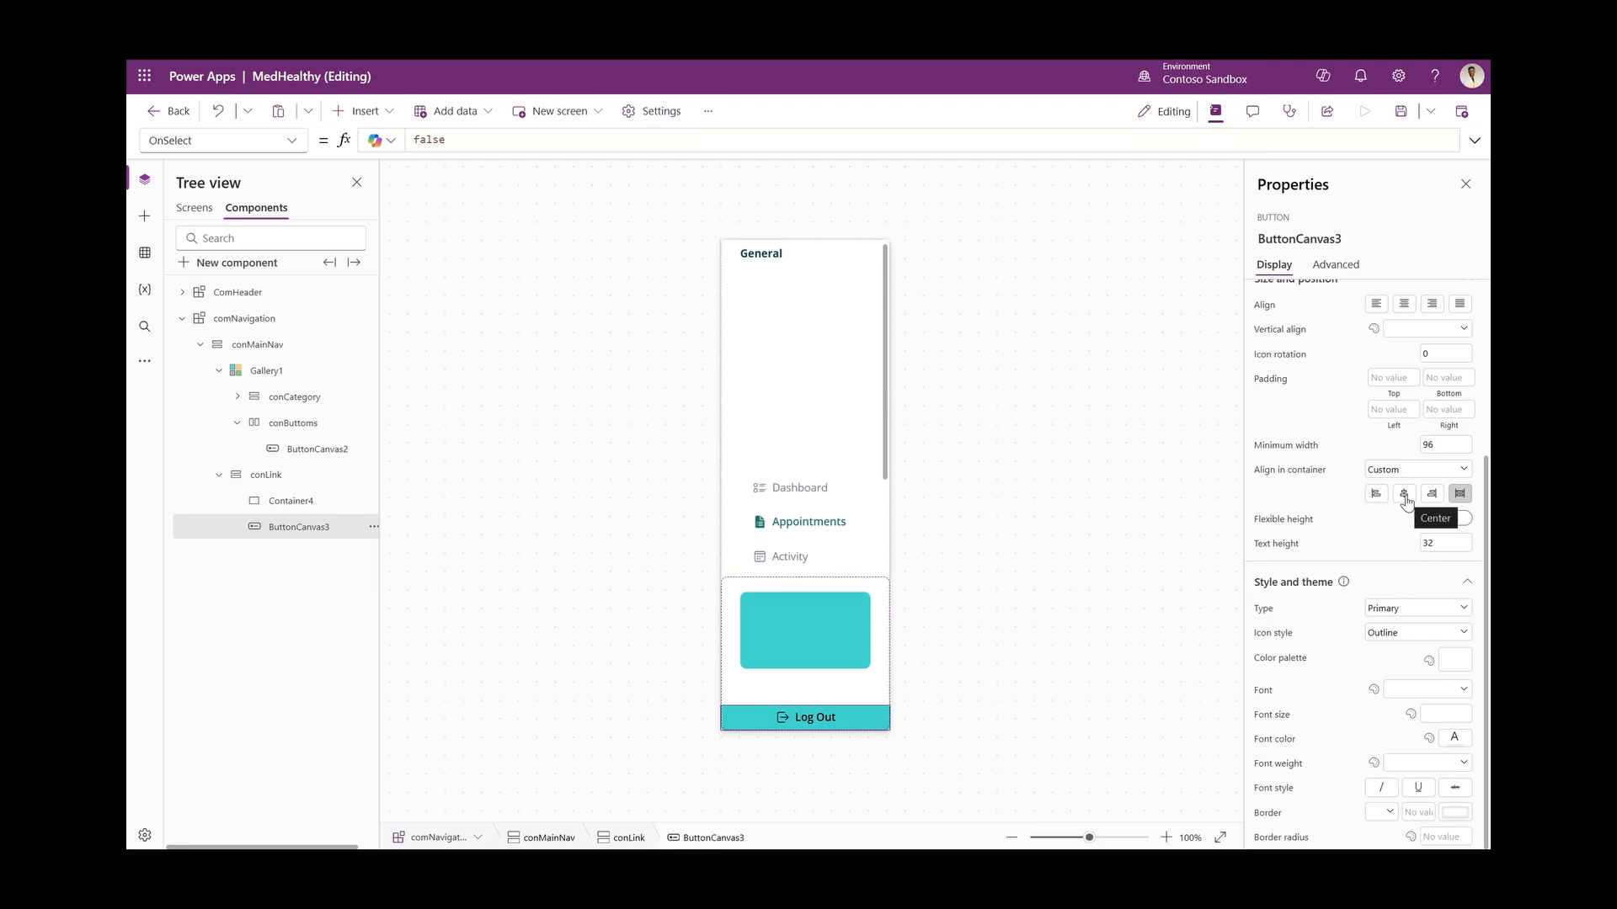
left_click(1405, 497)
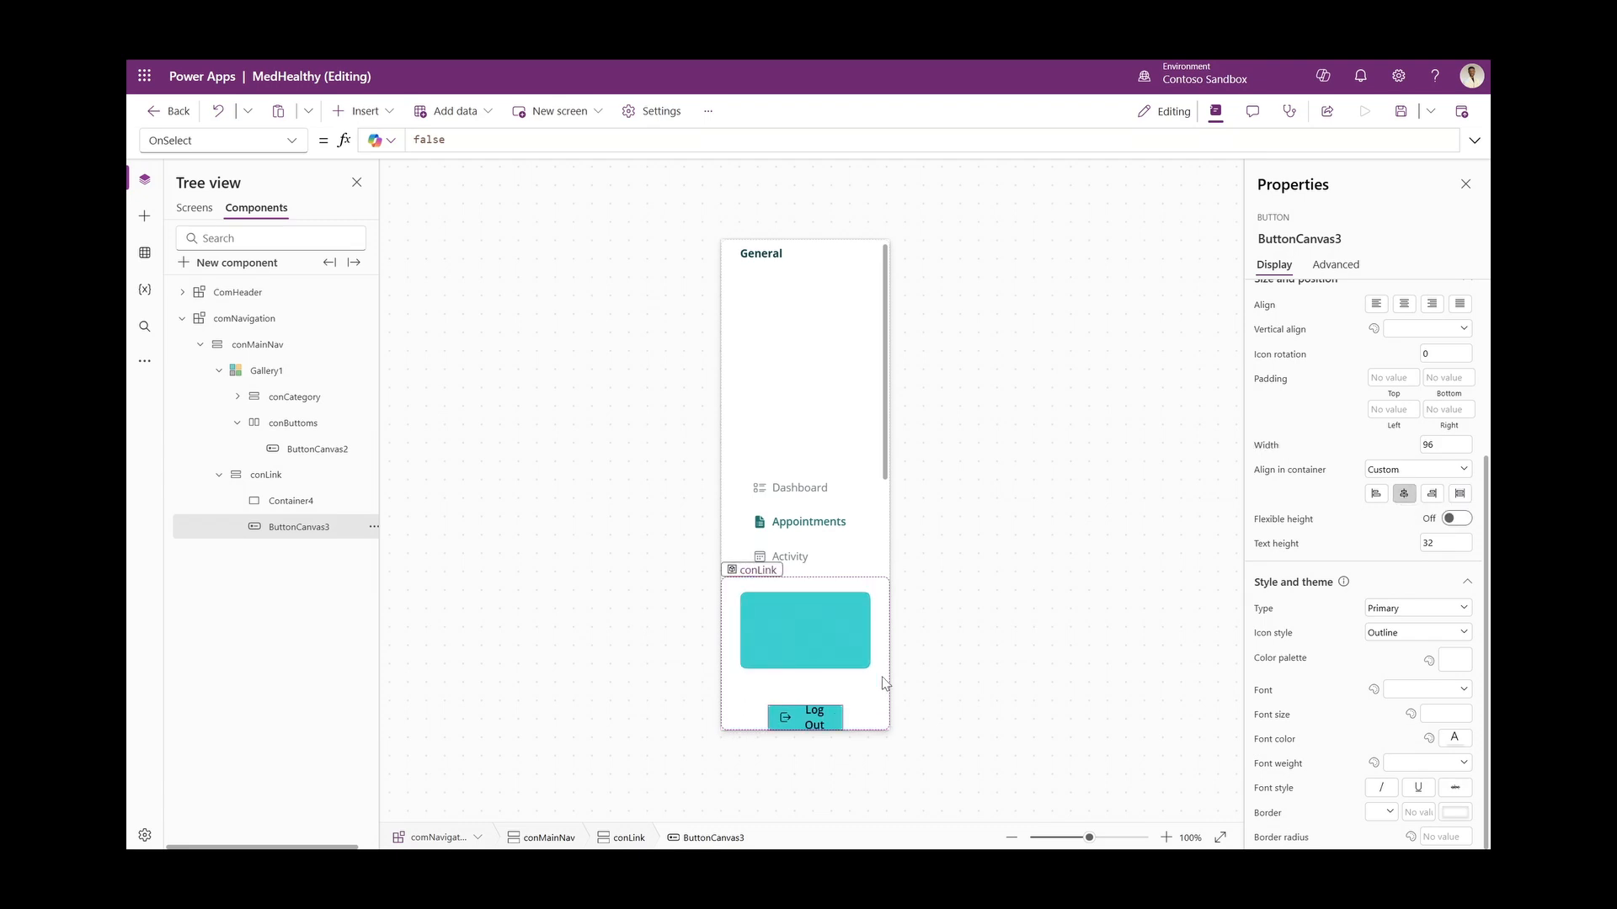
left_click(1444, 444)
type("170")
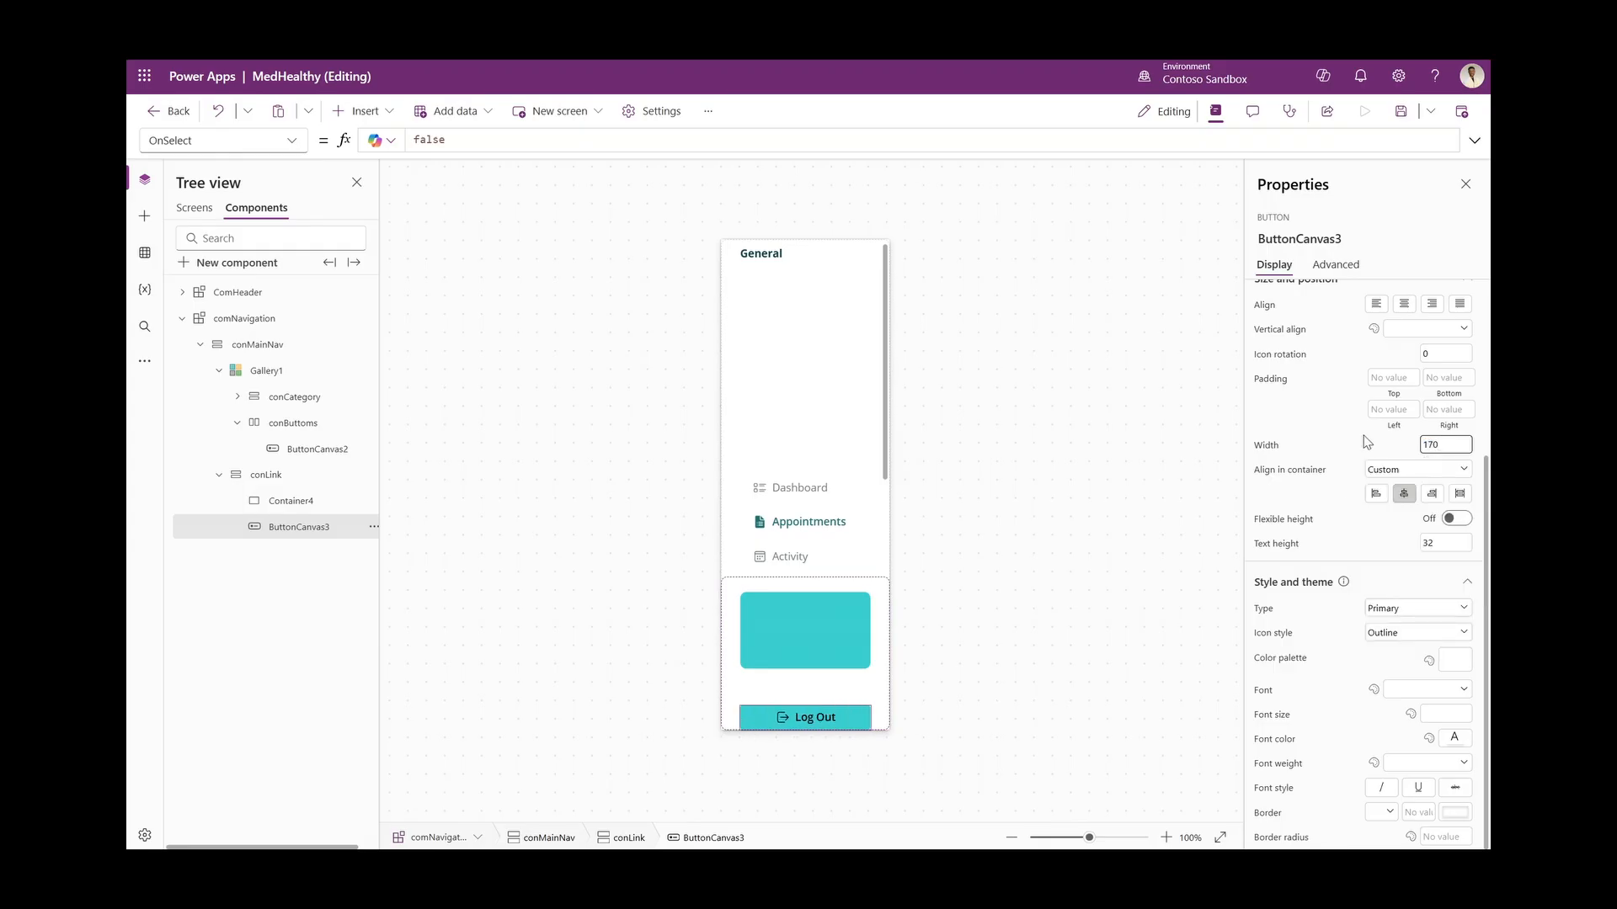
Change the Log Out button's type to Transparent
scroll(1344, 494, "up", 3)
scroll(1359, 436, "down", 3)
left_click(1385, 609)
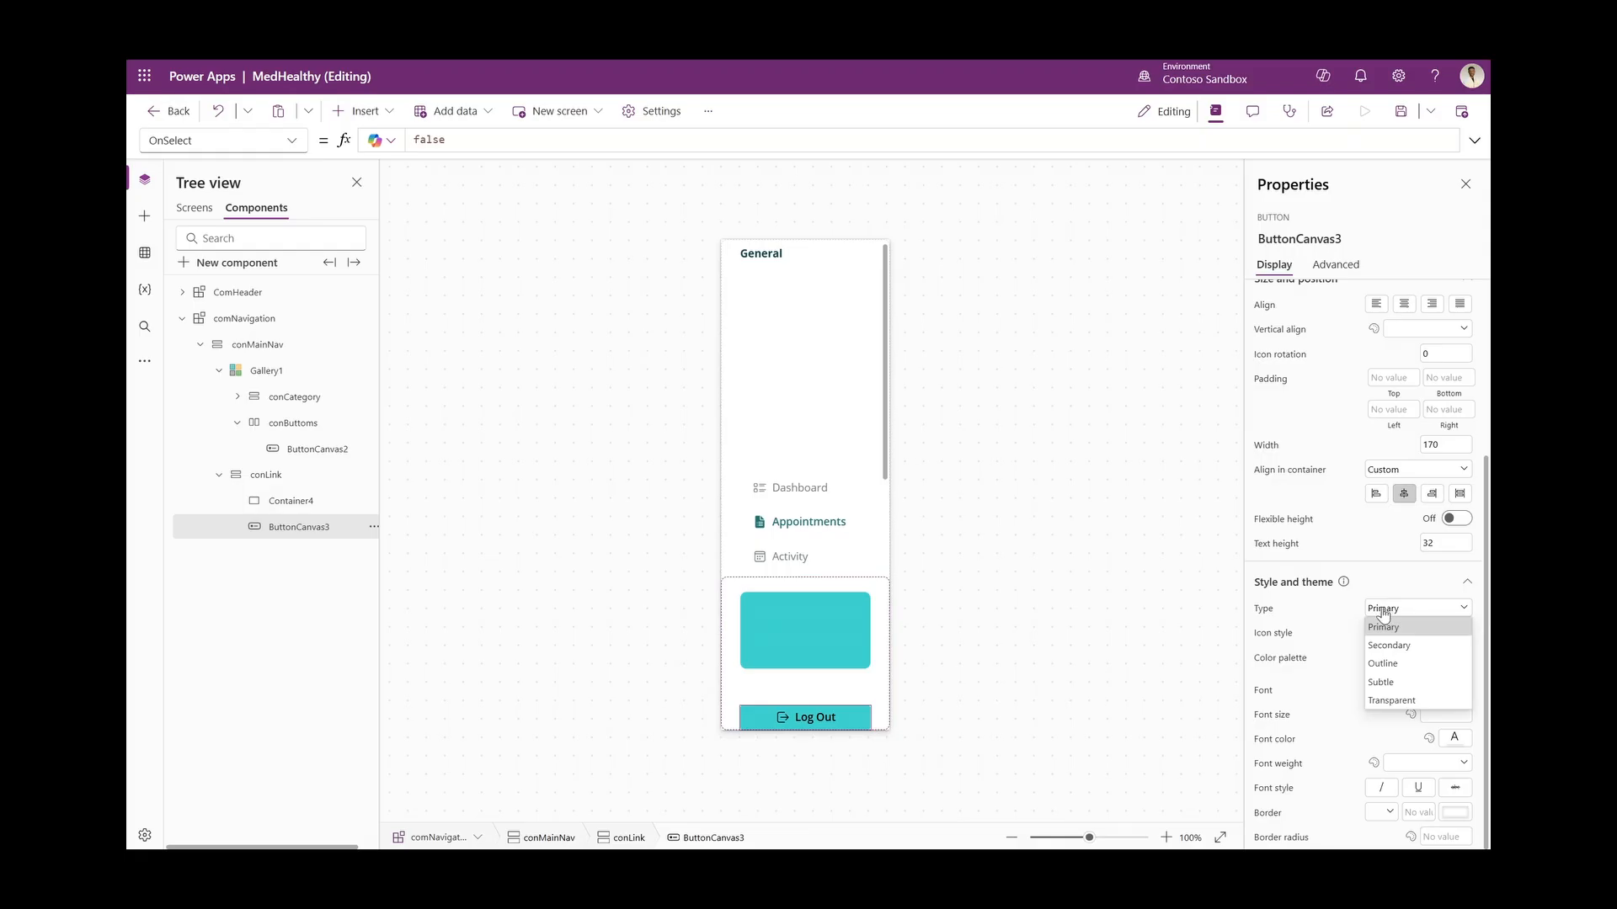
left_click(1393, 700)
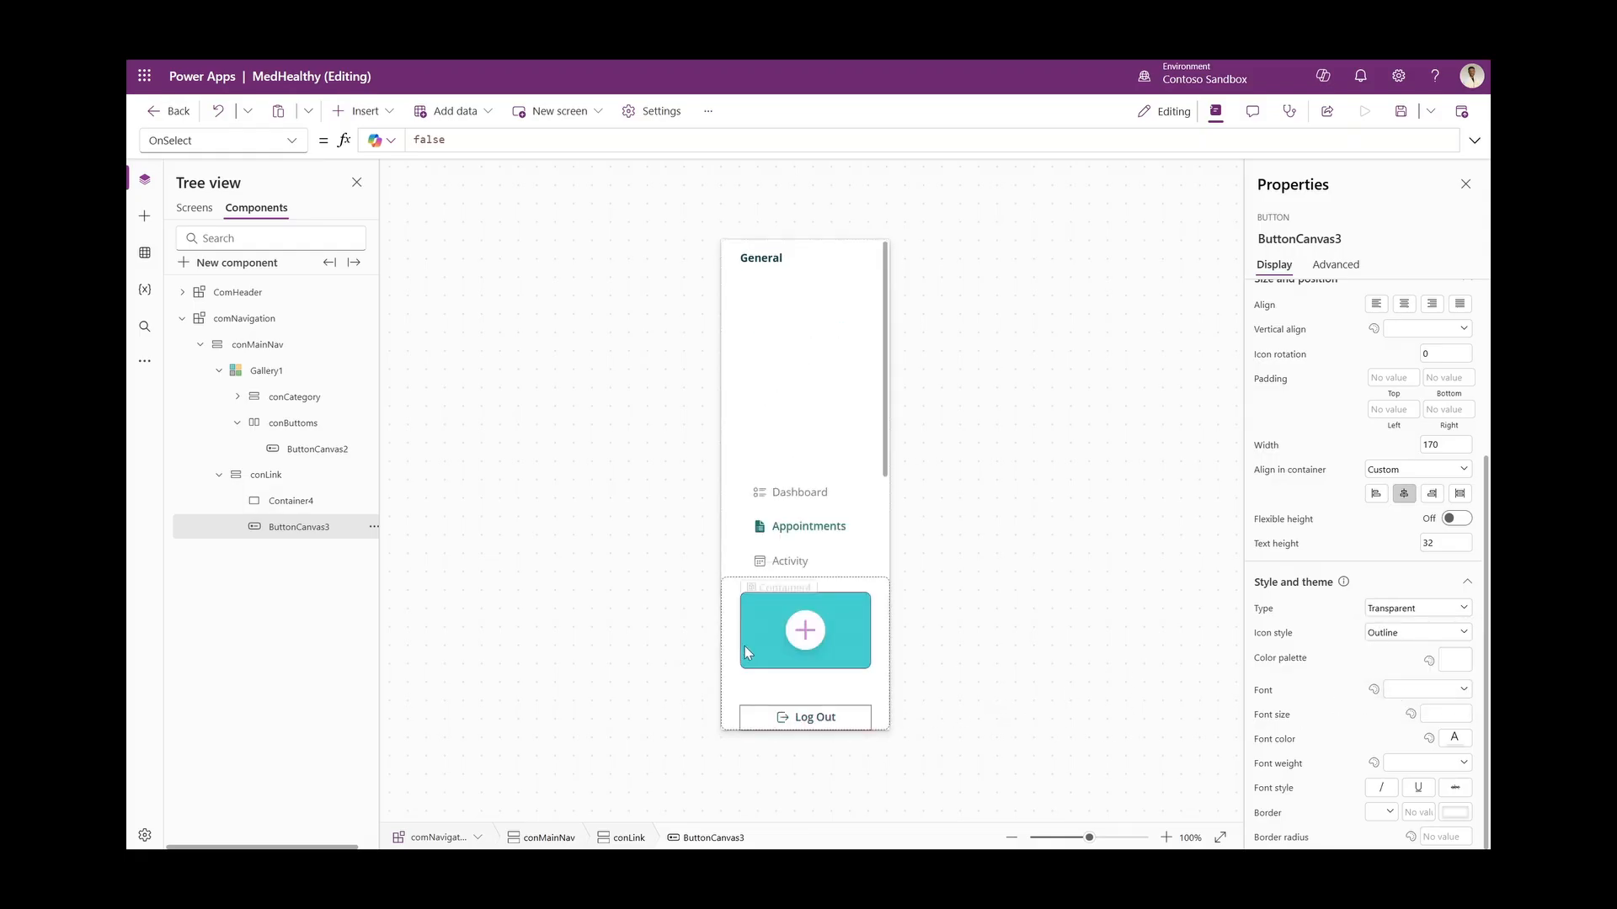
Set the bottom padding of the conLink container to 5
left_click(732, 608)
left_click(731, 614)
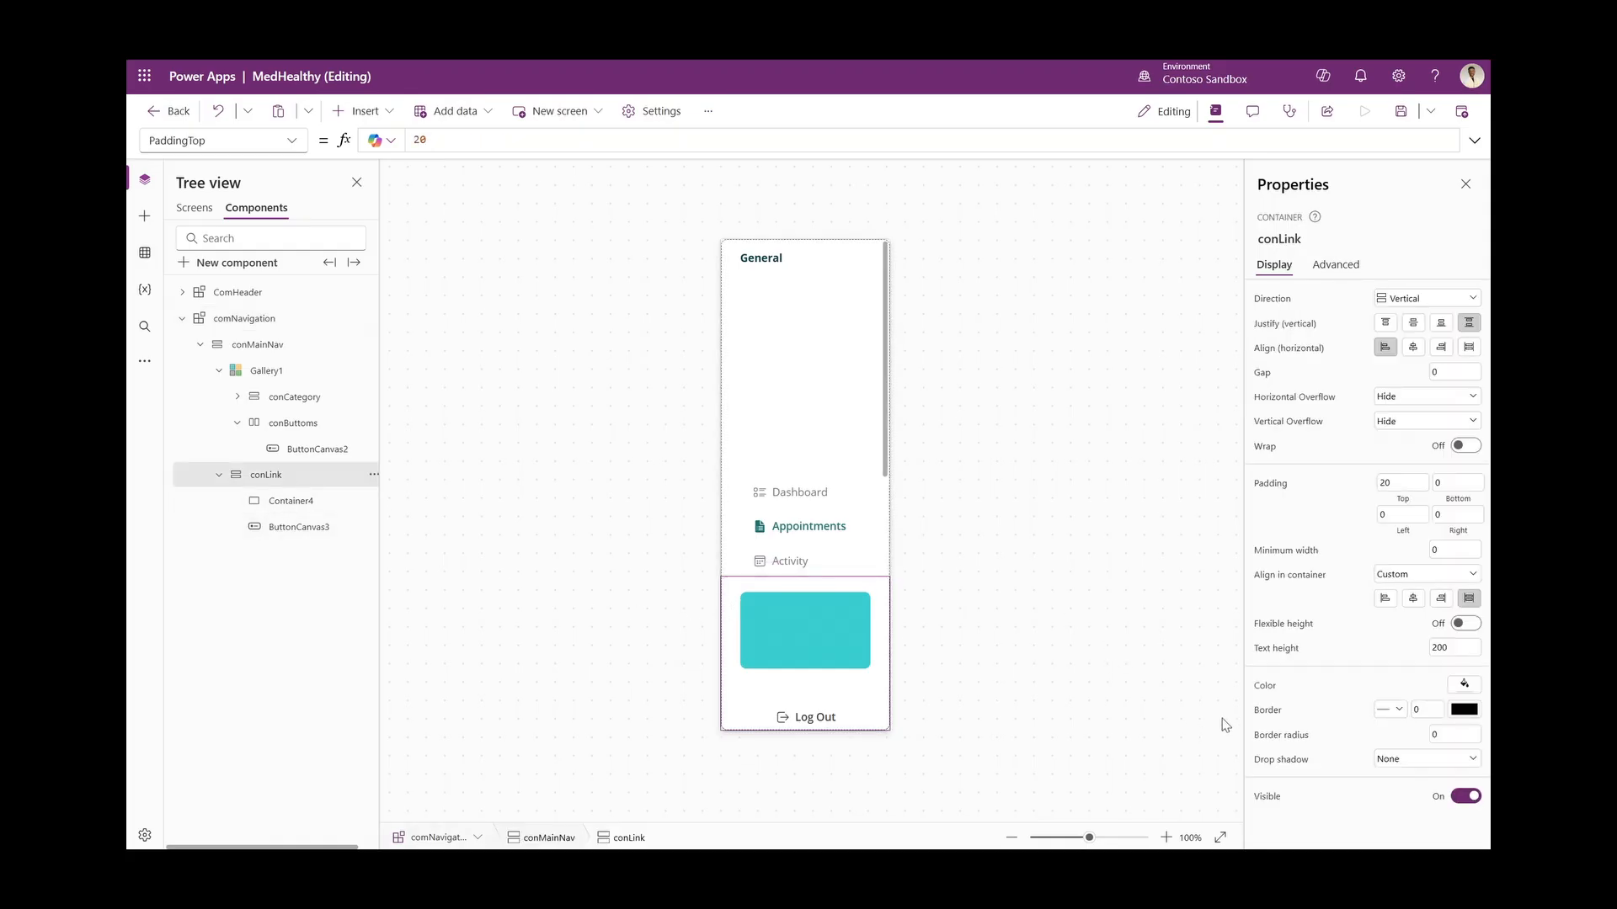
left_click(1468, 484)
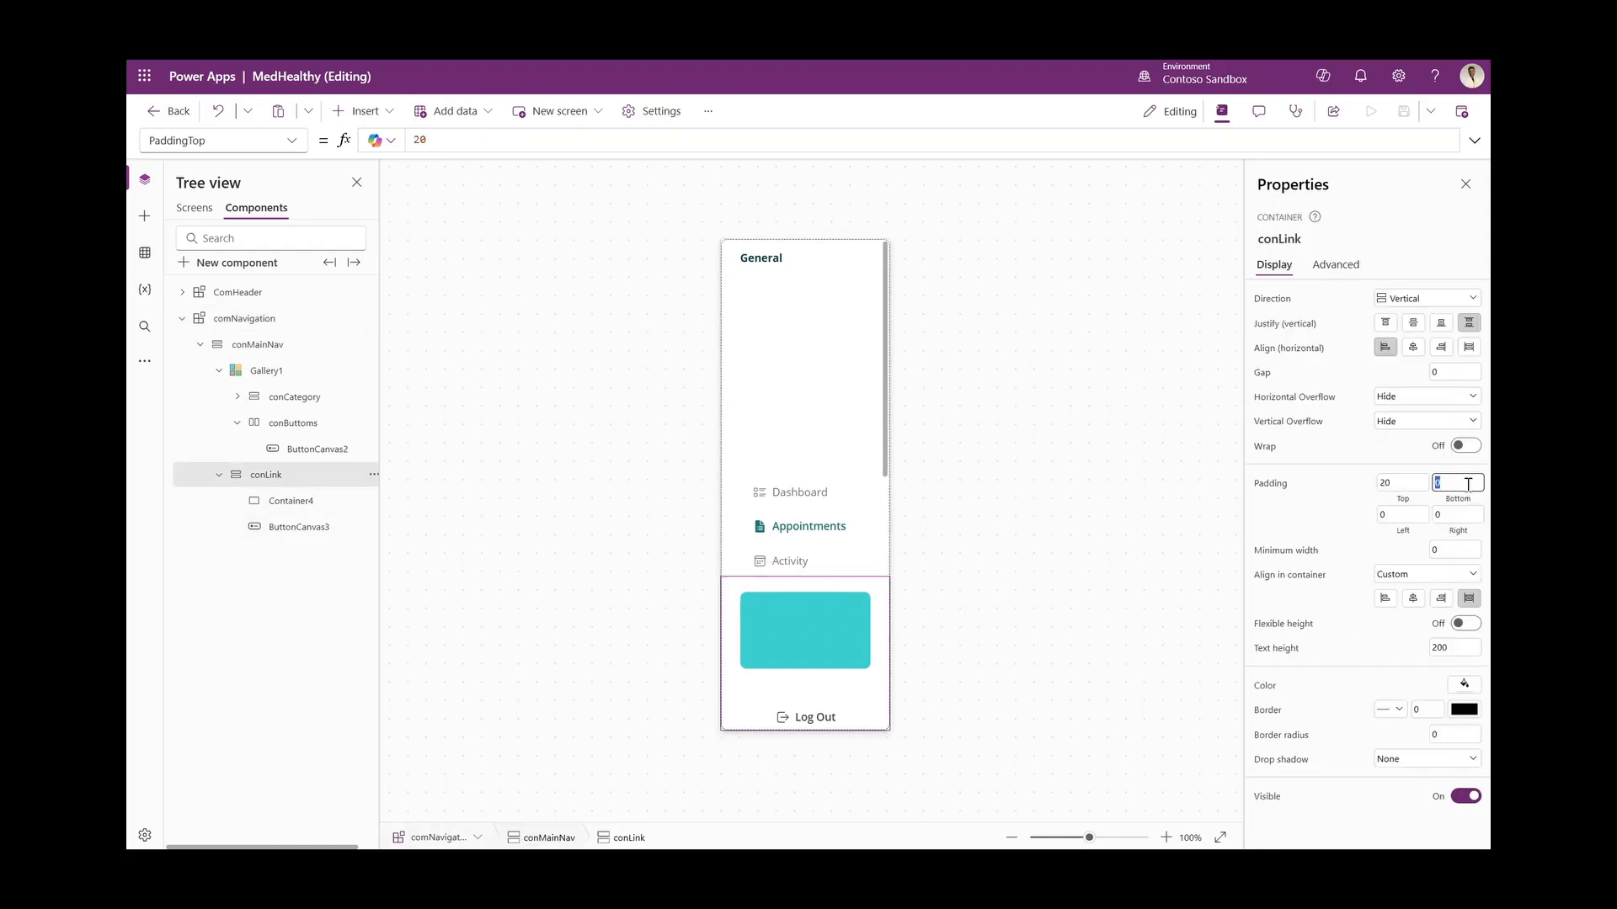
type("5")
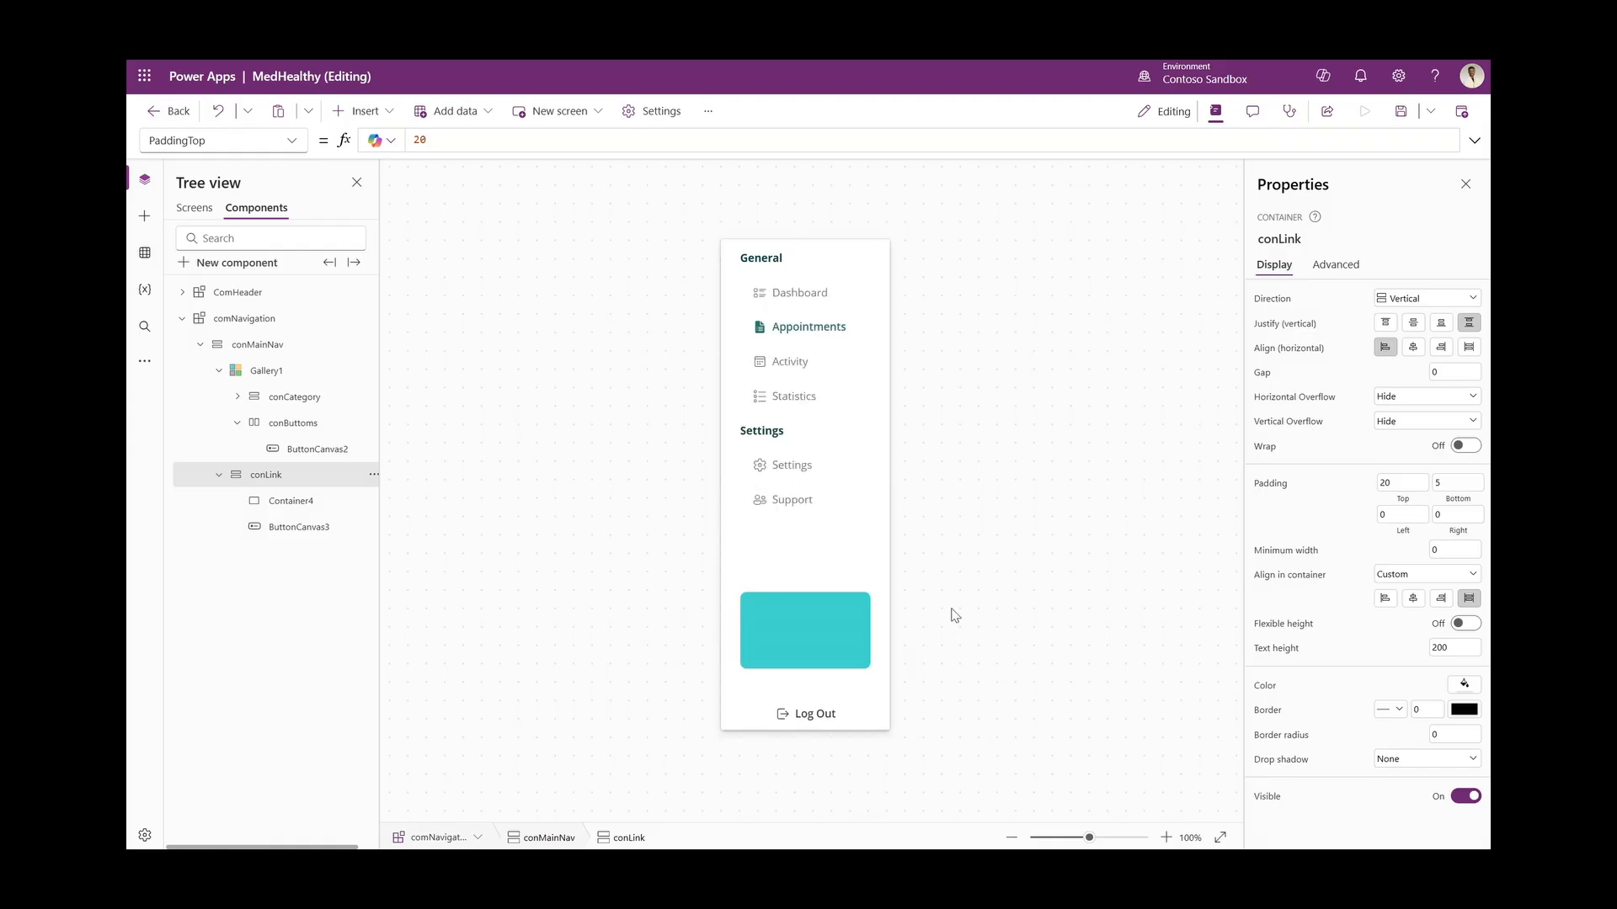
Set the Log Out button's font colour to the custom magenta DF0EE3
left_click(813, 714)
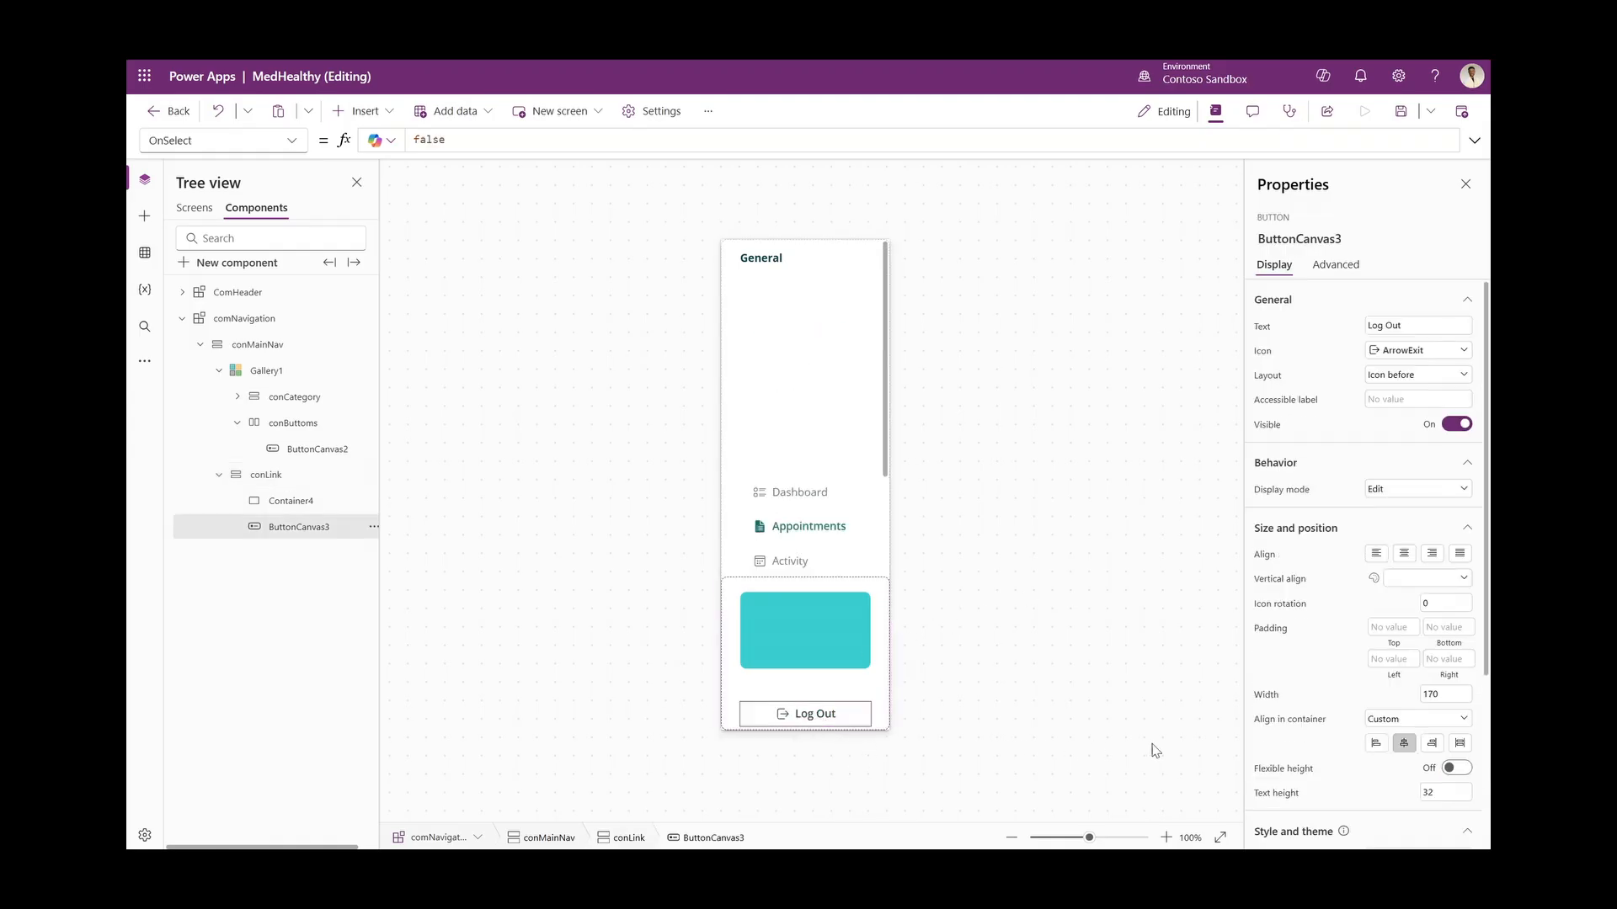
scroll(1389, 733, "down", 3)
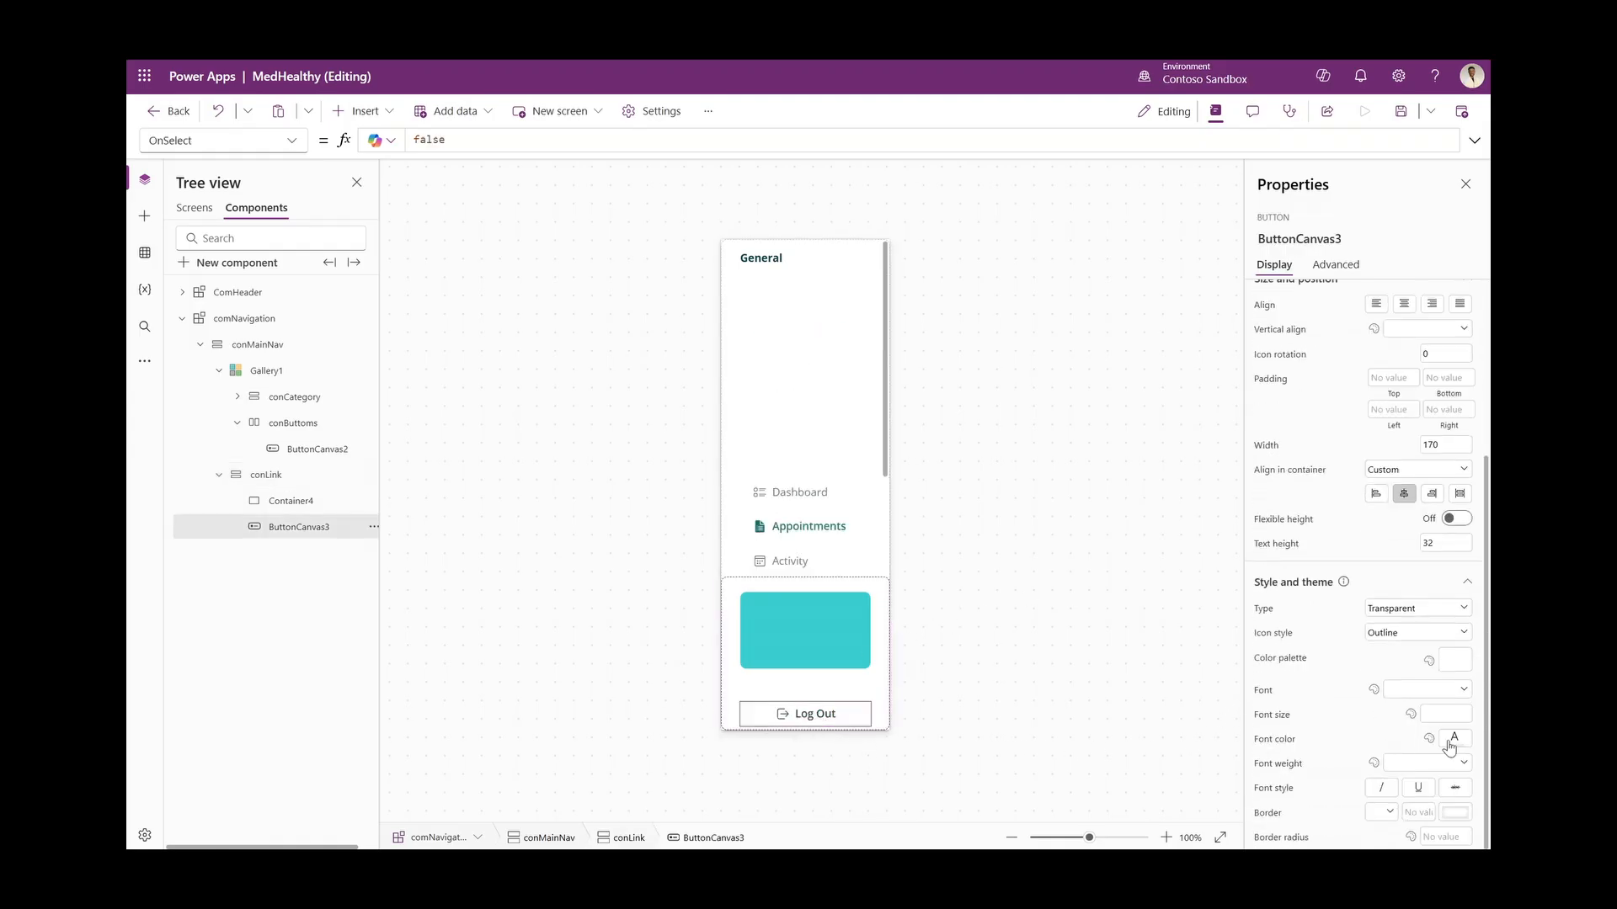
left_click(1448, 747)
left_click(1329, 572)
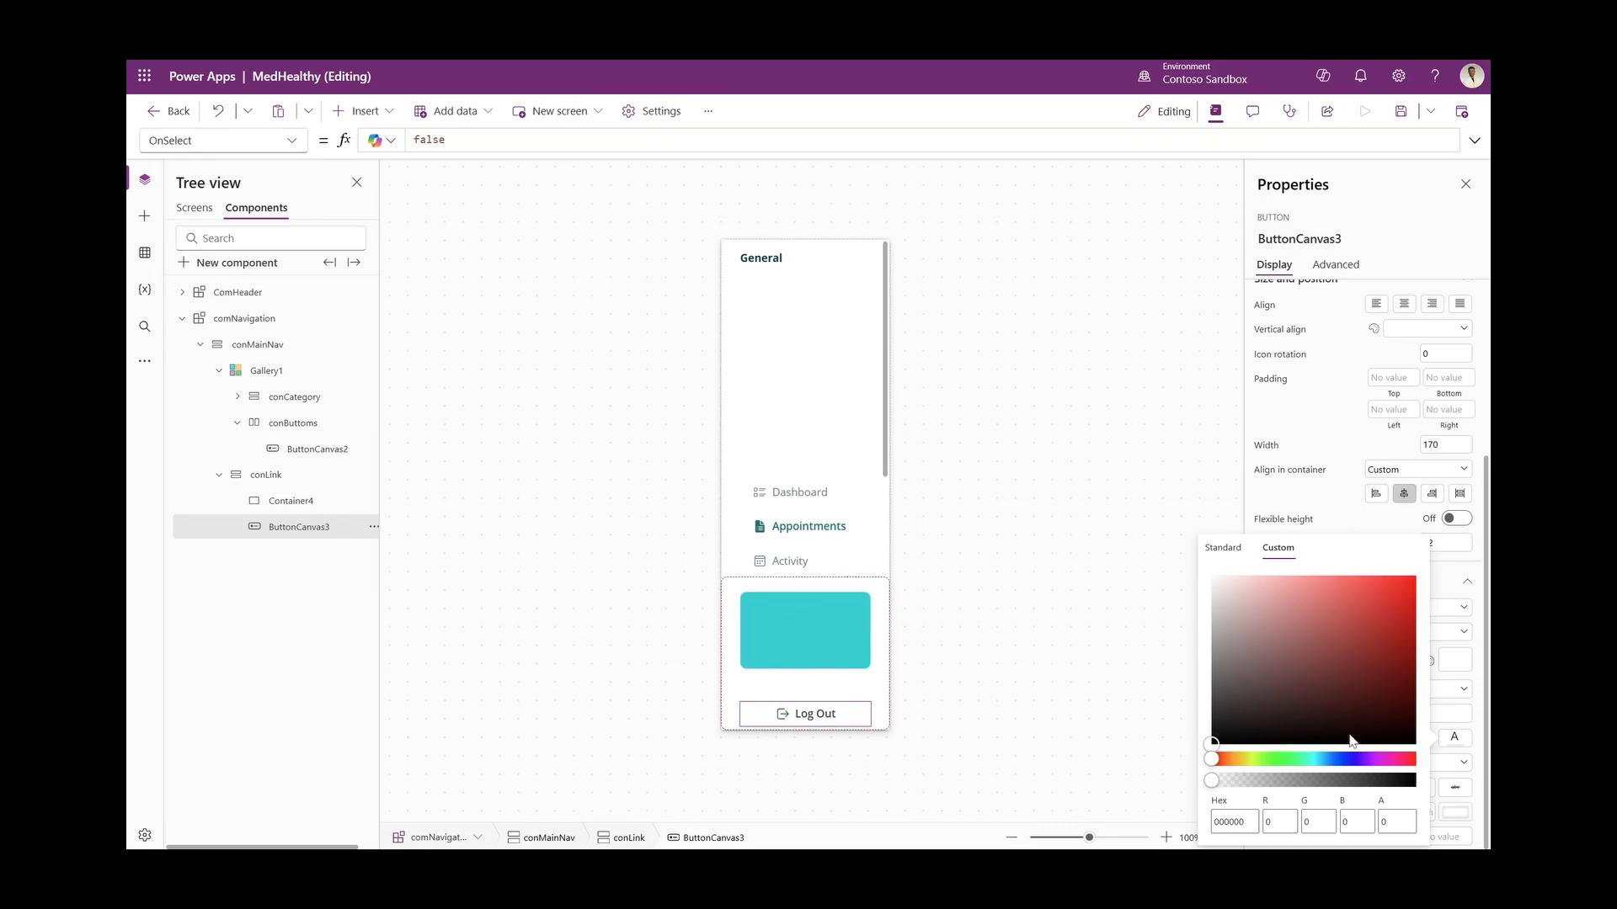
left_click(1387, 762)
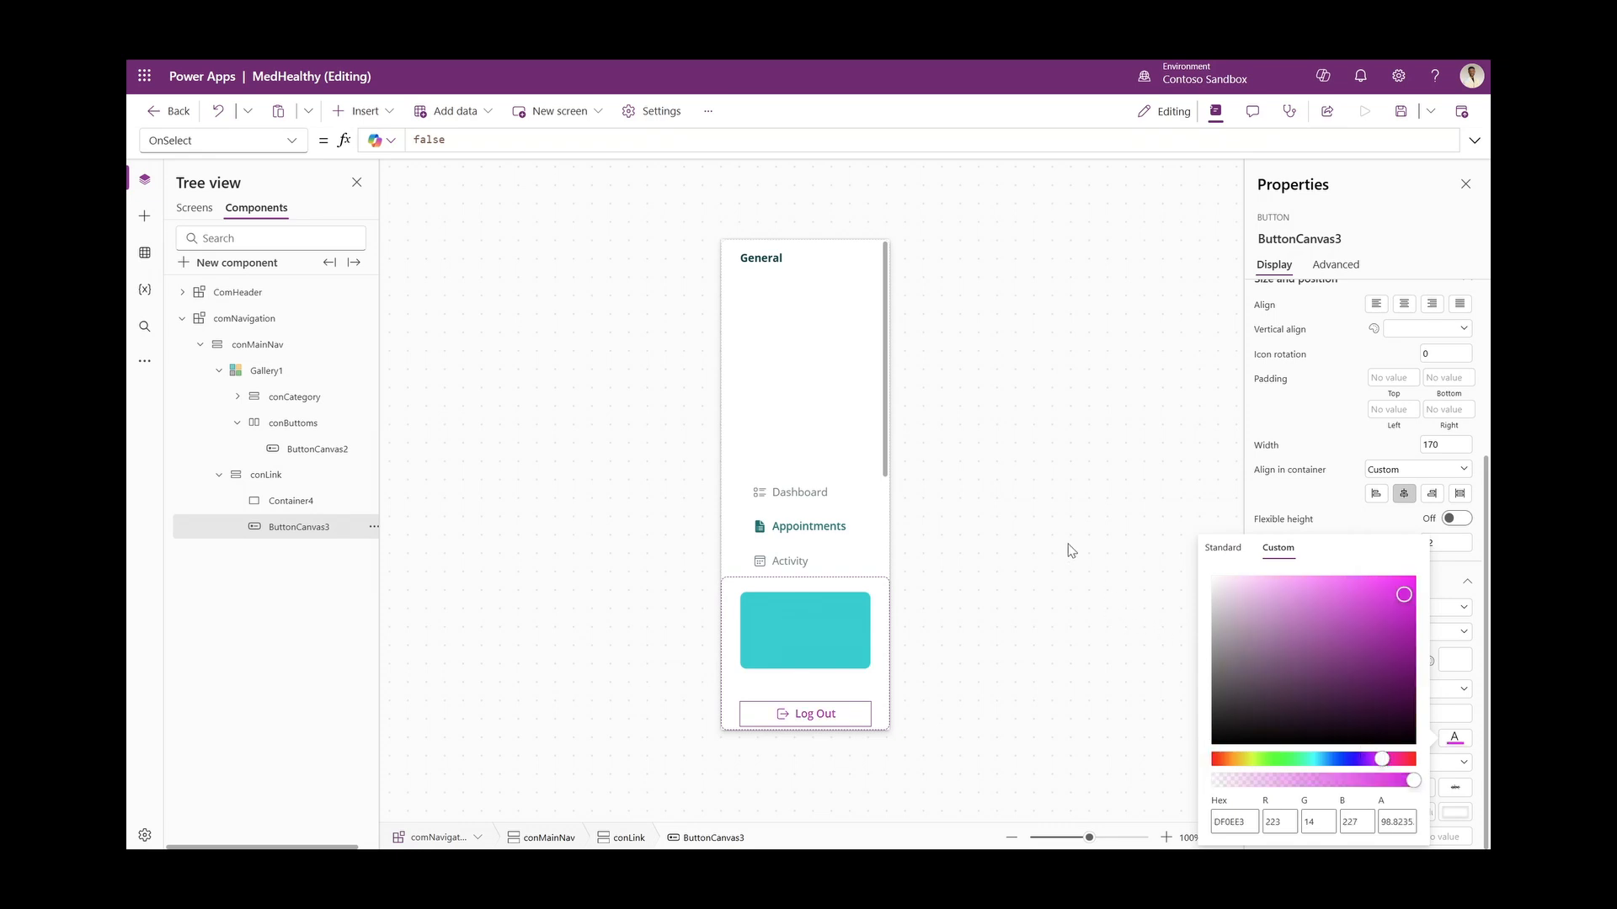
left_click(1070, 549)
Open the choice of controls to insert into the teal container inside conLink
left_click(806, 631)
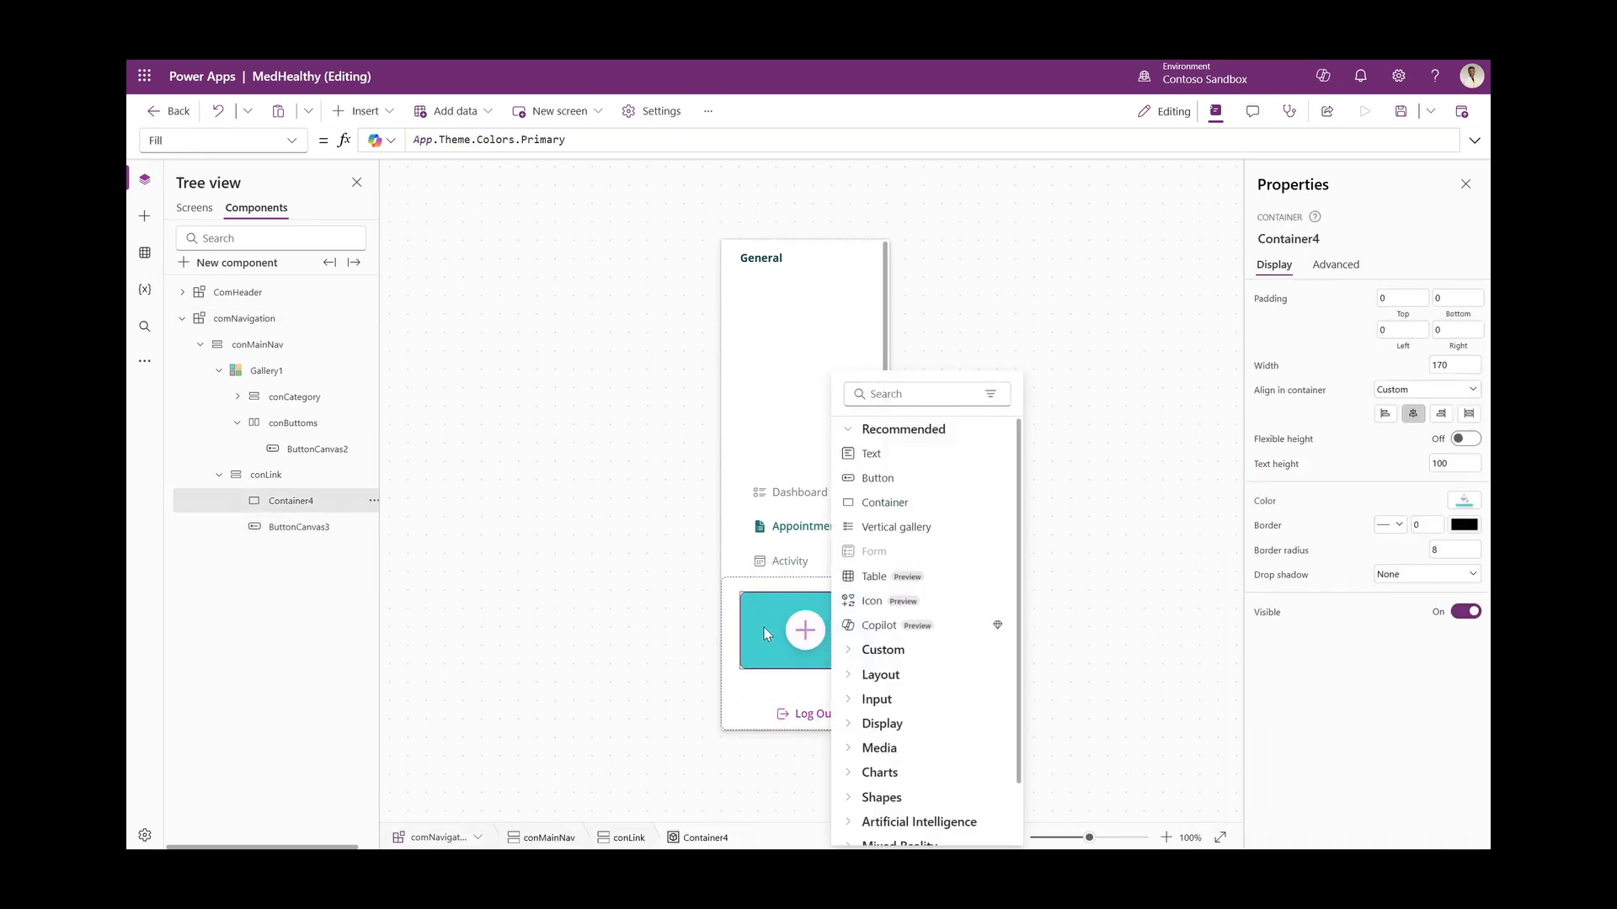
Insert a container inside the turquoise Container4 card and set its size to 50 by 50
left_click(764, 628)
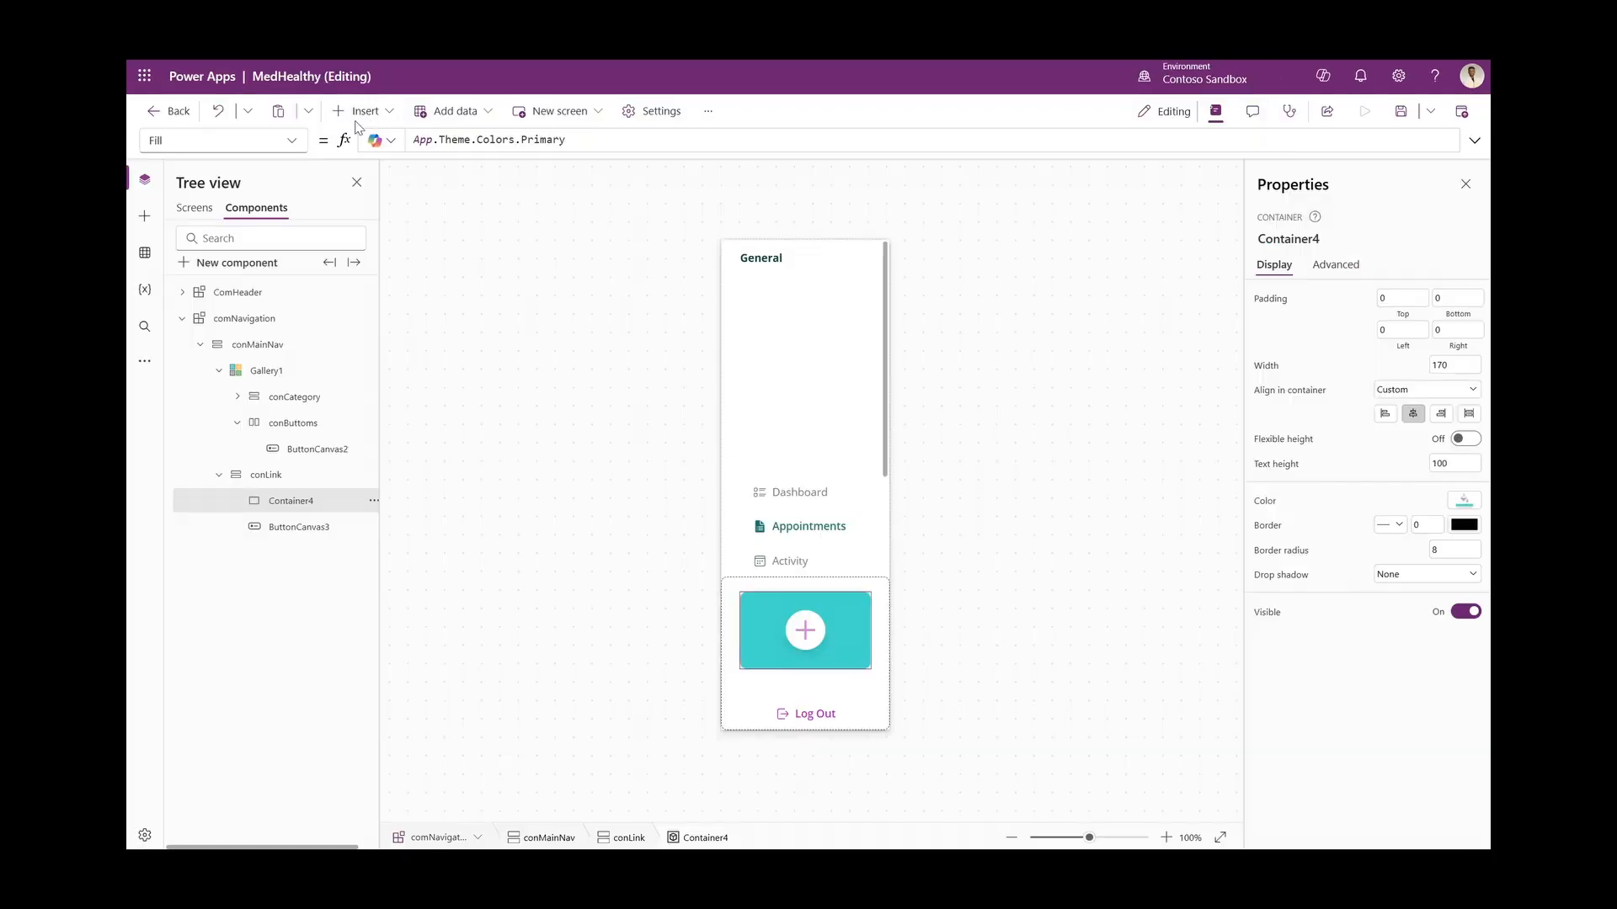
left_click(357, 110)
left_click(407, 259)
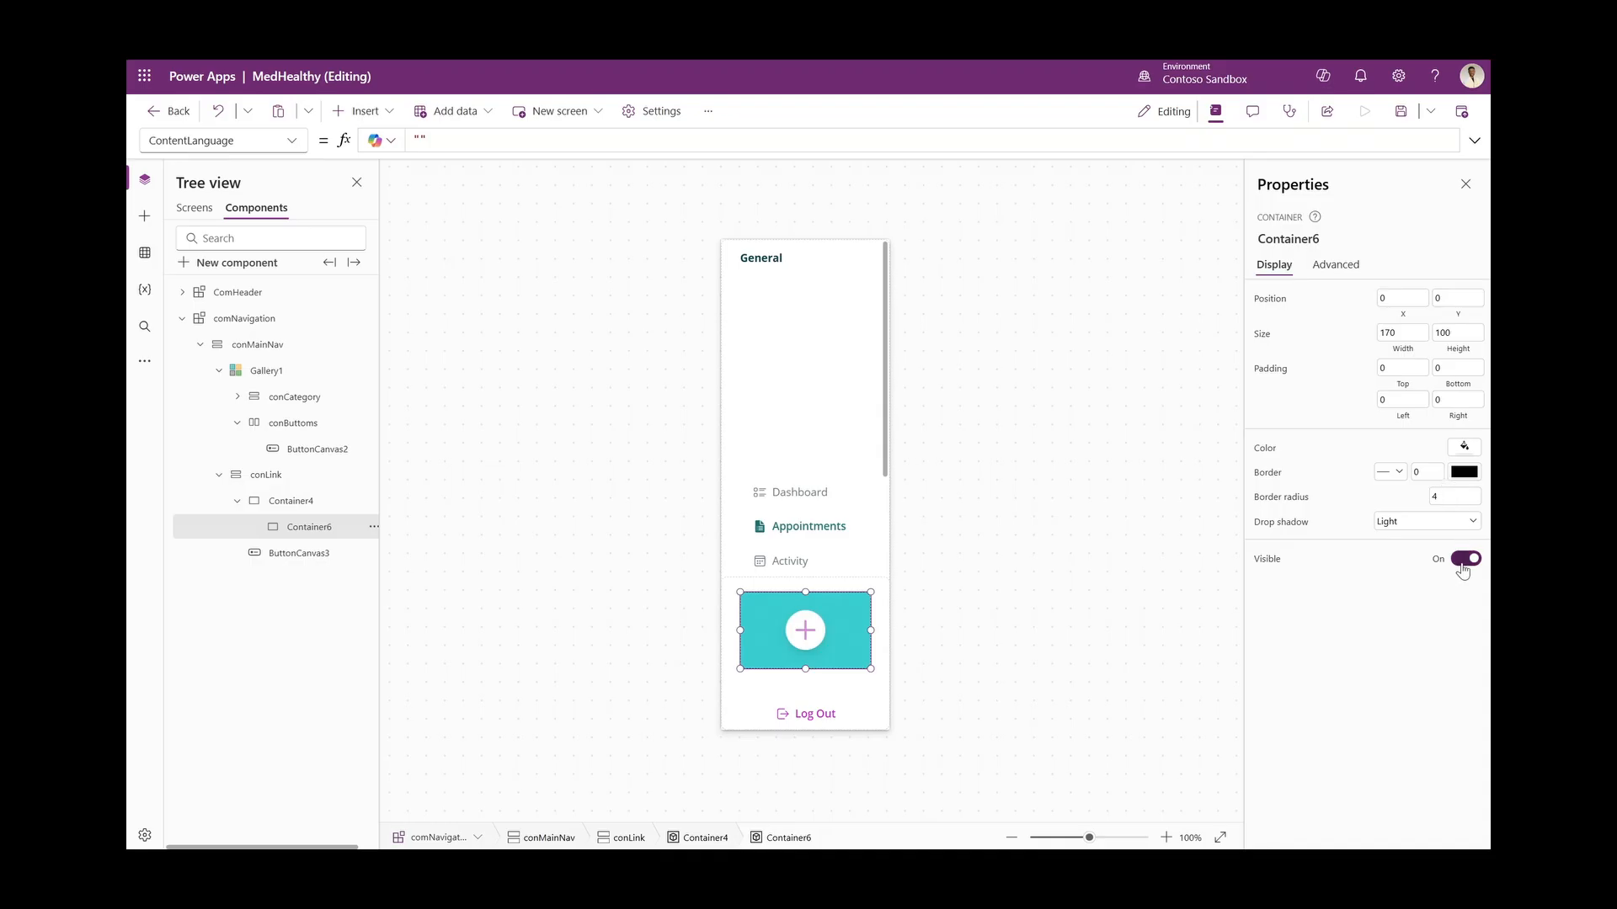
left_click(1404, 335)
left_click(1442, 334)
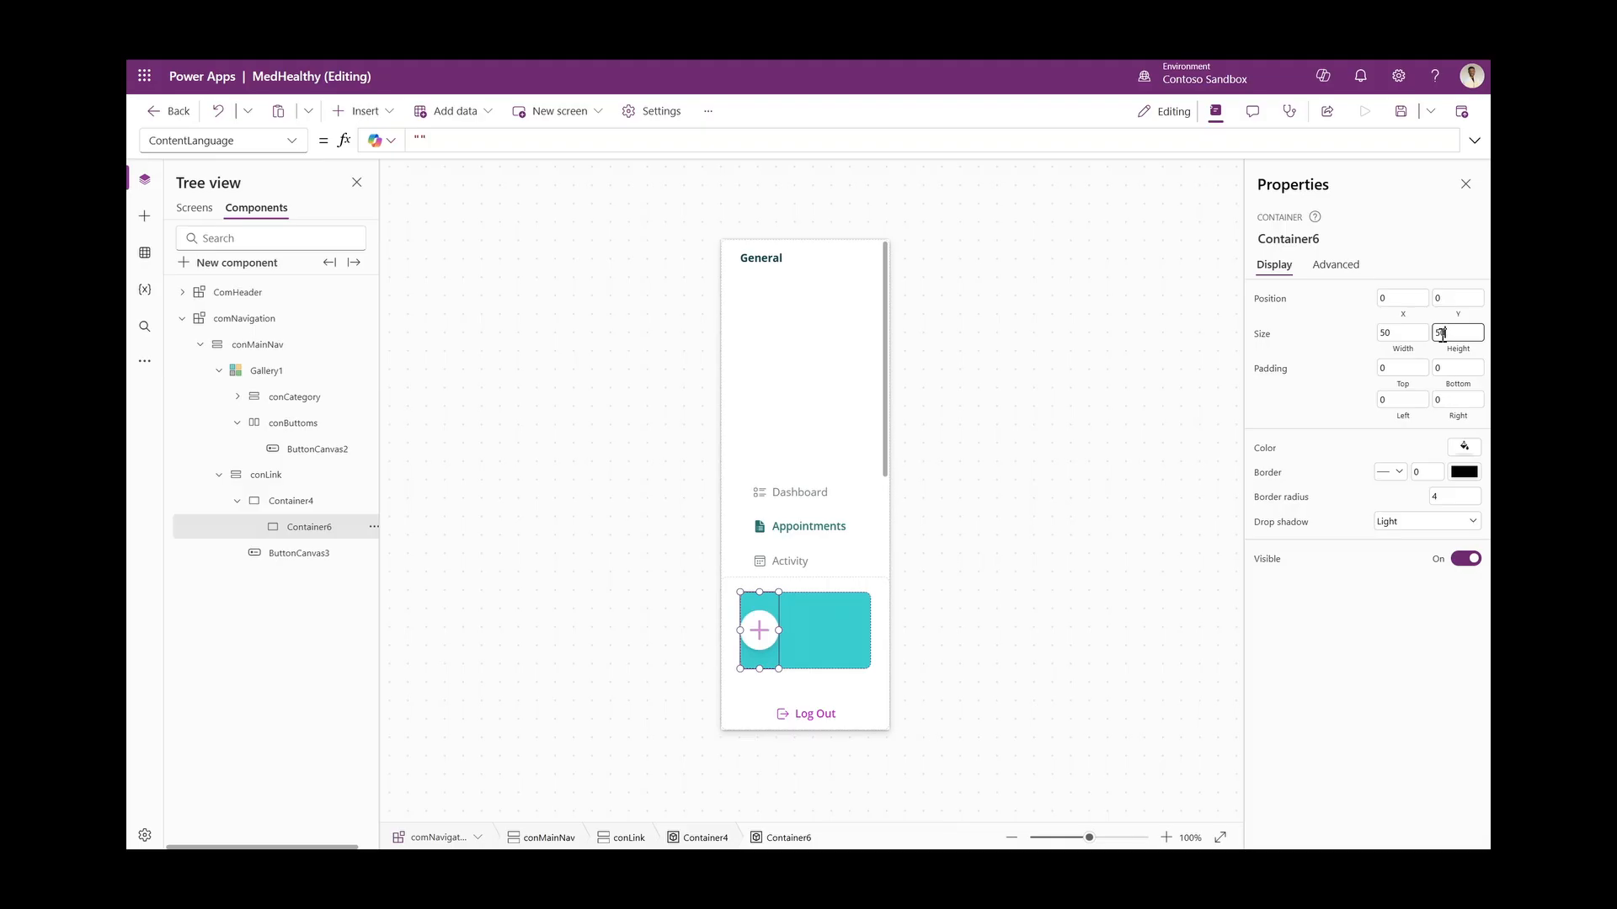
type("50")
key("Return")
Remove the new container's drop shadow and set its border radius to 0
left_click(1414, 522)
left_click(1414, 545)
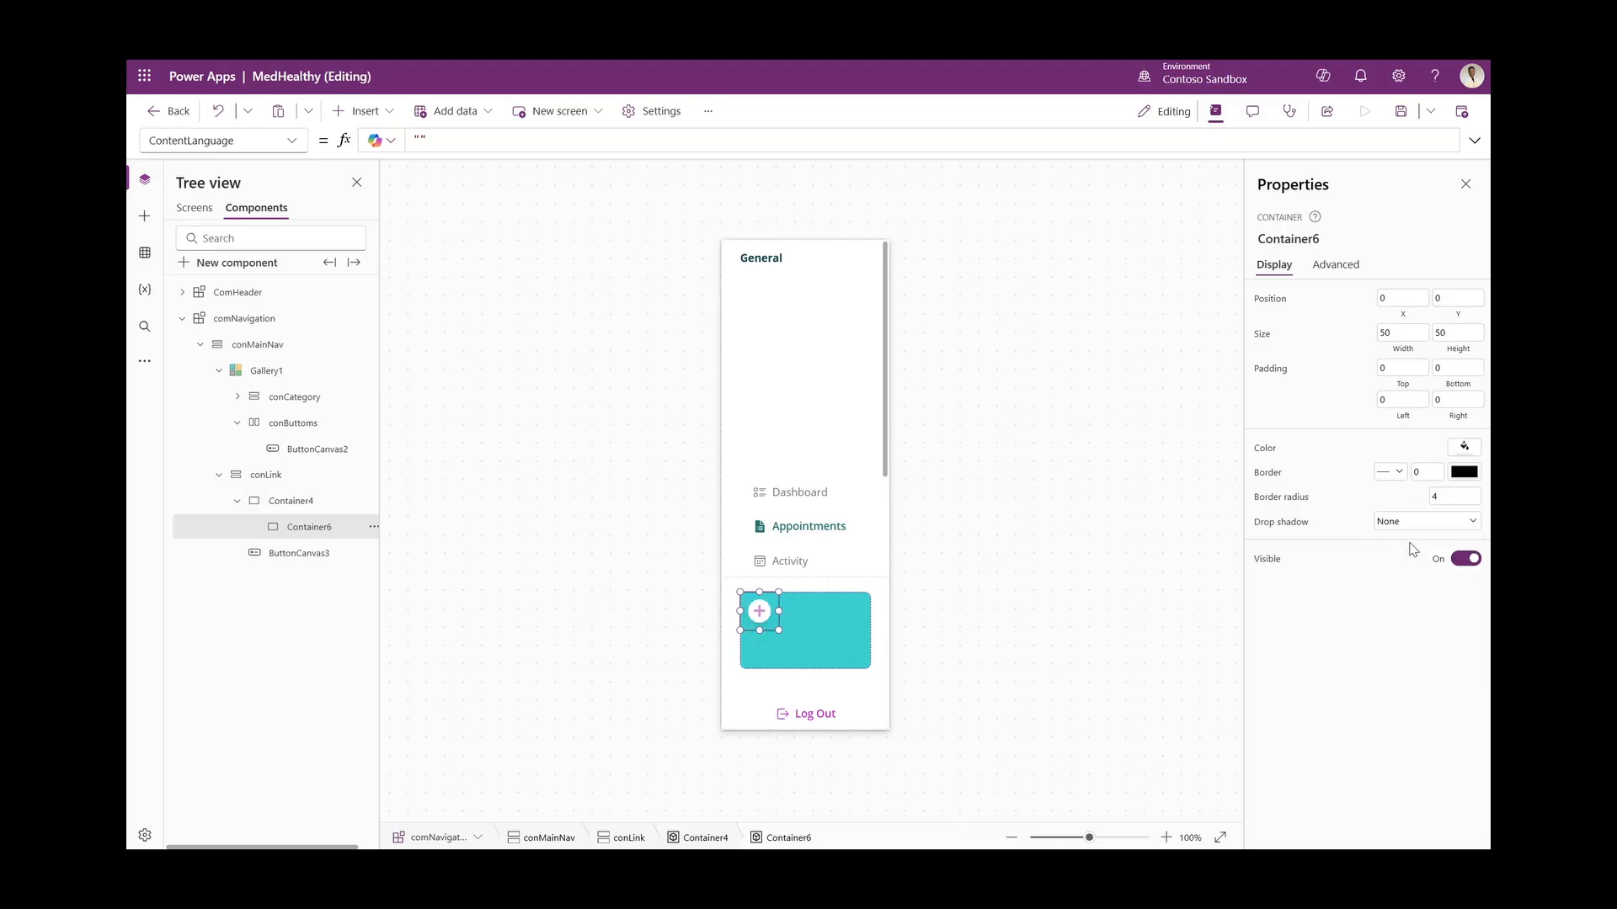
left_click(1456, 498)
type("0")
key("Return")
Fill the new container with a custom semi-transparent white (FFFFFF)
left_click(1463, 447)
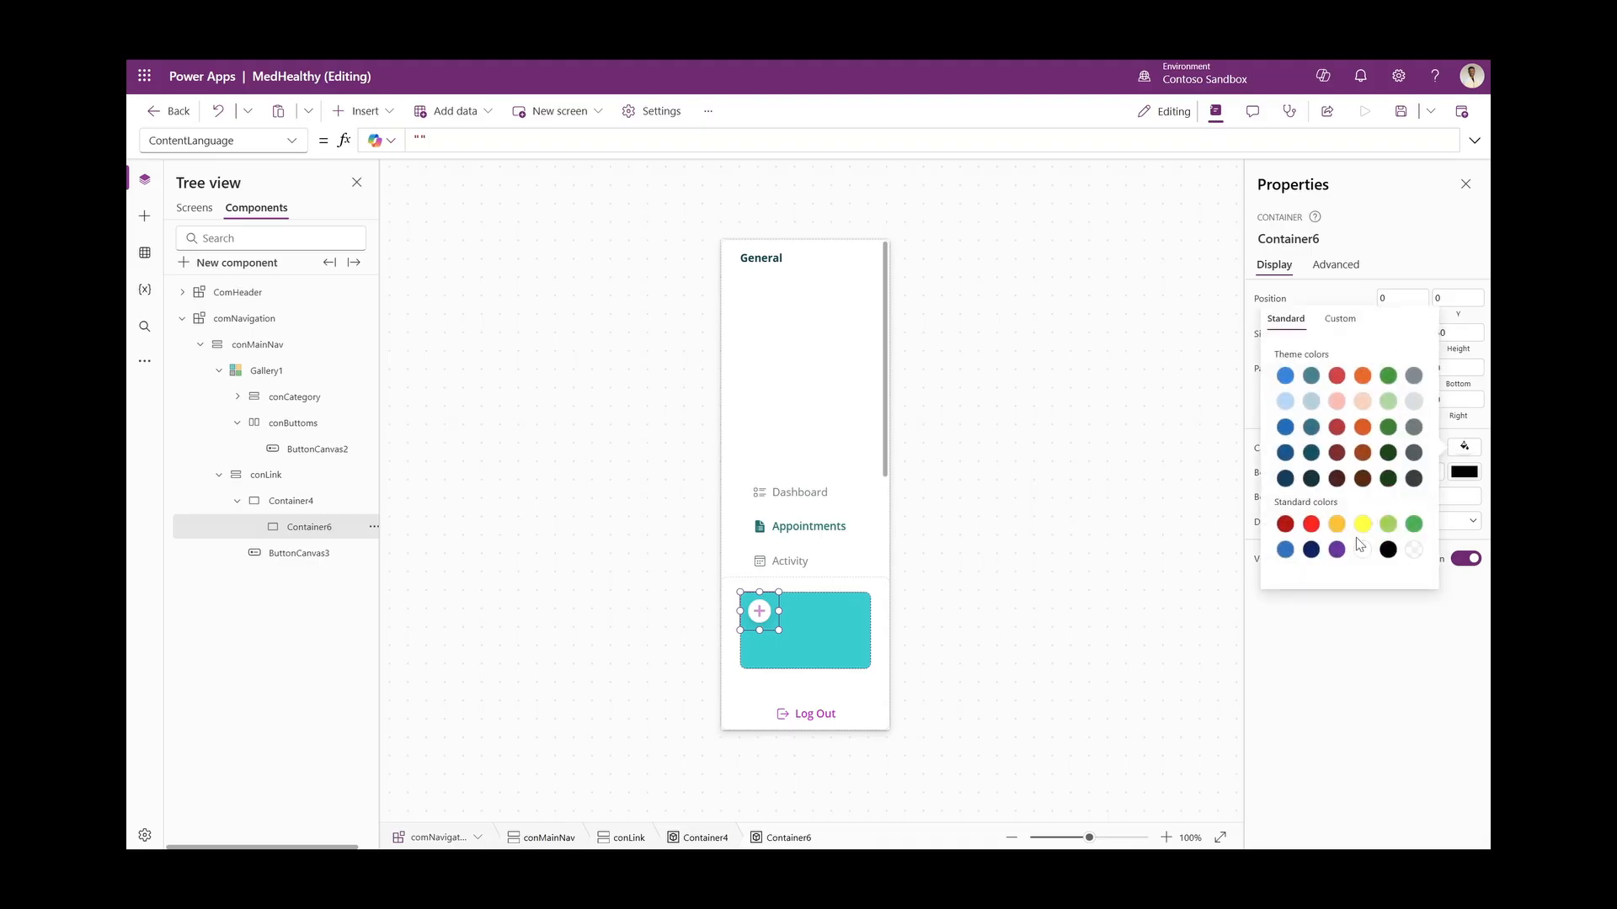
left_click(1343, 320)
left_click_drag(1229, 356, 1217, 329)
left_click(1273, 540)
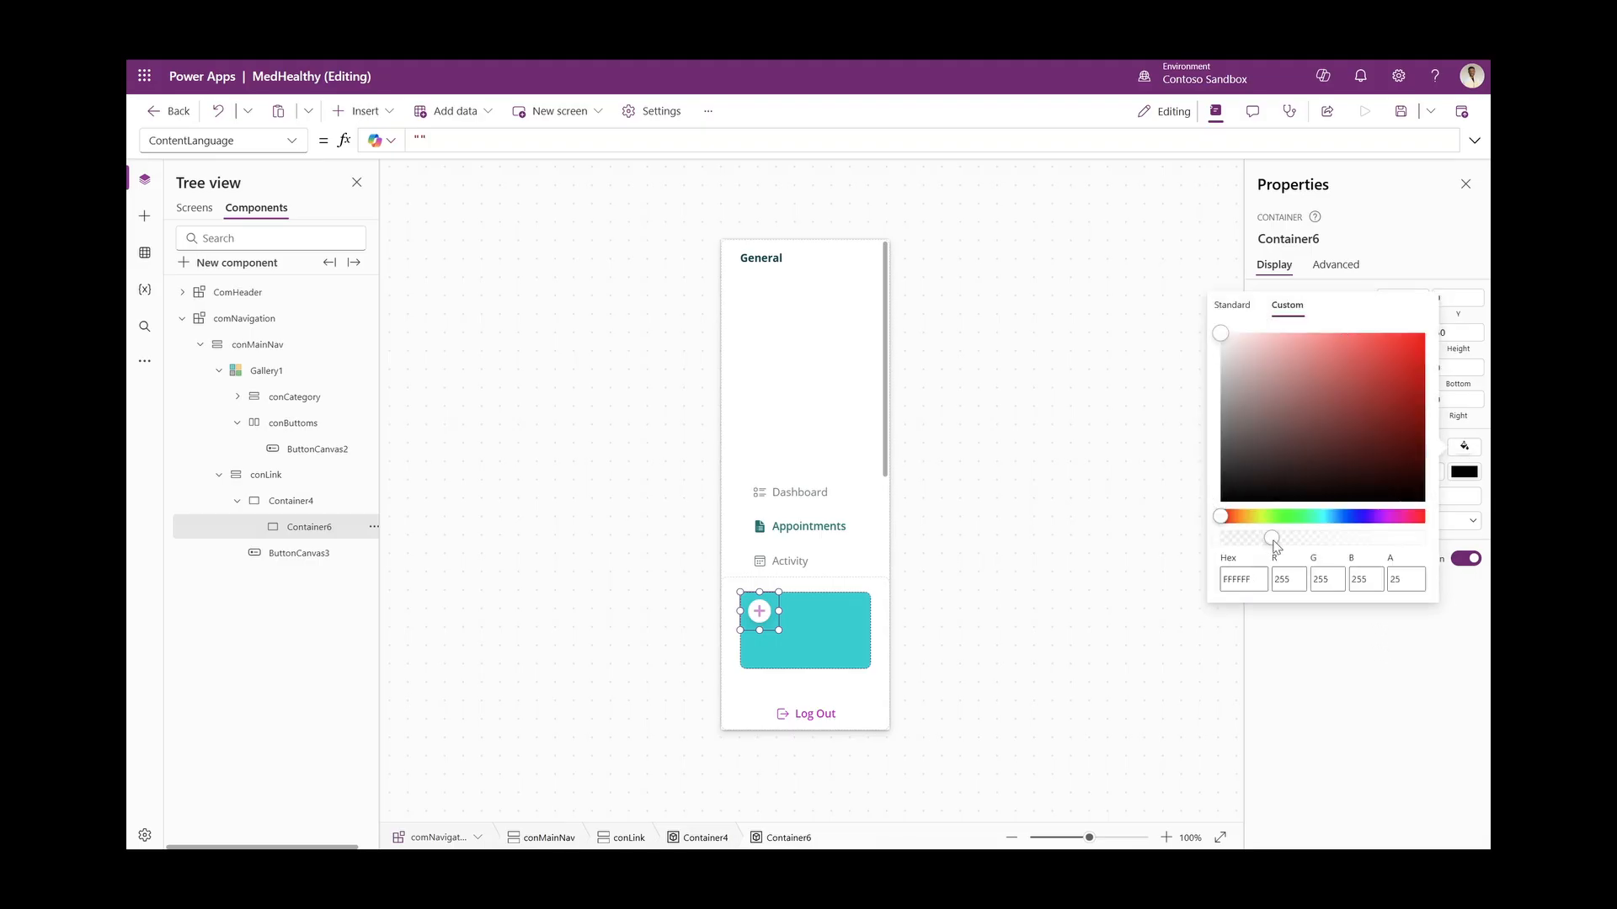
left_click_drag(1274, 543, 1326, 542)
Set the RadiusBottomRight property of the small container to 32
left_click(294, 140)
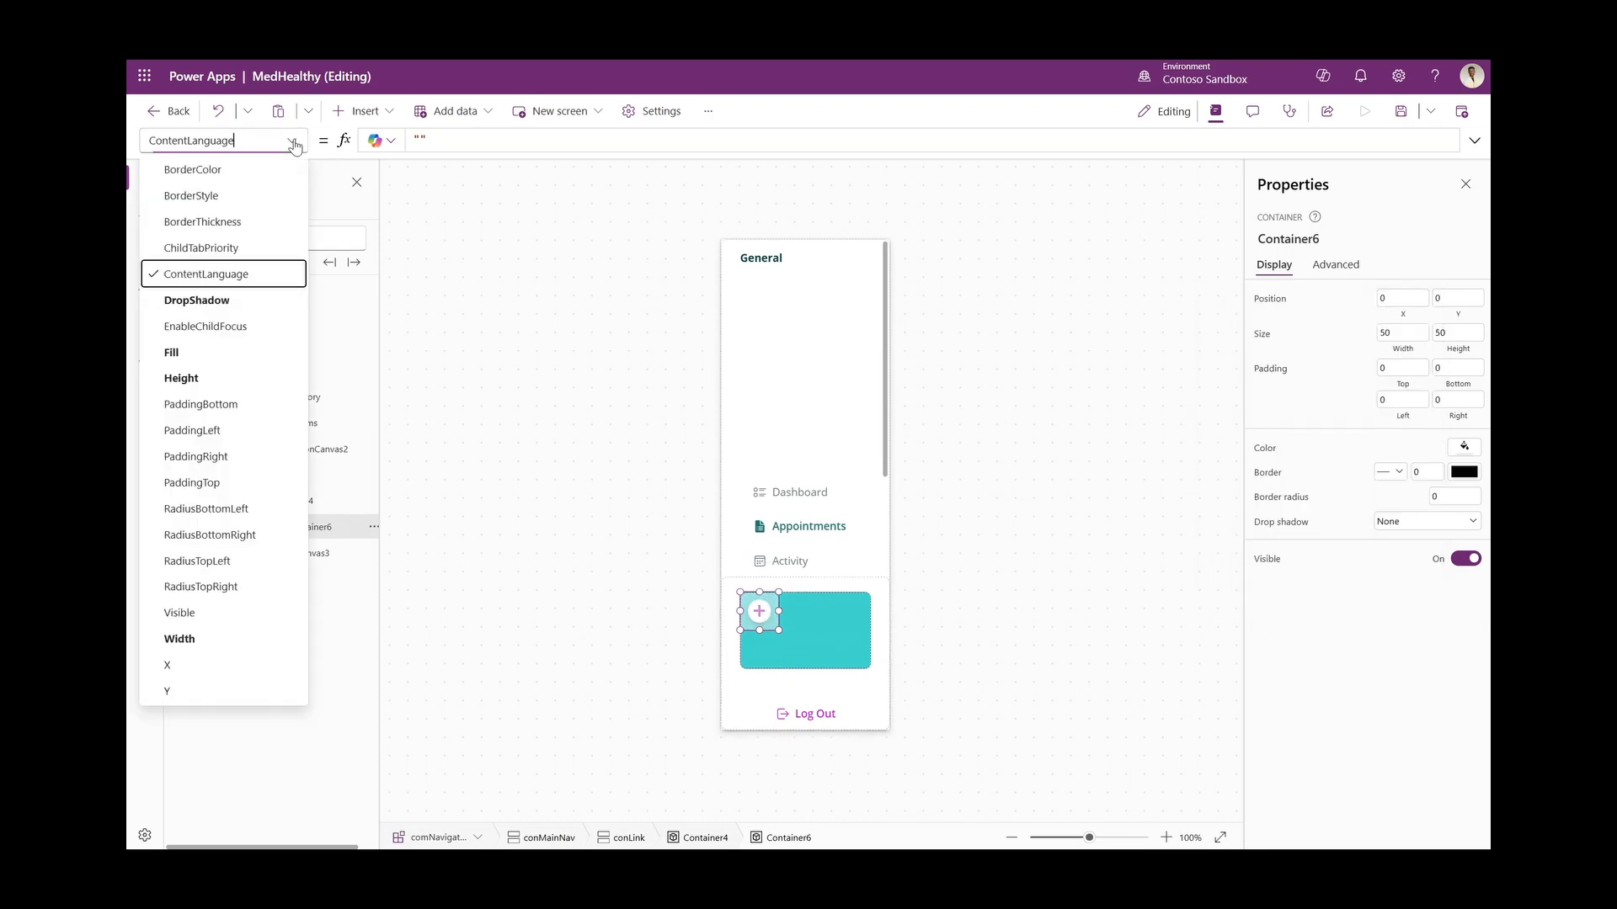
left_click(776, 590)
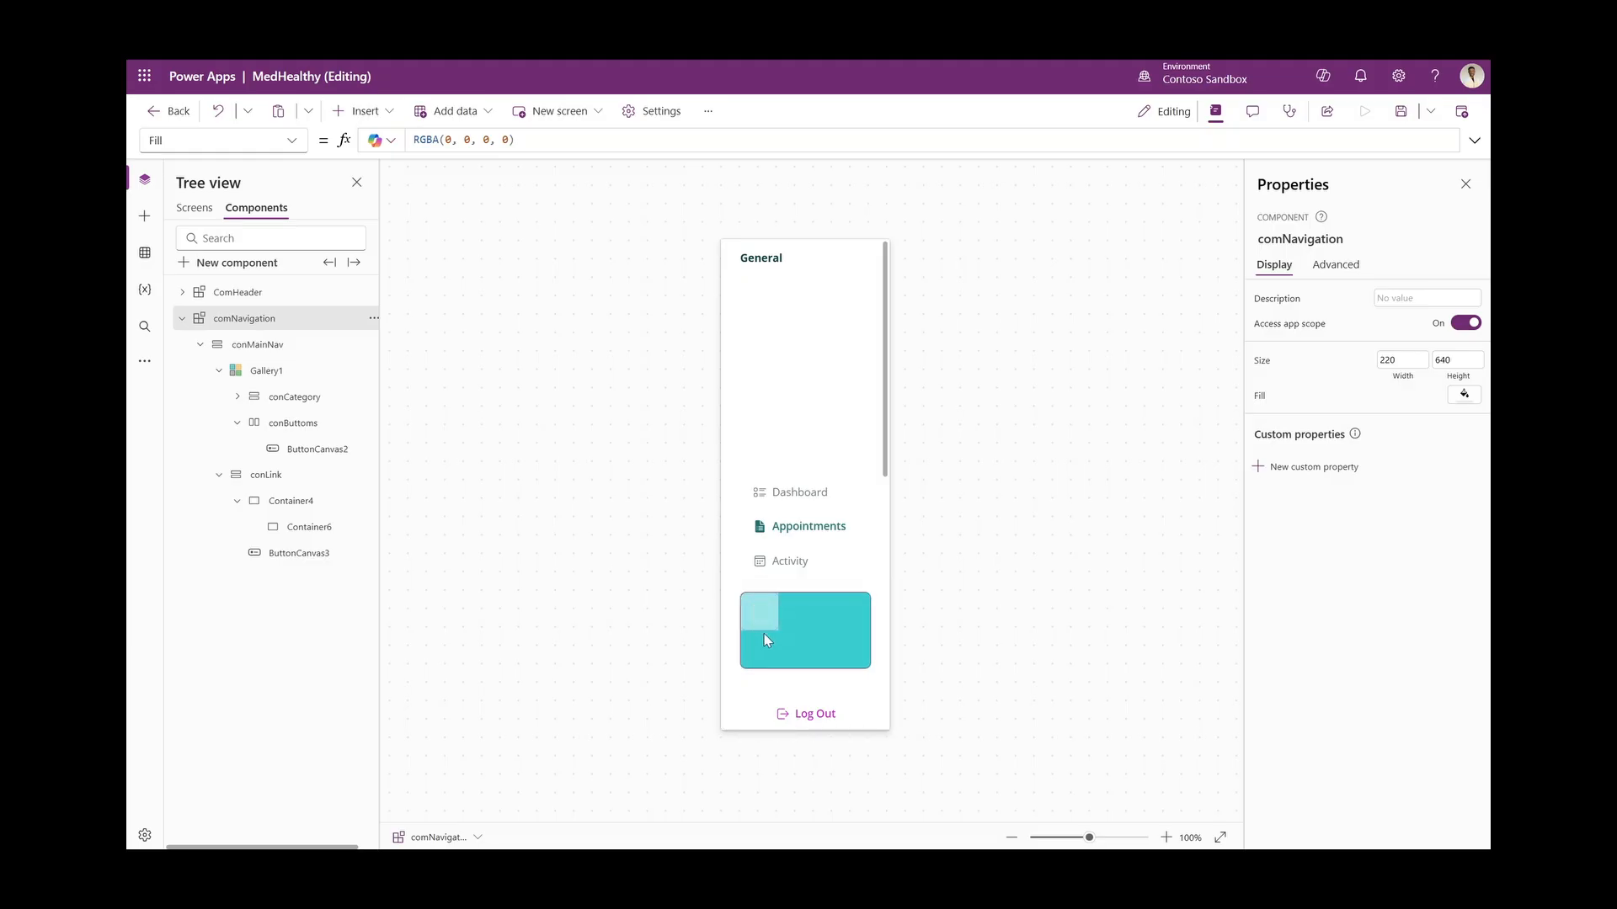
left_click(775, 608)
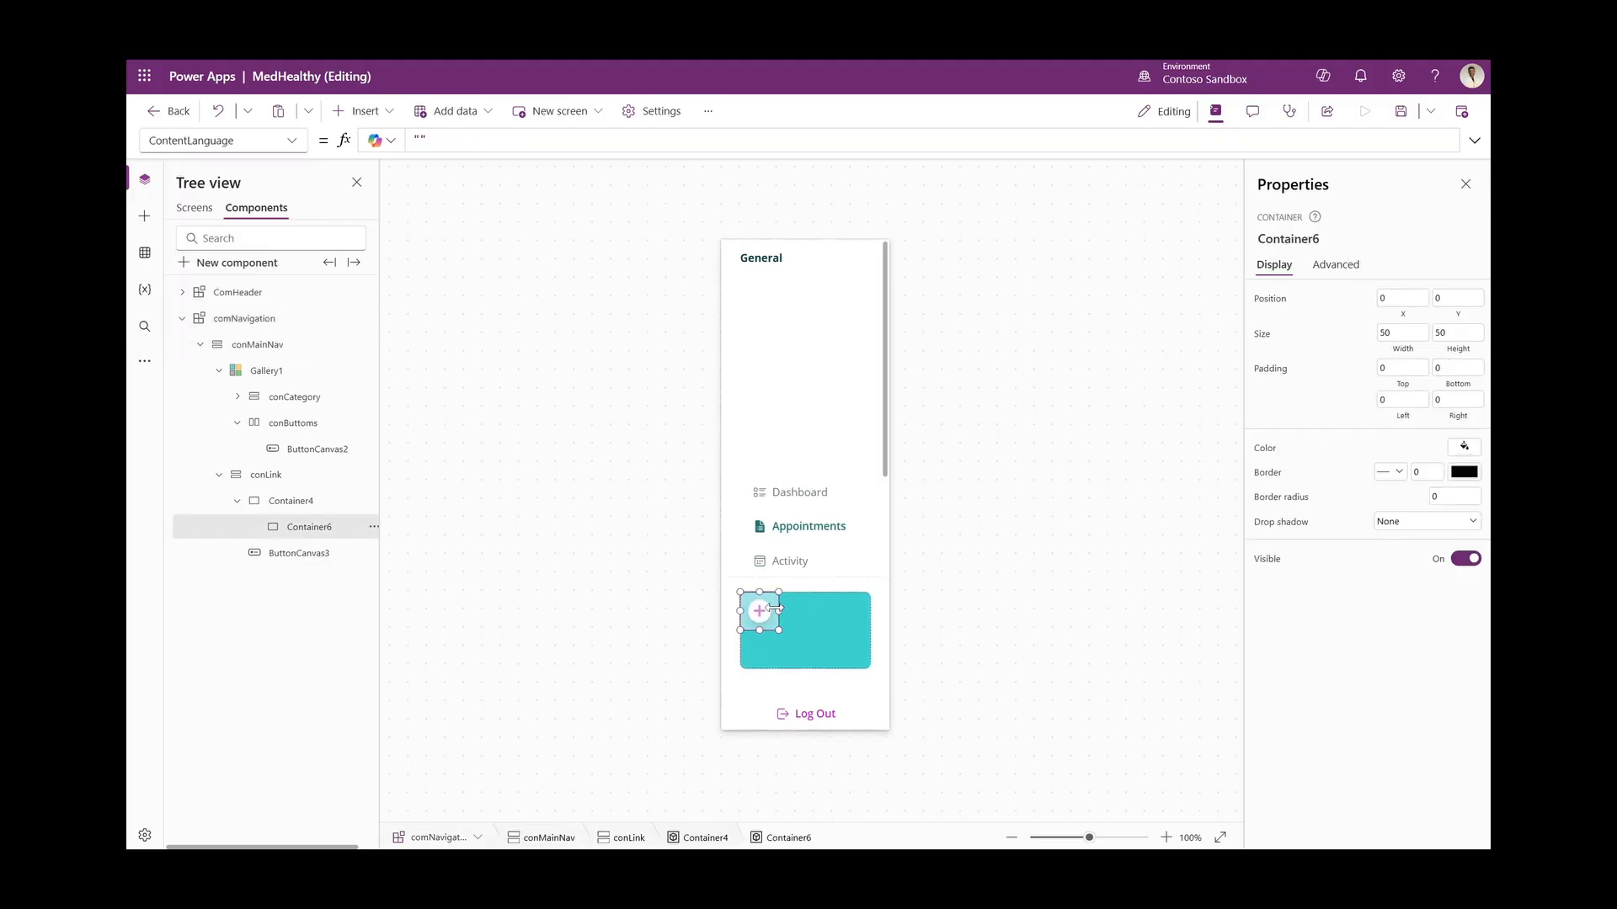
left_click(291, 145)
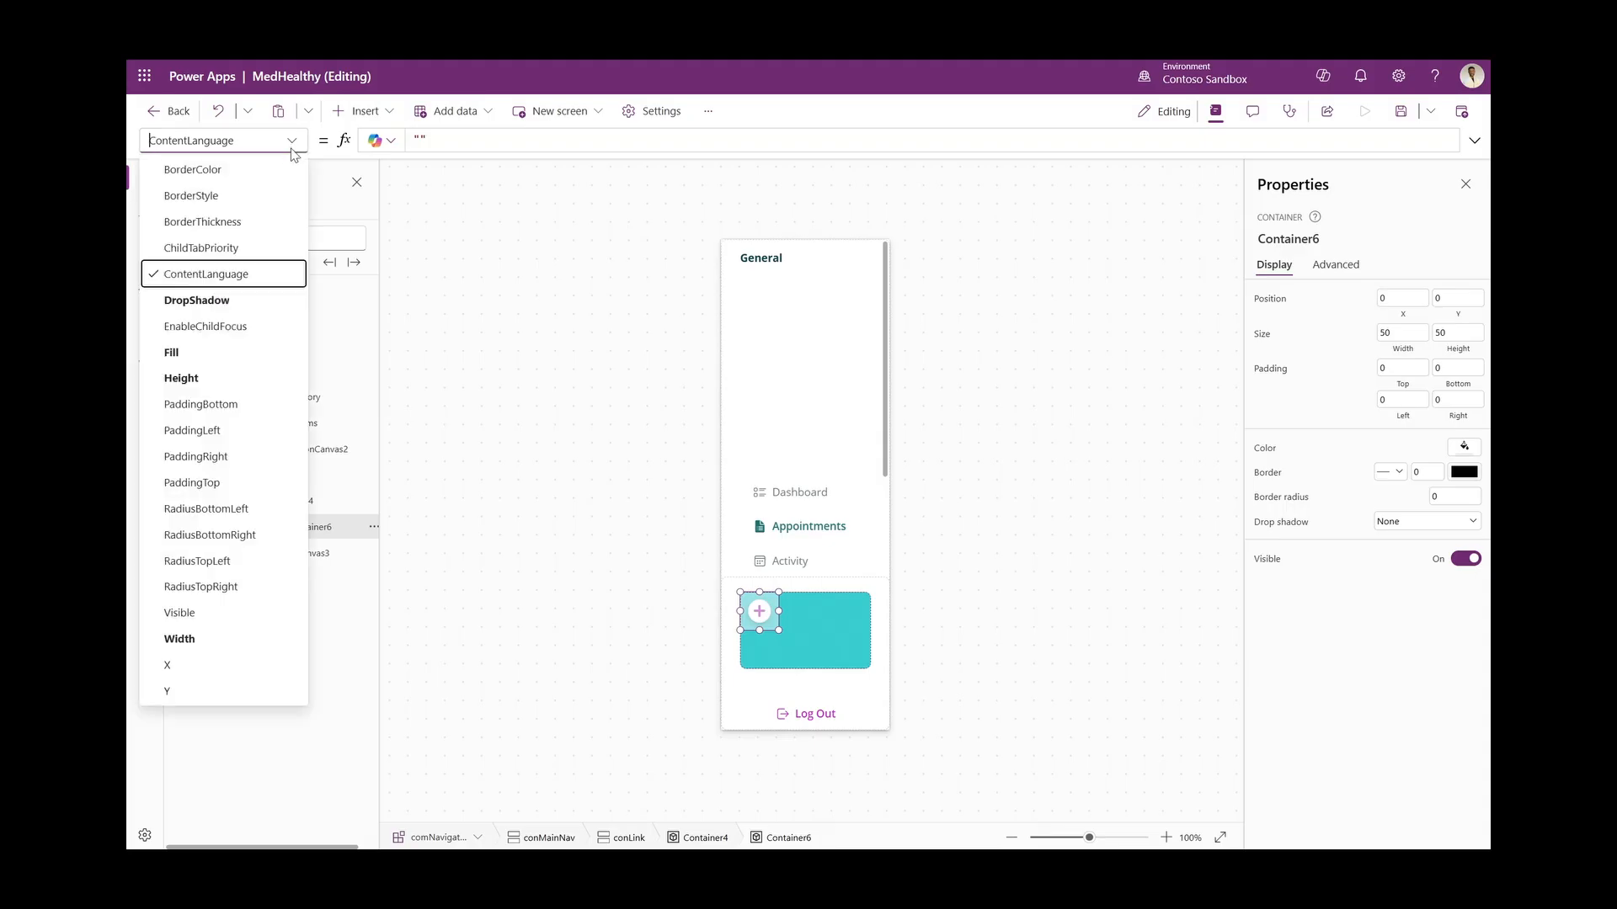
left_click(243, 547)
left_click(516, 136)
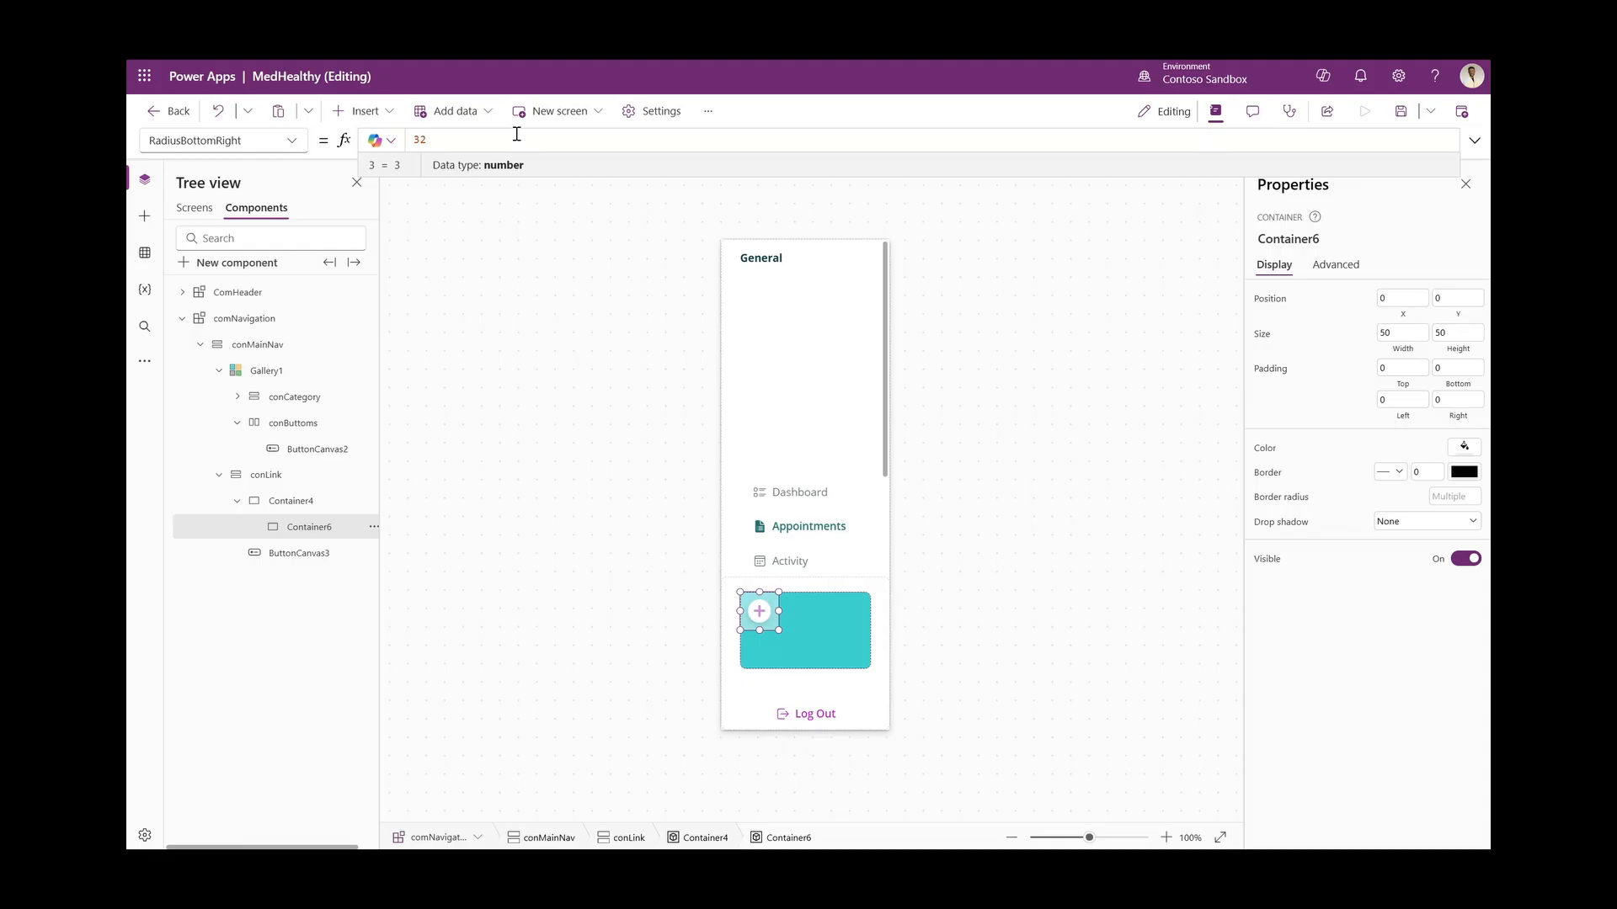
type("32")
Check the small container's RadiusTopLeft, RadiusTopRight and RadiusBottomLeft values
left_click(291, 140)
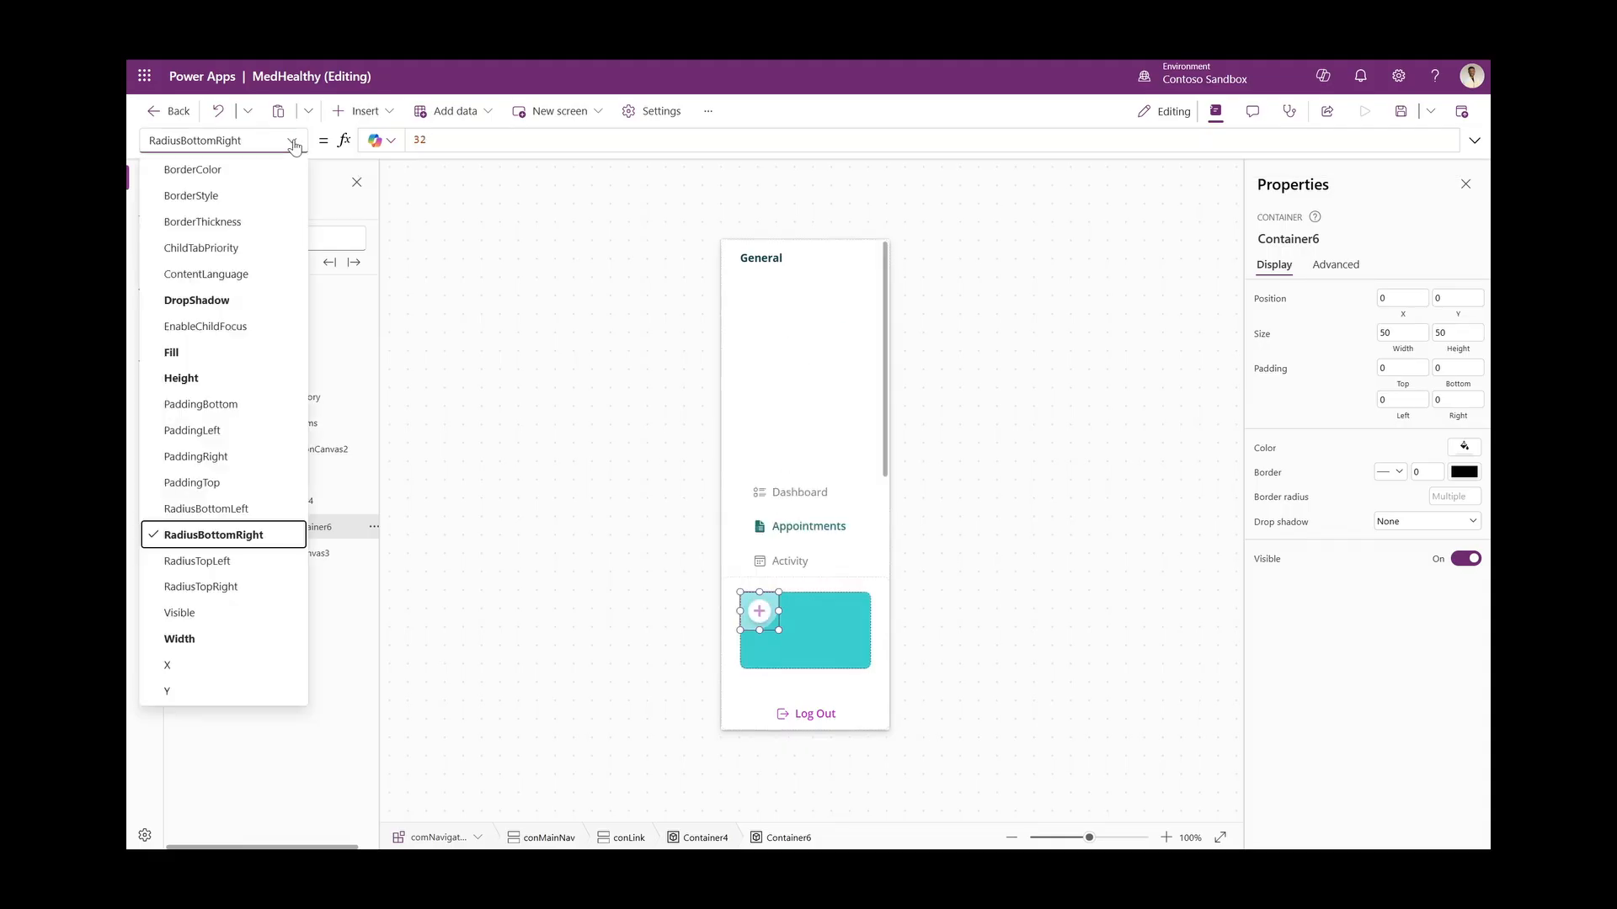
left_click(228, 560)
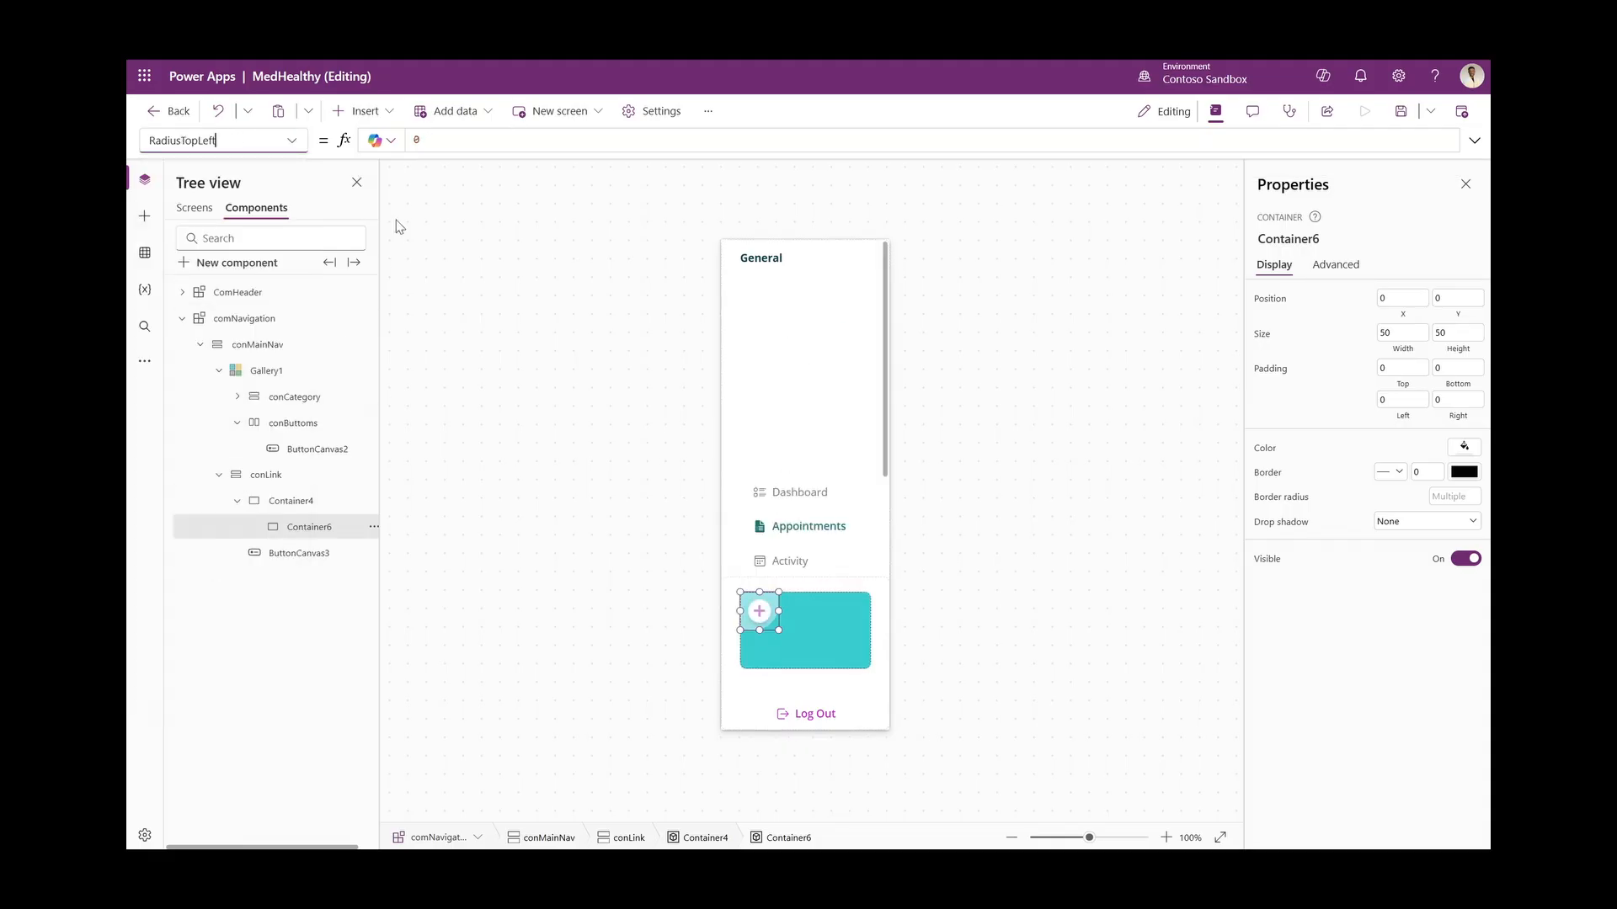
left_click(292, 140)
left_click(211, 584)
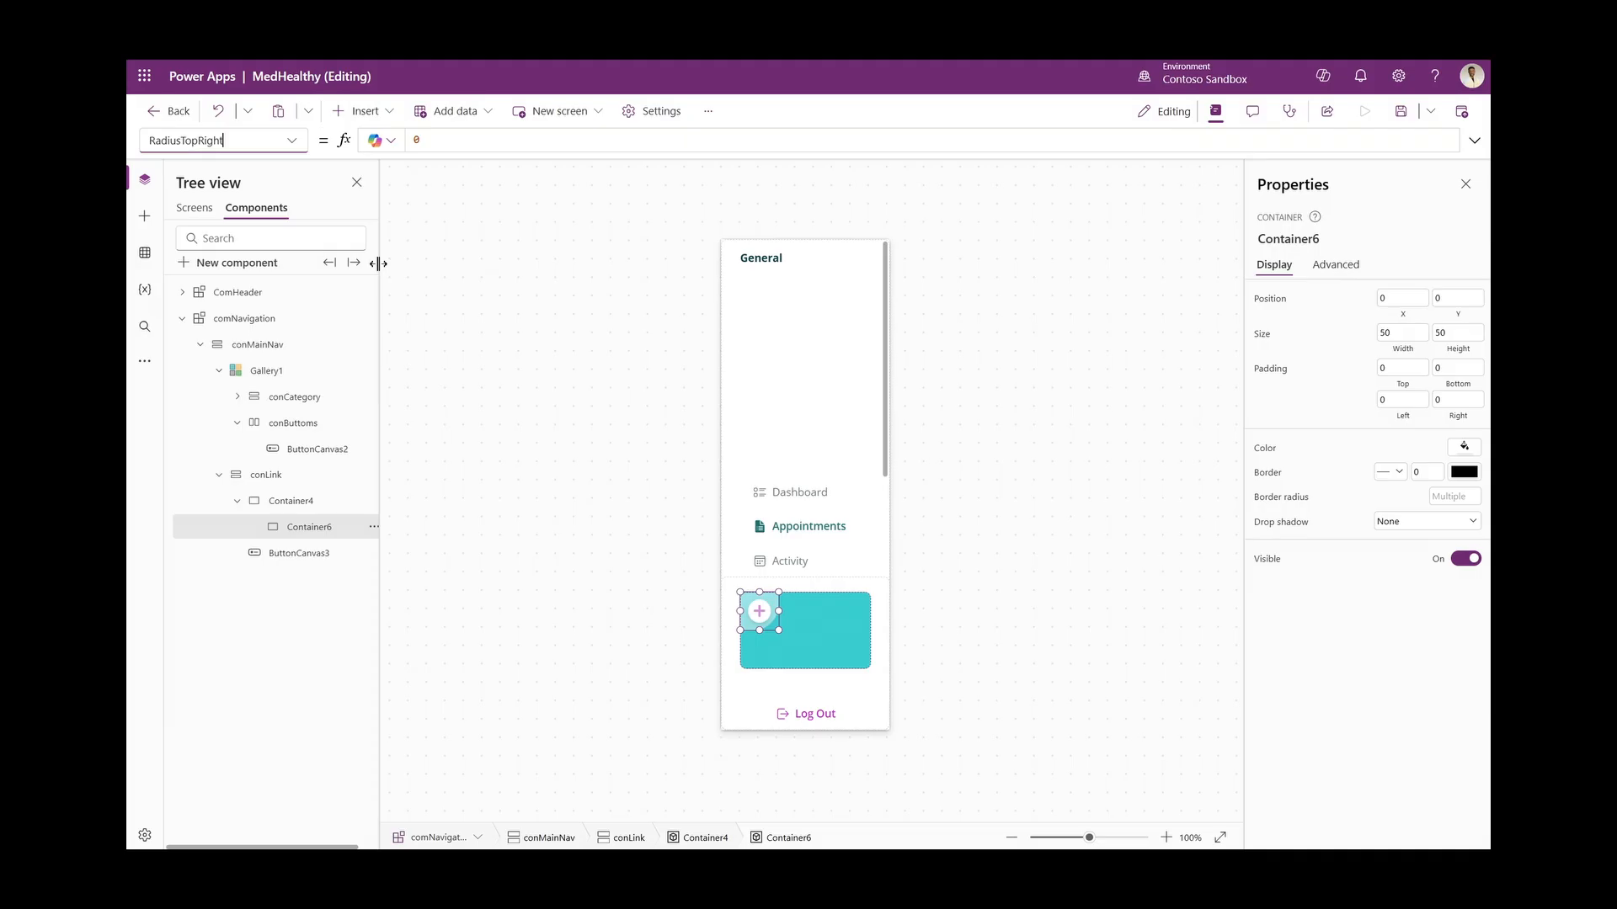
left_click(292, 140)
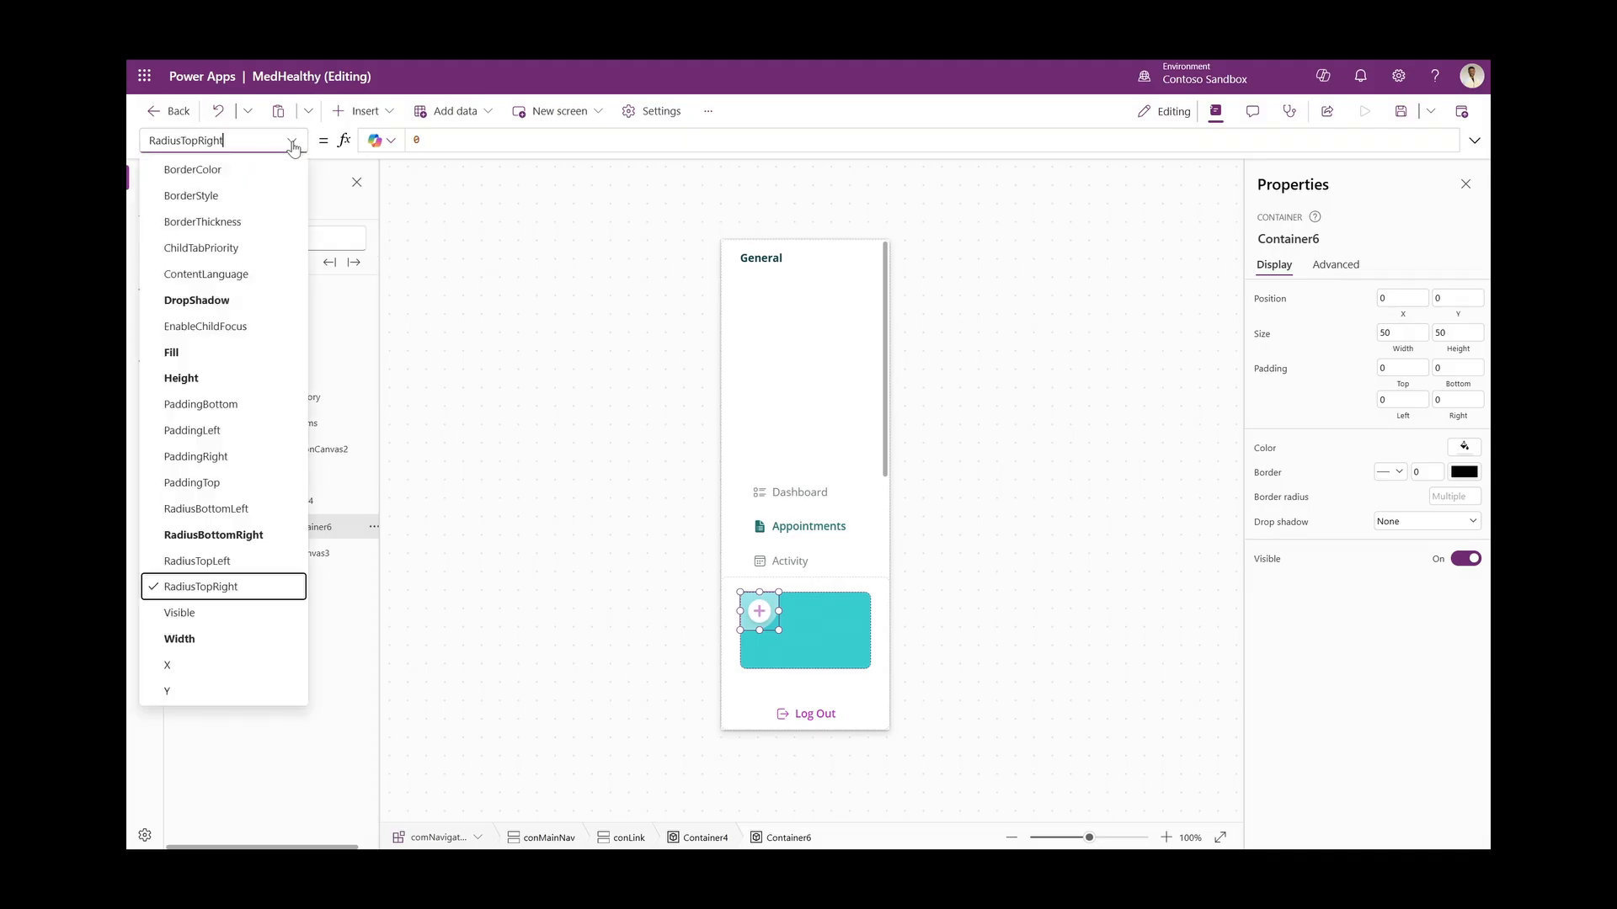
left_click(237, 509)
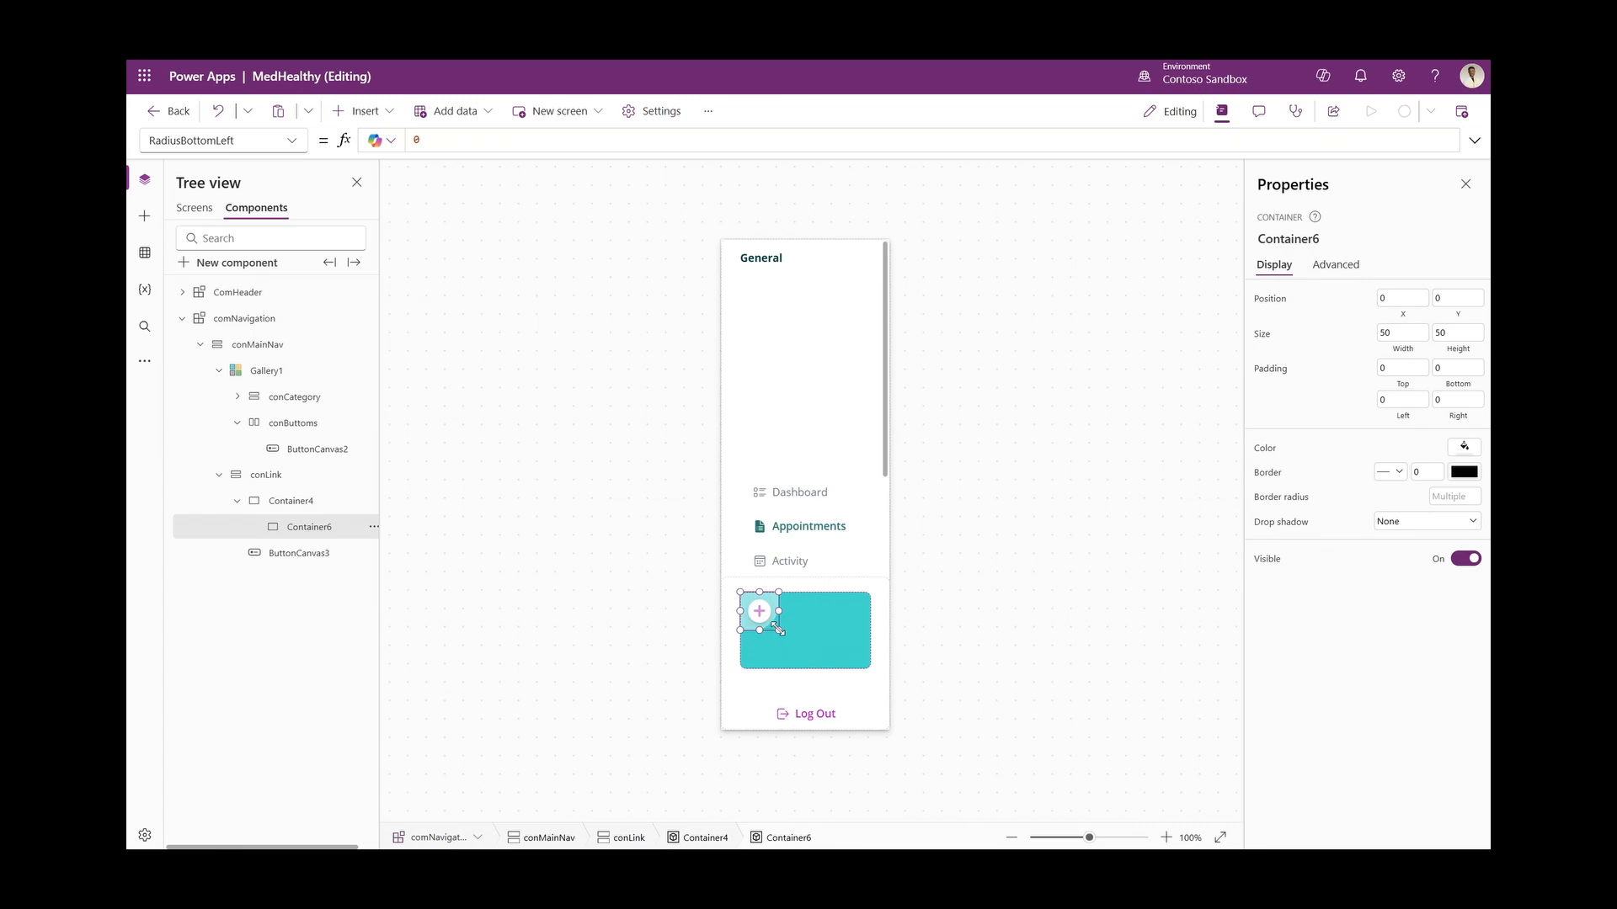
Shrink the small container to about 42 by 46 and copy it
left_click_drag(779, 630, 774, 628)
left_click_drag(774, 628, 775, 629)
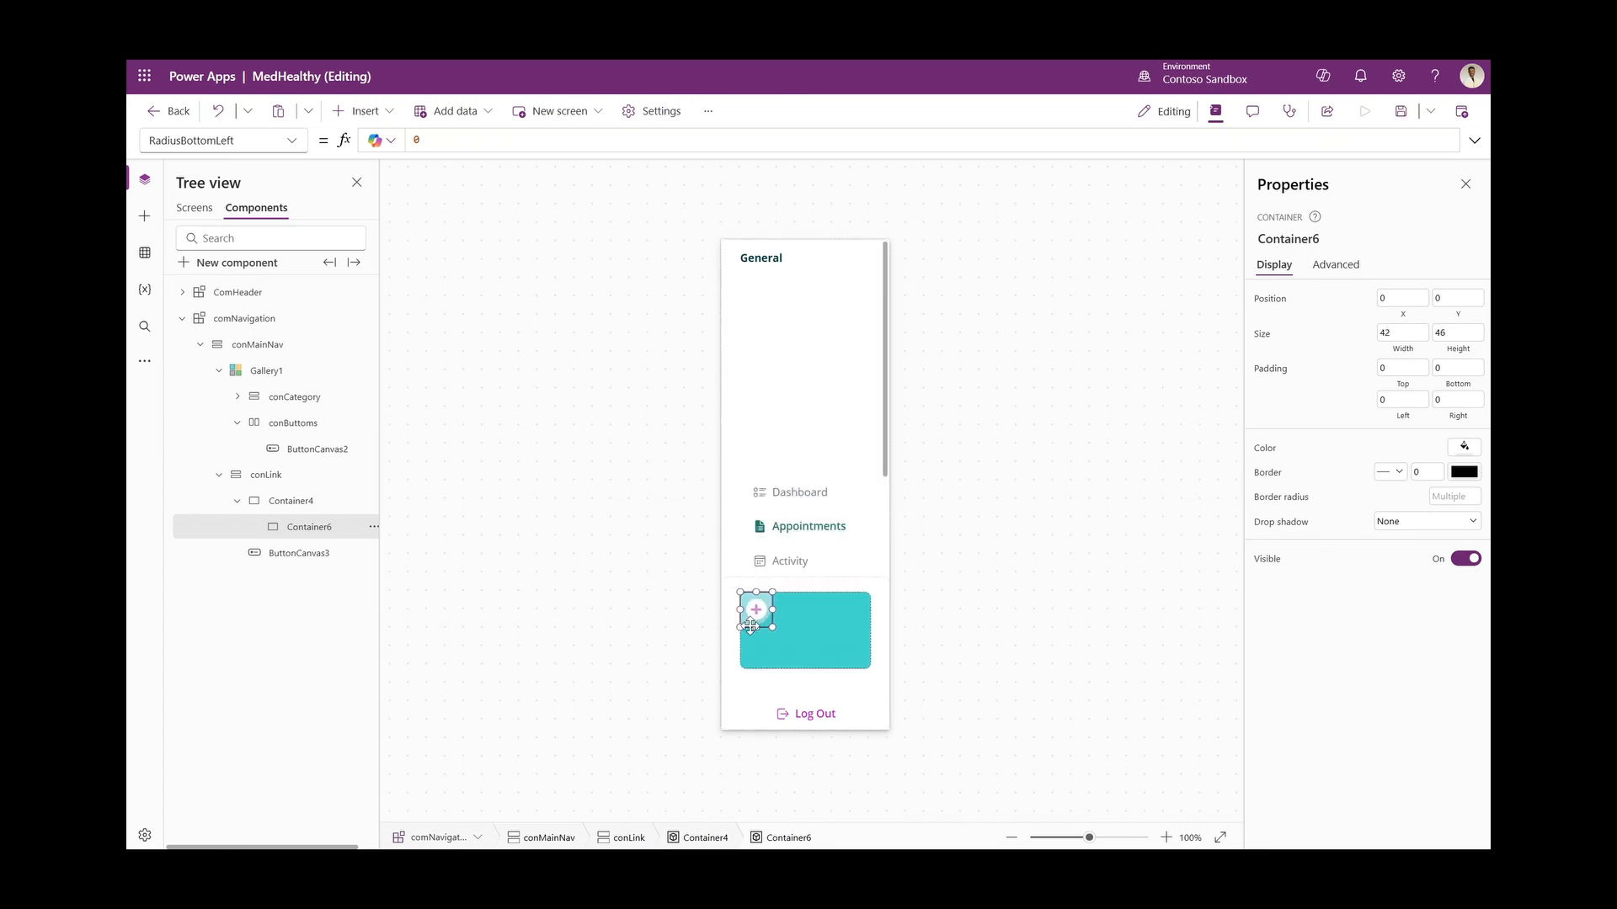
right_click(752, 624)
left_click(792, 687)
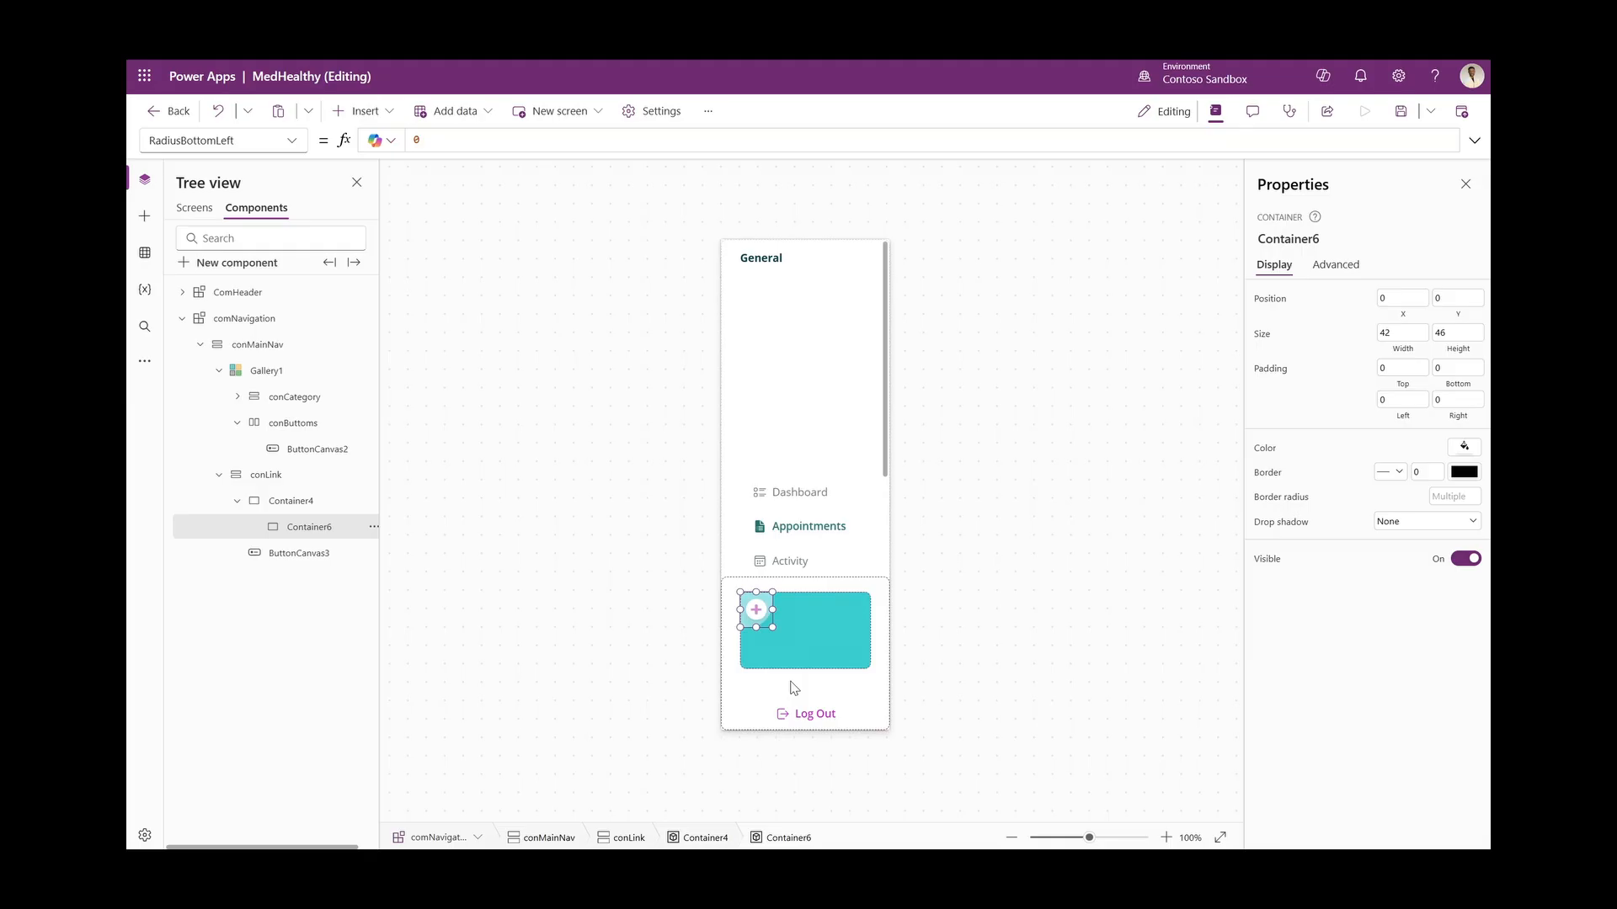
Paste the copied container into Container4 and move it to the card's lower-right corner at X 128, Y 54
right_click(815, 639)
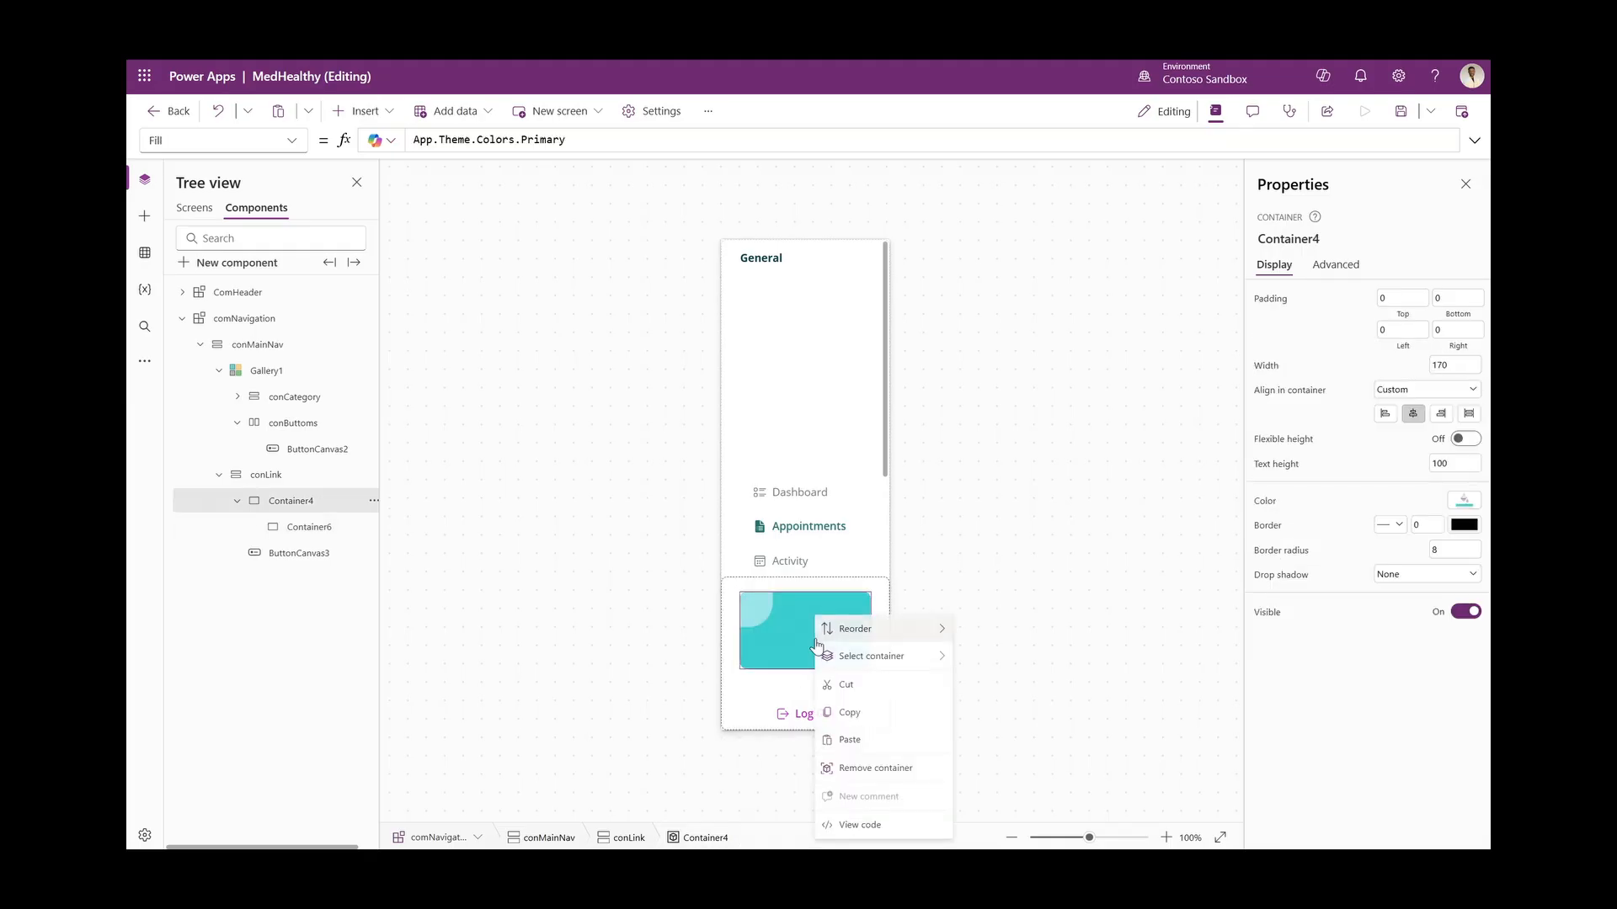
left_click(849, 740)
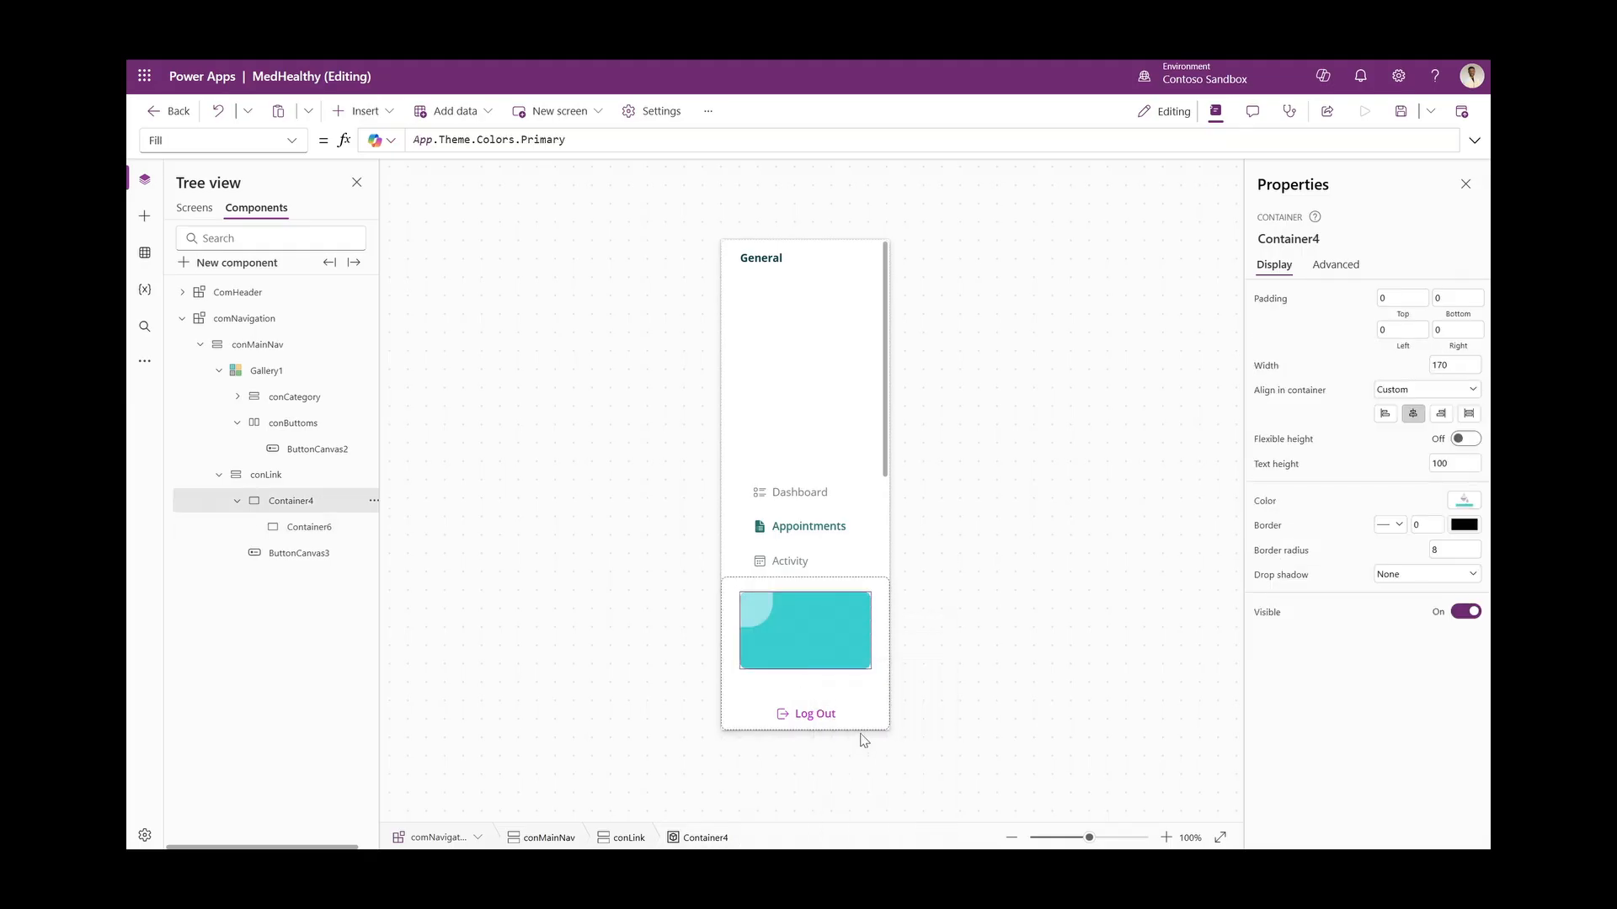
left_click_drag(821, 645, 855, 651)
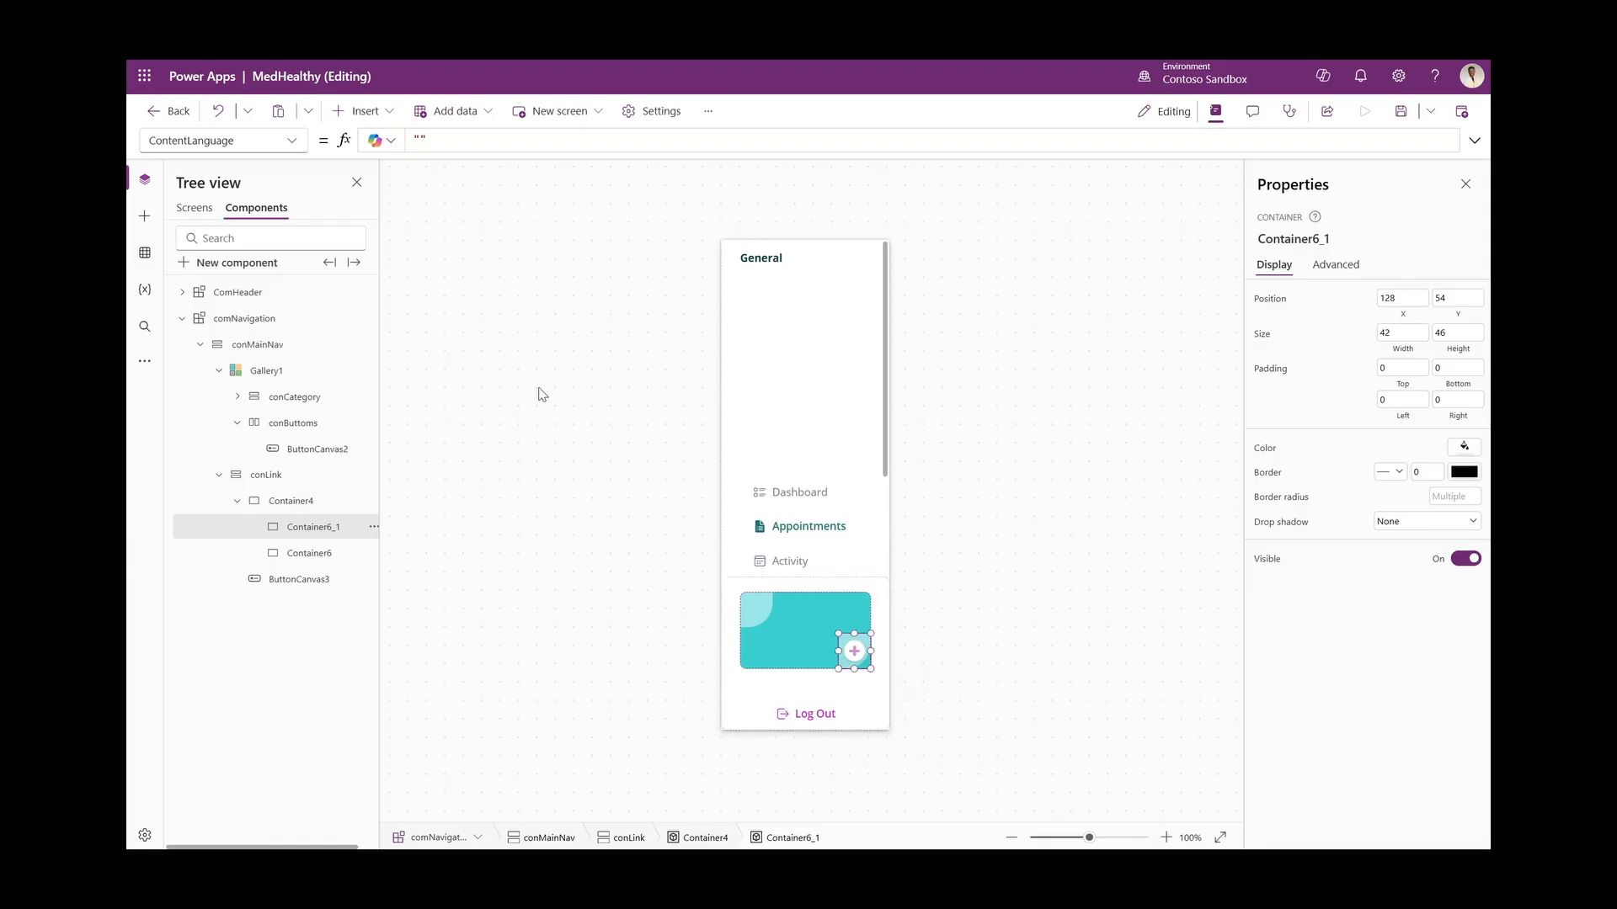
Round the pasted container's top-left corner instead of its bottom-right corner
left_click(293, 142)
left_click(210, 535)
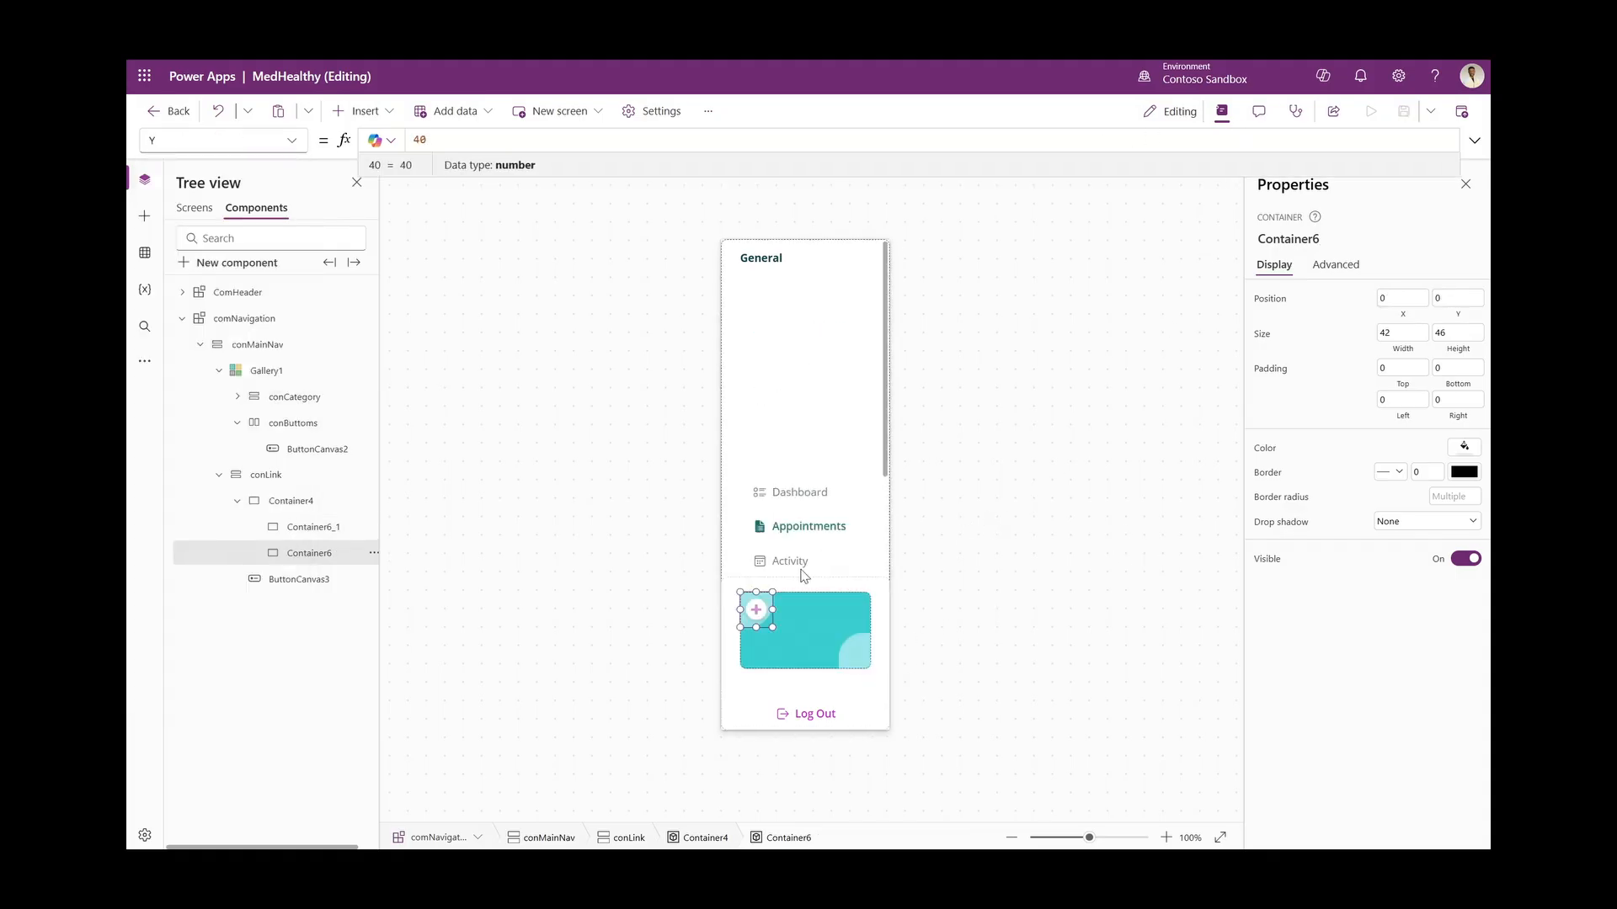
Set the X and Y position of the card's upper-left decorative container, Container6, to 0
left_click(932, 581)
left_click(753, 627)
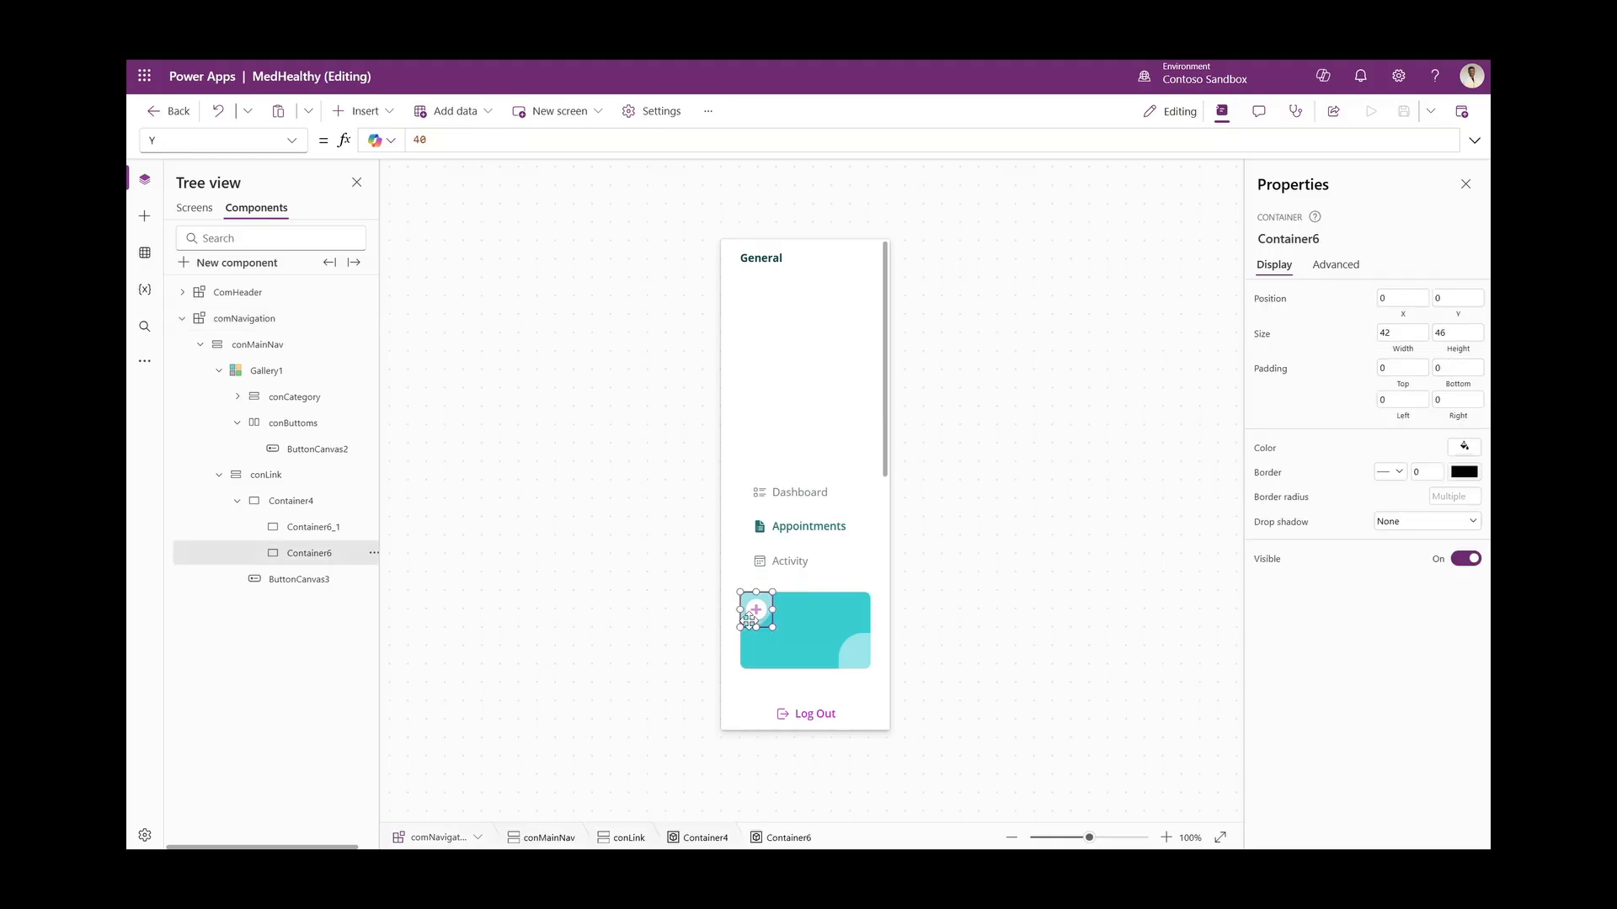
left_click(1401, 316)
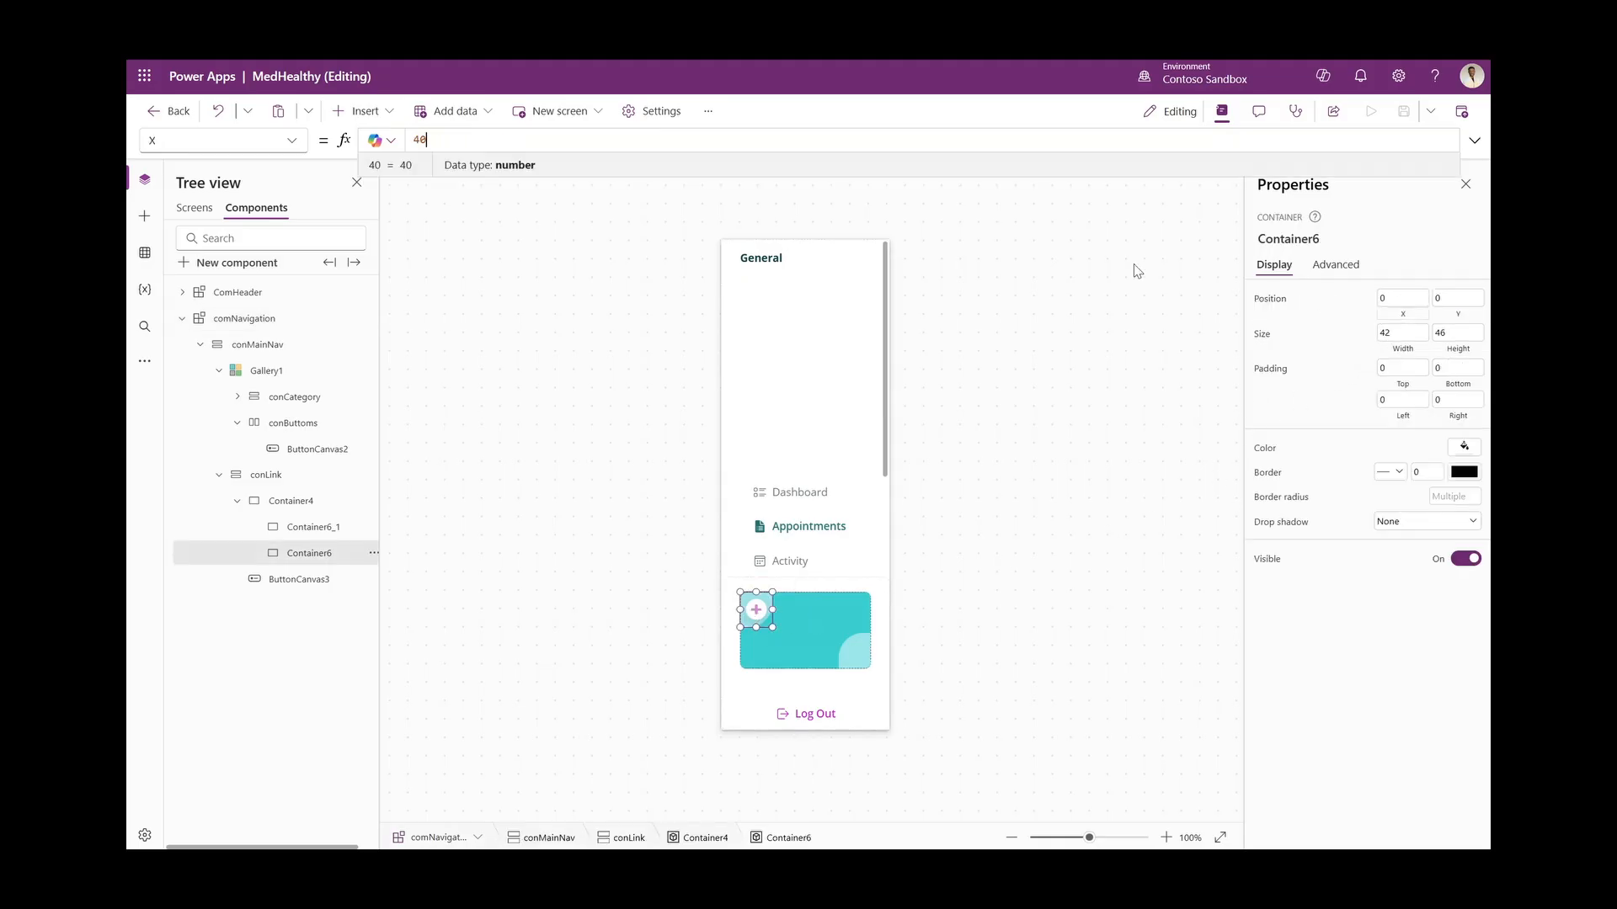
key("ctrl+a")
type("0")
left_click(1451, 316)
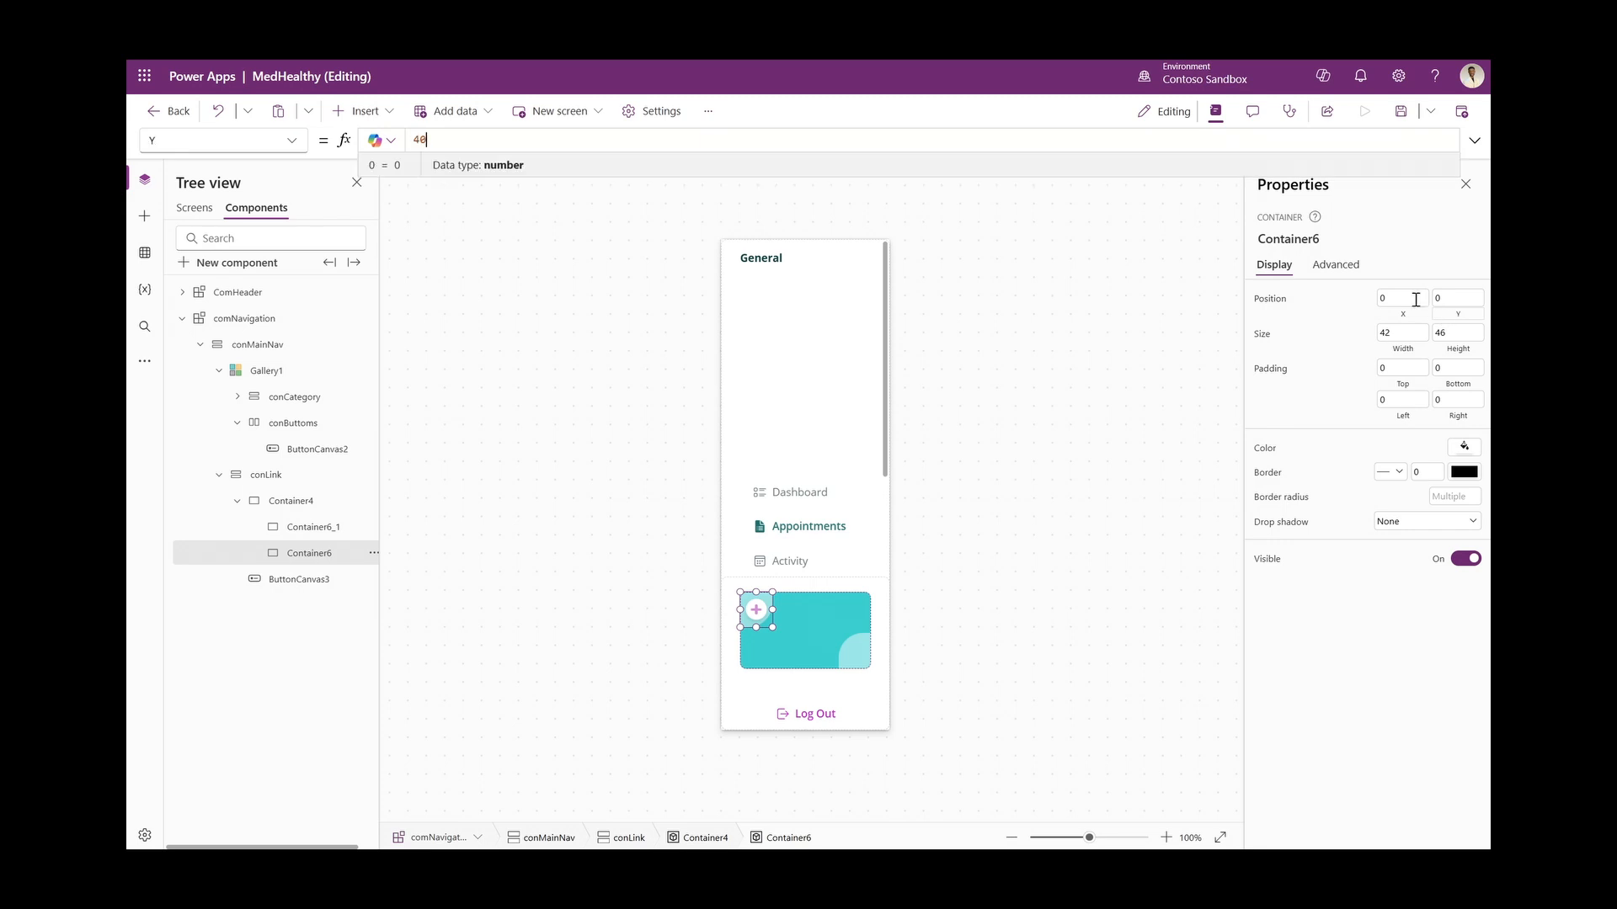
left_click(928, 361)
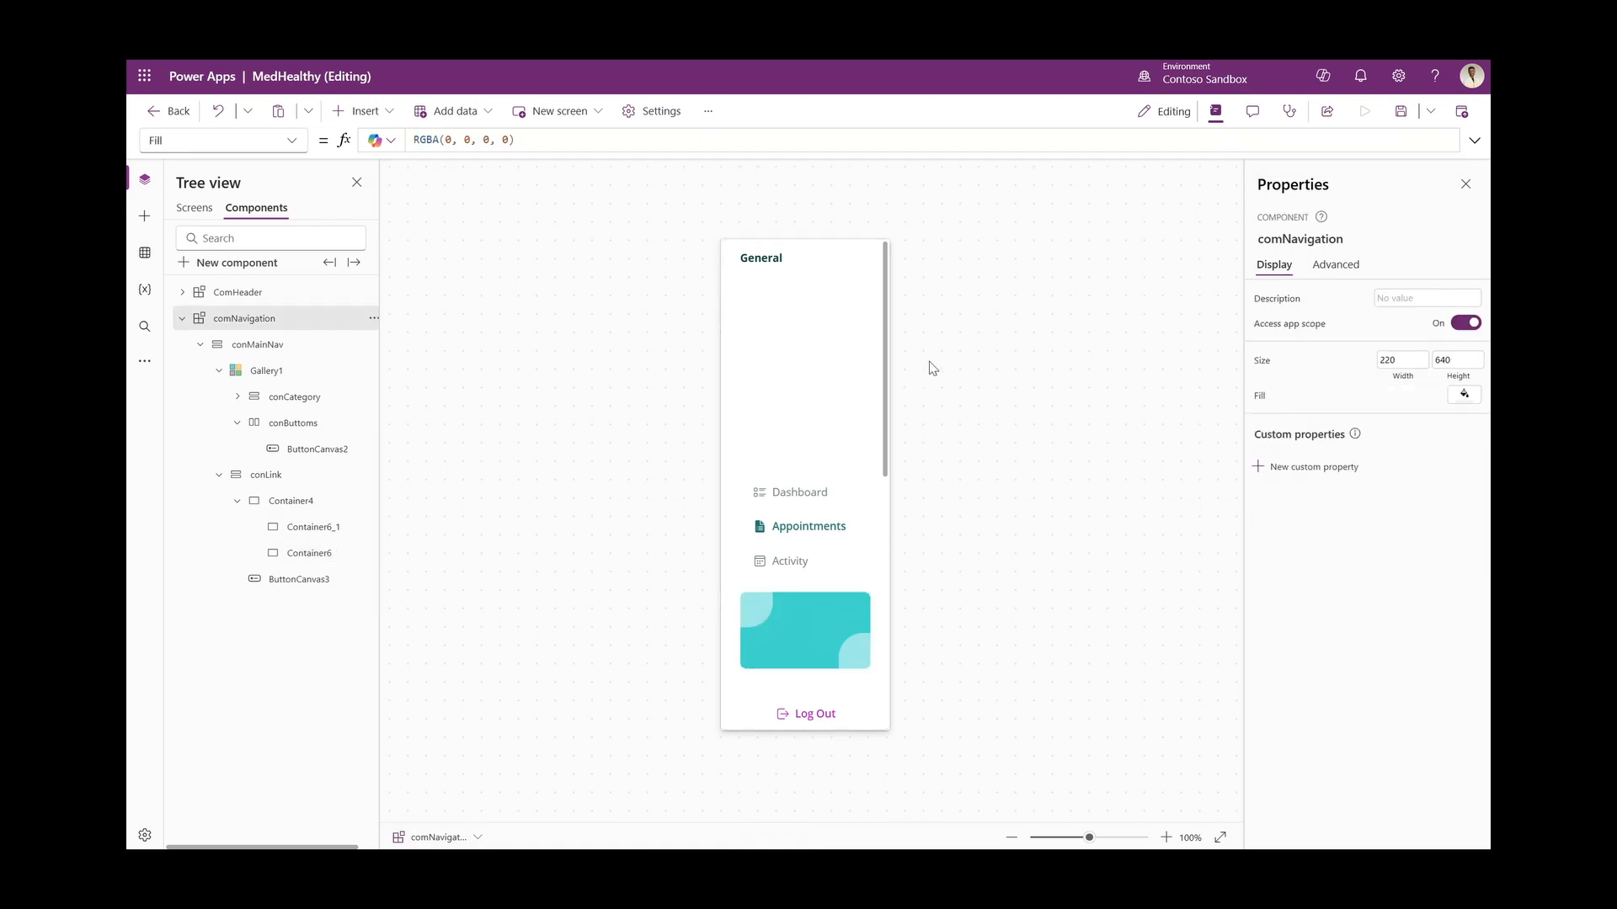
Preview the app to examine the decorated card in the navigation, and return to the component editor
left_click(1365, 111)
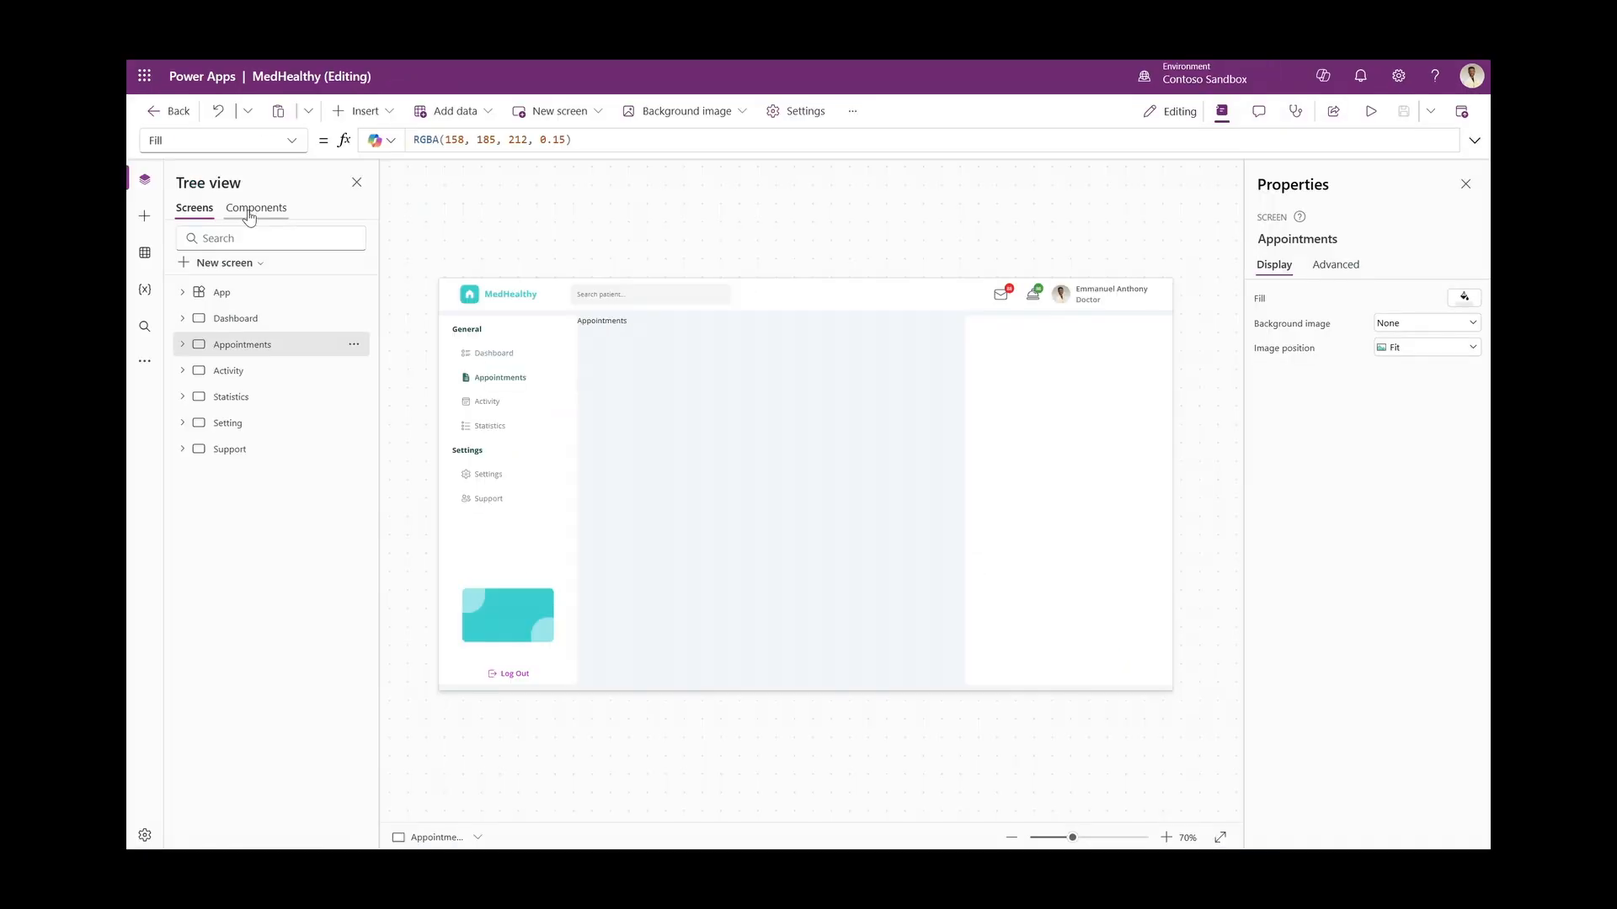
left_click(250, 216)
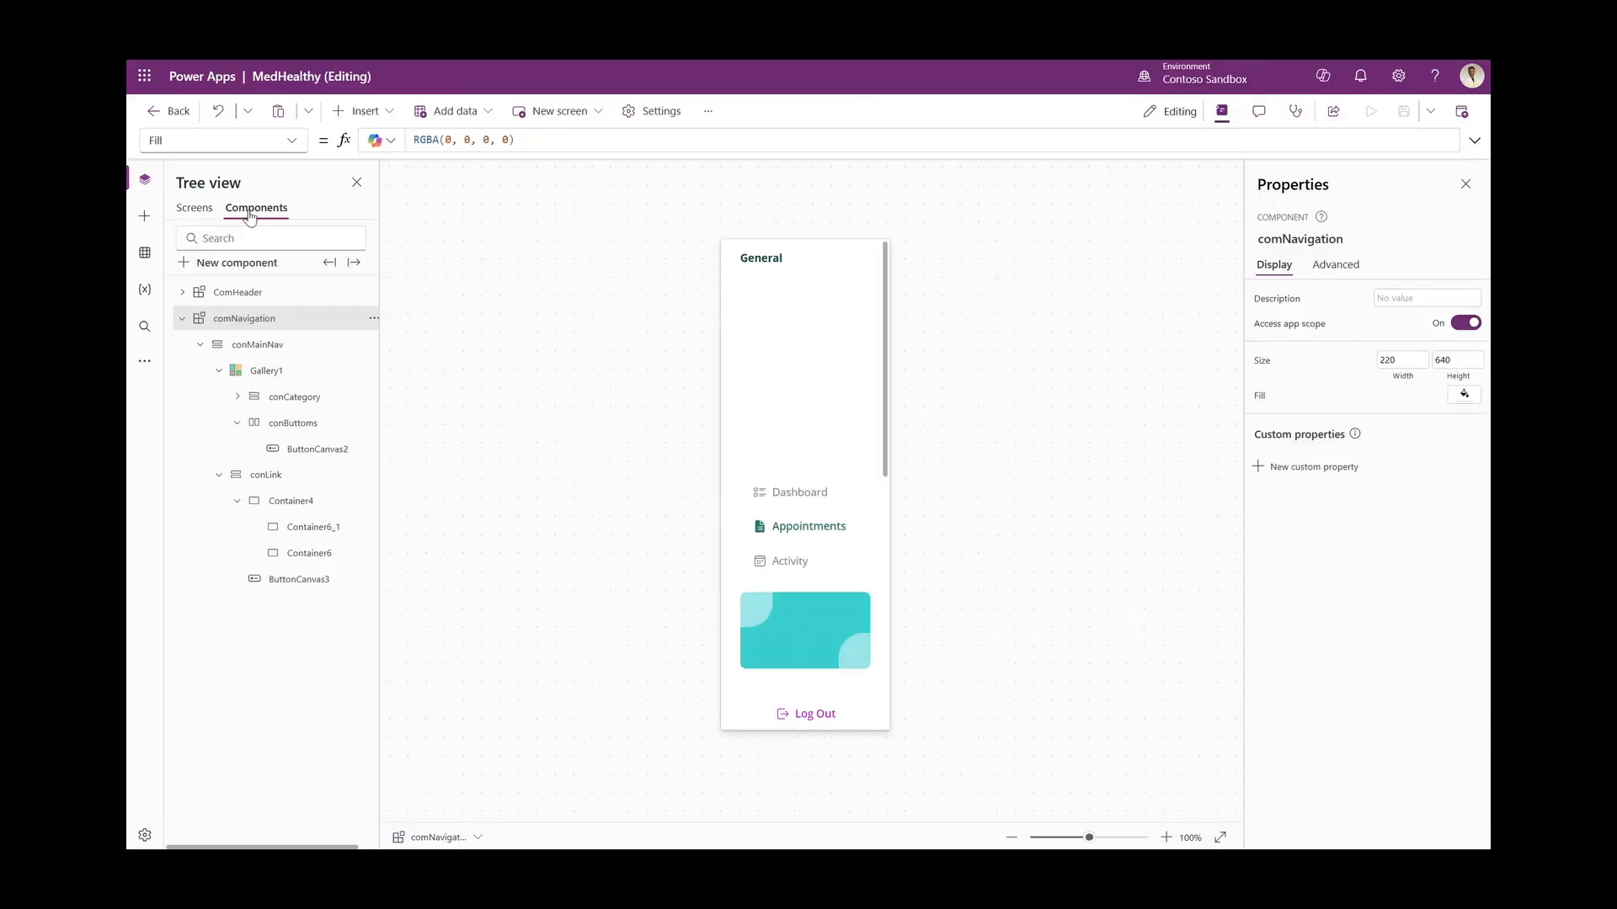
Collapse comNavigation in the component tree and create a new component named comCalendar
left_click(182, 318)
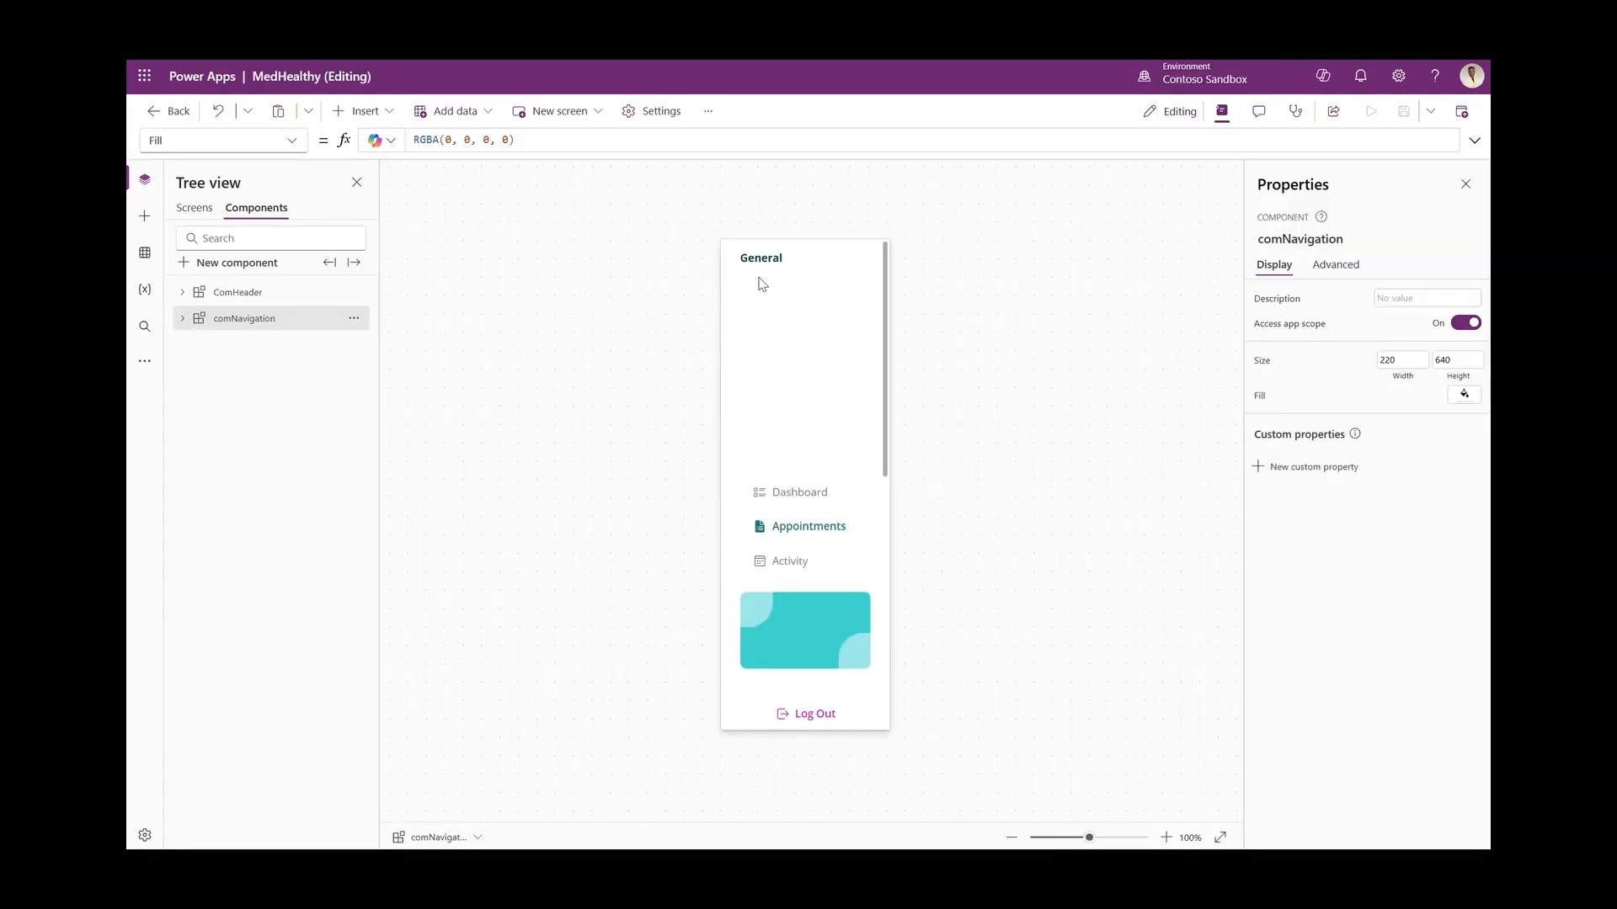
left_click(233, 265)
double_click(233, 344)
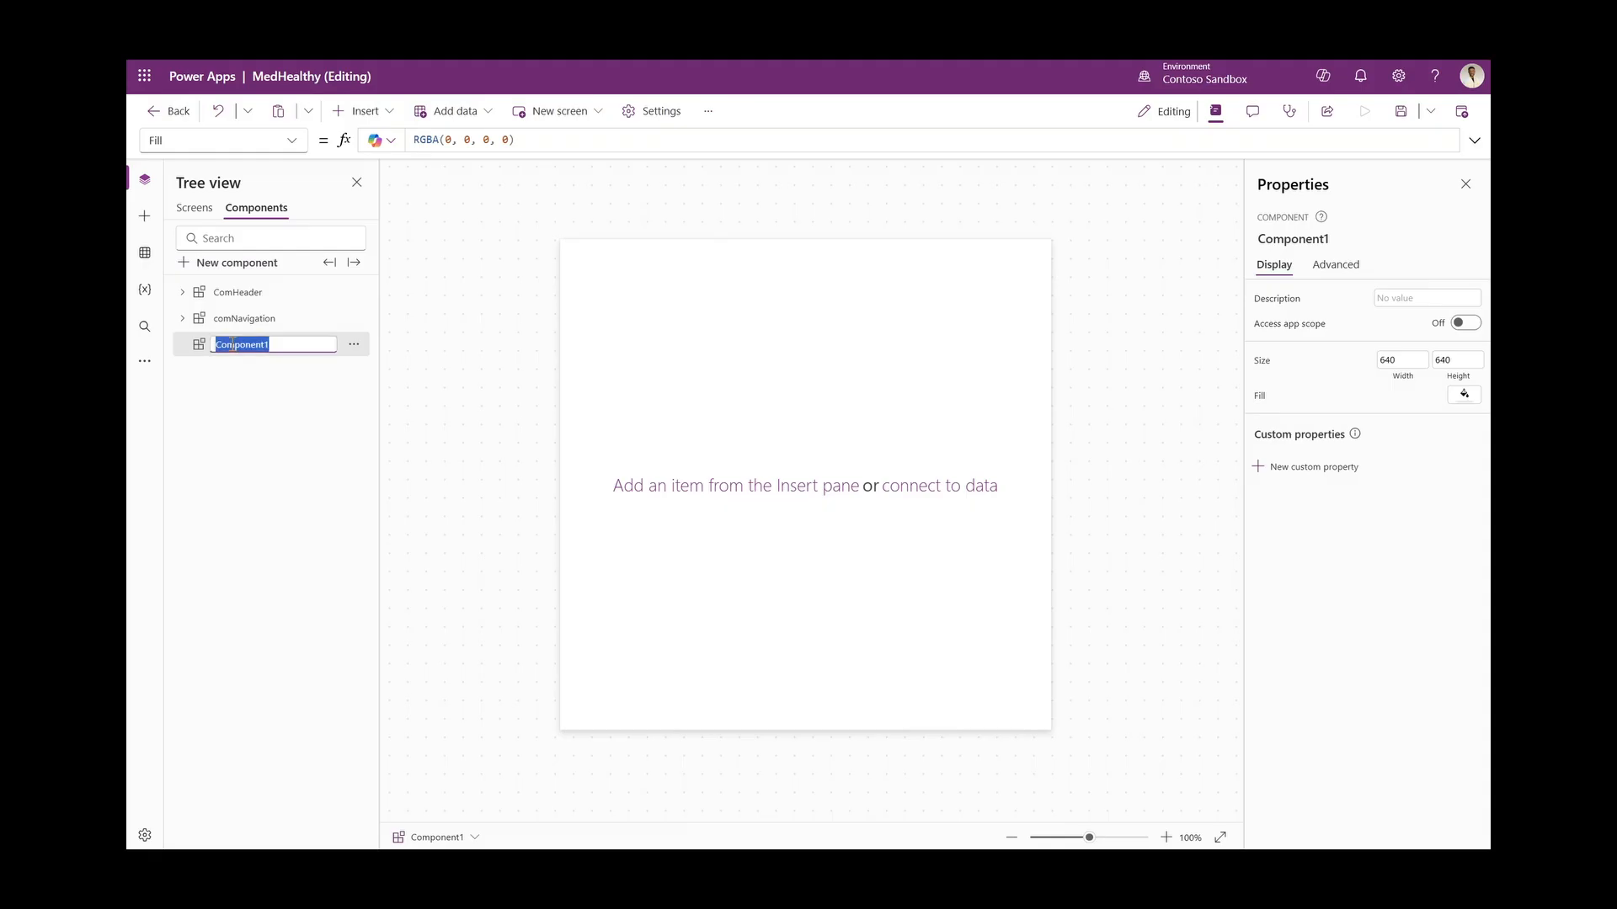
type("comCalendar")
key("Return")
Set the comCalendar component's width and height to 400 each
left_click(1422, 363)
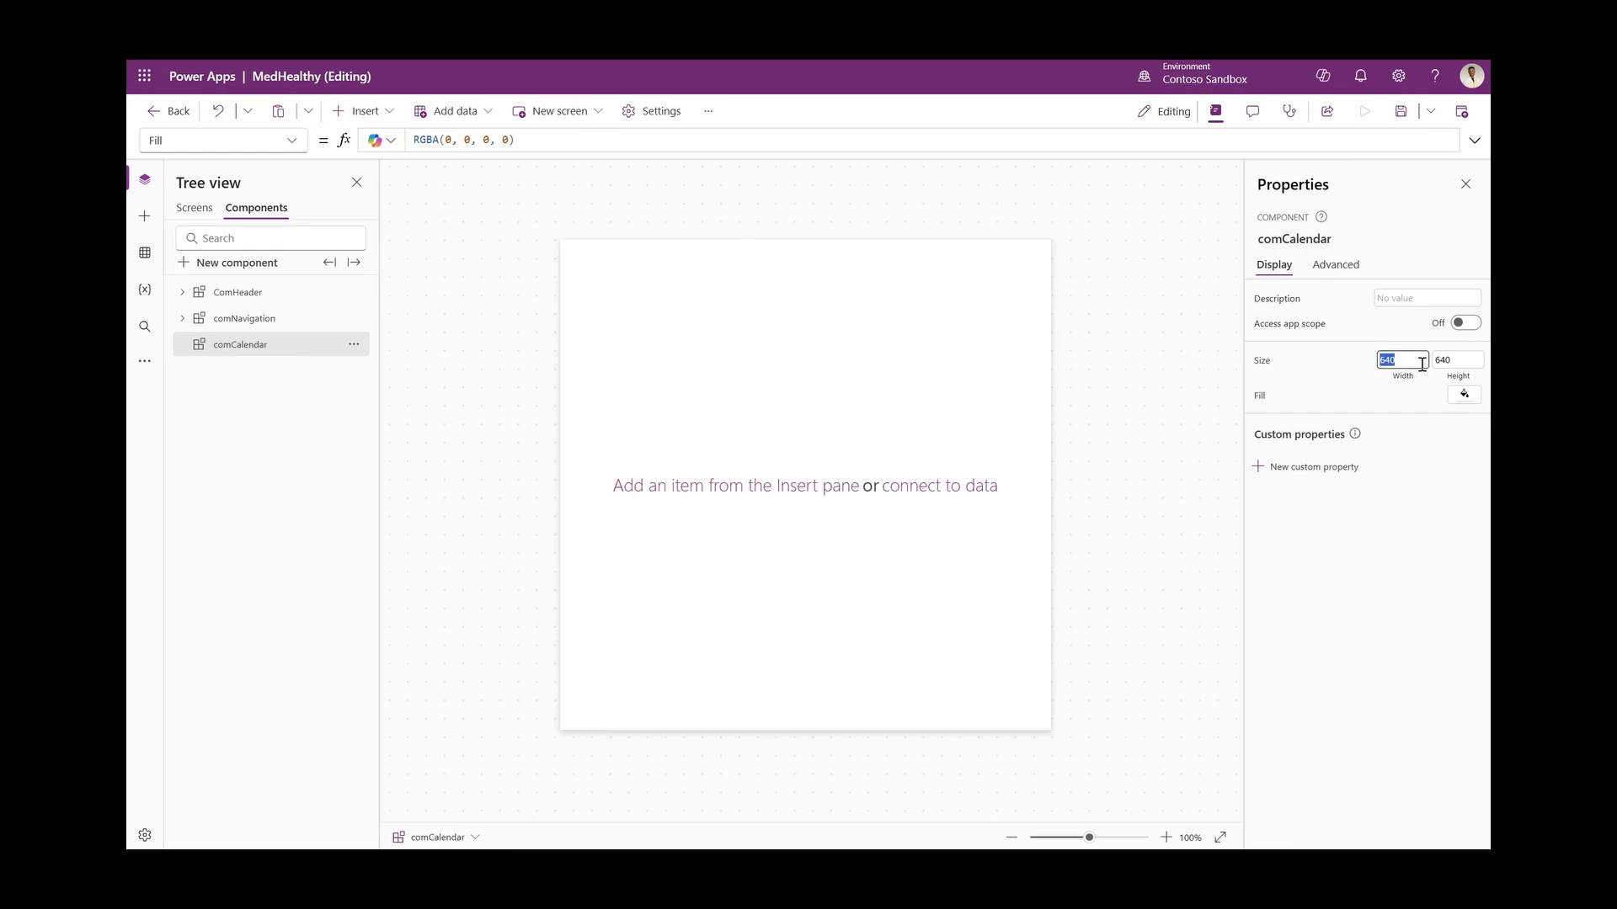
type("40")
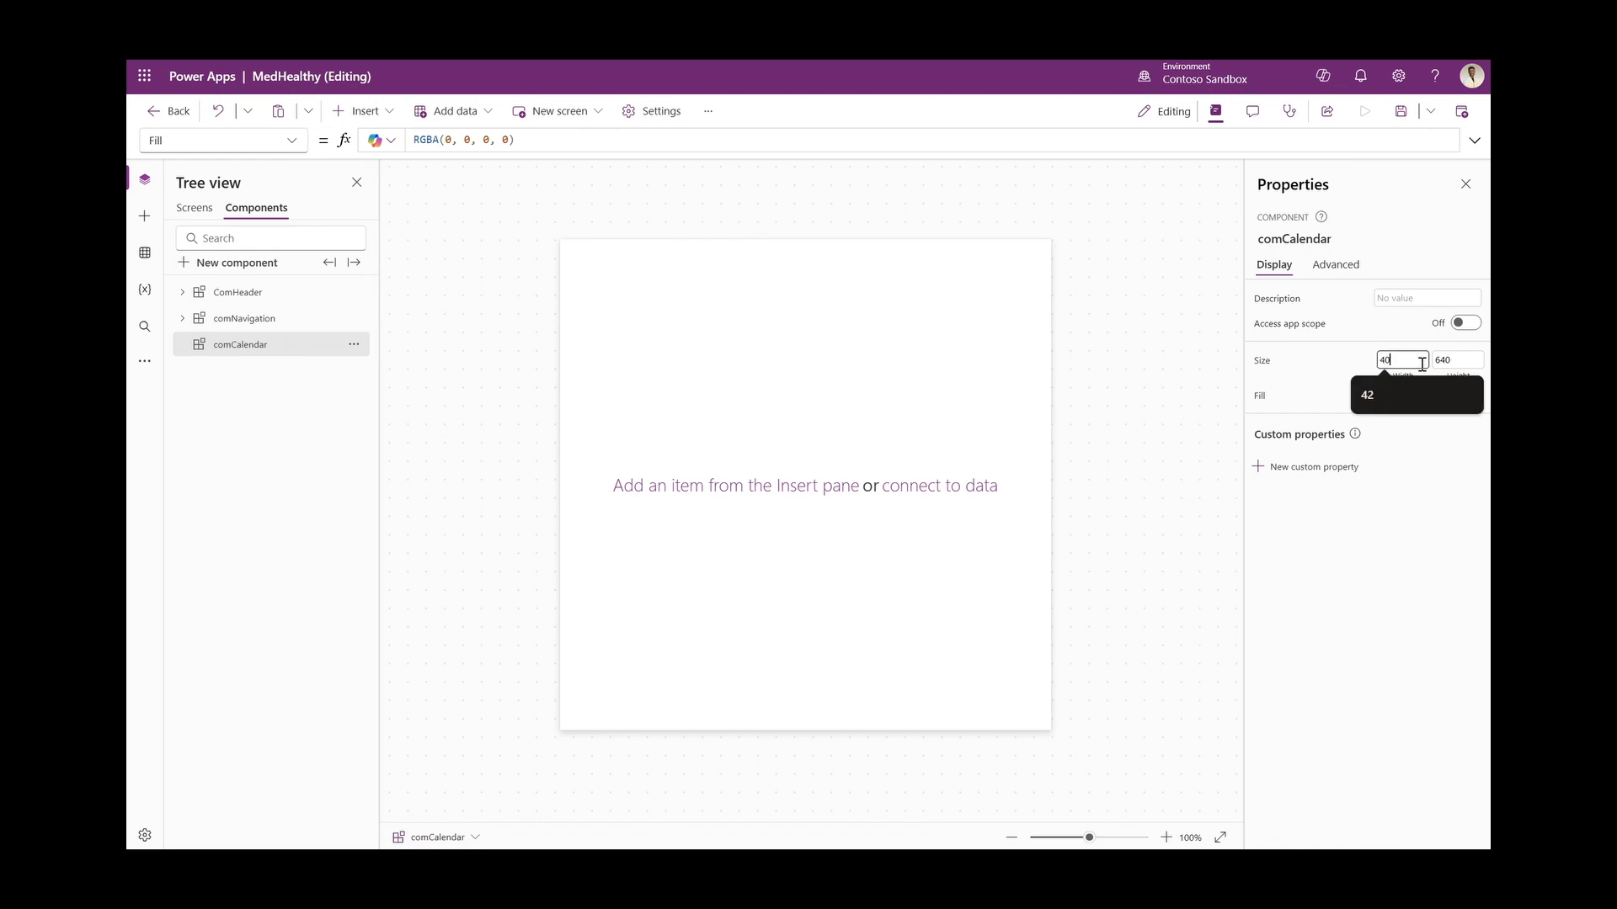
type("0")
left_click(1469, 363)
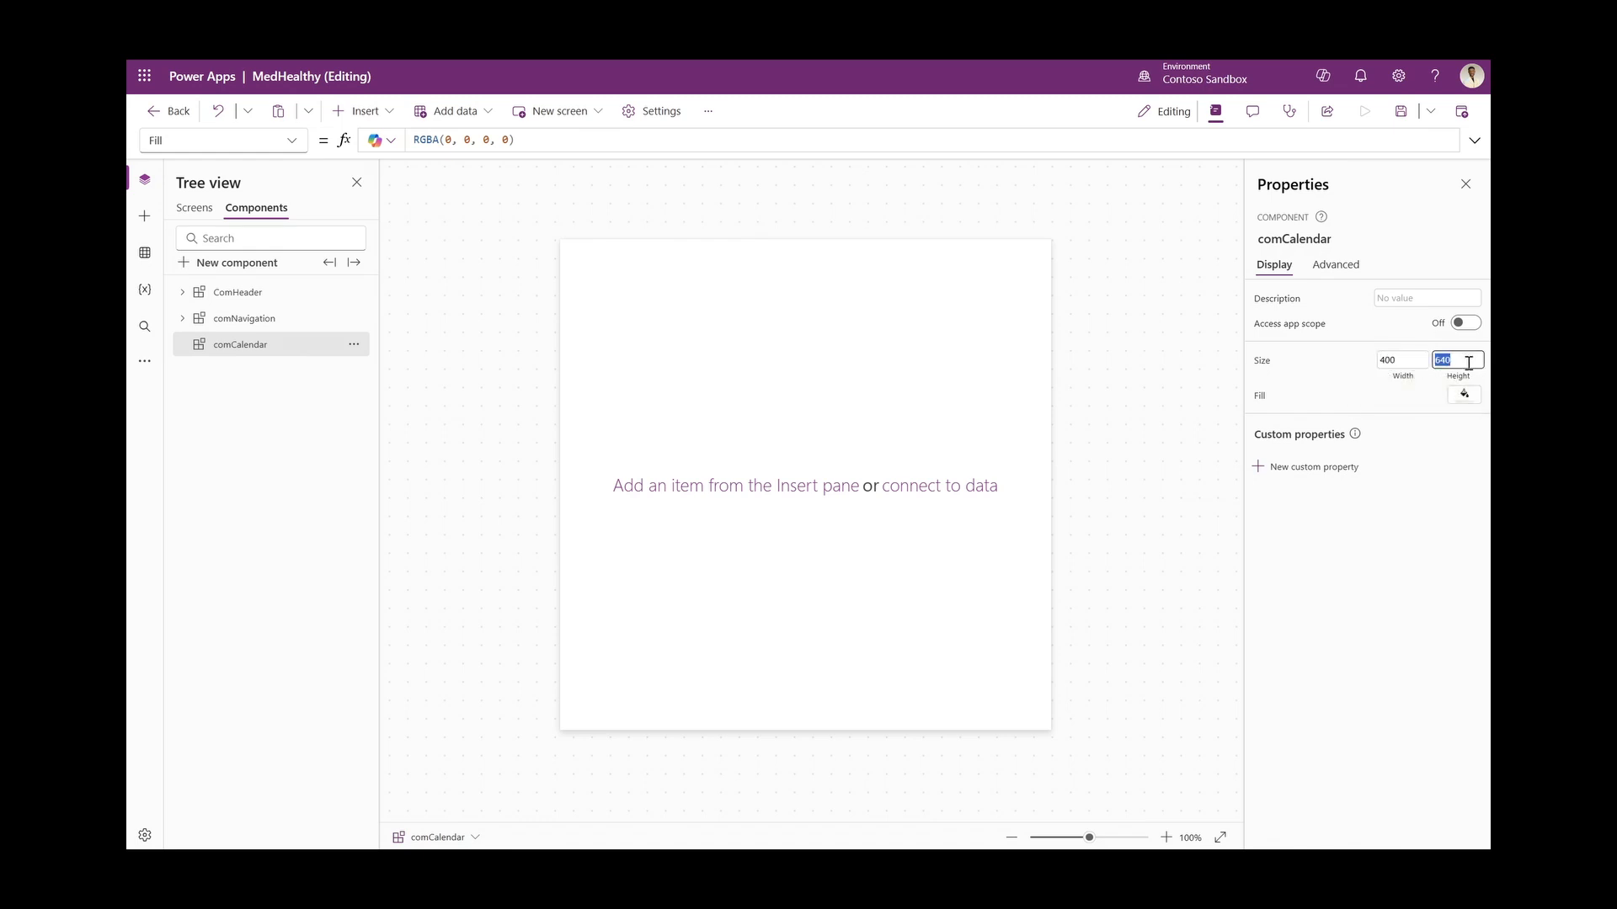
type("400")
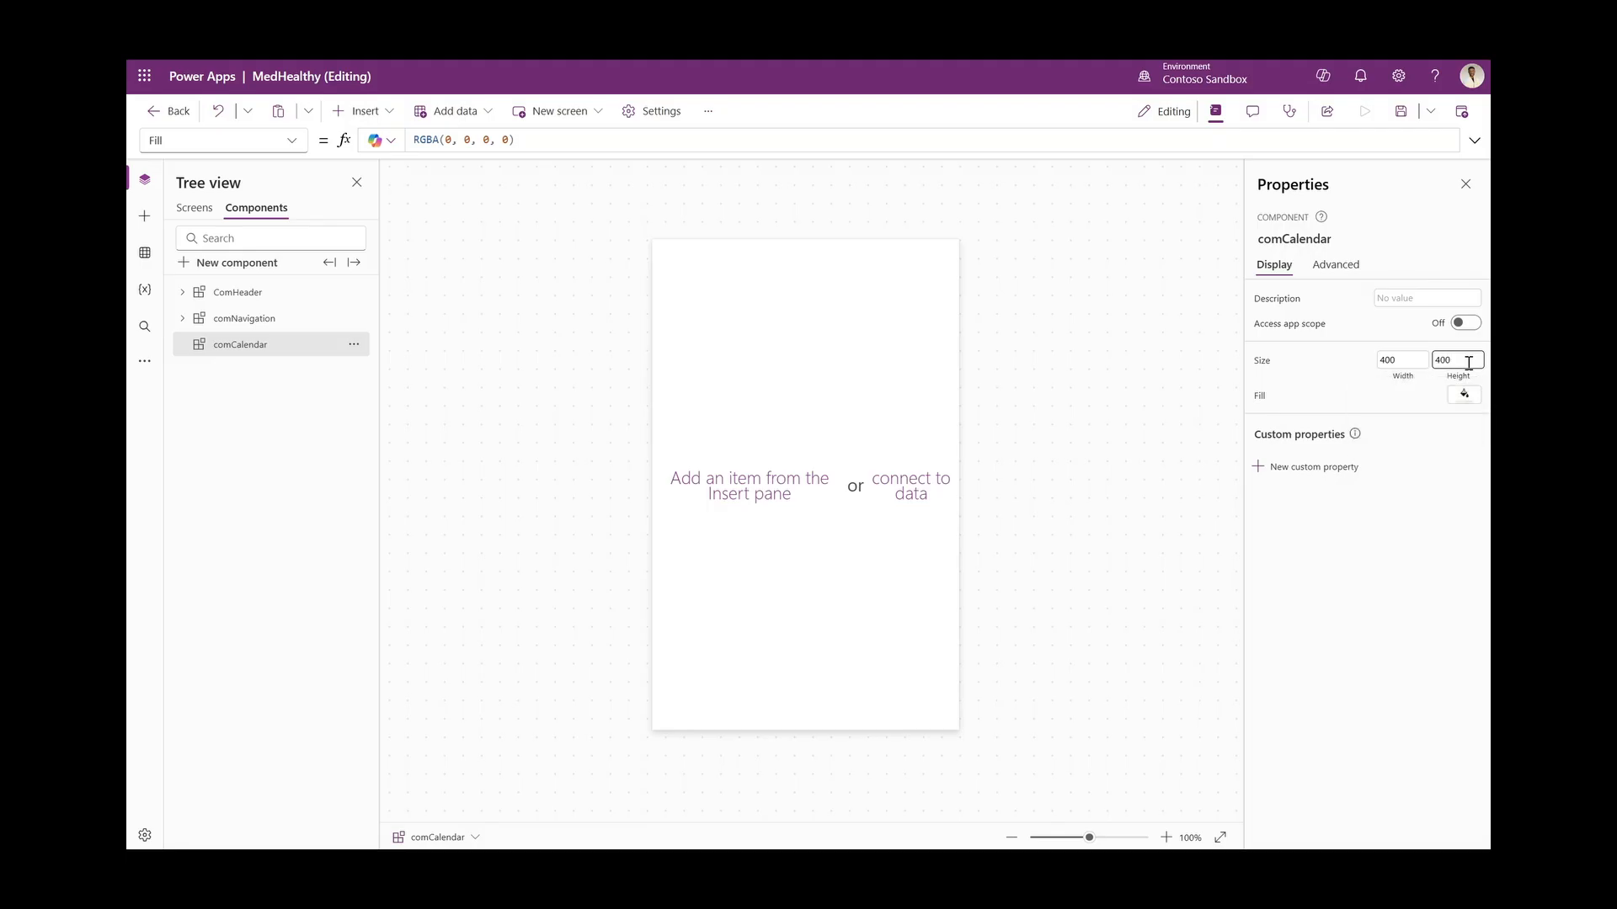
key("Return")
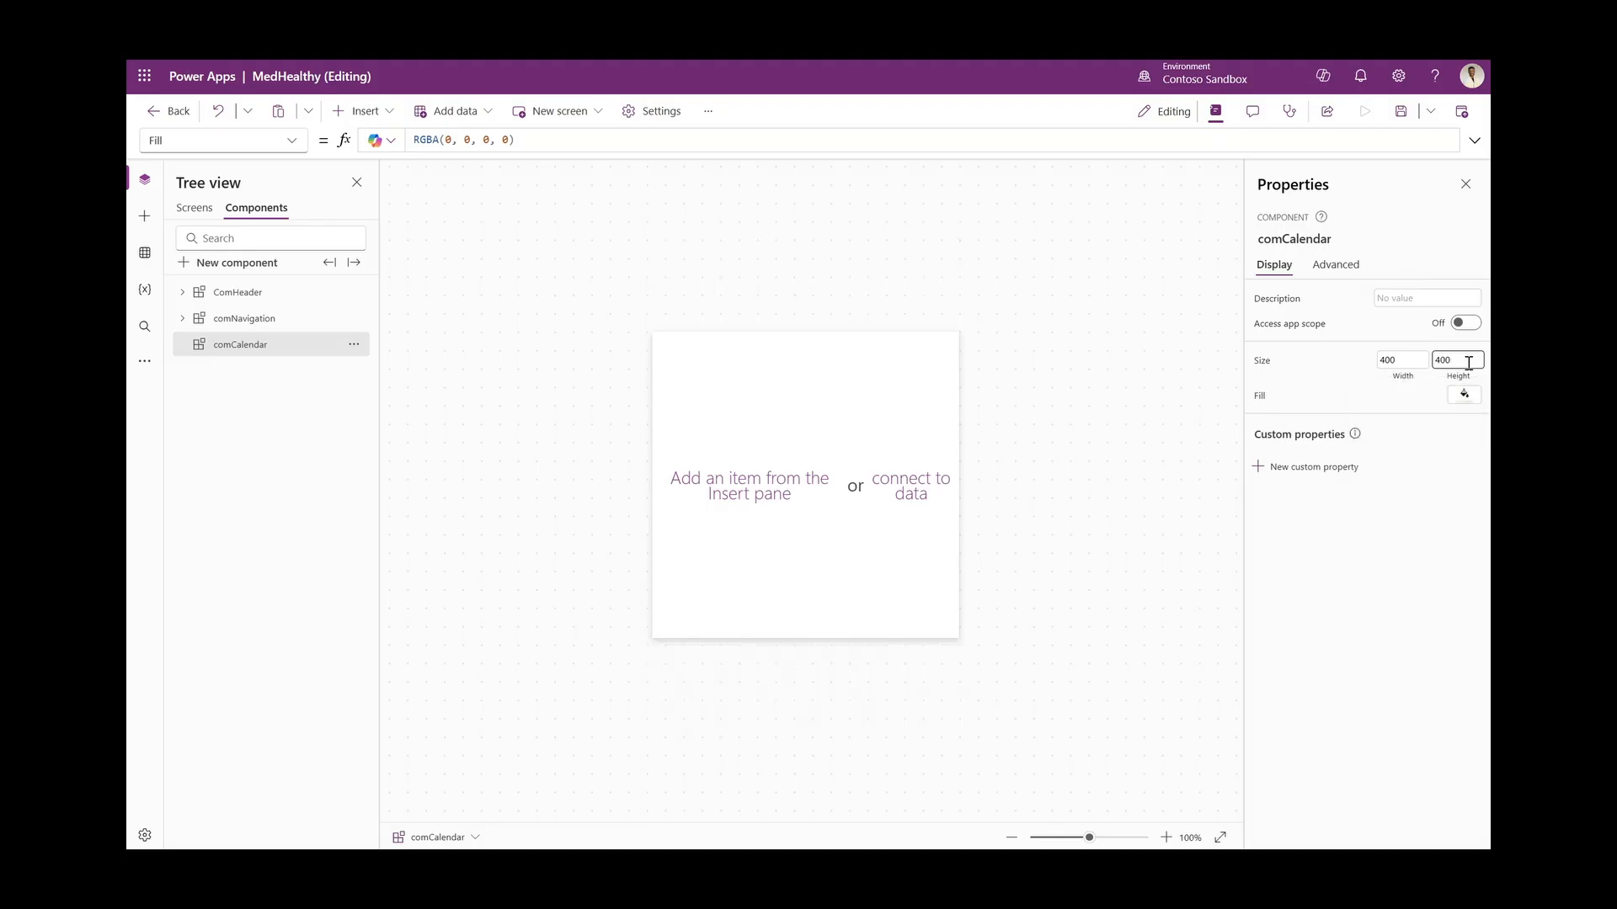
Insert a vertical container into comCalendar and set its X and Y position to 0
left_click(486, 212)
left_click(362, 111)
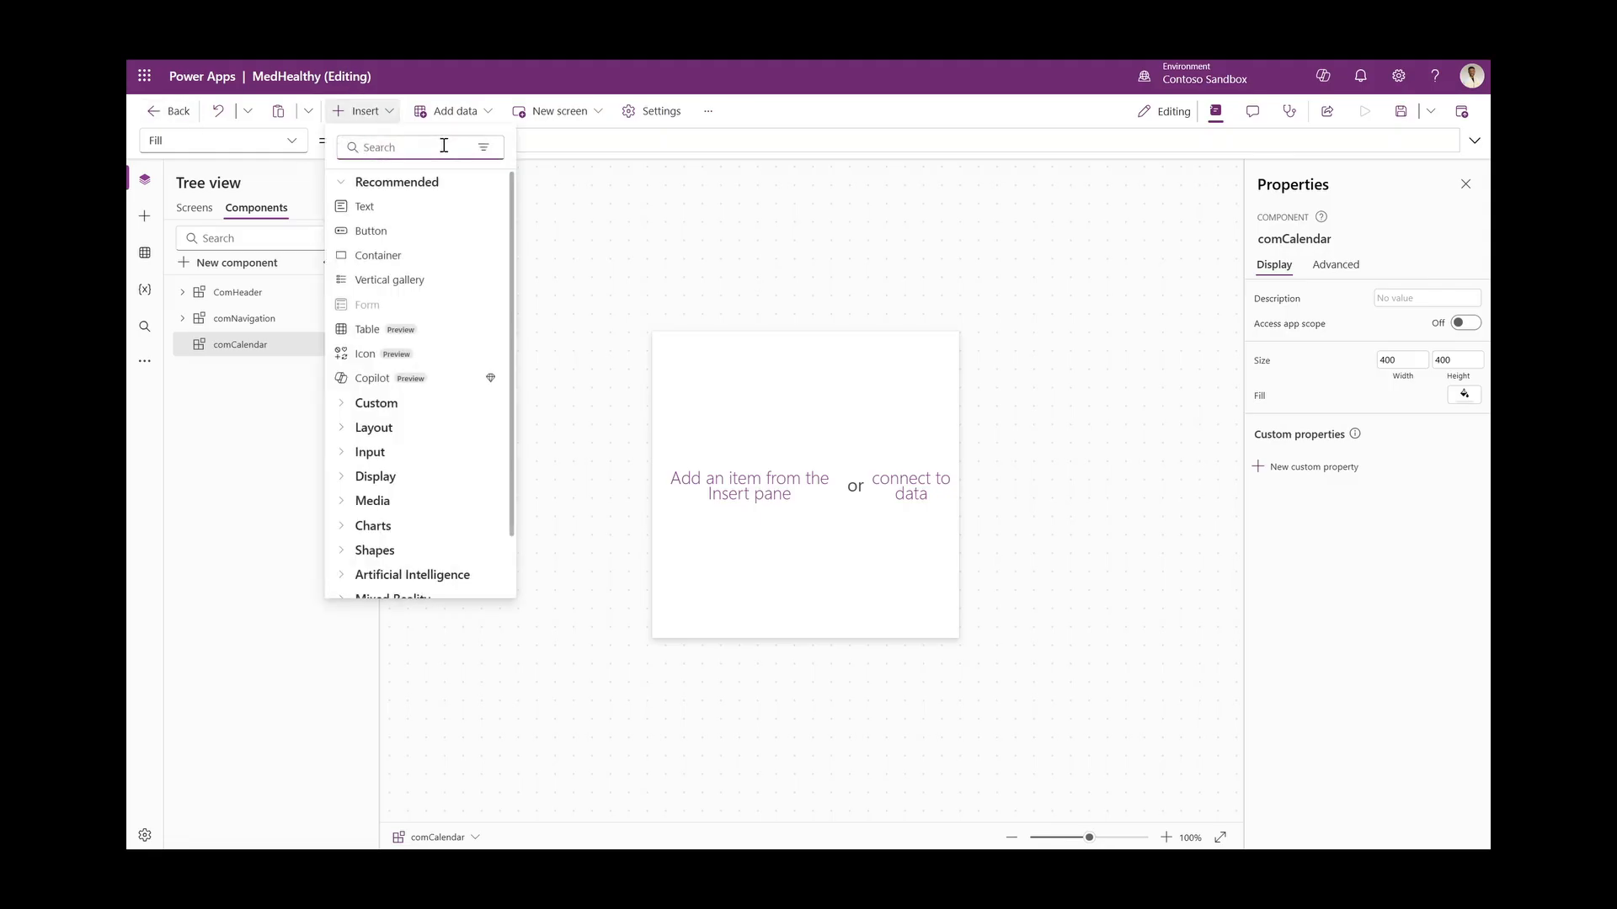
type("verti")
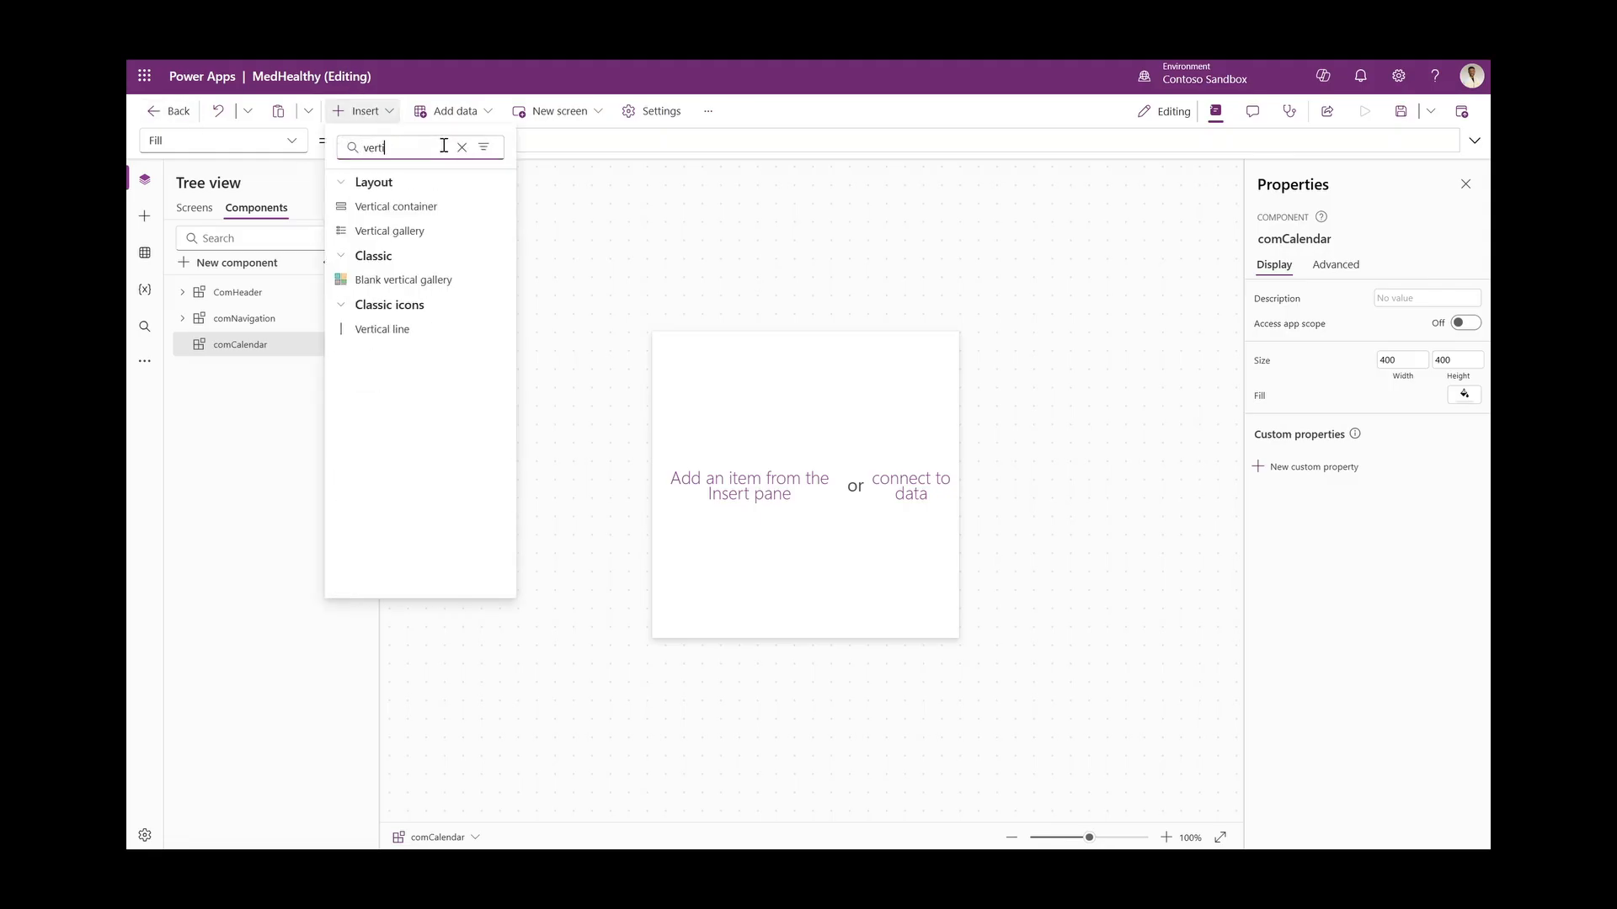
left_click(420, 212)
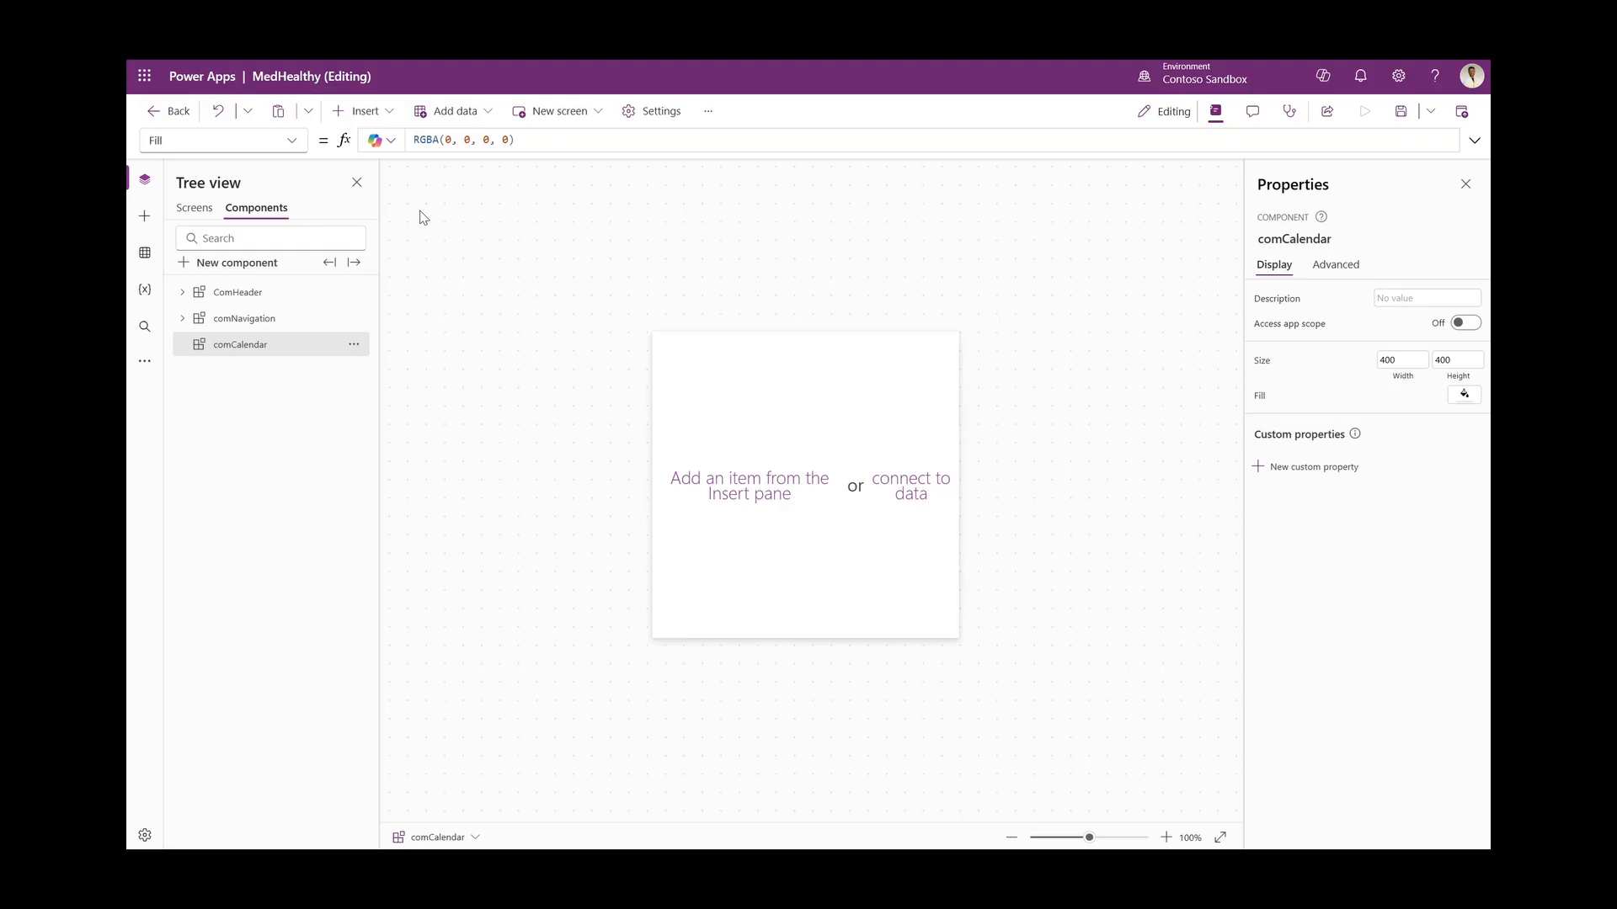
left_click(1411, 485)
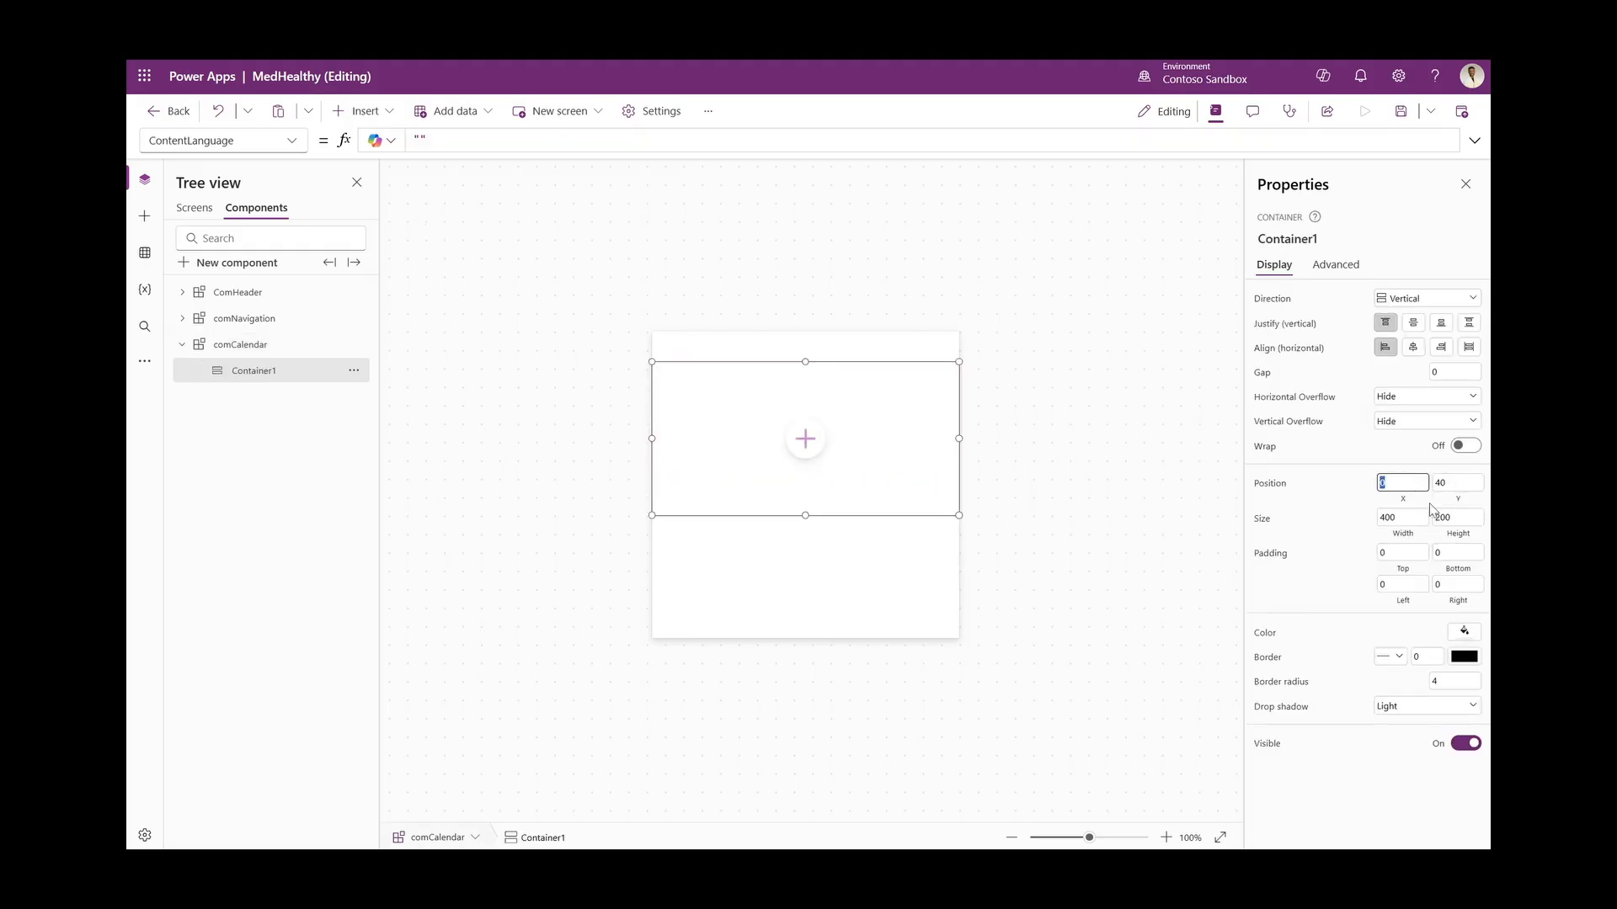
left_click(1441, 486)
type("0")
Set the vertical container's width to Parent.Width and its height to Parent.Height
left_click(1405, 535)
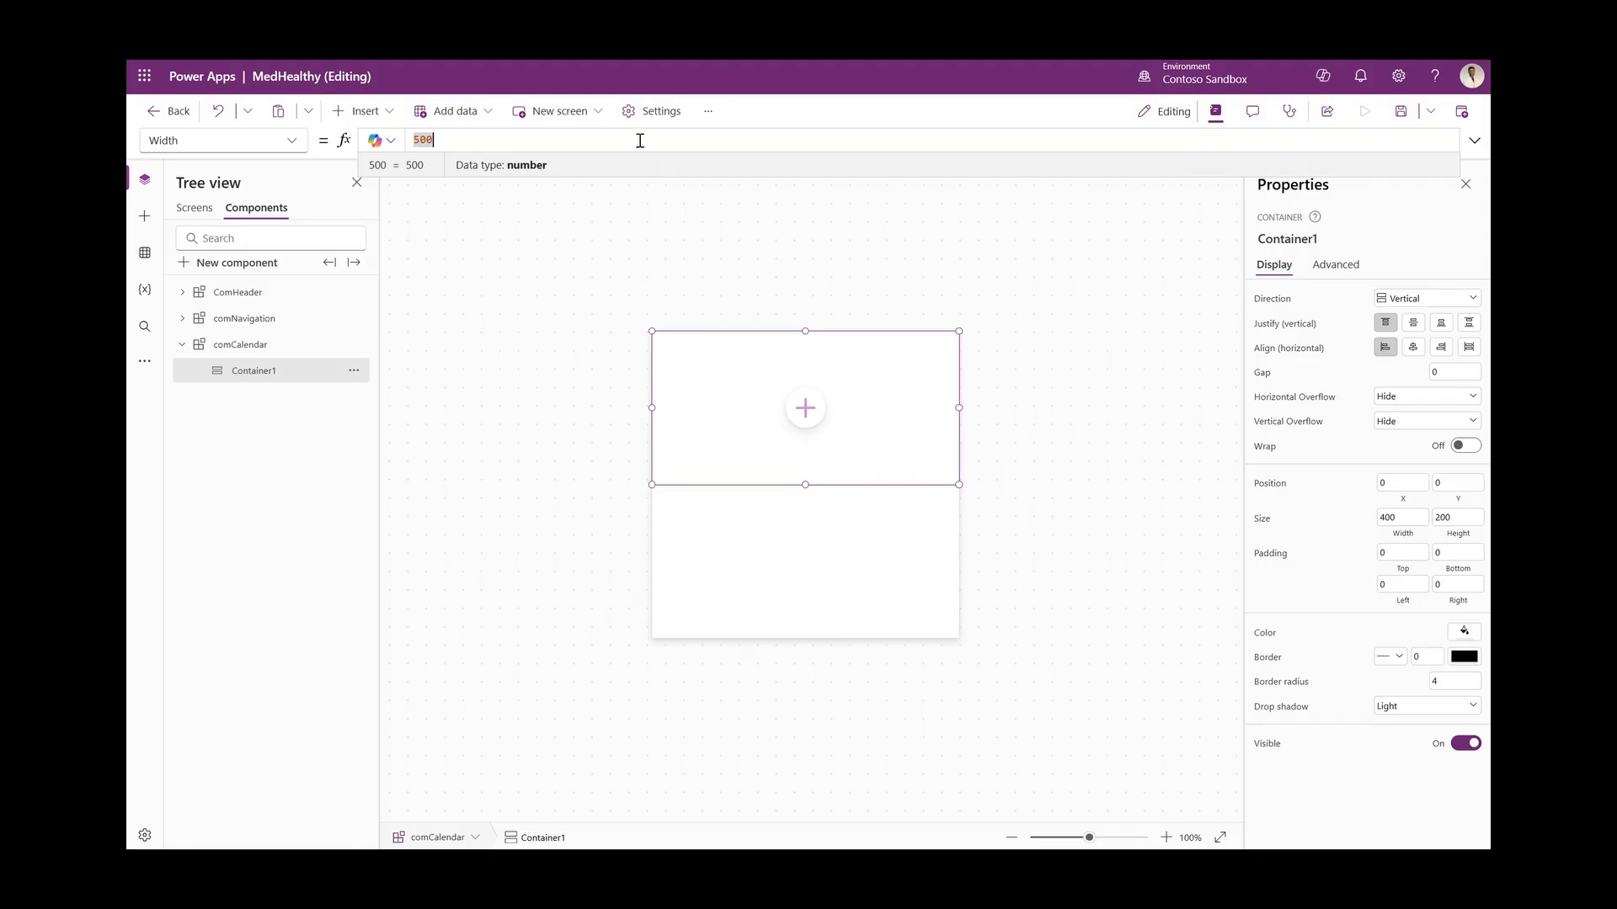
double_click(640, 141)
type("Pare")
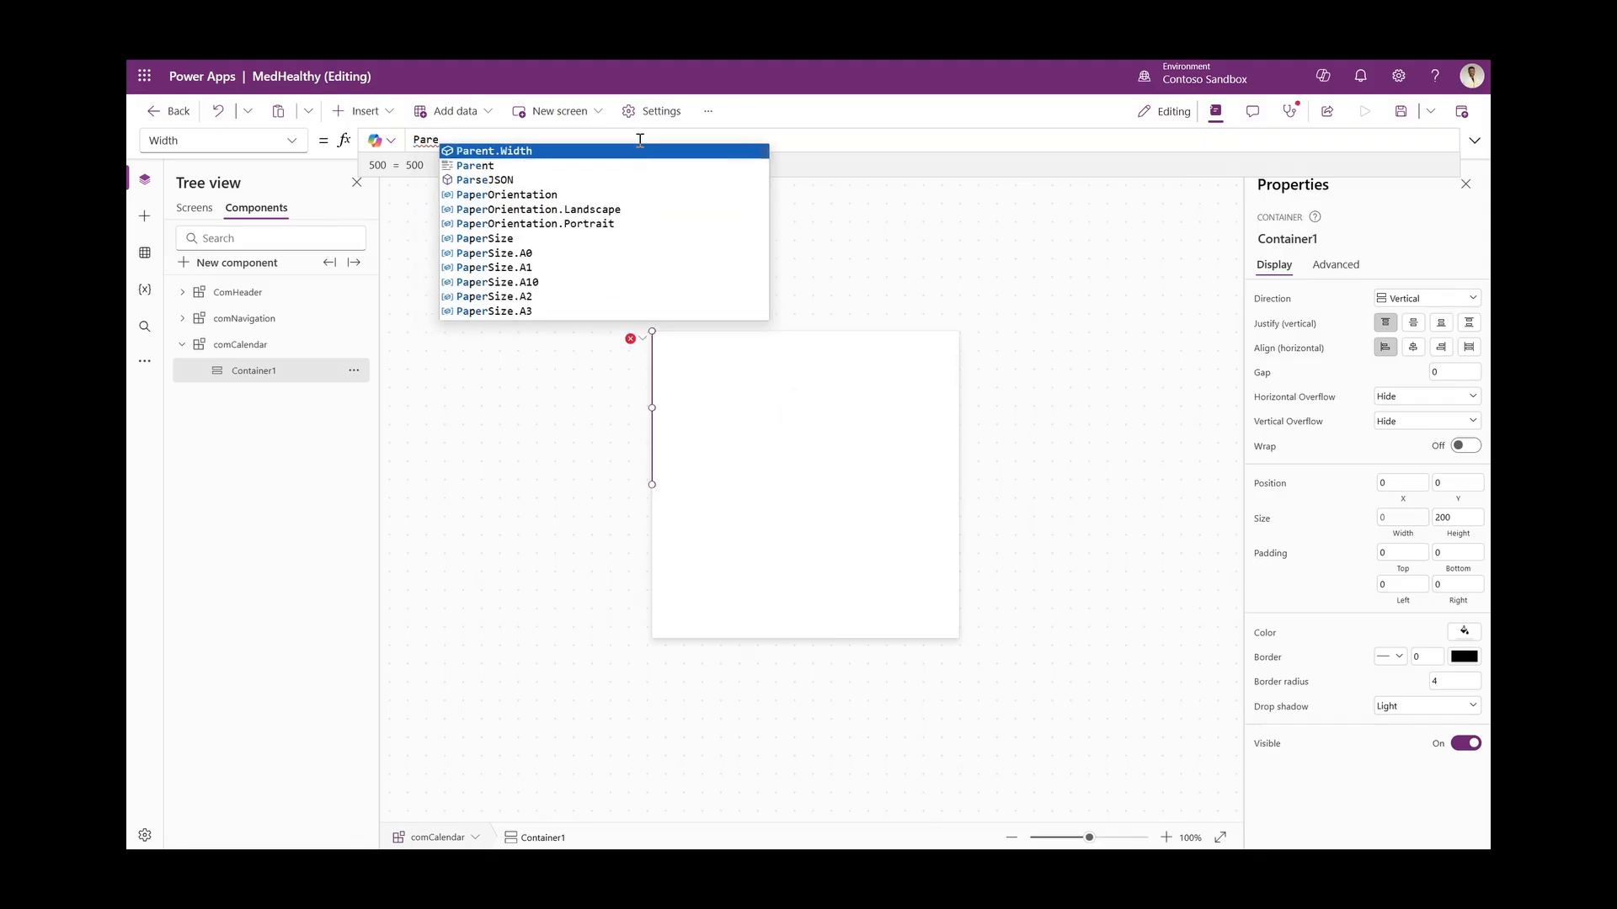
key("Tab")
left_click(1457, 533)
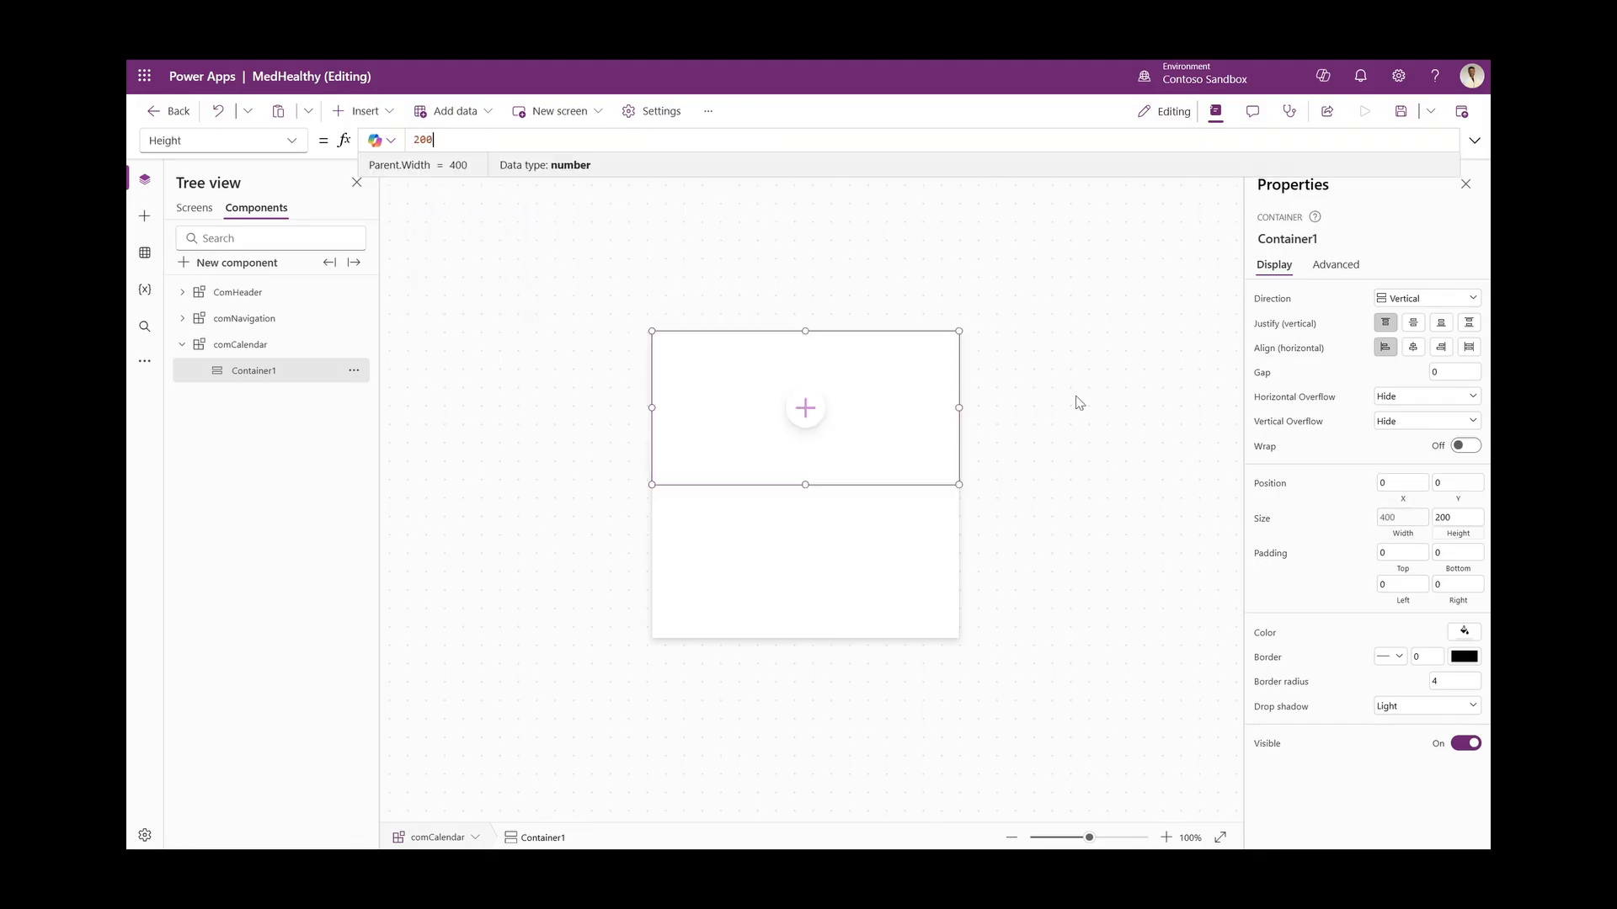
double_click(749, 141)
type("Parent")
key("Down")
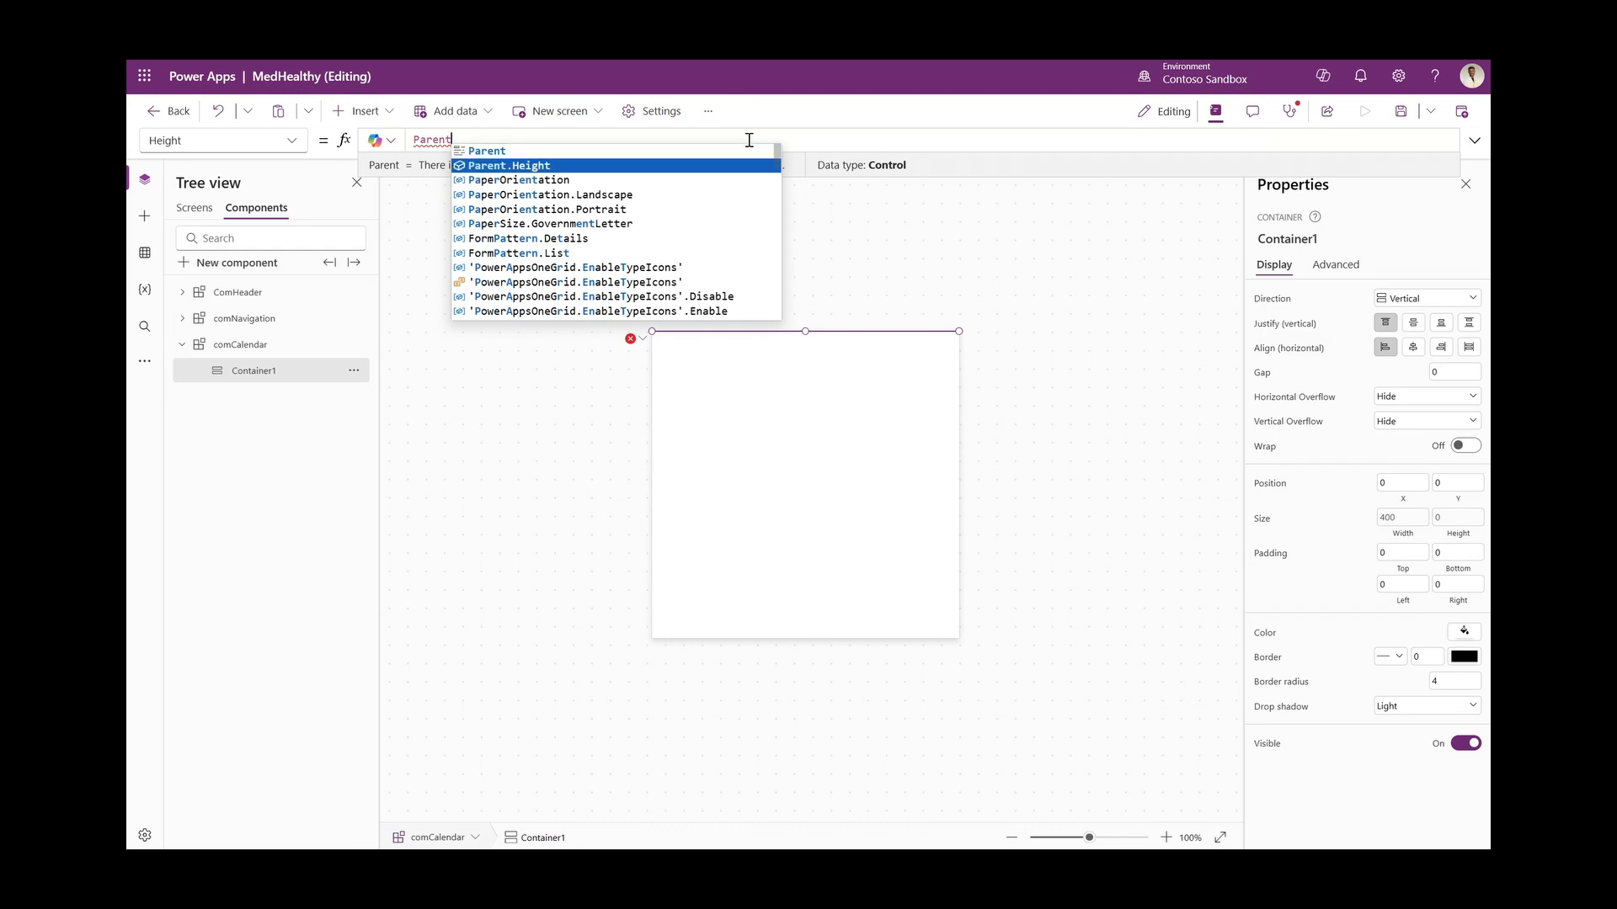
key("Tab")
Rename the vertical container as conCalendarHome, set its X position to 0 and check its width and height formulas
double_click(303, 369)
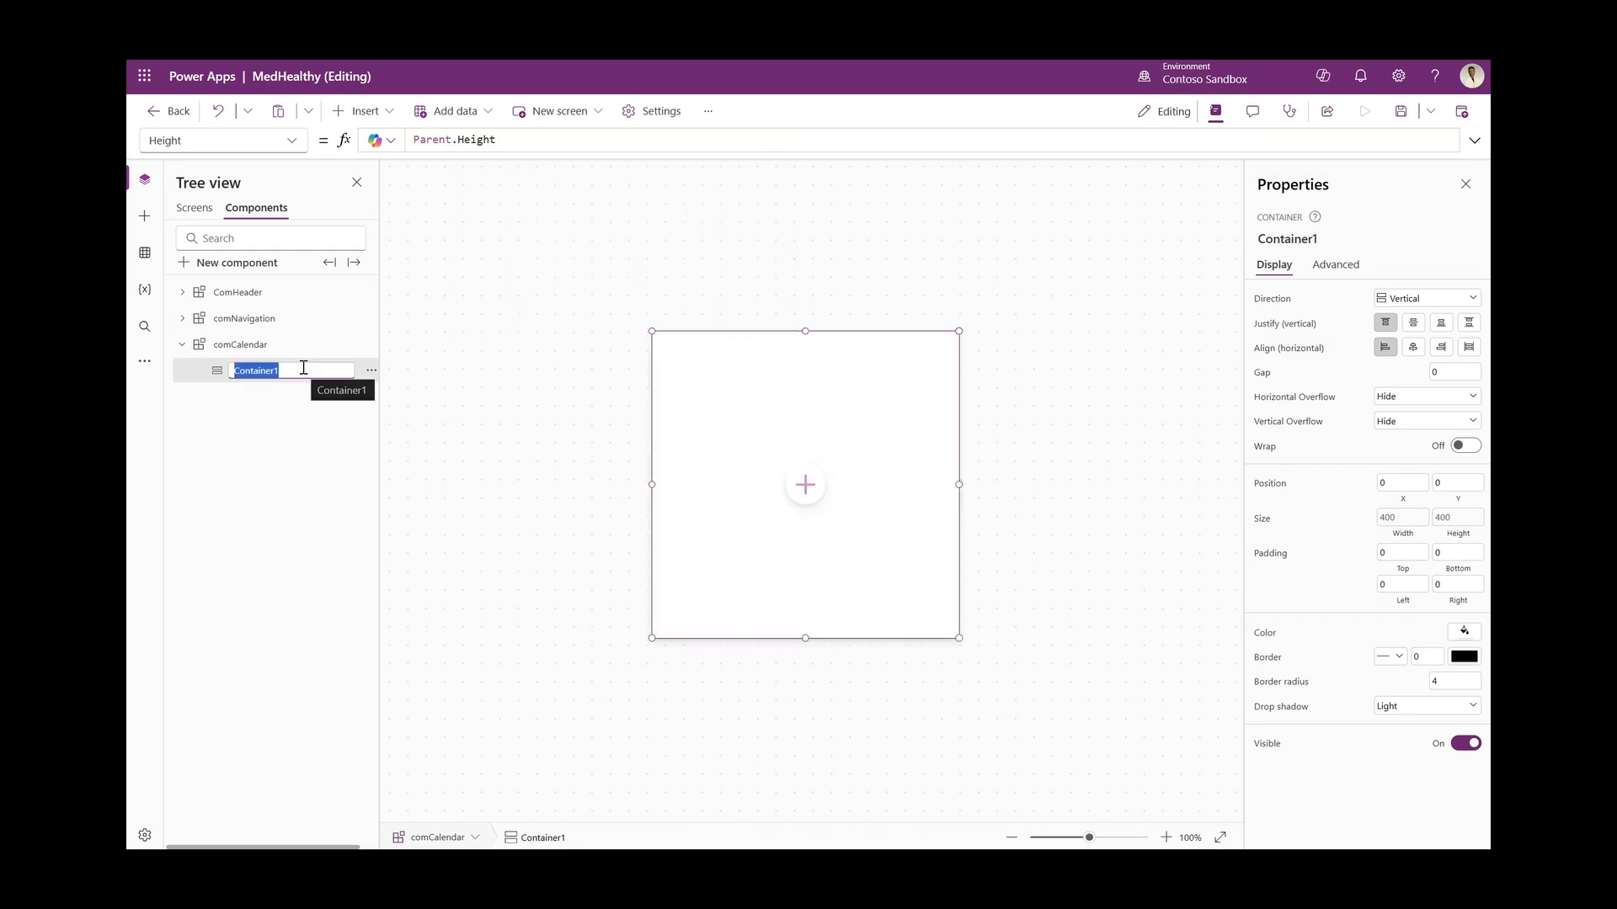
type("conCalenadrHom")
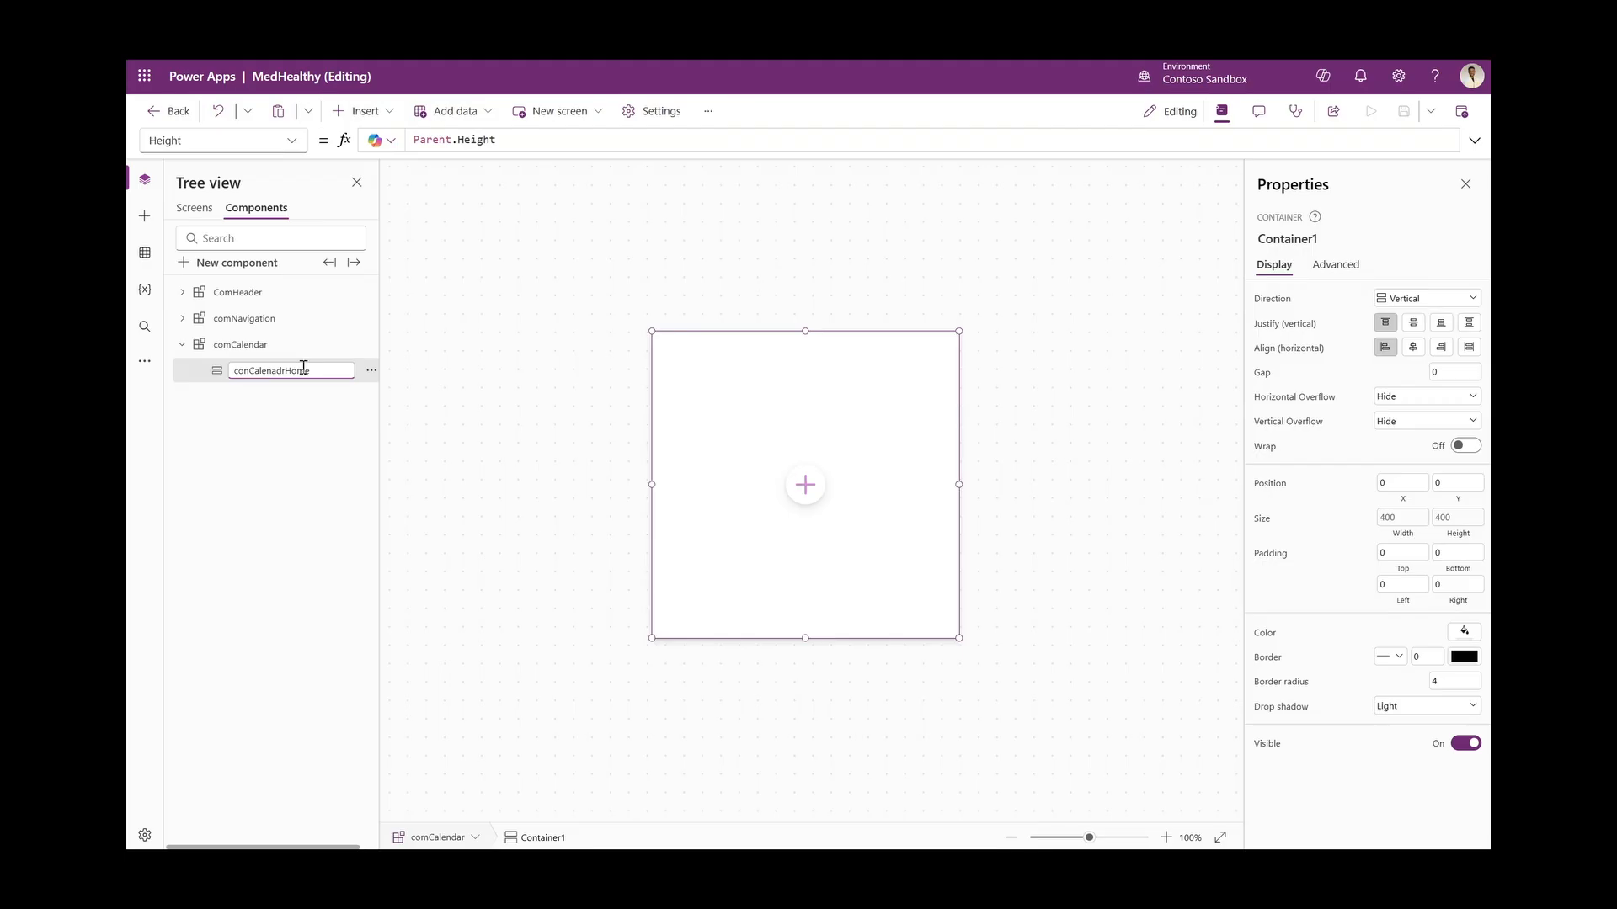
key("Return")
double_click(1402, 484)
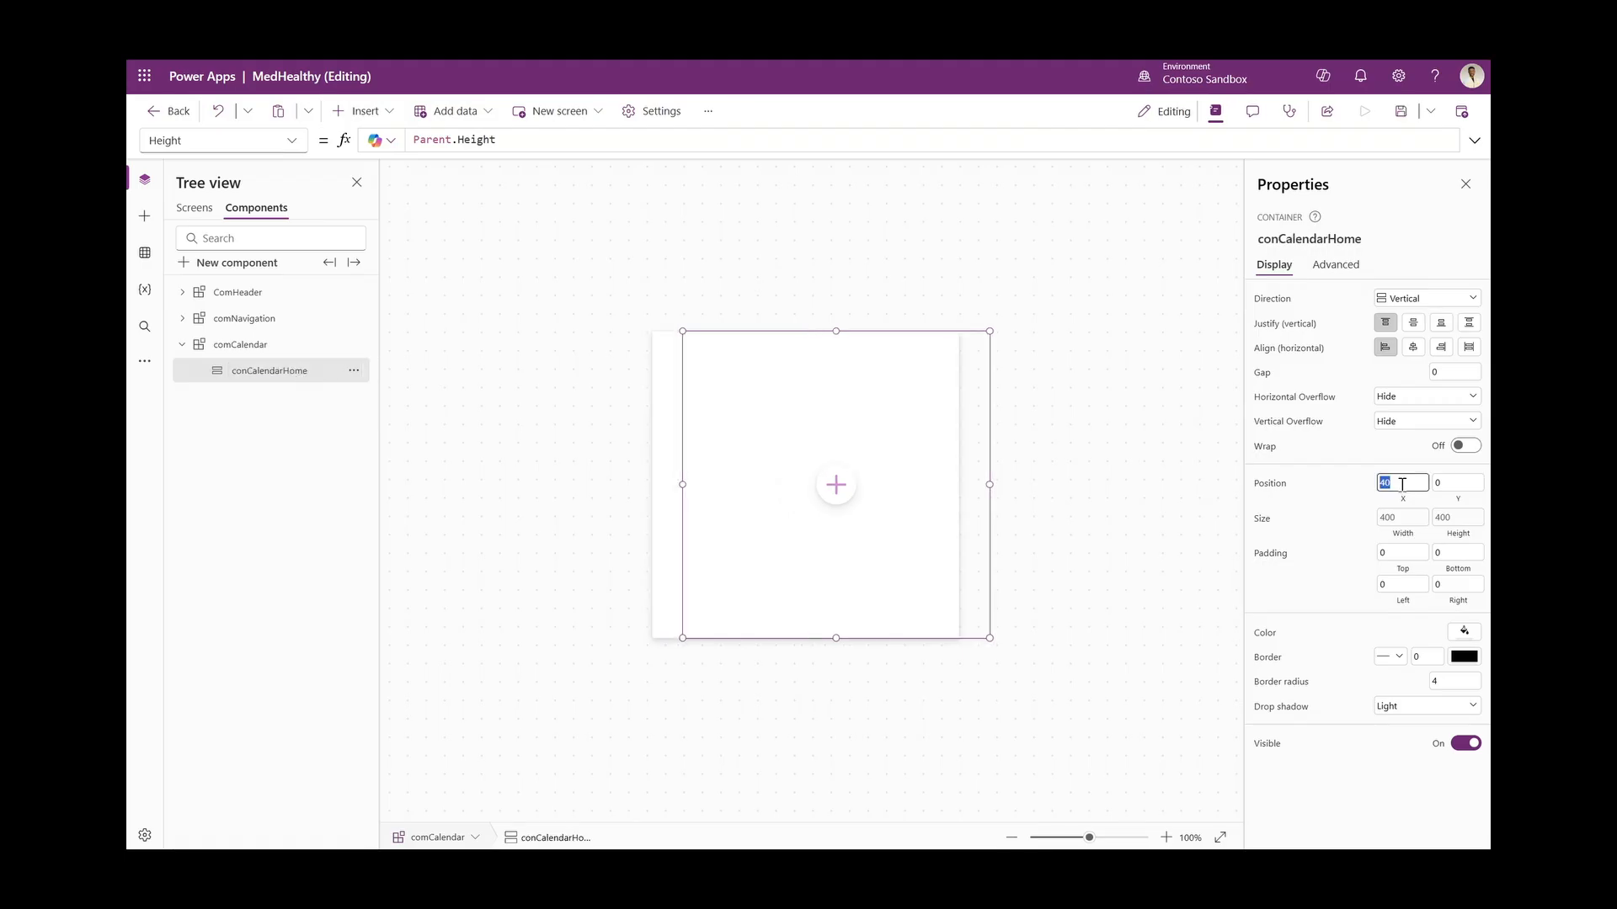
key("Return")
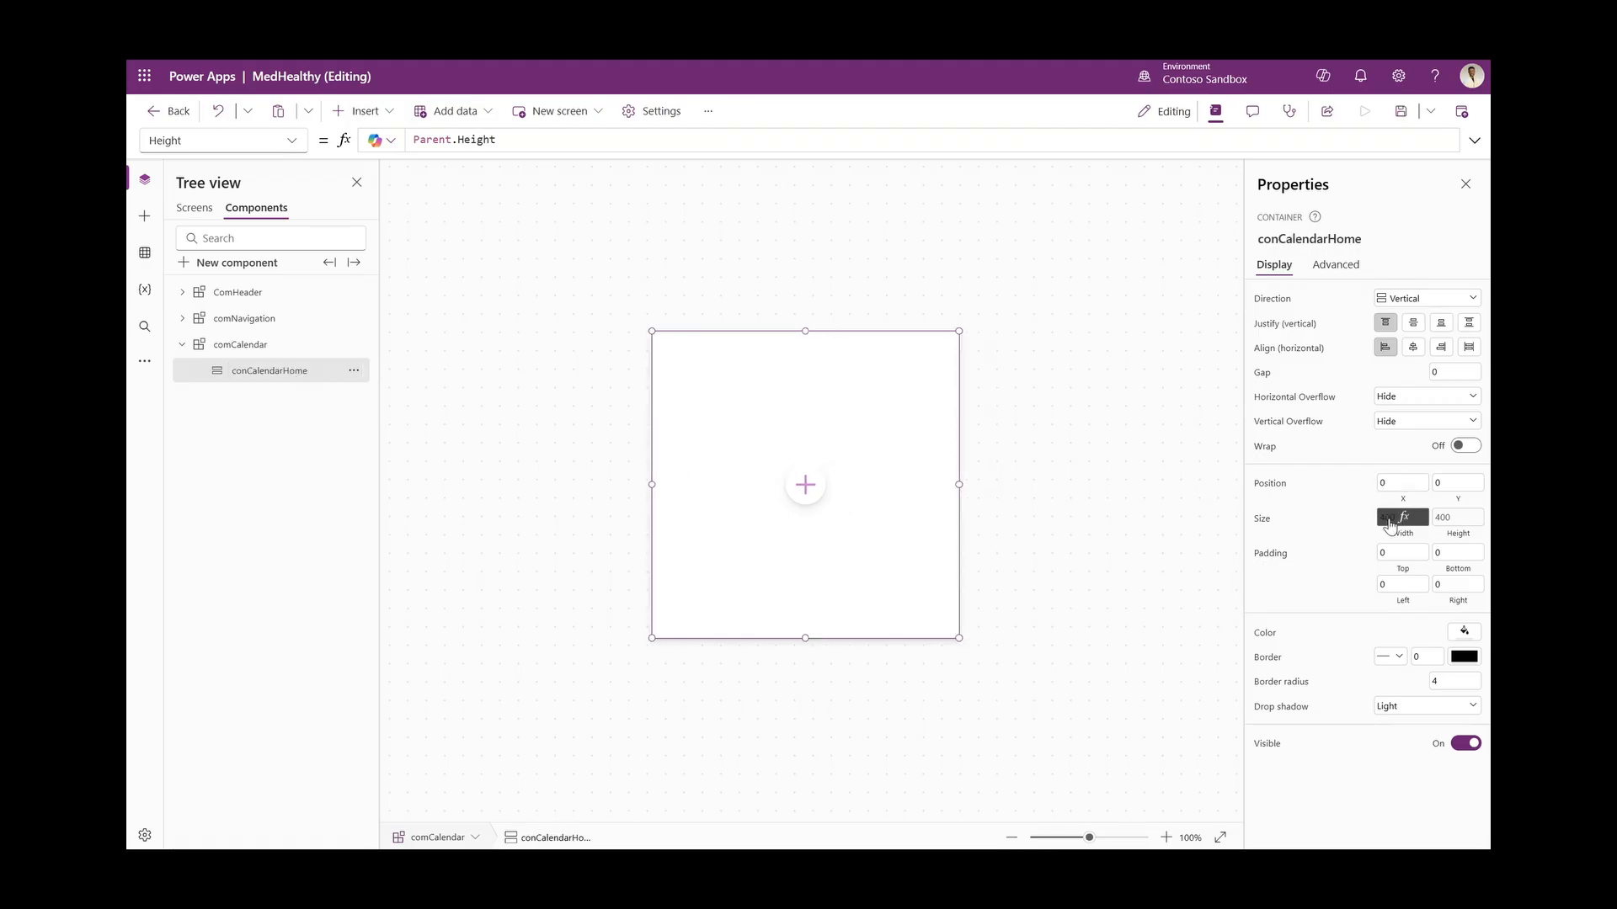
left_click(1391, 521)
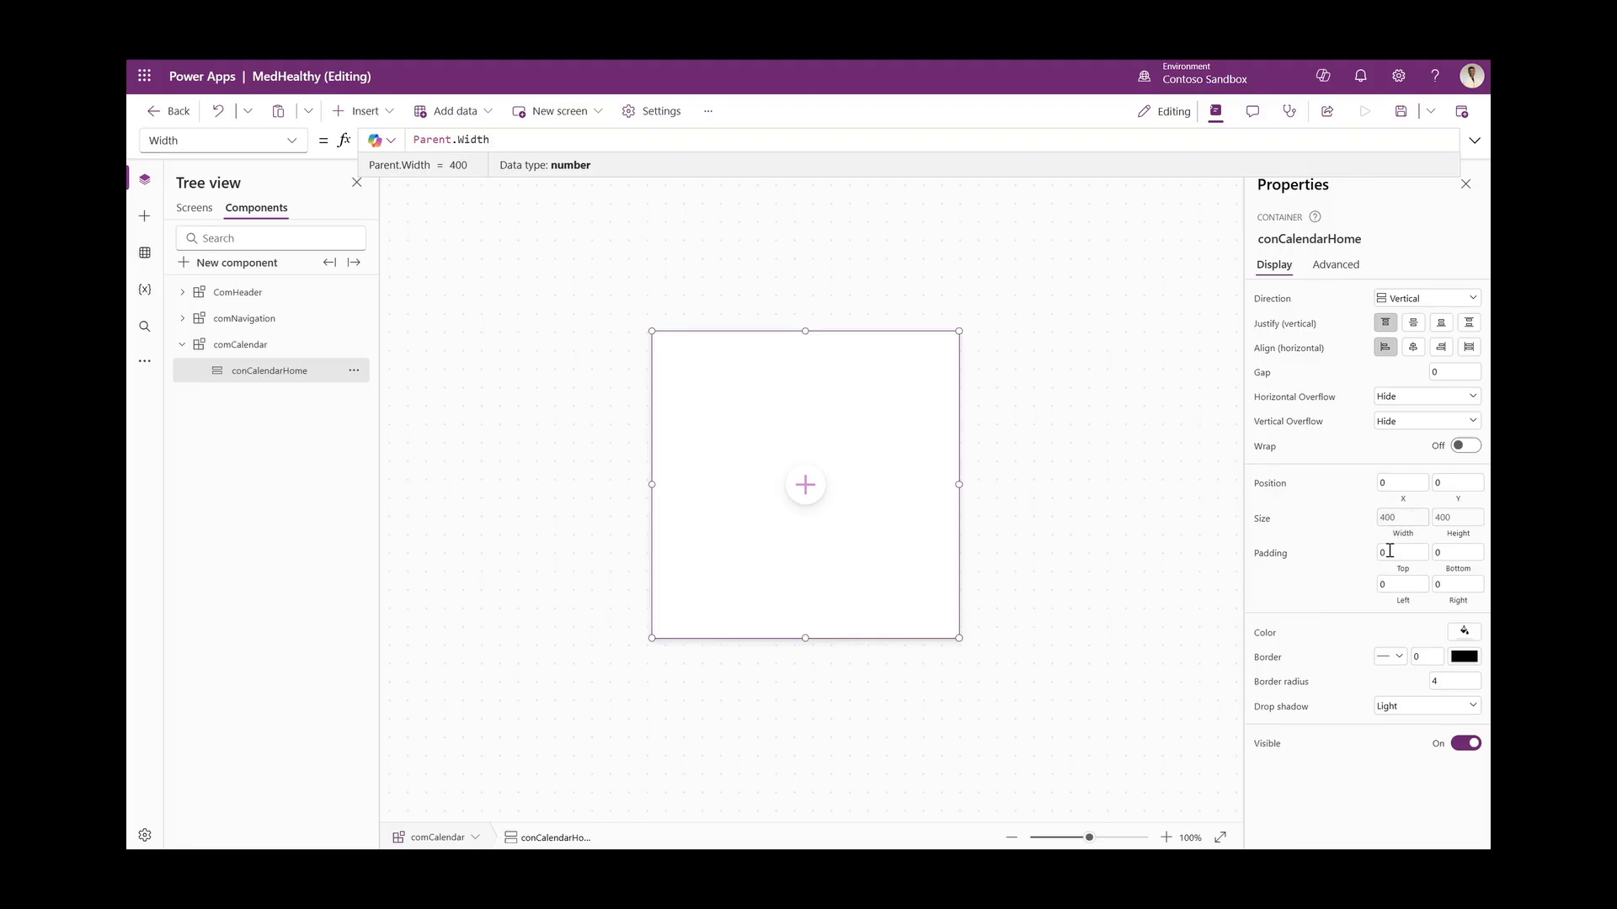
left_click(1461, 519)
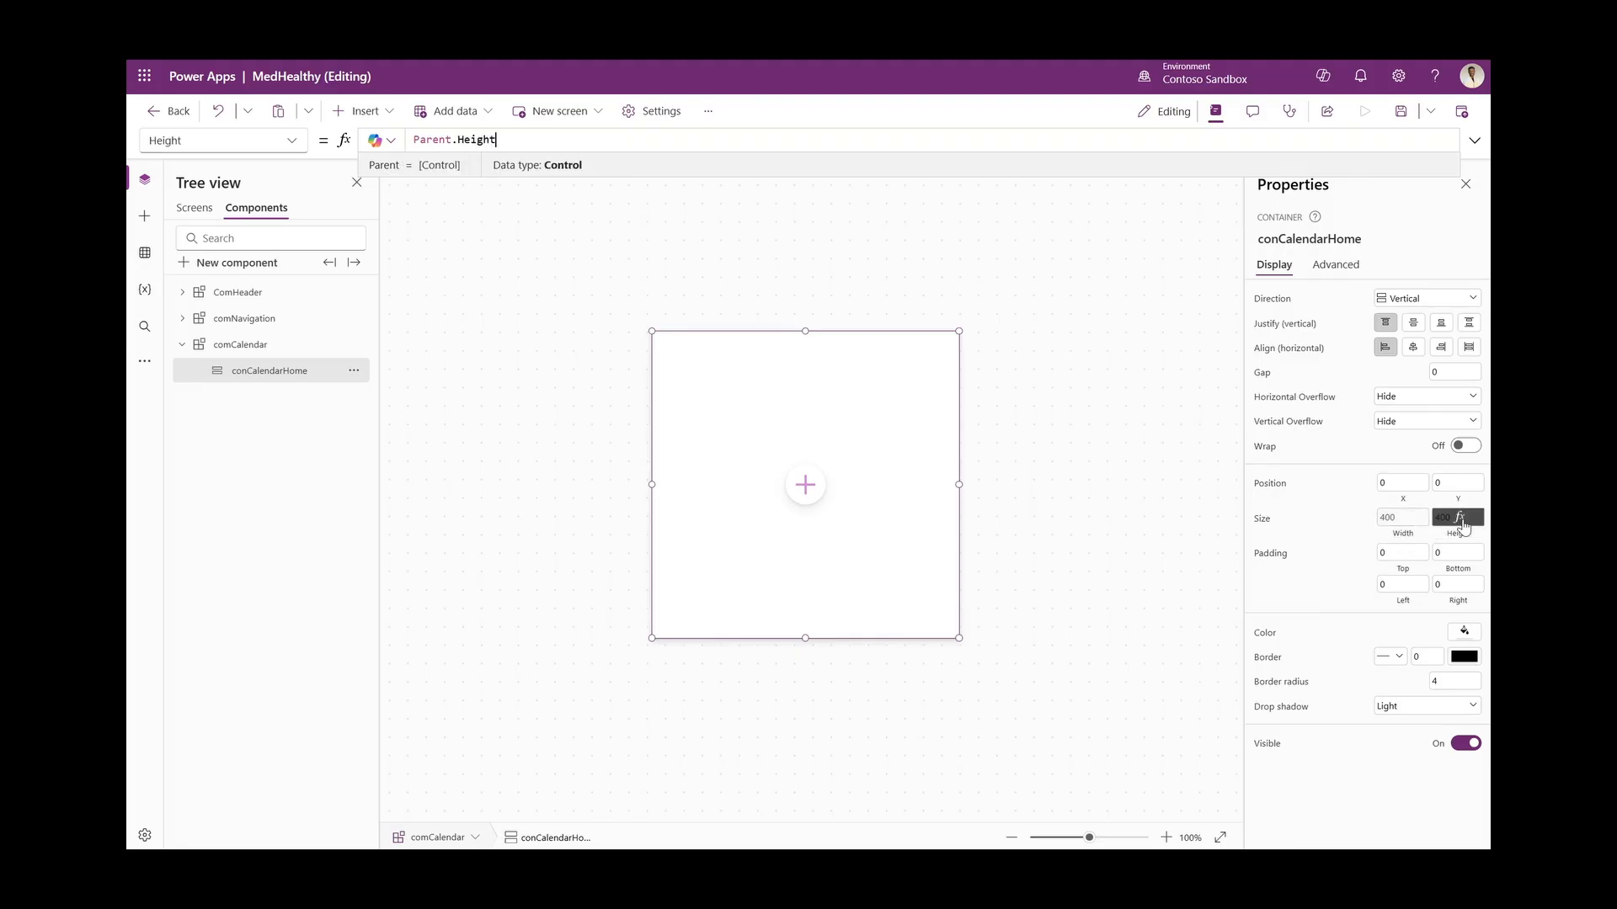
Insert a horizontal container inside conCalendarHome and rename it as conMonth
left_click(381, 118)
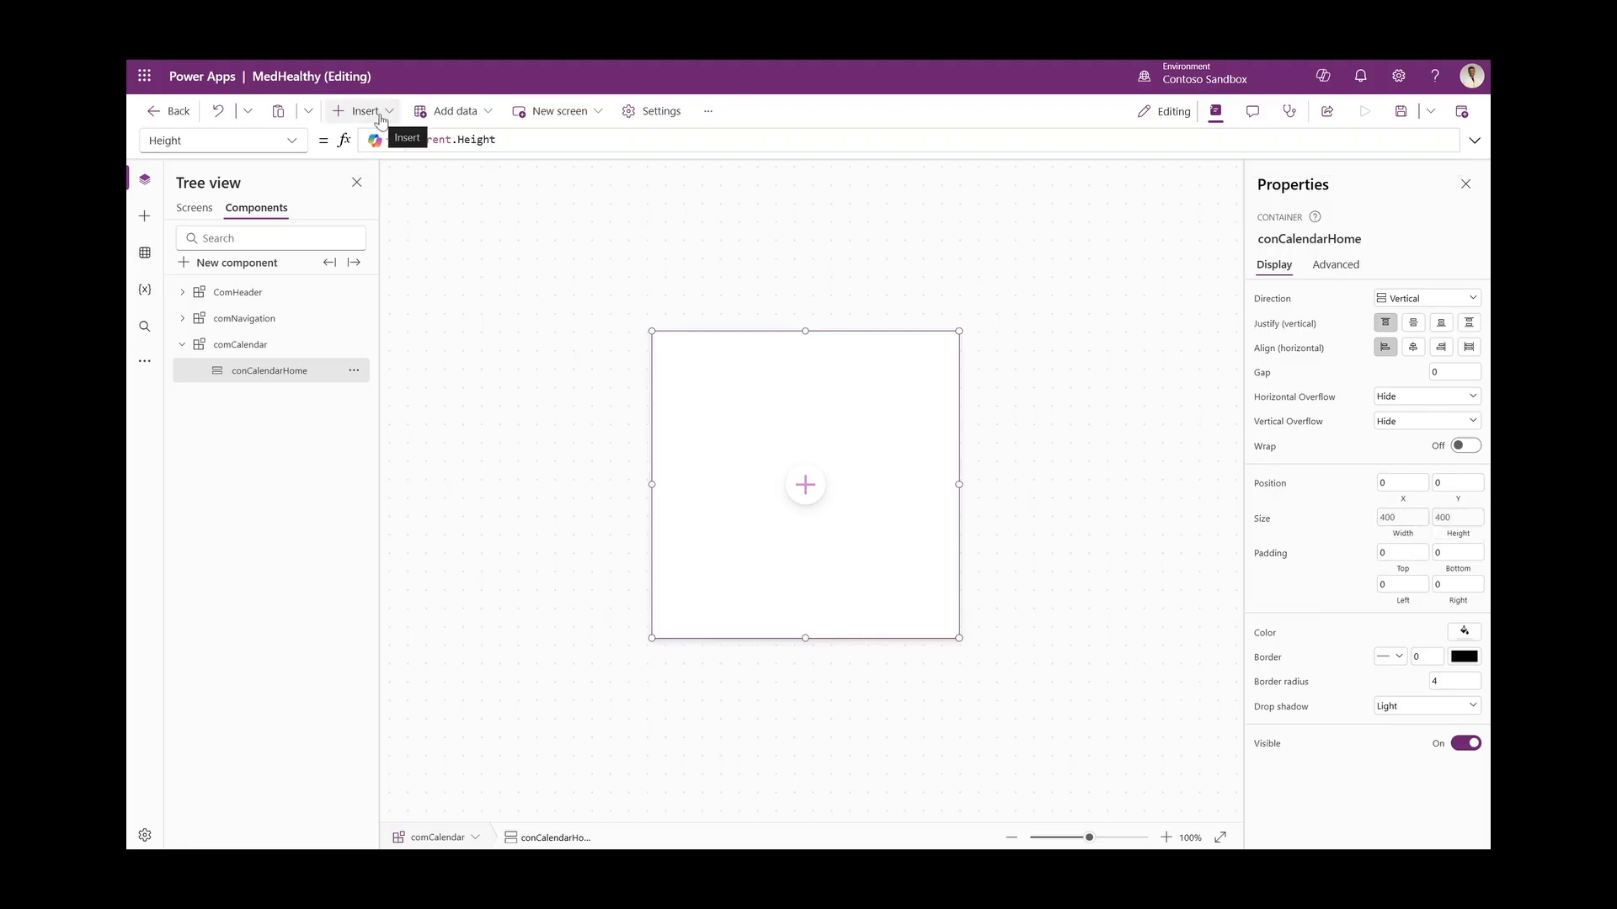
left_click(379, 115)
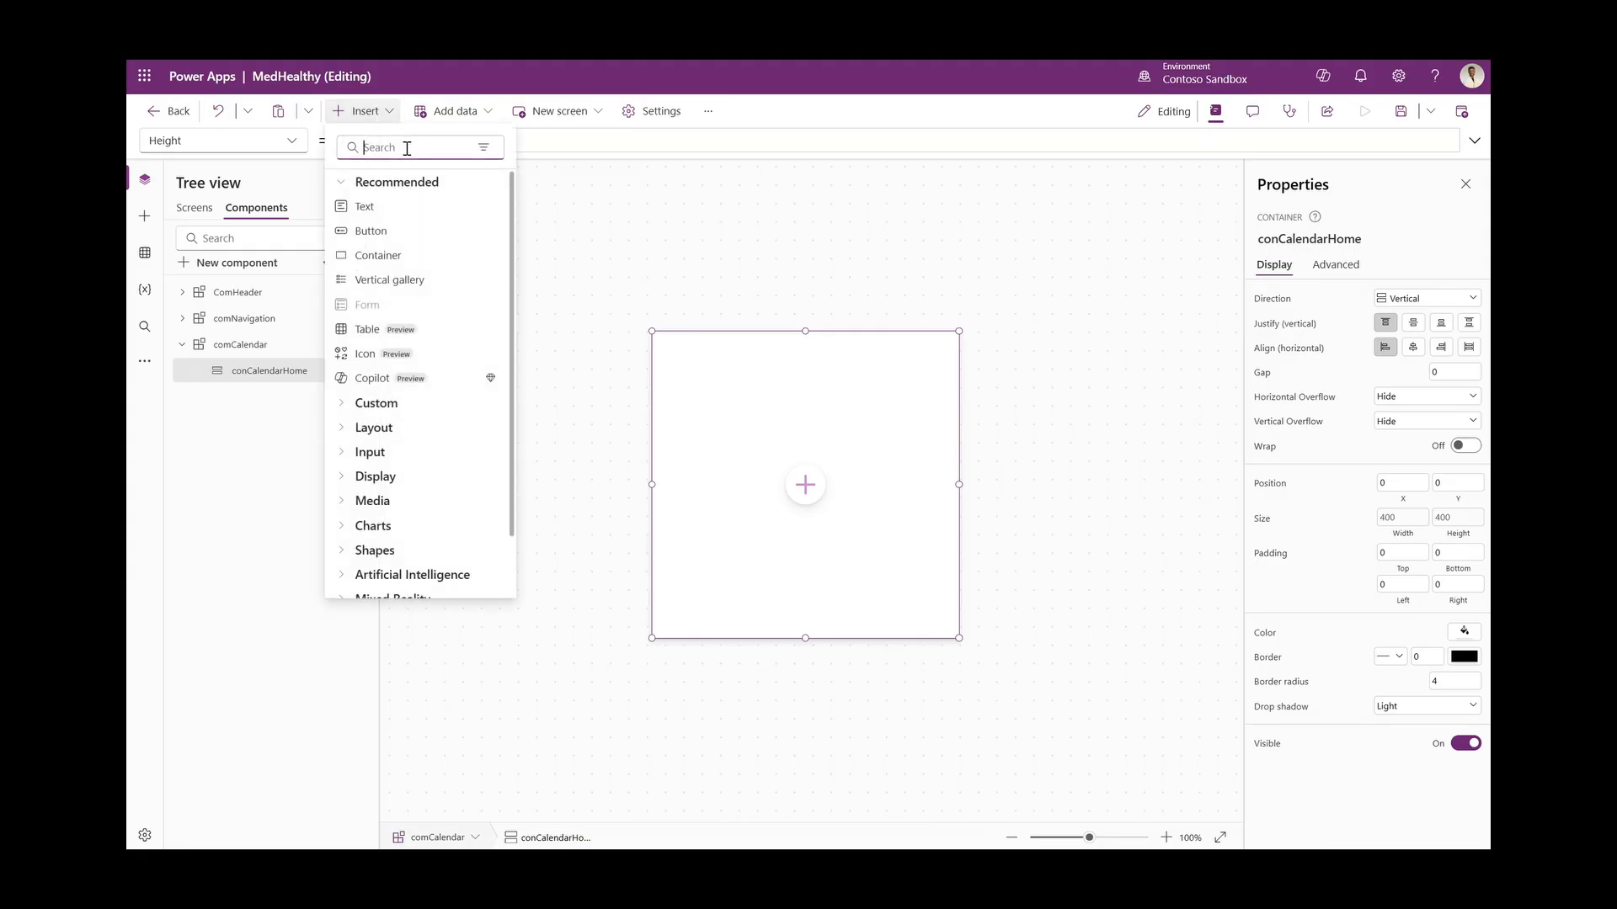
type("hori")
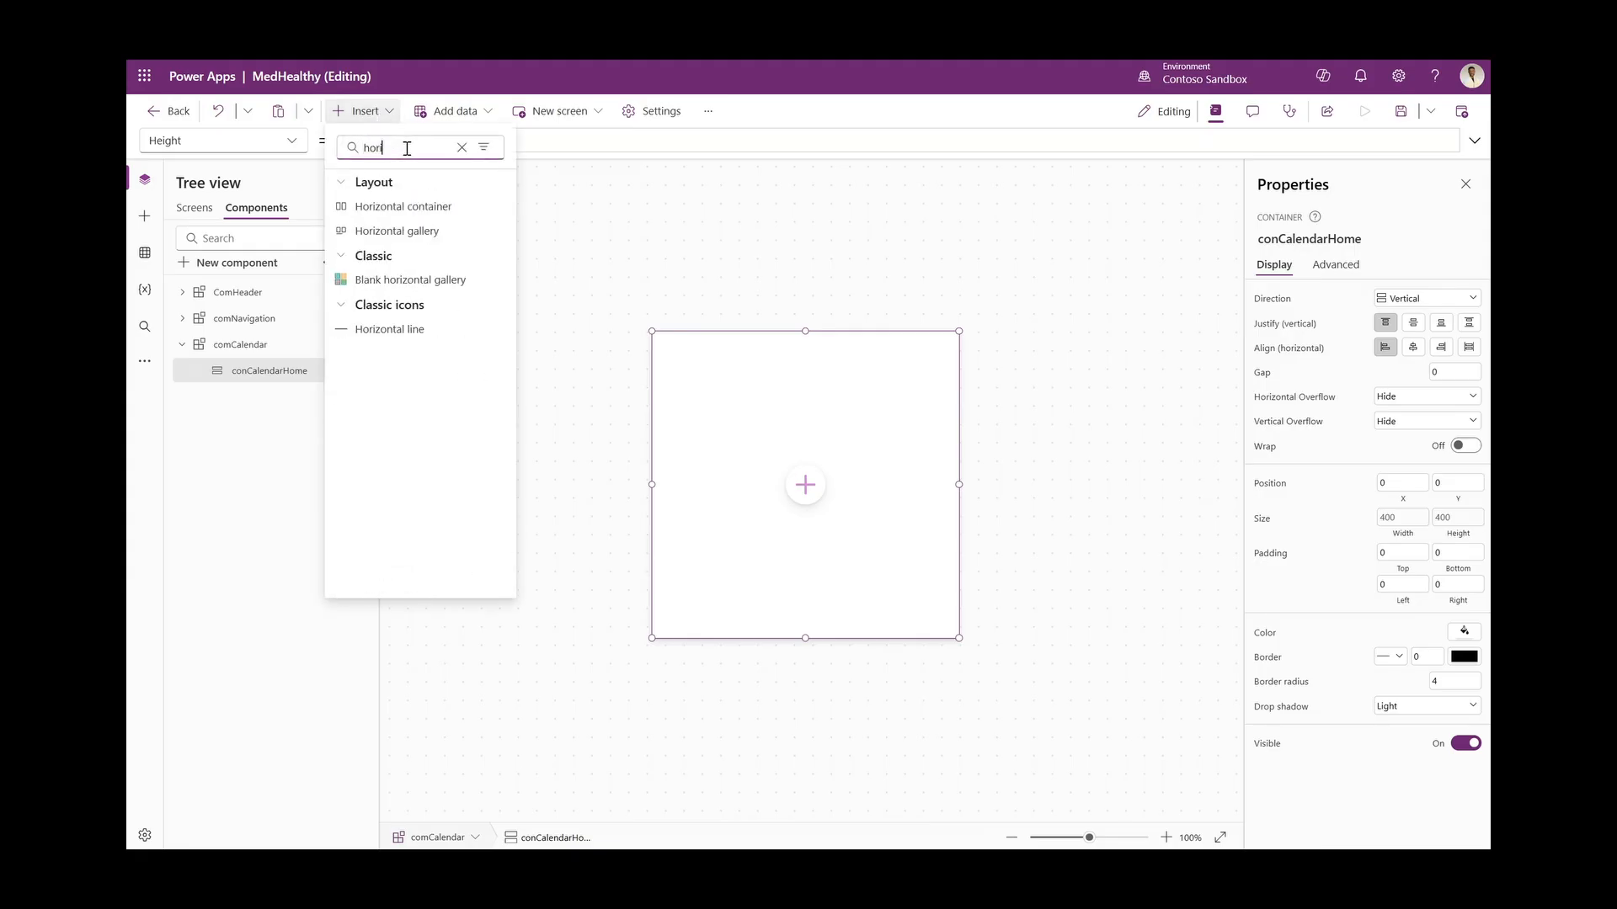
left_click(423, 208)
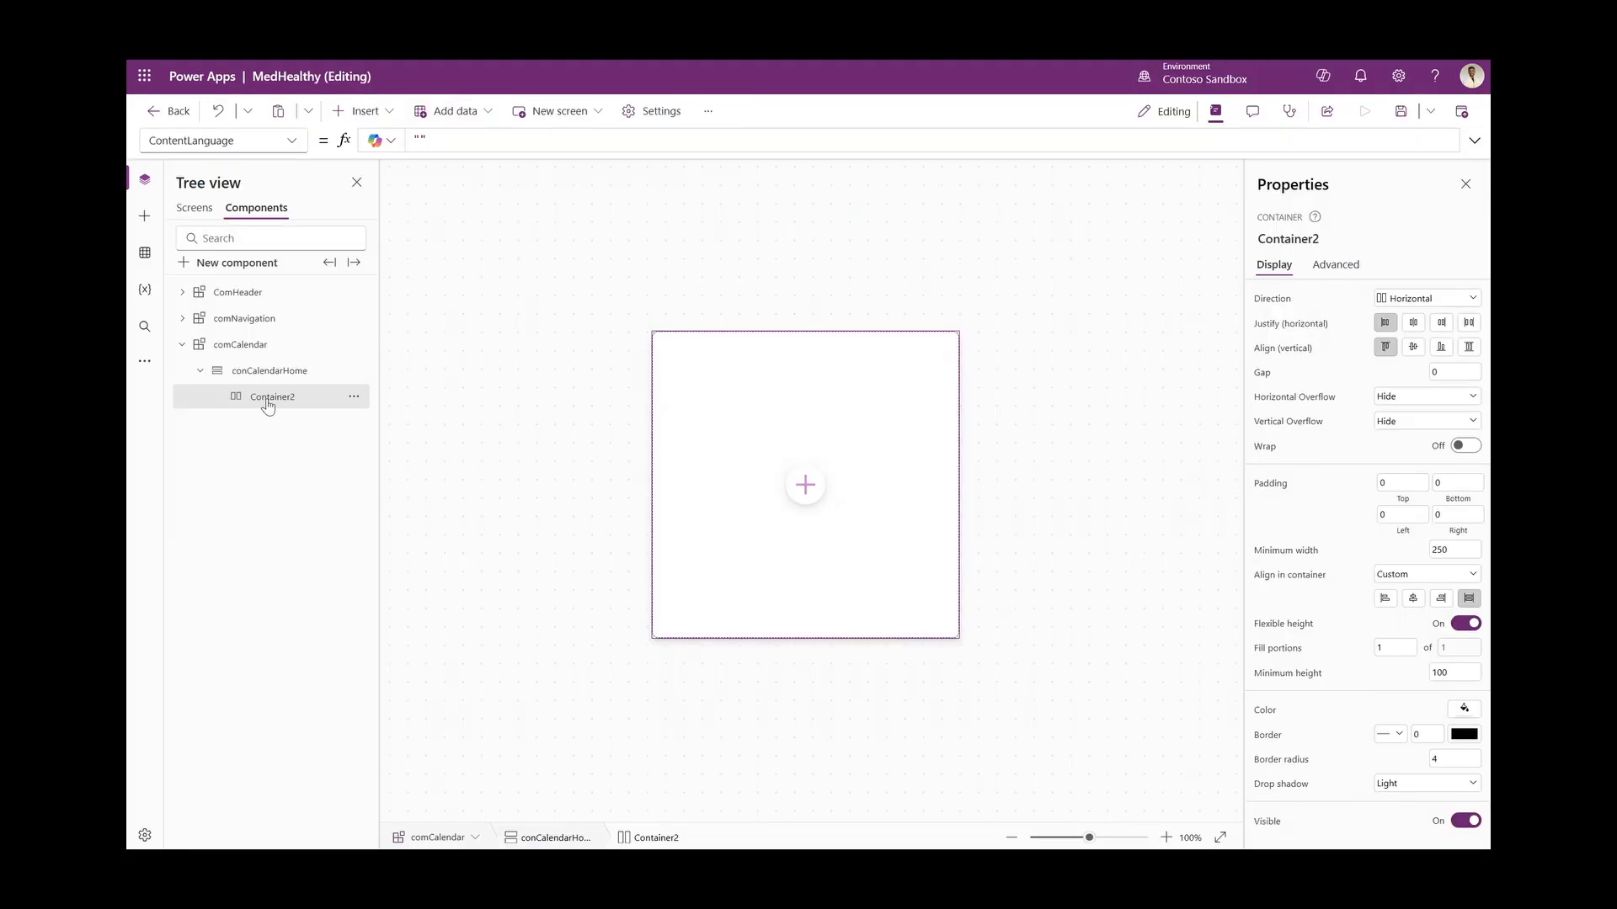
double_click(261, 398)
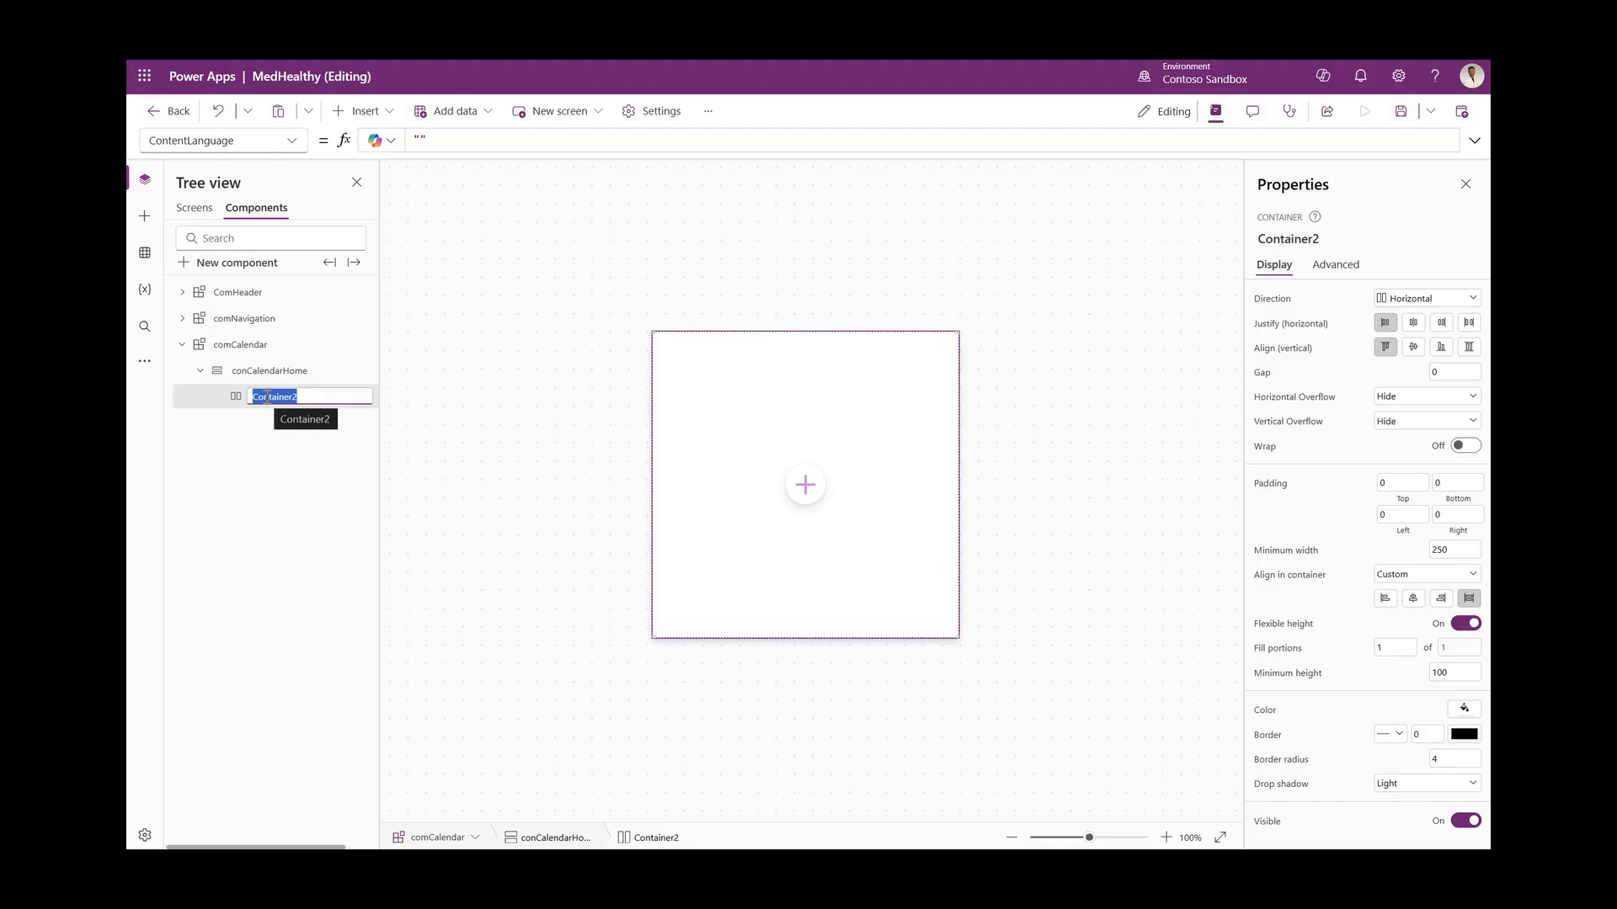
type("co")
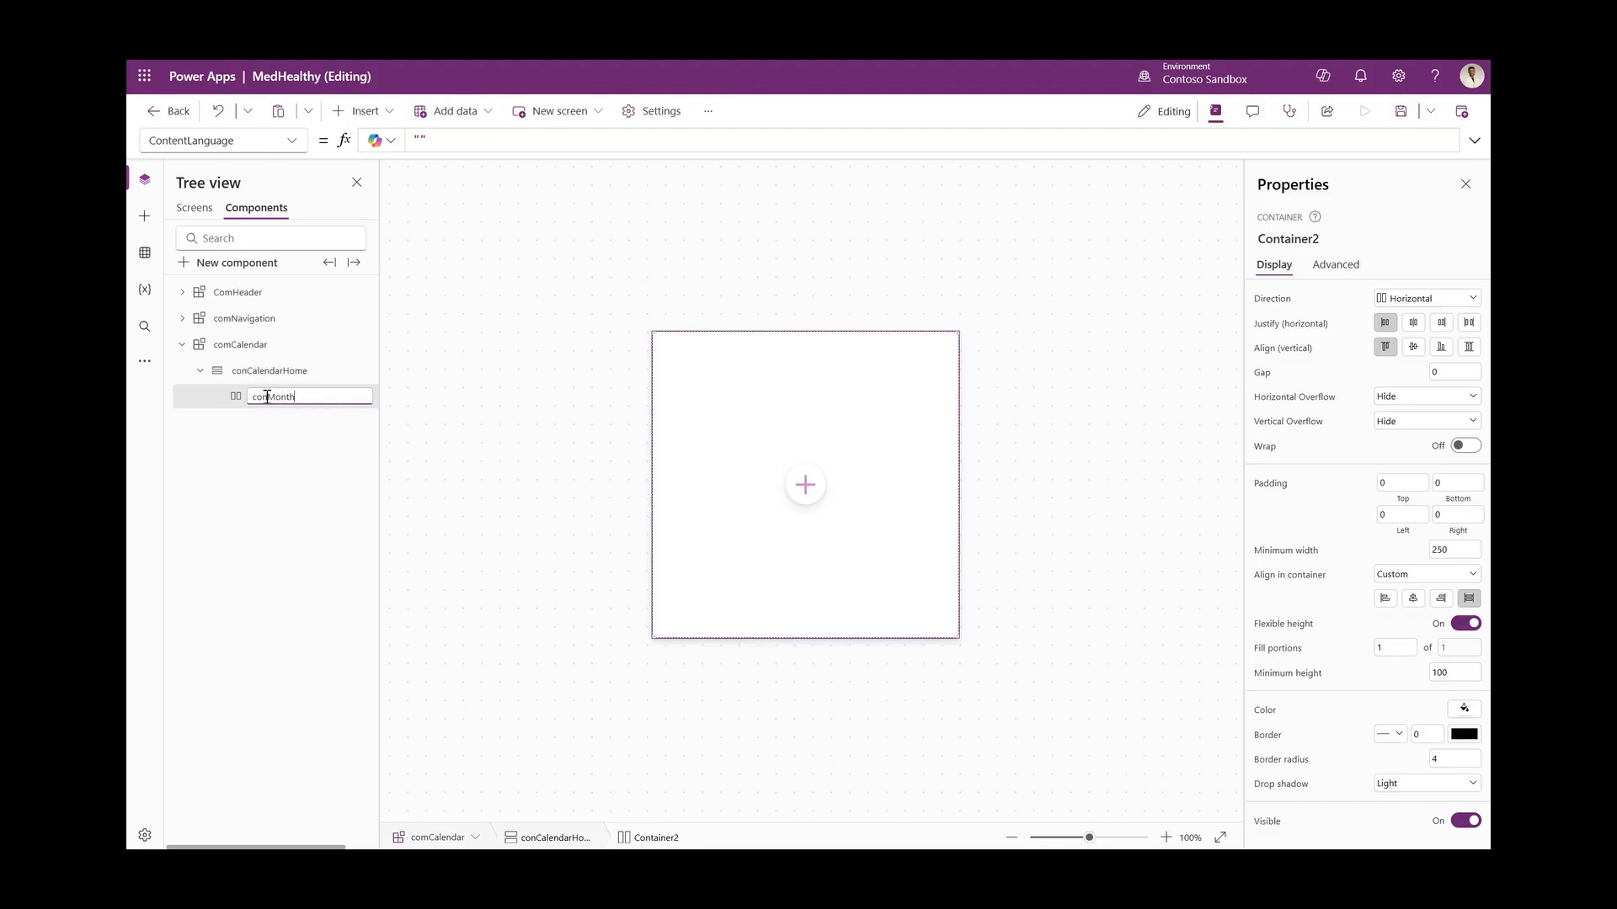
type("nMonth")
key("Return")
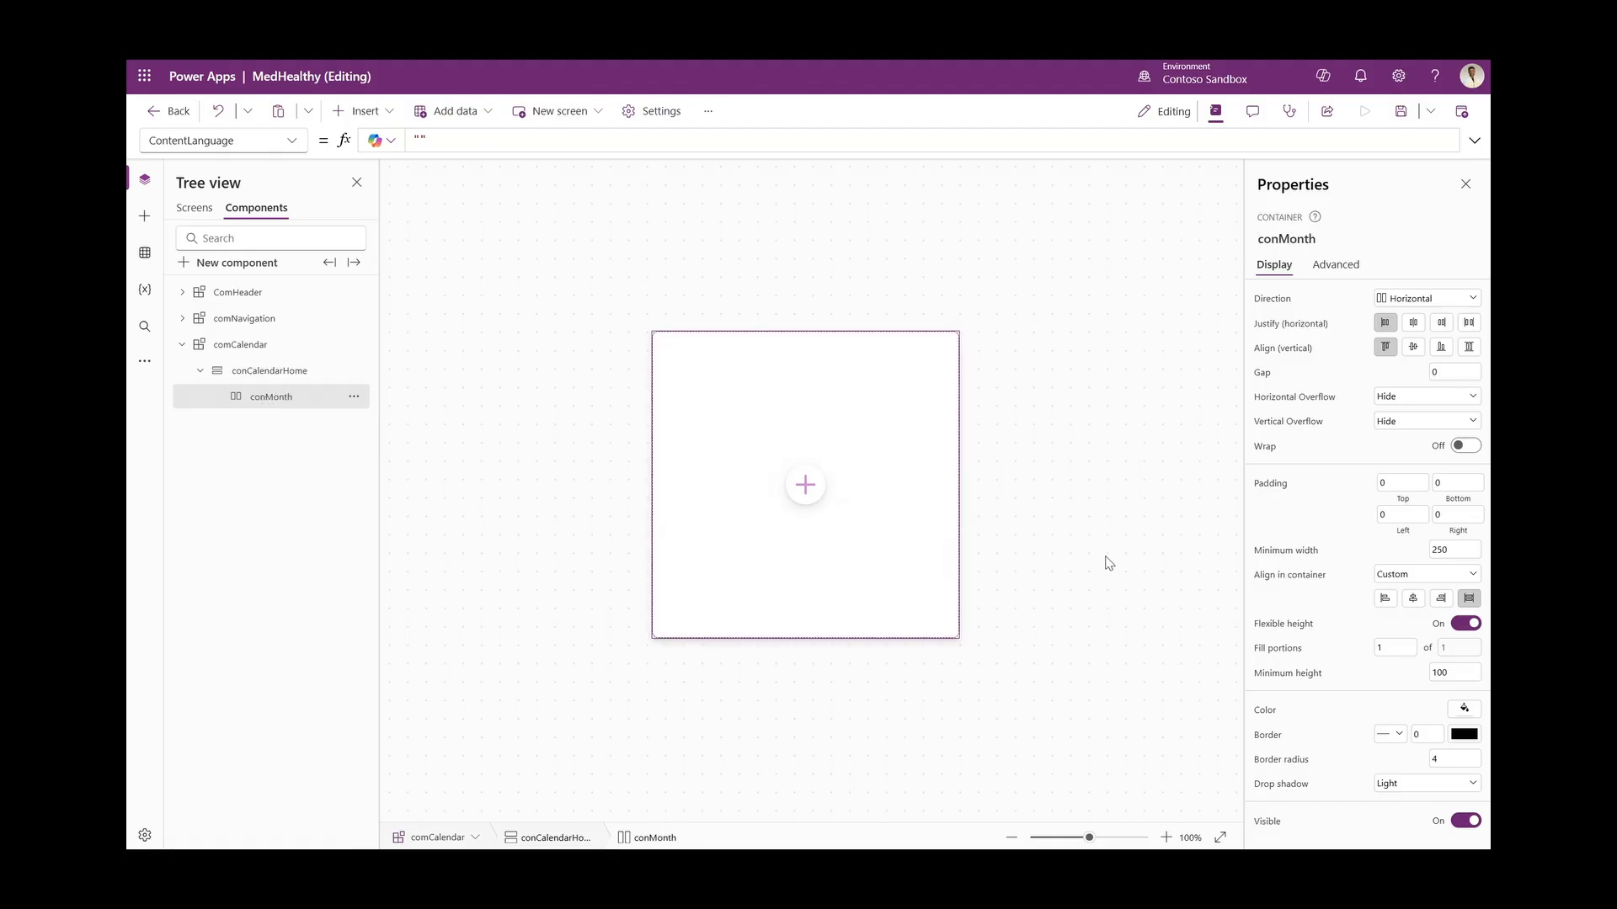
Turn off conMonth's flexible height and give it a height of 35, a border radius of 0 and no drop shadow
left_click(1467, 624)
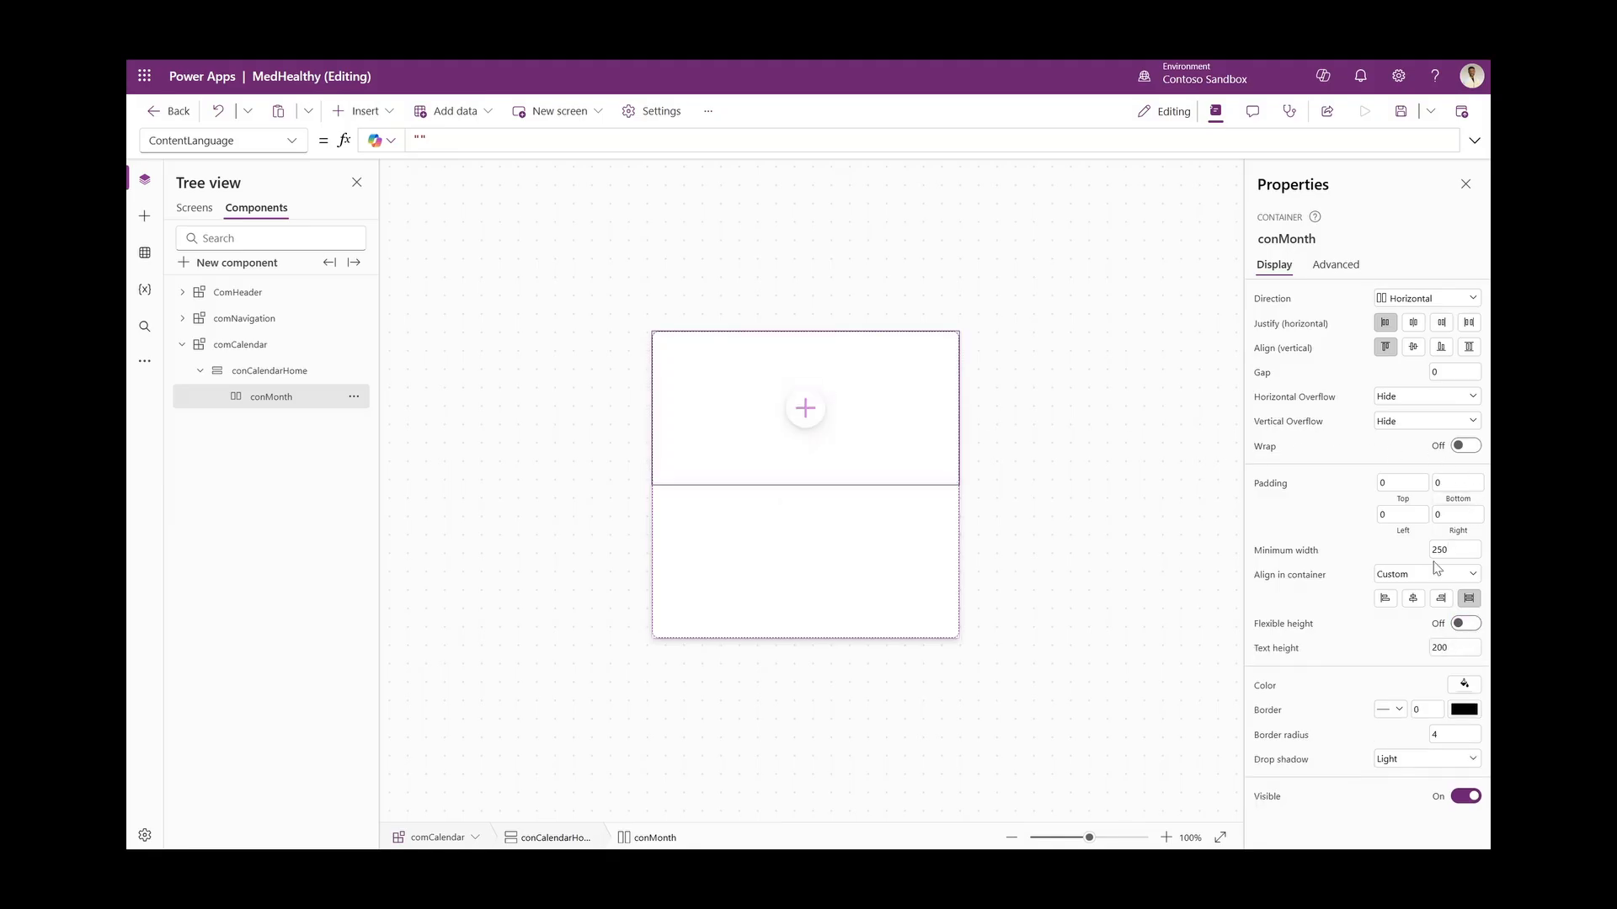
double_click(1455, 648)
type("35")
double_click(1457, 736)
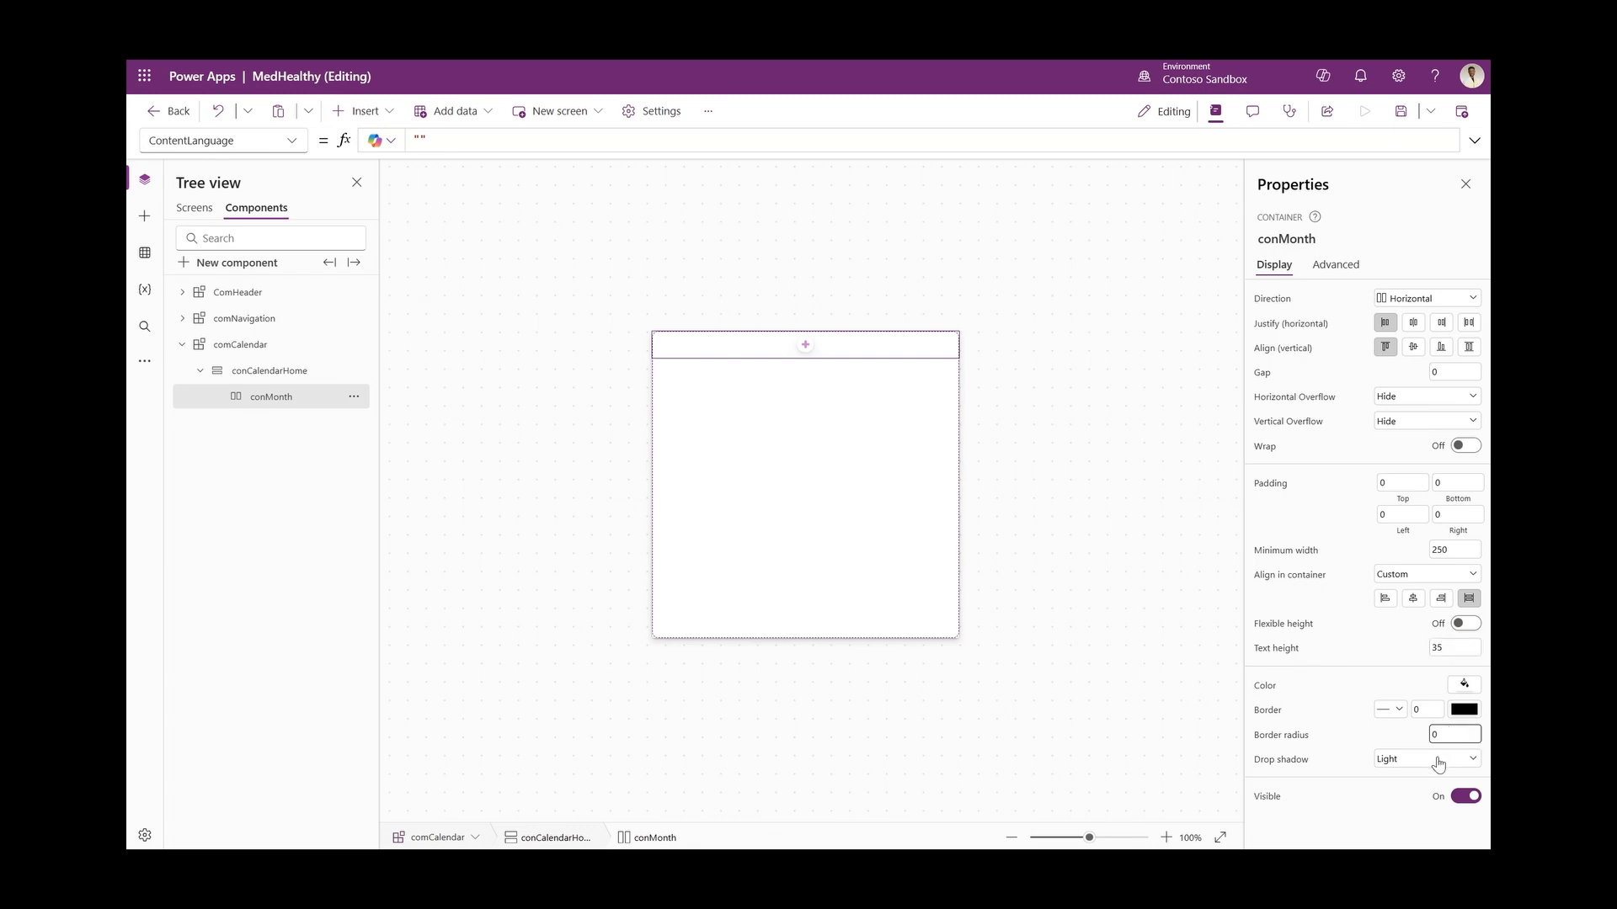
left_click(1440, 761)
left_click(1400, 631)
Insert a text control into conMonth, stretch it to the container's height and turn on its flexible width
left_click(358, 110)
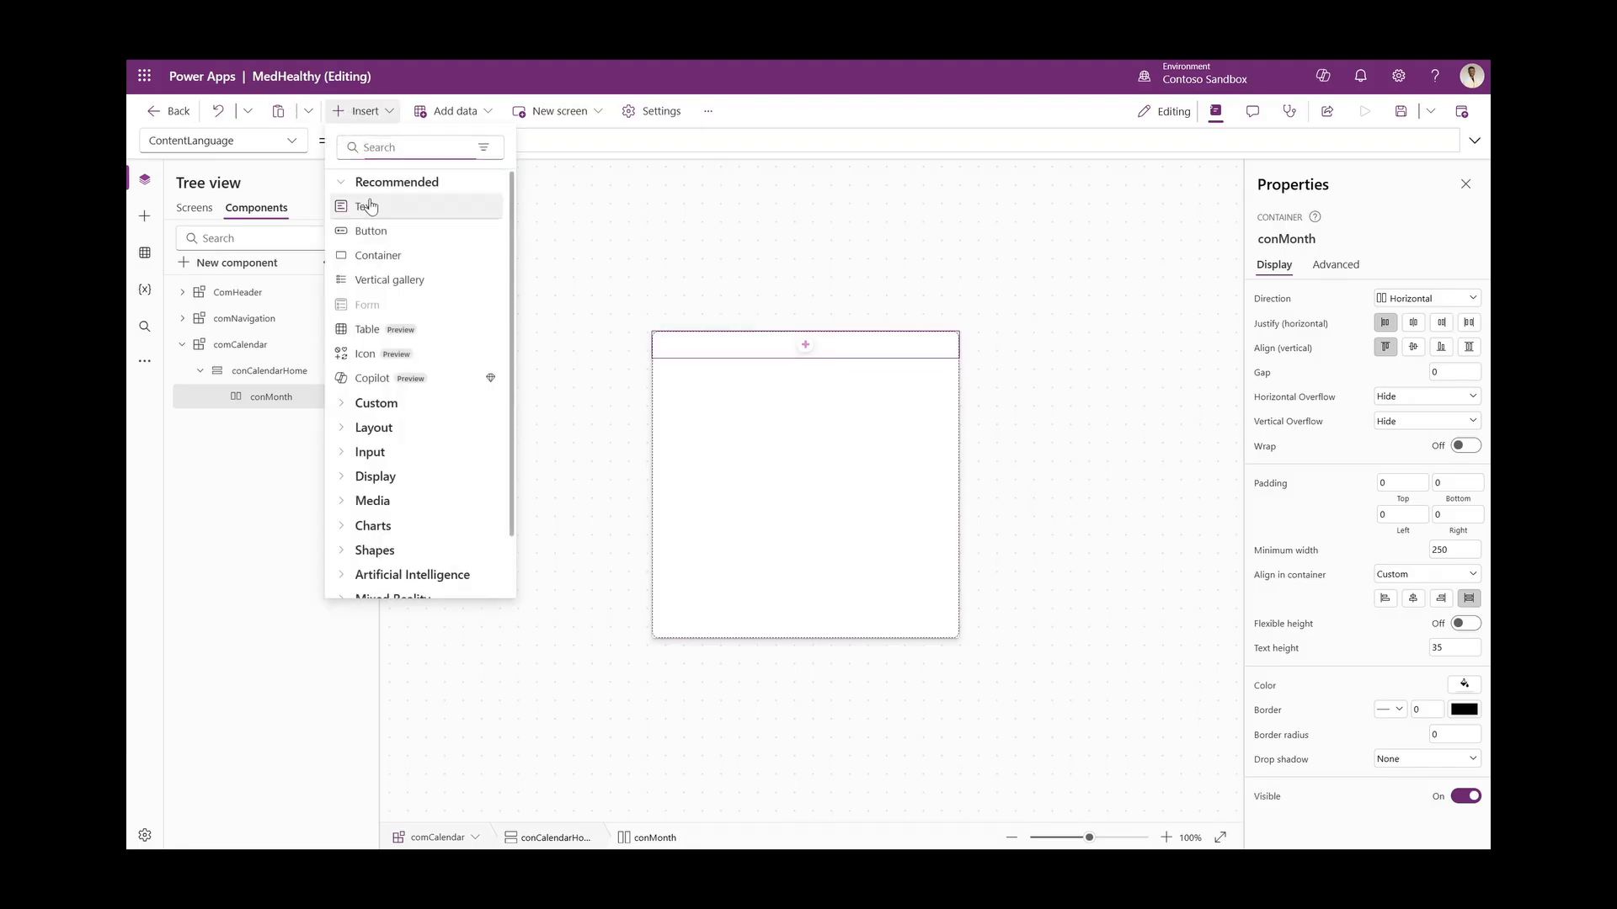
left_click(368, 207)
left_click(1459, 670)
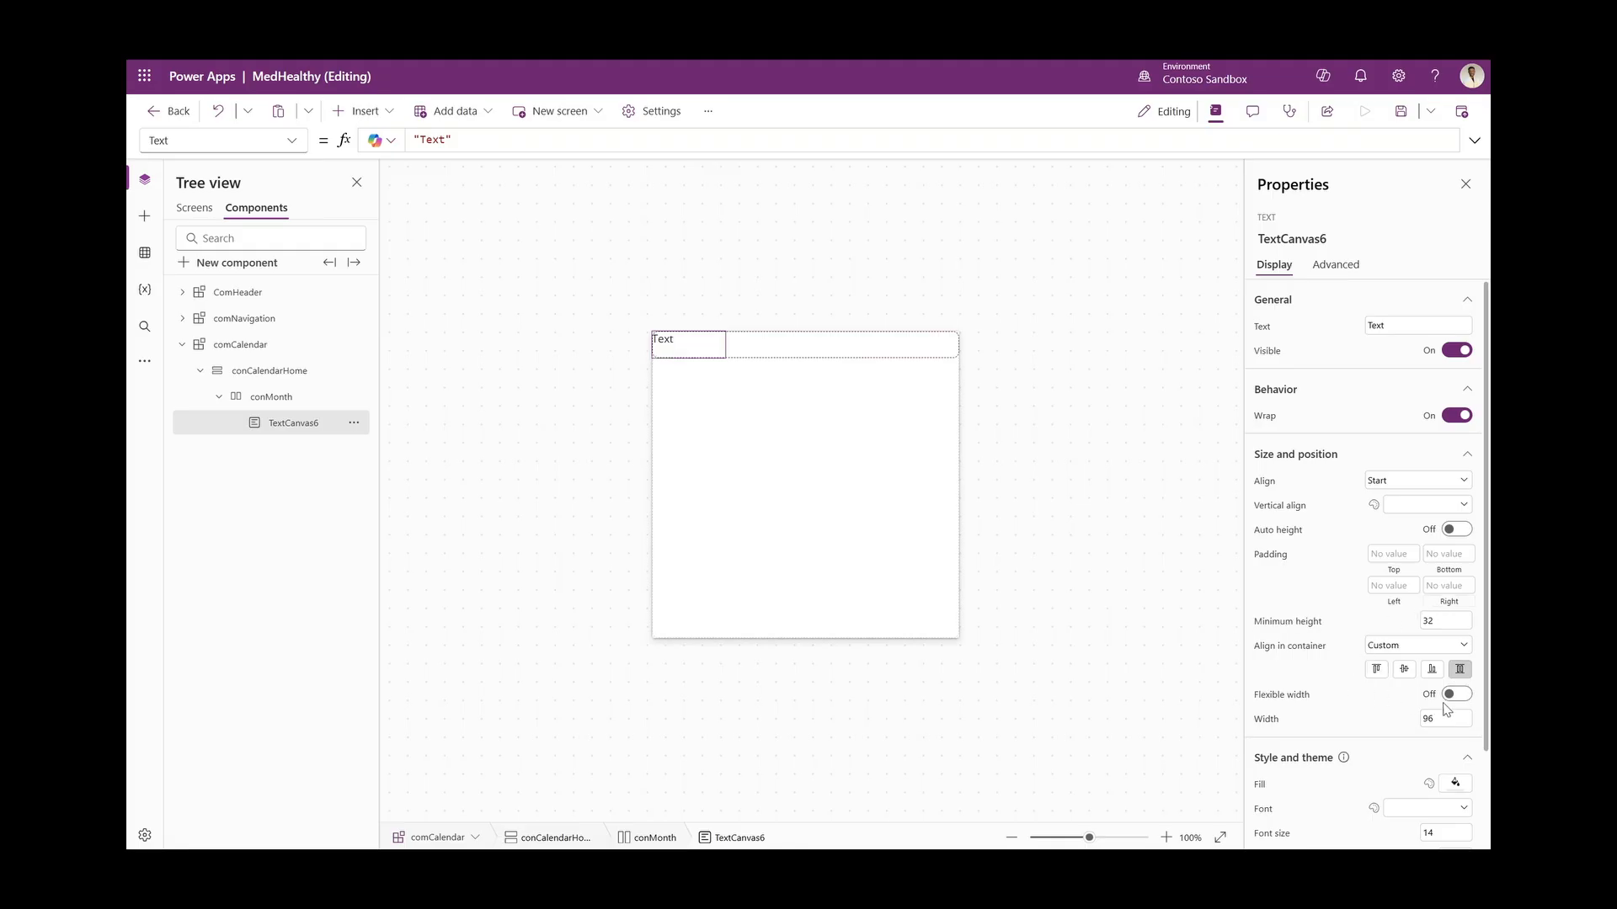
left_click(1453, 697)
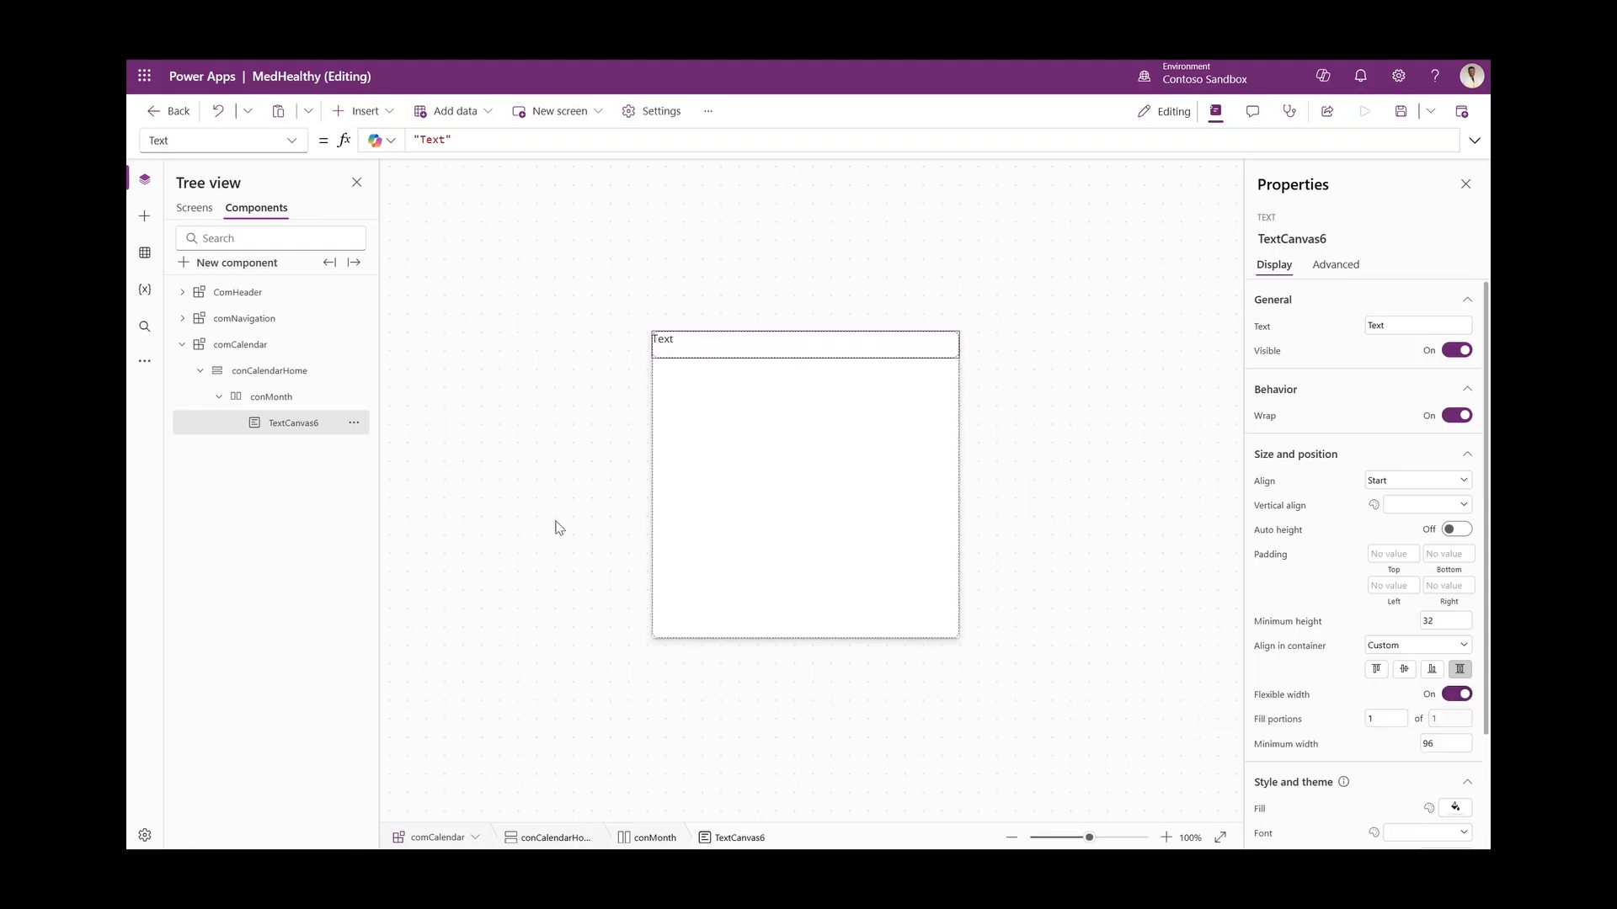
Add a button to conMonth after the text control and set its height and width to 35
left_click(288, 404)
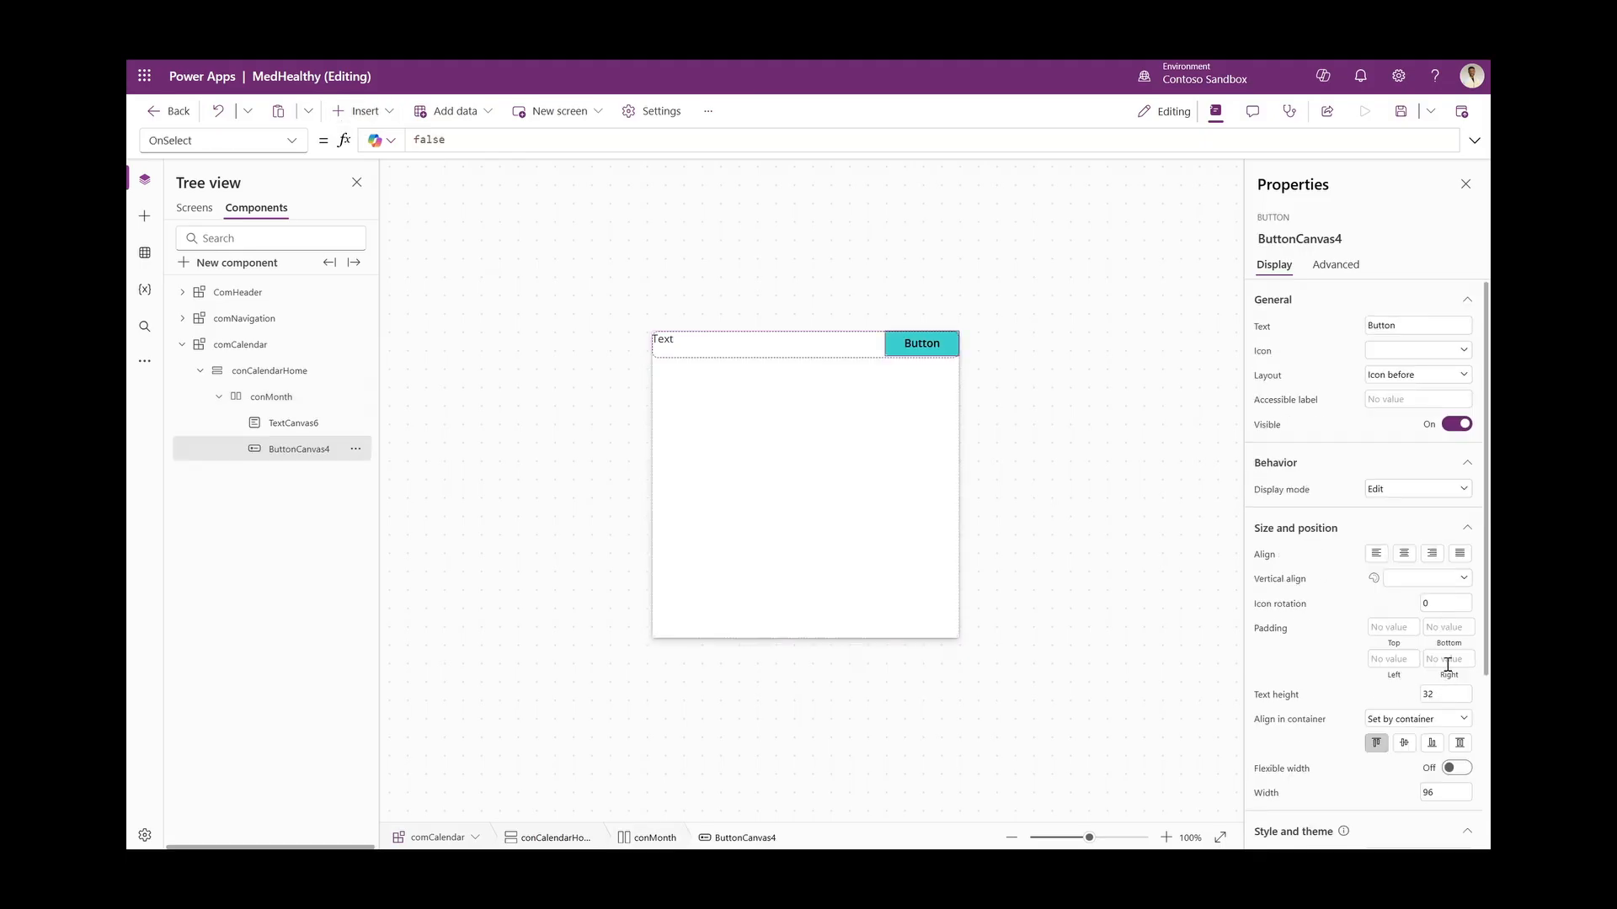
scroll(1444, 674, "down", 3)
left_click(1441, 446)
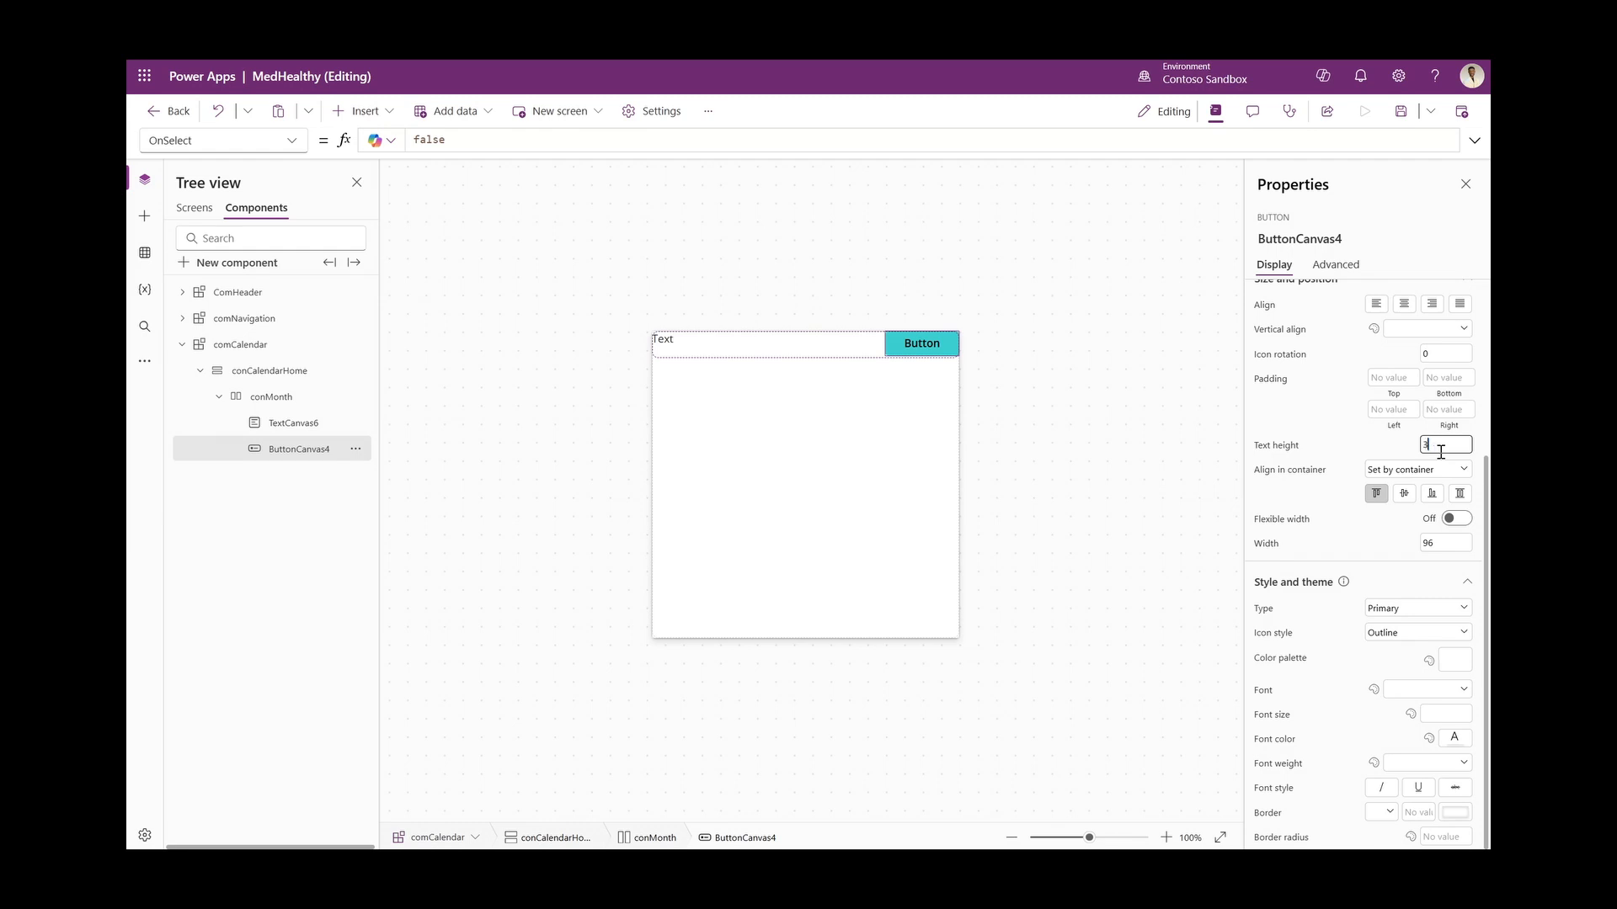
left_click(1452, 543)
type("35")
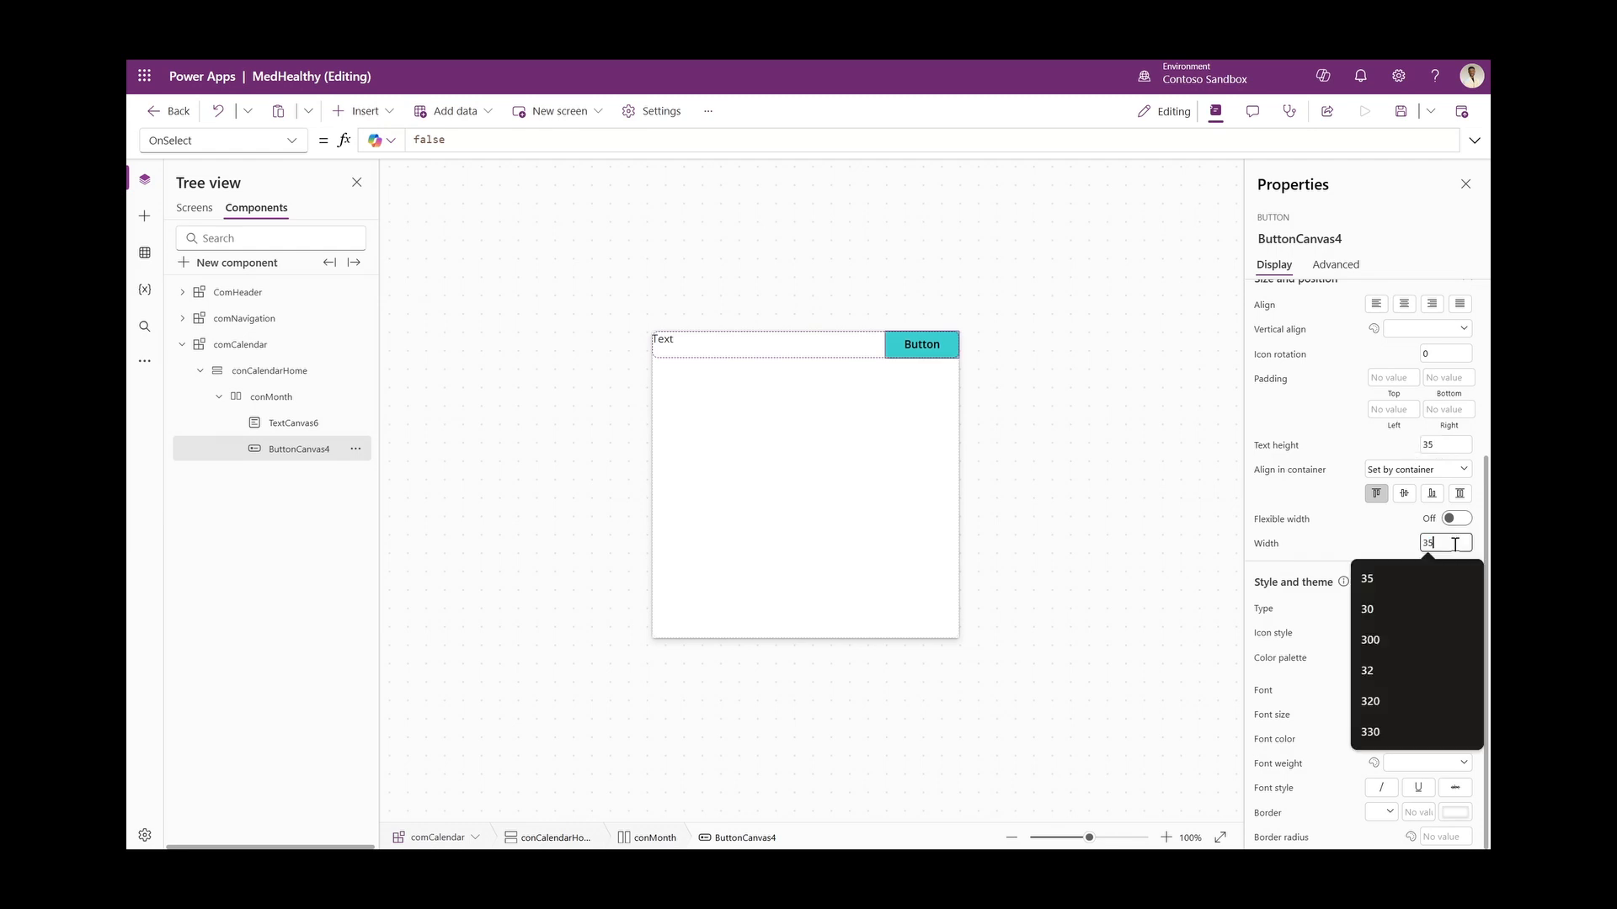
left_click(1376, 525)
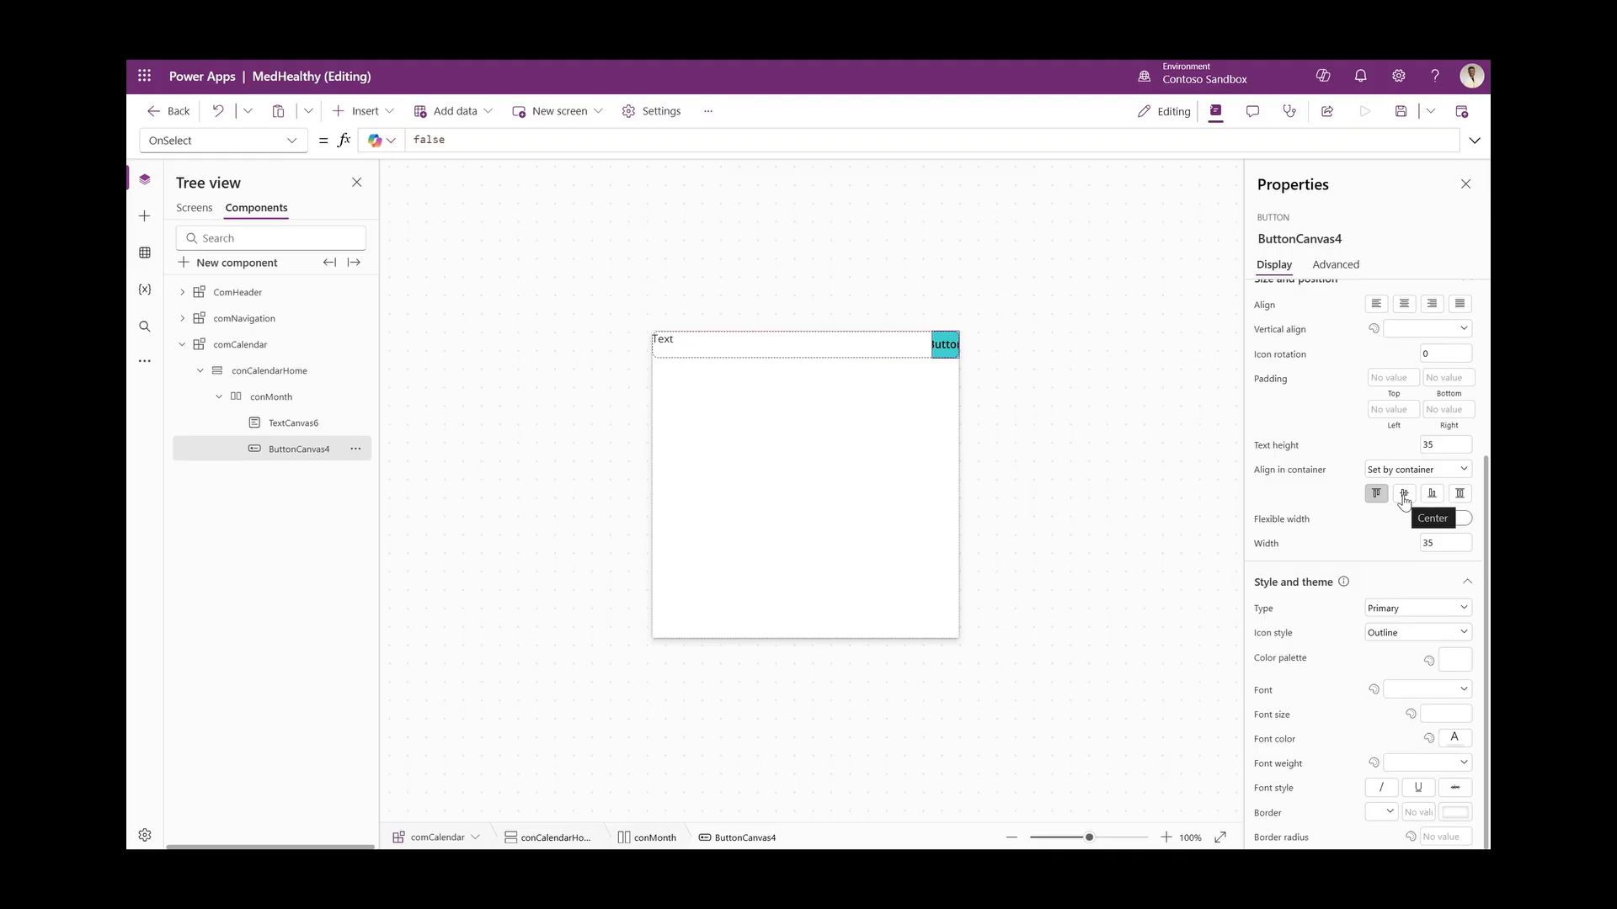
Center the button vertically in conMonth and set its height and width to 25
left_click(1404, 494)
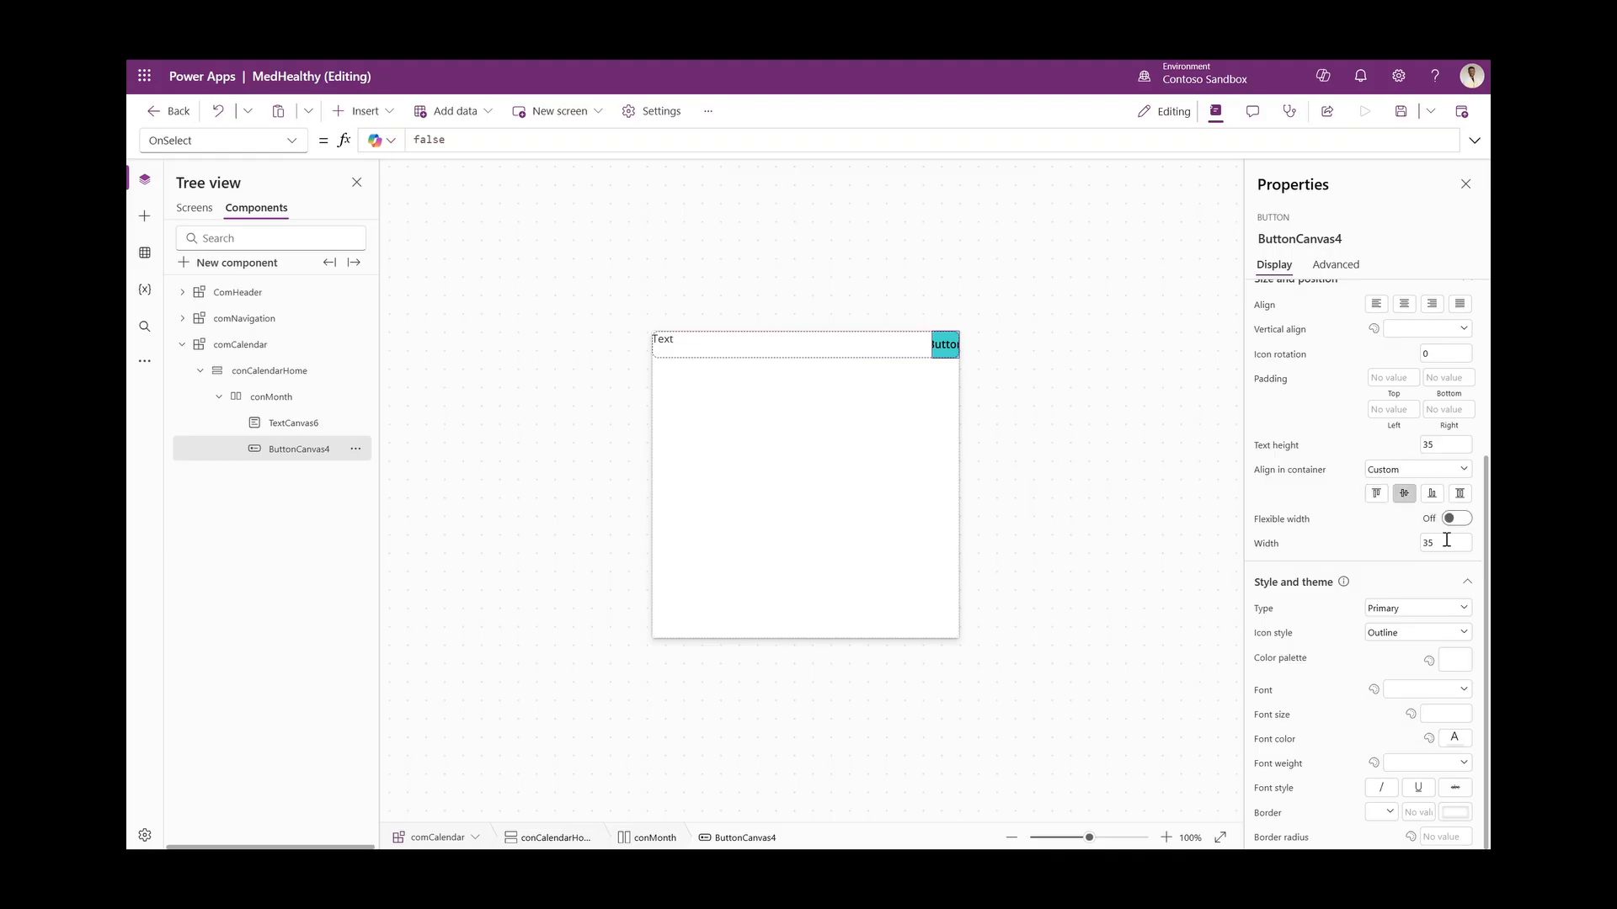
left_click(1446, 446)
left_click(1450, 545)
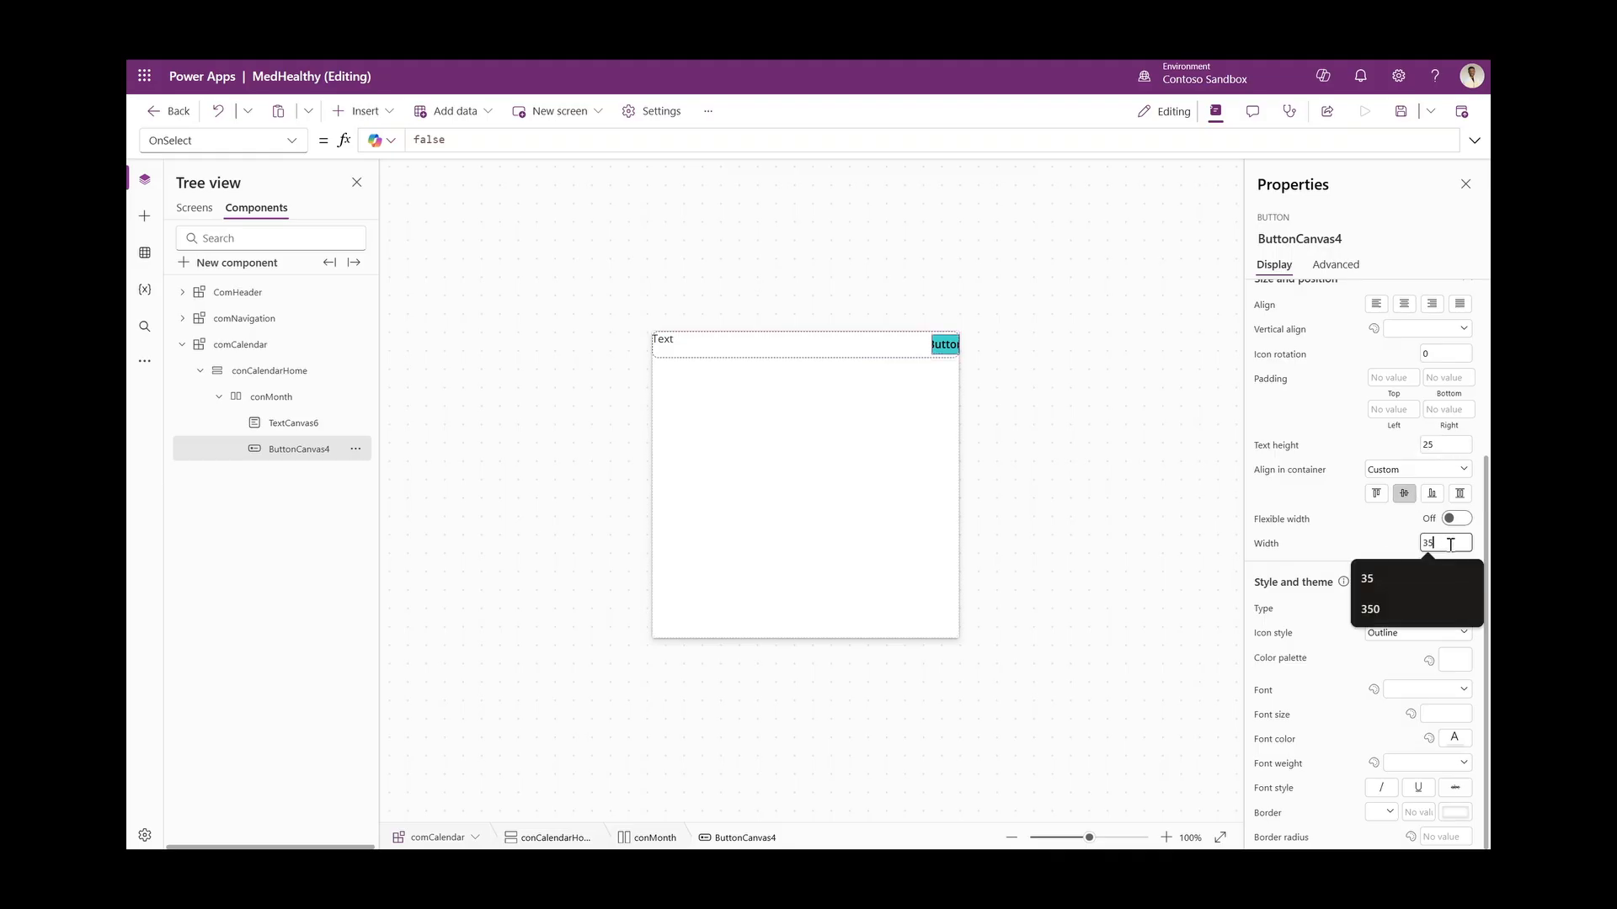
type("25")
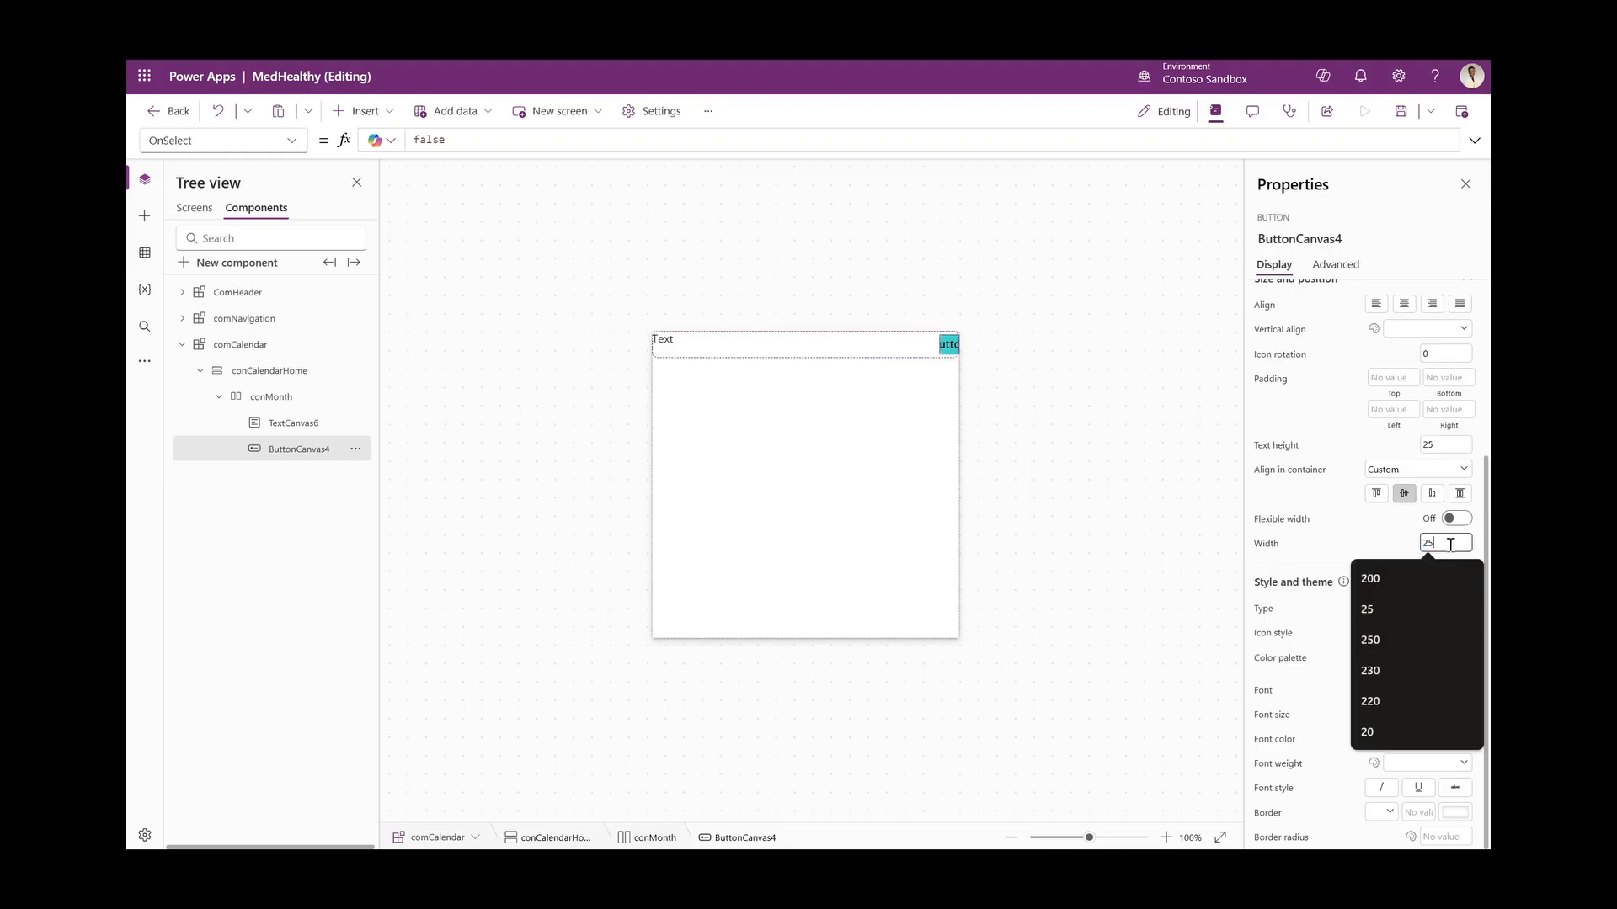
Set conMonth's left padding to 0 and its right padding to 10
left_click(842, 347)
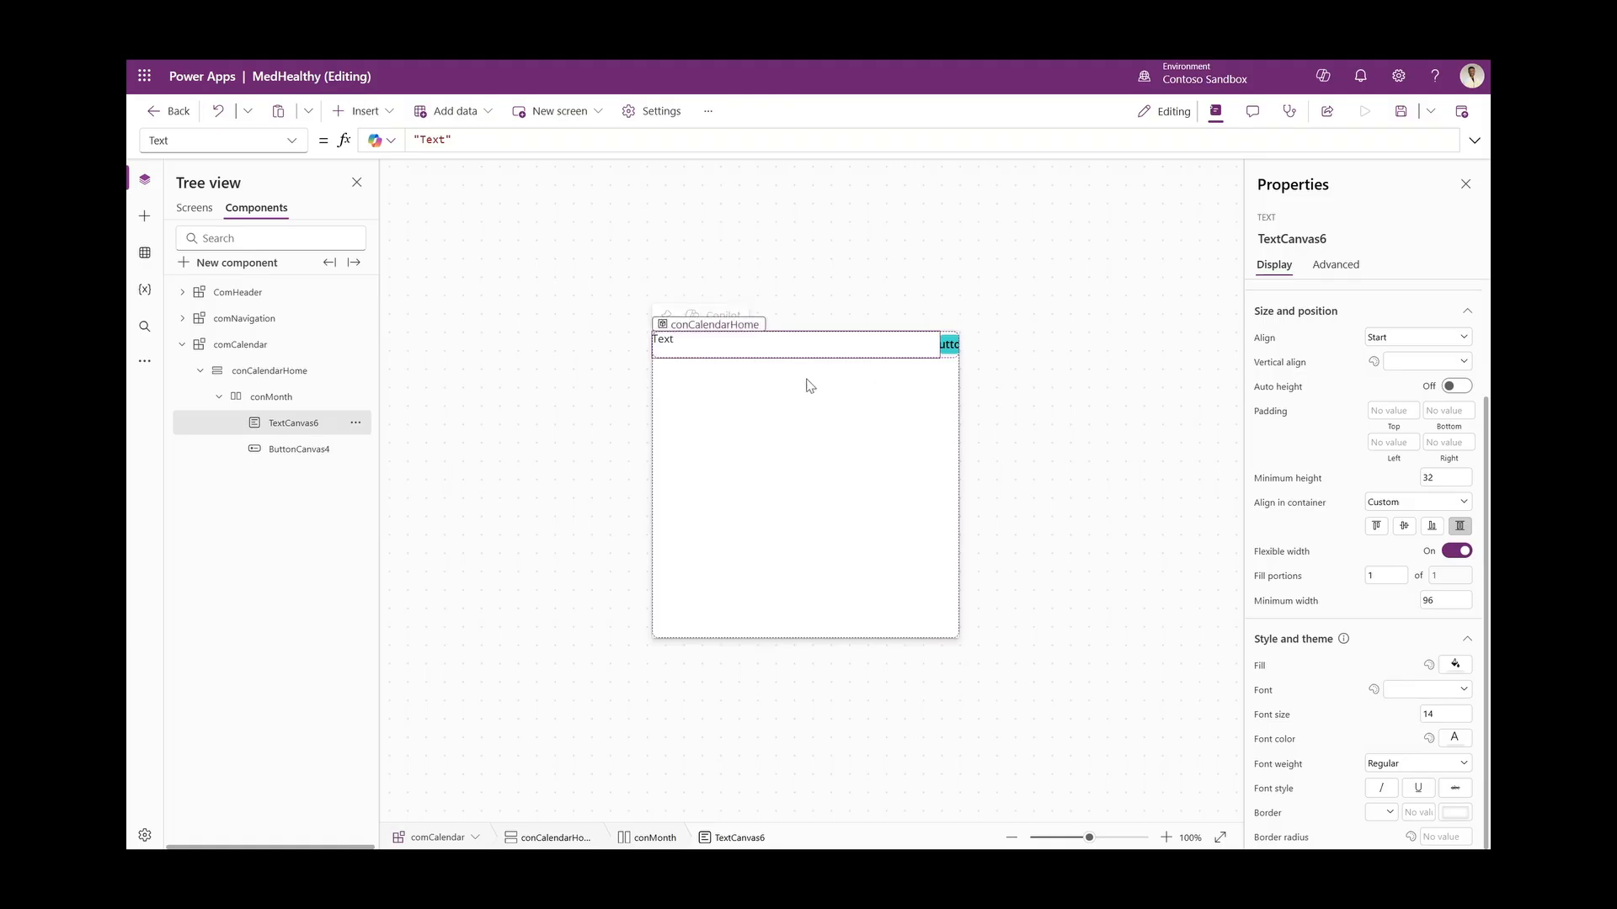
left_click(299, 397)
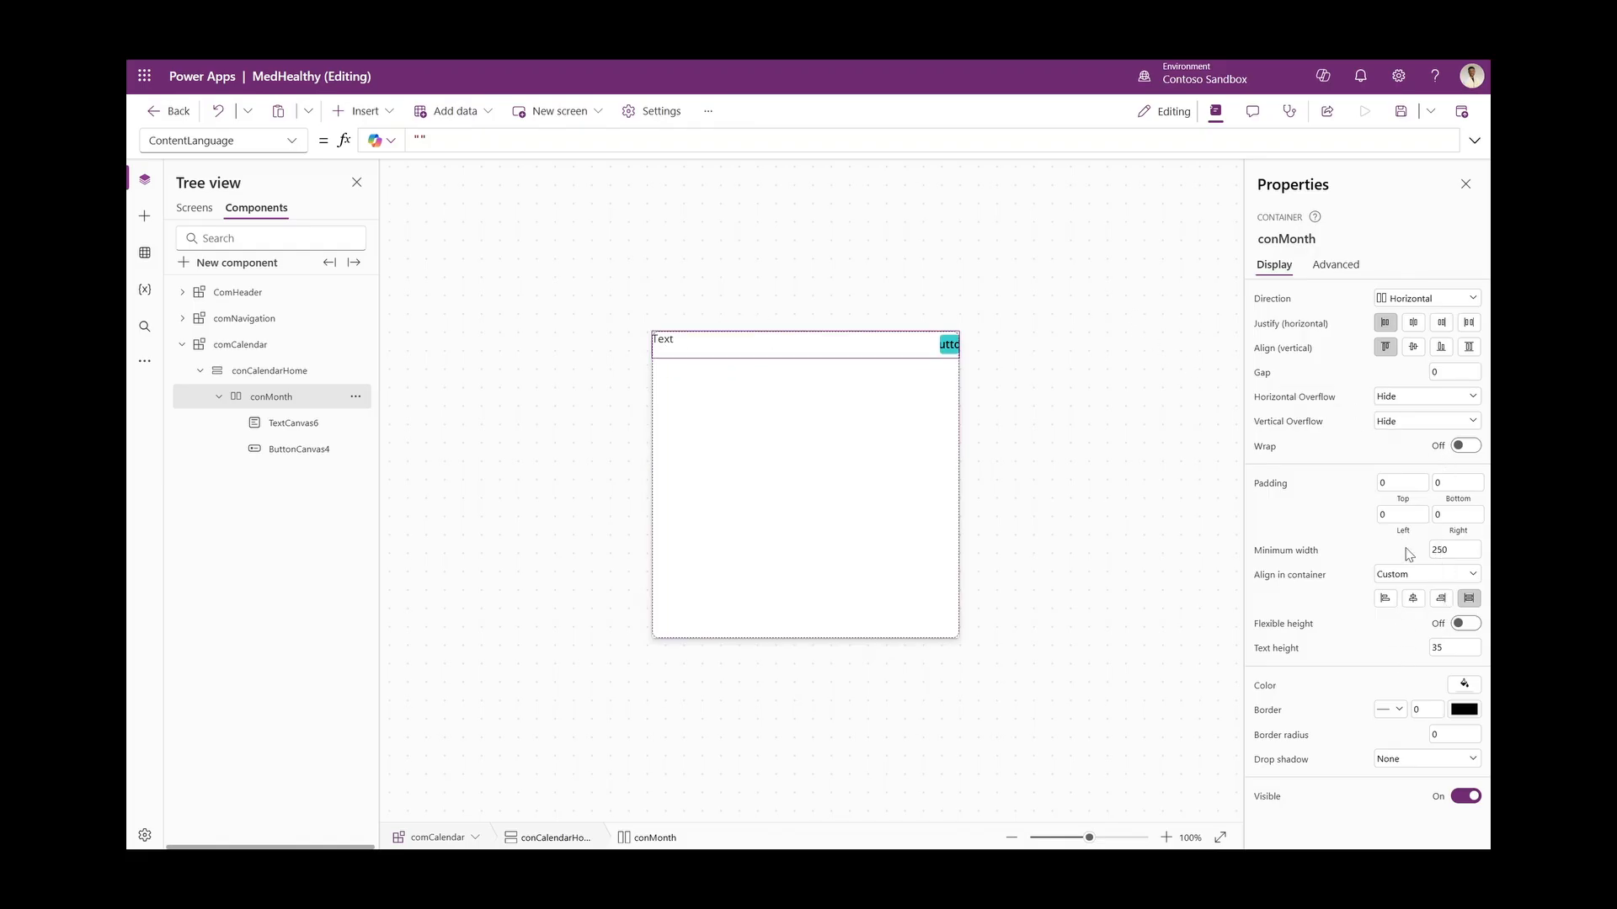
left_click(1409, 515)
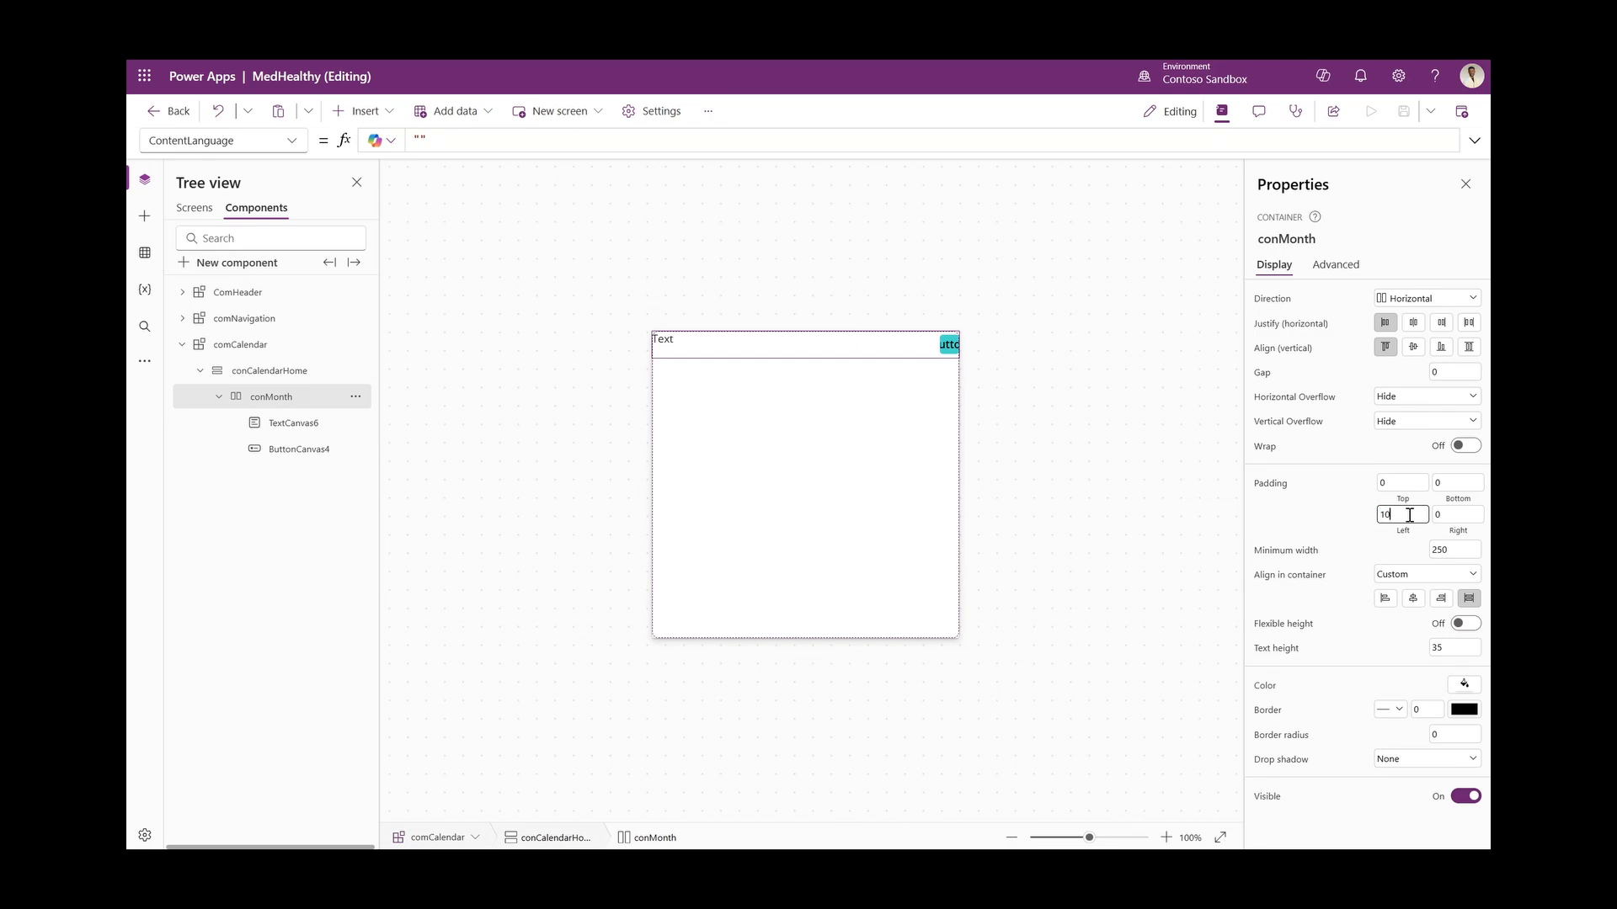
double_click(1407, 517)
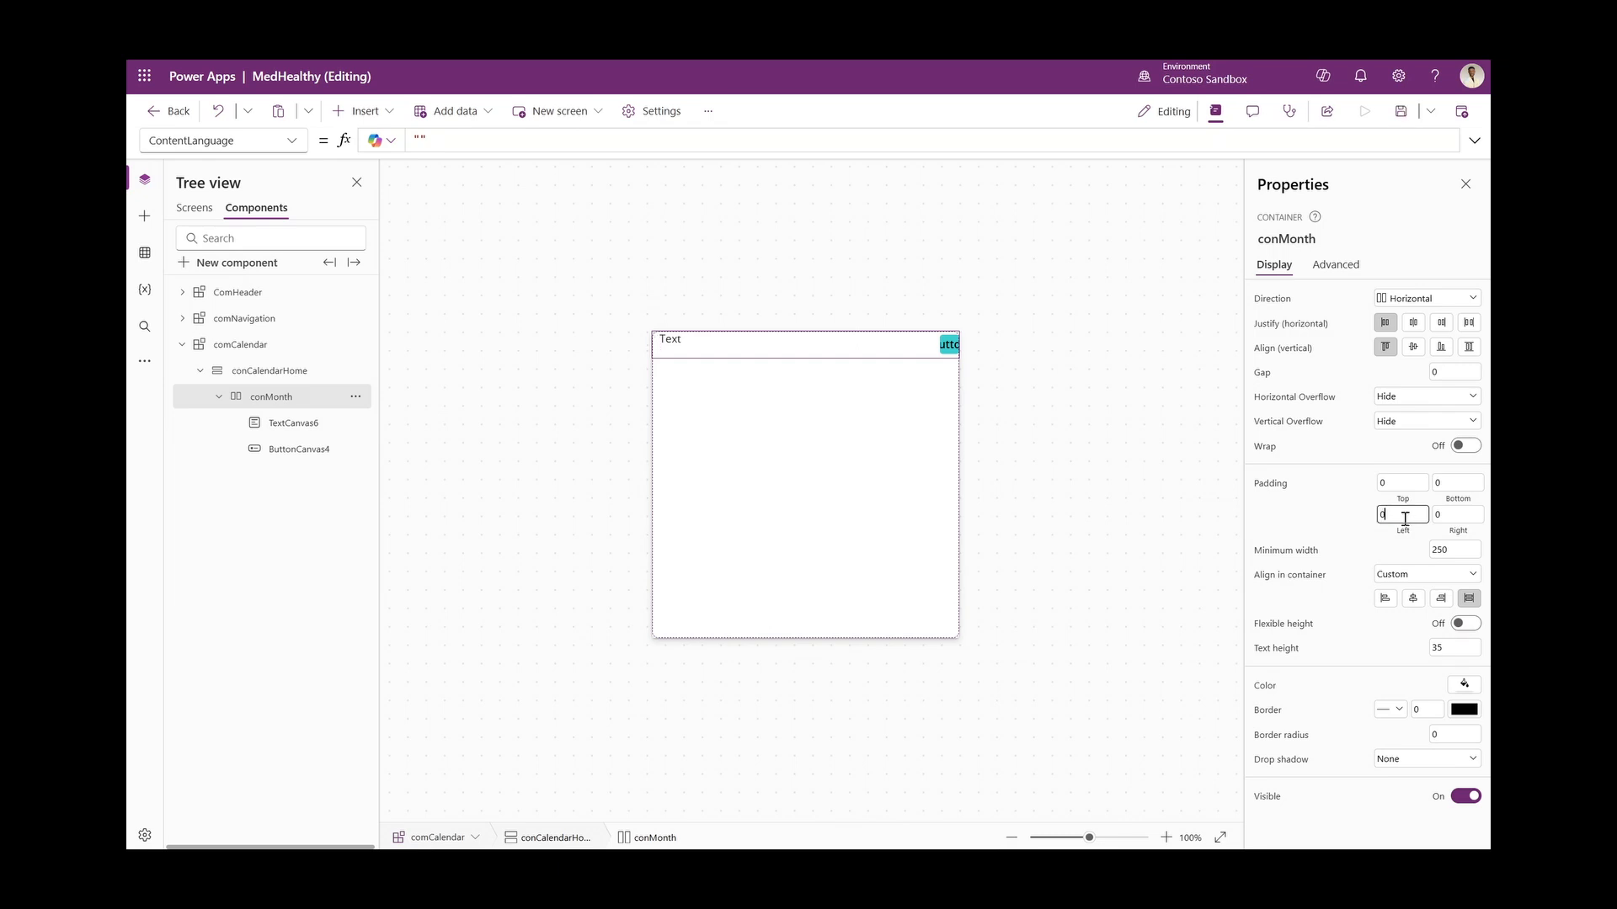
type("0")
left_click(1461, 517)
Clear the text of the button in conMonth and give it the ChevronLeft icon
left_click(941, 346)
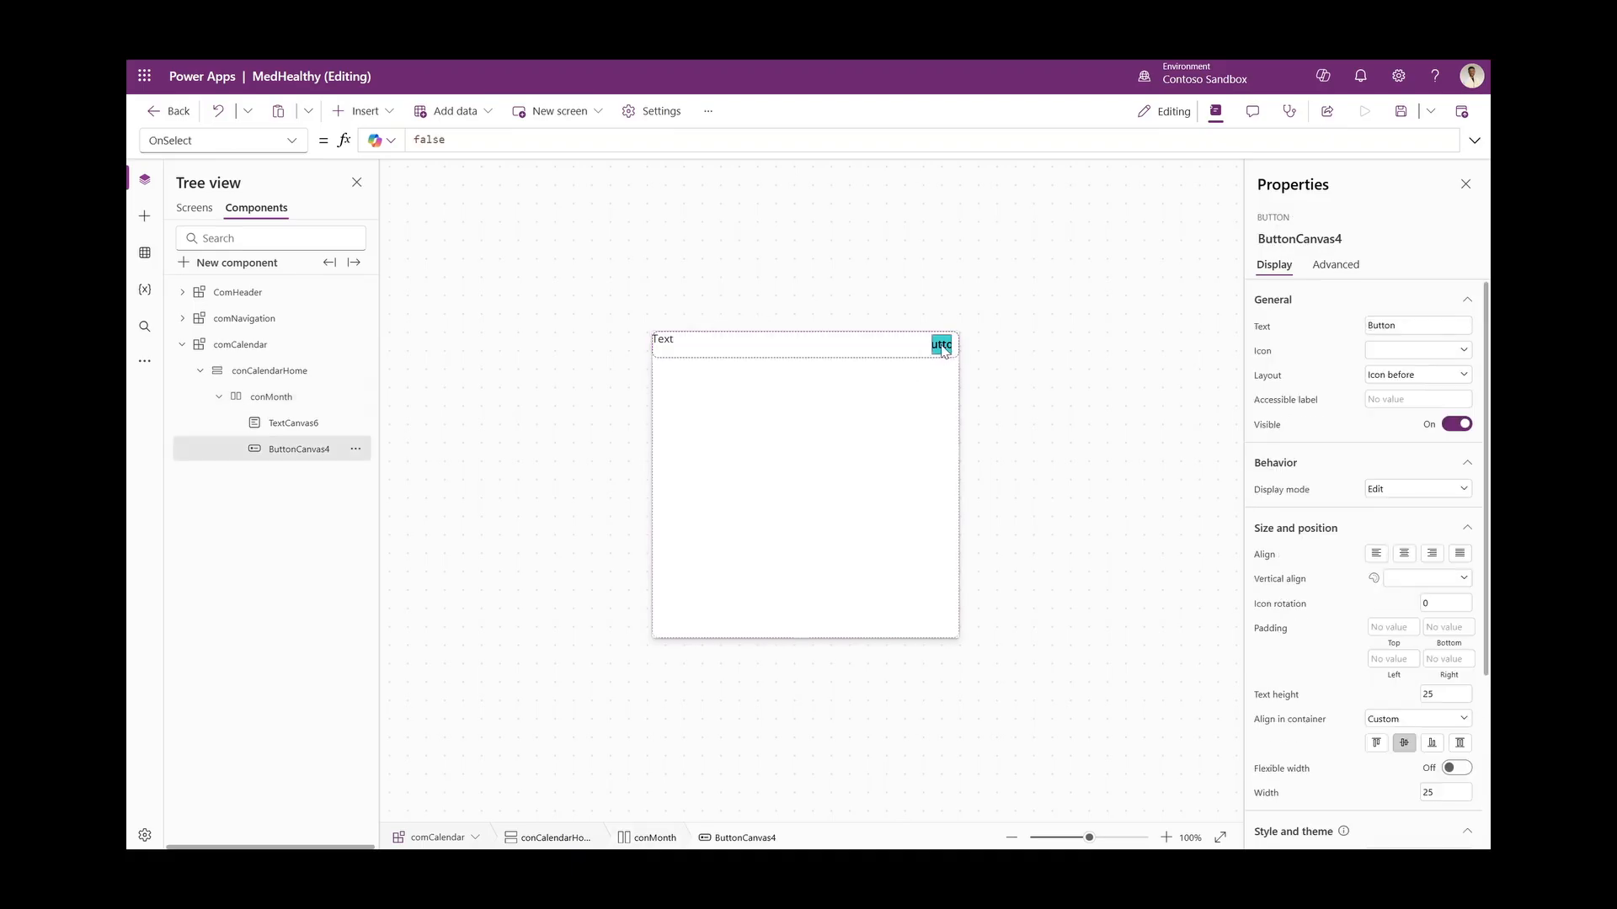
double_click(1395, 320)
key("BackSpace")
left_click(1305, 320)
left_click(1409, 354)
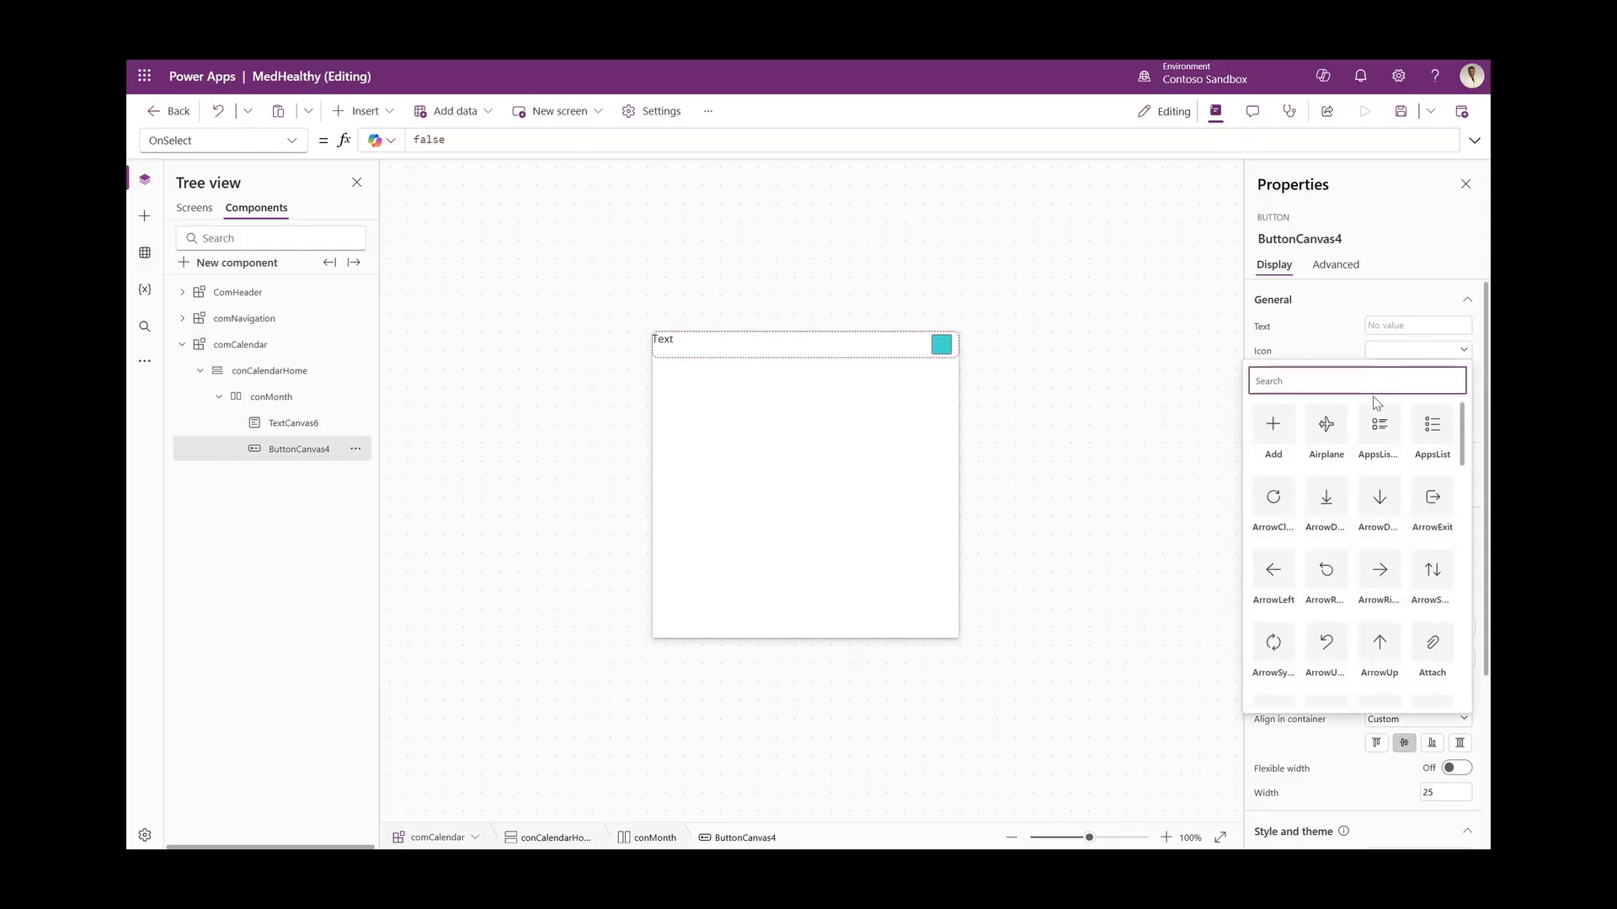
scroll(1381, 505, "down", 1)
left_click(1326, 581)
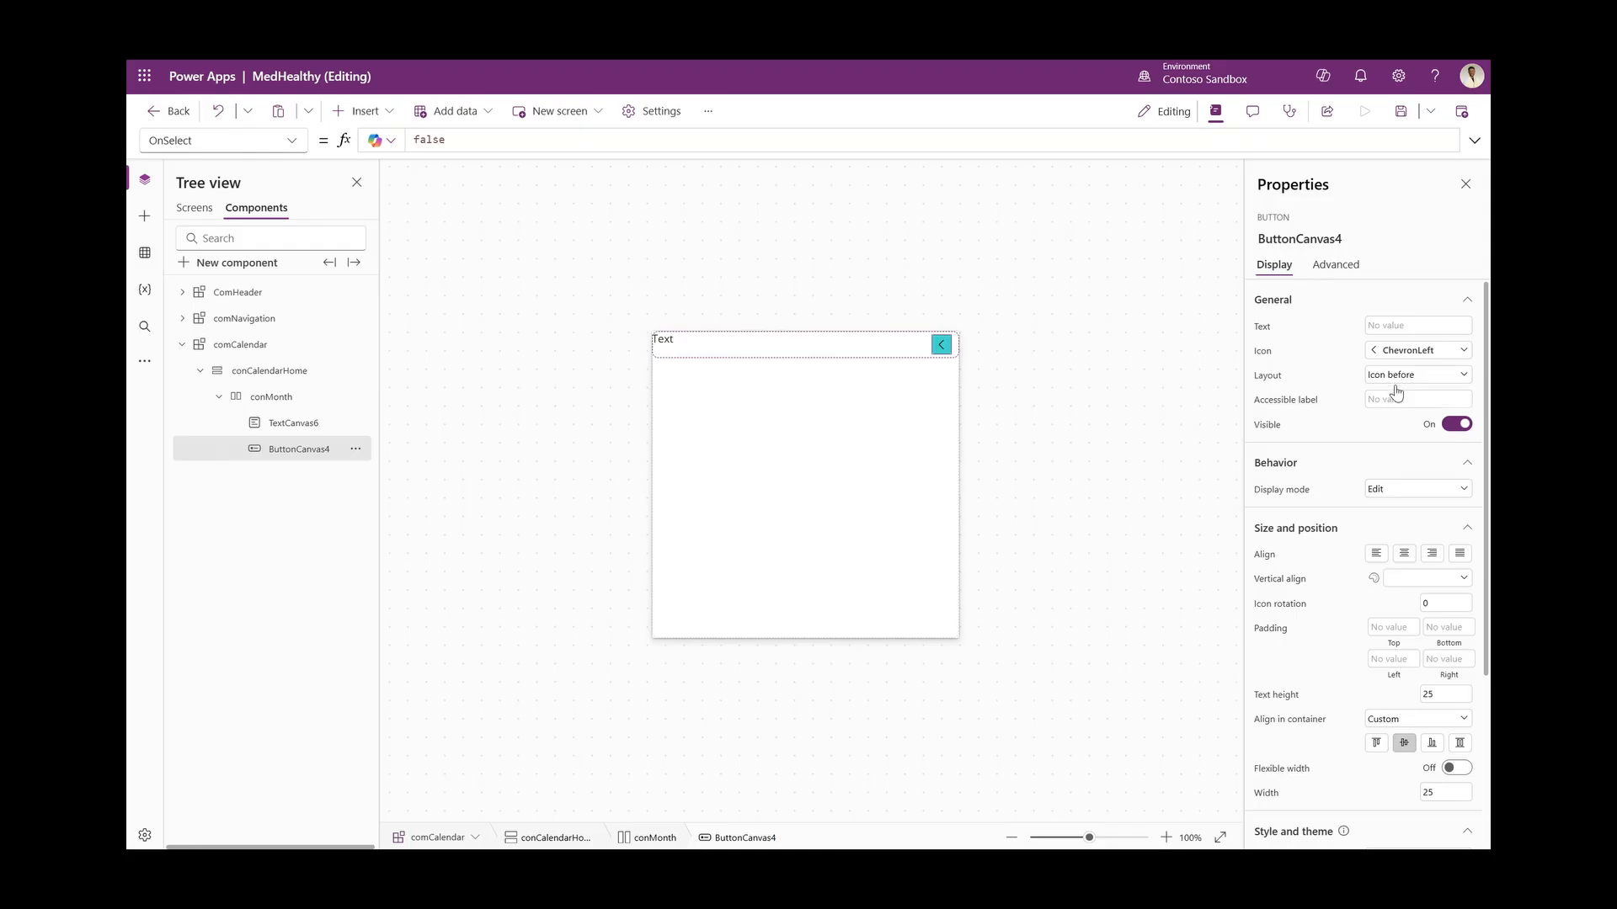
Set the chevron button's border radius to 25 and its font color to white
scroll(1348, 589, "down", 4)
scroll(1339, 619, "up", 4)
scroll(1366, 556, "down", 3)
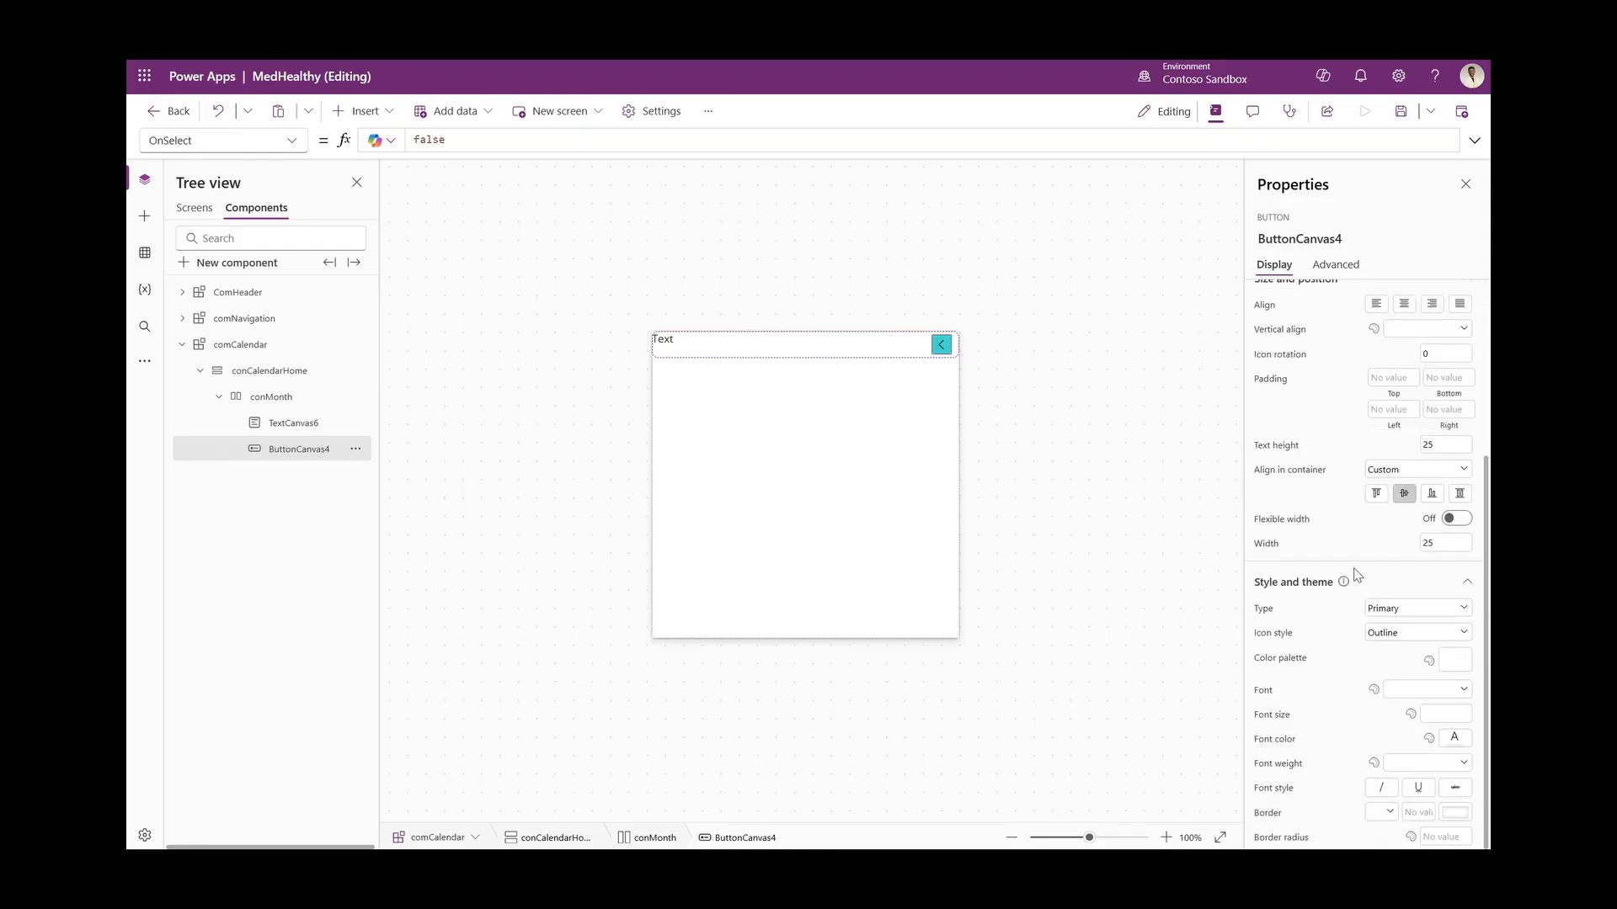
left_click(1447, 837)
type("25")
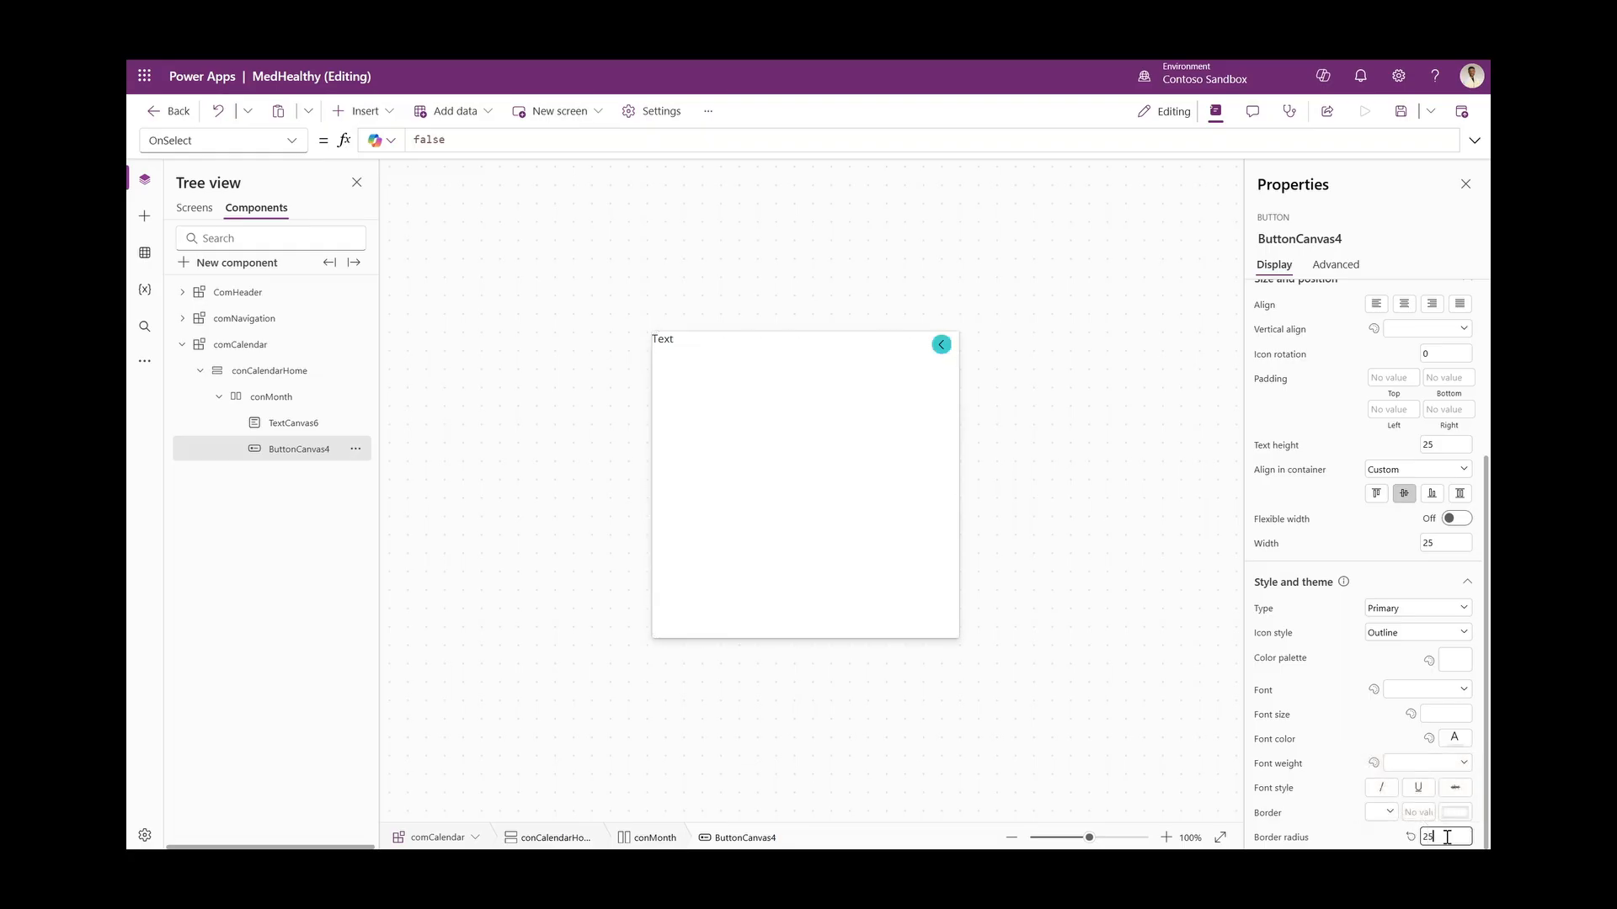
left_click(1454, 738)
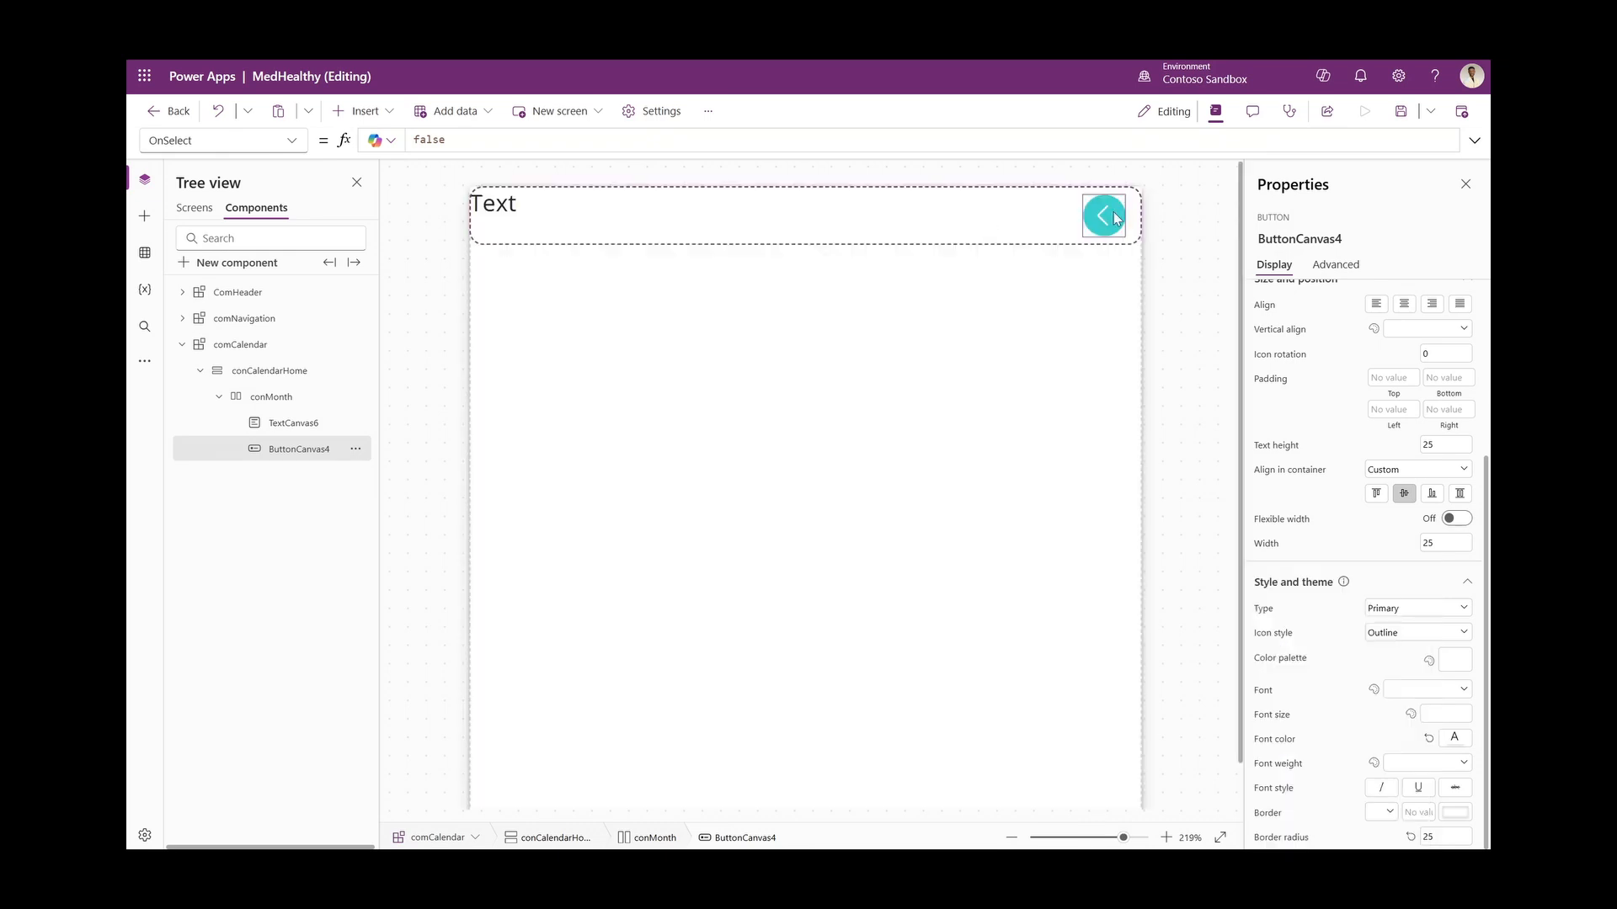
Copy the left chevron button and paste the duplicate into the conMonth container
right_click(1113, 214)
left_click(1149, 286)
left_click(974, 214)
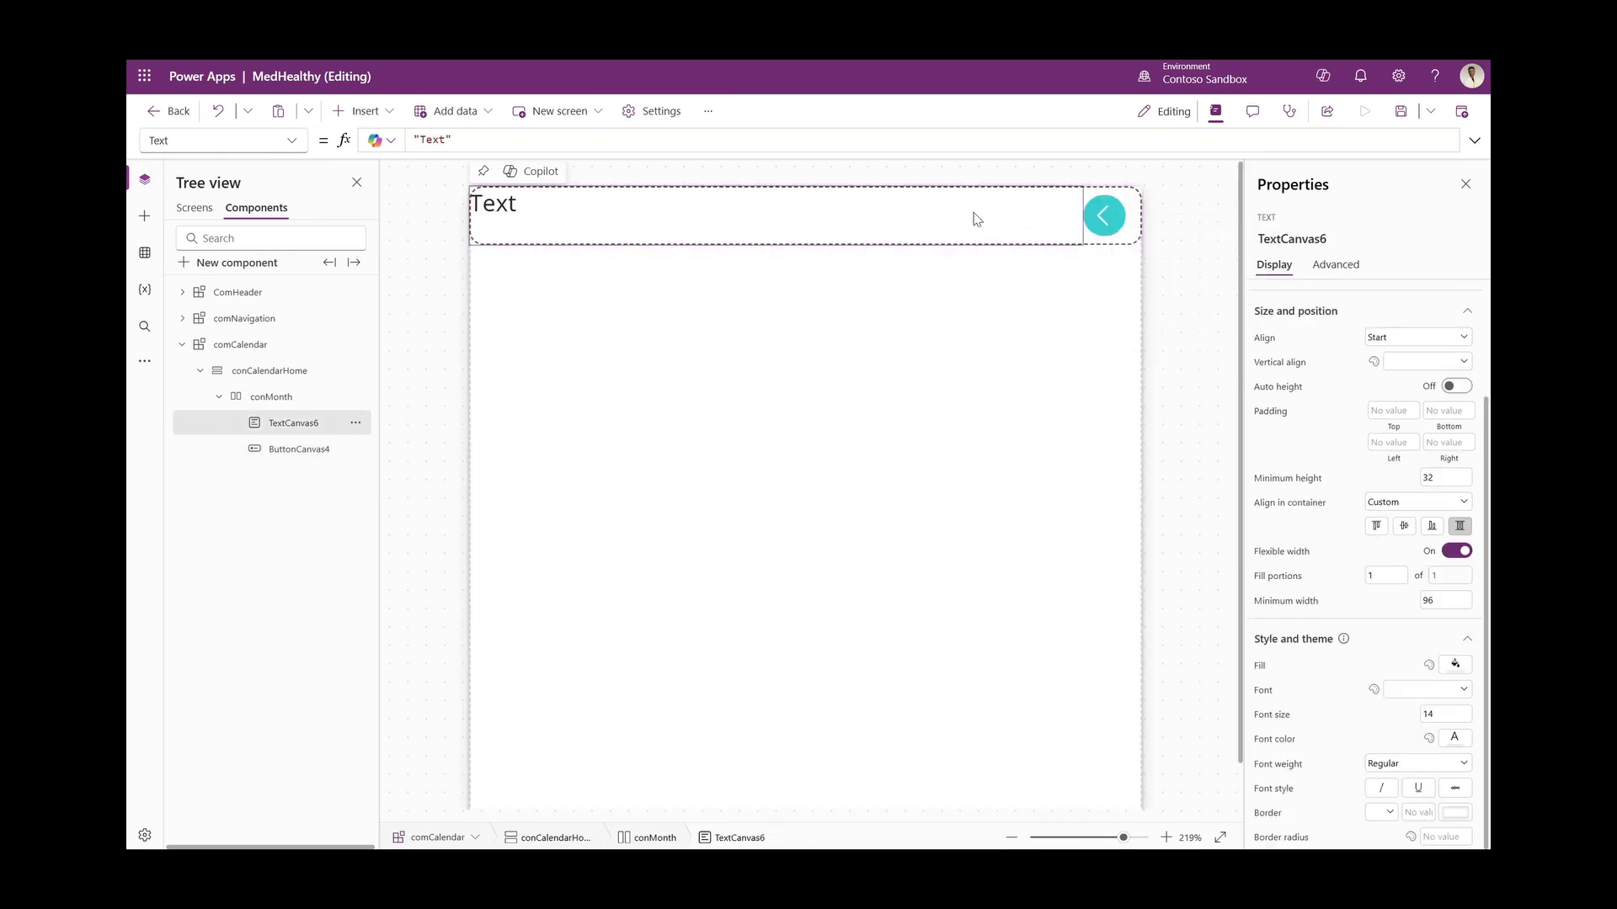
right_click(977, 219)
mouse_move(1095, 230)
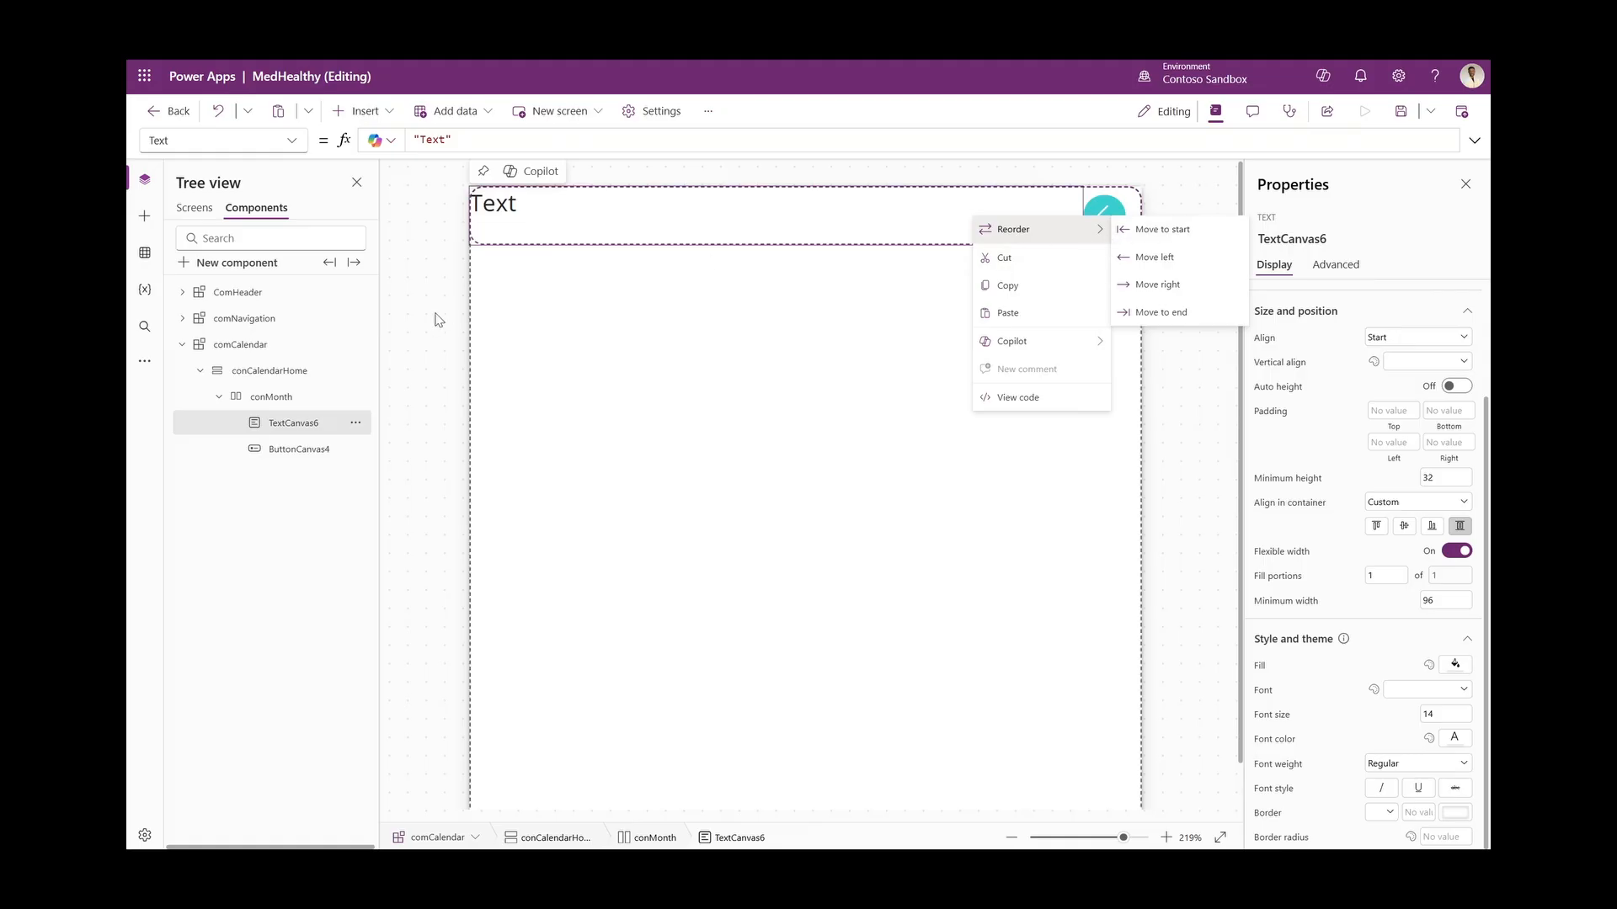
left_click(282, 405)
right_click(282, 405)
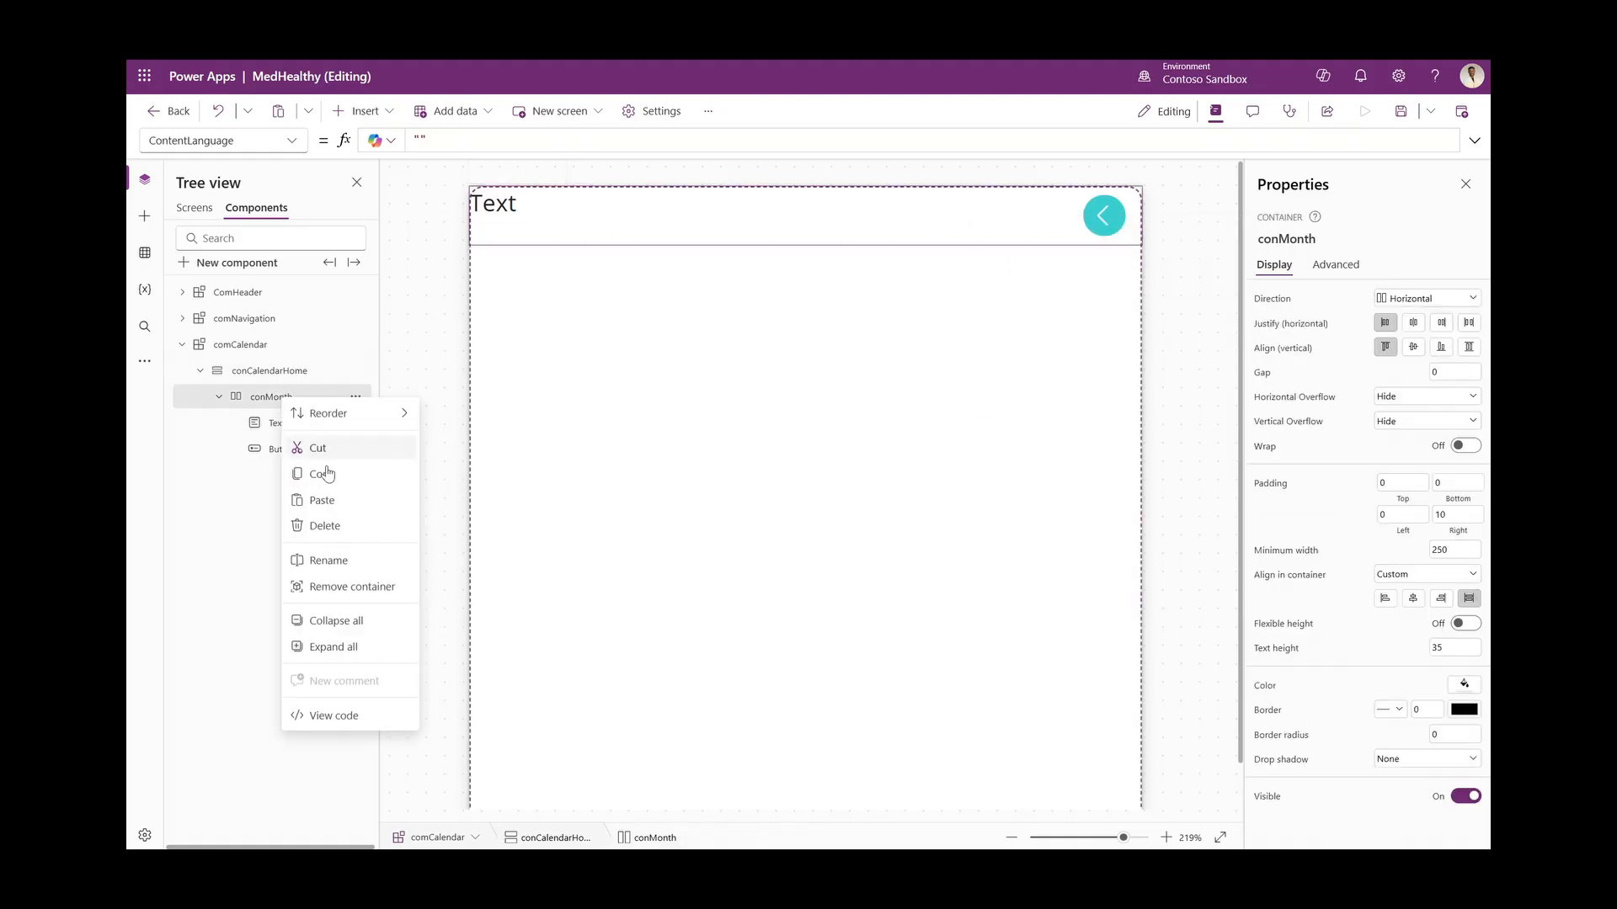
left_click(337, 505)
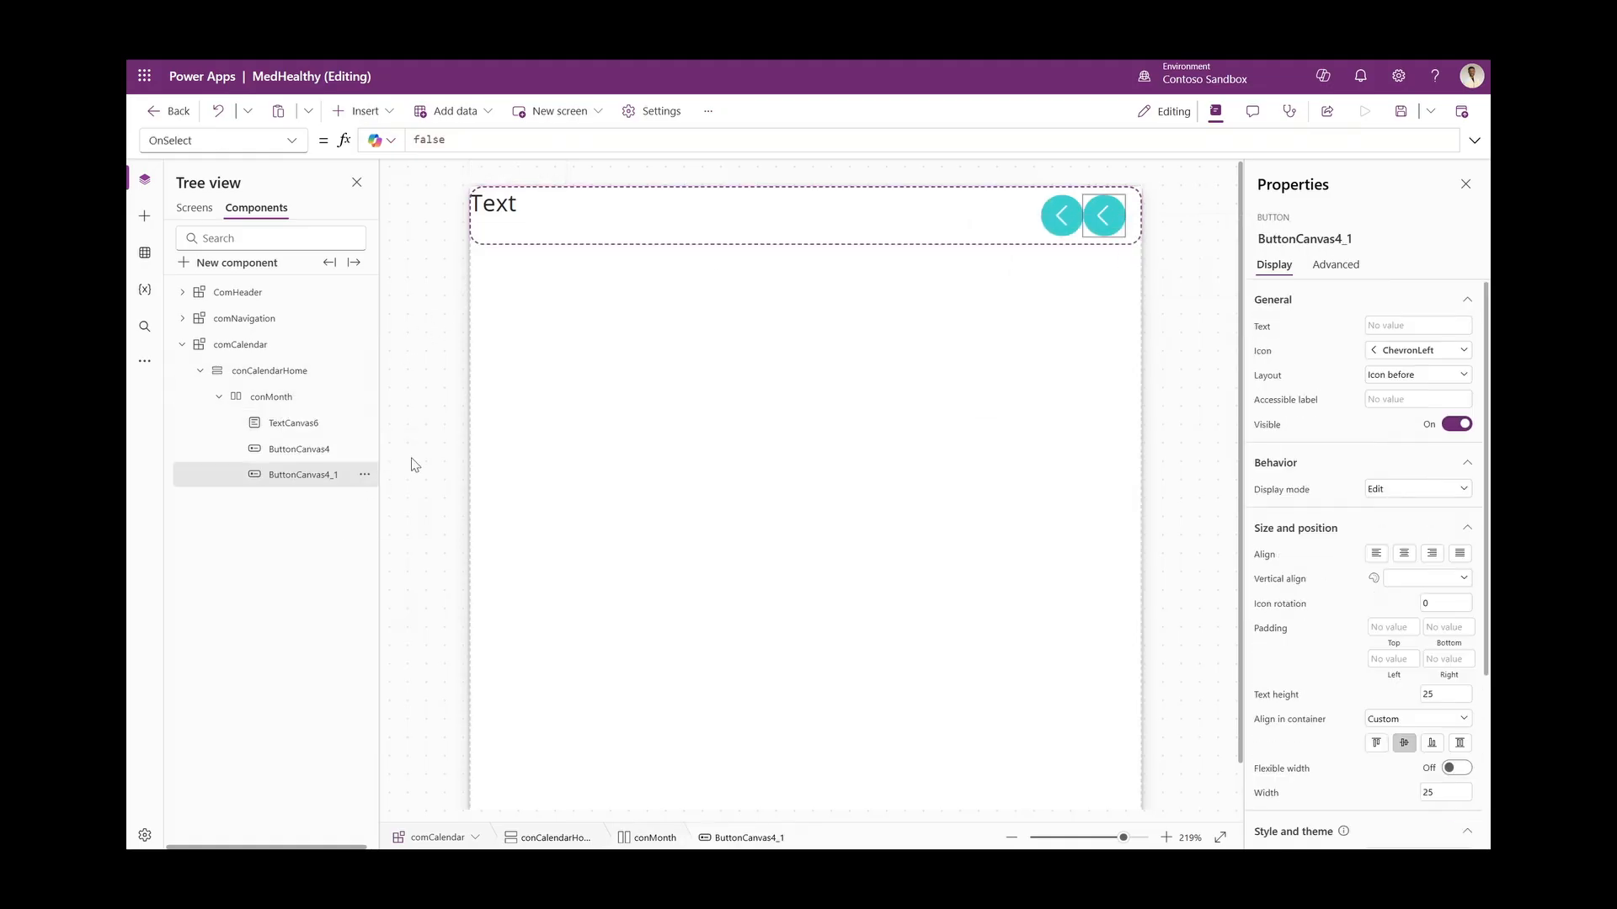
Change the icon of the duplicated button to ChevronRight
left_click(1406, 351)
scroll(1314, 548, "down", 10)
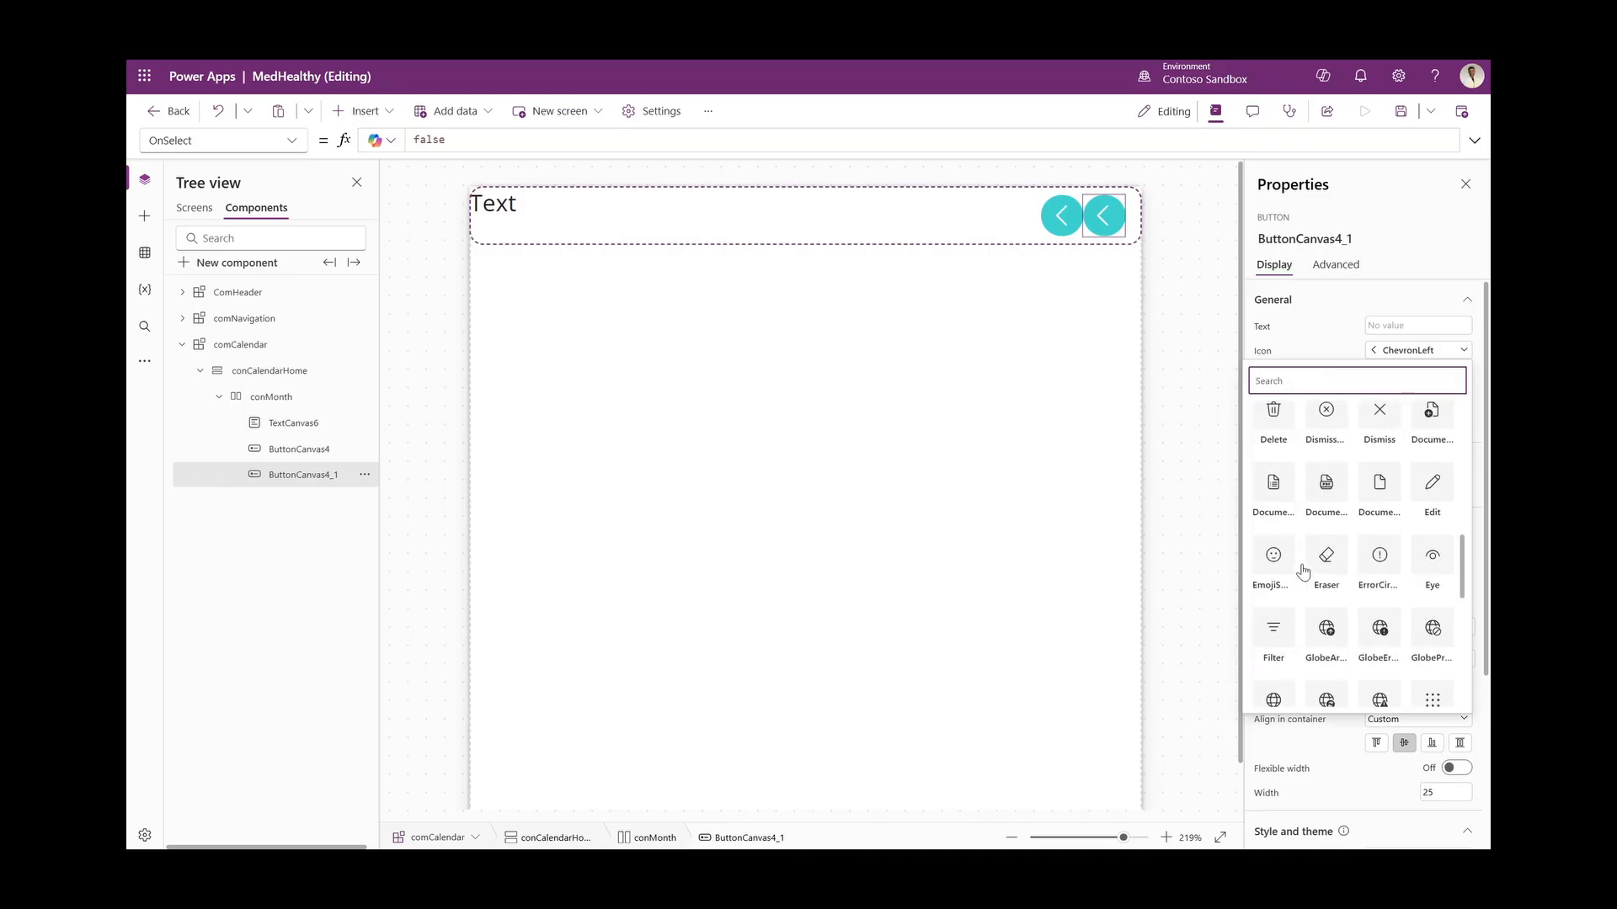
scroll(1301, 571, "up", 3)
left_click(1314, 548)
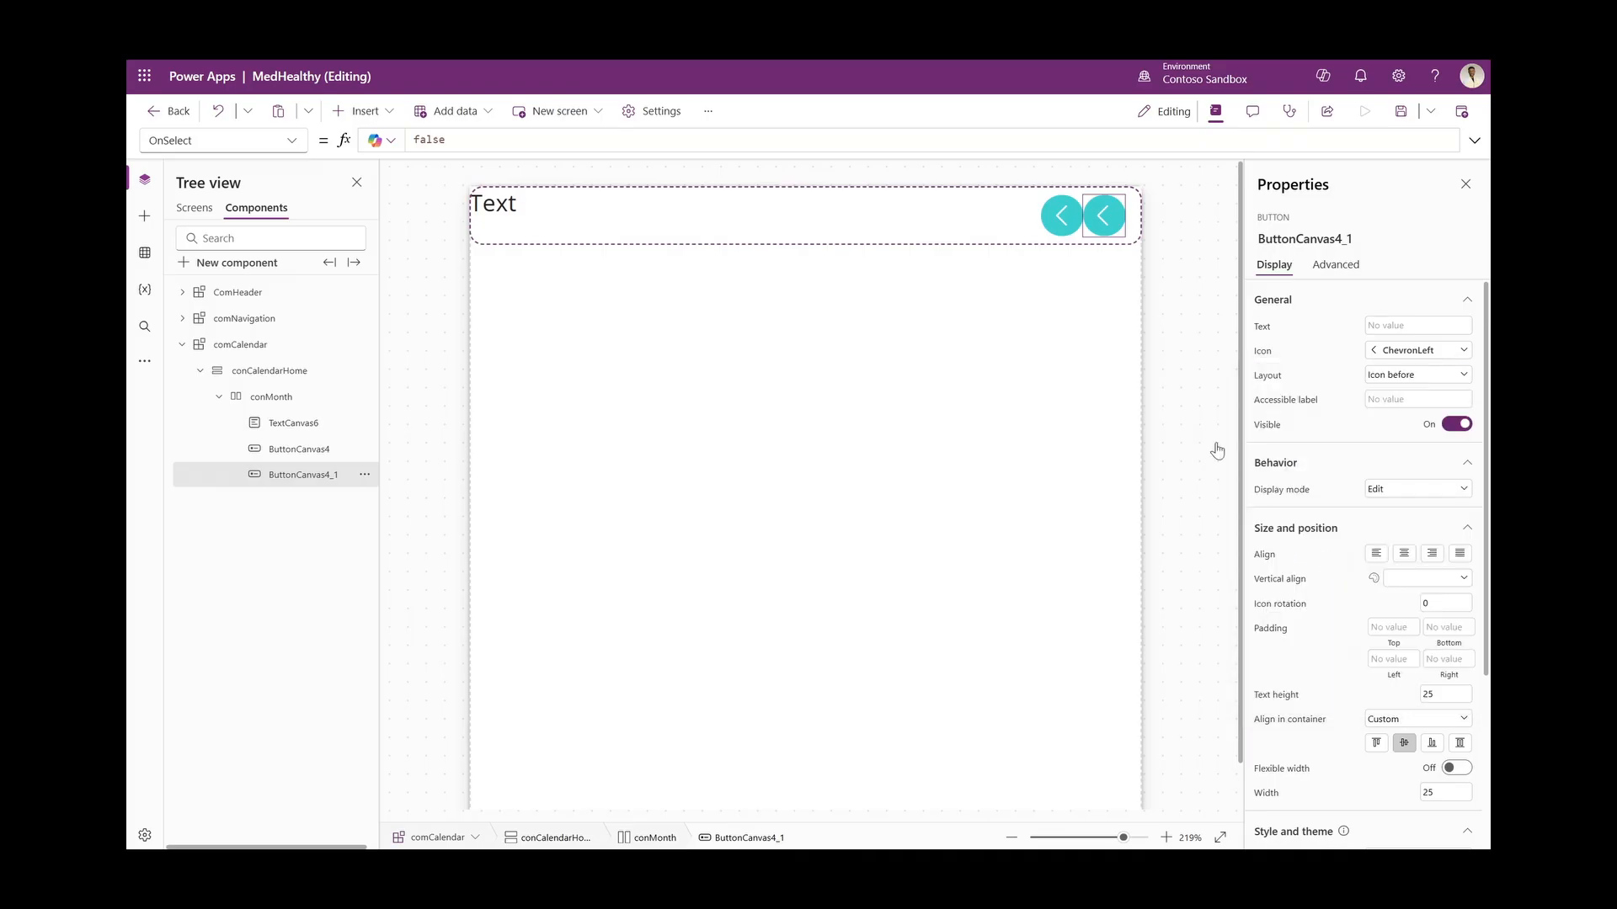
Set the gap between the controls in conMonth to 10
left_click(496, 223)
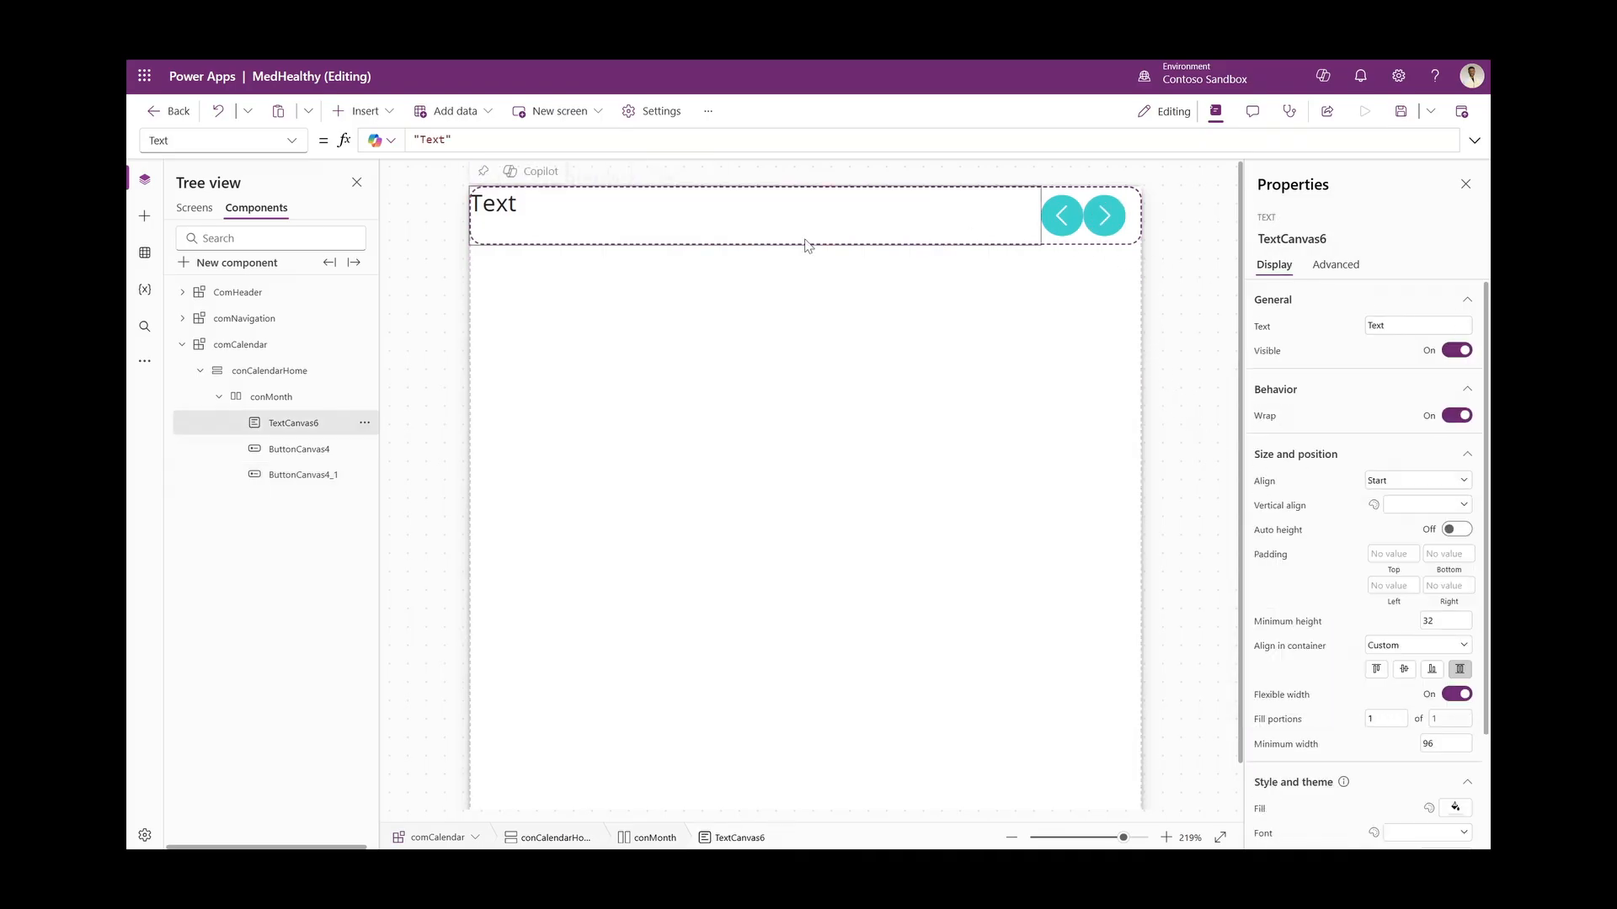
left_click(289, 399)
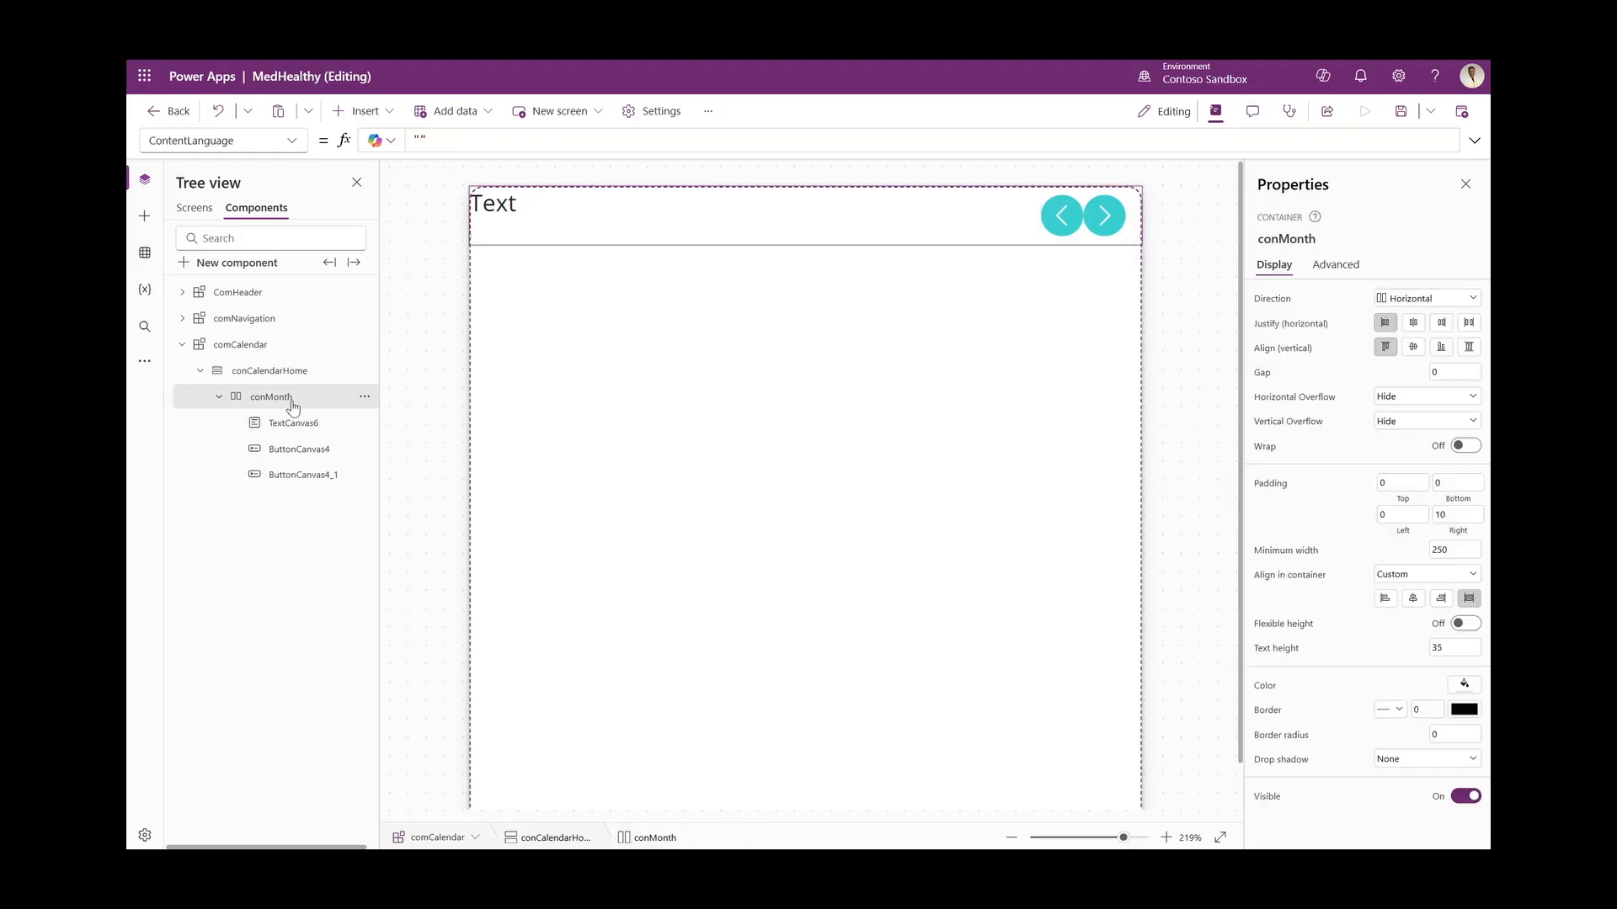
left_click(1441, 373)
type("10")
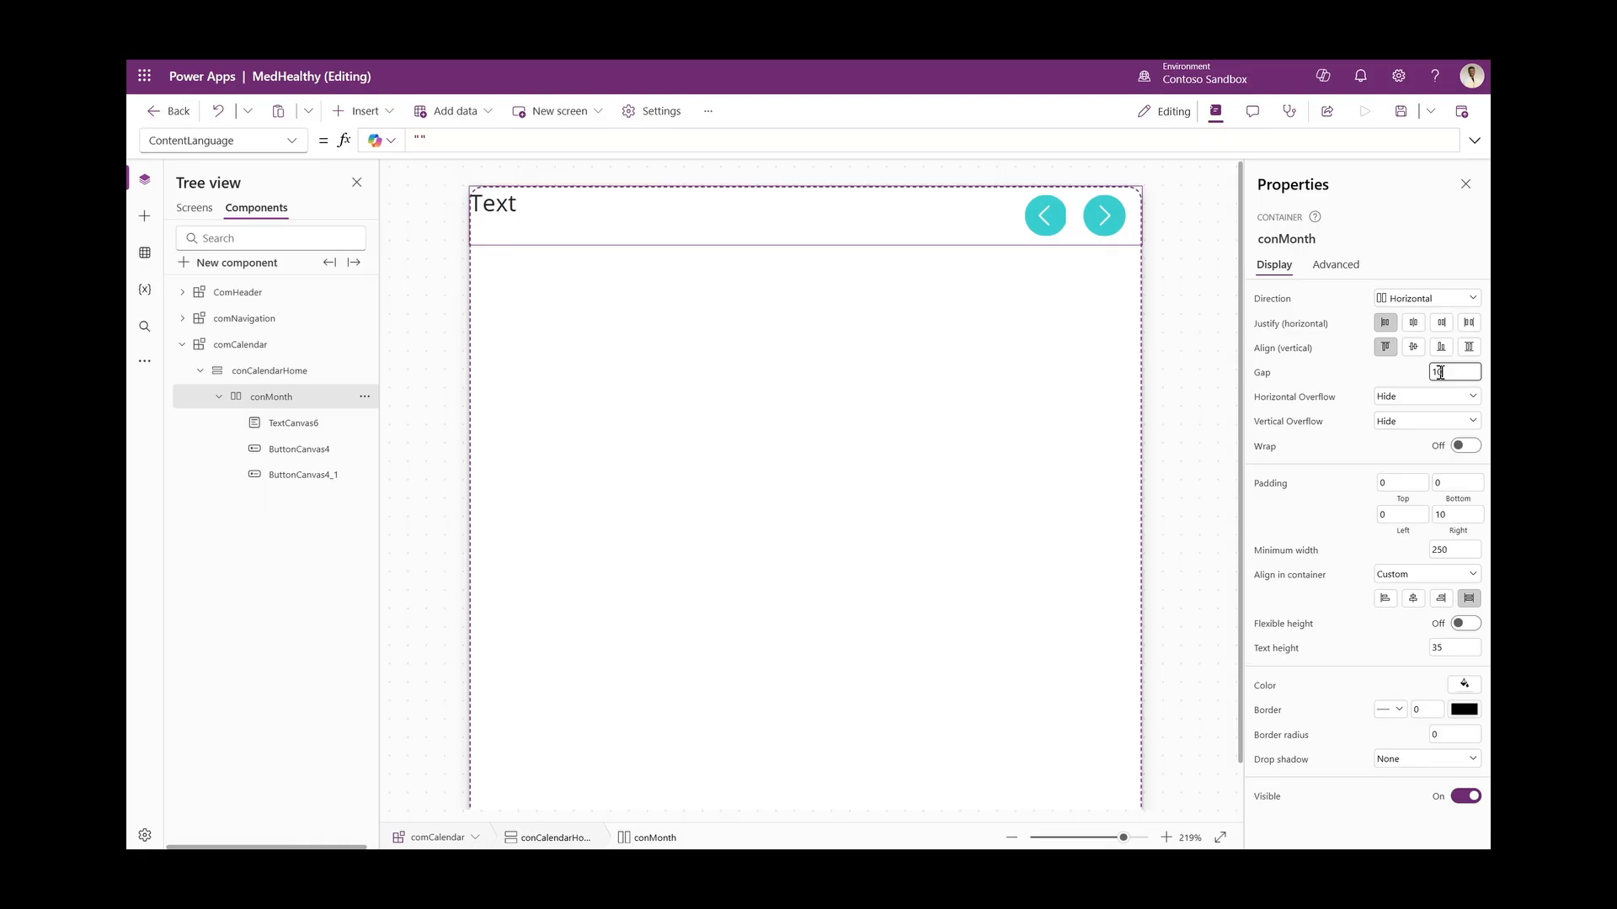
Set the vertical alignment of conMonth's text control to Middle
left_click(580, 220)
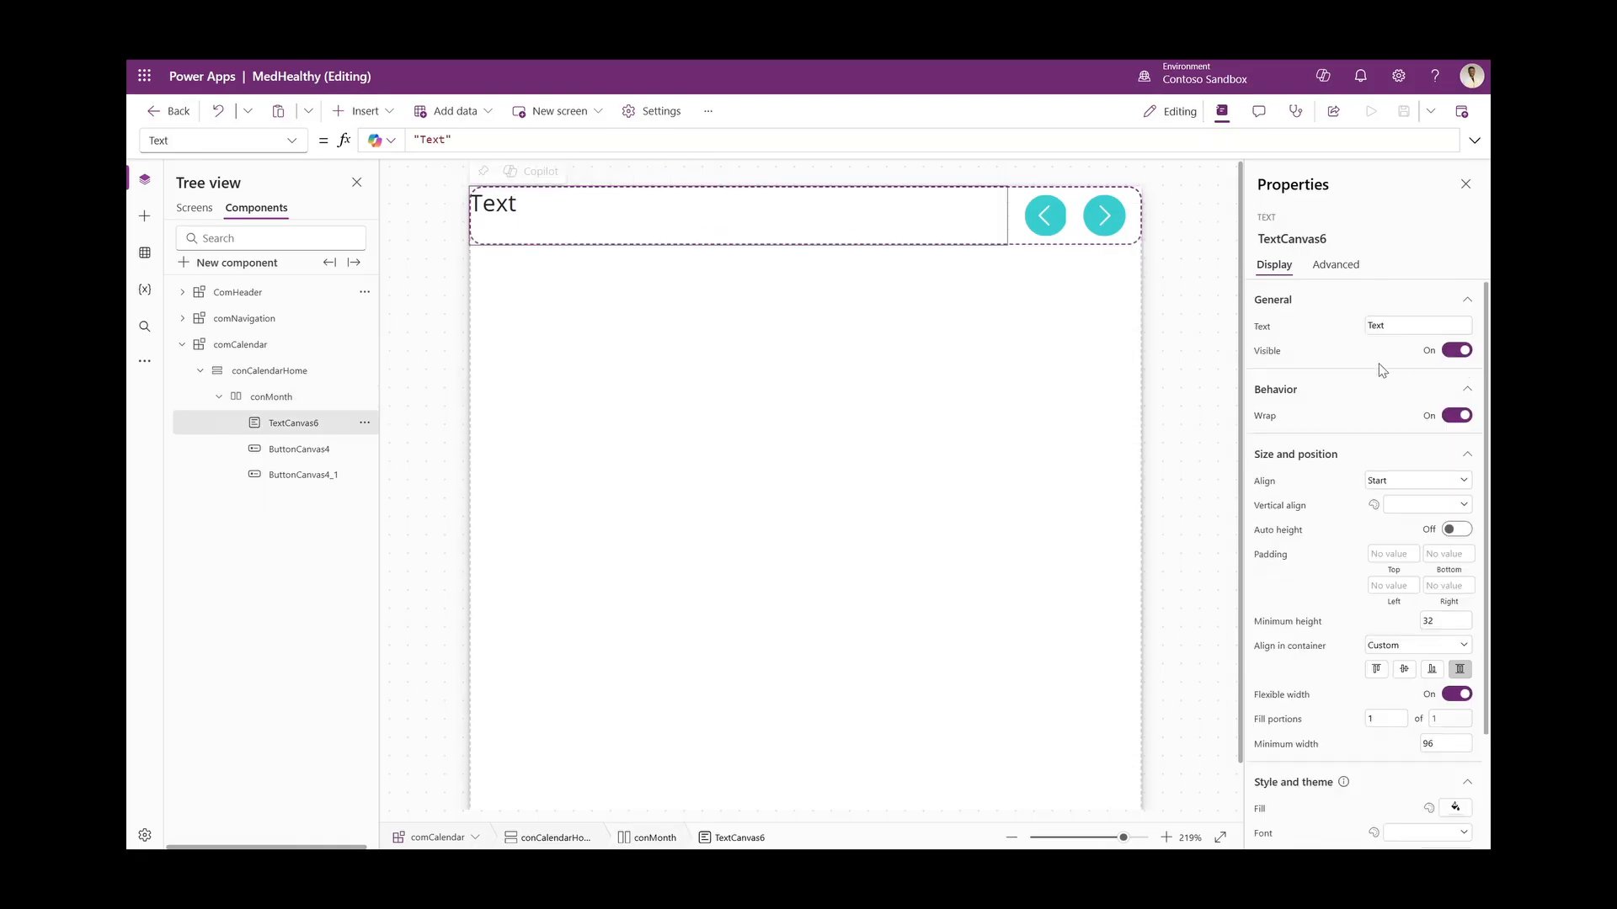
left_click(1402, 505)
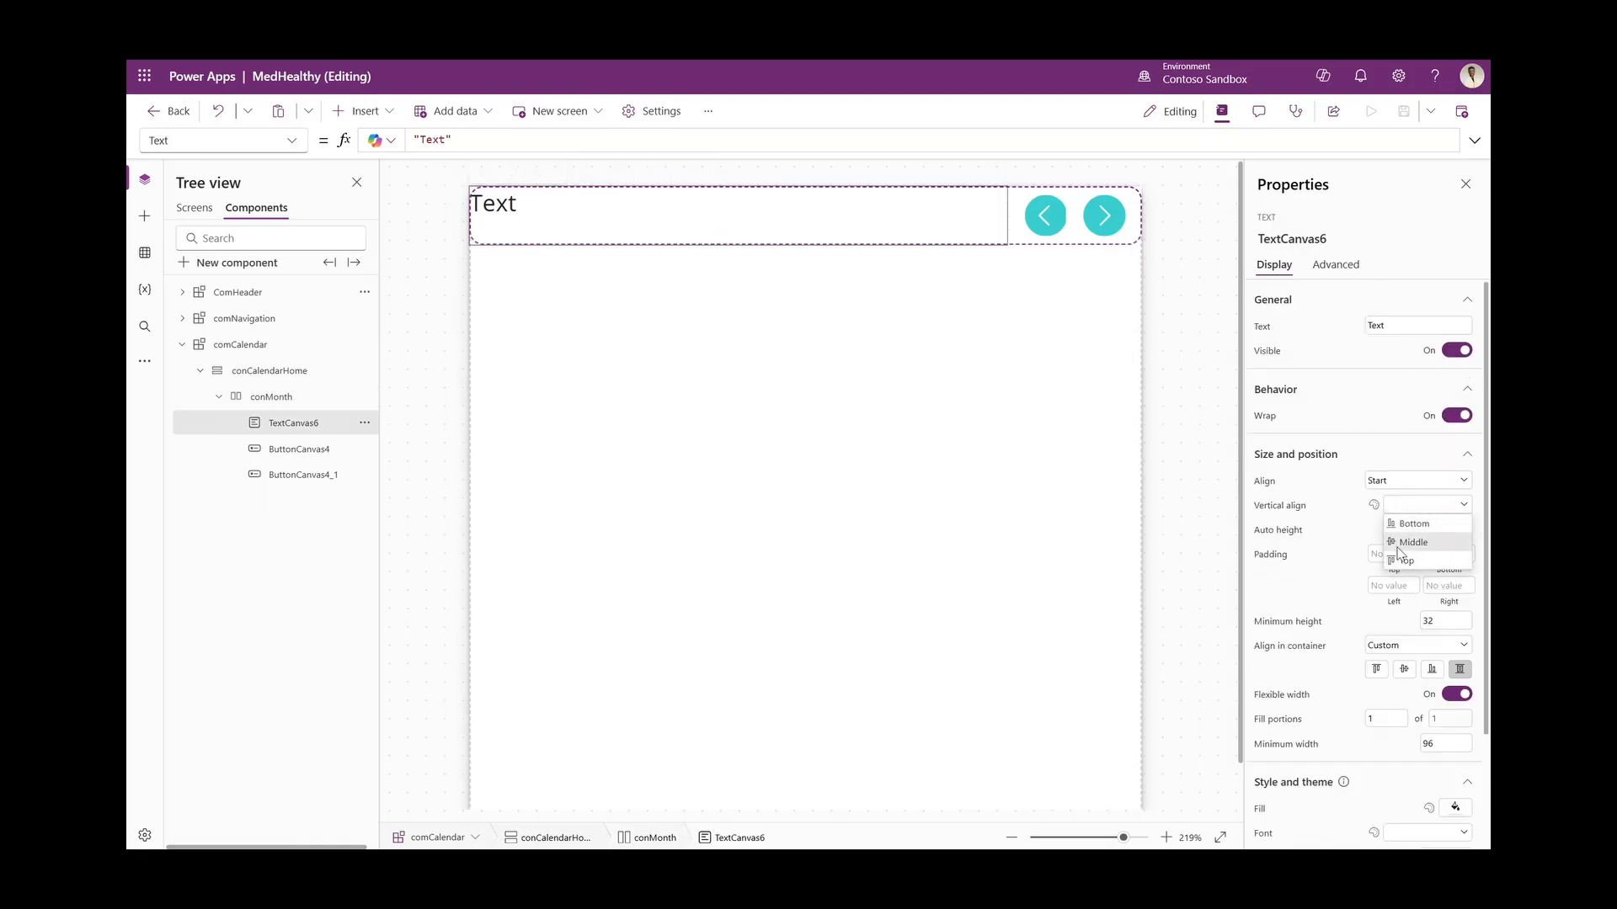
left_click(1403, 543)
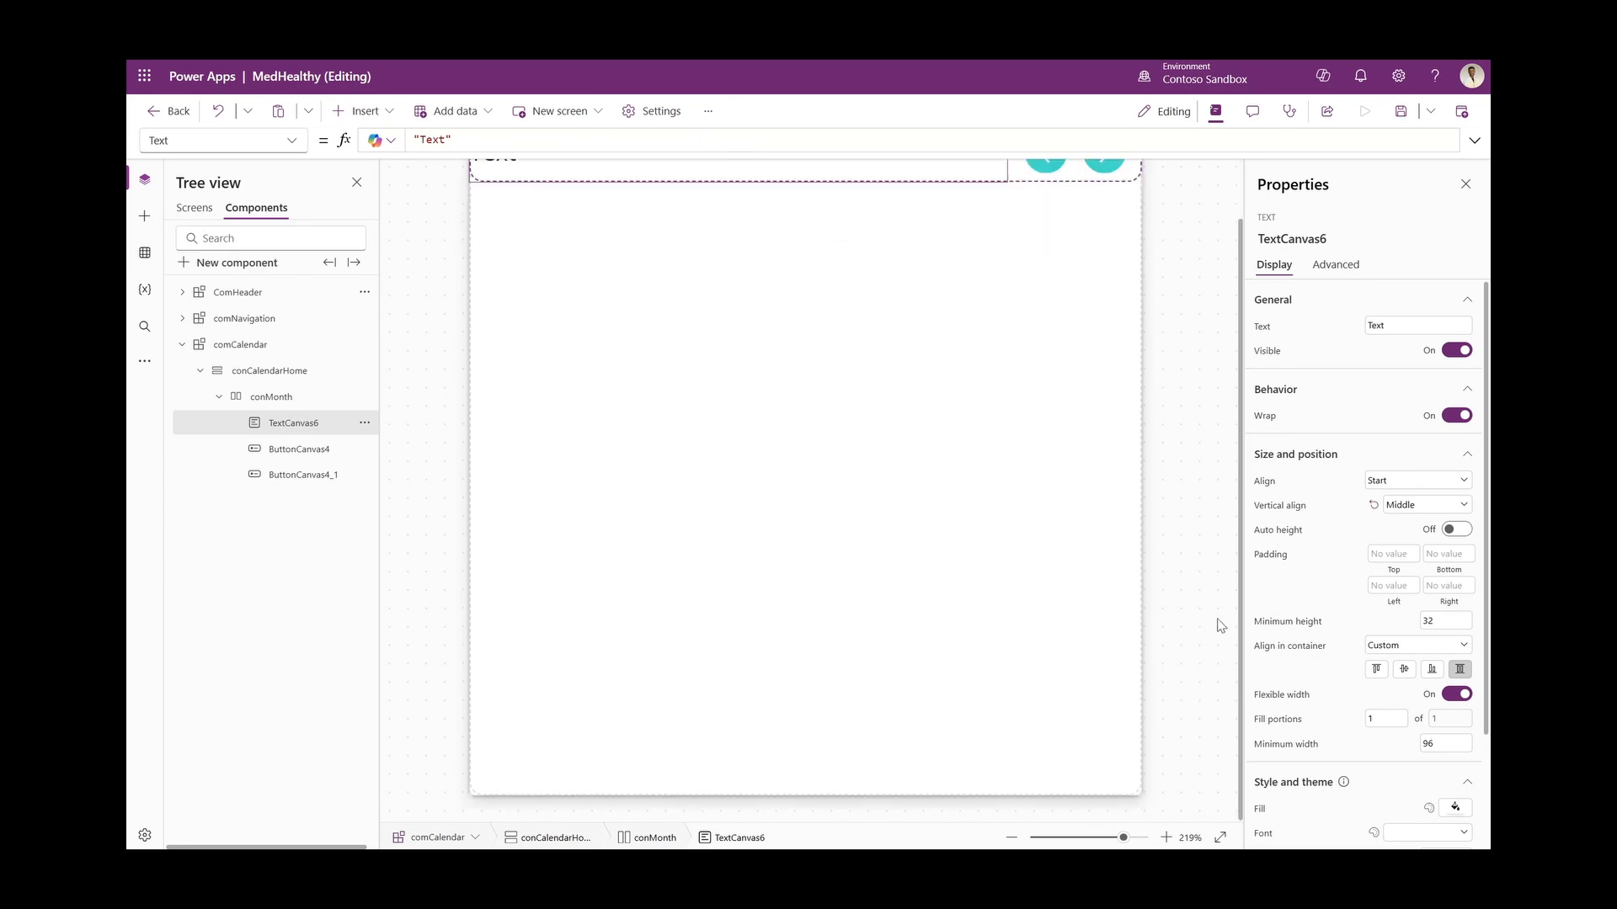
Set the month text's font color to App.Theme.Colors.Darker70 and its font weight to Bold
scroll(1347, 589, "down", 2)
left_click(1275, 740)
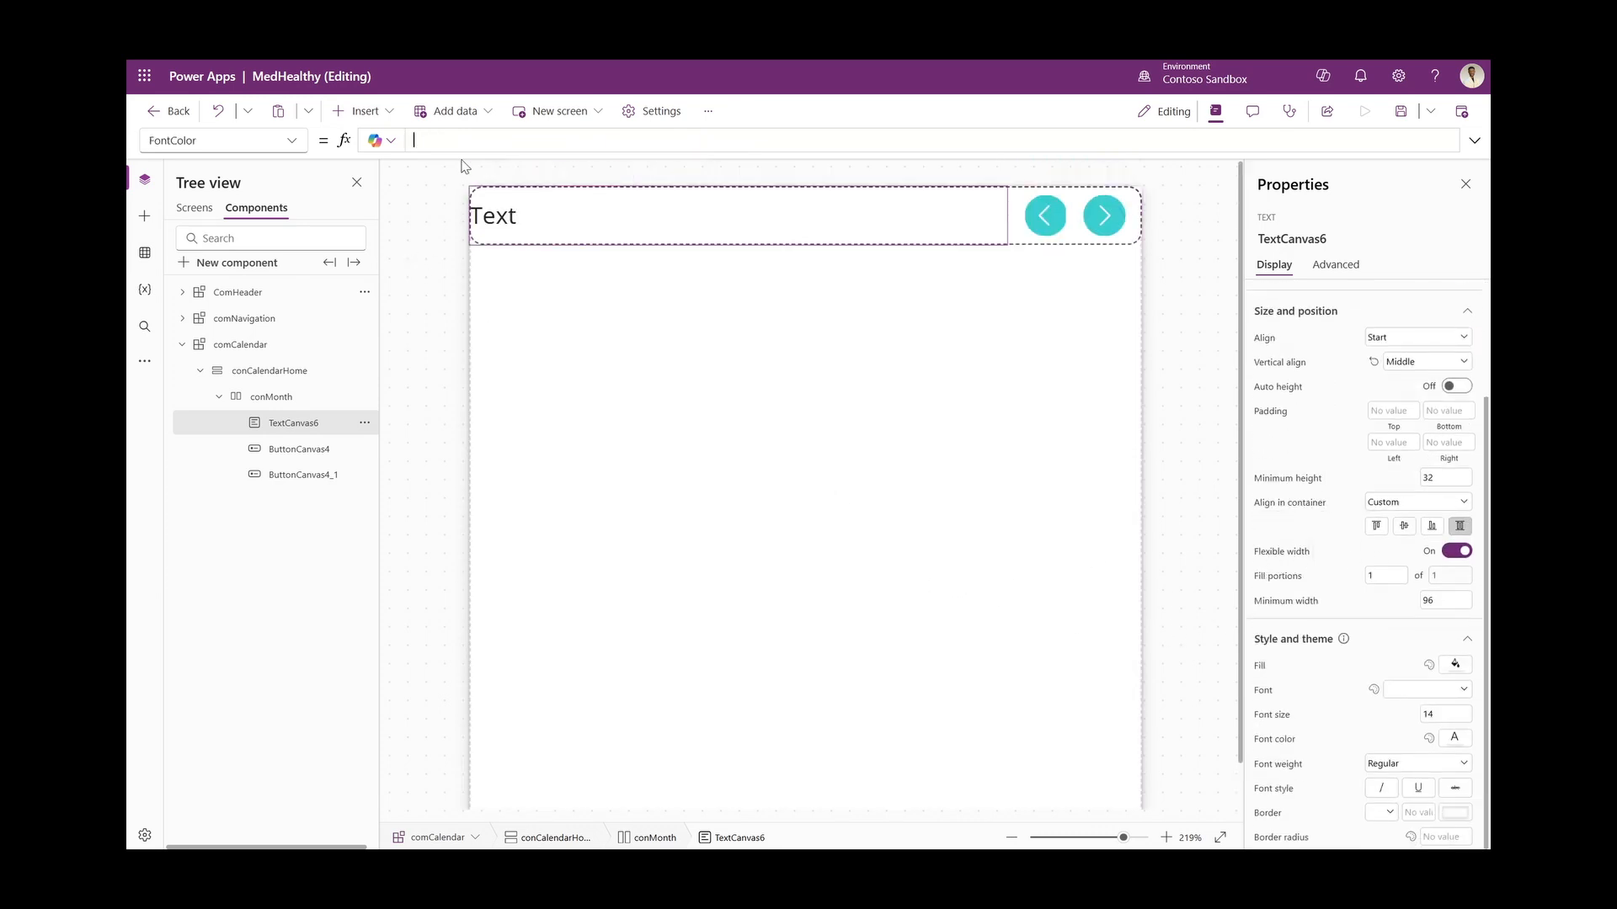
type("App.th")
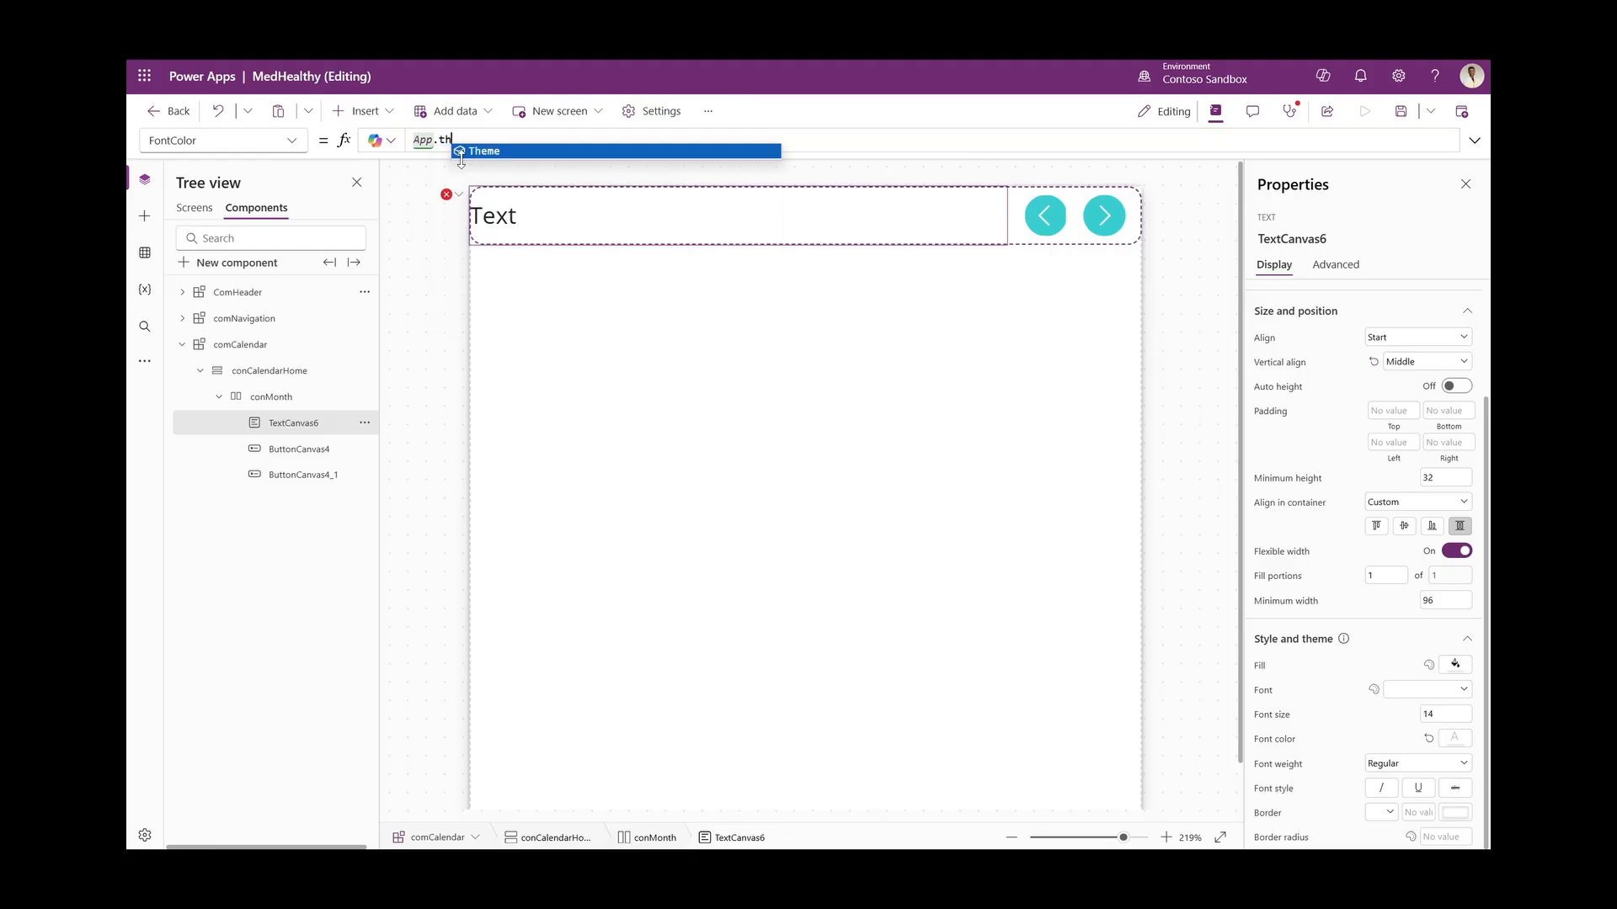
key("Tab")
type(".Colors.")
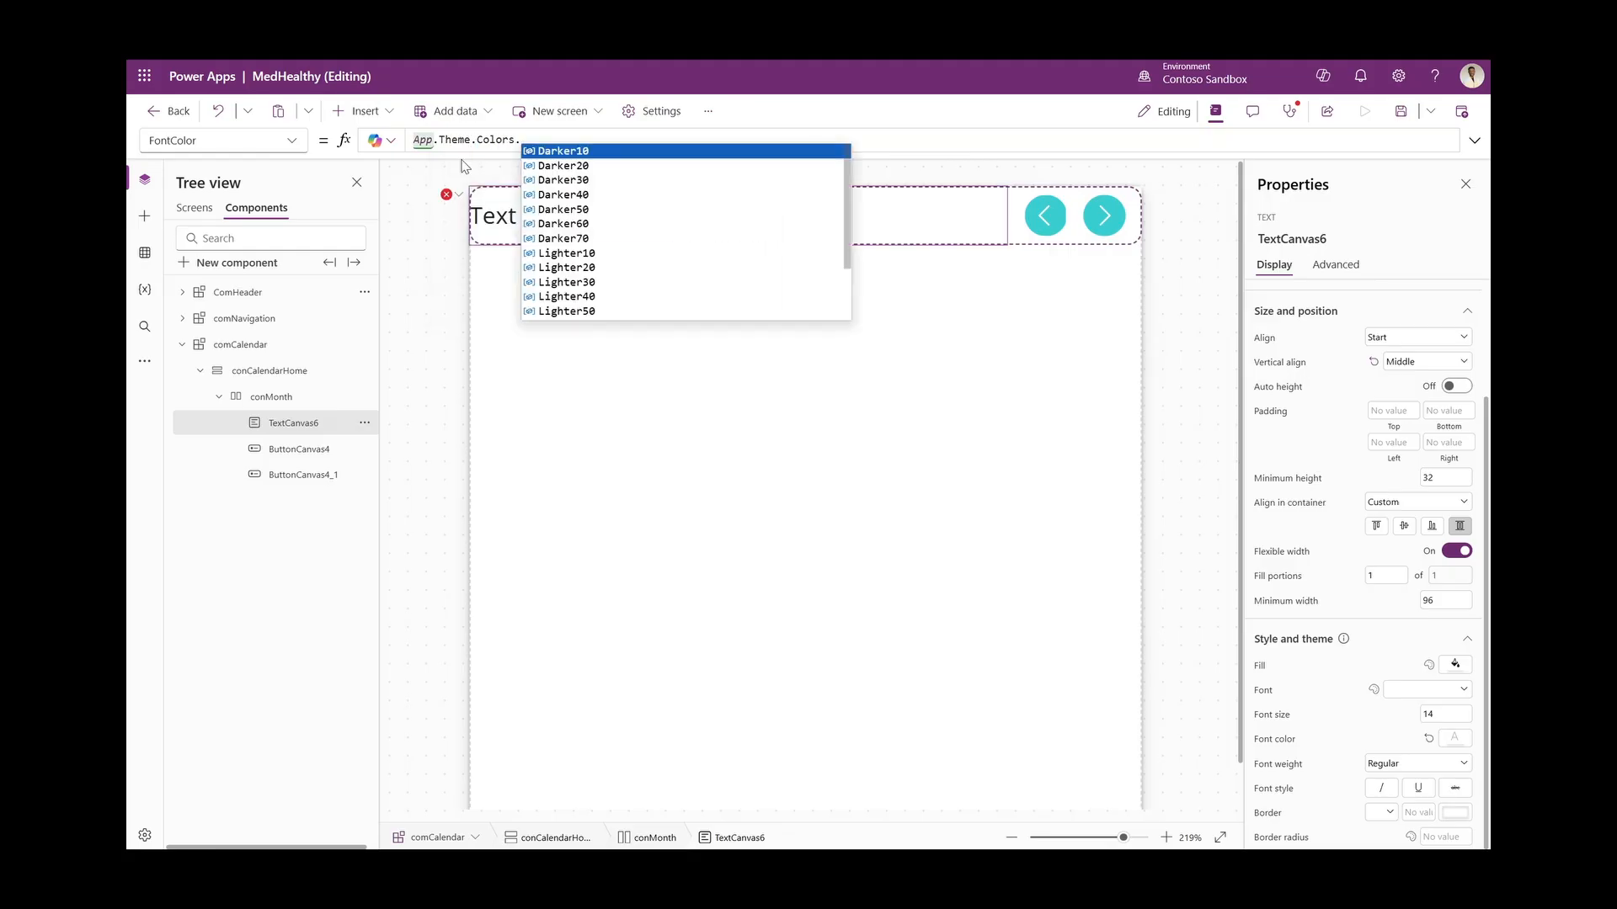
left_click(611, 241)
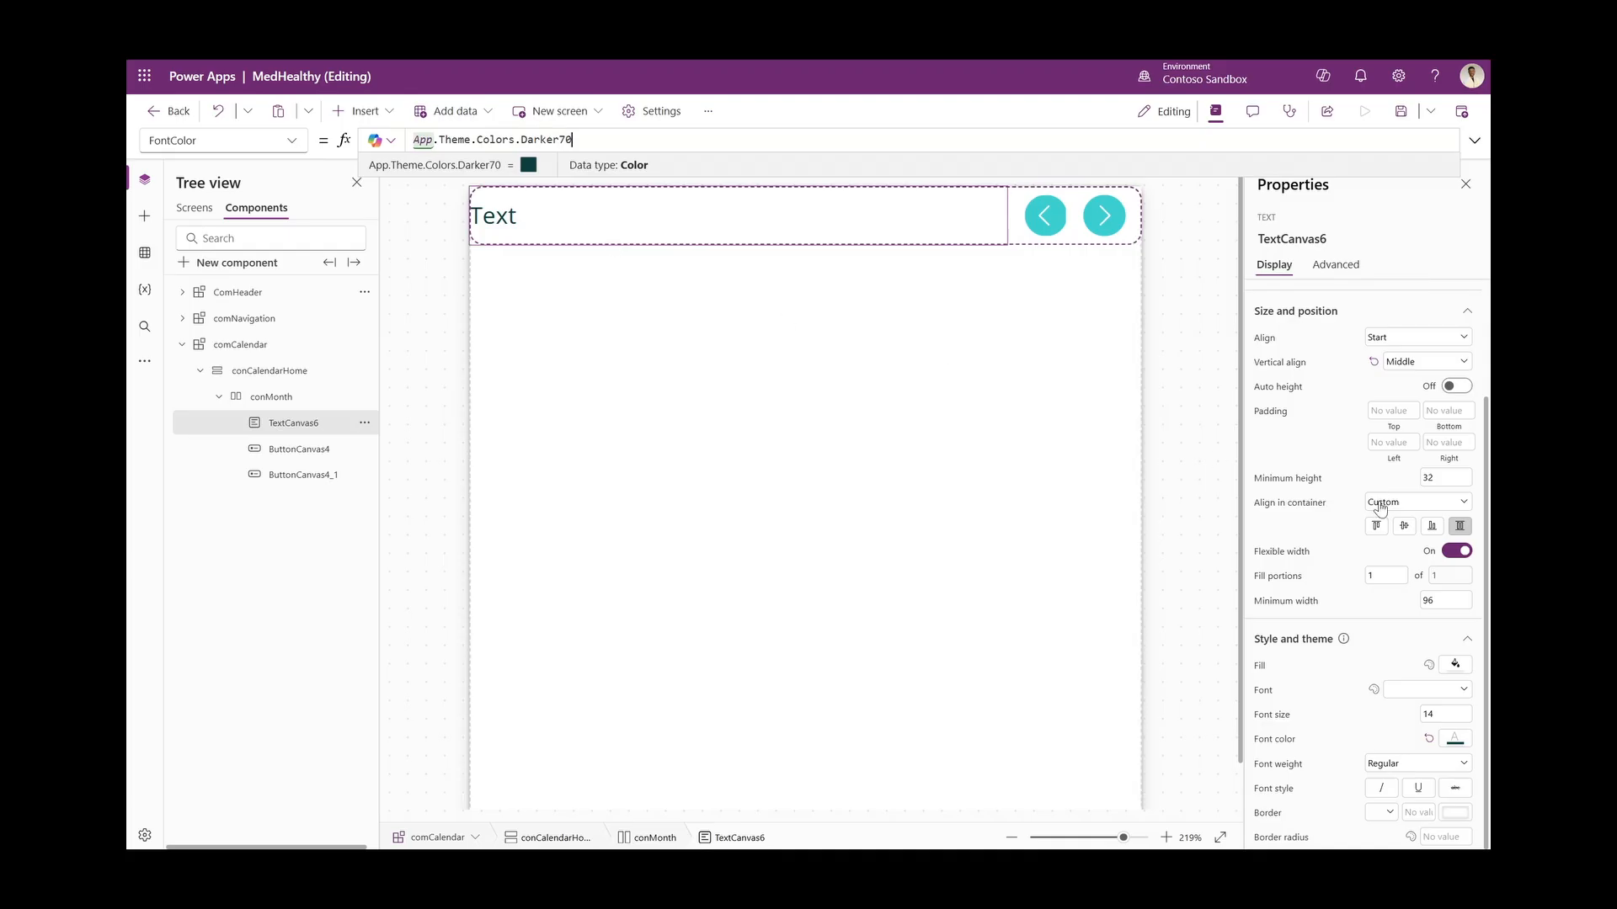
left_click(1388, 764)
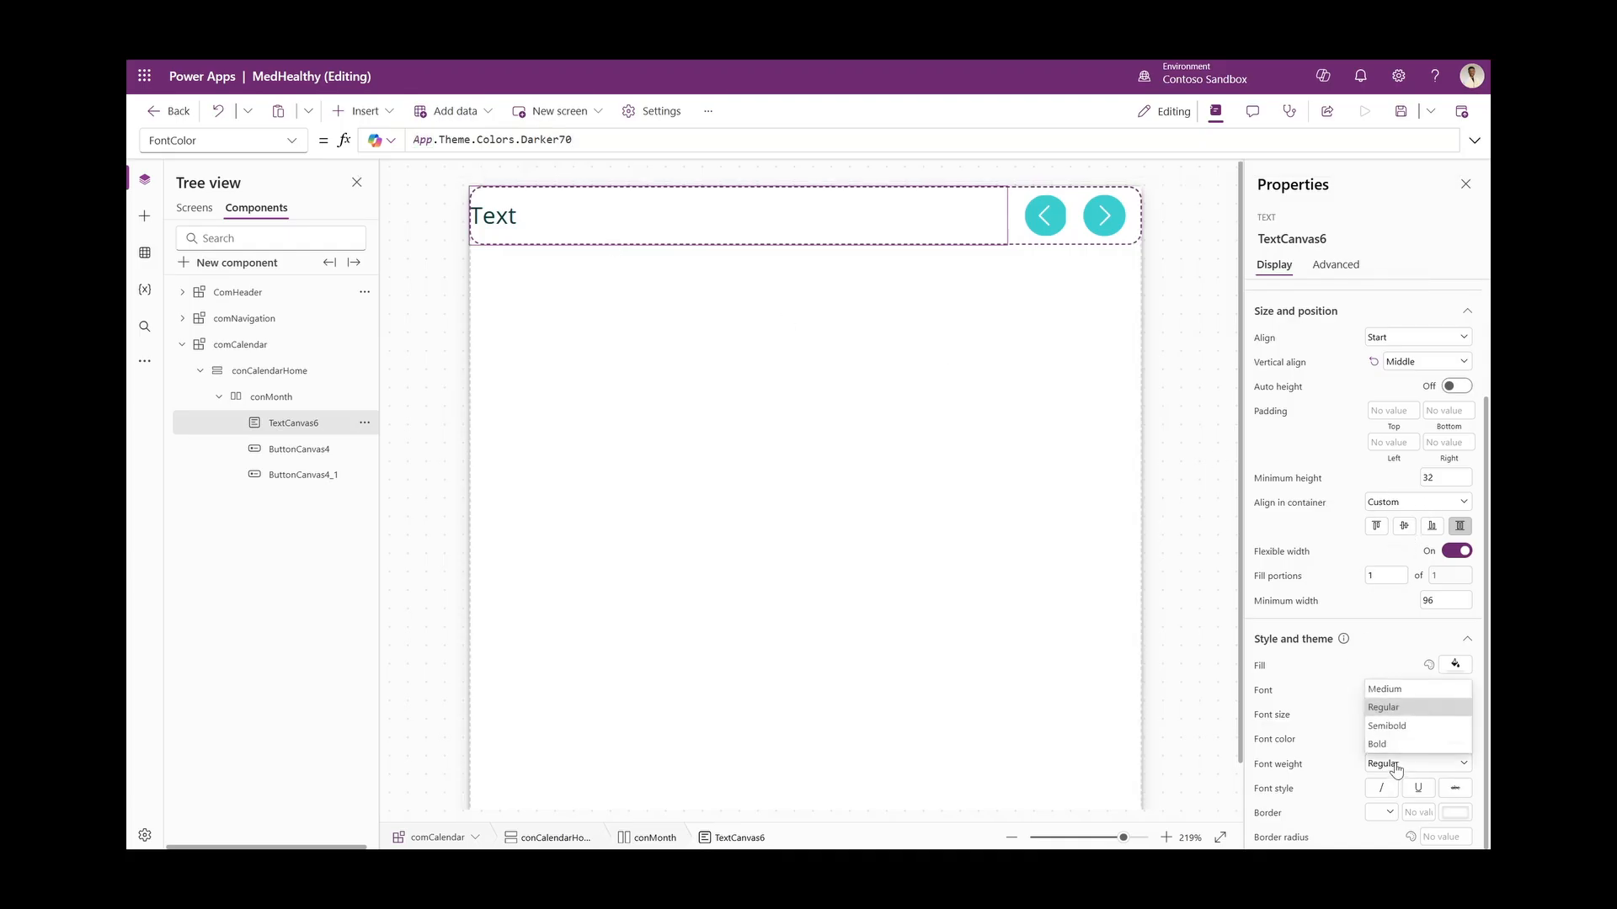
left_click(1391, 742)
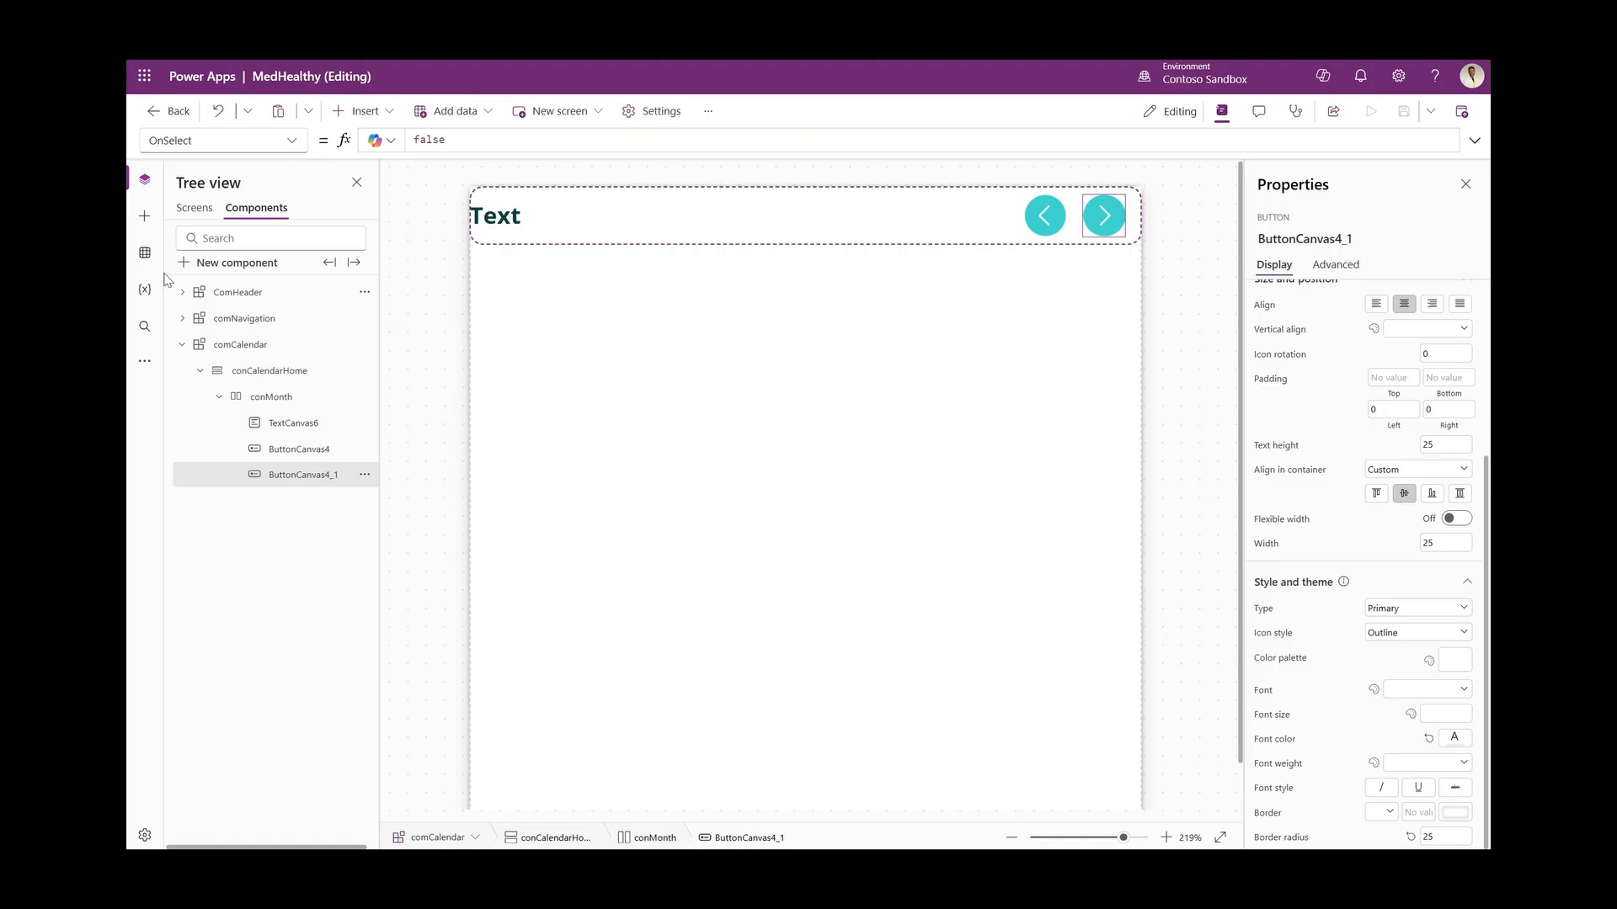
Append Set(gblCurrentDate, Date(Year(Today()), Month(Today()),1)); to the App object's OnStart formula and format the code
left_click(182, 345)
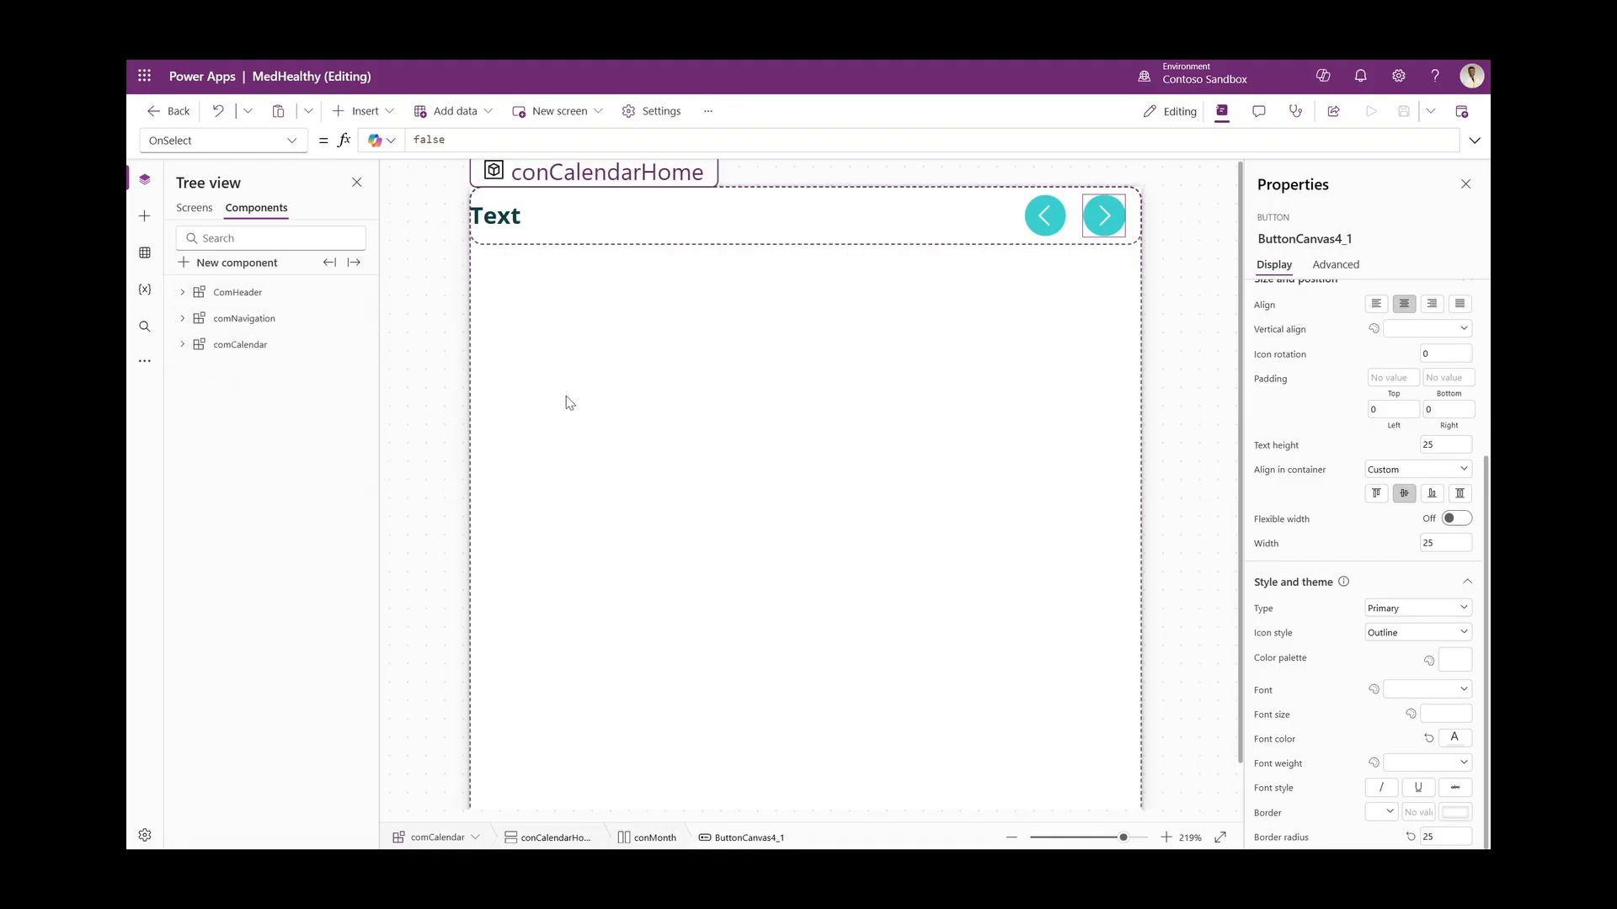
left_click(194, 207)
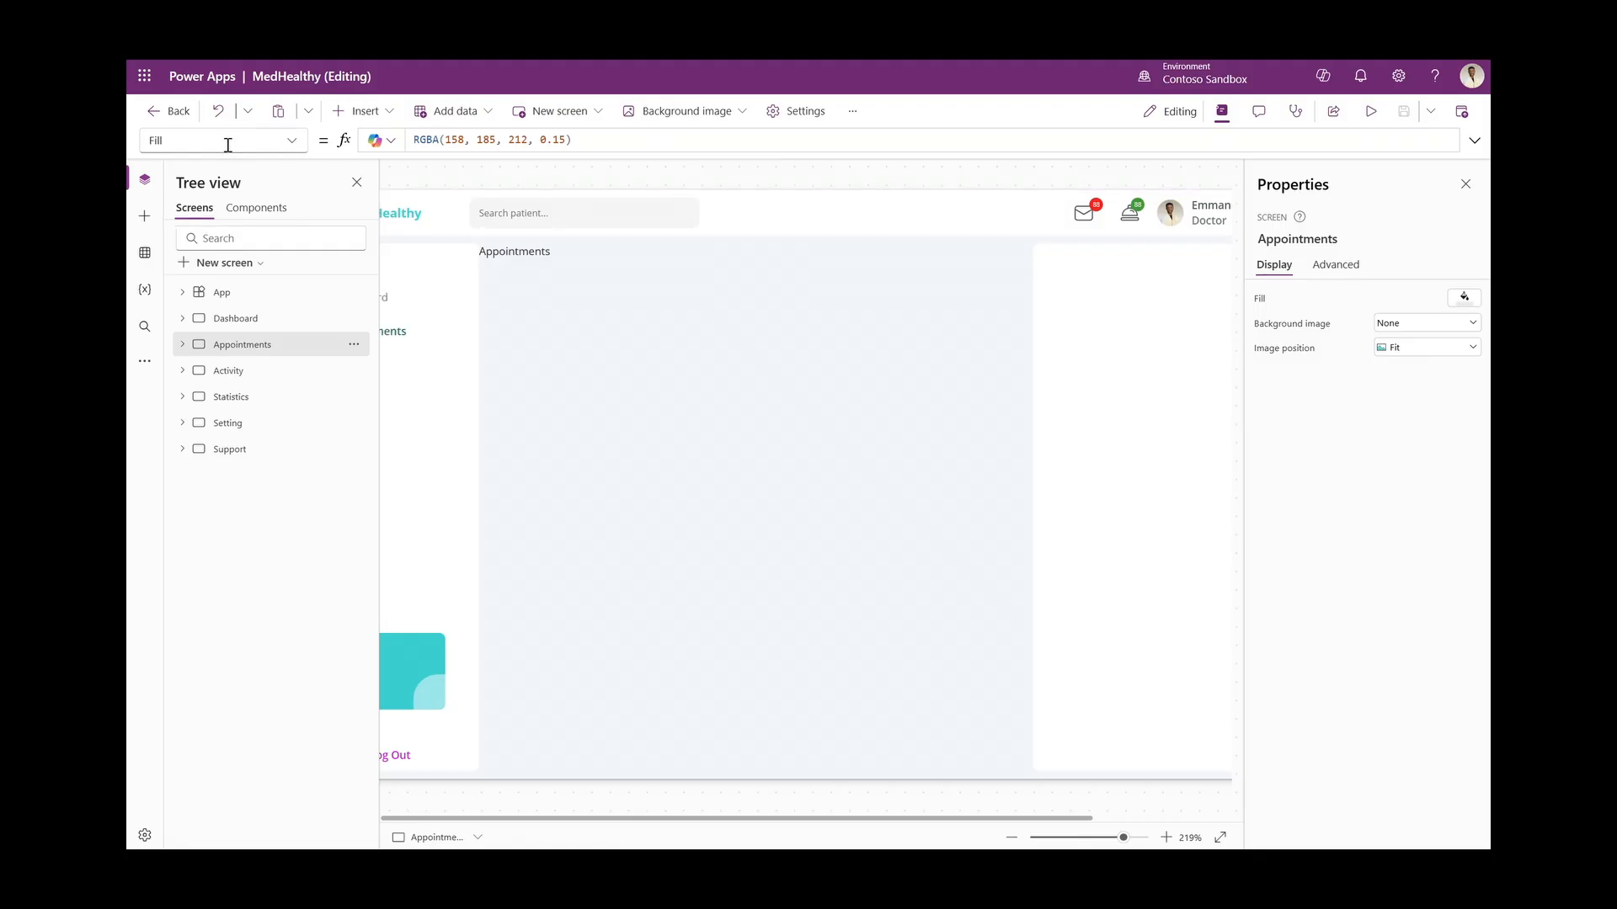
left_click(251, 301)
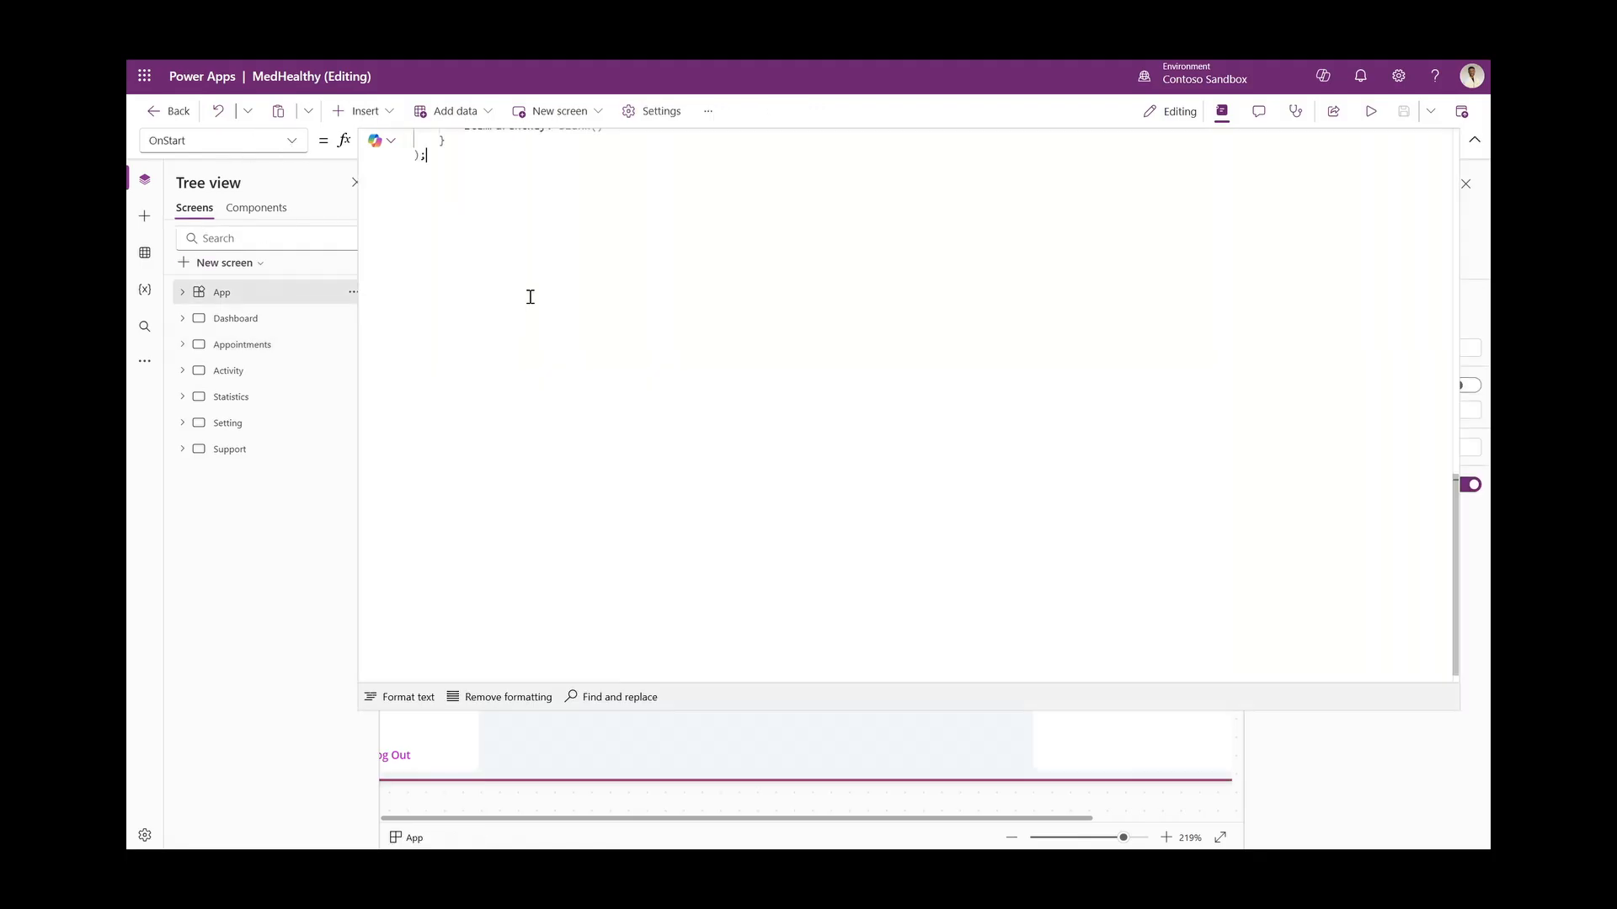
type("t(gblCurrentDate, Date(Year(Today()), Month(Today()),1));")
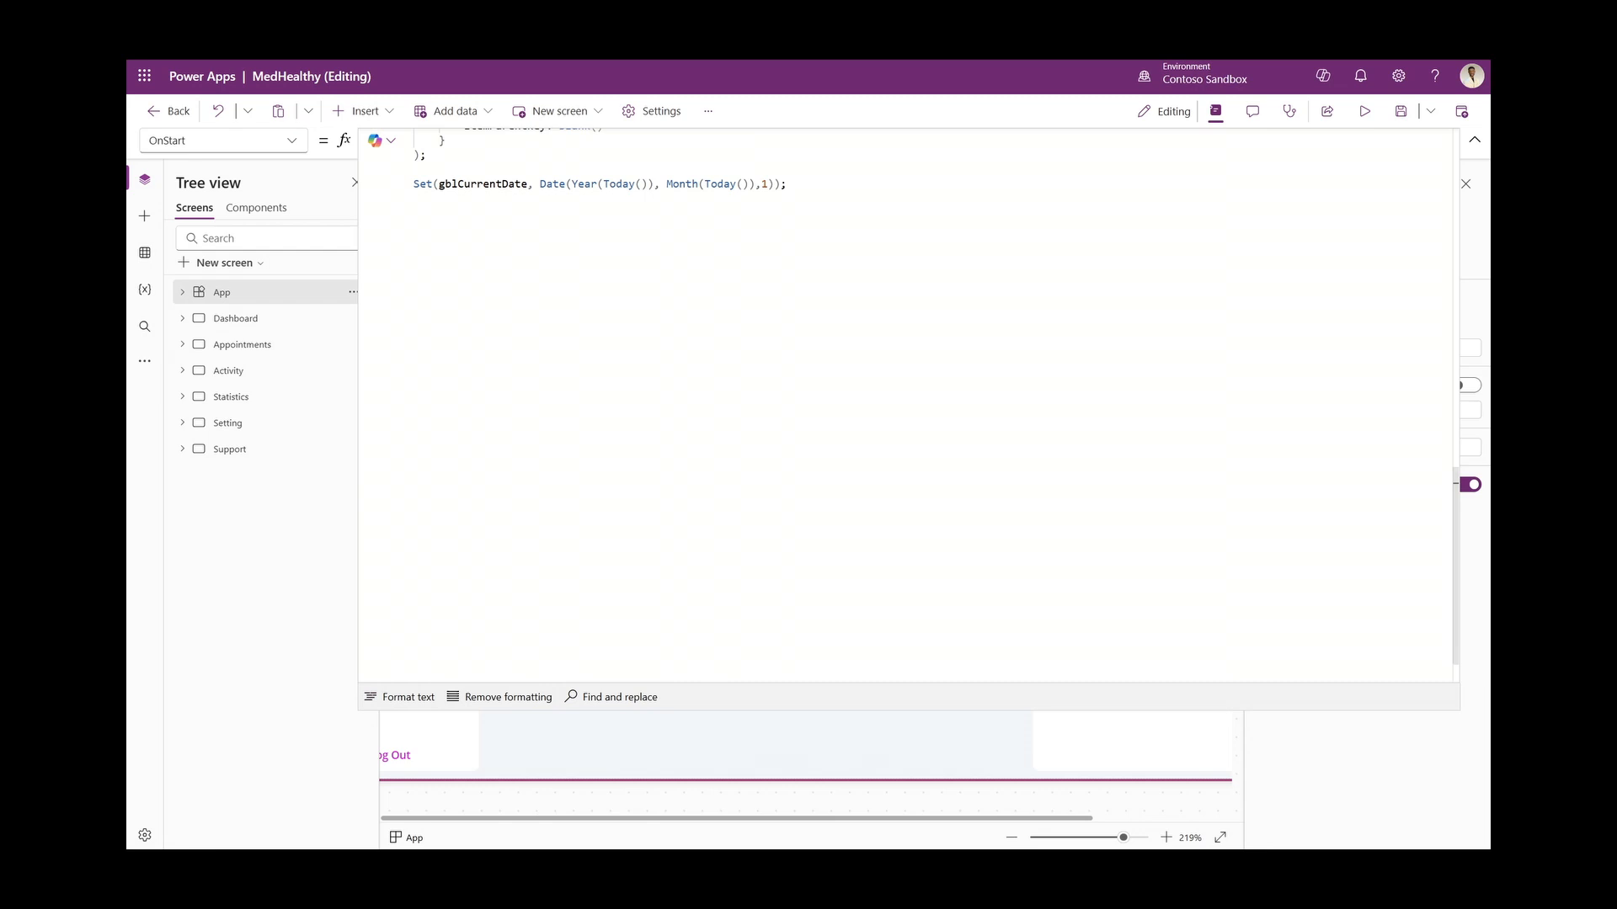
key("shift+alt+f")
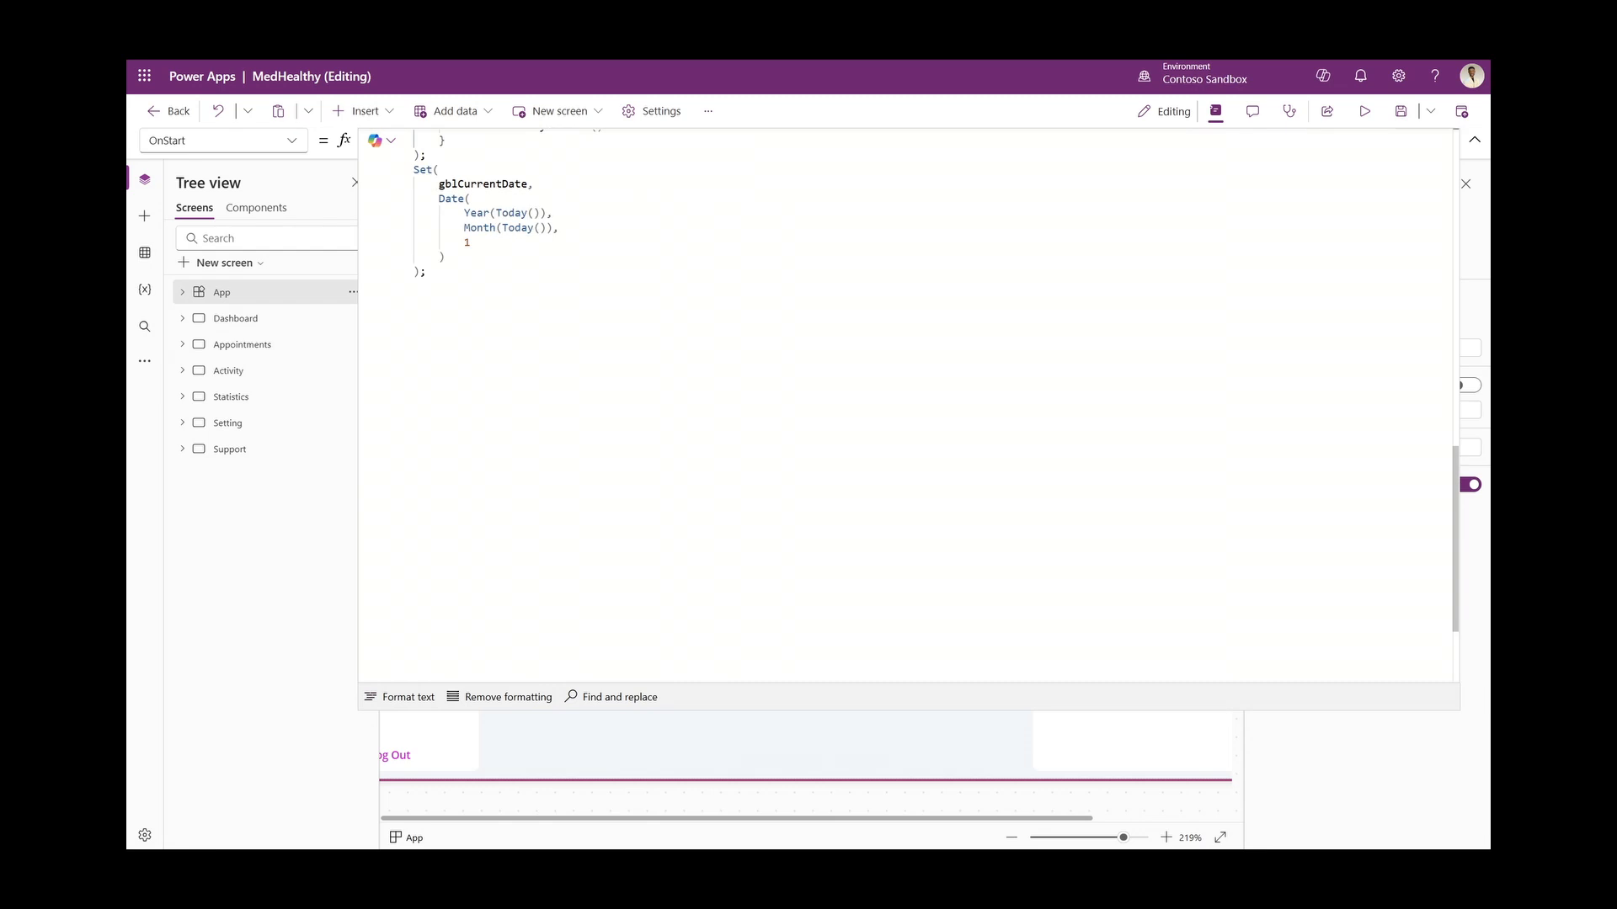
Save the app, collapse the expanded formula editor and return to the comCalendar component
left_click(1400, 111)
left_click(1474, 139)
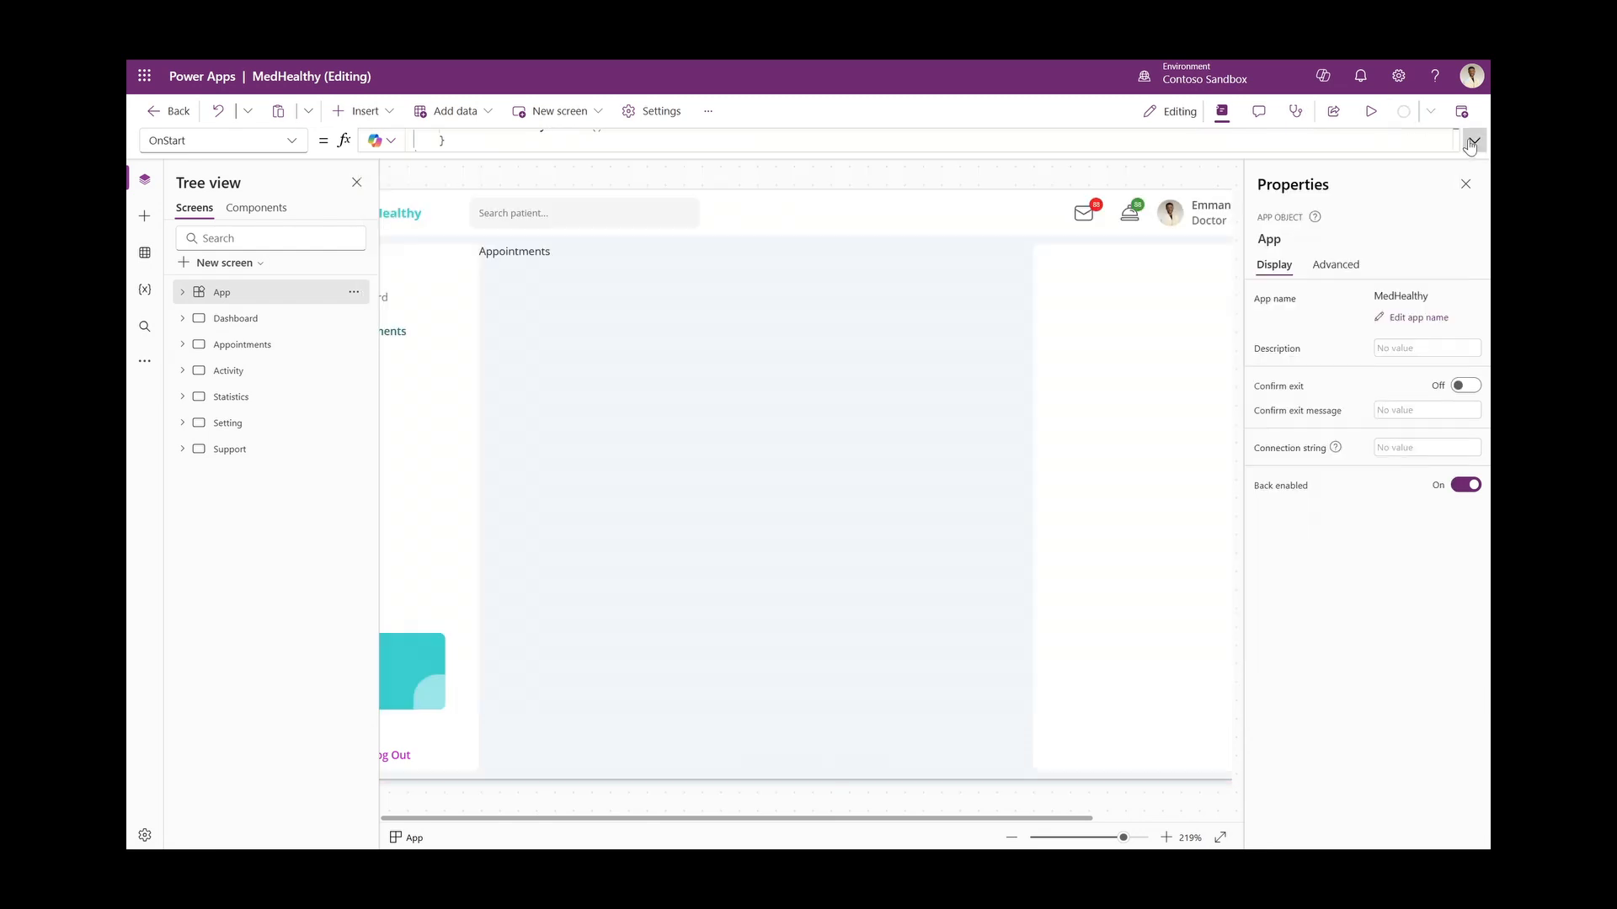
left_click(256, 207)
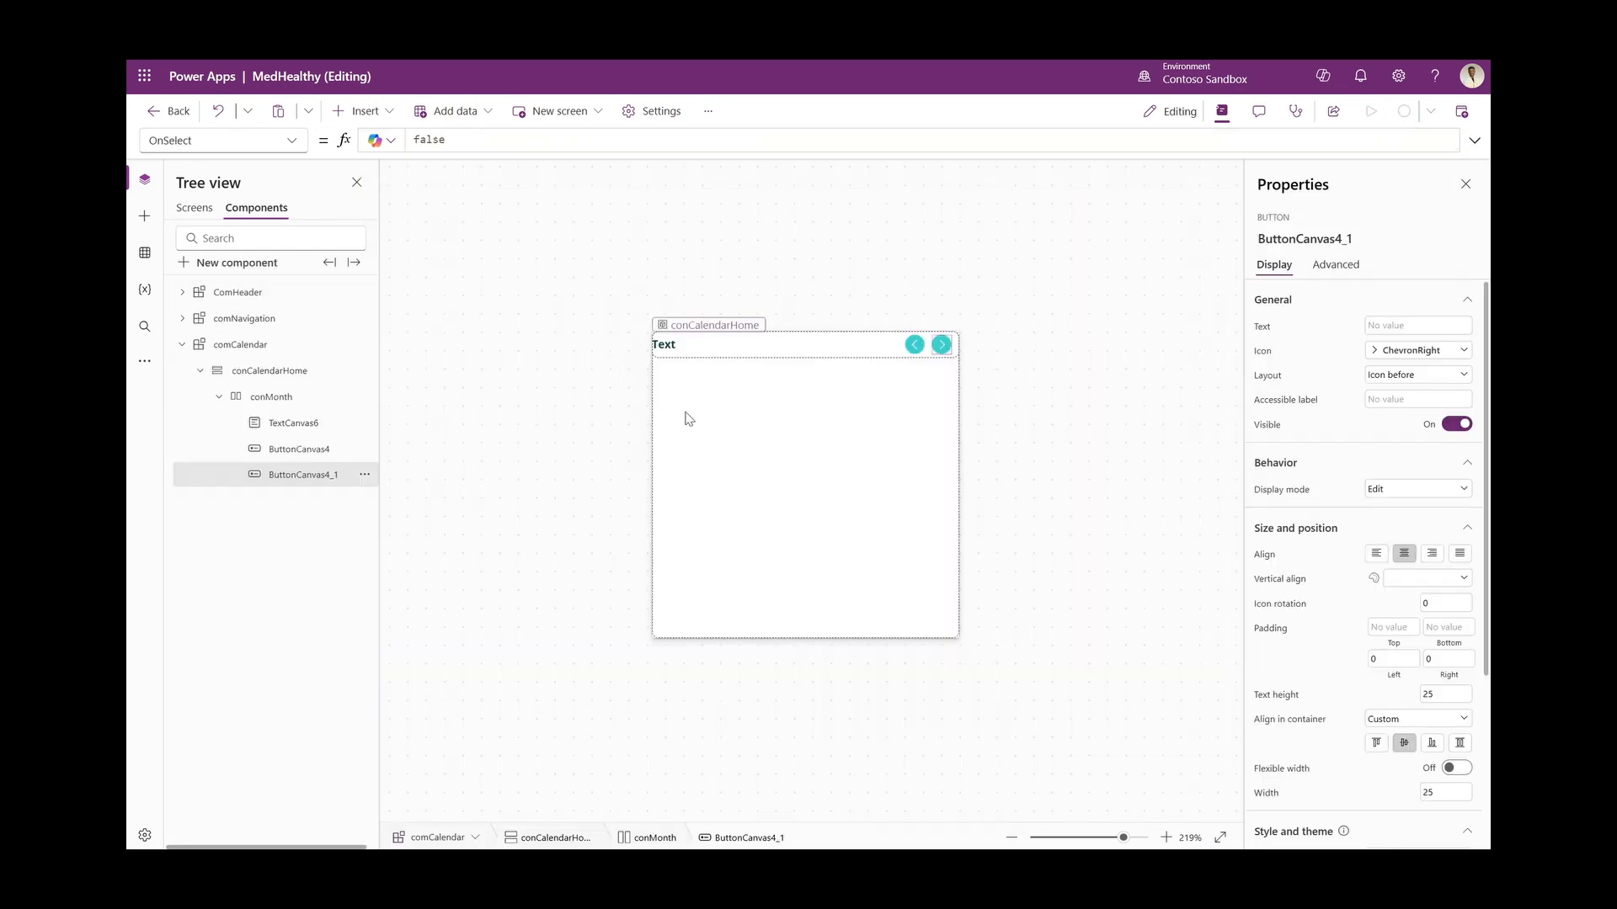
Start replacing the month text control's Text value with a Text() formula that references the global current-date variable
left_click(696, 345)
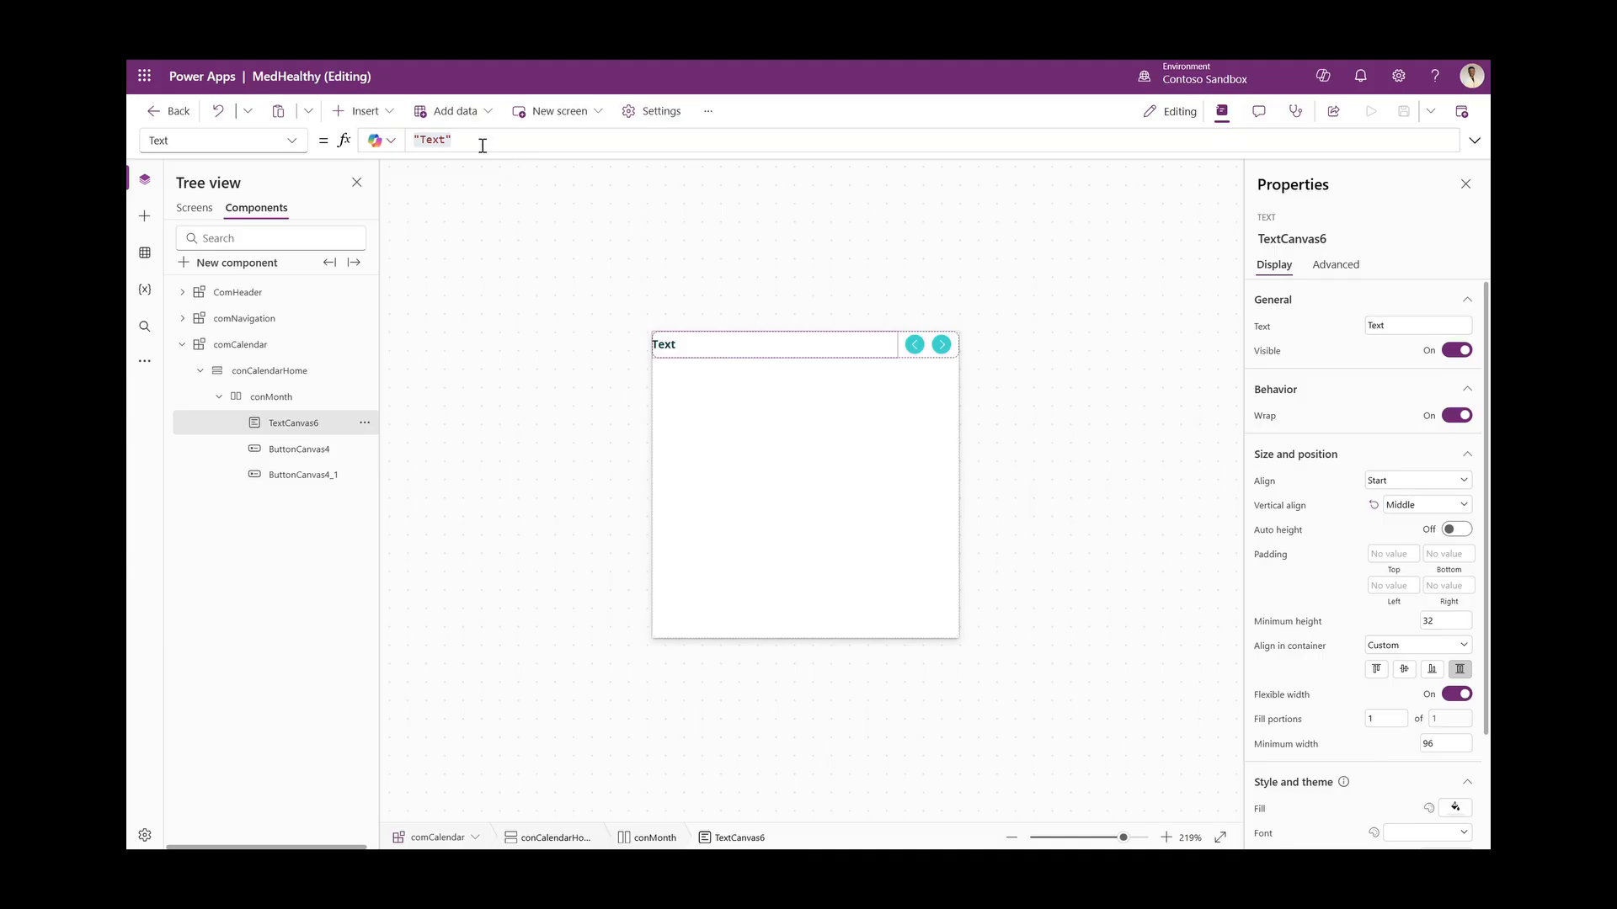
left_click(478, 138)
key("ctrl+a")
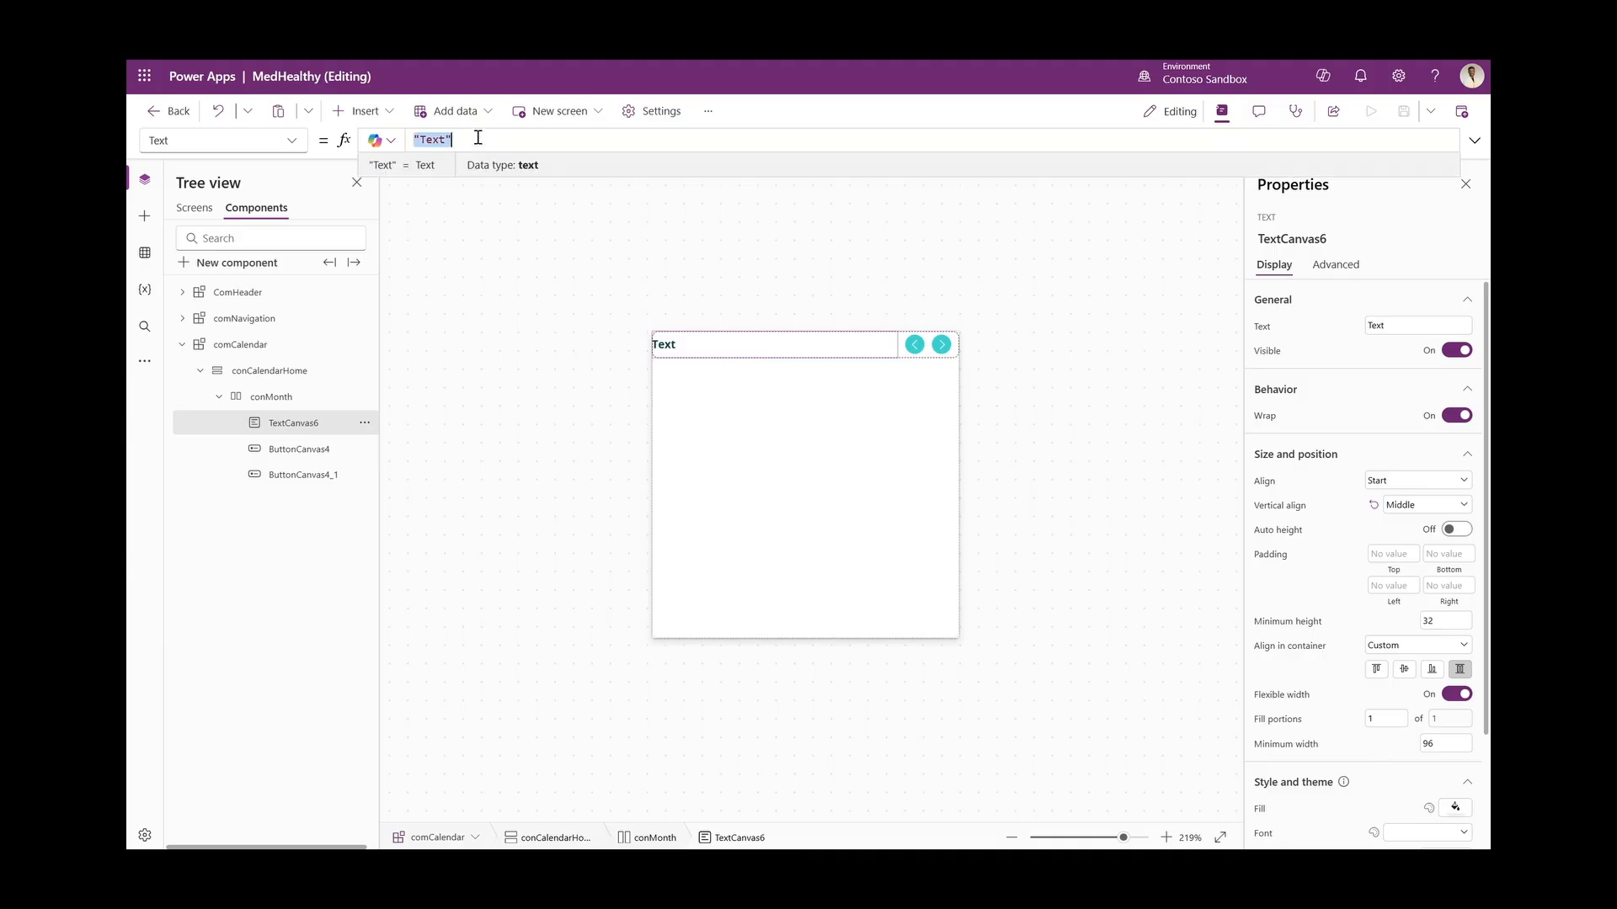
type("Text")
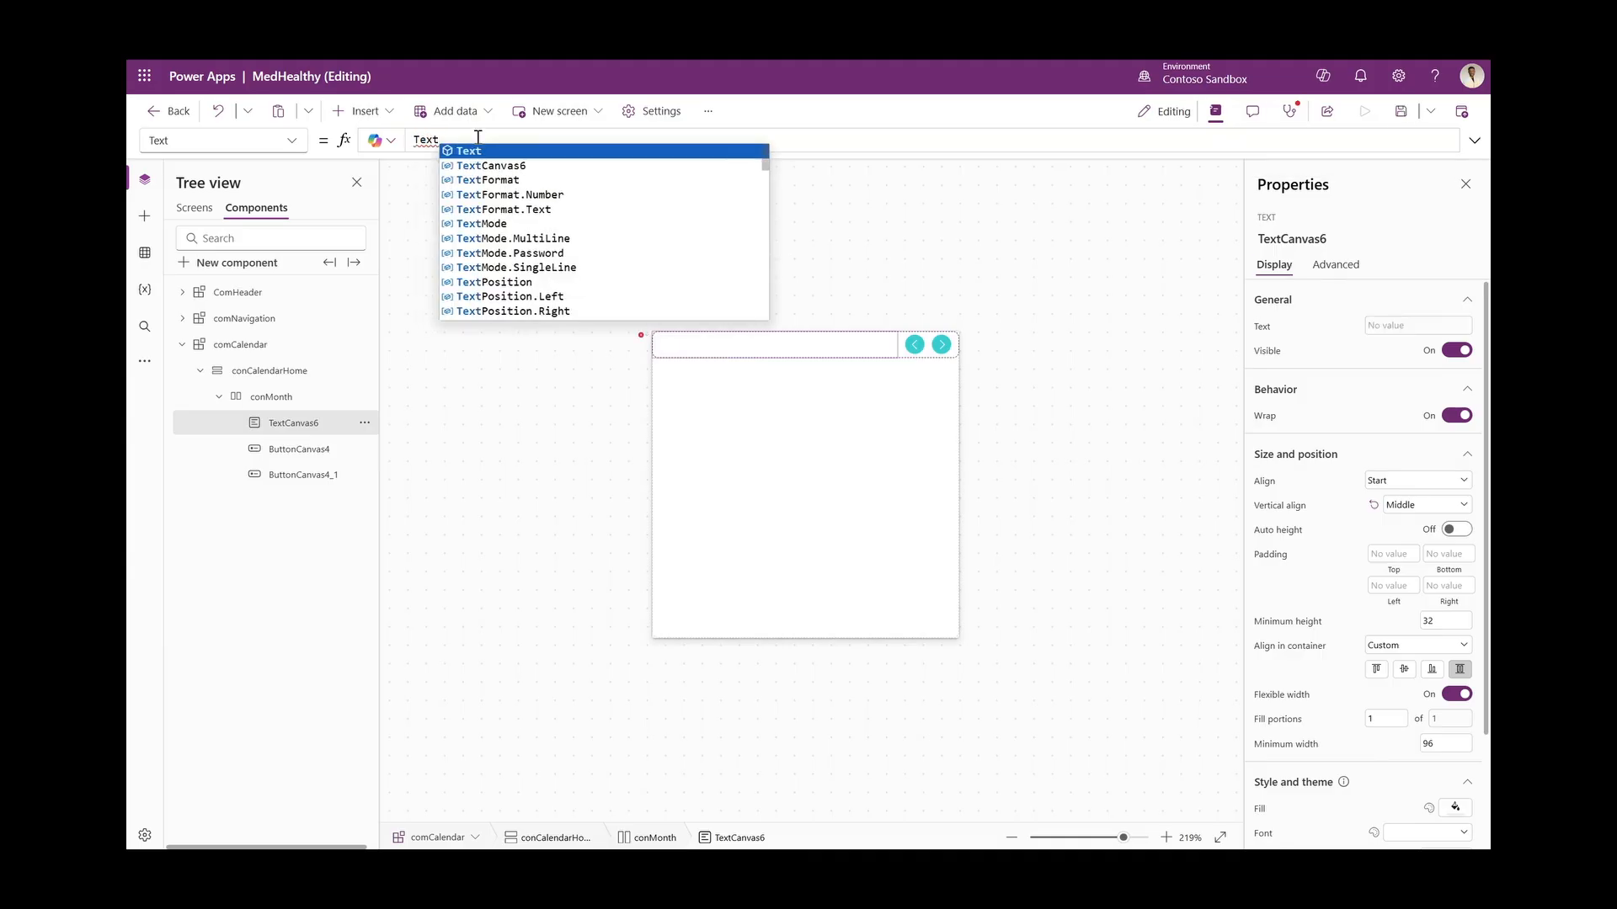
type("(gblcu")
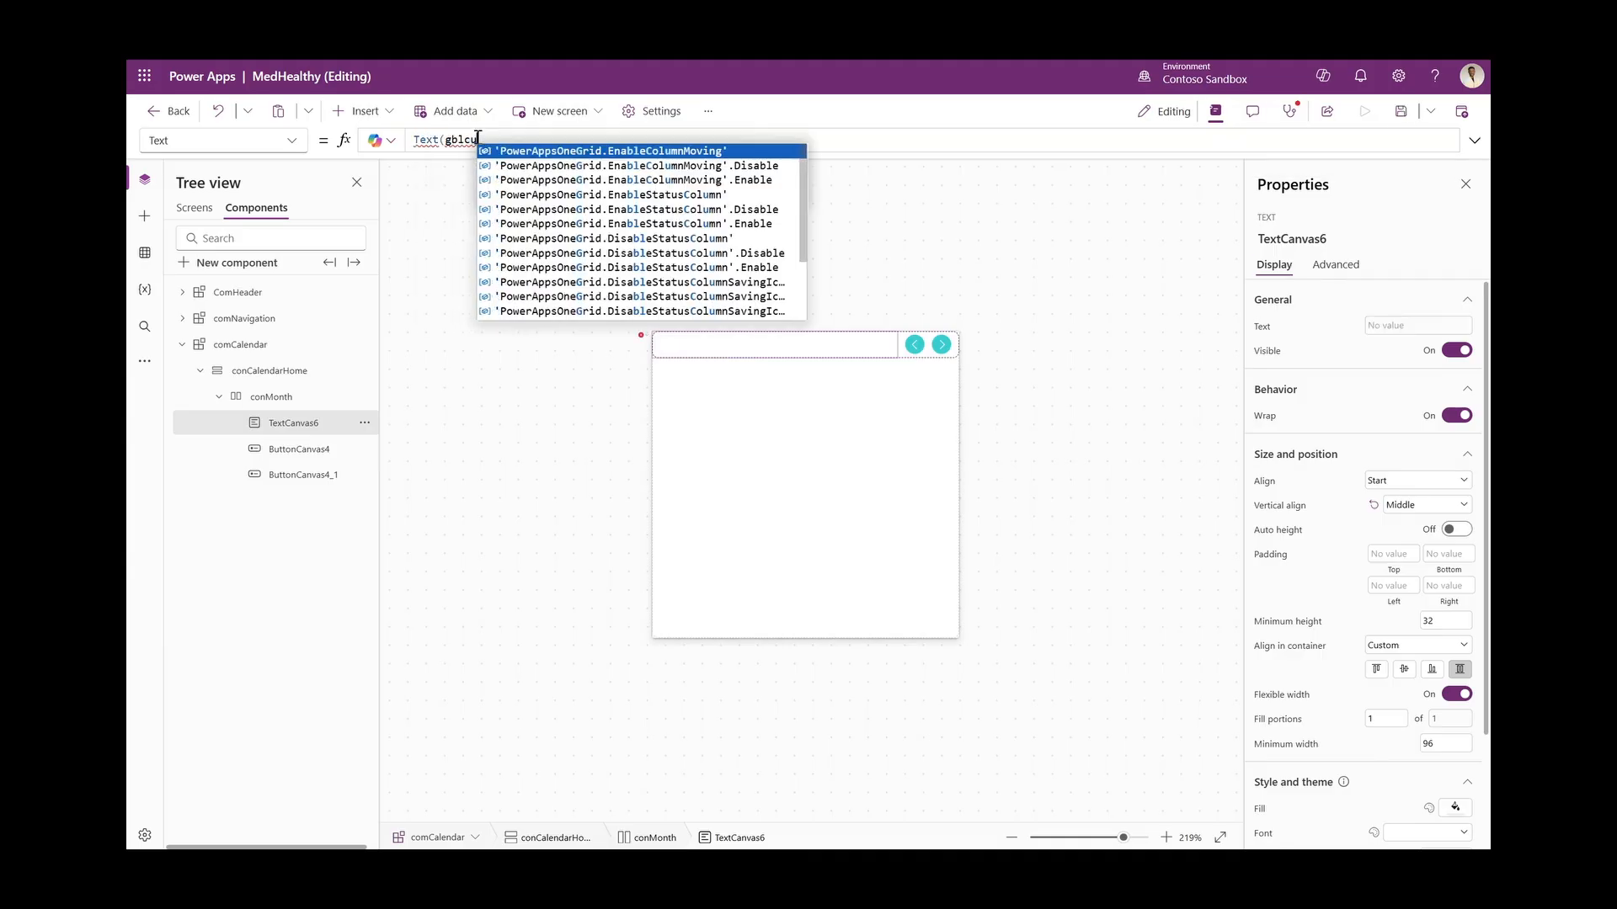
Enable app scope access for comCalendar and complete the month text's formula as Text(gblCurrentDate, "mmmm yyyy")
left_click(279, 352)
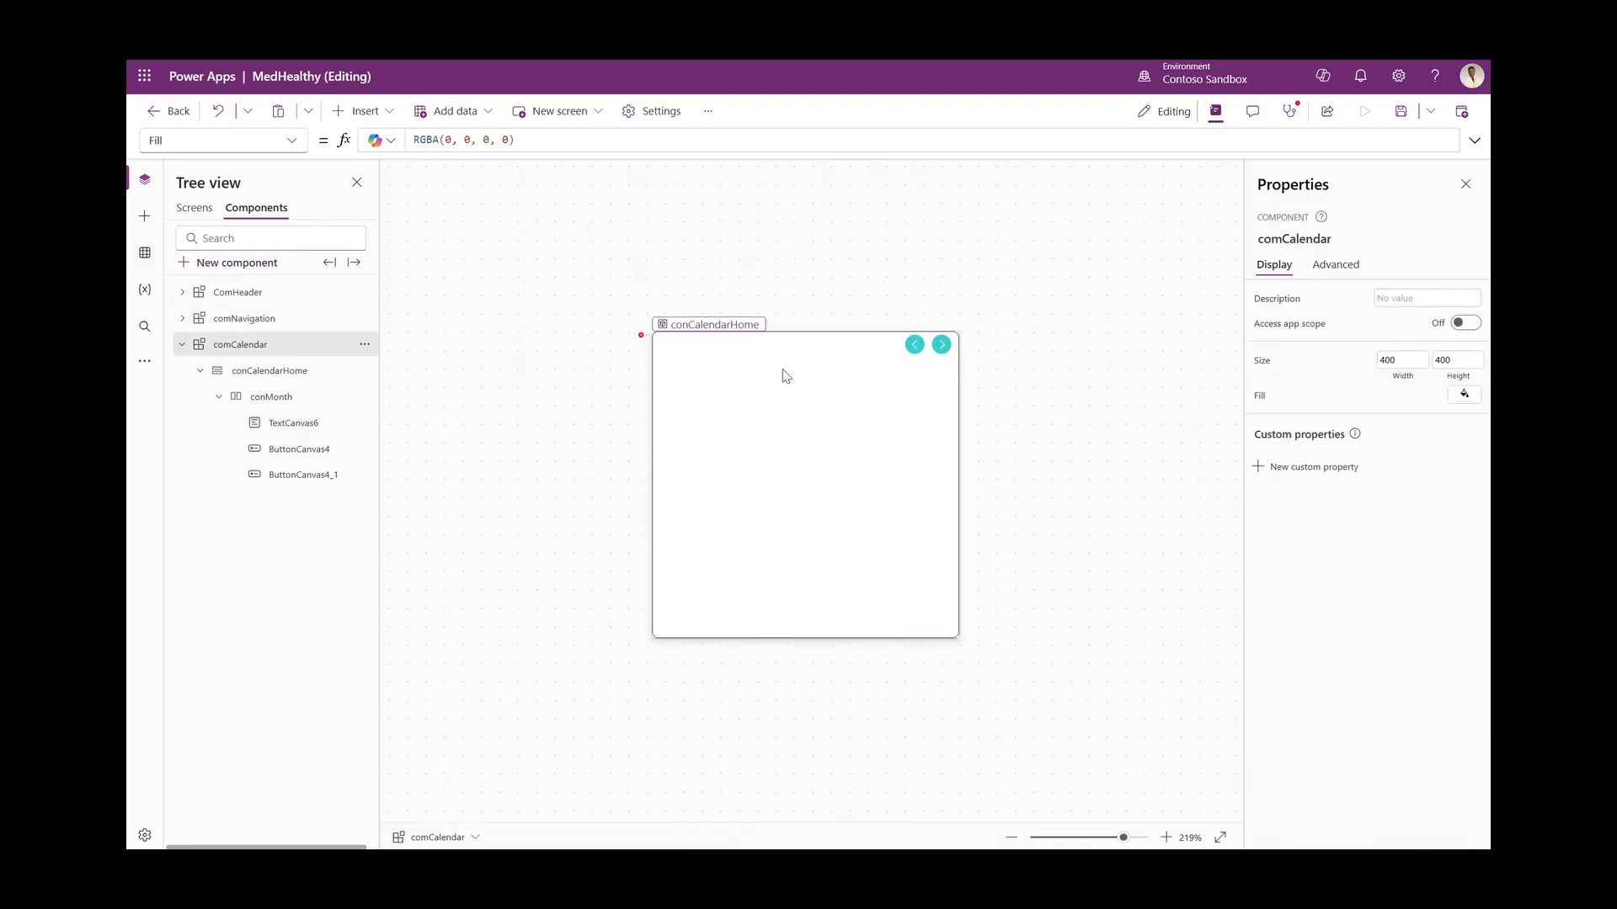
left_click(1460, 325)
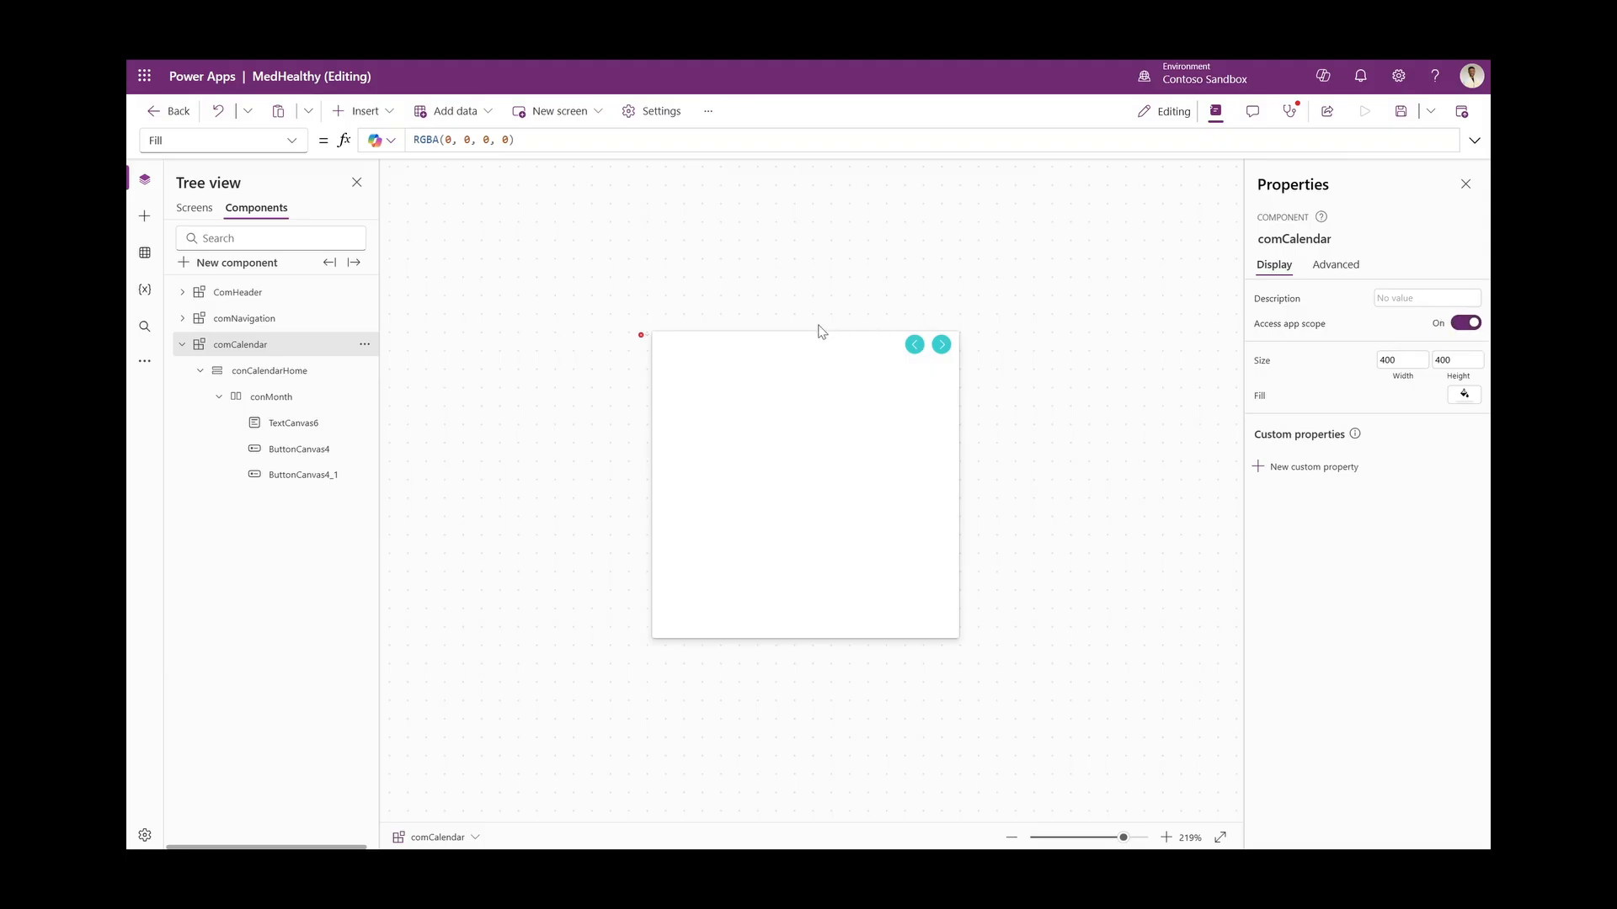
left_click(655, 351)
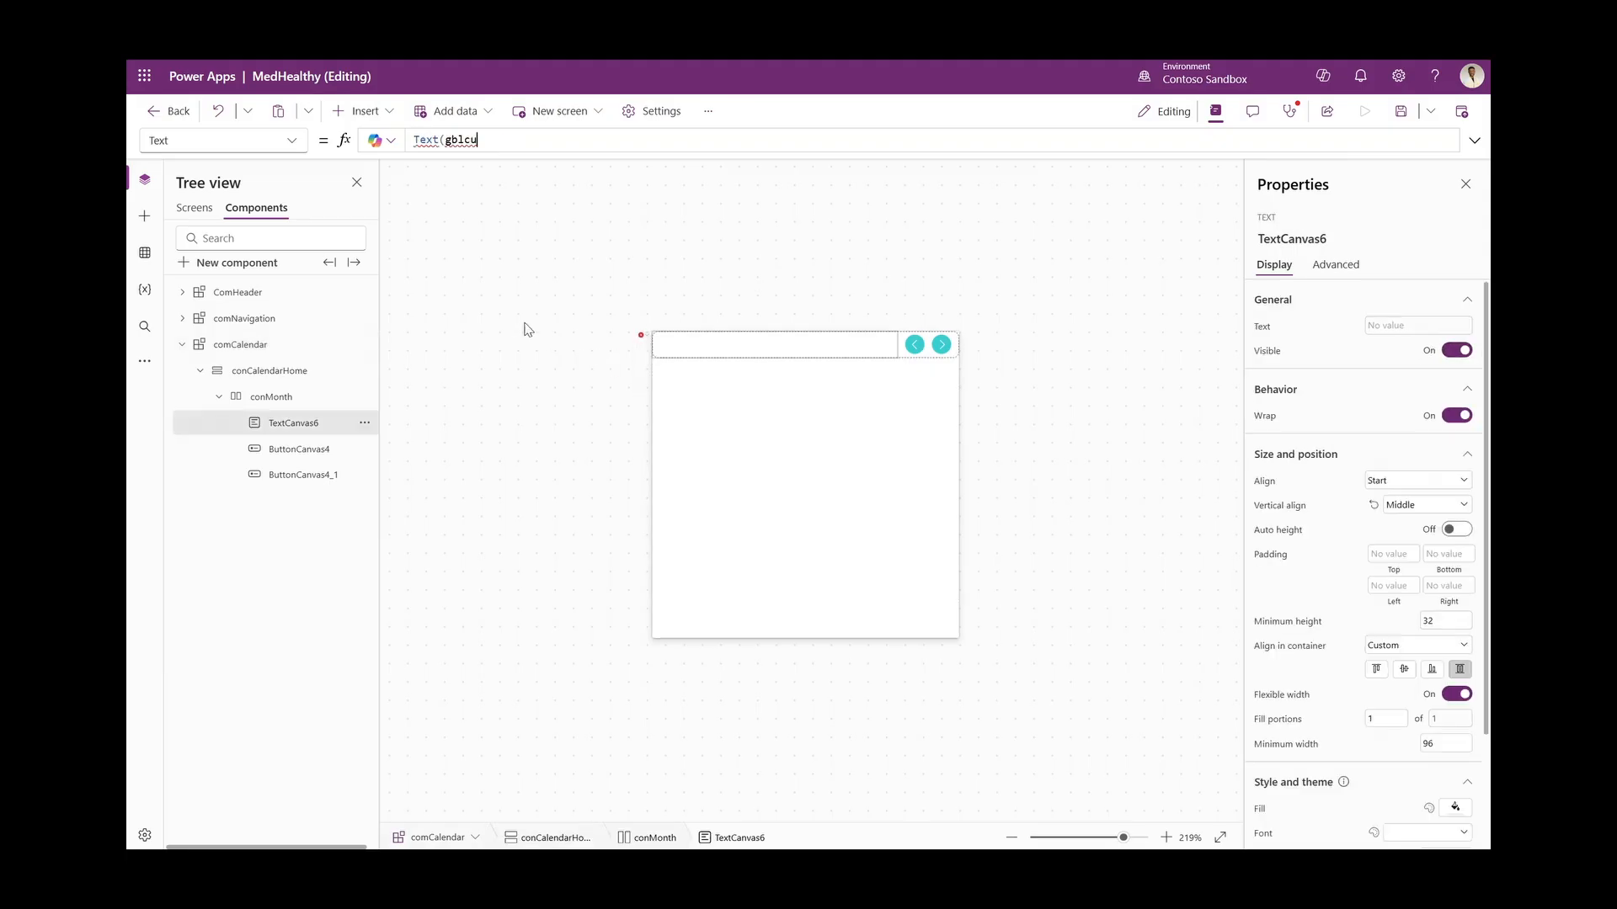
double_click(520, 140)
type("gbl")
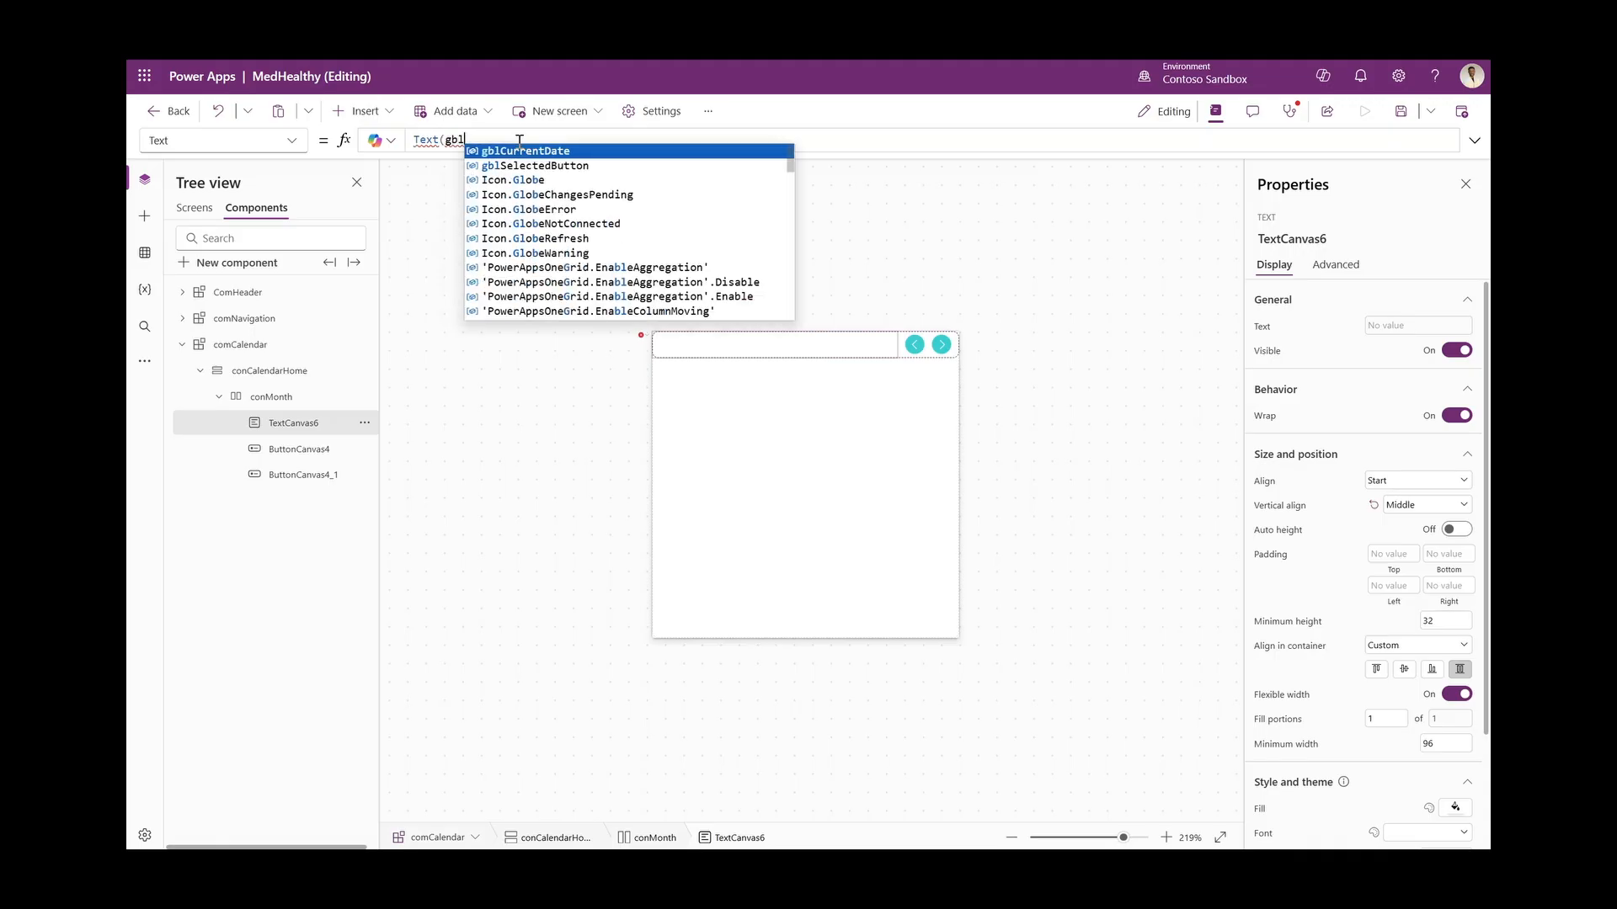
key("Tab")
type(", ")
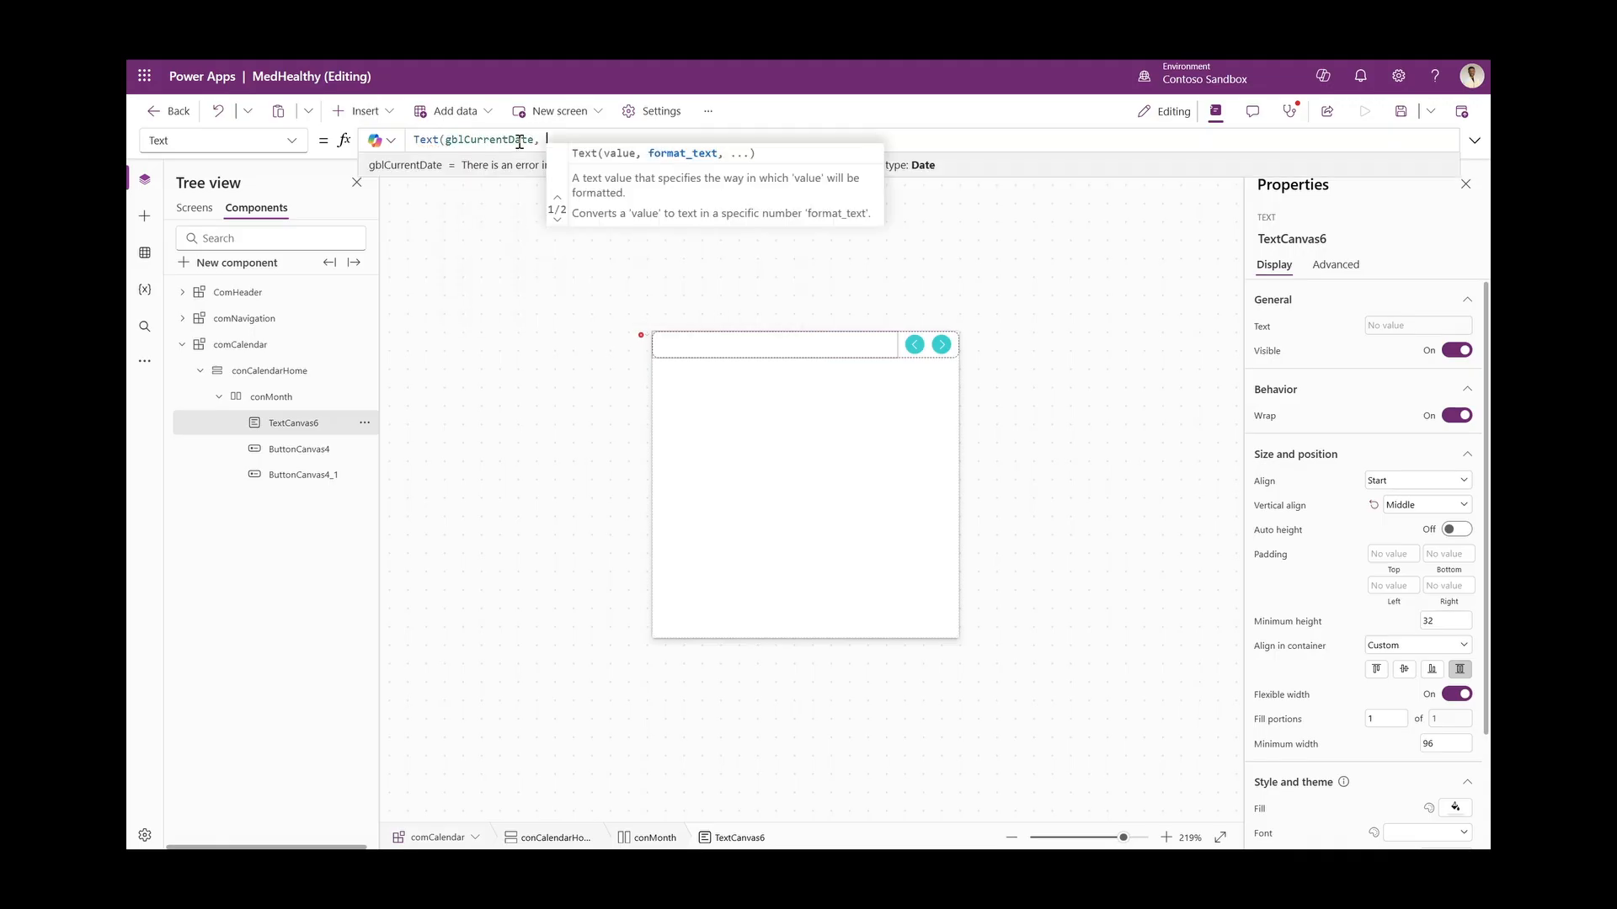
type("\"mmmm ")
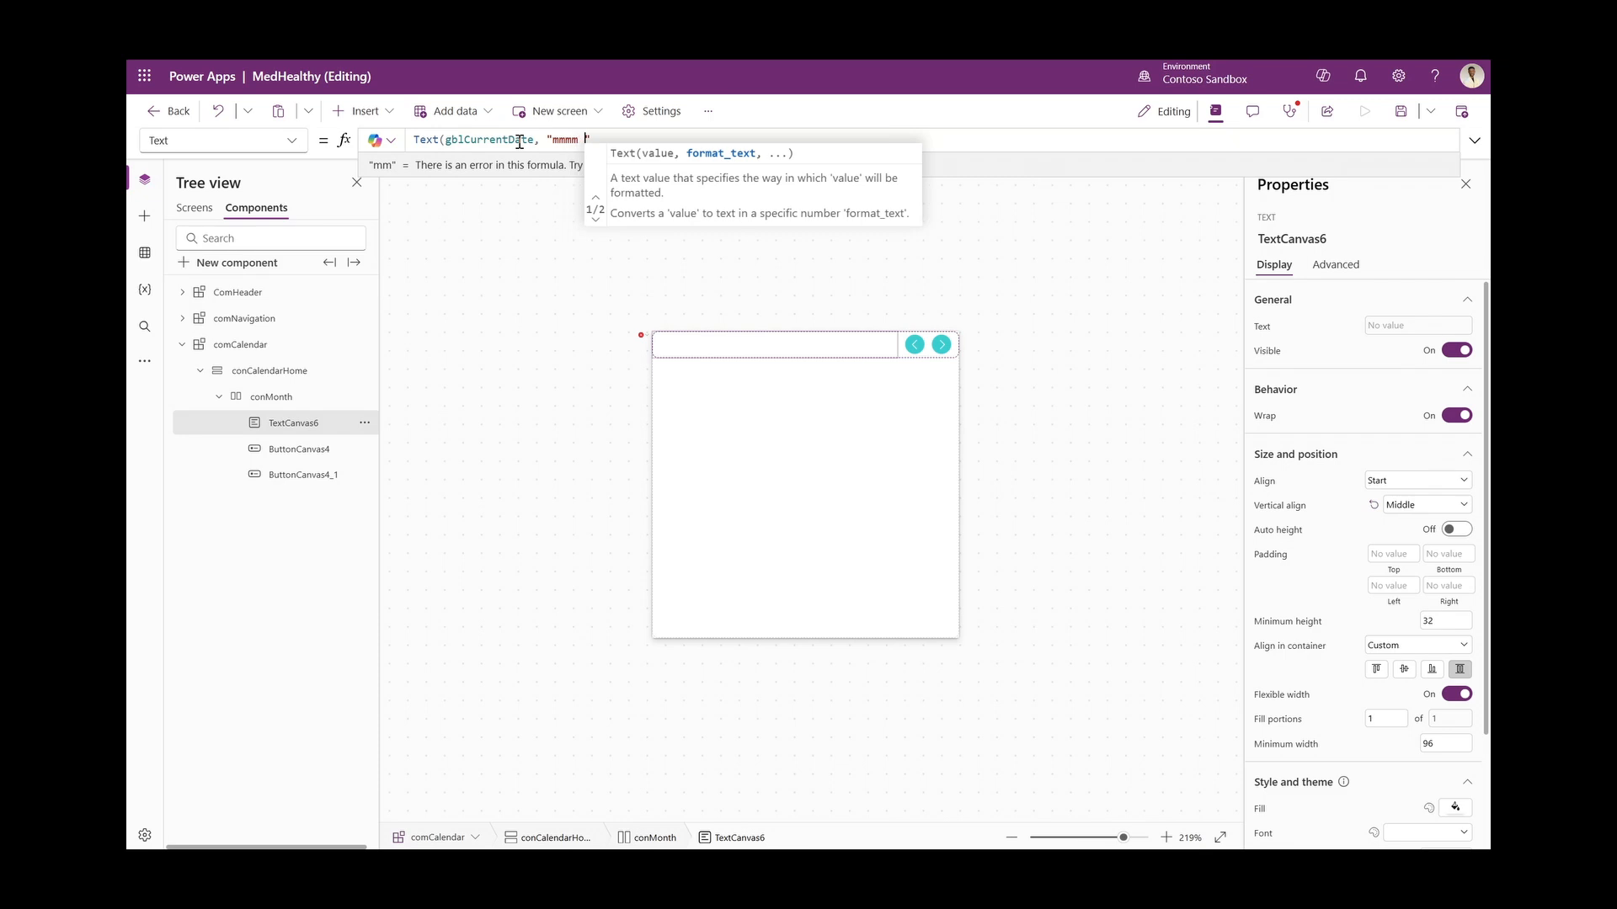
type("yyyy\")")
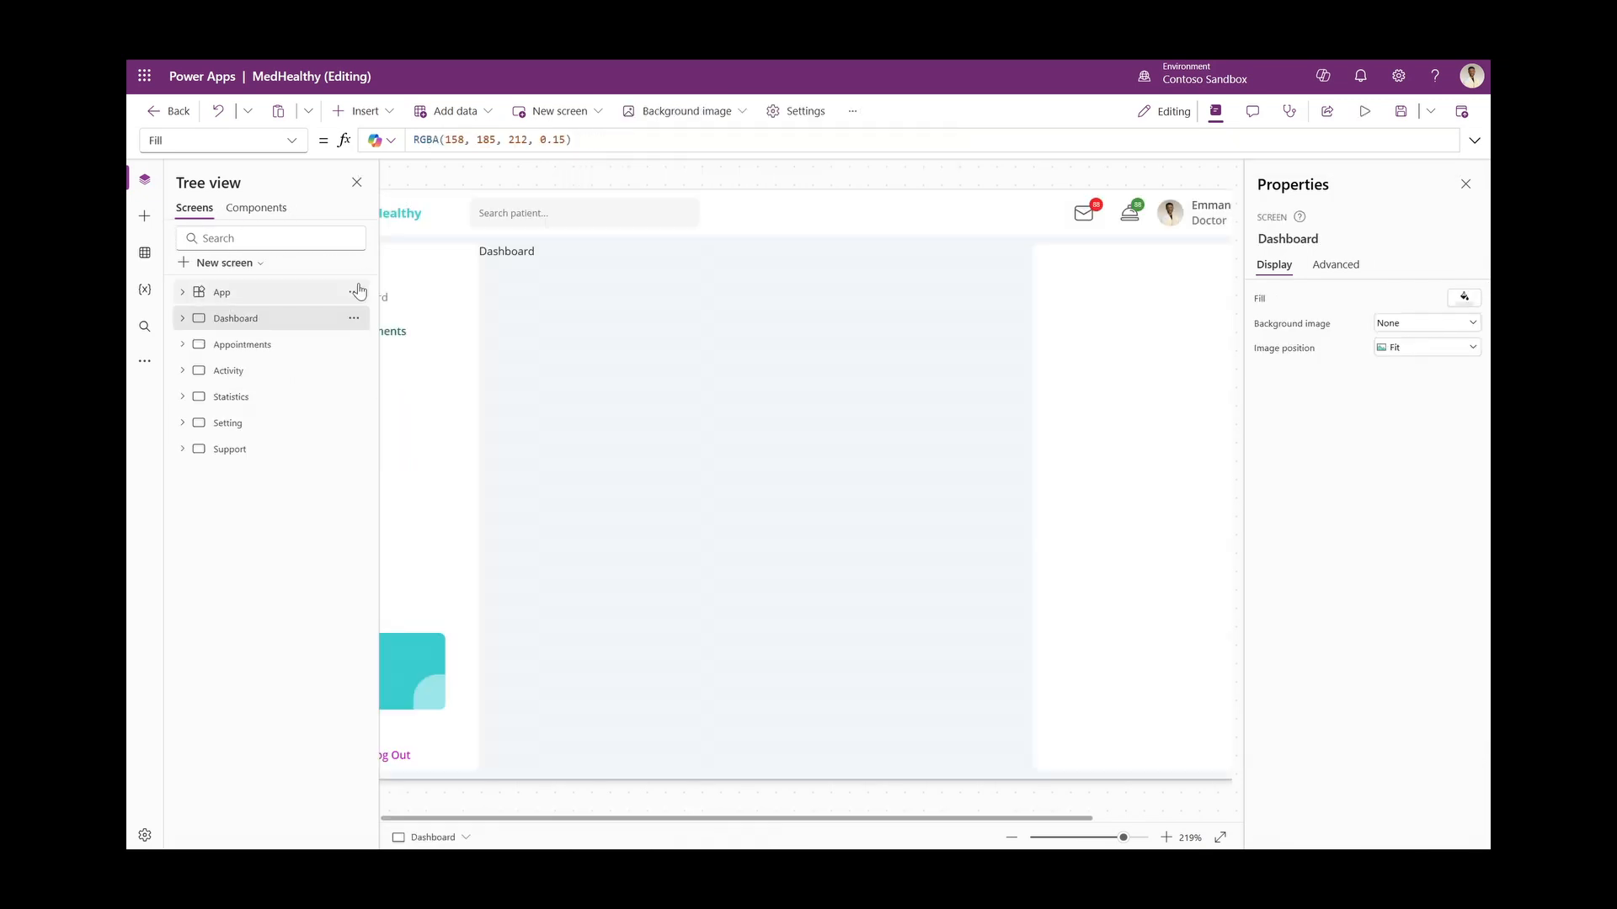
Run the App object's OnStart, then return to the comCalendar component and check the month text's formula
left_click(354, 291)
left_click(396, 394)
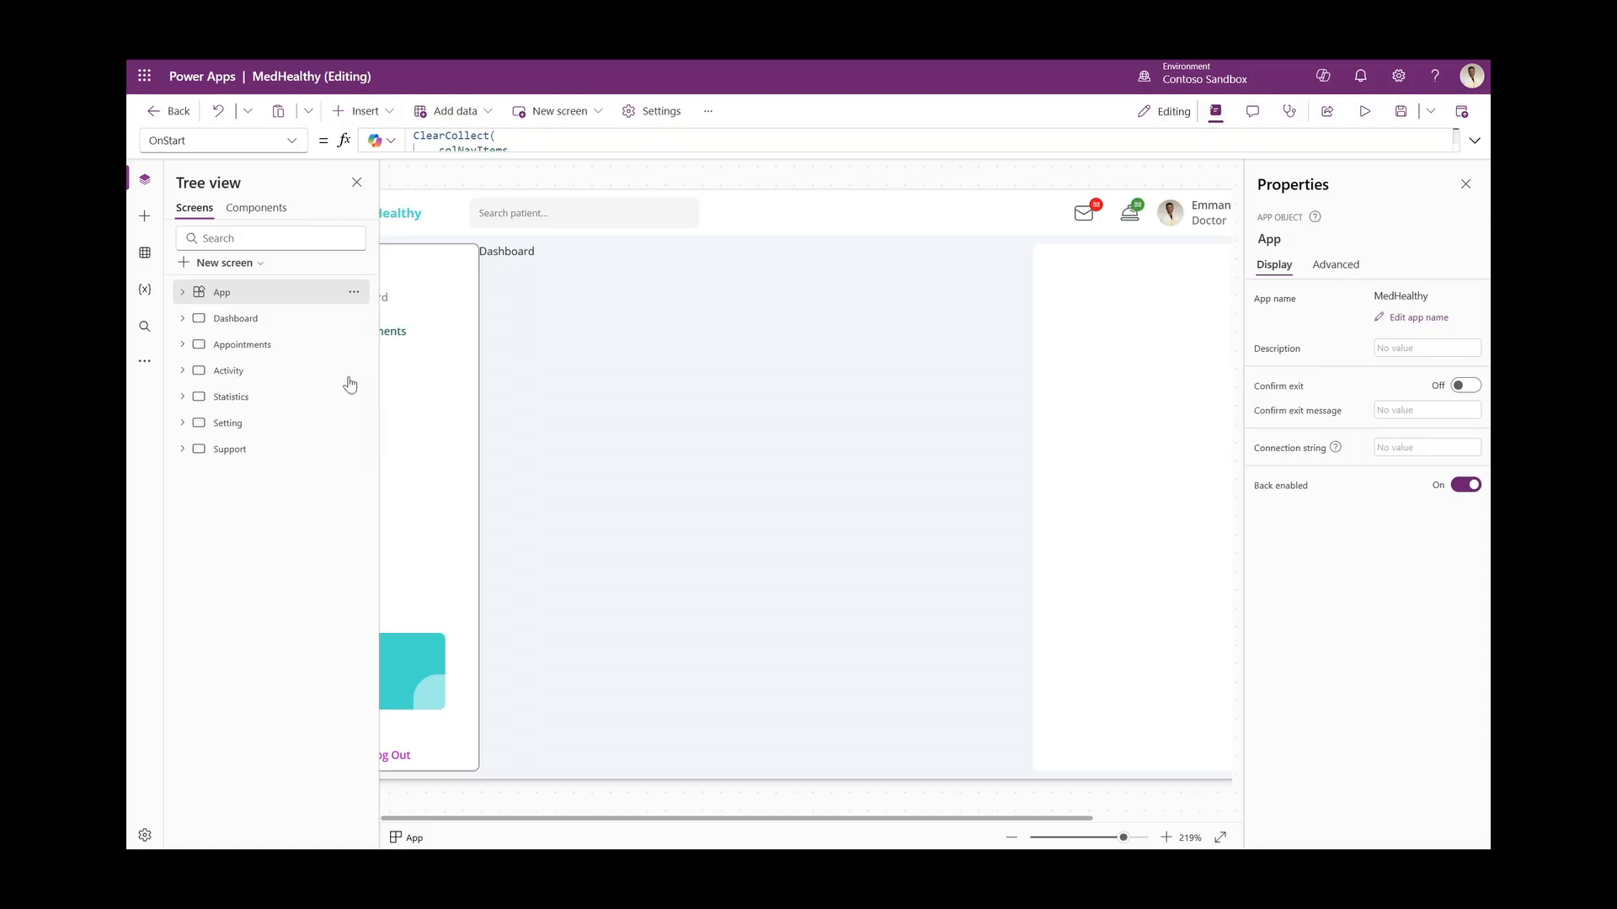
left_click(256, 208)
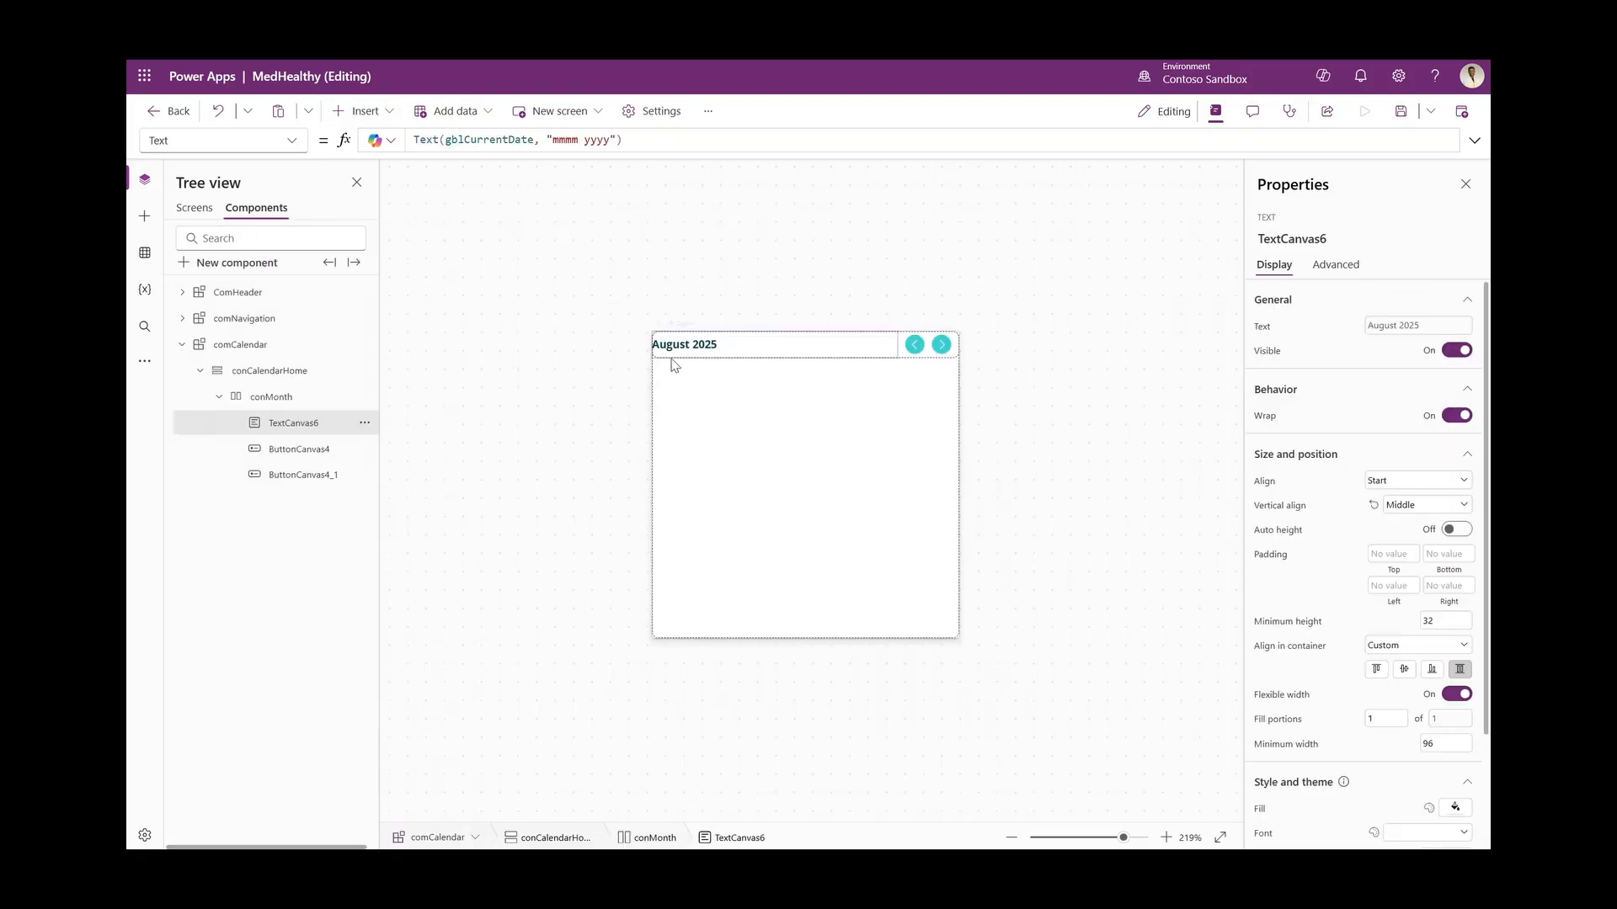
left_click(664, 139)
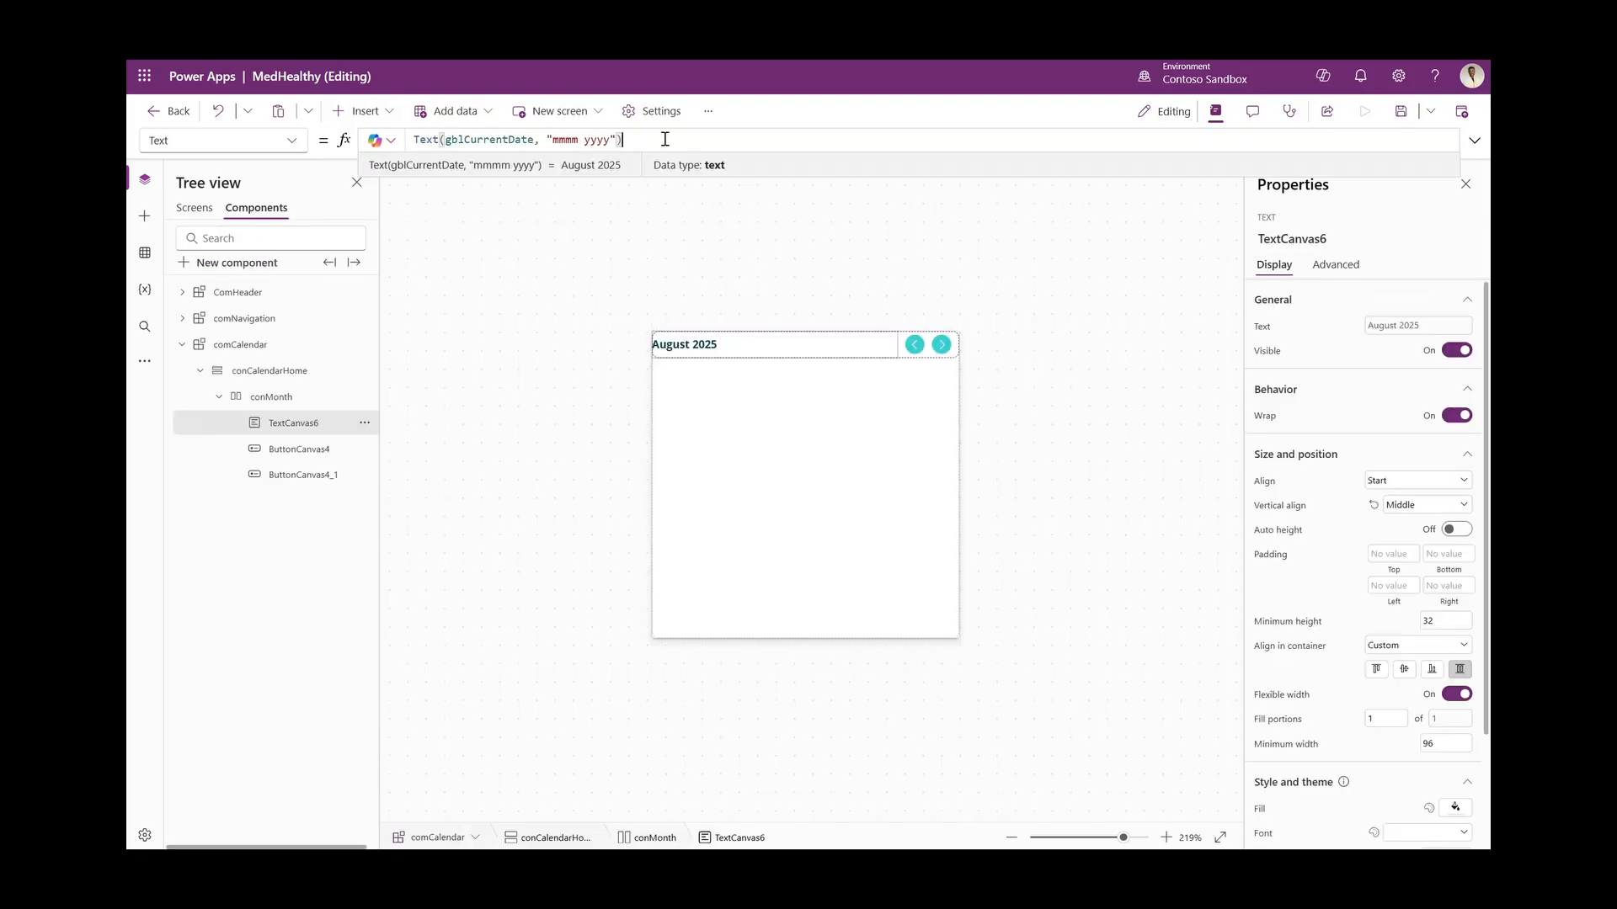
key("ctrl+a")
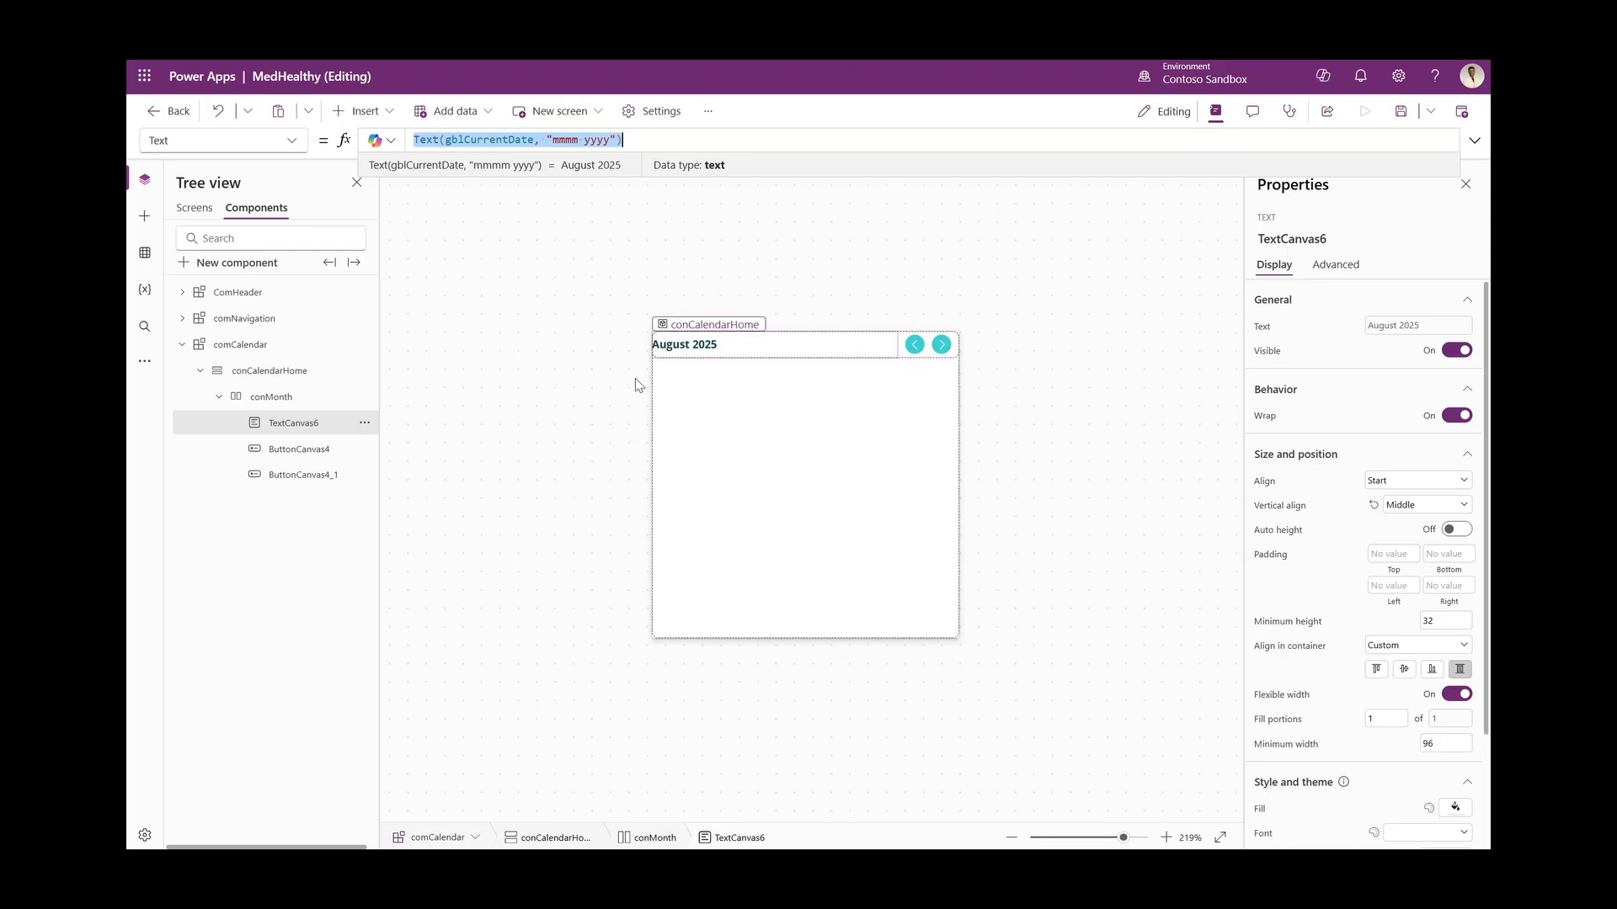
Insert a horizontal container inside conCalendarHome, below conMonth
left_click(859, 399)
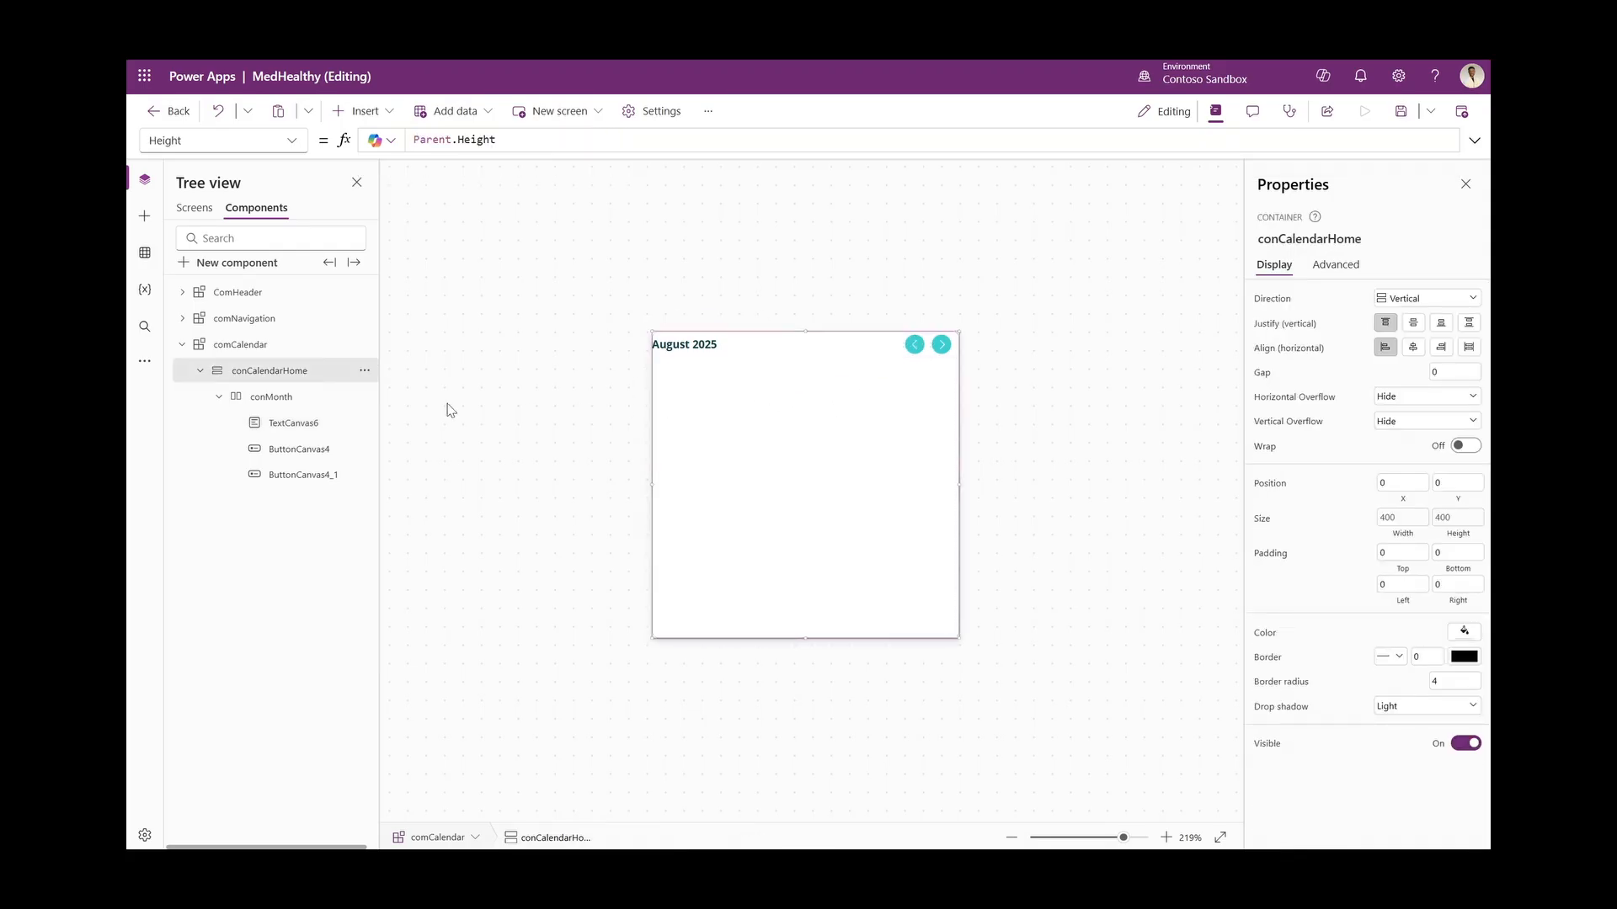
left_click(235, 393)
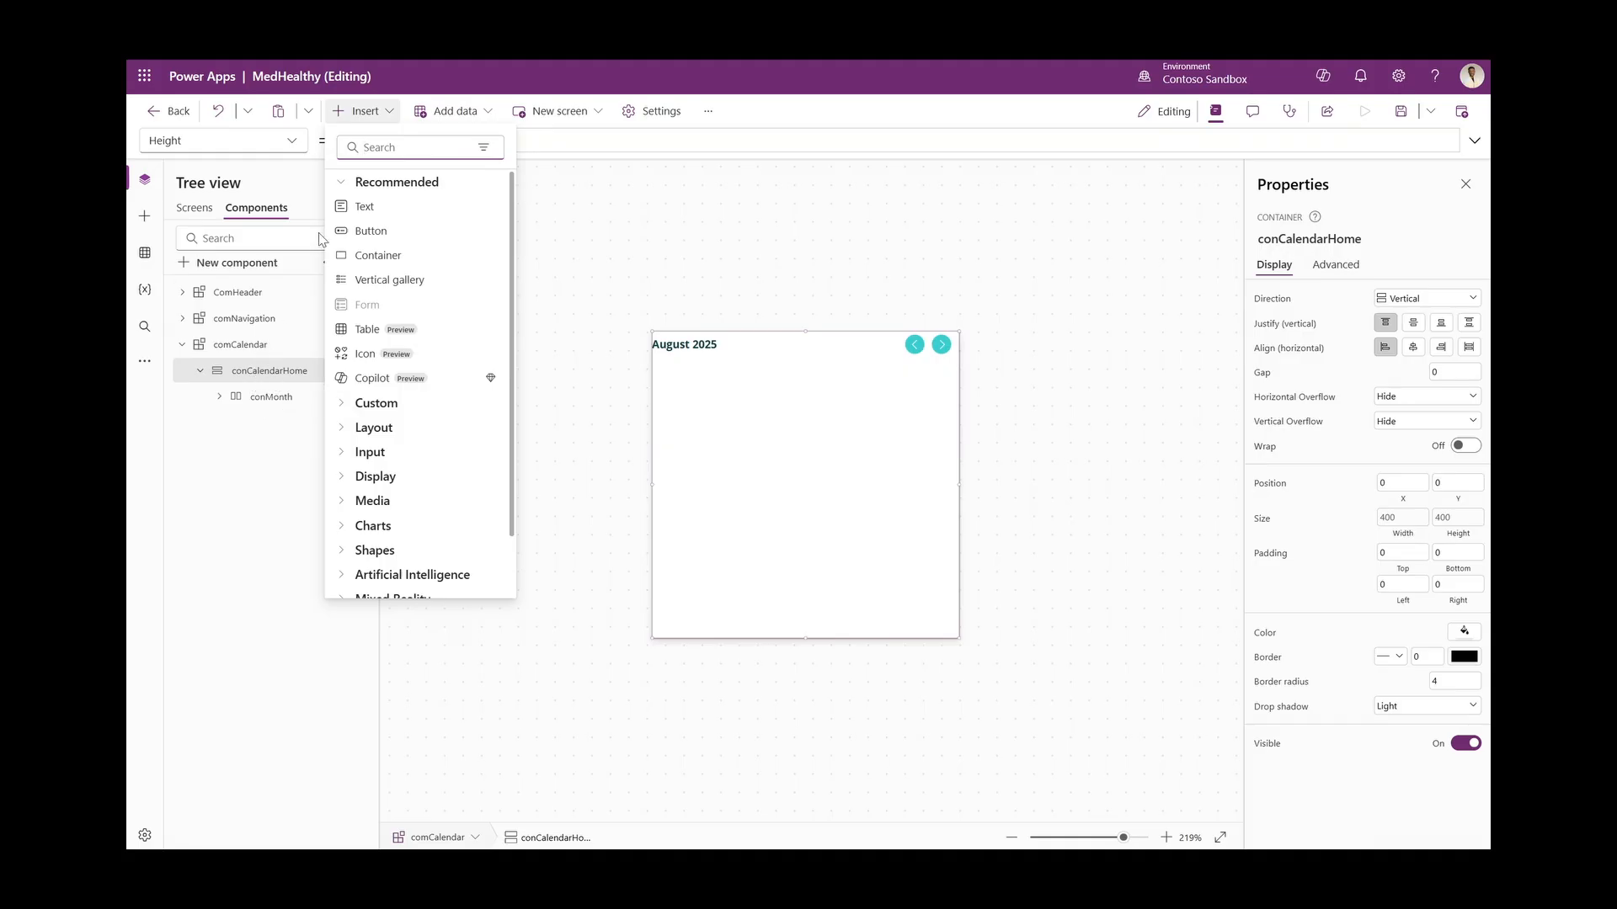
type("hori")
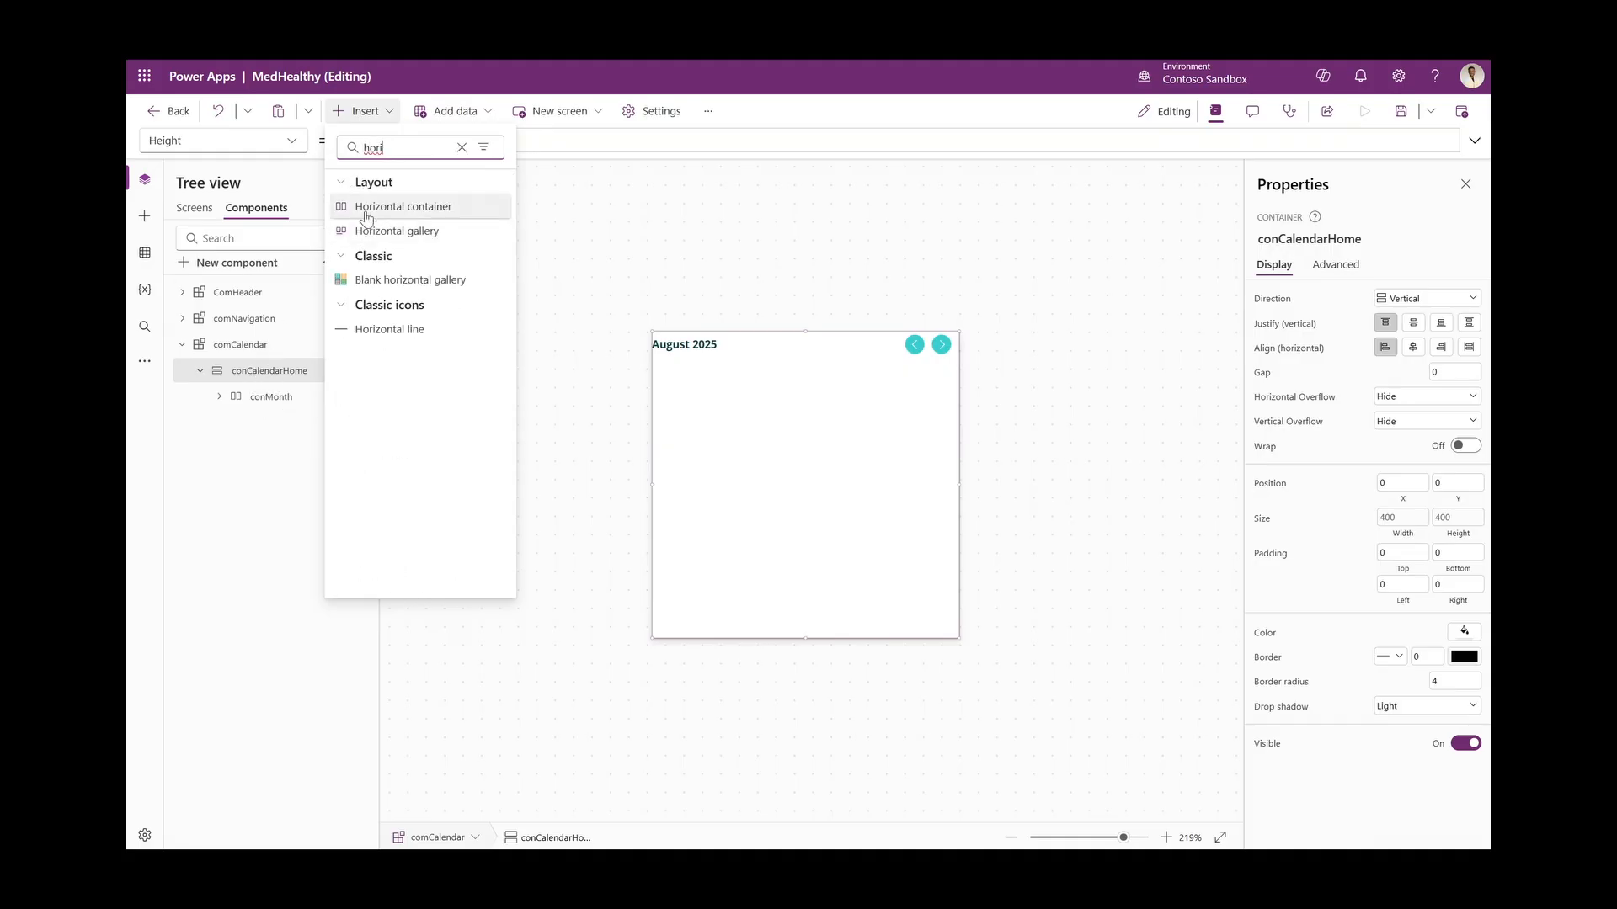
left_click(373, 206)
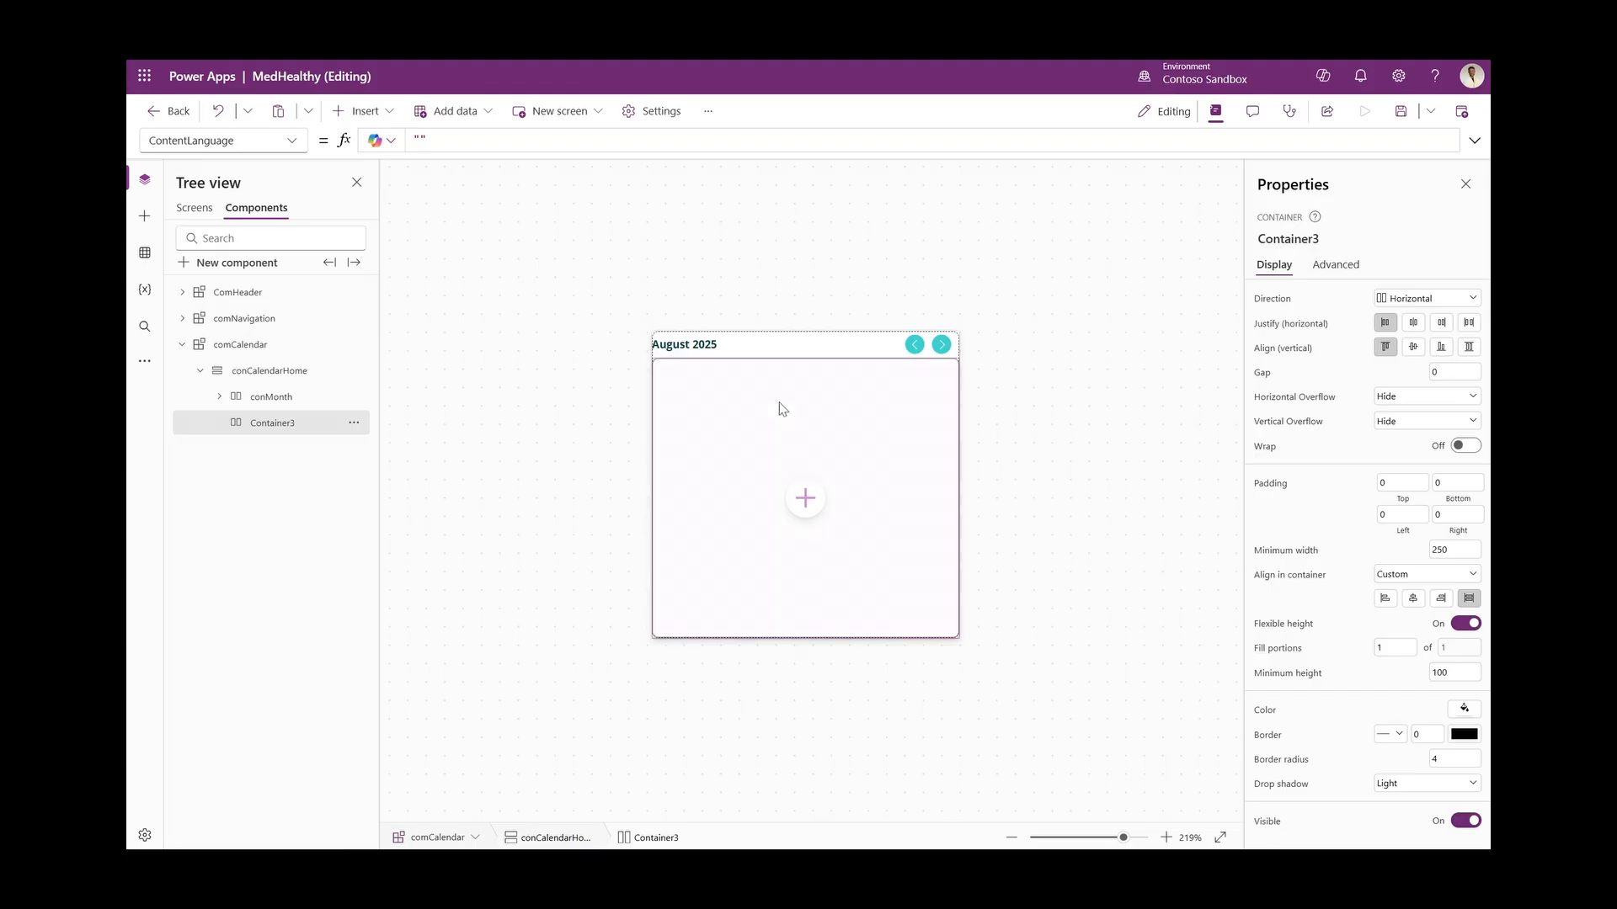
Turn off the new container's flexible height and set its height to 25
left_click(1466, 624)
left_click(1456, 650)
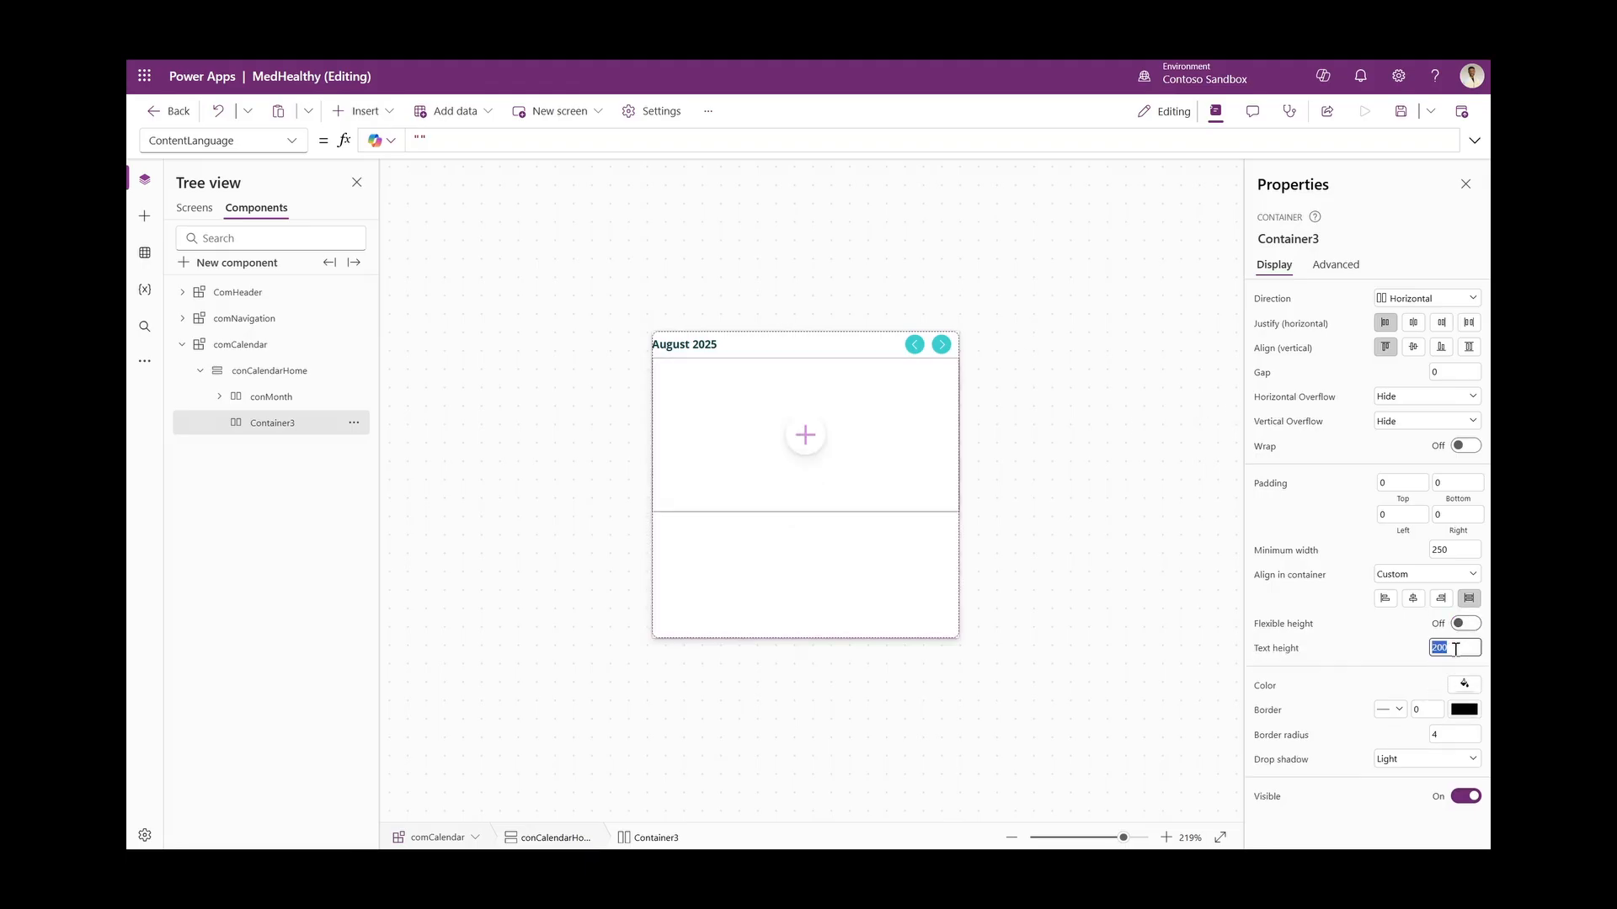
type("20")
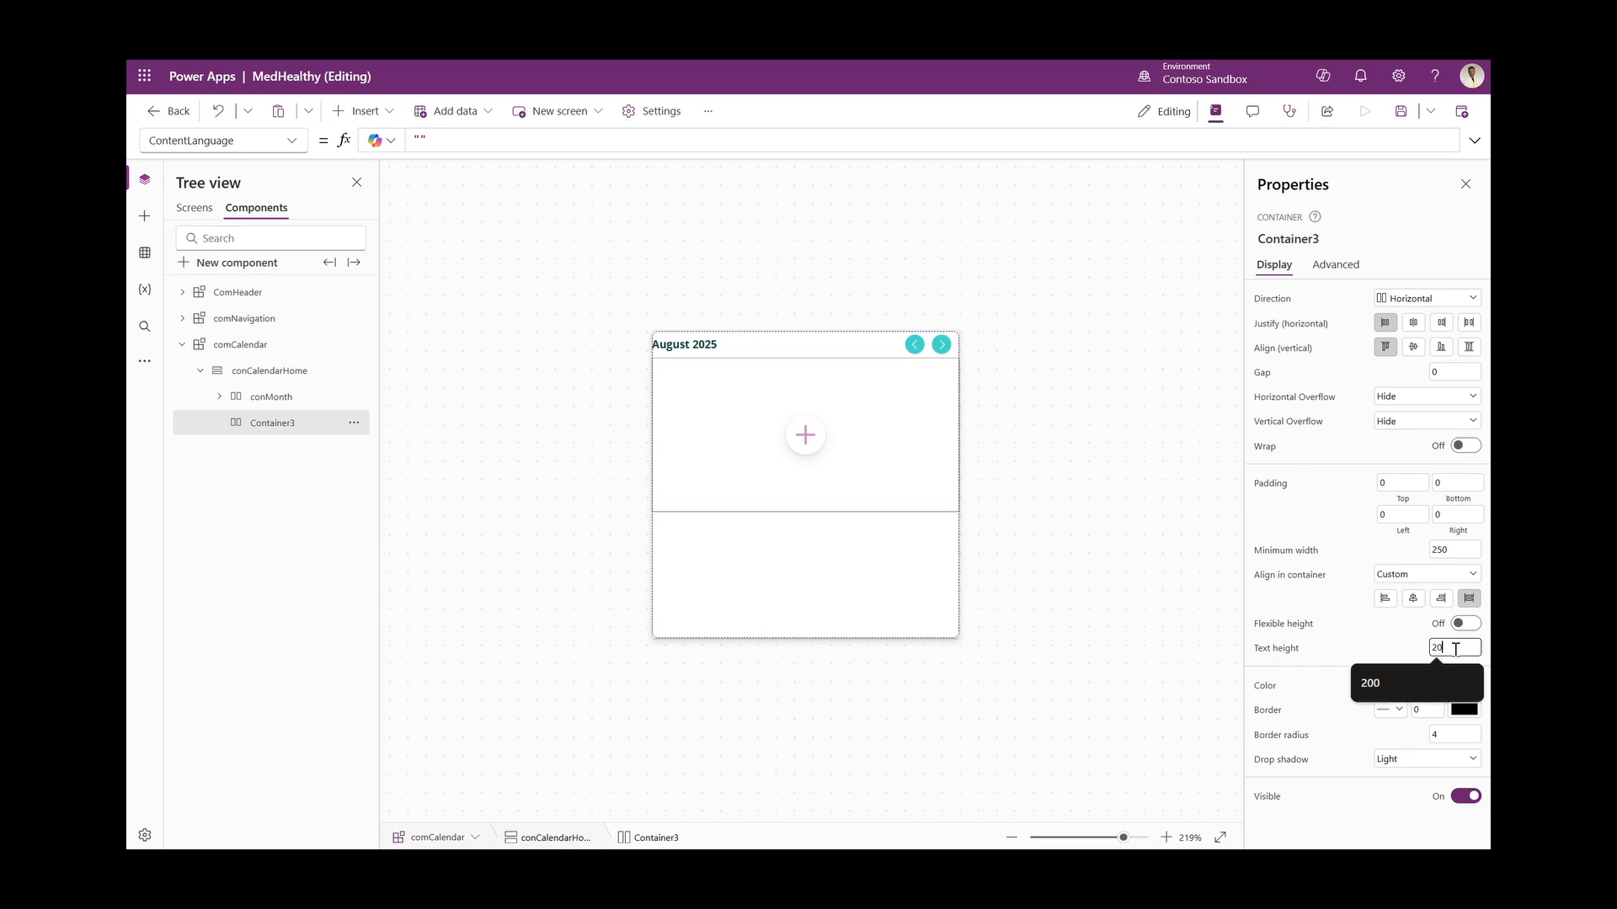
key("BackSpace")
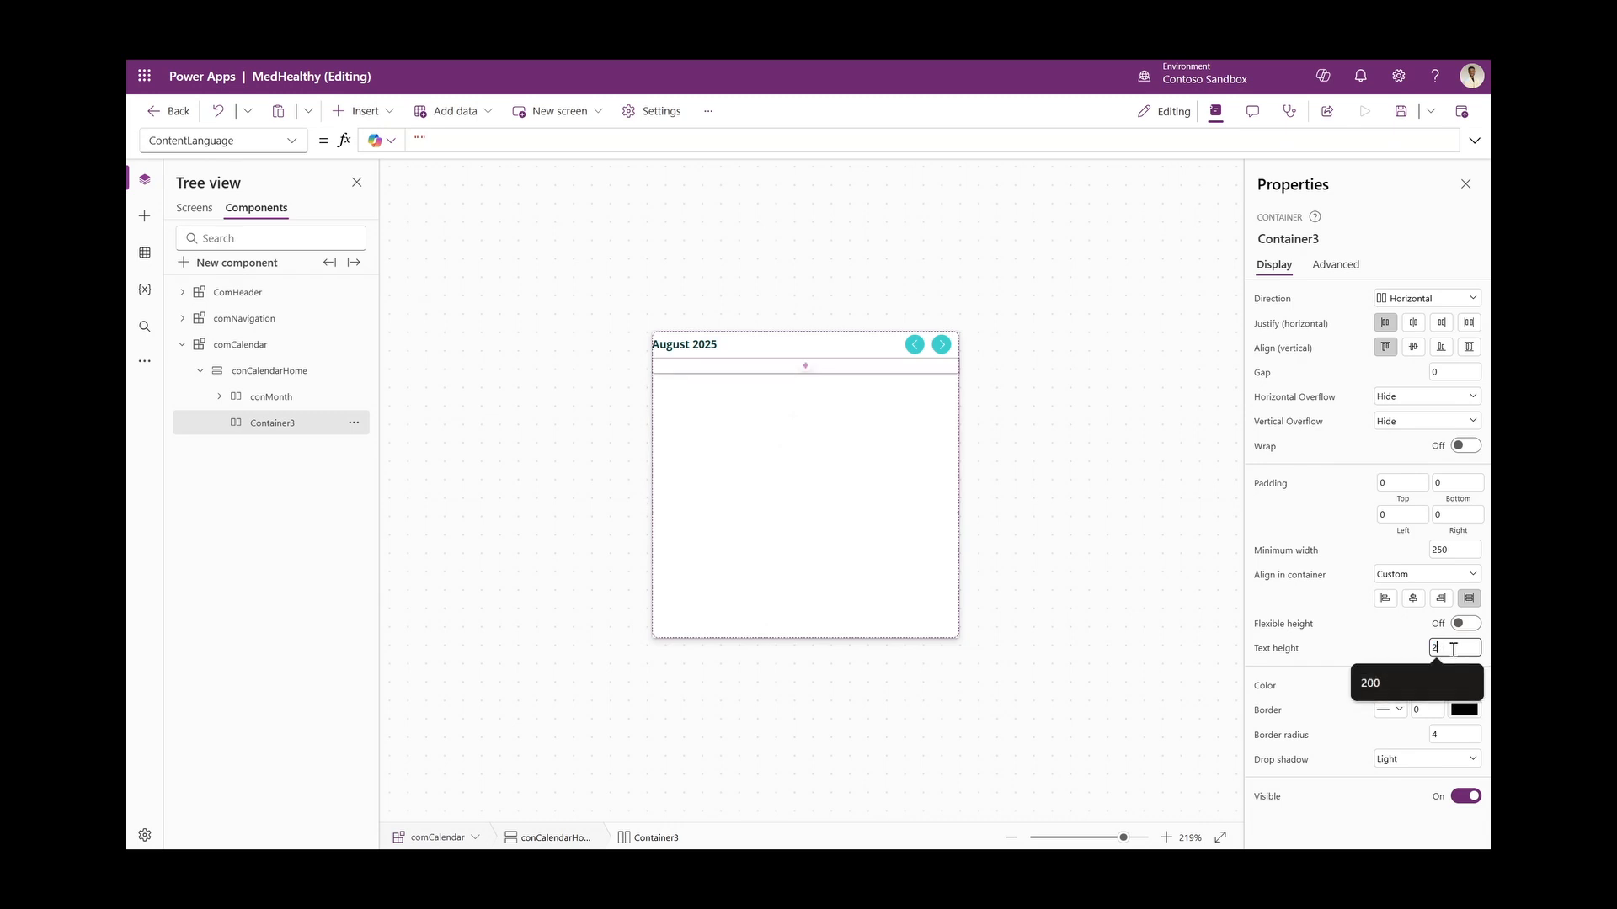
type("5")
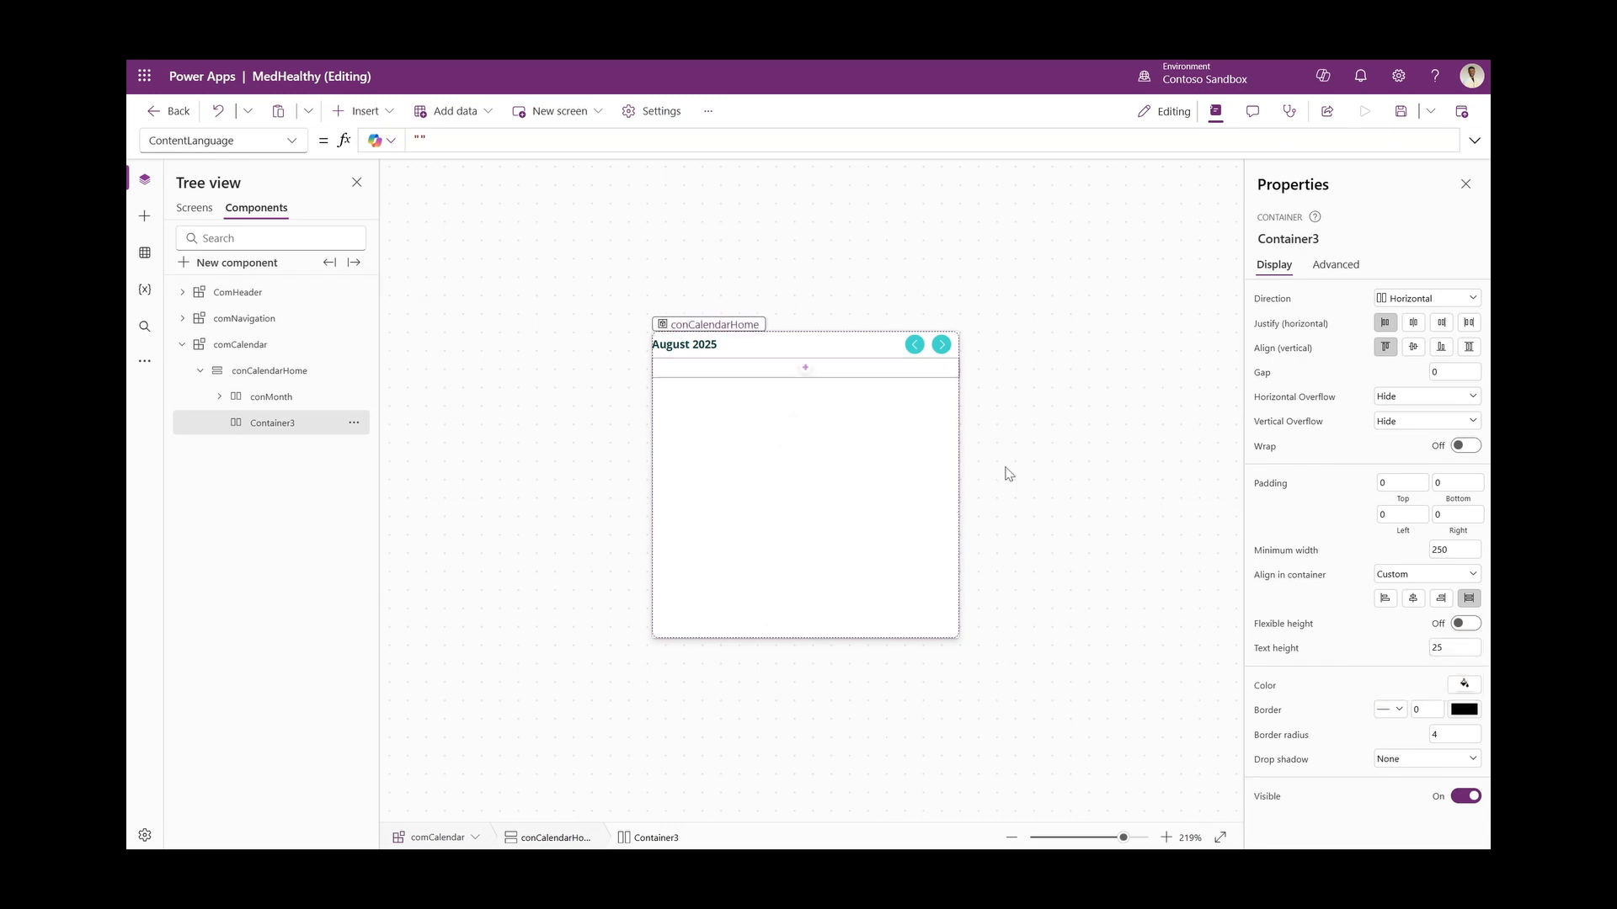
Set the new container's drop shadow to None and its border radius to 0
left_click(1396, 758)
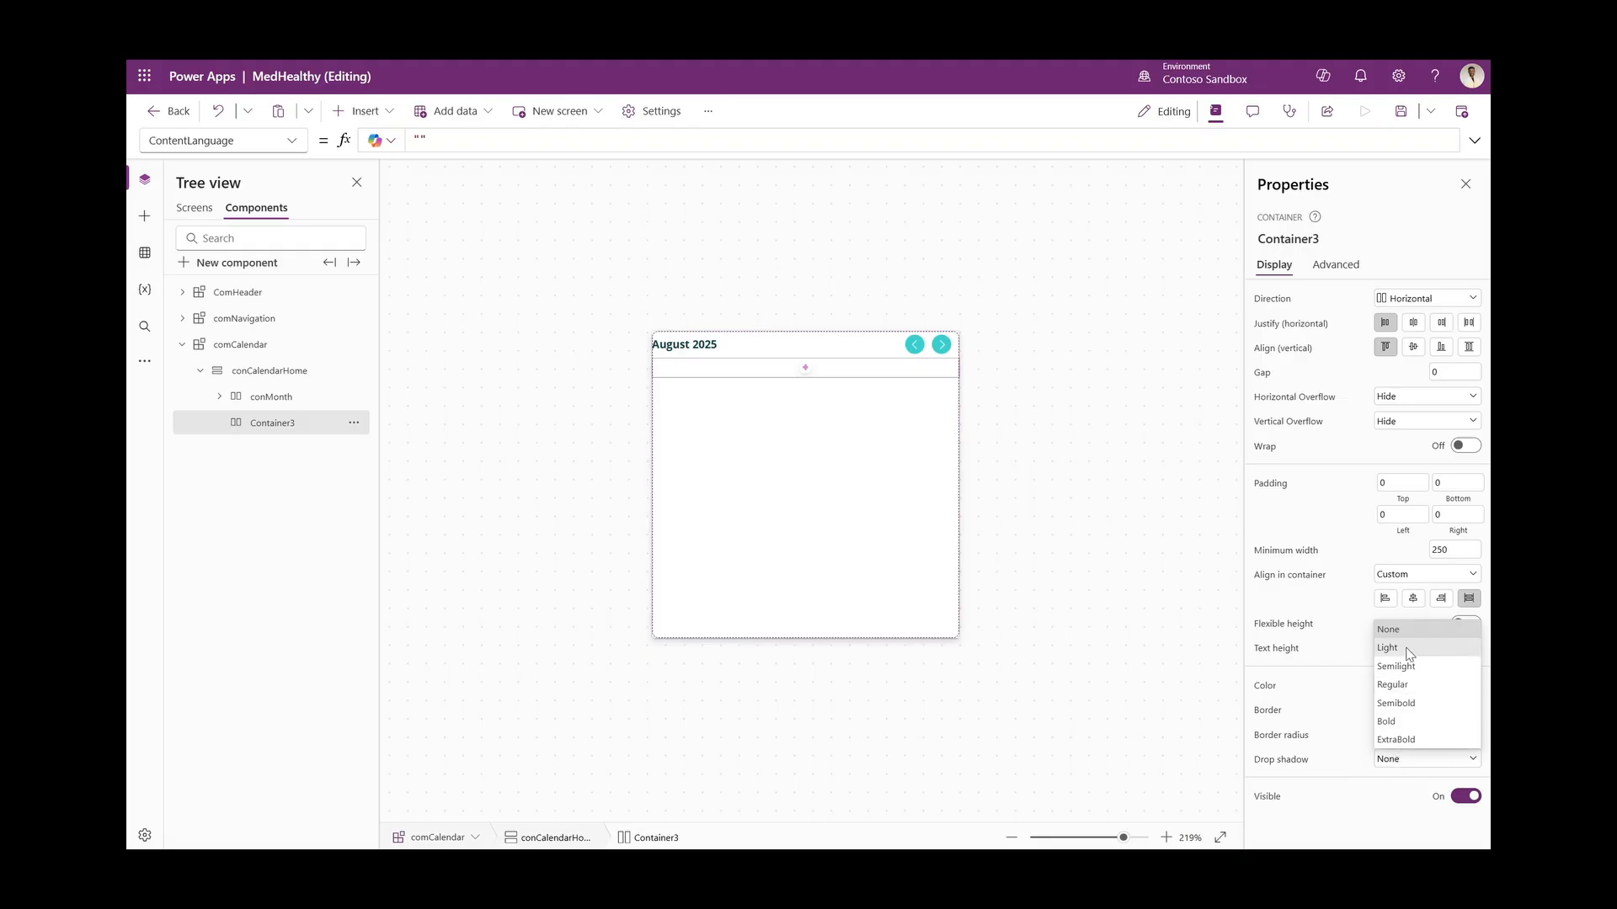
left_click(1342, 765)
left_click(1447, 734)
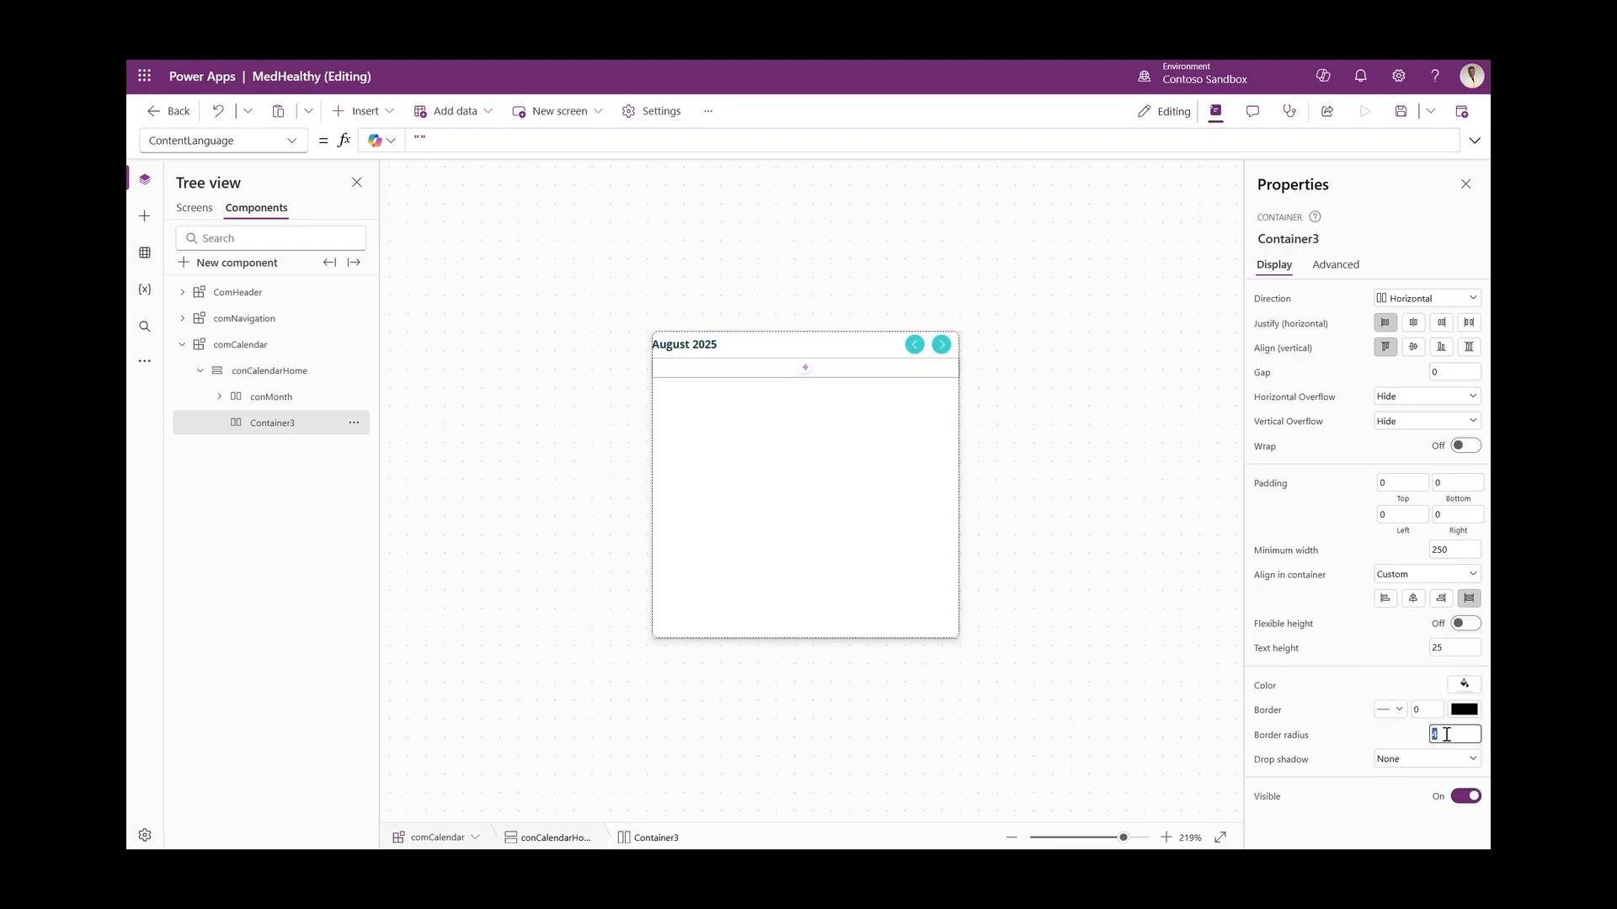
left_click(1385, 740)
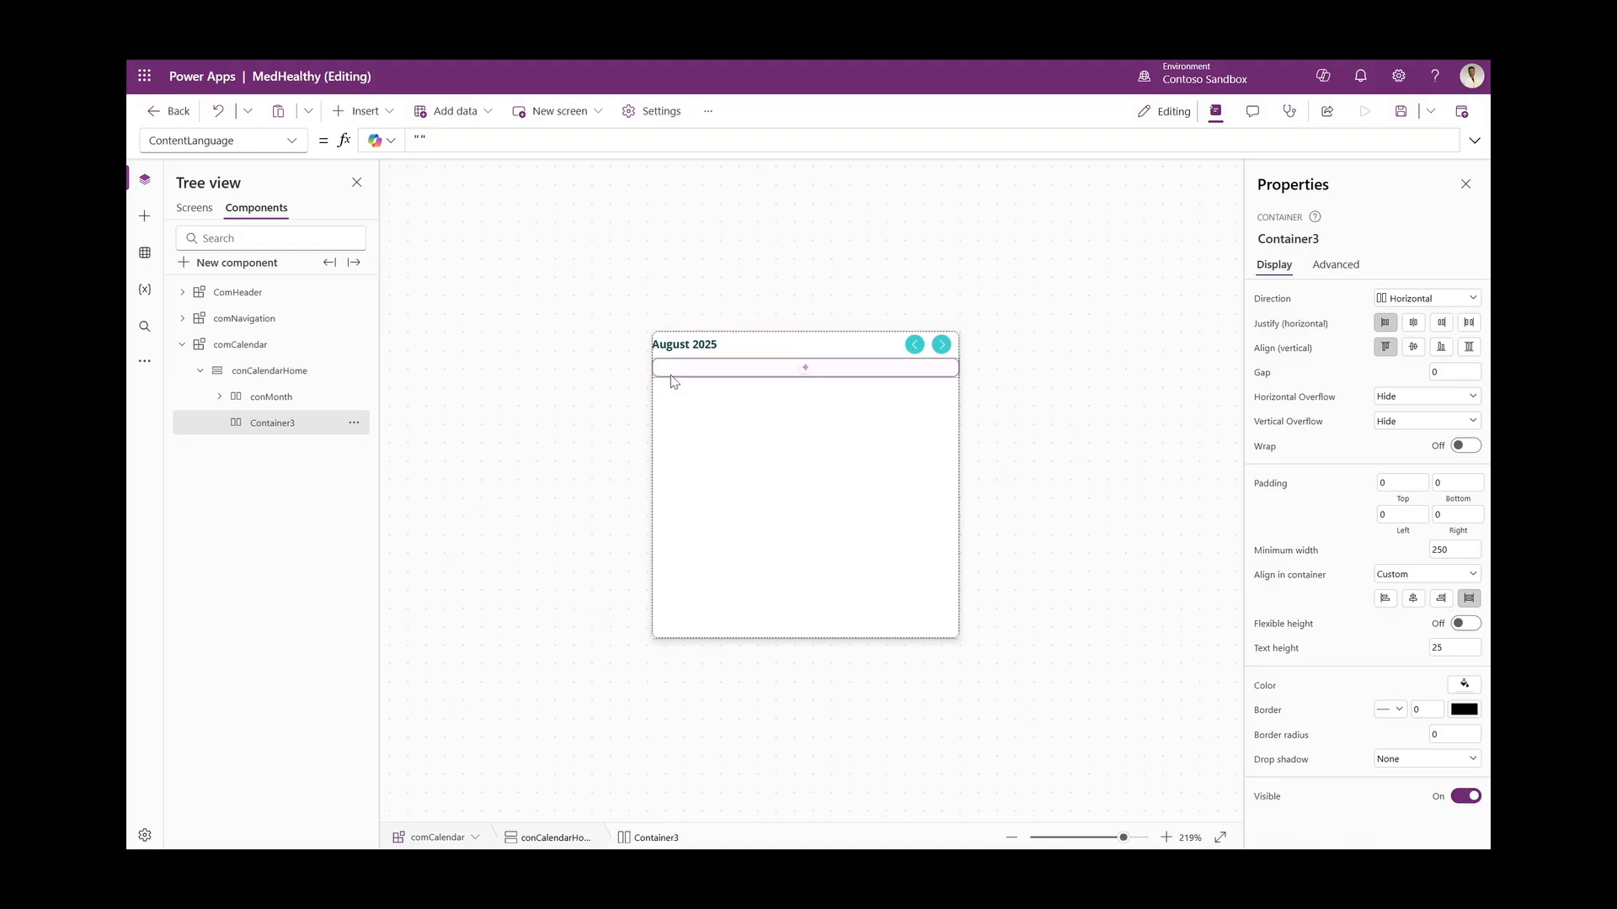
Insert a horizontal gallery into the container below conMonth without choosing a data source
left_click(362, 110)
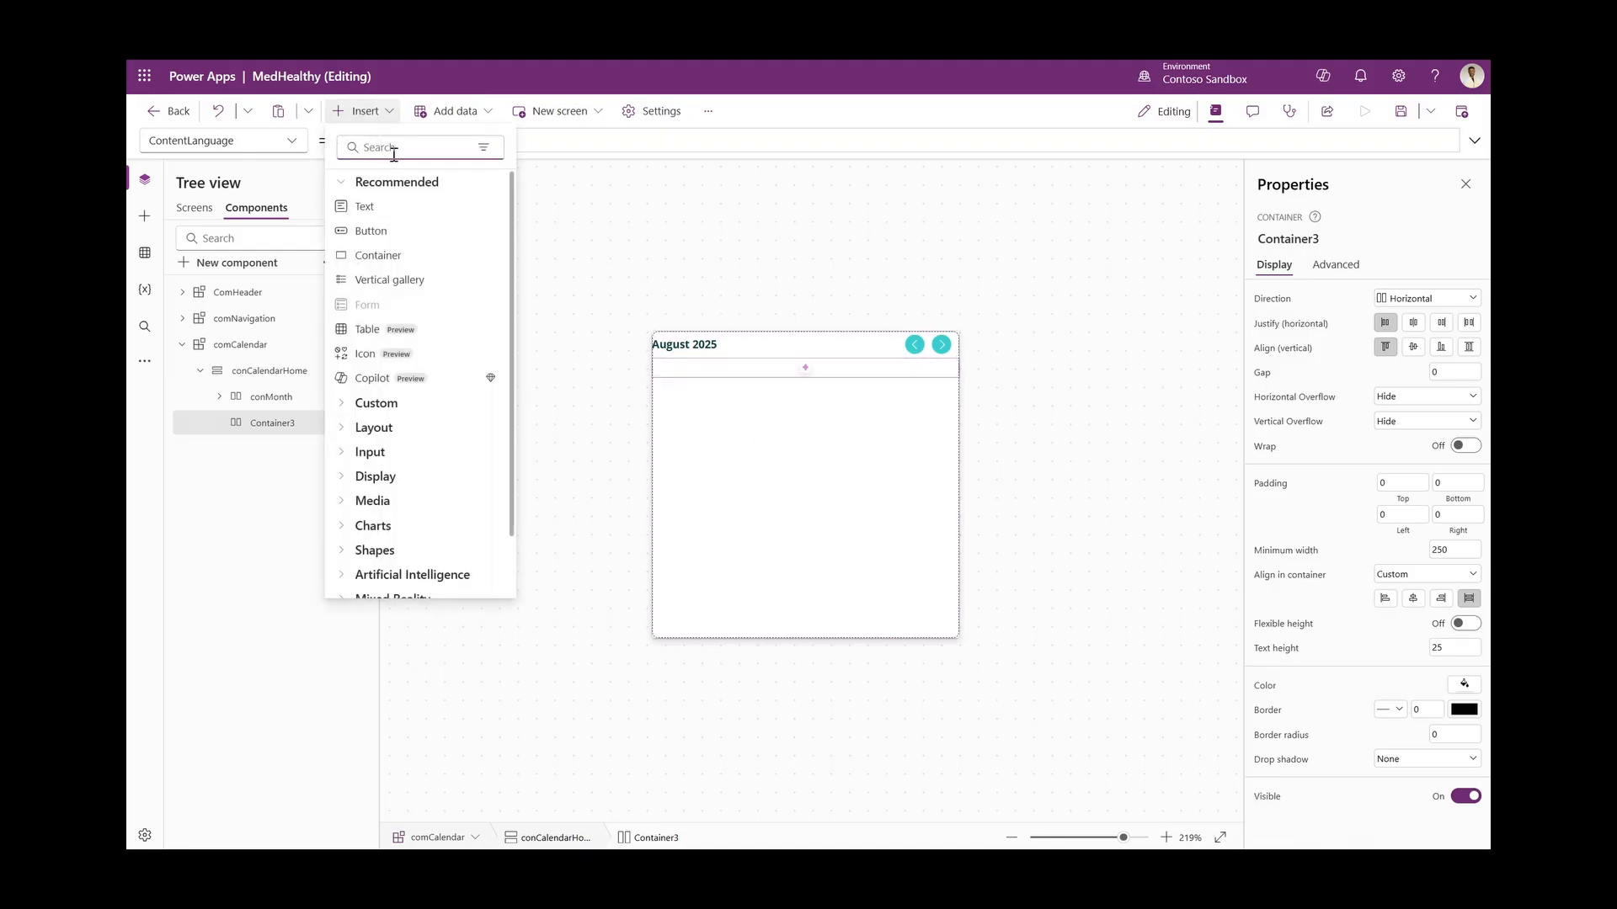
type("gal")
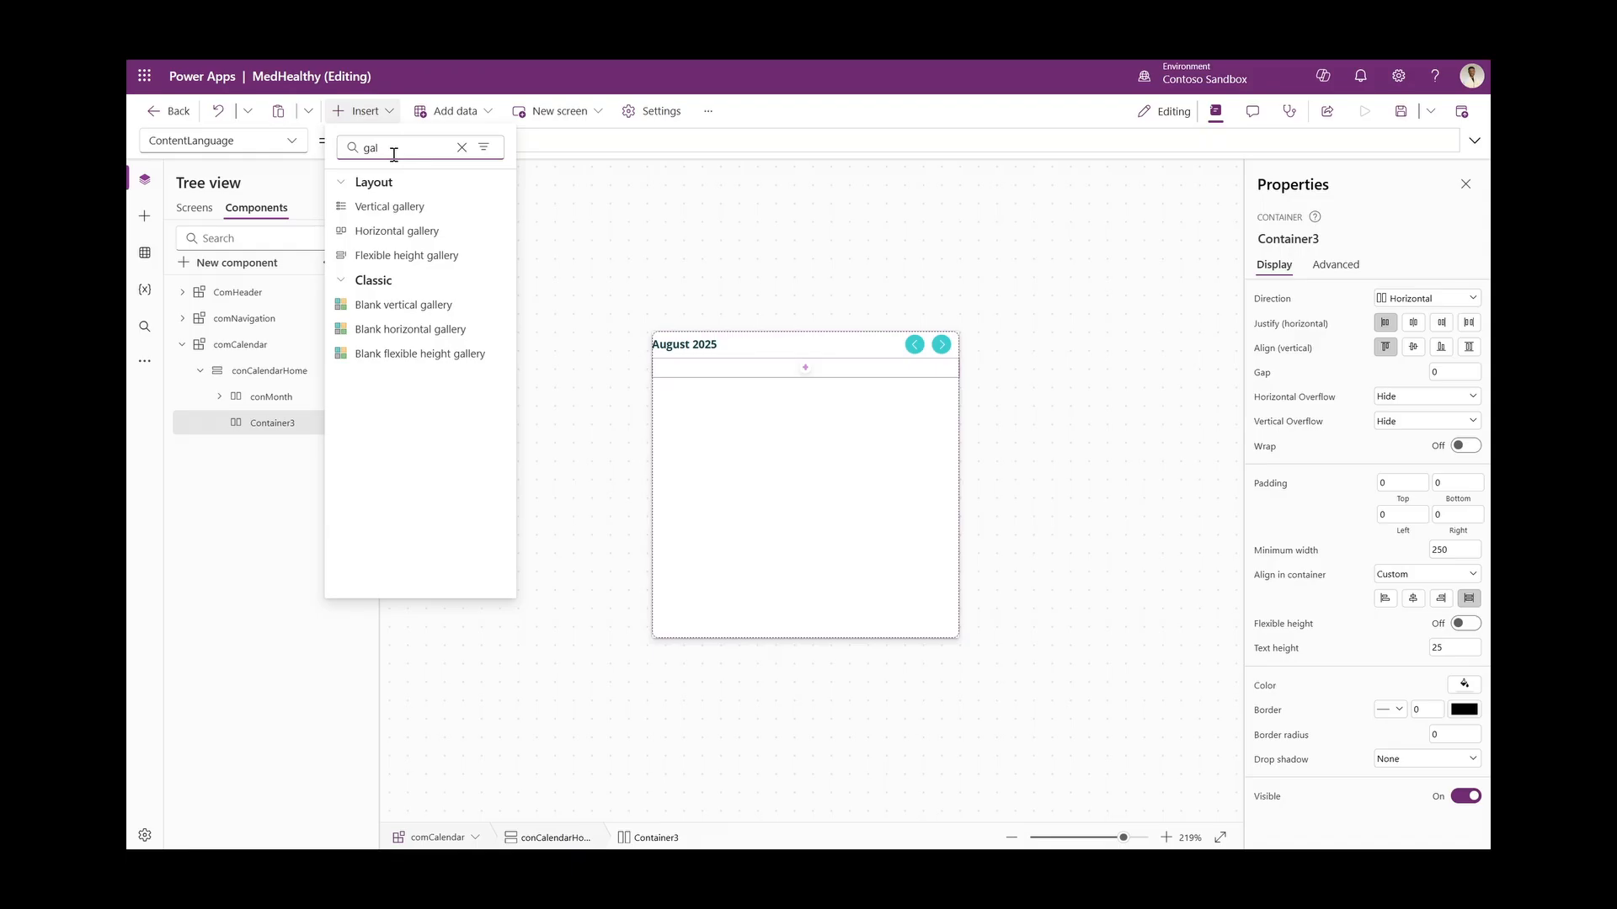
left_click(411, 232)
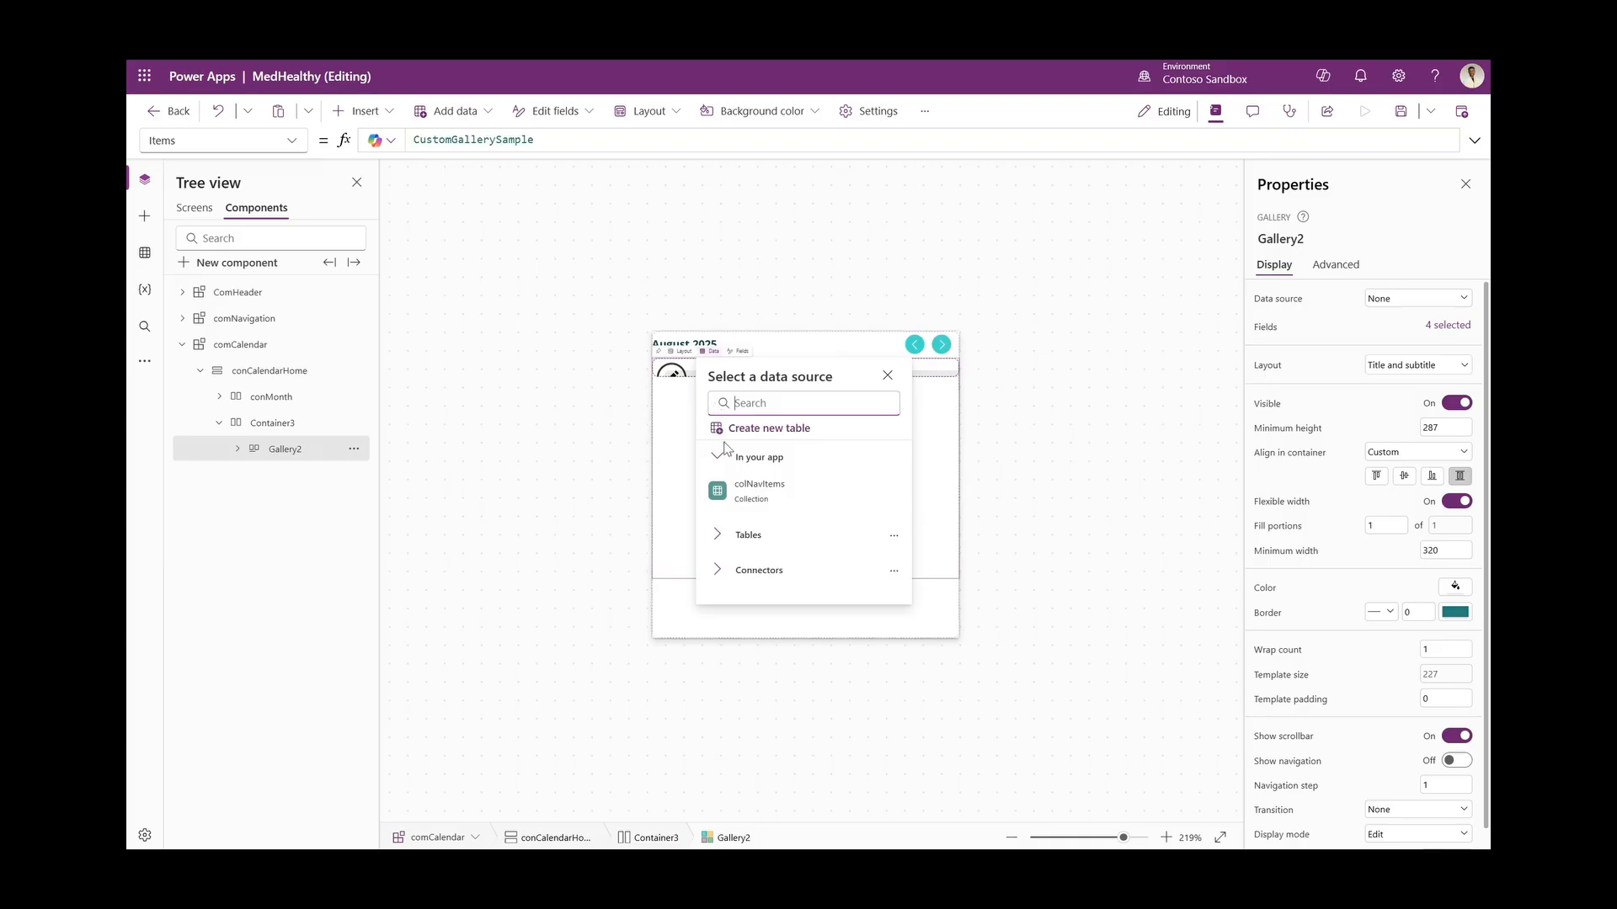
left_click(941, 371)
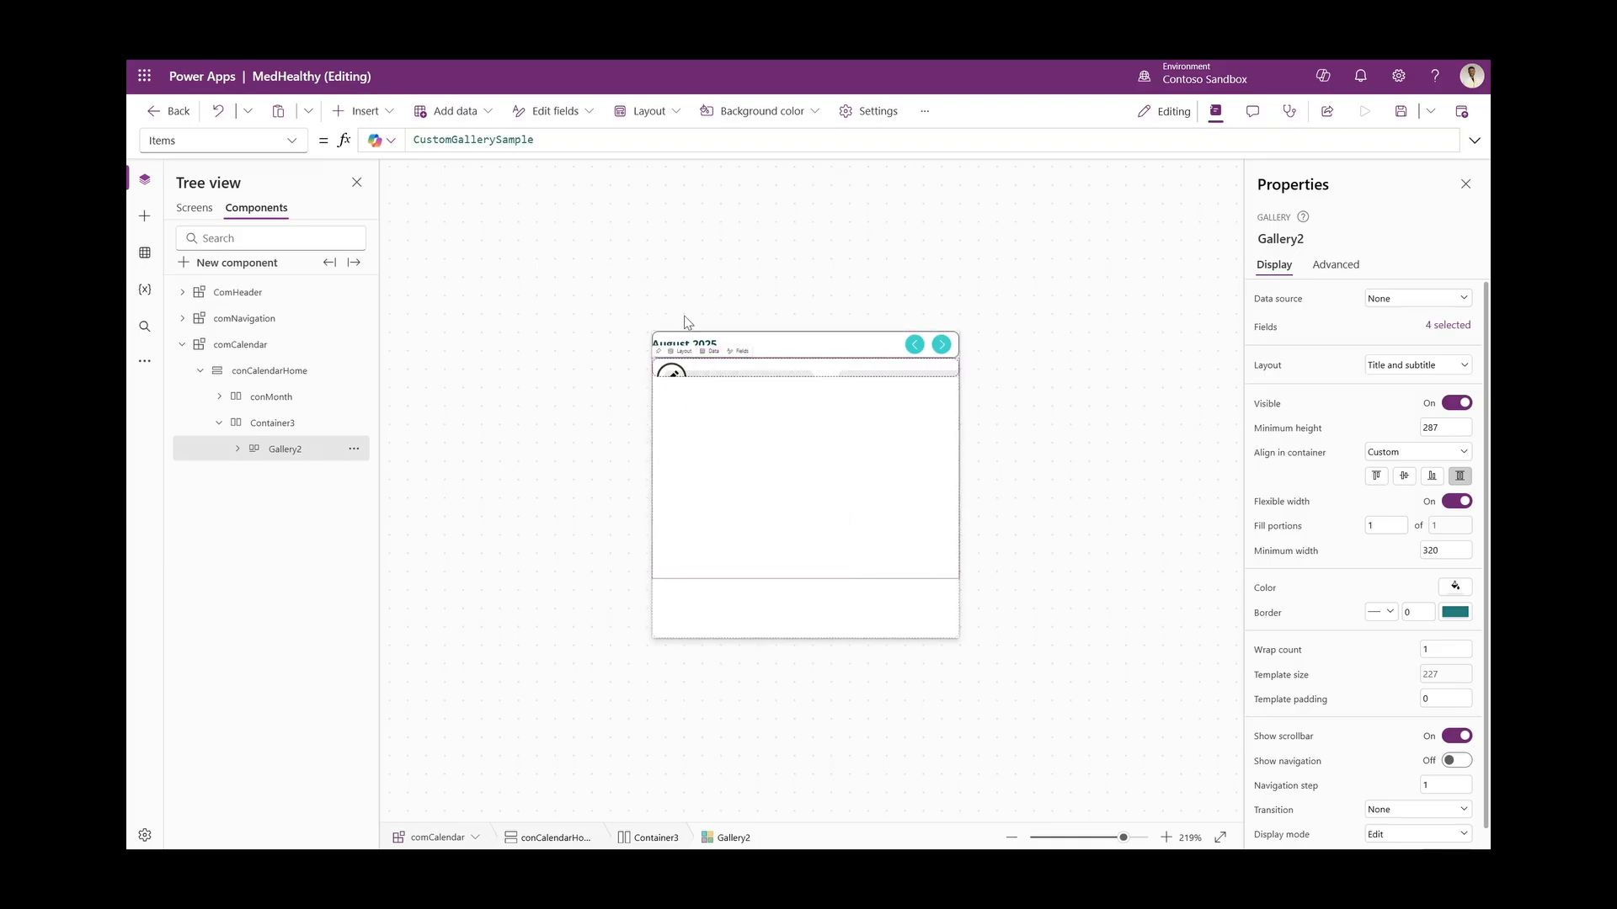
Set the new gallery's minimum width and minimum height to 0
double_click(490, 142)
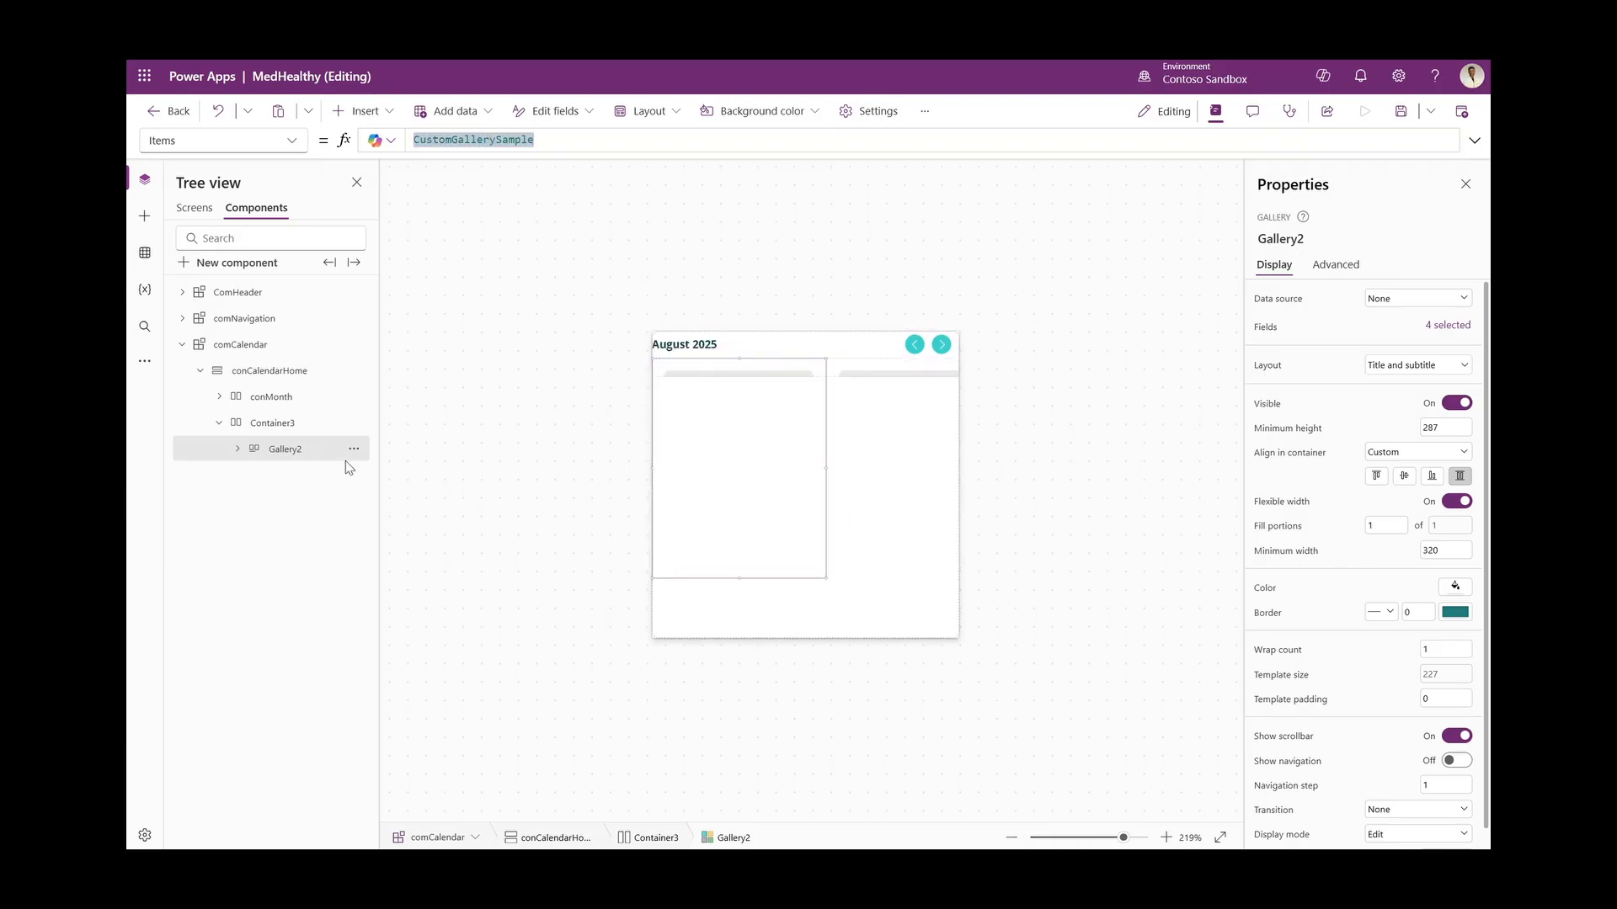
left_click(300, 451)
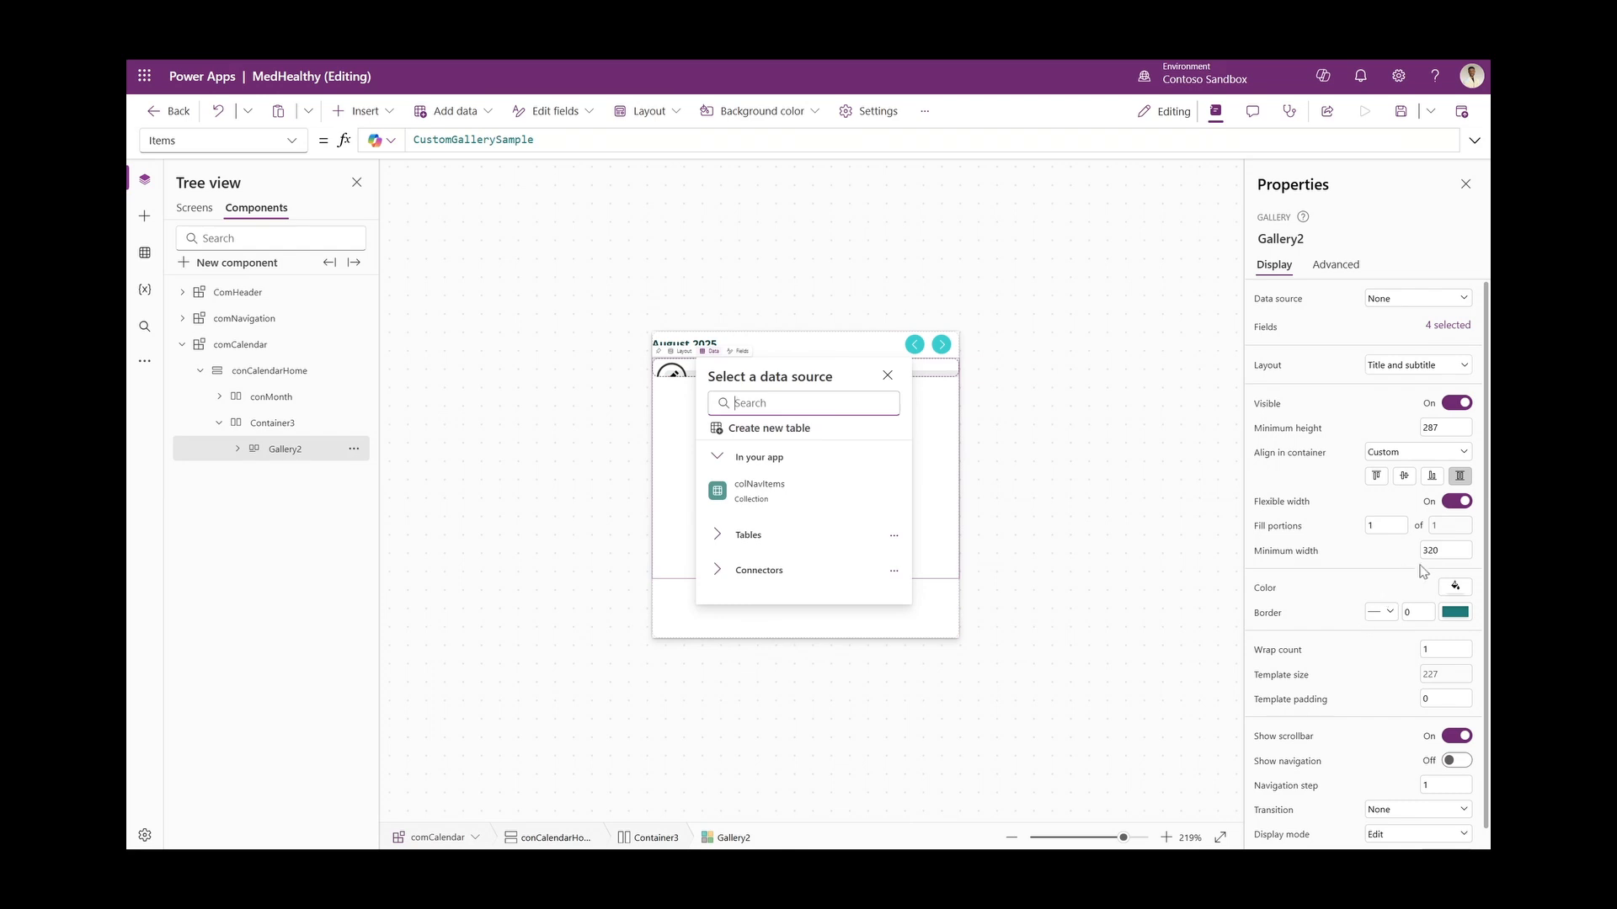
left_click(1448, 551)
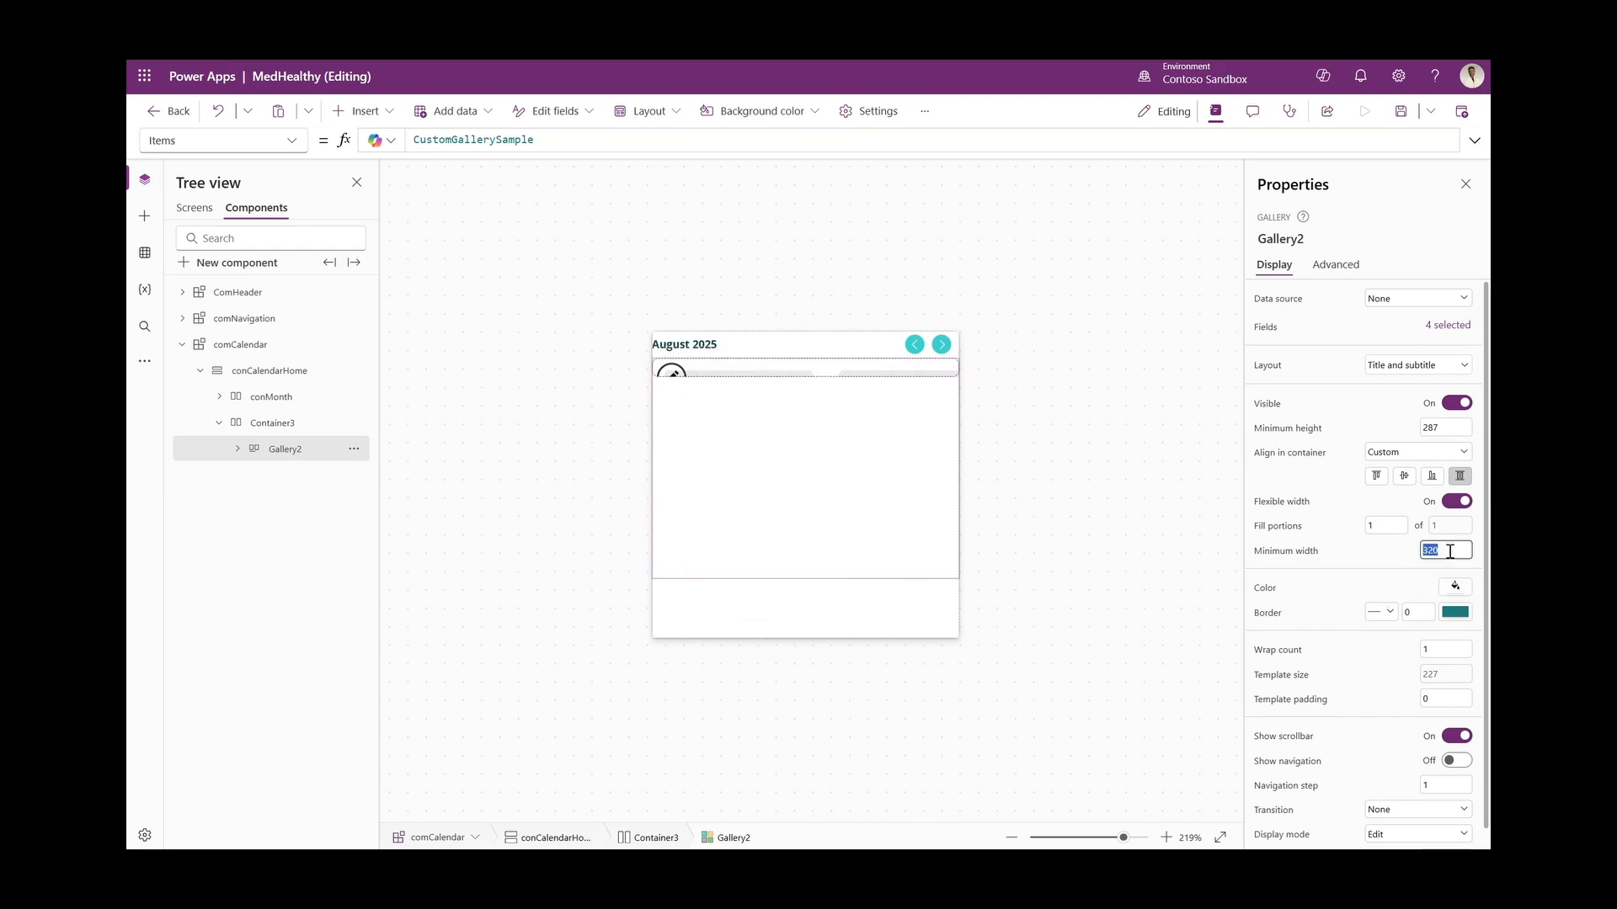
type("0")
key("Return")
left_click(1431, 428)
type("0")
key("Return")
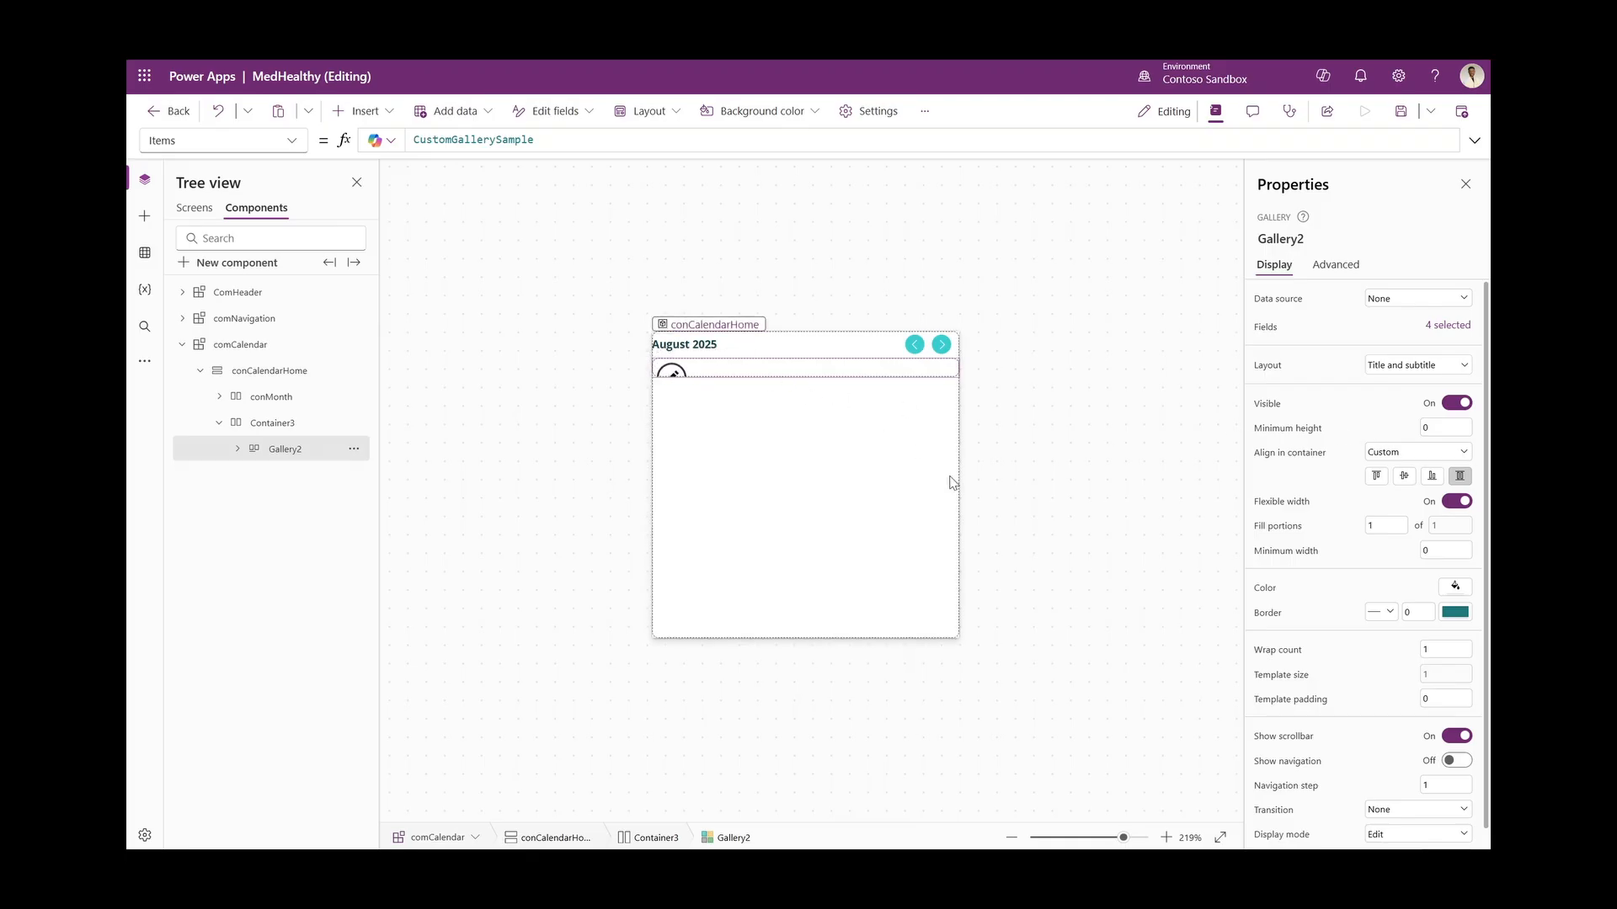
Set the horizontal gallery's template size to the formula Parent.Width/7
left_click(1446, 674)
left_click(619, 139)
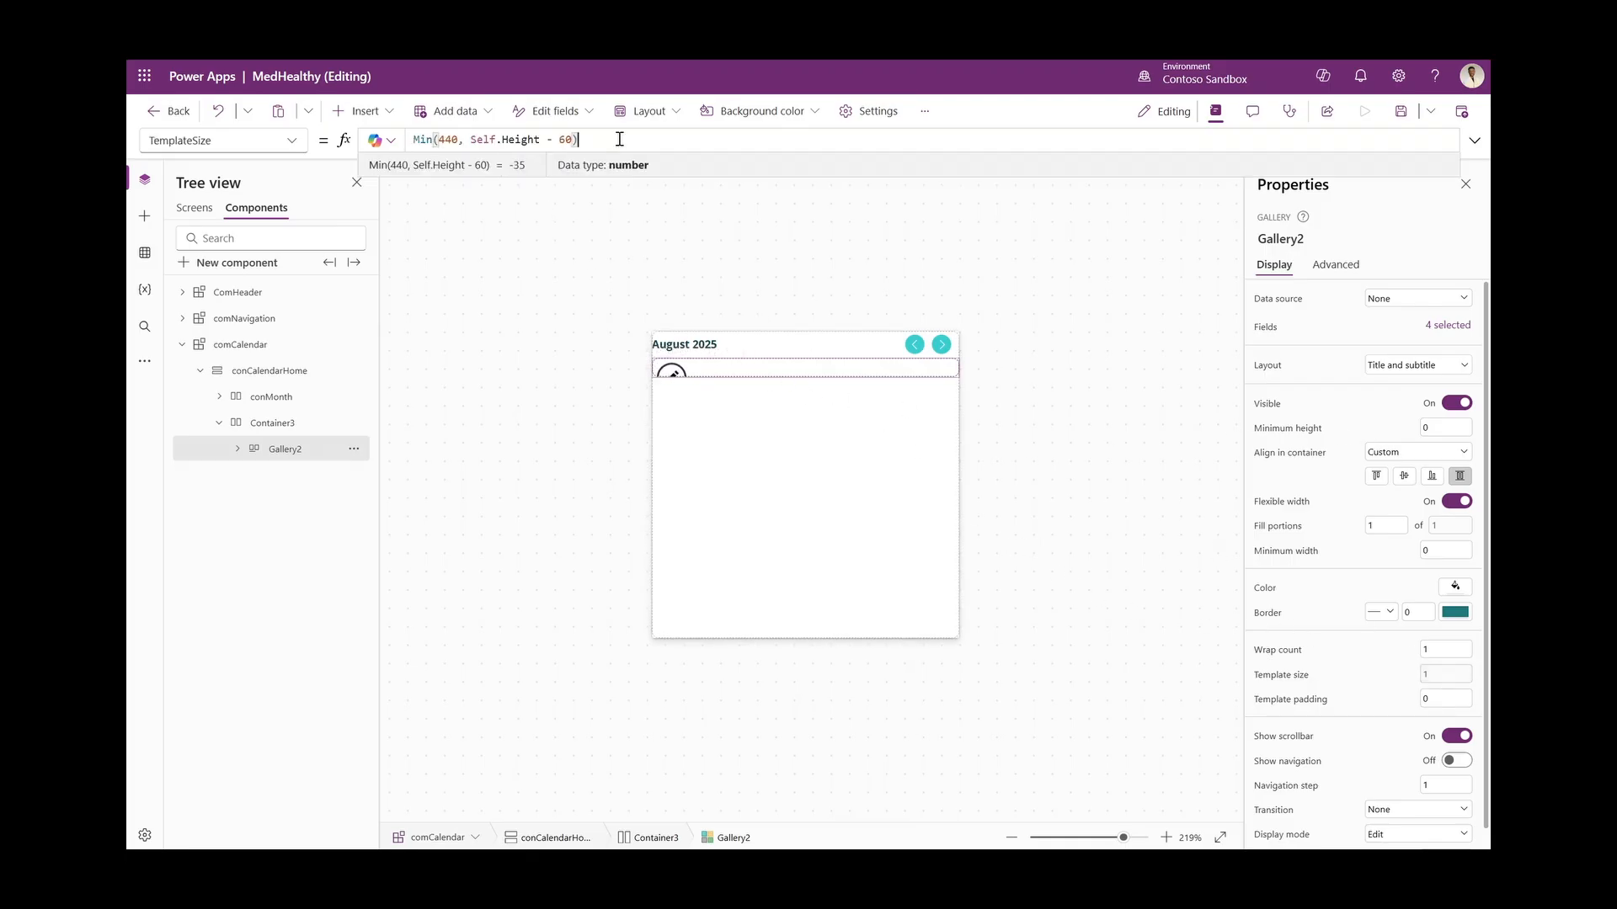
key("ctrl+a")
type("P")
type("re")
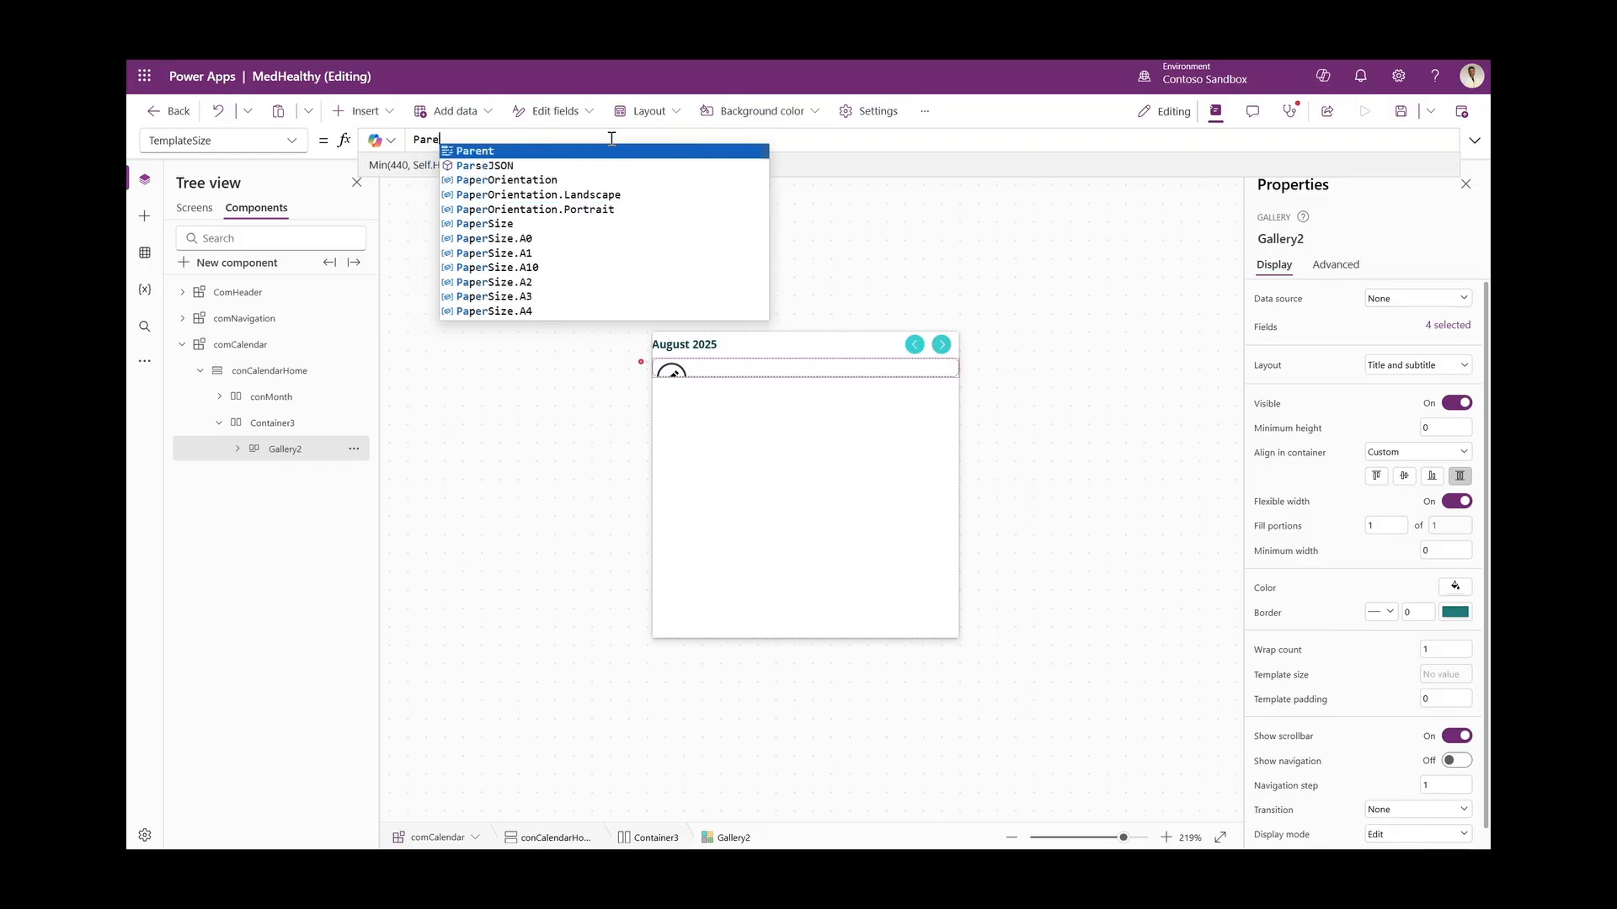
type("nt.width")
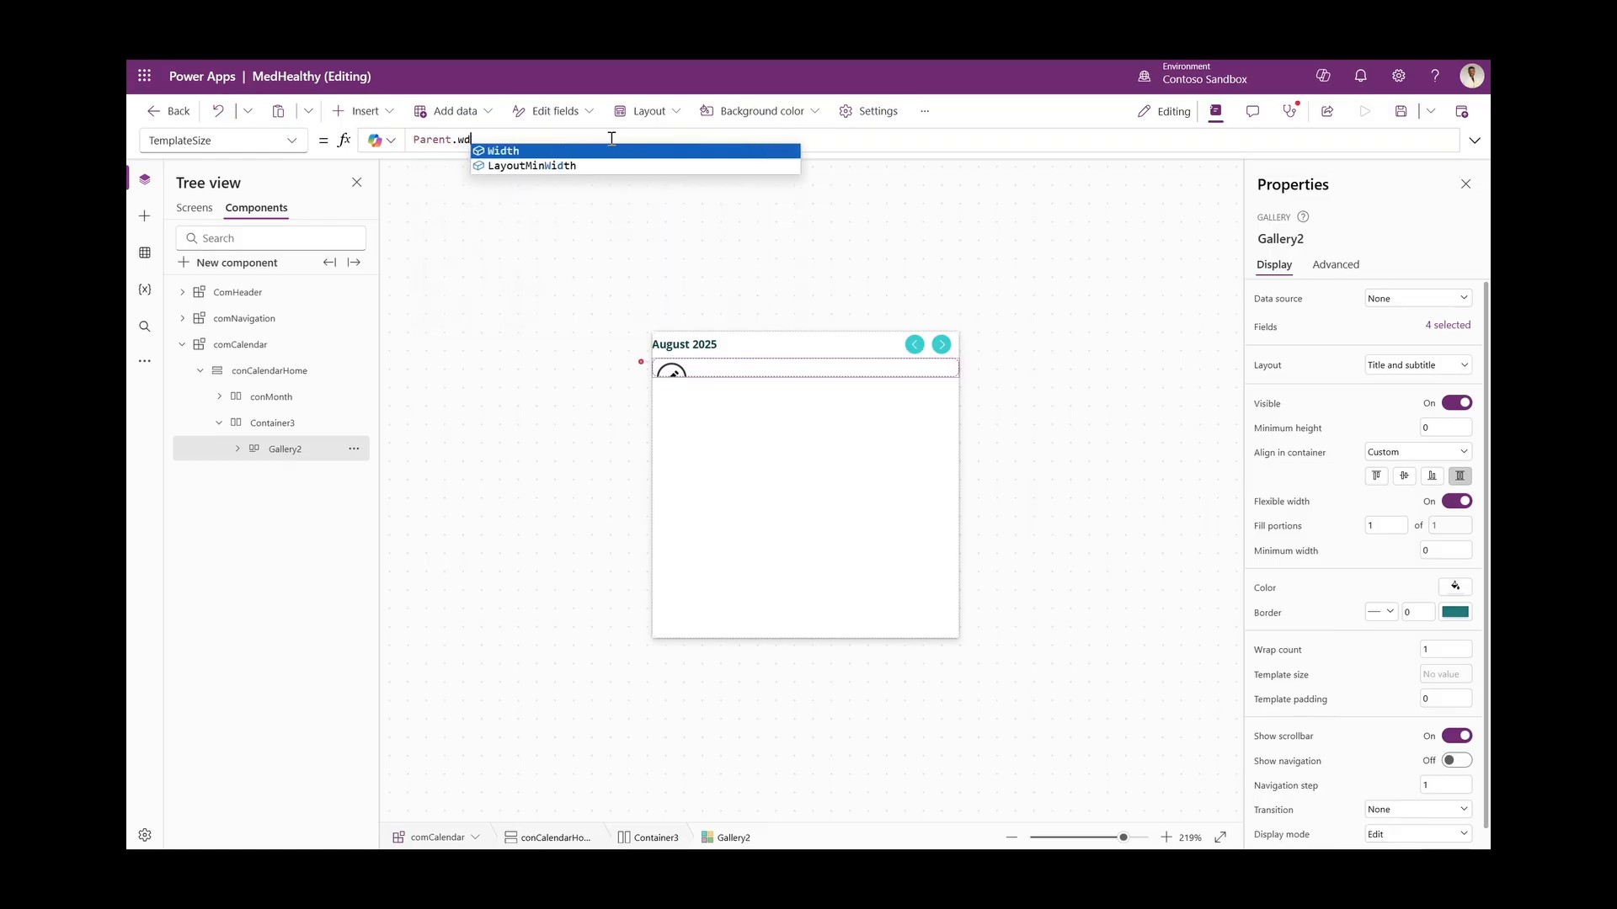
key("Tab")
type("/")
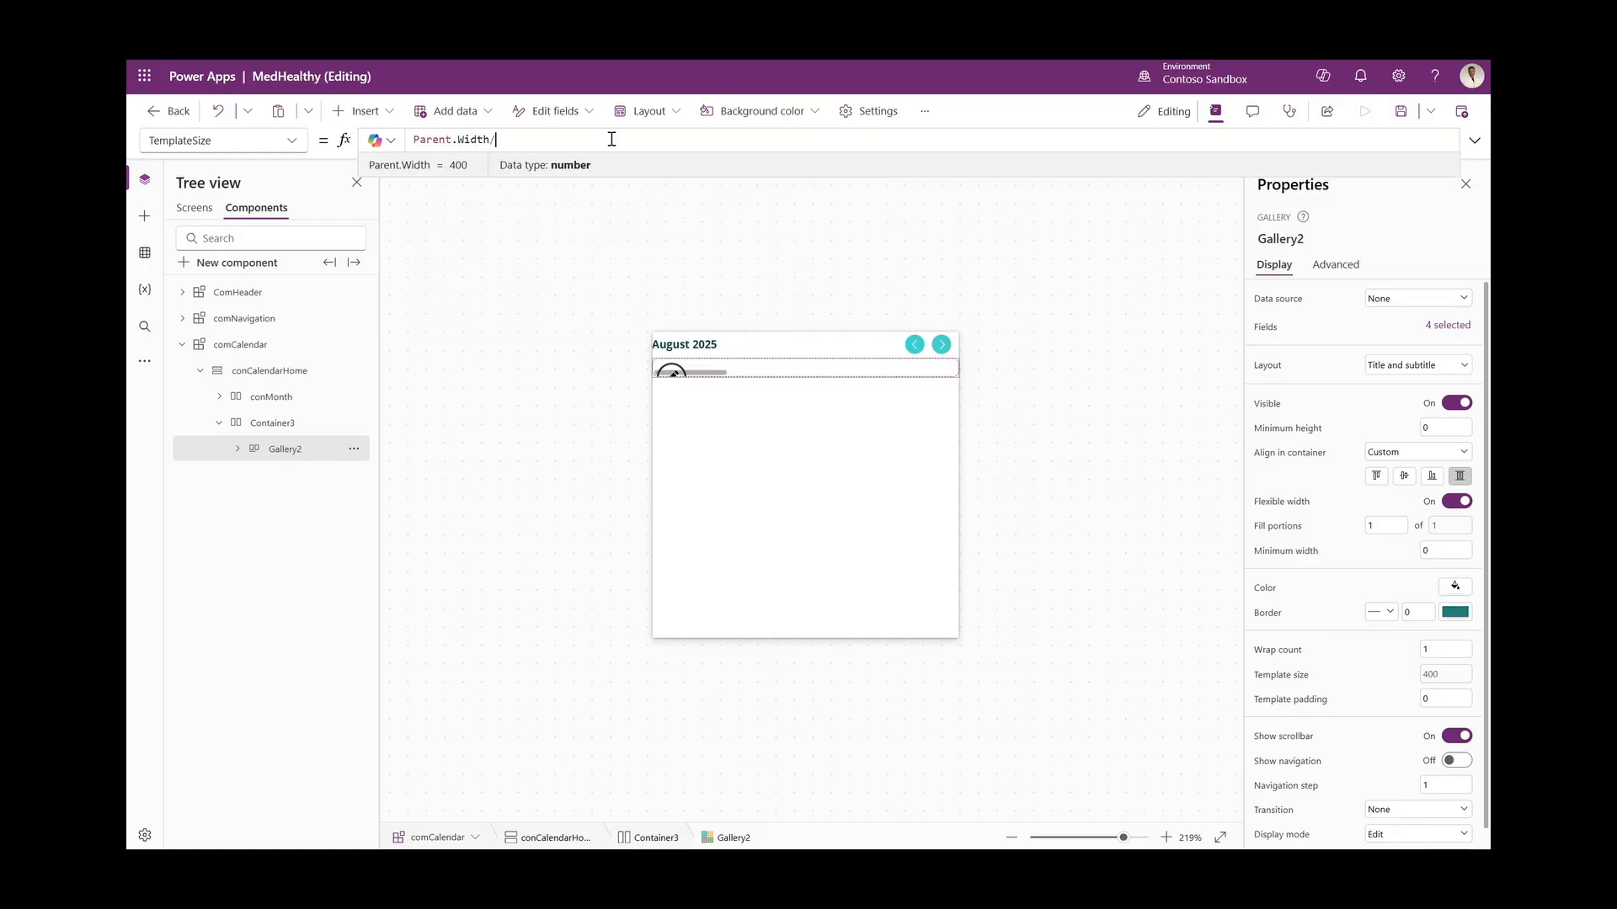
type("7")
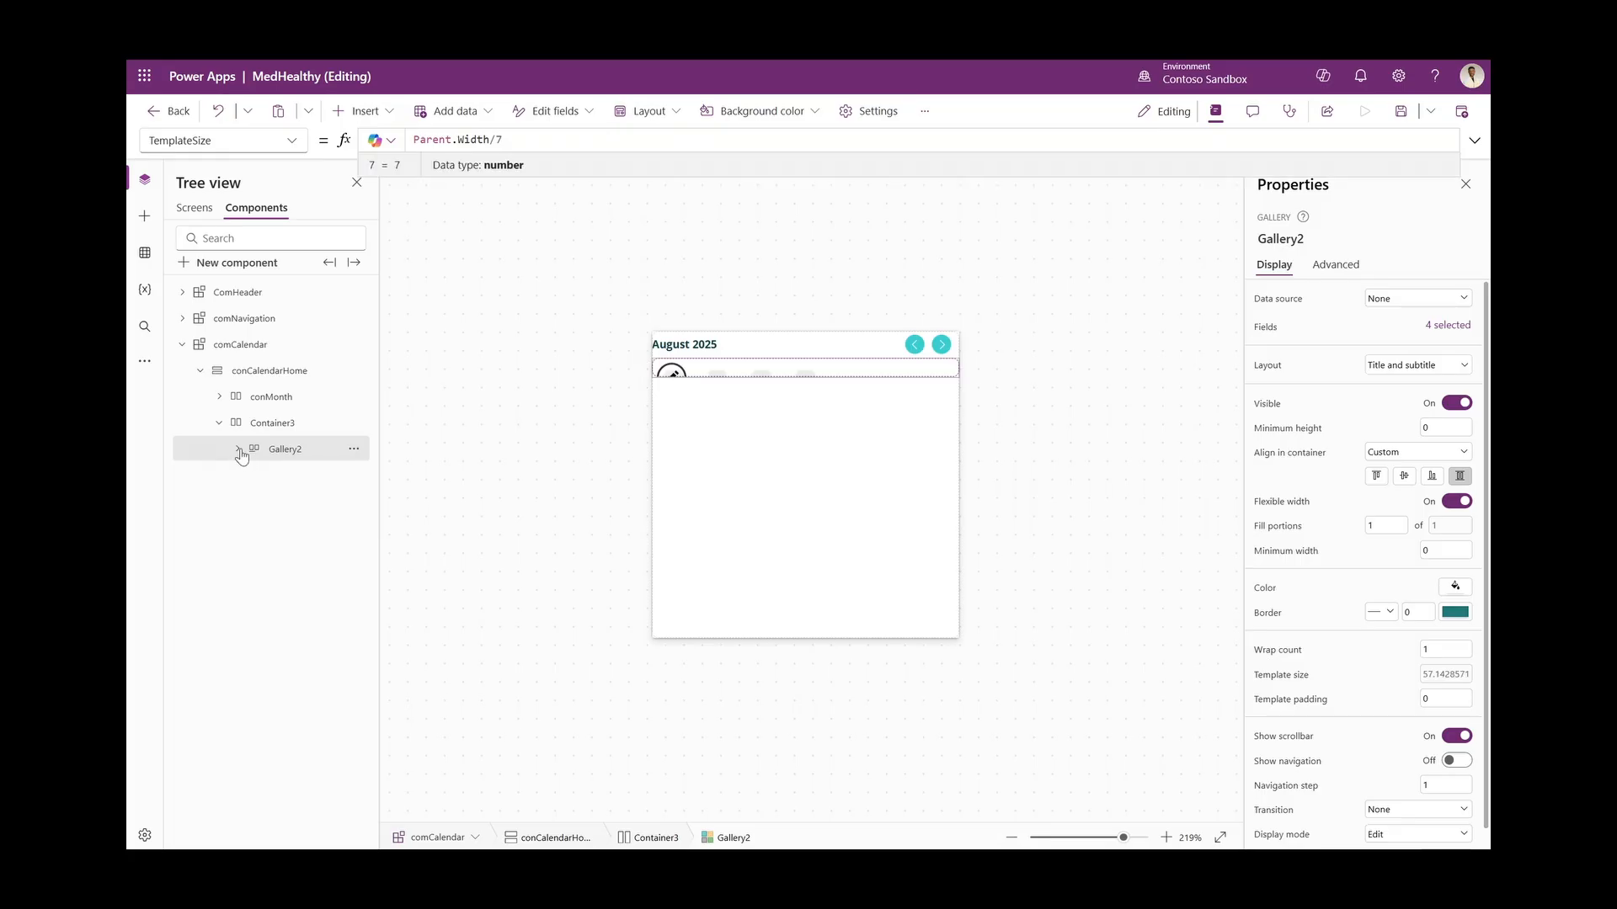
Delete the default subtitle, title and image controls from the horizontal gallery
left_click(237, 448)
left_click(303, 475)
left_click(298, 501, "ctrl")
left_click(297, 528, "ctrl")
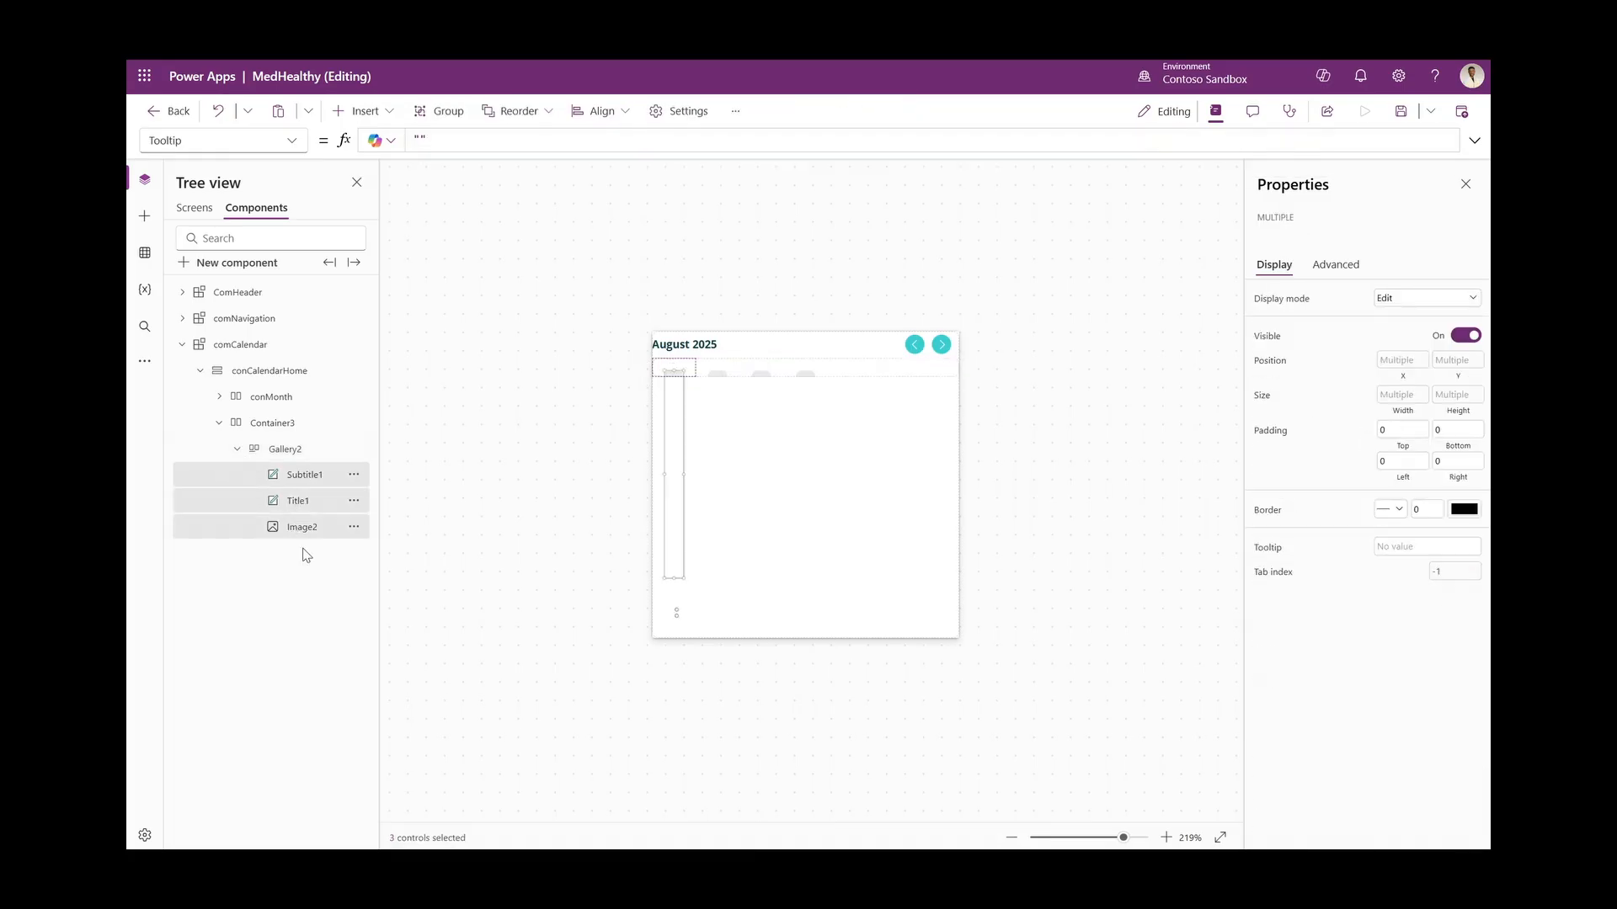
key("Delete")
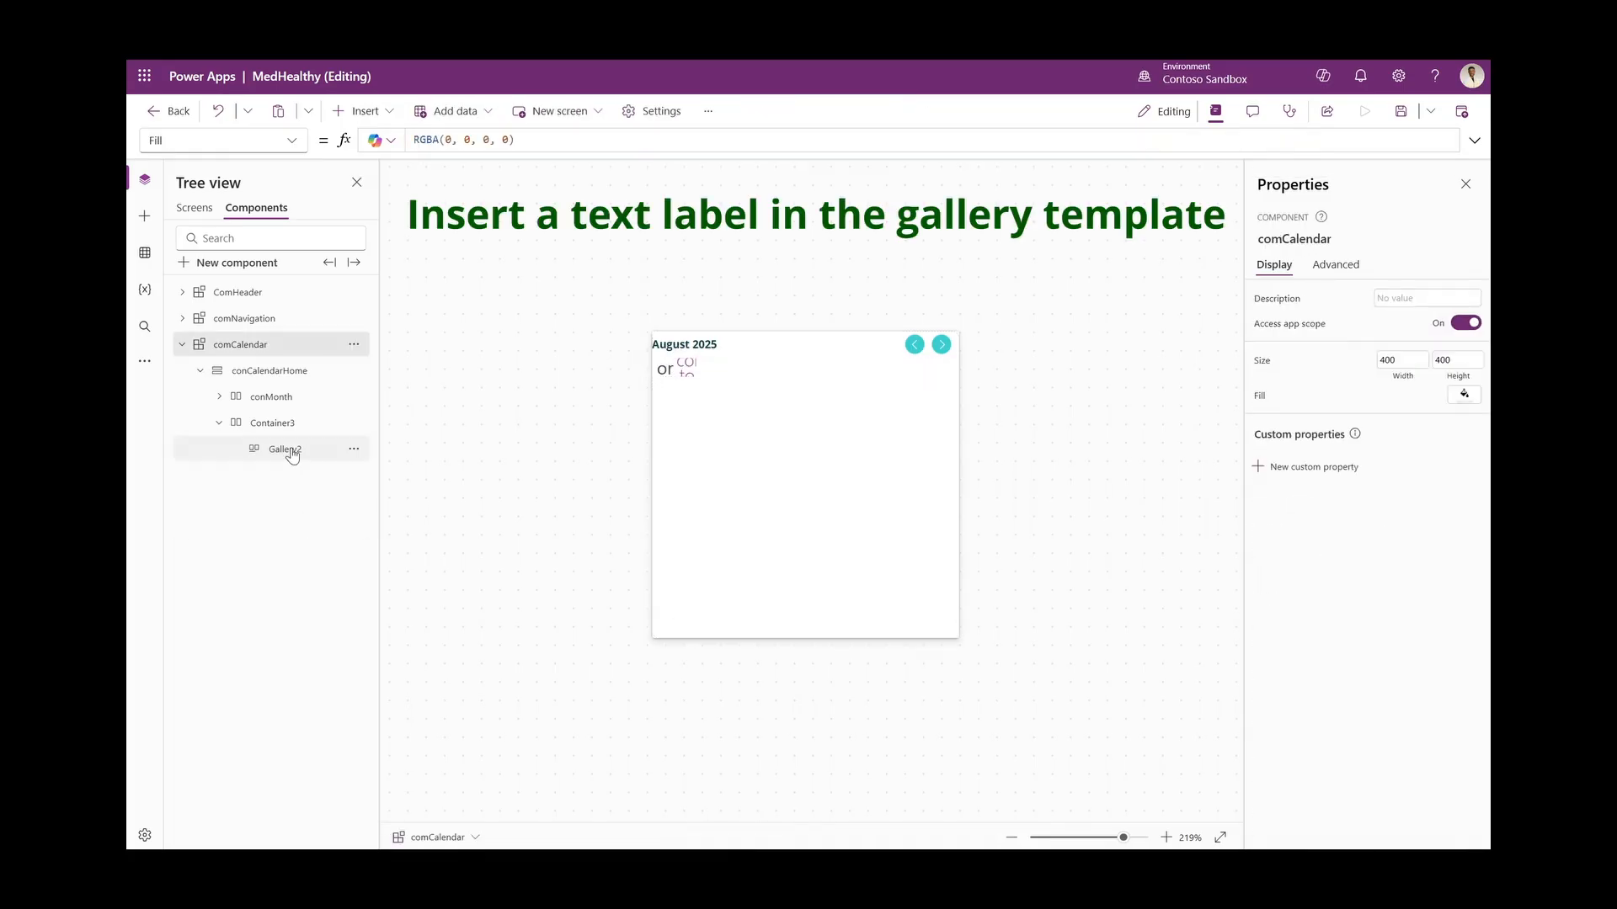
Insert a text label in the horizontal gallery's template and set its width to Parent.TemplateWidth
left_click(291, 454)
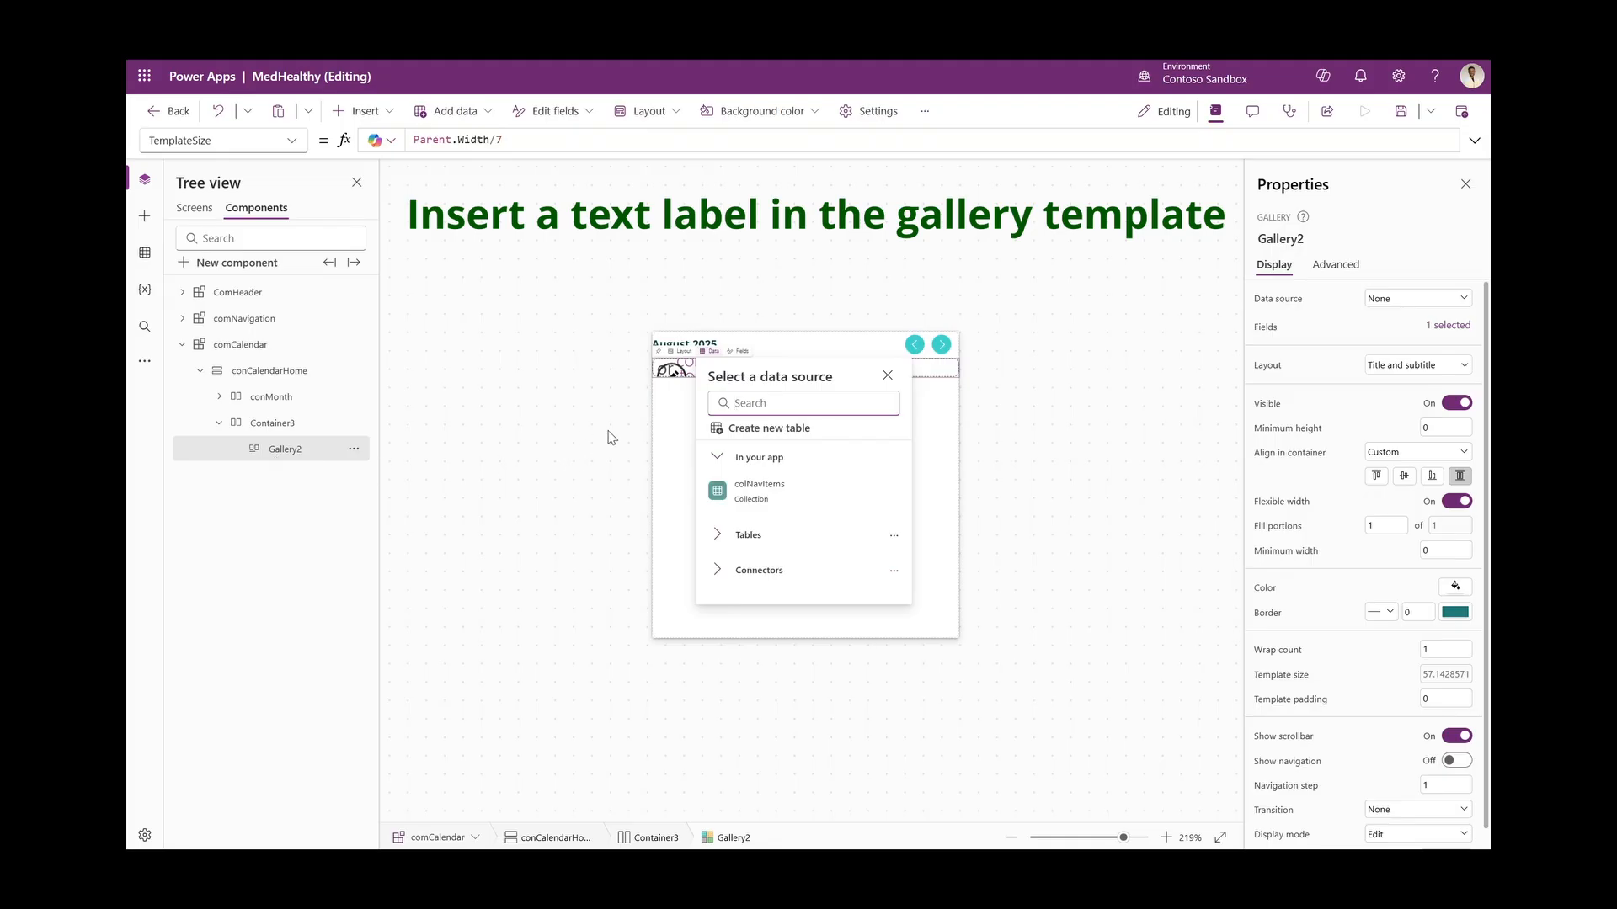
left_click(671, 377)
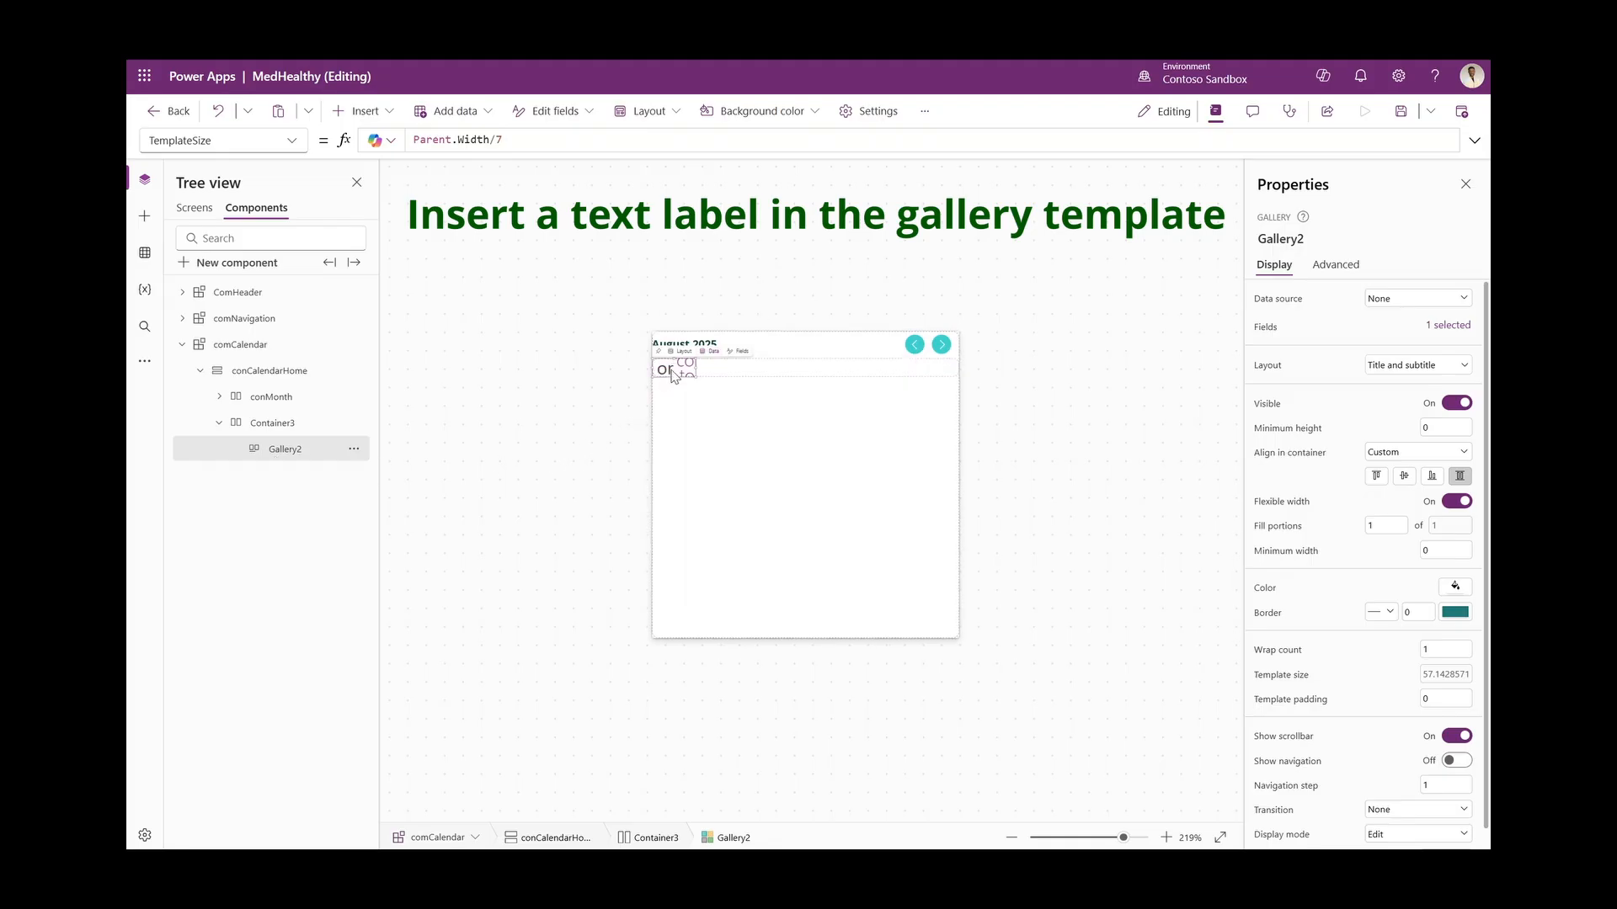
left_click(671, 376)
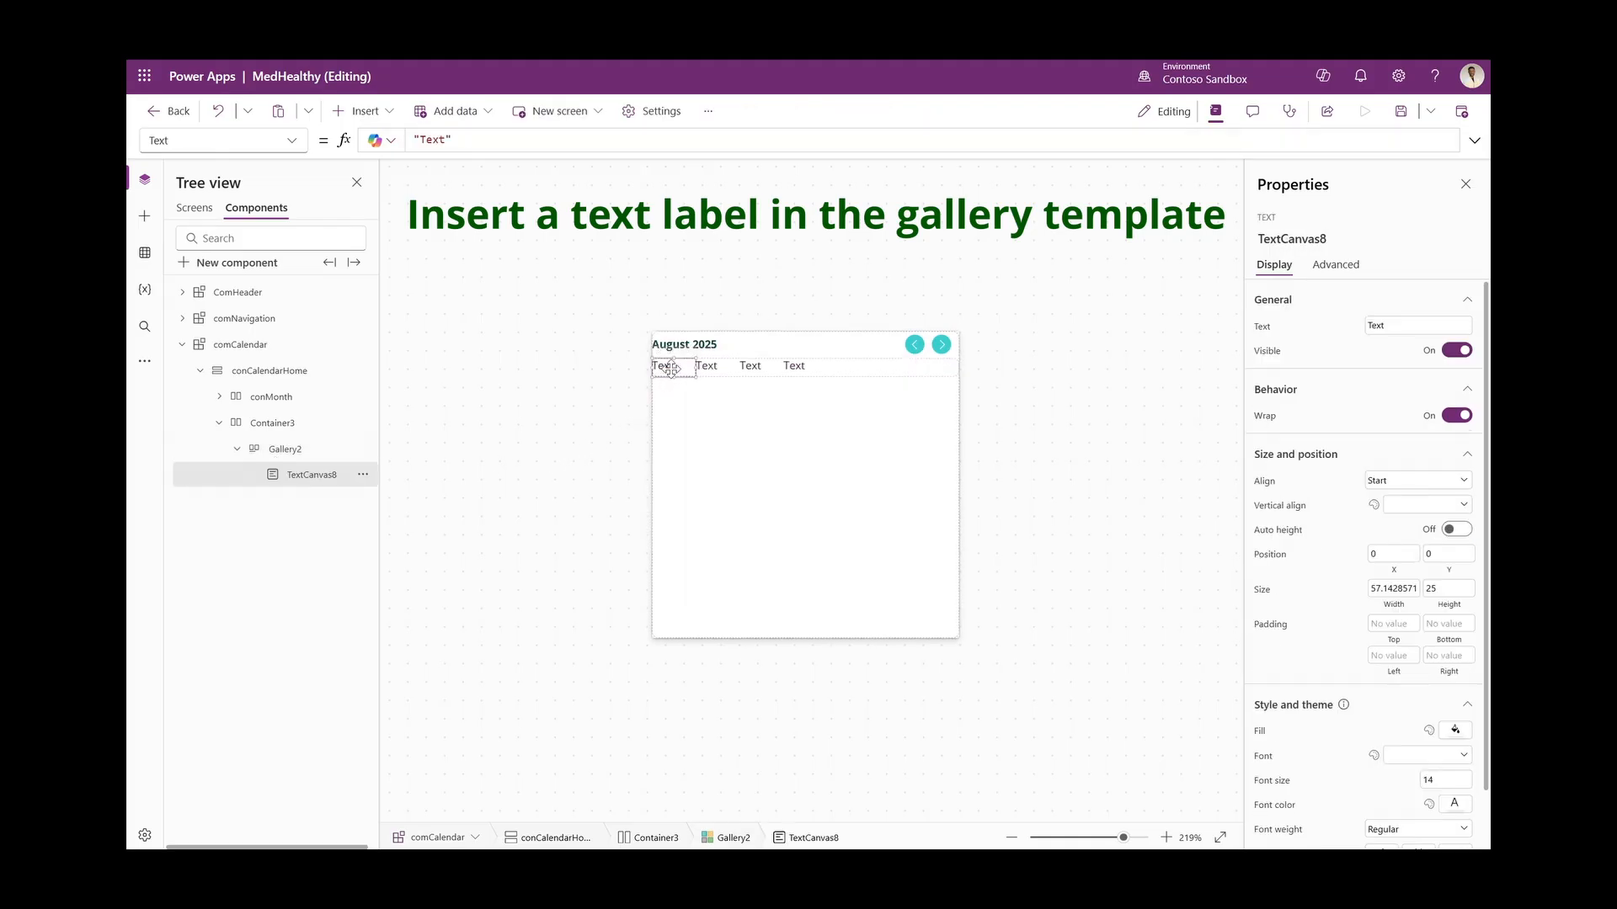
left_click(1388, 605)
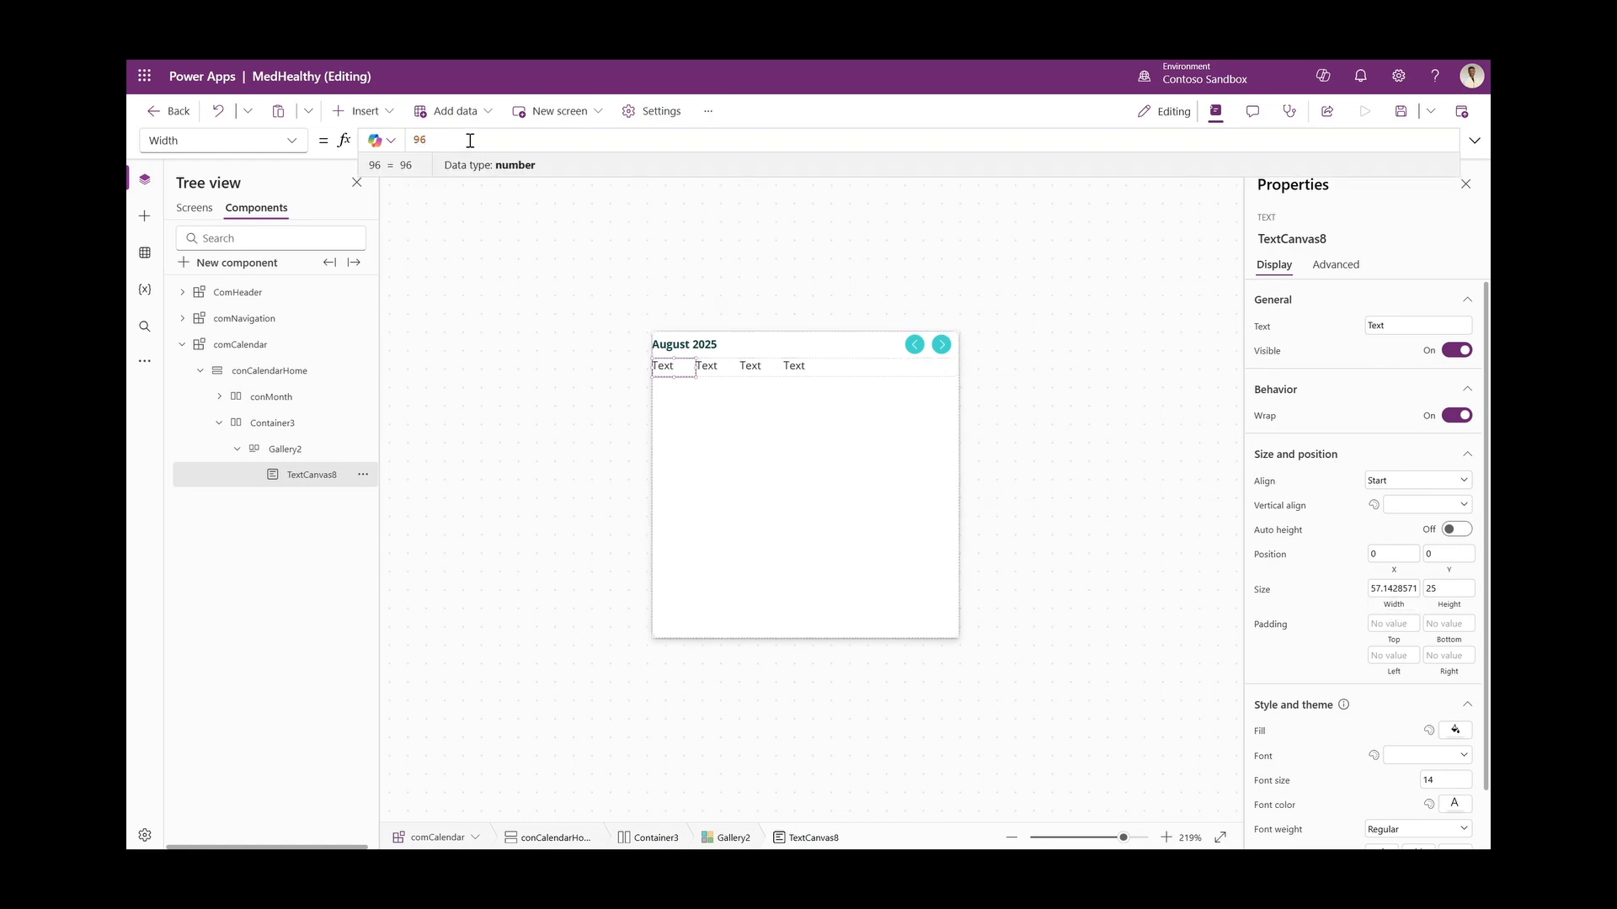
type("Parent.TemplateWidth")
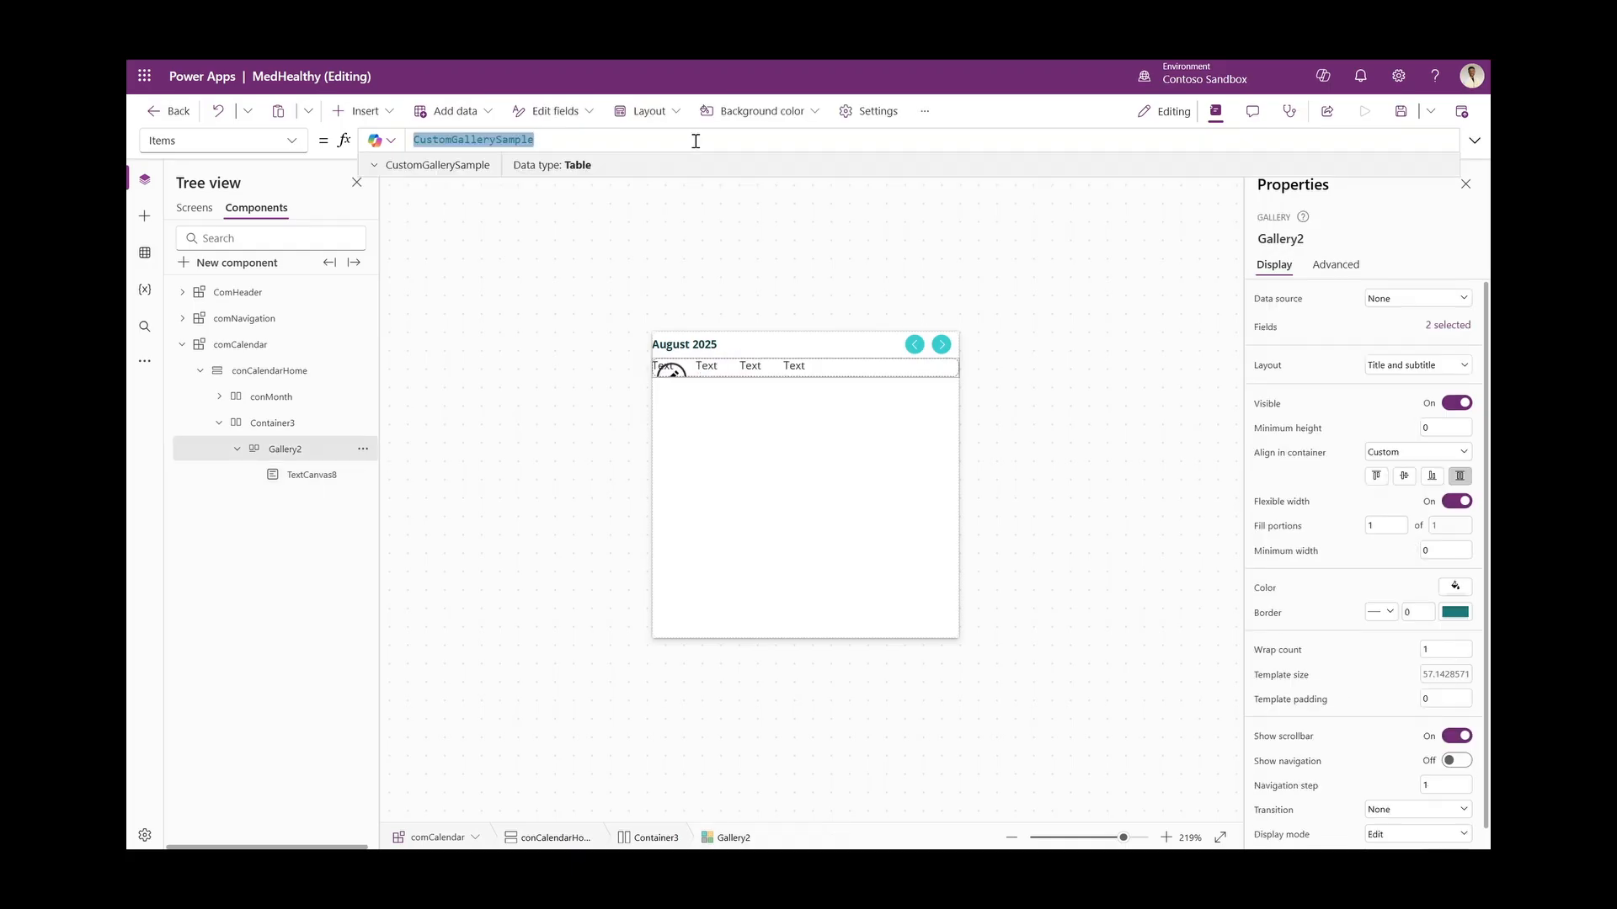
Set the horizontal gallery's Items to Calendar.WeekdaysShort()
type("Calenda")
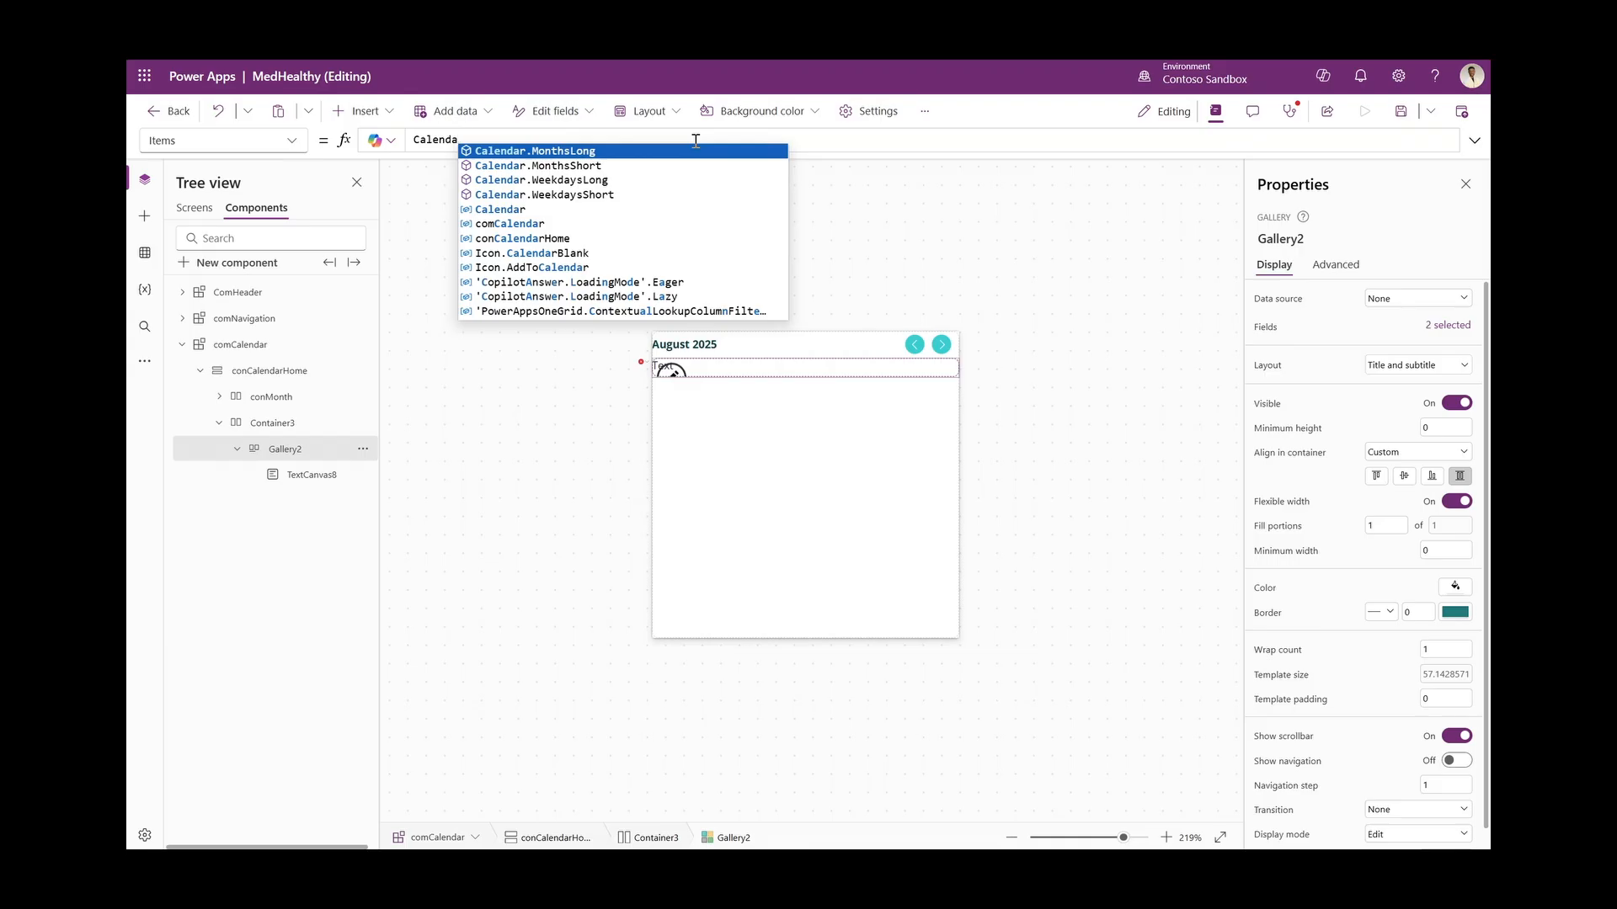
type("r.wee")
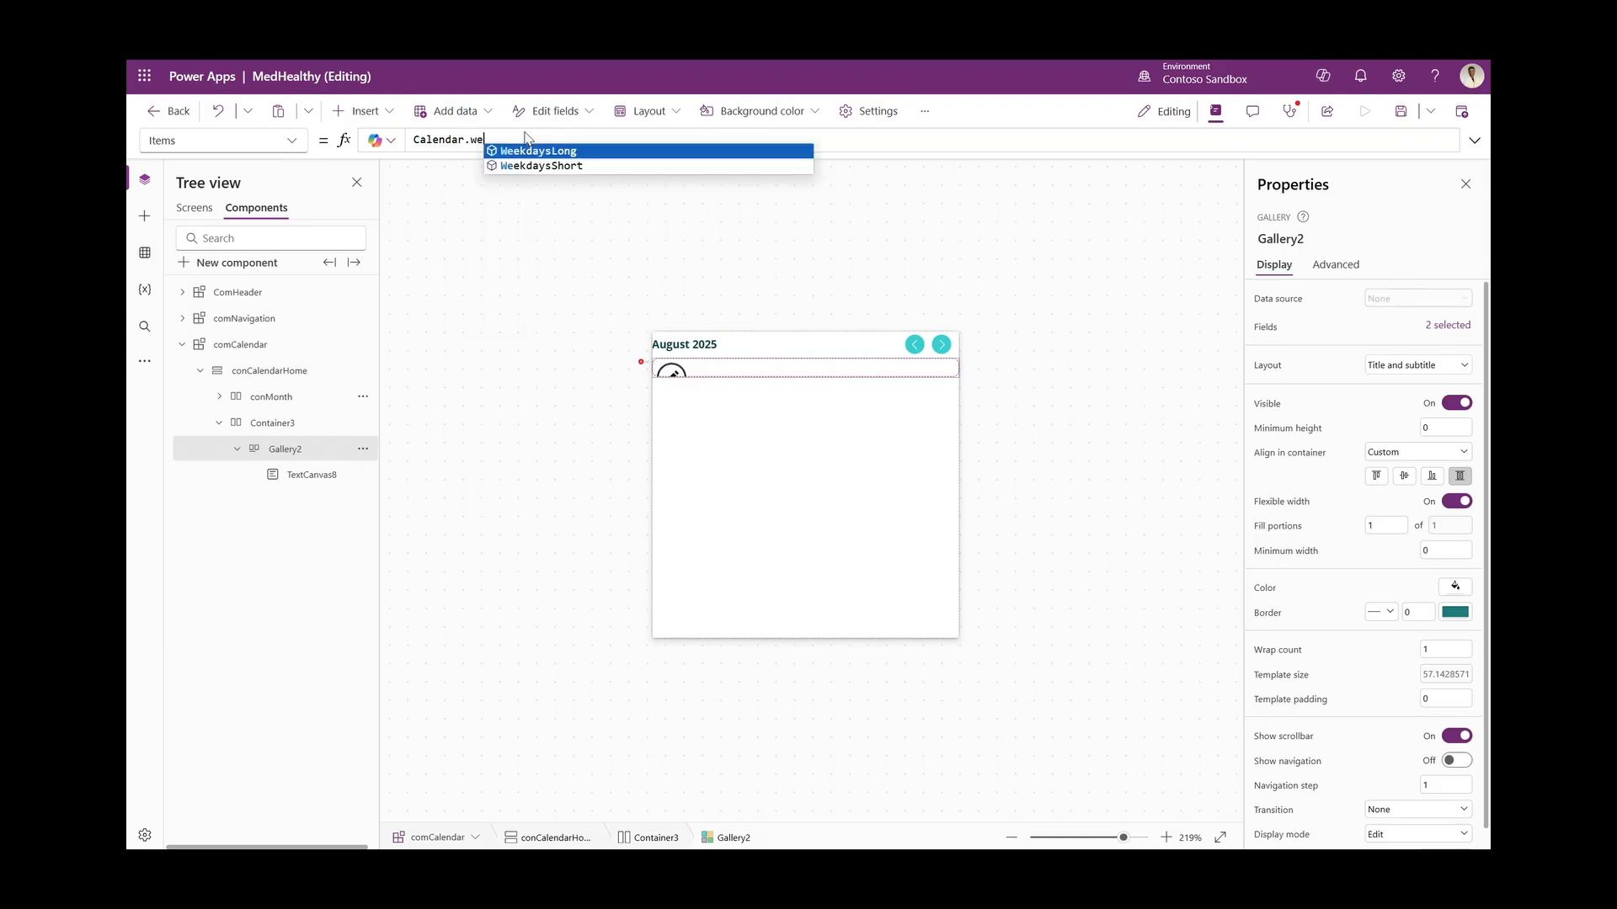
left_click(584, 167)
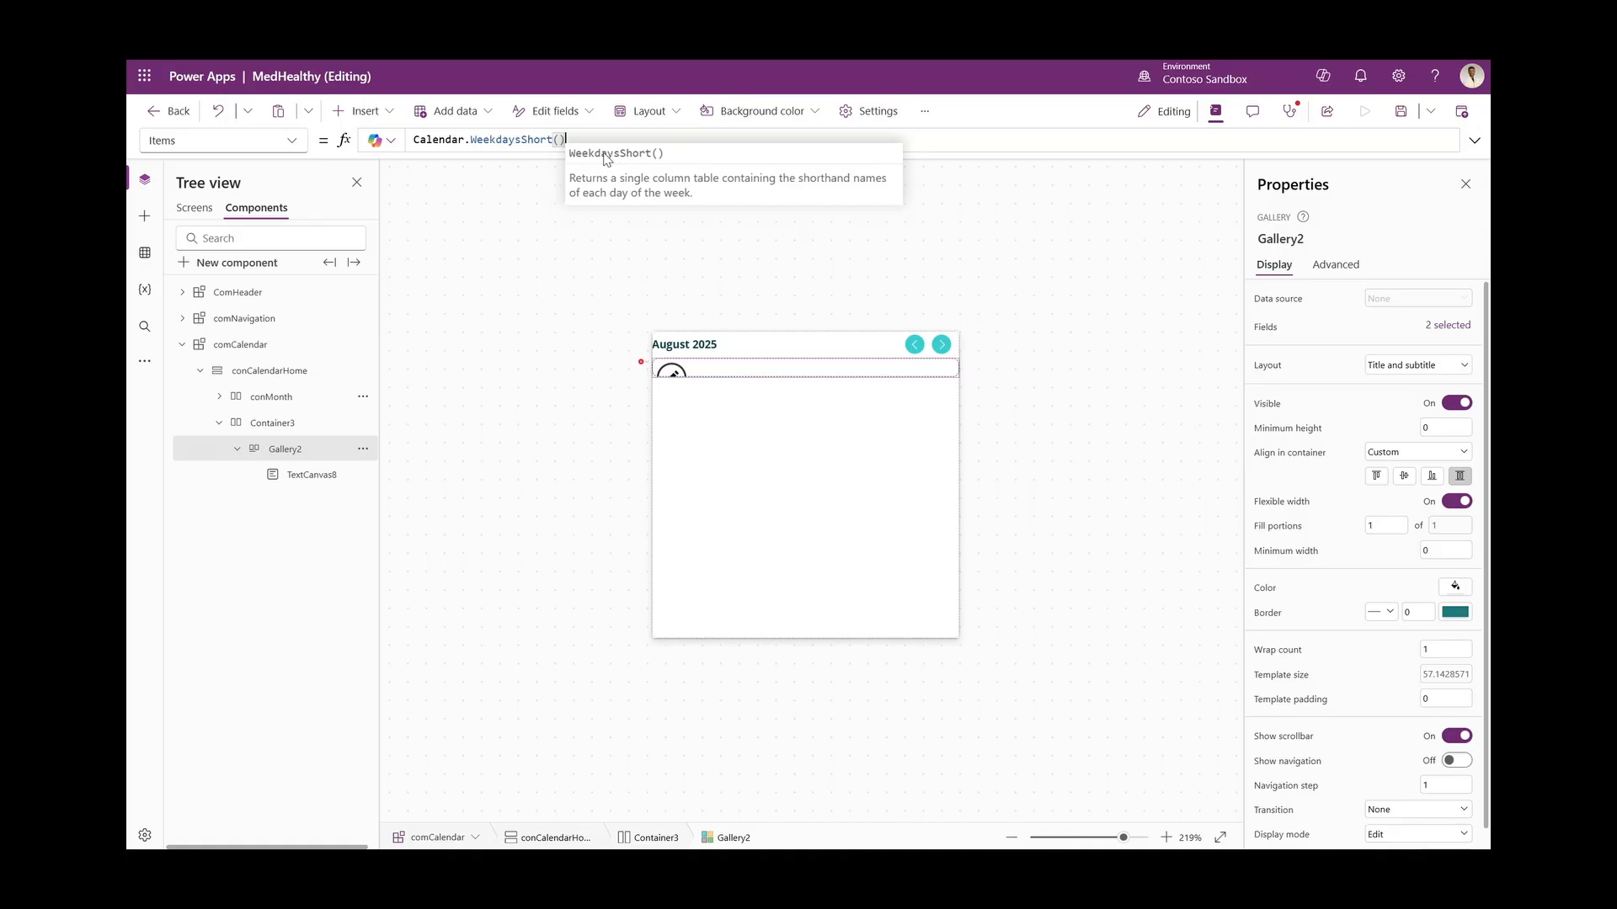
type(")")
left_click(644, 370)
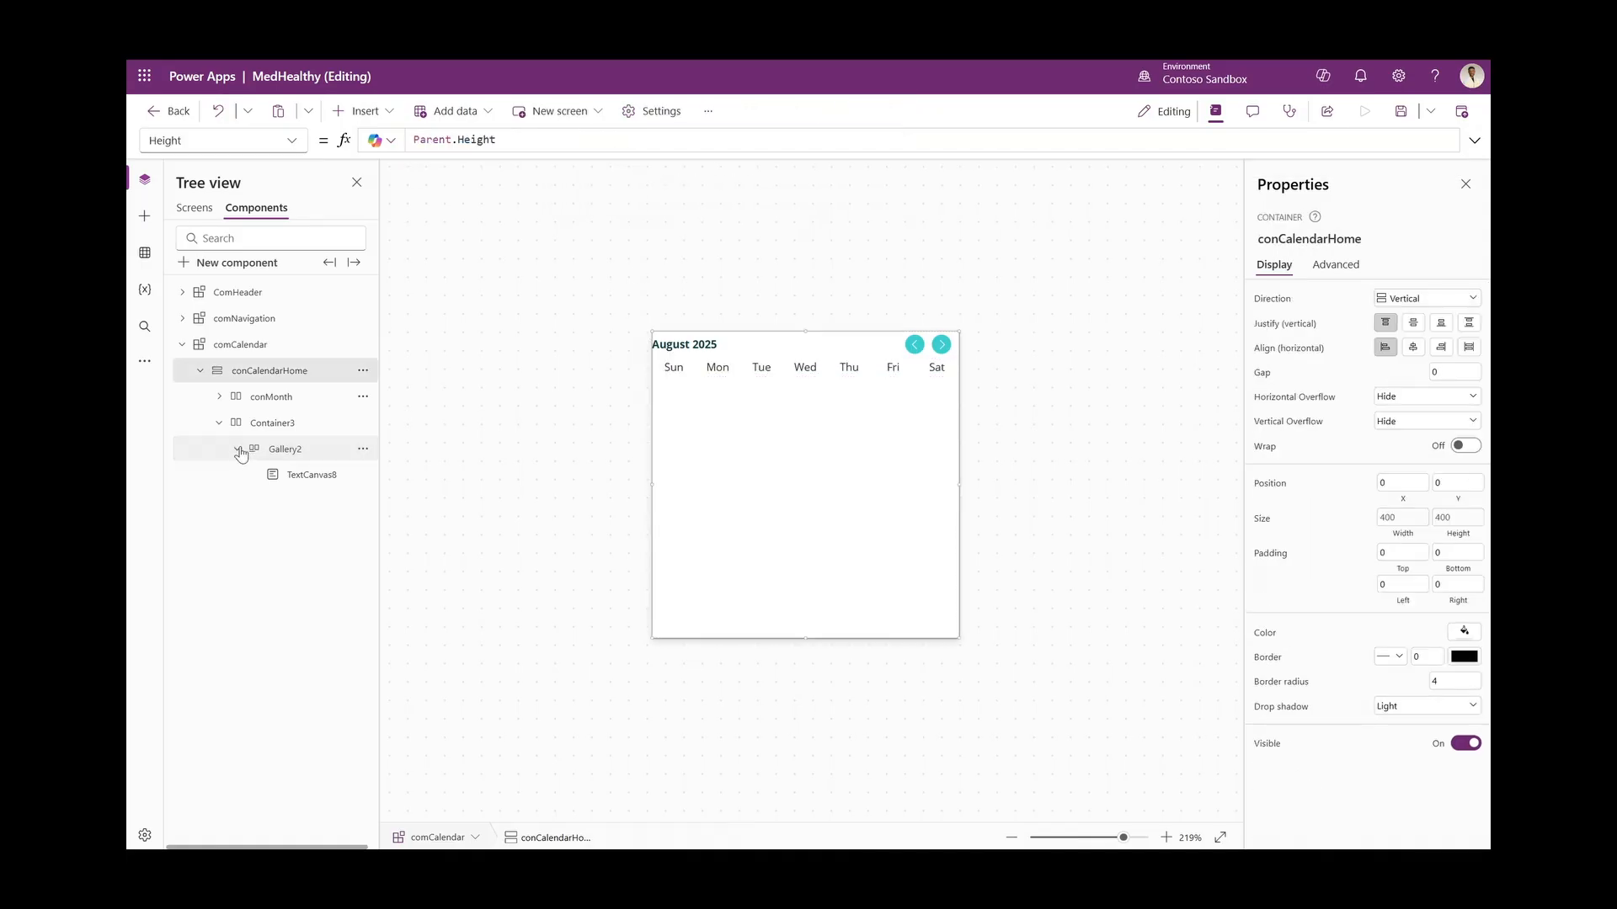
Insert a vertical container into conCalendarHome below the weekday row
left_click(238, 449)
left_click(217, 425)
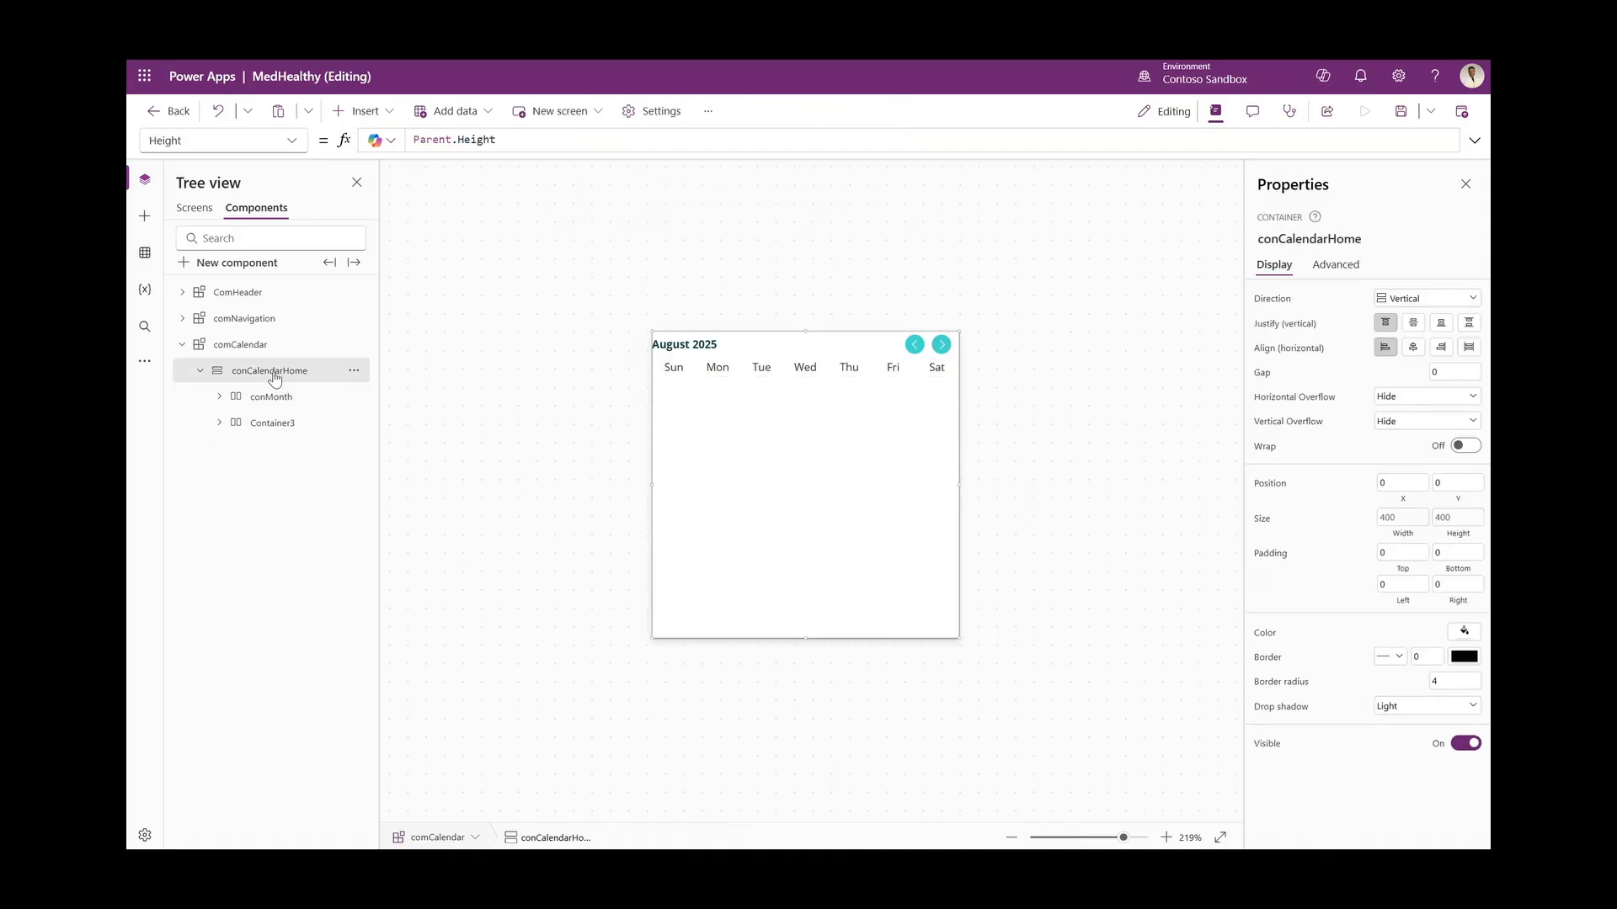
left_click(365, 111)
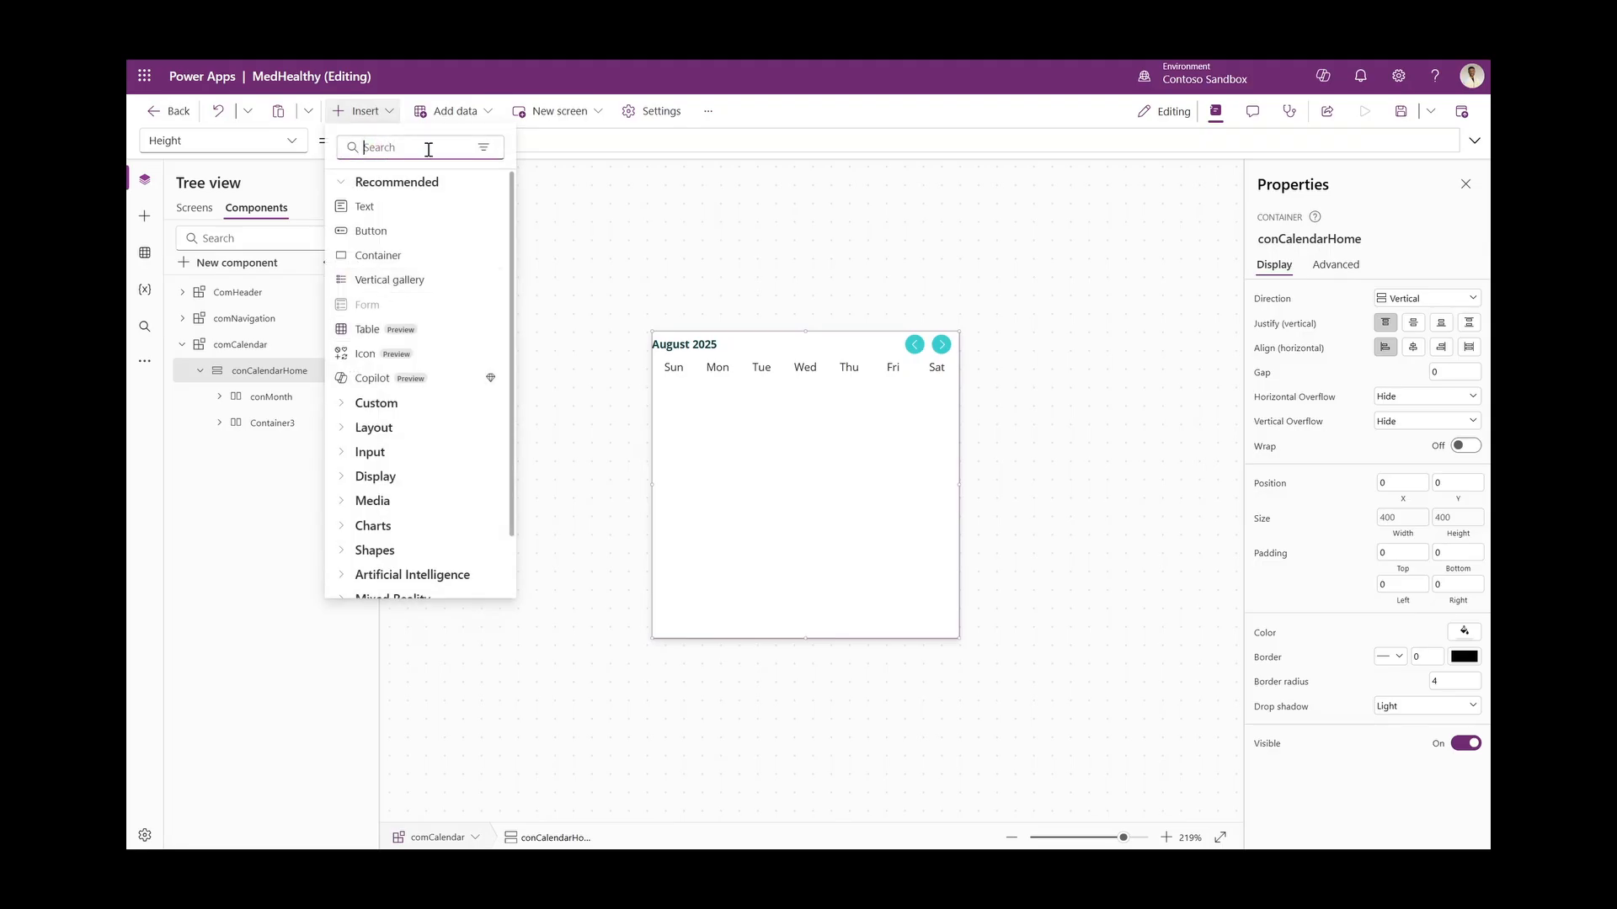
type("ver")
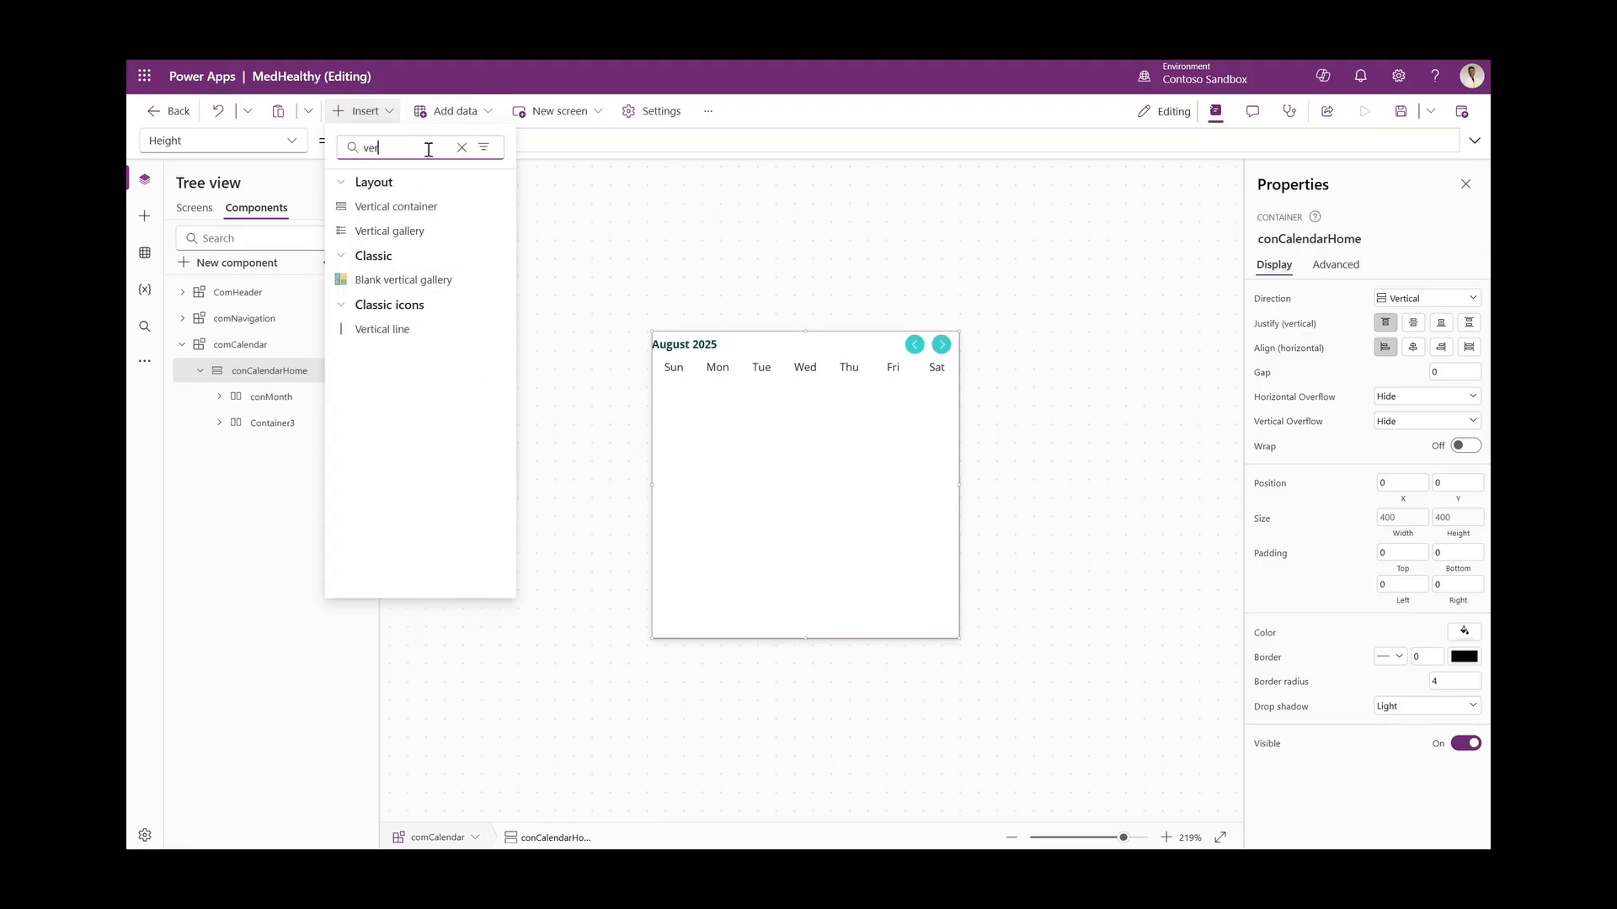
type("t")
left_click(397, 207)
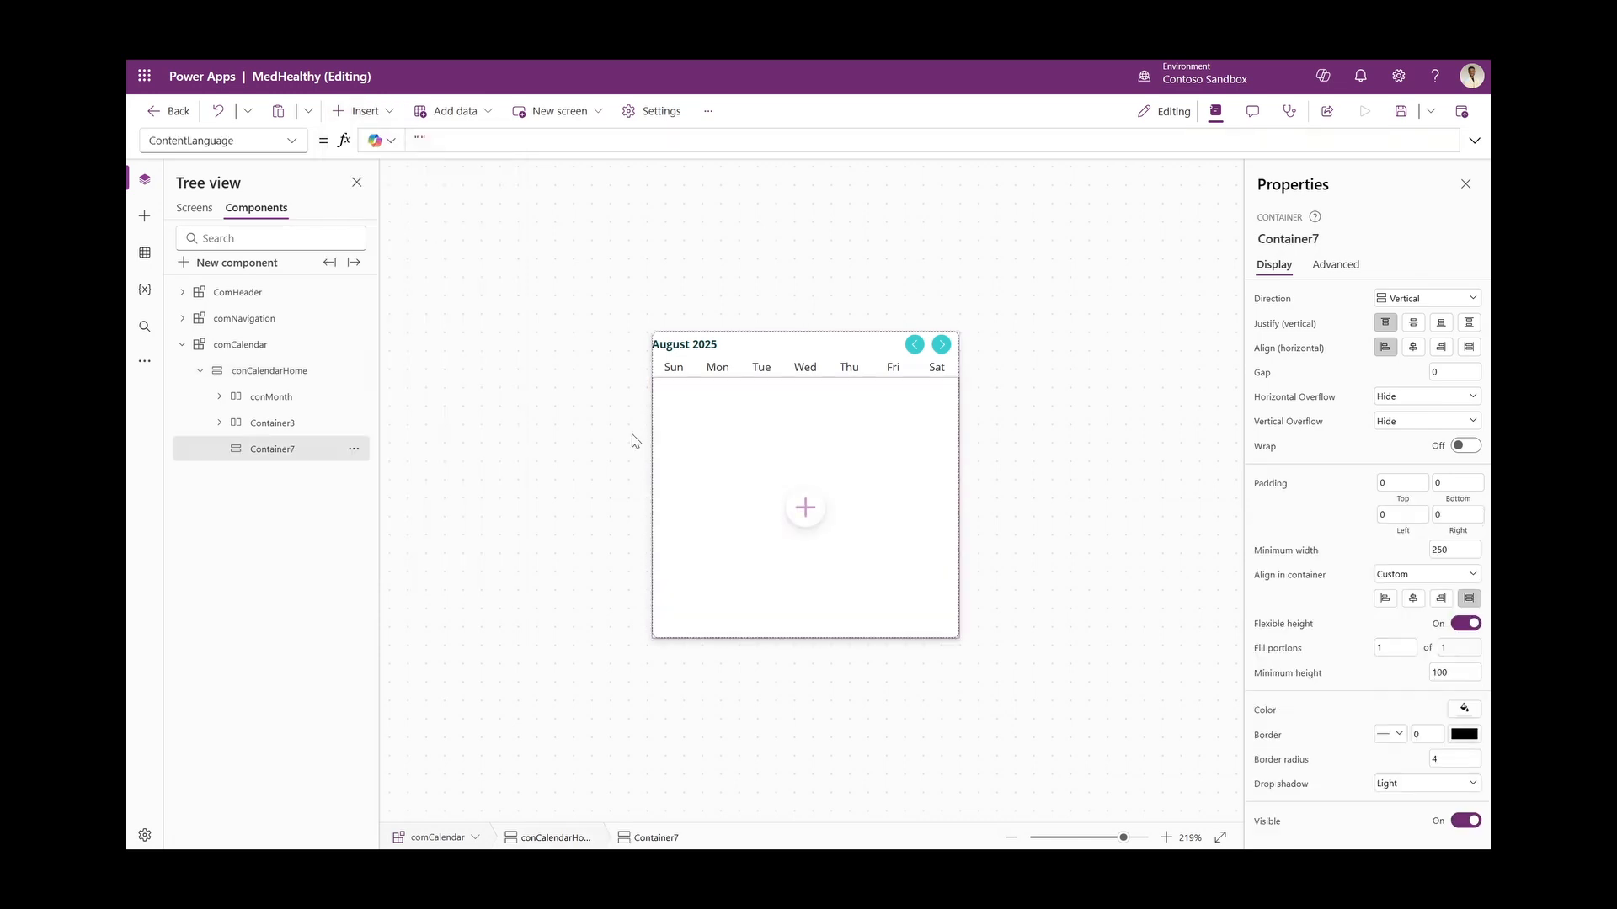
Insert a vertical gallery into the new vertical container
left_click(358, 111)
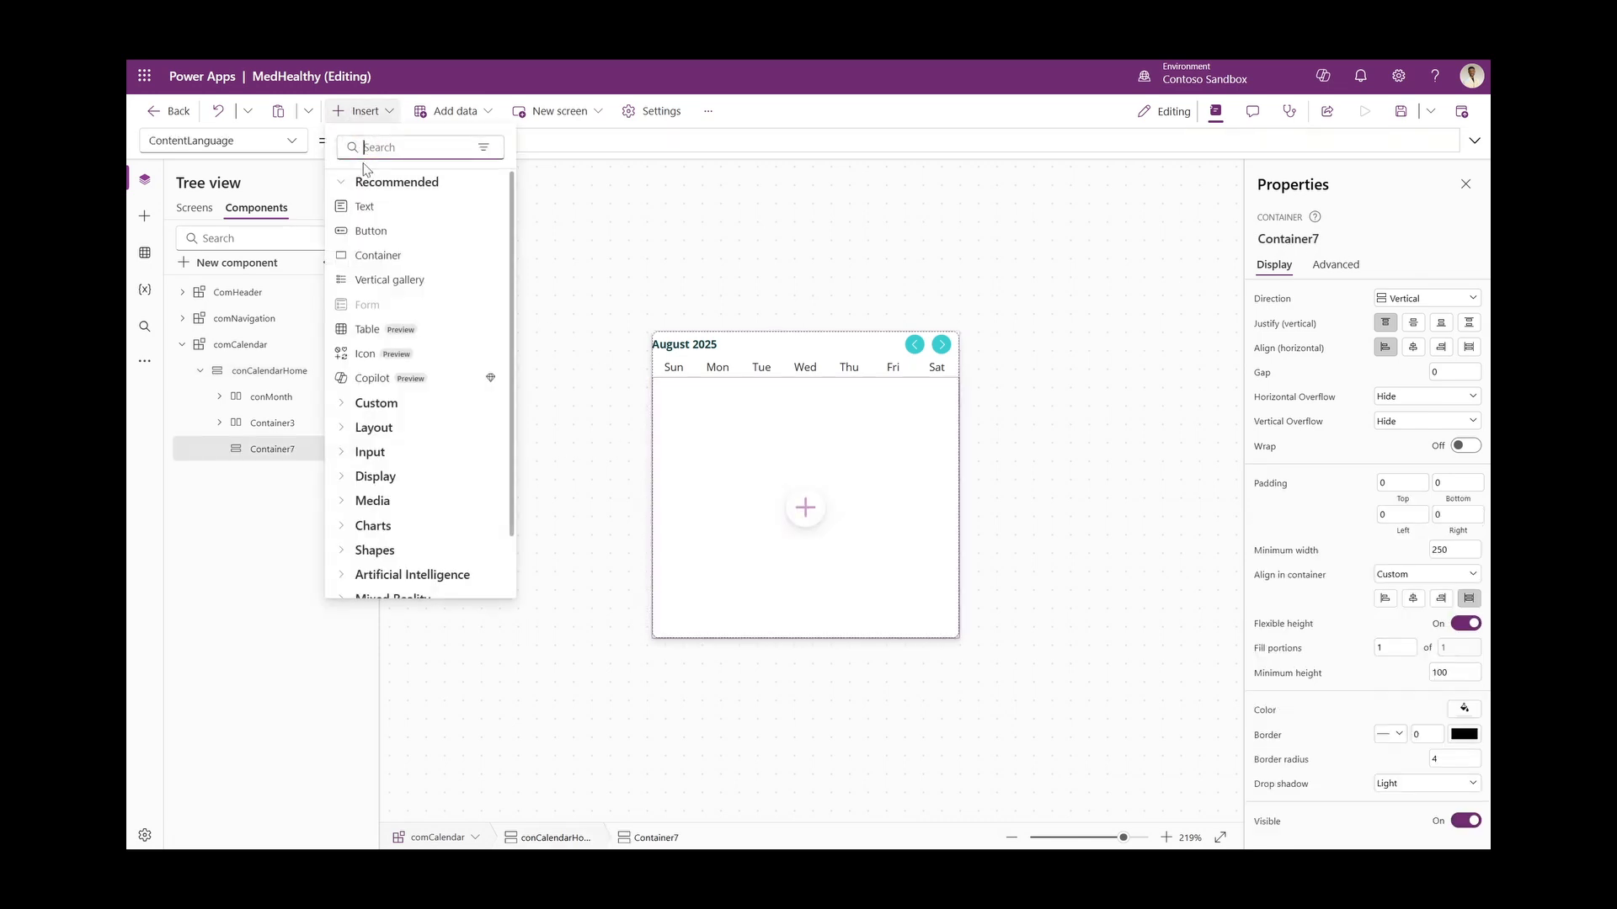
type("gla")
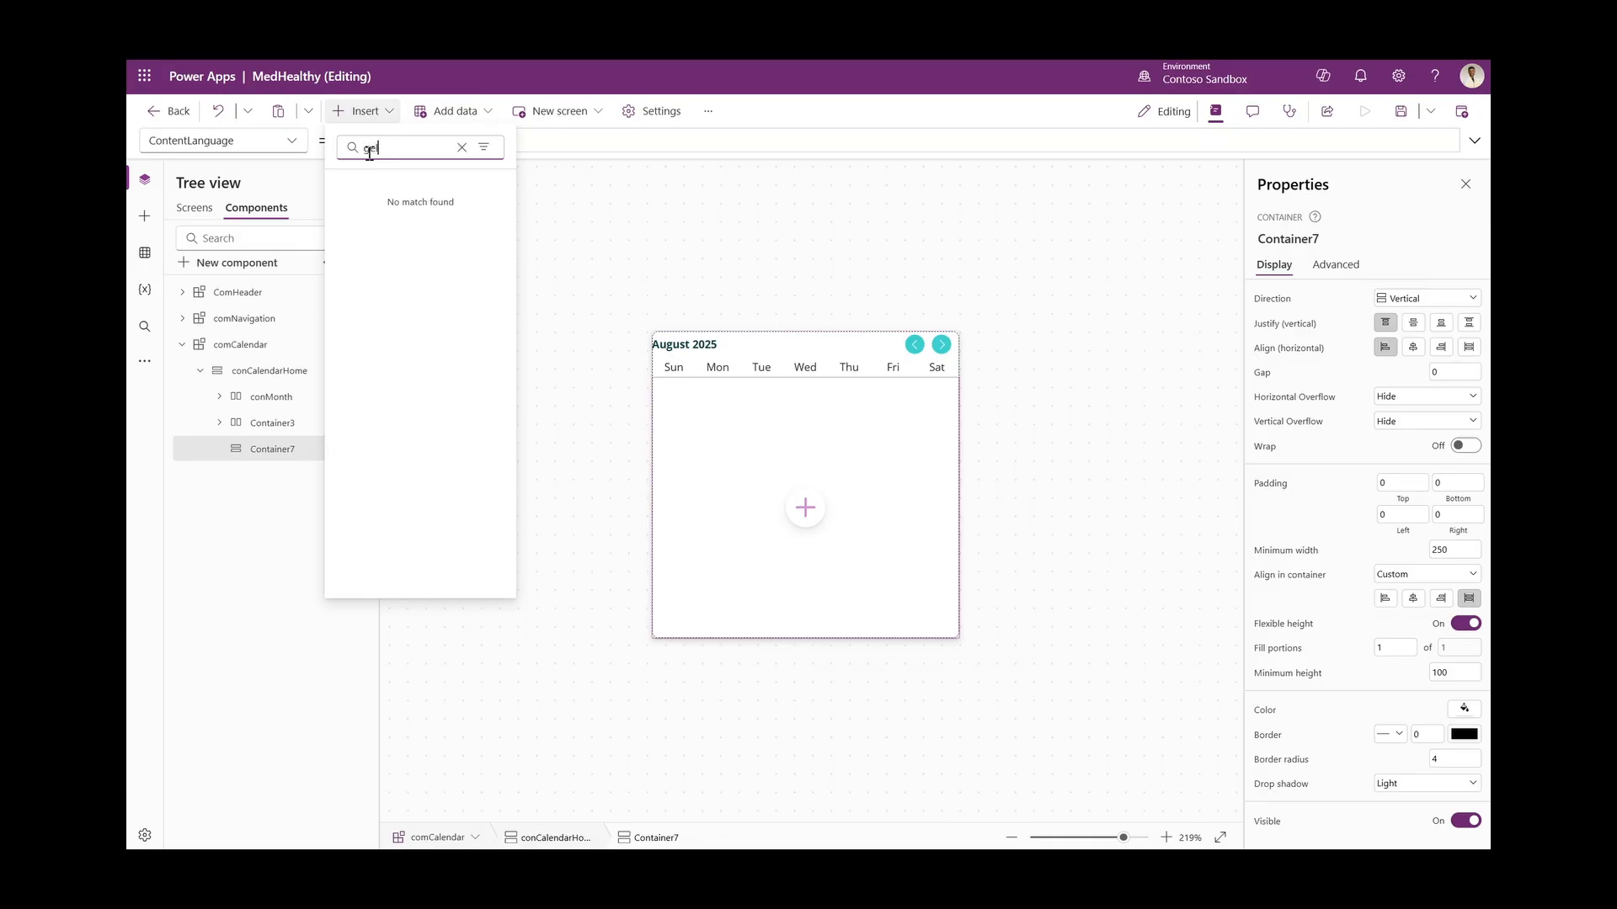
left_click(462, 150)
type("gall")
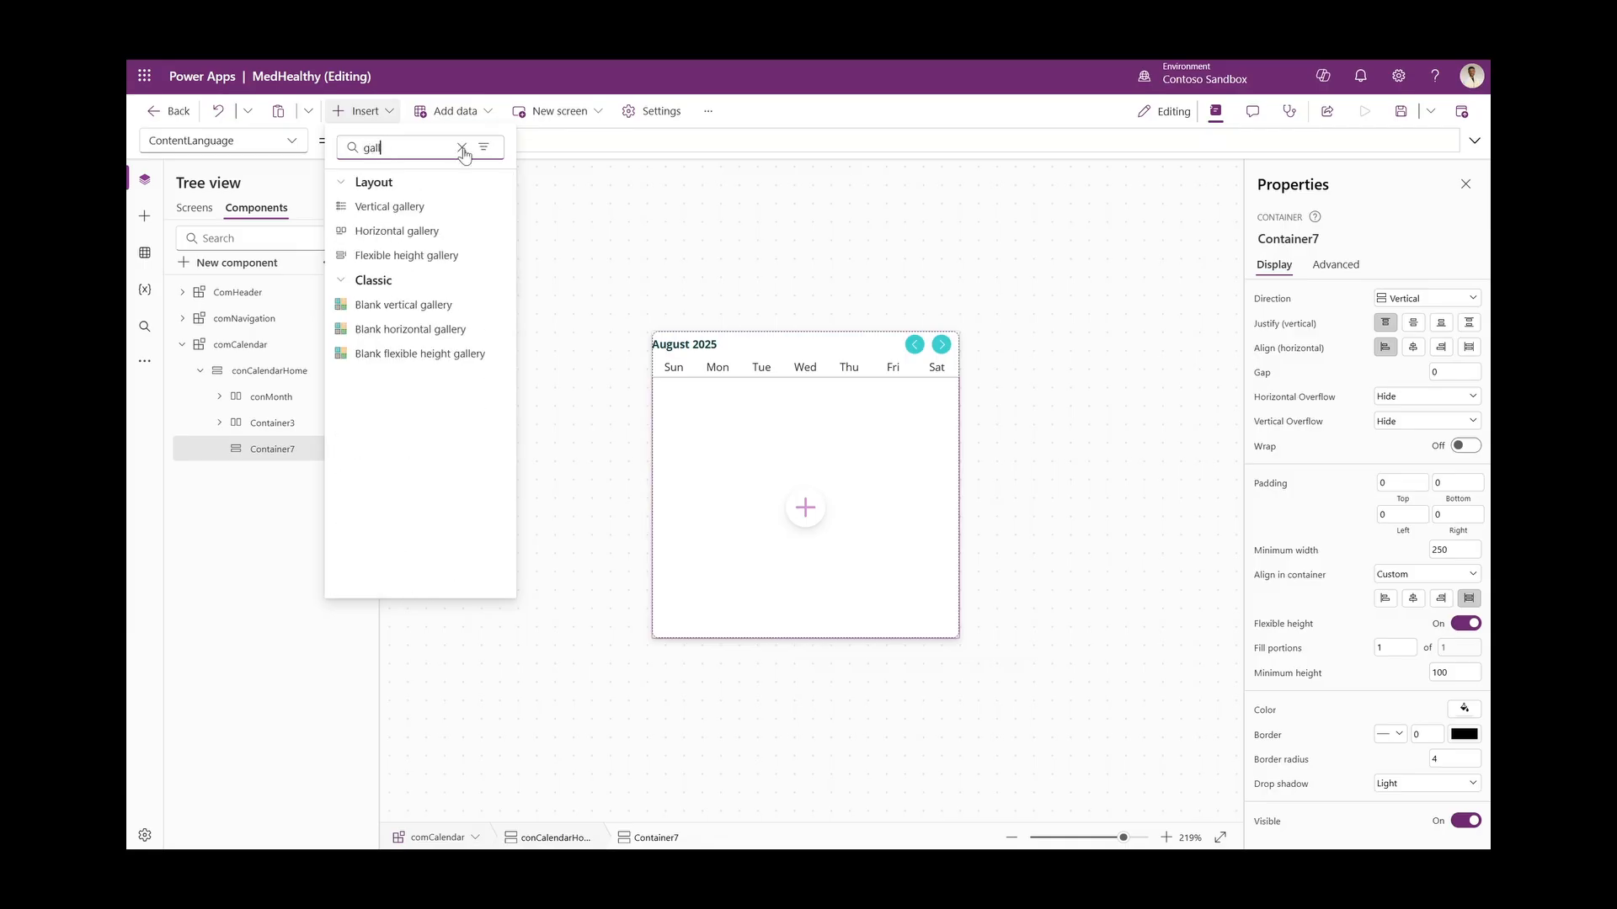
left_click(434, 211)
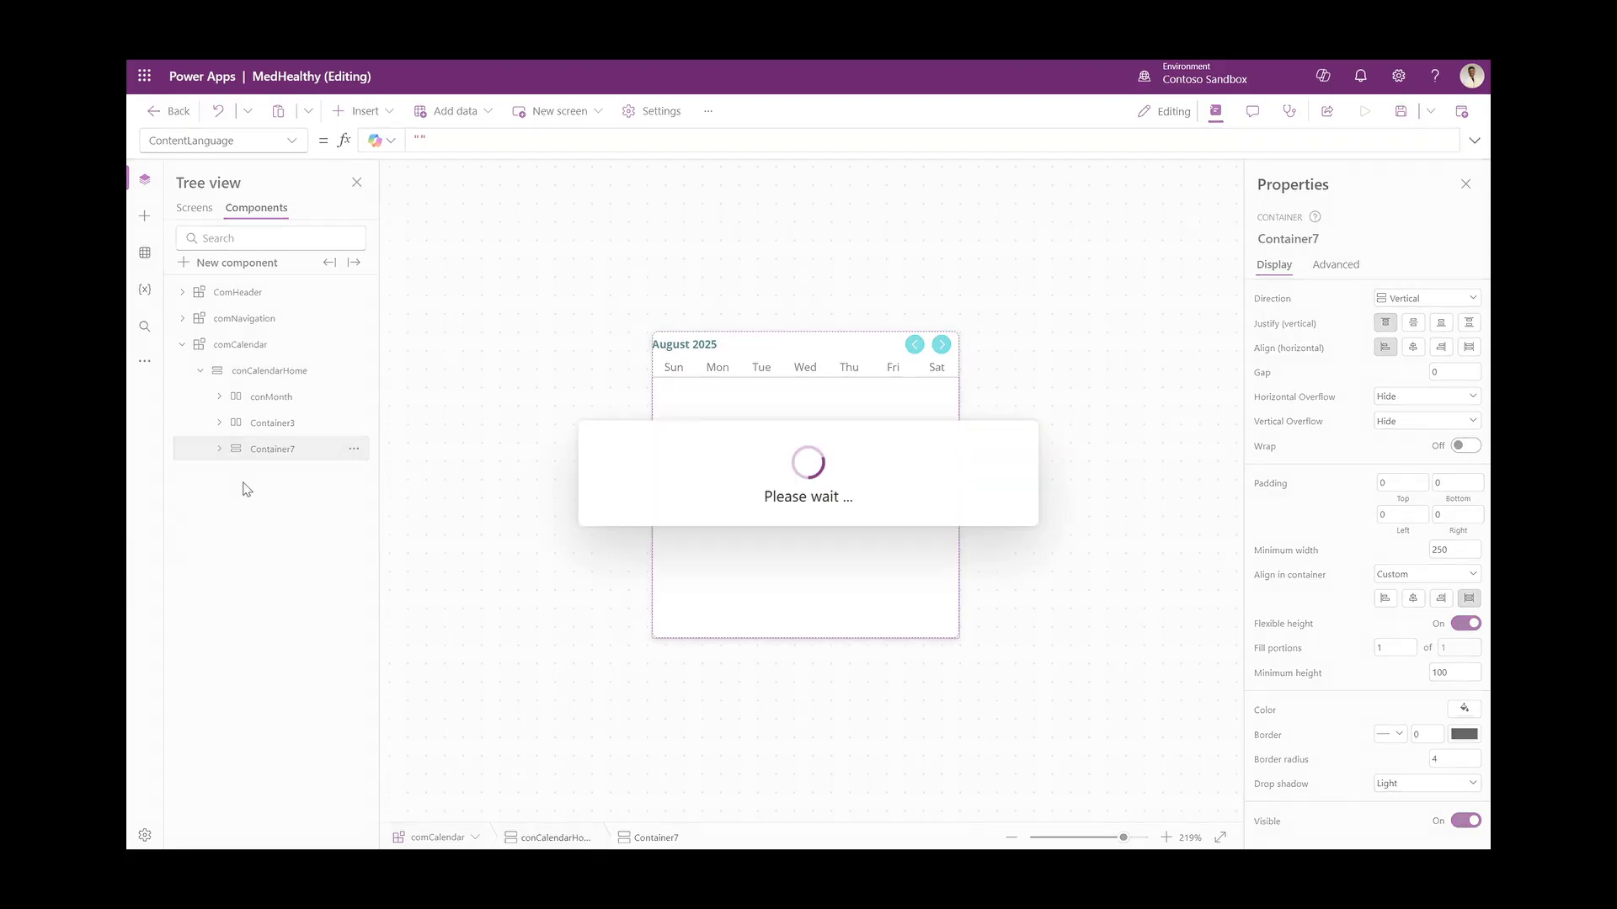
Delete the default rectangle, separator, next arrow, subtitle, title and image controls from the vertical gallery
left_click(270, 501)
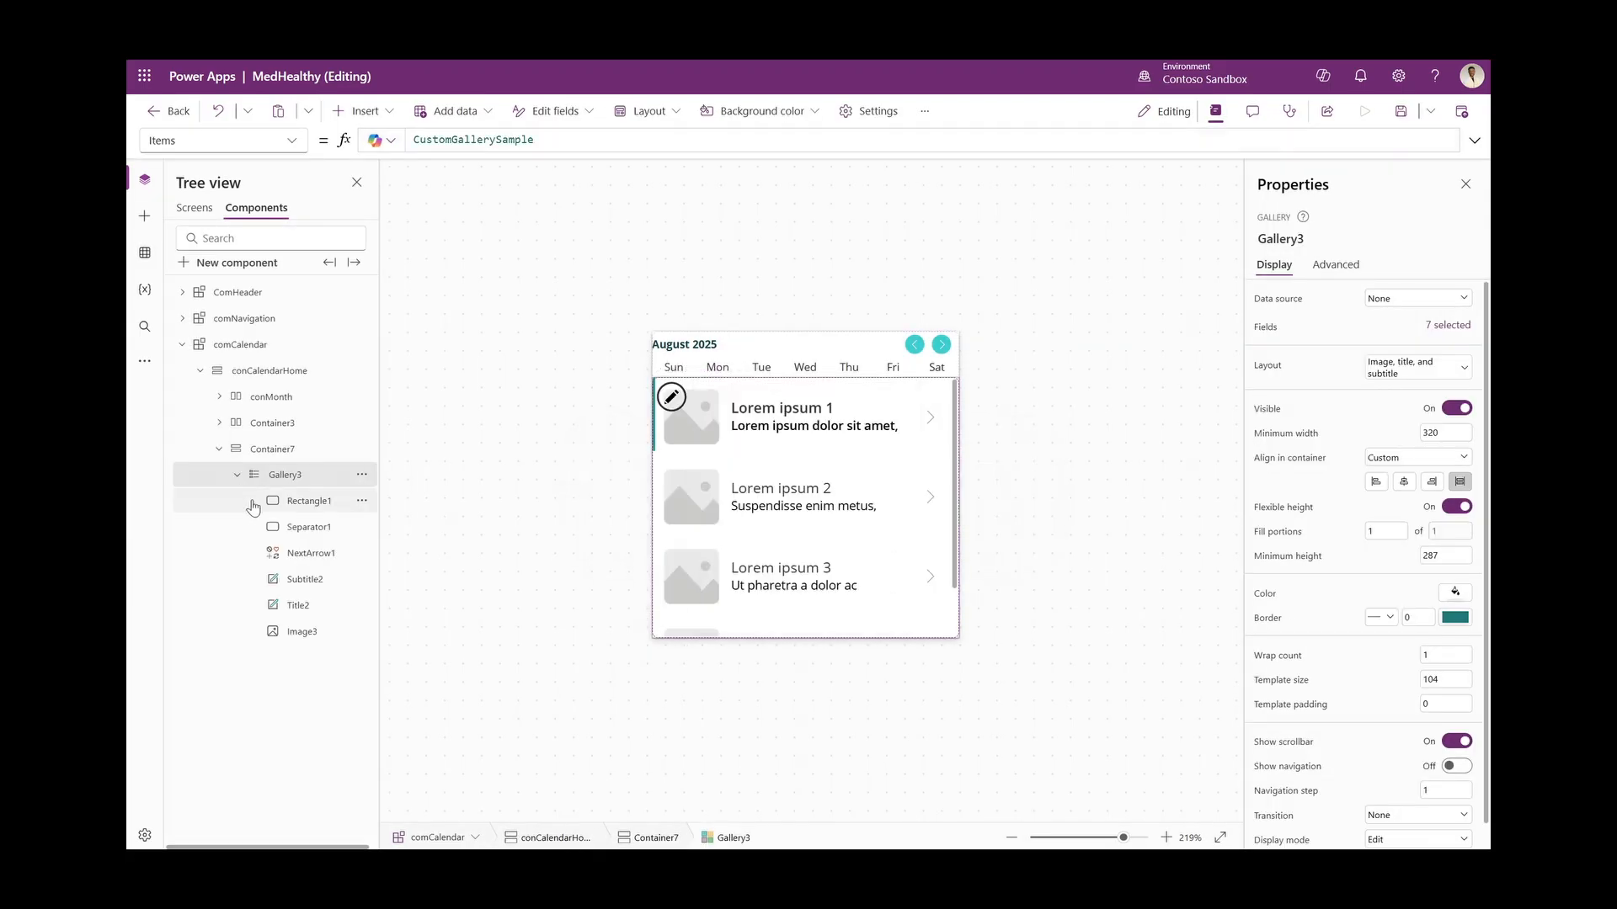
left_click(293, 527, "ctrl")
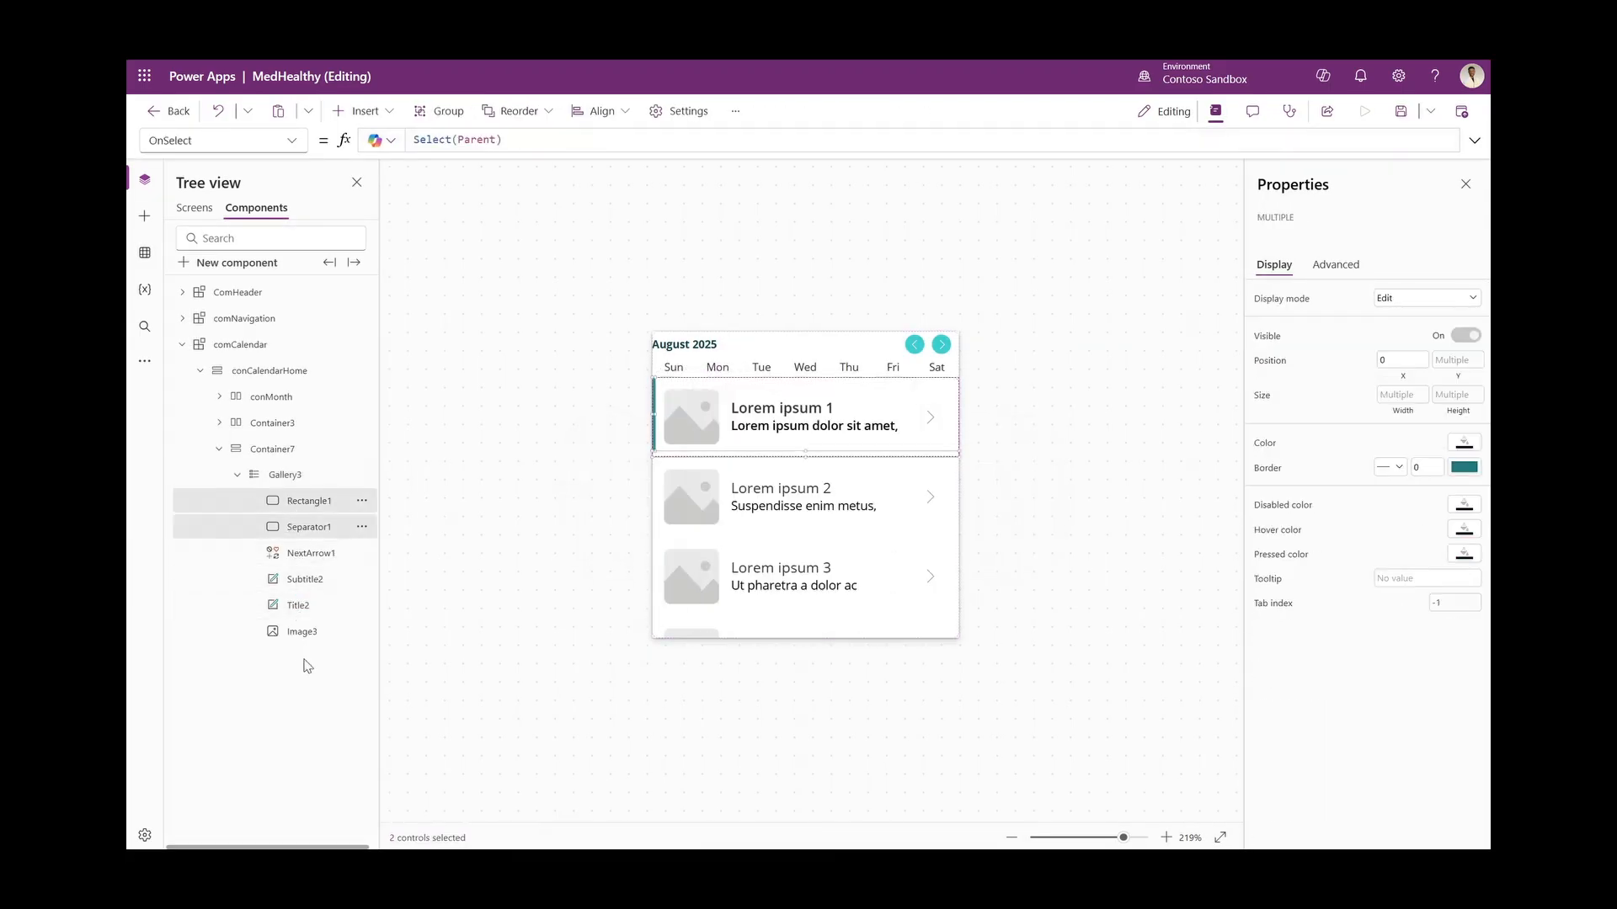
left_click(301, 632, "ctrl")
left_click(298, 608, "ctrl")
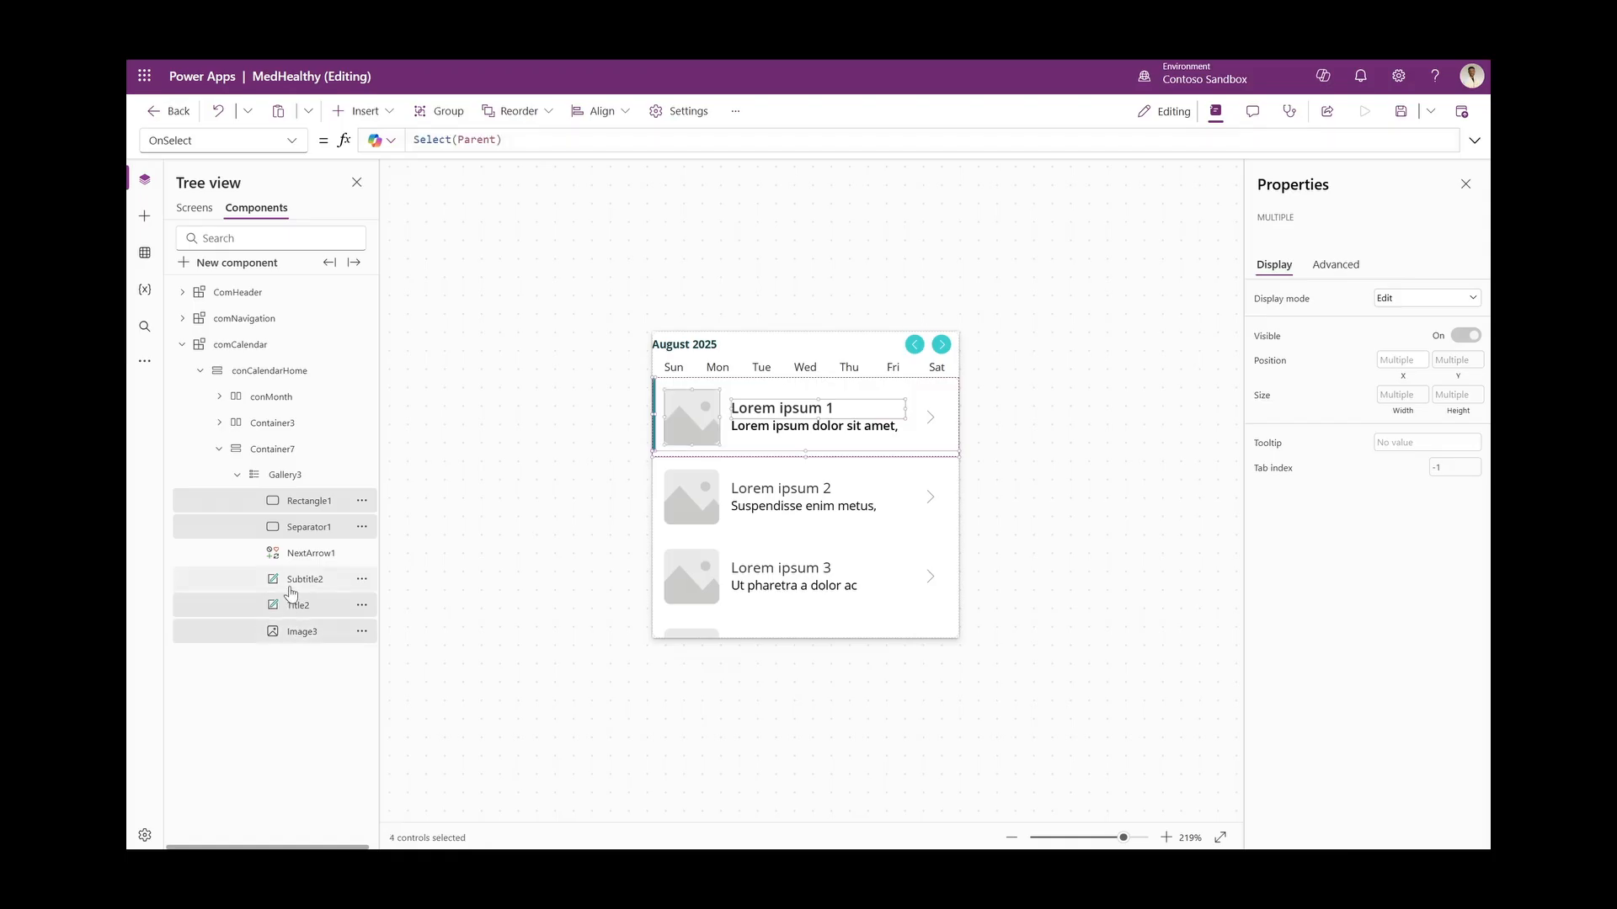
left_click(292, 583, "ctrl")
left_click(300, 555, "ctrl")
key("Delete")
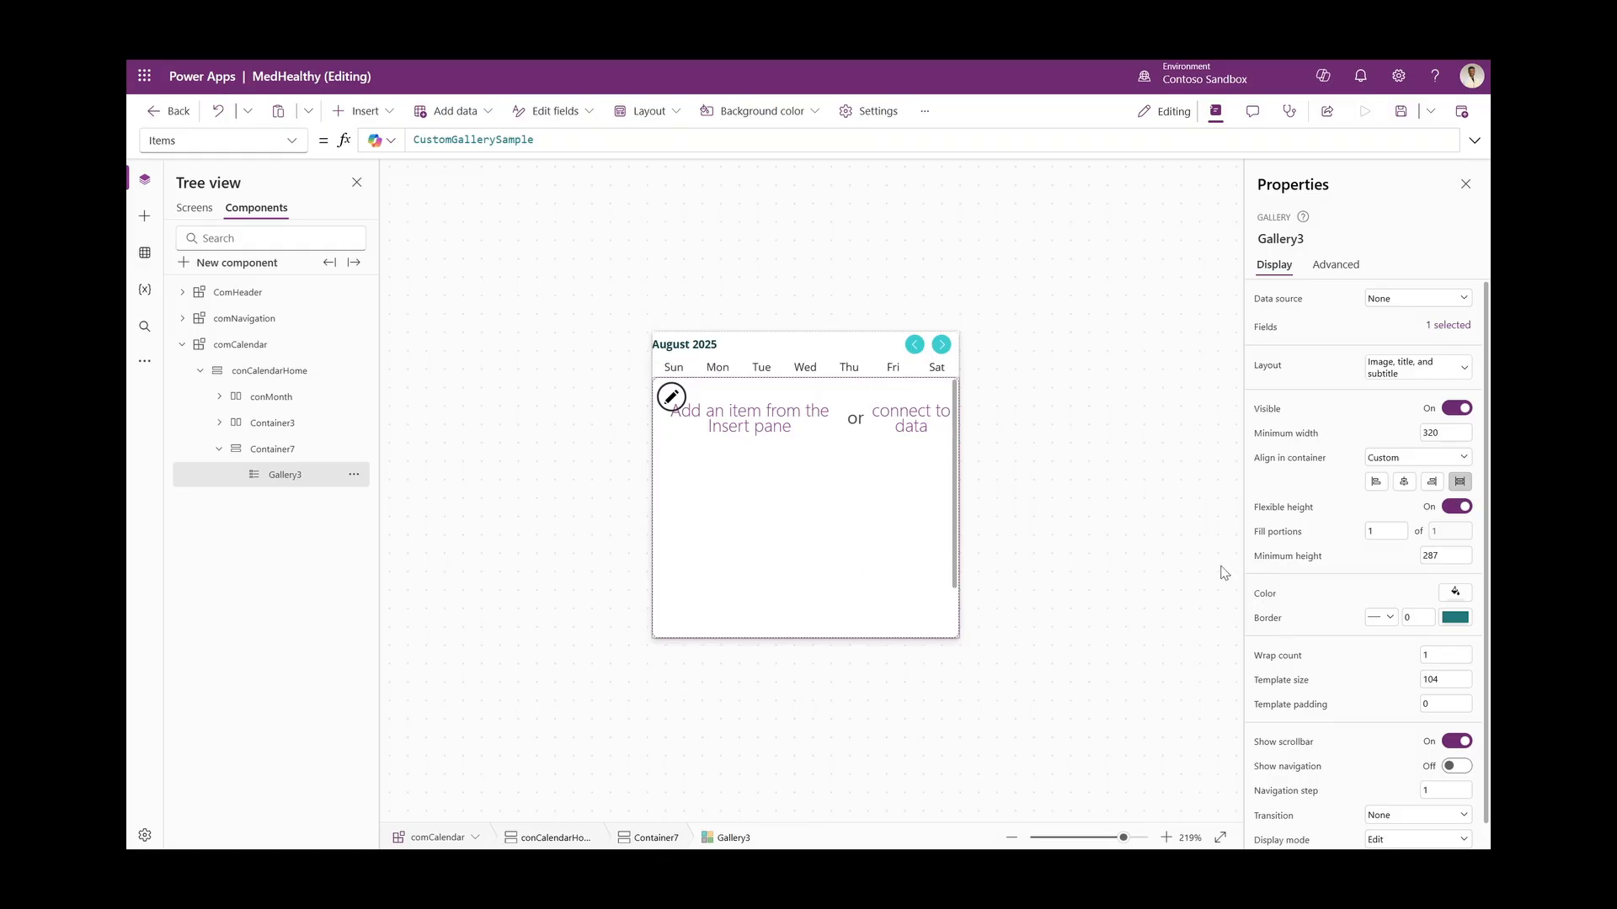
Set the vertical gallery's wrap count to 7 and its template size to Parent.Width/8.5
left_click(1454, 656)
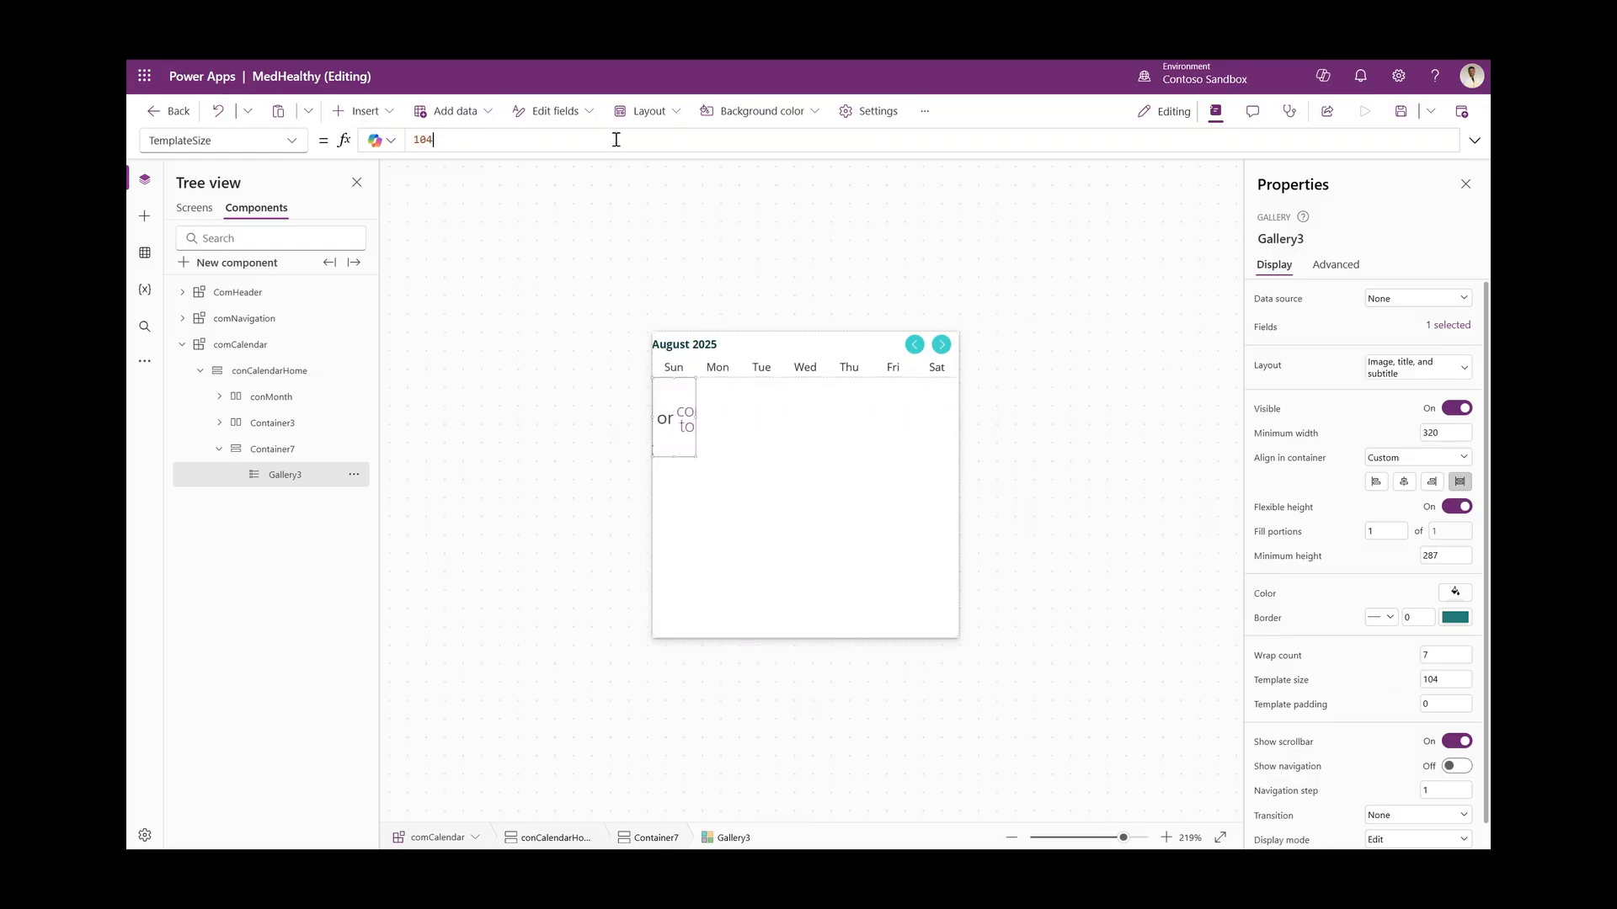
double_click(616, 140)
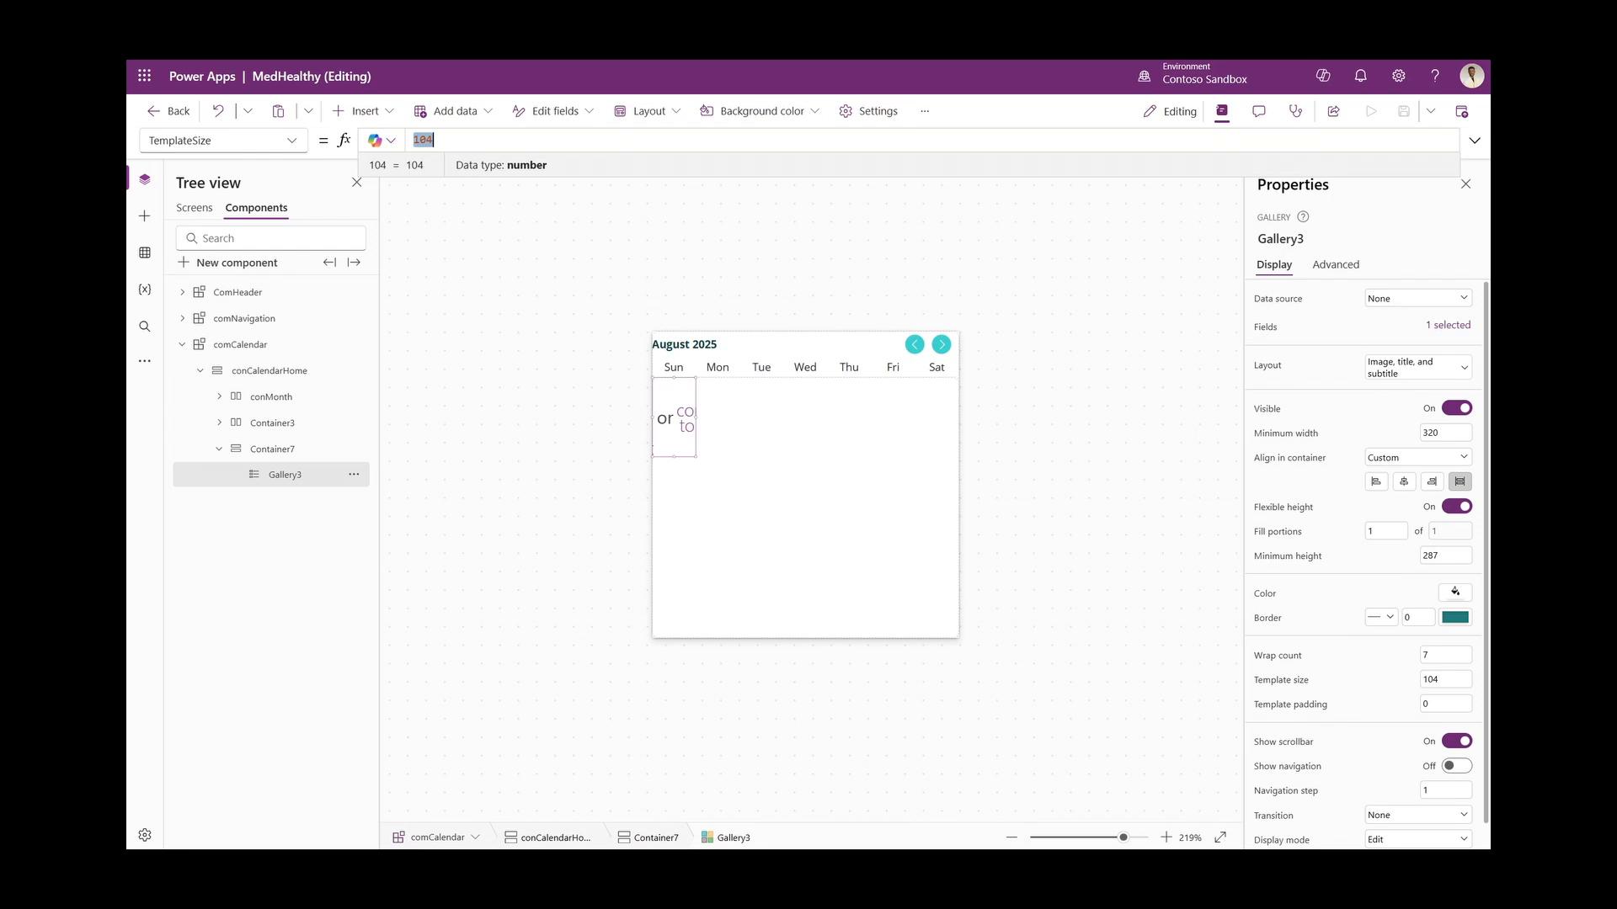
type("Paren")
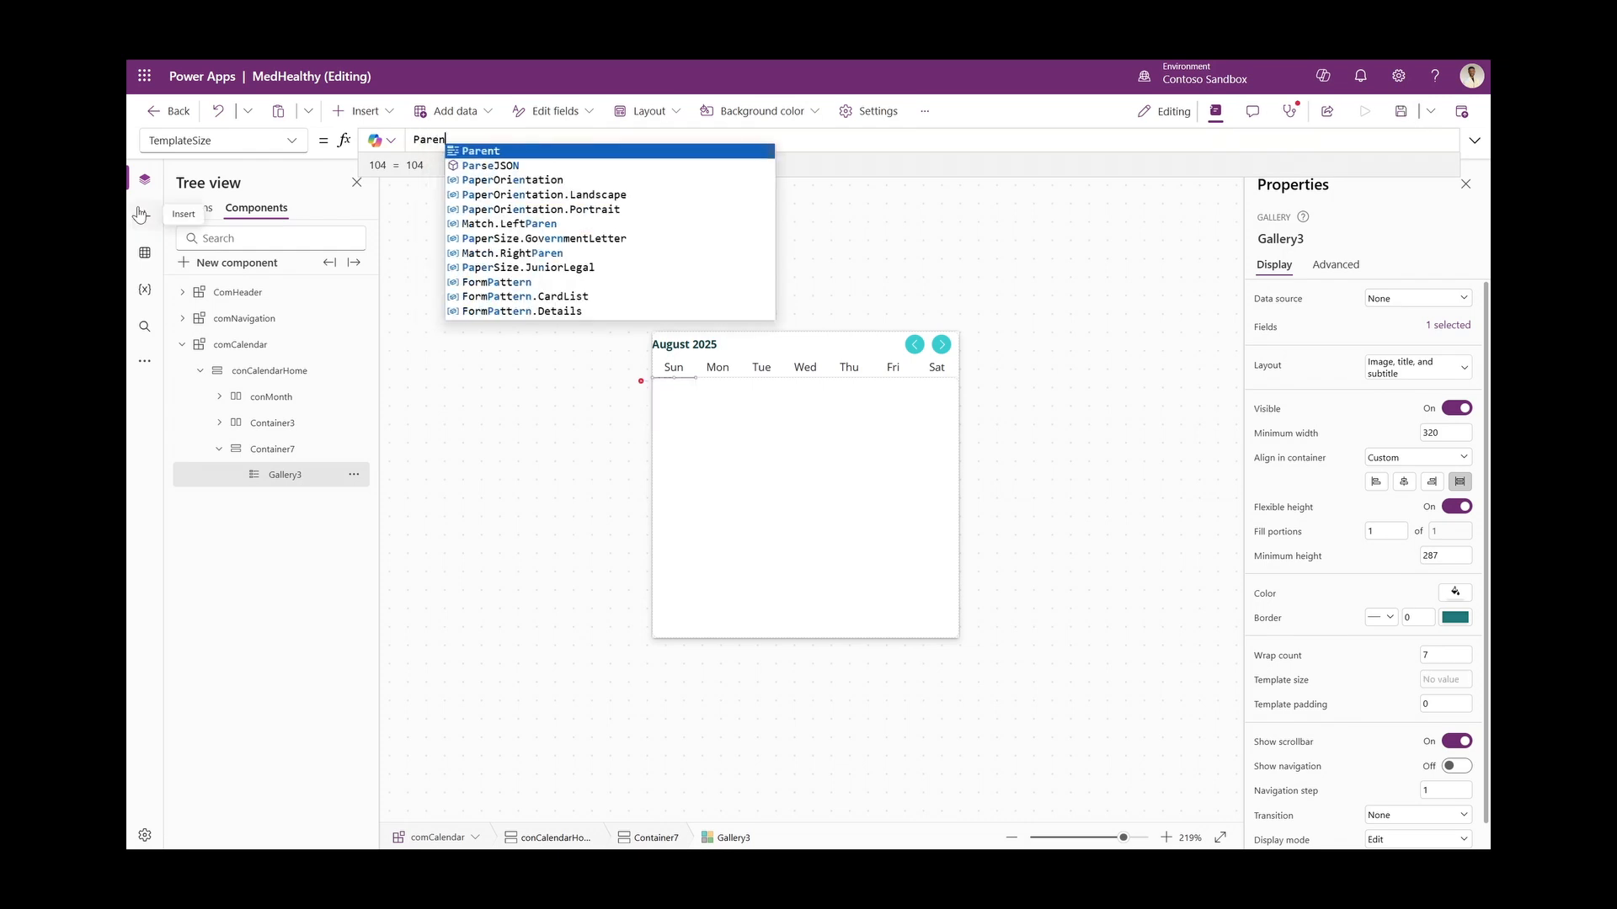
type("t.wi")
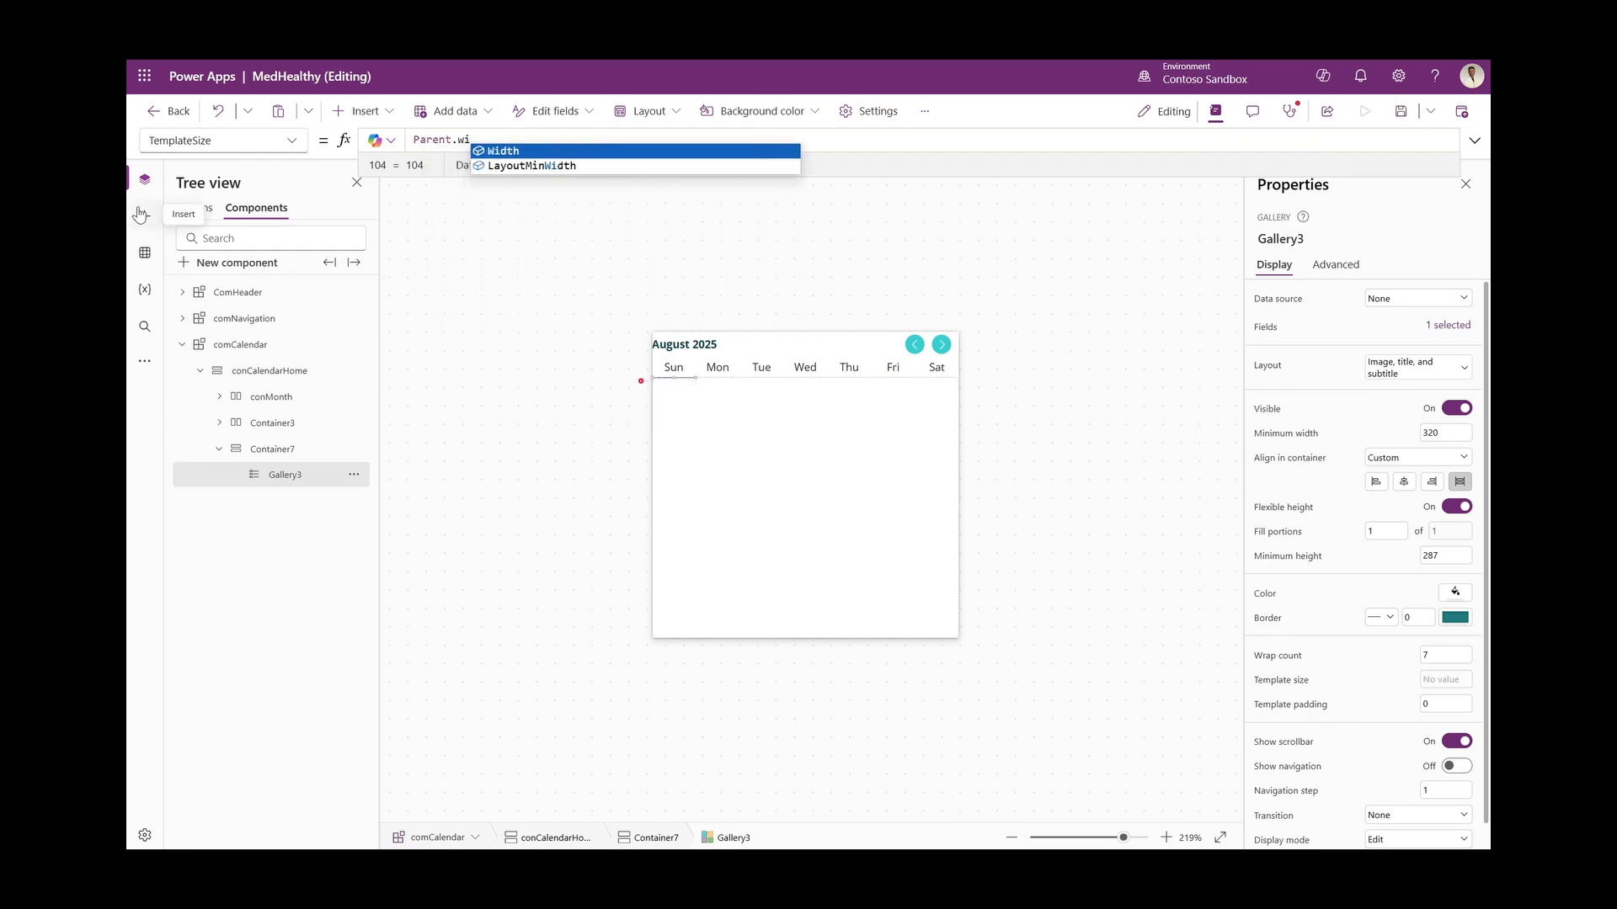
key("Tab")
type("/")
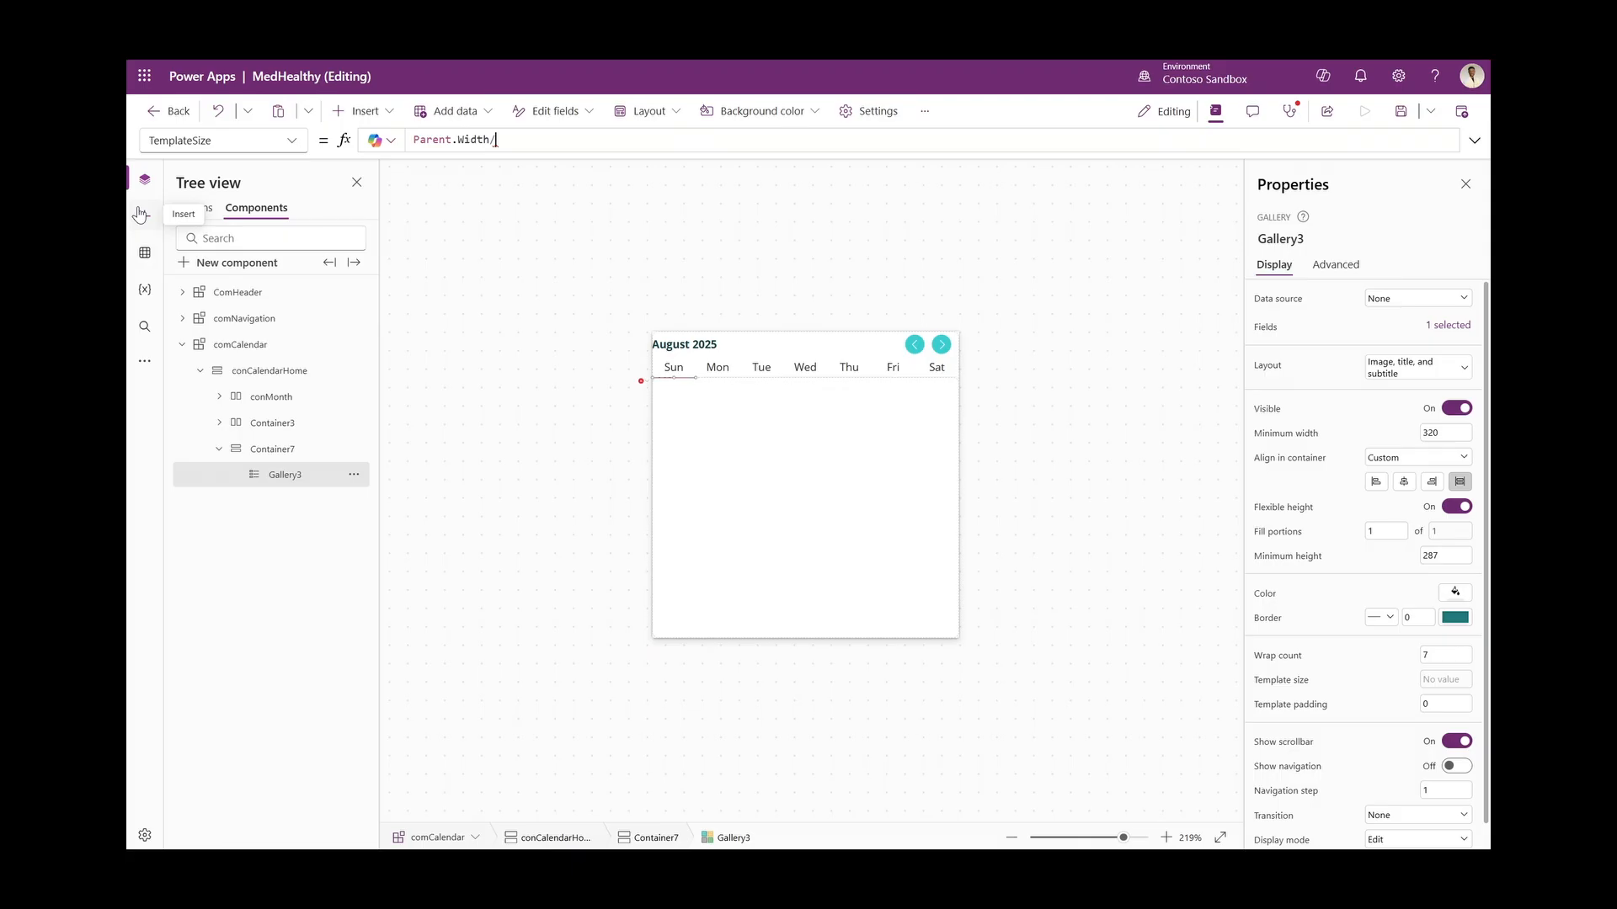
type("8.5")
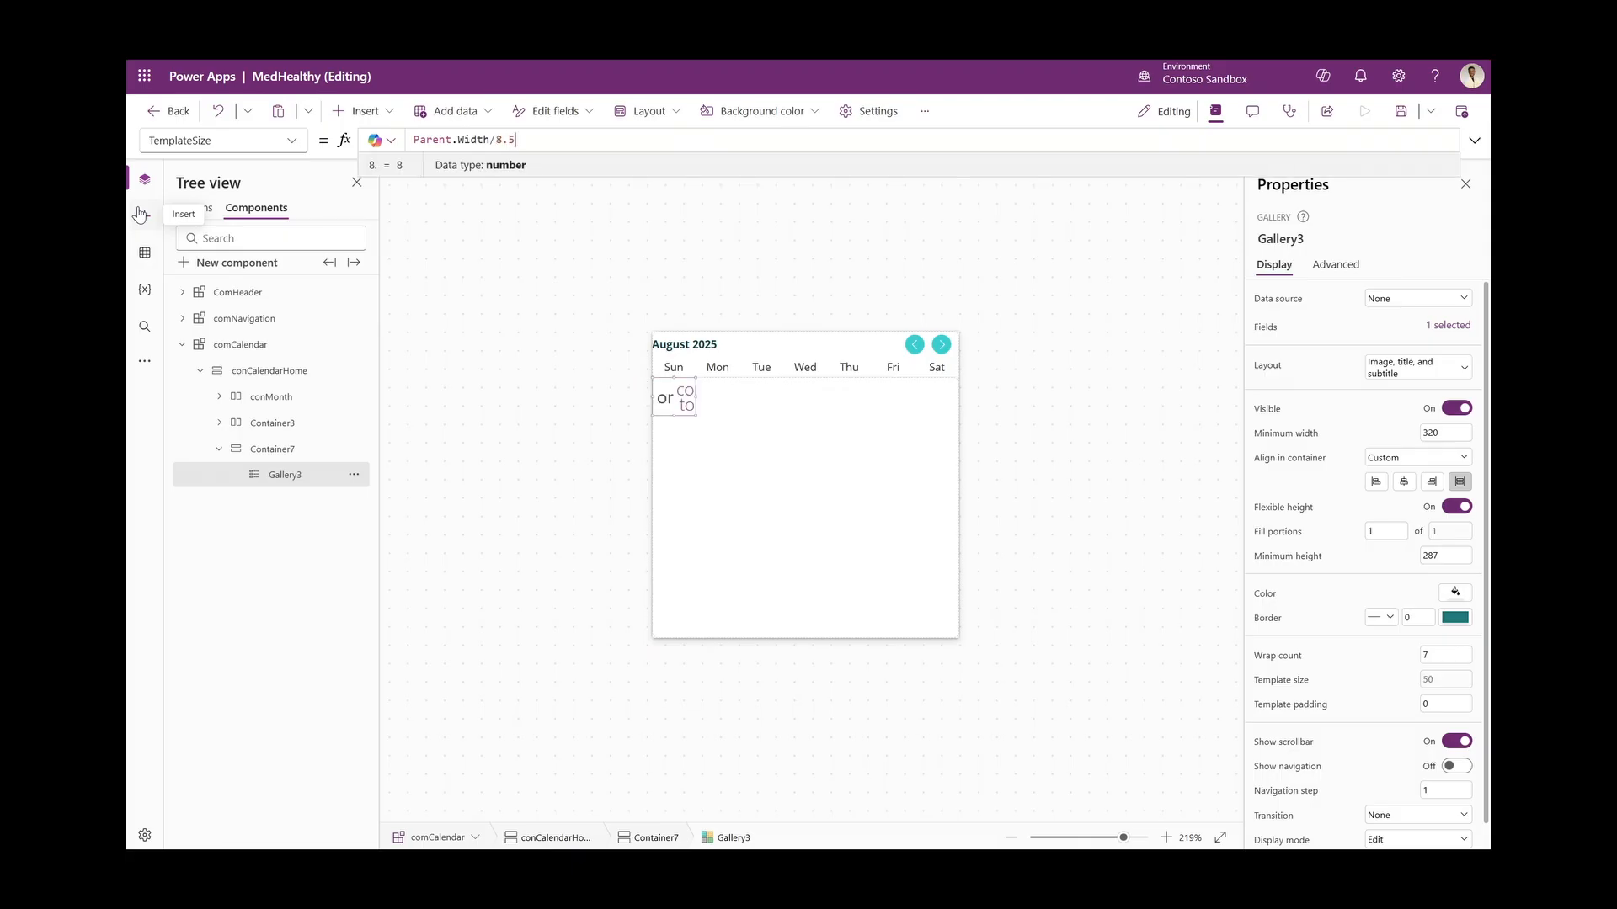
left_click(1155, 235)
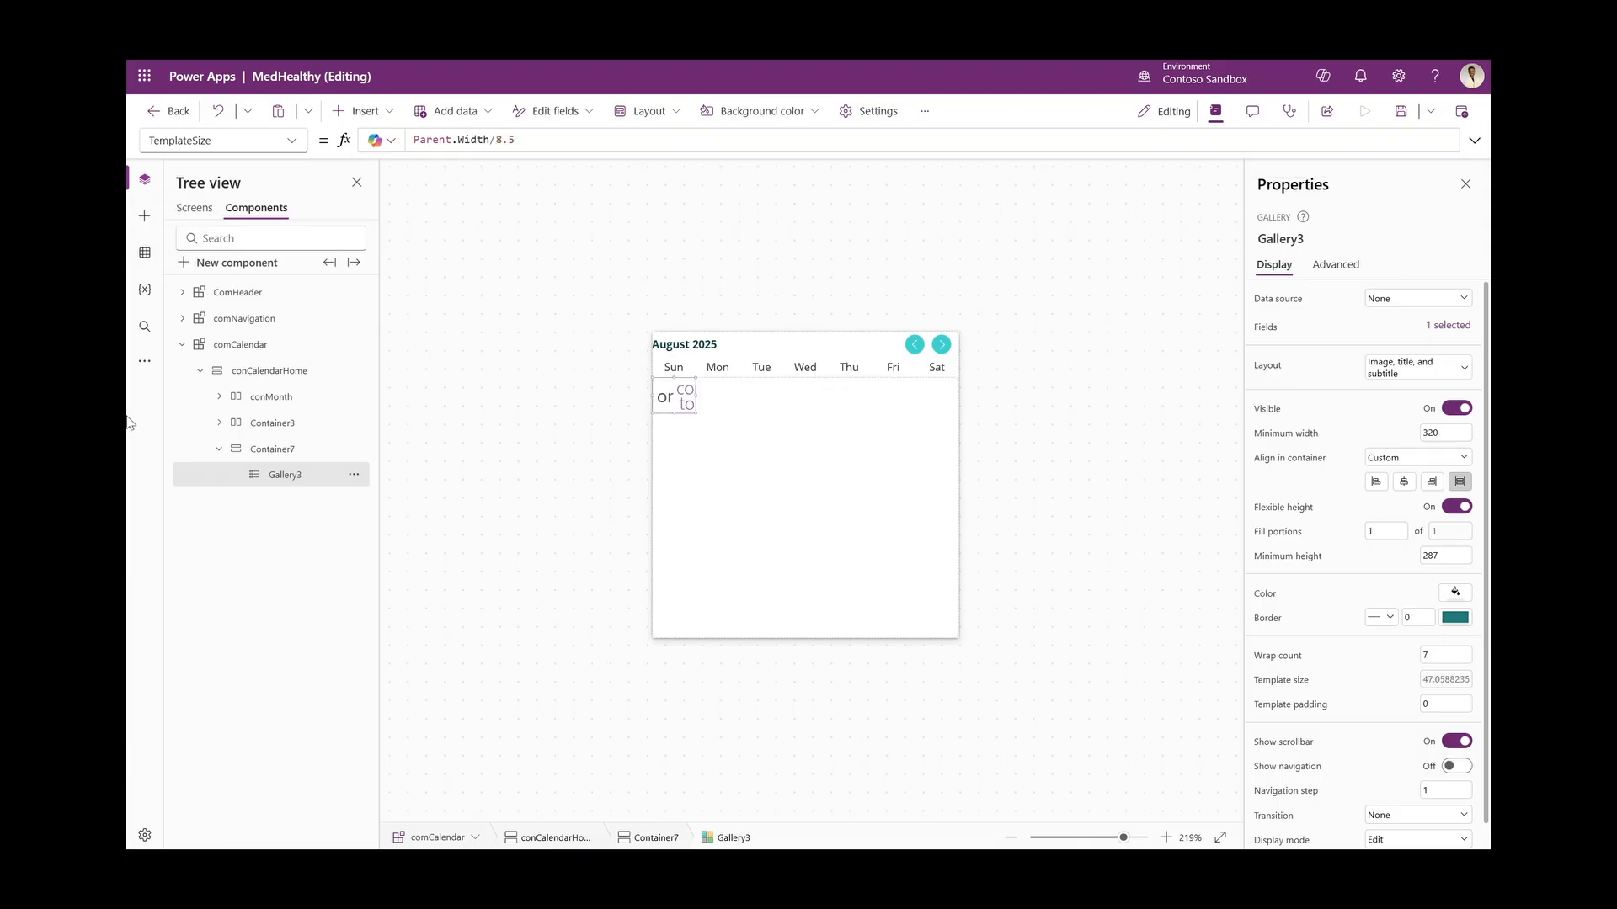
Set the day gallery's Items to ForAll(Sequence(42), Value + gblCurrentDate - Weekday(gblCurrentDate))
left_click(761, 477)
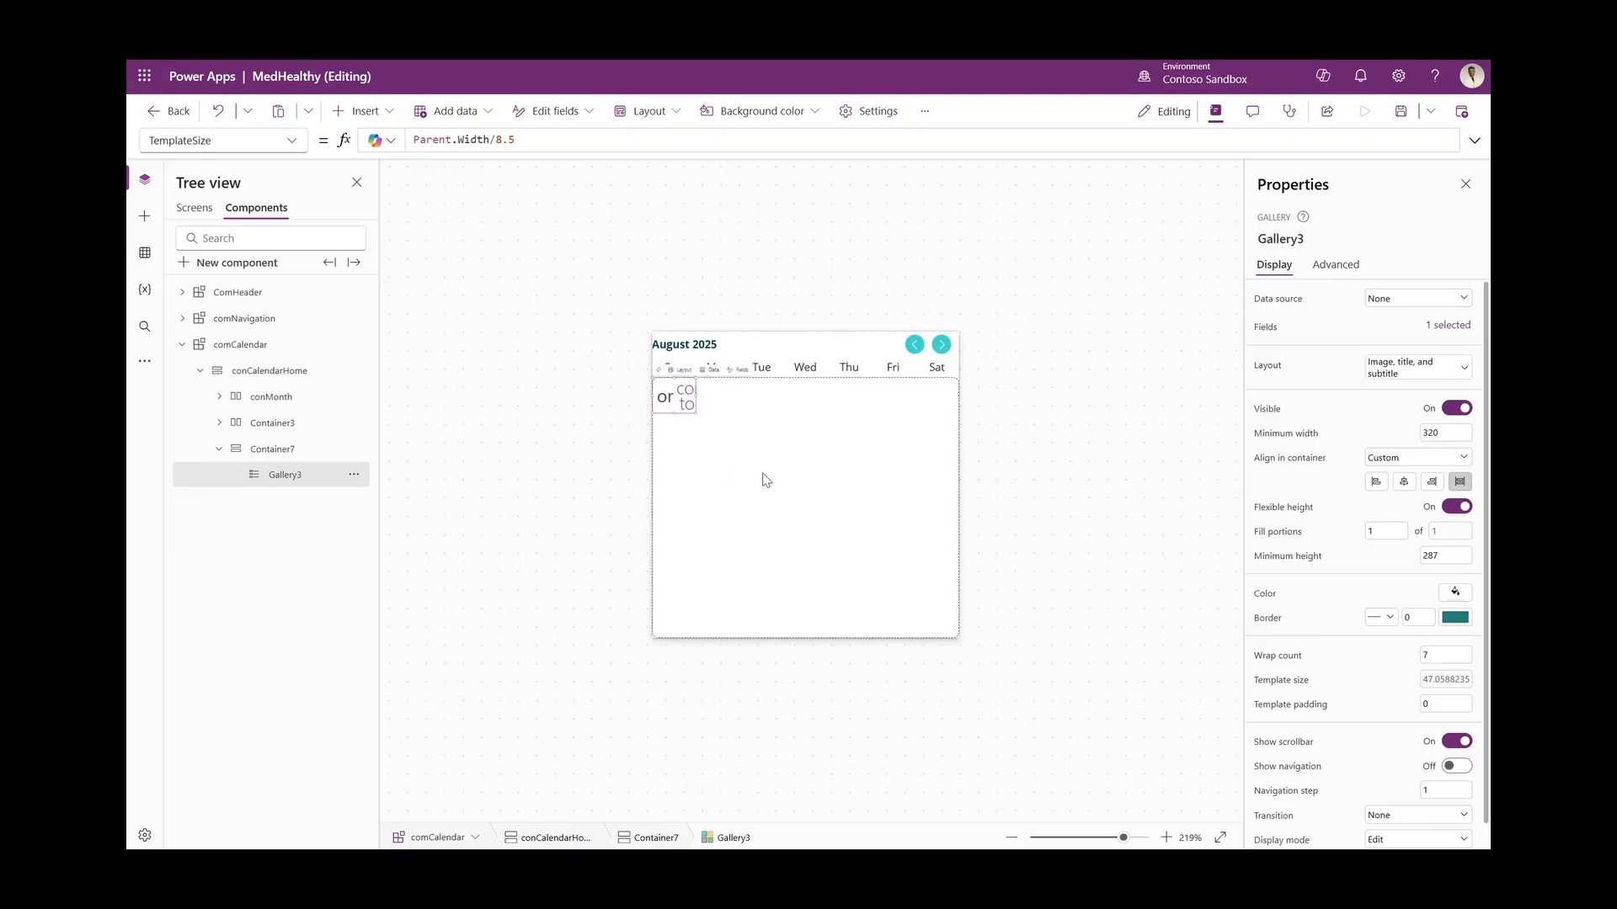
left_click(1280, 301)
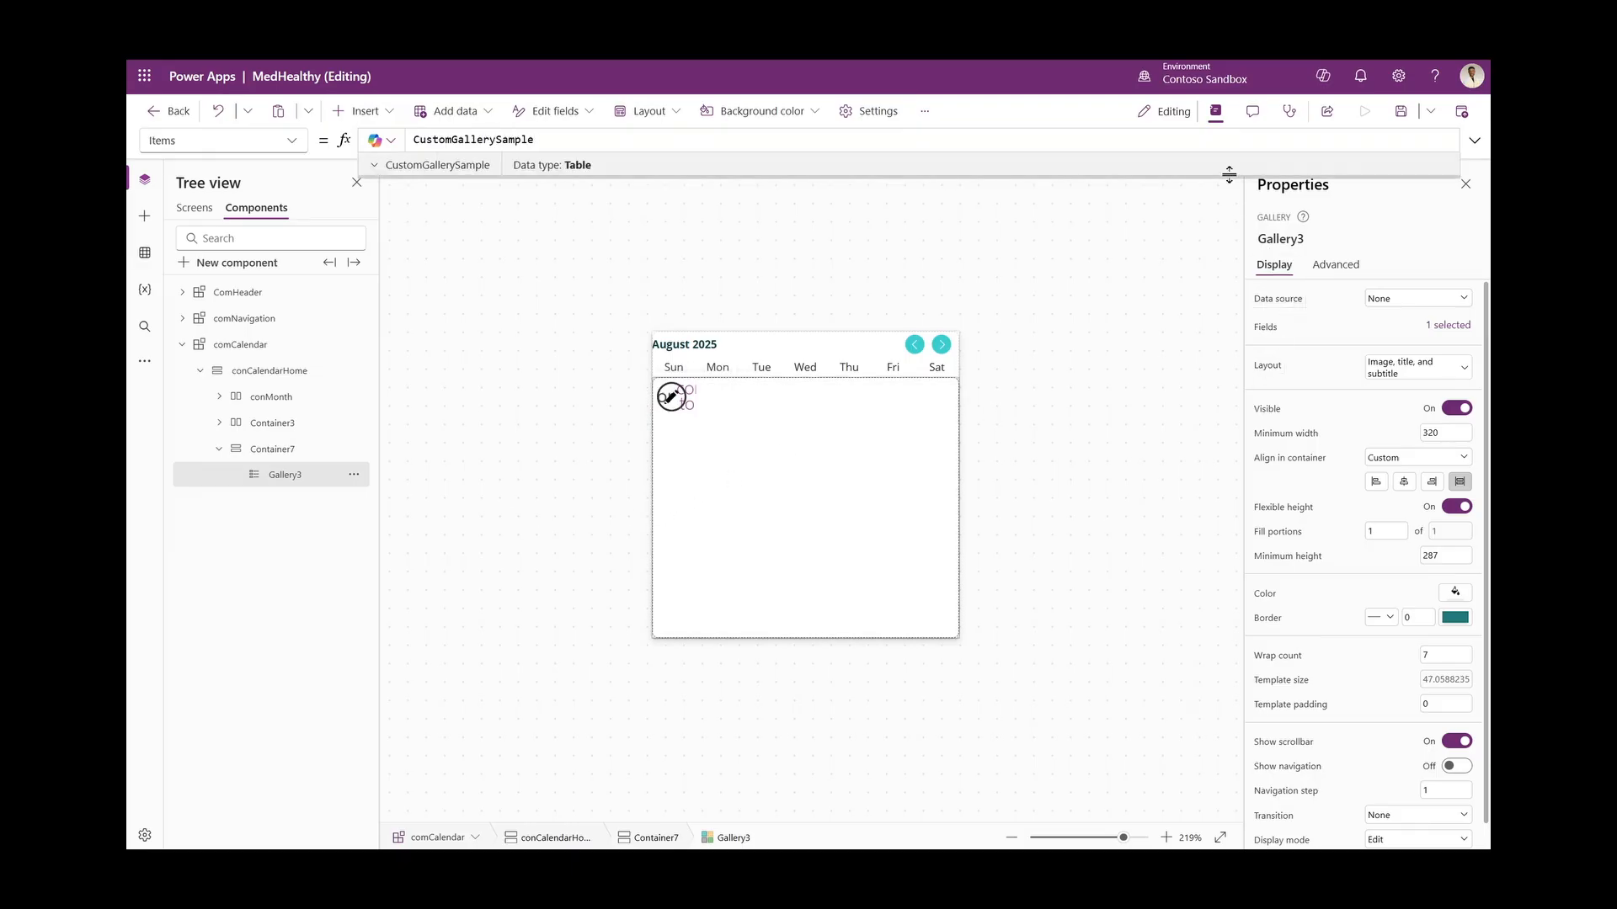
left_click_drag(1213, 179, 1190, 583)
key("ctrl+a")
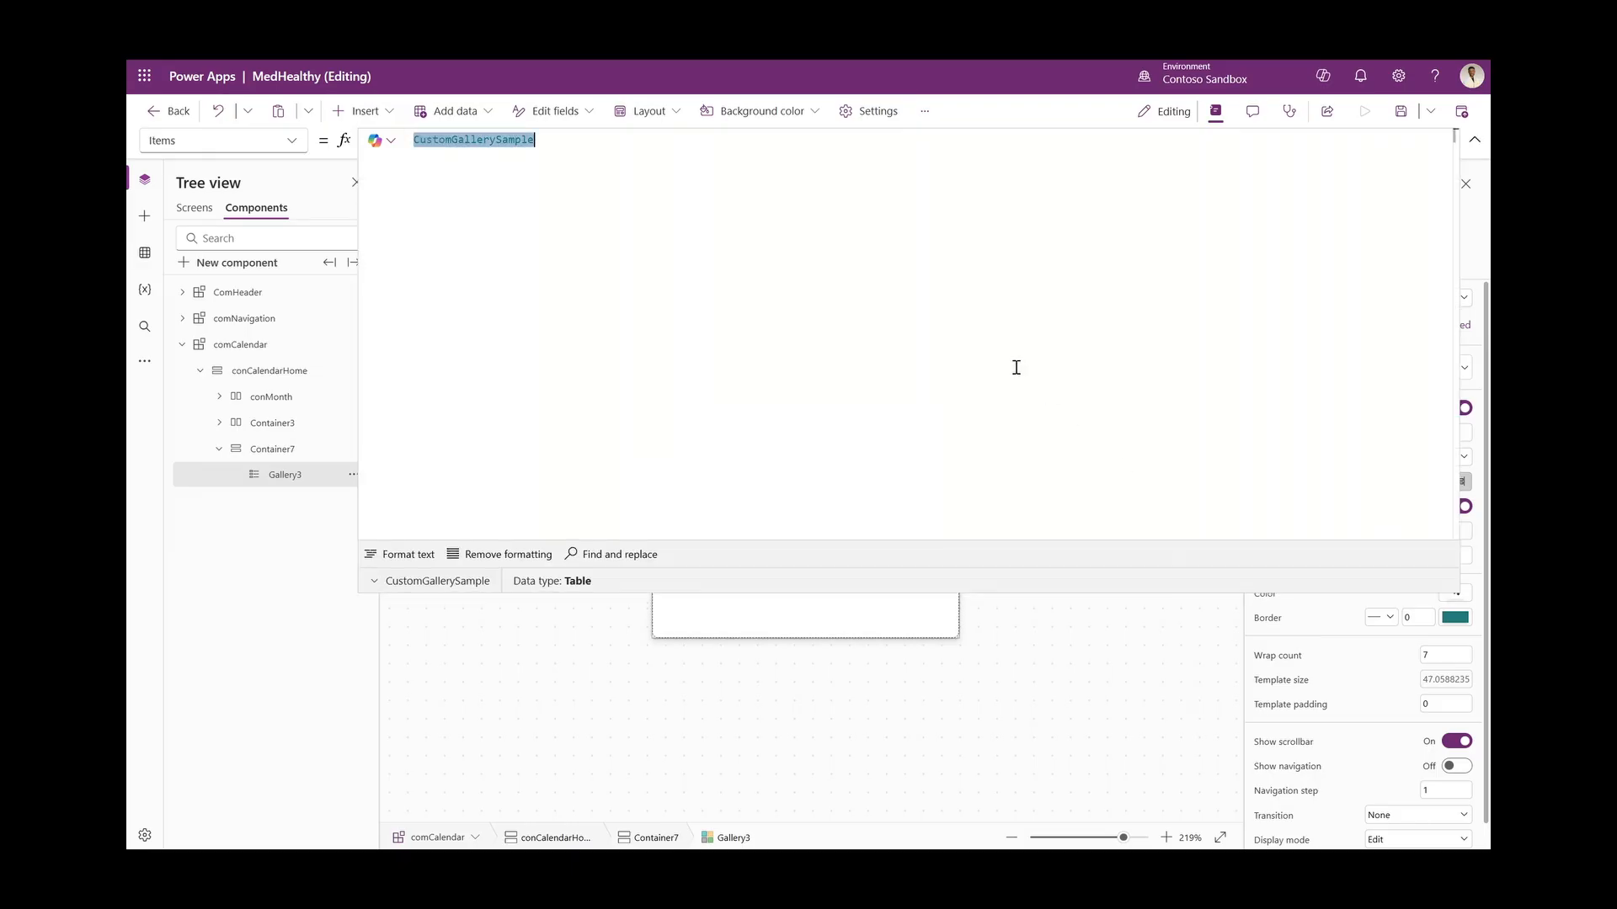
type("ForAll(     Sequence(42),     Value + gblCurrentDate - Weekday(gblCurrentDate) )")
left_click(495, 164)
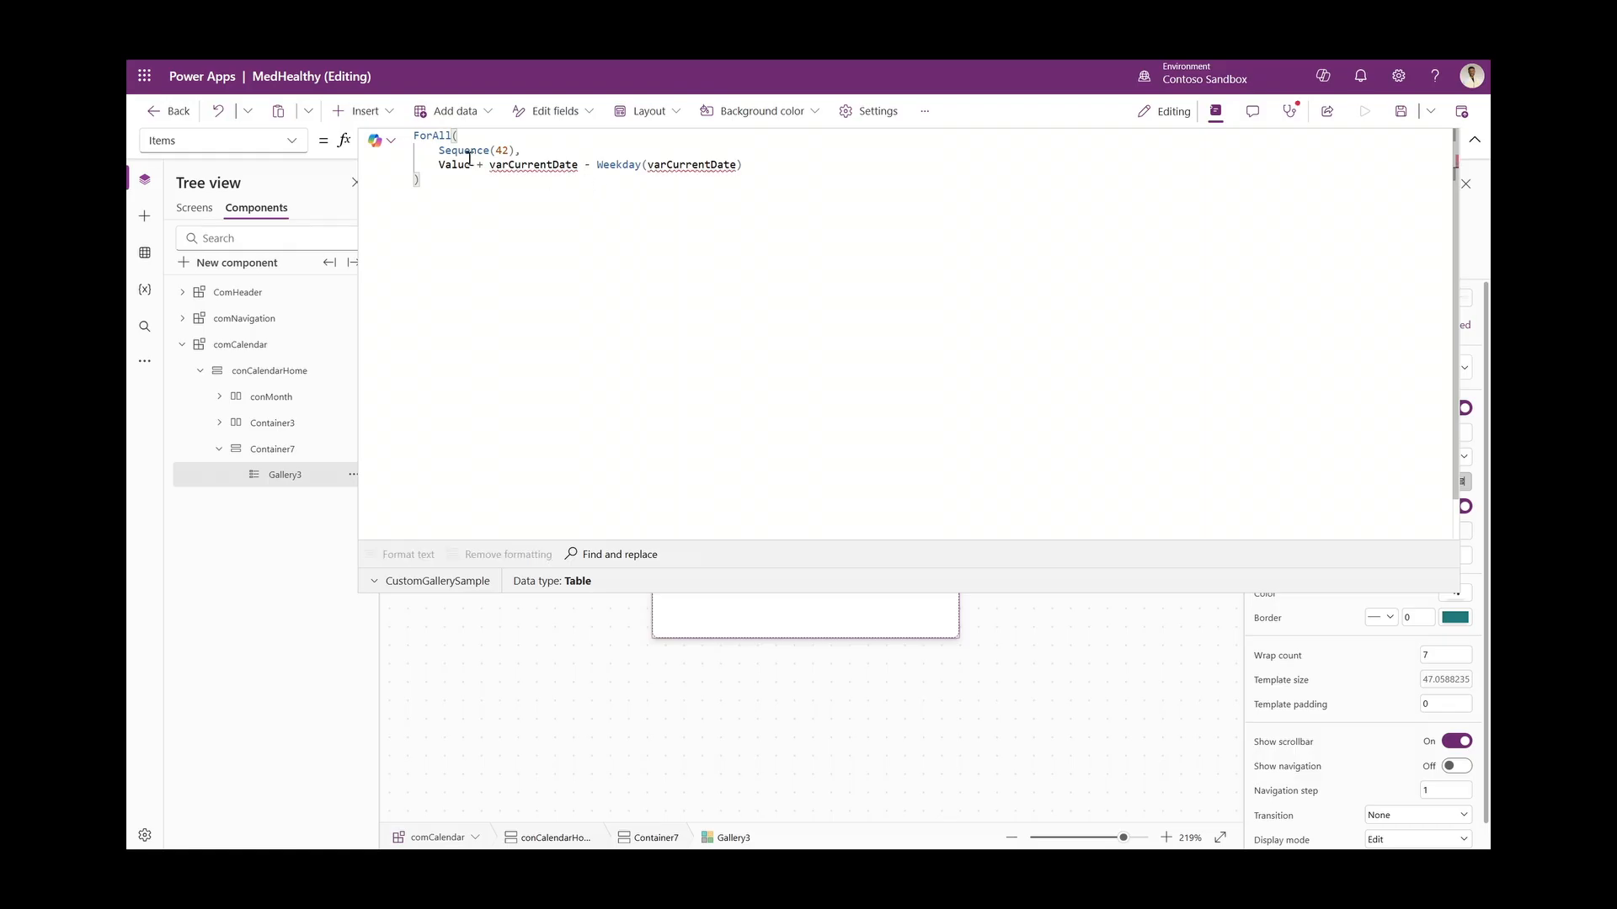
double_click(495, 164)
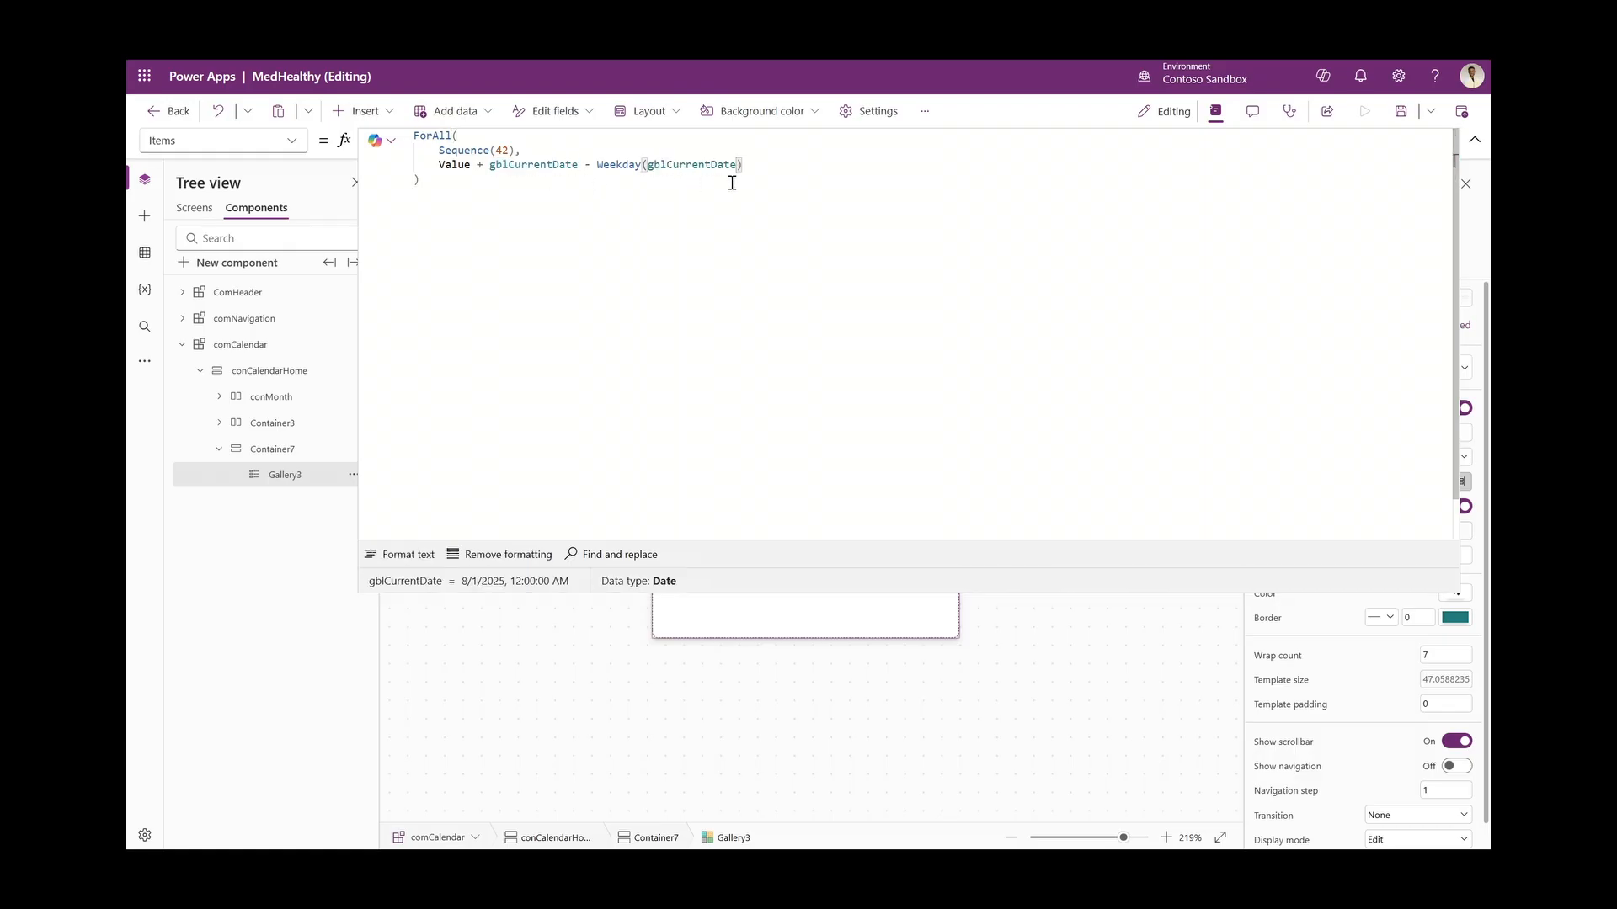
left_click(1469, 143)
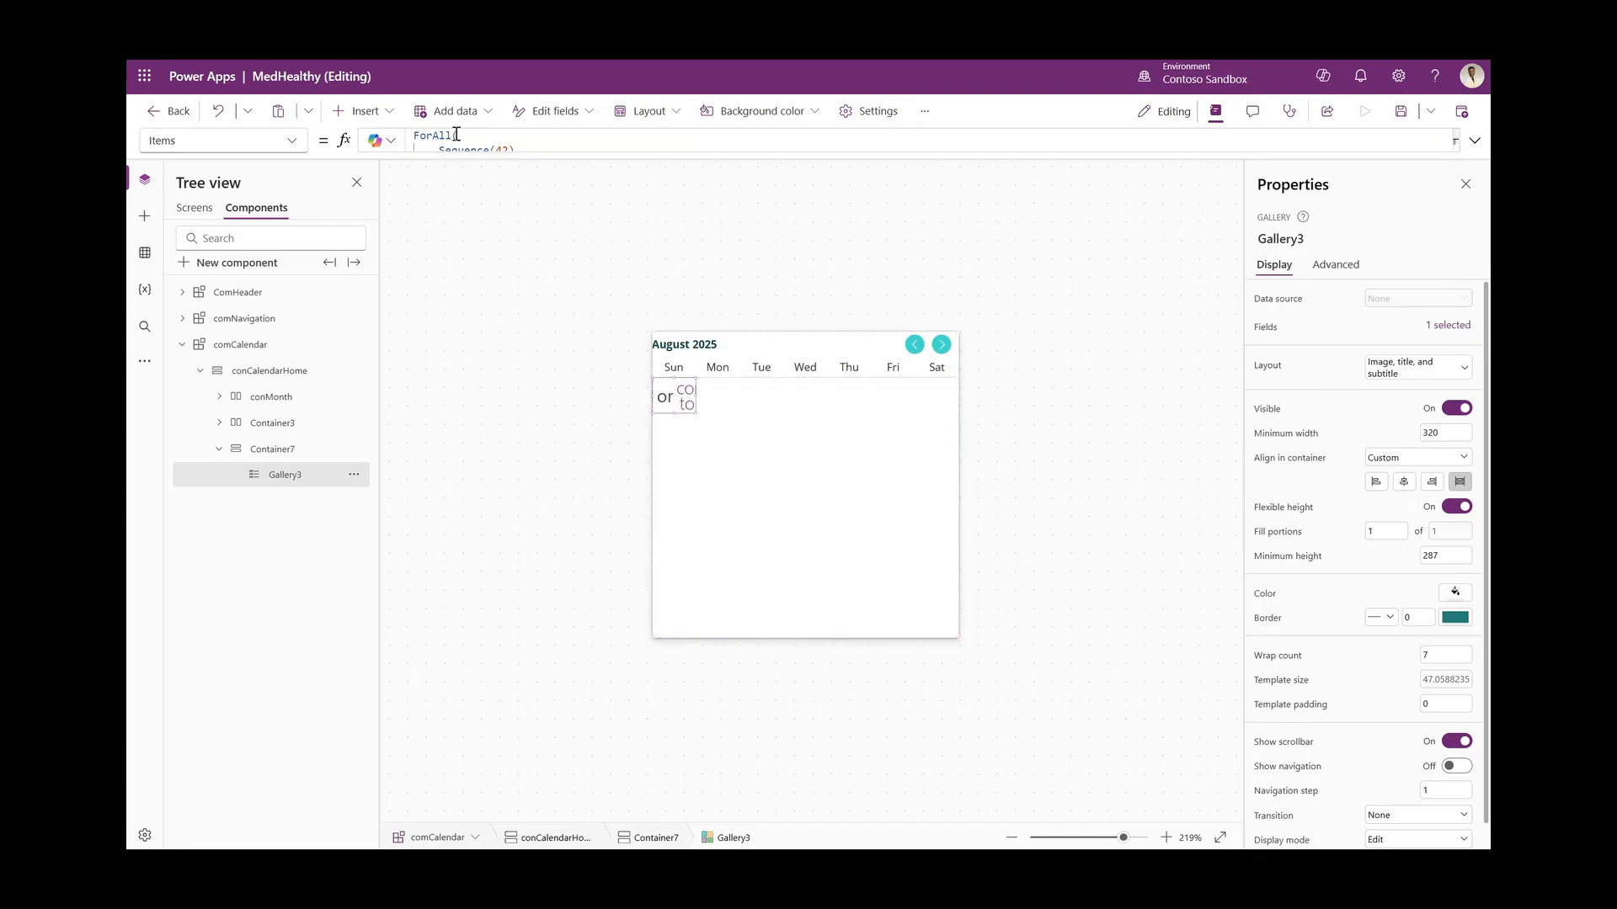
Insert a button into the day gallery and set its Y position to 0
left_click(352, 123)
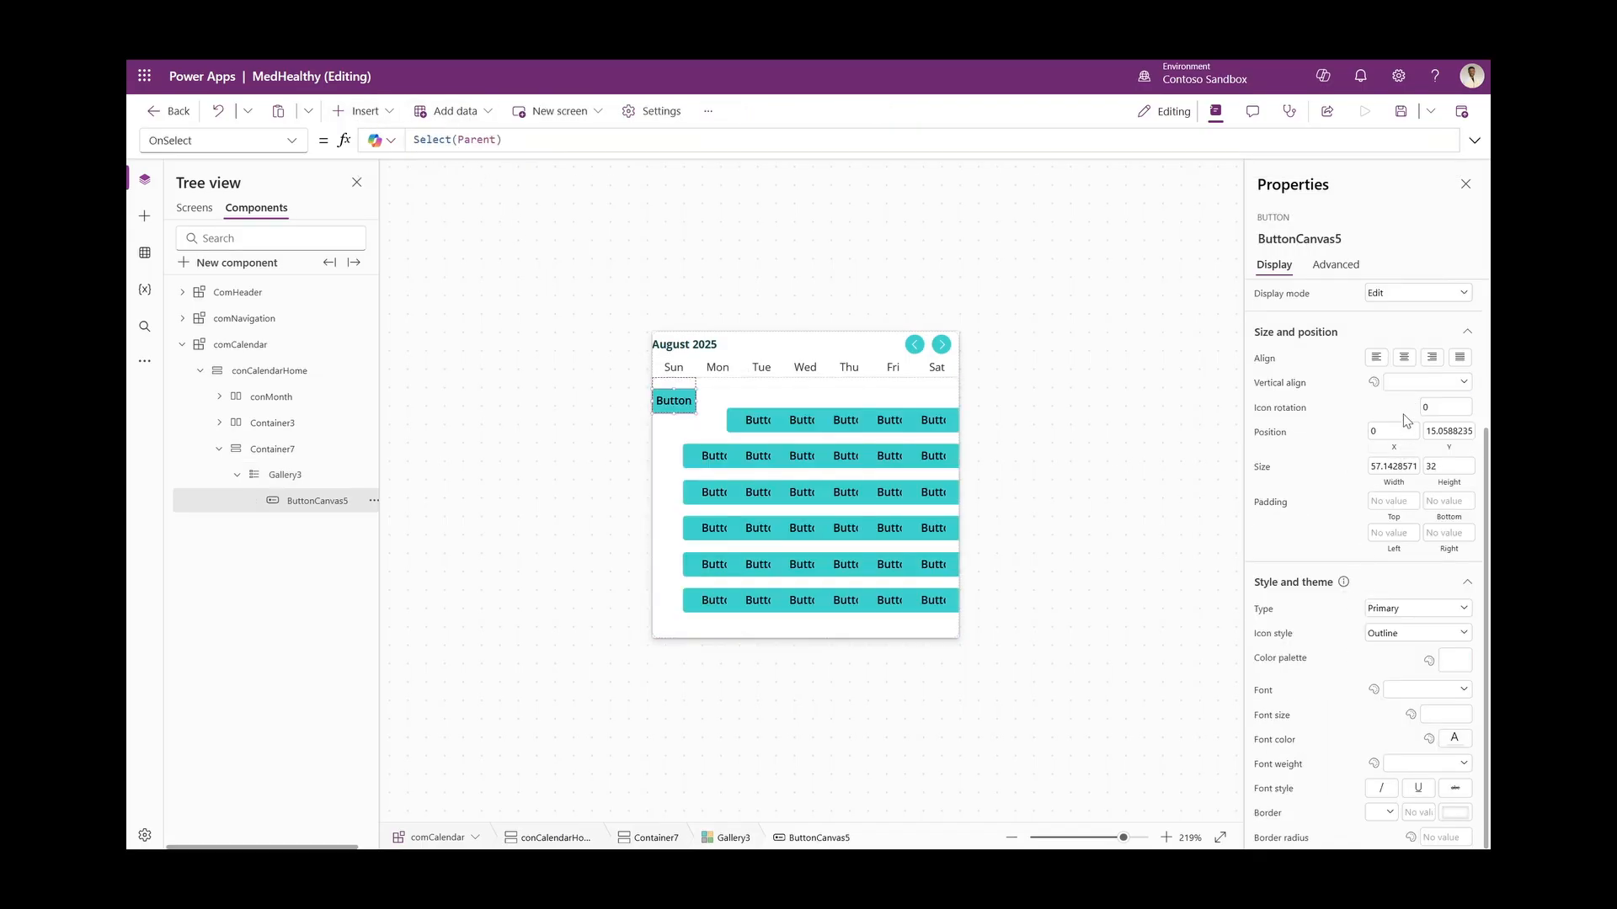
left_click(1404, 630)
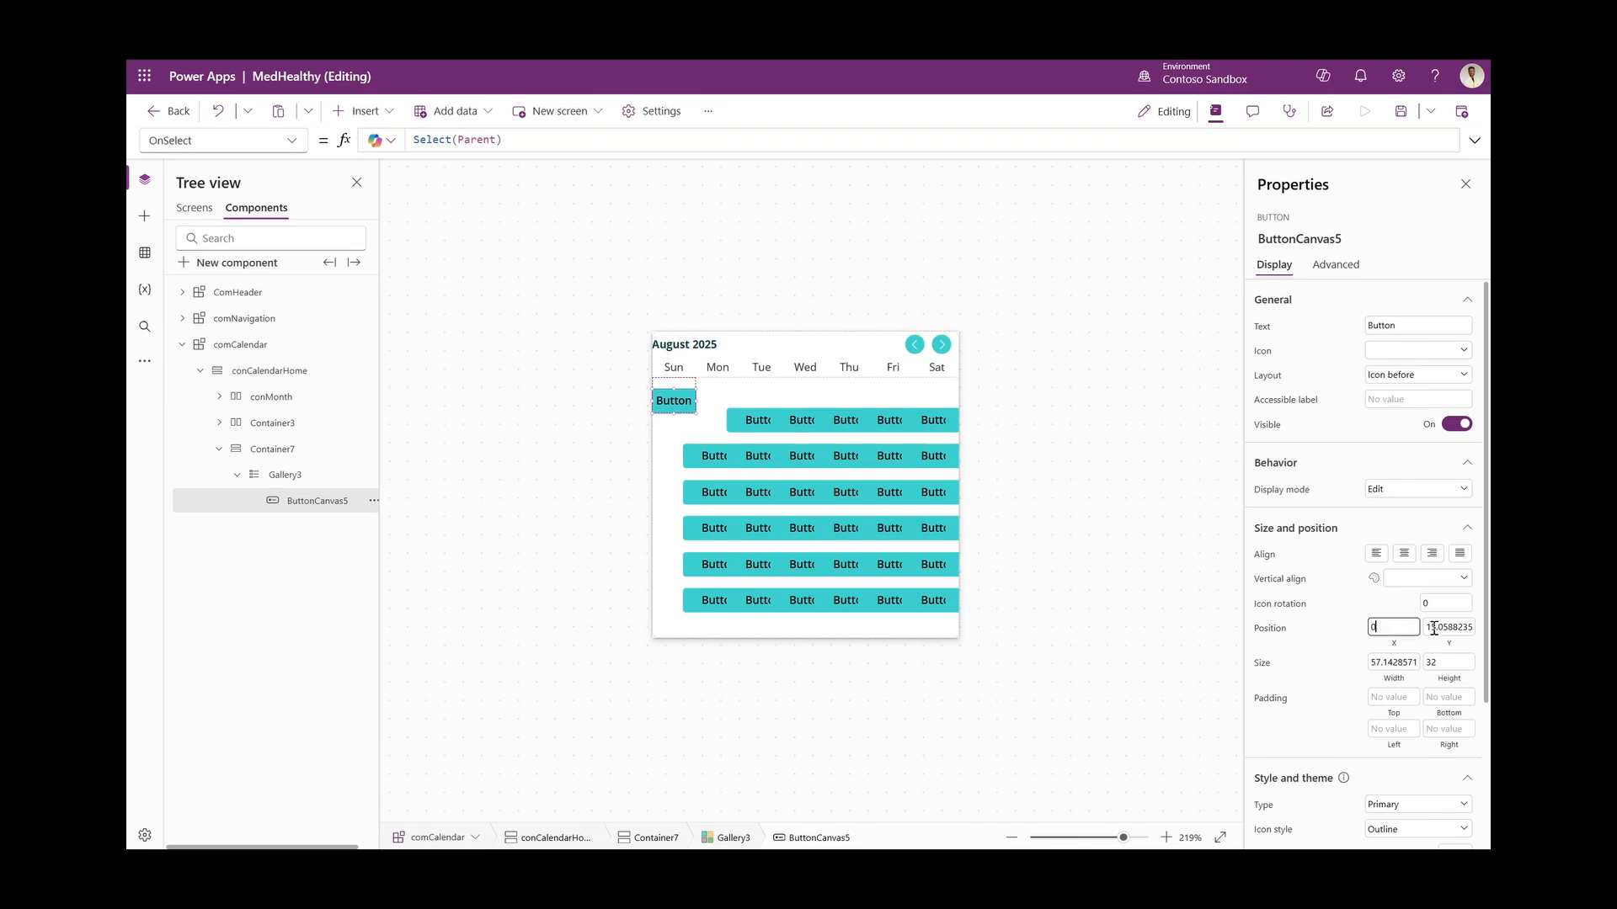
double_click(1434, 627)
type("0")
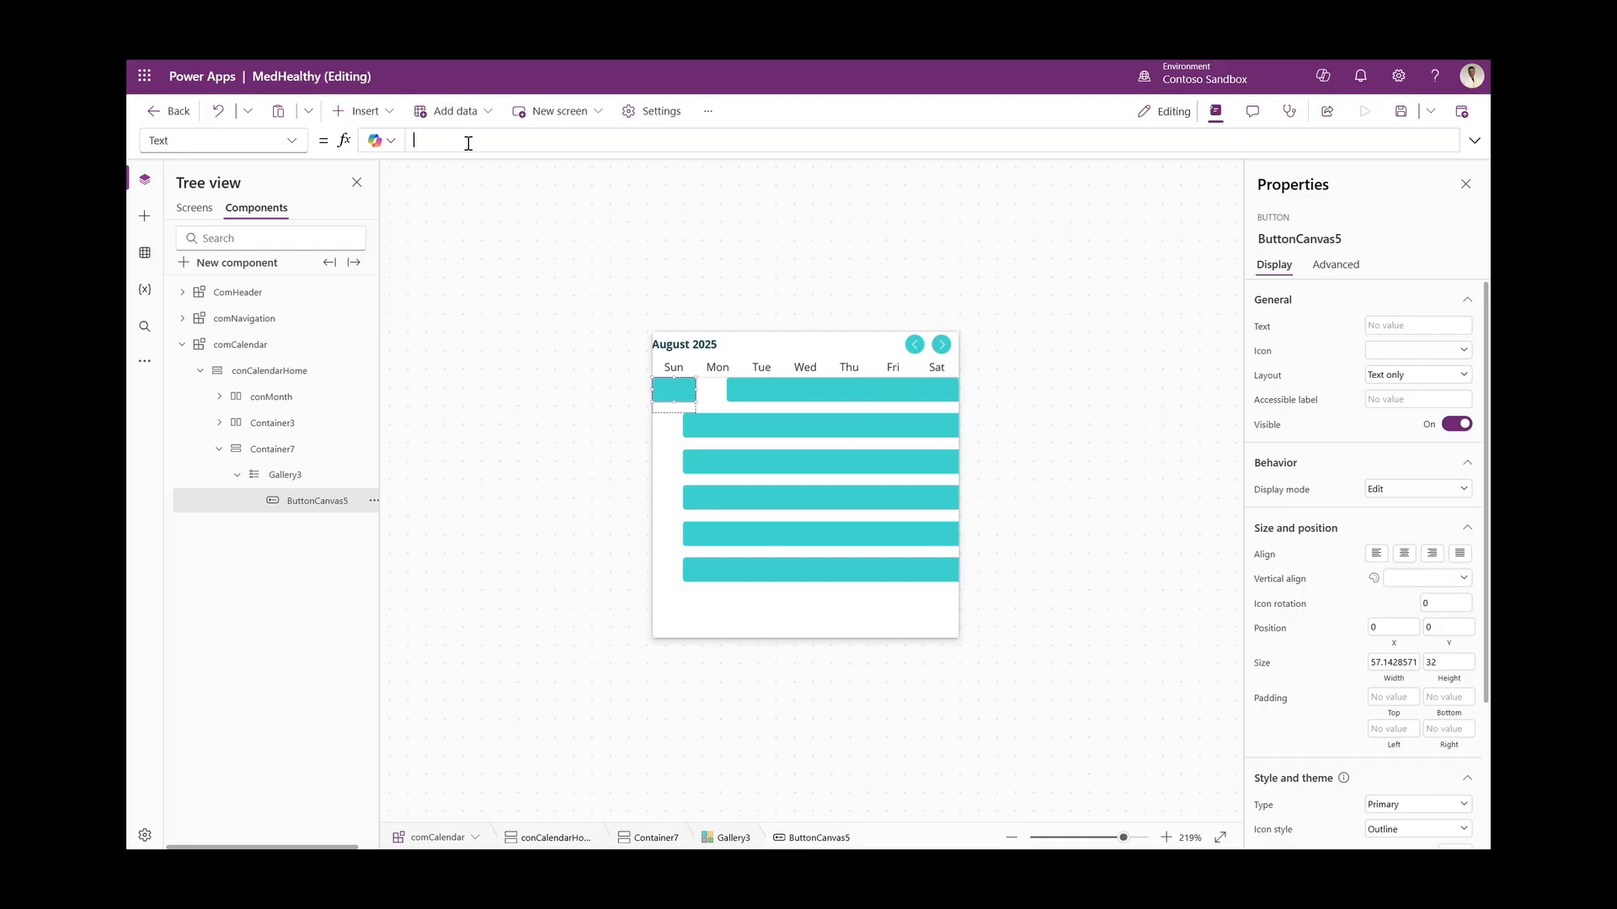
Set the gallery button's Text to Day(ThisItem.Value)
type("ay(This")
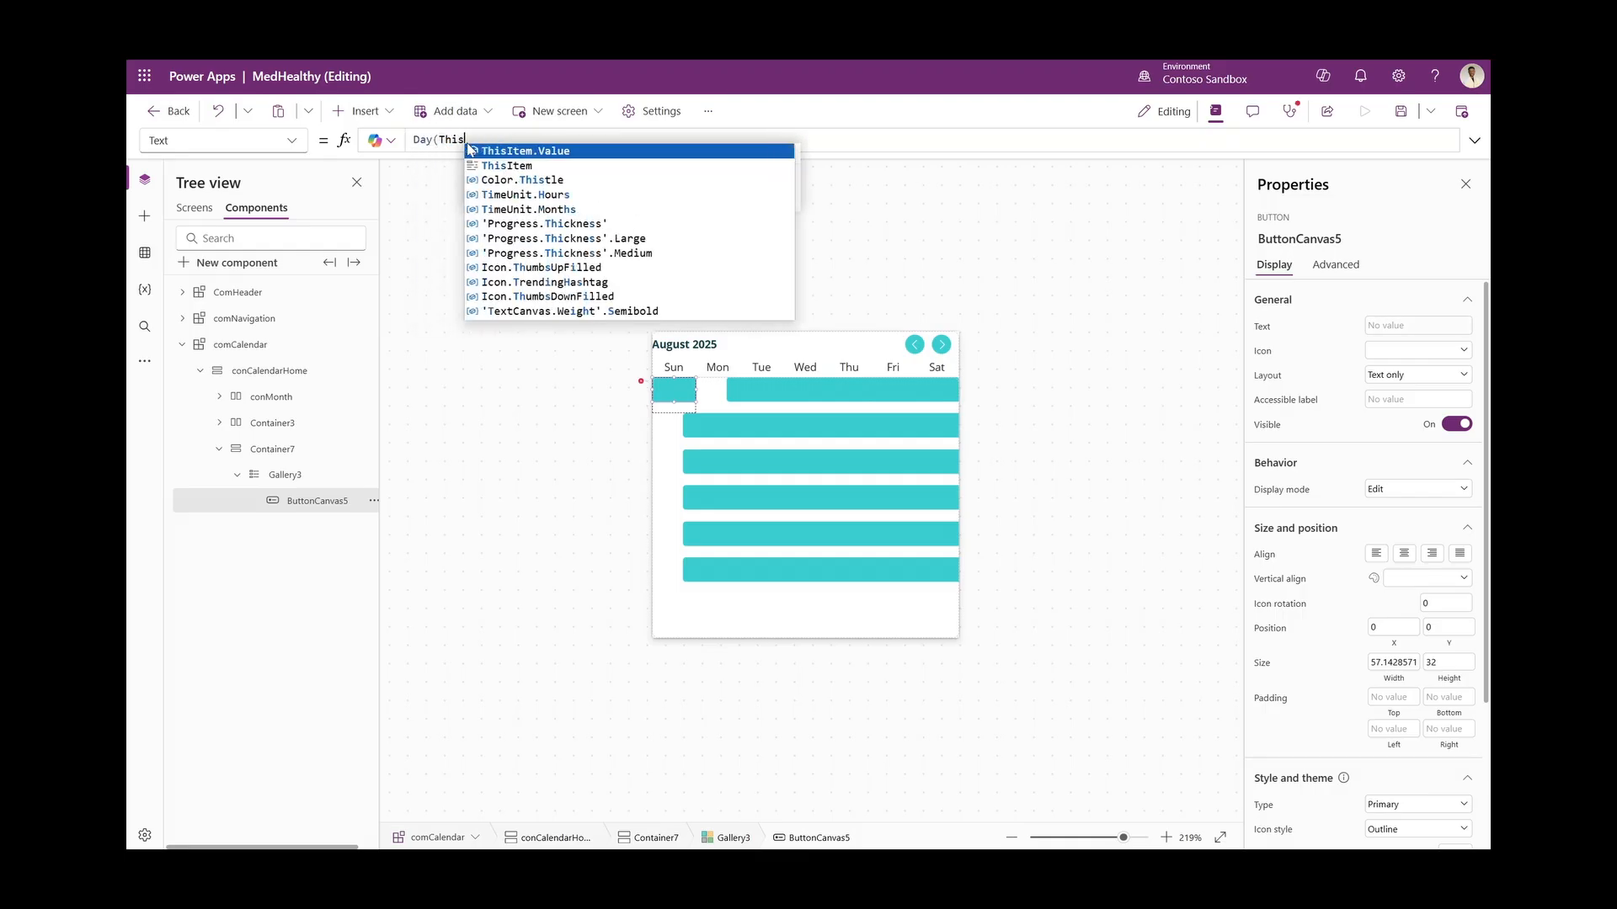
left_click(469, 150)
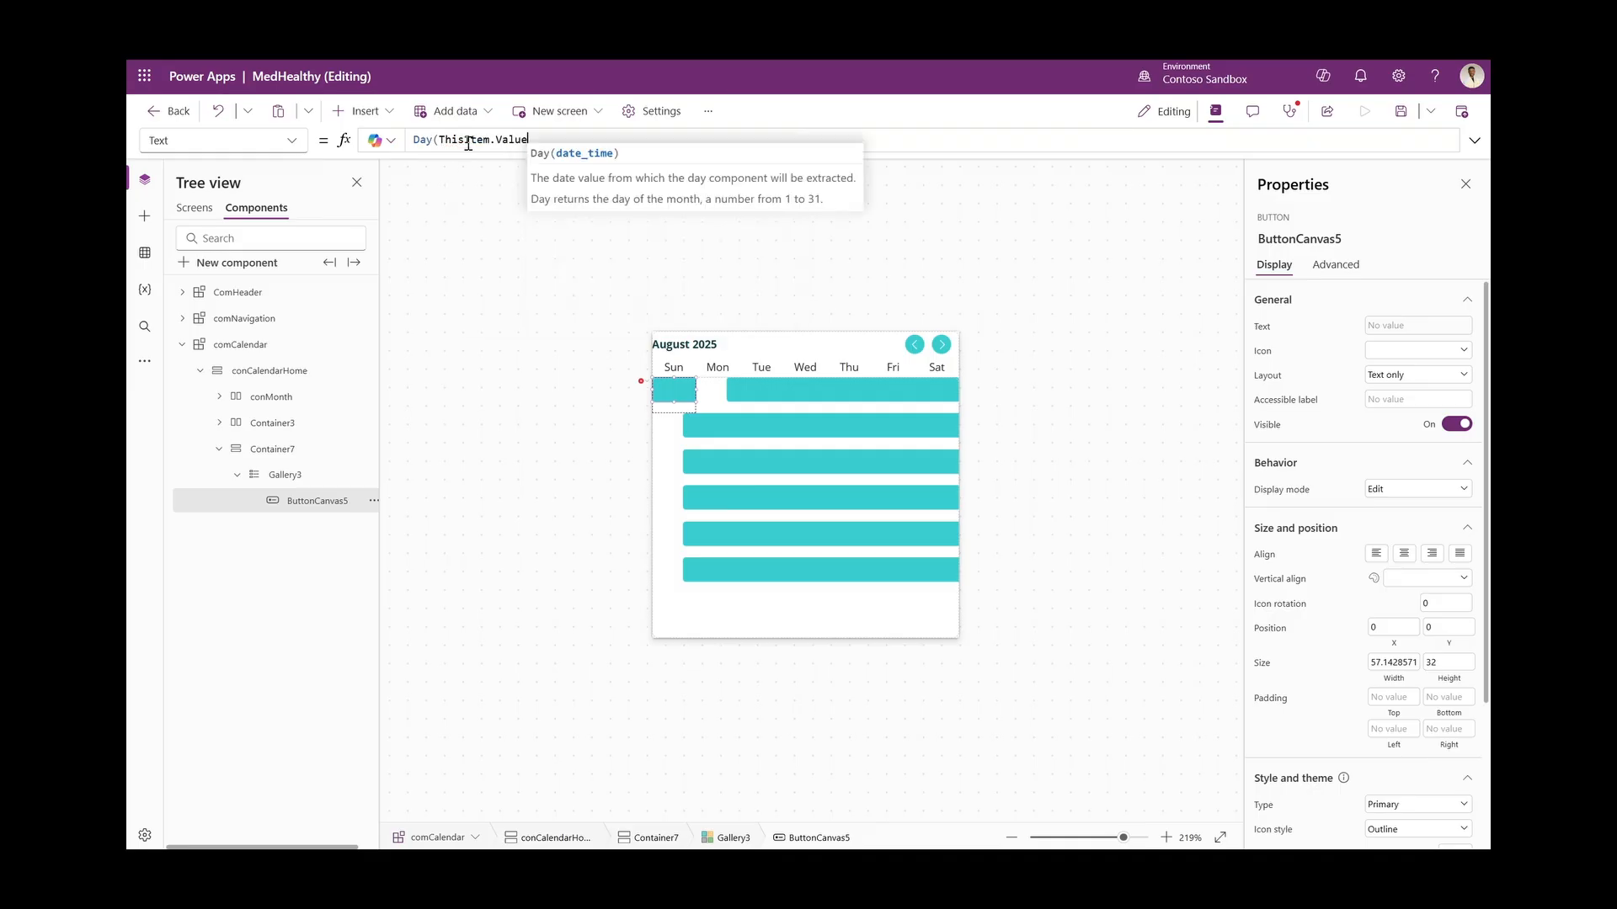
type(")")
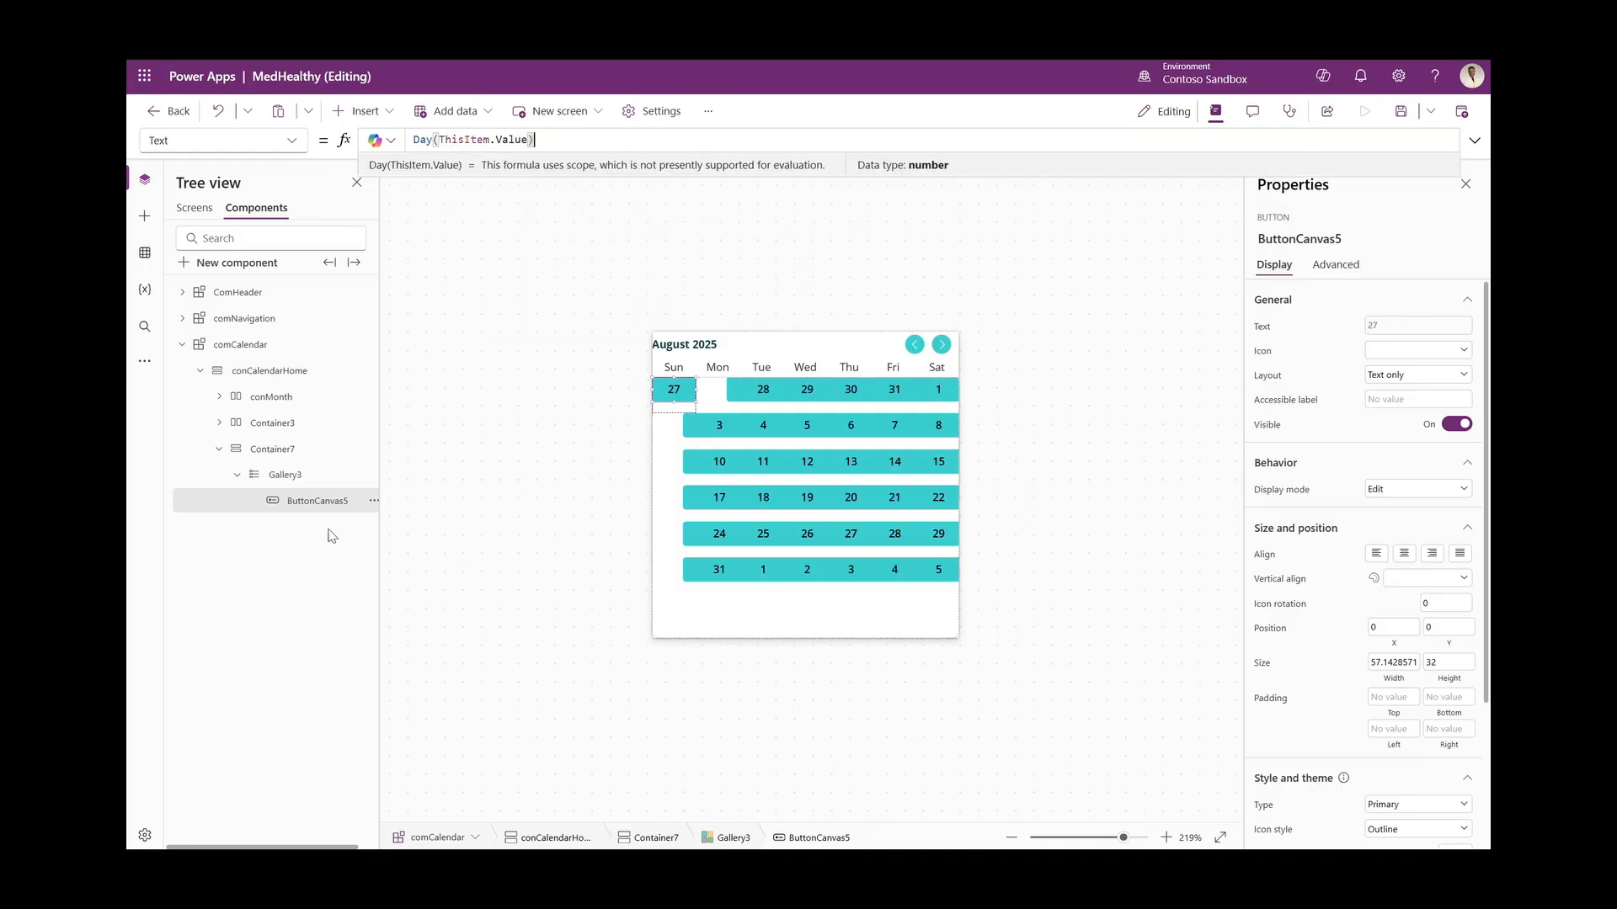
Set the day button's Height to Parent.TemplateHeight and its Width to Parent.TemplateWidth
left_click(1442, 680)
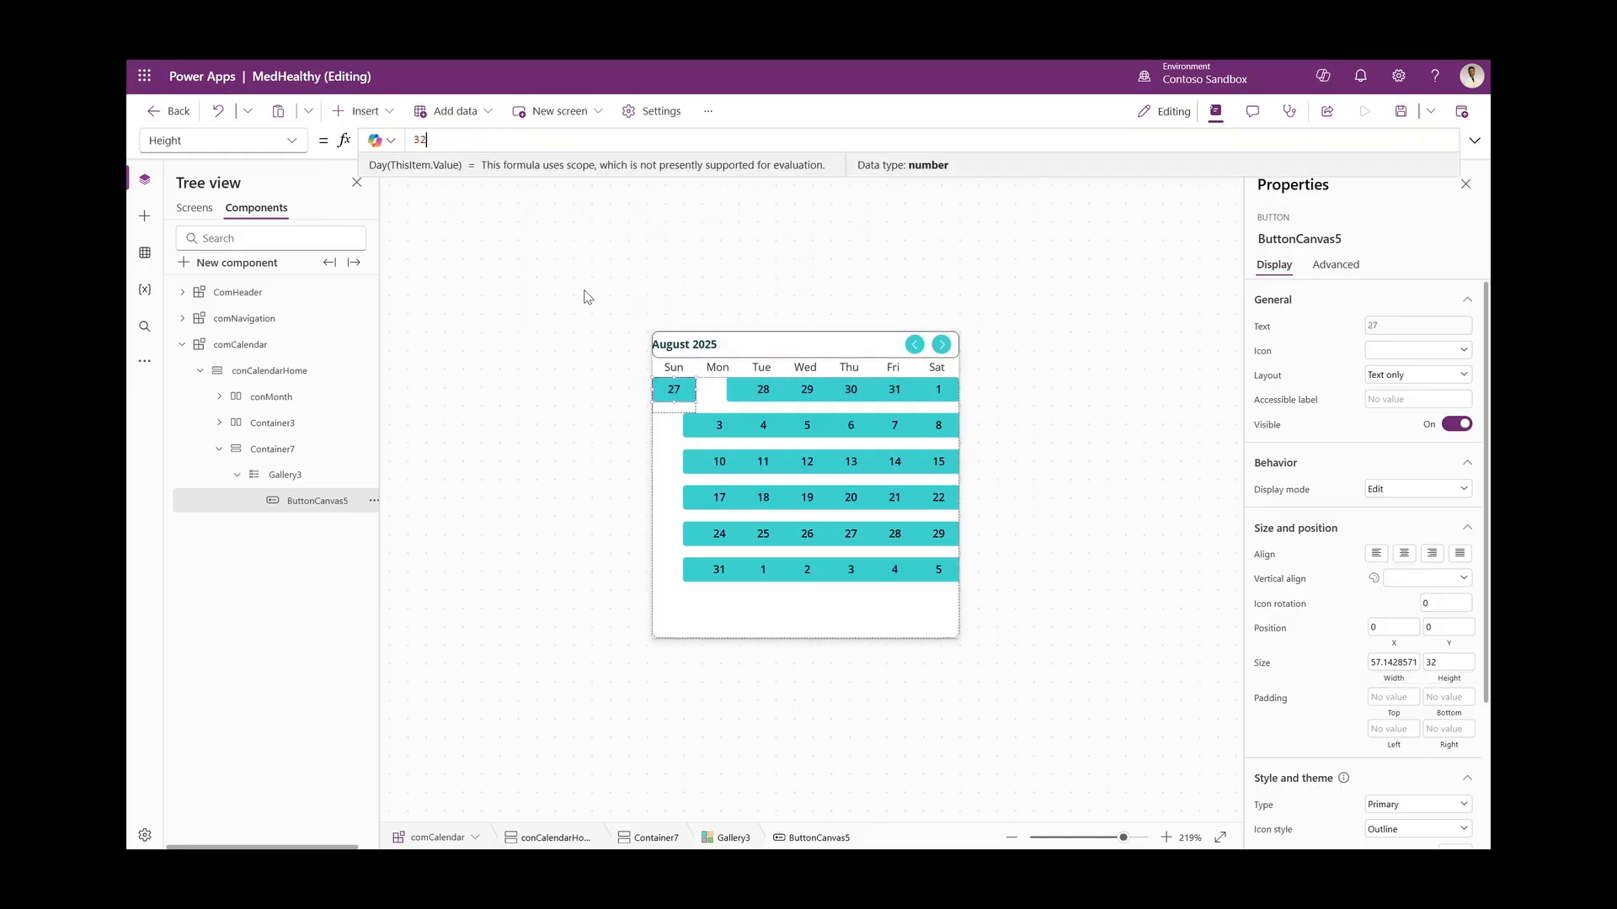
left_click(510, 136)
type("P")
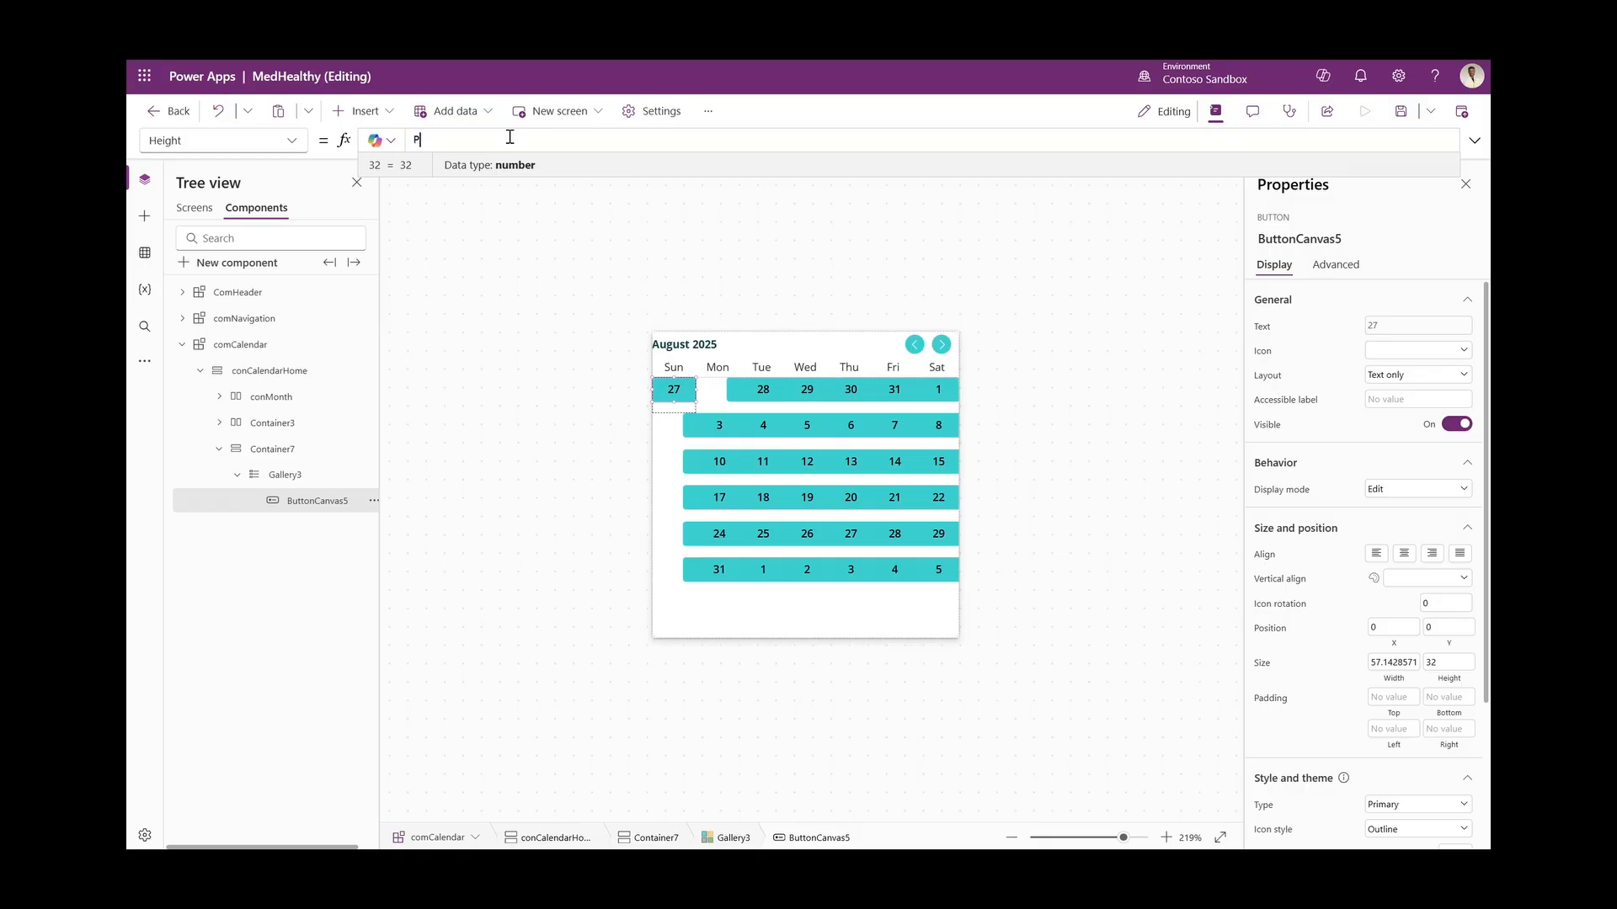
type("arent")
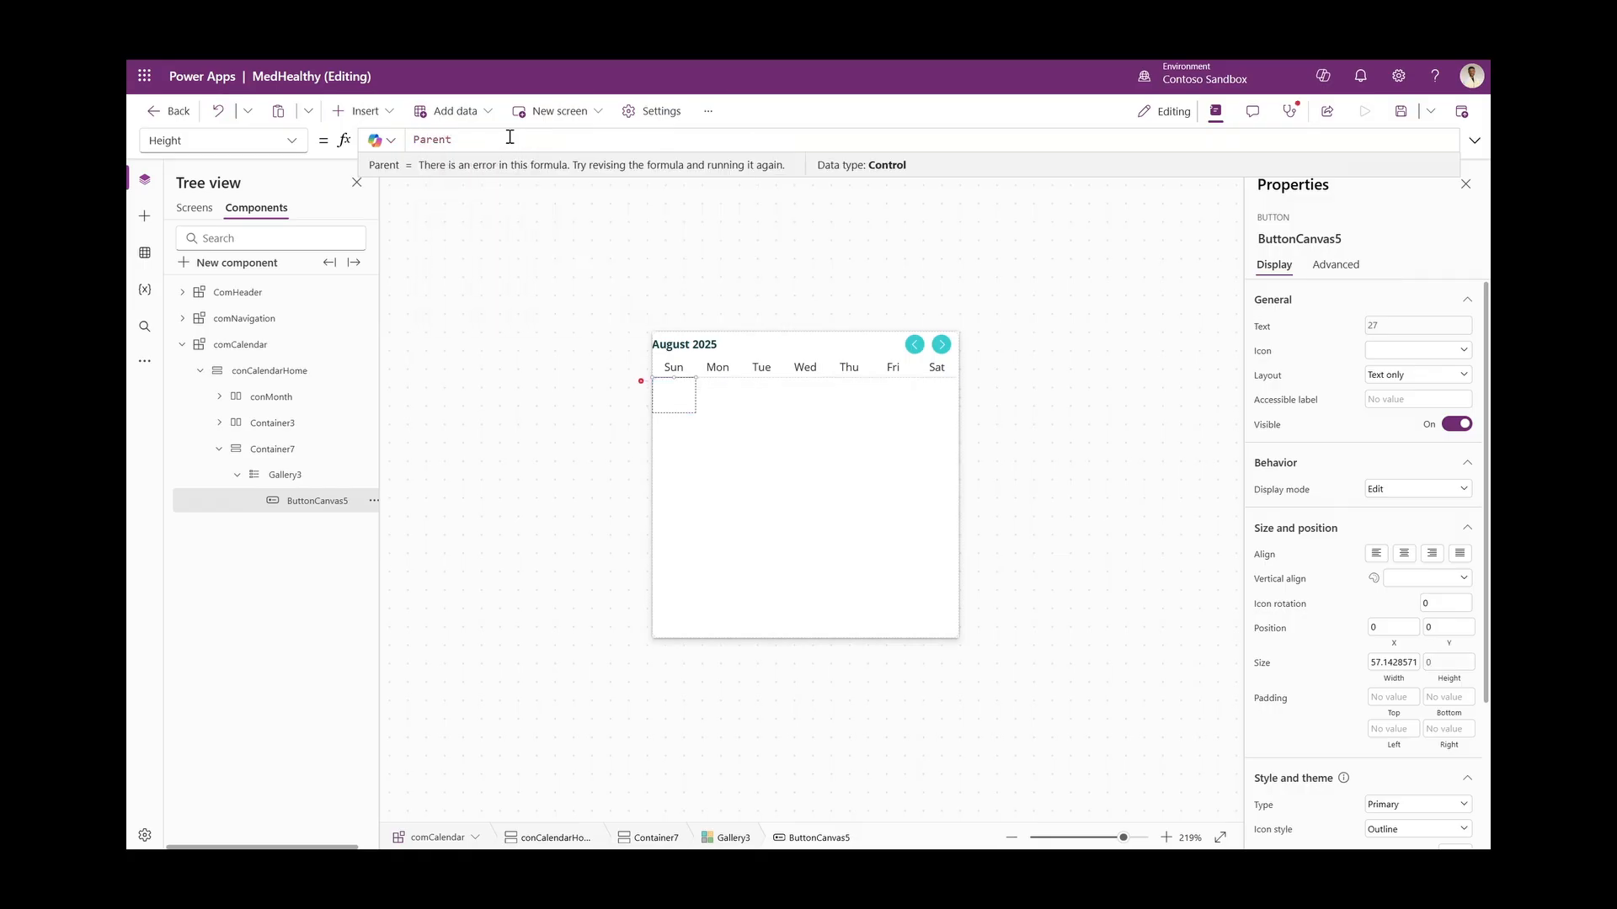
type(".templ")
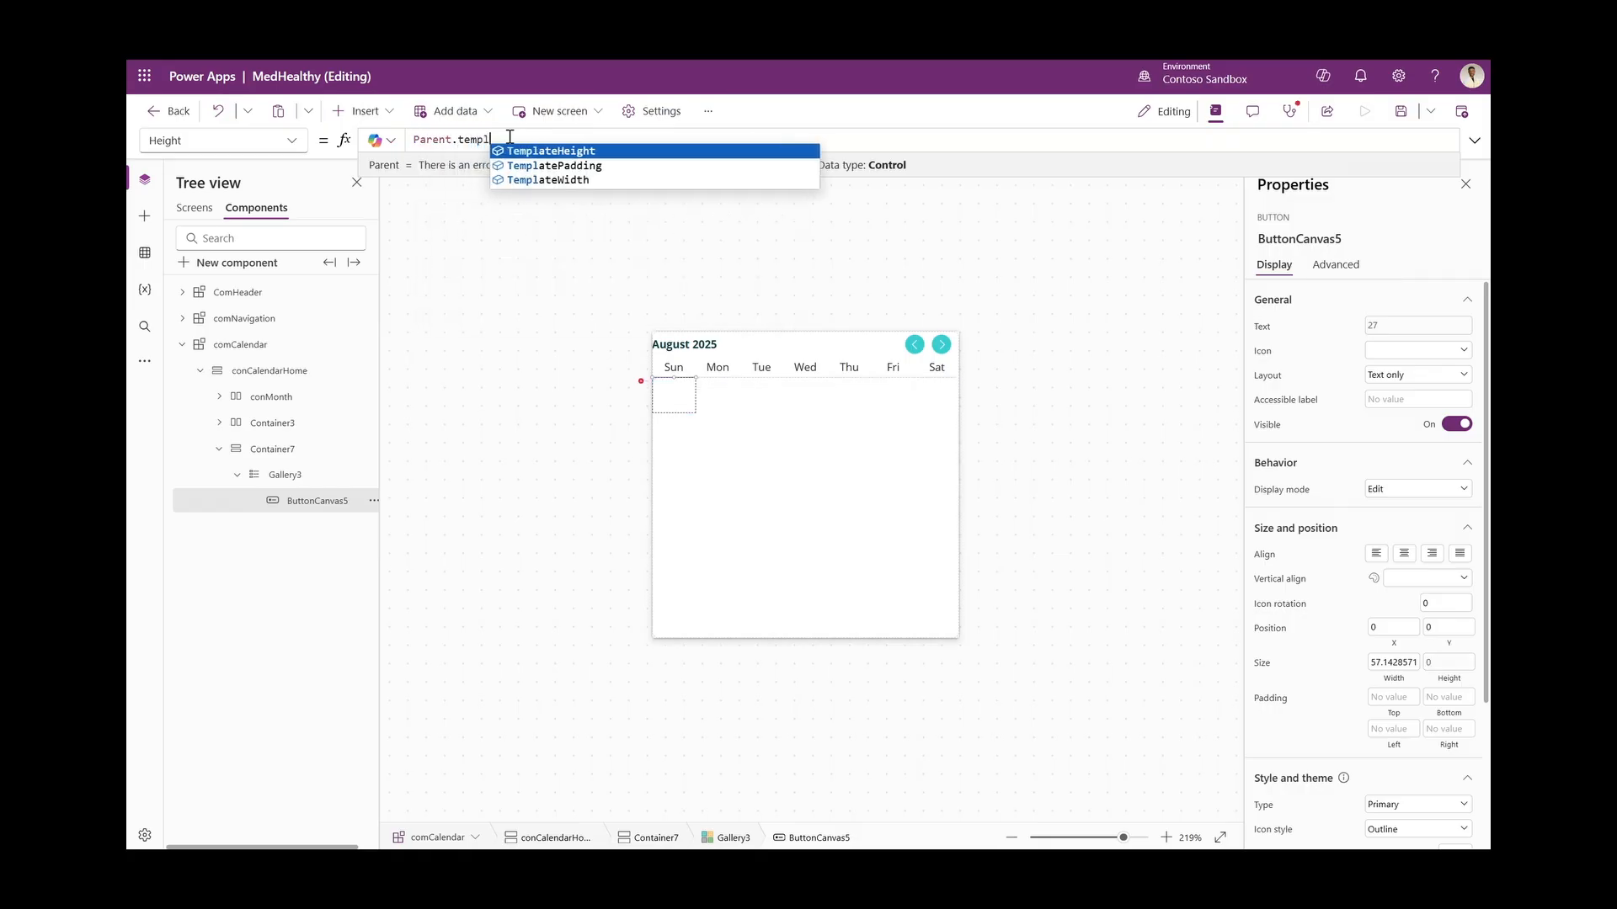
left_click(507, 151)
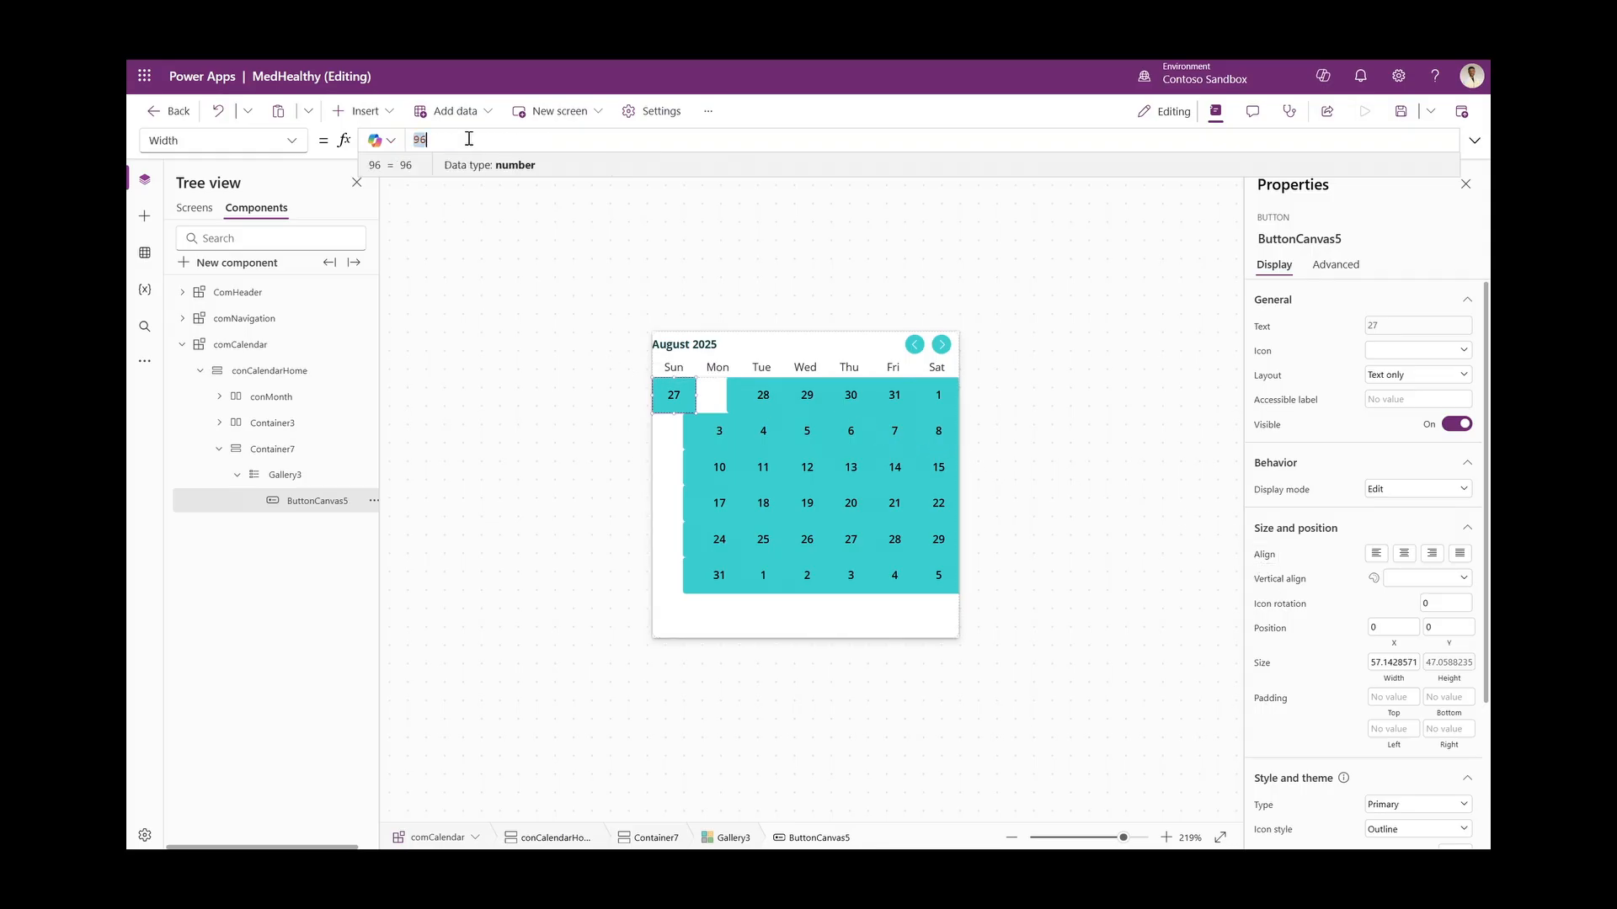
type("Parent.TemplateWidth")
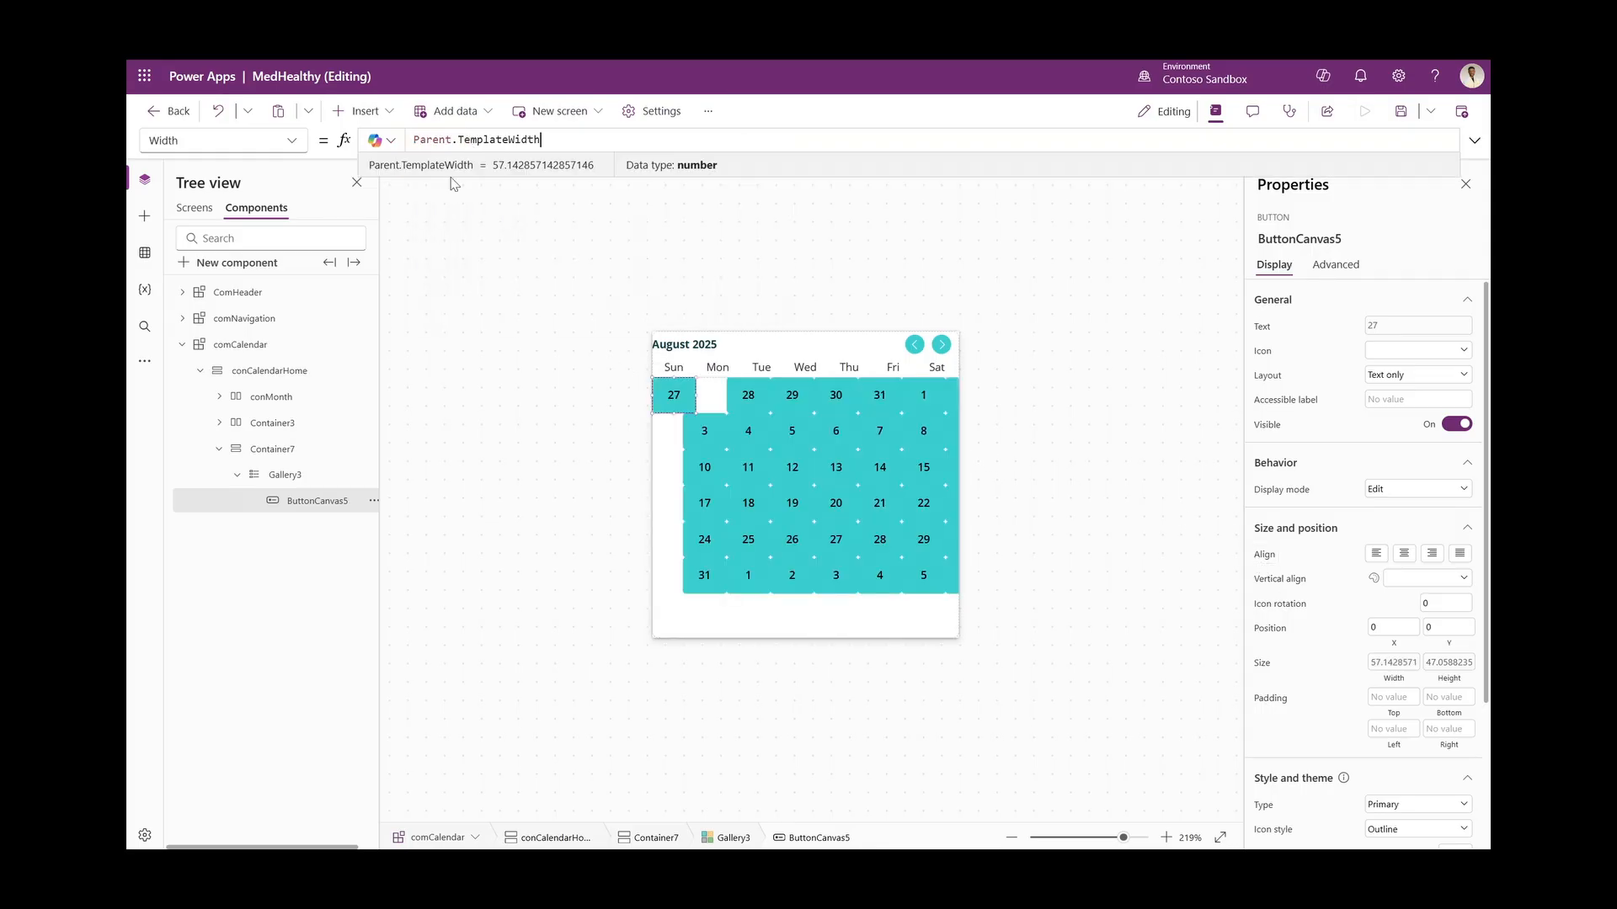
left_click(434, 252)
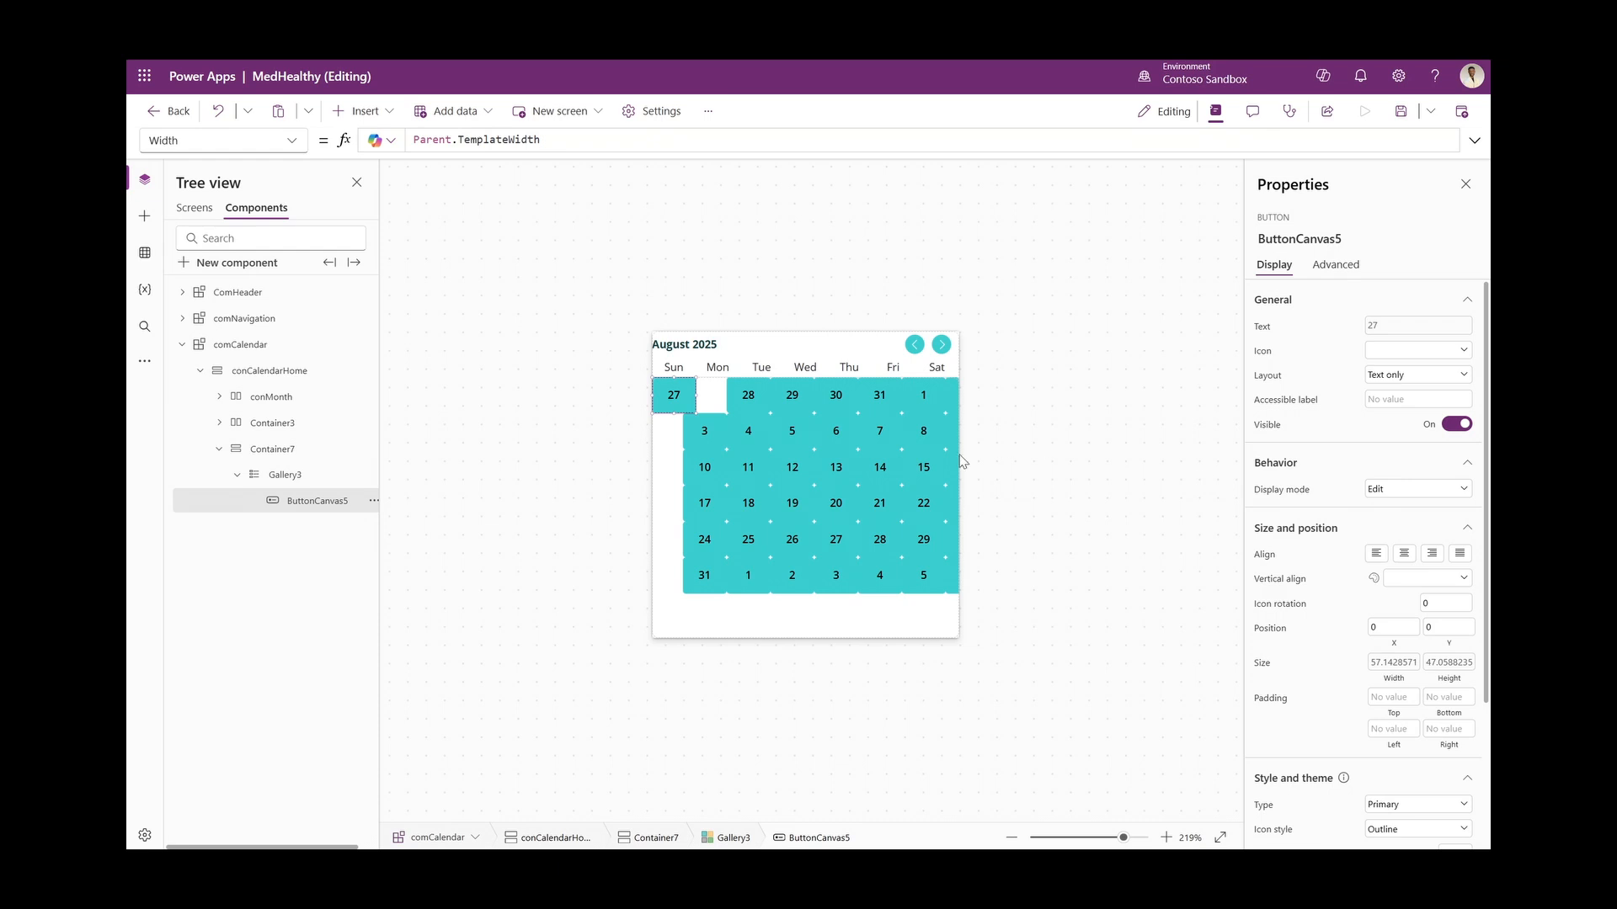
Set the day gallery's template padding to 5 and the day button's X position to 0
left_click(290, 475)
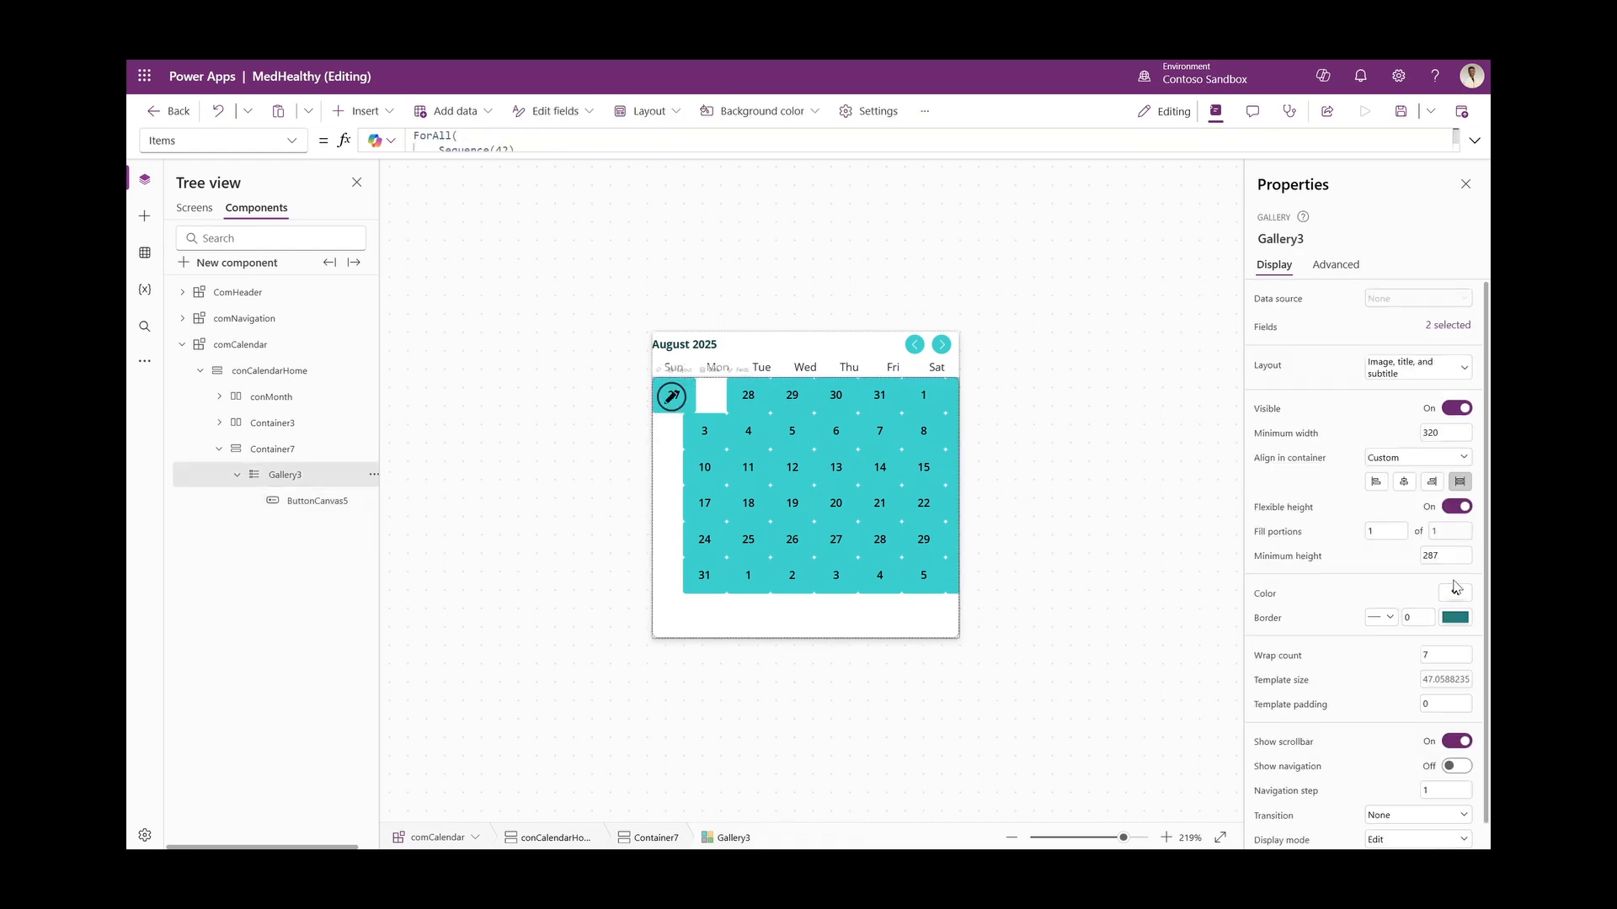
left_click(1448, 701)
type("5")
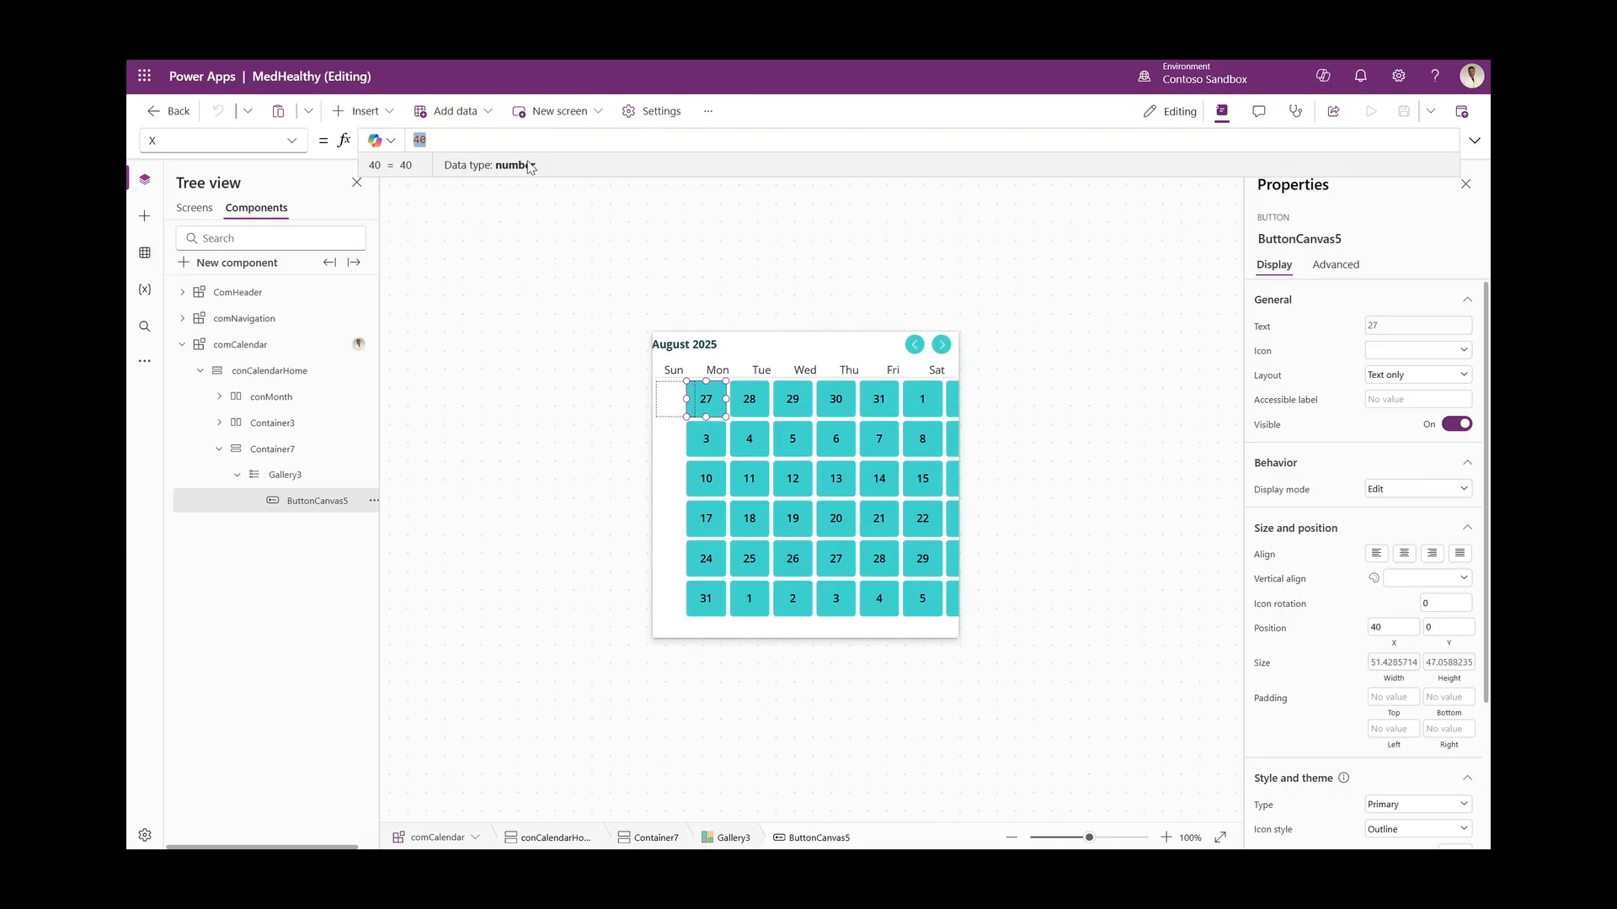
type("0")
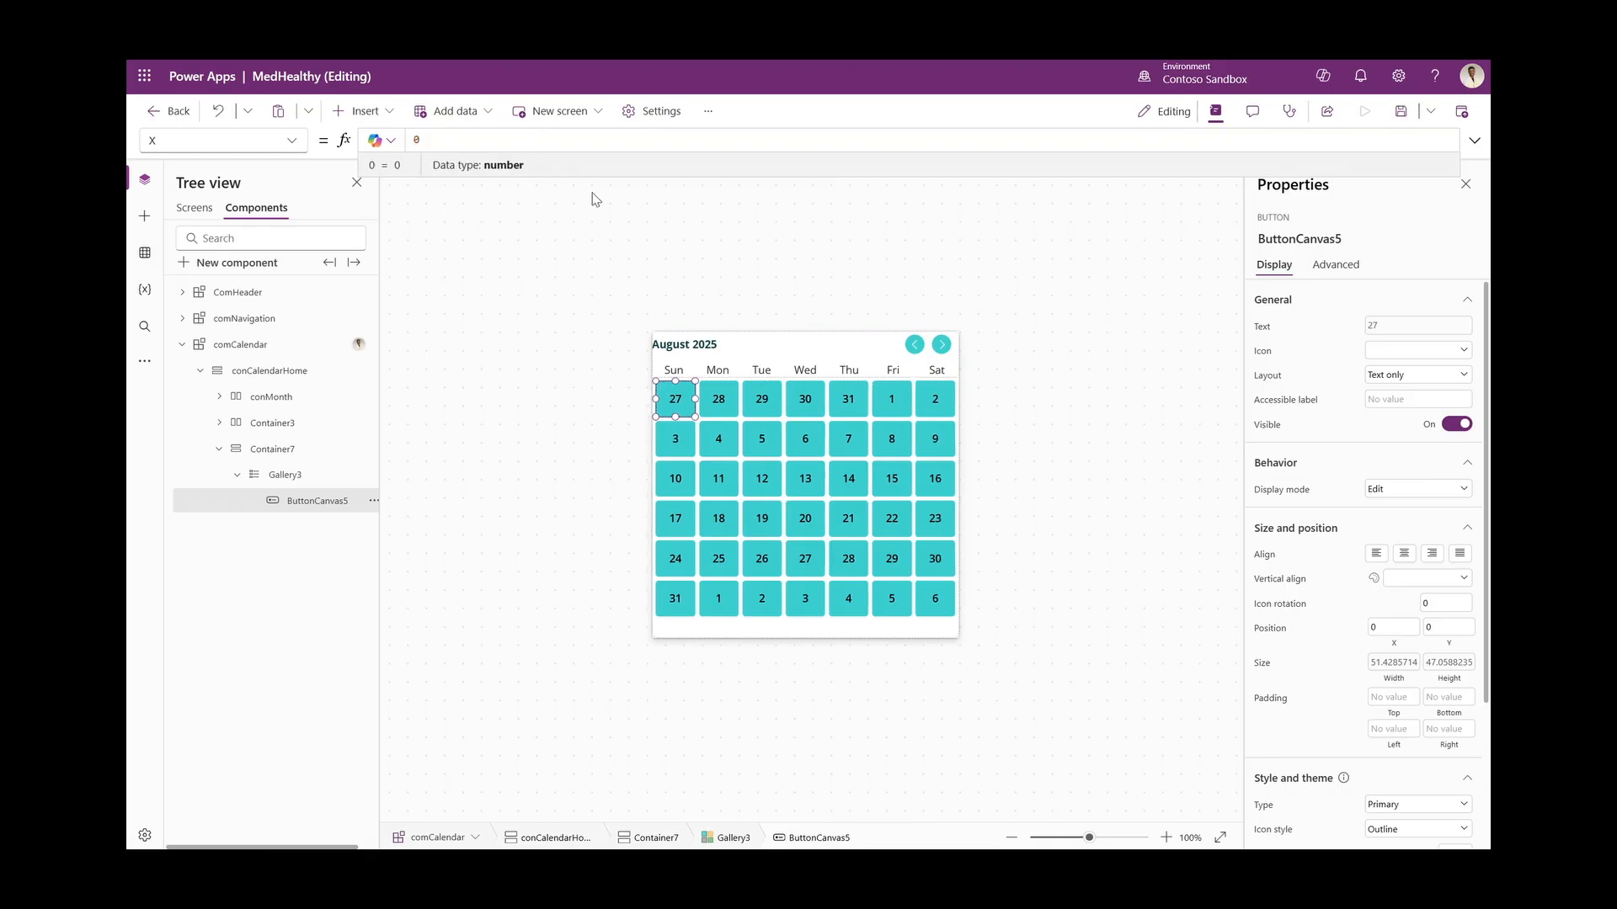
left_click(1069, 426)
Make the day button Subtle, then set its Appearance to If(ThisItem.IsSelected, 'ButtonCanvas.Appearance'.Outline, 'ButtonCanvas.Appearance'.Subtle)
left_click(667, 411)
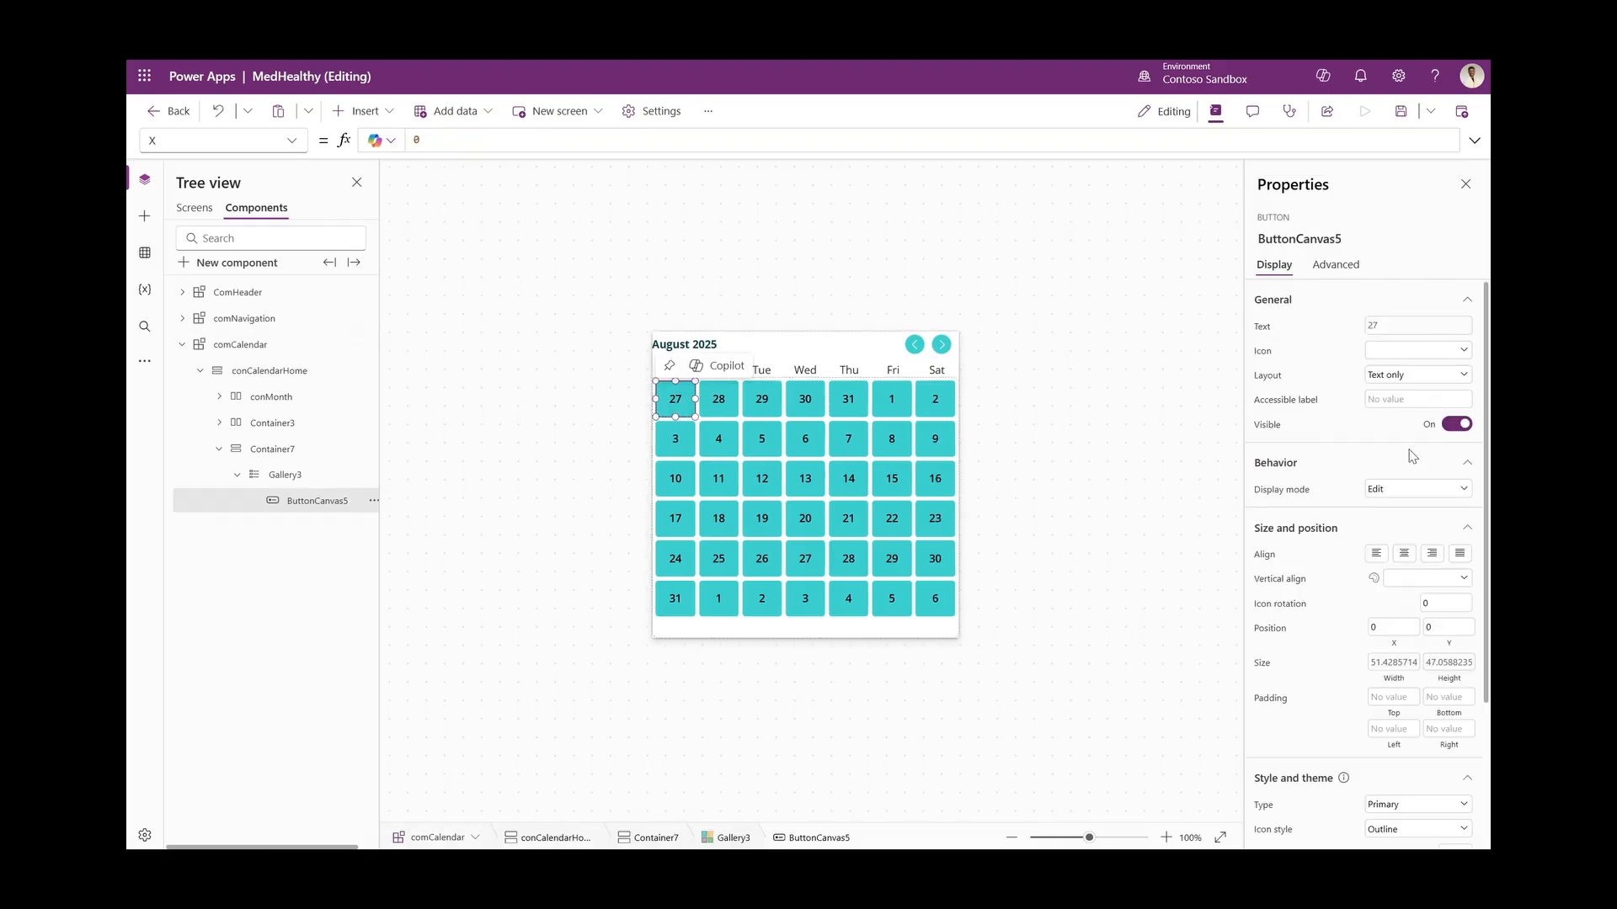
scroll(1369, 560, "down", 3)
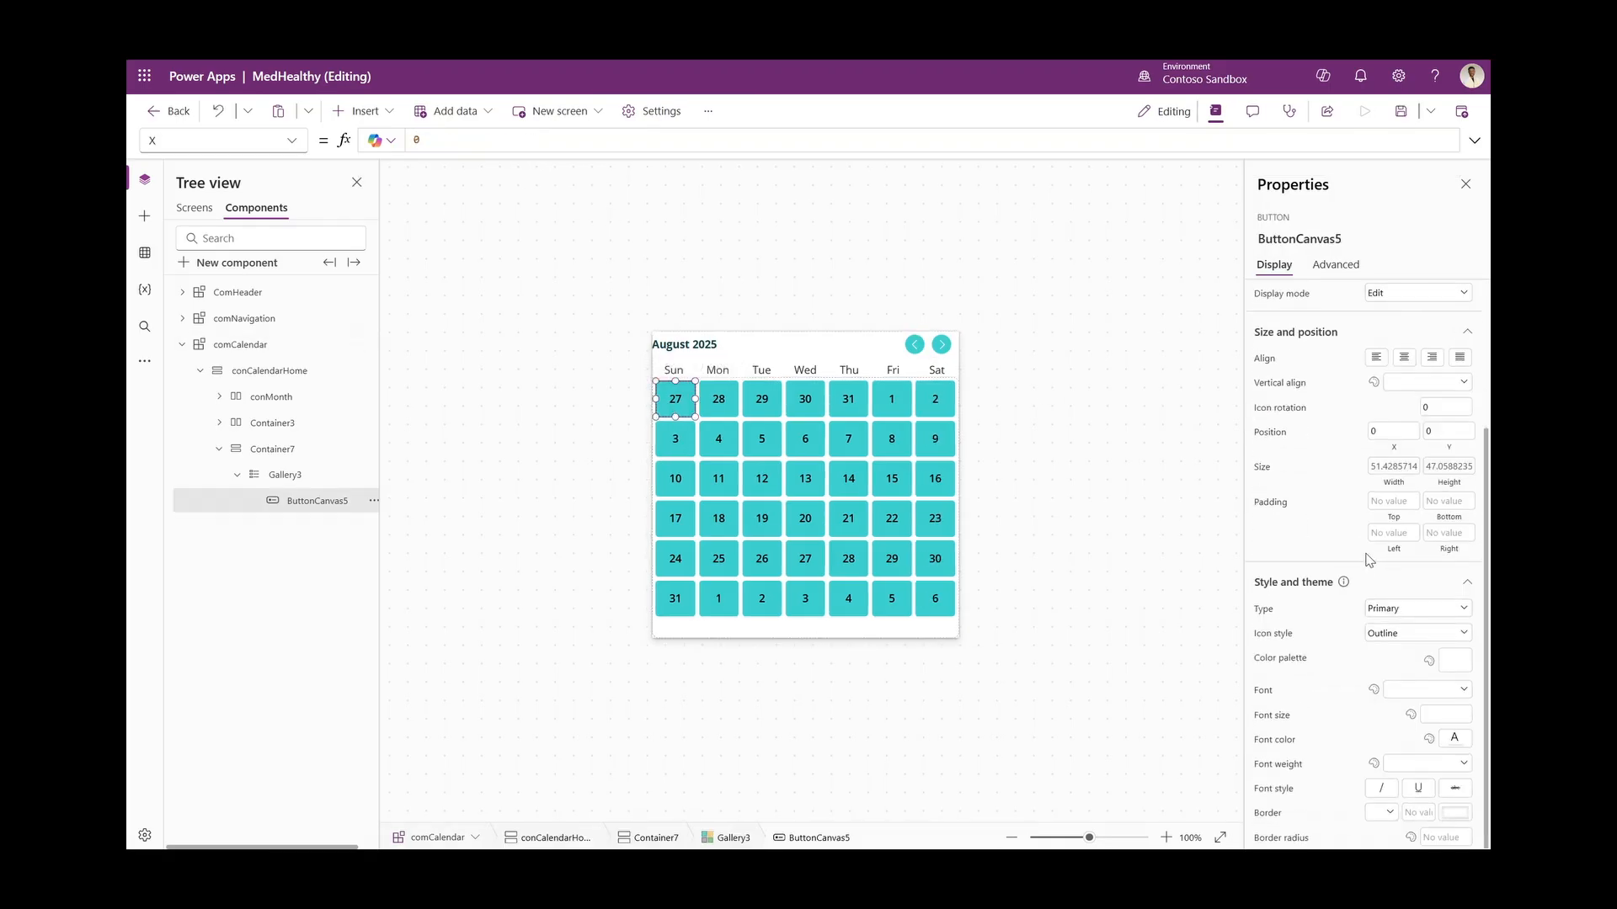
left_click(1379, 612)
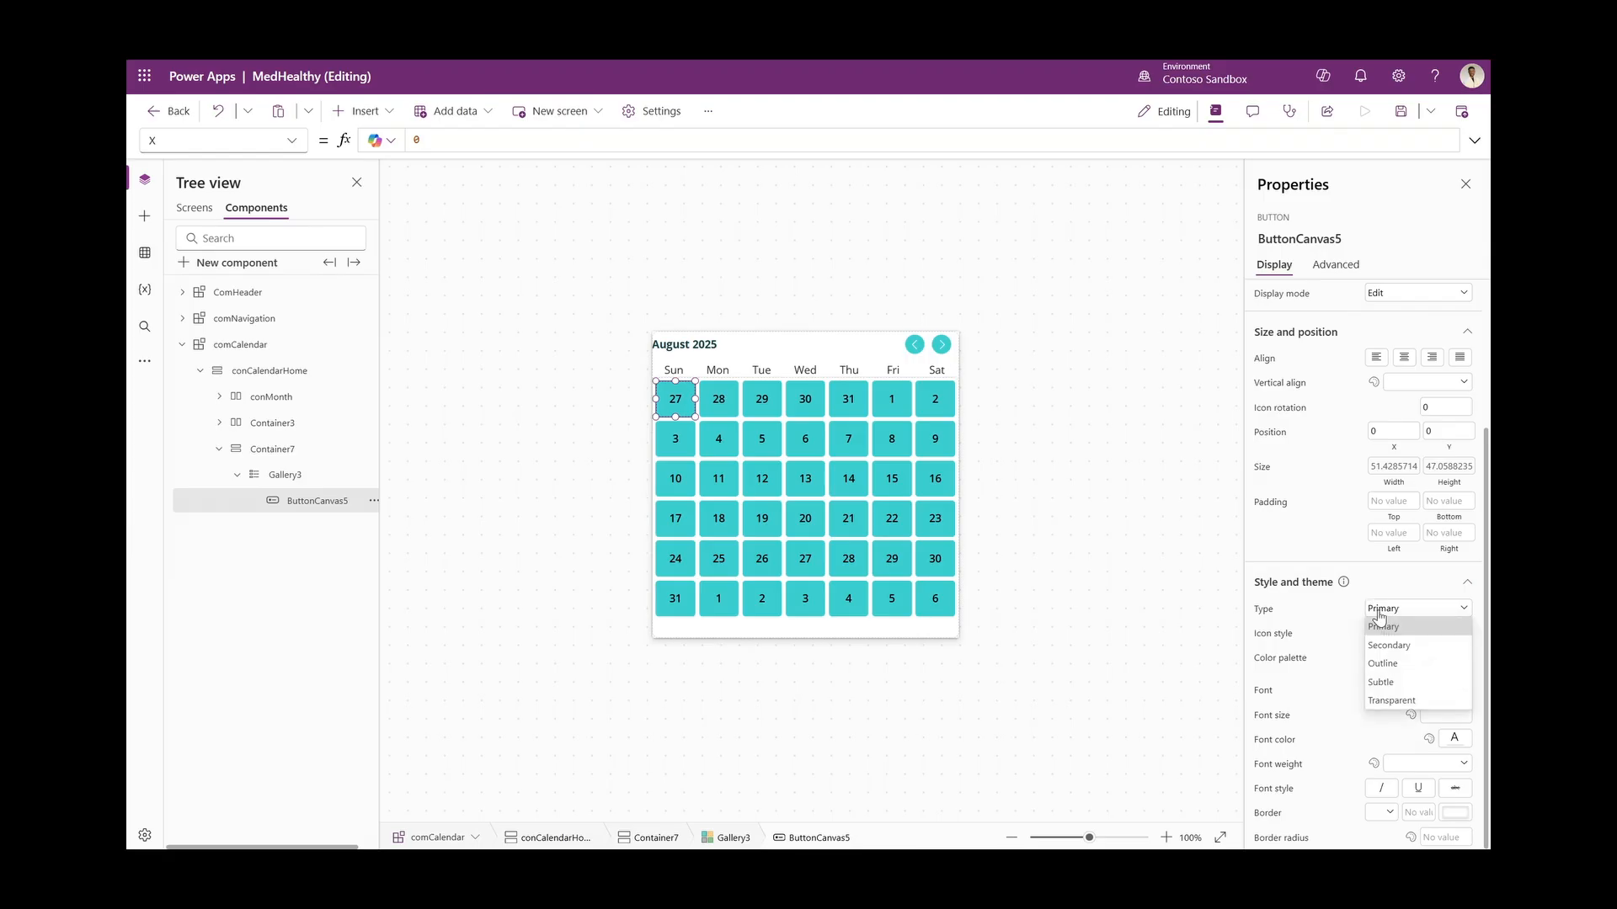
left_click(1398, 683)
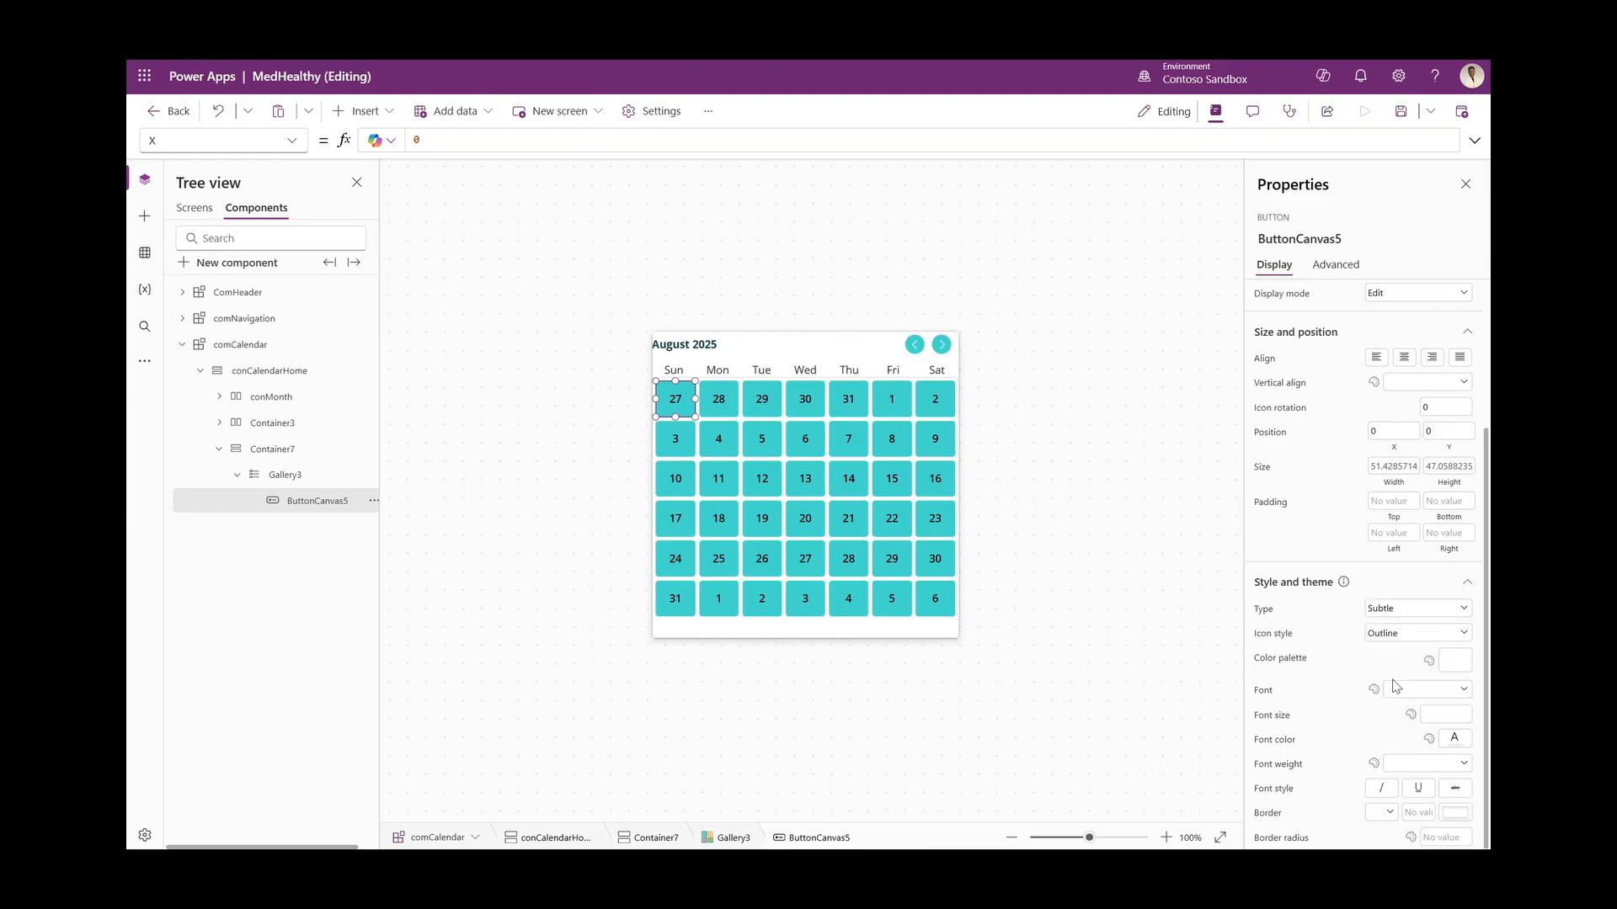
left_click(663, 408)
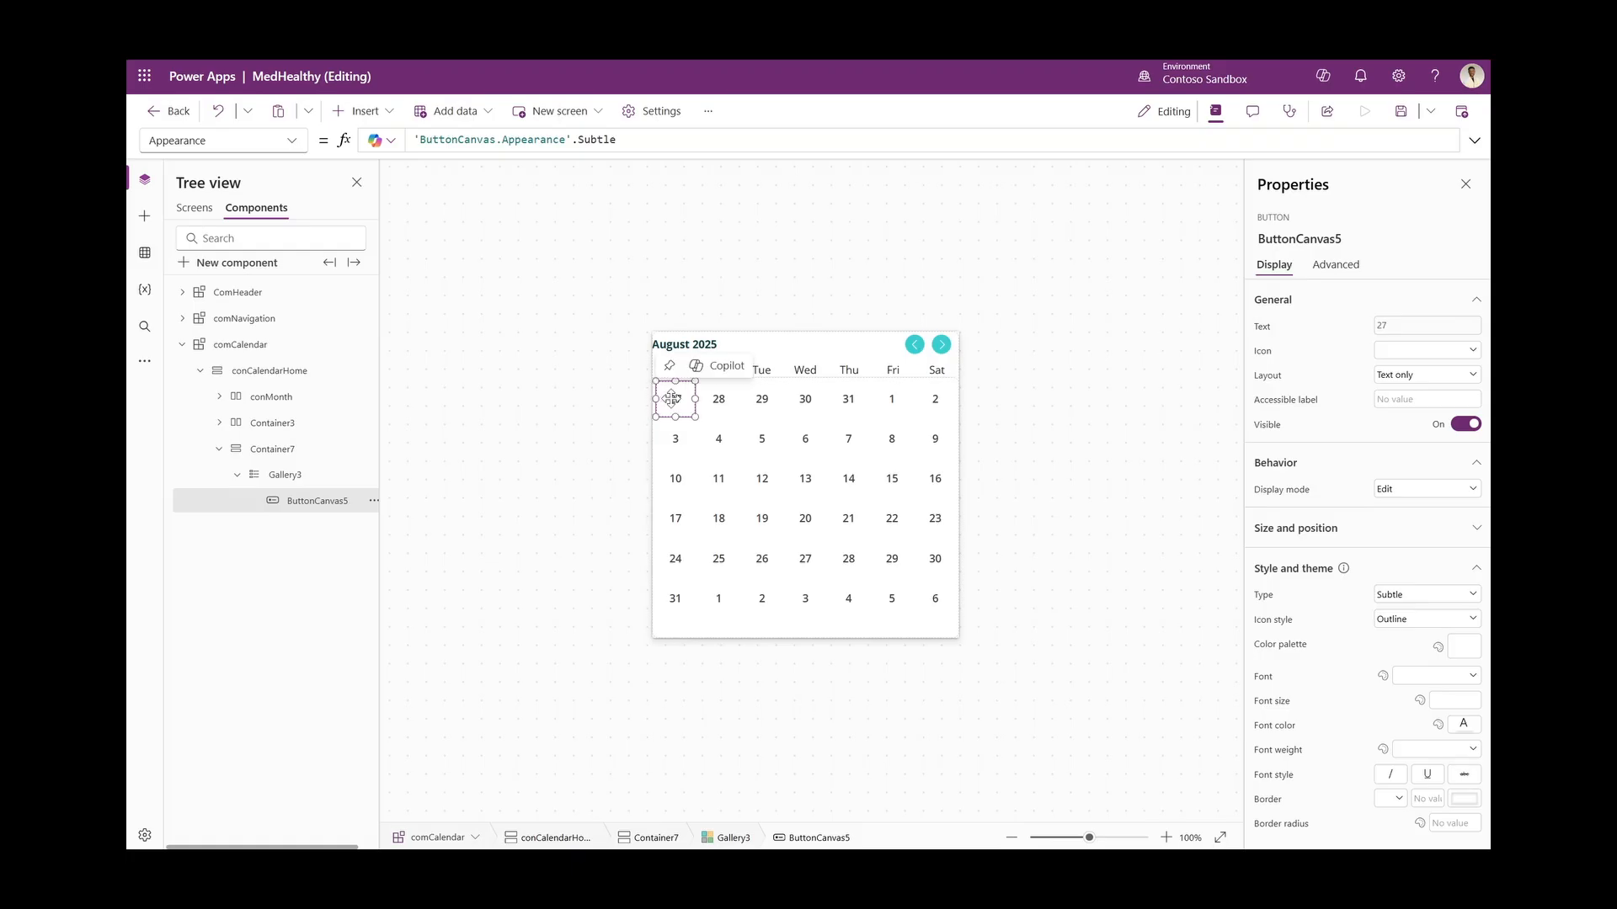
type("If(ThisItem.IsSelected, 'ButtonCanvas.Appearance'.Outline, 'ButtonCanvas.Appearance'.Subtle)")
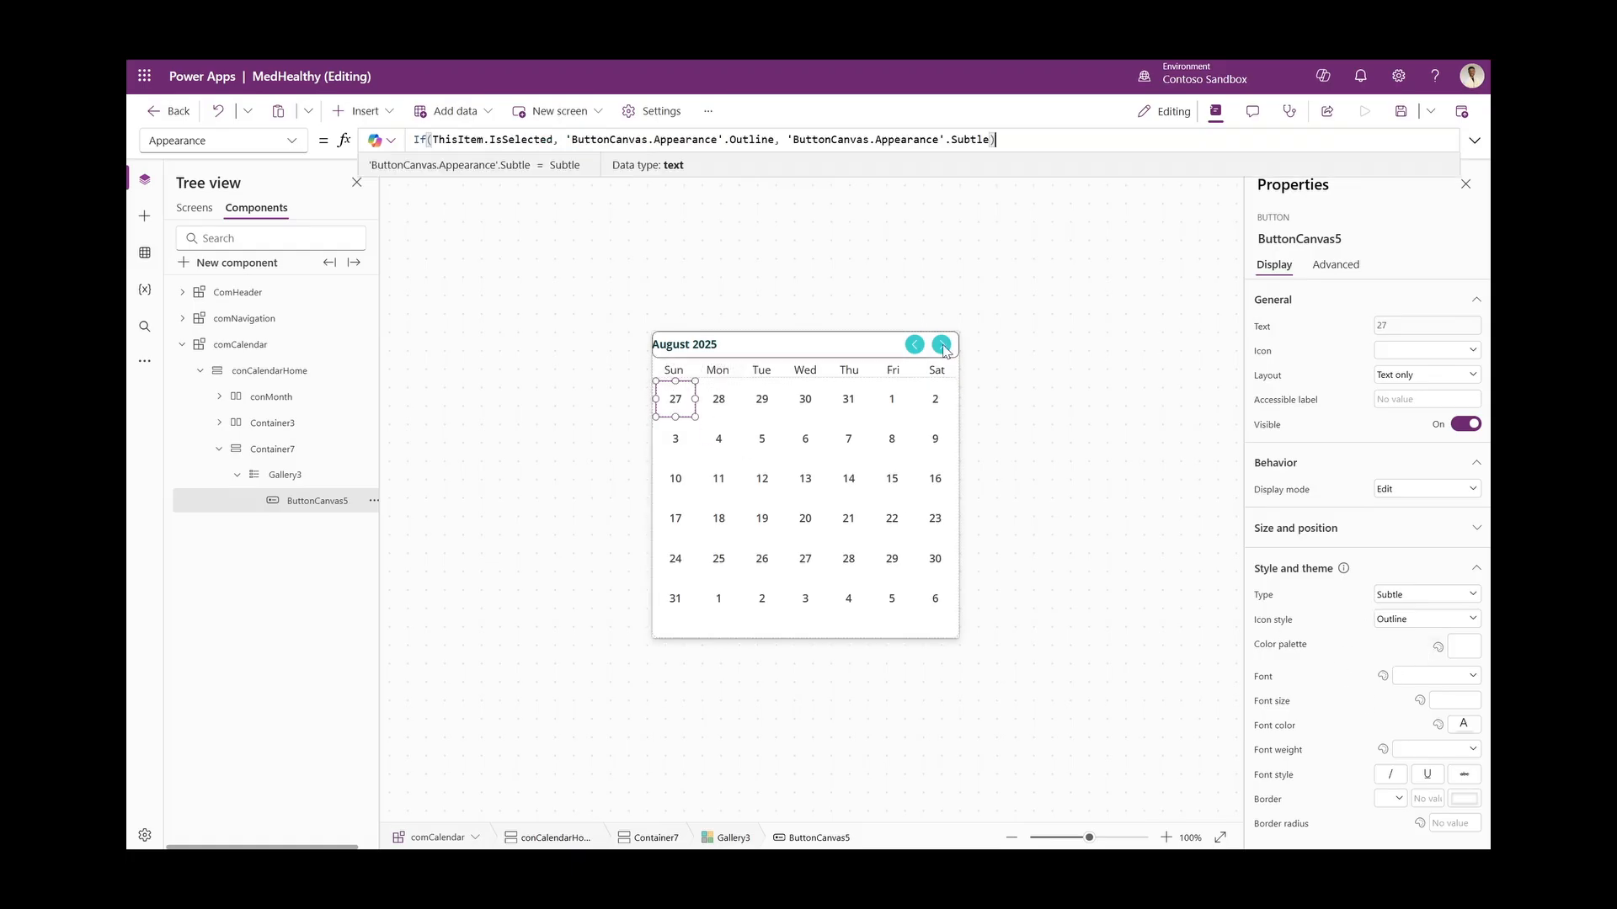
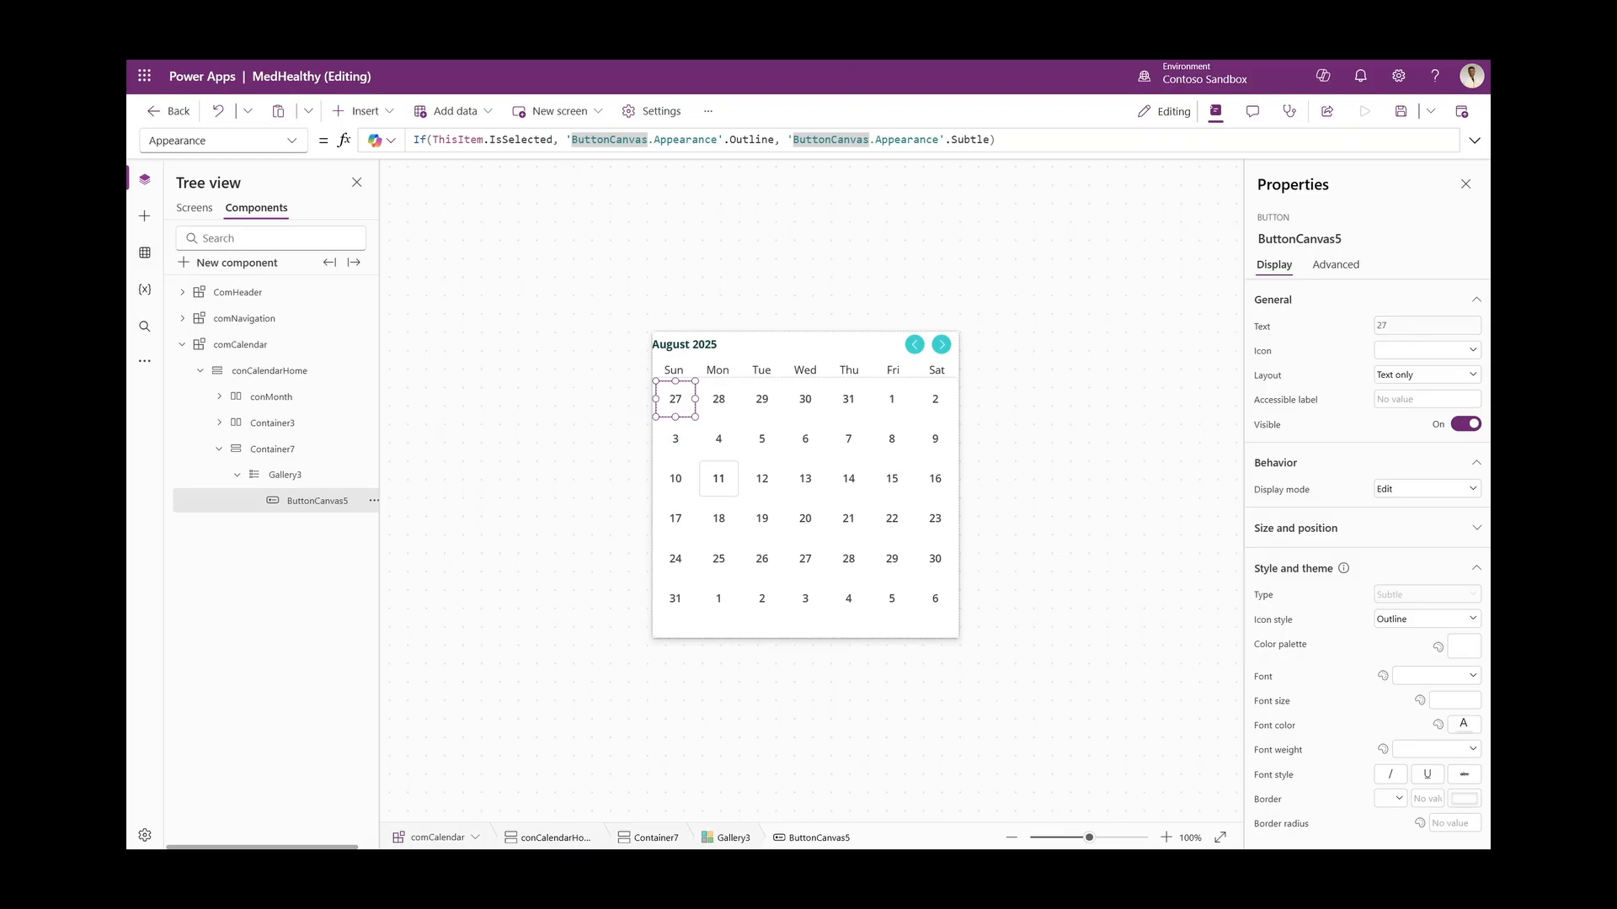
Set the day button's BorderColor to App.Theme.Colors.Primary
left_click(1264, 799)
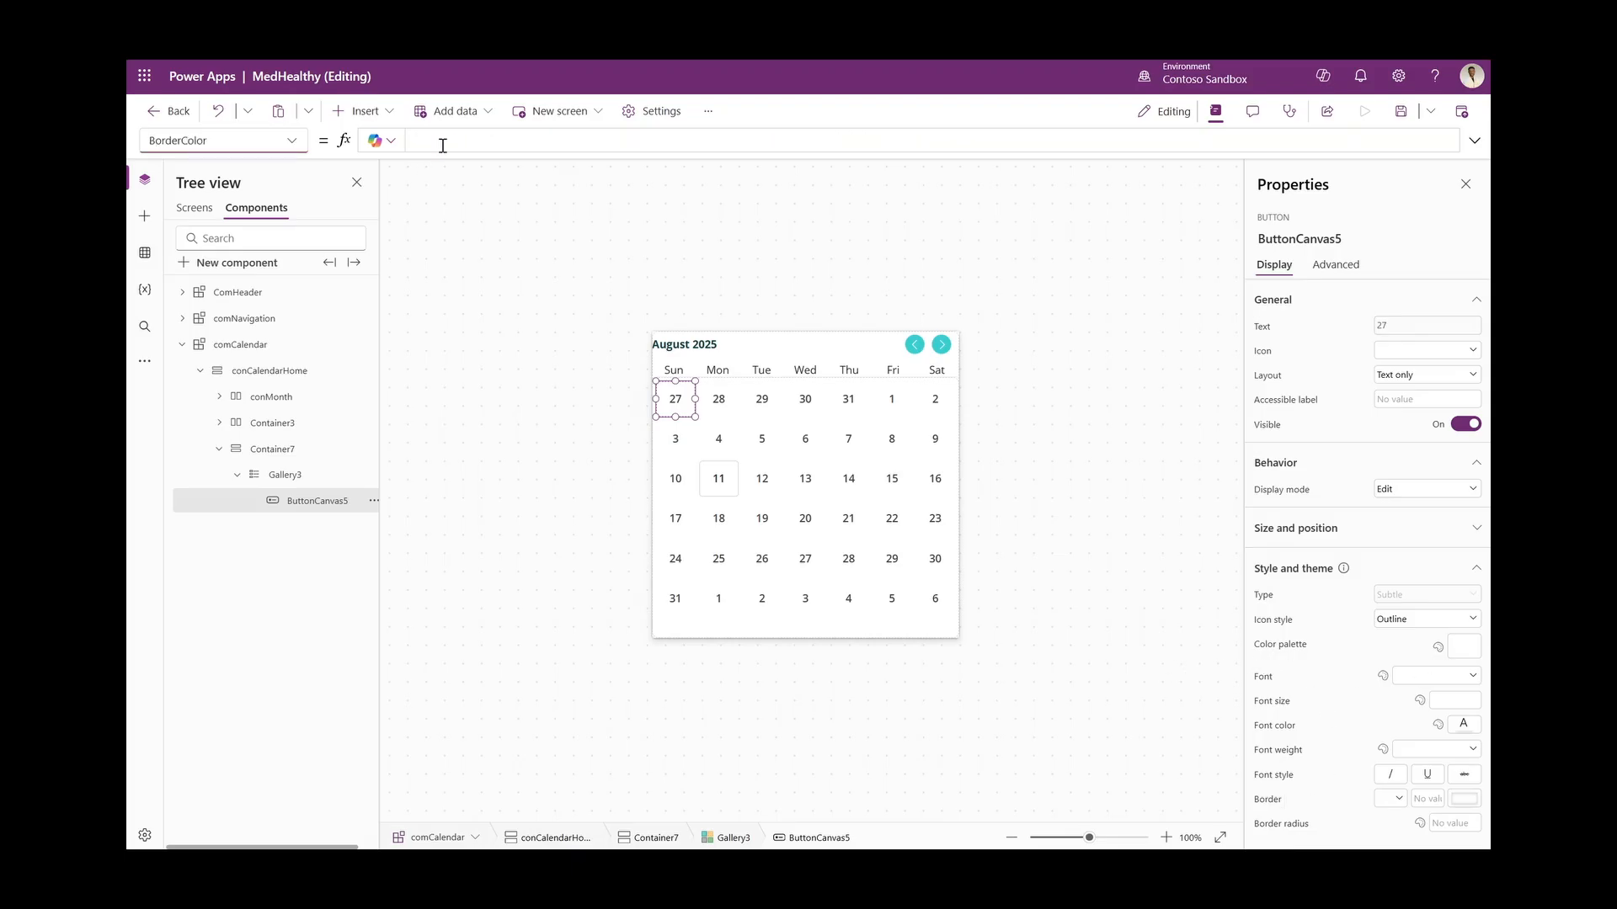
left_click(443, 145)
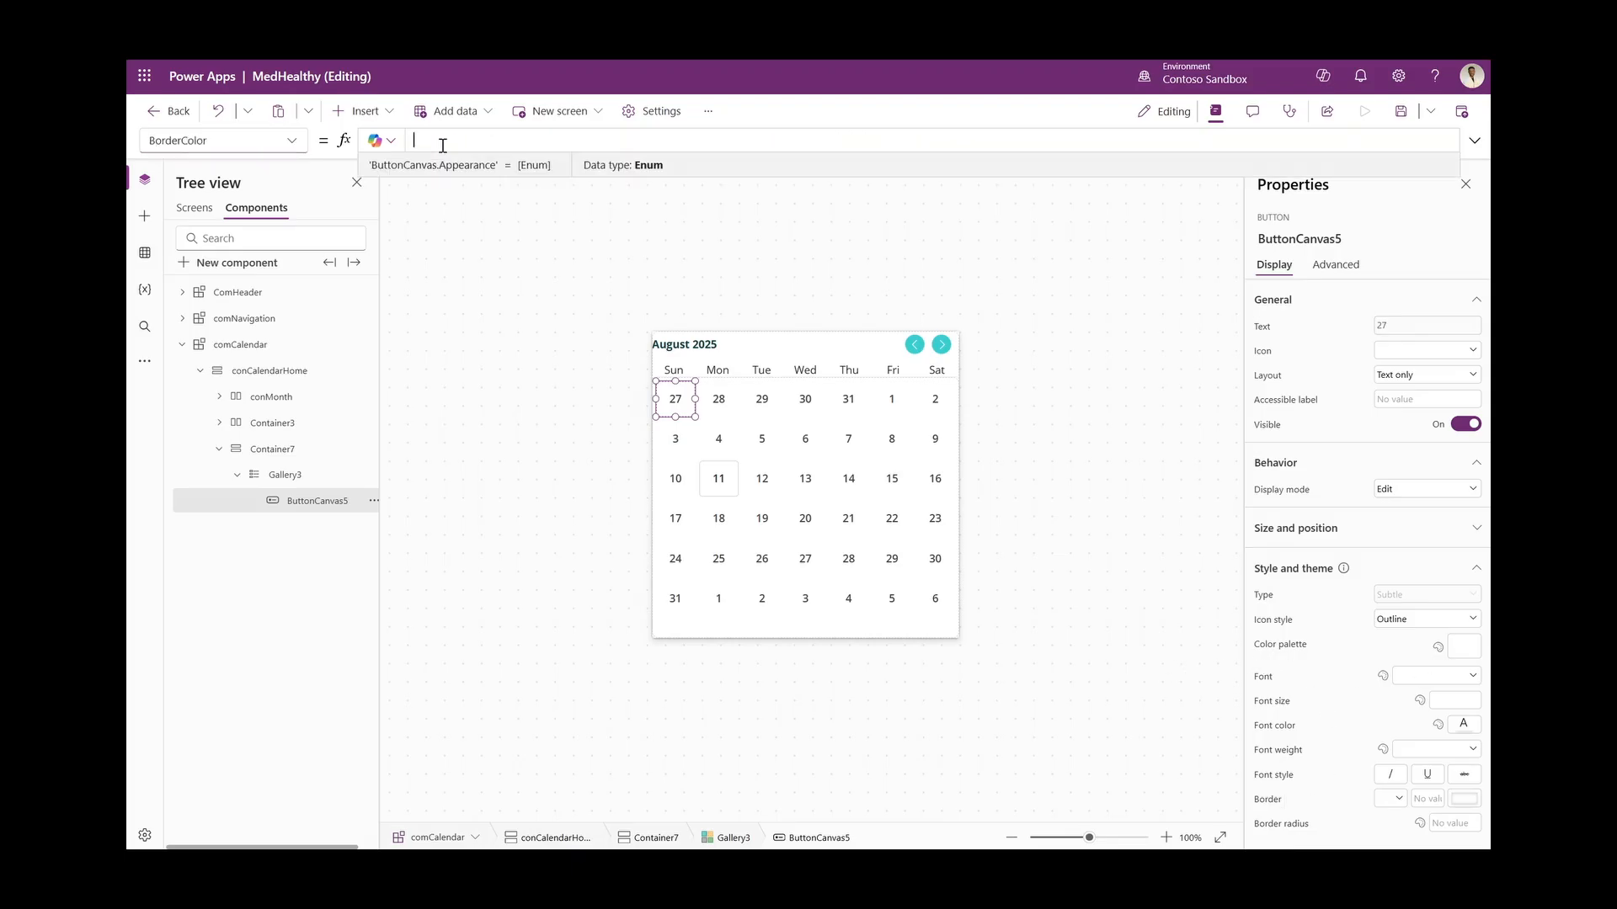
type("App.Theme.Colors.p")
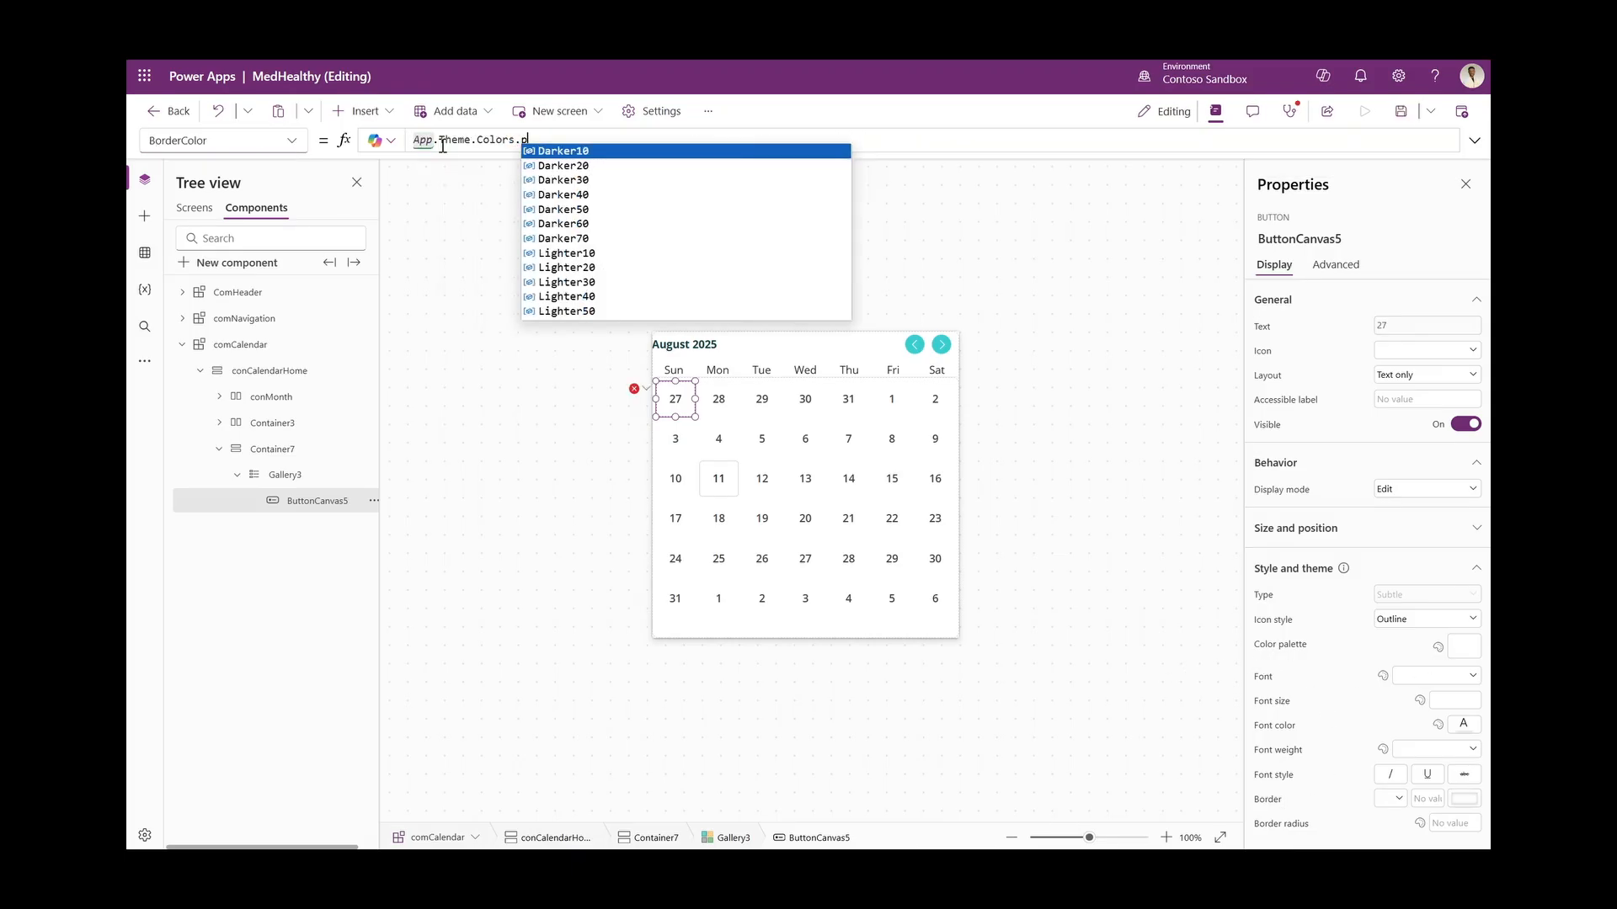
type("ri")
key("Tab")
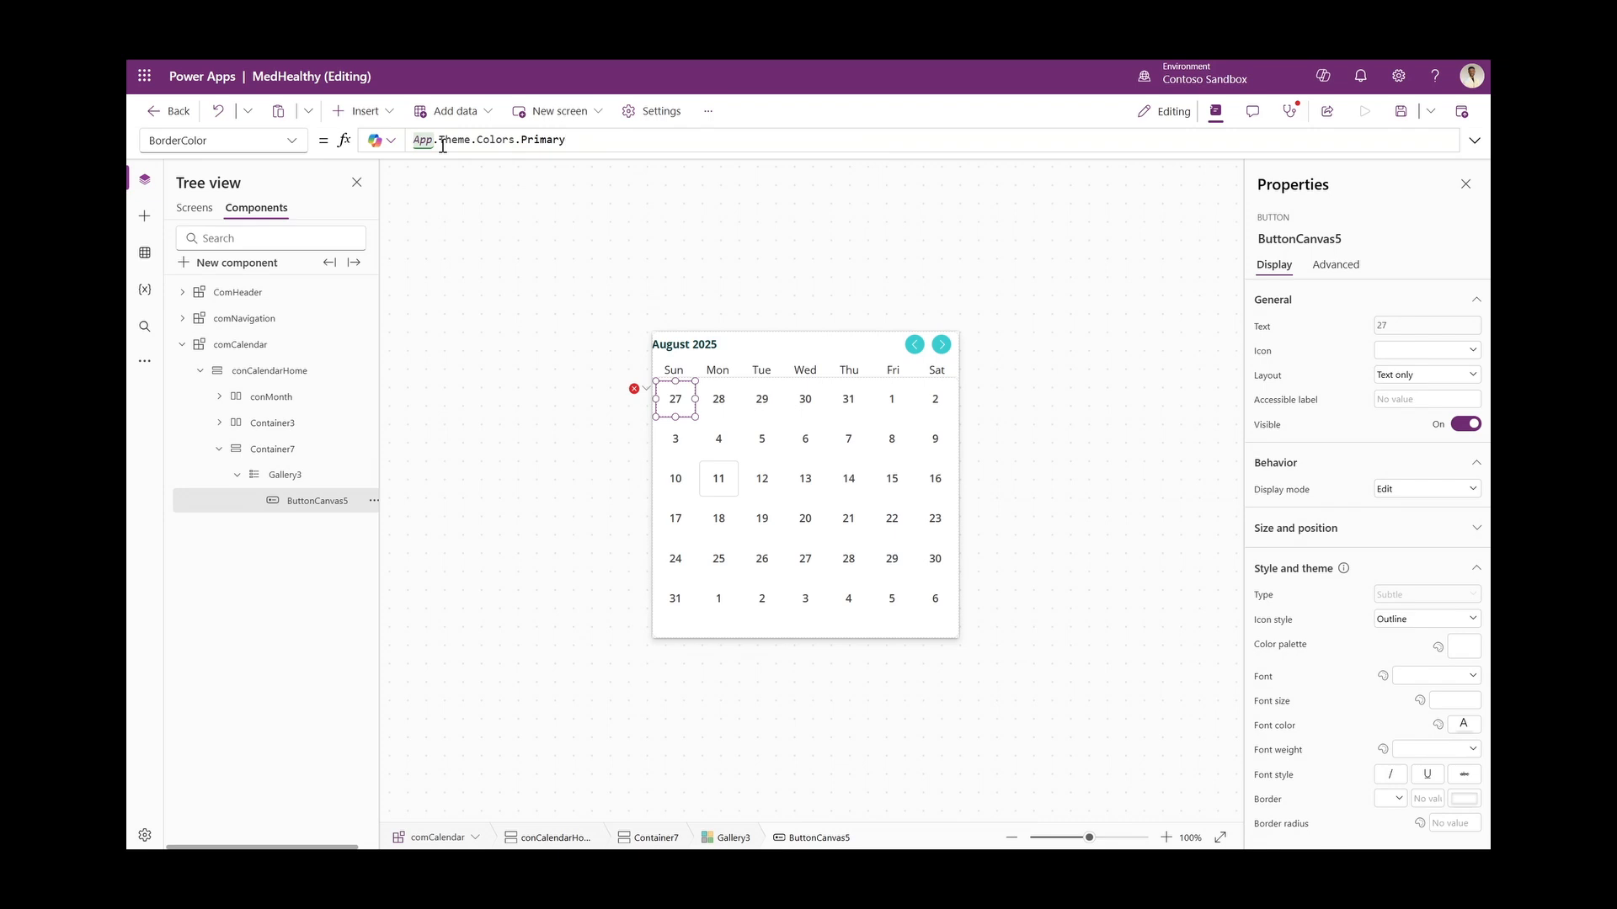
Set the day button's BorderStyle to If(ThisItem.IsSelected, BorderStyle.Solid, BorderStyle.None)
left_click(1263, 802)
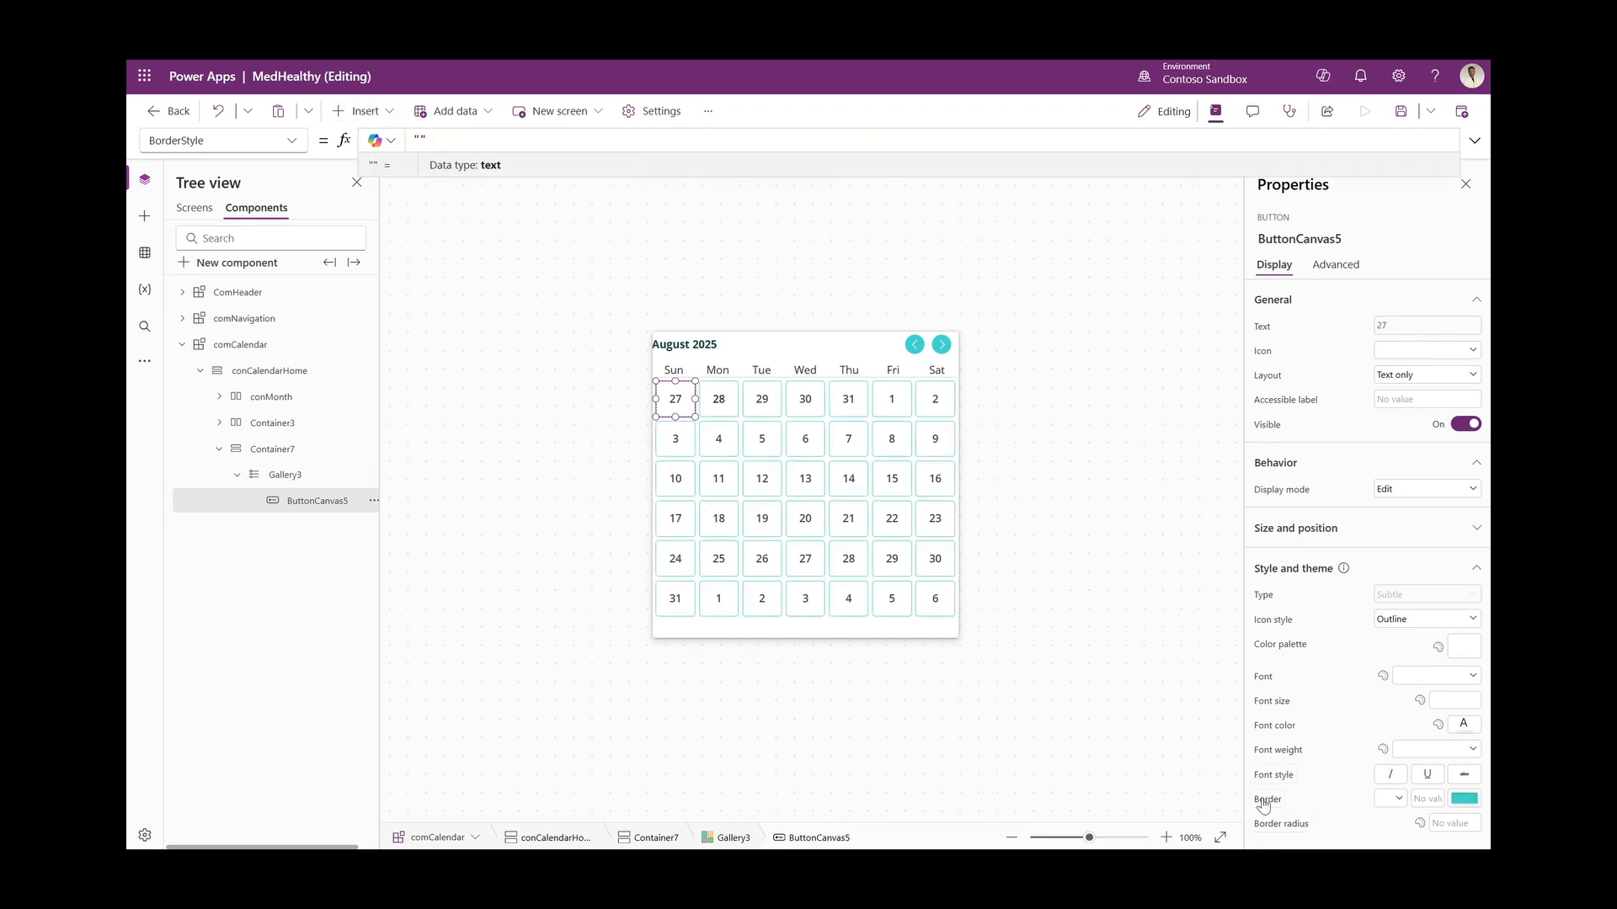
left_click(1386, 799)
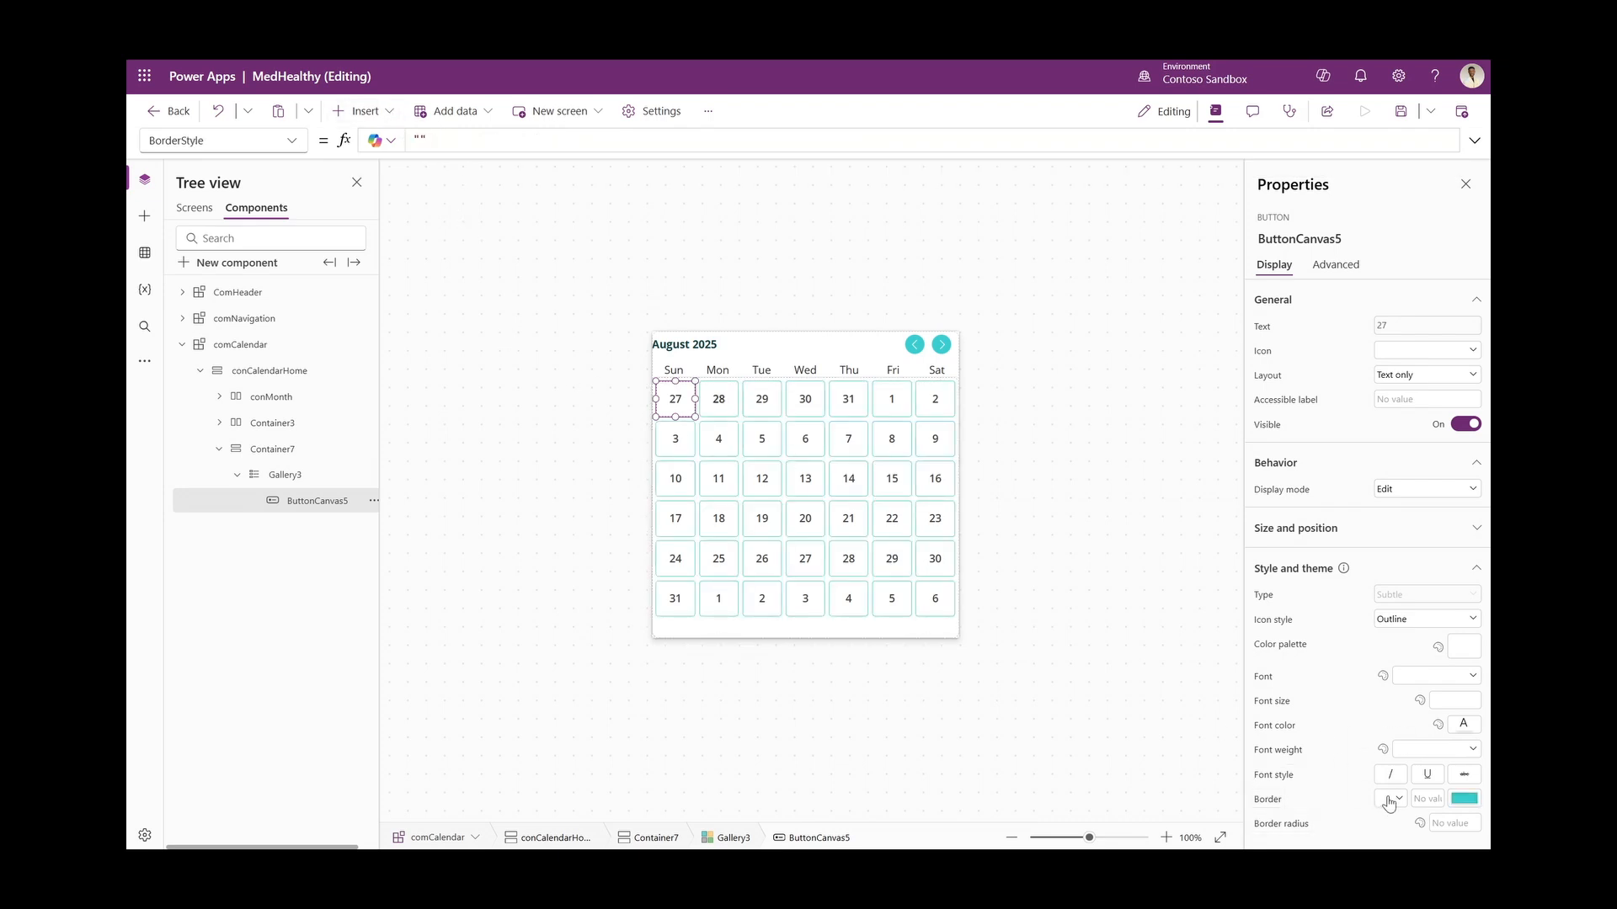
left_click(1266, 795)
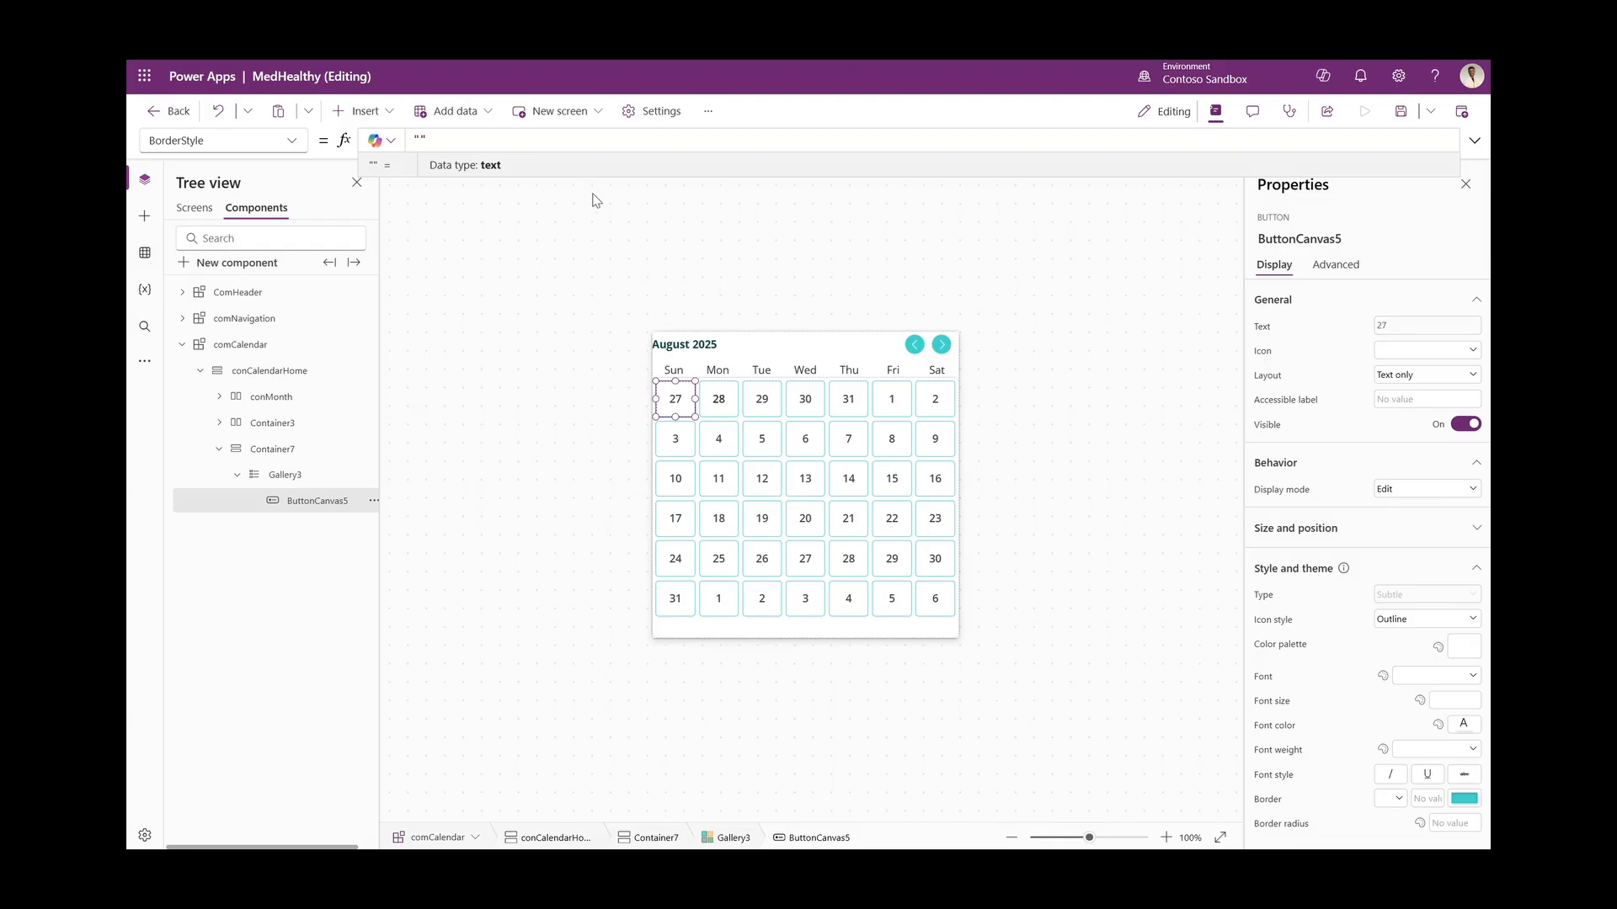
key("ctrl+a")
type("If(ThisItem.IsSelected, BorderStyle.Solid, BorderStyle.None)")
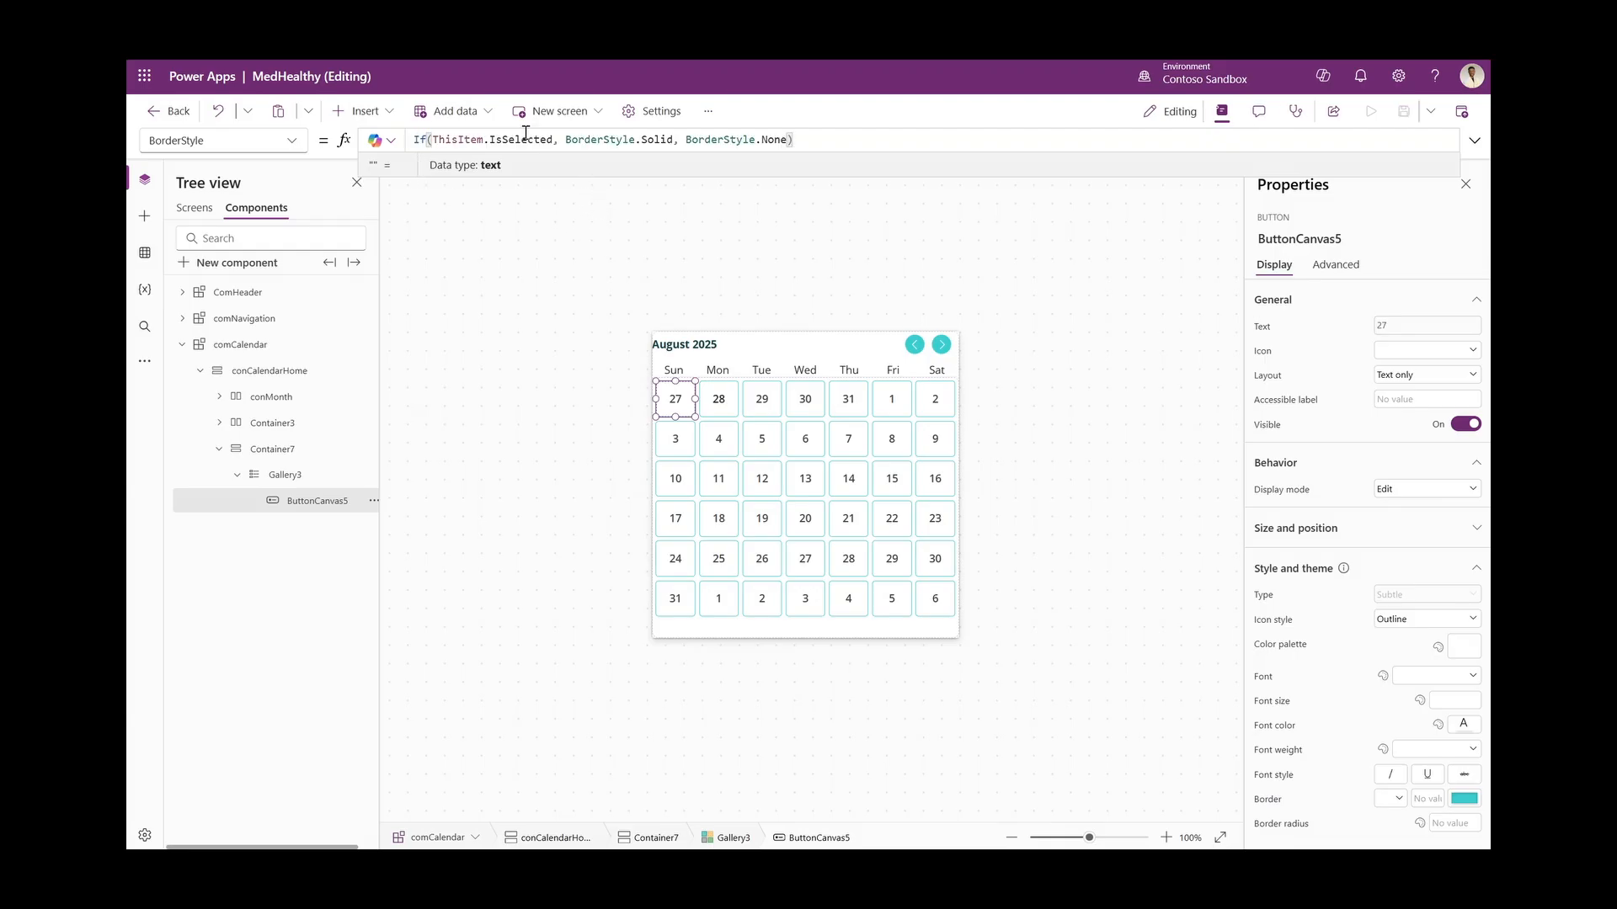
double_click(656, 140)
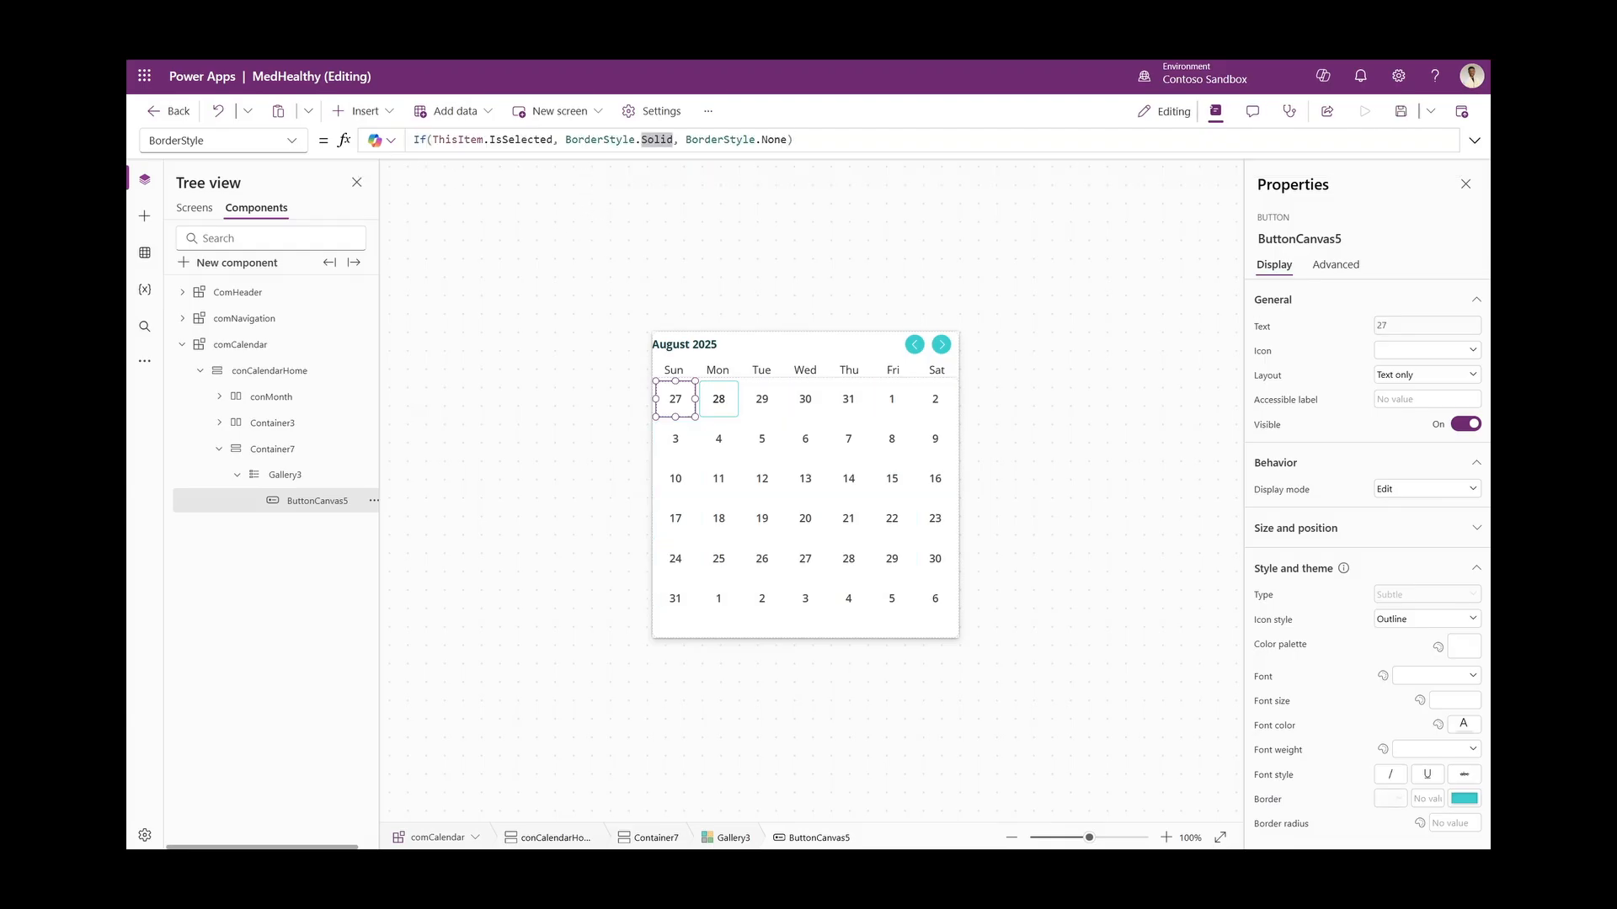
Test the selection border by selecting several days in the Tuesday column of the calendar gallery
left_click(762, 438)
left_click(762, 479)
left_click(762, 523)
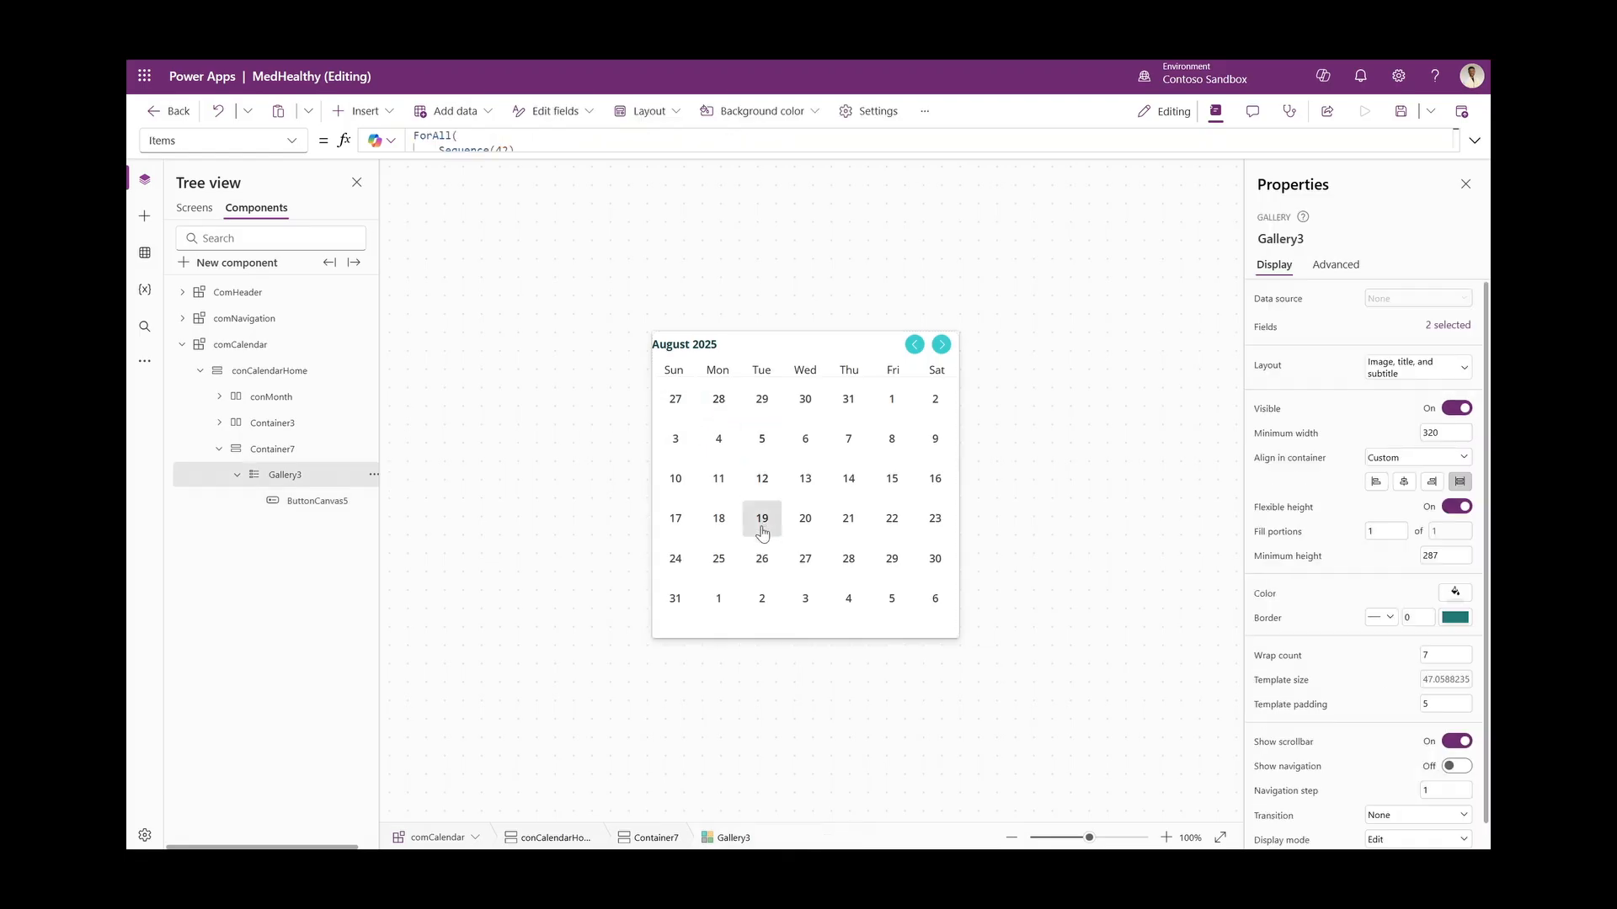
left_click(797, 625)
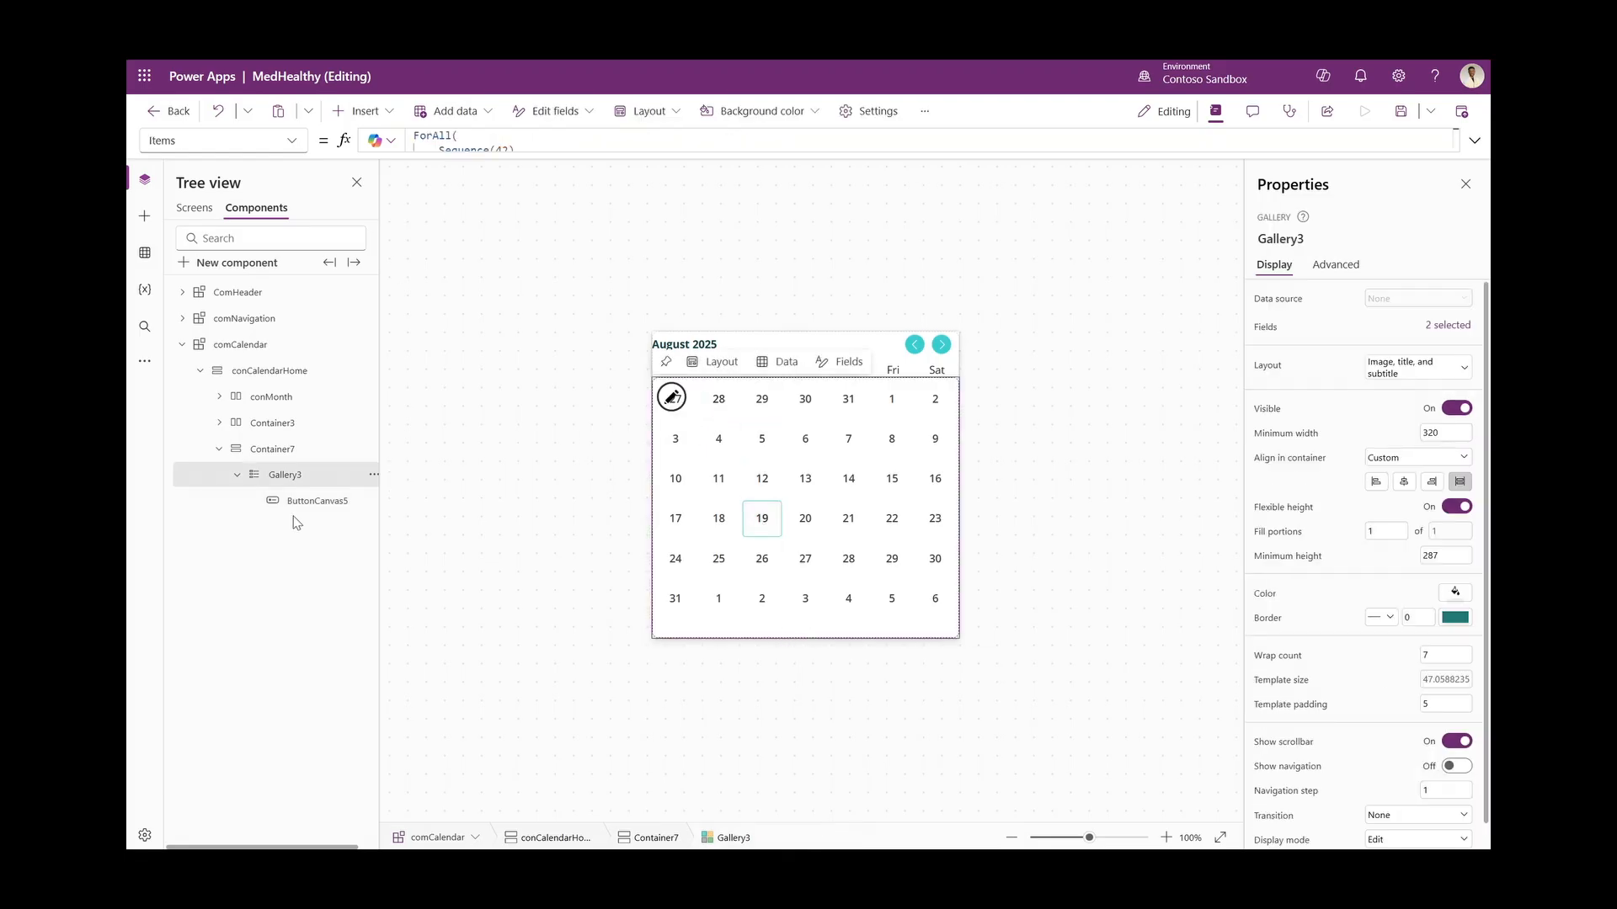
Set the day button's FontColor to If(Month(ThisItem.Value) <> Month(gblCurrentDate),RGBA(116, 116, 116, 0.3), RGBA(79, 90, 94, 1)) and change its font weight
left_click(320, 502)
scroll(1311, 746, "down", 3)
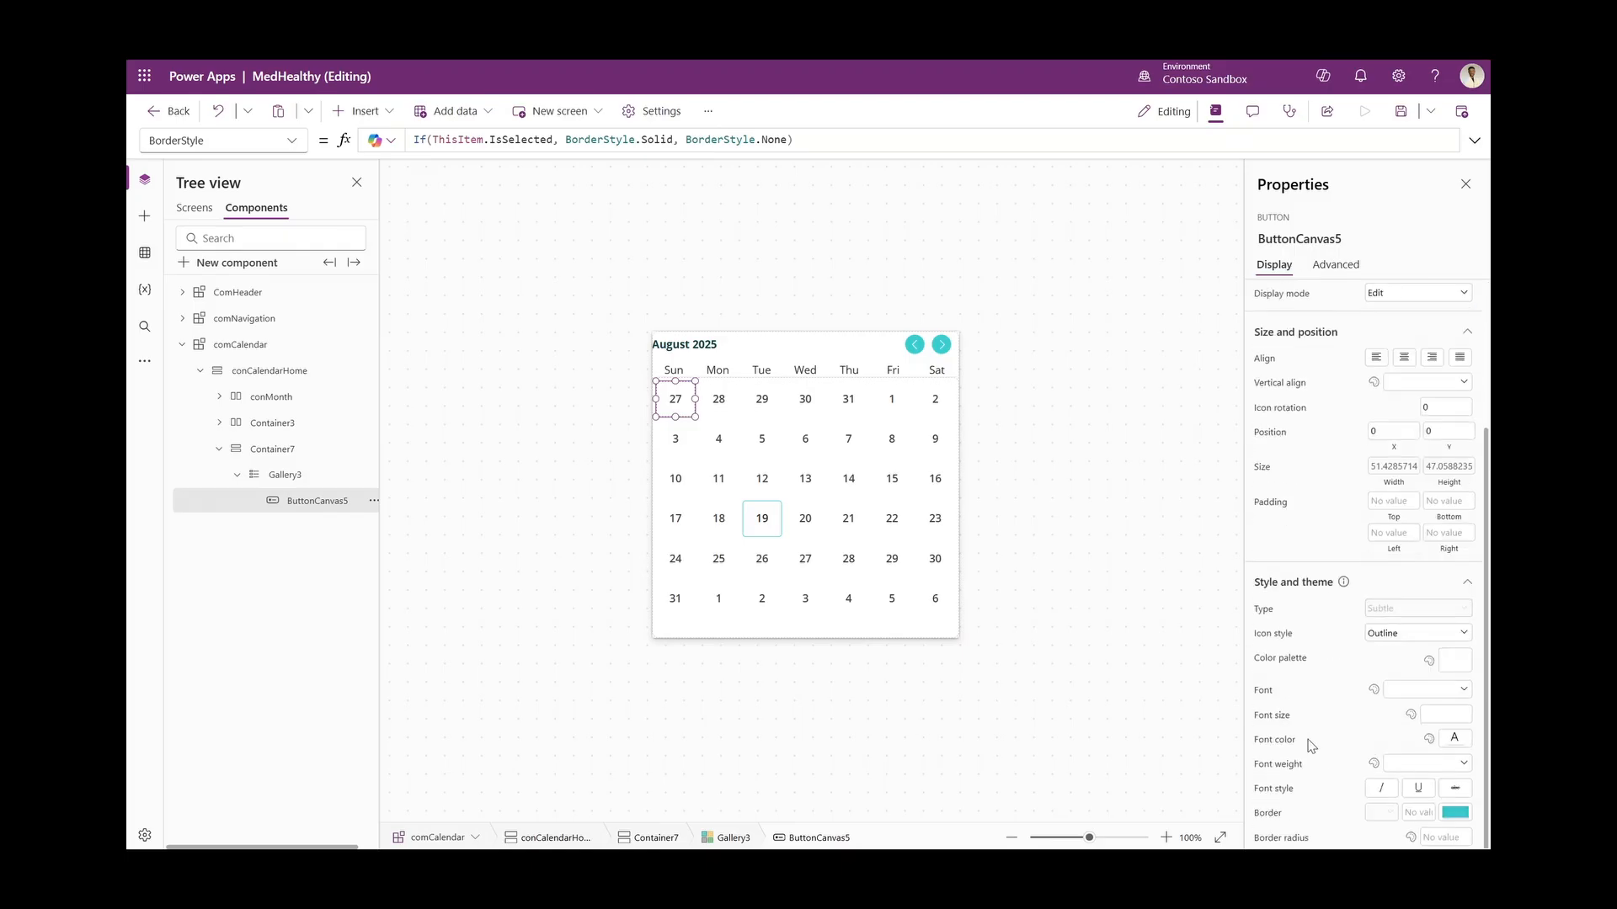
left_click(1264, 740)
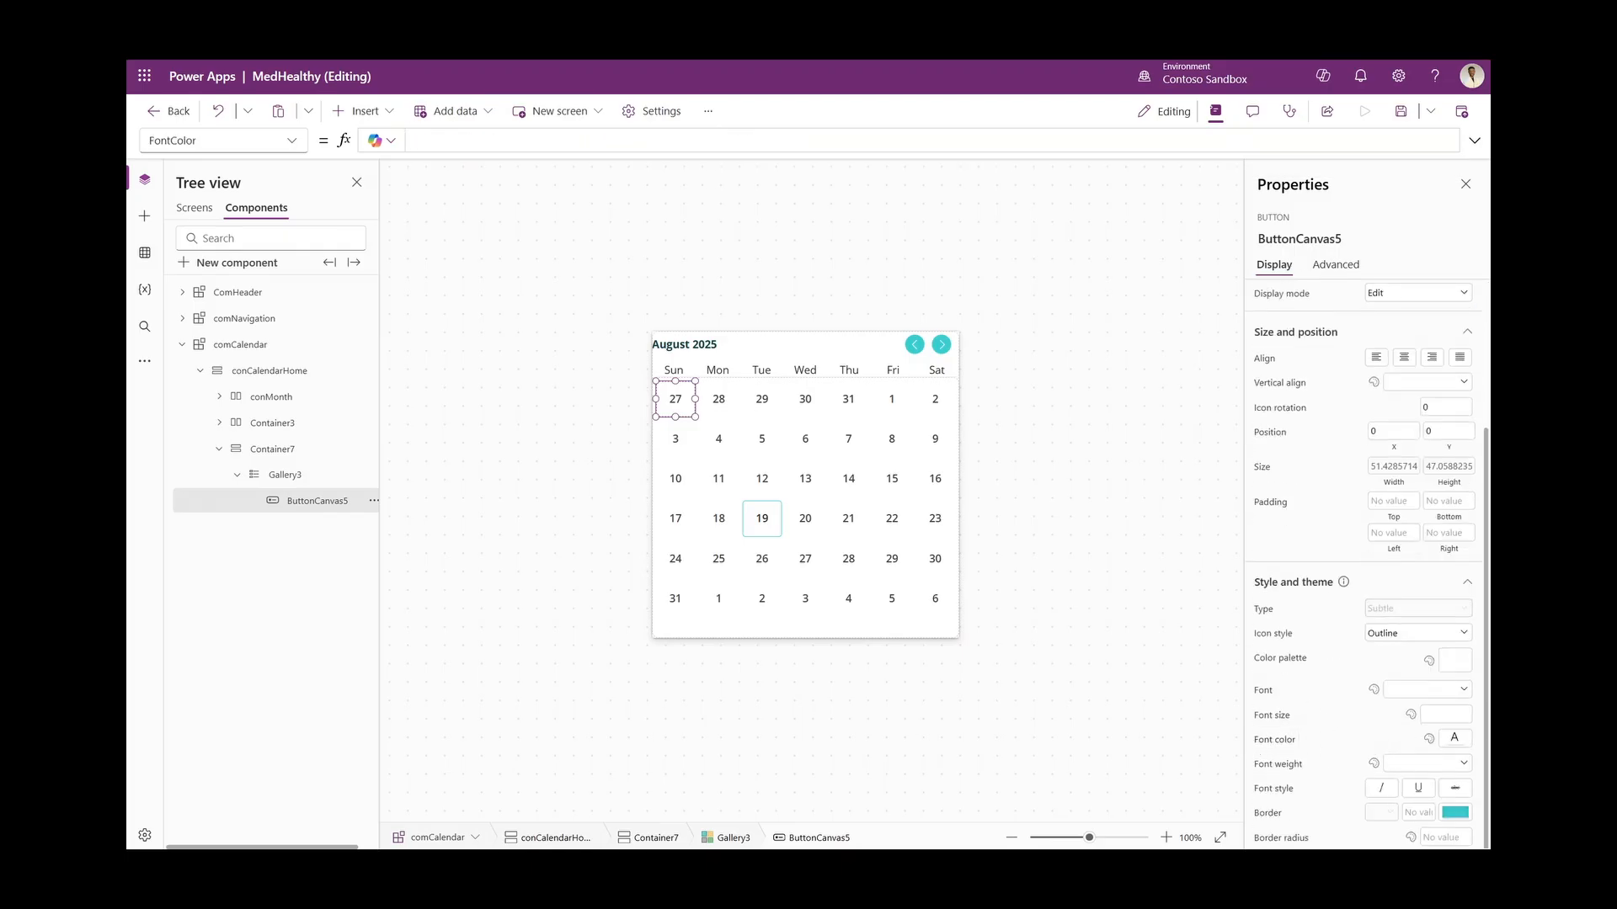
left_click(433, 141)
type("If(Month(ThisItem.Value) <> Month(varCurrentDate),RGBA(116, 116, 116, 0.3),  RGBA(79, 90, 94, 1))")
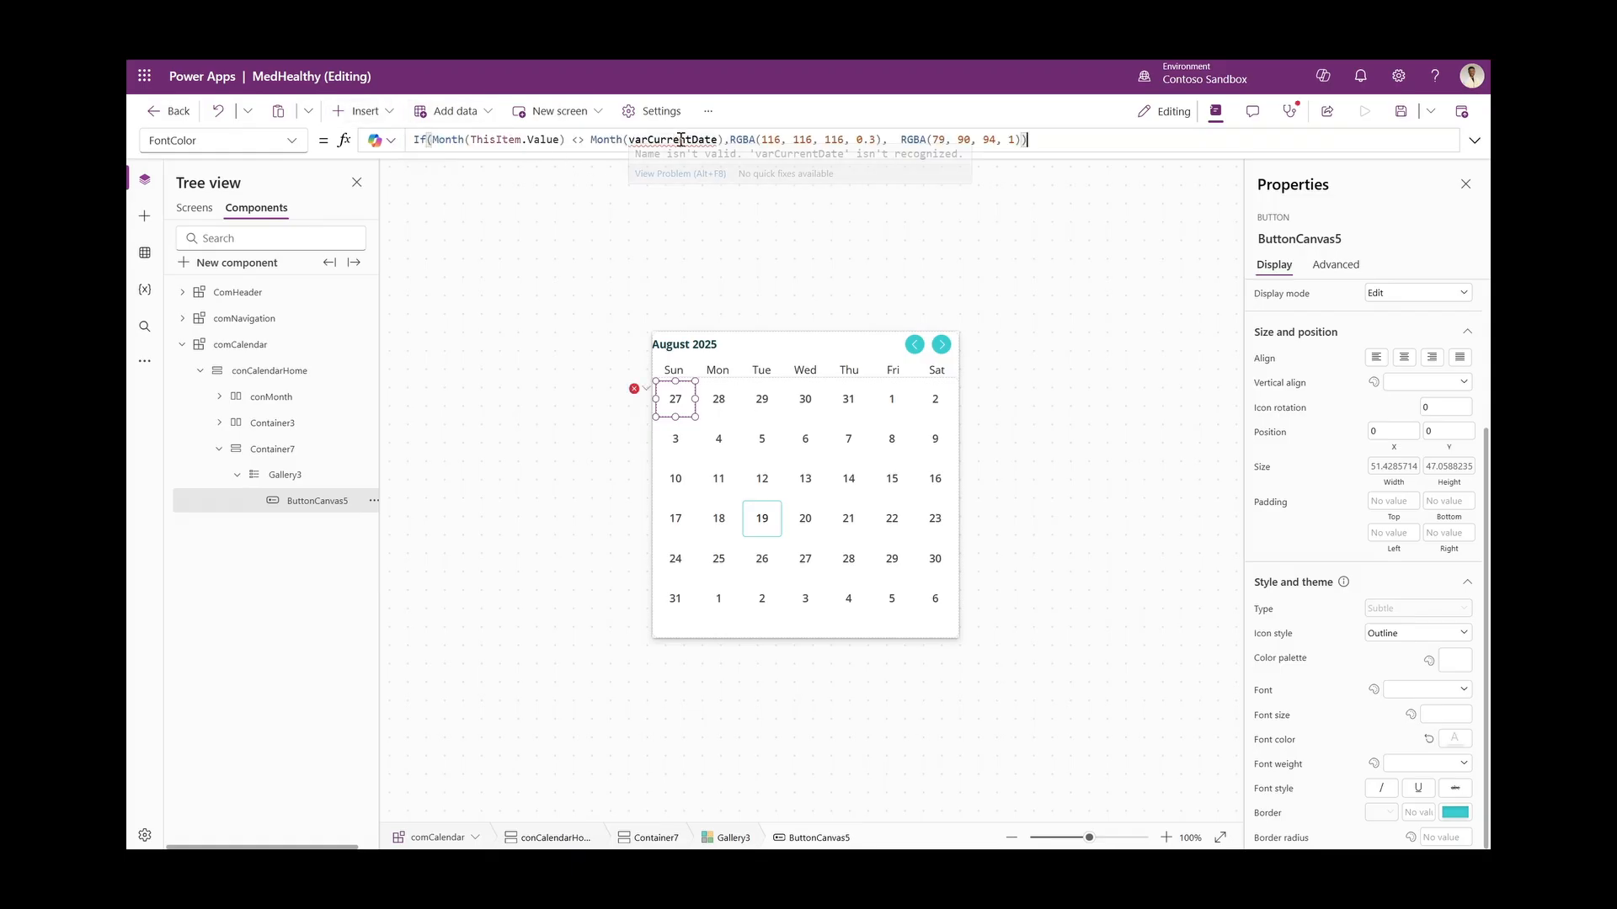
double_click(670, 140)
type("g")
type("blCurrentDate")
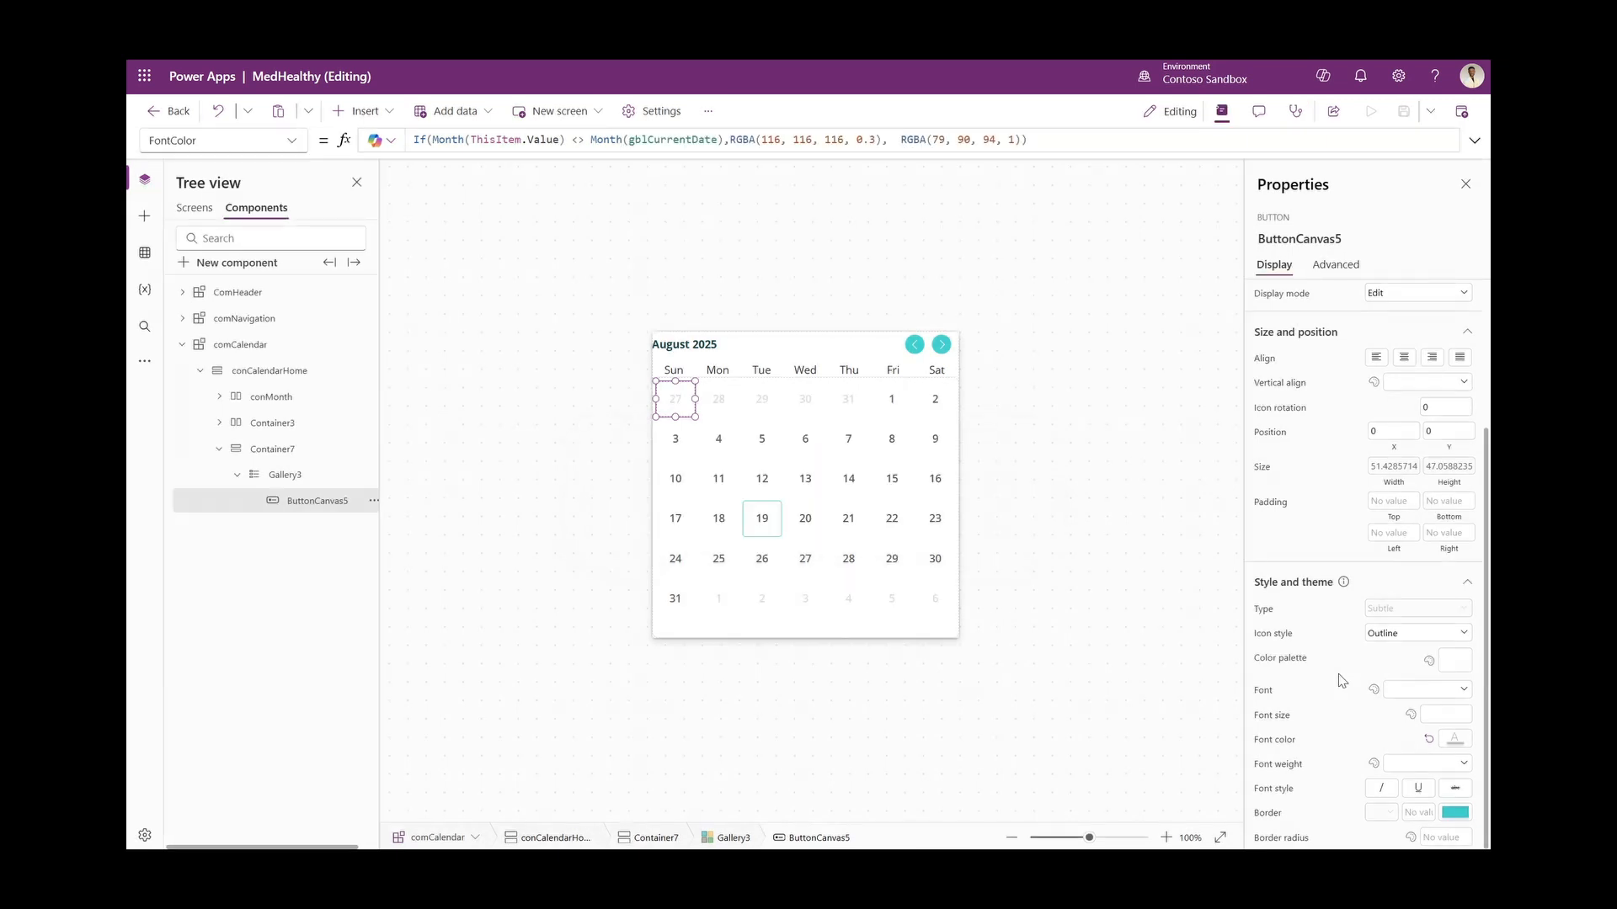
left_click(1417, 765)
left_click(1417, 726)
Set the previous-month button's OnSelect to Set(varCurrentDate,Date(Year(gblCurrentDate),Month(gblCurrentDate)-1,1))
left_click(913, 344)
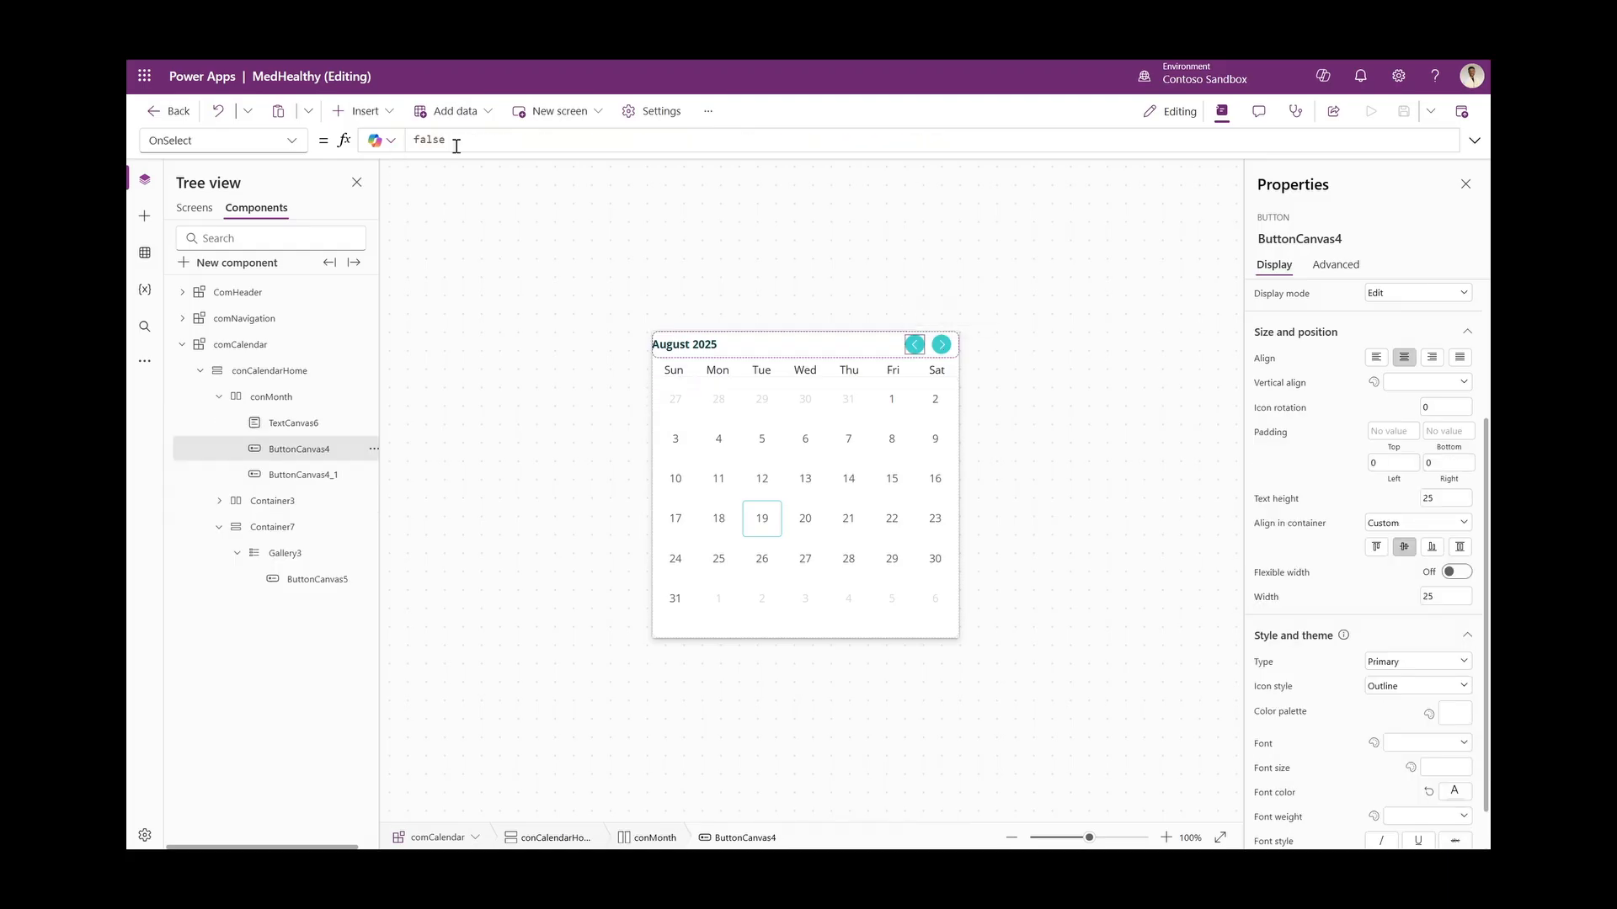
double_click(456, 145)
type("Set(varCurrentDate,Date(Year(varCurrentDate),Month(varCurrentDate)-1,1))")
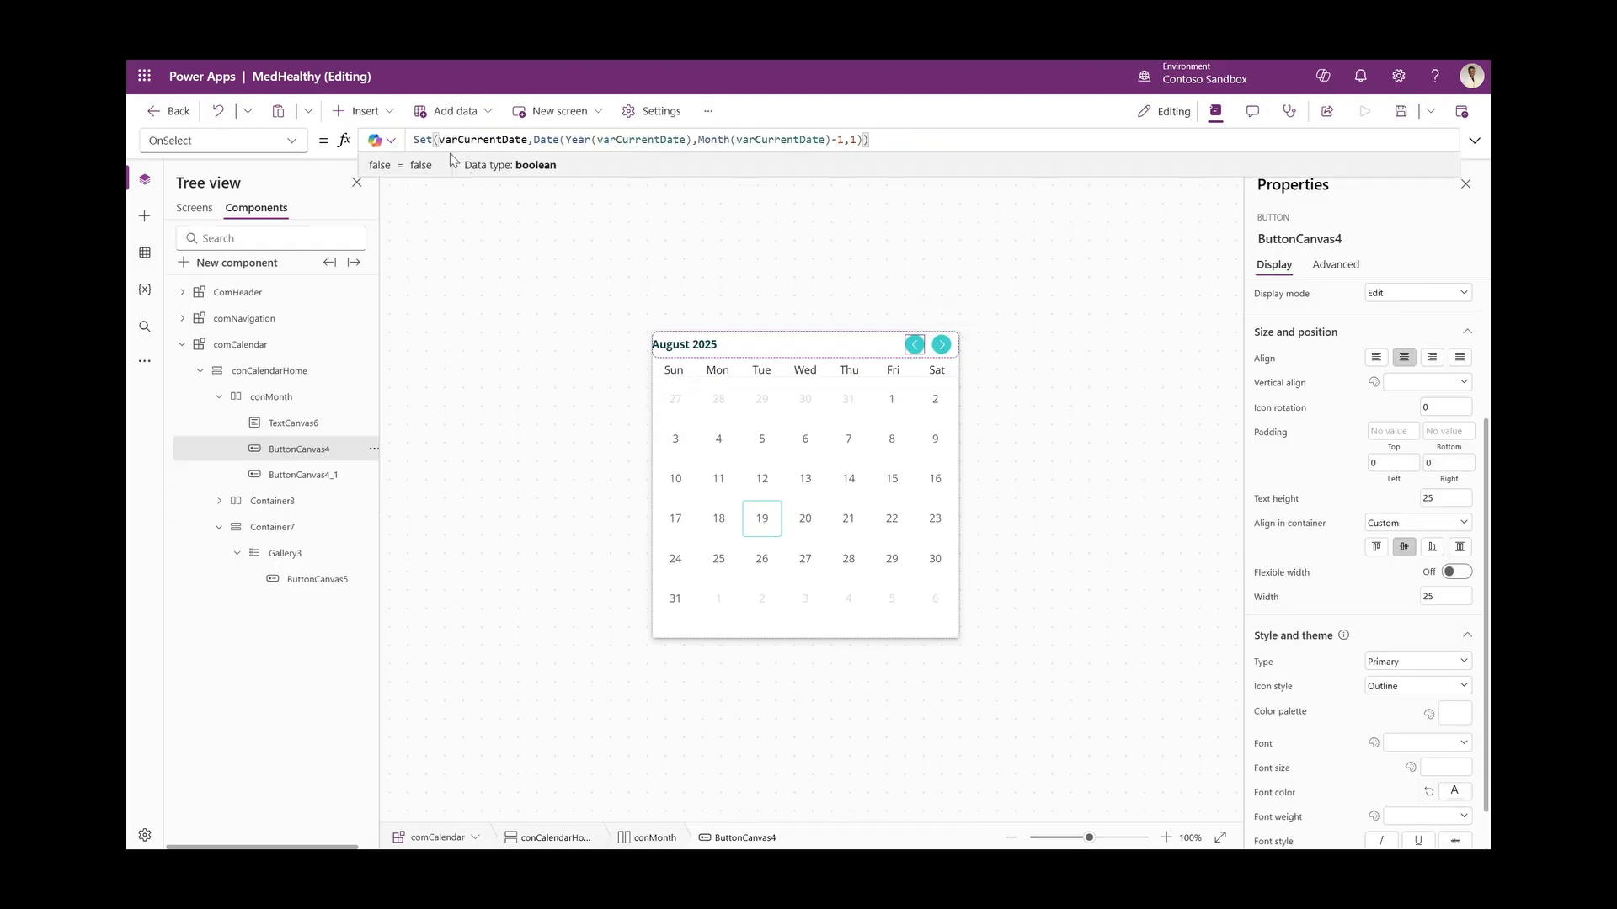
double_click(626, 140)
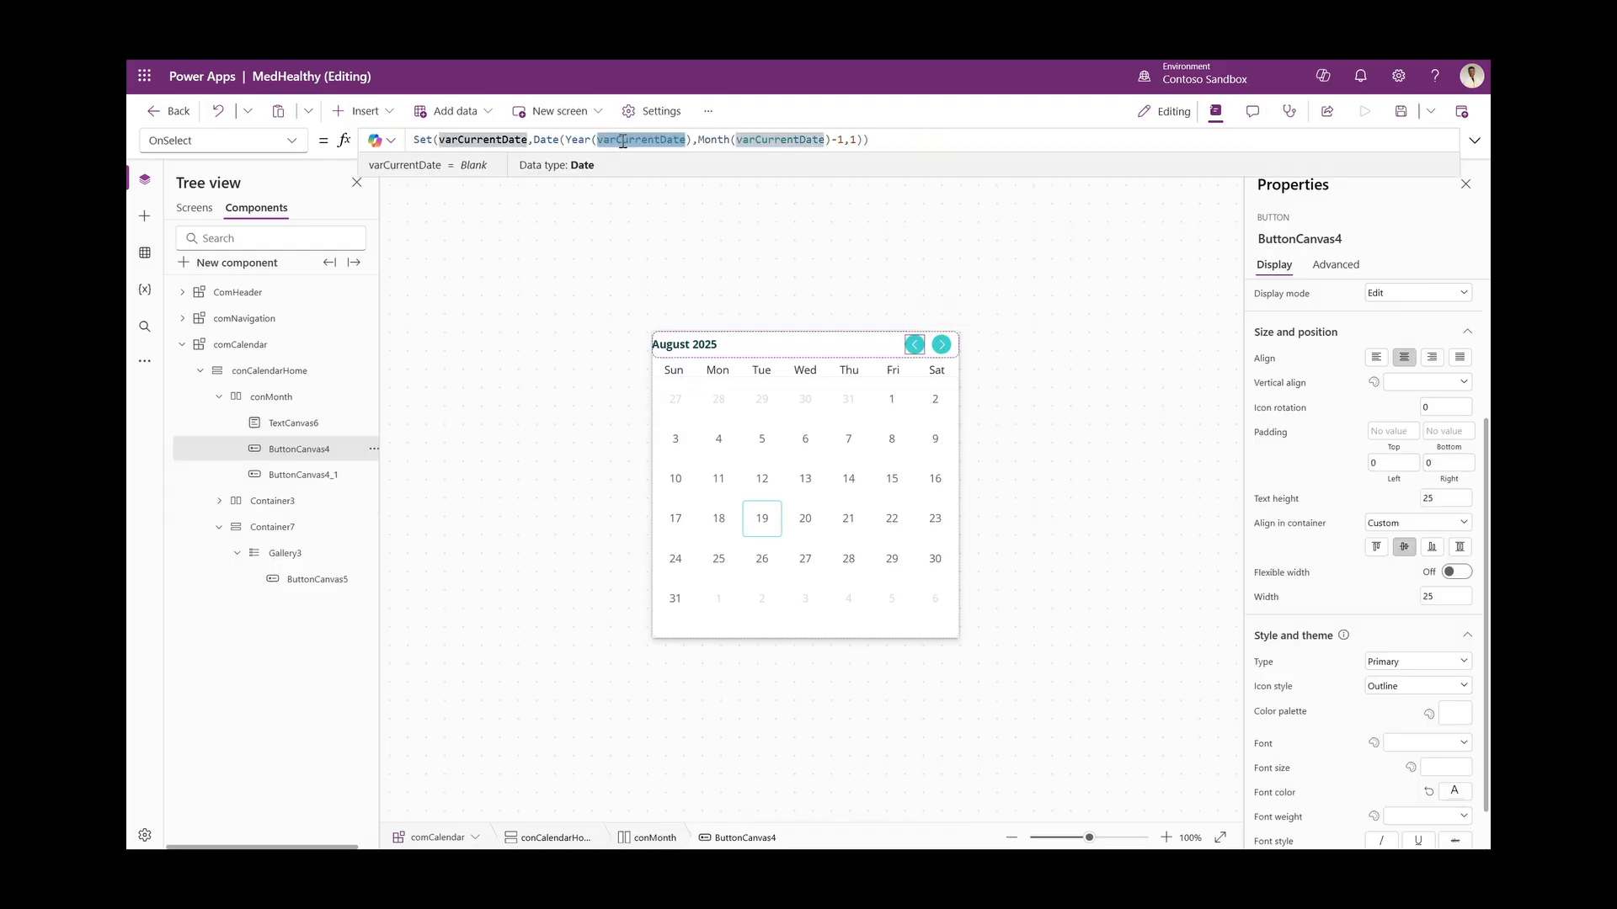
type("gbl")
key("Tab")
double_click(772, 140)
type("gbl")
key("Tab")
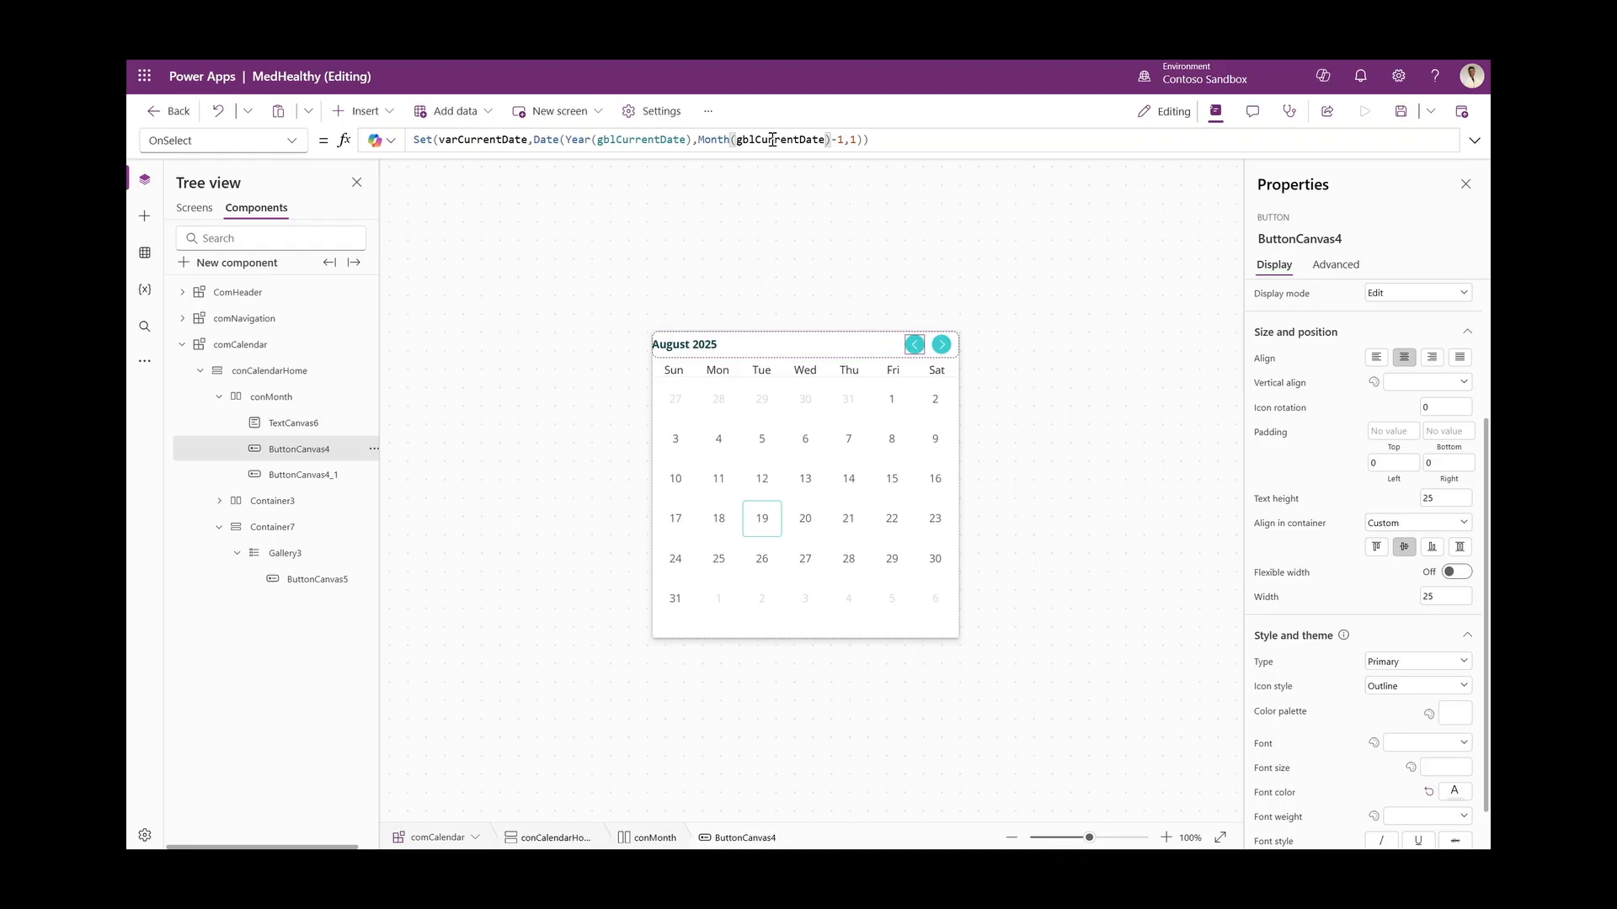
Set the next-month button's OnSelect to Set(gblCurrentDate,Date(Year(gblCurrentDate),Month(gblCurrentDate)+1,1))
left_click(942, 343)
left_click(486, 137)
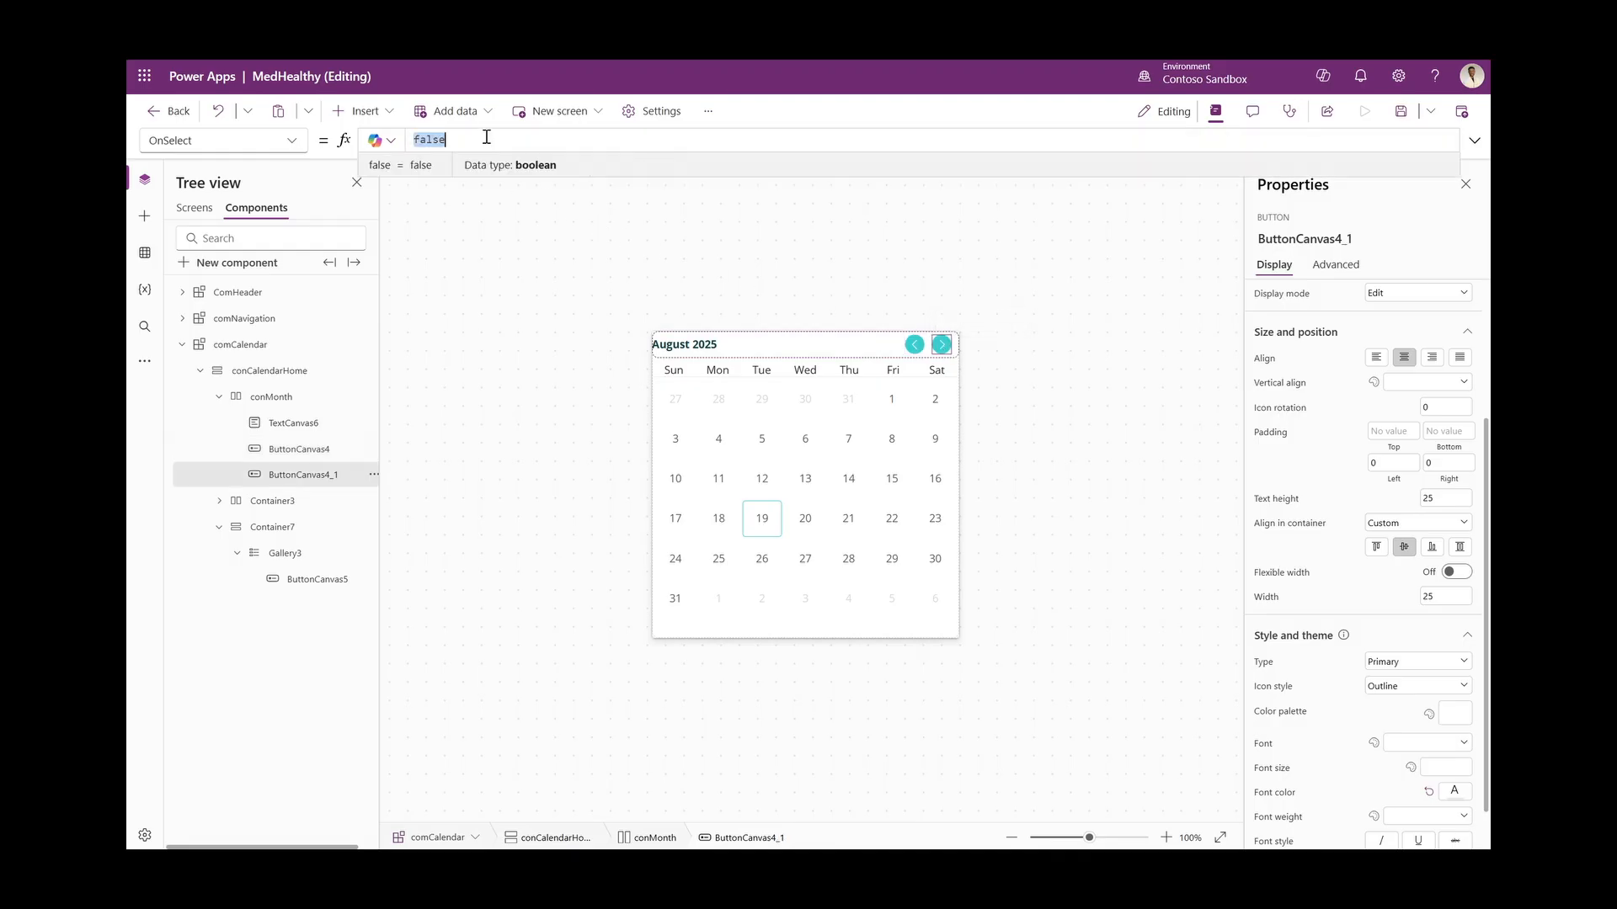
type("Set(gblCurrentDate,Date(Year(gblCurrentDate),Month(gblCurrentDate)+1,1))")
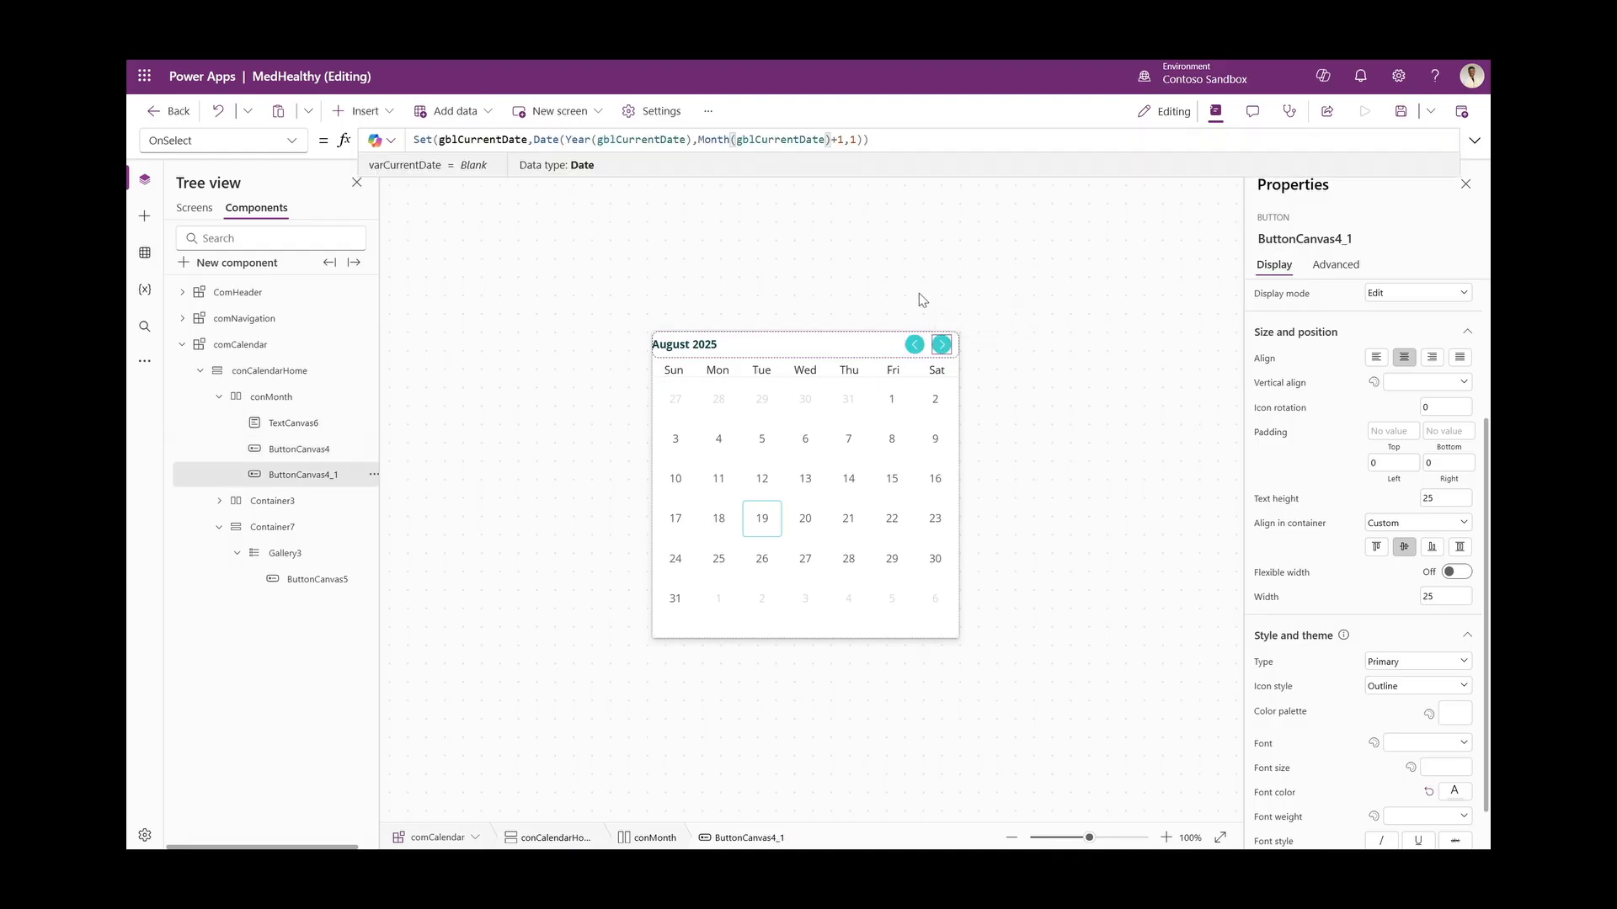
Replace varCurrentDate with gblCurrentDate in the previous-month button's OnSelect formula
left_click(915, 343)
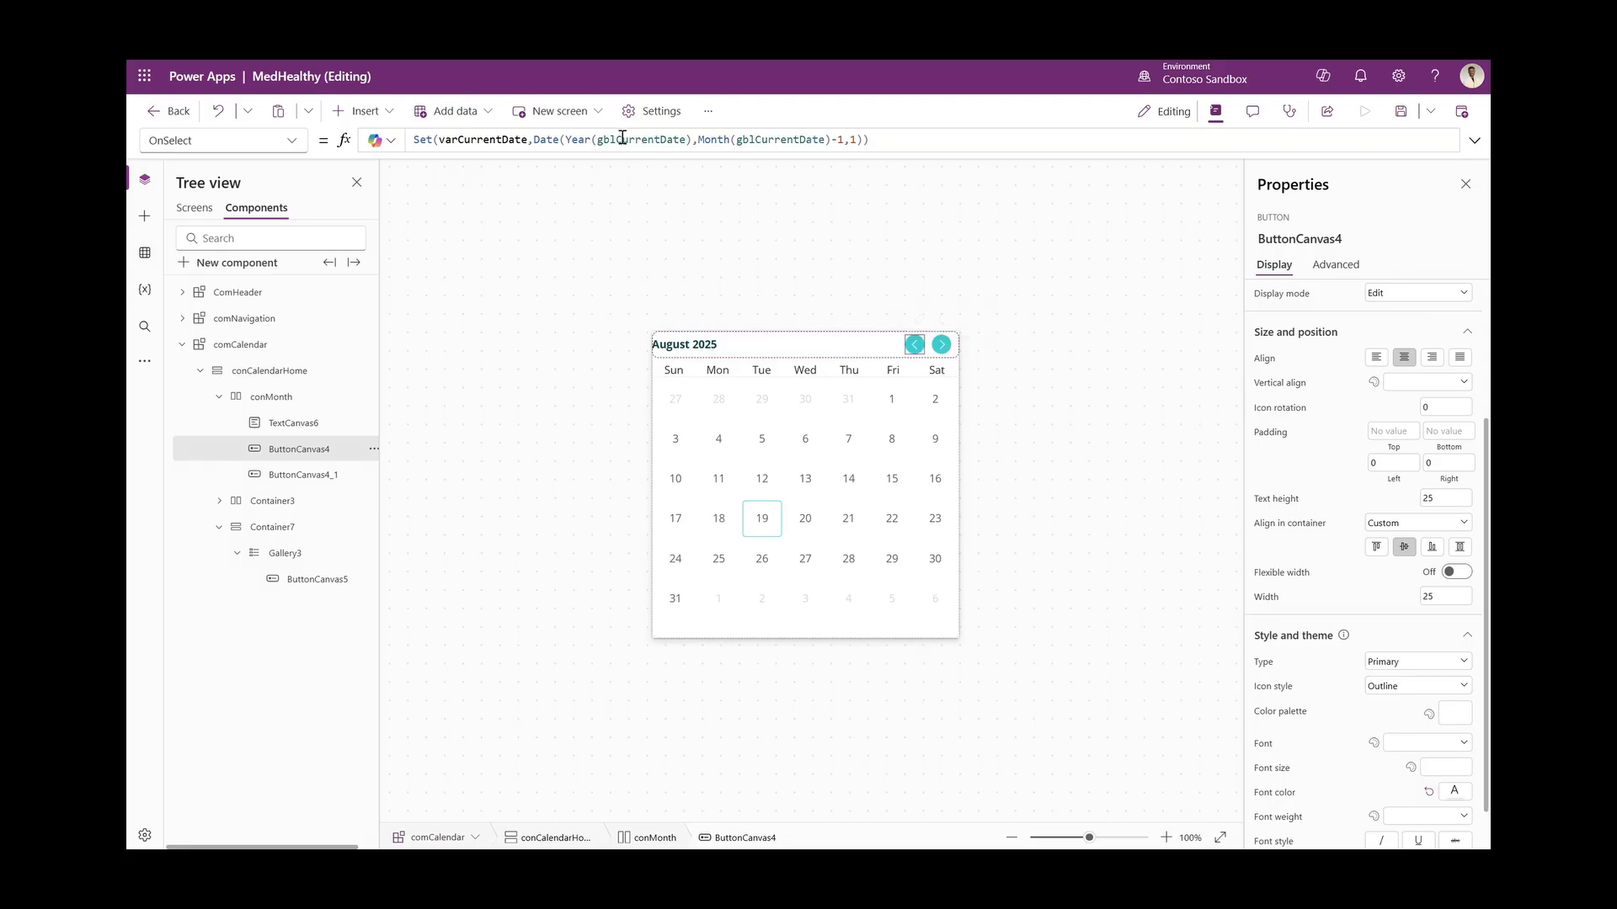
double_click(480, 141)
type("gblCurrentDate")
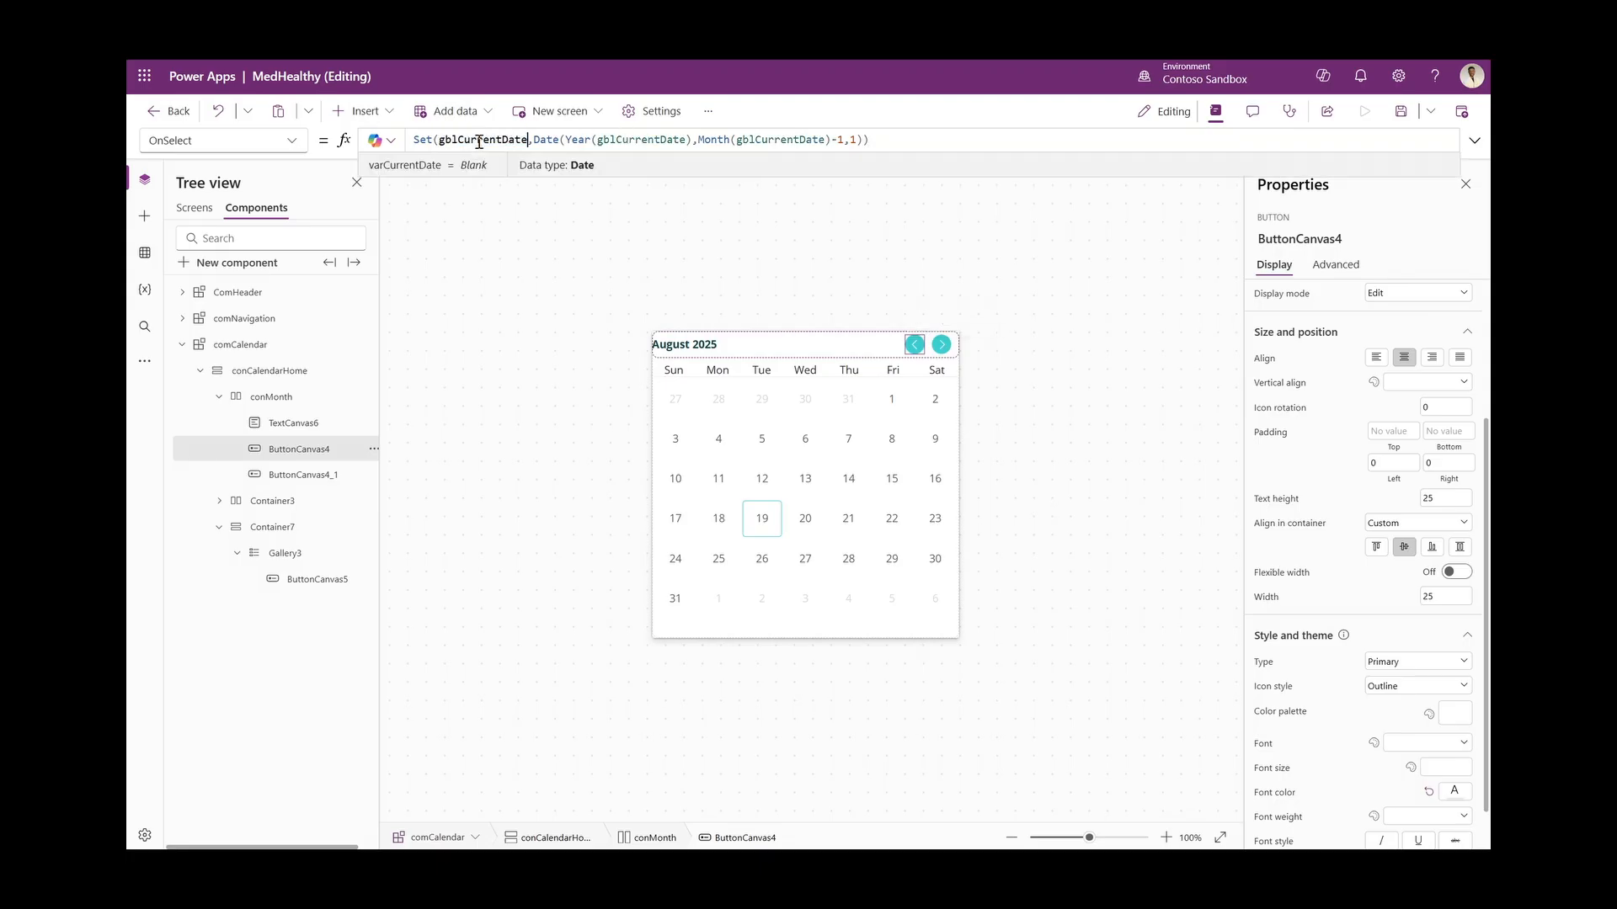
Run the App object's OnStart and return to the comCalendar component
left_click(194, 208)
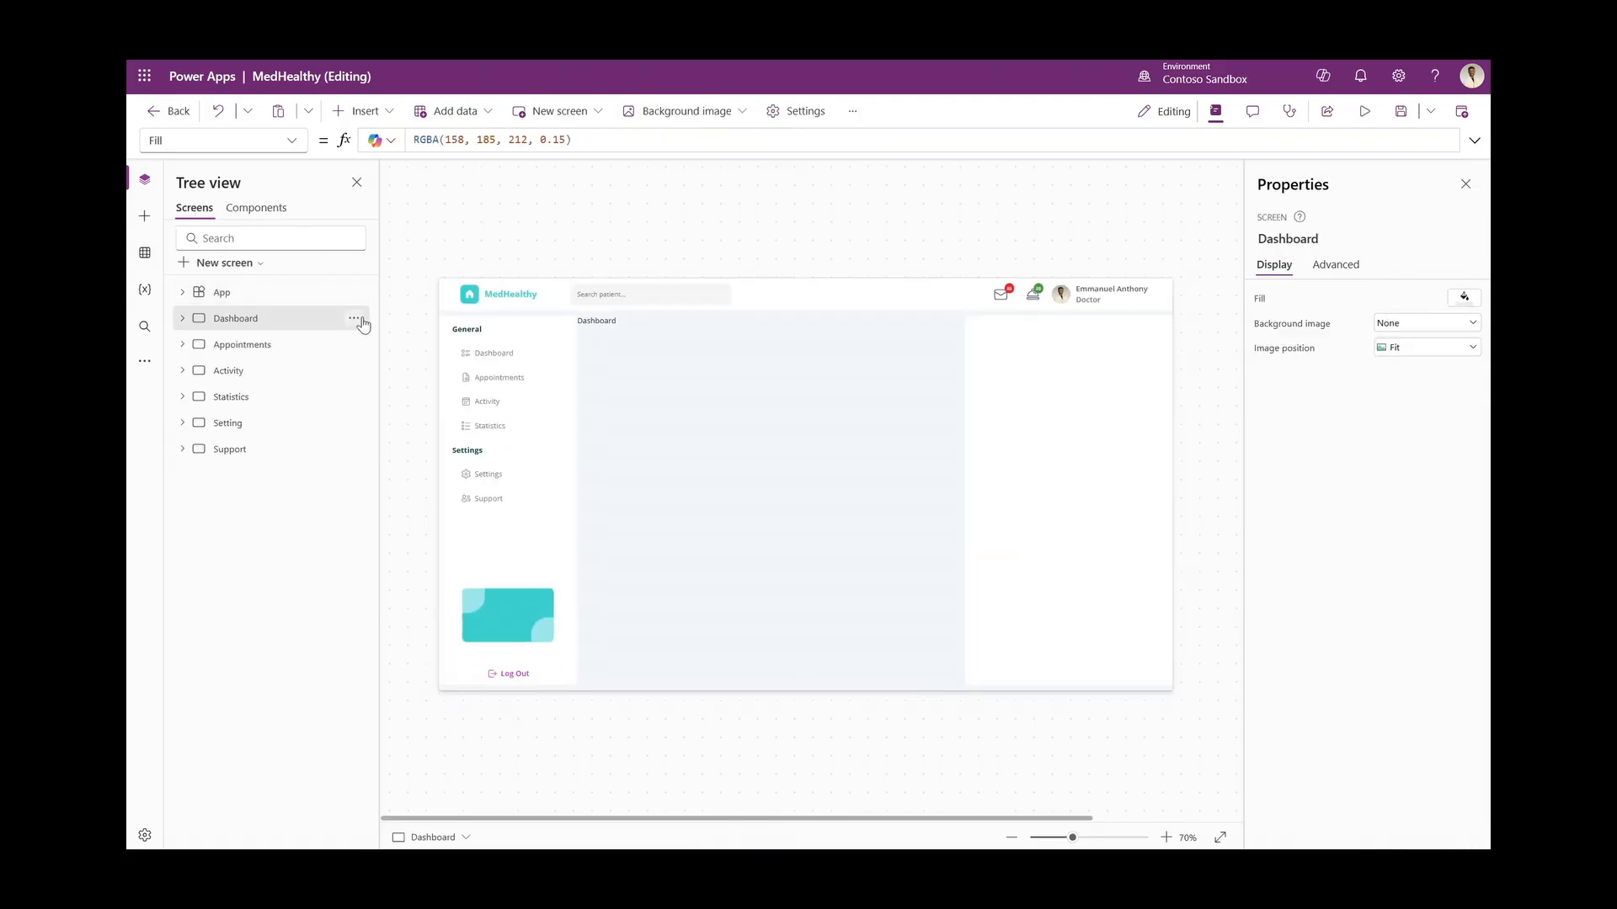
left_click(373, 292)
left_click(380, 398)
left_click(256, 208)
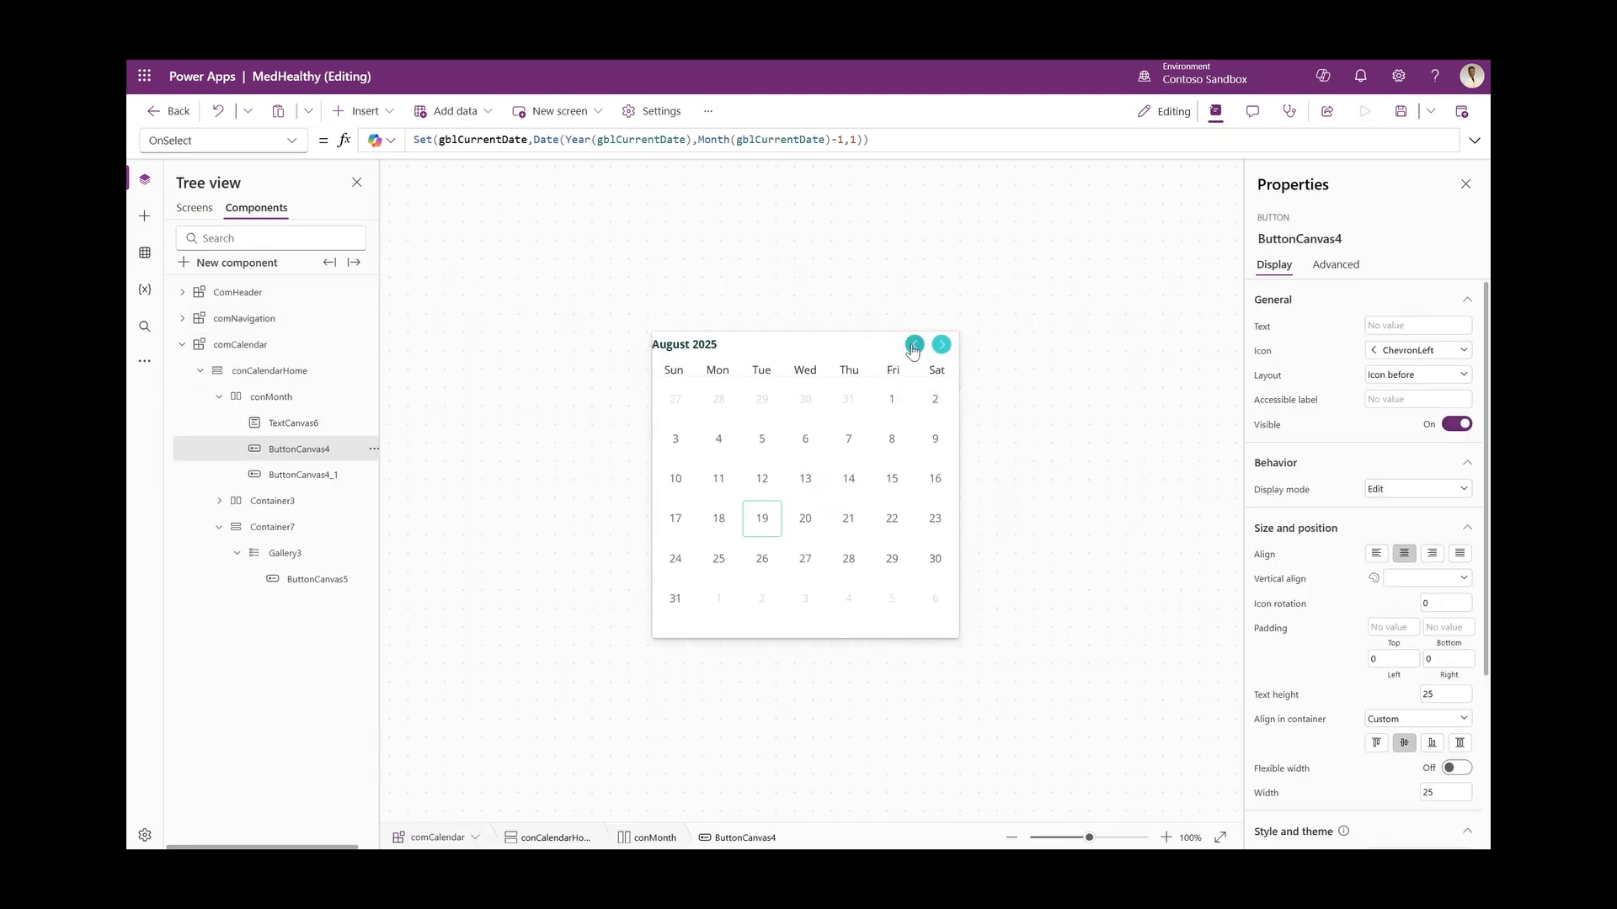
Test the calendar's month navigation by going back and forward with the previous-month and next-month buttons
left_click(915, 344)
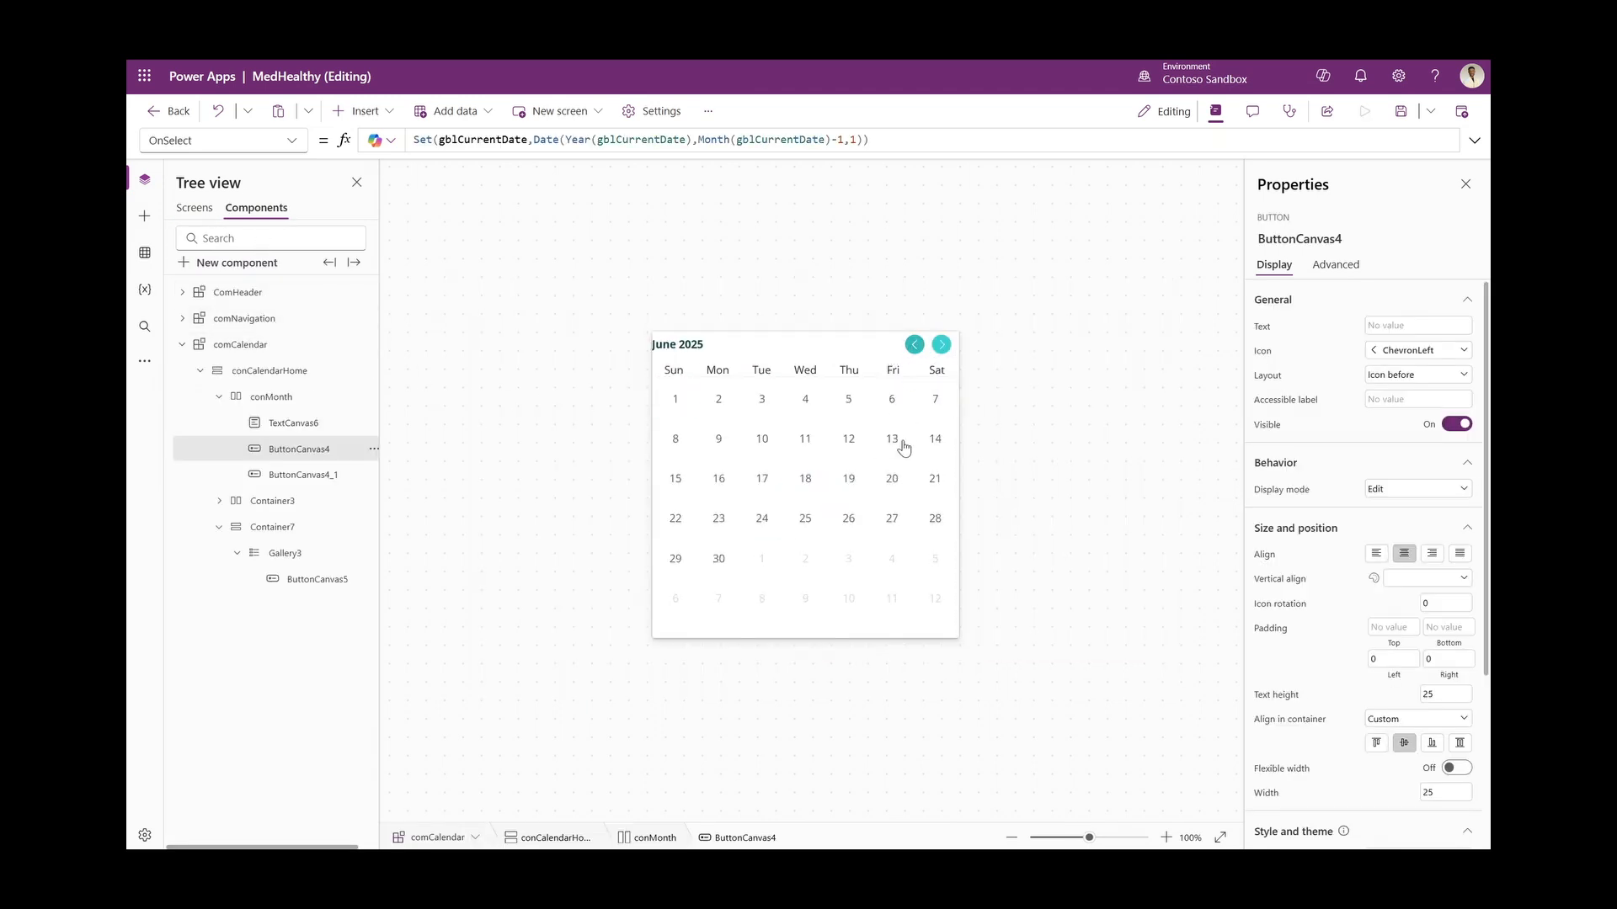
left_click(941, 345)
left_click(941, 346)
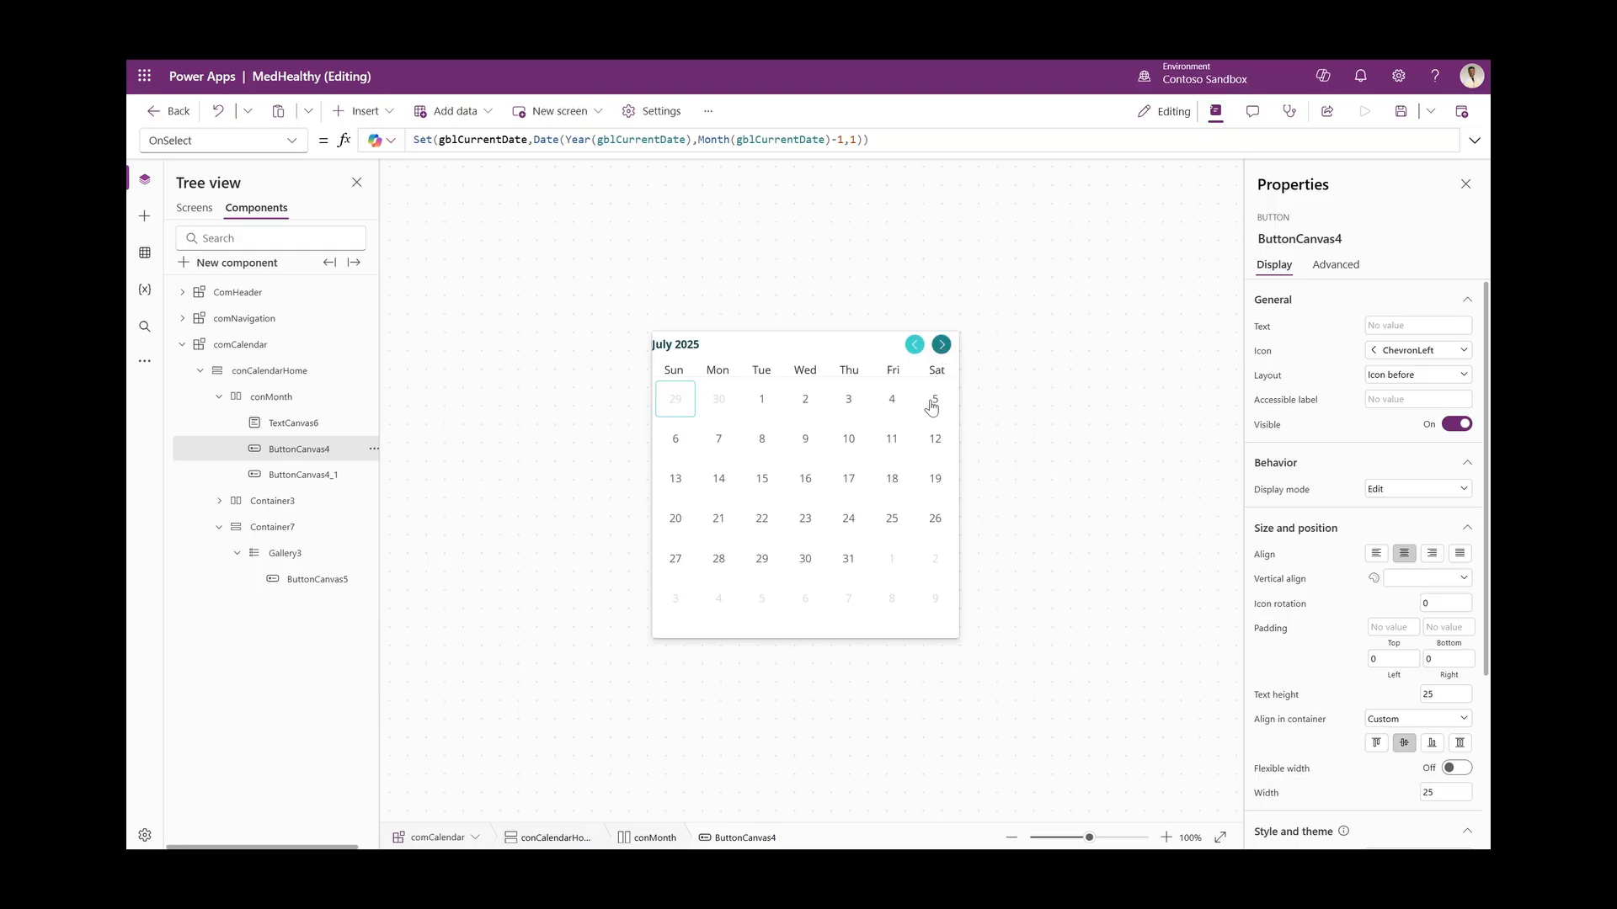
left_click(941, 344)
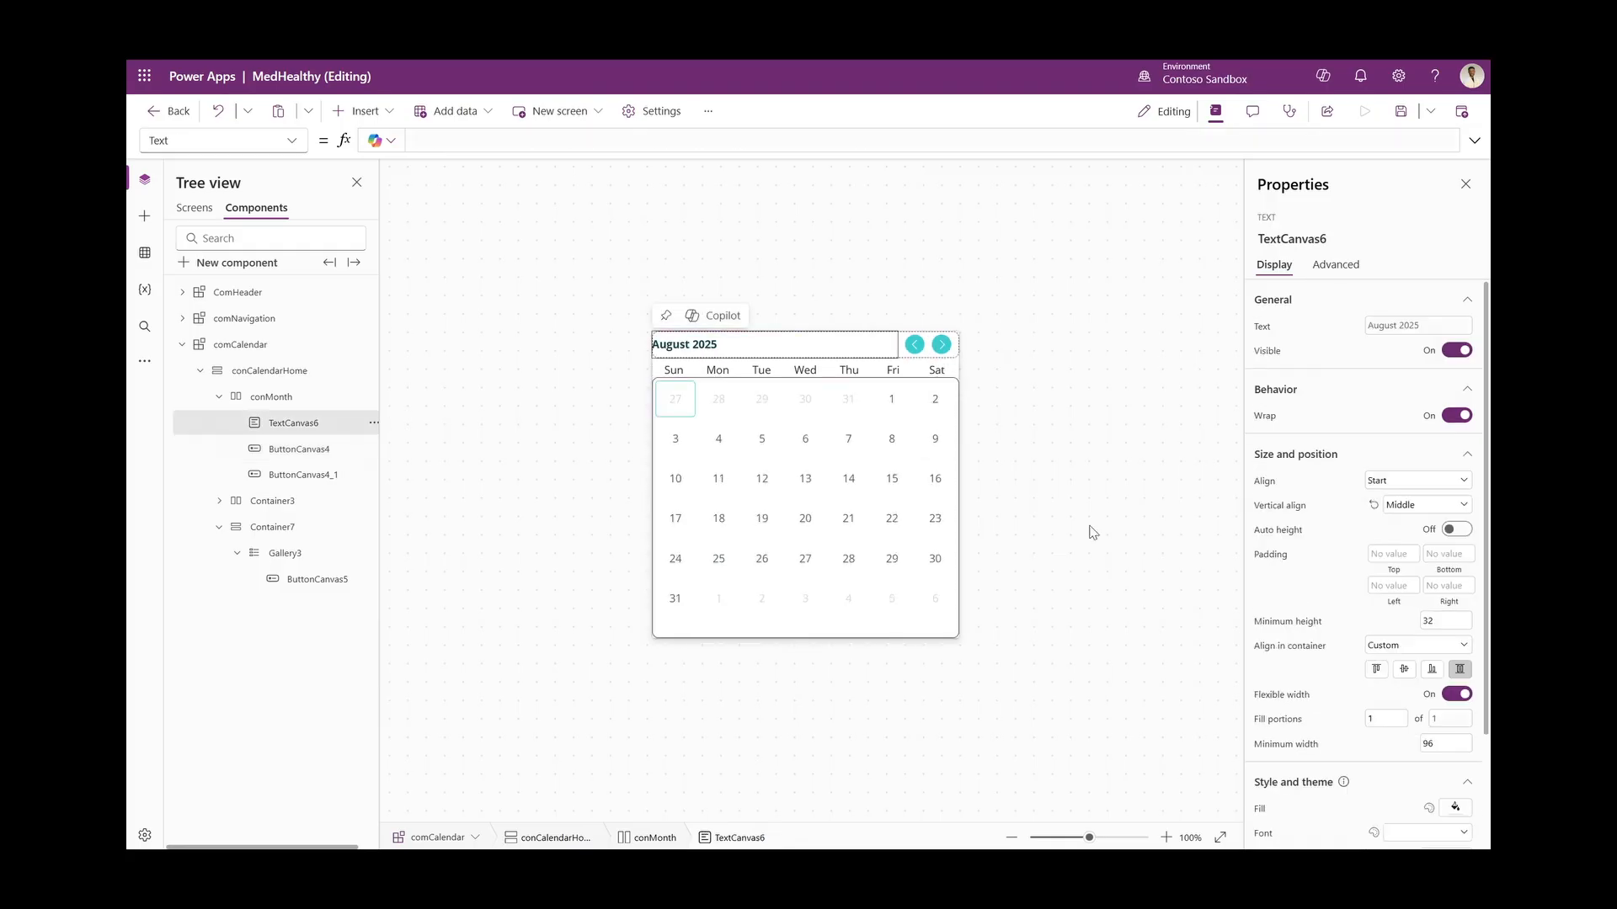
Set the month header text's font size to 20 and its left padding to 5
scroll(1346, 708, "down", 2)
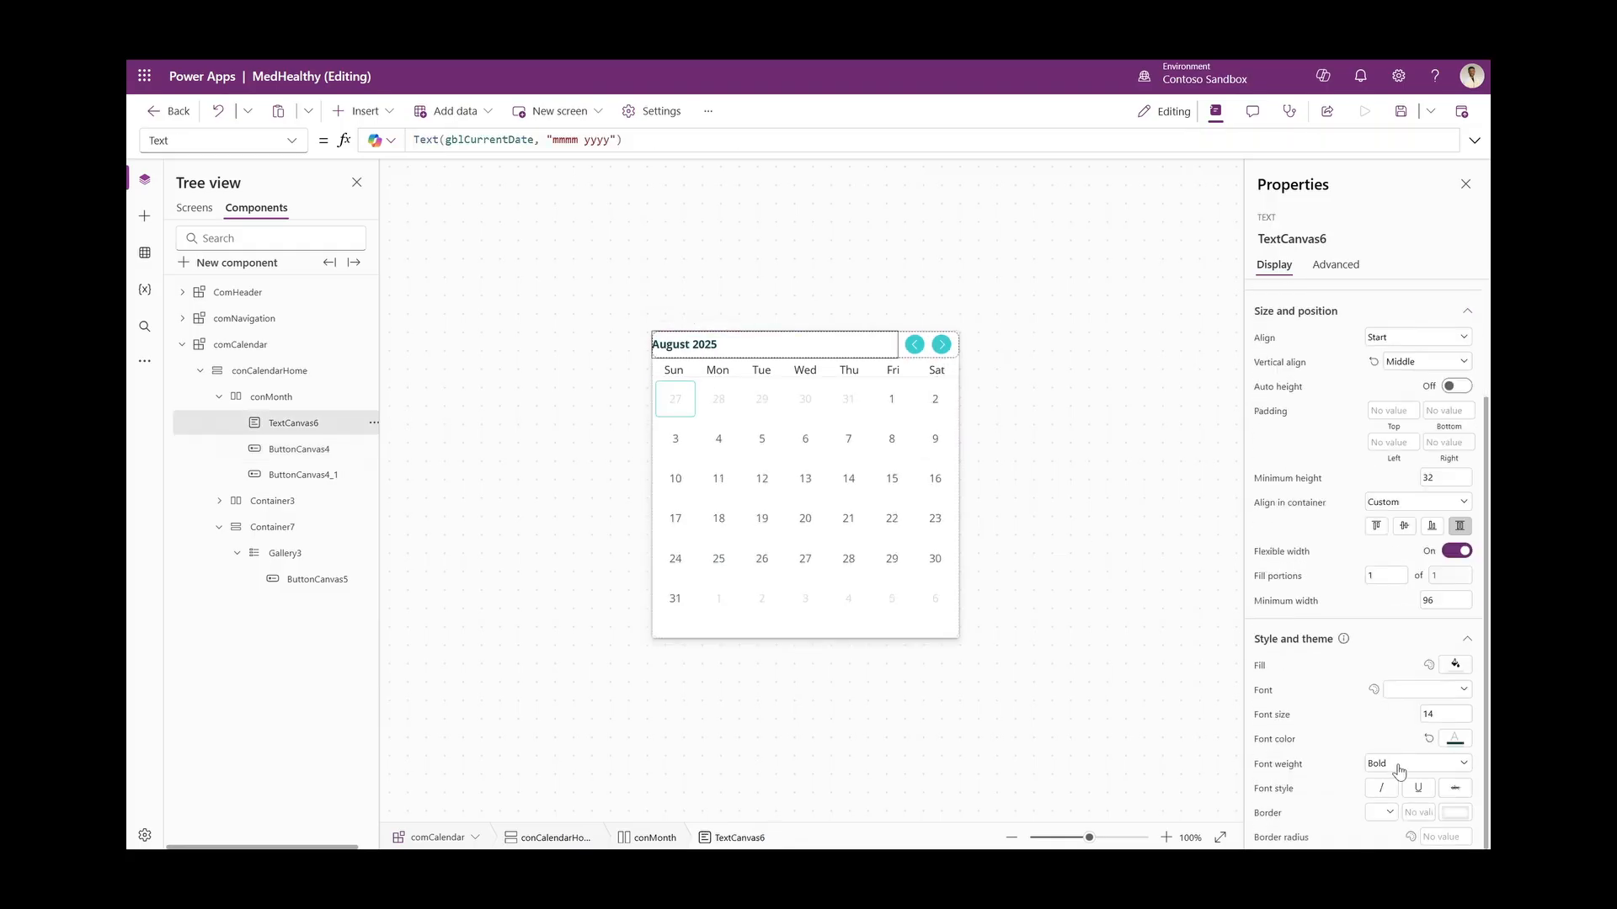
left_click(1439, 707)
type("20")
key("Return")
scroll(1392, 579, "up", 2)
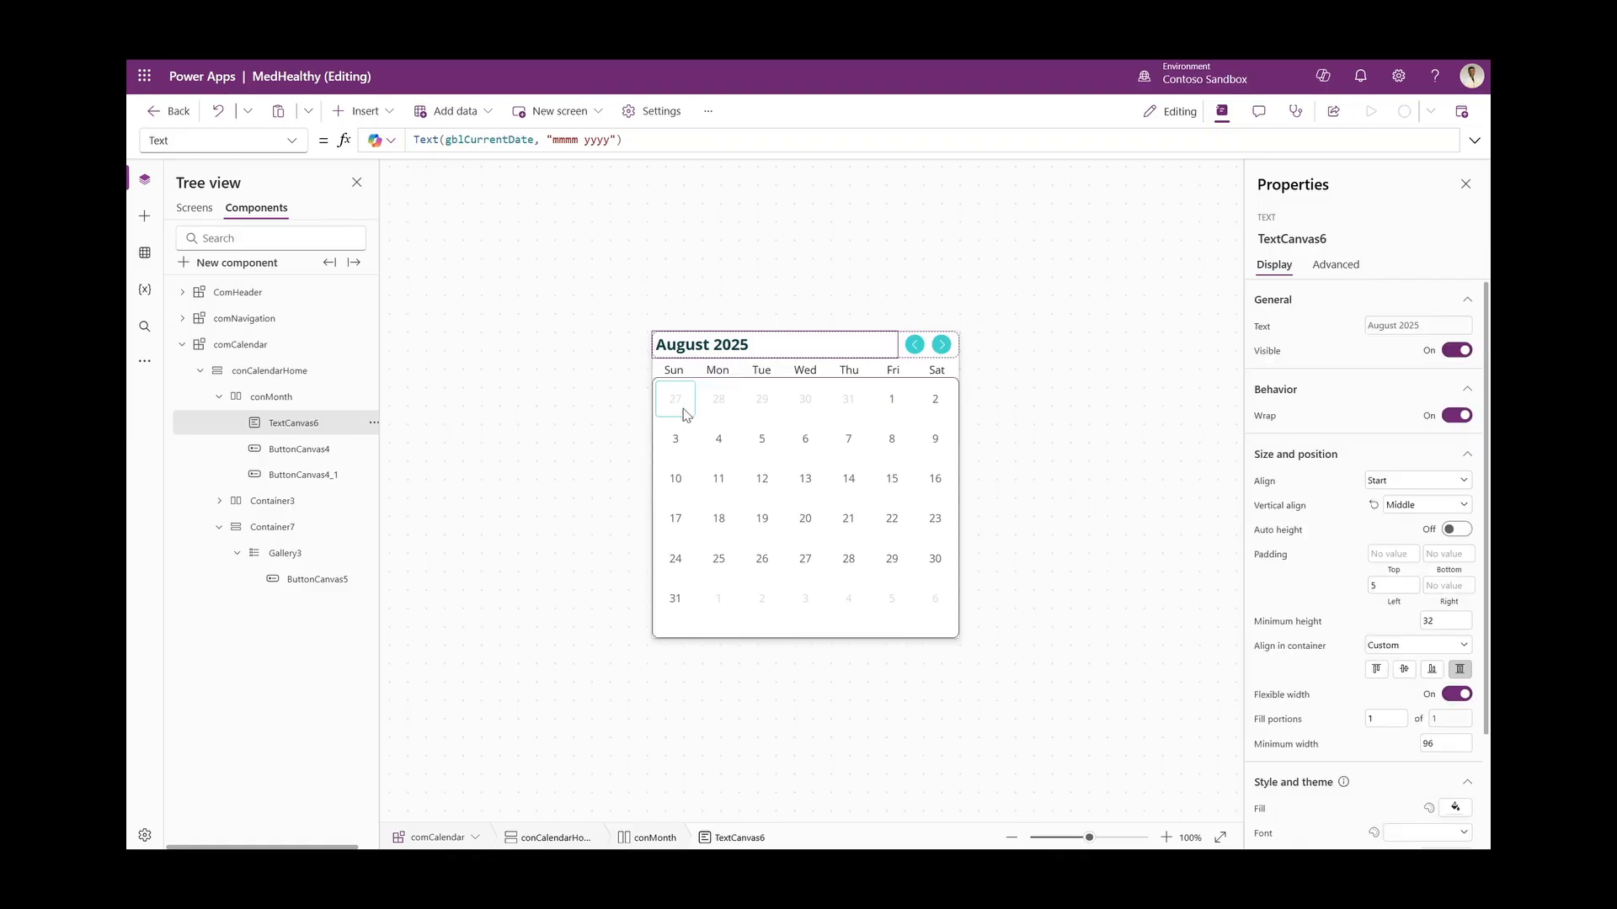
Append to the App's OnStart a ClearCollect for colDashboard with Total Staff 150, Total Patient 950 and Total Room 250, plus a Set for an Appointment table
left_click(182, 345)
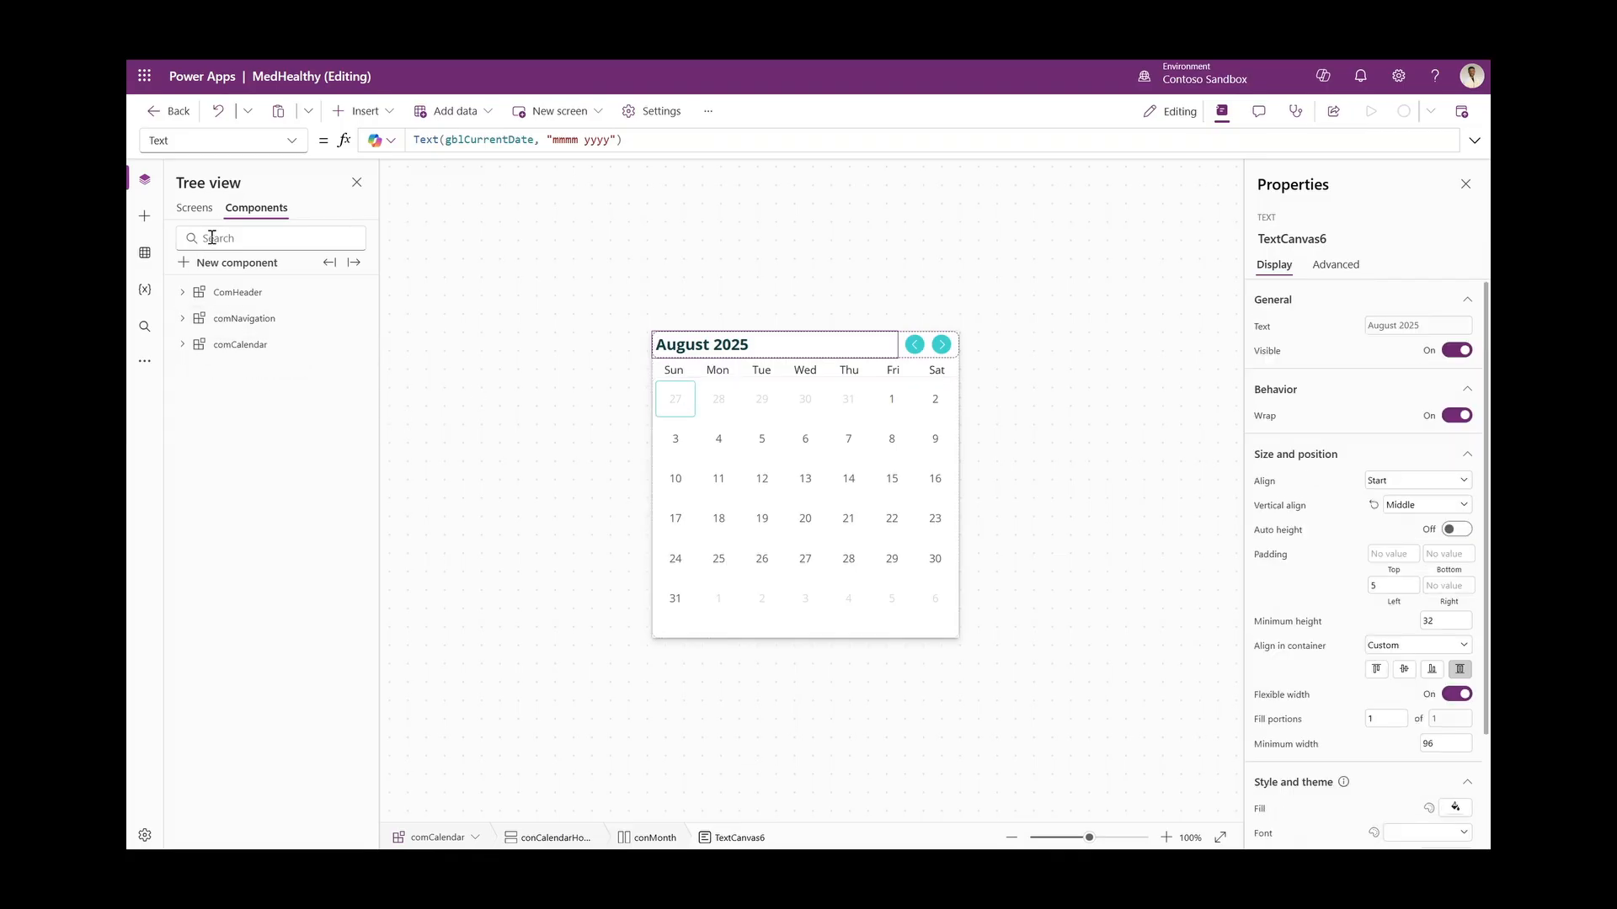
left_click(194, 208)
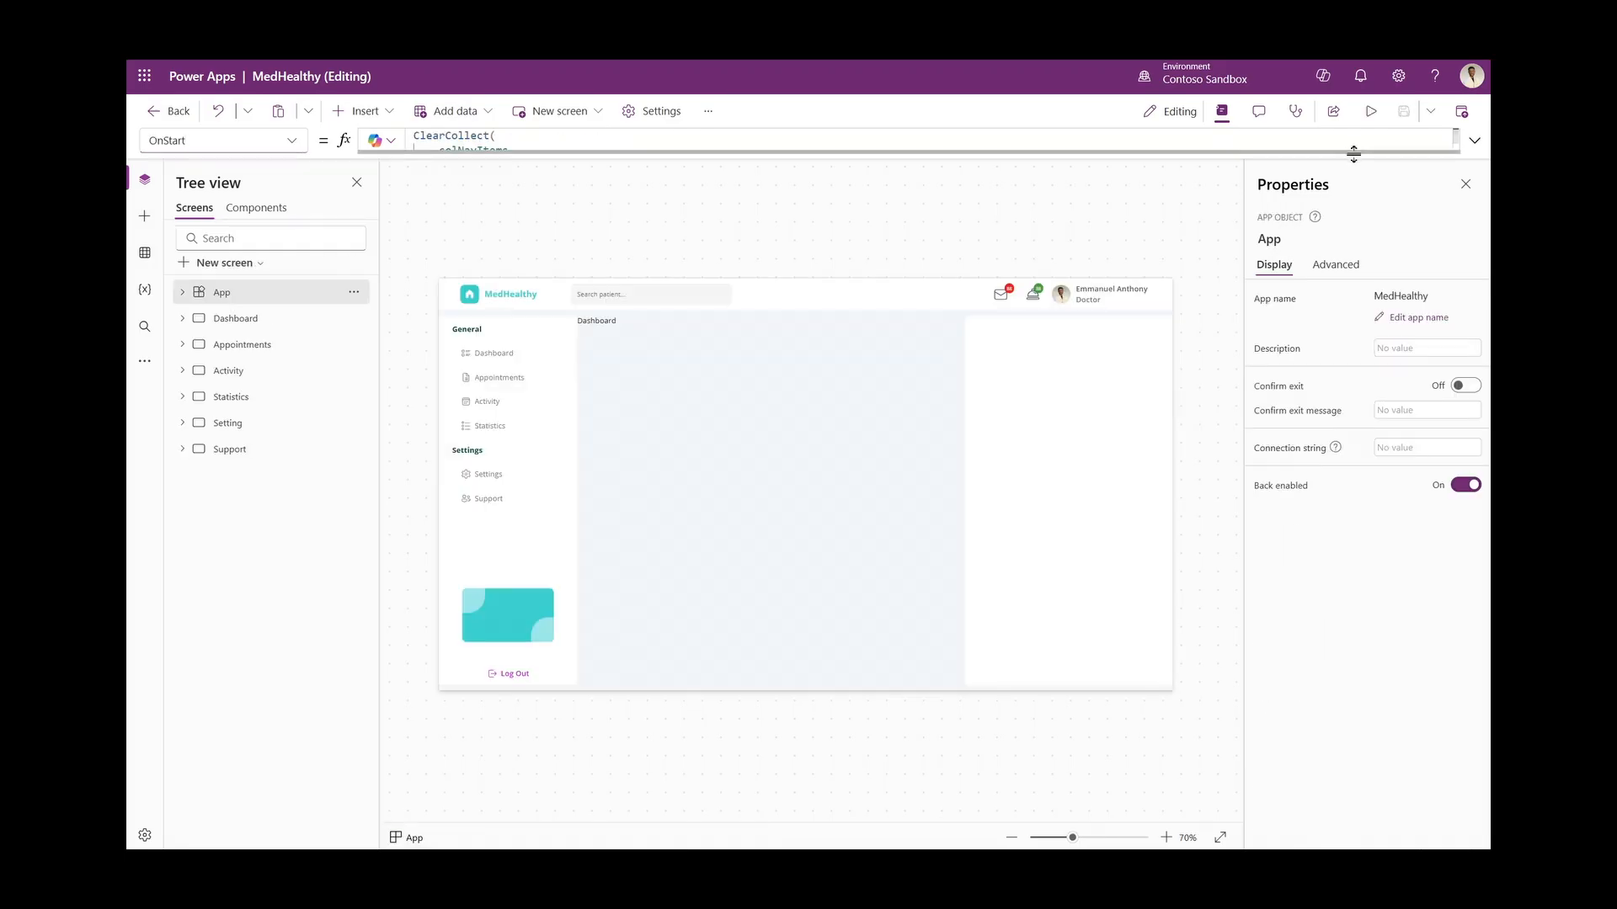
left_click_drag(1353, 153, 1209, 720)
scroll(915, 543, "down", 13)
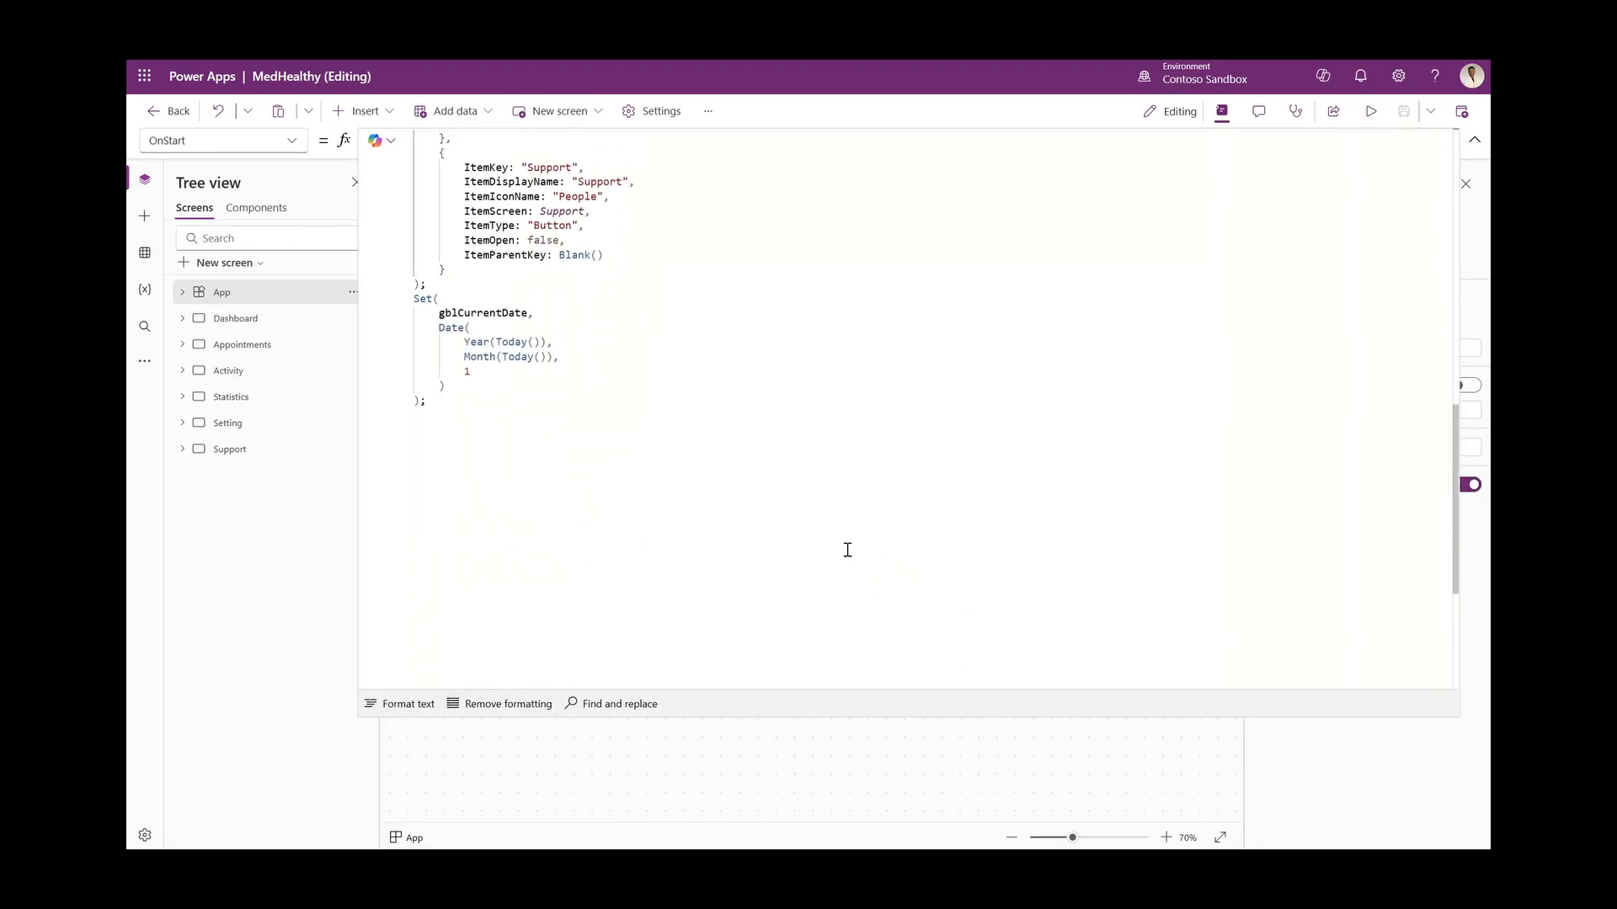
scroll(842, 553, "up", 3)
left_click(1195, 421)
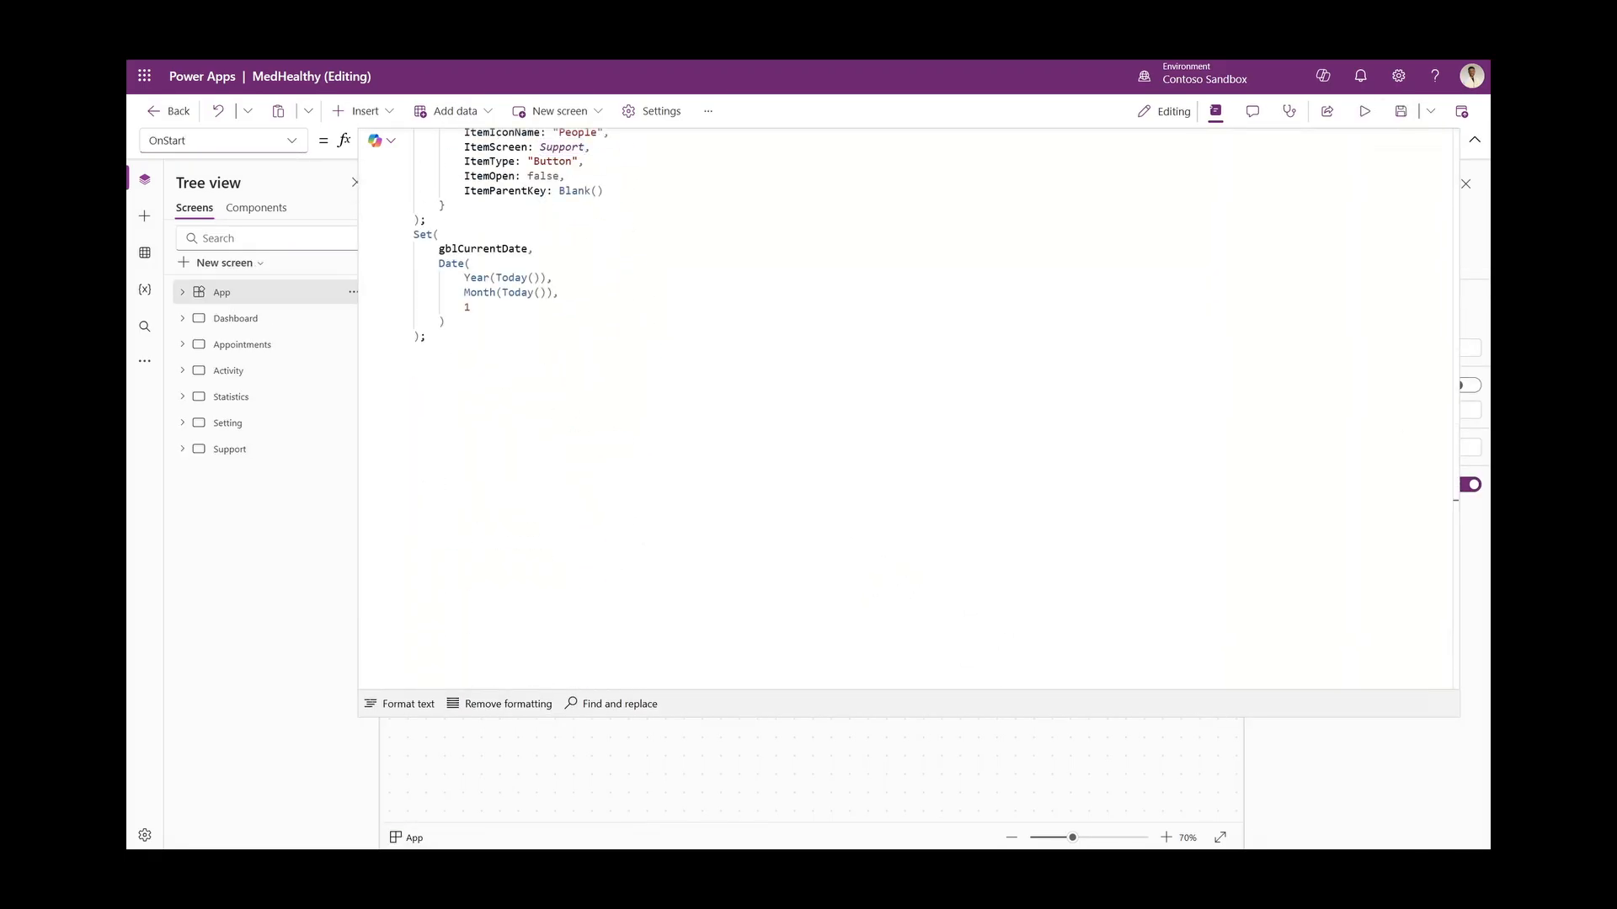
scroll(496, 303, "down", 2)
Examine the colDashboard collection and the Appointment table's records in the App's OnStart formula
double_click(497, 303)
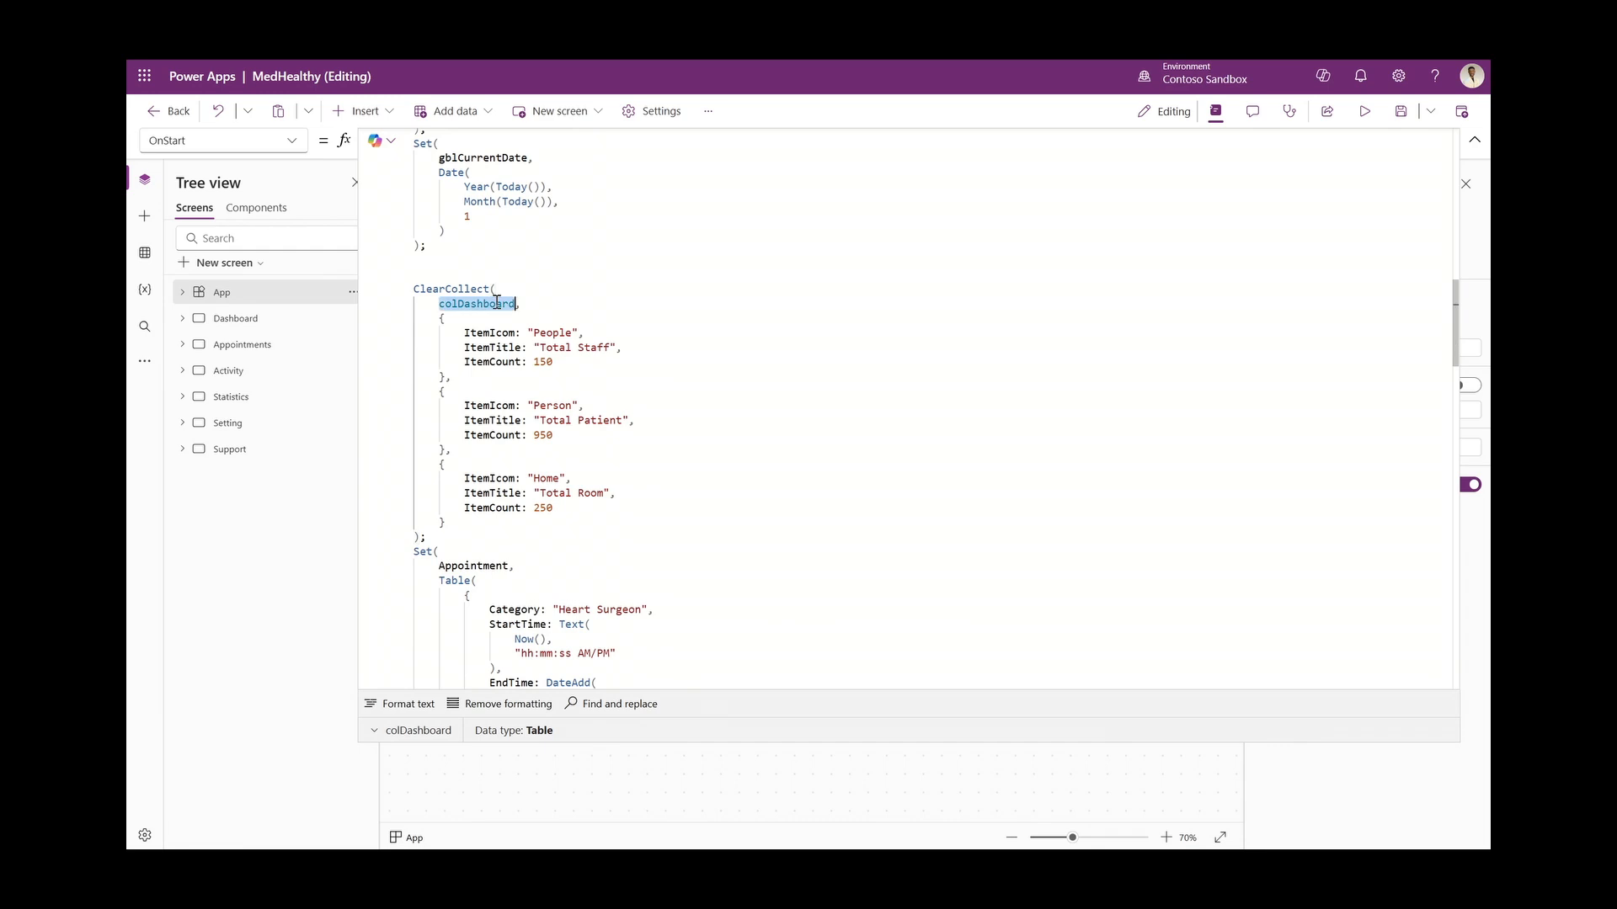
left_click(412, 730)
scroll(568, 484, "down", 3)
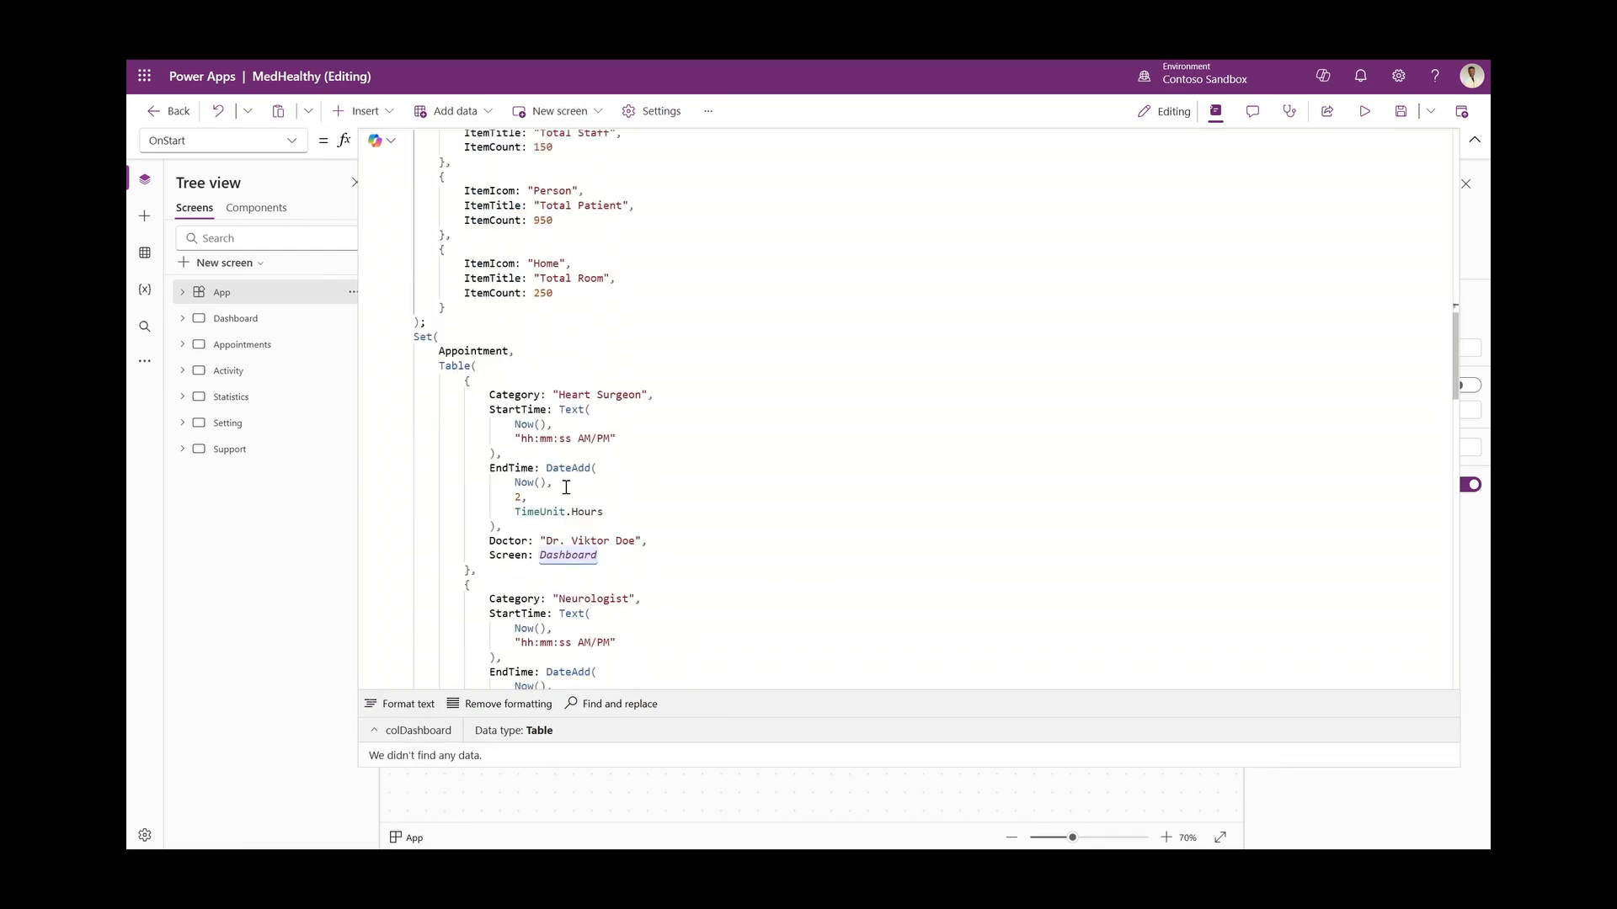
double_click(502, 352)
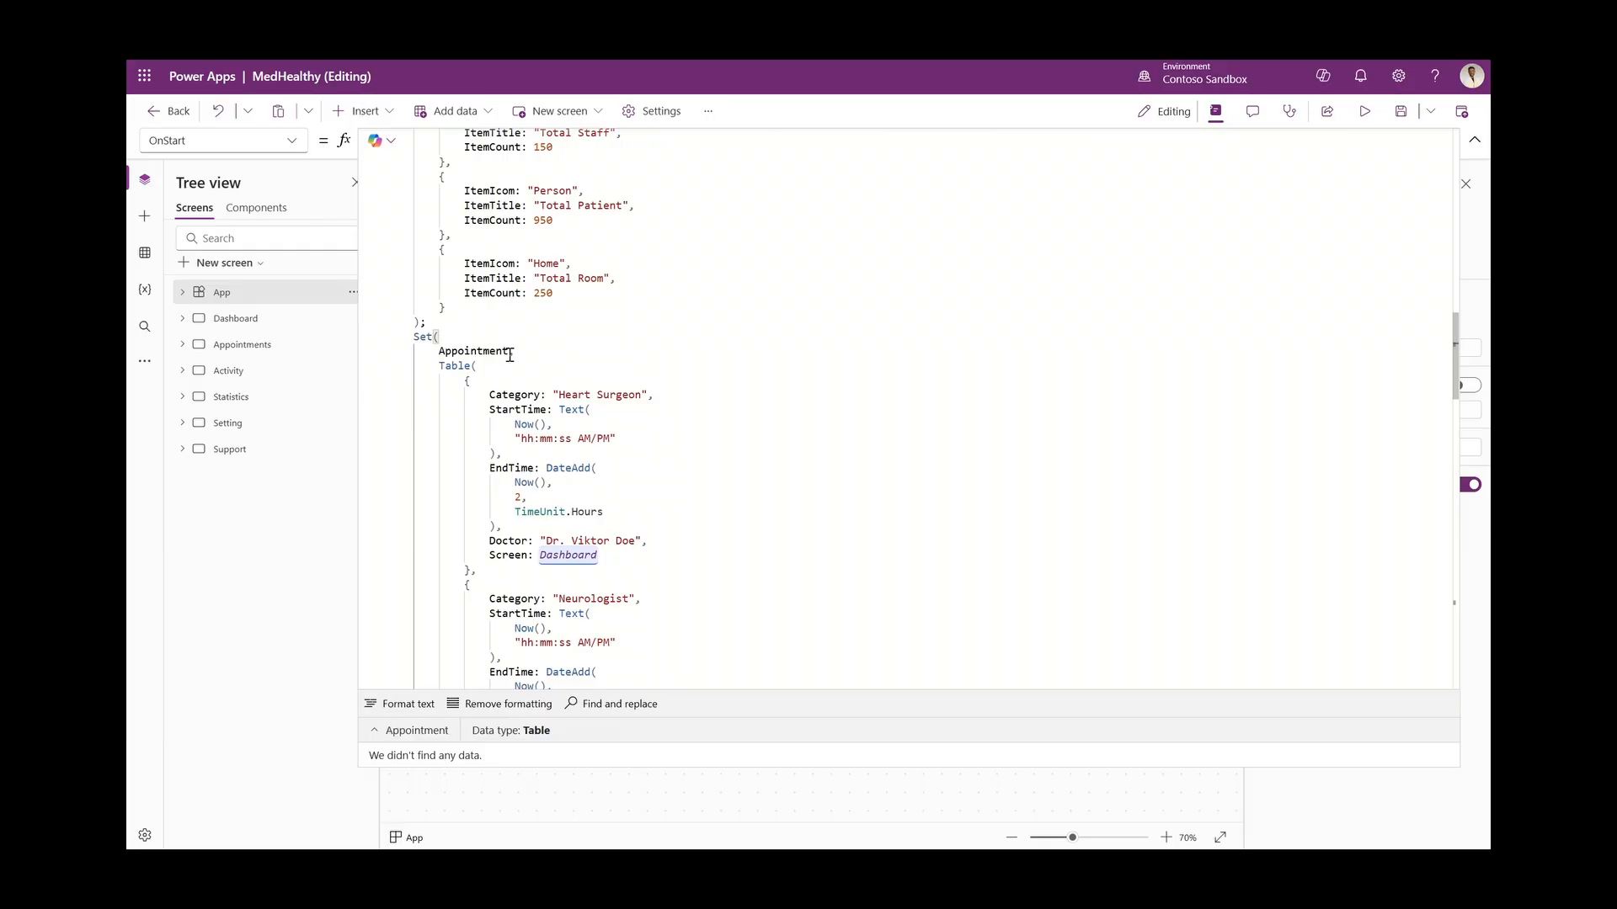
scroll(549, 357, "down", 4)
scroll(555, 367, "down", 8)
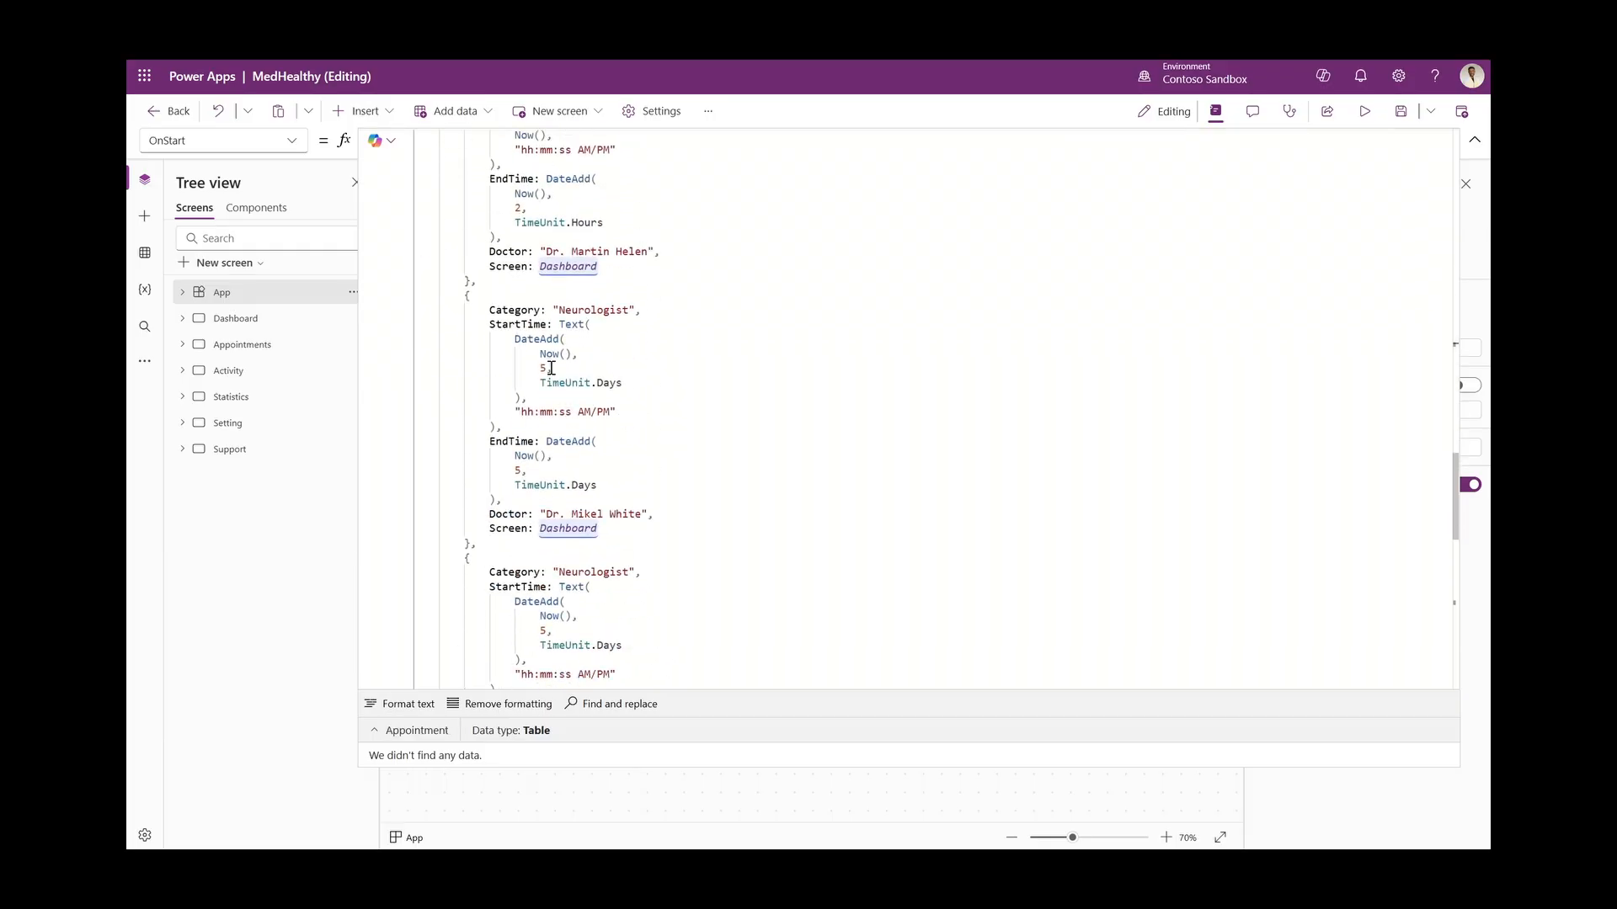
scroll(541, 380, "down", 6)
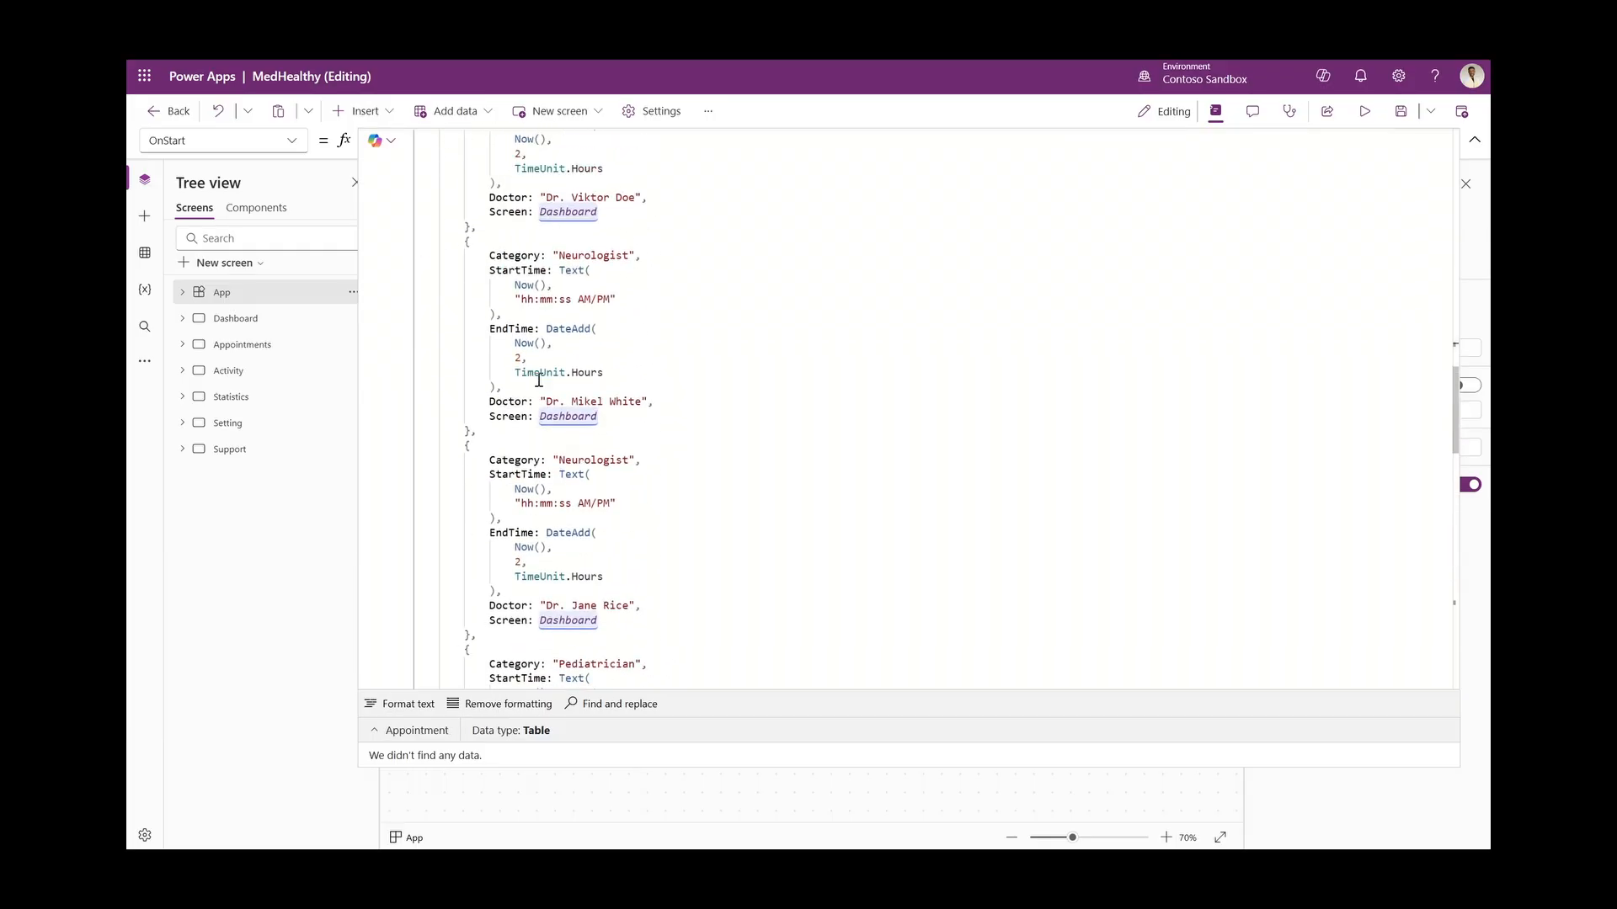
In the finished Modern Gallery app, check how selecting the marked dates 28 August and 2 September updates the doctor's appointments list
scroll(499, 411, "down", 7)
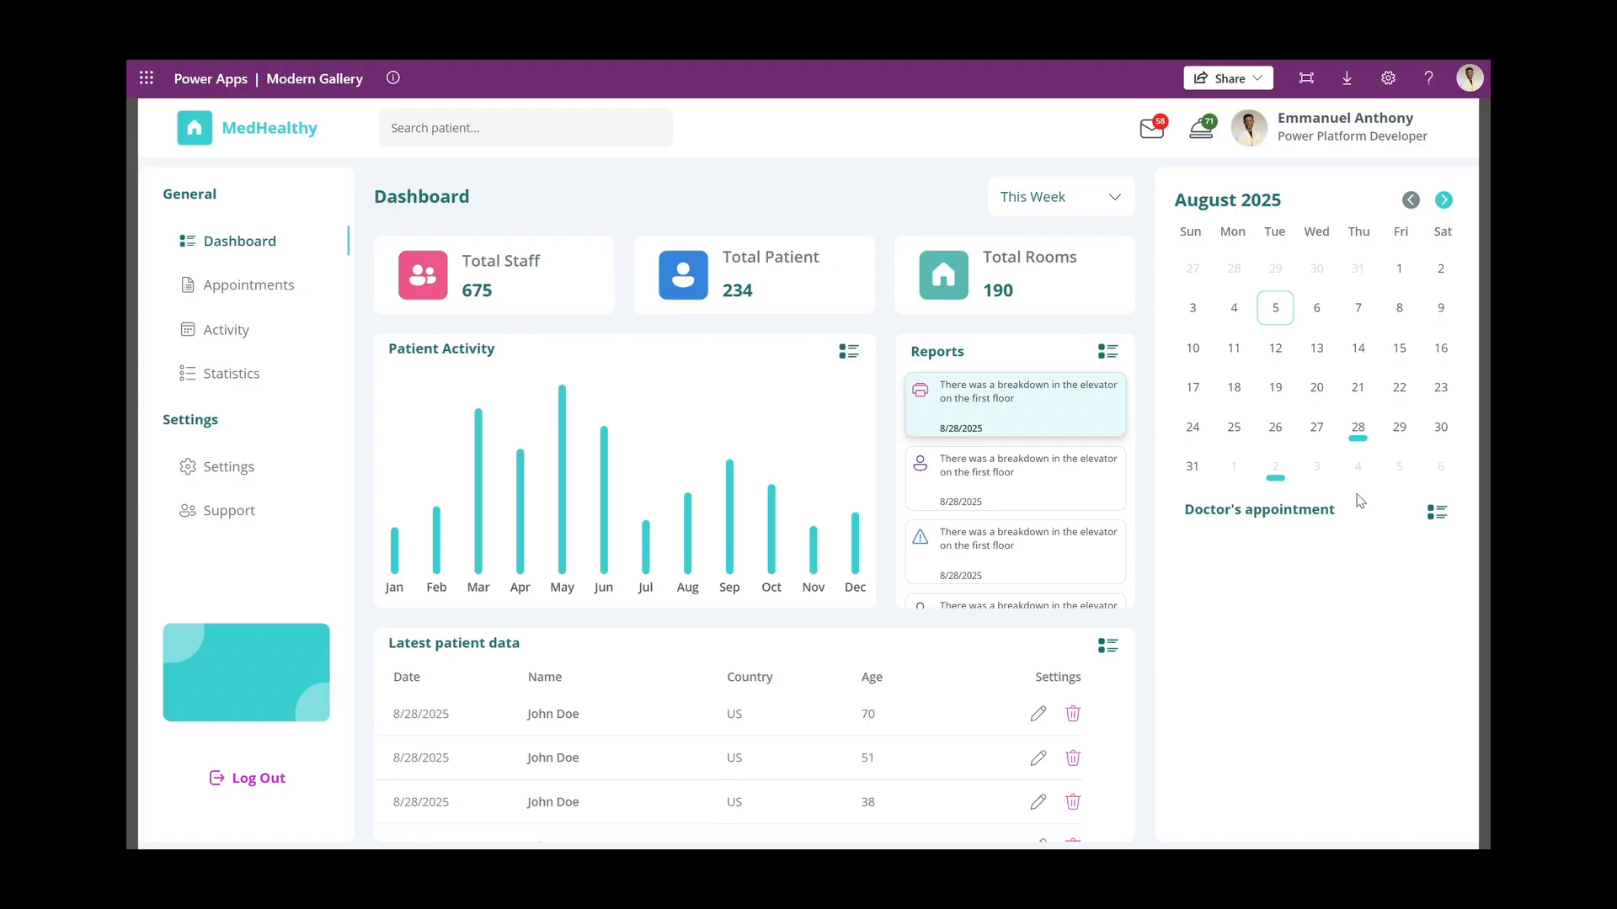
left_click(1356, 429)
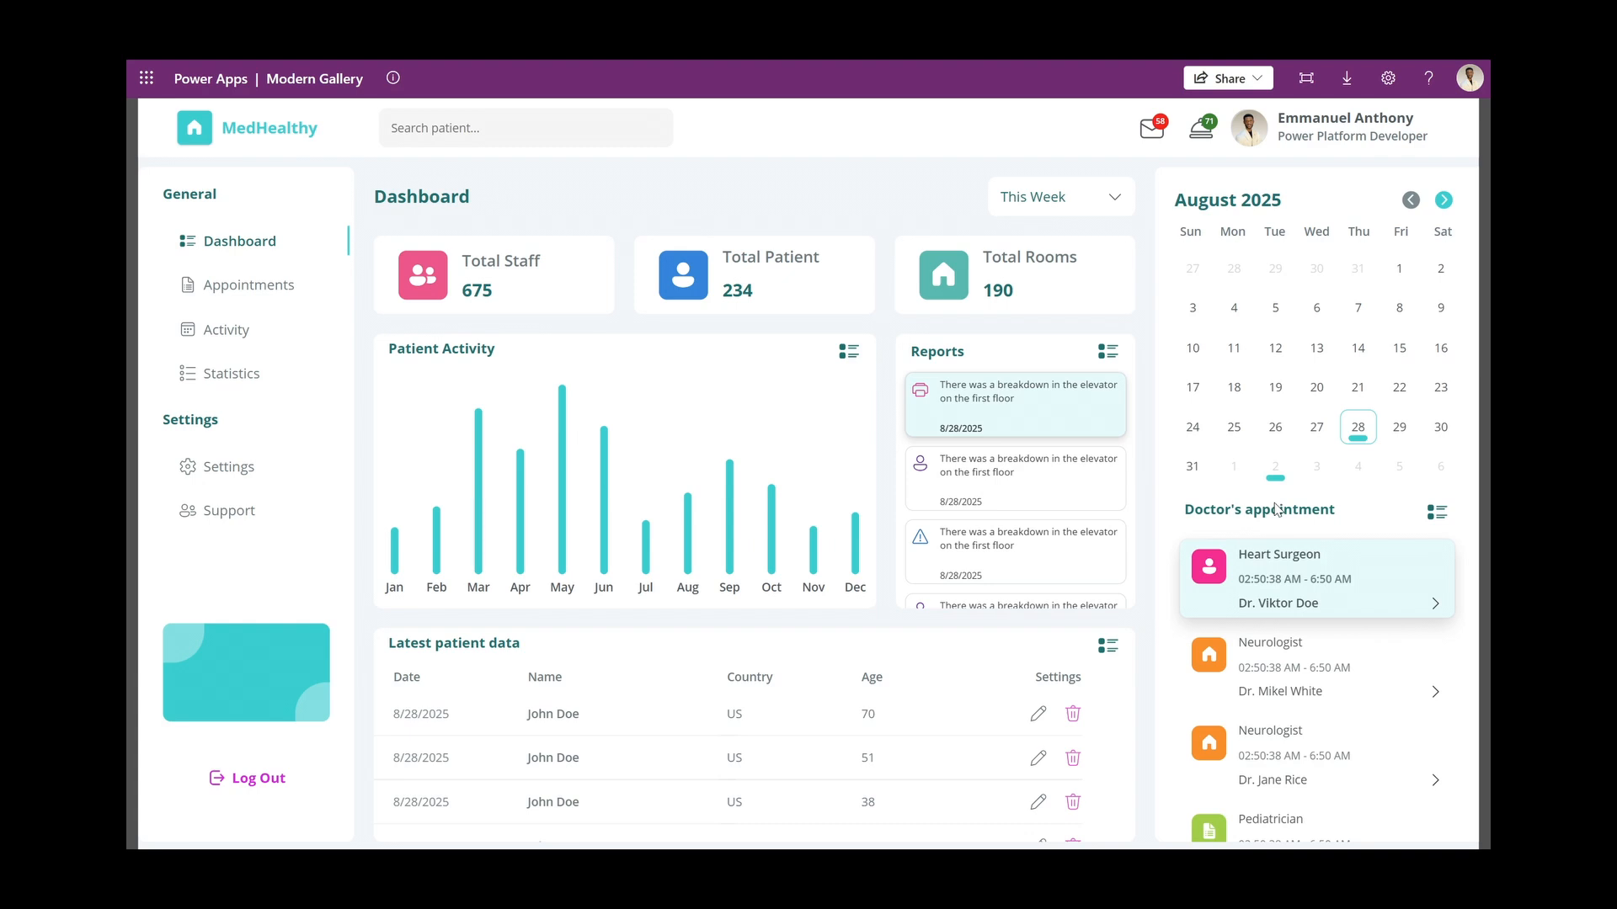
left_click(1275, 466)
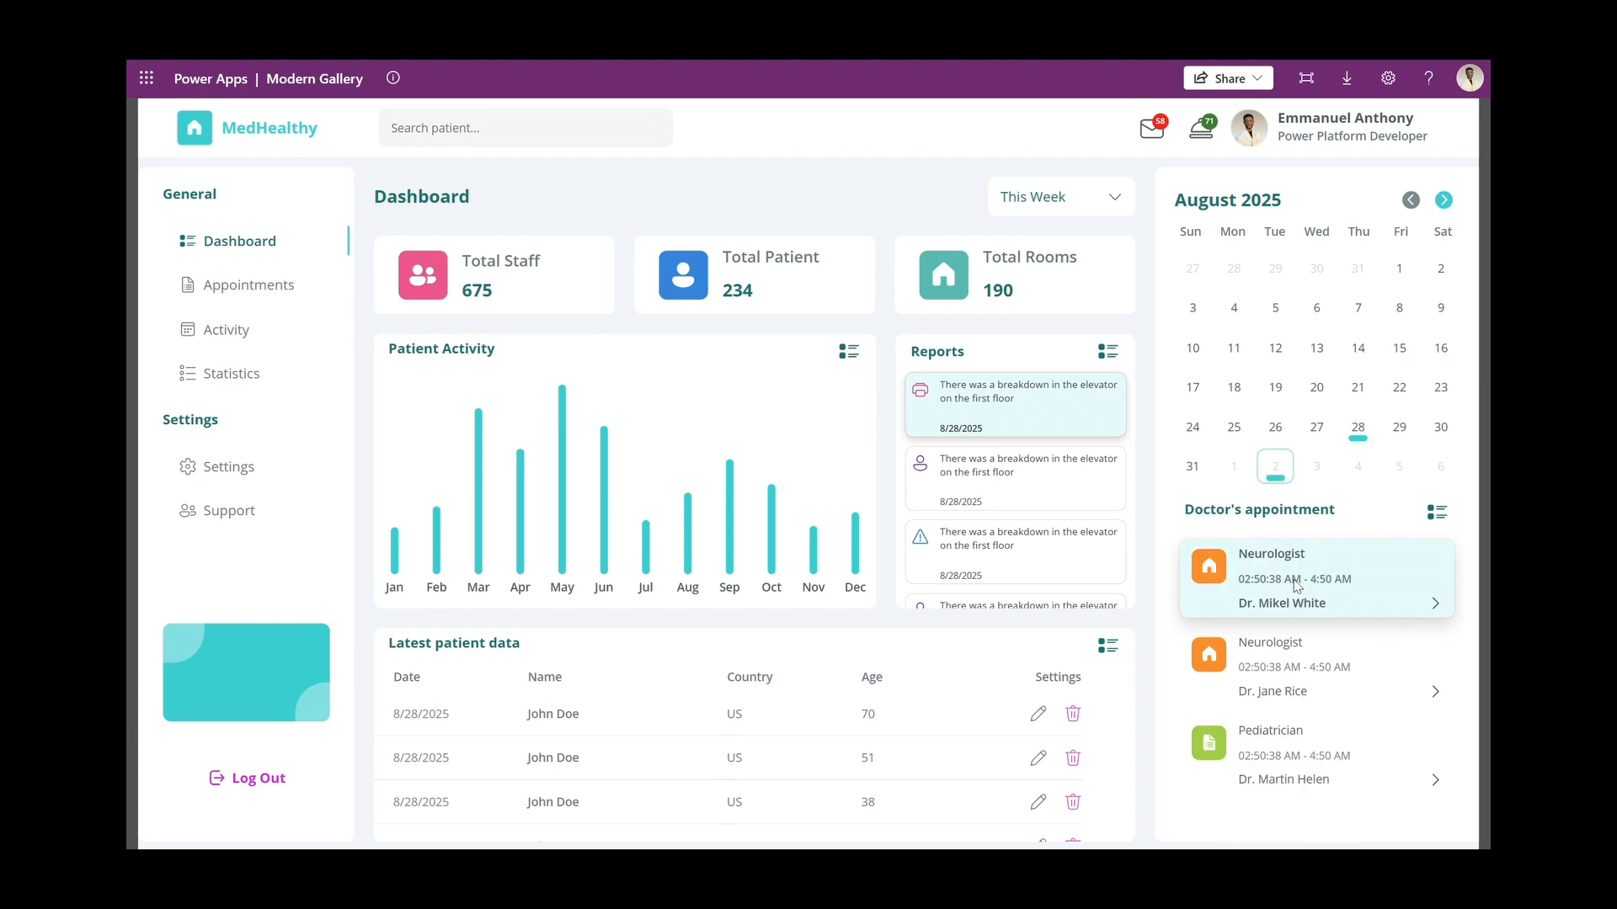
left_click(1364, 436)
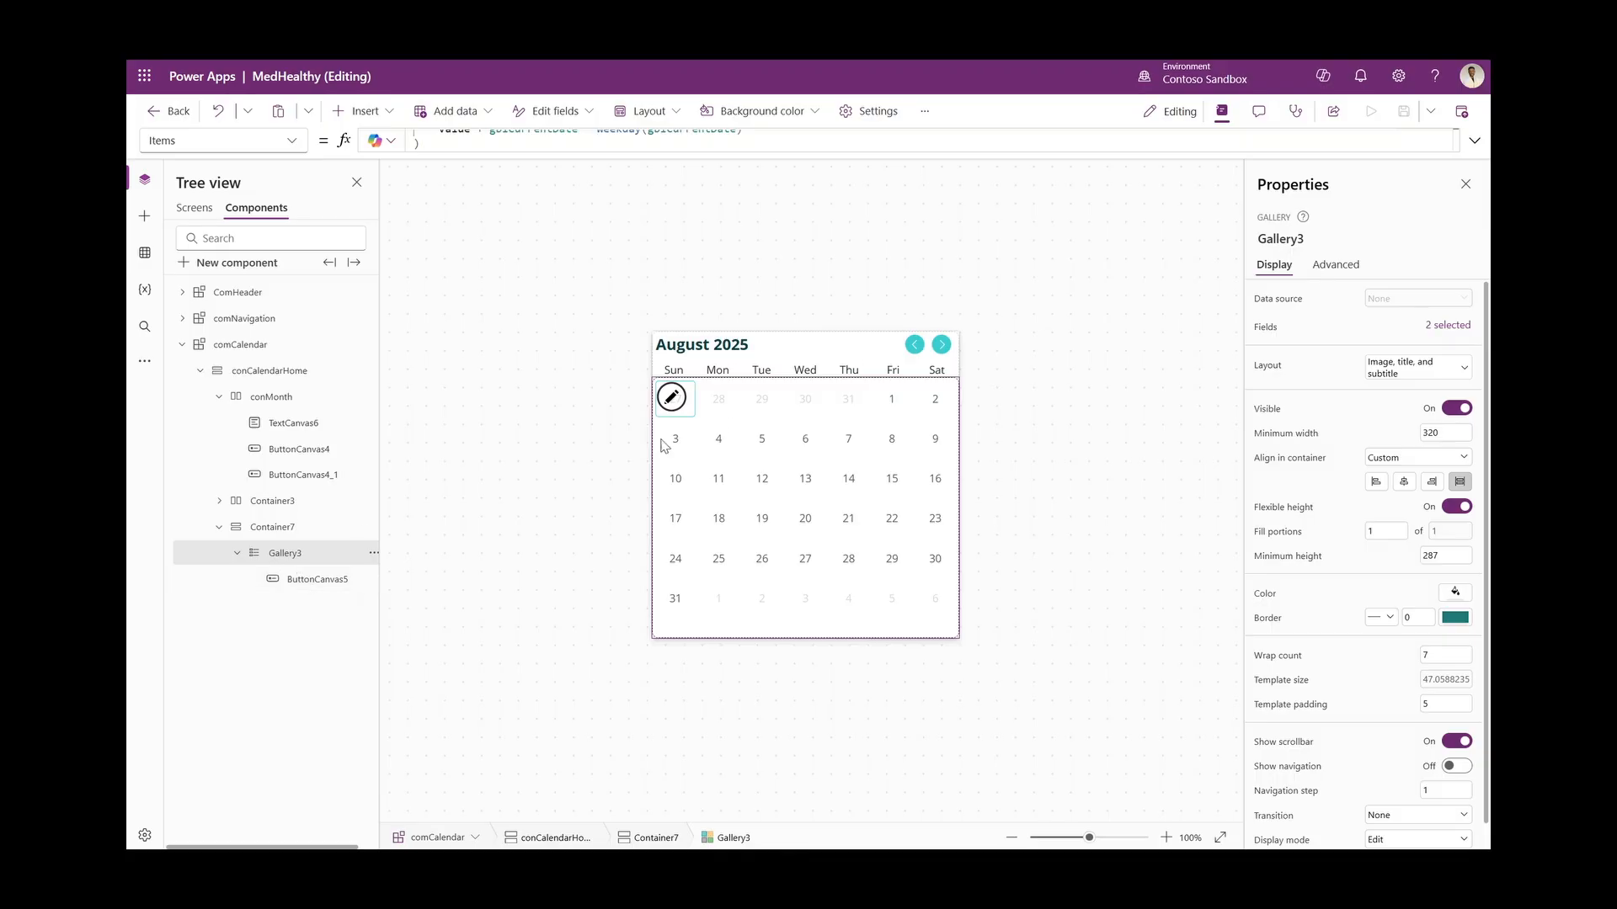
Insert a vertical gallery inside the first day cell of the calendar gallery in comCalendar
left_click(674, 402)
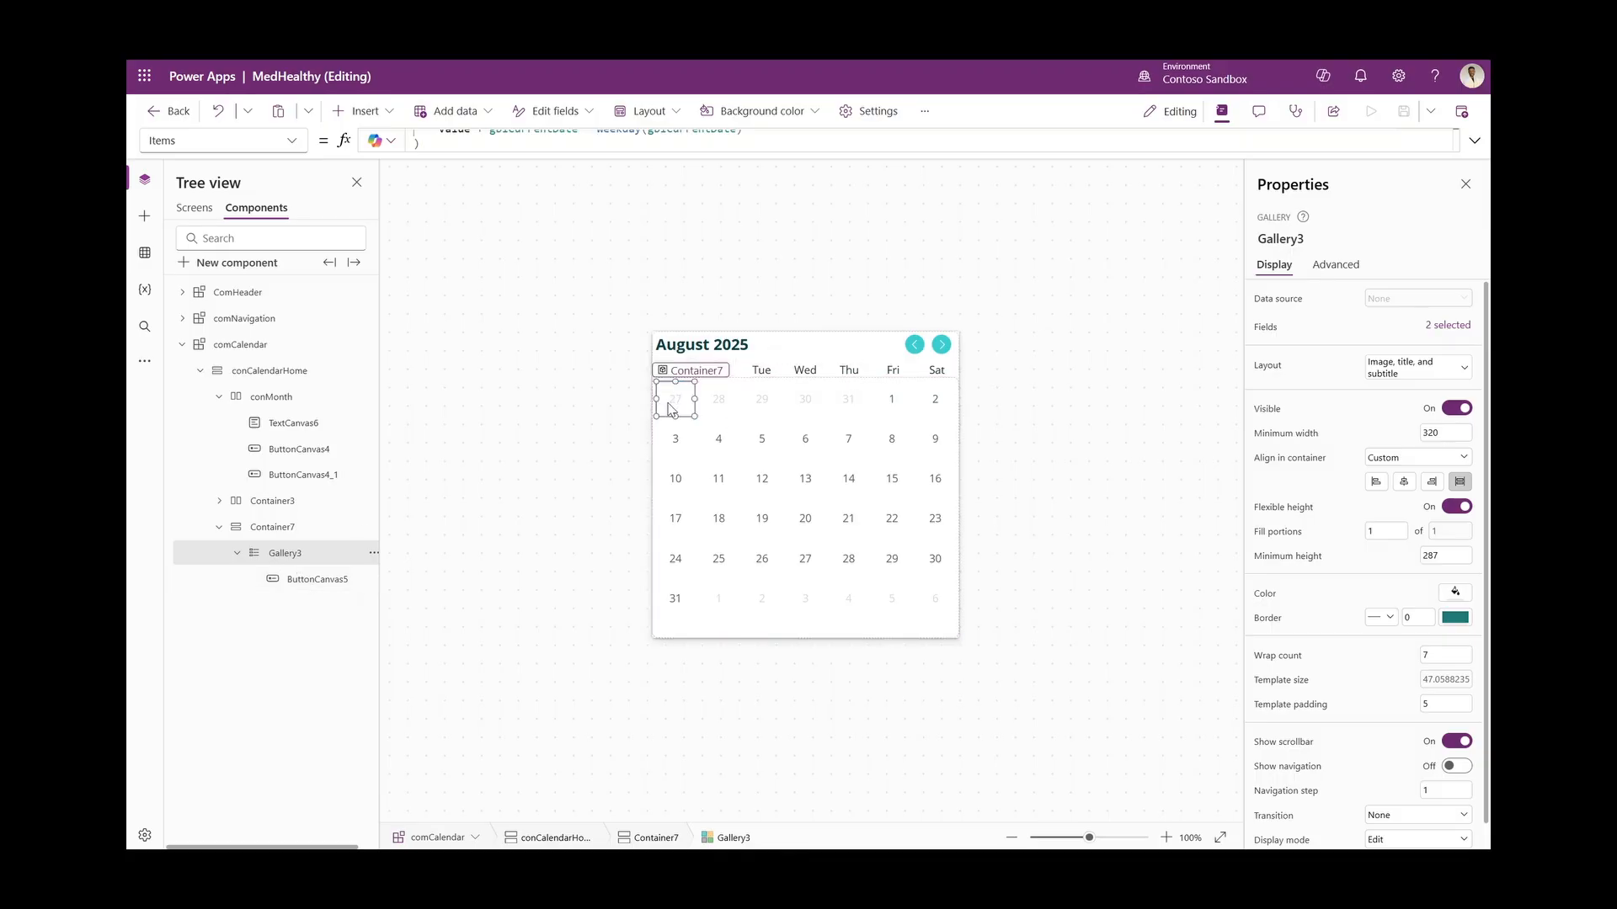
left_click(361, 111)
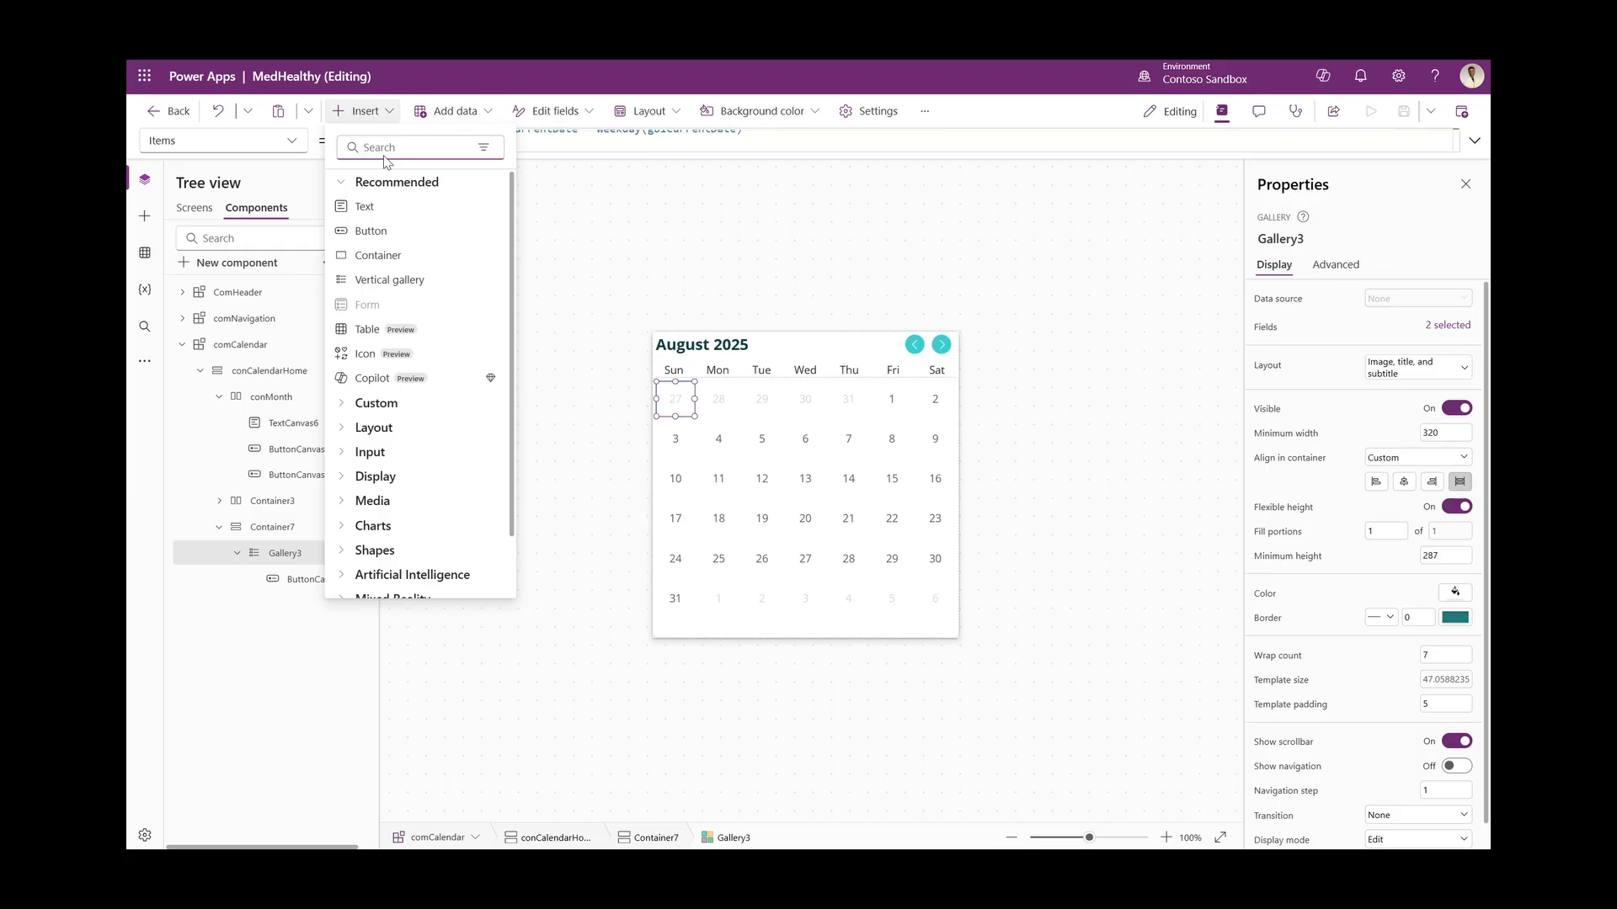
type("gall")
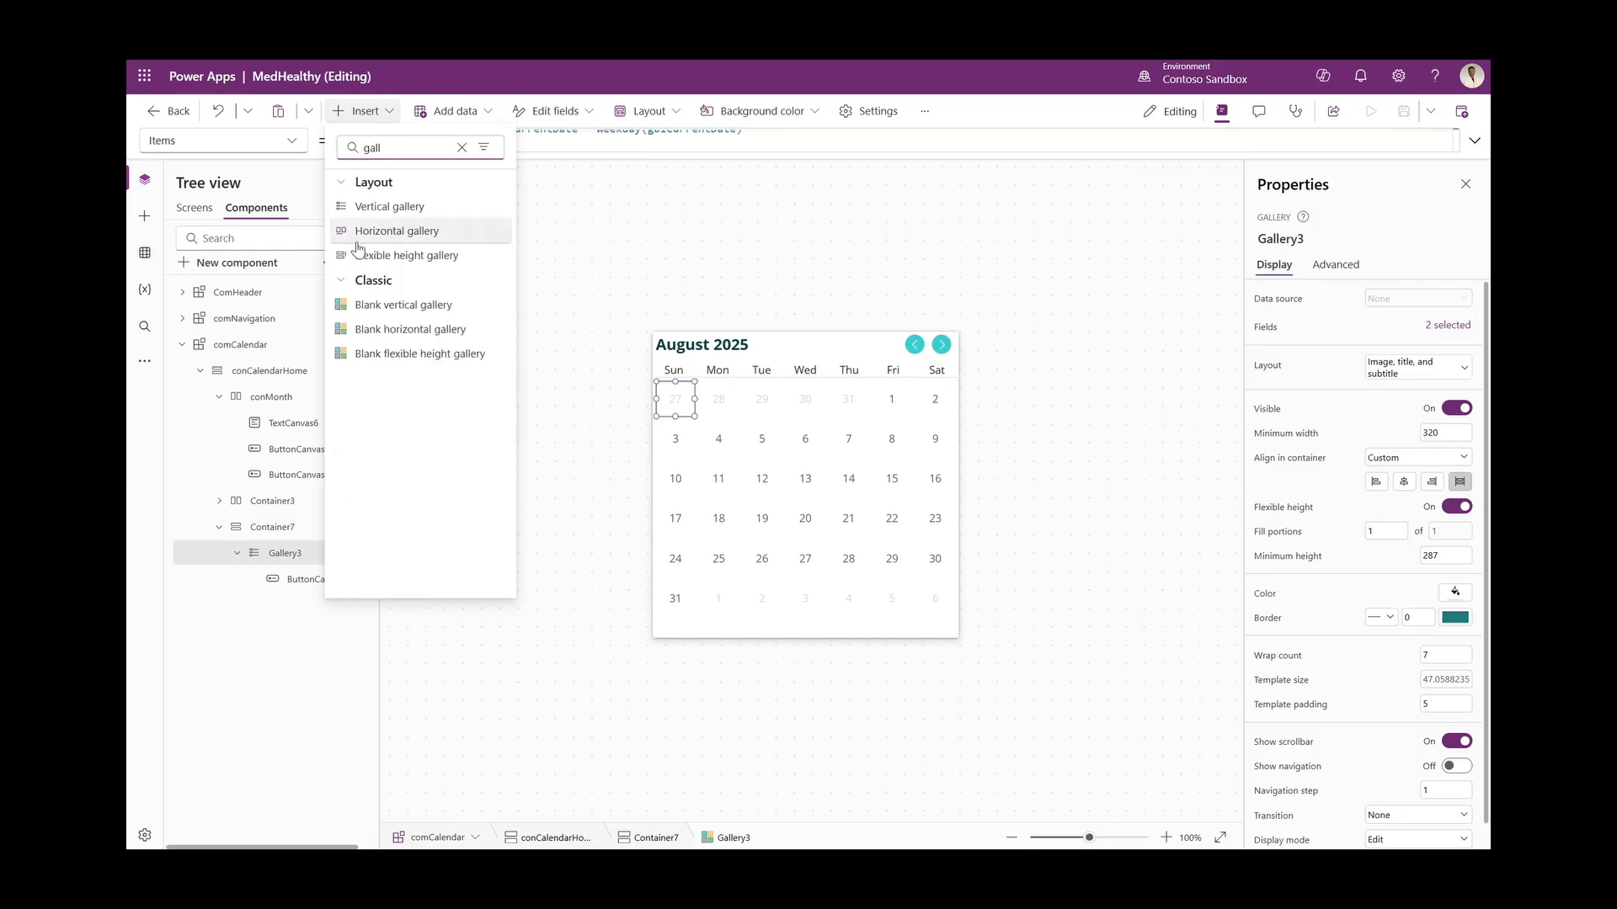
left_click(389, 206)
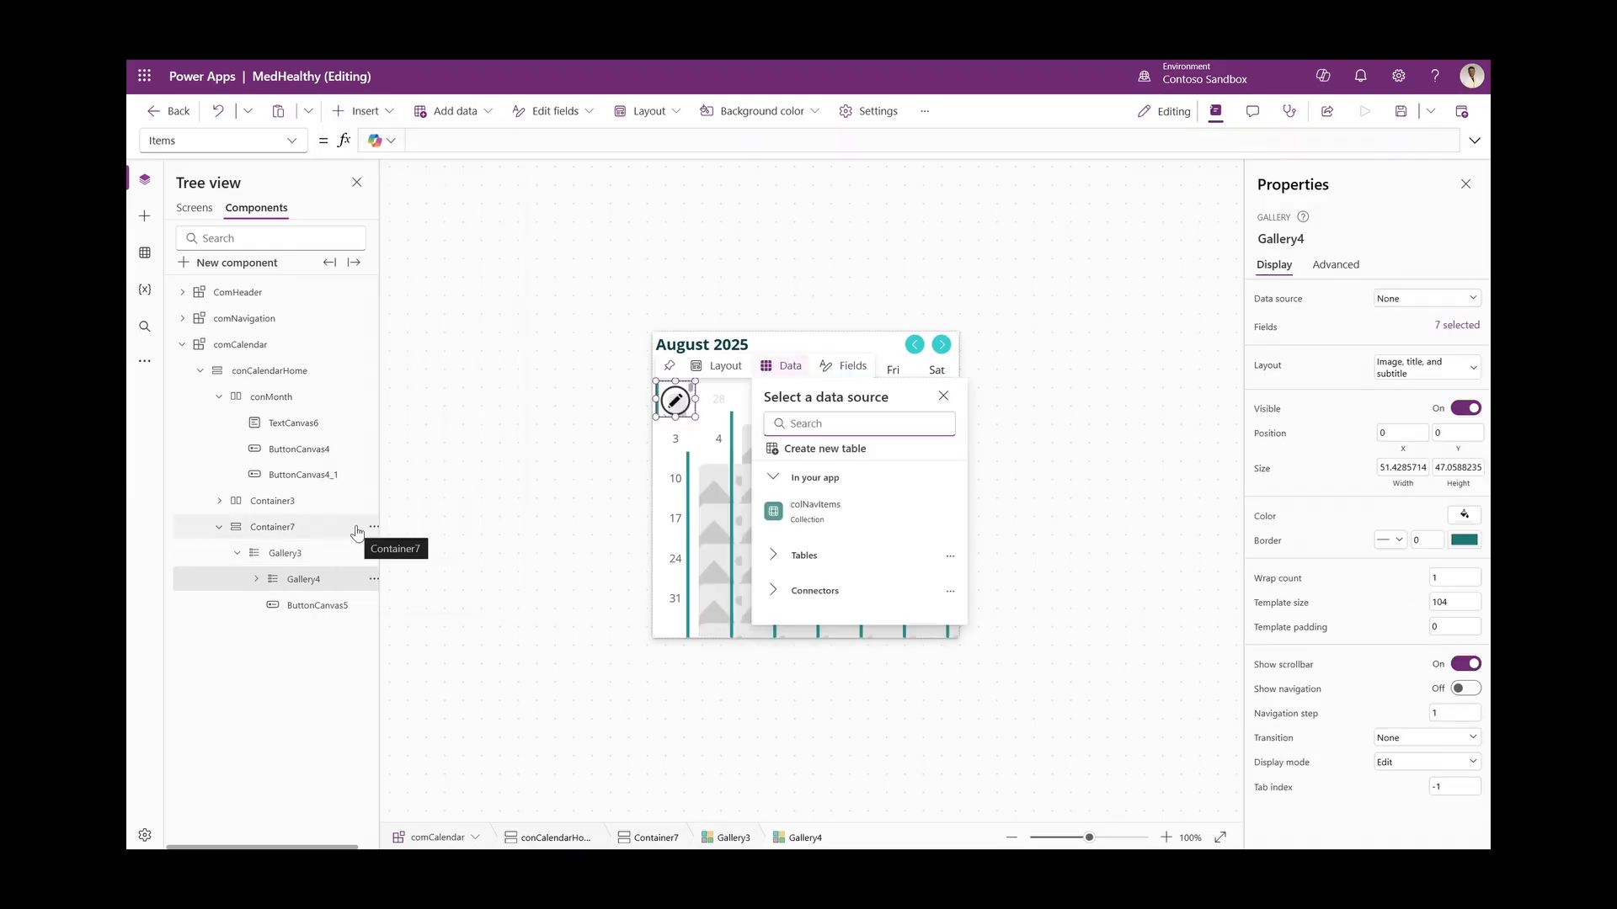
Delete the rectangle, separator, next arrow, subtitle, title and image from the nested gallery Gallery4
left_click(256, 579)
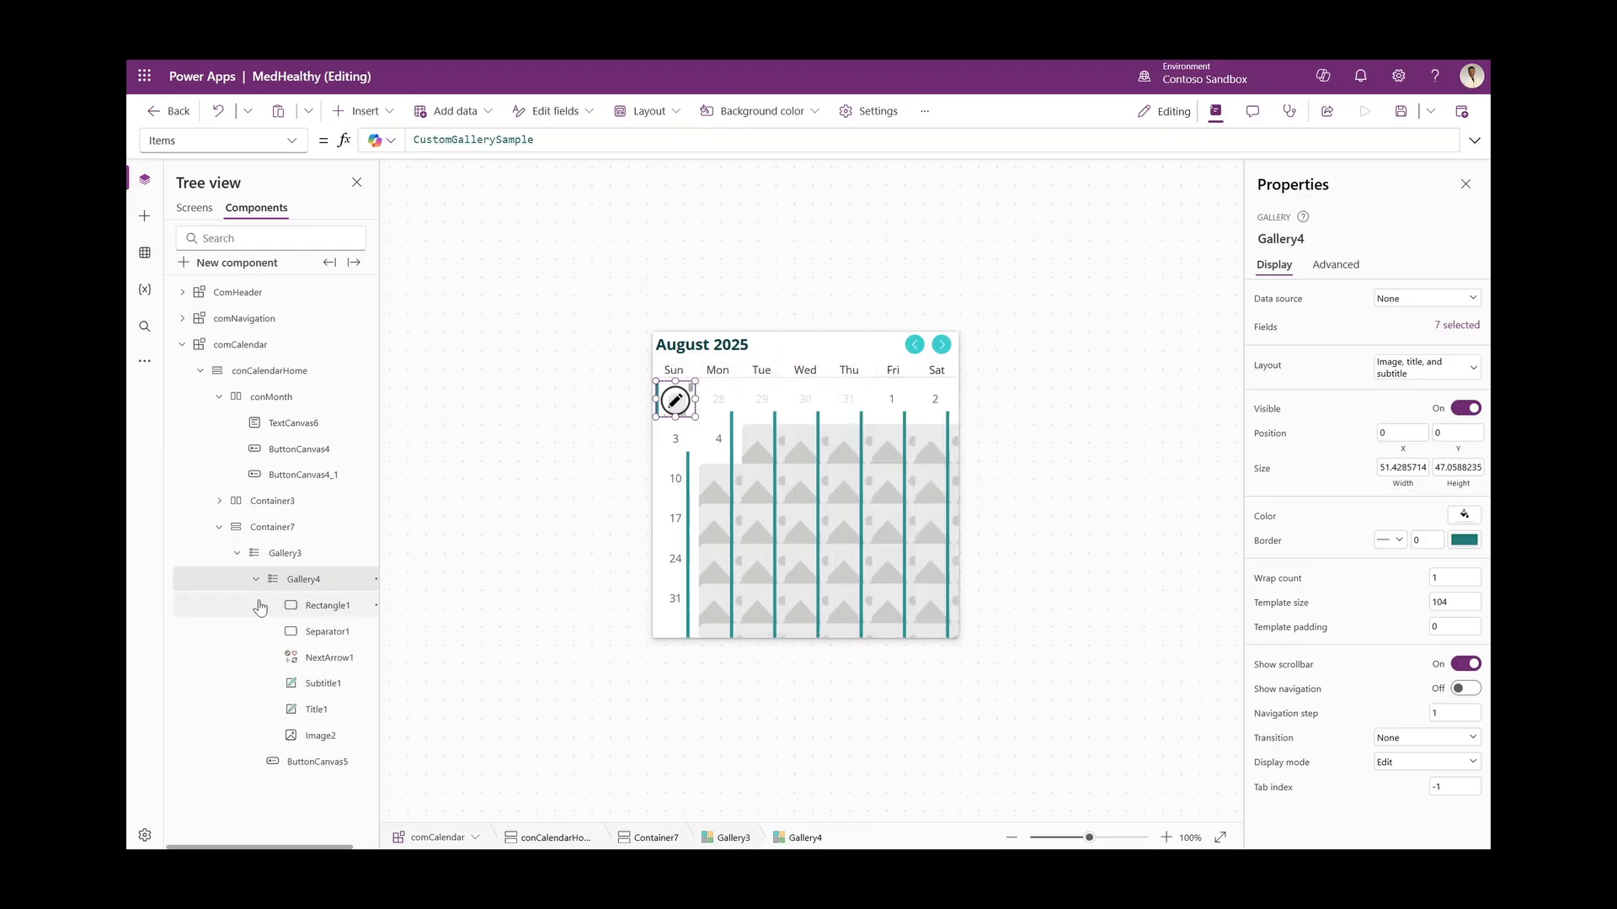
left_click(299, 619)
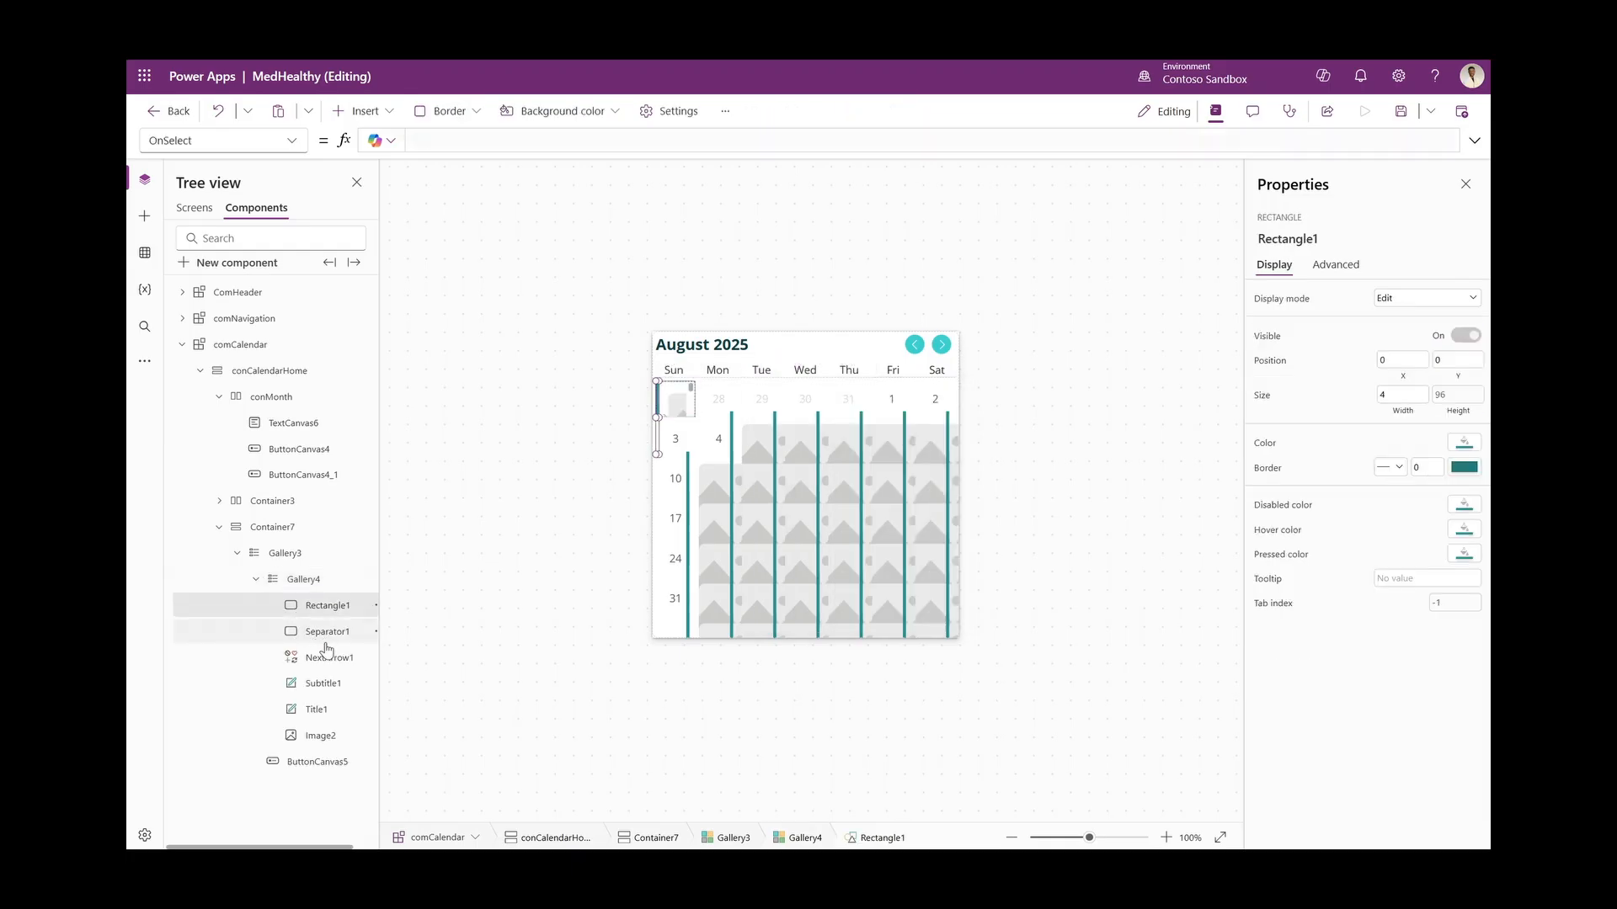
left_click(318, 632, "ctrl")
left_click(325, 659, "ctrl")
left_click(324, 684, "ctrl")
left_click(319, 710, "ctrl")
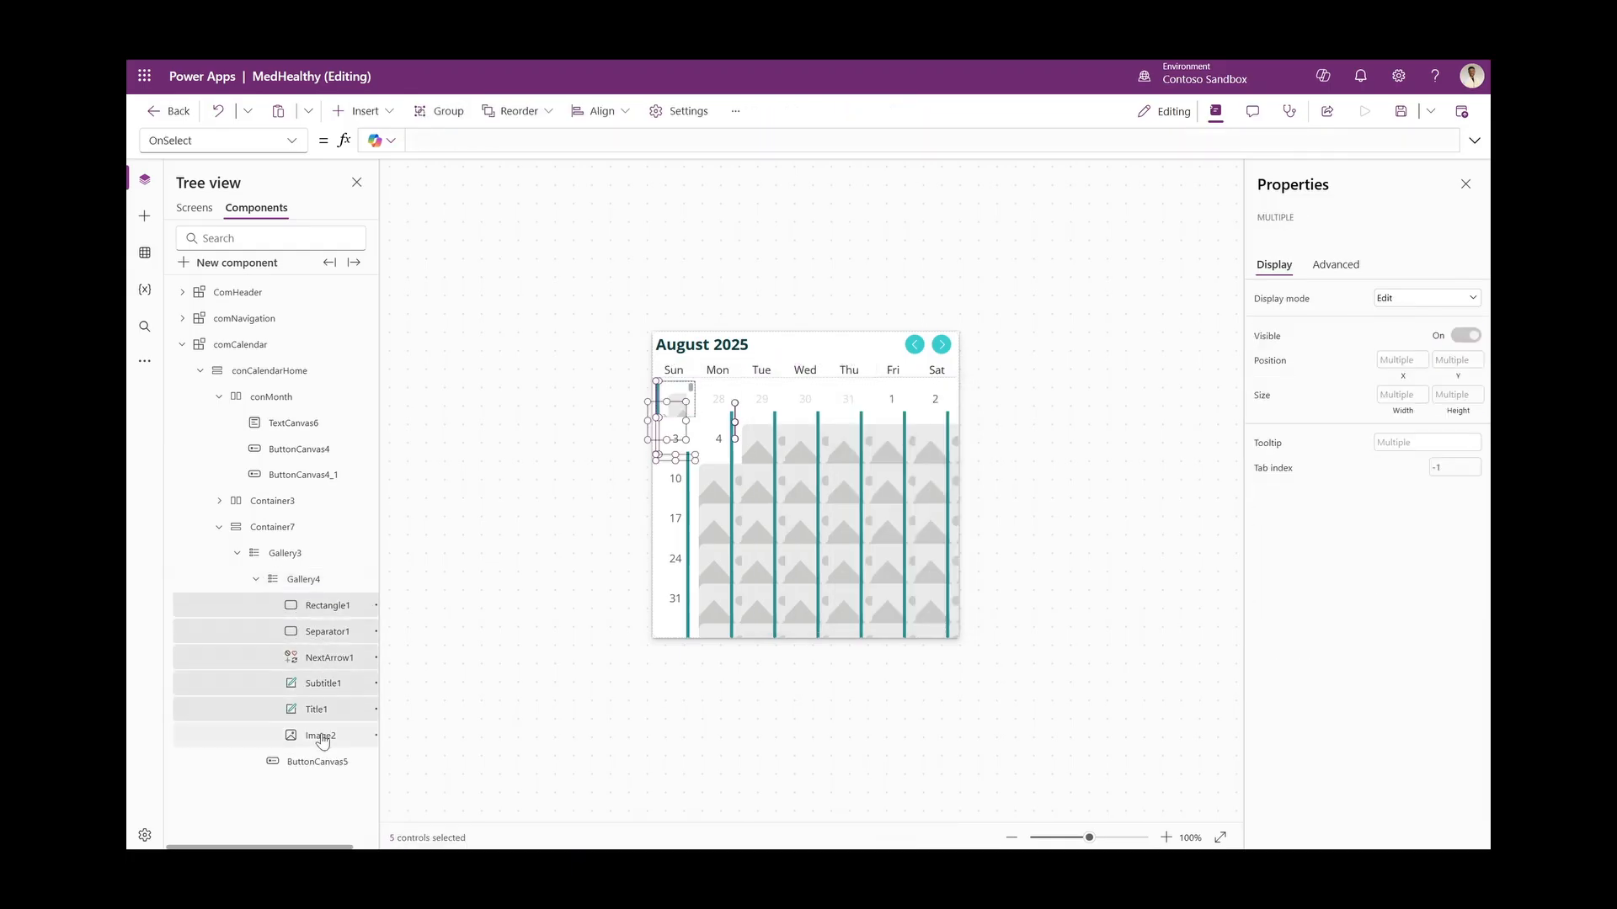
left_click(318, 736, "ctrl")
key("Delete")
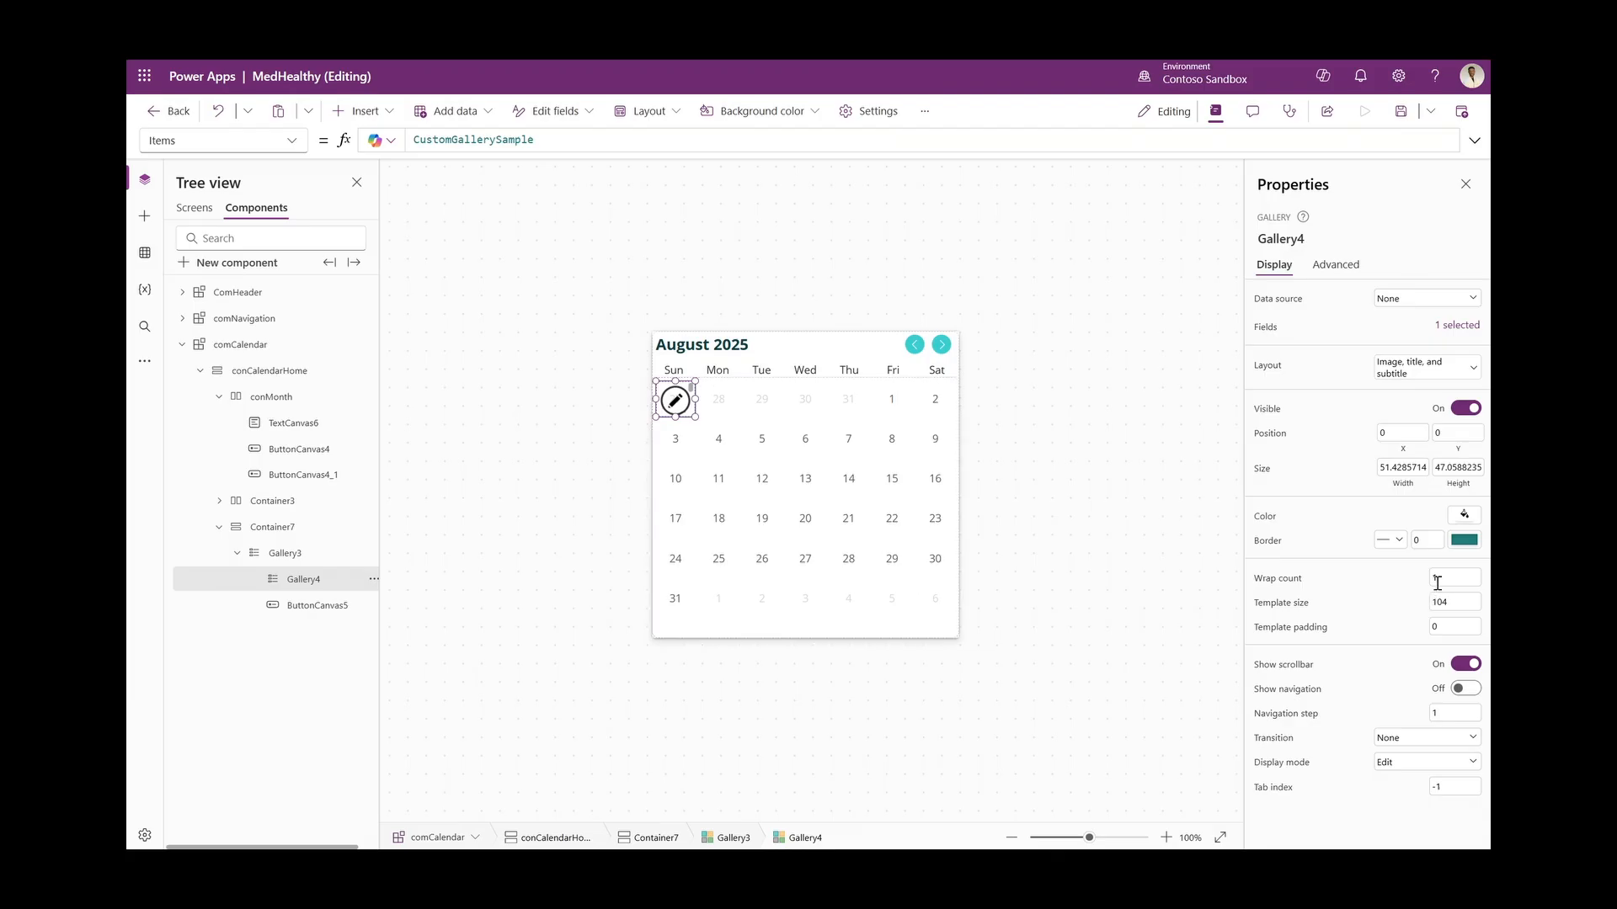
Set the nested gallery's width to Parent.TemplateWidth and its height to 5
left_click(1414, 469)
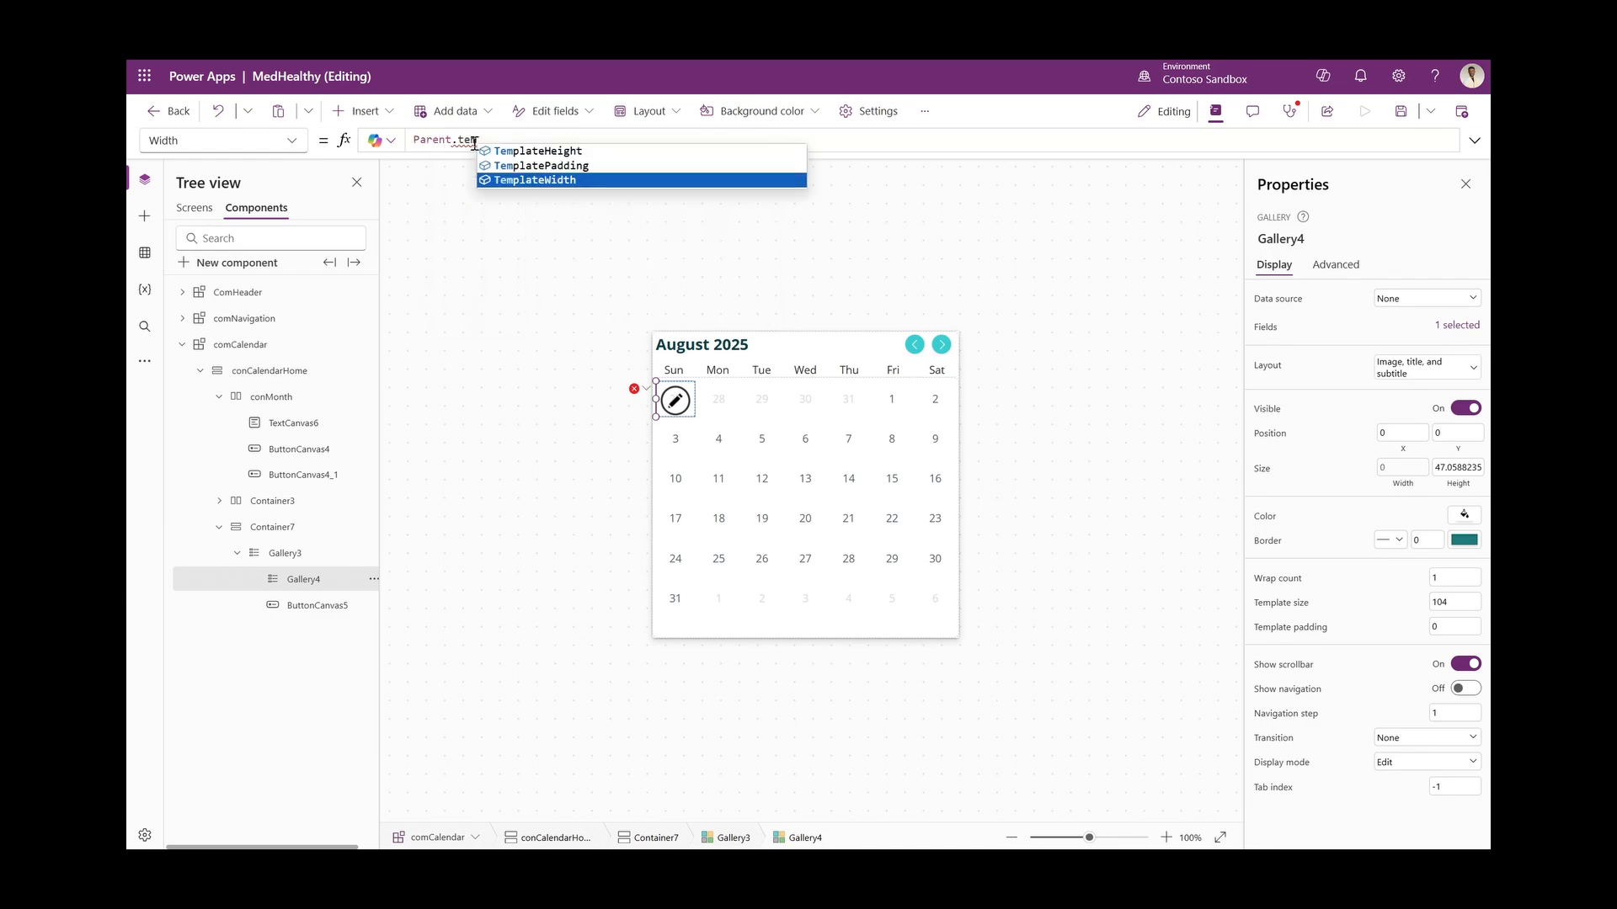
key("Return")
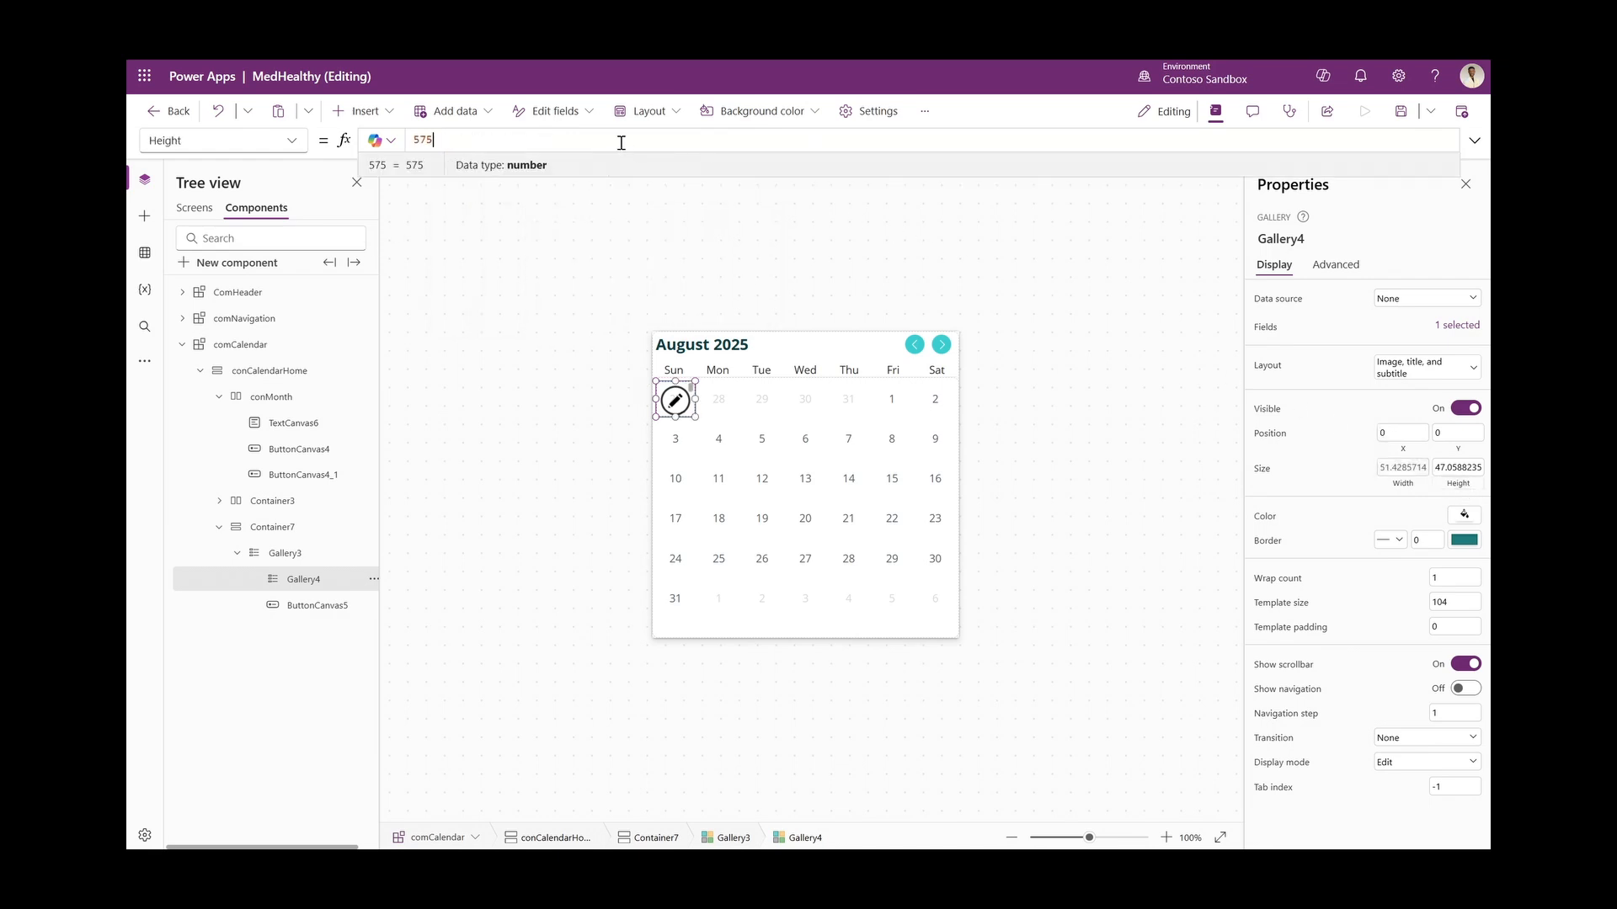
key("ctrl+a")
type("3")
Bring the day button ButtonCanvas5 in front of the nested gallery
right_click(317, 606)
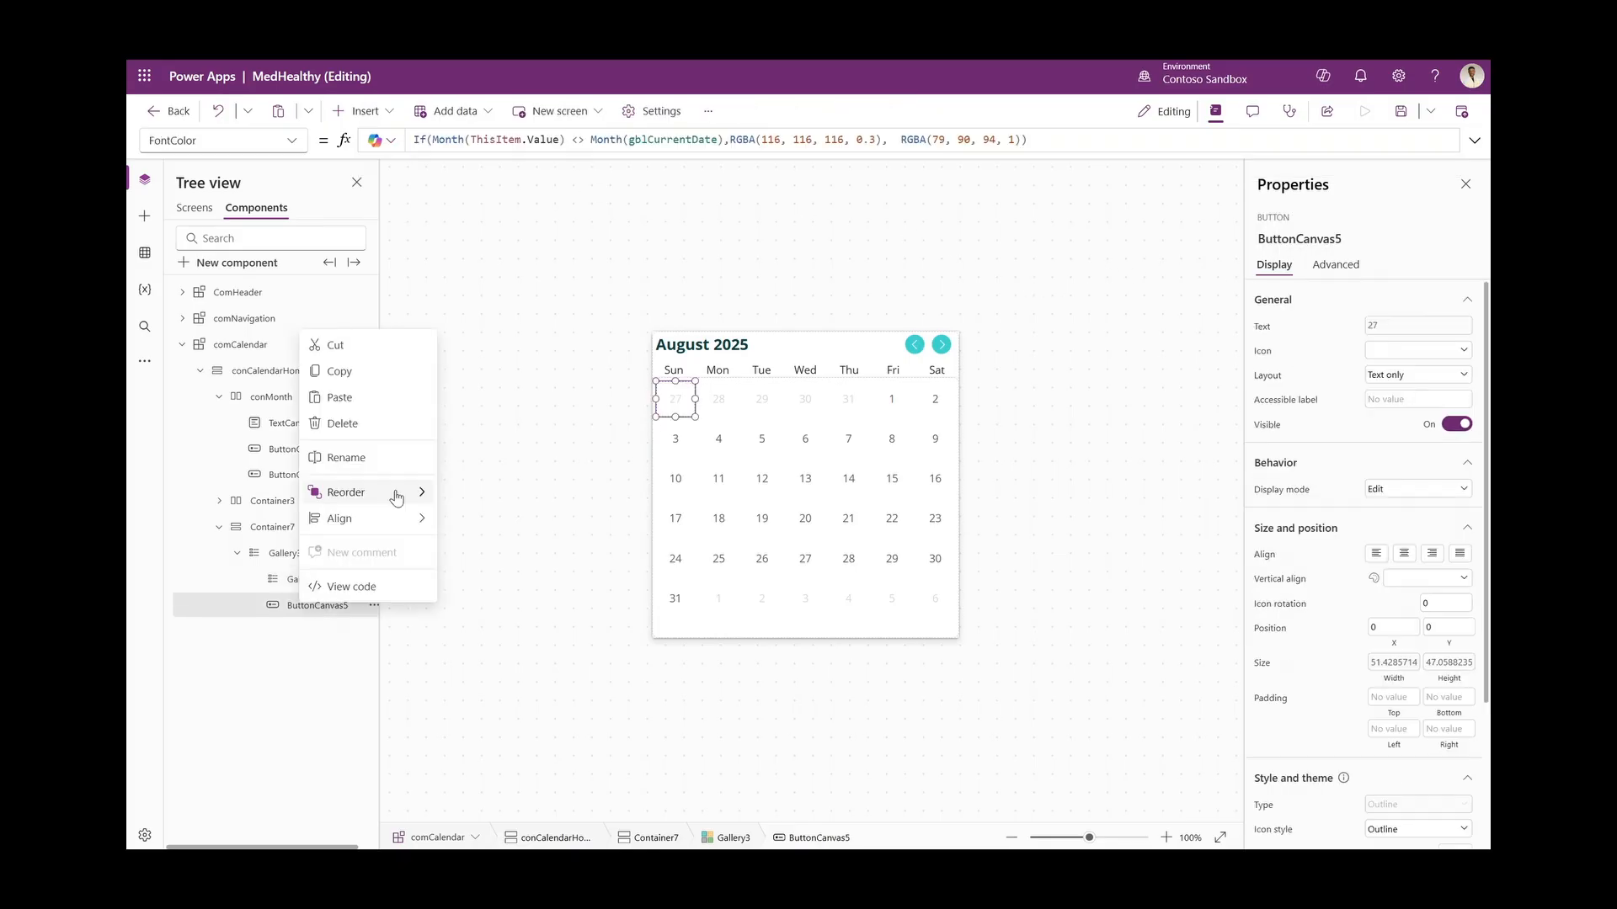
mouse_move(404, 493)
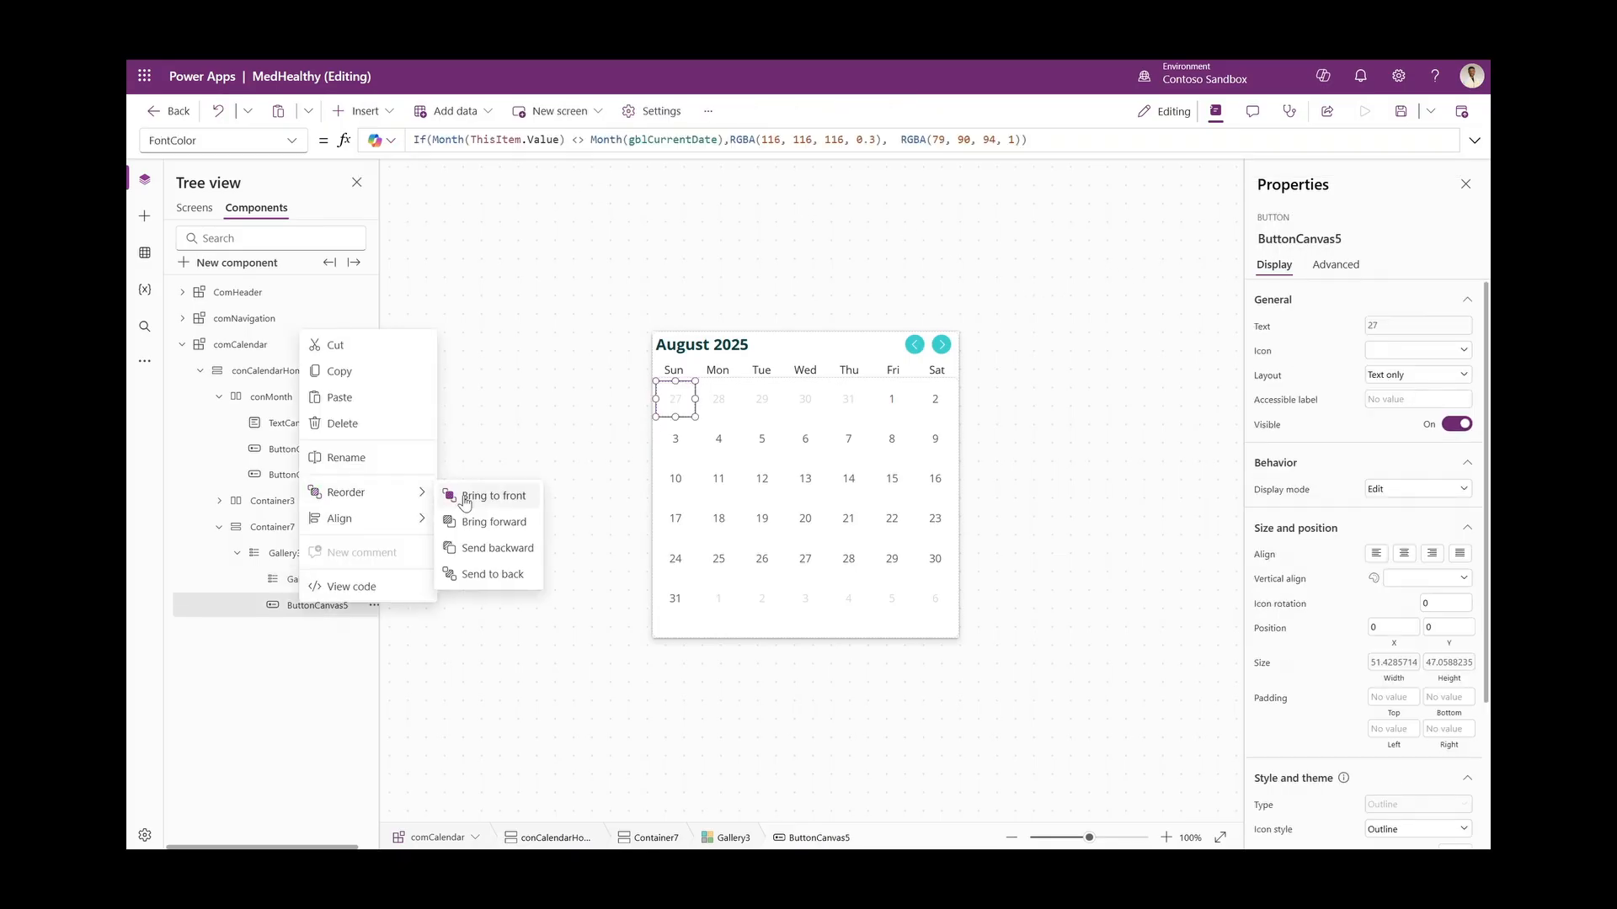
left_click(463, 499)
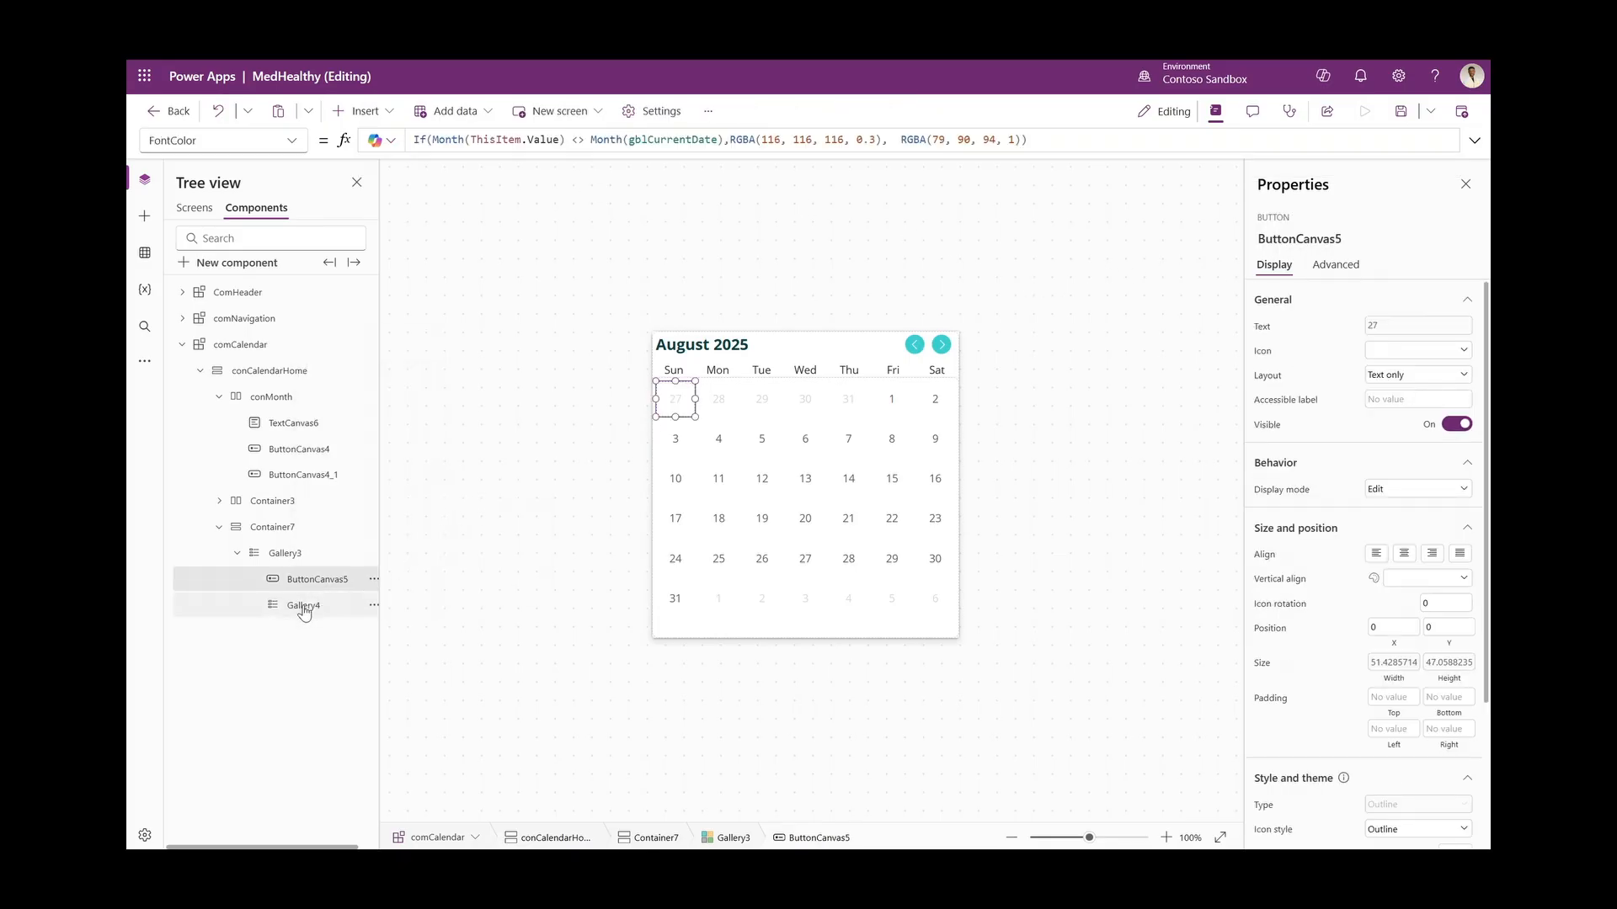
Set the nested gallery's Y position to Parent.TemplateHeight-8
left_click(303, 606)
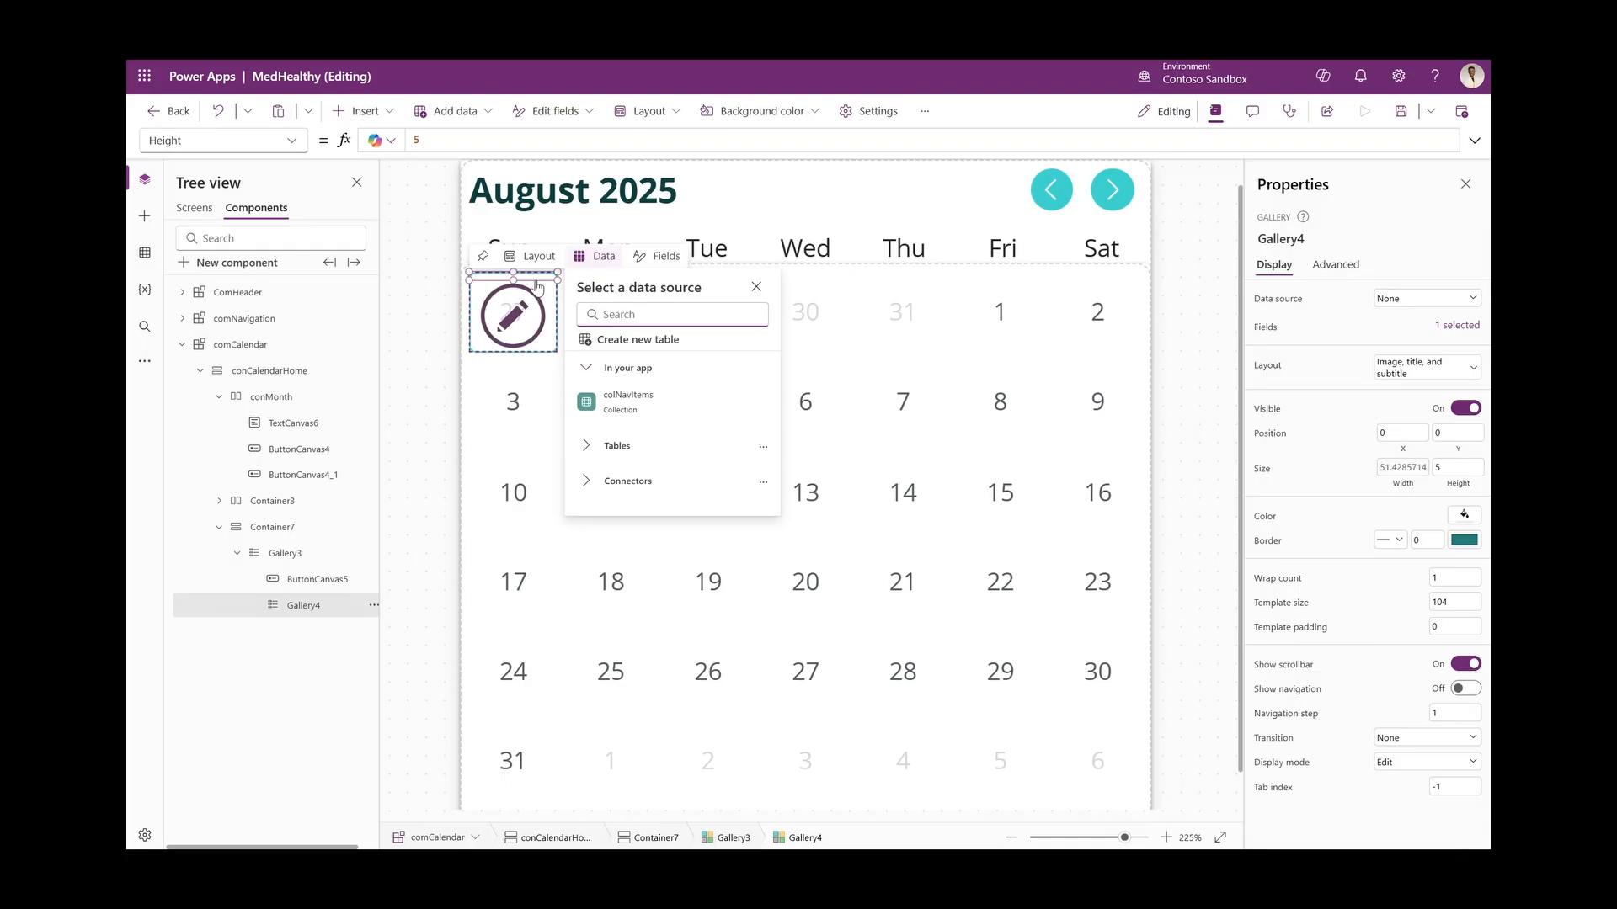
left_click(567, 141)
type("Par")
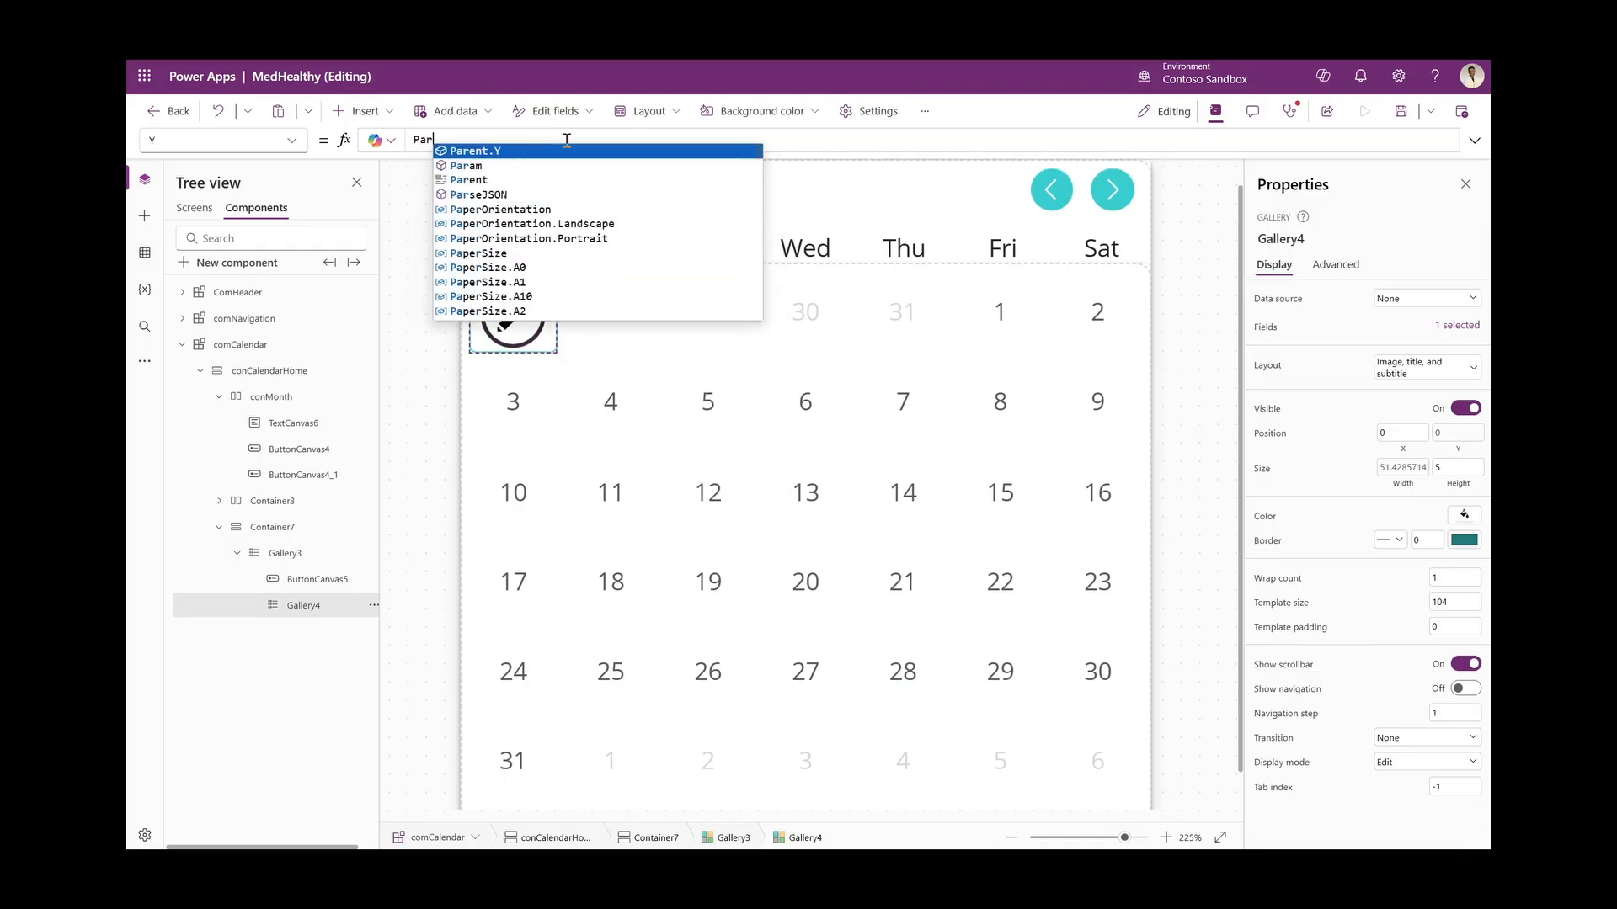
type("e")
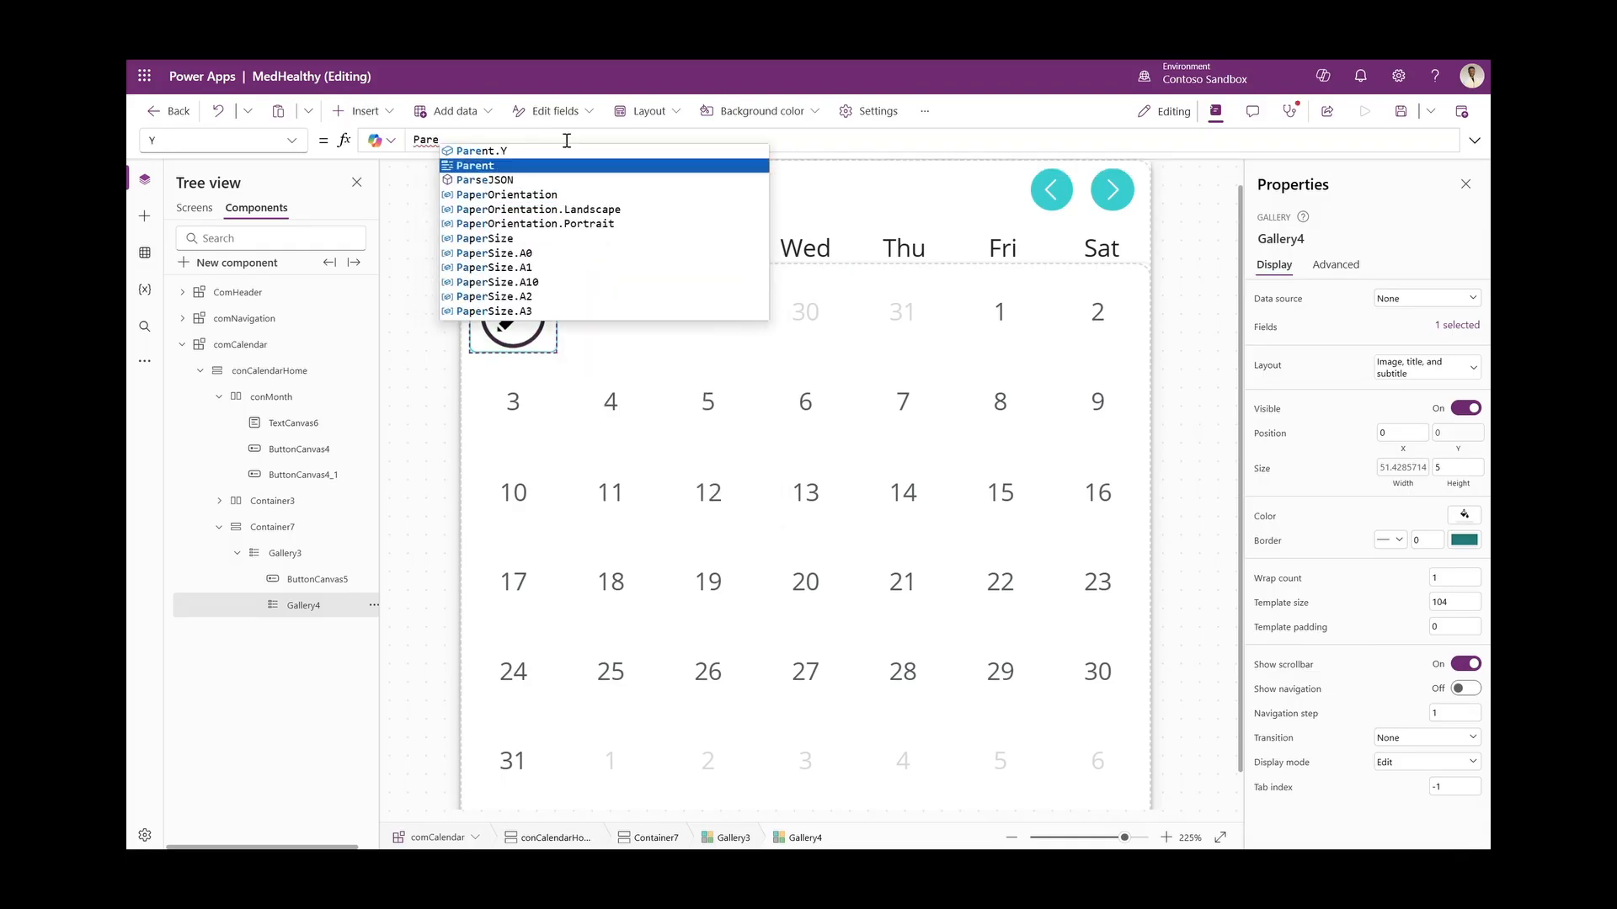
type("nt.Tempa")
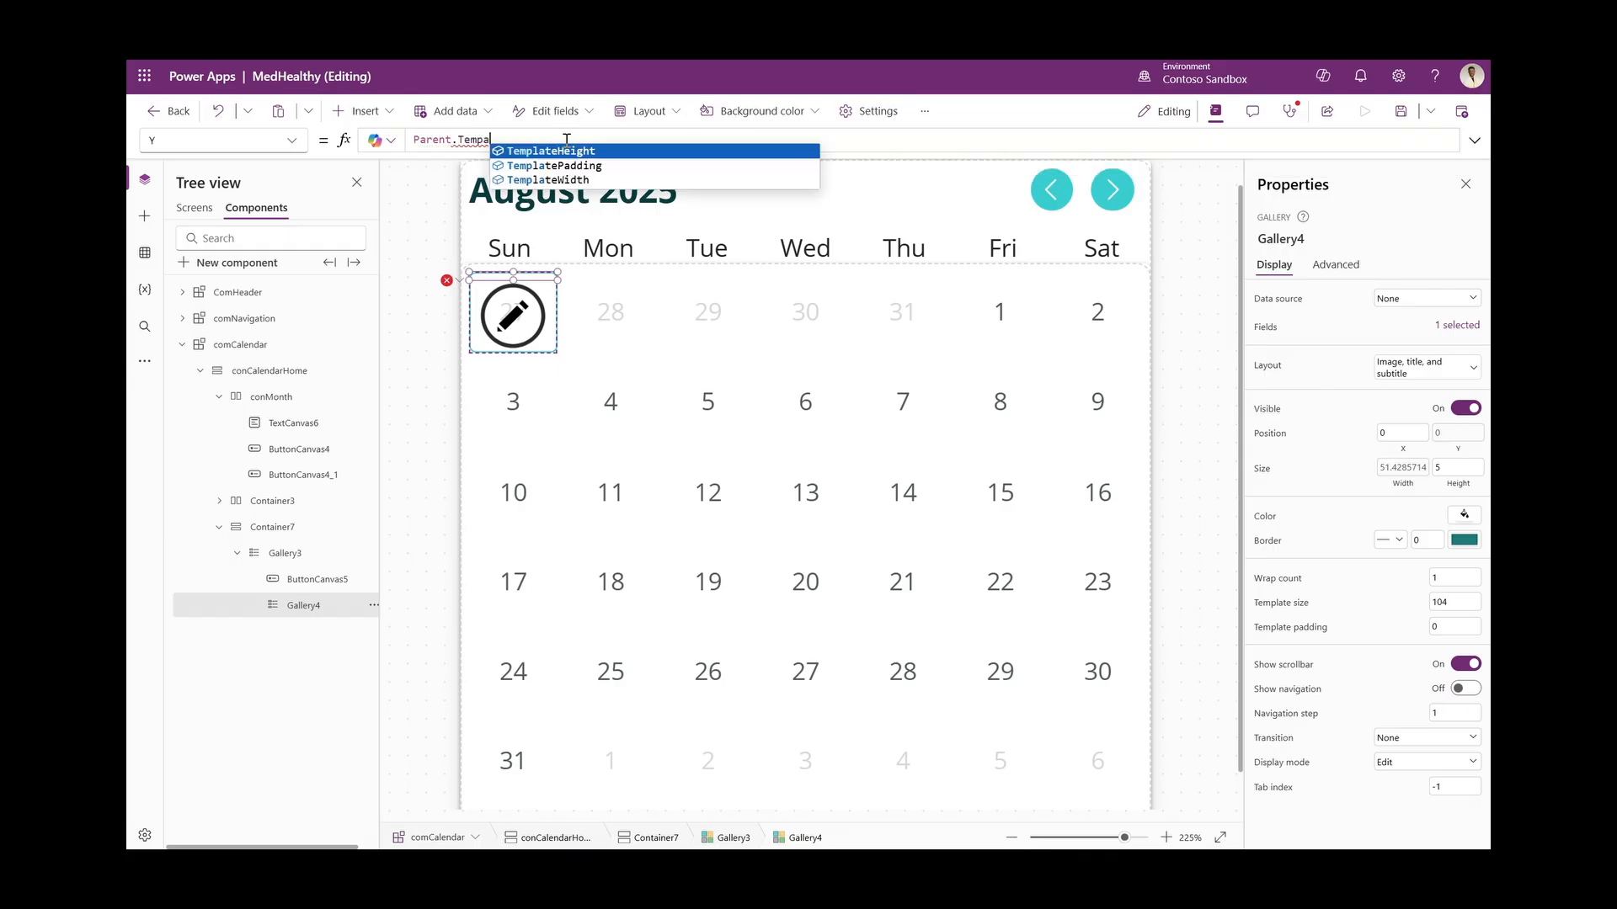
key("Tab")
type("-5")
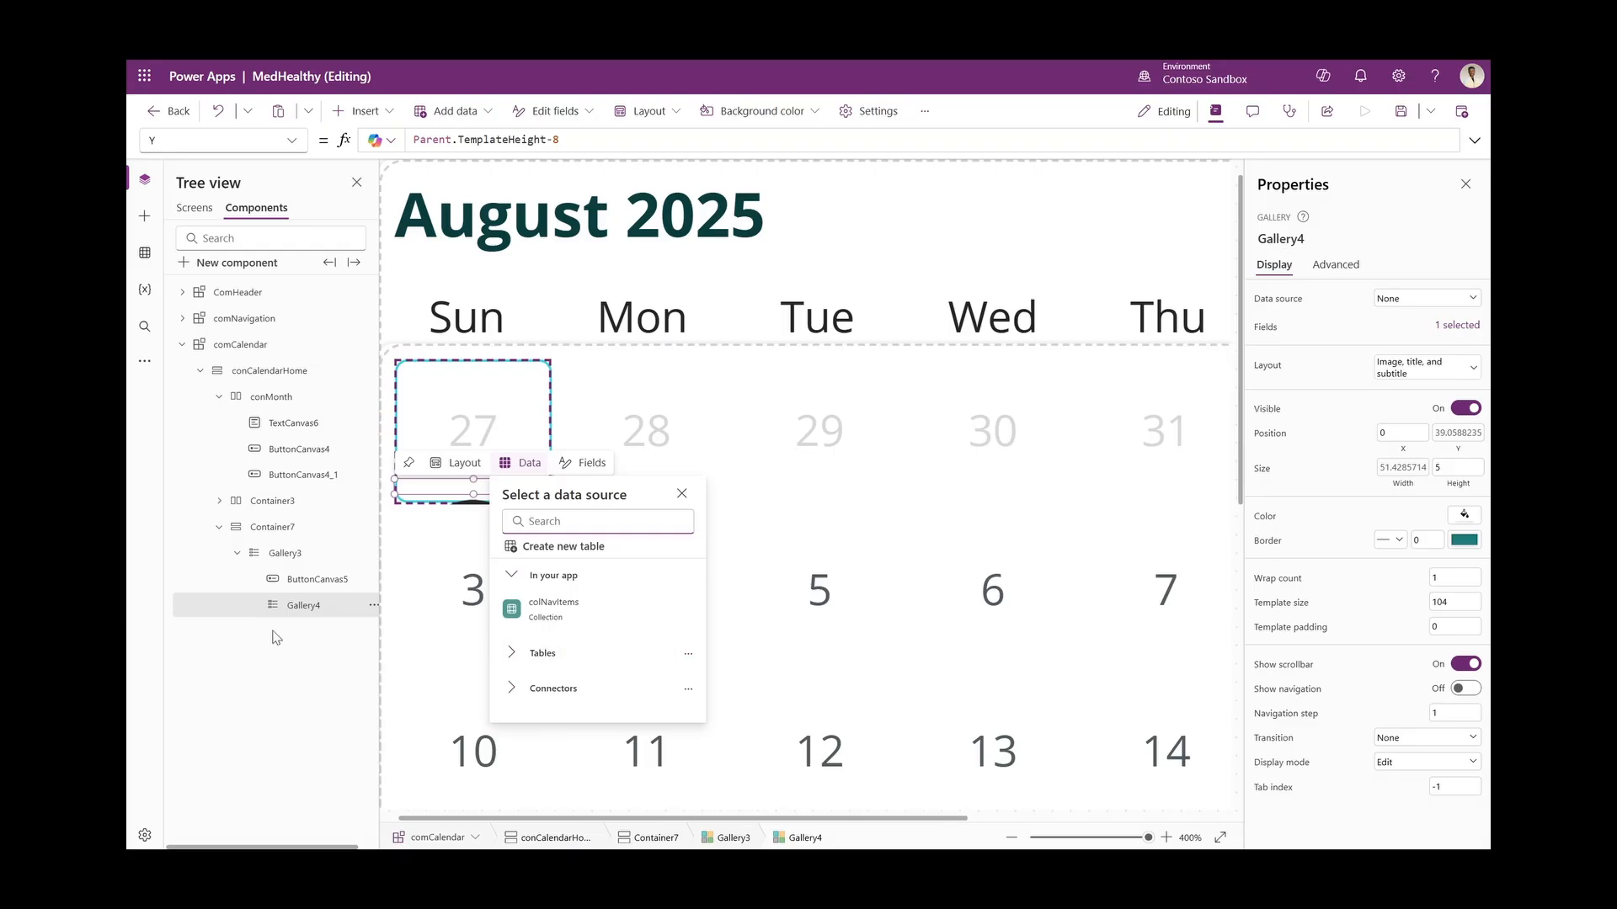
Filter the nested gallery's items to appointments whose StartTime date equals ThisItem.Value in dd/mm/yyyy format, and set its template size to 6
left_click(1301, 313)
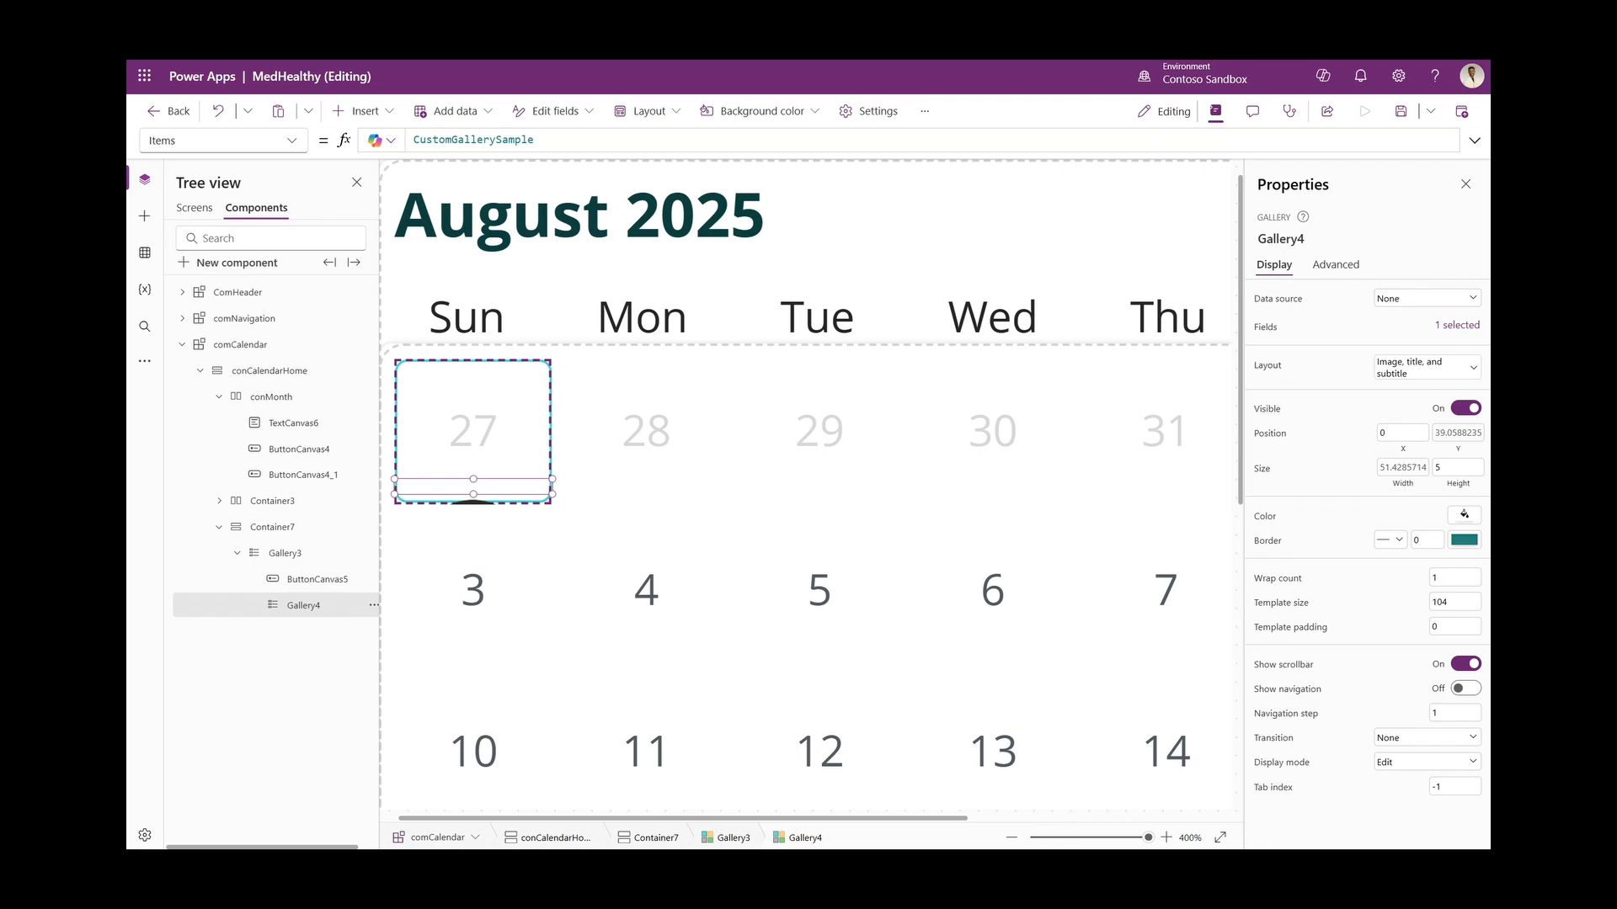
key("ctrl+a")
type("Filter(Appointments, Text(StartTime, \"dd/mm/yyyy\") = Text(ThisItem.Value, \"dd/mm/yyyy\"))")
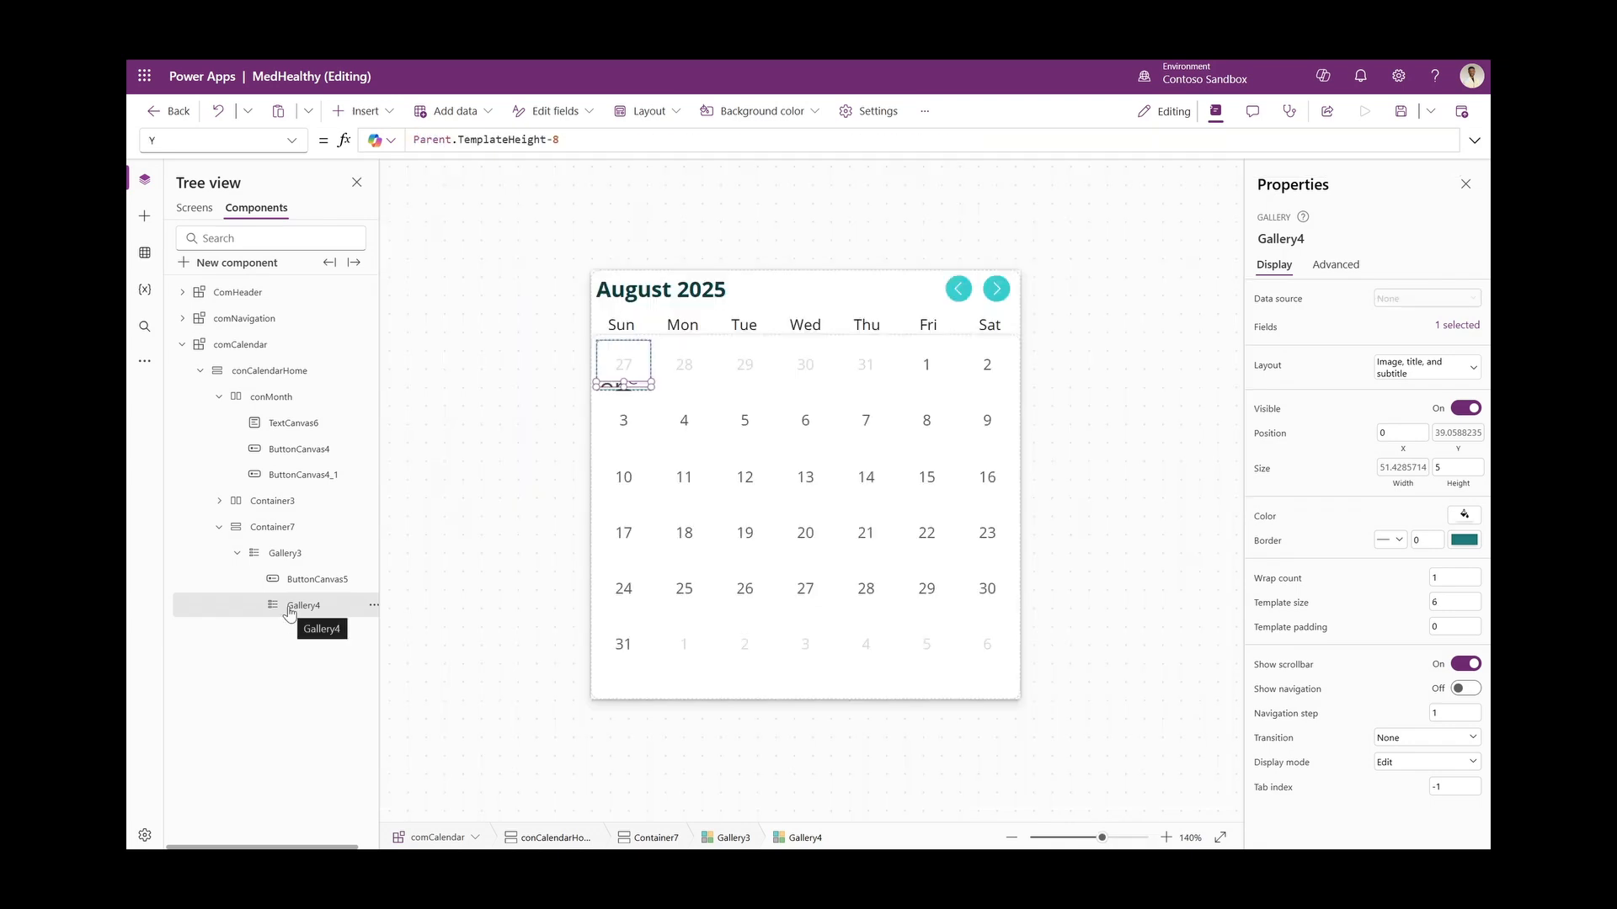
Resize the nested gallery to start at Y 0 with a height of 44, and insert a container in its template
left_click(361, 110)
key("Escape")
left_click(1133, 838)
mouse_move(455, 379)
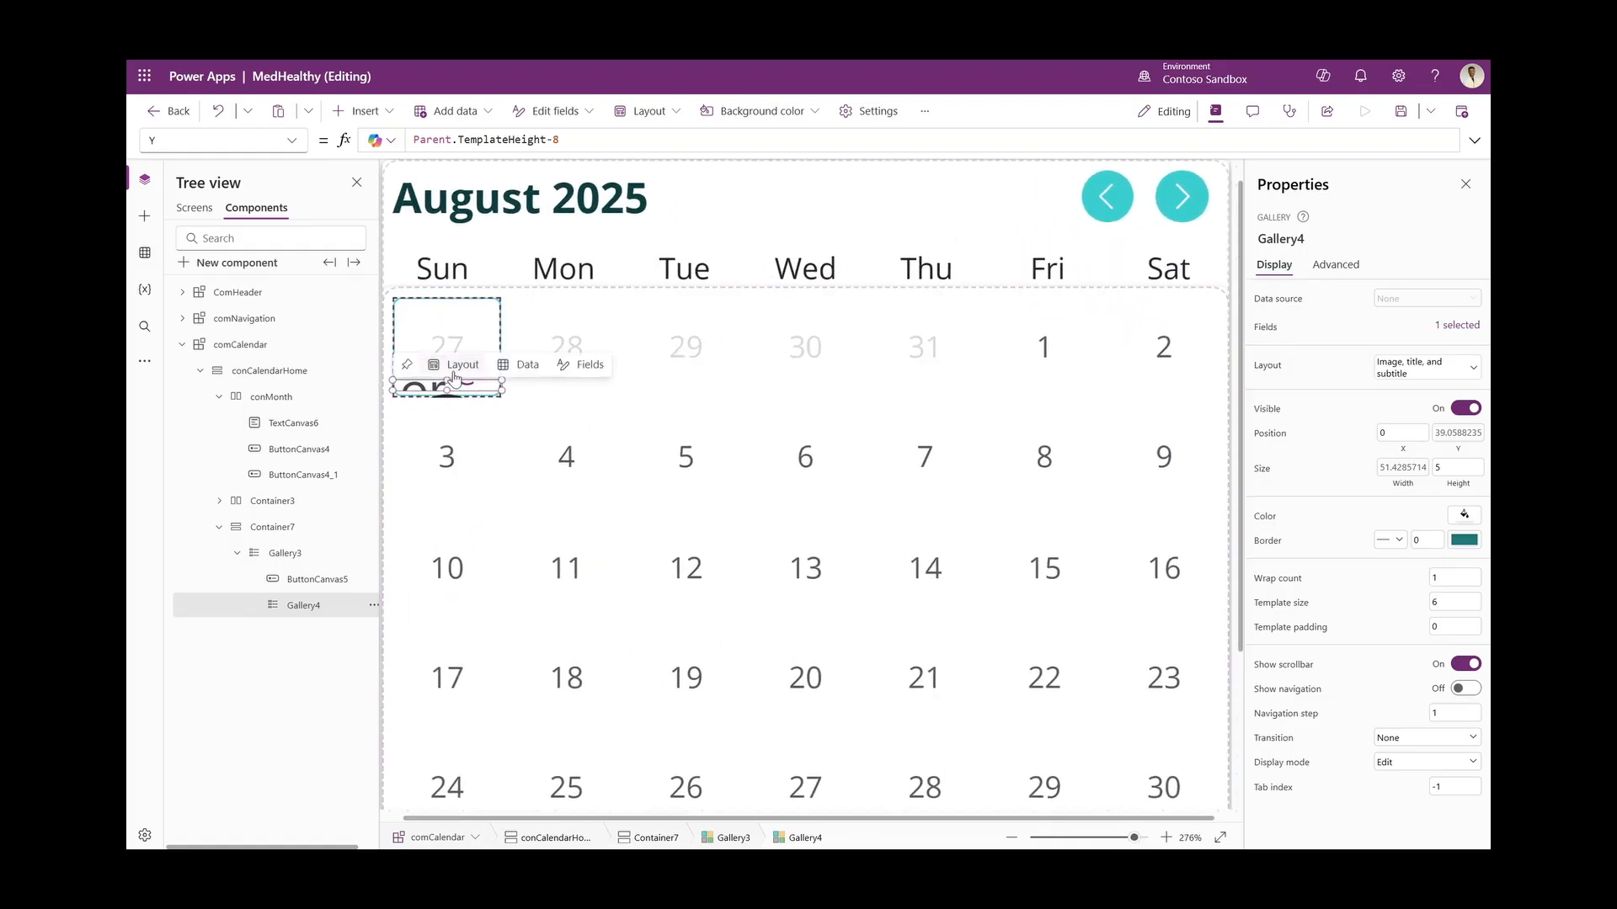
left_click_drag(448, 380, 448, 298)
left_click(458, 360)
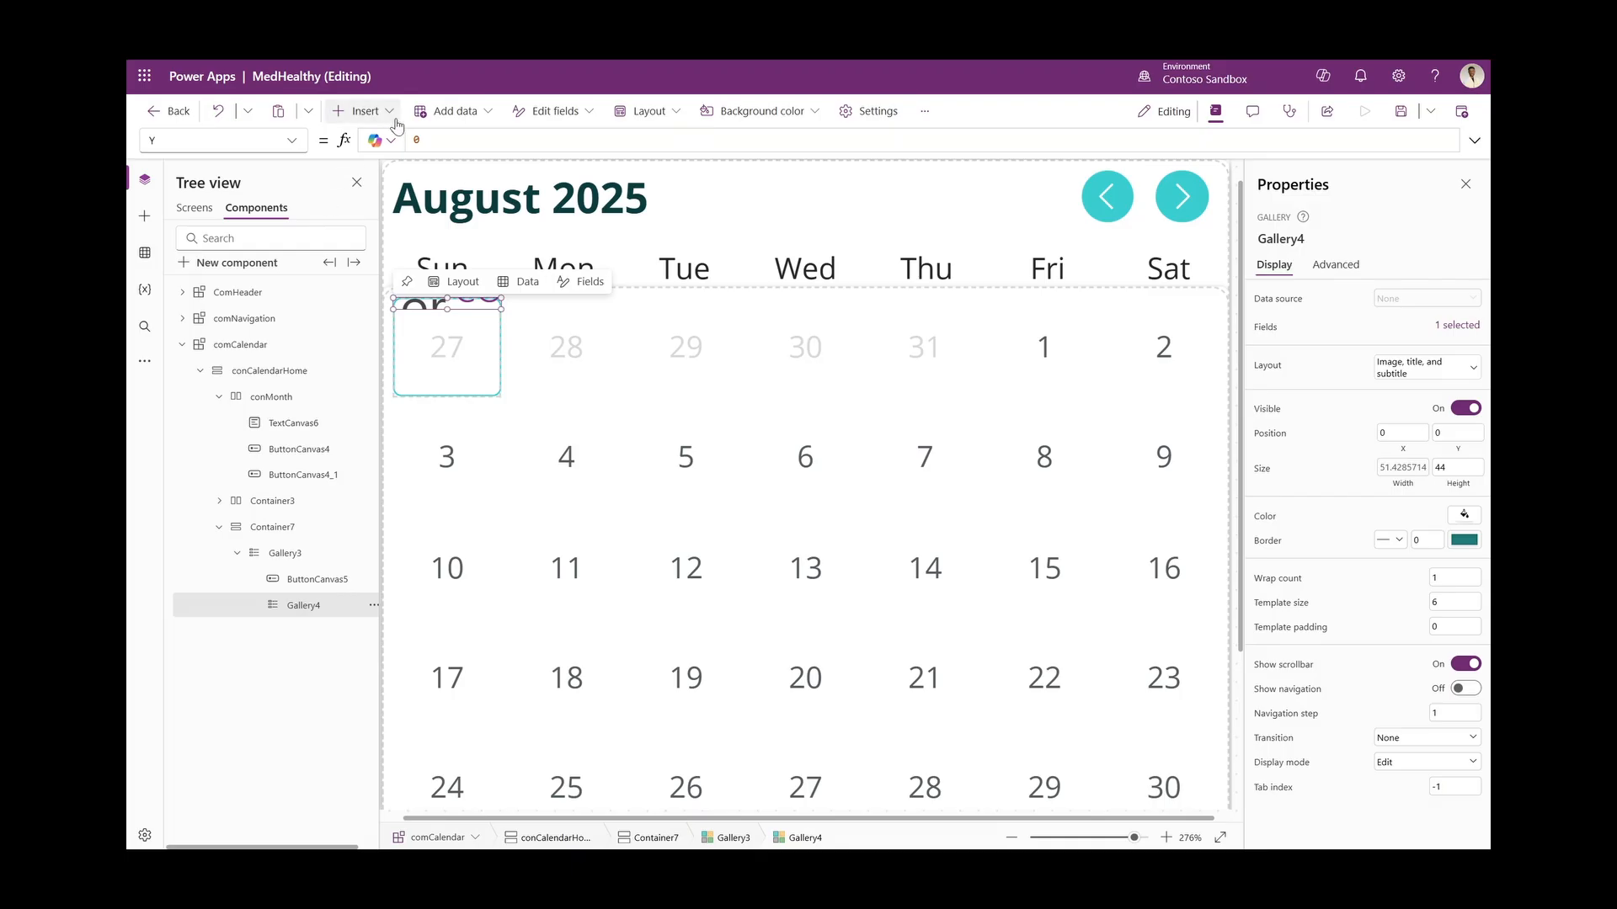
left_click(364, 111)
left_click(401, 256)
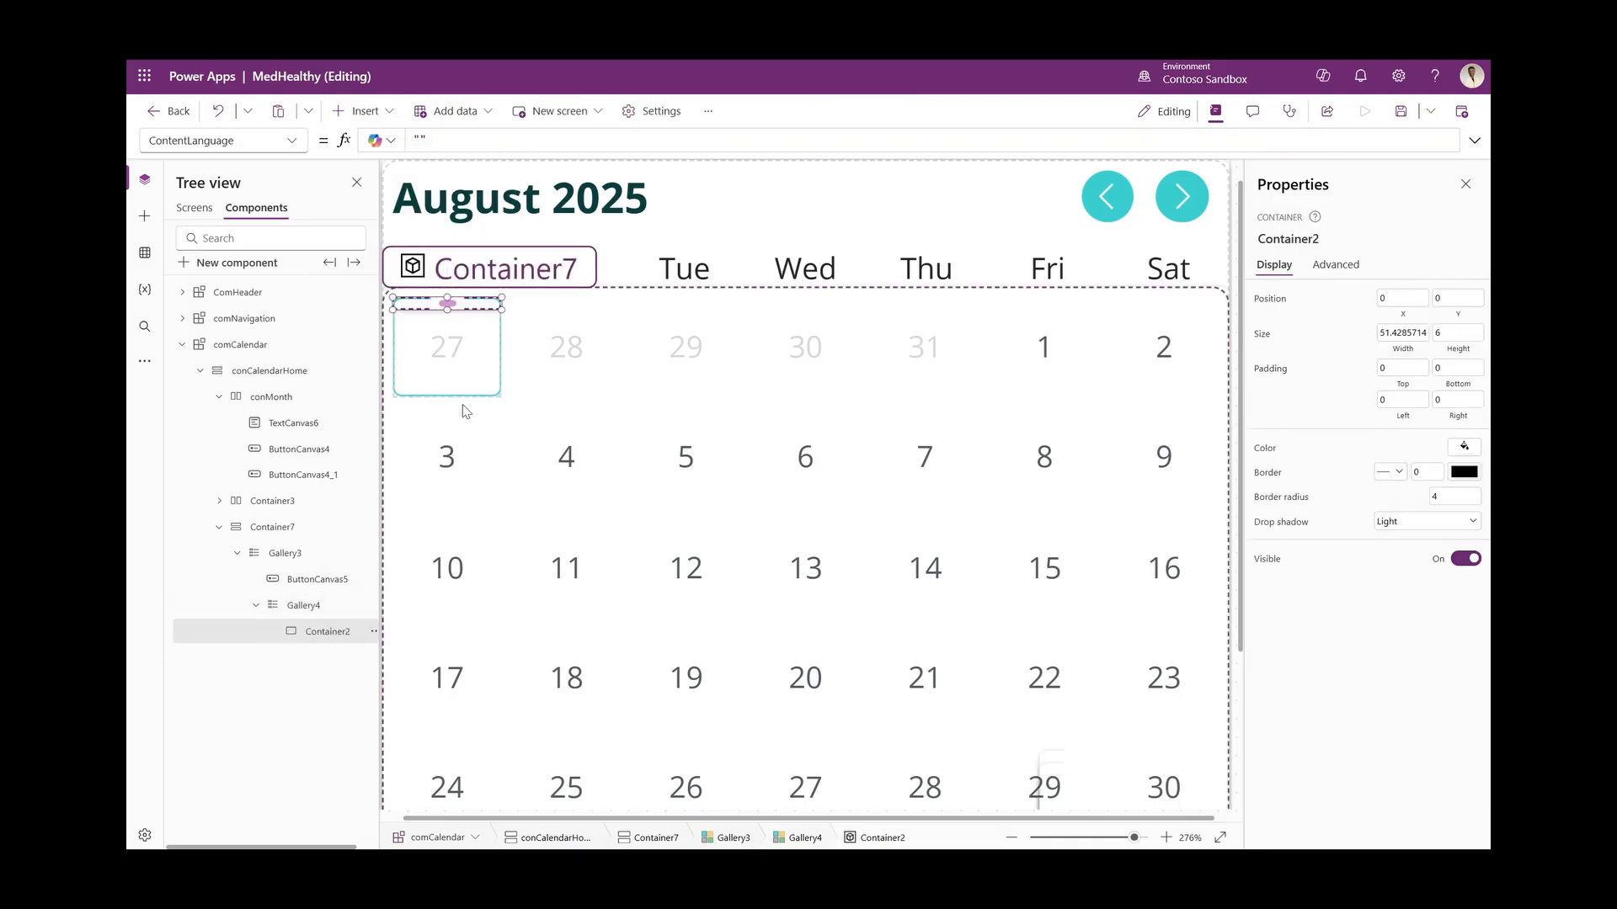
Set the nested gallery's height to fill the day cell
left_click(316, 614)
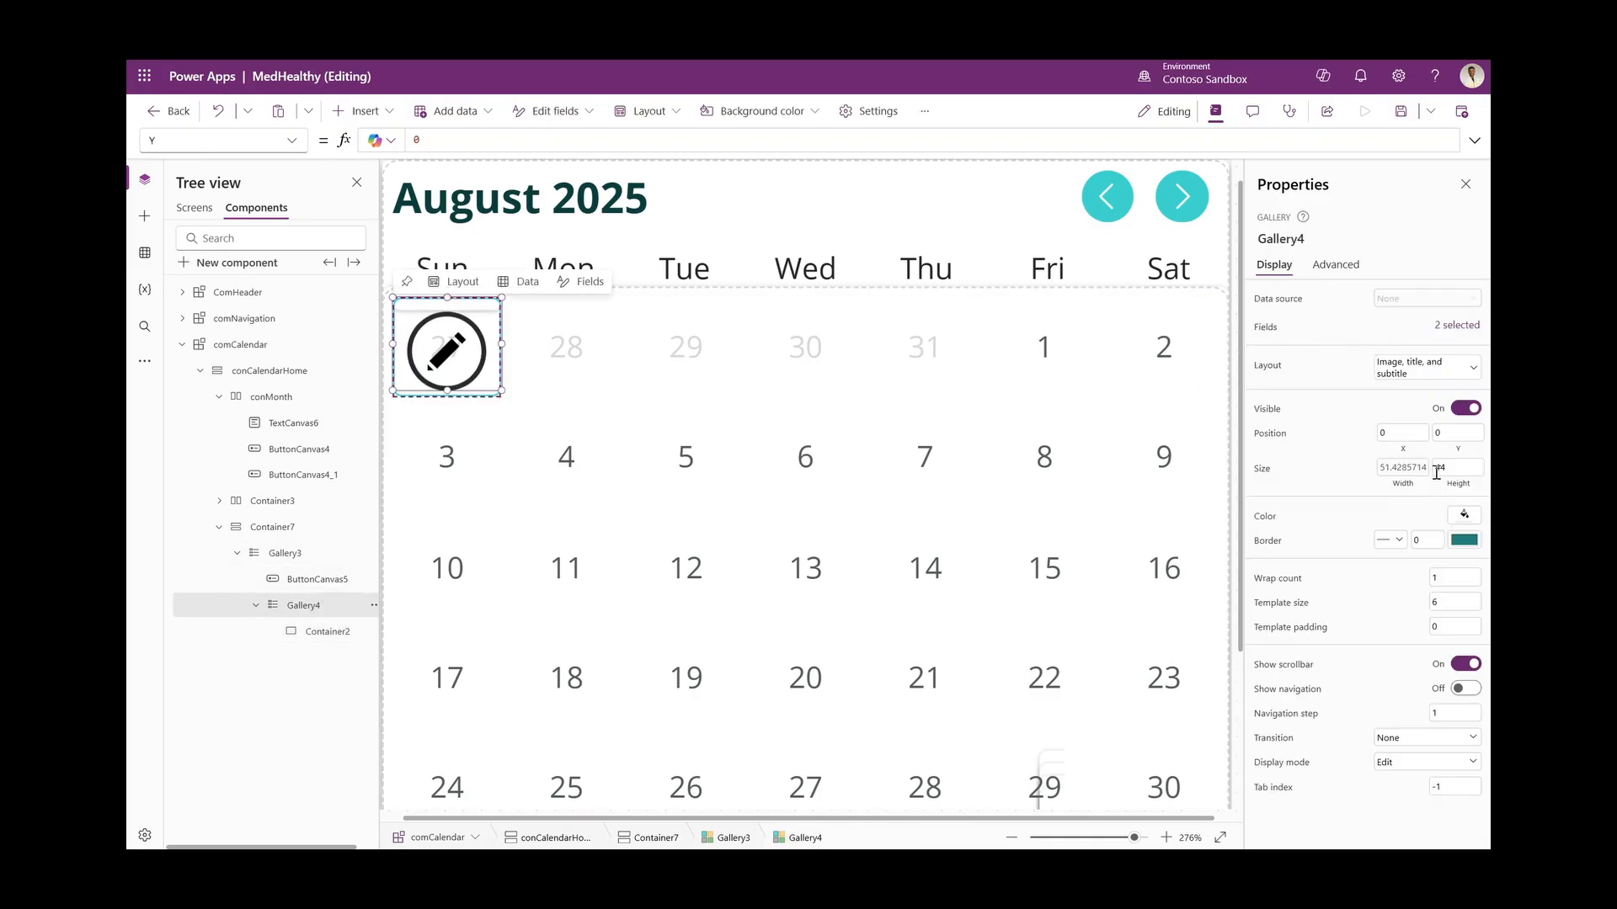
left_click(1462, 475)
left_click(645, 144)
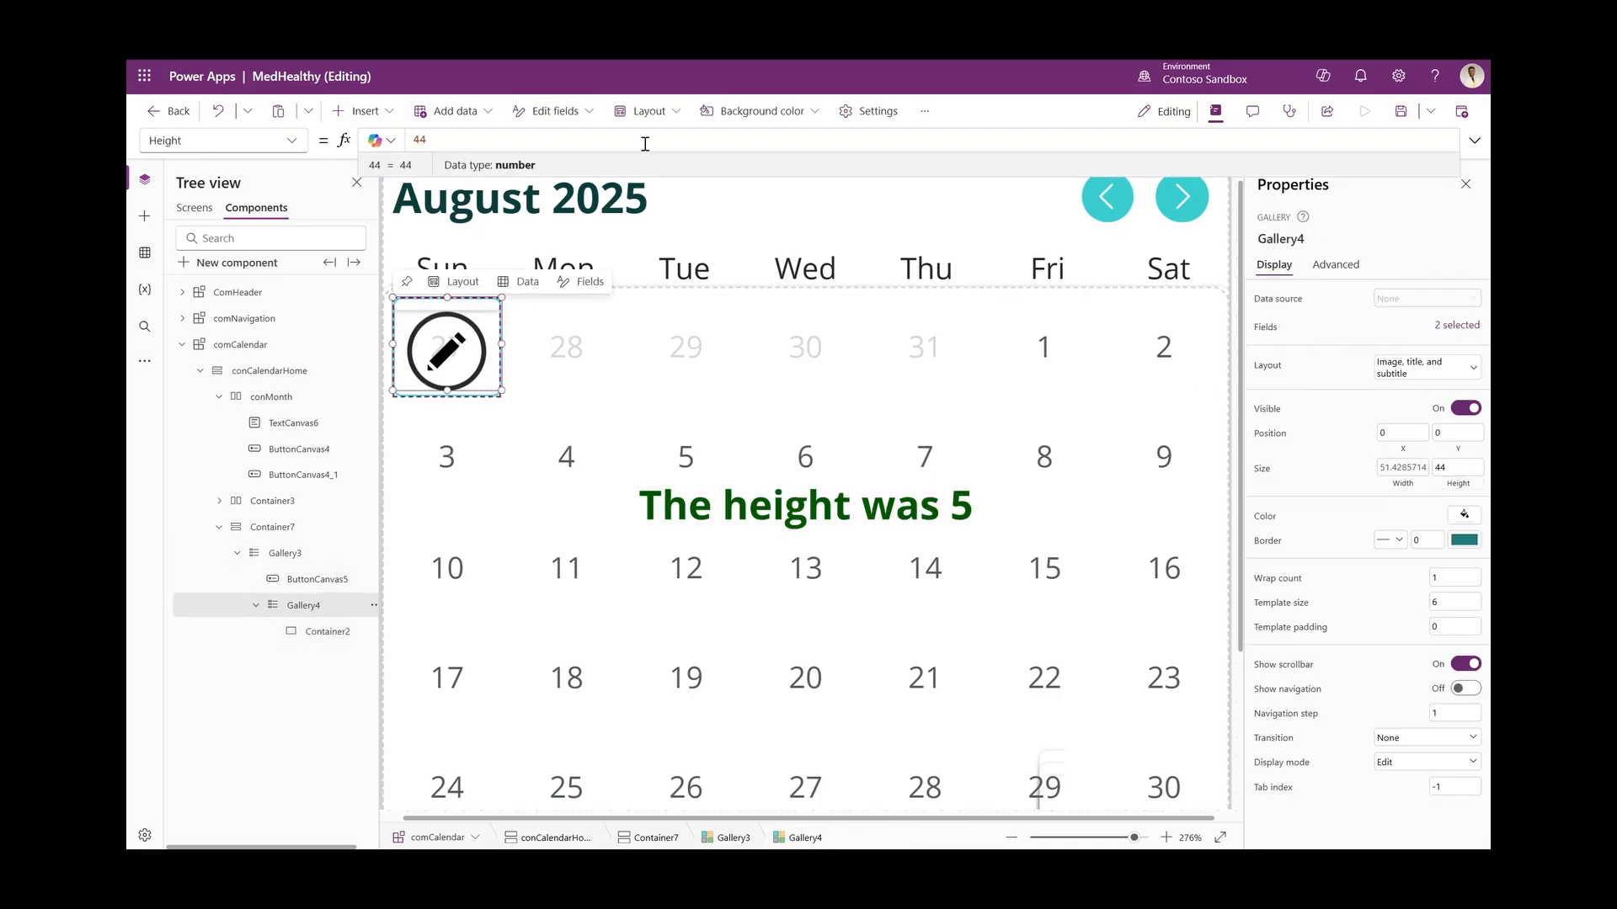
Set Container2's width to Parent.Width - 12 and its Y position to Parent.Height-8
left_click(331, 638)
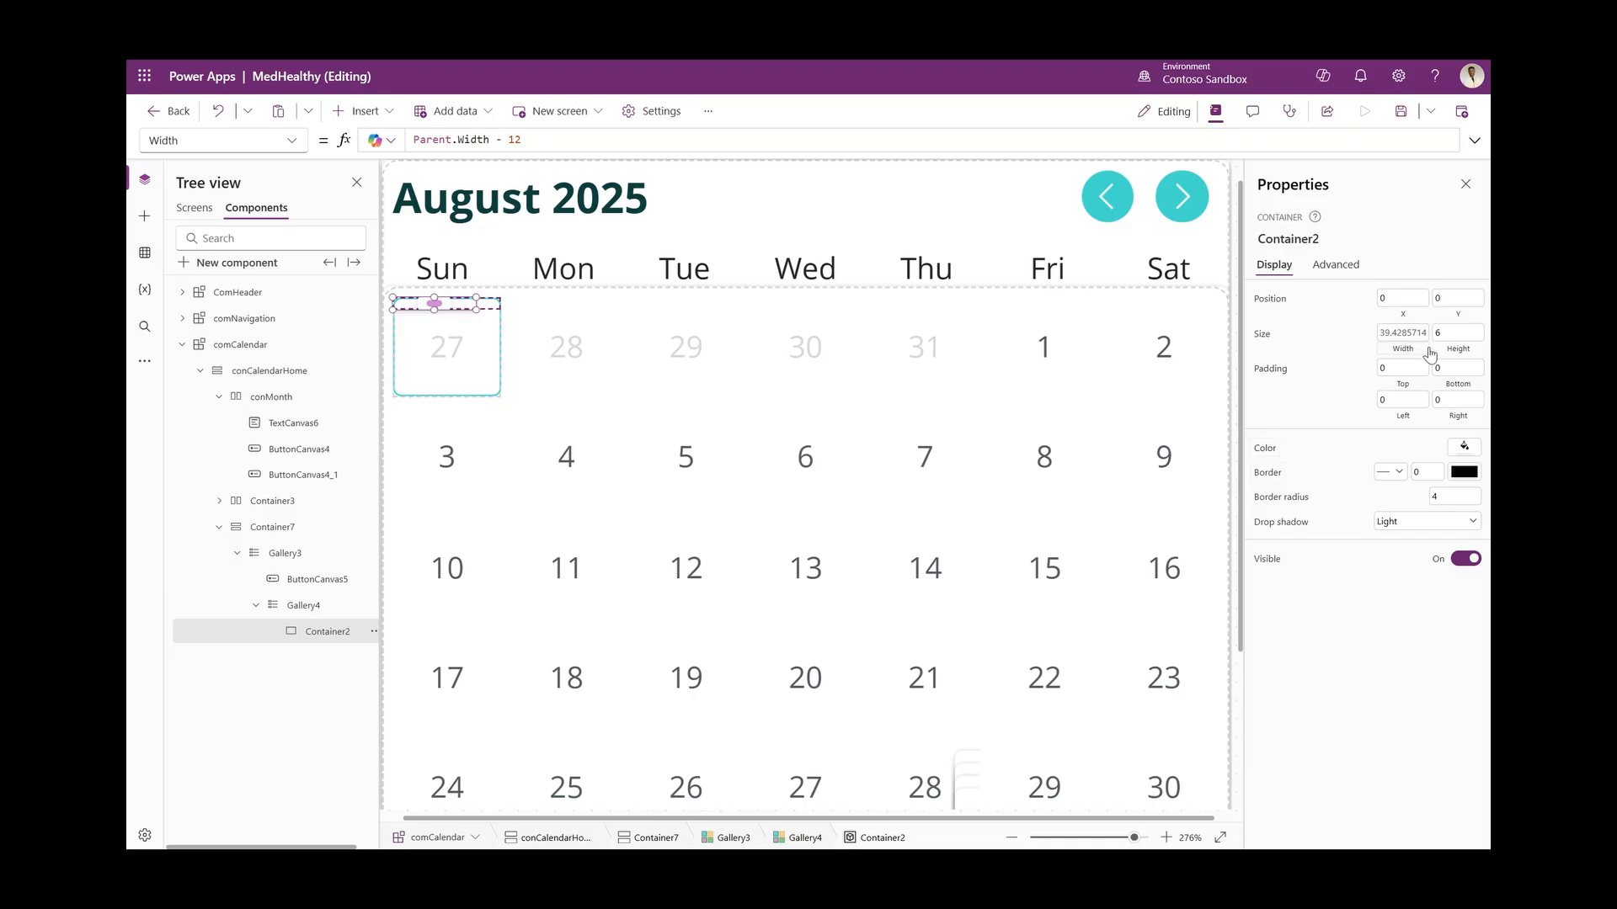
left_click(1457, 298)
double_click(479, 139)
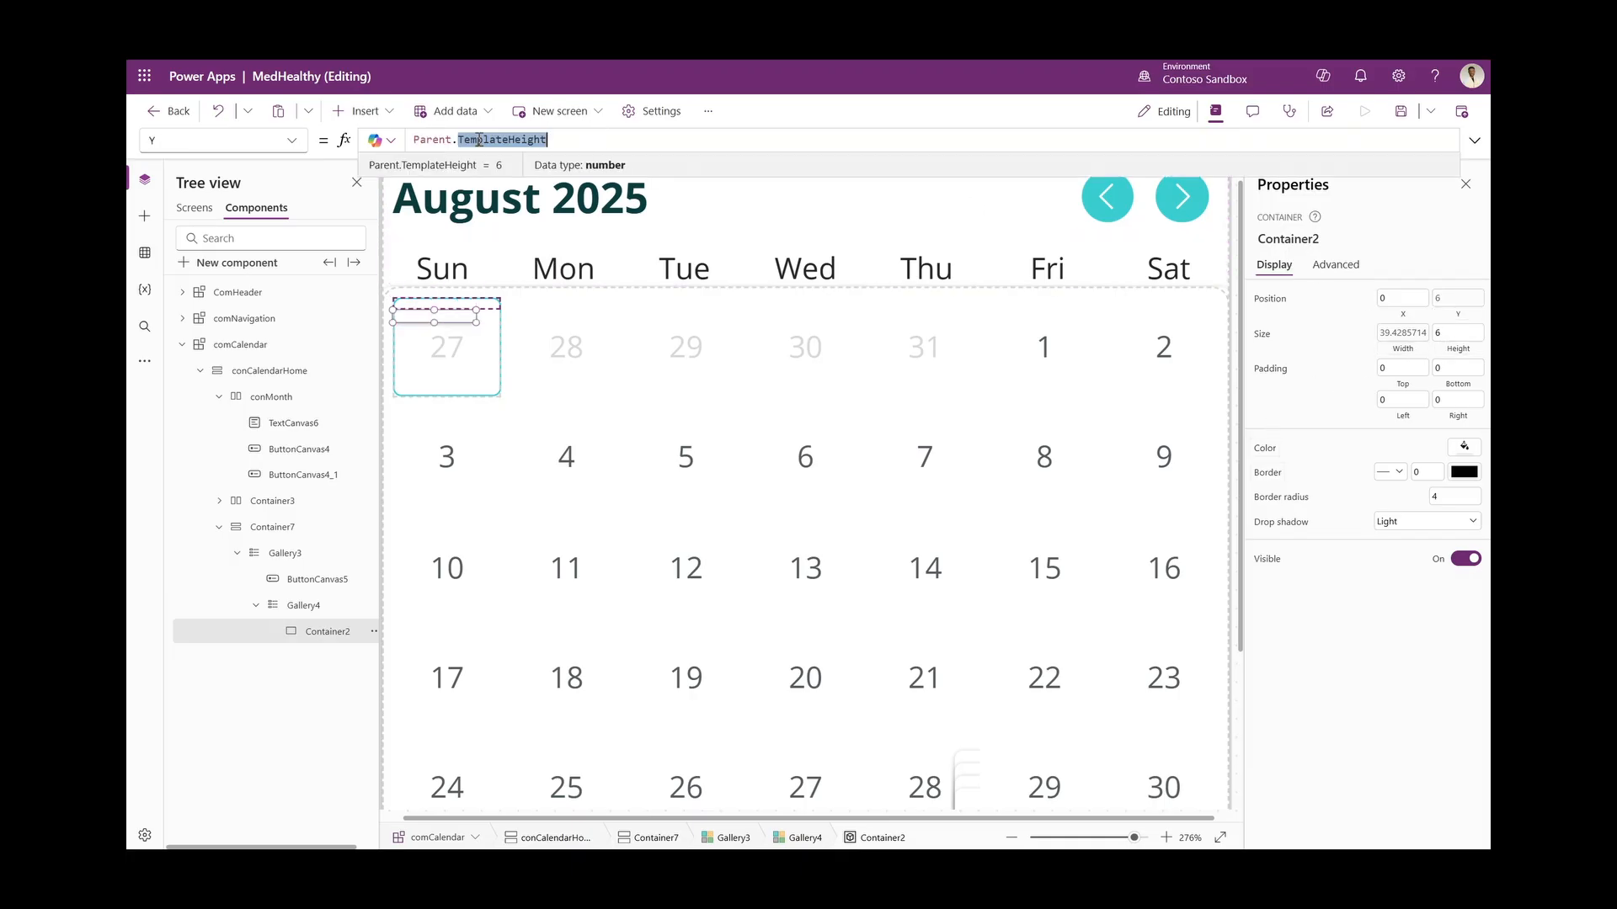
type("height-8")
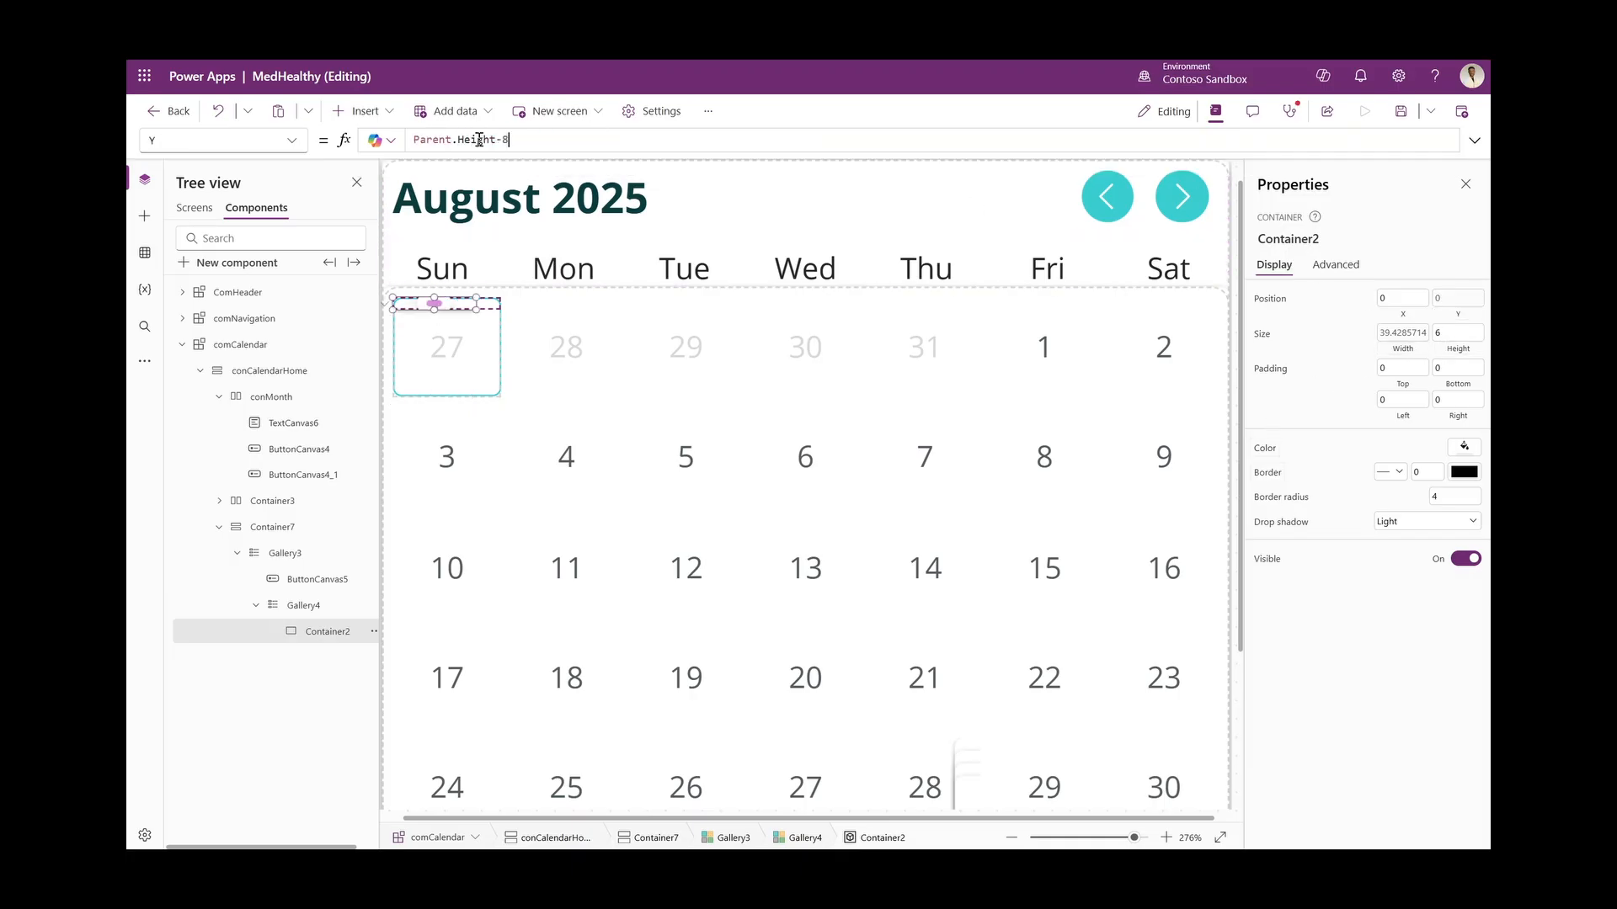
Set Container2's X position to Parent.TemplateWidth/2 - Self.Width/2
left_click(1396, 303)
left_click_drag(411, 140, 480, 160)
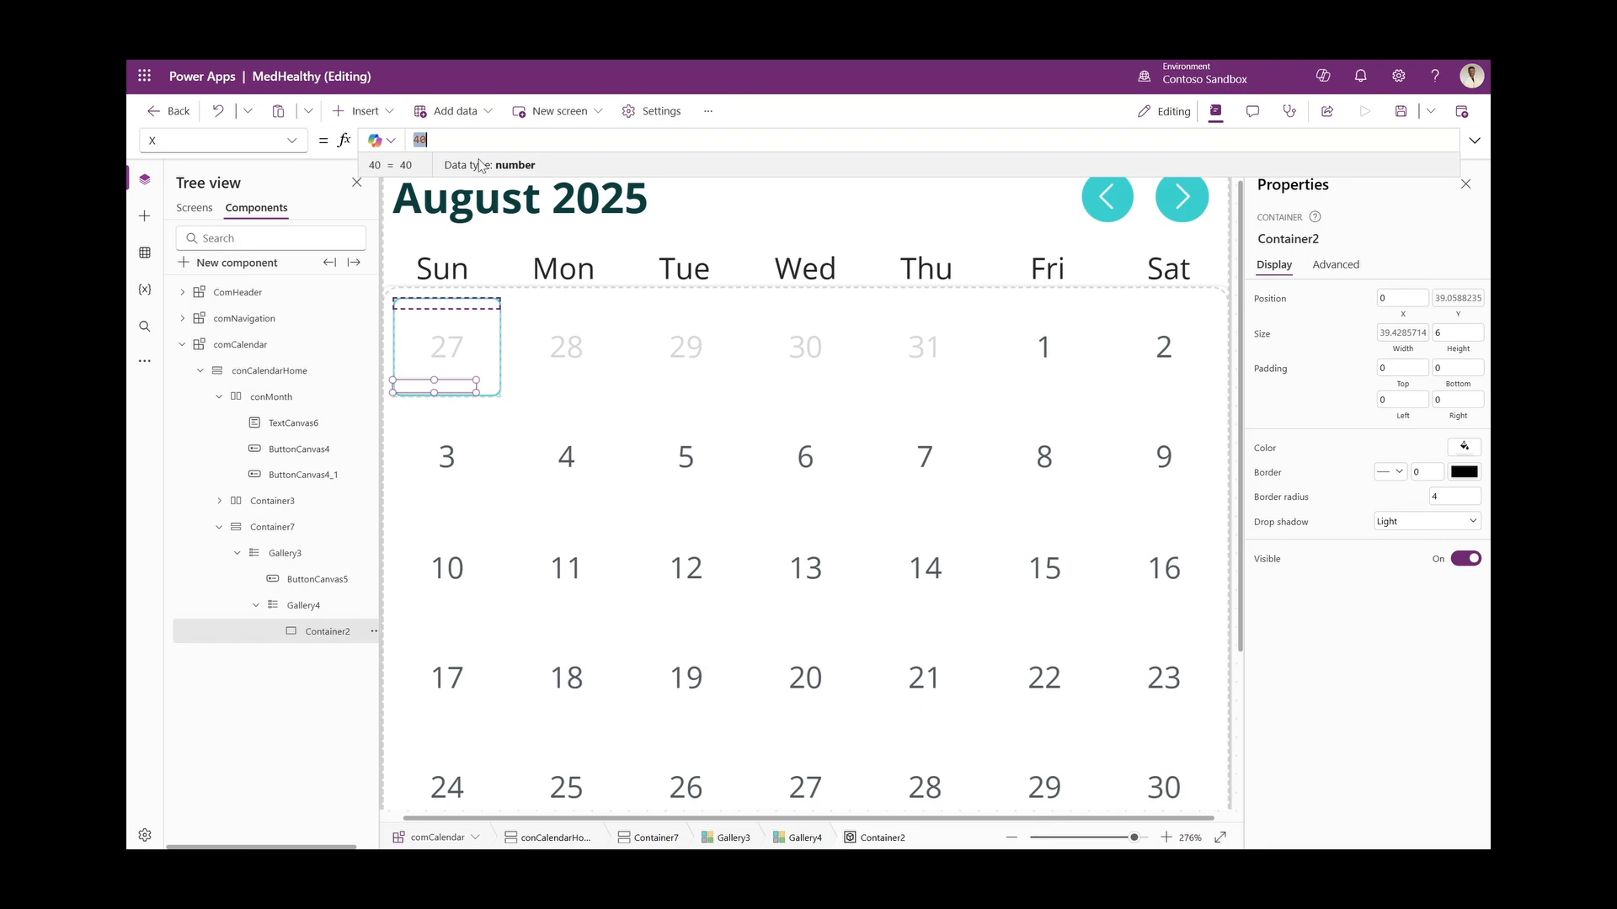
type("Parent")
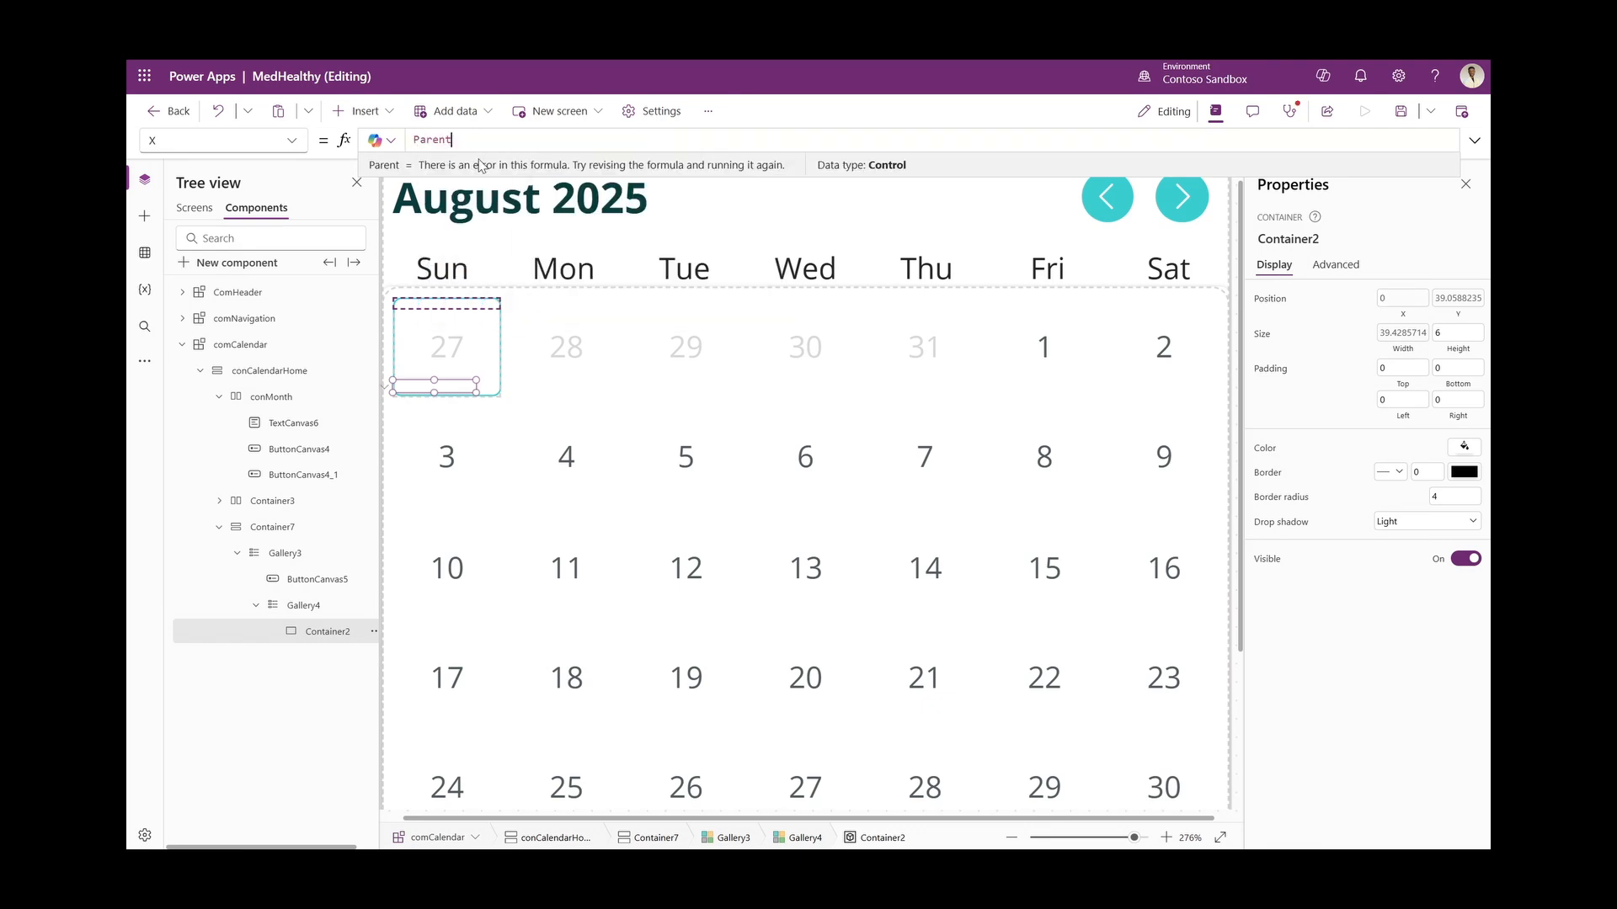
type(".temp")
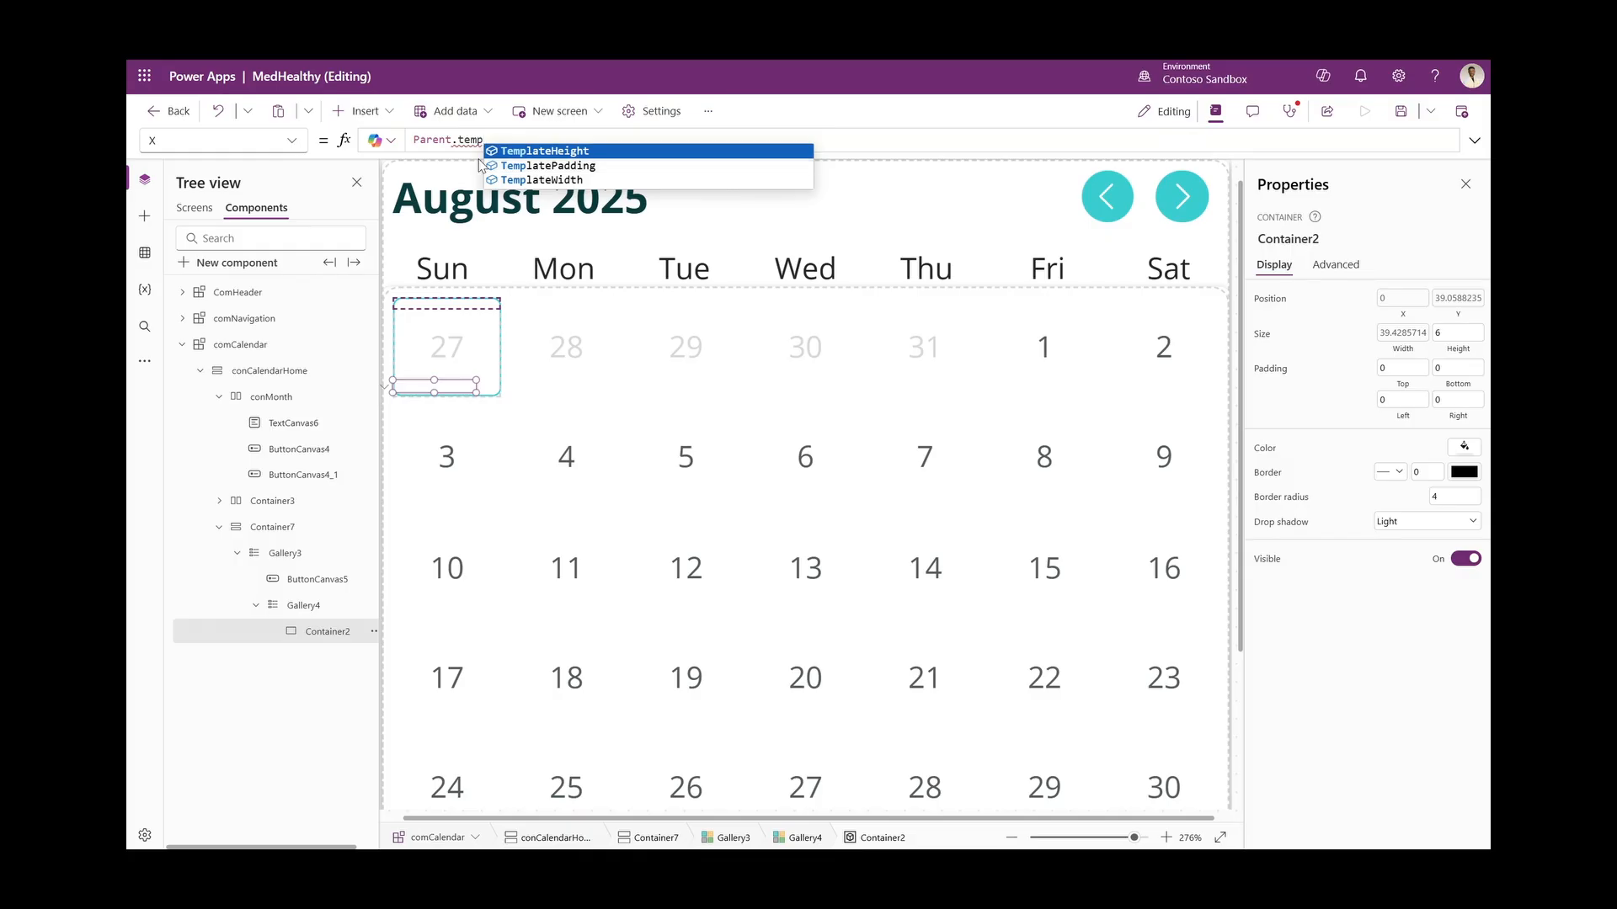
key("Down")
key("Down")
key("Tab")
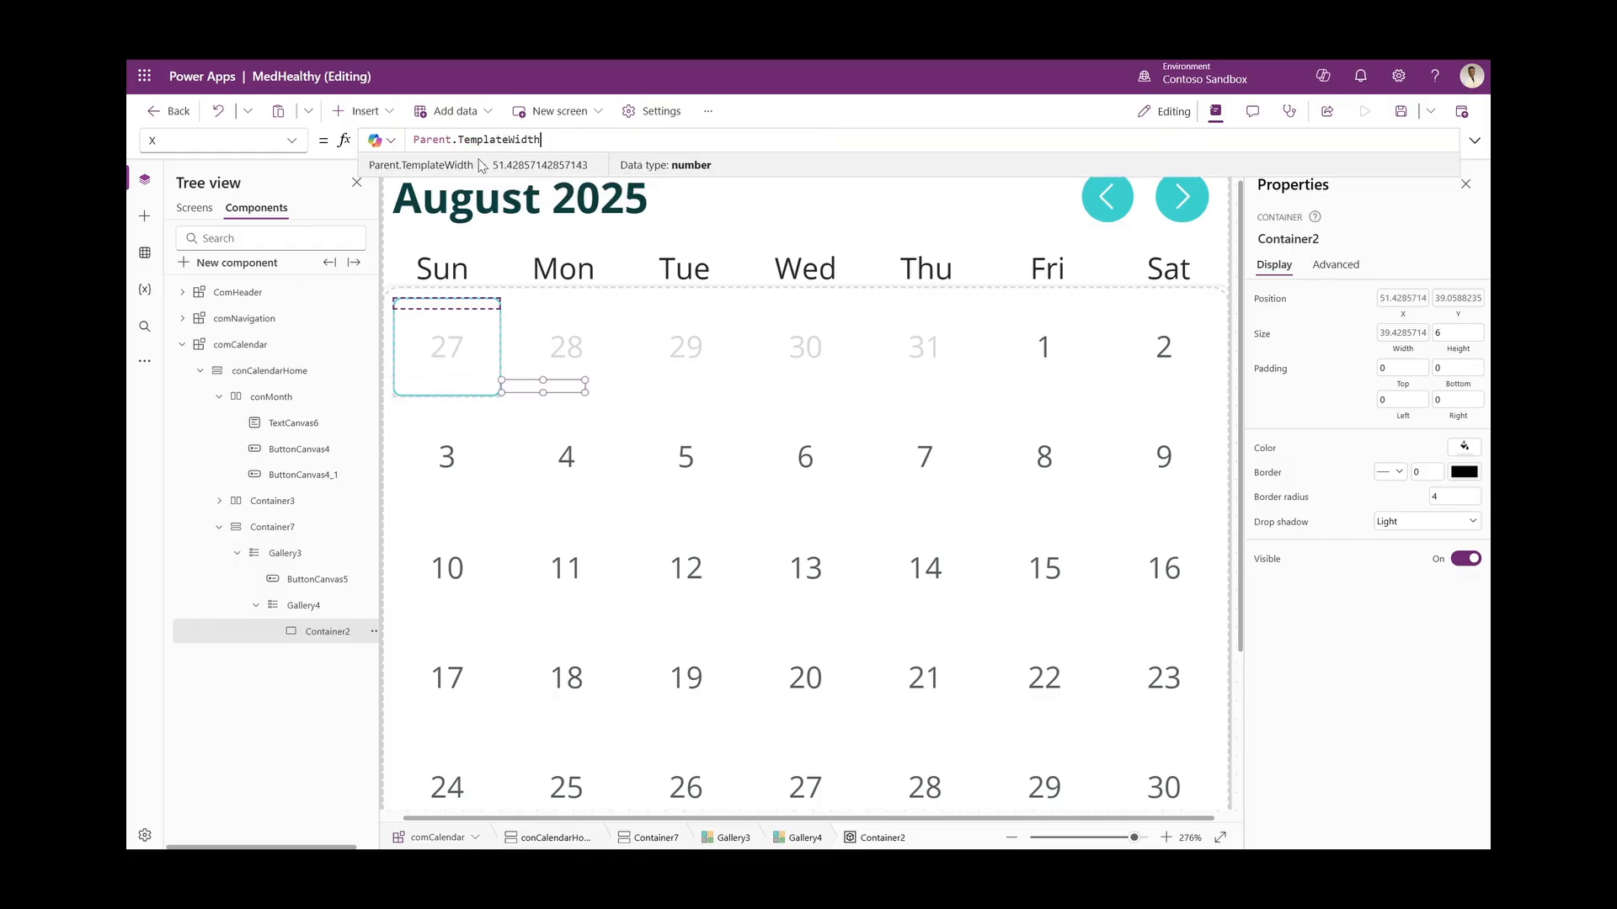
type("/2 - ")
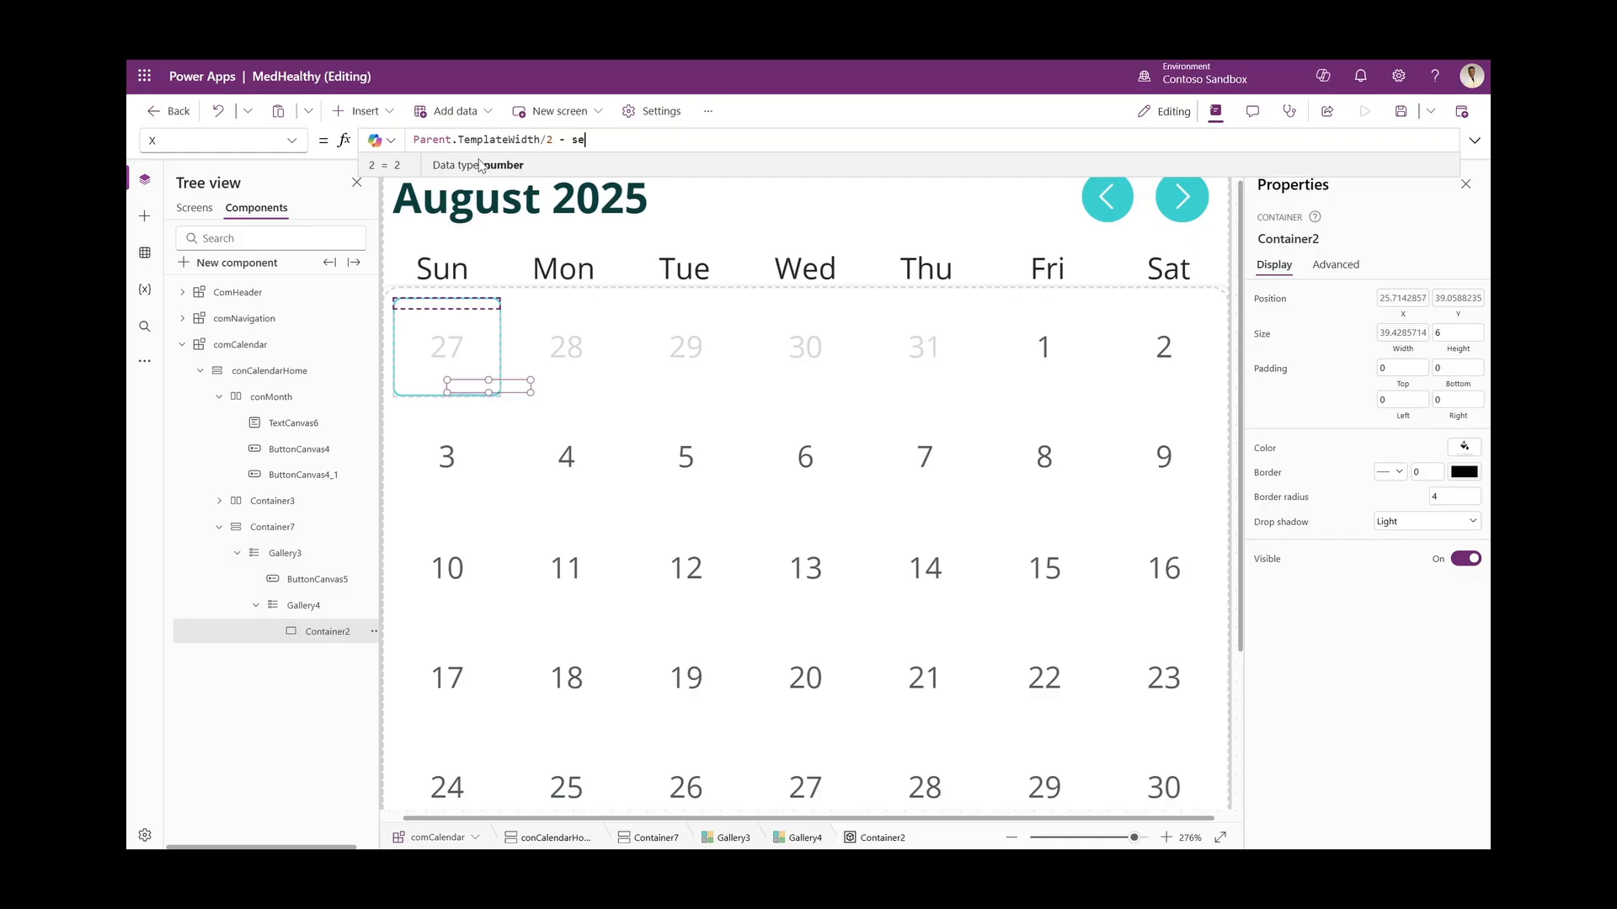
type("se")
key("Tab")
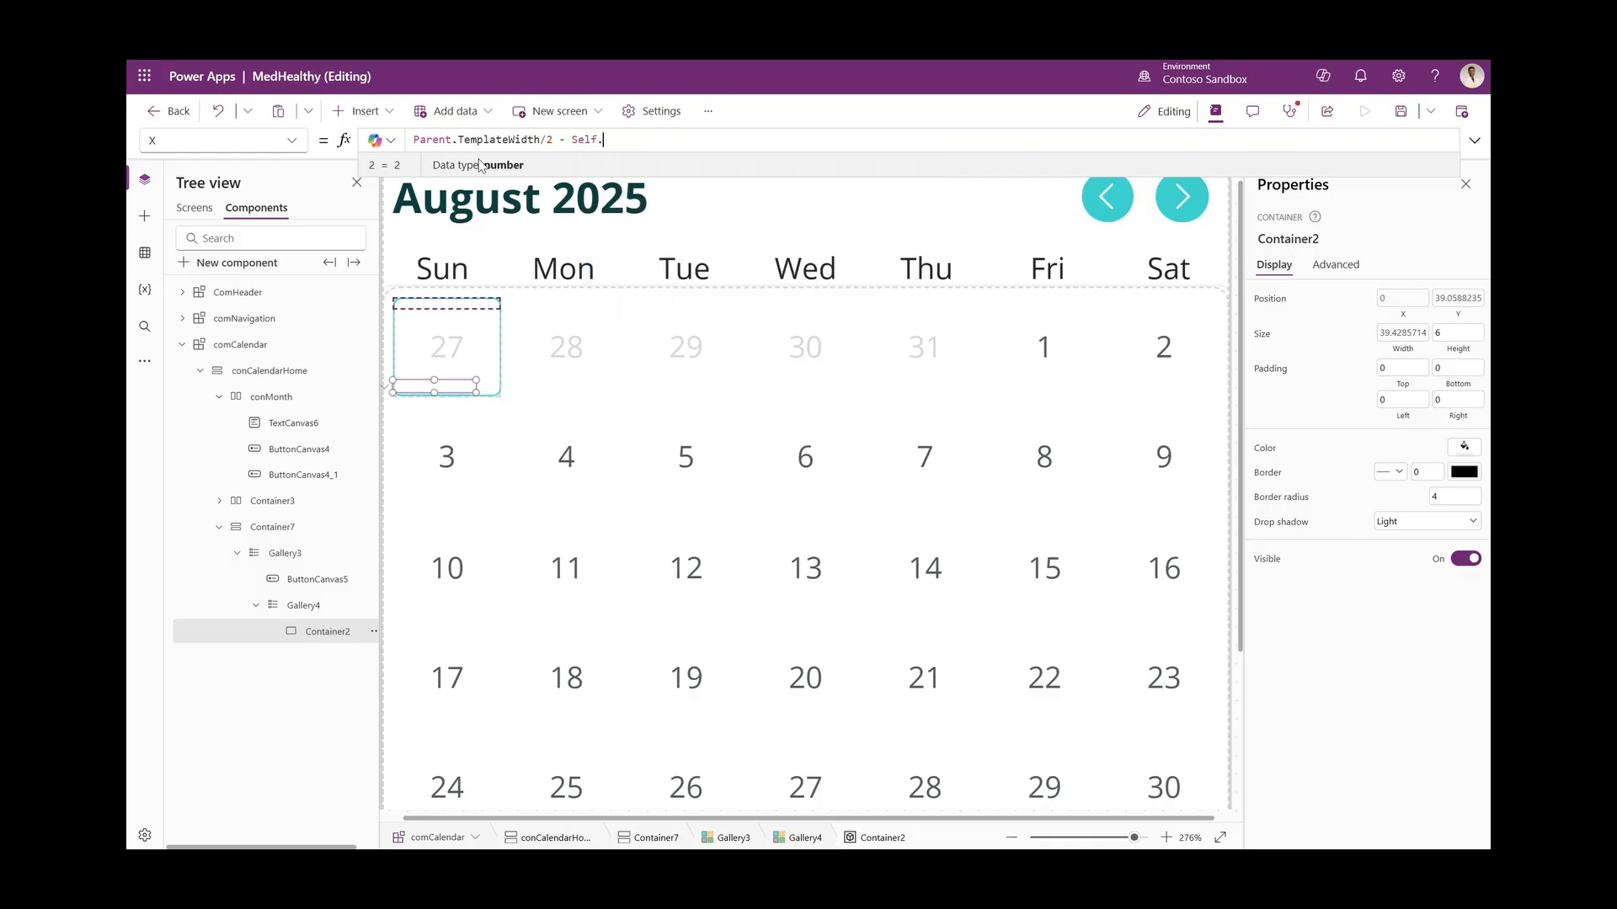
type(".width/2")
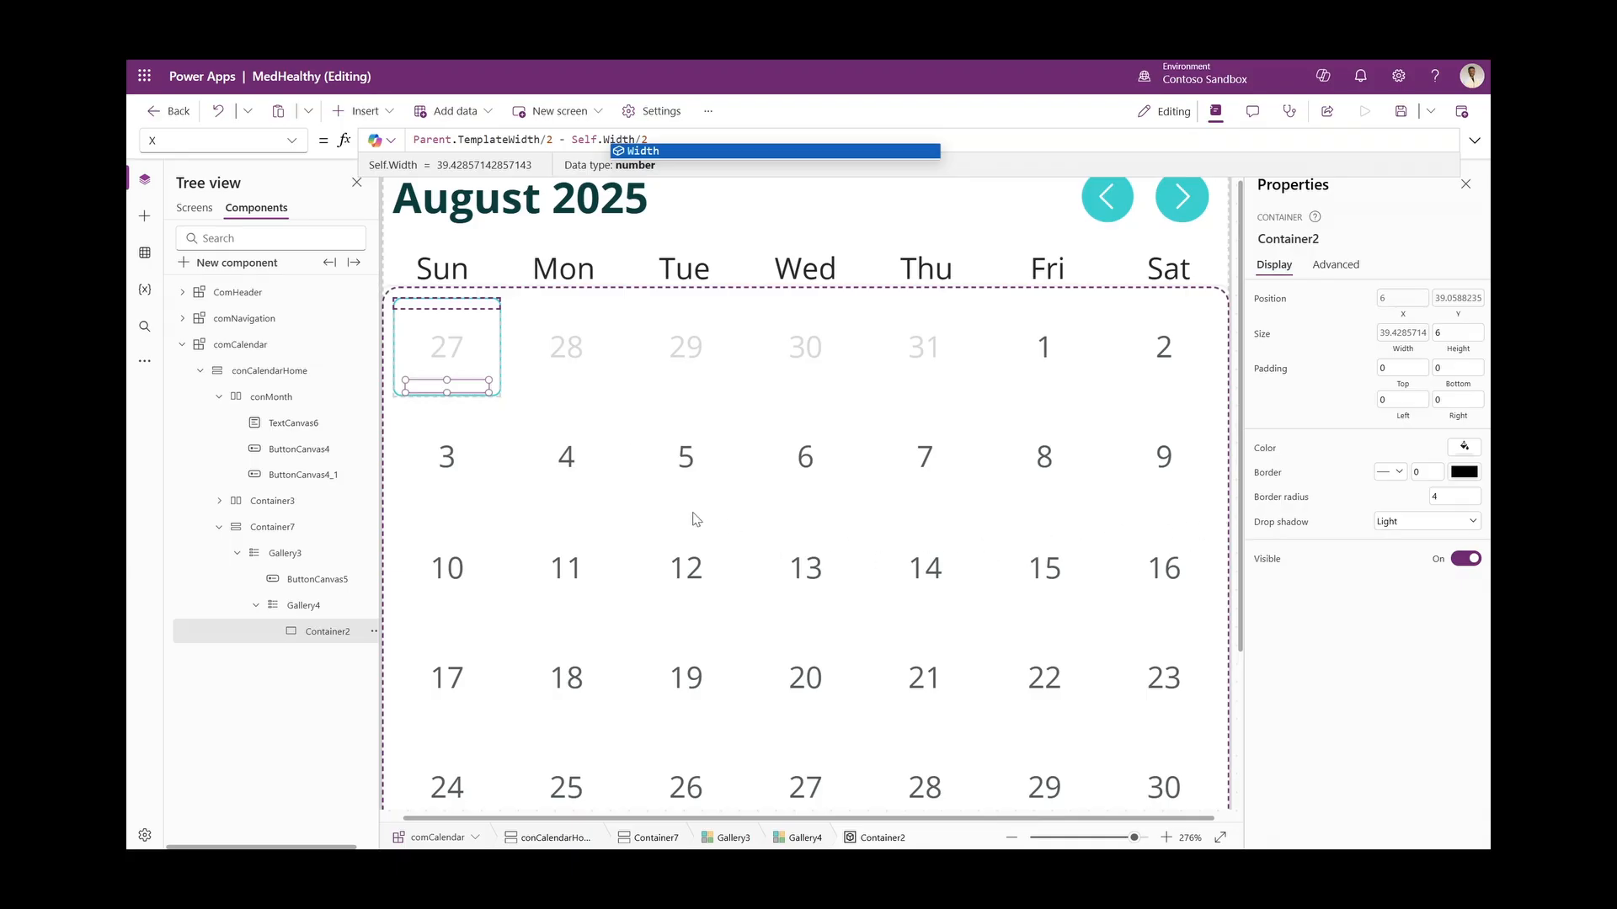
Set Container2's drop shadow to None and its border radius to 0
left_click(1443, 522)
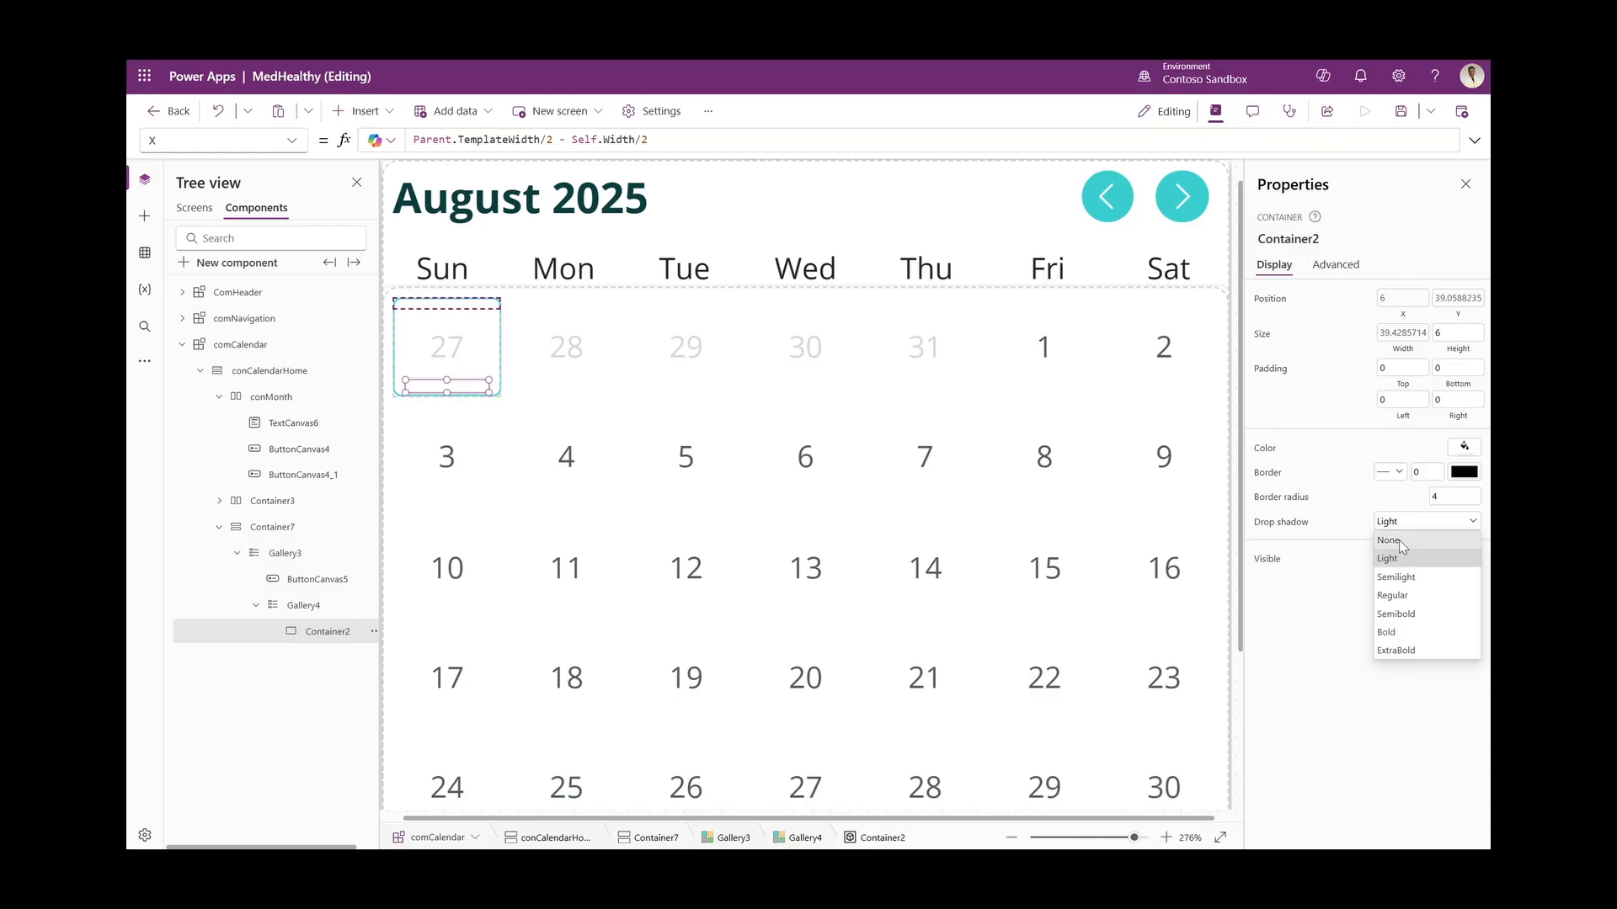
left_click(1401, 540)
left_click(1471, 495)
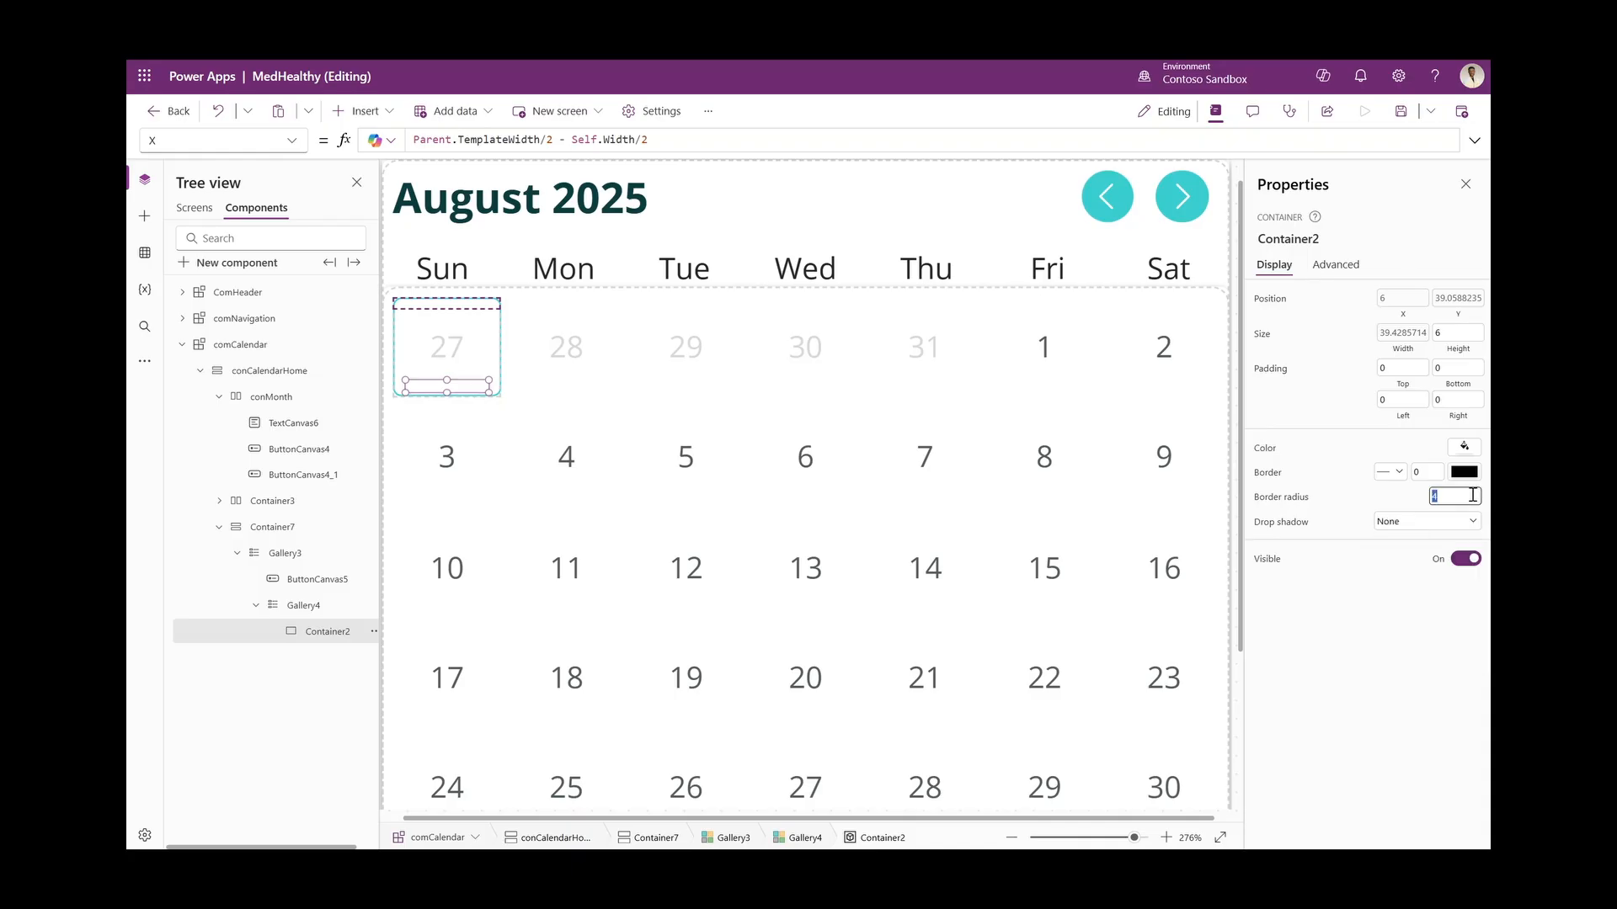
type("0")
left_click(1357, 603)
Set Container2's fill color to App.Theme.Colors.Primary
left_click(1269, 452)
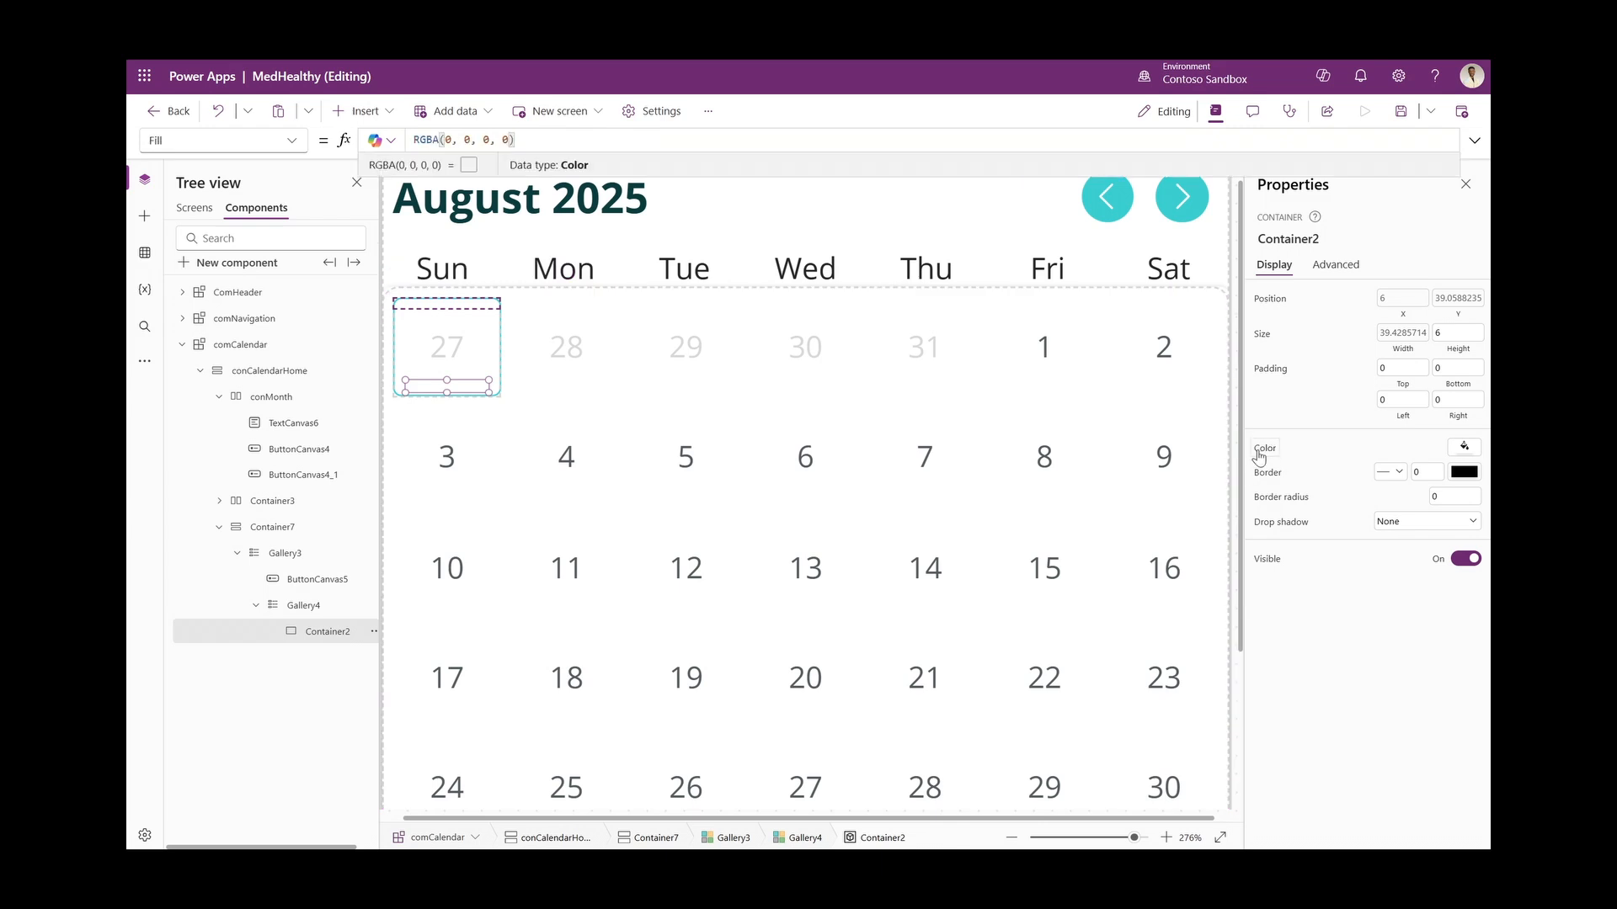
triple_click(583, 144)
type("App.Theme.")
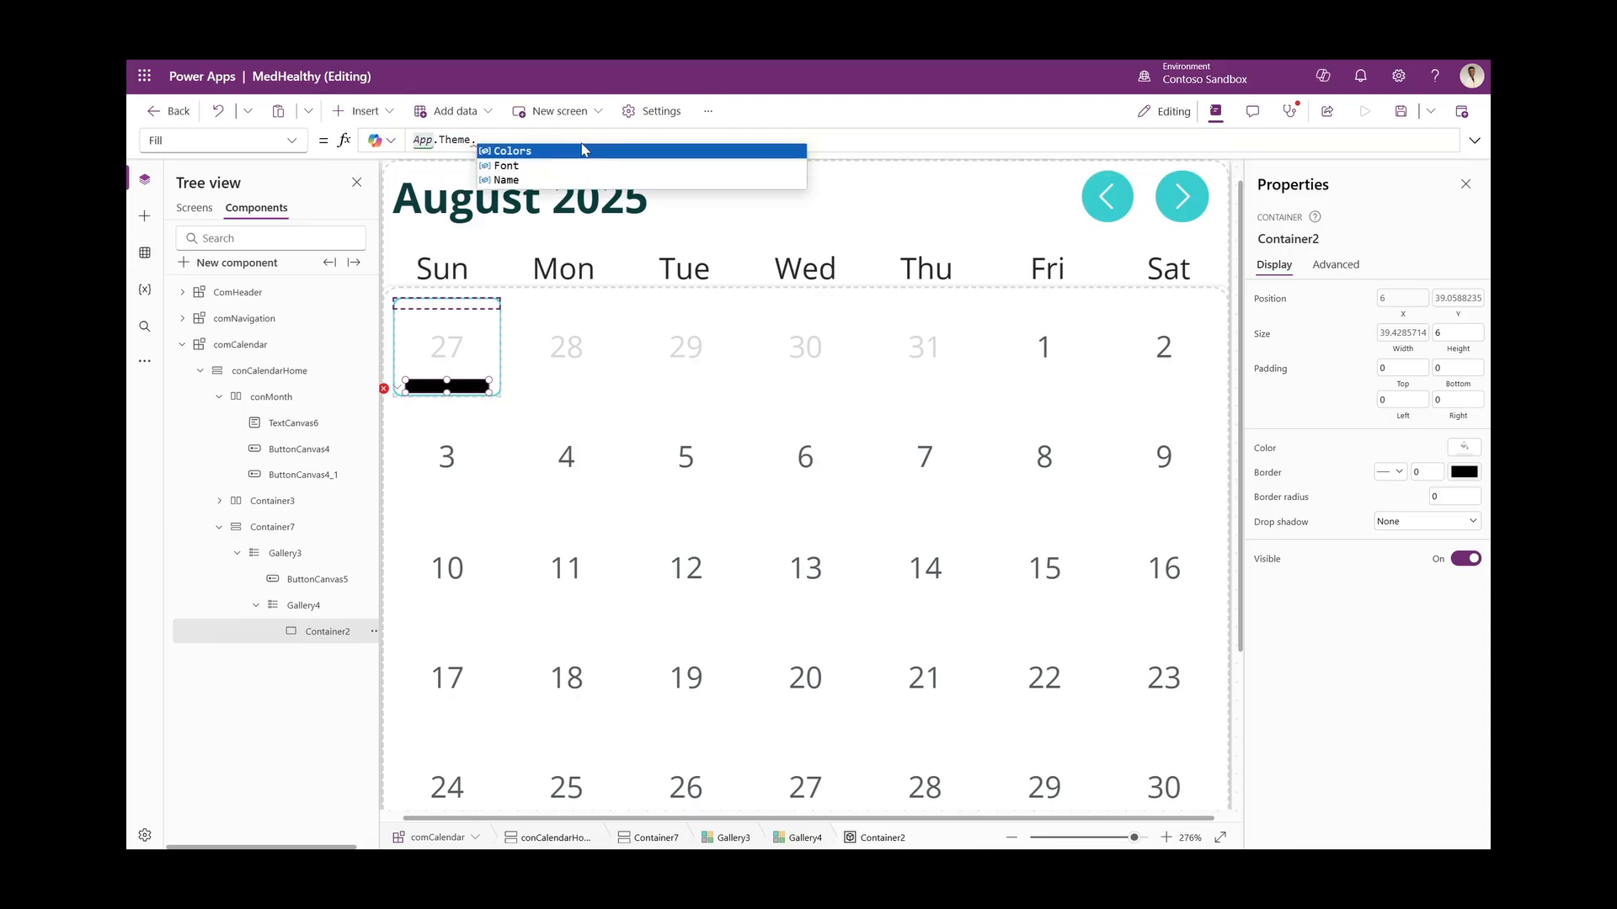
left_click(582, 151)
type("/prim")
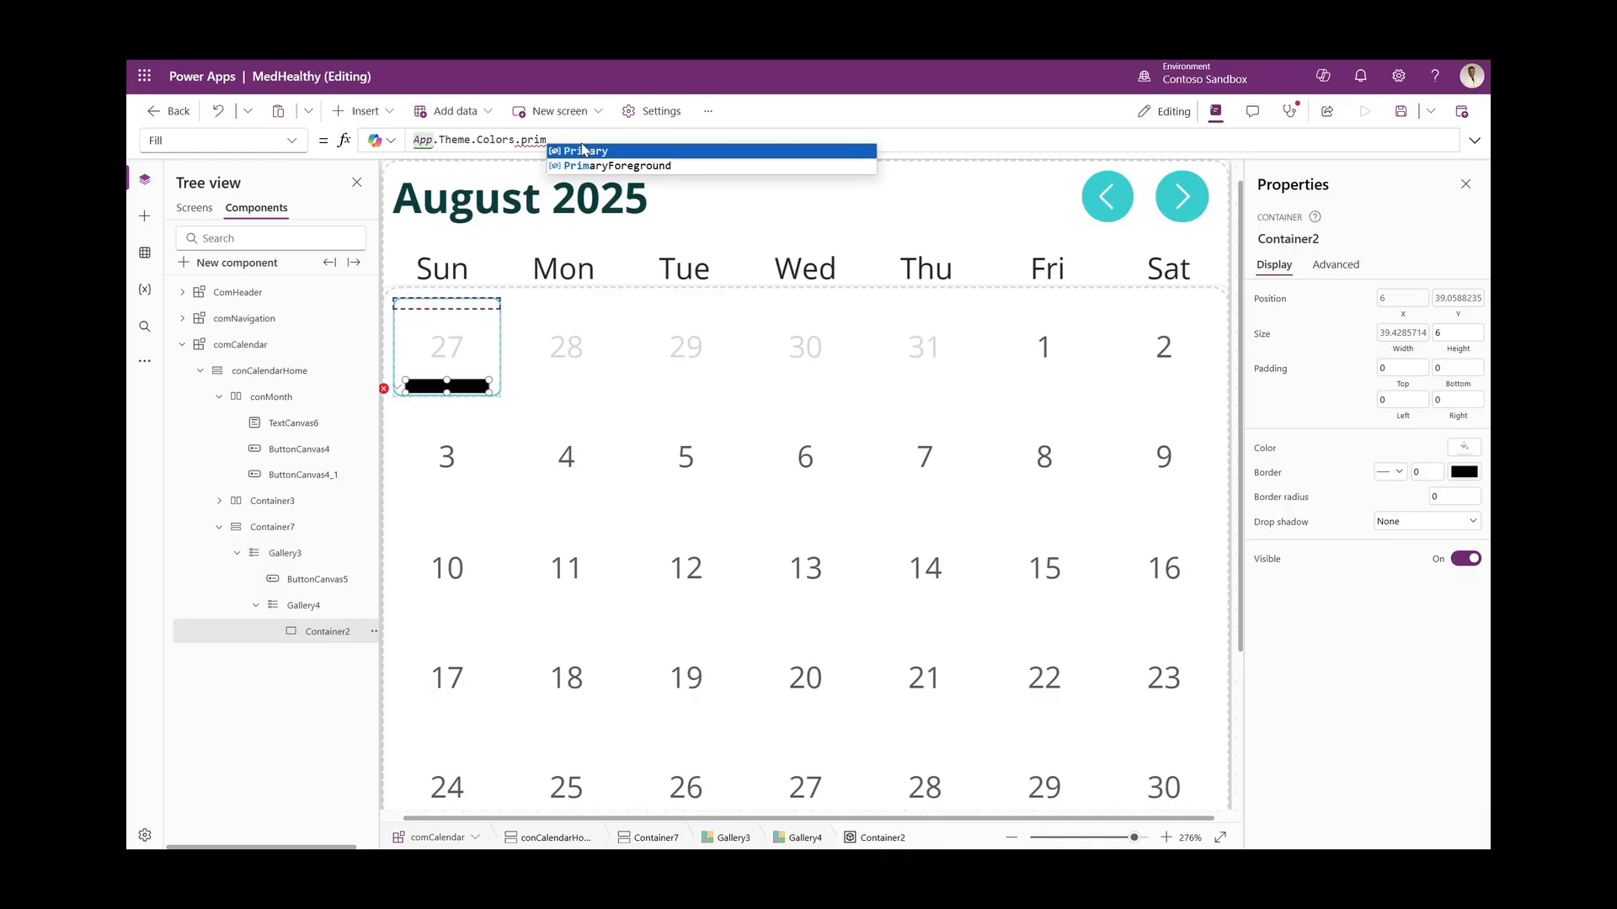
left_click(583, 151)
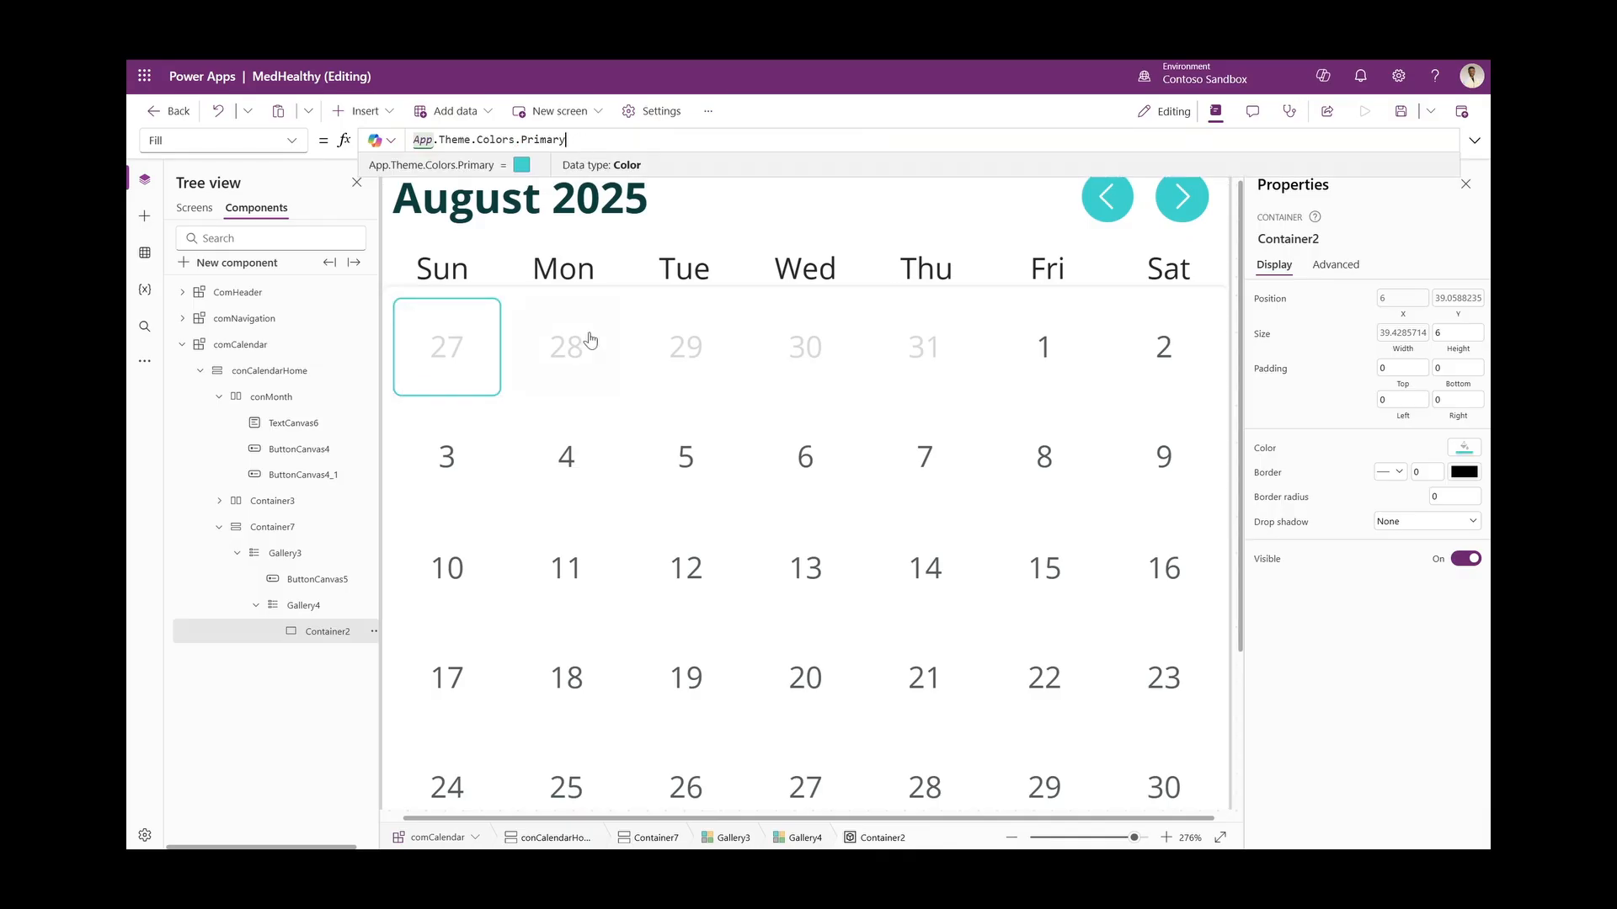
key("ctrl+0")
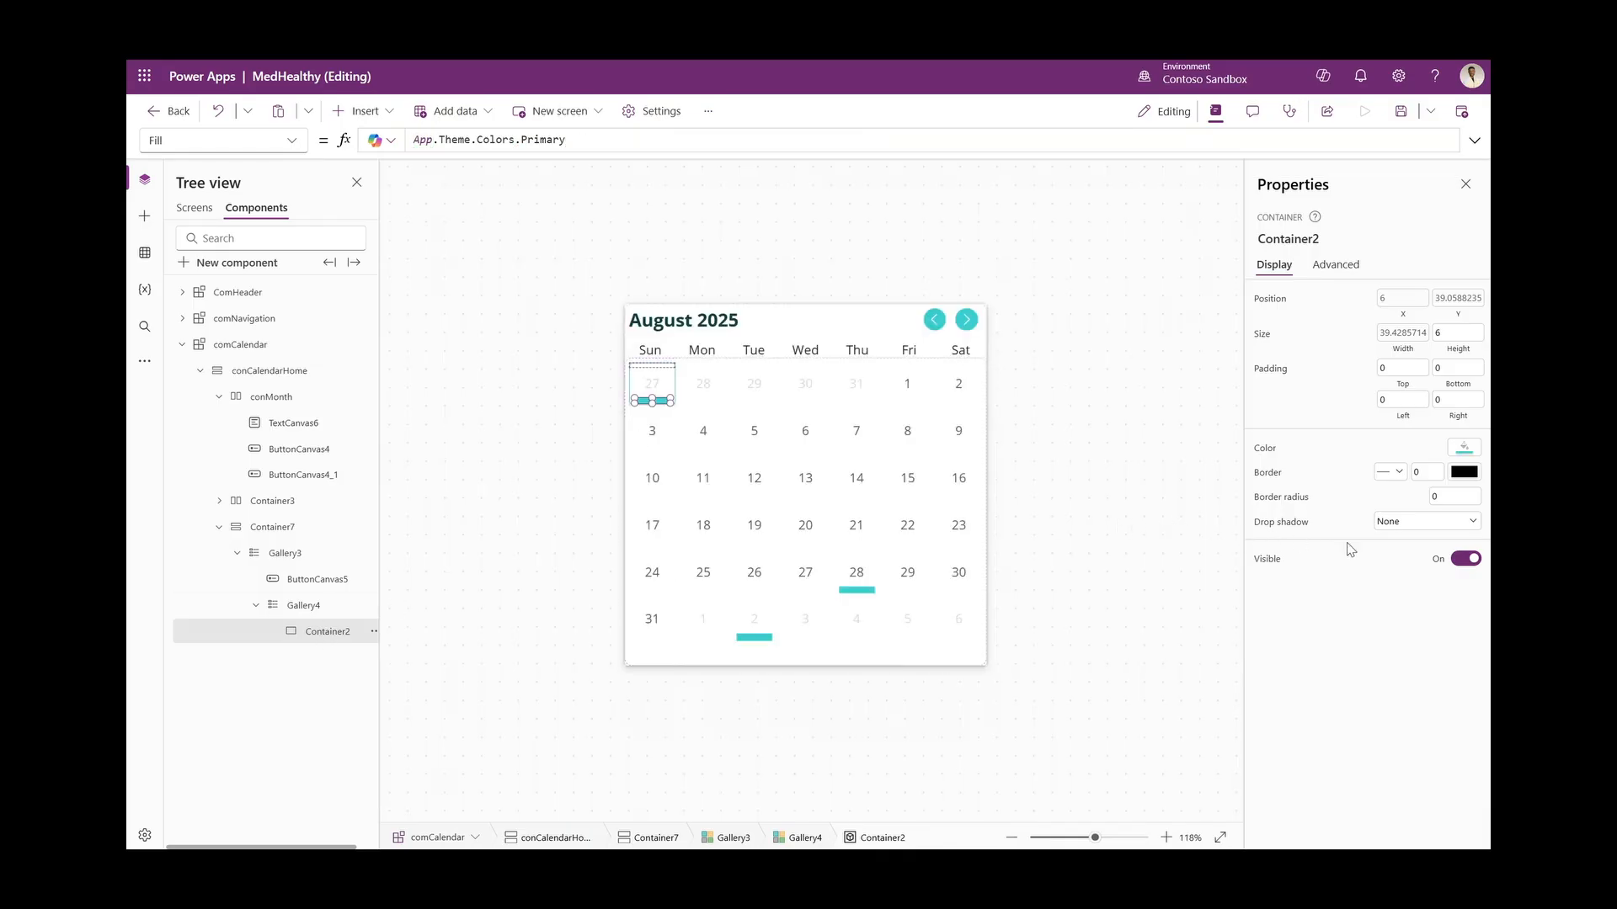
Set Container2's border radius to 8
left_click(1447, 497)
type("8")
left_click(1179, 481)
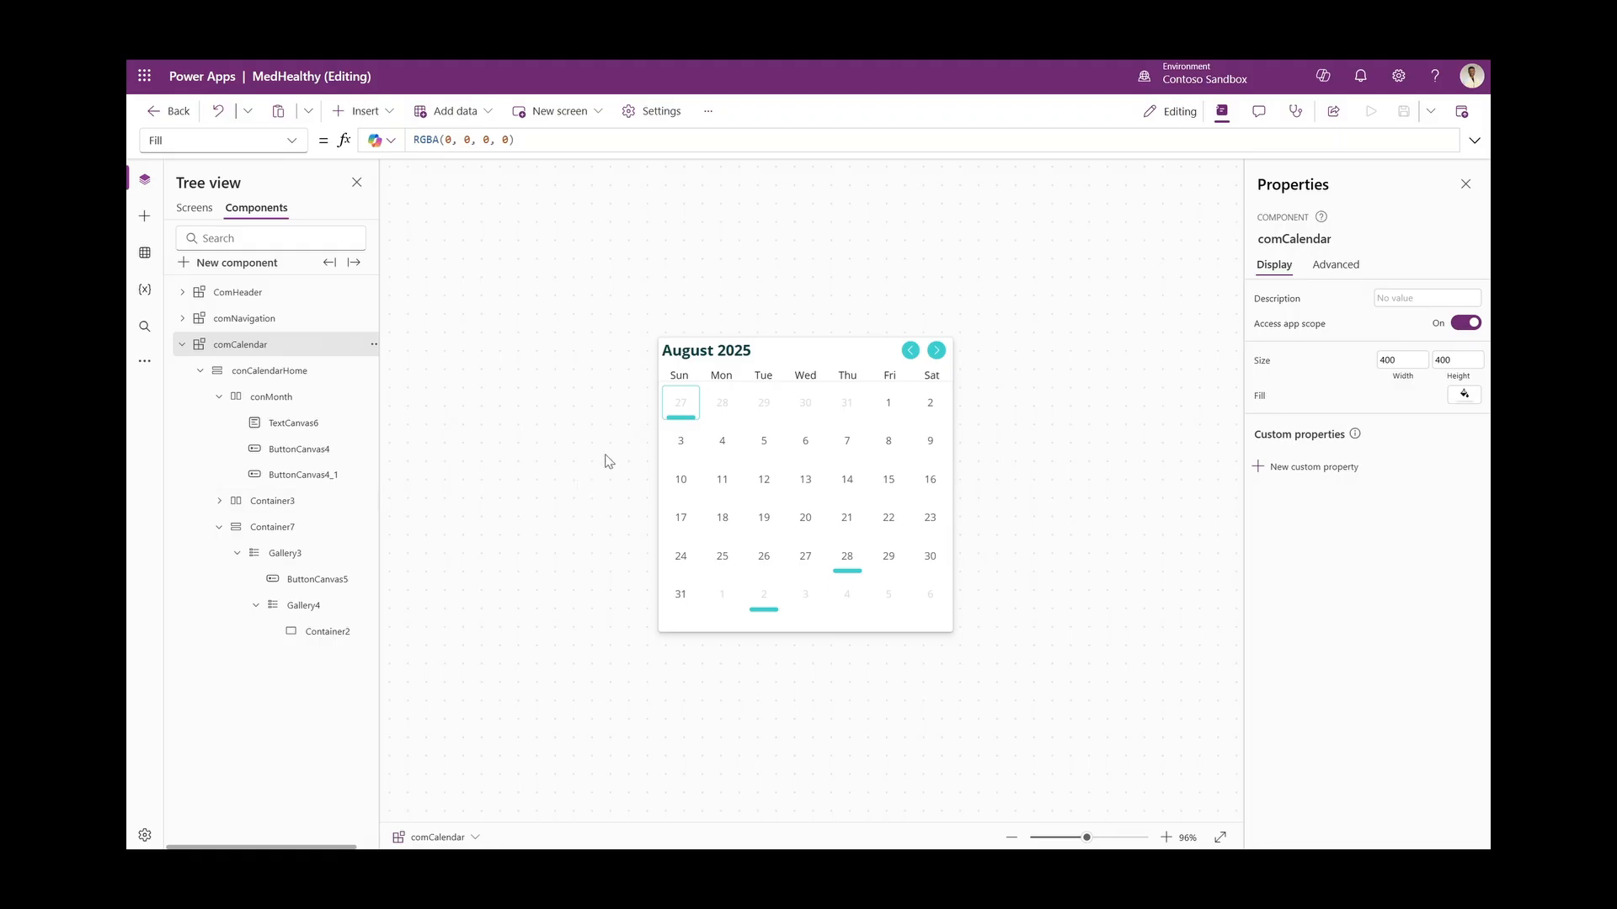
left_click(689, 407)
left_click(314, 587)
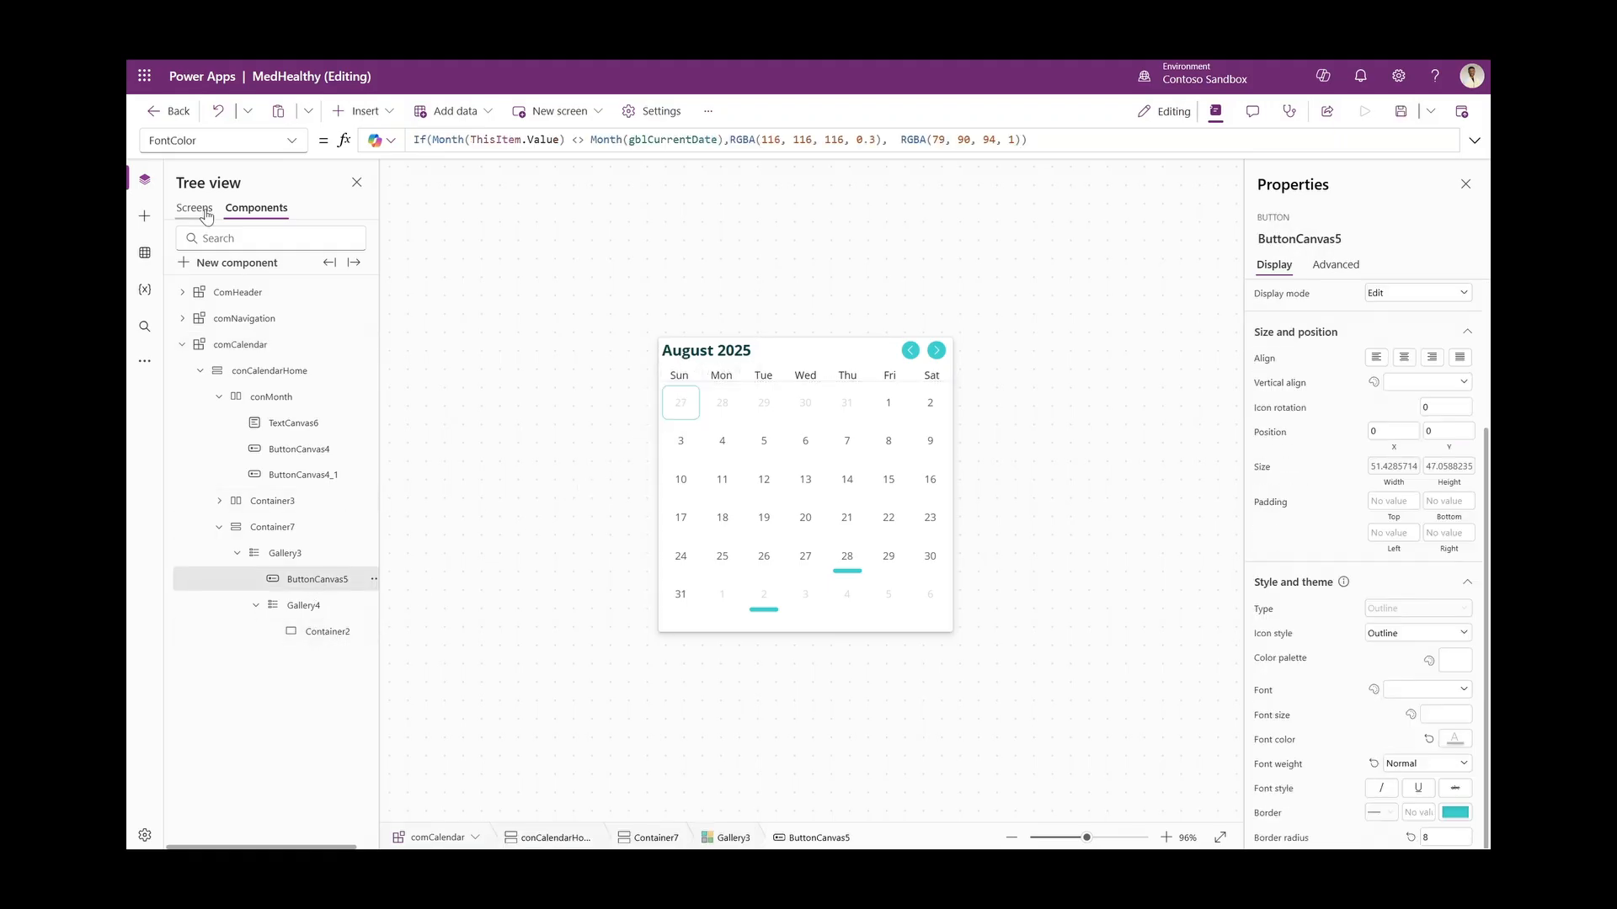
Insert the comCalendar component into the conCalendar container on the Dashboard screen
left_click(205, 212)
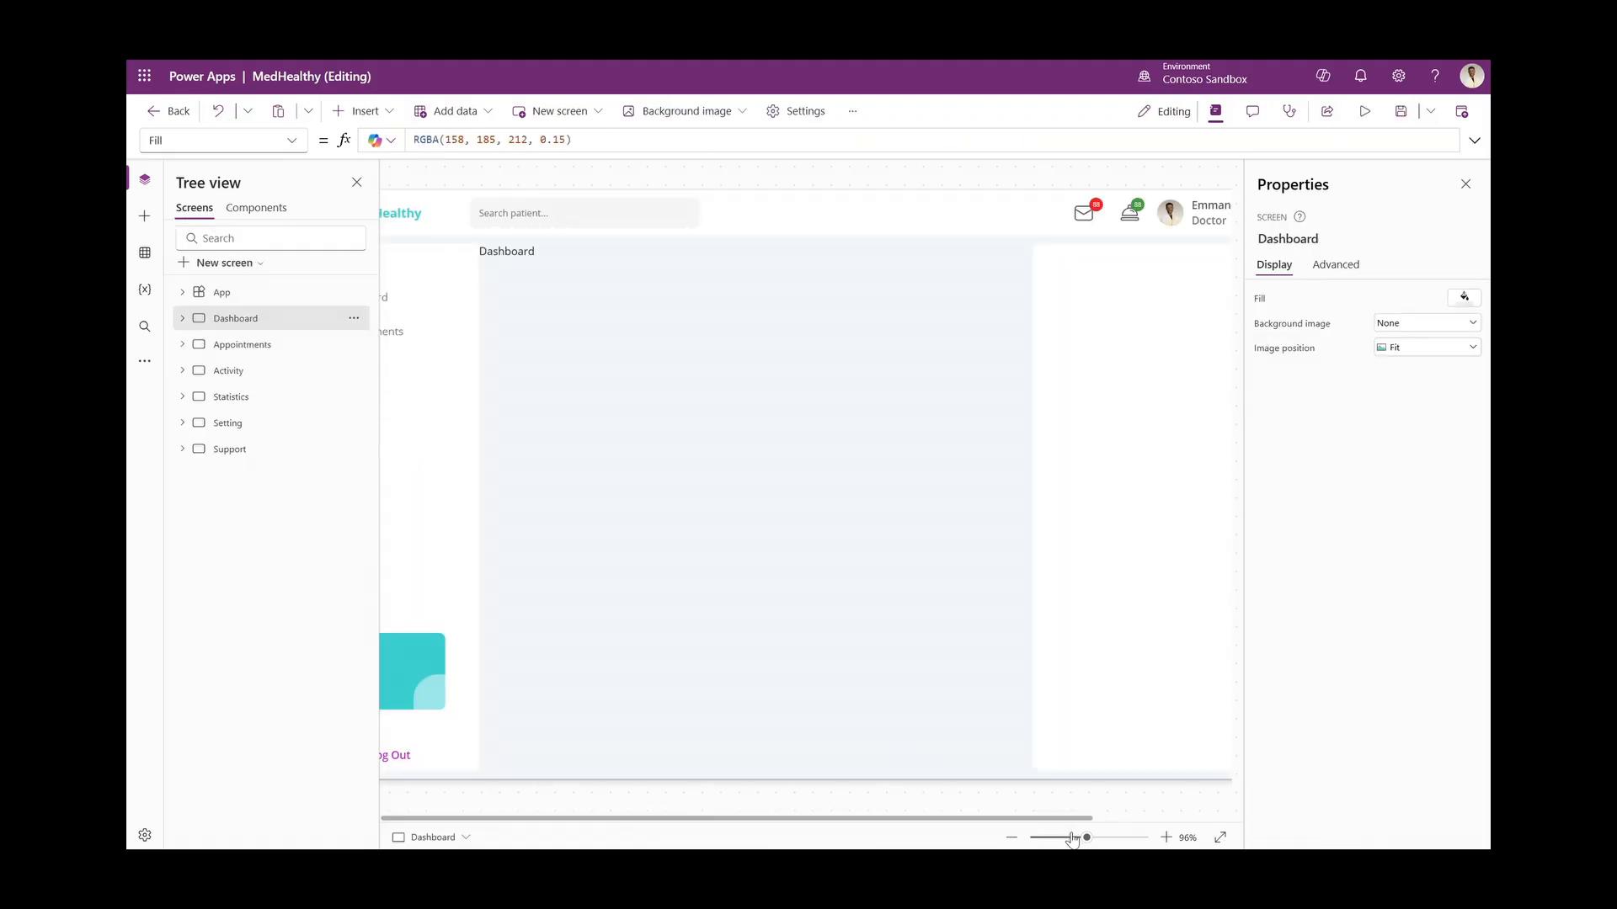
left_click_drag(1085, 838, 1074, 840)
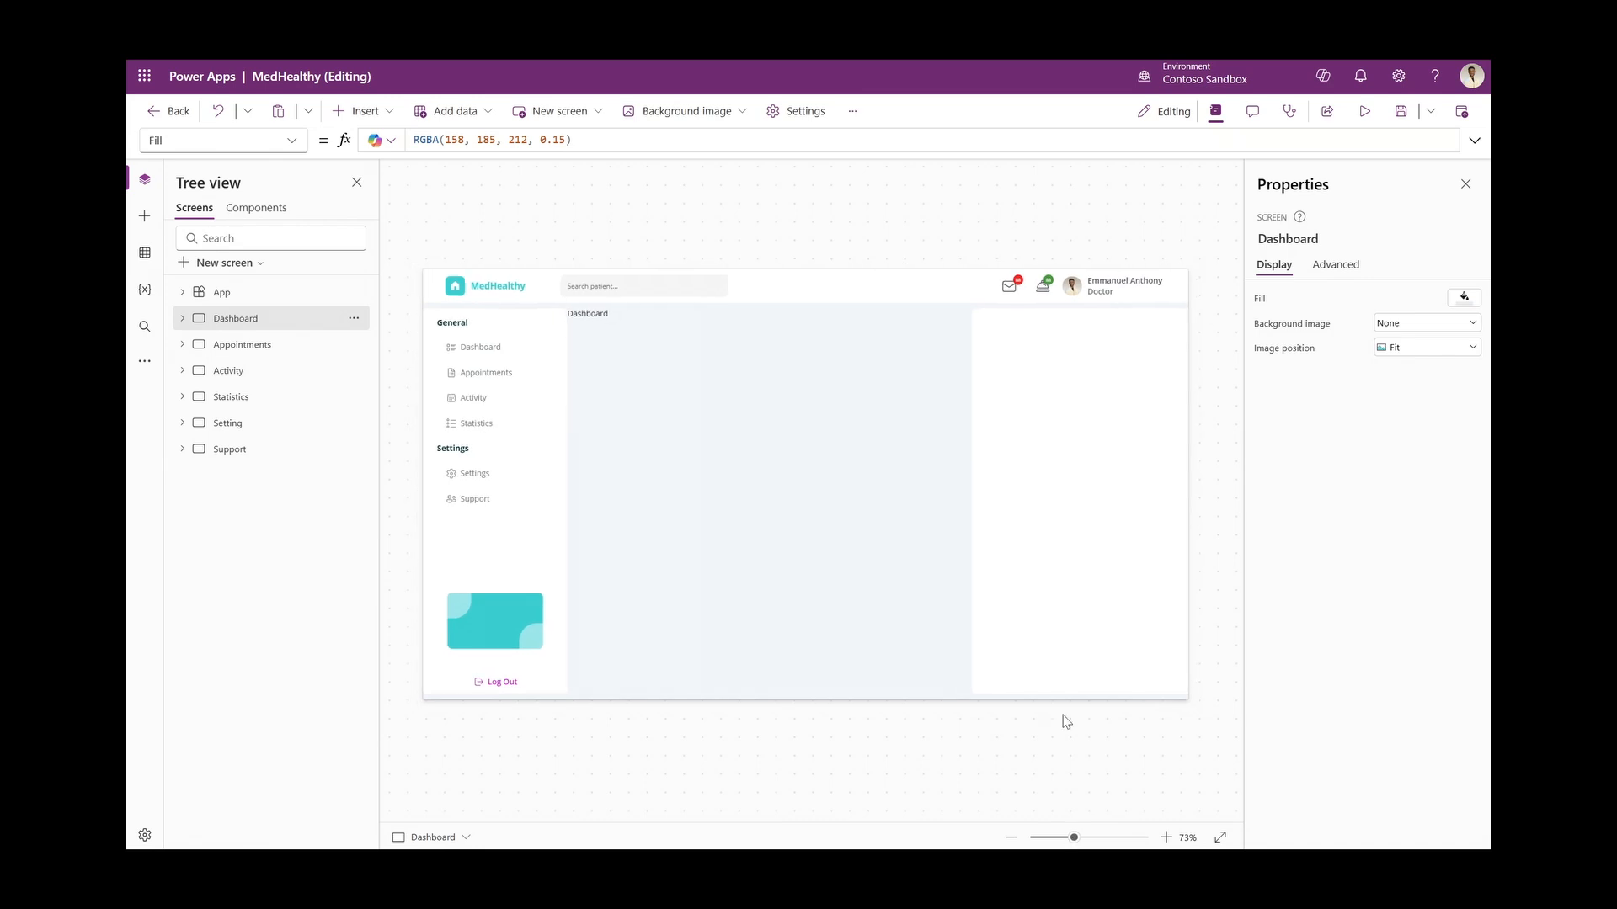
left_click(1073, 415)
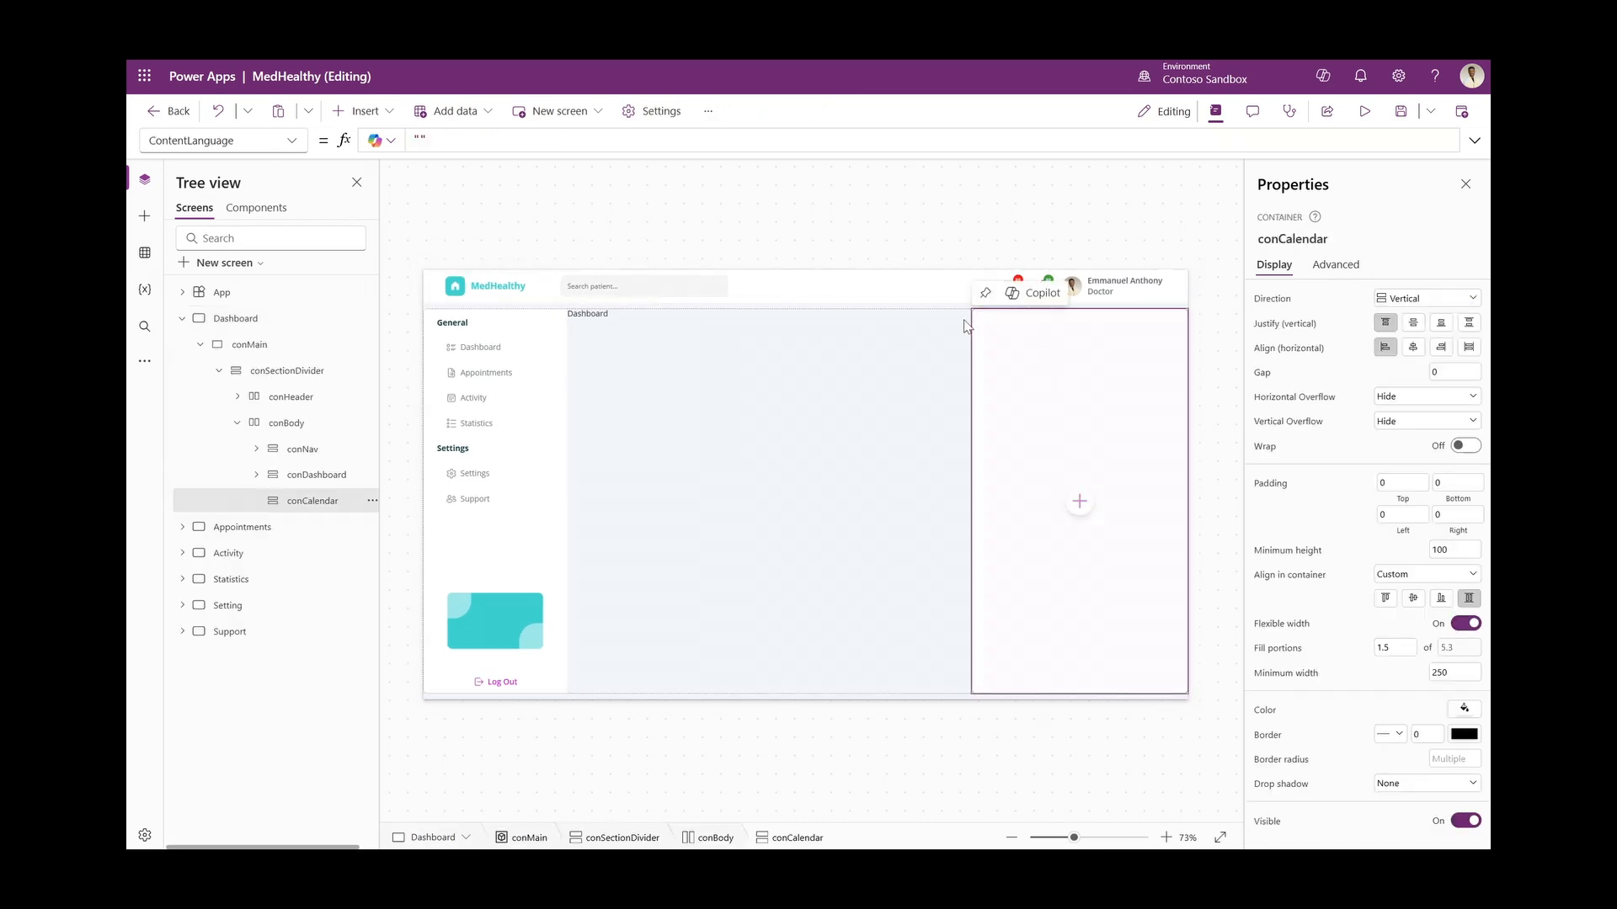
left_click(360, 111)
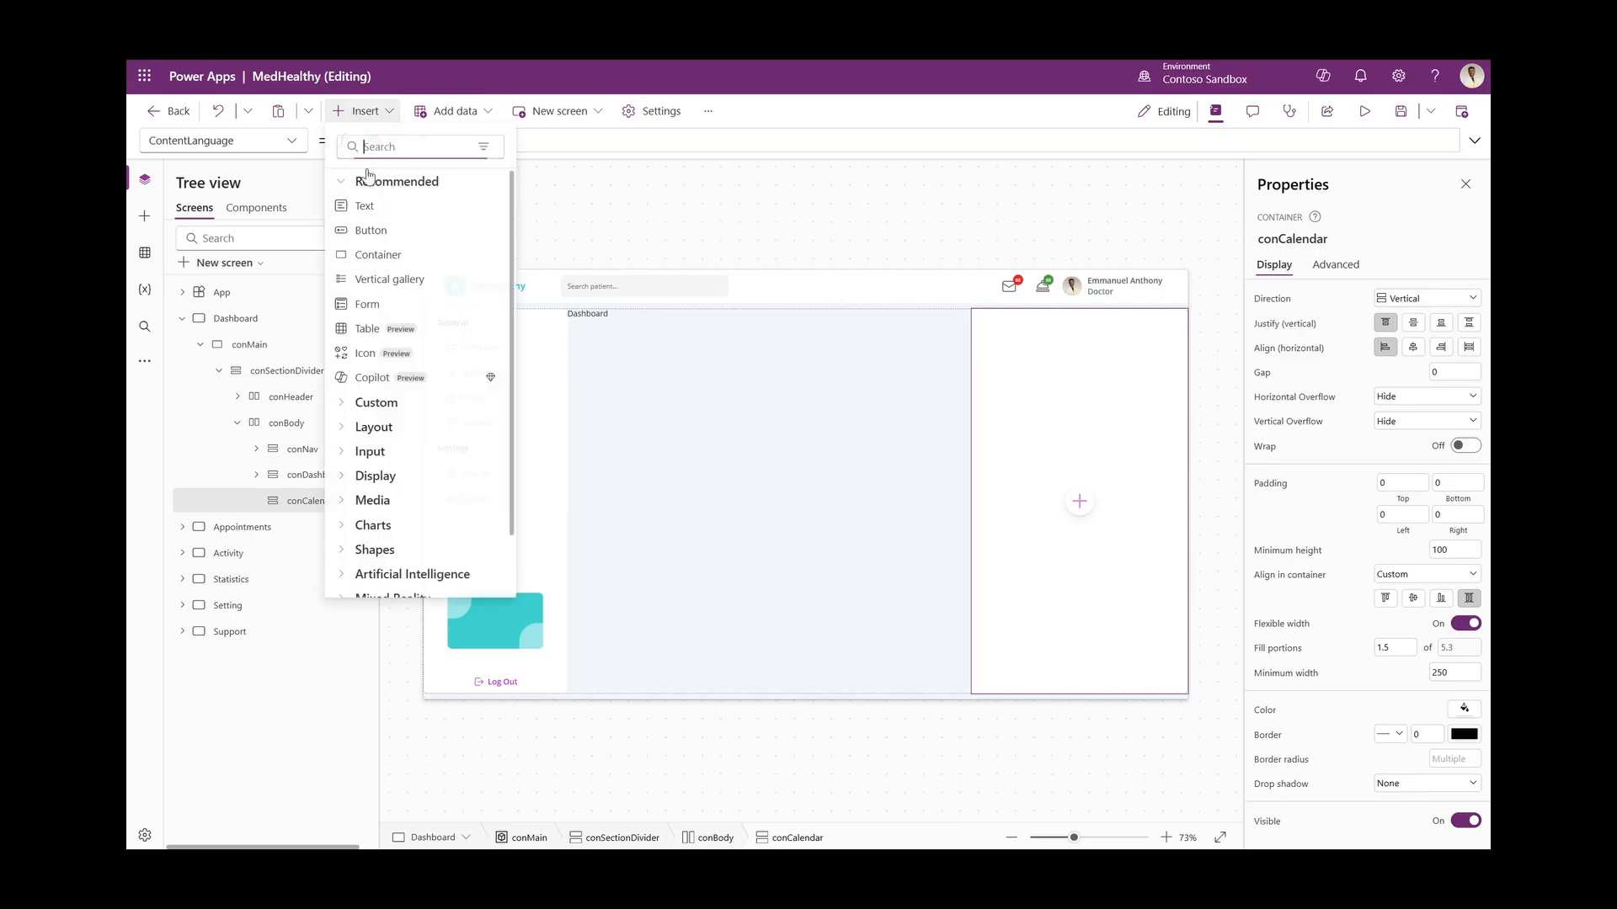
type("com")
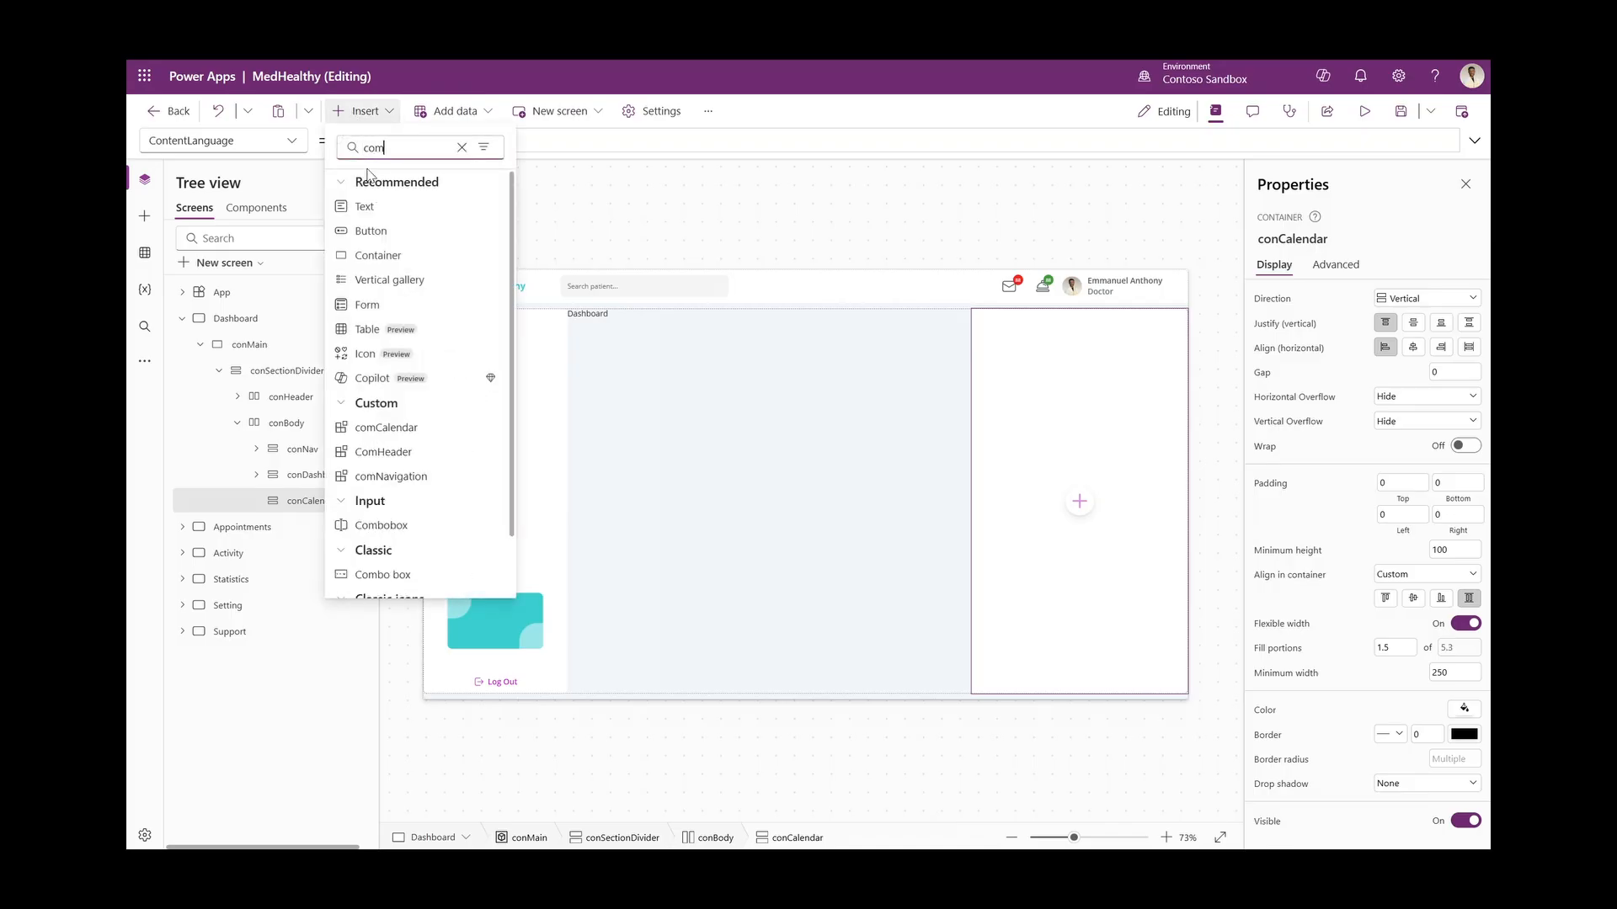
left_click(401, 433)
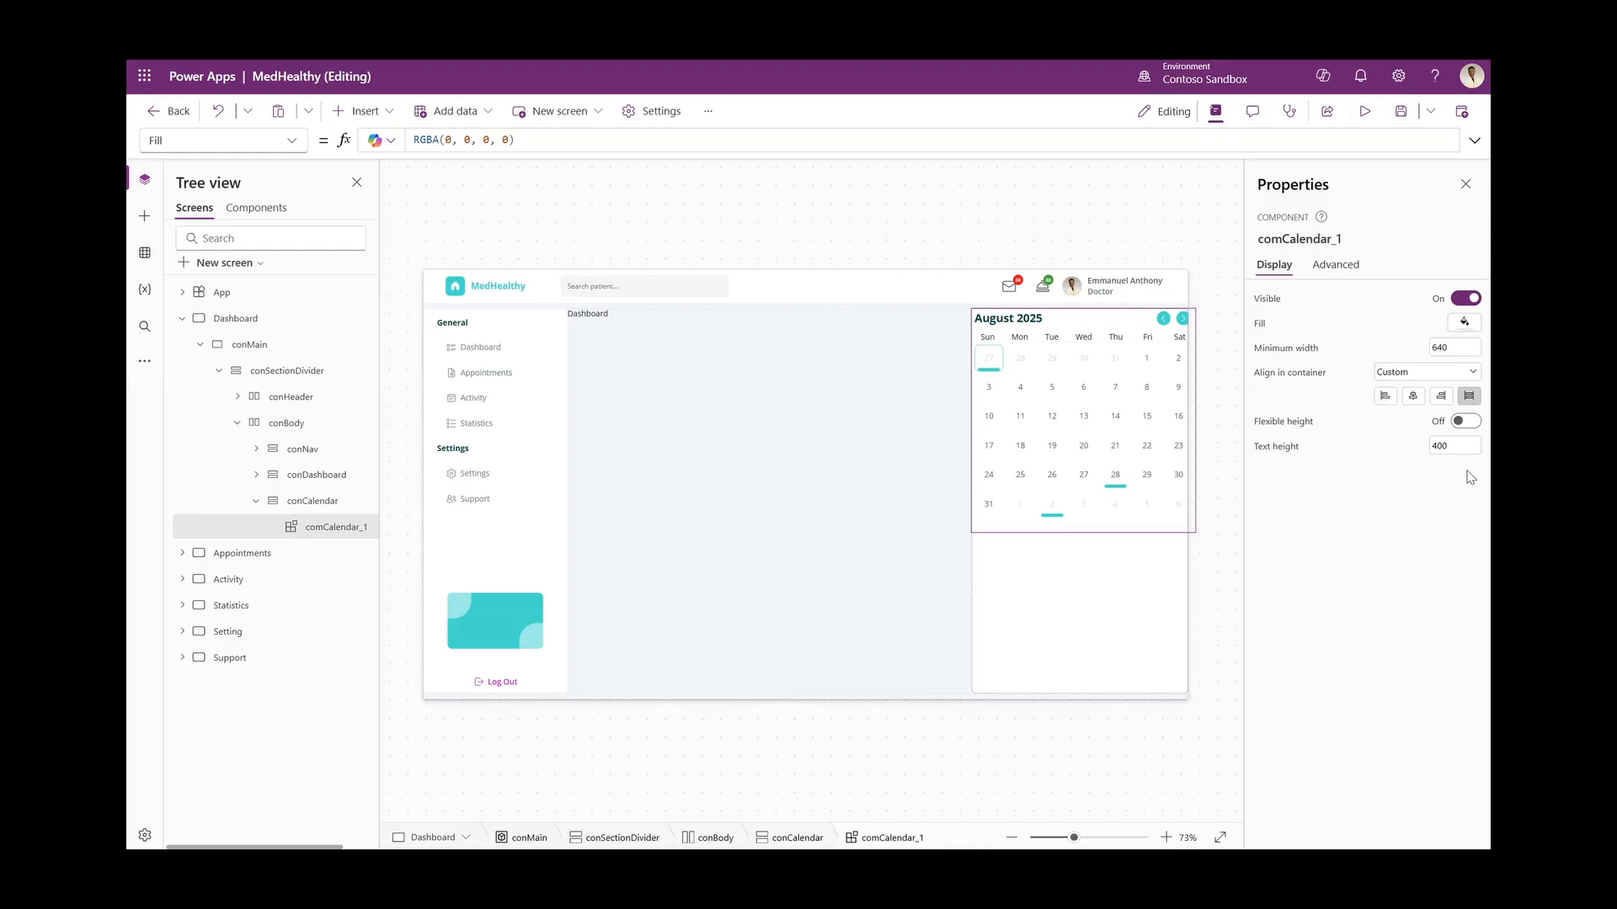
Set the minimum width of the inserted calendar component to 0
double_click(1449, 344)
type("0")
left_click(1441, 518)
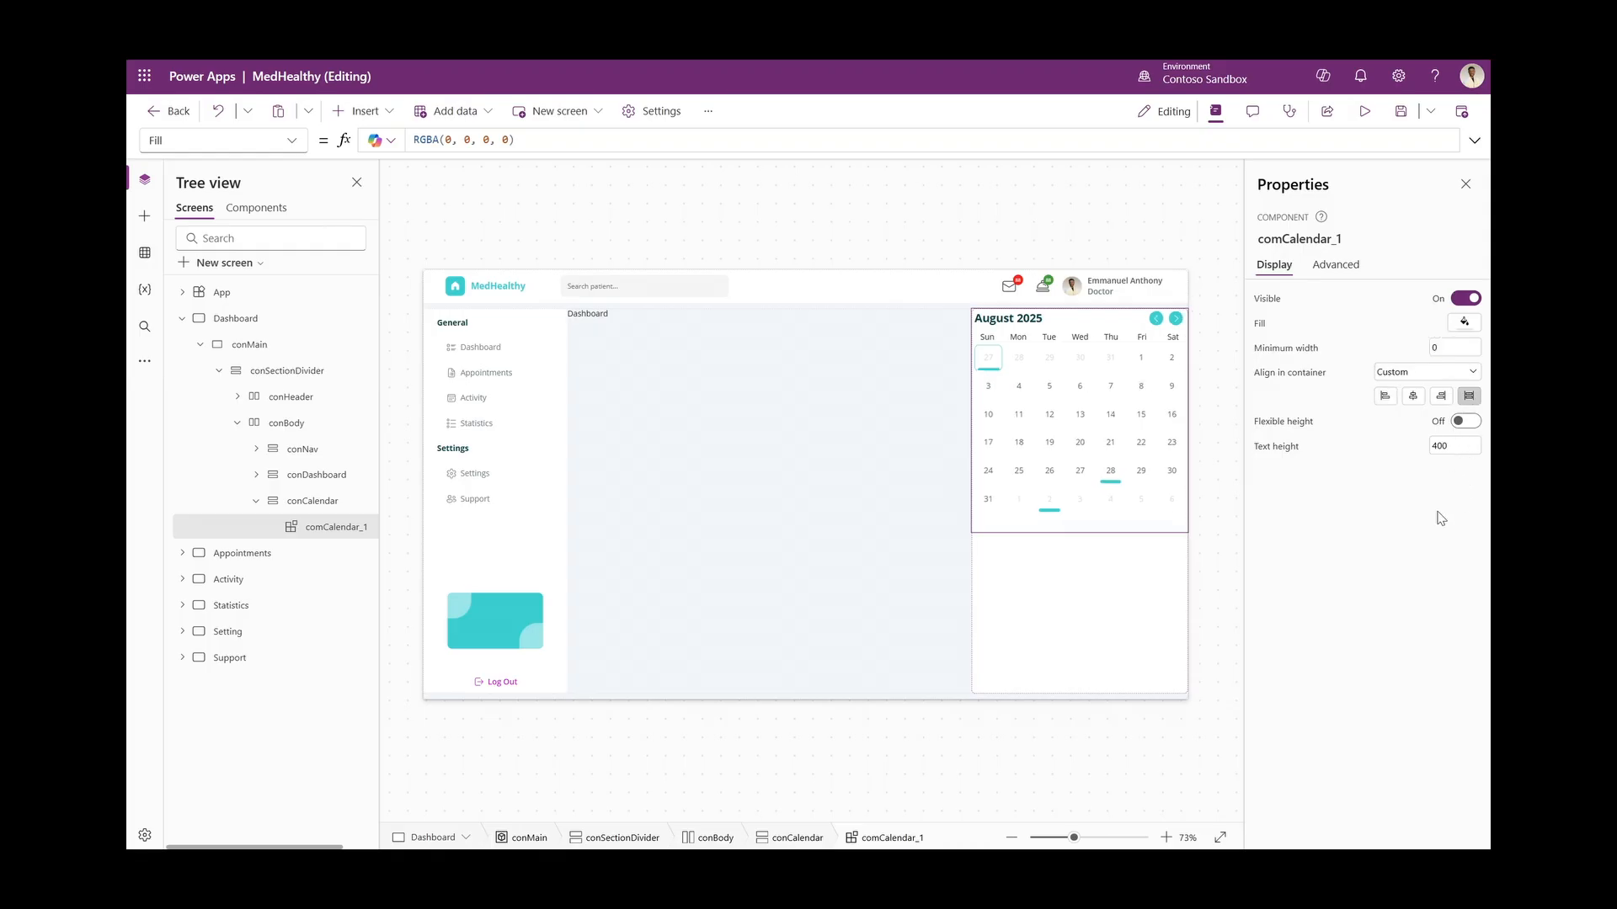
Preview the Dashboard calendar, and review Container2's Y formula and Gallery4's Height formula in the comCalendar component
left_click(1364, 110)
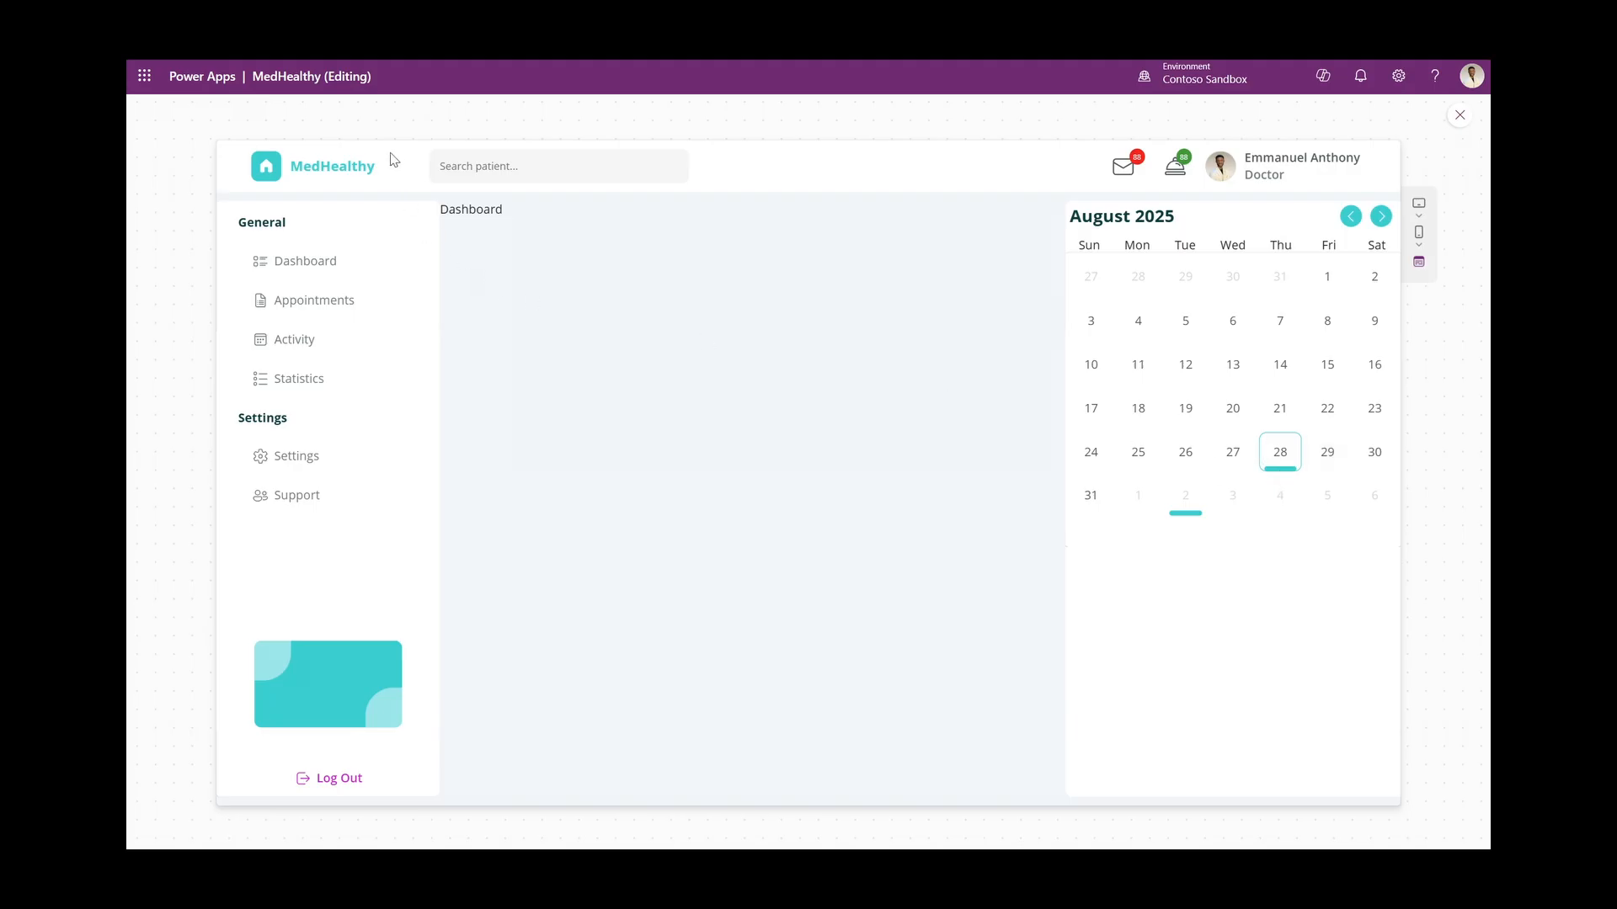
left_click(1459, 117)
left_click(256, 208)
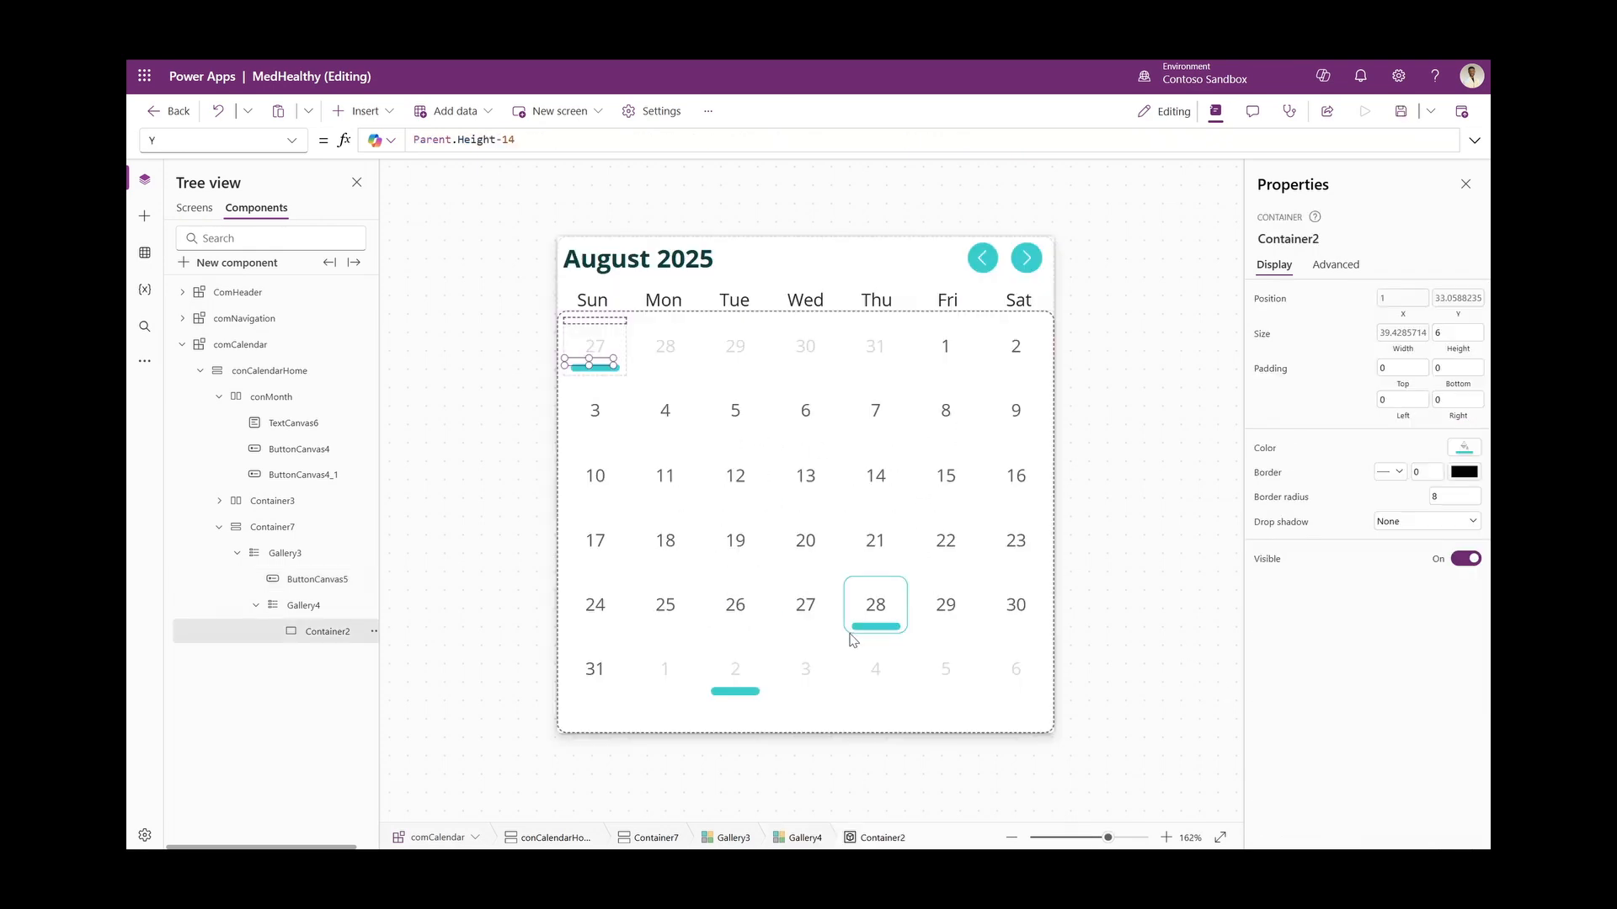
left_click(1457, 299)
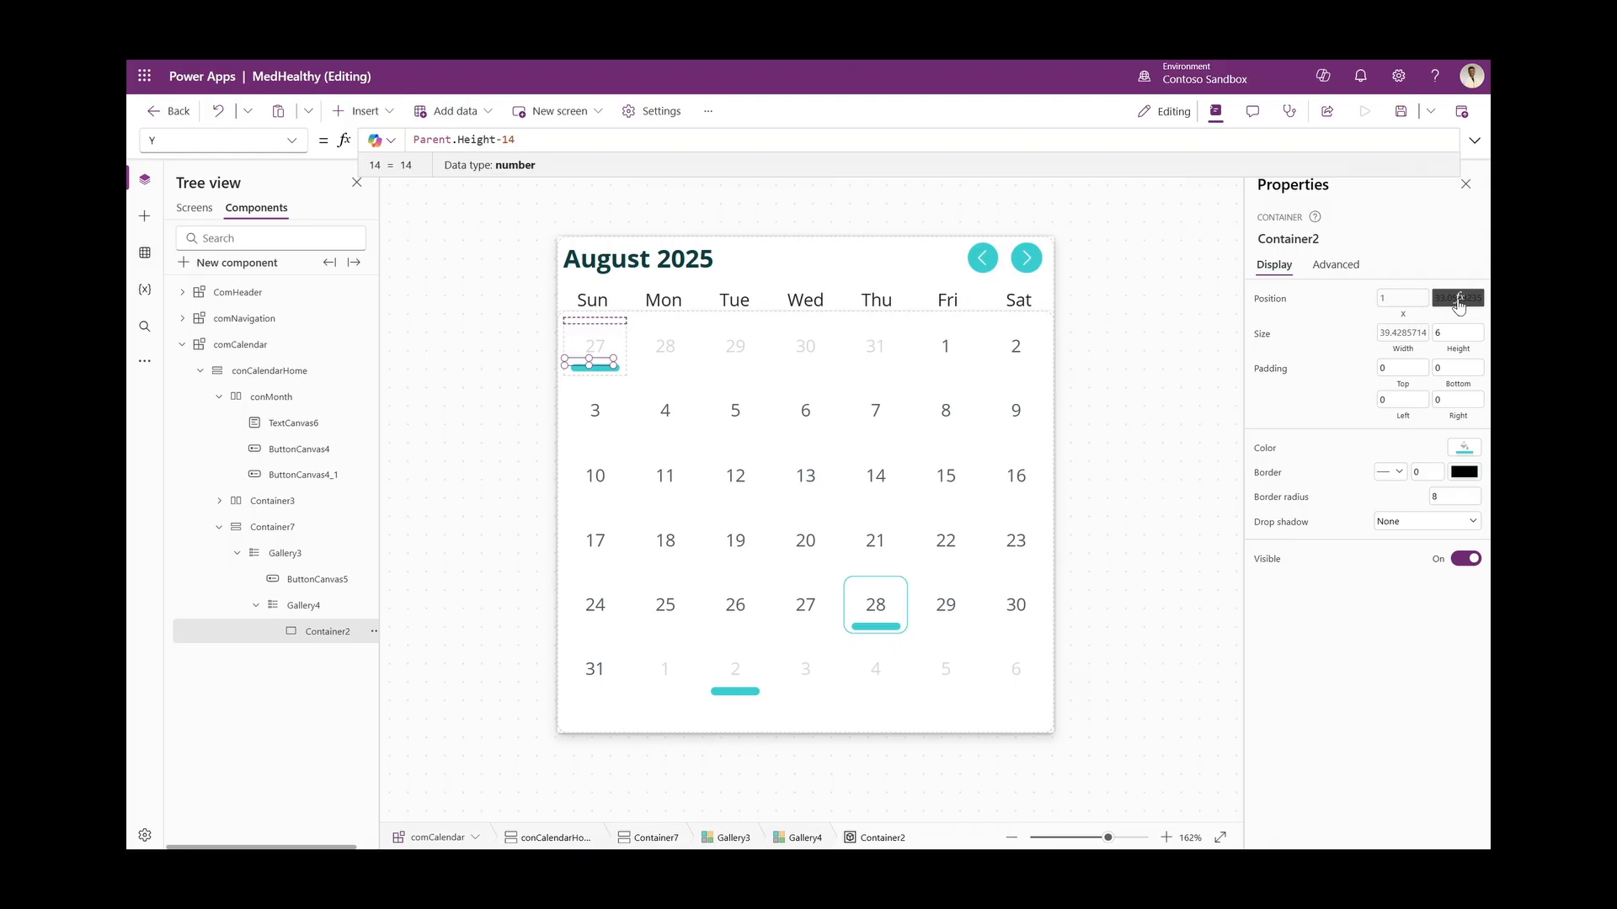
left_click(522, 142)
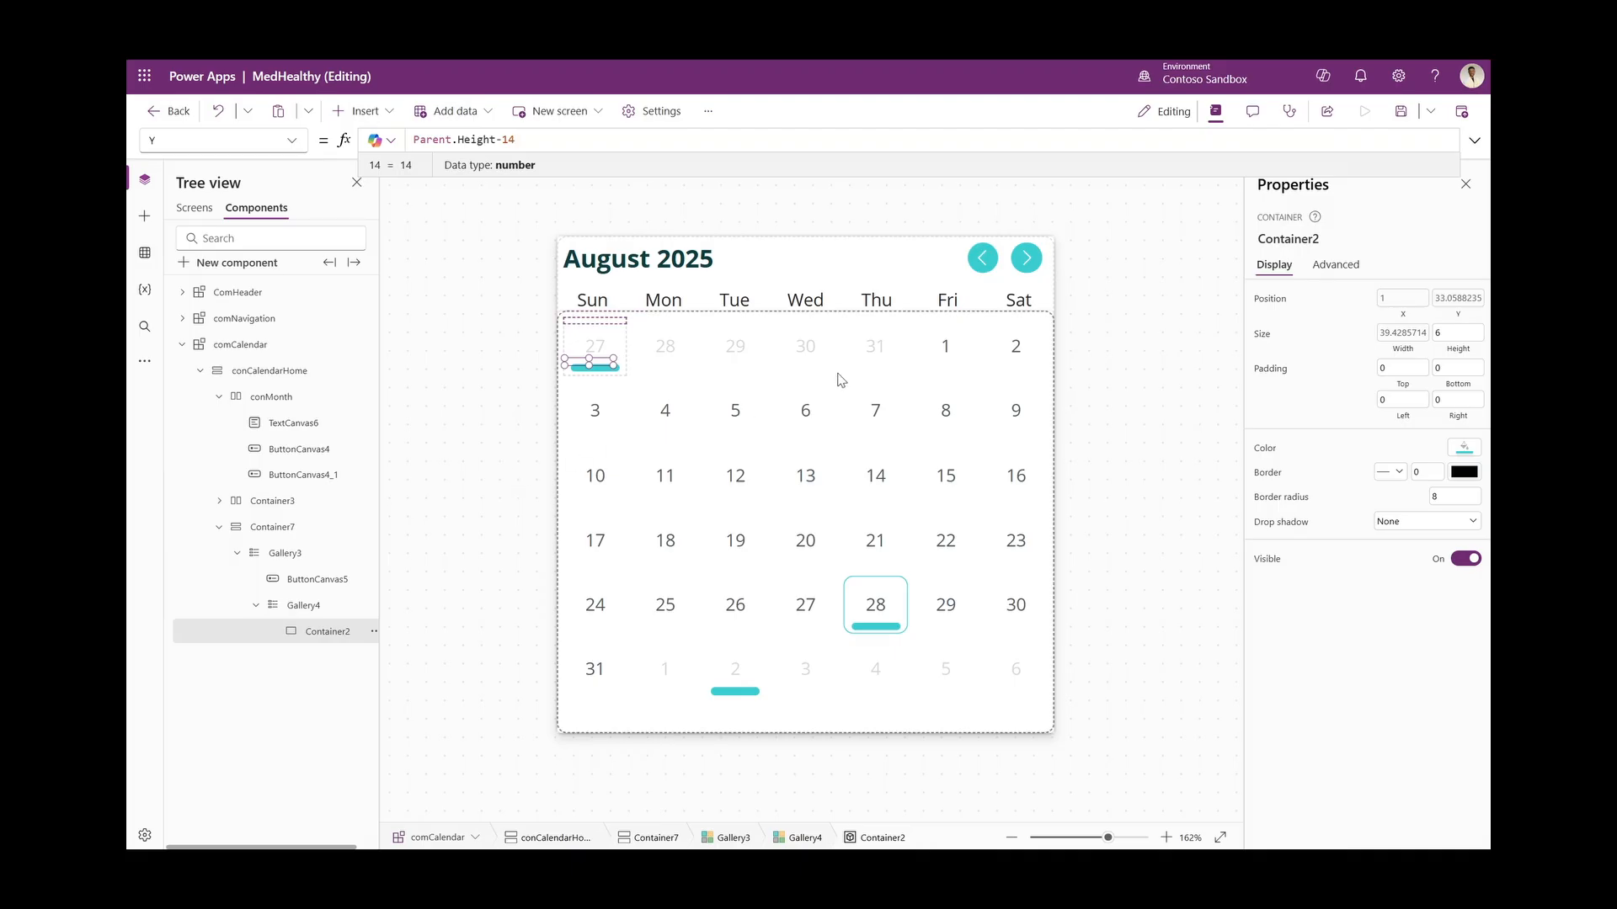
left_click(324, 606)
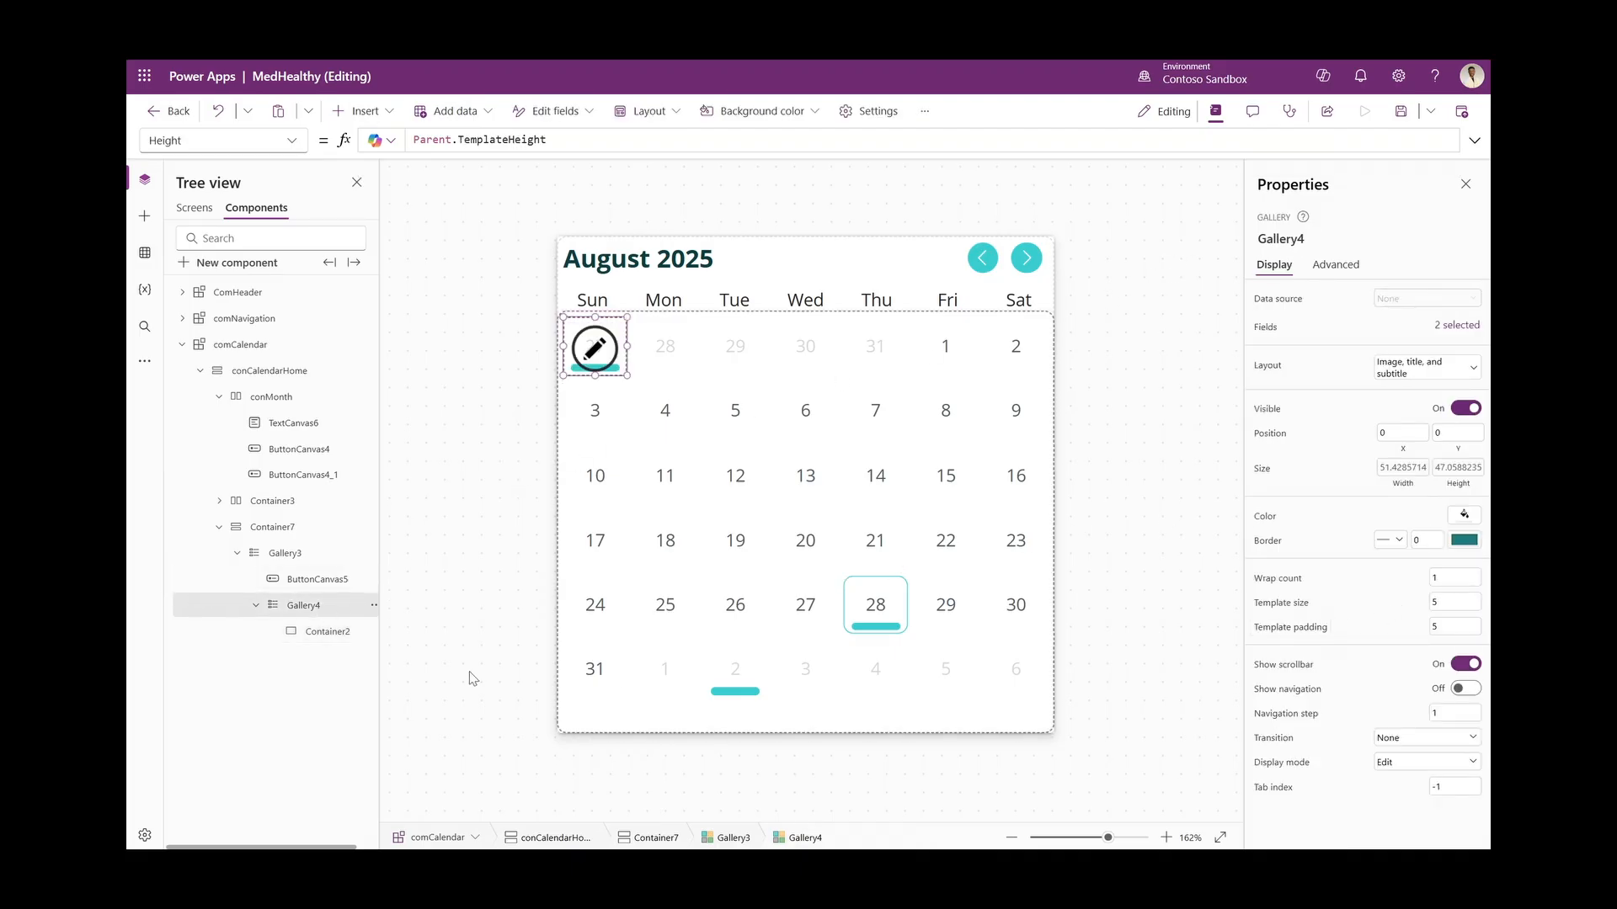
left_click(539, 140)
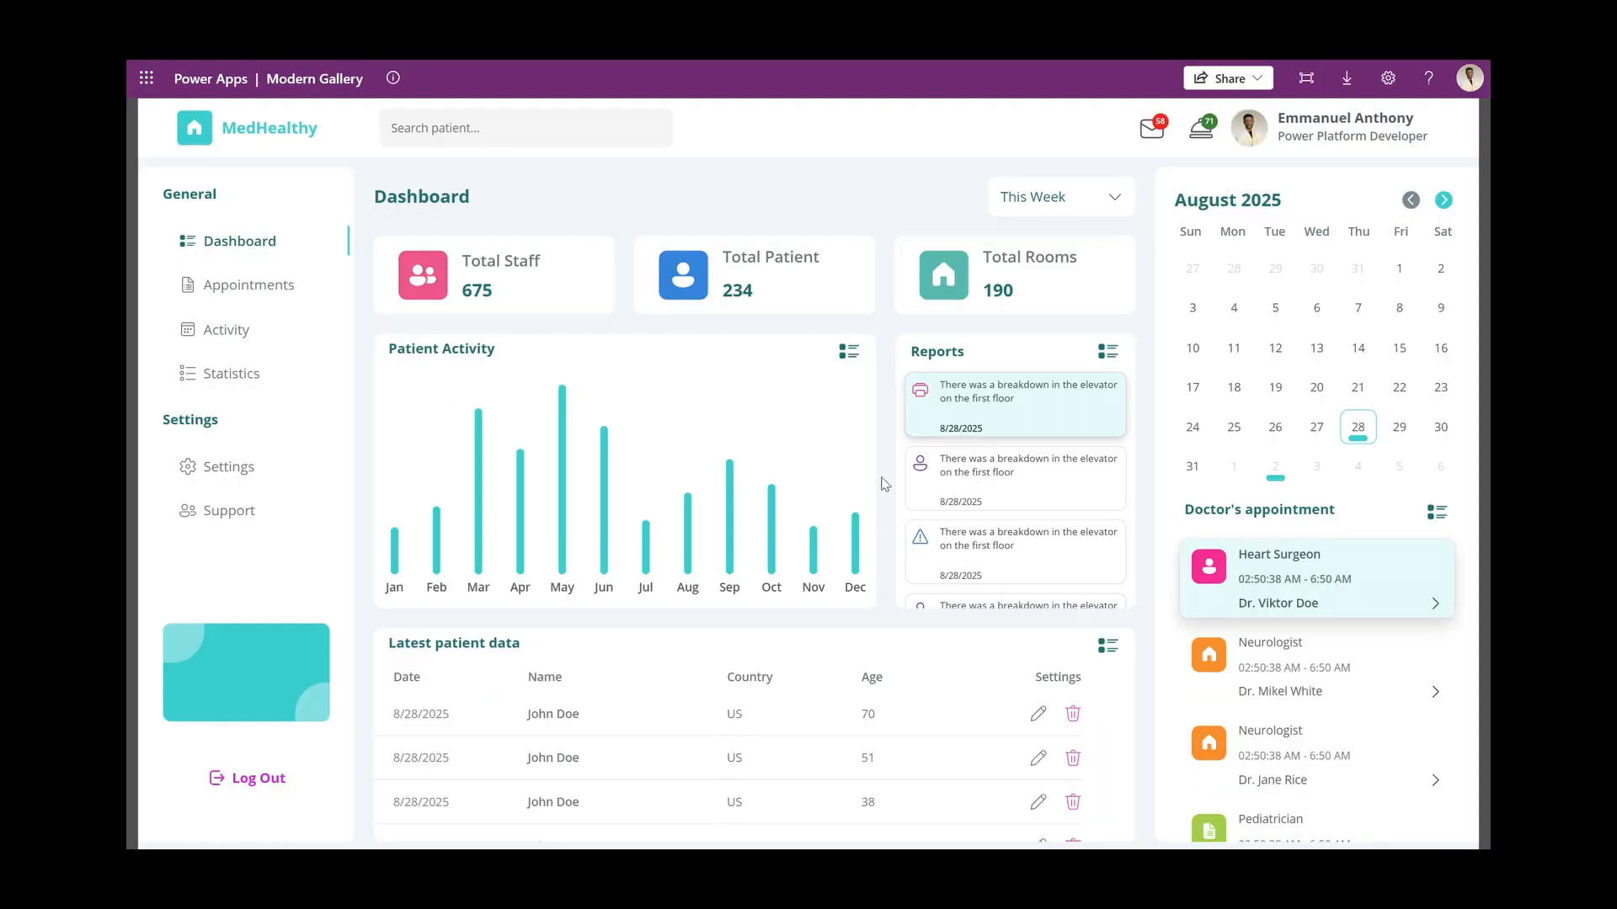
Insert a vertical container below the calendar component inside conCalendar on the Dashboard screen
scroll(1018, 531, "down", 1)
scroll(1017, 539, "down", 1)
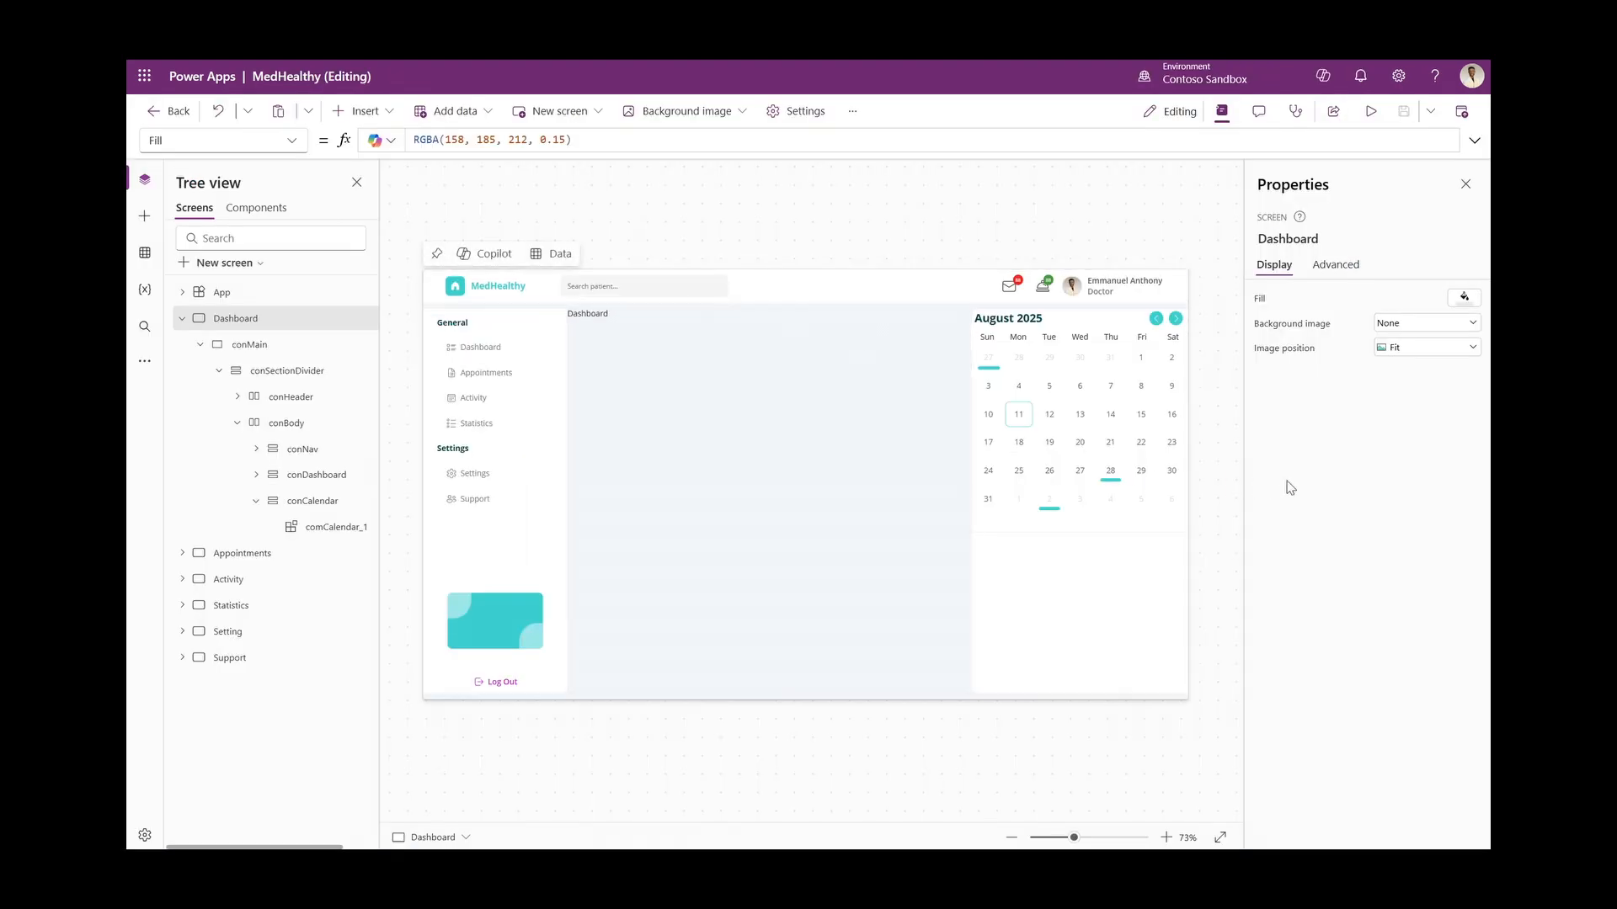
left_click(1120, 513)
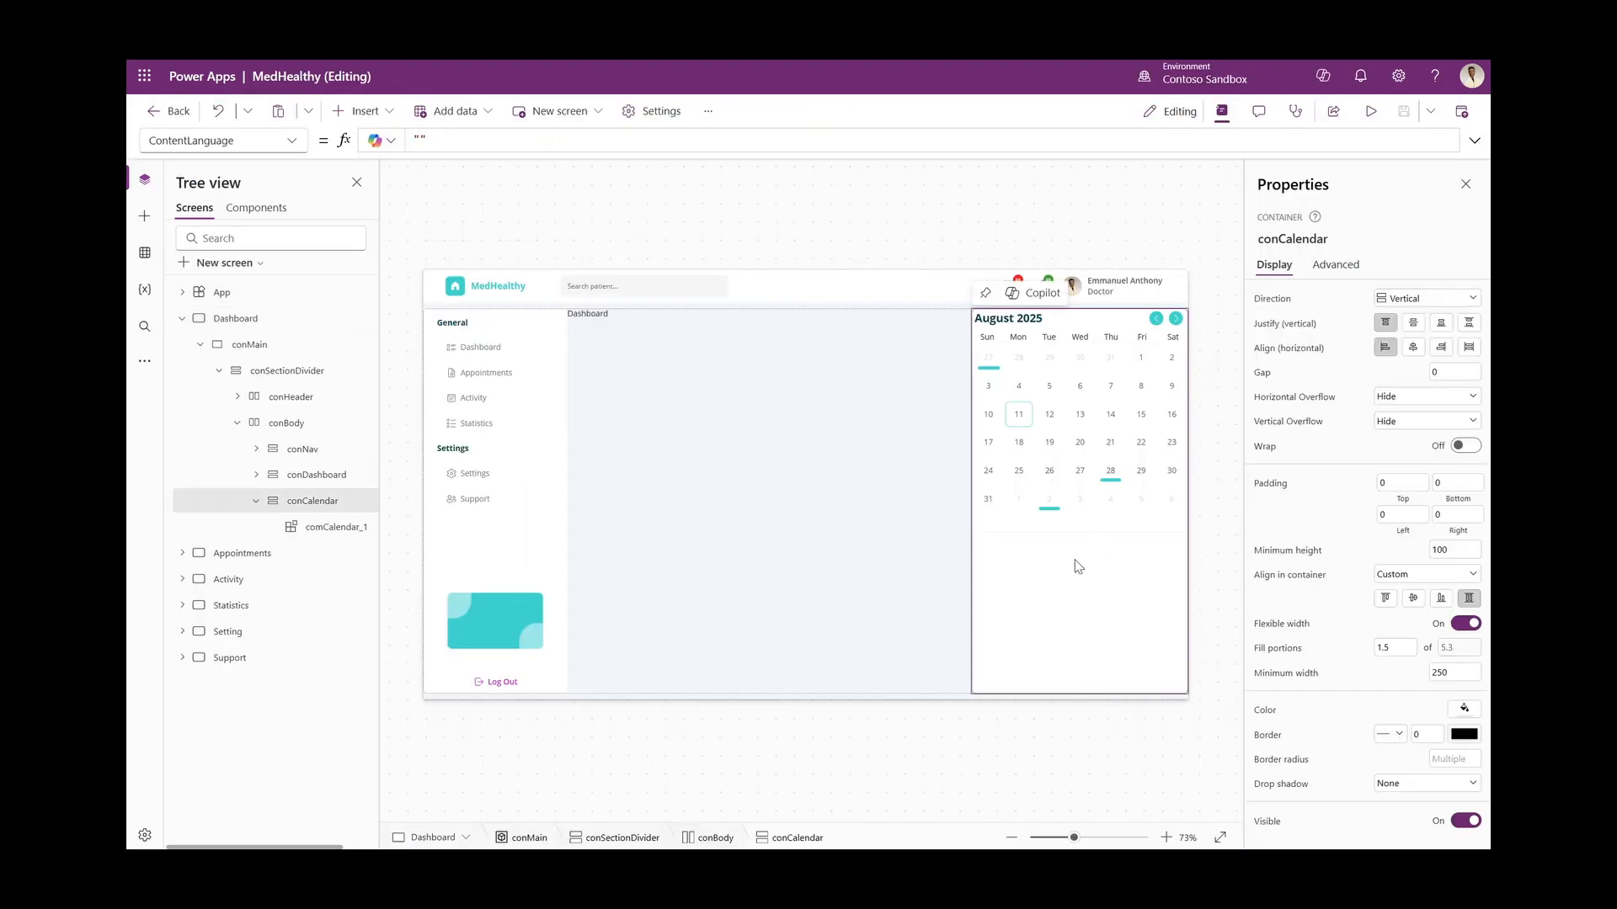
left_click(311, 502)
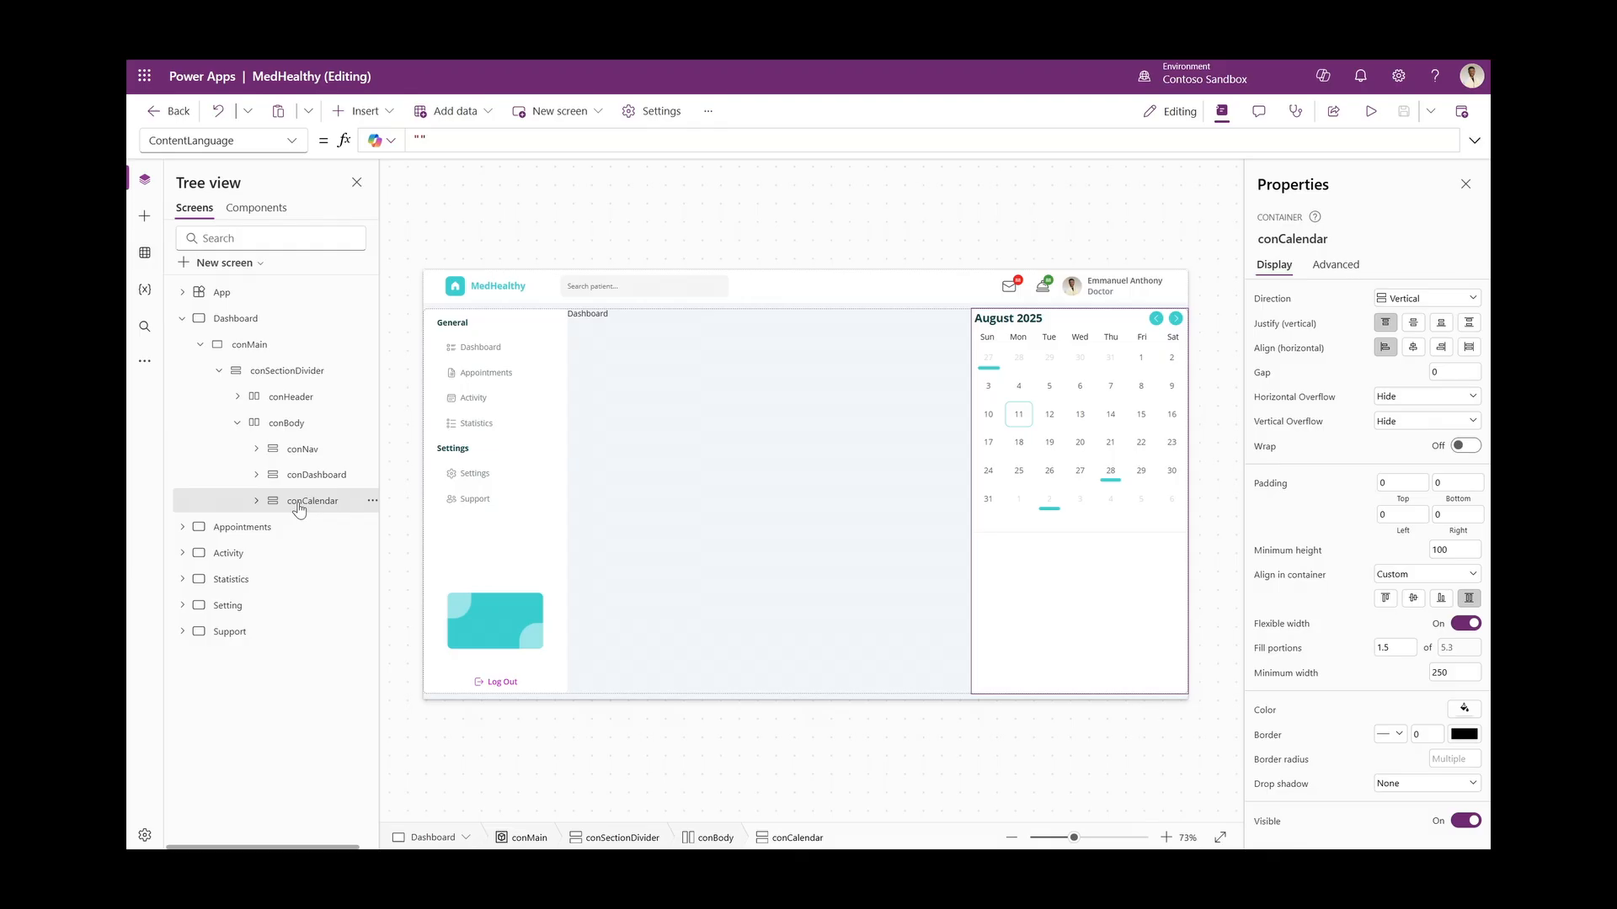
left_click(362, 111)
type("verti")
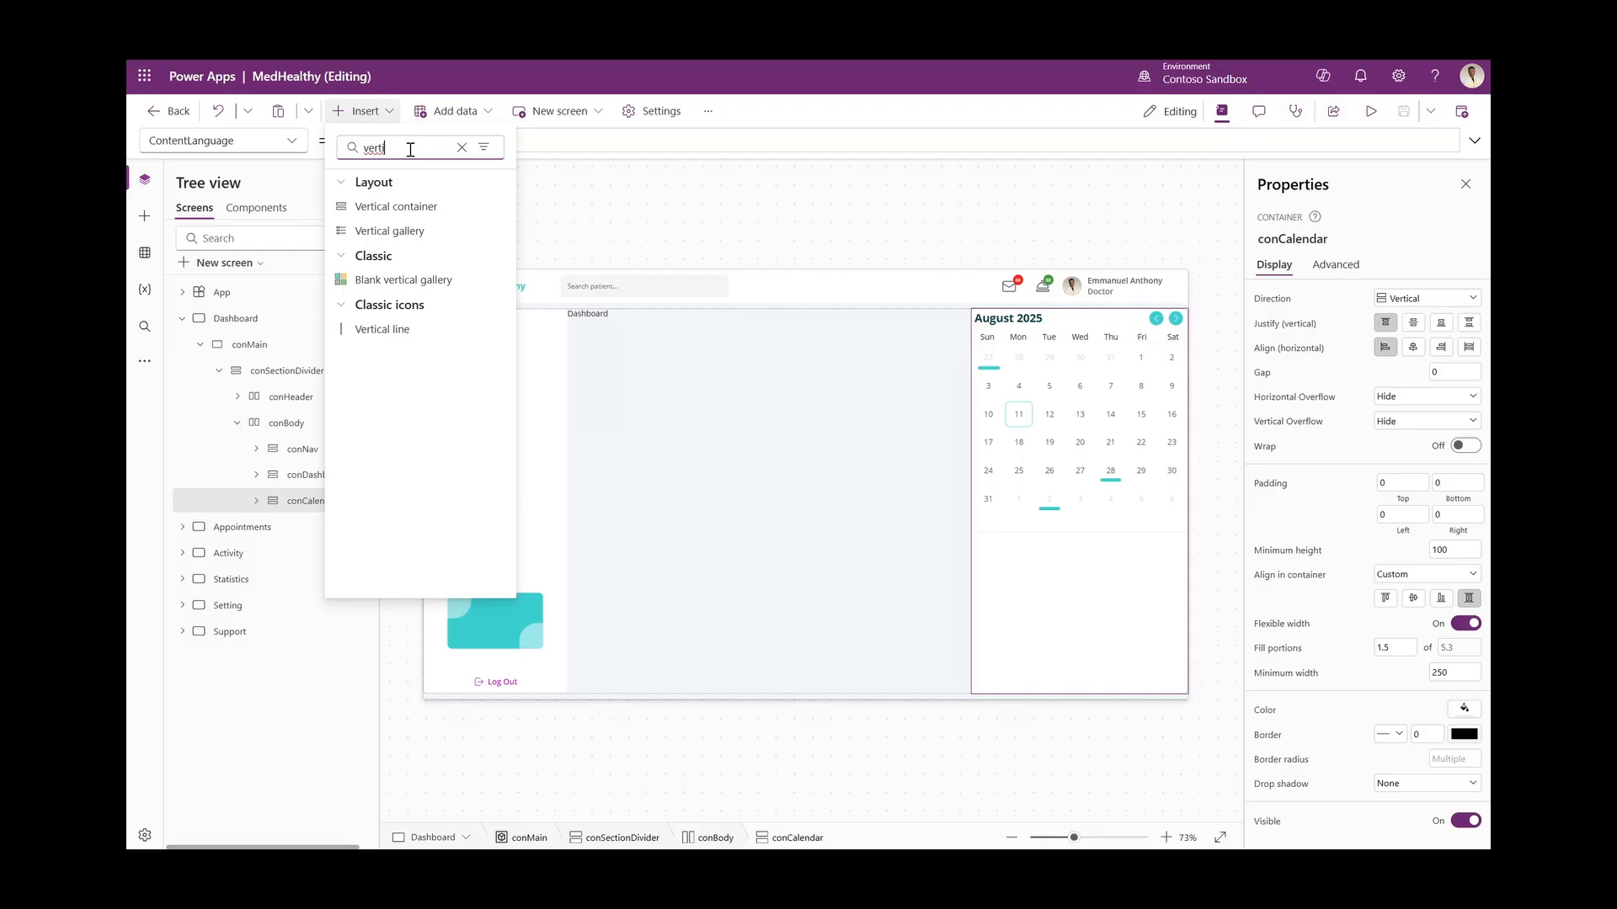
left_click(432, 210)
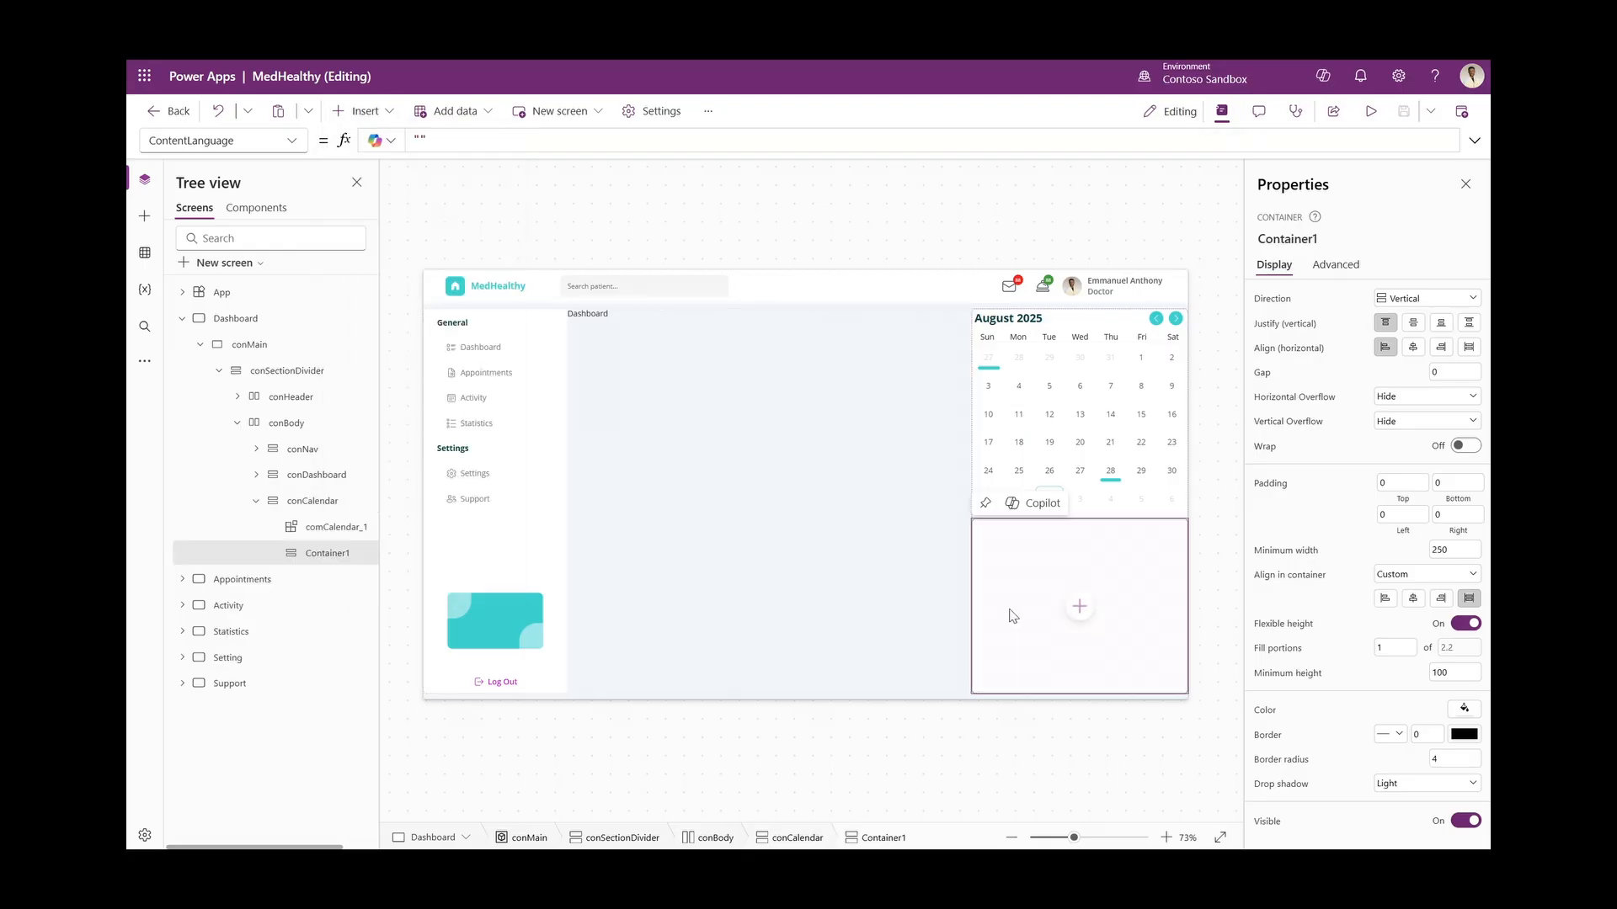
Set the border radius of Container1 below the Dashboard calendar to 0 and its drop shadow to None
left_click(1458, 757)
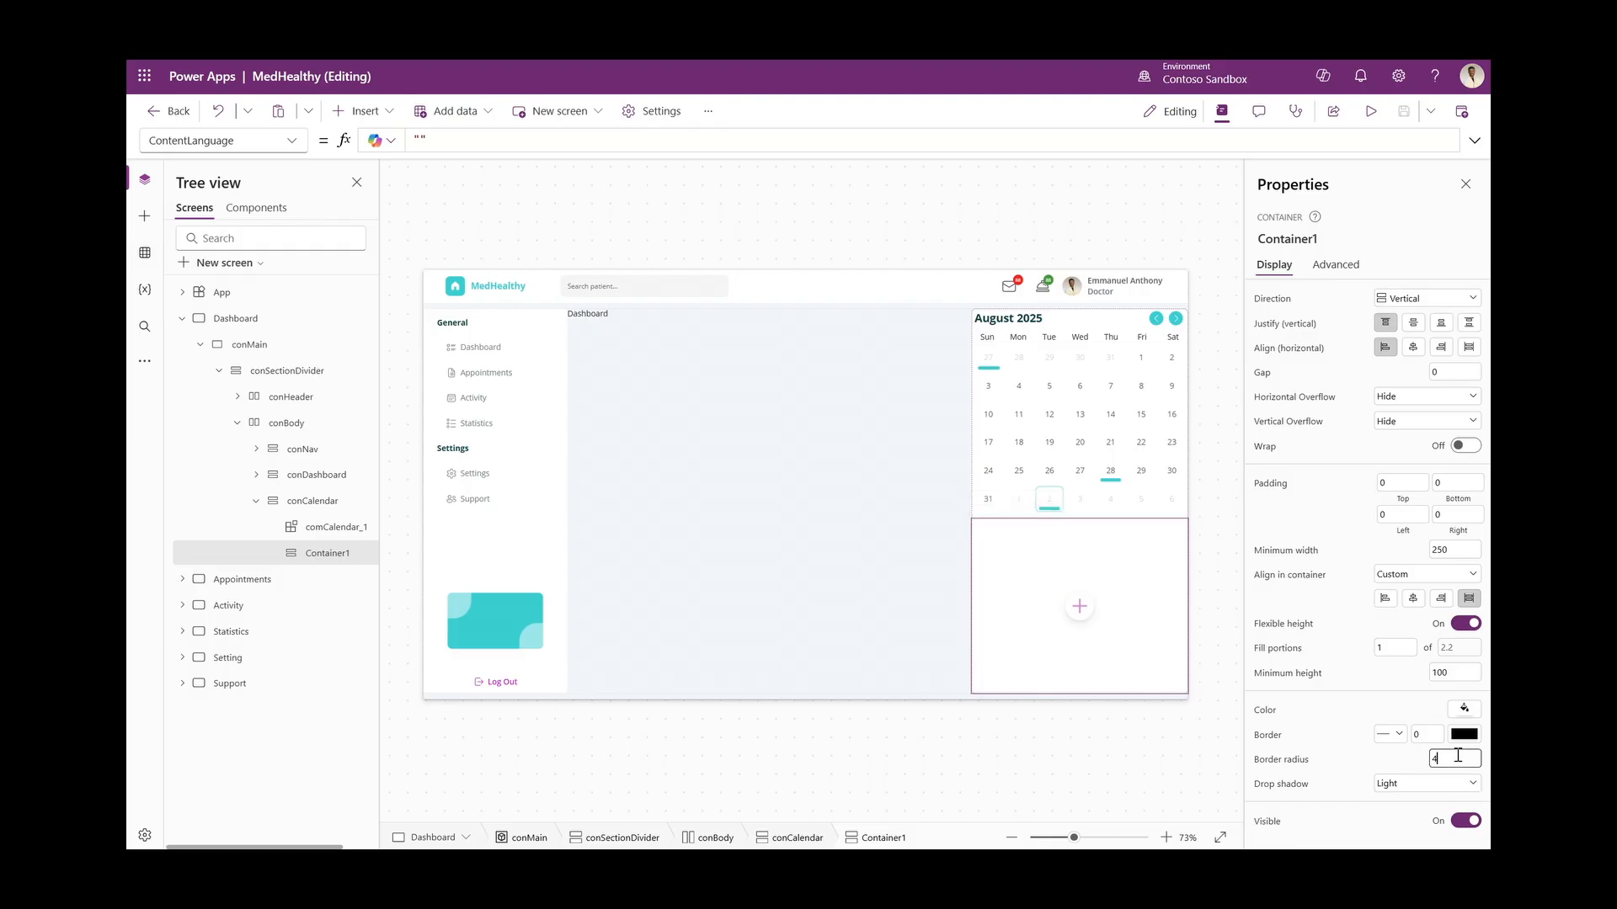
left_click(1375, 755)
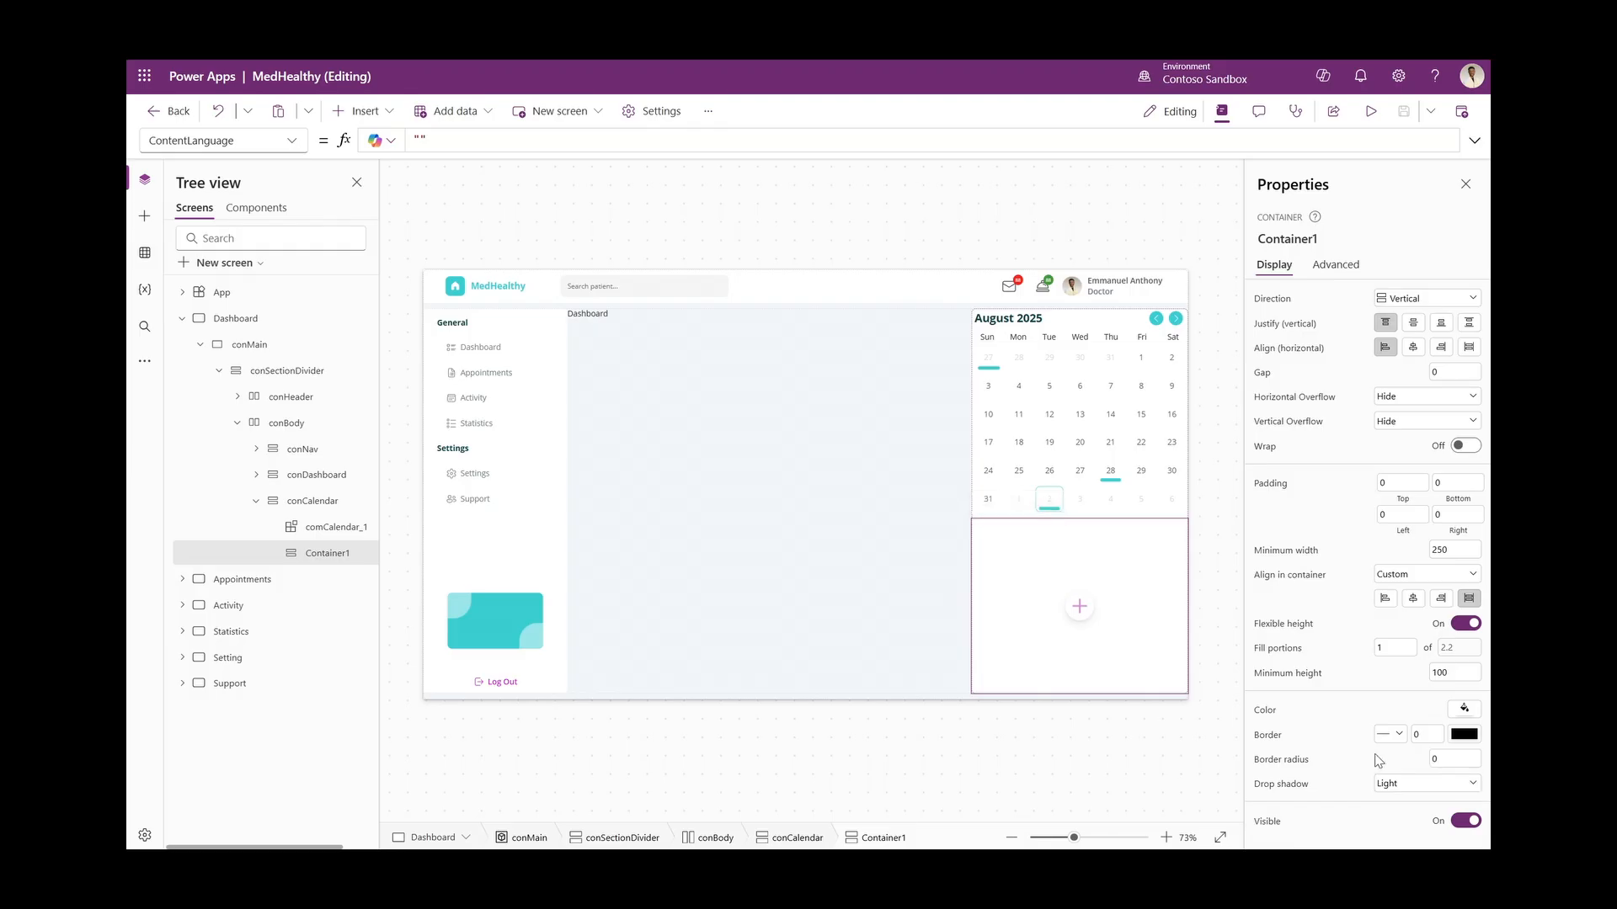
left_click(1423, 783)
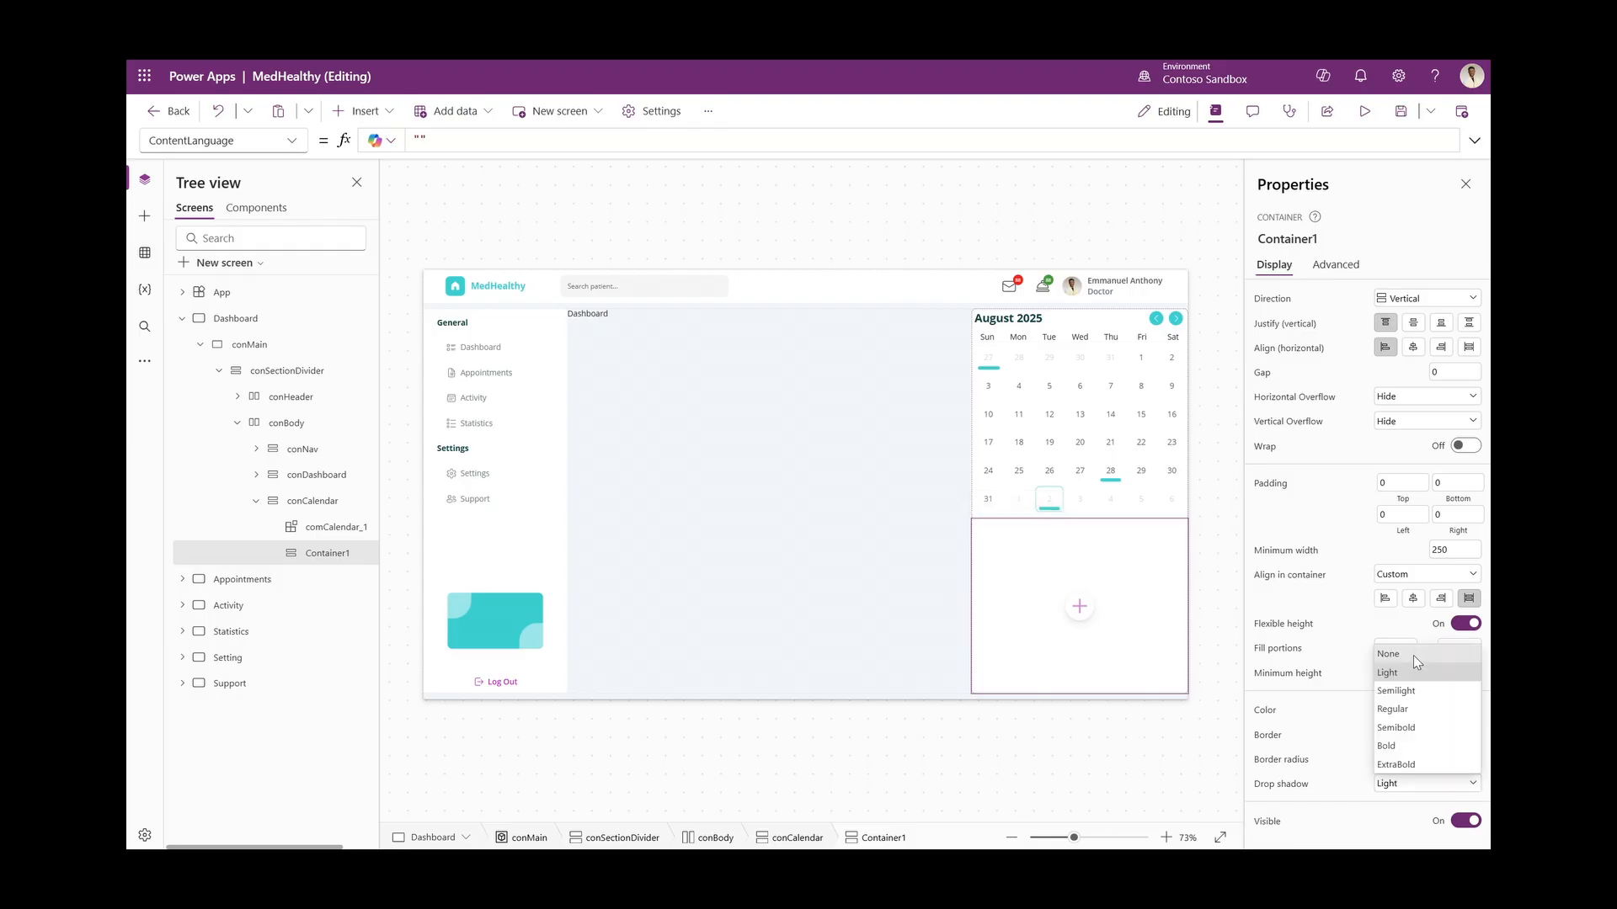
left_click(1413, 655)
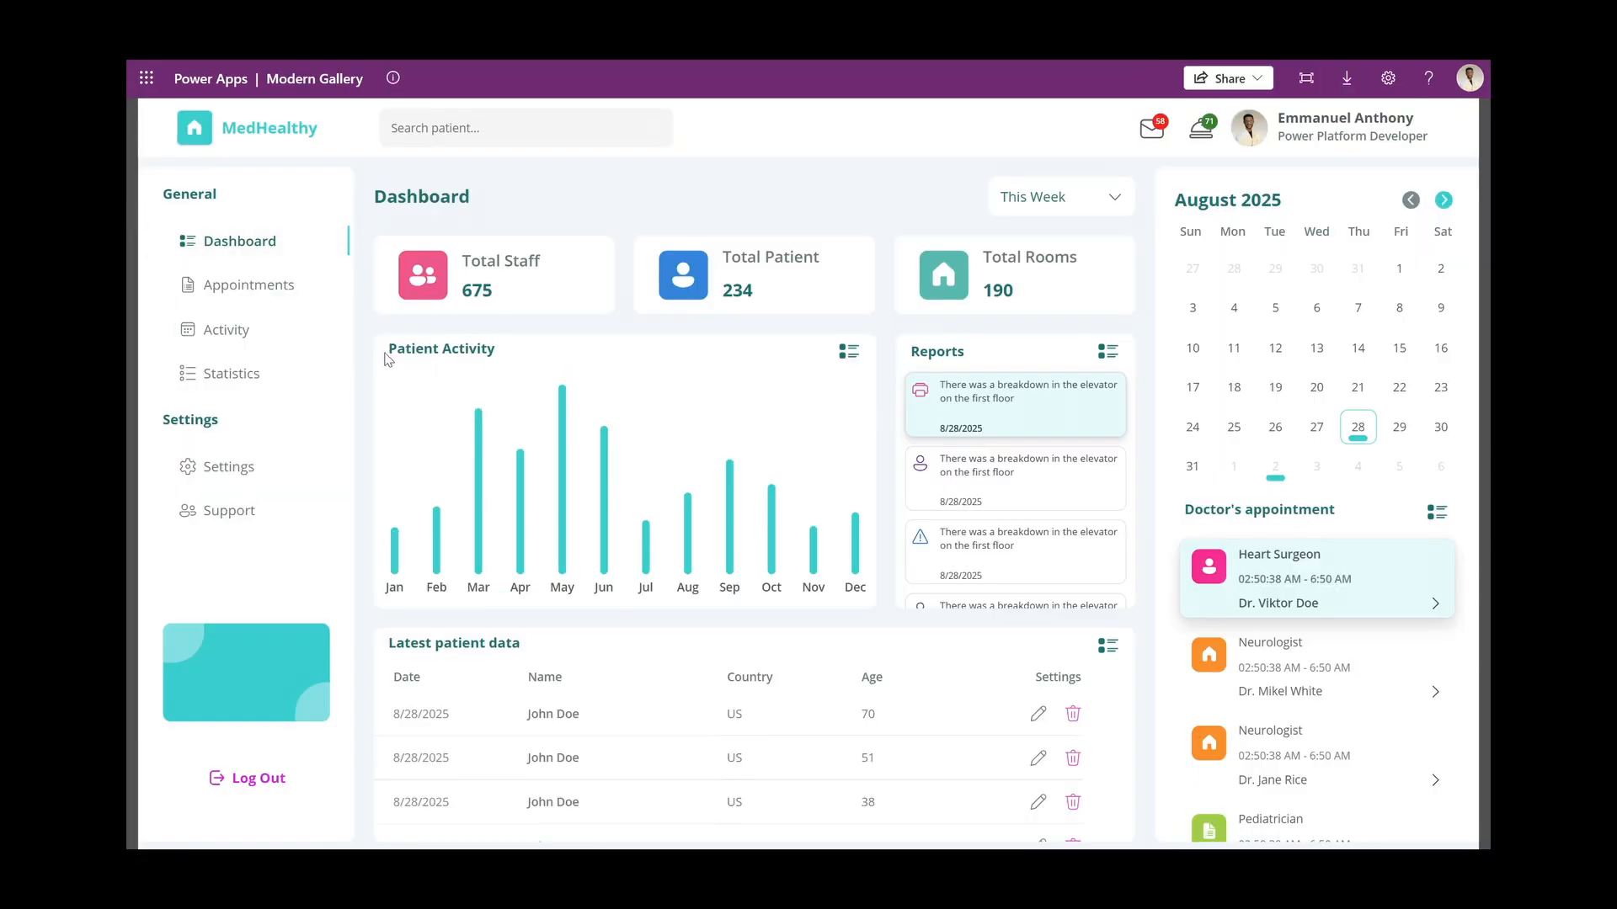
Examine the Patient Activity, Reports and Latest patient data section headers in the finished Modern Gallery reference app
left_click_drag(387, 359, 514, 356)
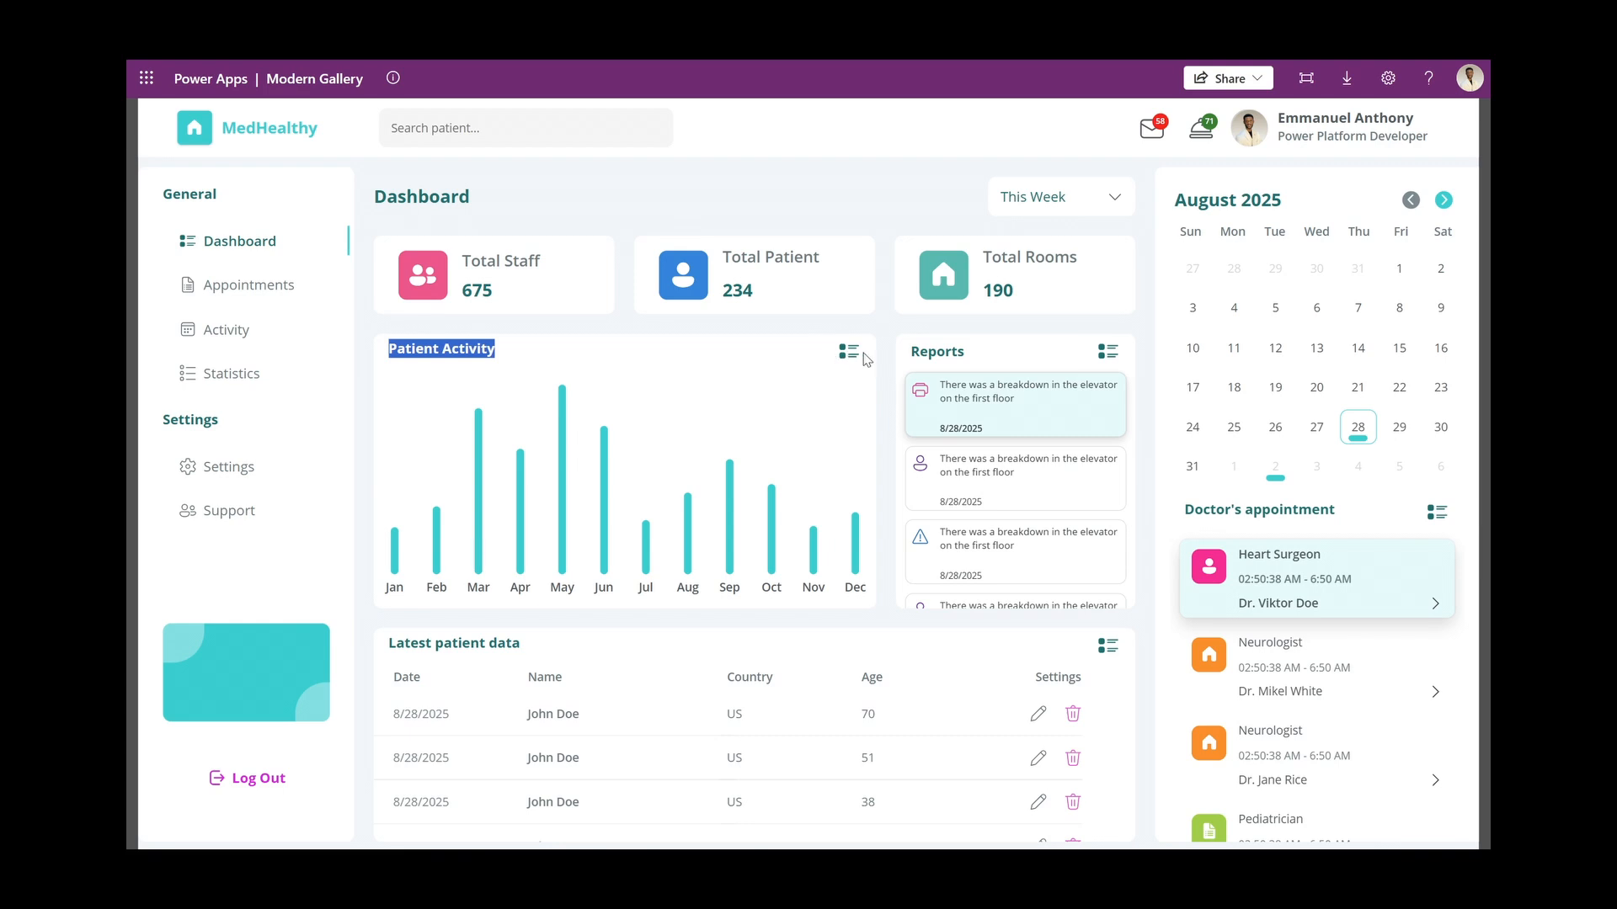
left_click(390, 358)
left_click_drag(917, 354, 1116, 358)
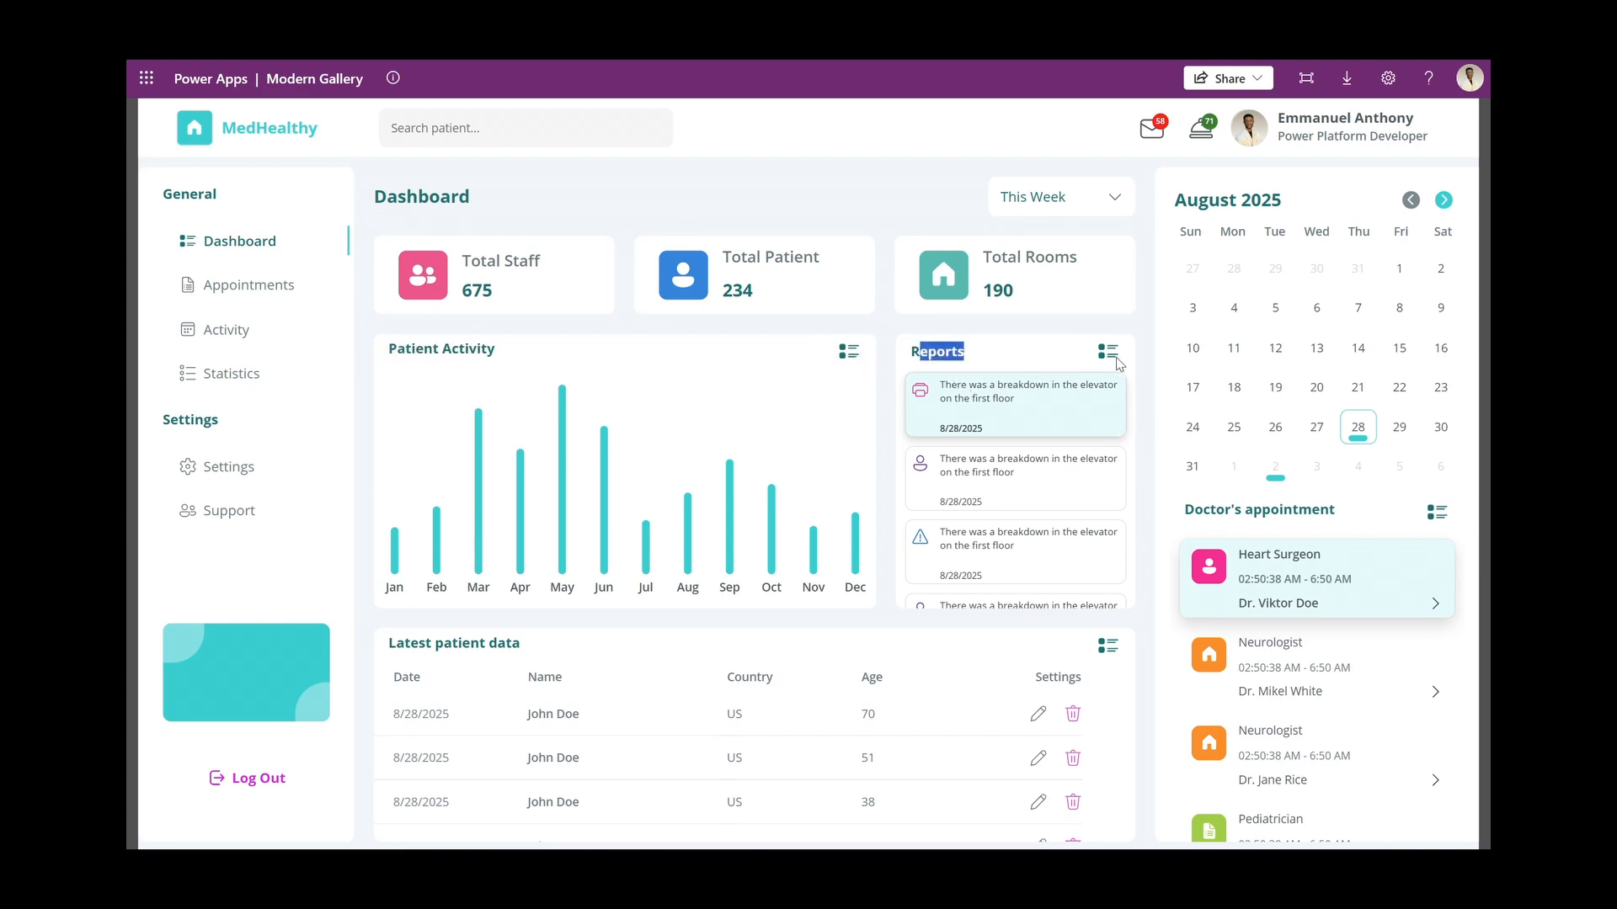
left_click_drag(387, 653, 542, 660)
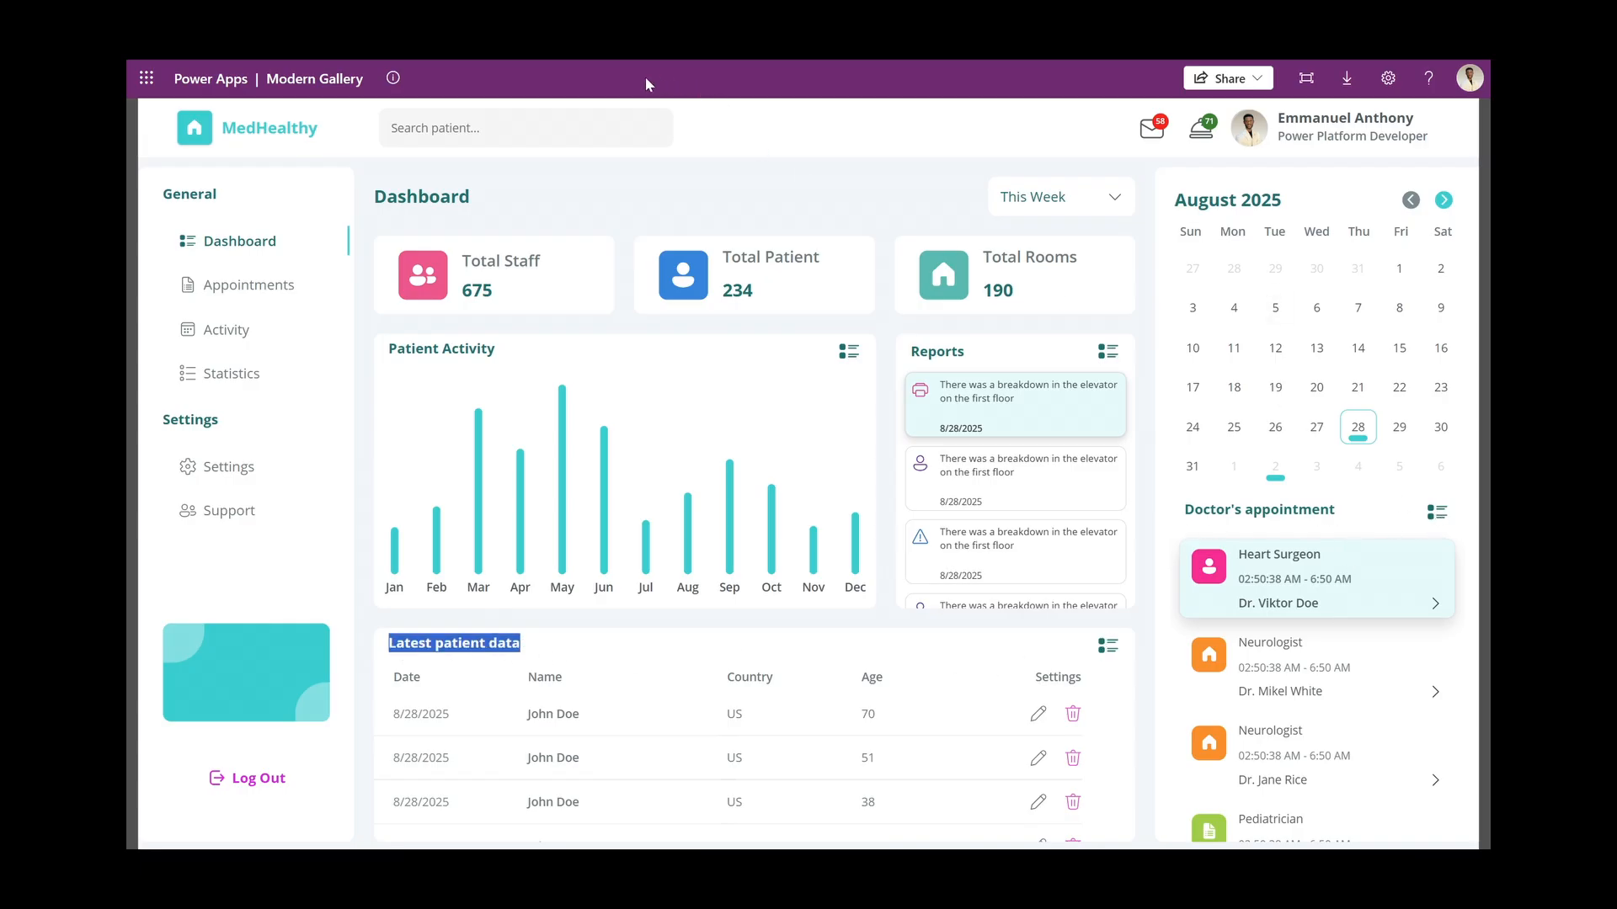
left_click_drag(394, 352, 672, 351)
left_click(699, 354)
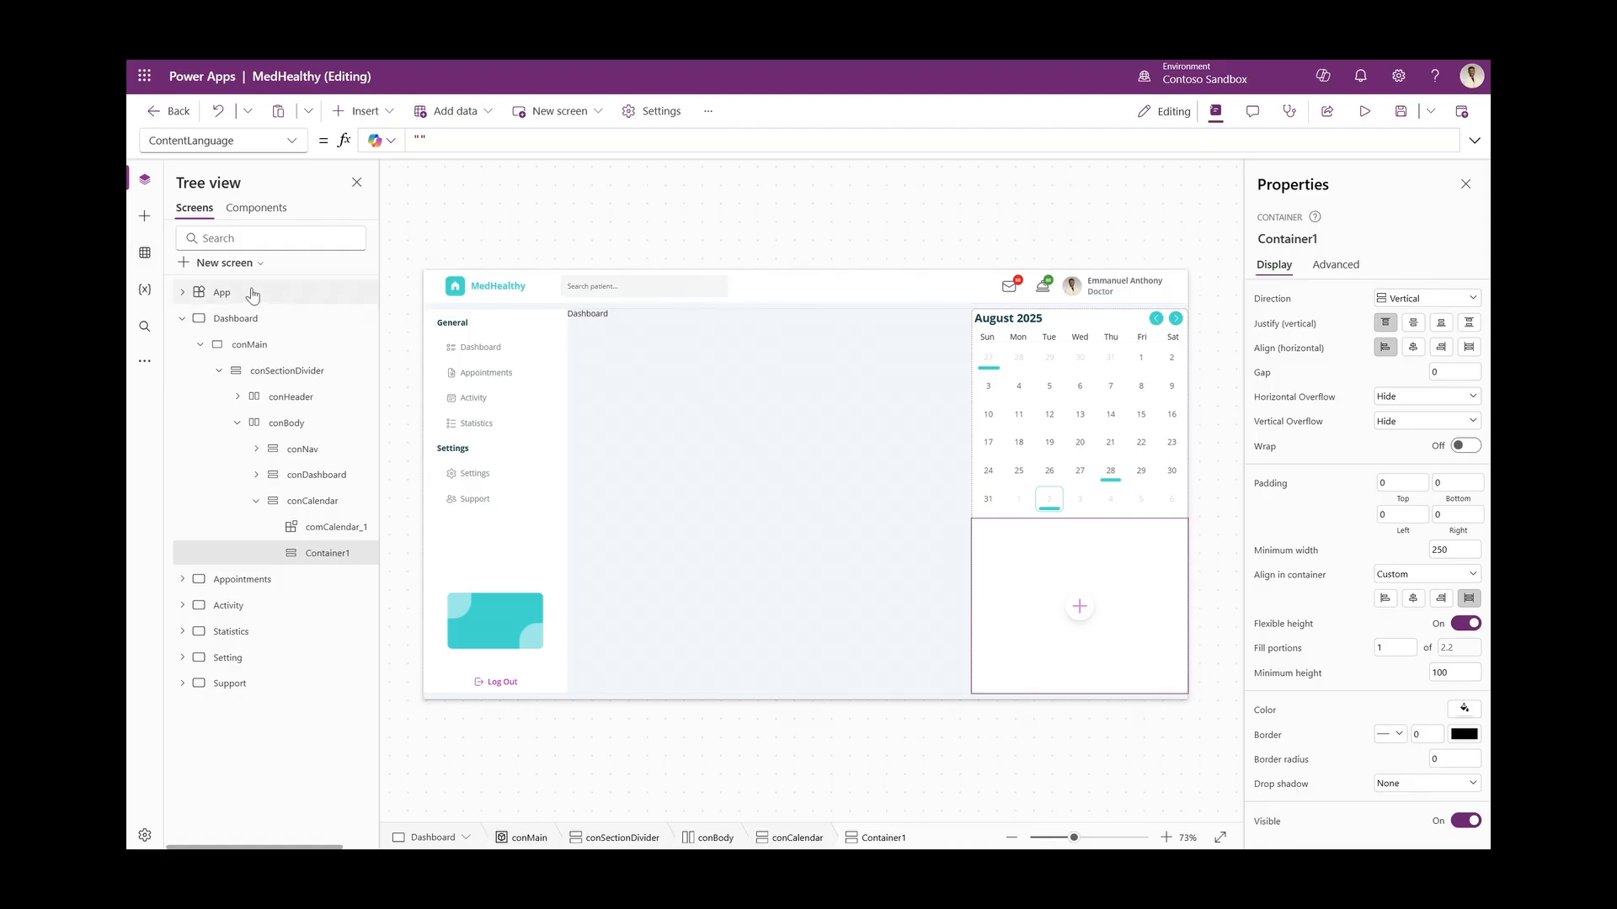
Create a new component named comSectionHeader in the MedHealthy app and set its height to 25
left_click(256, 207)
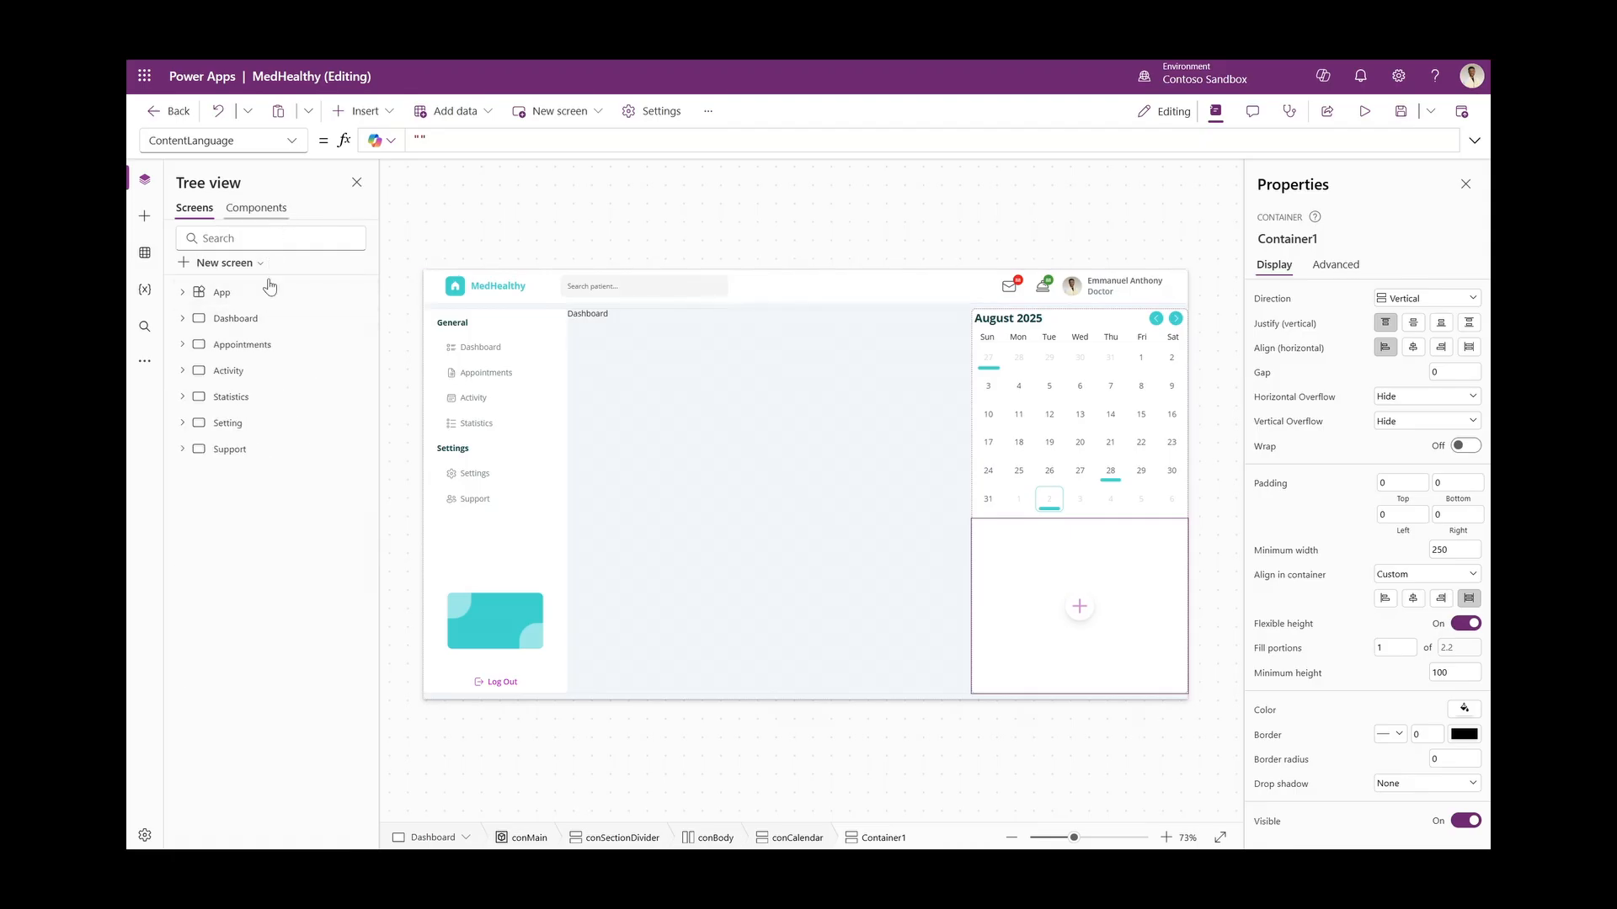
left_click(182, 345)
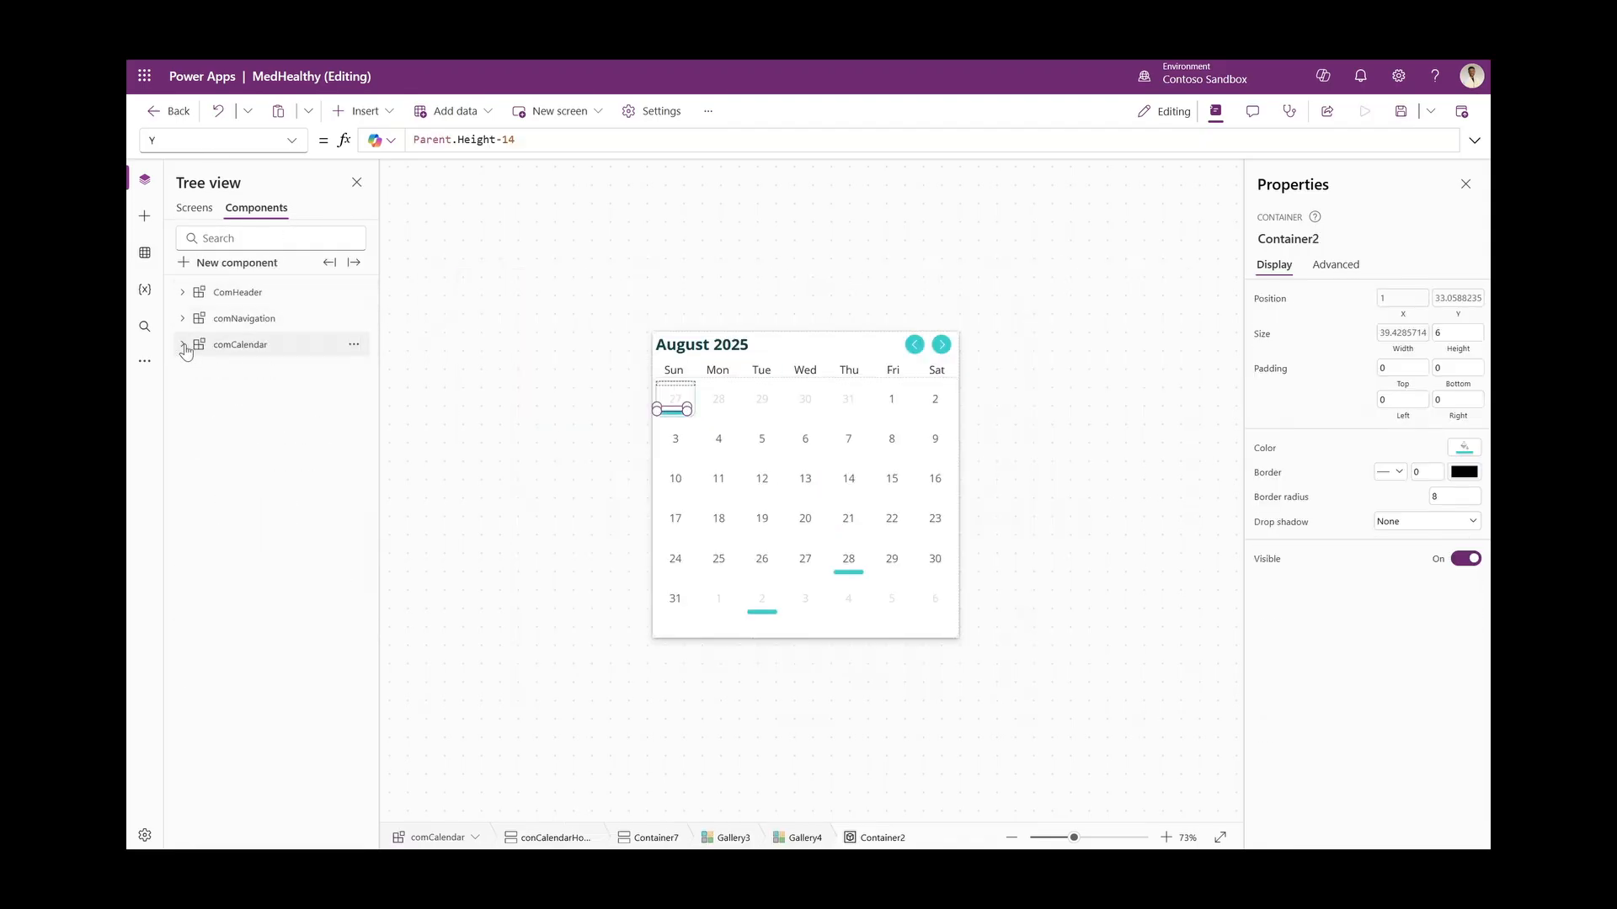
left_click(242, 264)
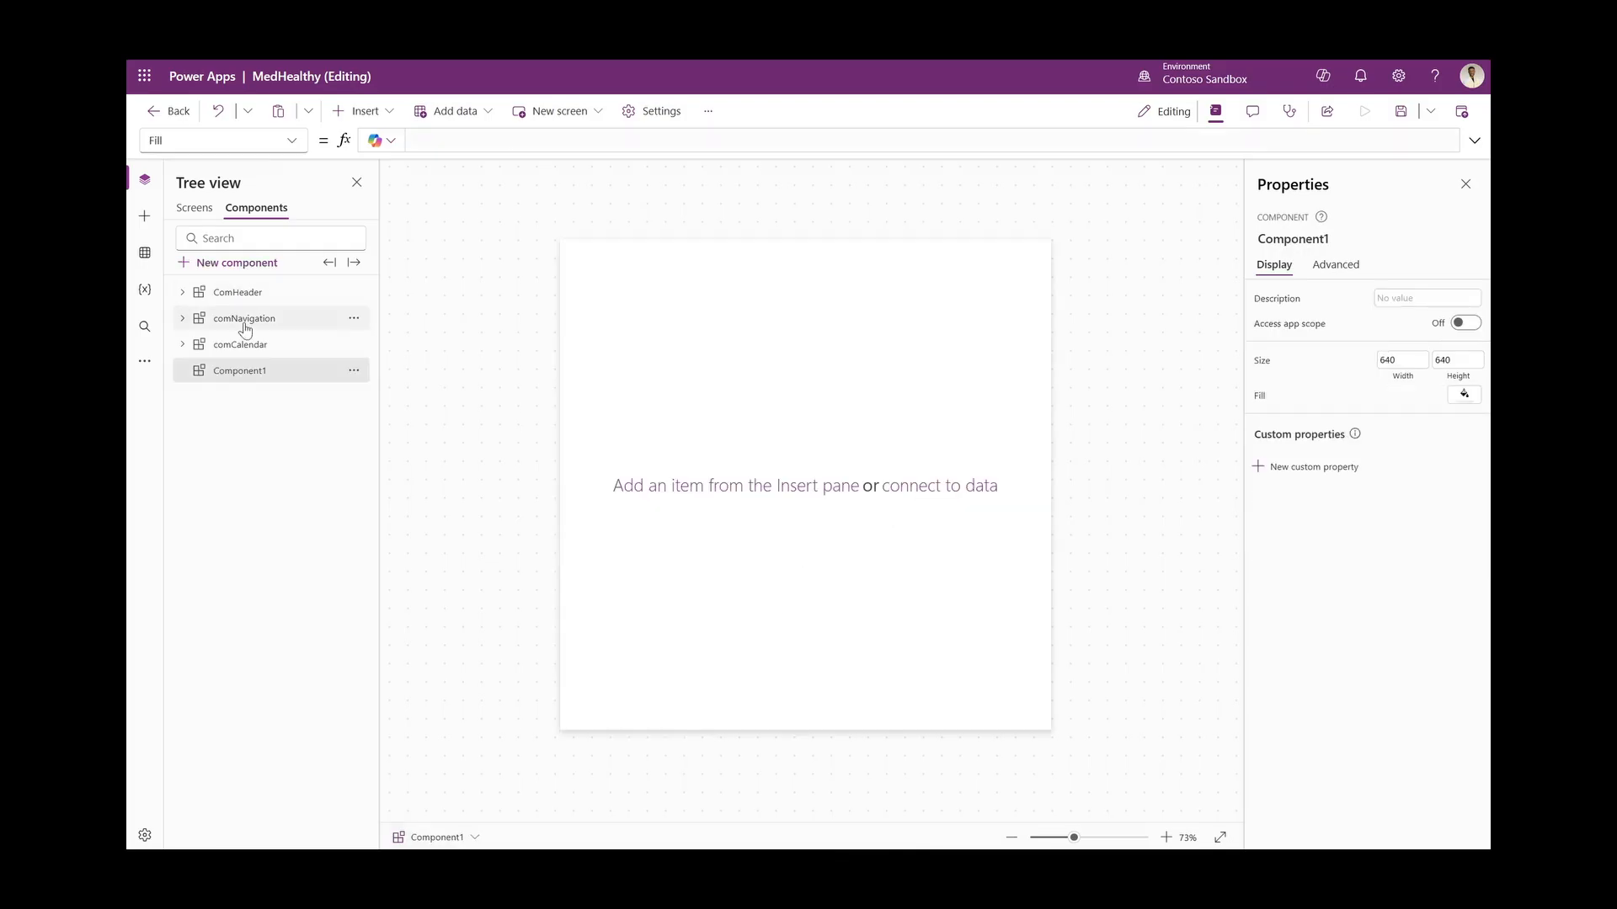
double_click(259, 369)
type("c")
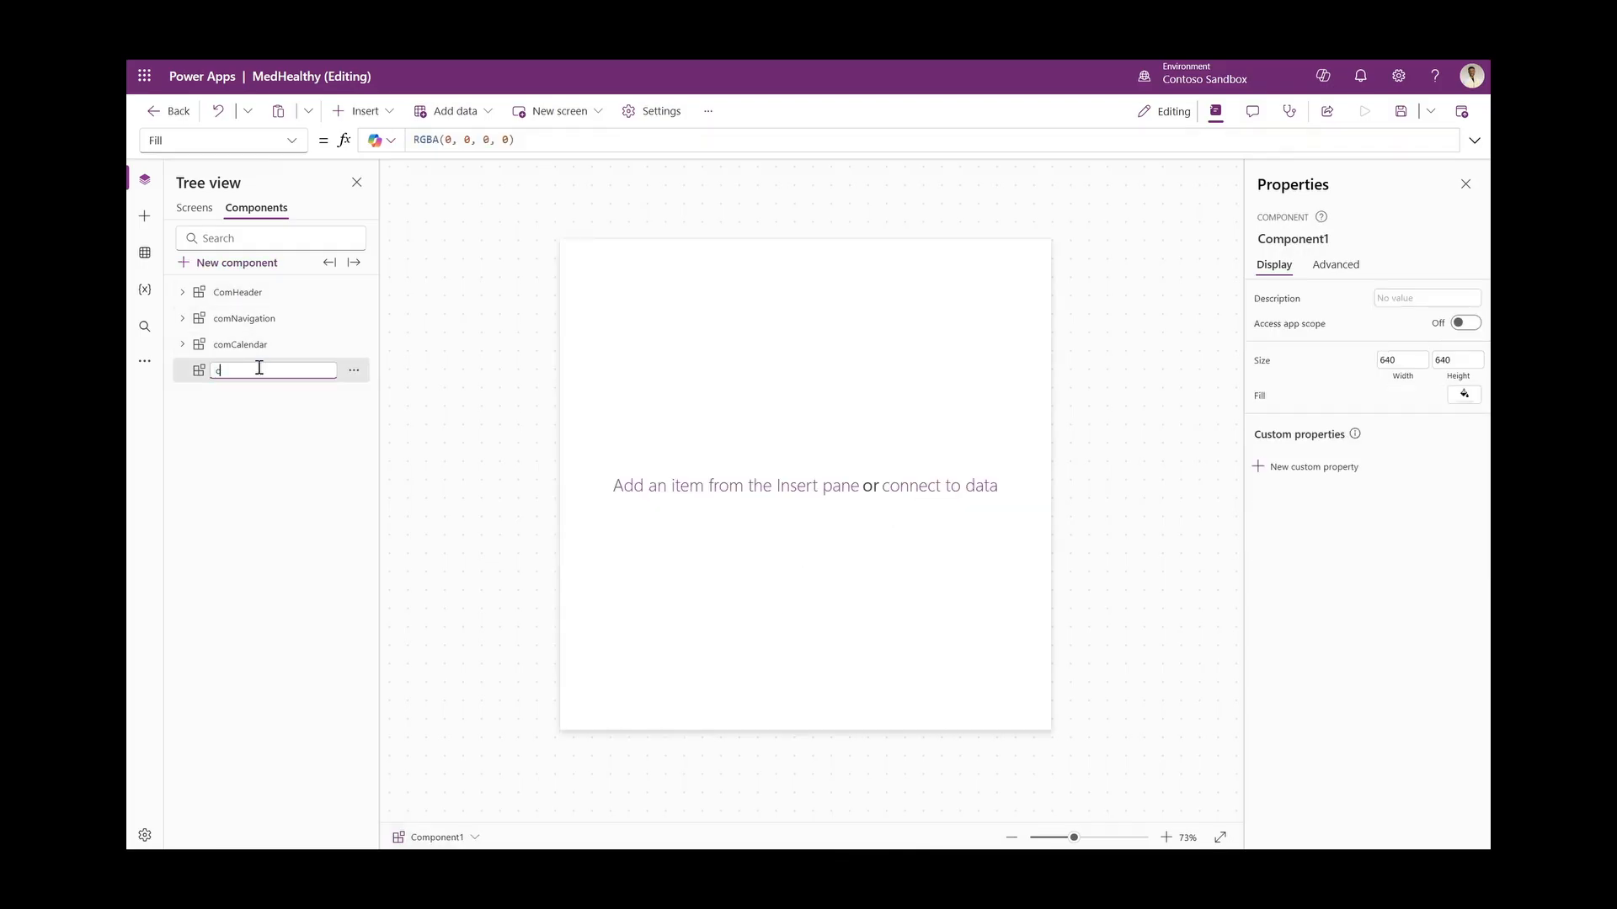
type("omSectionHeader")
key("Return")
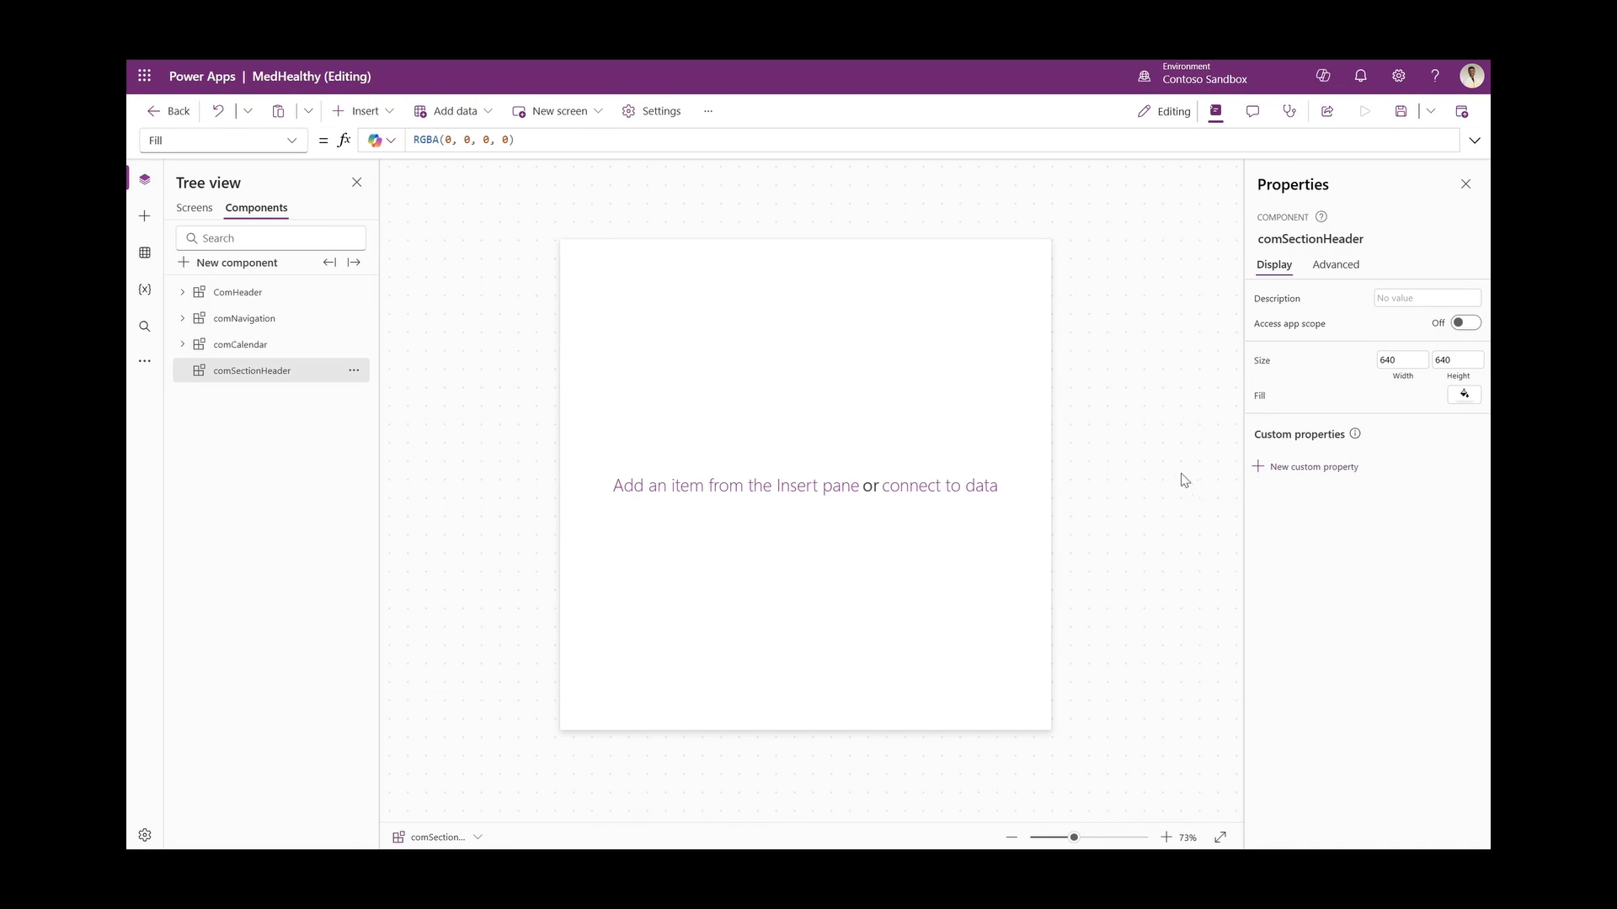
left_click(1459, 362)
type("25")
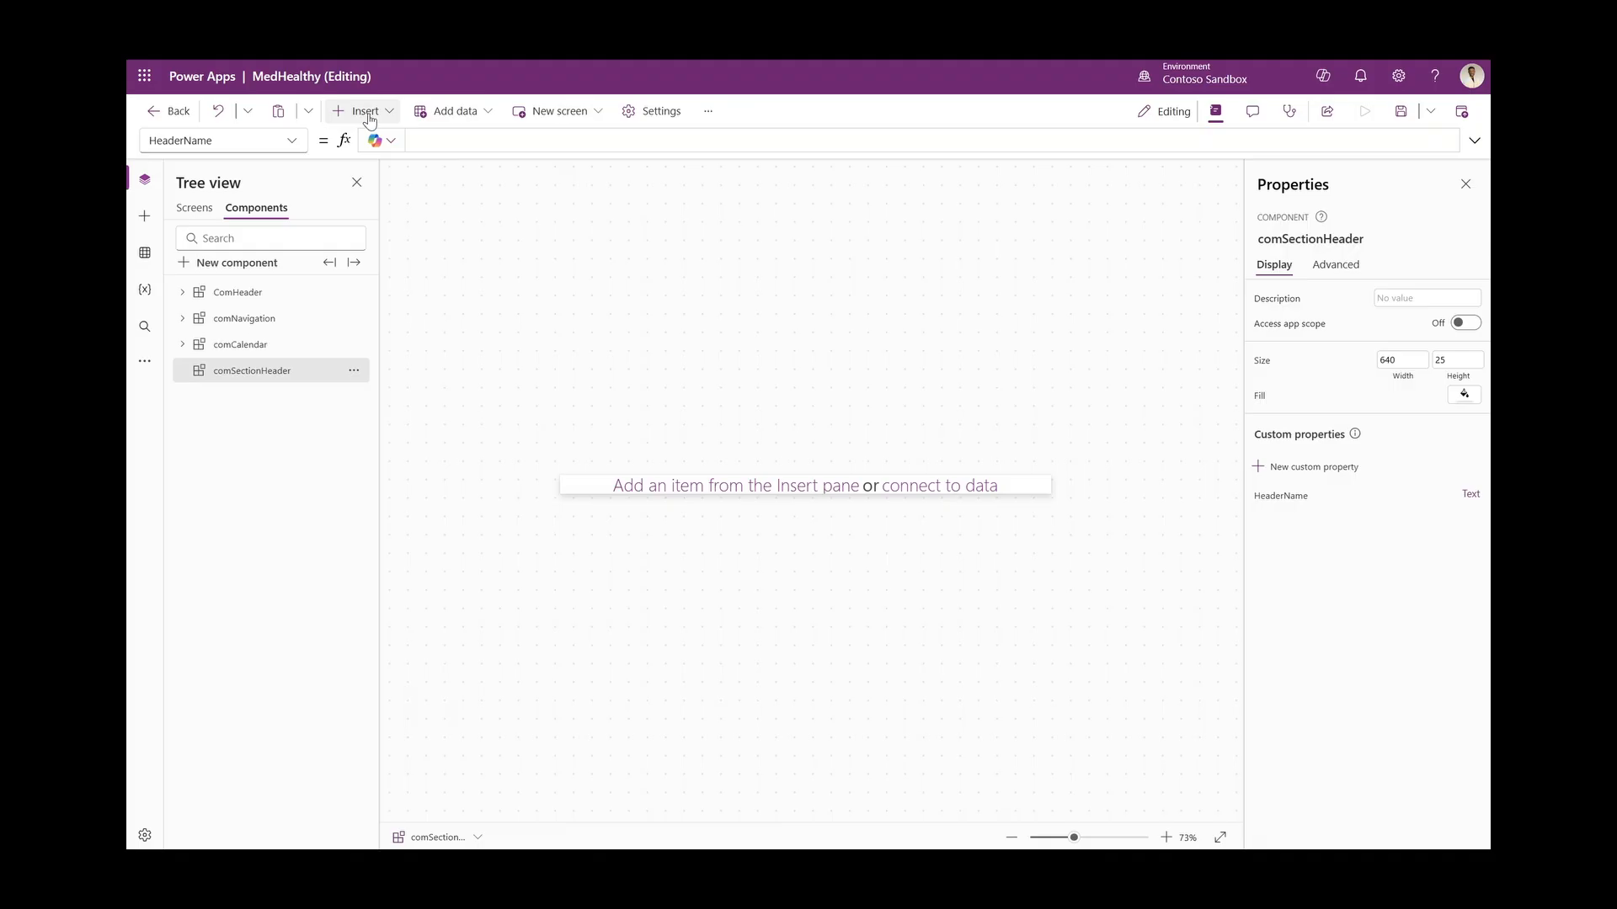
Insert a horizontal container into comSectionHeader and set its X position to 0
left_click(363, 110)
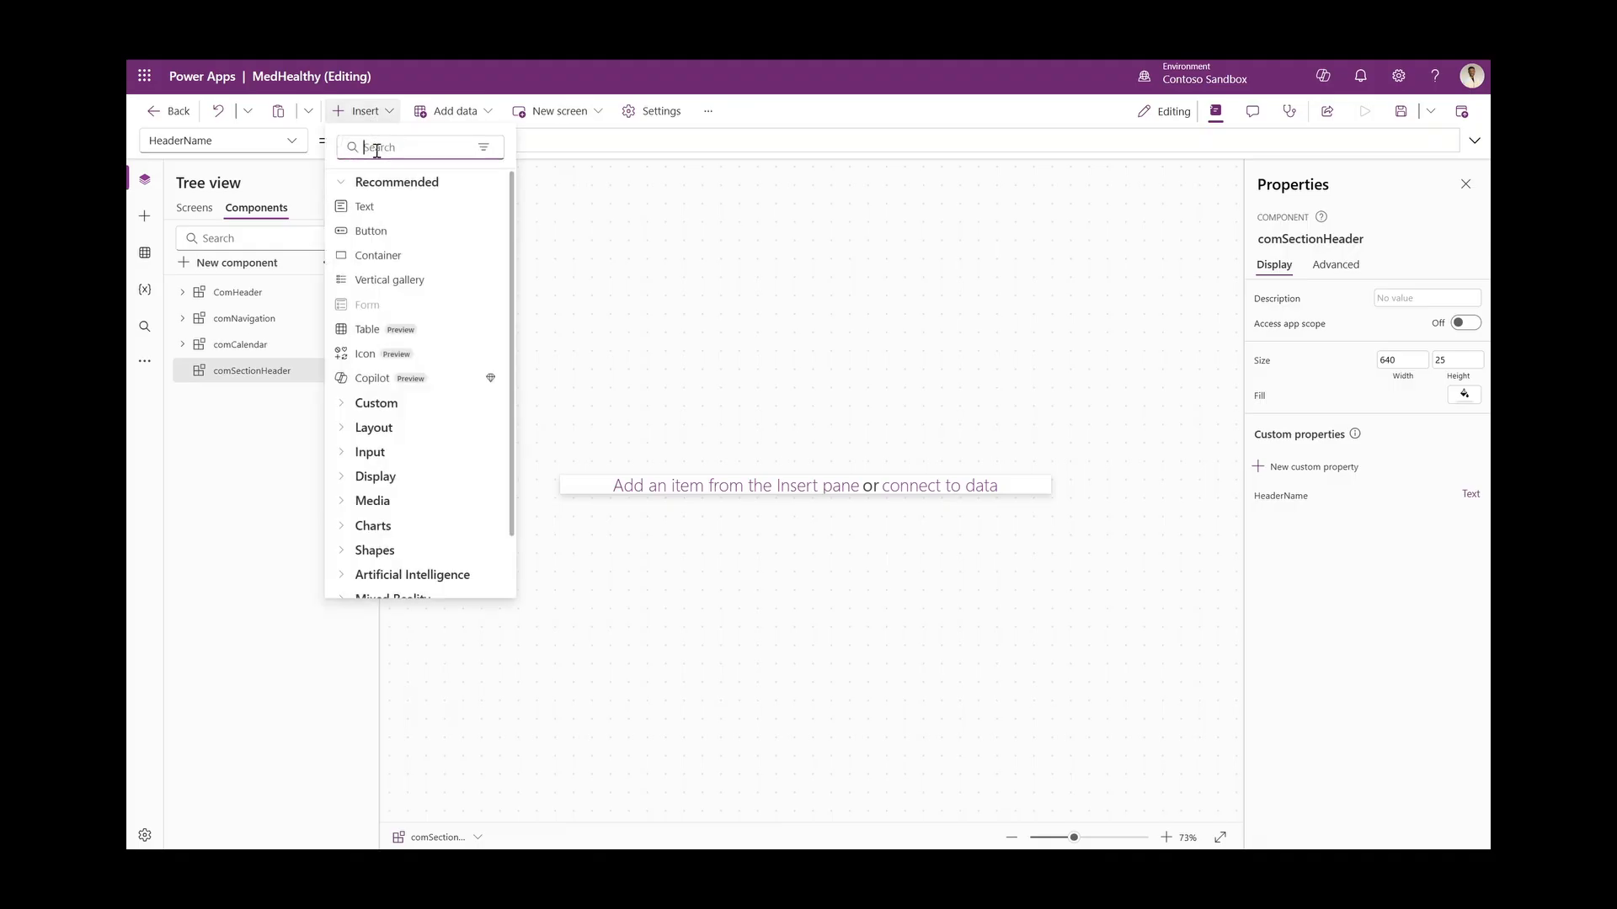
type("hori")
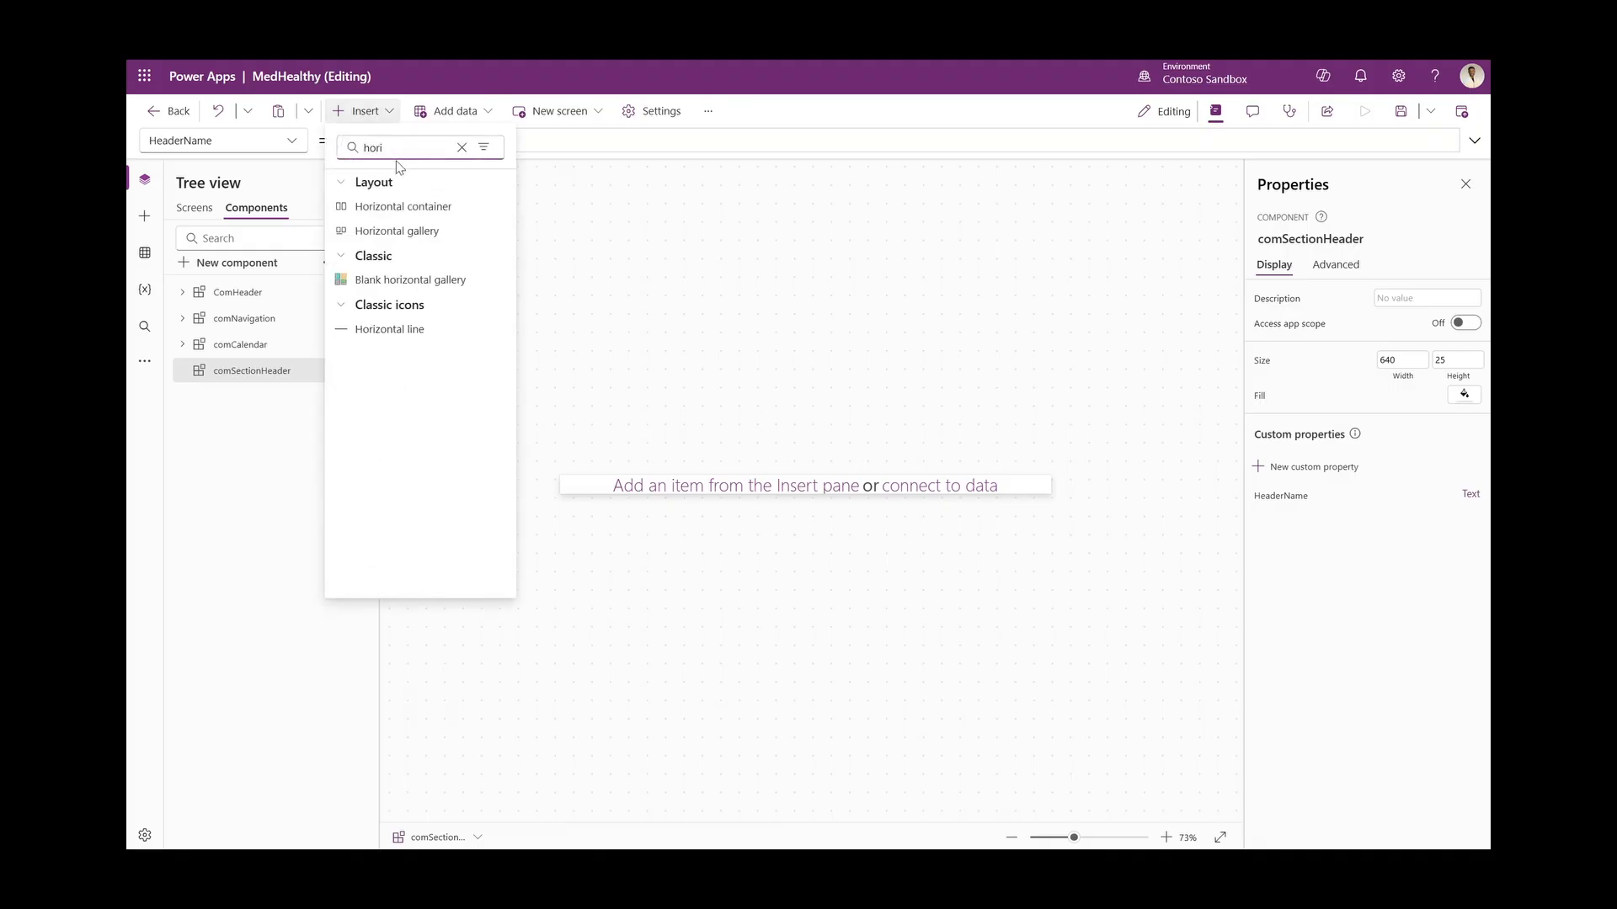
left_click(403, 207)
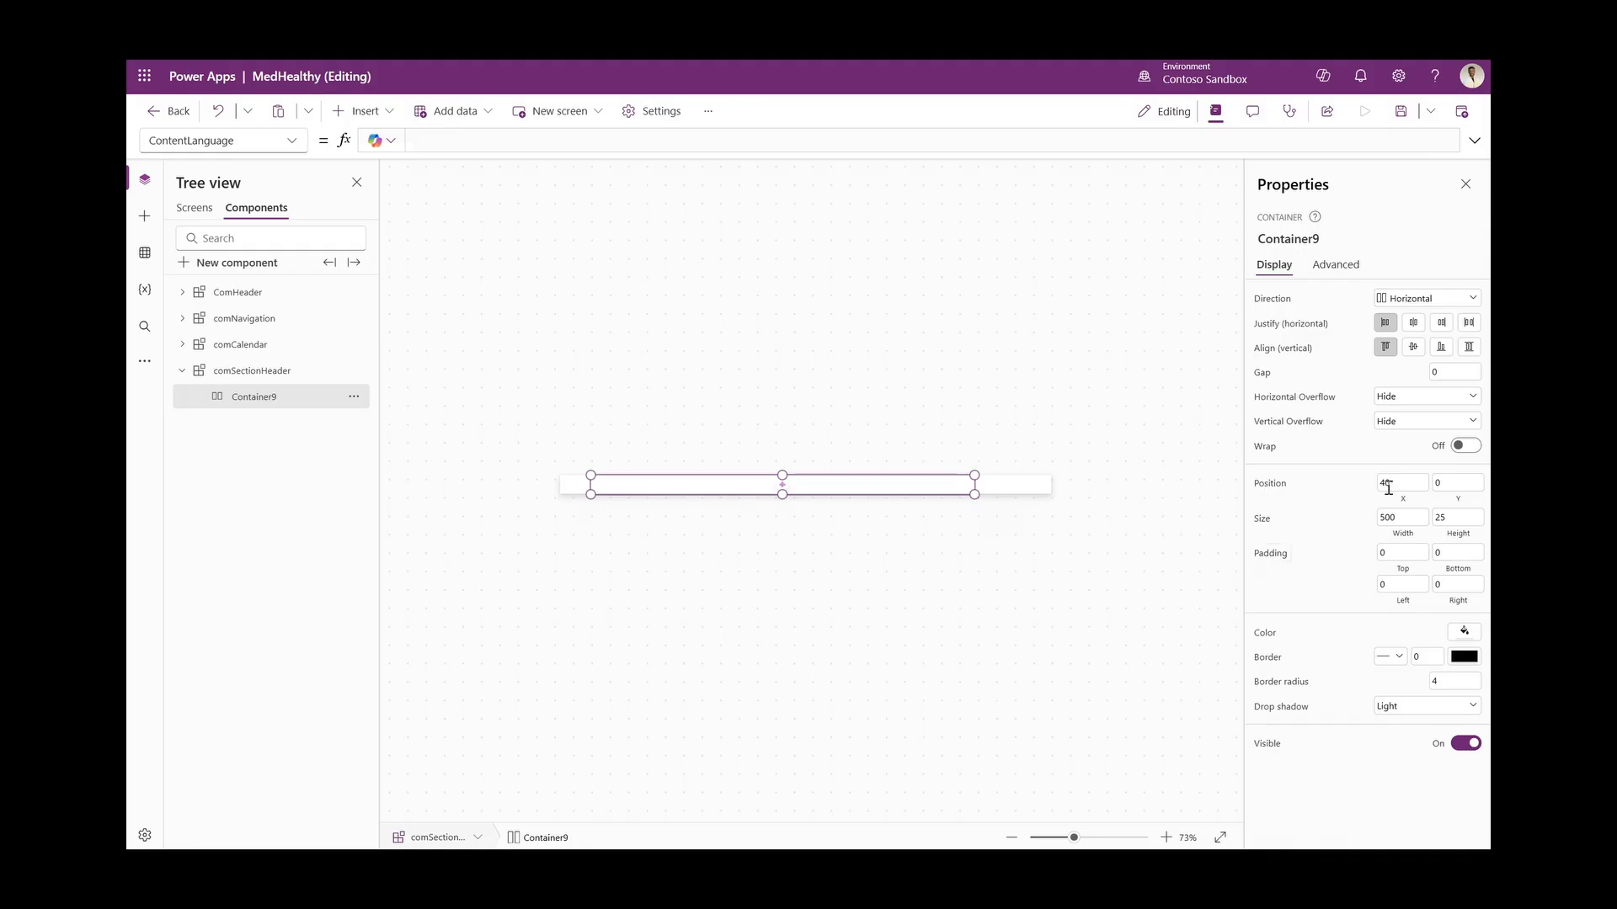
double_click(1391, 485)
type("0")
left_click(1350, 518)
Set the Width formula of the horizontal container in comSectionHeader to Parent.Width
left_click(1404, 535)
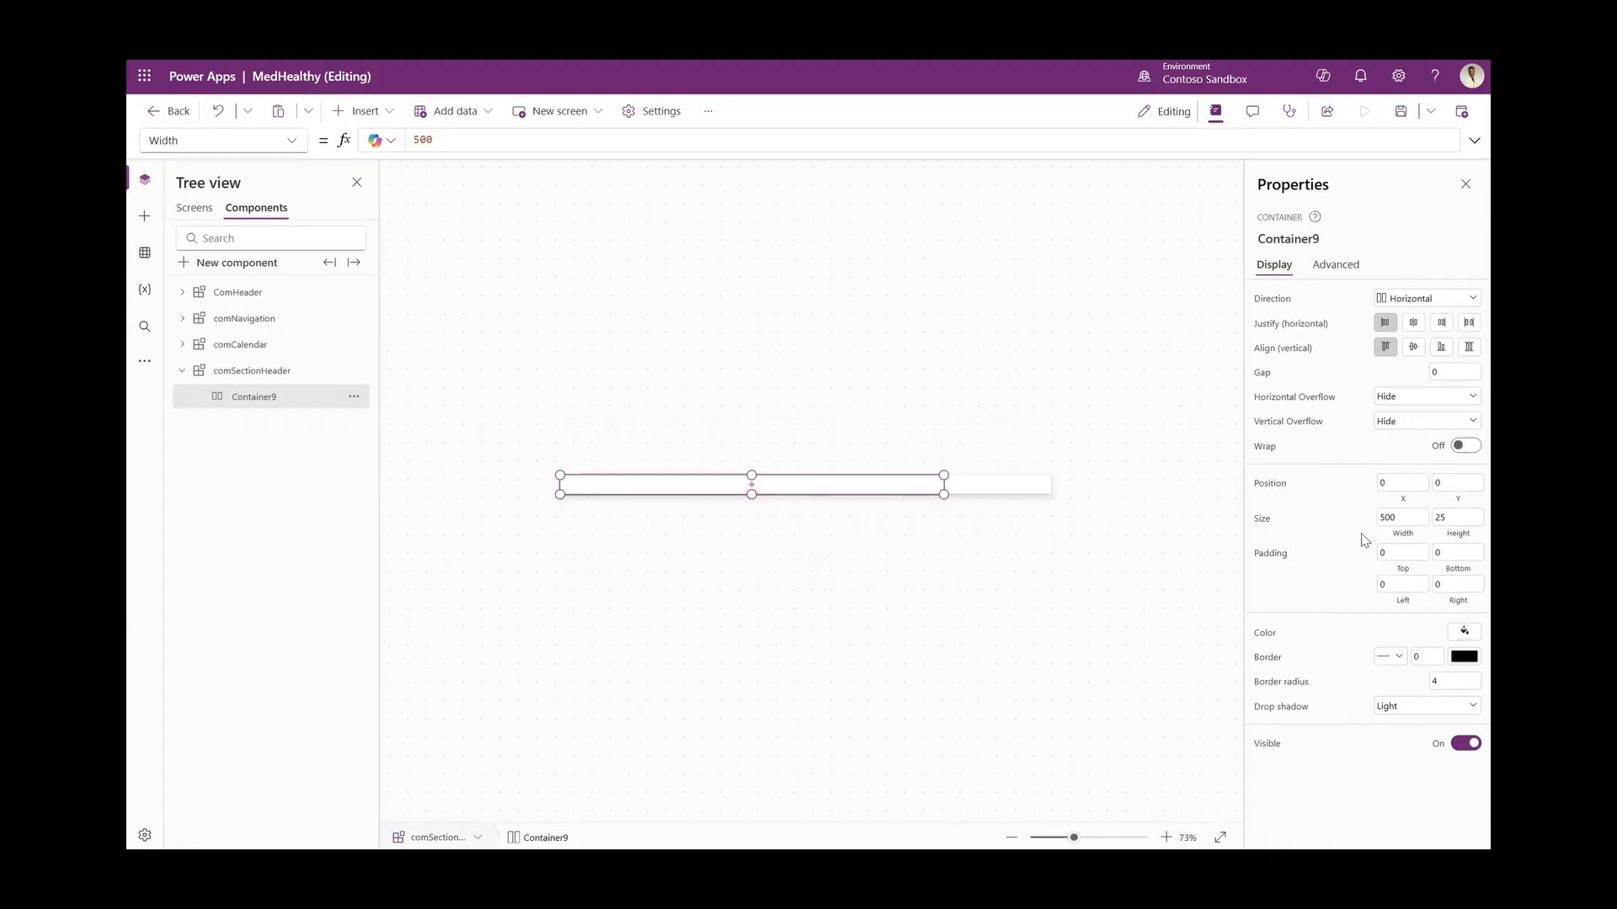
left_click(547, 141)
key("ctrl+a")
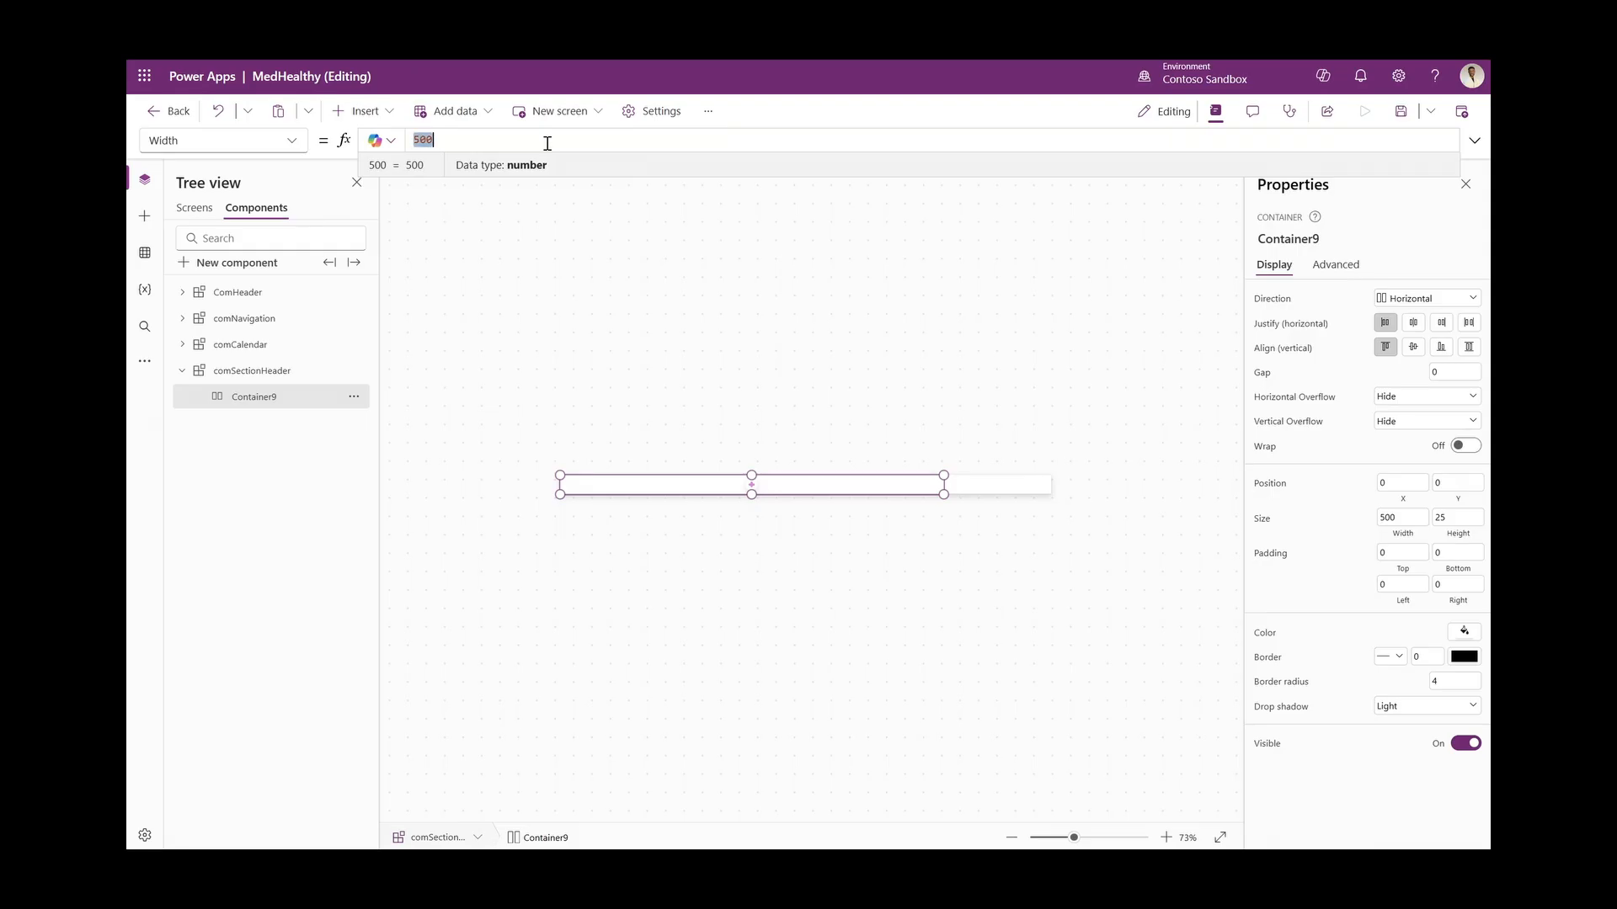
type("Parent")
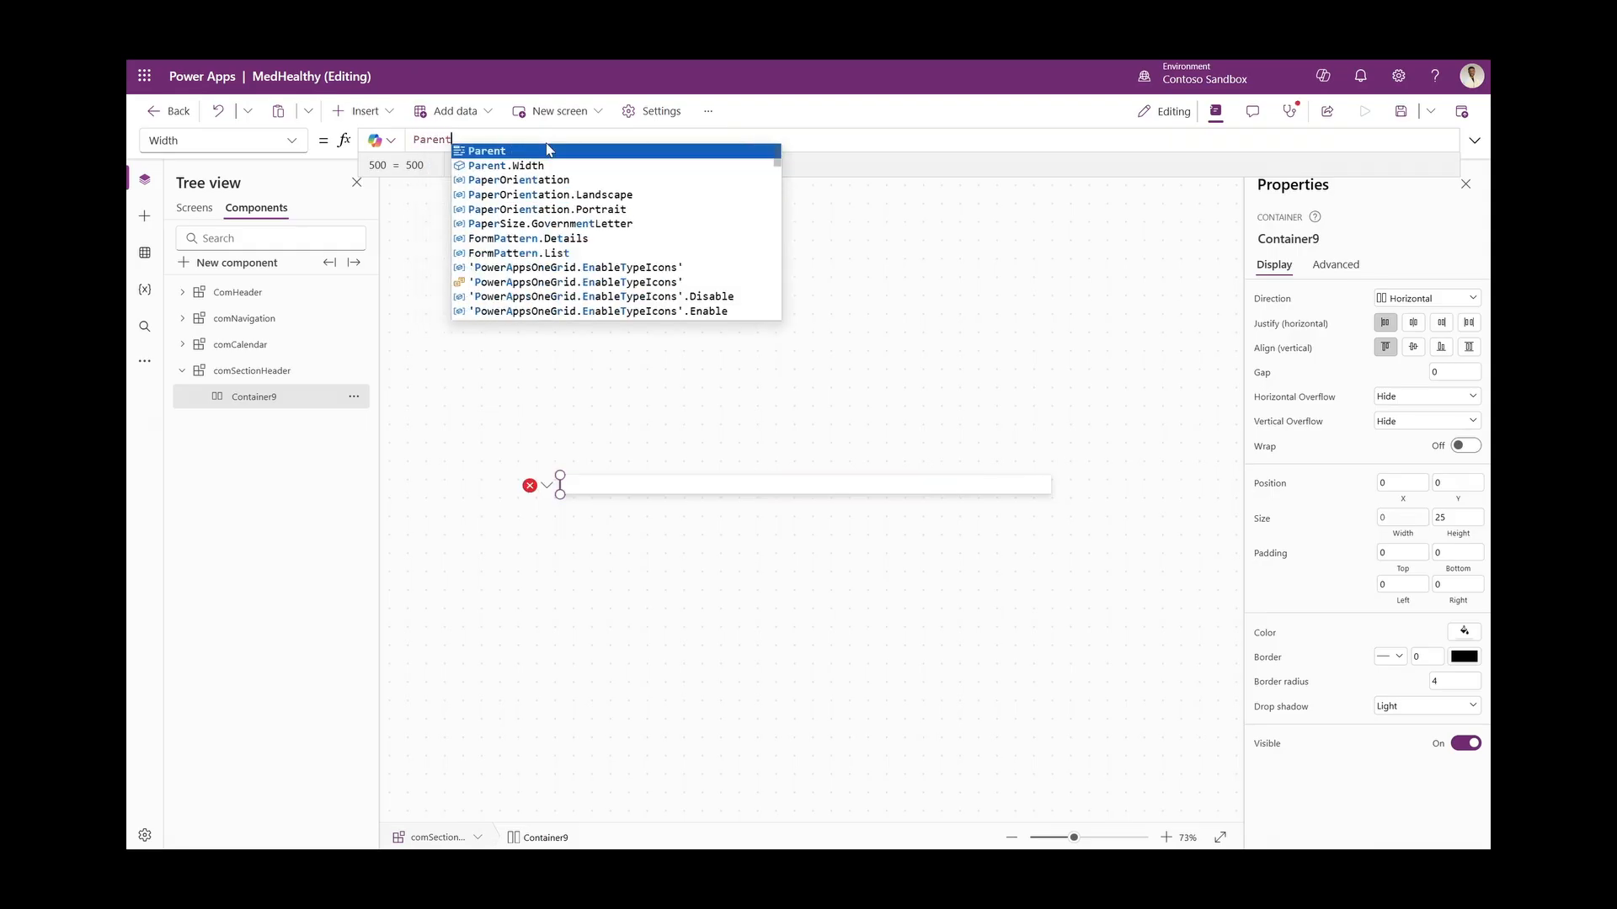
left_click(548, 165)
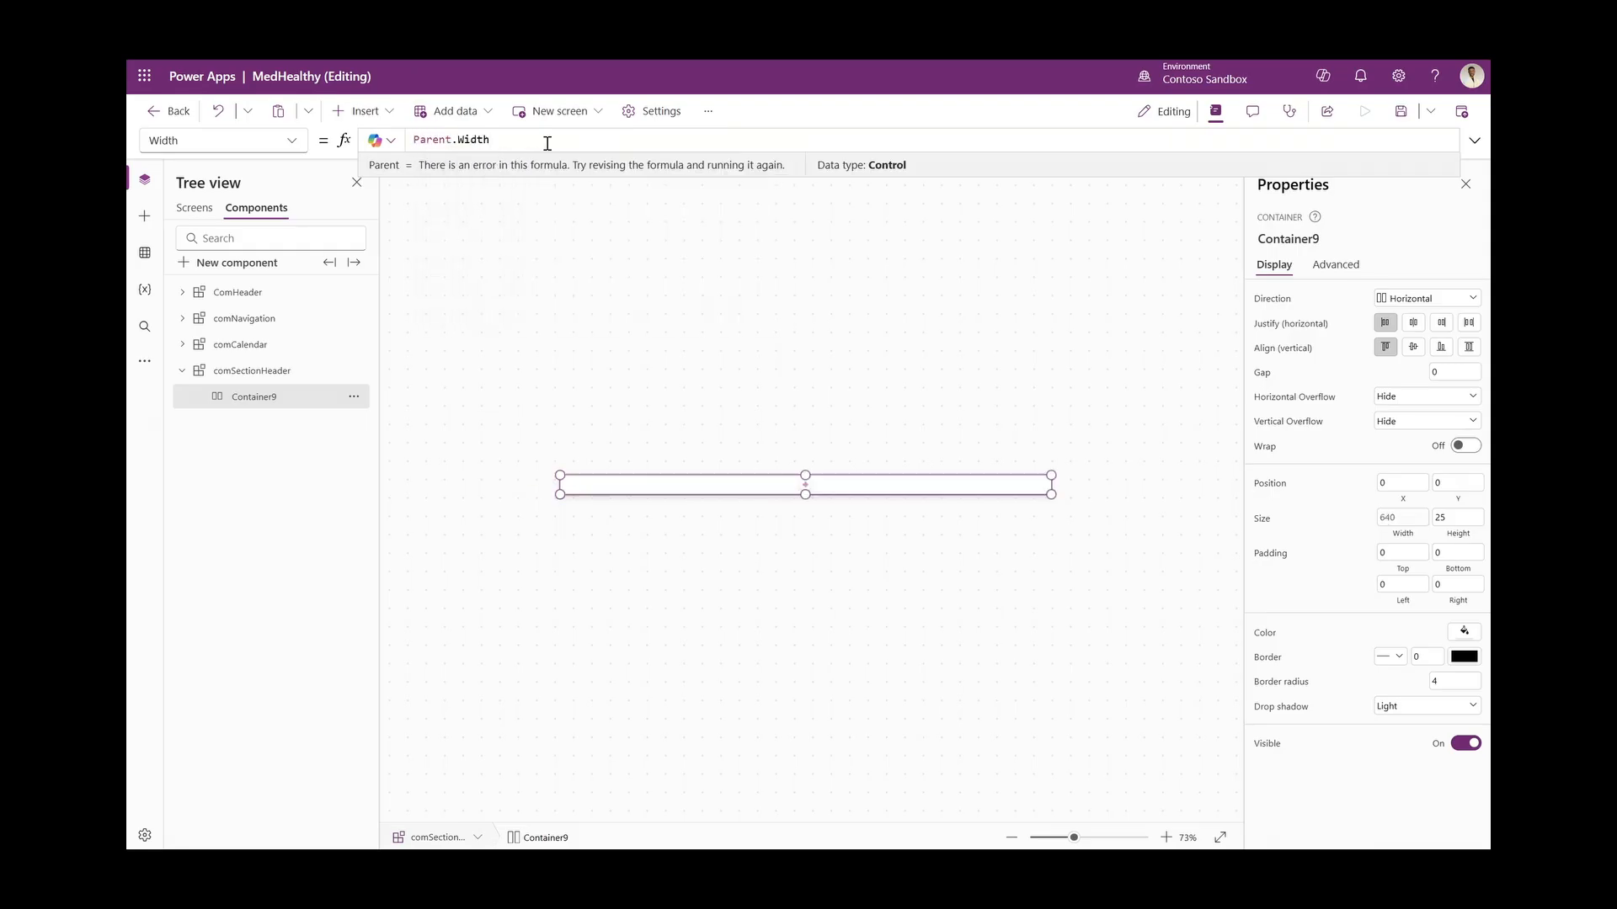
Set the drop shadow of comSectionHeader's container to None and its border radius to 0
left_click(1441, 708)
left_click(1398, 725)
left_click(1448, 684)
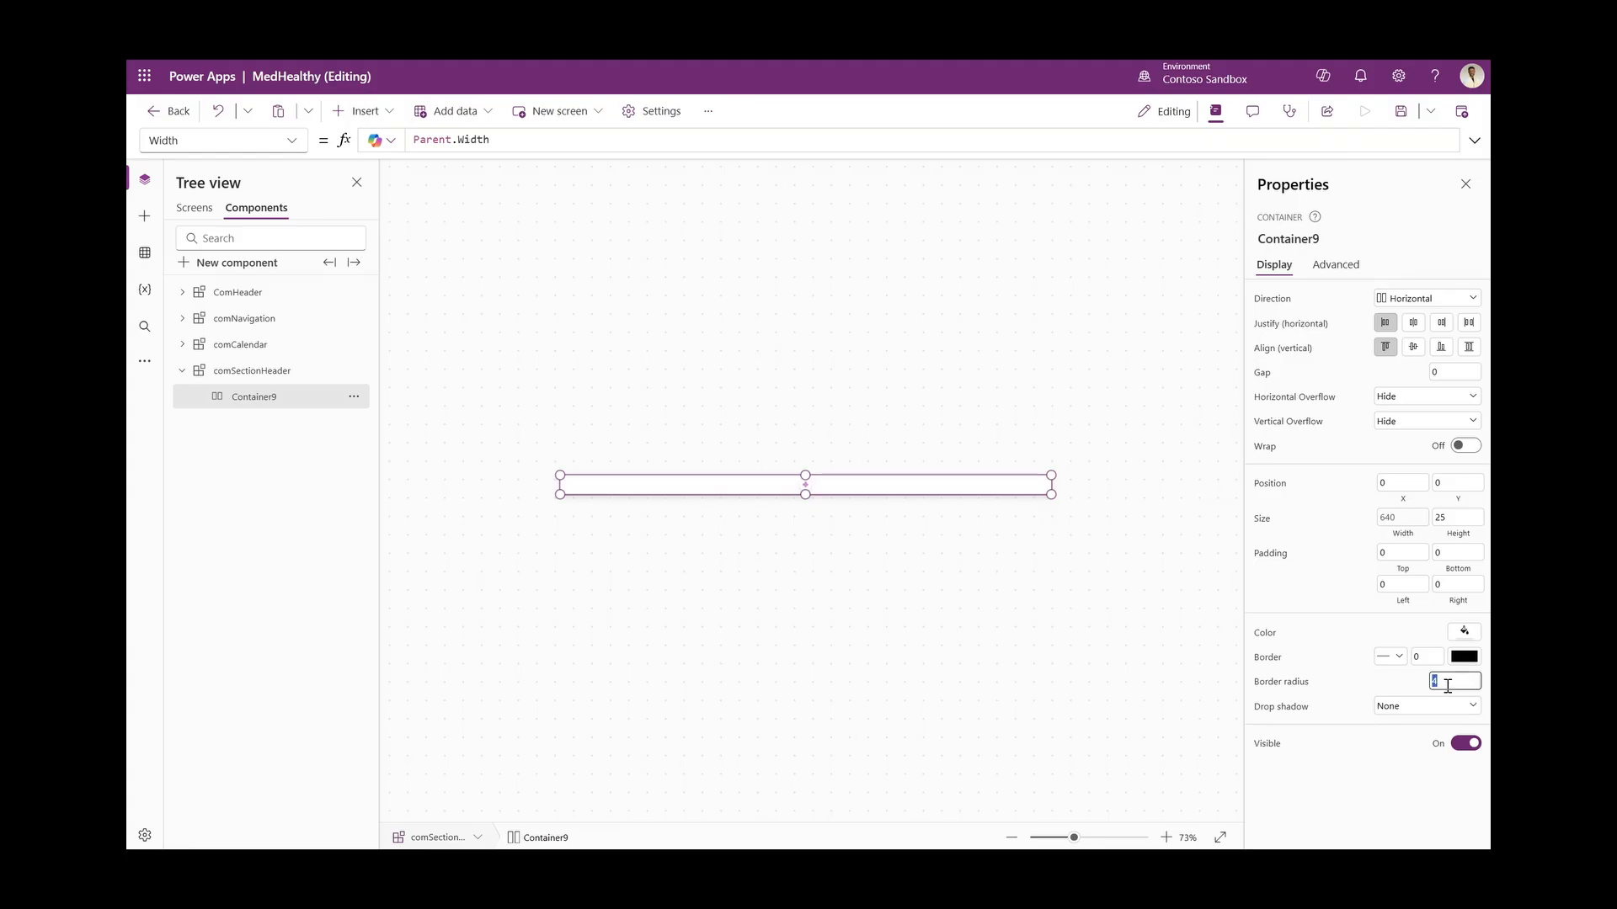
type("0")
left_click(1343, 686)
left_click(1409, 531)
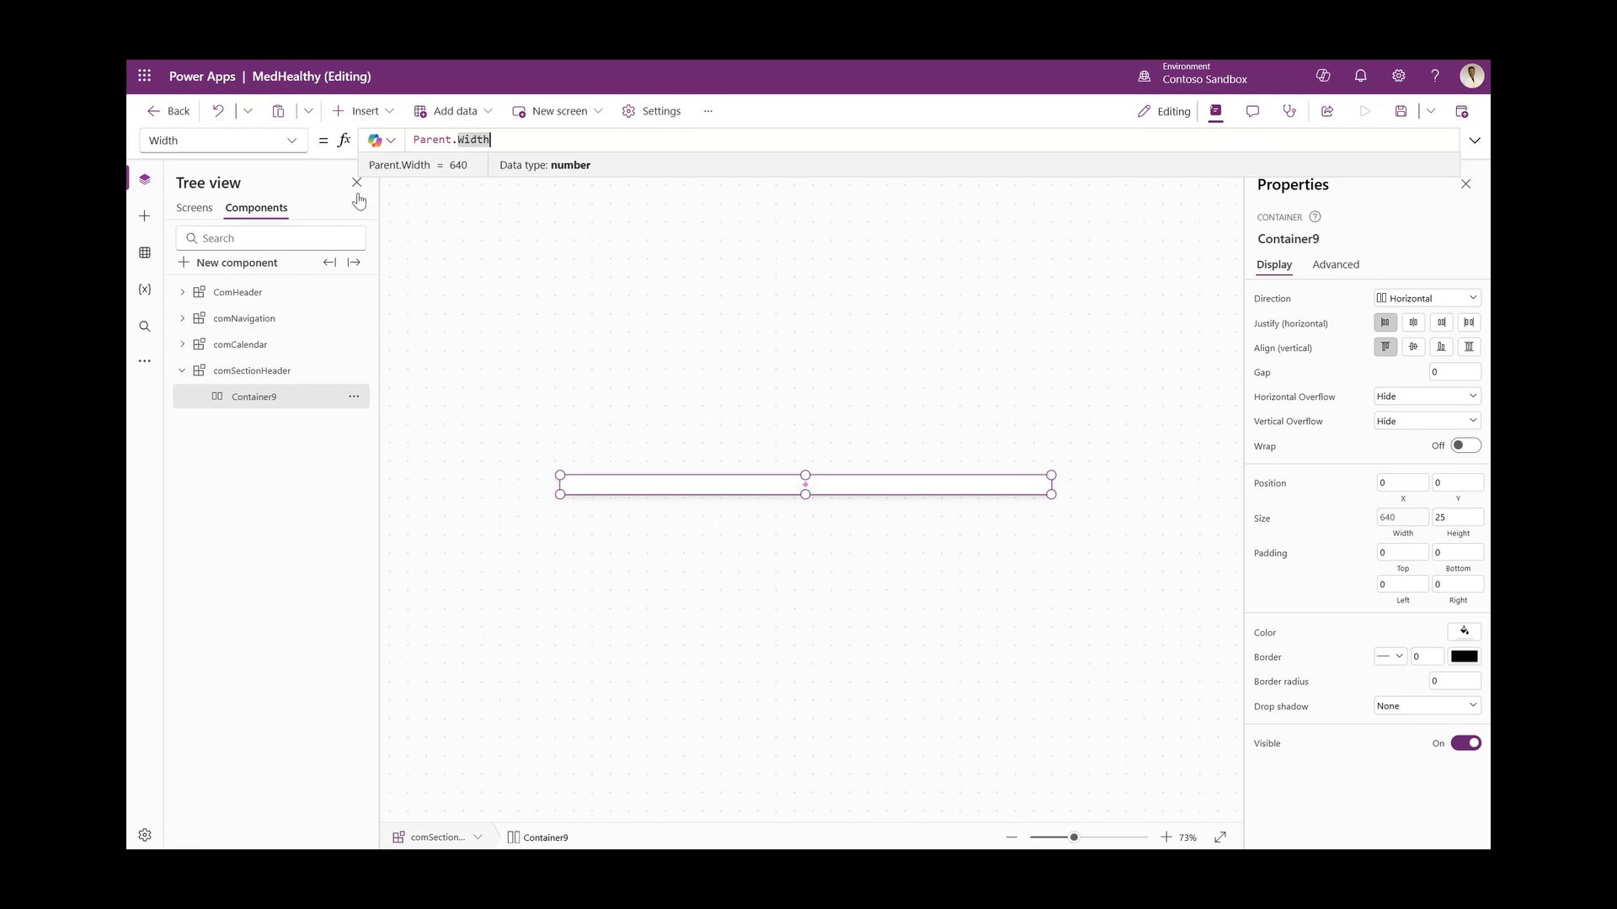
Insert a text control into the horizontal container of comSectionHeader
left_click(371, 108)
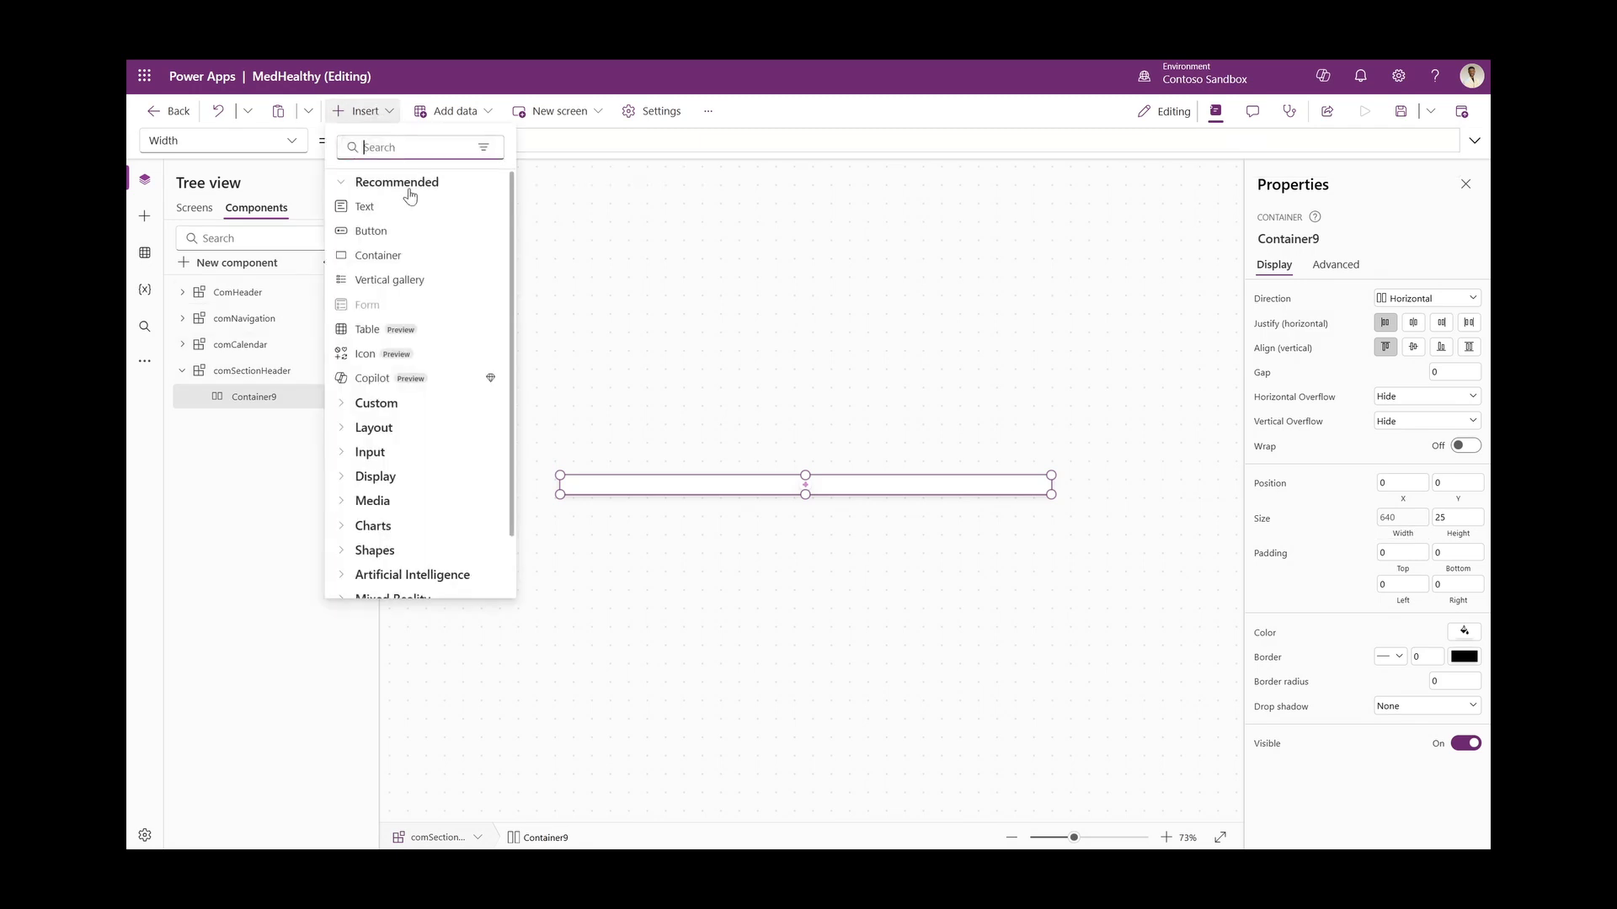
left_click(411, 208)
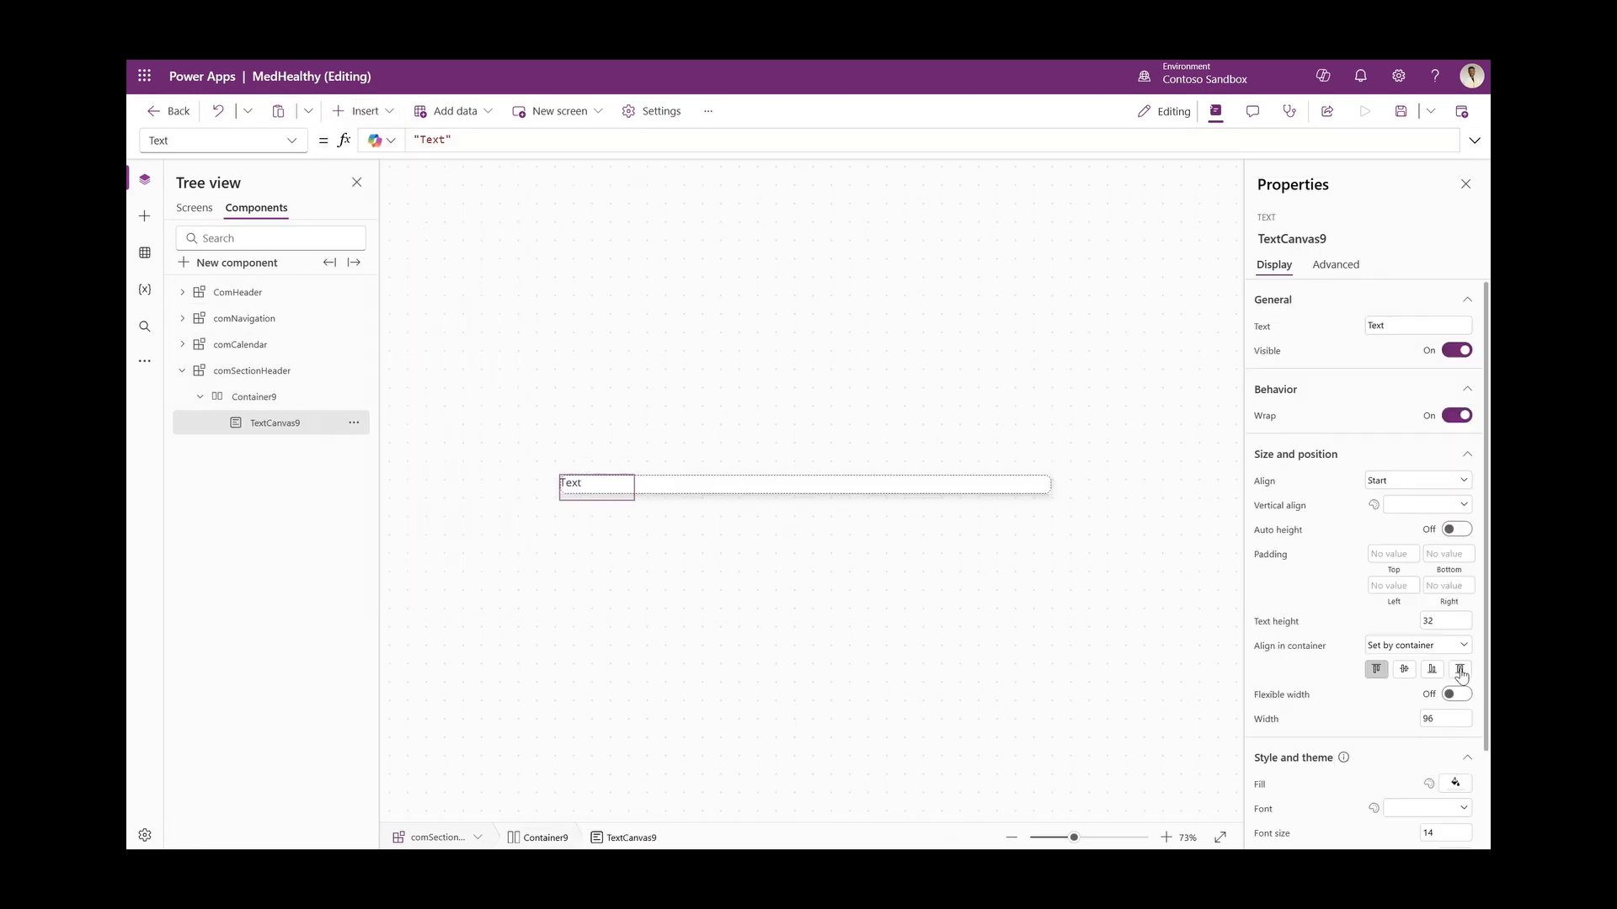
Stretch the text control to fill its container's height, enable flexible width, and set its minimum height to 0
left_click(1460, 670)
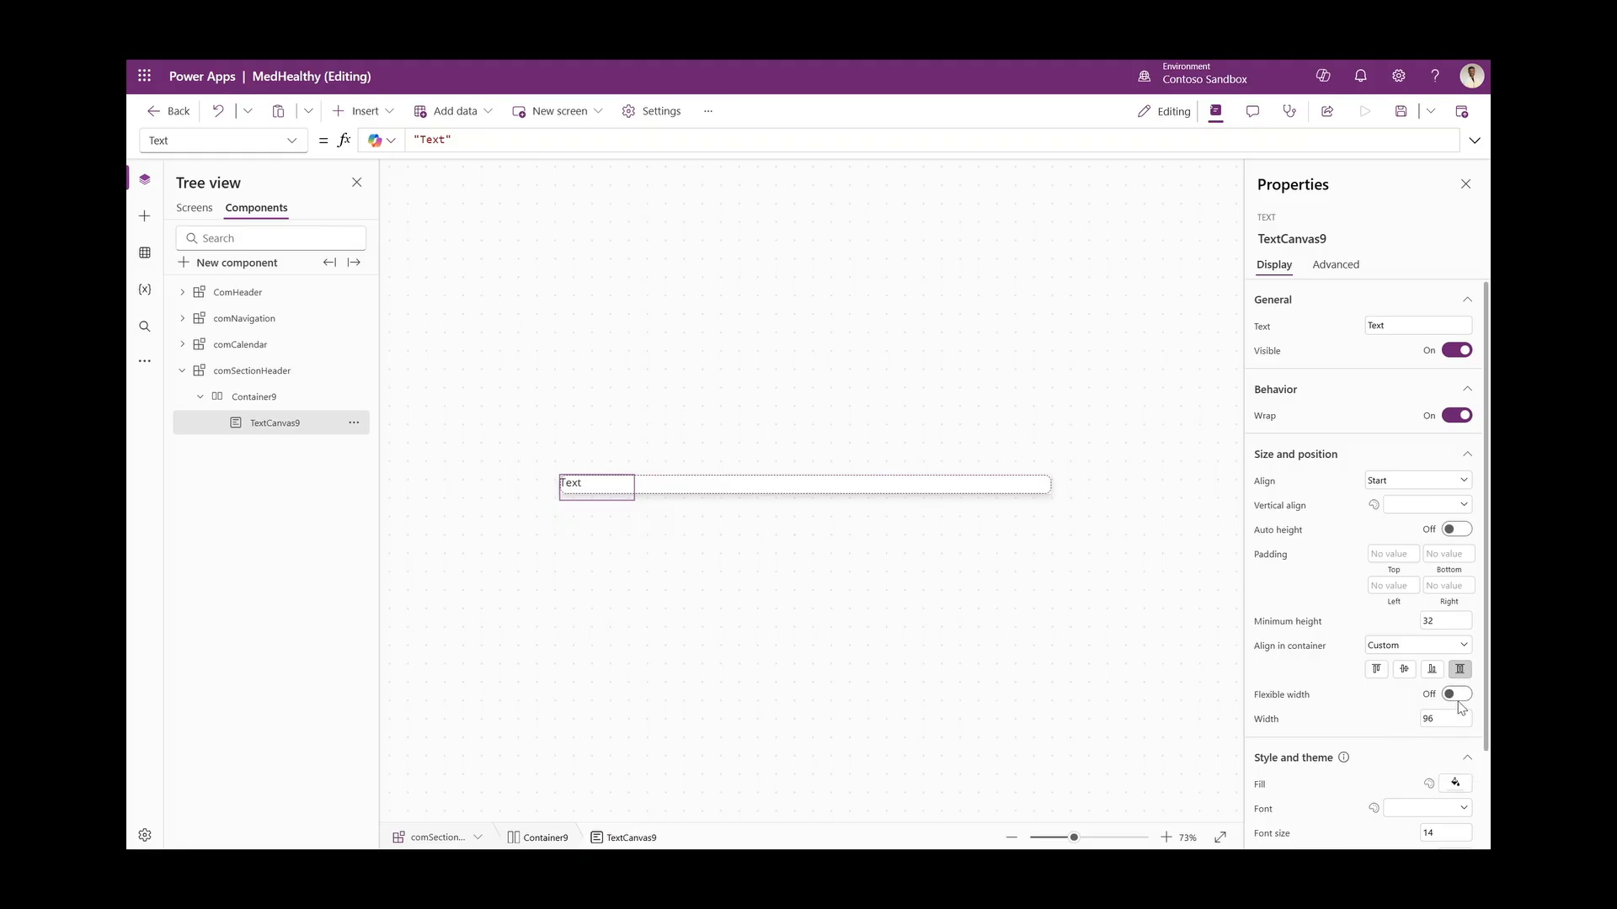
left_click(1457, 694)
left_click(1450, 745)
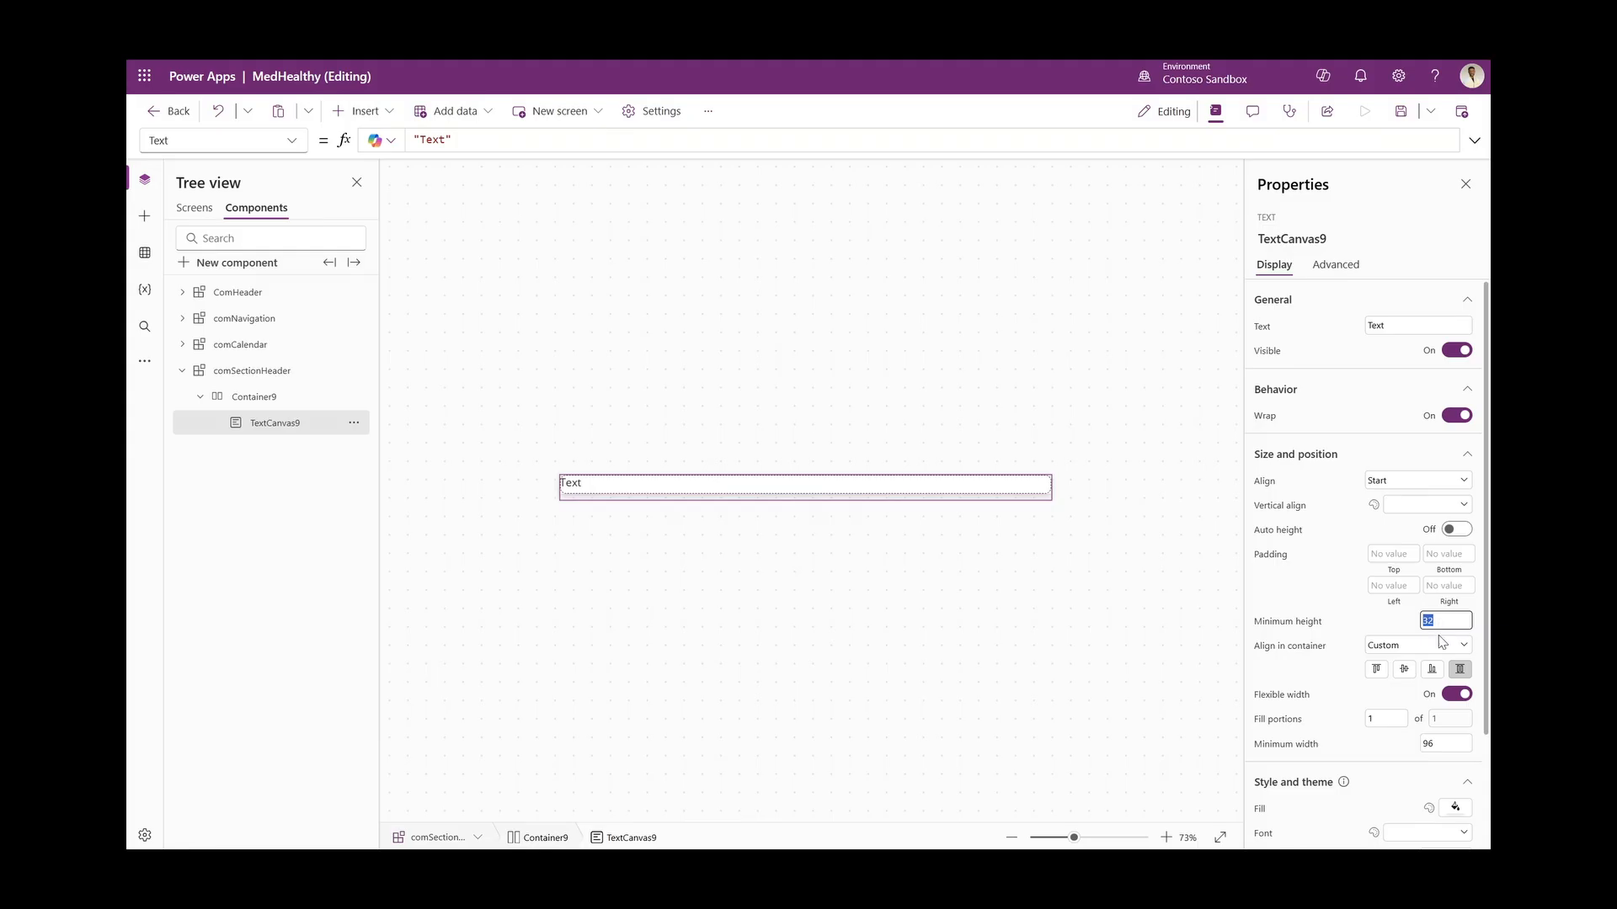
type("0")
left_click(1328, 609)
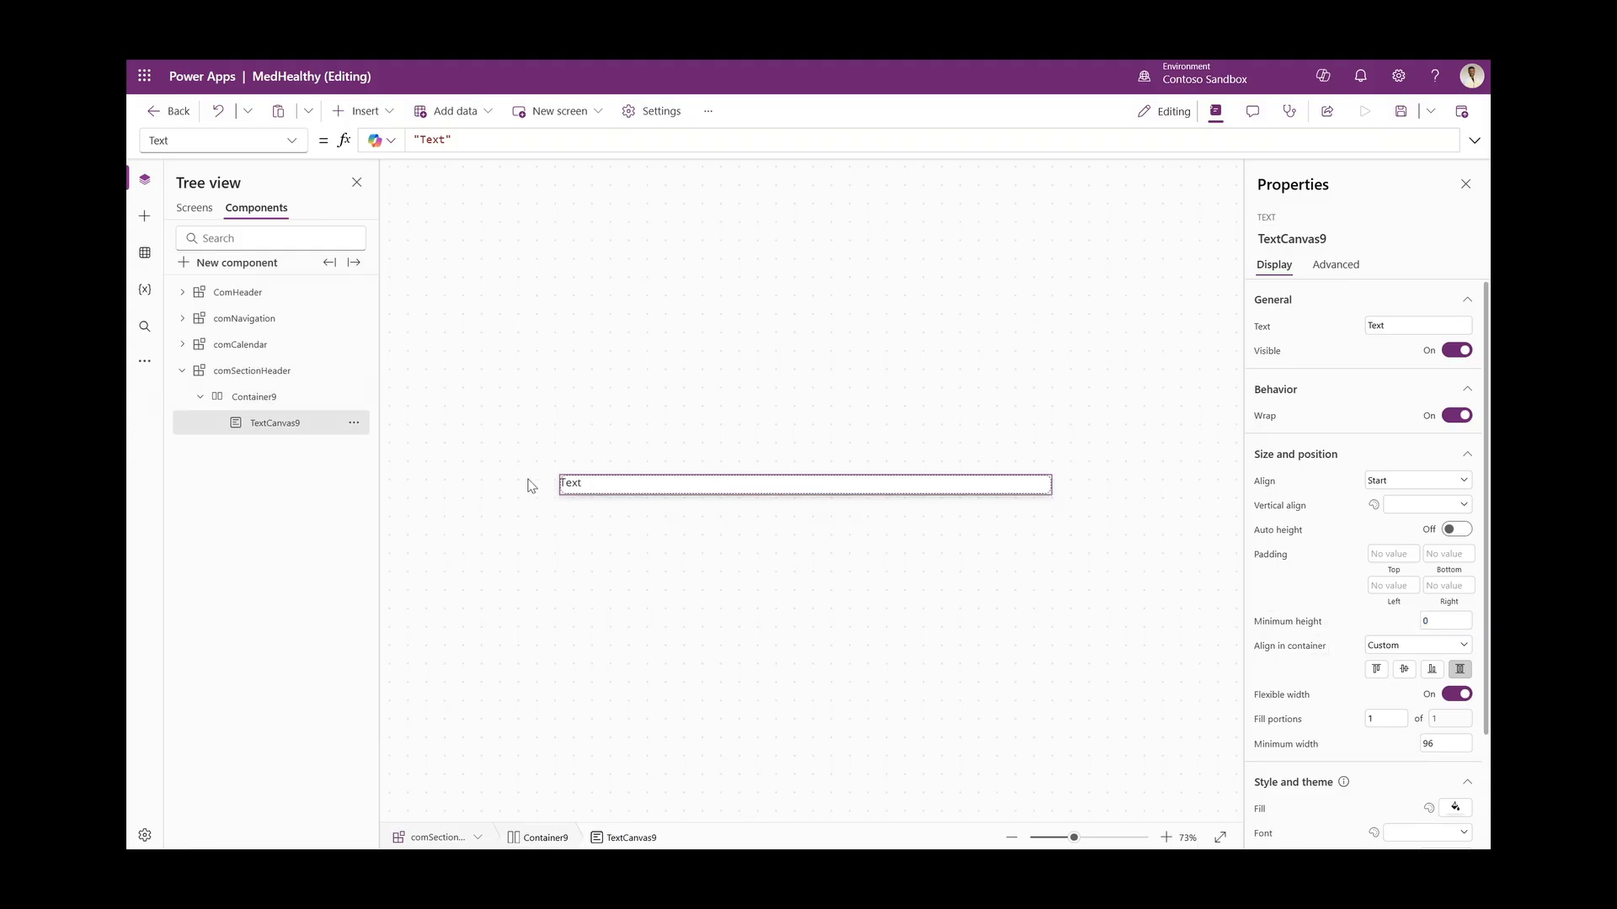
Create a text input custom property named SectionTitle on the comSectionHeader component
left_click(184, 372)
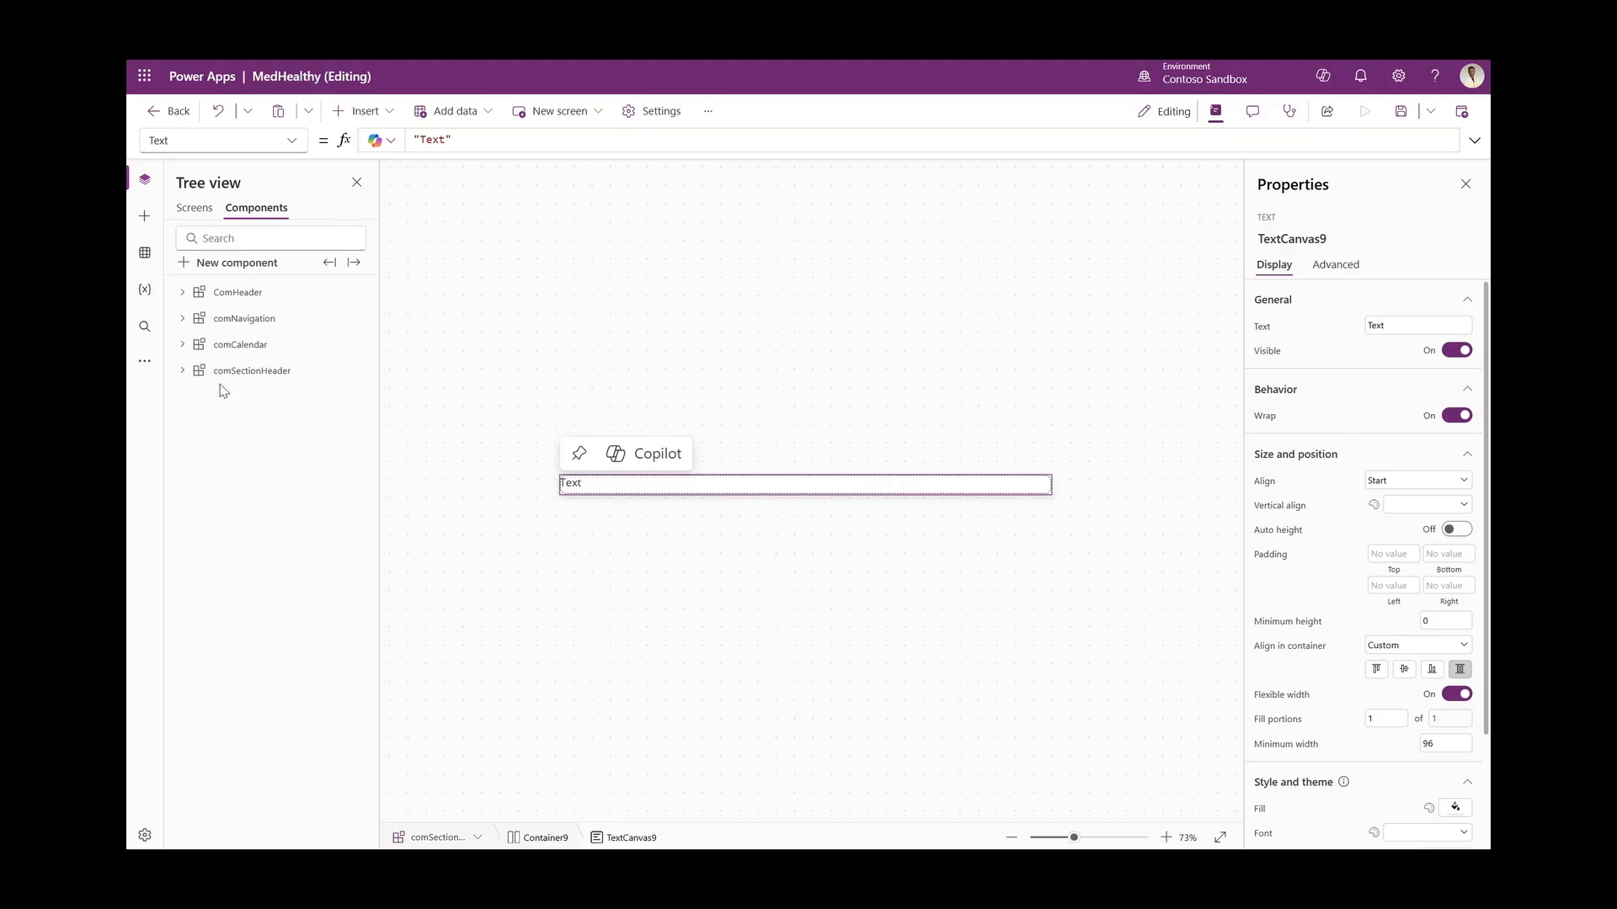
left_click(182, 371)
left_click(241, 376)
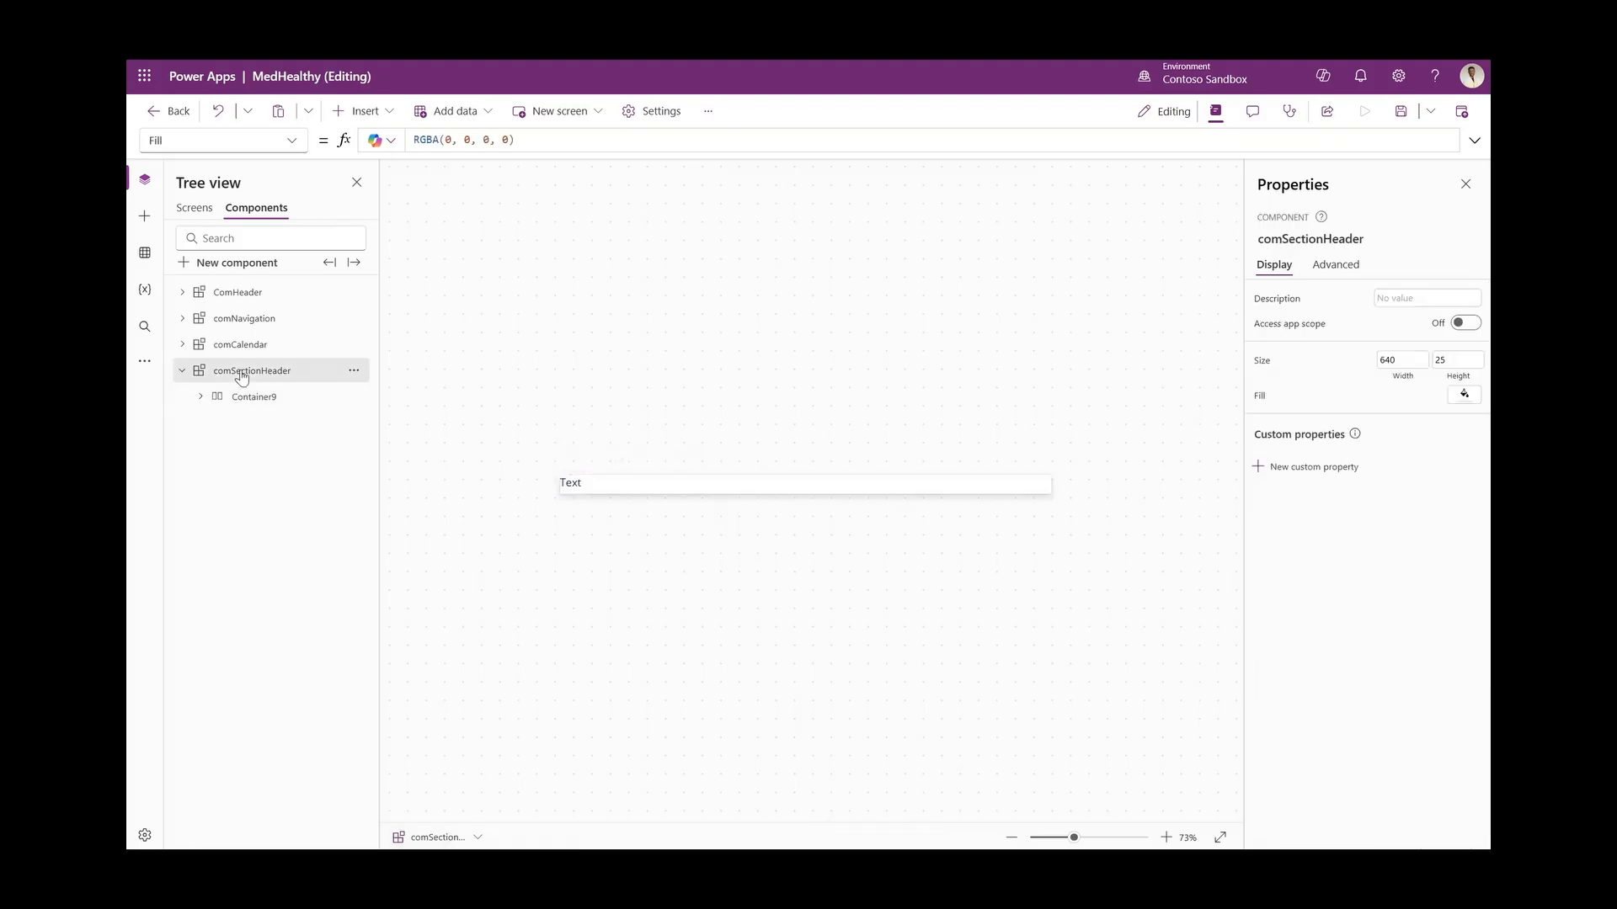
left_click(1324, 468)
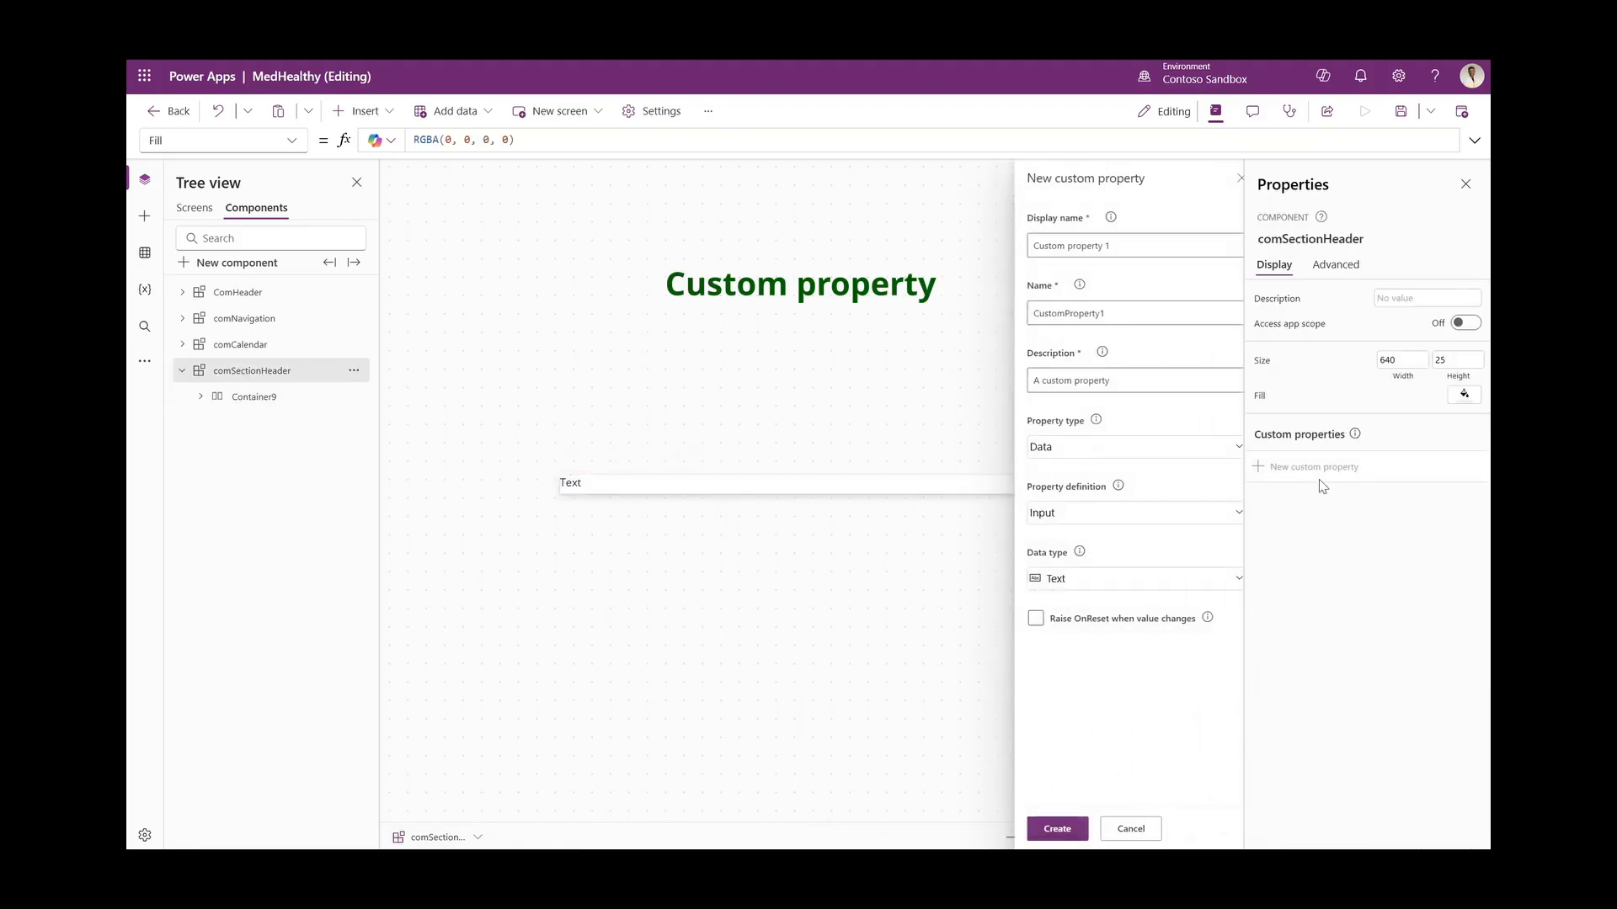
triple_click(1083, 247)
type("SectionTitle")
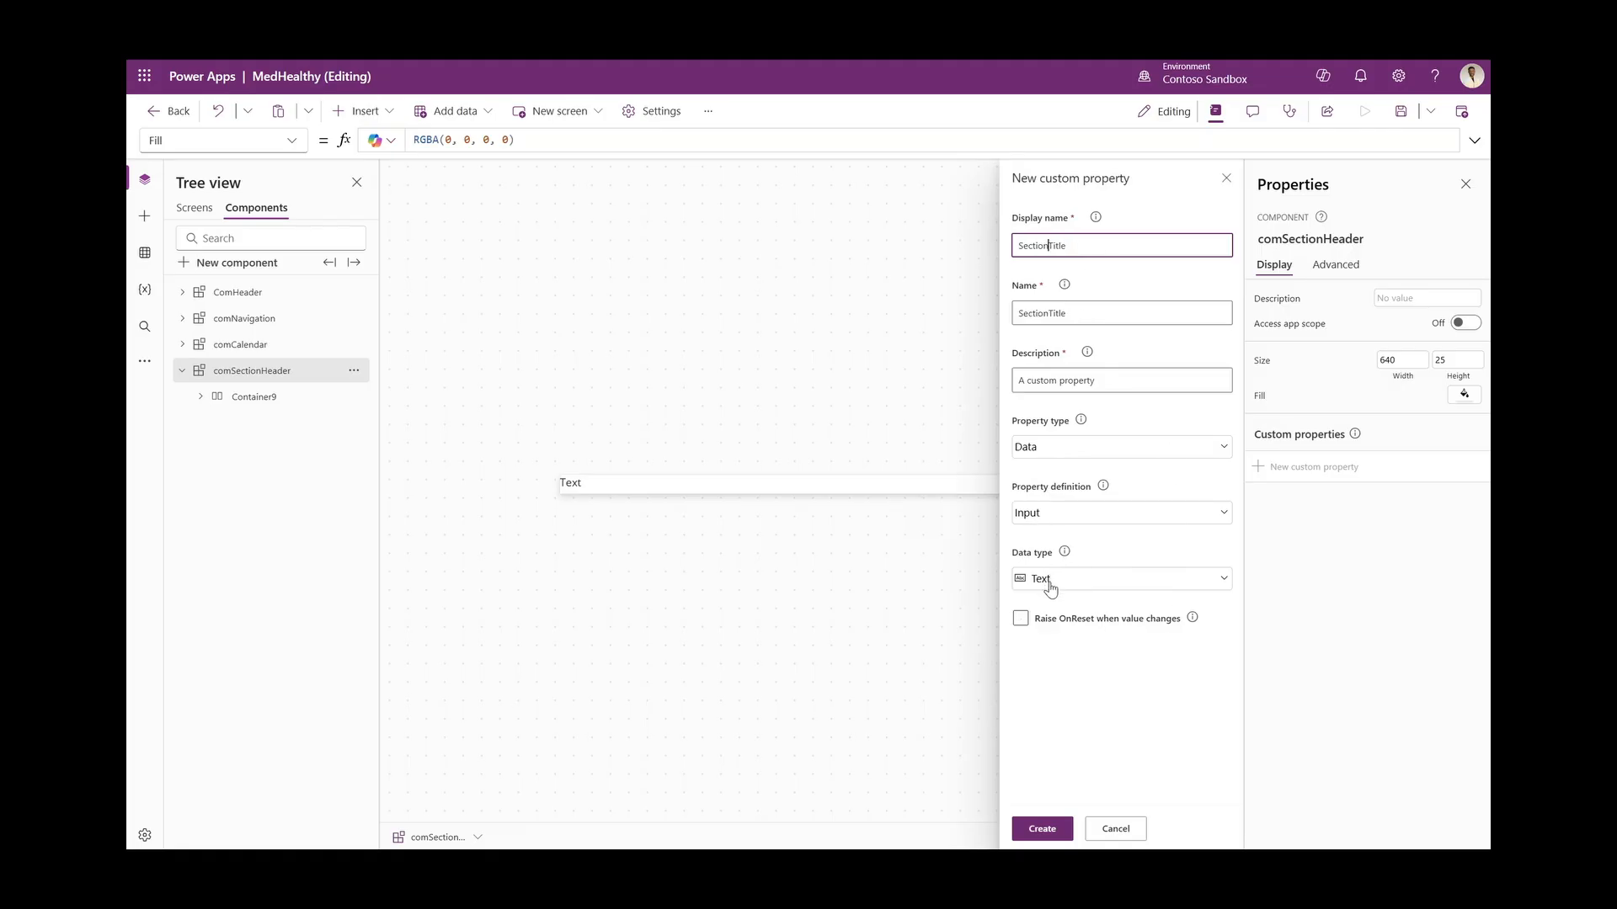
left_click(1041, 829)
Set the Text formula of the header's text control to comSectionHeader.SectionTitle
left_click(612, 480)
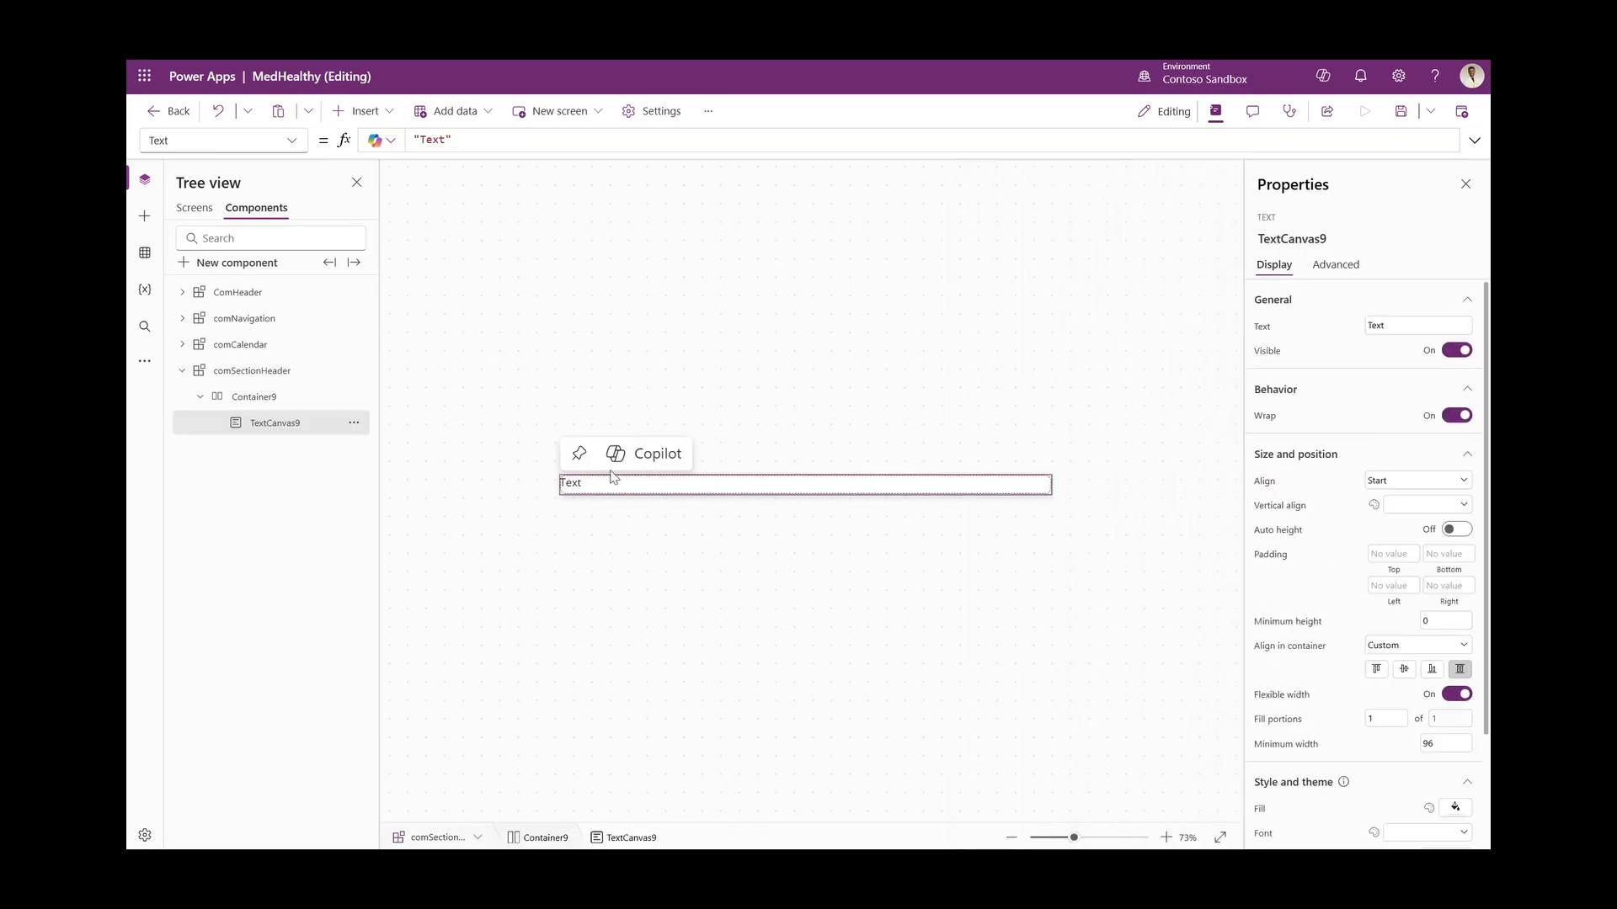
triple_click(447, 140)
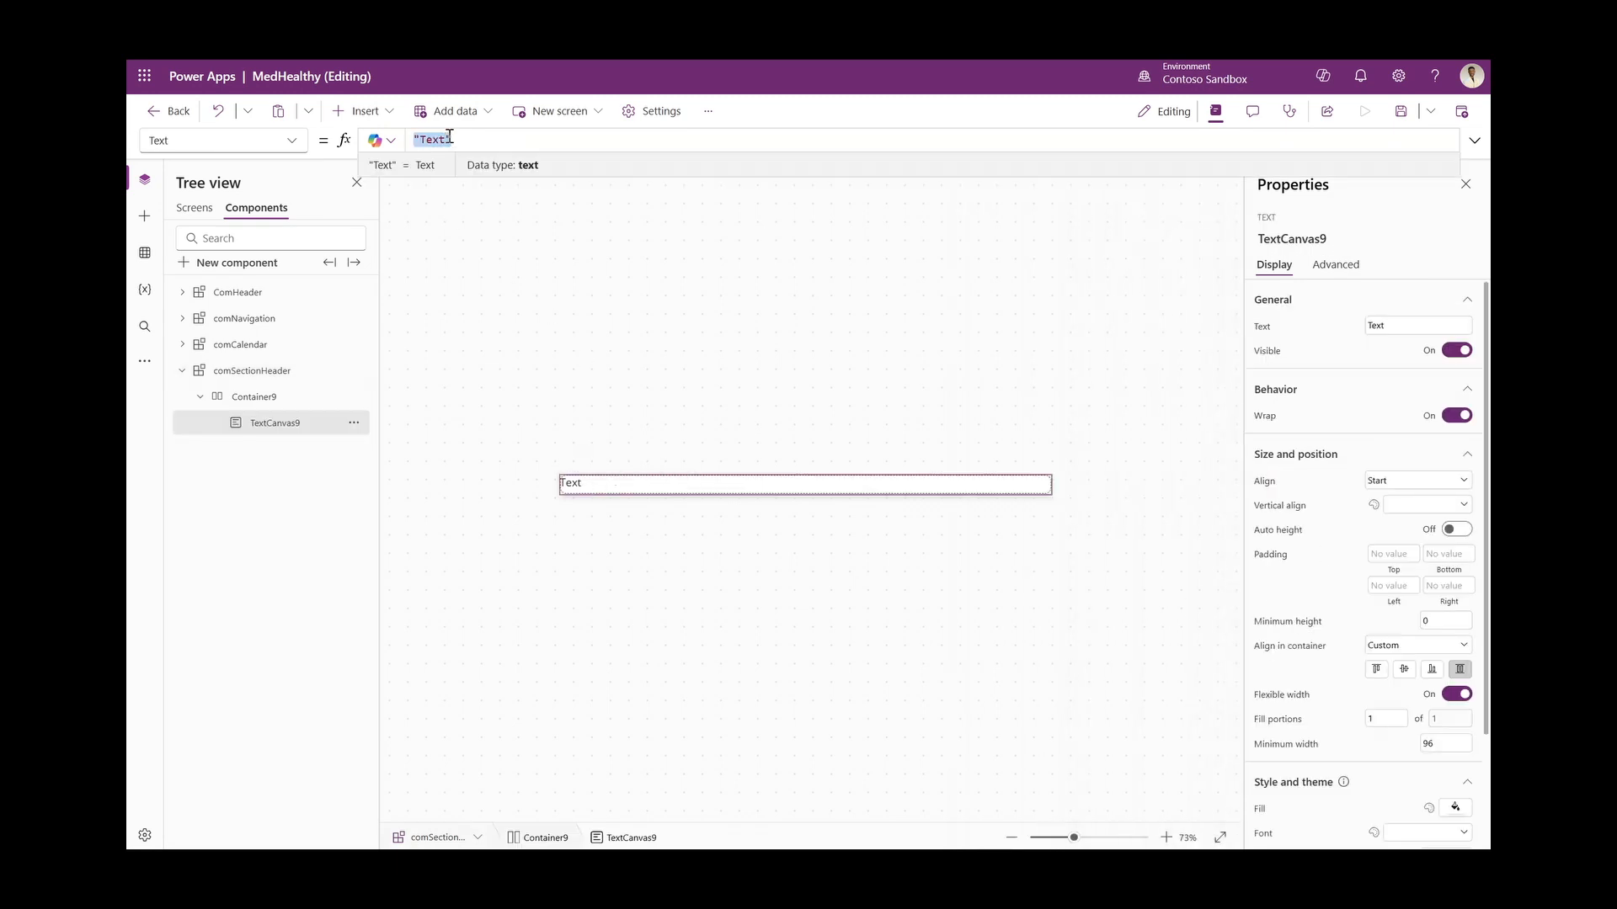
type("com")
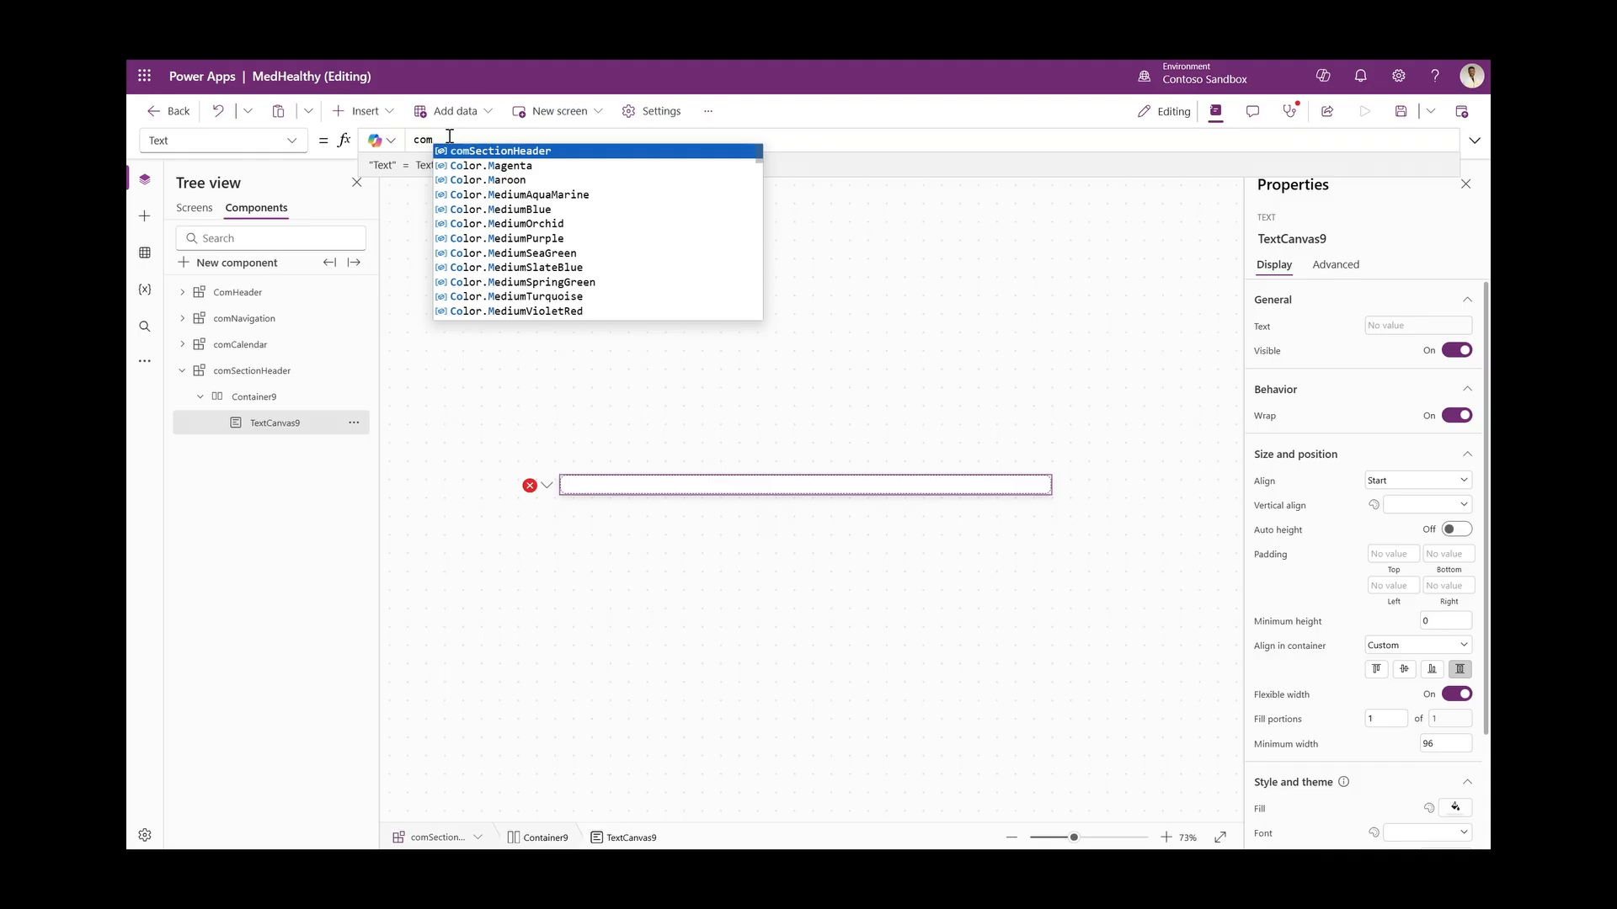
key("Tab")
type(".")
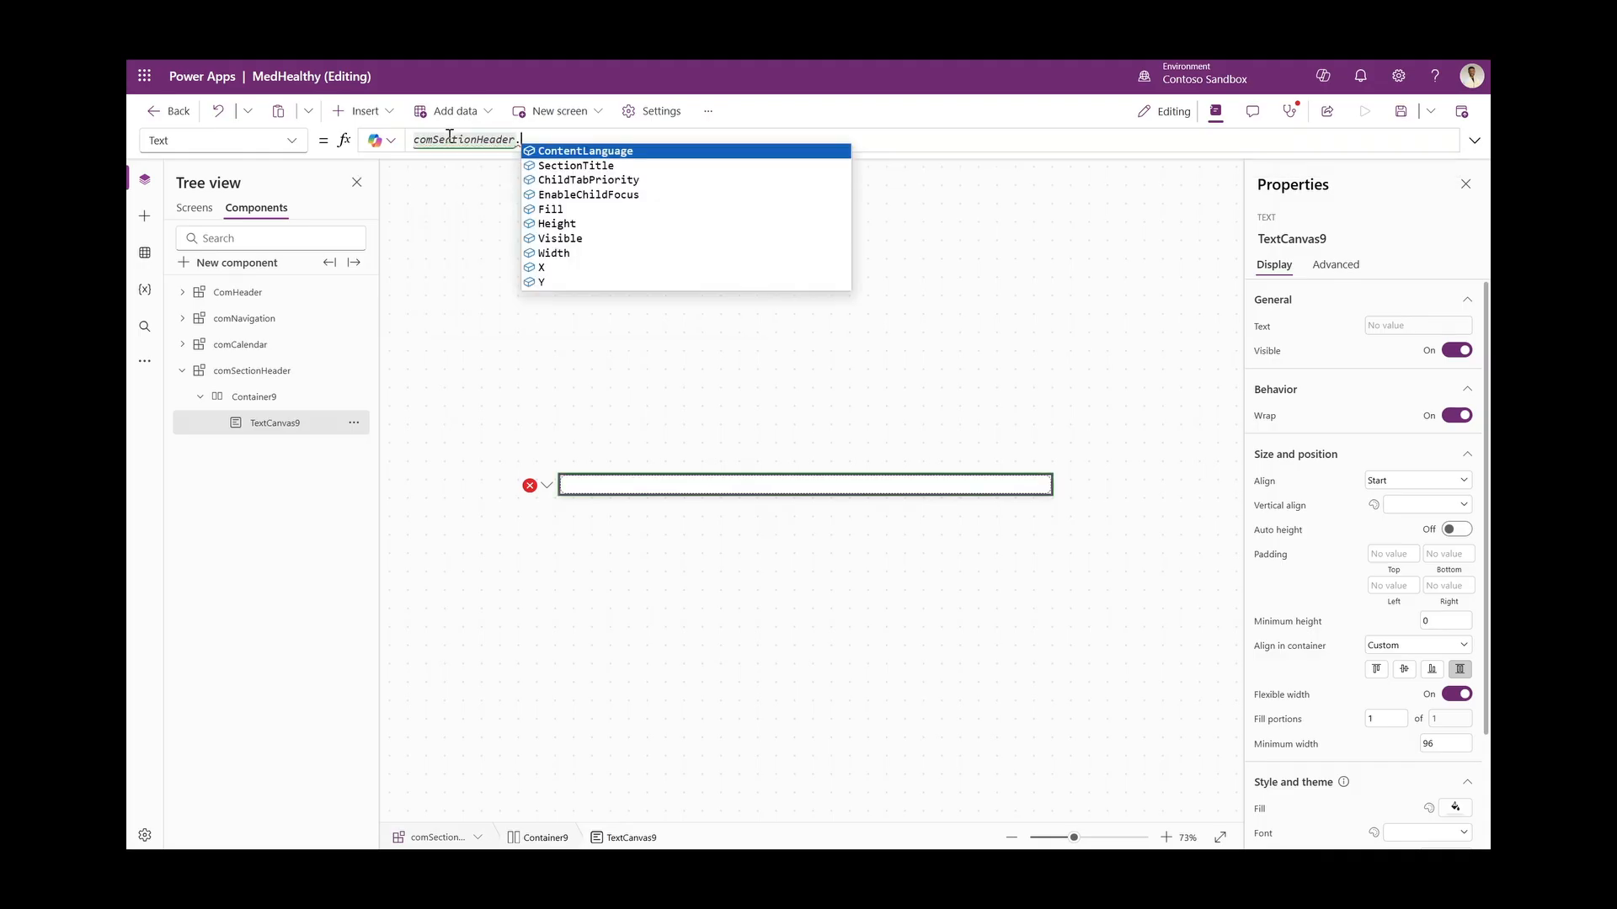
key("Down")
key("Tab")
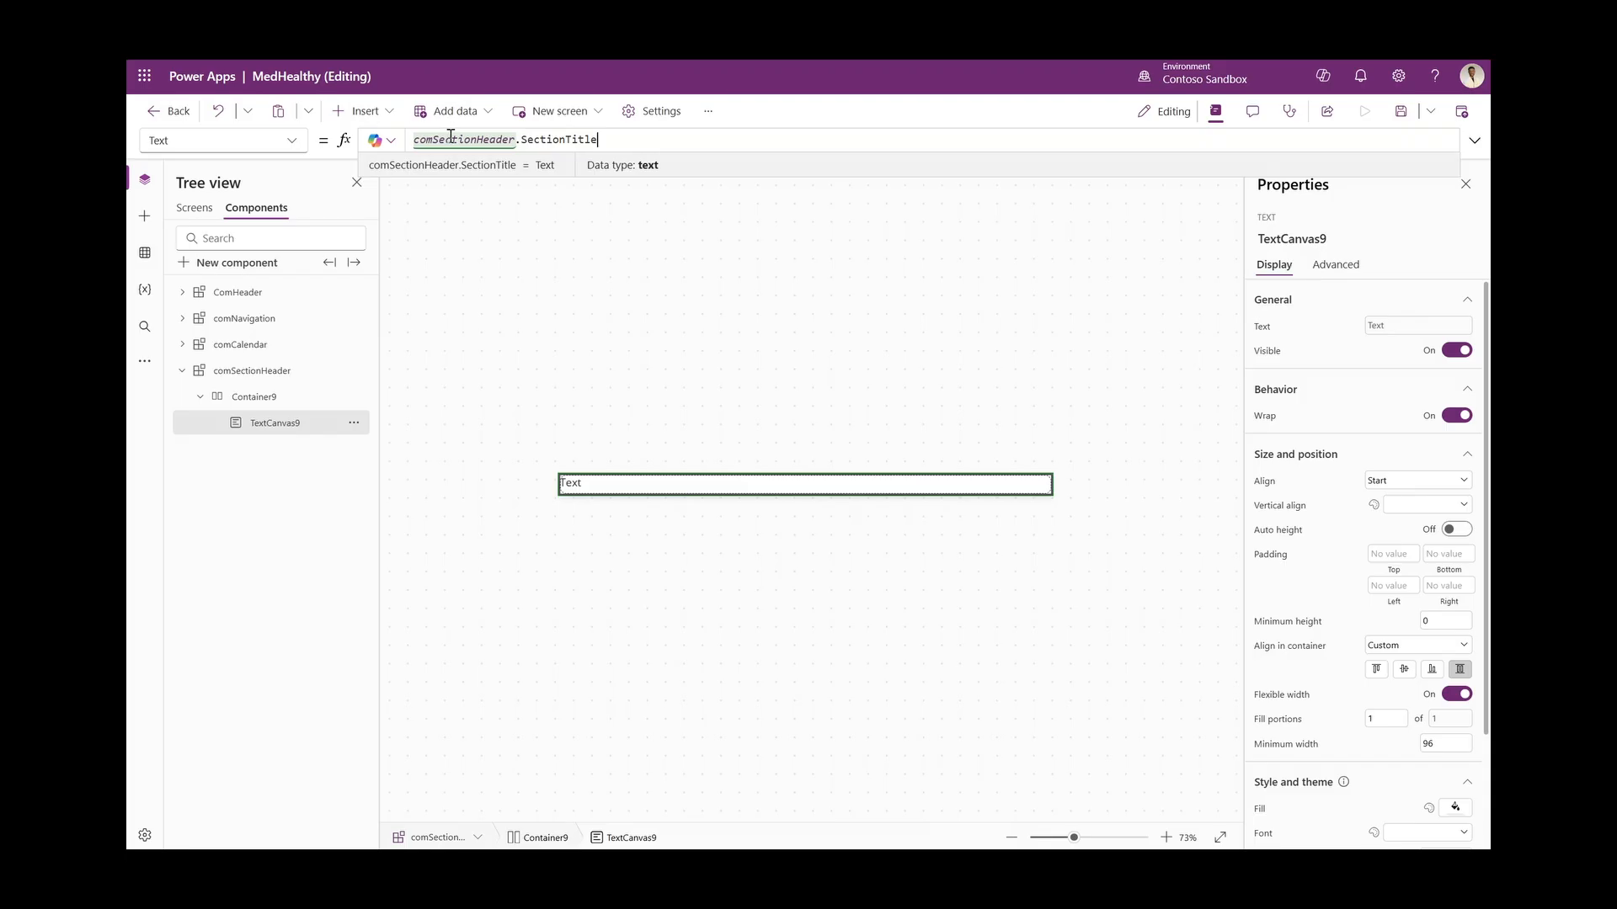
Set the header text's font size to 16 and its font weight to Semibold
scroll(1364, 589, "down", 2)
left_click(1439, 714)
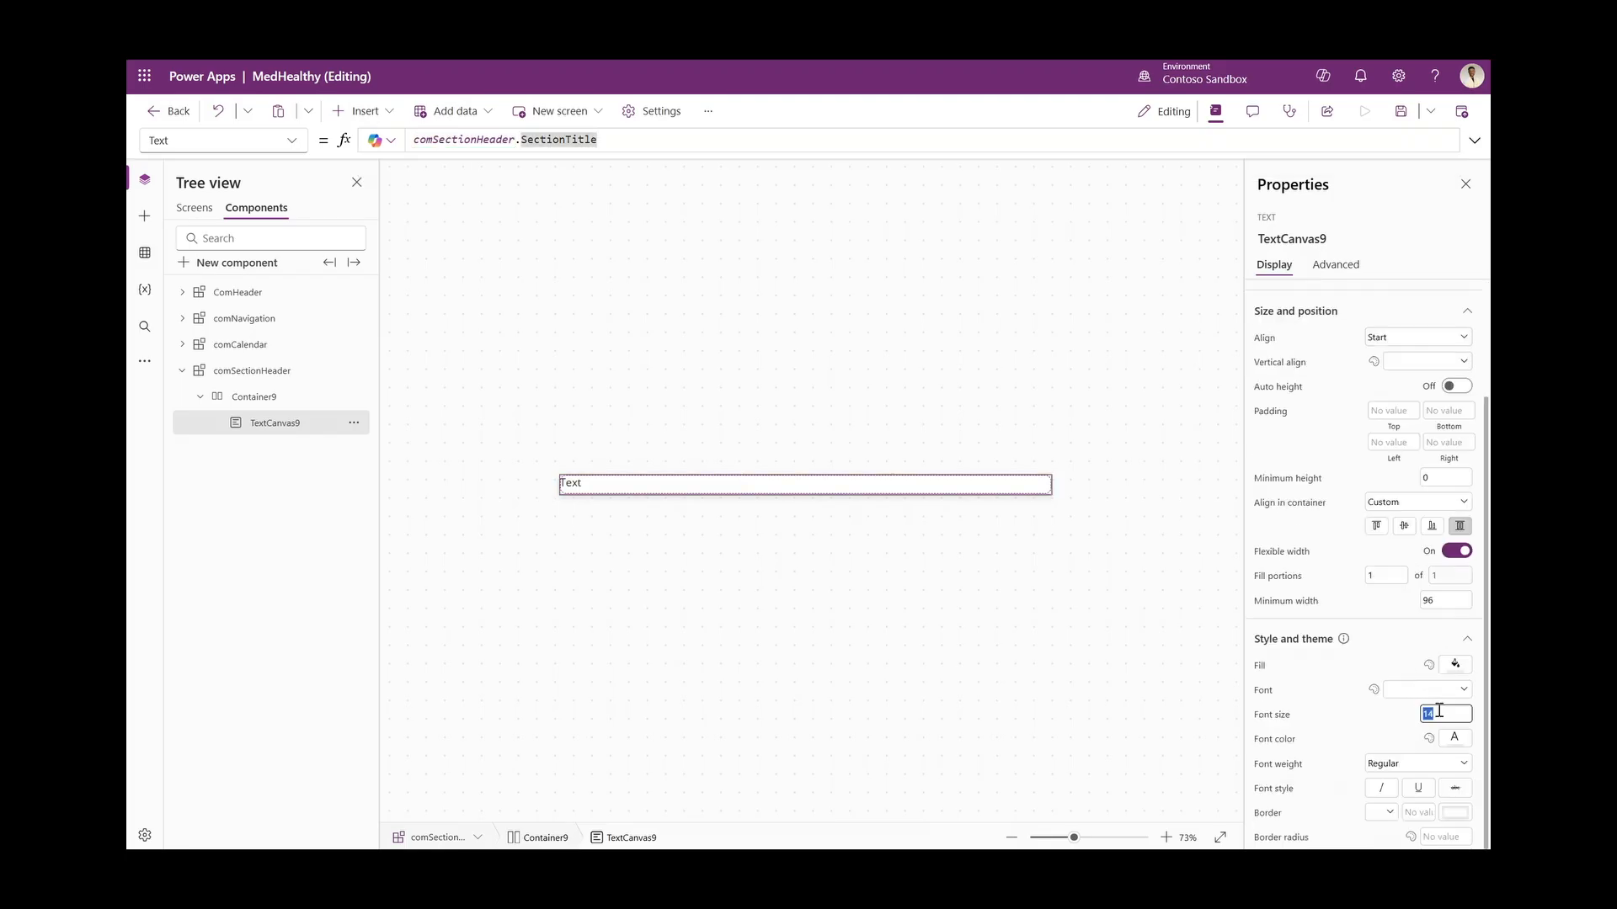
type("16")
left_click(1371, 718)
left_click(1381, 762)
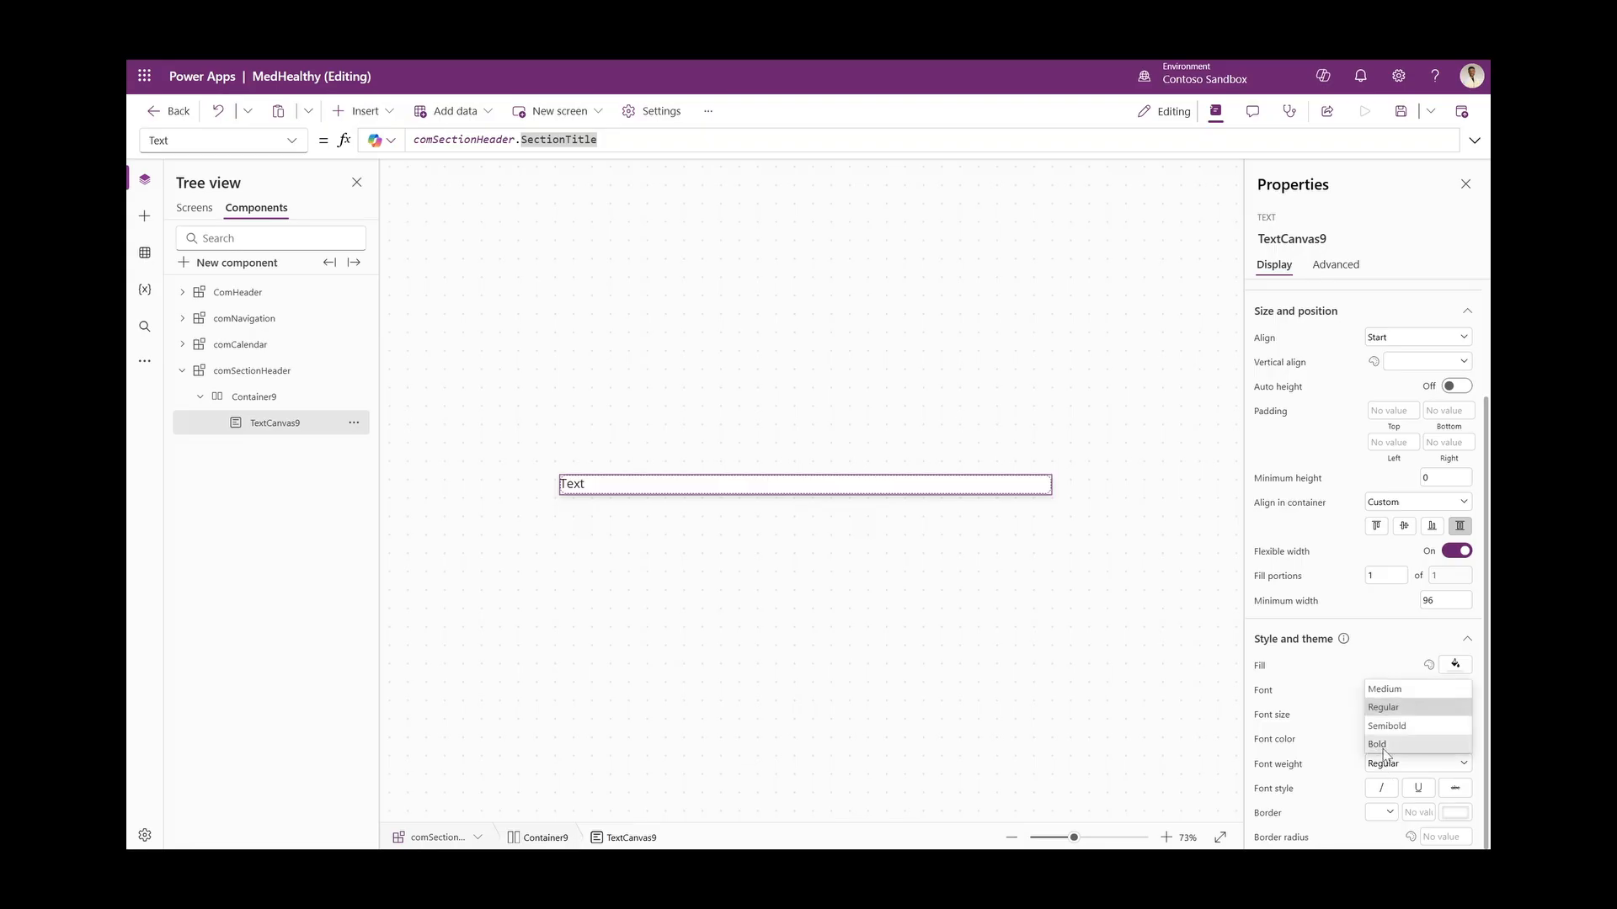
left_click(1383, 749)
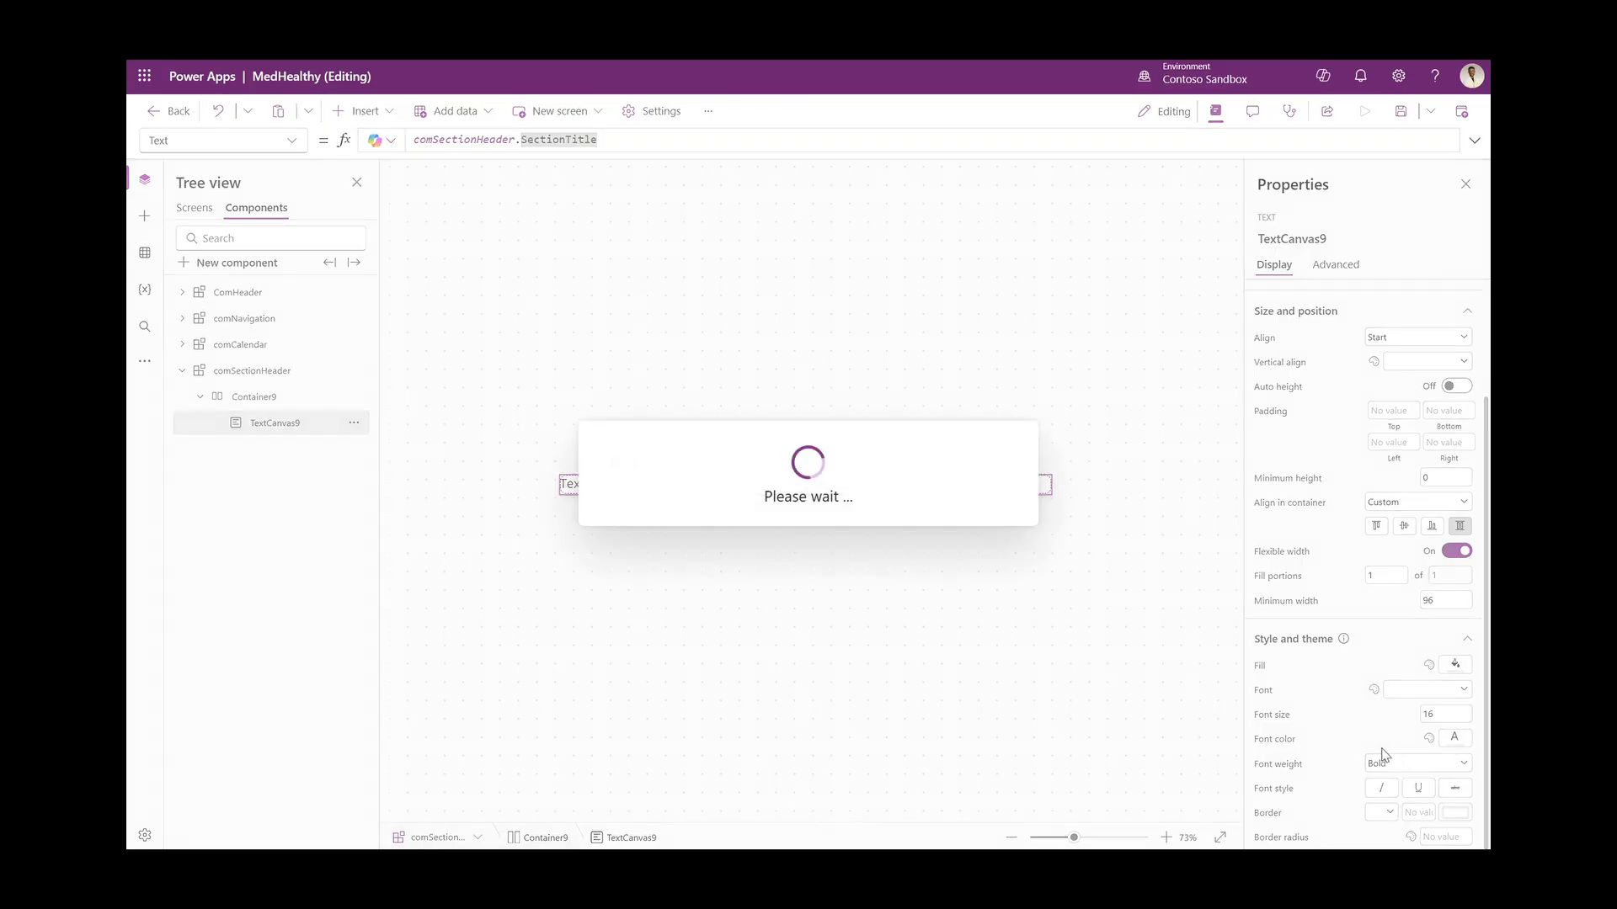
left_click(1389, 764)
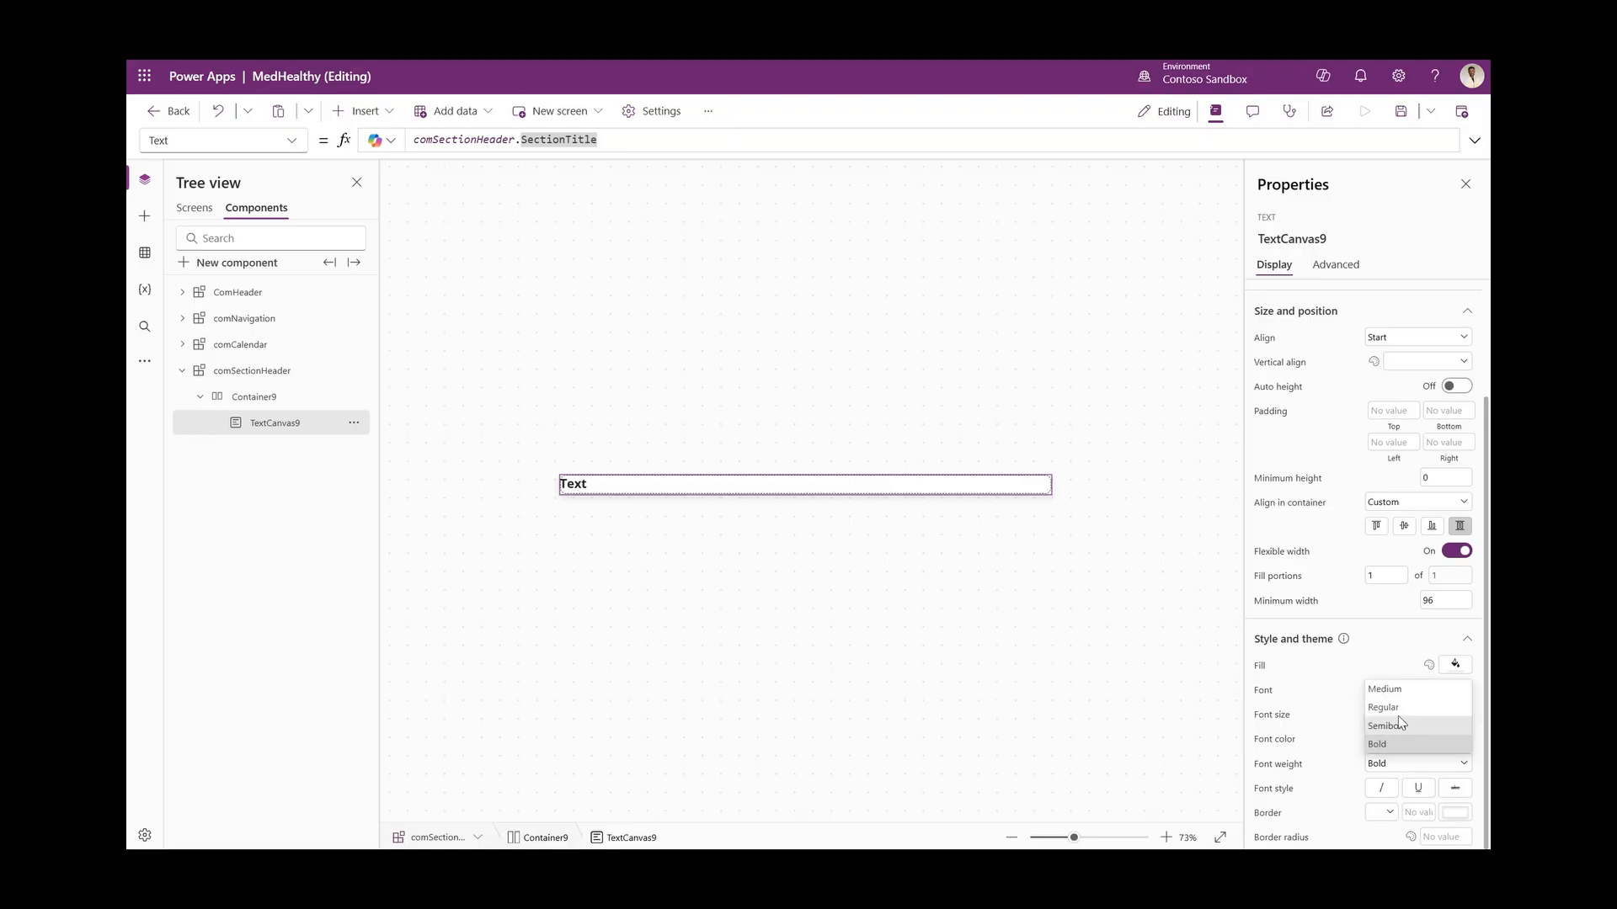
left_click(1398, 726)
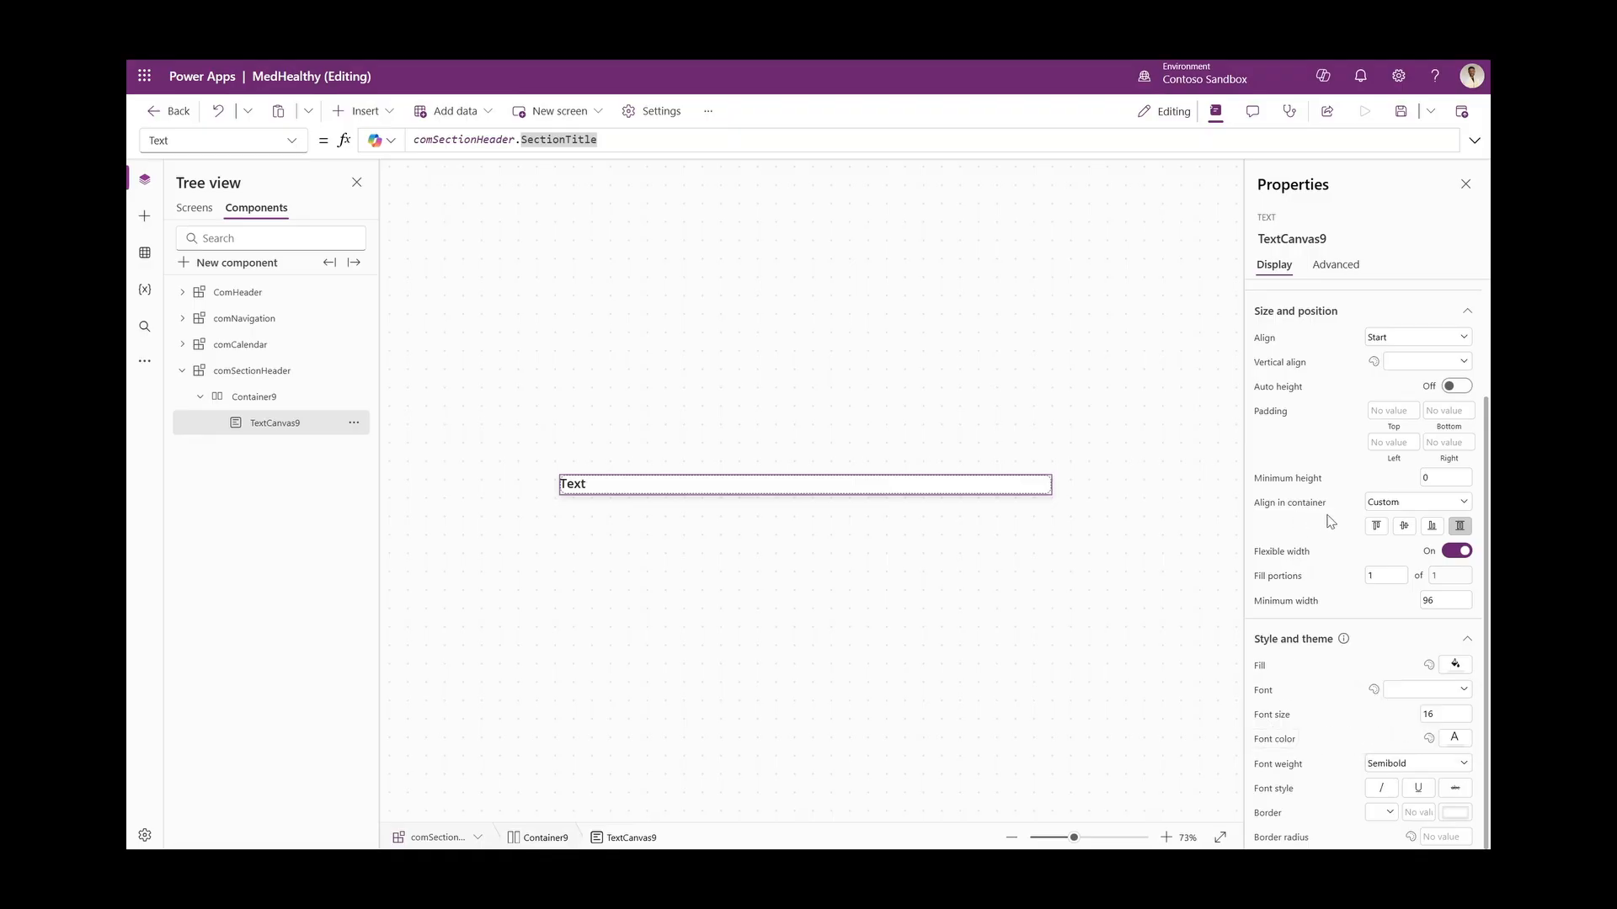
Give the header text a left padding of 5 and the font color App.Theme.Colors.Darker70
left_click(1394, 444)
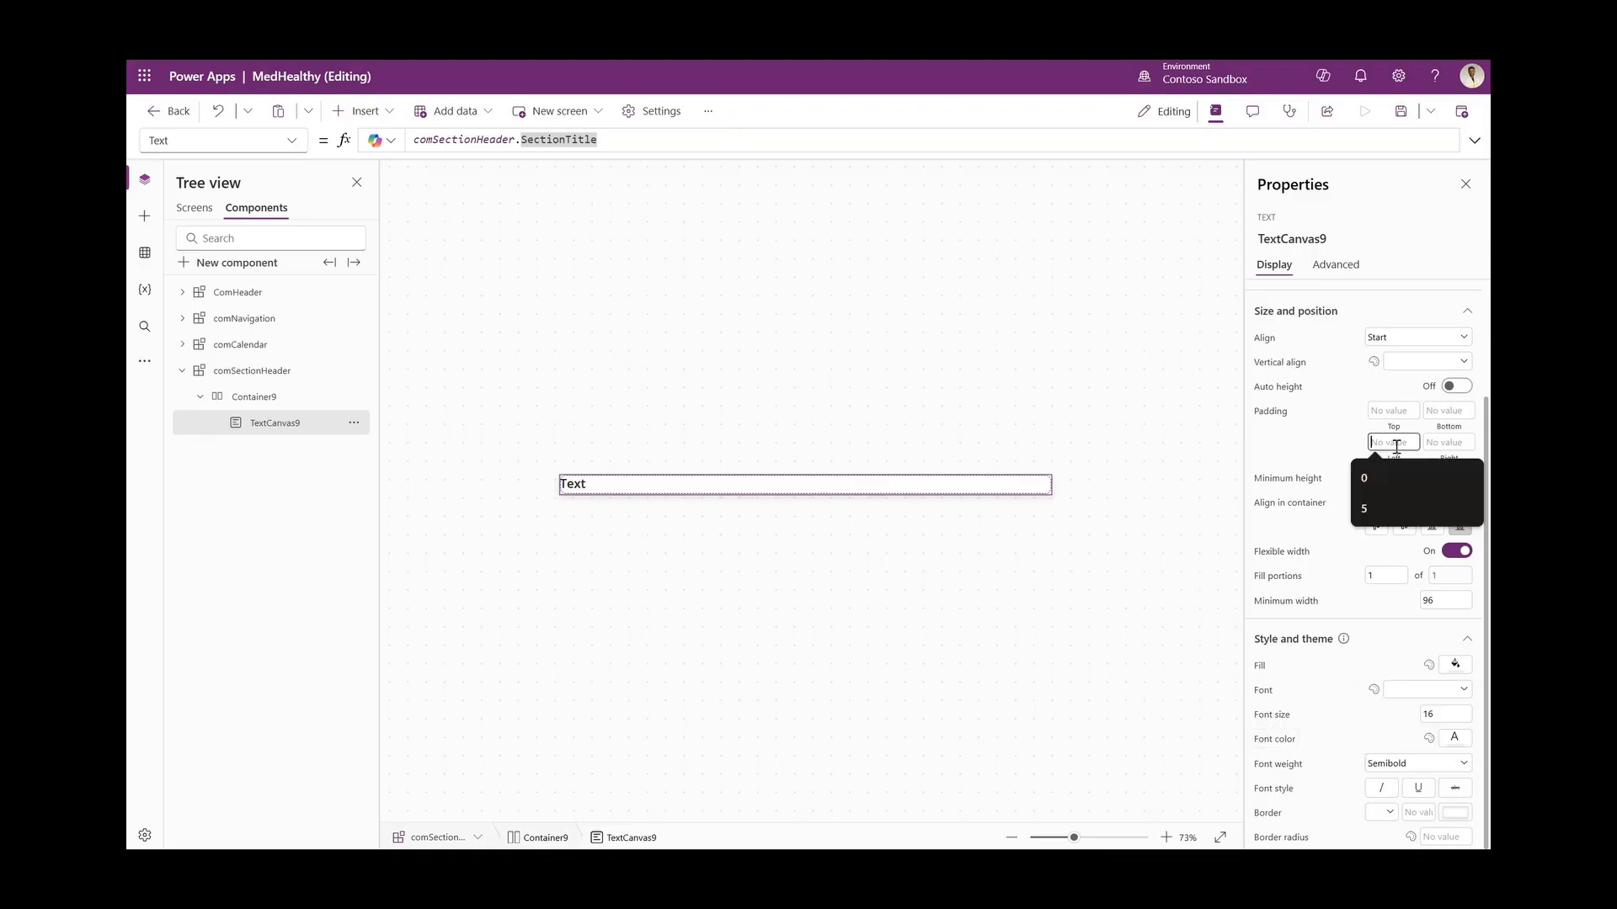
left_click(1366, 509)
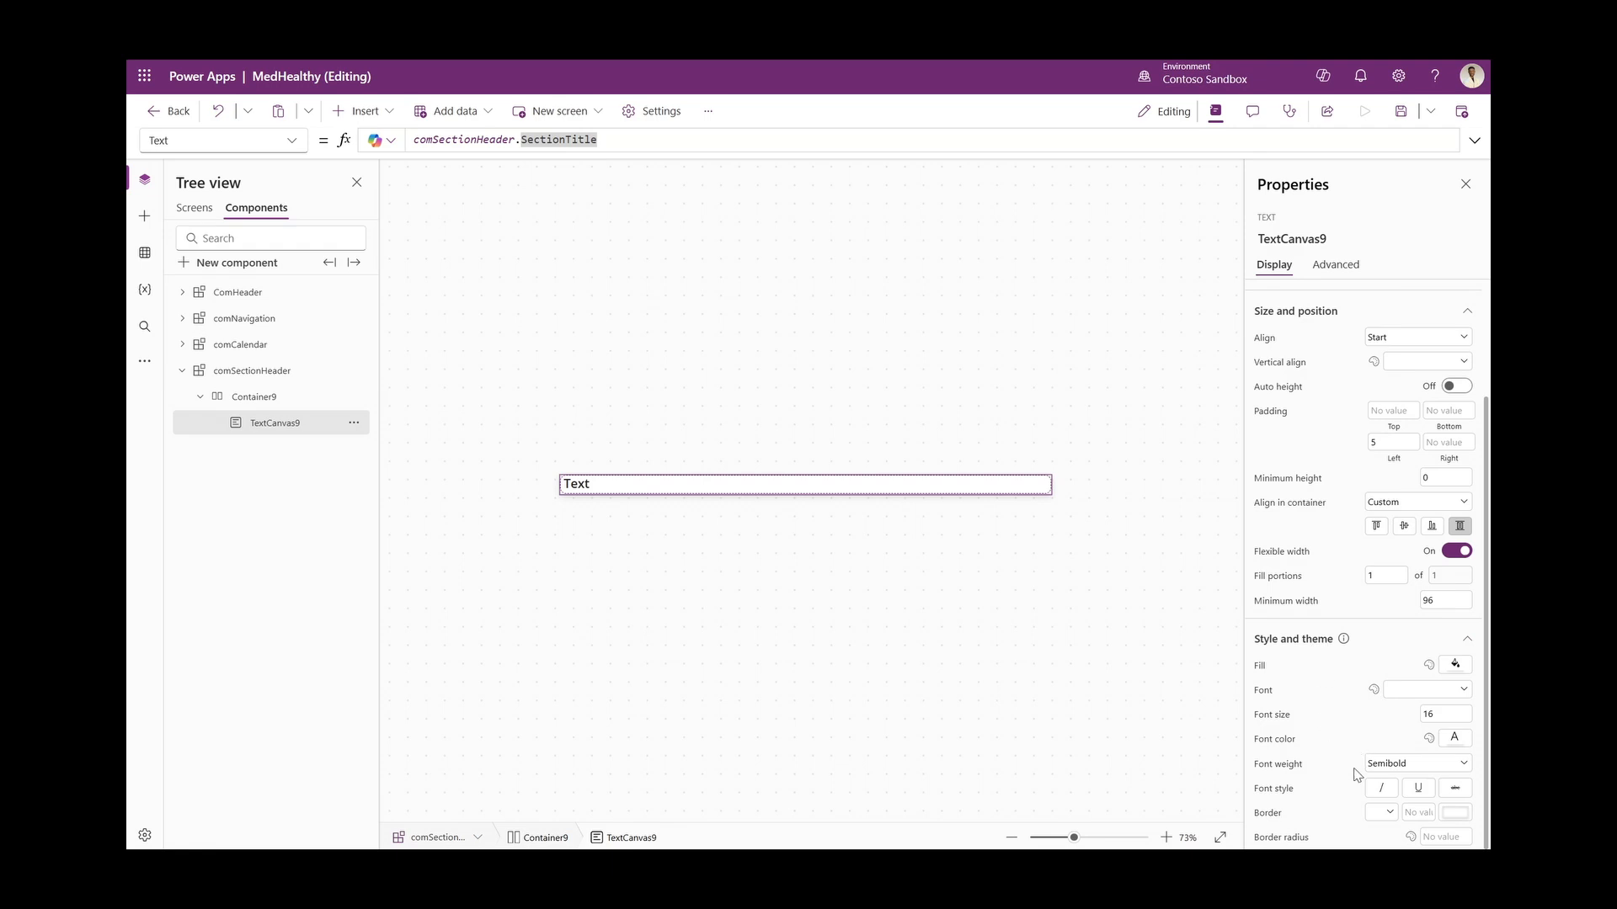
left_click(1279, 742)
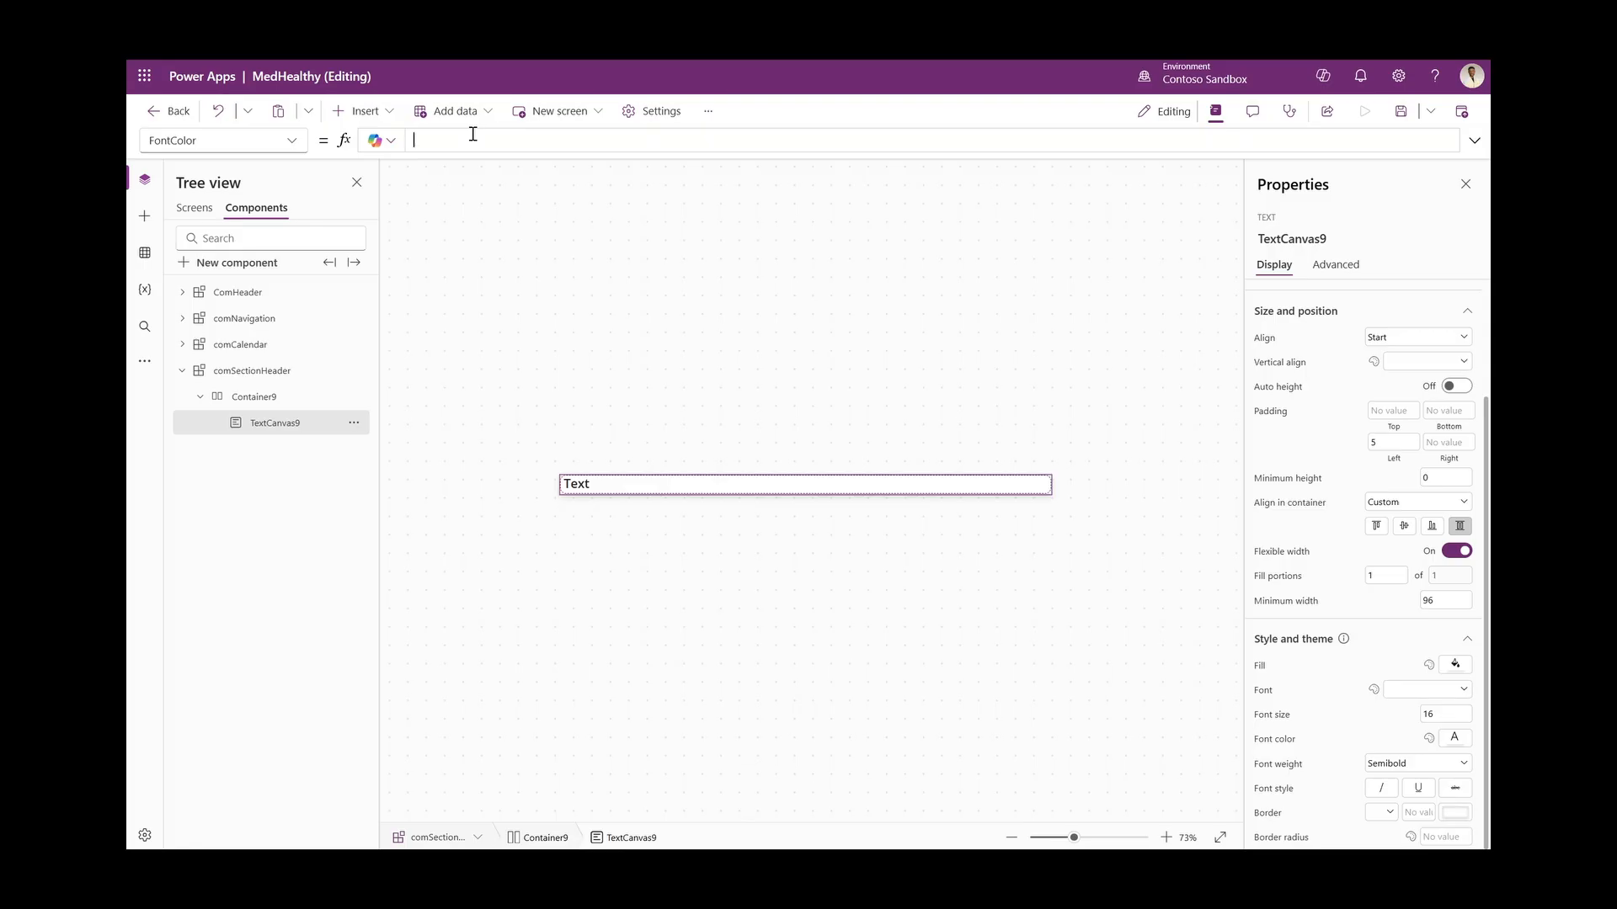
type("App.")
type("Theme.Colors.D")
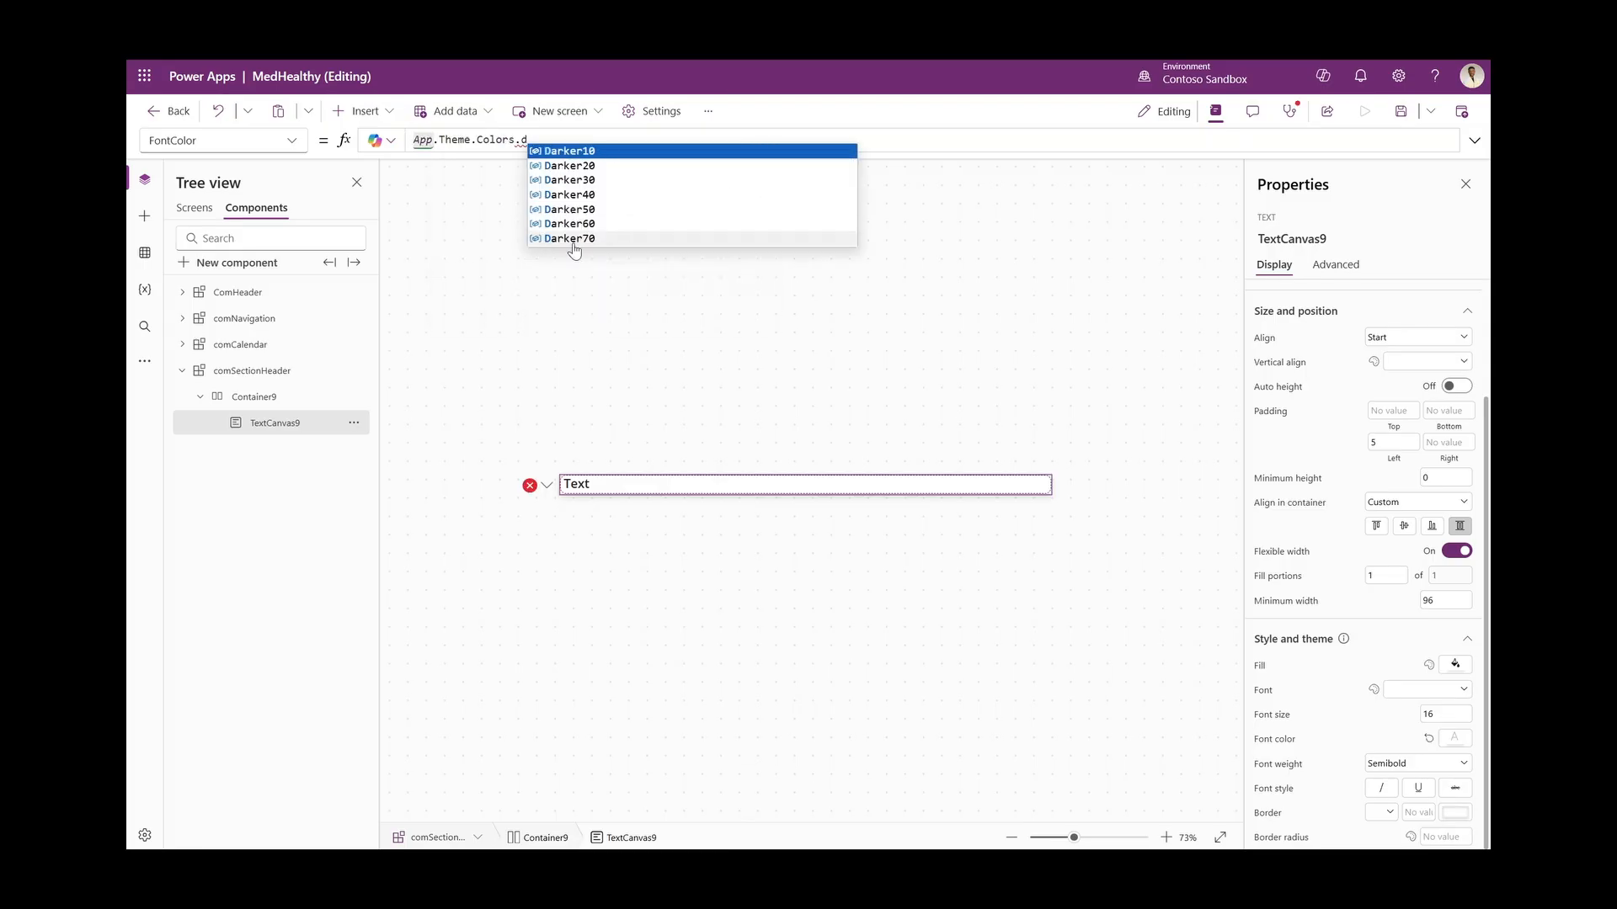
left_click(569, 245)
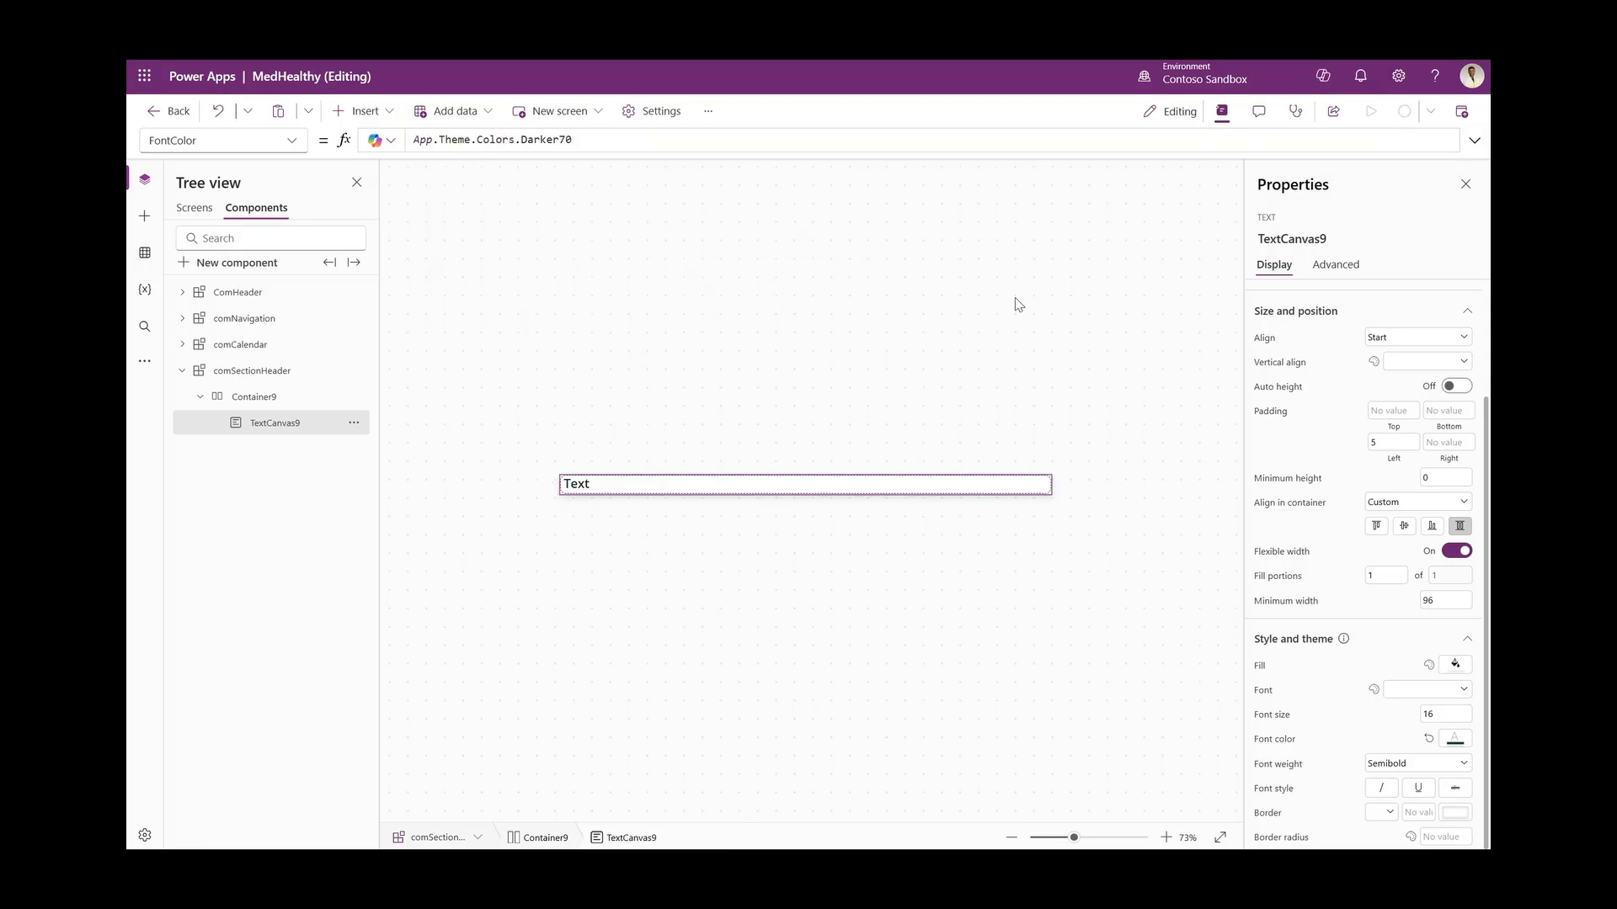
Insert a modern Icon control into the comSectionHeader component
left_click(182, 371)
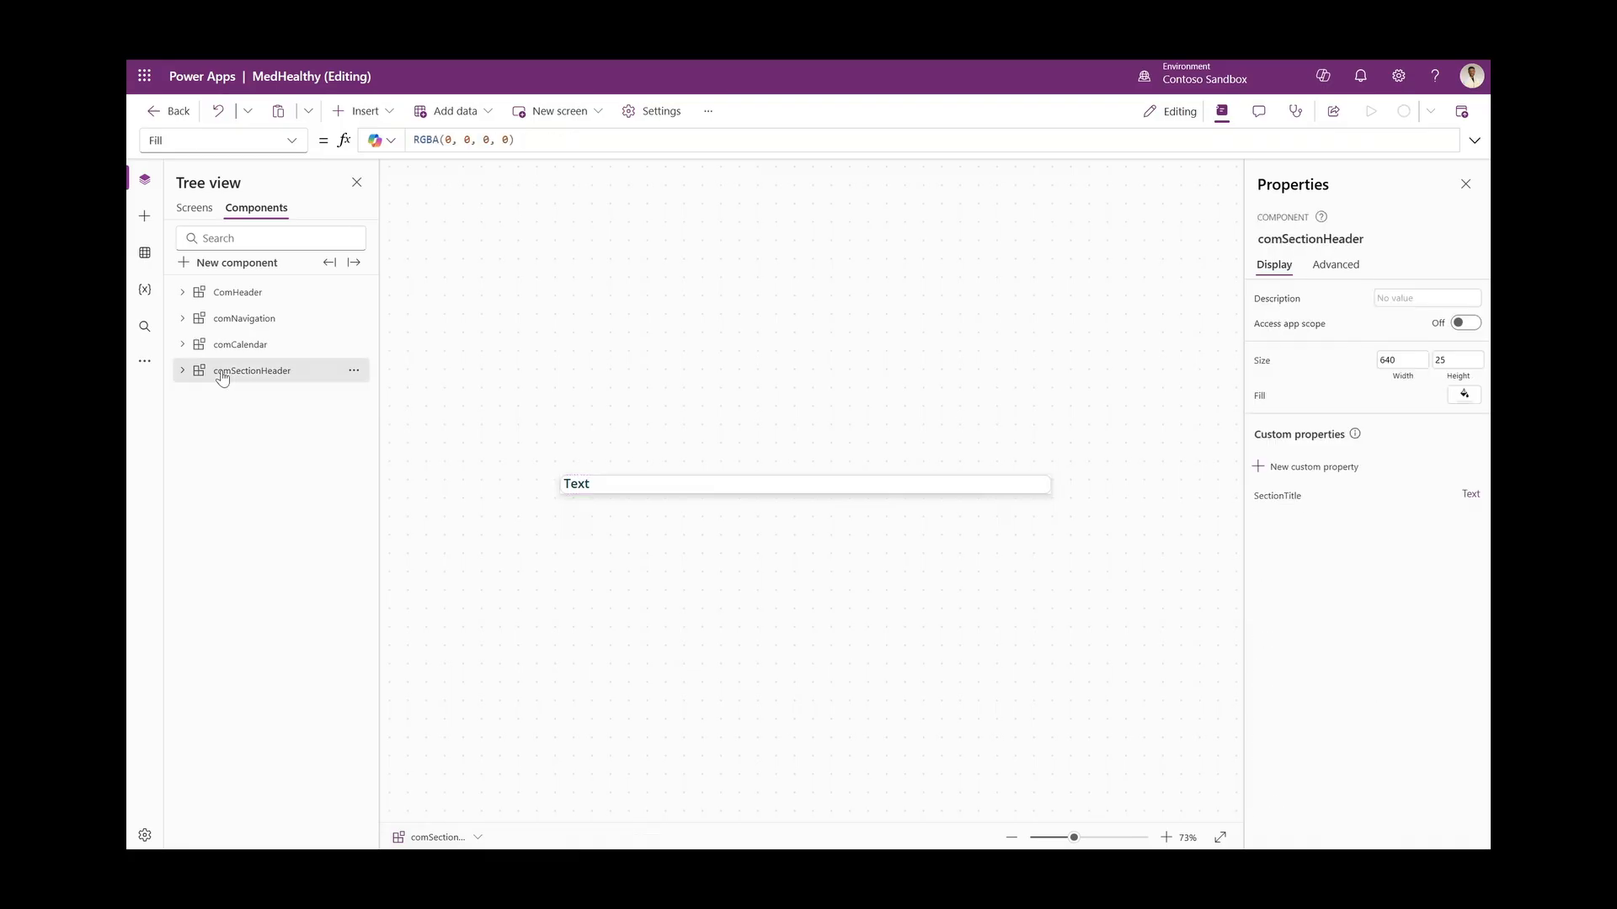
left_click(221, 377)
left_click(361, 112)
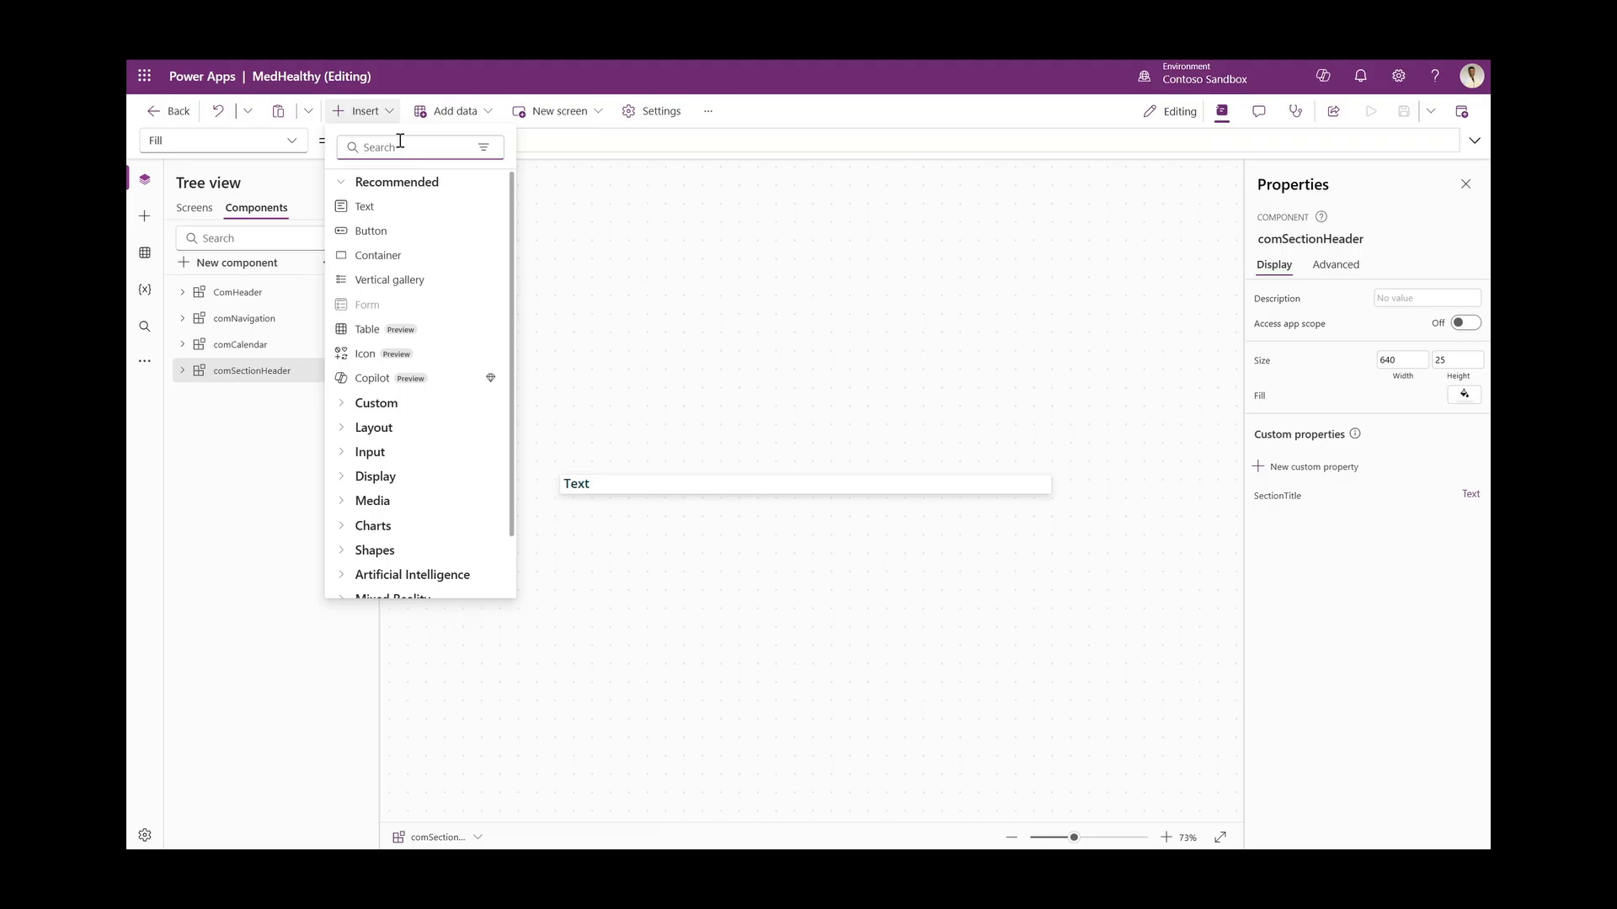
type("icon")
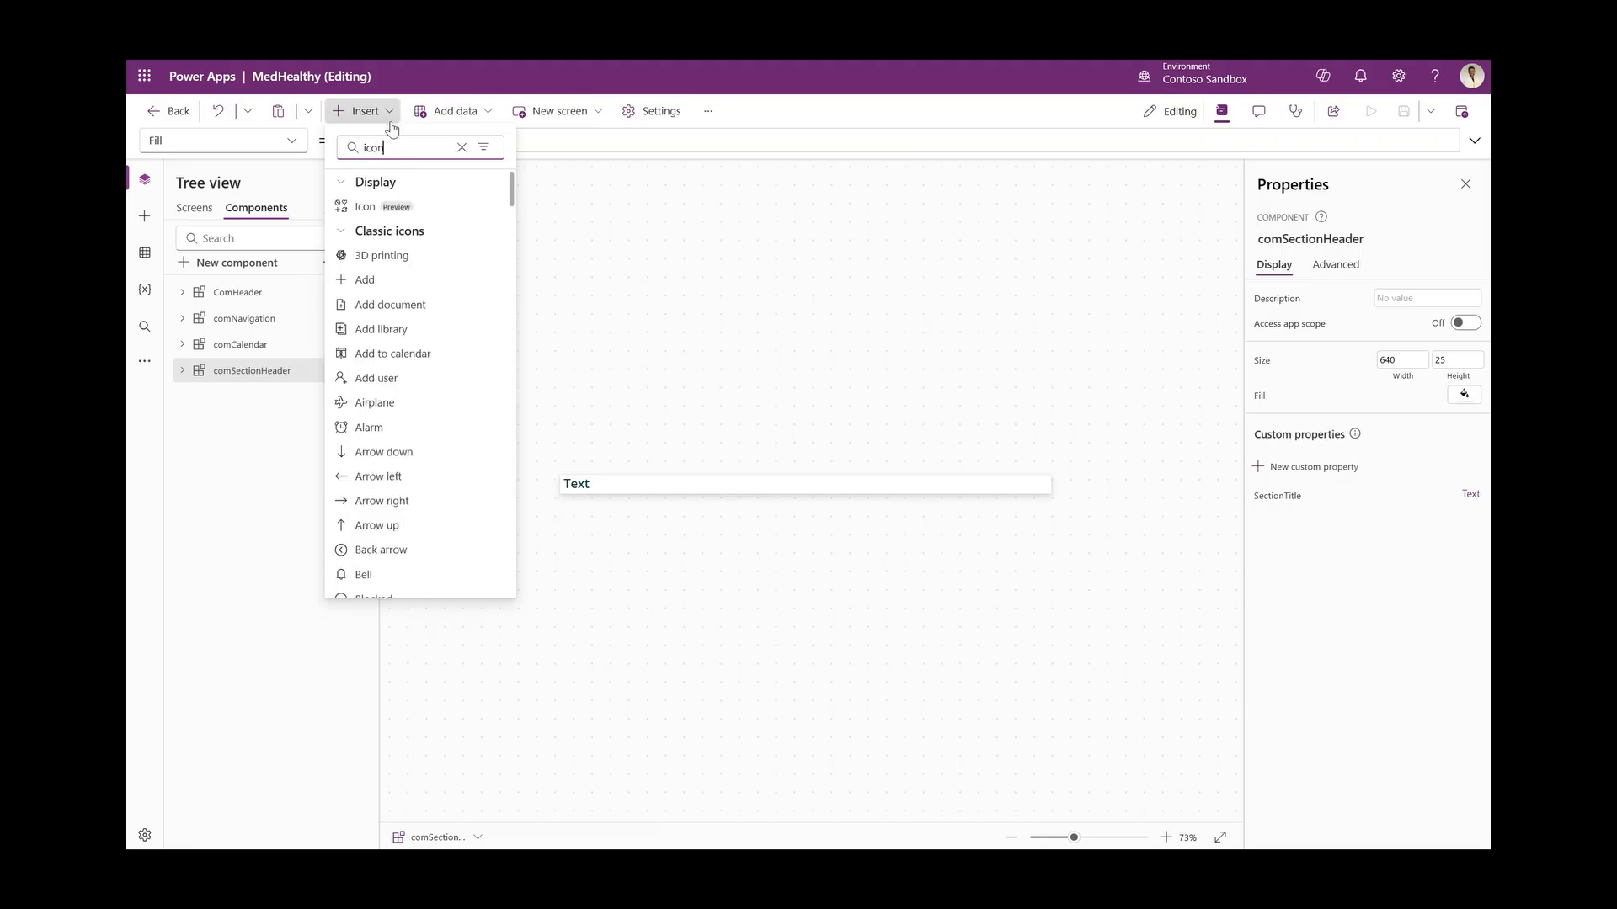
left_click(386, 205)
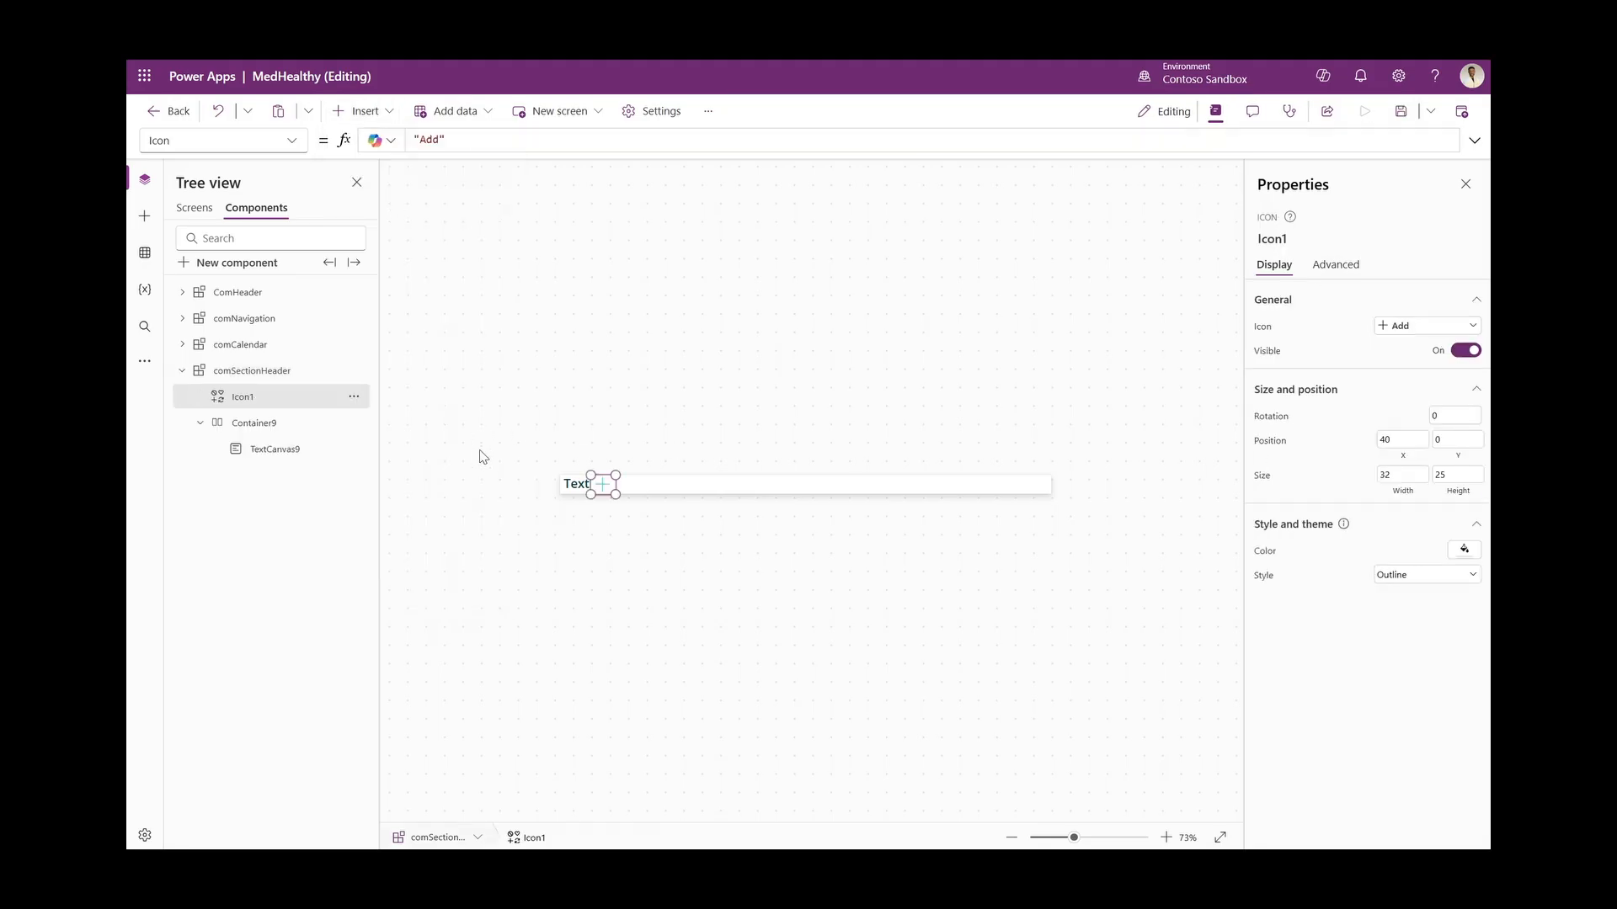
Move the icon from the component's top level into Container9 by cutting and pasting it
left_click(199, 422)
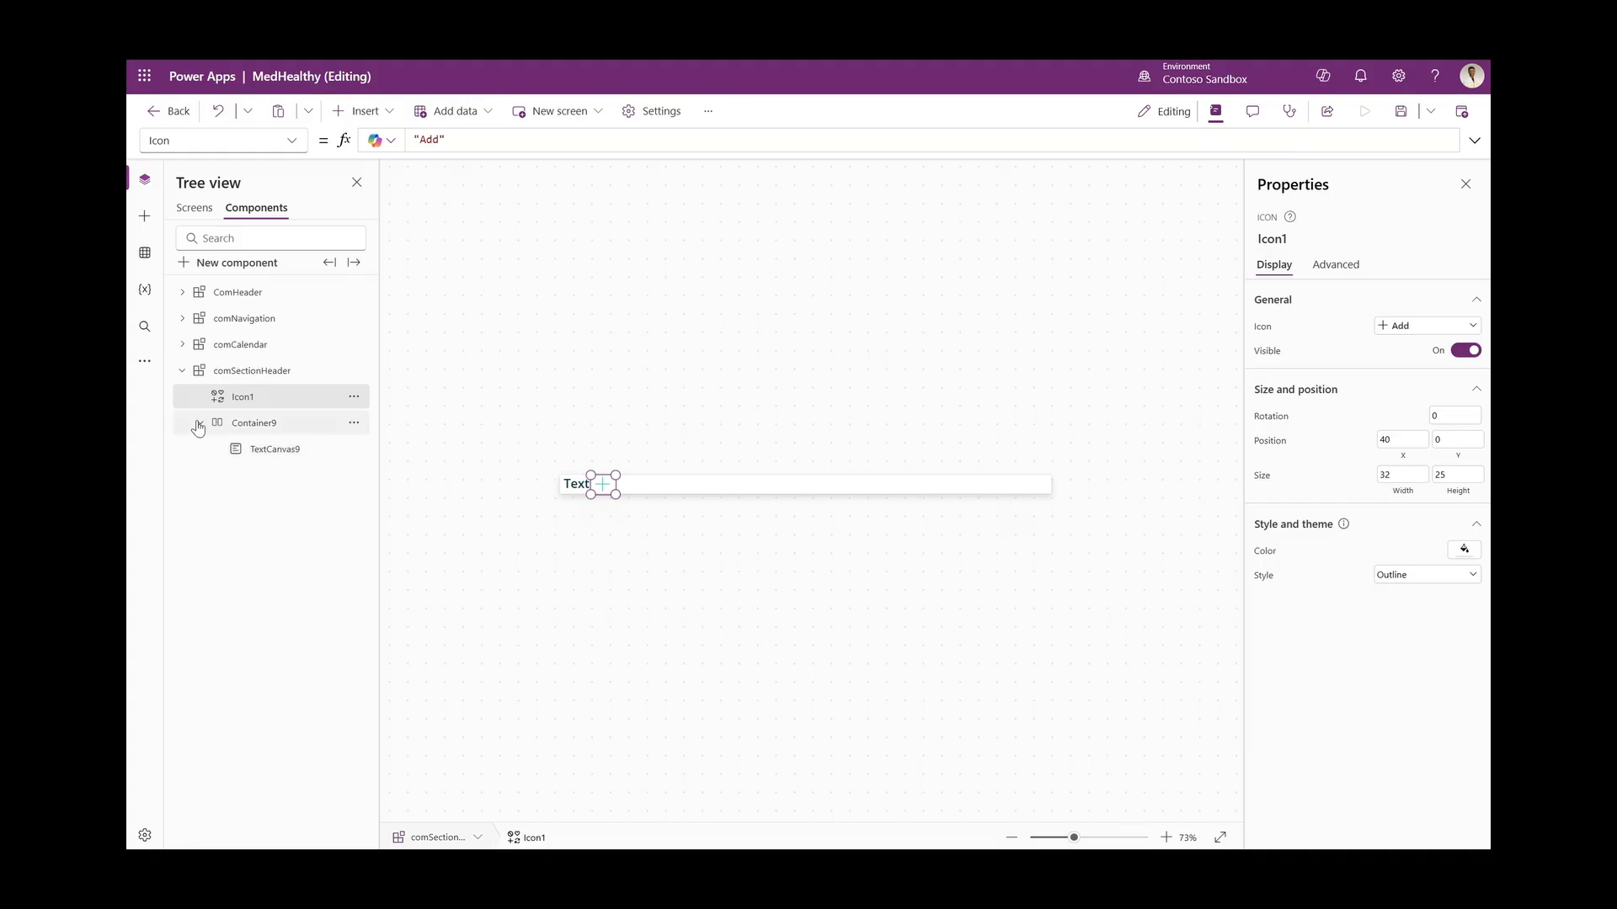
right_click(246, 403)
key("Delete")
left_click(229, 397)
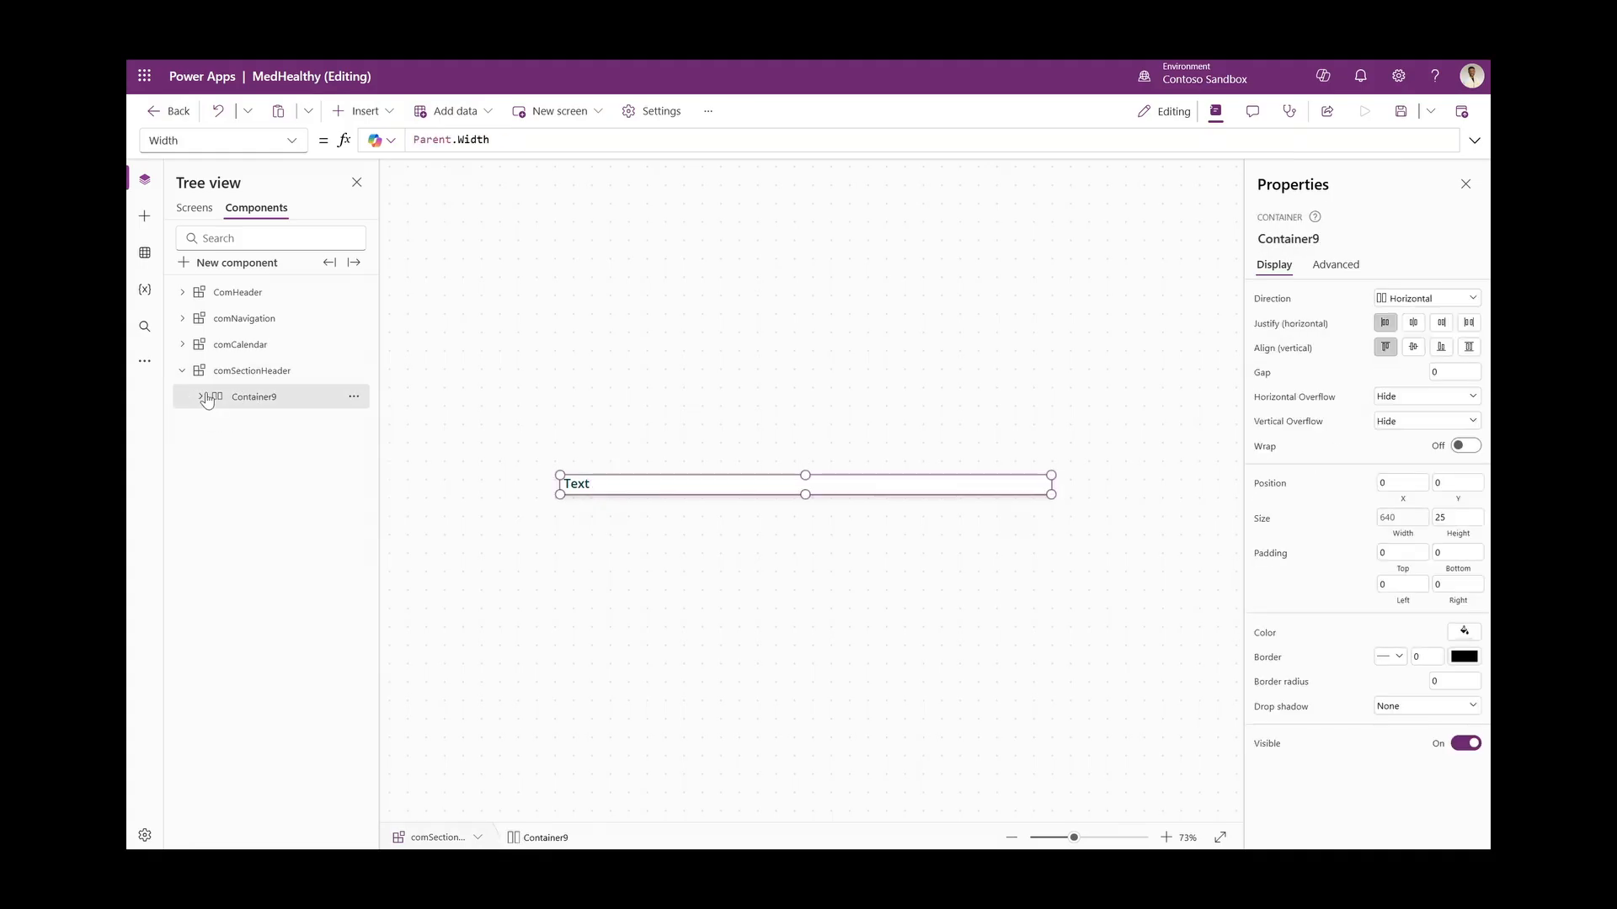
right_click(243, 399)
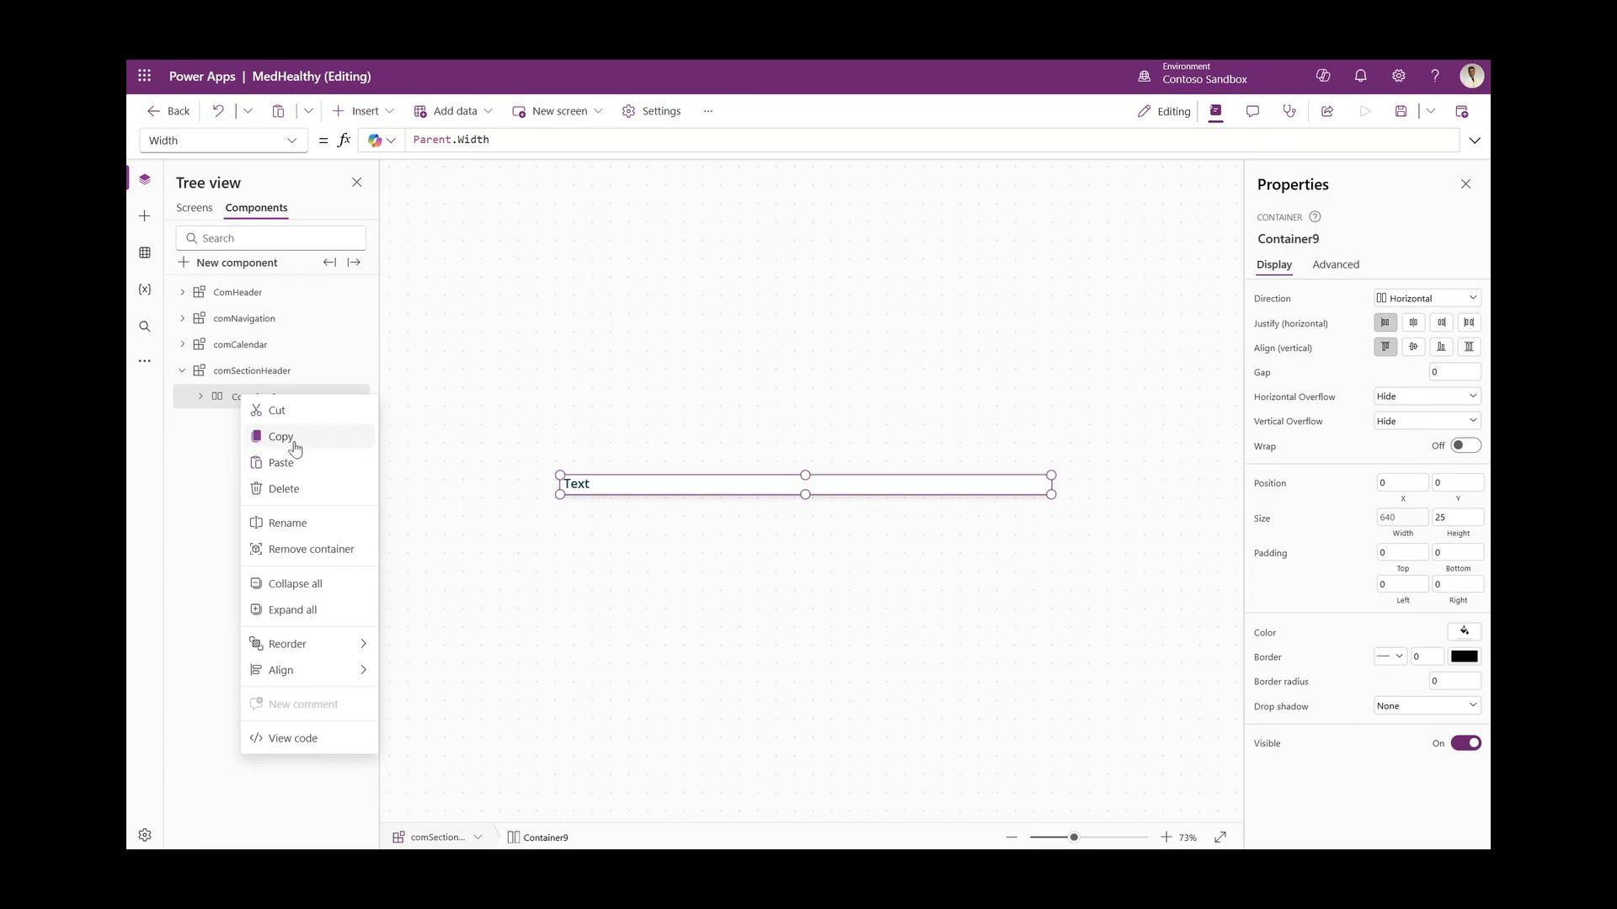
left_click(297, 458)
Set the icon's width to 40 and height to 24, and center it vertically in the container
left_click(1457, 540)
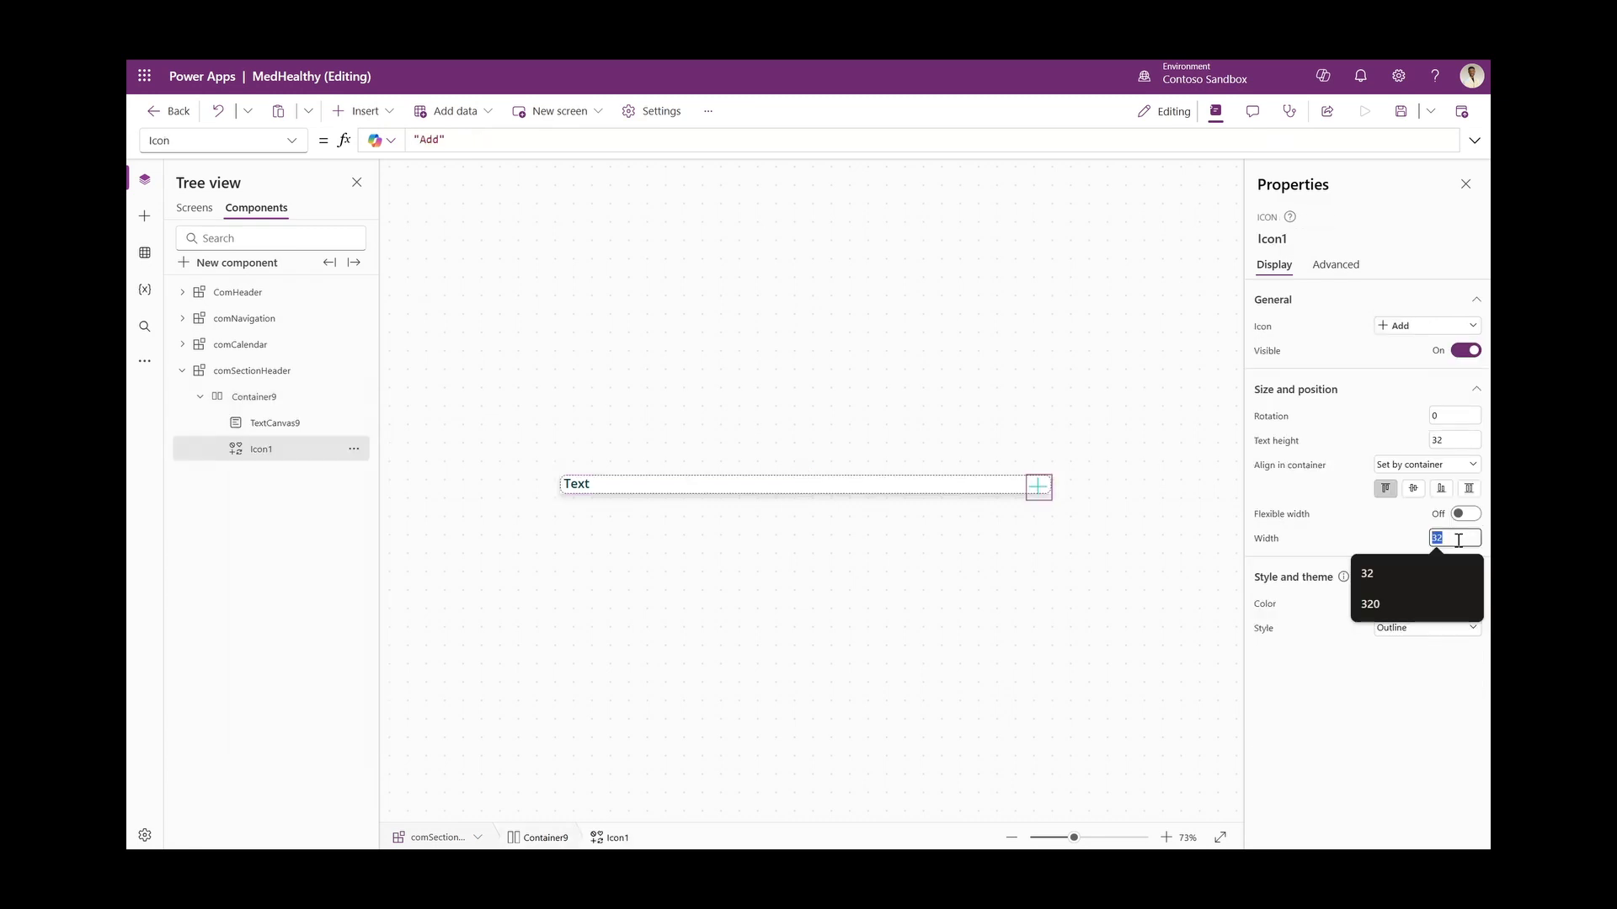
type("40")
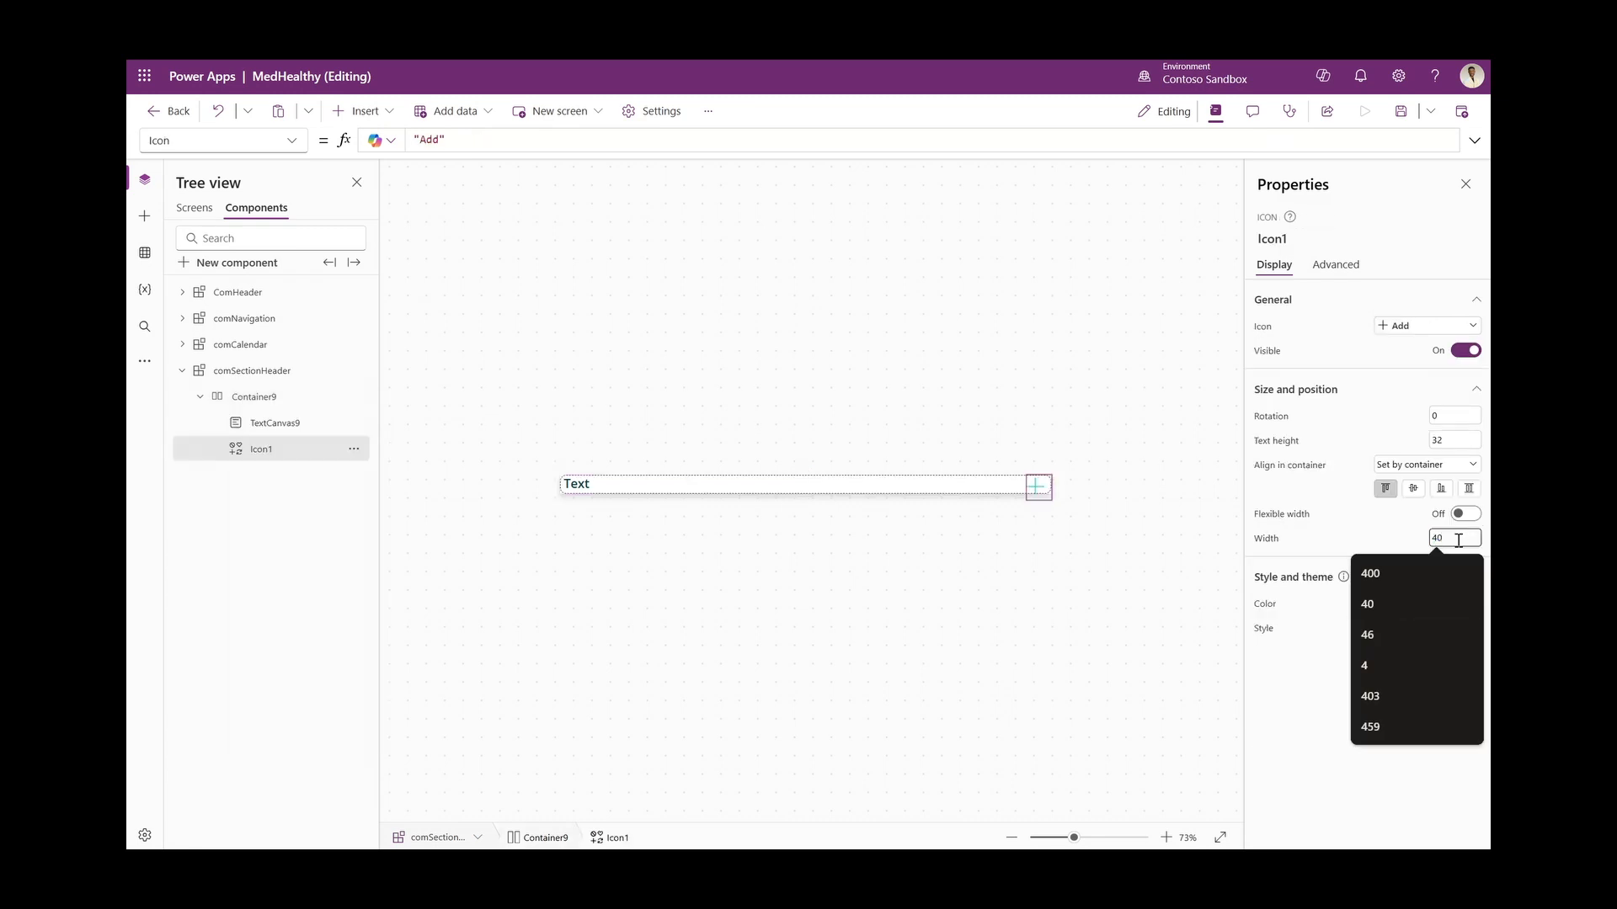
left_click(1454, 439)
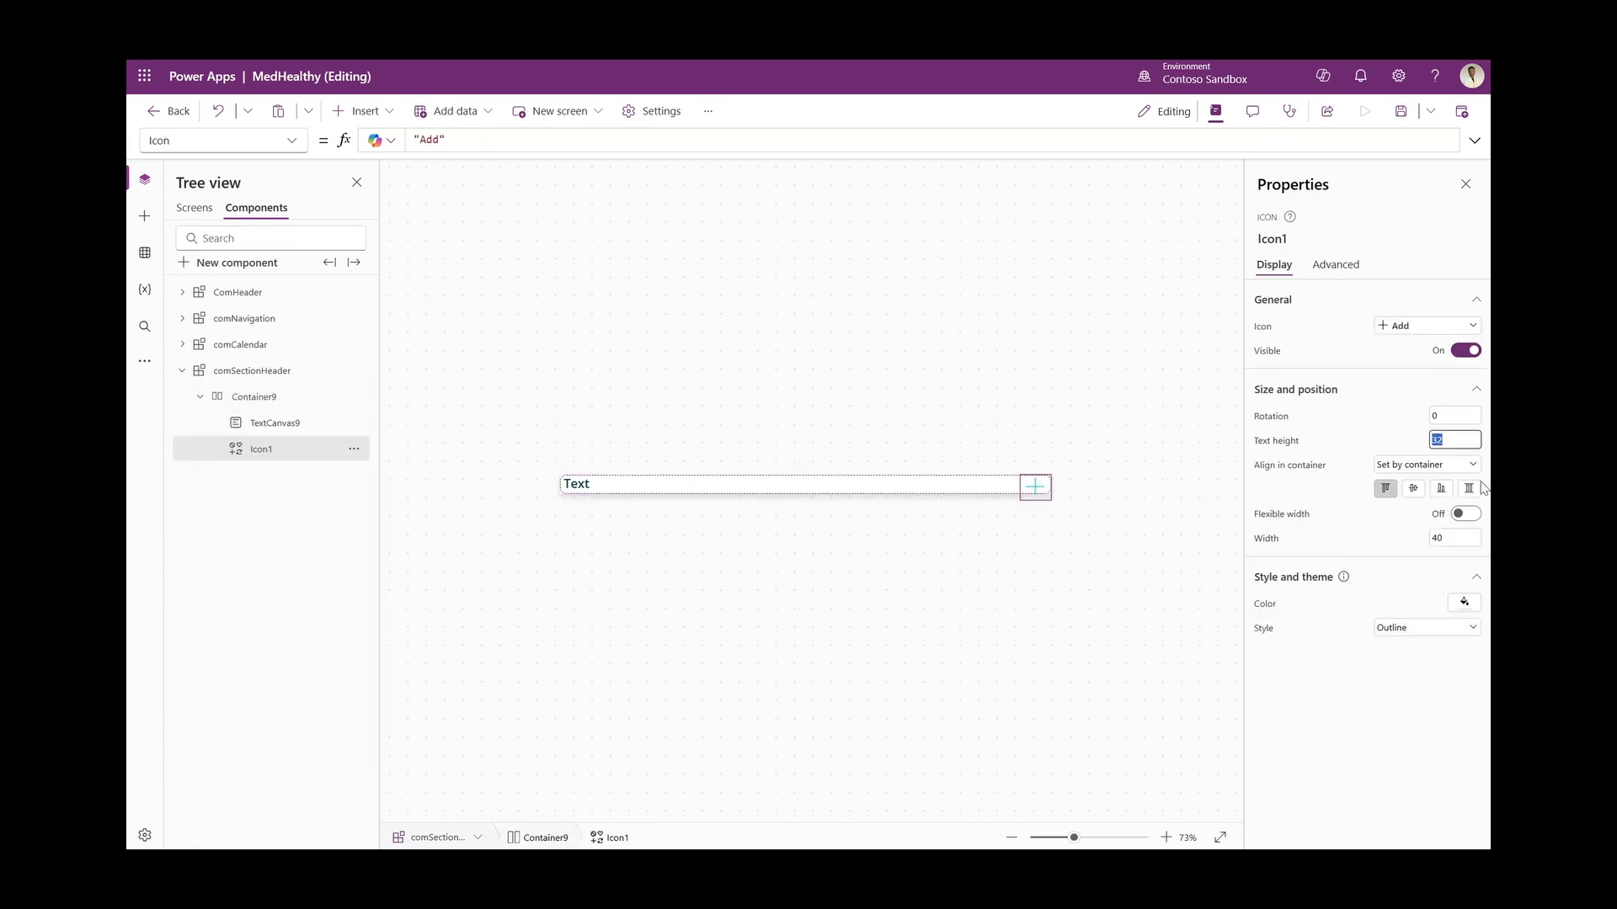
left_click(1413, 490)
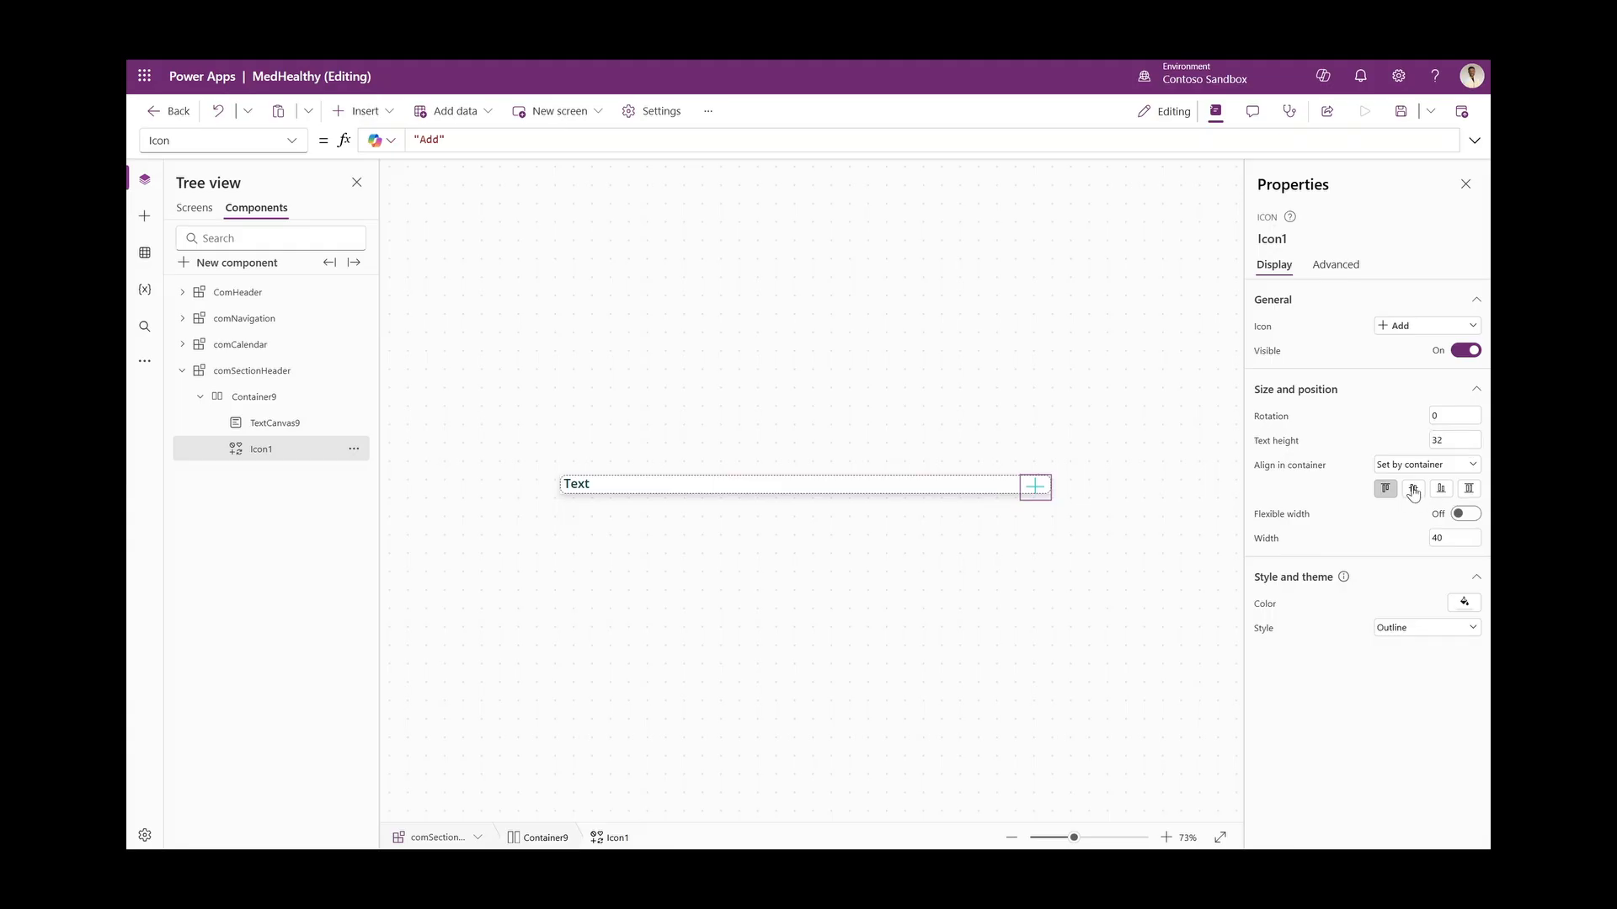
left_click(1456, 443)
left_click(1466, 443)
key("BackSpace")
key("BackSpace")
type("24")
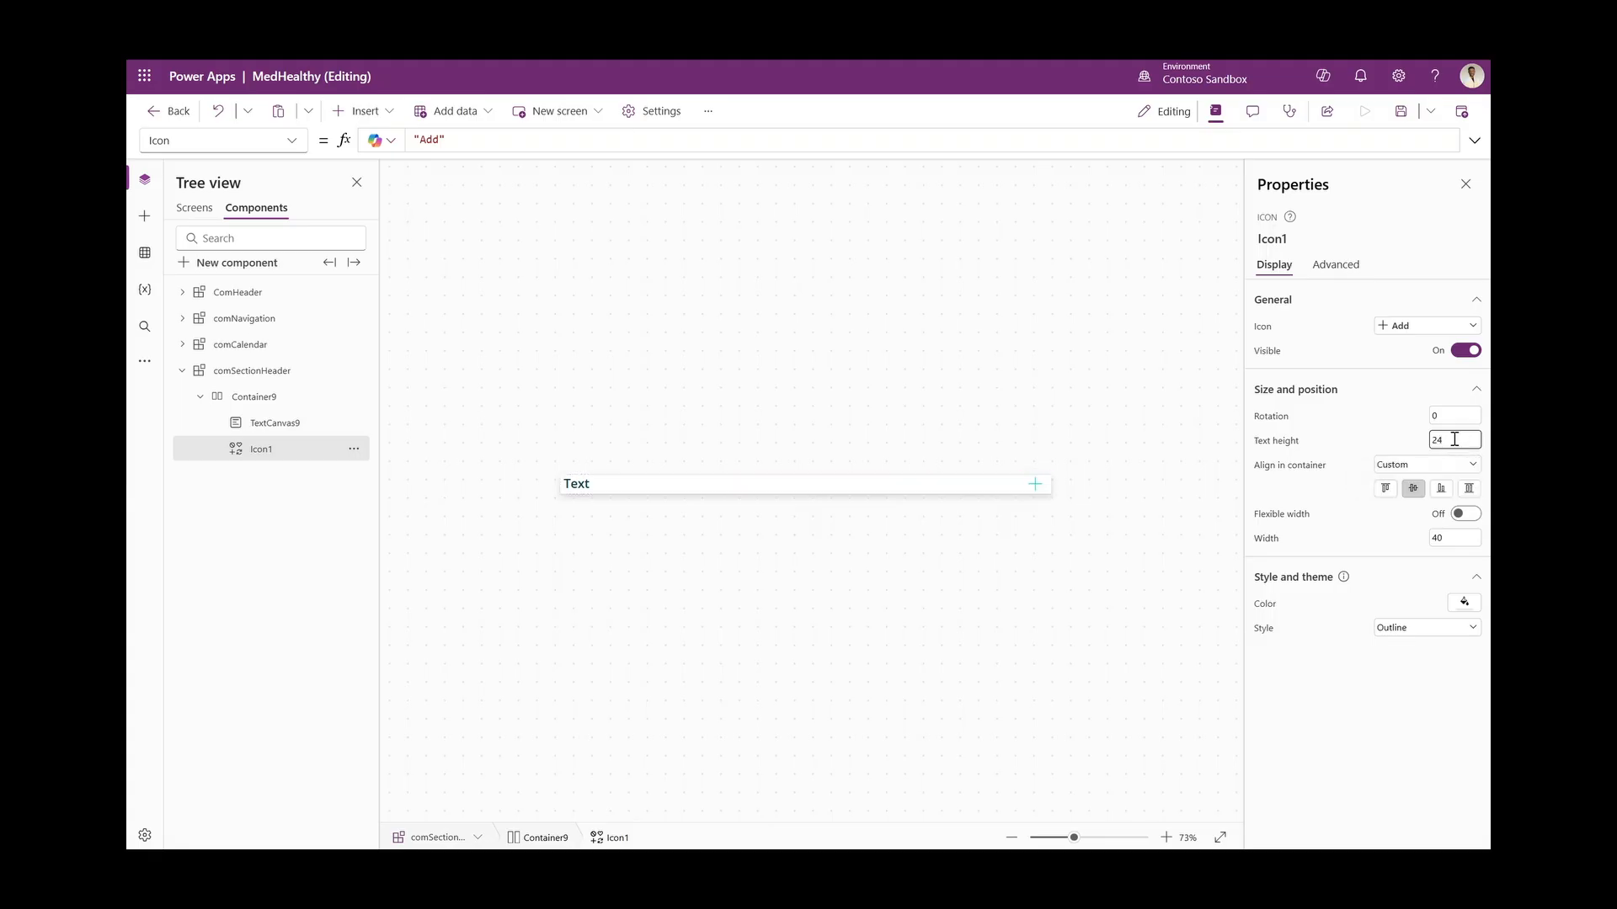
Change the section header's icon to AppsListDetail and reuse the header text's font color, App.Theme.Colors.Darker70, as its icon color
left_click(1426, 328)
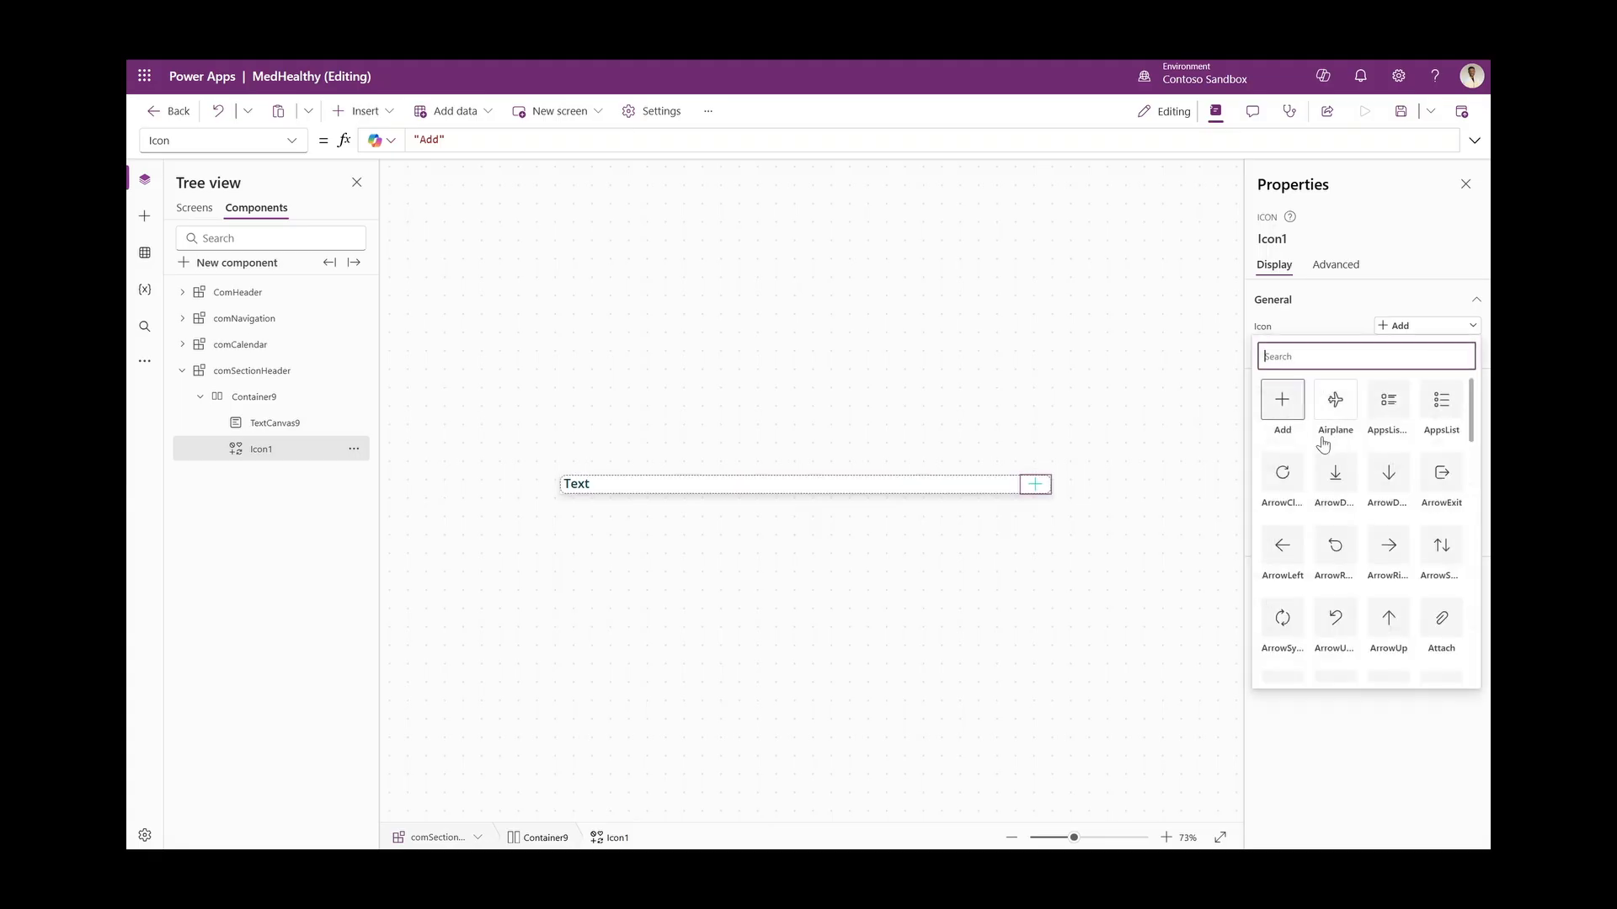
left_click(1394, 409)
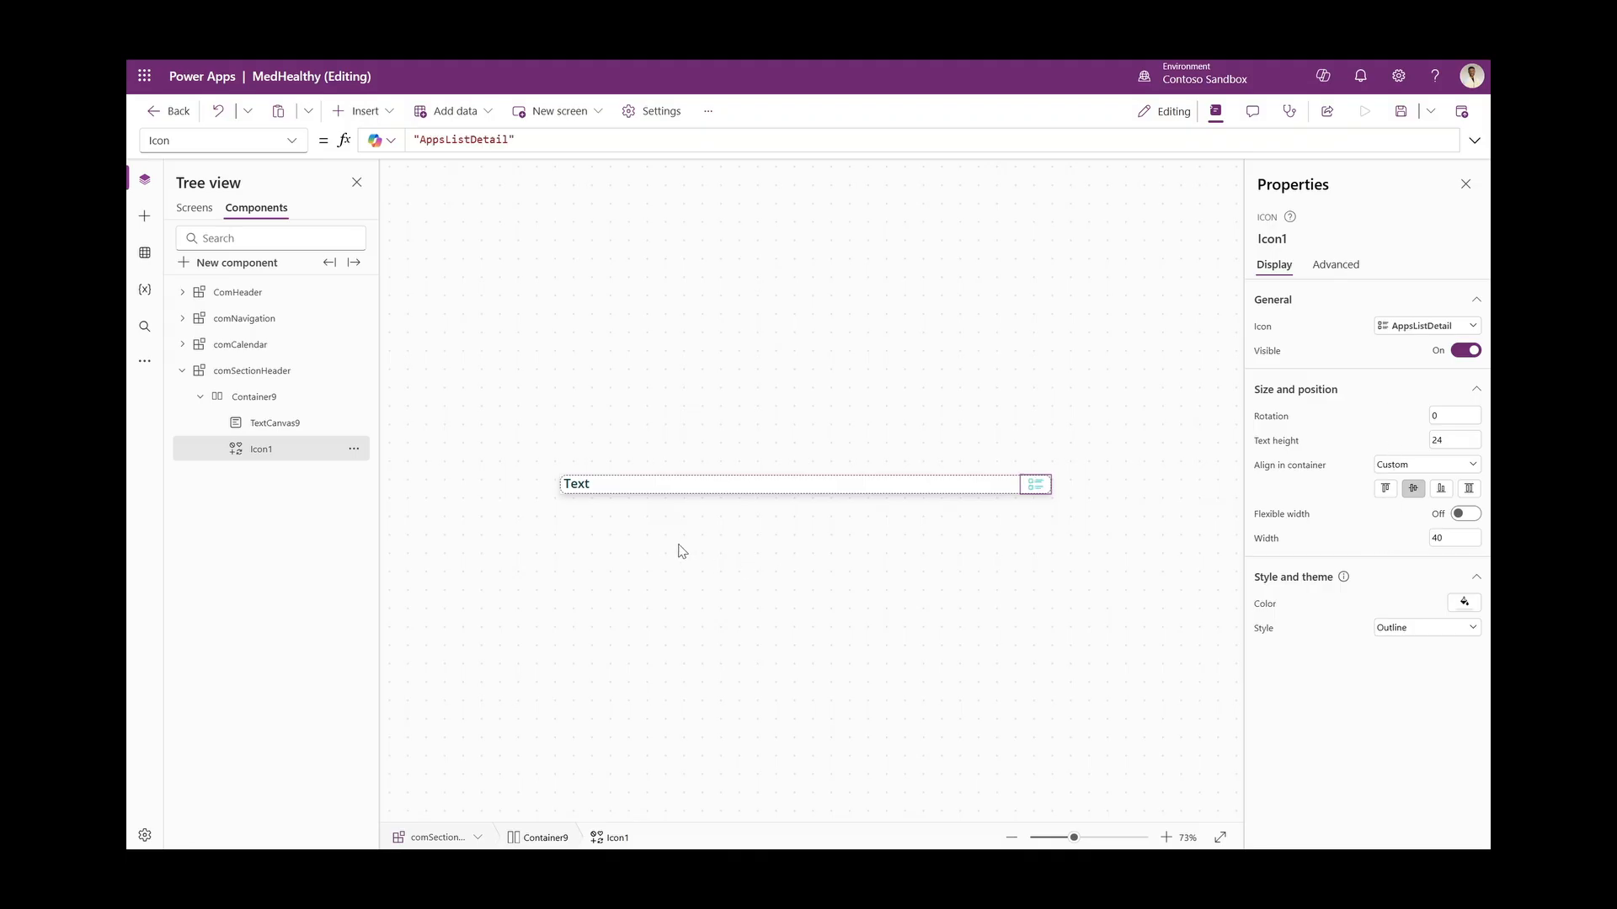
left_click(577, 486)
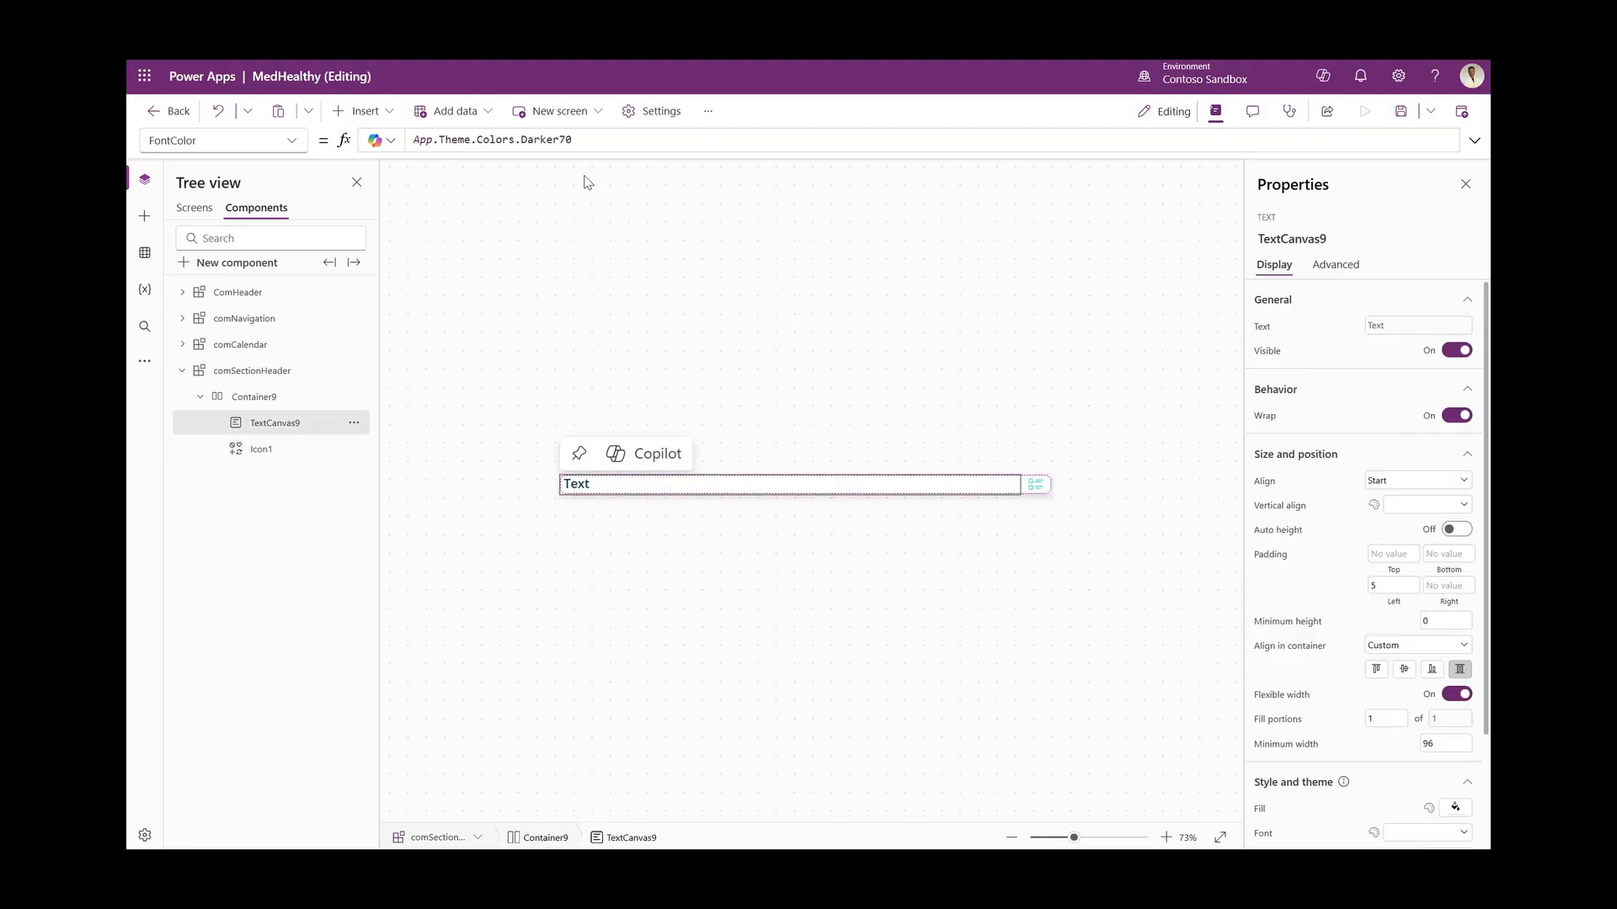
left_click(604, 140)
key("ctrl+a")
key("ctrl+c")
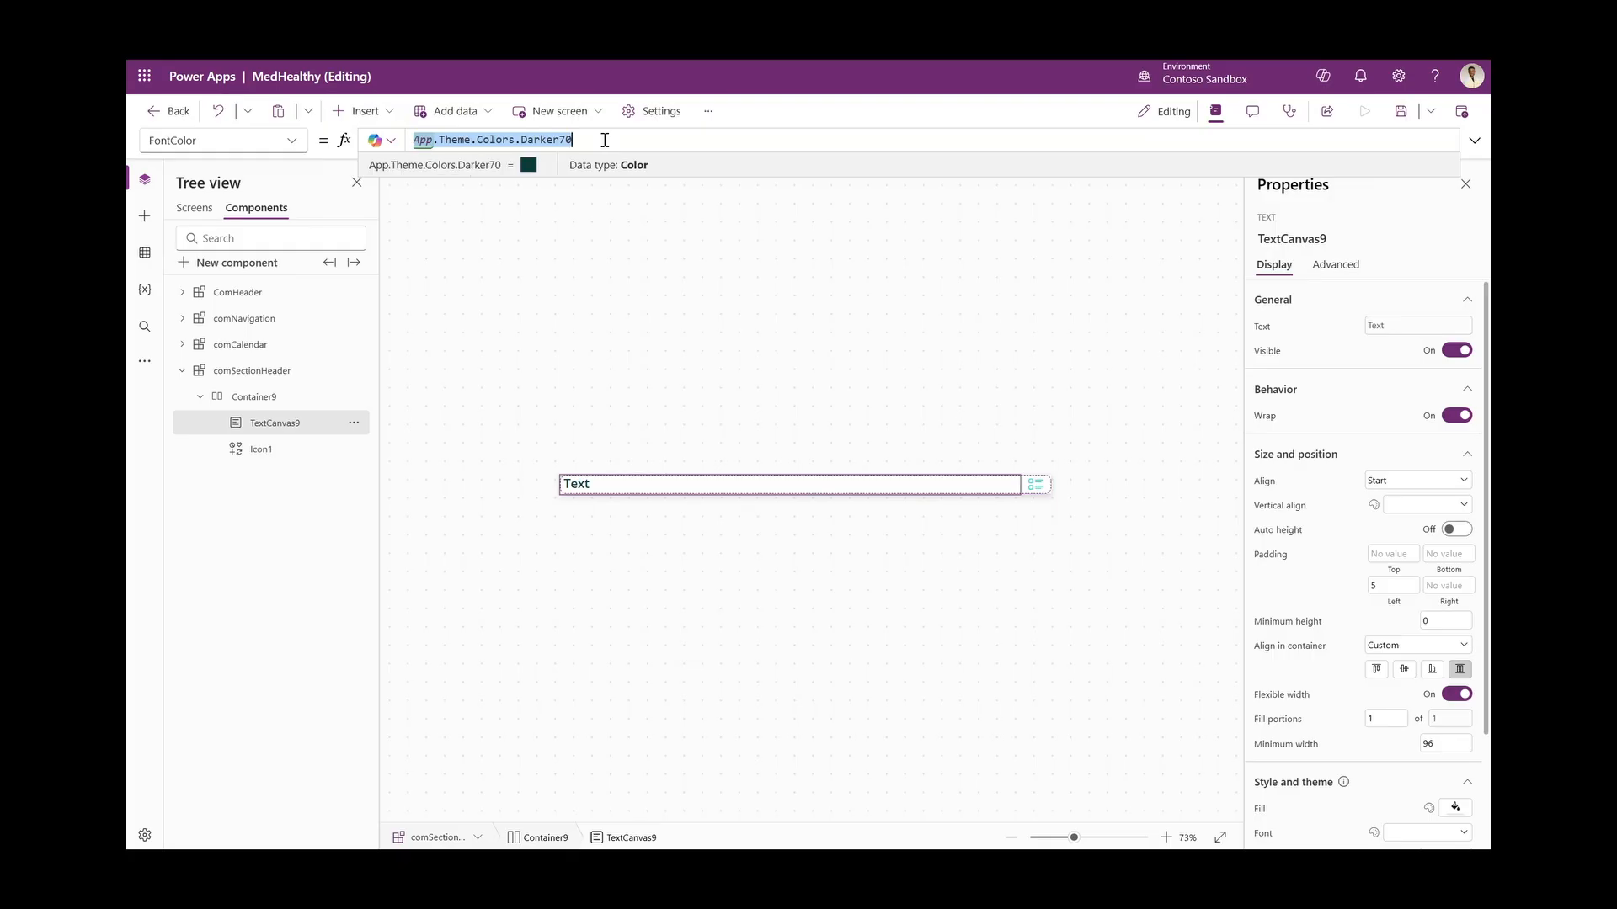
left_click(1047, 490)
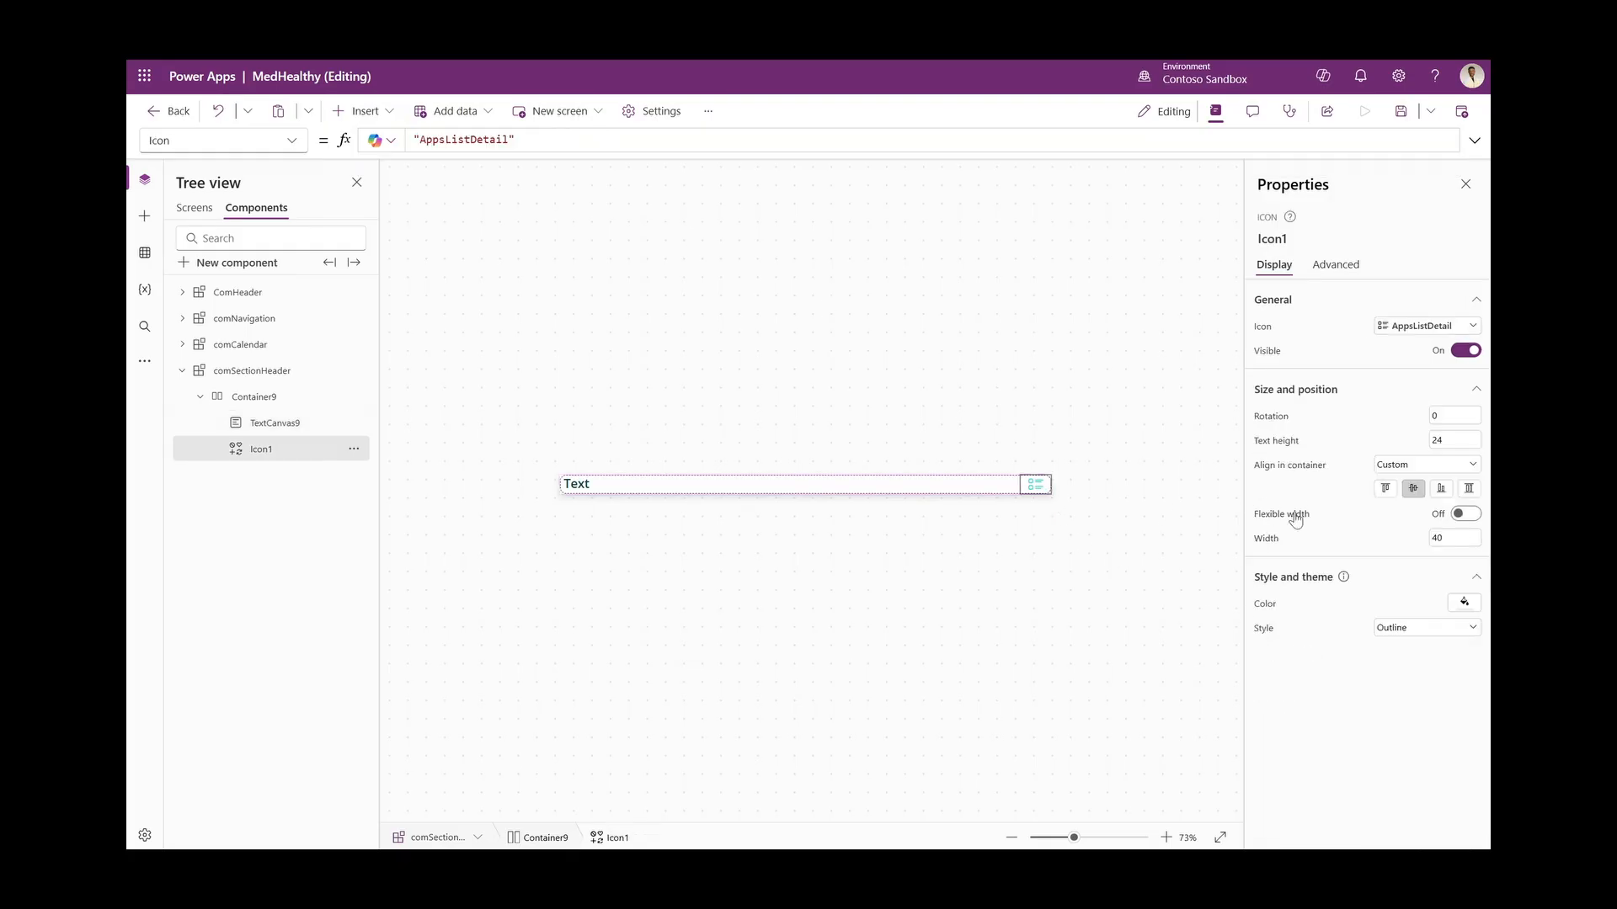
left_click(1272, 606)
left_click(434, 140)
key("ctrl+v")
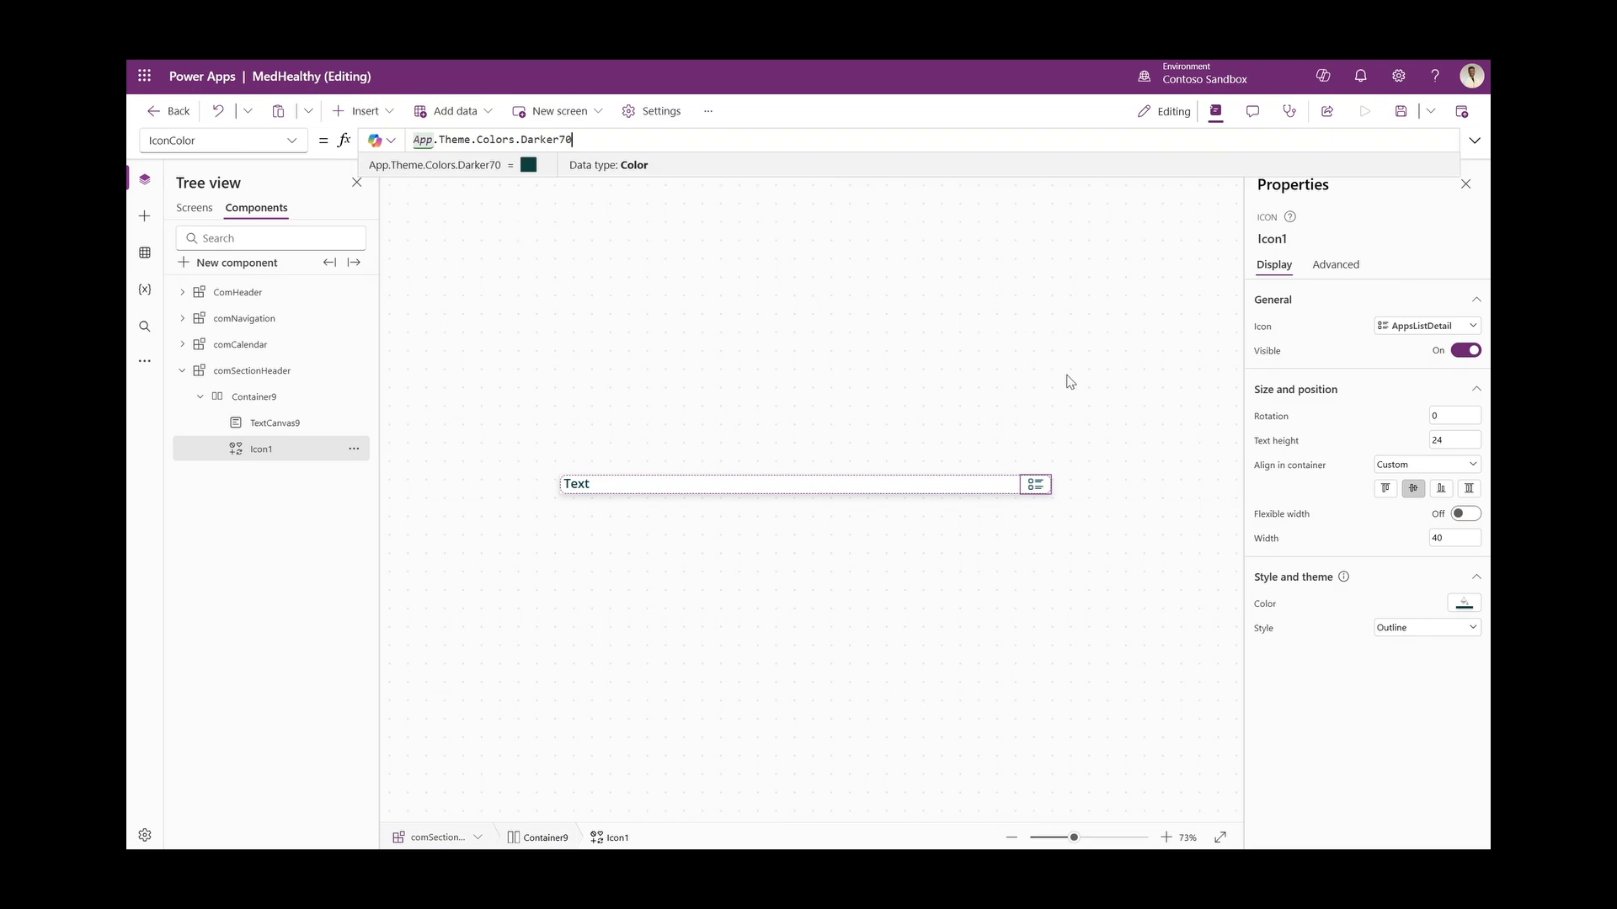
Set the section header icon's style to Filled and collapse comSectionHeader in the component tree
left_click(1398, 630)
left_click(1402, 670)
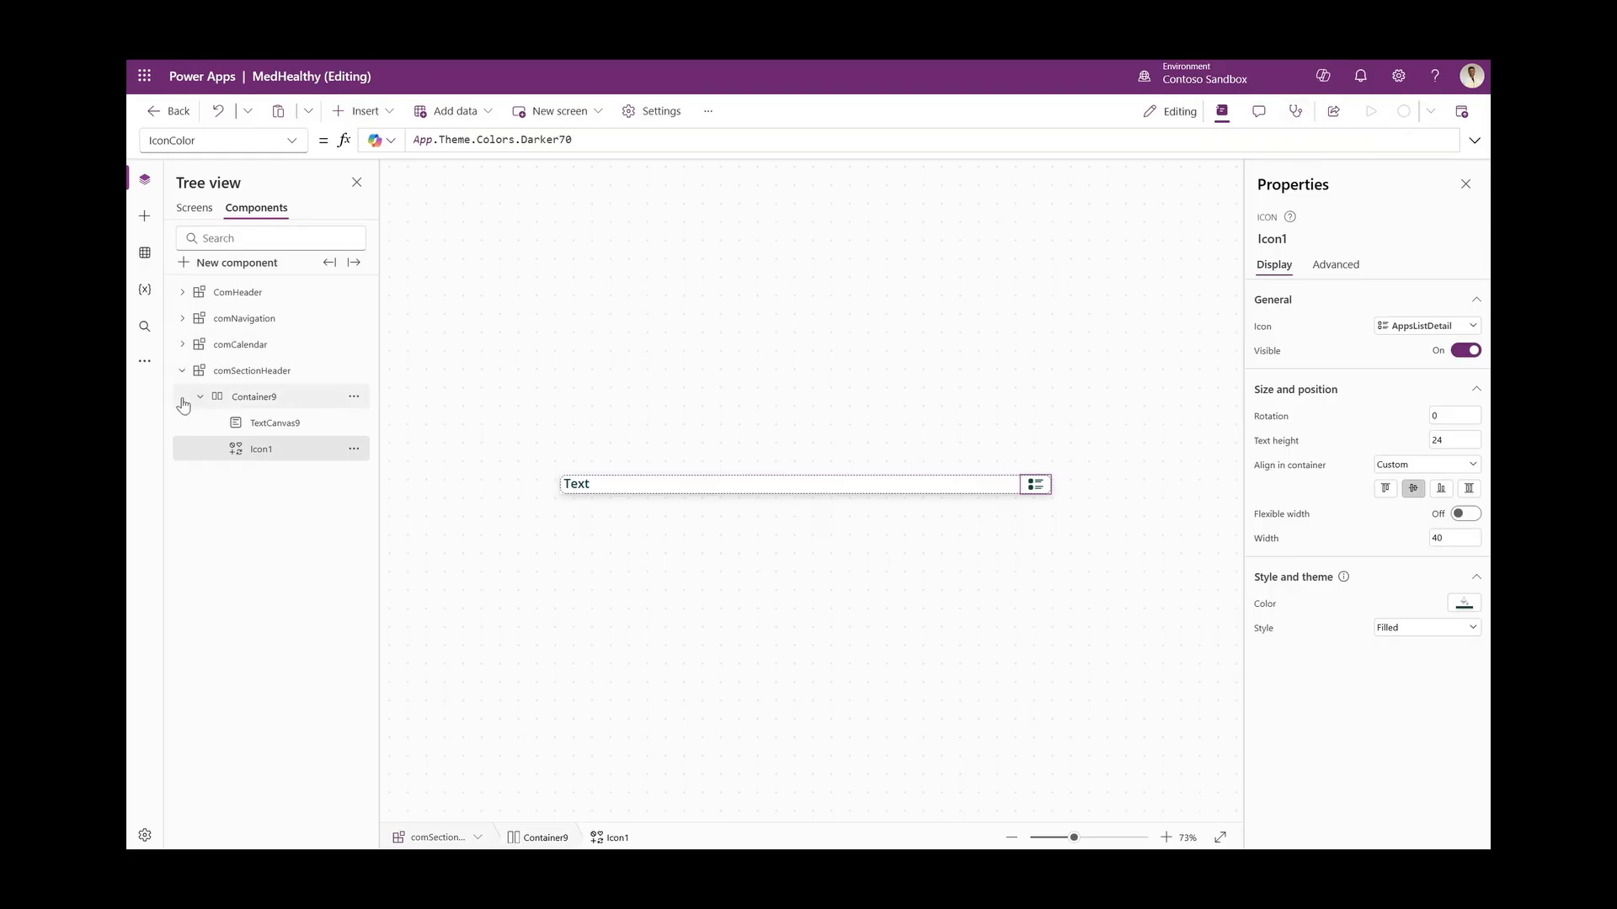
left_click(188, 371)
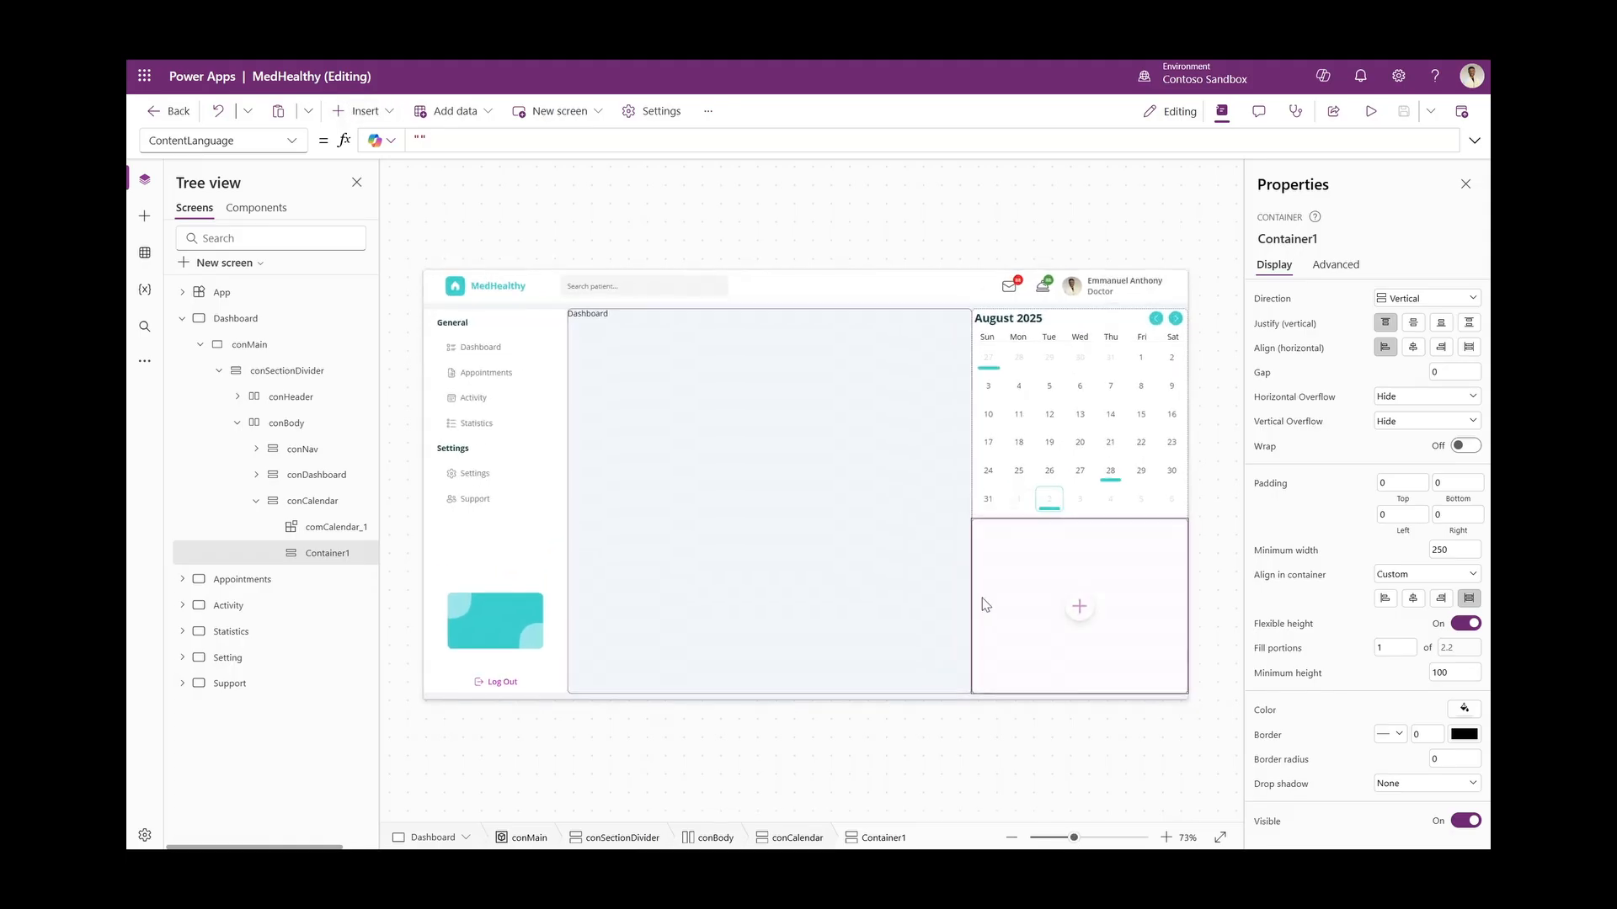
Insert the custom comSectionHeader component into Container1 below the calendar on the Dashboard screen
left_click(357, 111)
type("com")
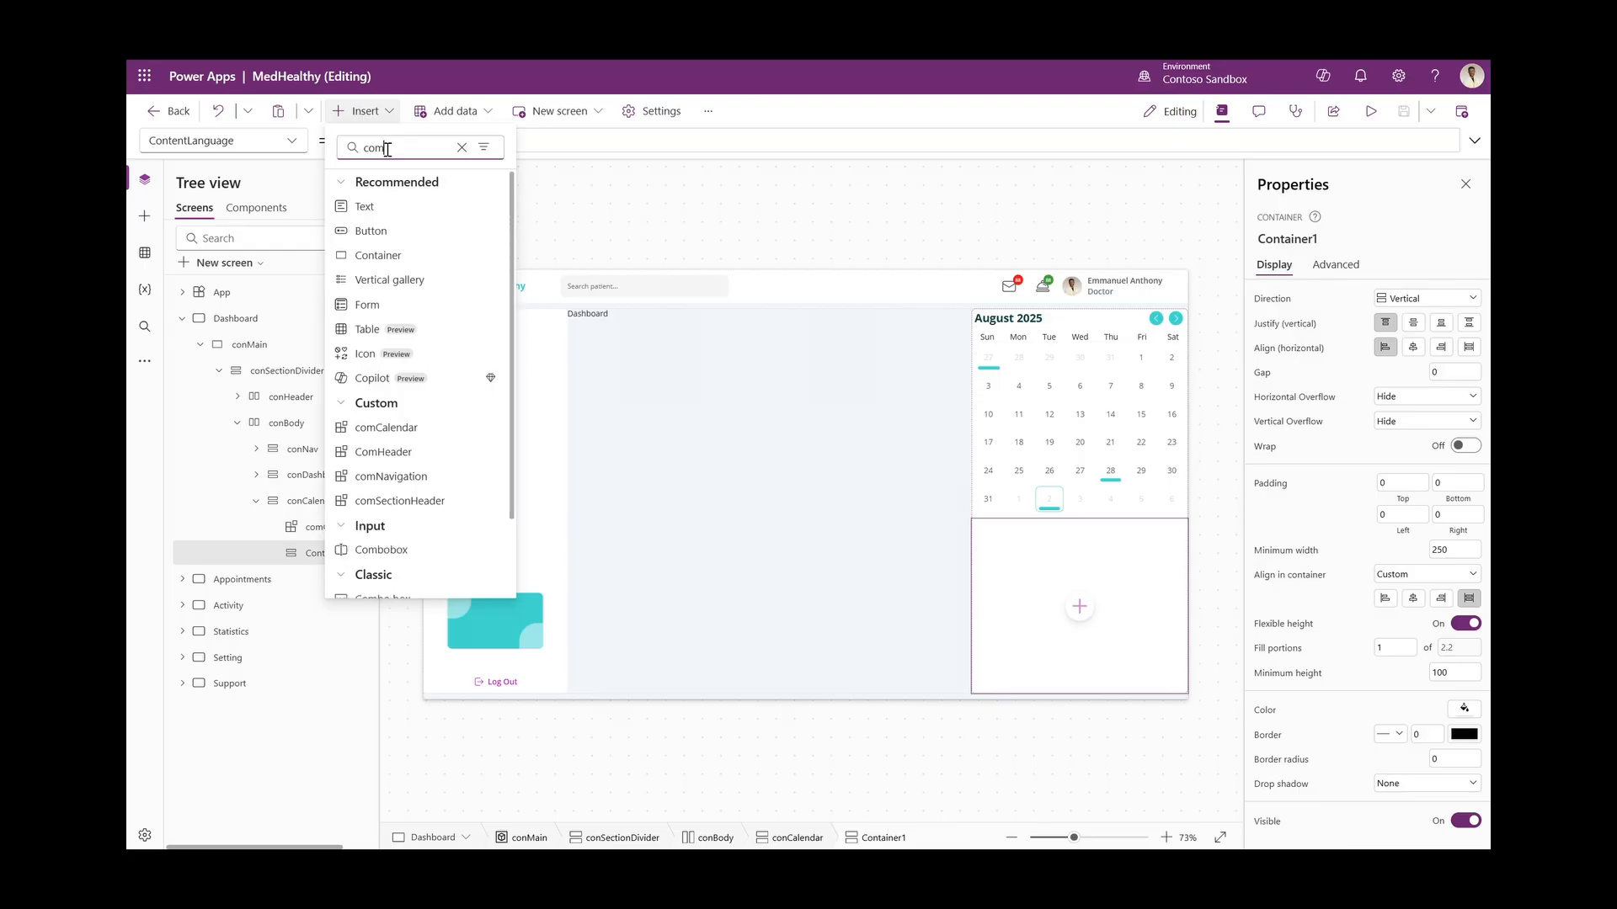
left_click(416, 500)
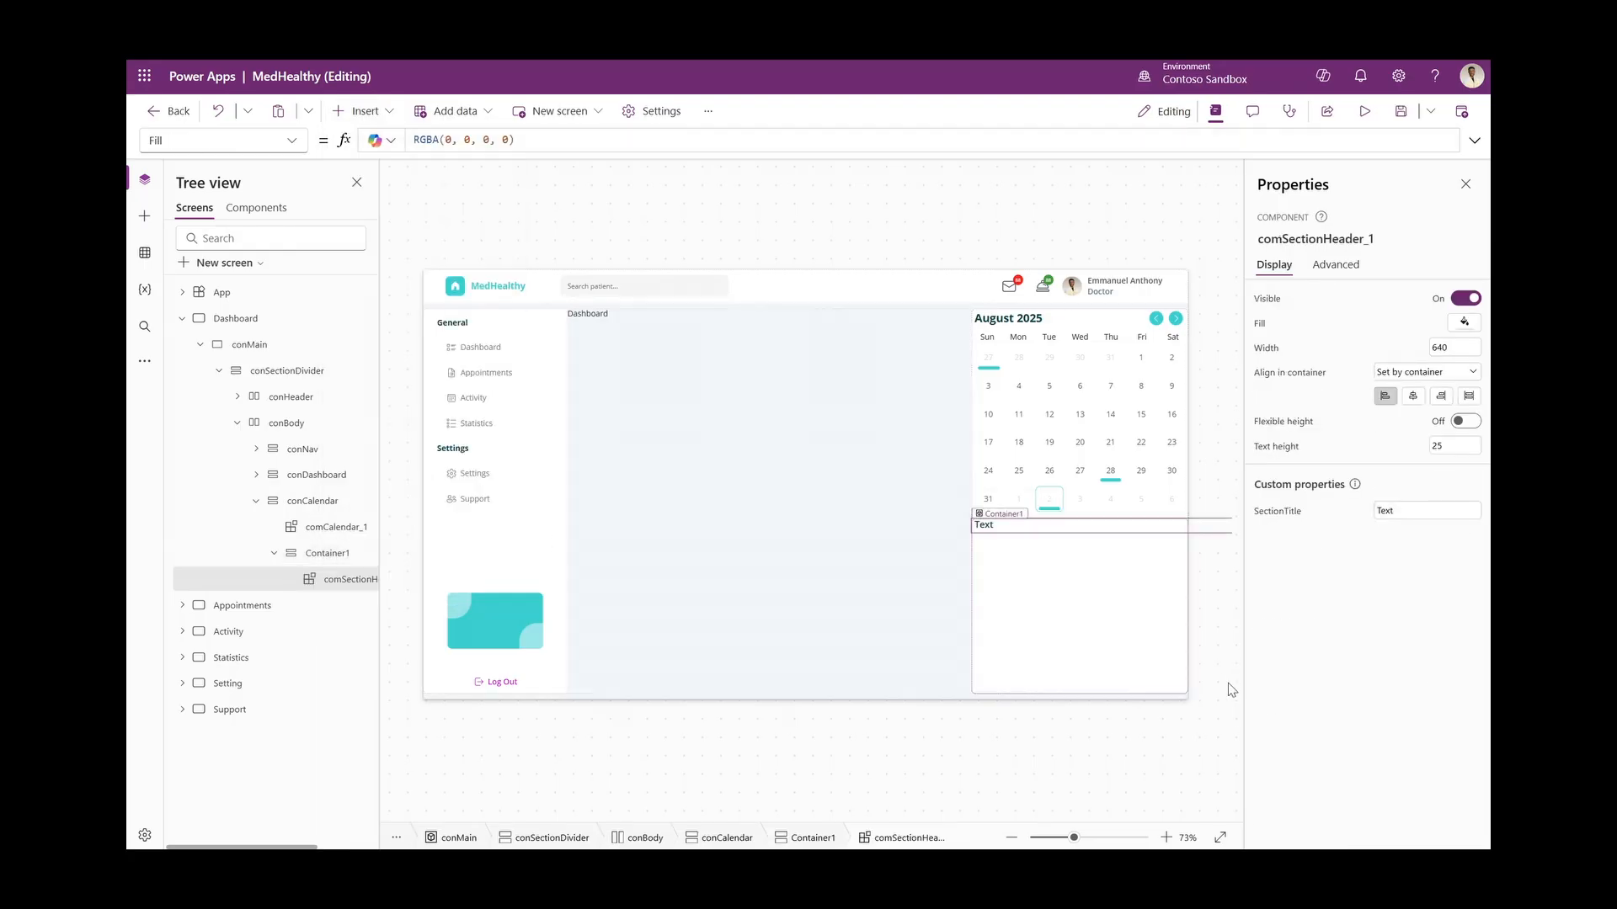
Stretch the inserted section header across its container and set its minimum width to 0
left_click(1471, 400)
left_click(1446, 349)
type("0")
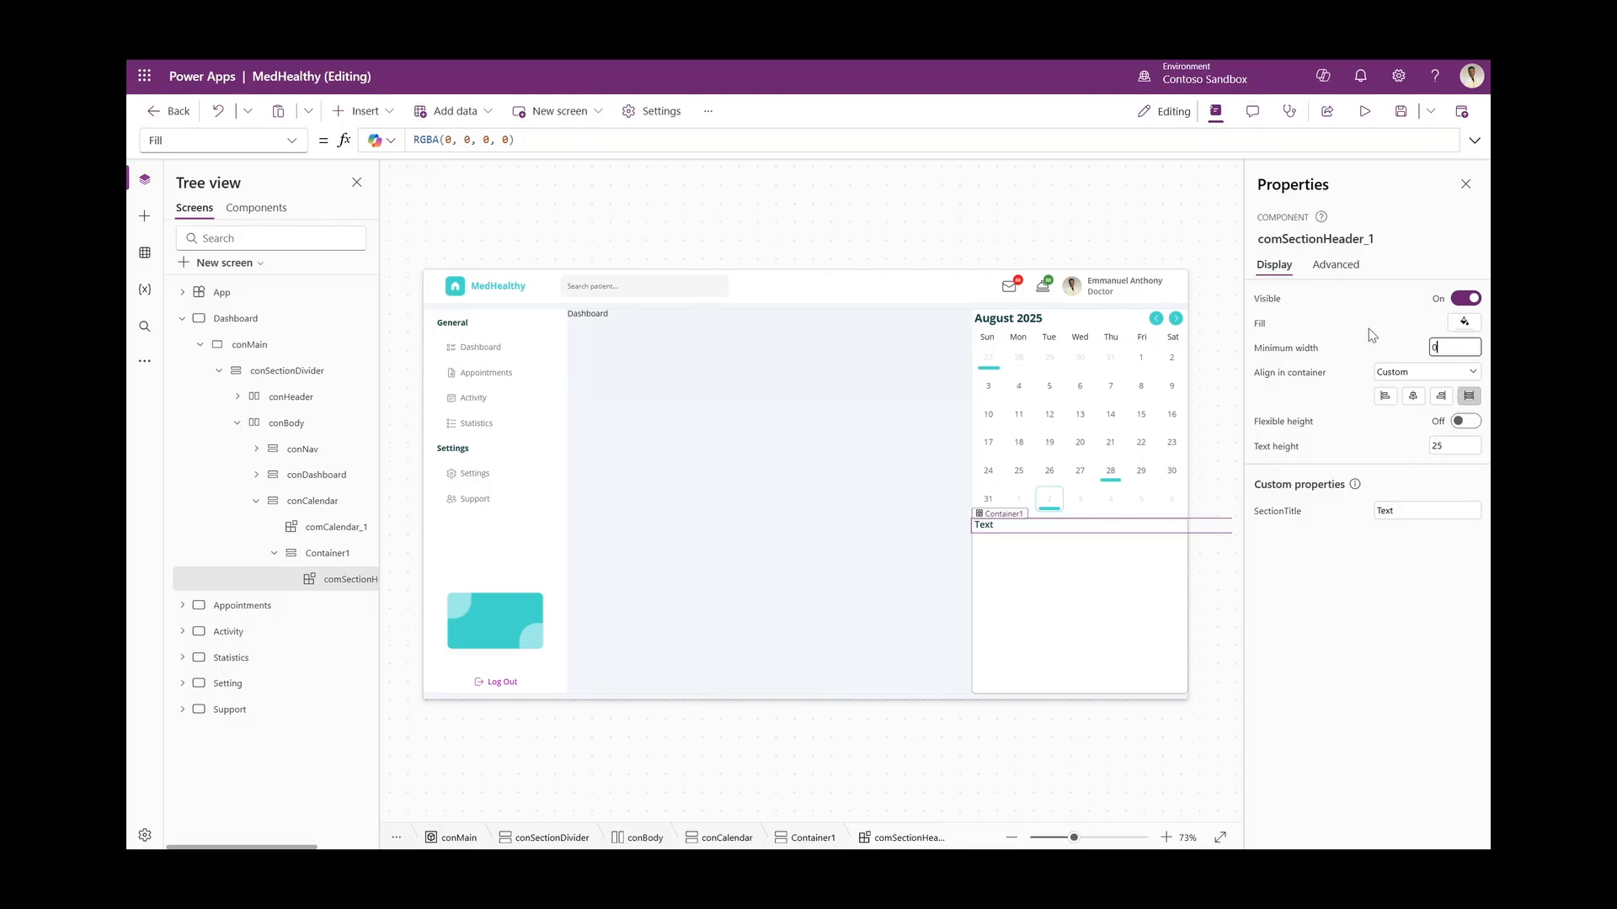
Set the section header's SectionTitle property to "Doctor's appointment"
left_click(1412, 503)
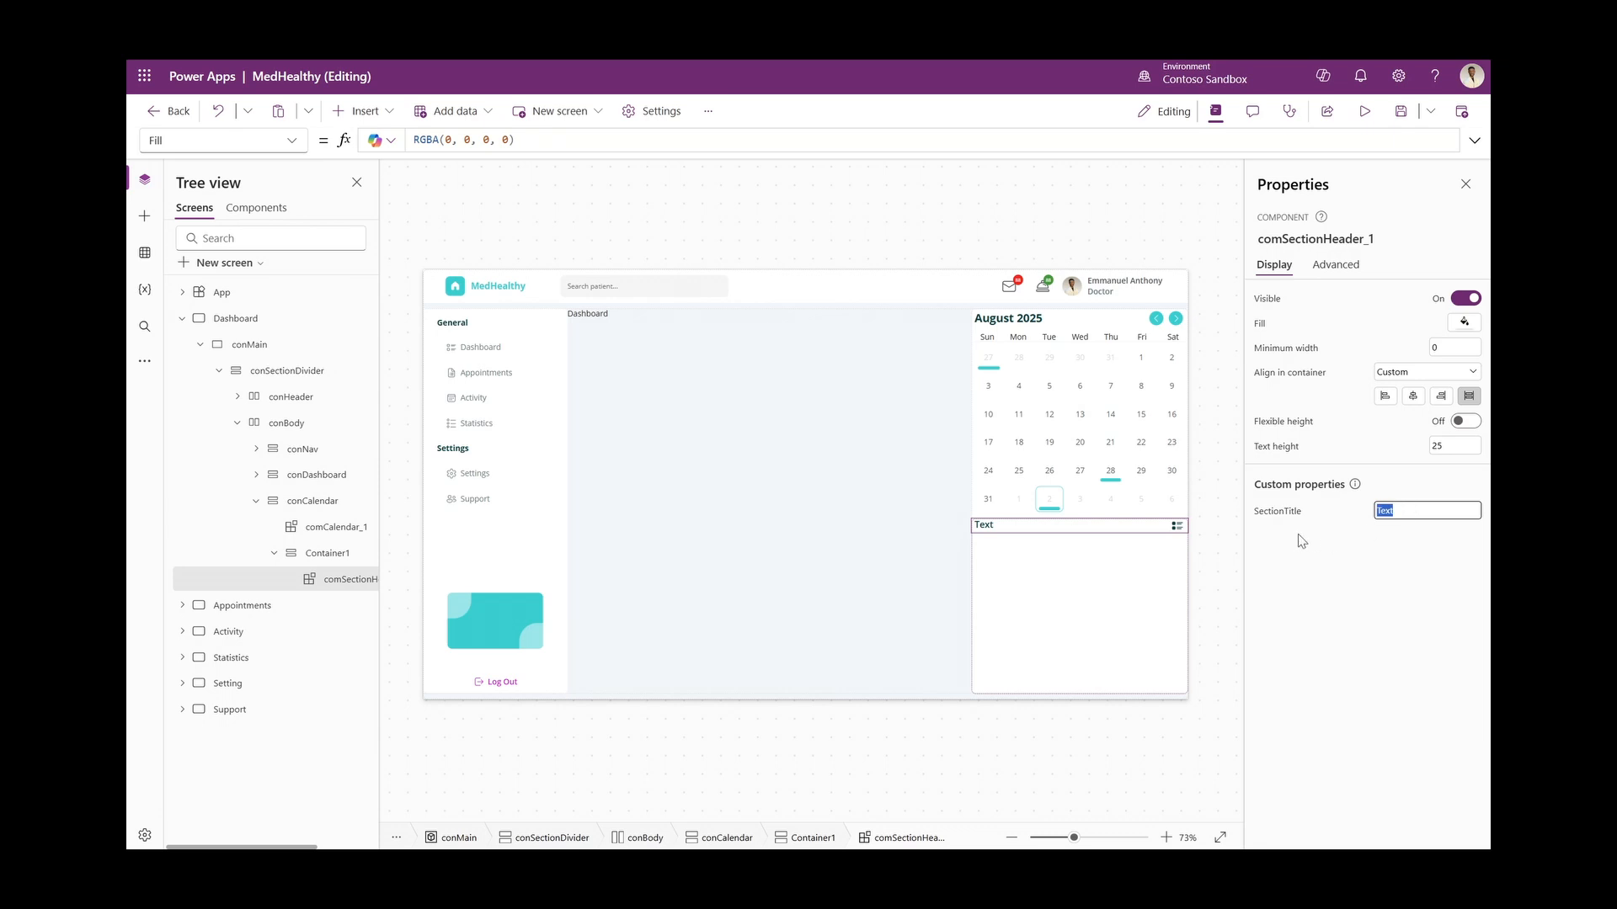
left_click(1339, 547)
left_click(1398, 510)
type("Doctor's appointme")
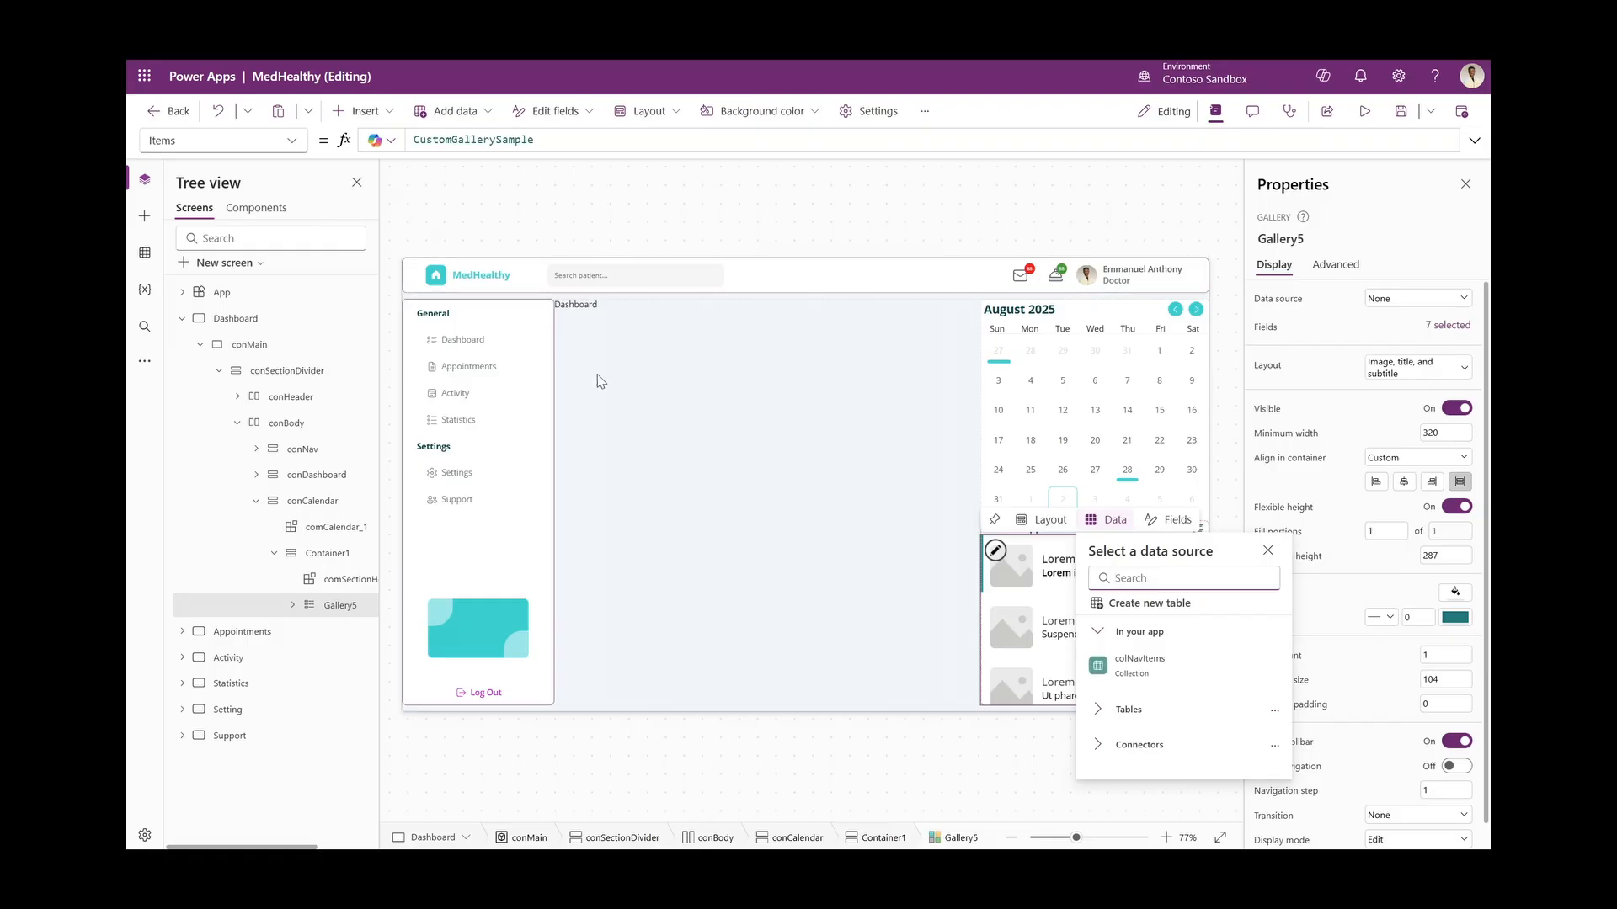
Set the Items property of the gallery below the section header to the Appointment table
left_click(608, 141)
key("ctrl+a")
type("appoin")
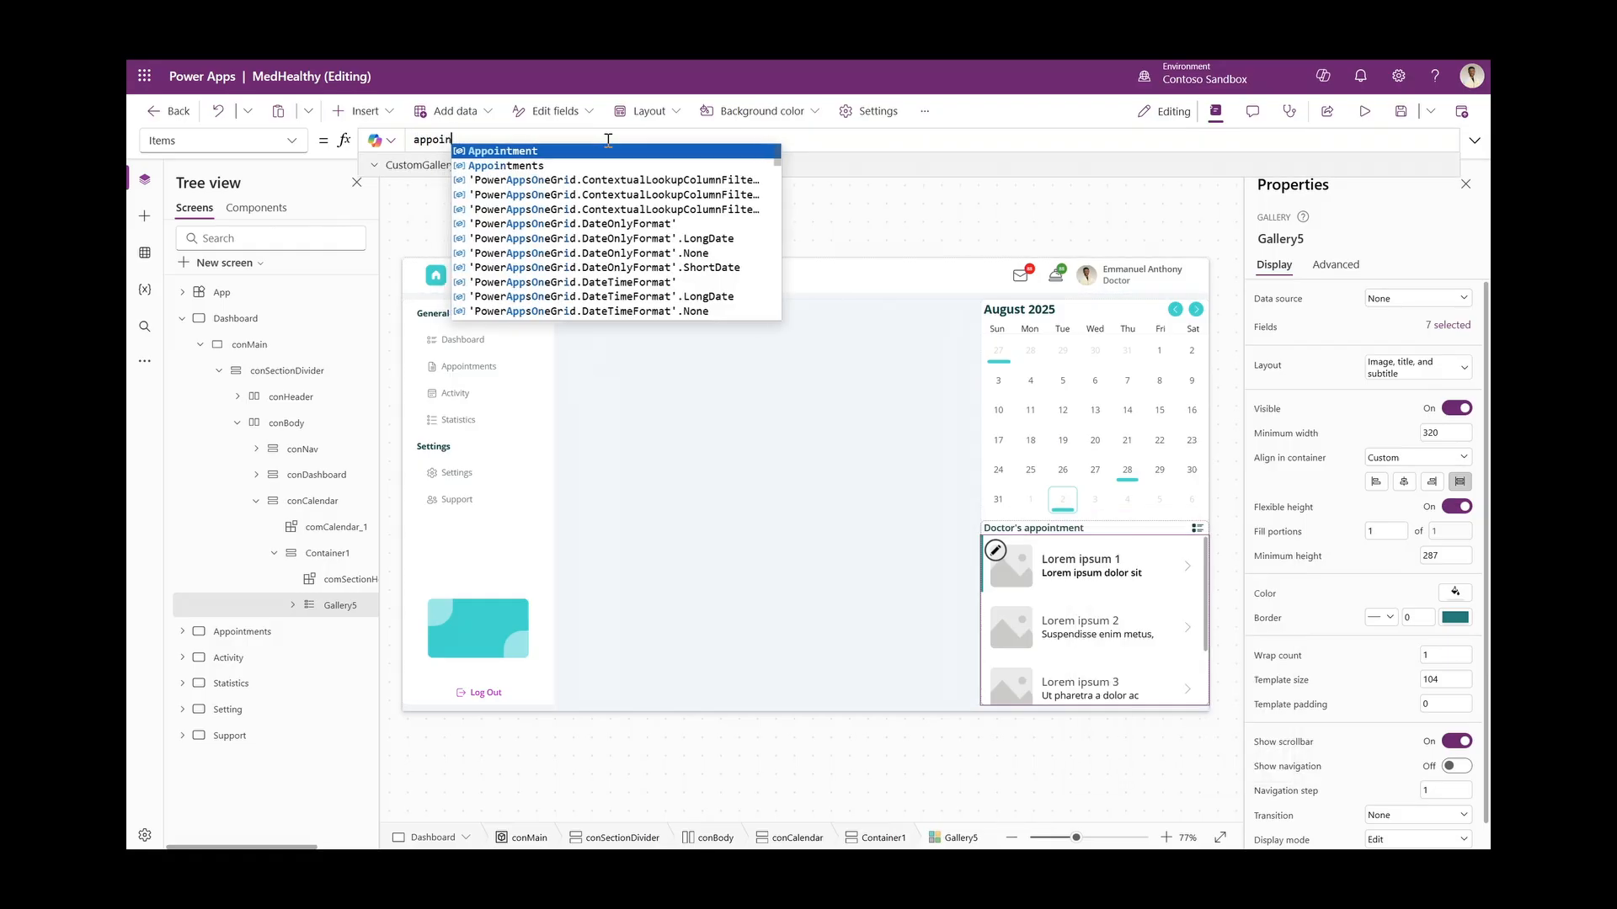
left_click(561, 151)
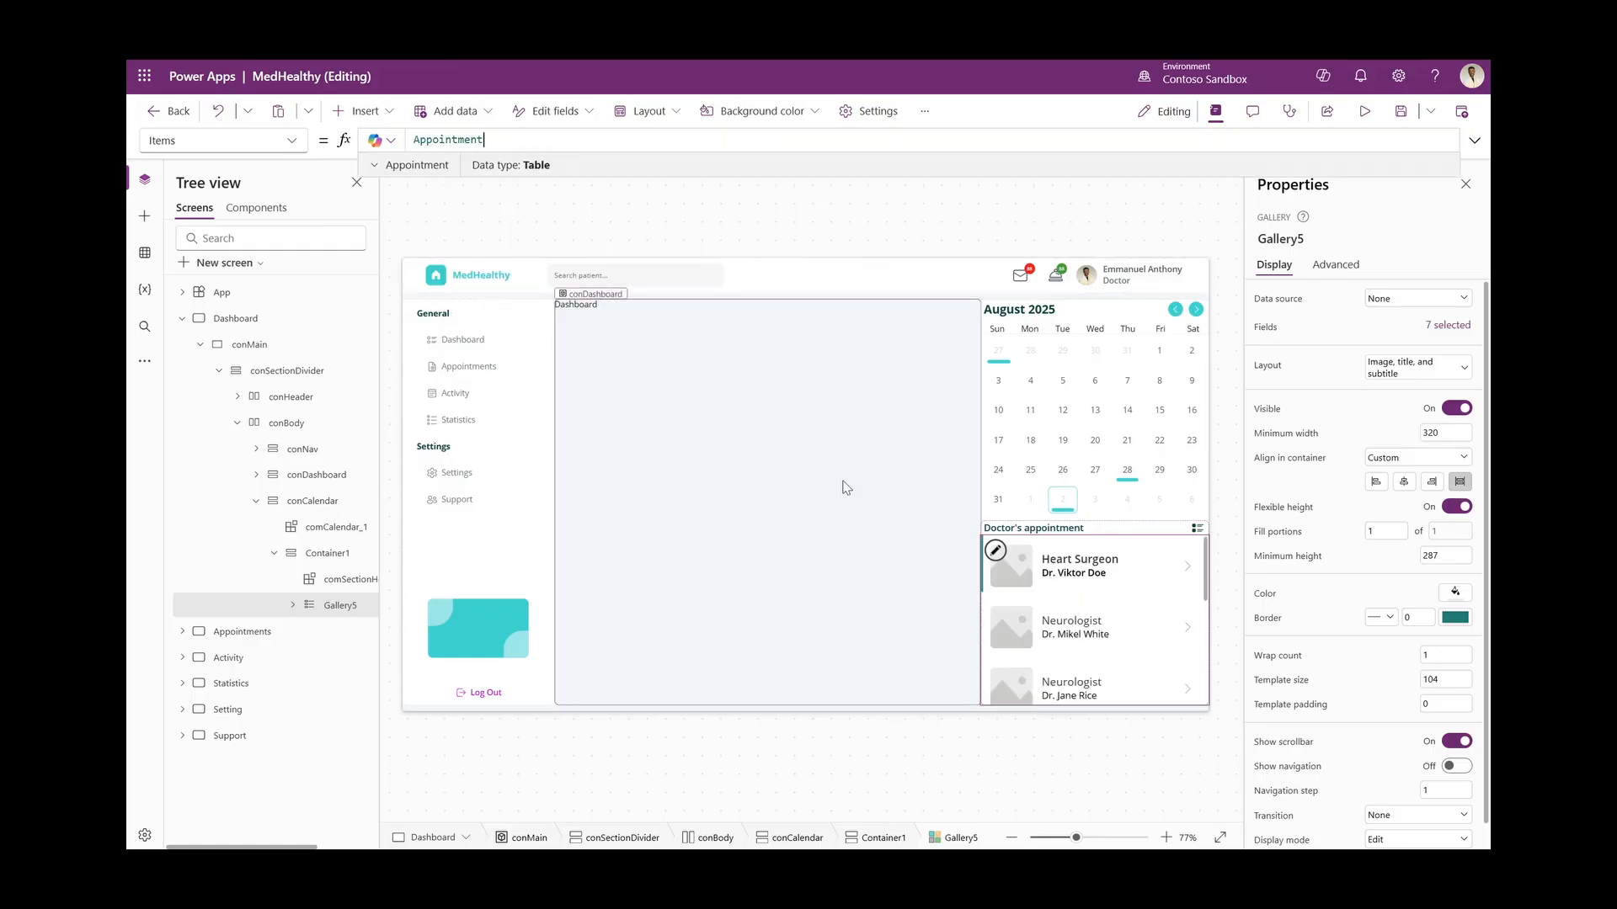
Delete the placeholder image from the appointment gallery's template
left_click(1018, 571)
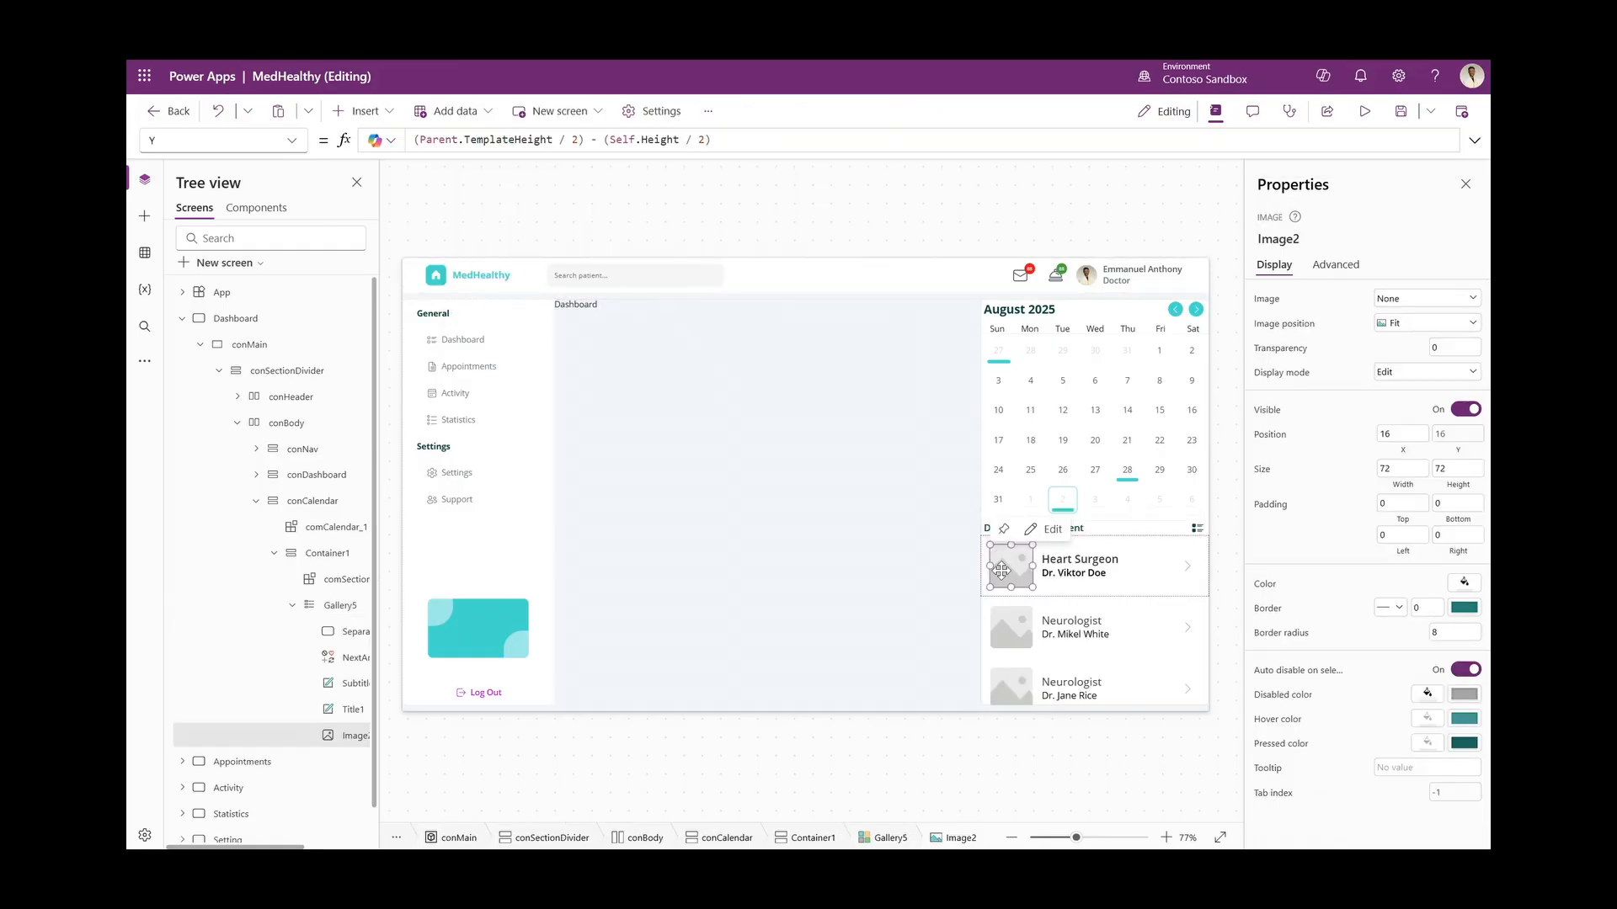
scroll(1001, 570, "up", 5)
key("Delete")
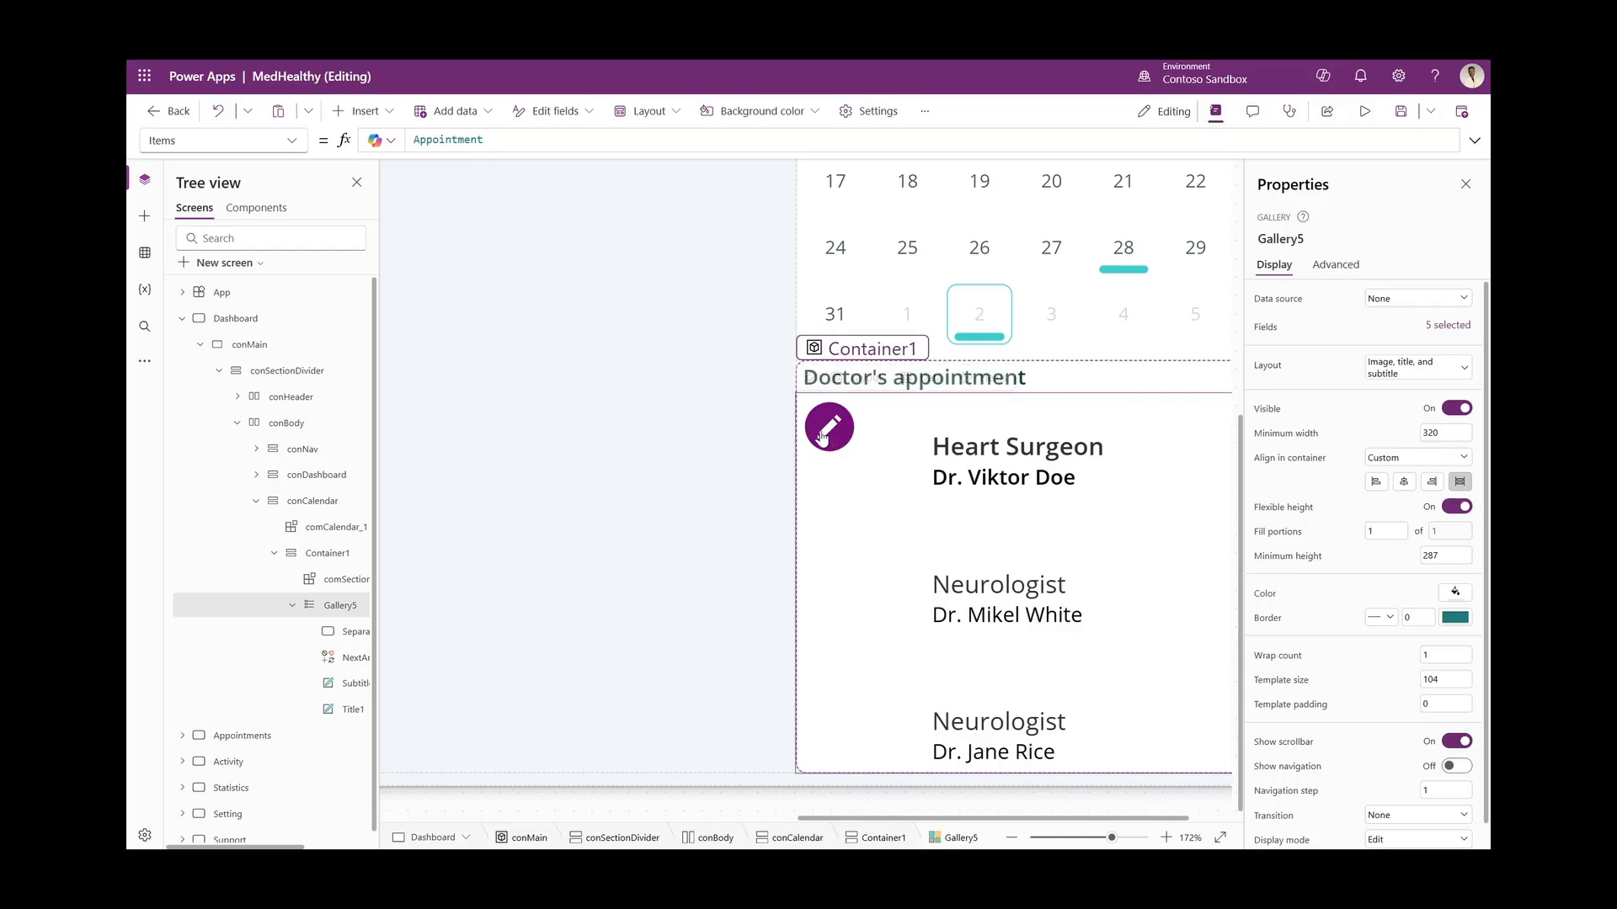
Insert a container into the gallery template, size it 50 by 50, and place it beside the title at about X 22, Y 27
left_click(359, 110)
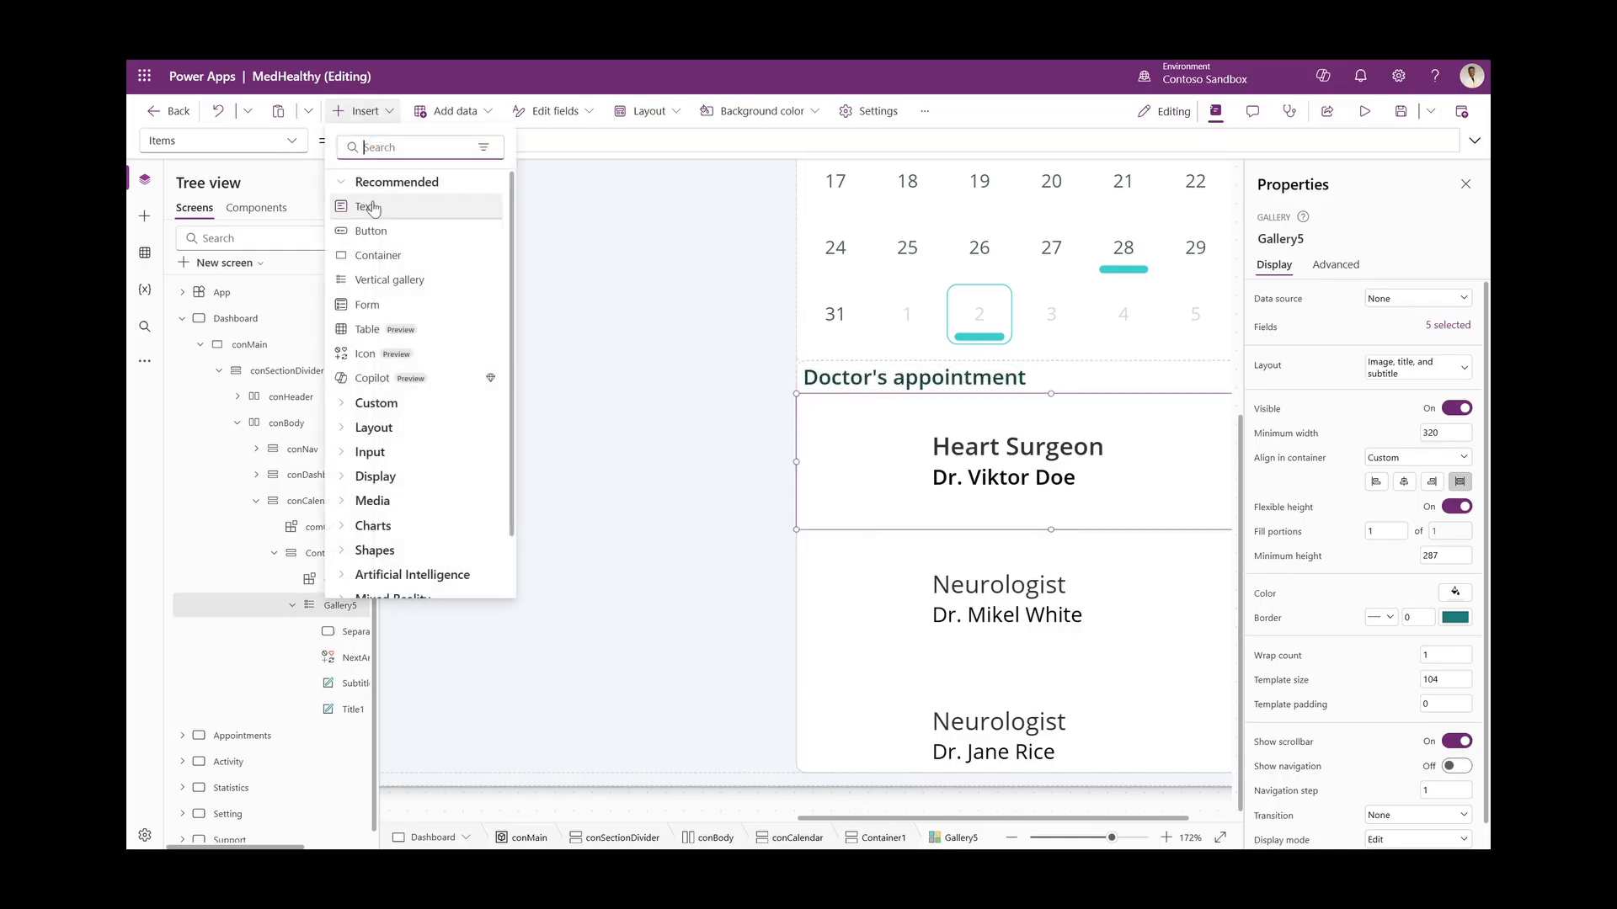
left_click(377, 256)
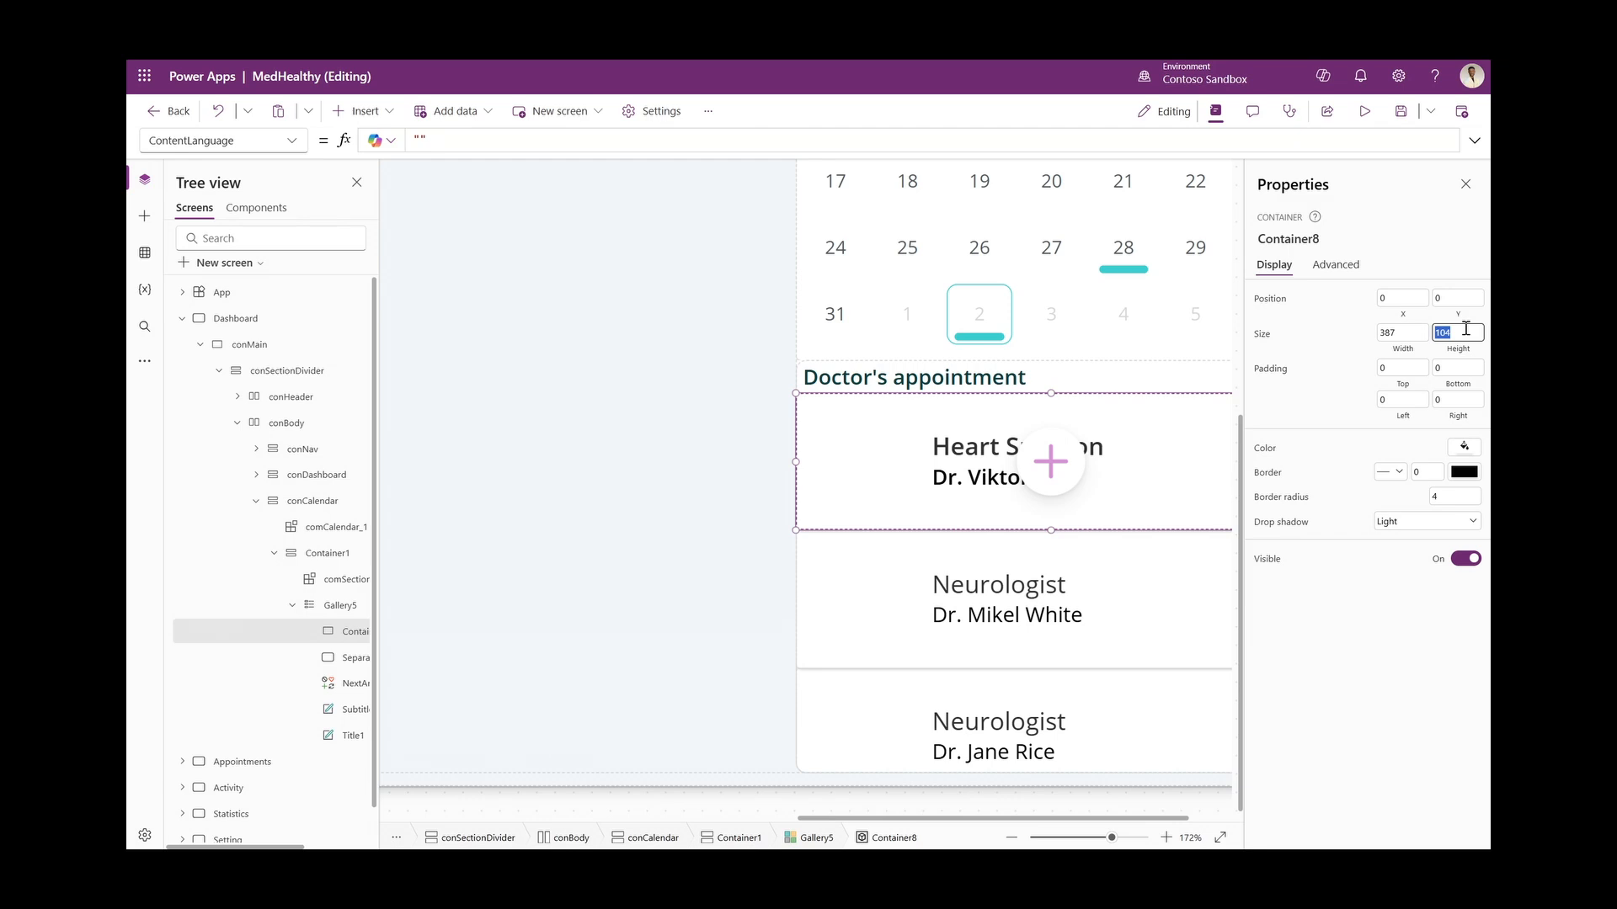
left_click(1387, 332)
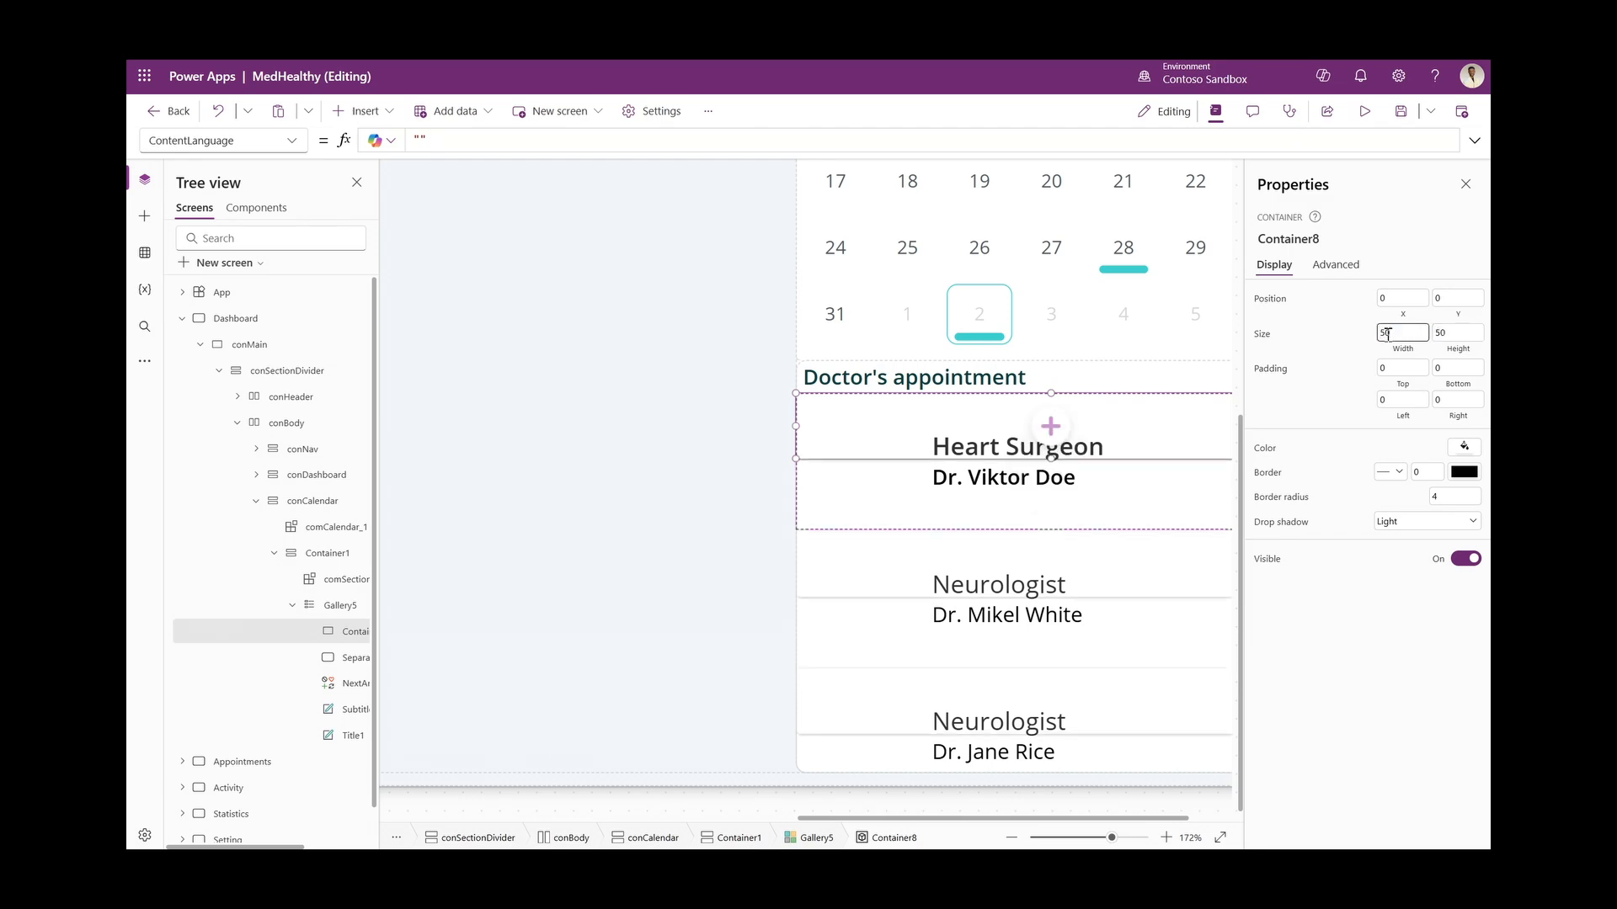
type("50")
key("Return")
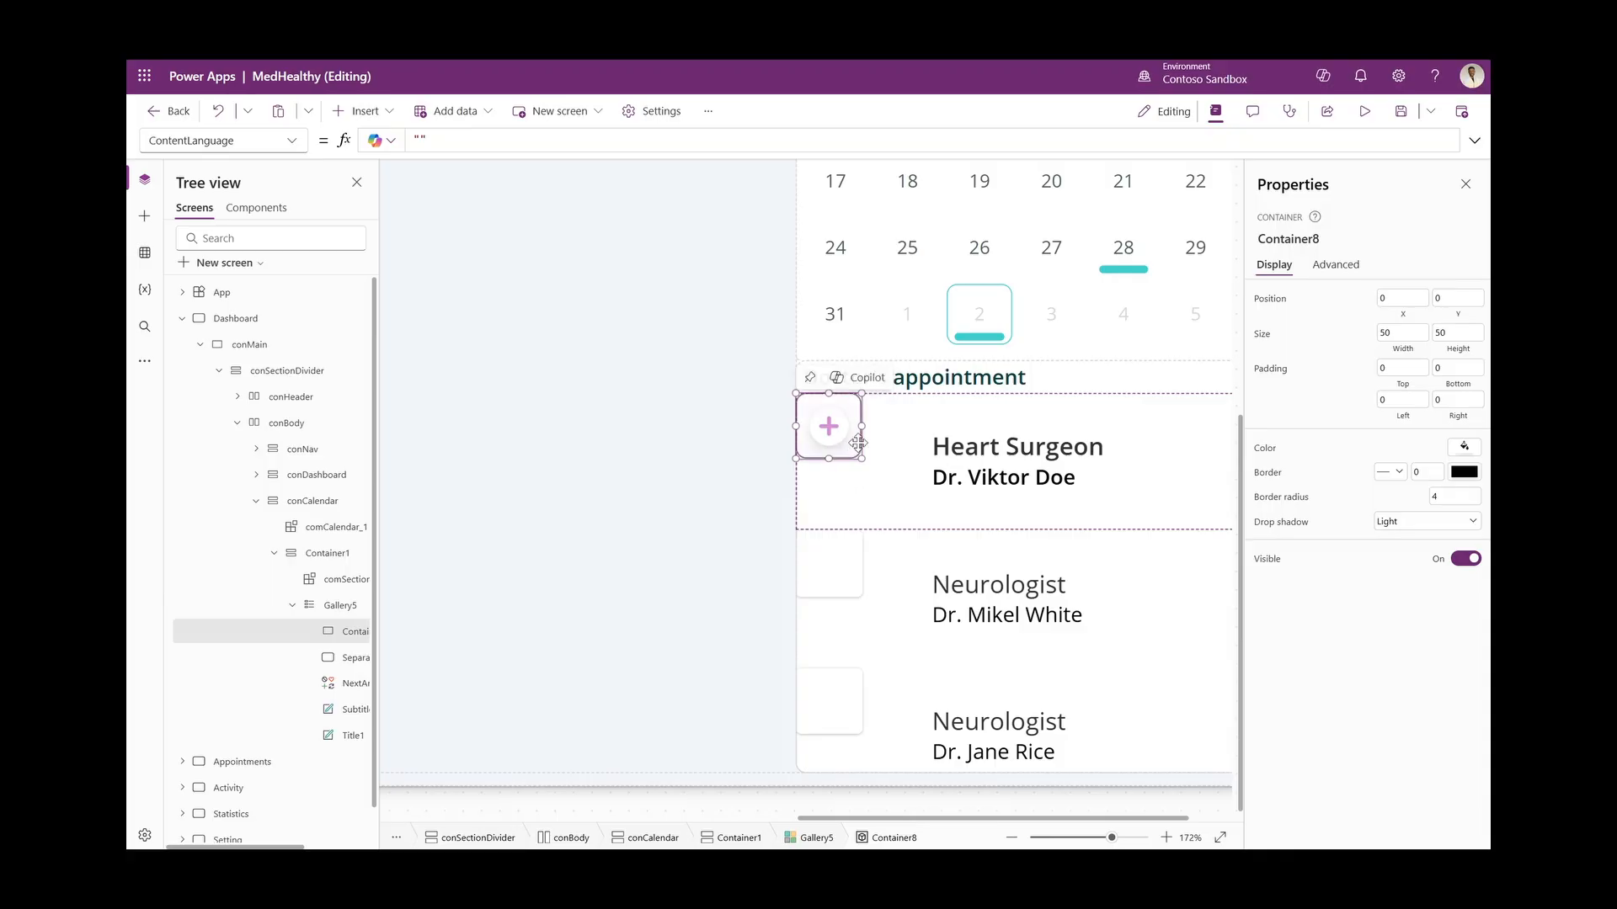
left_click_drag(857, 443, 893, 453)
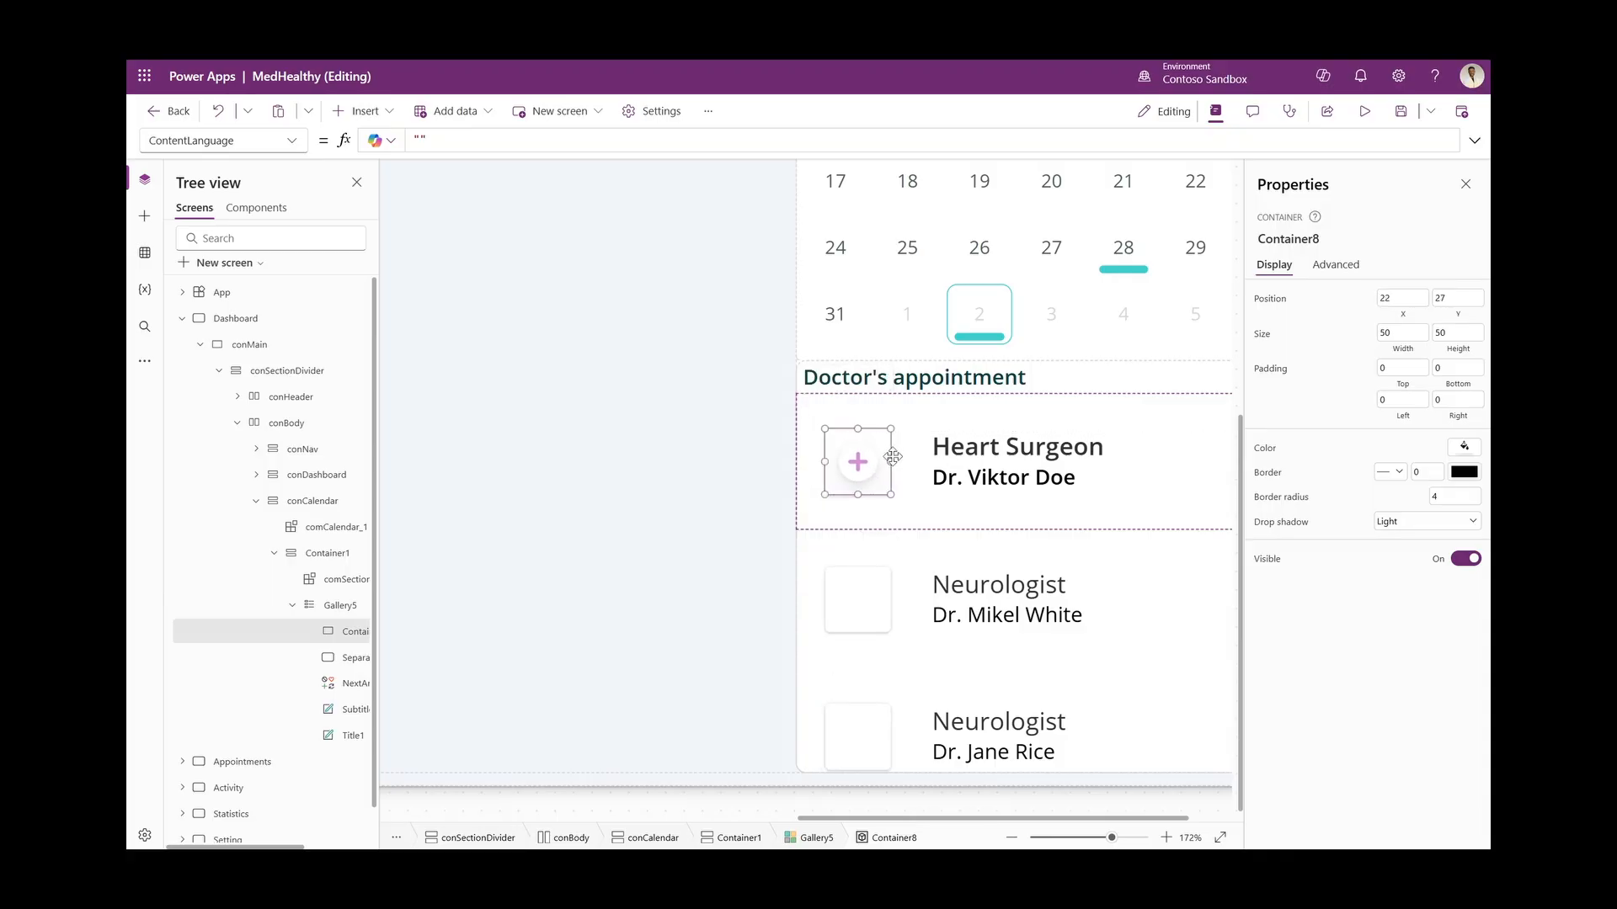
Insert a modern Icon control inside the small container in the gallery template
left_click(1092, 838)
left_click_drag(1092, 838, 1090, 838)
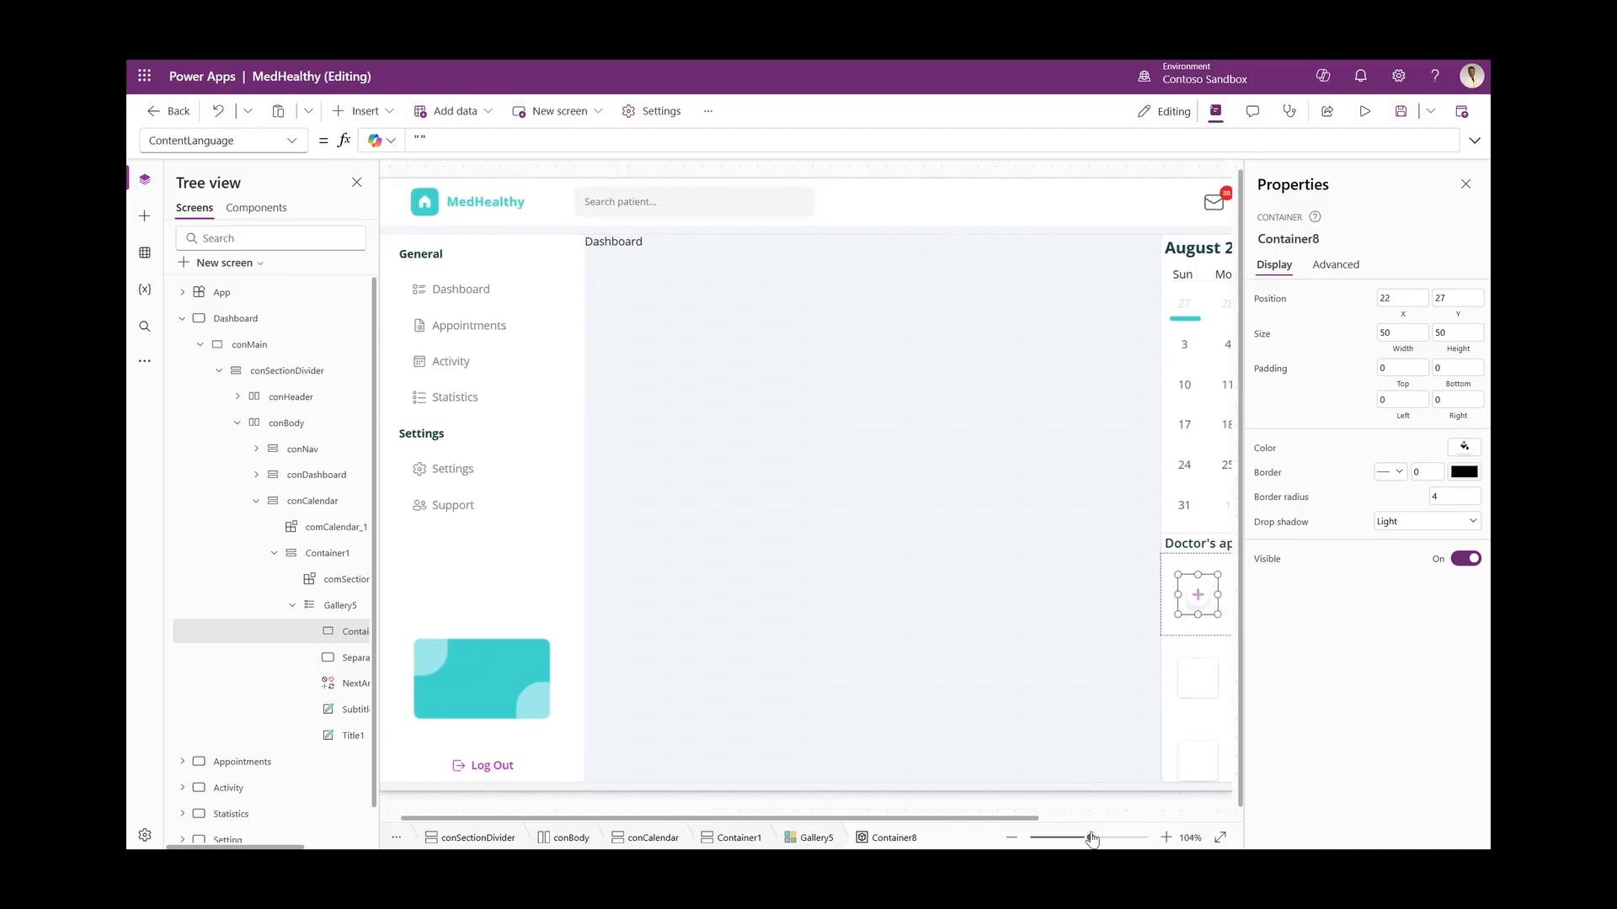
left_click_drag(940, 820, 1140, 819)
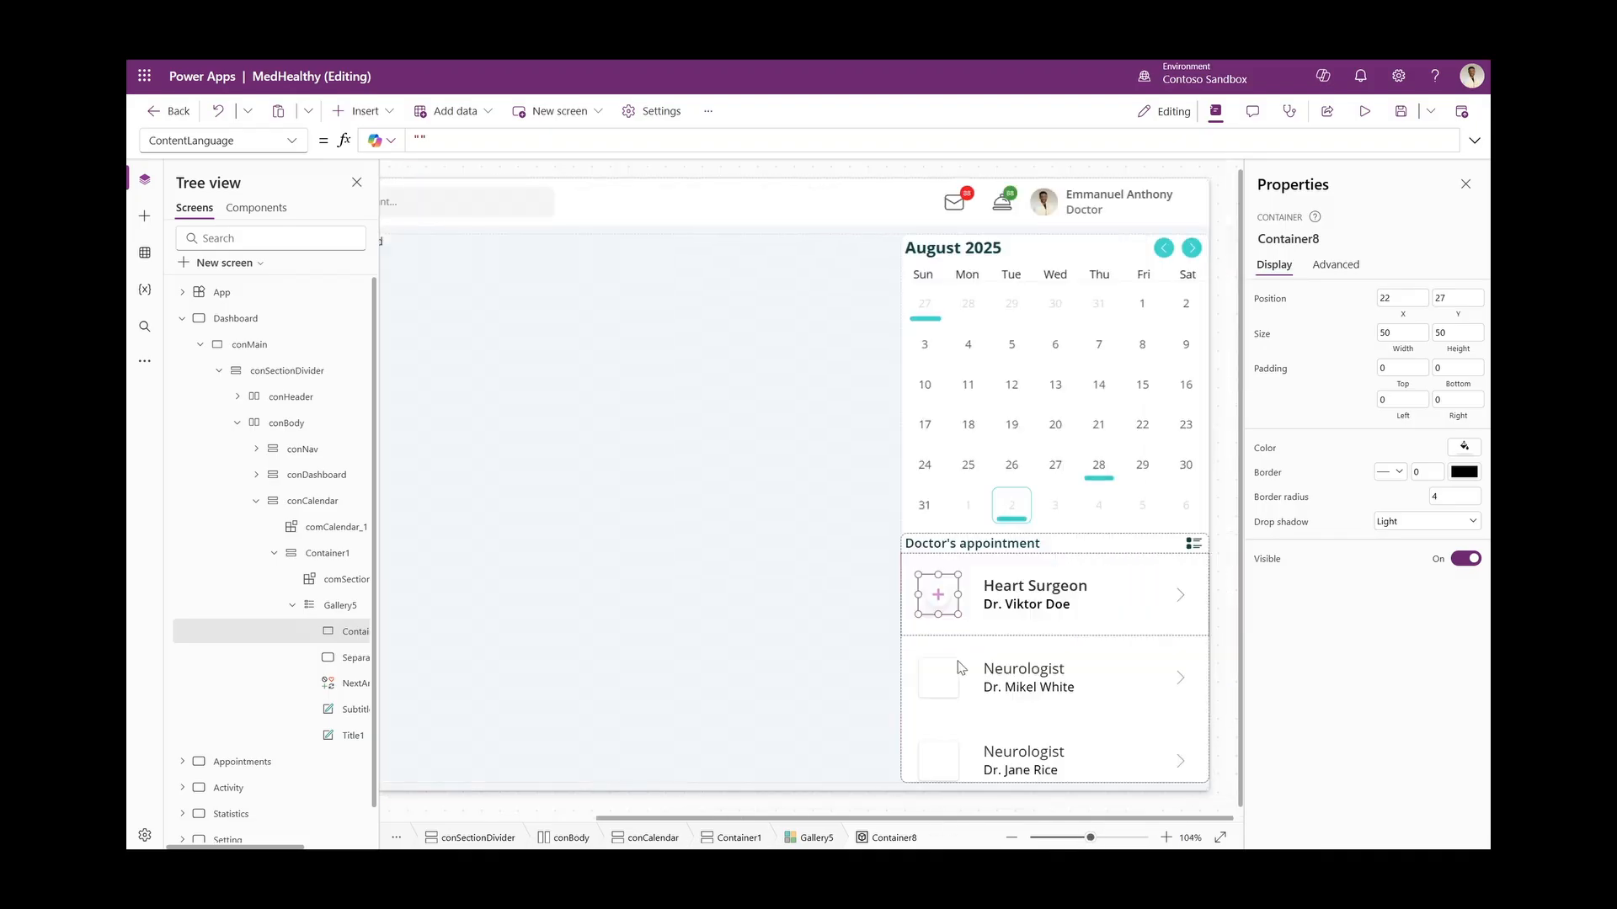
left_click(938, 594)
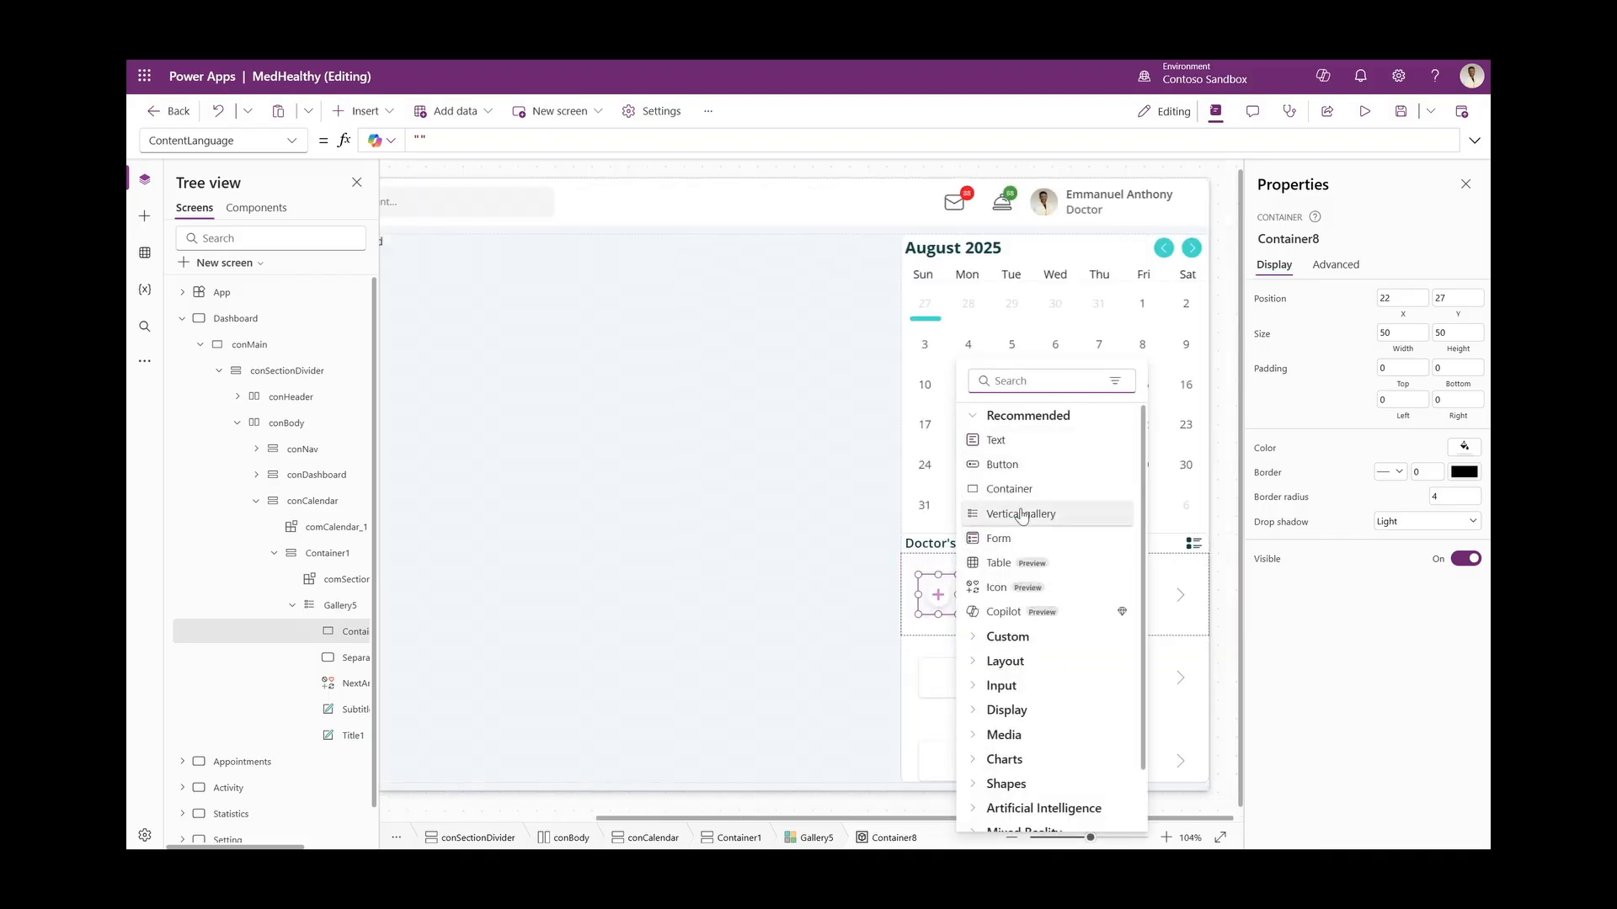
left_click(1015, 589)
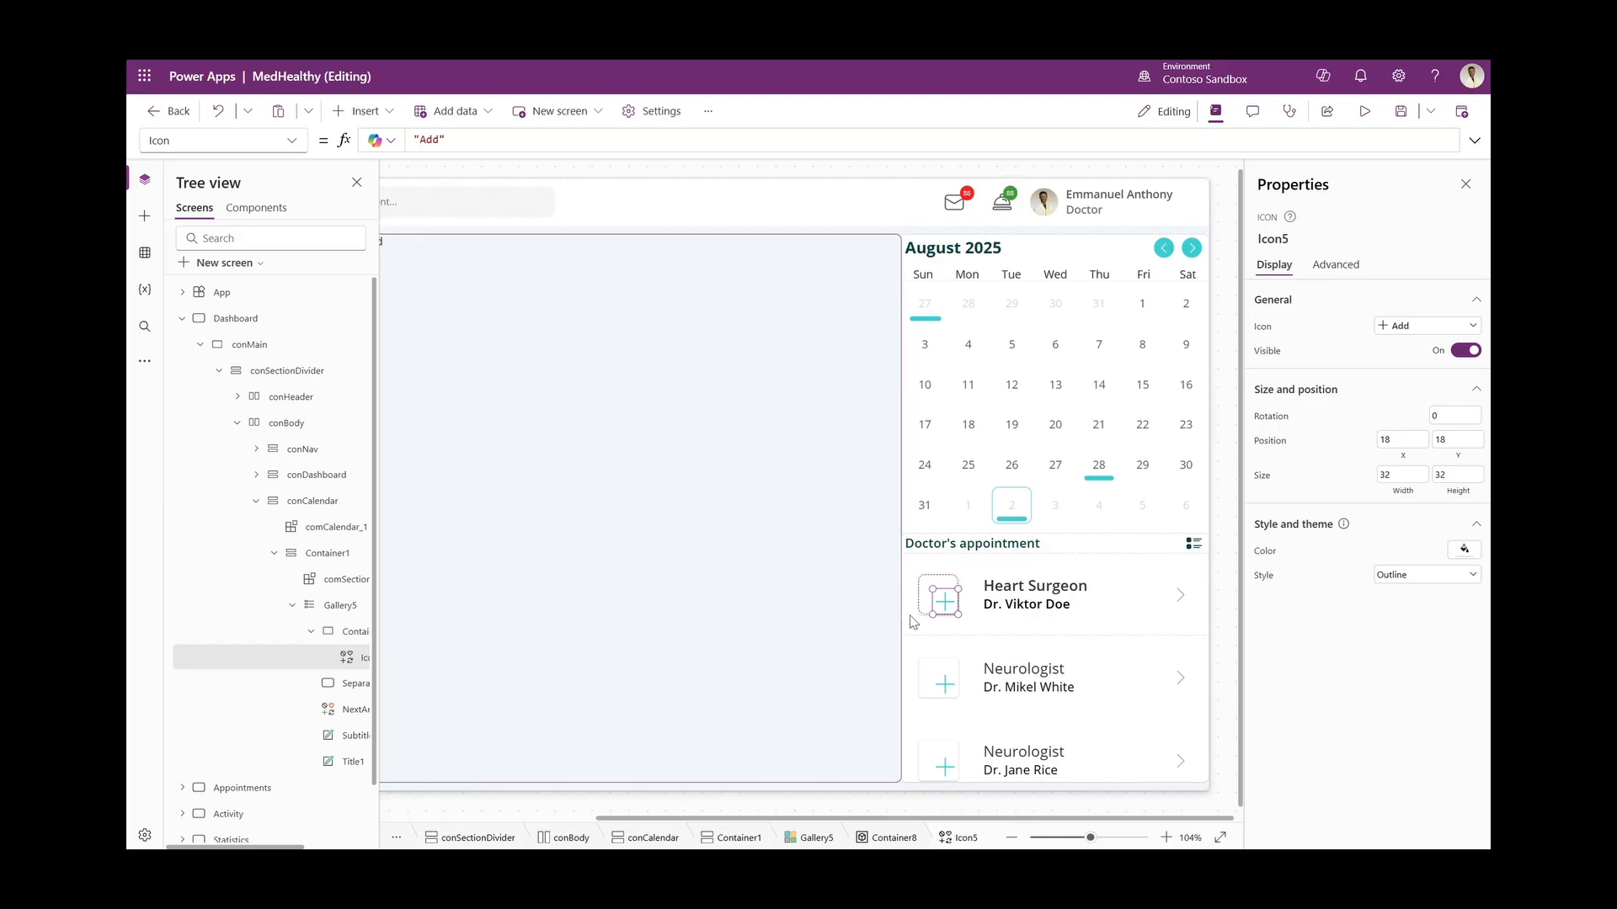
Center the icon in its container with X as Parent.Width/2 - Self.Width/2 and Y as Parent.Height/2 - Self.Height/2
left_click_drag(949, 603, 939, 596)
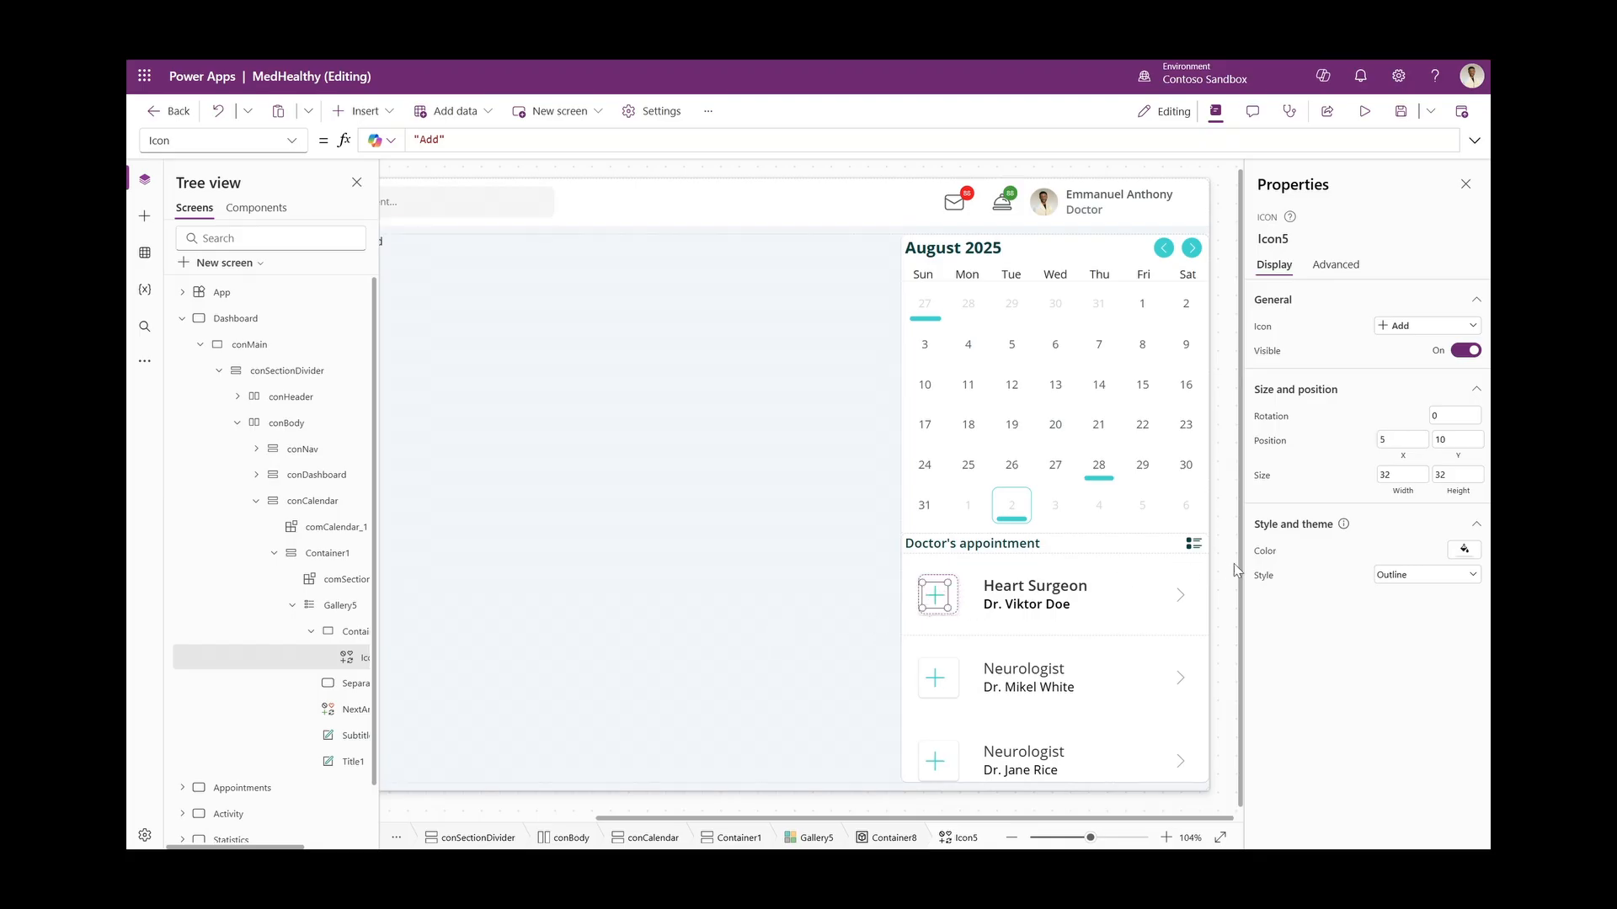
left_click(655, 137)
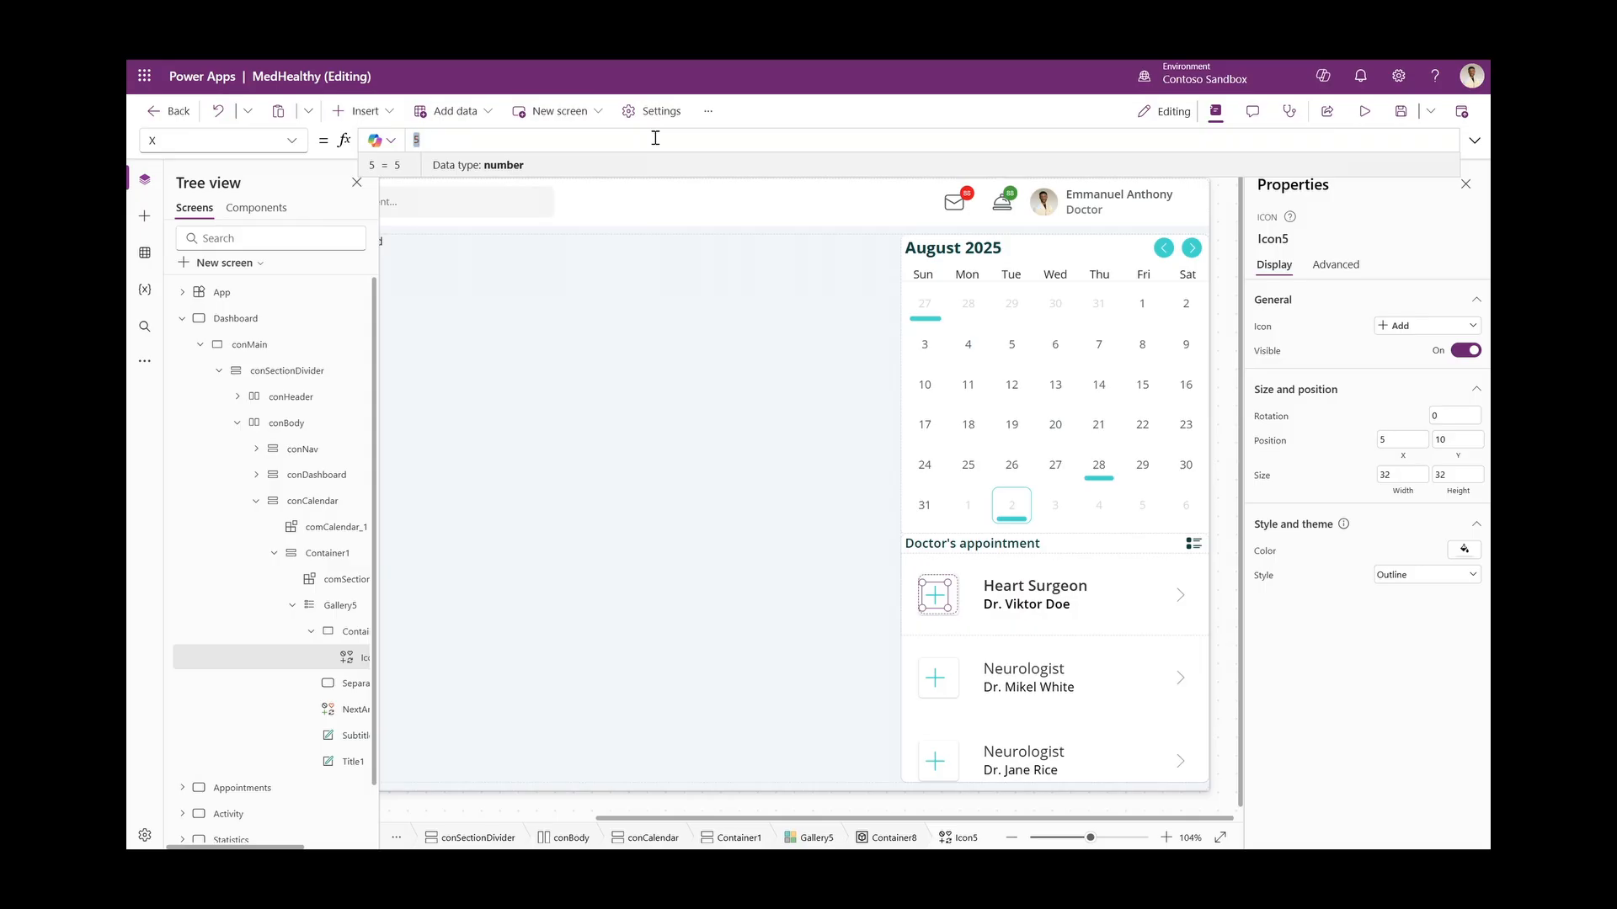
type("Paren")
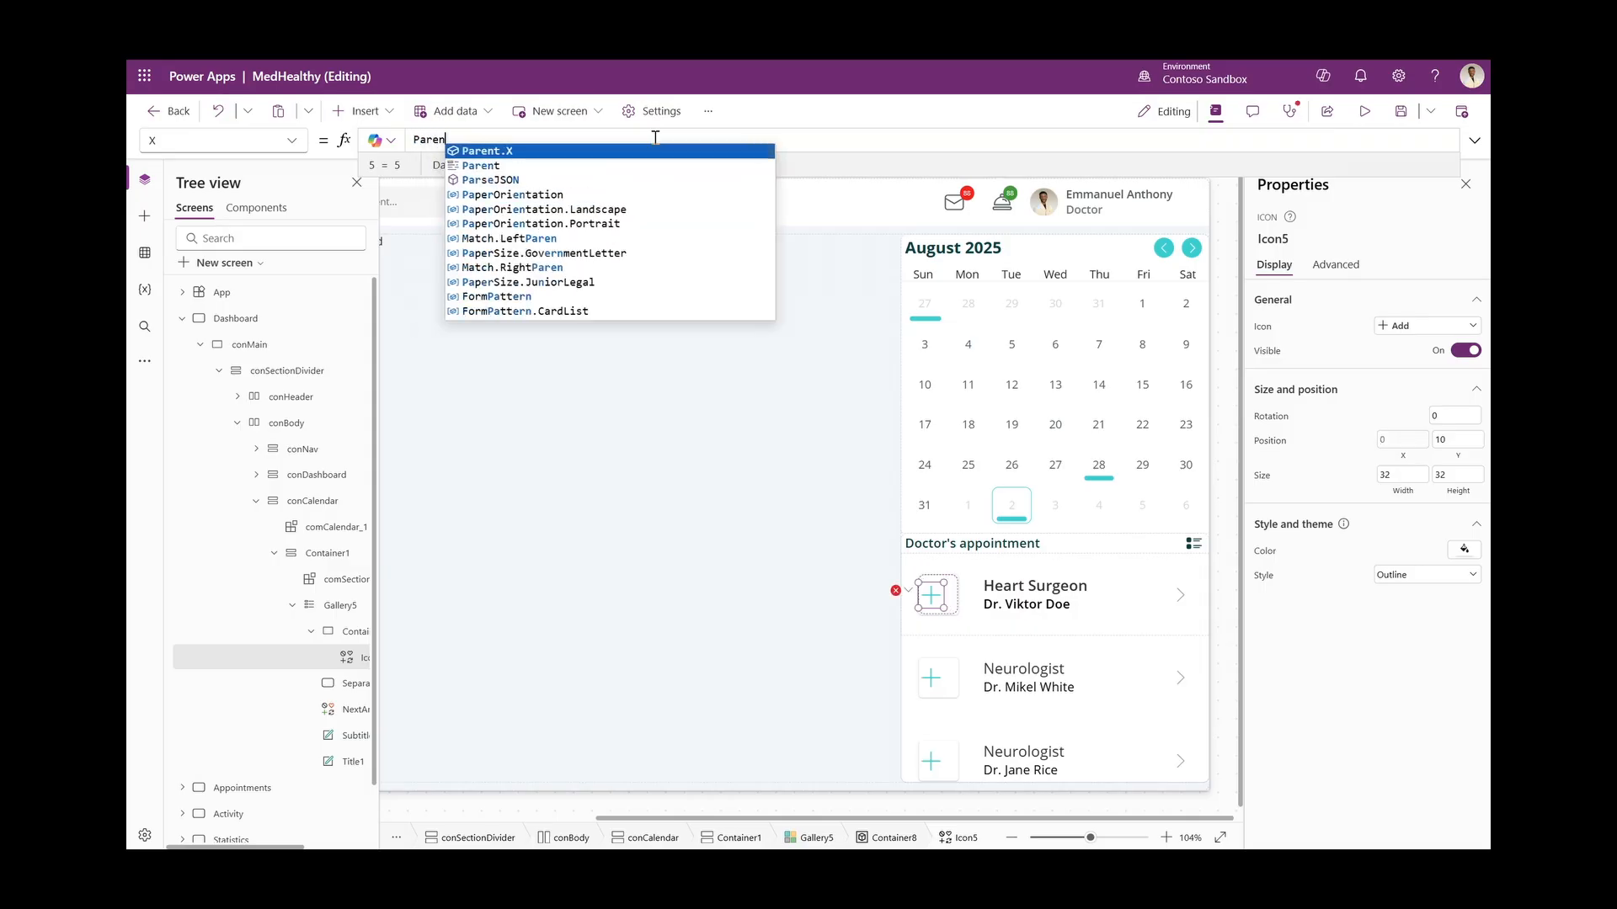
type("t.wid")
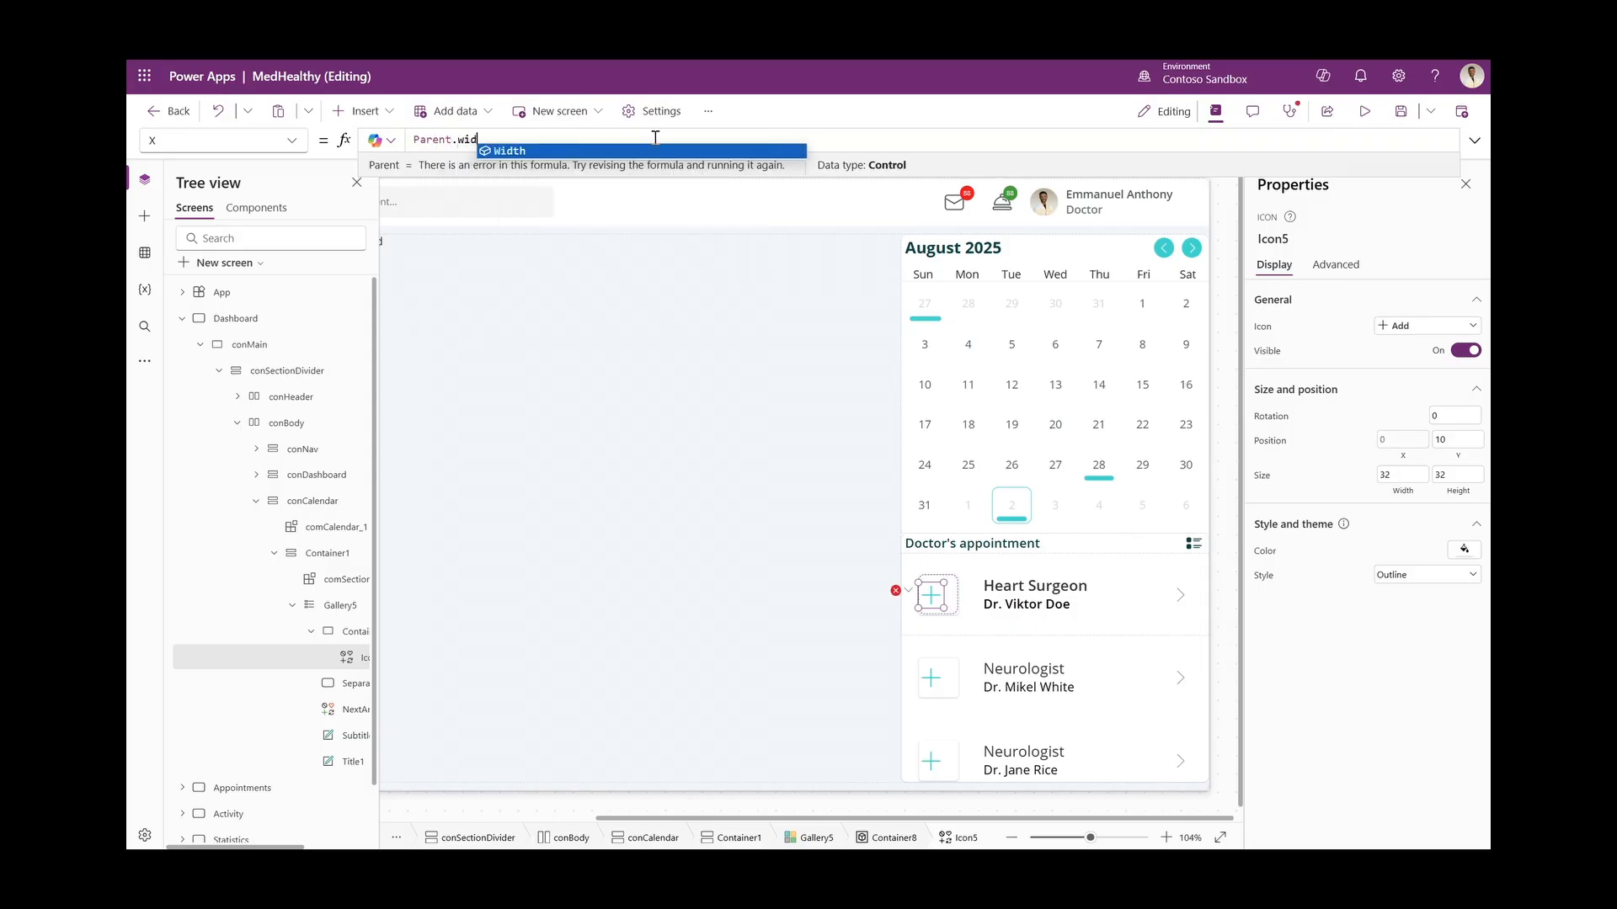
key("Tab")
type("/2 - Self.Width")
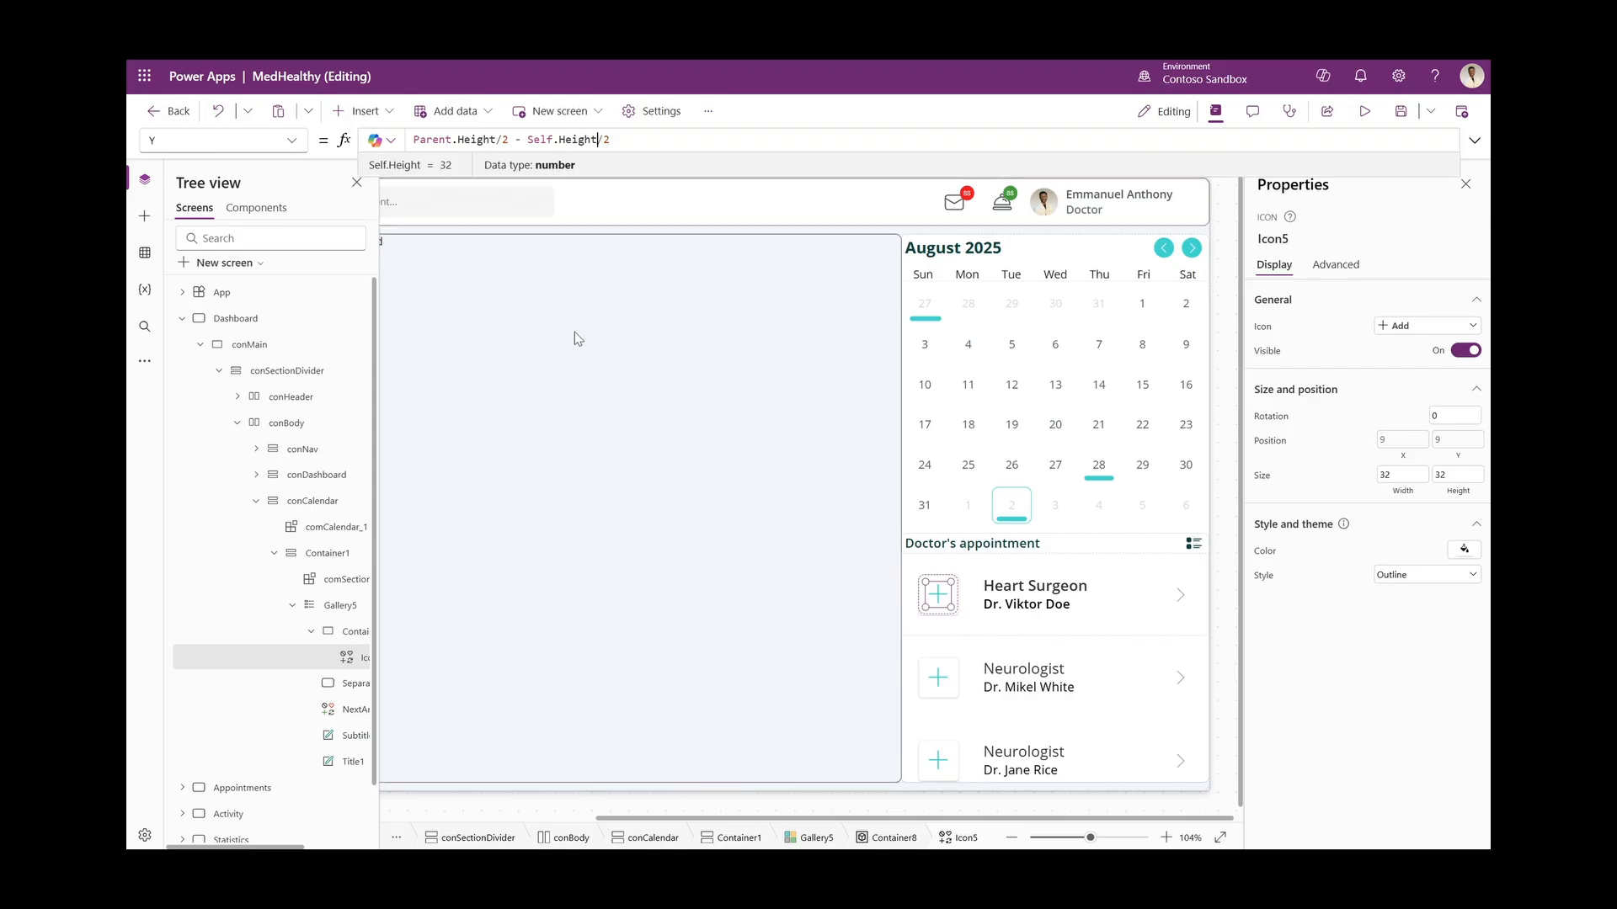
left_click(579, 338)
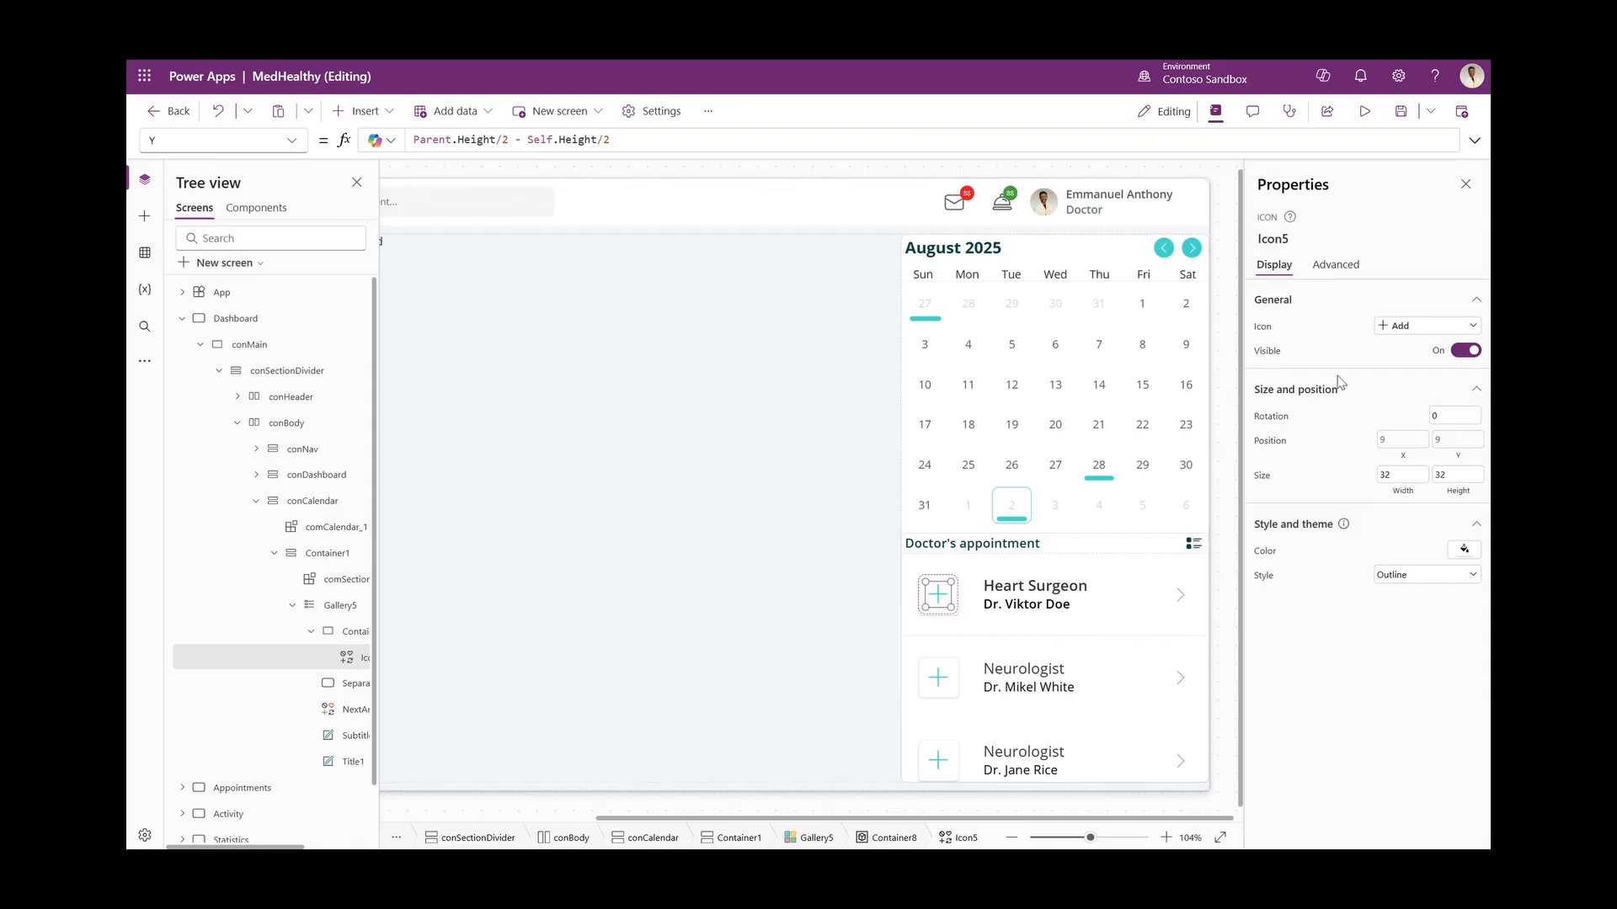
Set the gallery icon's Icon property to a Switch on ThisItem.Category: Neurologist gives Home, Pediatrician gives DocumentBulletList, Heart Surgeon gives Person
left_click(1262, 329)
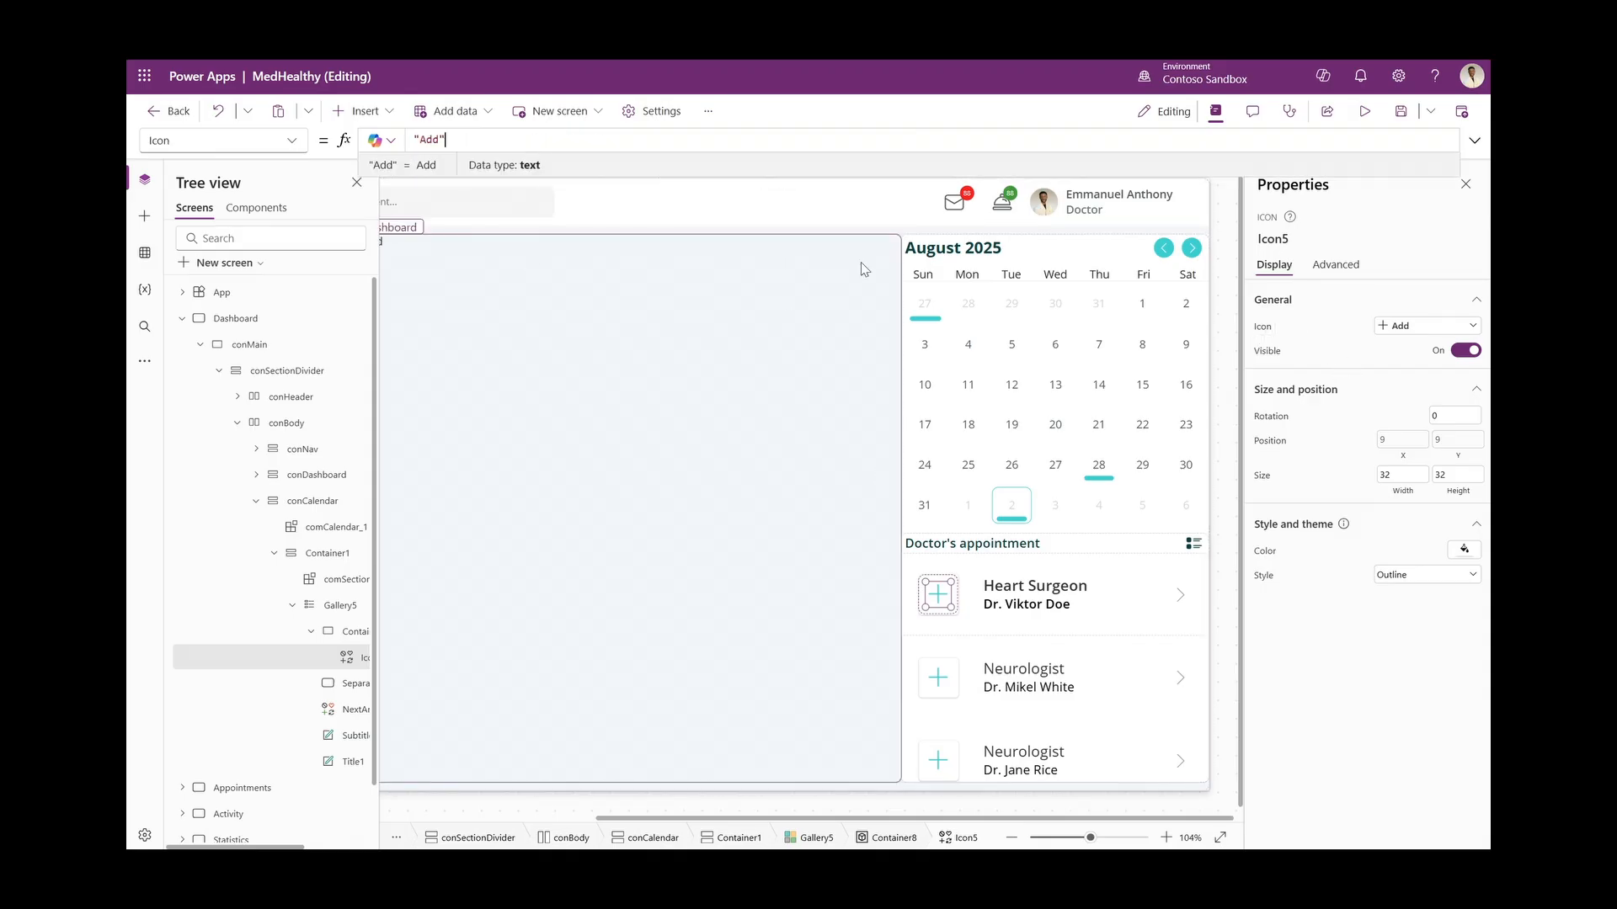
left_click(610, 141)
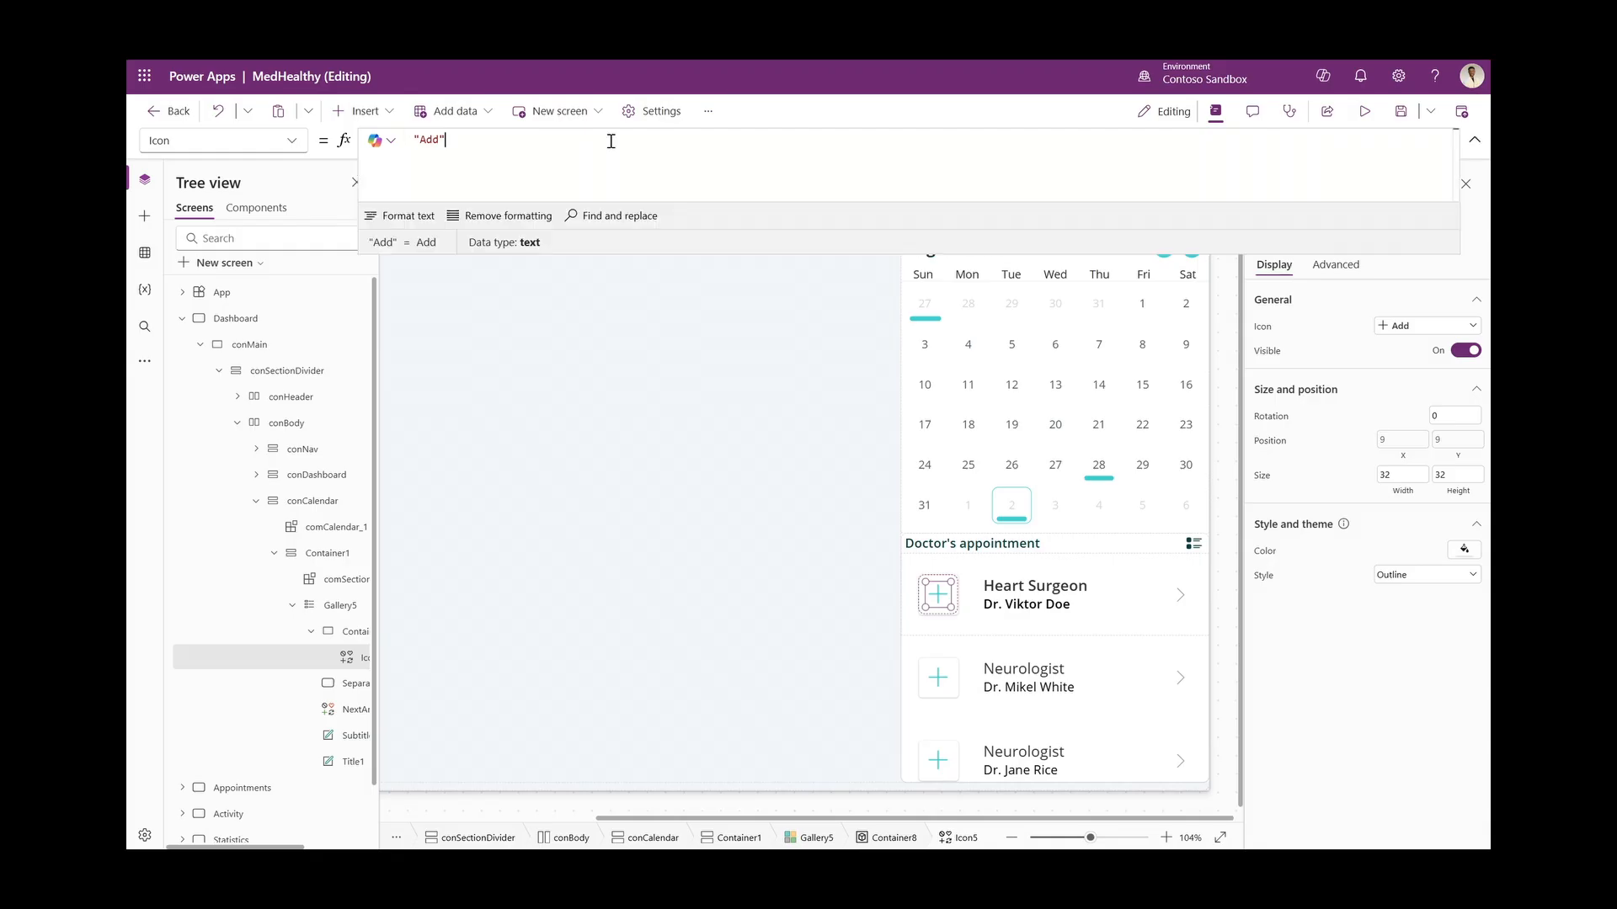
key("ctrl+a")
type("Switch(ThisItem.Category,\"Neurologist\",\"Home\", \"Pediatrician\",\"DocumentBulletList\", \"Heart Surgeon\",\"Person\")")
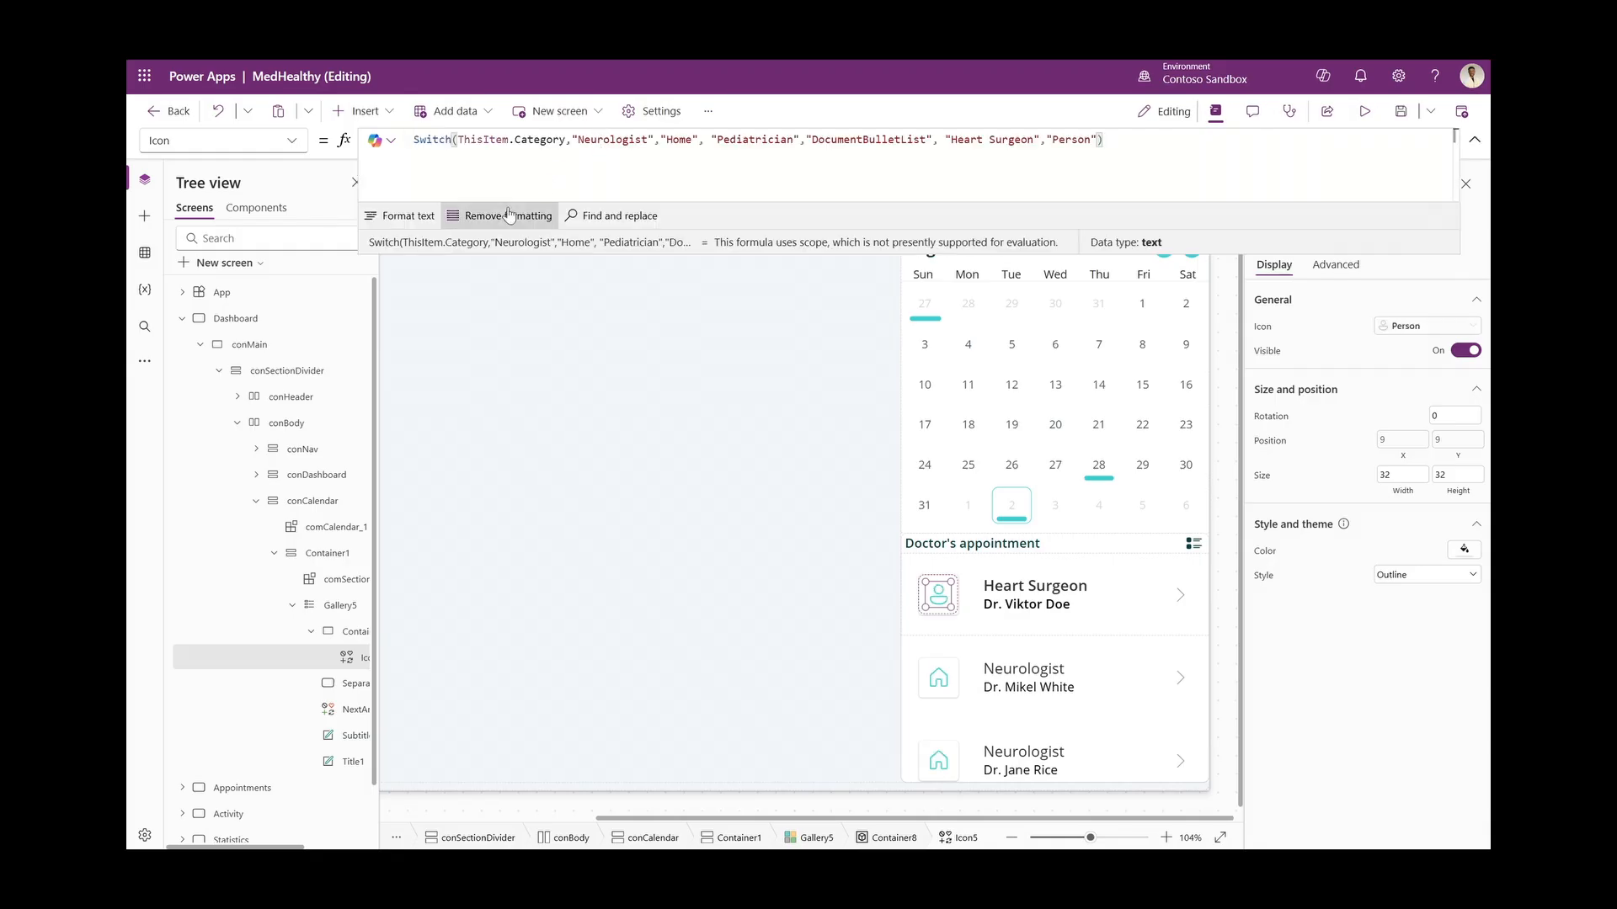
Set the icon container's Fill to a Switch on ThisItem.Category: Neurologist gives Color.DarkOrange, Pediatrician gives Color.YellowGreen, Heart Surgeon gives Color.DeepPink
left_click(1054, 140)
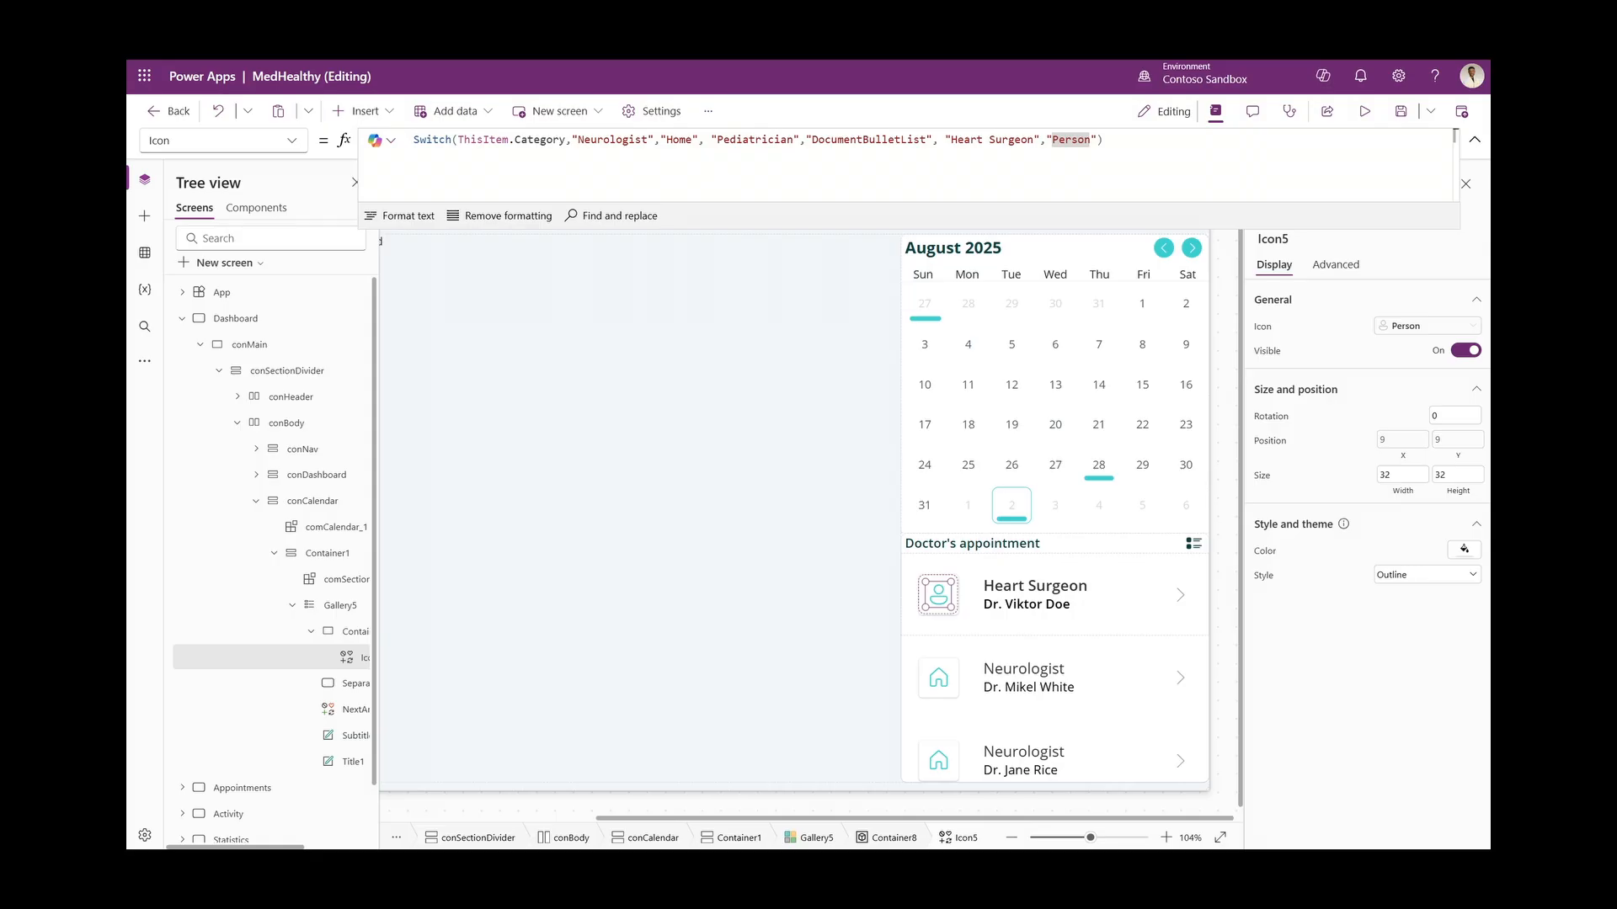
left_click(350, 633)
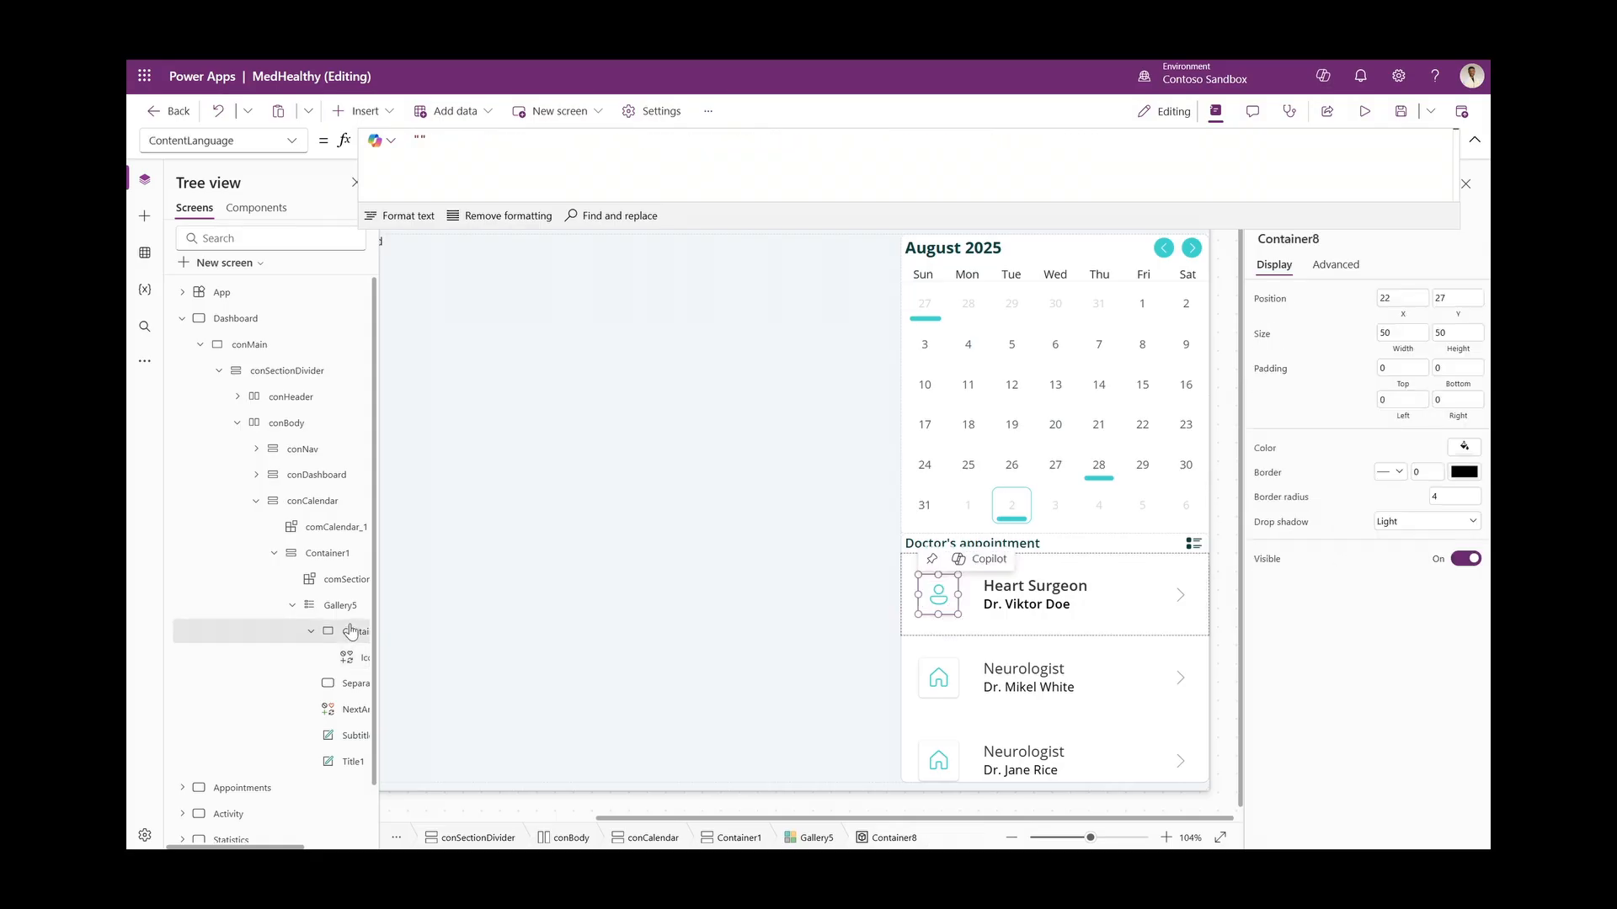
left_click(1268, 447)
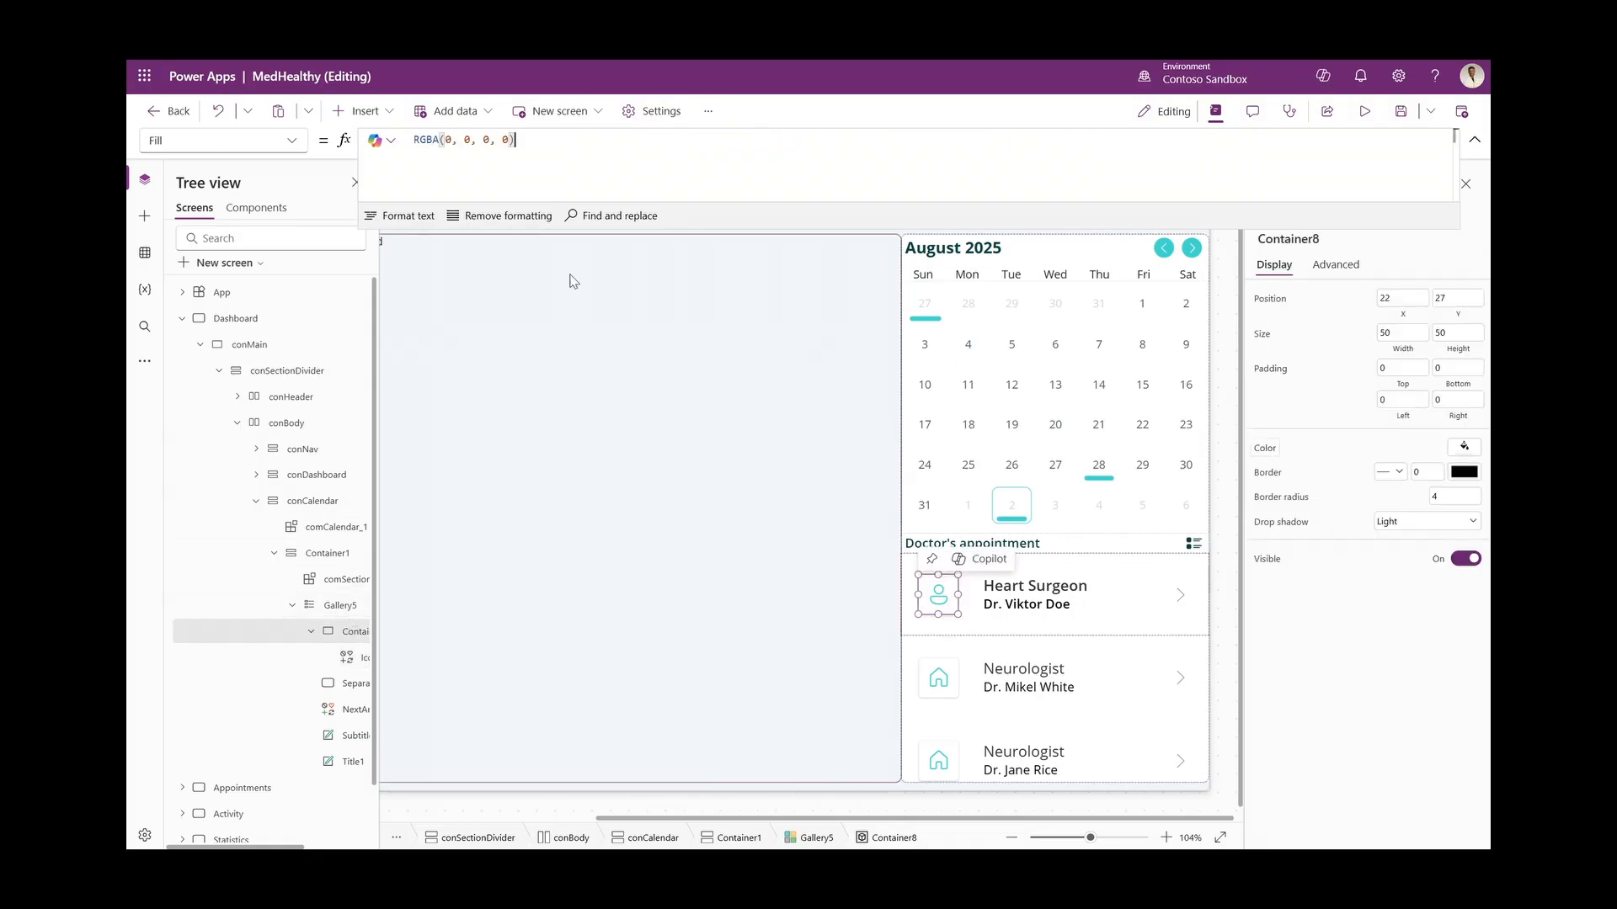
key("ctrl+a")
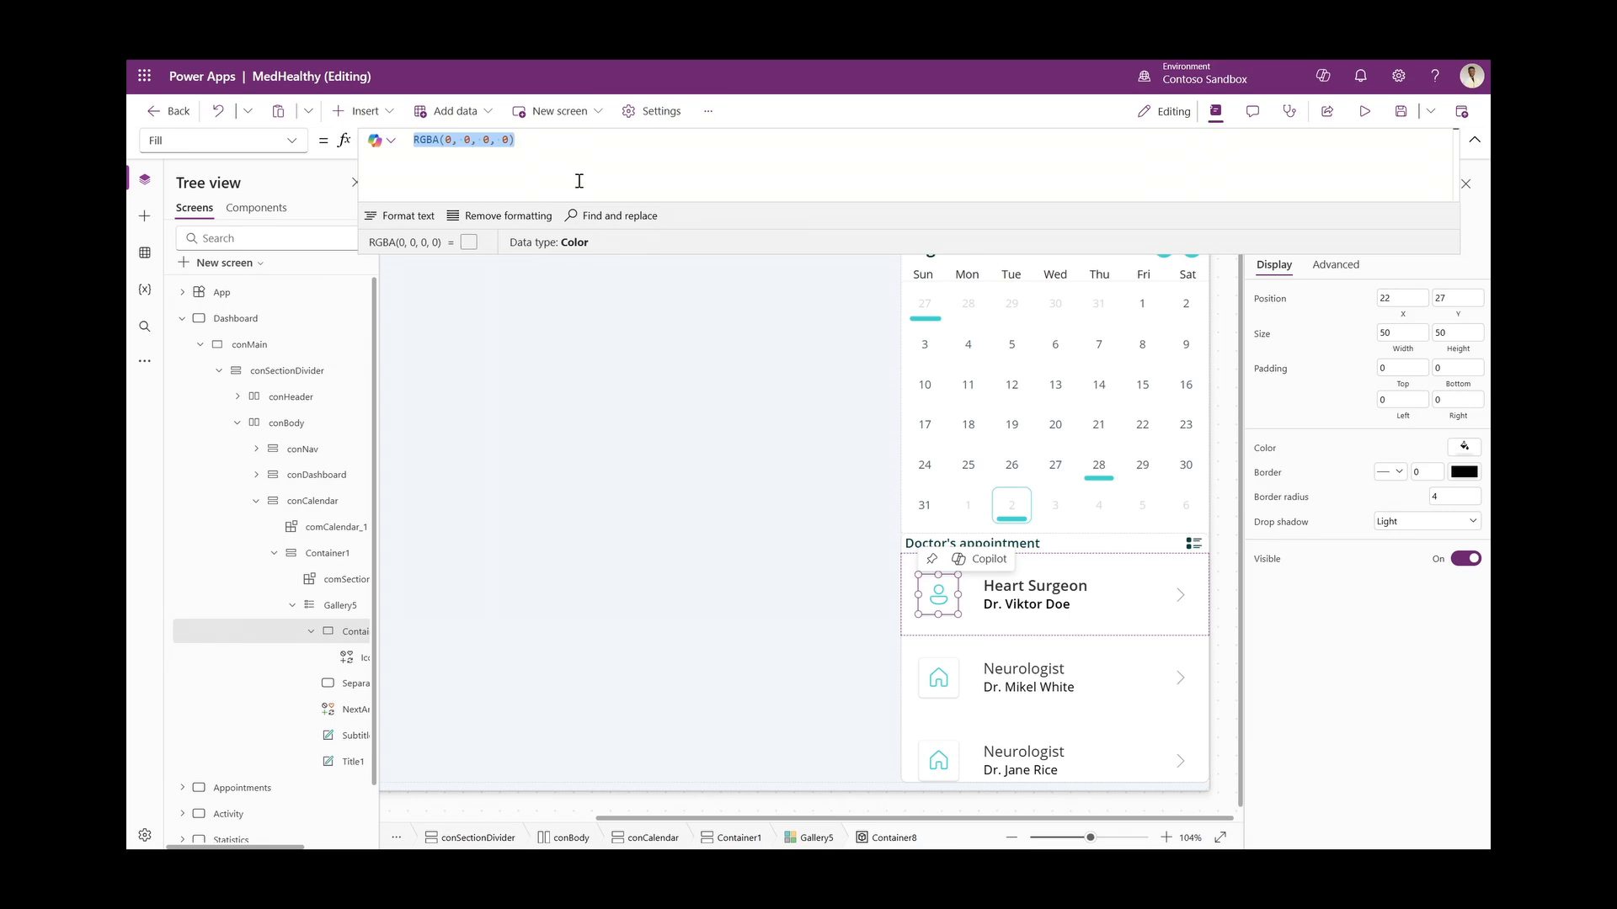
type("Switch(ThisItem.Category,\"Neurologist\",Color.DarkOrange, \"Pediatrician\",Color.YellowGreen, \"Heart Surgeon\",Color.DeepPink)")
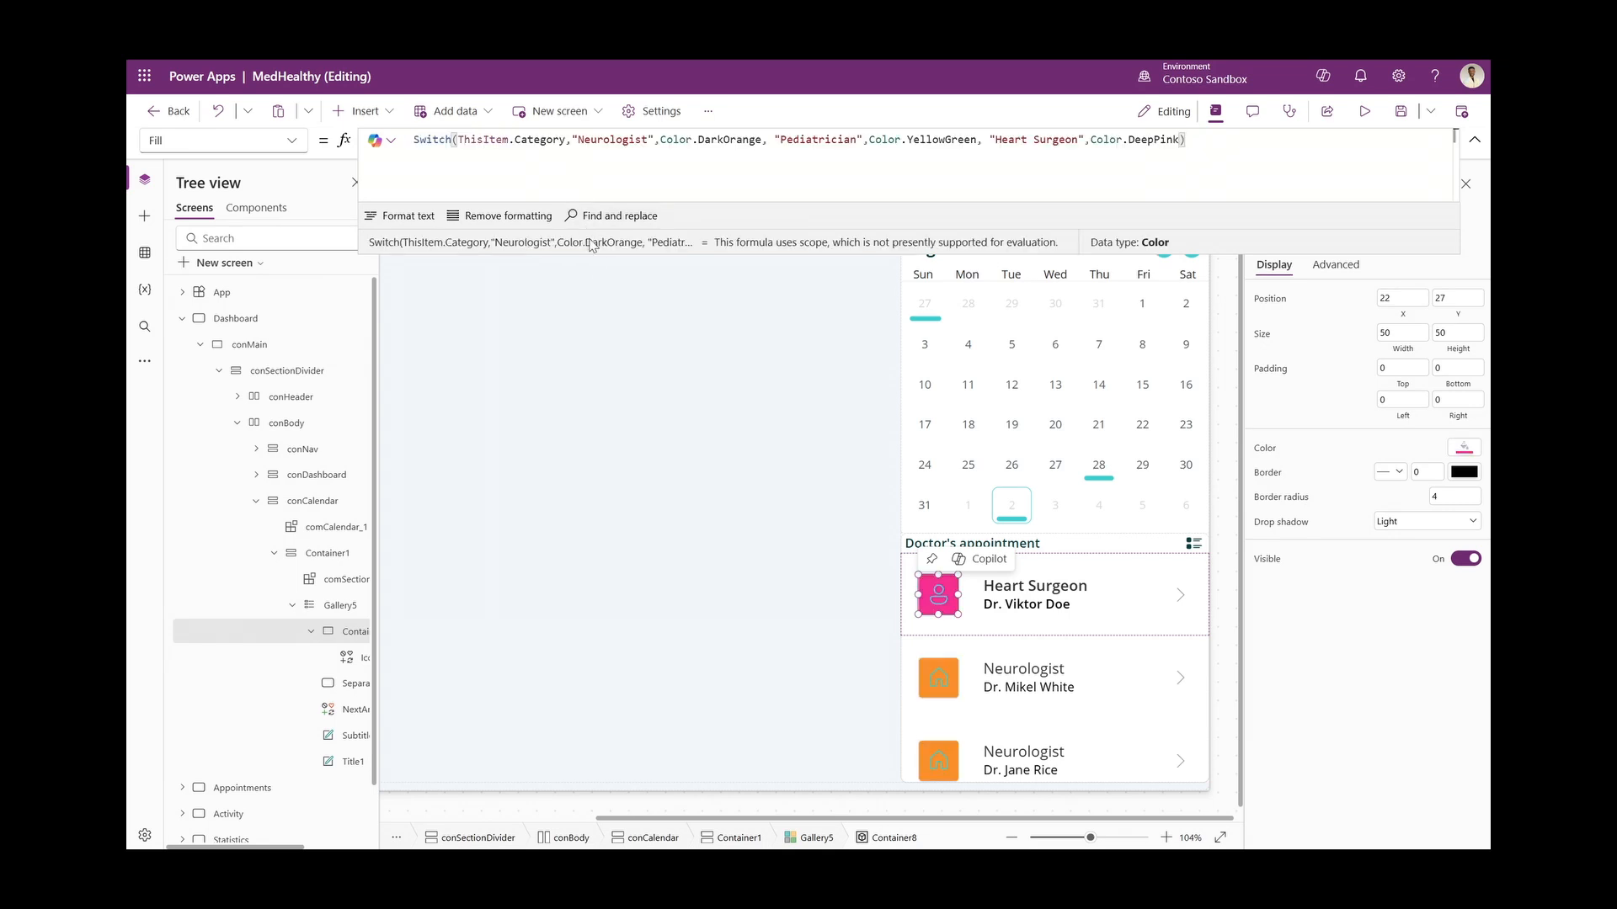
Change the gallery icon's style to Filled and its color to white
left_click(937, 593)
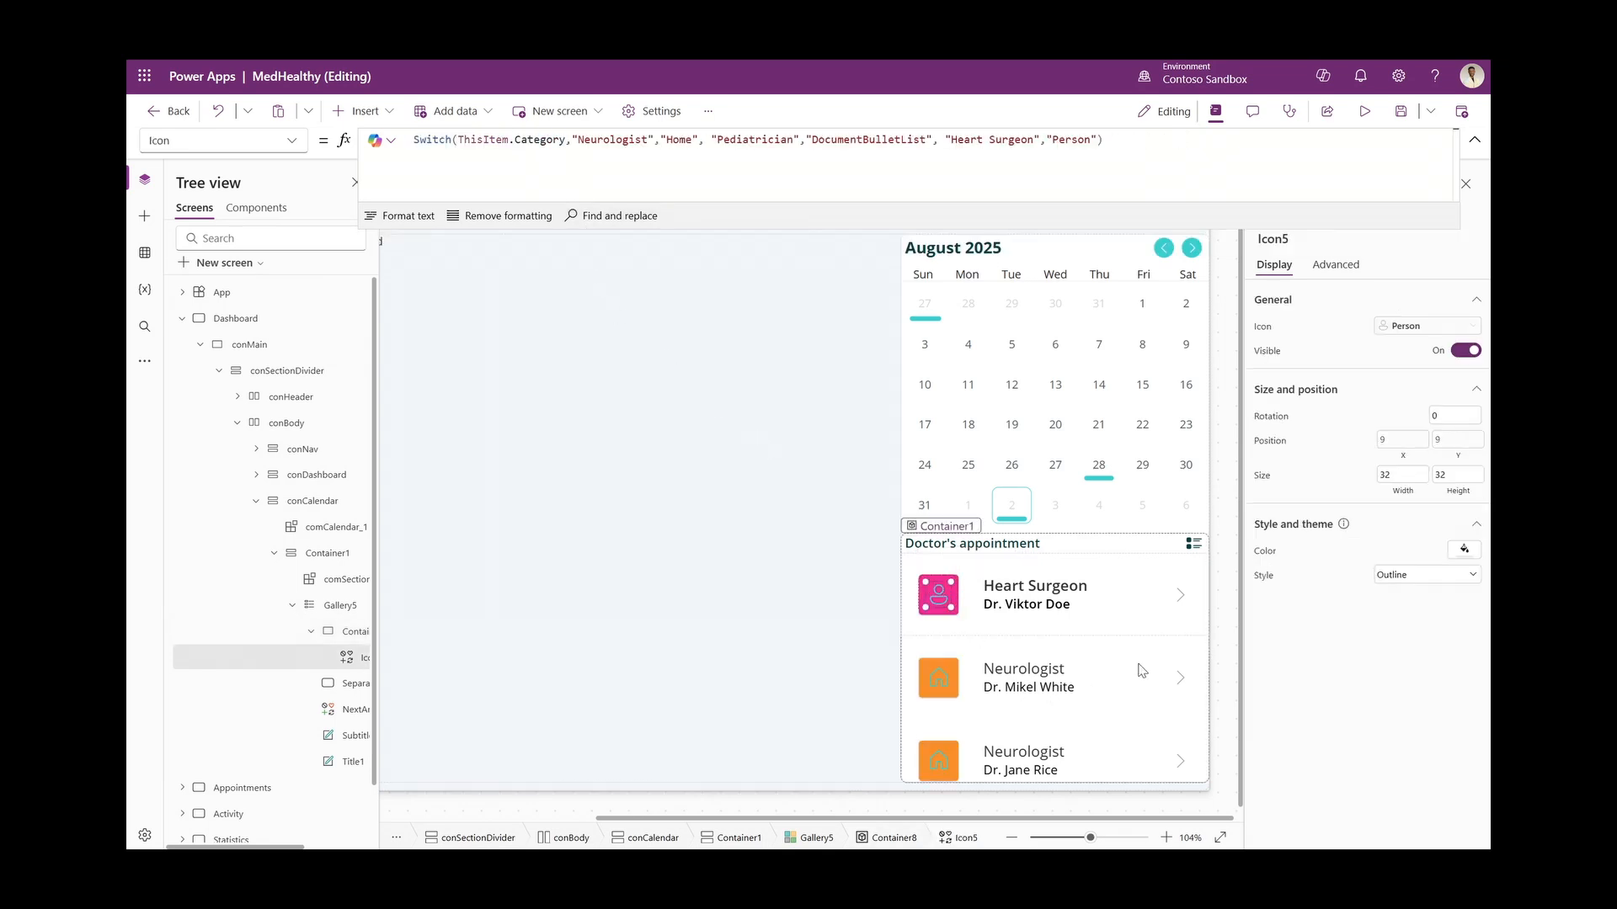
left_click(1404, 577)
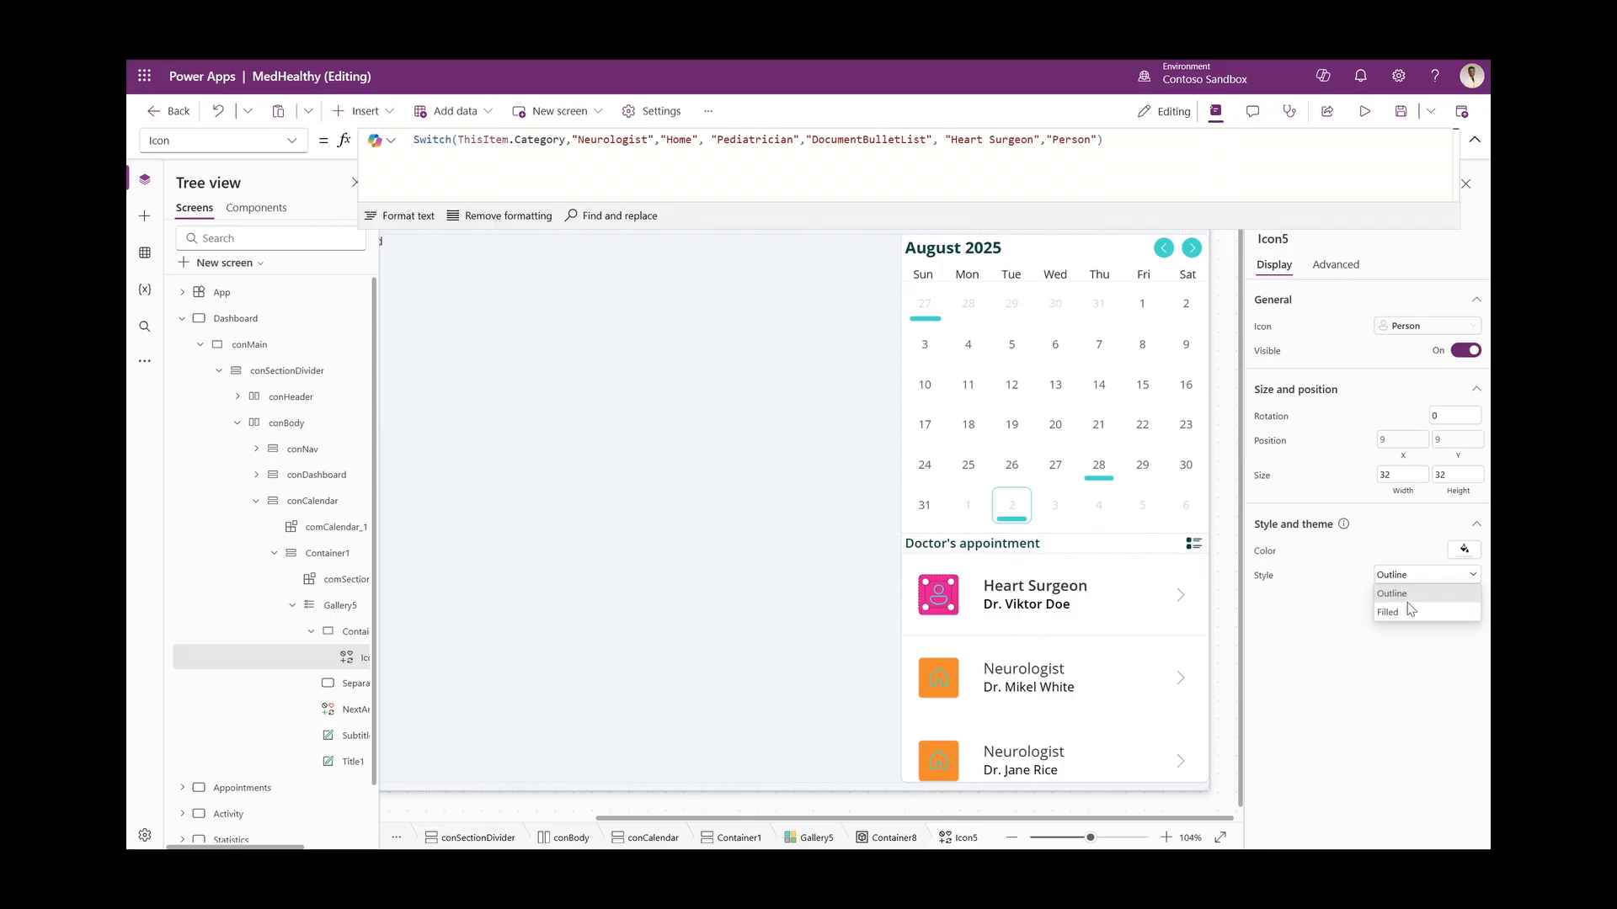
left_click(1408, 612)
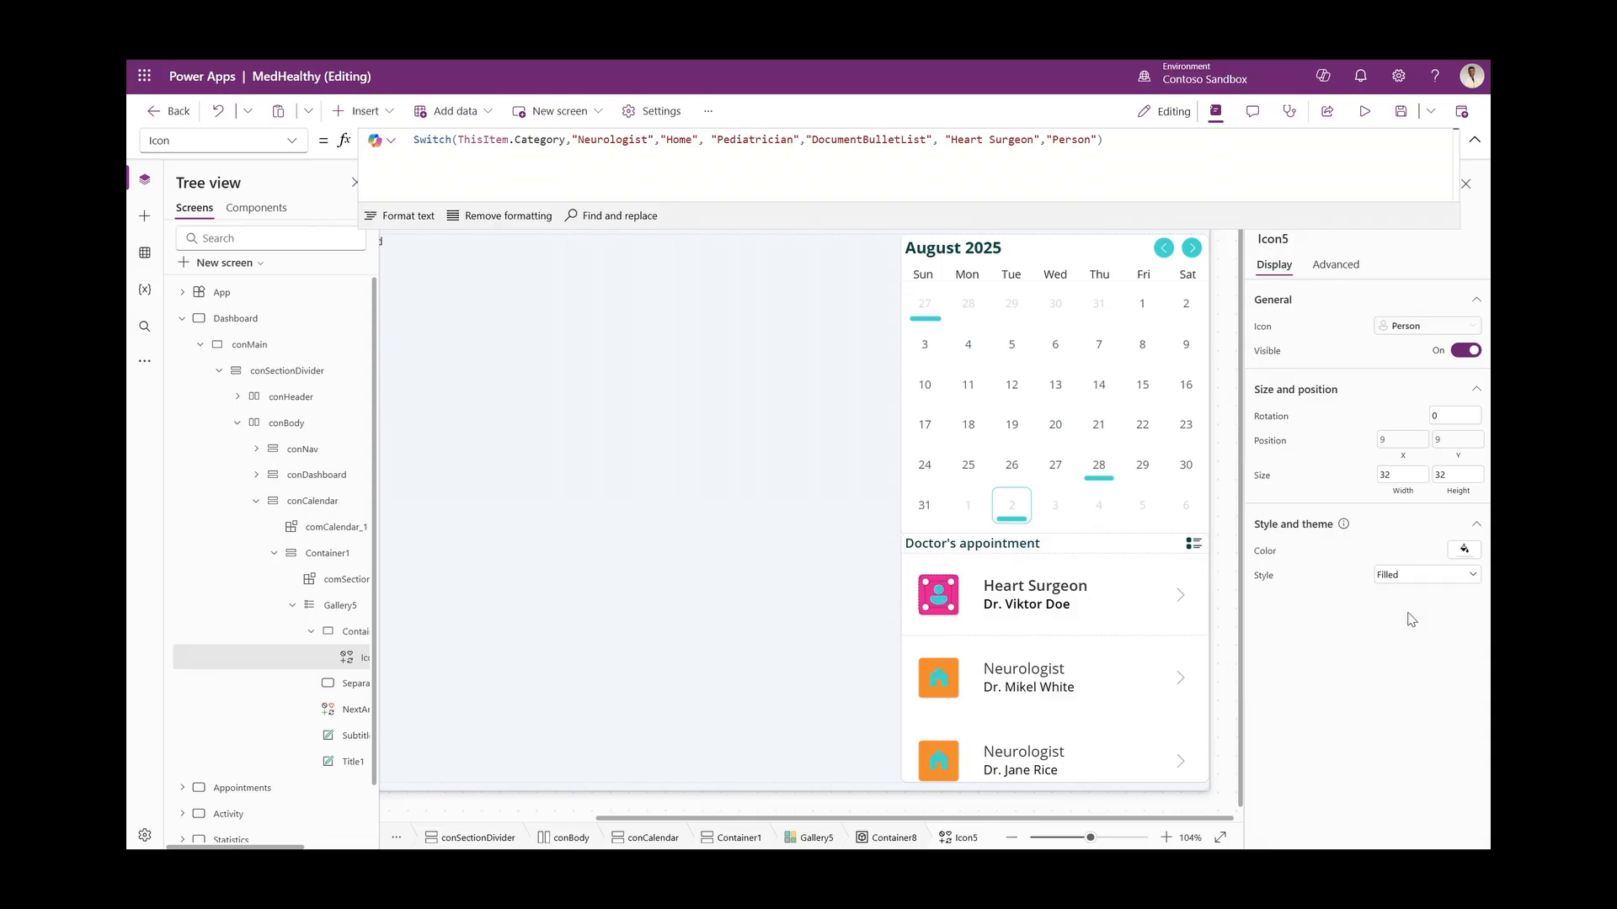
left_click(1464, 549)
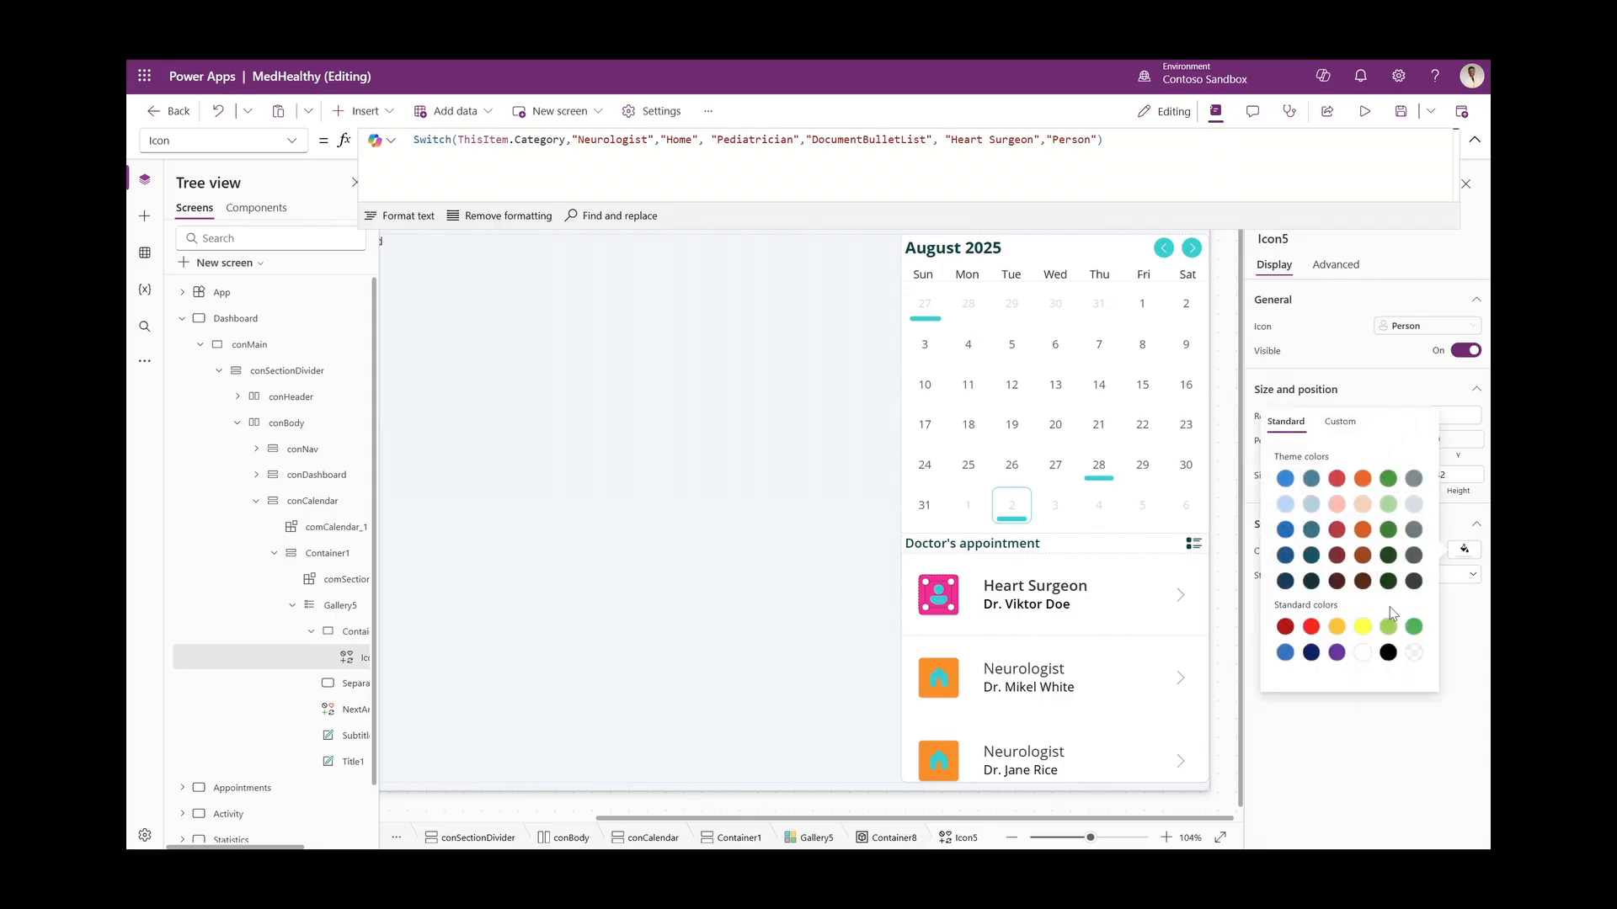
left_click(1362, 653)
Insert a new container into the appointment gallery's template
left_click(1072, 838)
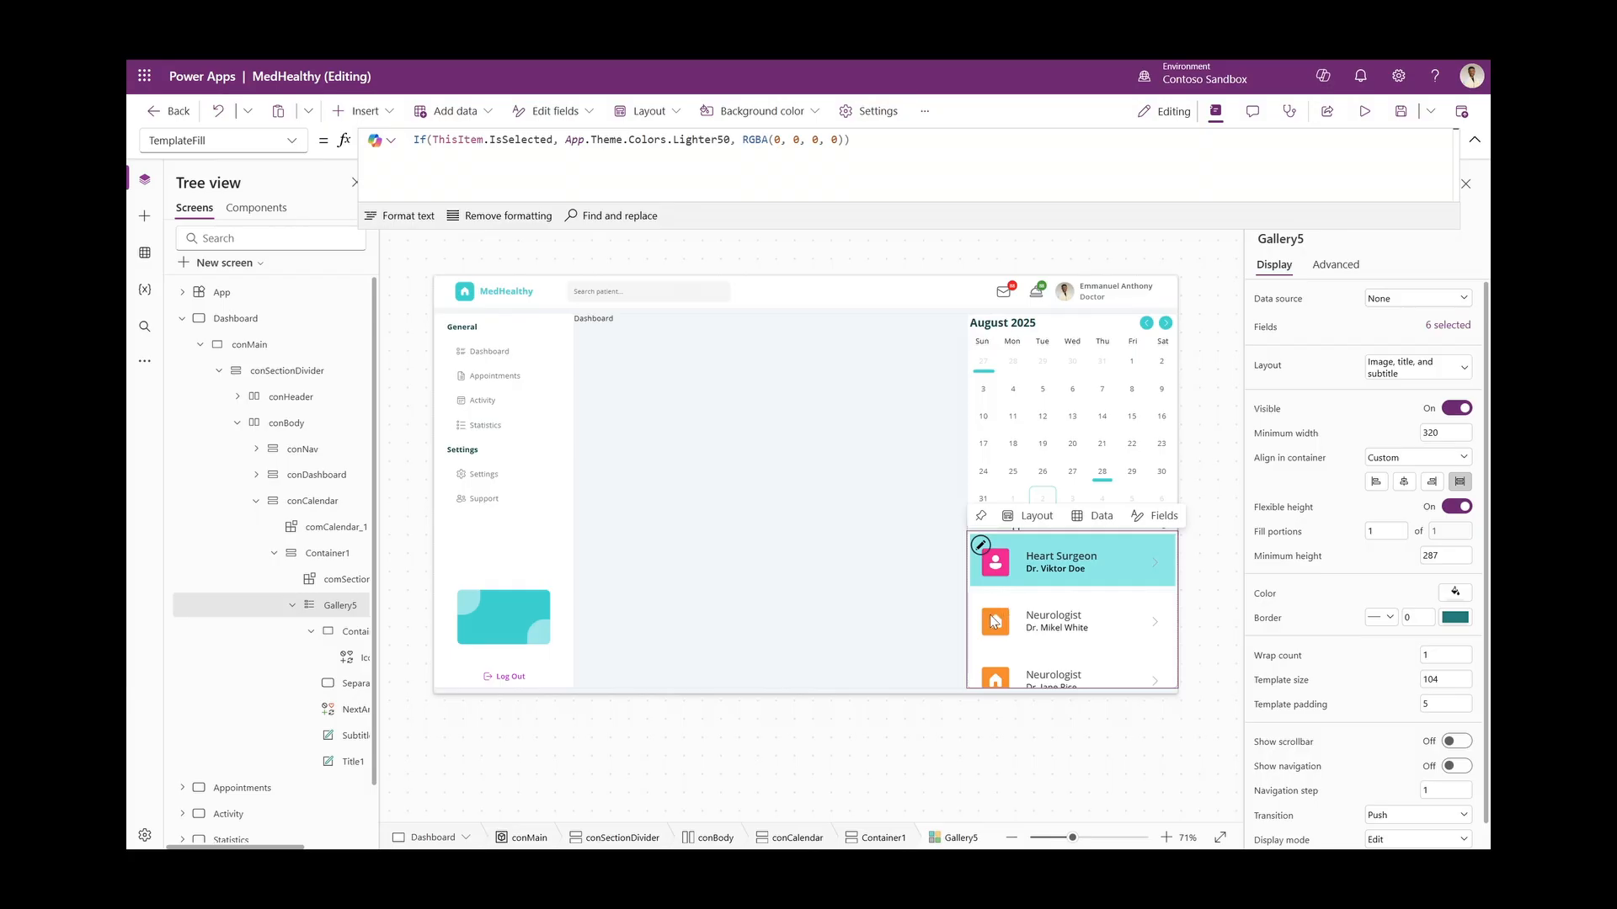
left_click(1065, 620)
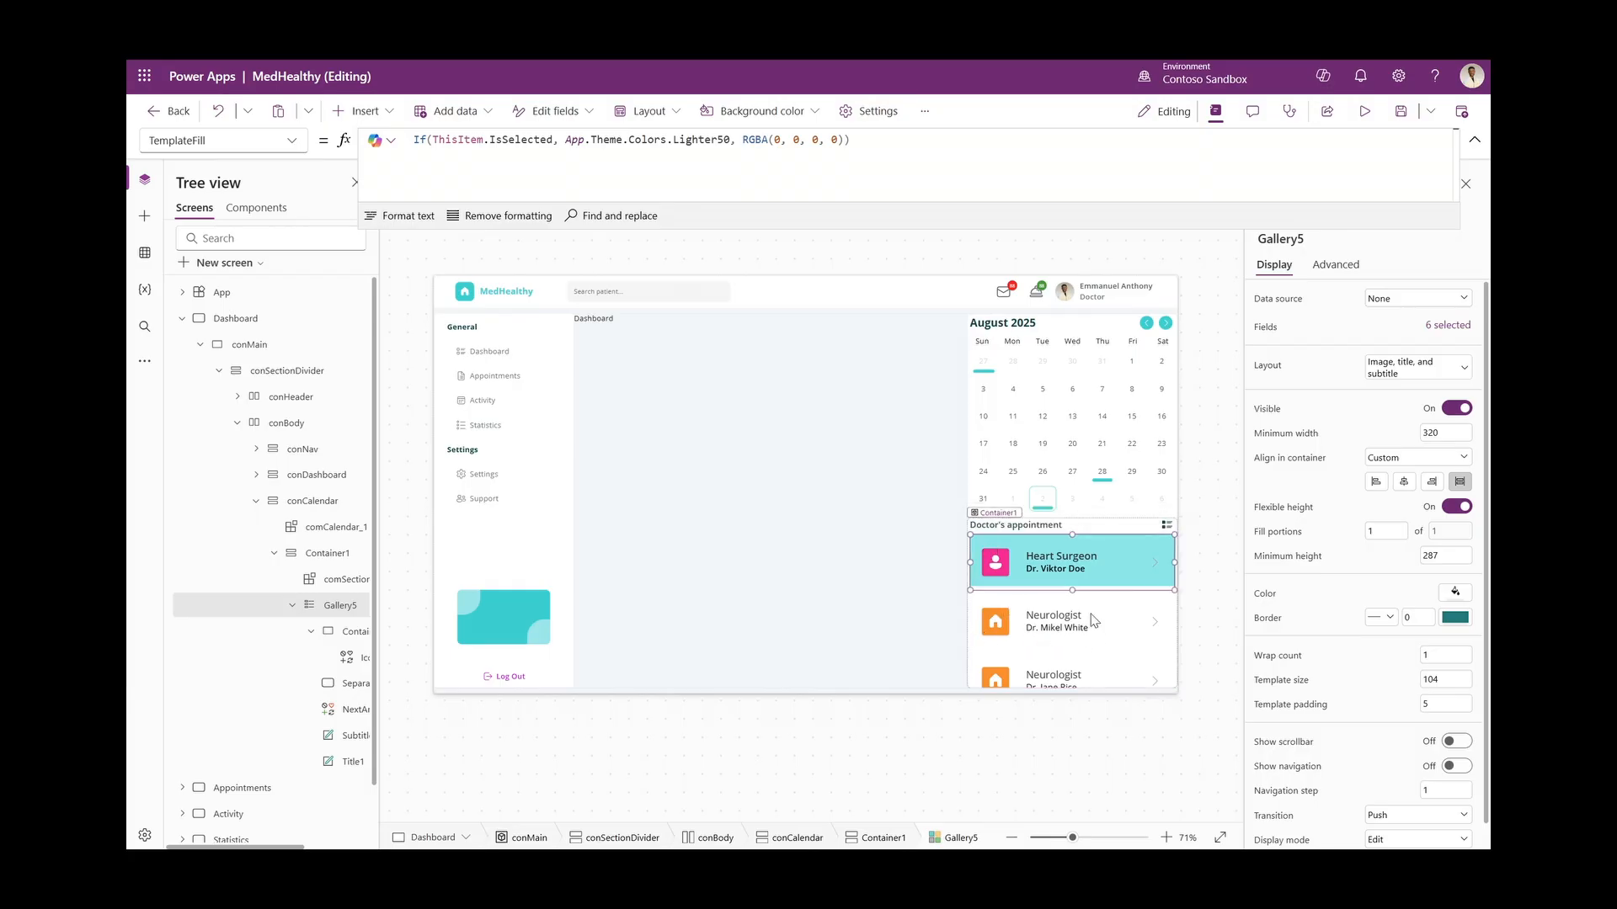
left_click(360, 110)
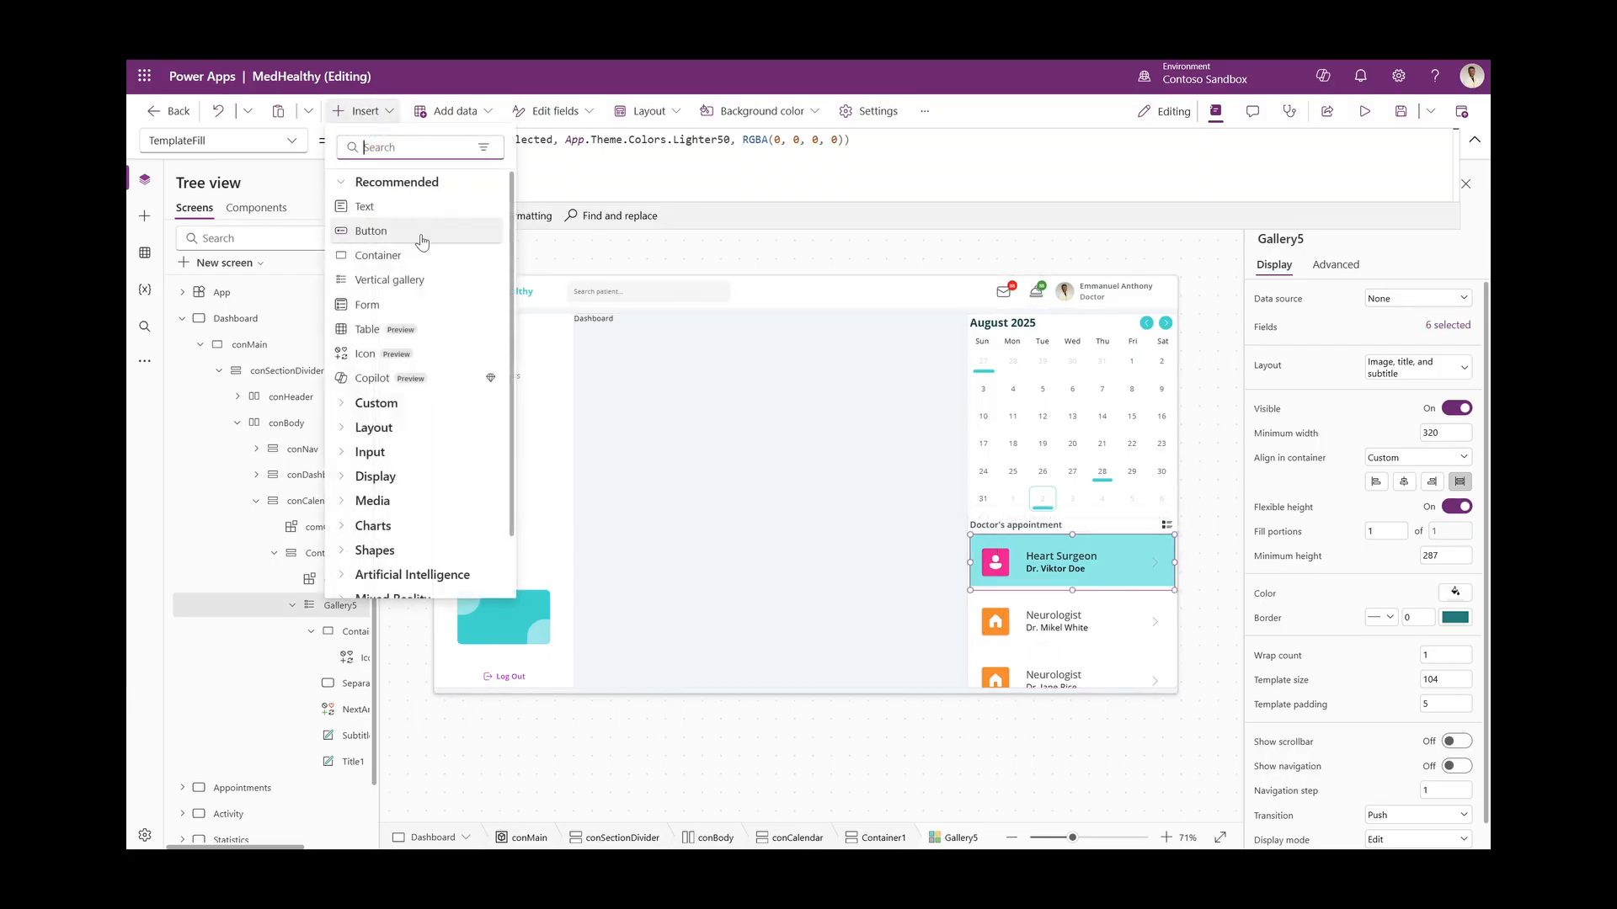
left_click(395, 255)
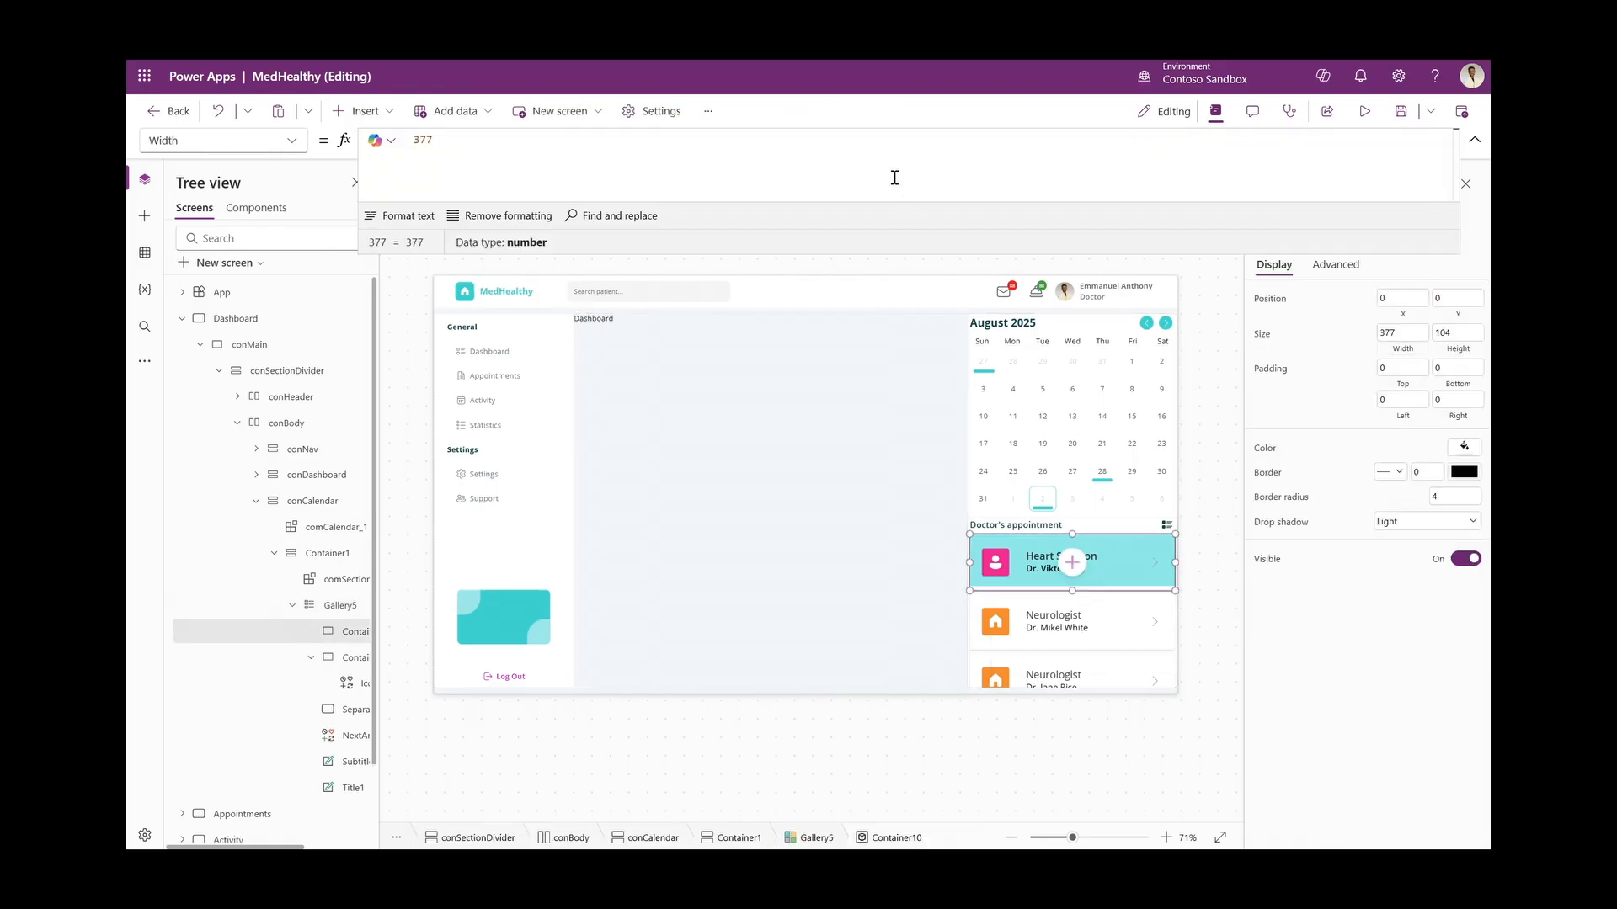
Size the new template container with Width as Parent.TemplateWidth and Height as Parent.TemplateHeight
key("ctrl+a")
type("Parent.tem")
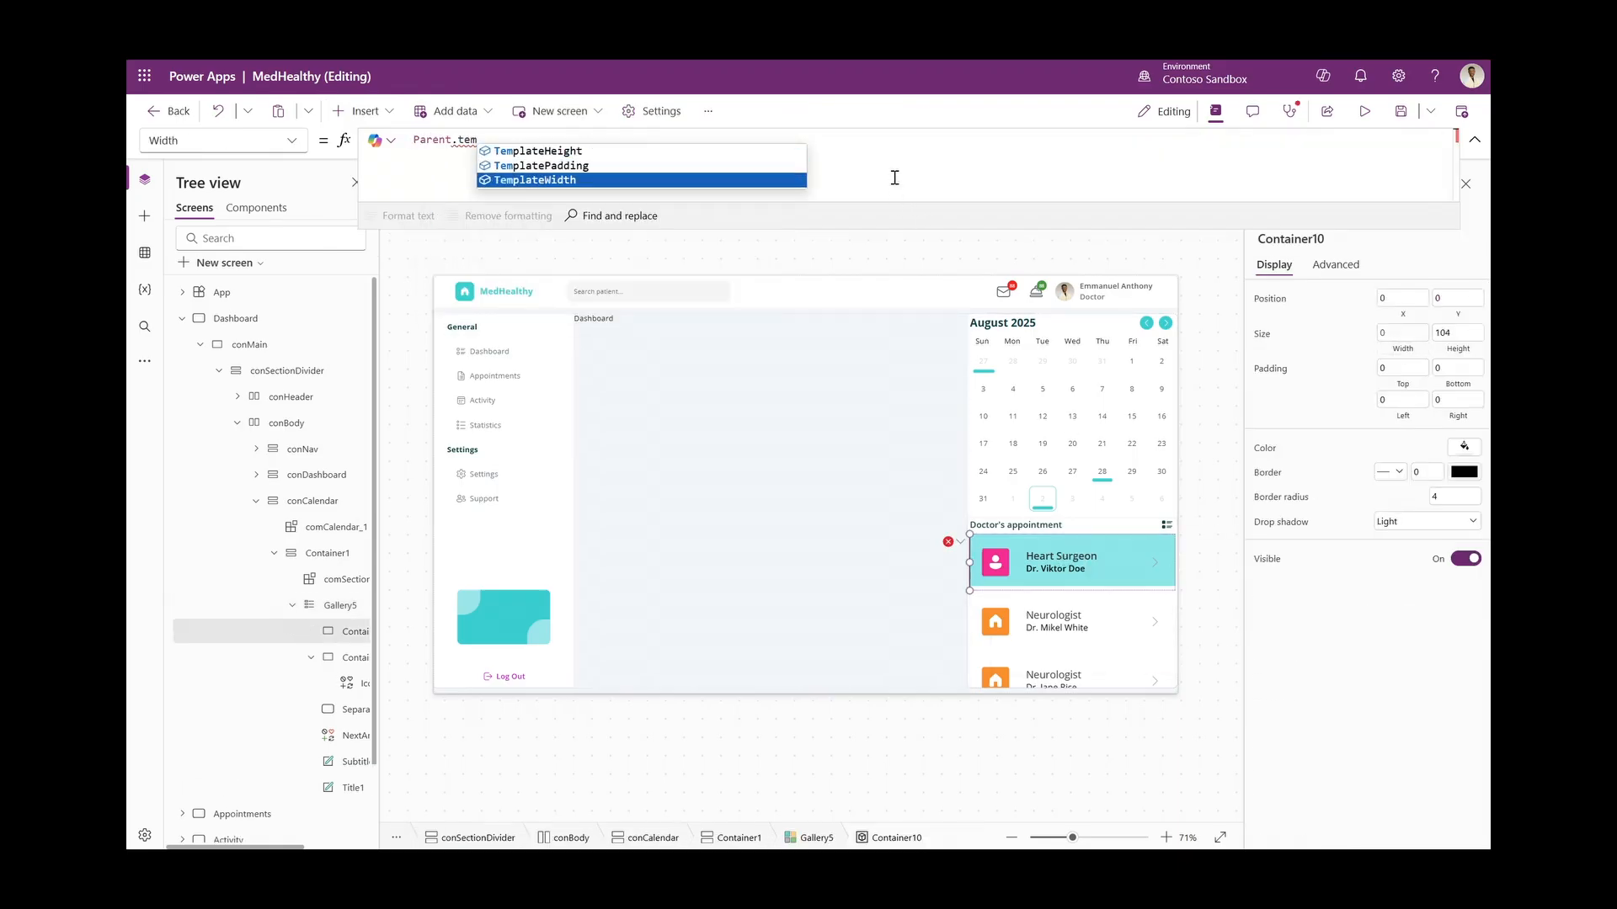
key("Tab")
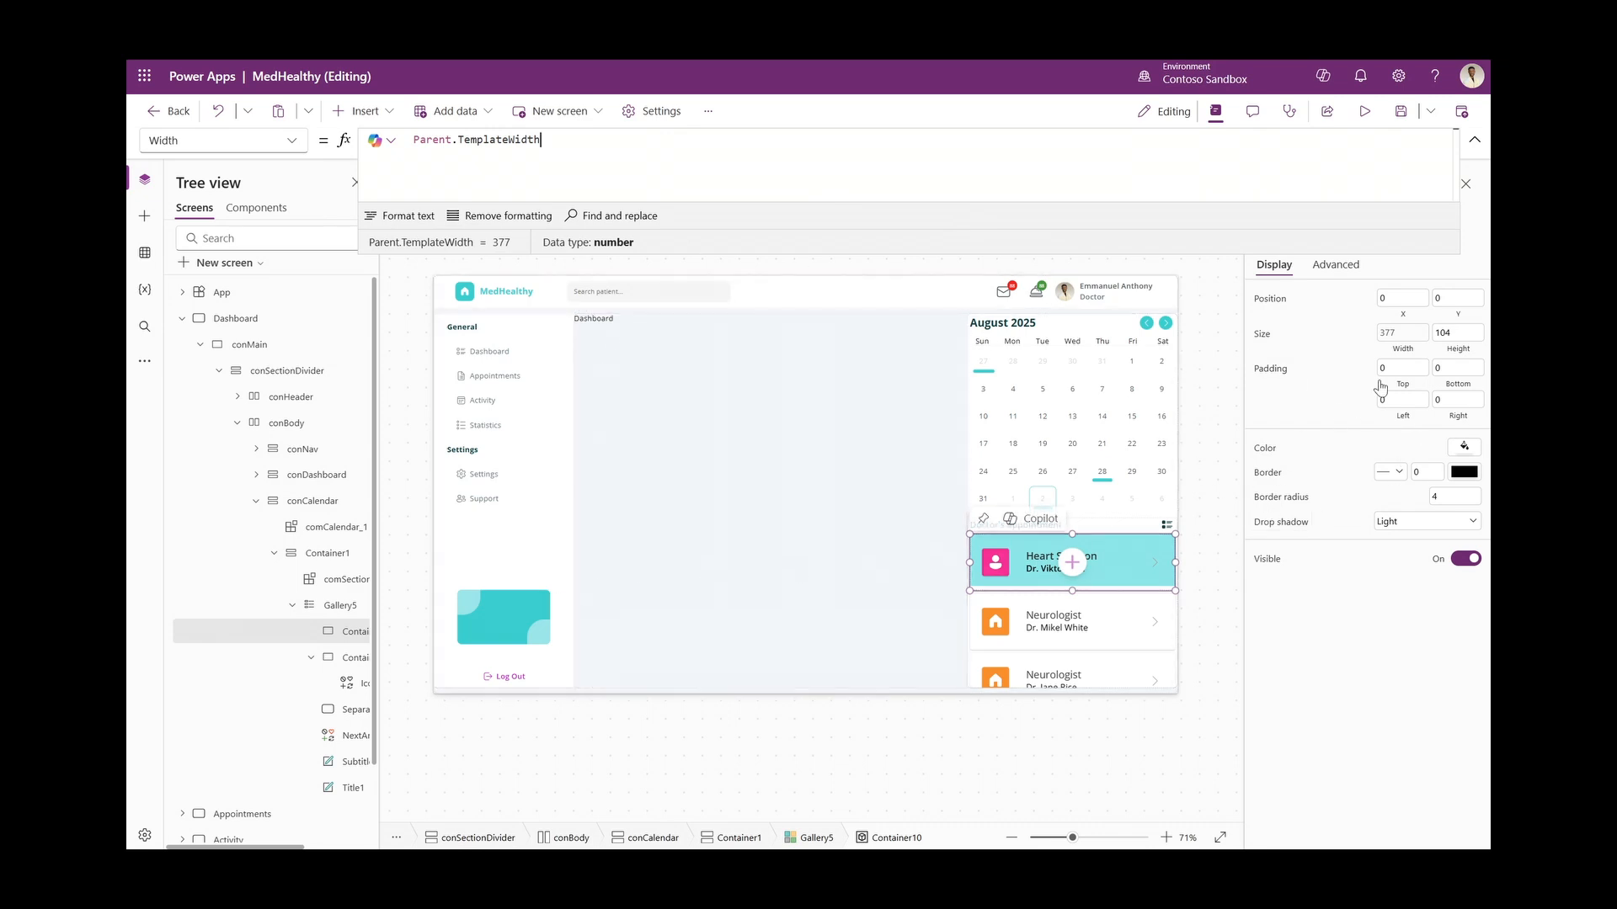
left_click(1450, 349)
type("Parent.tem")
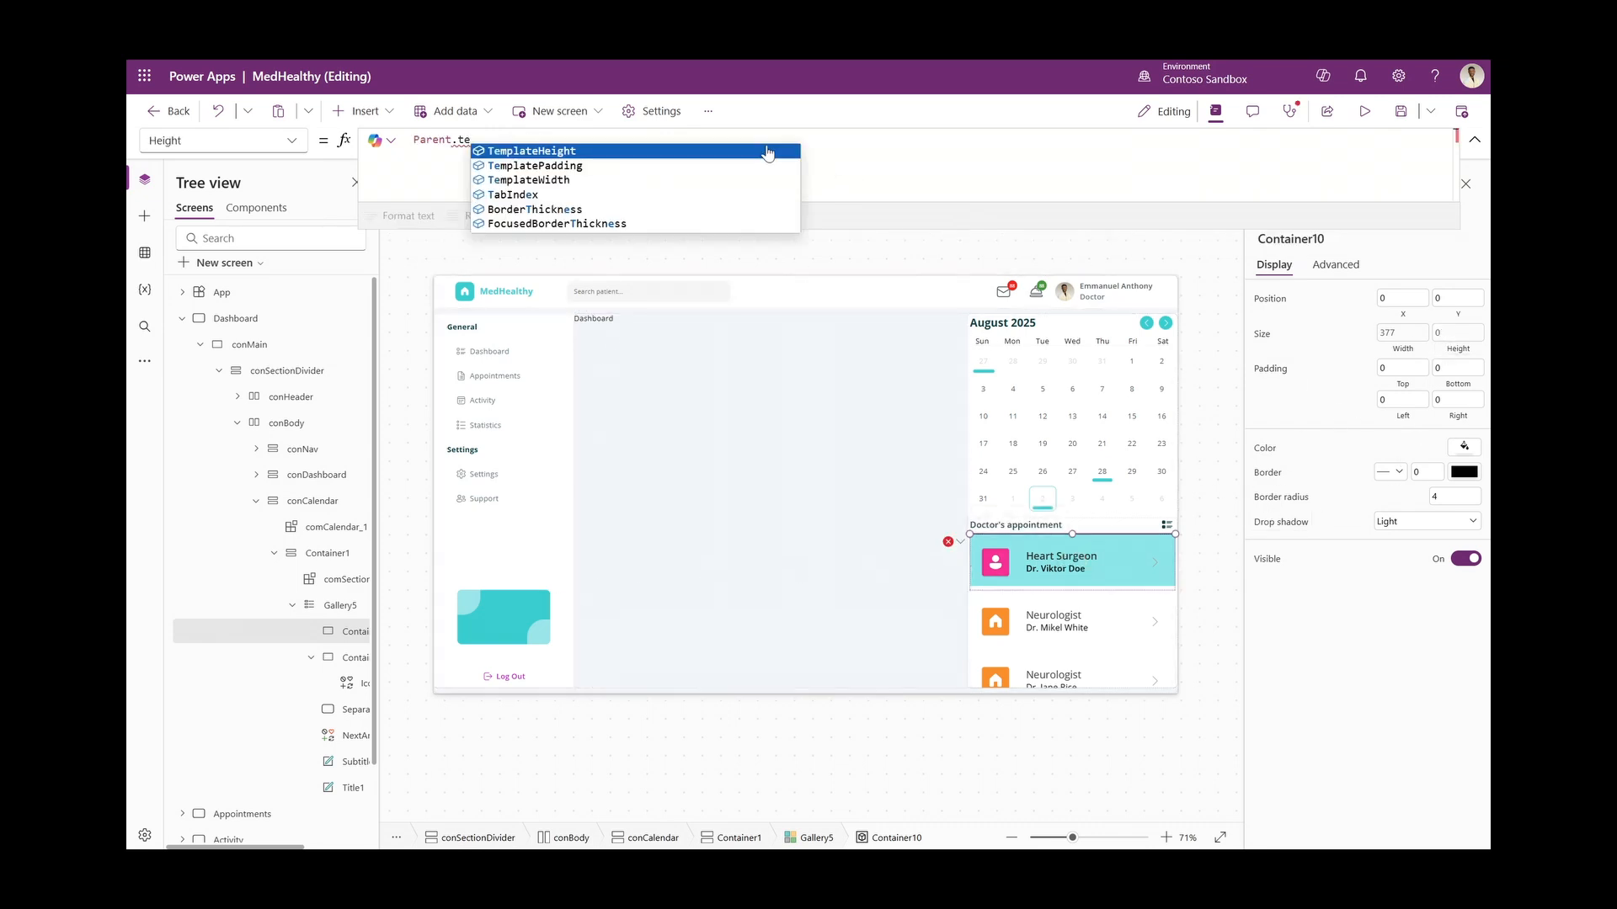
key("Tab")
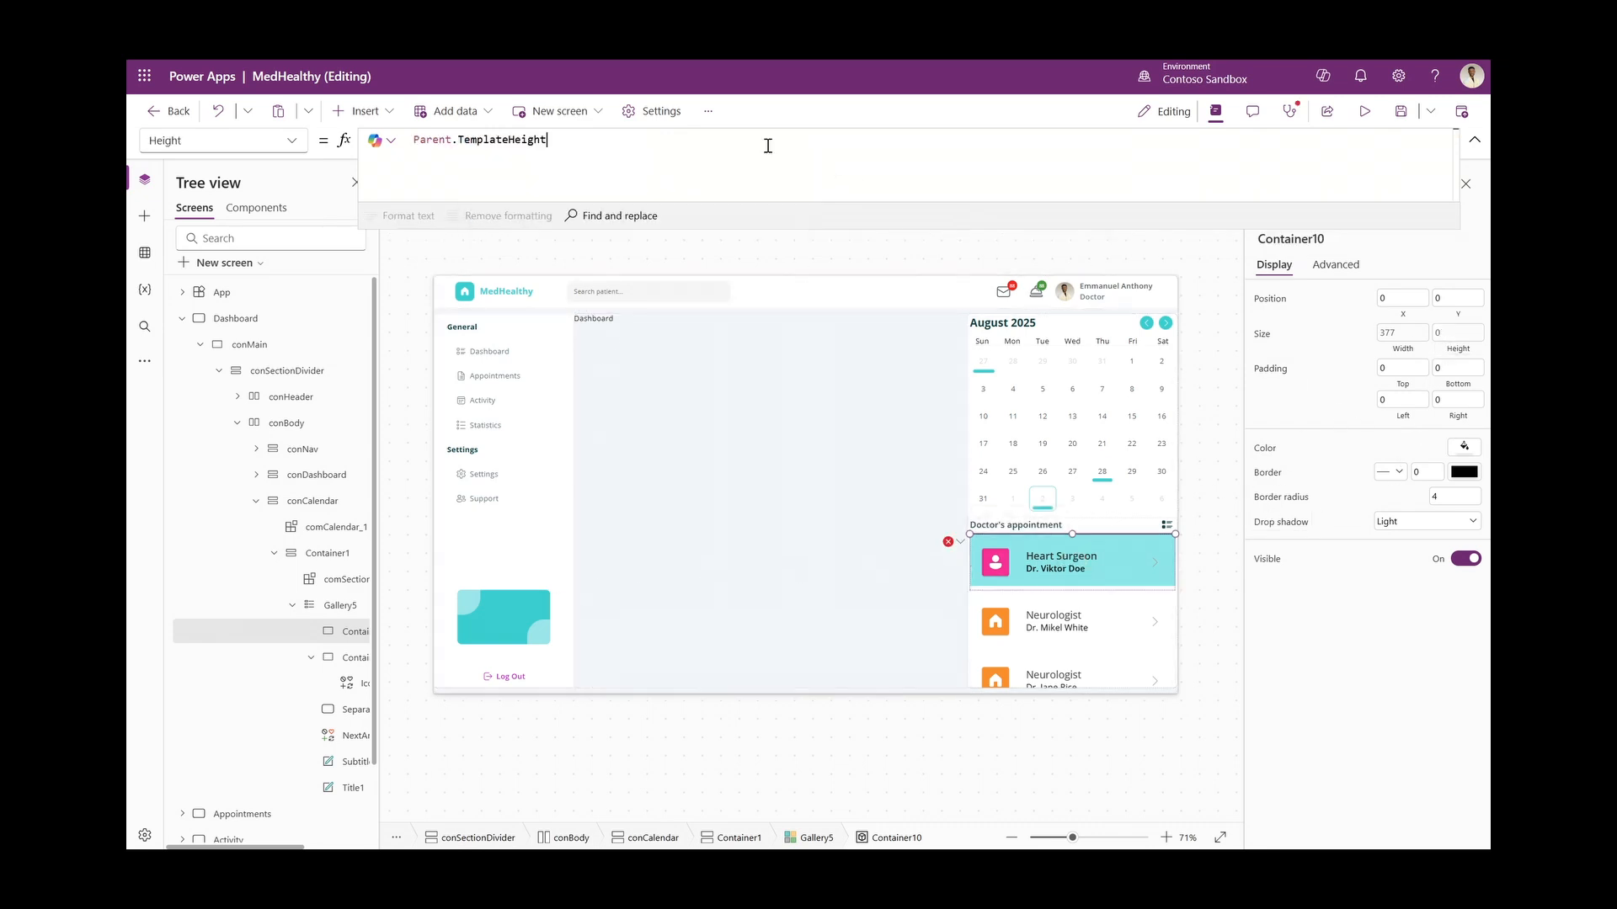
Move the icon container, separator, next arrow, subtitle and title from the gallery template into the new full-size container
left_click(354, 658)
left_click(355, 711)
left_click(353, 736, "ctrl")
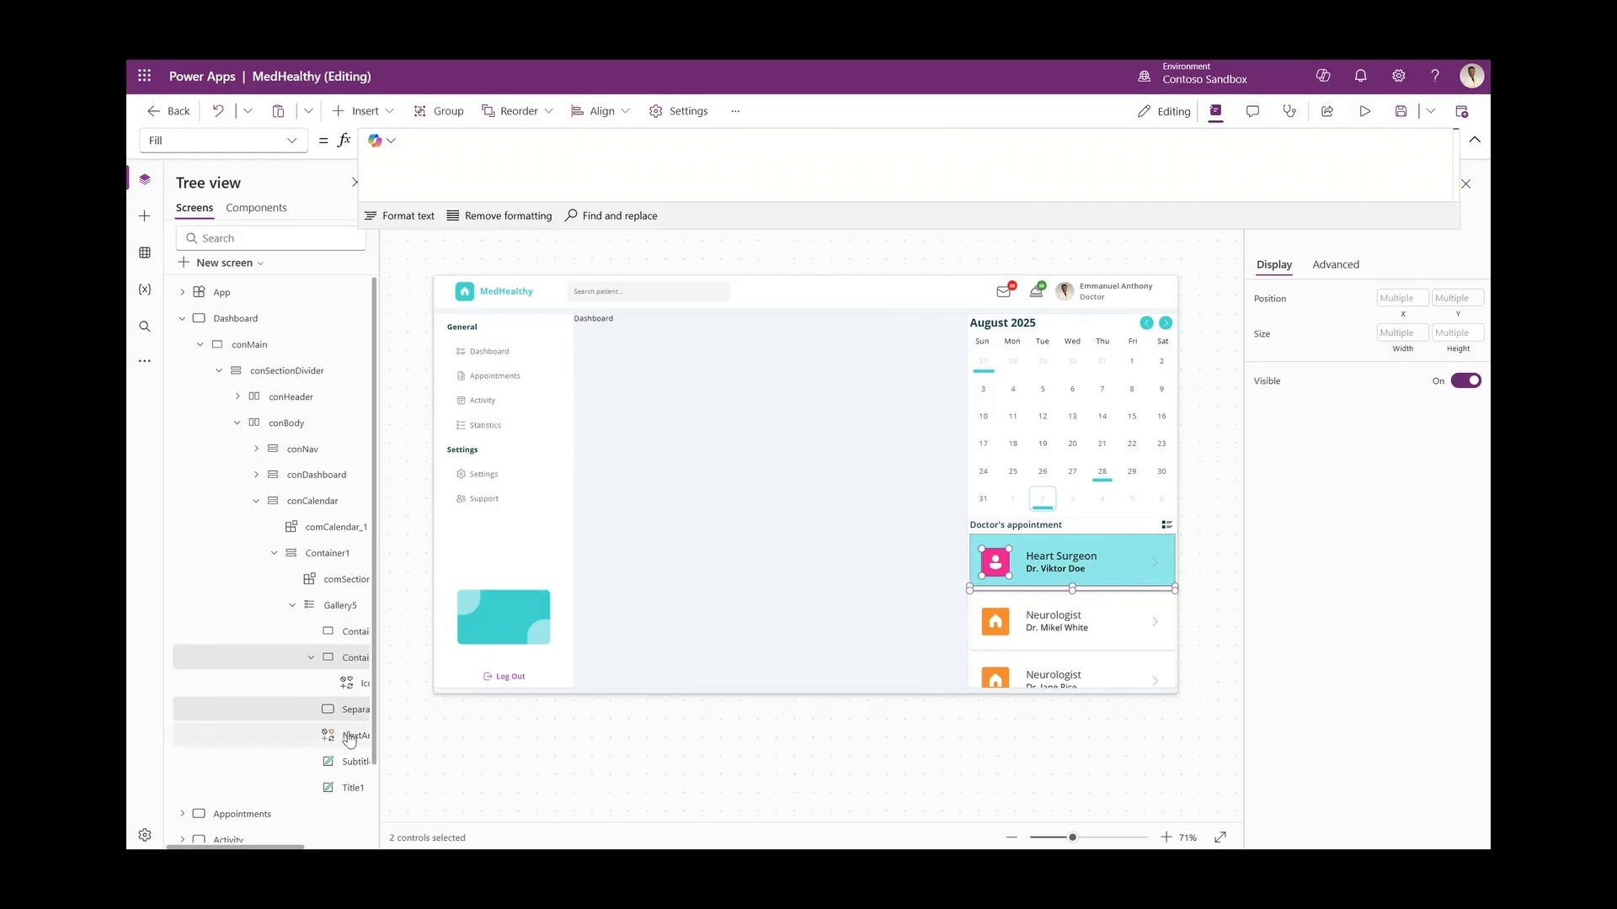
left_click(351, 762, "ctrl")
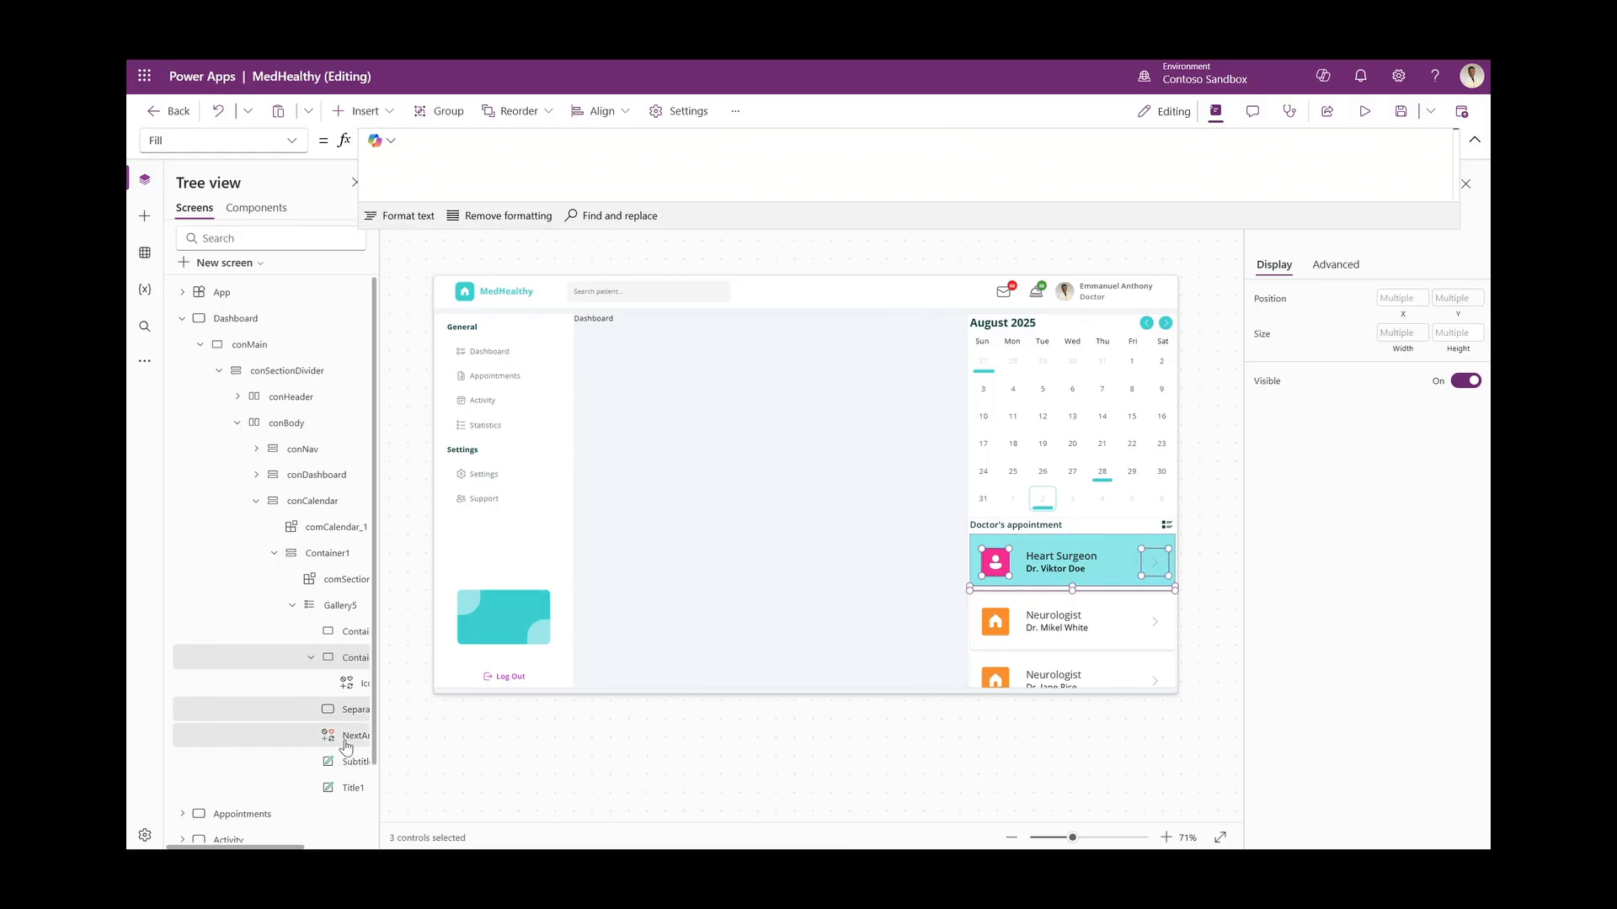
left_click(348, 789, "ctrl")
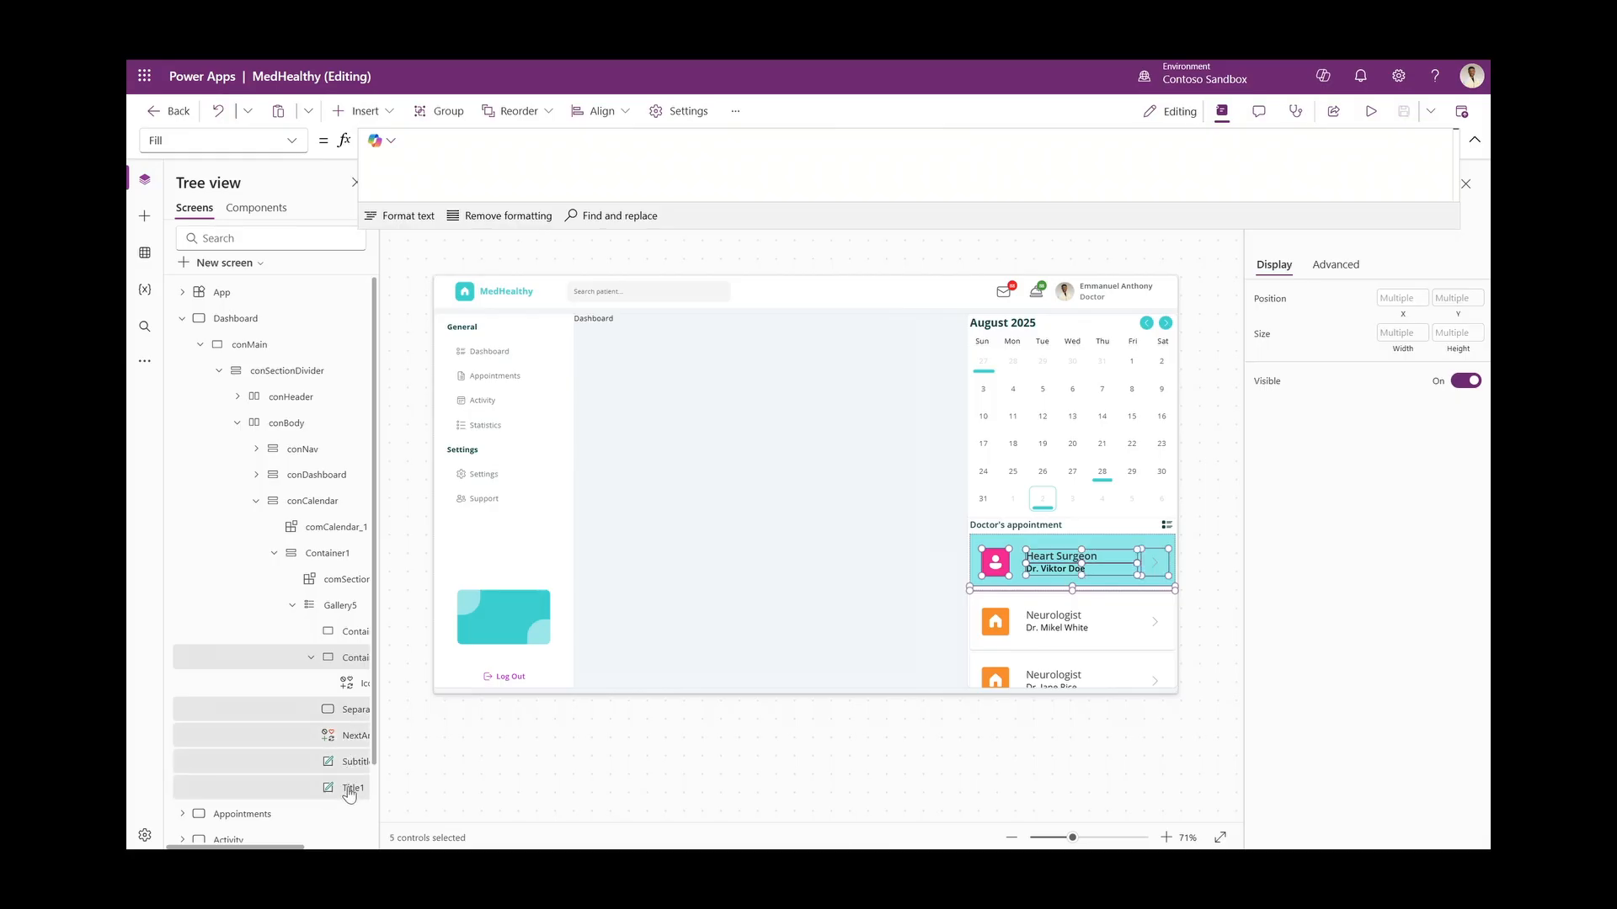
key("Delete")
left_click(348, 633)
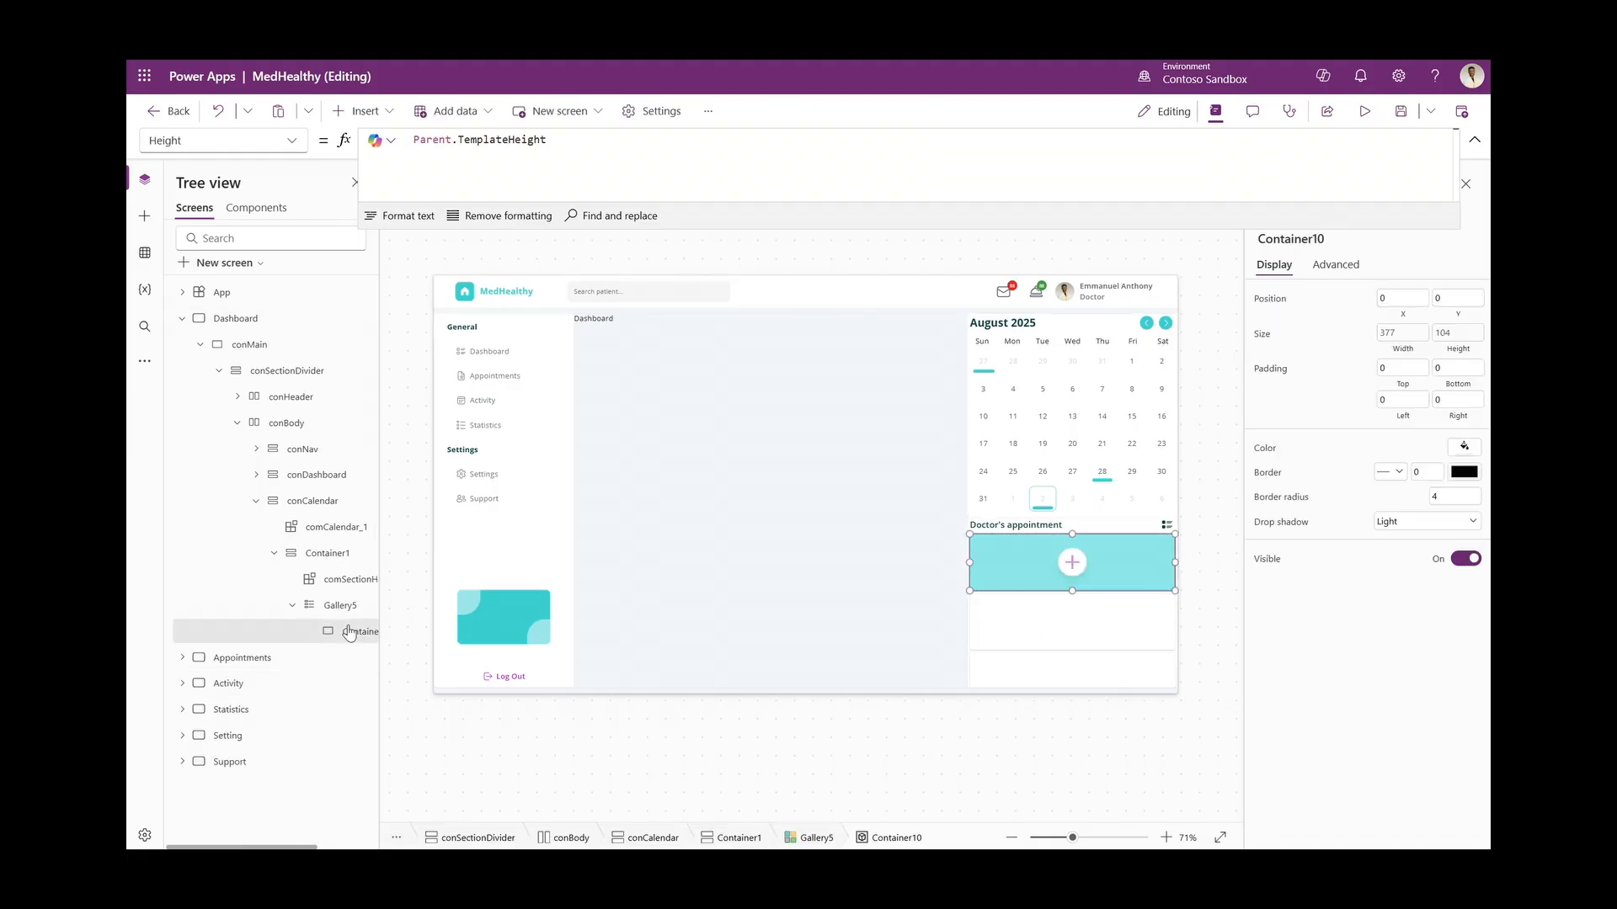
key("ctrl+v")
Correct the next arrow's formulas: X as Parent.Width - Self.Width - 12 and Y as (Parent.Height / 2) - (Self.Height / 2)
left_click(947, 543)
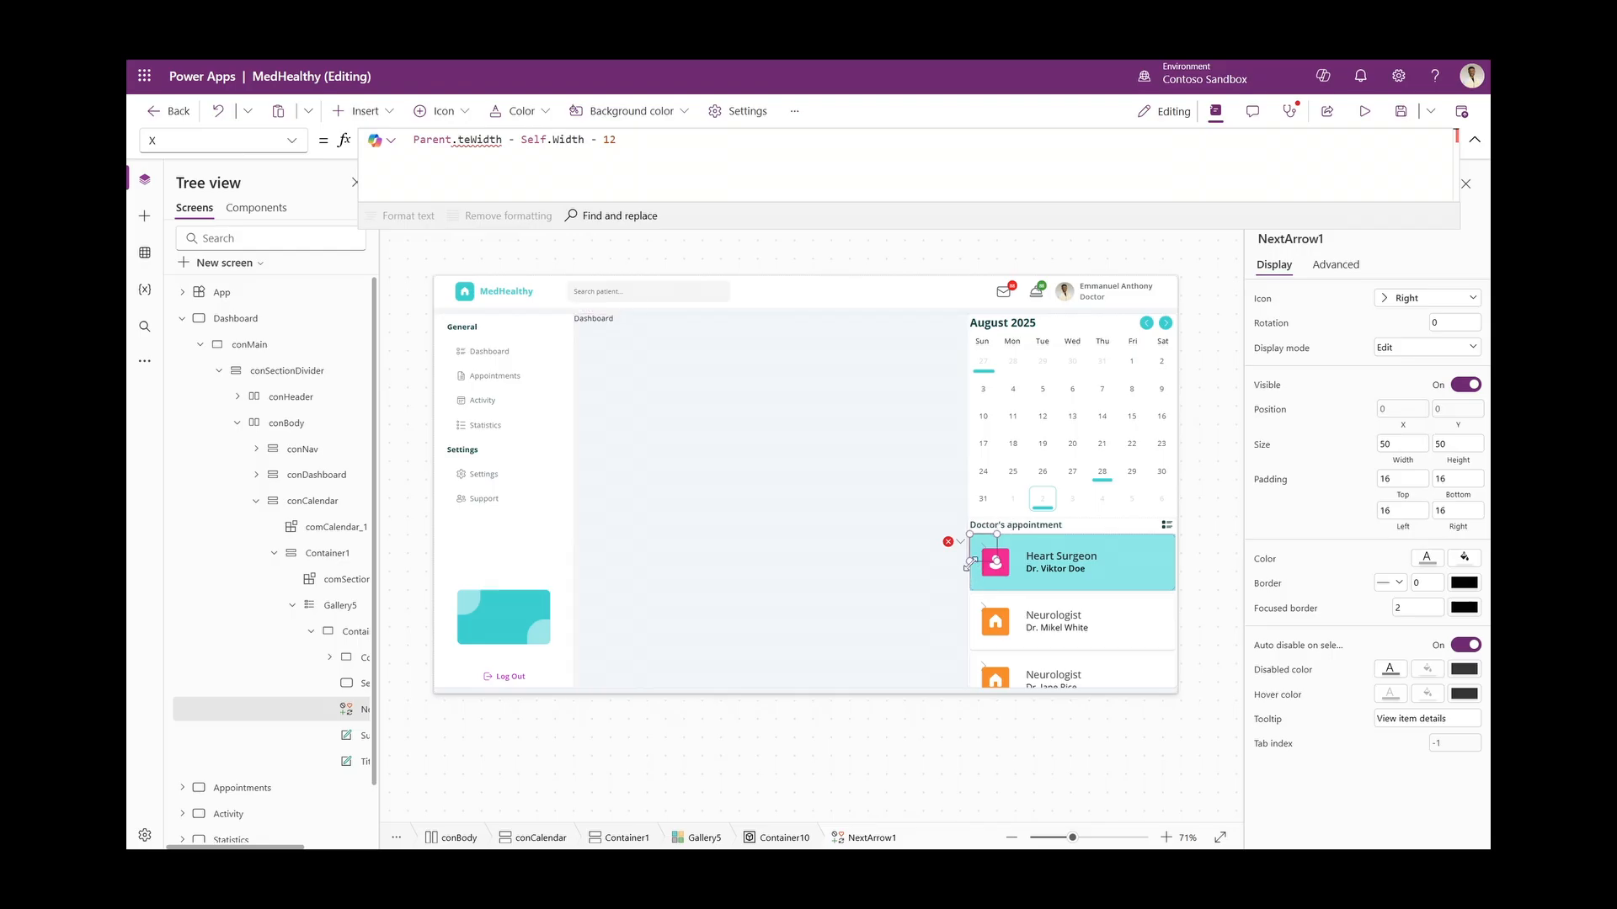
double_click(461, 140)
type("Width")
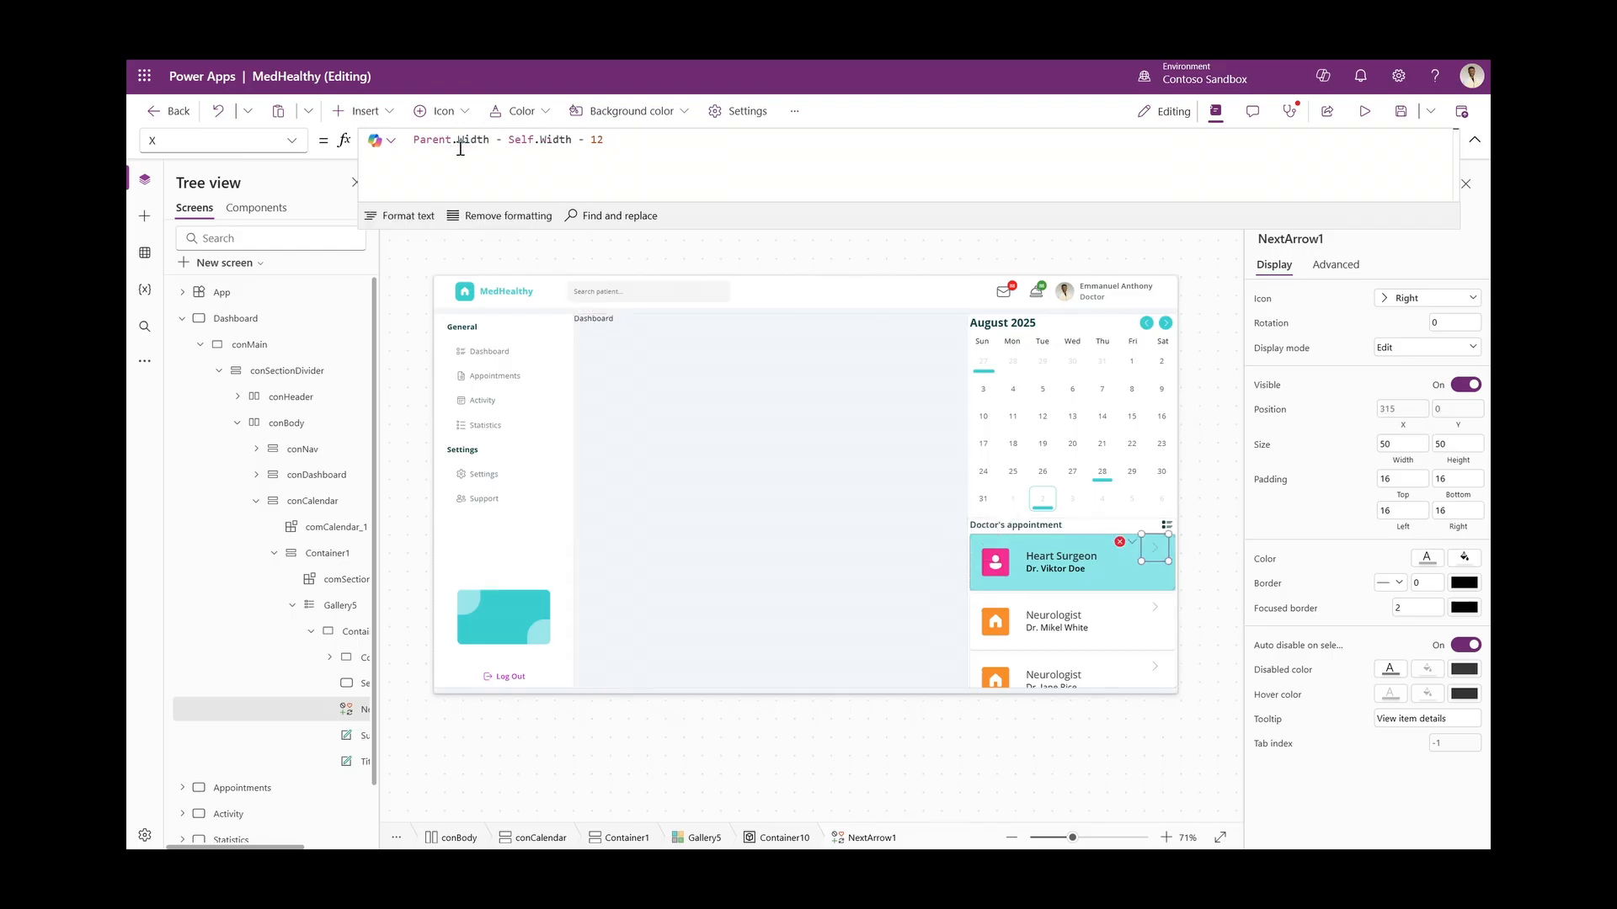
left_click(1120, 543)
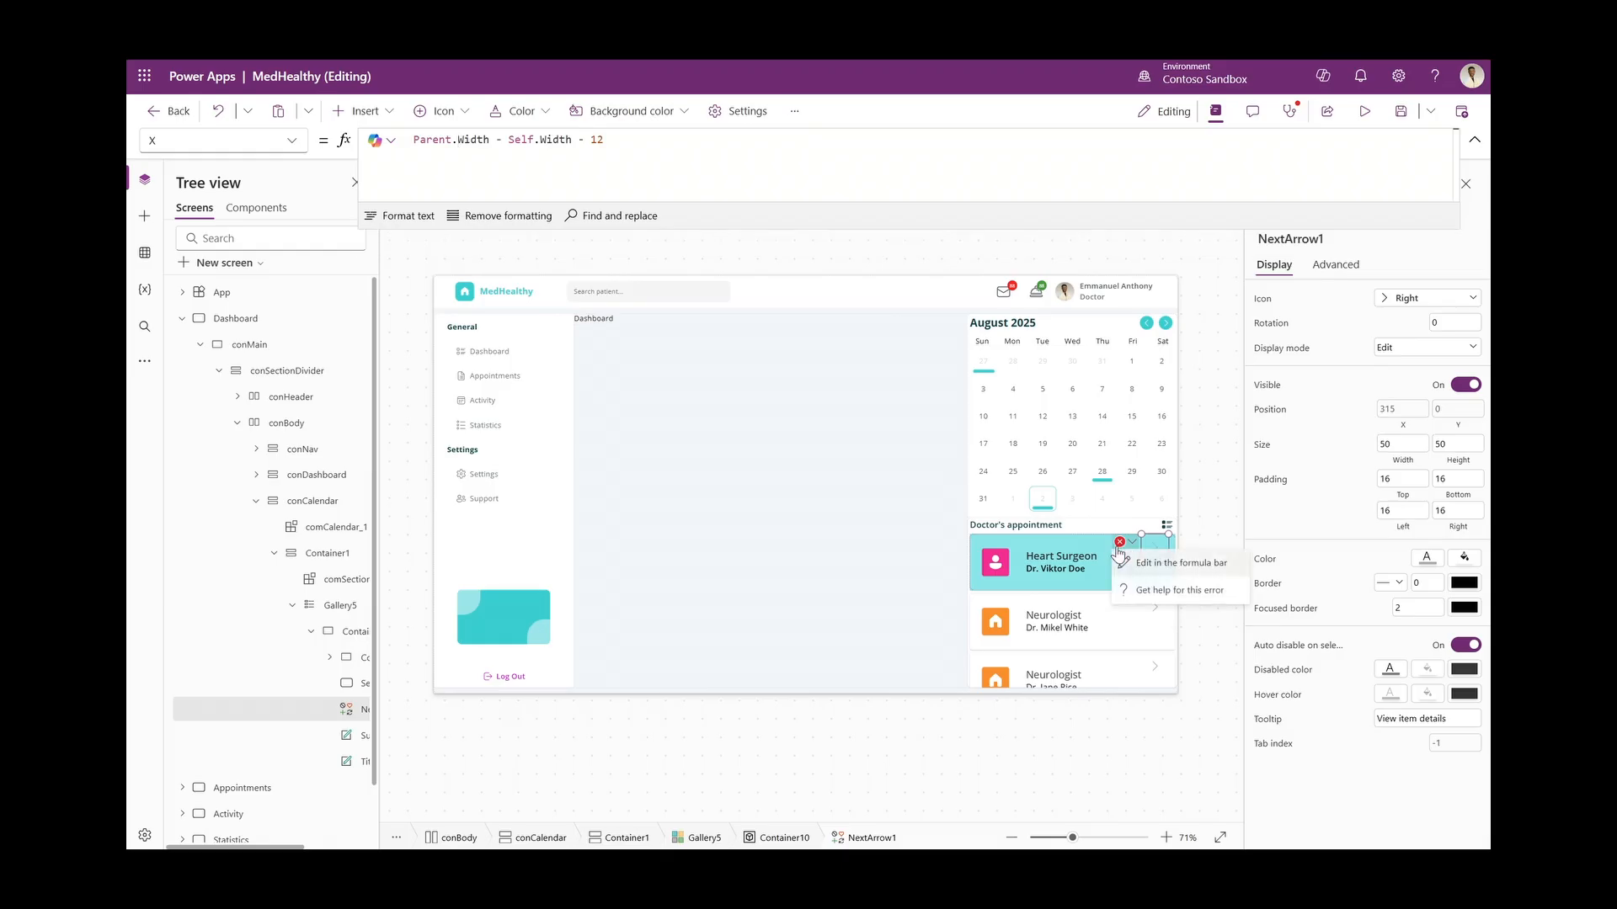
left_click(1145, 562)
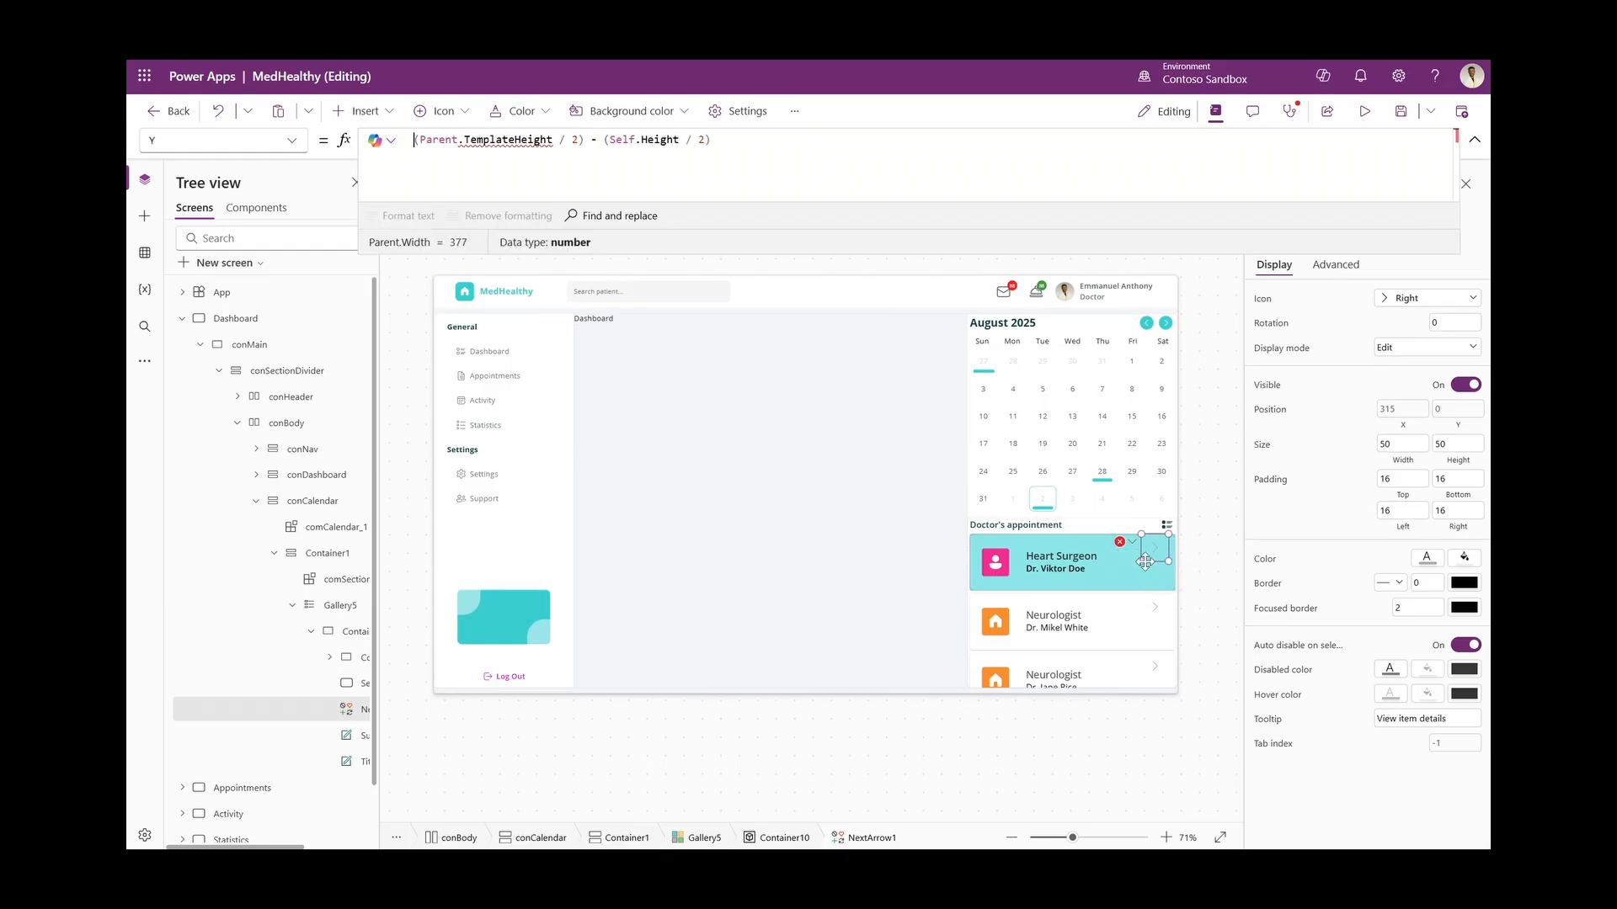
double_click(505, 139)
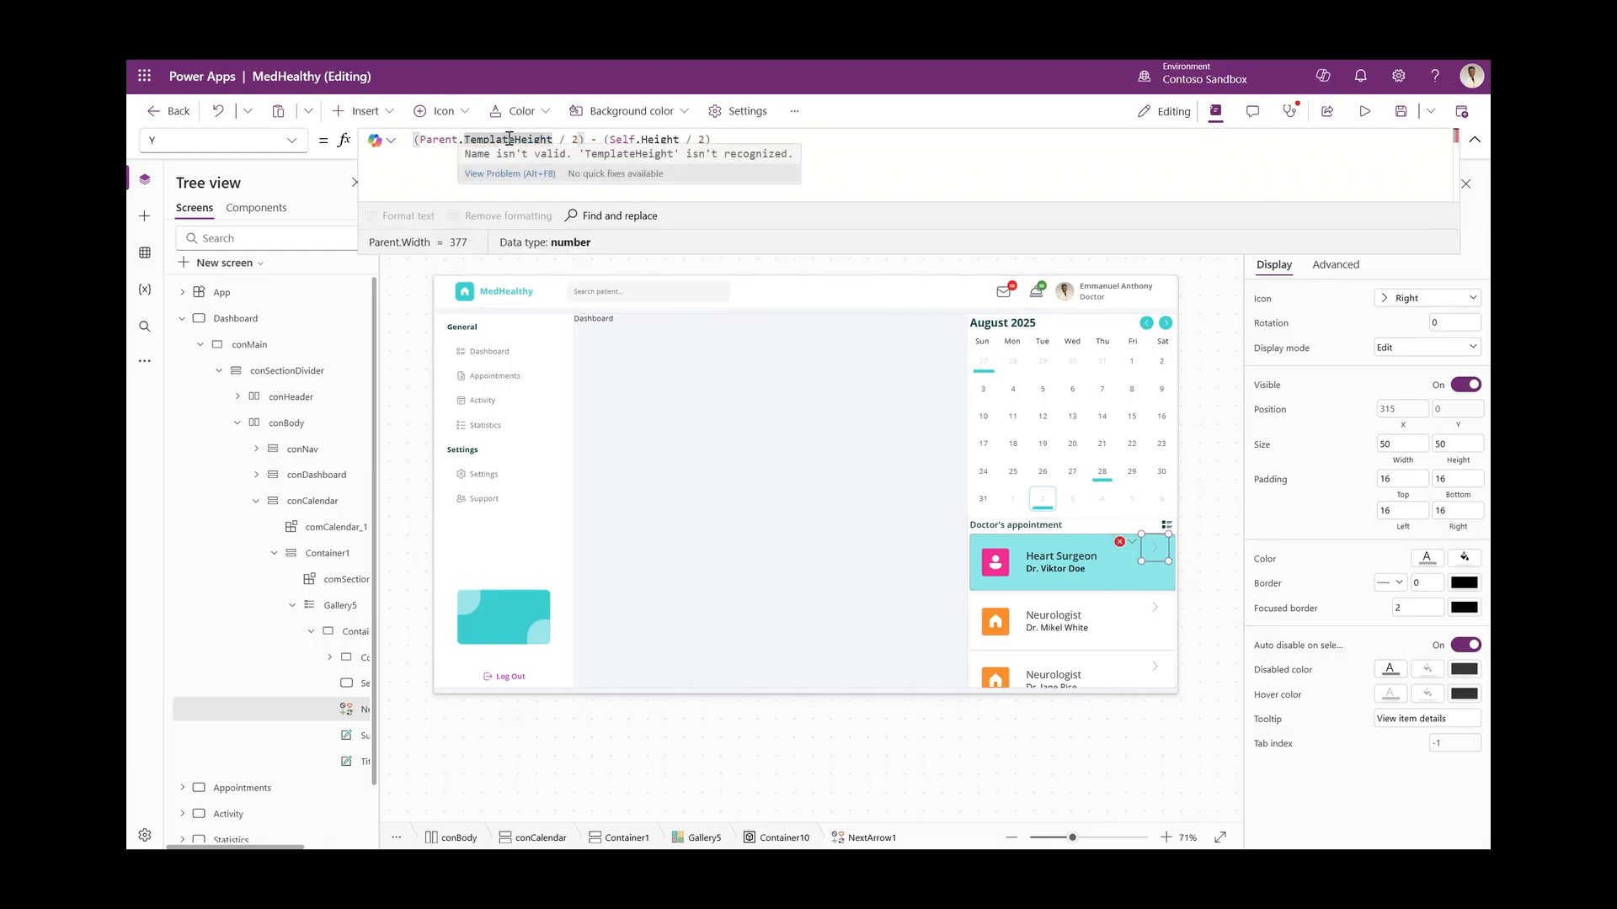
left_click_drag(509, 140, 465, 139)
key("BackSpace")
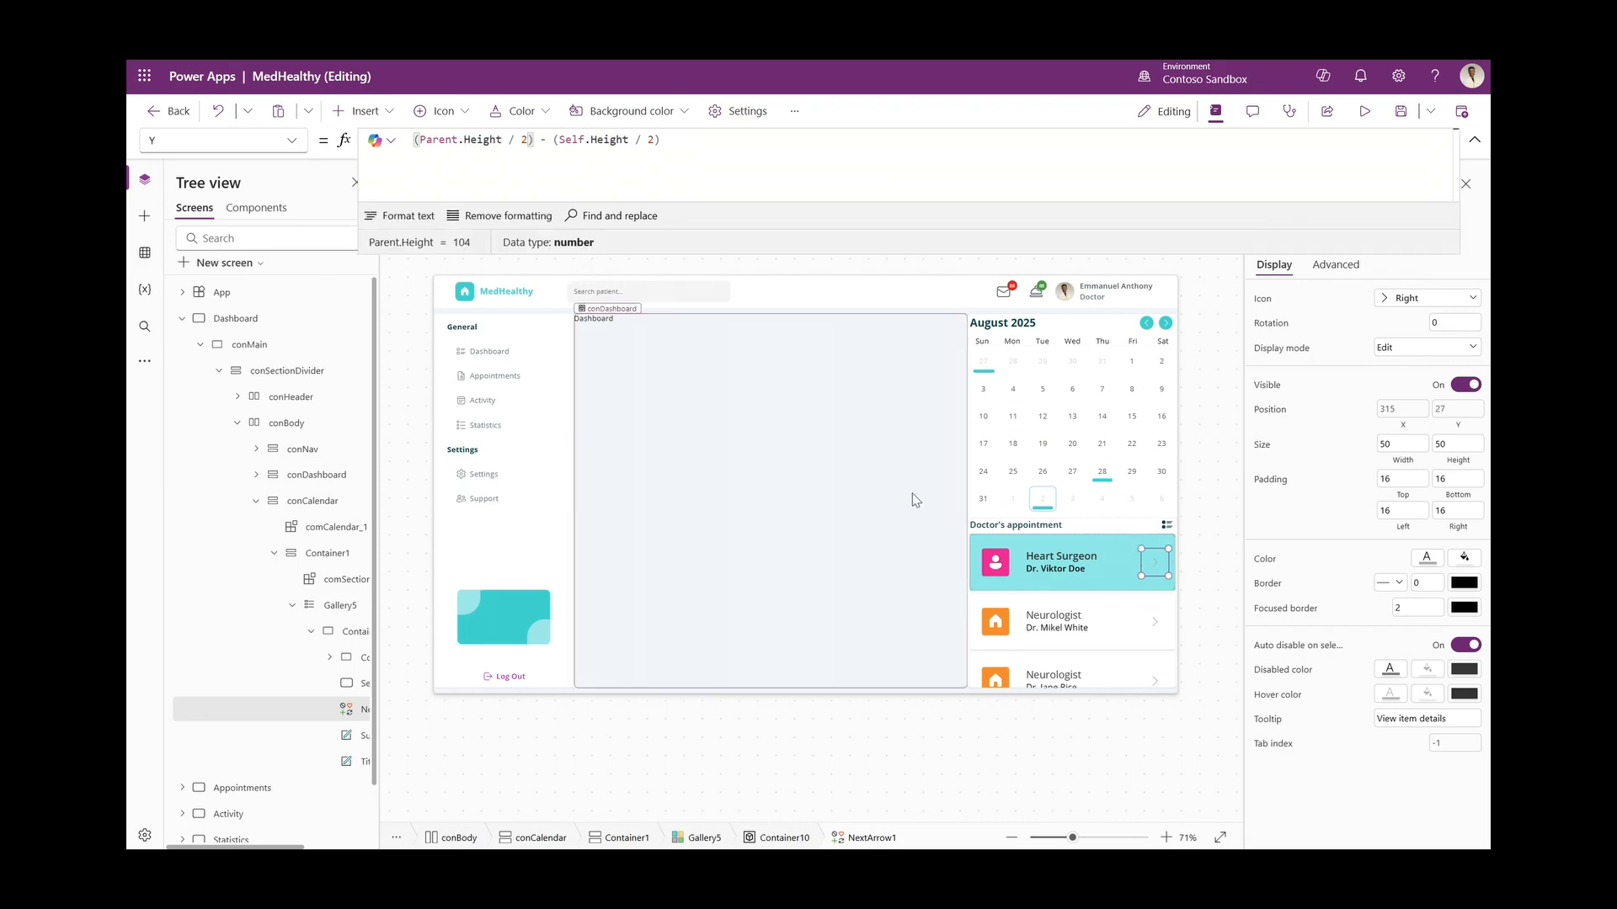
Give the full-size template container a border radius of 8 and set its drop shadow to None
left_click(354, 658)
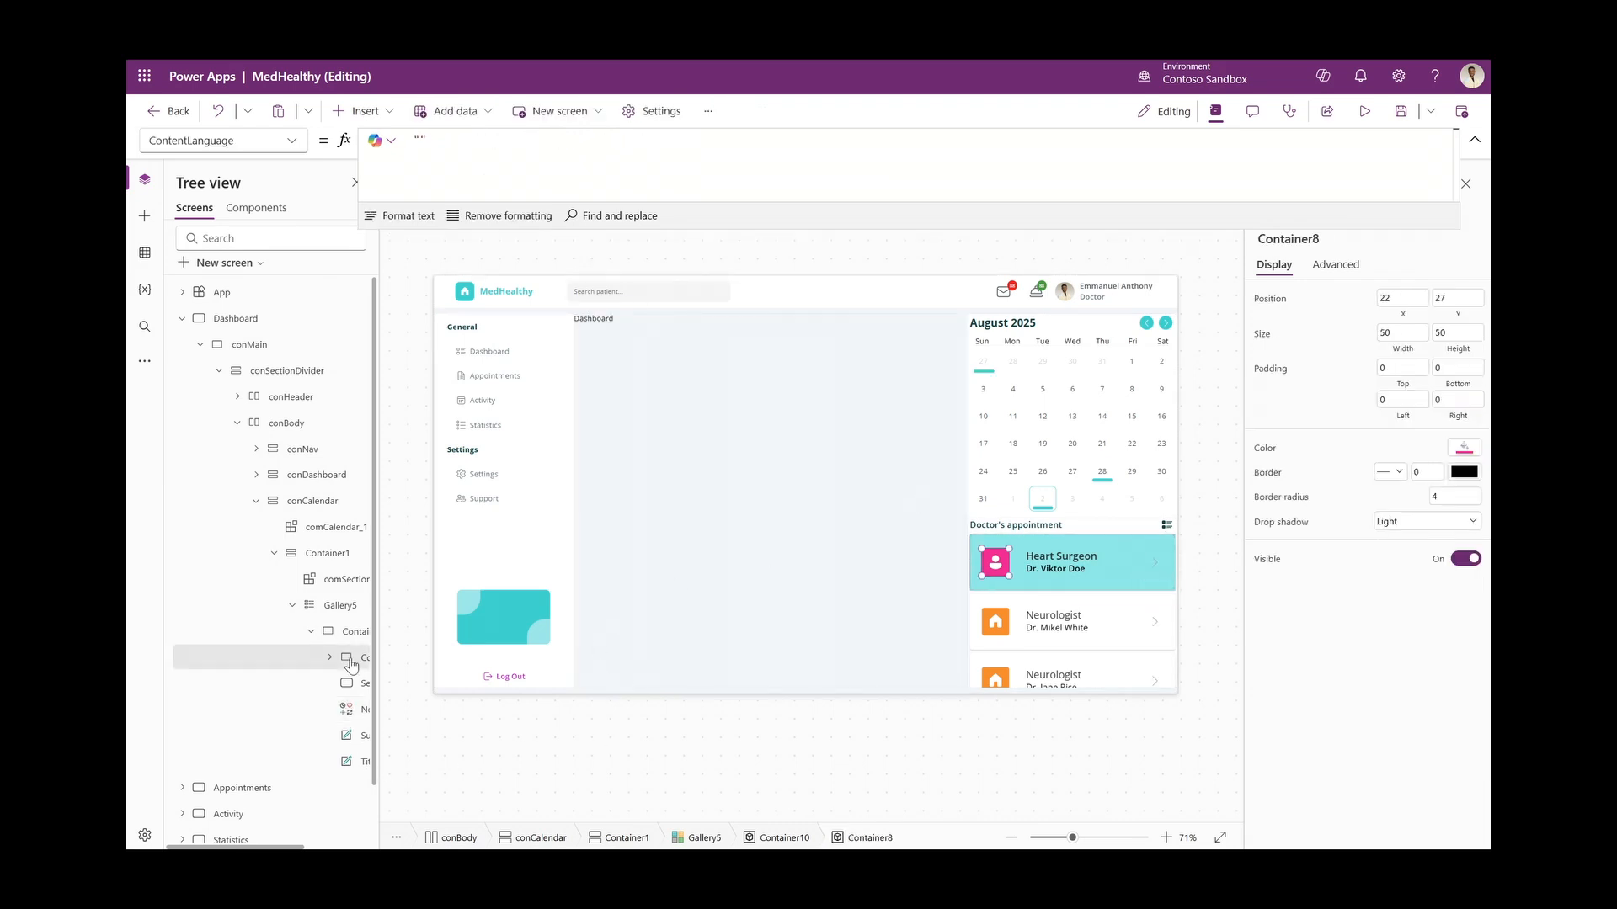
left_click(353, 632)
left_click(1457, 496)
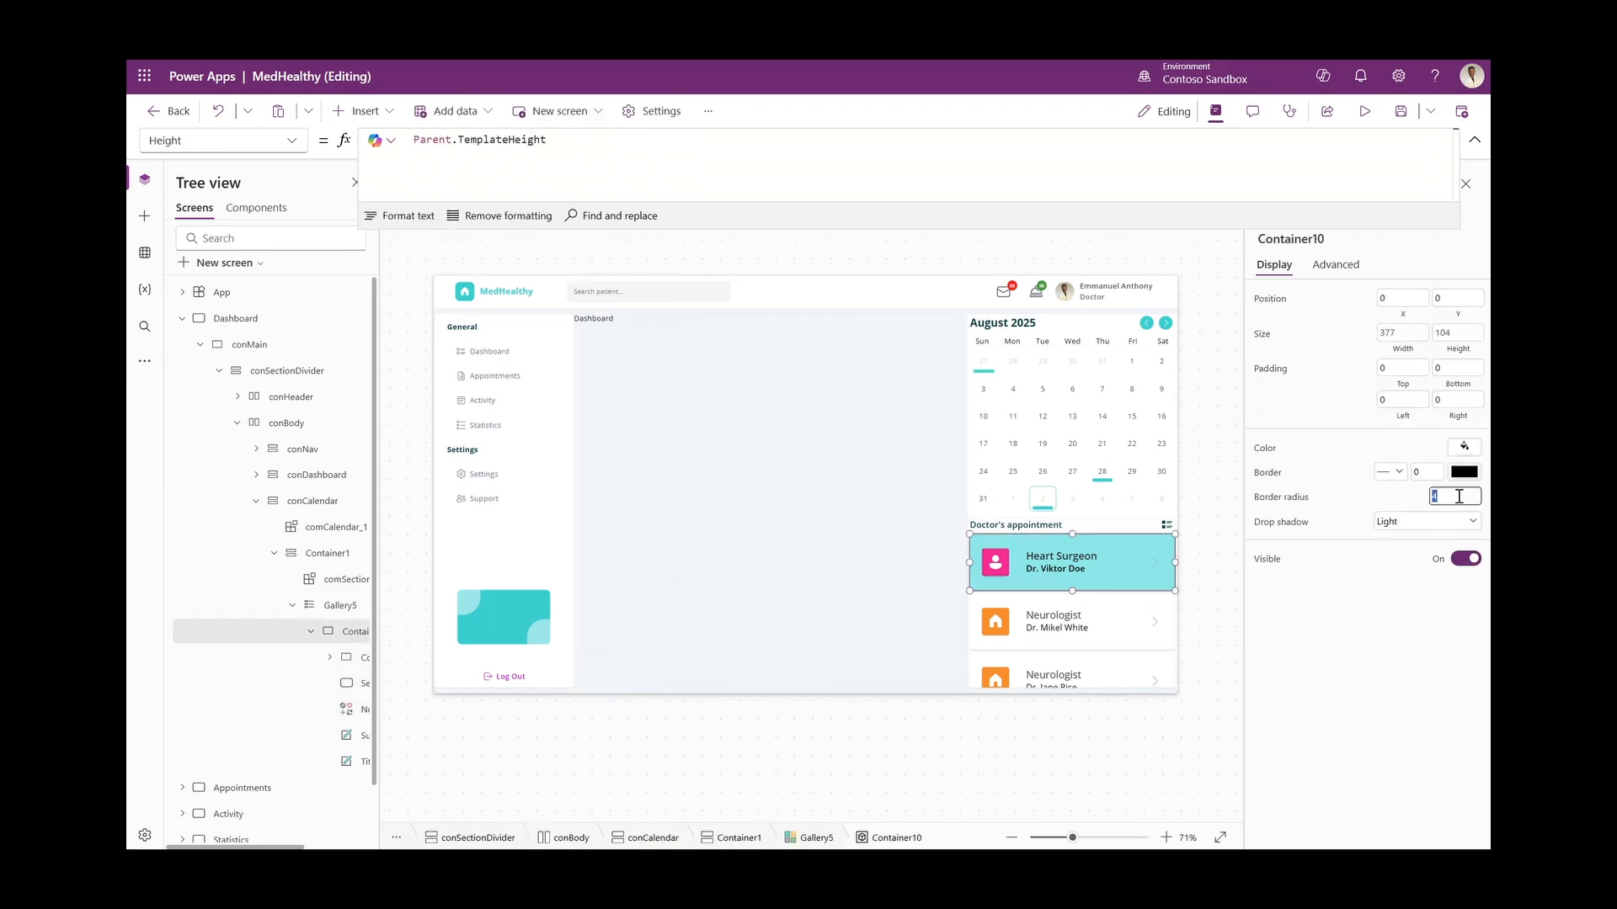
type("8")
left_click(1365, 615)
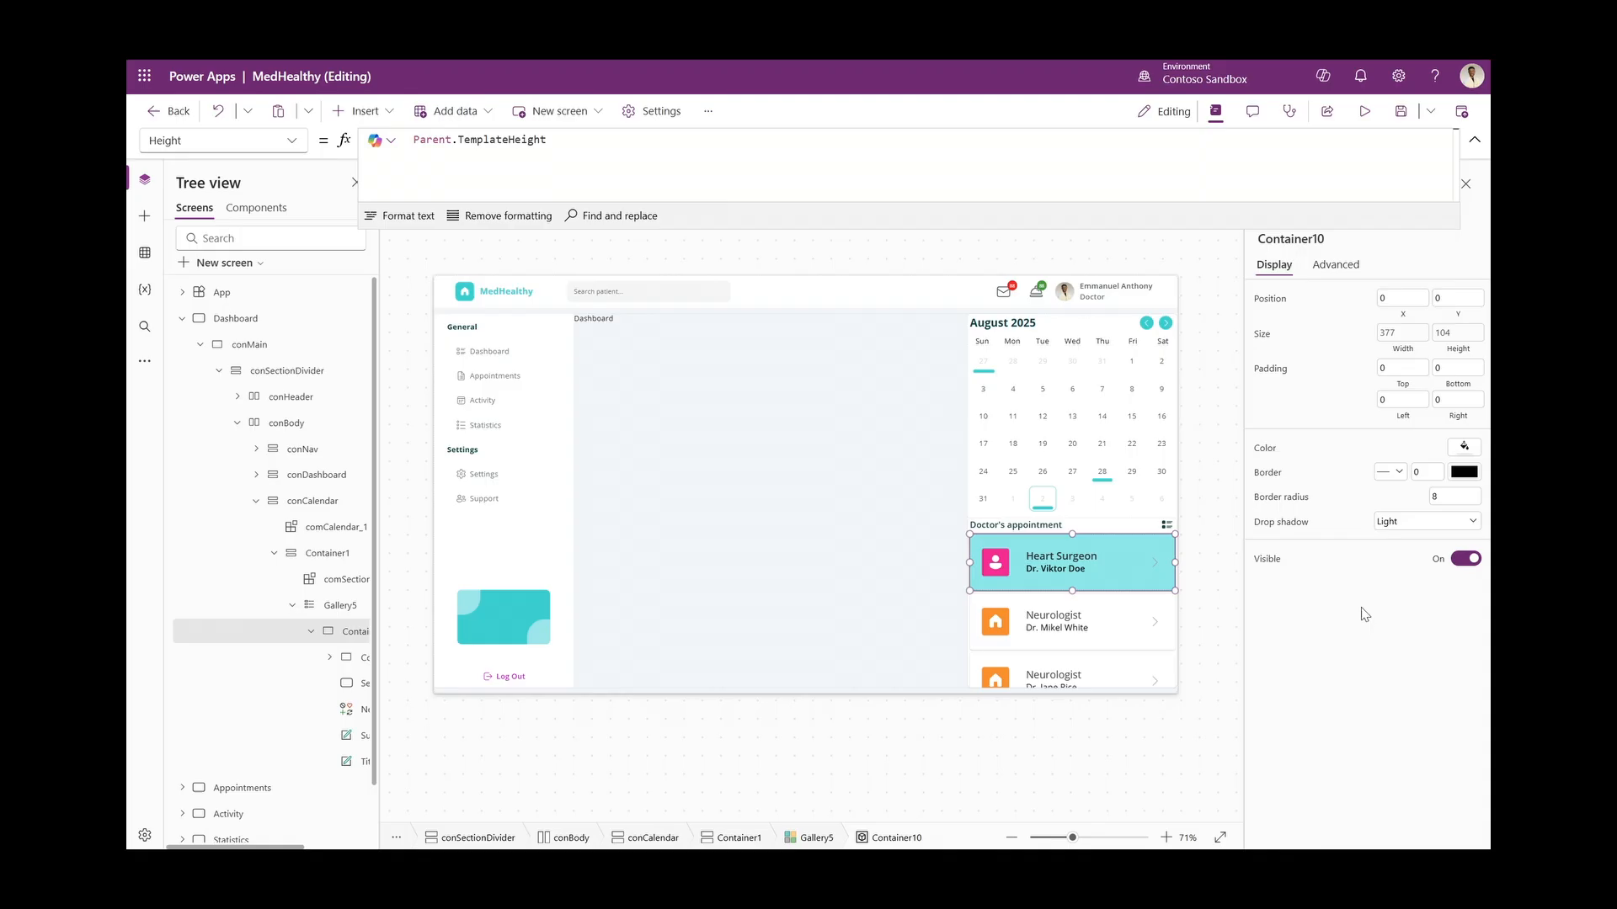
left_click(1425, 522)
left_click(1397, 541)
Replace the gallery's TemplateFill formula with RGBA(0, 0, 0, 0) only
left_click(338, 608)
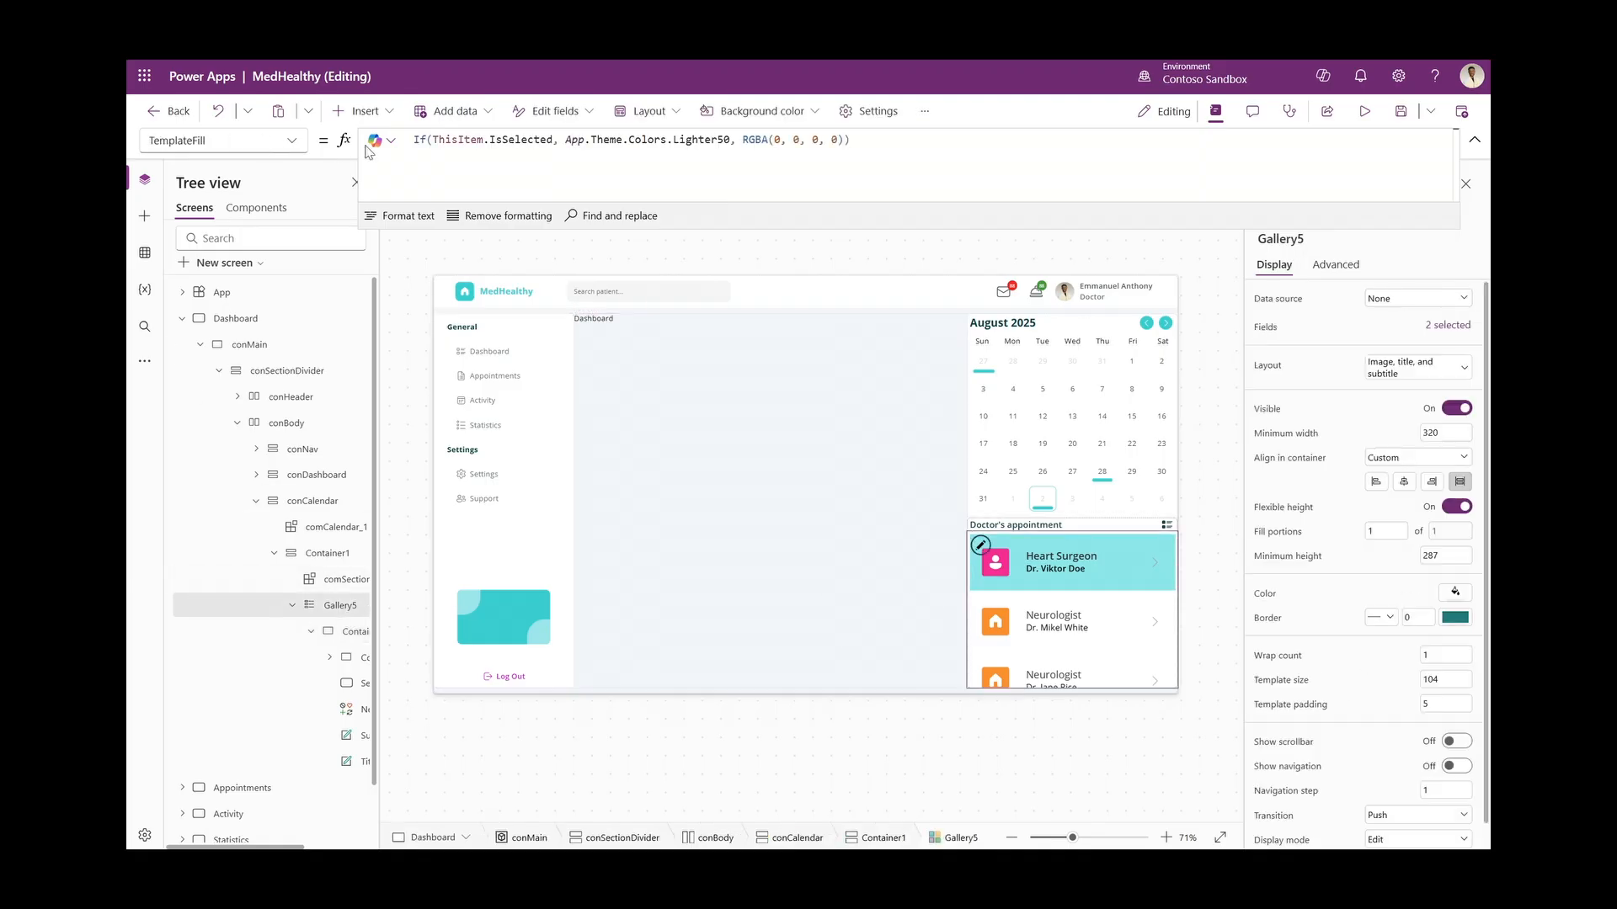
left_click_drag(745, 139, 842, 144)
key("ctrl+c")
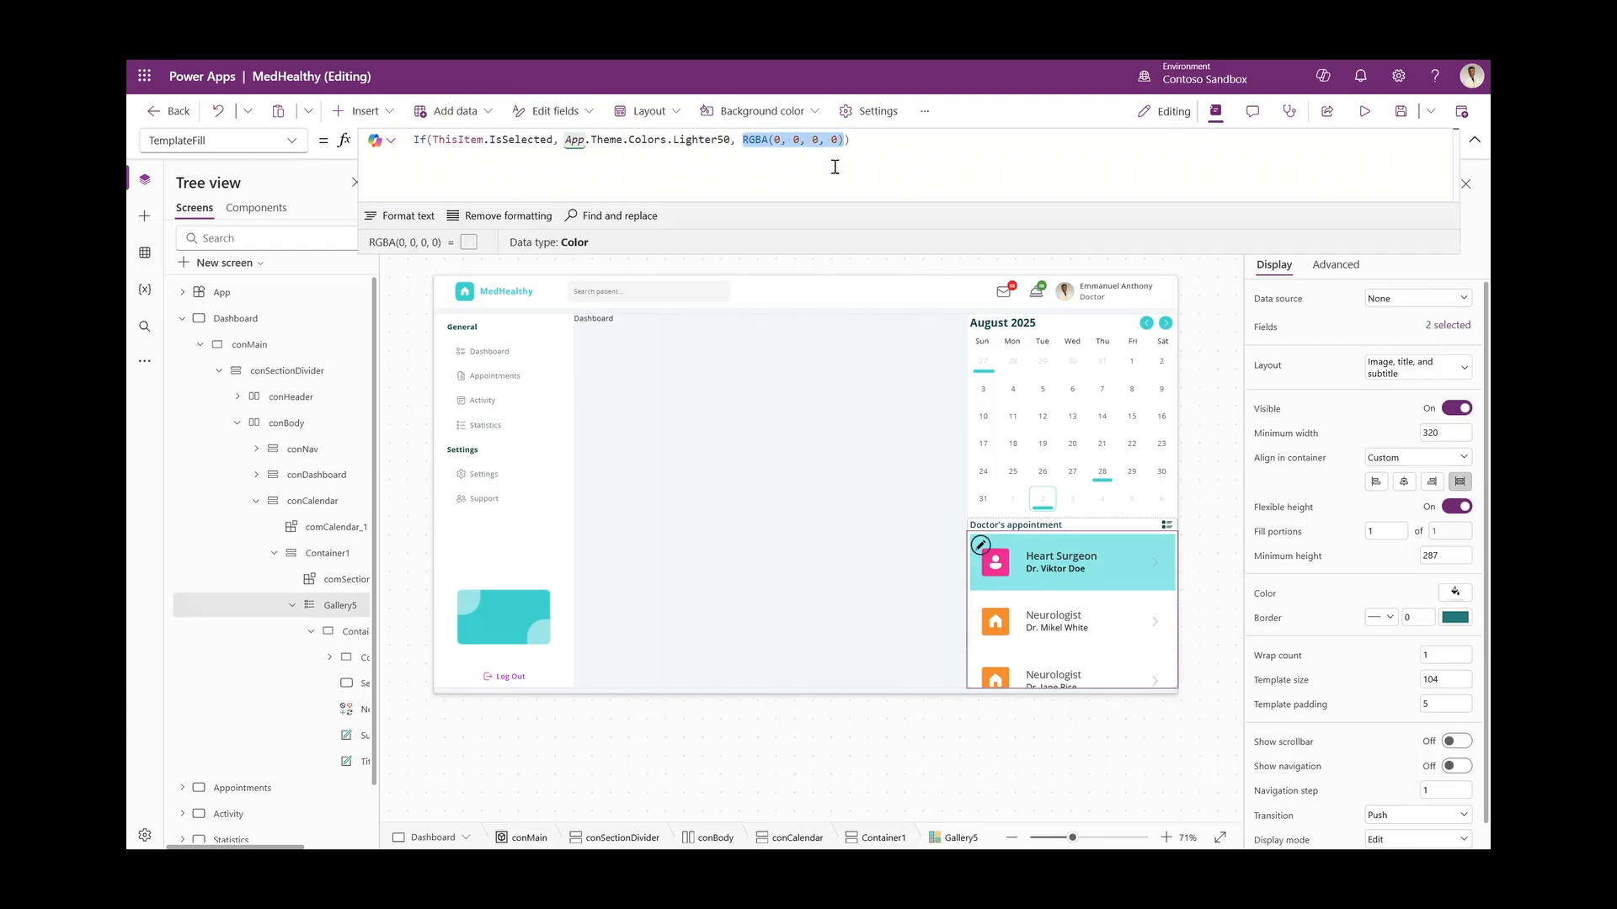
key("ctrl+a")
key("ctrl+v")
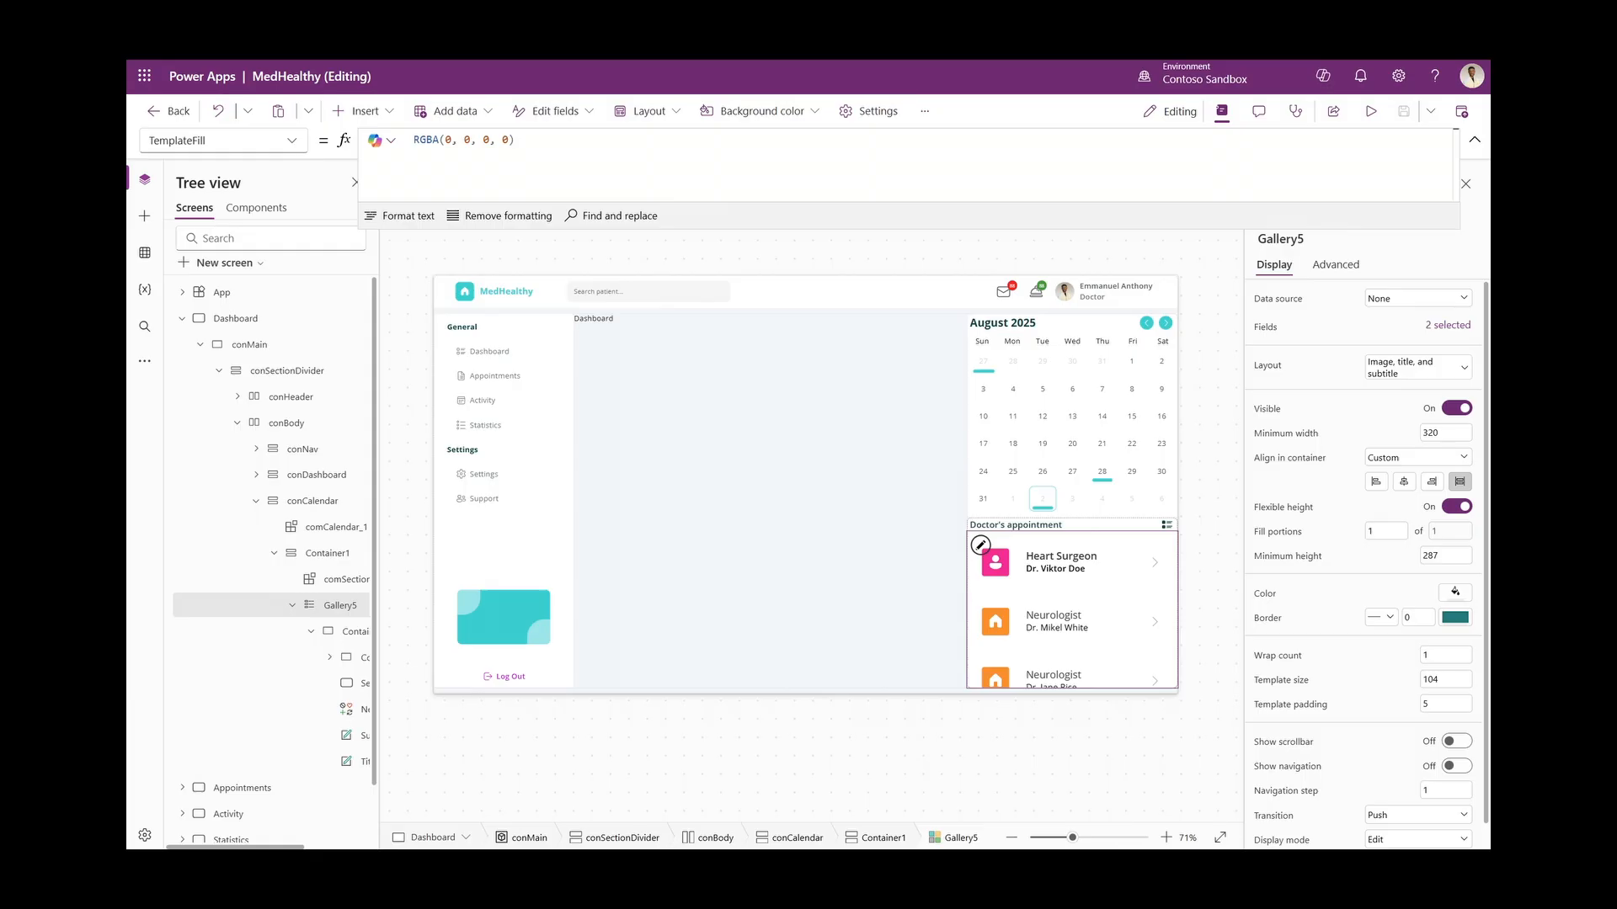
Set the template container's Fill formula to If(ThisItem.IsSelected, ColorFade(App.Theme.Colors.Primary, 90%), RGBA(0, 0, 0, 0))
left_click(332, 636)
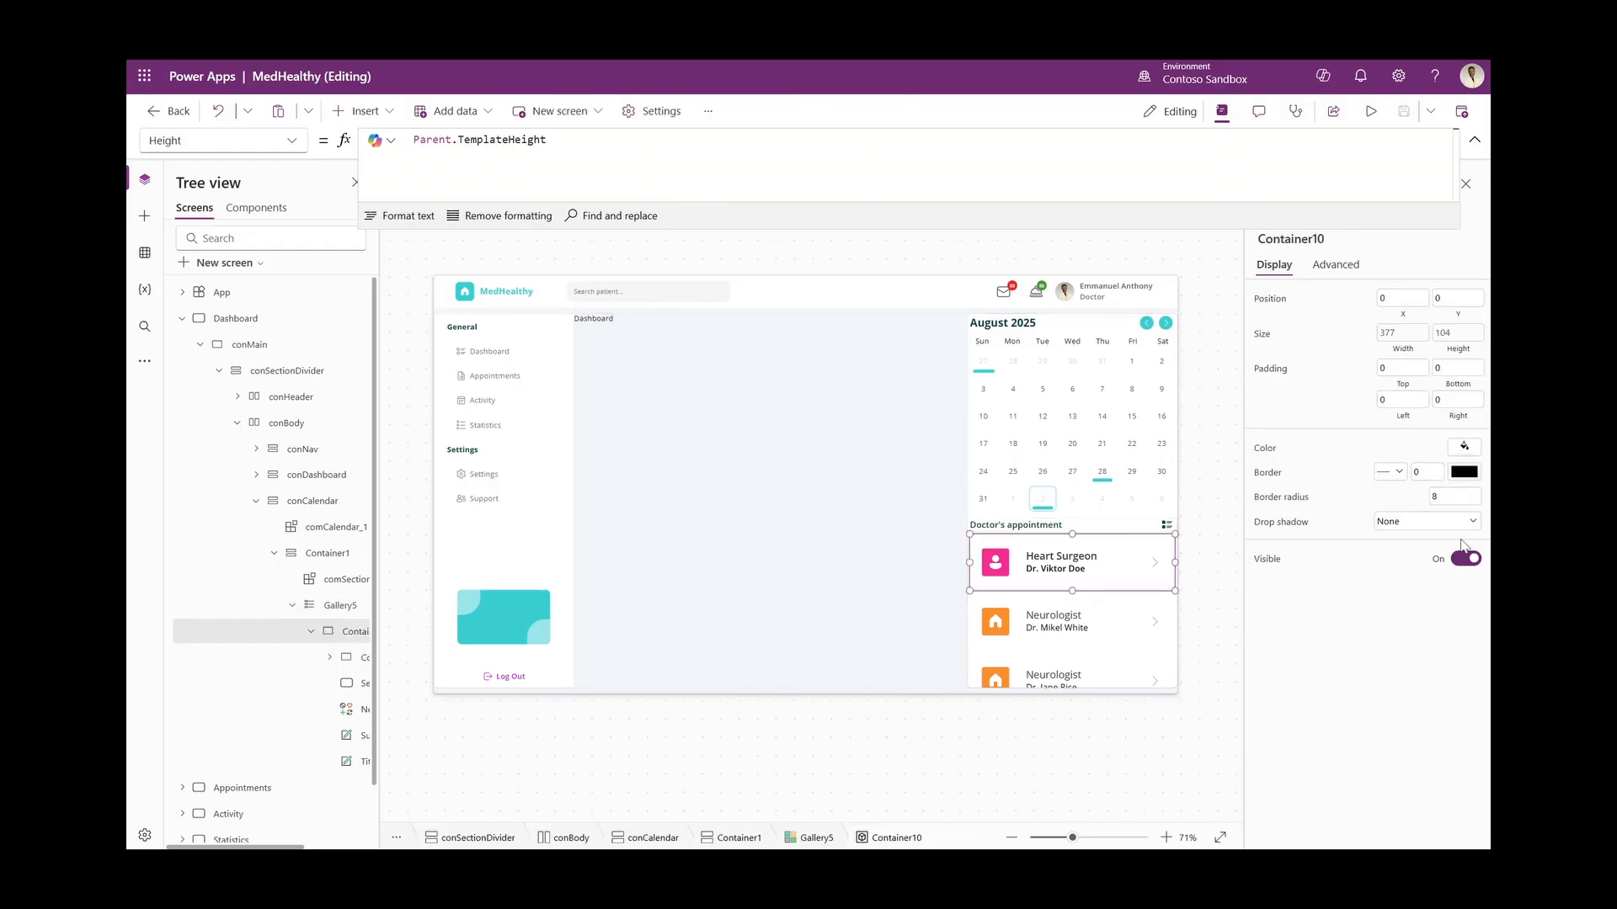
left_click(1272, 452)
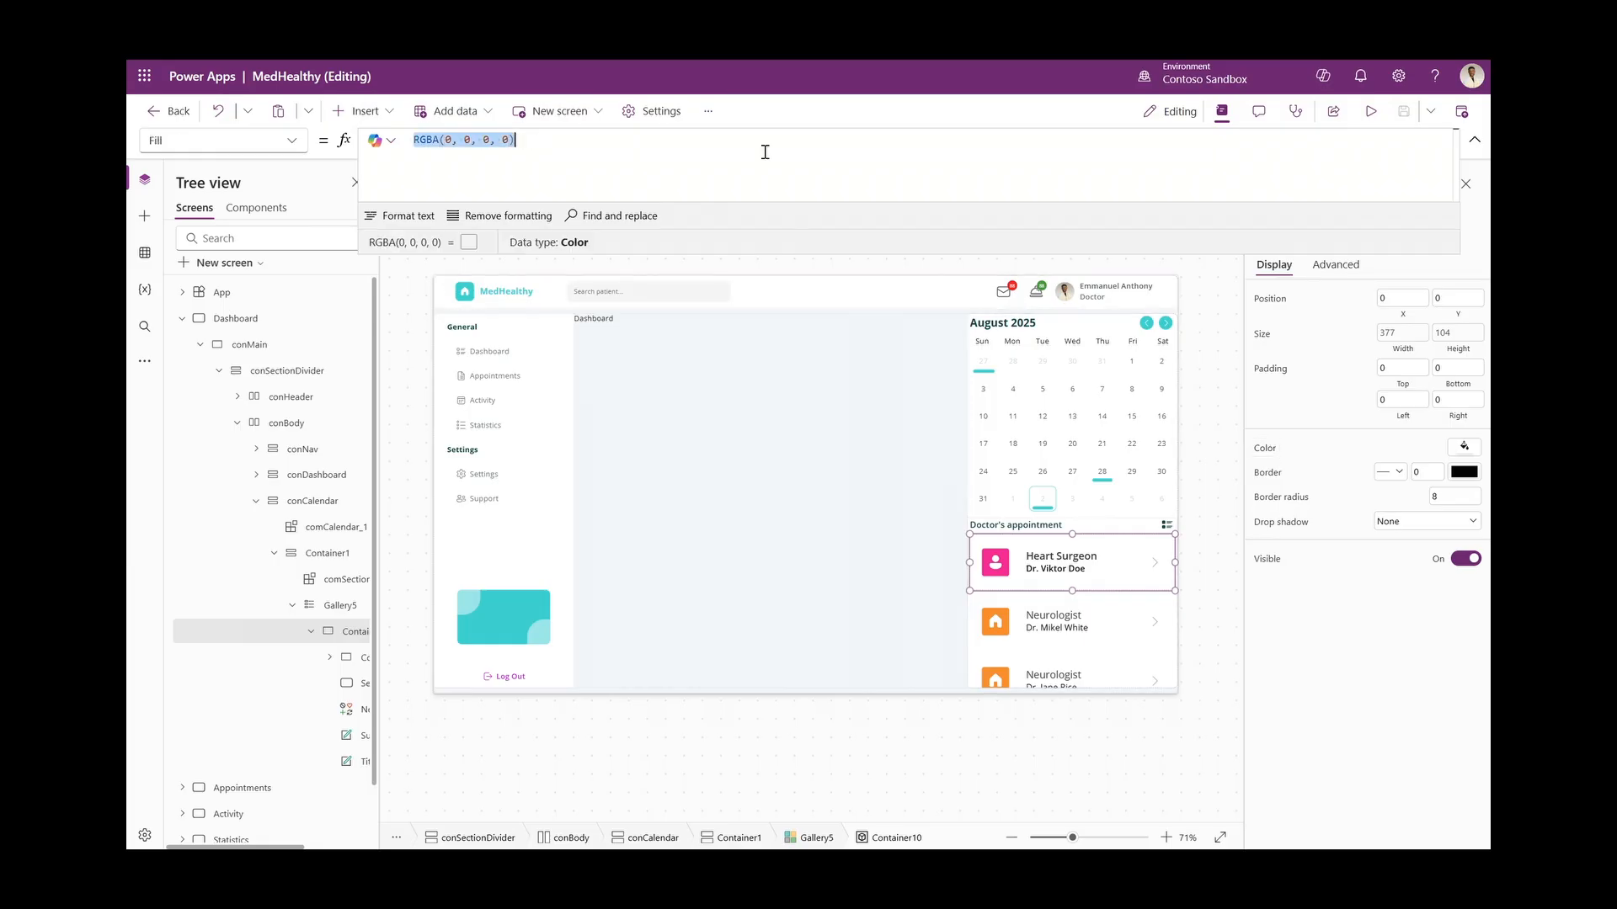
type("If(ThisItem.IsSelected, ColorFade(Color.DarkTurquoise, 90%), RGBA(0, 0, 0, 0))")
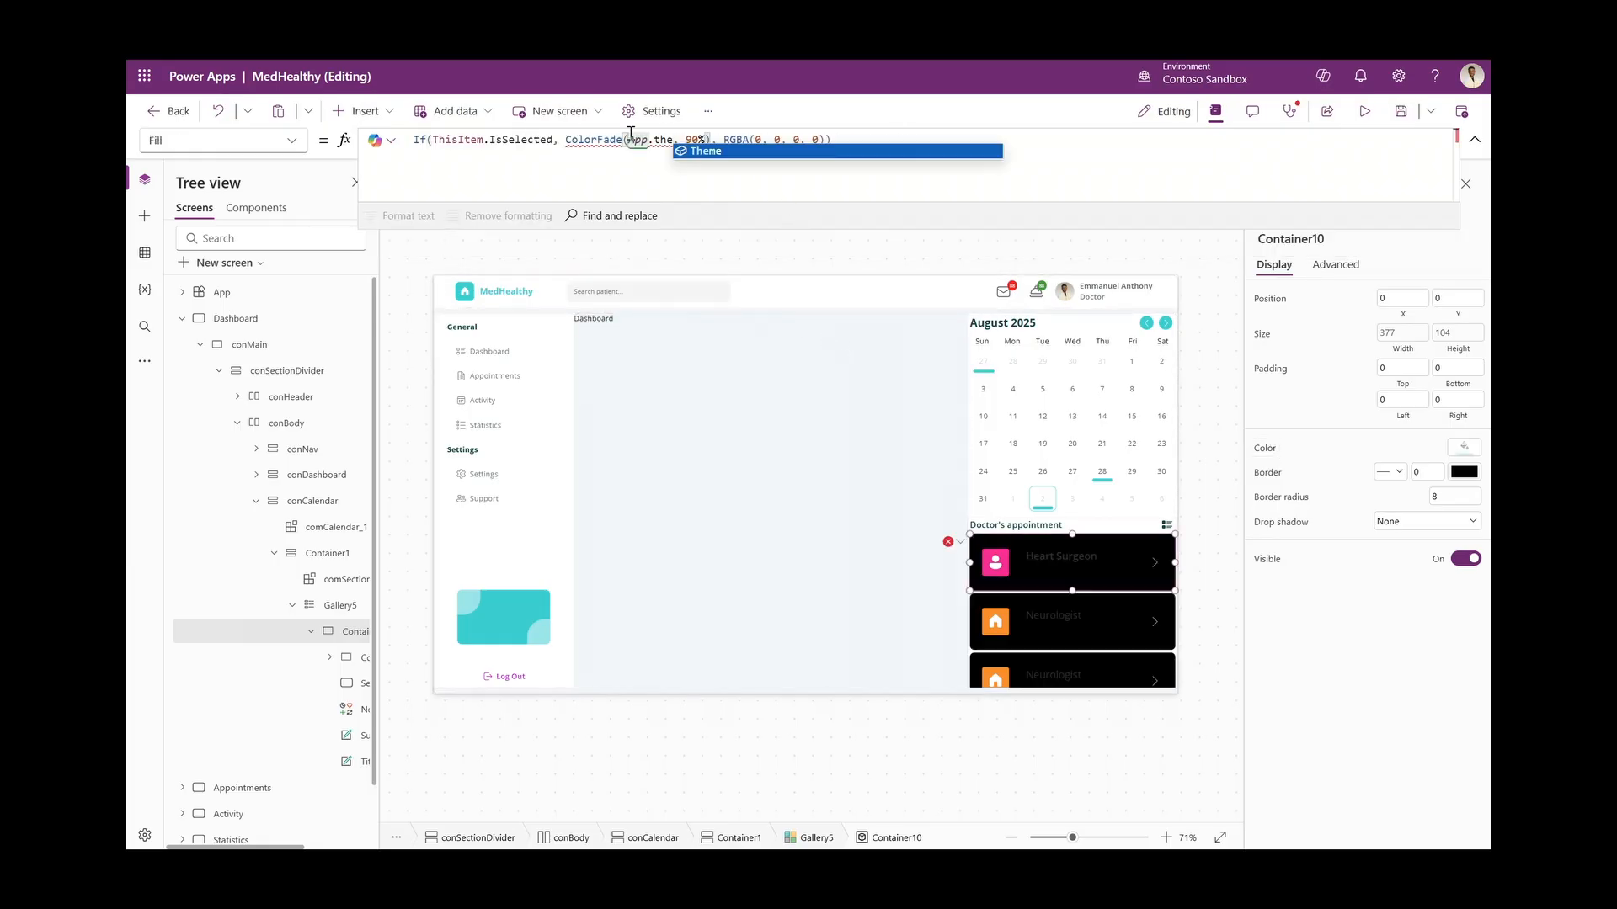
key("Tab")
type(".co")
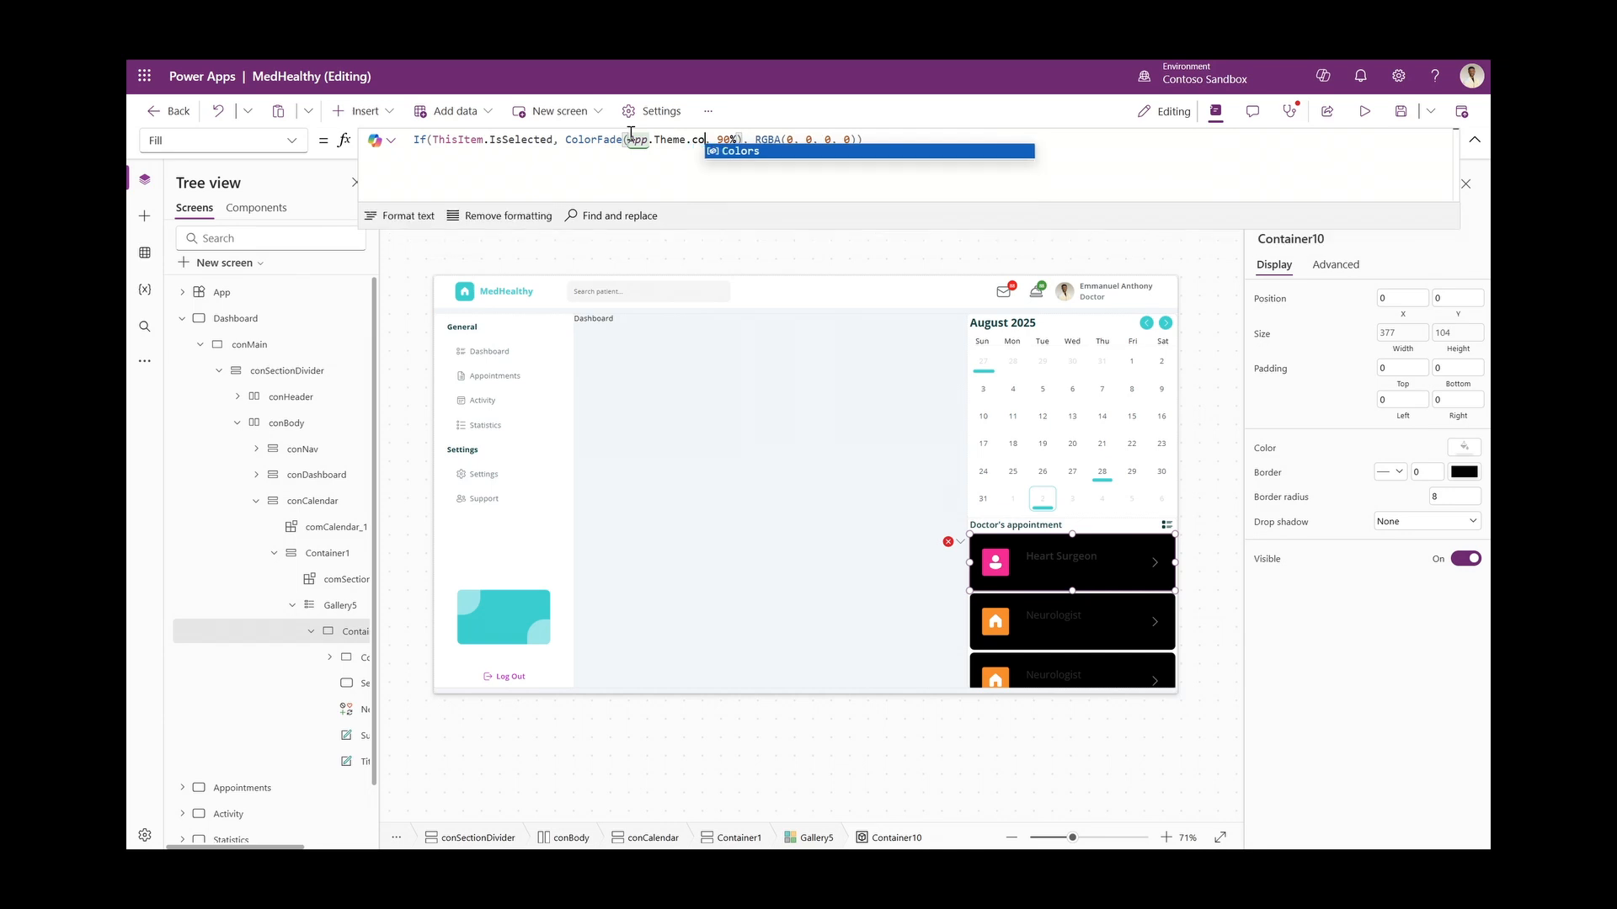
key("Tab")
type(".prim")
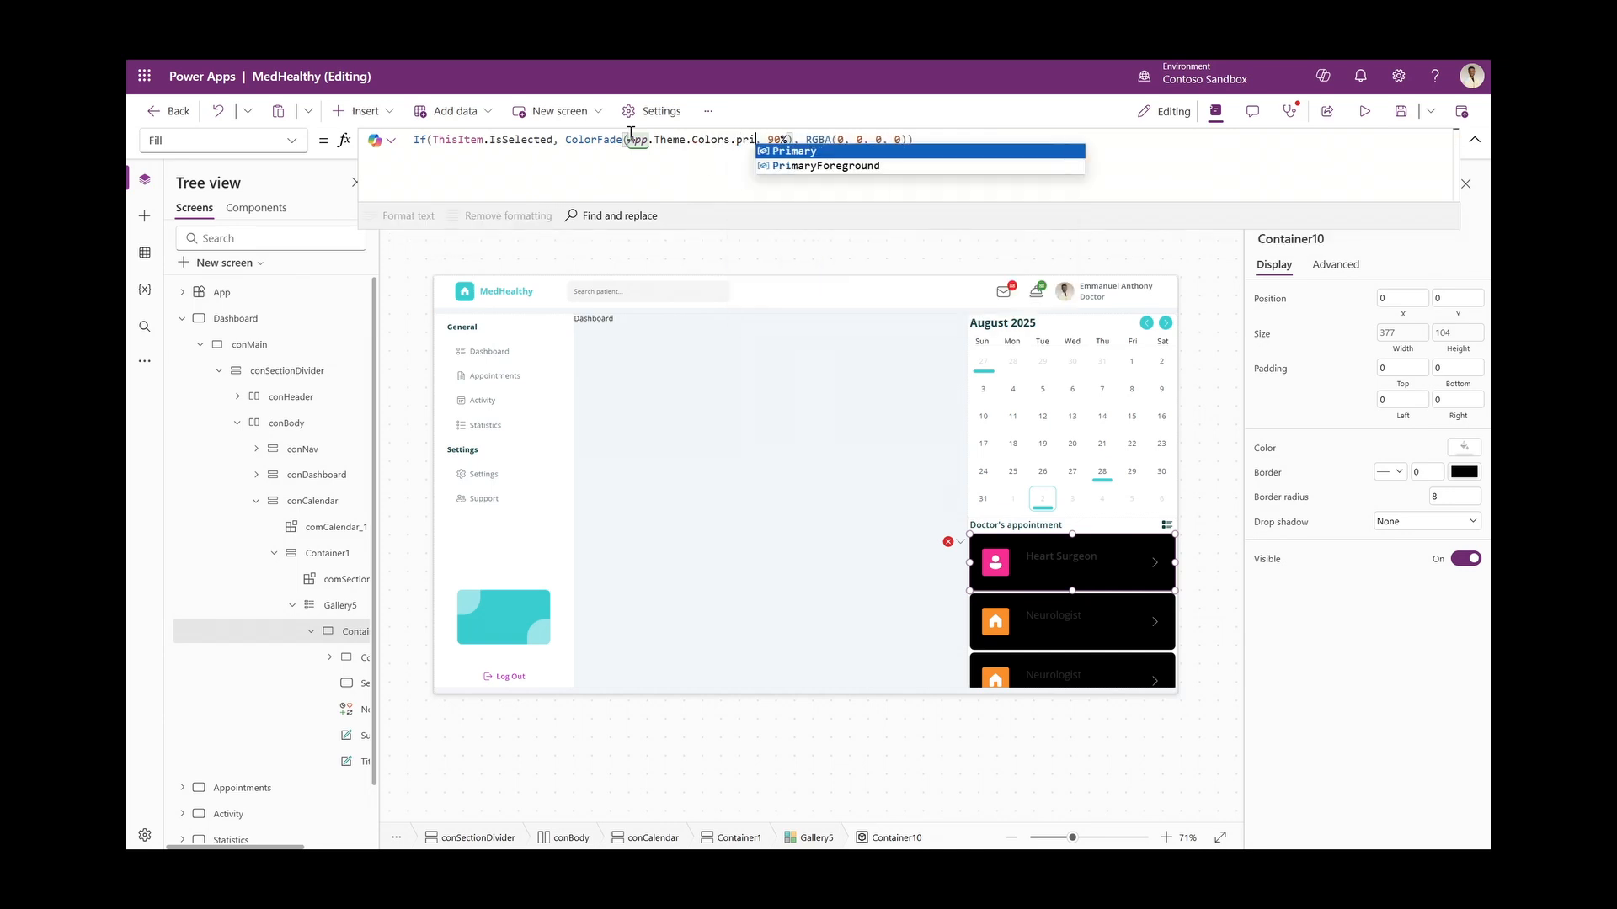
key("Tab")
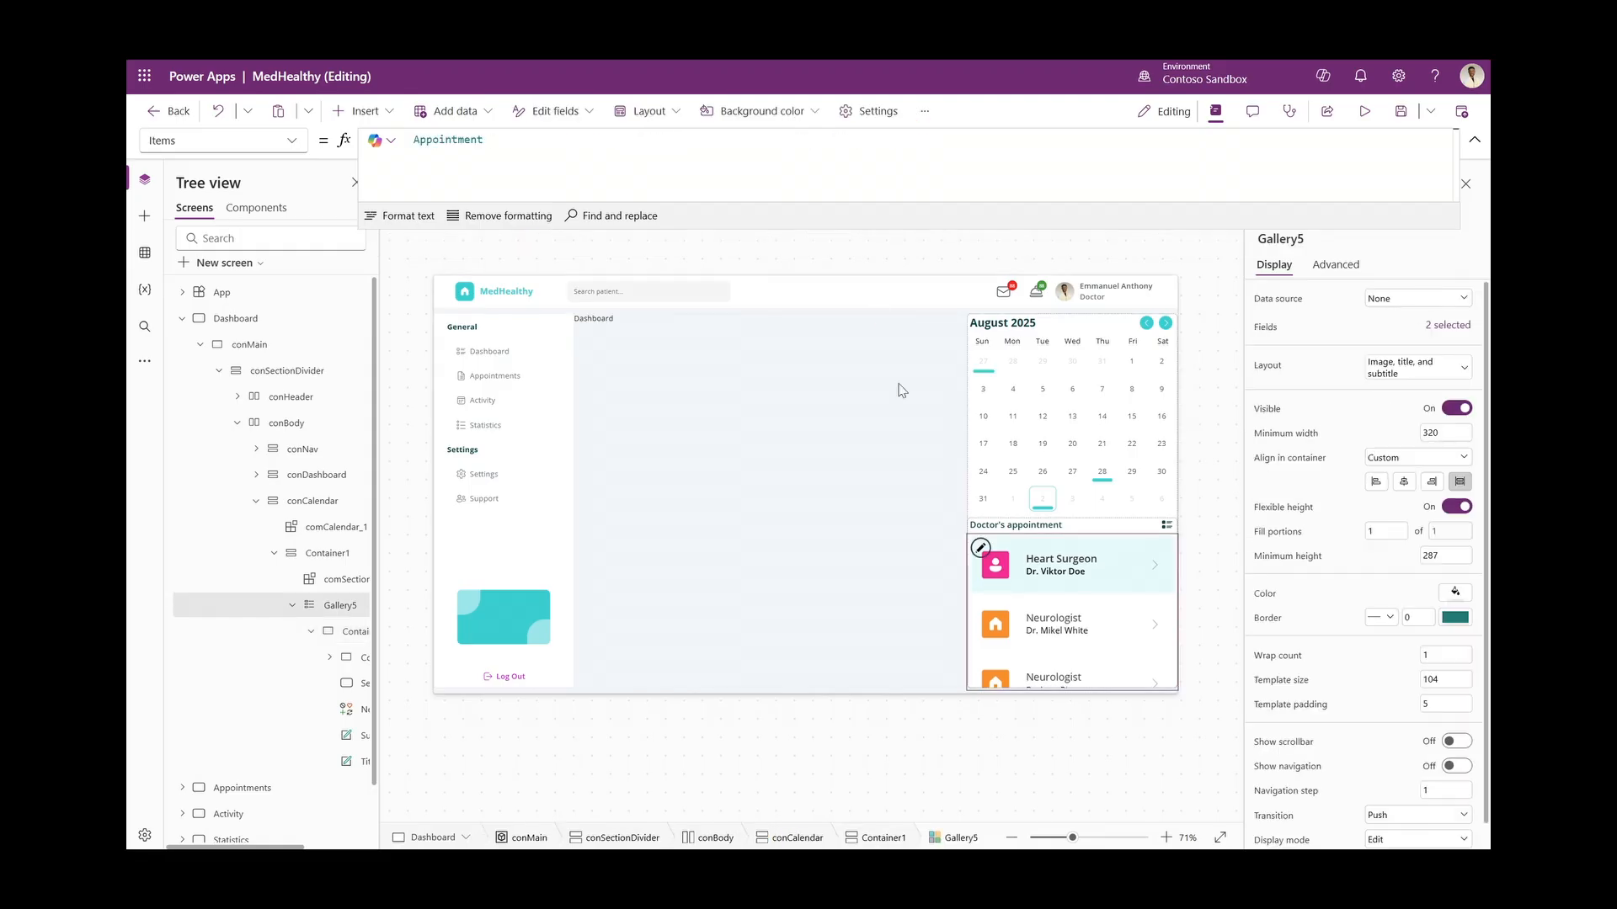
Replace the appointment gallery's Items formula with Filter(Appointment, Text(EndTime, "dd/mm/yyyy") = Text(Component8_1.SelectedRecord,"dd/mm/yyyy"))
double_click(503, 140)
key("ctrl+v")
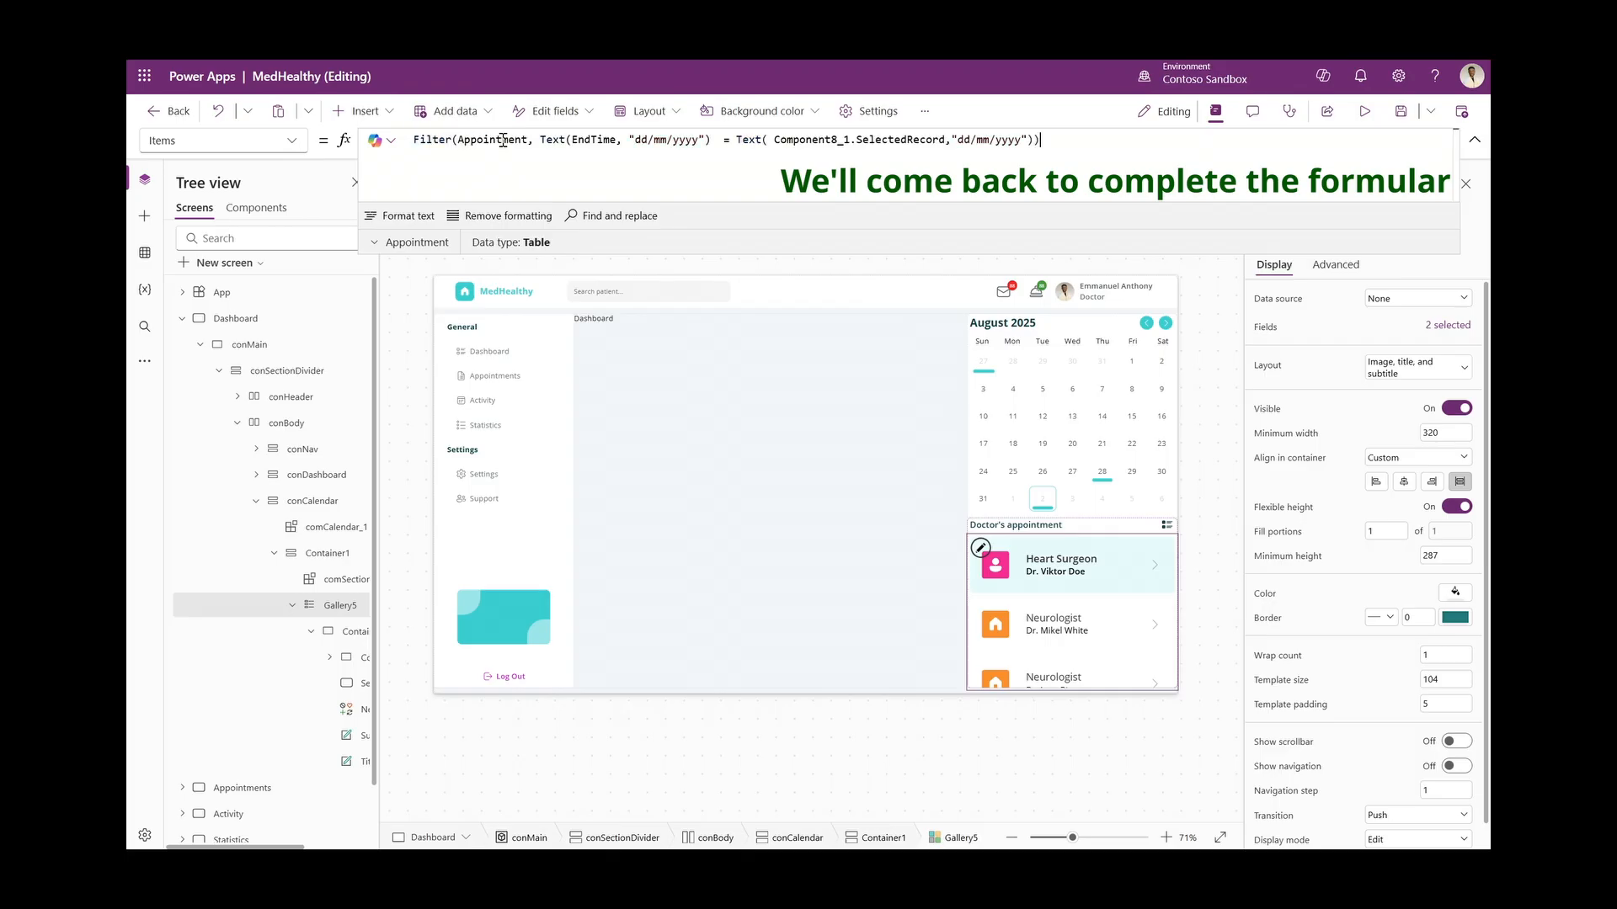
left_click(1083, 412)
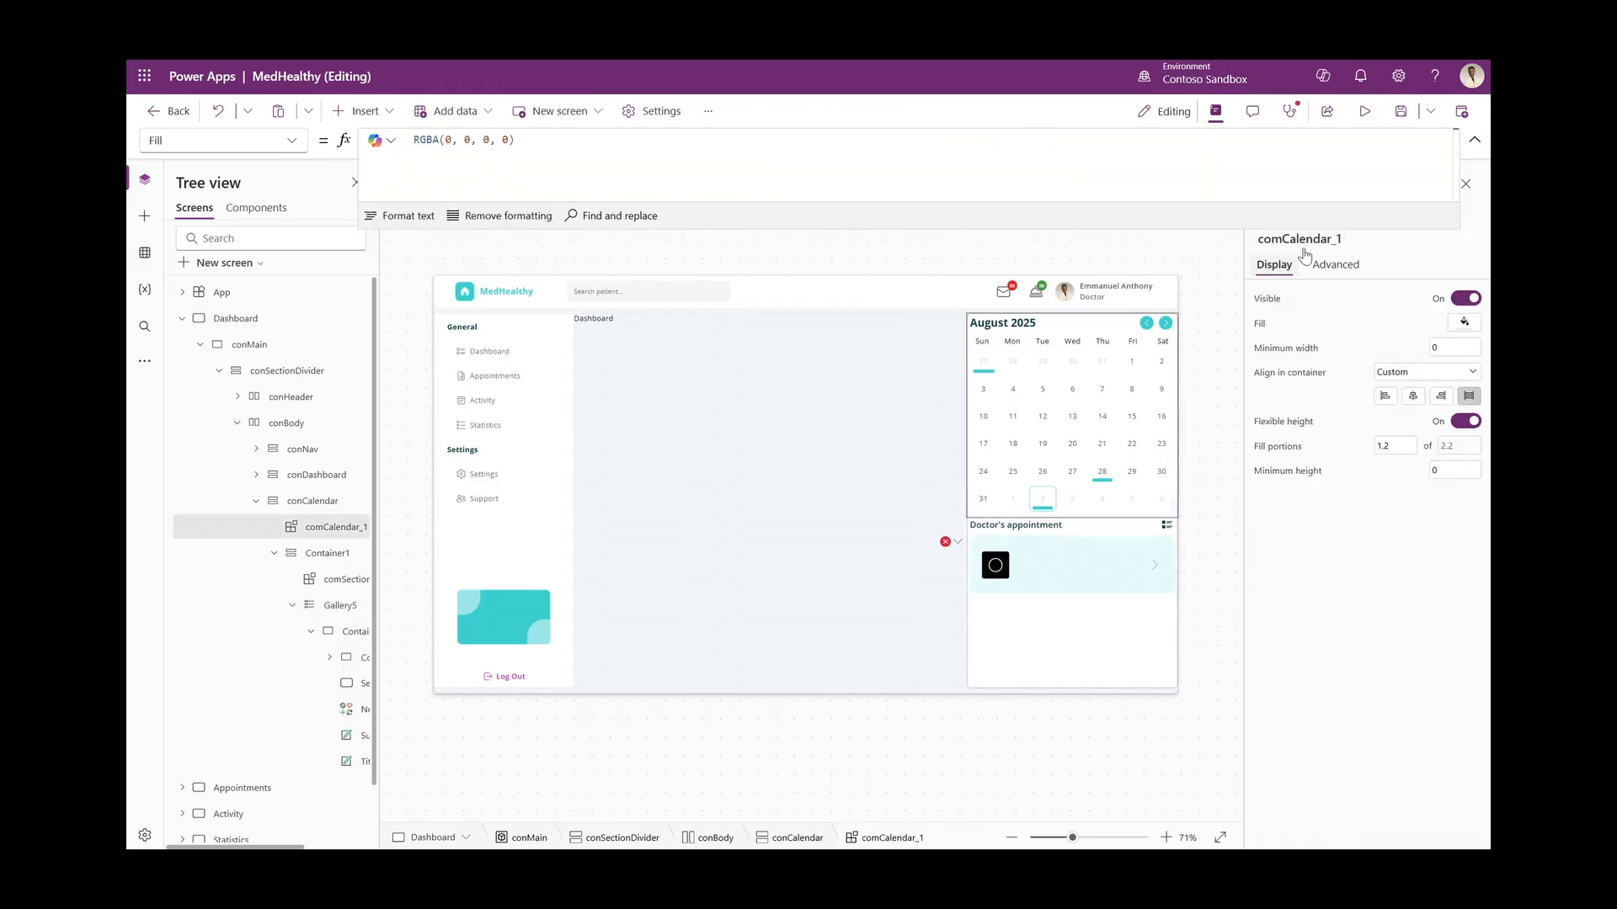
left_click(1475, 139)
left_click(1067, 571)
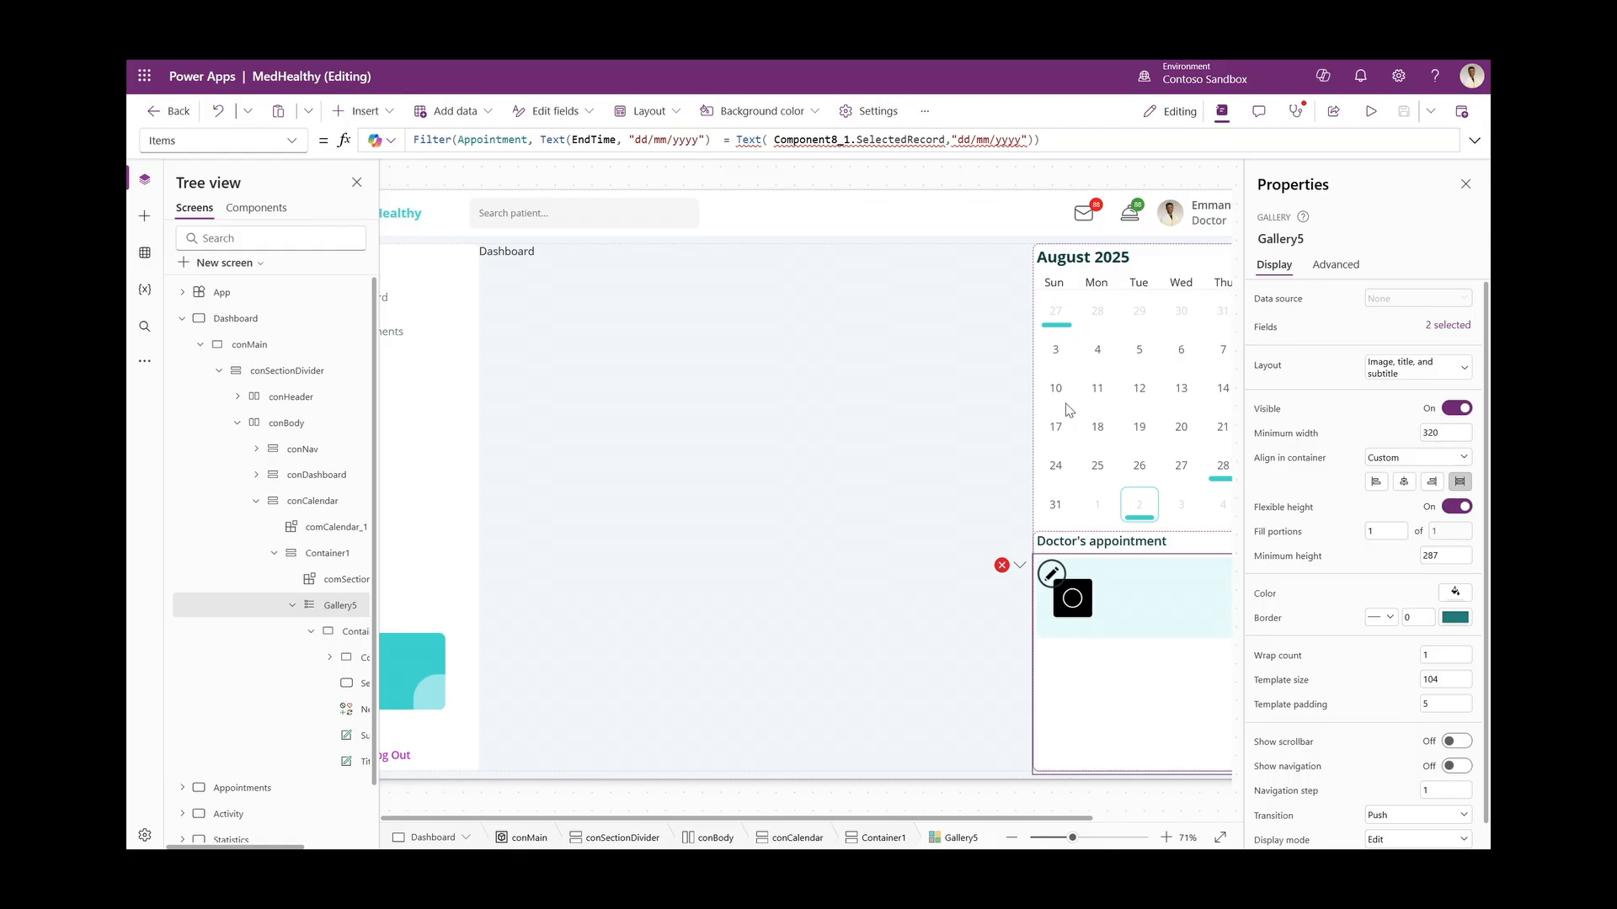
Start a new custom property on the comCalendar component with the display name SelectedRecord
left_click(256, 208)
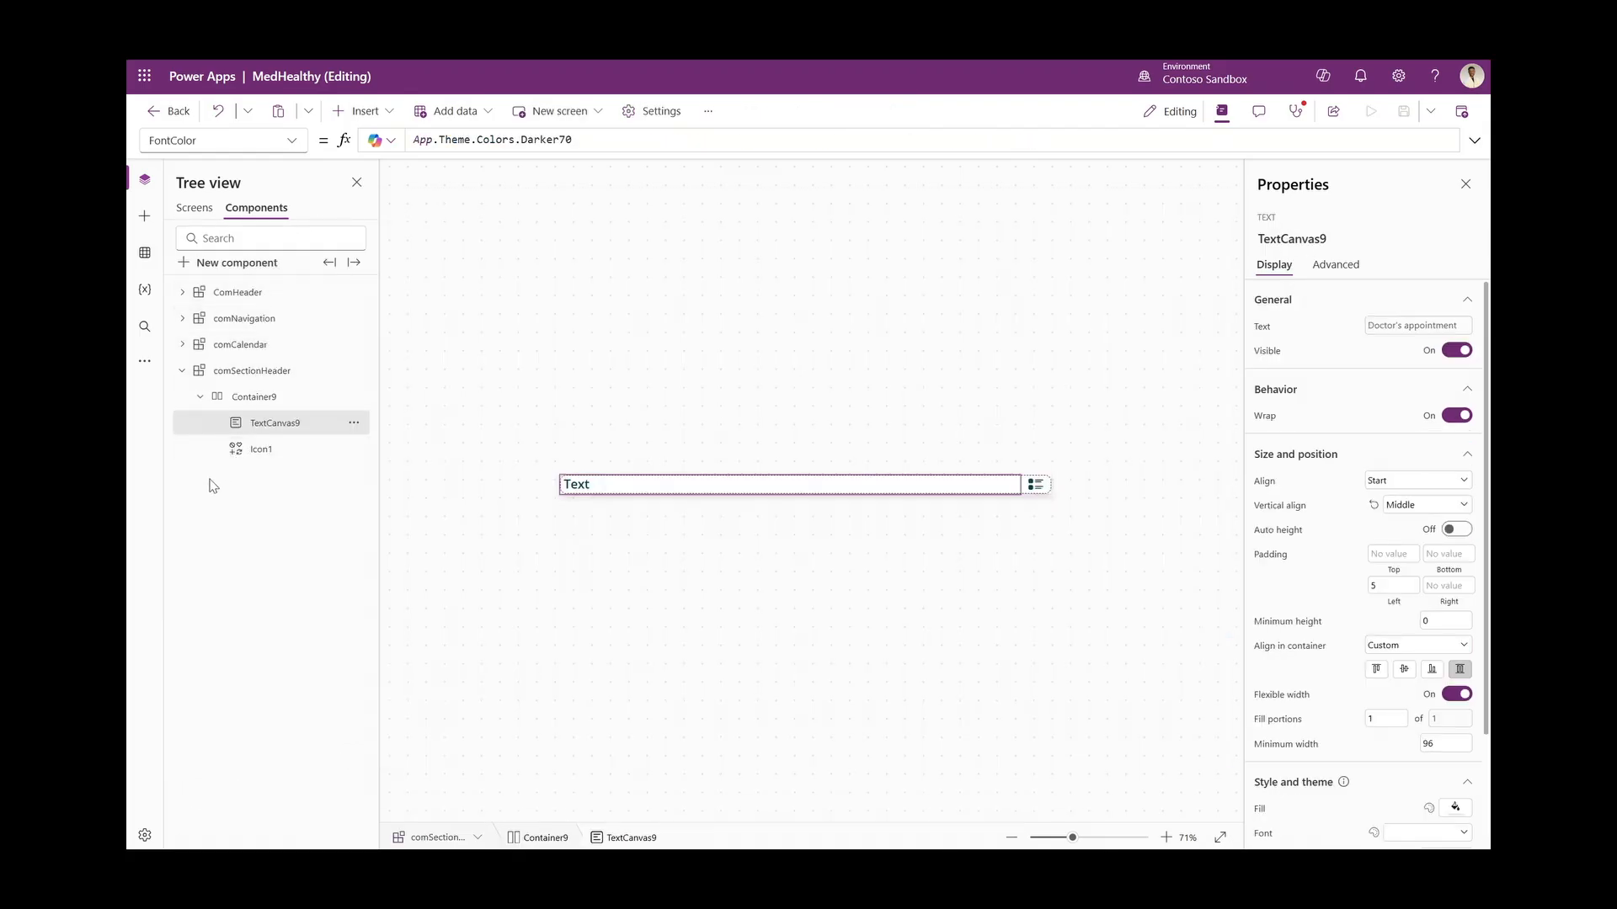
left_click(183, 371)
left_click(218, 344)
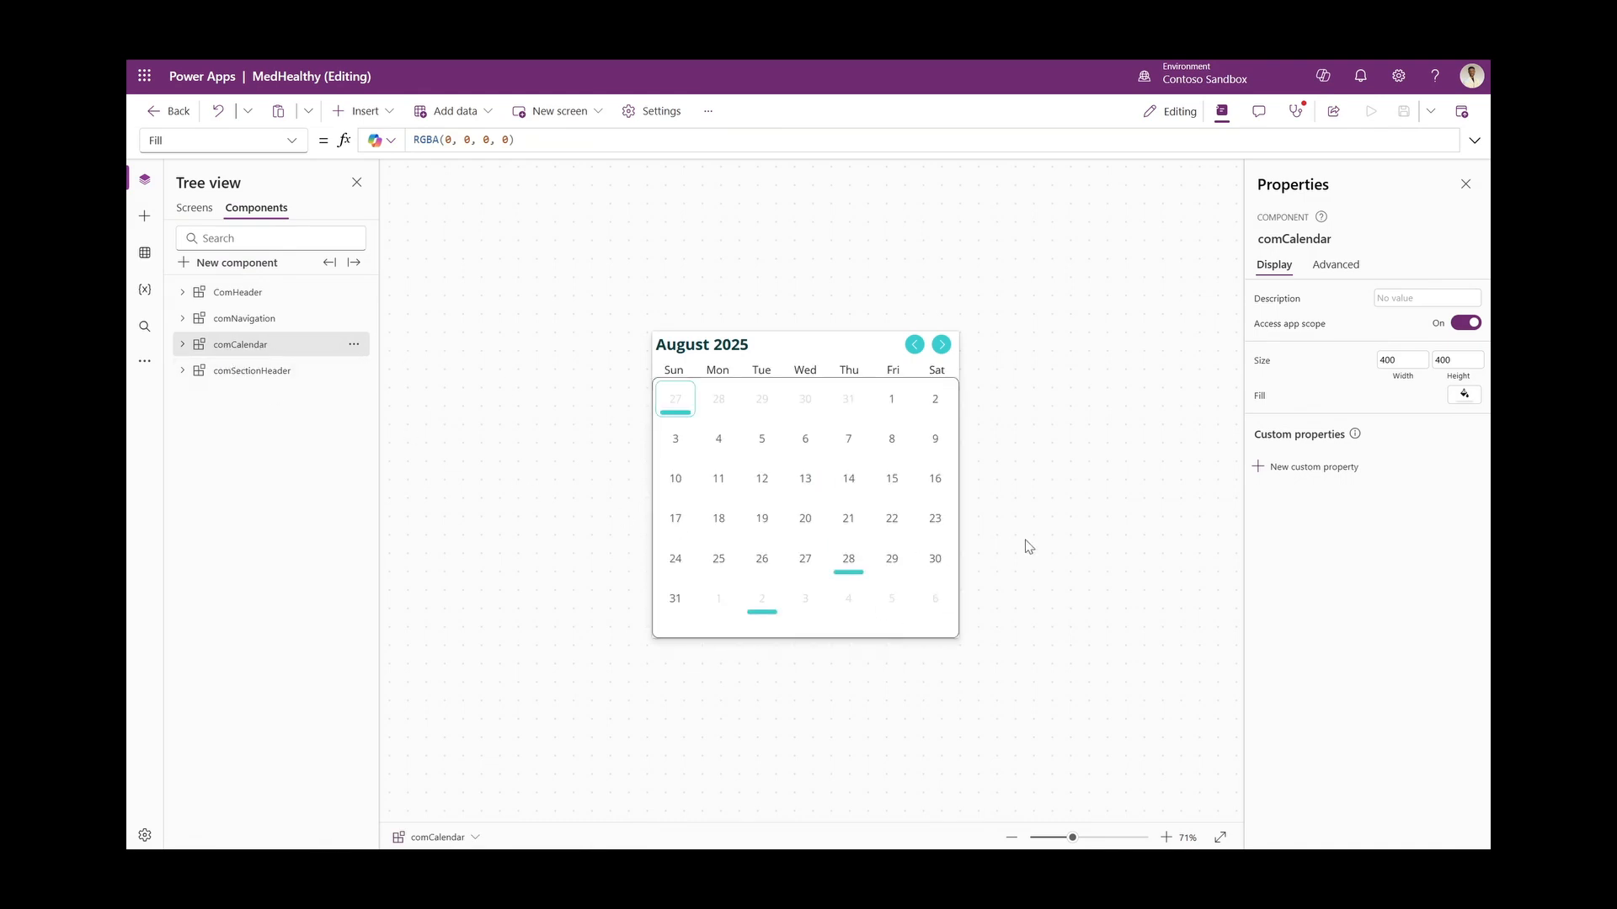
left_click(1289, 468)
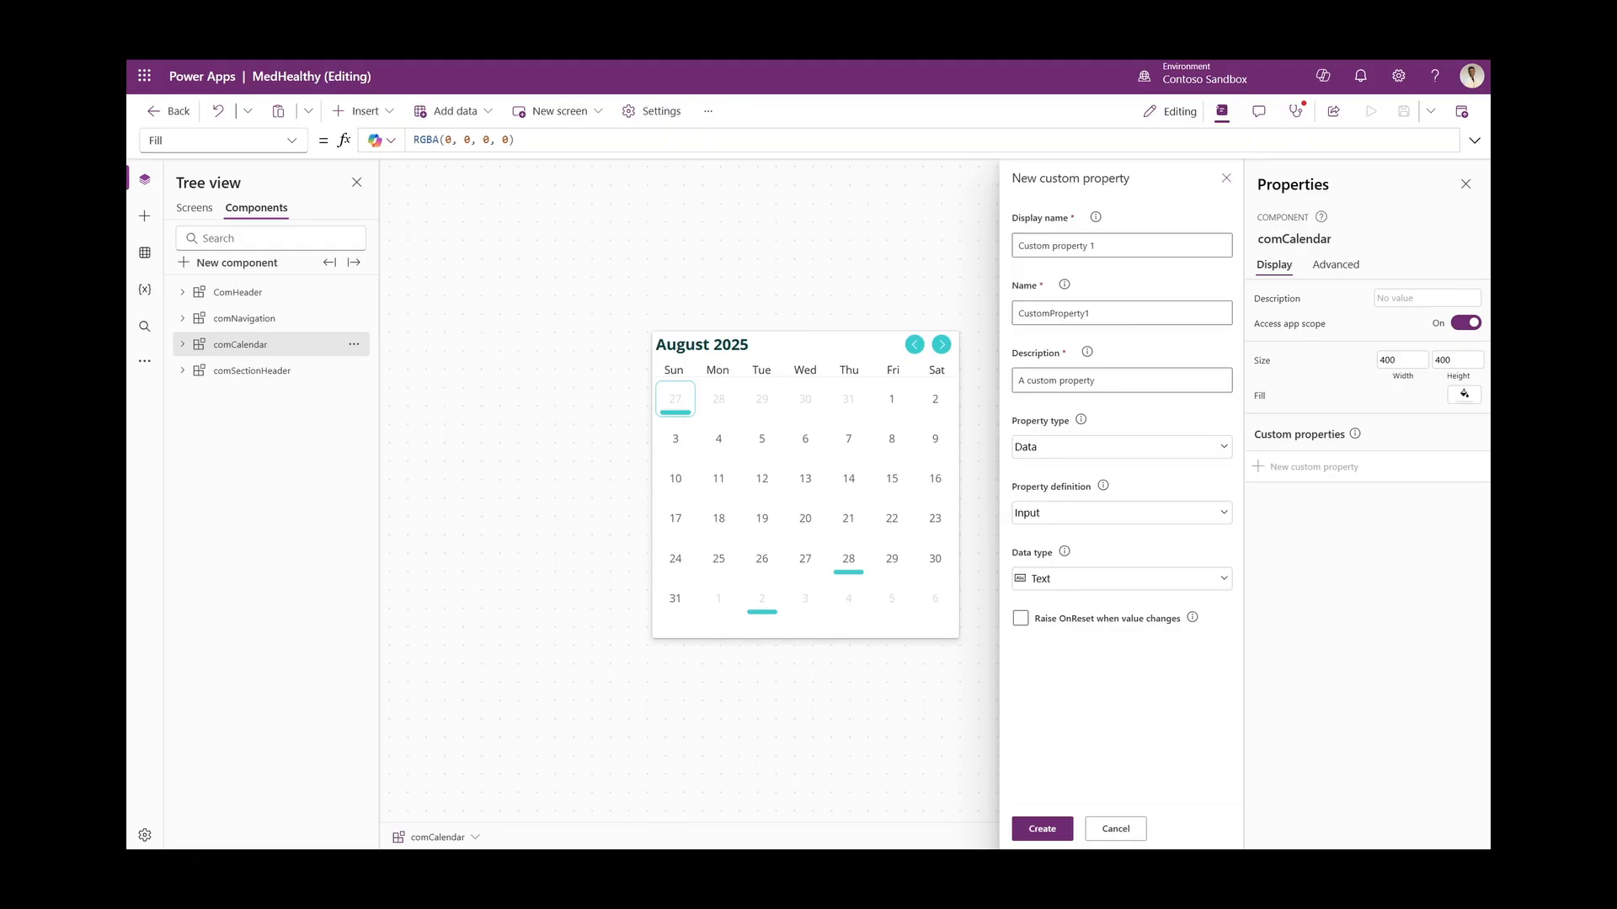
left_click(1152, 245)
key("ctrl+a")
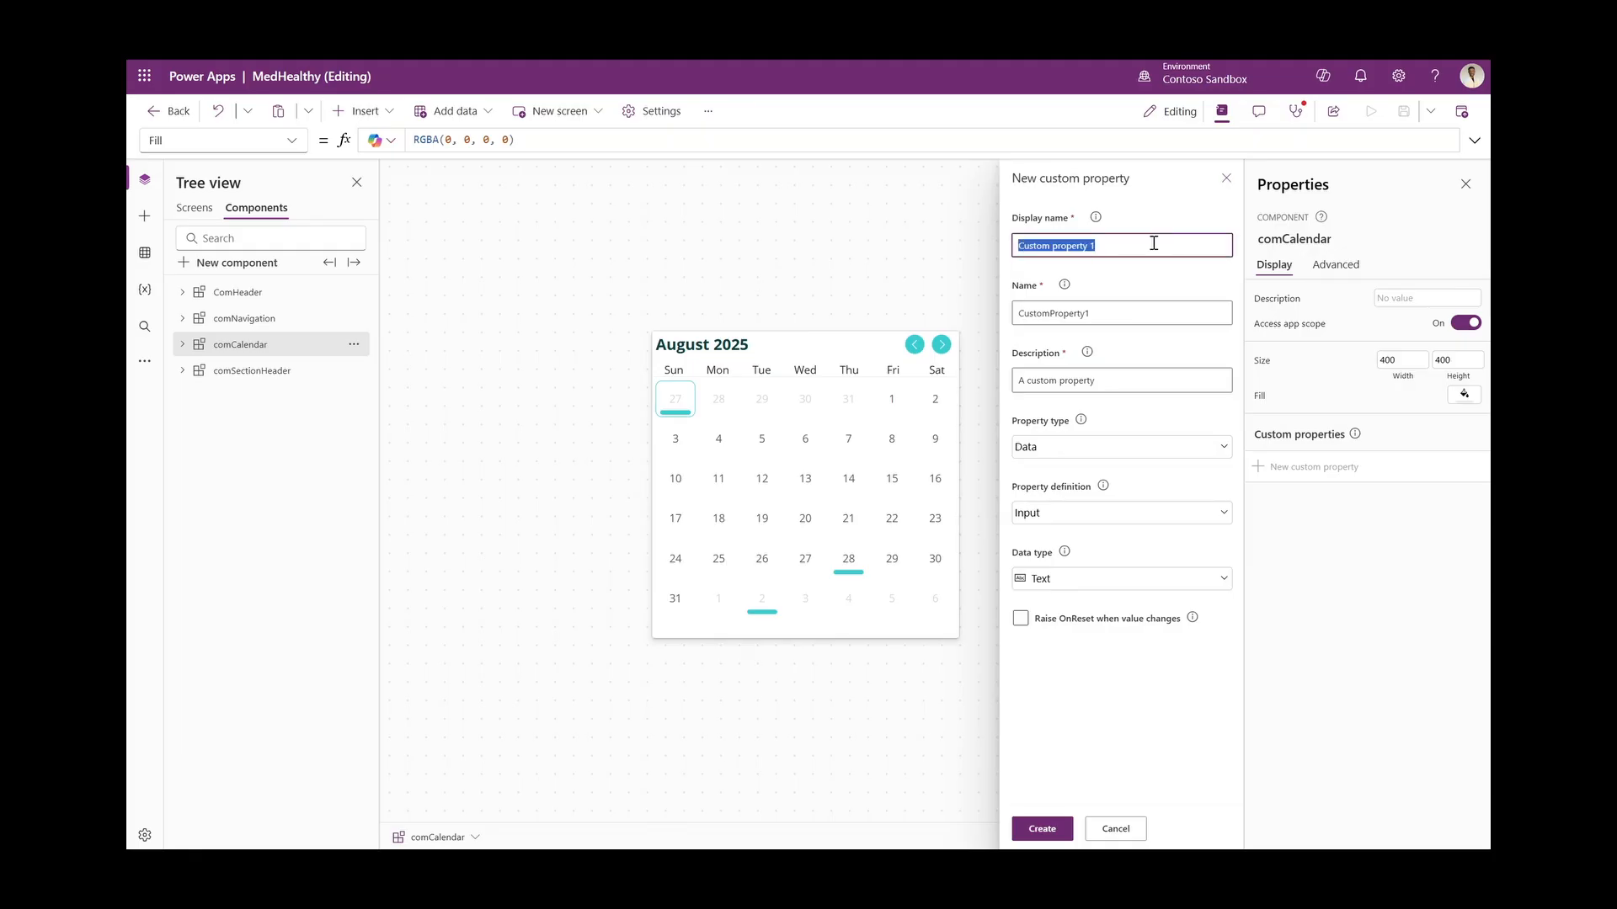
type("SelectedRecord")
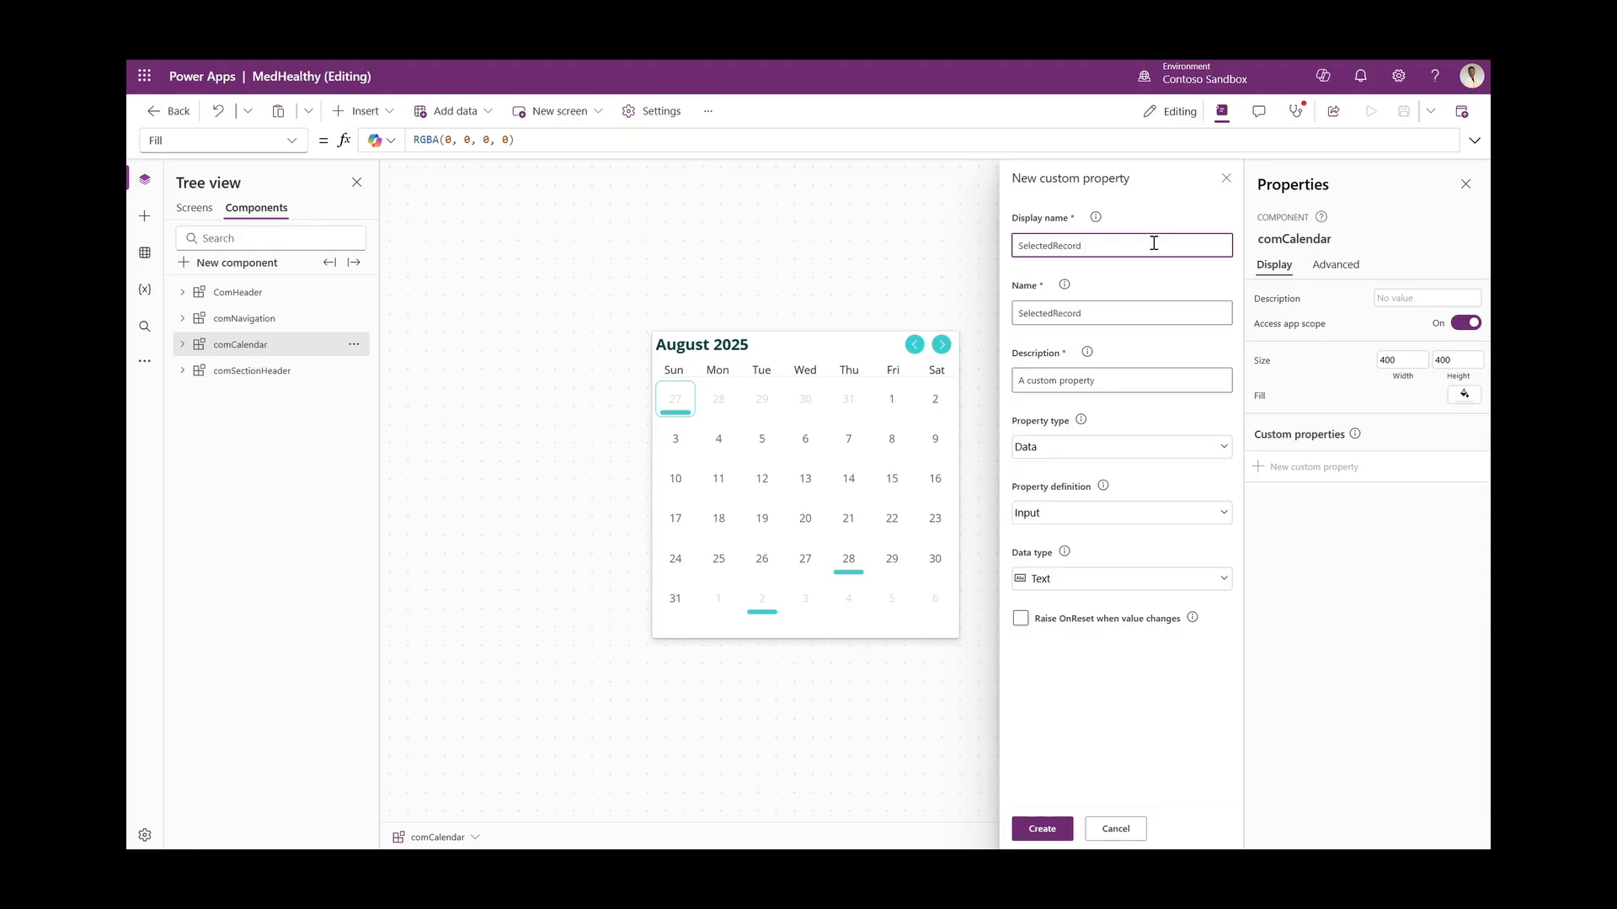
Define the SelectedRecord property as Output with the Date and time data type and create it
left_click(1147, 513)
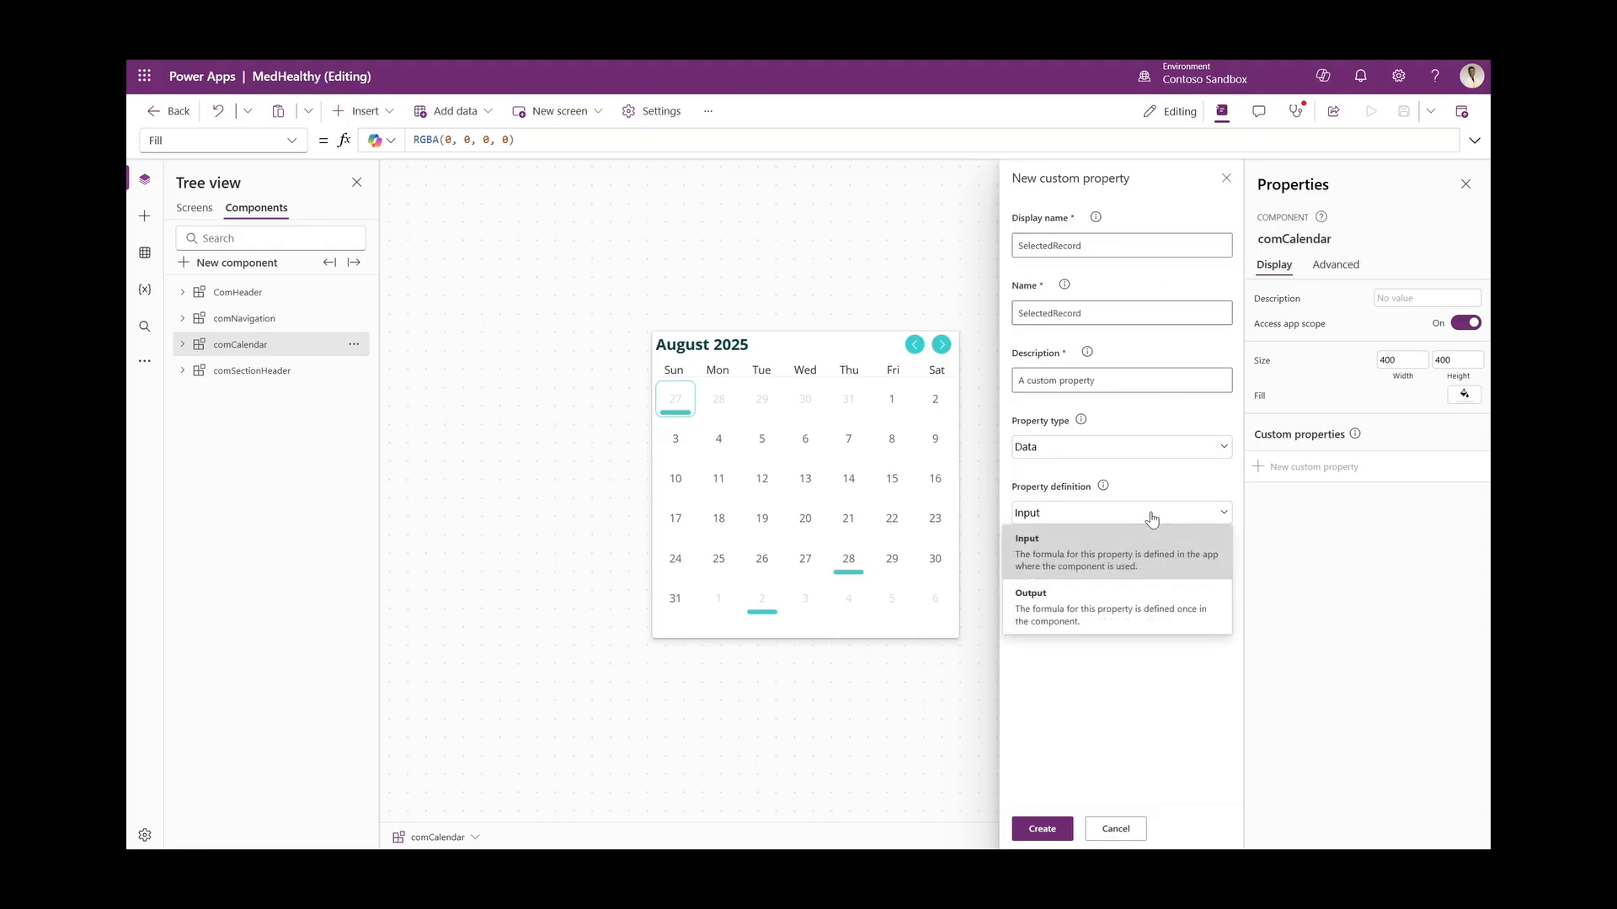
left_click(1115, 626)
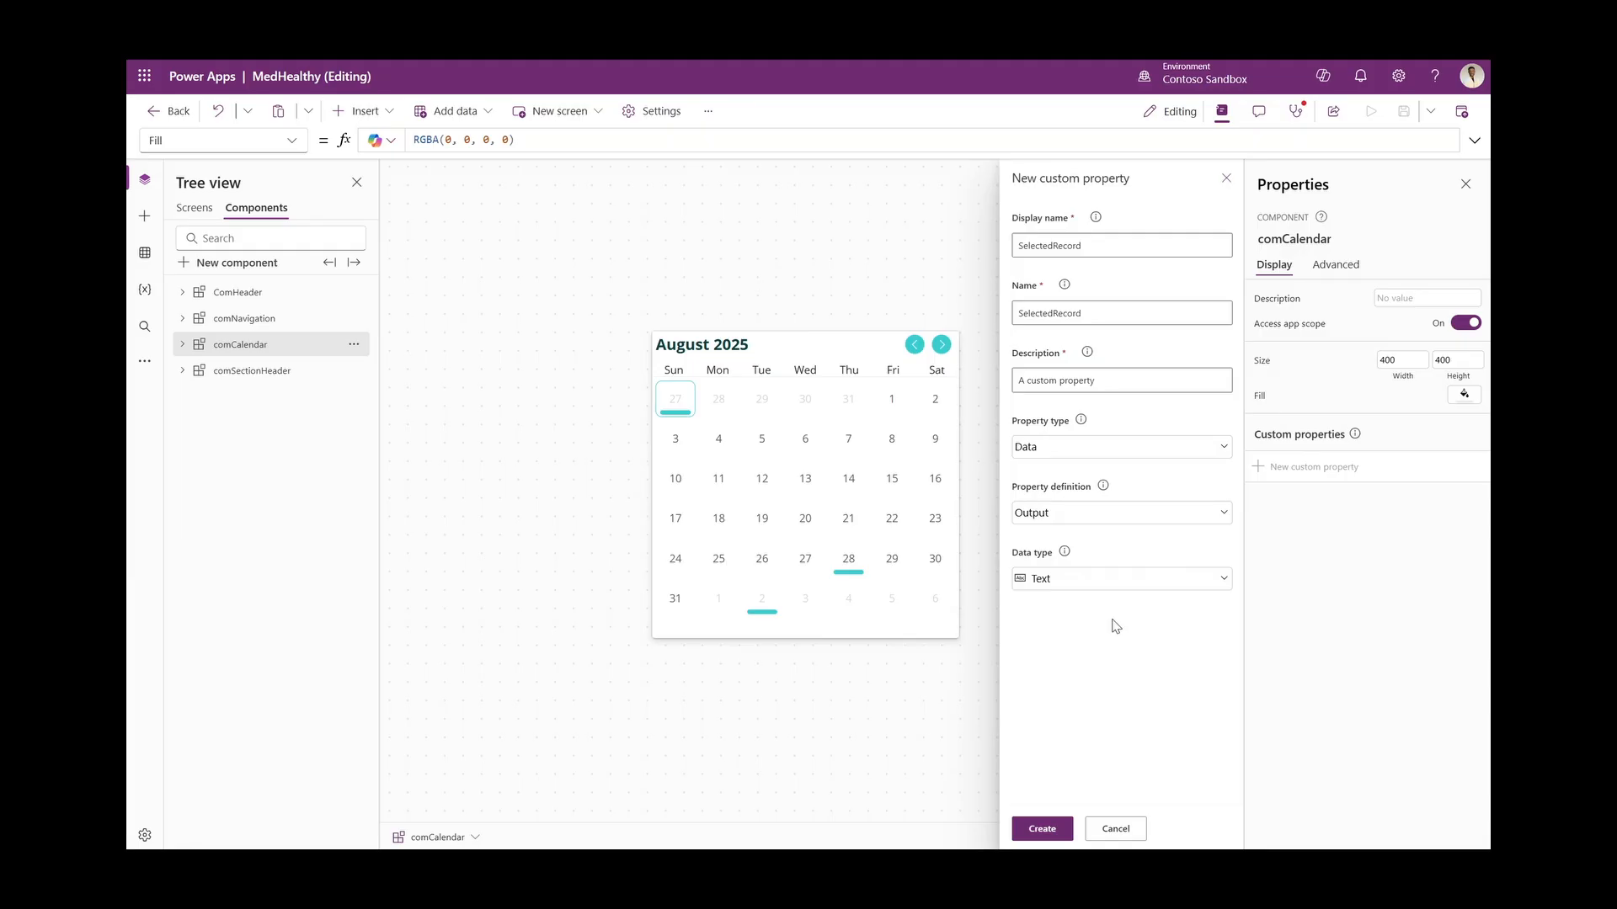
left_click(1109, 592)
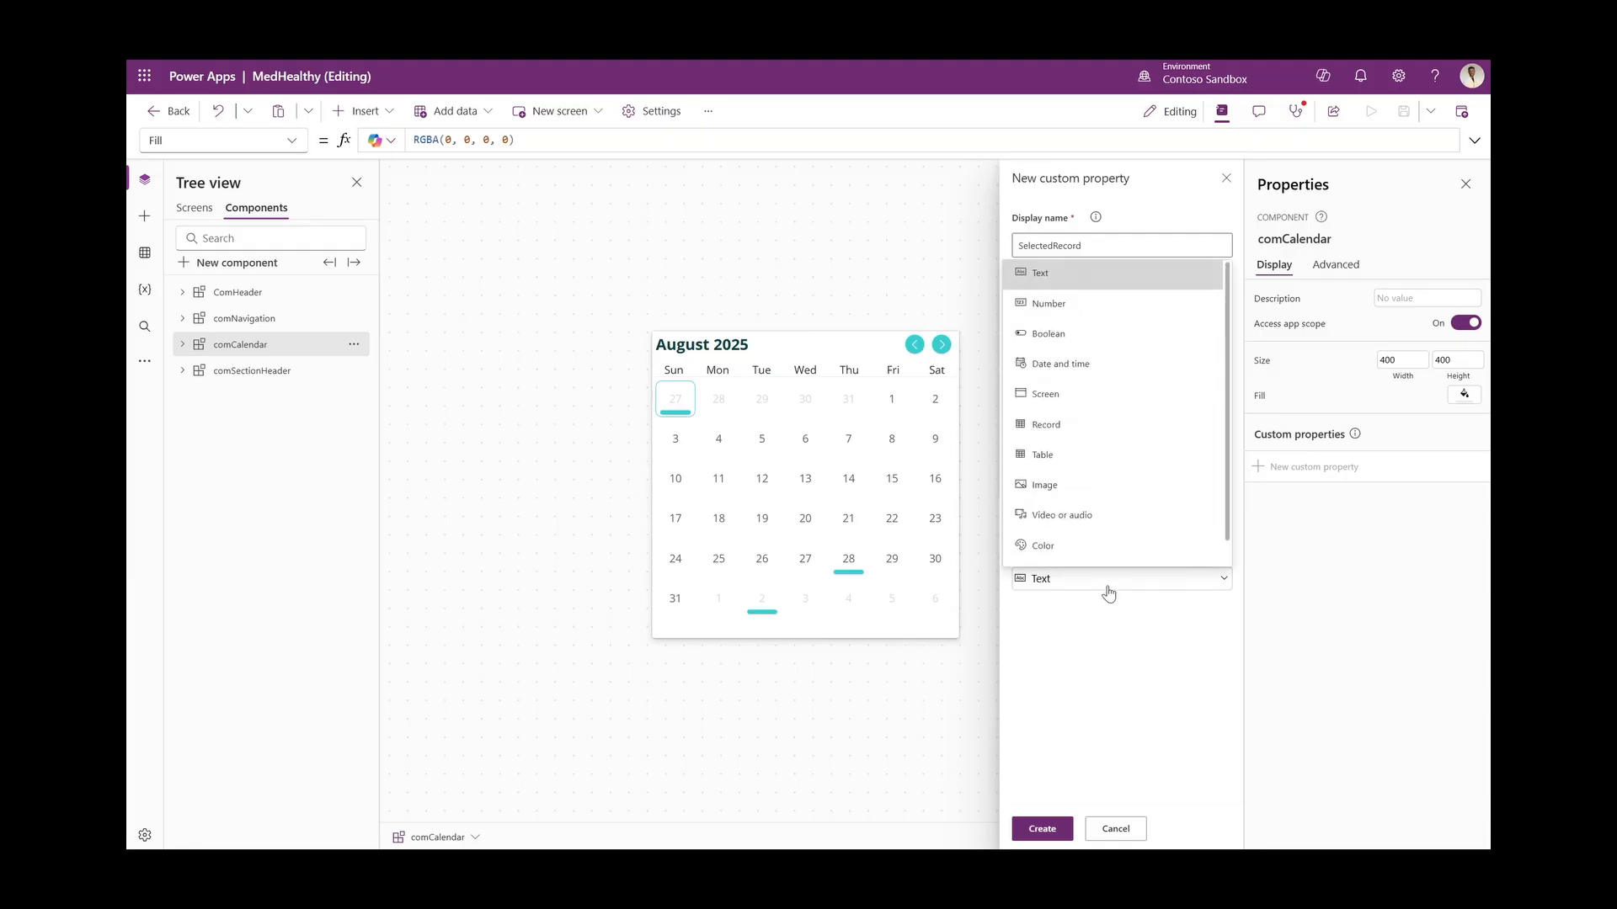
left_click(1085, 602)
left_click(1078, 588)
left_click(1059, 370)
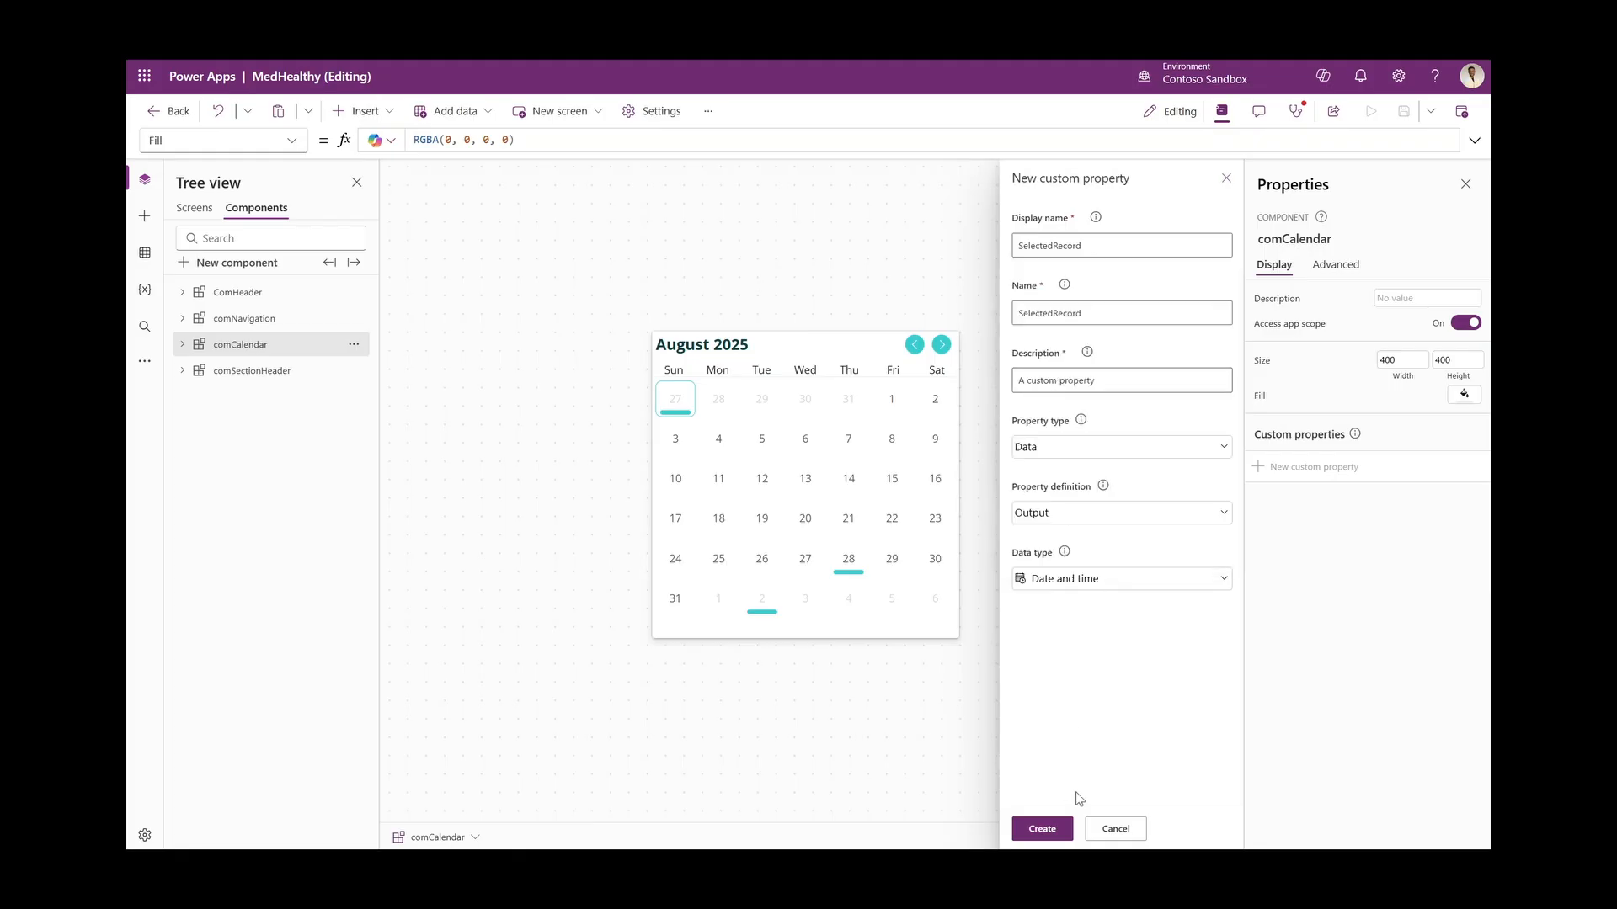
left_click(1043, 830)
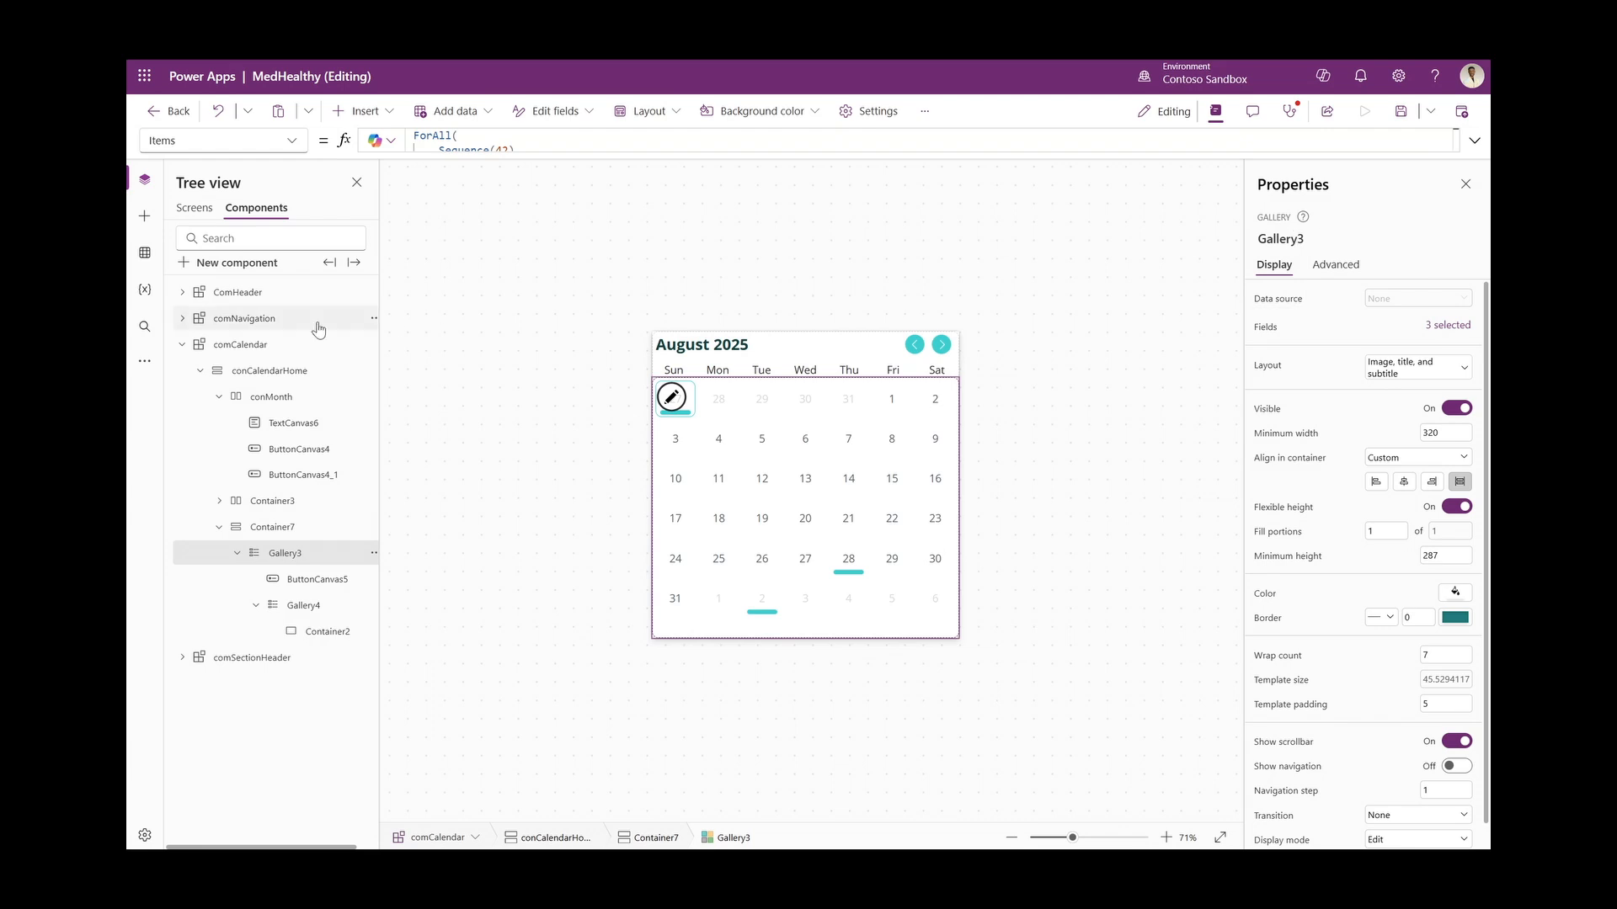
Set the comCalendar component's SelectedRecord property formula to Gallery3.Selected.Value
left_click(183, 346)
left_click(220, 352)
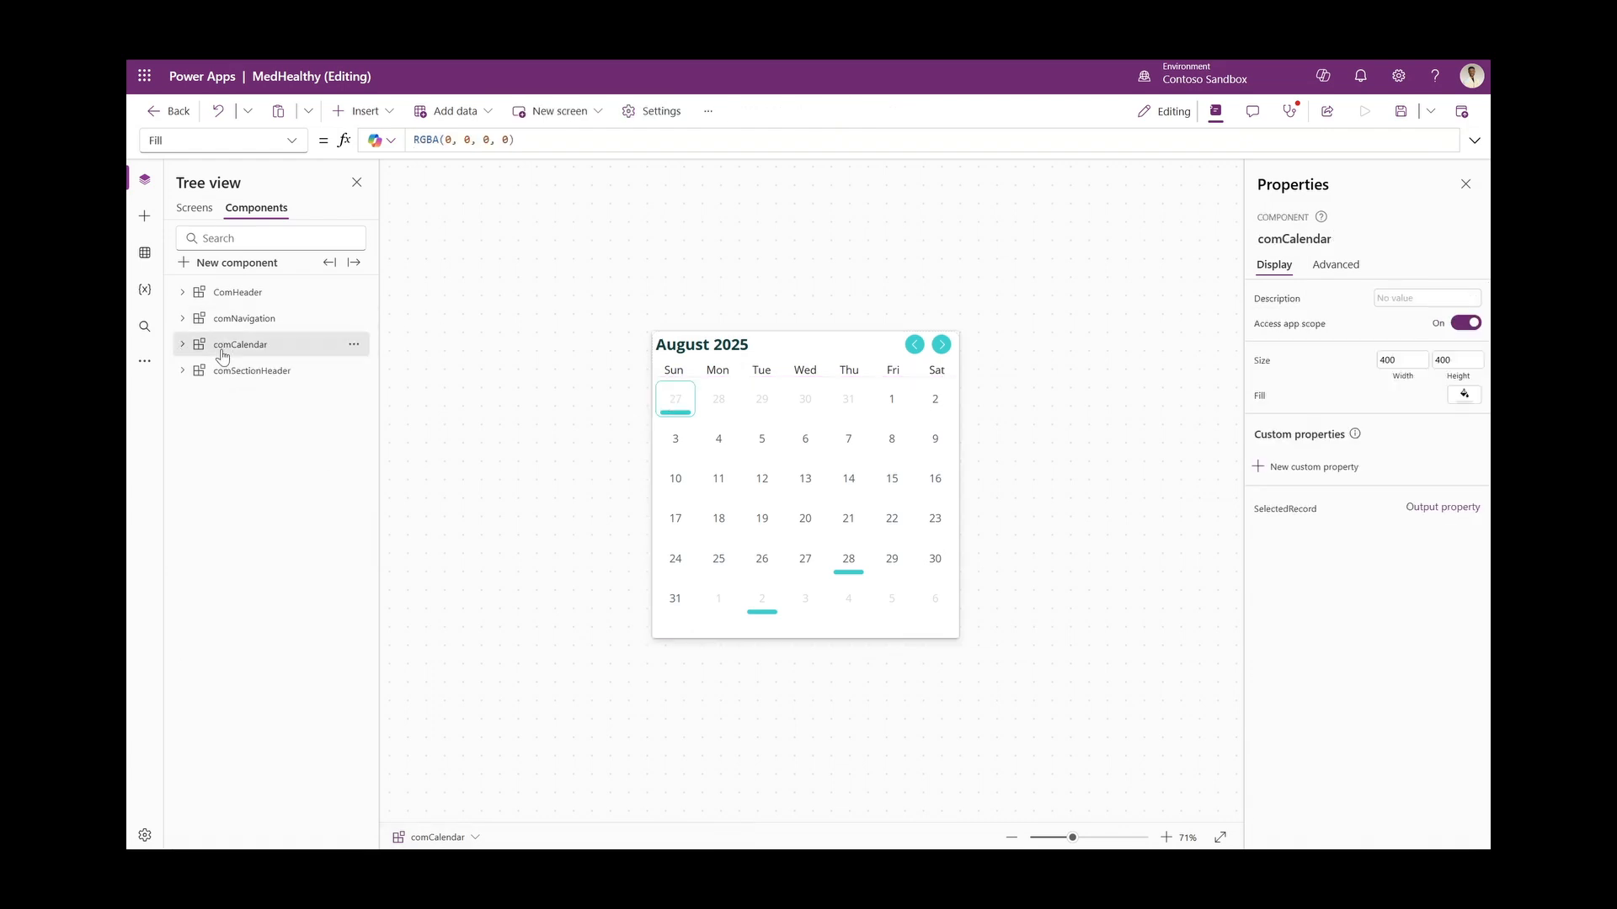
left_click(282, 144)
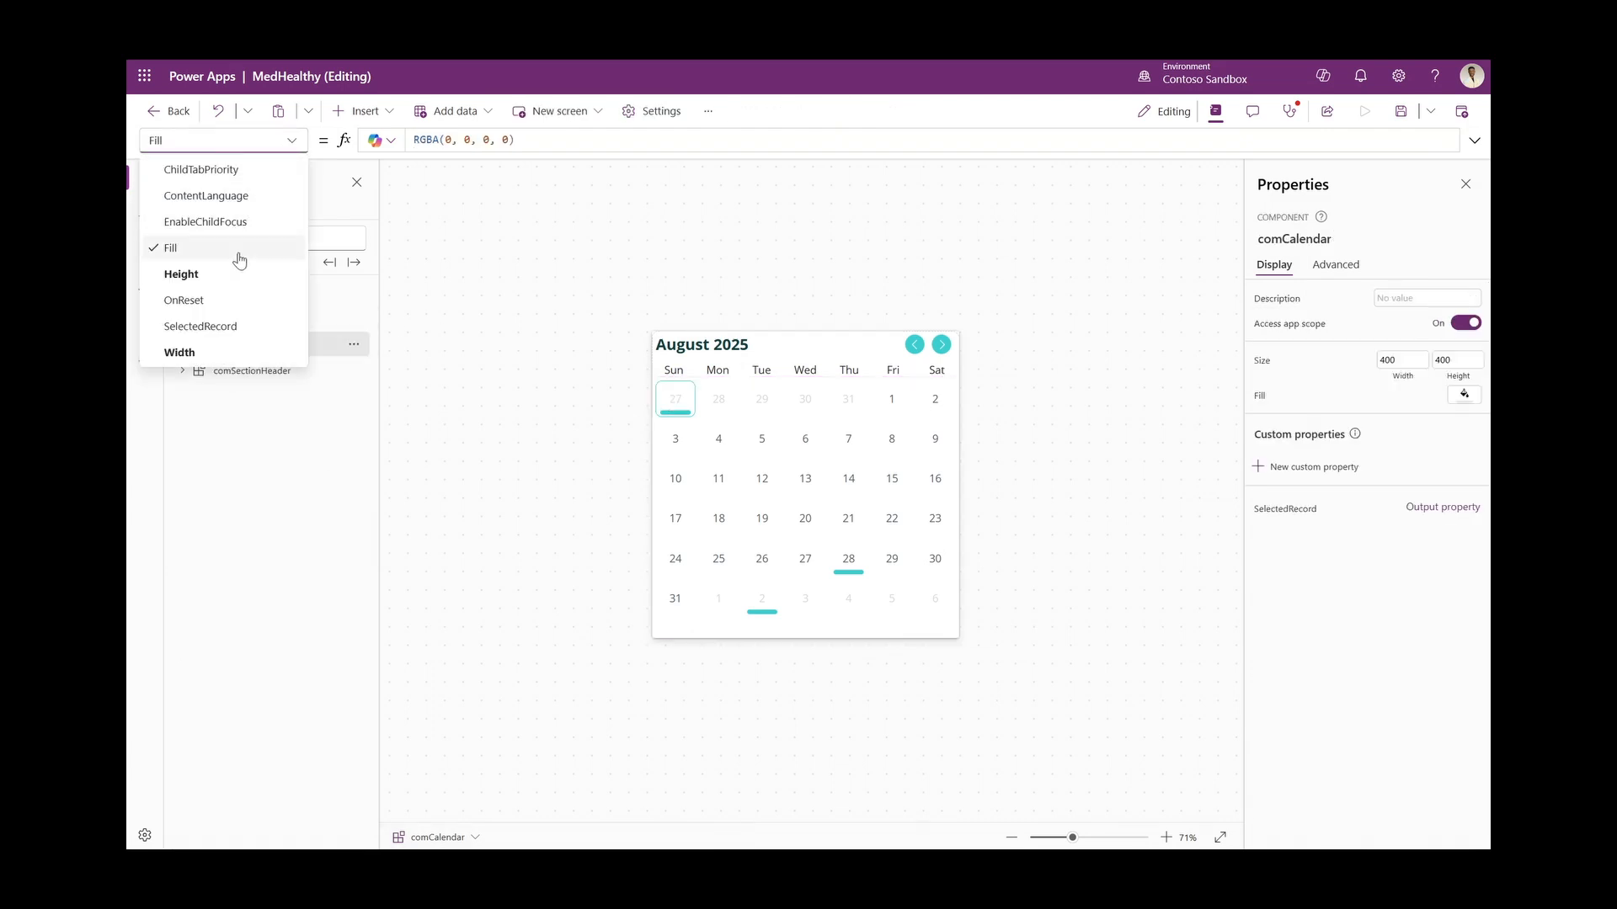
left_click(216, 327)
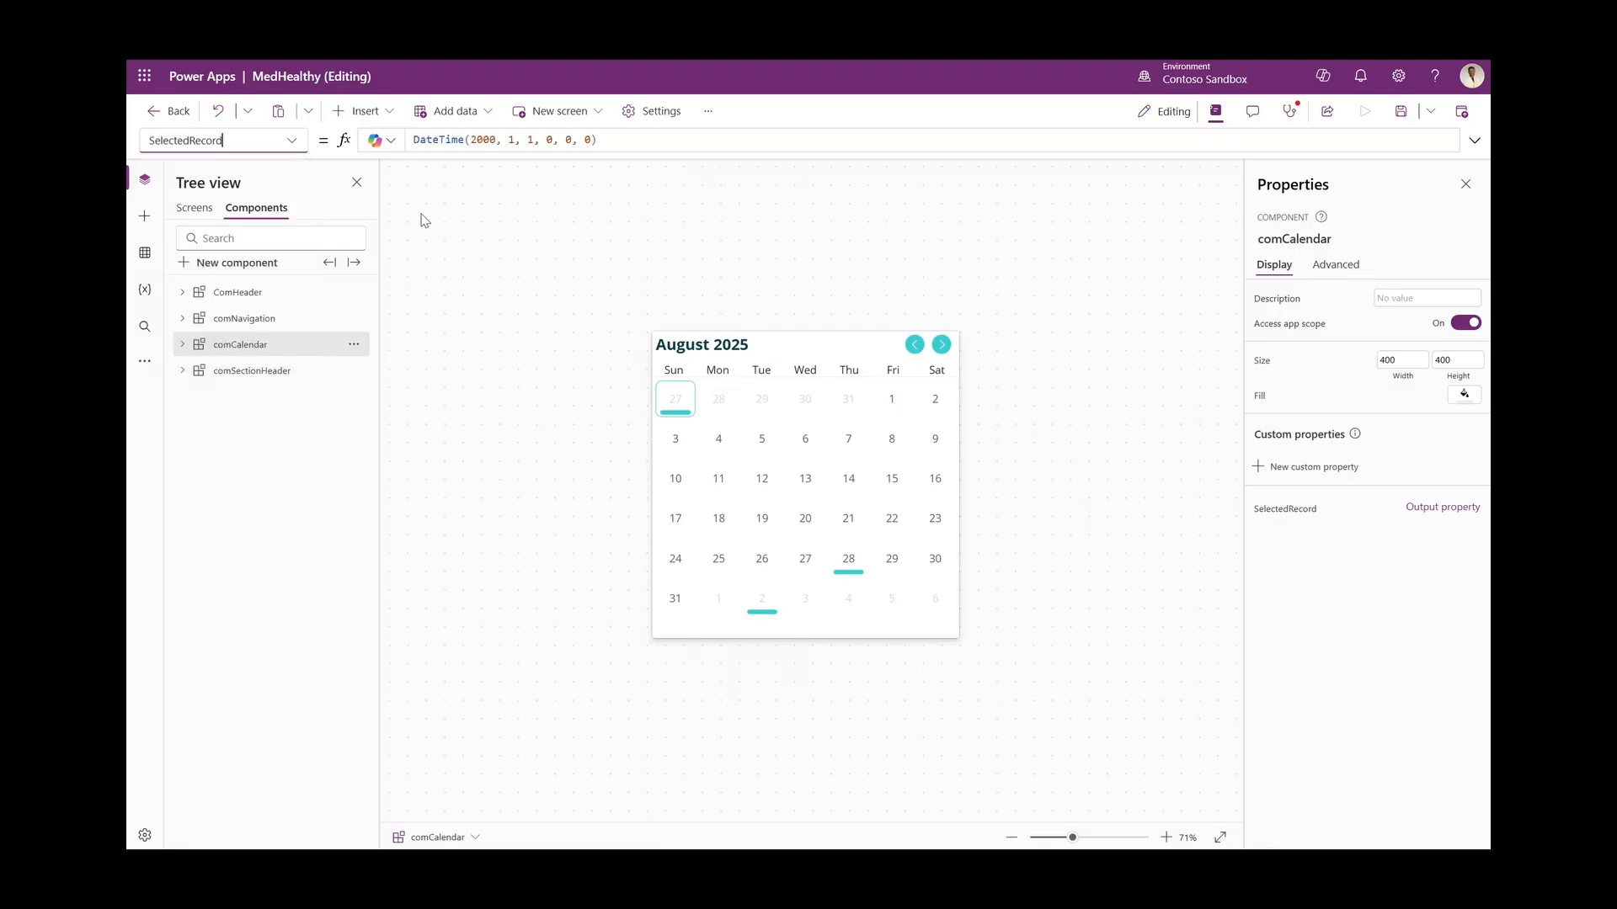
triple_click(615, 139)
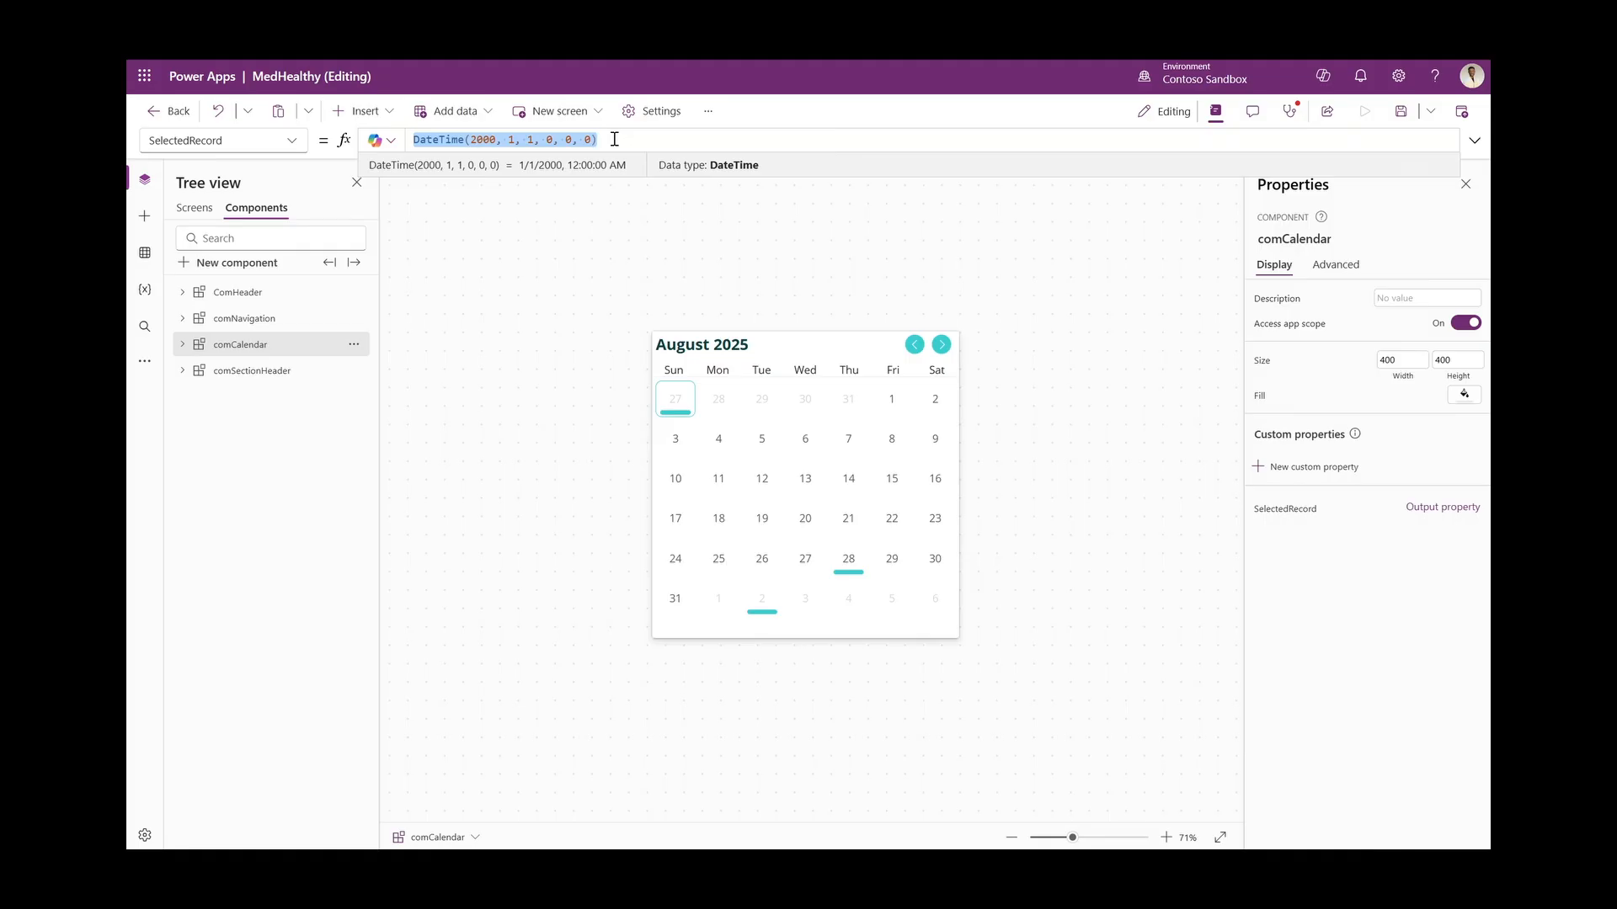
type("Galler")
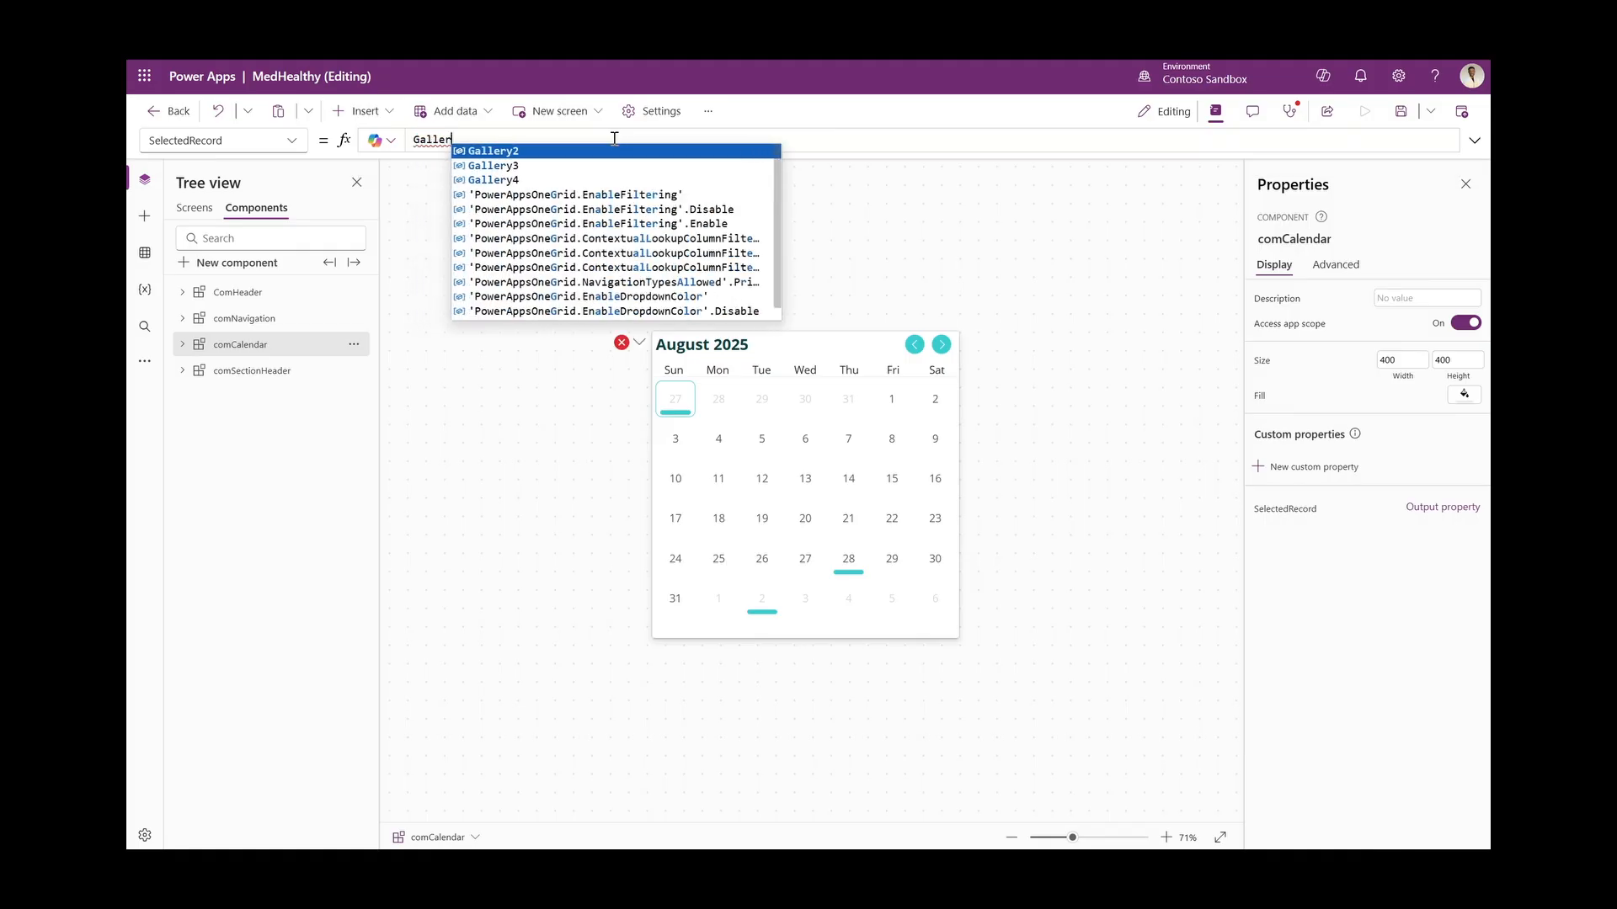
key("Down")
key("Tab")
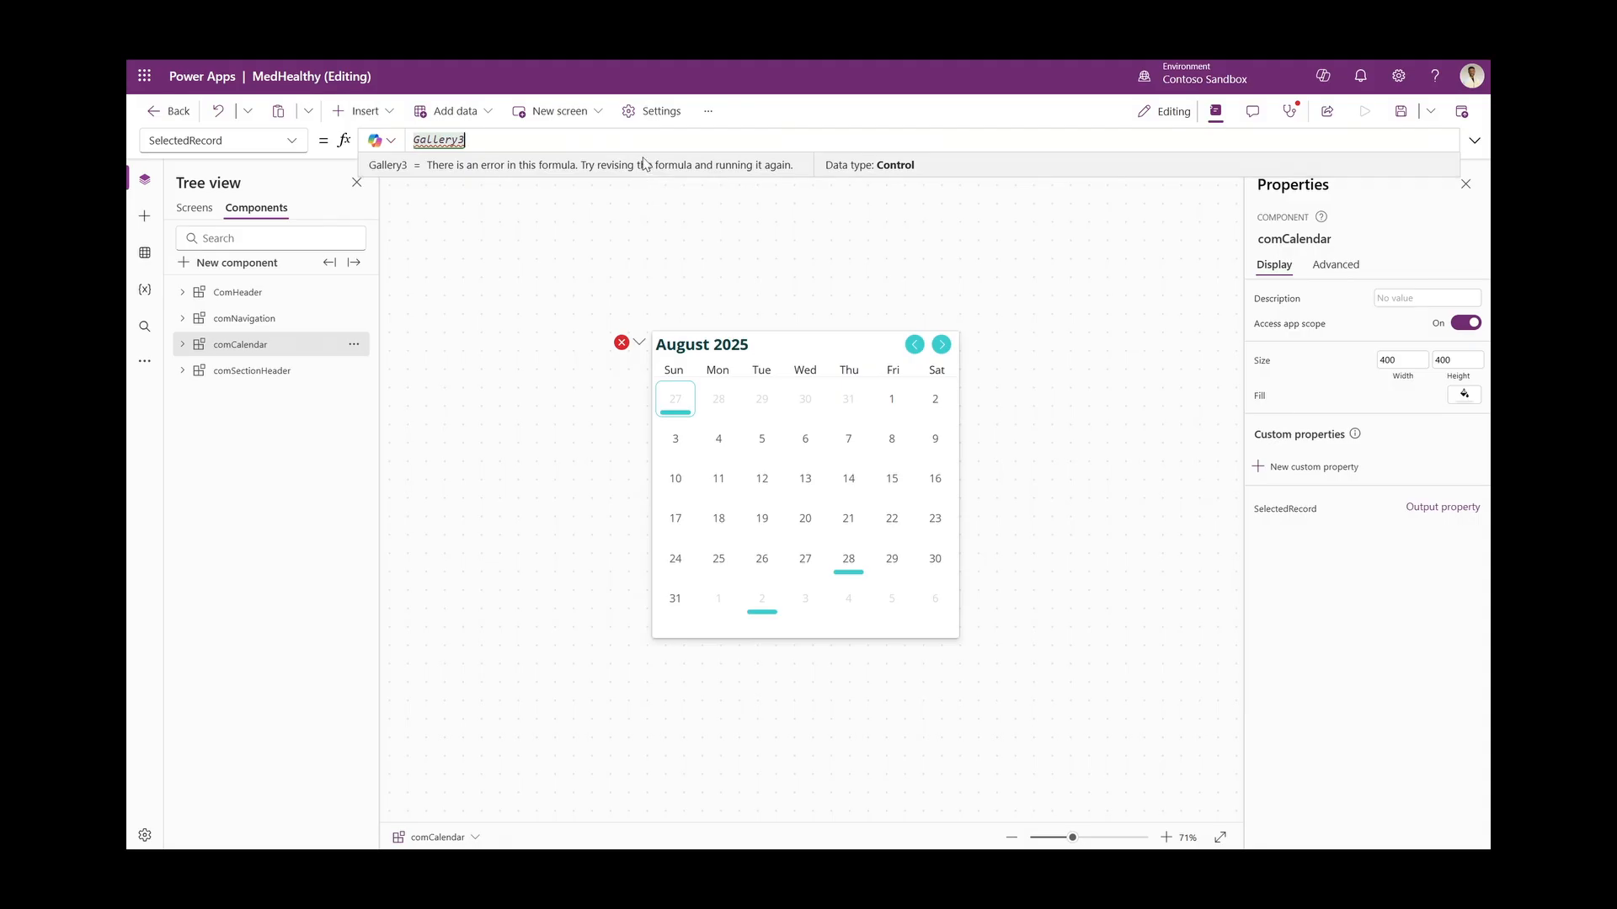
type(".Selected")
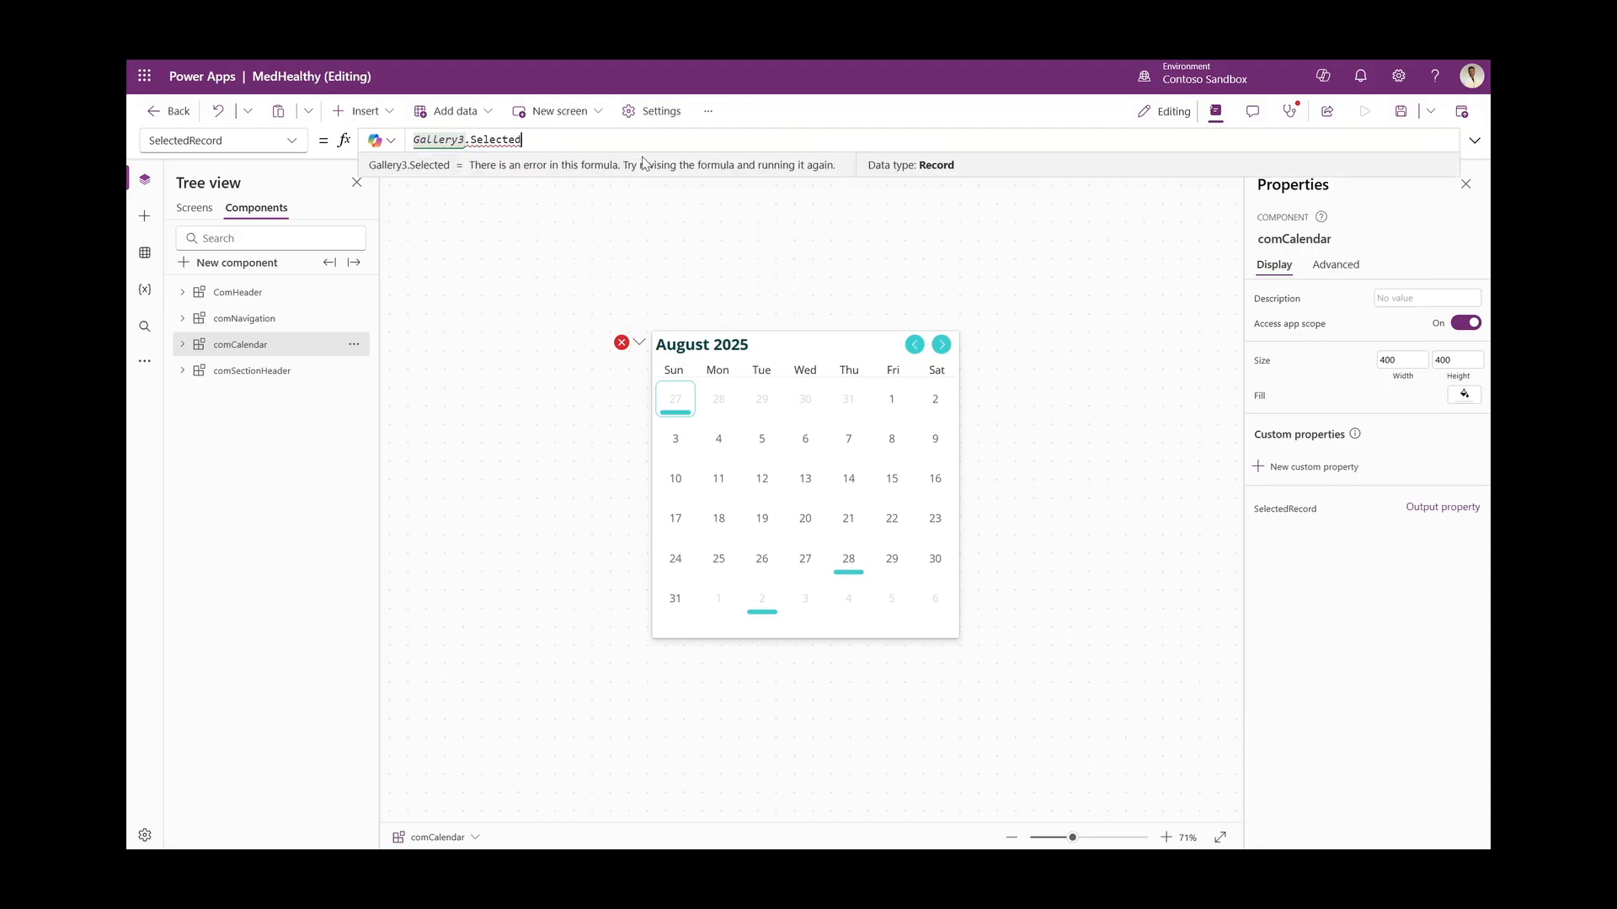
type(".Value")
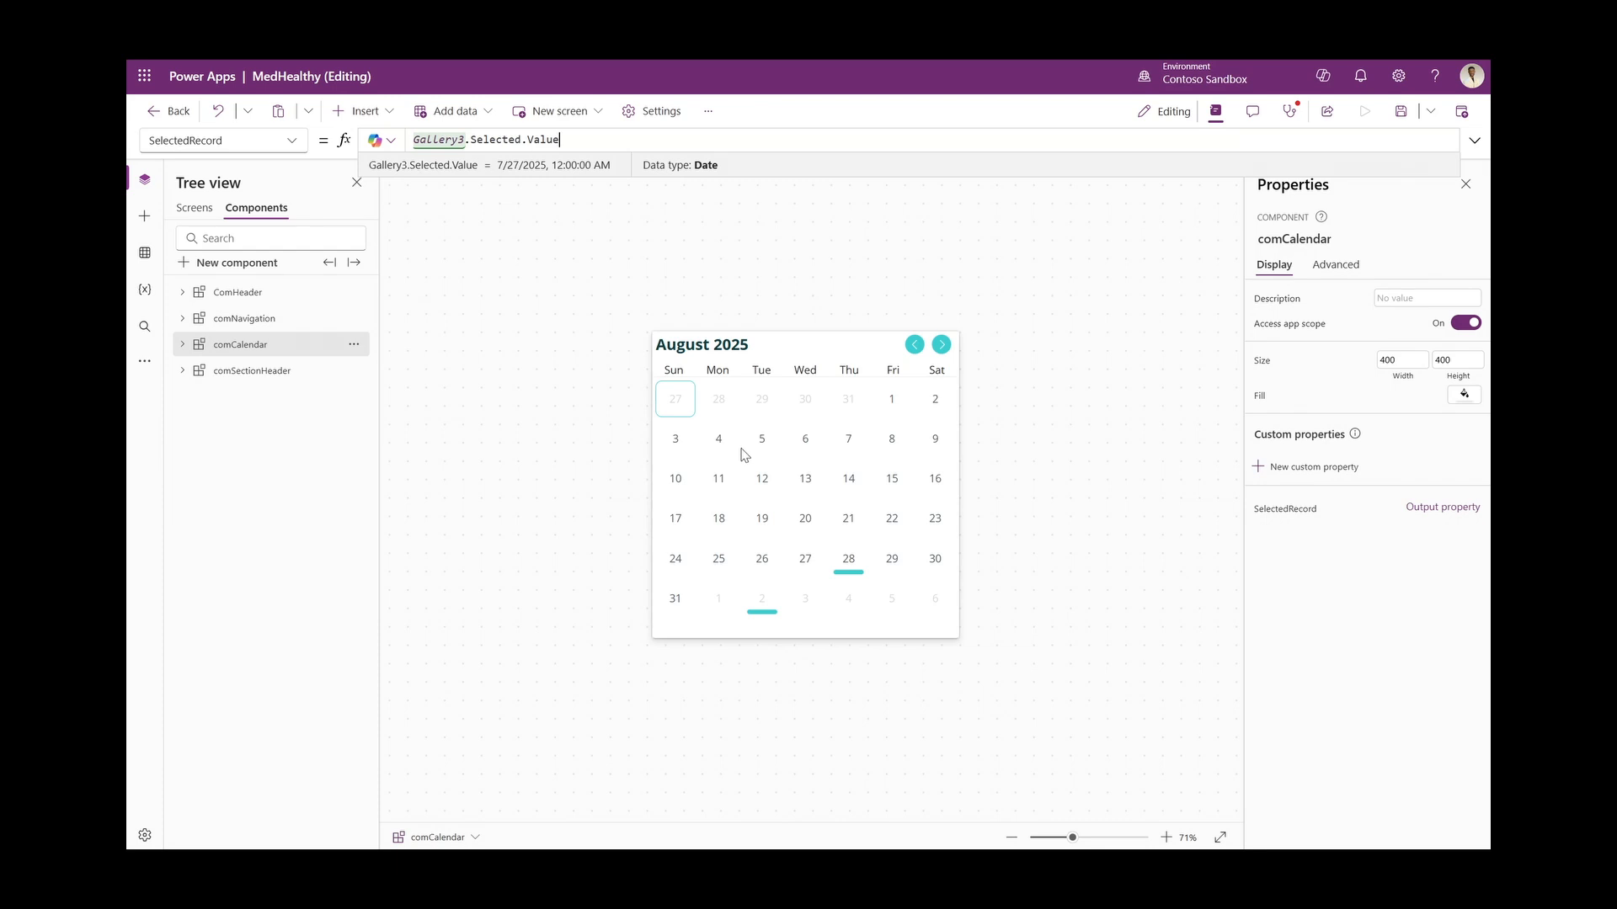
Select 12 and 19 August in the calendar component and check what the SelectedRecord formula returns
left_click(764, 490, "alt")
left_click(772, 522, "alt")
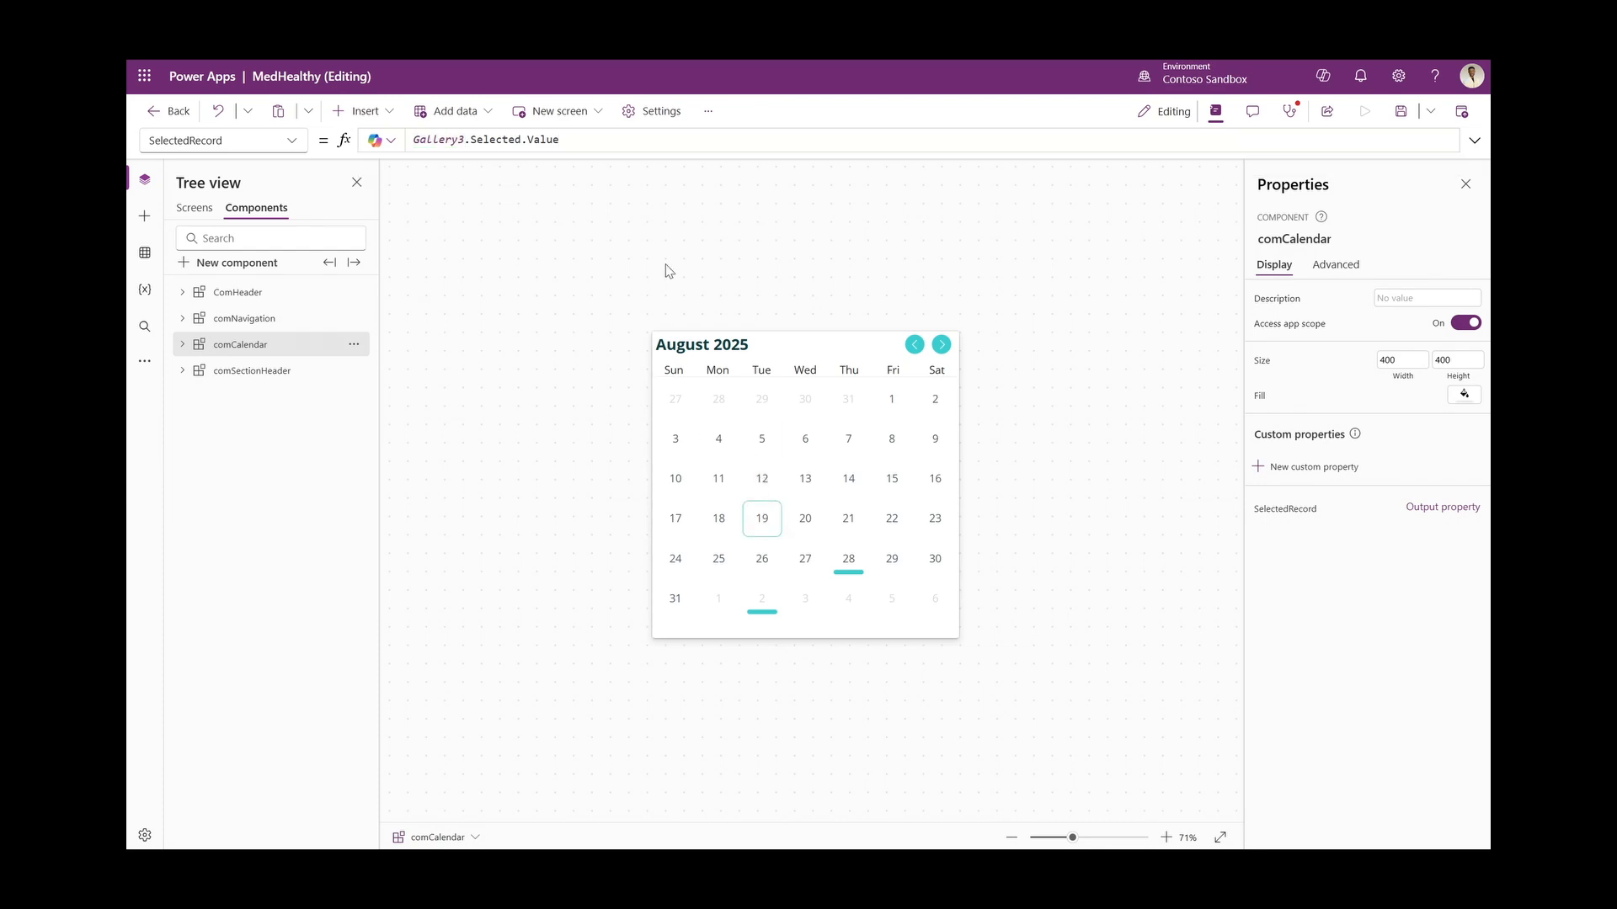
left_click(670, 146)
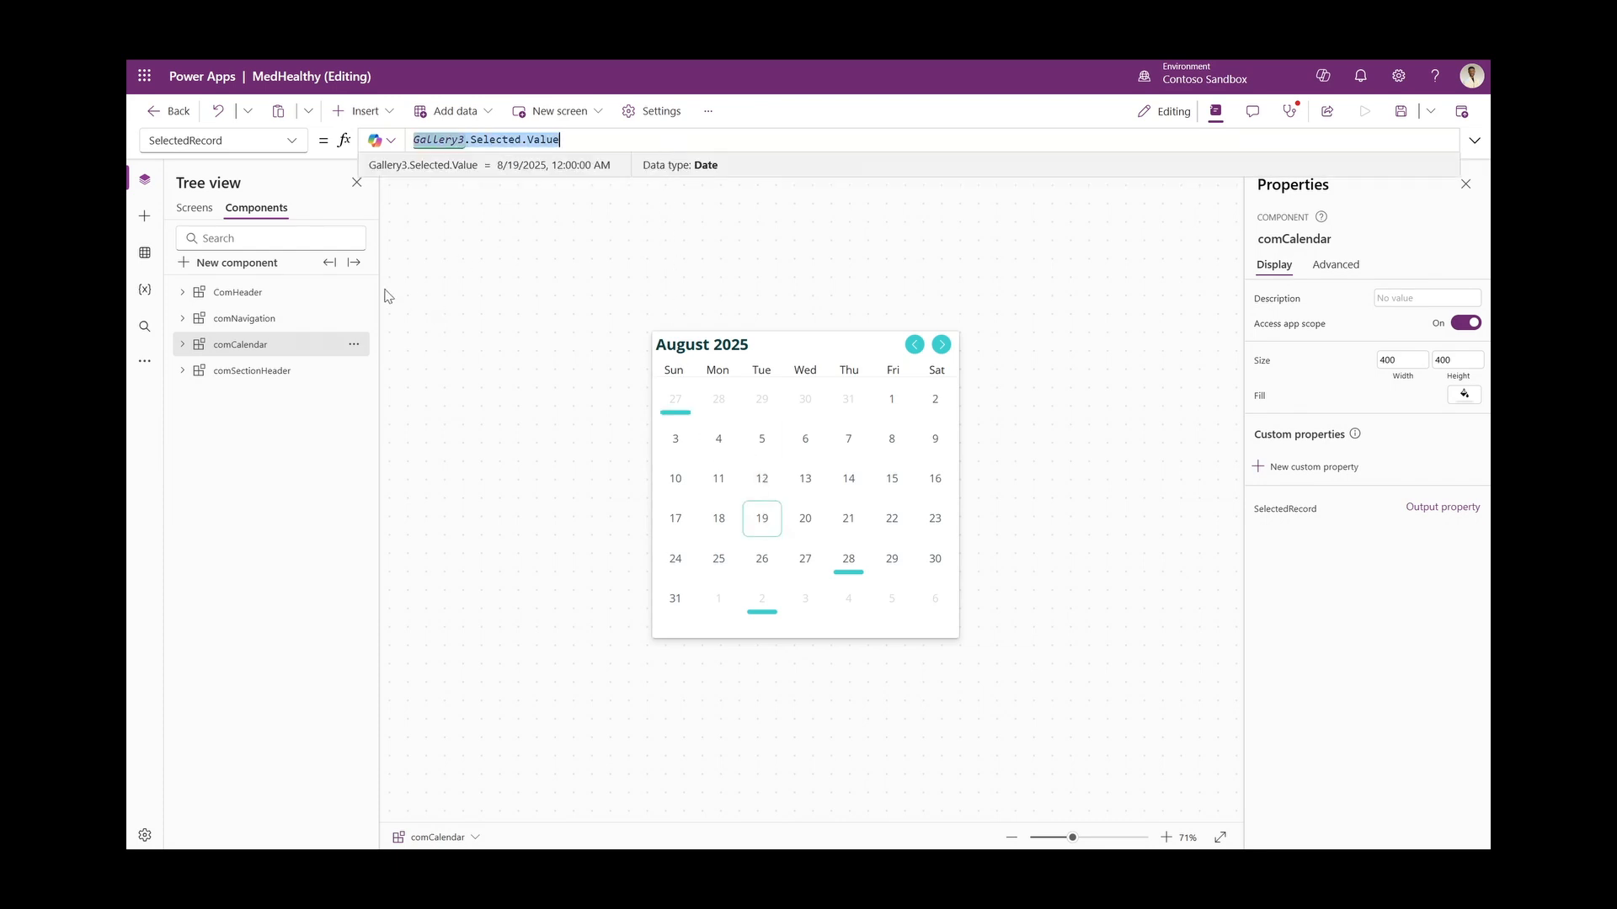
On the Dashboard screen, replace Component8_1 with comCalendar_1 in the appointment gallery's Items filter formula
left_click(202, 216)
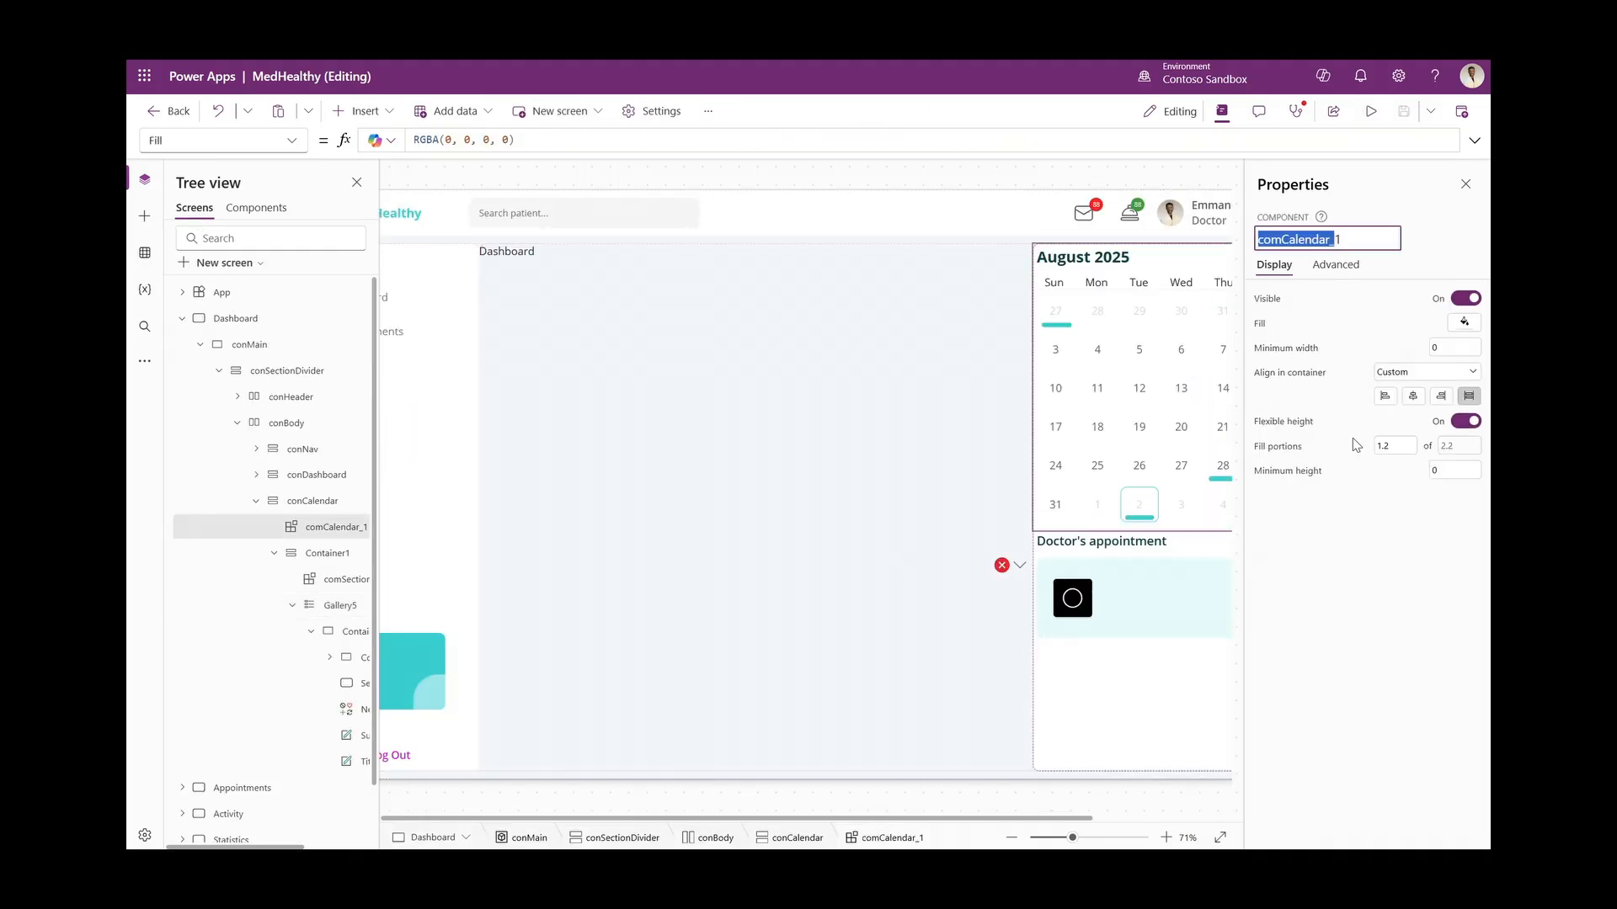
key("shift+End")
key("ctrl+c")
left_click(1014, 565)
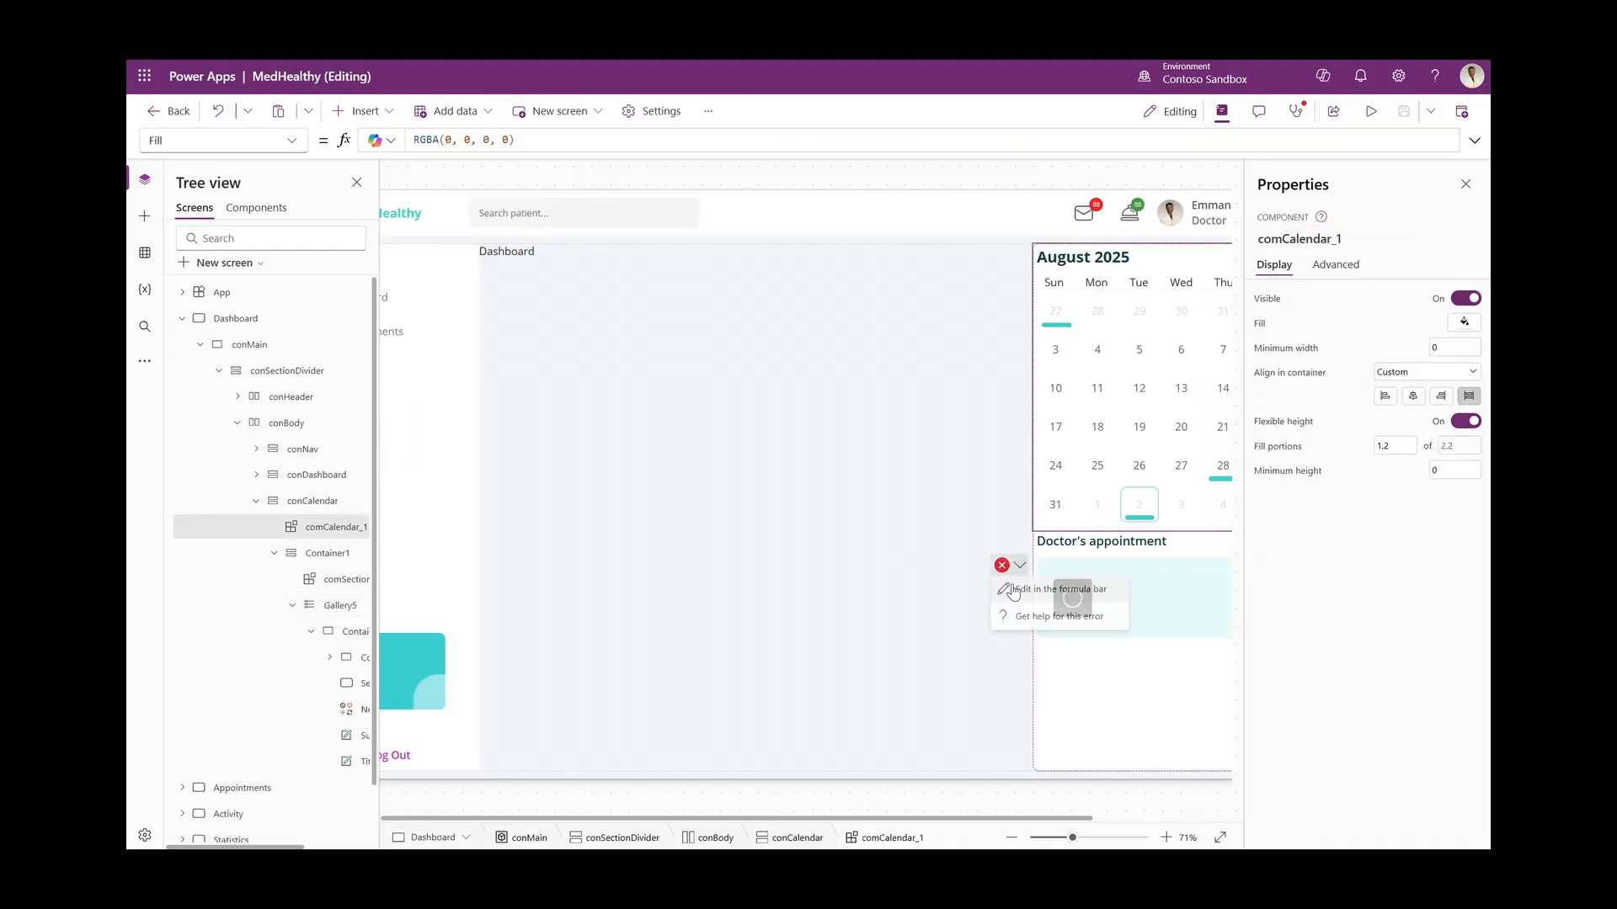
left_click(1063, 589)
double_click(875, 140)
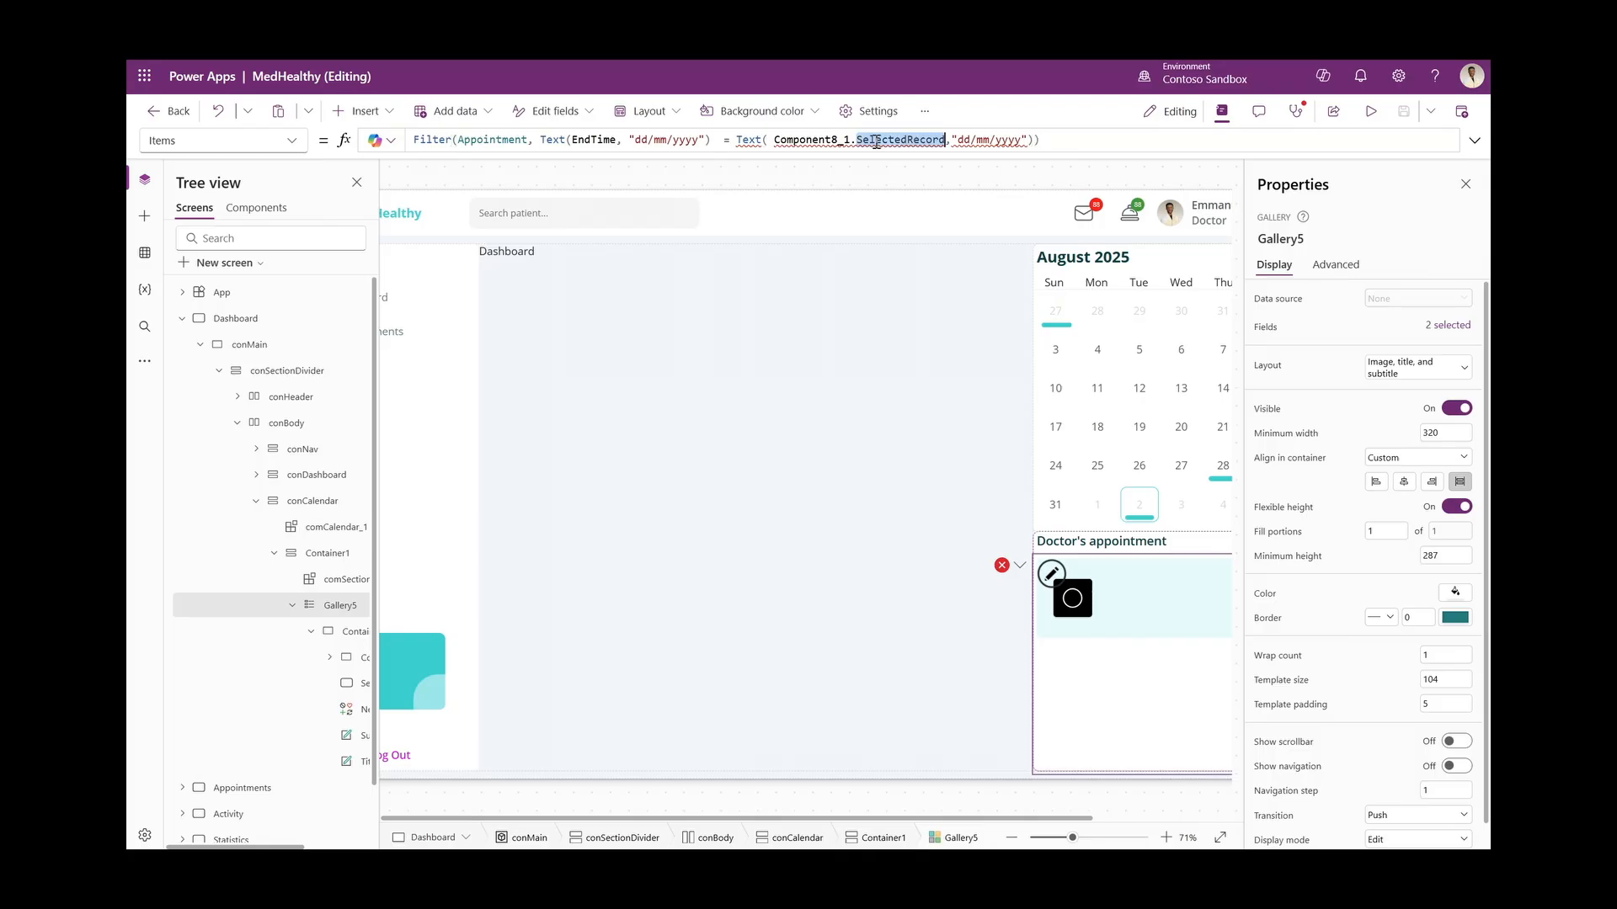
double_click(813, 140)
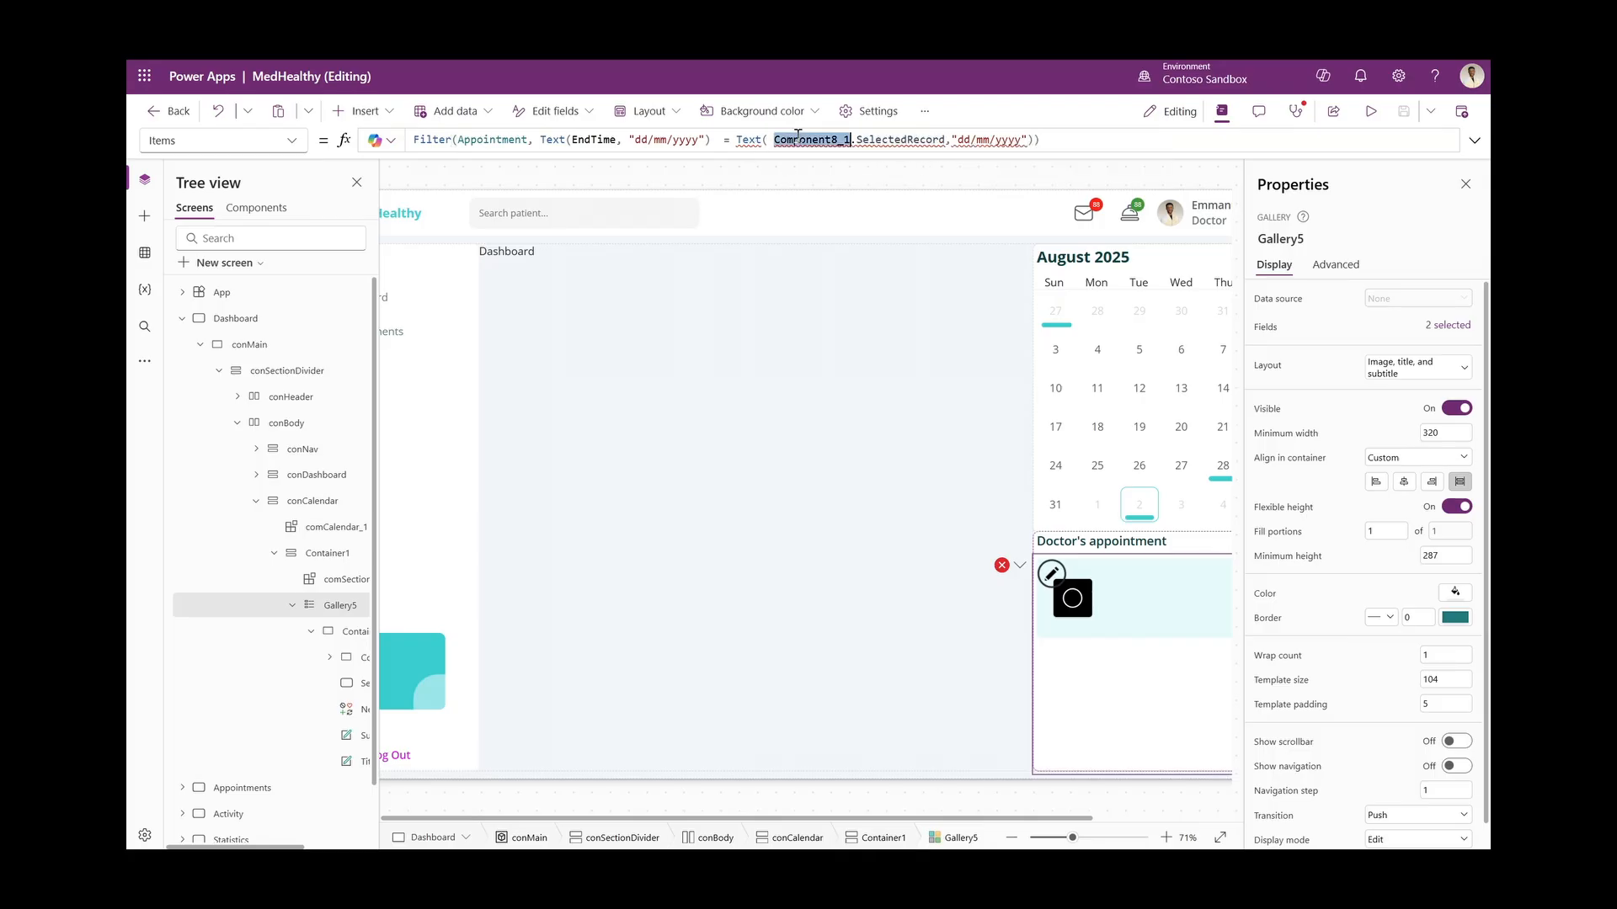
key("ctrl+v")
Test the appointment gallery's date filter by selecting several August dates in the dashboard calendar, ending on the 22nd
mouse_move(1072, 839)
left_mouse_down()
mouse_move(1053, 842)
mouse_move(1070, 843)
left_mouse_up()
left_click(1026, 443, "alt")
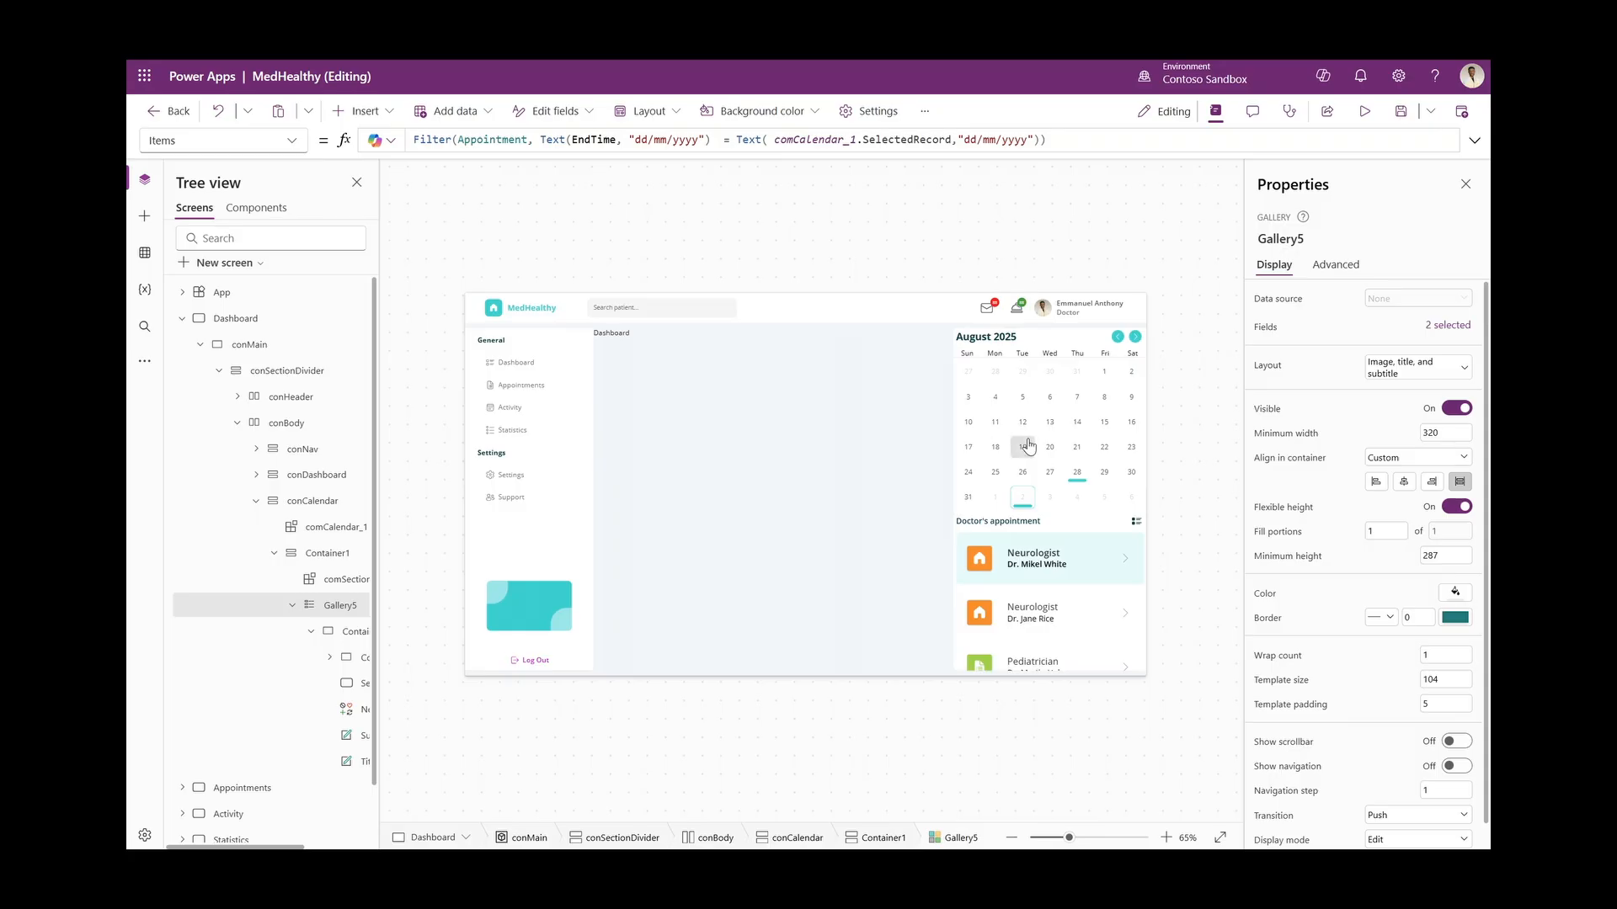
left_click(1066, 427, "alt")
left_click(1104, 449, "alt")
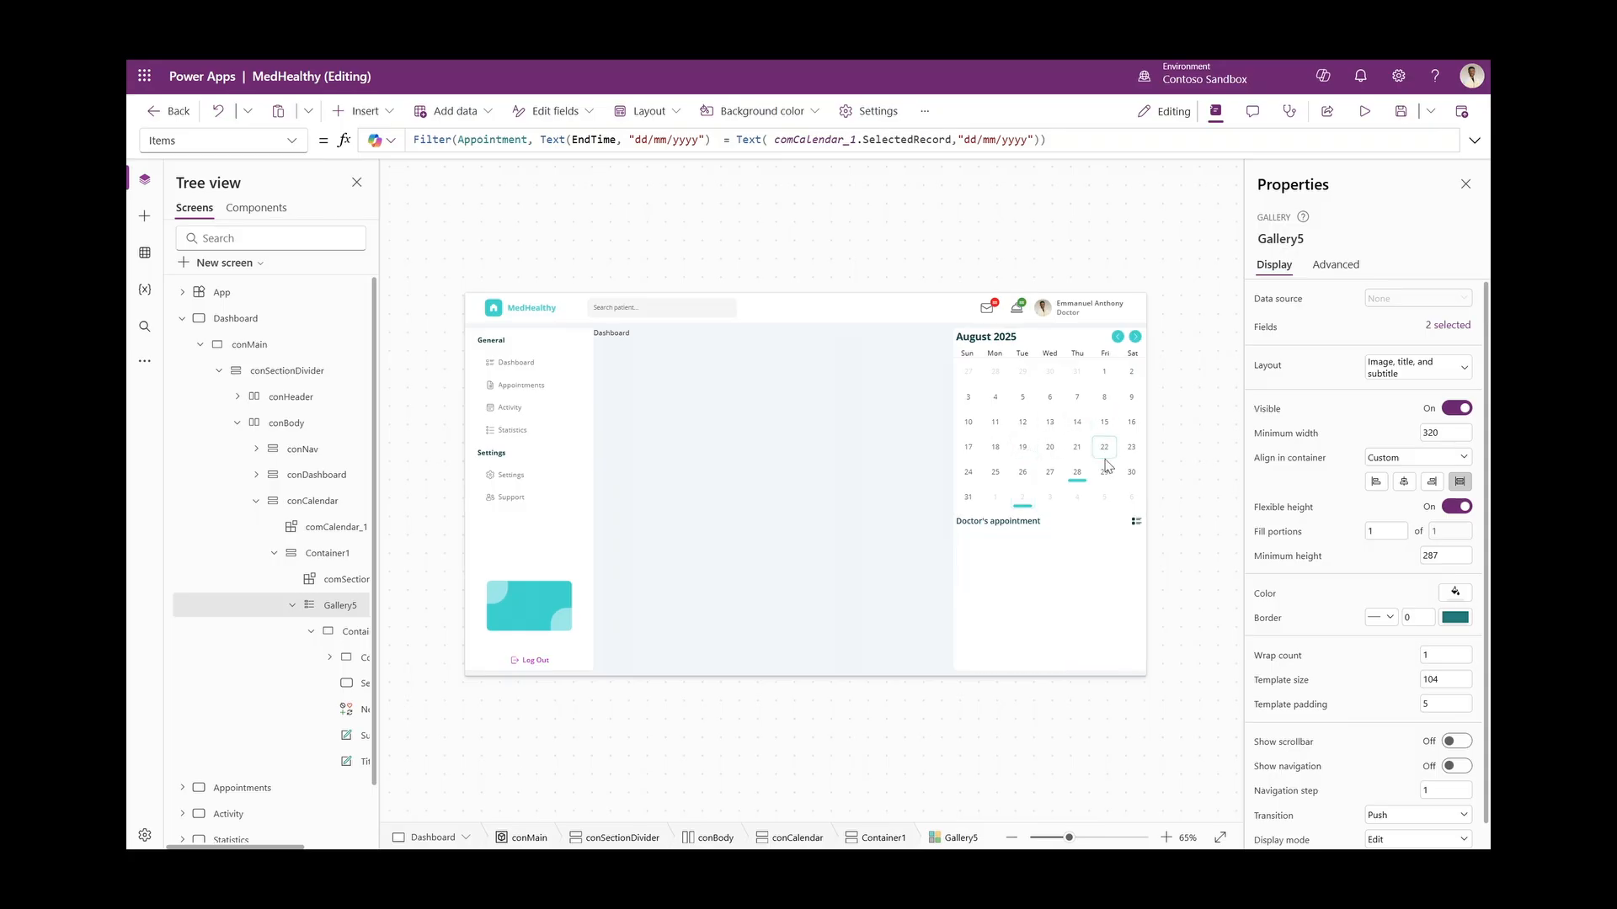
Check the appointment gallery's date filter with other late-August dates, ending on the 28th, and look through that day's appointments
left_click(1105, 470, "alt")
left_click(1051, 472, "alt")
left_click(1002, 474, "alt")
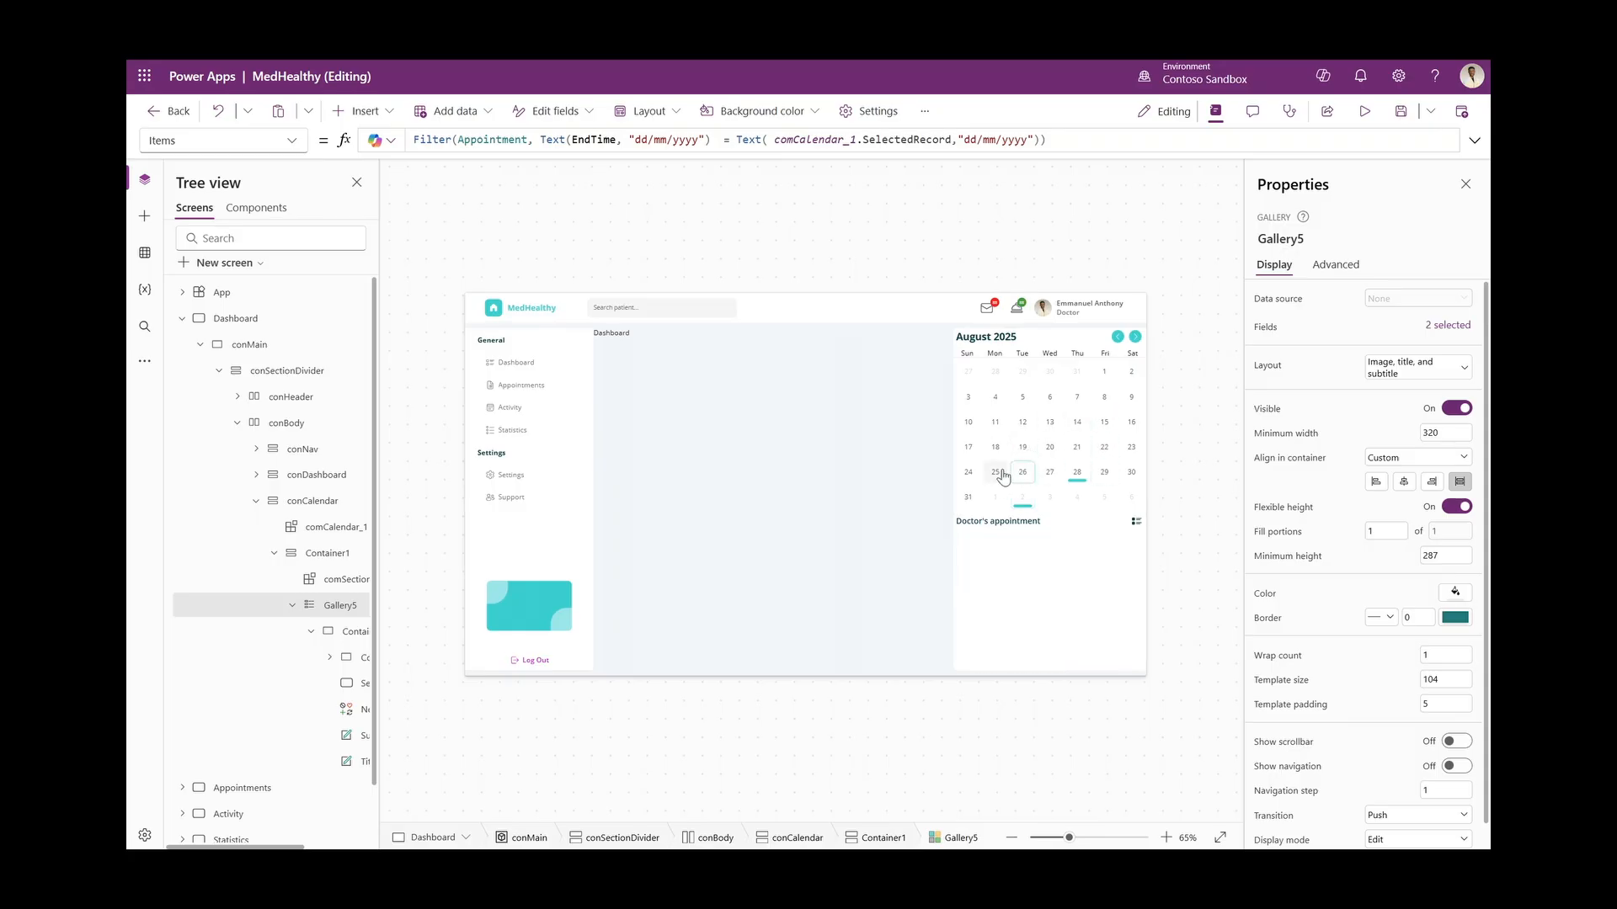
left_click(1077, 472, "alt")
scroll(1057, 630, "down", 3)
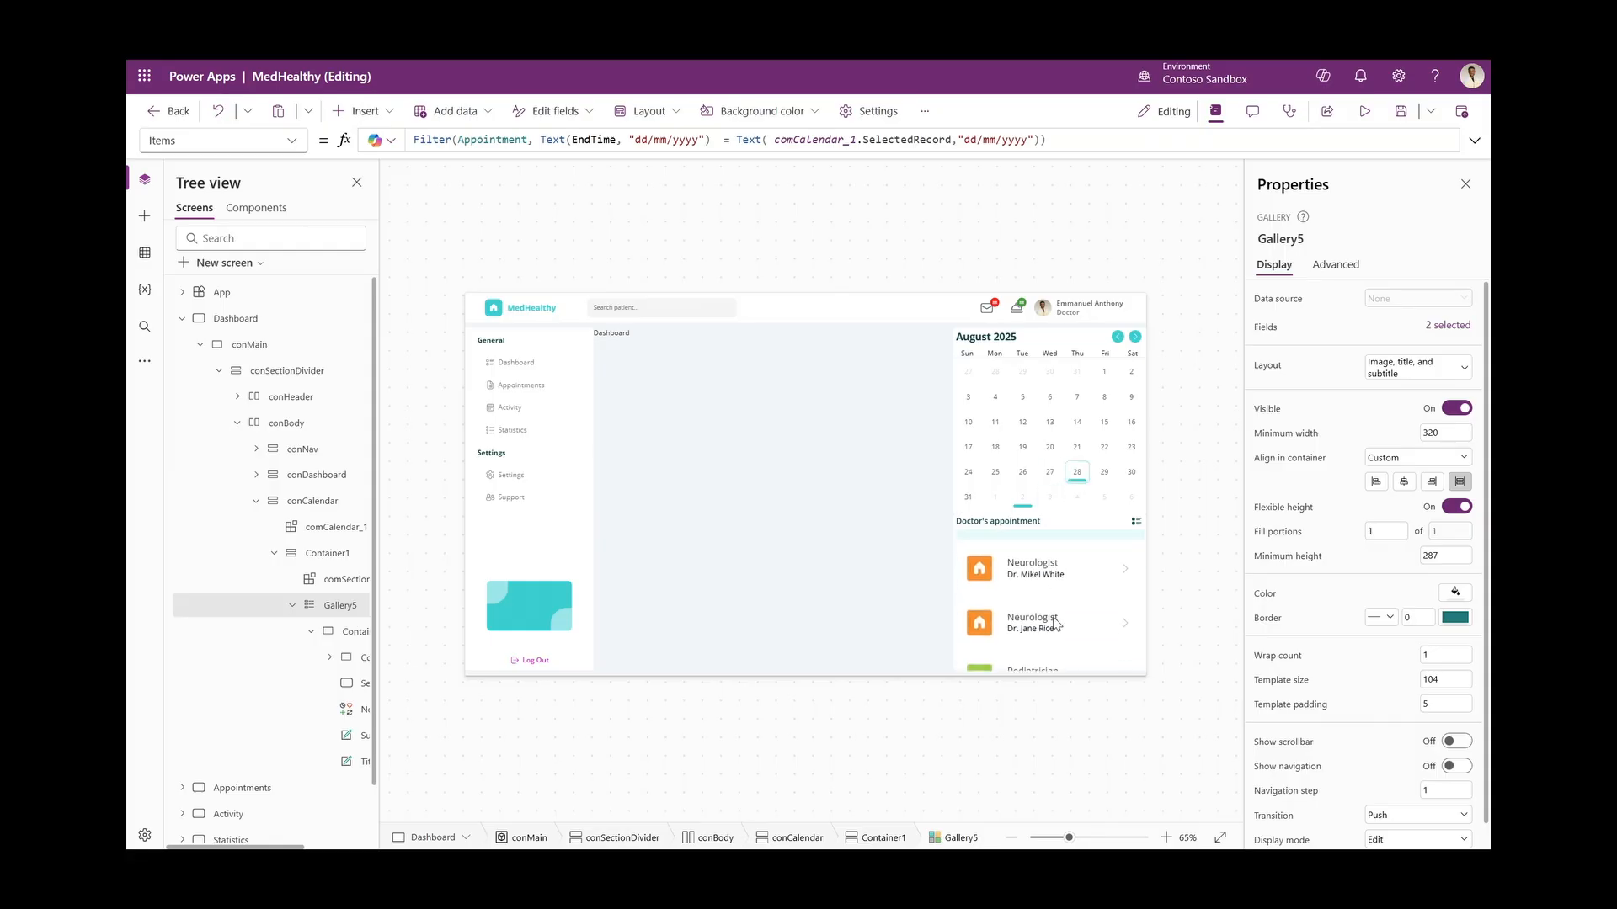
scroll(1051, 630, "up", 3)
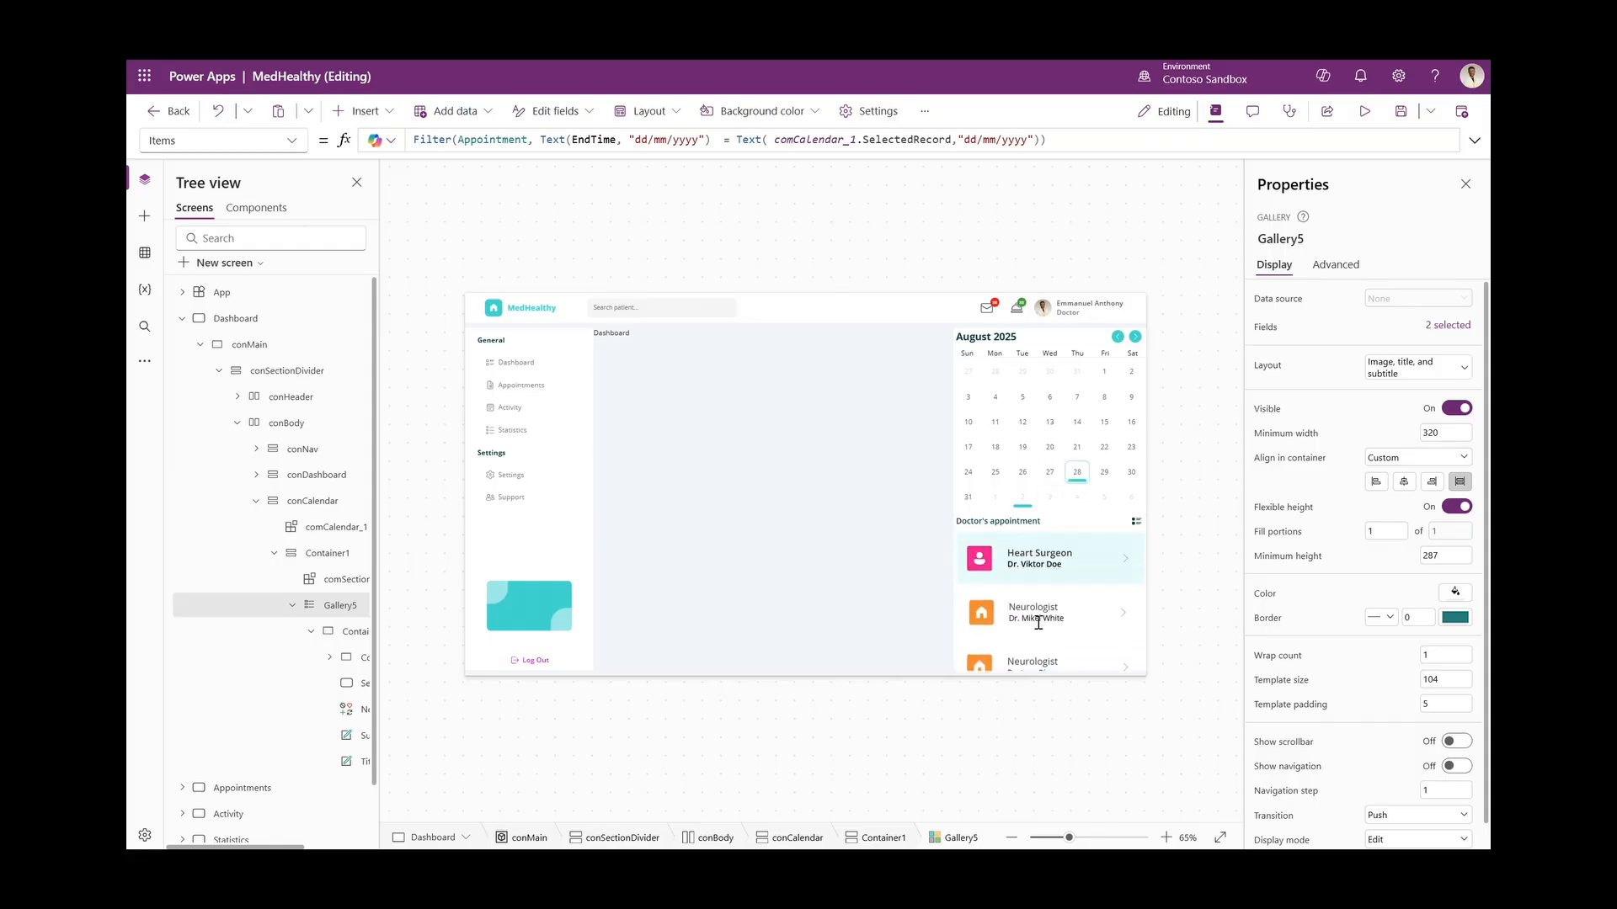
scroll(1031, 621, "down", 3)
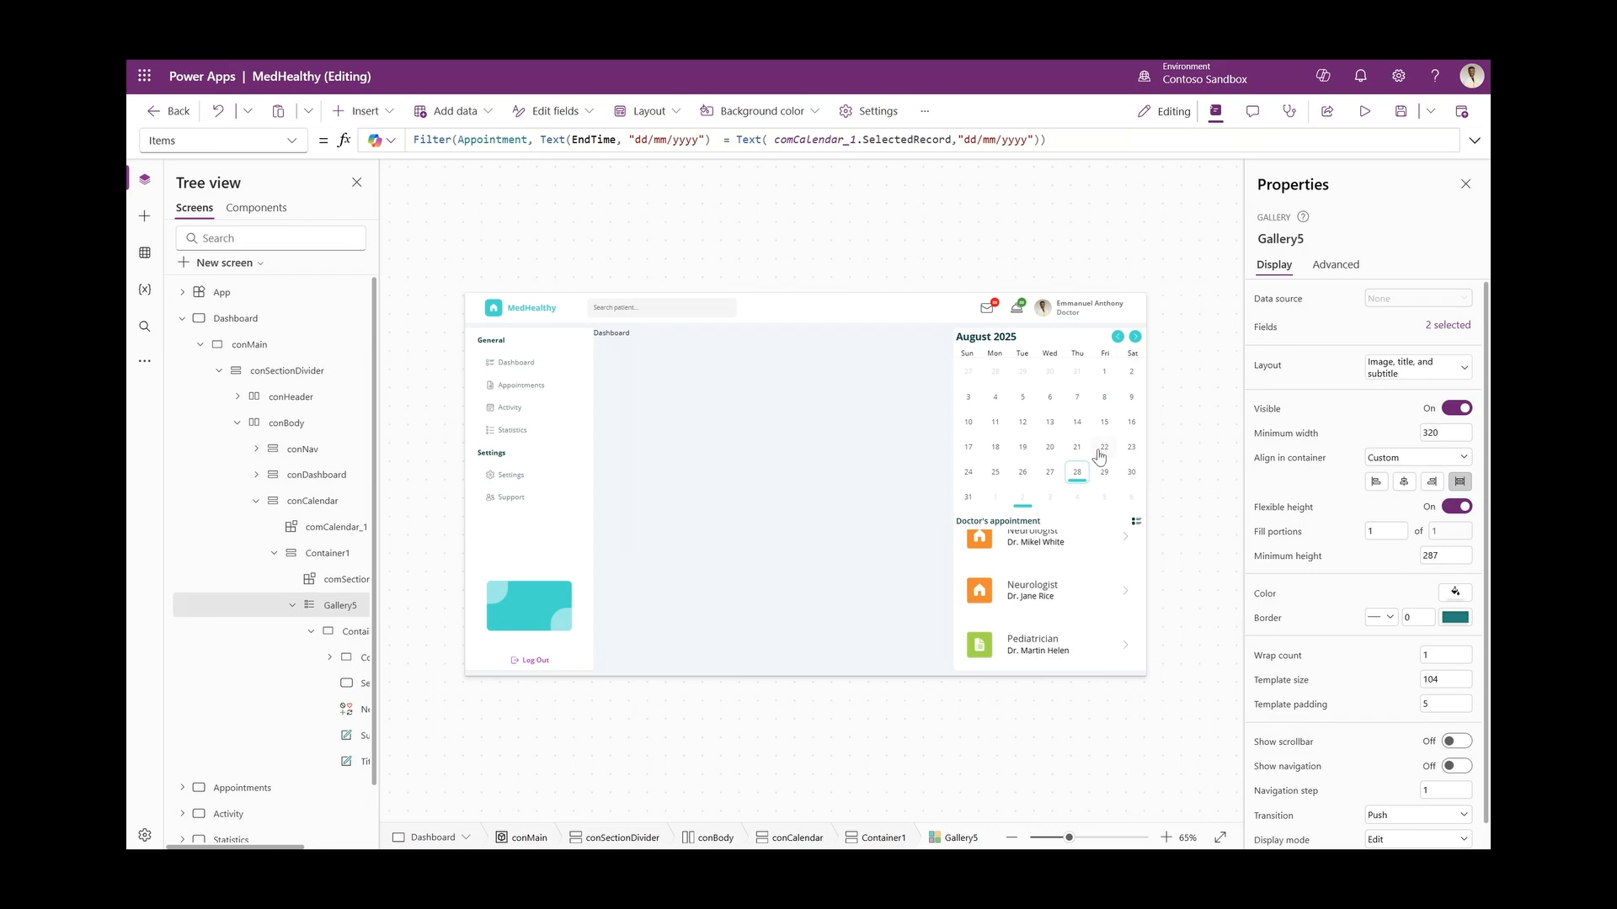
Compare the filtered appointments by alternating the calendar between 2 September and 28 August
left_click(1022, 497)
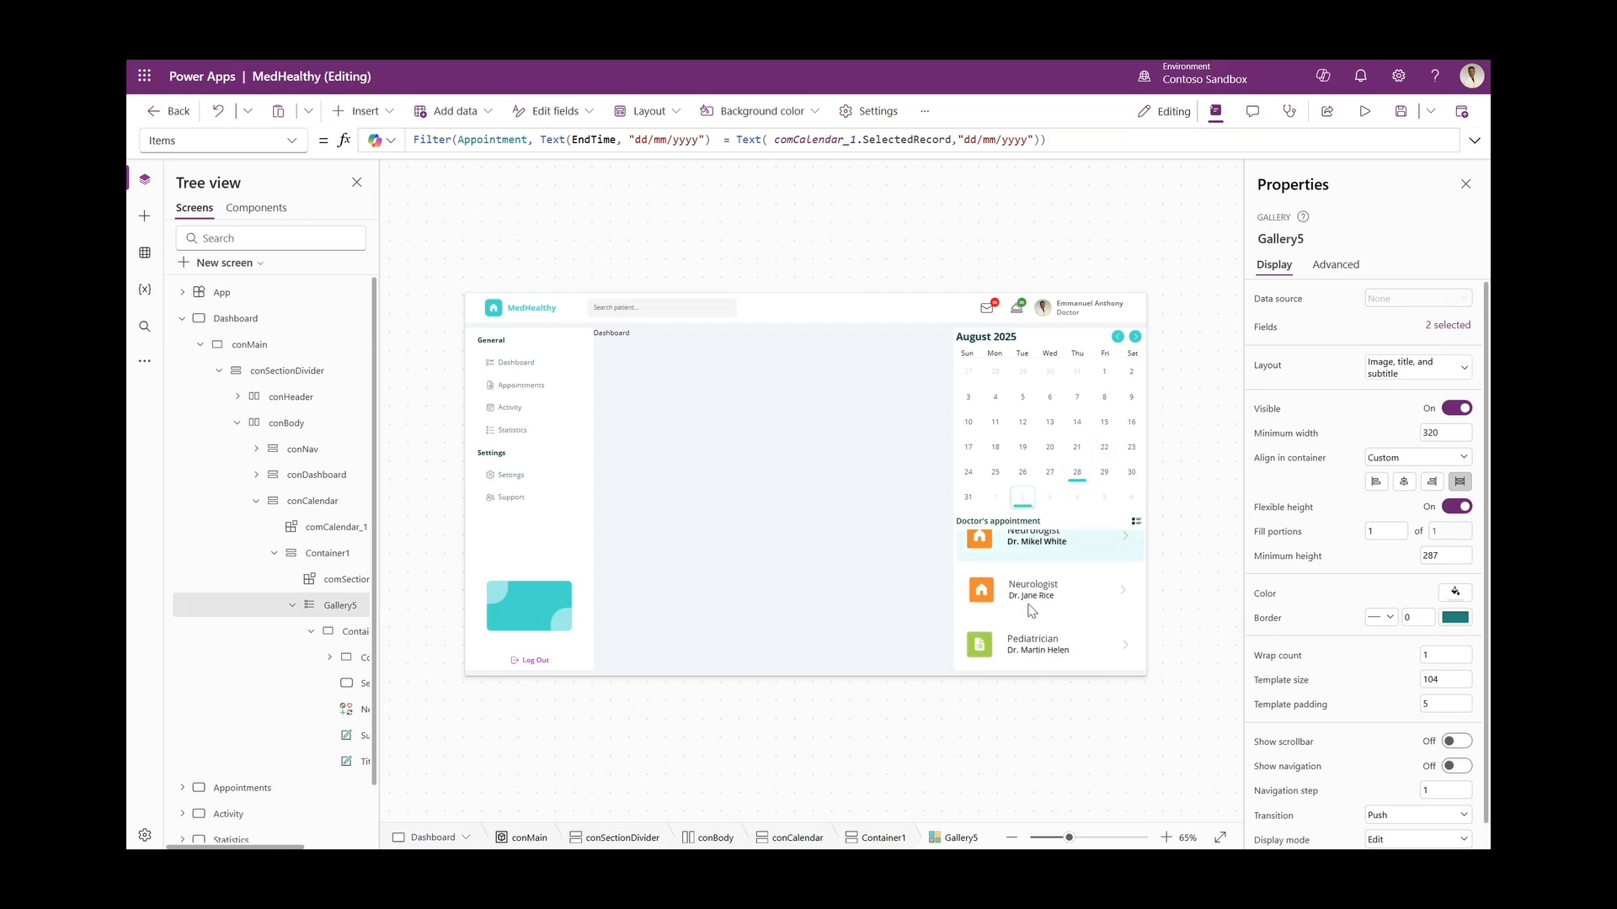
scroll(1032, 611, "up", 3)
left_click(1077, 472)
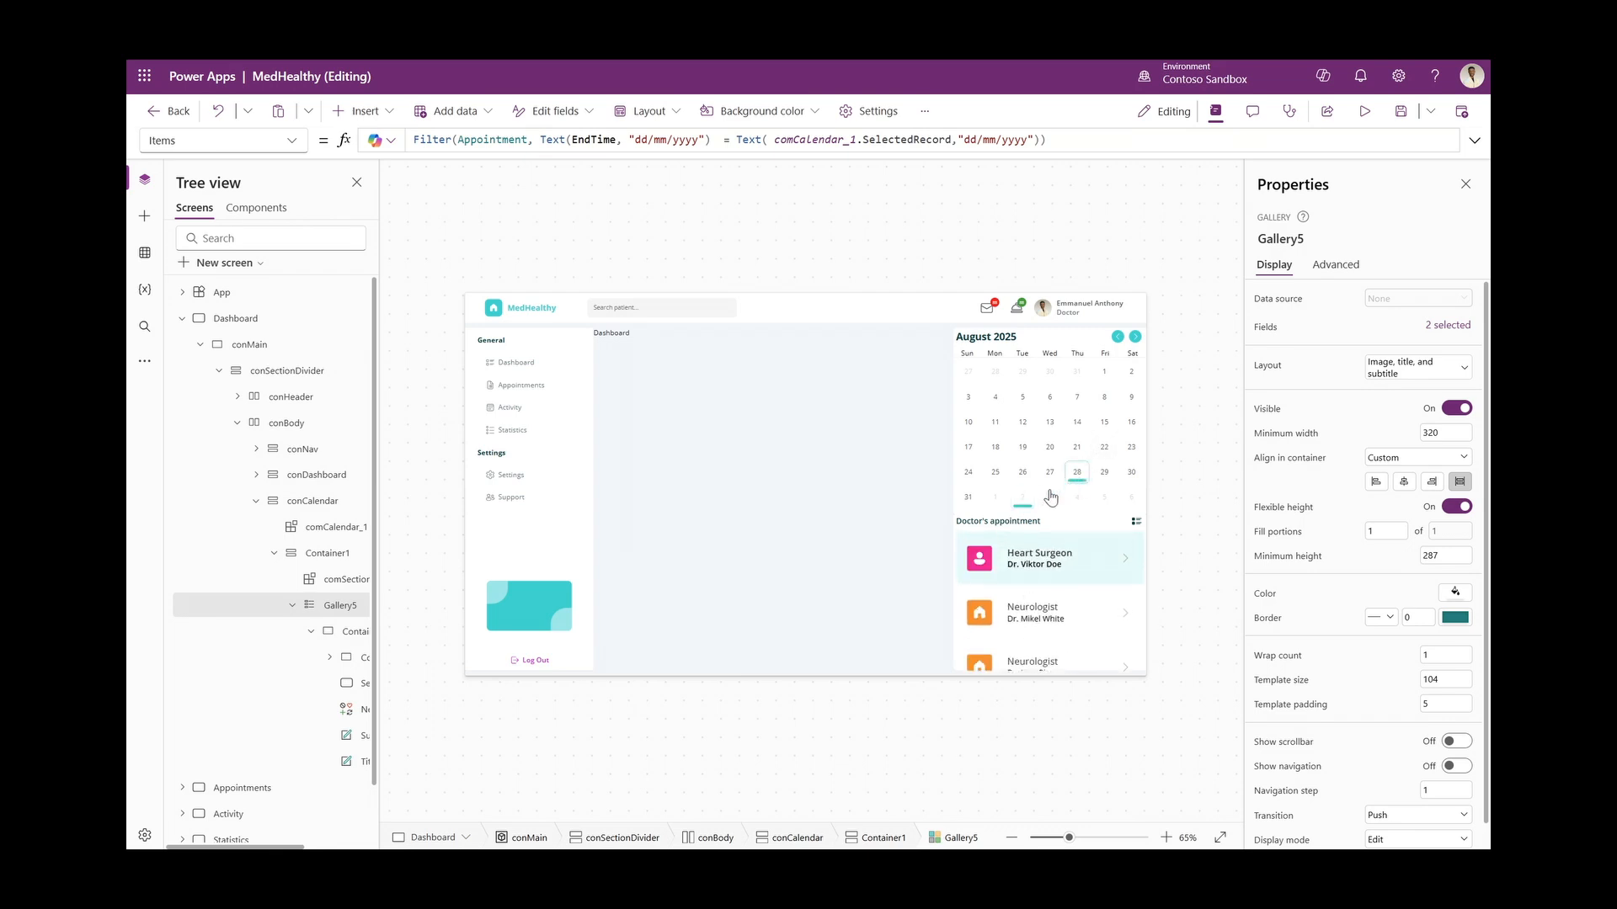
left_click(1028, 505)
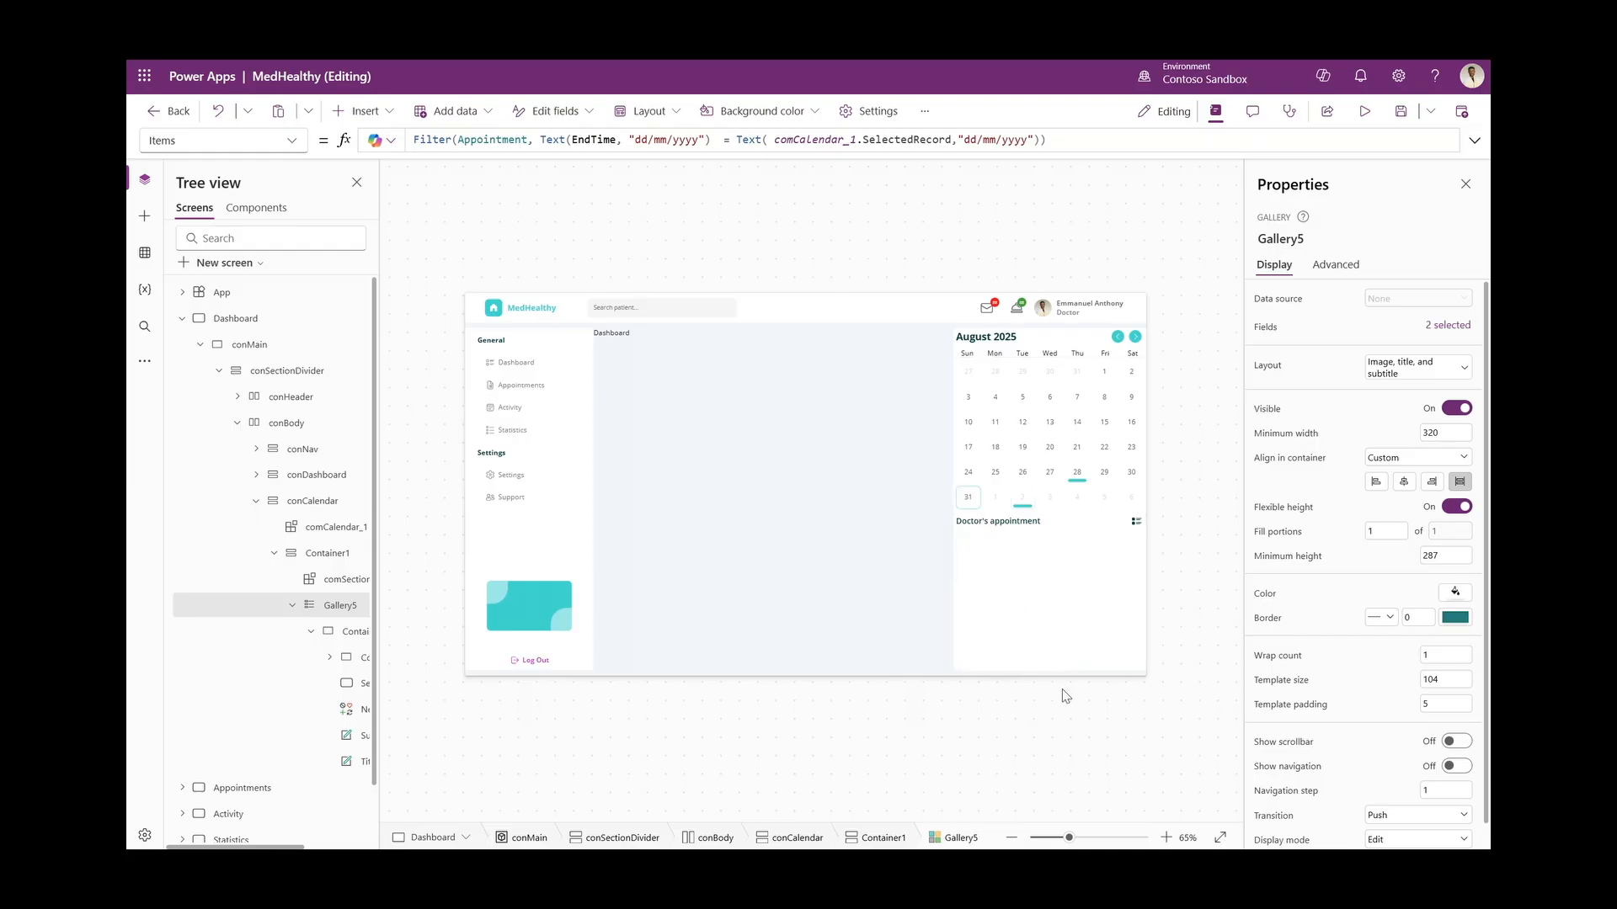
Duplicate the gallery item's doctor-name label inside its container and stack the copy beneath the original and the title
left_click(1034, 564)
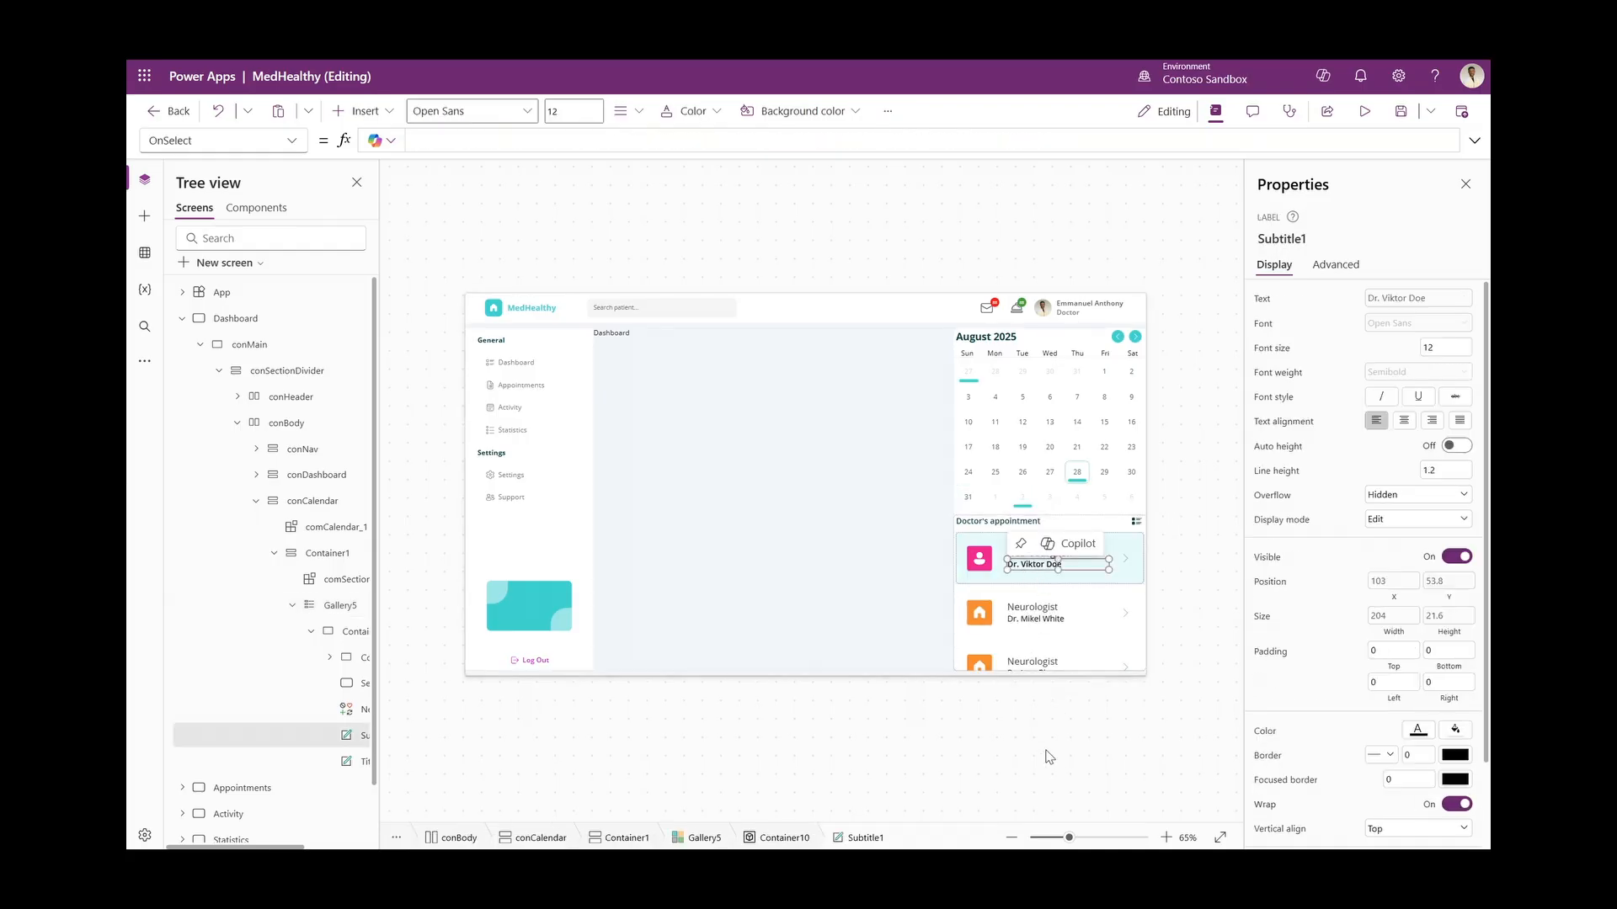
left_click(1105, 837)
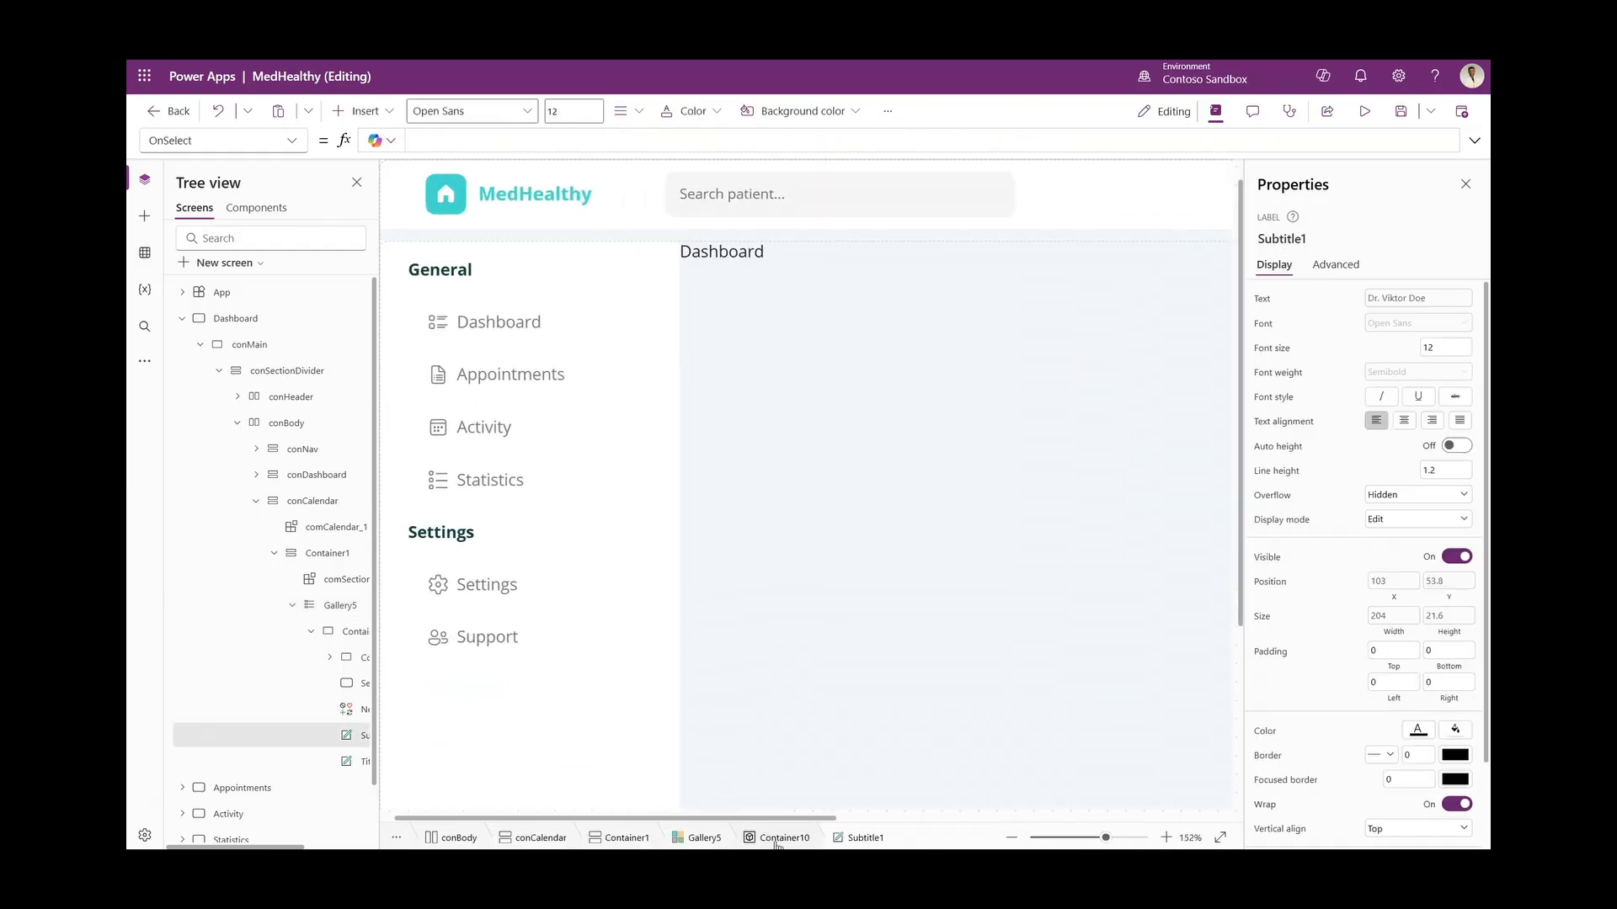
left_click_drag(778, 820, 1154, 825)
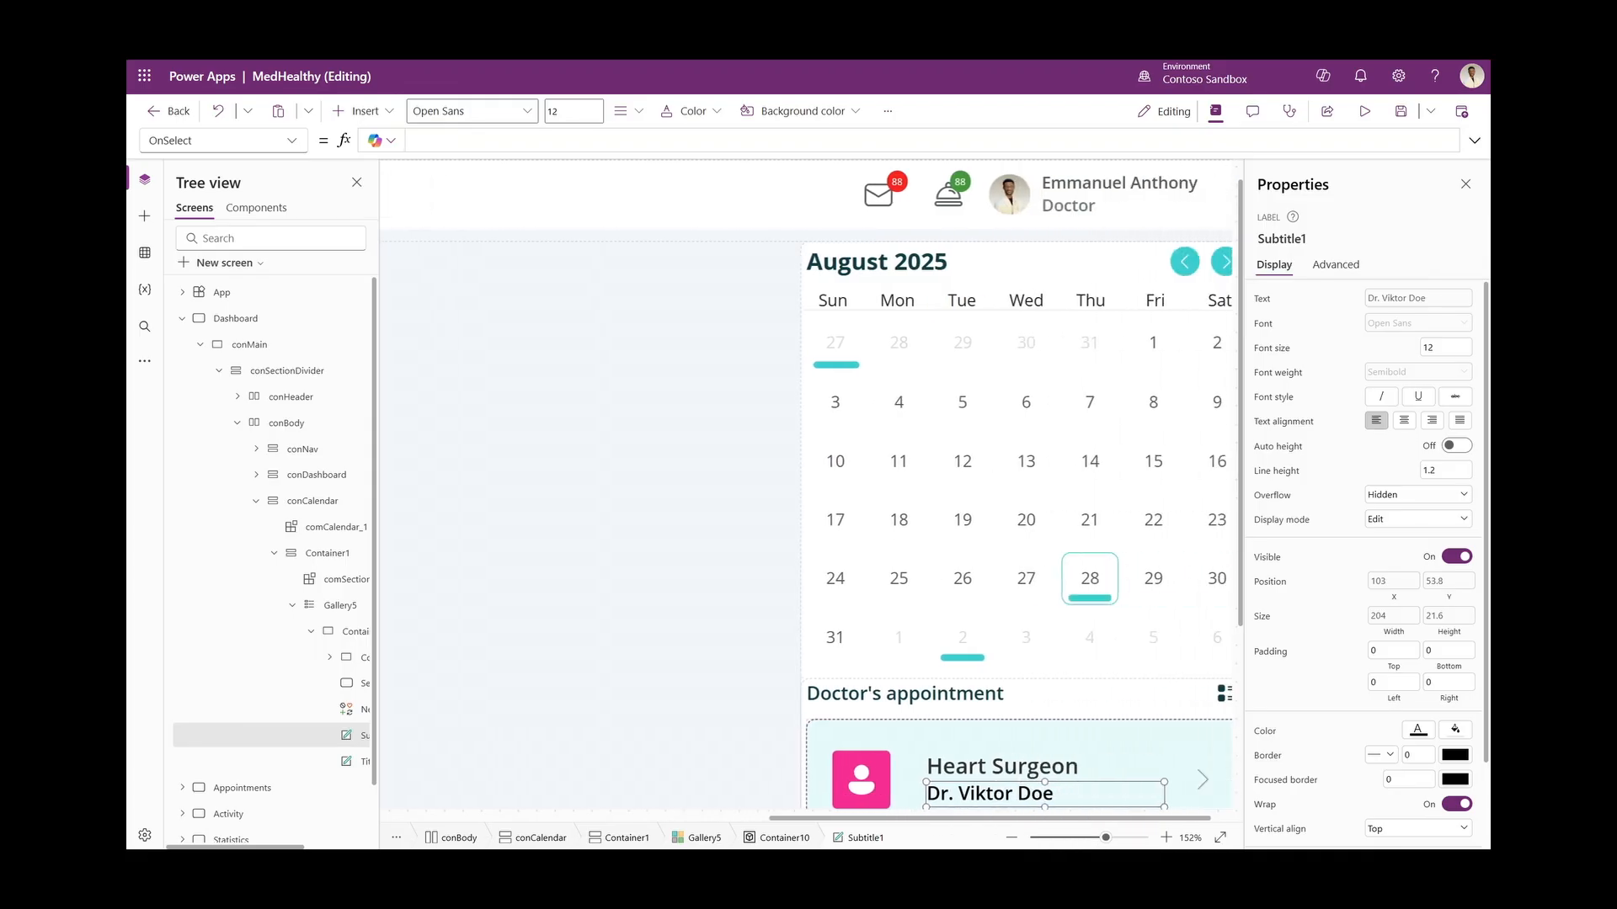
scroll(998, 624, "down", 2)
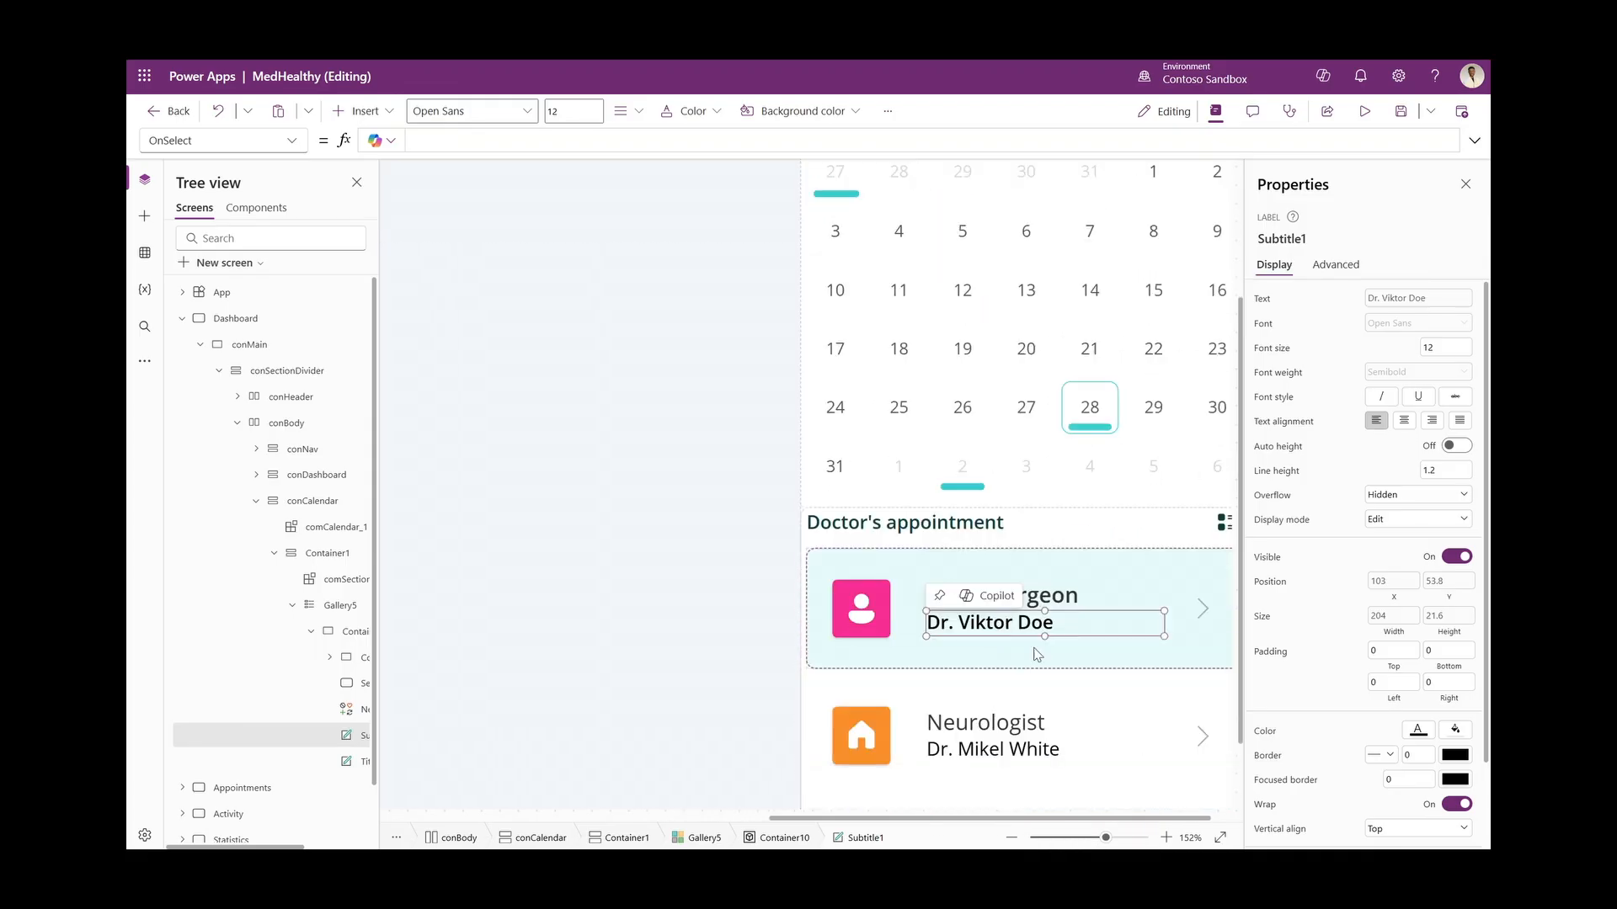
right_click(1014, 625)
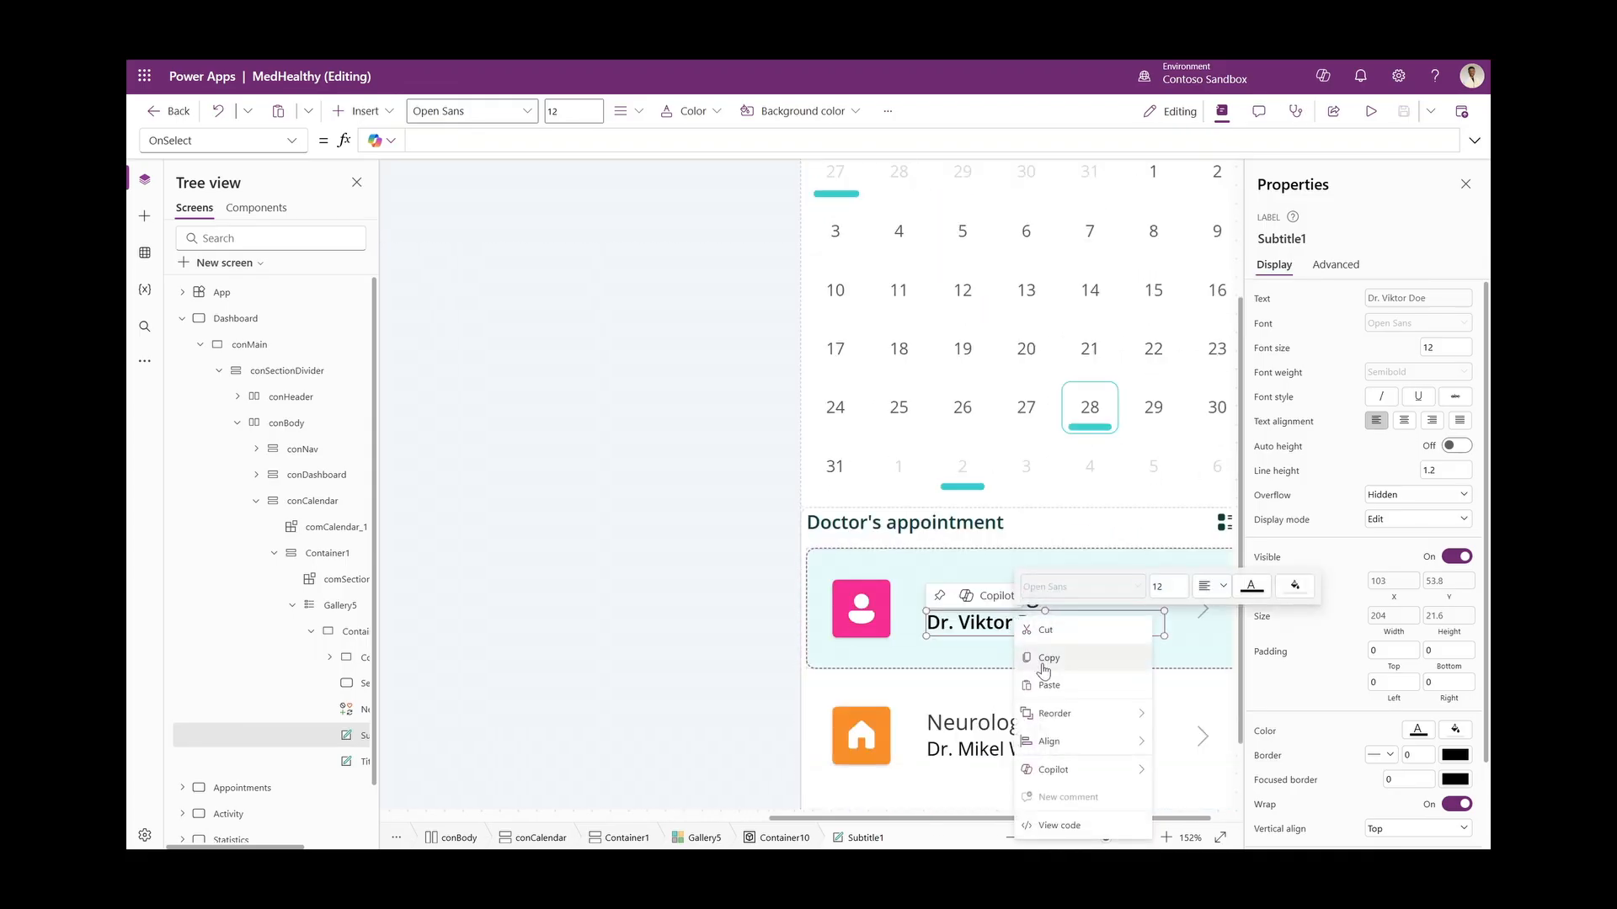
left_click(1025, 666)
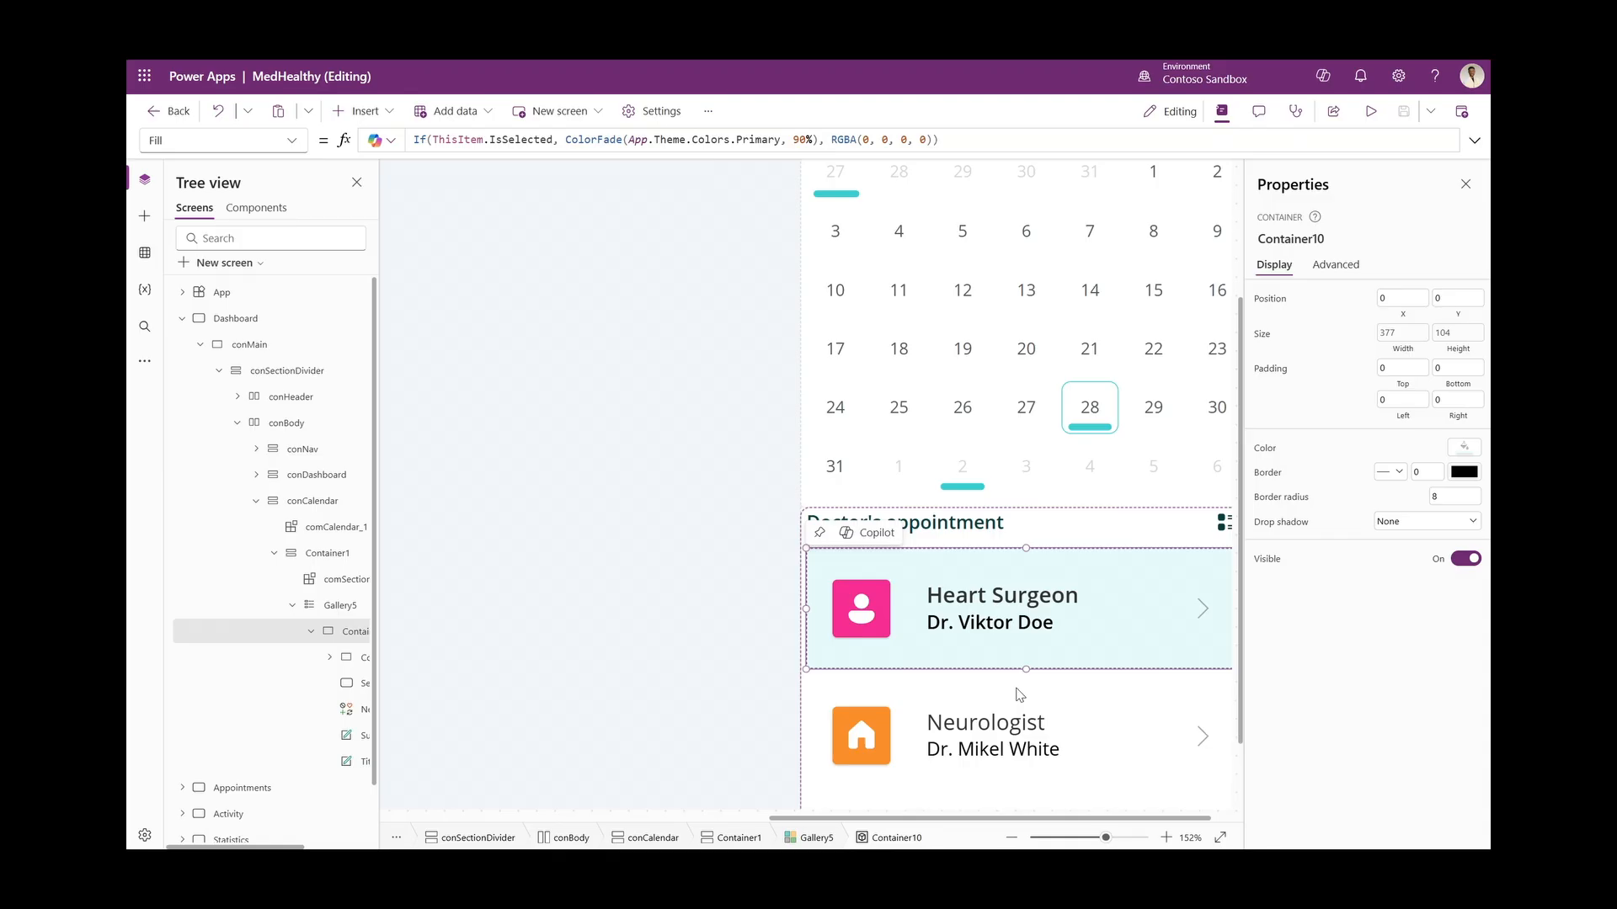
key("ctrl+v")
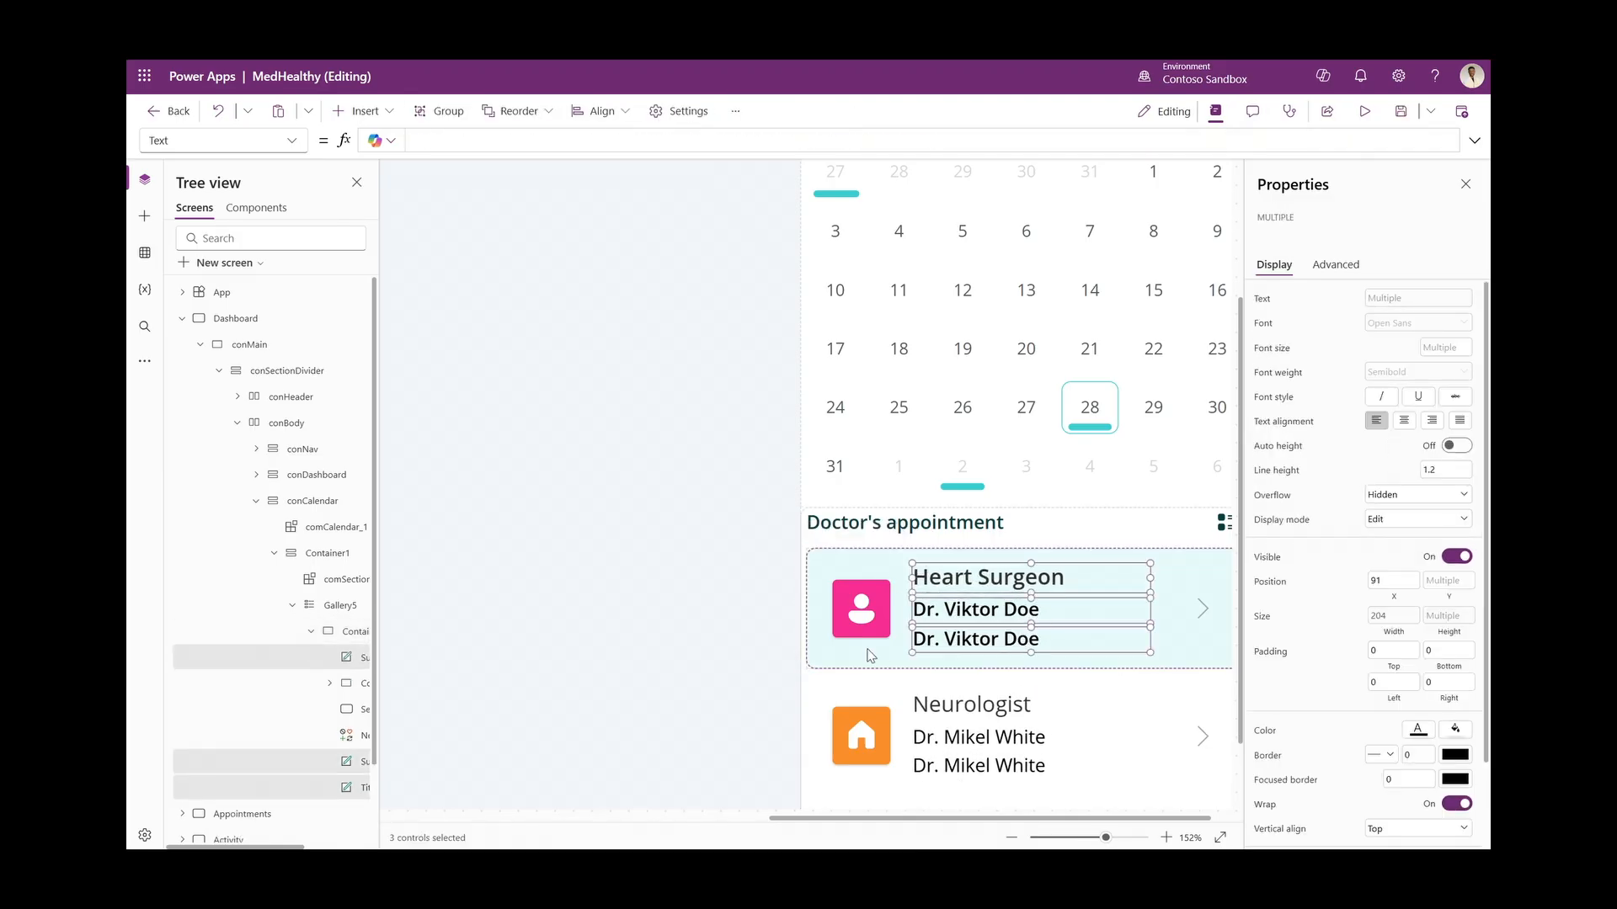
Set the duplicated label's Text formula to ThisItem.StartTime & " - " & ThisItem.EndTime
left_click(870, 655)
left_click(935, 641)
left_click(569, 141)
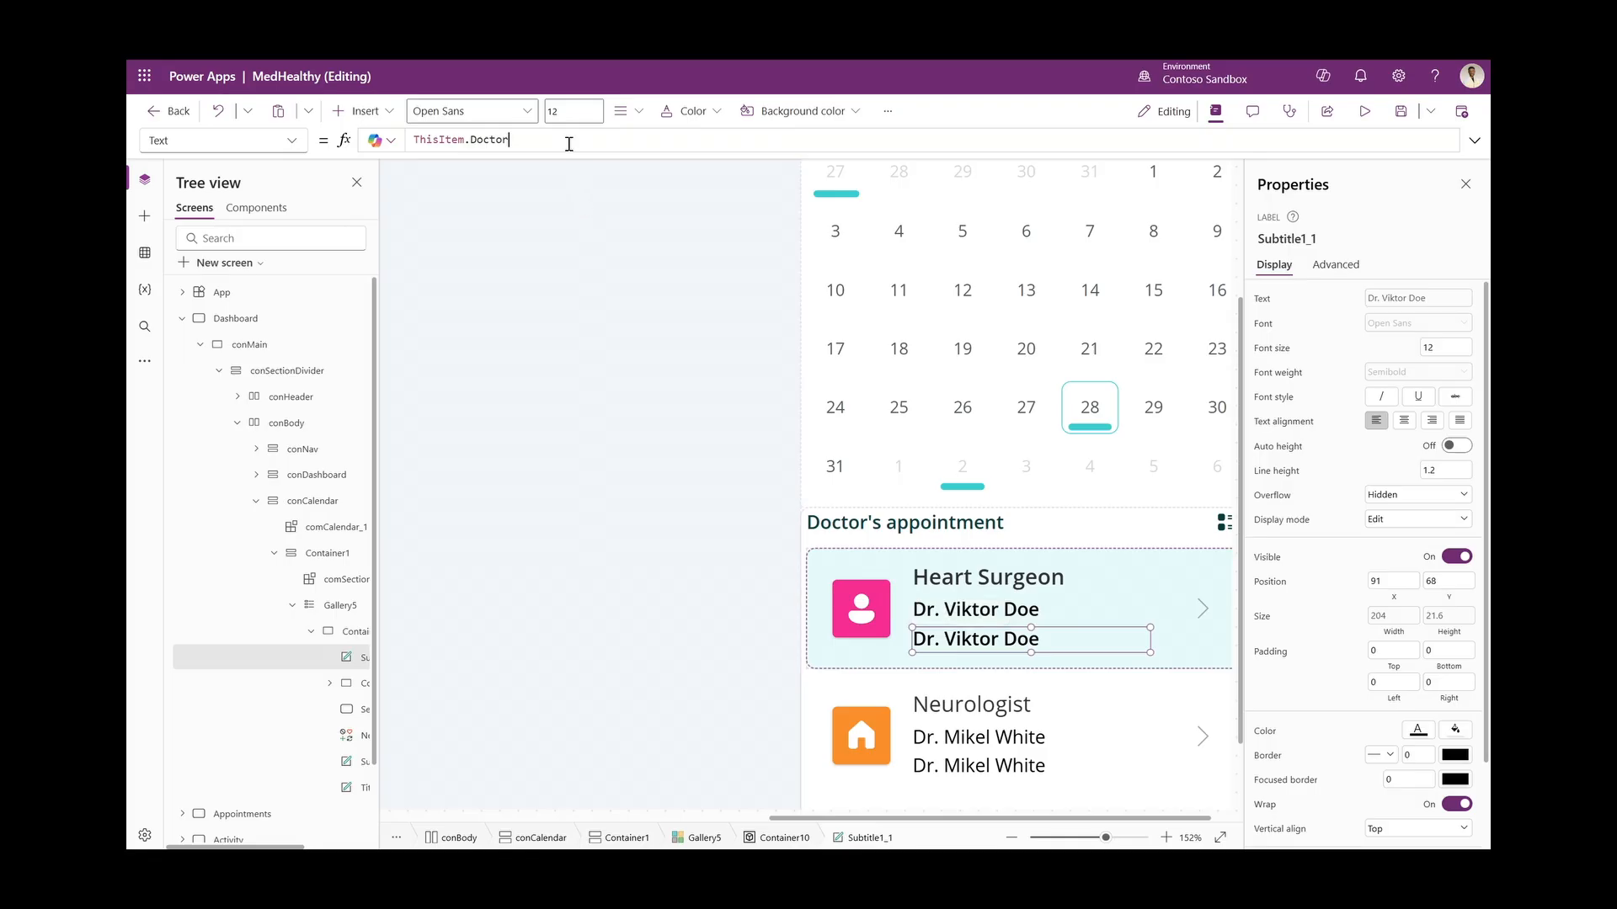
key("ctrl+shift+Left")
key("BackSpace")
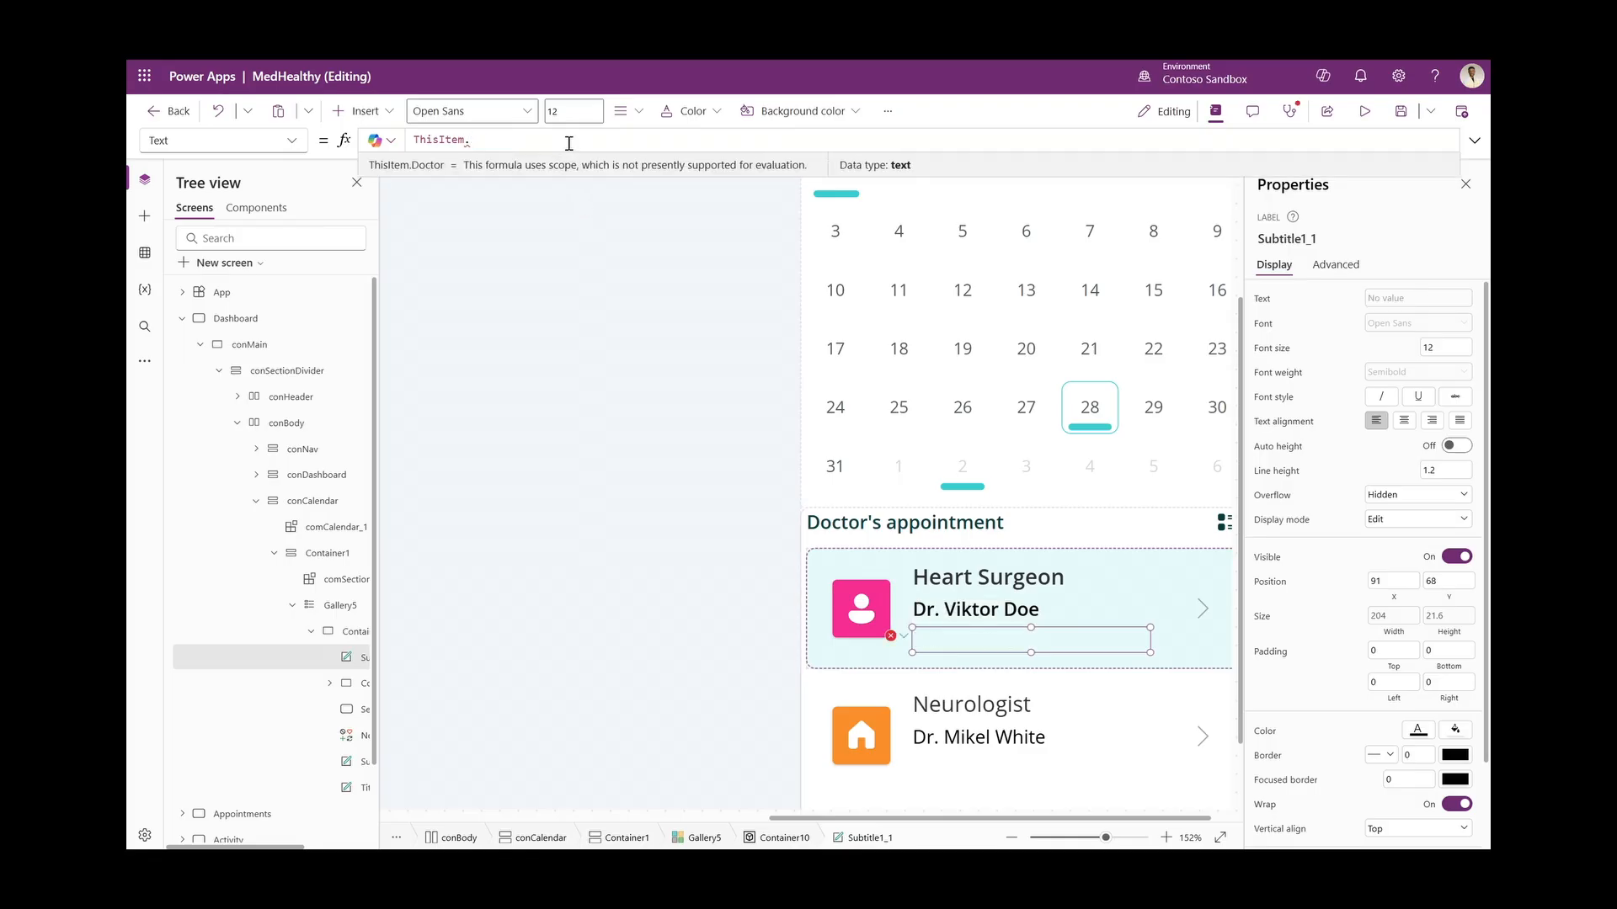
type("StartTime & \" - \" & ThisItem.EndTime")
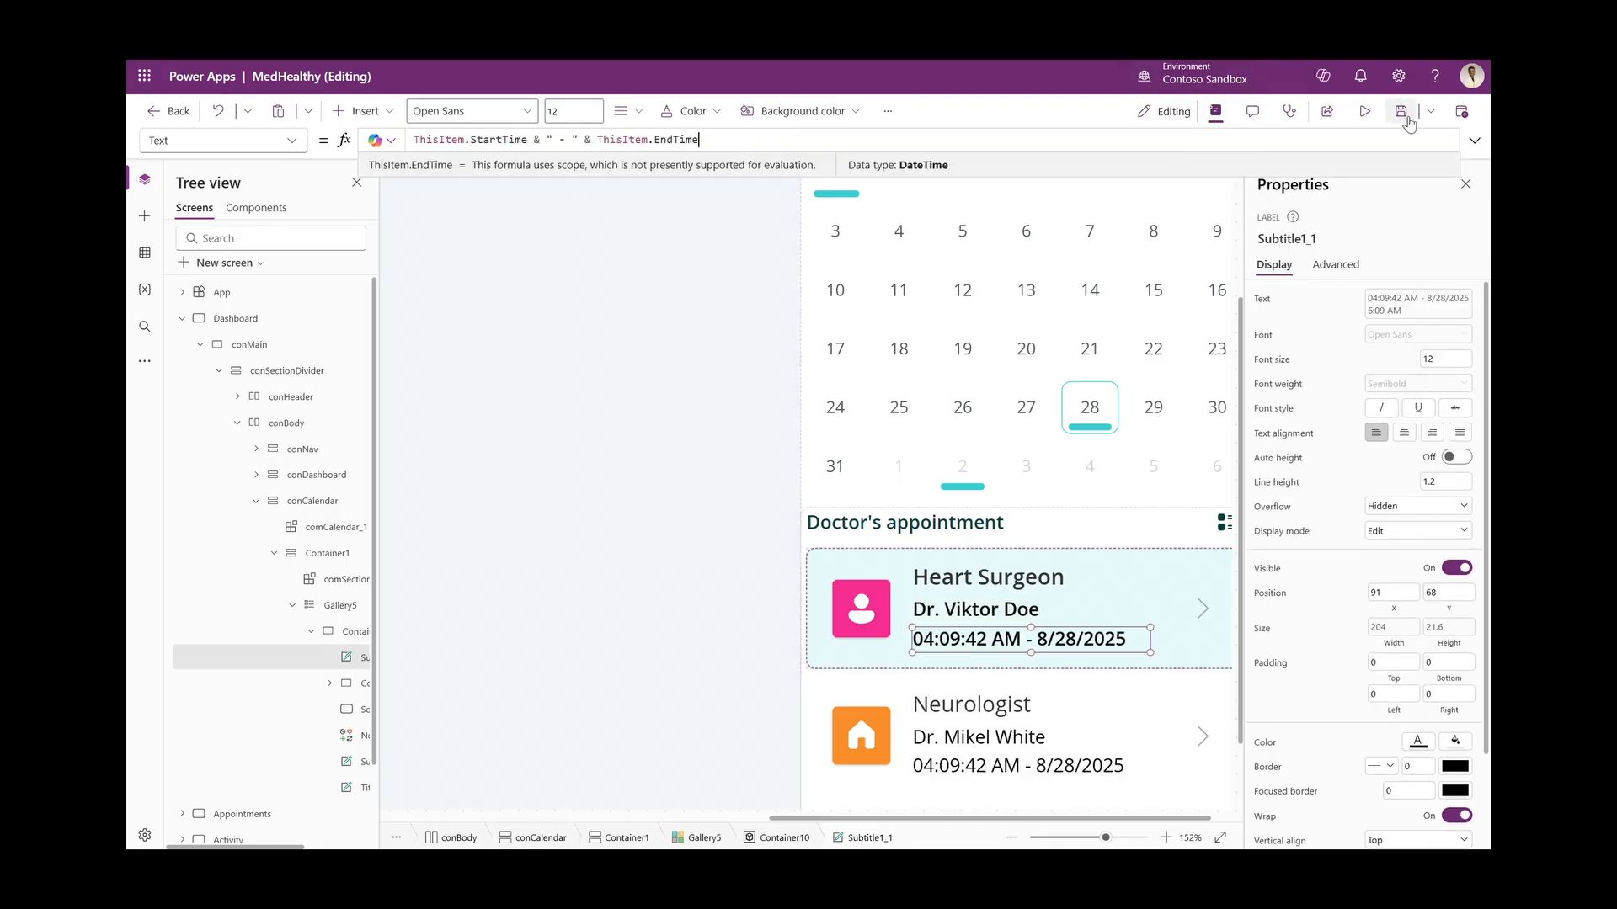
Preview the appointment list in the running app, and examine the Dashboard heading row in the finished Modern Gallery app
left_click(1364, 110)
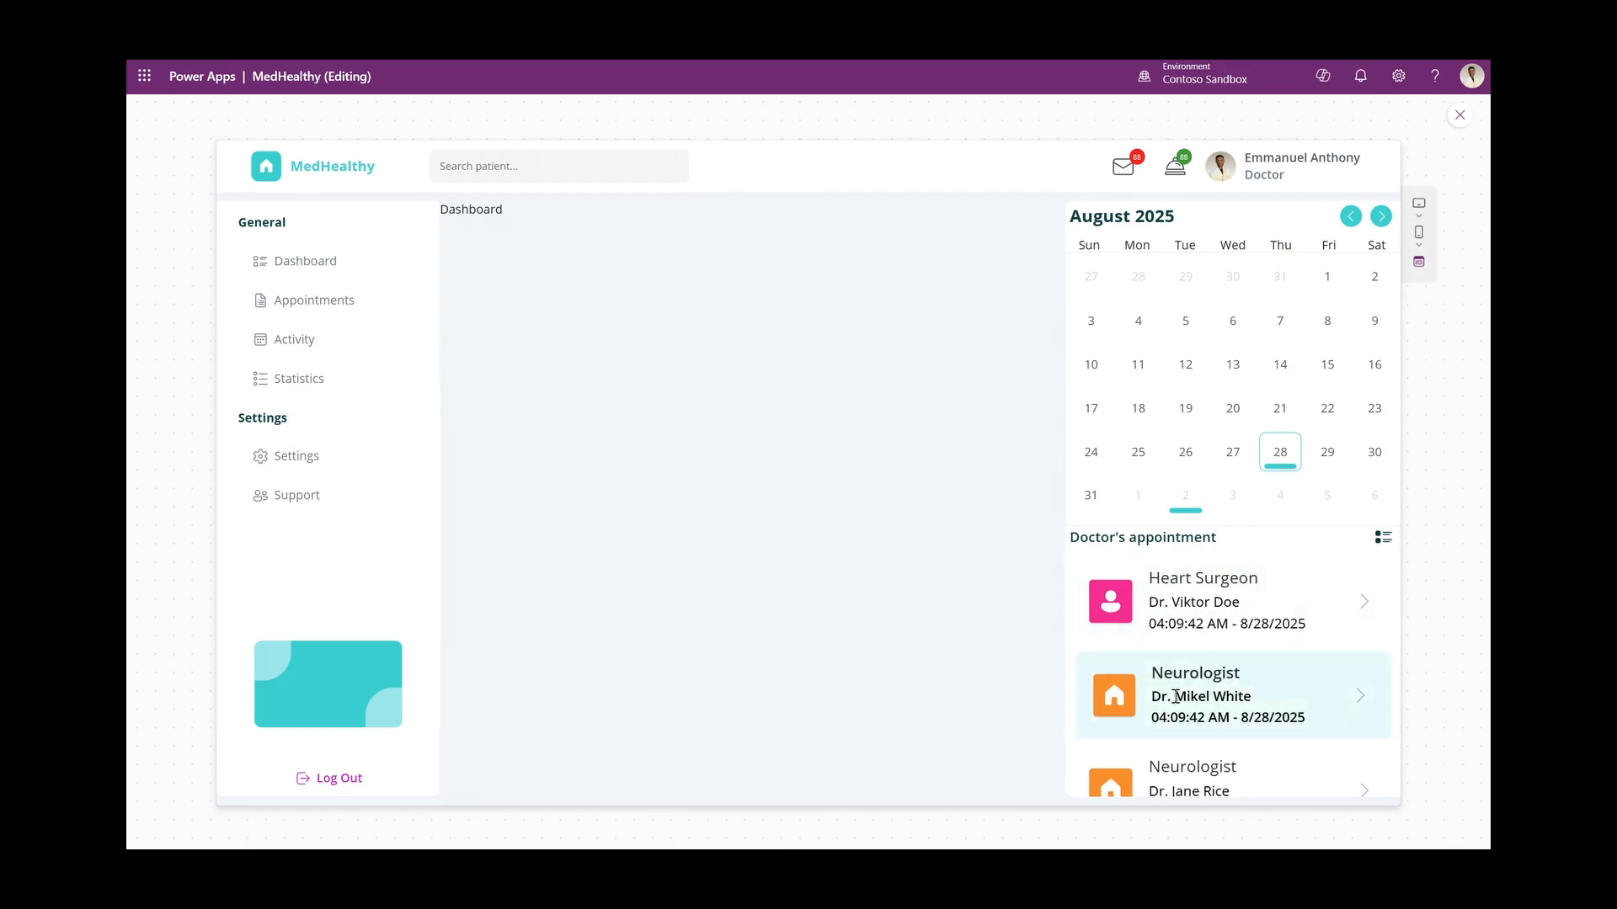
scroll(1175, 695, "down", 2)
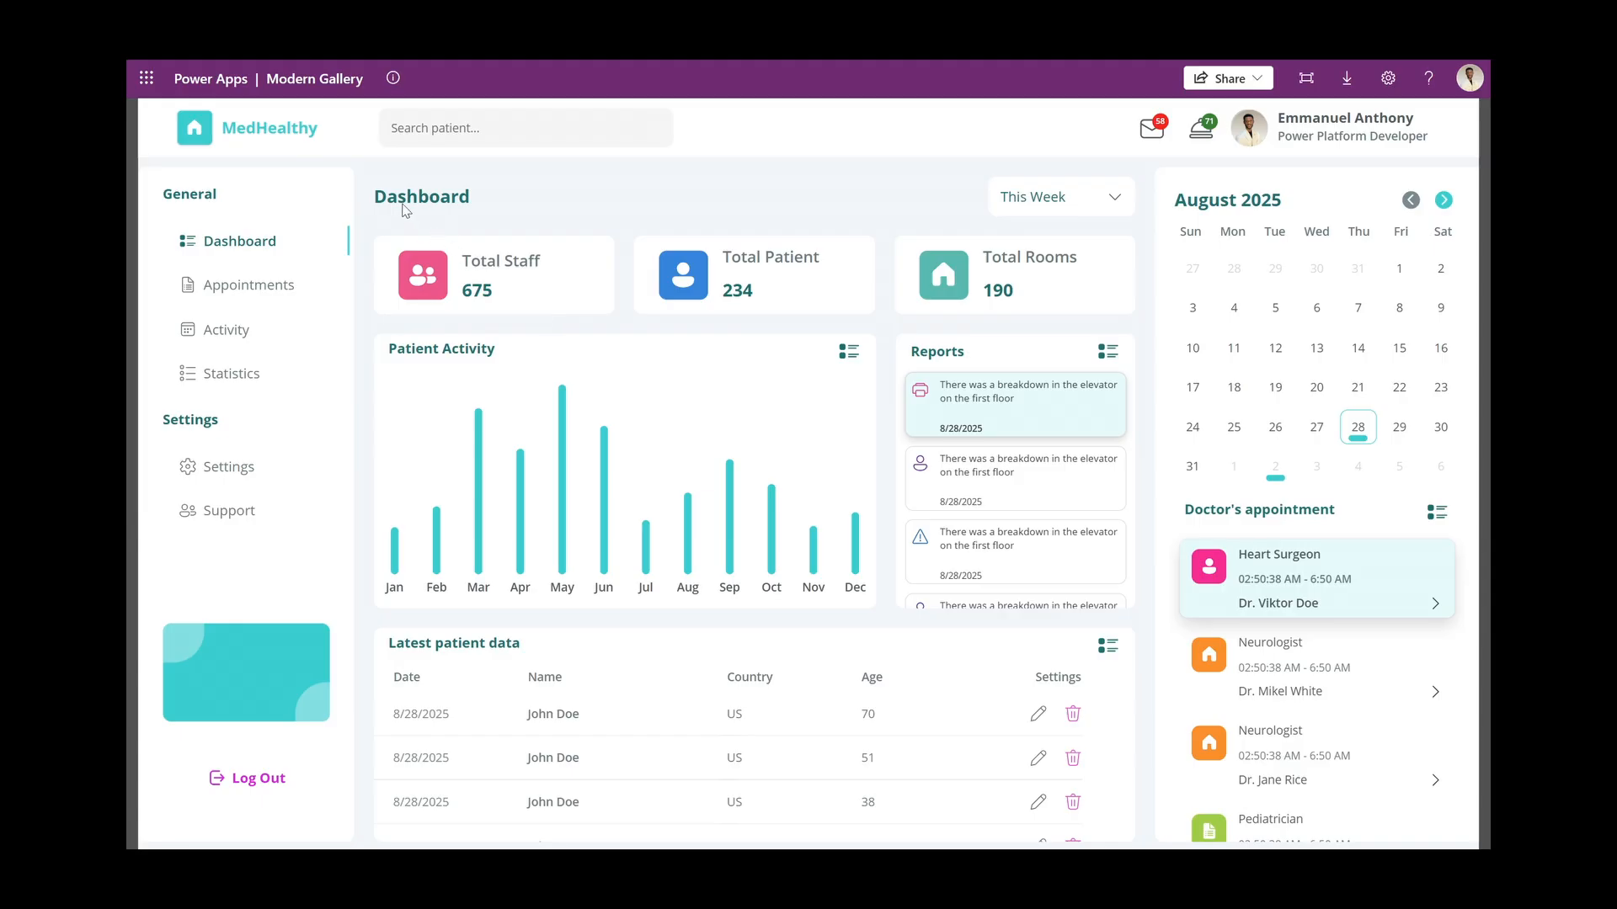
left_click_drag(402, 203, 631, 198)
left_click(403, 199)
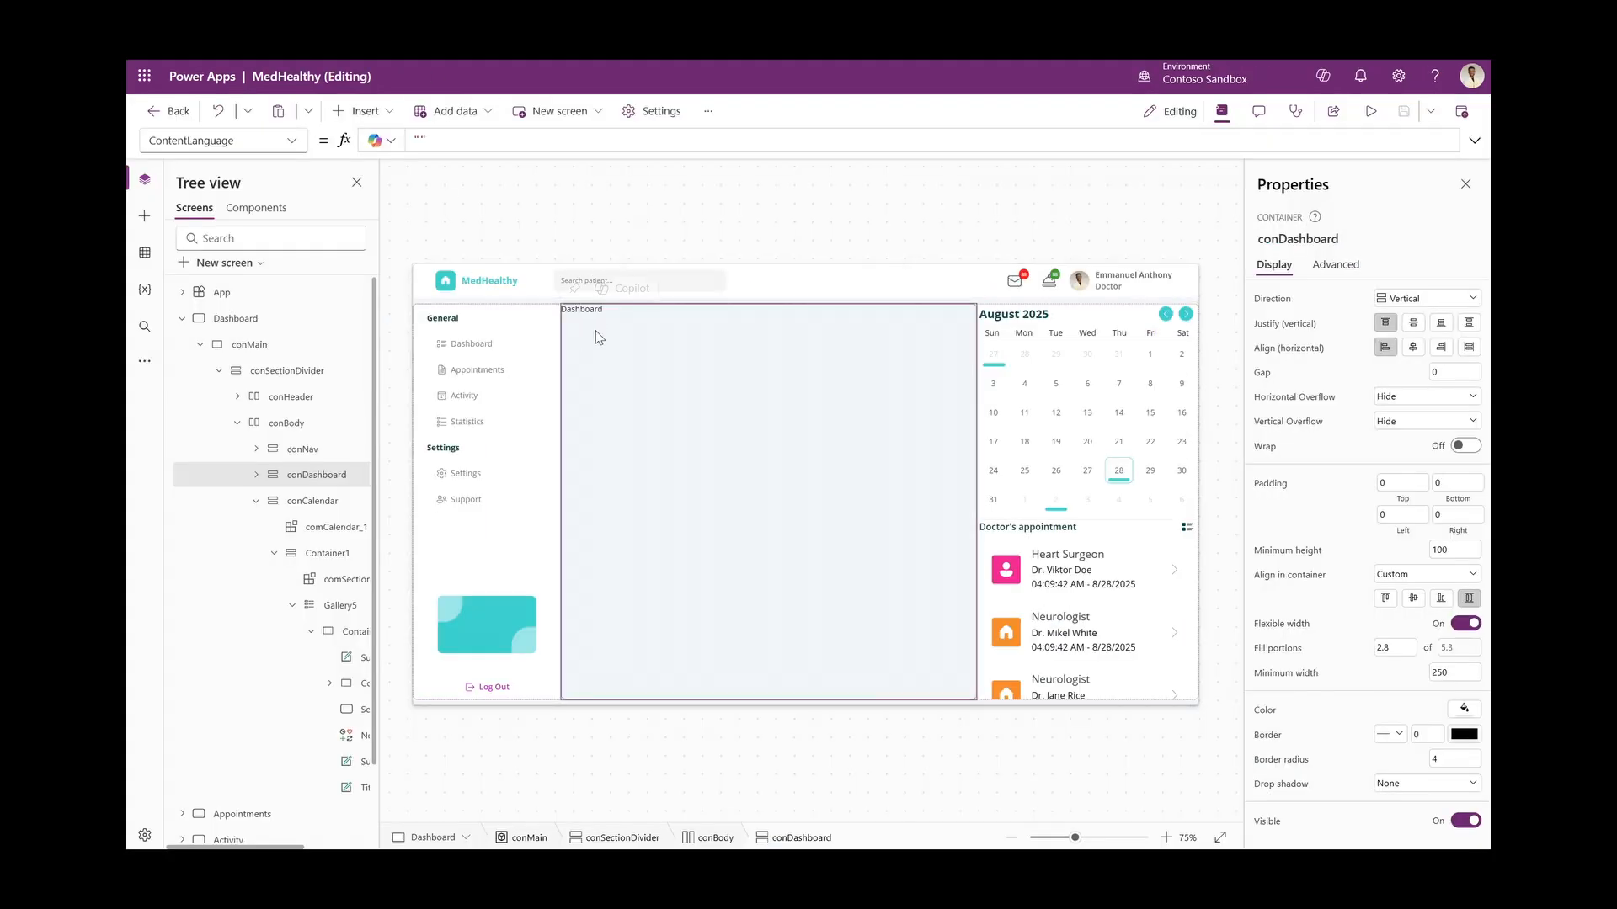
Delete the Dashboard text from conDashboard and insert a horizontal container in its place
left_click(599, 317)
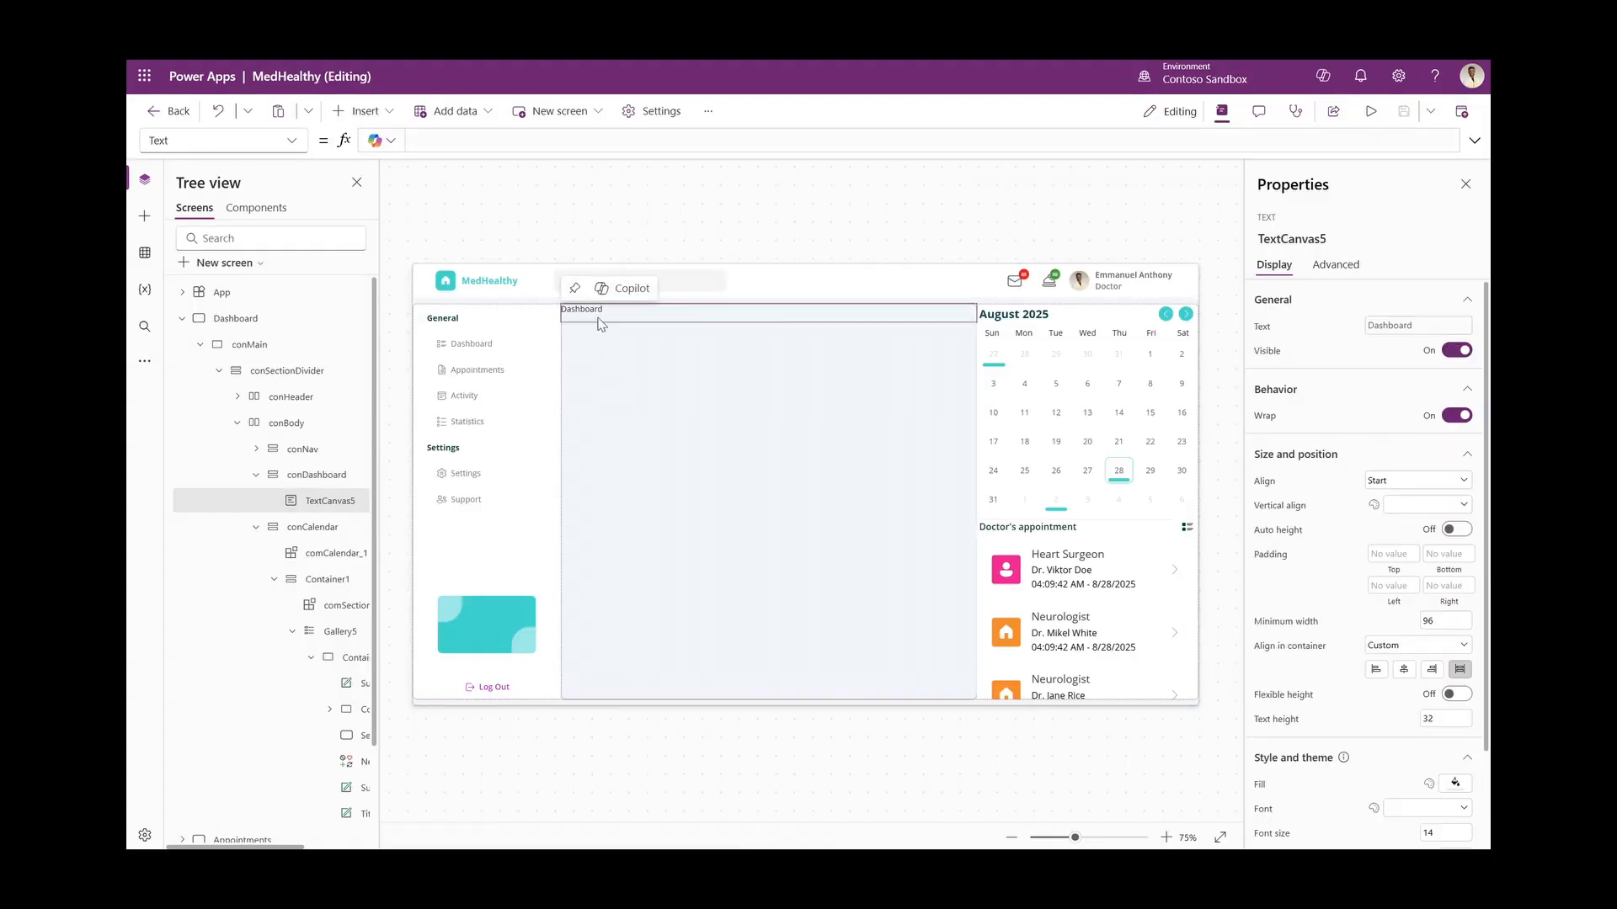
left_click(308, 476)
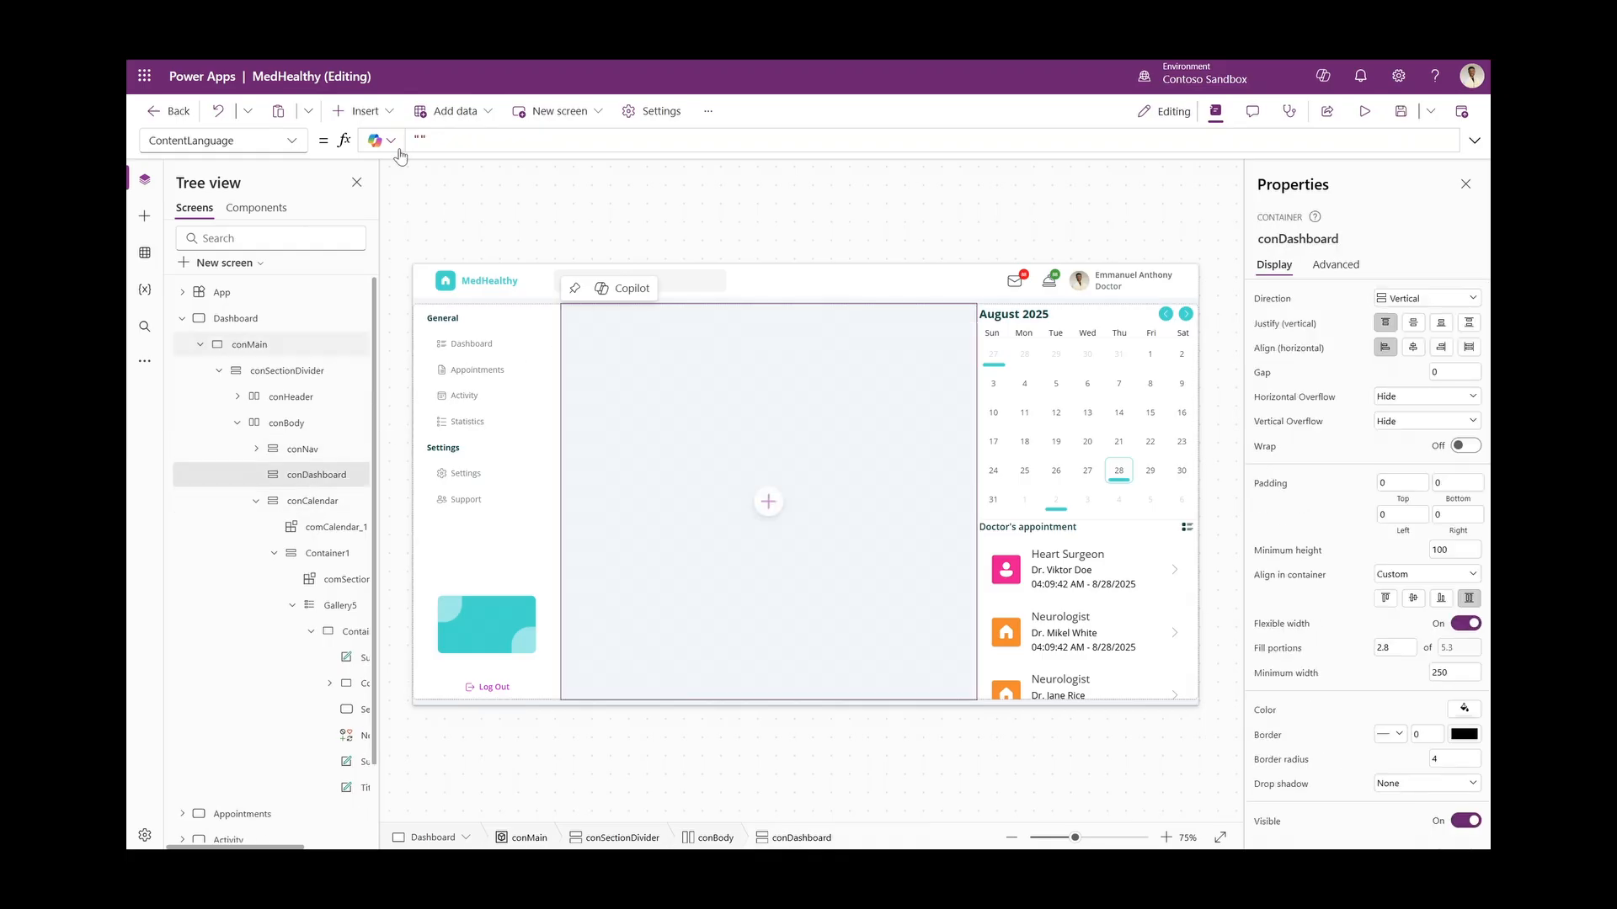
left_click(359, 111)
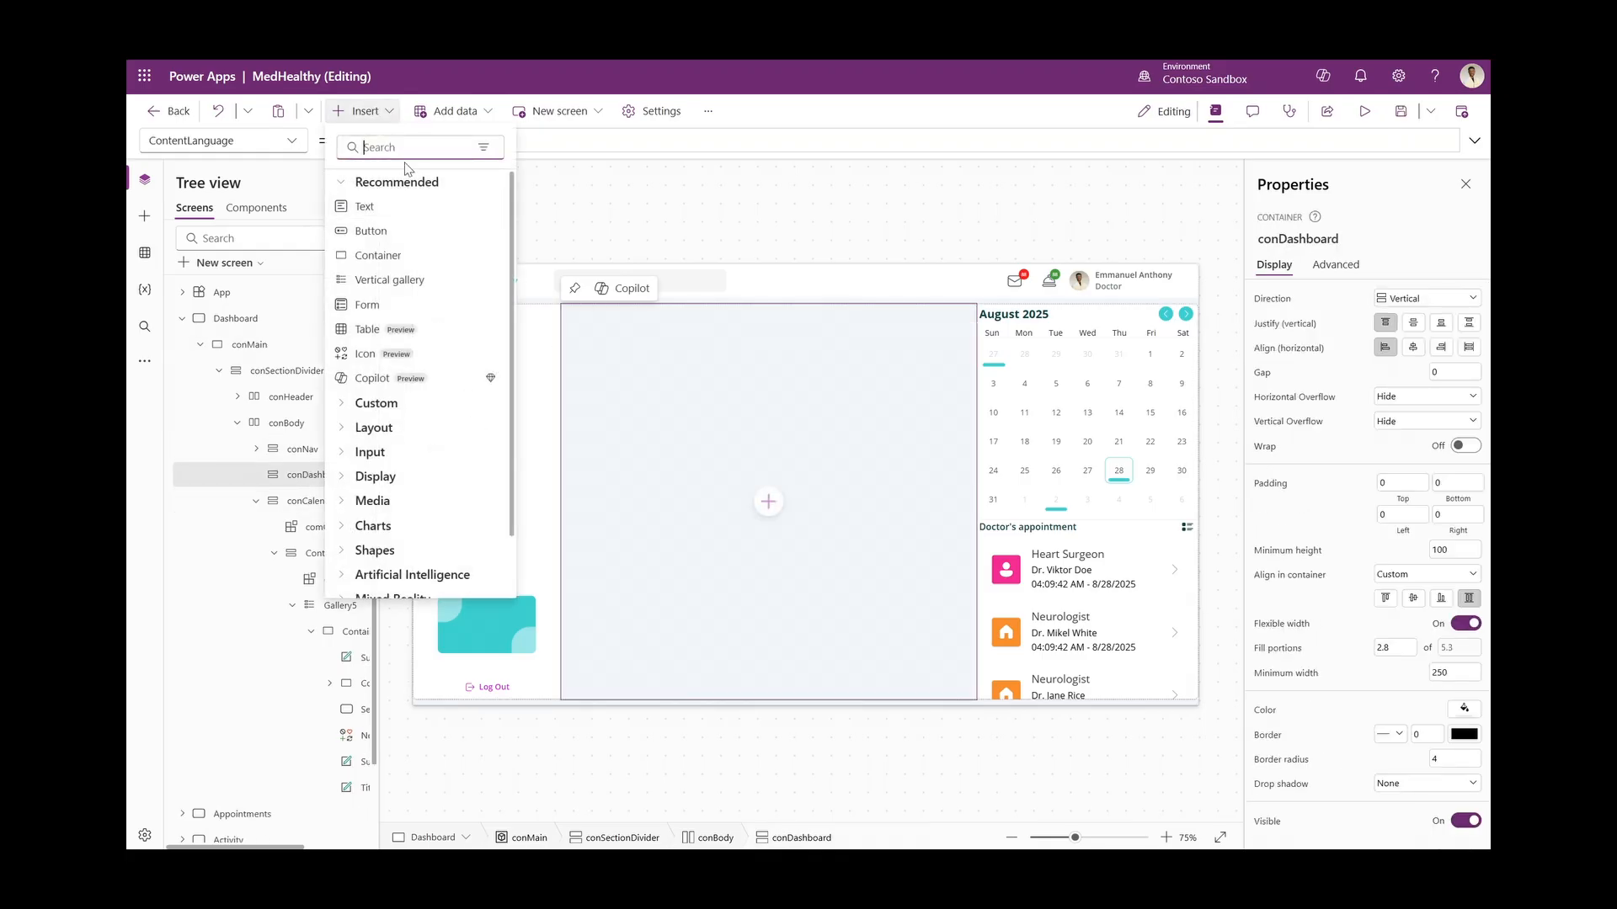
type("hori")
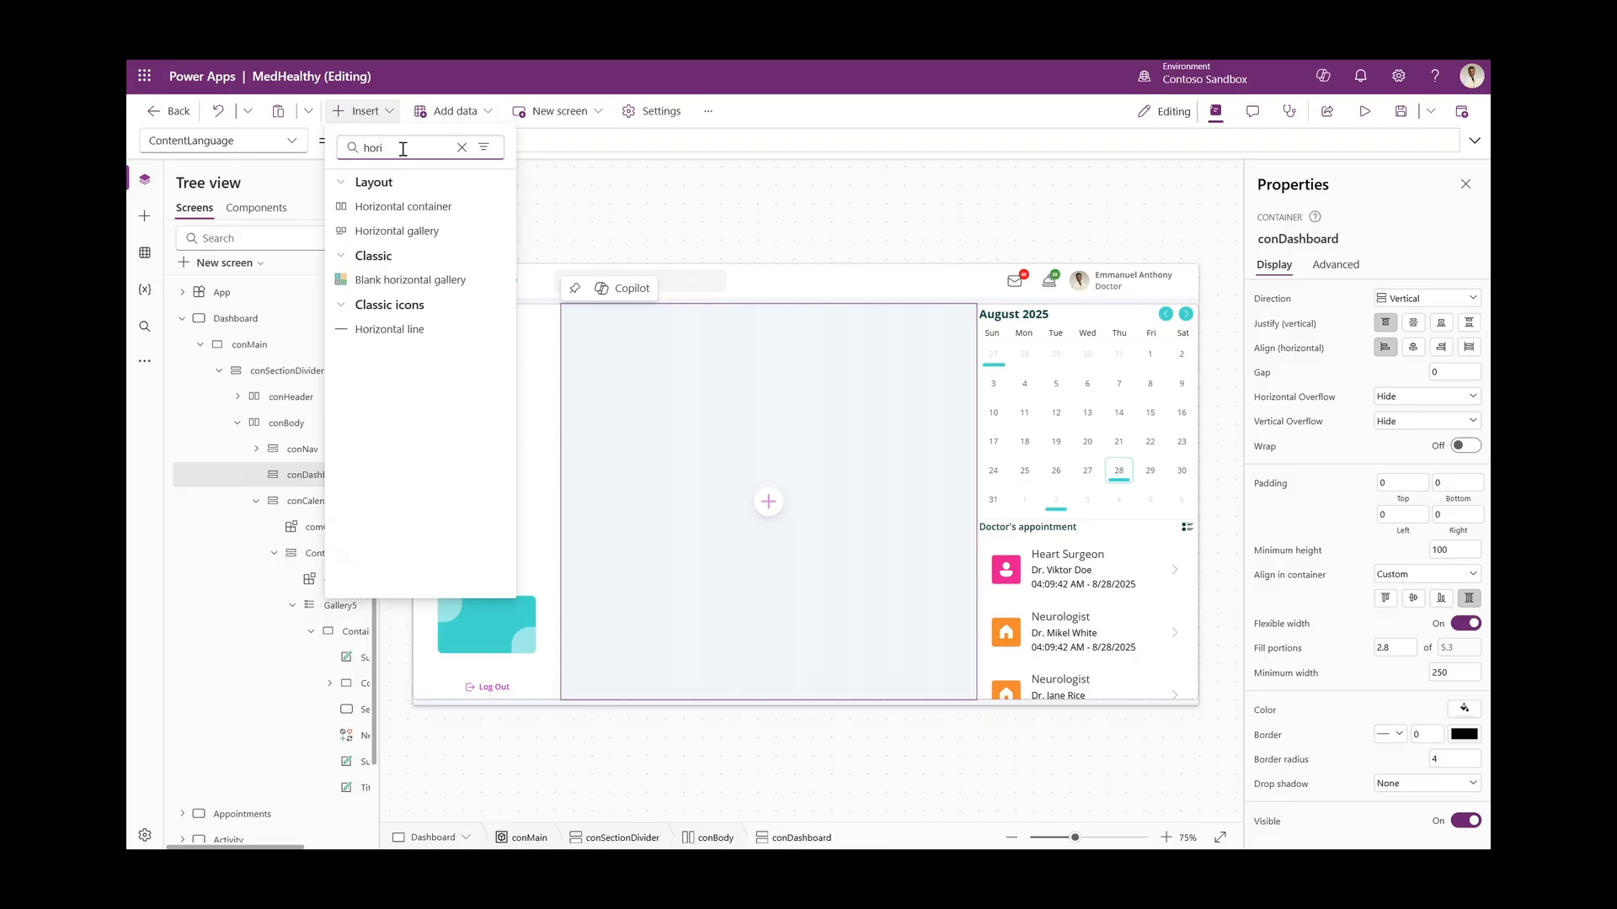
left_click(398, 207)
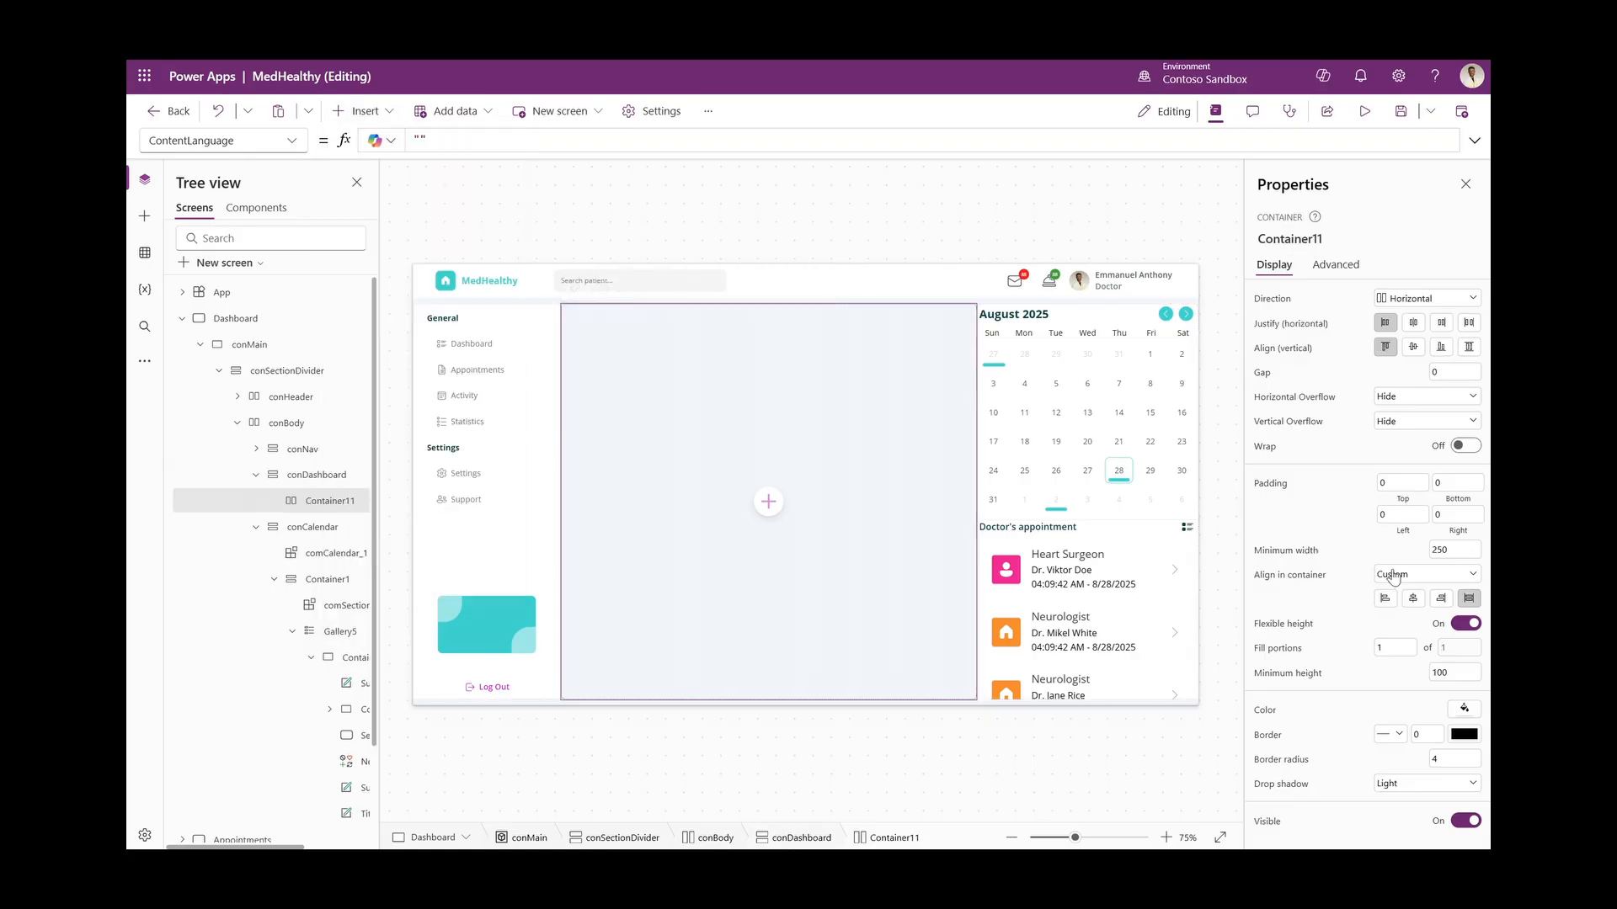
Turn off flexible height for the new horizontal container and set its height to 40
left_click(1466, 626)
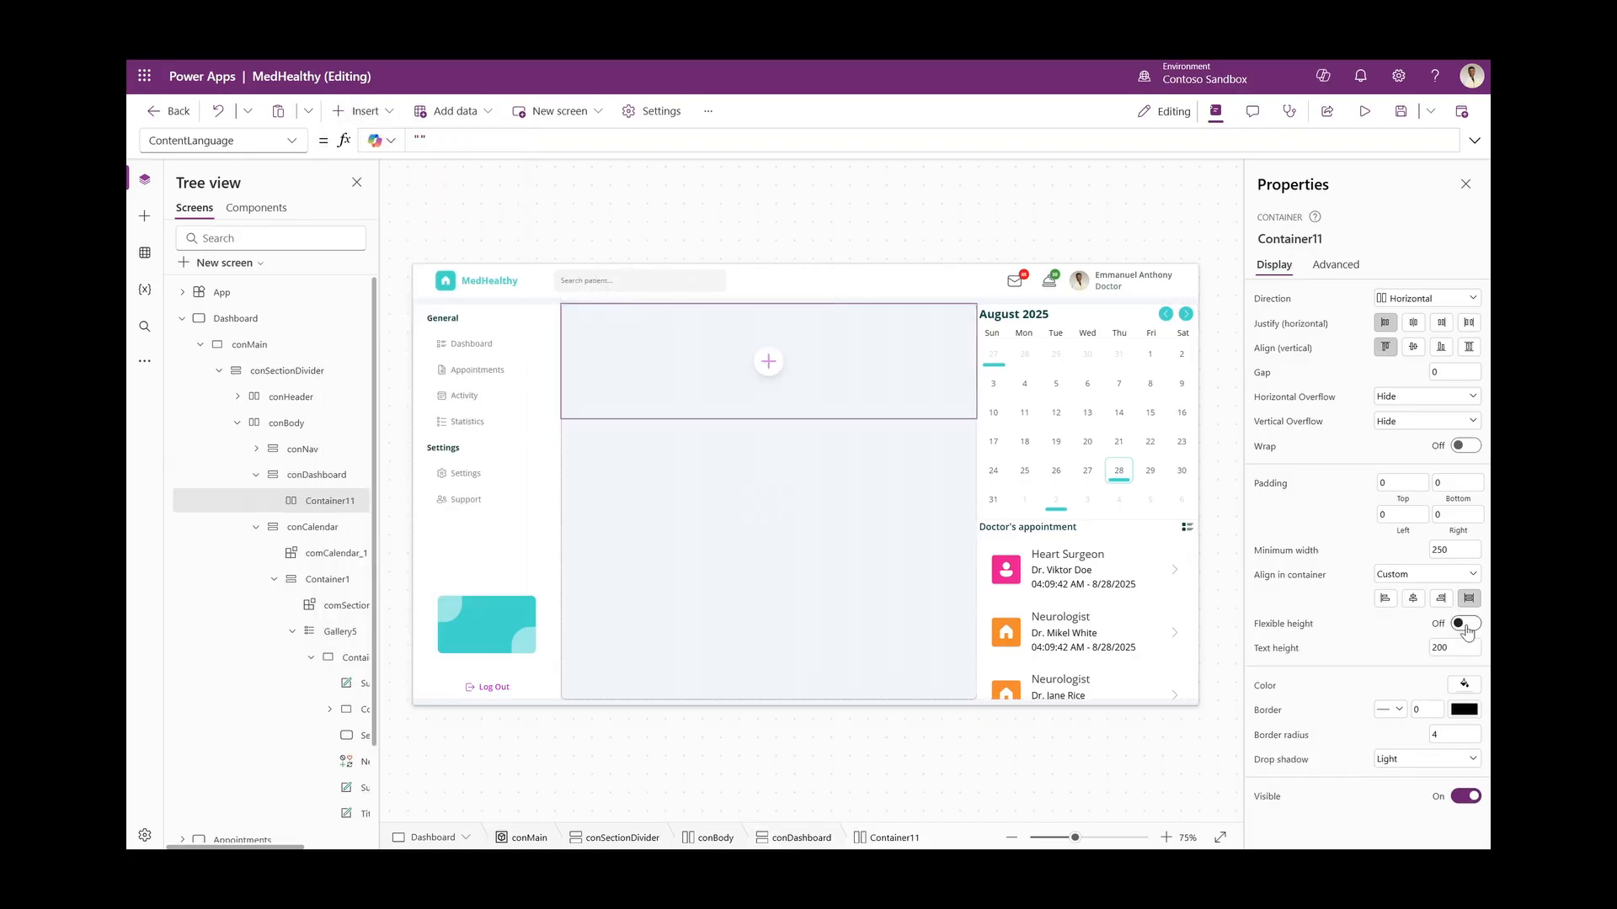
left_click(1450, 650)
type("50")
key("BackSpace")
key("BackSpace")
type("40")
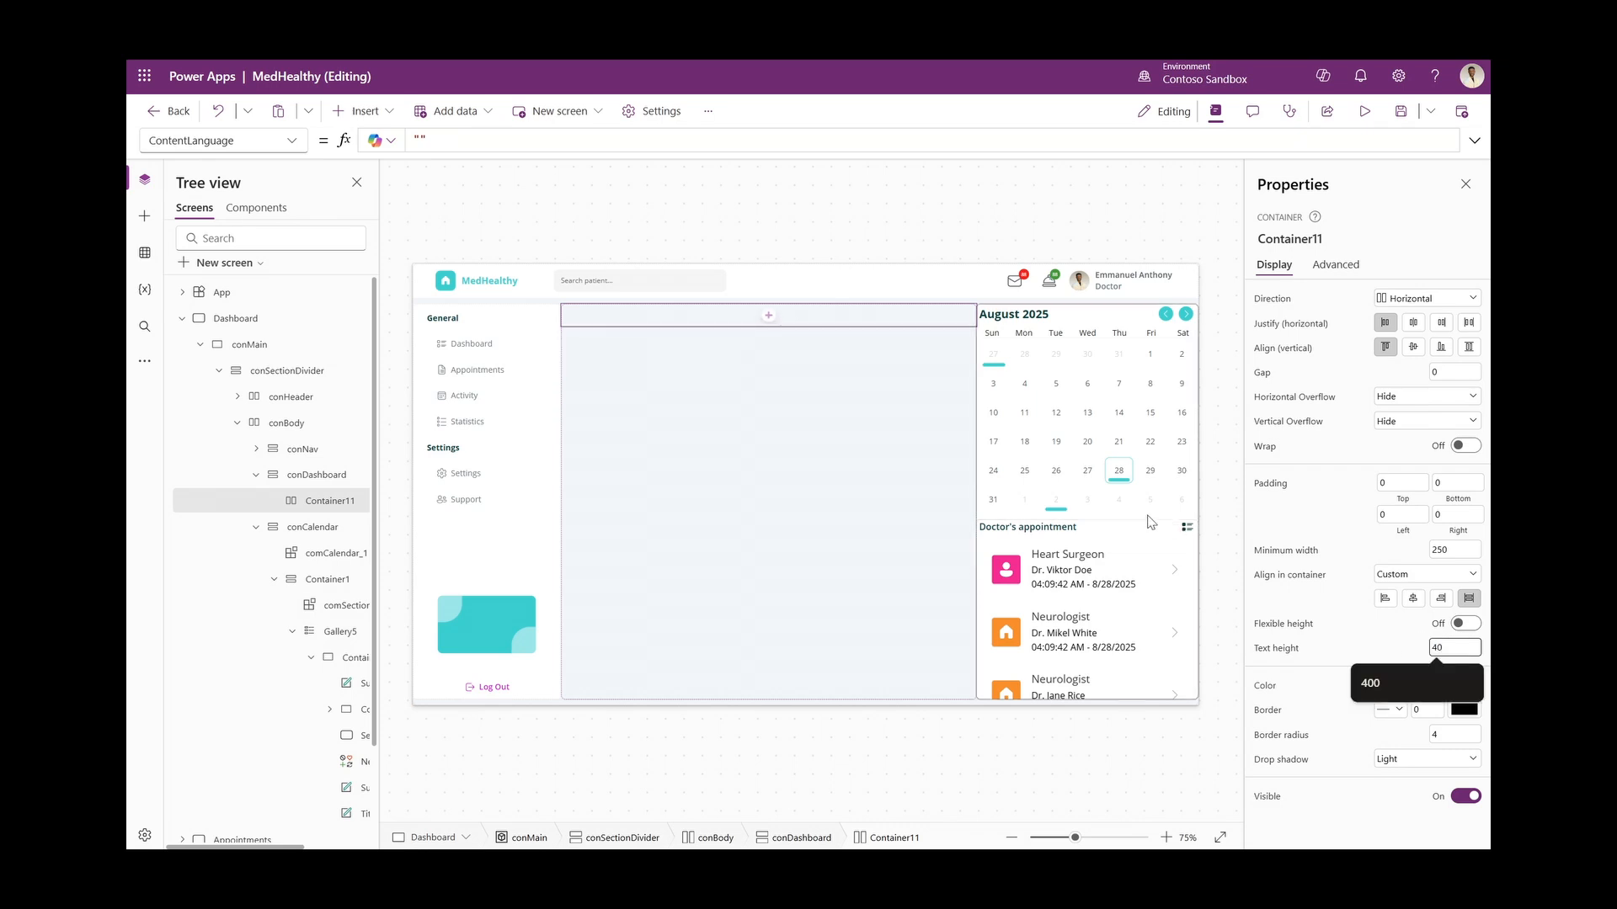
Insert a text control in the horizontal container, stretched to its height, with Middle vertical alignment and flexible width on
left_click(361, 111)
left_click(392, 210)
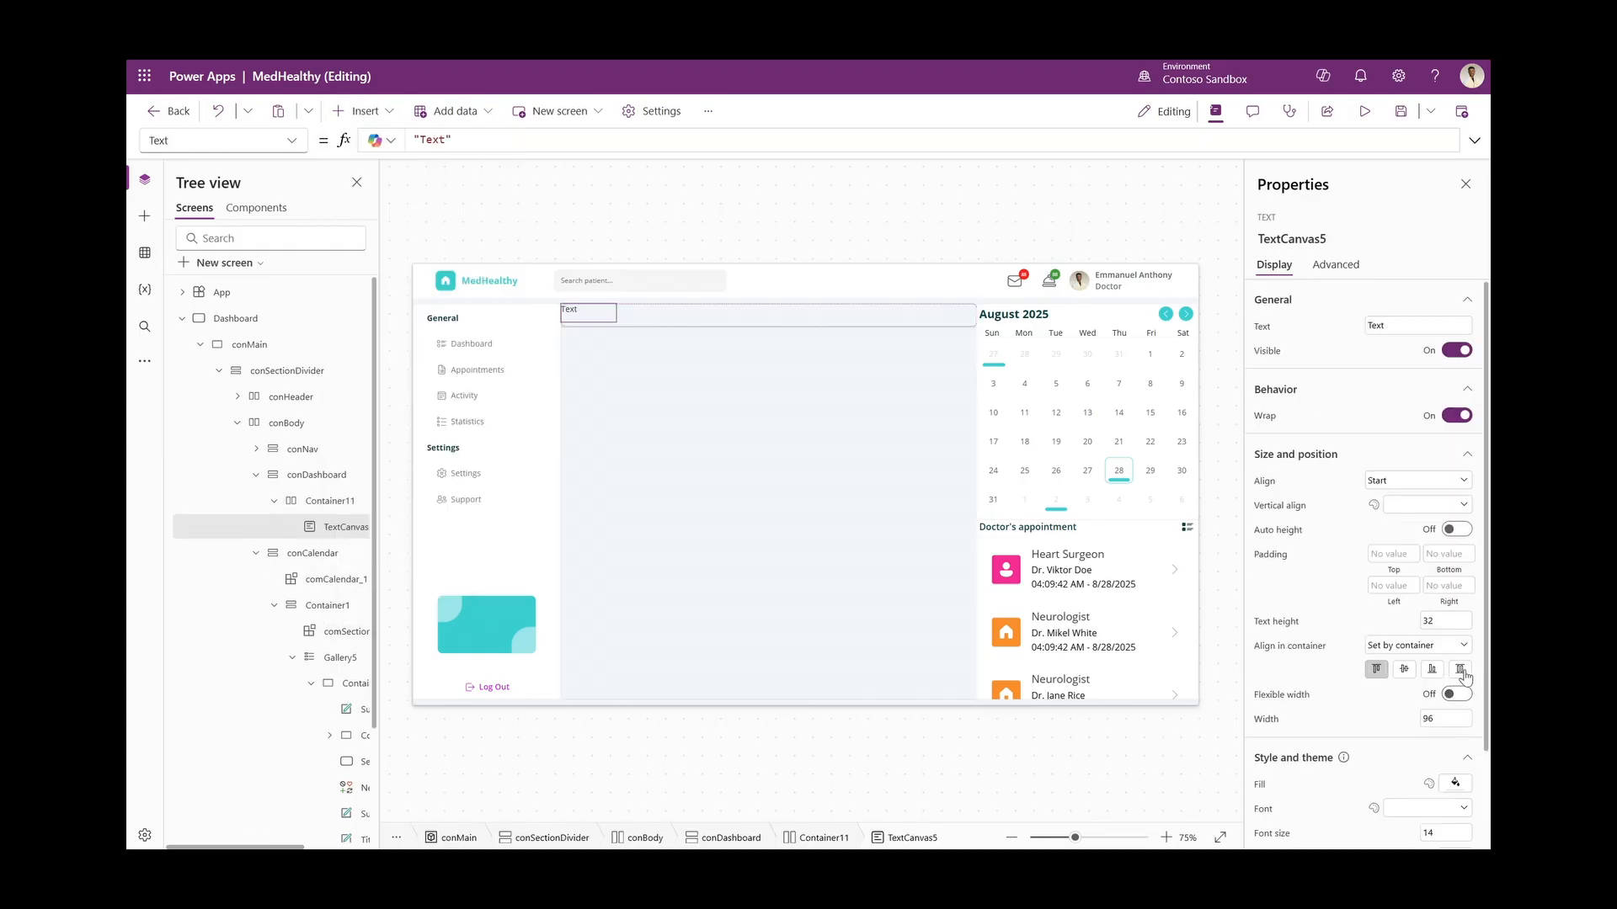
left_click(1461, 670)
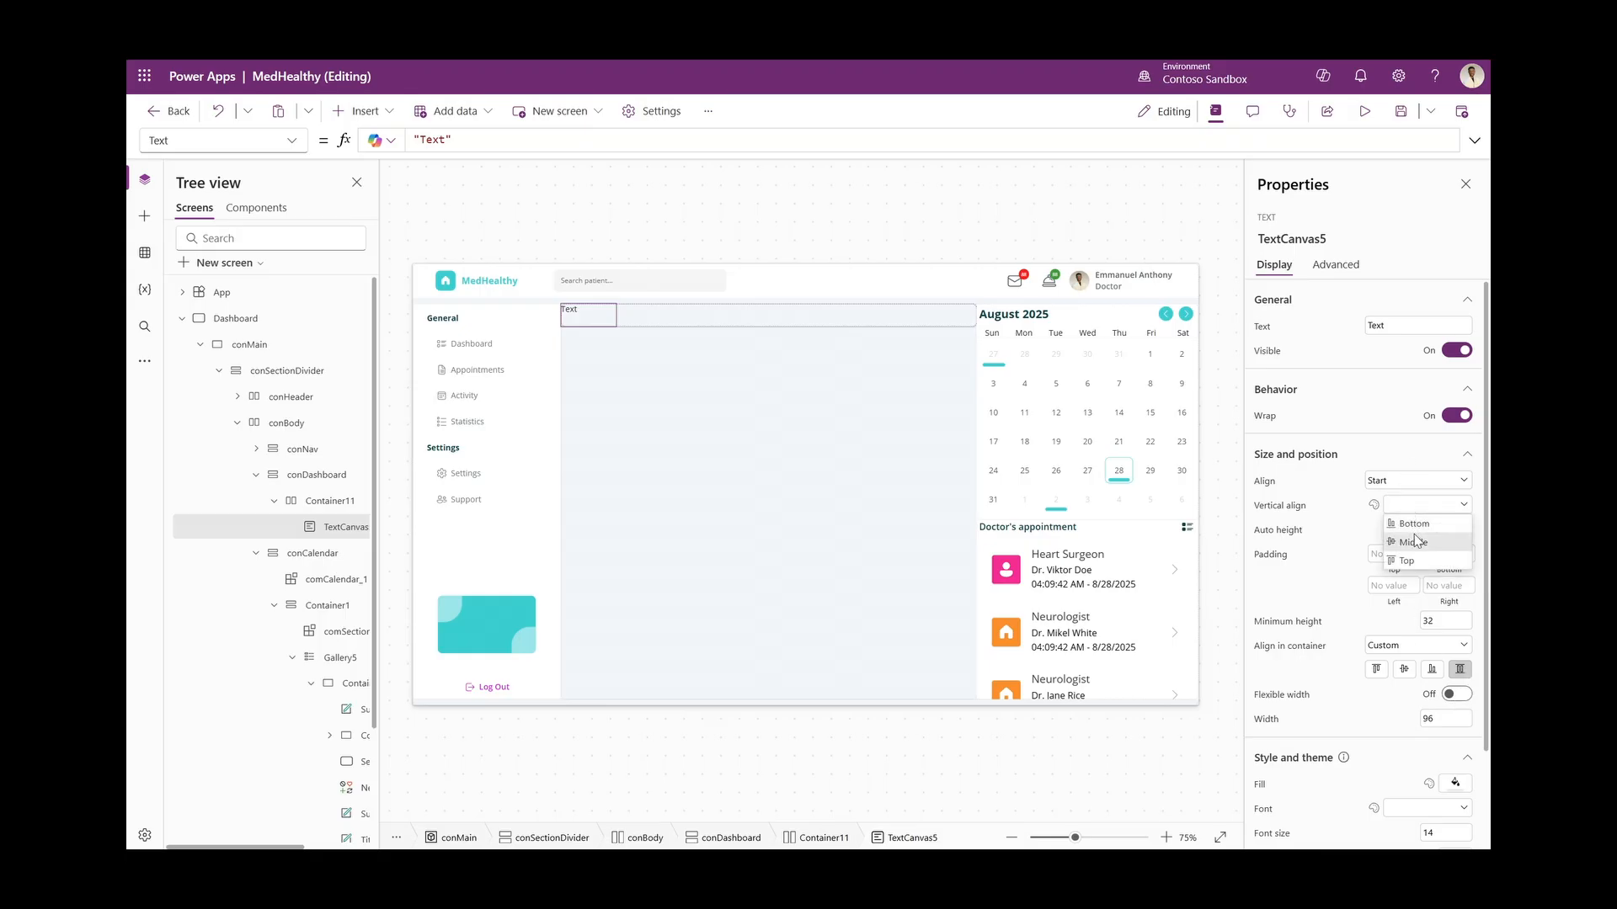
left_click(1413, 534)
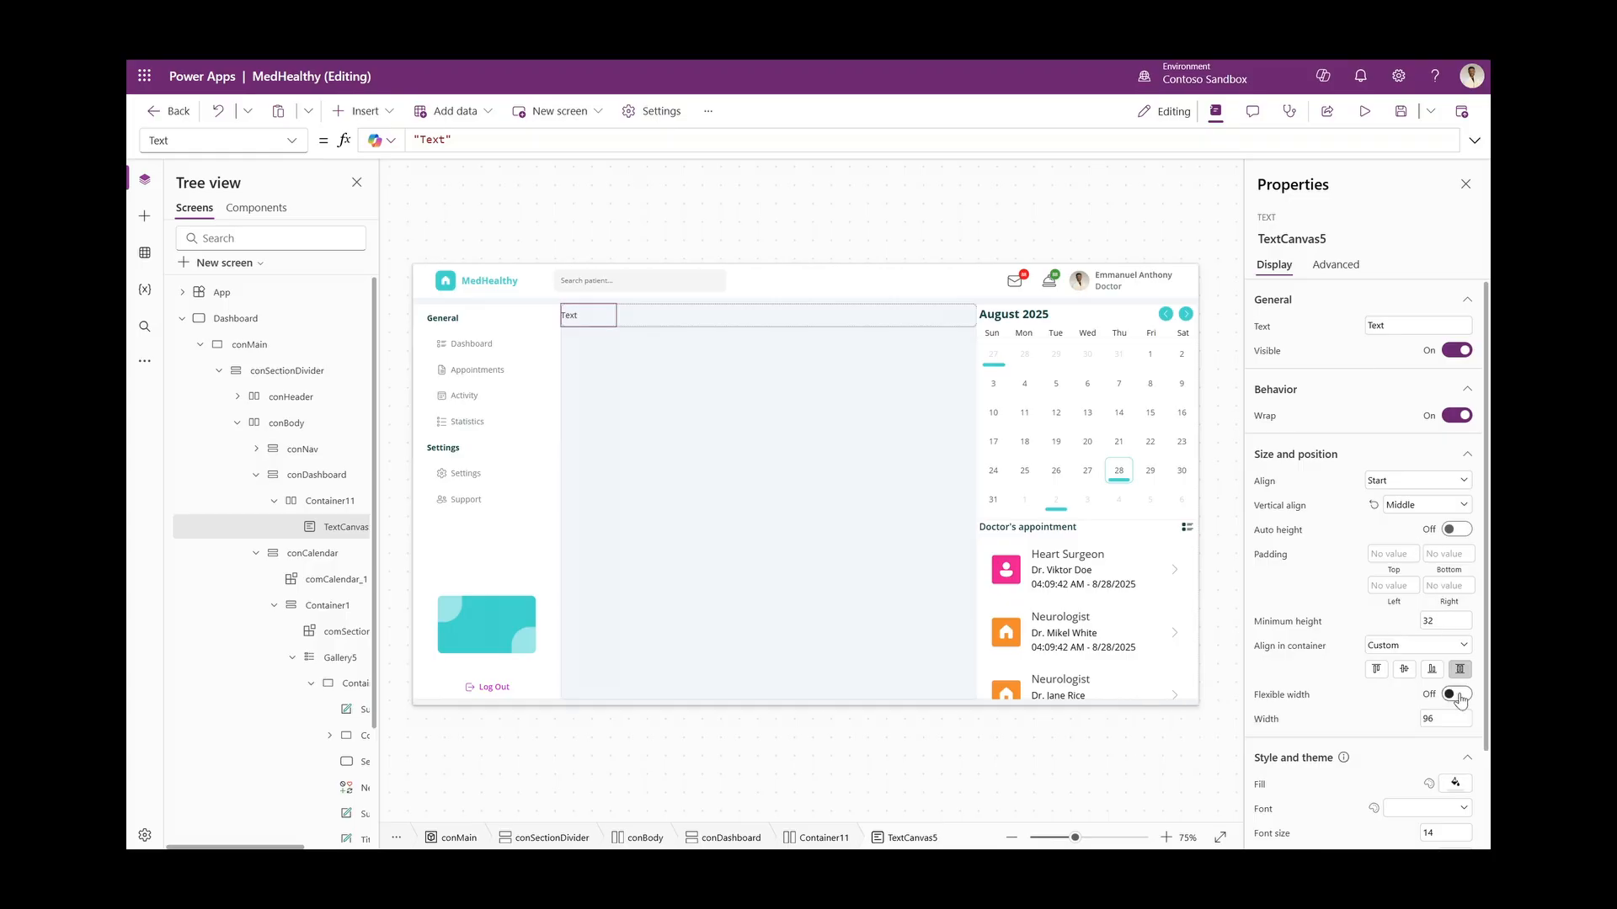
left_click(1459, 695)
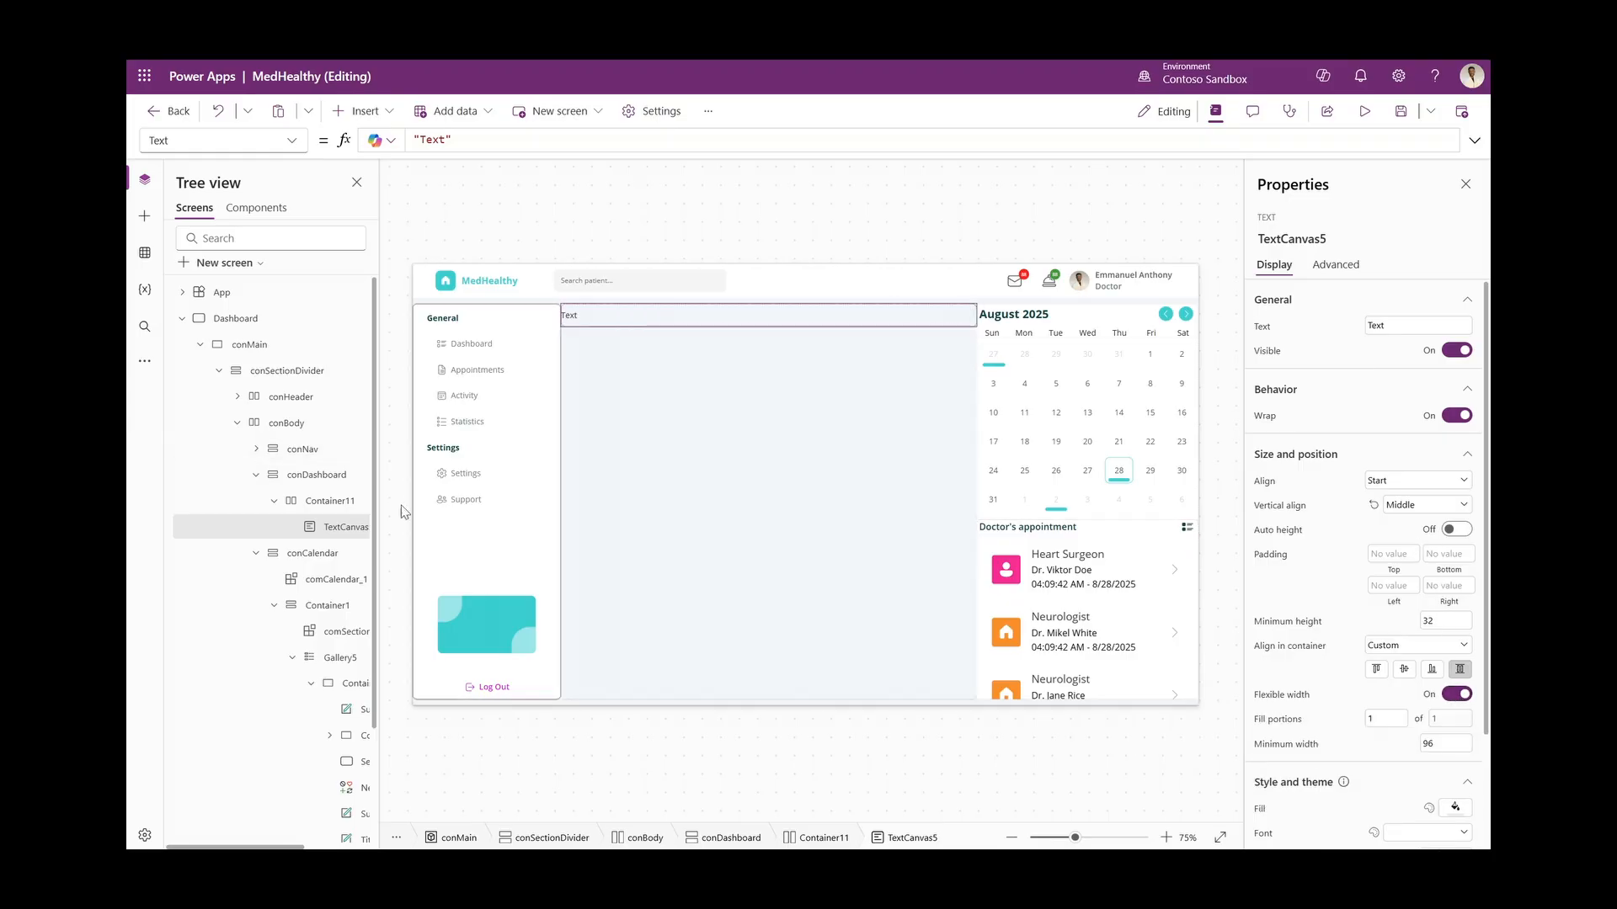
Insert a modern Combobox beside the text control, stretch it to the container's height, and set its width to 150
left_click(358, 110)
type("combo")
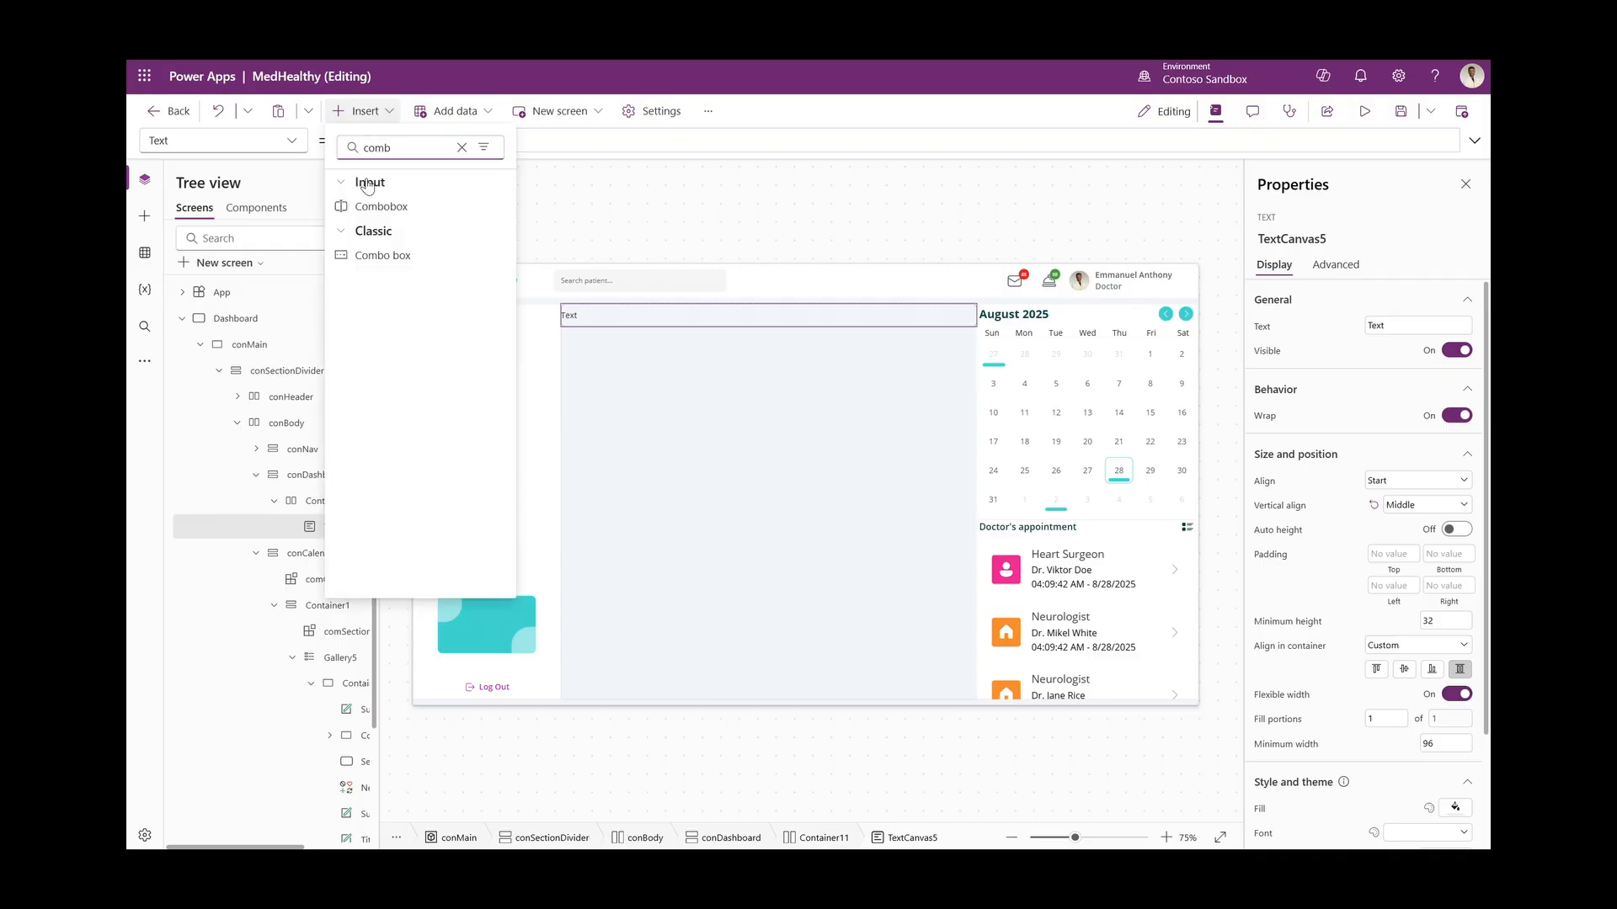
left_click(396, 211)
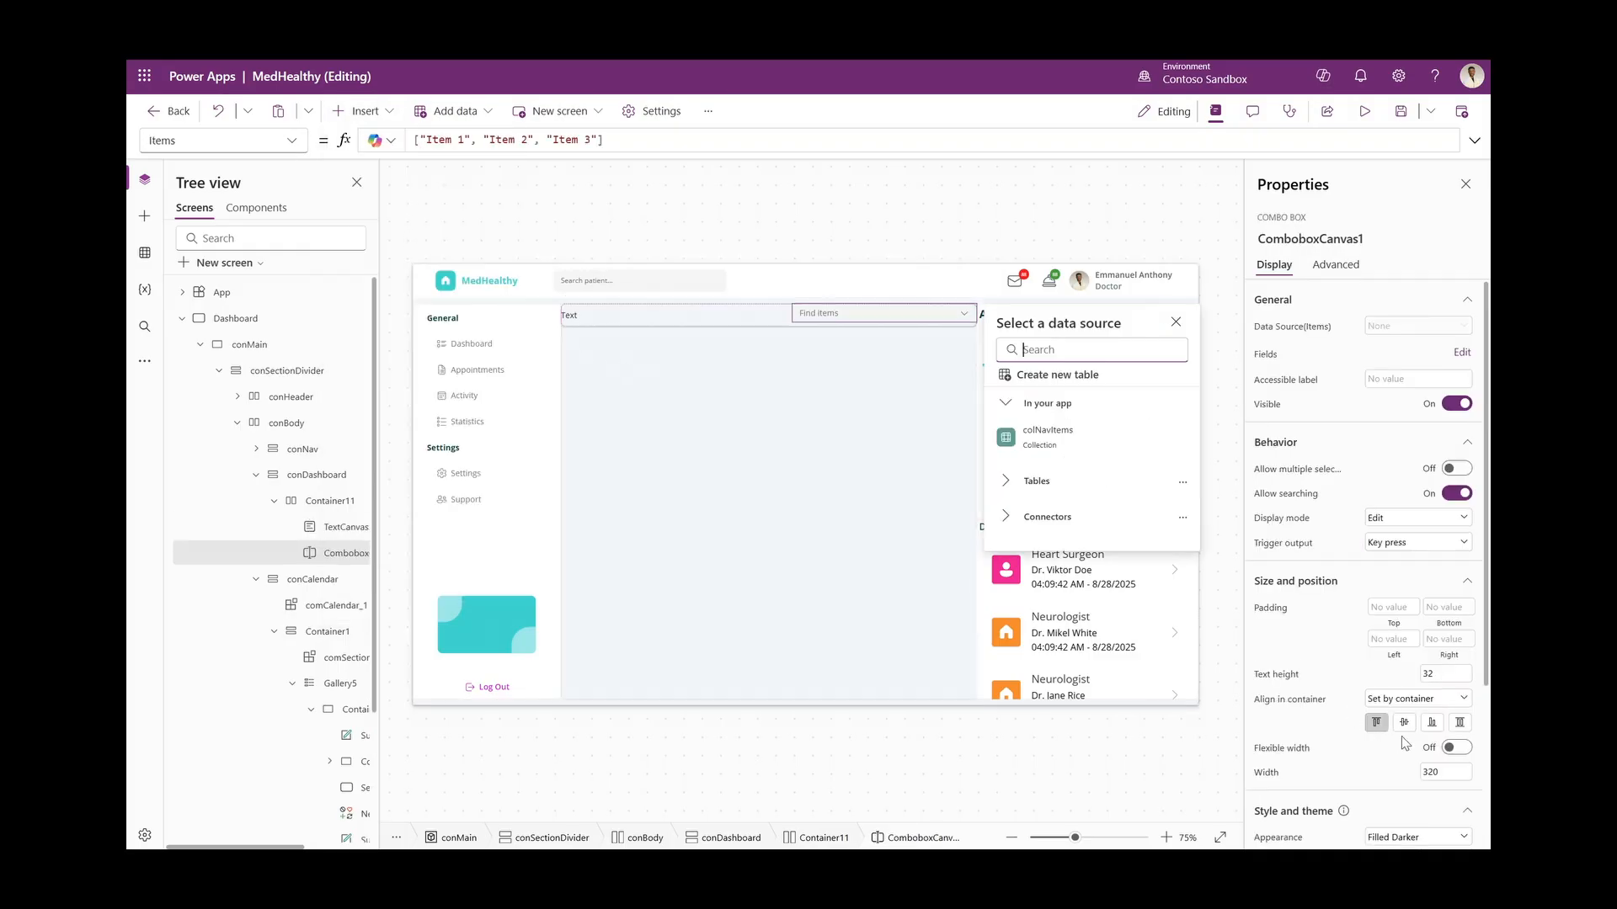
left_click(1459, 725)
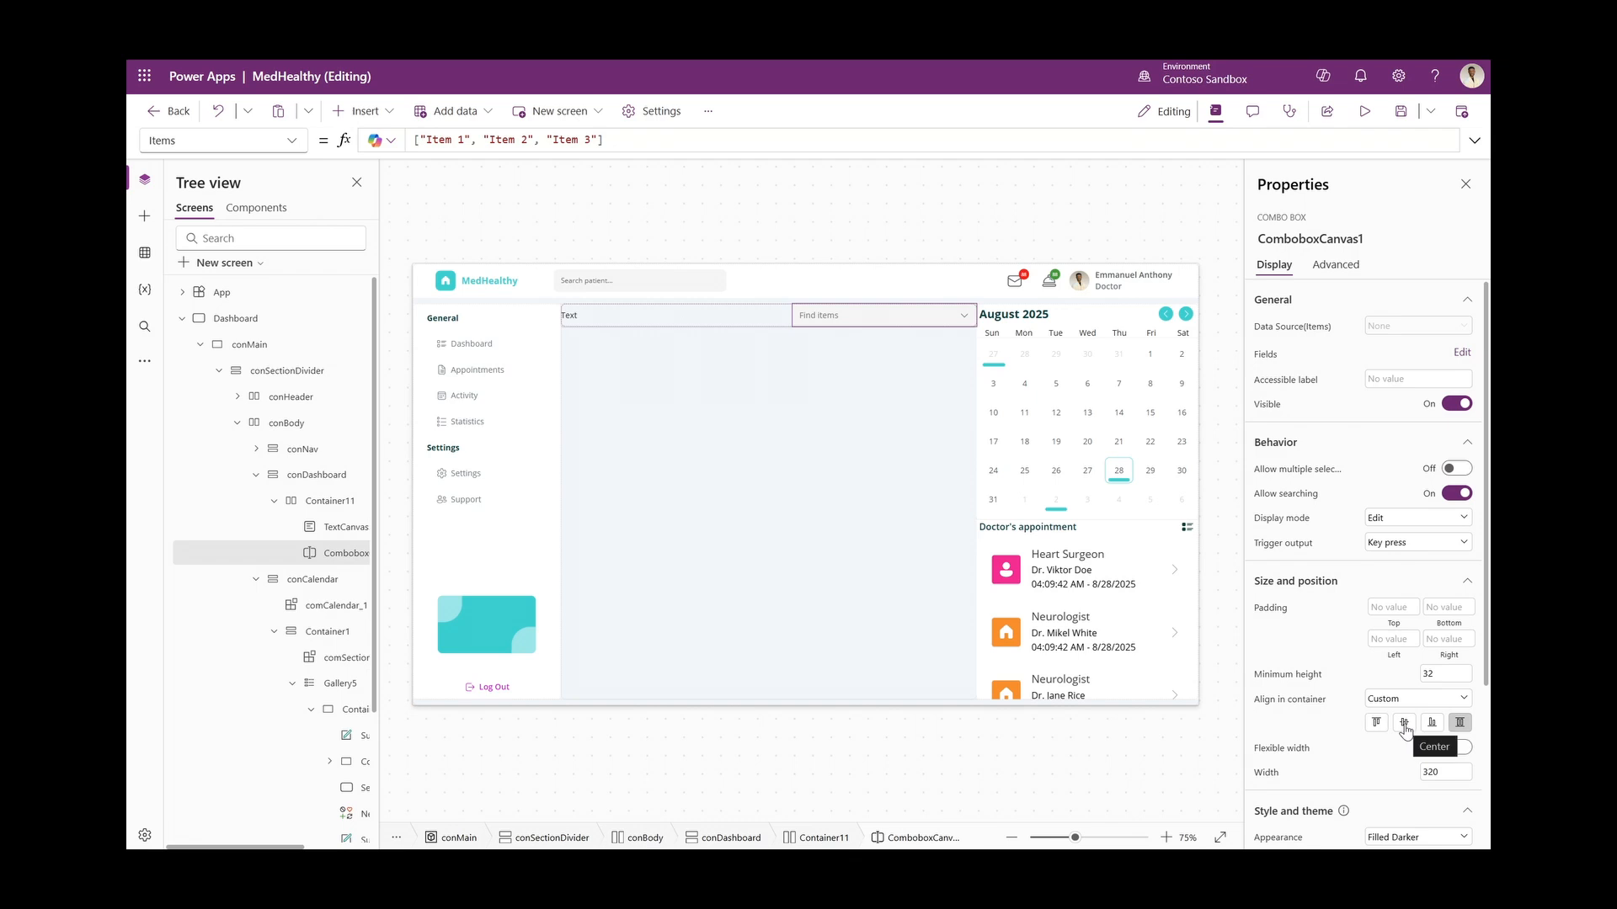
left_click(1451, 773)
type("150")
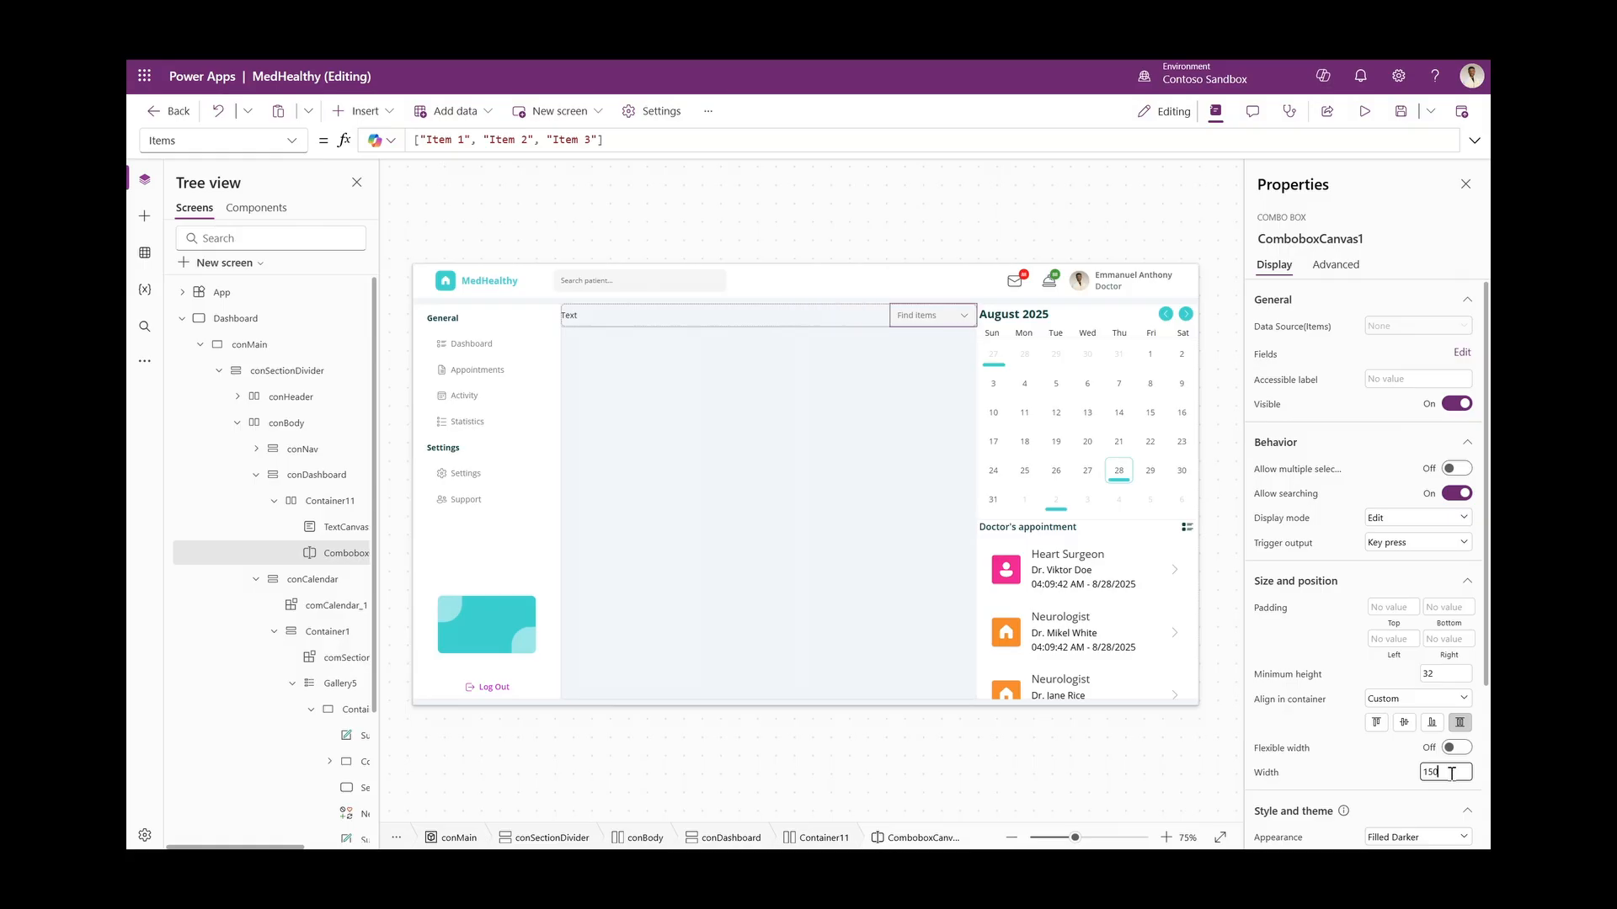
Set the left and right padding of the heading row's horizontal container to 10
left_click(747, 326)
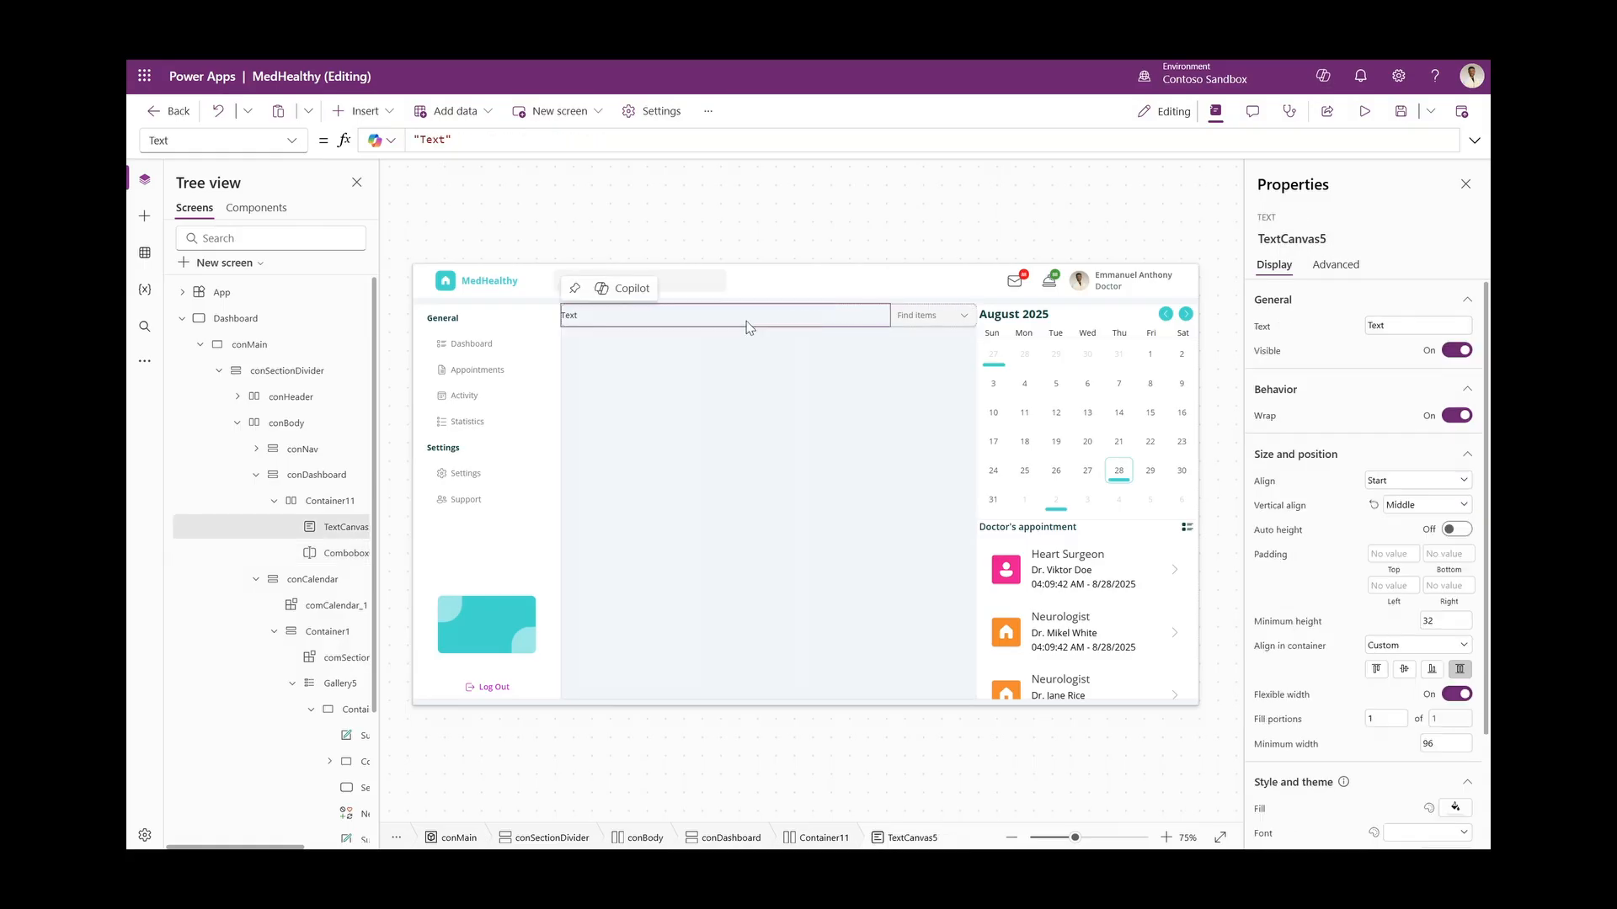
left_click(313, 501)
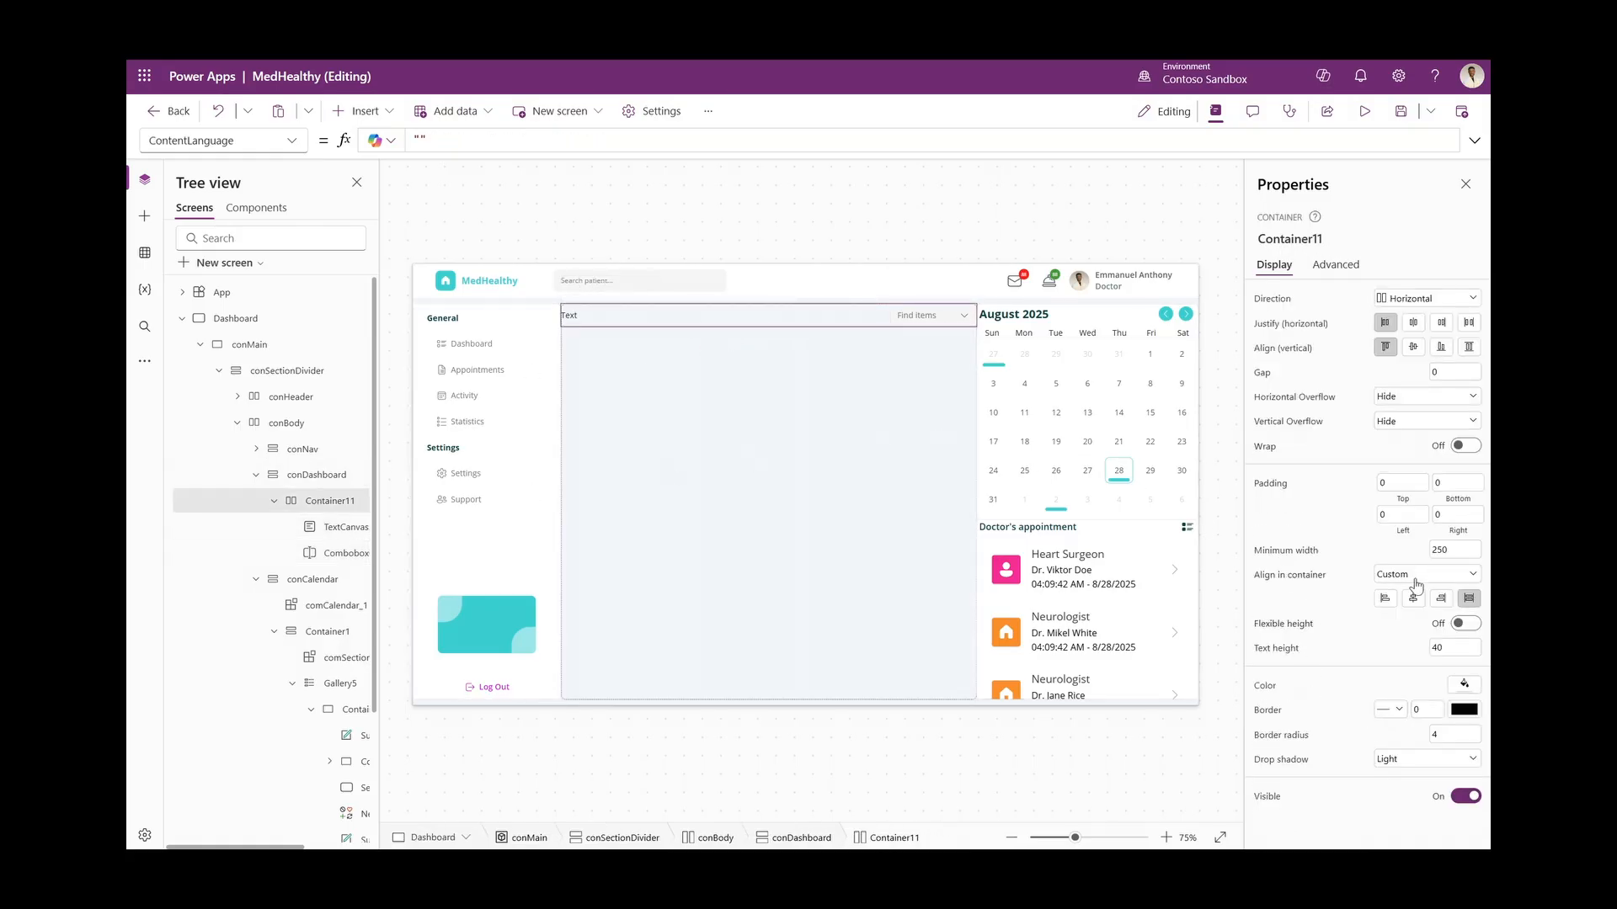
left_click(1399, 514)
left_click(1460, 515)
left_click(1407, 564)
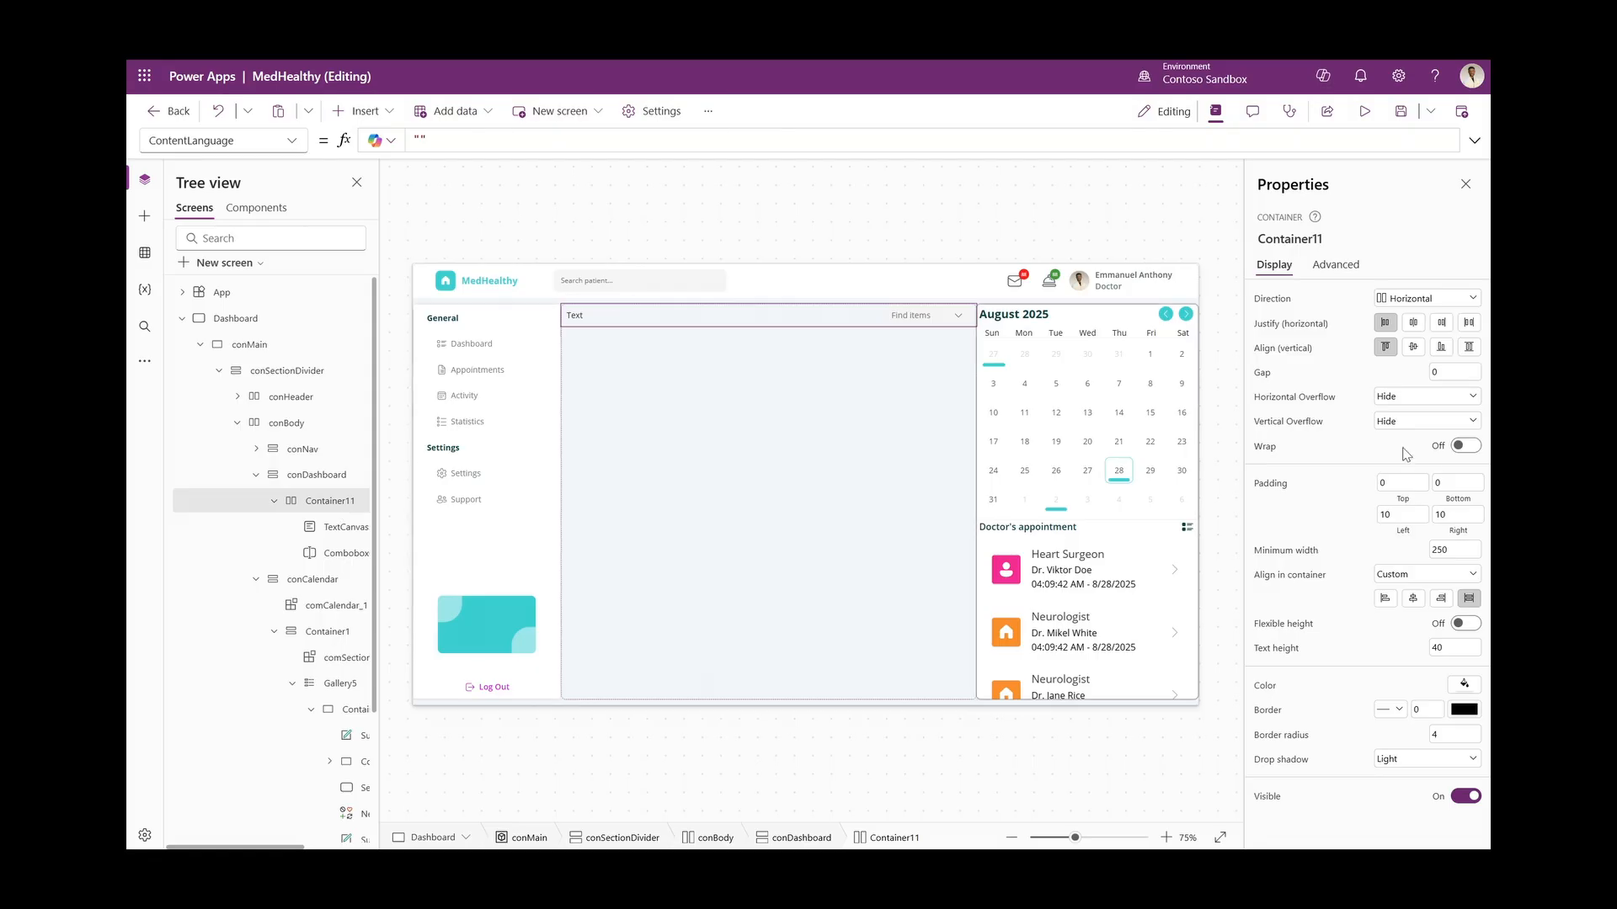
Change the heading row's text to Dashboard and set its font weight to Bold
left_click(345, 527)
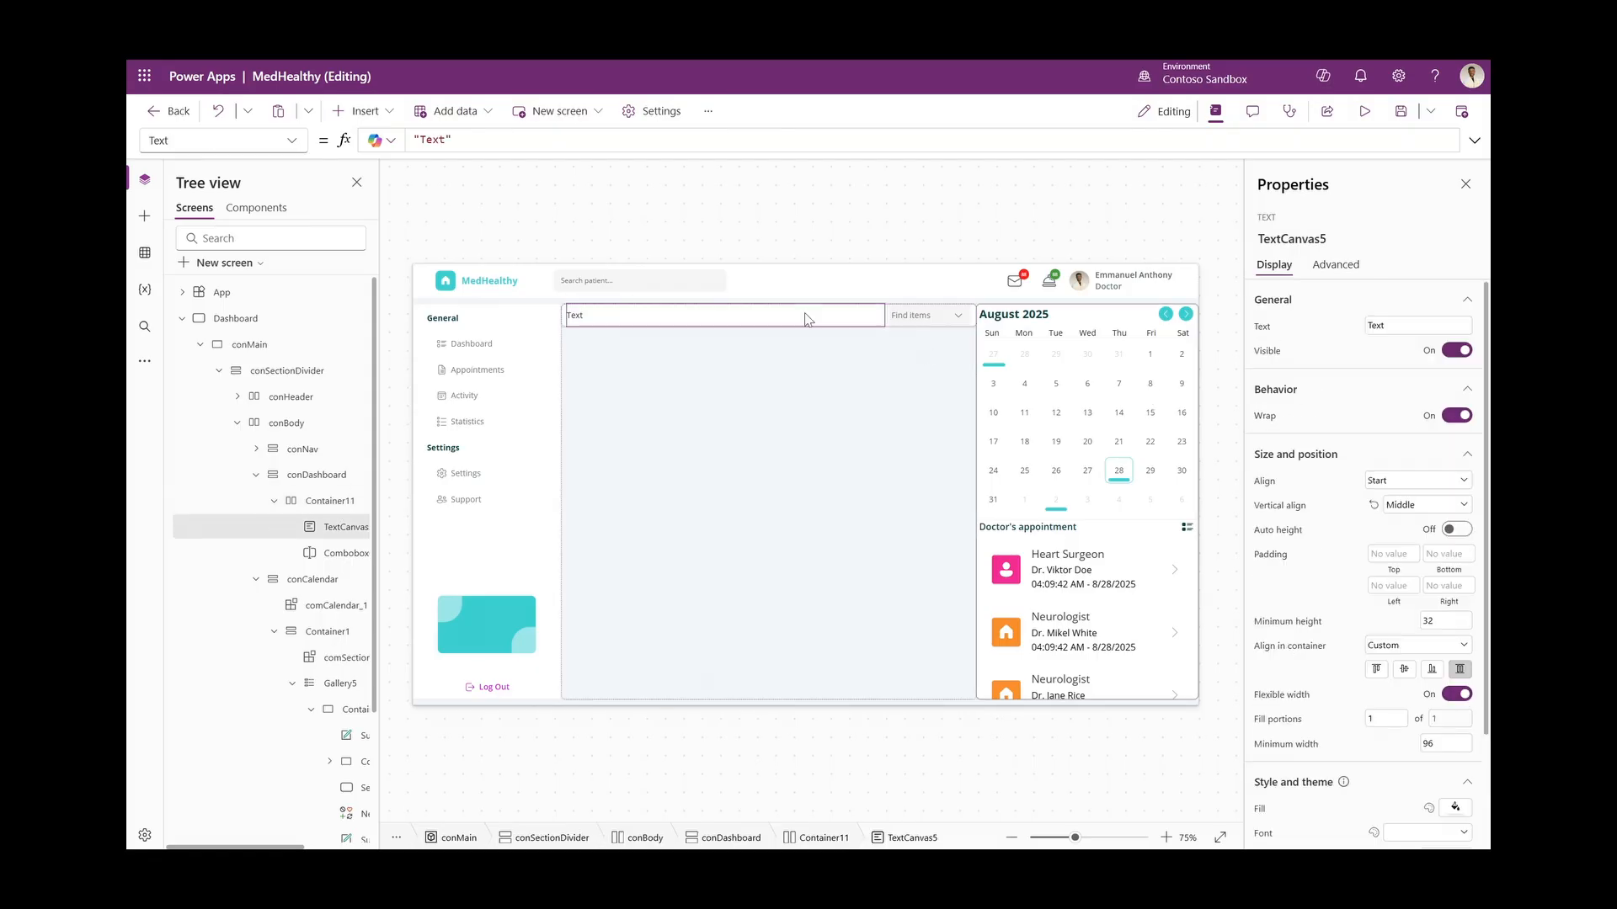
double_click(1405, 330)
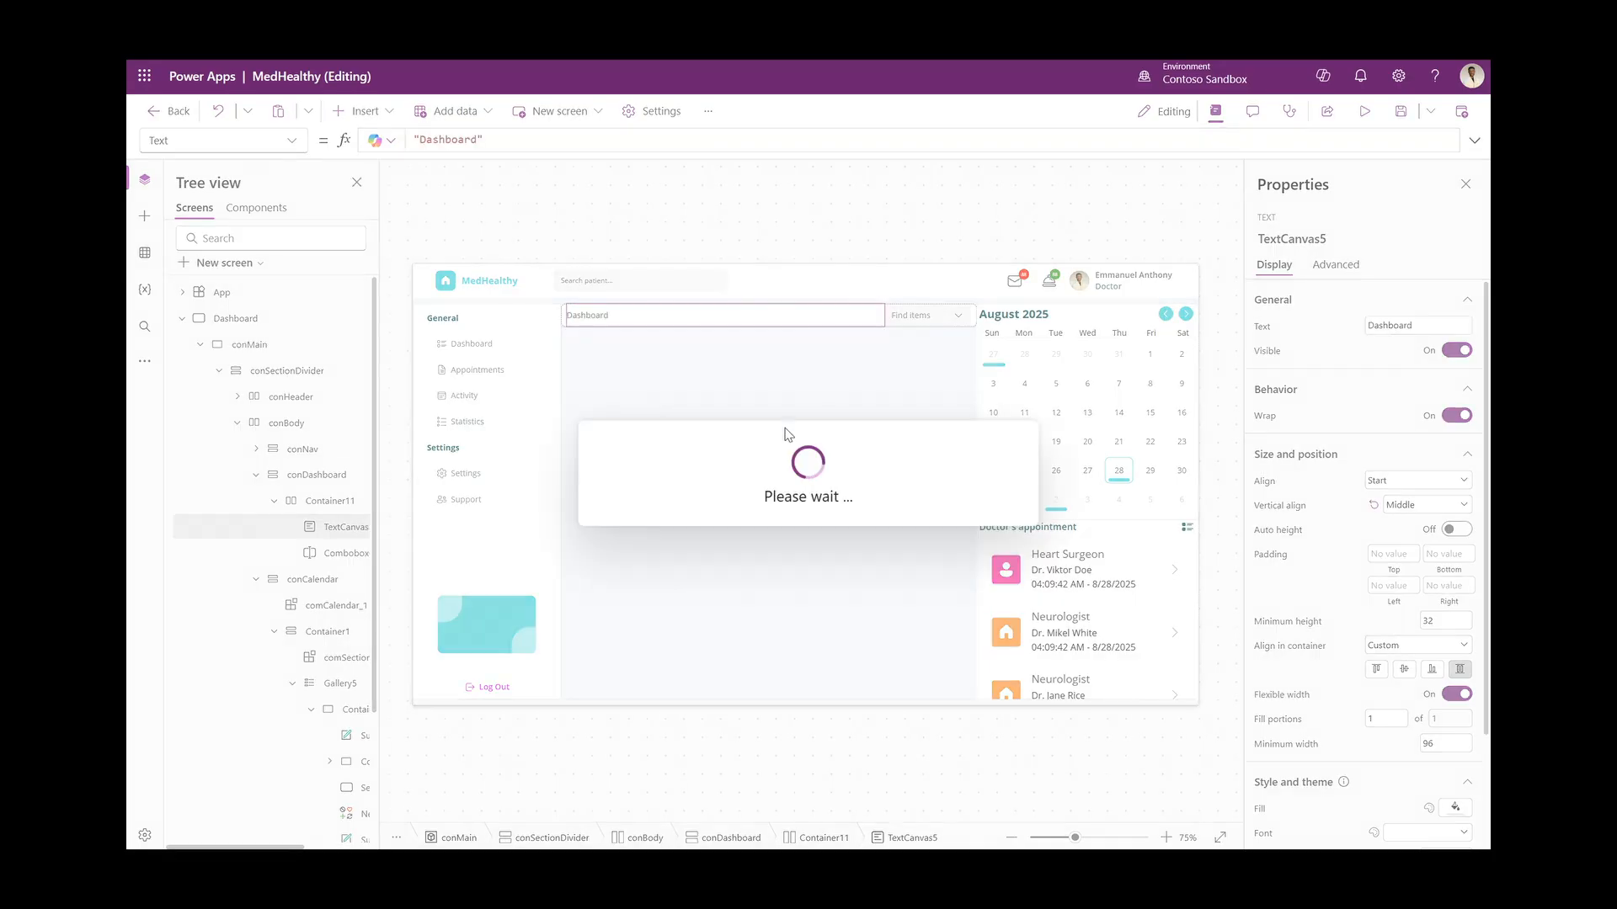
scroll(1370, 603, "down", 1)
scroll(1371, 603, "down", 2)
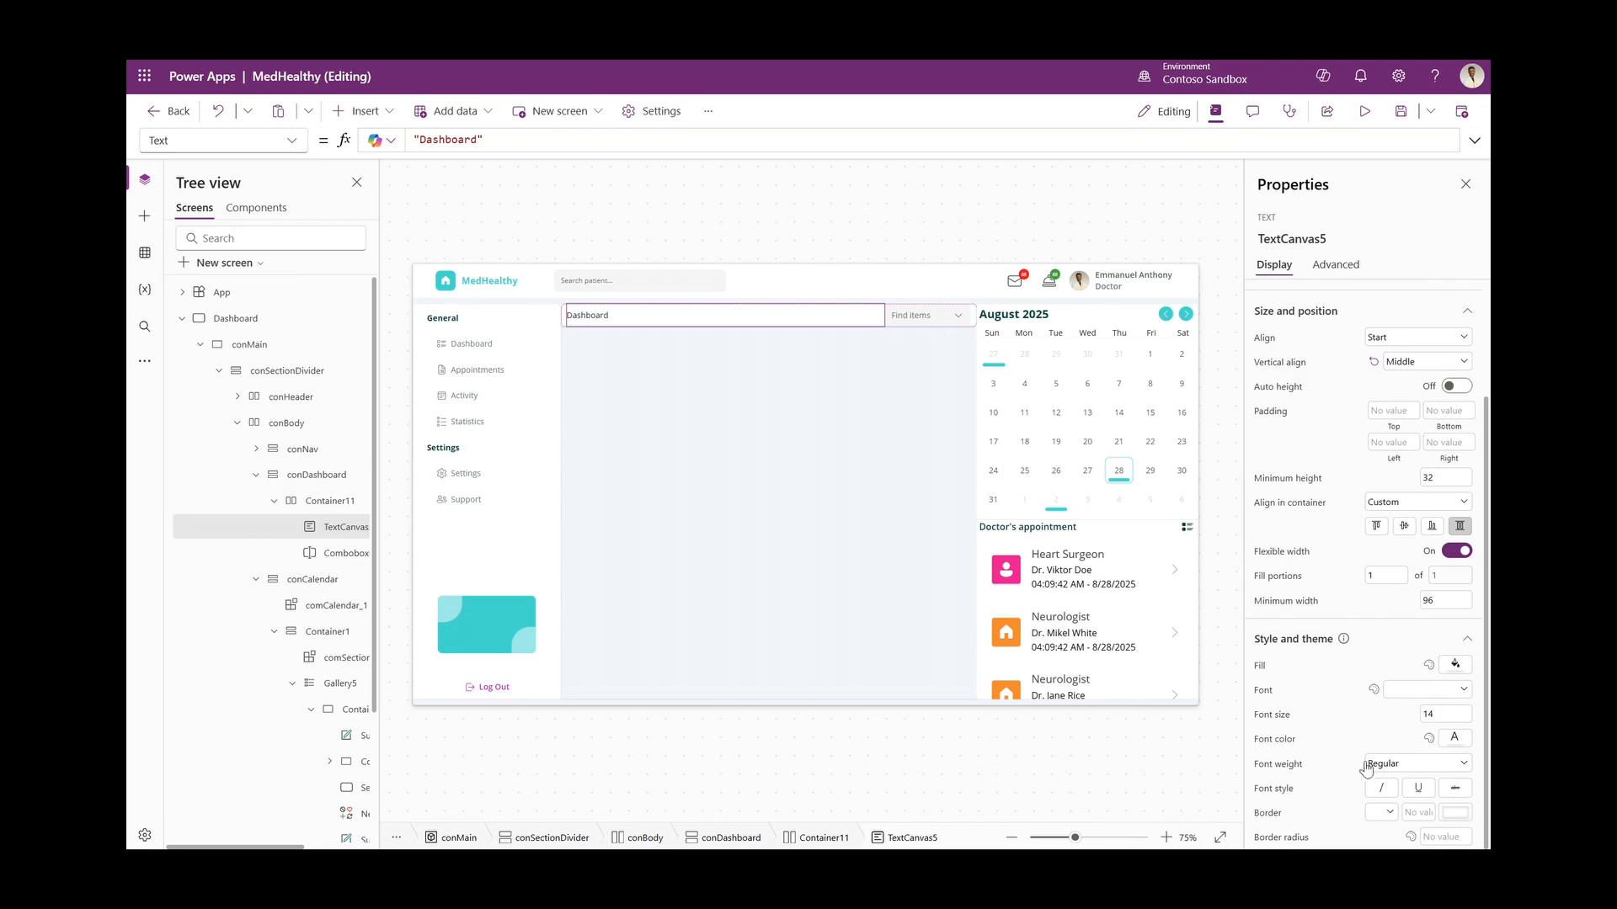
left_click(1441, 763)
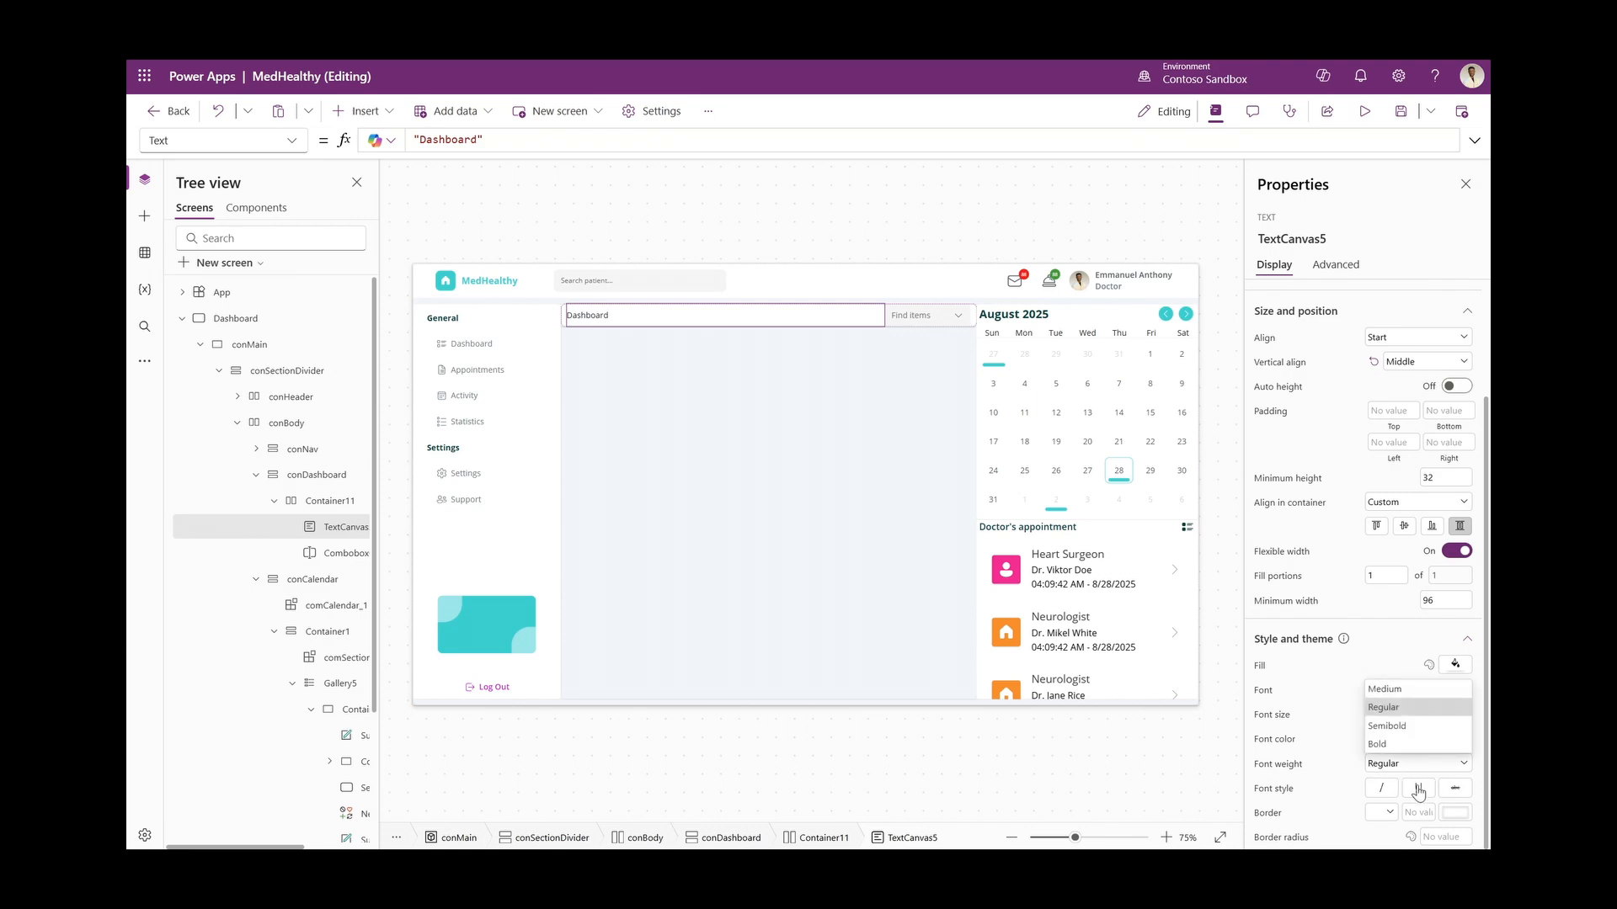
left_click(1398, 744)
Set the Dashboard heading's FontColor formula to App.Theme.Colors.Darker70
left_click(1275, 740)
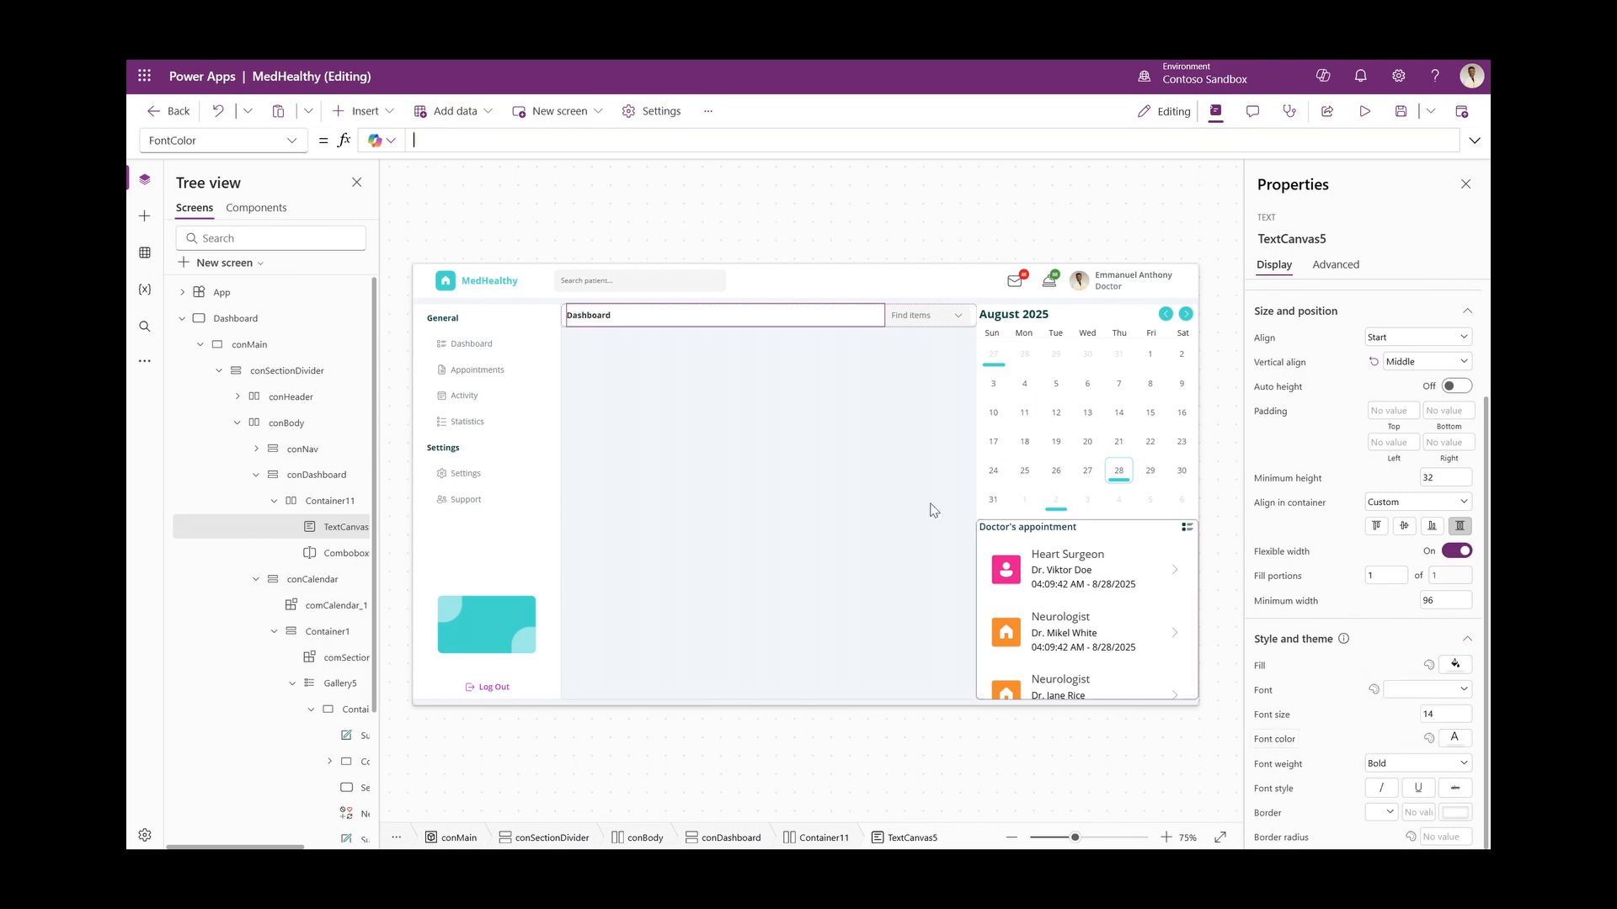
left_click(512, 143)
type("A")
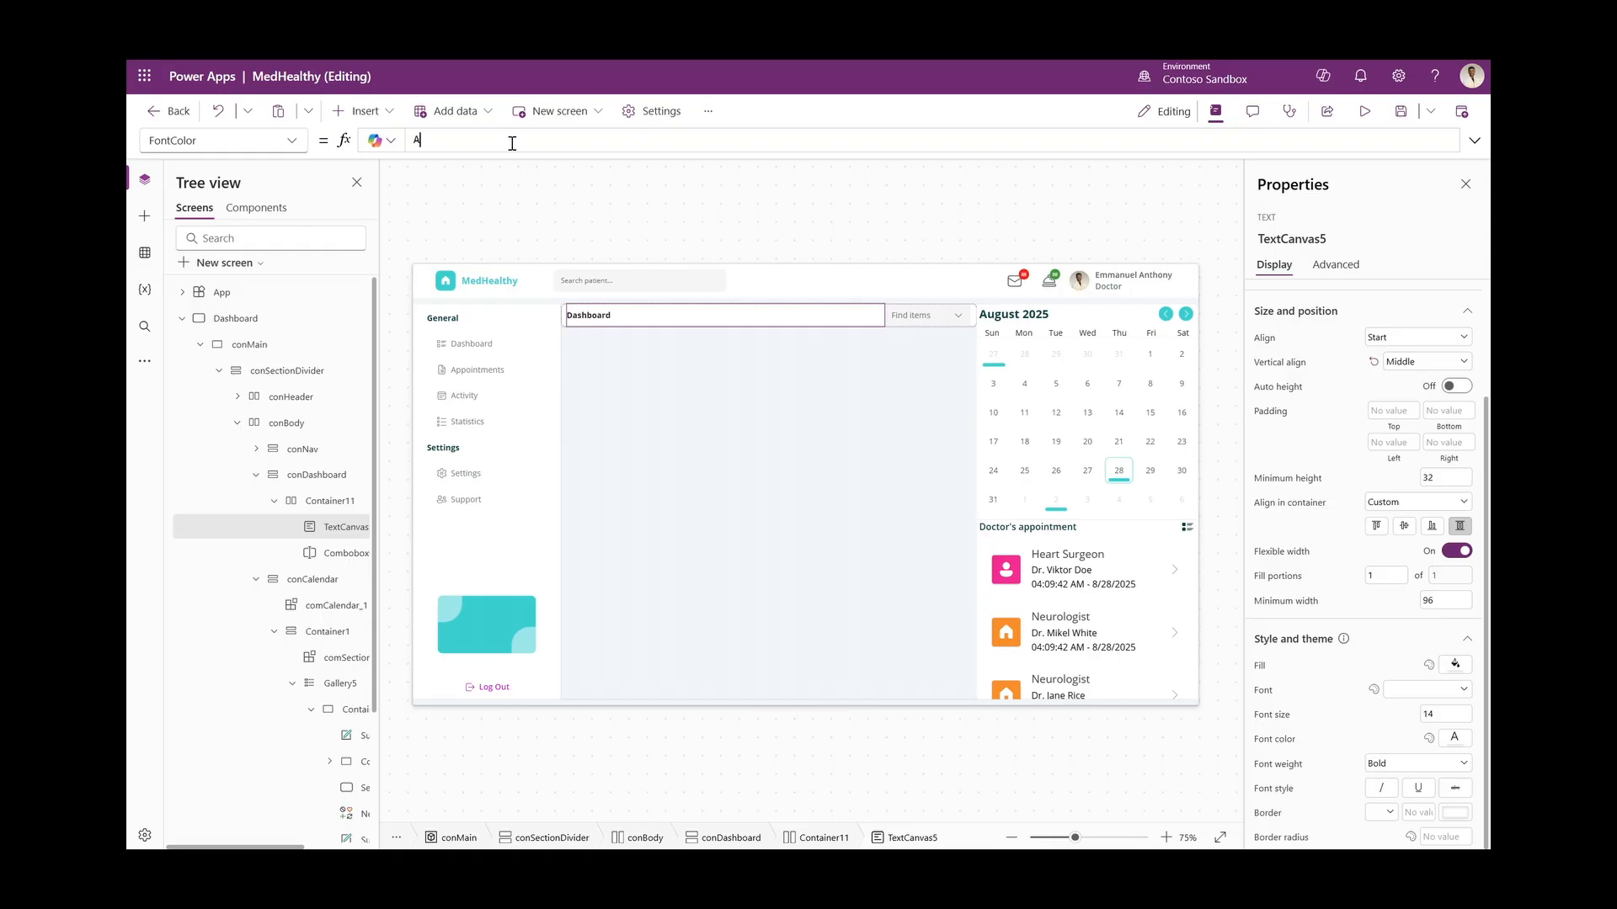
type("pp.th")
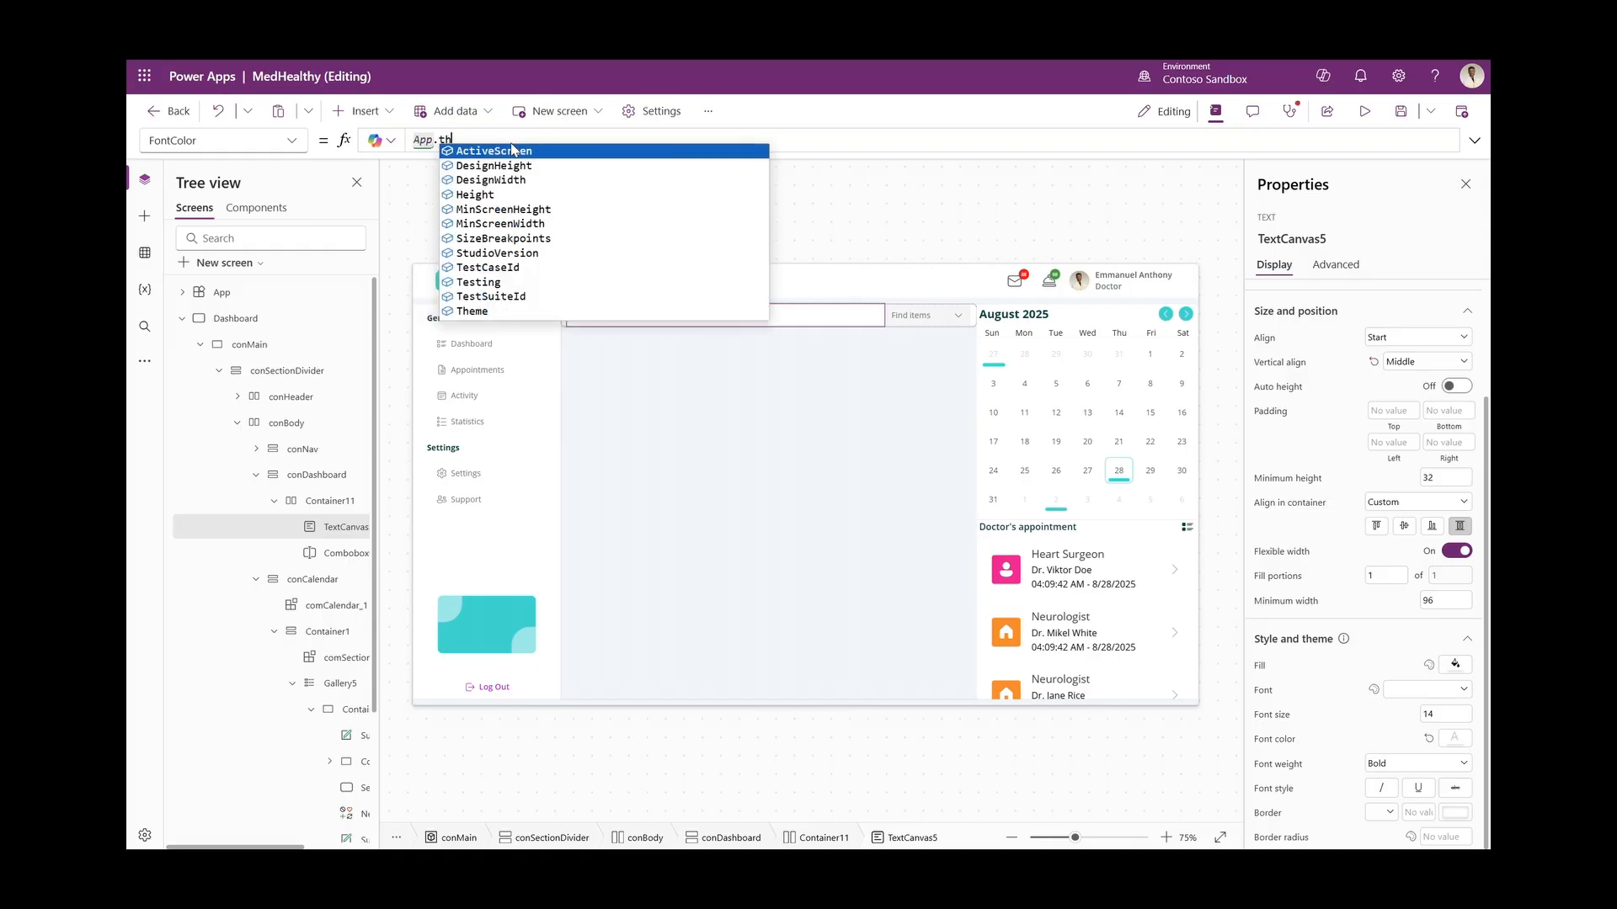
type("em")
left_click(512, 150)
type(".colo")
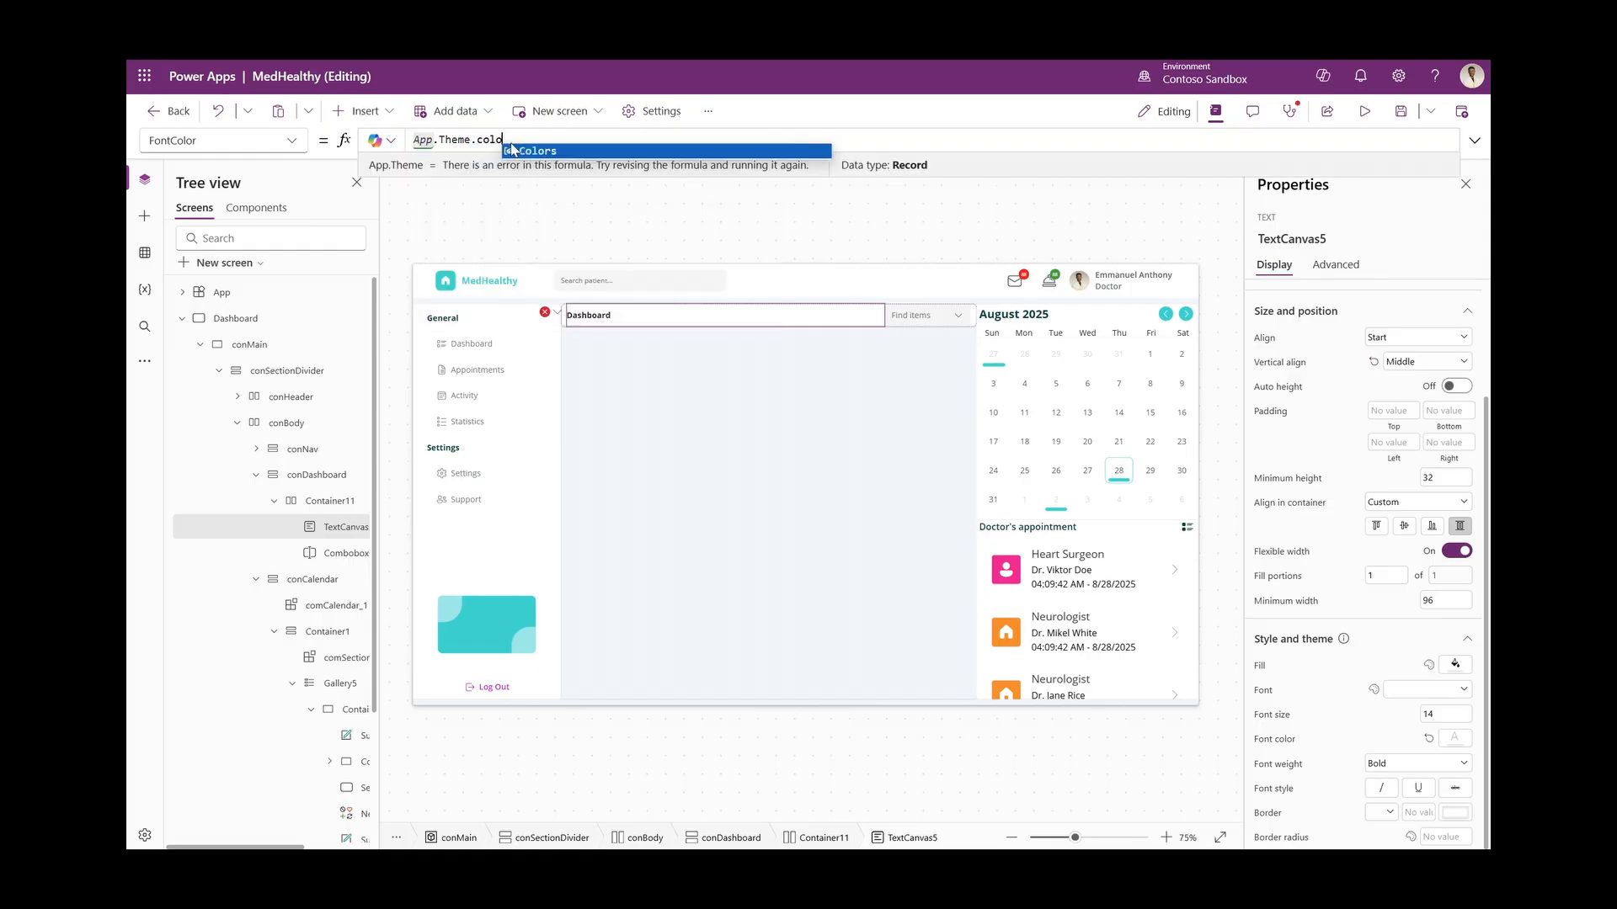
Set the combobox's Items to ["This Week", "This Month", "This Year"]
left_click(905, 315)
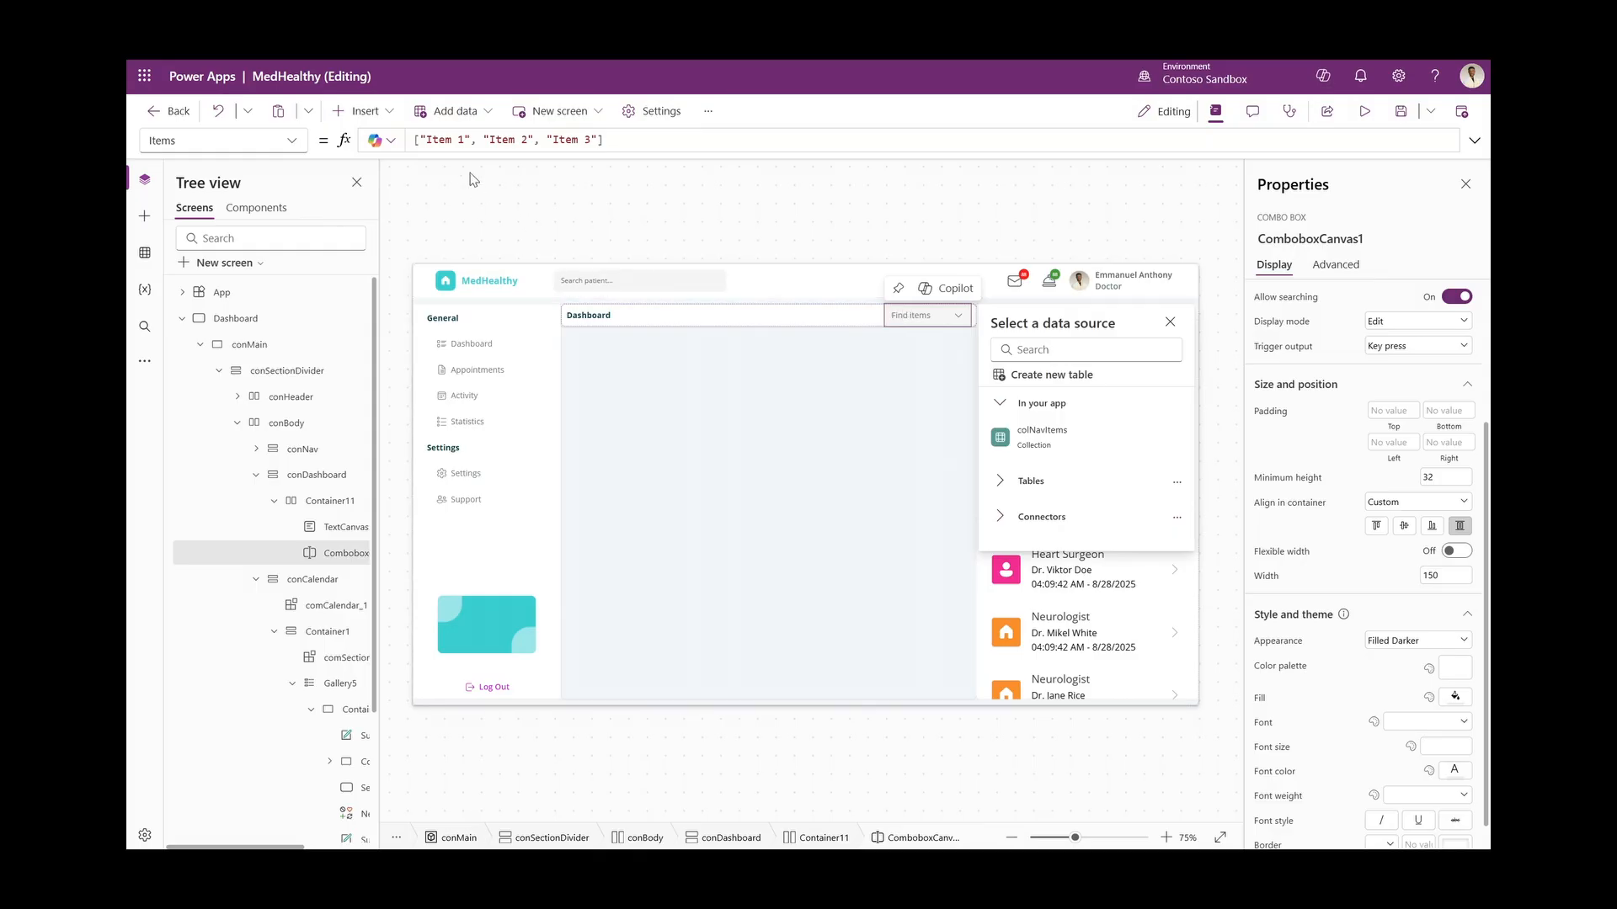
left_click(429, 139)
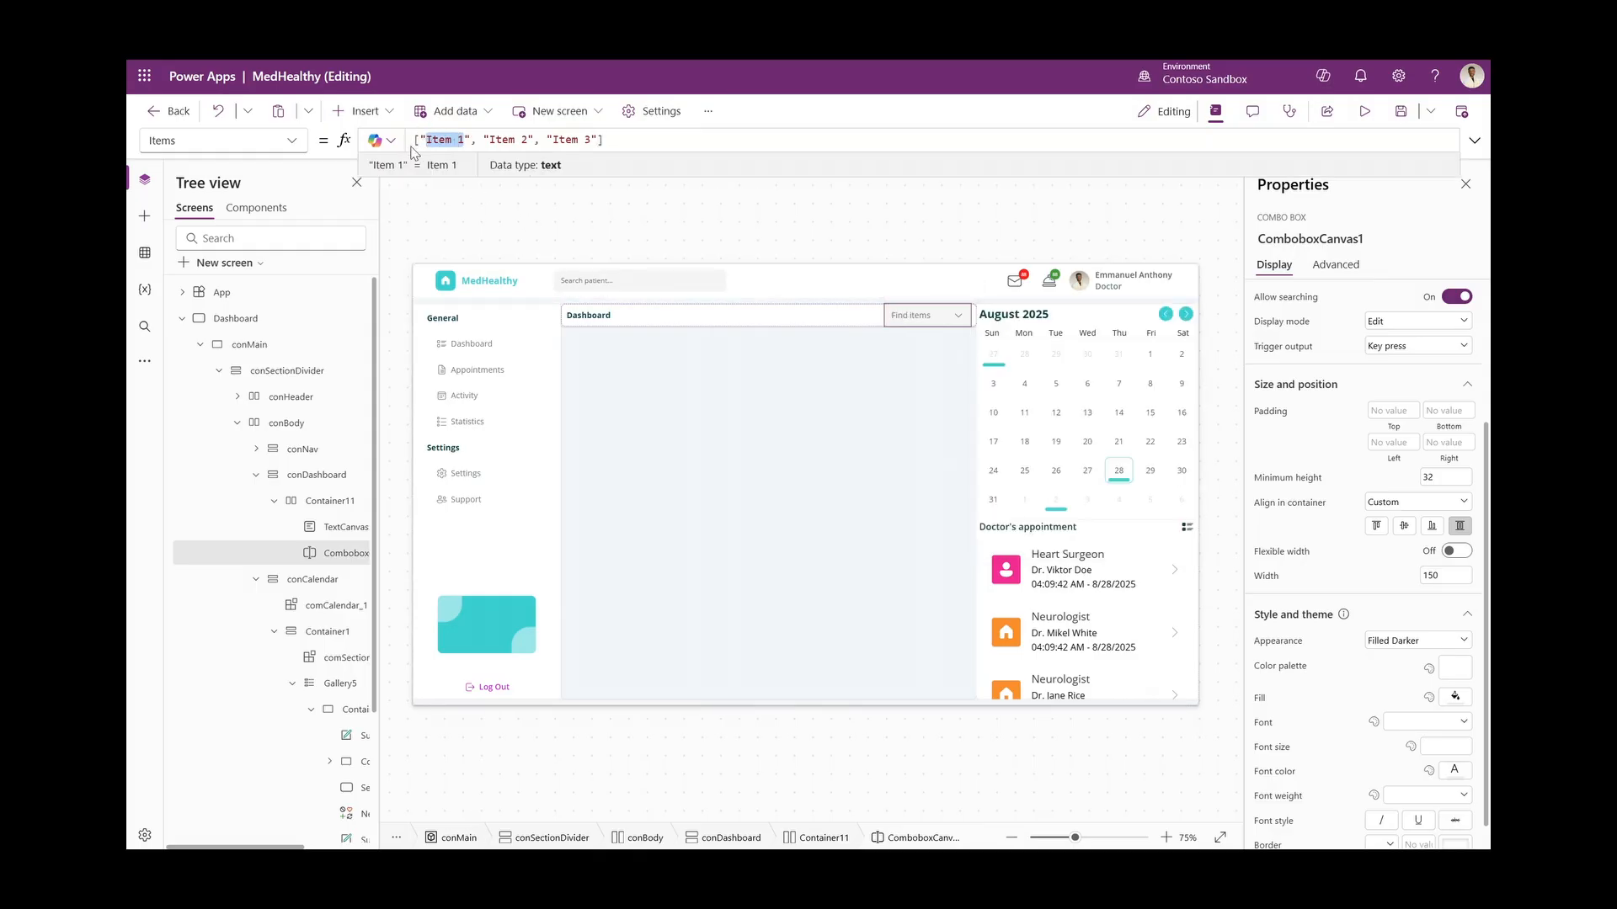
key("BackSpace")
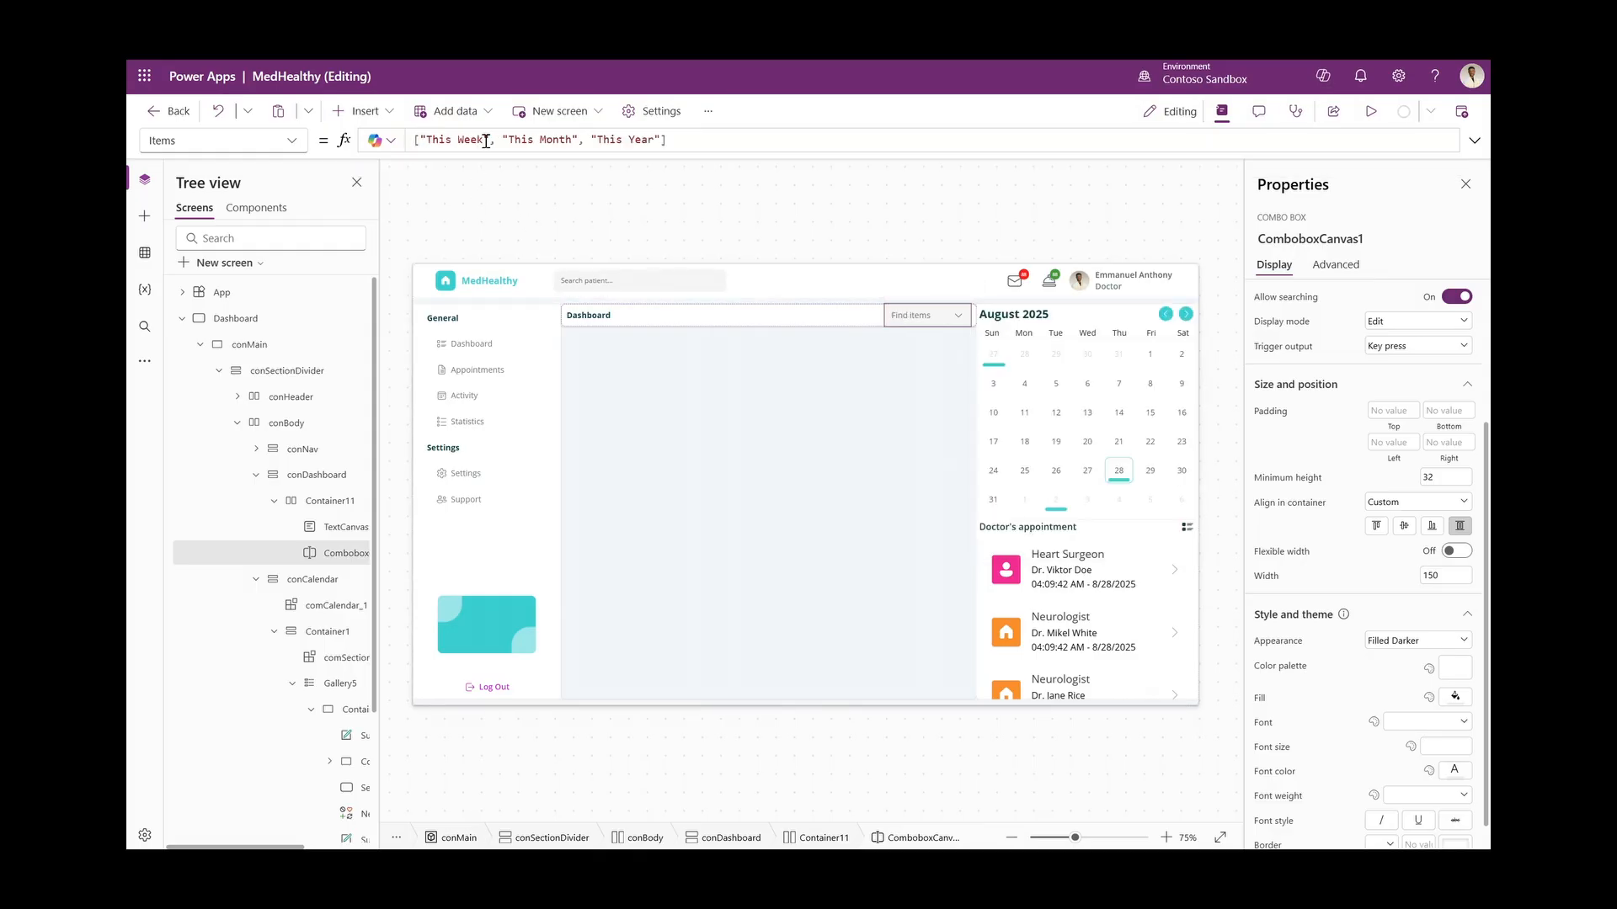
Set the combobox's DefaultSelectedItems property to ["This Week"]
left_click_drag(486, 141, 431, 137)
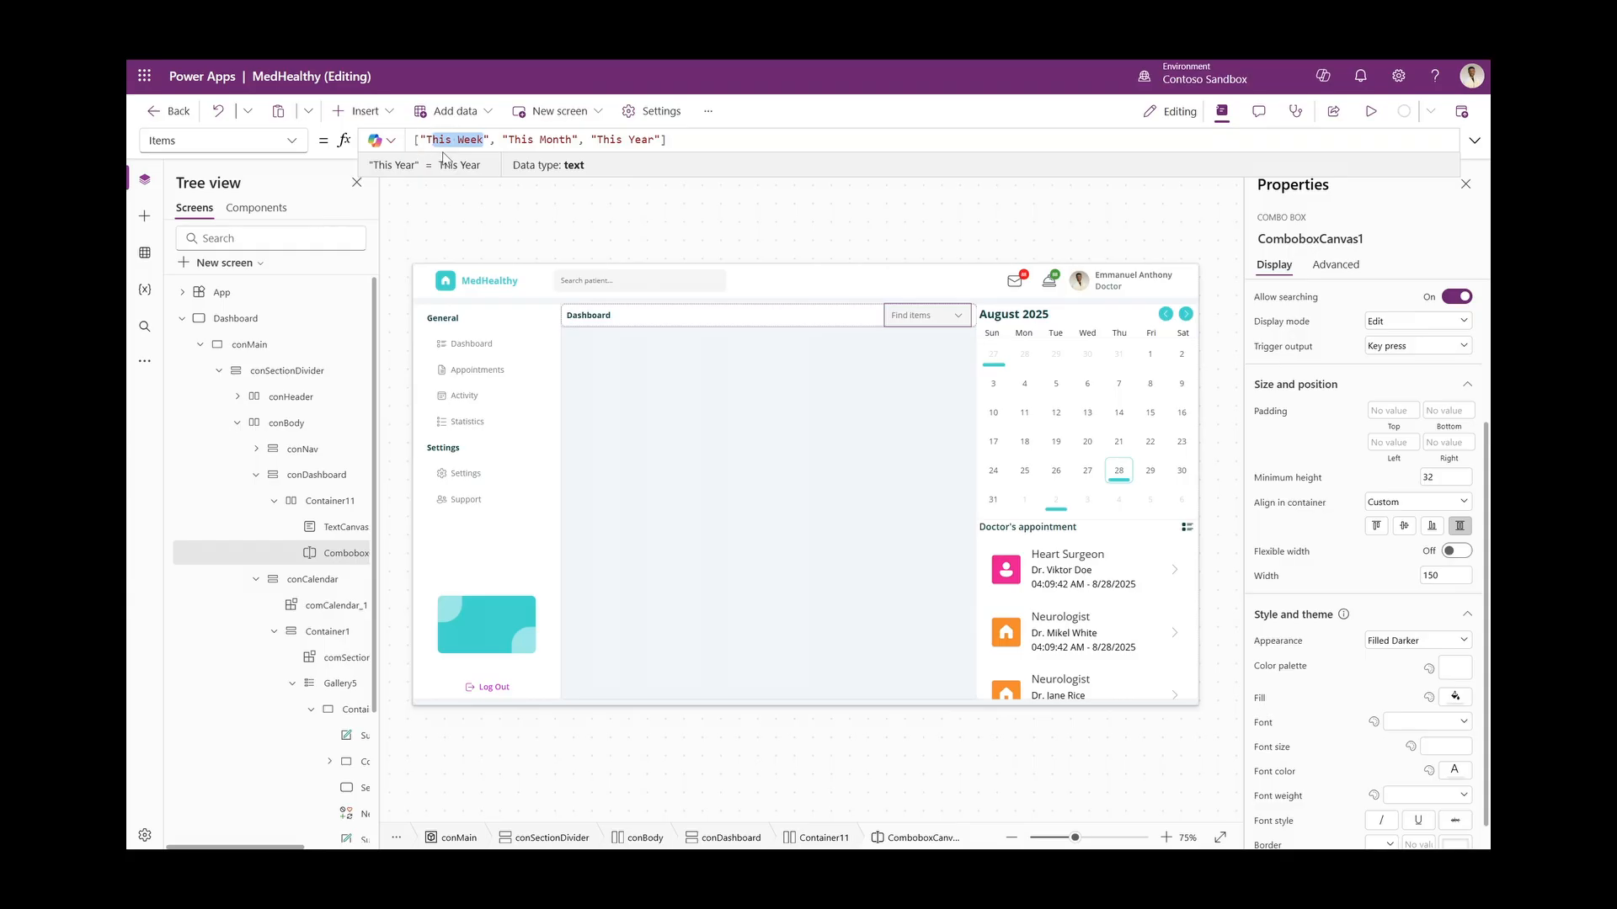
left_click(285, 141)
left_click(203, 405)
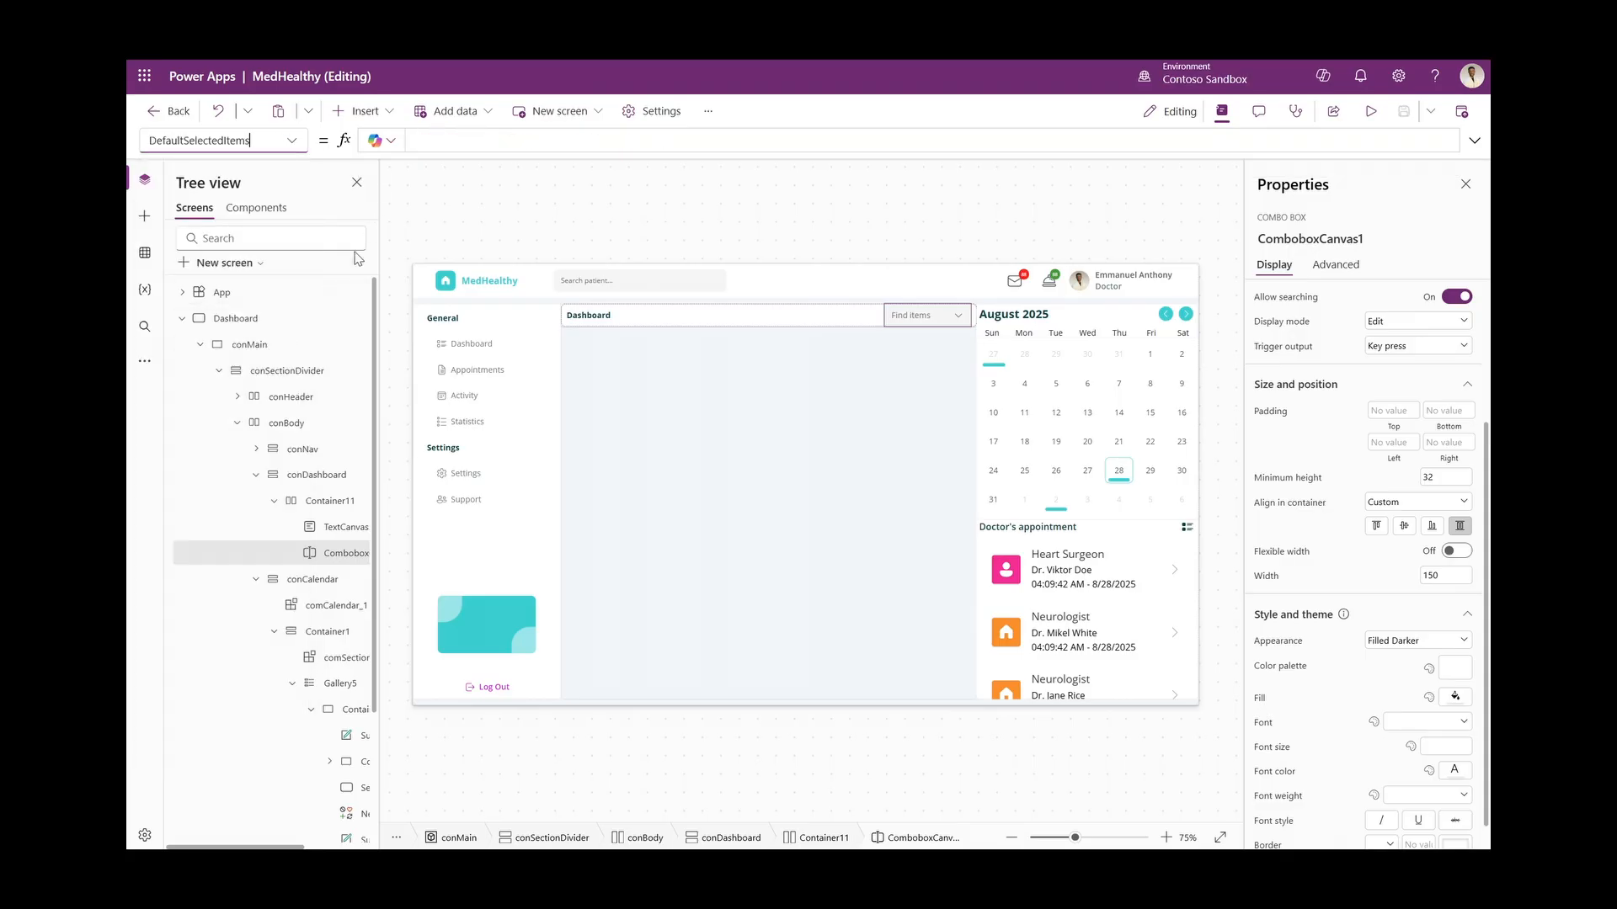
left_click(427, 138)
Make the heading row container's fill color transparent, RGBA(0, 0, 0, 0)
left_click(330, 500)
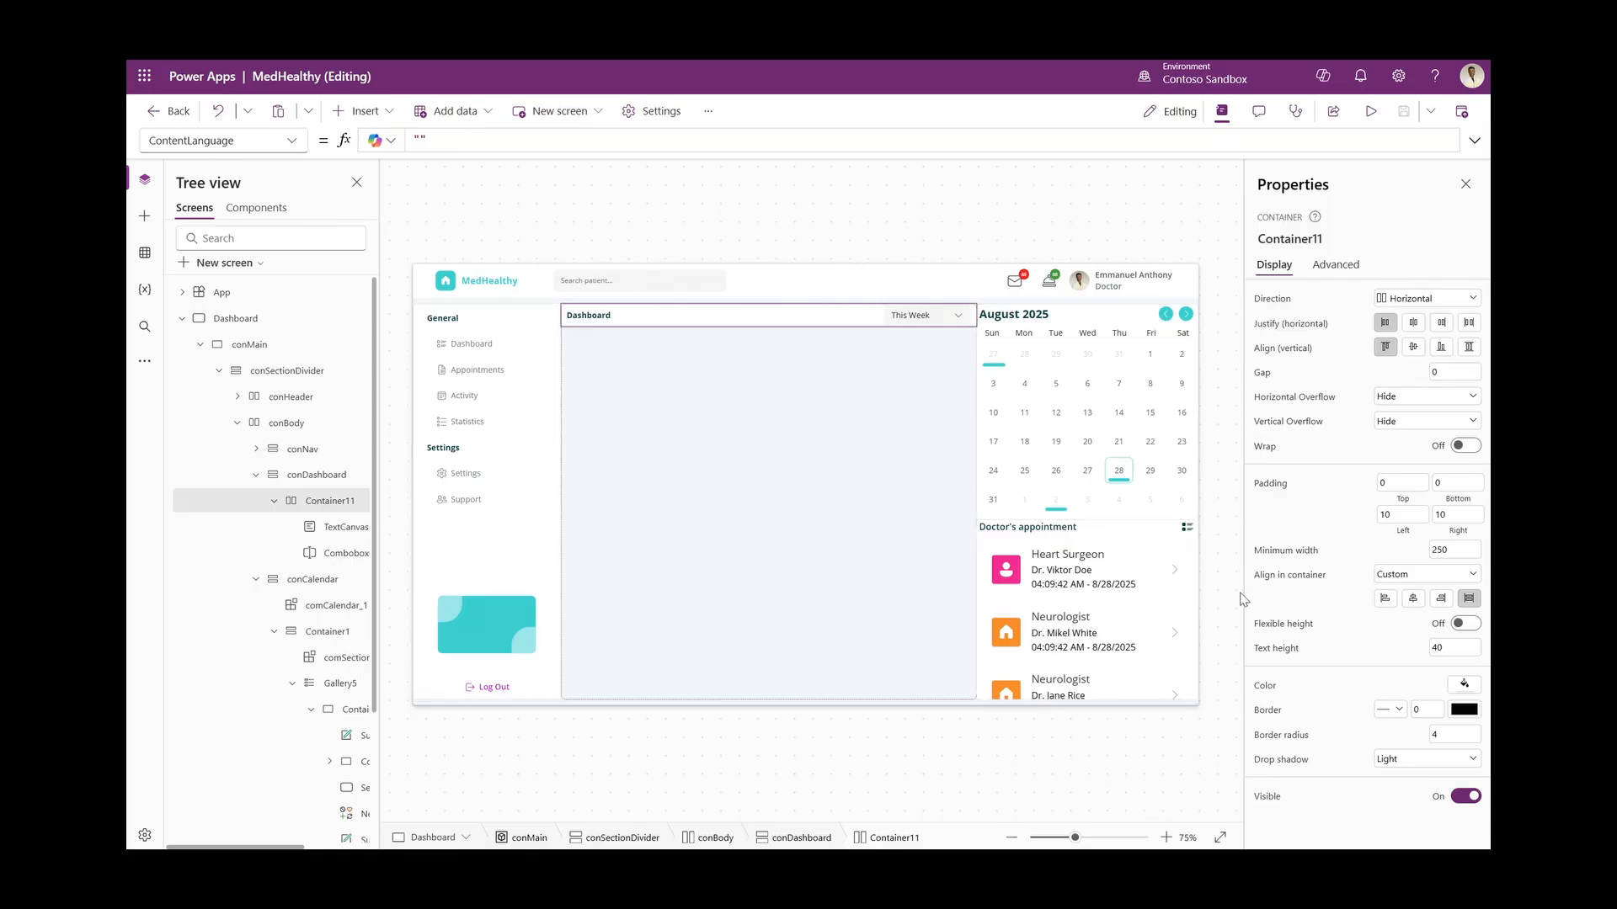
left_click(1463, 683)
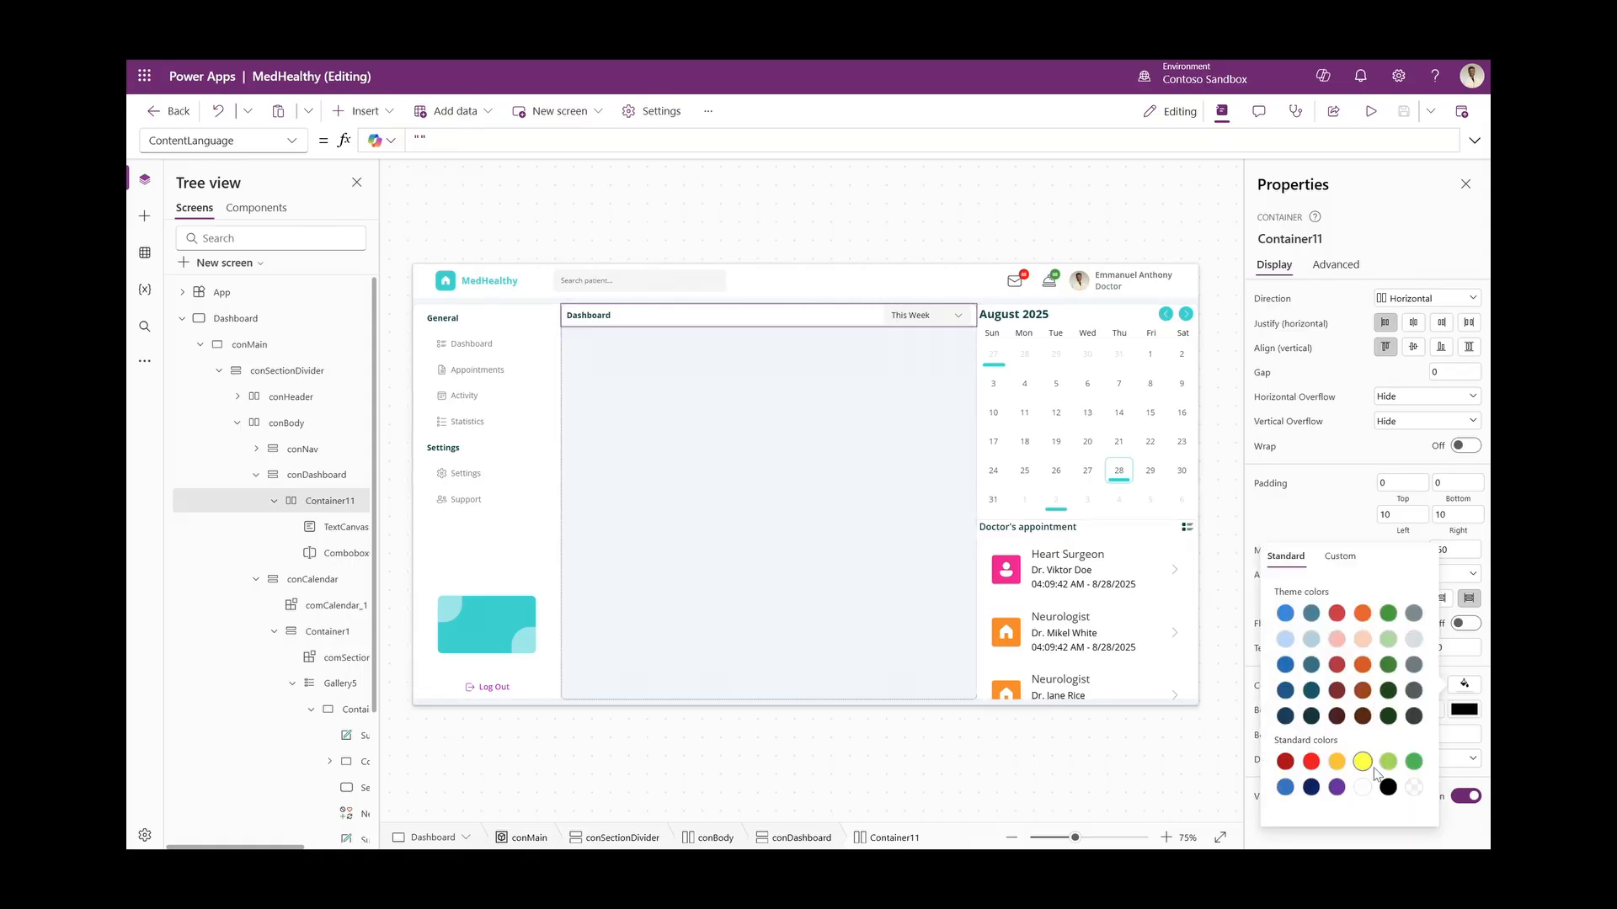
left_click(1412, 789)
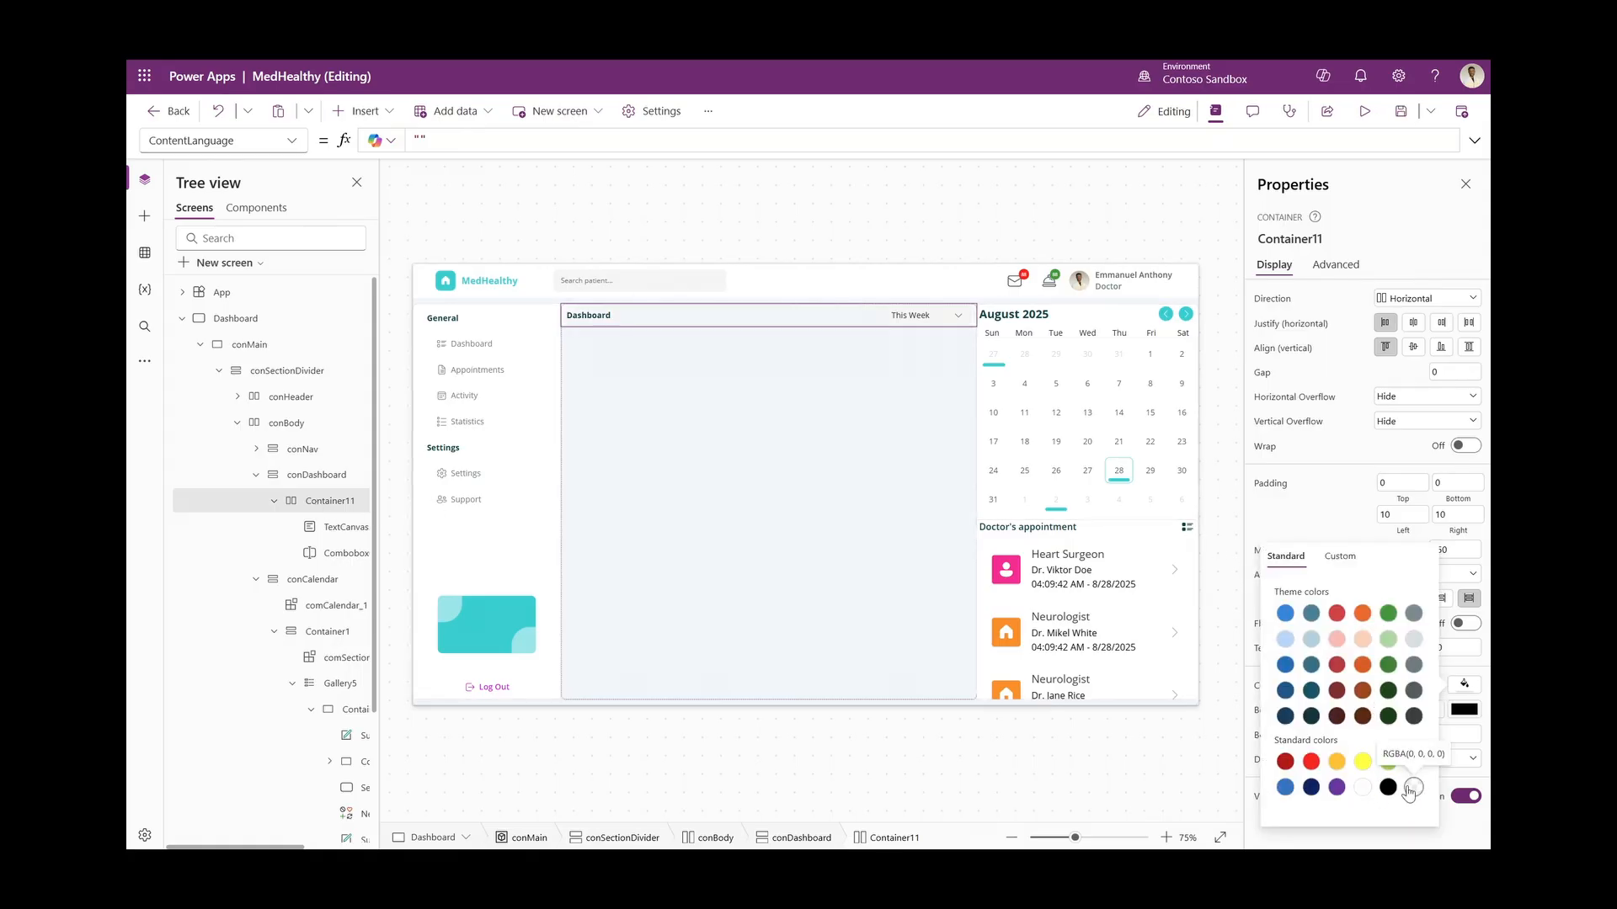
Set the combobox's fill to white and its border radius to 8
left_click(922, 321)
scroll(1375, 757, "down", 3)
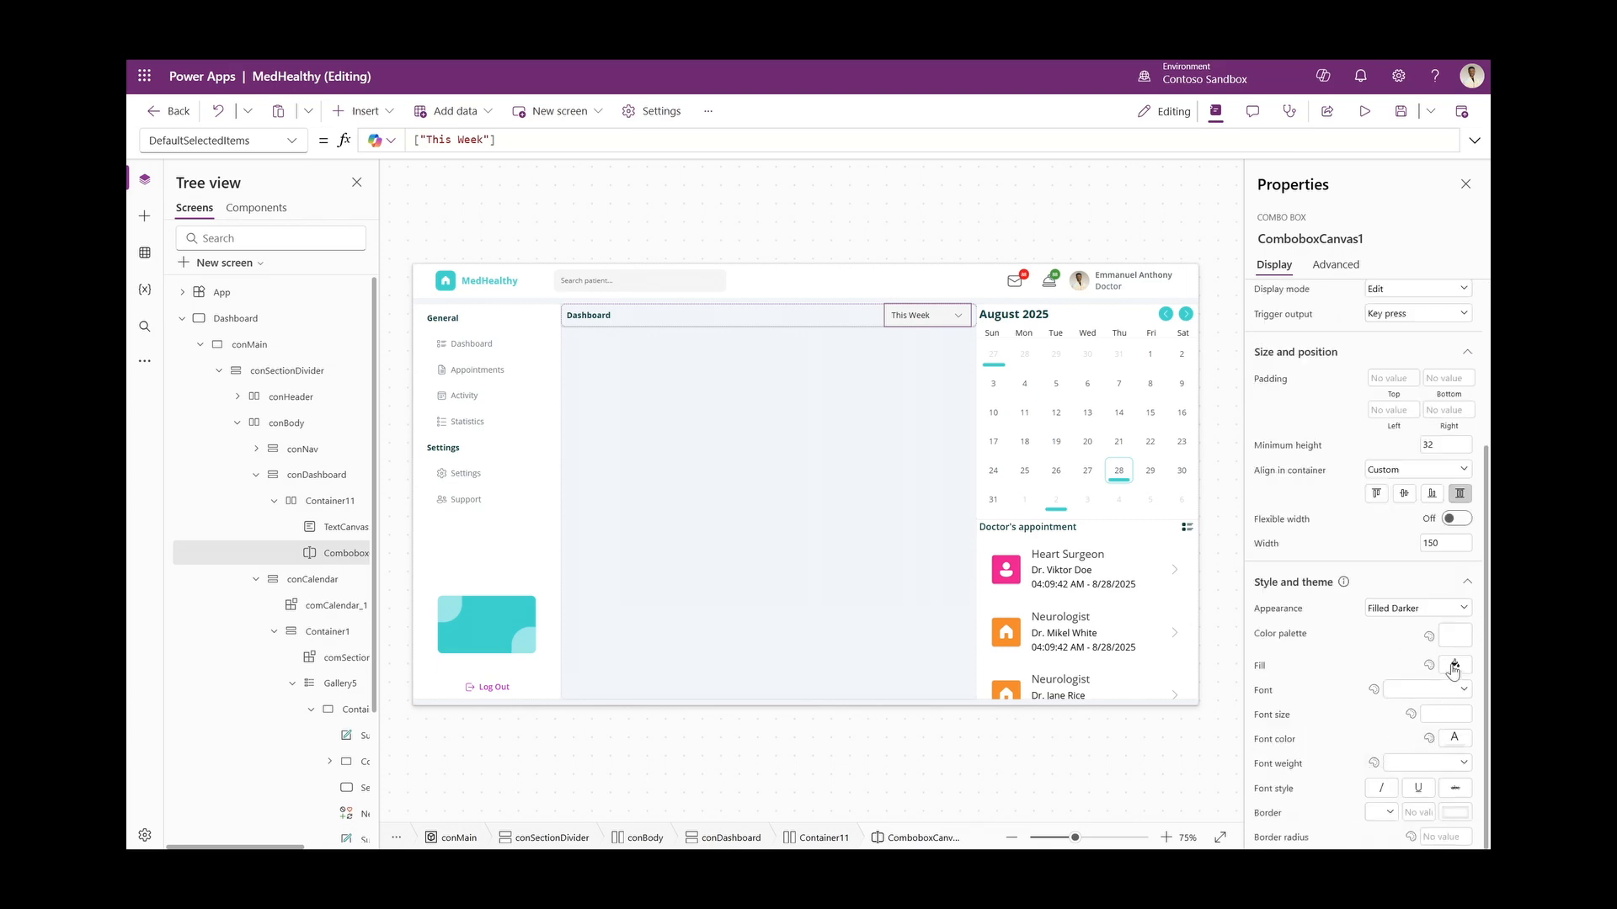
left_click(1454, 665)
left_click(1353, 767)
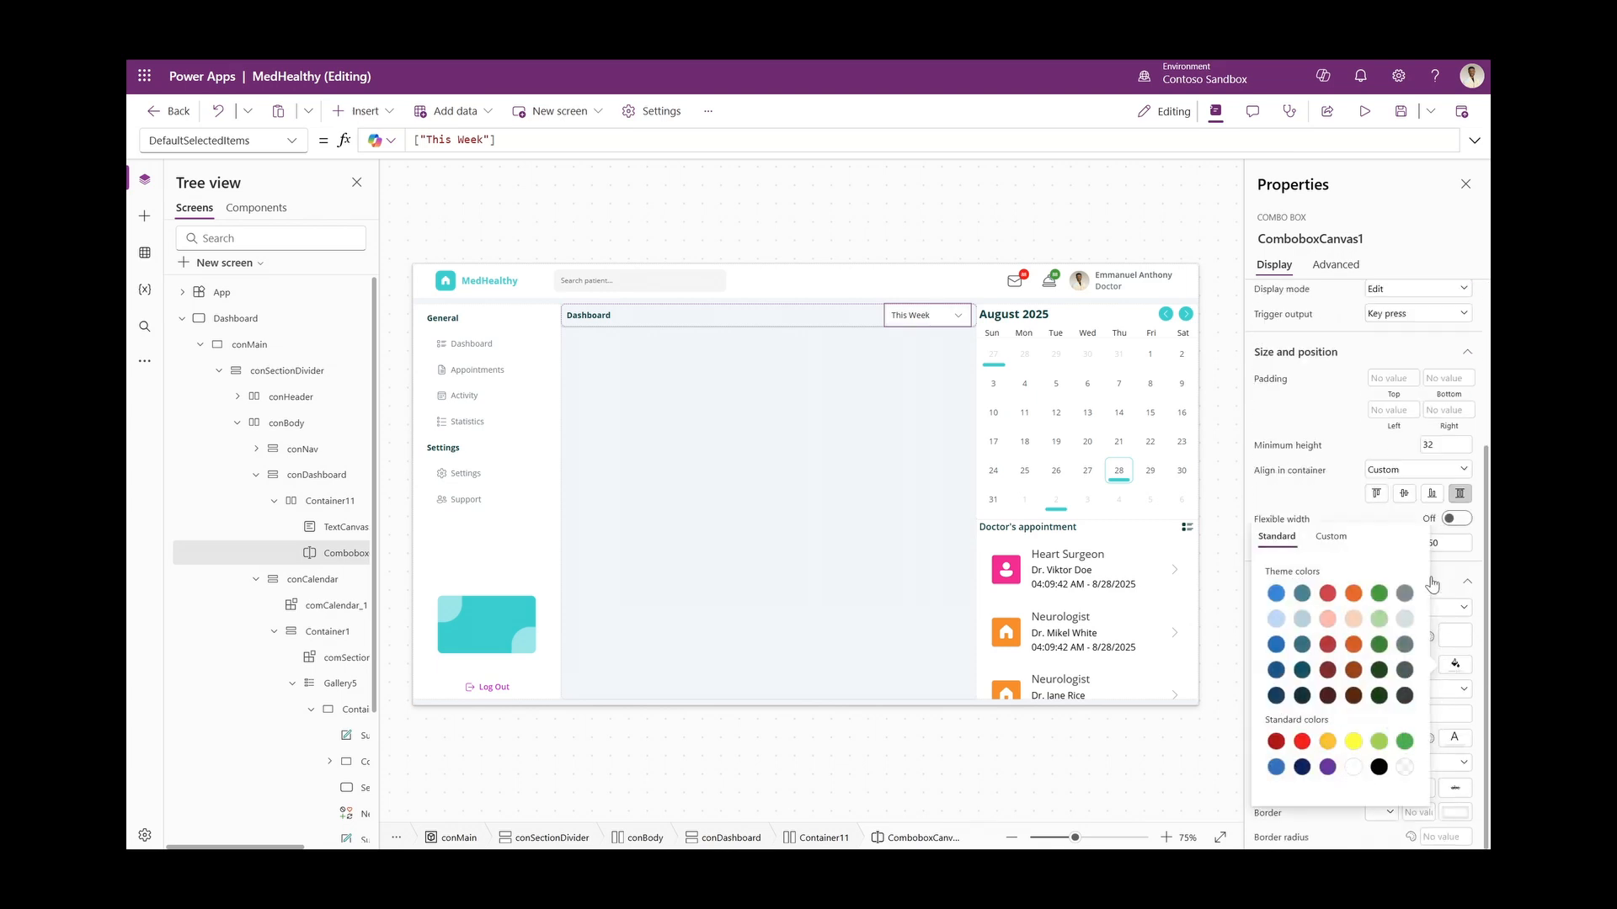
left_click(1303, 444)
left_click(1456, 838)
left_click(1398, 709)
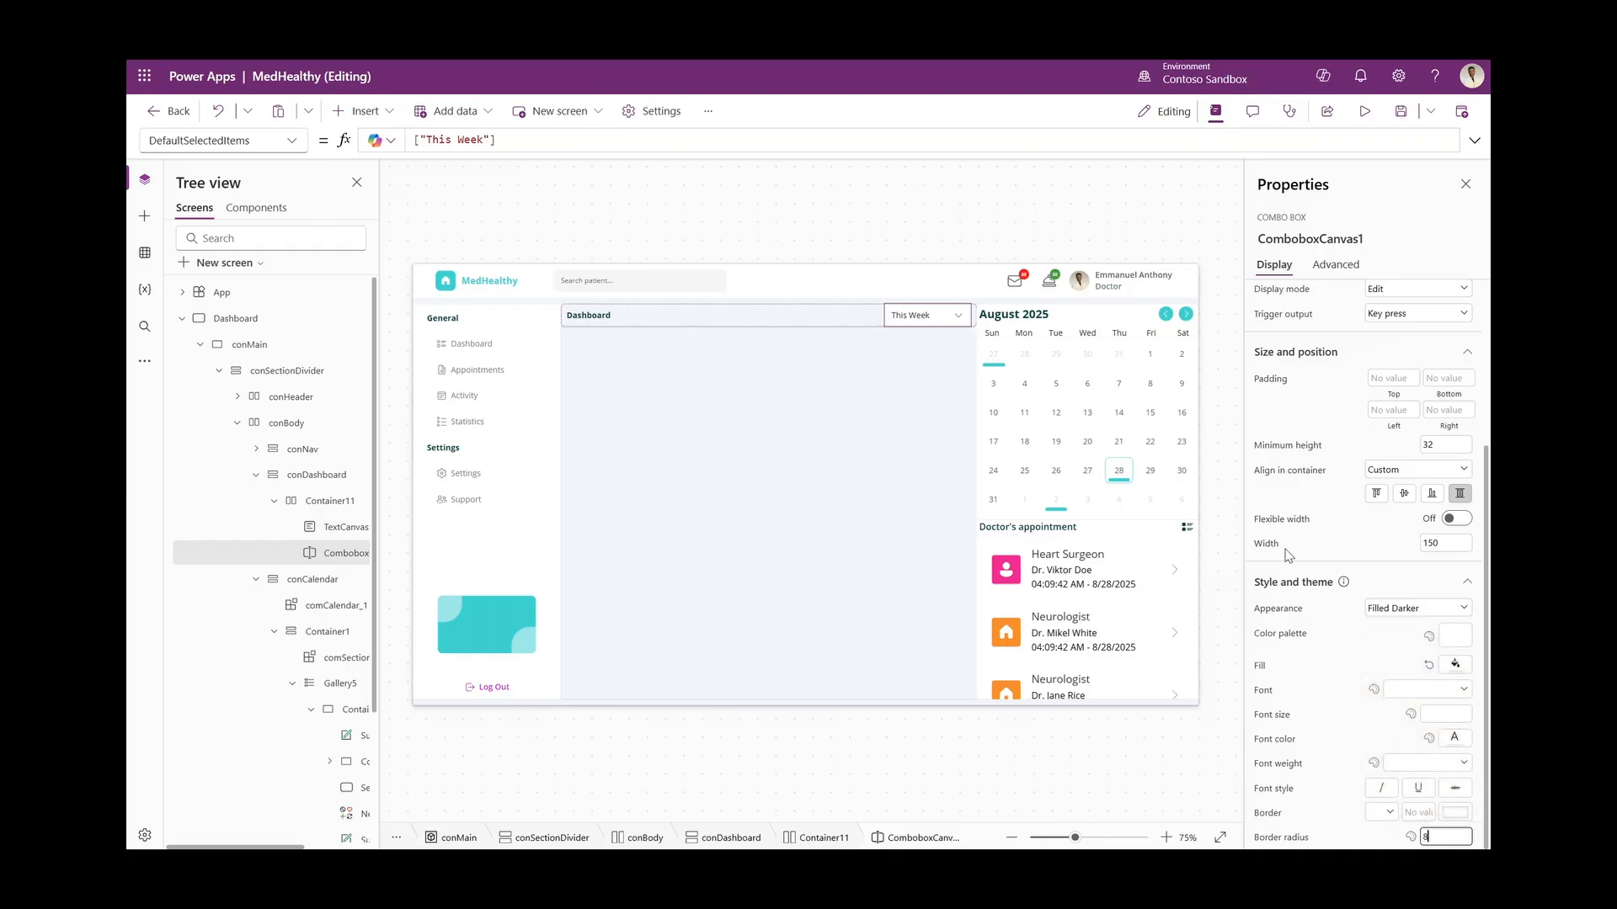
Set the heading row container's drop shadow to None and its border radius to 0
left_click(329, 503)
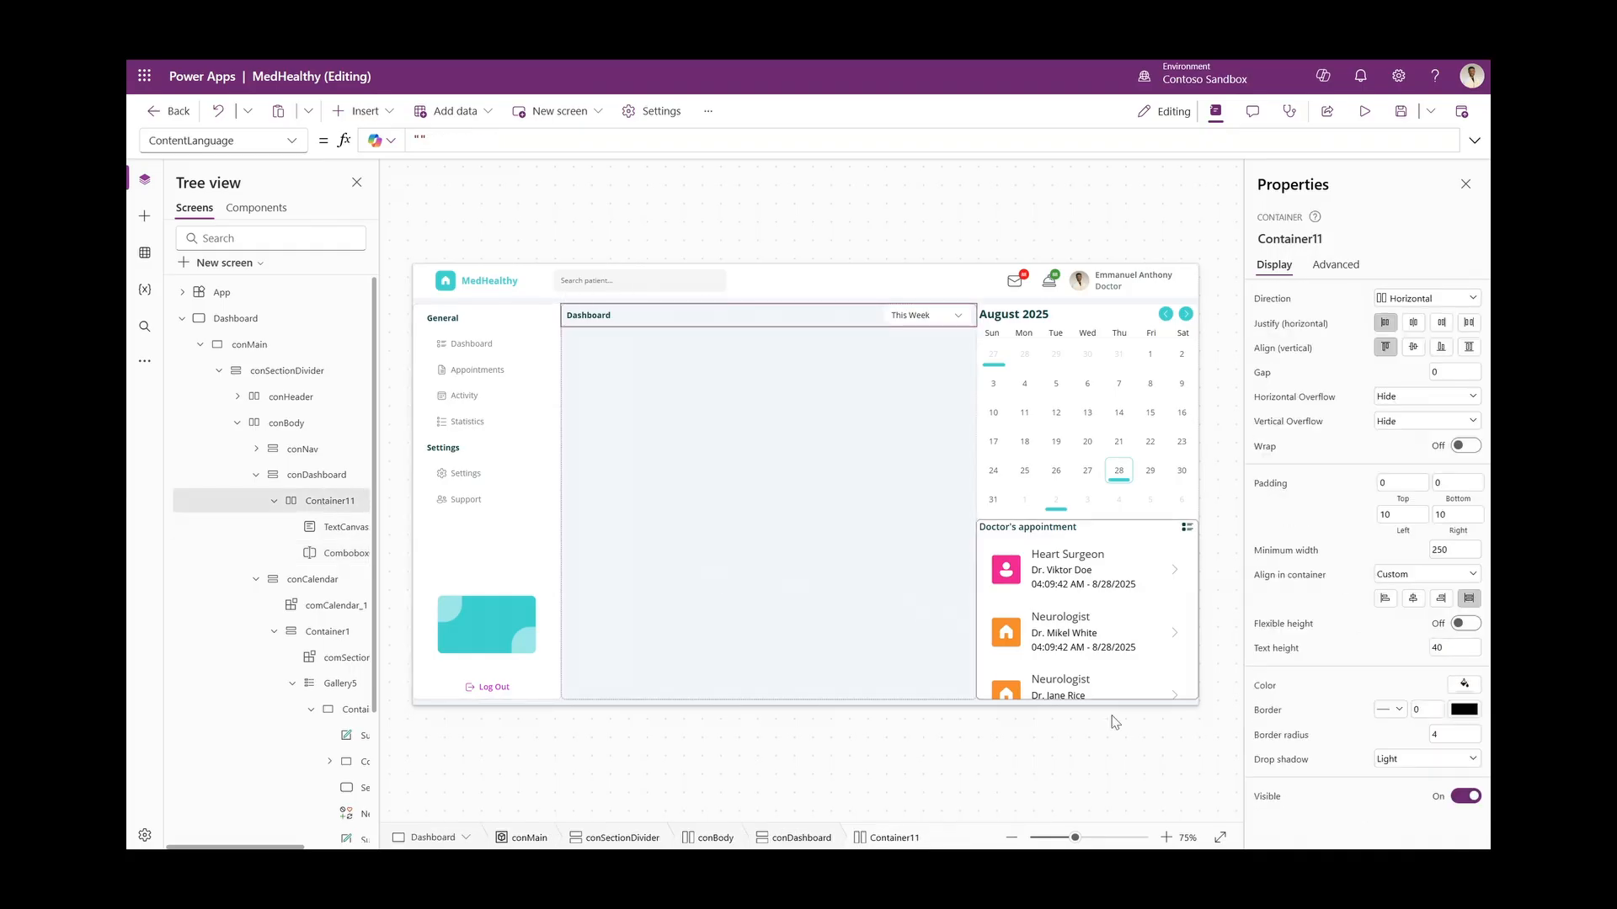
left_click(1444, 737)
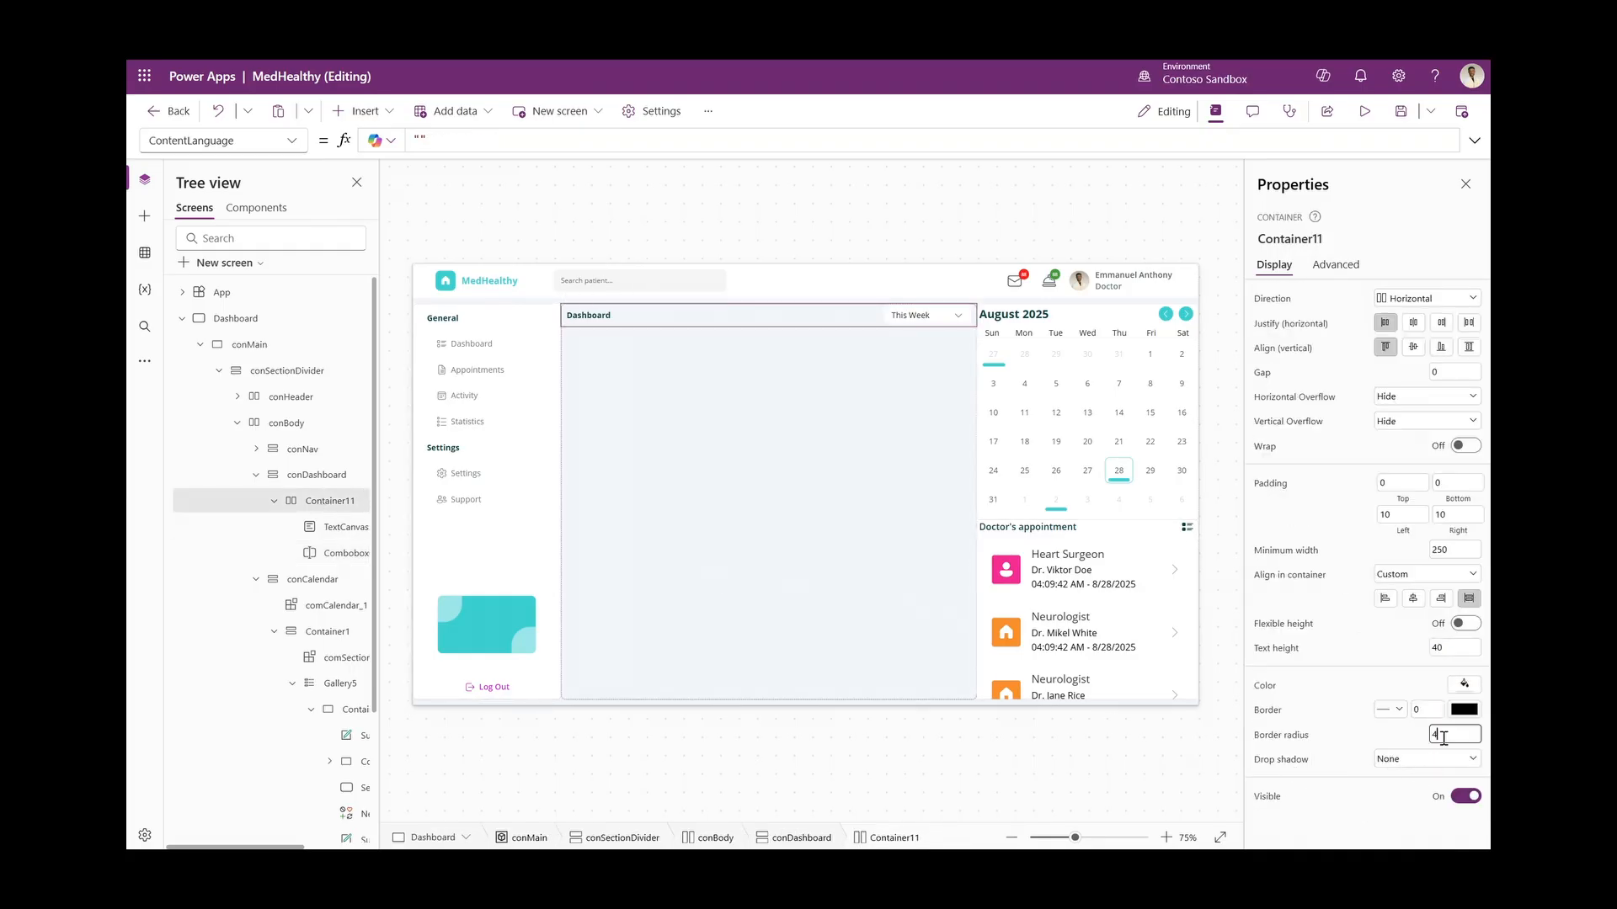
left_click(1358, 796)
left_click(736, 261)
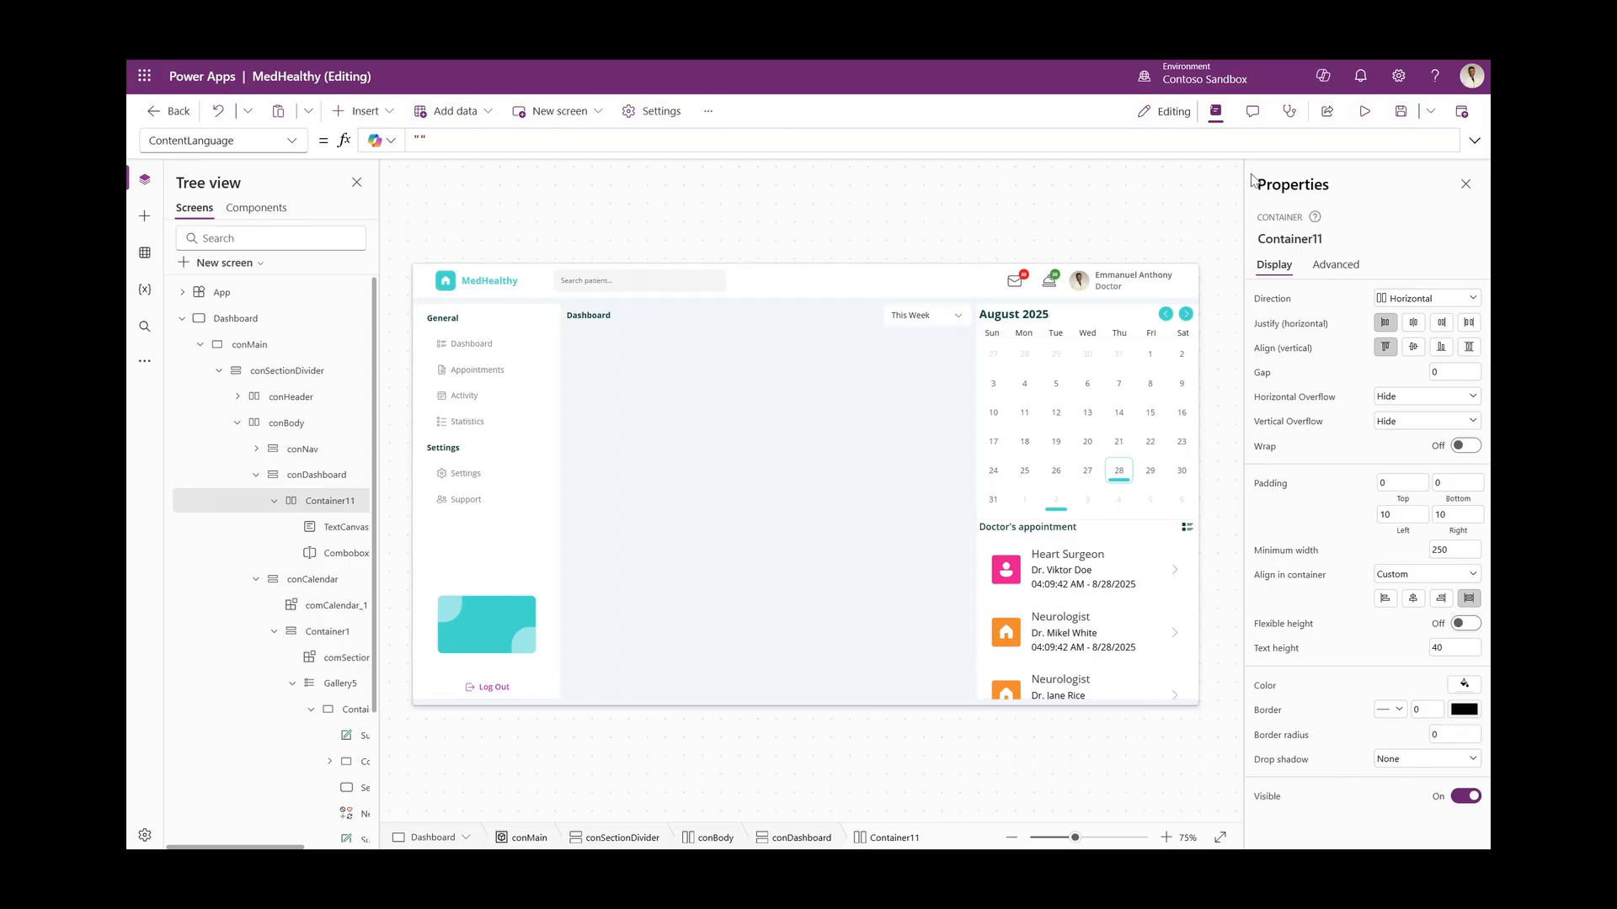
Set the Dashboard heading's font size to 20
left_click(585, 316)
scroll(1436, 732, "down", 3)
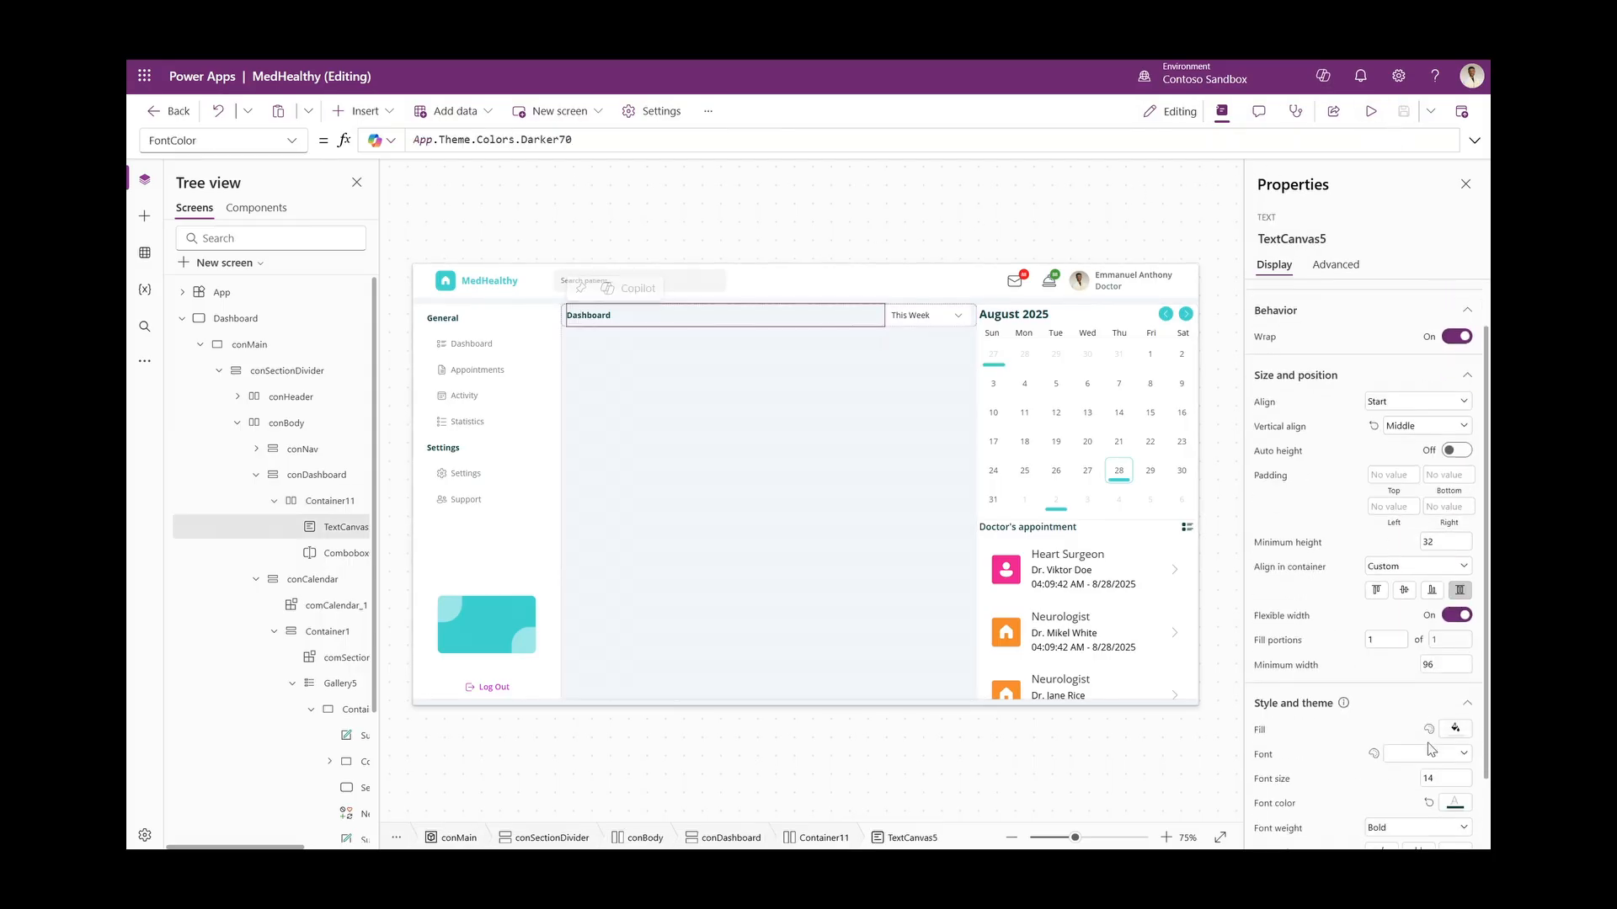
double_click(1441, 715)
type("20")
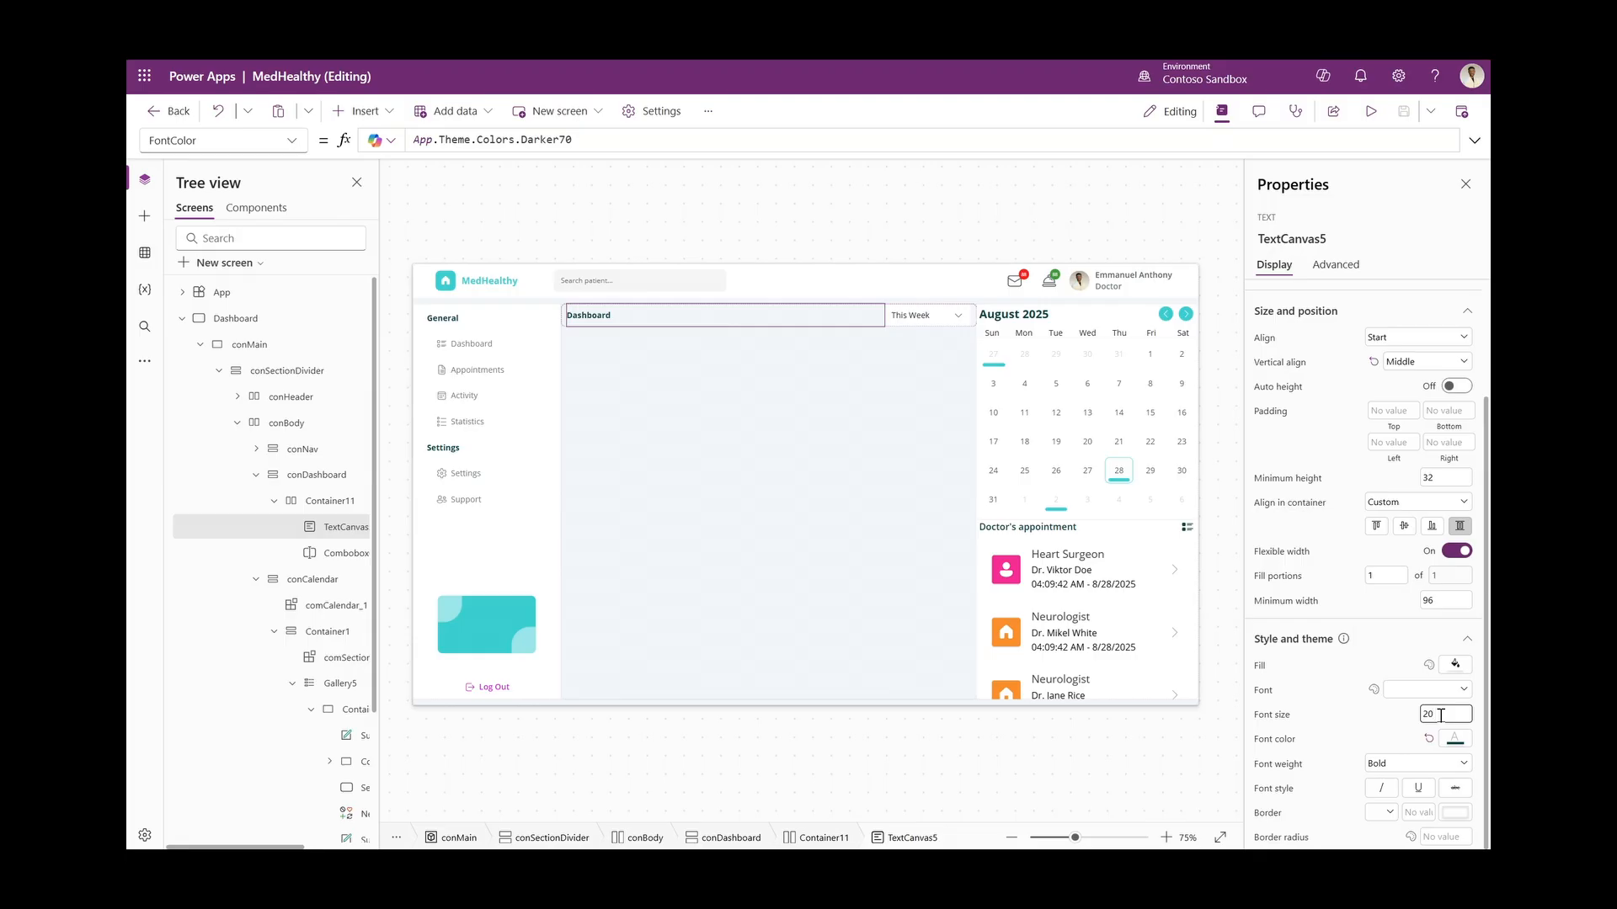
left_click(581, 228)
Create a new component alongside comSectionHeader and set its height to 80
left_click(337, 51)
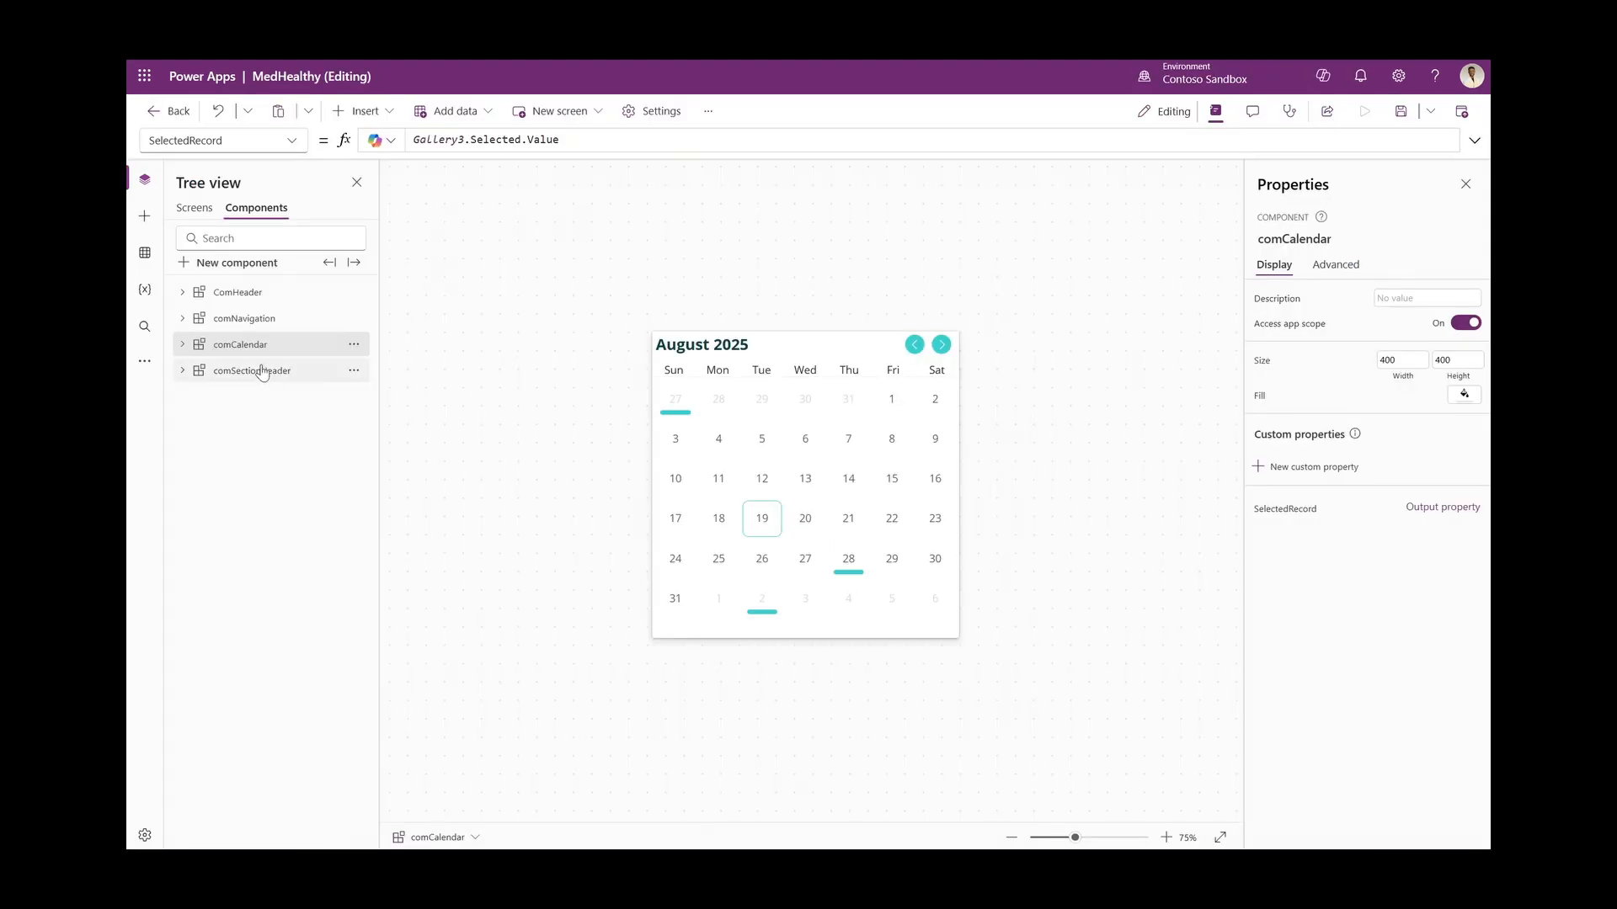
left_click(257, 370)
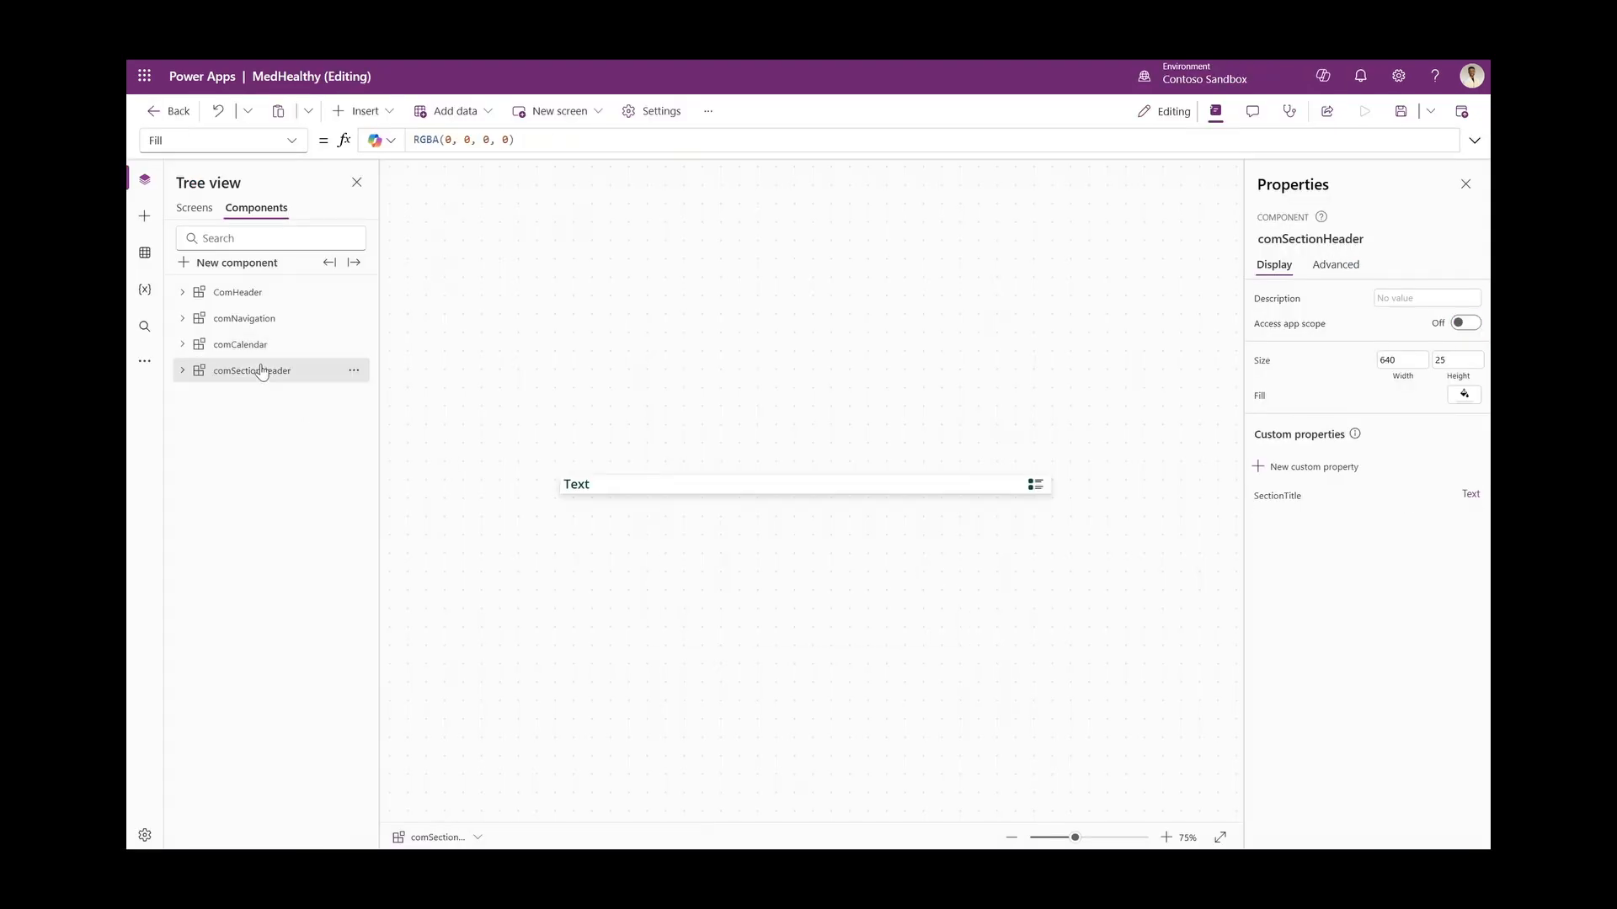
left_click(206, 262)
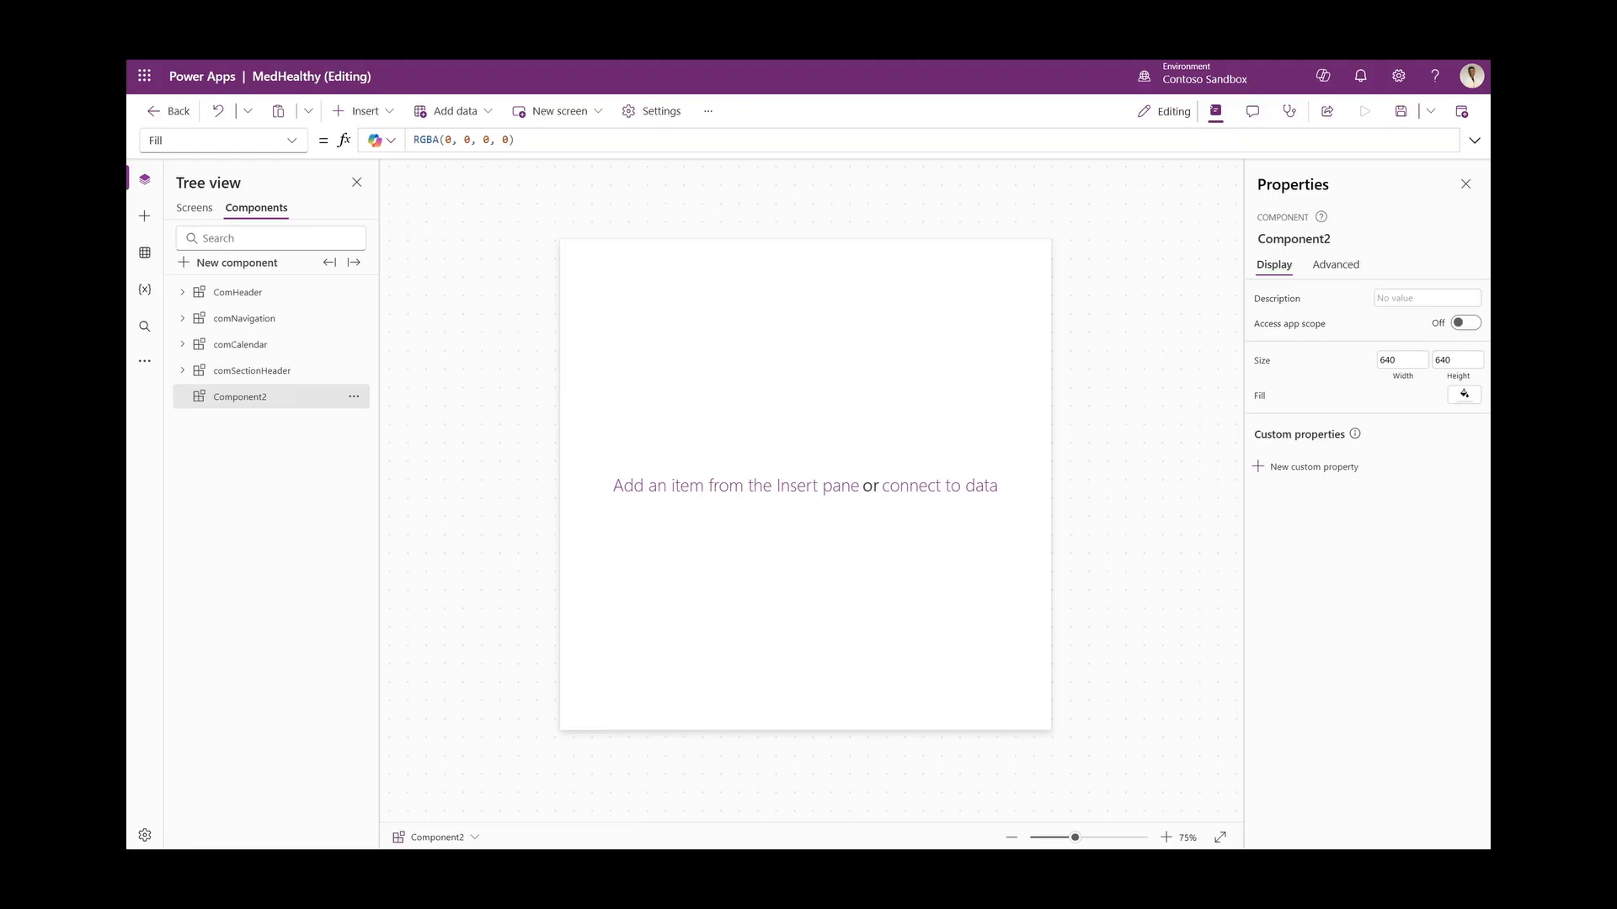
left_click(1401, 359)
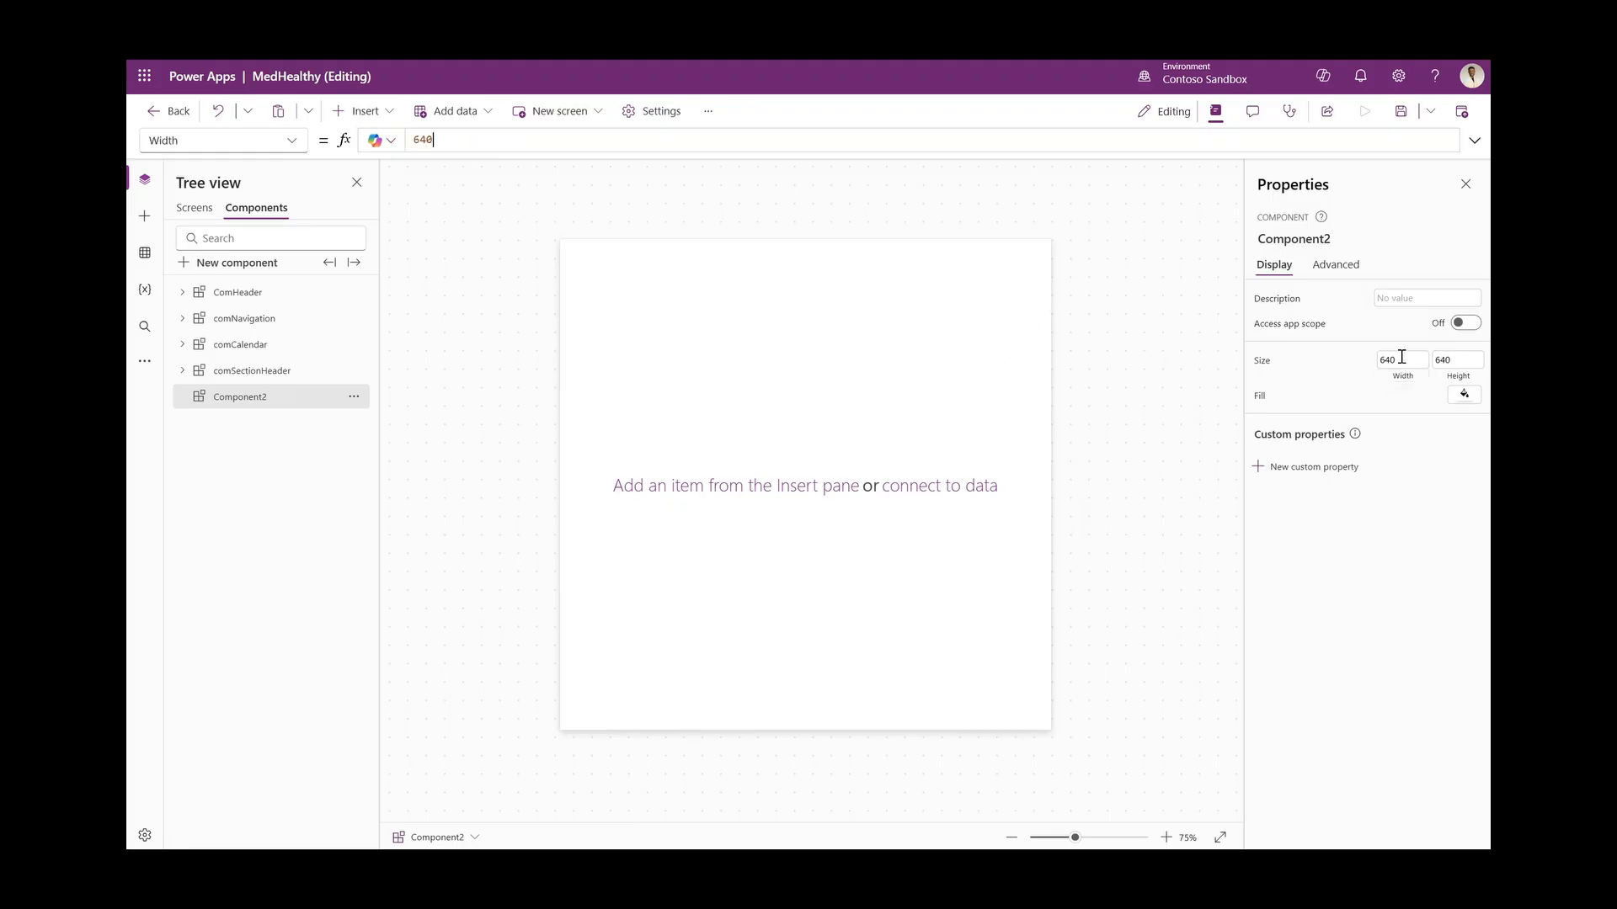
left_click(1466, 363)
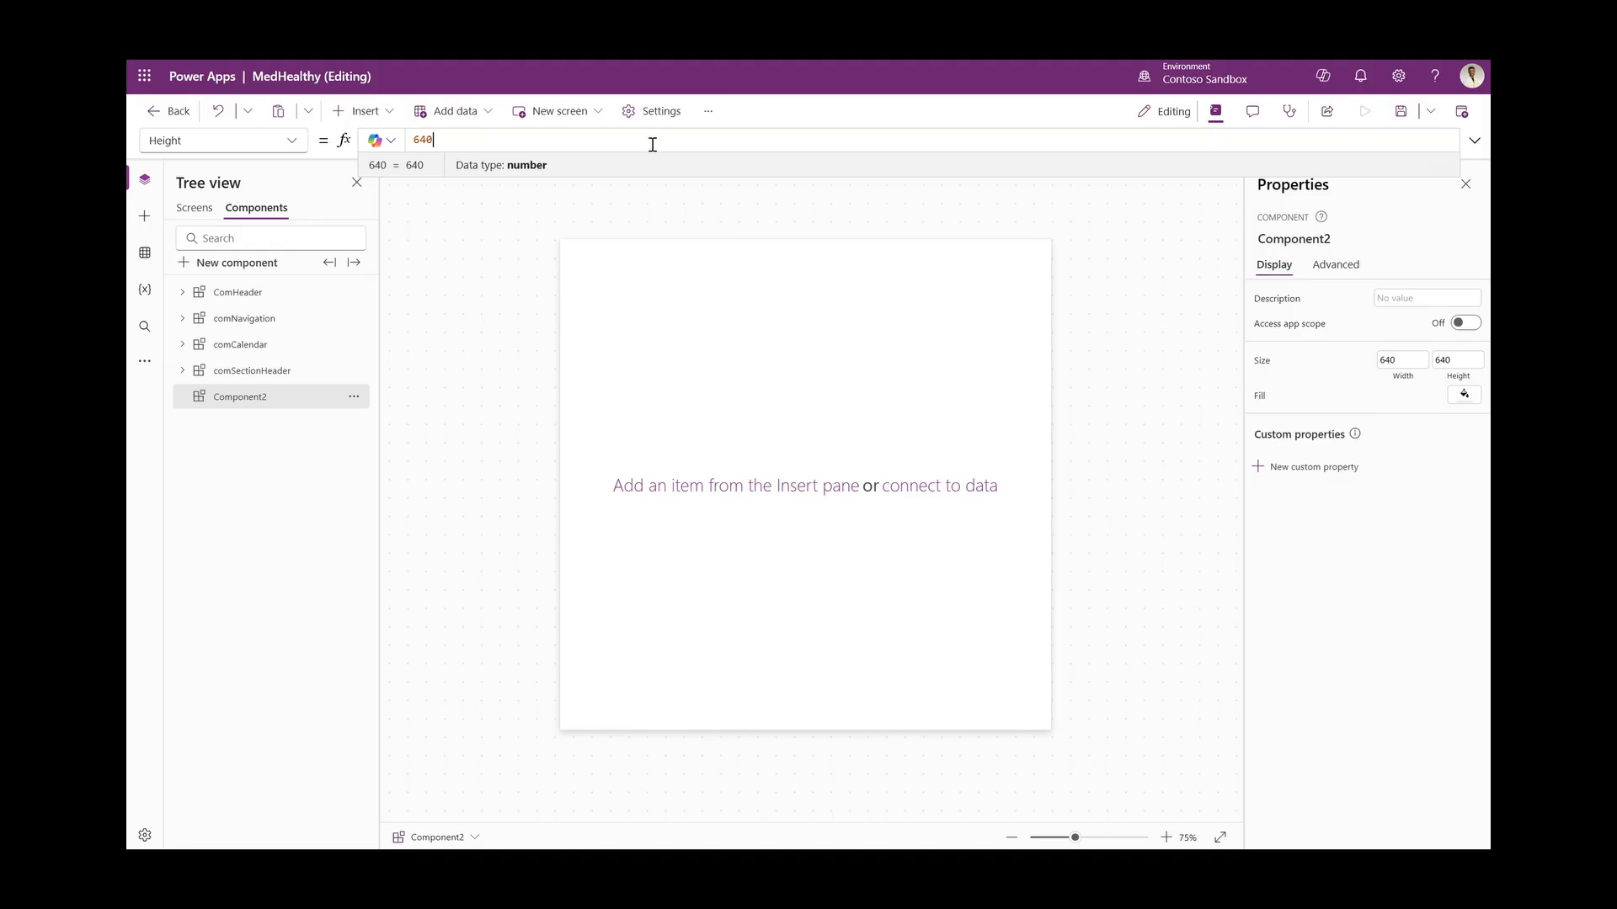
key("ctrl+a")
type("80")
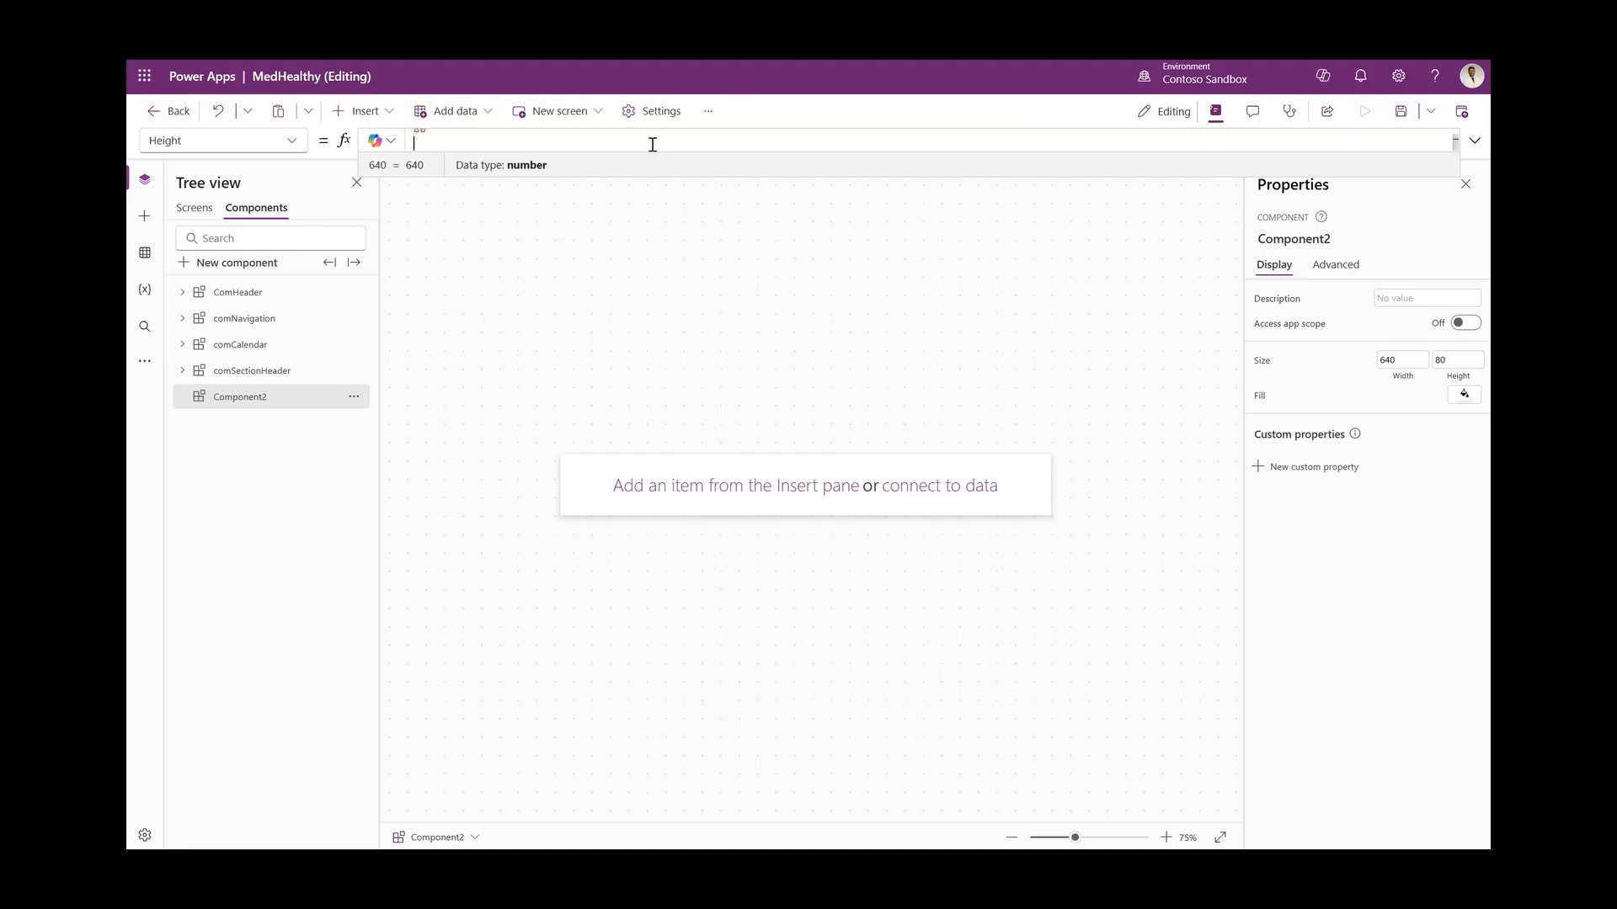
Insert a horizontal container into the new component and set its X position to 0
left_click(360, 111)
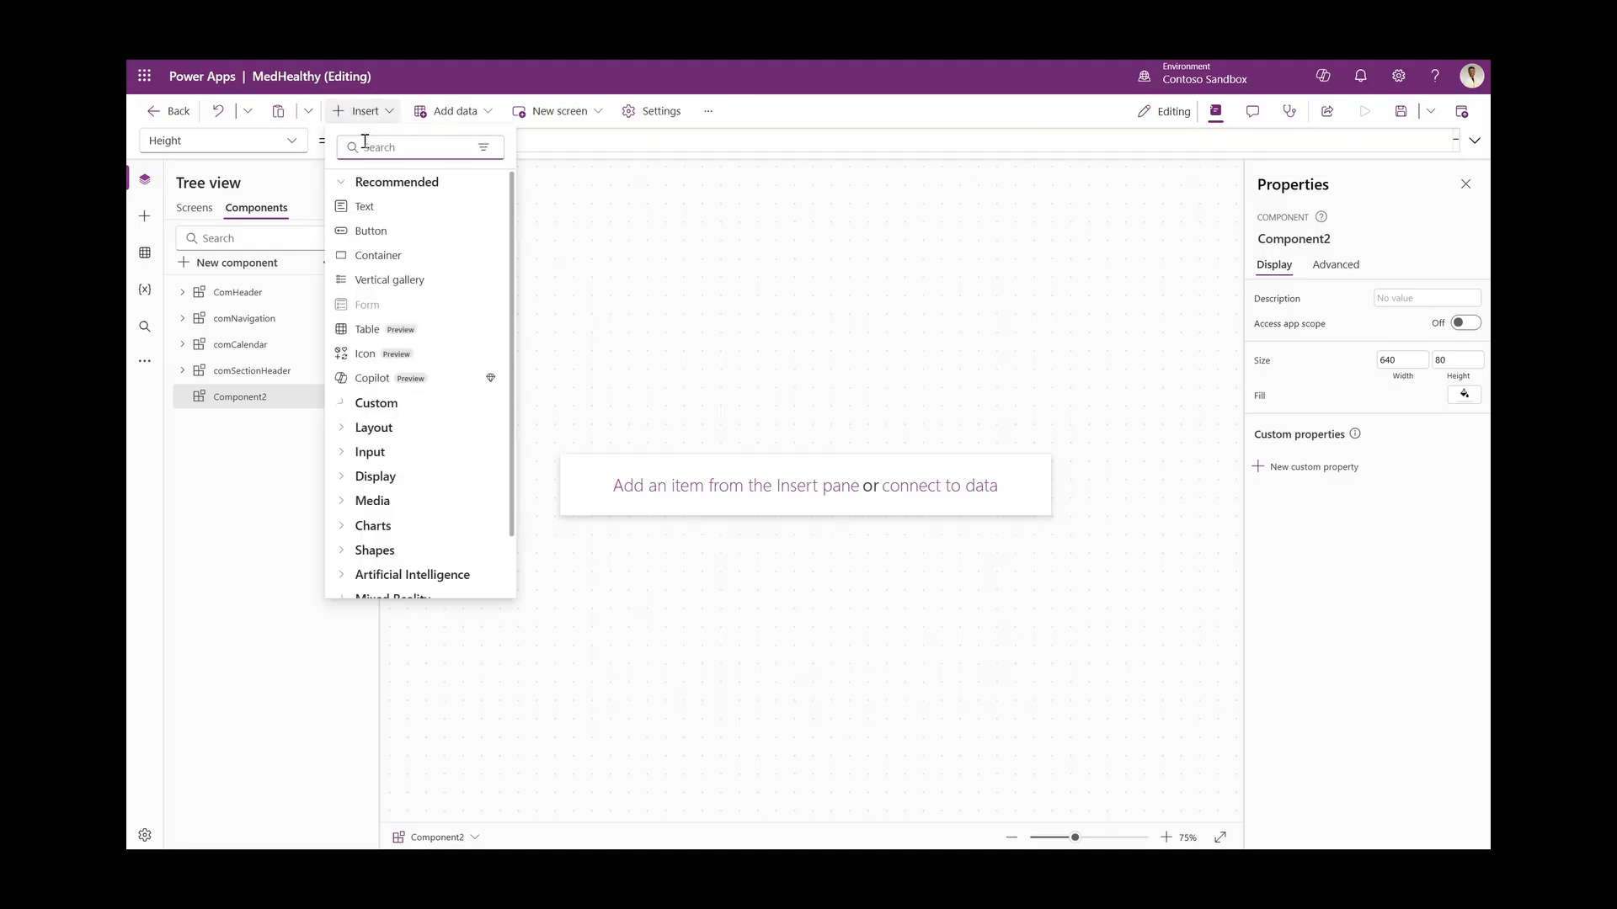
type("hor")
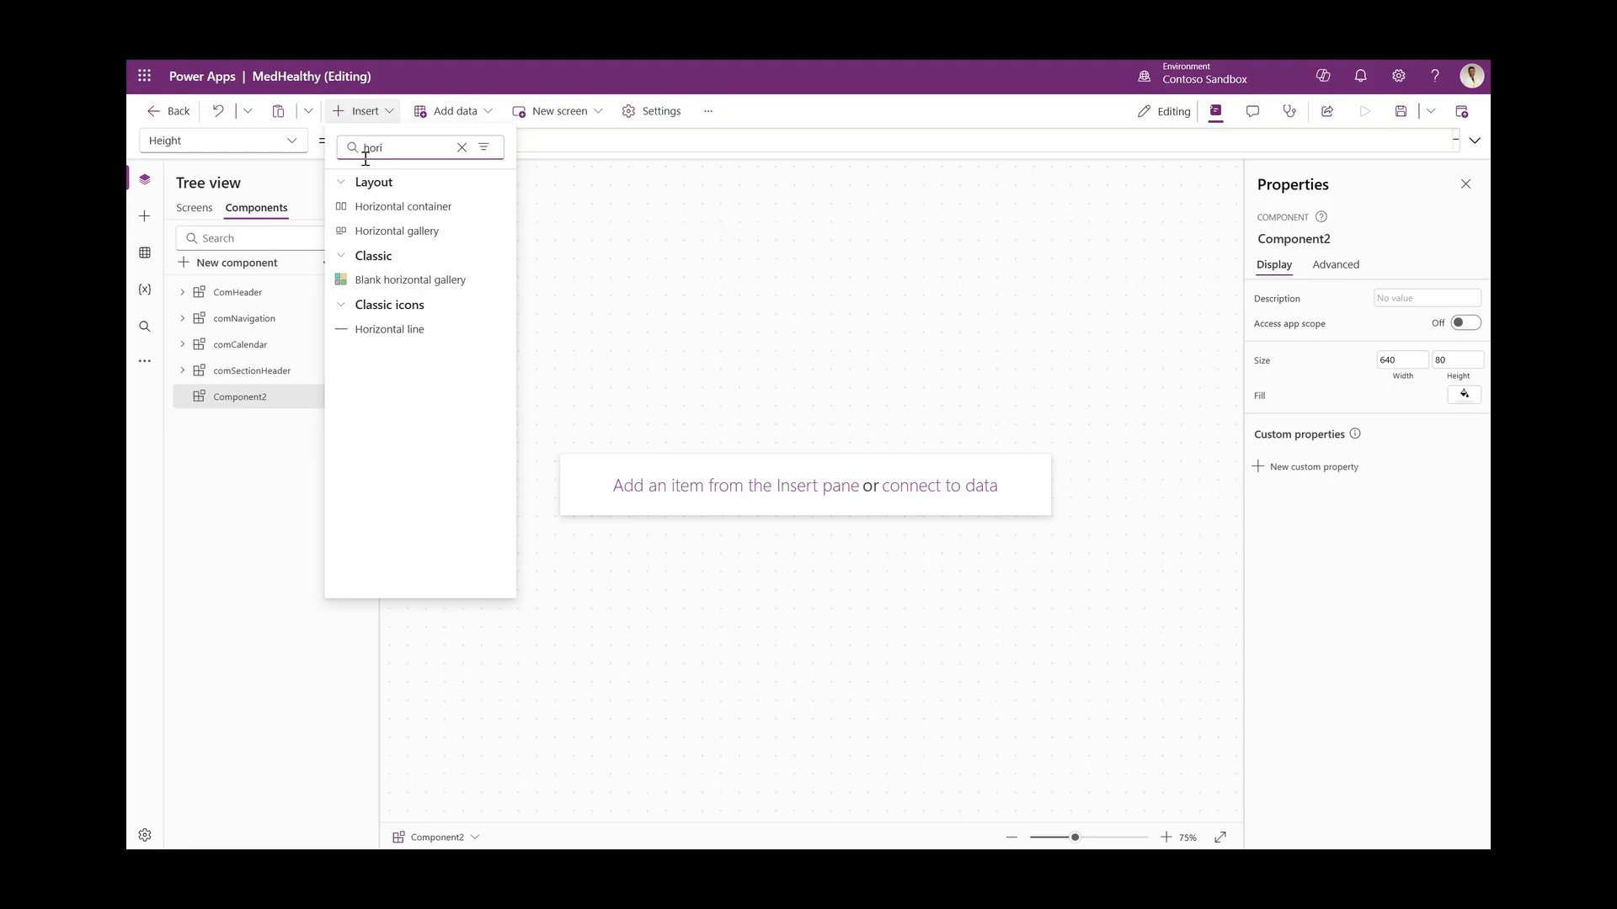
type("i")
left_click(360, 209)
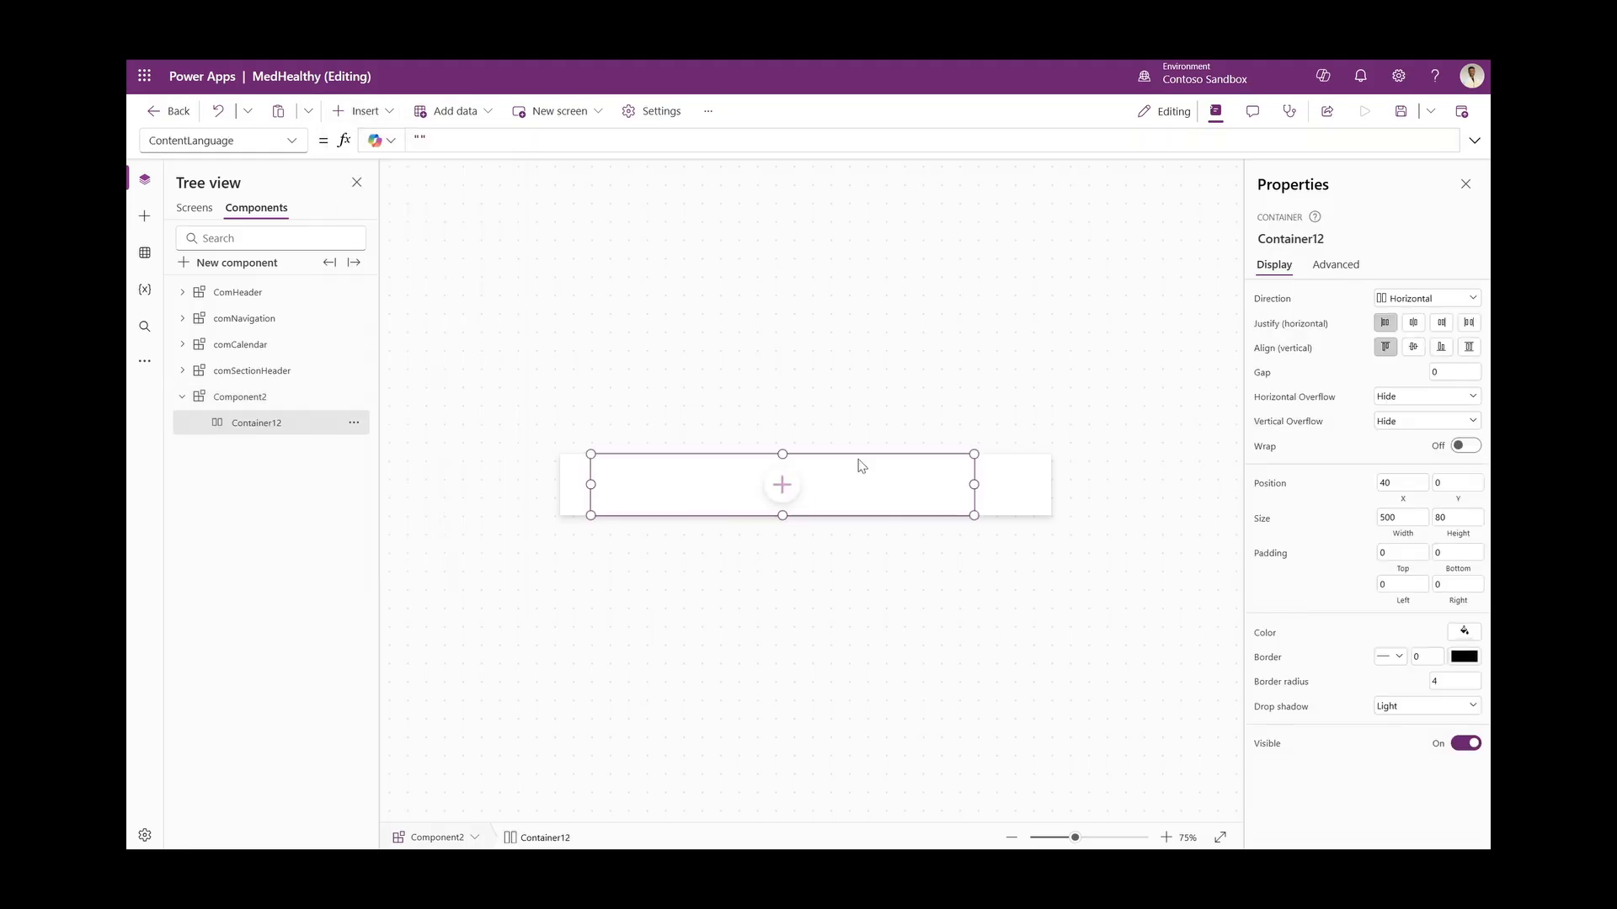
double_click(1400, 482)
type("0")
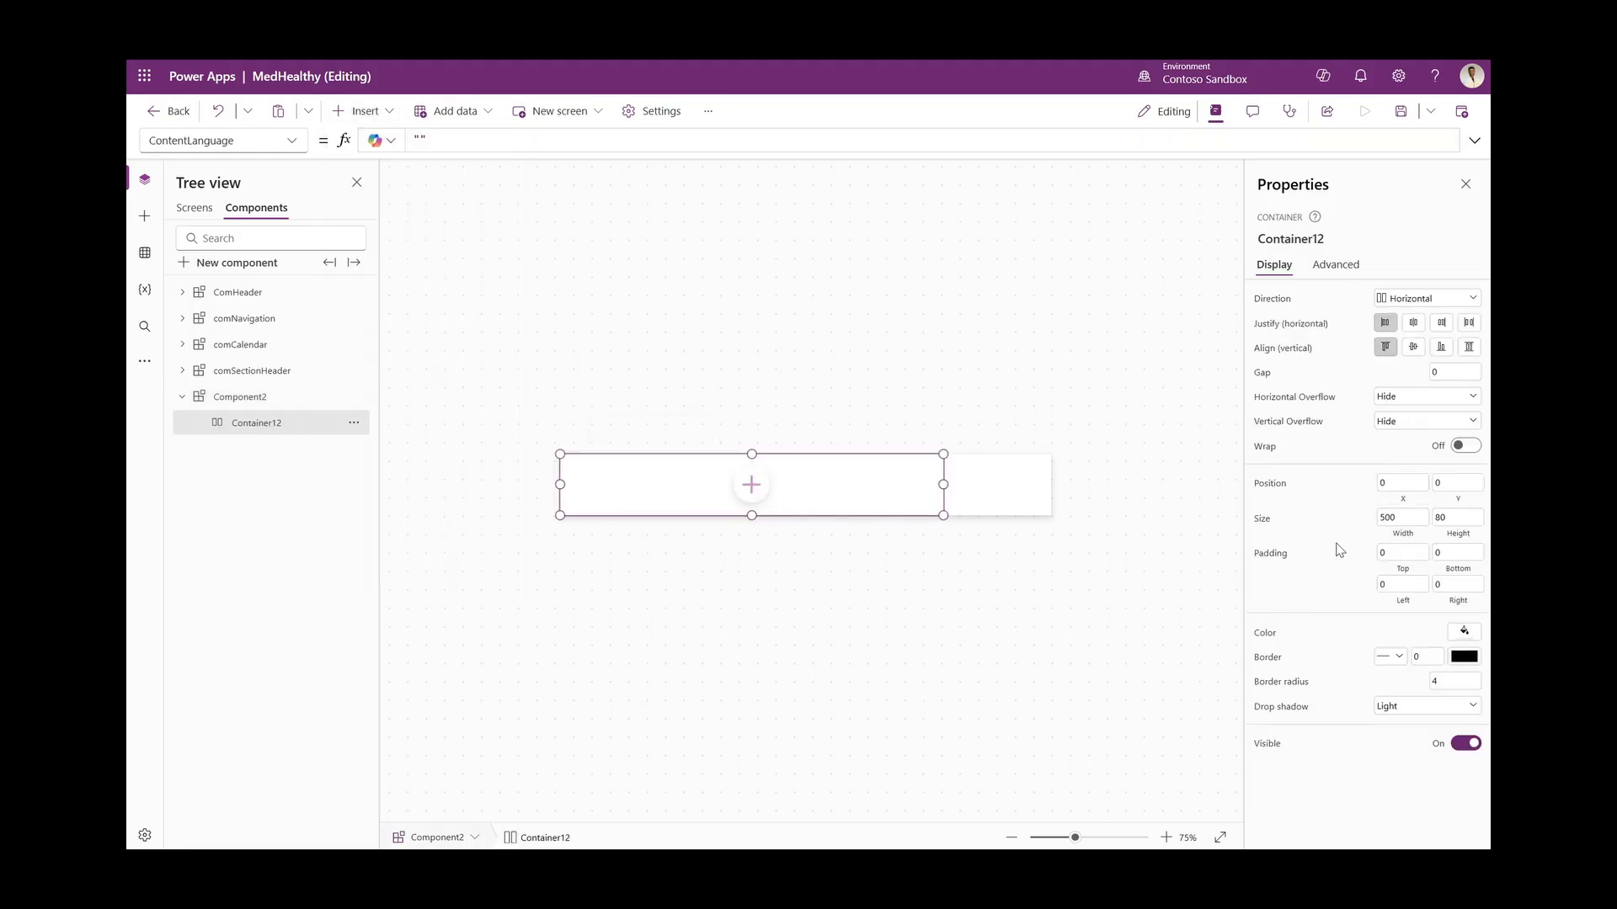
Set the horizontal container's width to Parent.Width and its height to Parent.Height
left_click(1411, 518)
key("ctrl+a")
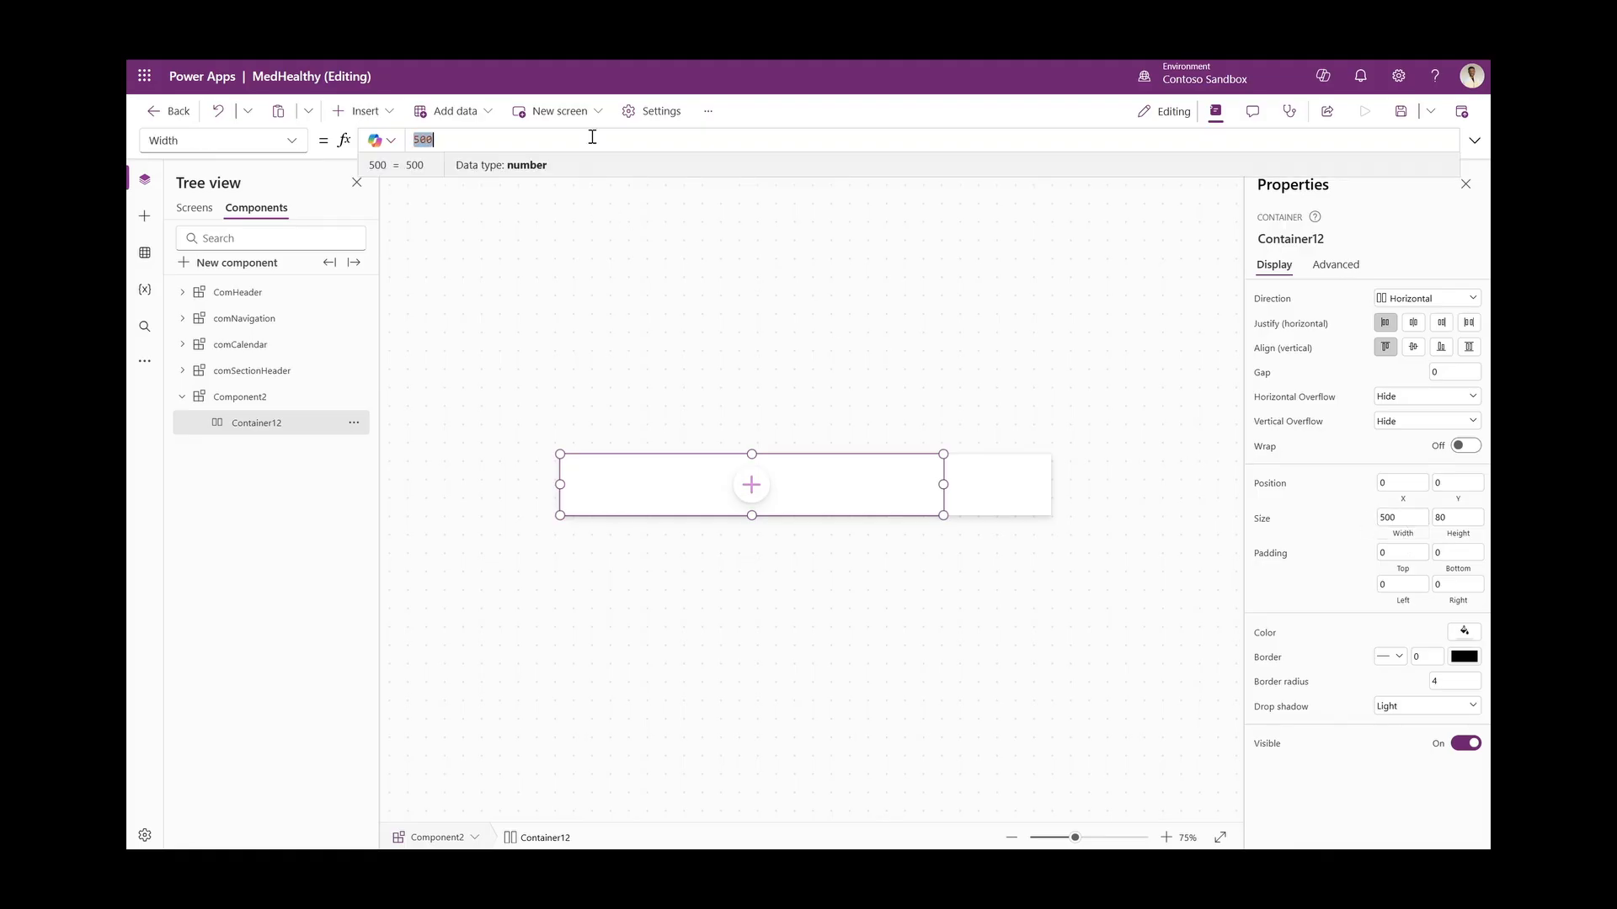
type("Paren")
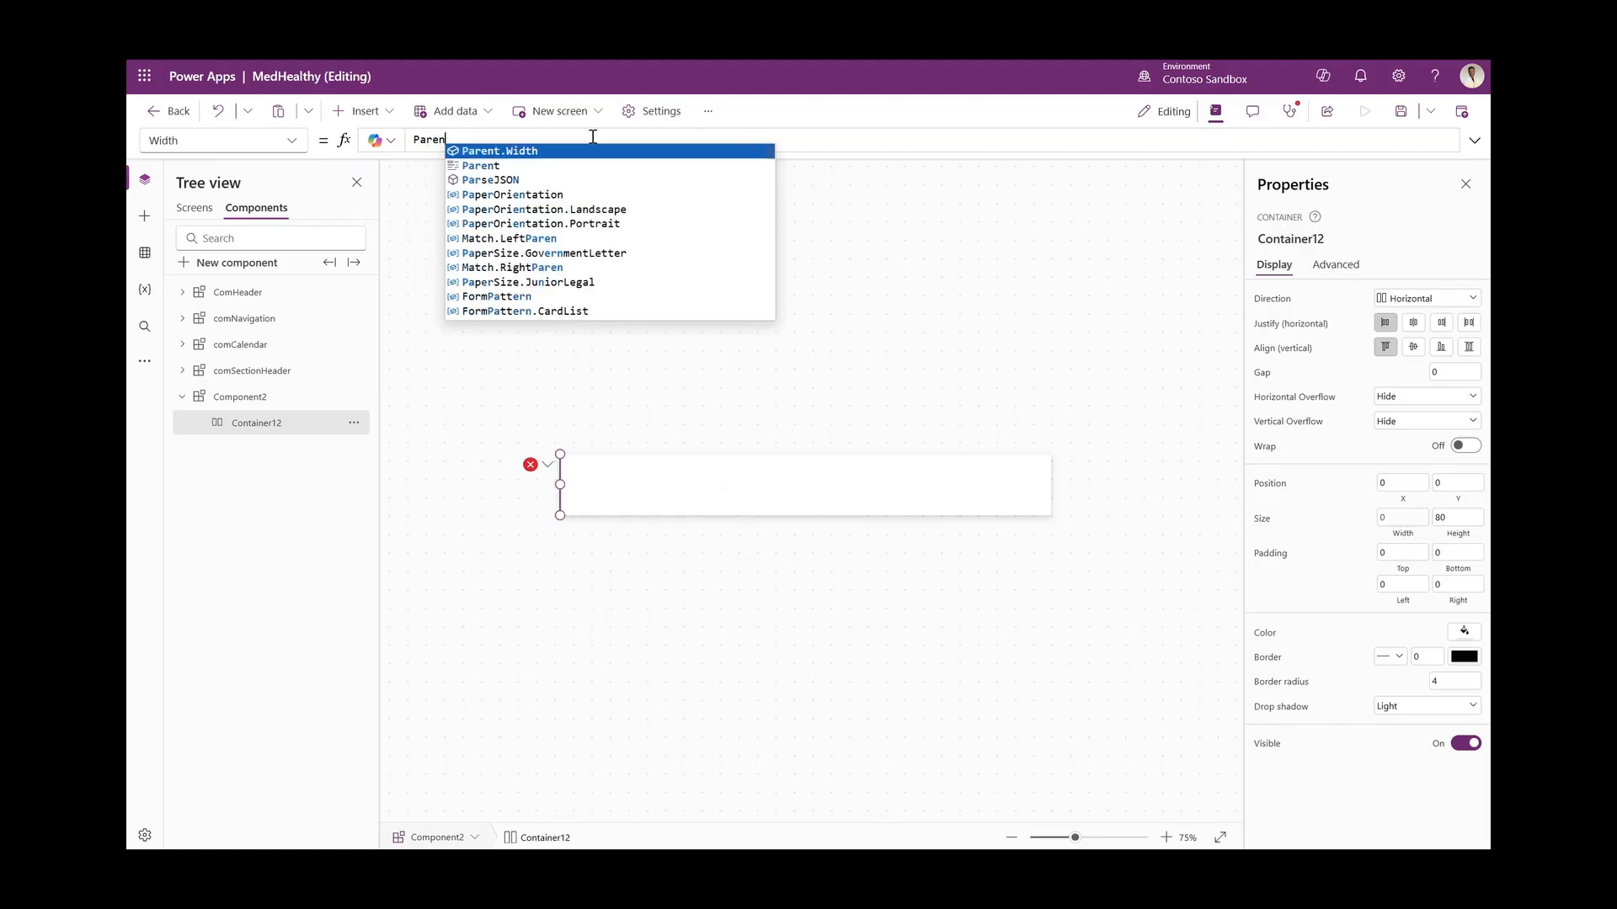
type("t.Width")
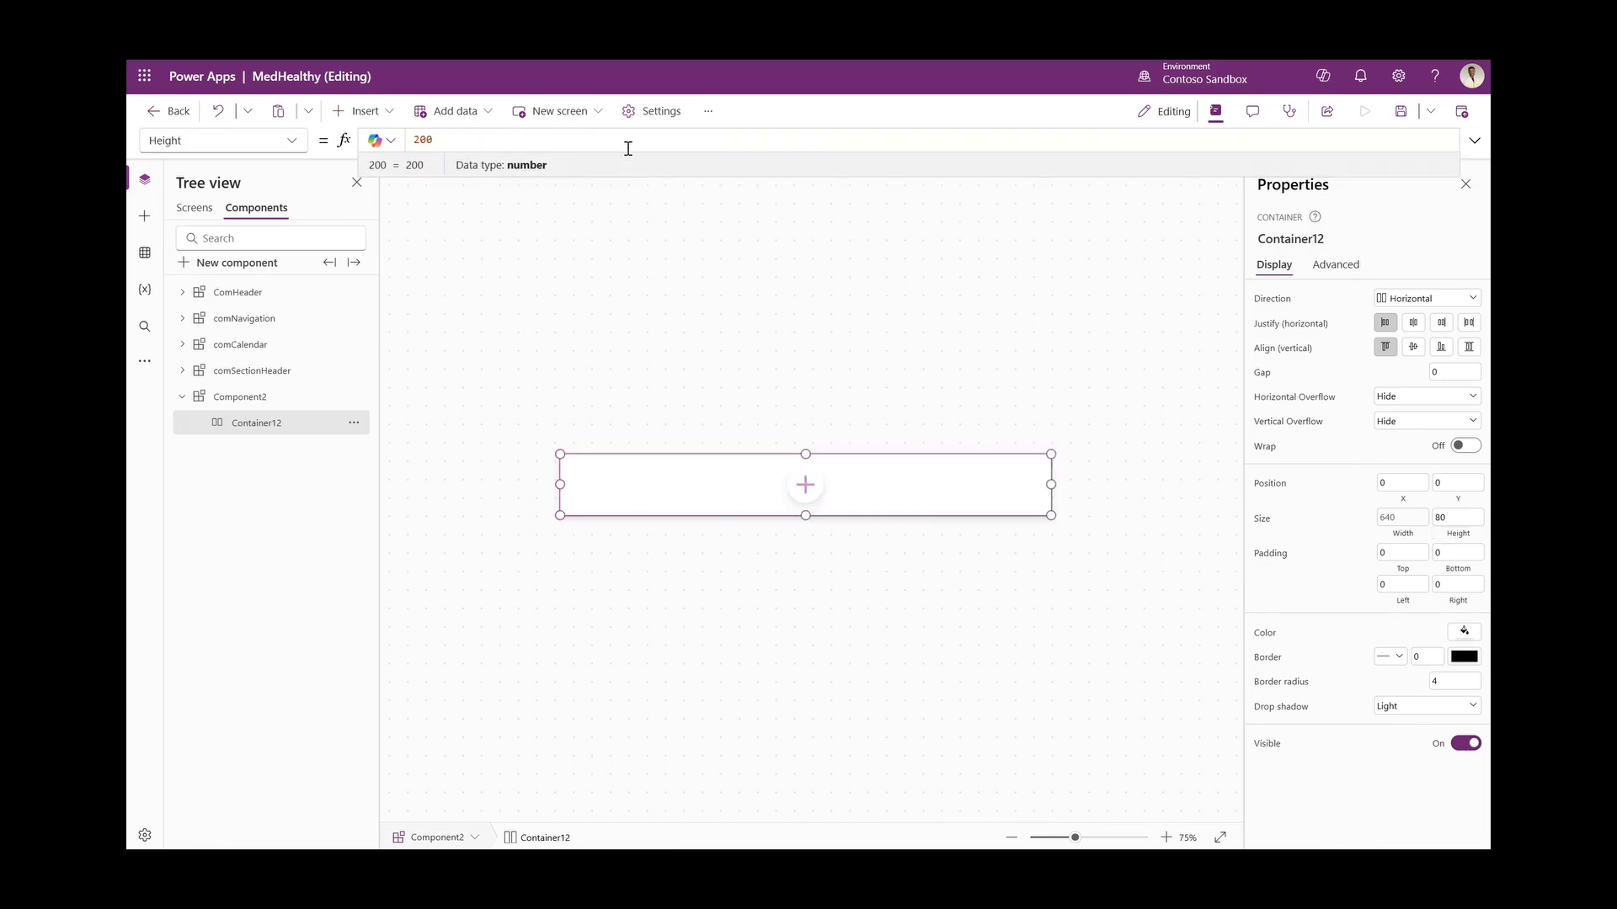
key("ctrl+a")
type("Parent.Height")
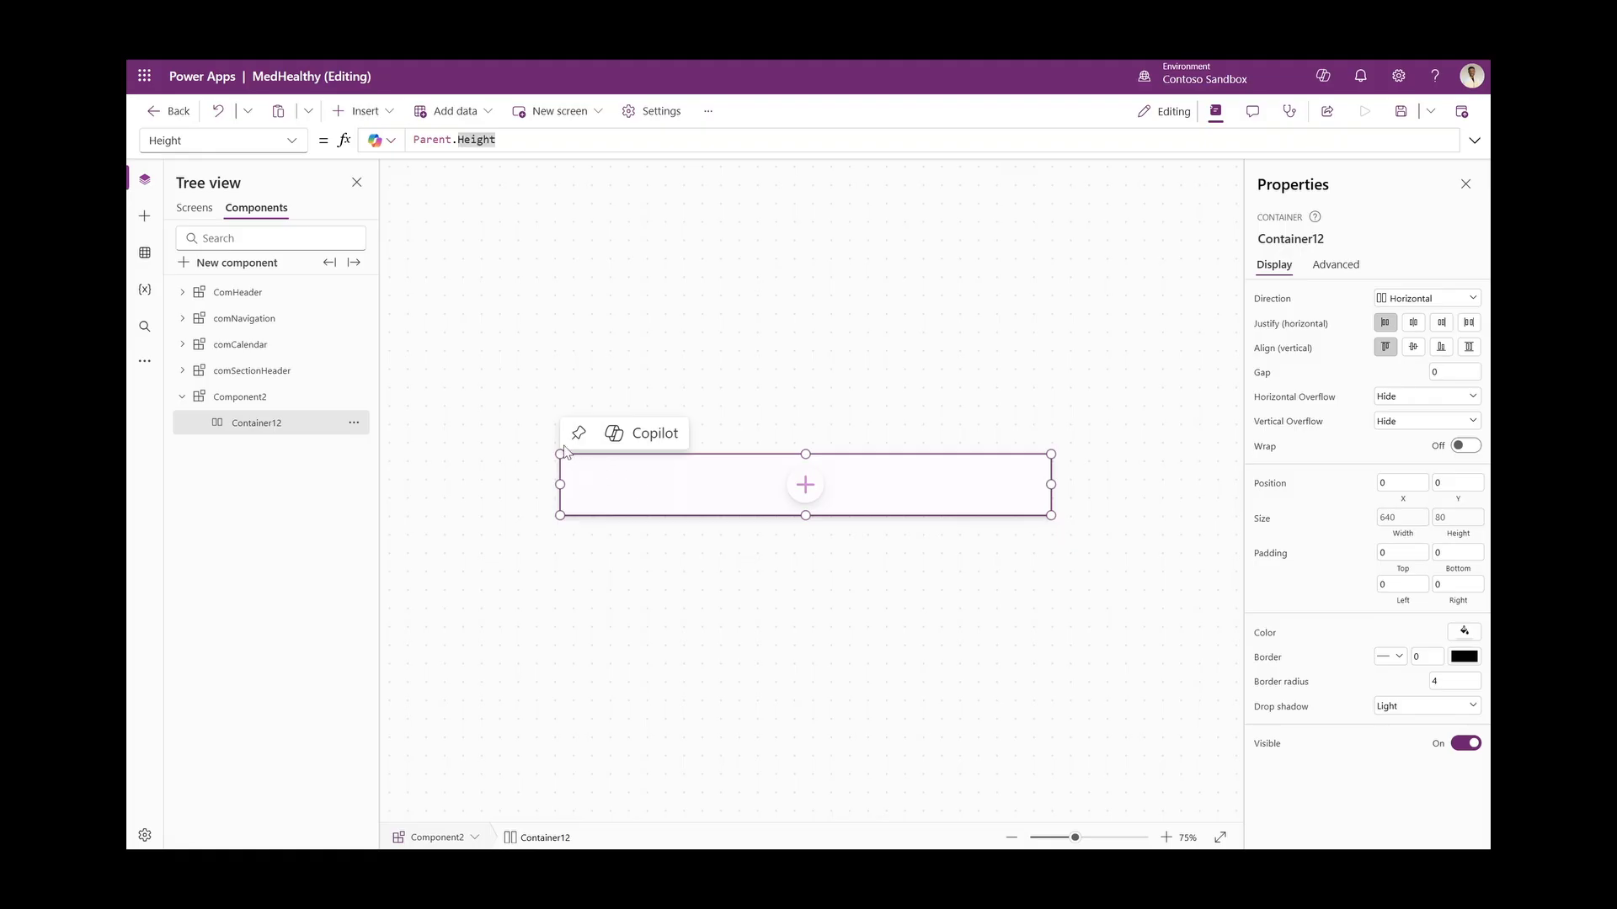
Insert a nested horizontal container inside Container12 and set its minimum height and minimum width to 0
left_click(366, 118)
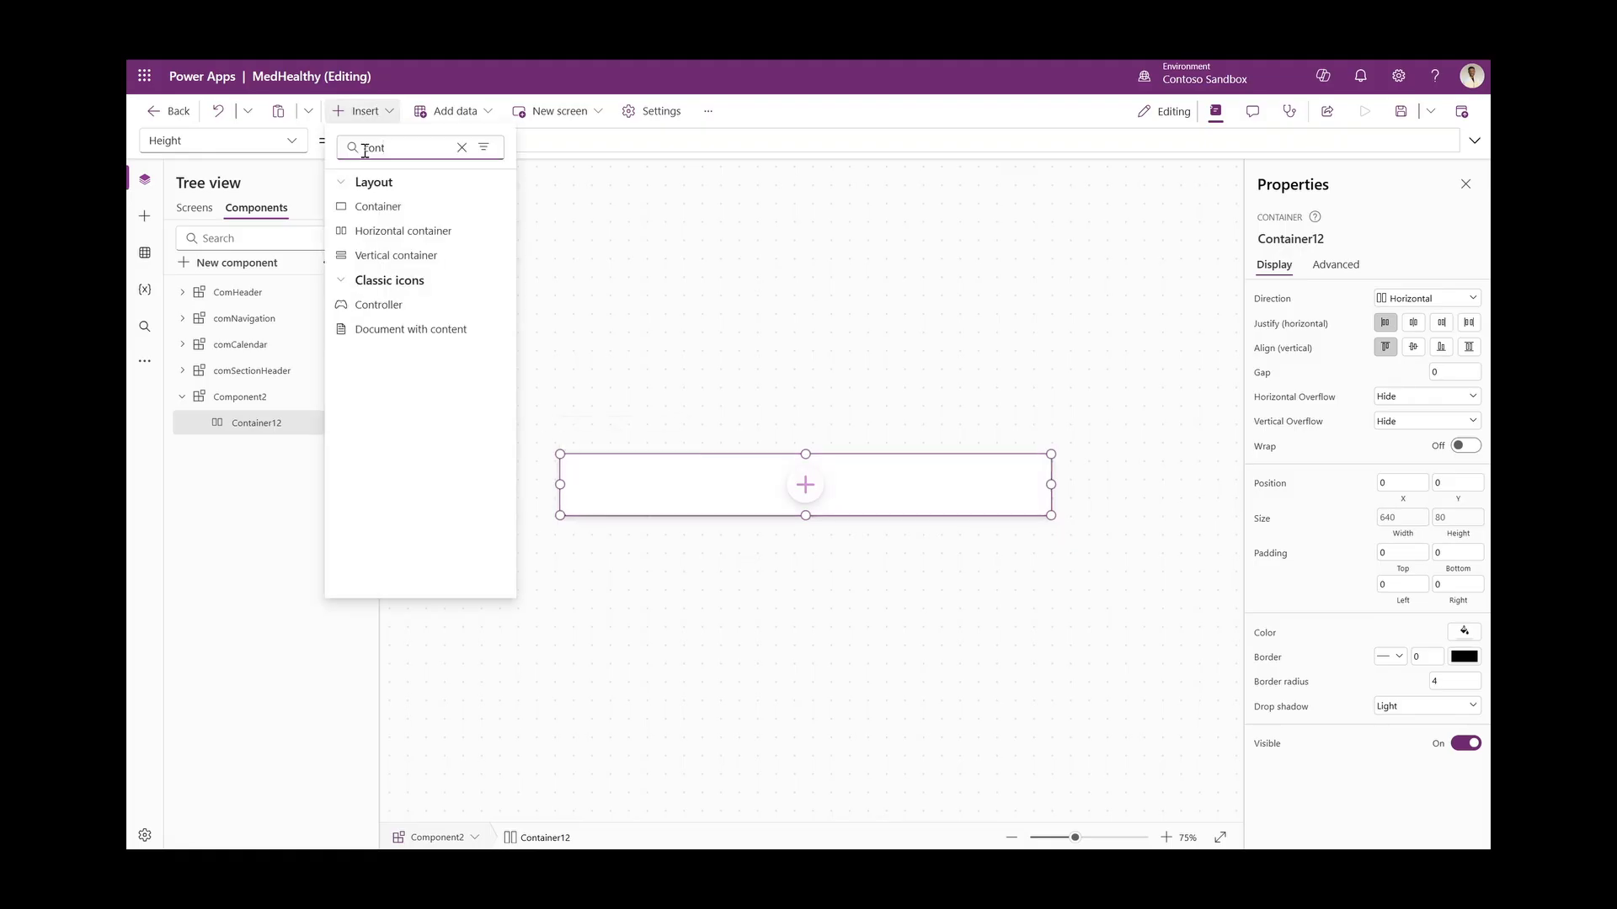
left_click(377, 233)
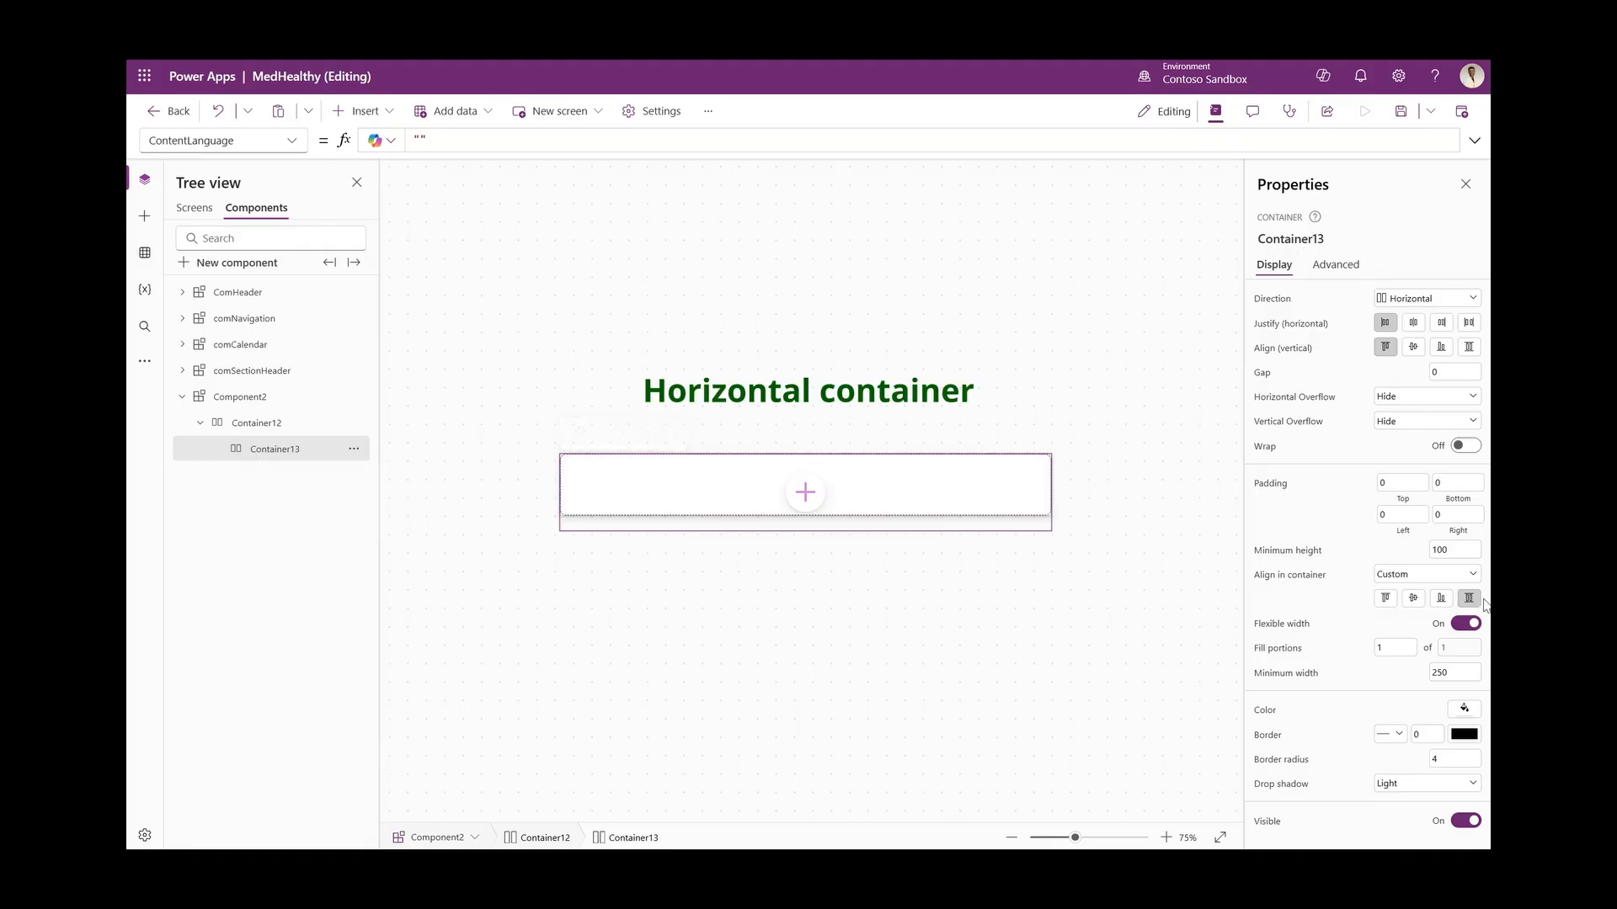
double_click(1462, 553)
type("0")
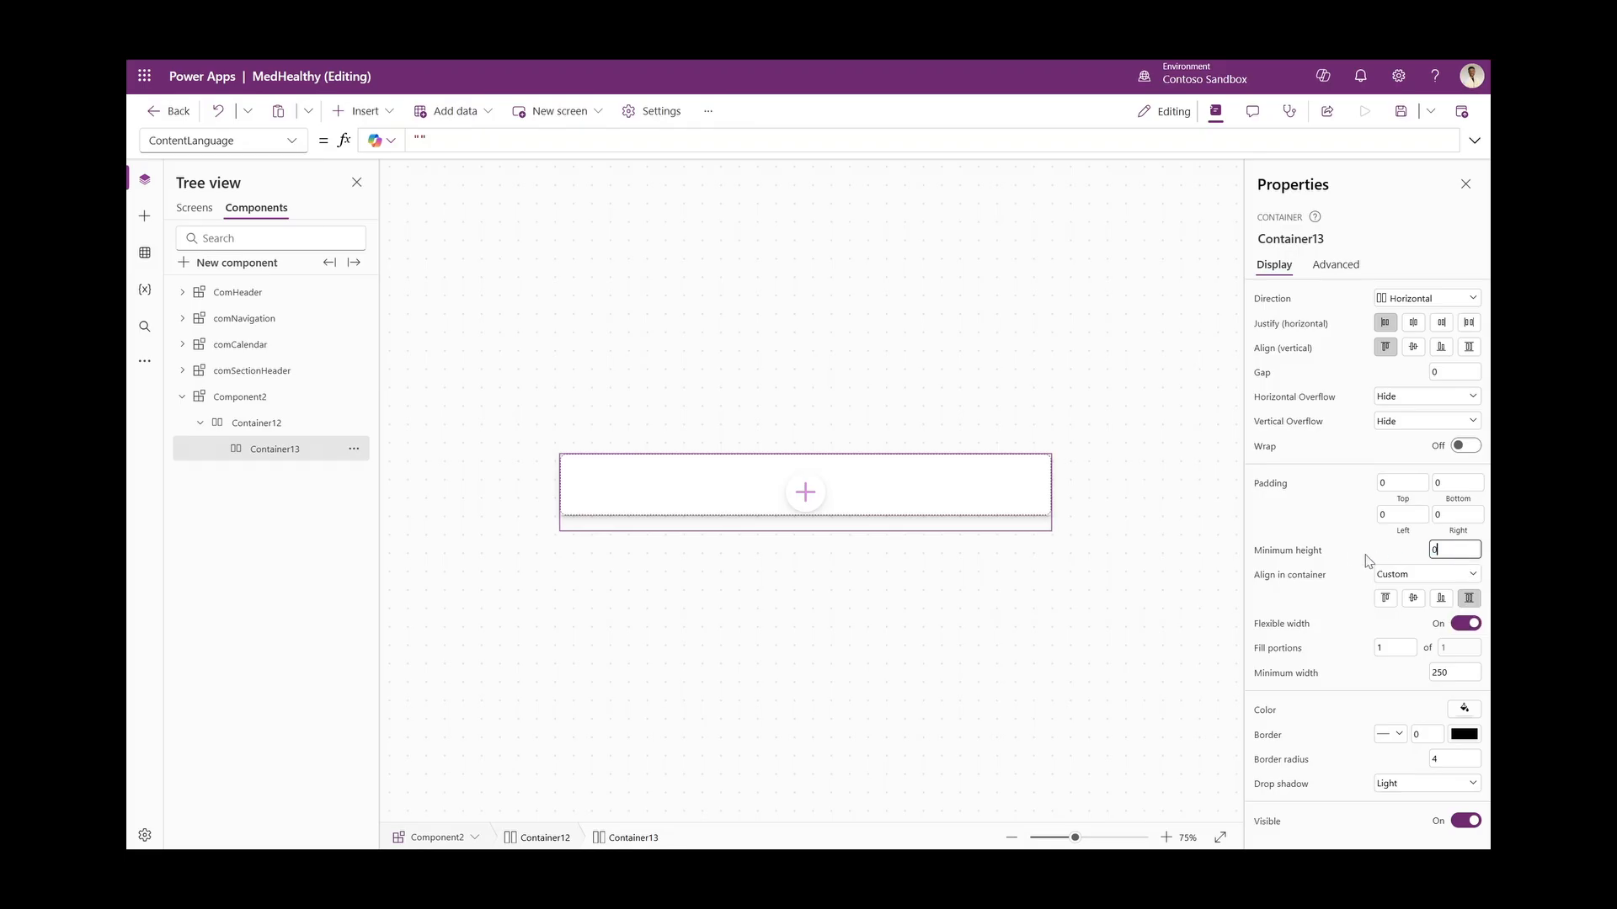
key("Return")
double_click(1462, 673)
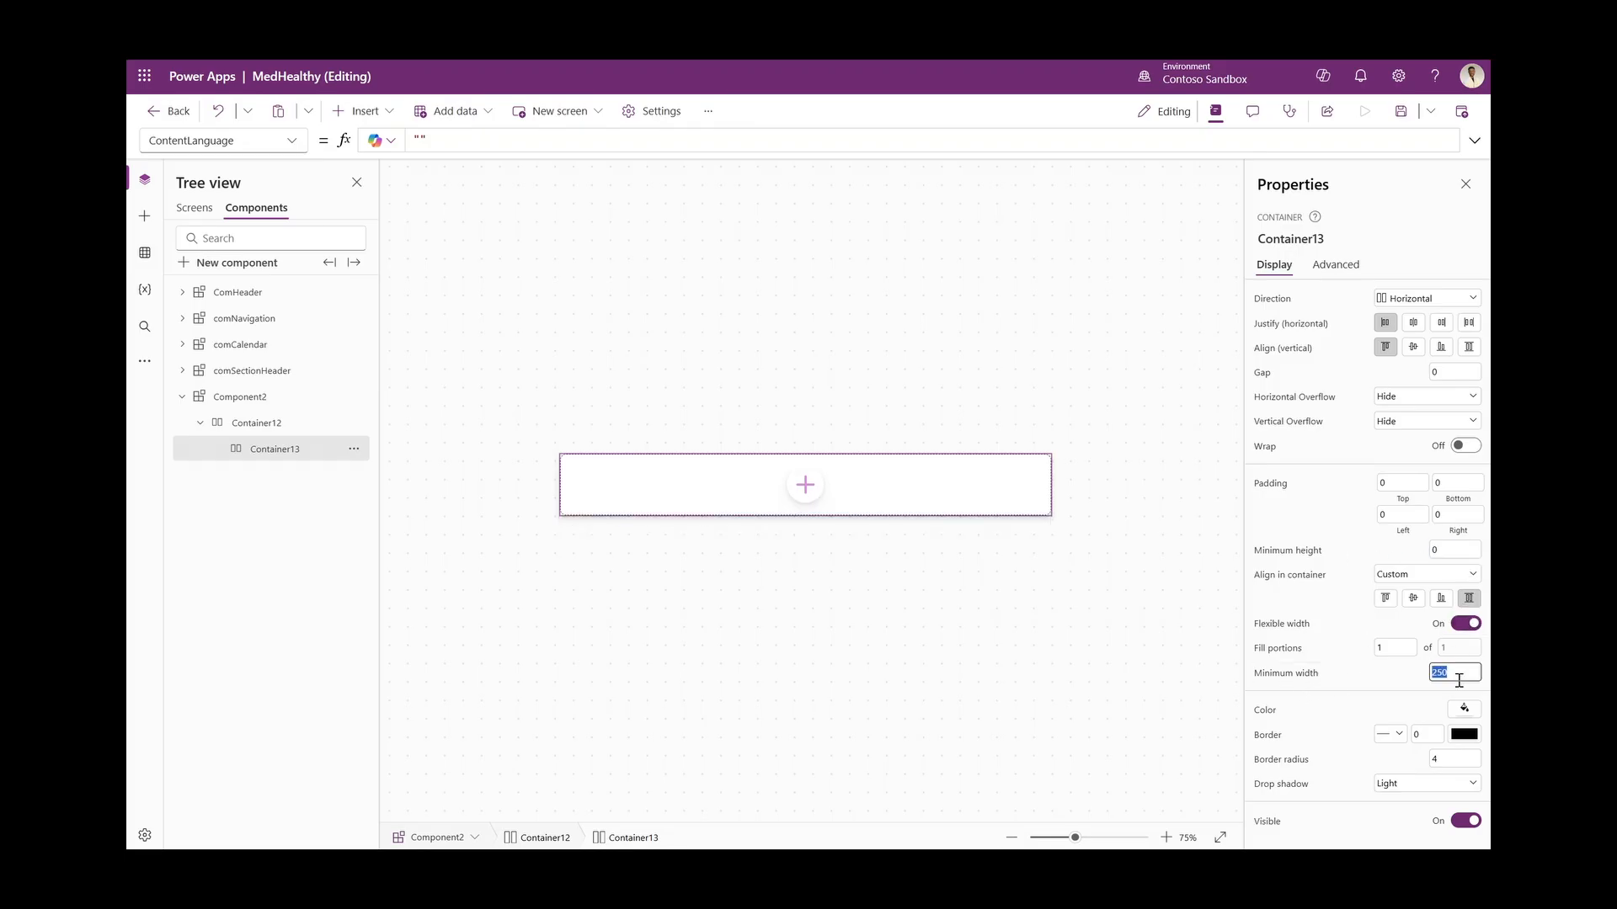
type("0")
key("Return")
Set the nested container's drop shadow to None and its border radius to 0
left_click(1426, 784)
left_click(1409, 665)
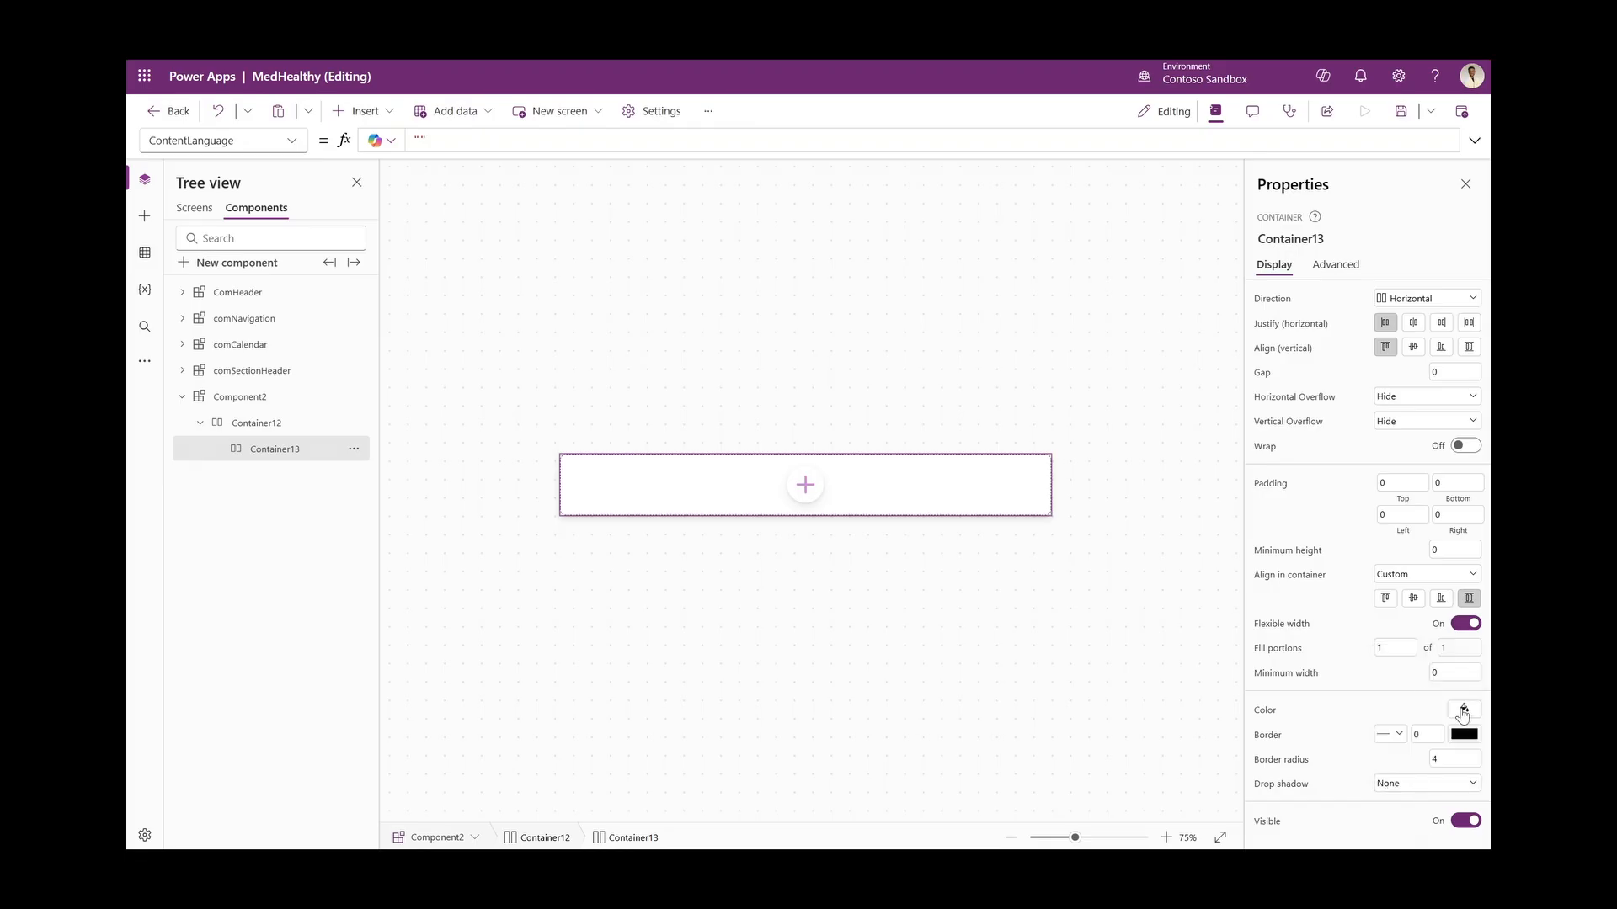
left_click(1450, 758)
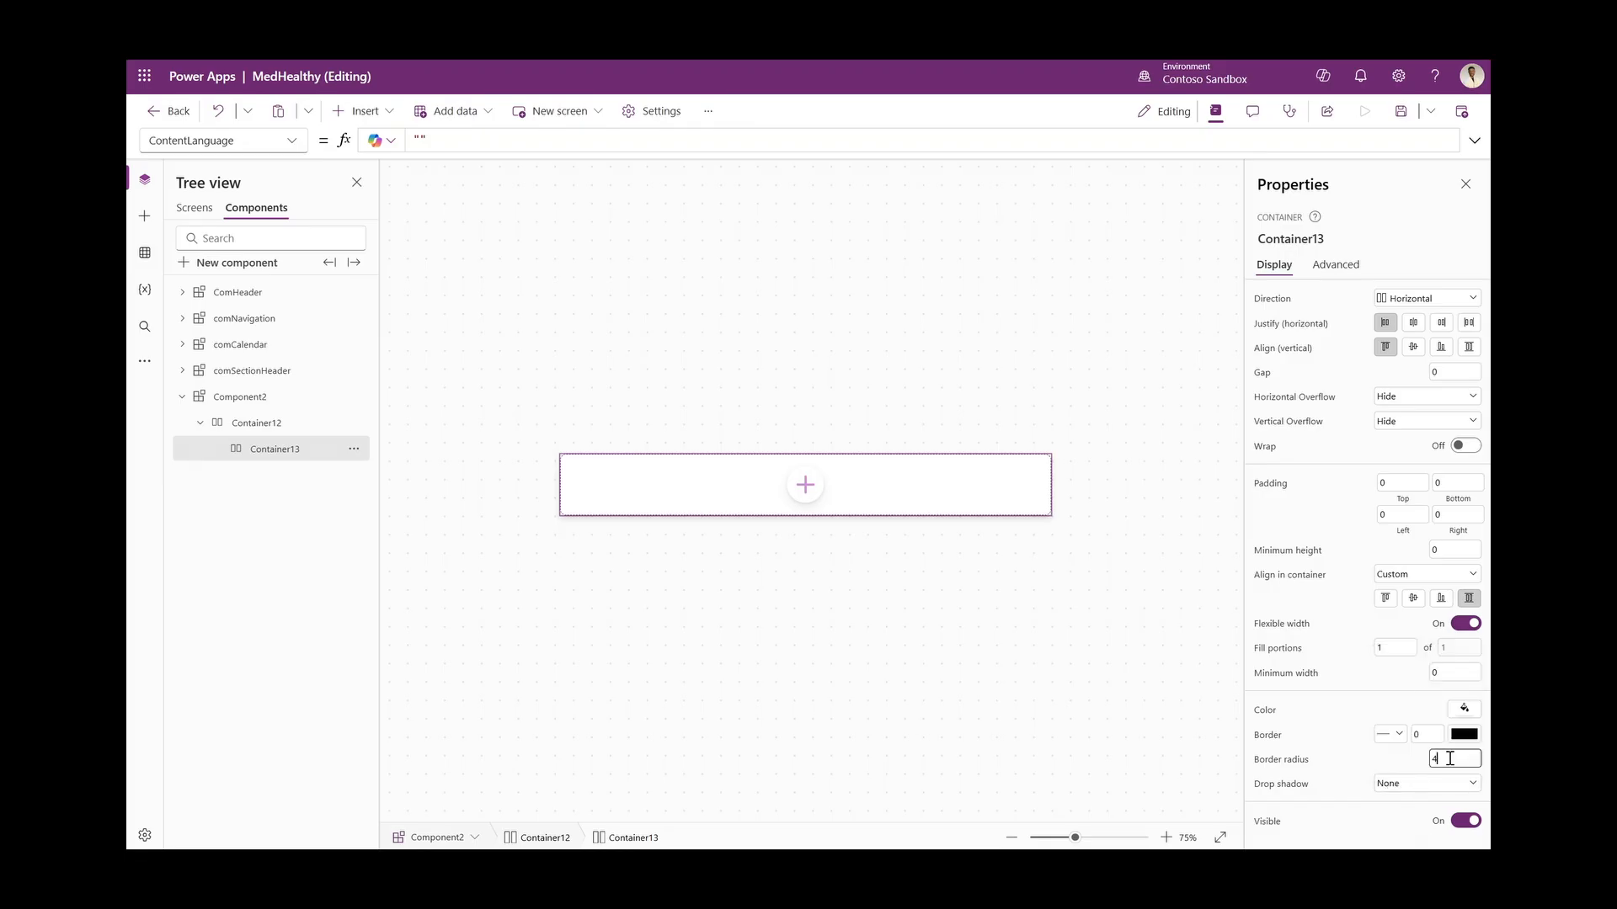
left_click(1326, 722)
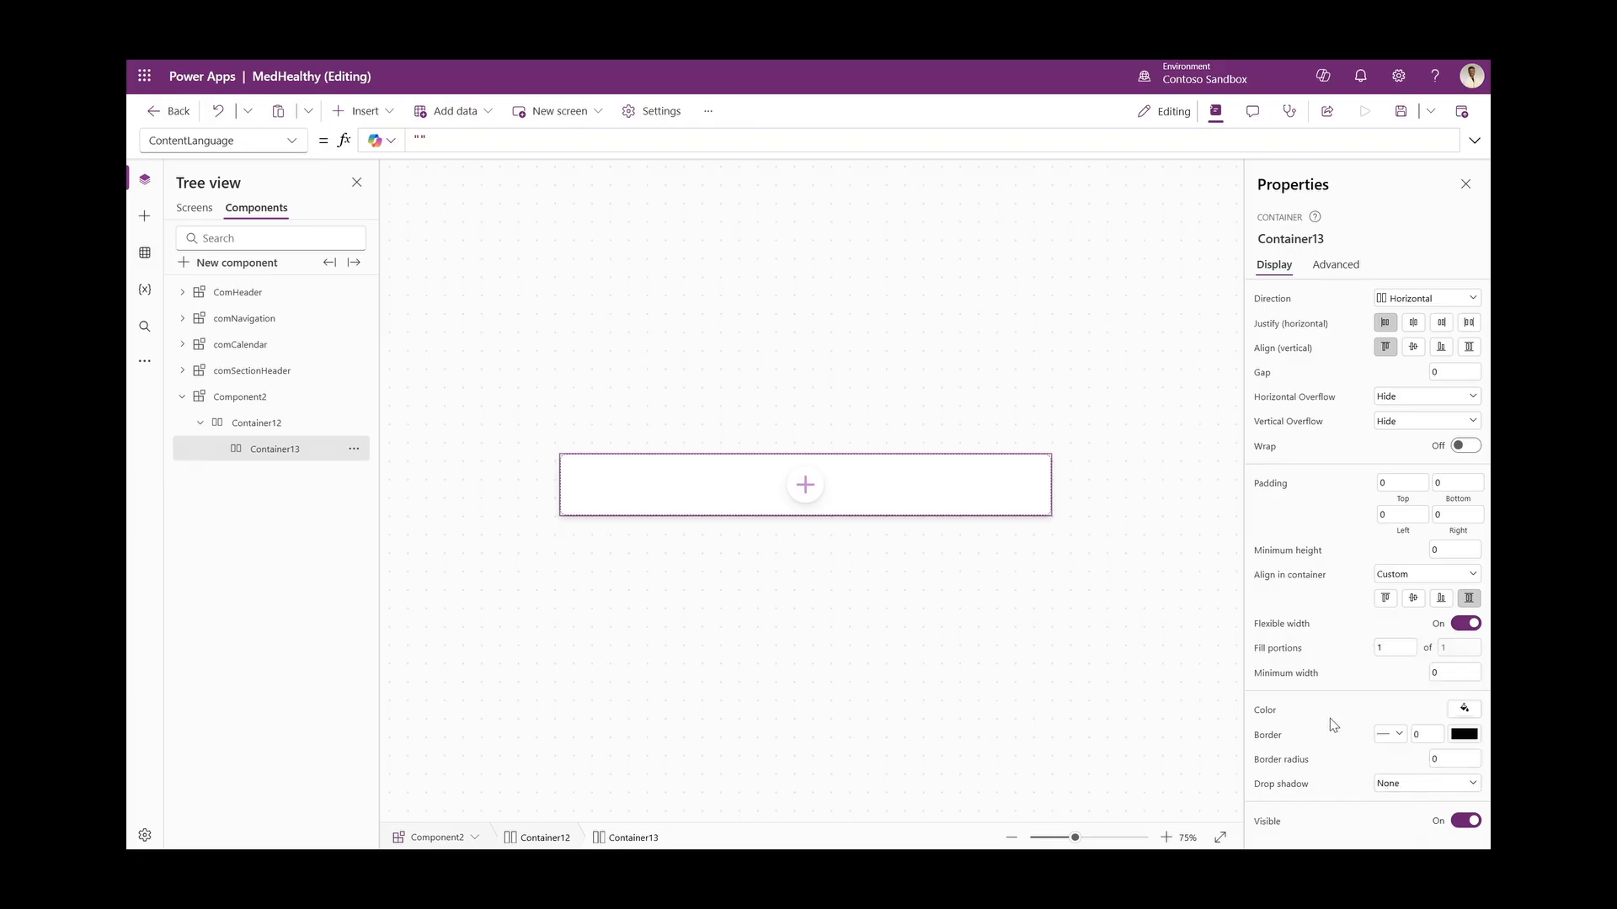
Copy the nested Container13 and paste it twice into Container12
right_click(273, 454)
left_click(307, 531)
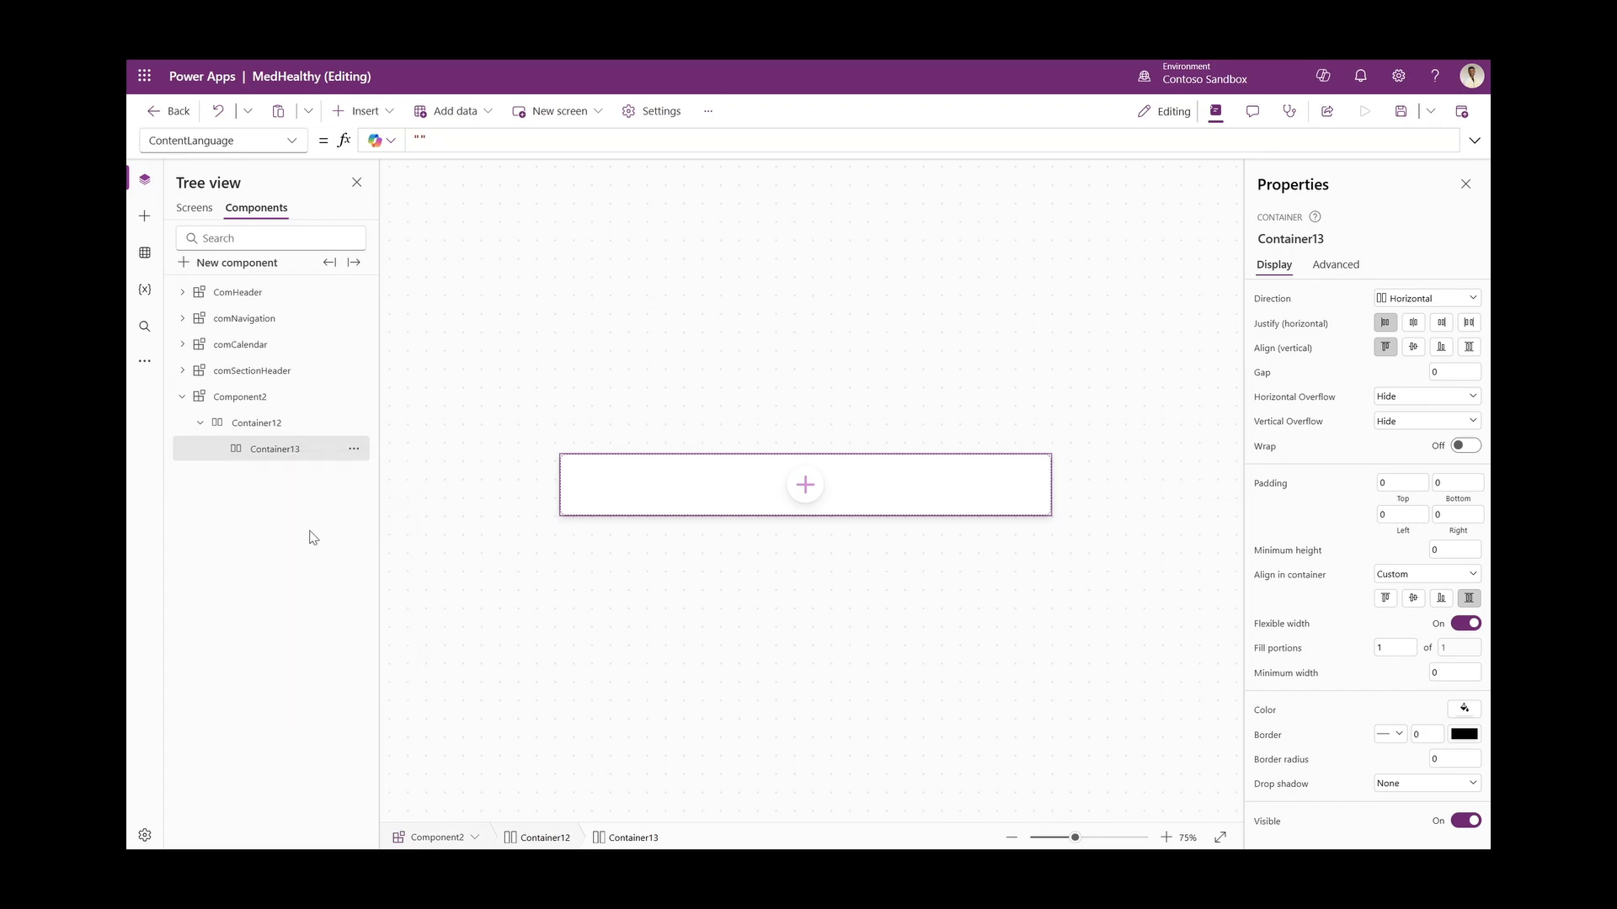
left_click(252, 423)
right_click(246, 429)
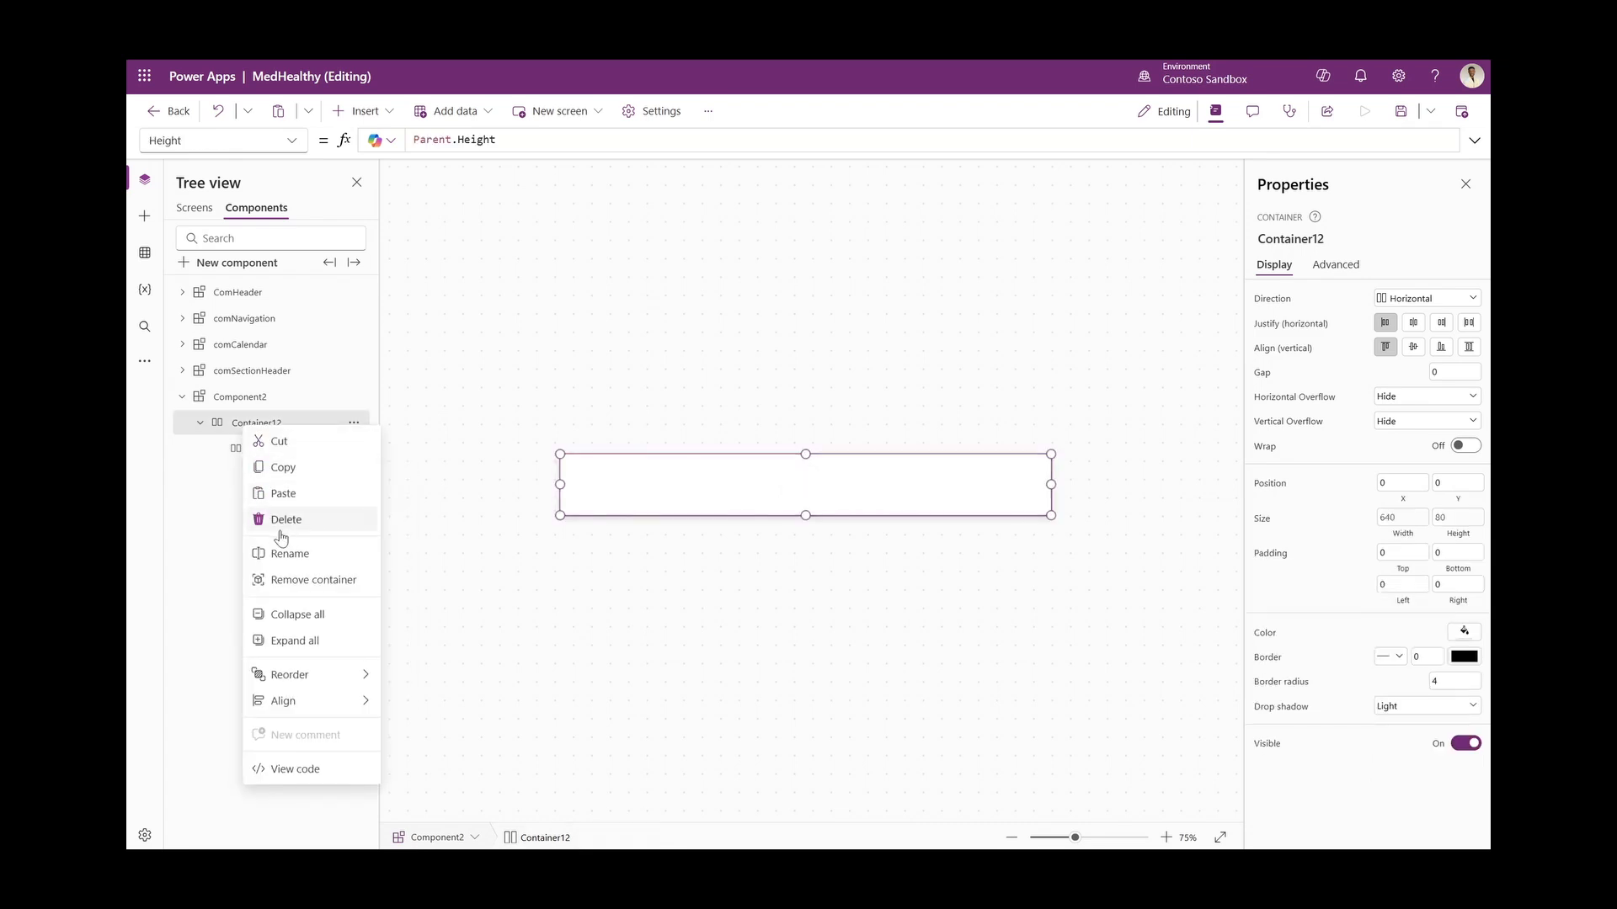
left_click(295, 500)
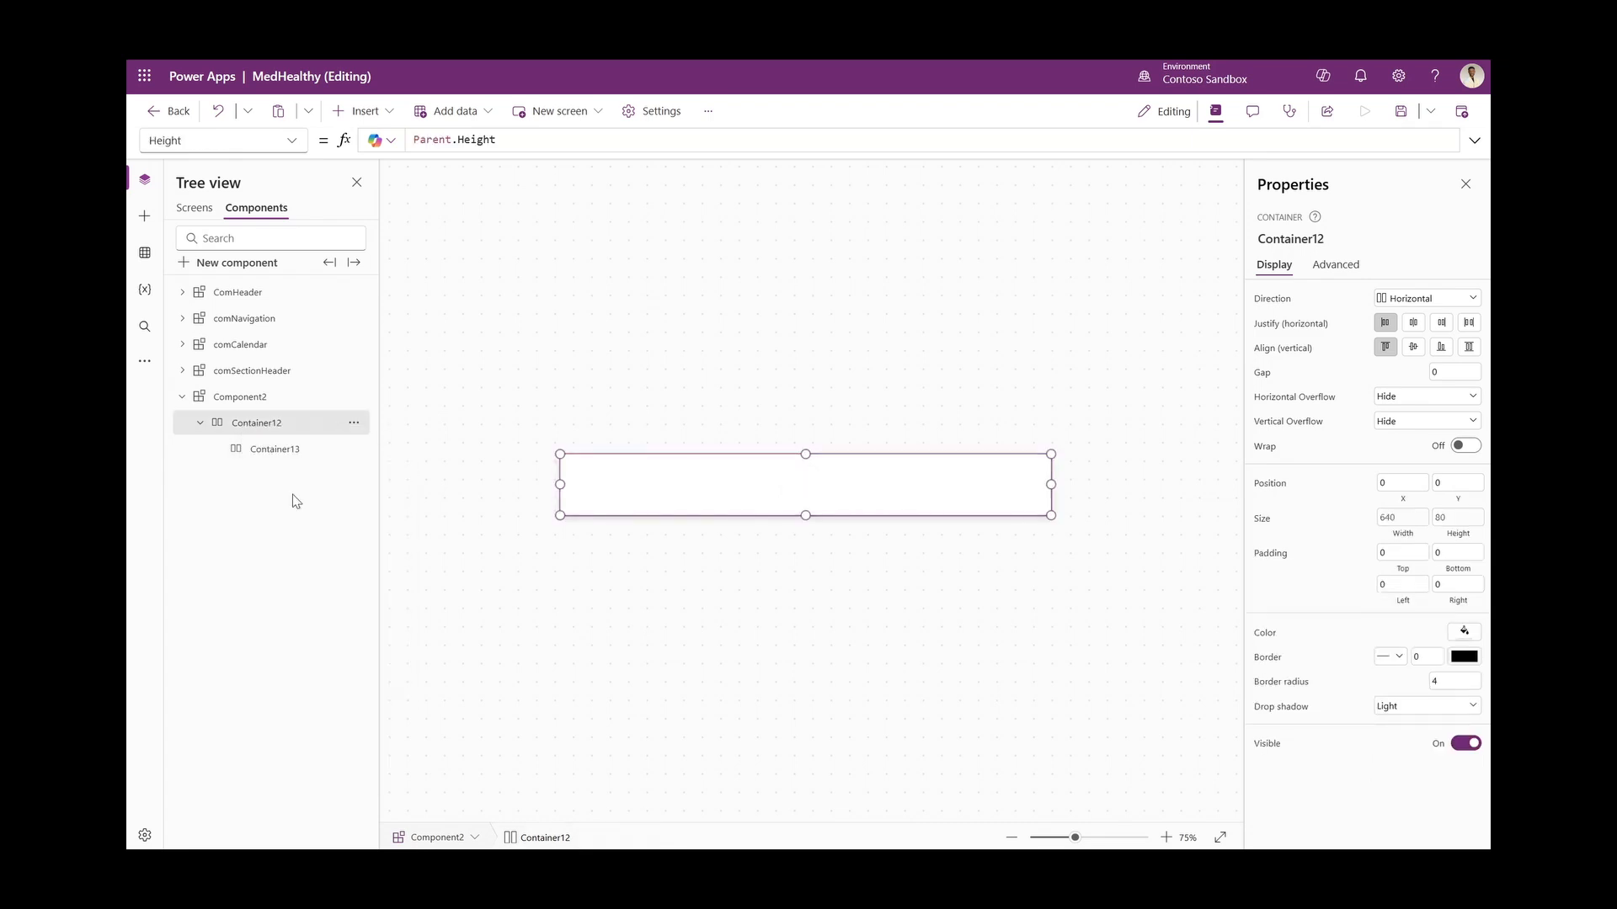
left_click(254, 423)
right_click(256, 422)
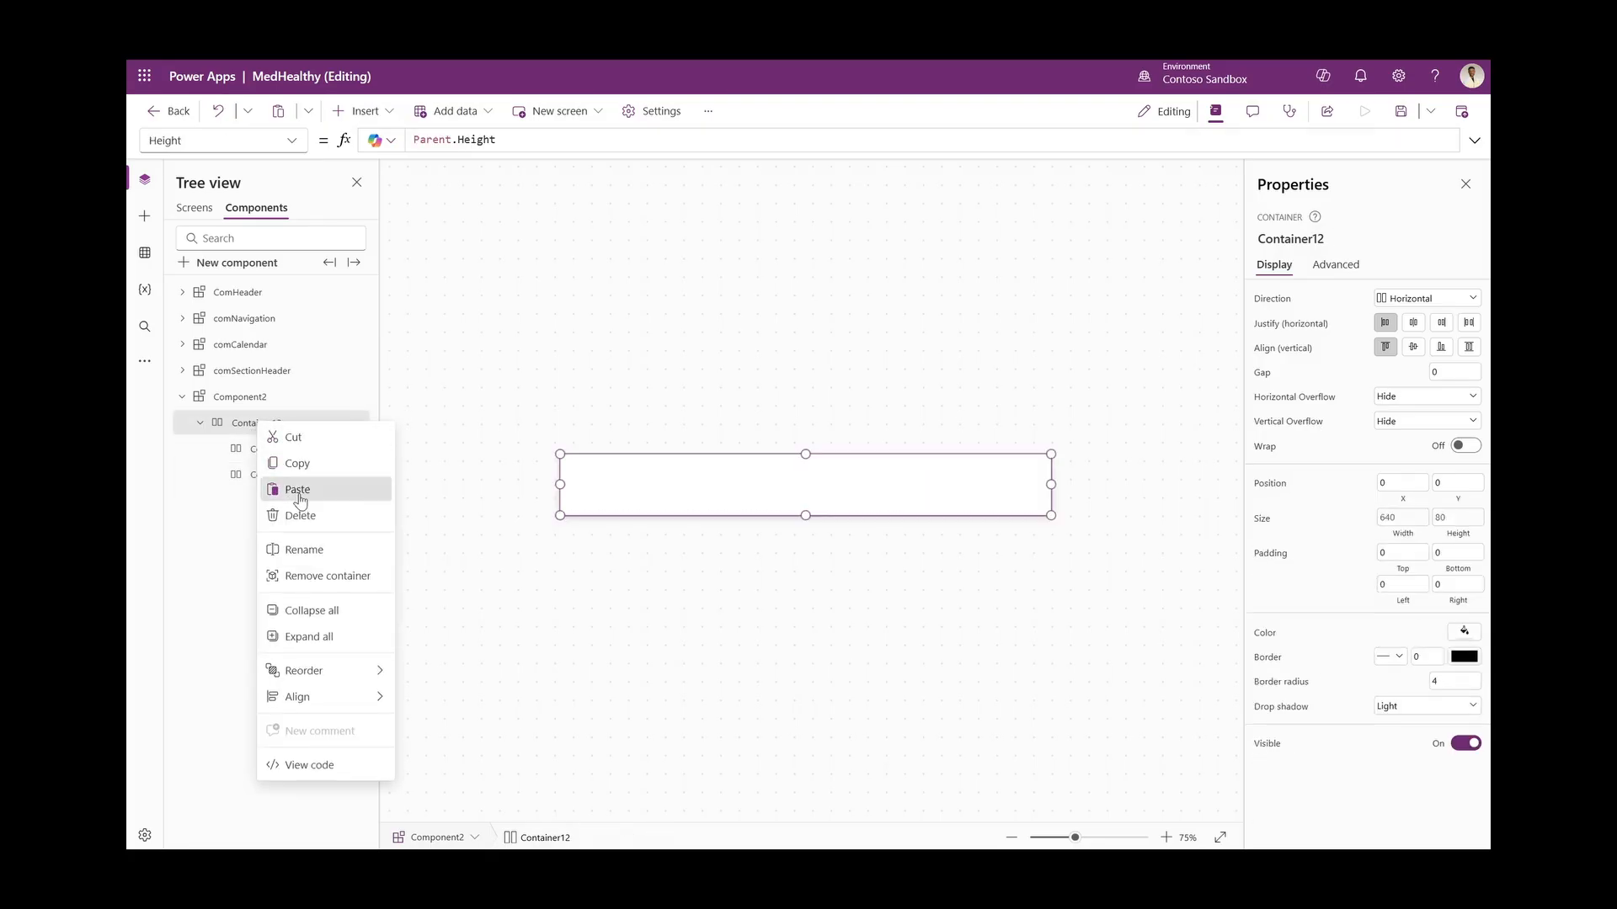
left_click(299, 496)
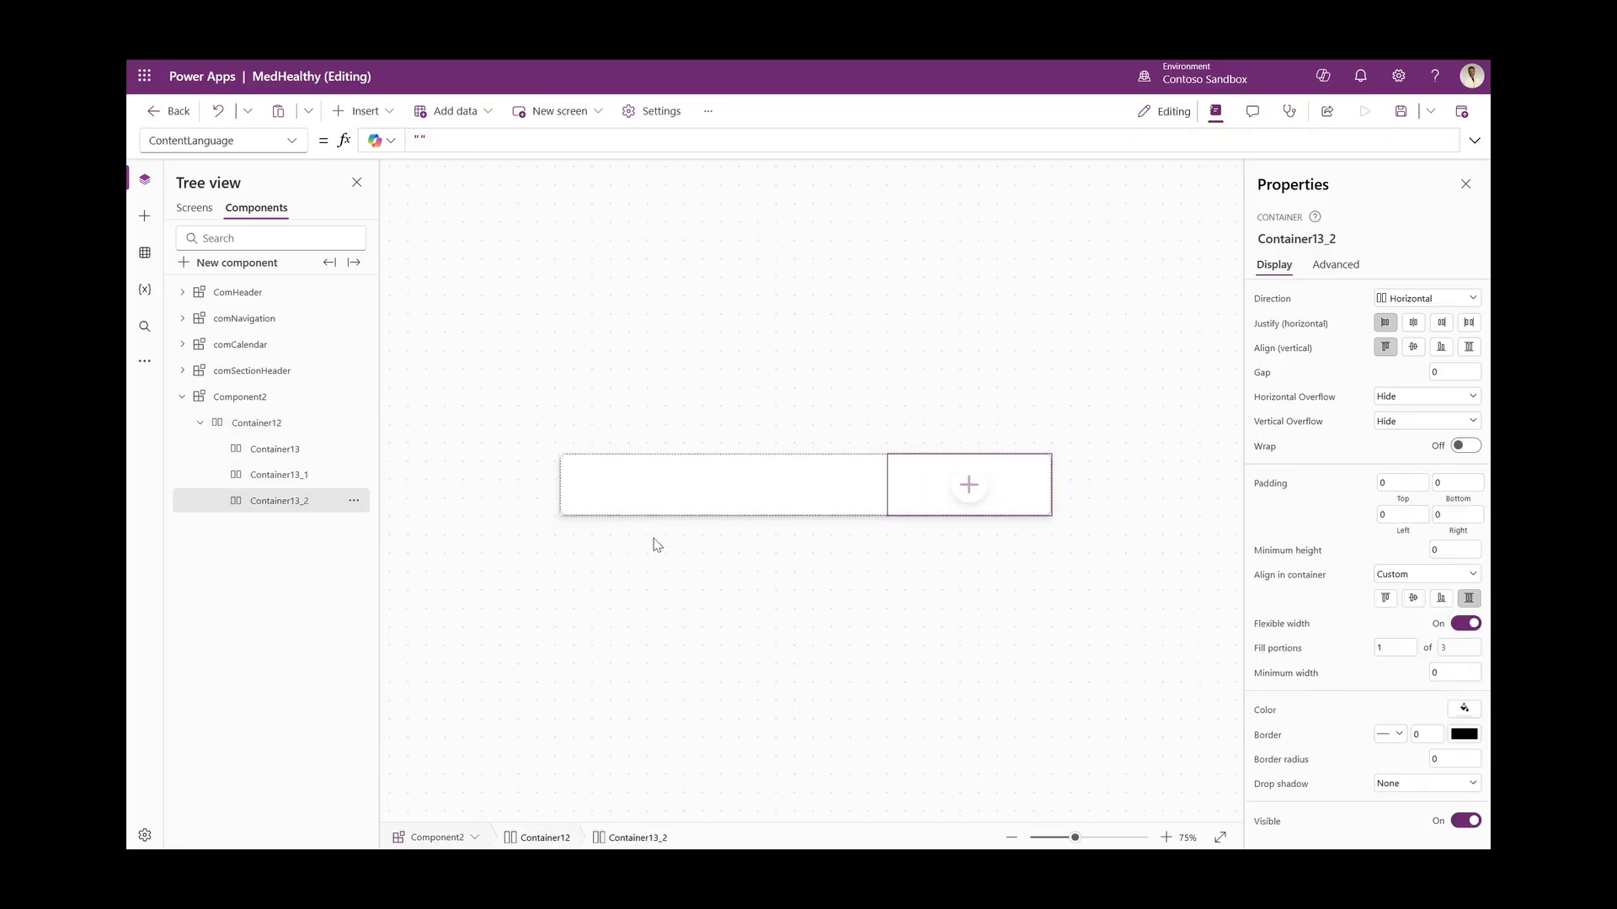
Insert a vertical container inside Container13, the first of the three nested containers
left_click(587, 496)
left_click(587, 495)
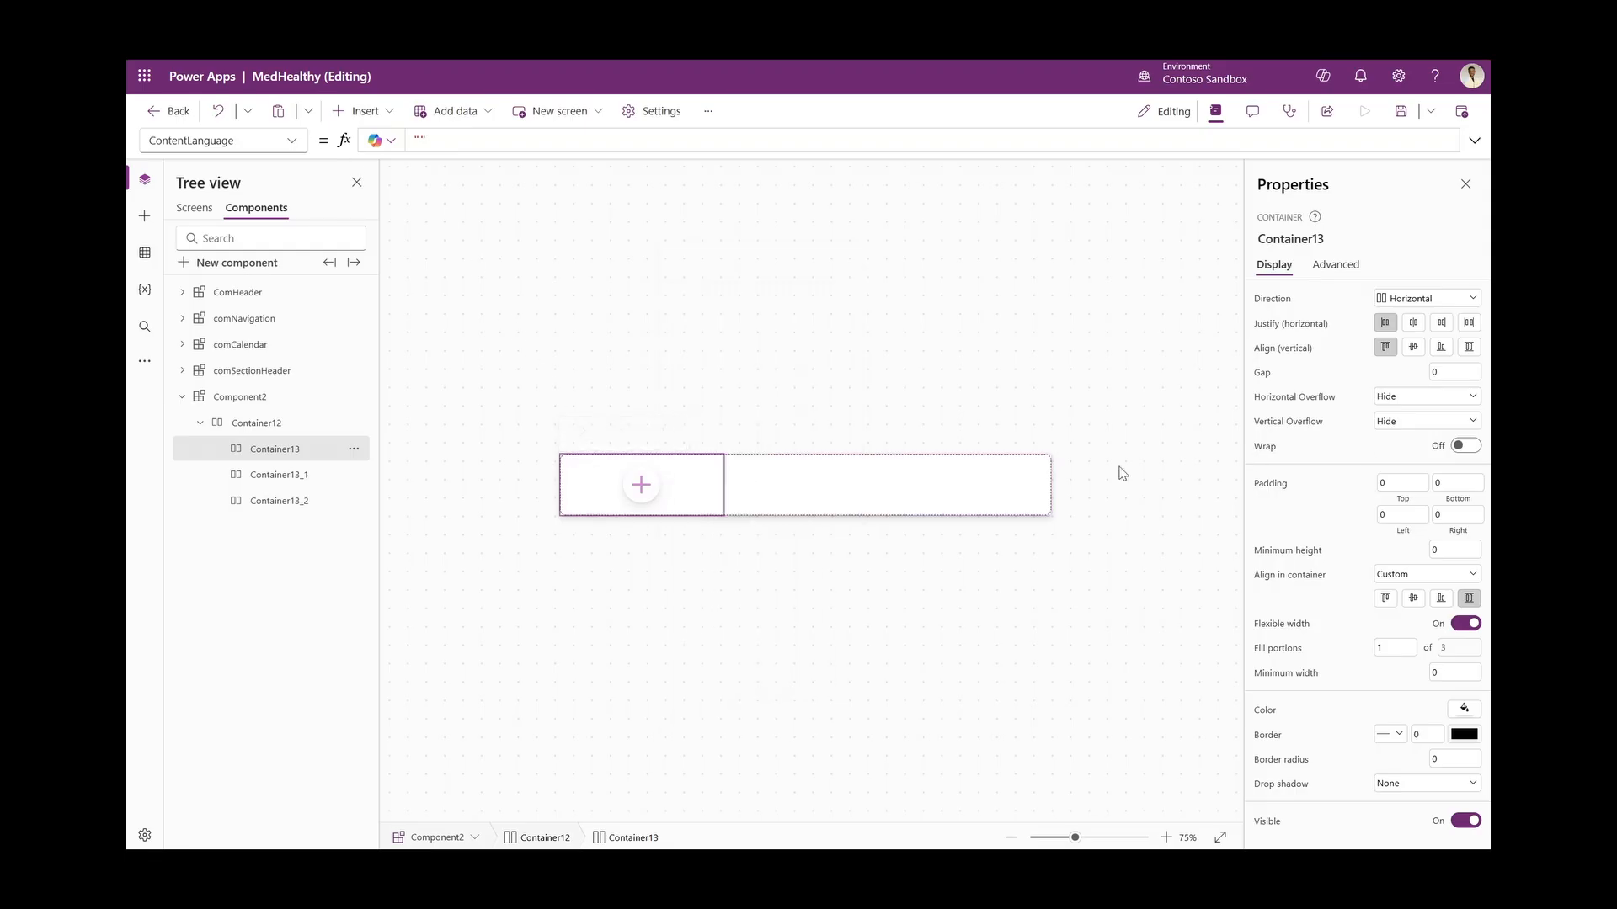
left_click(359, 111)
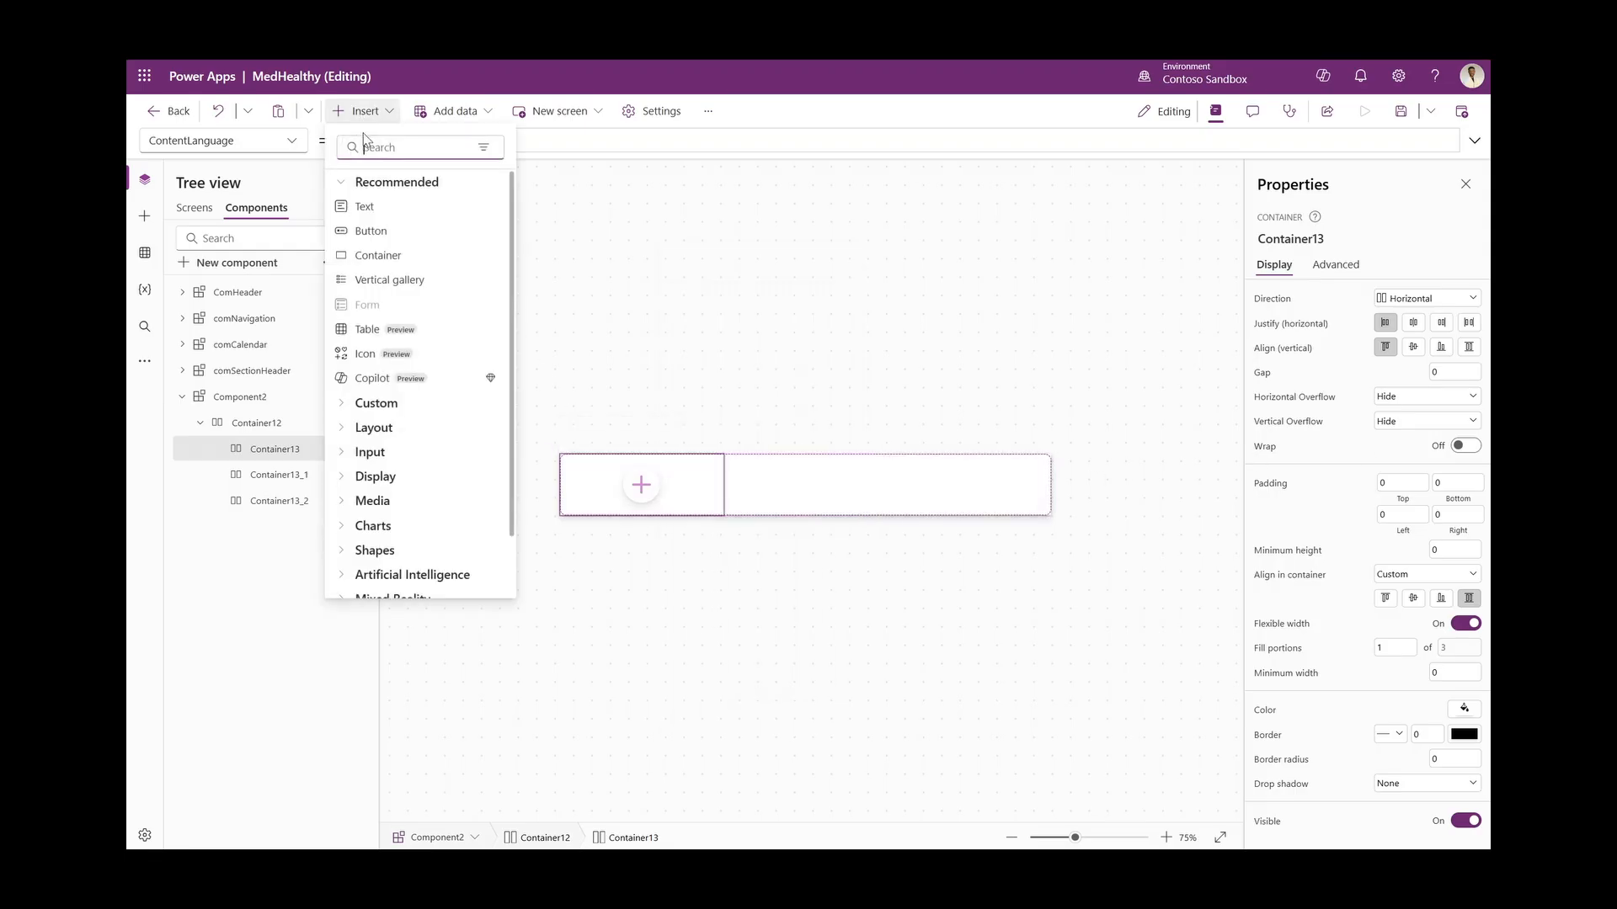
type("ho")
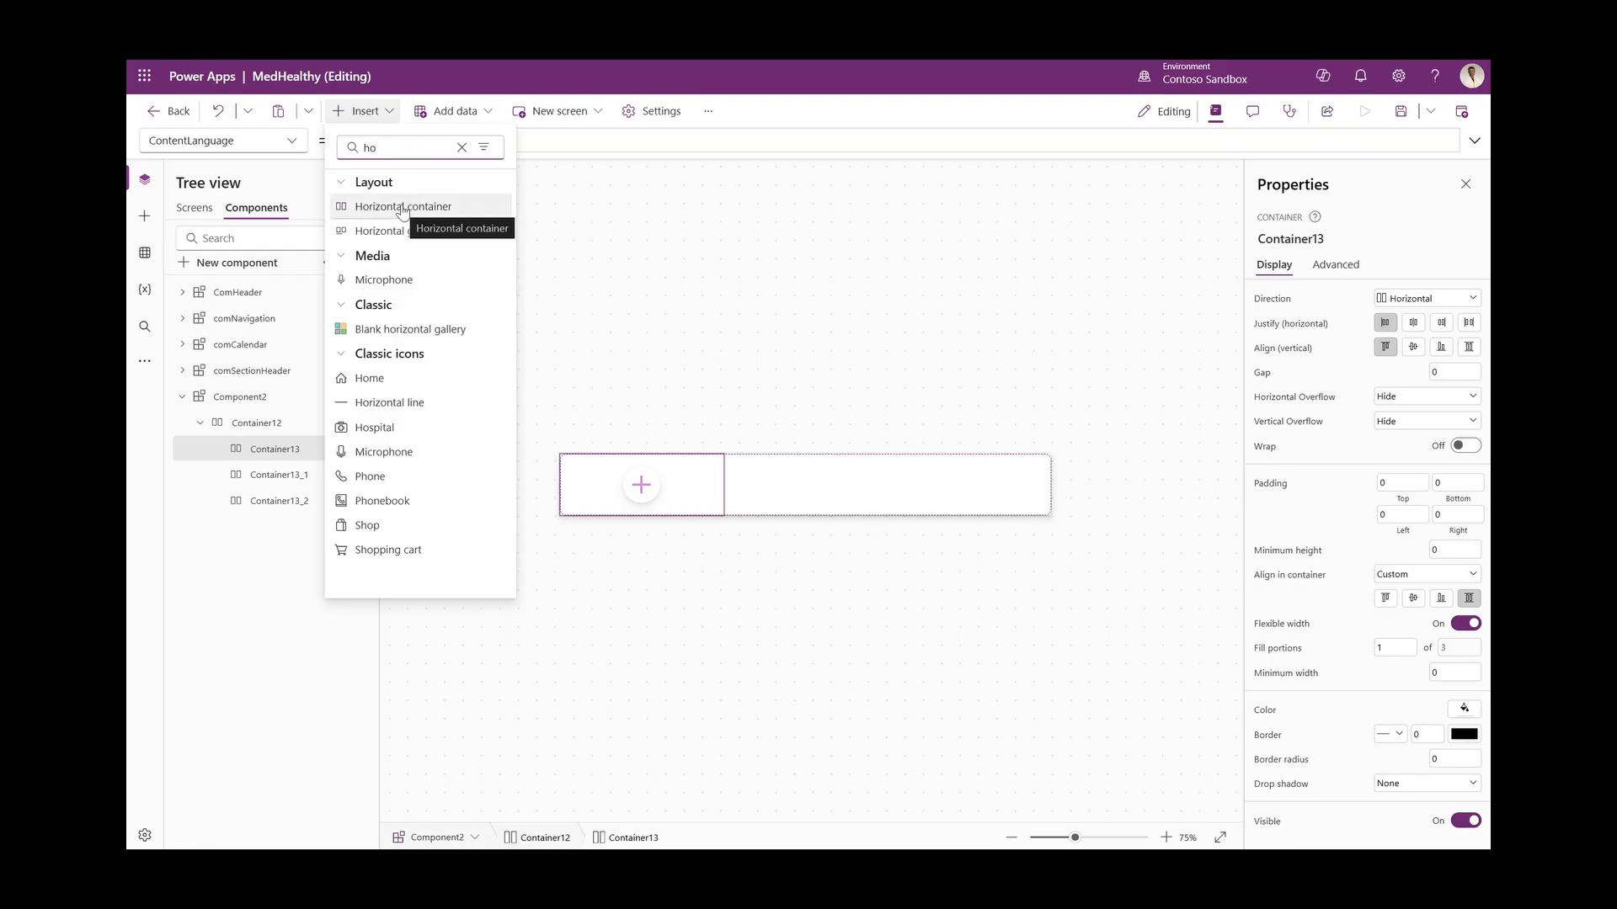
key("BackSpace")
key("BackSpace")
type("verti")
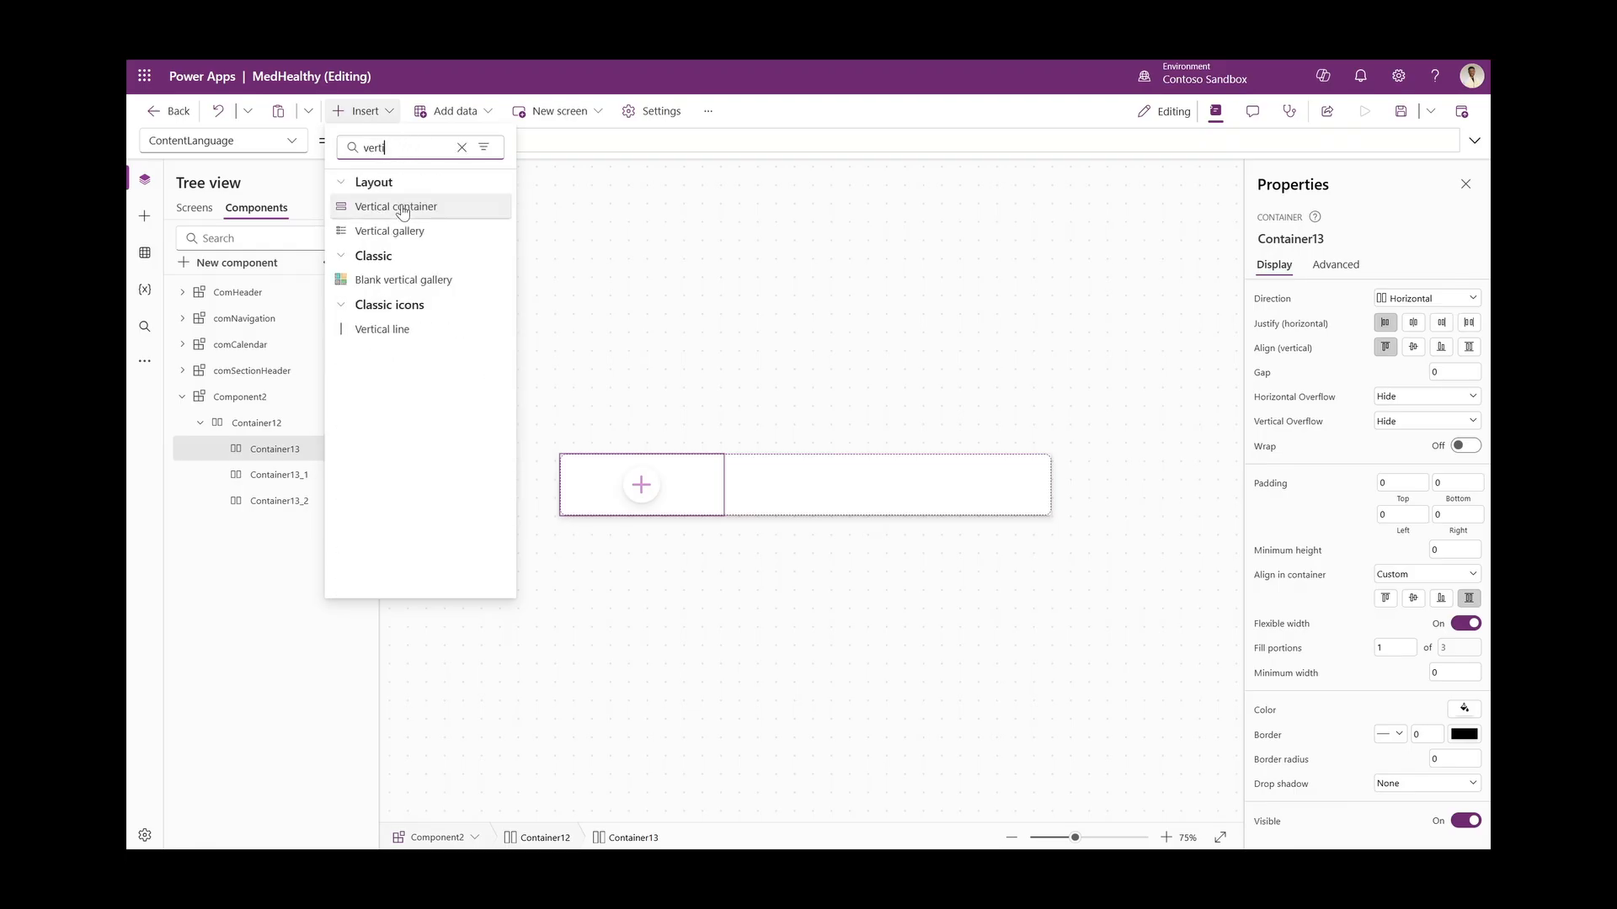
left_click(401, 210)
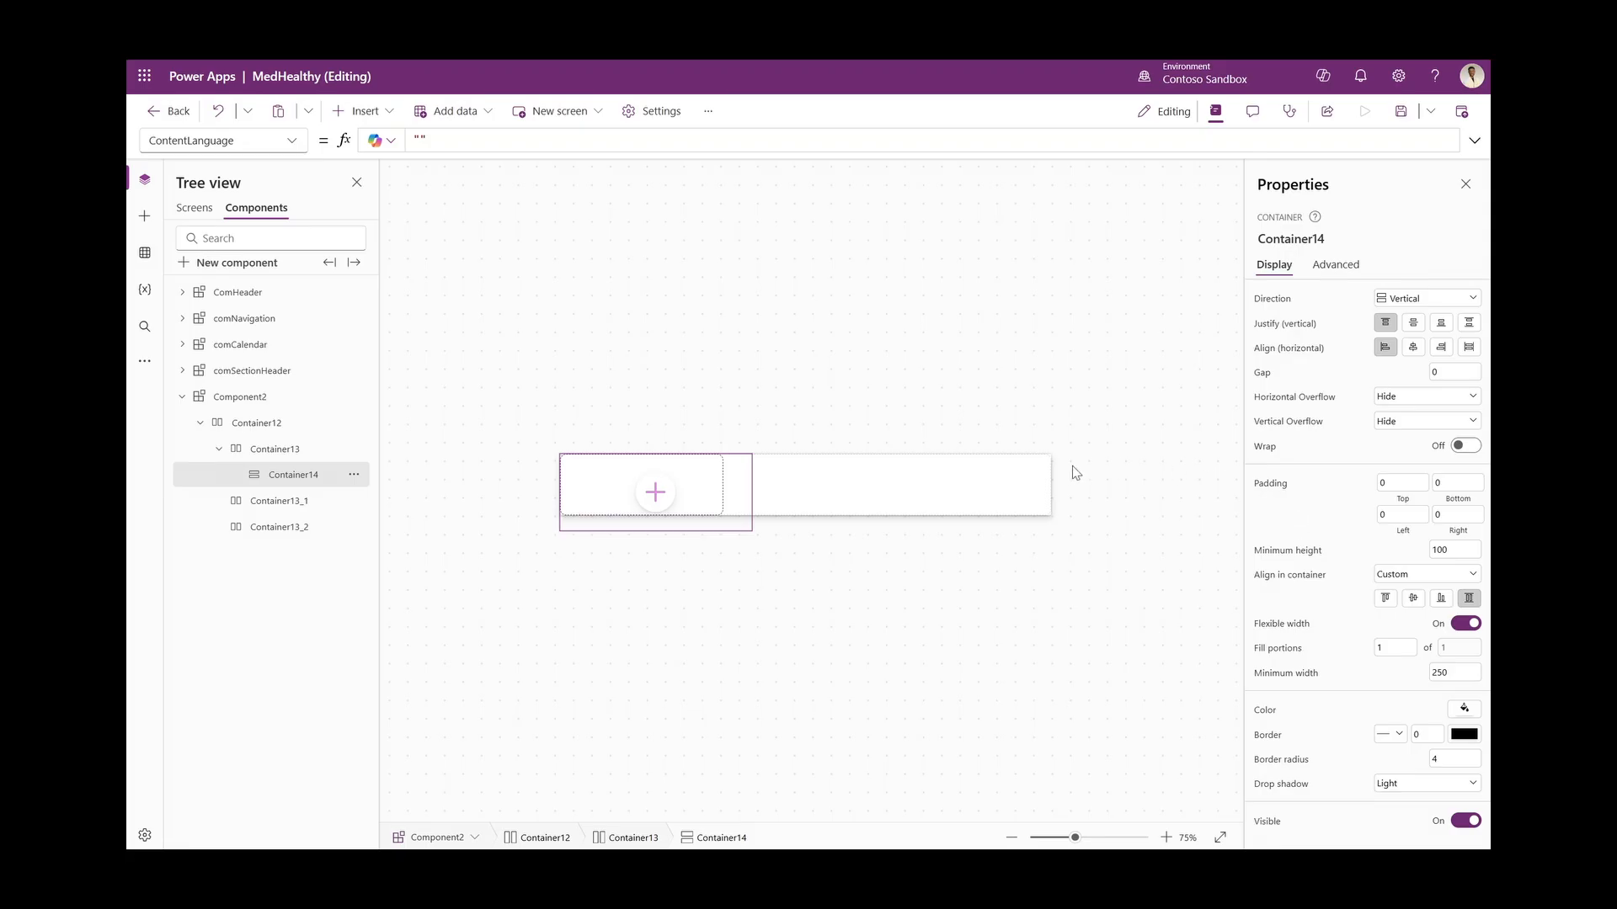
Set the vertical container's minimum height and minimum width to 0
left_click(1453, 551)
type("0")
double_click(1473, 677)
type("0")
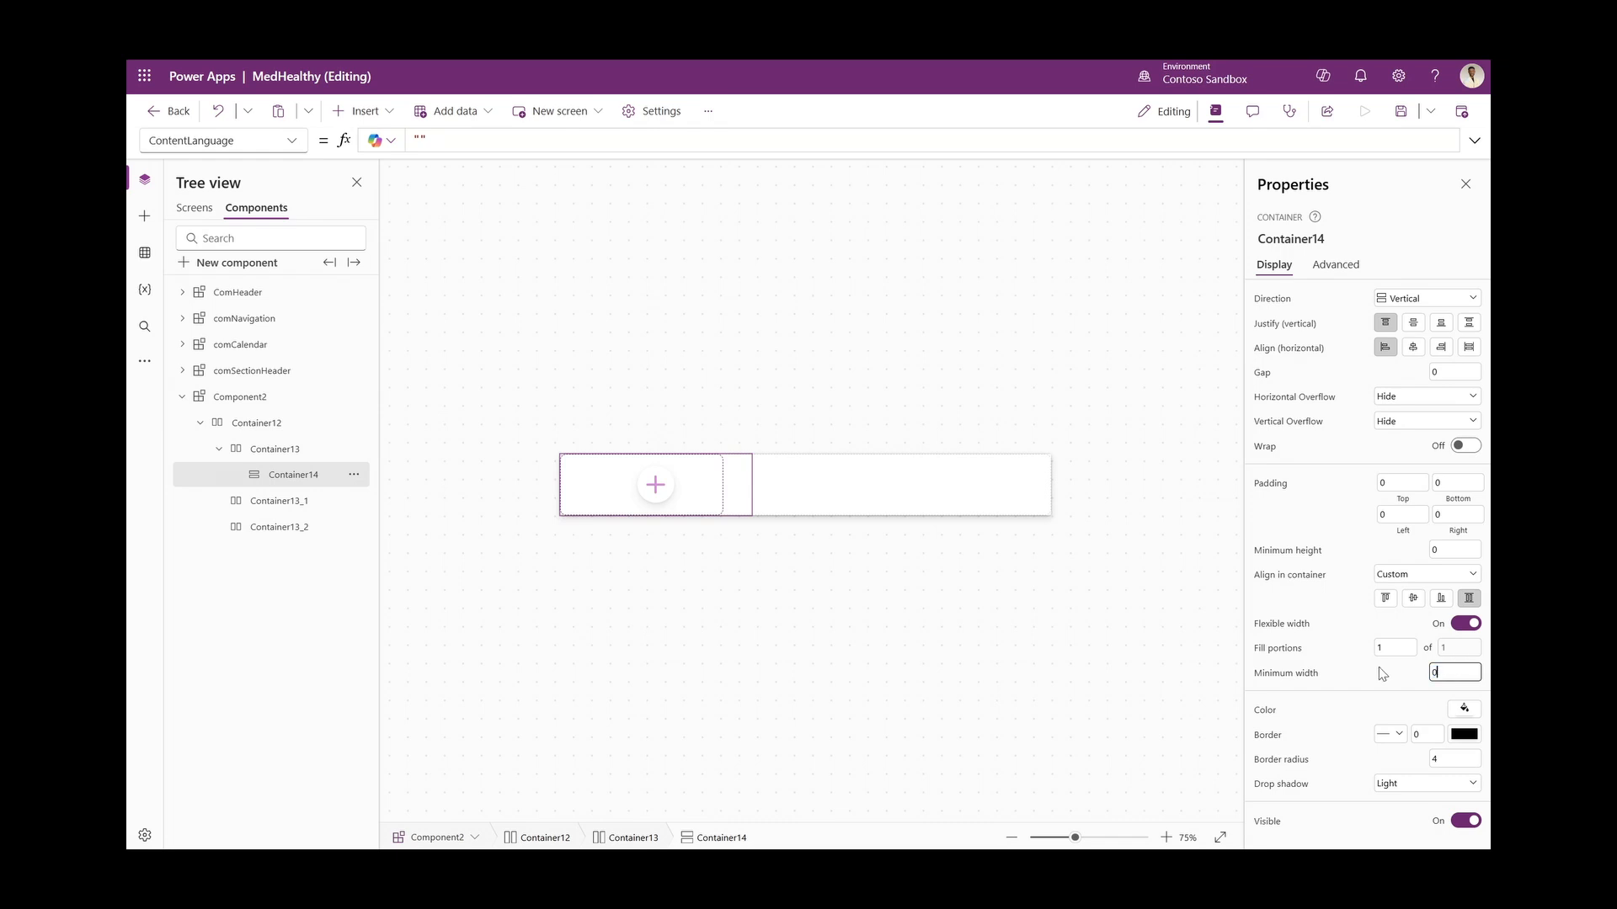
left_click(1377, 667)
left_click(622, 511)
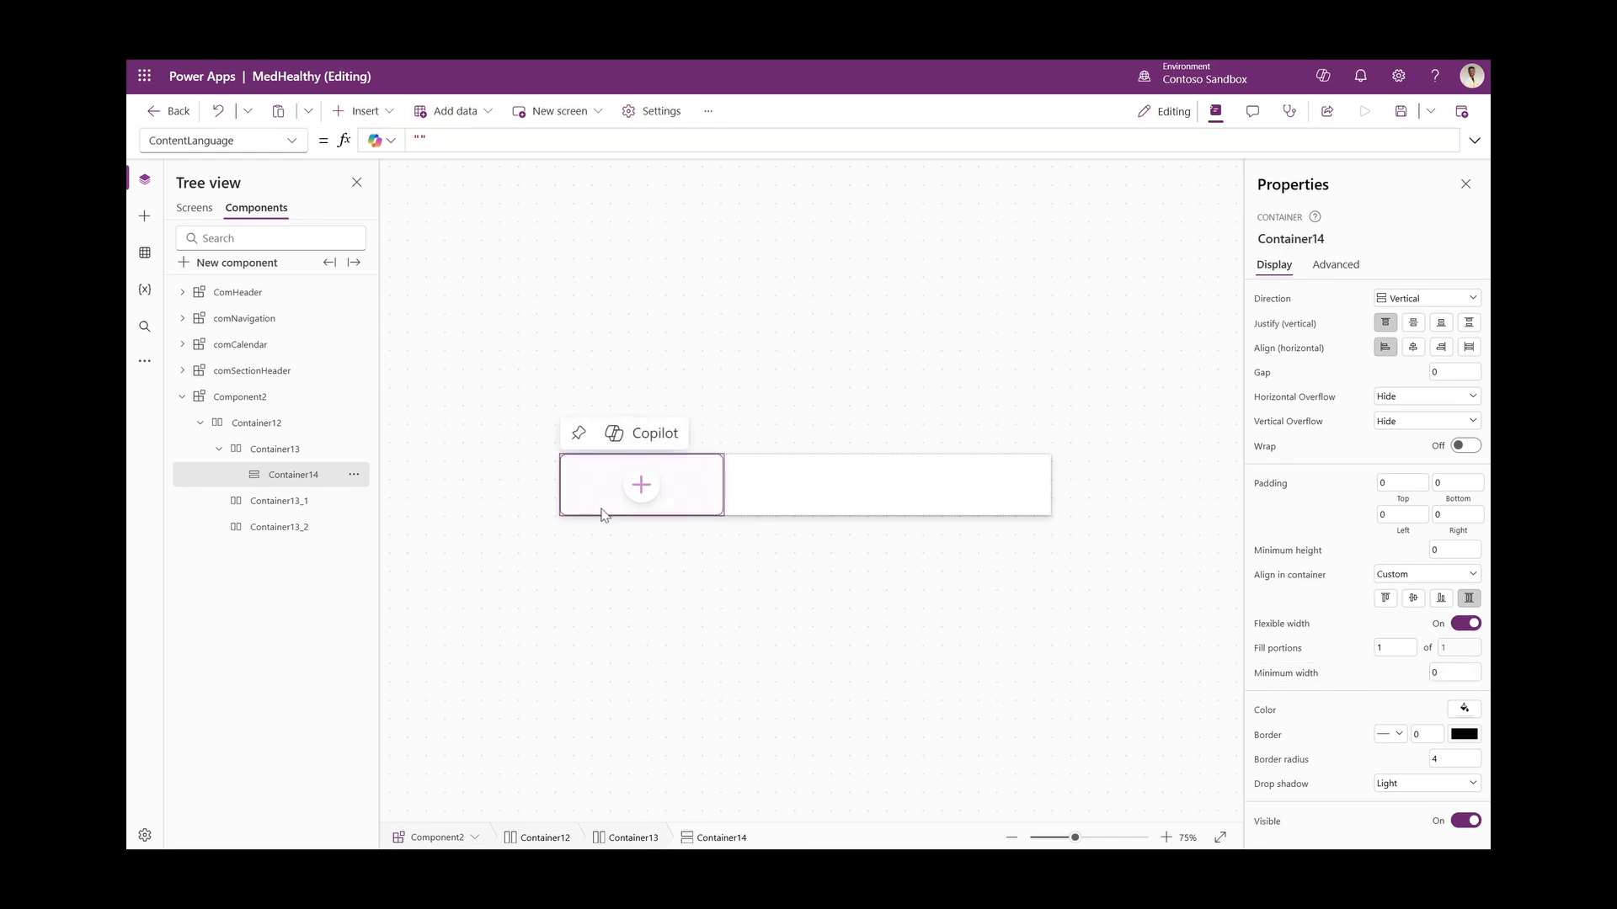
Insert a modern Icon control into Container13 alongside the vertical container
left_click(267, 453)
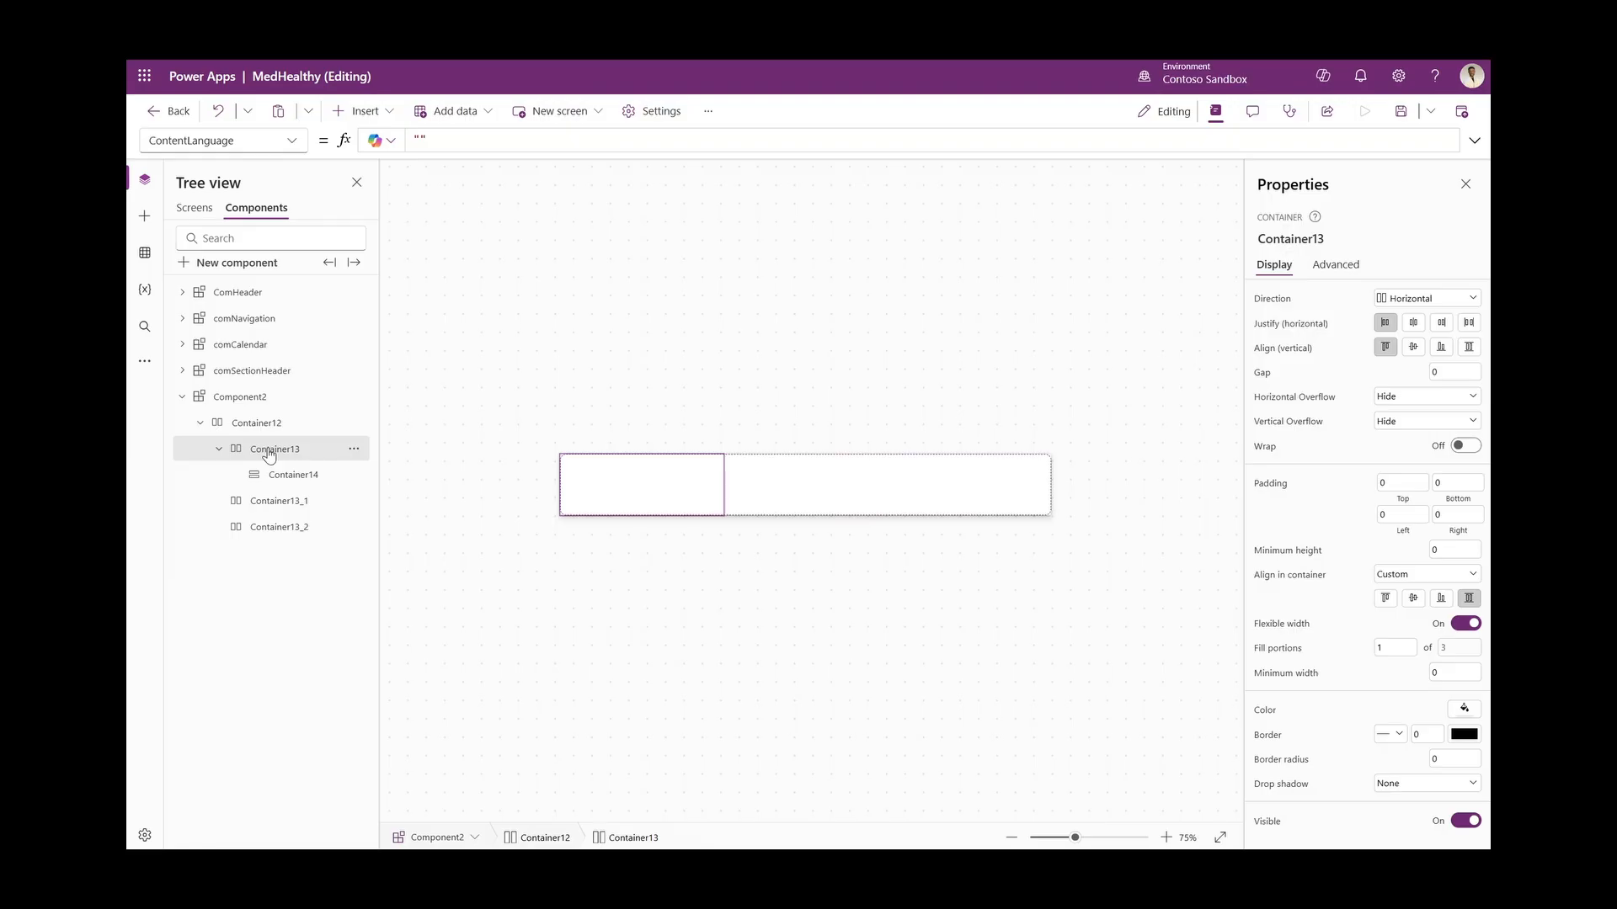
left_click(360, 111)
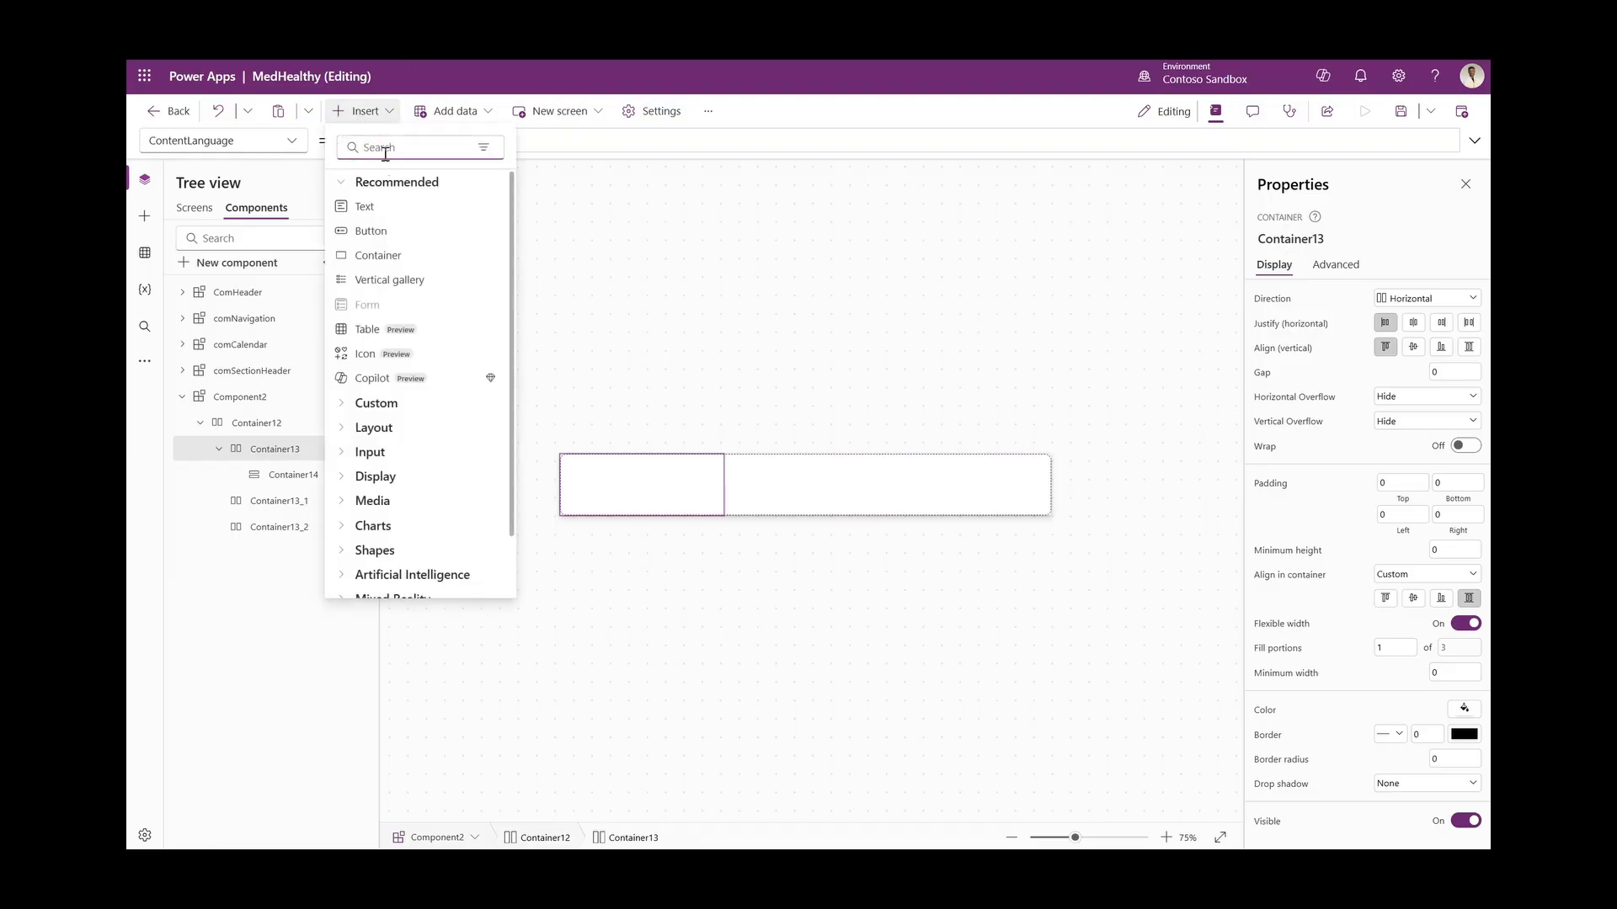
type("icon")
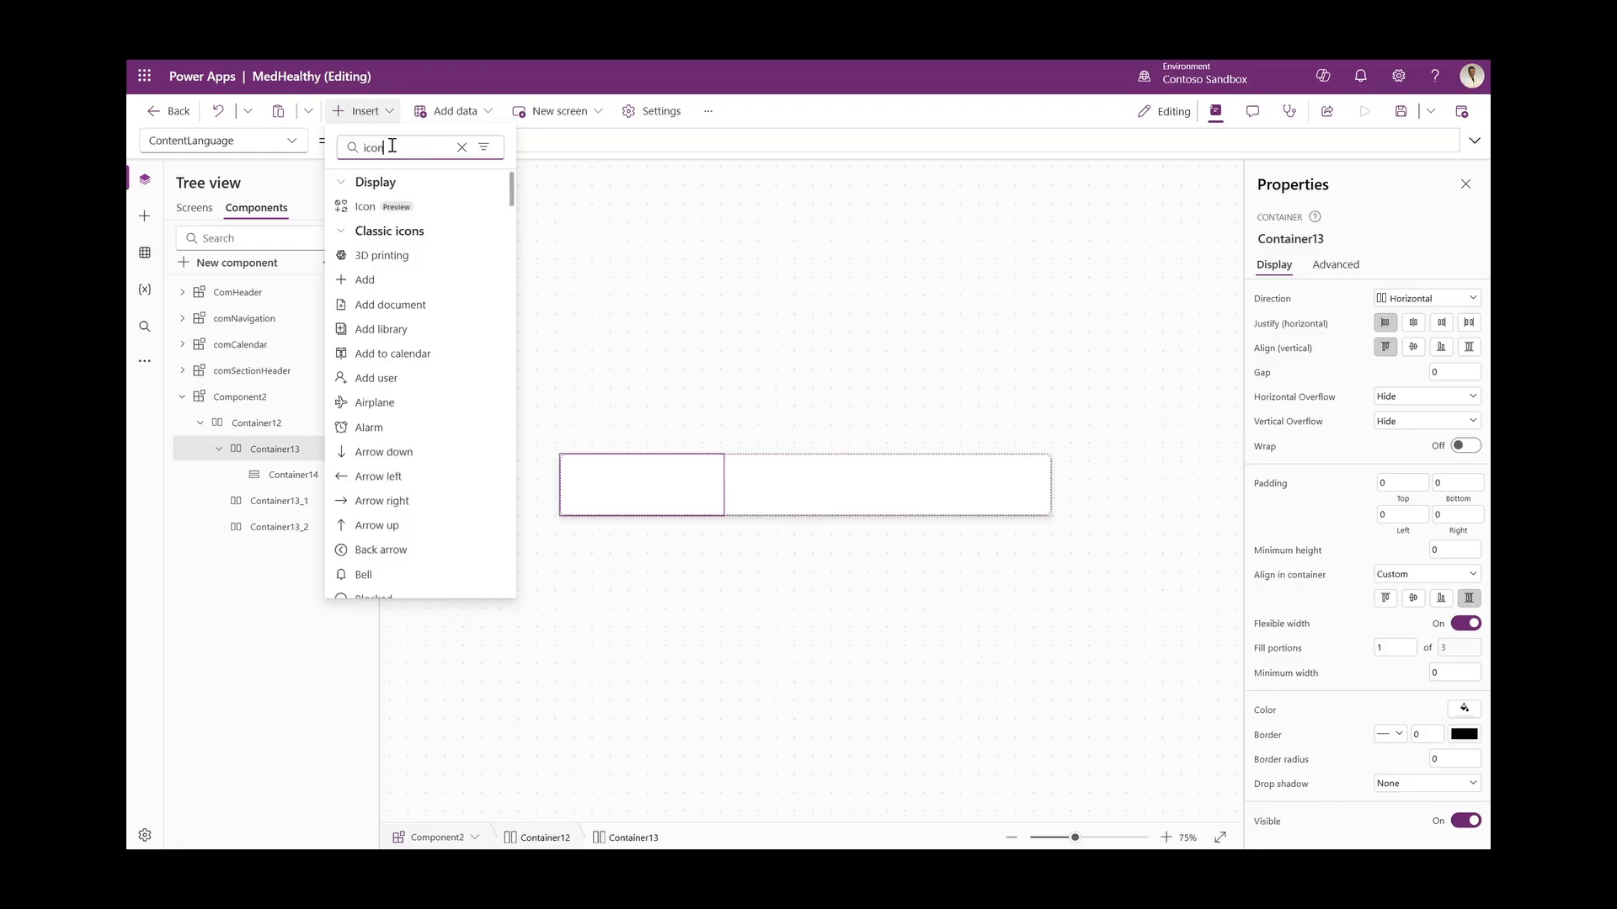
left_click(366, 207)
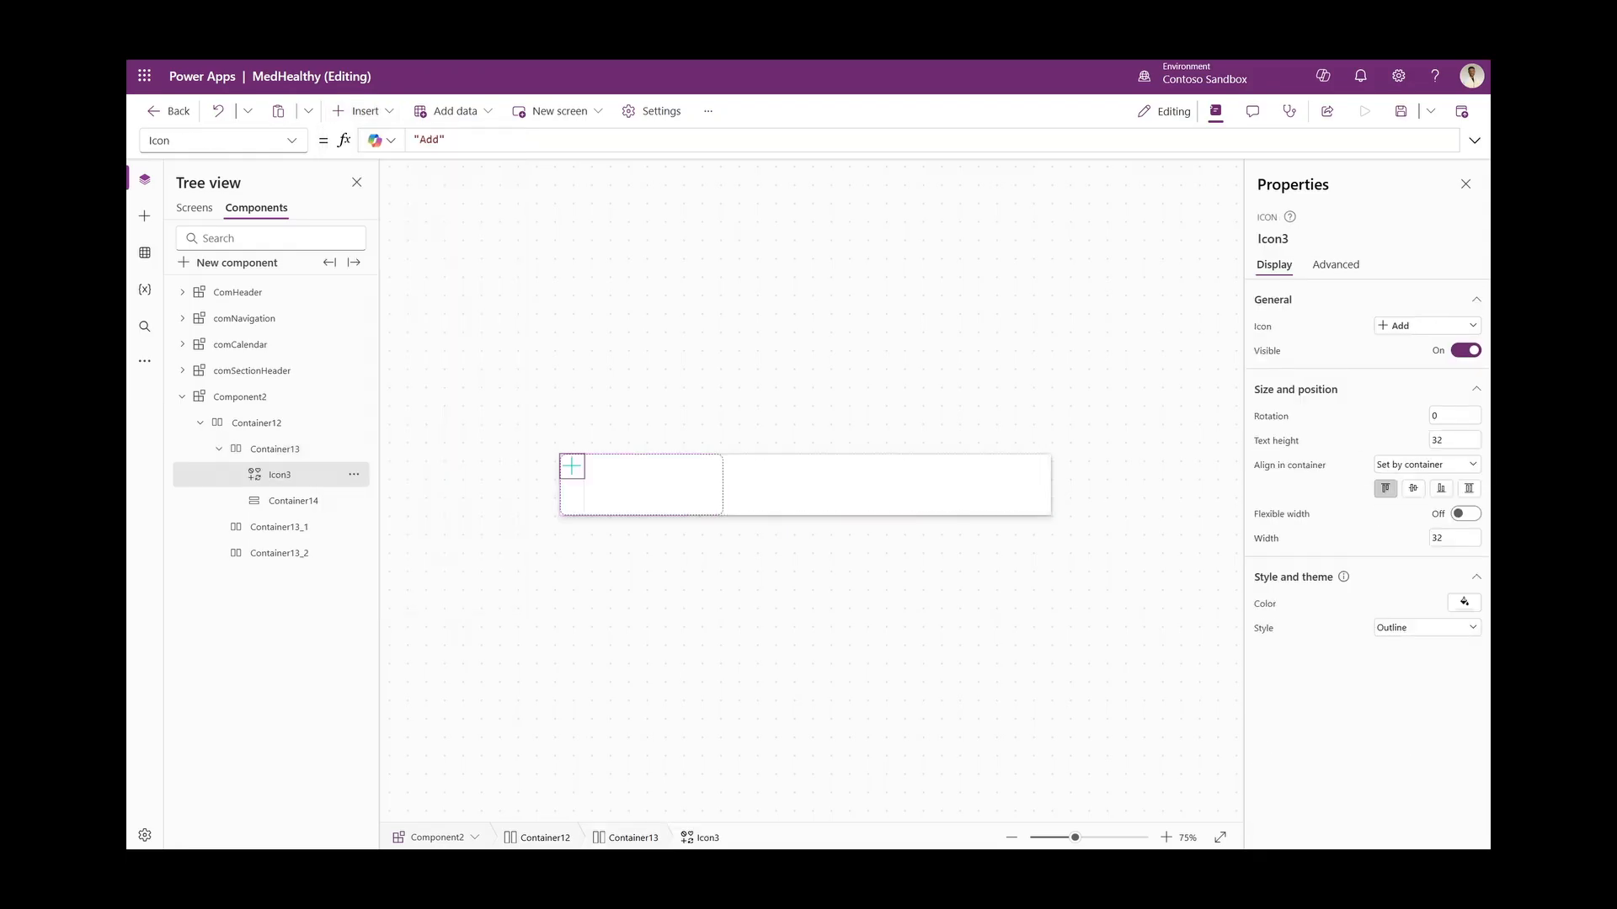
Set the icon's text height and width to 50 and center it vertically in its container
left_click(1452, 435)
type("50")
left_click(1444, 538)
type("50")
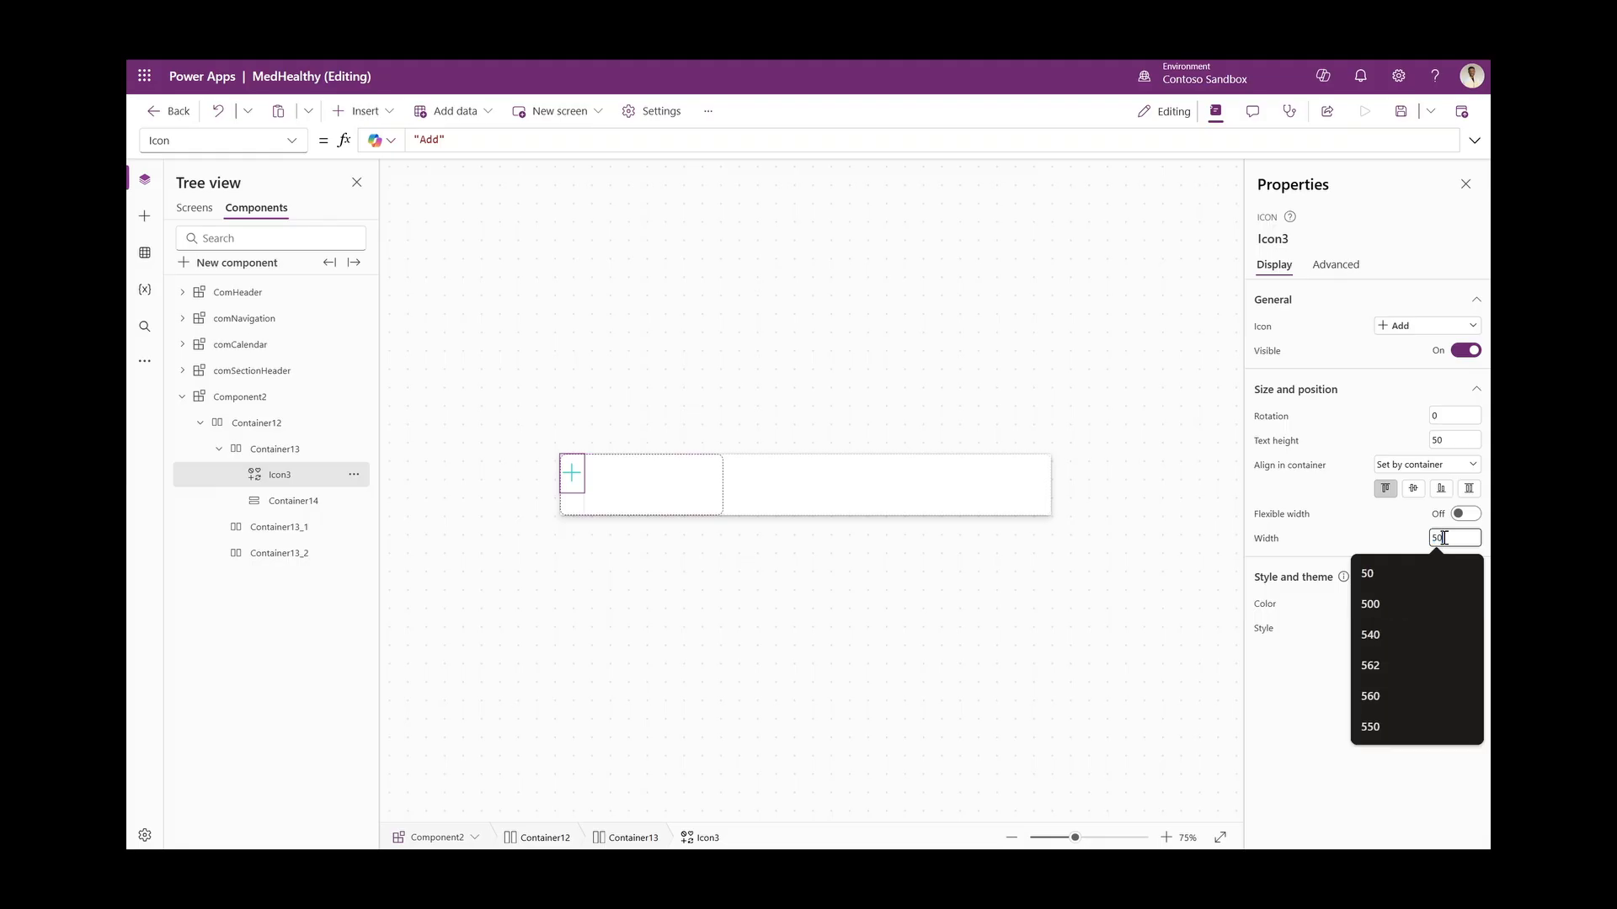
left_click(1413, 488)
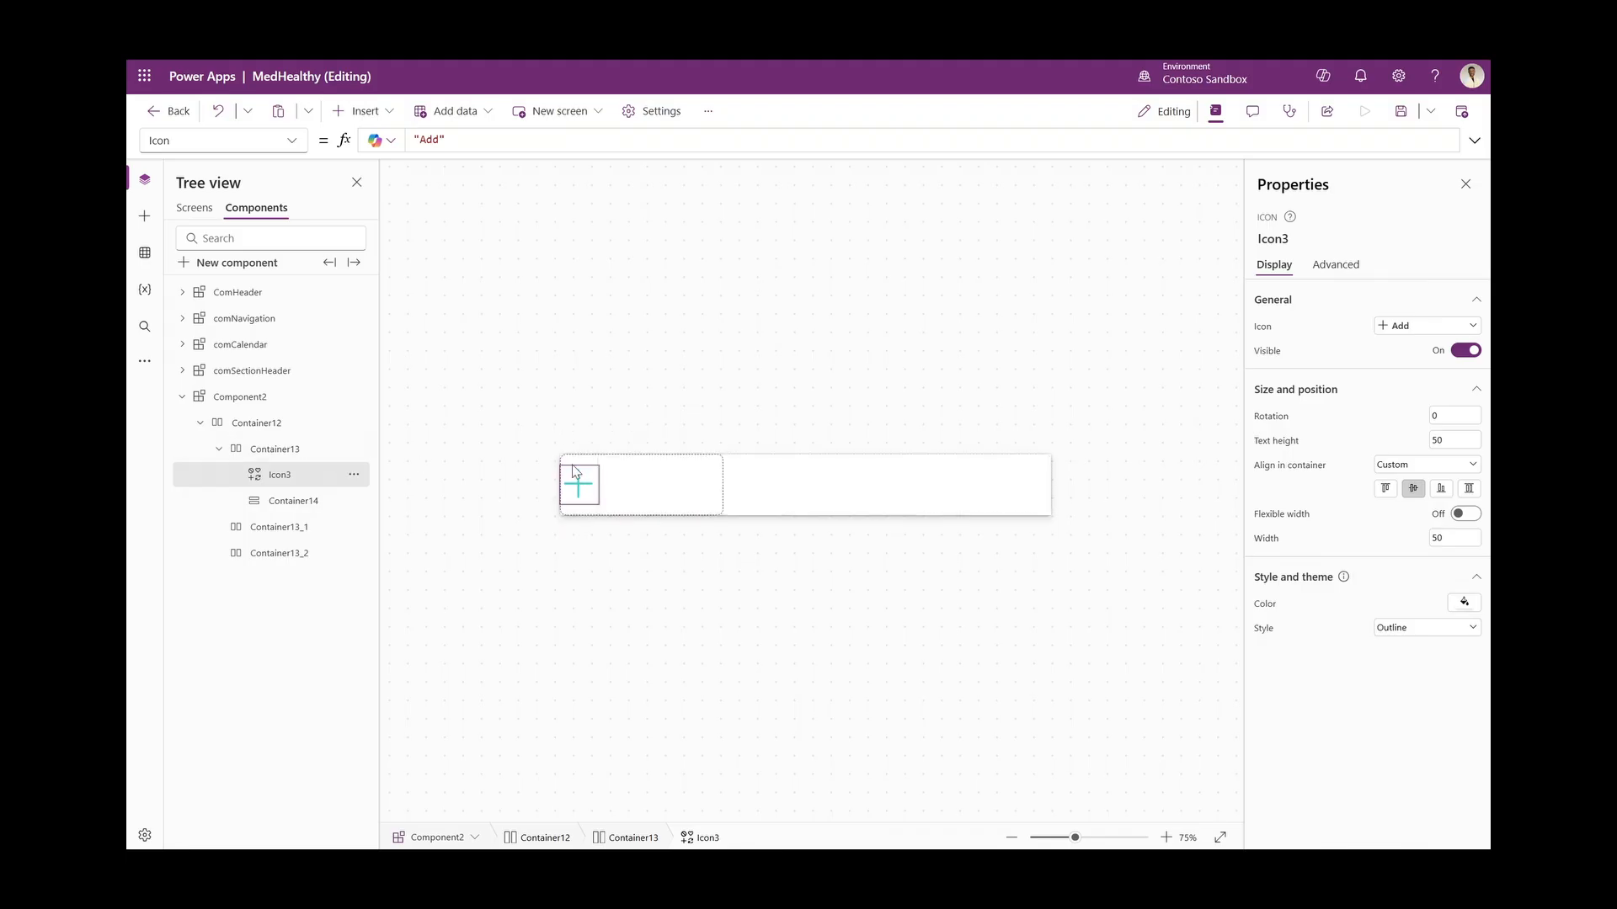
Set the left padding of Container13 to 10
left_click(292, 452)
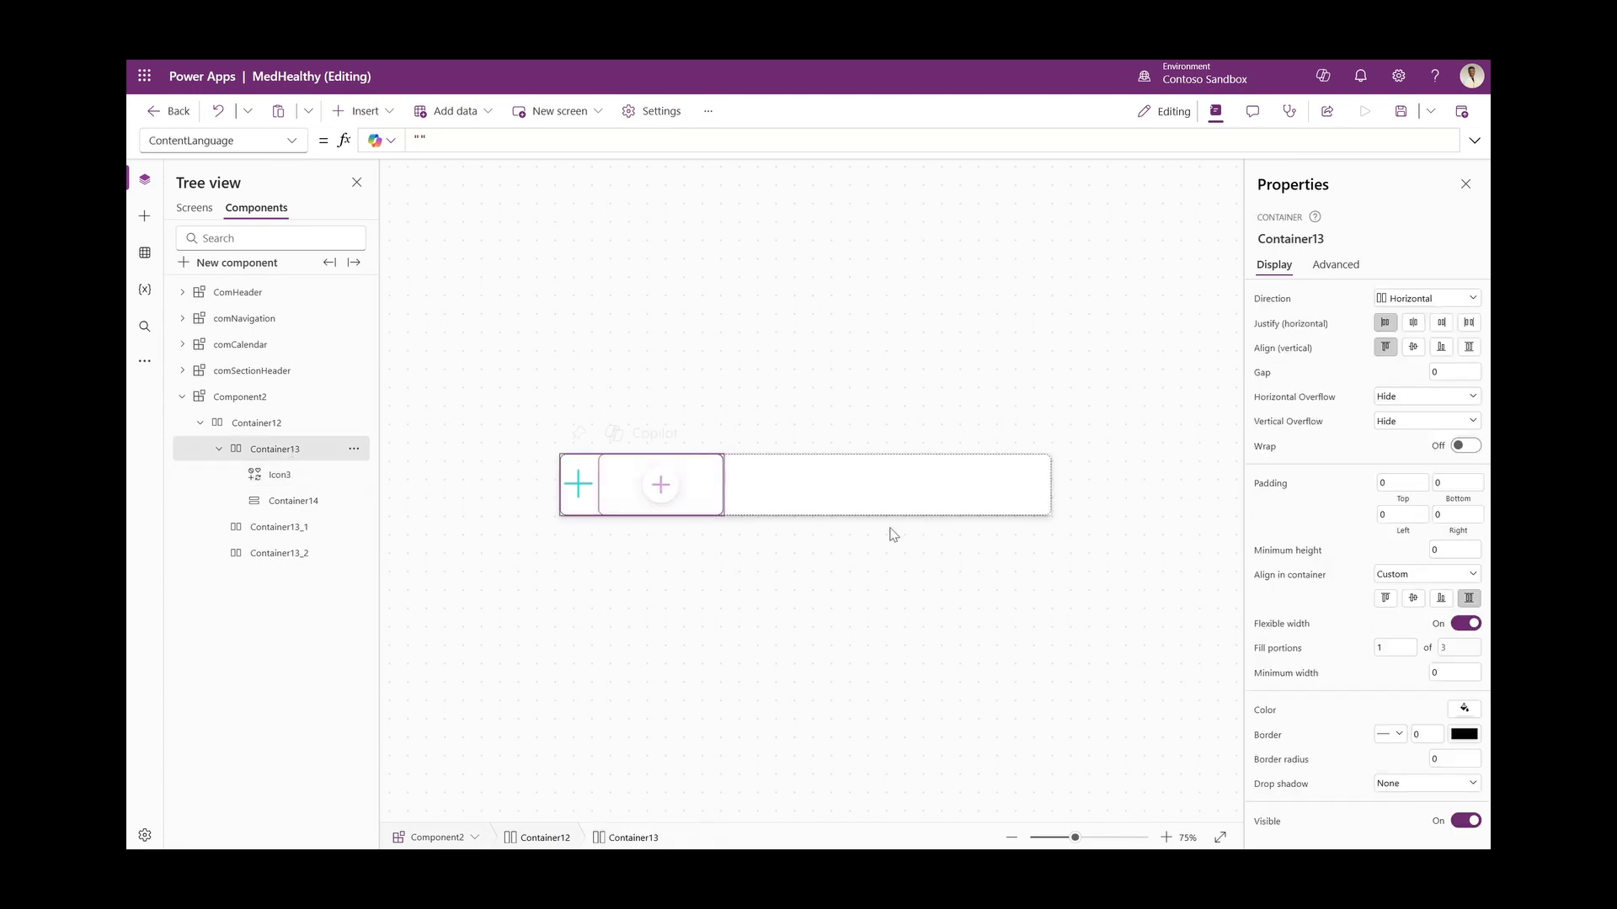
left_click(1389, 515)
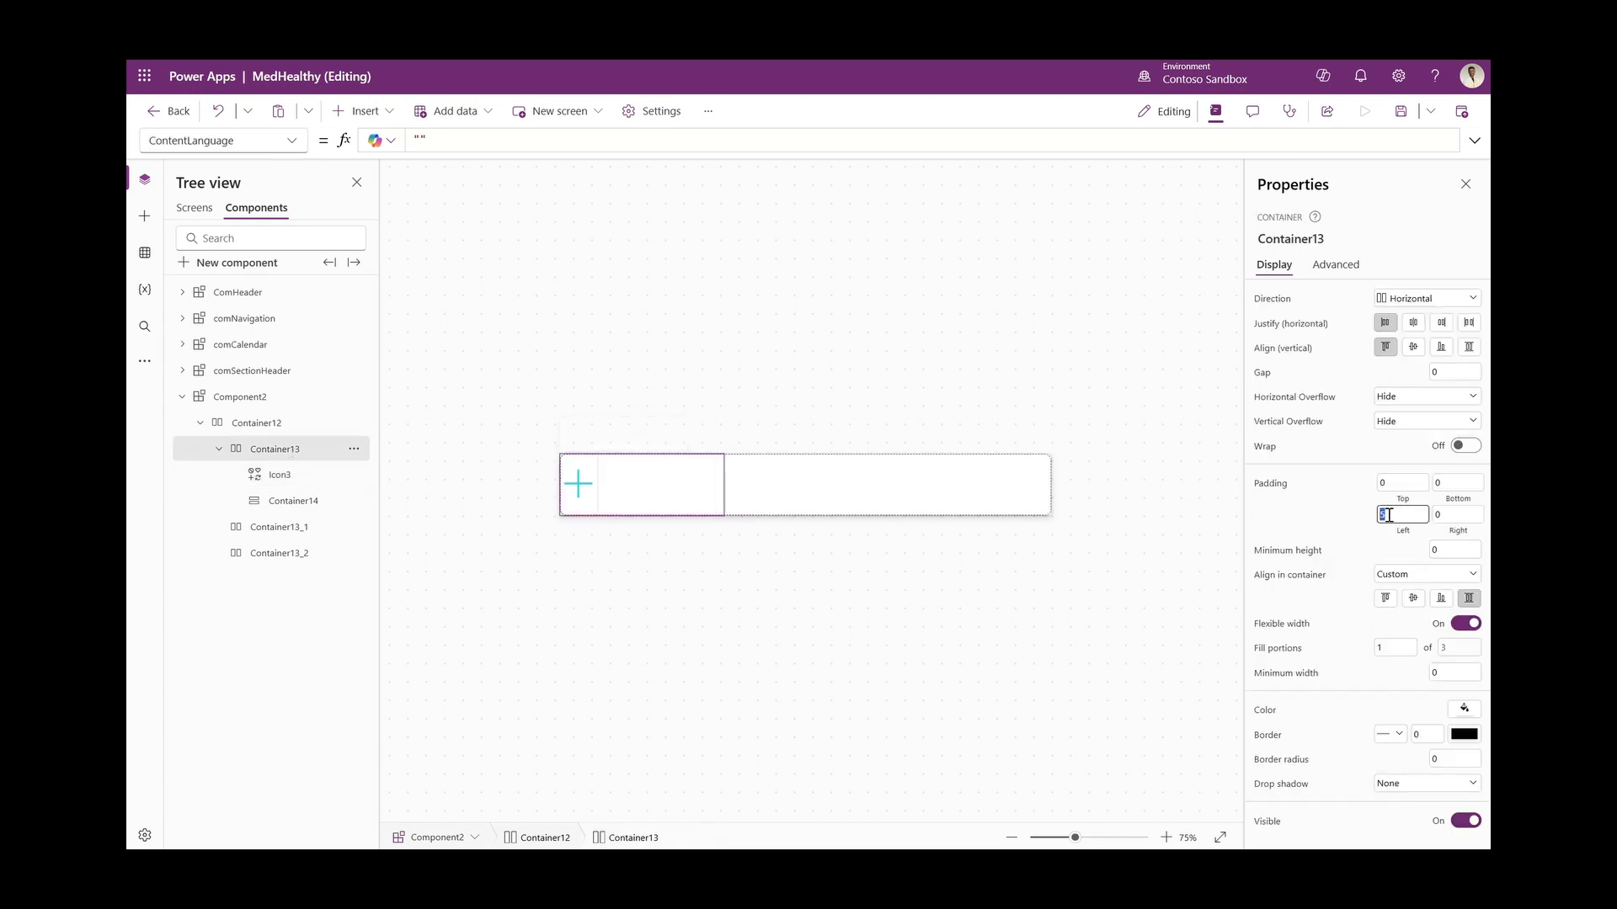
type("10")
Insert a Text control into Container14 and stretch it across the container's width
left_click(293, 501)
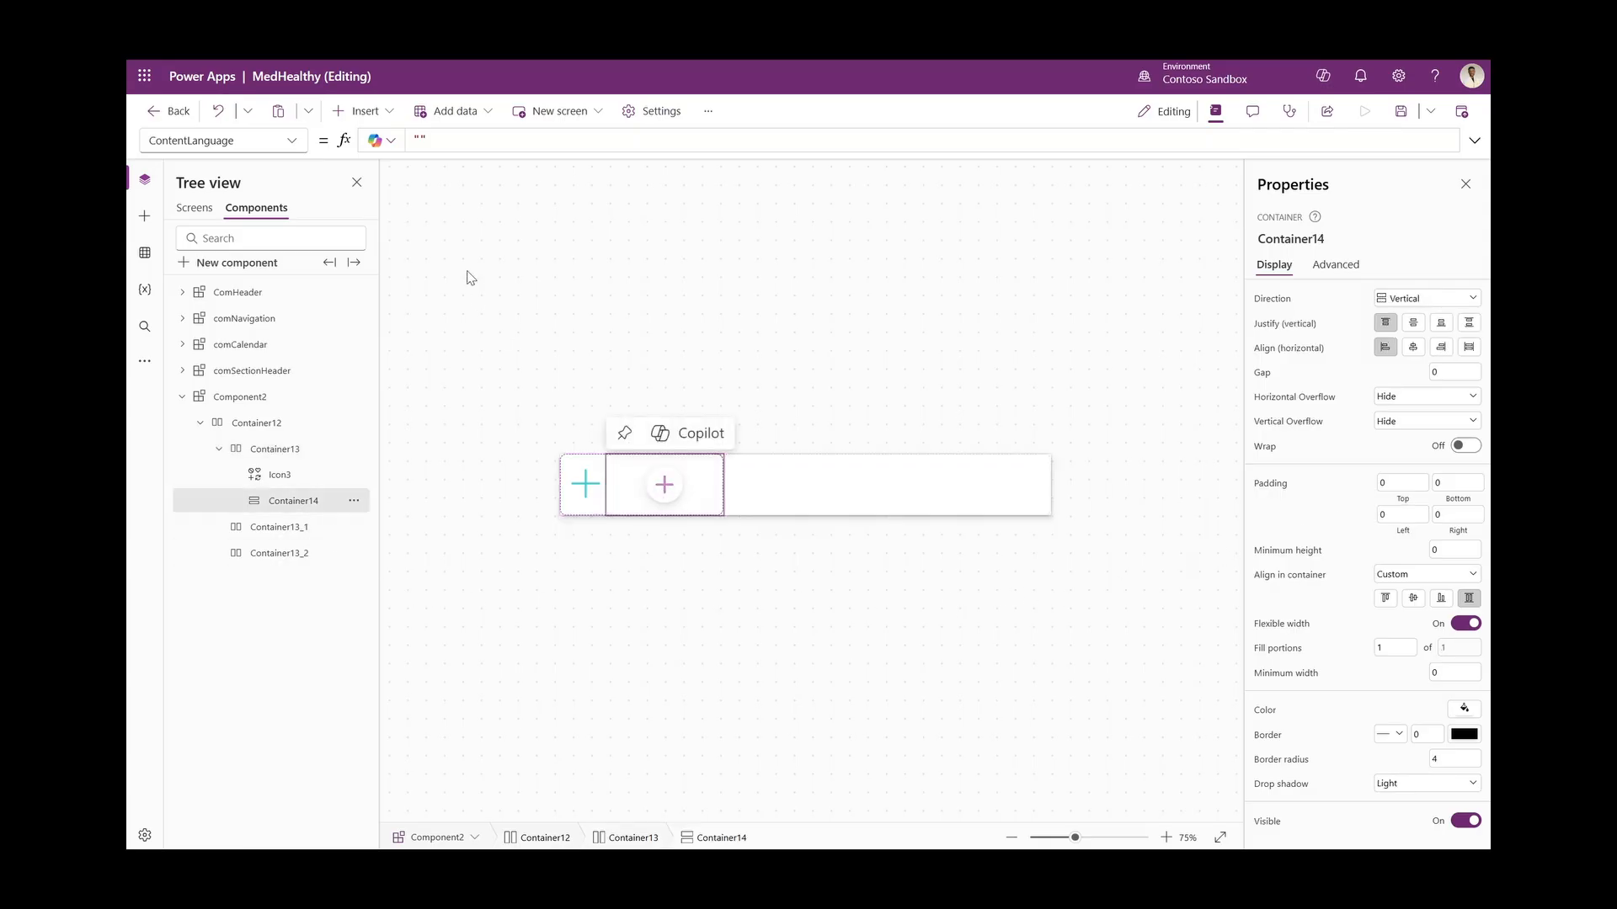
left_click(363, 111)
left_click(393, 214)
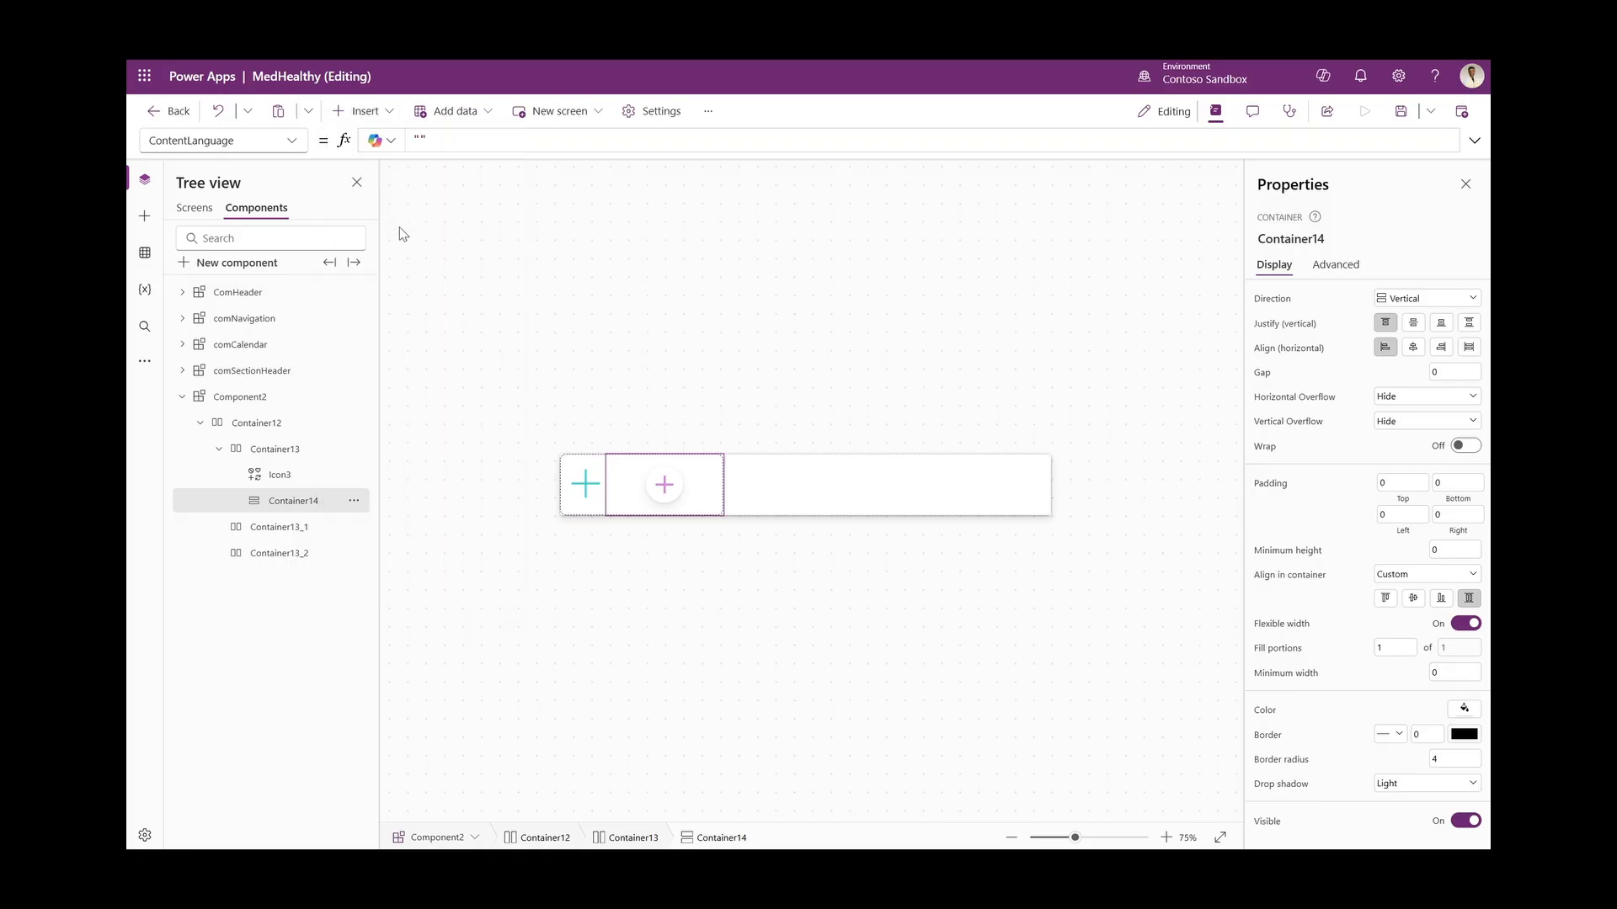
left_click(1458, 671)
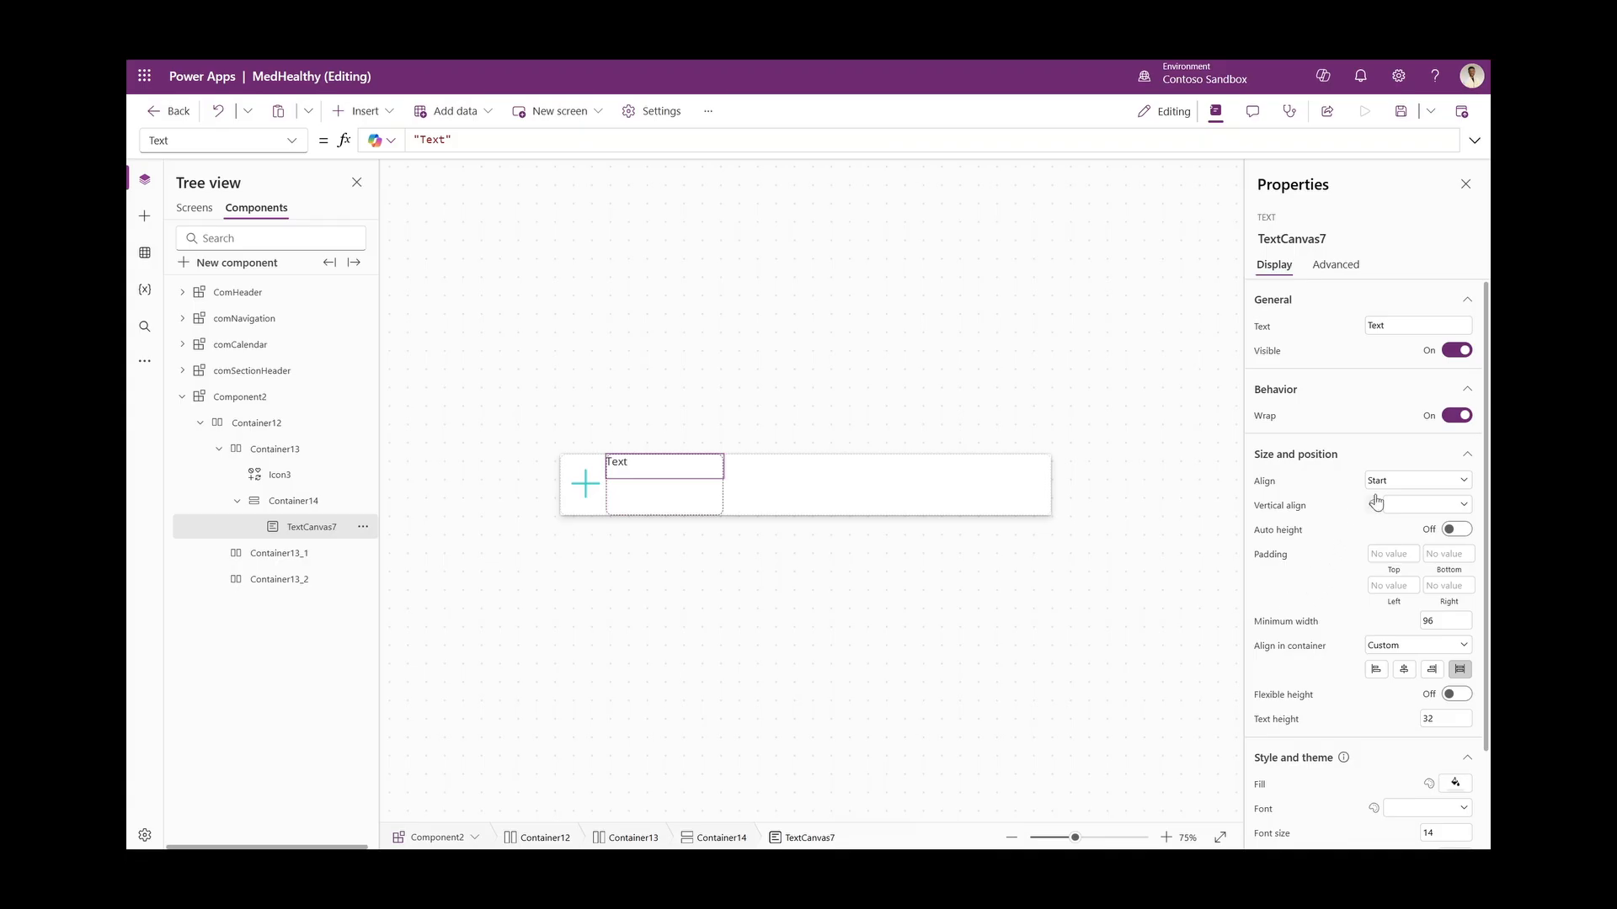
Set the text's alignment to Start and its vertical alignment to Middle
left_click(1404, 483)
left_click(1398, 499)
left_click(1424, 505)
left_click(1421, 543)
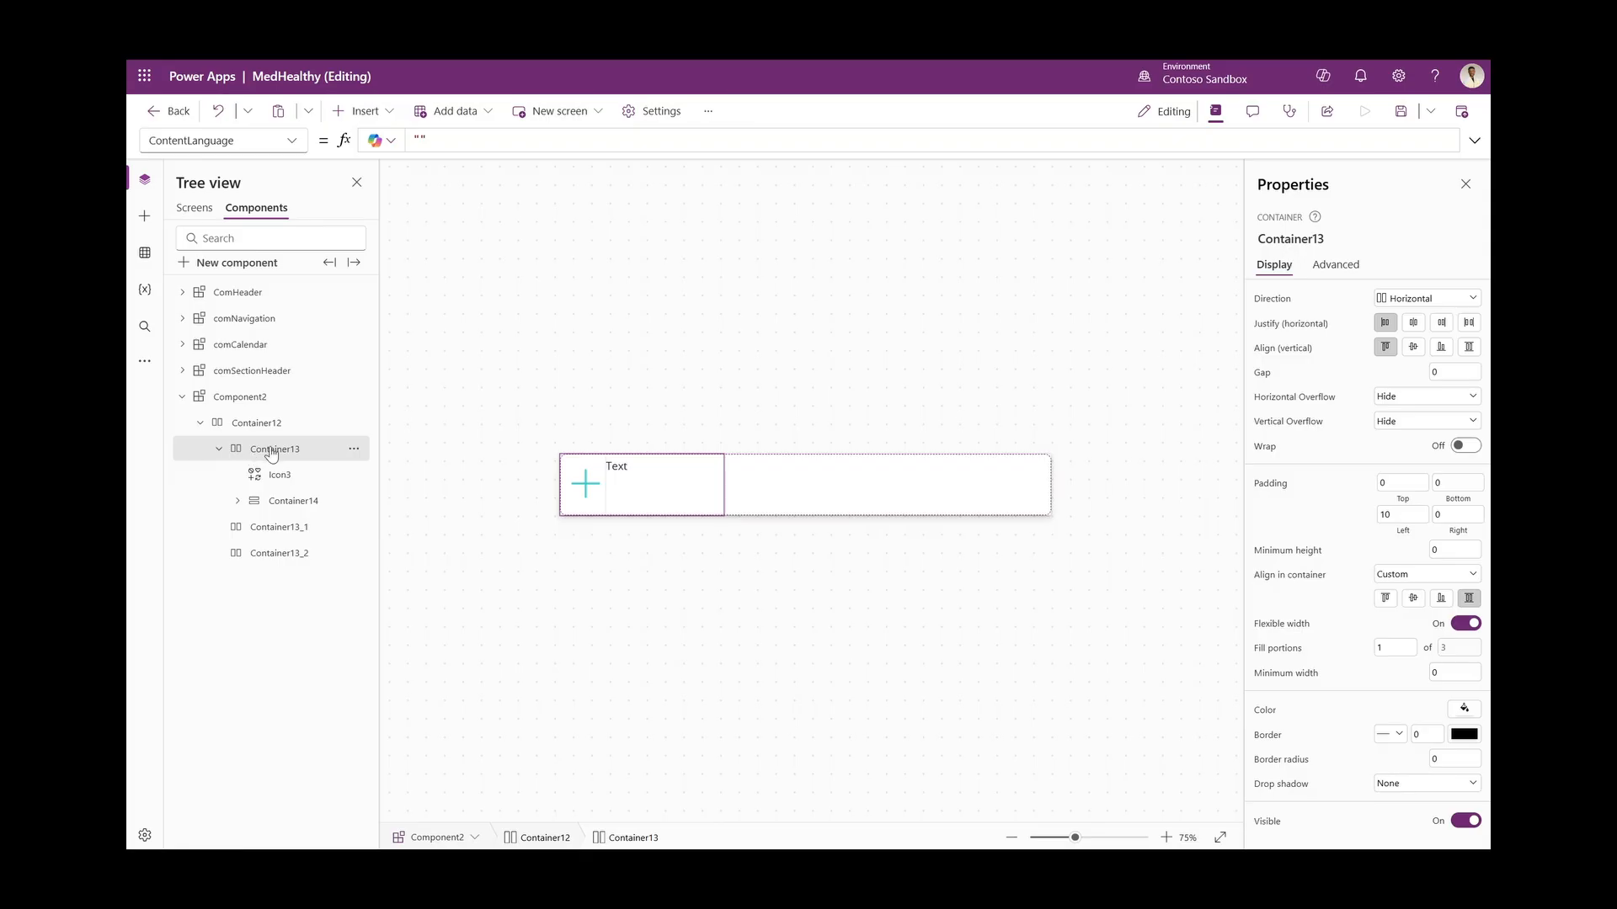
Insert a second vertical container inside Container13
left_click(358, 111)
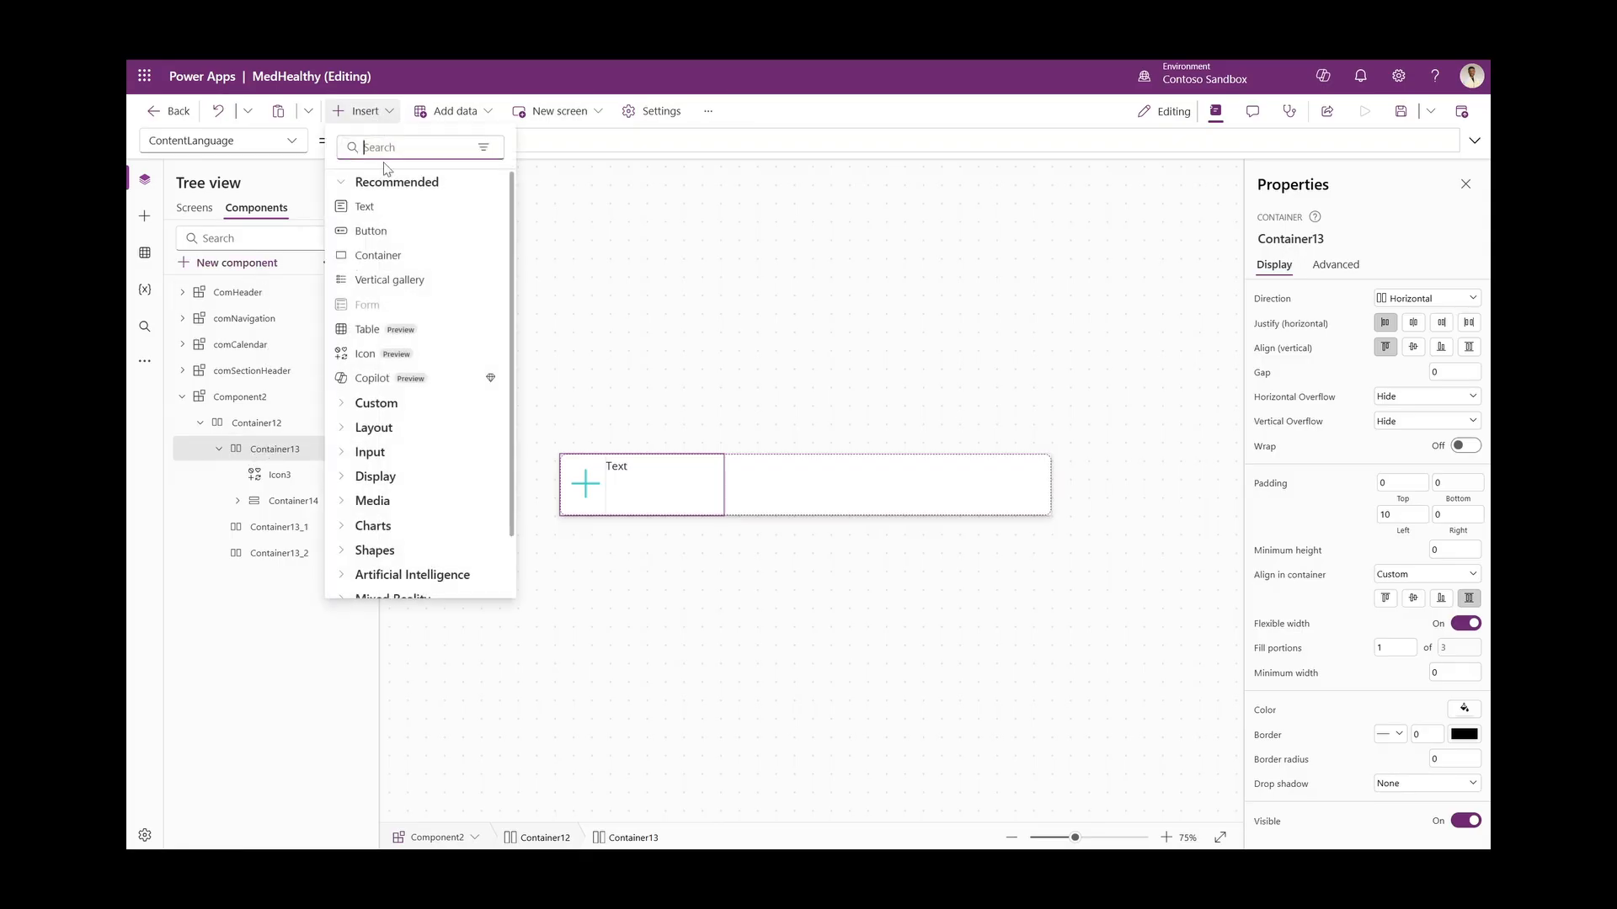
left_click(398, 147)
type("verti")
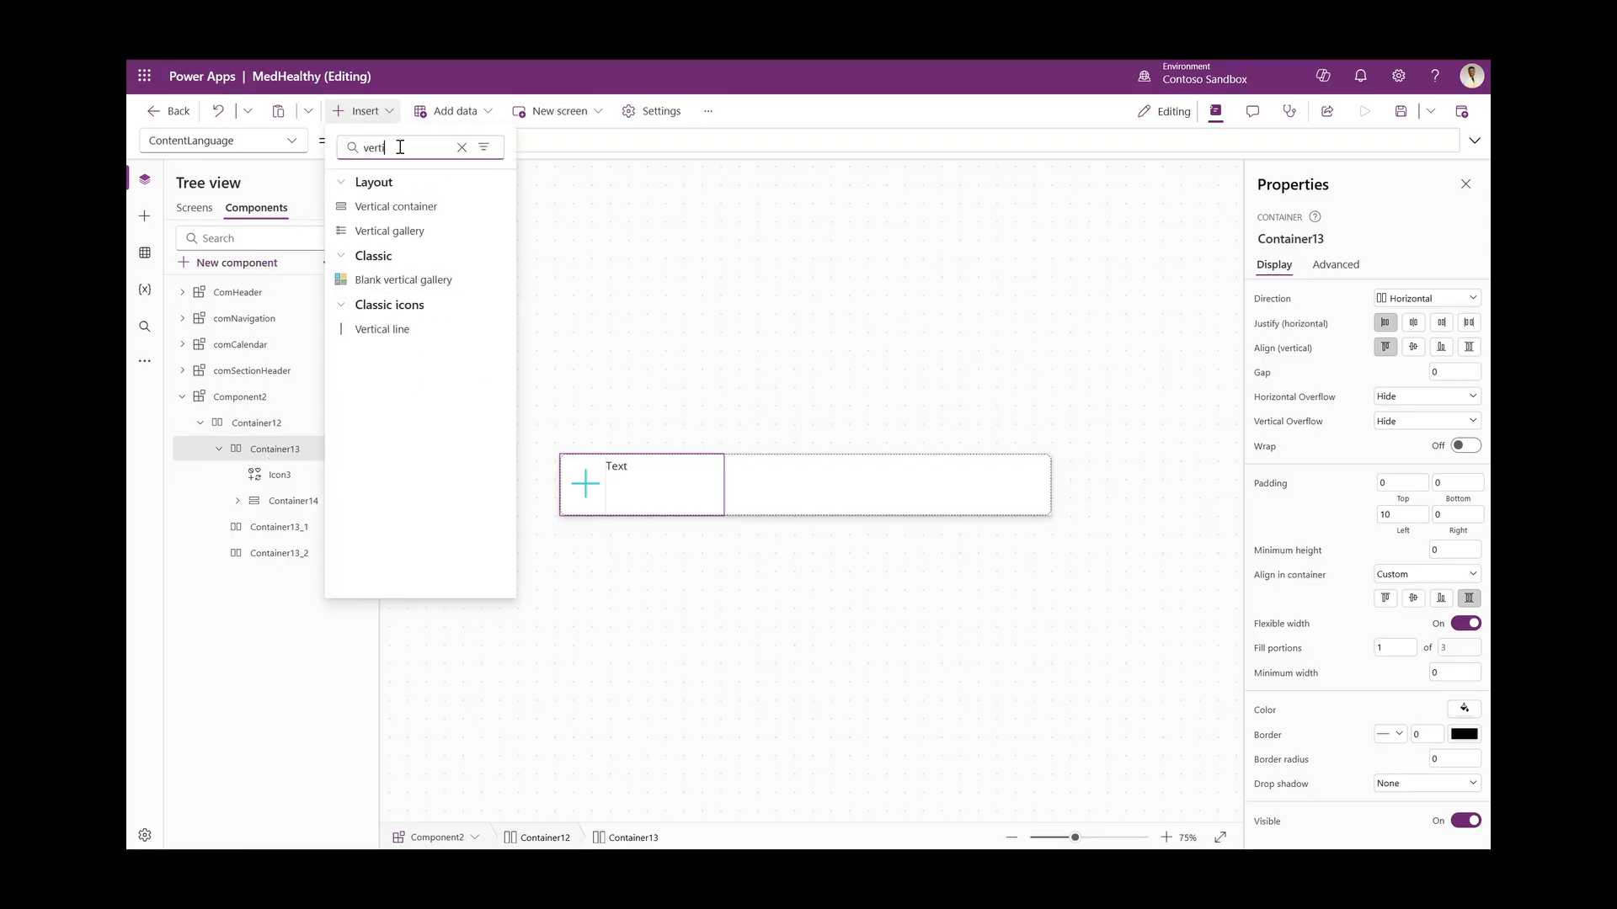
left_click(414, 226)
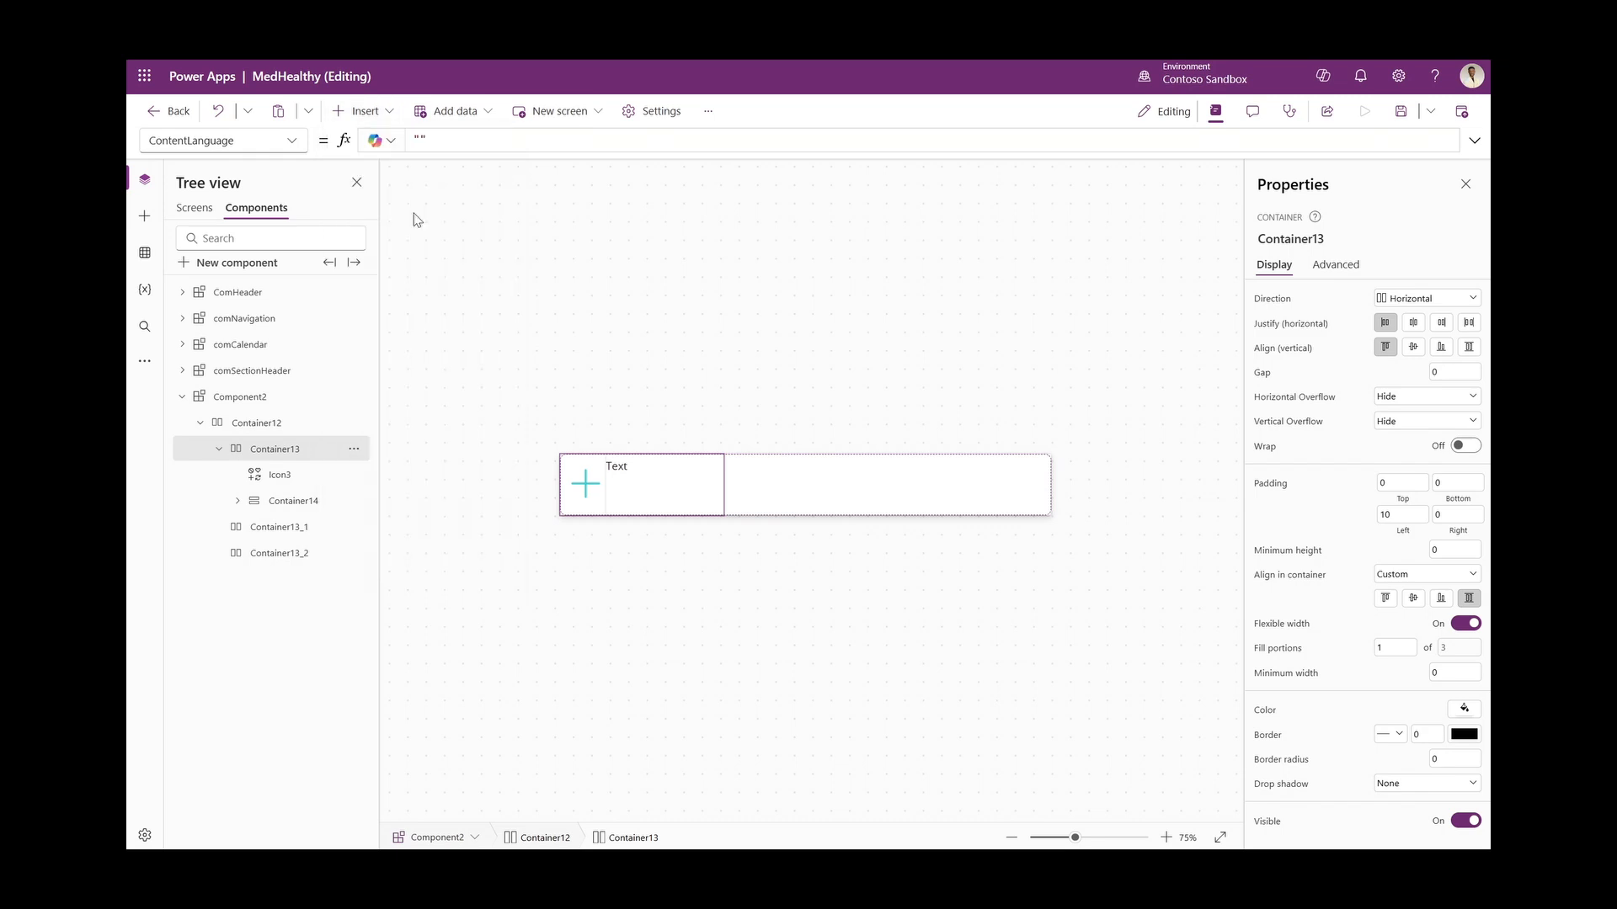
Move the plus icon from Container13 into the new vertical container, Container16
left_click(299, 478)
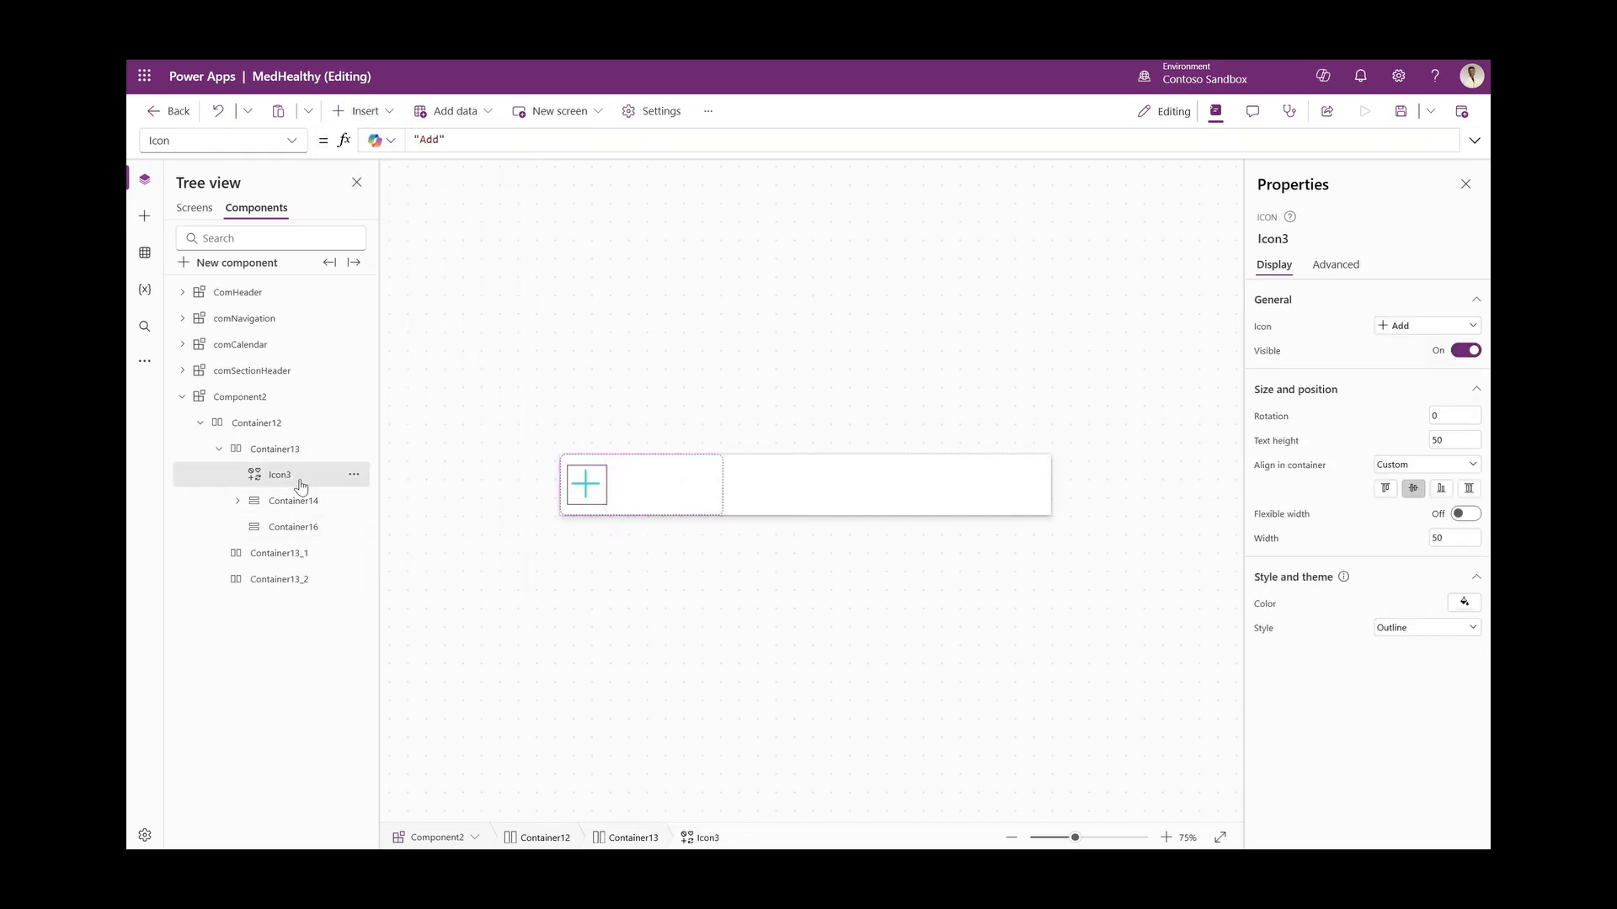
key("Delete")
left_click(300, 506)
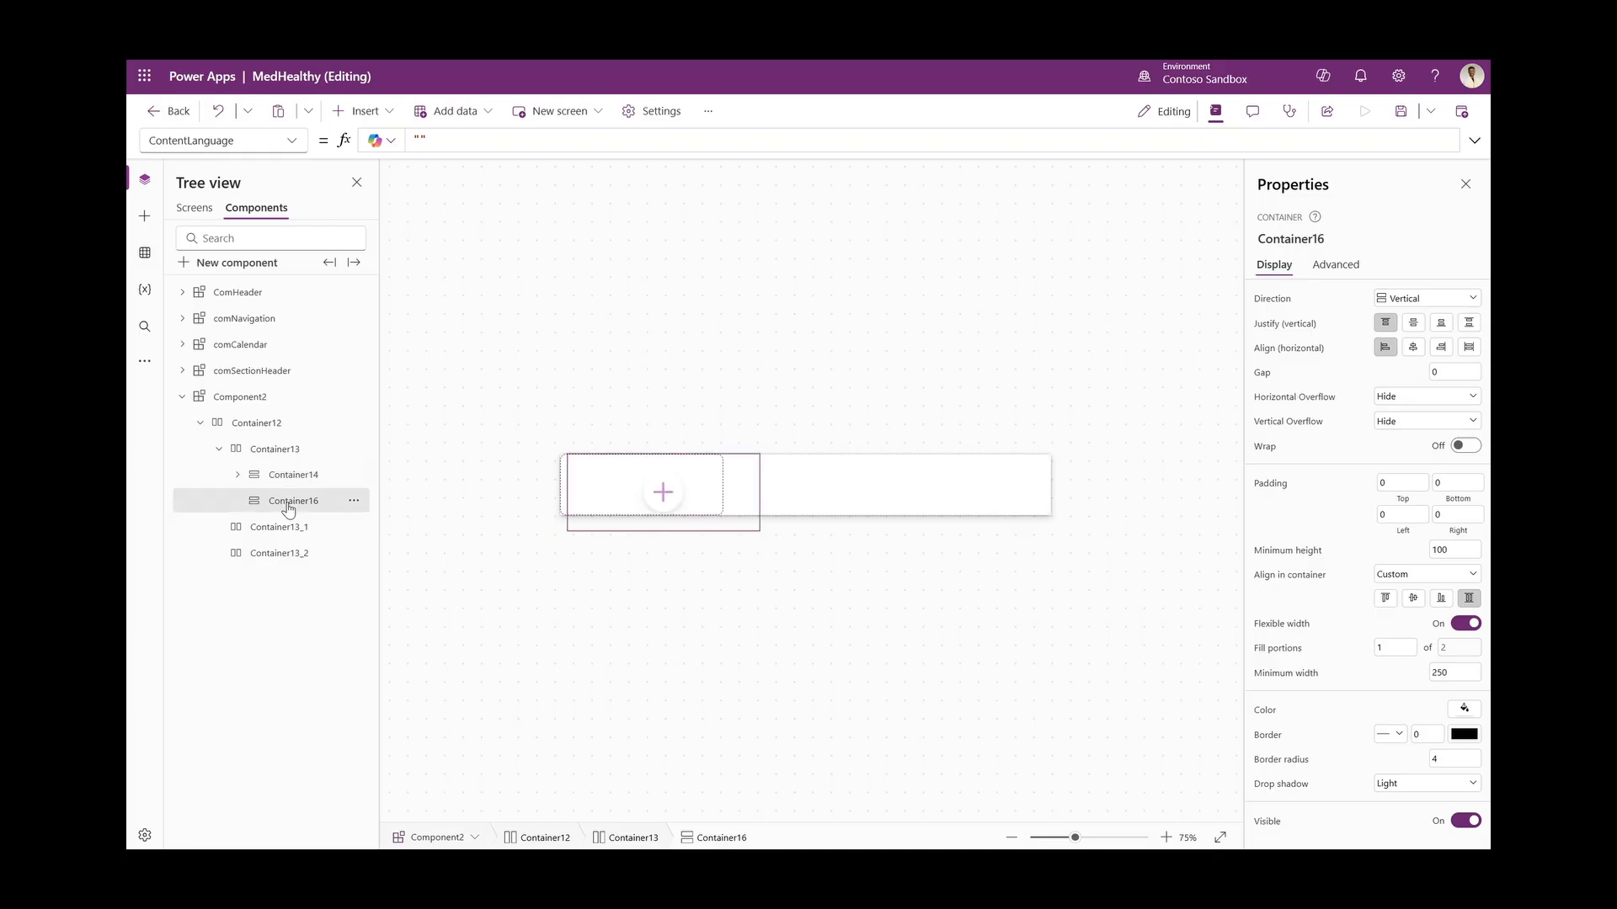
key("ctrl+z")
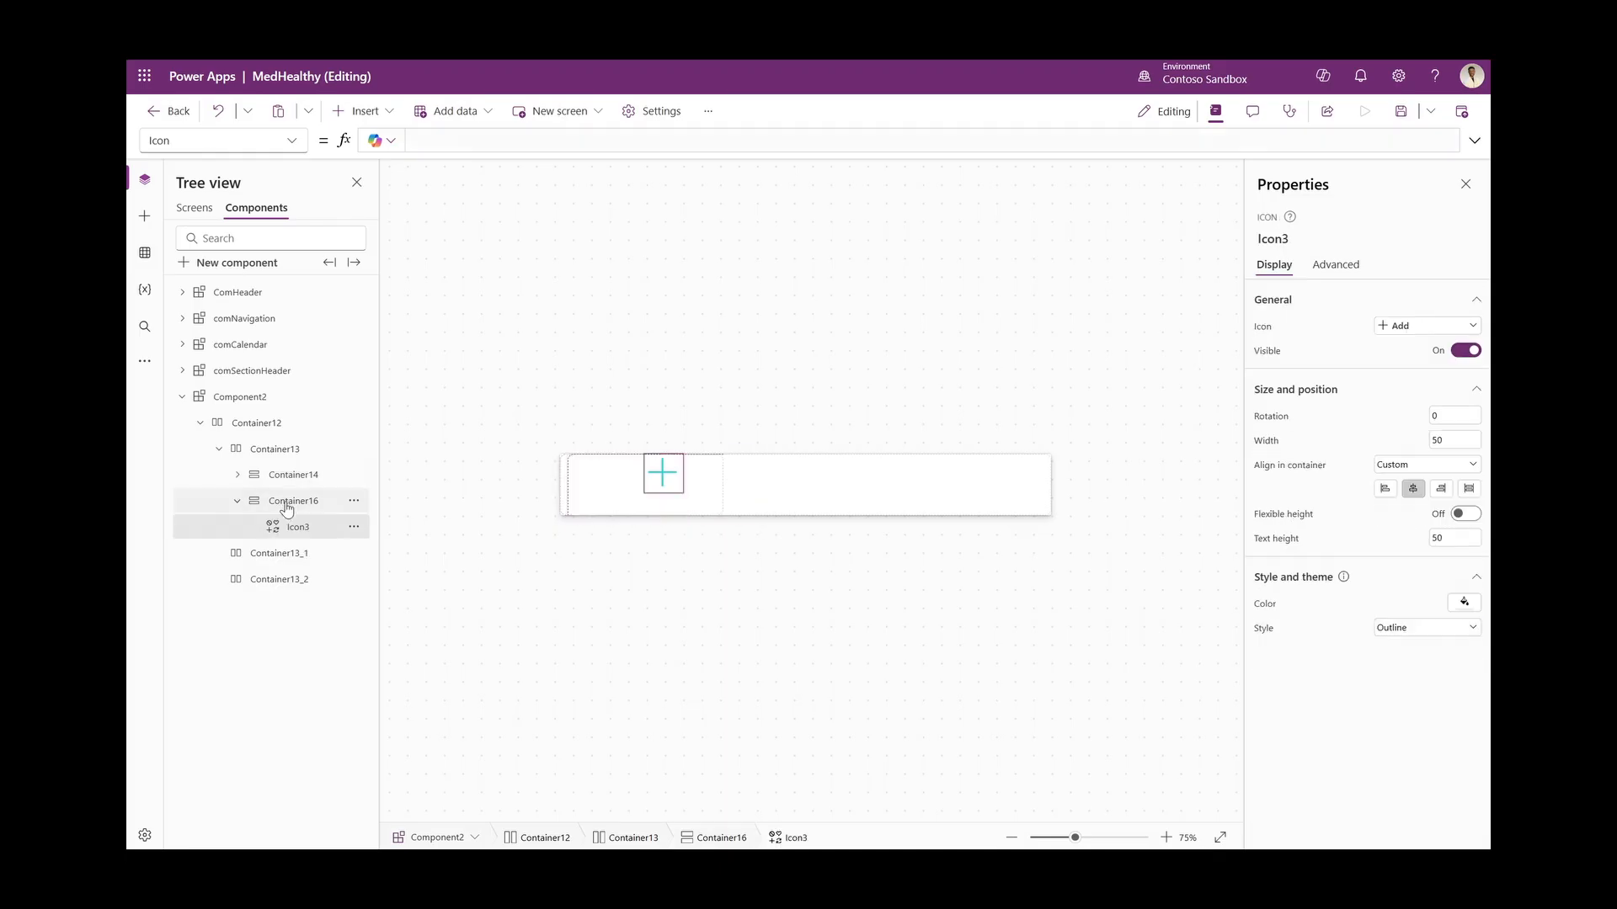
Give Container16 a fixed width and text height of 50, center it vertically in Container13, and place it ahead of Container14
left_click(287, 505)
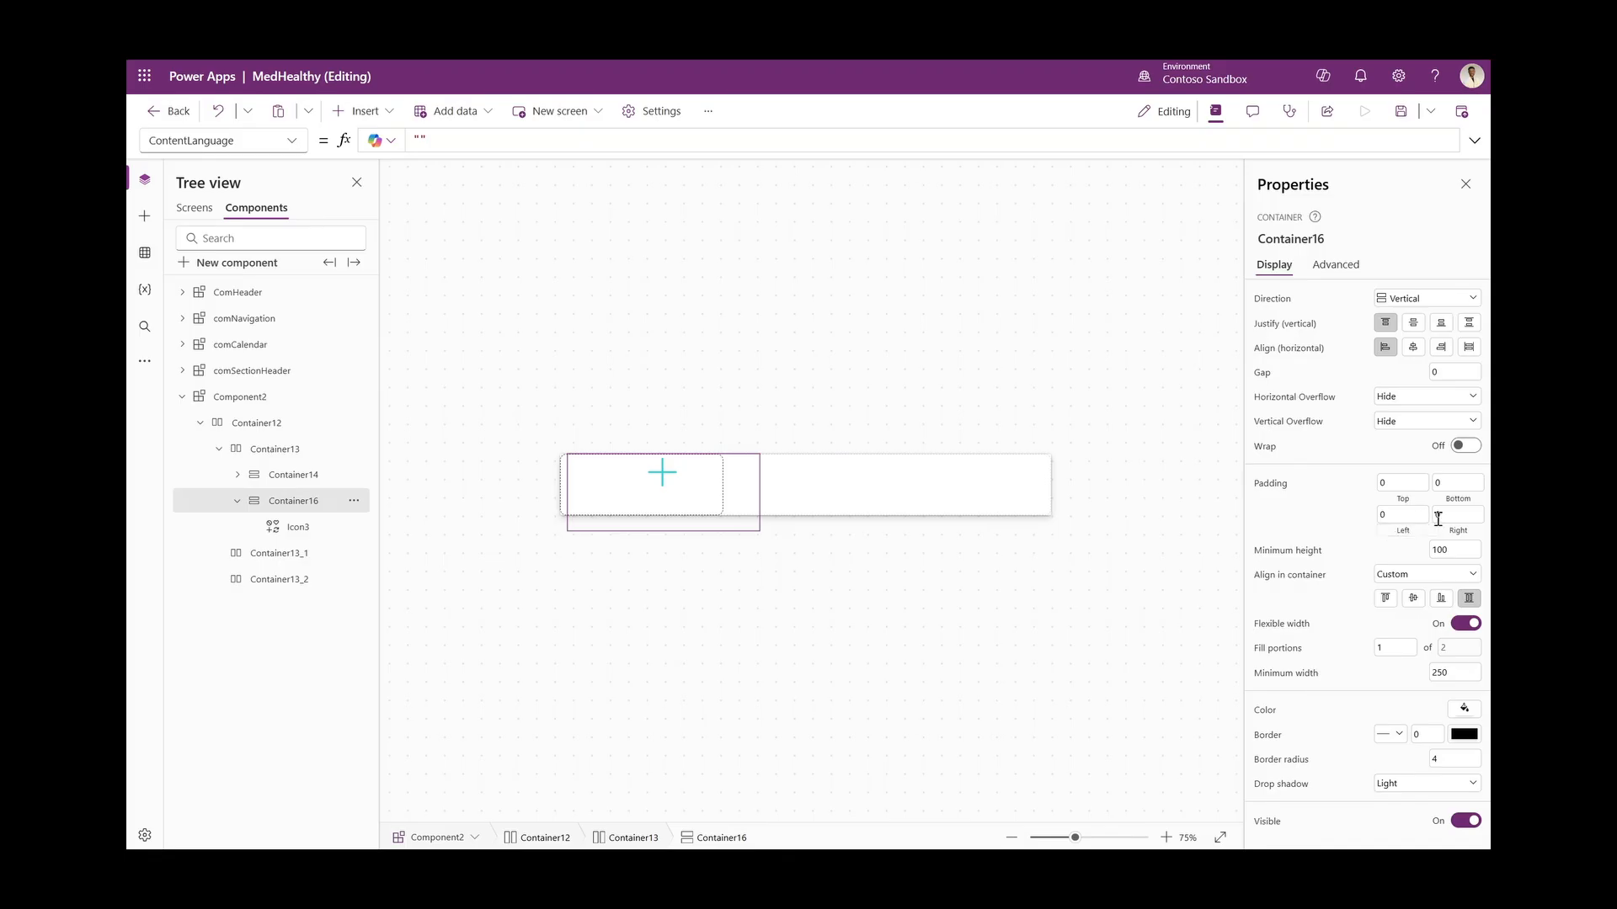
left_click(1464, 623)
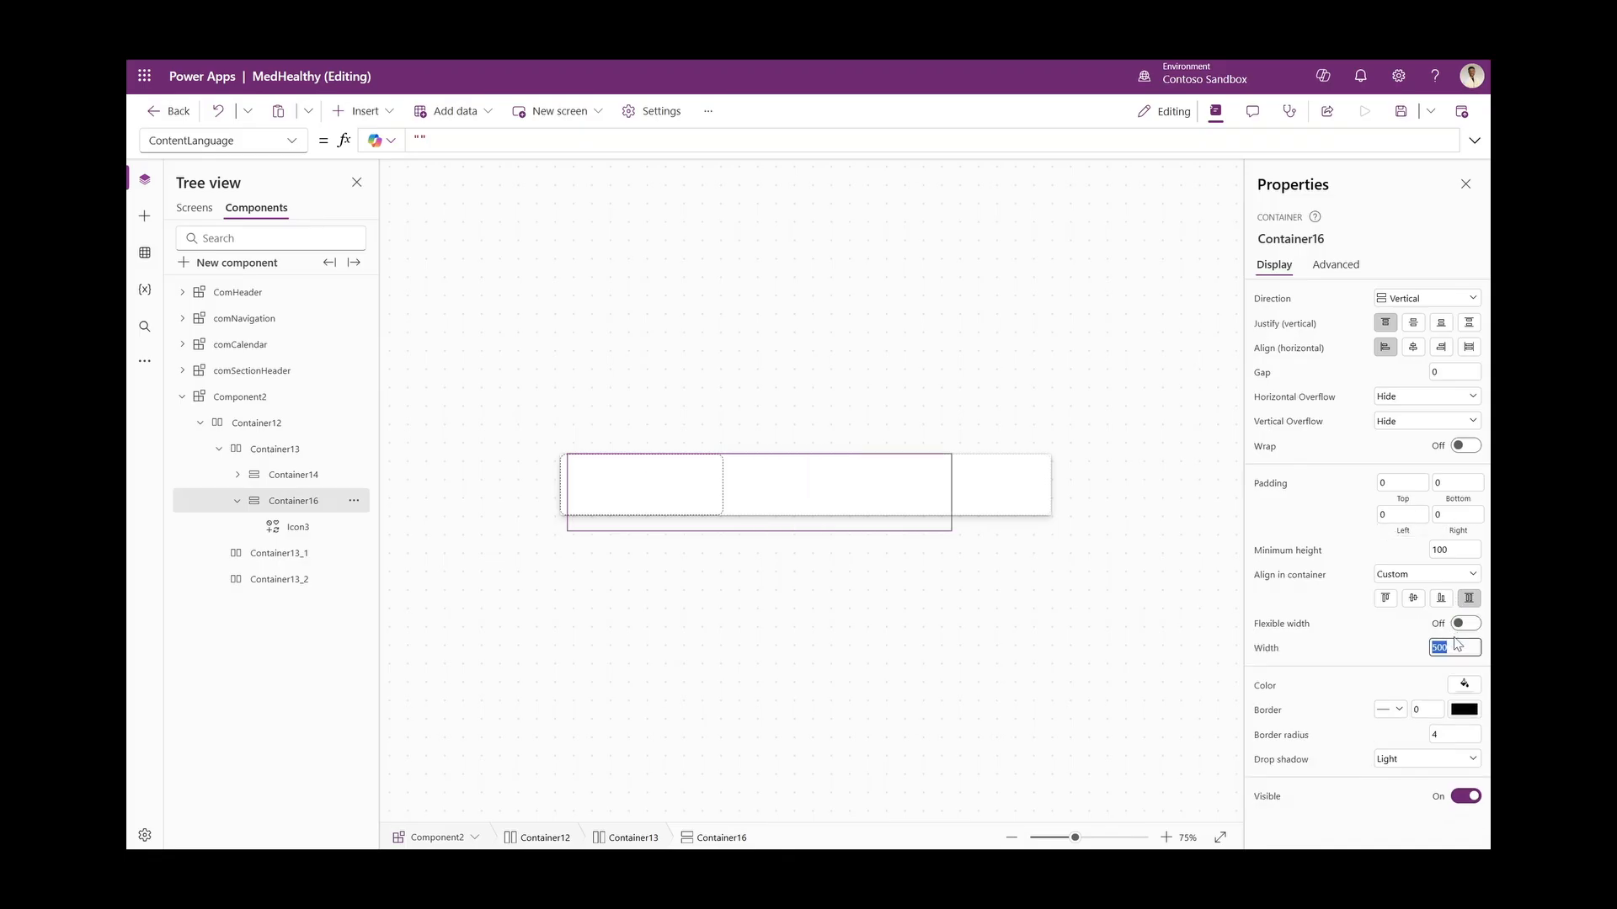
type("50")
left_click(1443, 549)
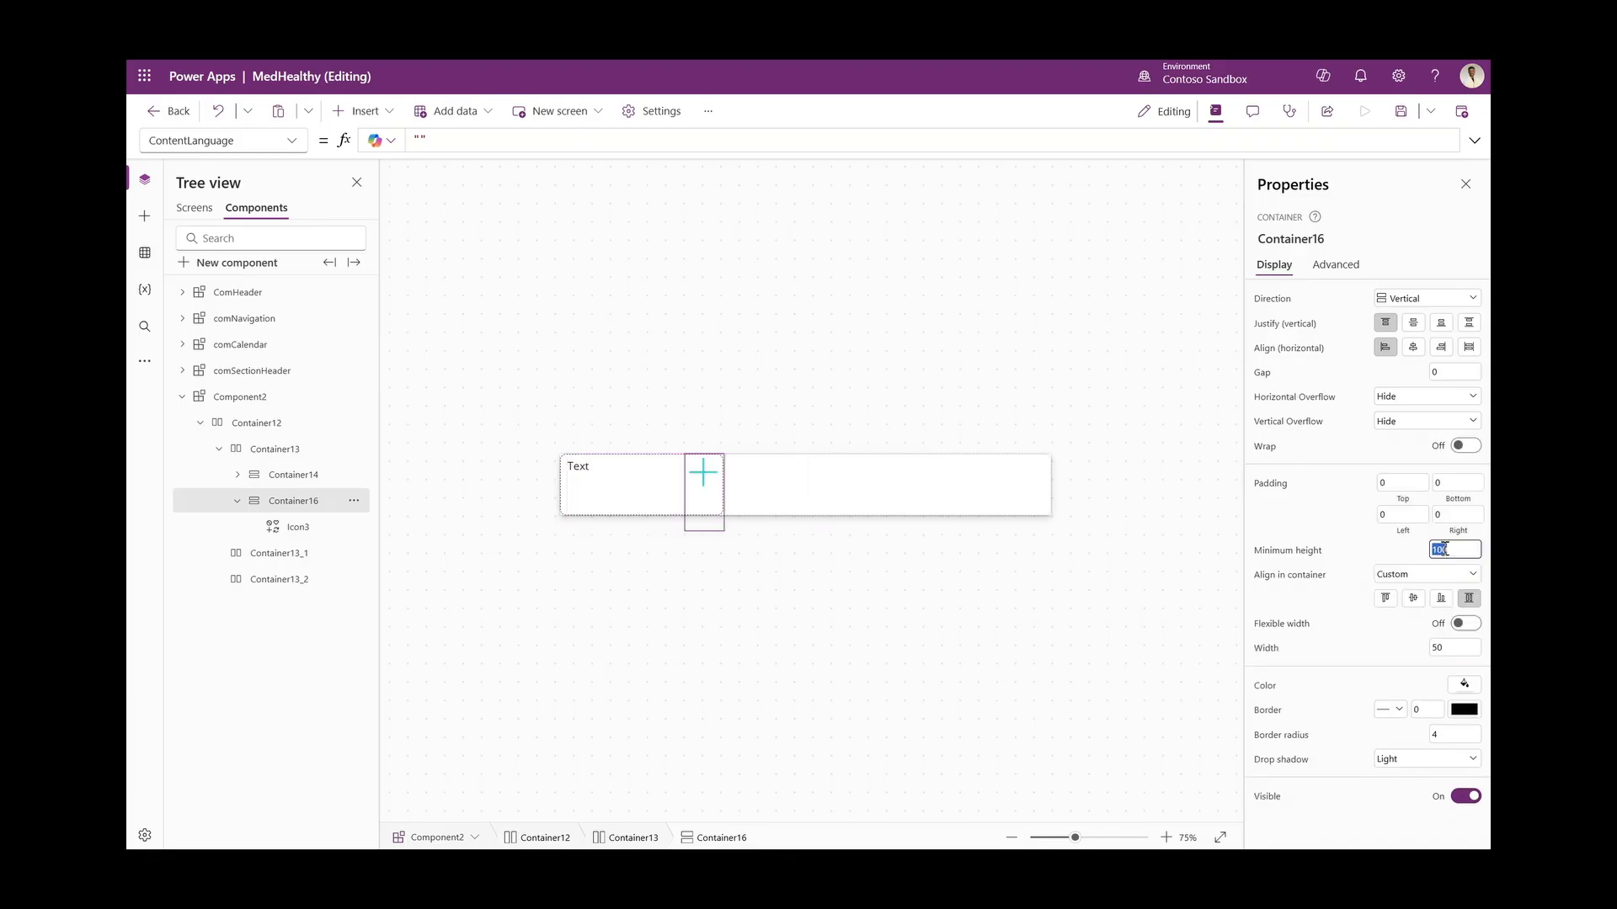
type("50")
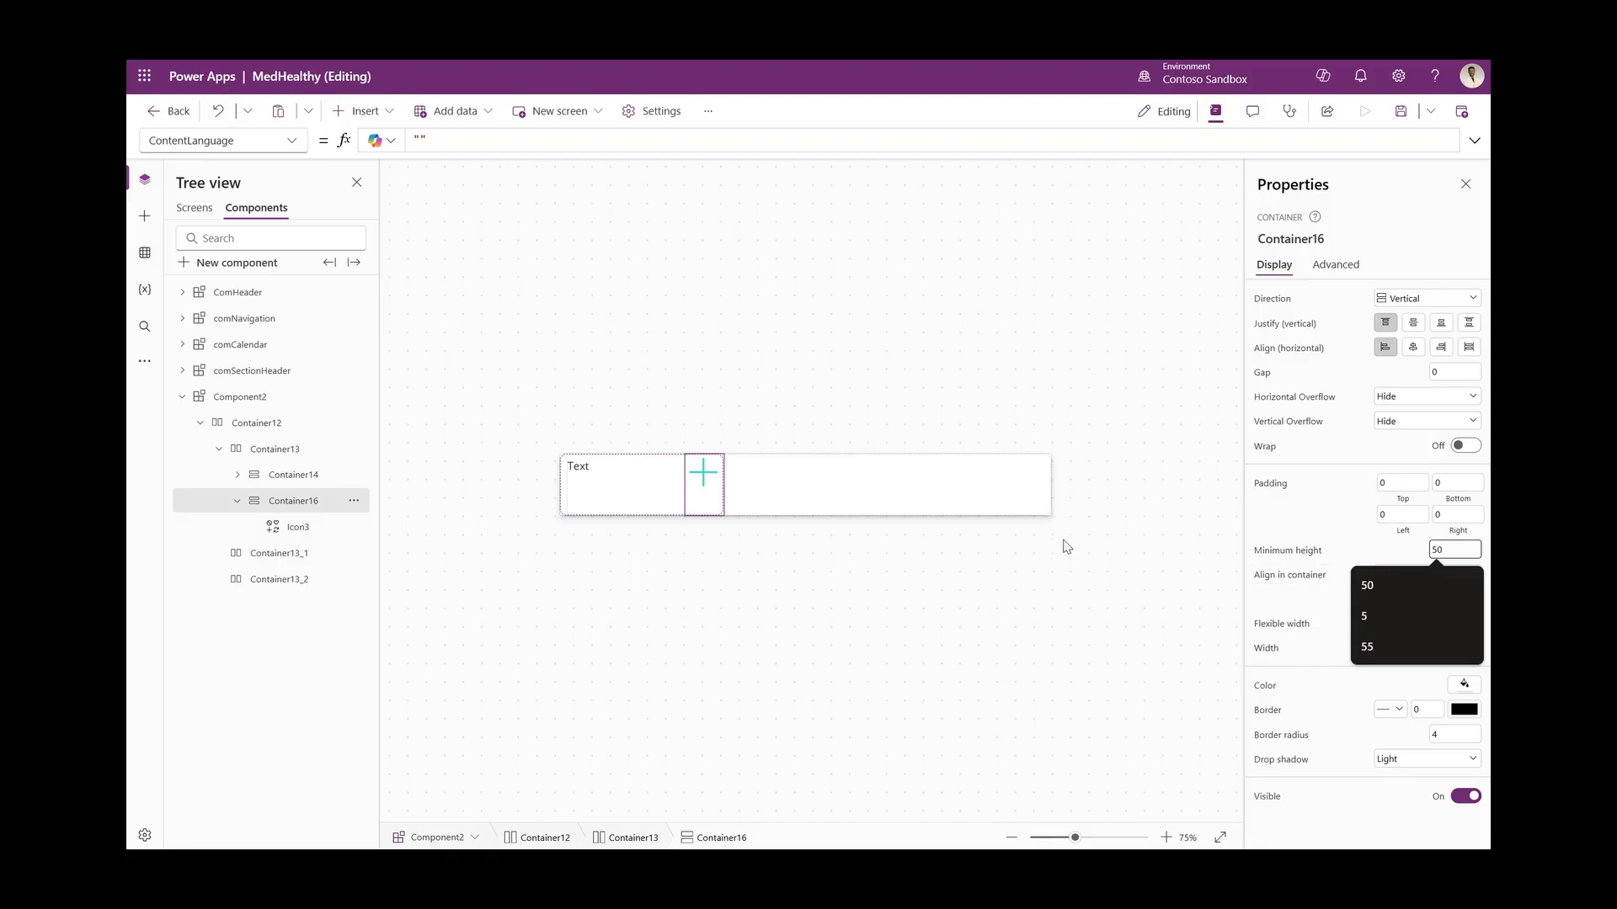
left_click(1413, 599)
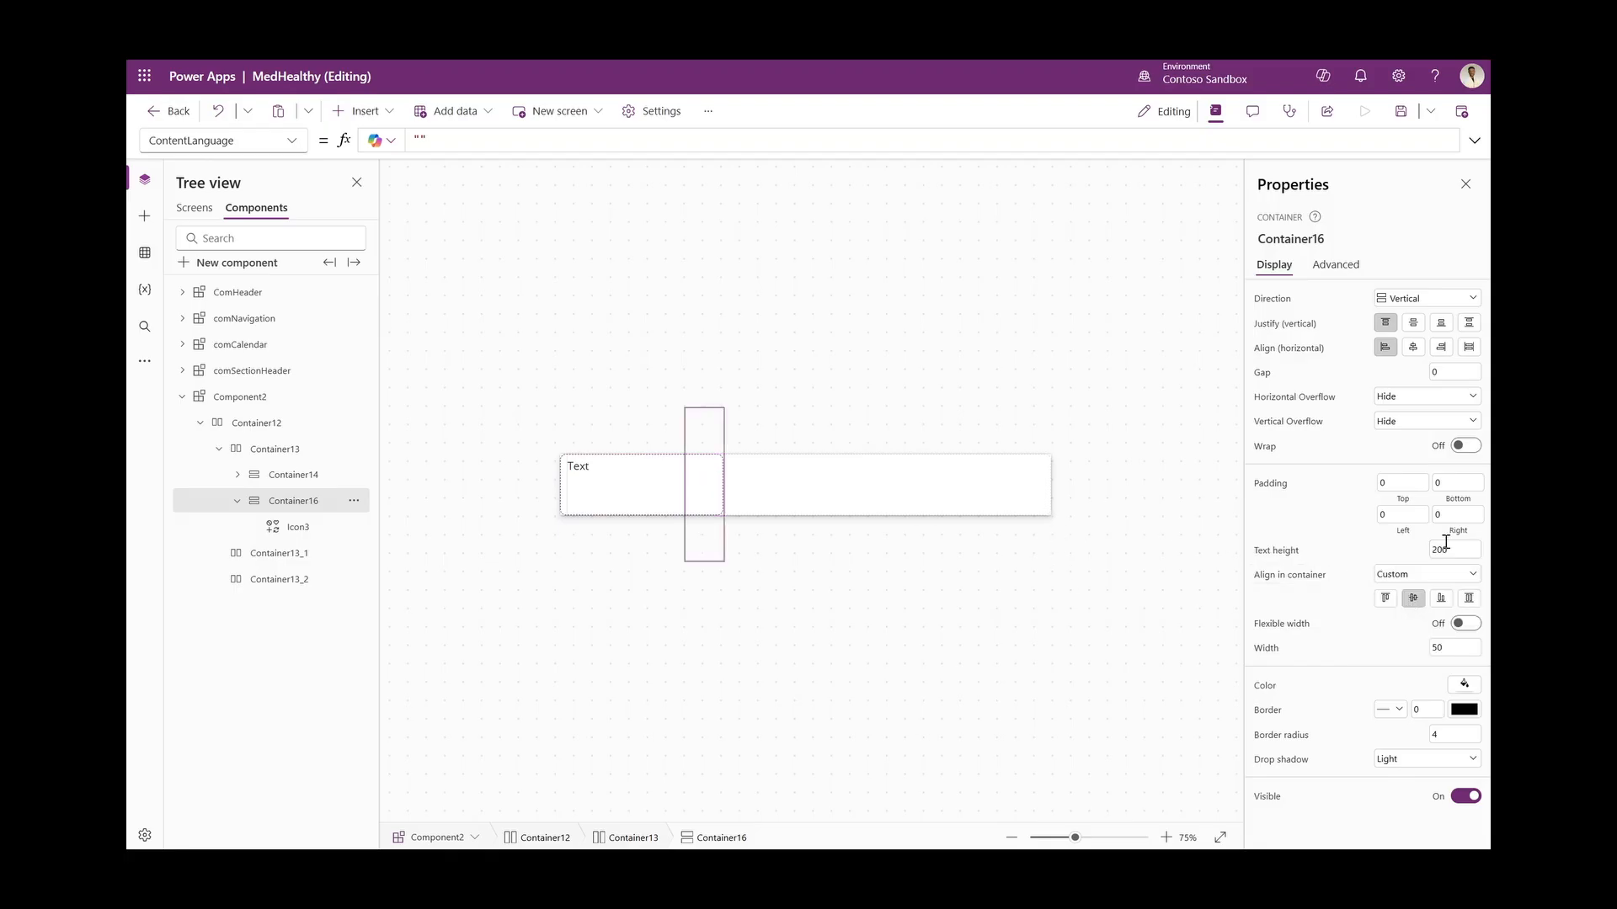
type("50")
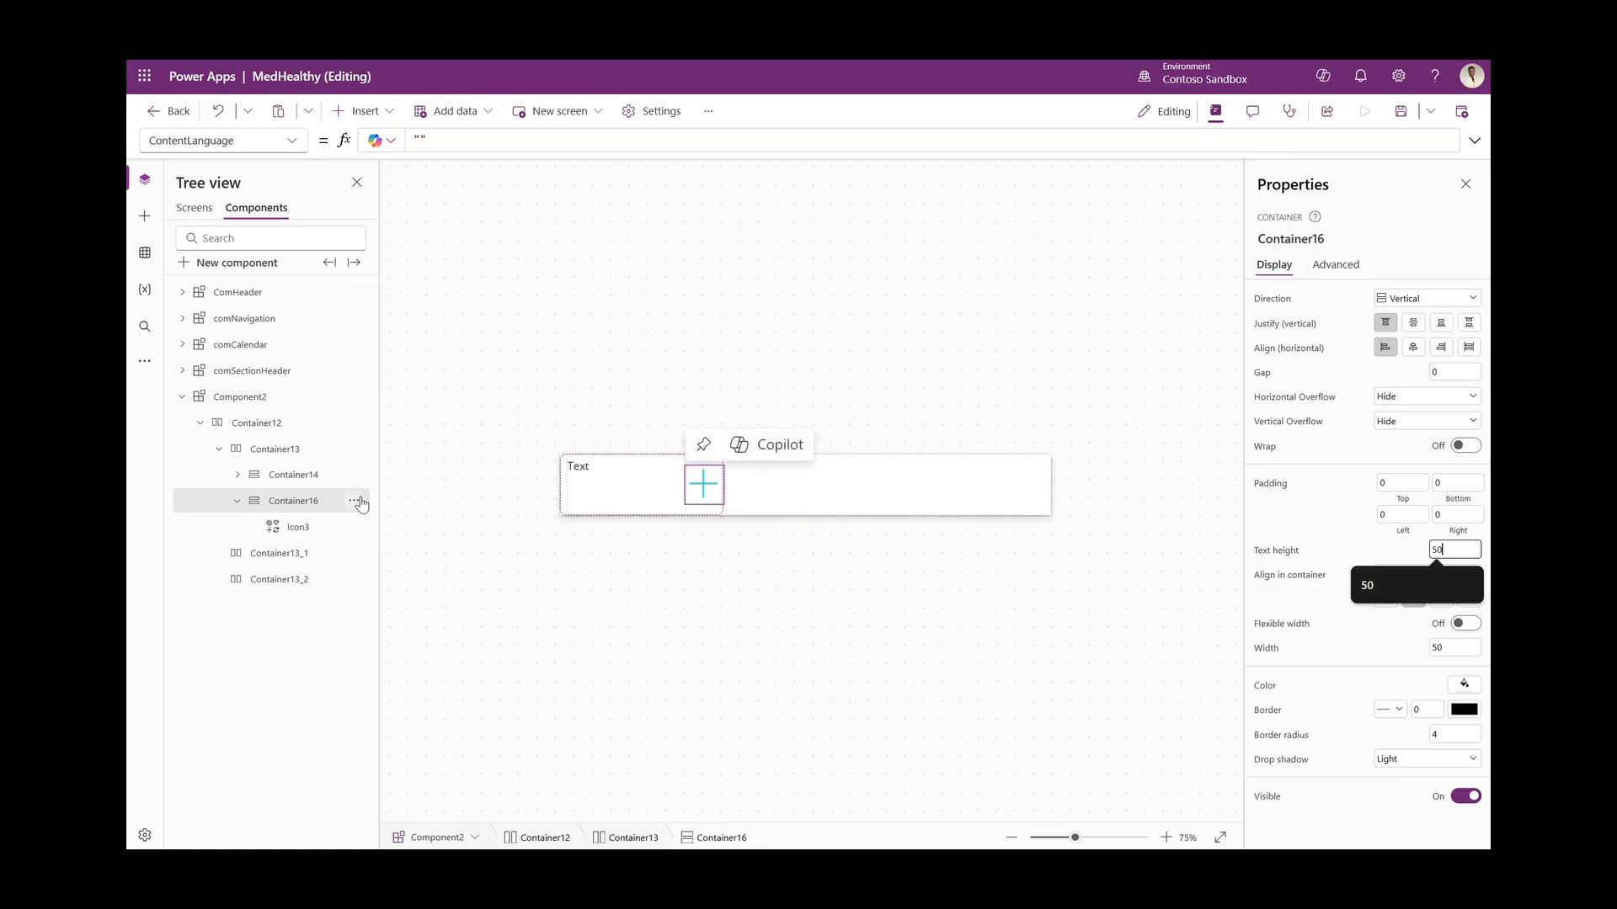
left_click(237, 501)
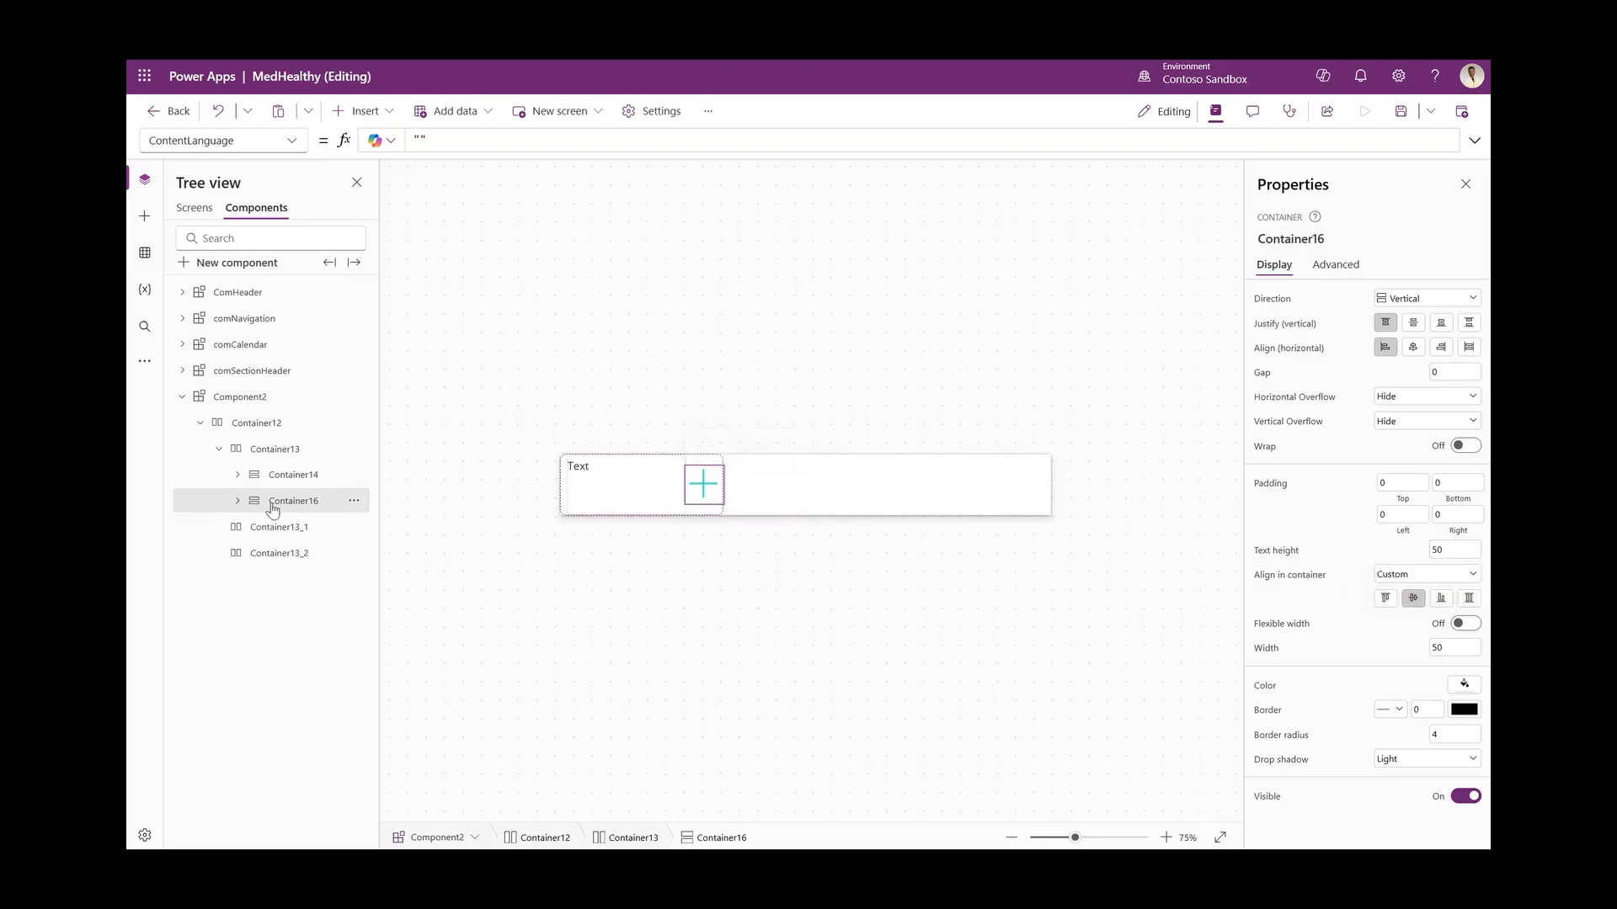
left_click_drag(287, 481, 293, 517)
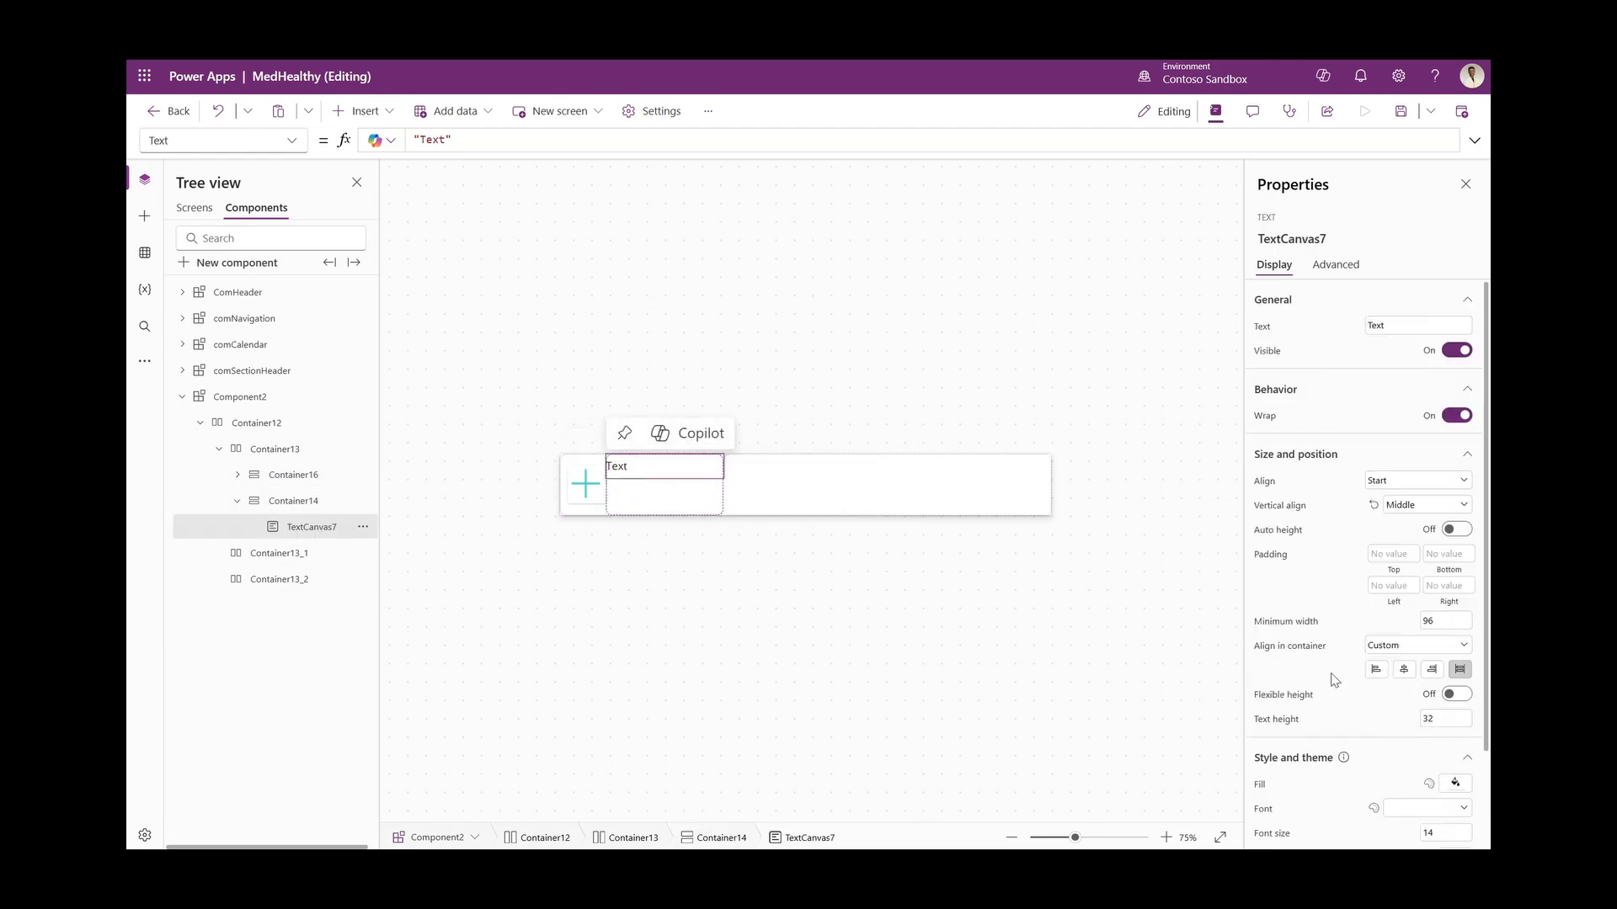
Set the left padding of the text in Container14 to 10
left_click(1401, 587)
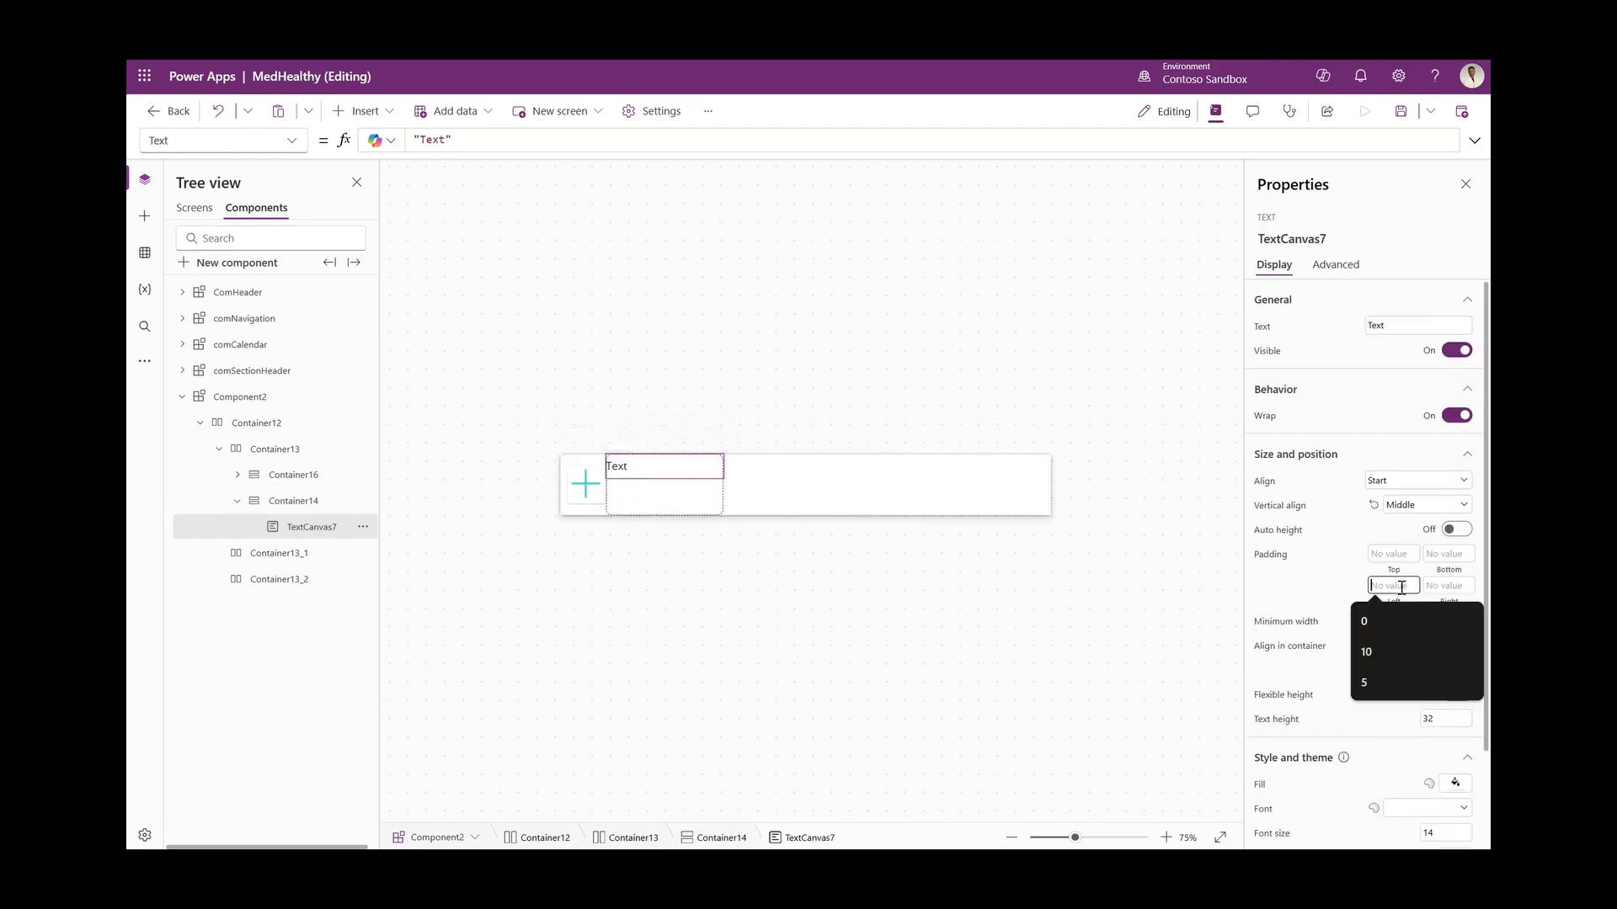
left_click(1386, 643)
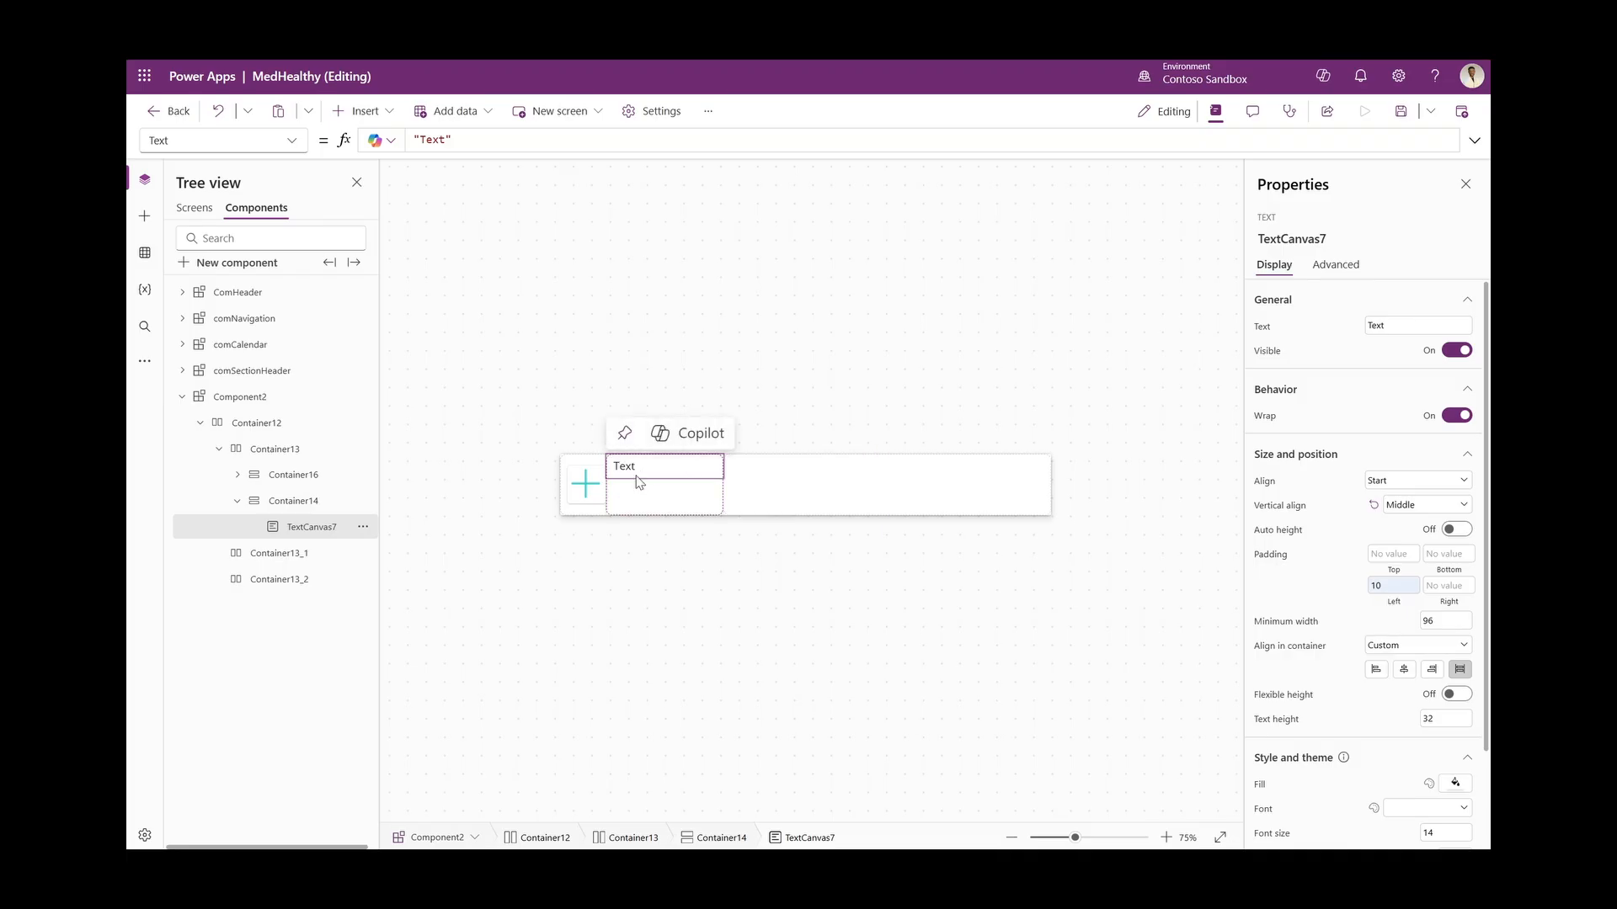
Insert a second Text control into Container14 with a left padding of 10
right_click(304, 531)
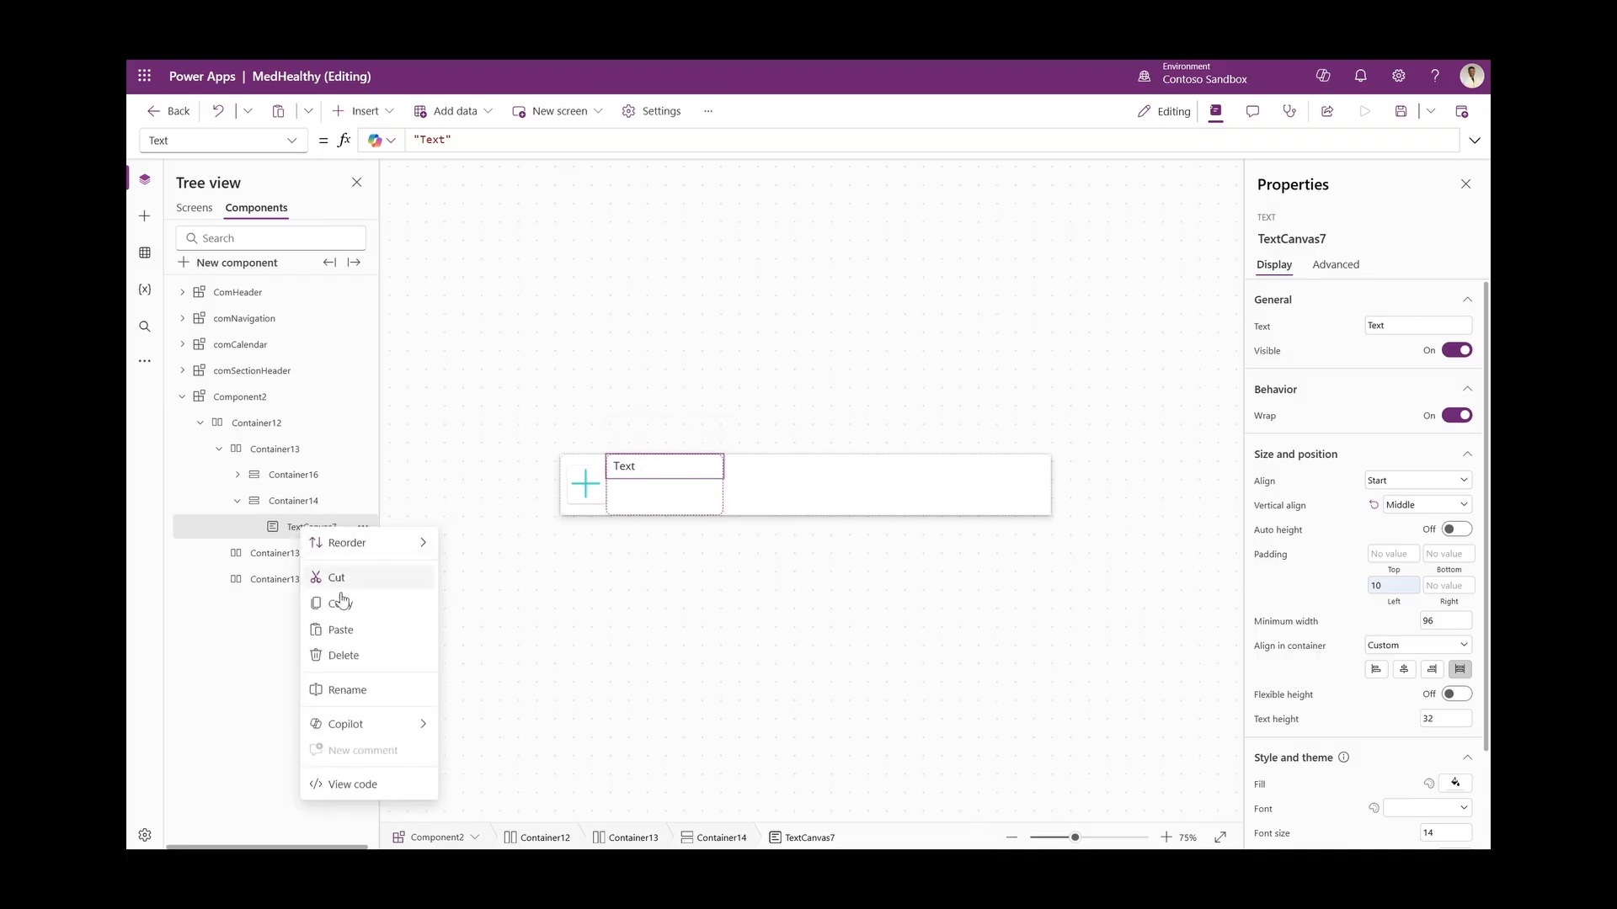
left_click(649, 466)
right_click(639, 502)
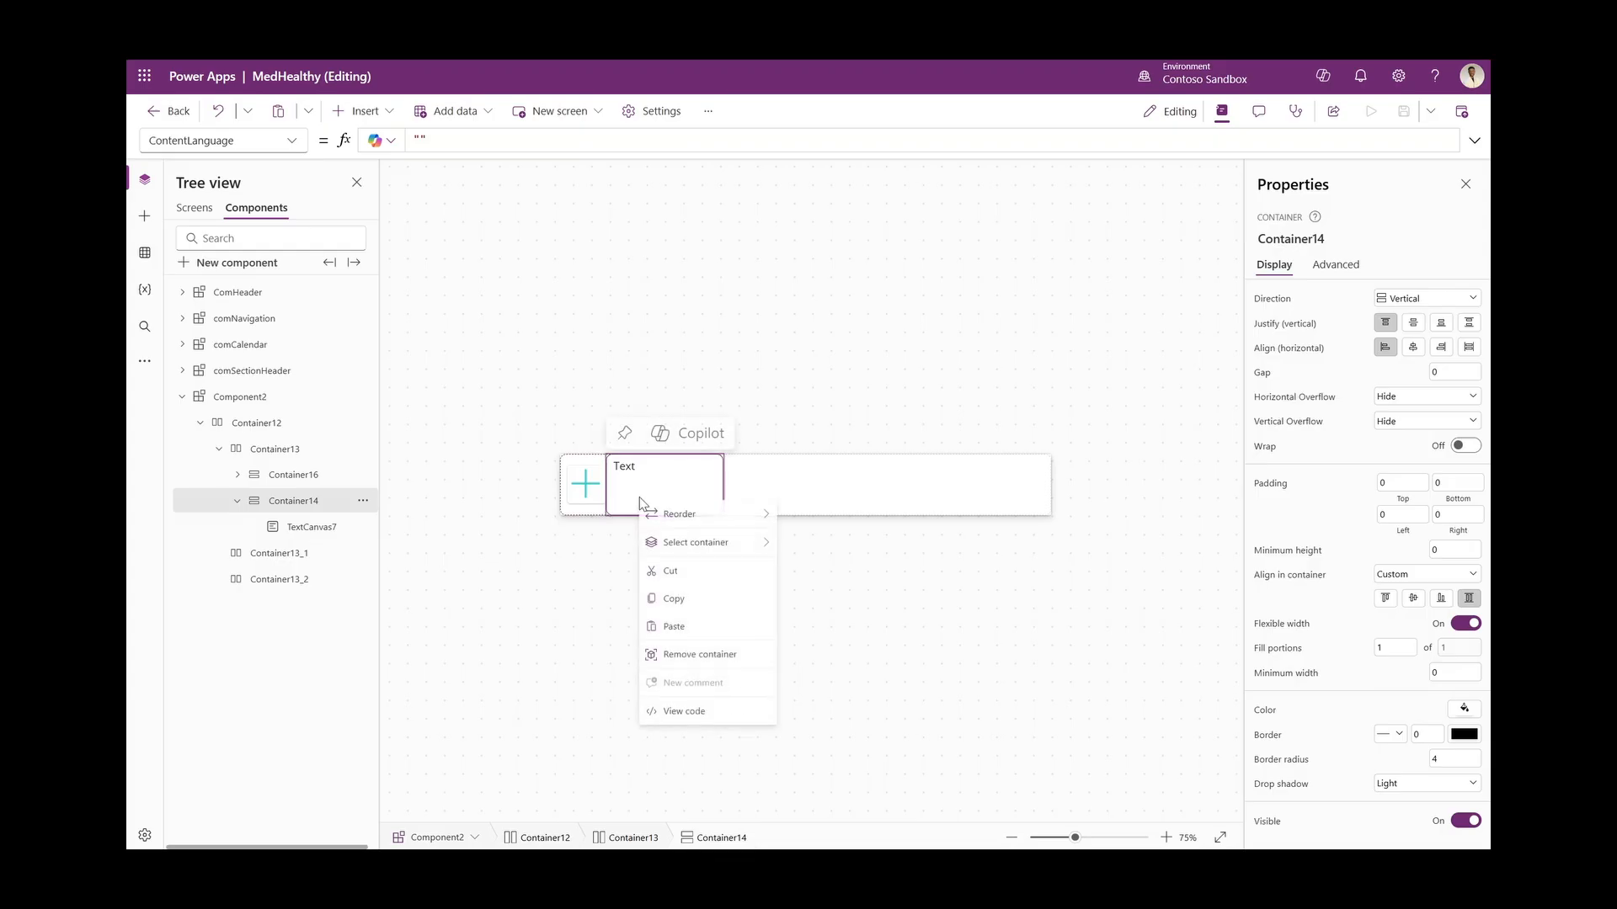
left_click(361, 111)
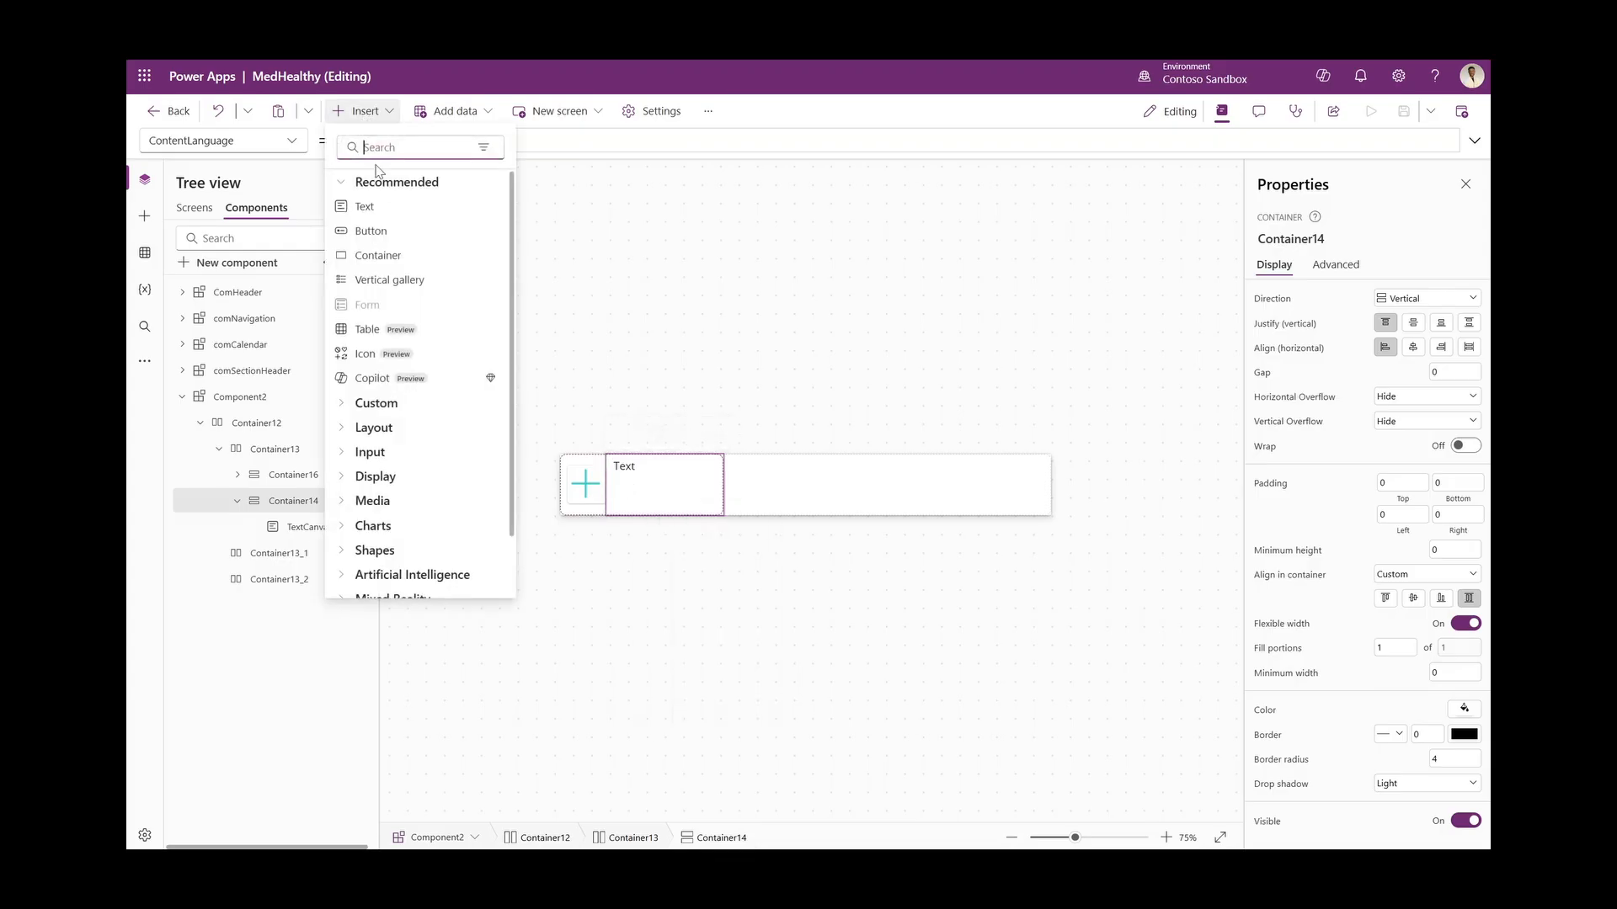
left_click(421, 208)
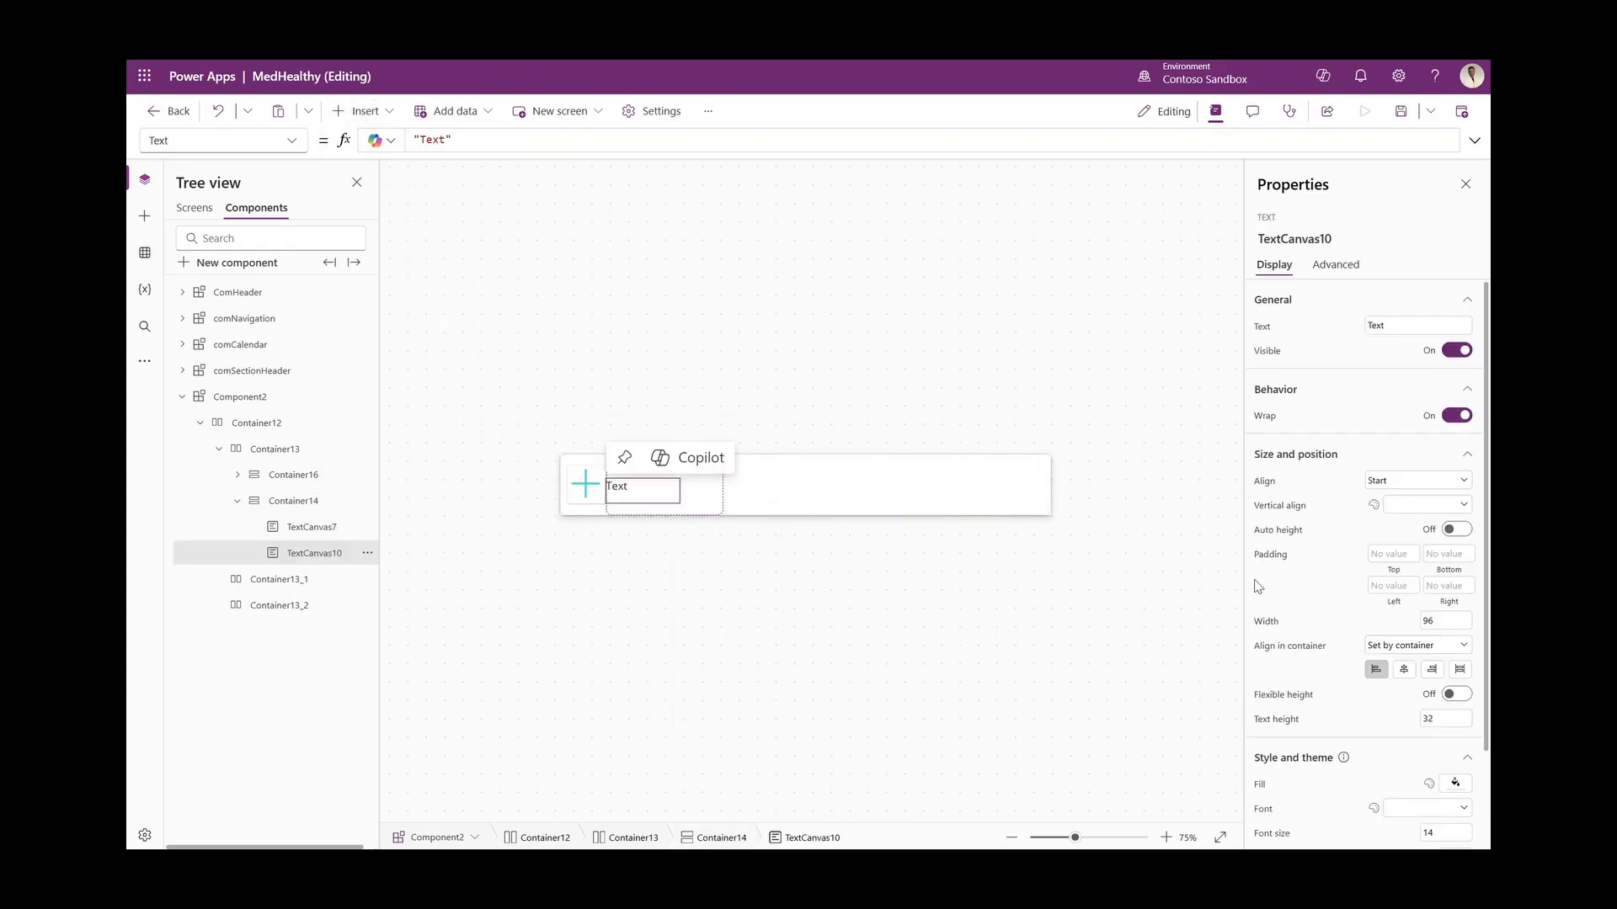
left_click(1410, 587)
type("10")
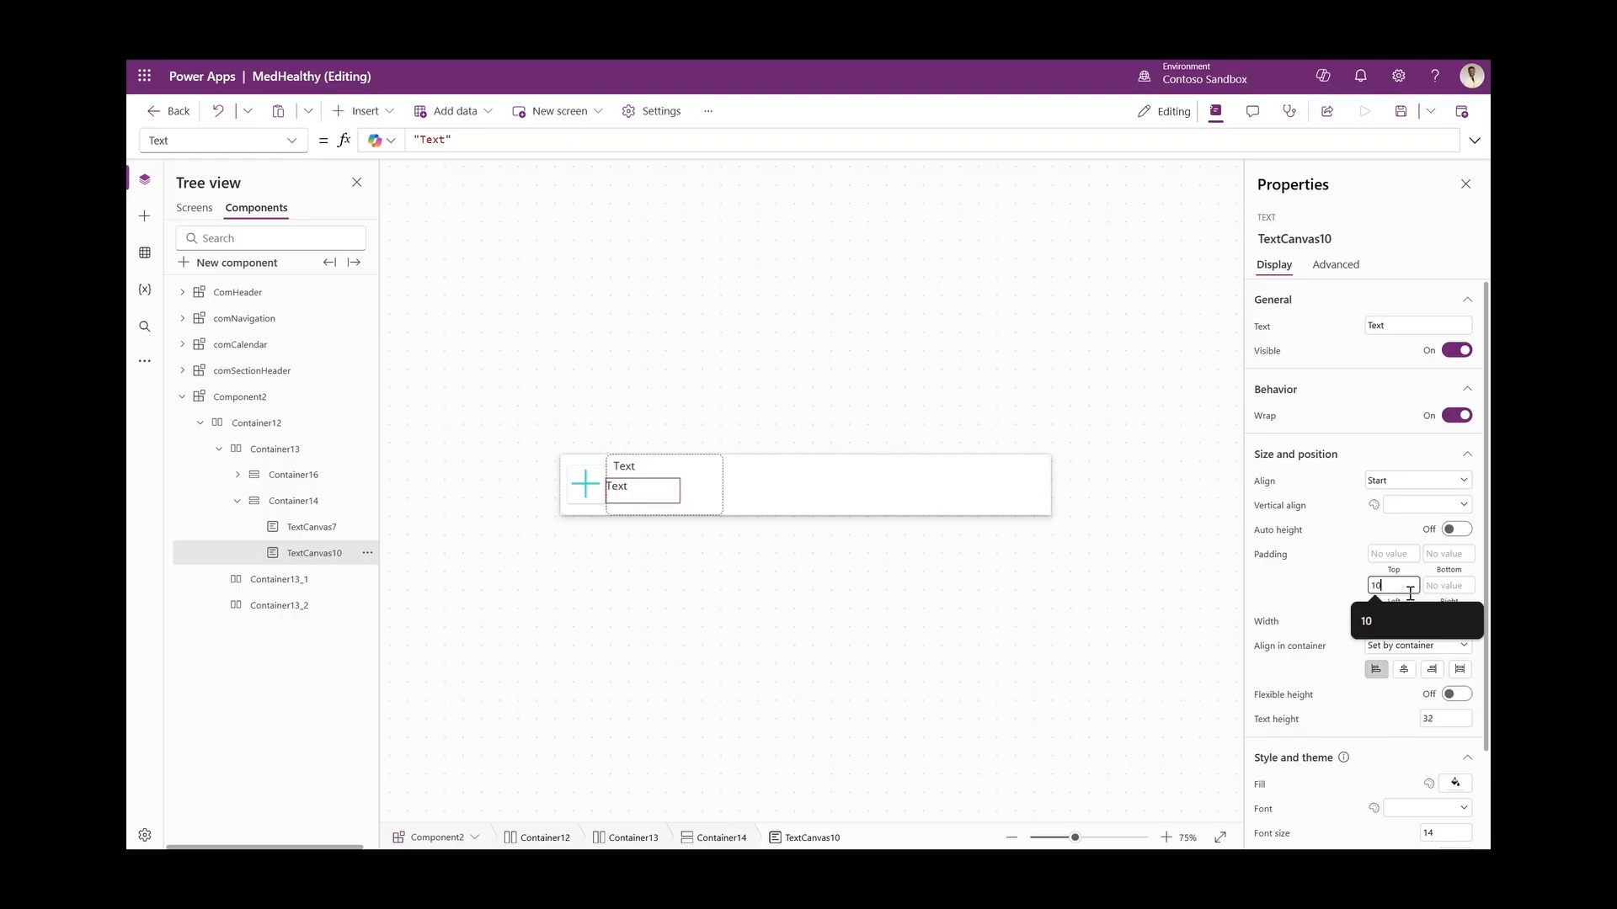
Stretch both Text controls across the width of Container14 and set their text height to 25
left_click(651, 468)
left_click(641, 491, "ctrl")
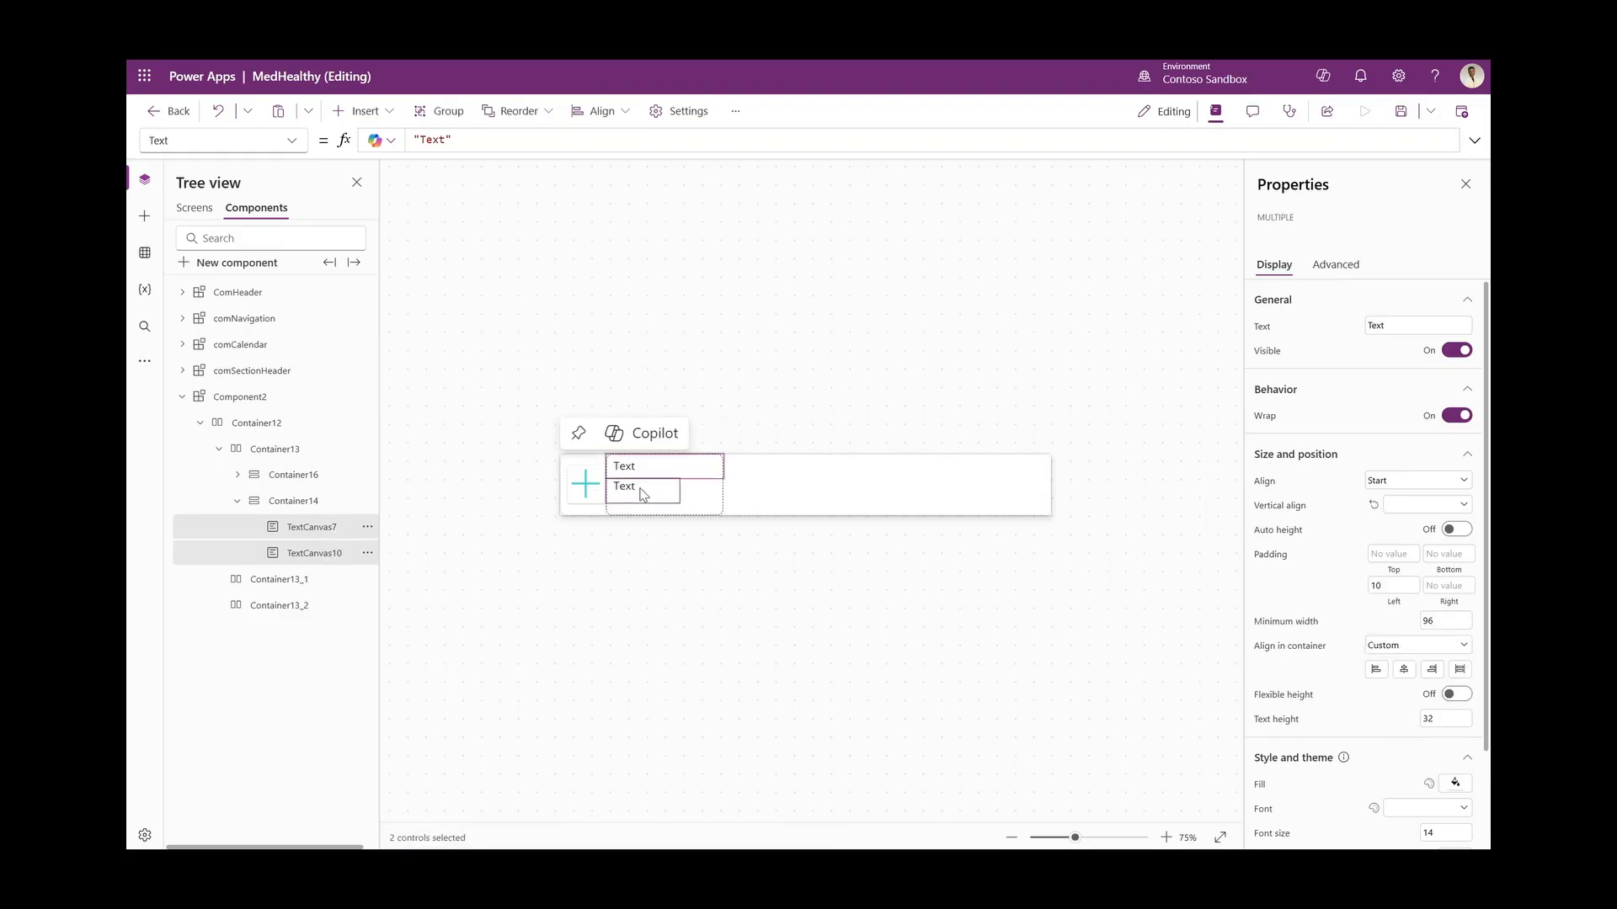
left_click(1458, 669)
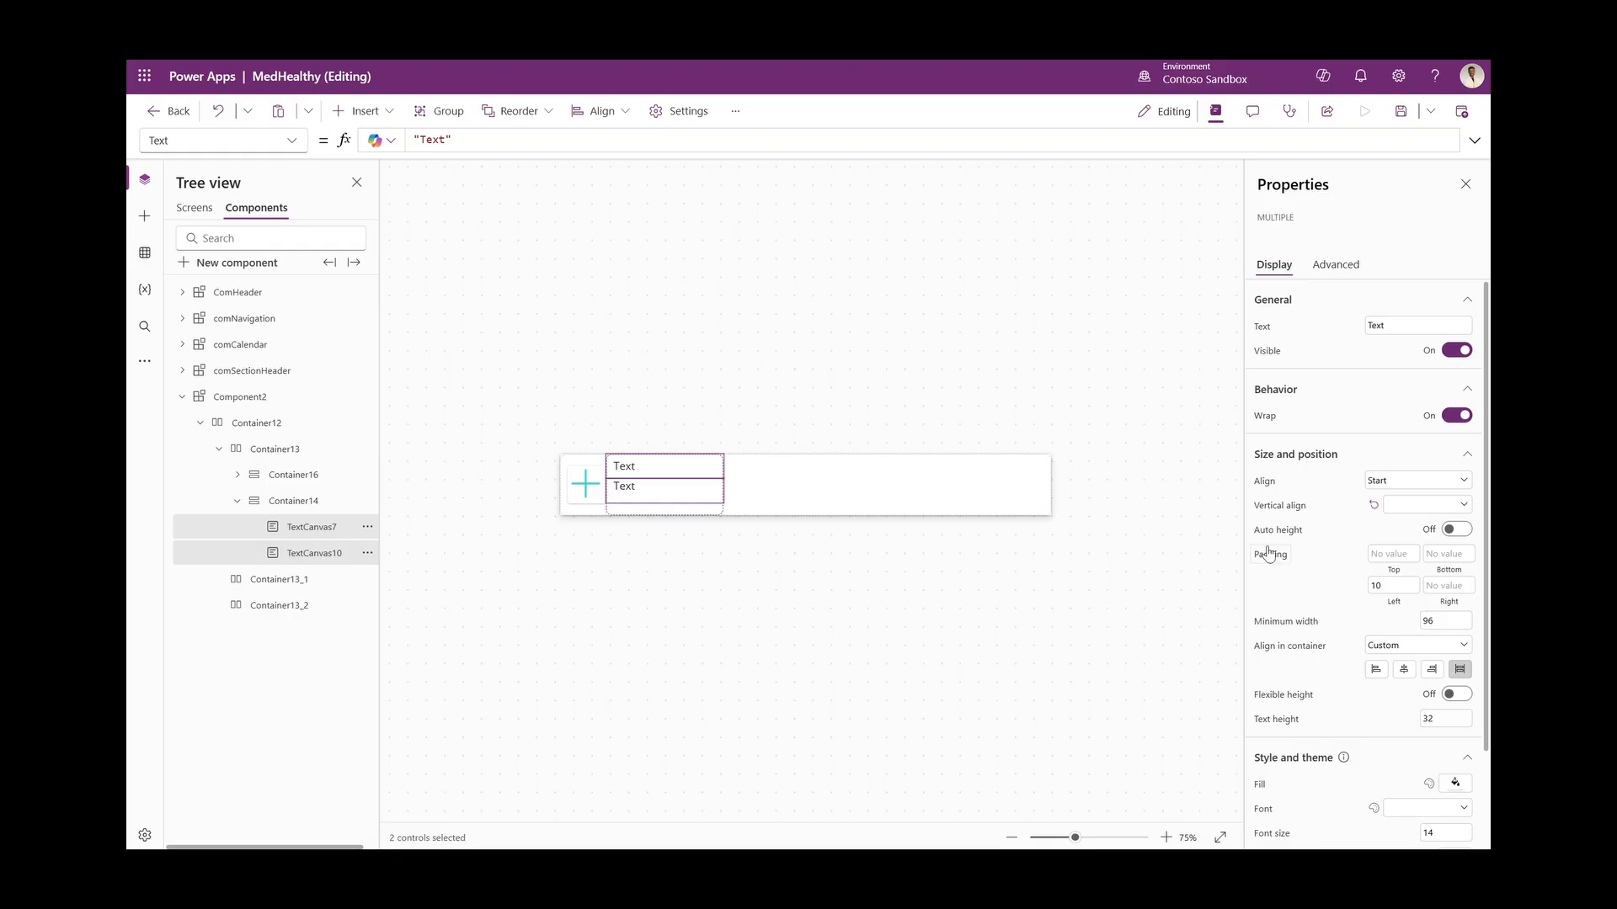
left_click(1446, 719)
type("2")
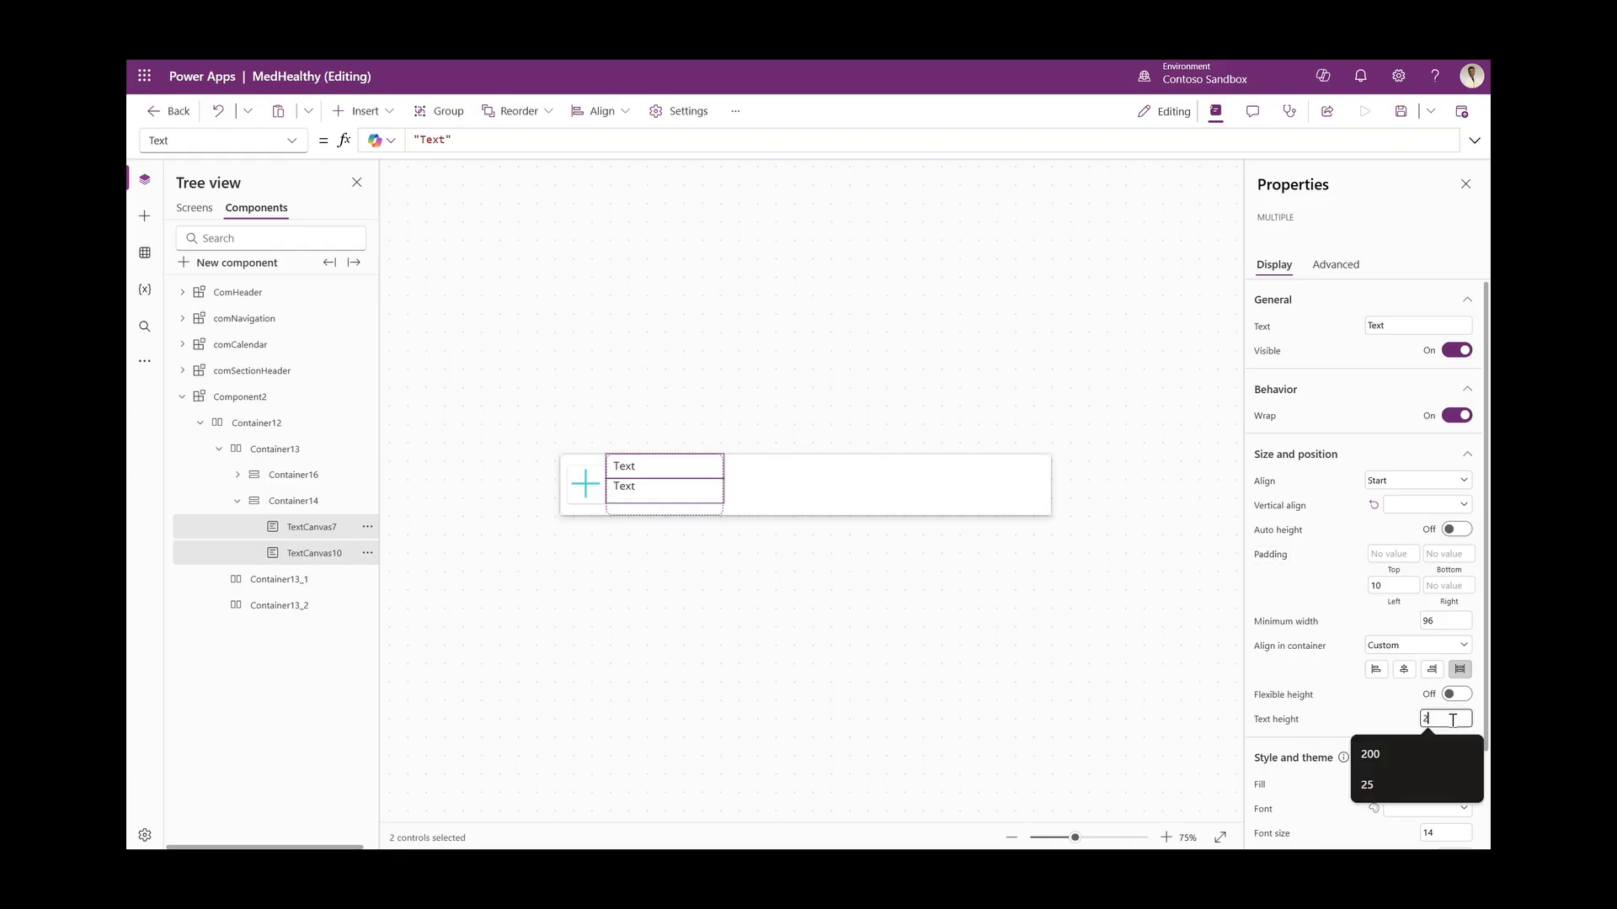
left_click(1366, 784)
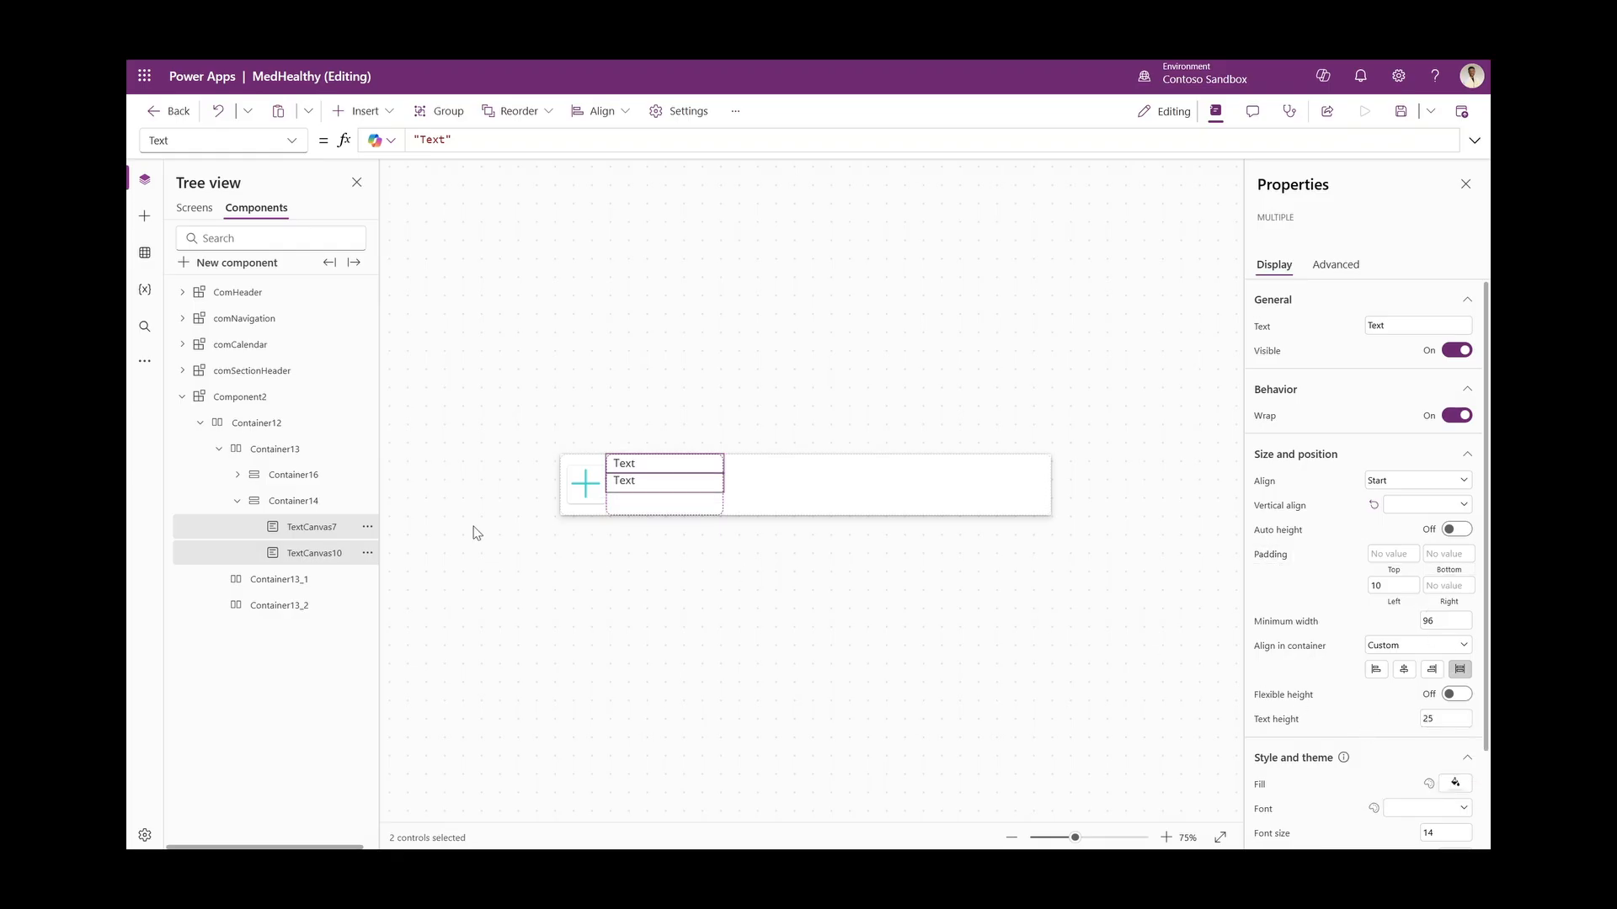
Center the contents of Container14 vertically
left_click(292, 504)
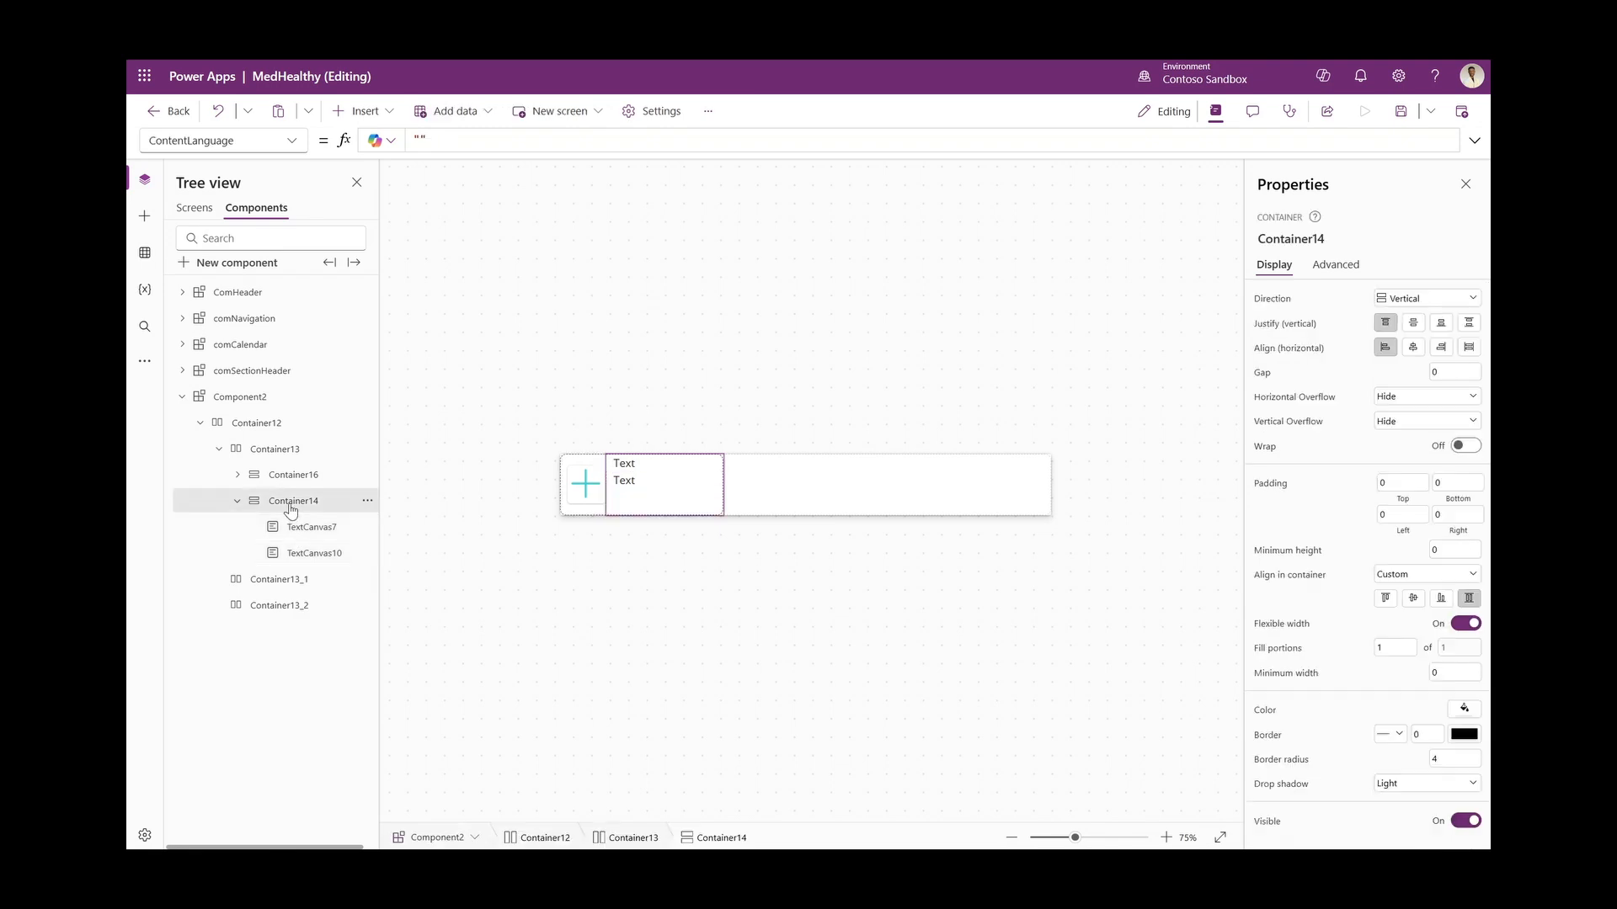
left_click(1417, 324)
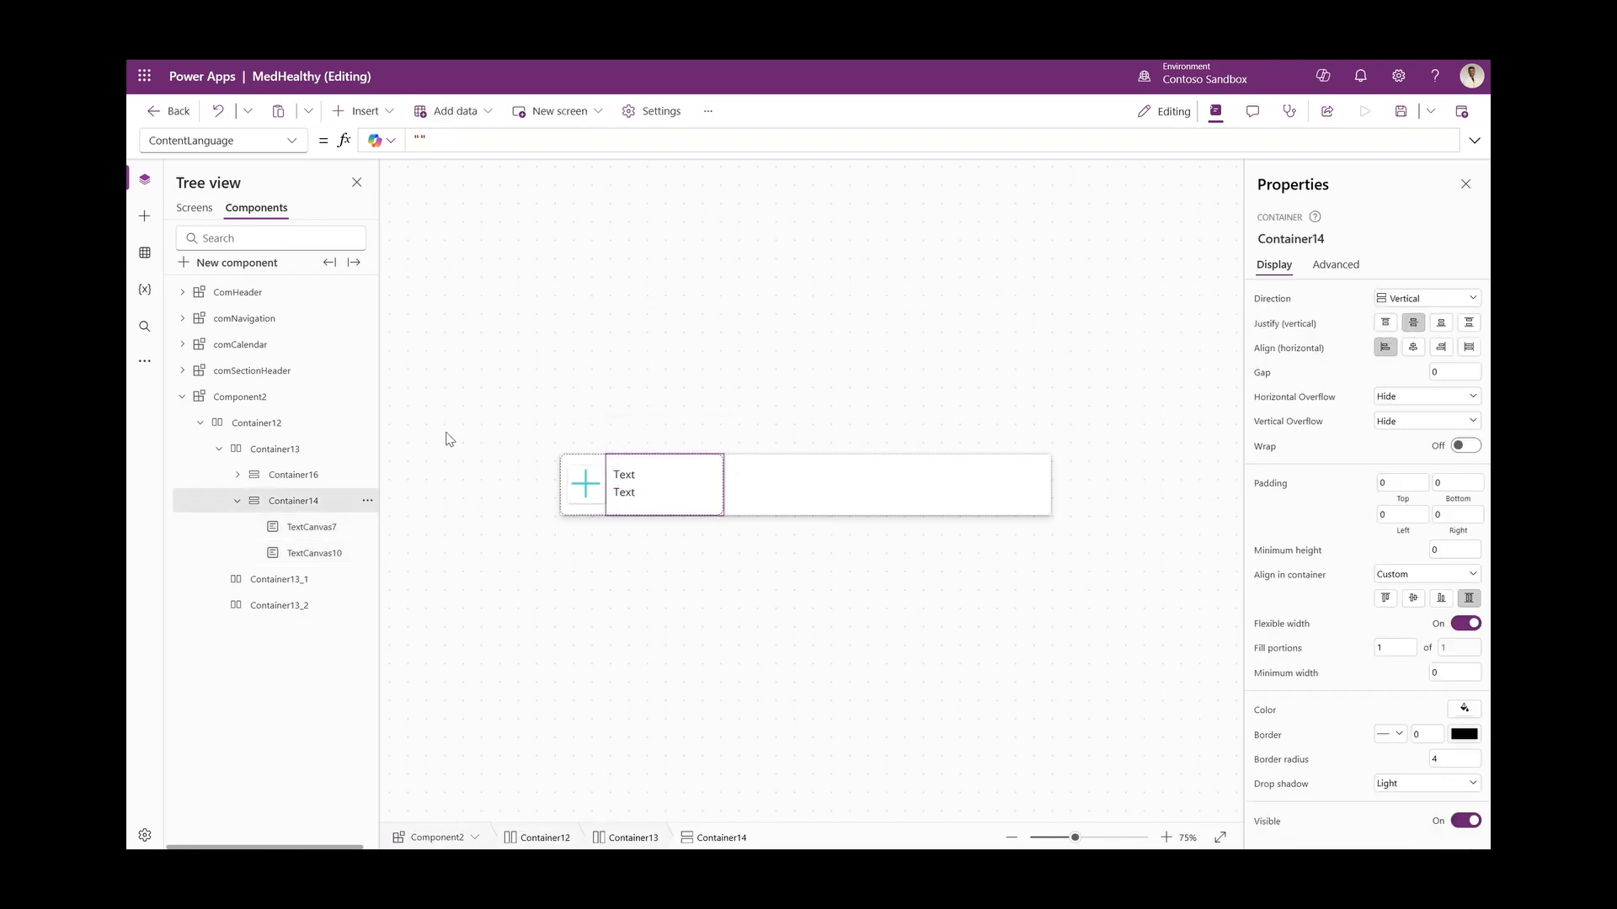
Center Container16's contents in both directions, then remove its drop shadow and set its border radius to 0
left_click(587, 492)
left_click(579, 512)
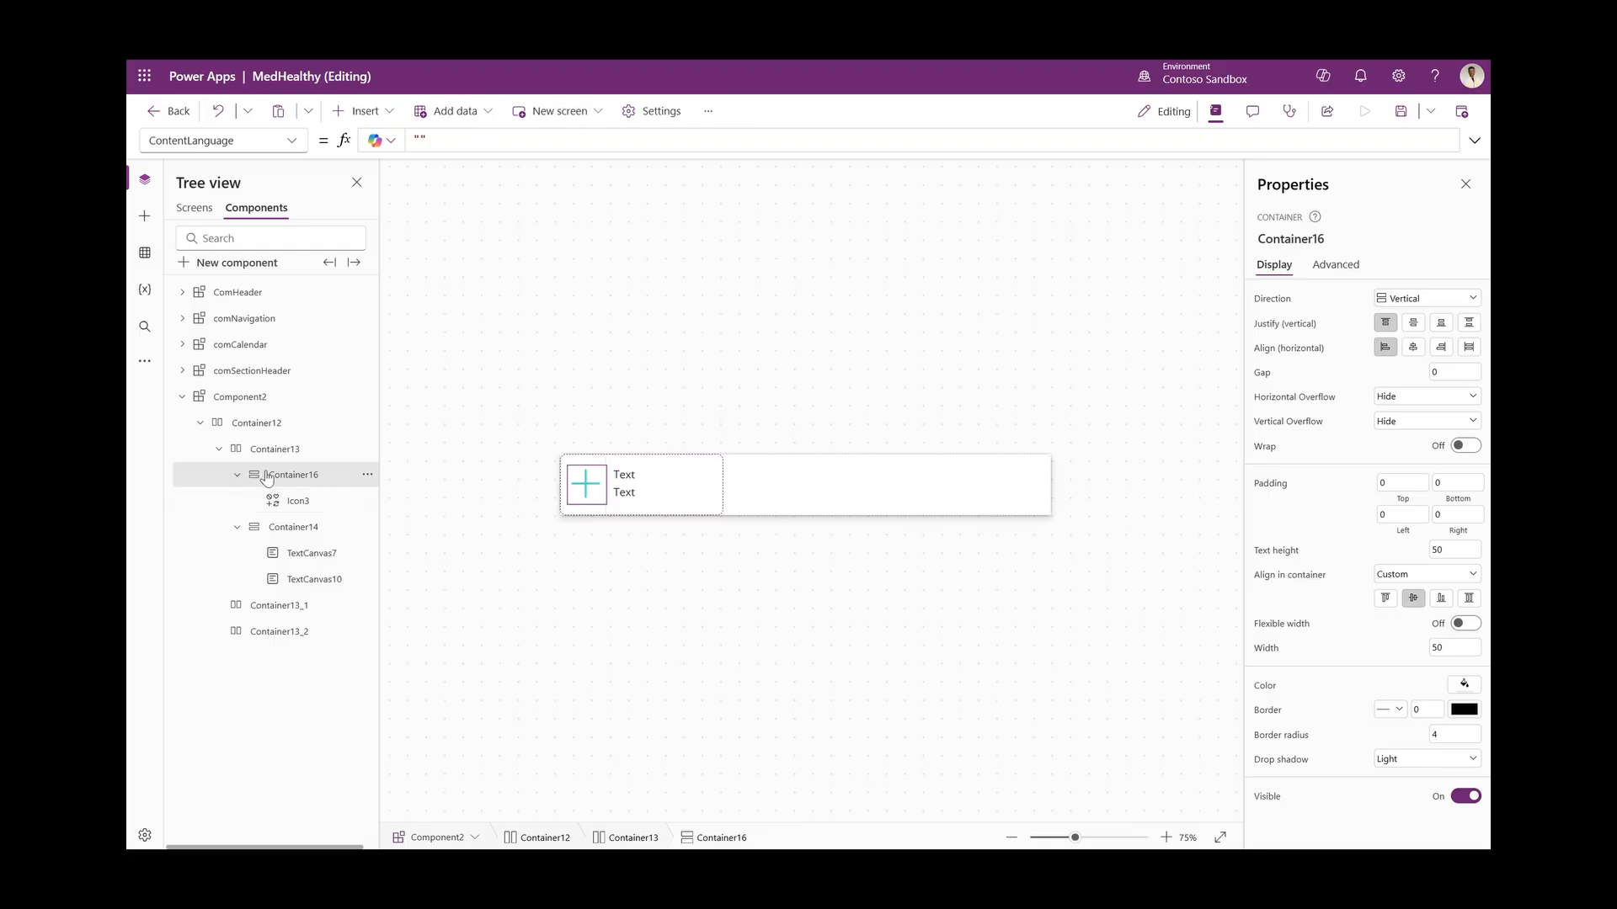
left_click(1429, 759)
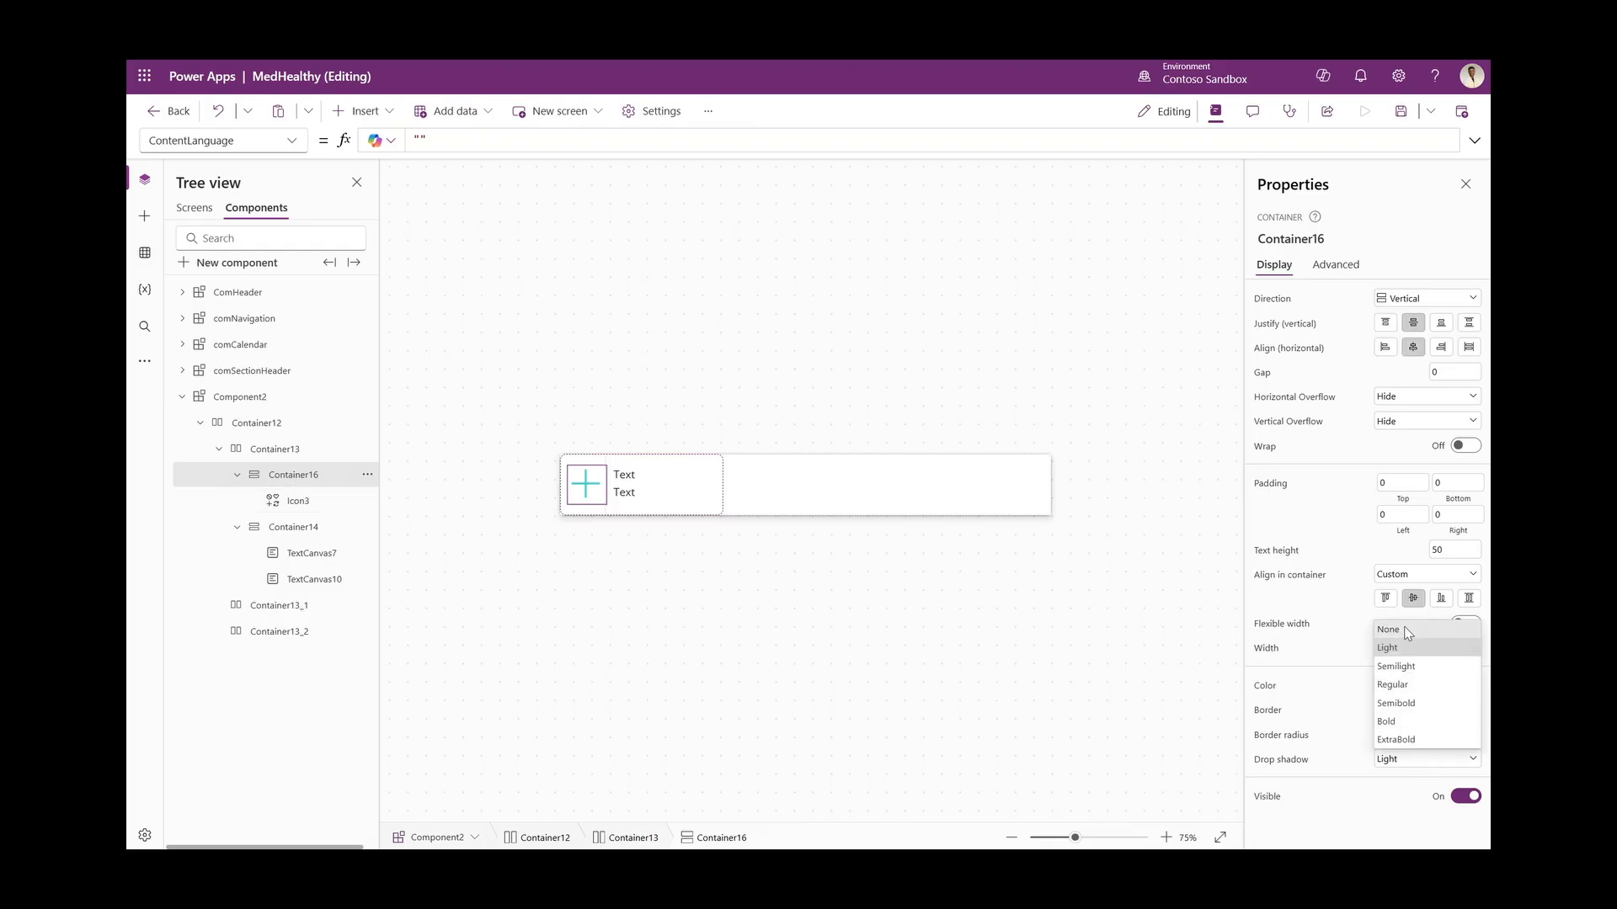
left_click(1388, 630)
left_click(1456, 733)
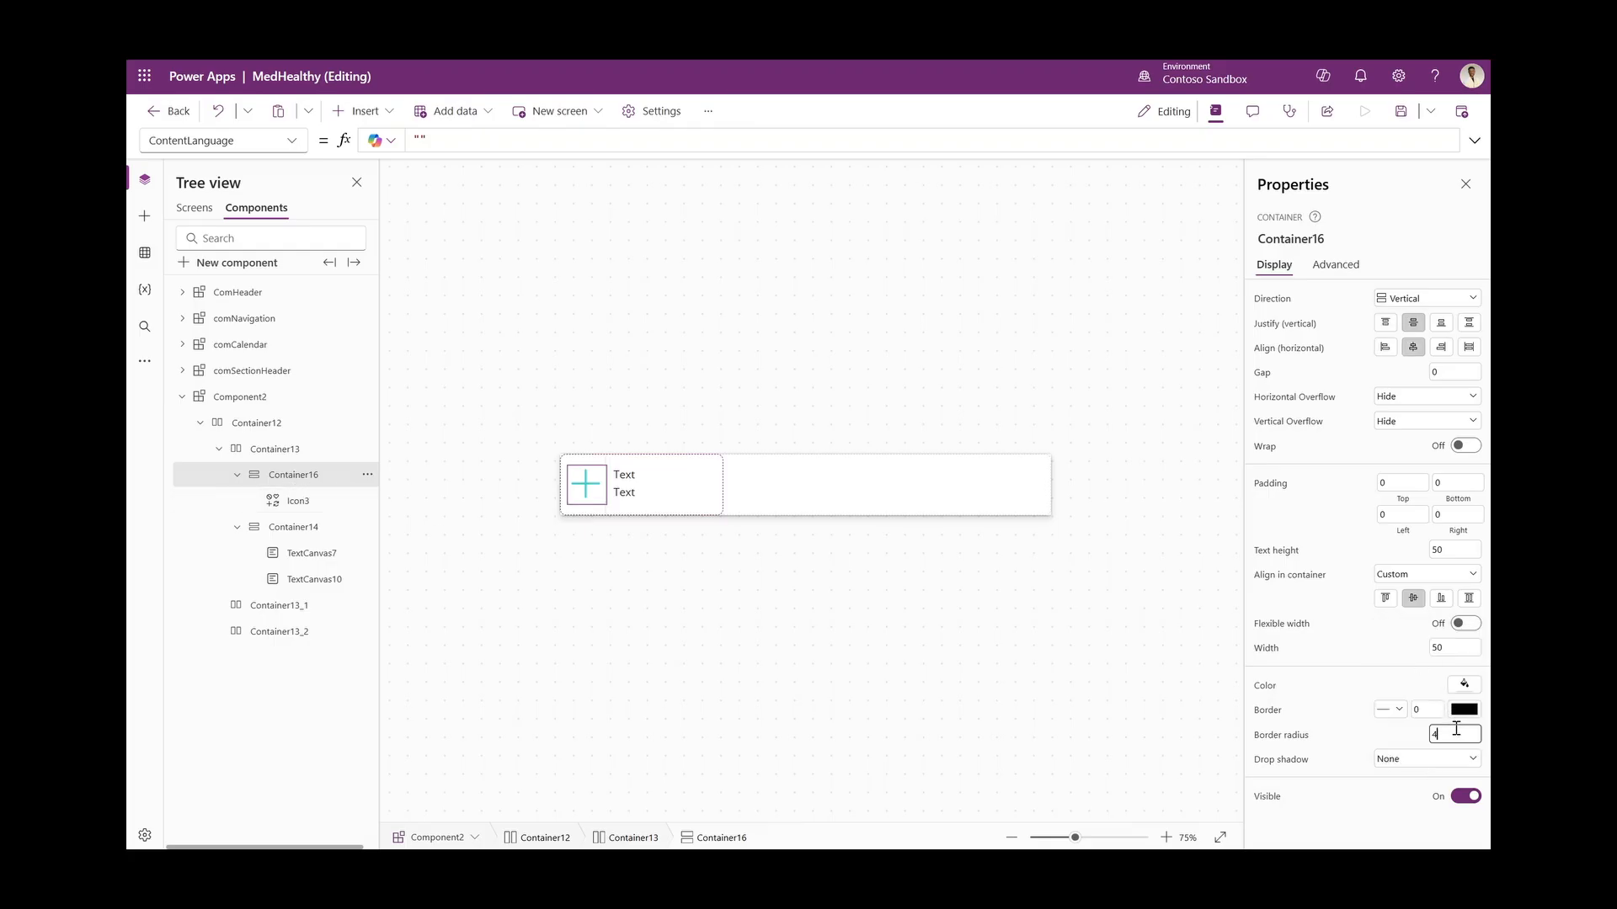
type("0")
key("Return")
Change the icon in Container16 to the People icon
left_click(595, 485)
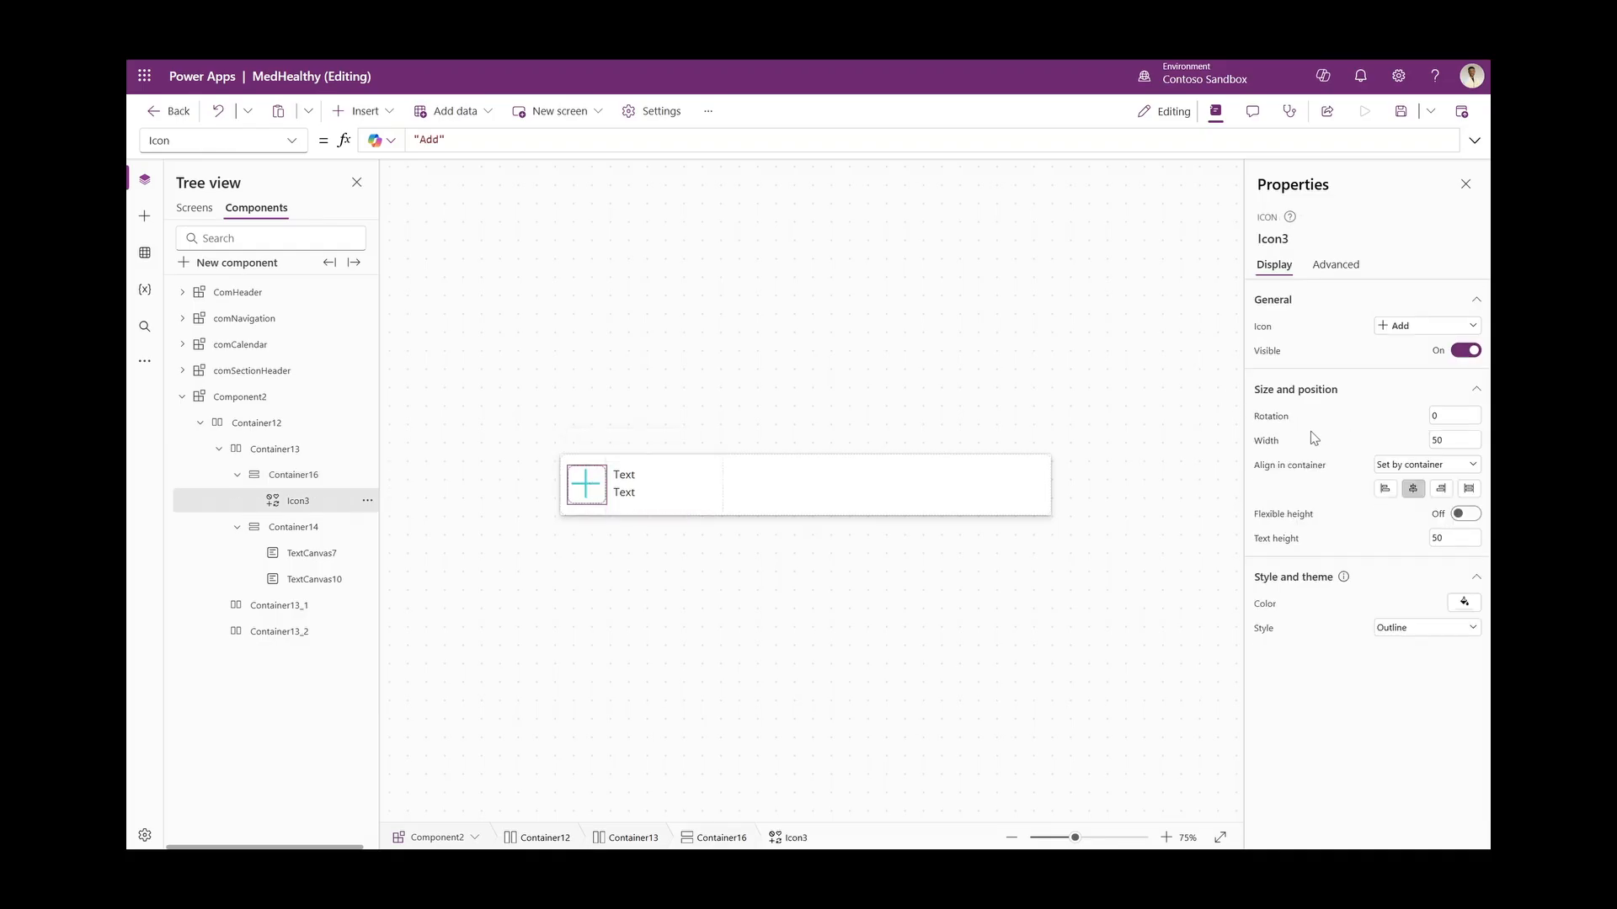
left_click(1384, 329)
type("people")
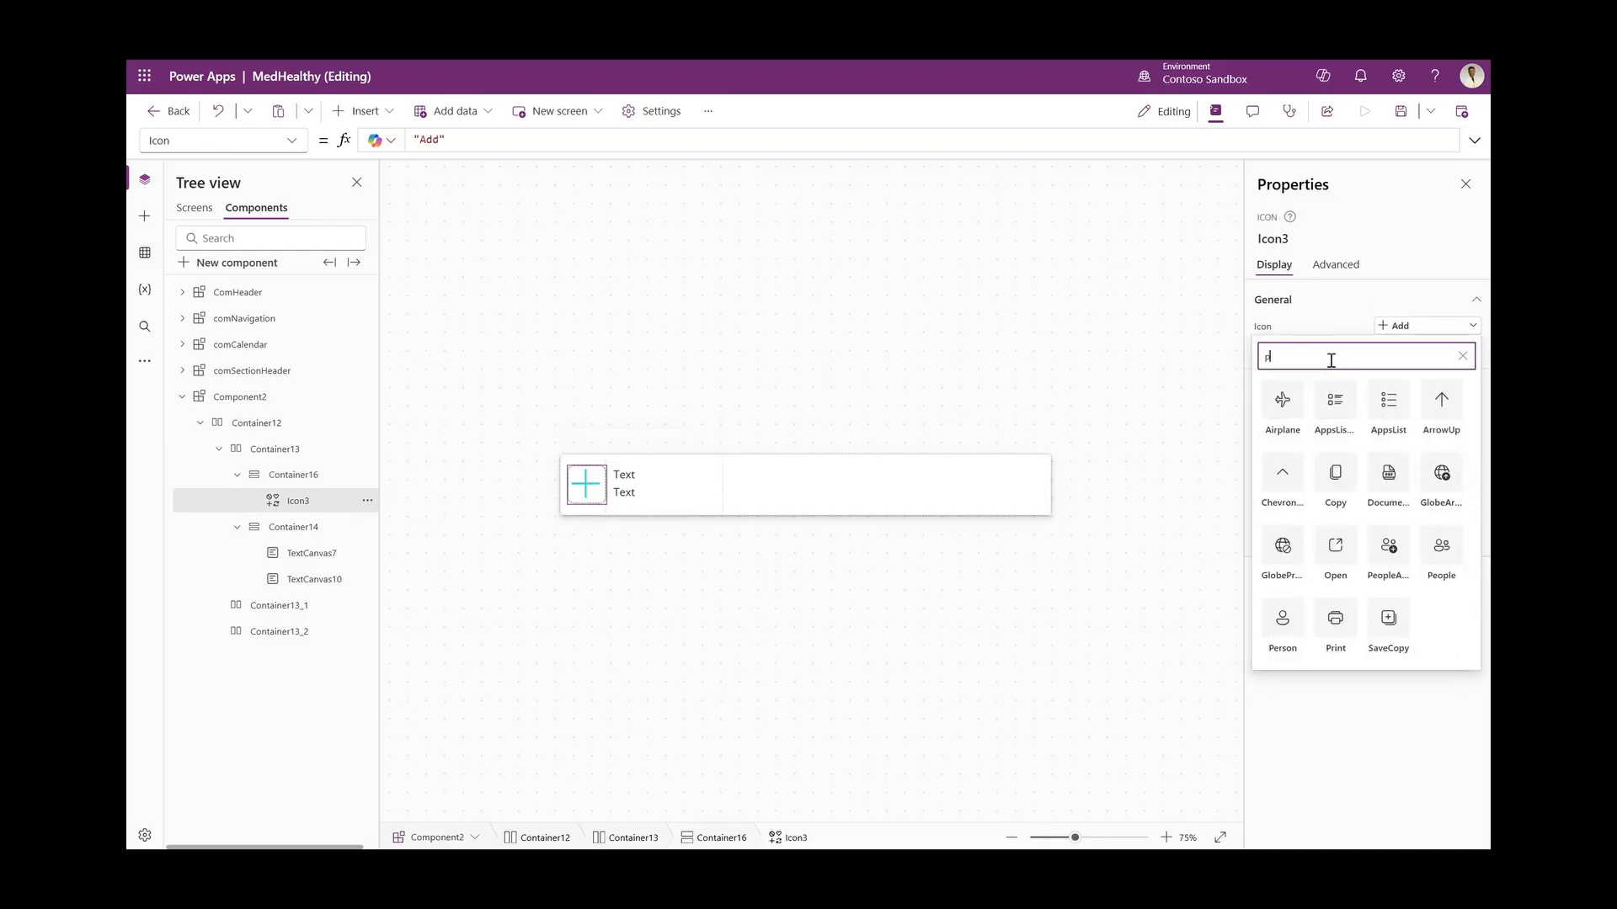
left_click(1336, 401)
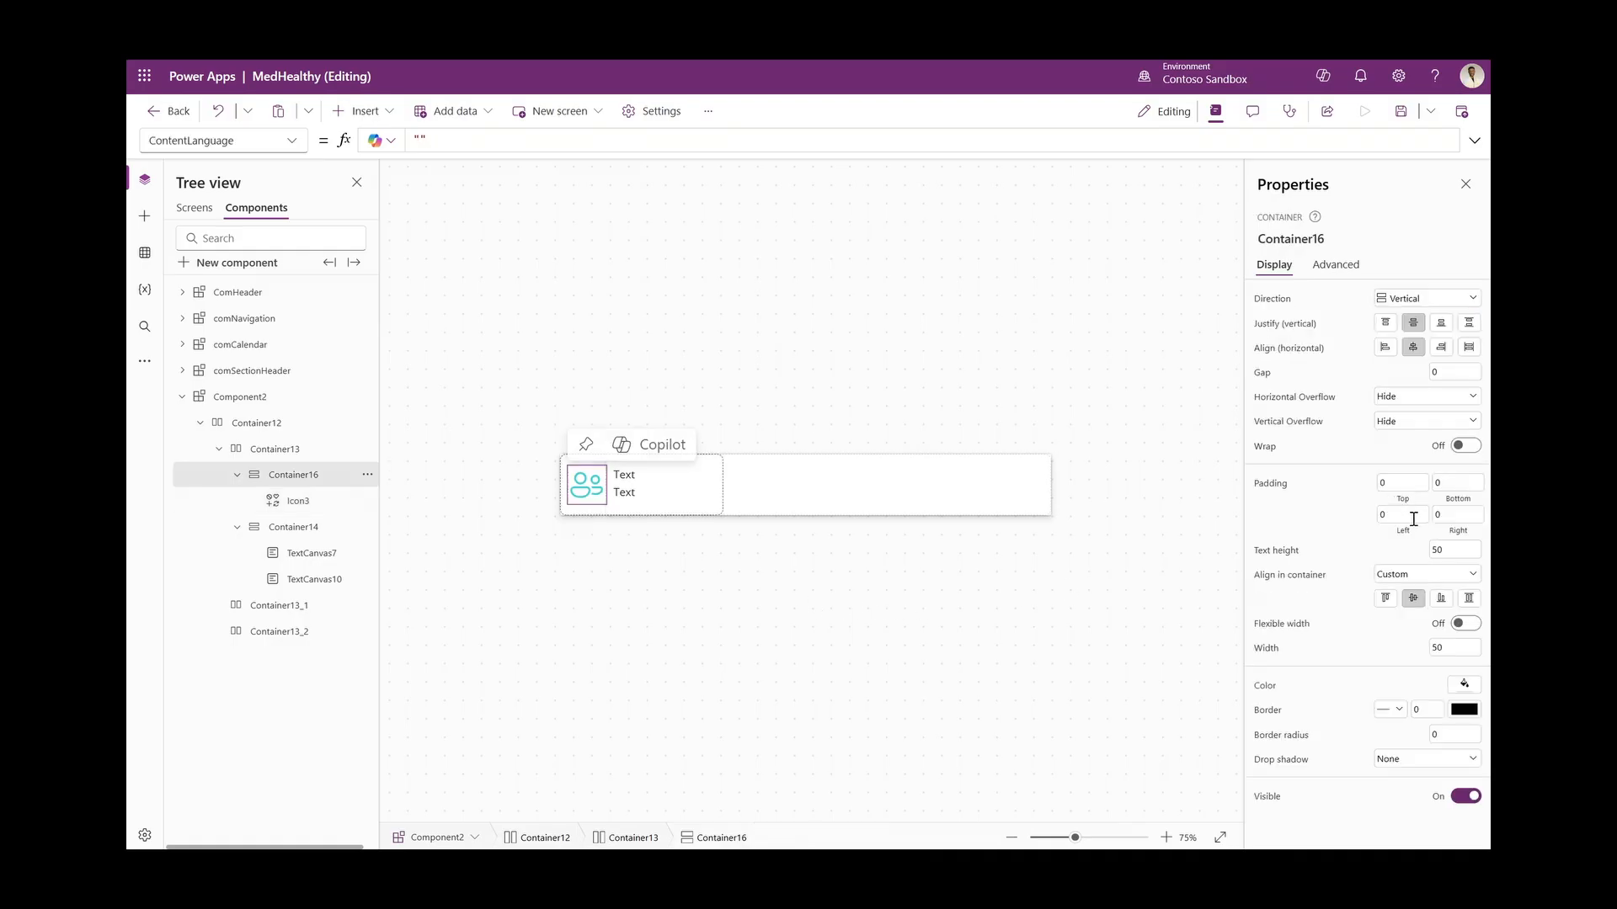
Set the left, right, bottom and top padding of Container16 to 3
left_click(1413, 513)
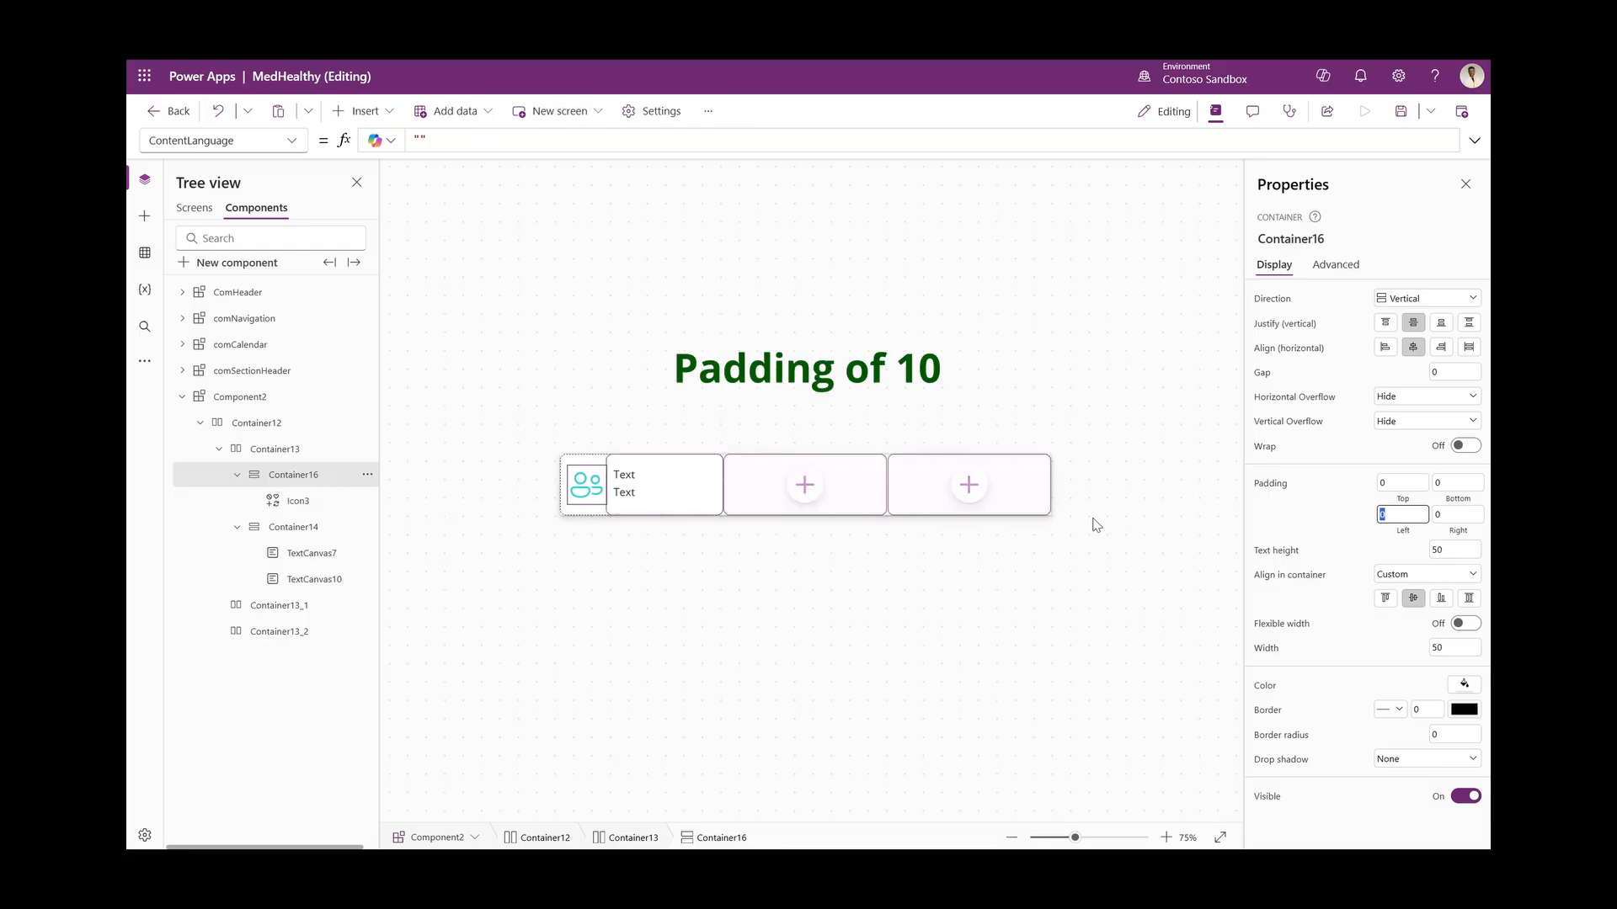
type("3")
left_click(1451, 514)
type("3")
left_click(1445, 483)
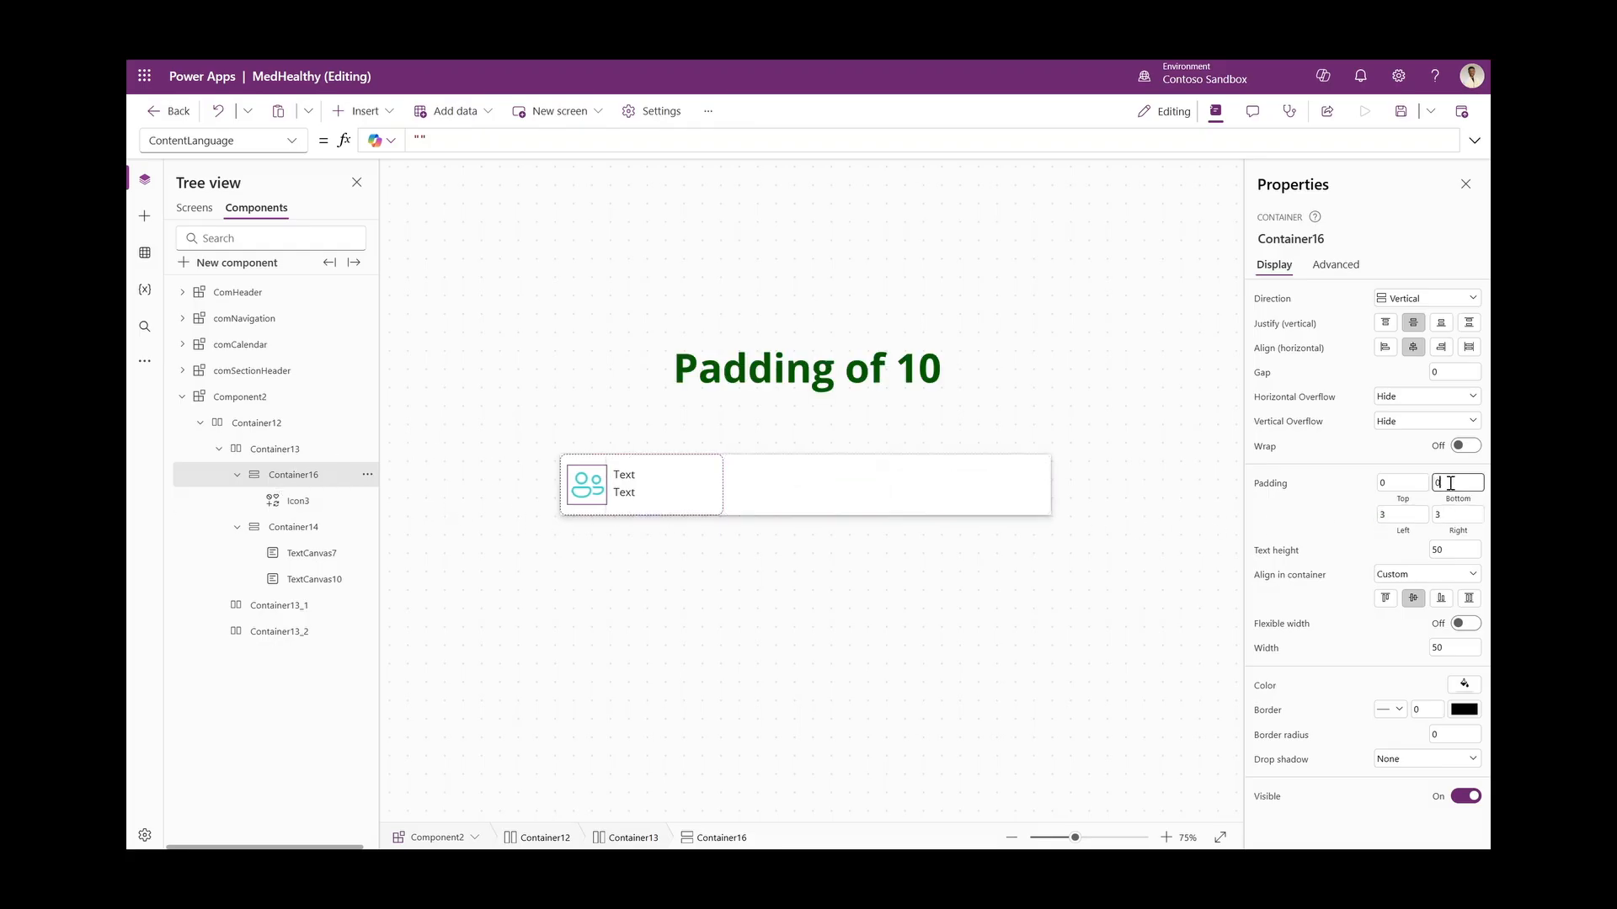
type("3")
left_click(1407, 478)
type("3")
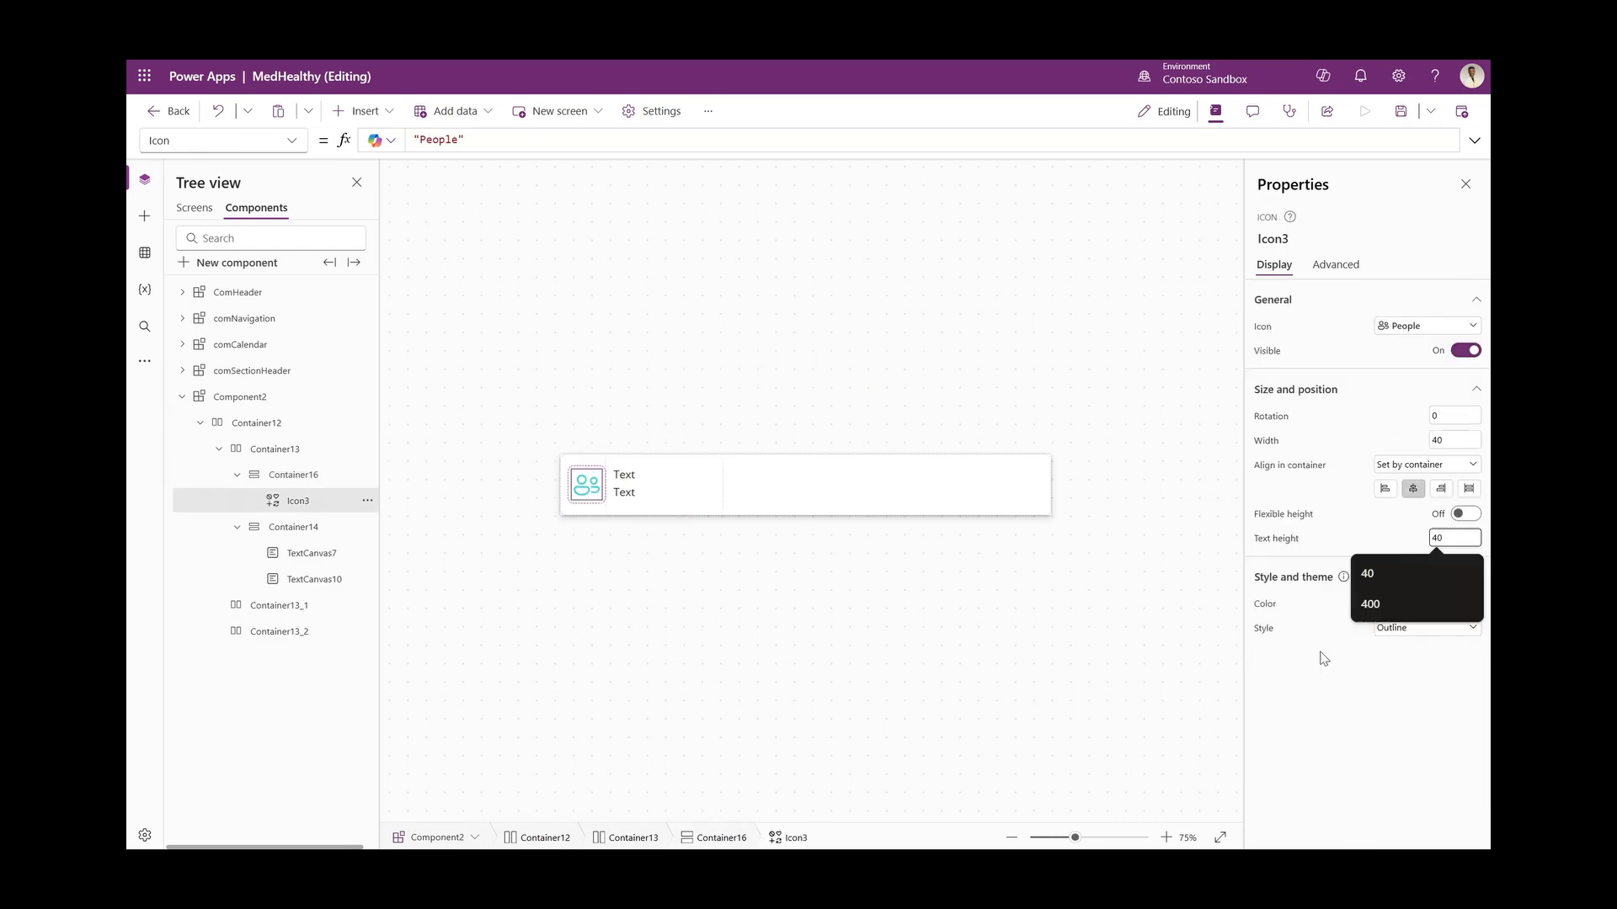
Size the People icon to 40 by 40 and give it a filled style in white
left_click(1393, 667)
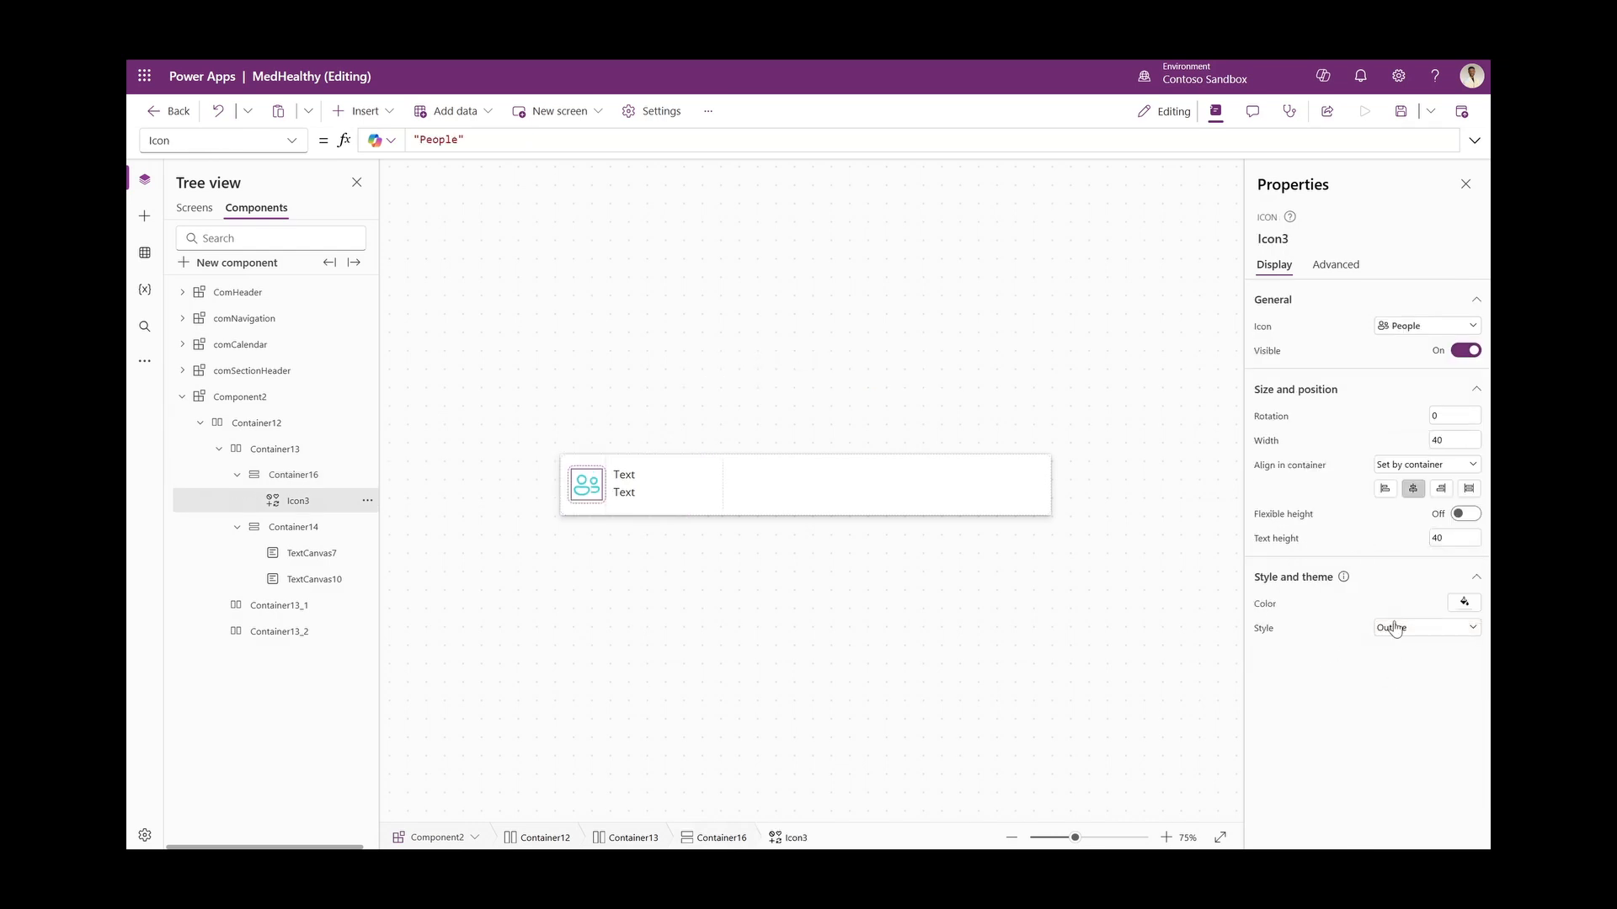
left_click(1465, 602)
left_click(1360, 707)
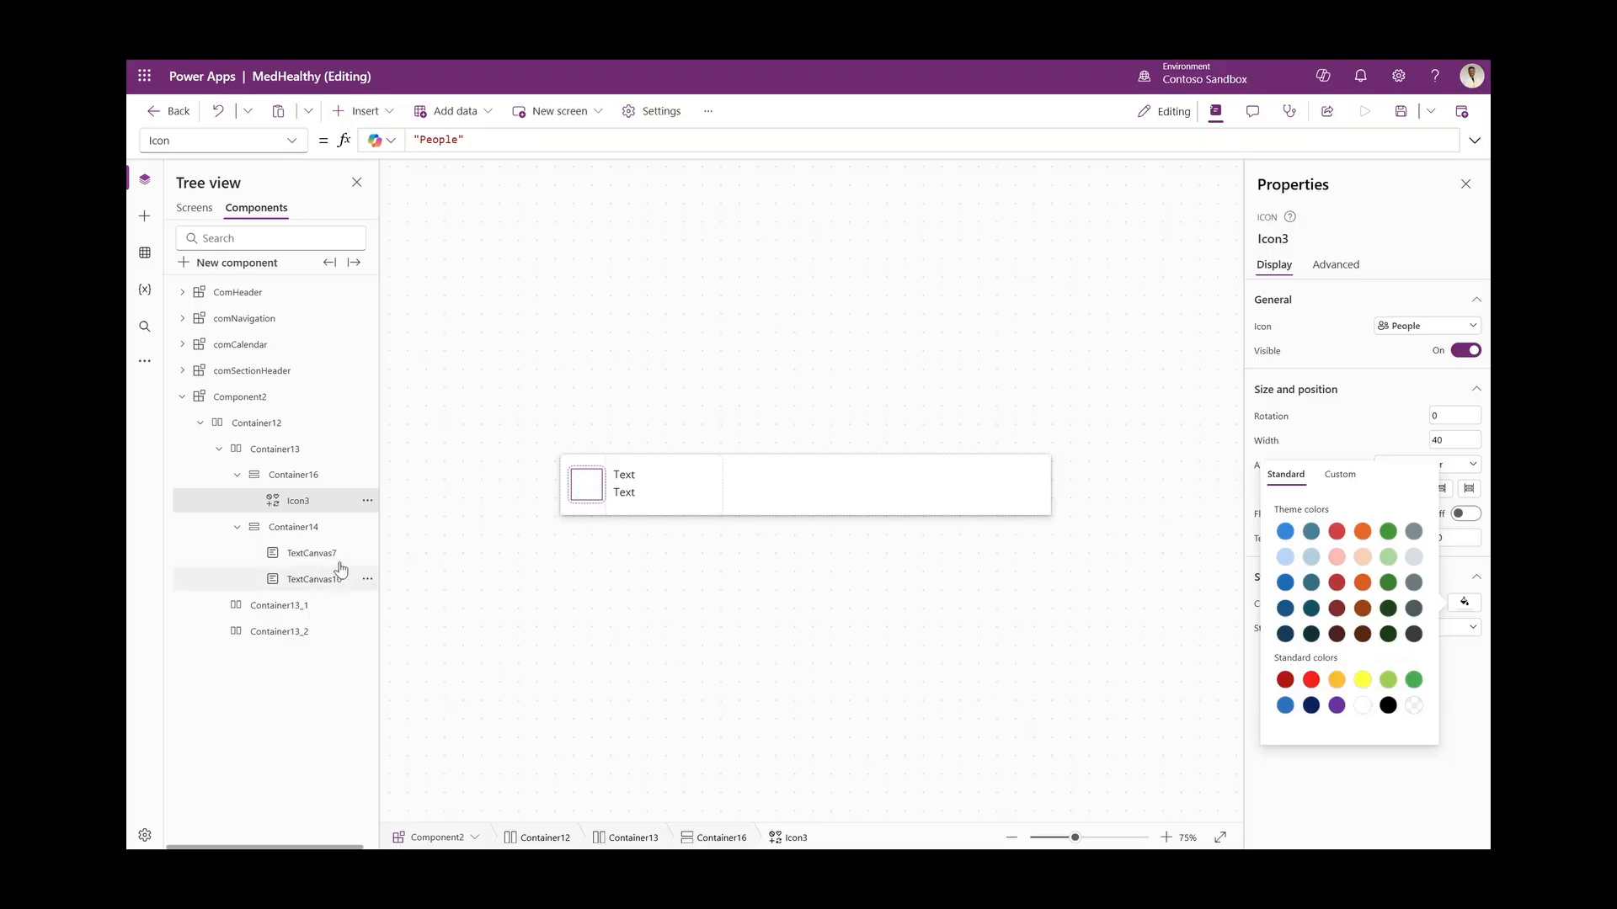
Fill Container16 with a custom bright pink at slightly reduced opacity
left_click(320, 475)
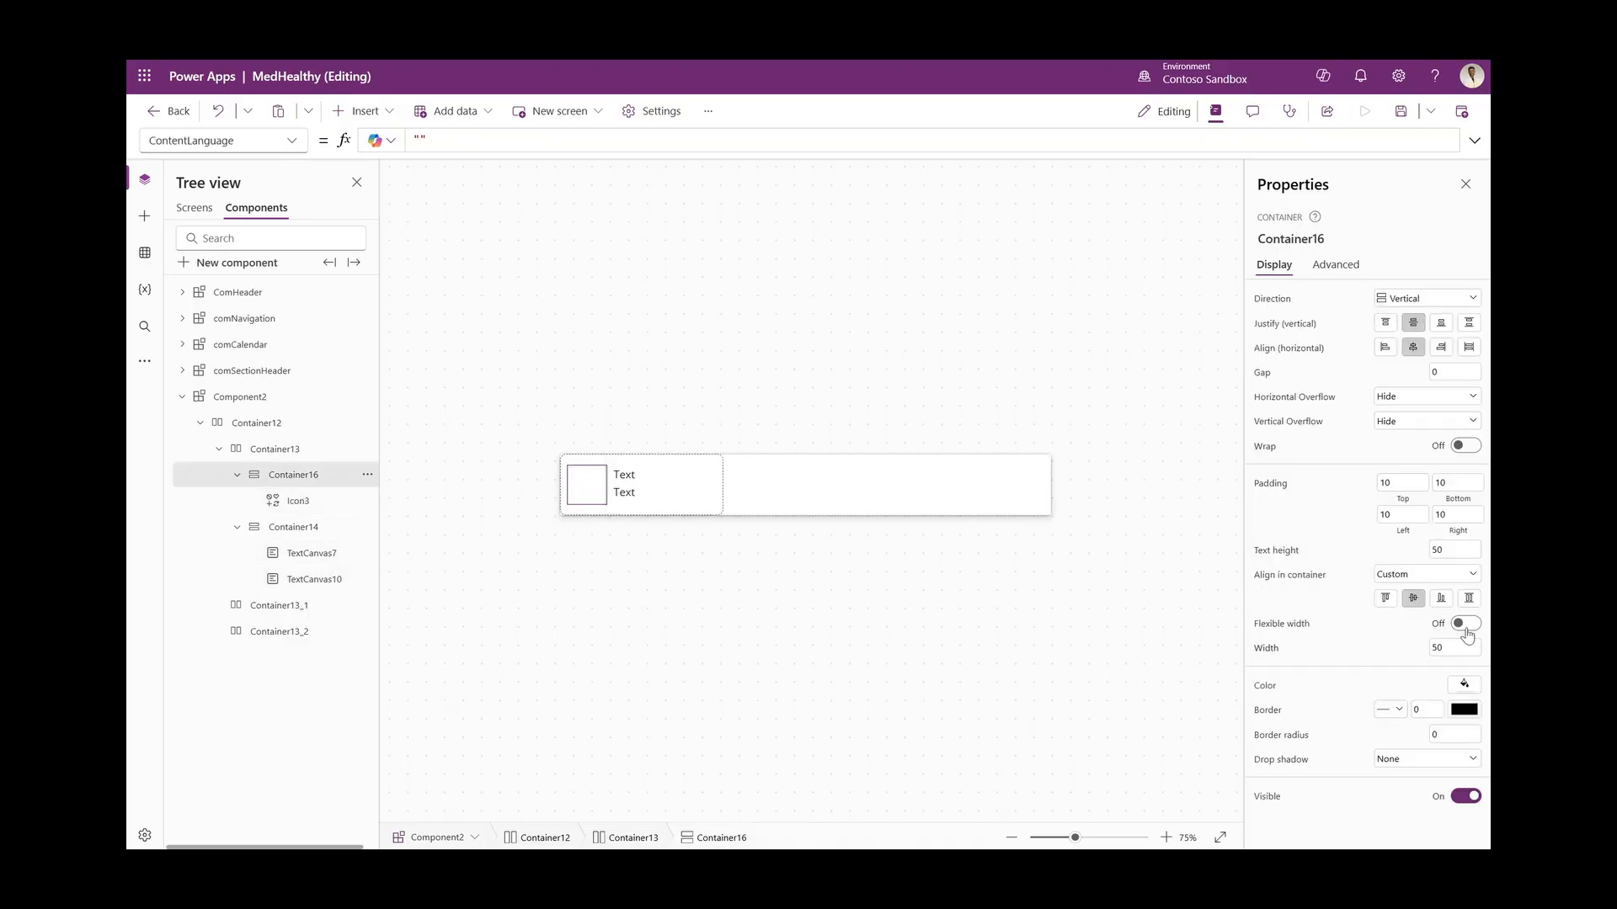
left_click(1465, 684)
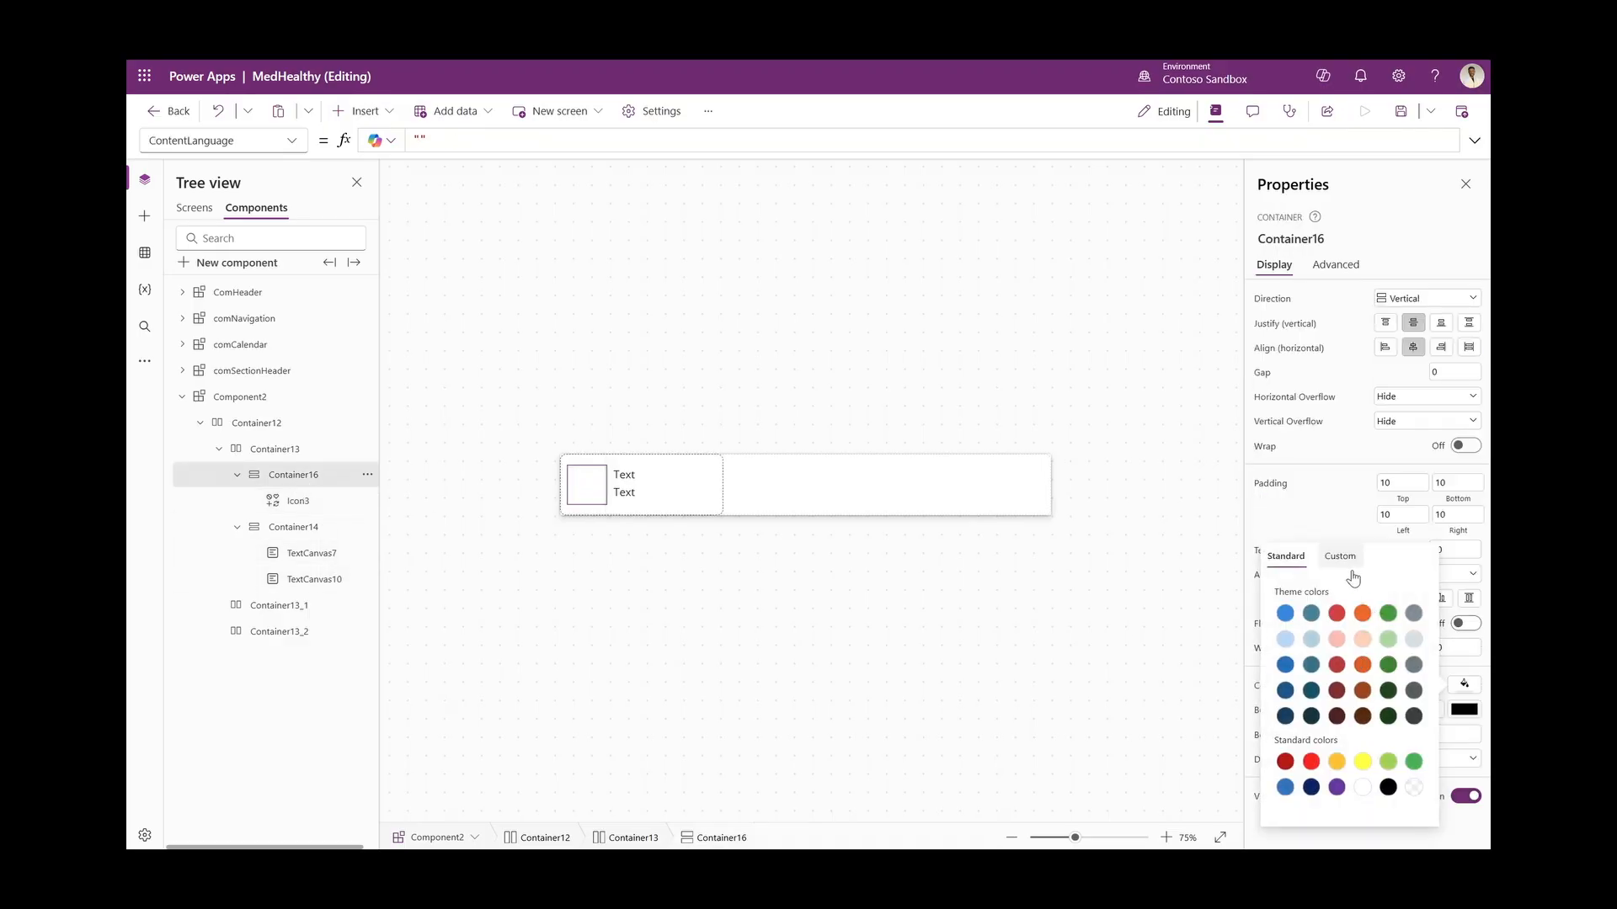
left_click(1340, 554)
left_click(1394, 755)
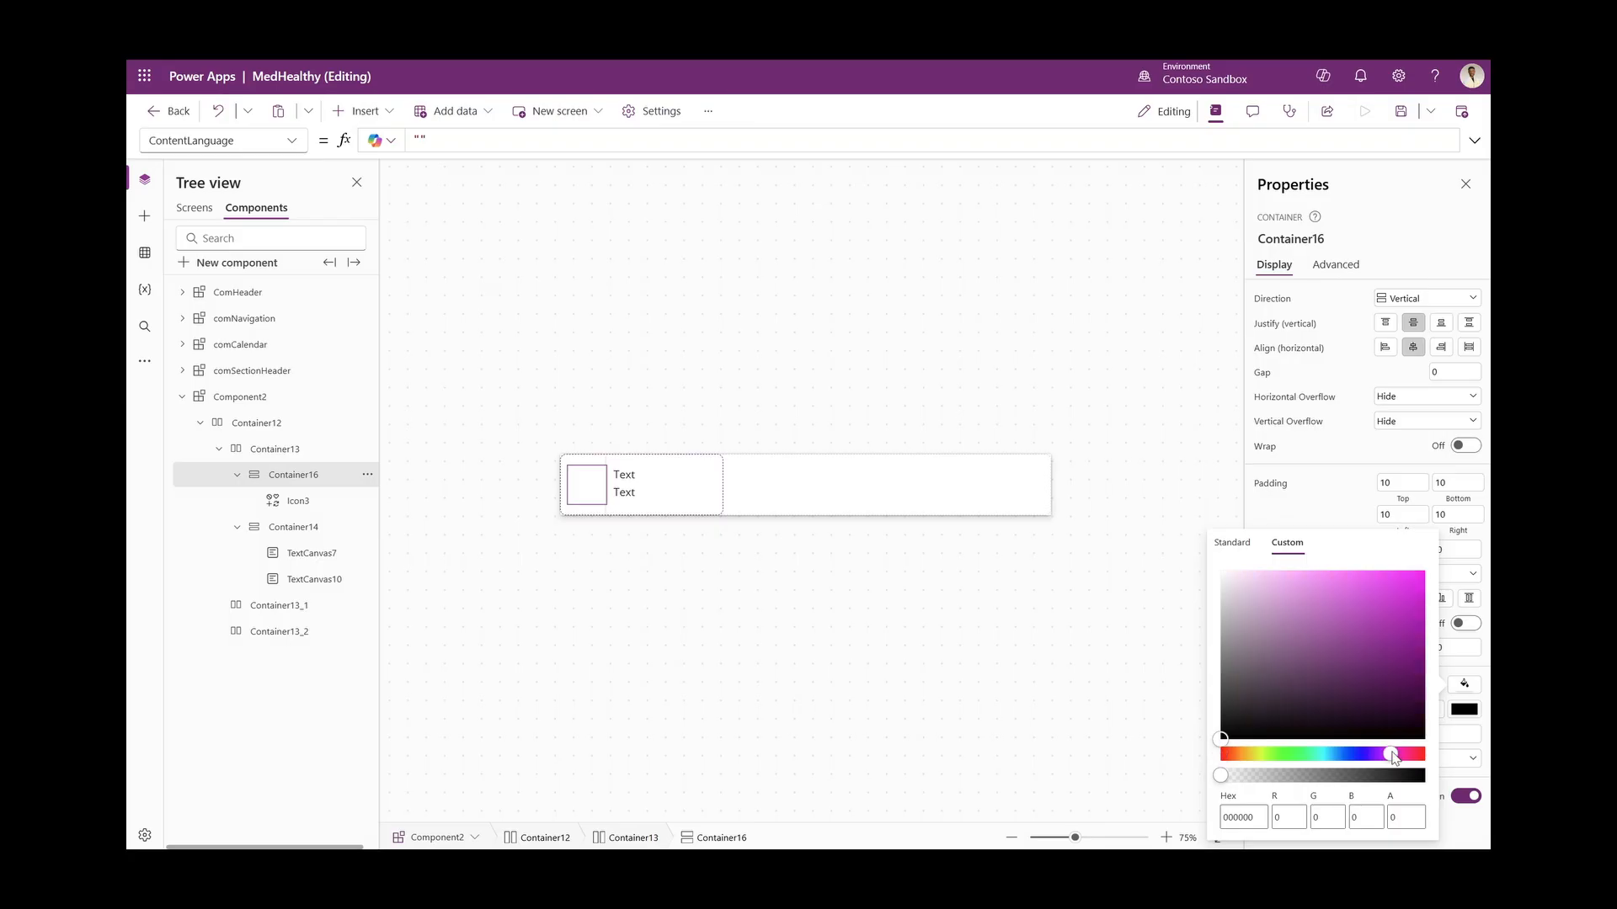
left_click(1392, 775)
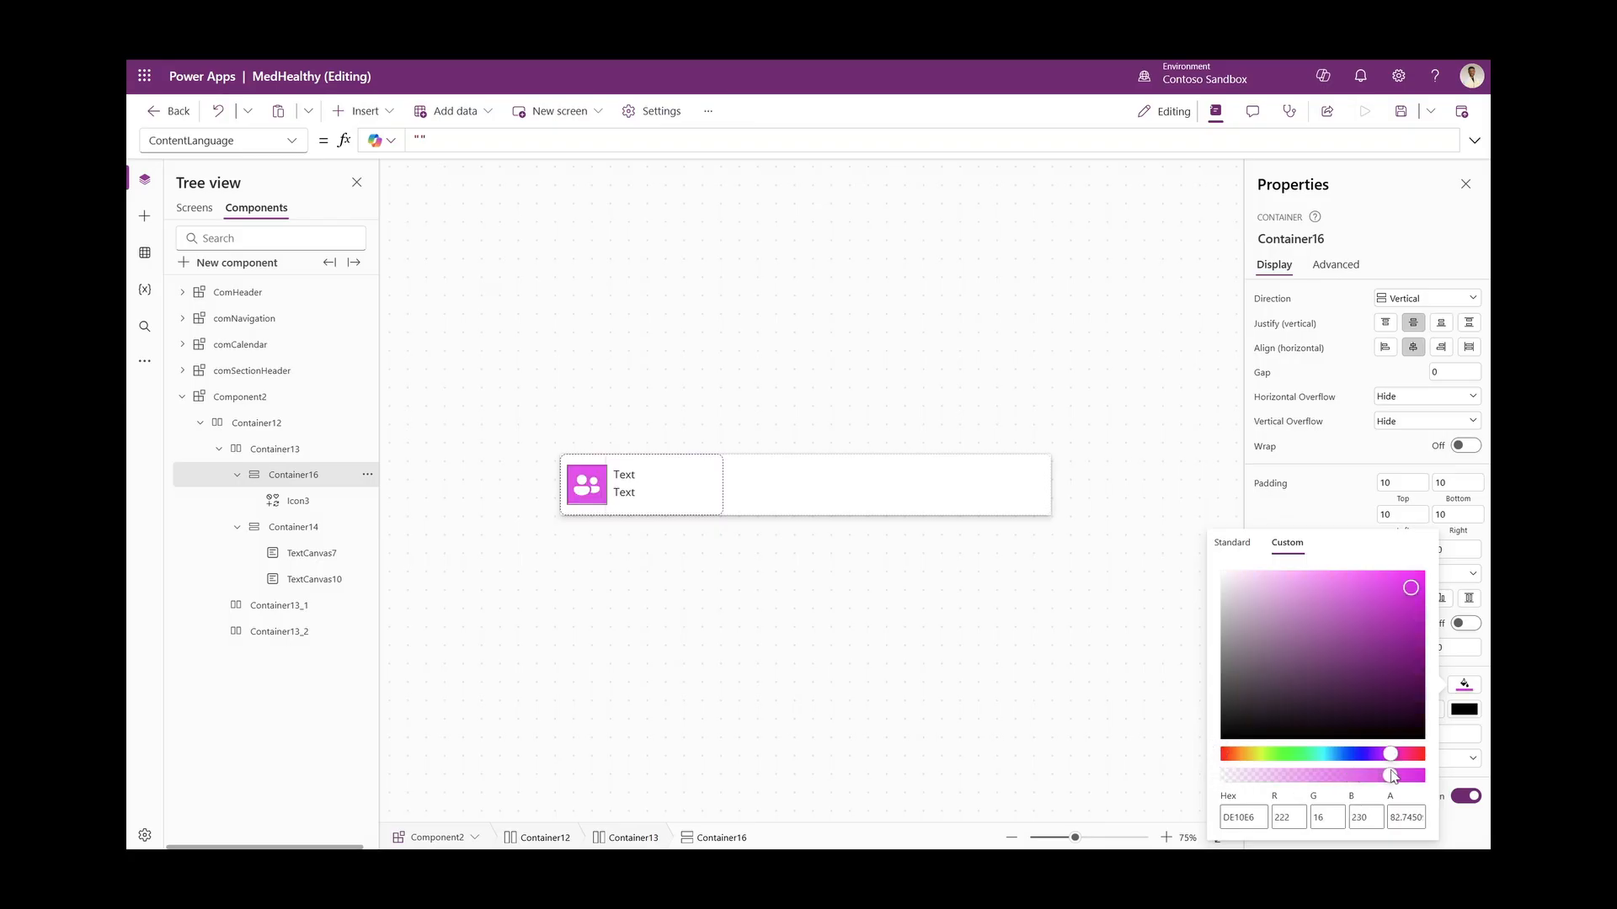
left_click_drag(1392, 776, 1381, 777)
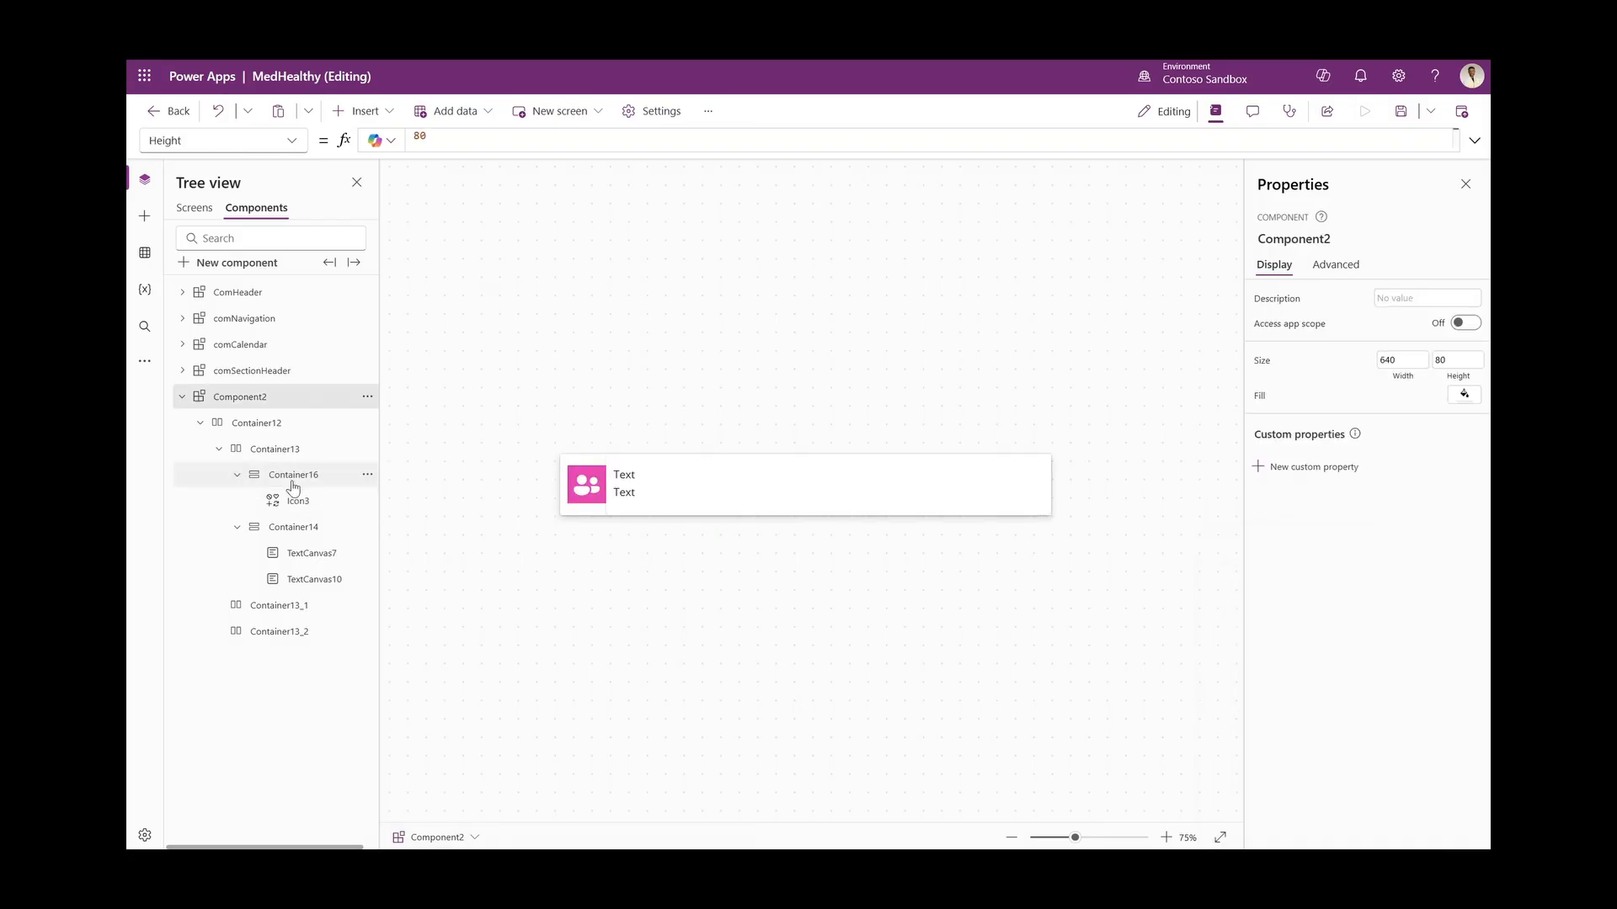
Round the corners of Container16 with a border radius of 8
left_click(292, 482)
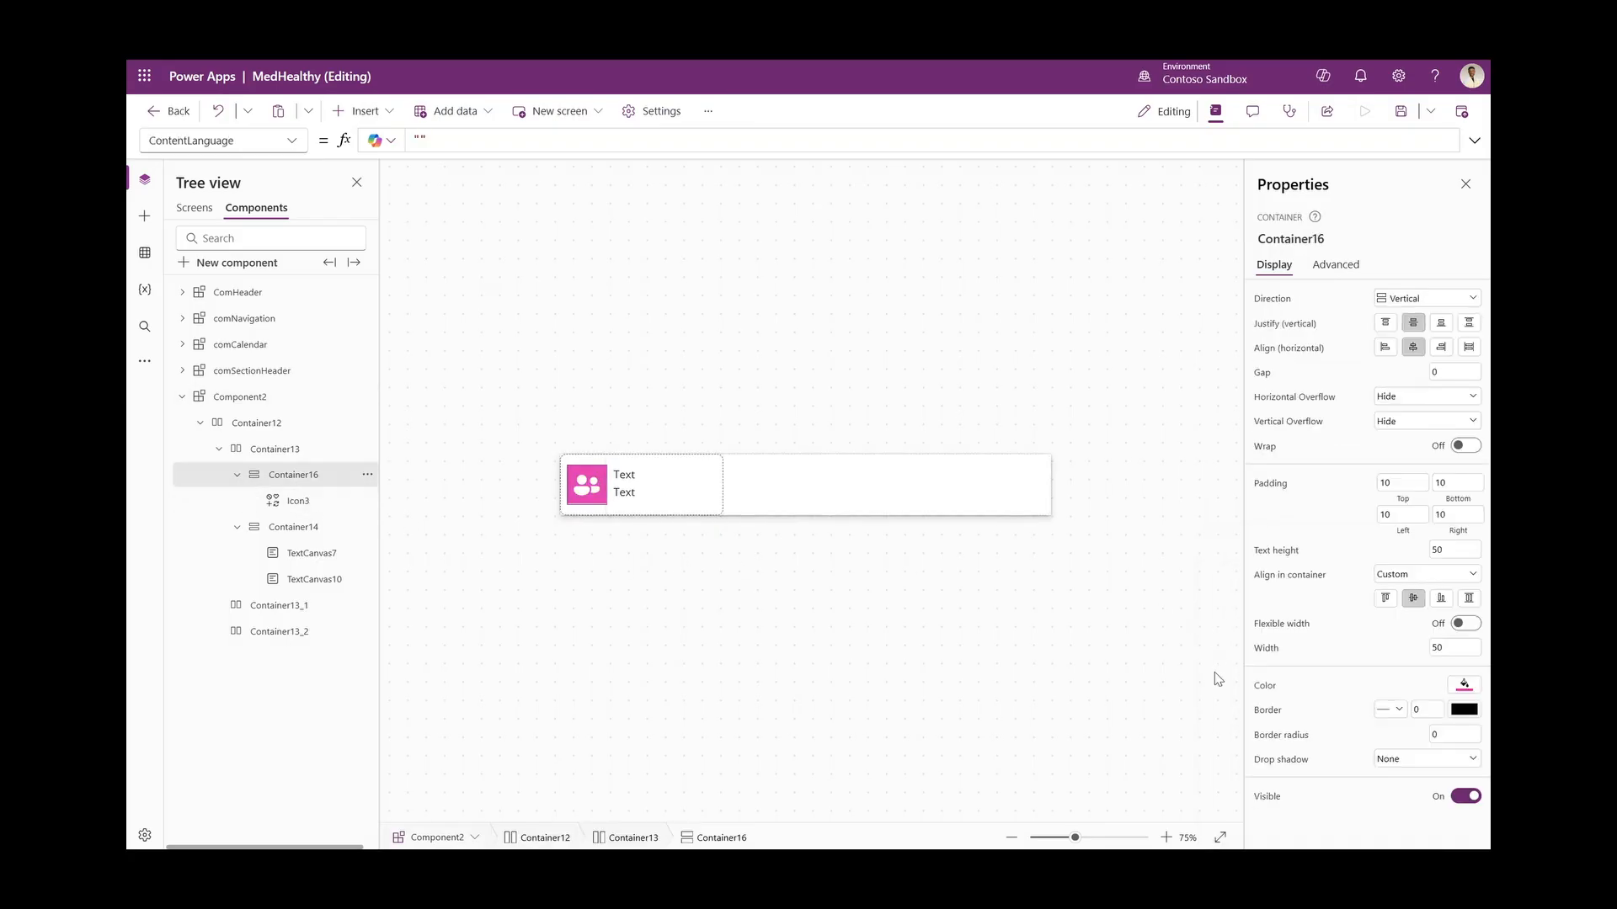
left_click(1446, 736)
left_click(1353, 730)
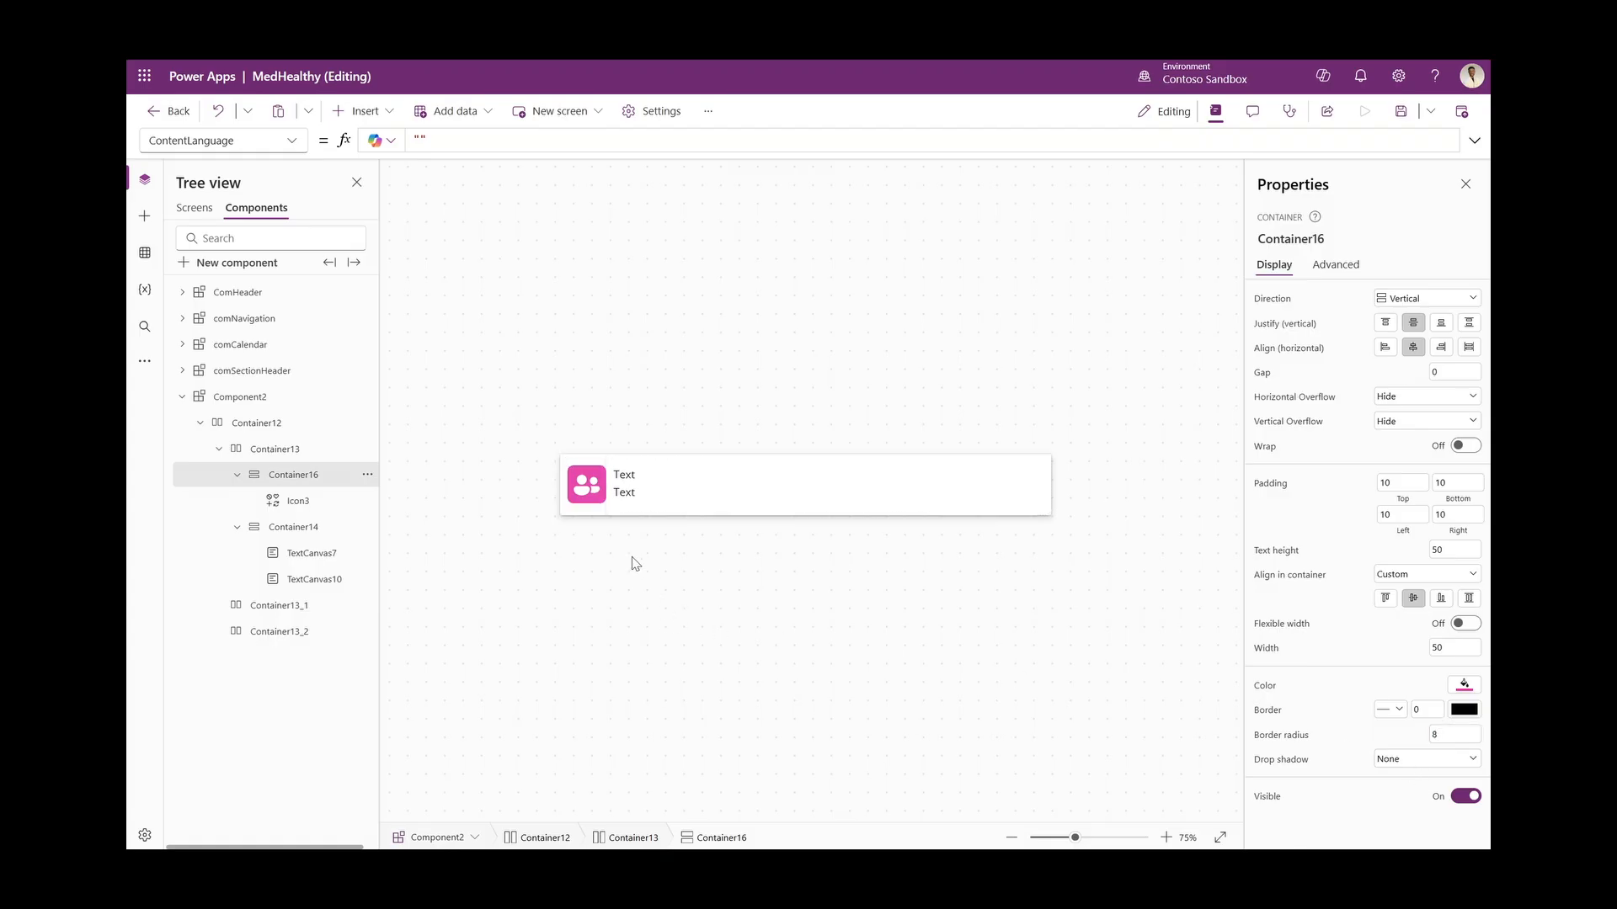
Set Container14's drop shadow to None and its border radius to 0
left_click(640, 502)
left_click(312, 553)
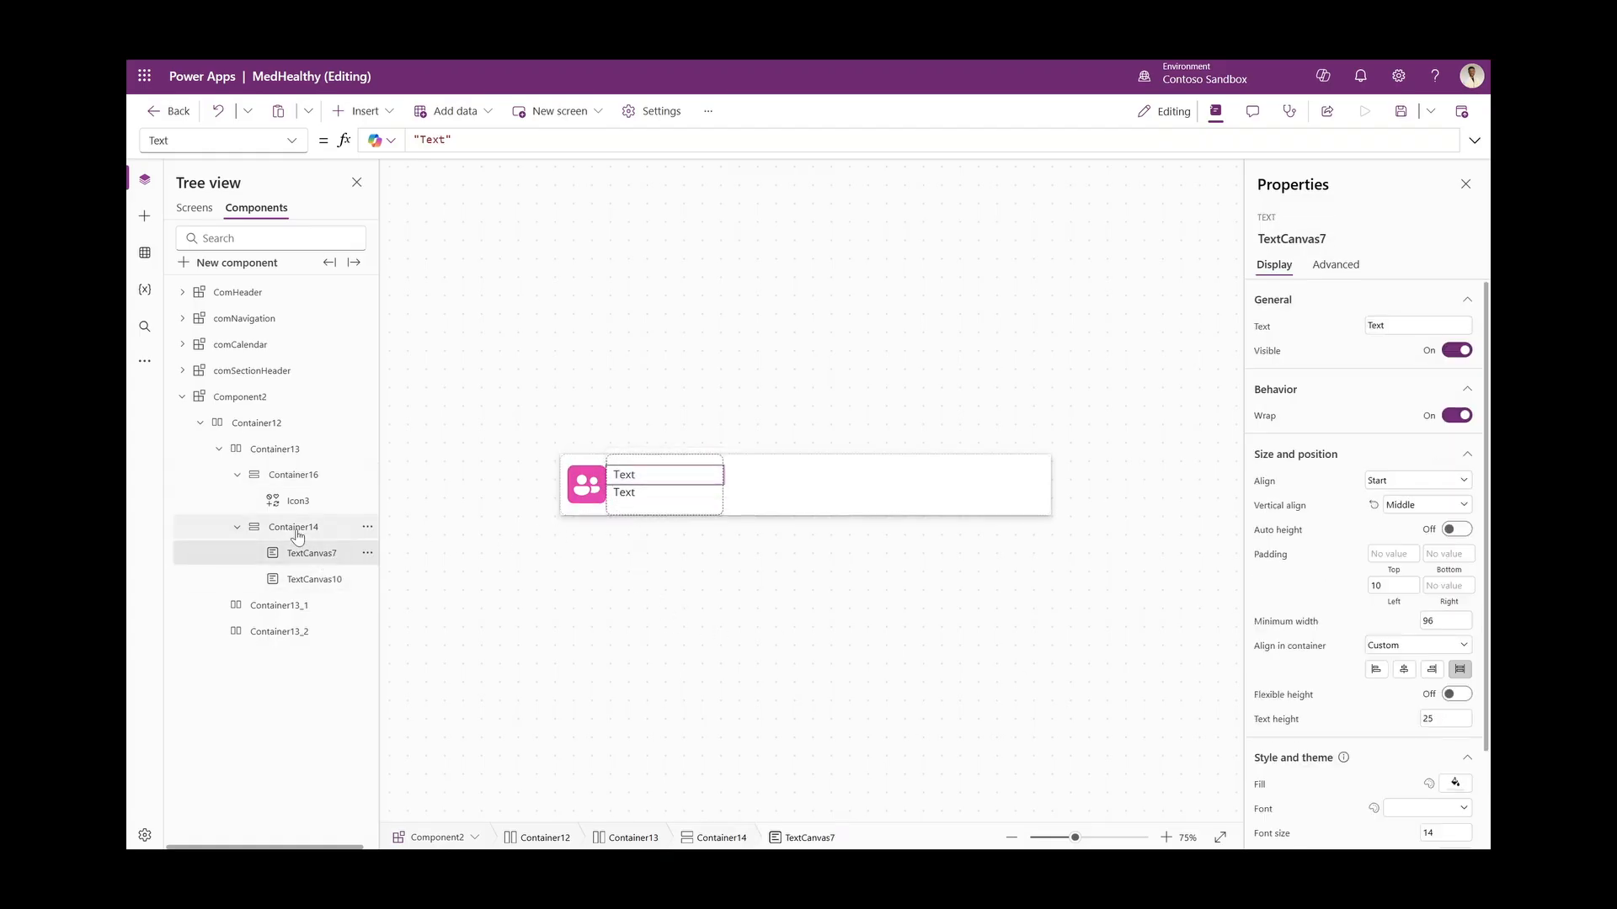
left_click(296, 537)
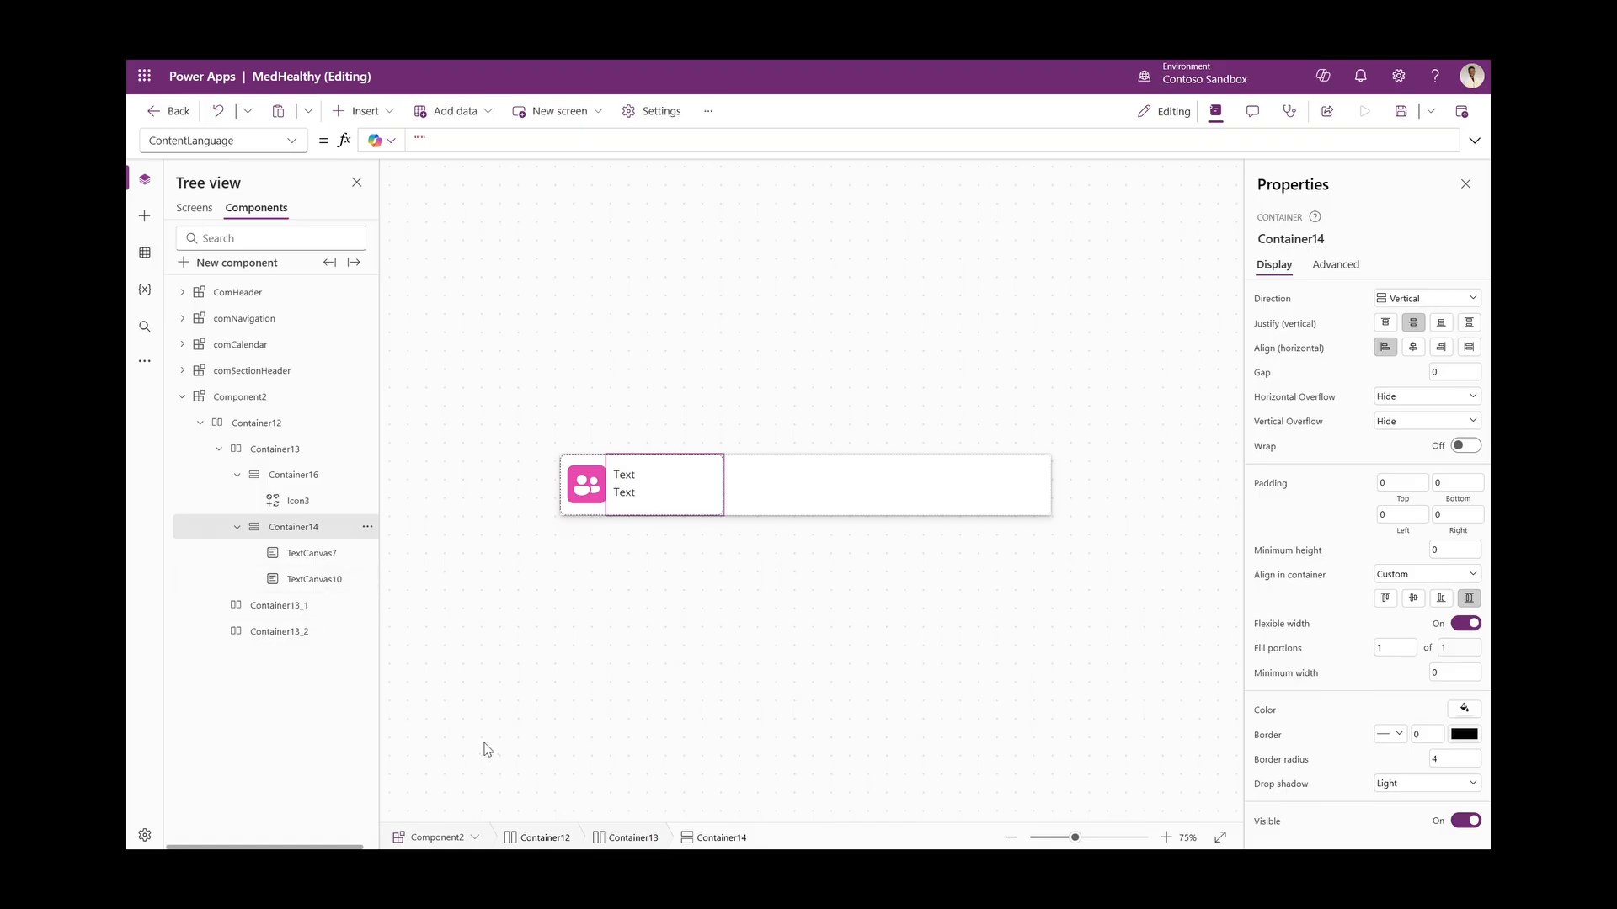
left_click(1394, 785)
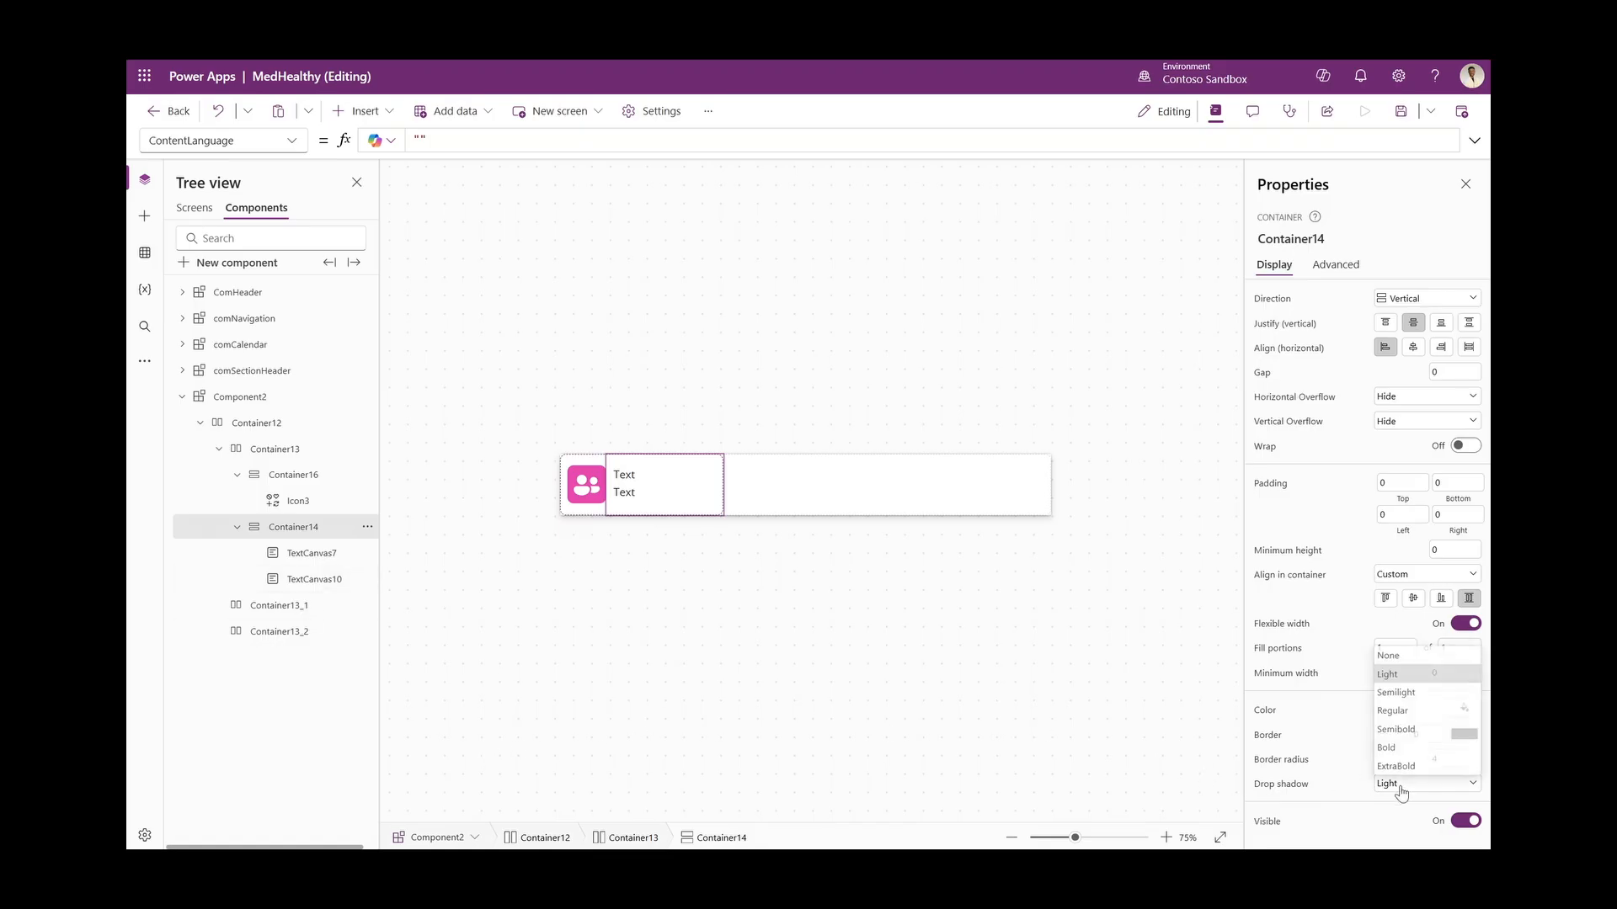
left_click(1402, 657)
left_click(1453, 761)
type("4")
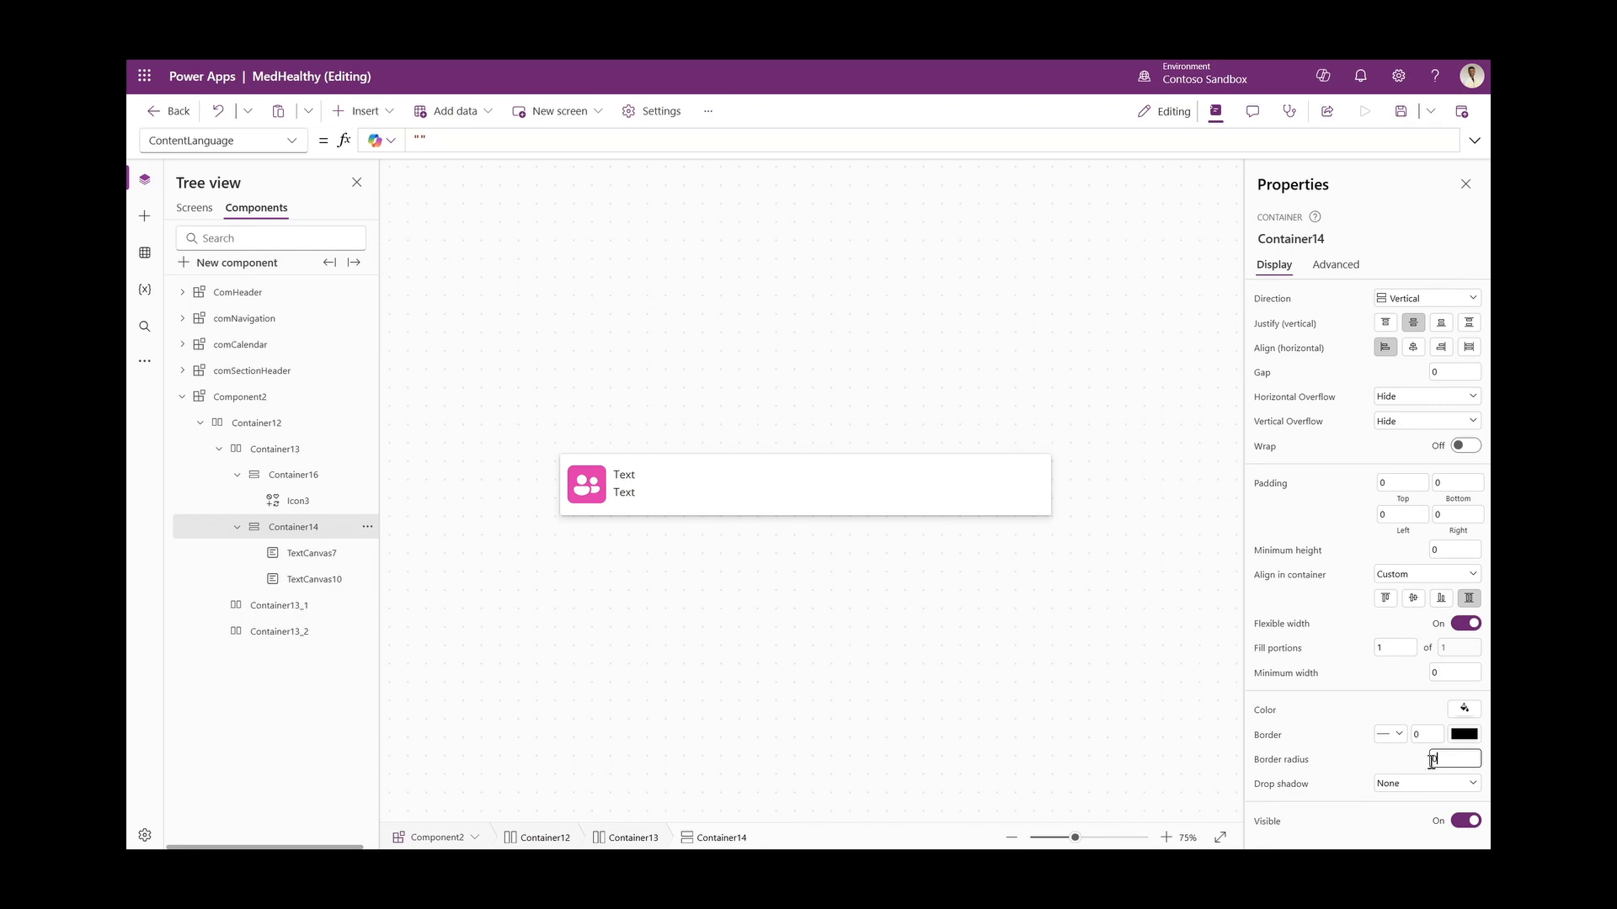
Change the upper text in Container14 to "Total Staff" and set its font weight to Semibold
left_click(626, 476)
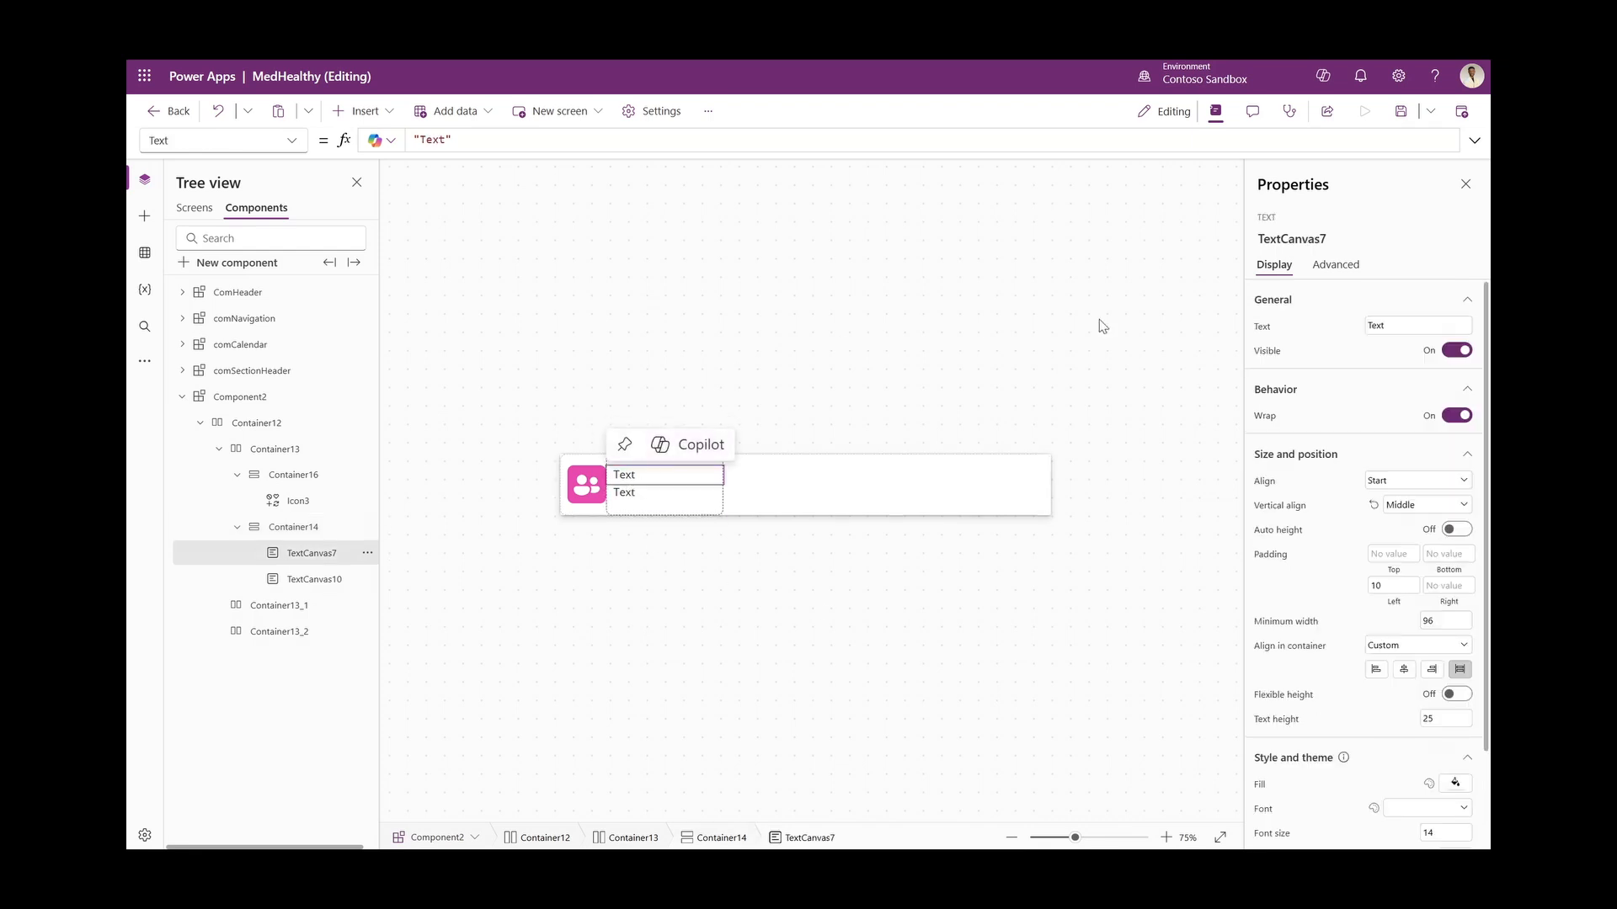
left_click(1370, 326)
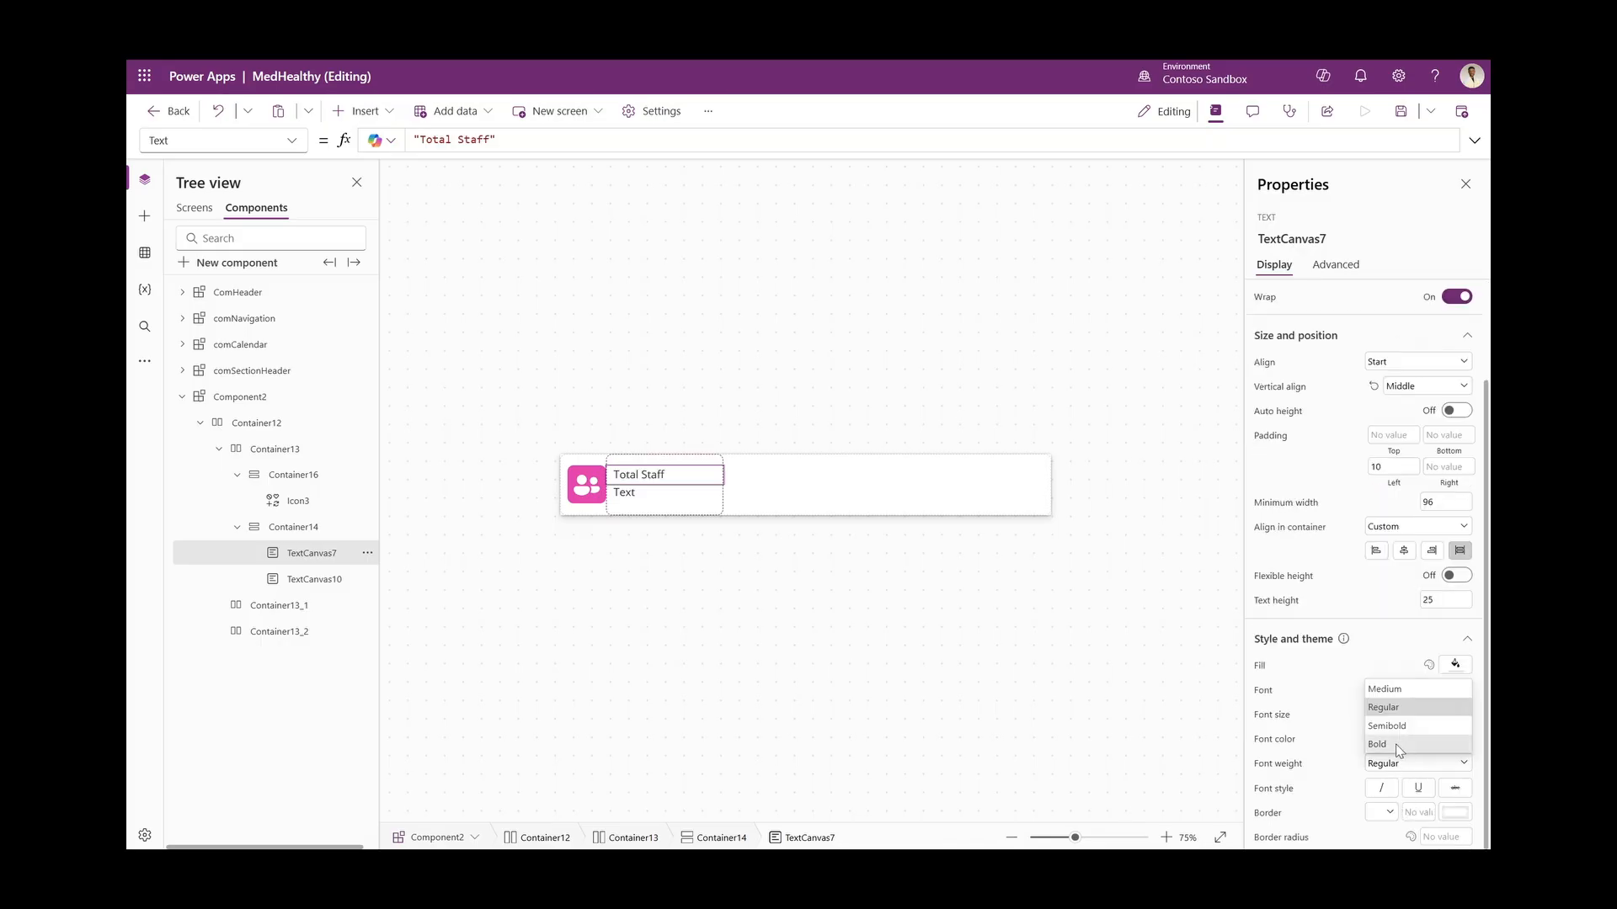
left_click(1398, 731)
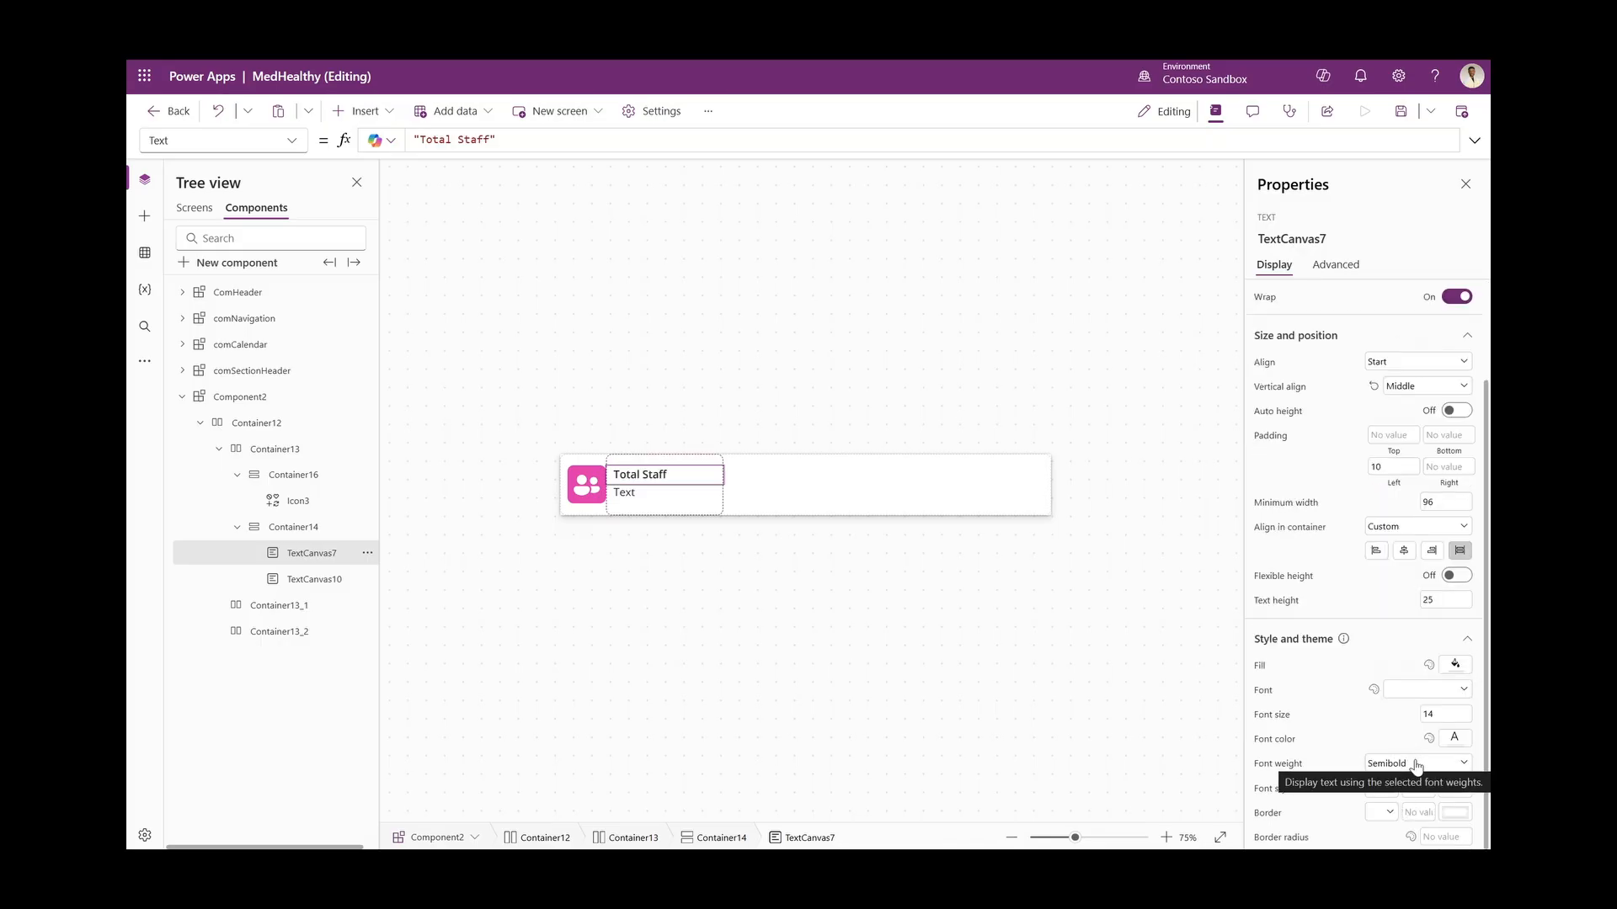
Color the "Total Staff" text grey, RGBA(106, 122, 127, 1), and set its font size to 16
left_click(1454, 737)
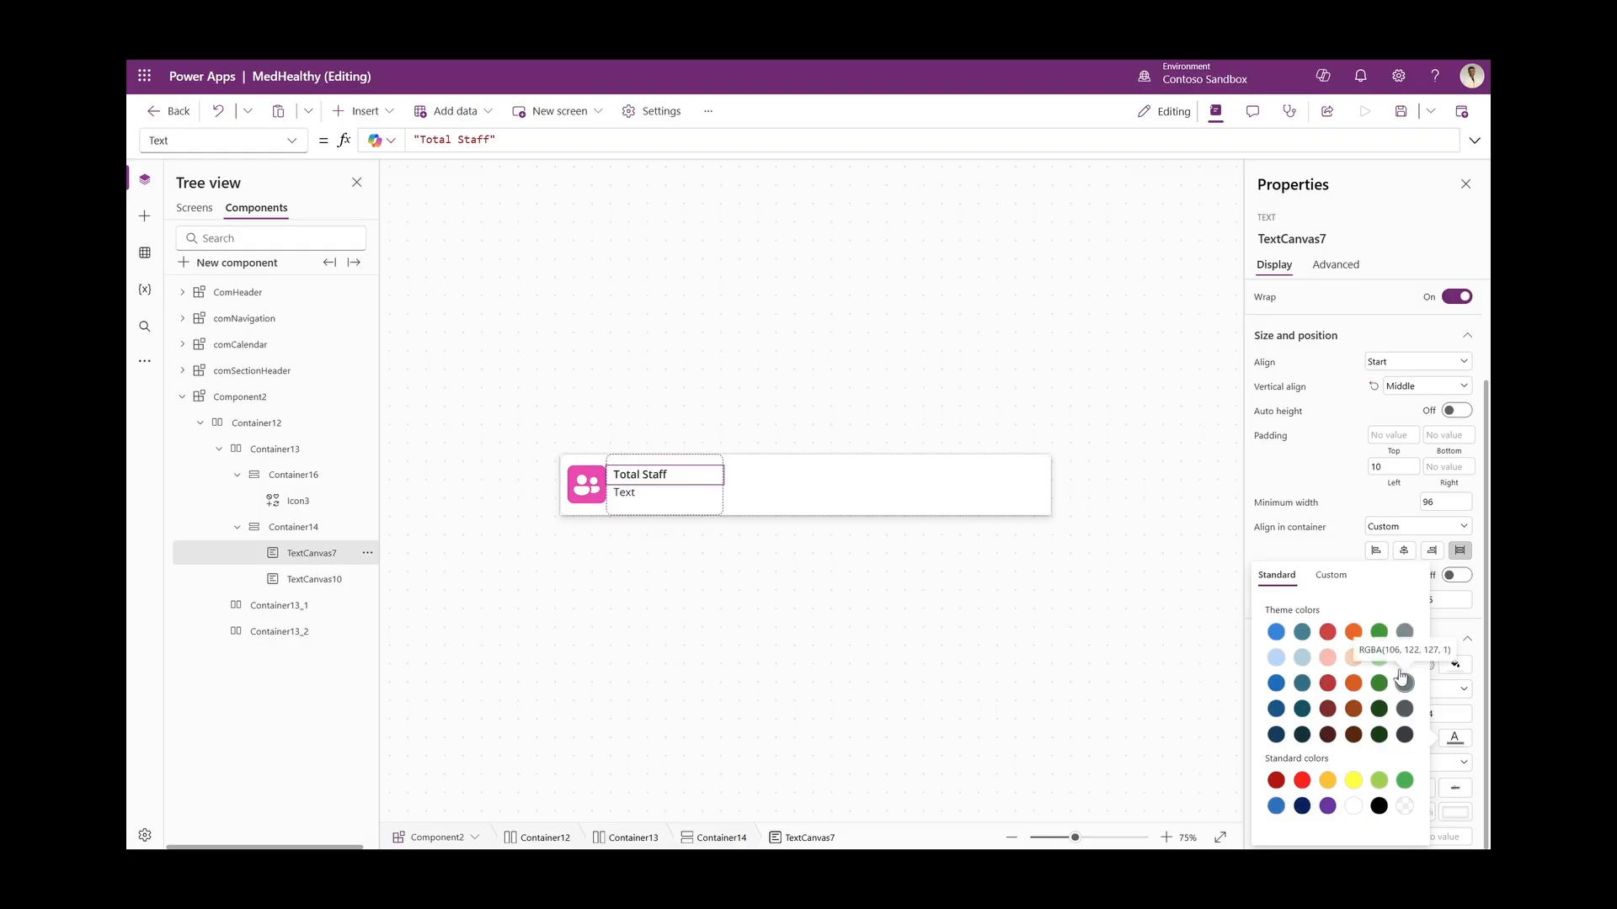
left_click(1405, 684)
left_click(1334, 550)
left_click(1453, 715)
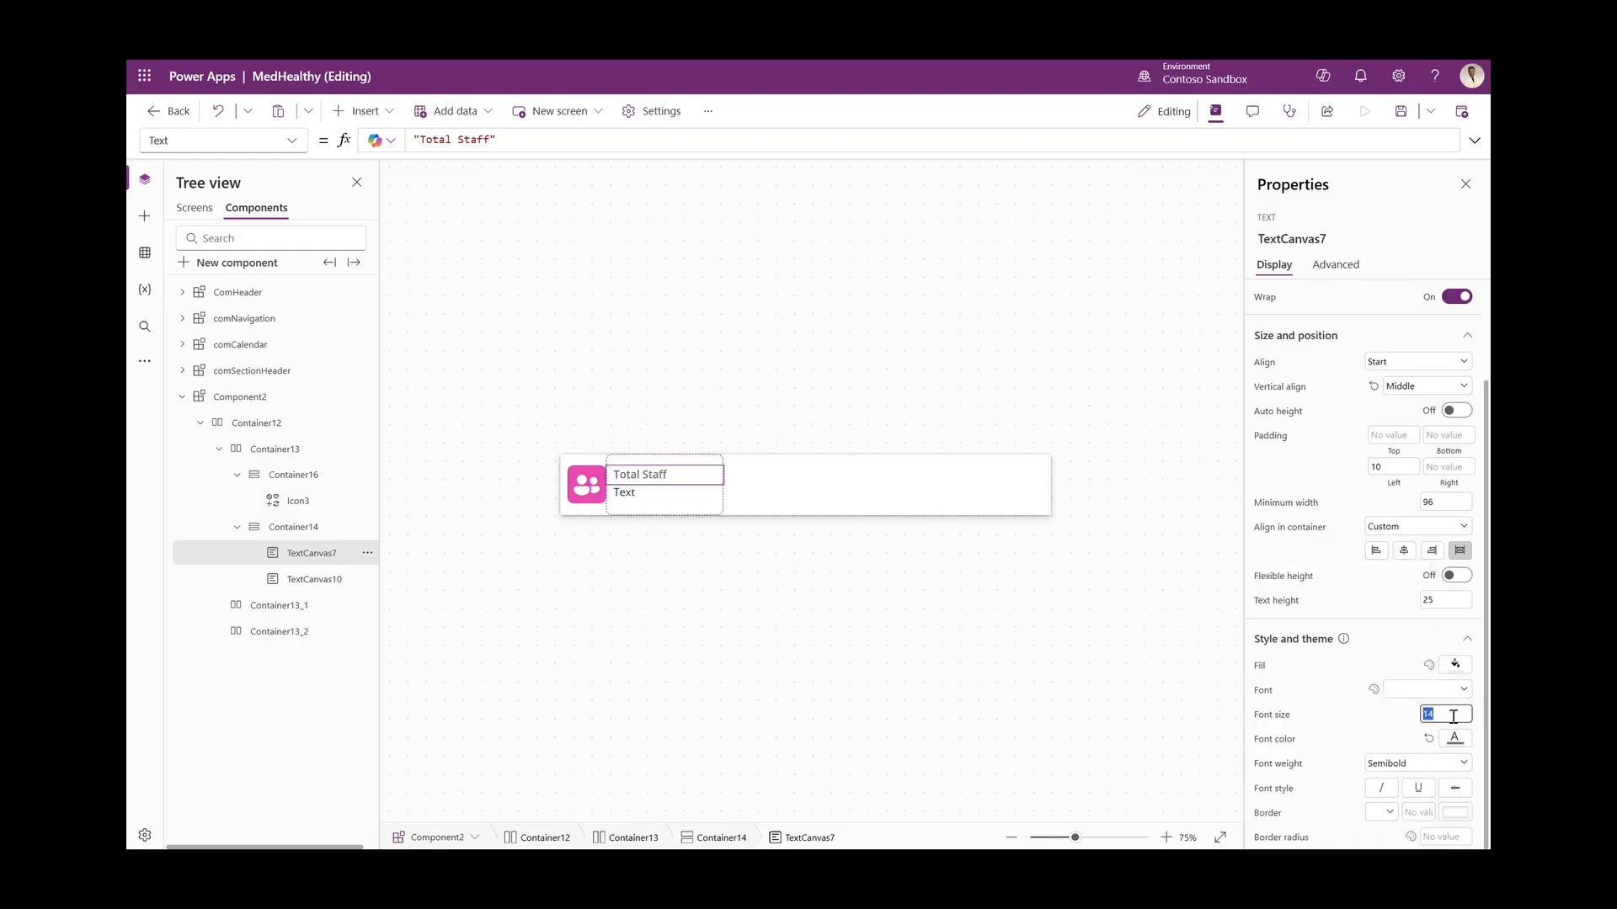
type("16")
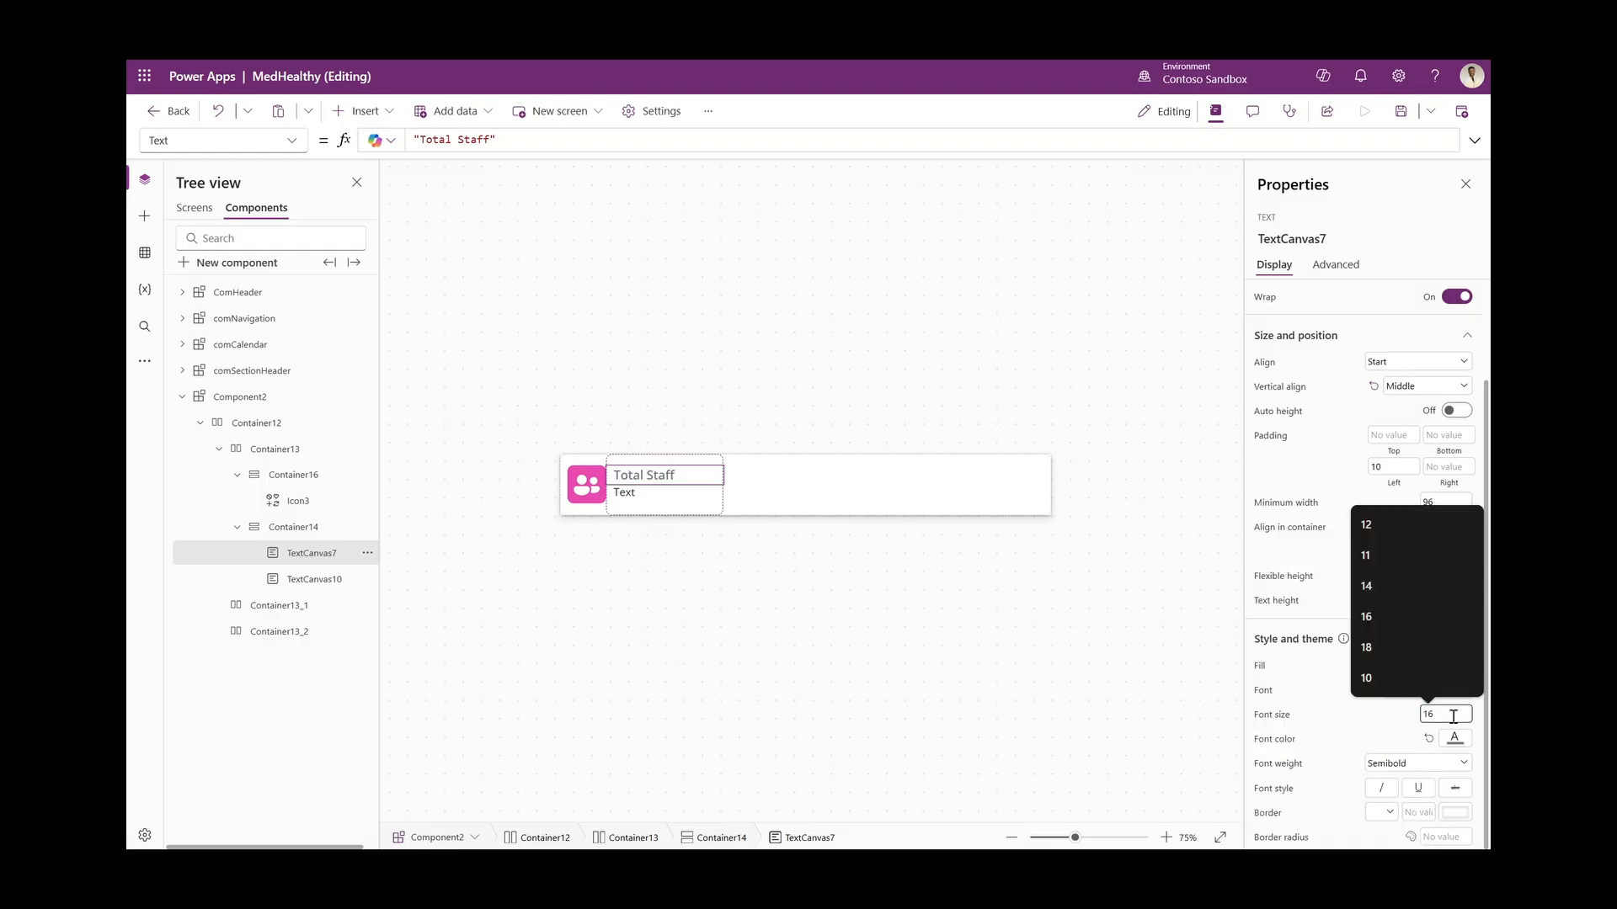
Format the lower text in Container14 as bold, dark grey, with a font size of 16
left_click(644, 501)
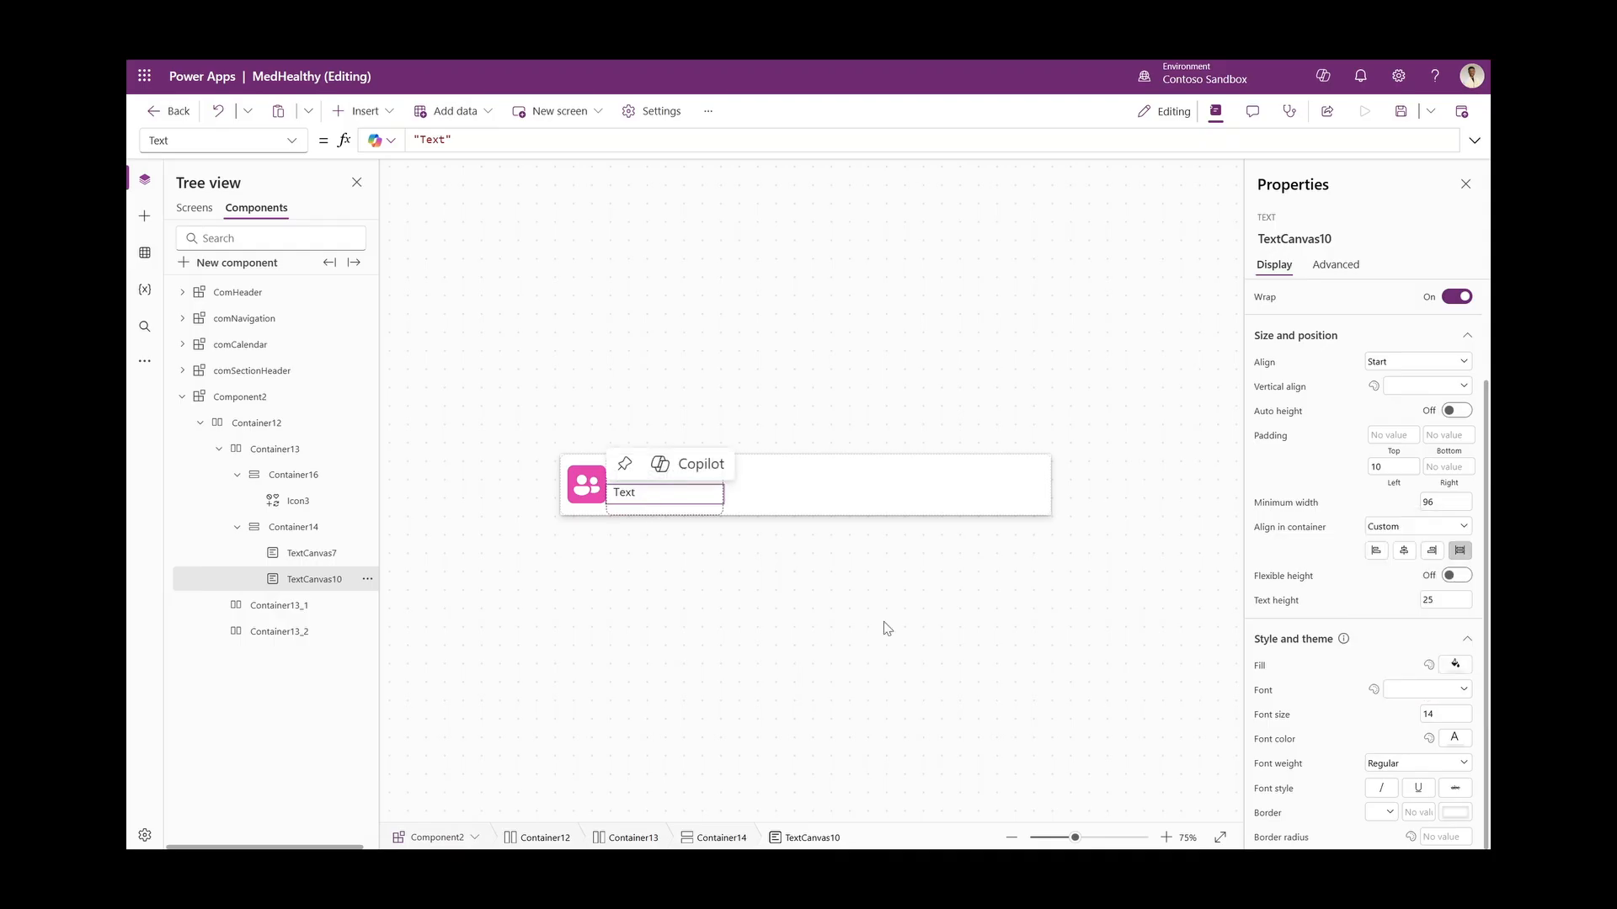
left_click(1449, 762)
left_click(1397, 743)
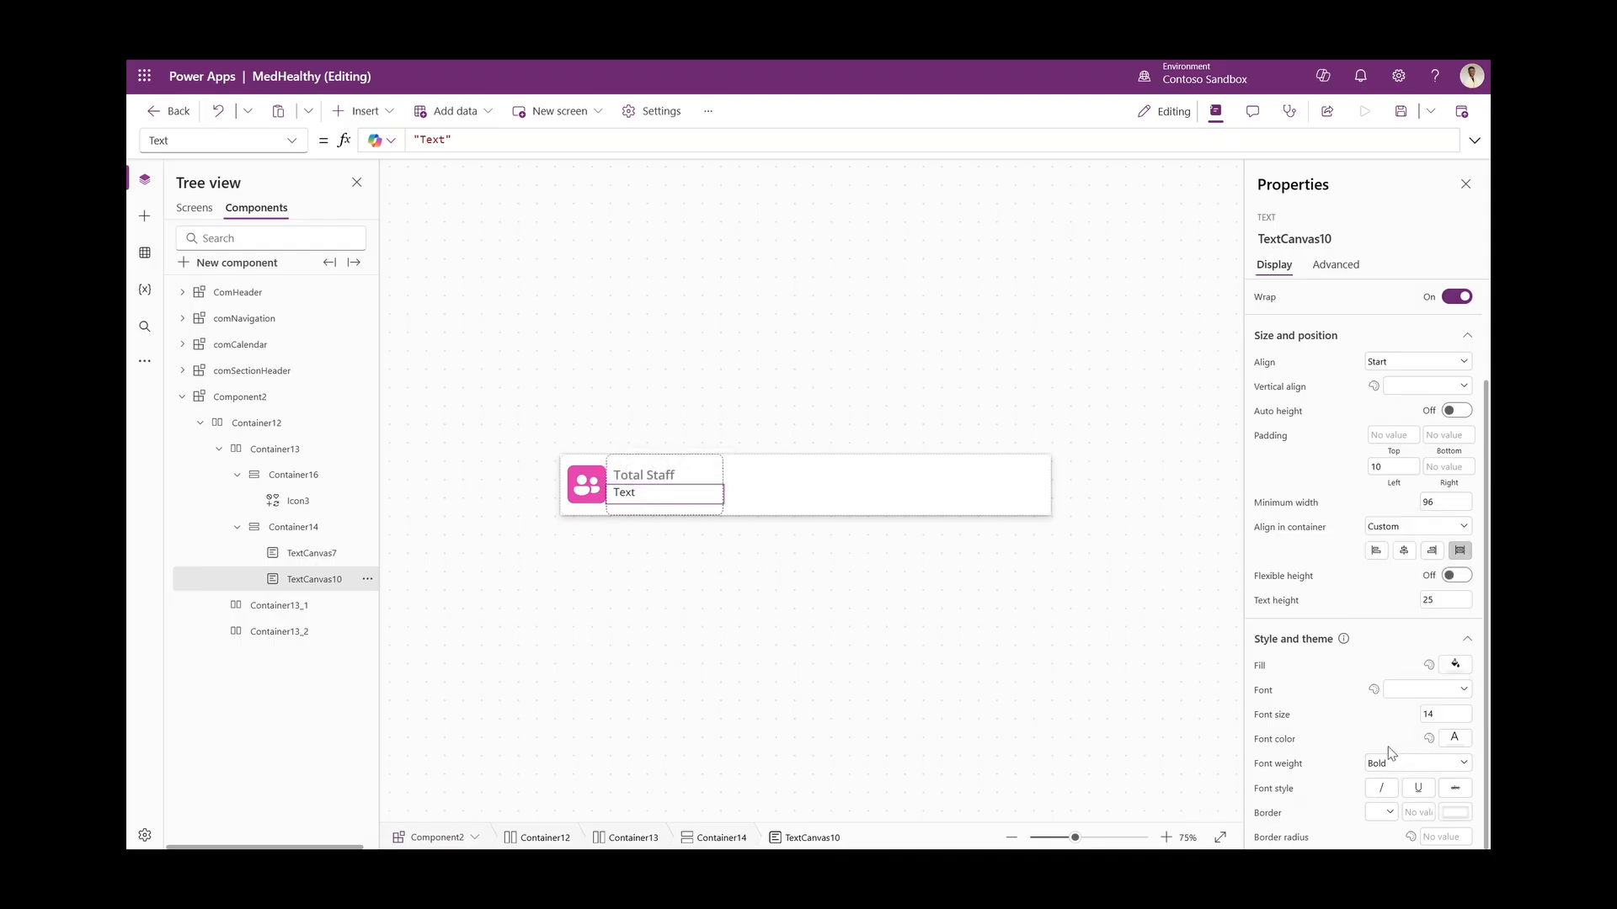
left_click(1443, 741)
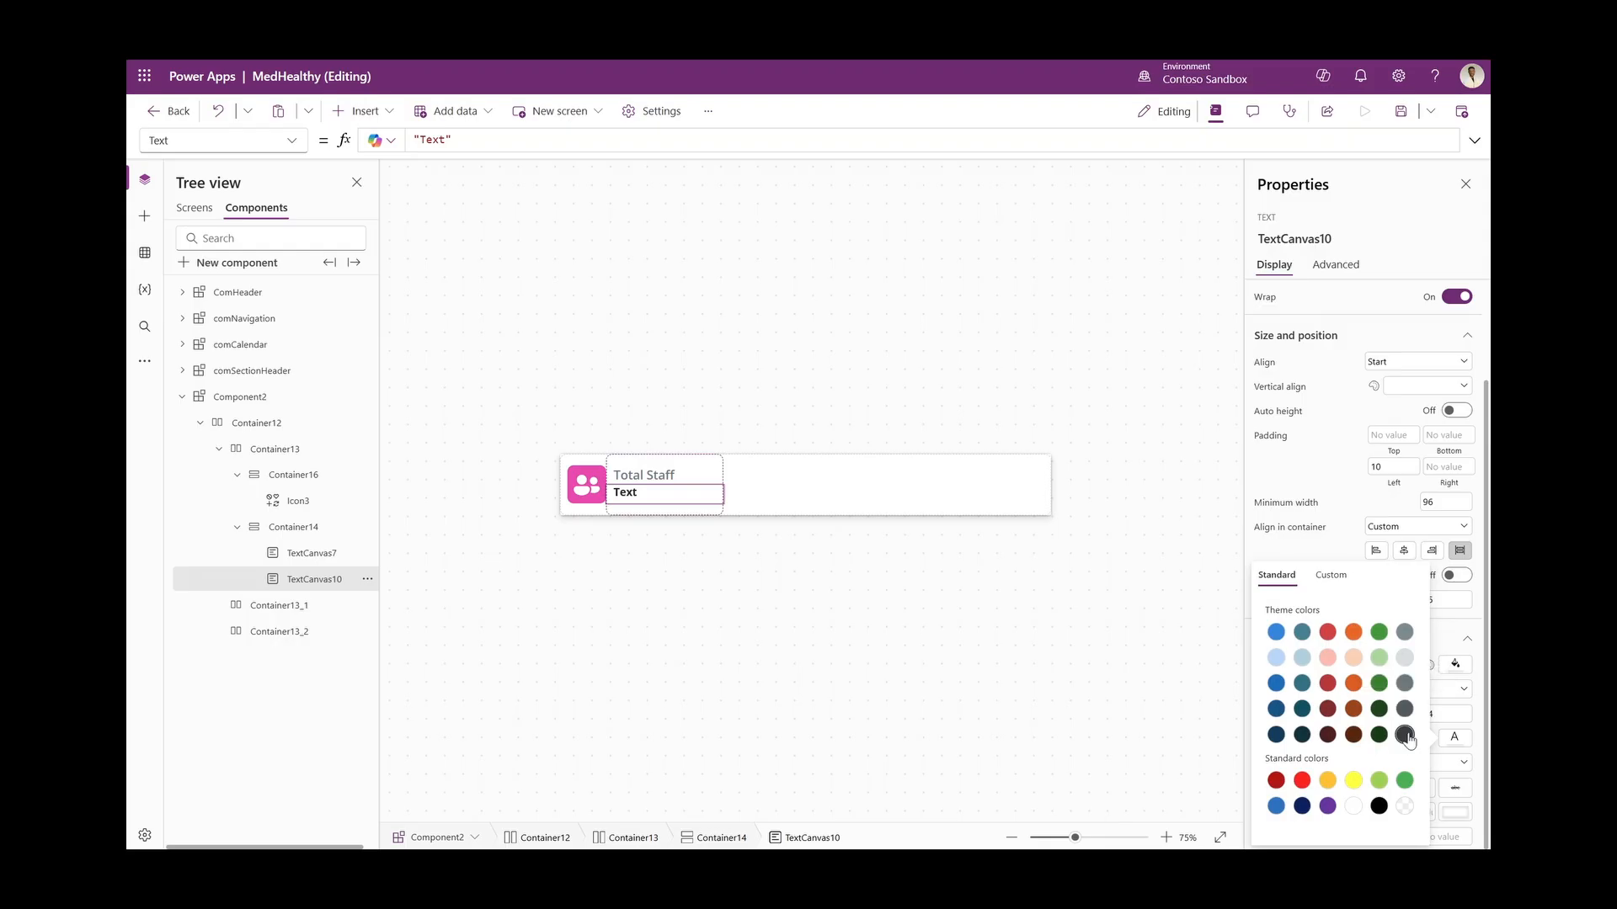
left_click(1442, 716)
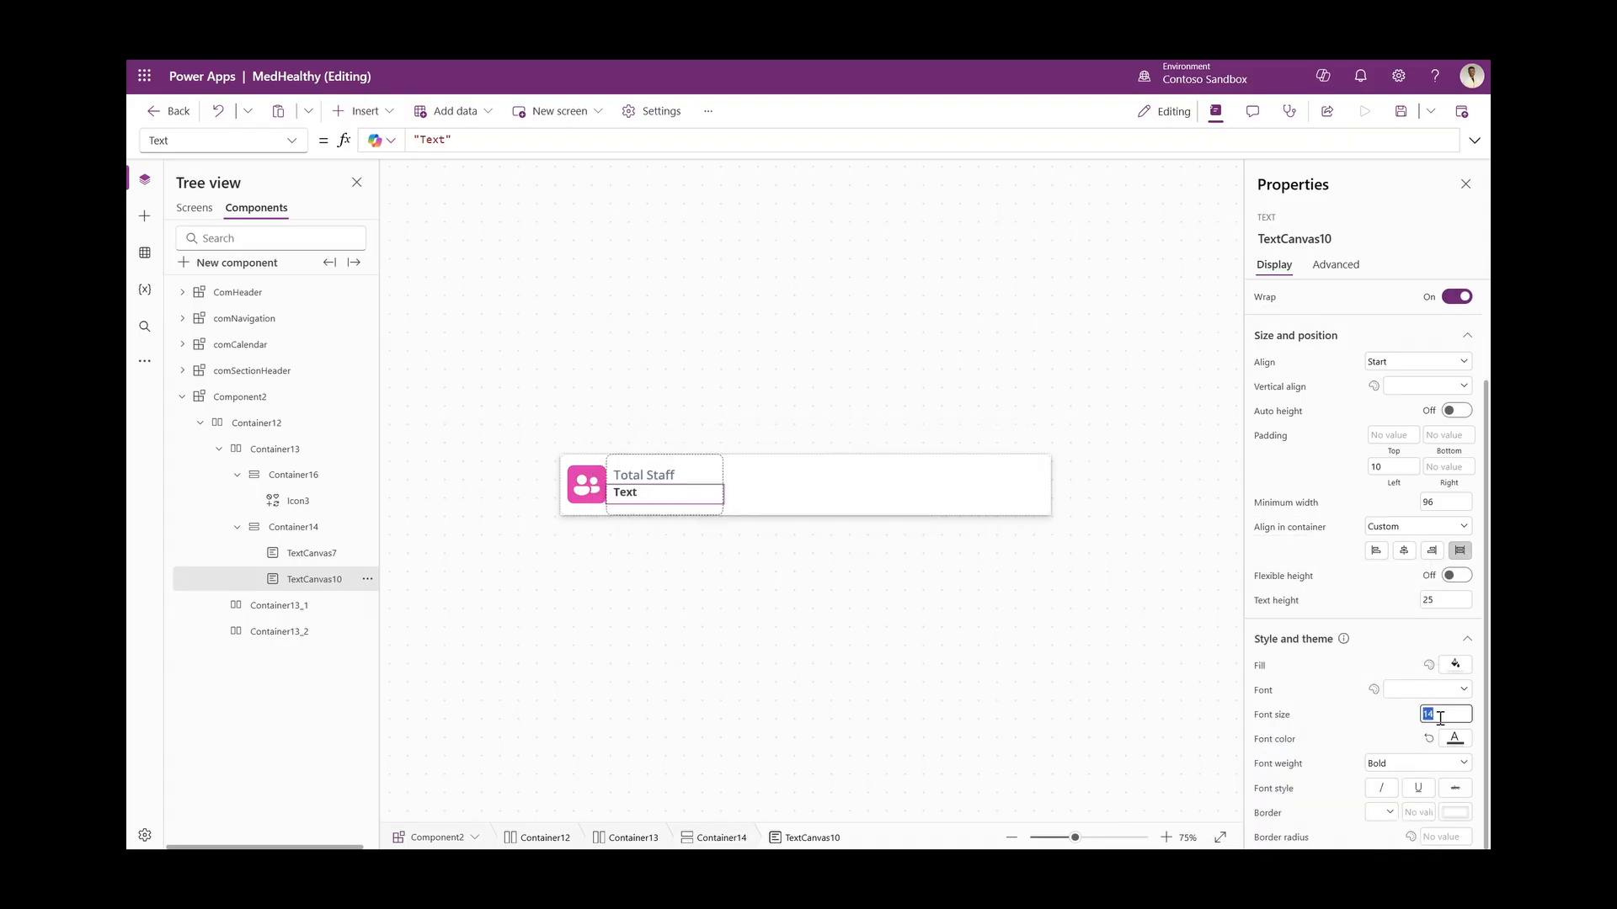
type("16")
left_click(1331, 722)
left_click(716, 596)
Collapse Container16 and Container14 in the component's tree
left_click(600, 496)
left_click(238, 475)
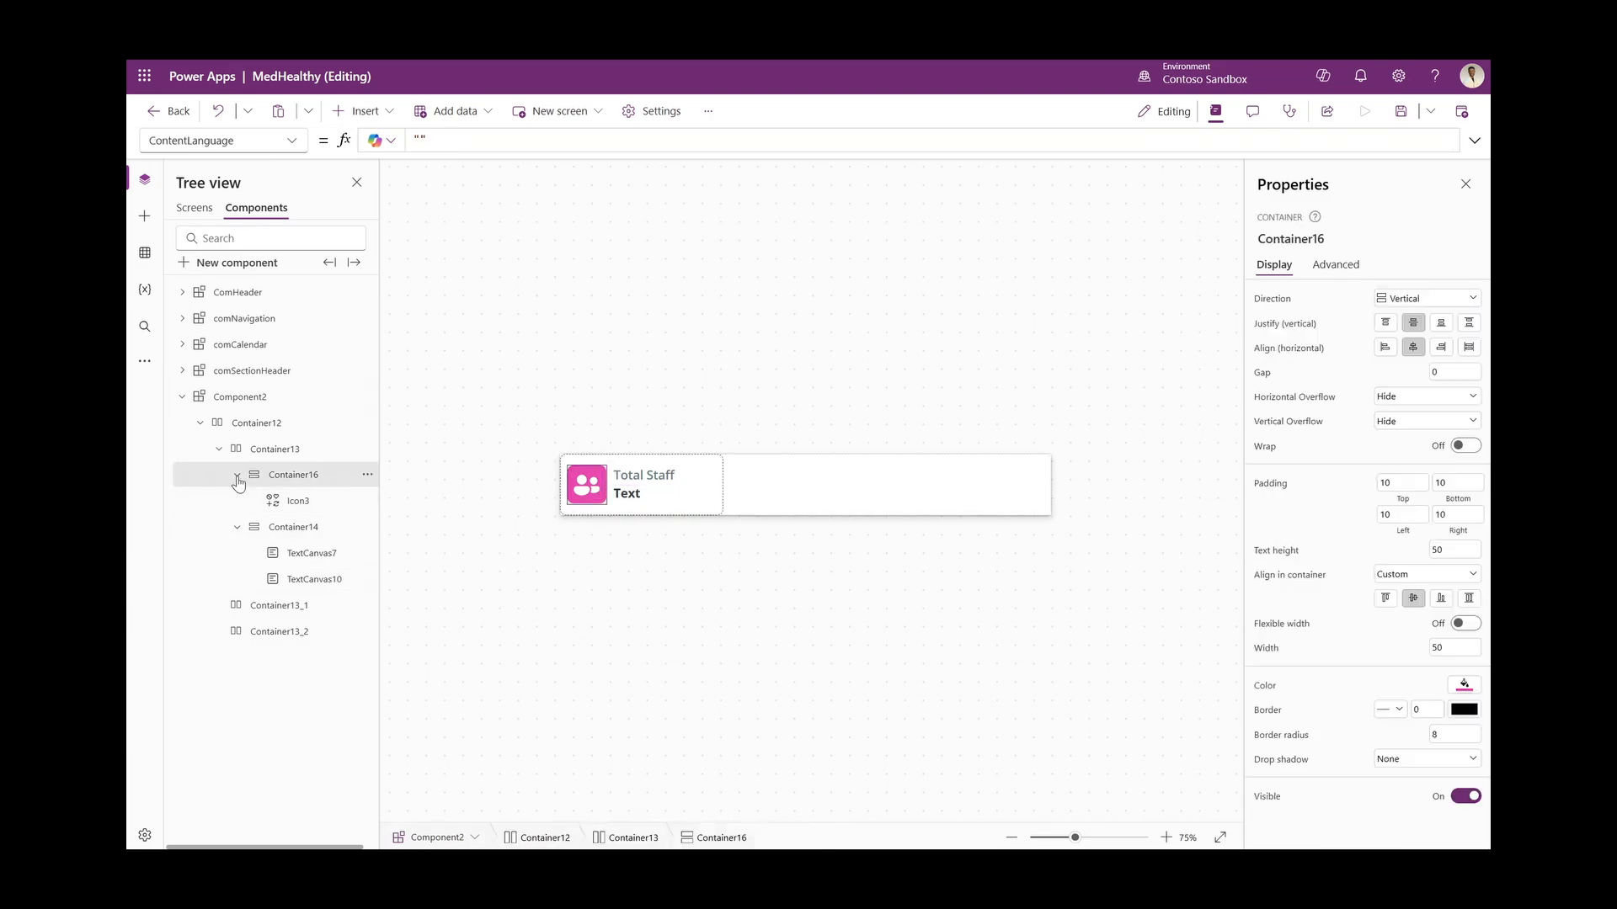
left_click(269, 502)
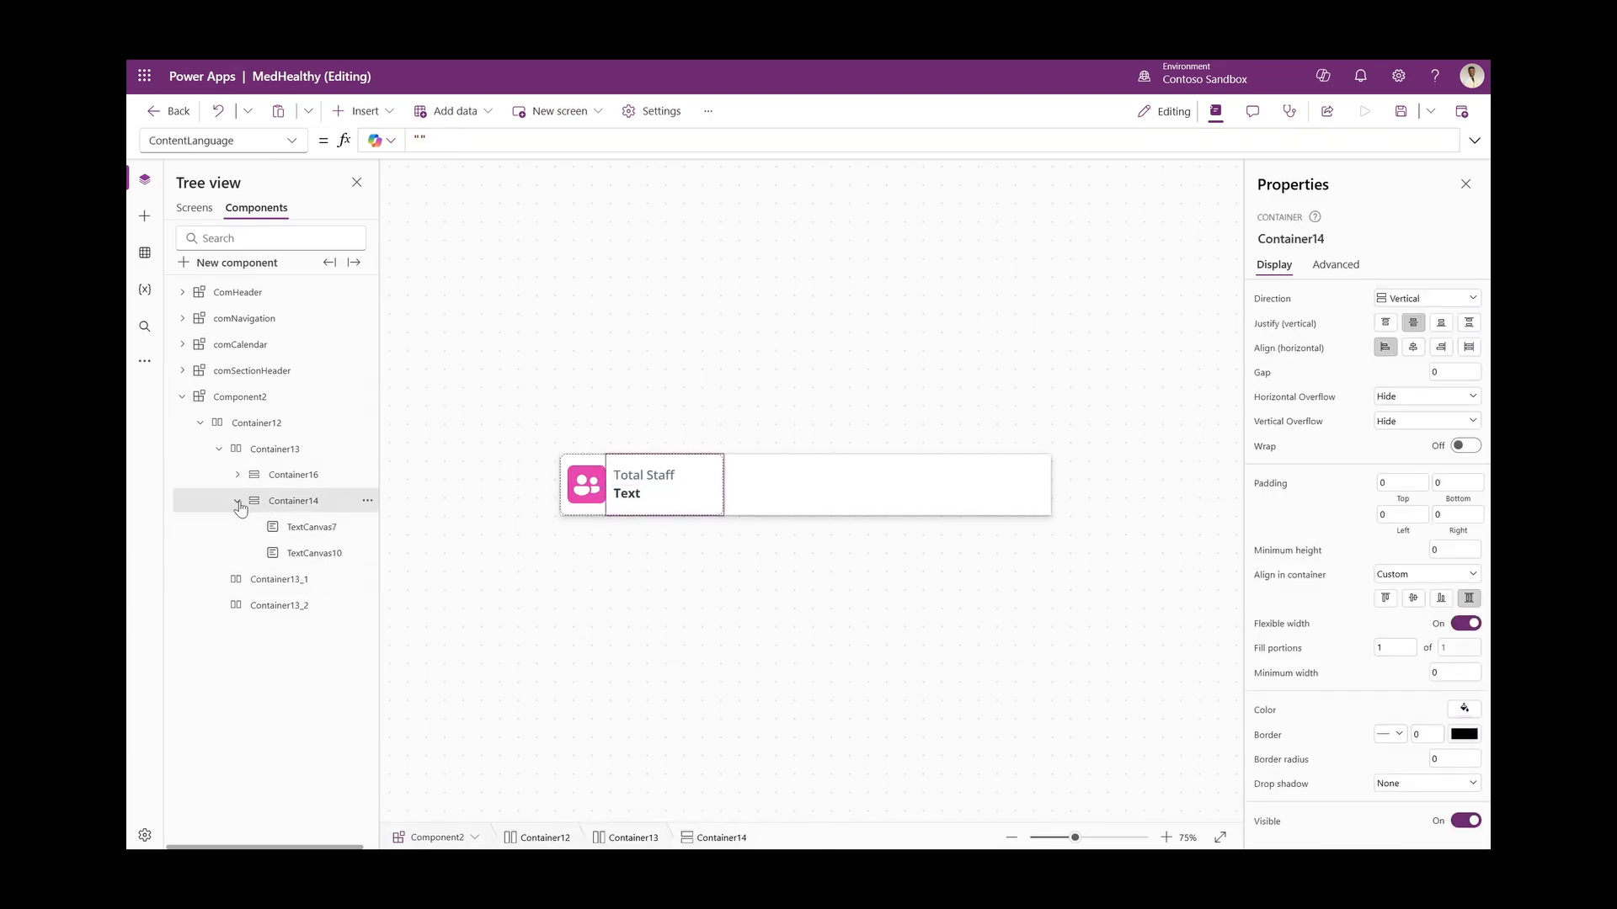
left_click(237, 501)
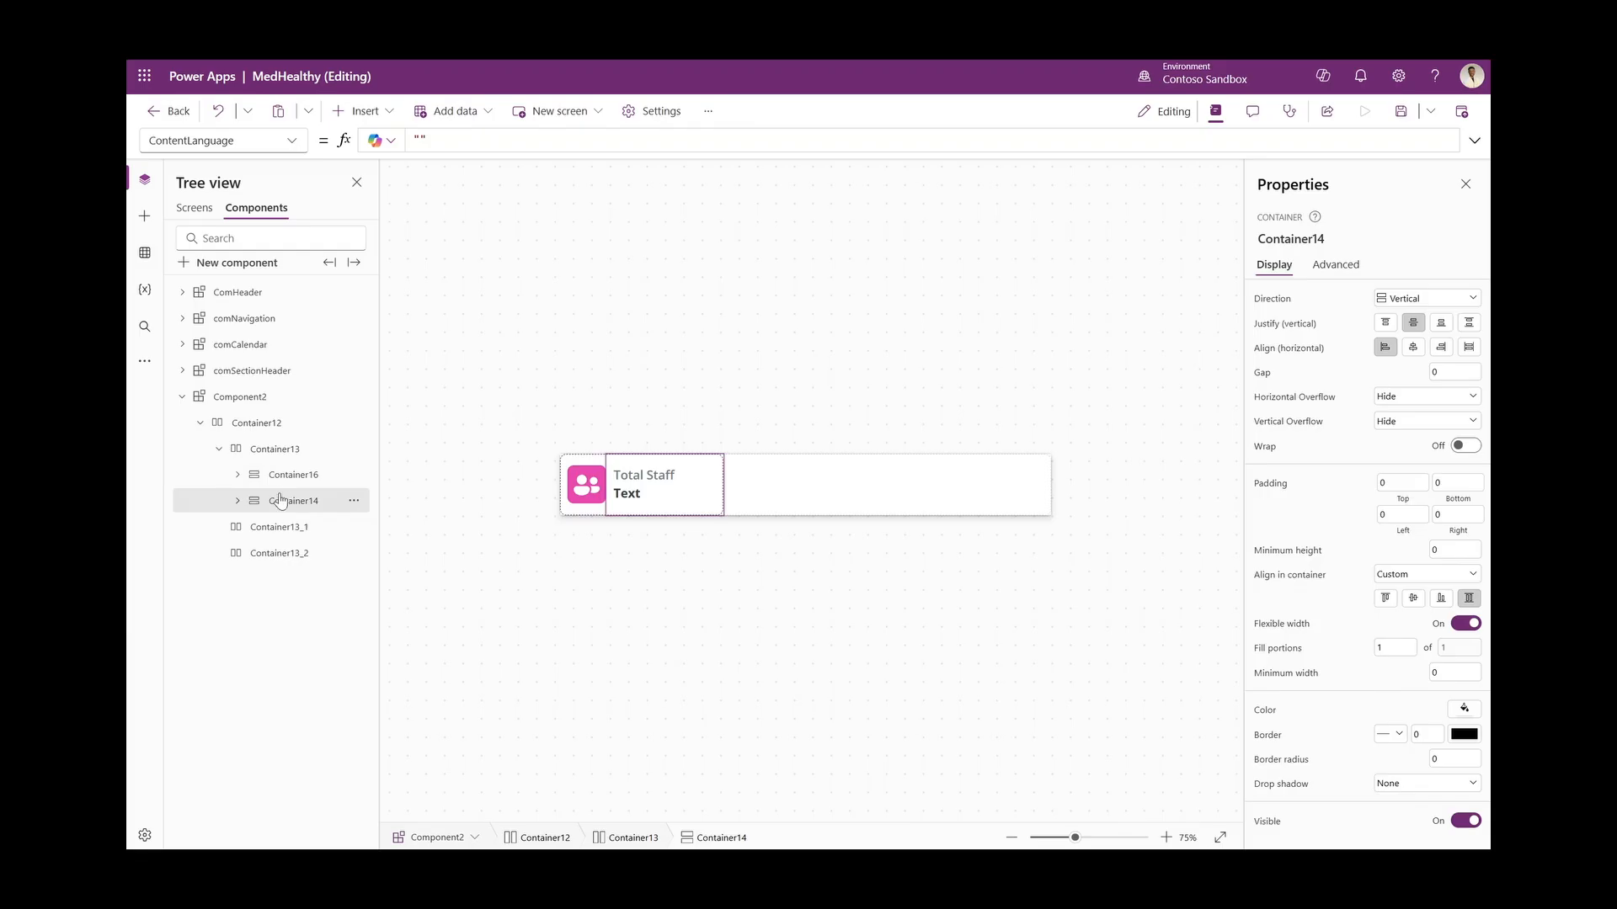
Copy Container16 and Container14 together into the empty Container13_1 and Container13_2 to duplicate the card content
left_click(278, 476, "ctrl")
right_click(284, 479)
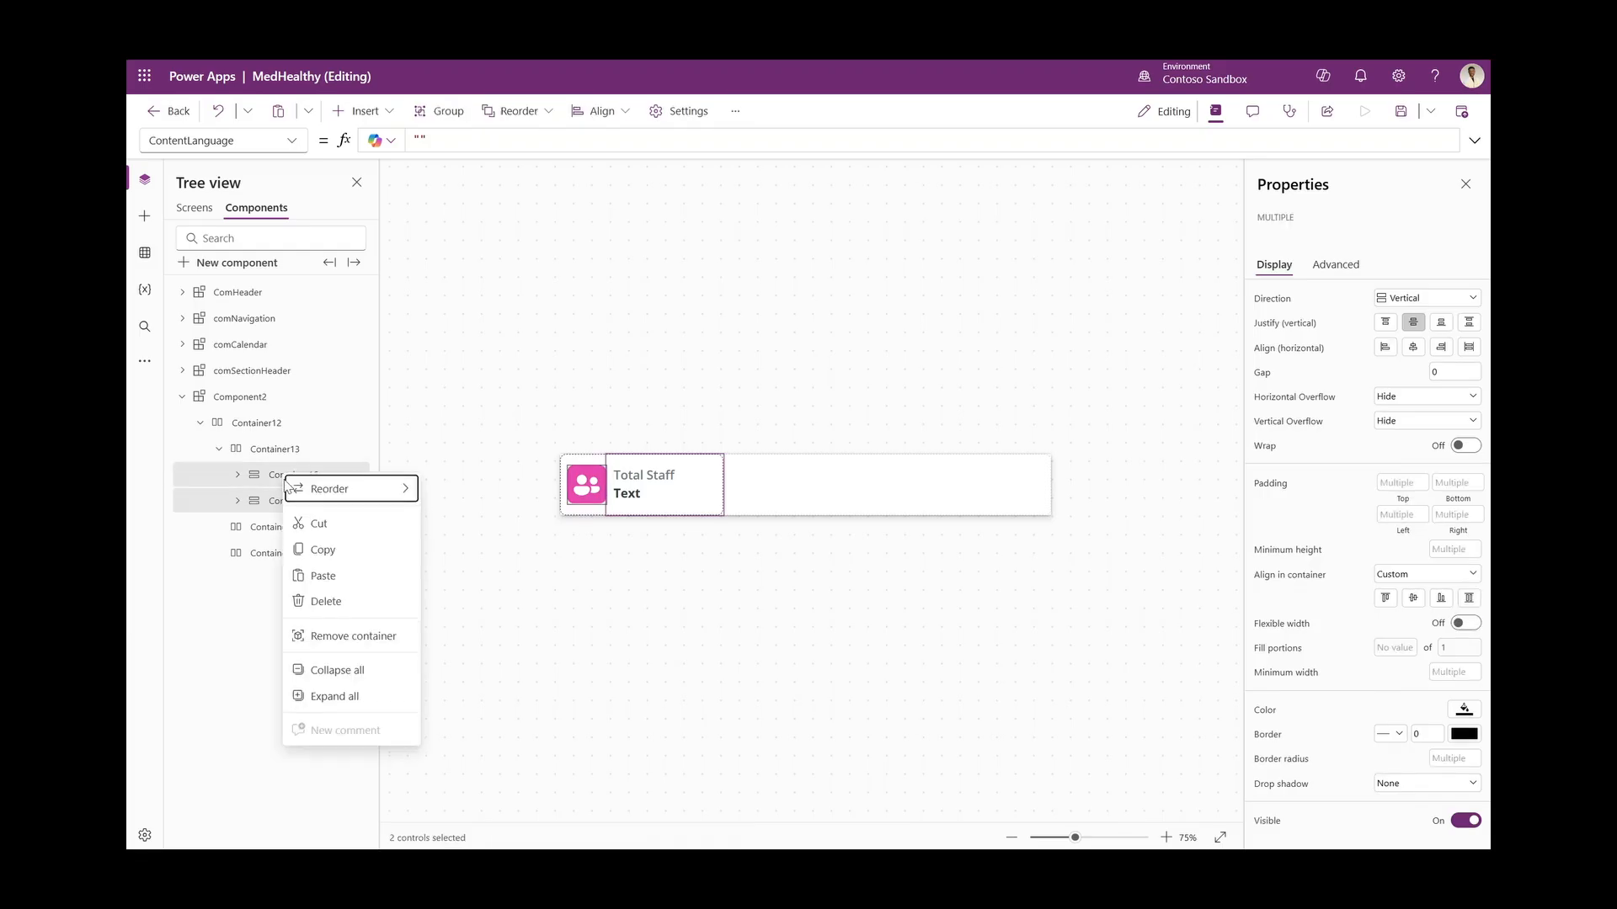
left_click(322, 558)
left_click(755, 482)
right_click(753, 486)
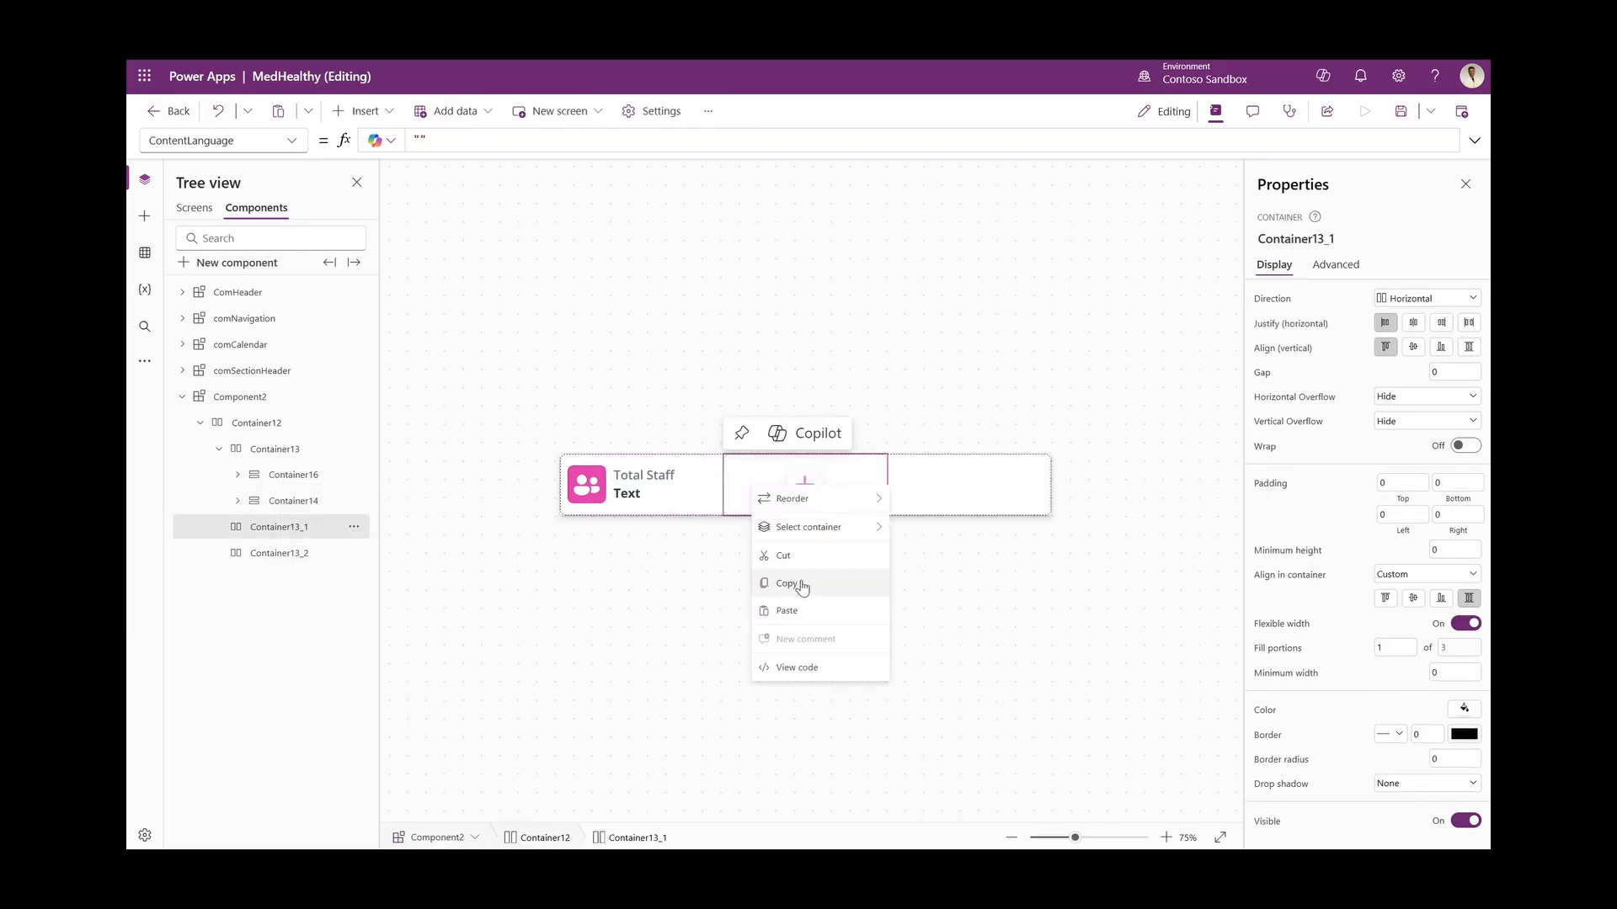
left_click(810, 611)
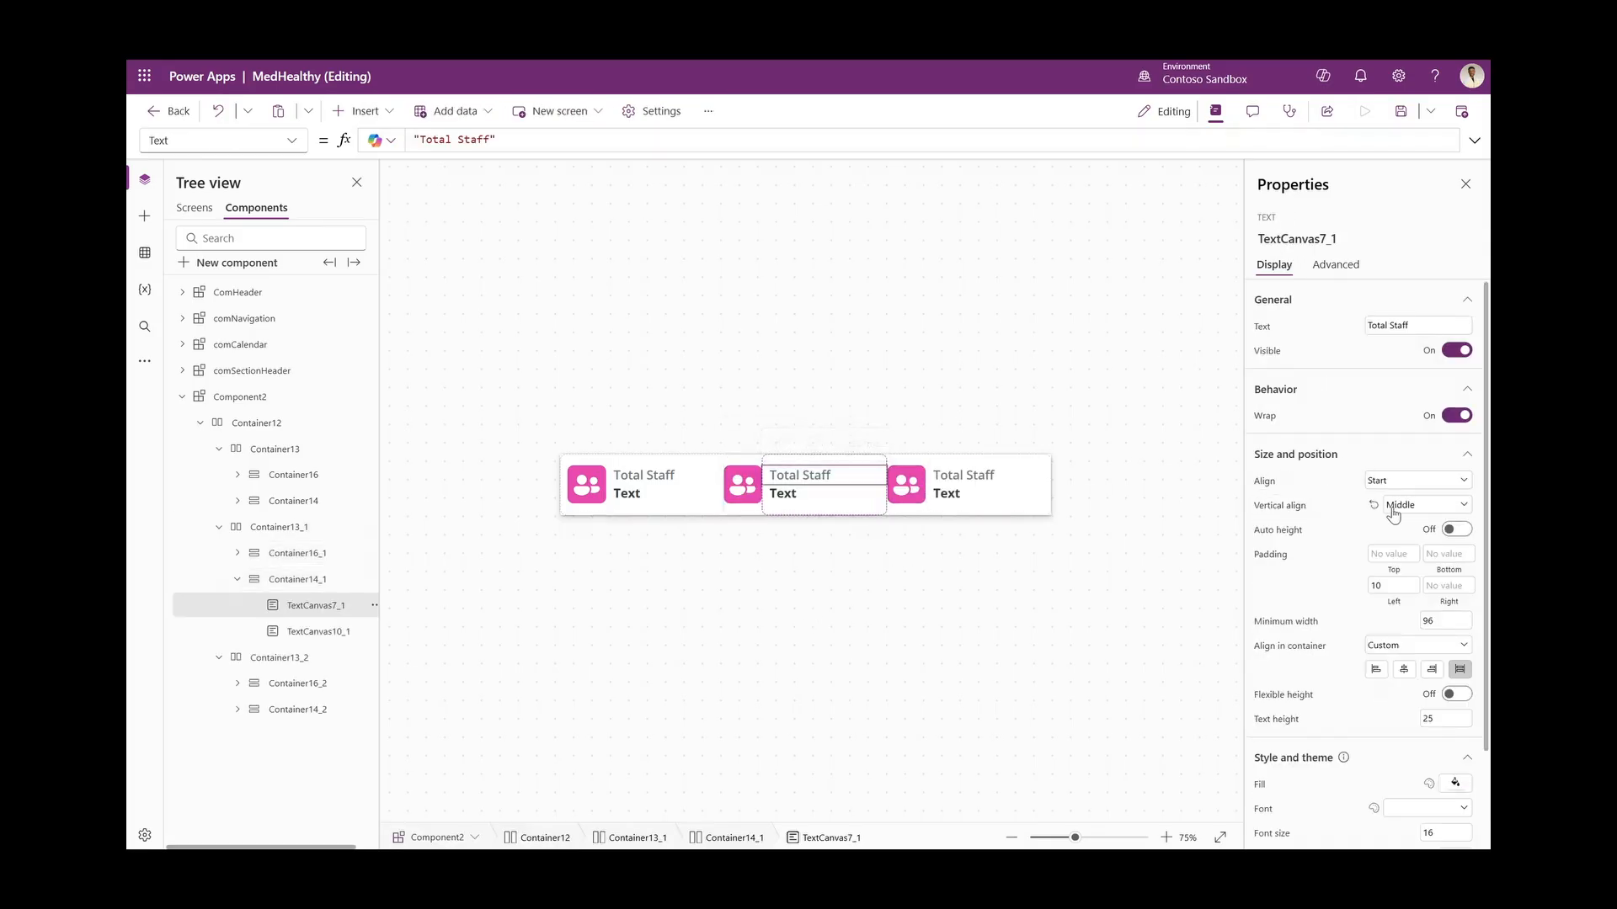
Change the upper text to "Total Patient" in the second card and to "Total Rooms" in the third card
double_click(1401, 326)
type("Patient")
left_click(964, 475)
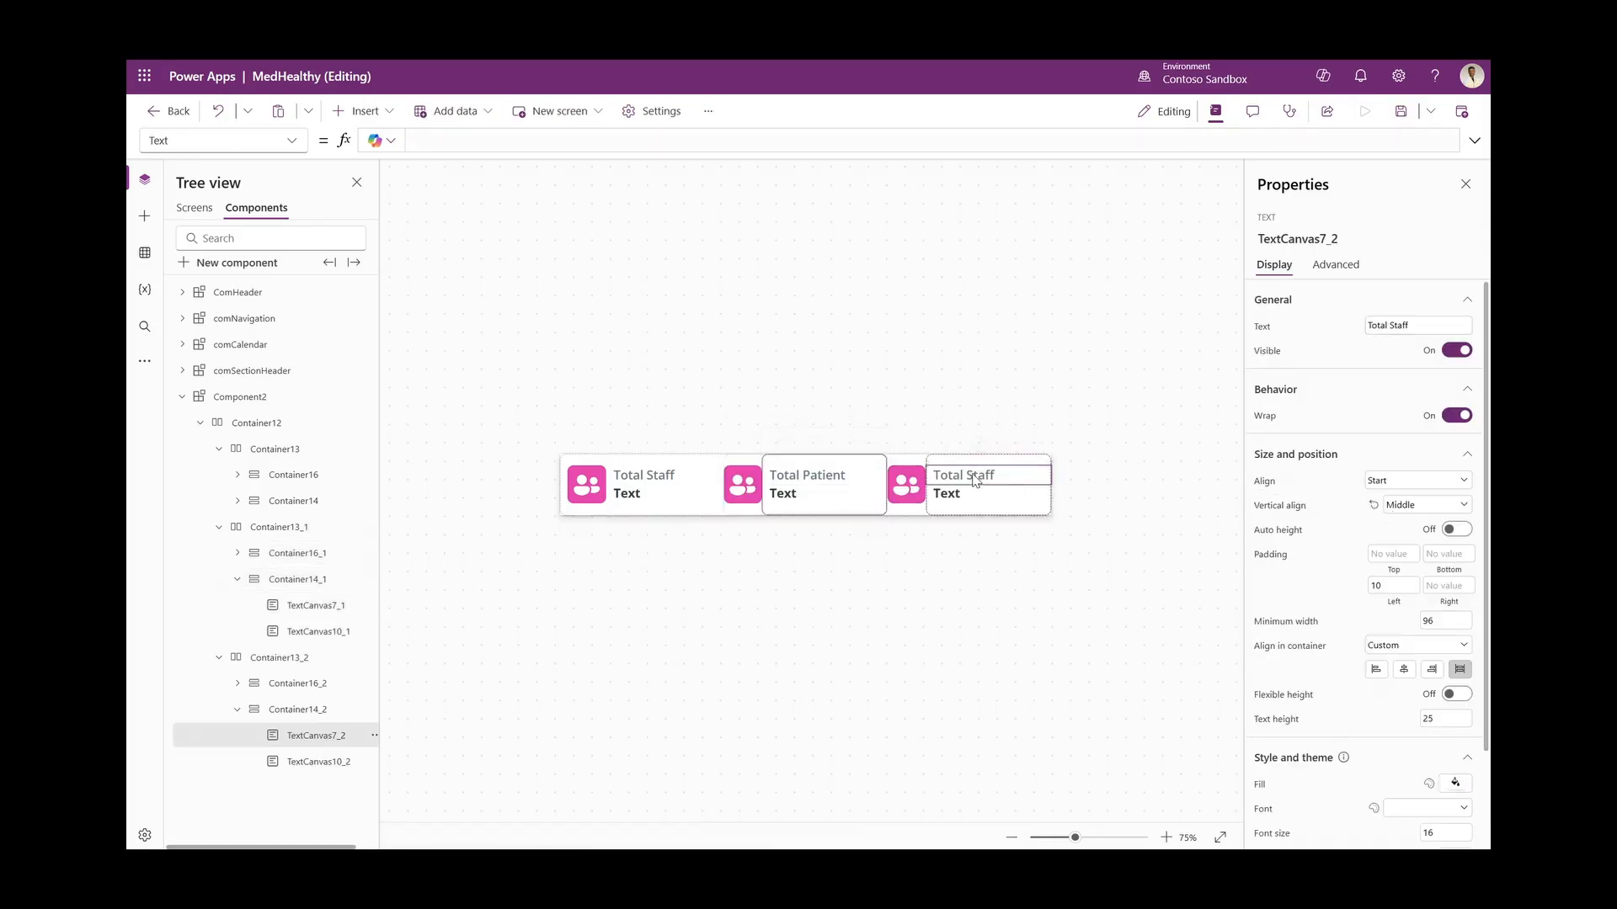
scroll(1385, 614, "down", 2)
type("Rooms")
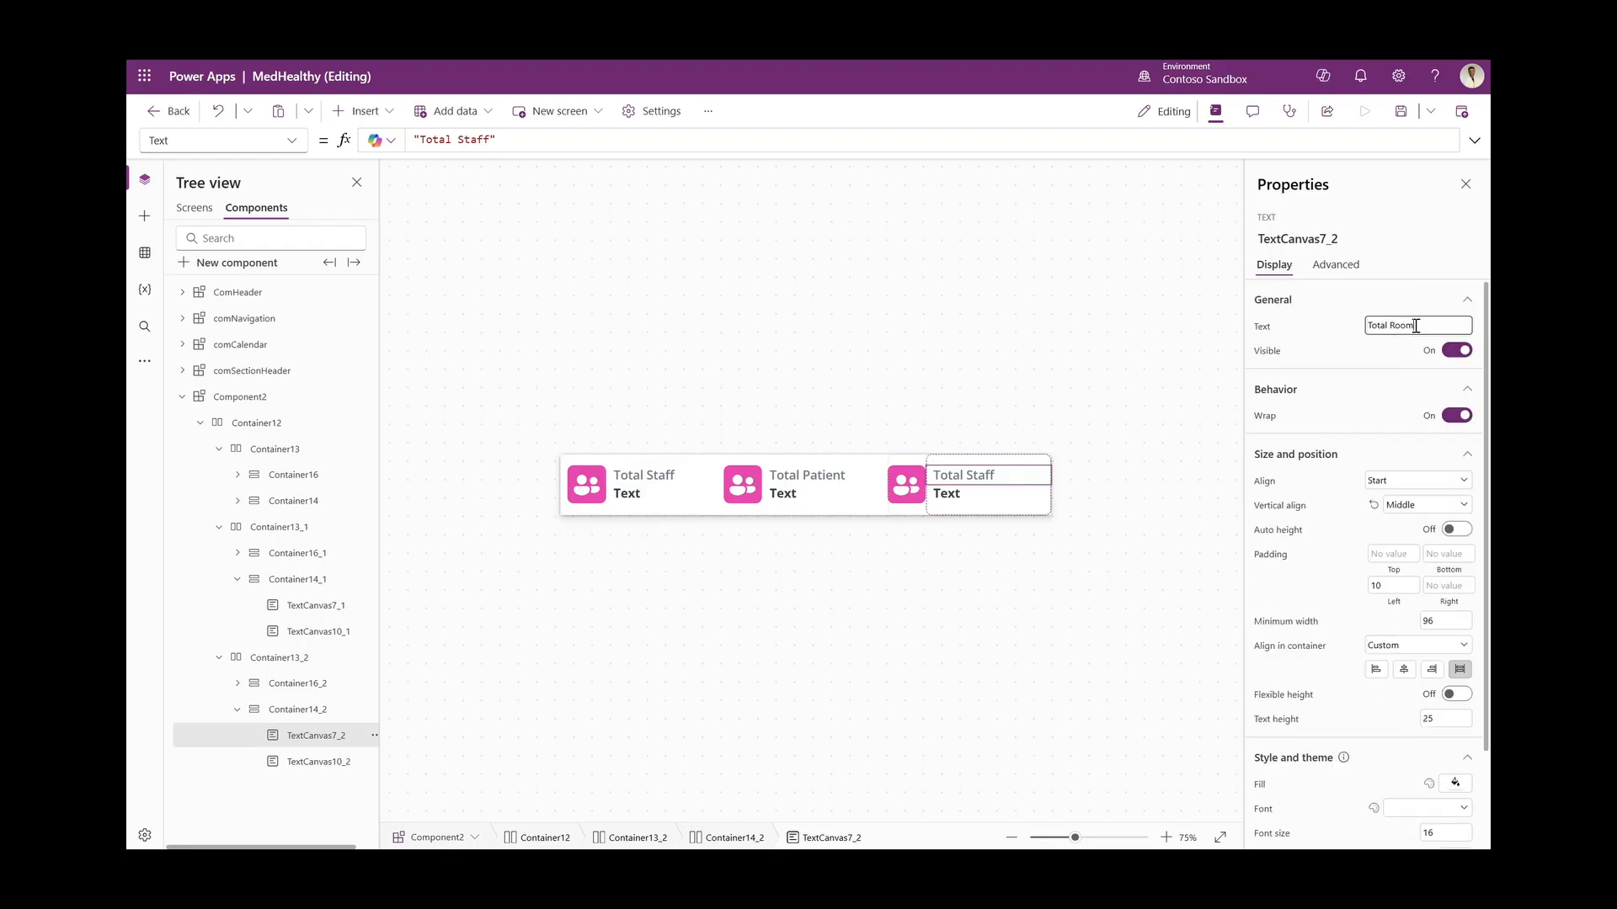
Fill the Total Patient icon's container with blue, RGBA(40, 134, 222, 1), and the Total Rooms icon's container with teal, RGBA(62, 128, 149, 1)
left_click(782, 494)
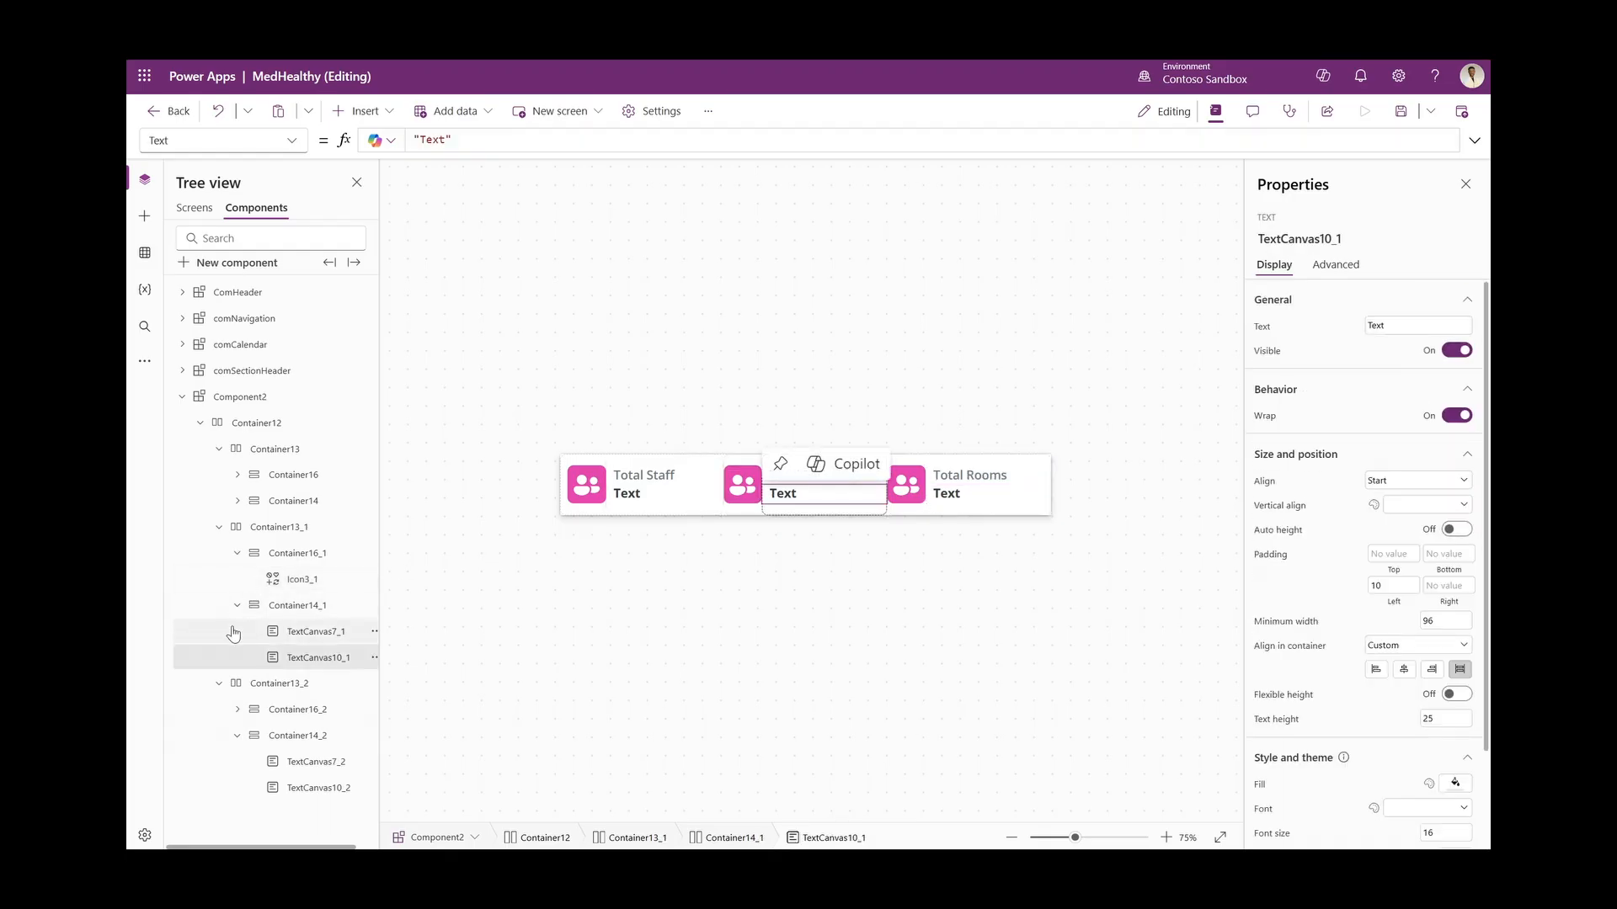
left_click(743, 484)
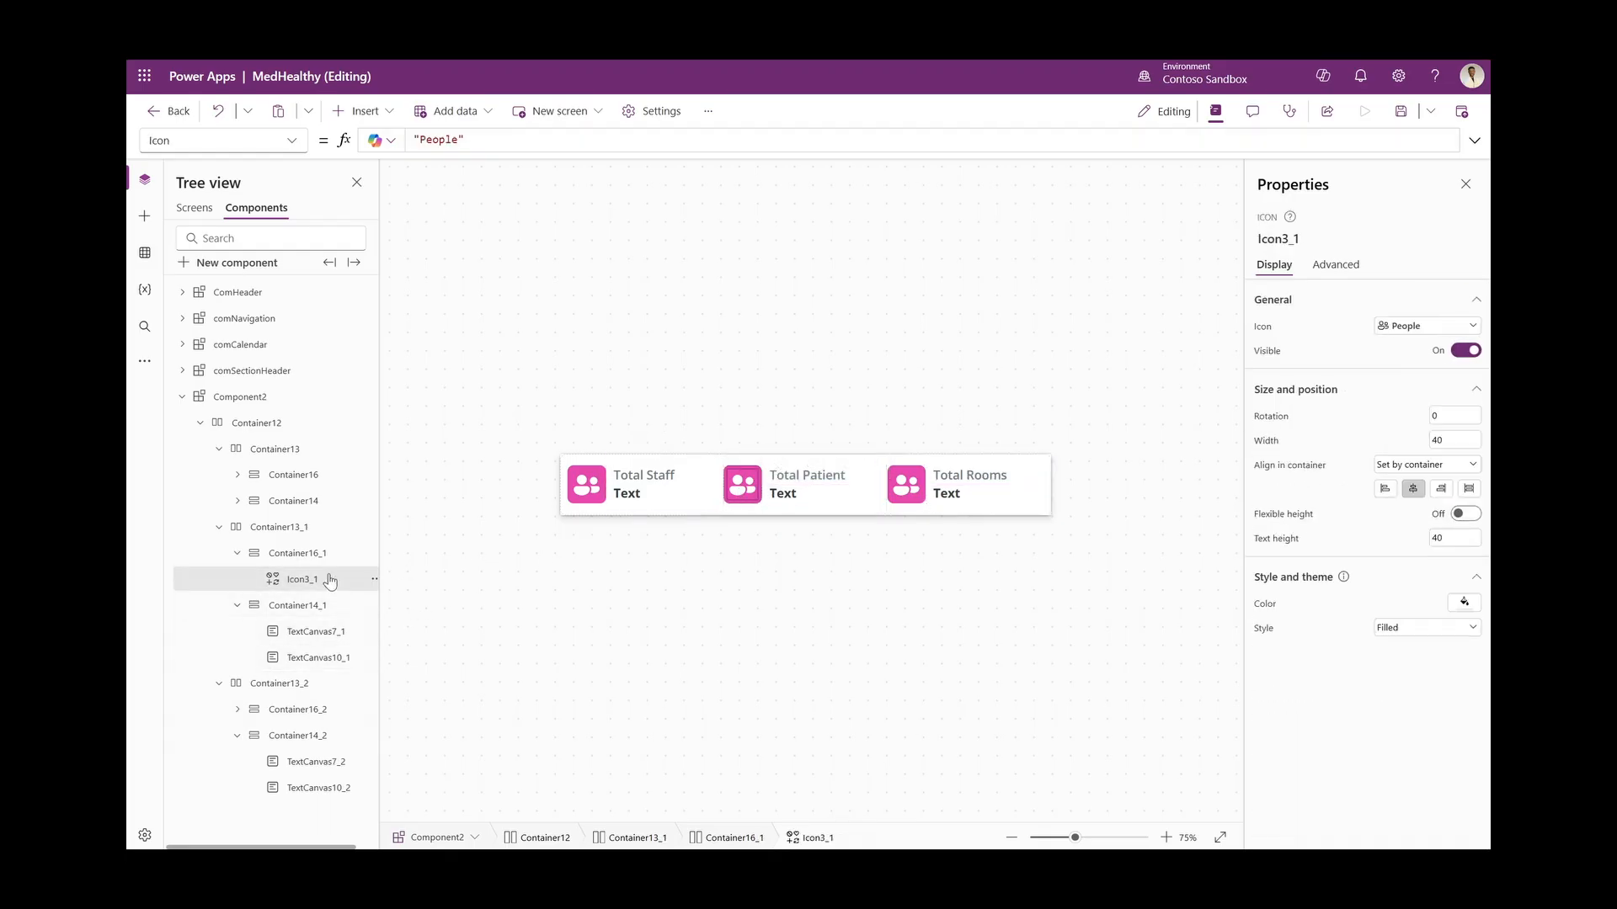
left_click(296, 554)
left_click(1464, 685)
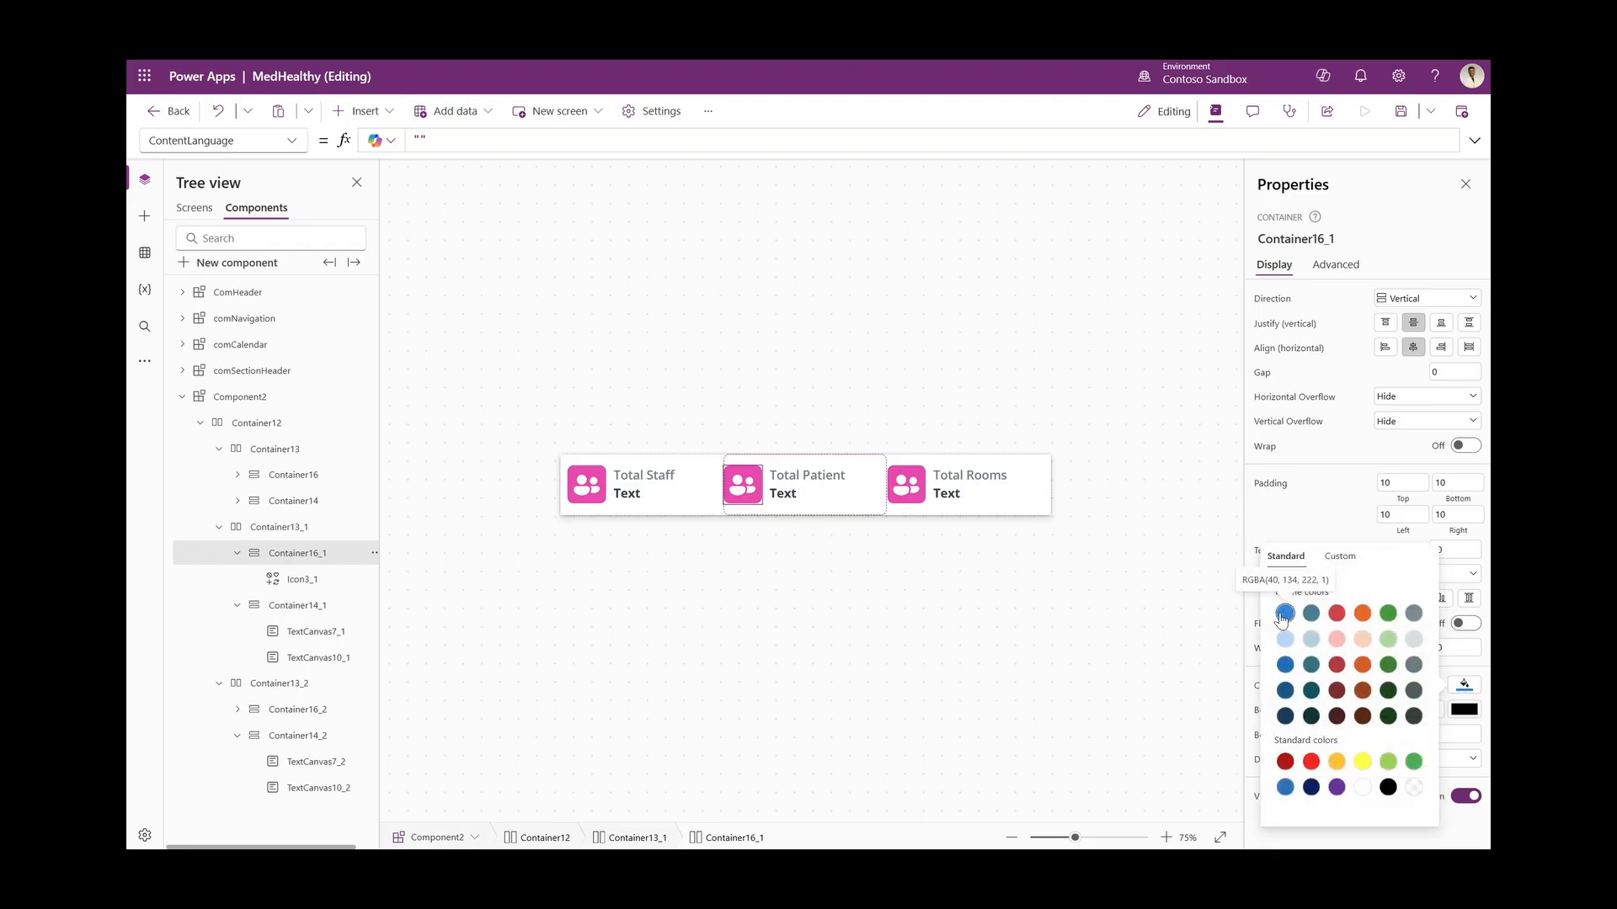
left_click(302, 736)
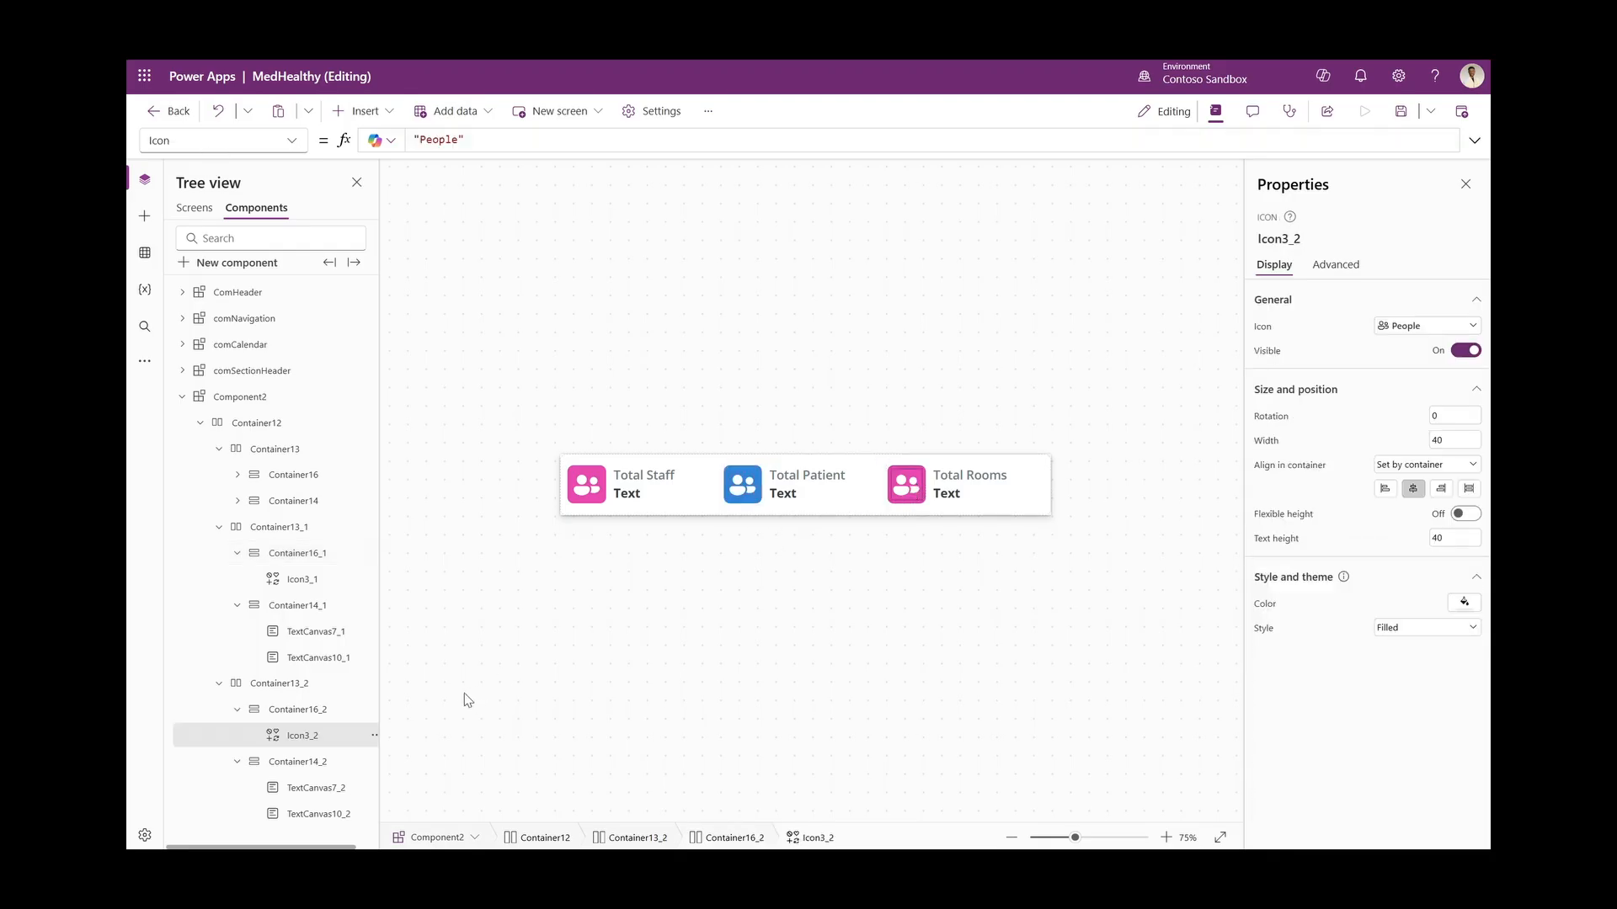
left_click(261, 712)
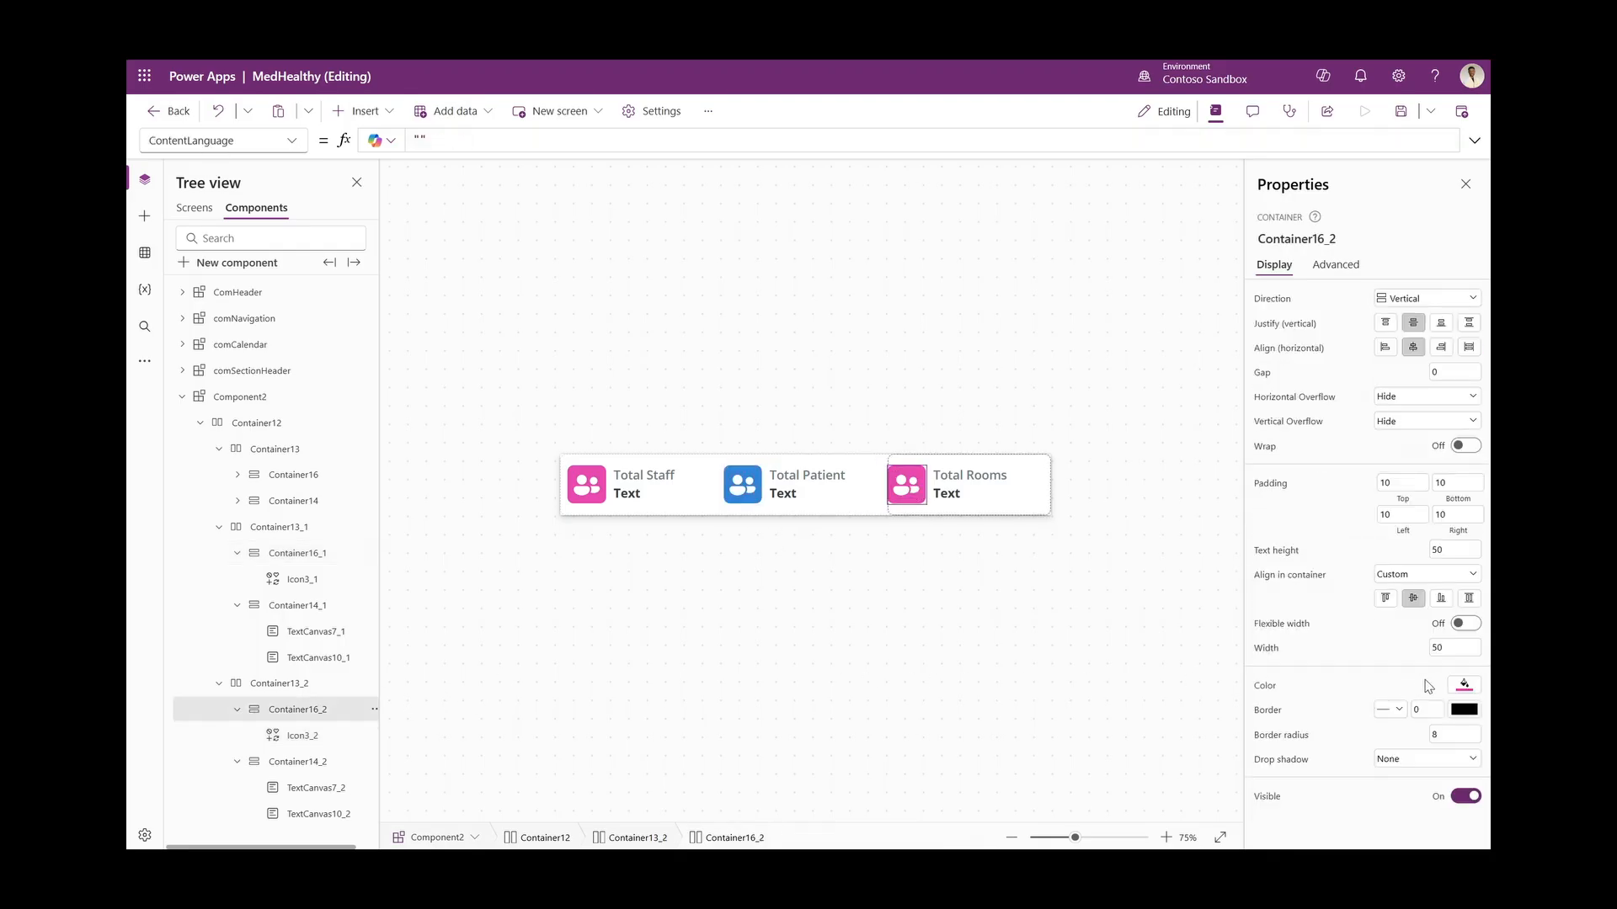
left_click(1462, 686)
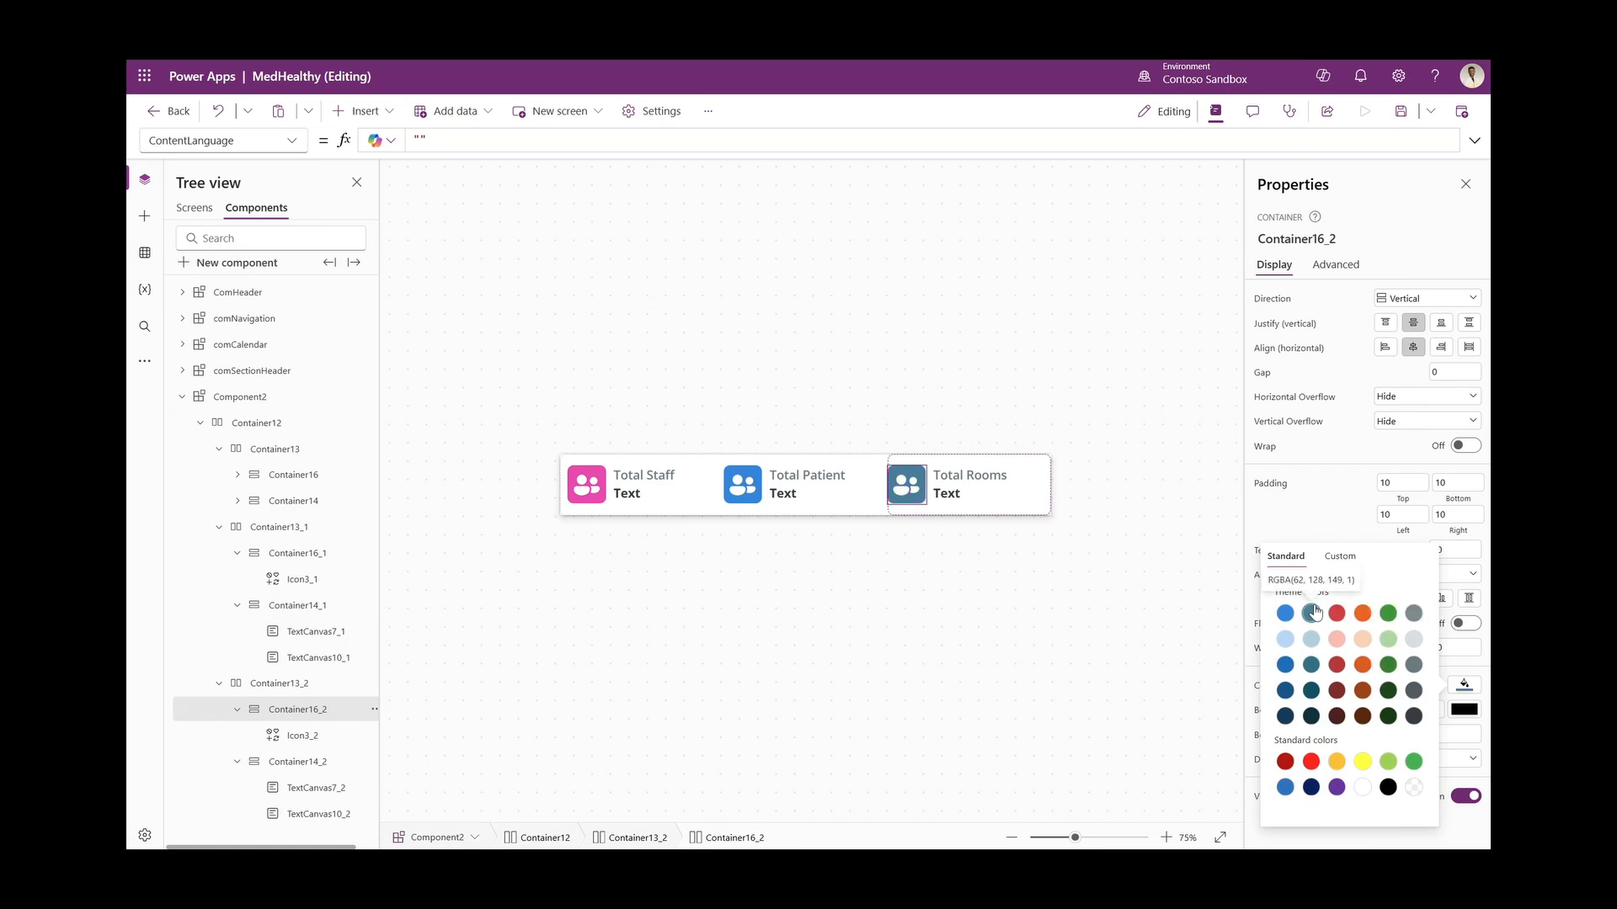
Change the Total Rooms card's icon to Home and the Total Patient card's icon to a single person
left_click(914, 489)
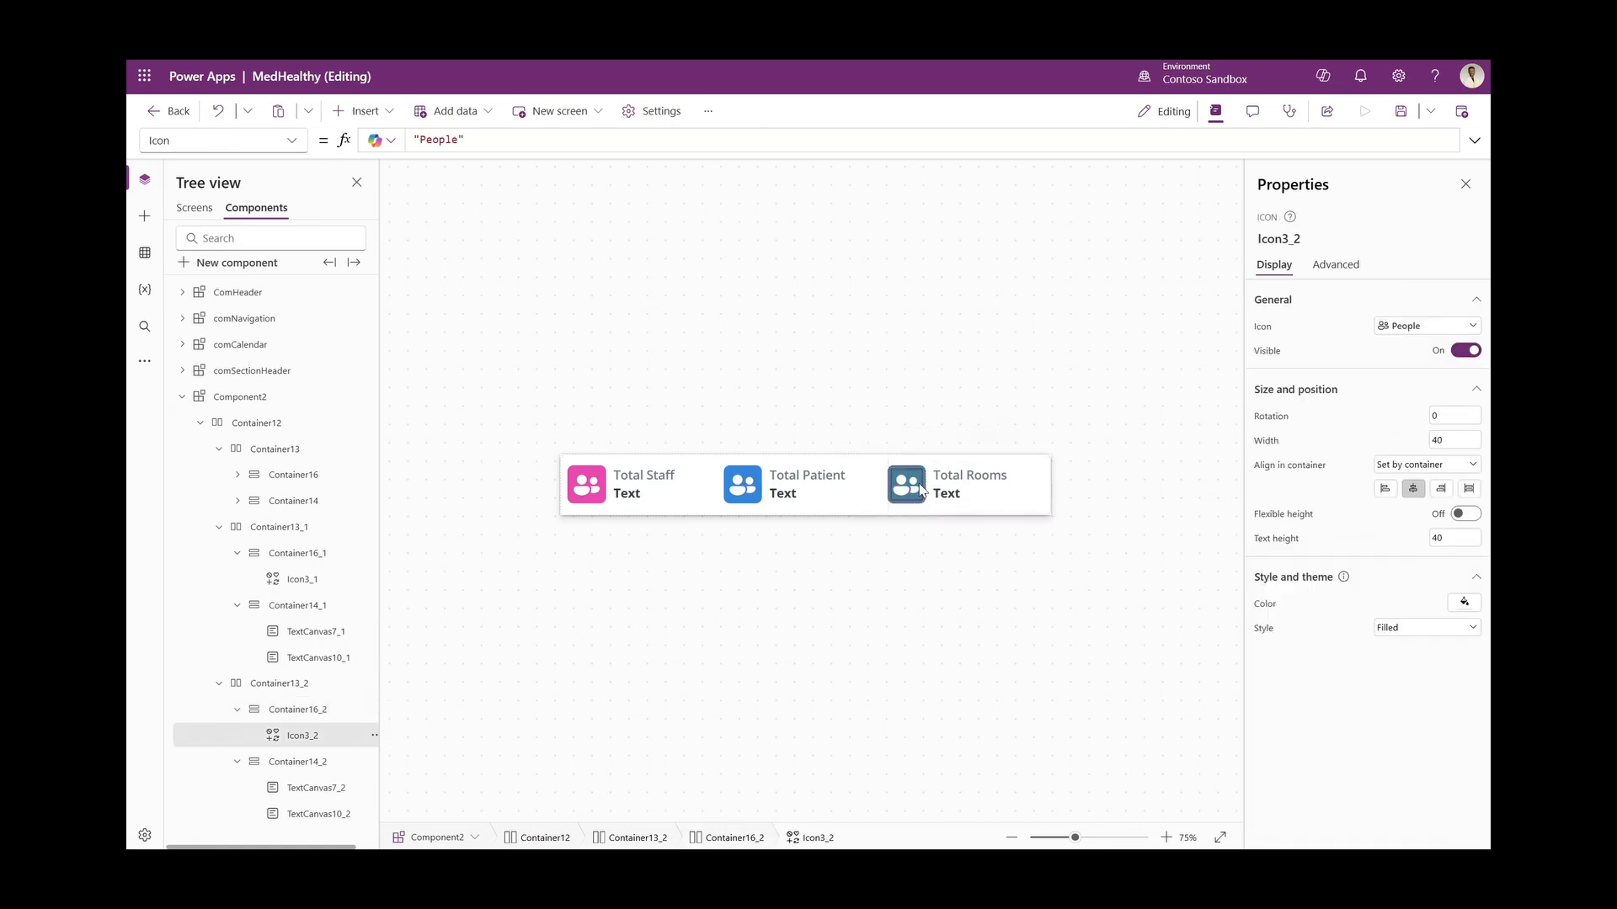
left_click(1402, 326)
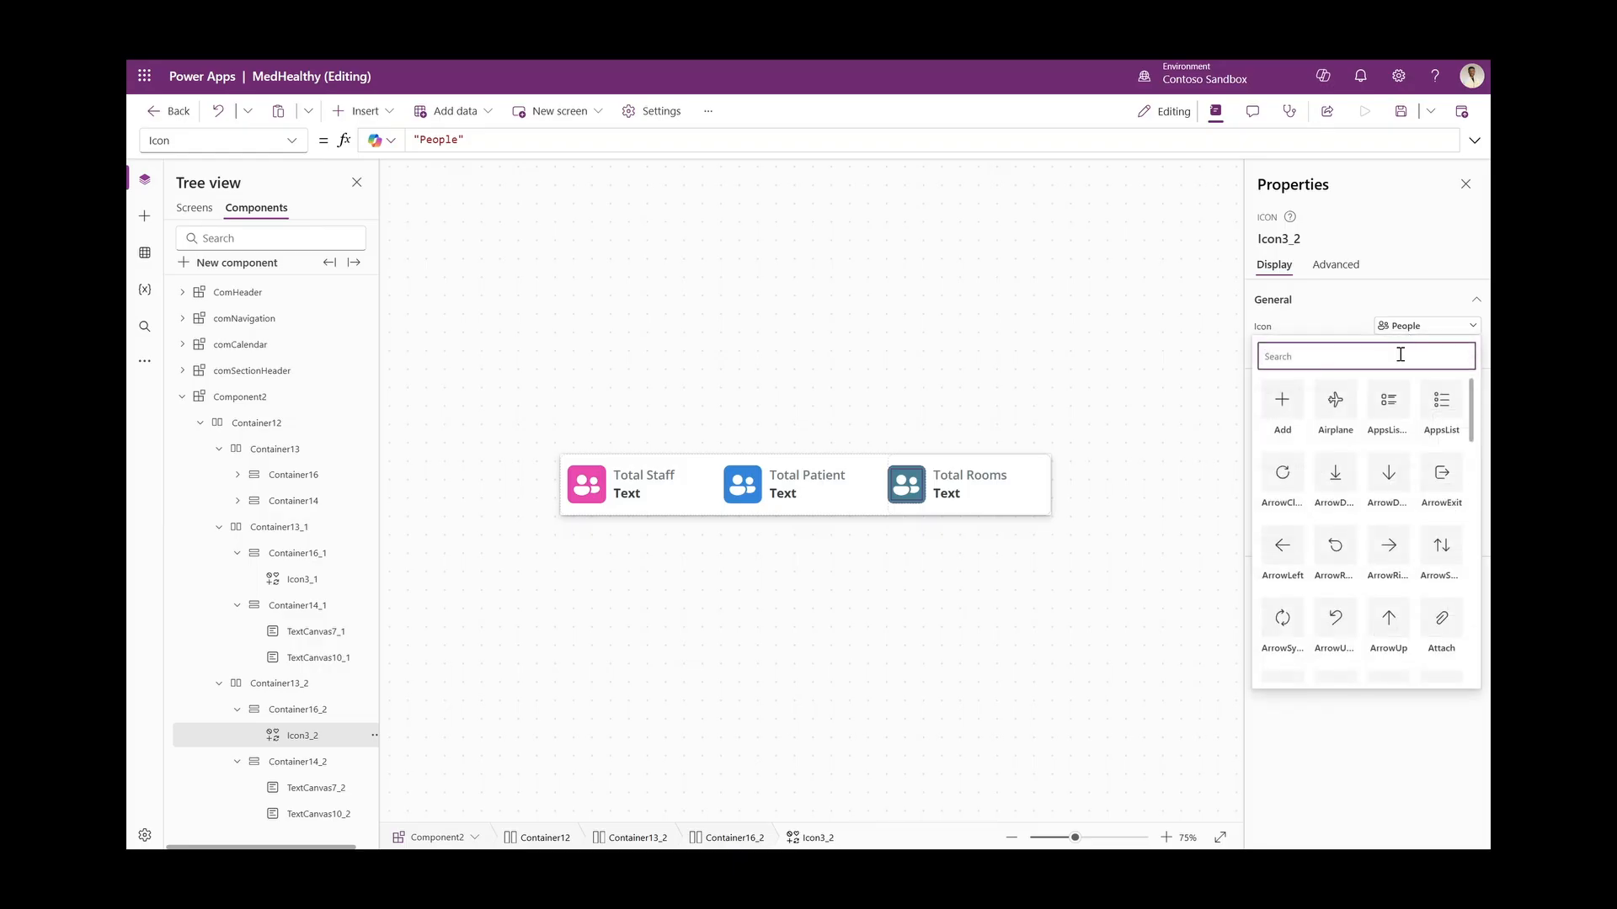
type("Home")
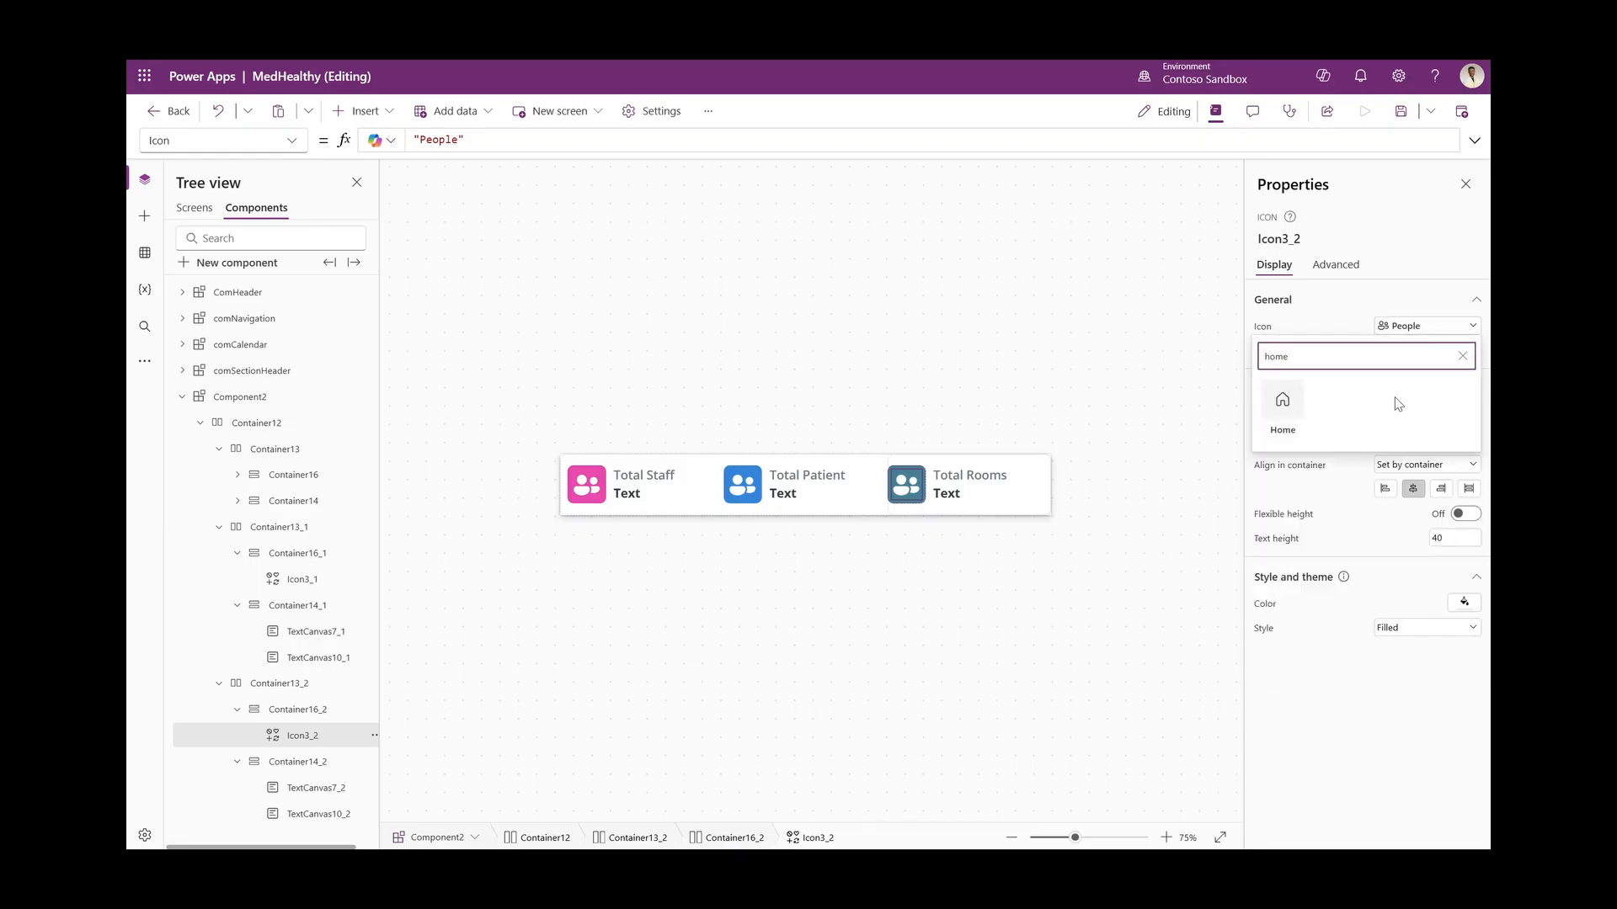
left_click(1283, 402)
left_click(742, 496)
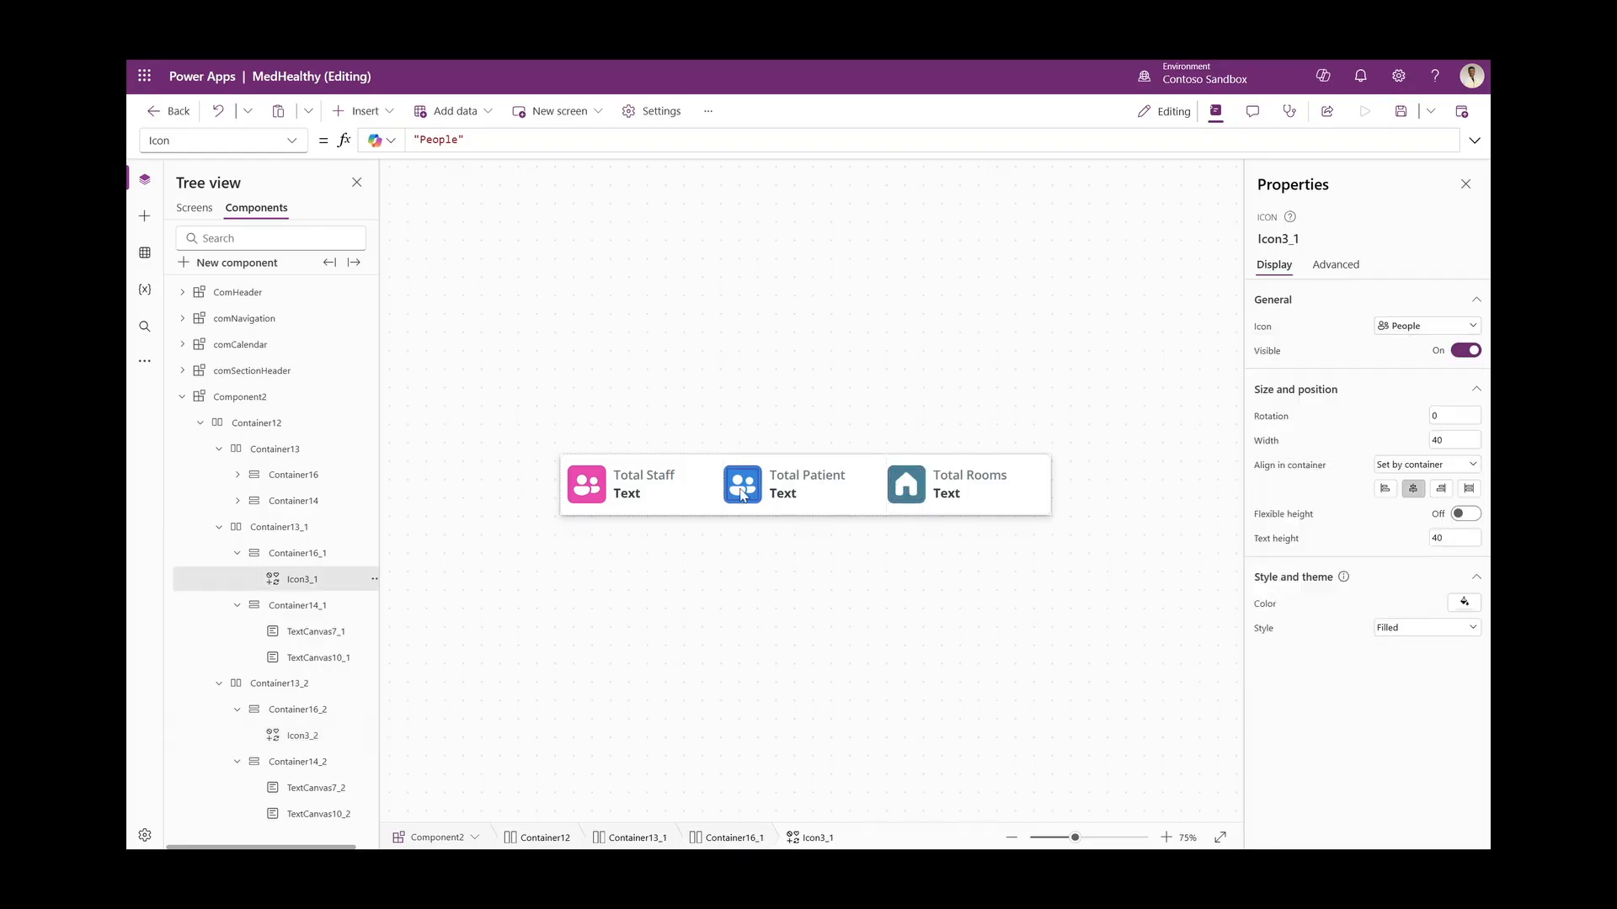
left_click(1429, 329)
type("pers")
left_click(1281, 408)
Collapse Component2 in the component tree and rename it as comCount
left_click(634, 495)
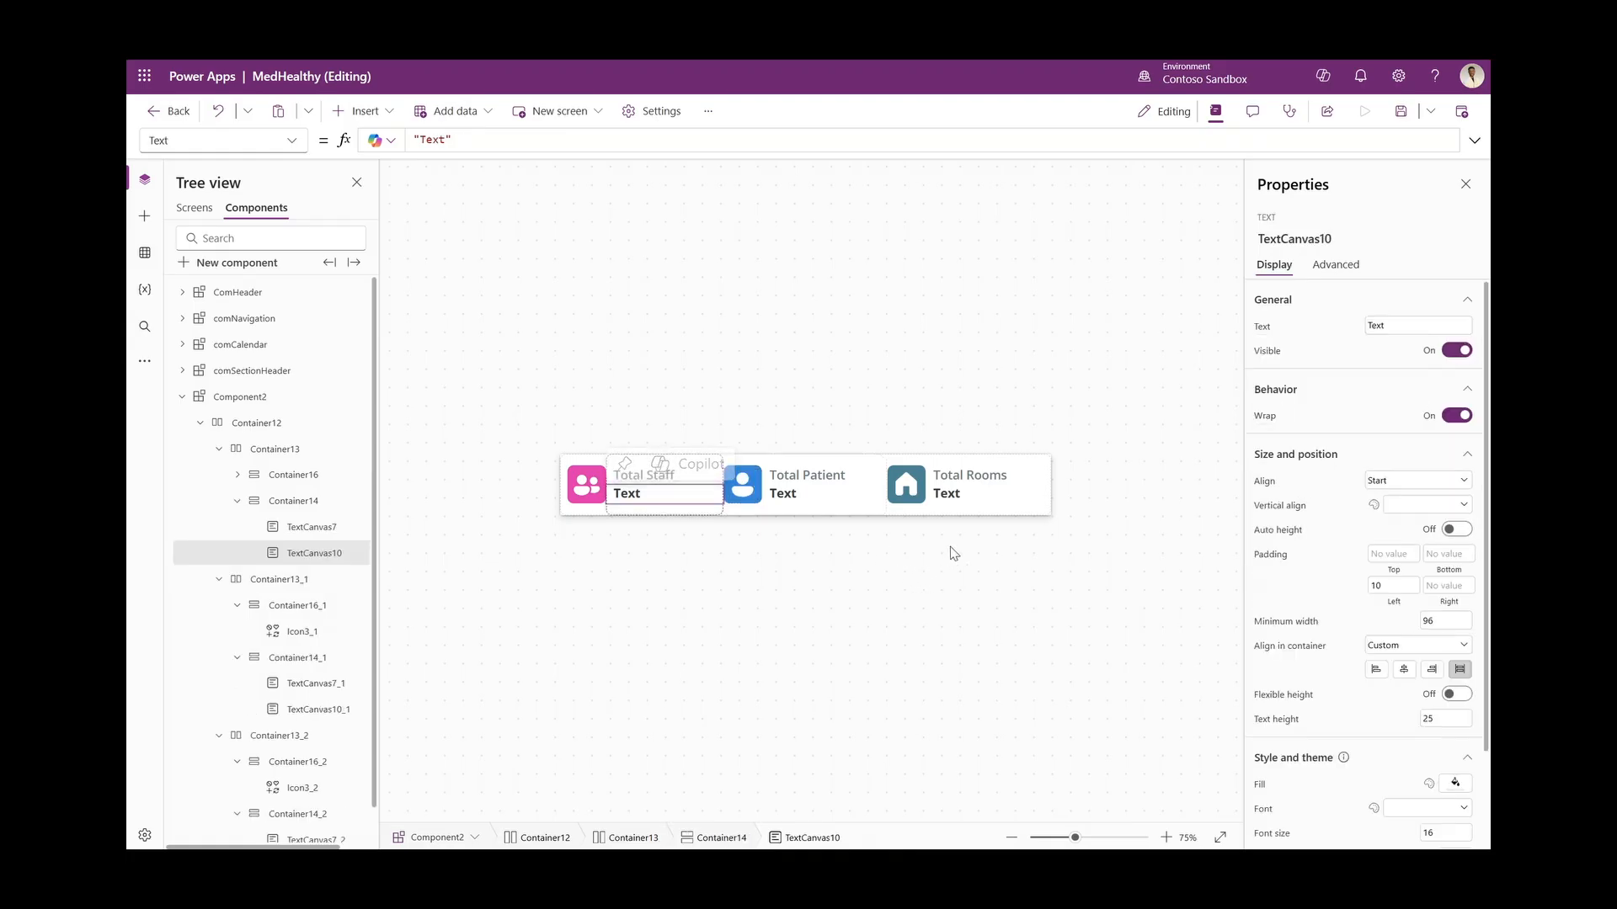
double_click(182, 398)
type("comCount")
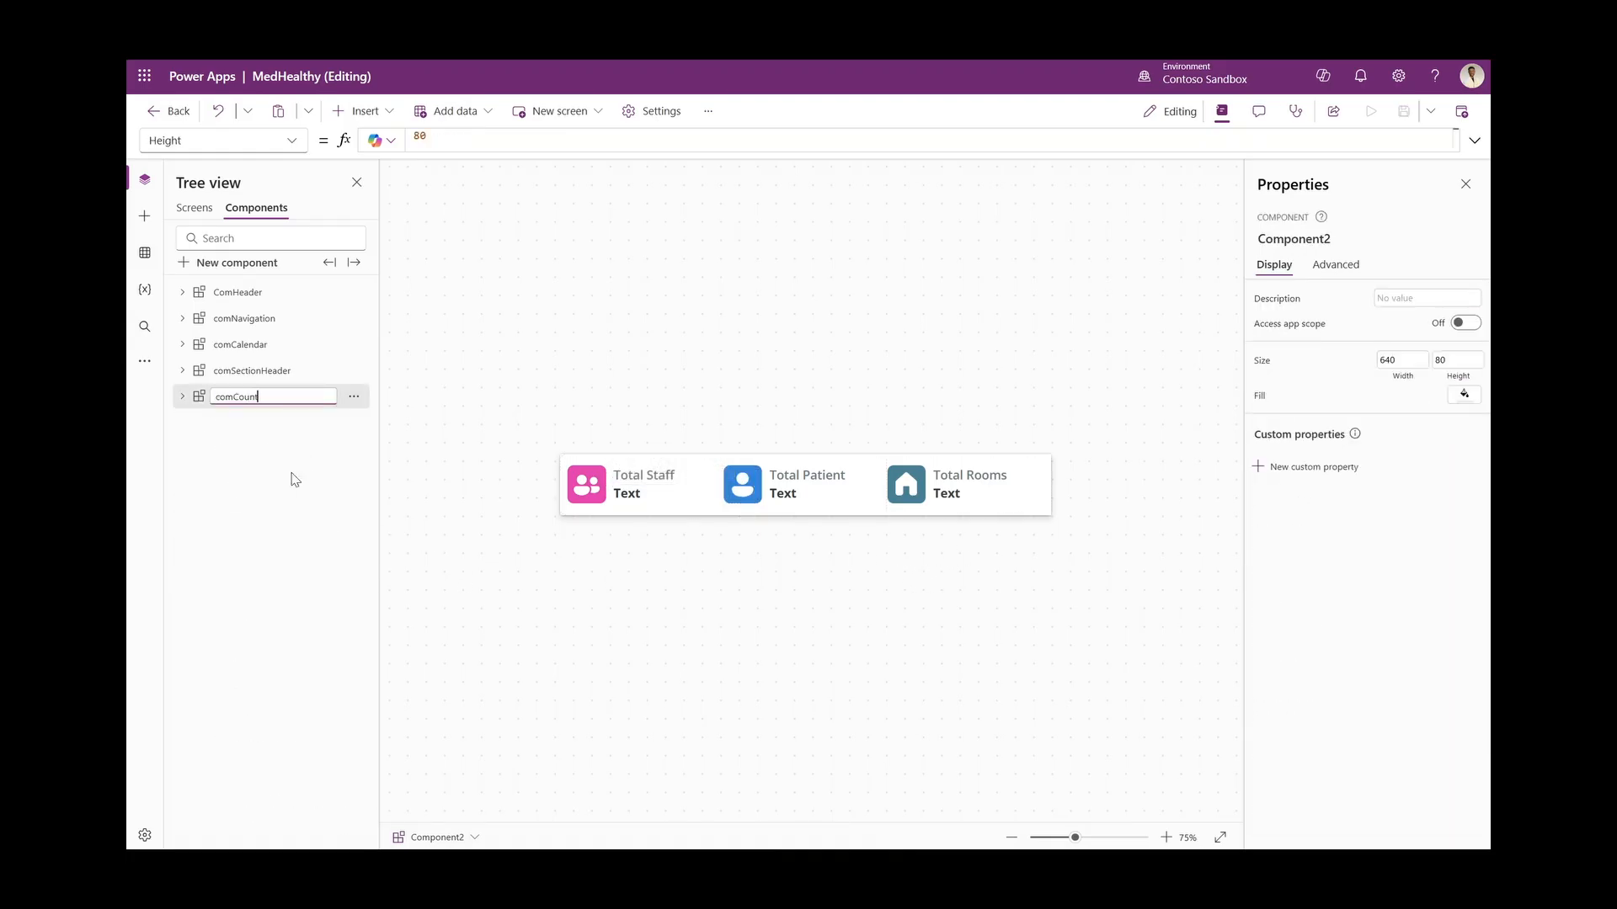
key("Return")
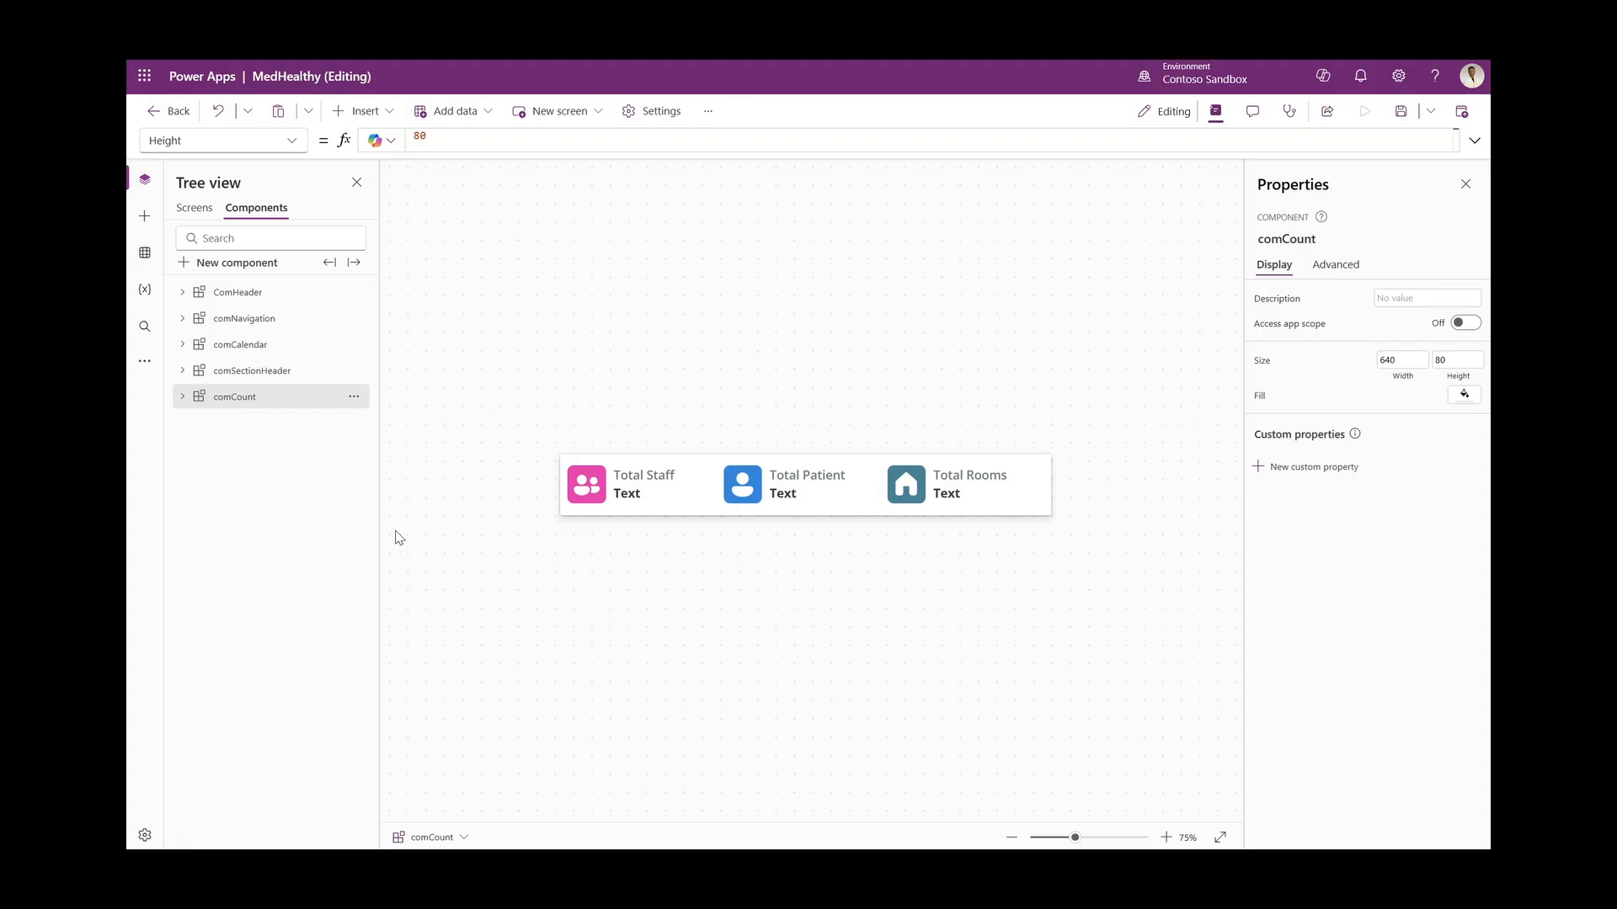
Create a custom input property named TotalSTaff with the Number data type for the comCount component
left_click(1301, 468)
triple_click(1065, 244)
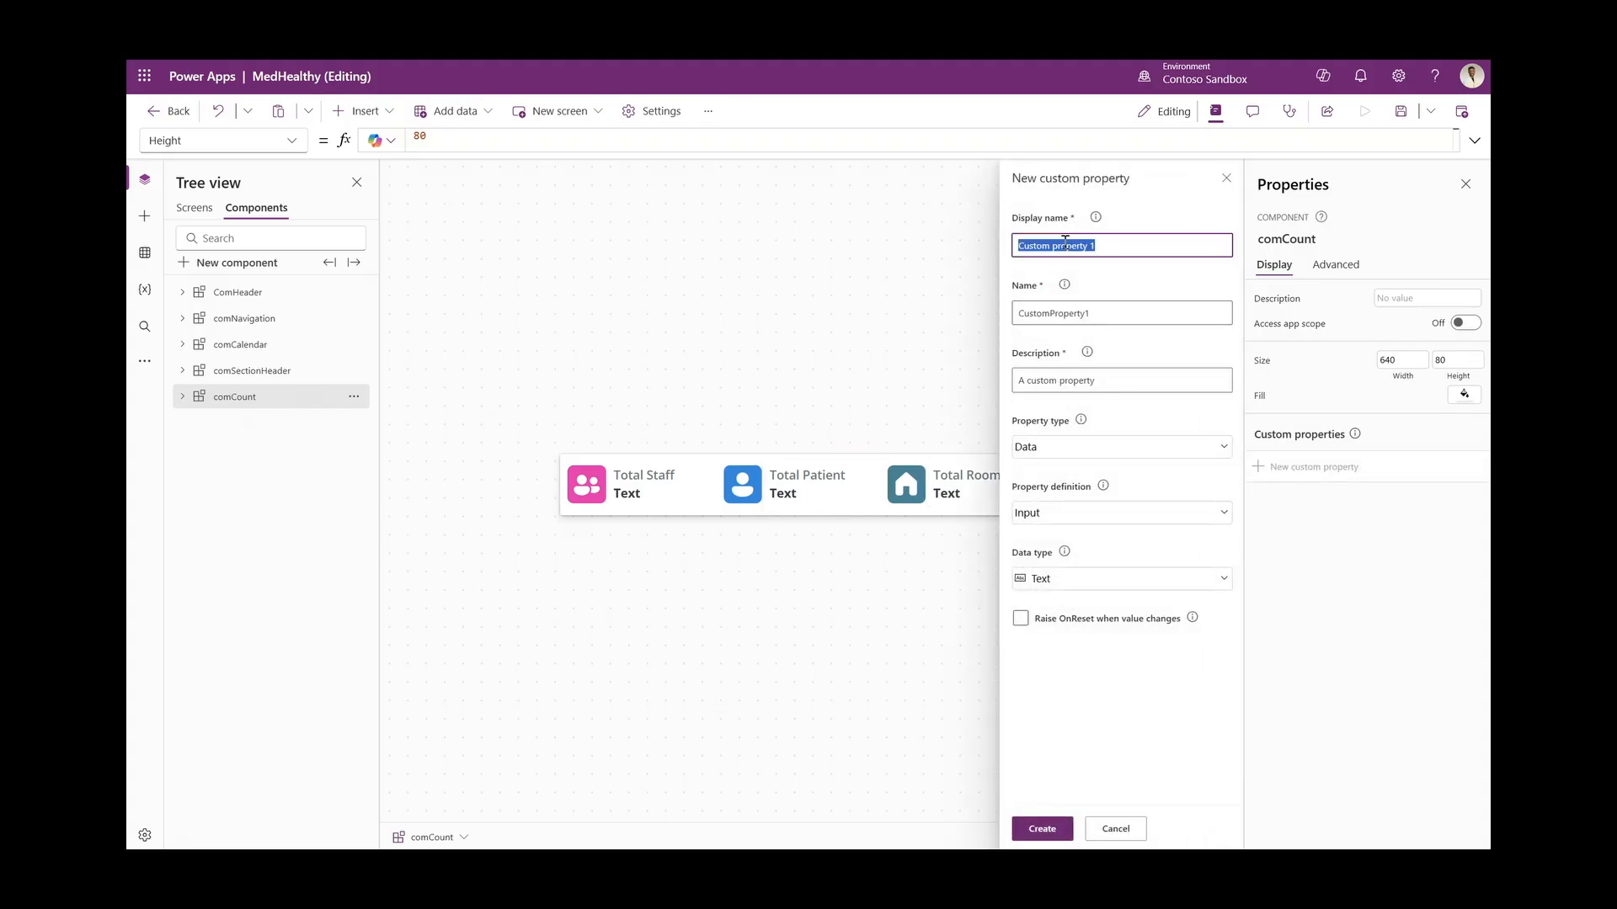
type("TotalSTah")
left_click(1078, 579)
left_click(1048, 303)
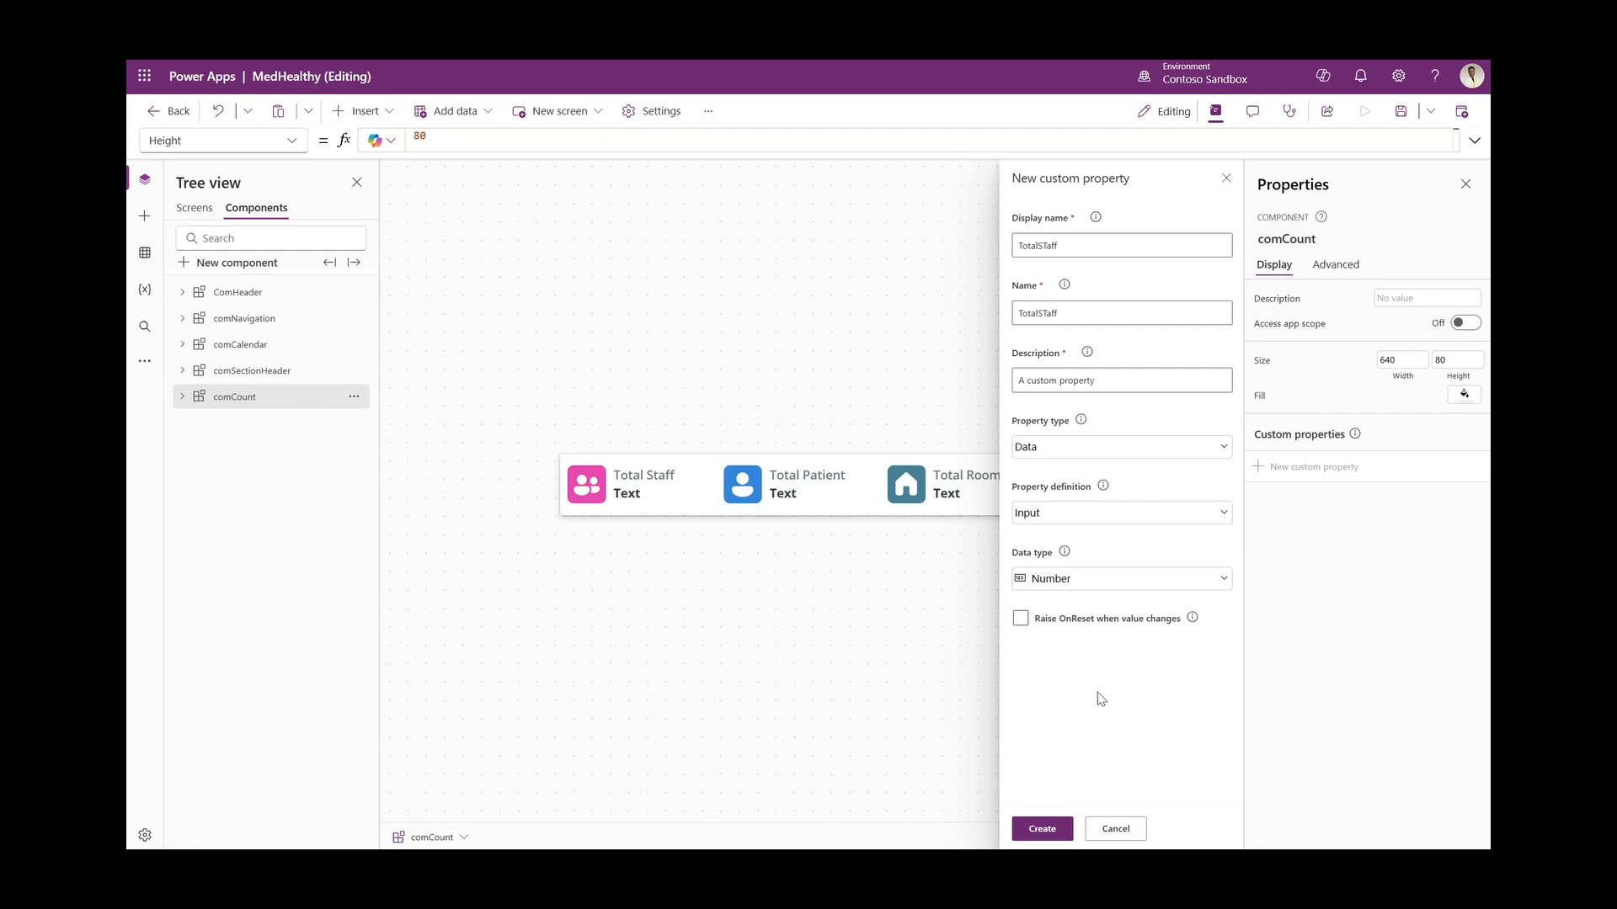
left_click(1038, 828)
Set the lower text of the Total Staff card to the formula comCount.TotalSTaff
left_click(639, 497)
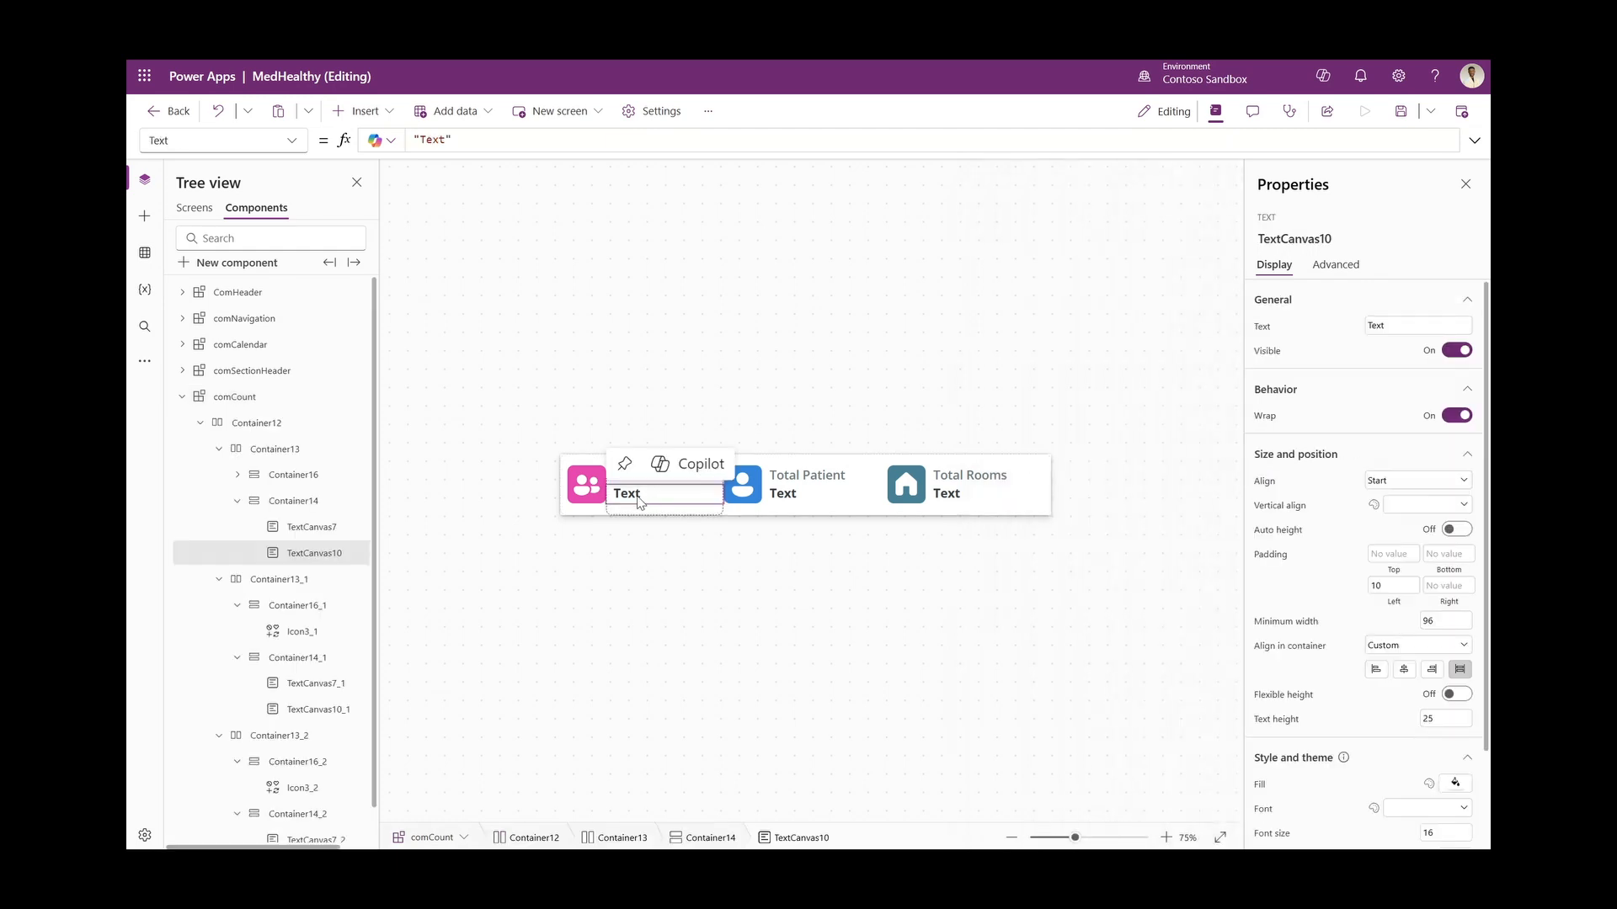
left_click(566, 140)
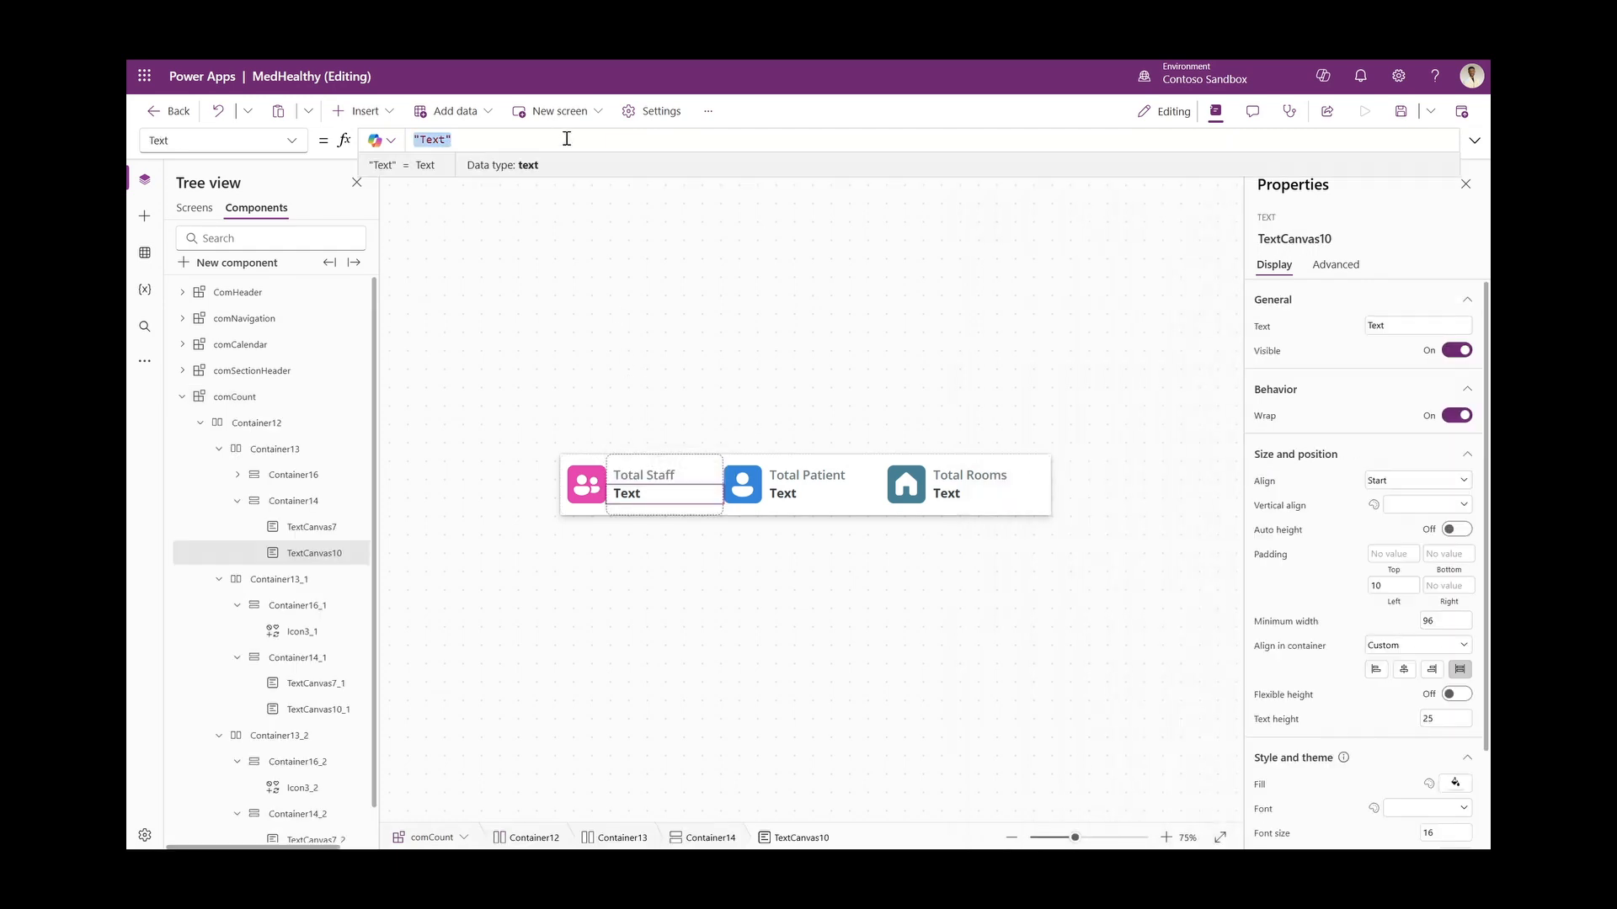
type("comCount.")
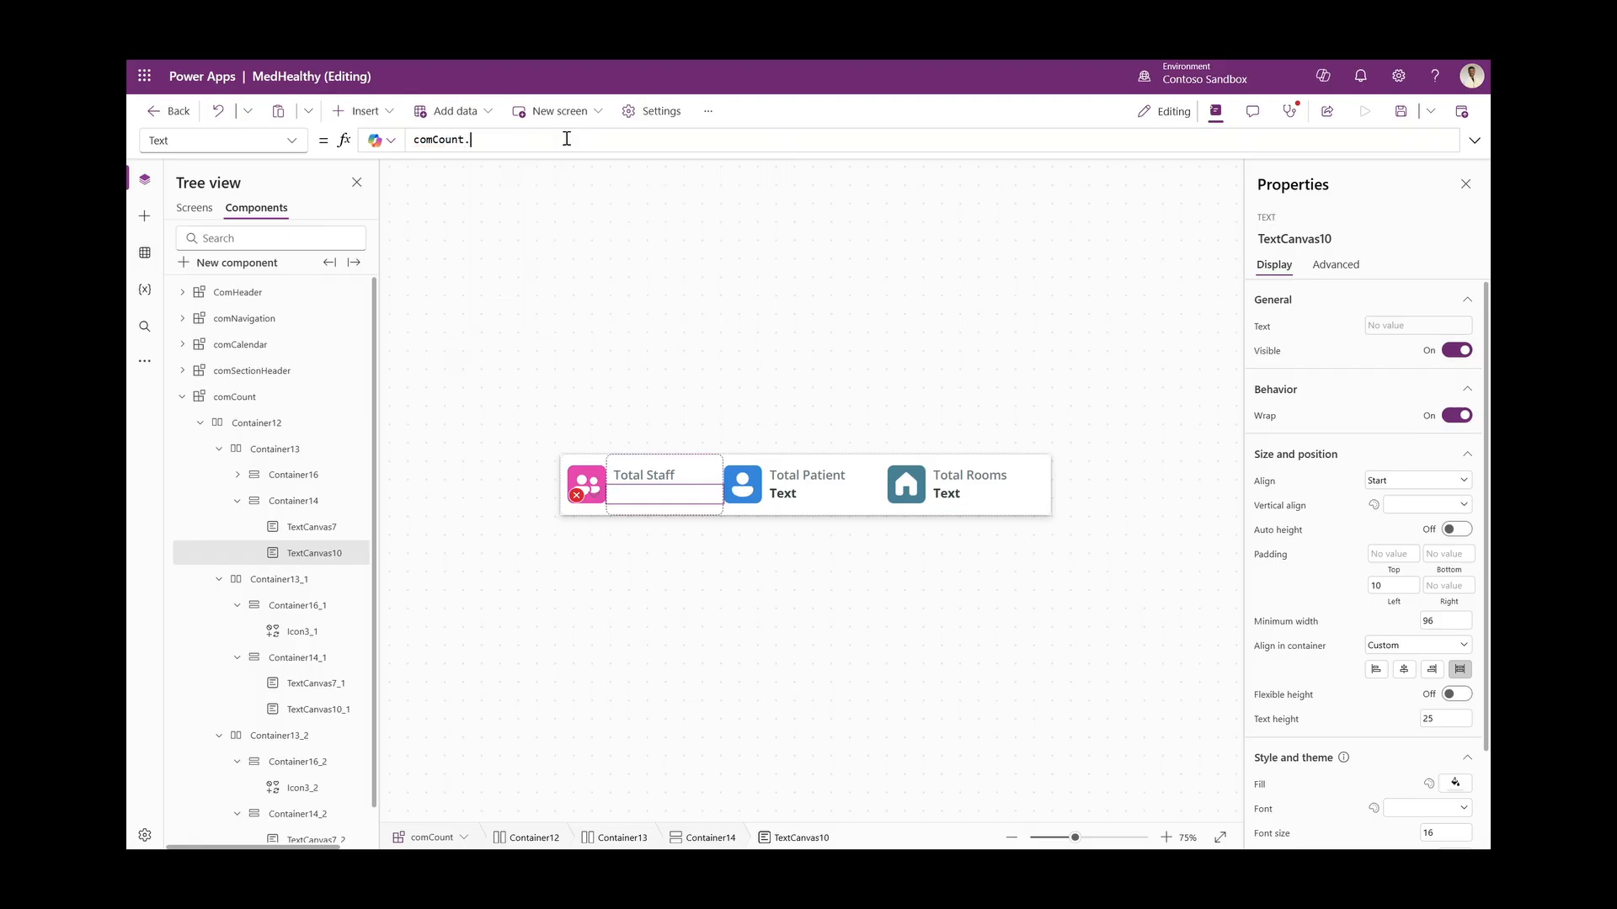
type("tot")
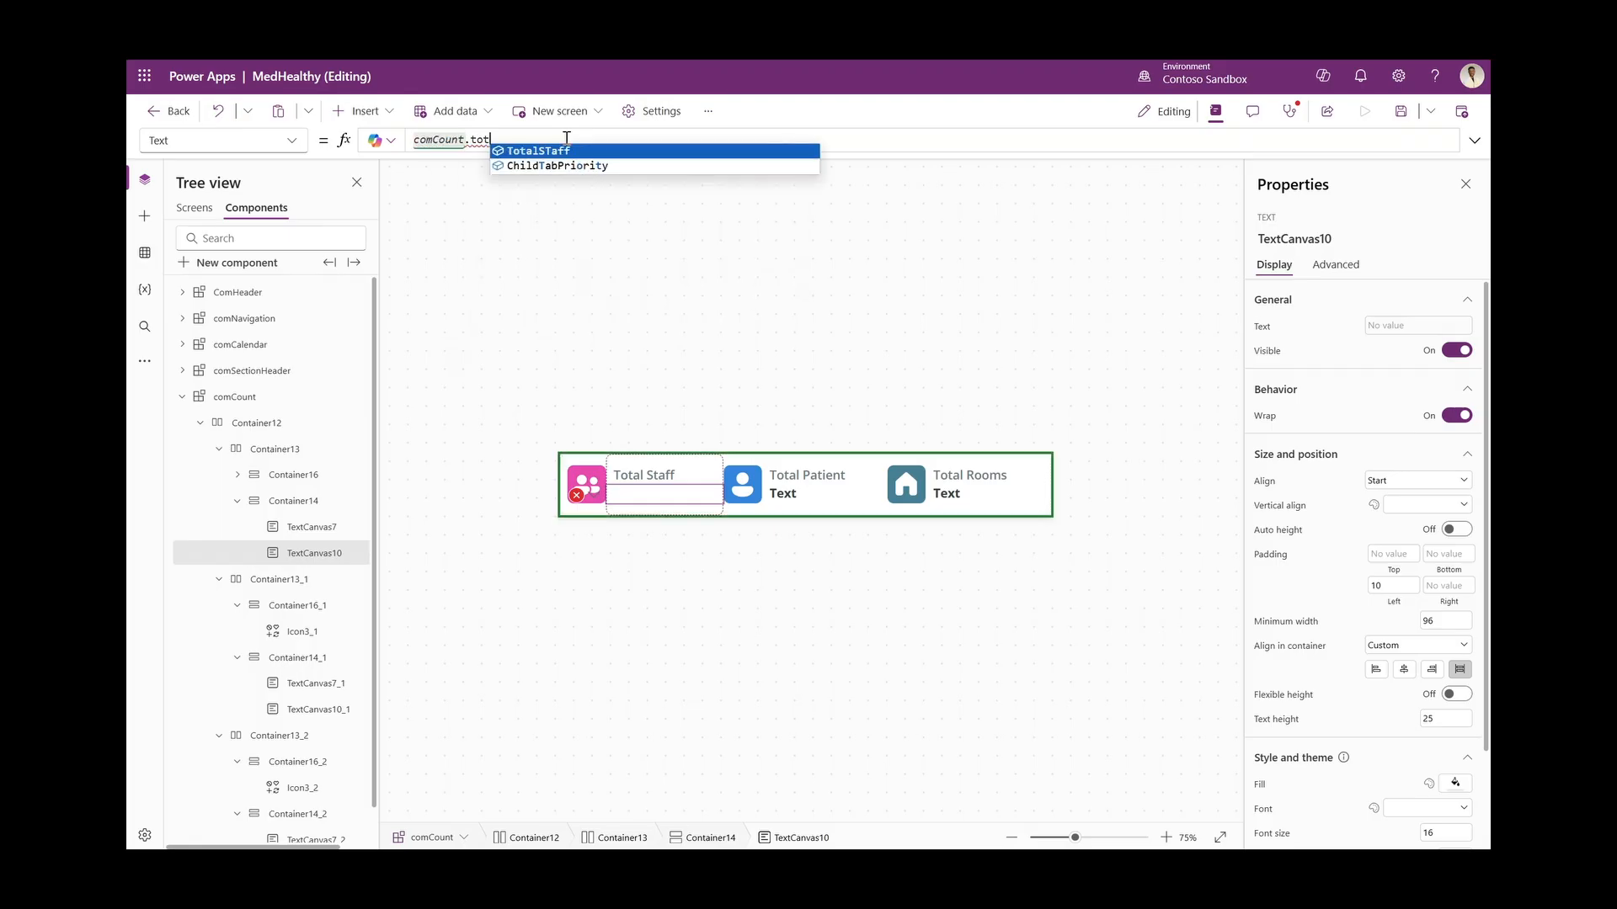
Bind the value text under Total Staff to comCount.TotalSTaff
key("Tab")
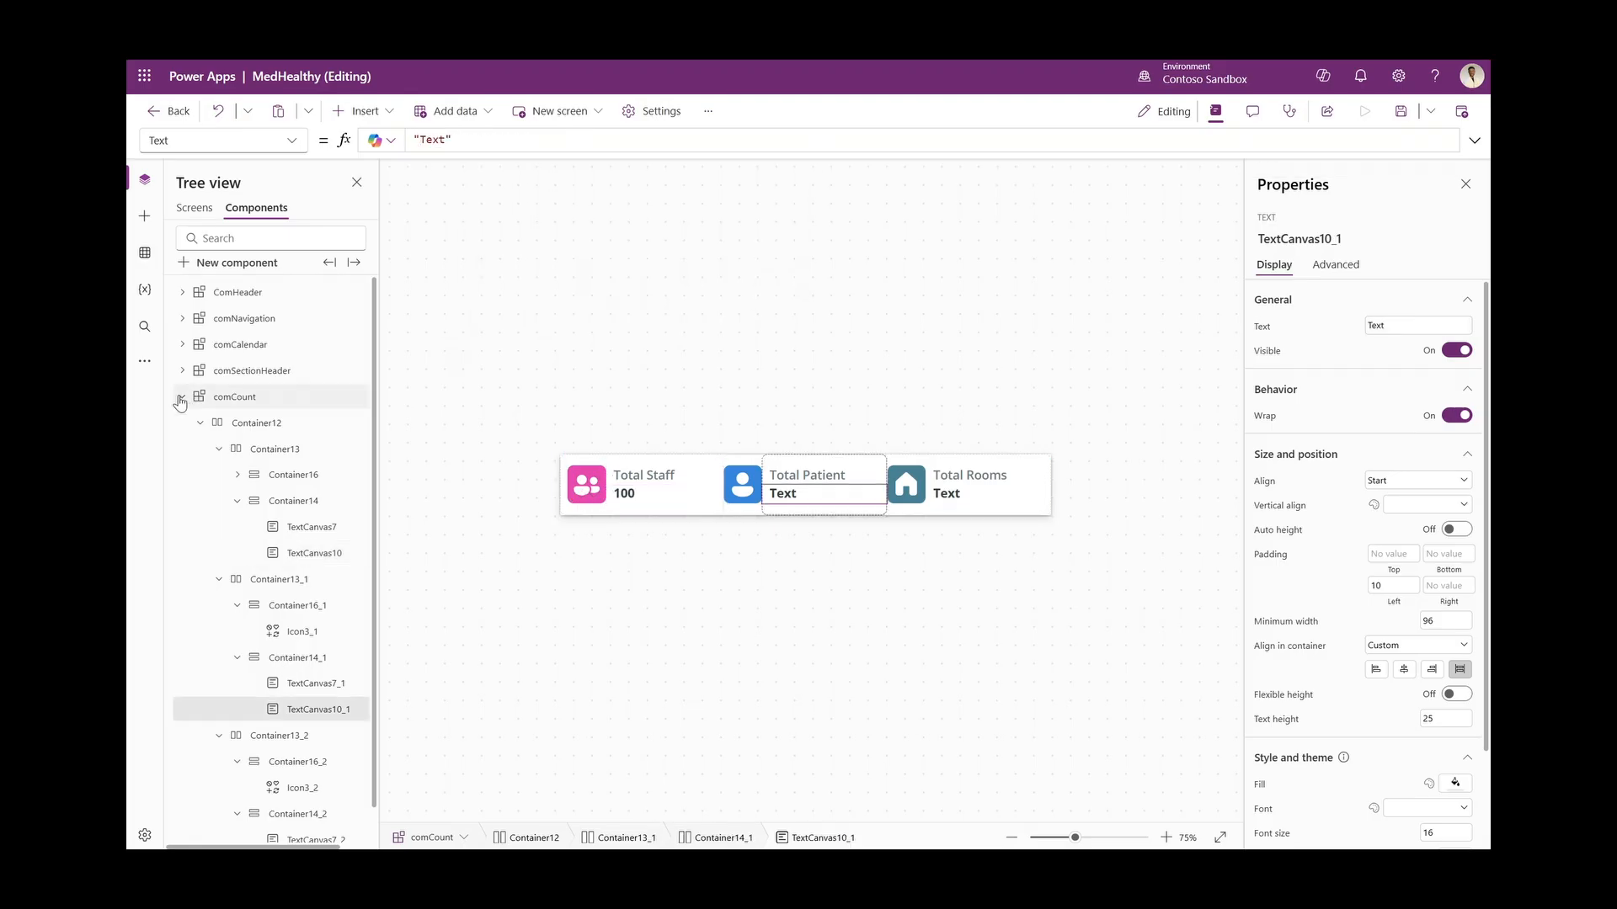
Add a custom input property named TotalPatient with data type Number to the comCount component
left_click(182, 397)
left_click(257, 400)
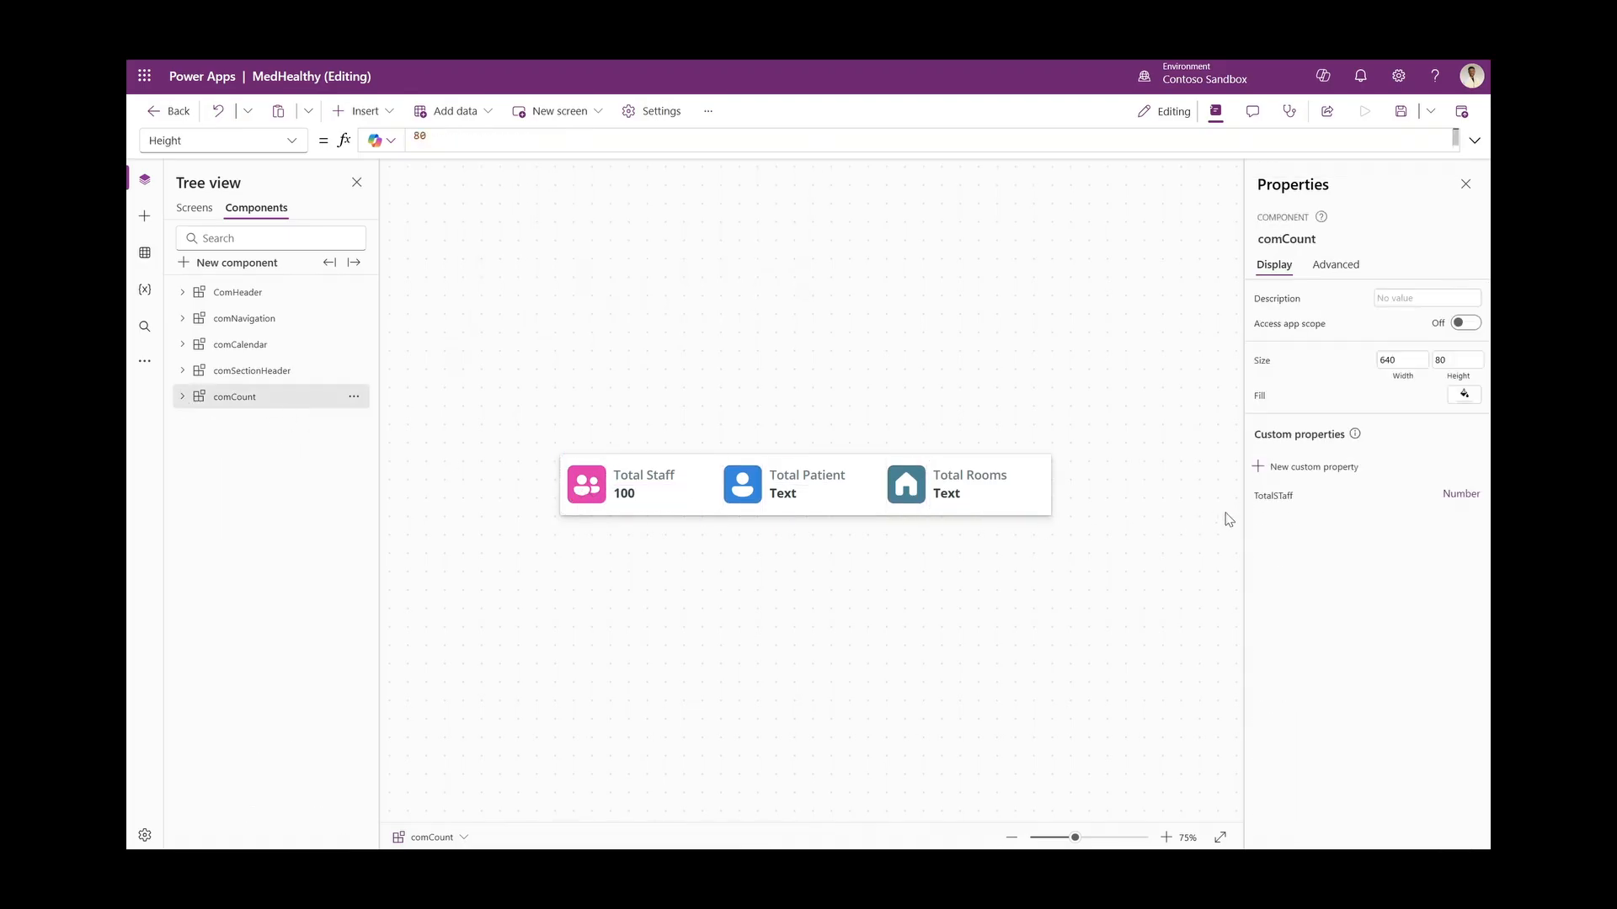
left_click(1270, 466)
triple_click(1095, 245)
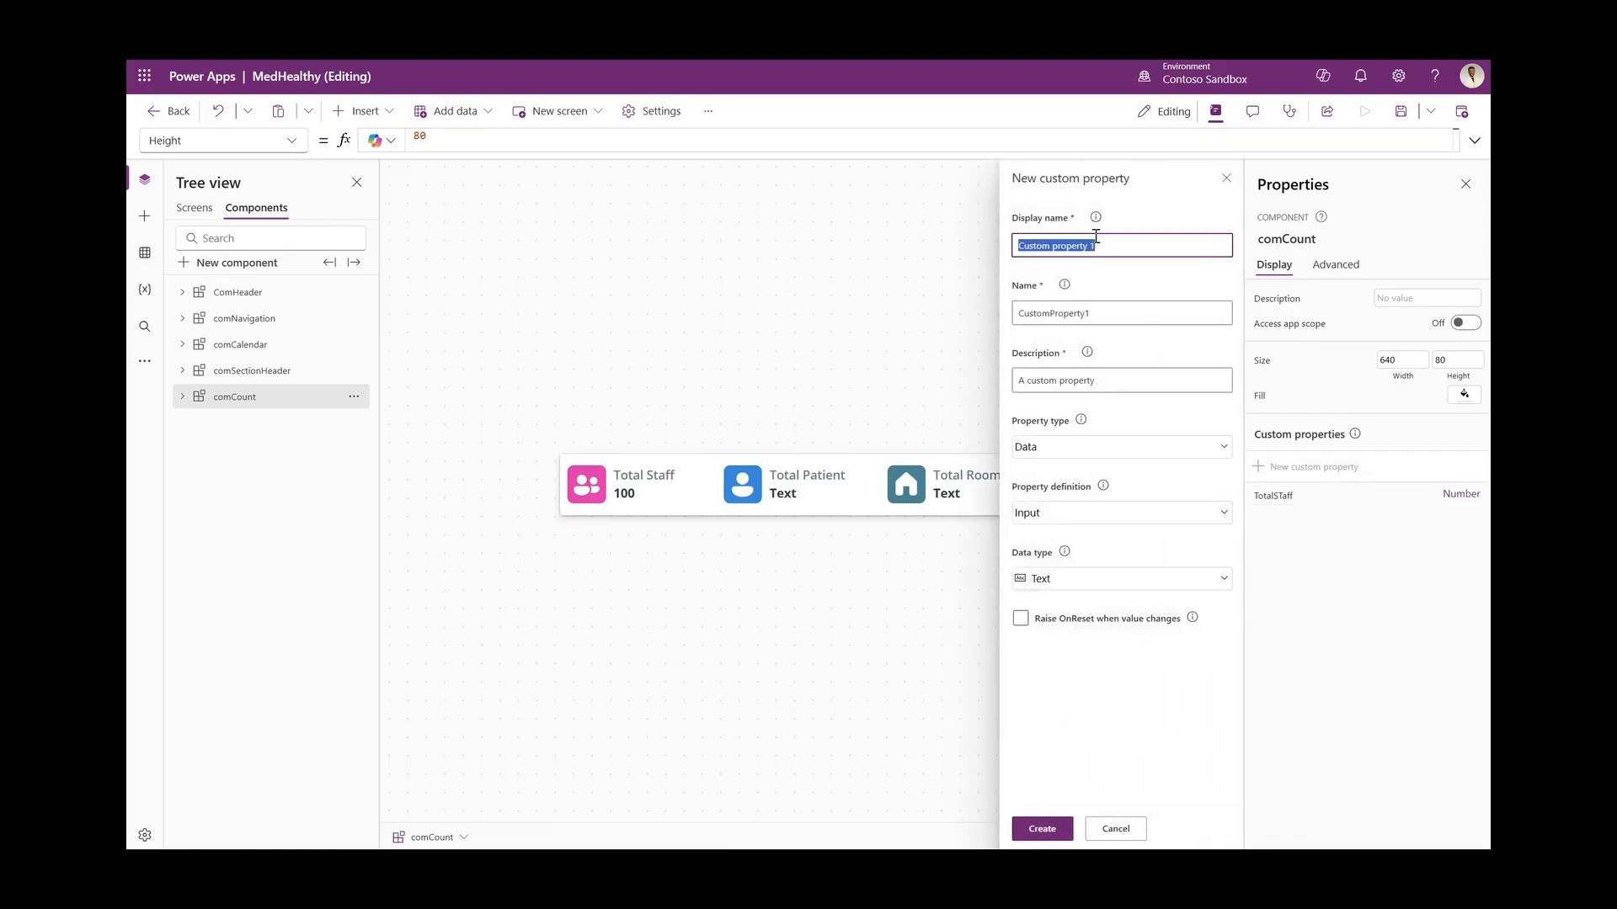
type("TotalPatient")
left_click(1120, 578)
left_click(1053, 299)
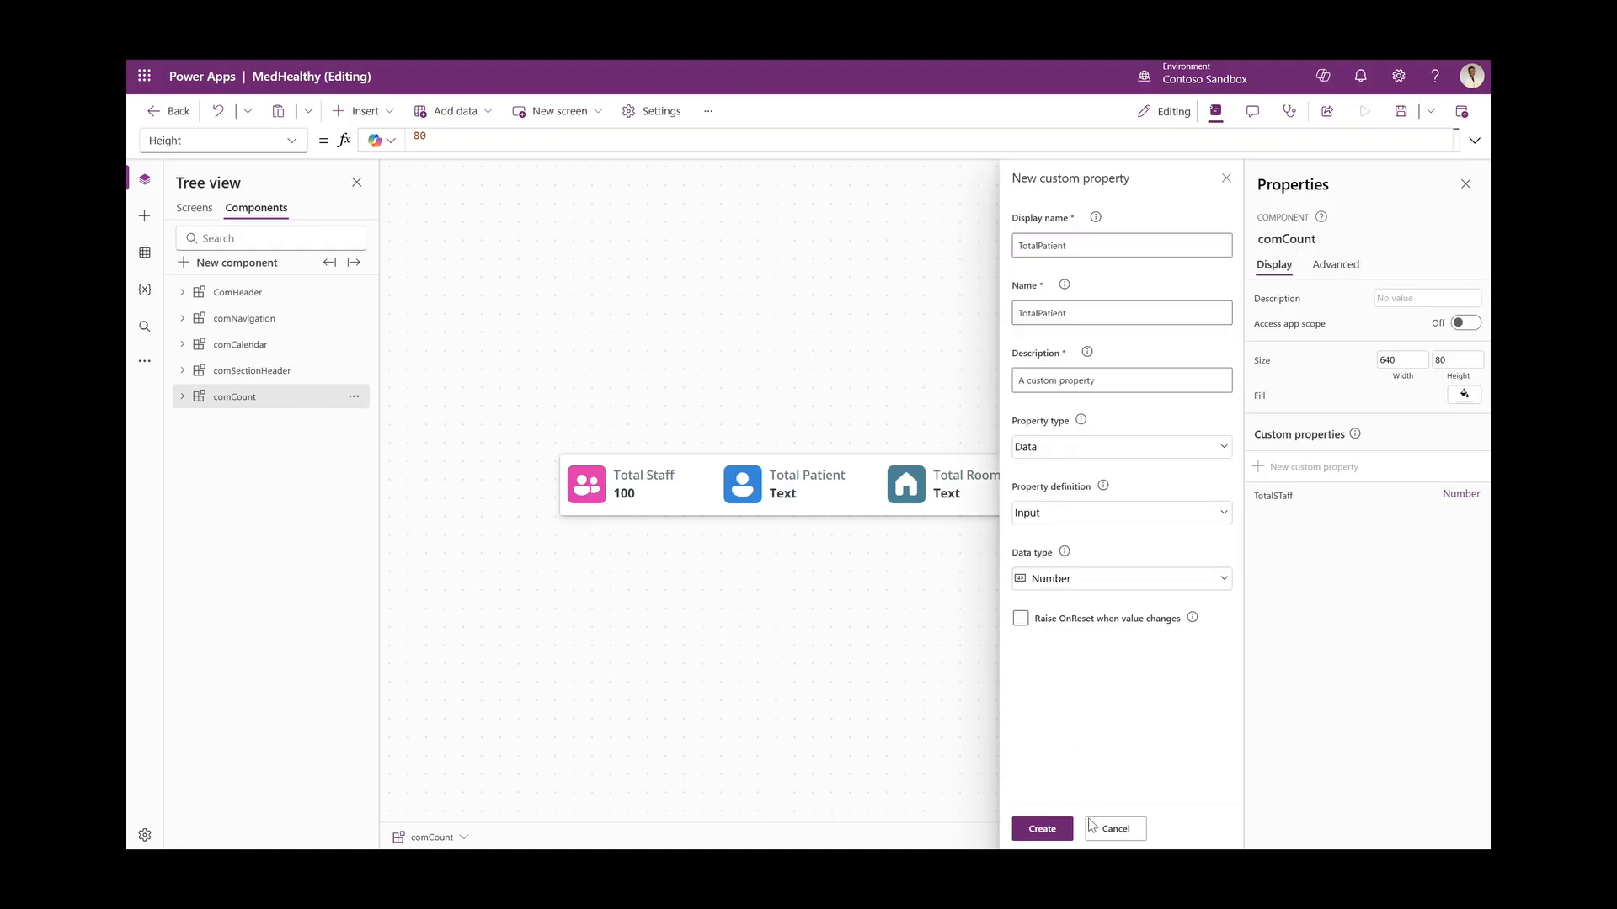
left_click(1043, 830)
Add another custom input property named TotalRooms with data type Number to comCount
left_click(1103, 244)
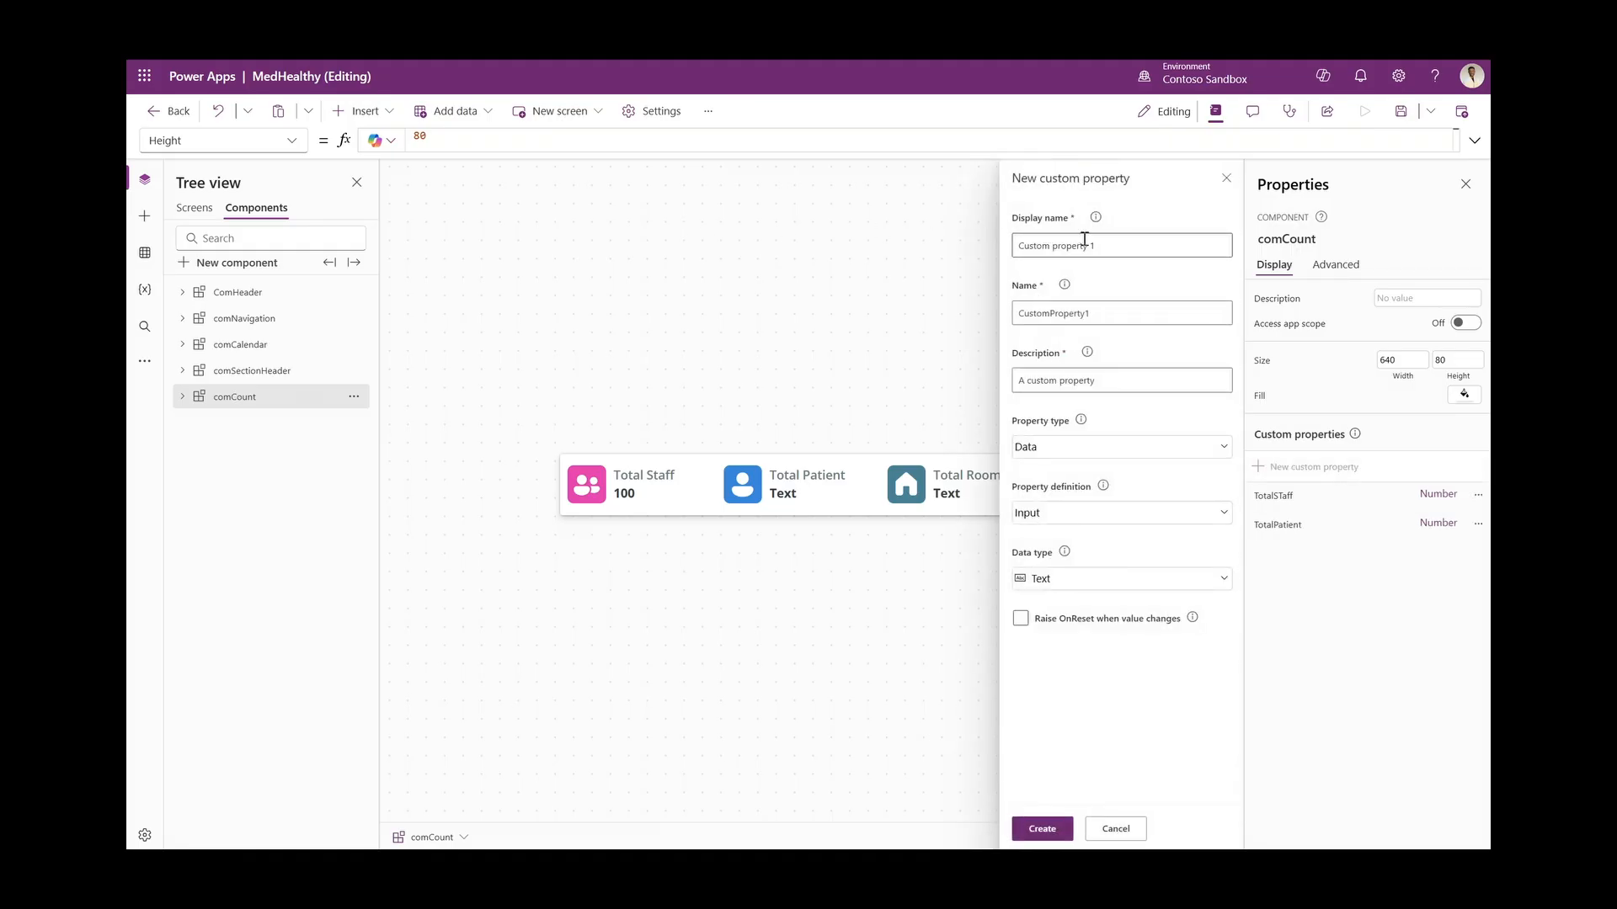
key("ctrl+a")
type("Tota")
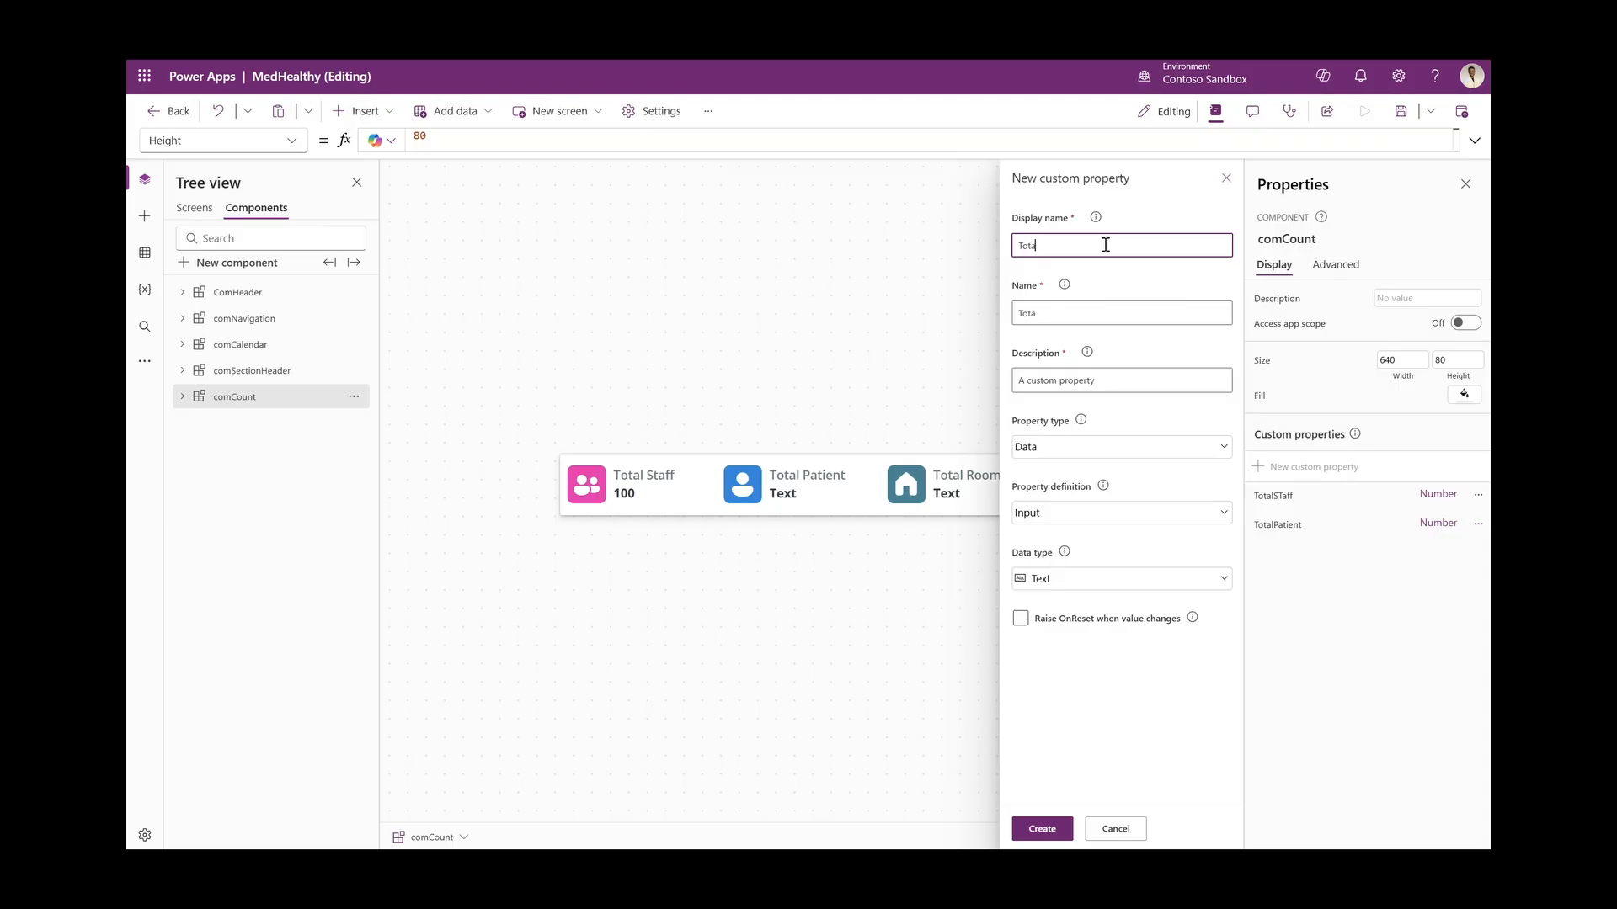
type("lRooms")
left_click(1092, 578)
left_click(1095, 334)
left_click(1041, 828)
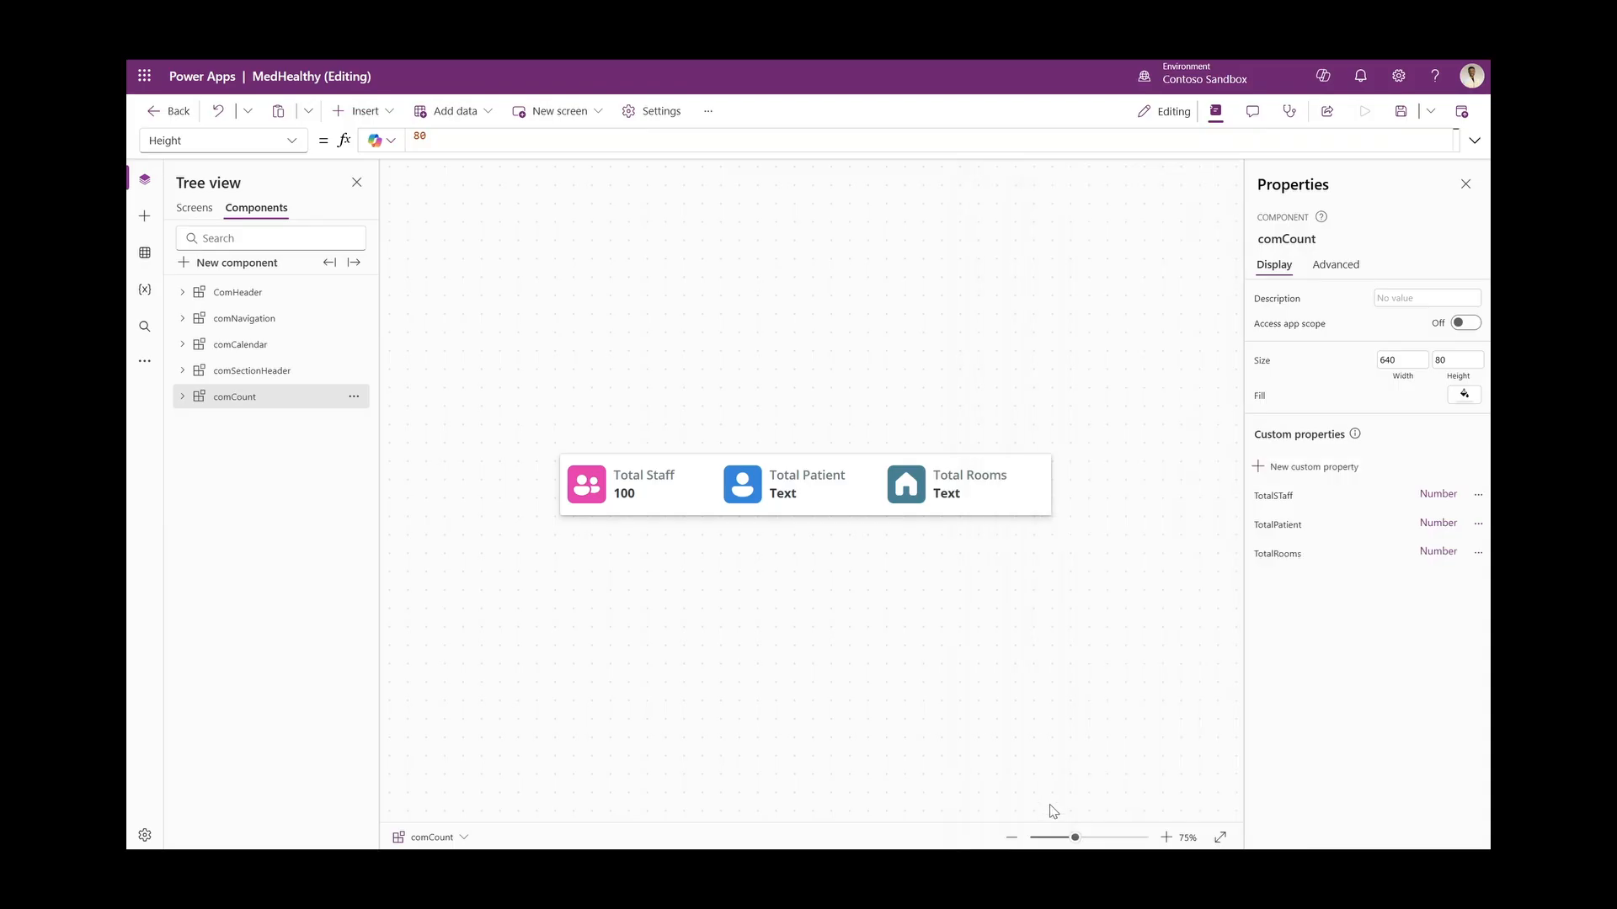
Bind the value text under Total Patient to comCount.TotalPatient
left_click(783, 494)
left_click(535, 142)
key("ctrl+a")
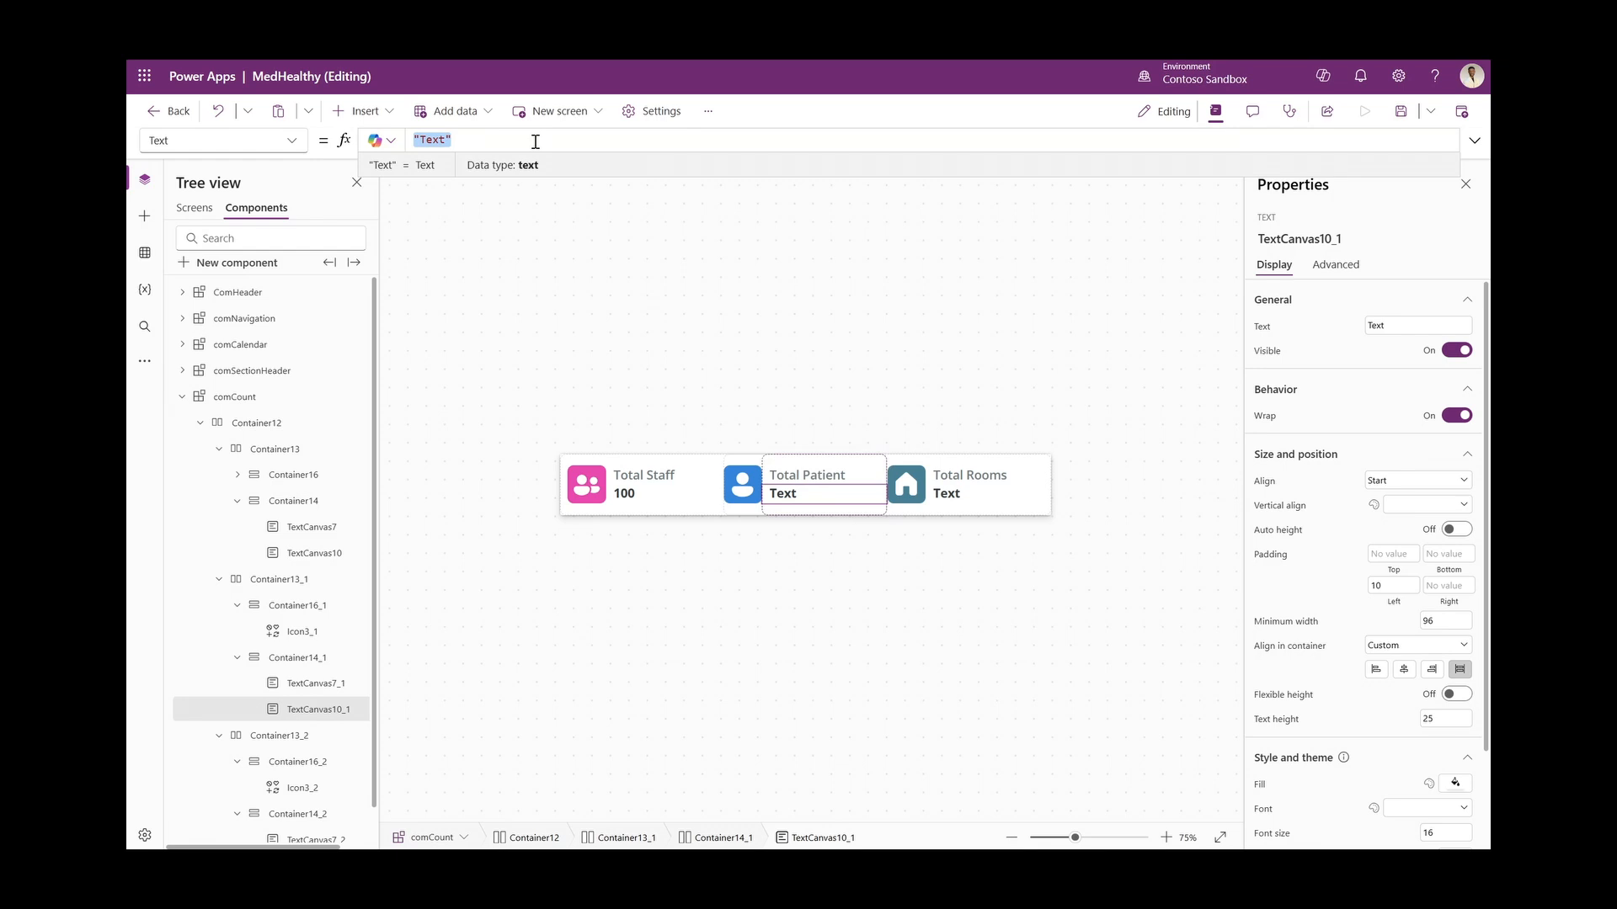
type("comCount.")
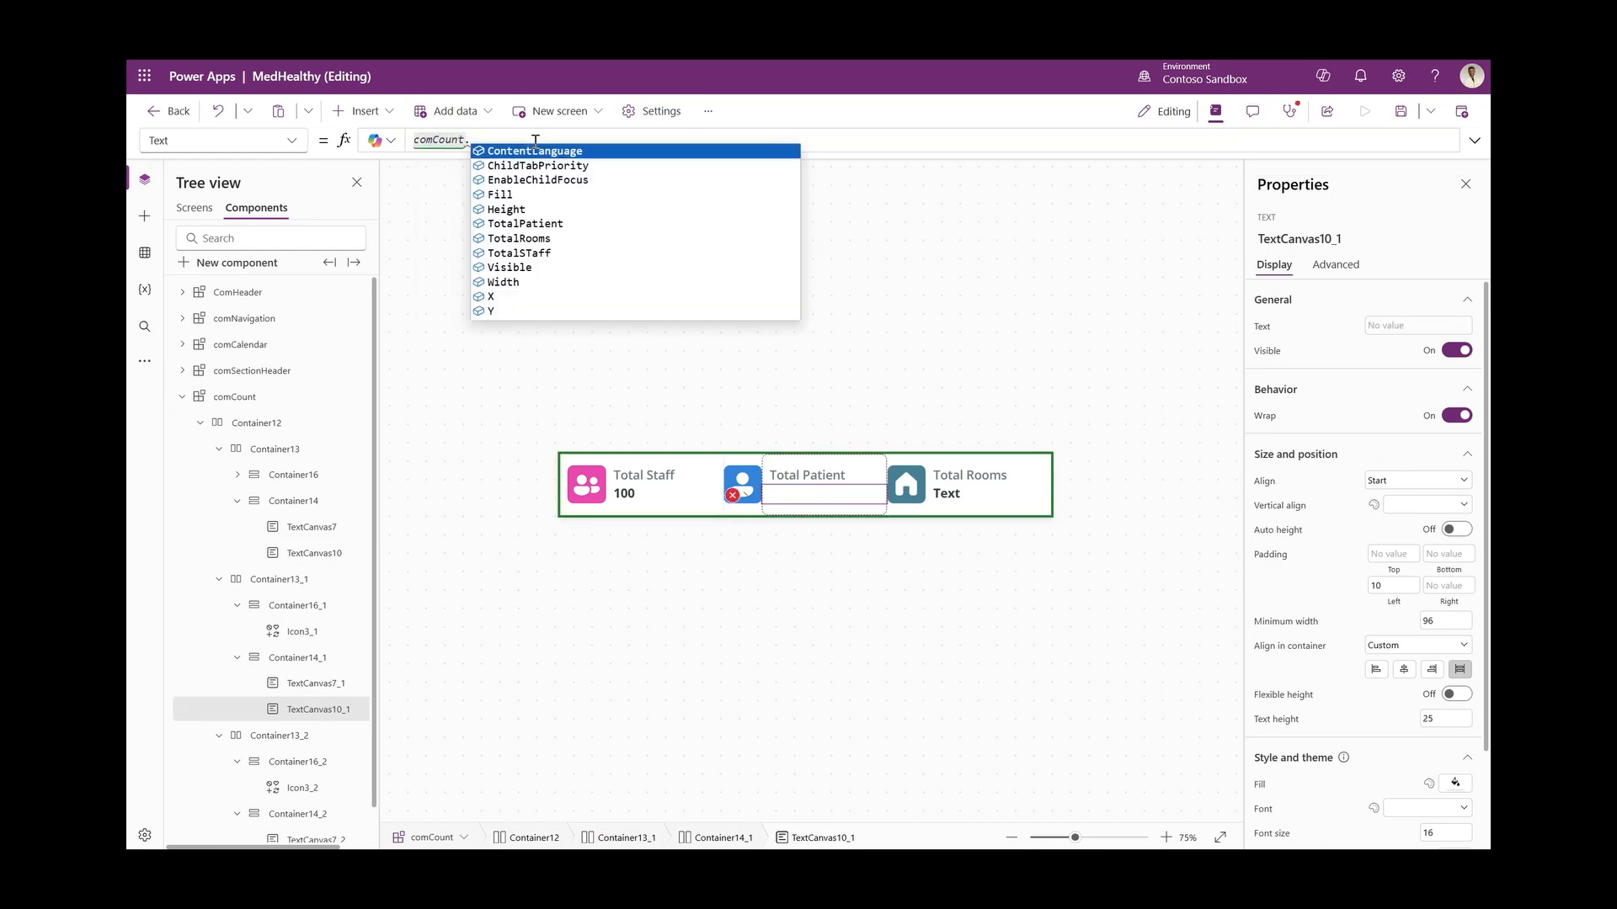
type("tot")
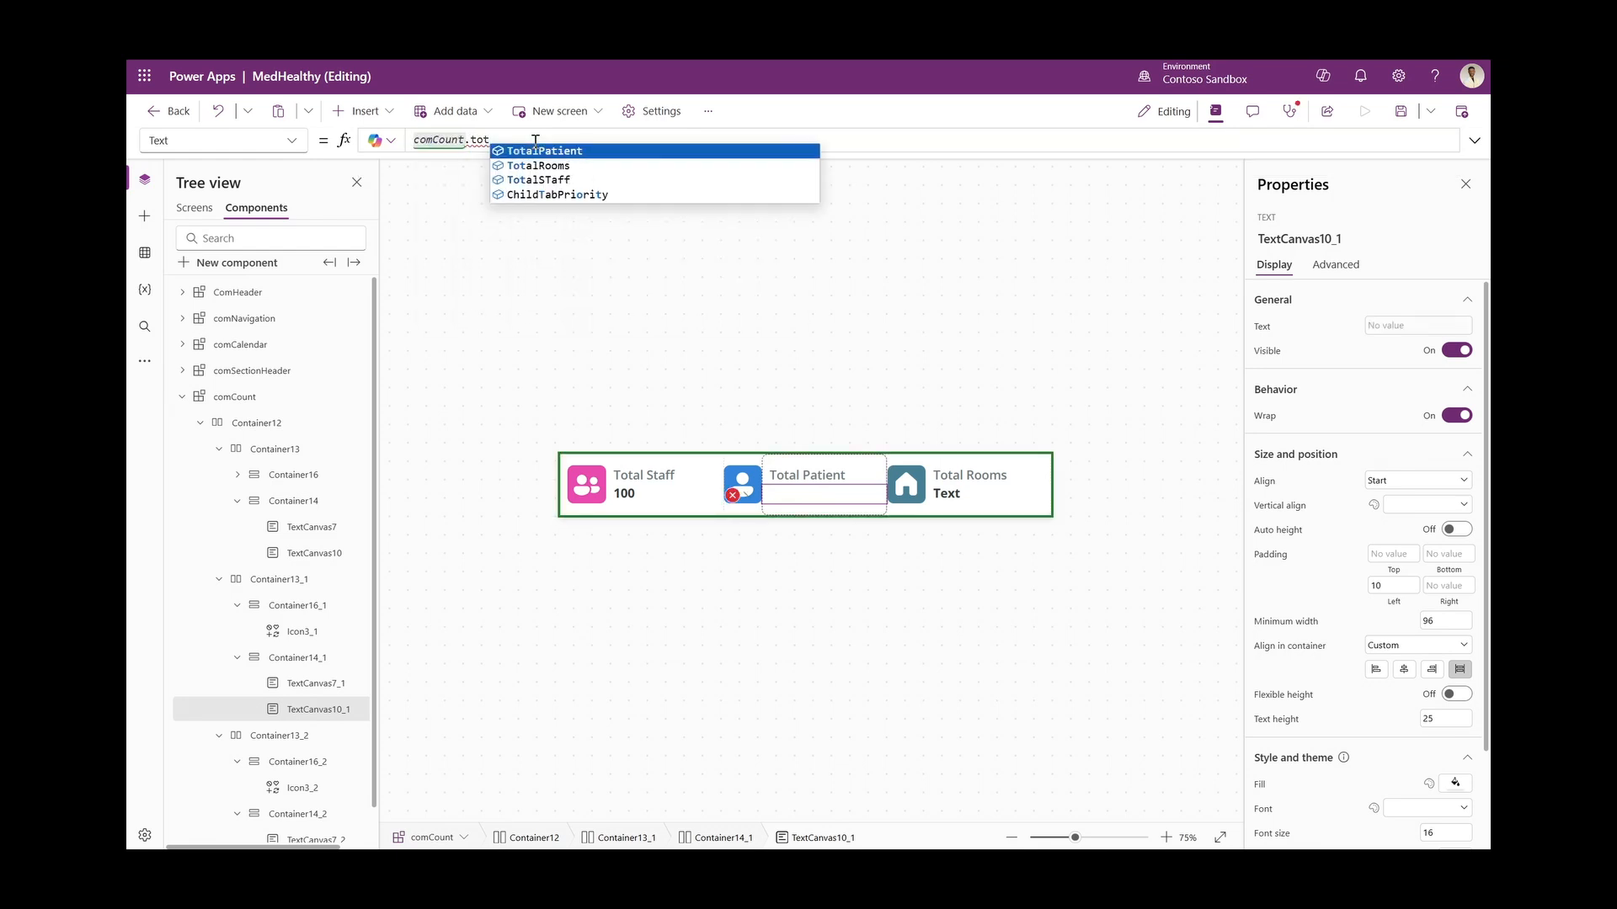
key("Tab")
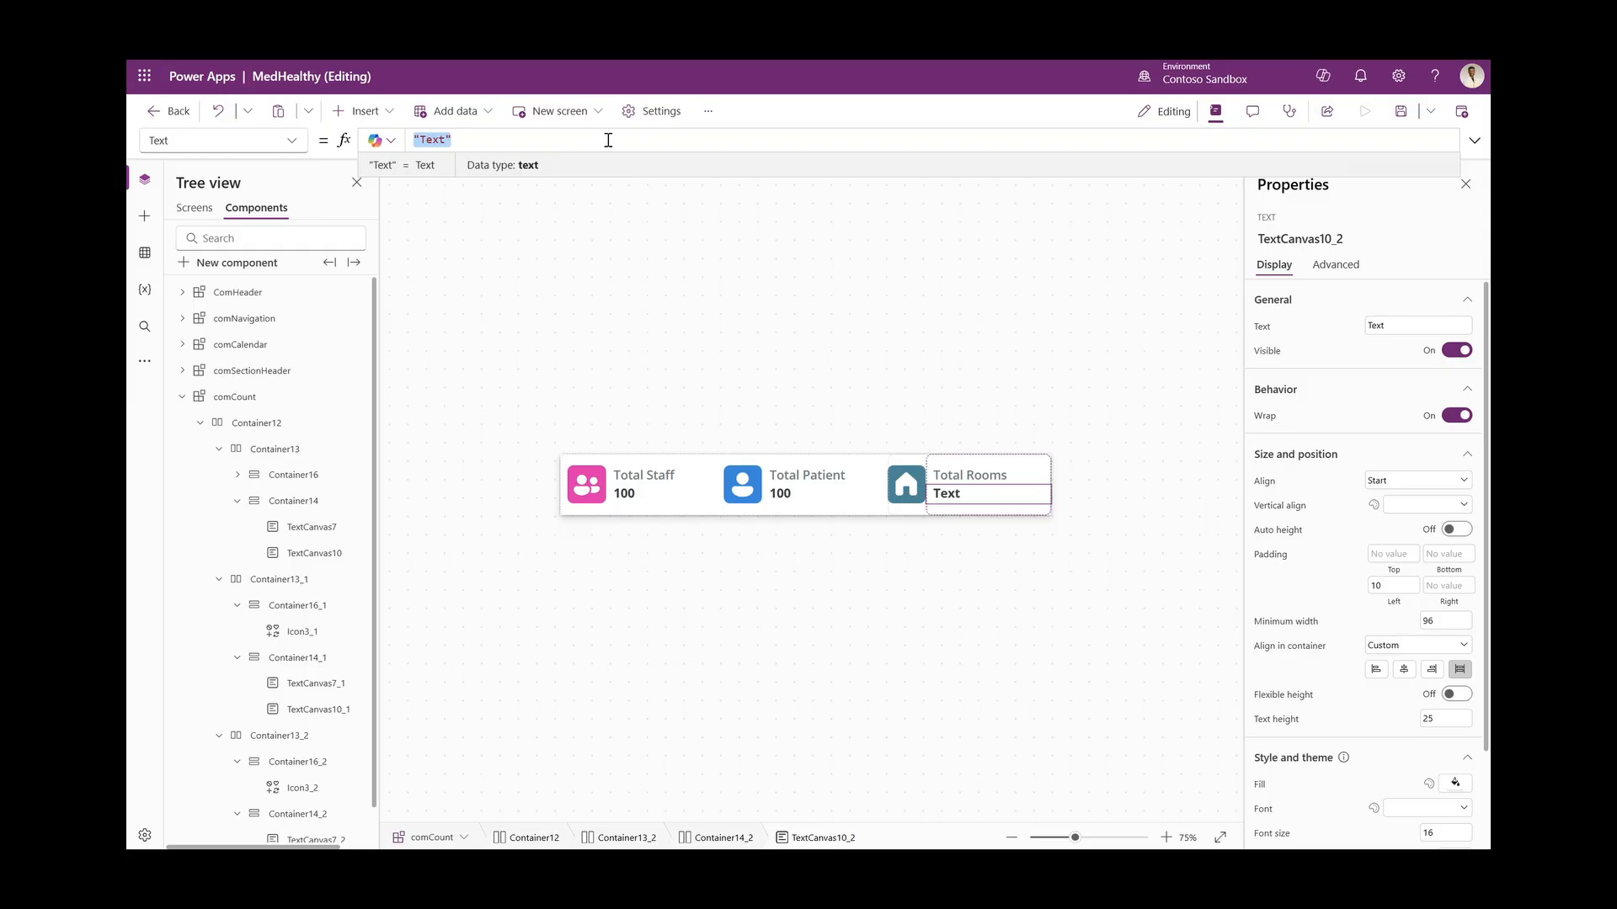
Bind the value text under Total Rooms to comCount.TotalRooms
type("comCount.")
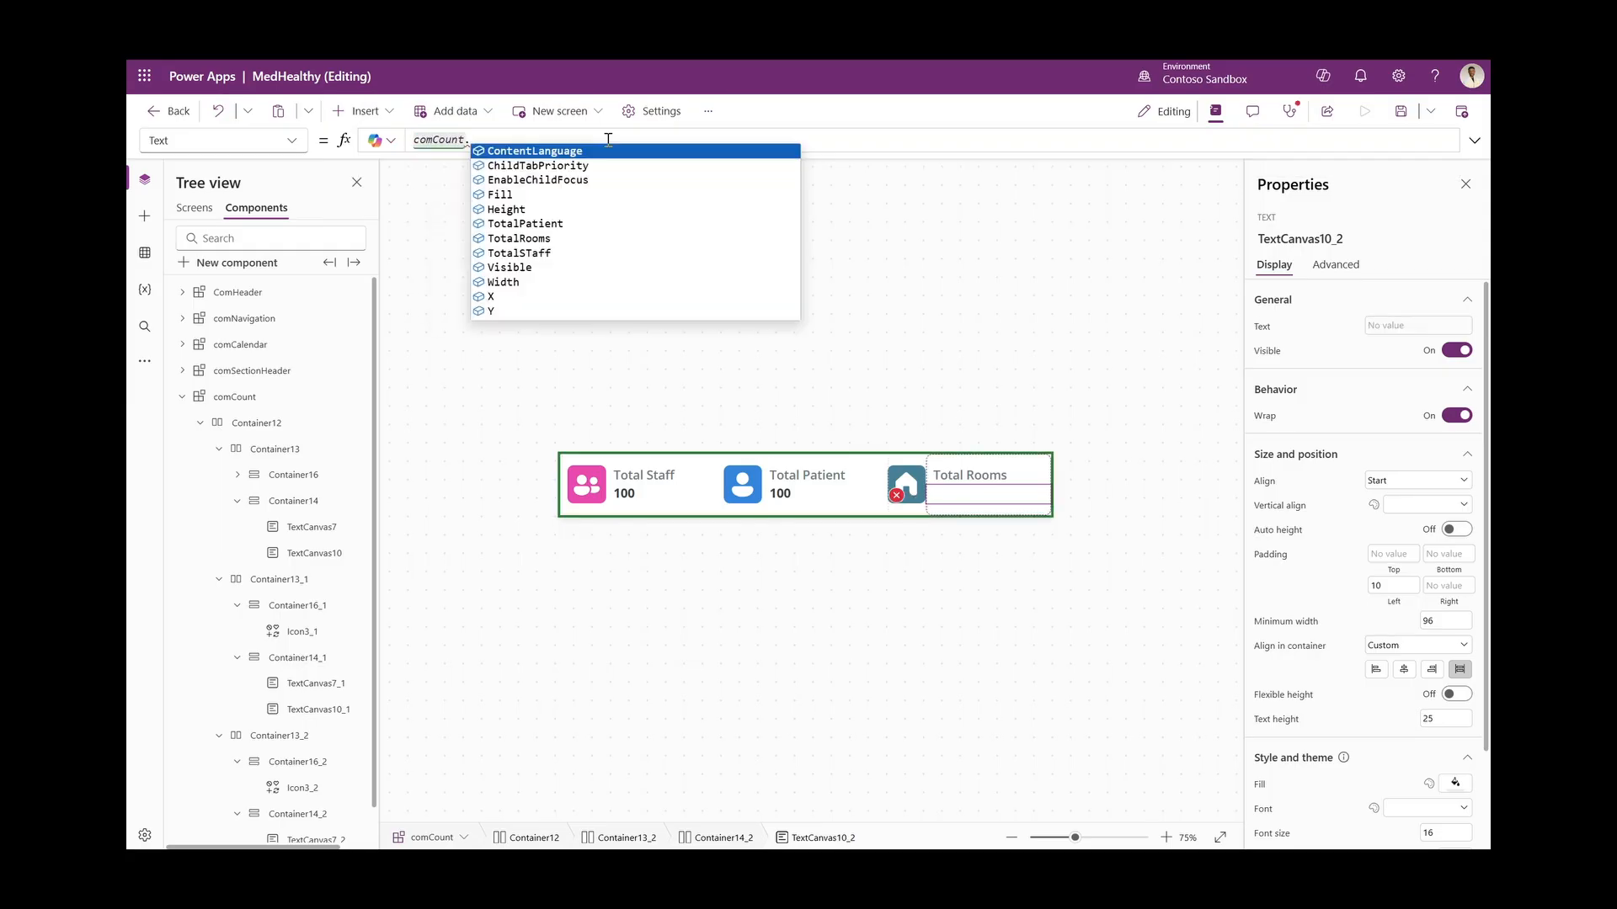
type("tot")
key("Down")
key("Tab")
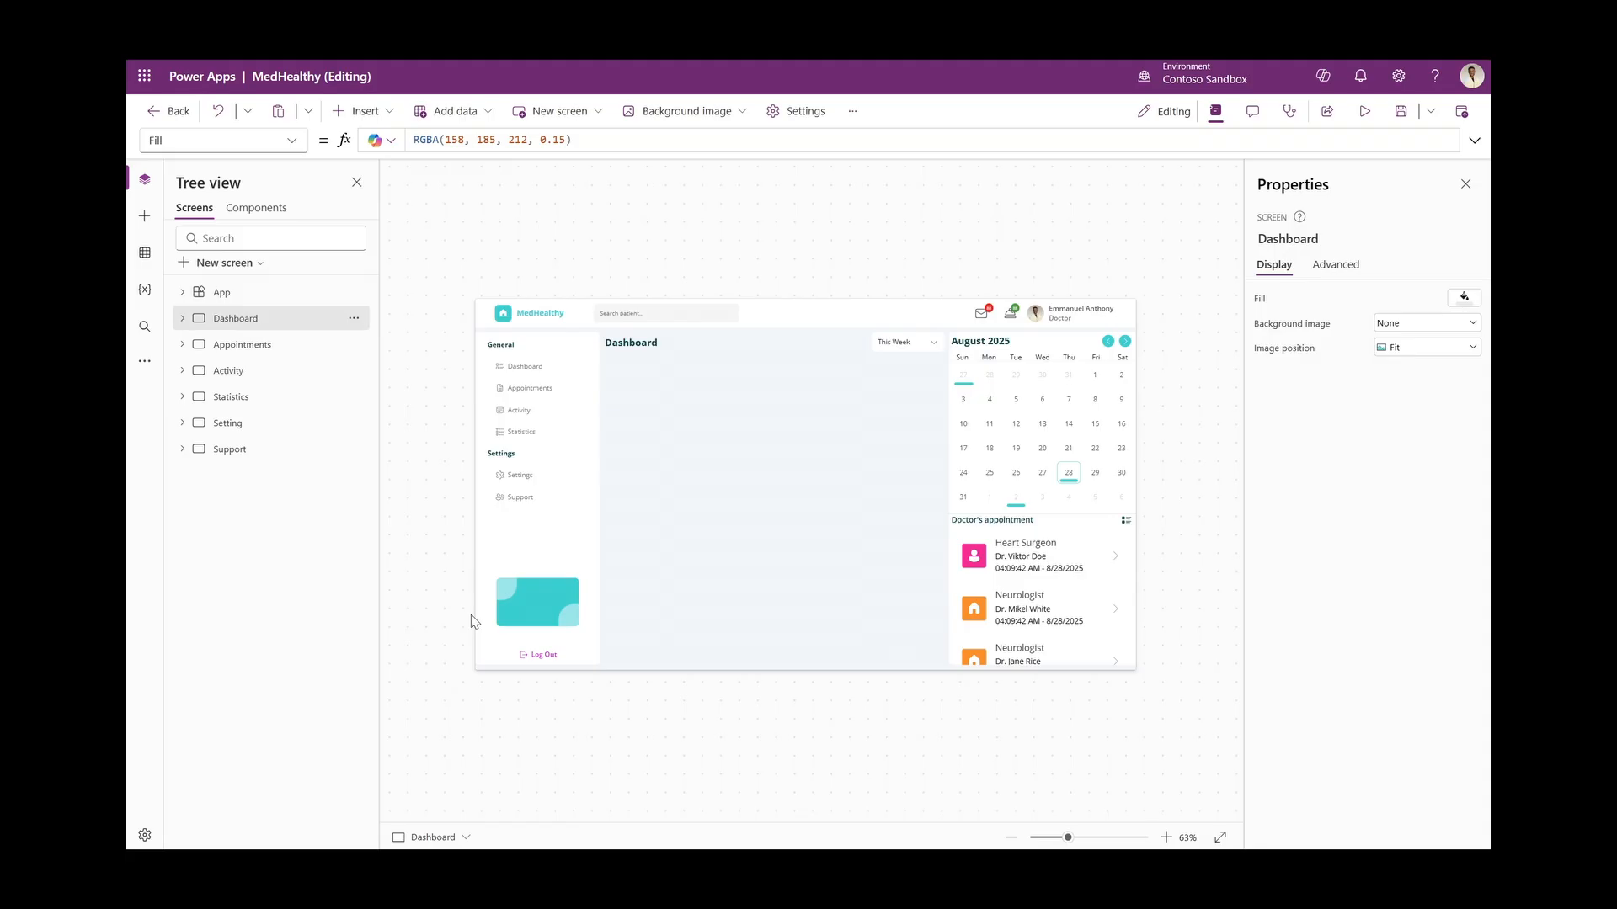
Insert the comCount component into the conDashboard container on the Dashboard screen
left_click(642, 409)
left_click(364, 111)
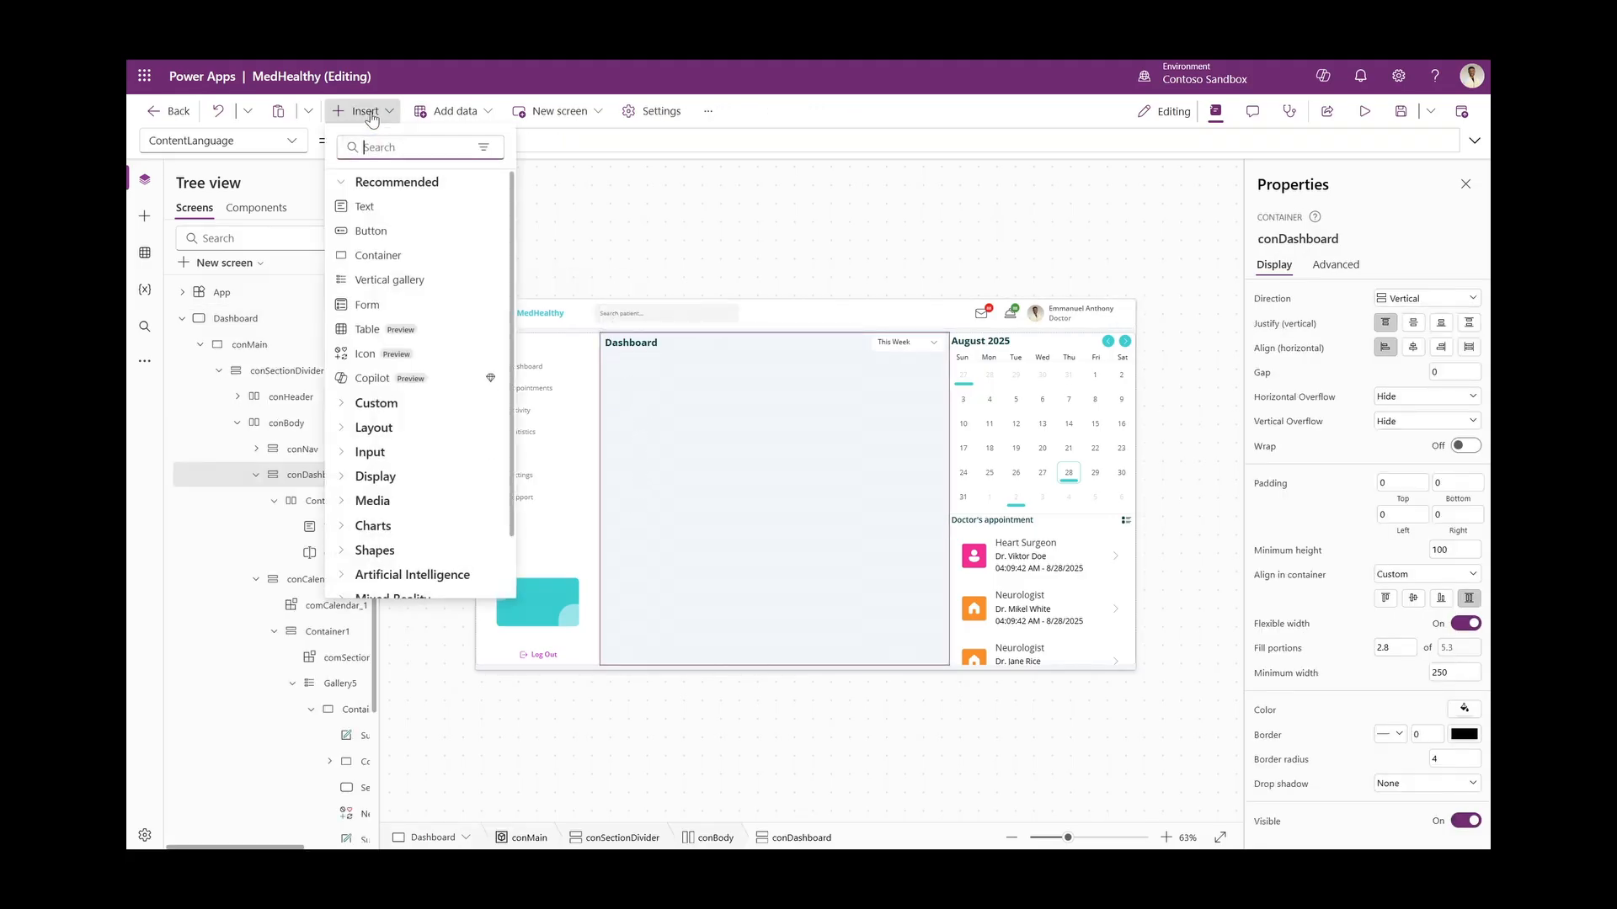
type("com")
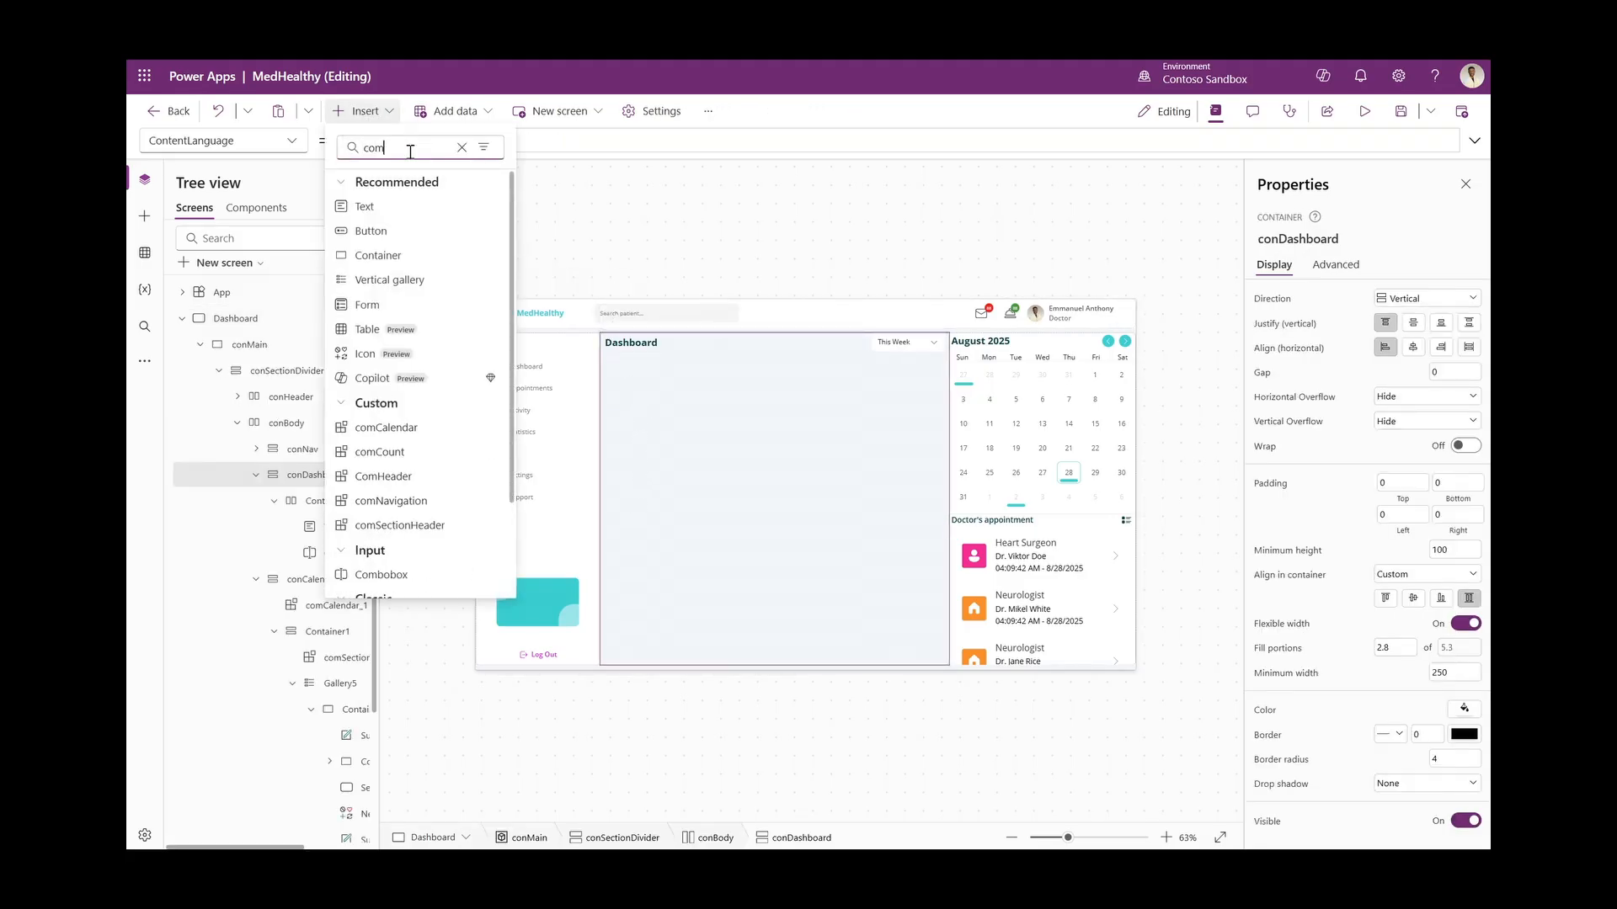
left_click(399, 456)
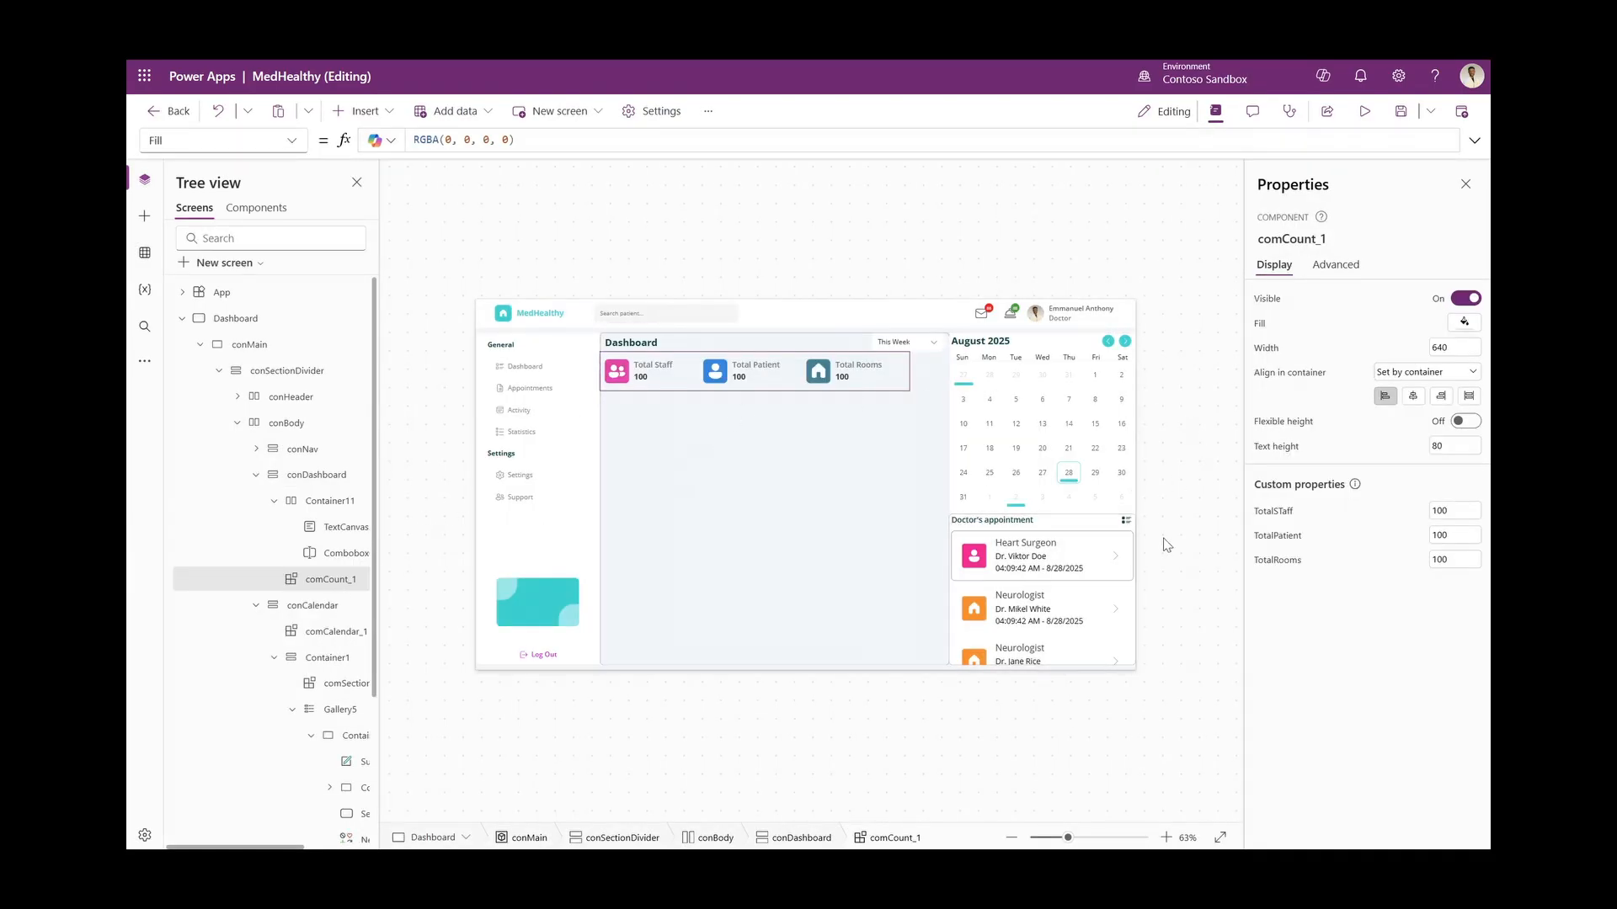
Stretch comCount_1 across its container and set its minimum width to 0
left_click(1469, 398)
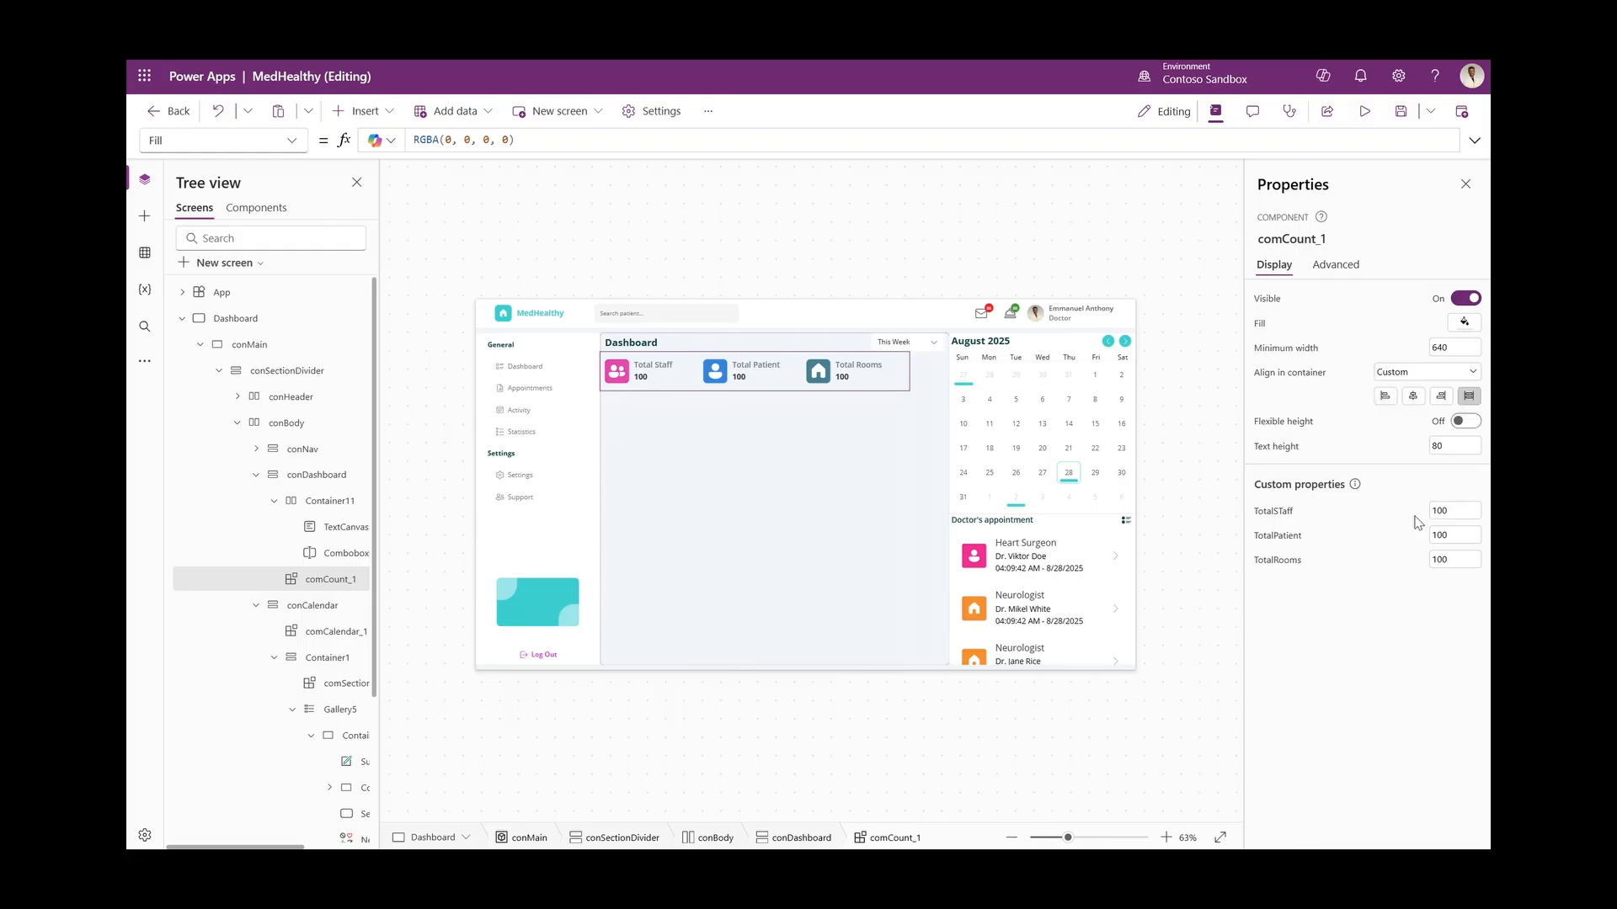
left_click(1445, 345)
left_click(1377, 354)
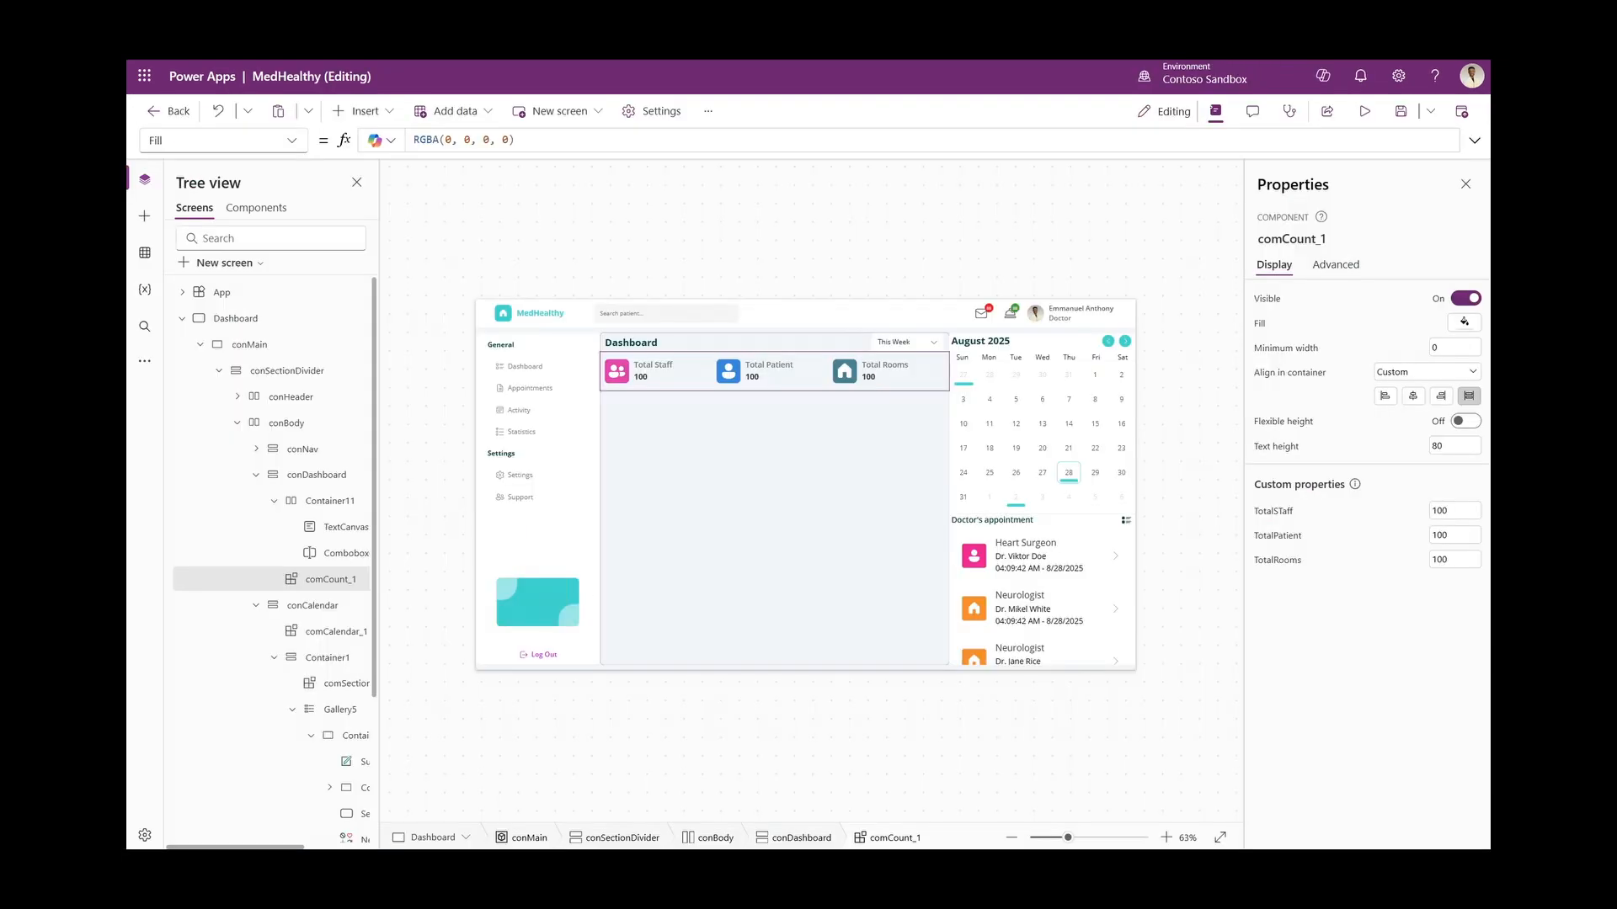
Fill the three count containers Container13, Container13_1 and Container13_2 of comCount with white, and return to the Dashboard screen
left_click(254, 214)
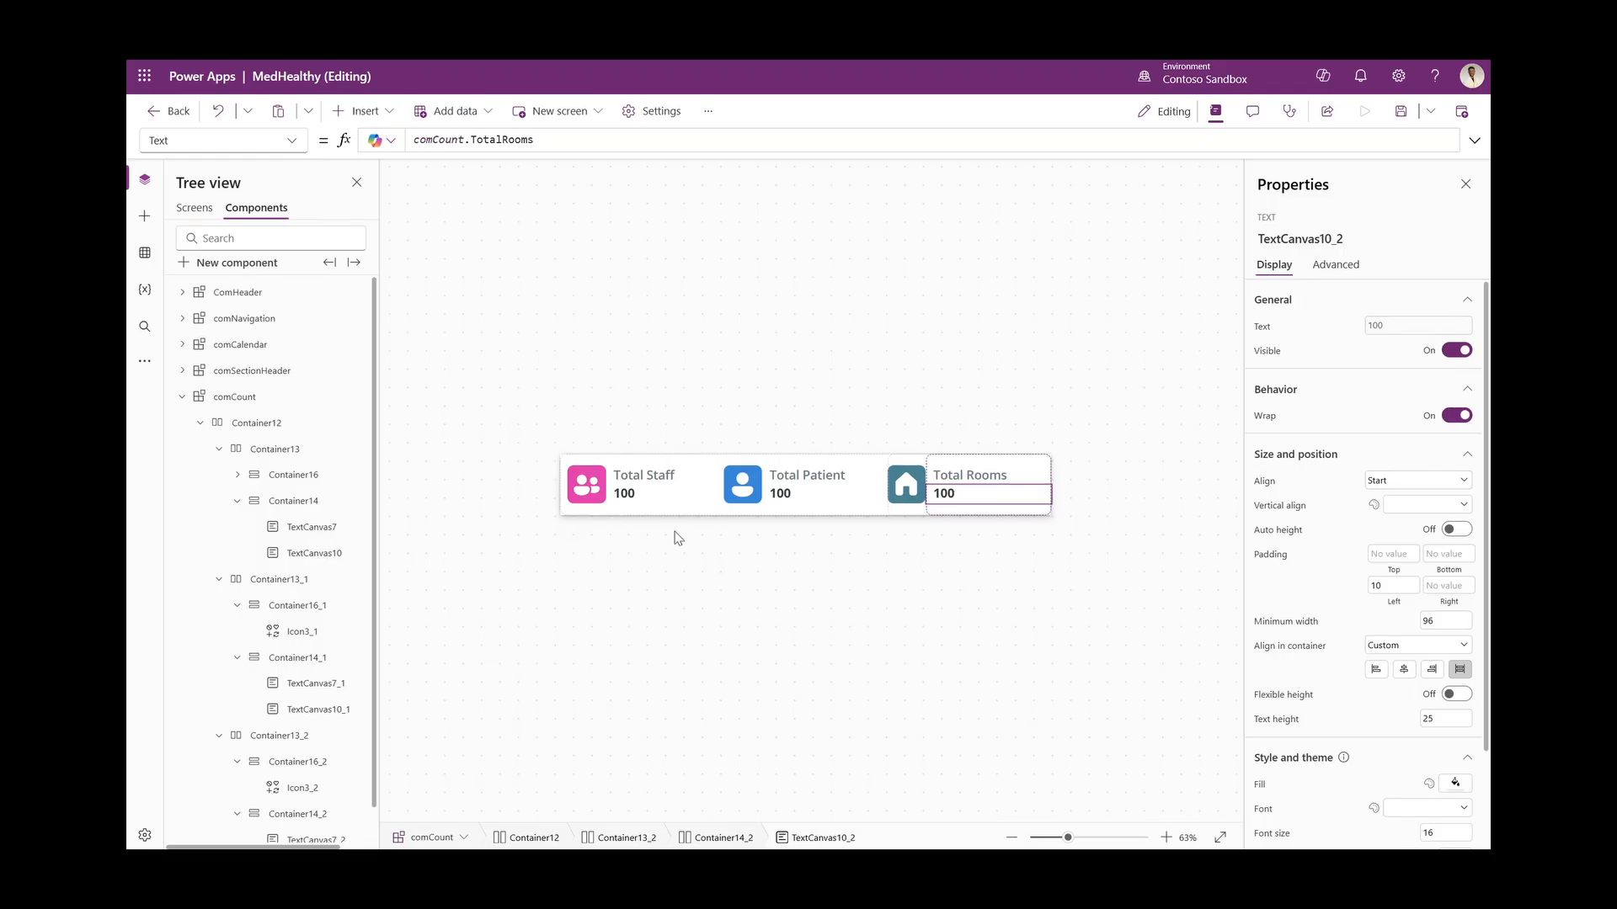
left_click(619, 509)
left_click(585, 512)
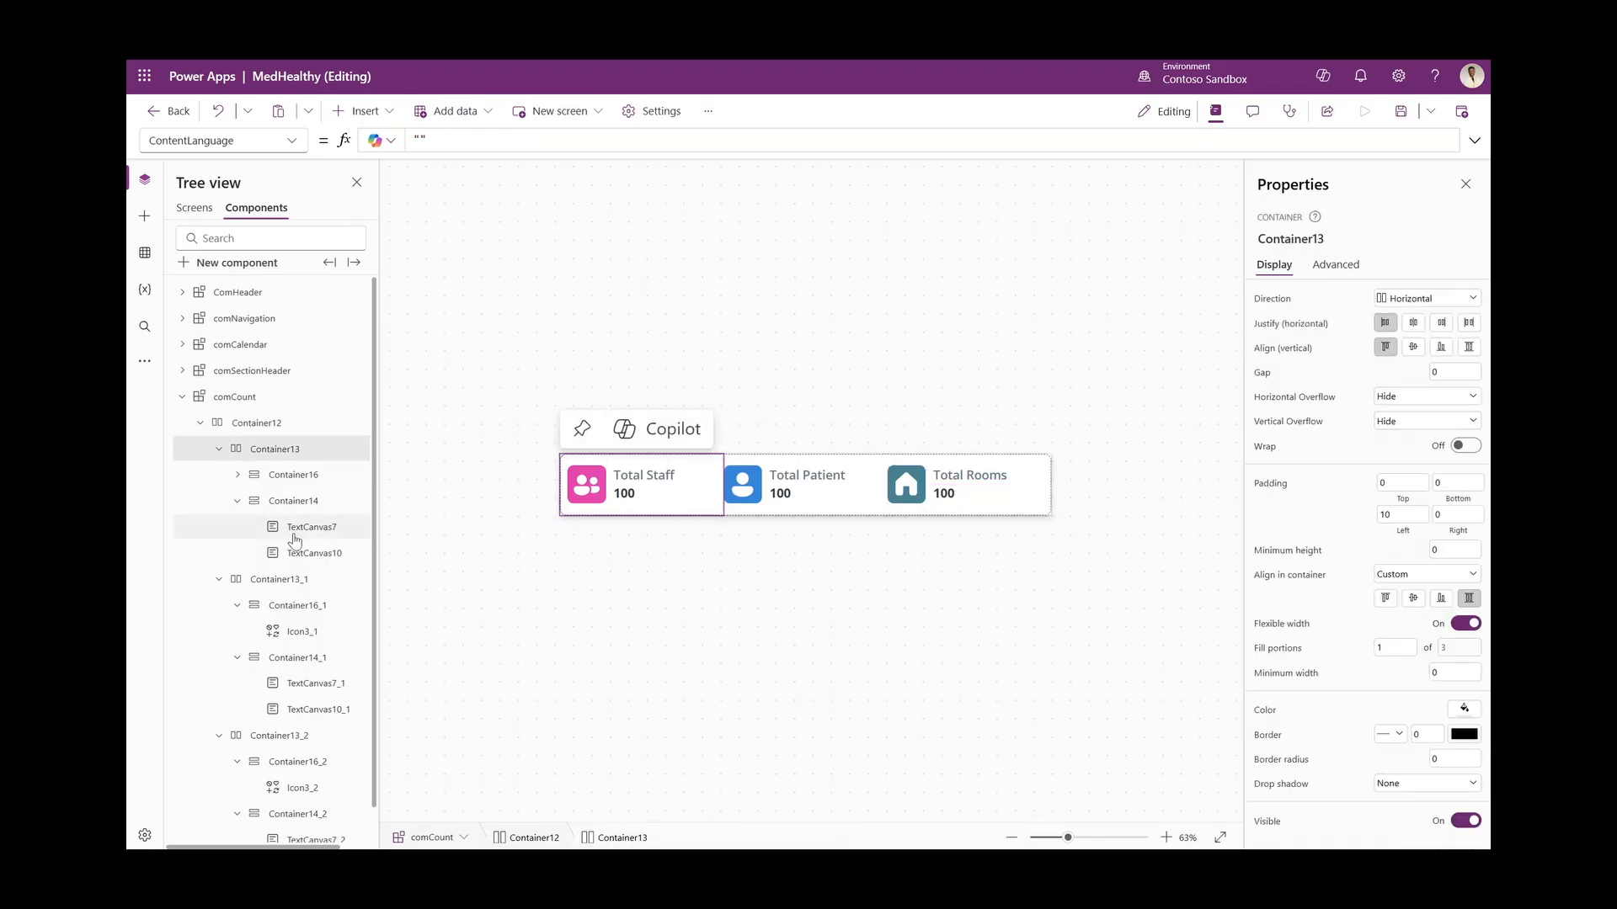
left_click(220, 449)
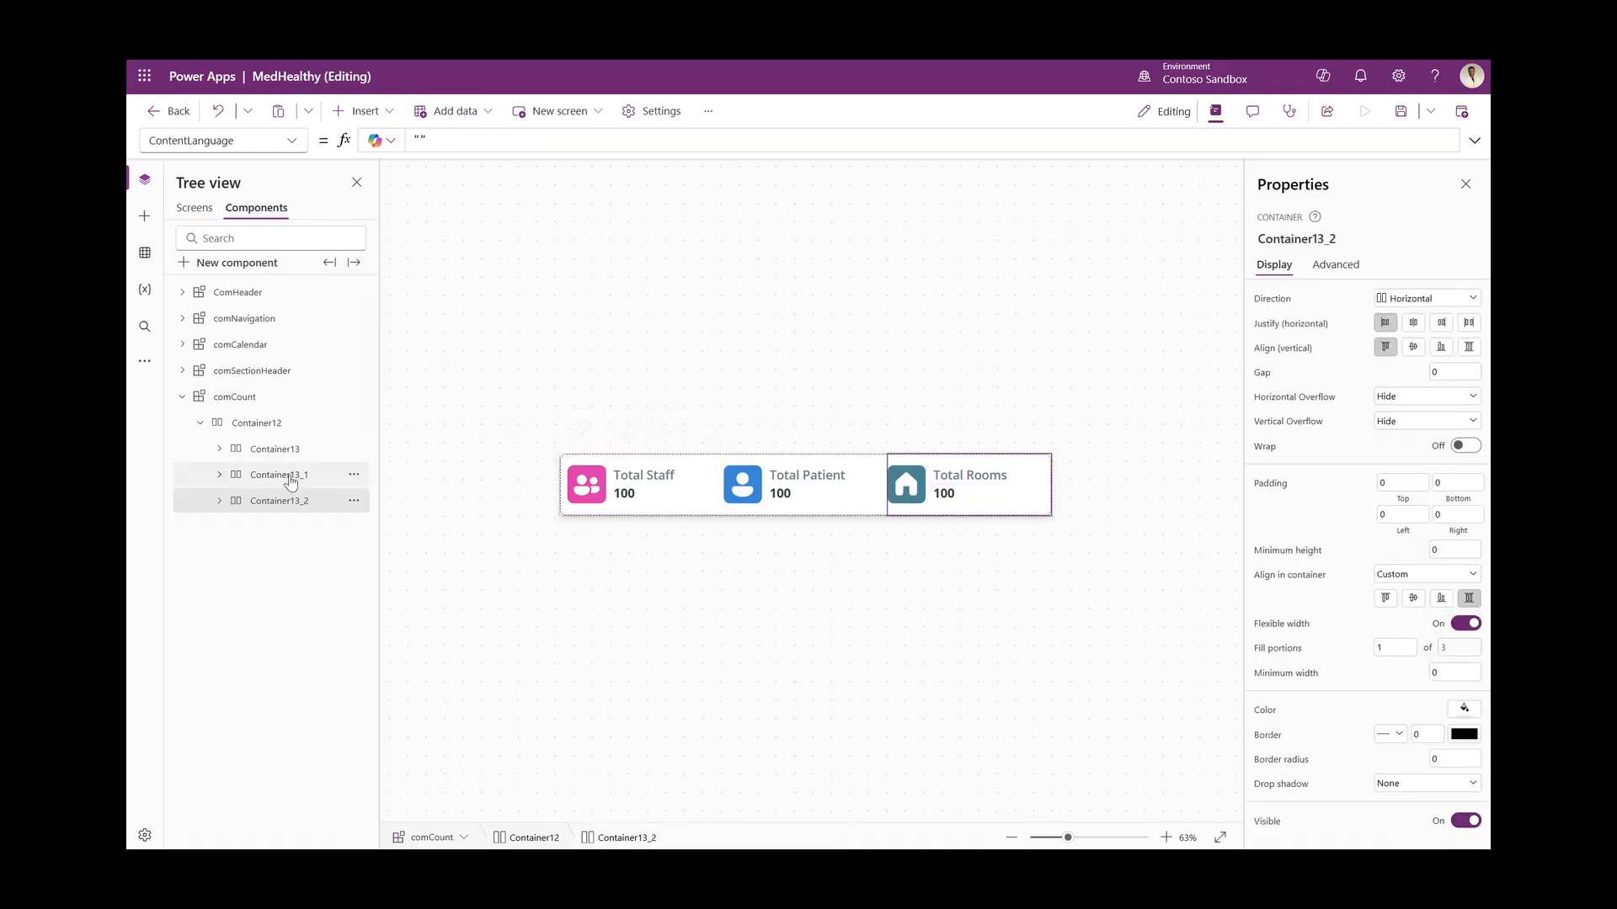
left_click(290, 475, "ctrl")
left_click(286, 451, "ctrl")
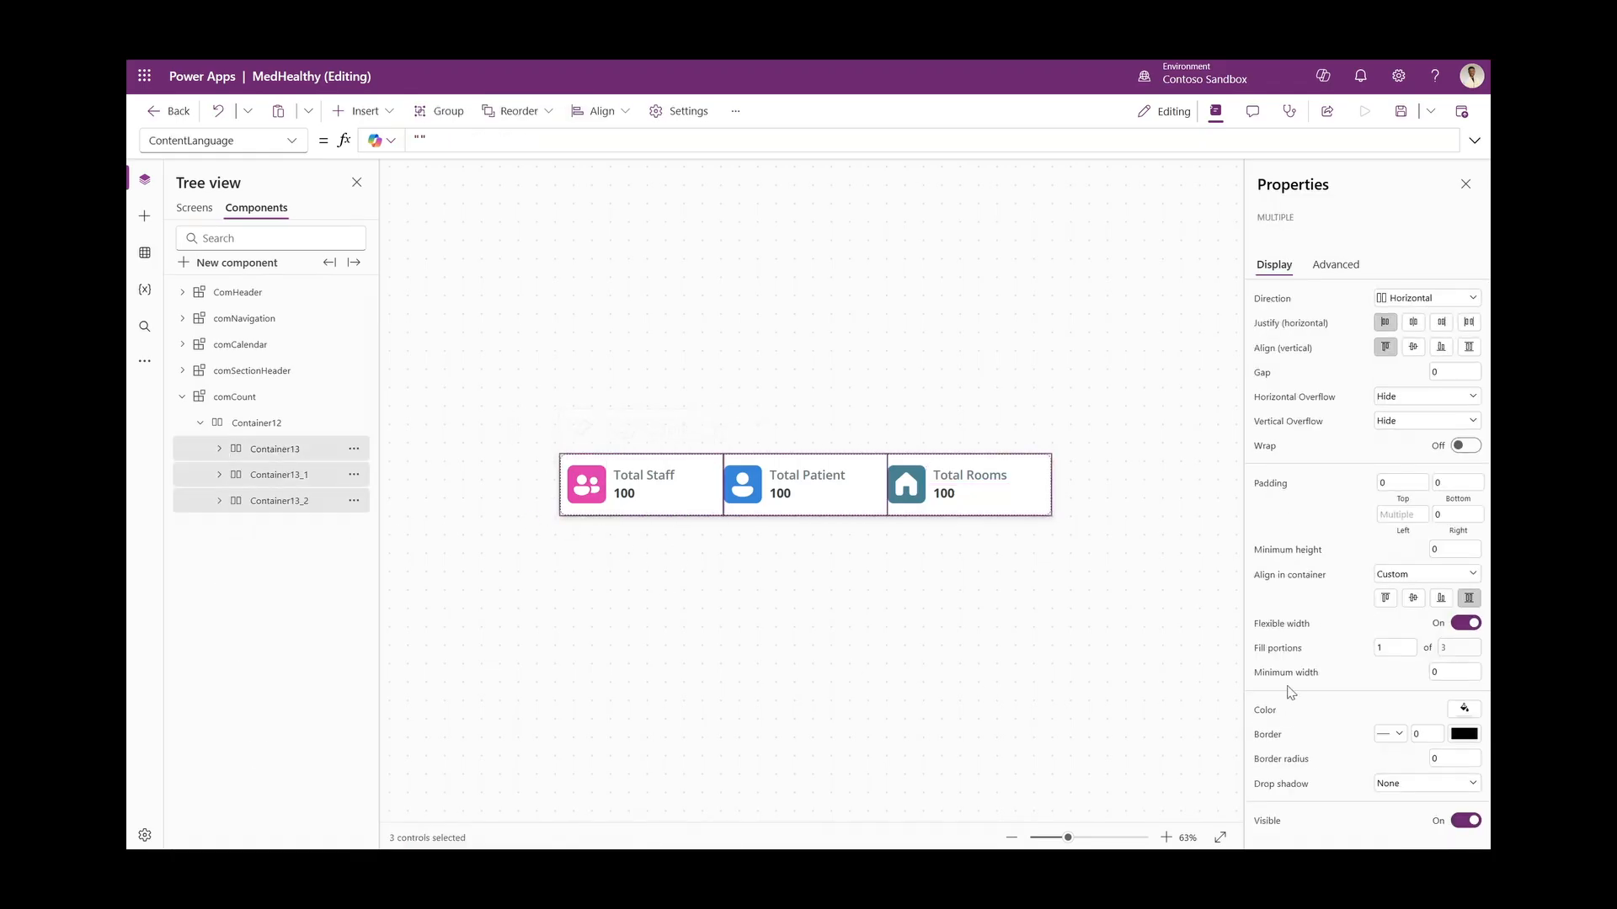
left_click(1450, 716)
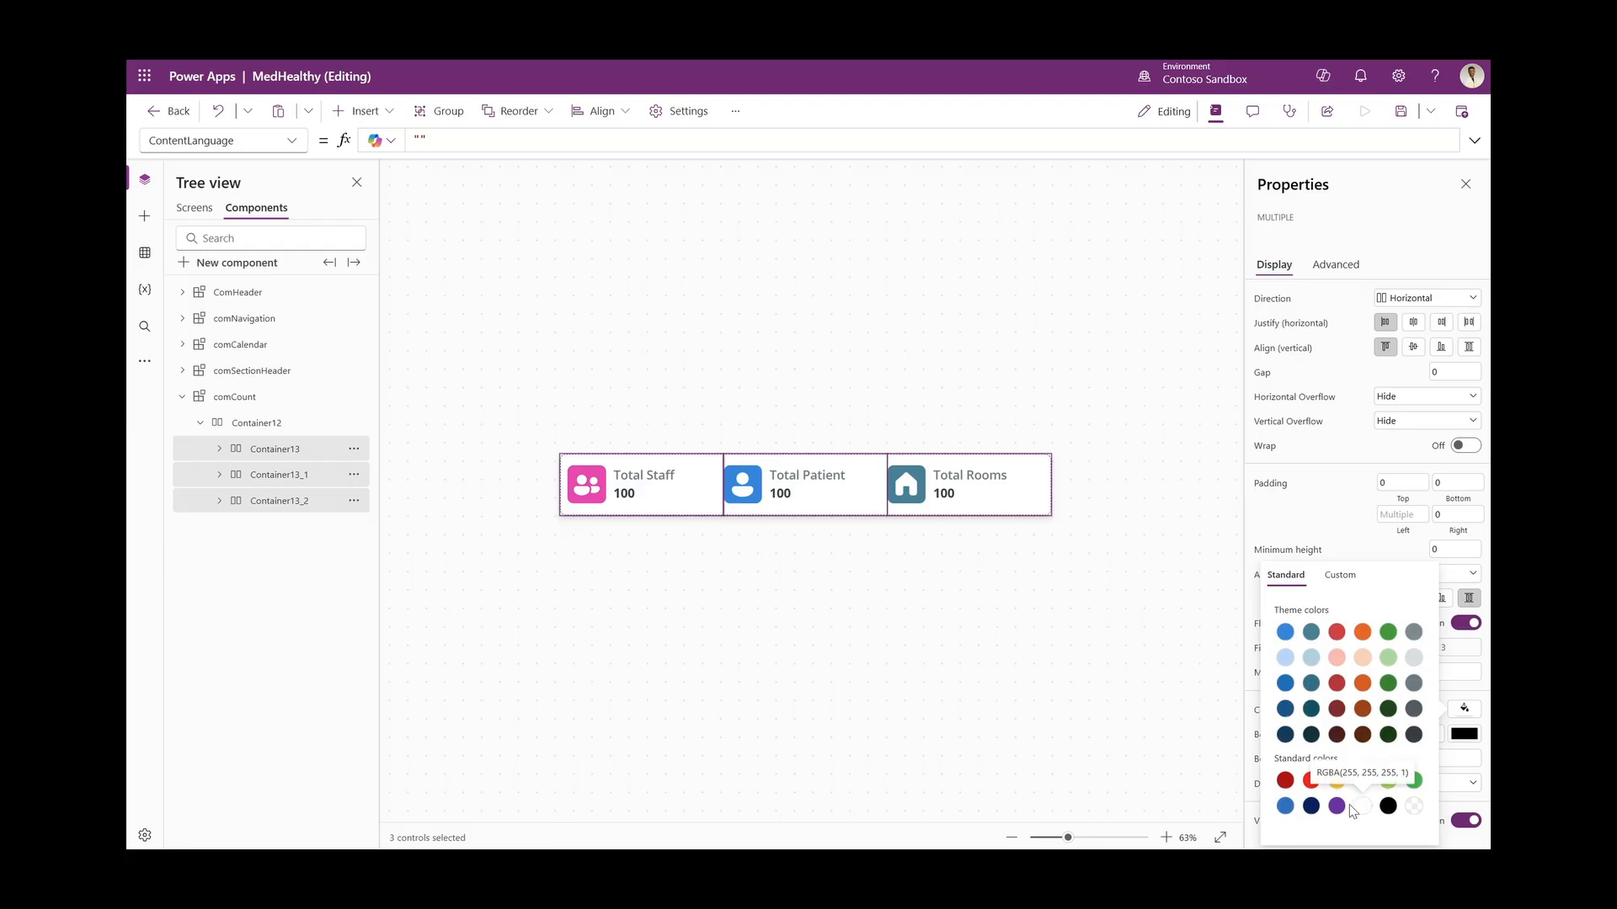
left_click(194, 208)
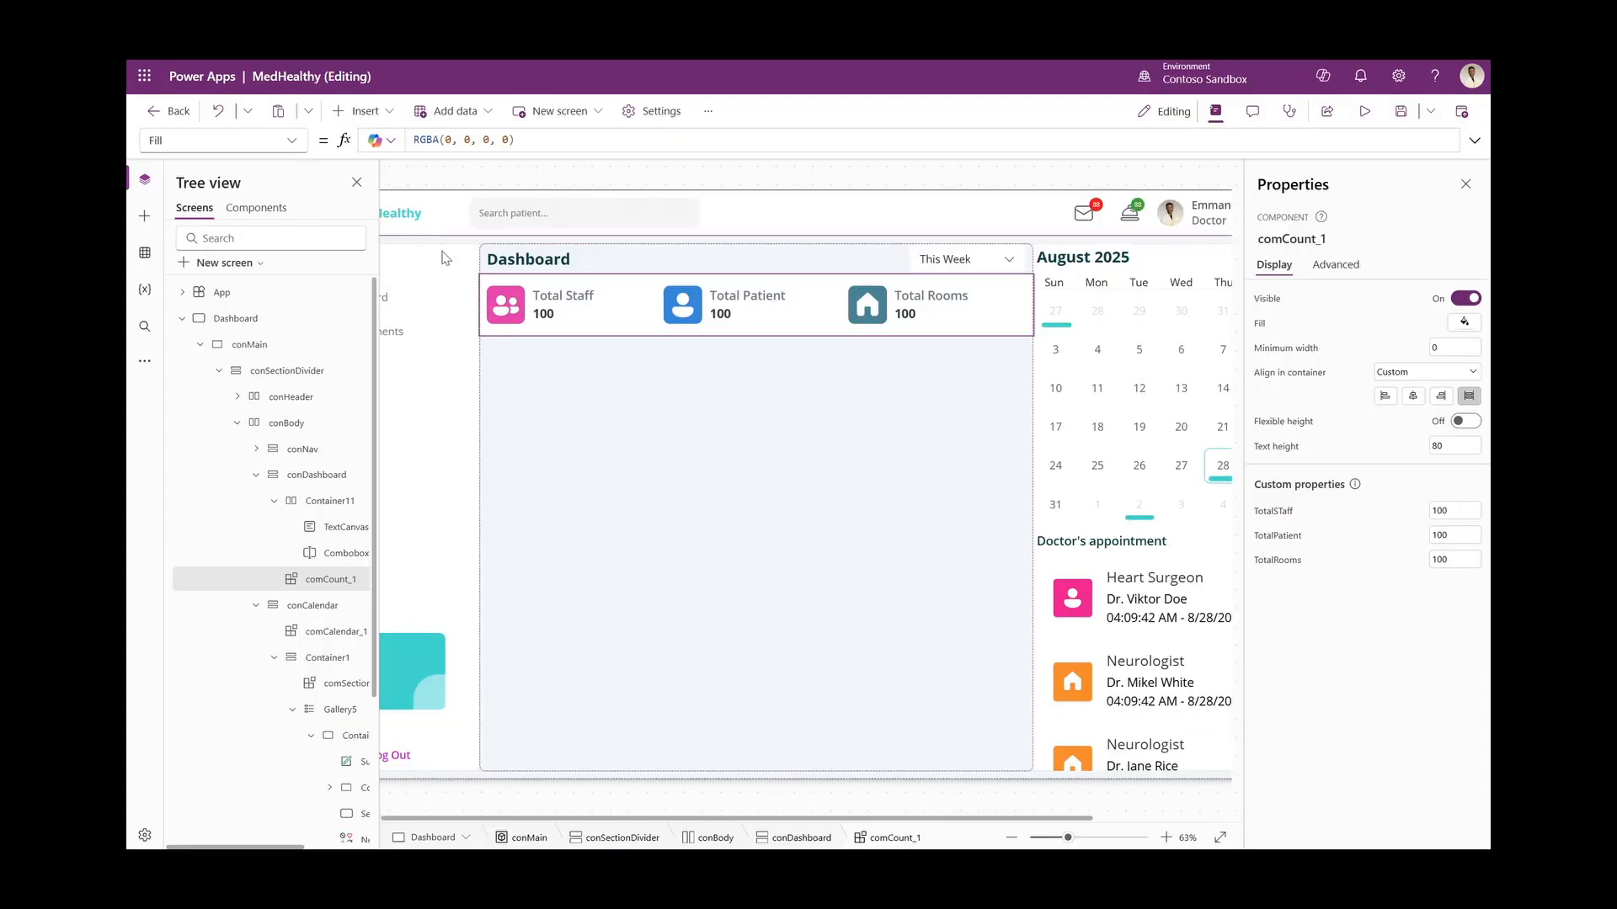
Set the gap of Container12 in the comCount component to 10
left_click(270, 218)
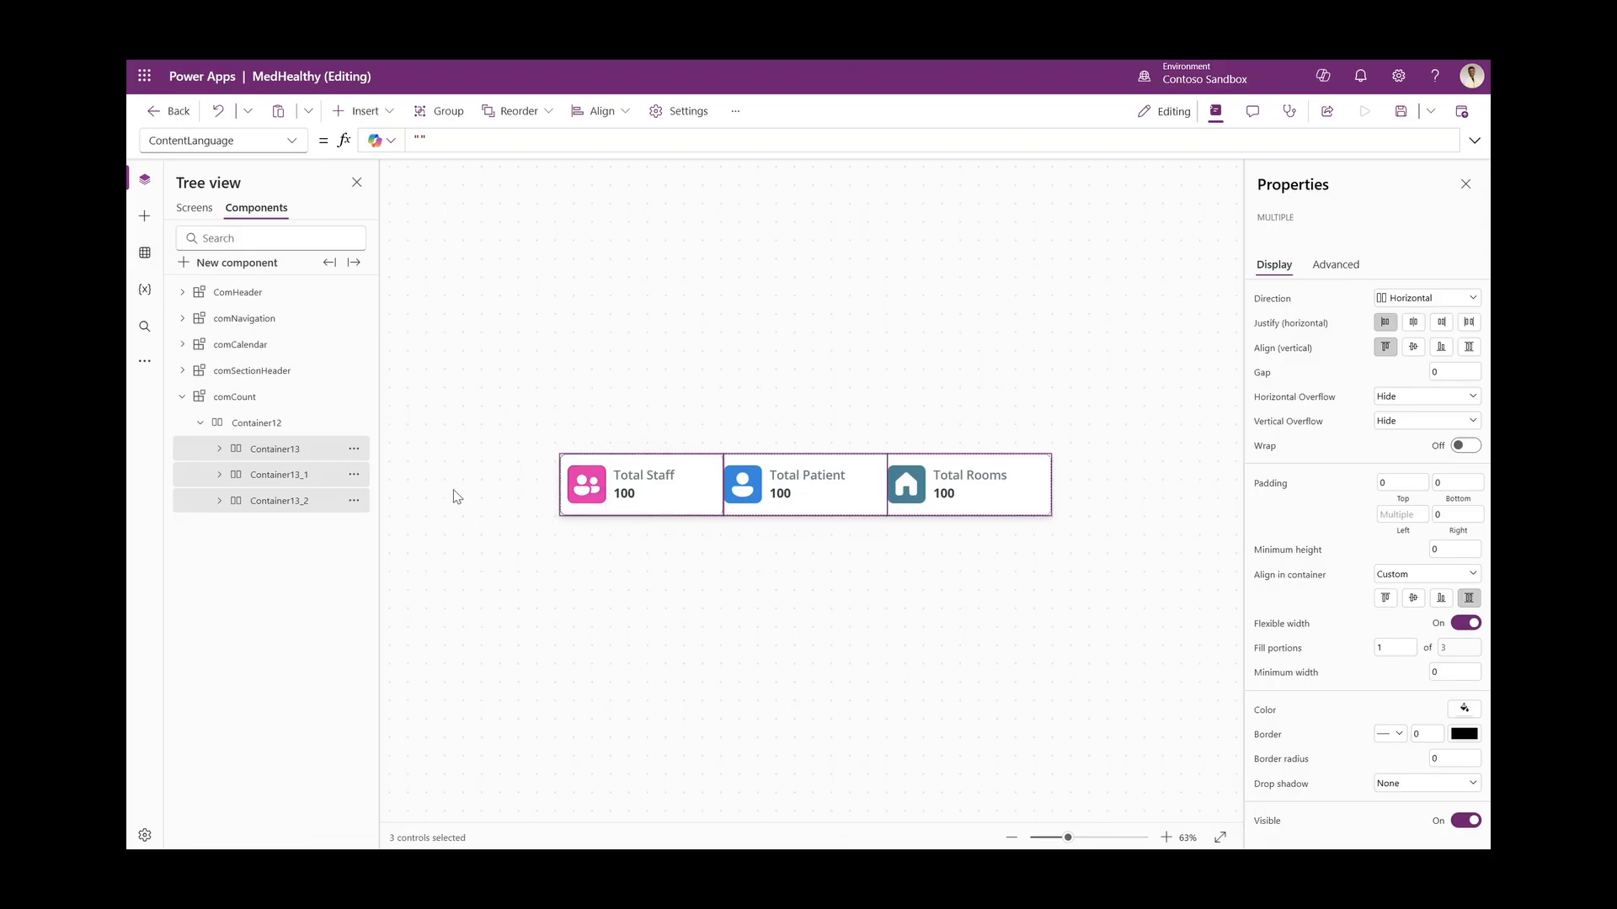
left_click(254, 422)
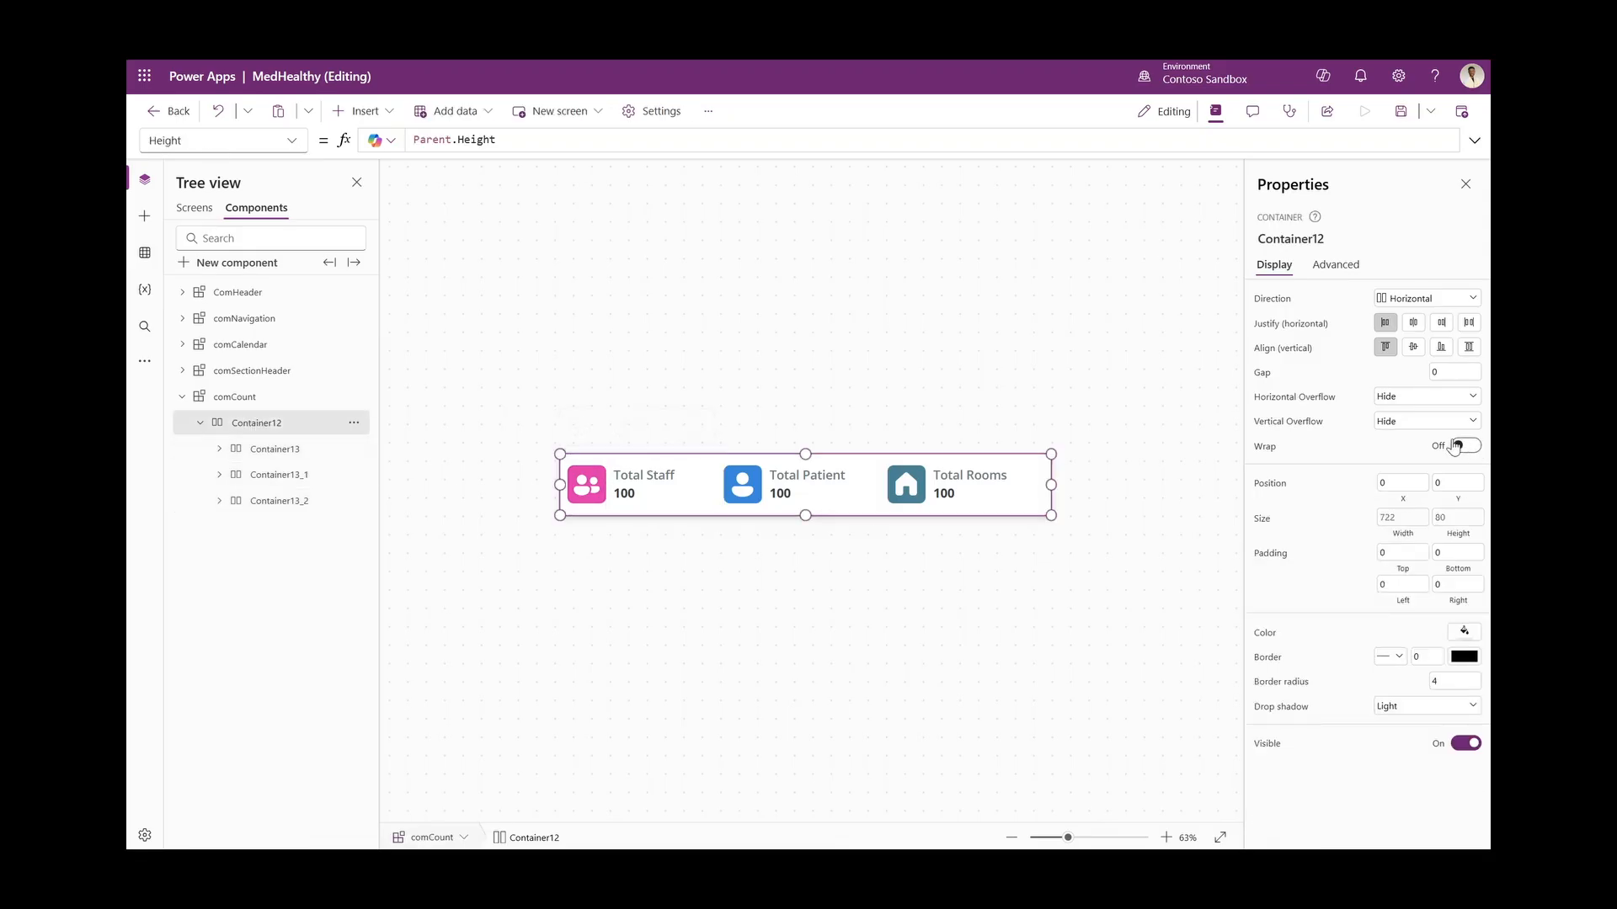
left_click(1446, 371)
type("10")
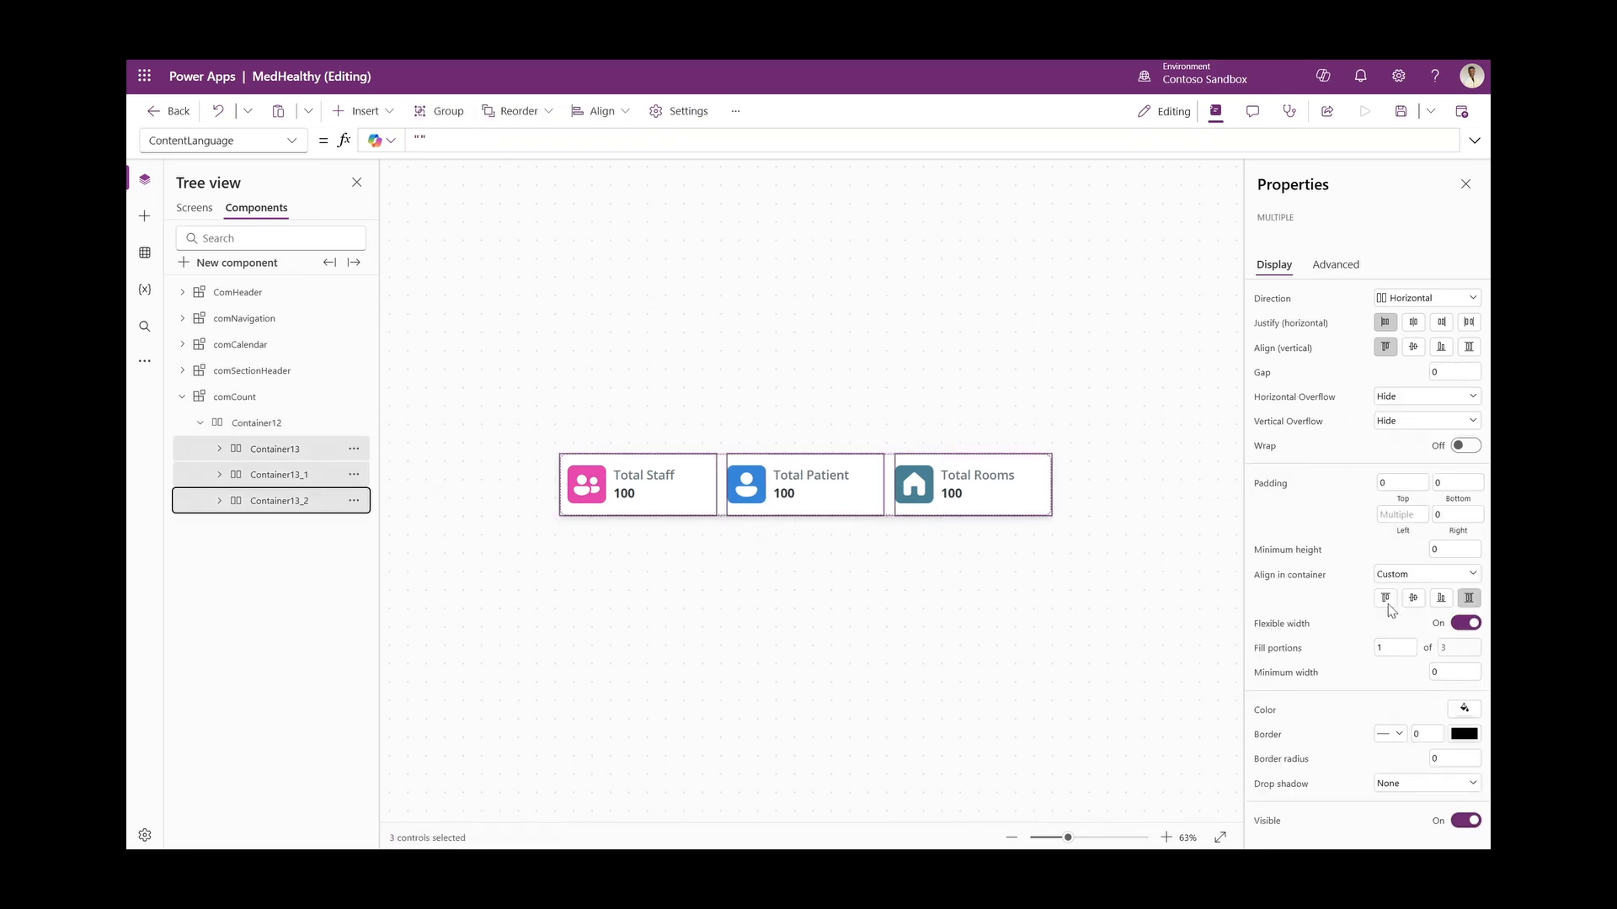
Set the left padding of the three count containers to 15 and round their corners with a border radius
left_click(1406, 515)
type("10")
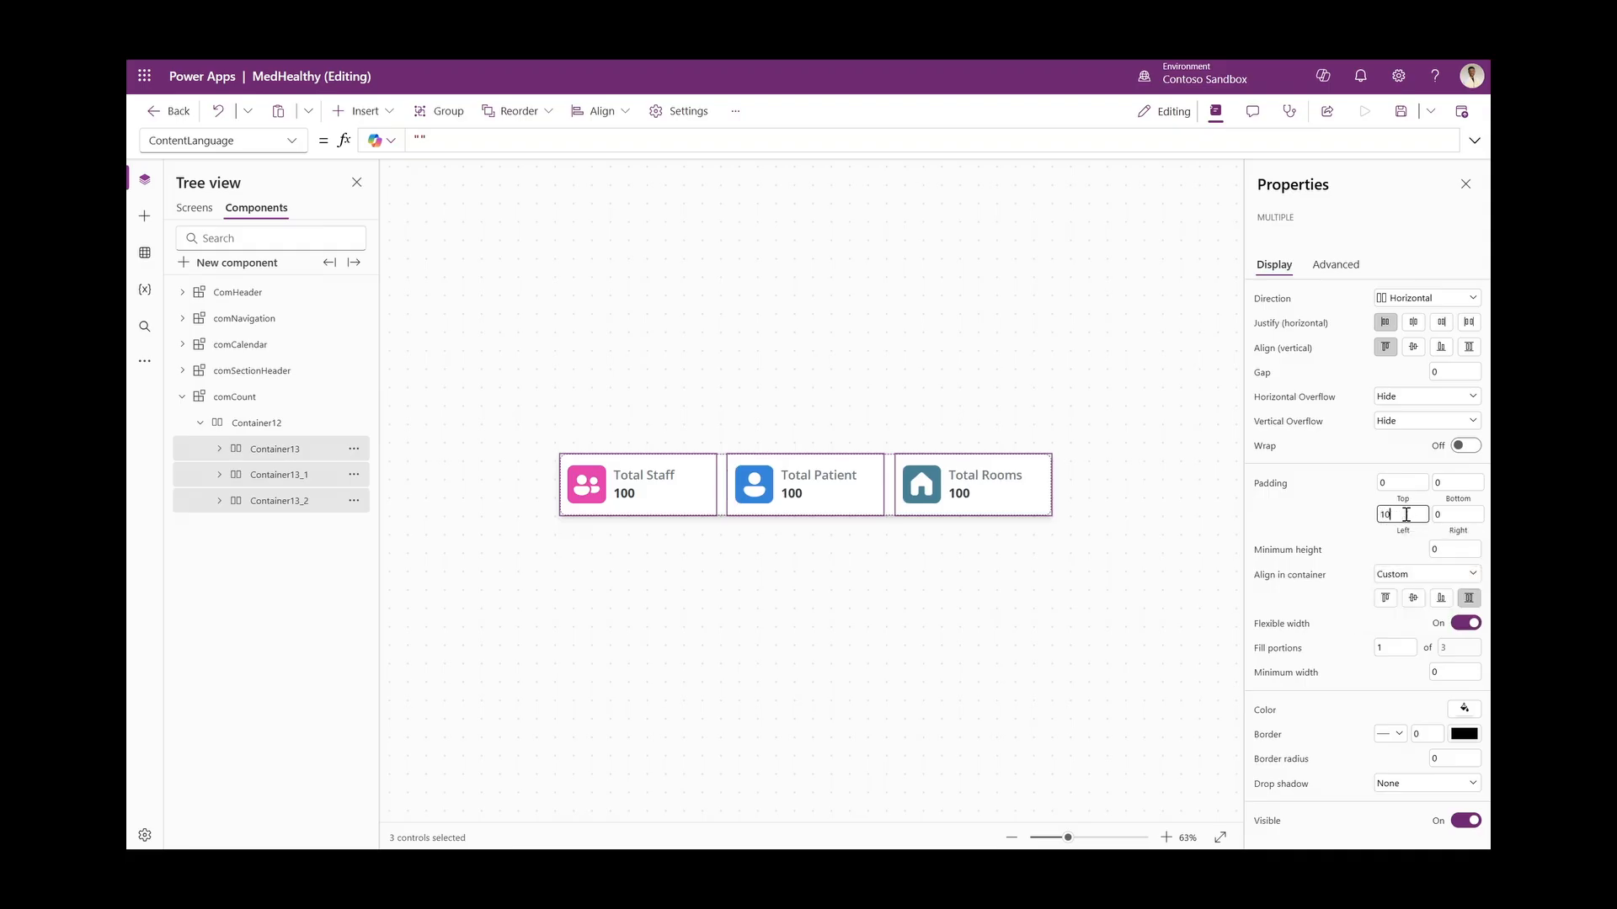
key("BackSpace")
type("5")
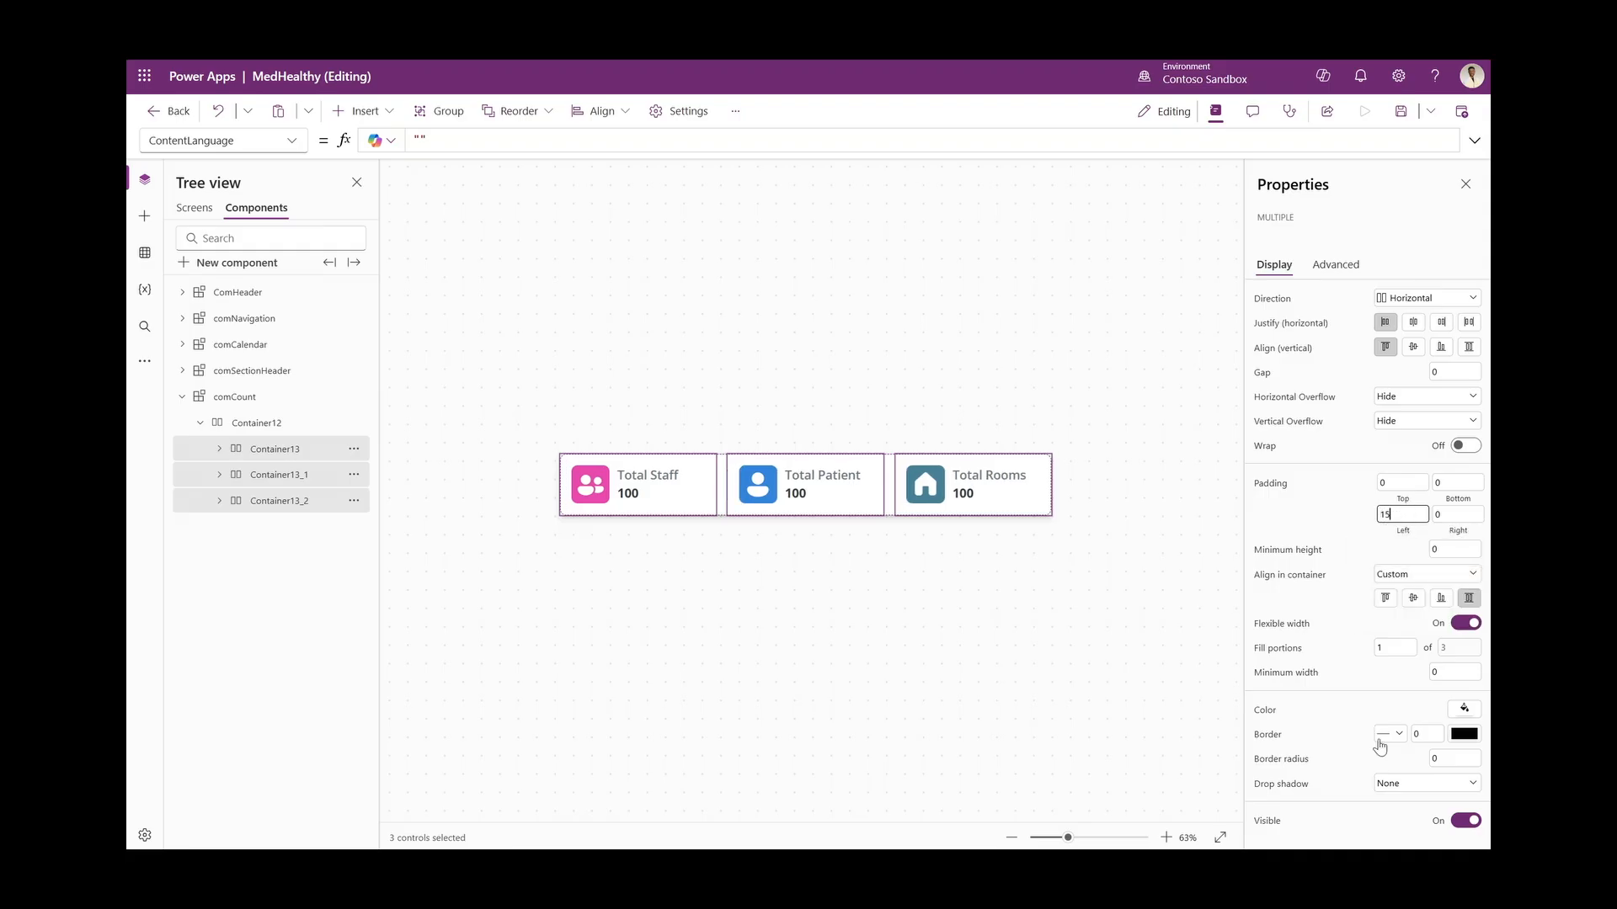
left_click(1471, 758)
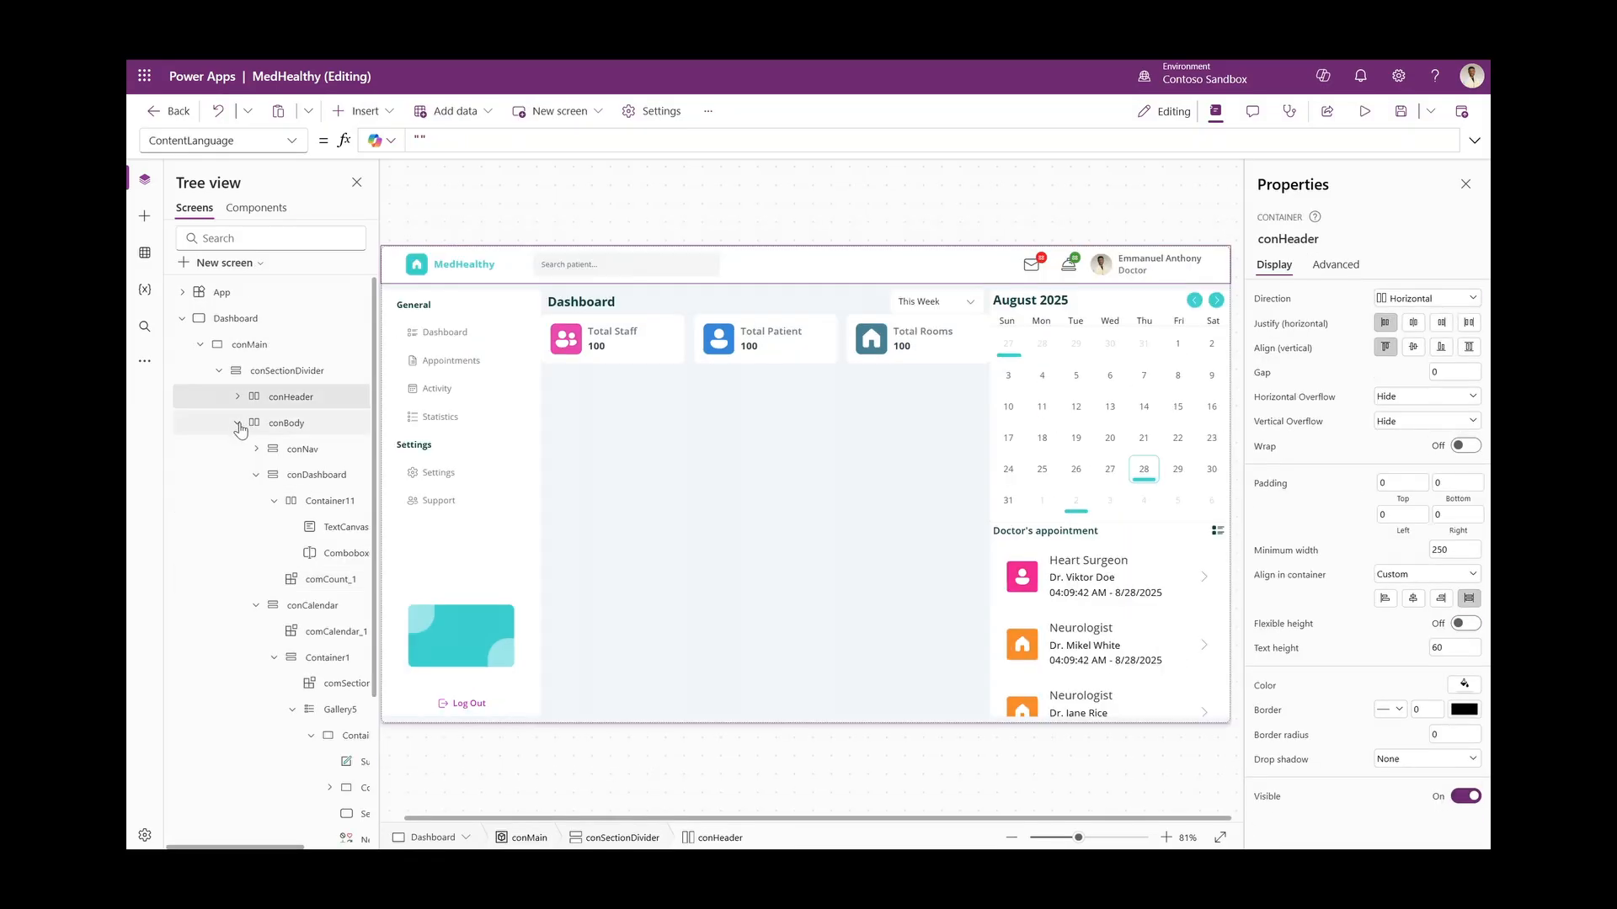
Set the gap of the conBody container on the Dashboard screen to 15
left_click(240, 431)
left_click(296, 425)
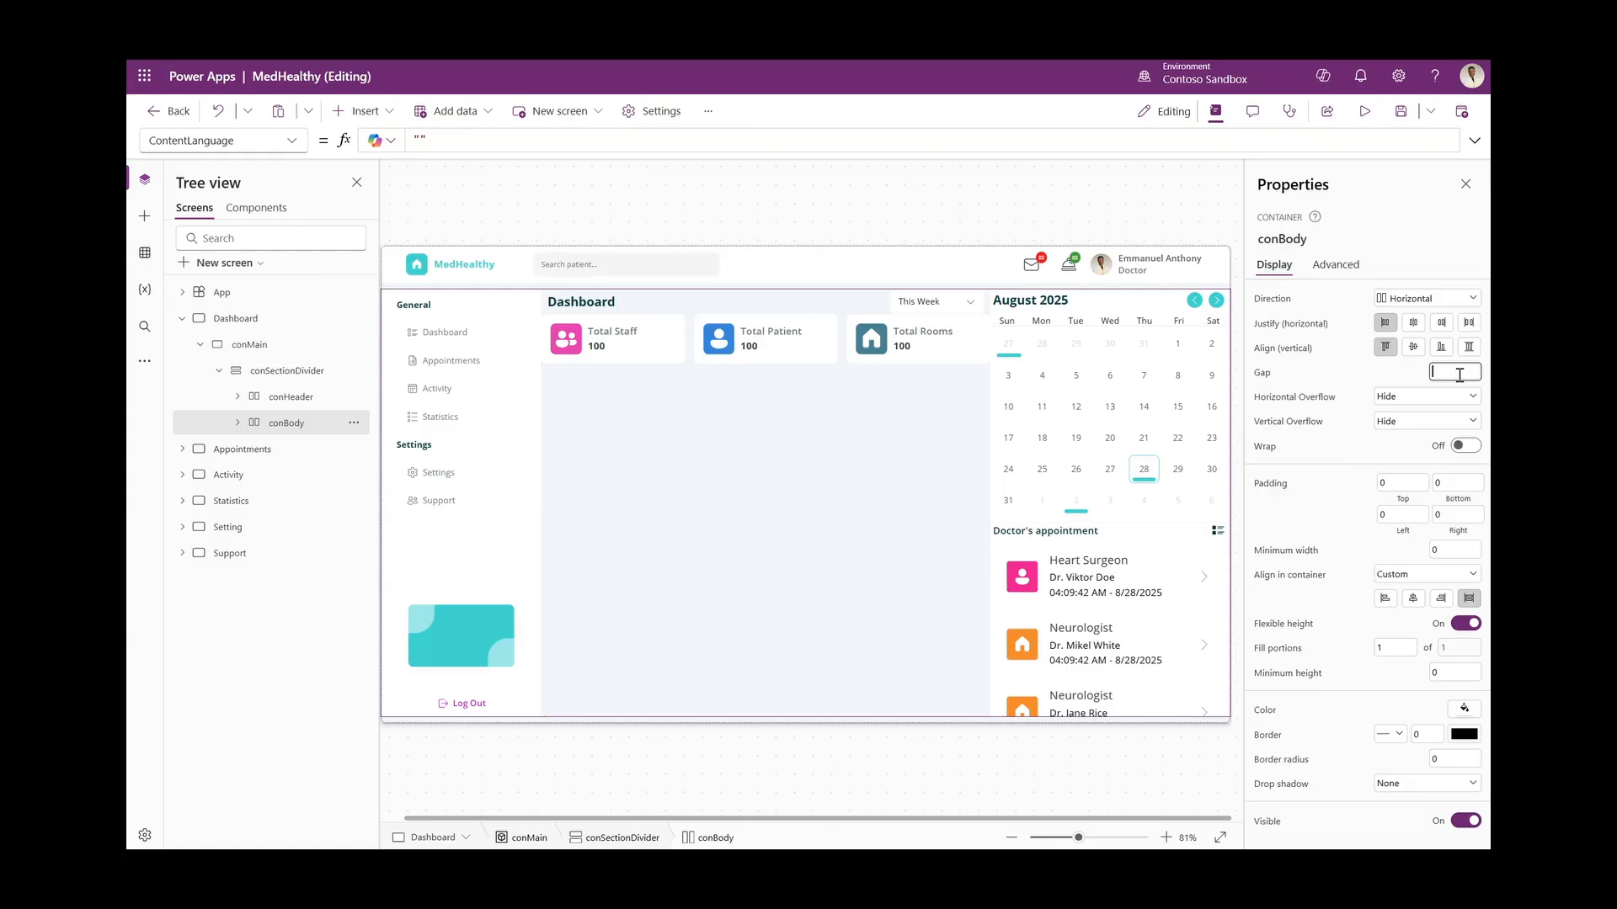
type("15")
left_click(573, 515)
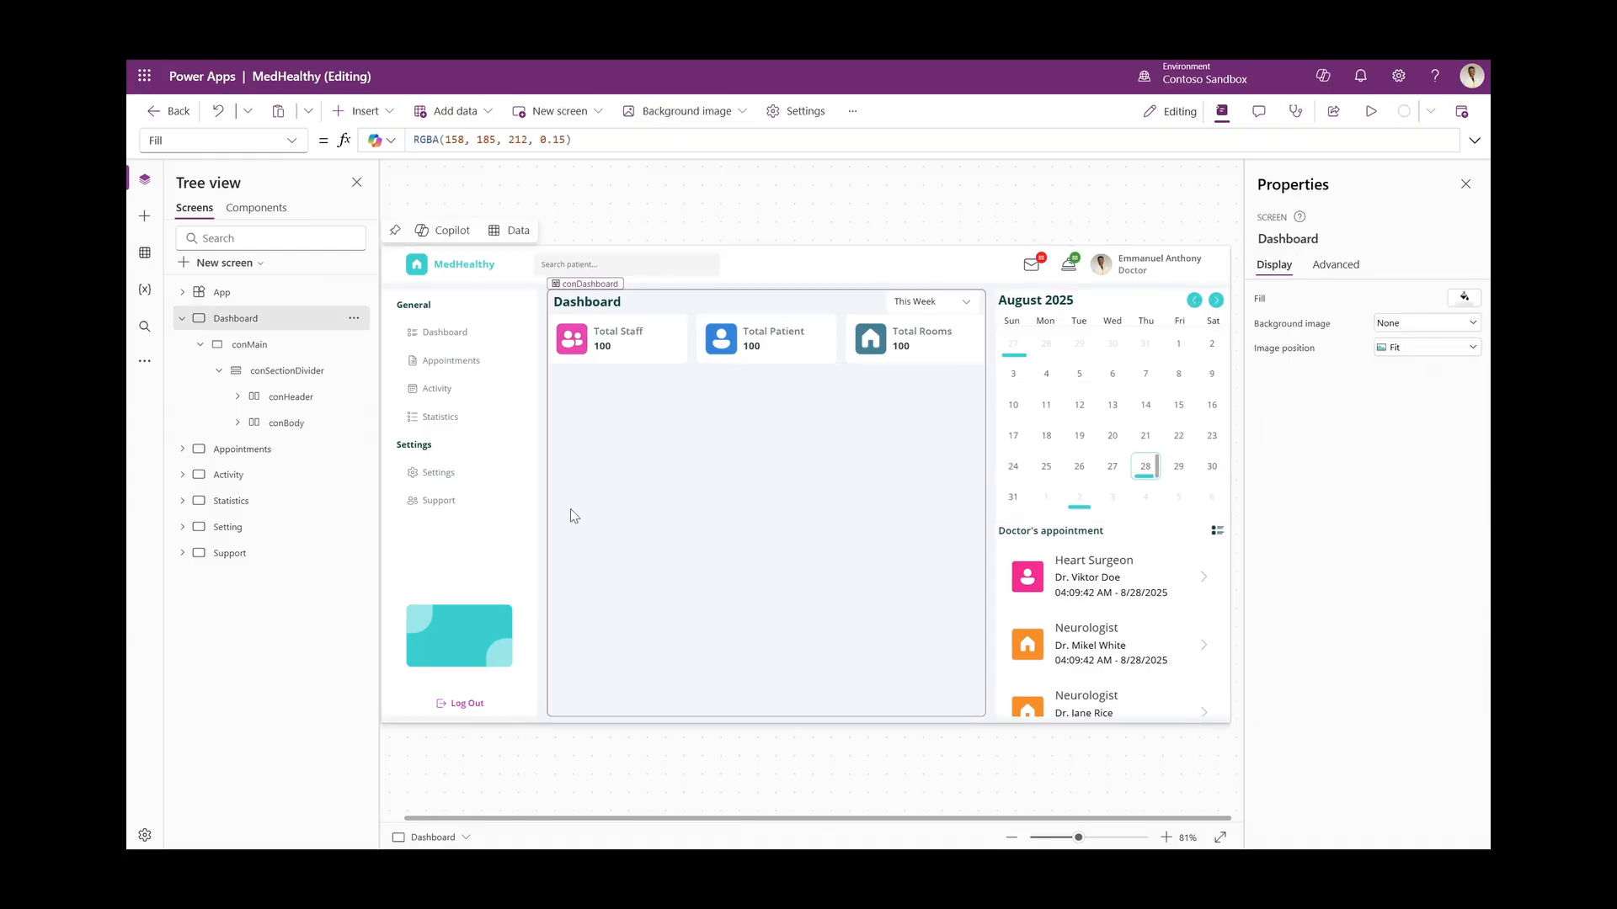
Set the gap of the conDashboard container to 15
left_click(590, 506)
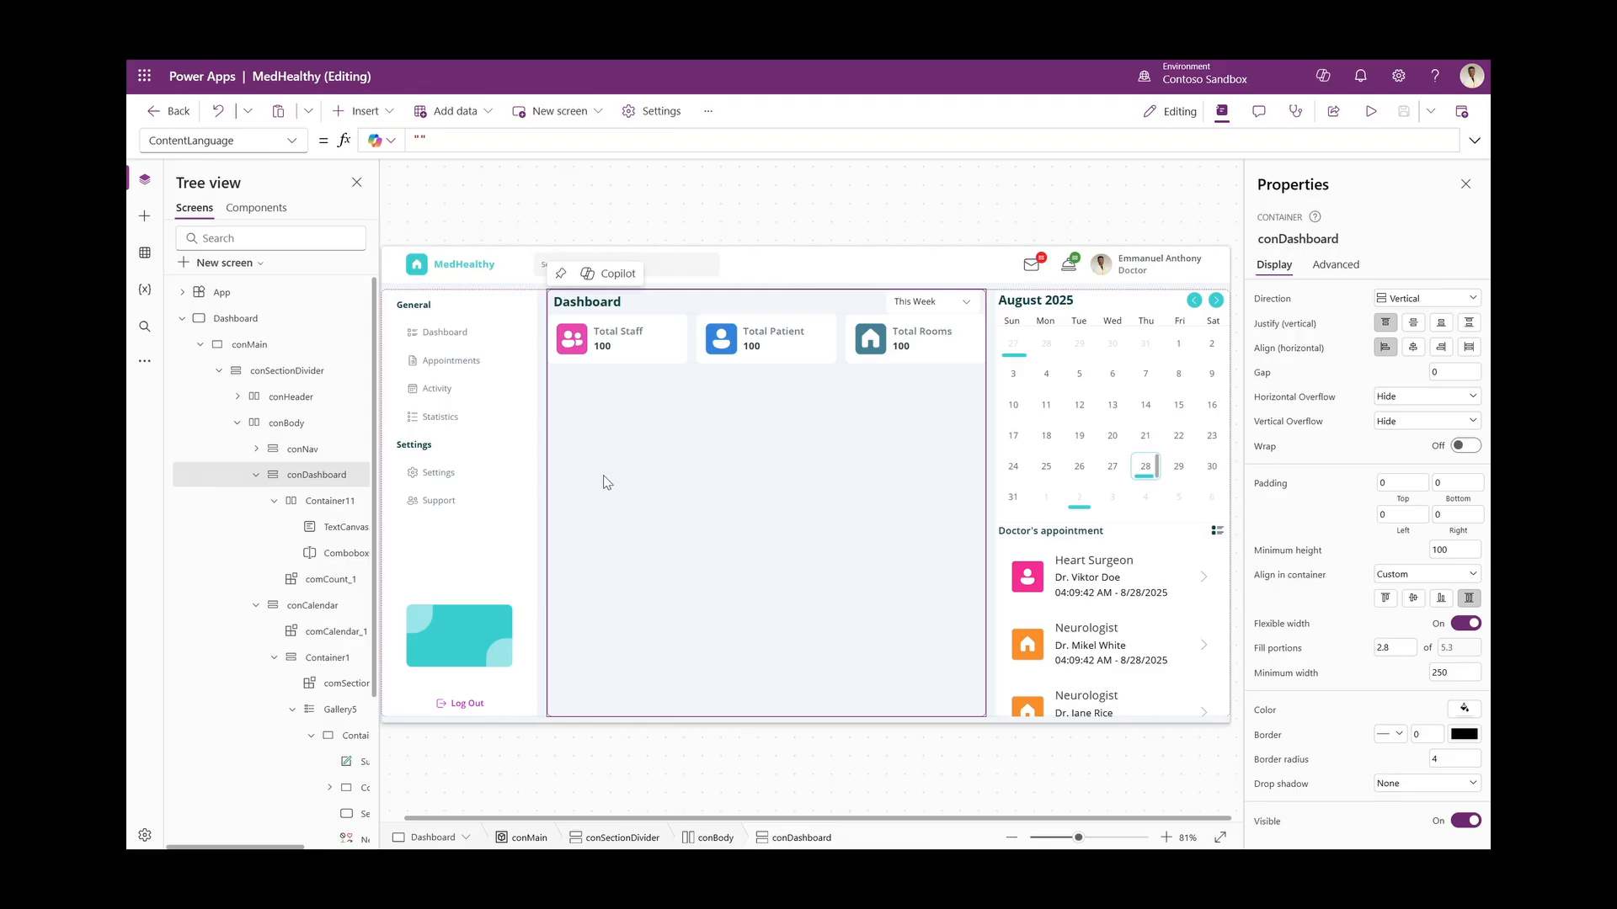
left_click(1457, 373)
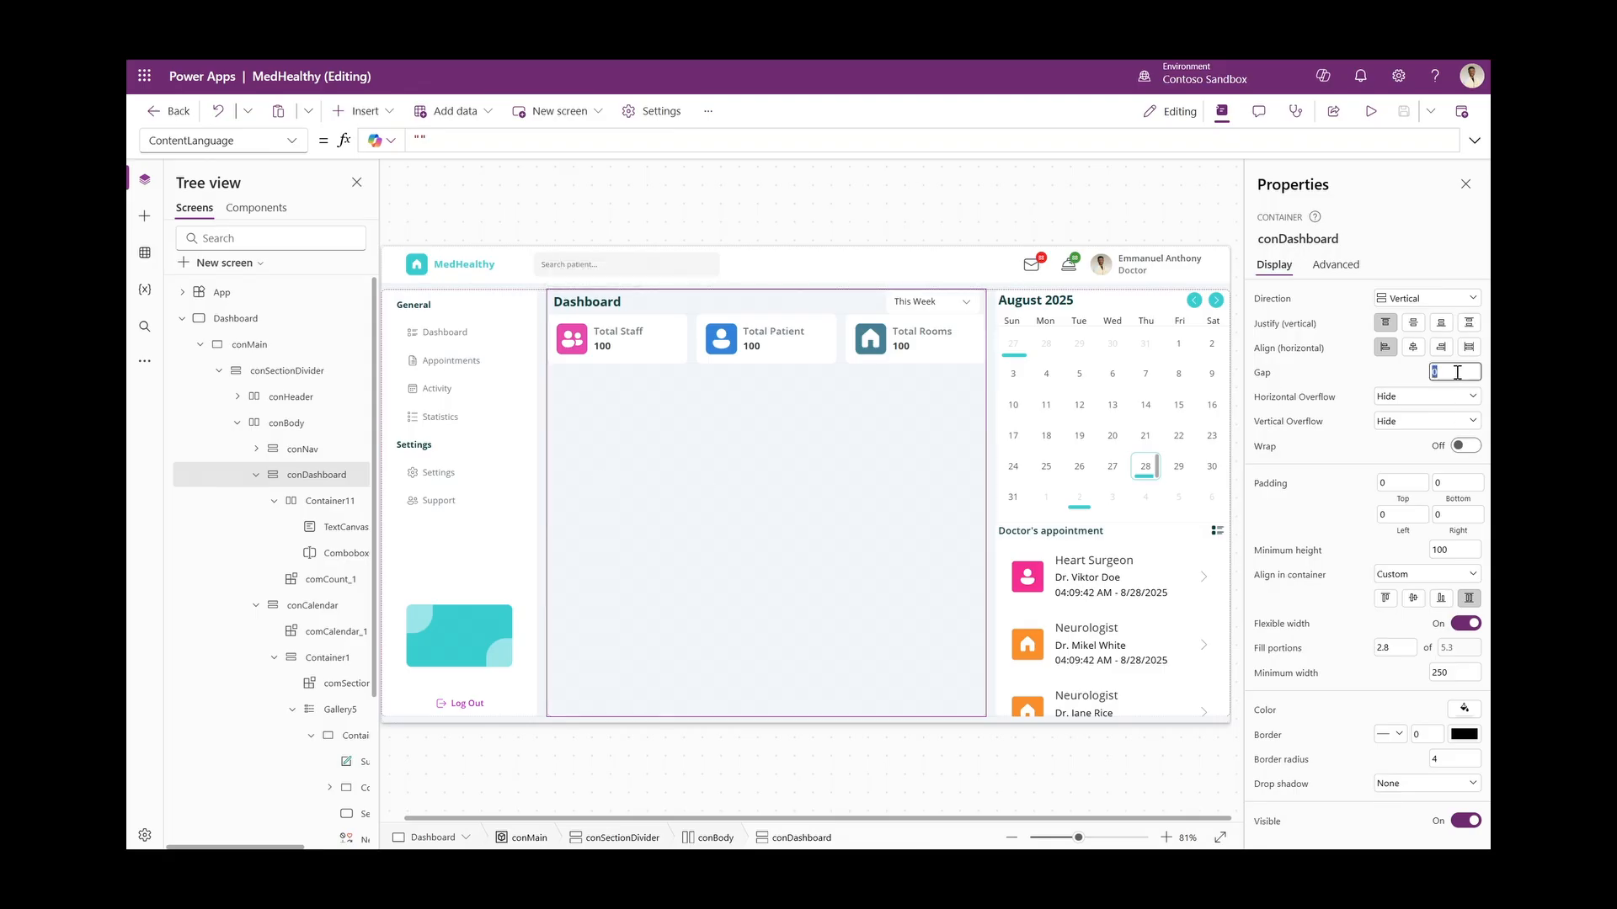
type("15")
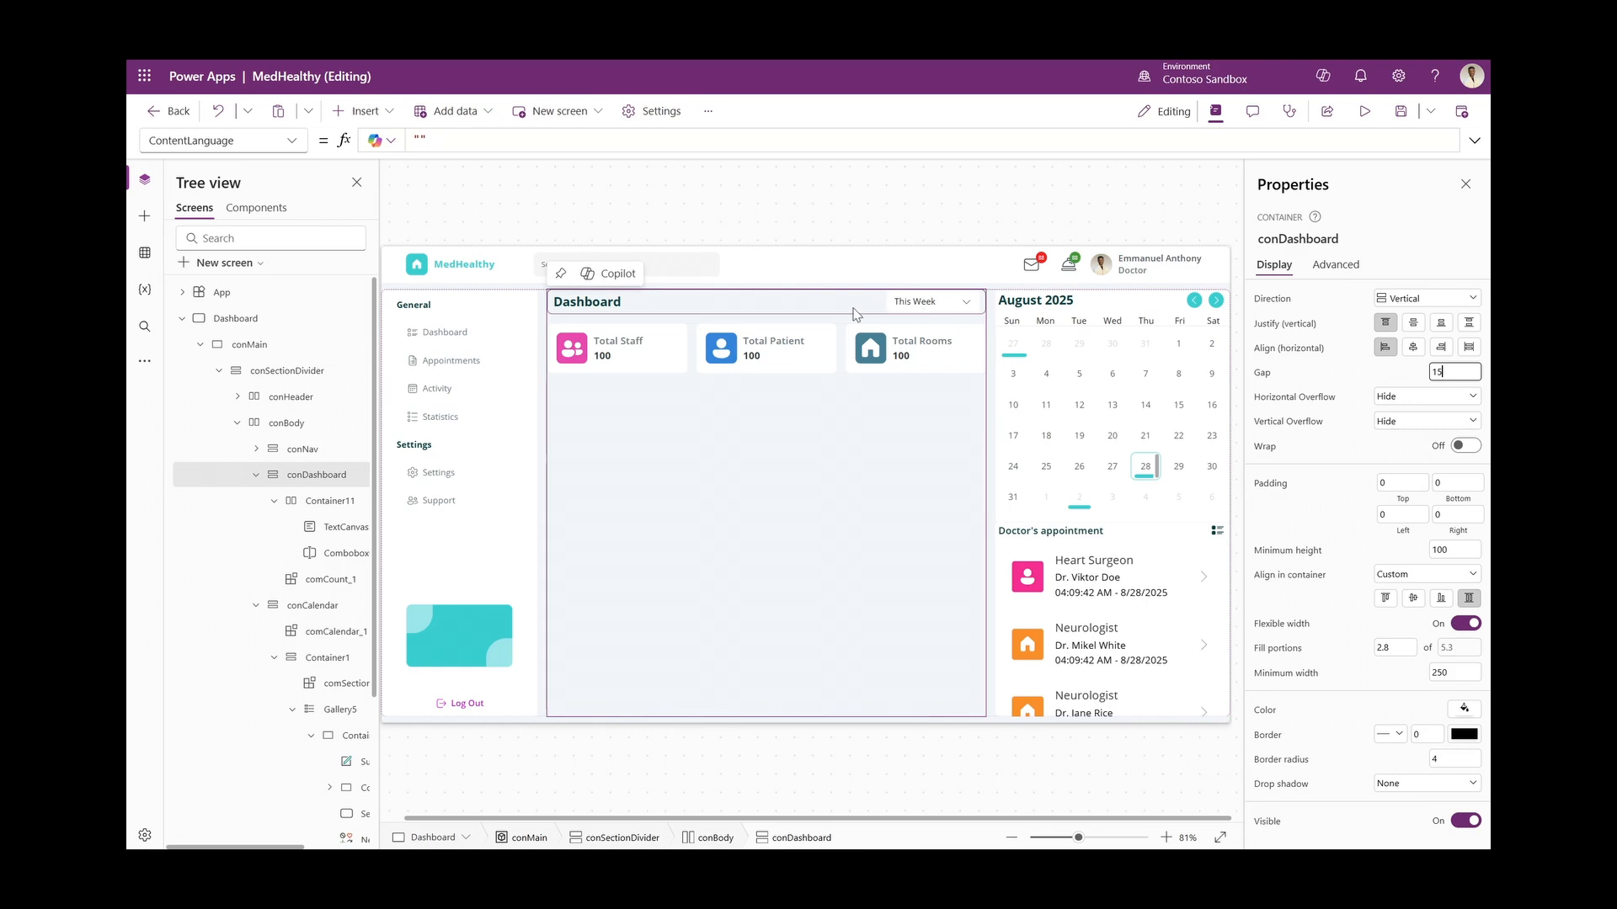
Preview the running app to examine the spacing of the count cards on the Dashboard screen
left_click(758, 311)
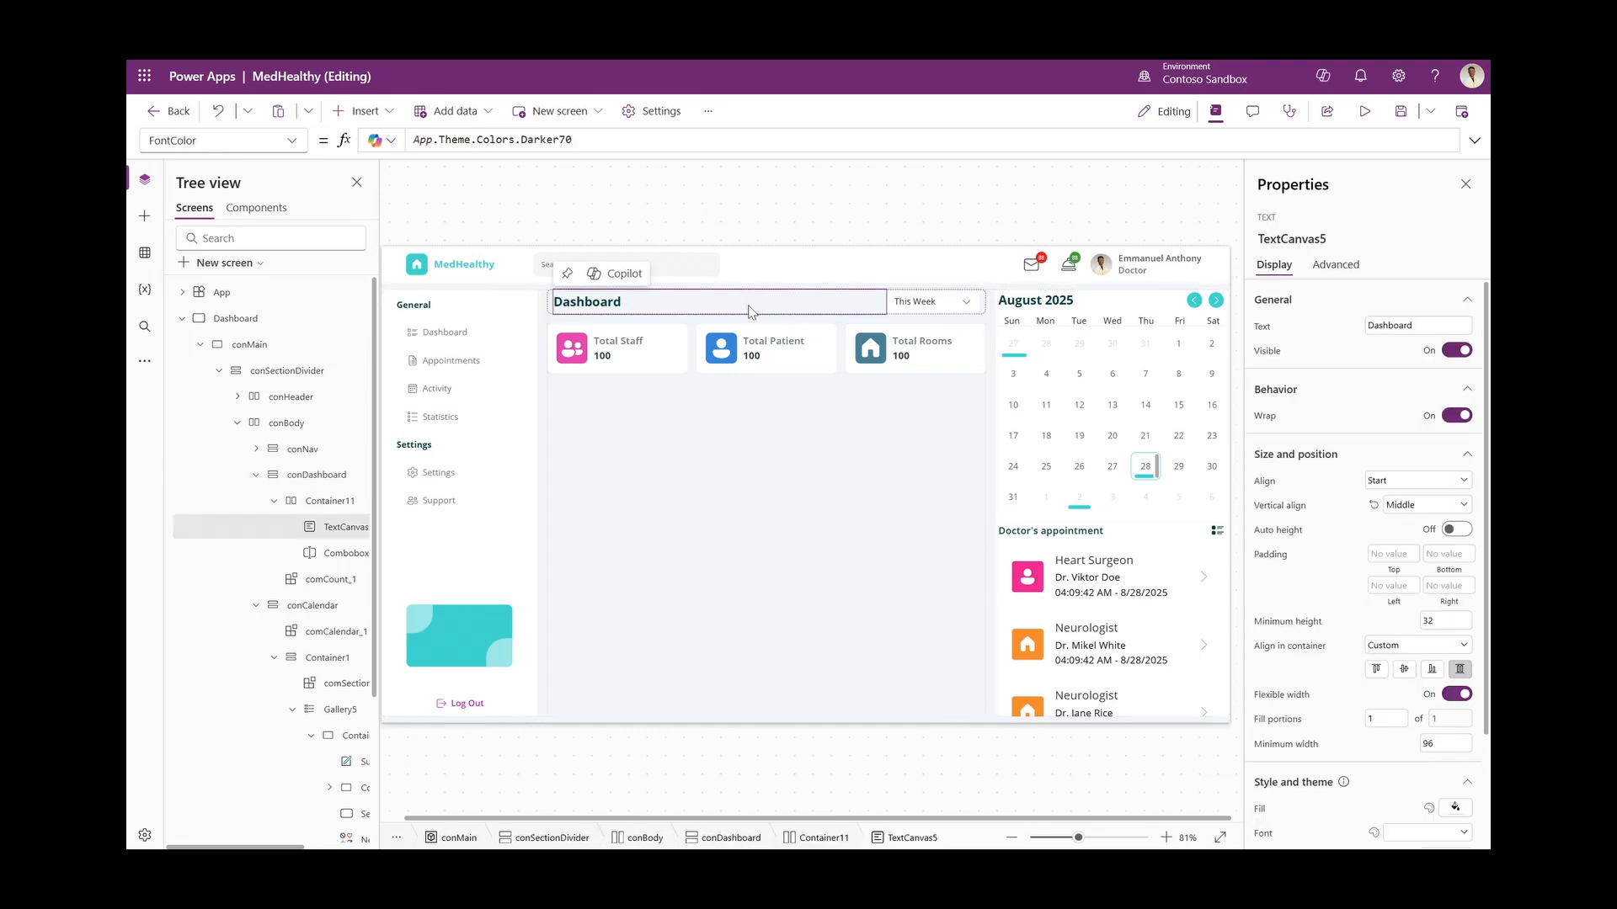
left_click(760, 403)
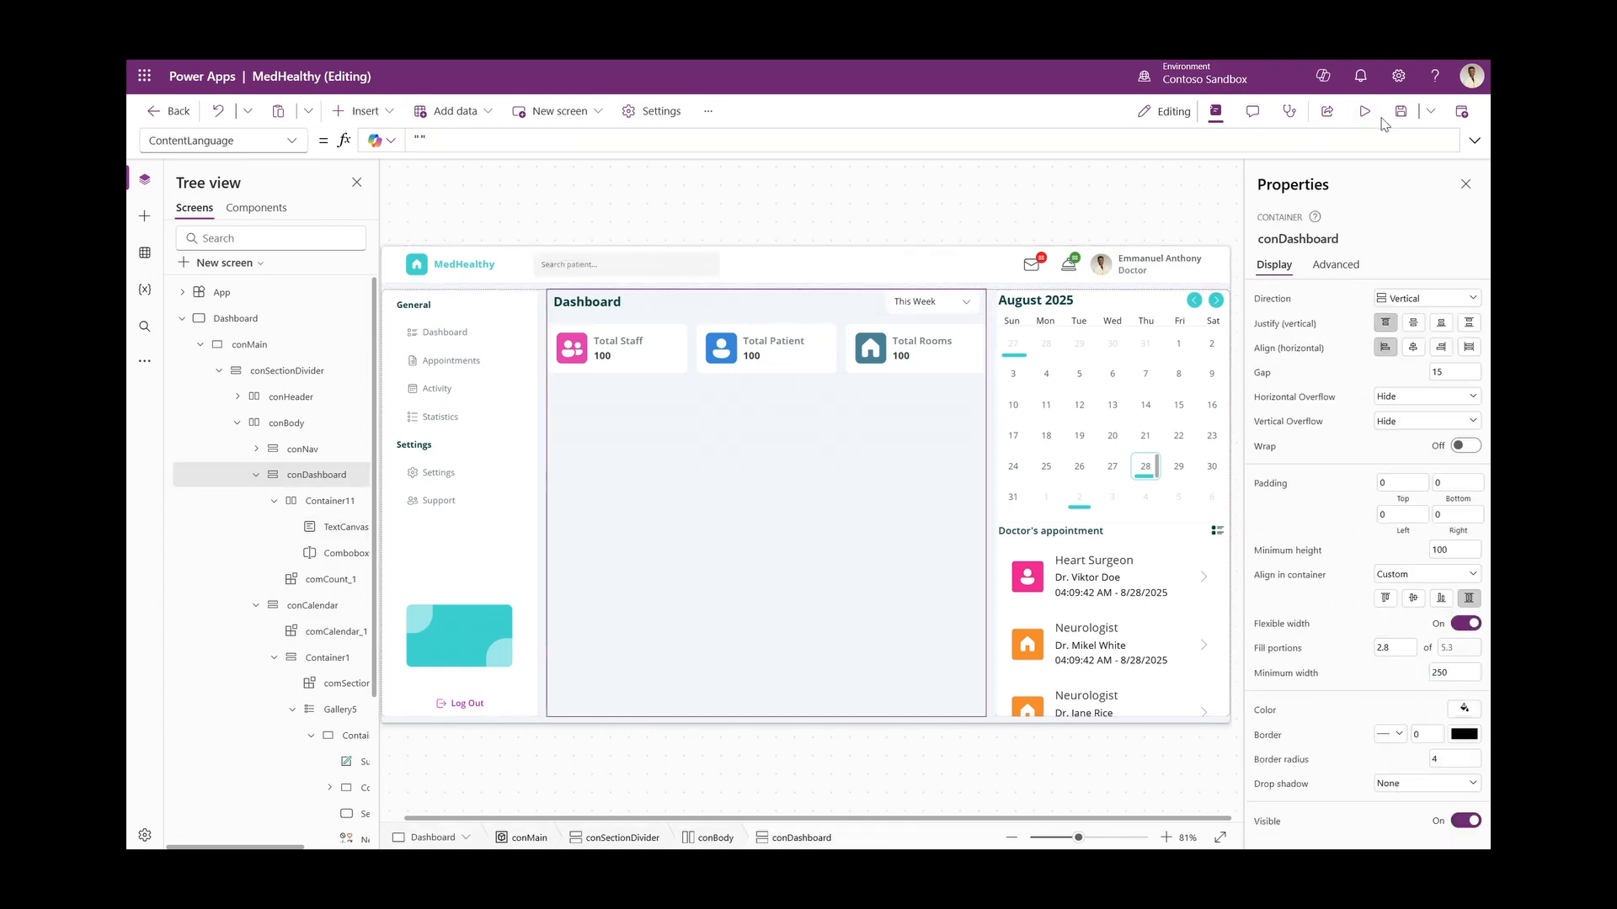
key("F5")
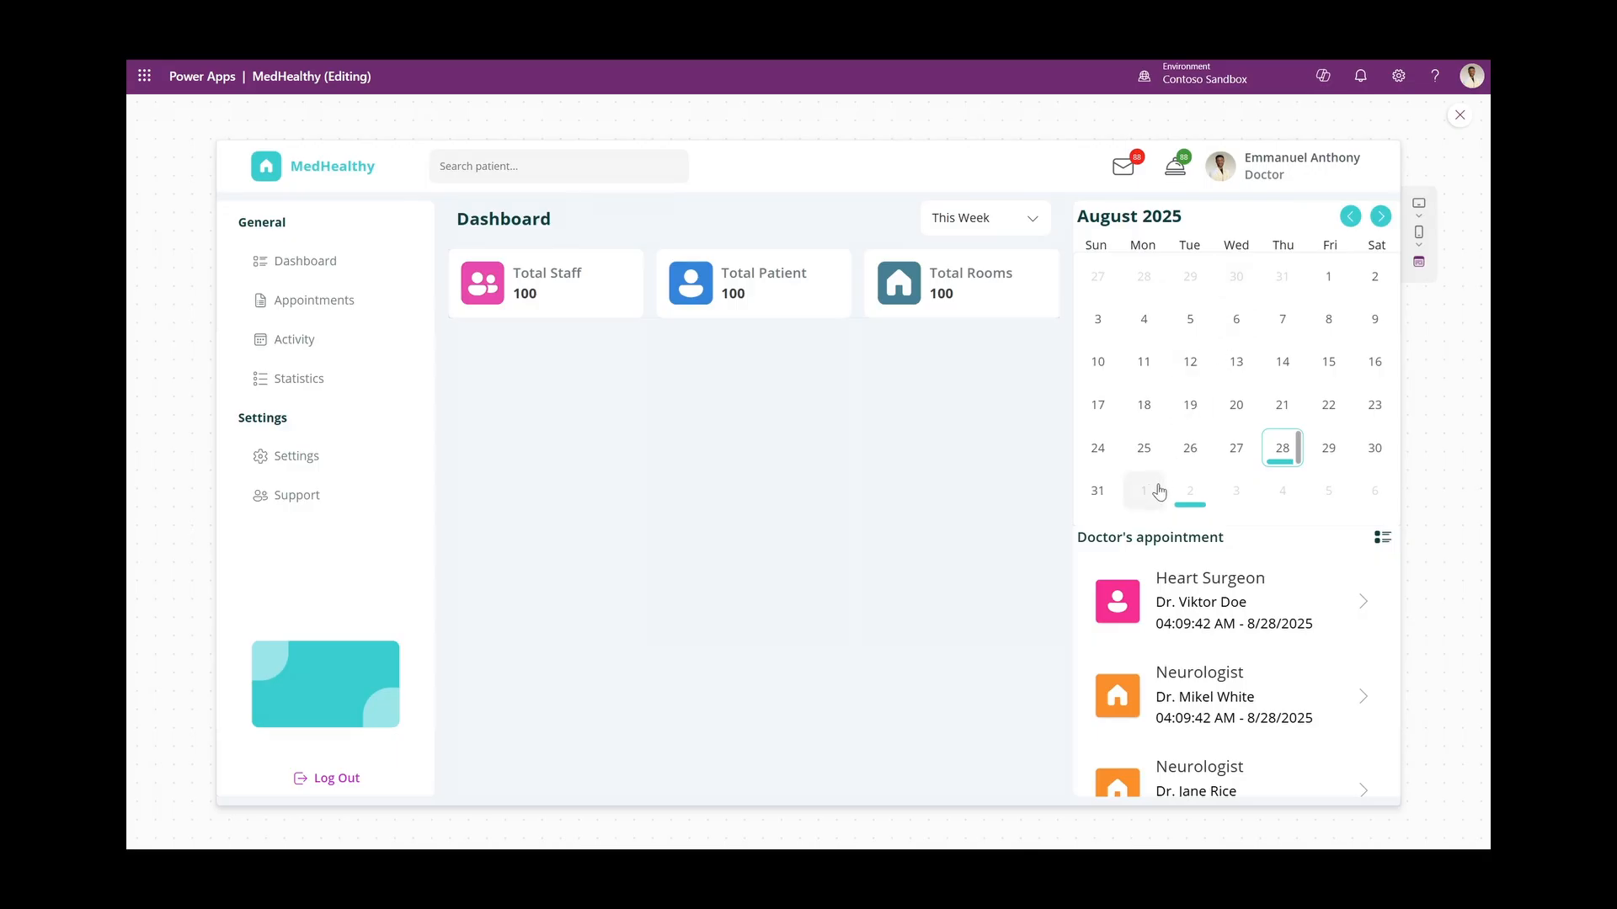
scroll(1187, 623, "down", 2)
scroll(1188, 623, "up", 2)
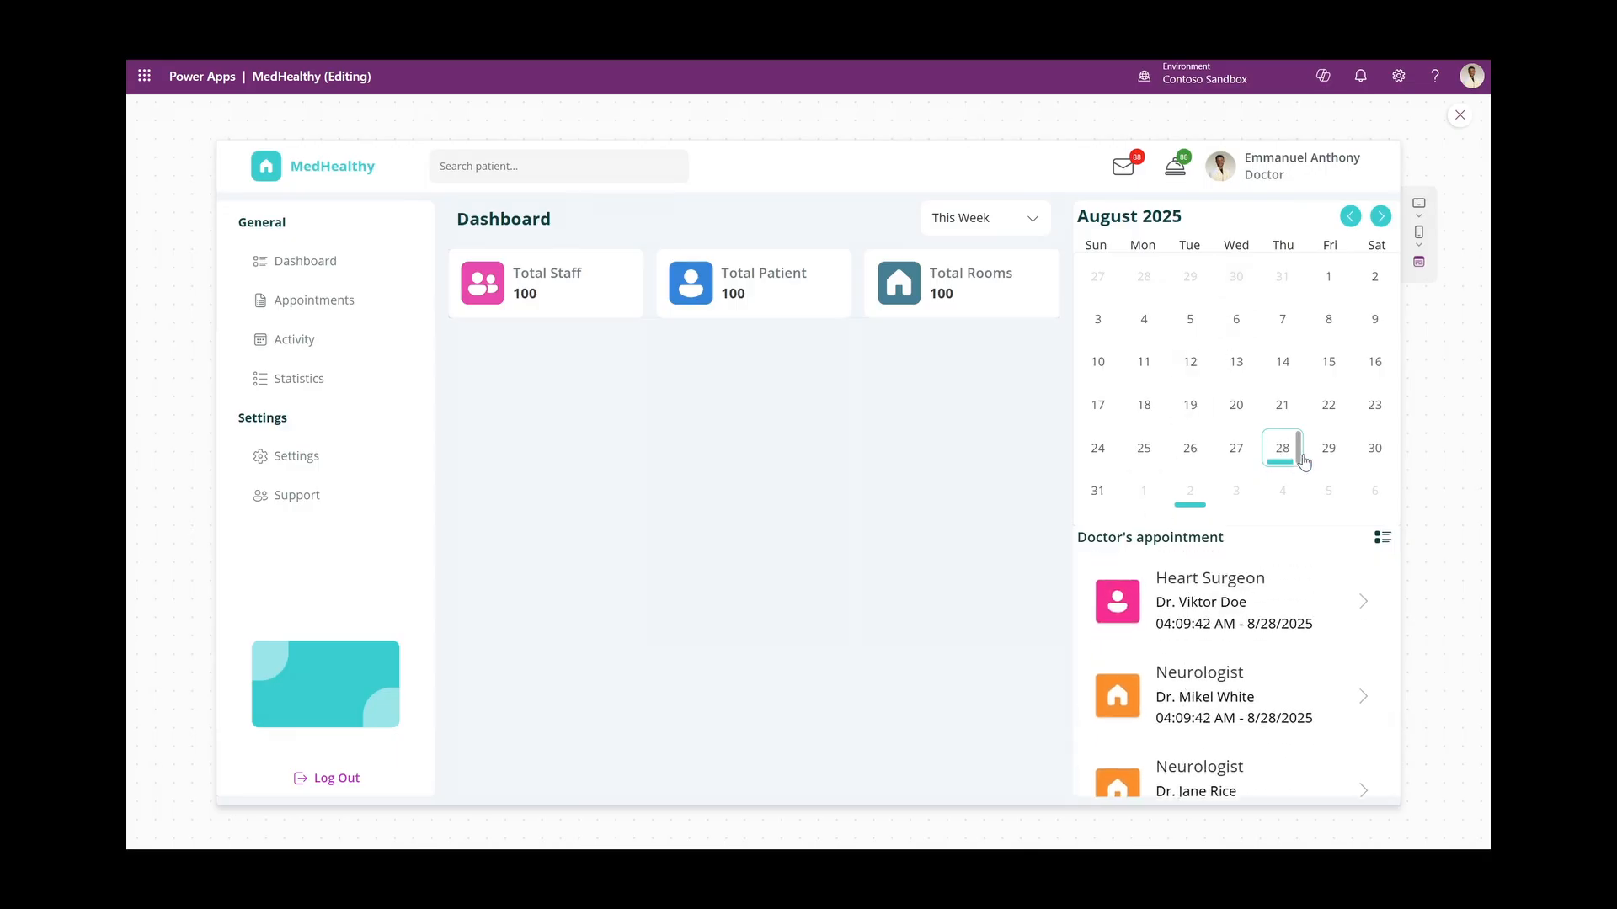
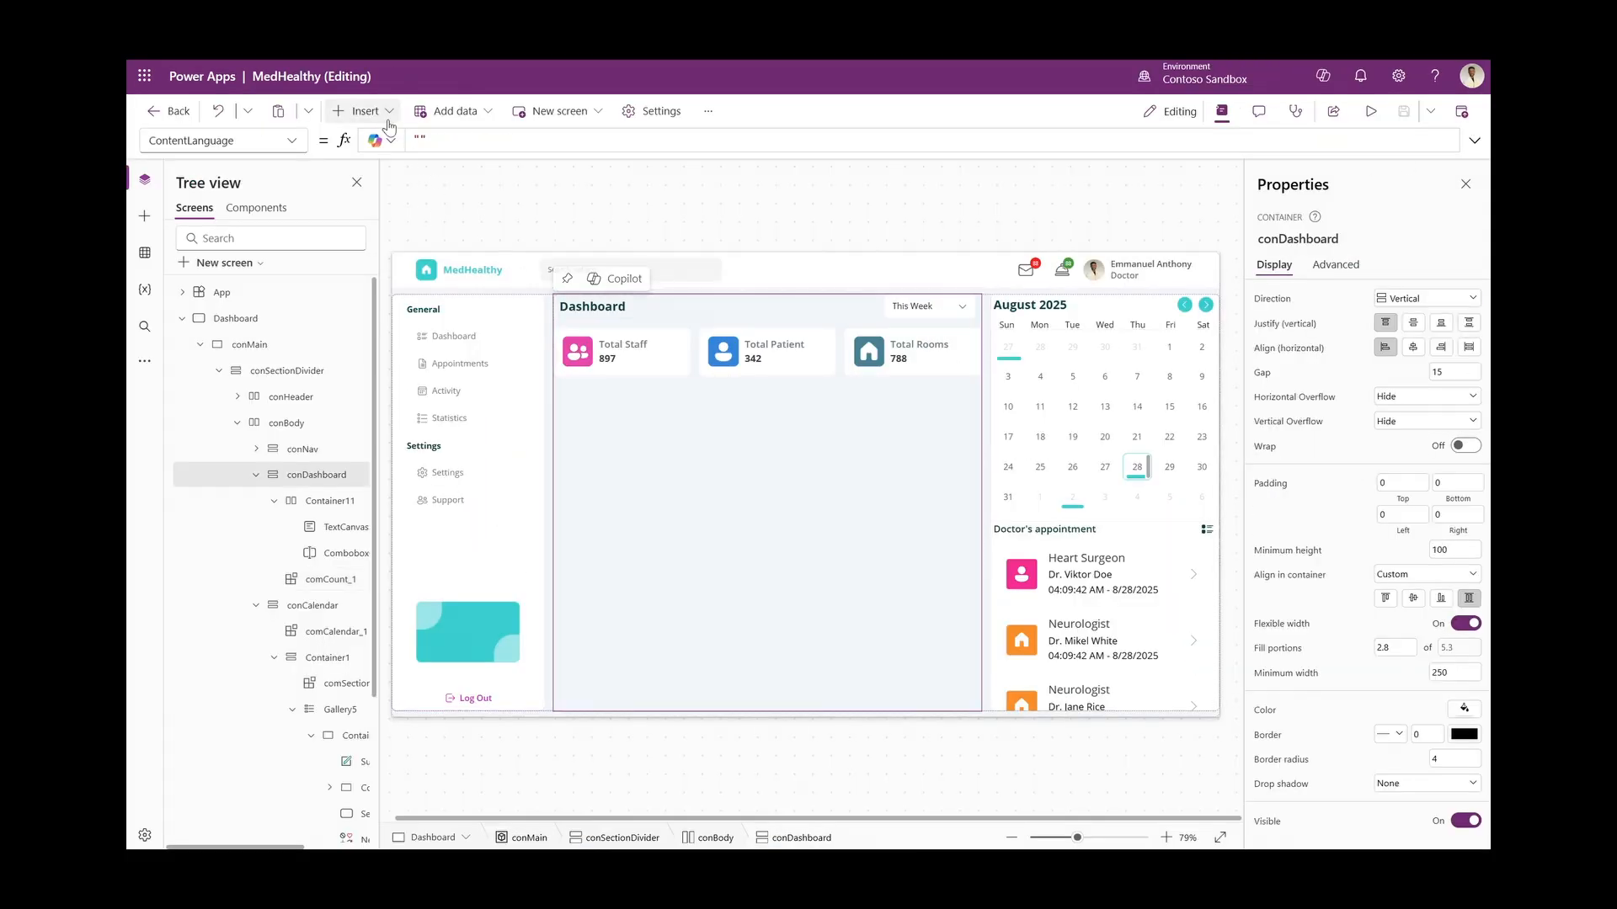
Insert a horizontal container below the count cards in conDashboard, followed by a vertical container beneath it
left_click(360, 111)
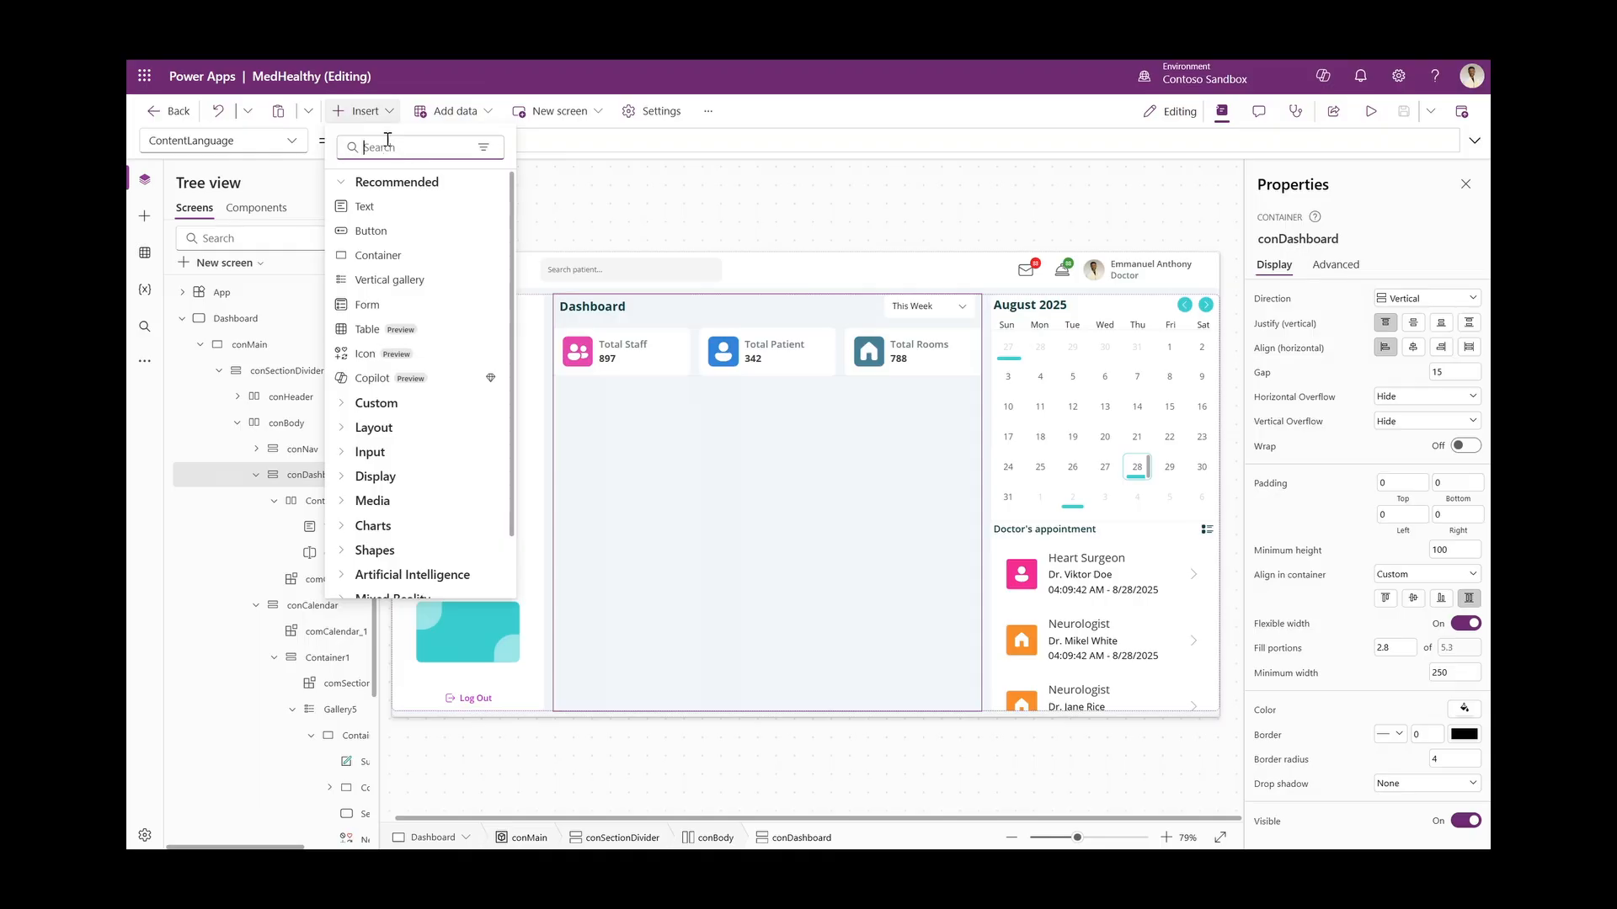
type("hori")
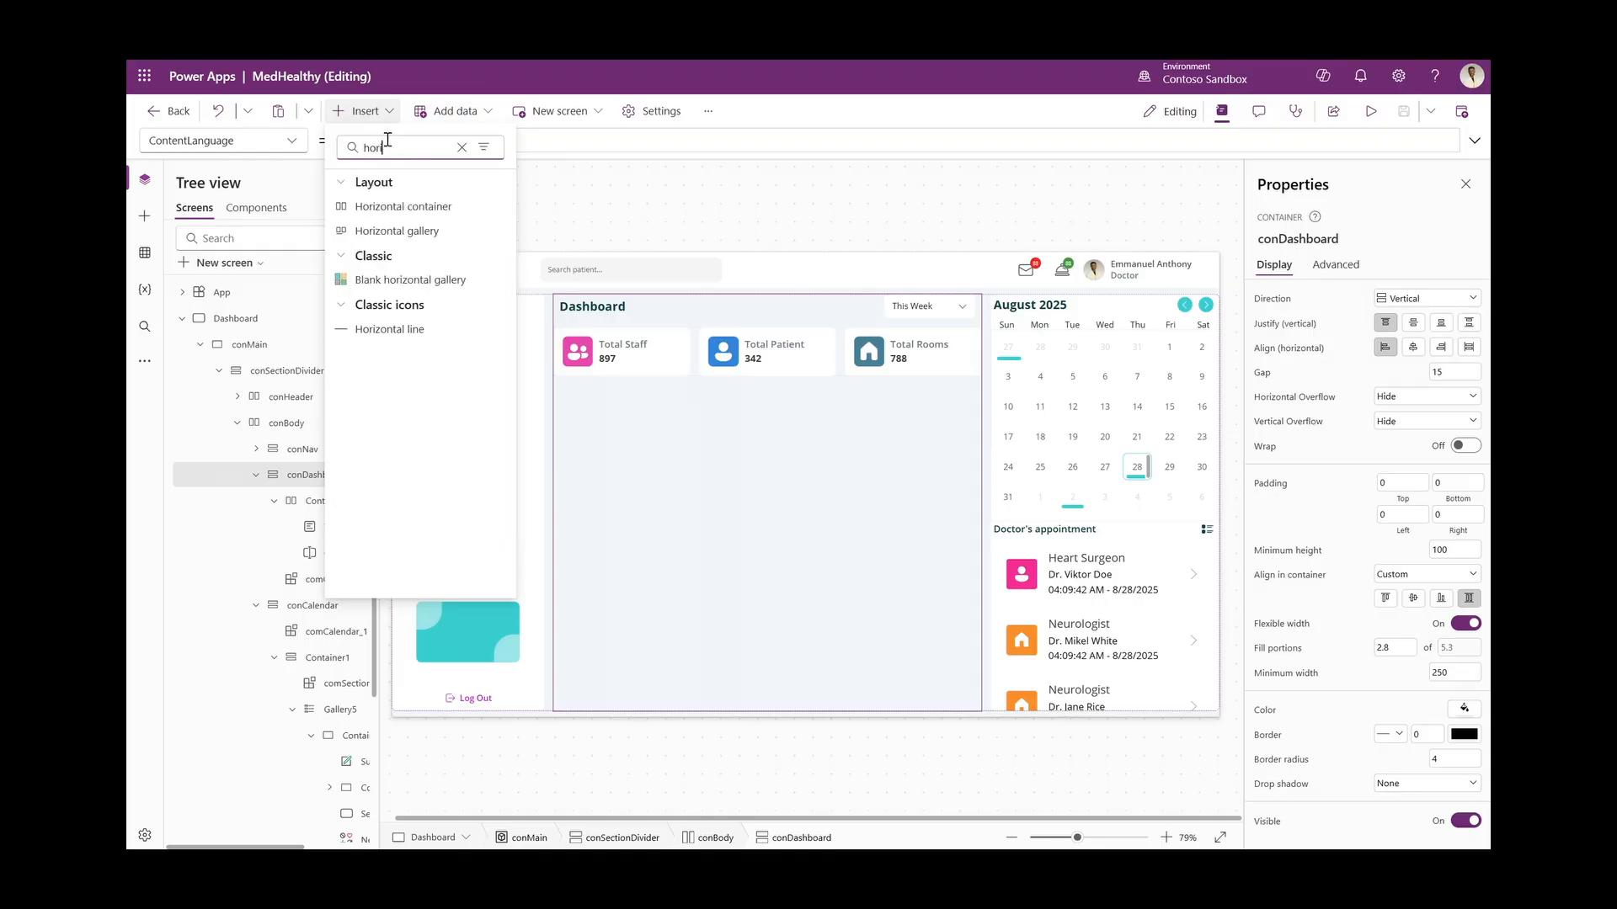
left_click(393, 206)
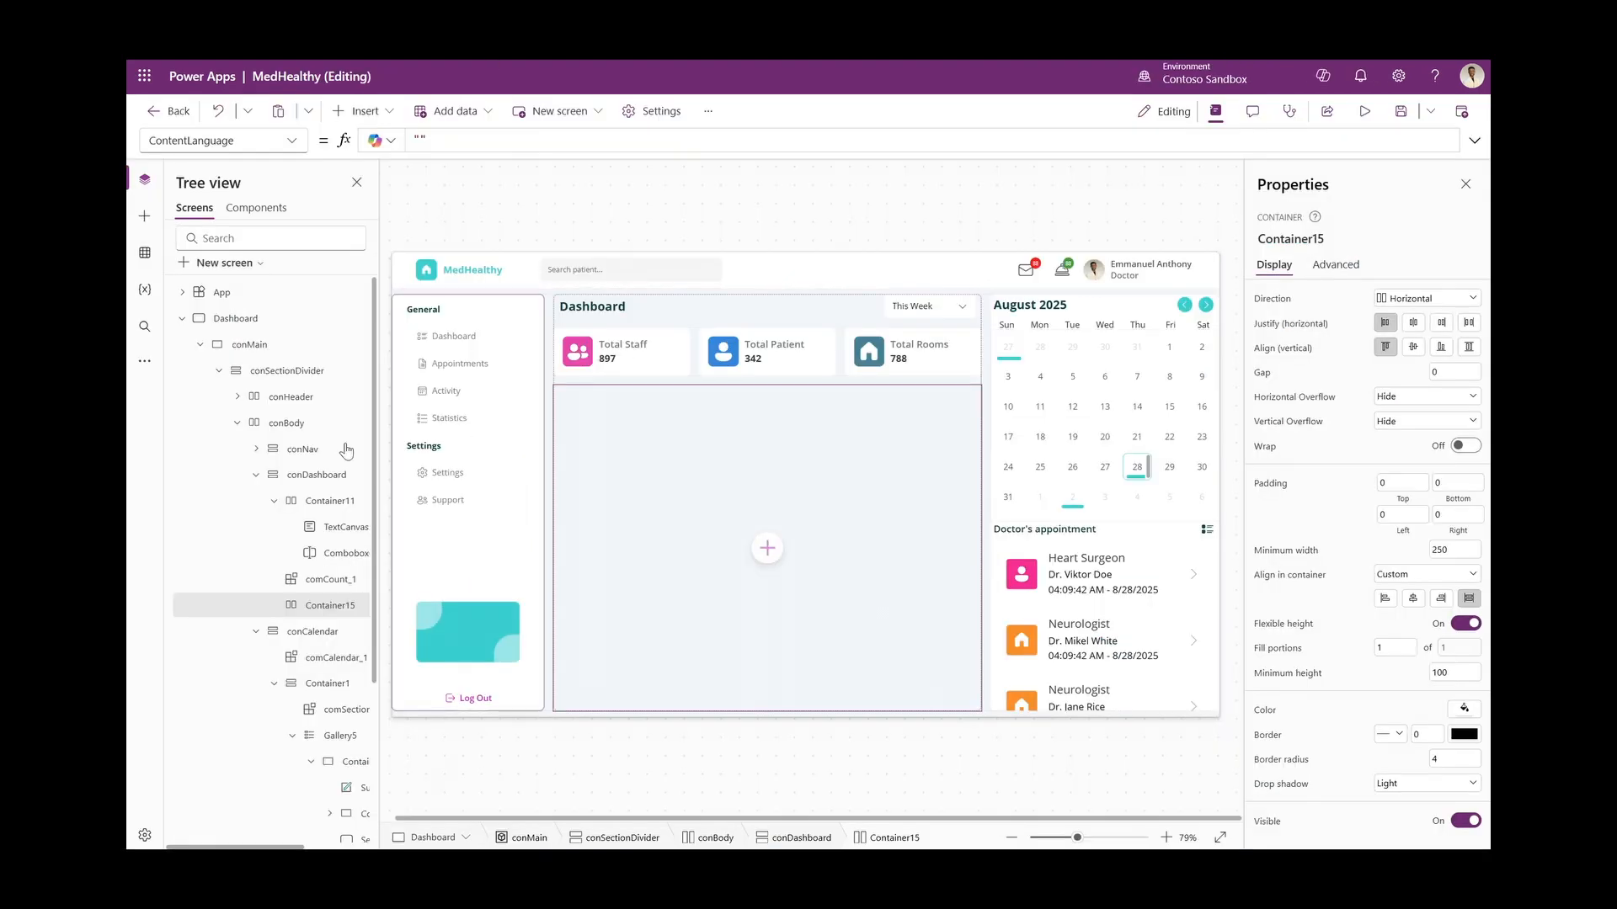
left_click(313, 485)
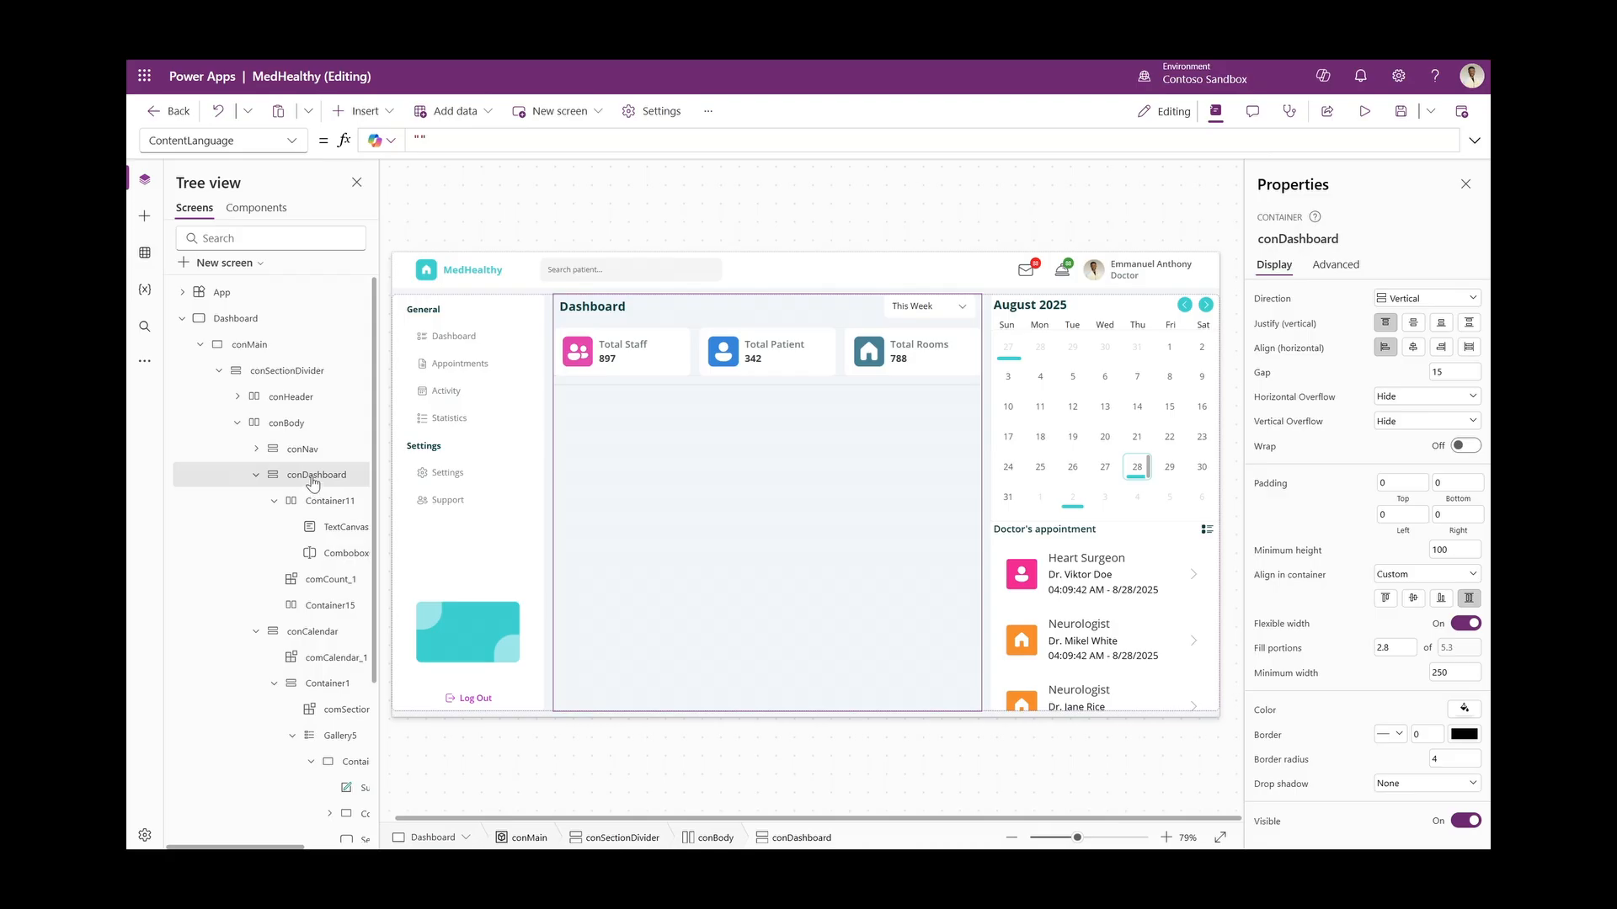
left_click(360, 111)
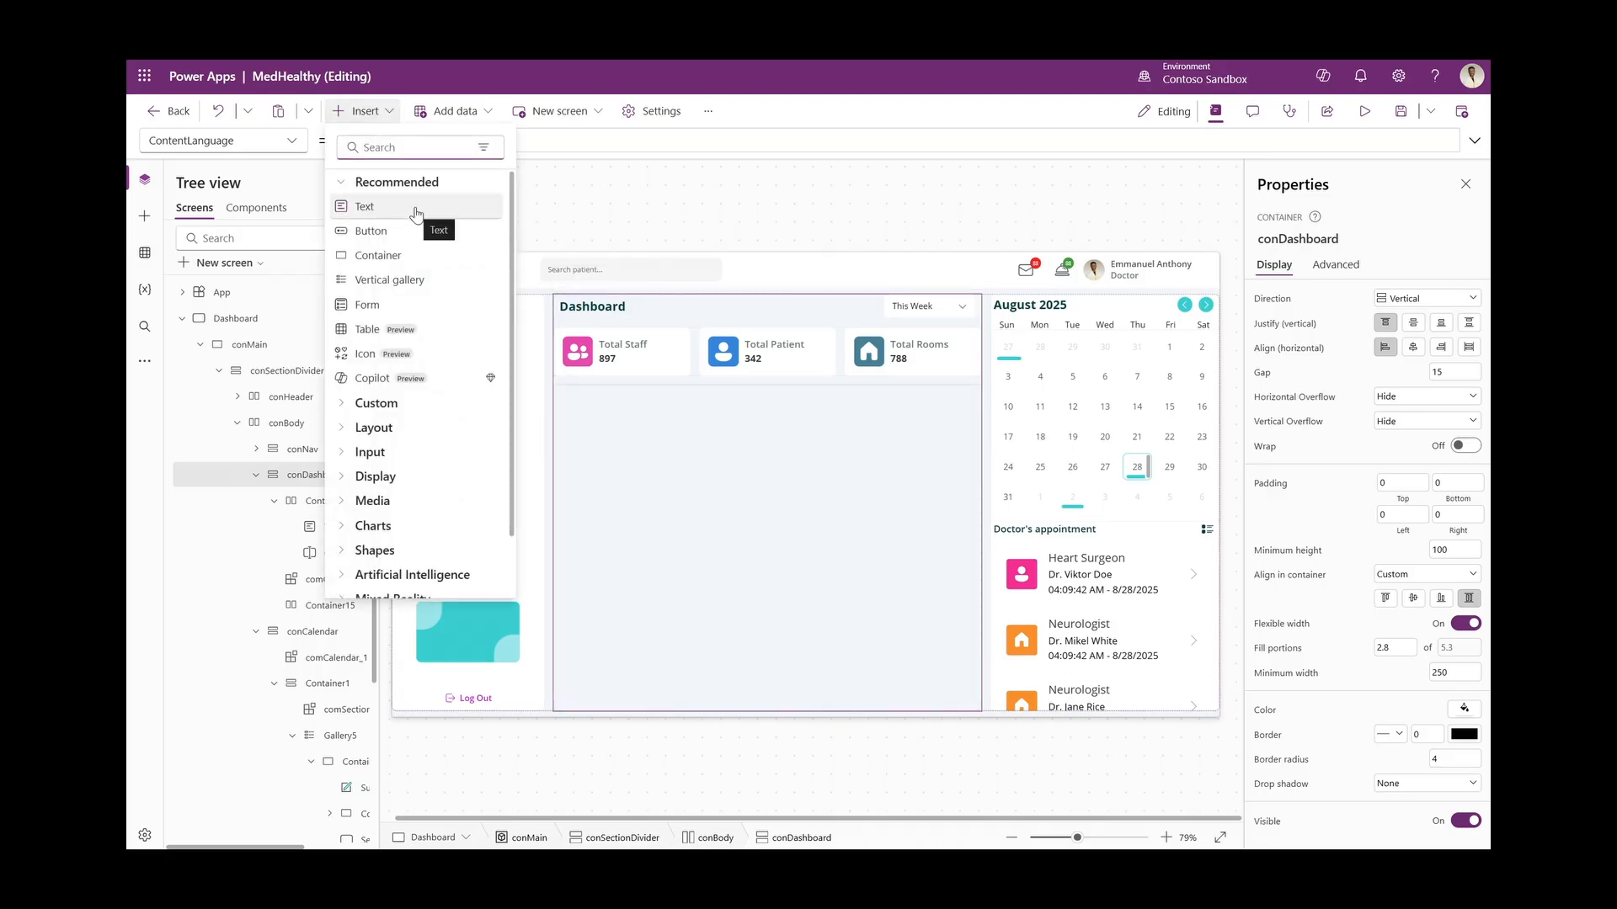
type("vert")
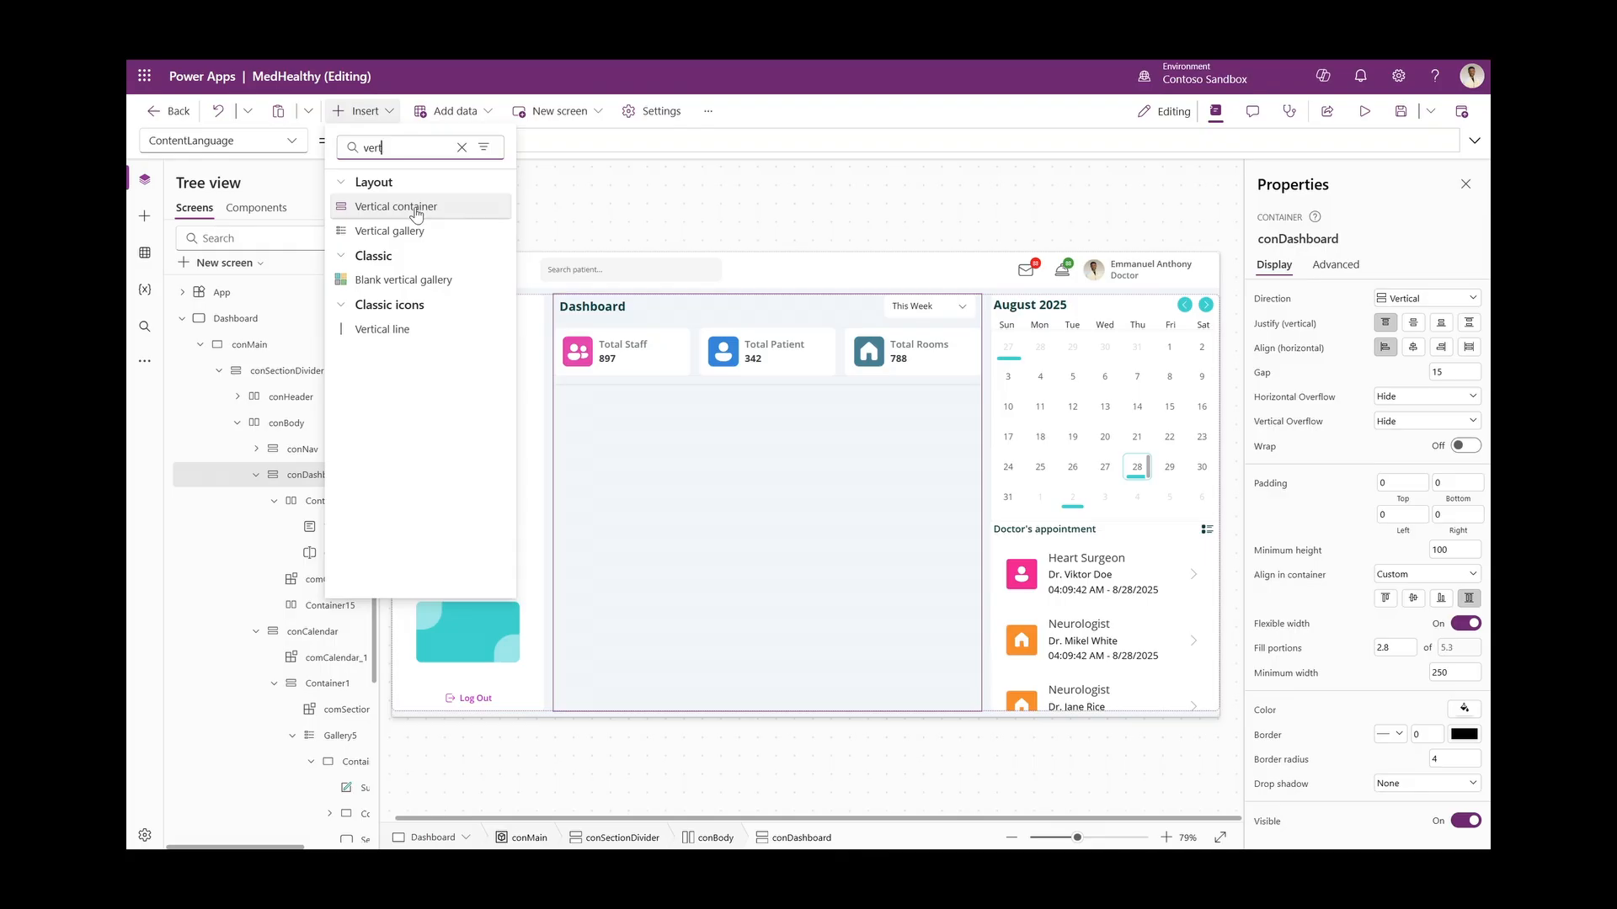
left_click(413, 215)
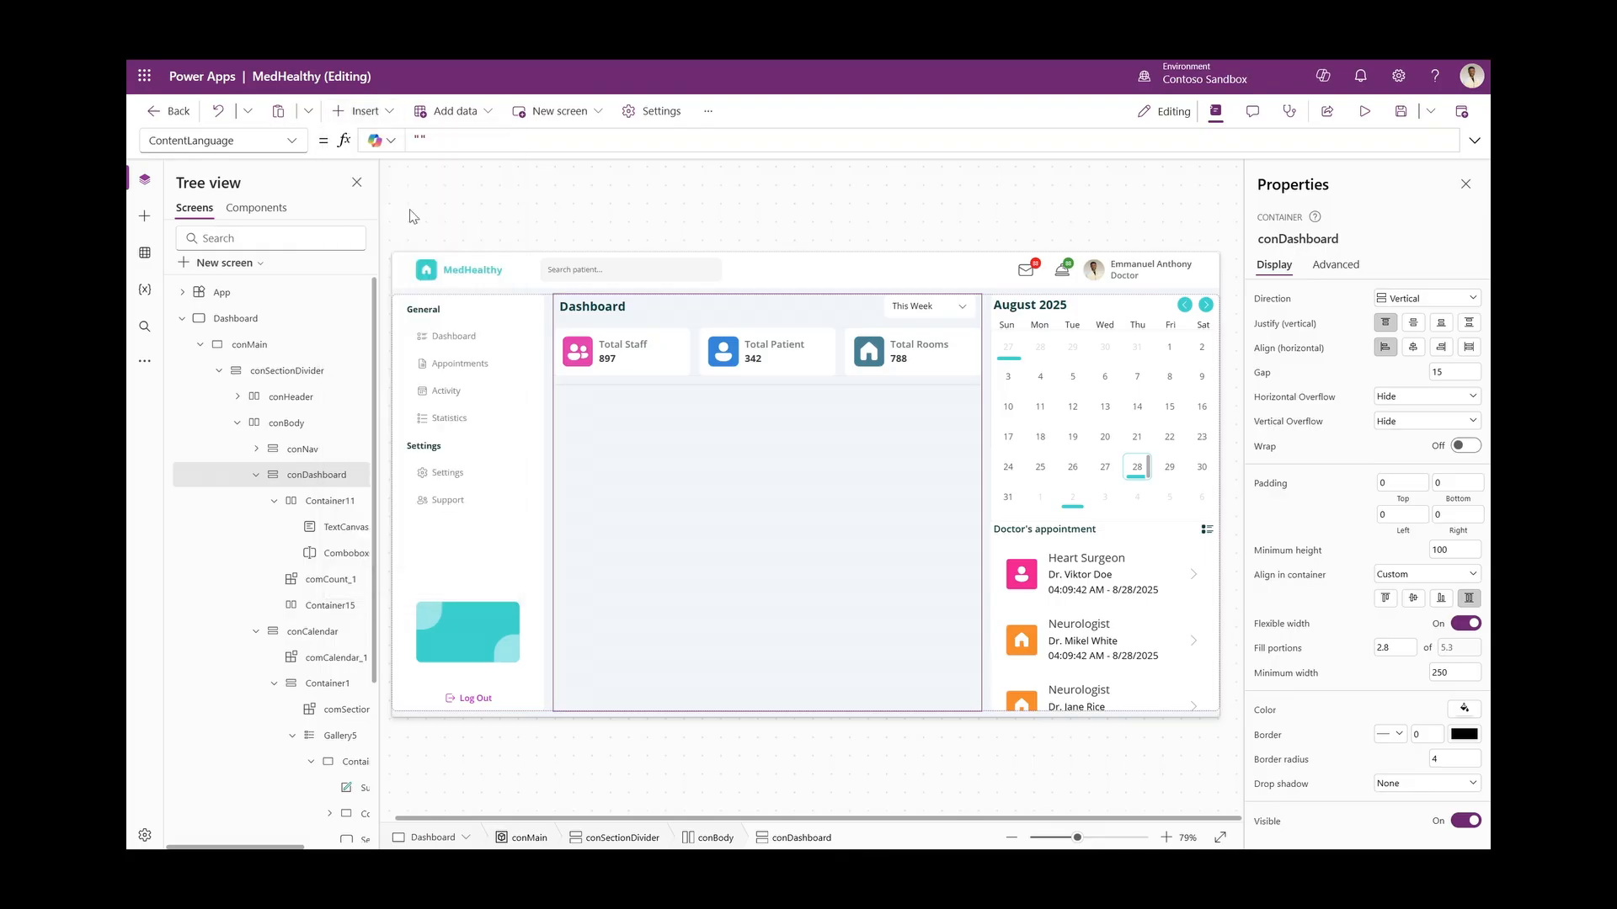
Insert a vertical container inside Container15 and paste a copy of it beside the original
left_click(359, 111)
type("ver")
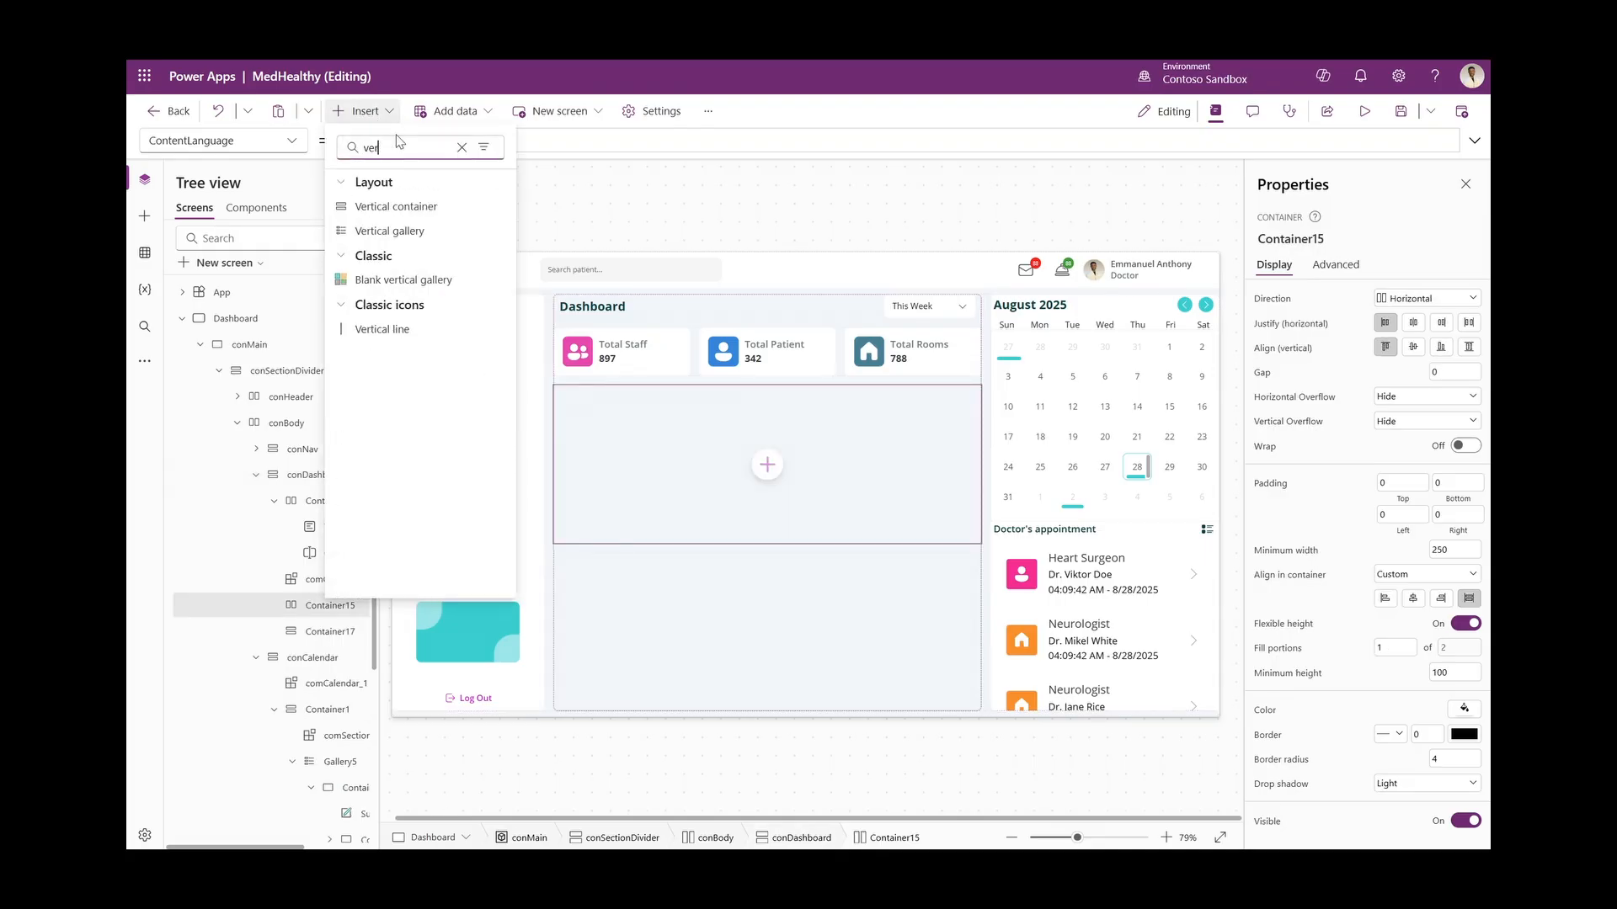
left_click(412, 208)
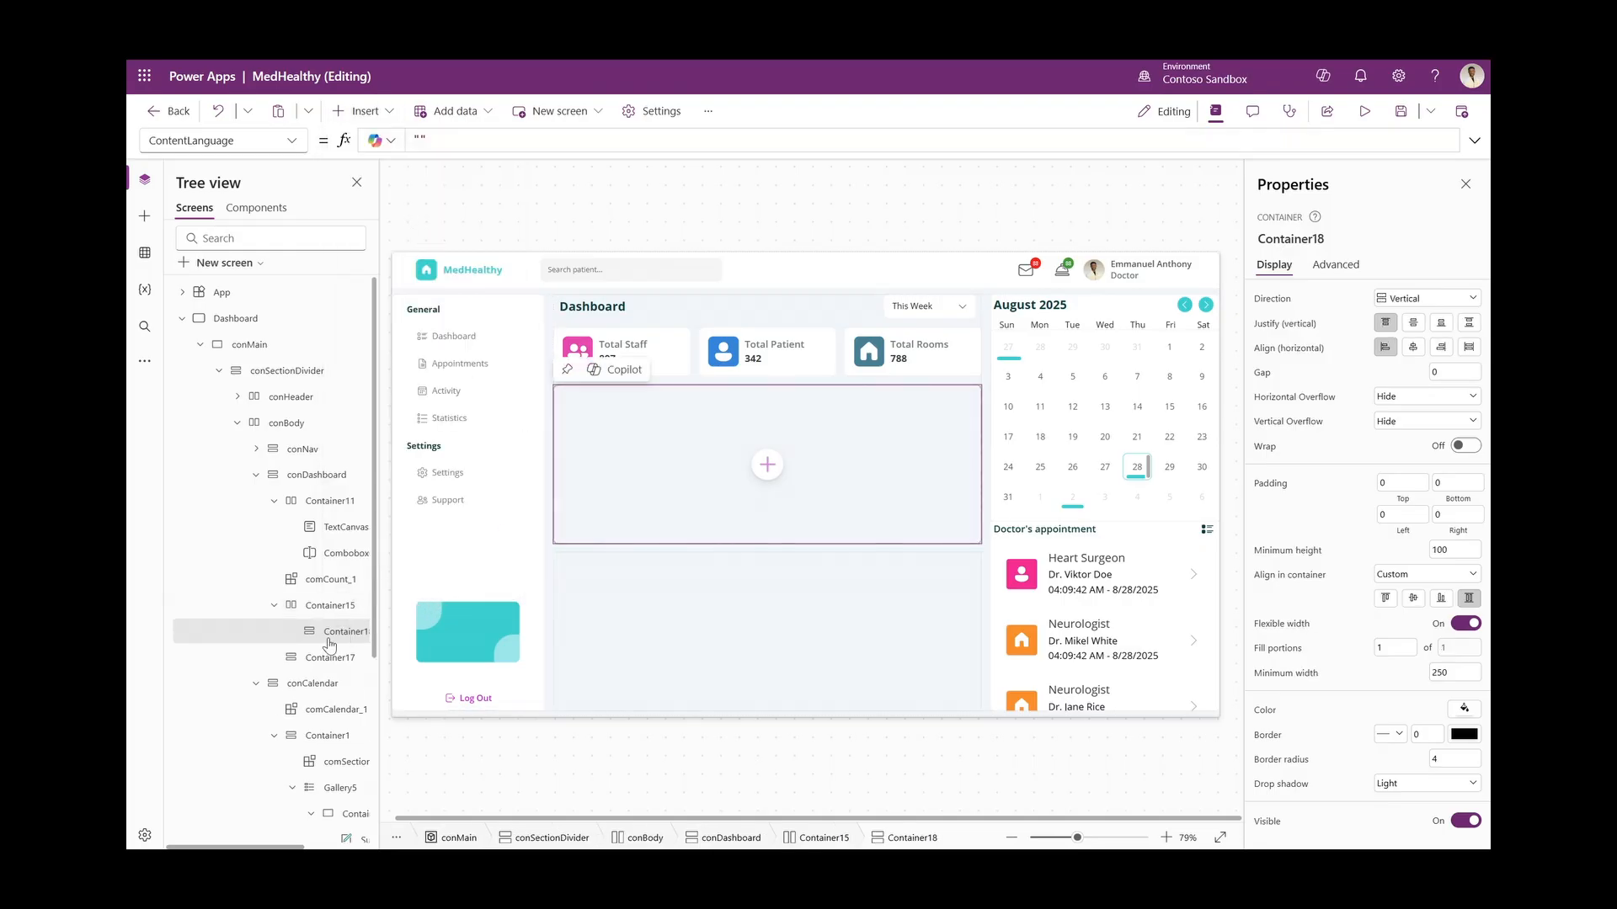
right_click(333, 638)
left_click(371, 463)
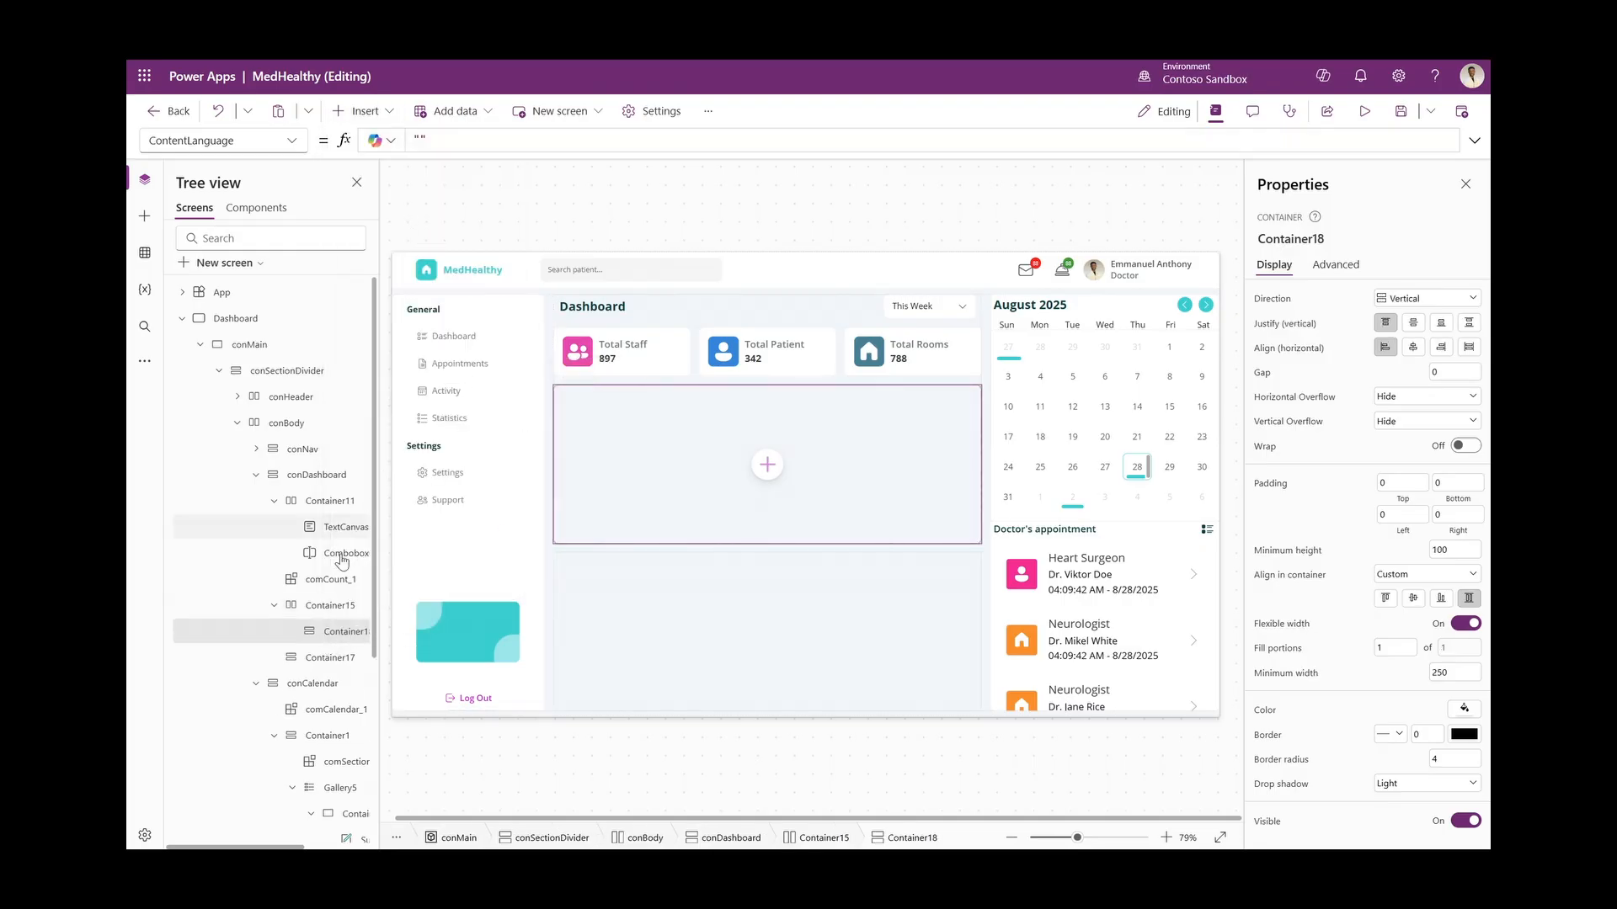
right_click(331, 609)
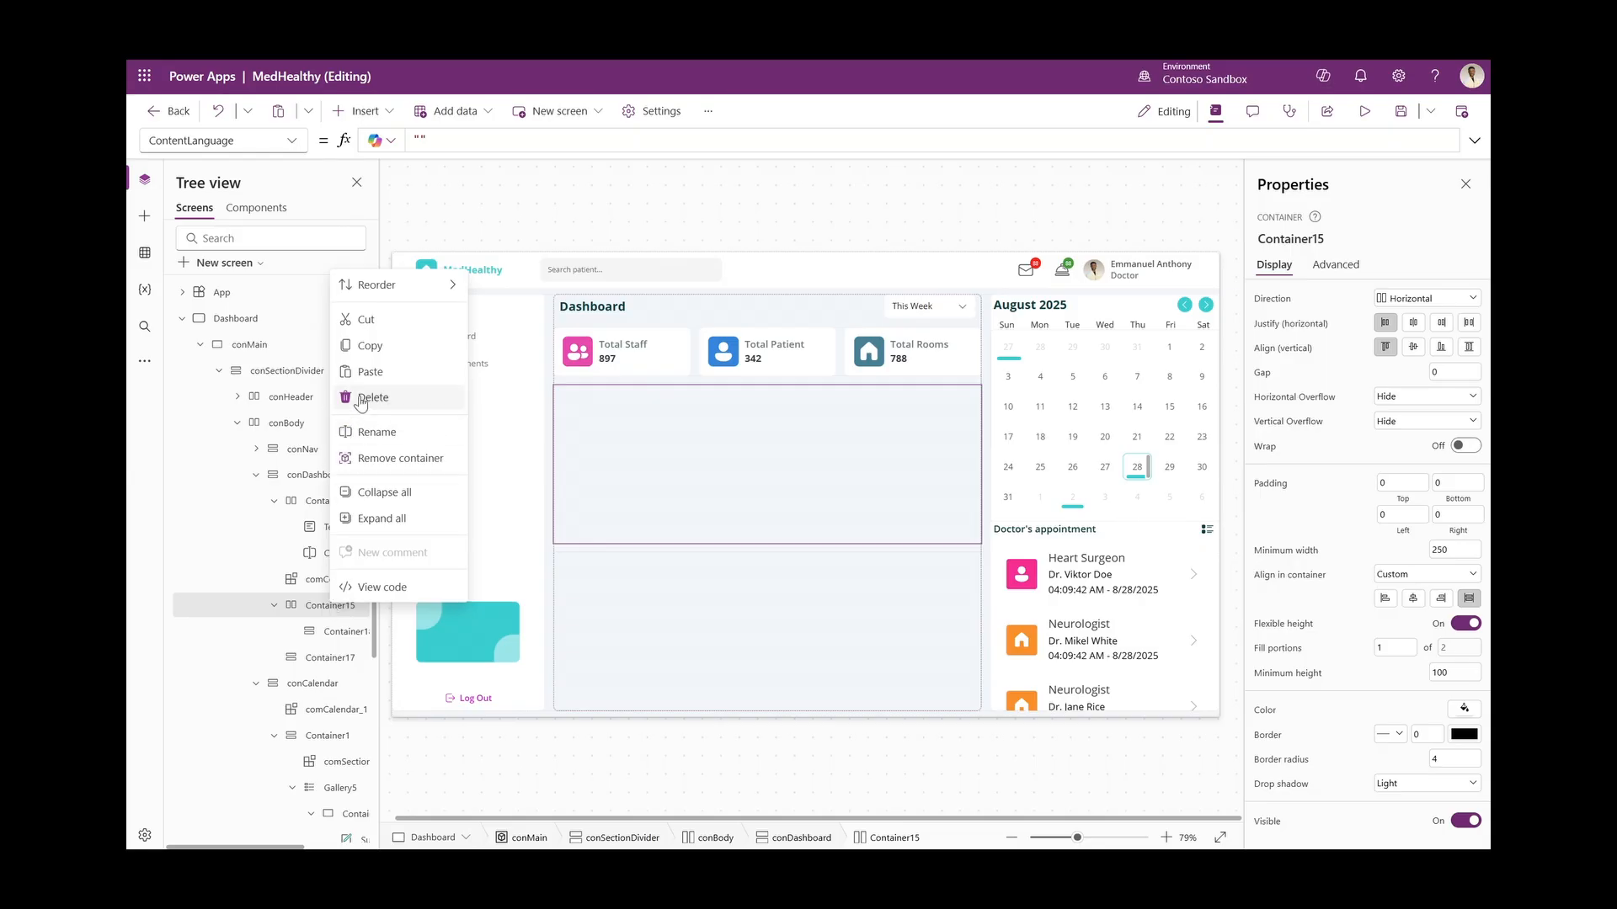
left_click(371, 372)
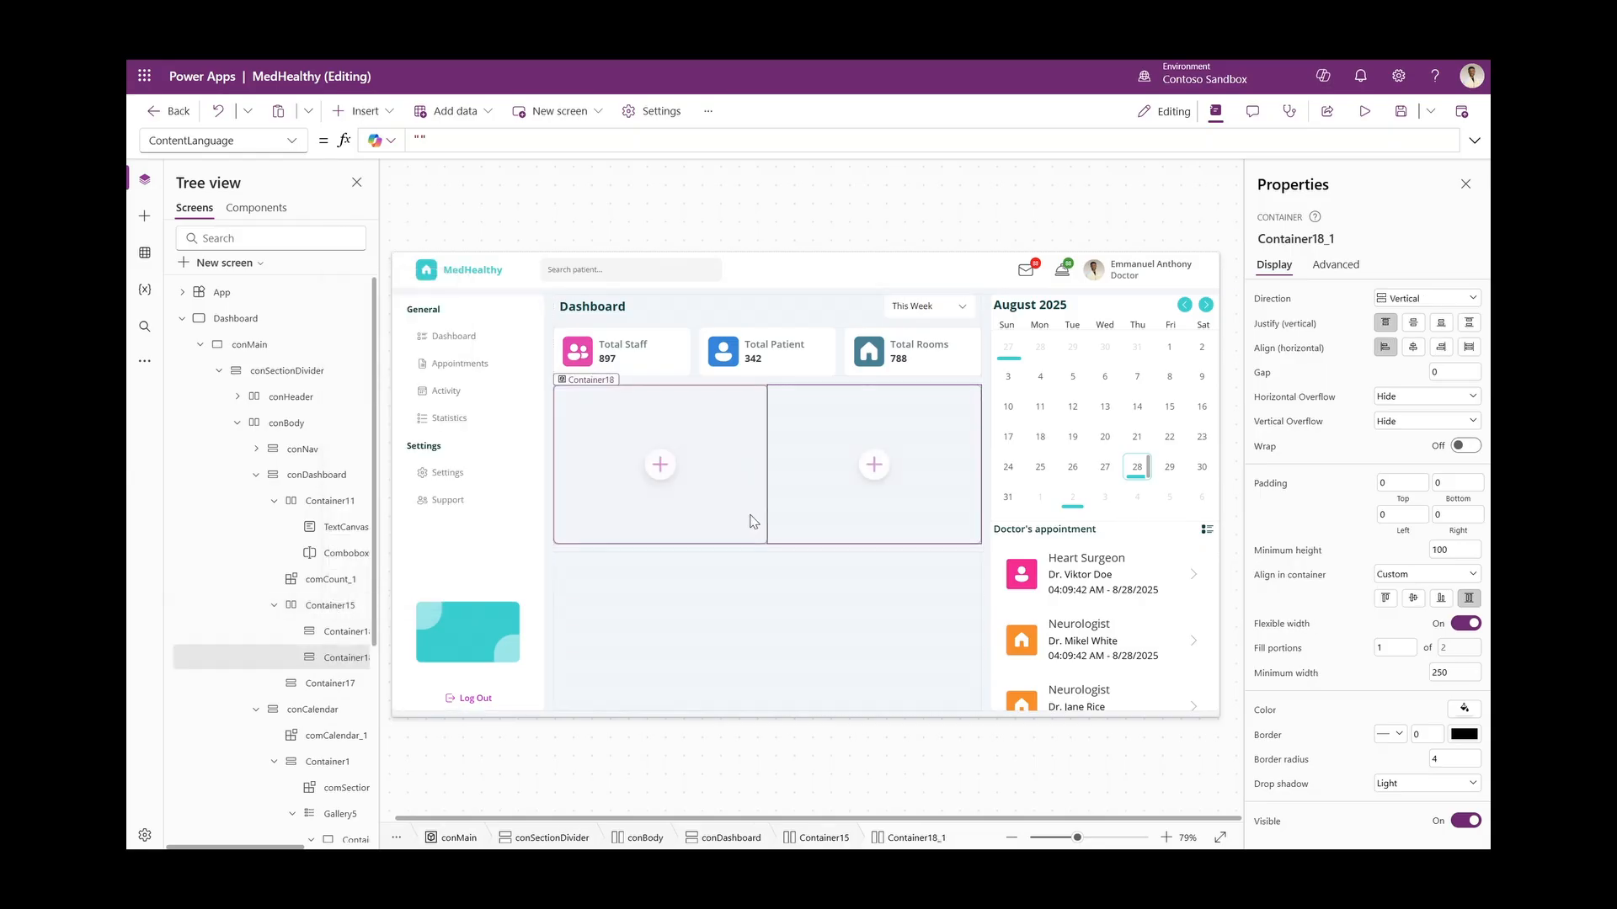
Rename the first vertical container inside Container15 as conChart
left_click(721, 488)
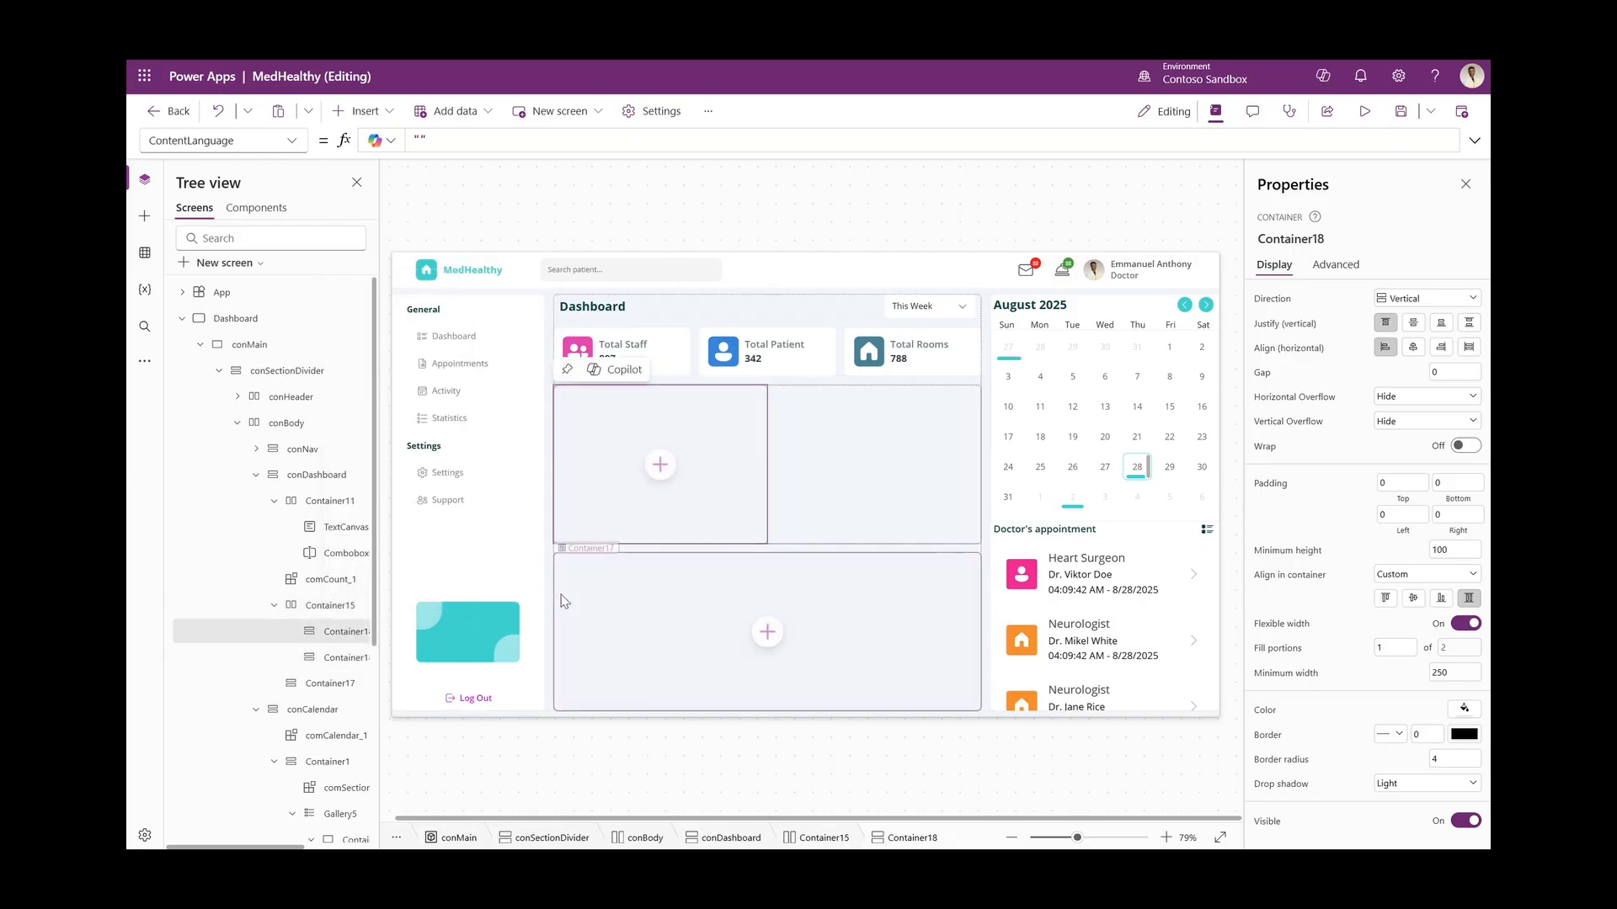
double_click(339, 631)
type("conChart")
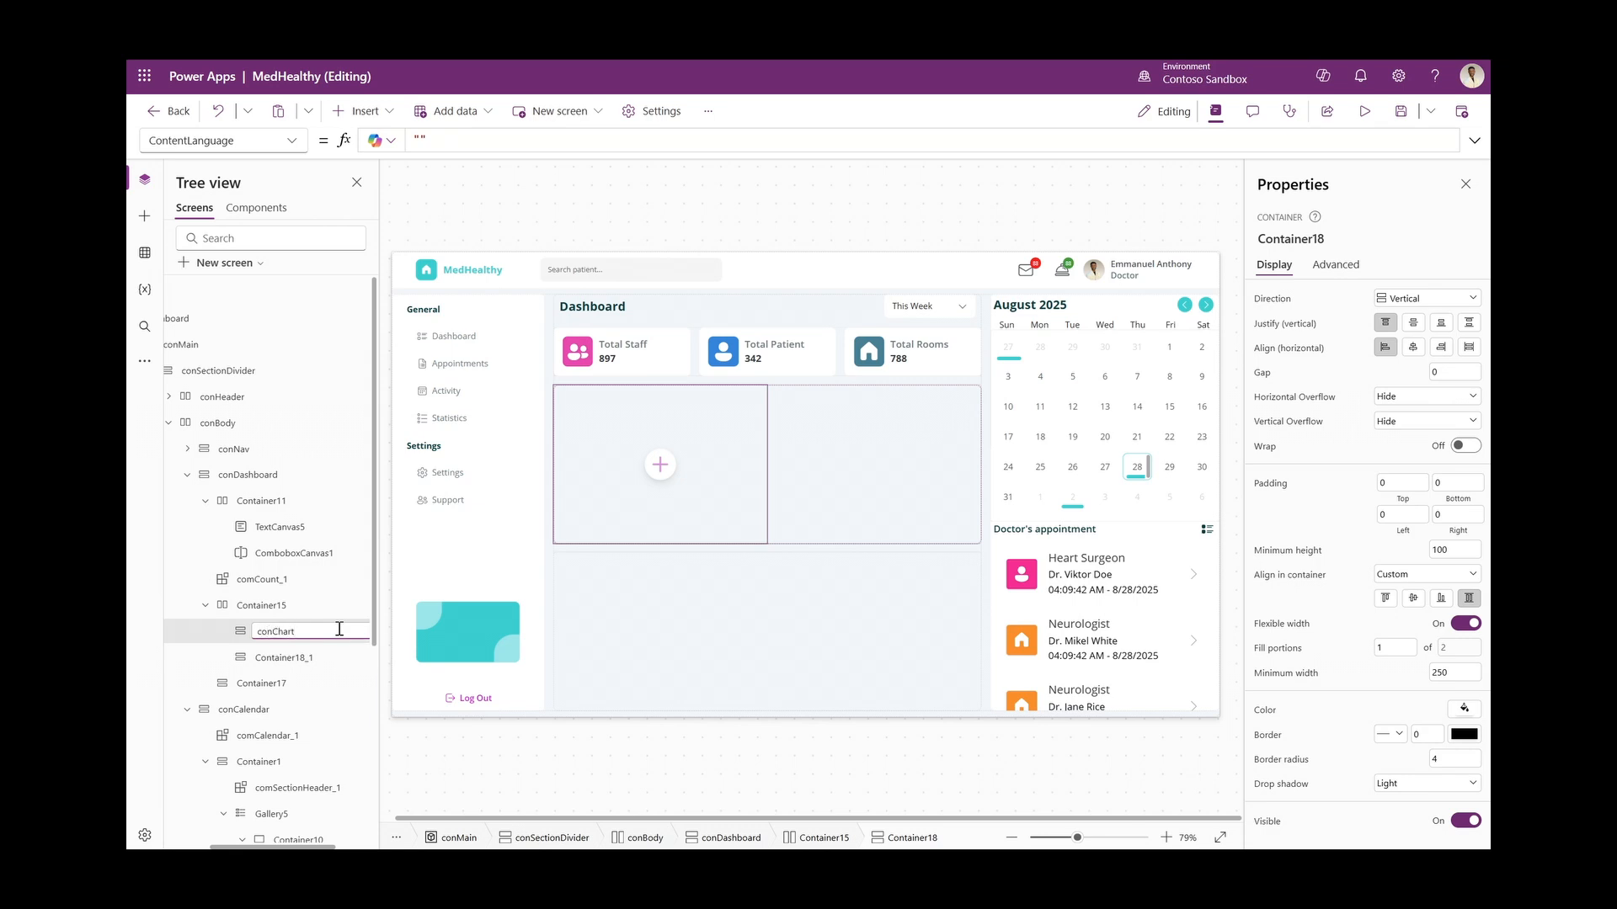
key("Return")
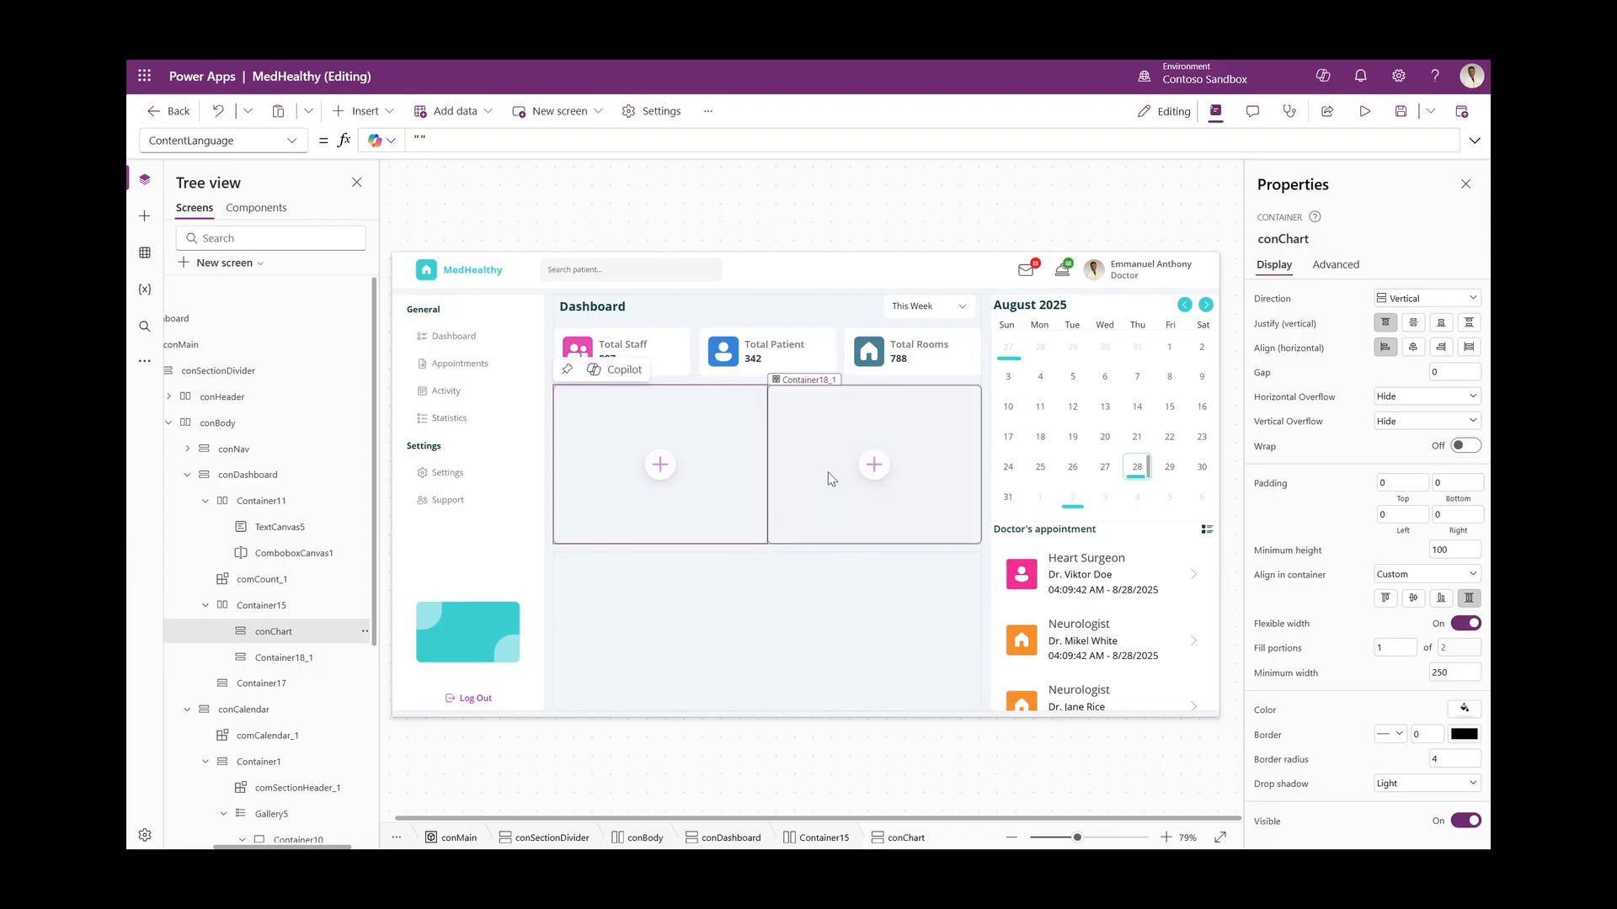
Rename the copied vertical container next to conChart as cobReport
left_click(831, 479)
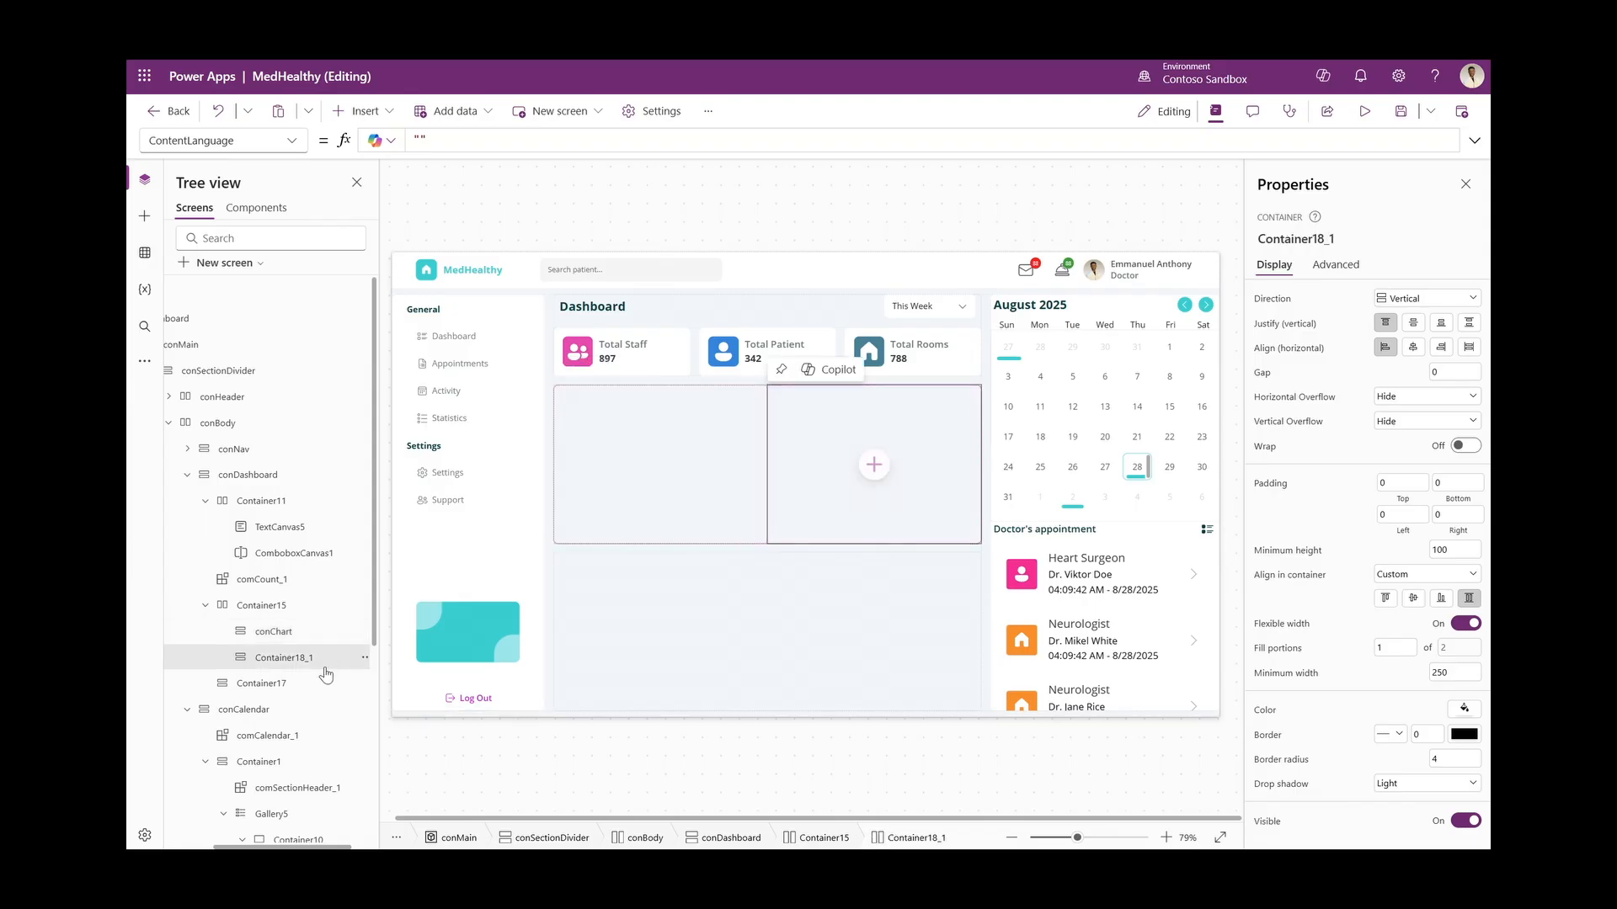
double_click(275, 657)
type("con")
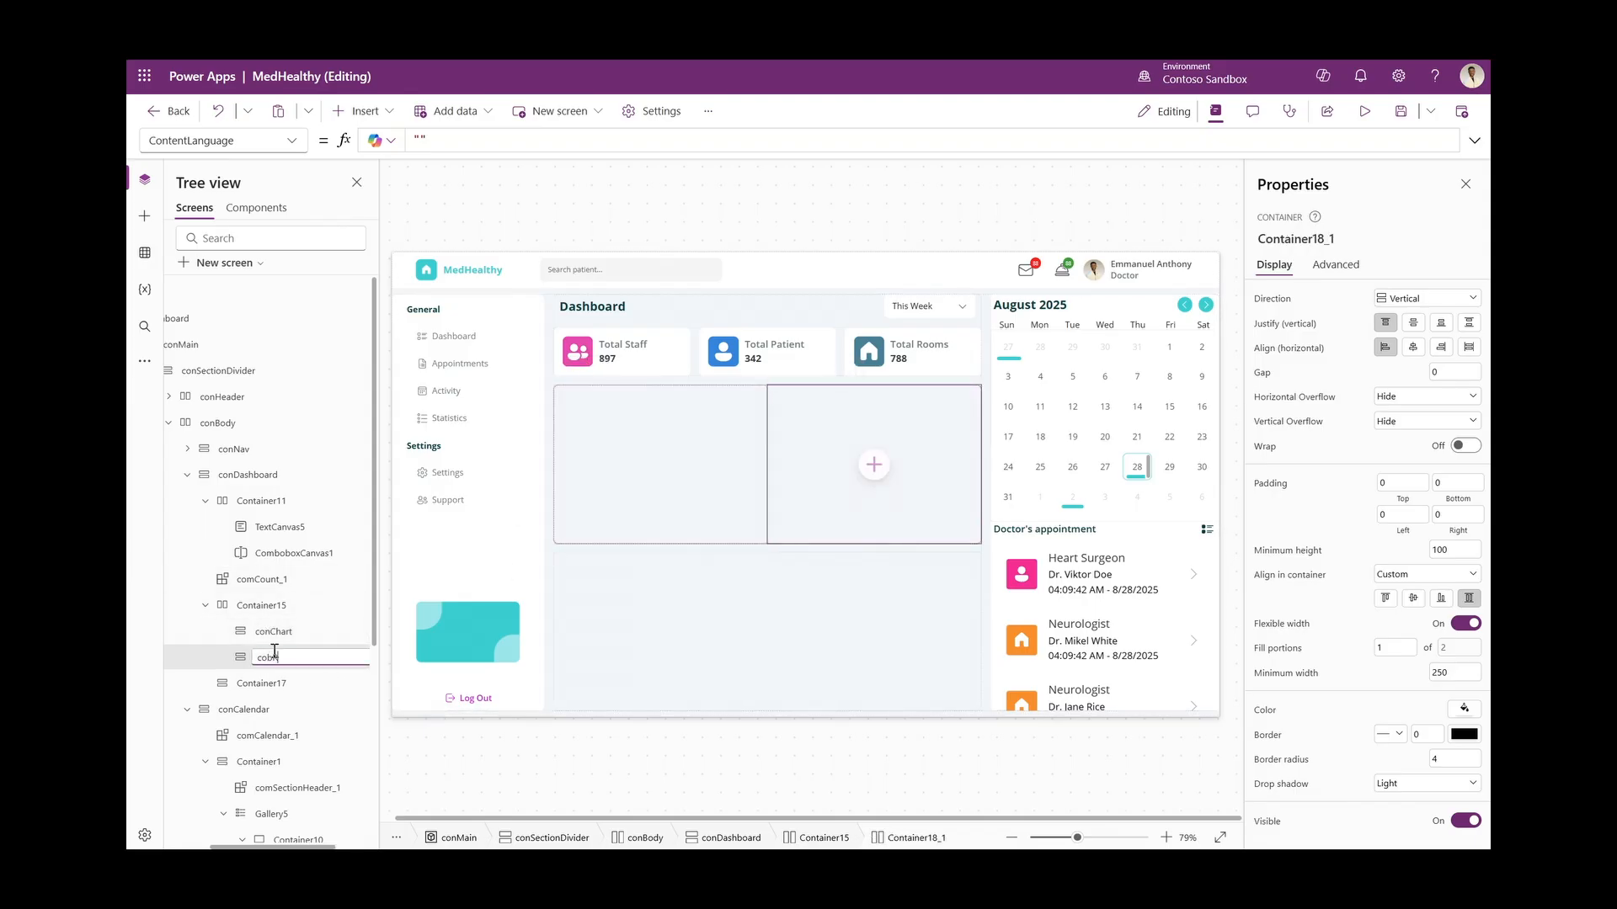
type("Report")
key("Return")
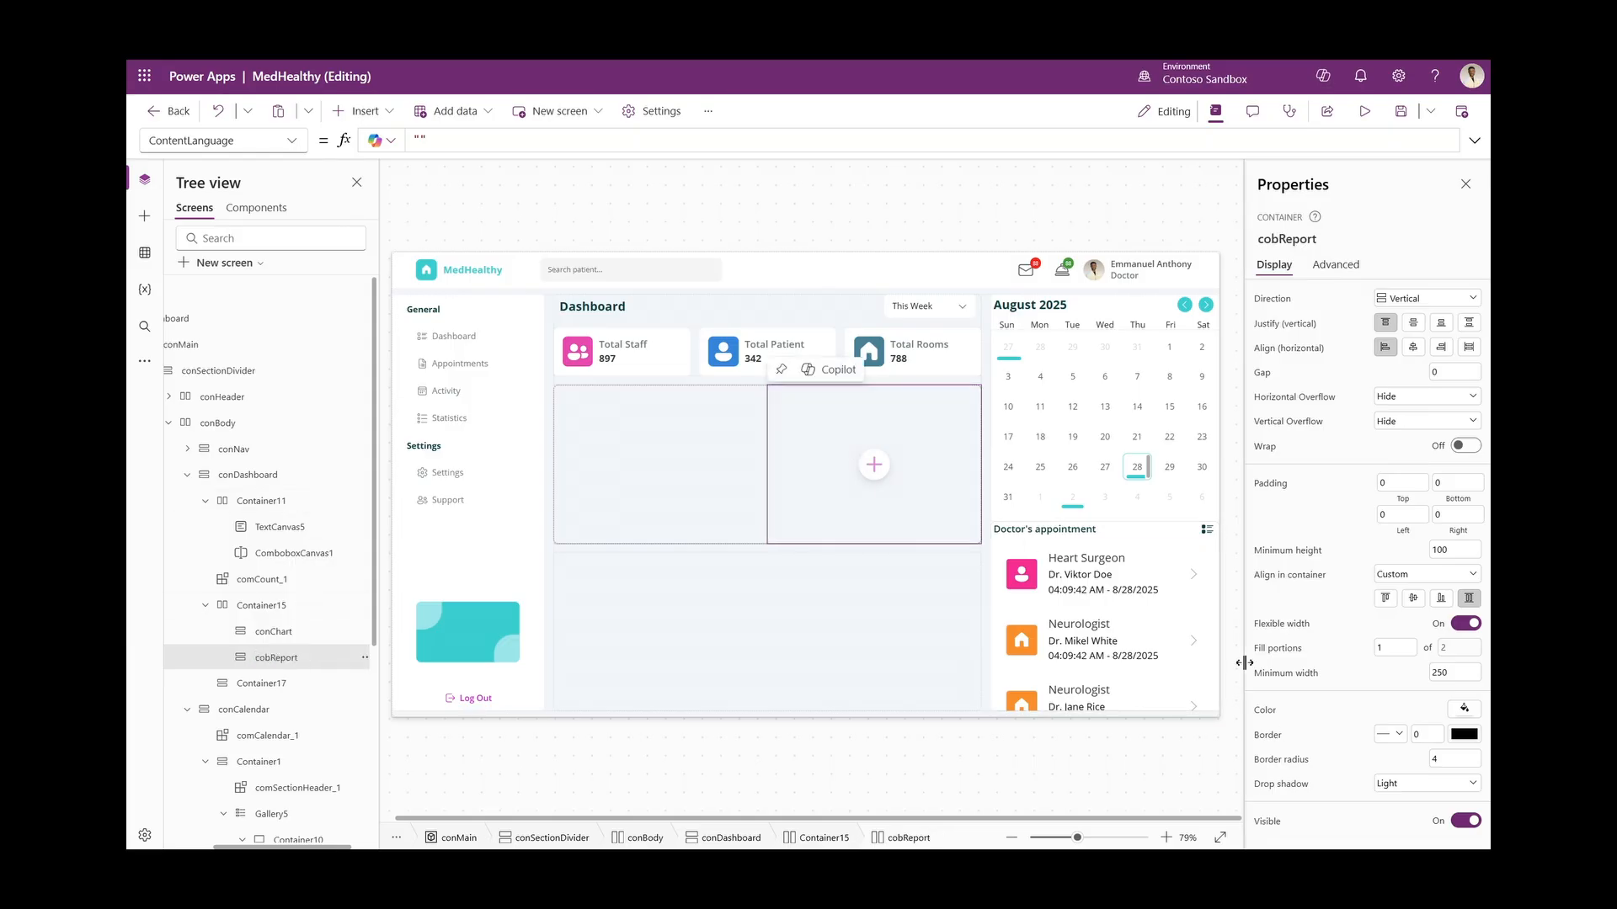
Set the fill portions of the conChart container to 1.5
left_click(1417, 653)
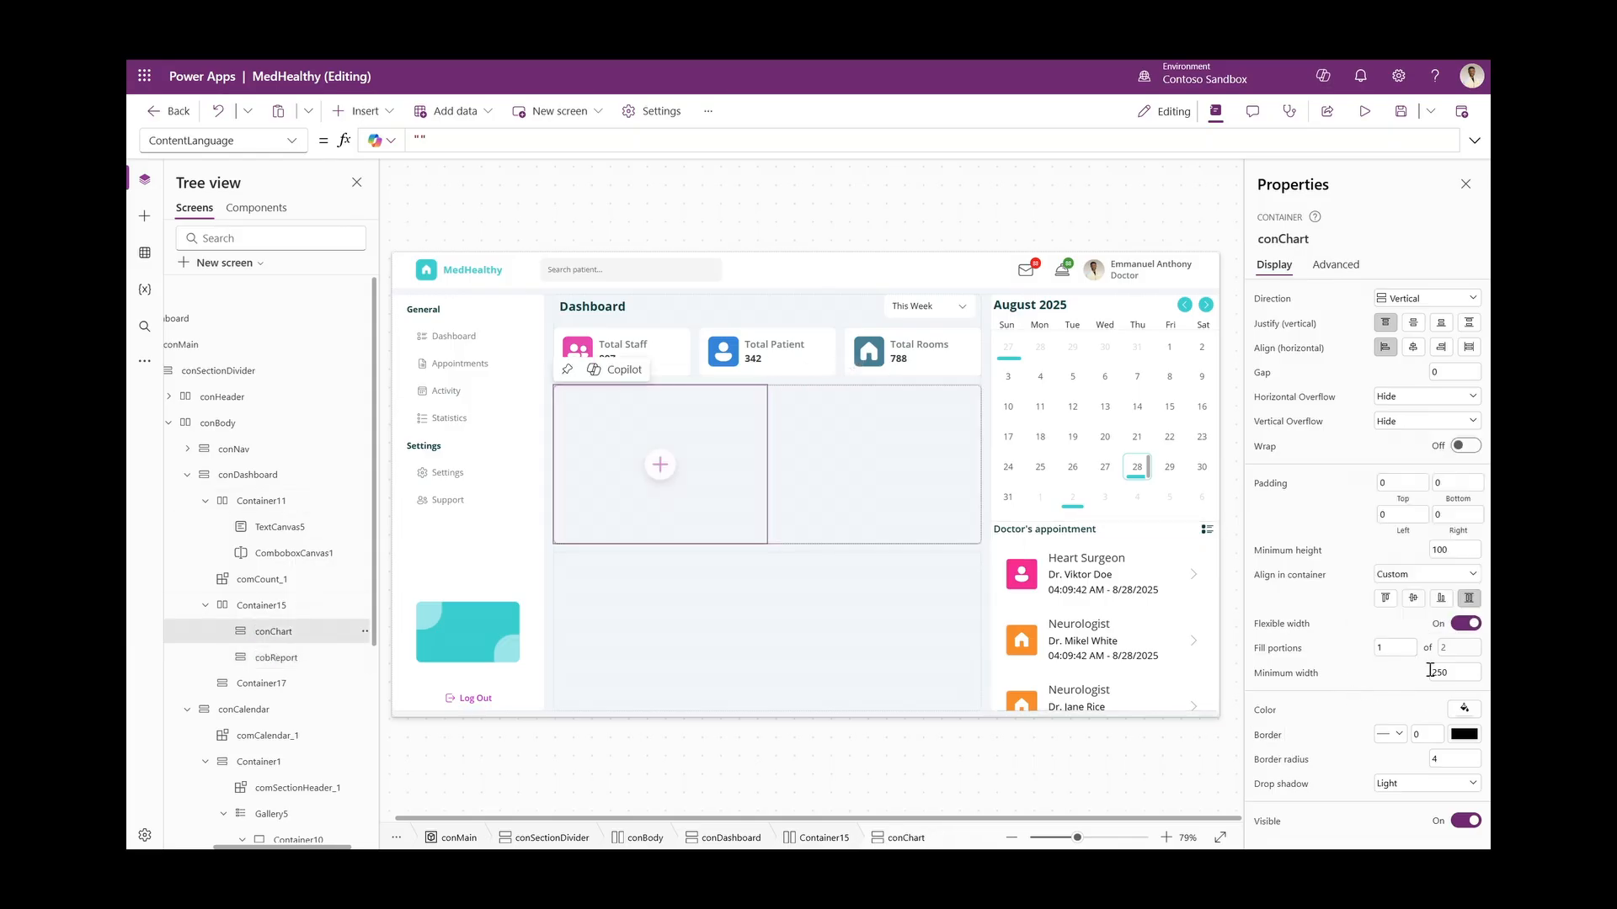
left_click(1404, 644)
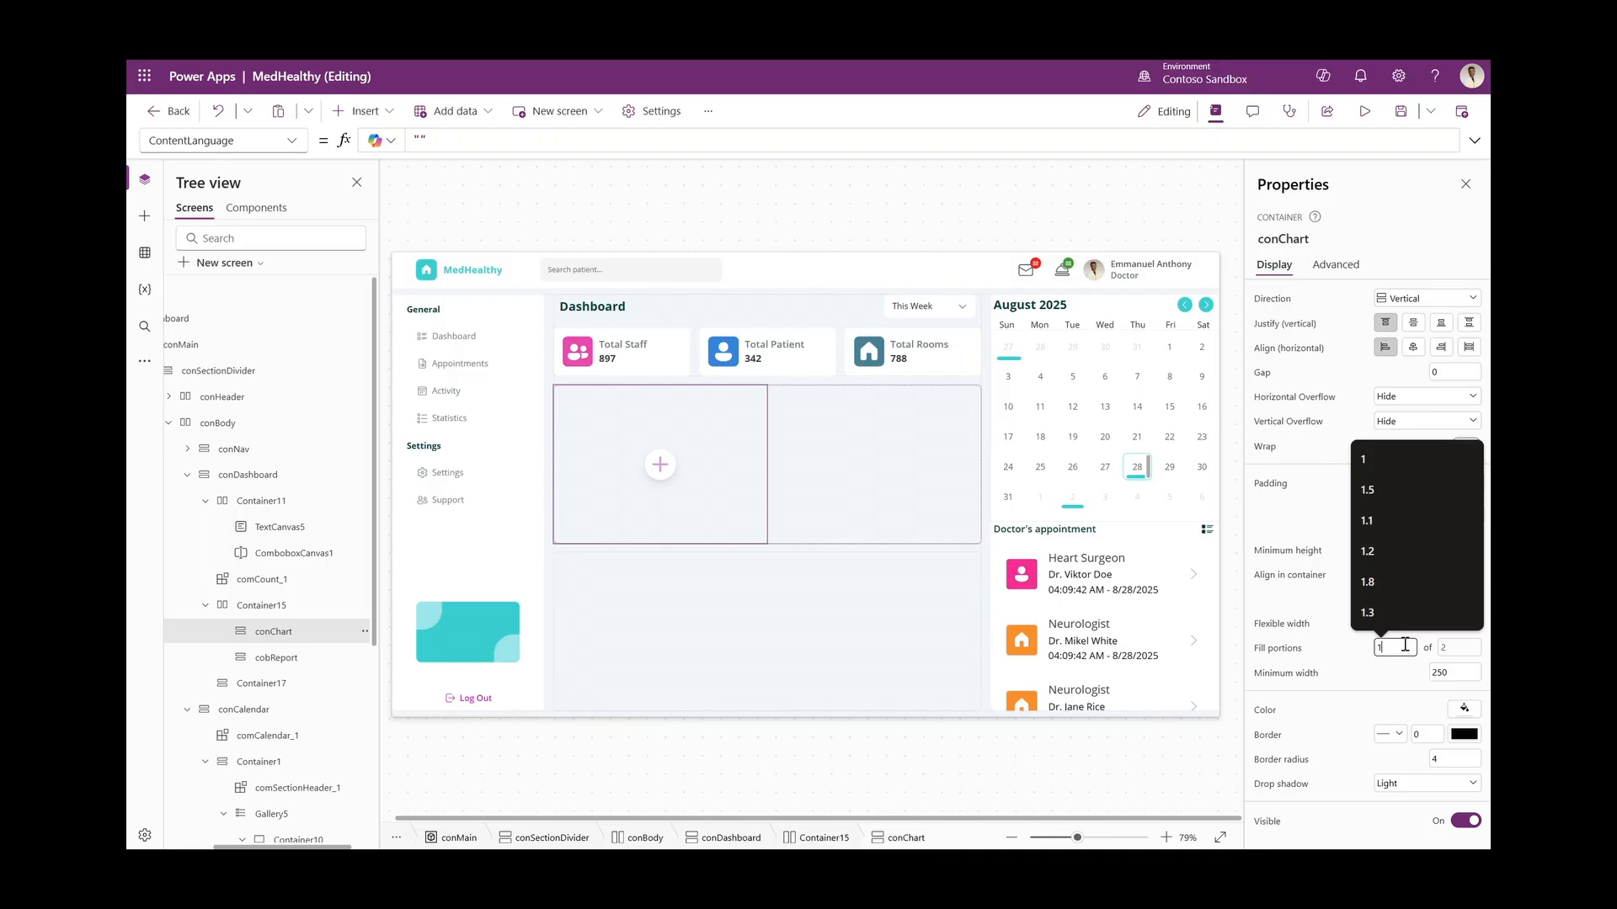
type(".5")
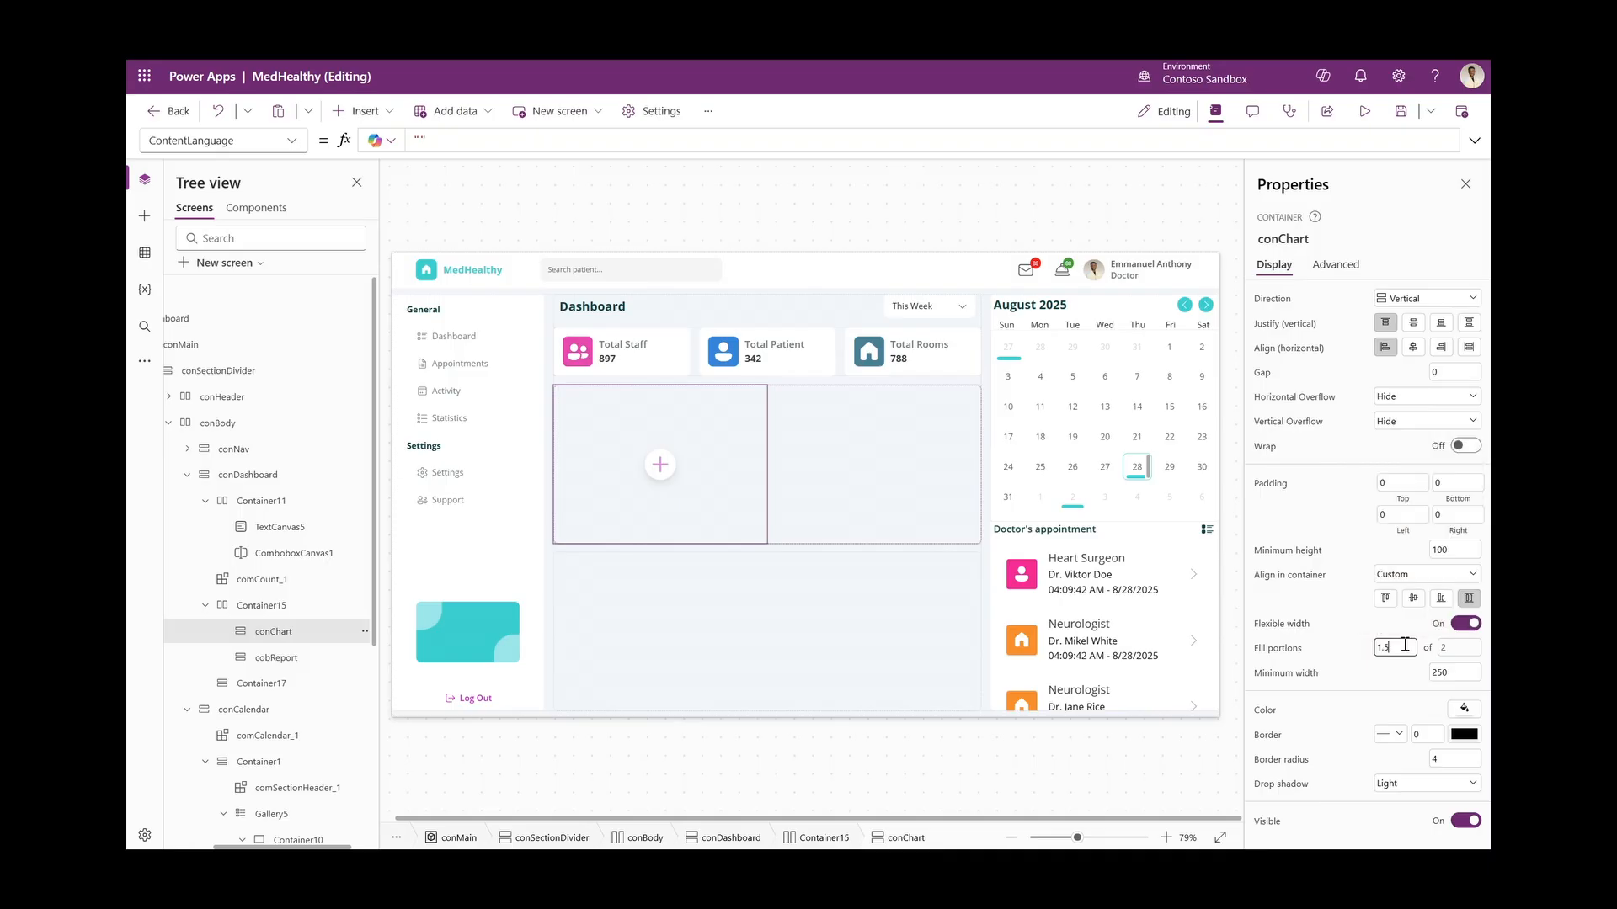
key("Return")
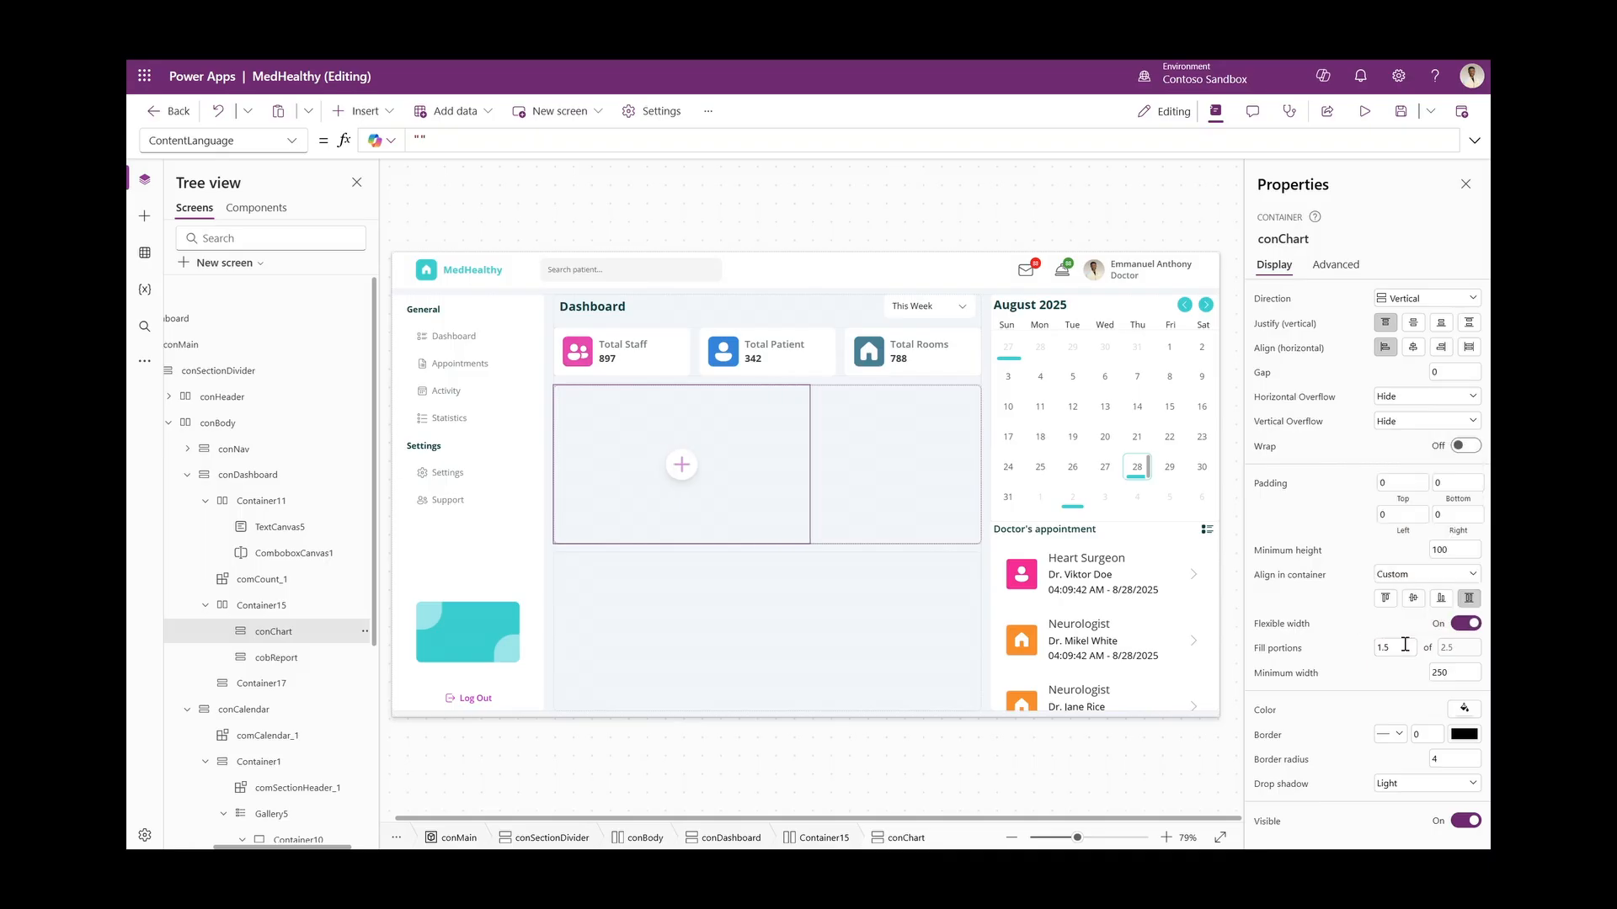
Set the background color of the conChart and cobReport containers to white
left_click(1464, 709)
left_click(1361, 805)
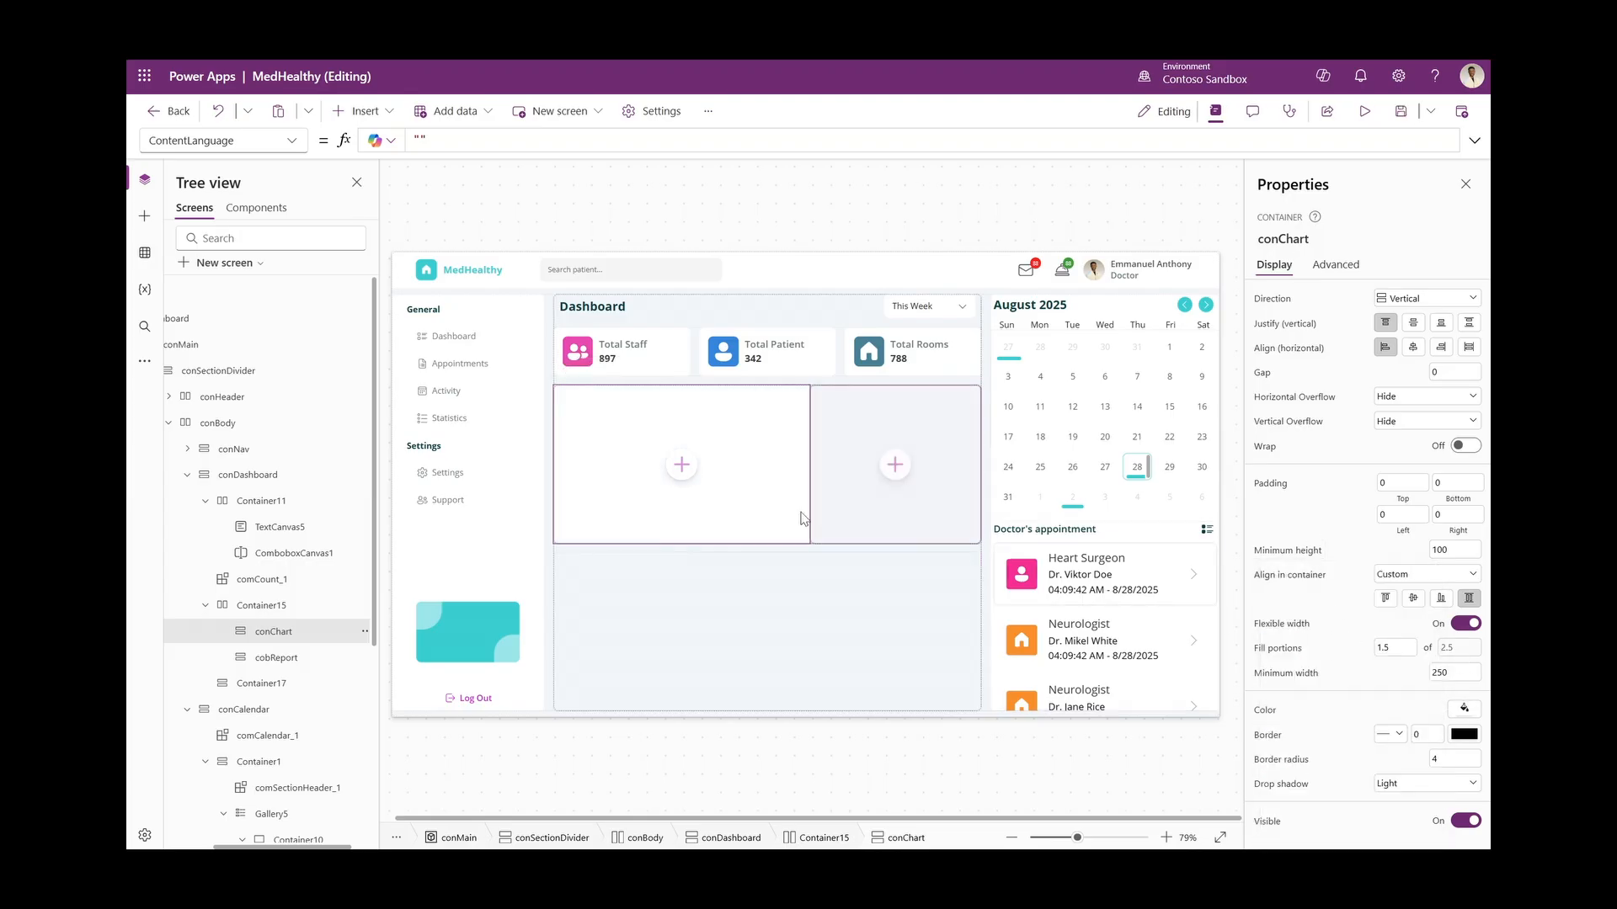
left_click(885, 519)
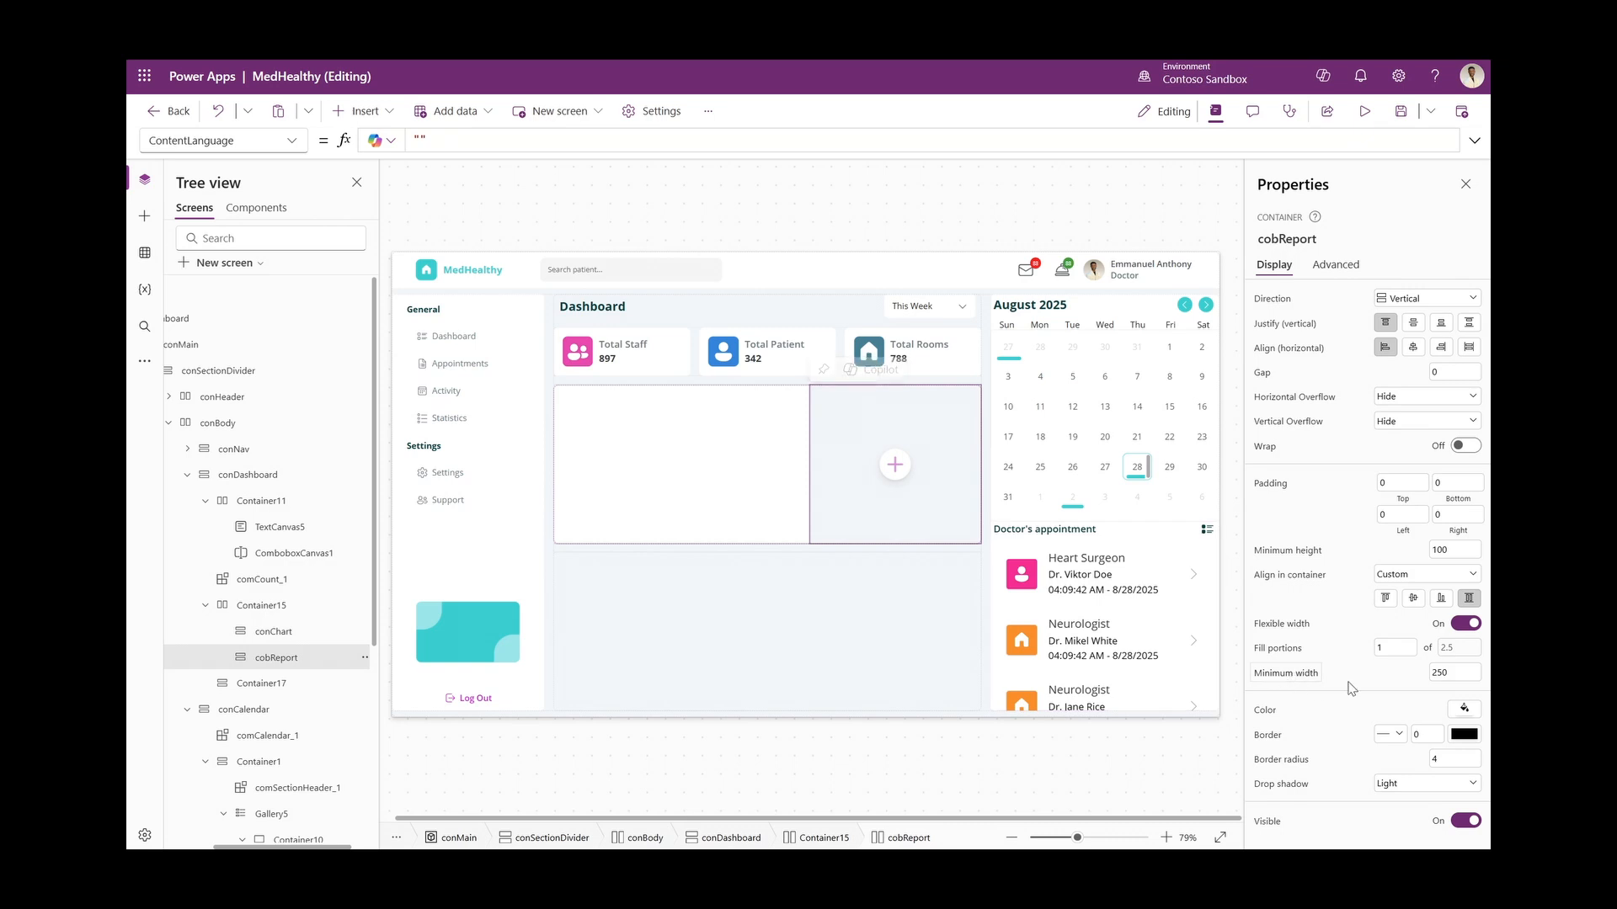
left_click(1463, 710)
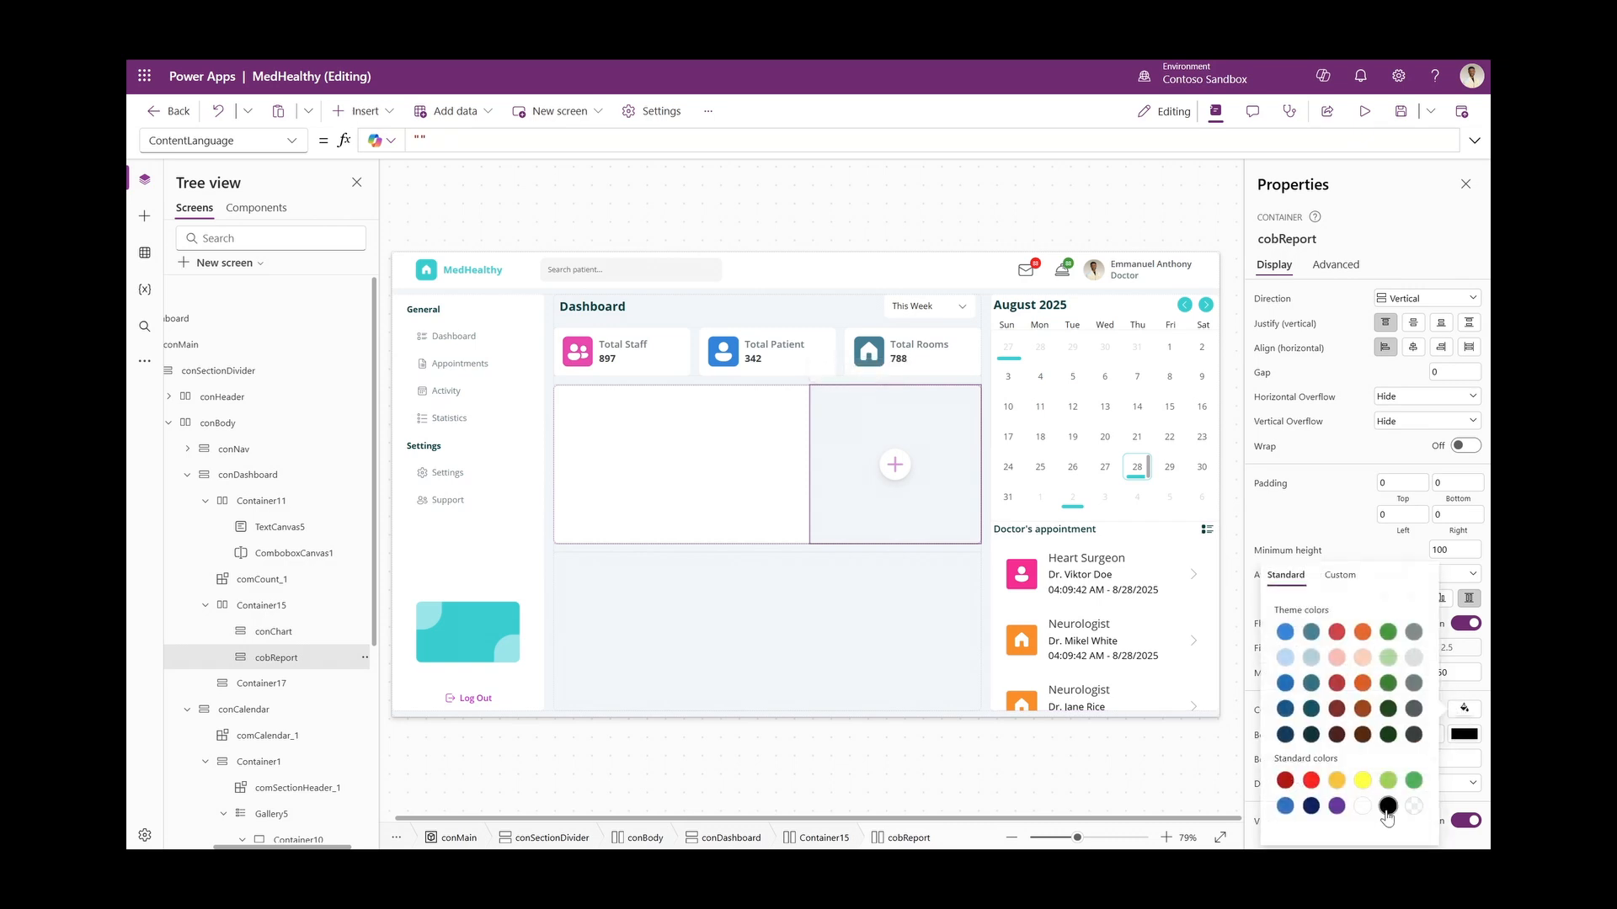
left_click(794, 469)
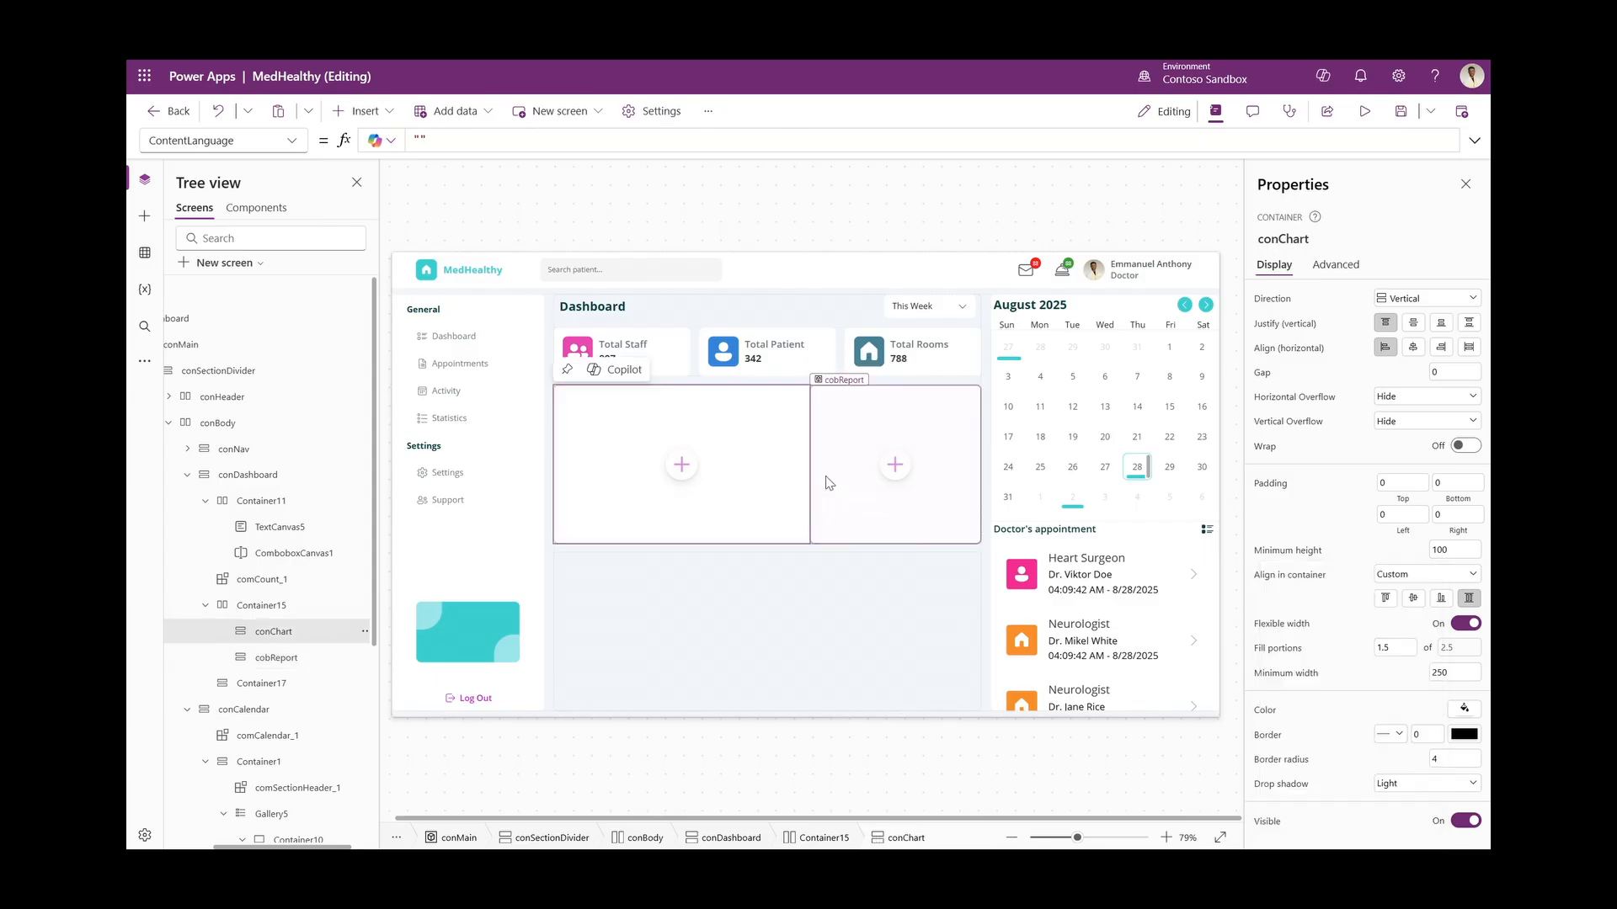
Set the gap of Container15 to 15
left_click(301, 607)
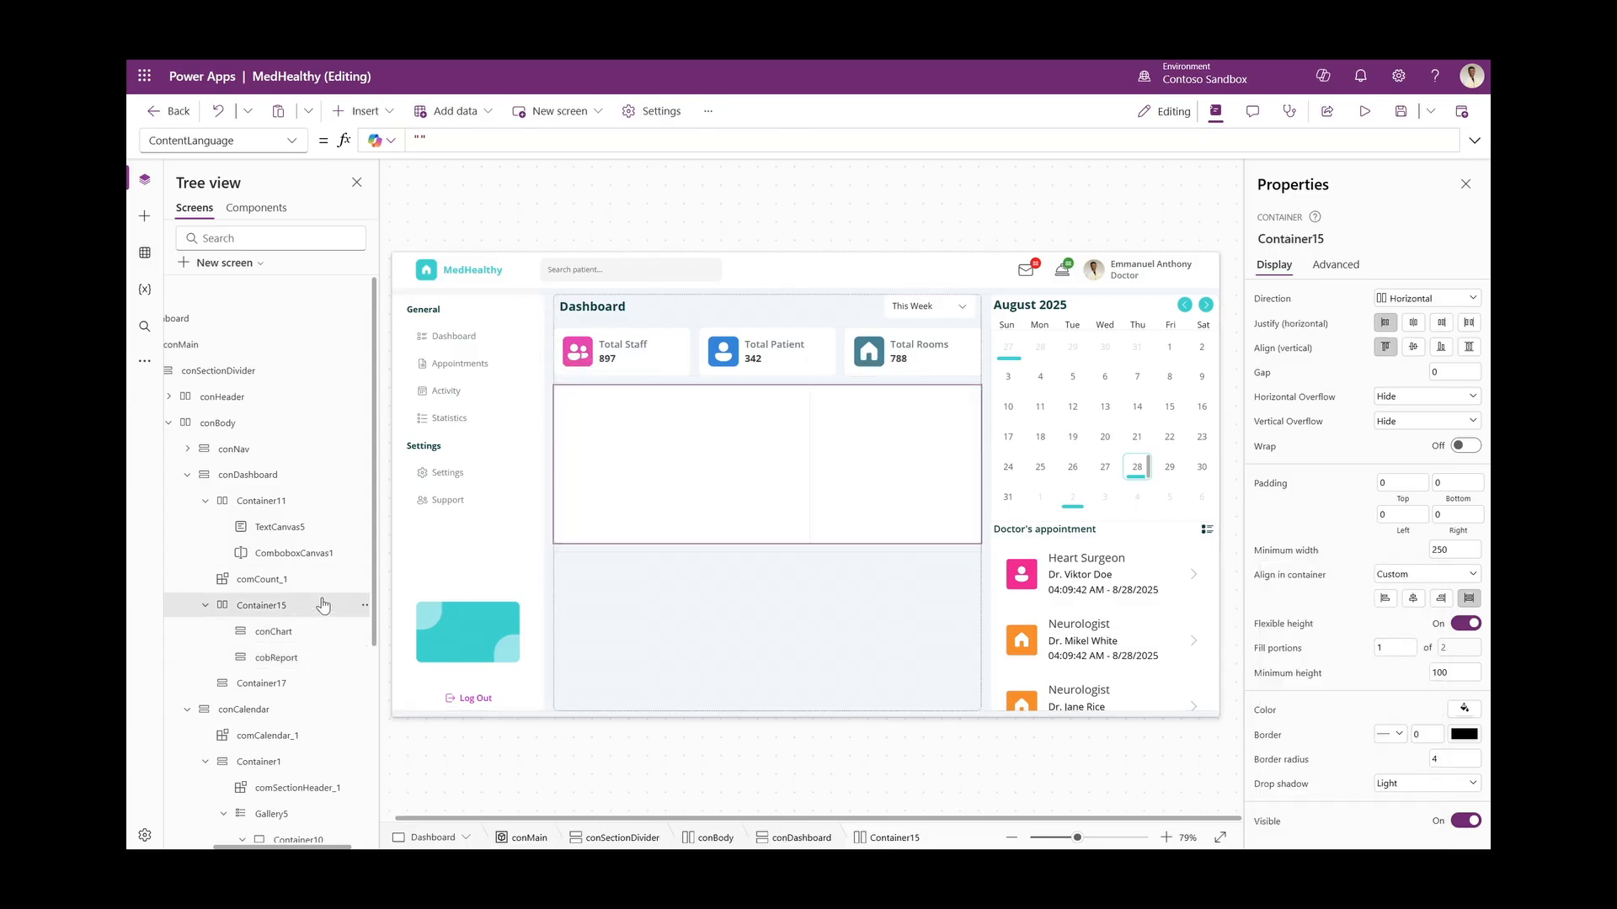
left_click(1462, 374)
type("15")
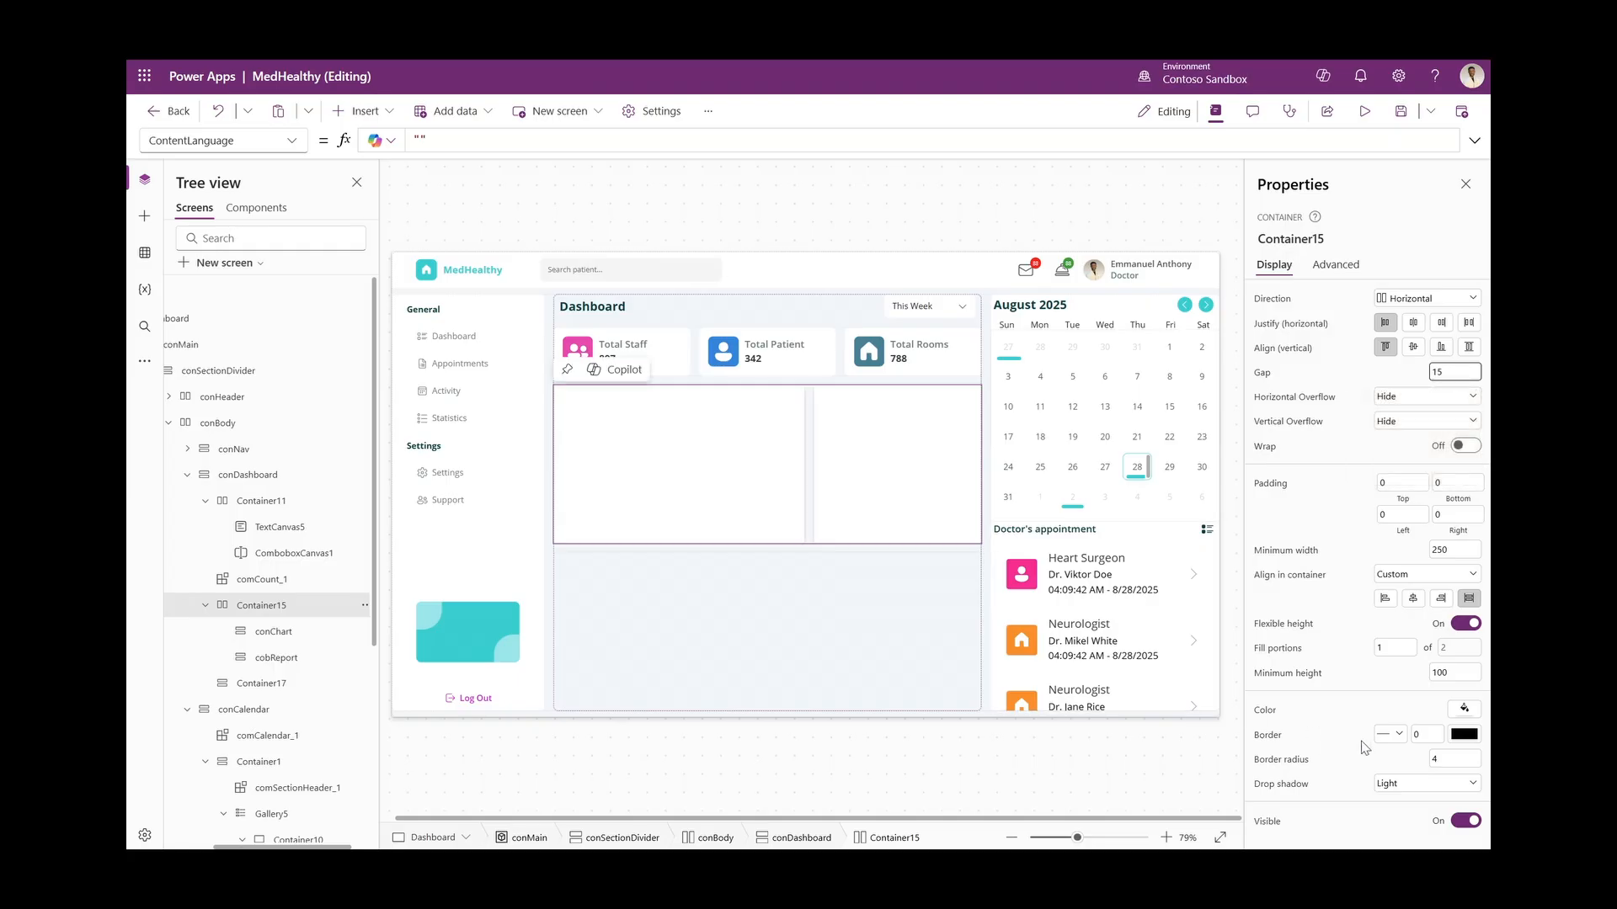
Remove the drop shadow from Container15 by setting it to None
left_click(1397, 785)
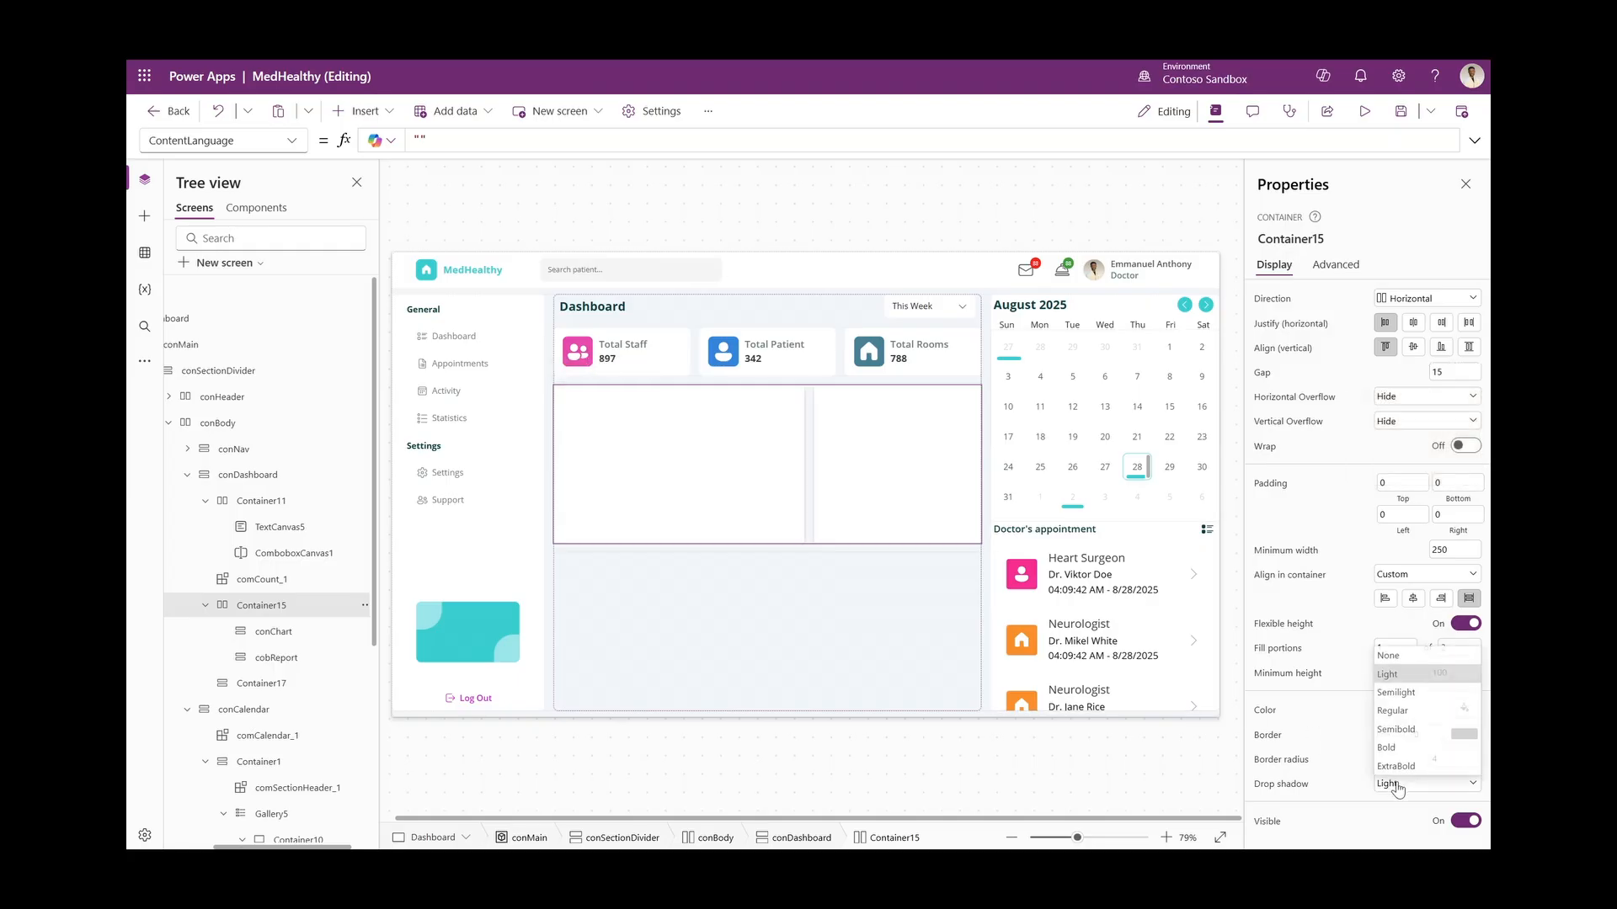
left_click(1398, 656)
left_click(1466, 761)
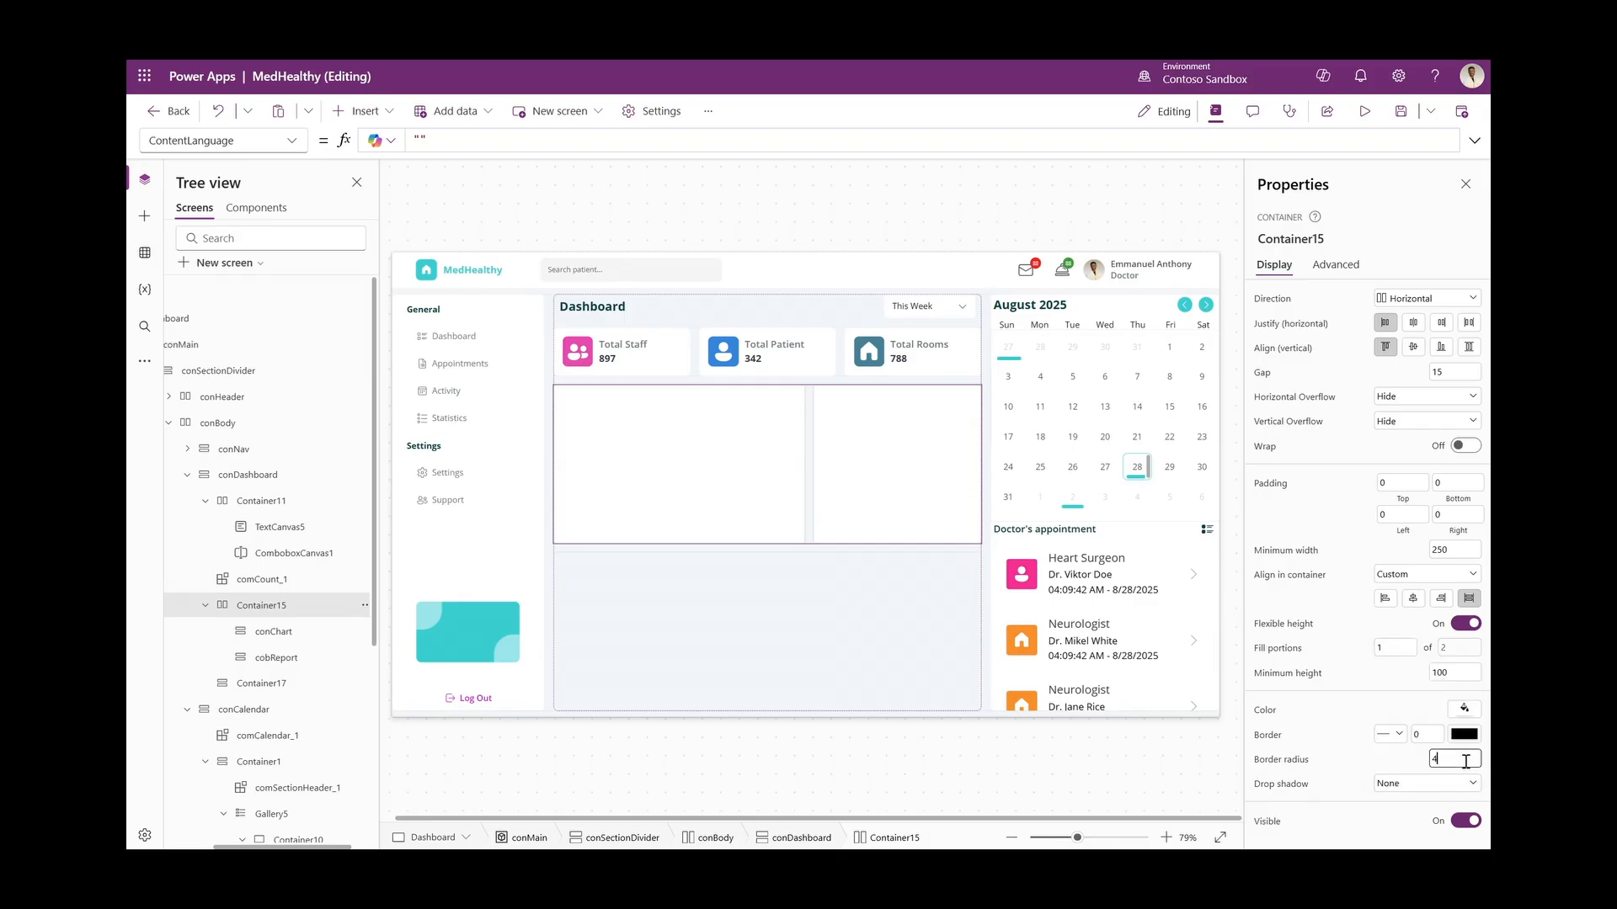
left_click(1368, 763)
Set the border radius of both the conChart and cobReport containers to 8
left_click(274, 632)
left_click(276, 658, "ctrl")
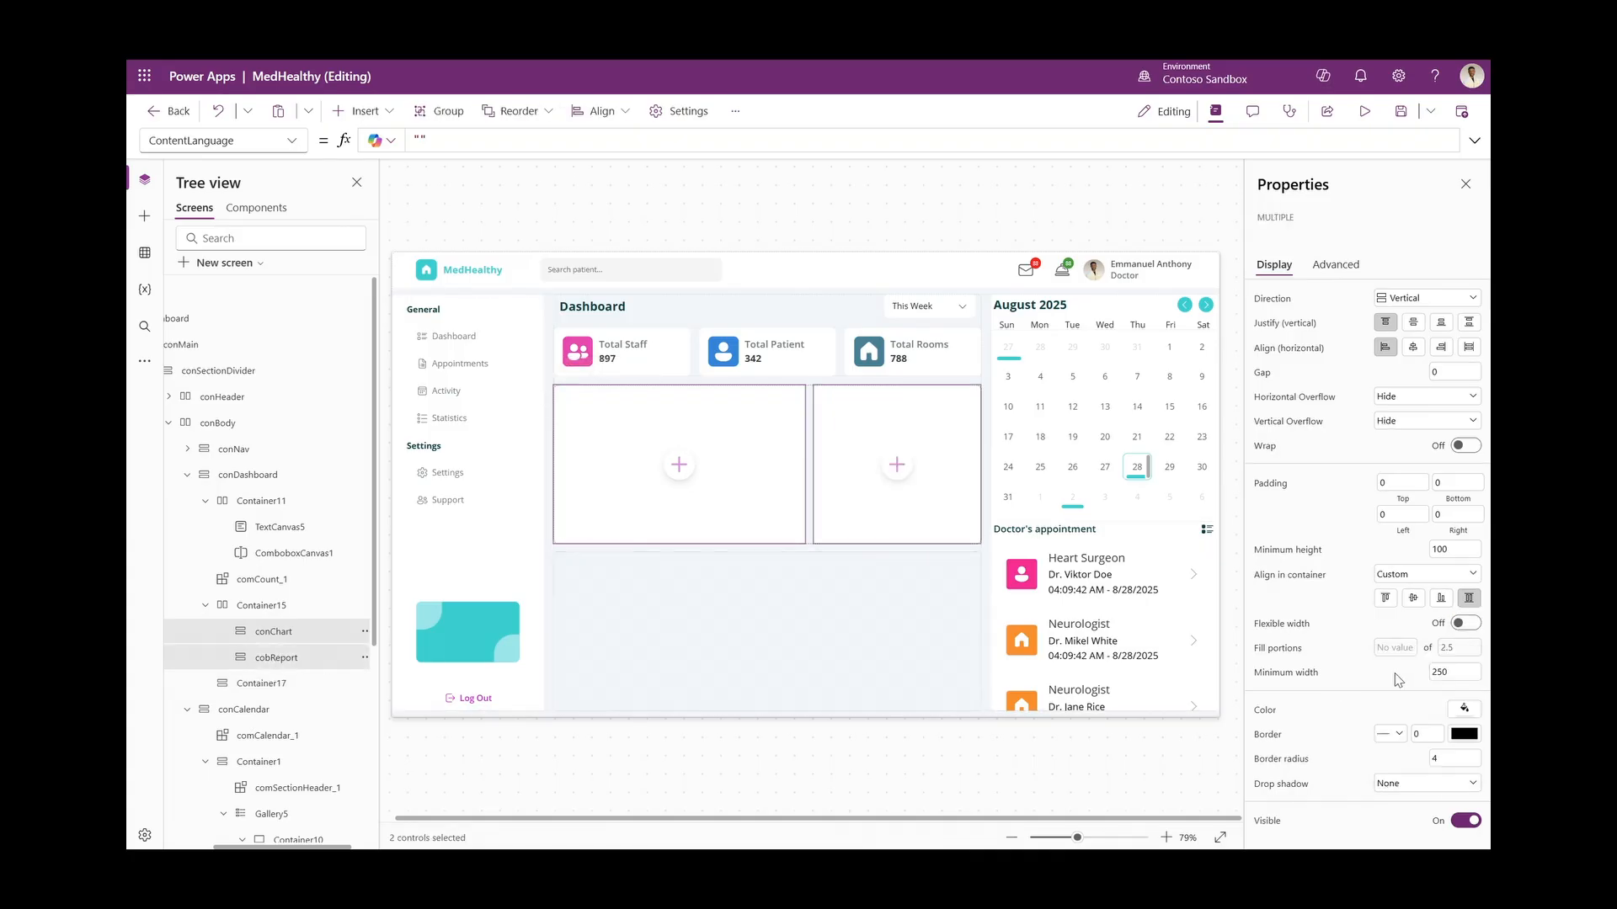
left_click(1453, 758)
type("8")
left_click(1363, 761)
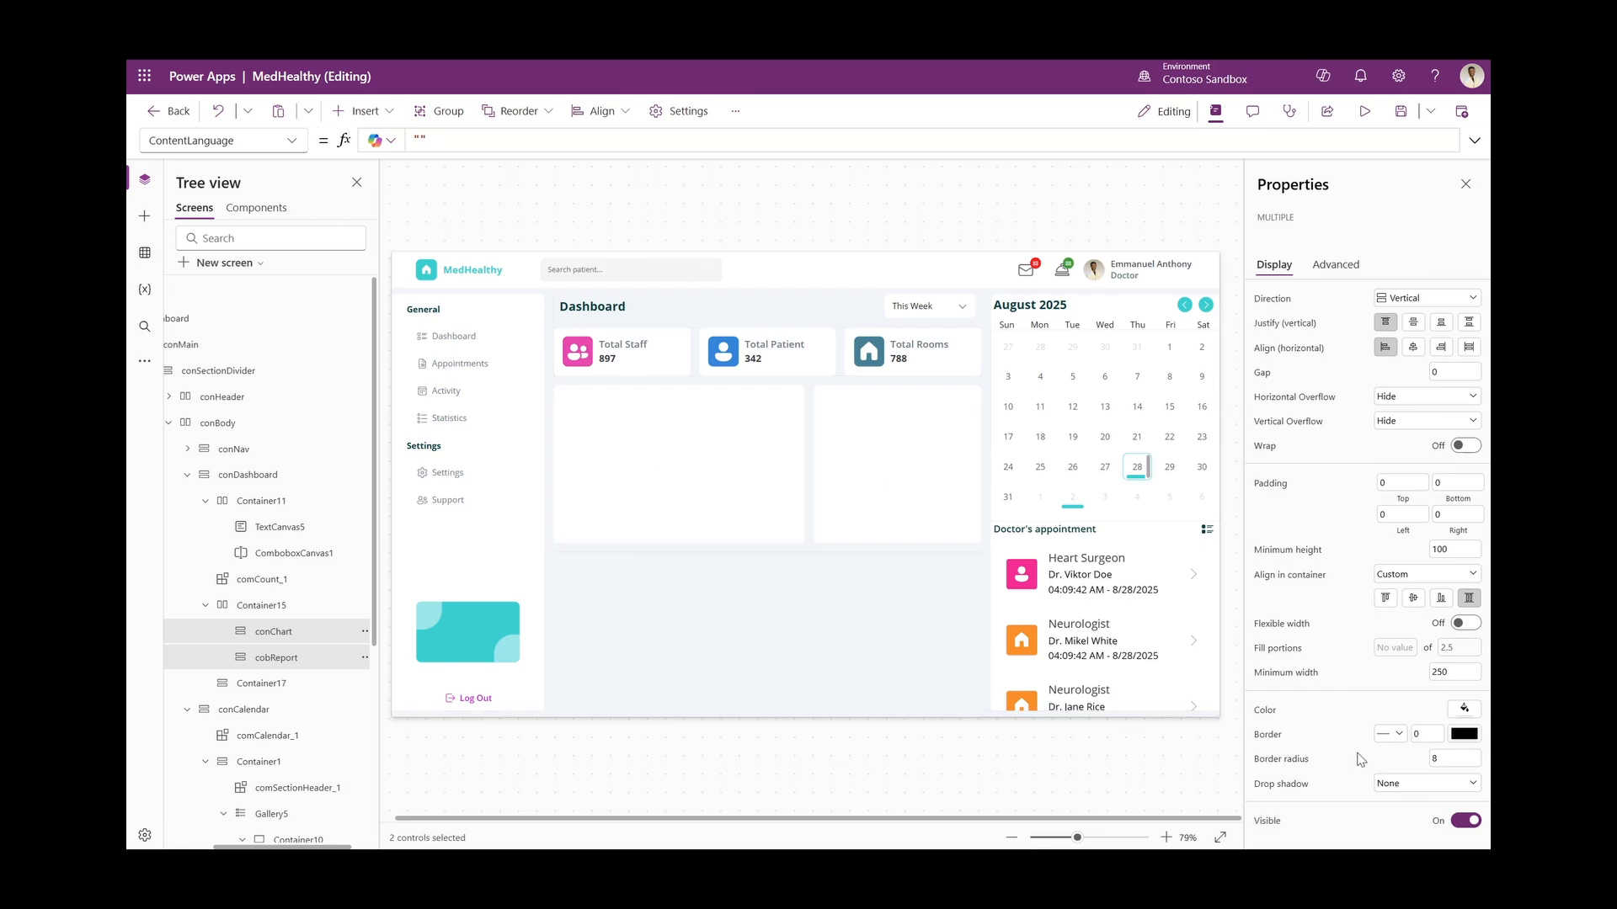
Set Container17's drop shadow to None and its border radius to 8
left_click(654, 590)
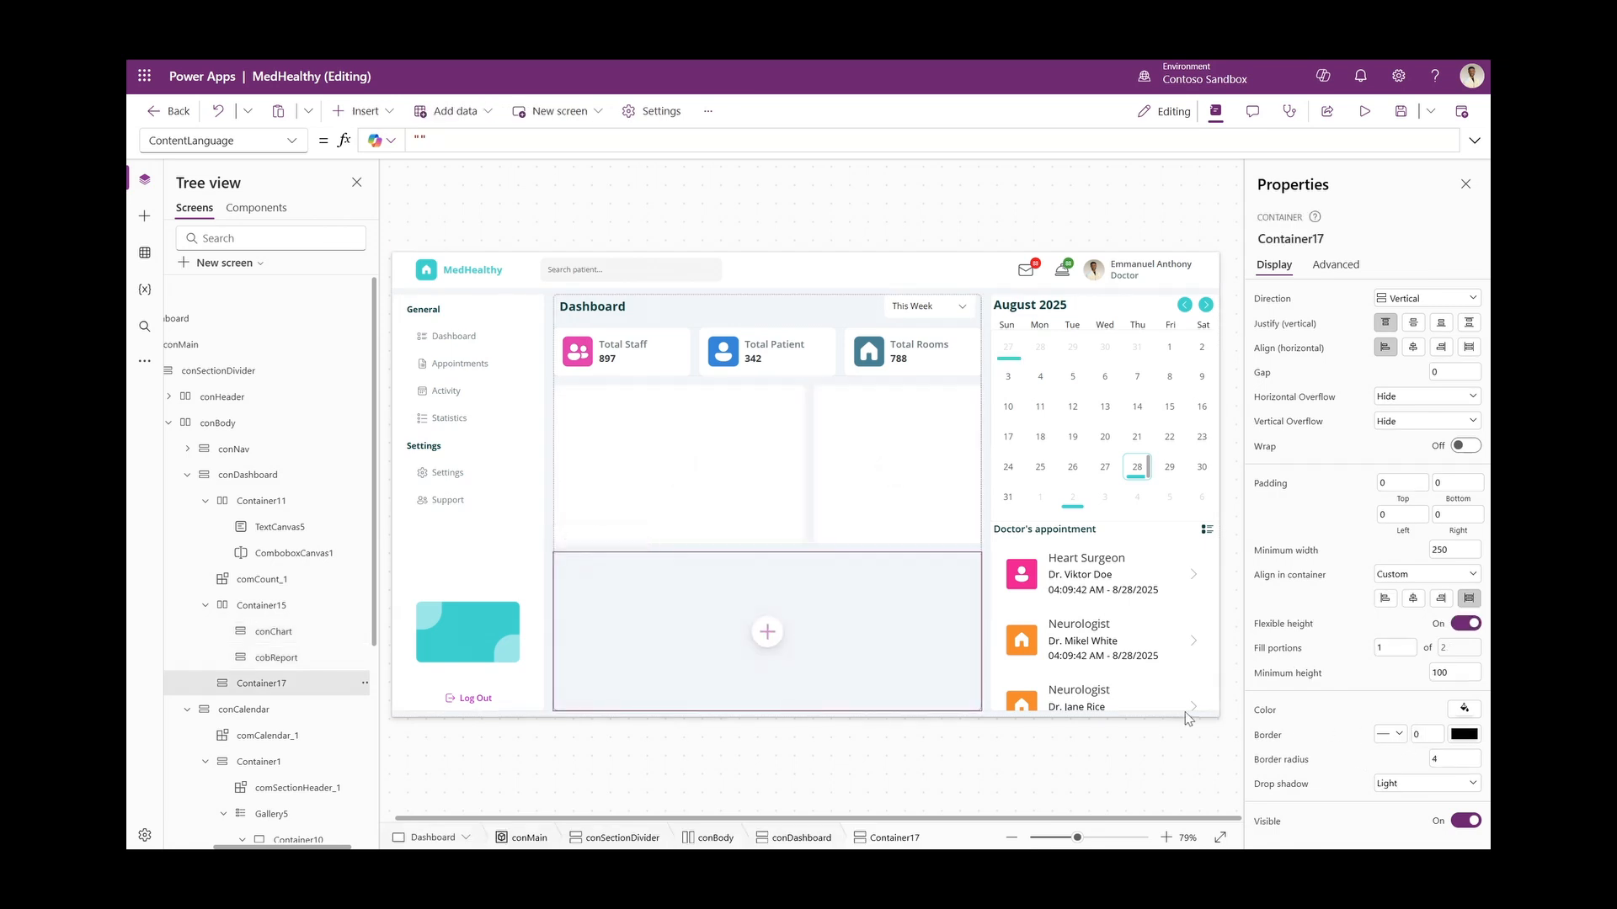
left_click(1398, 784)
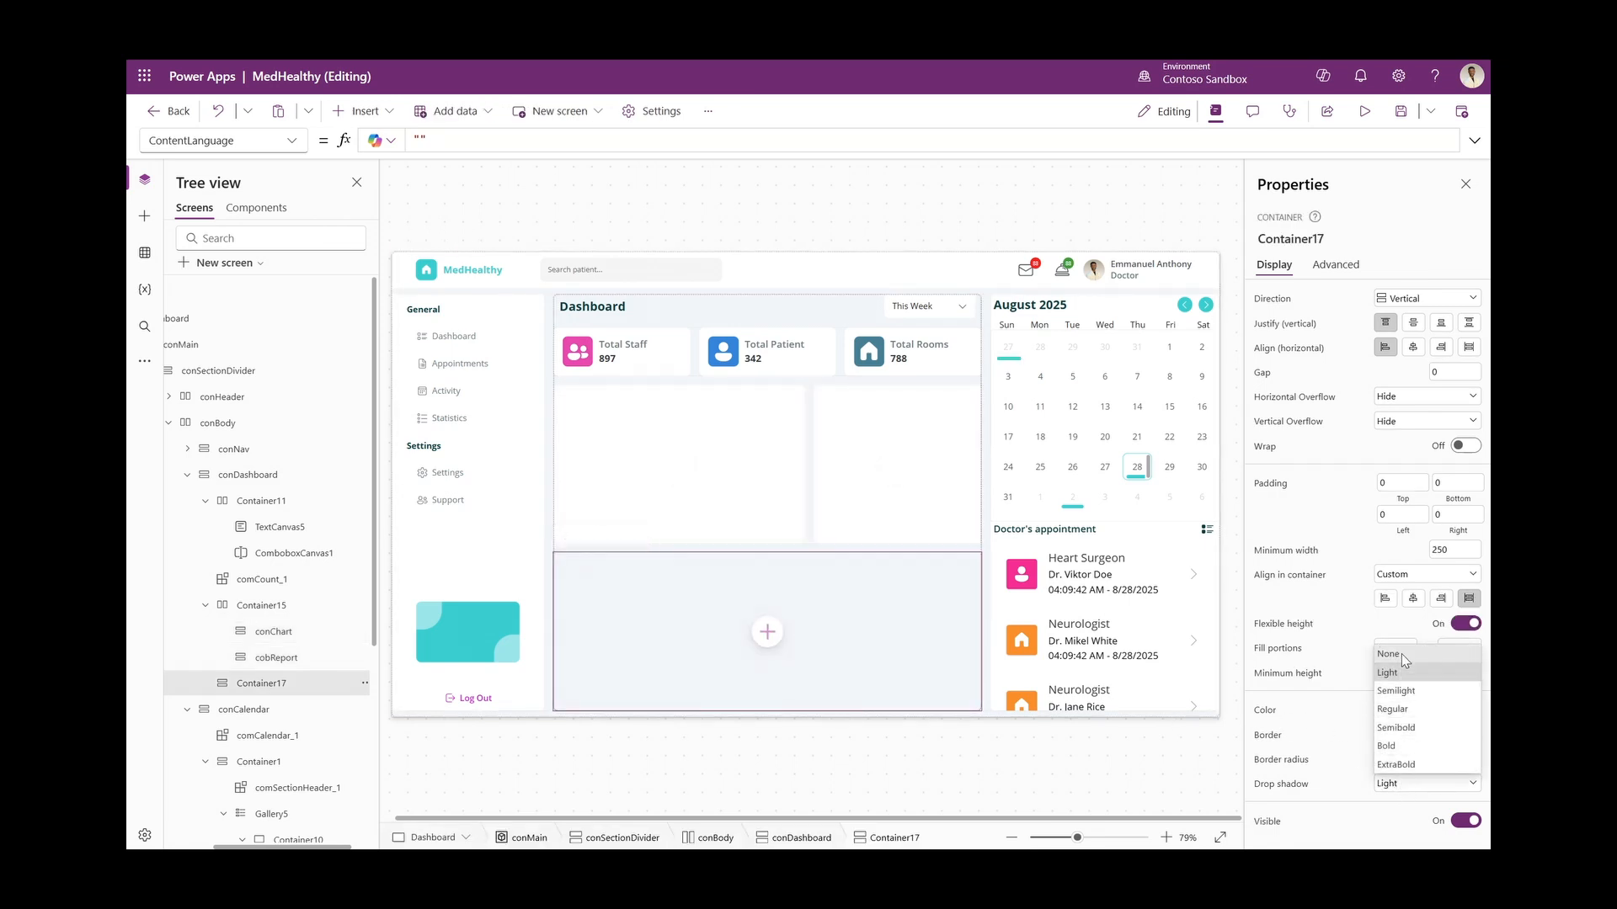
left_click(1402, 653)
left_click(1459, 761)
type("8")
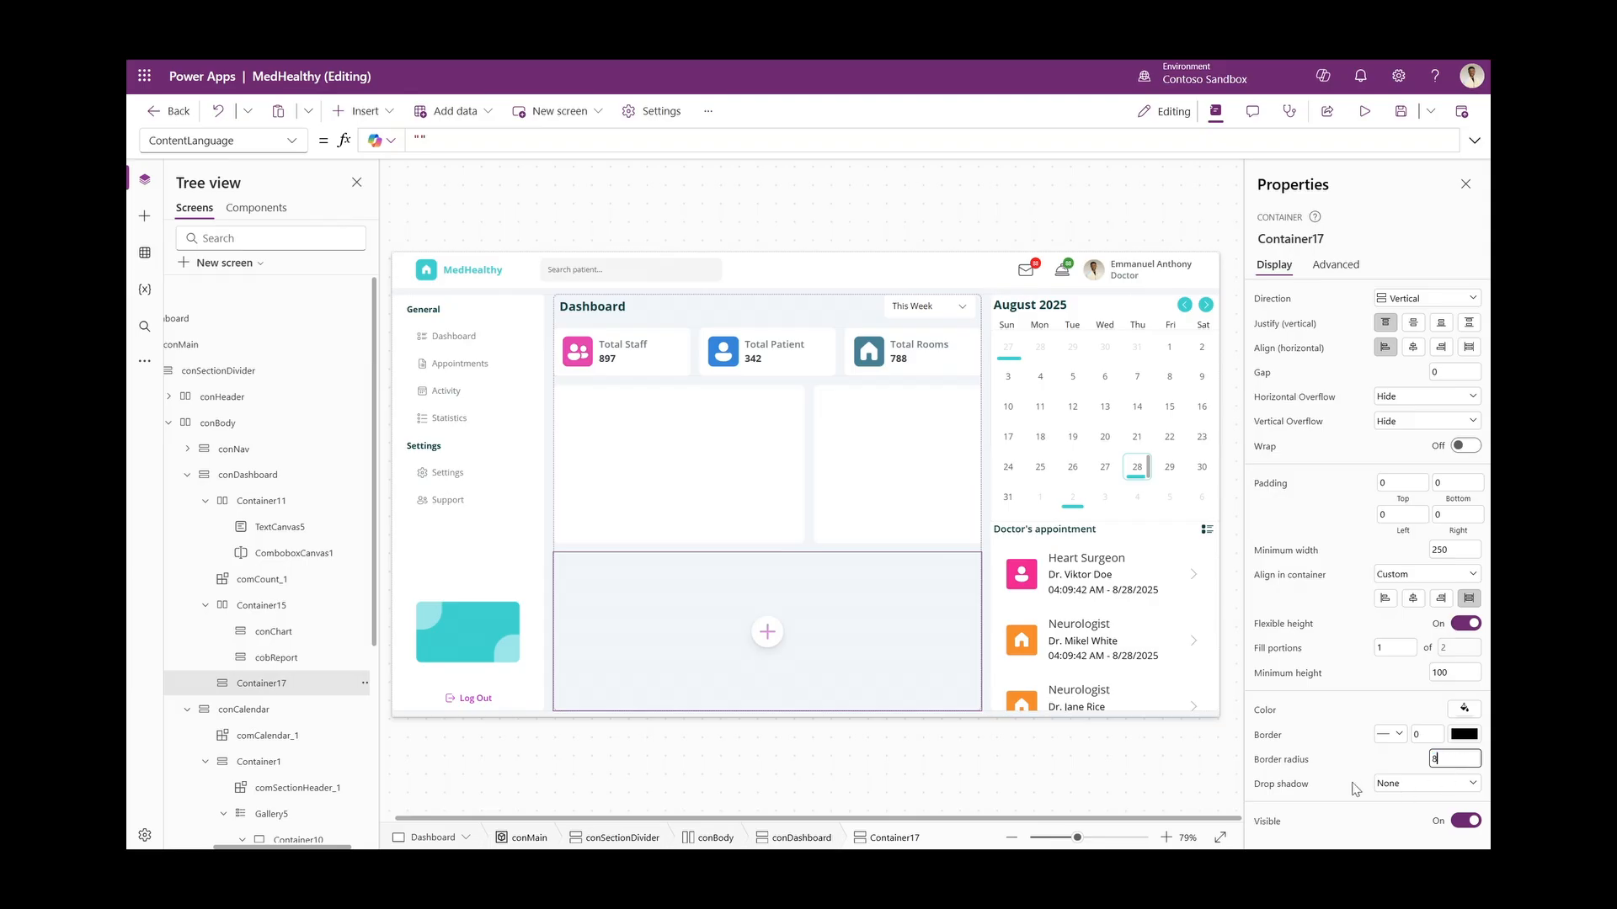
left_click(1338, 752)
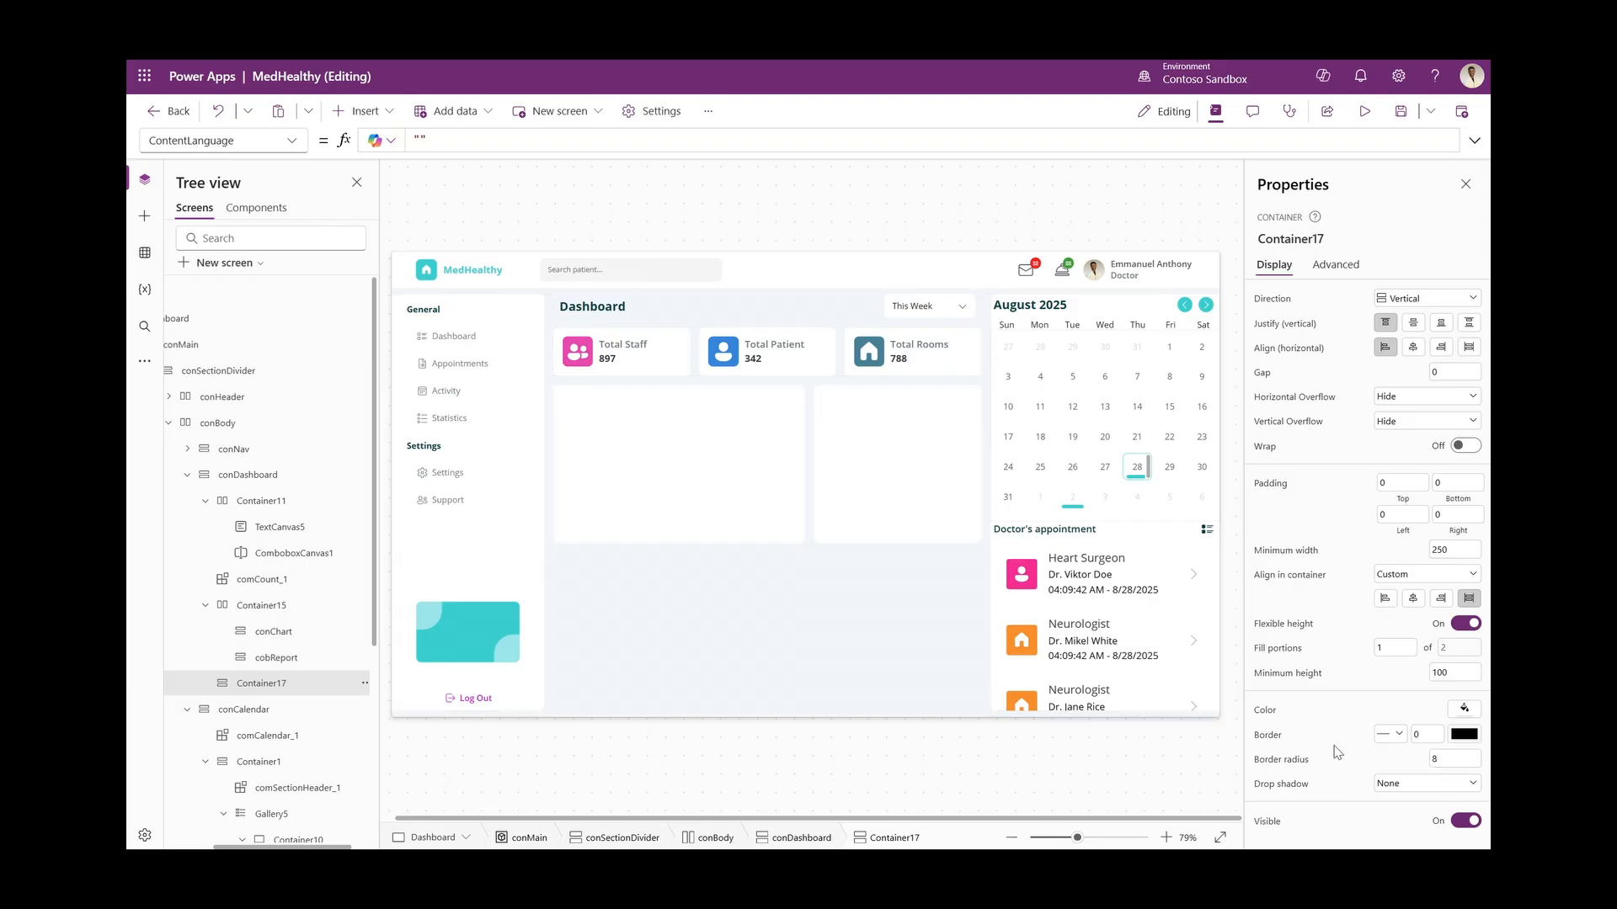
Set the background color of Container17 to white
left_click(807, 654)
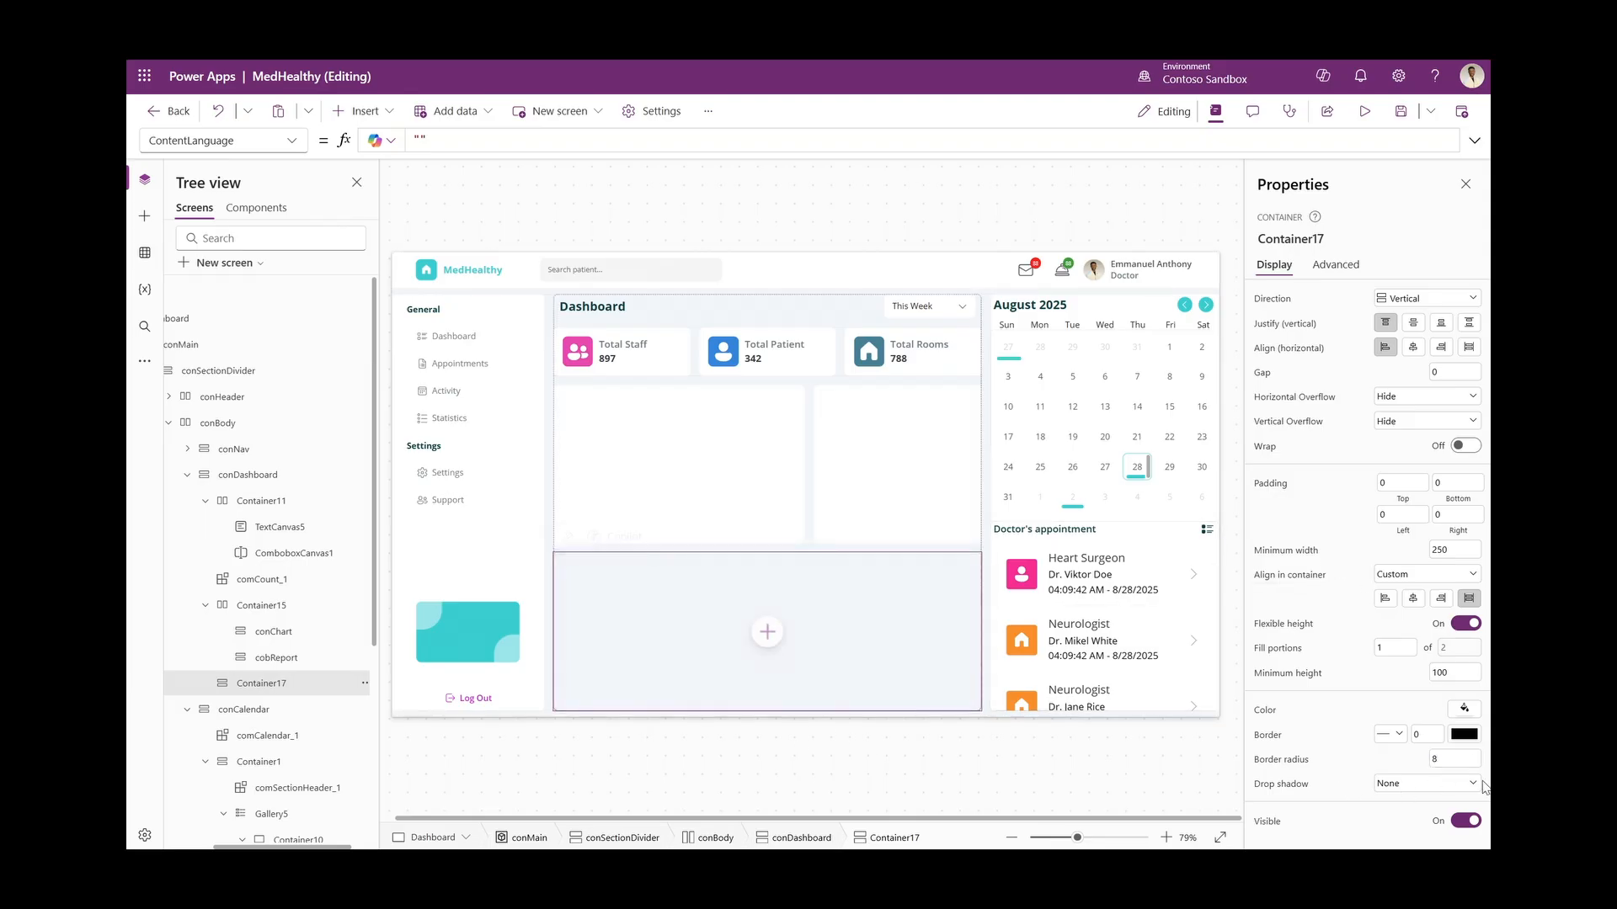
left_click(1465, 708)
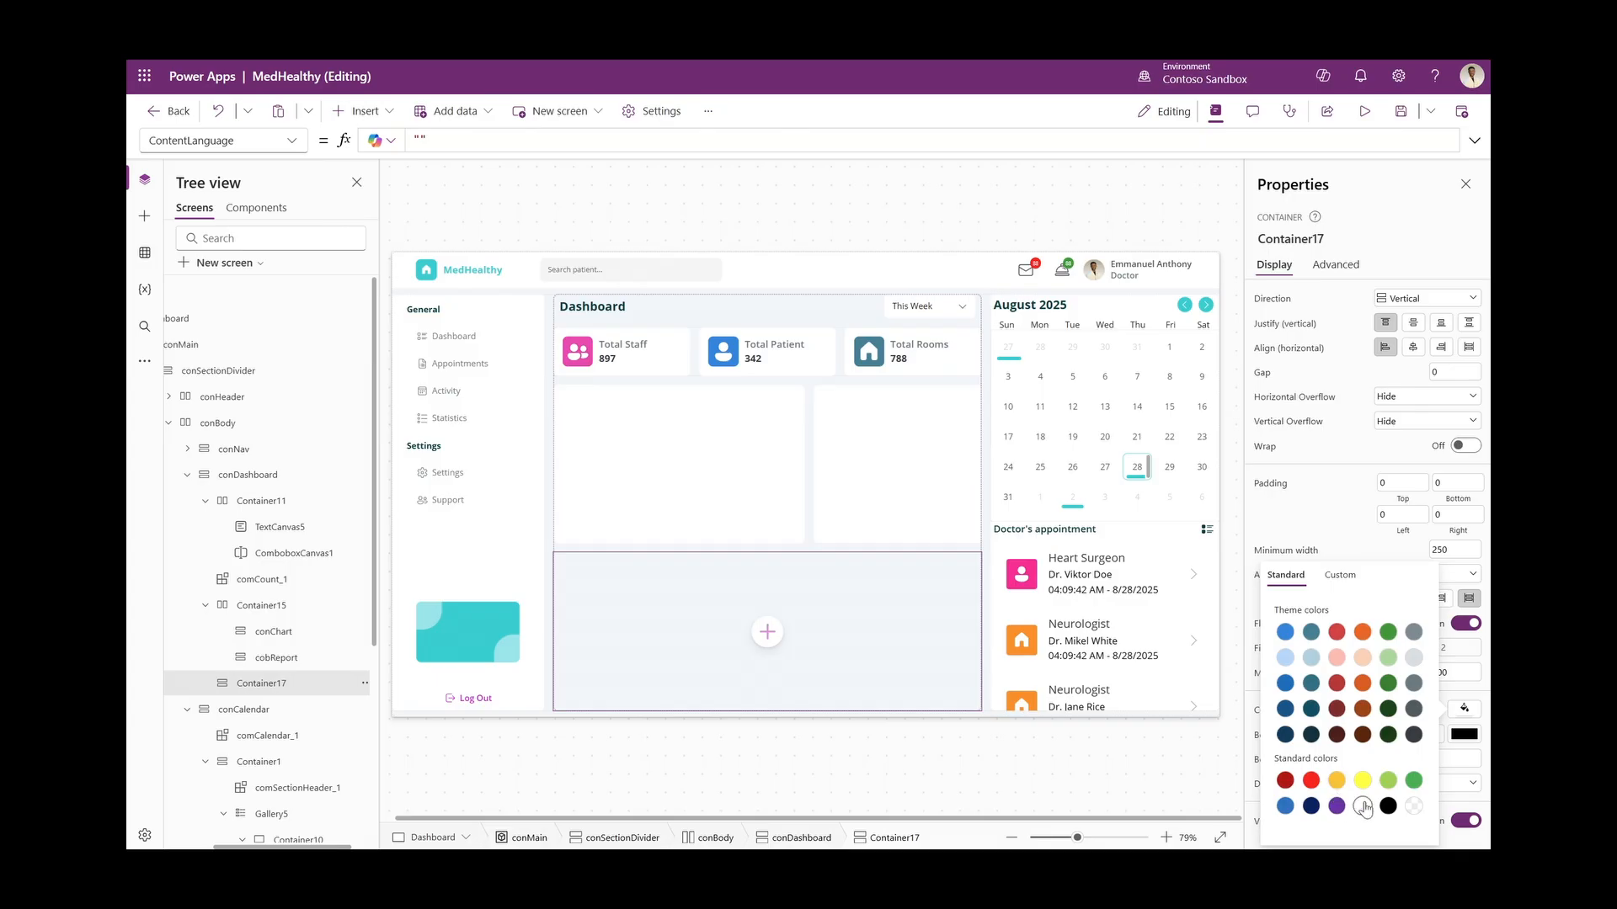
left_click(1363, 806)
Set the fill portions of the conChart container to 2.05
left_click(704, 462)
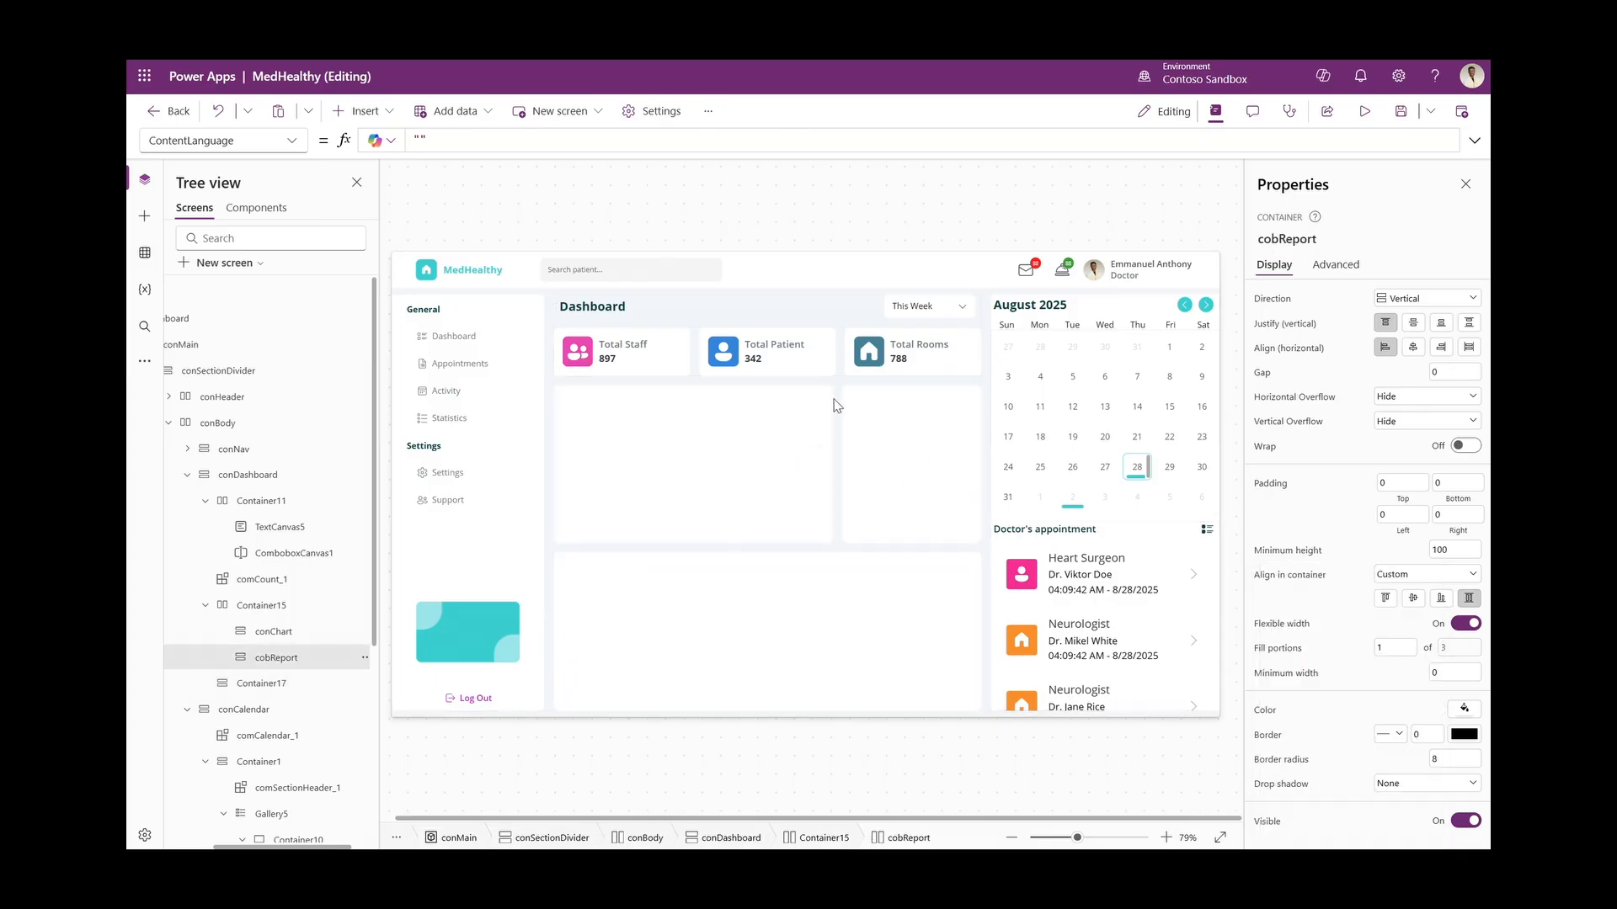
left_click(801, 497)
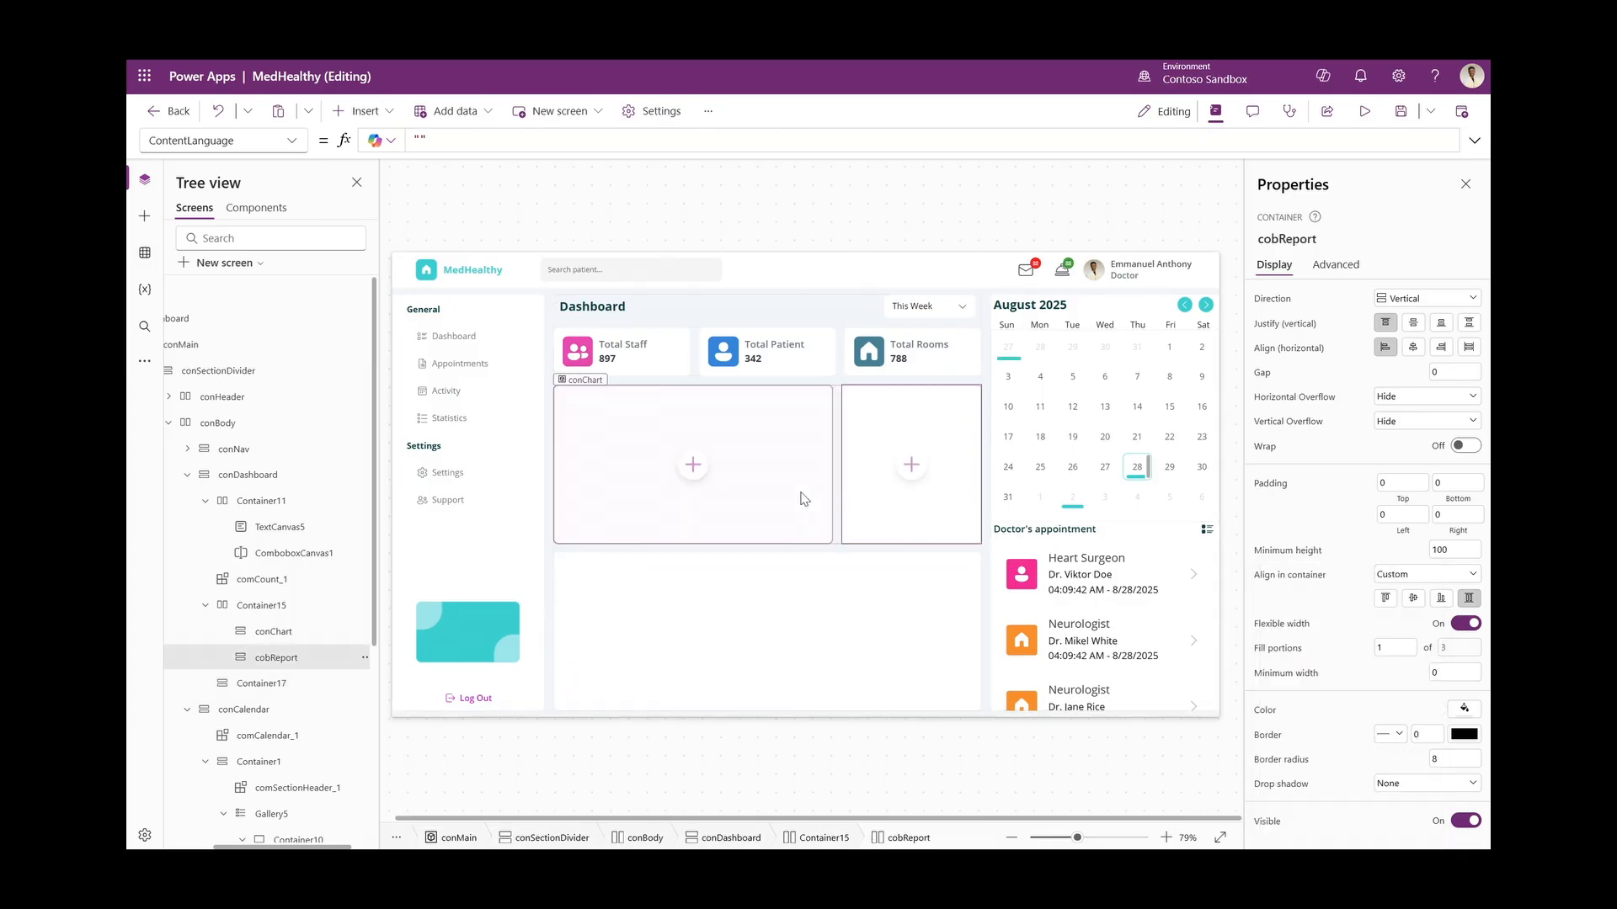
left_click(1395, 648)
type("2.05")
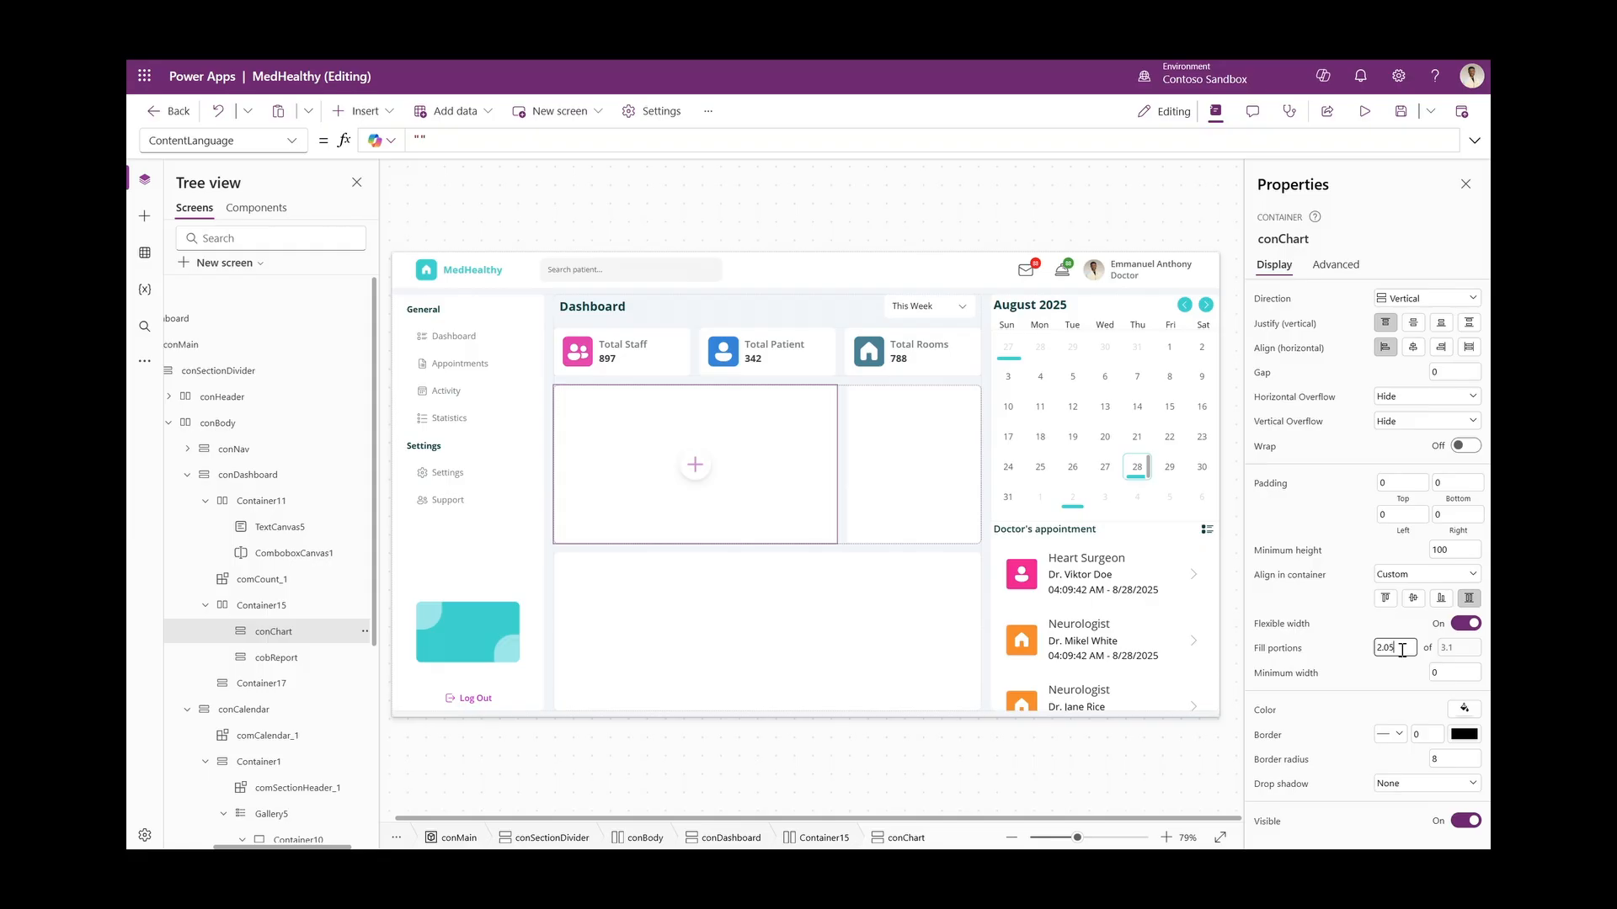
key("Return")
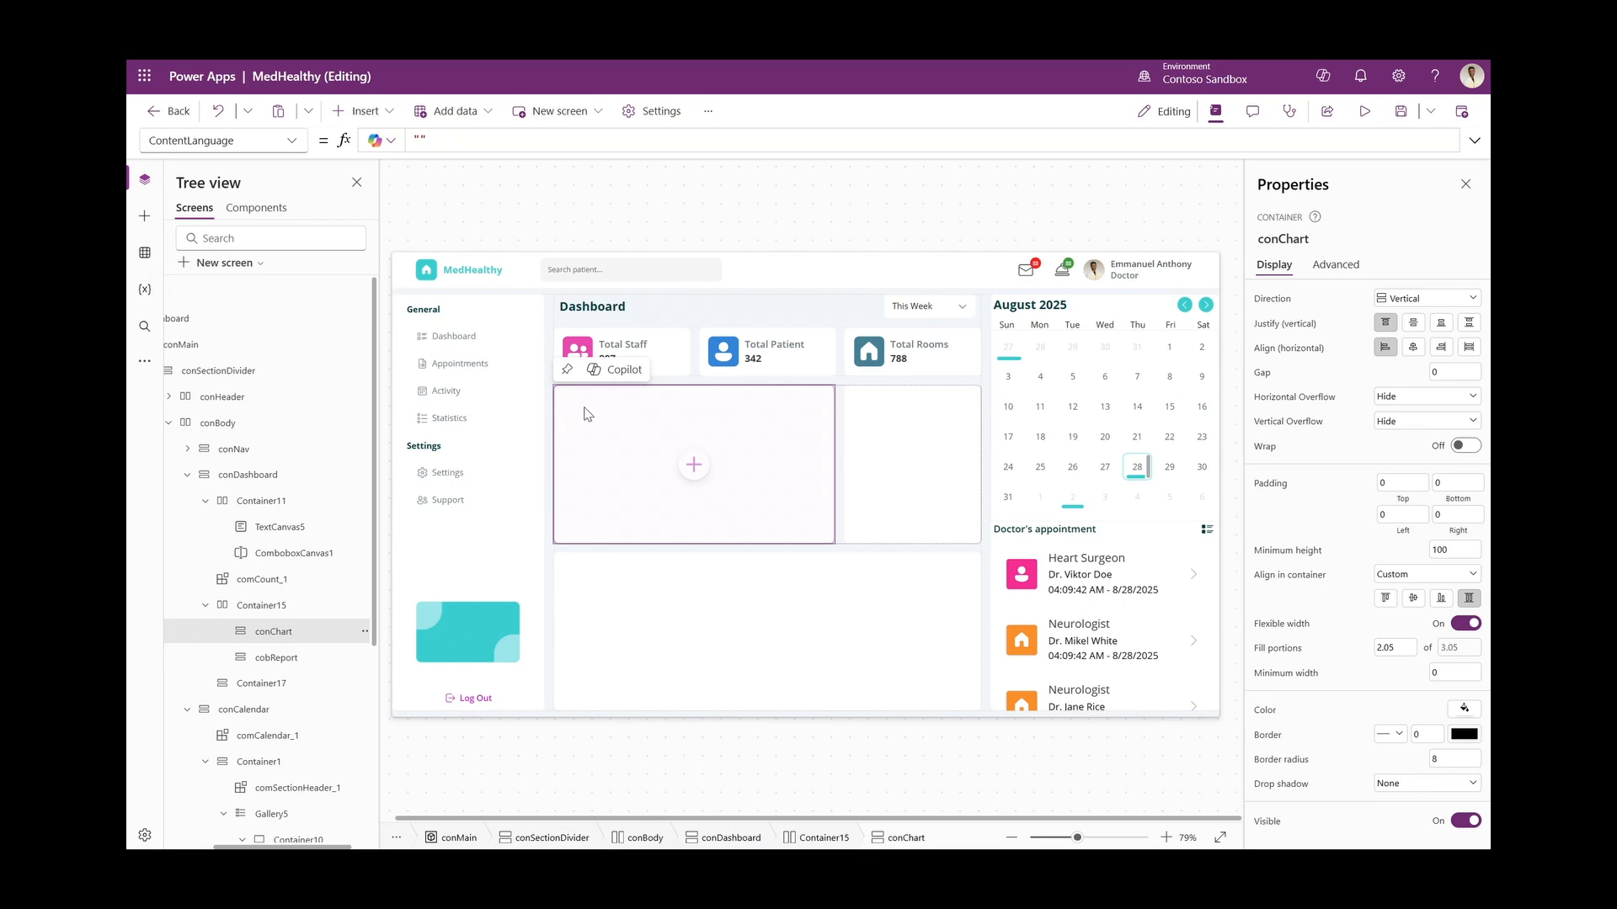
Insert a comSectionHeader component into conChart, stretched across the container with a minimum width of 0
left_click(358, 111)
type("com")
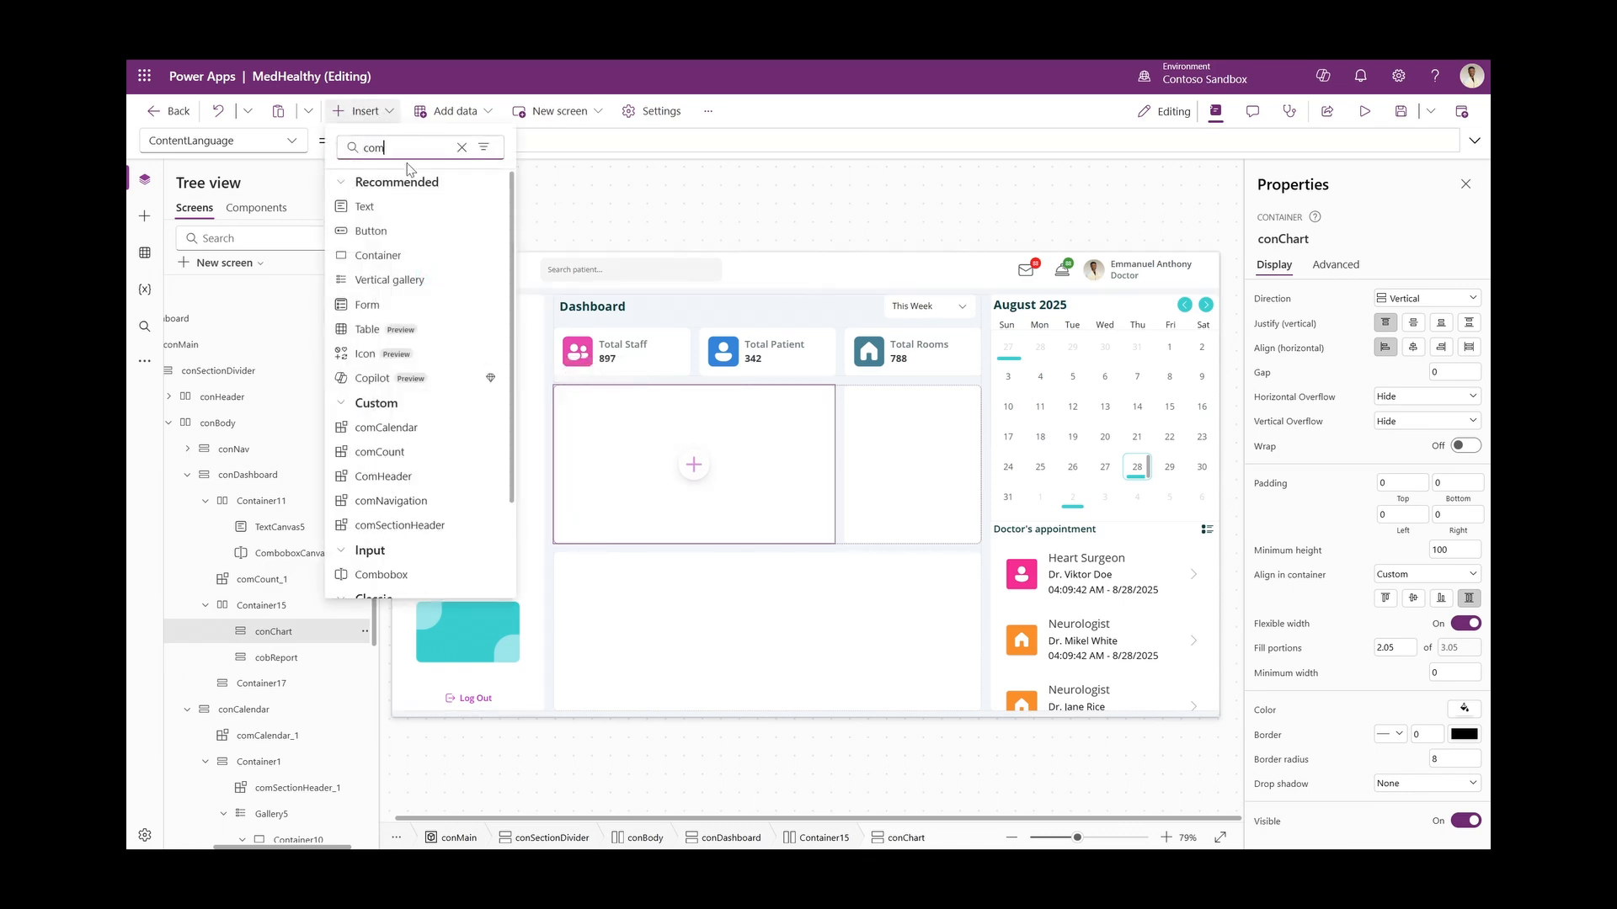
left_click(424, 526)
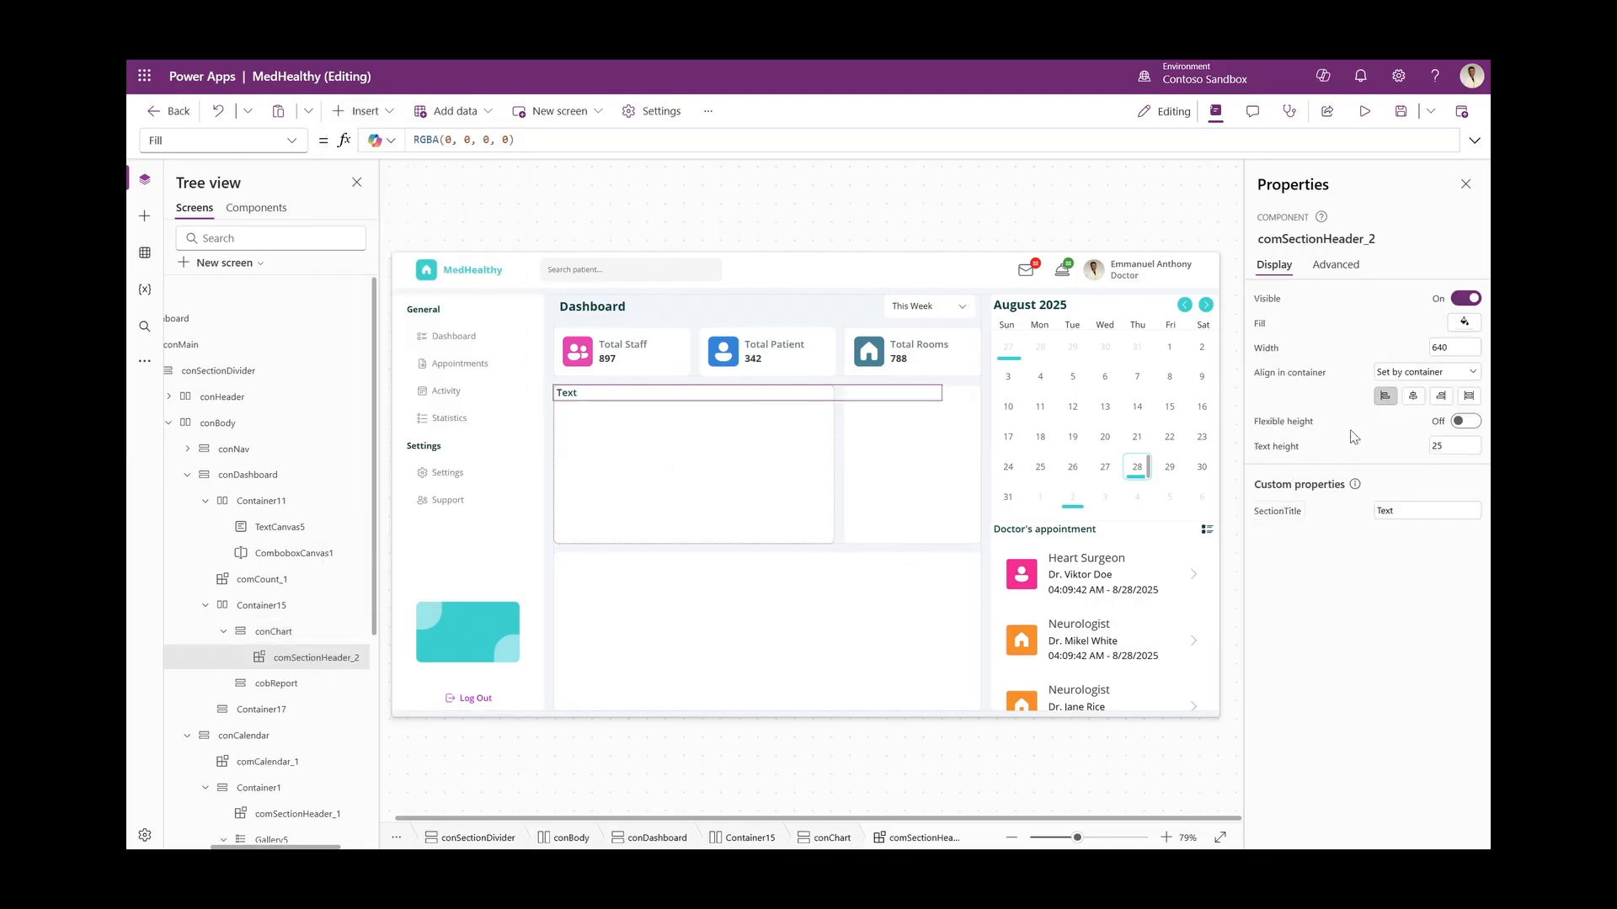
left_click(1470, 397)
left_click(1452, 346)
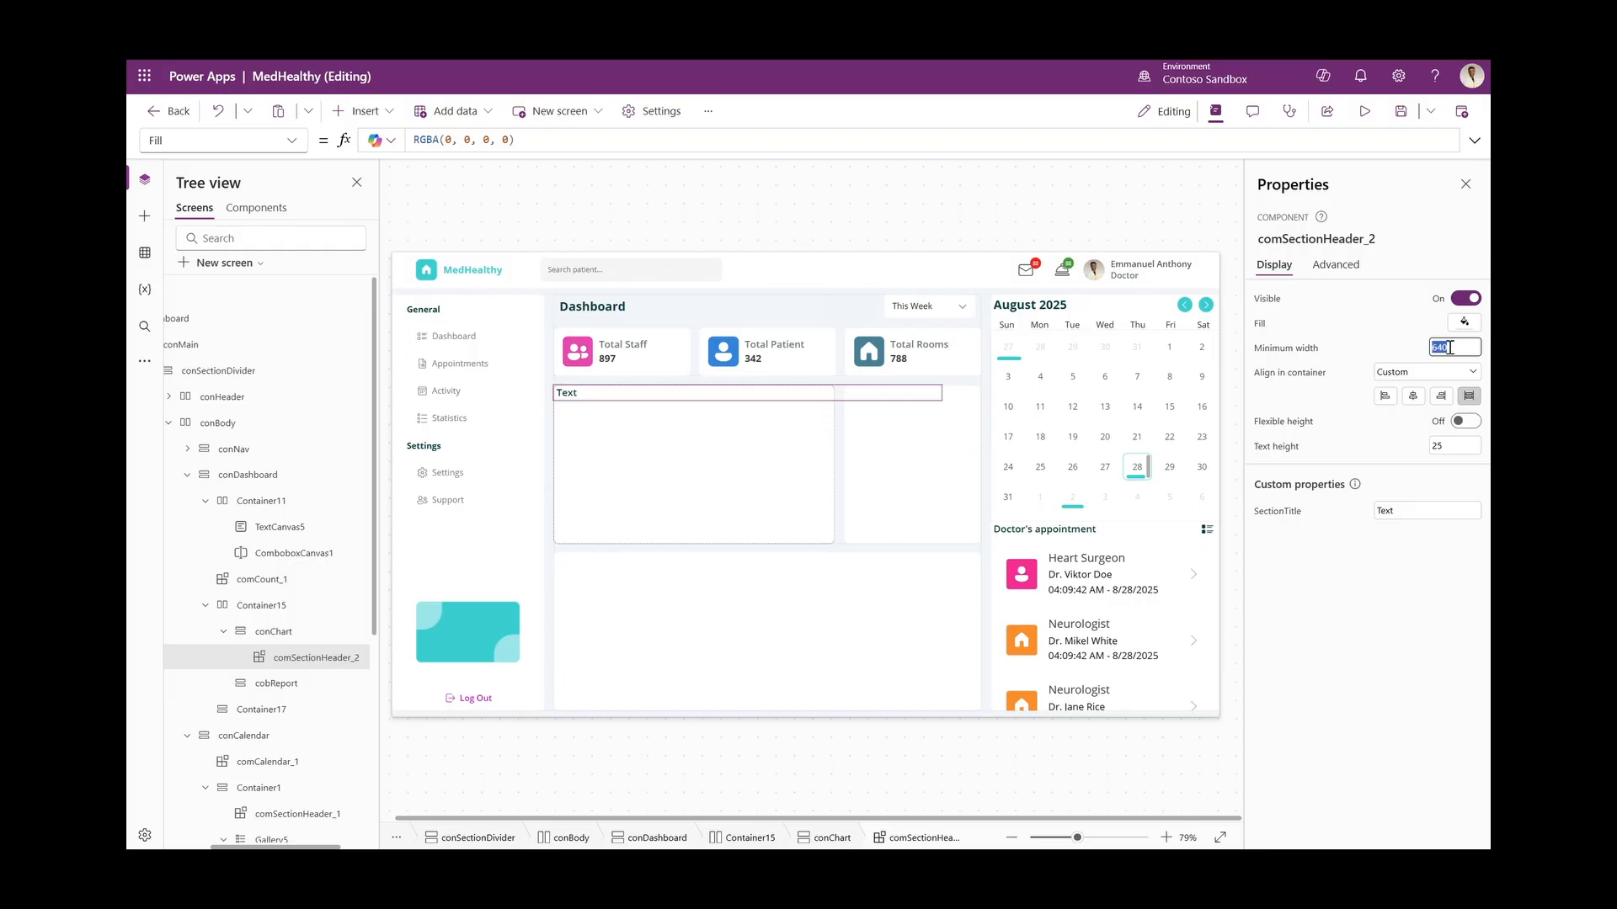
type("0")
key("Return")
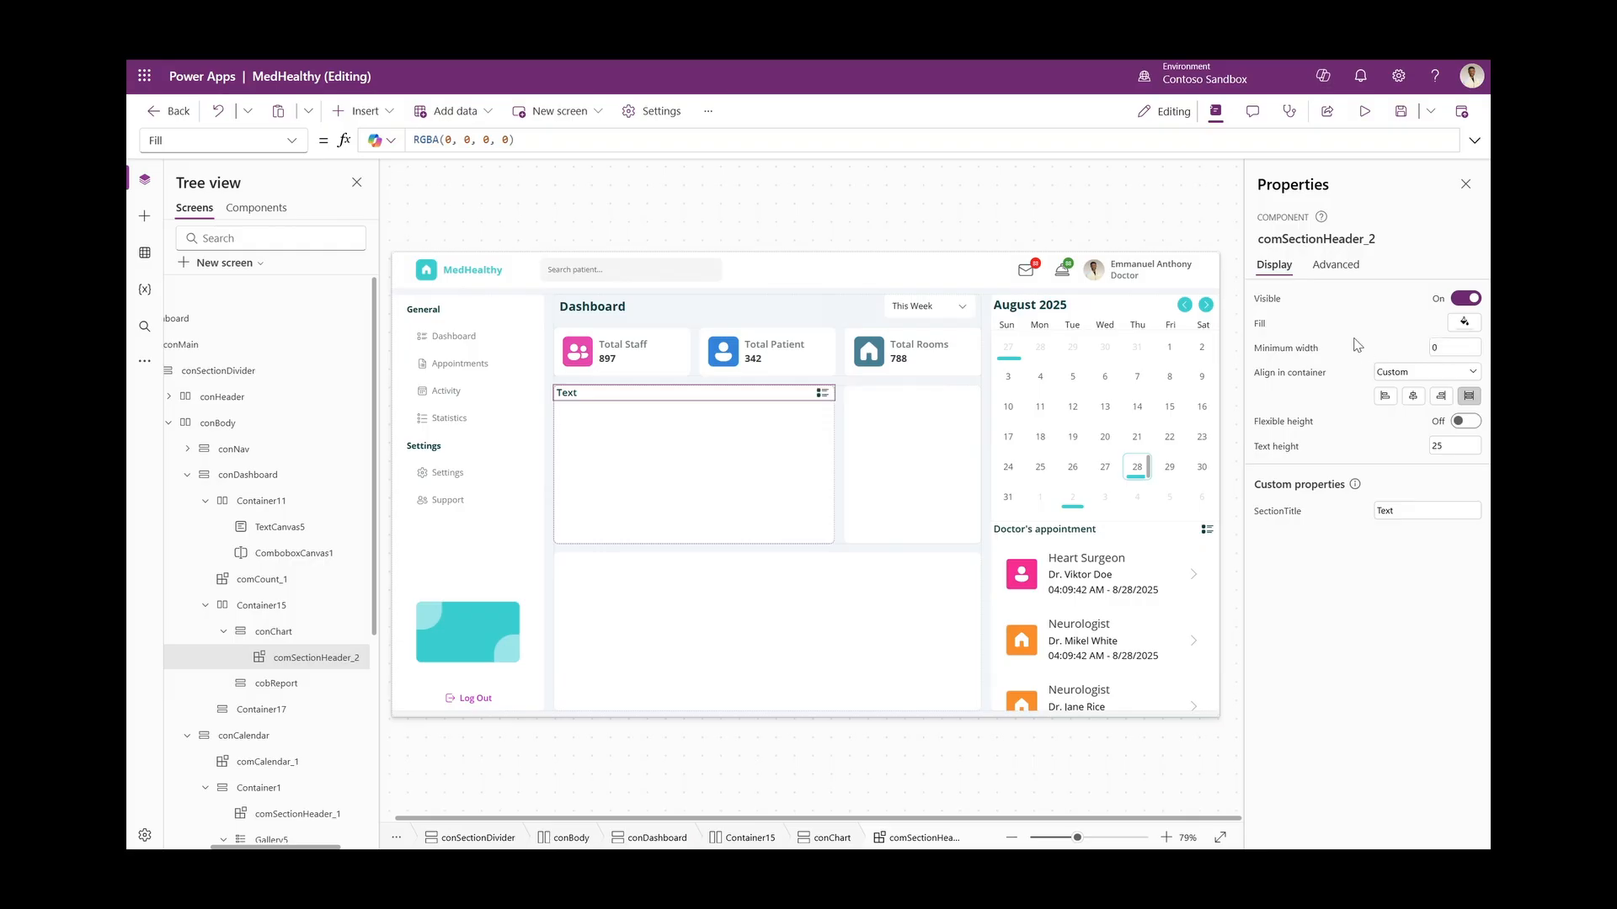
Set the SectionTitle of the section header in conChart to "Patient Activity"
left_click(1299, 512)
left_click(1409, 508)
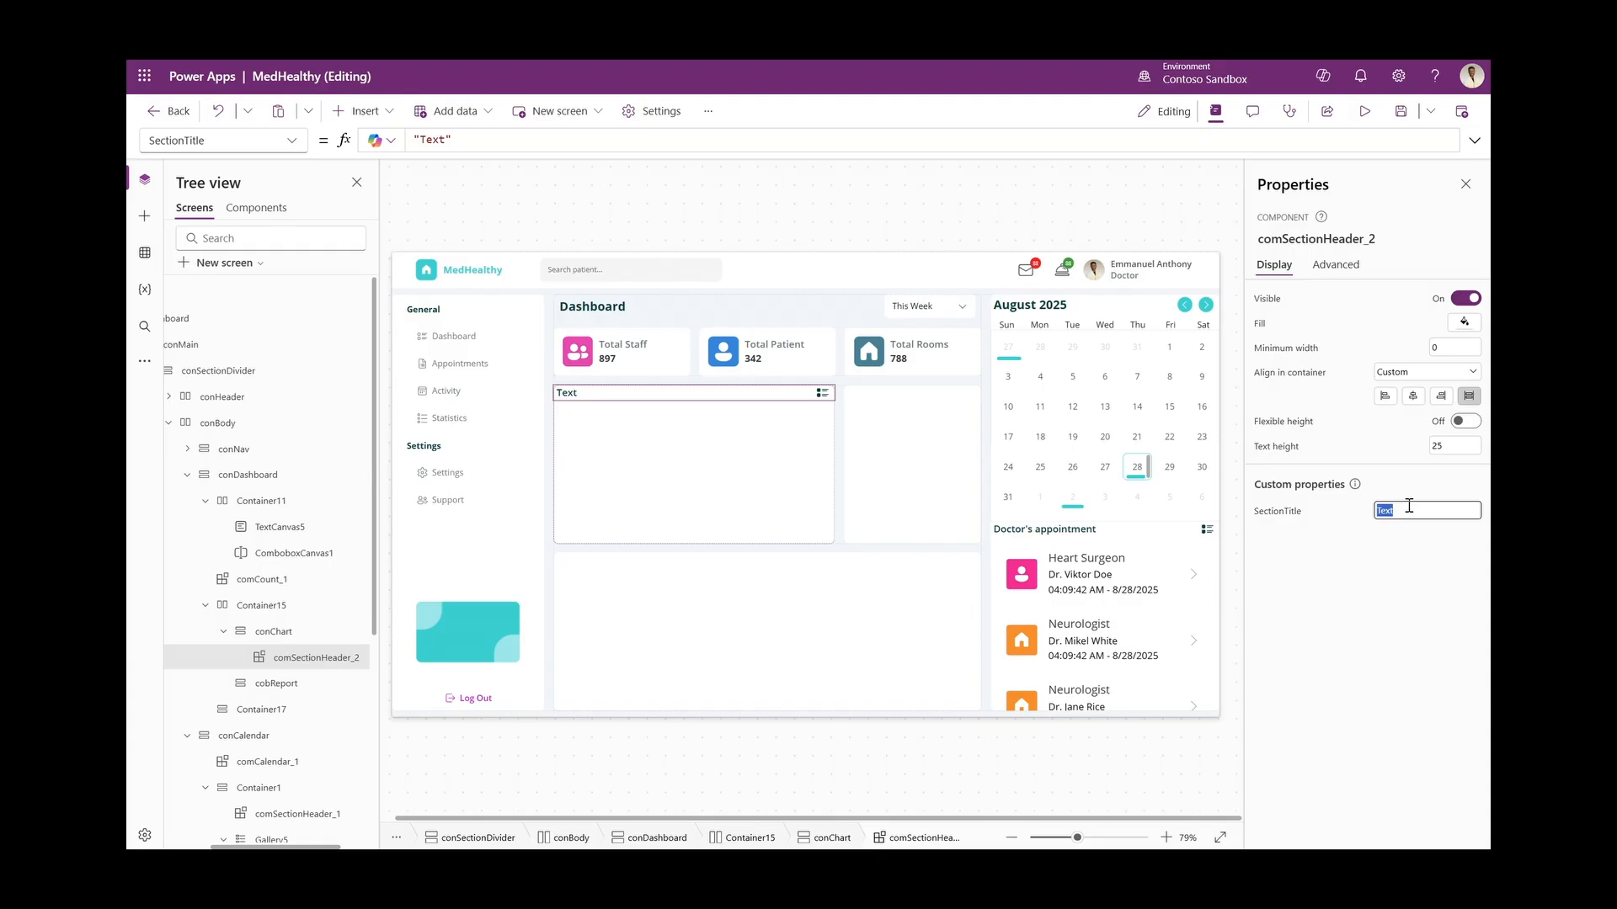
type("Patient Activity")
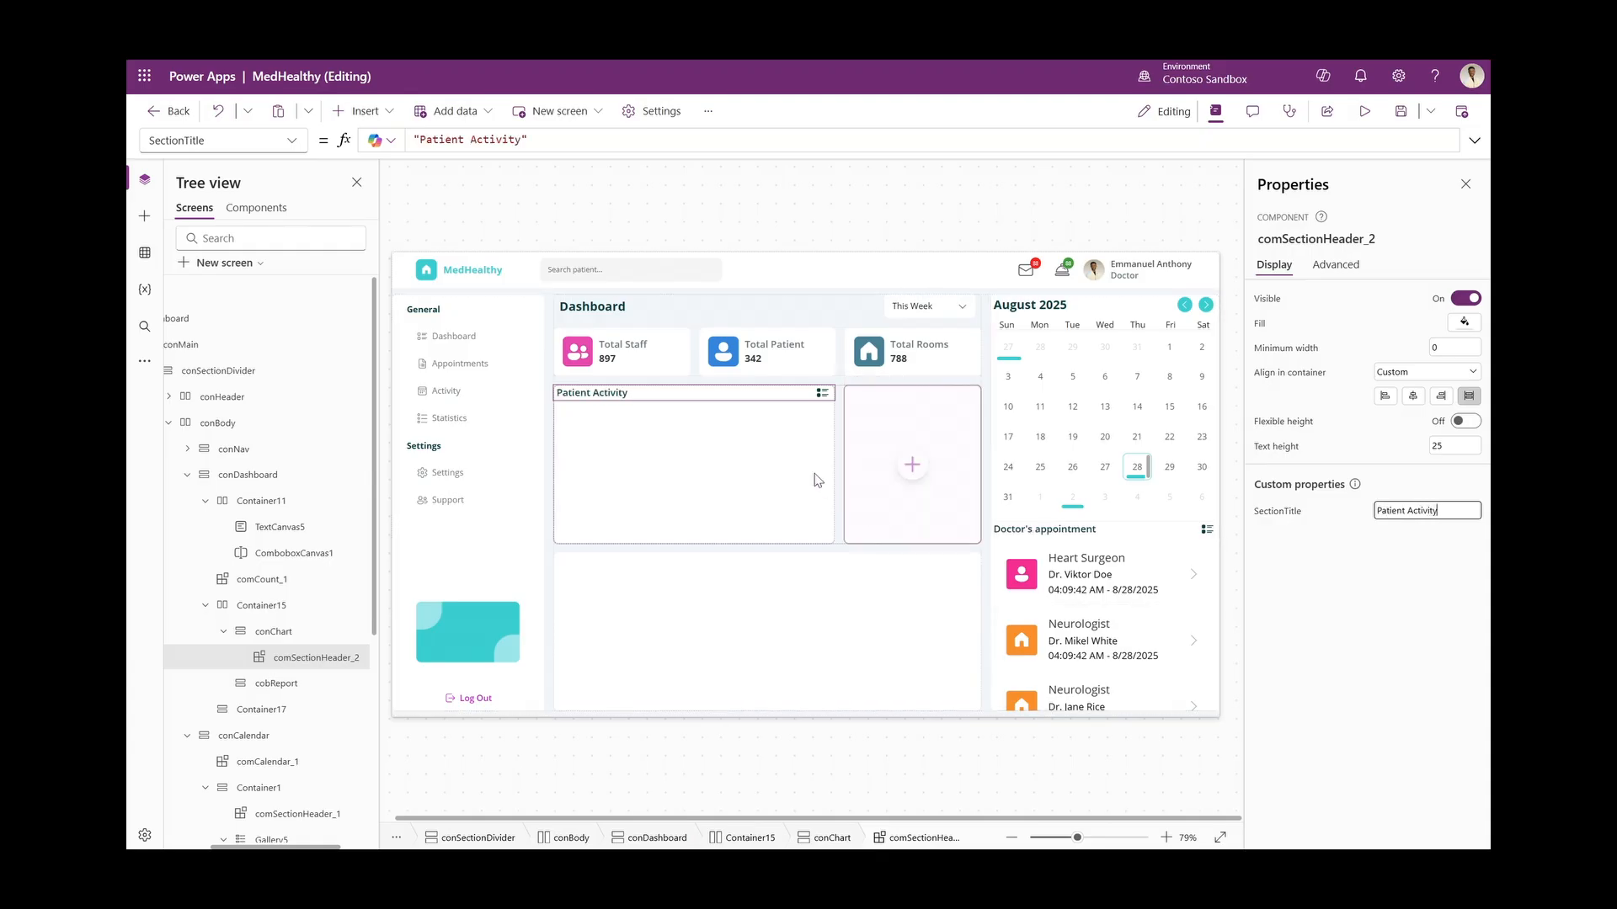
left_click(732, 393)
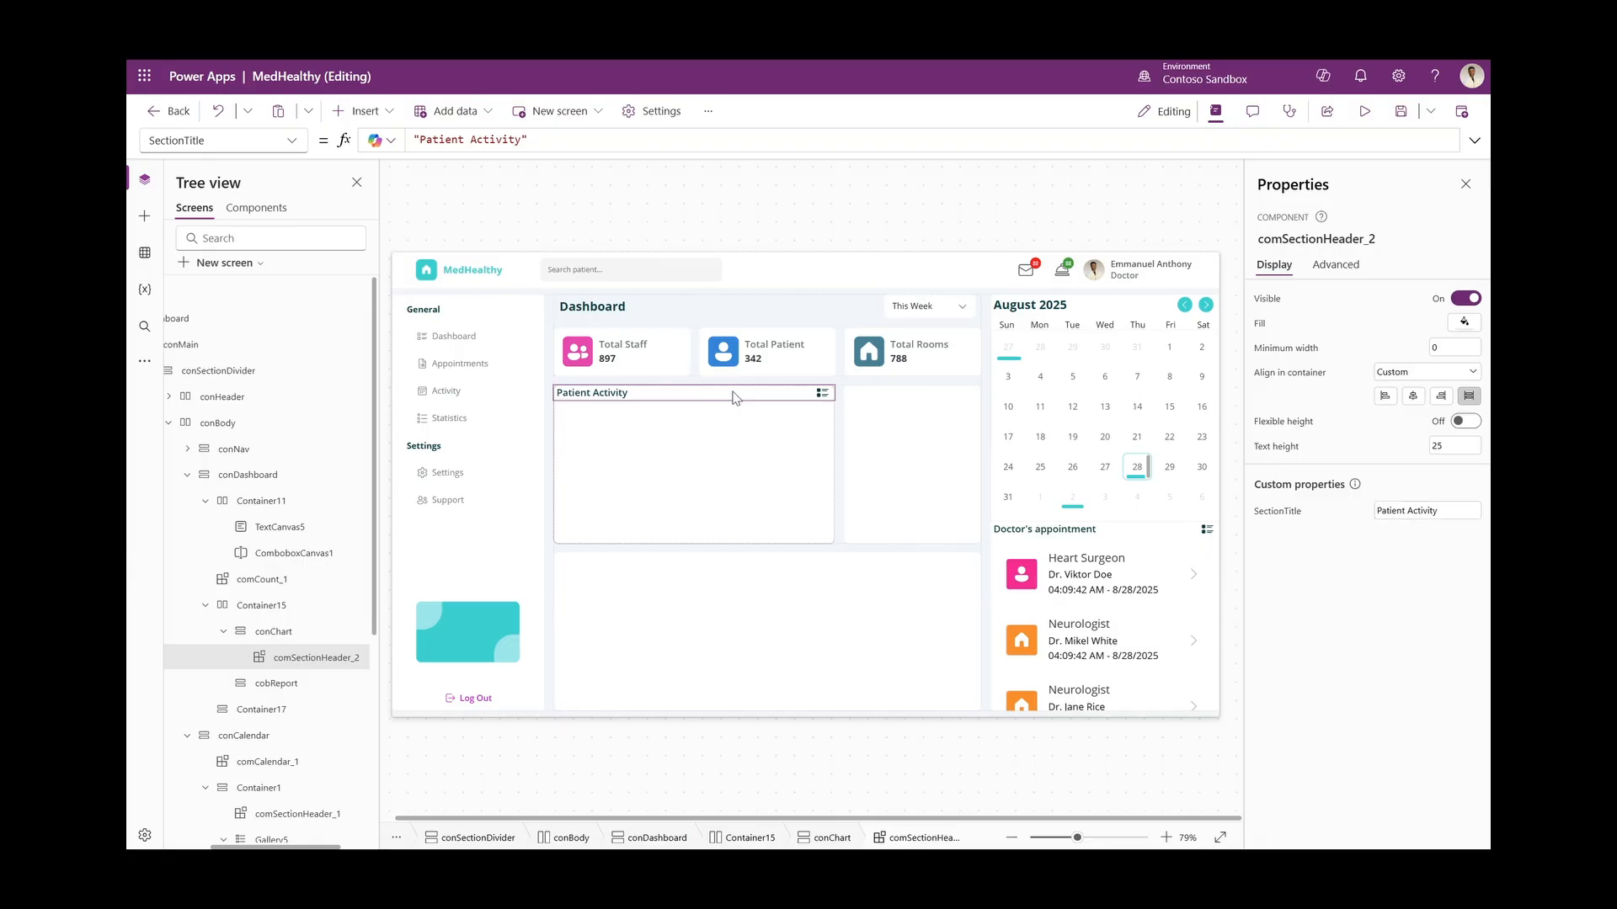
left_click(912, 465)
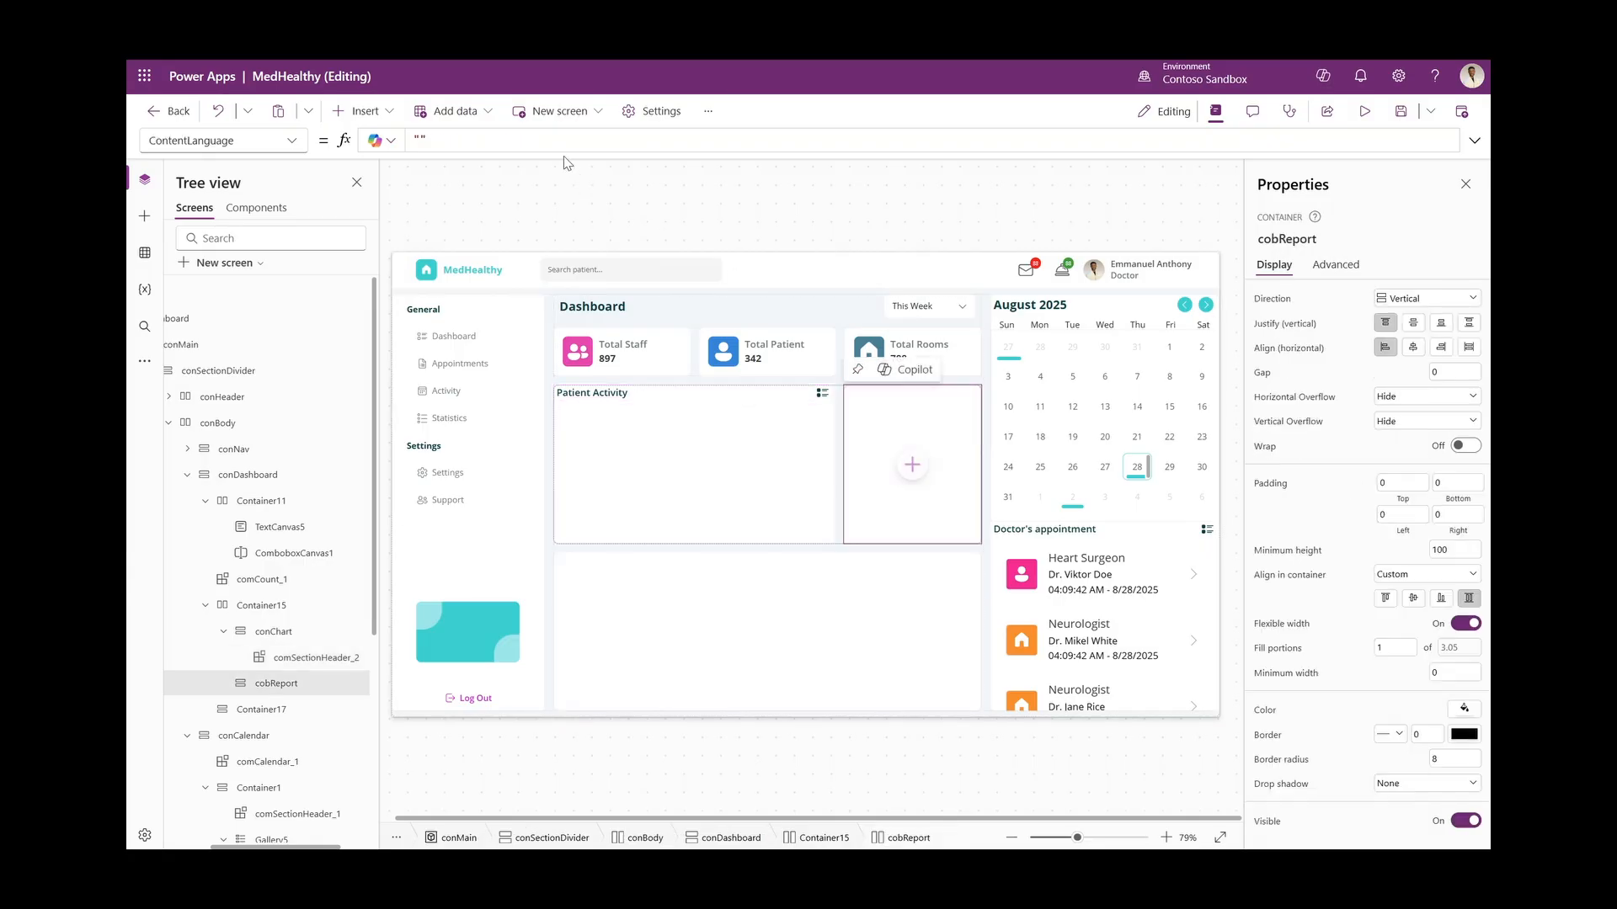
type("com")
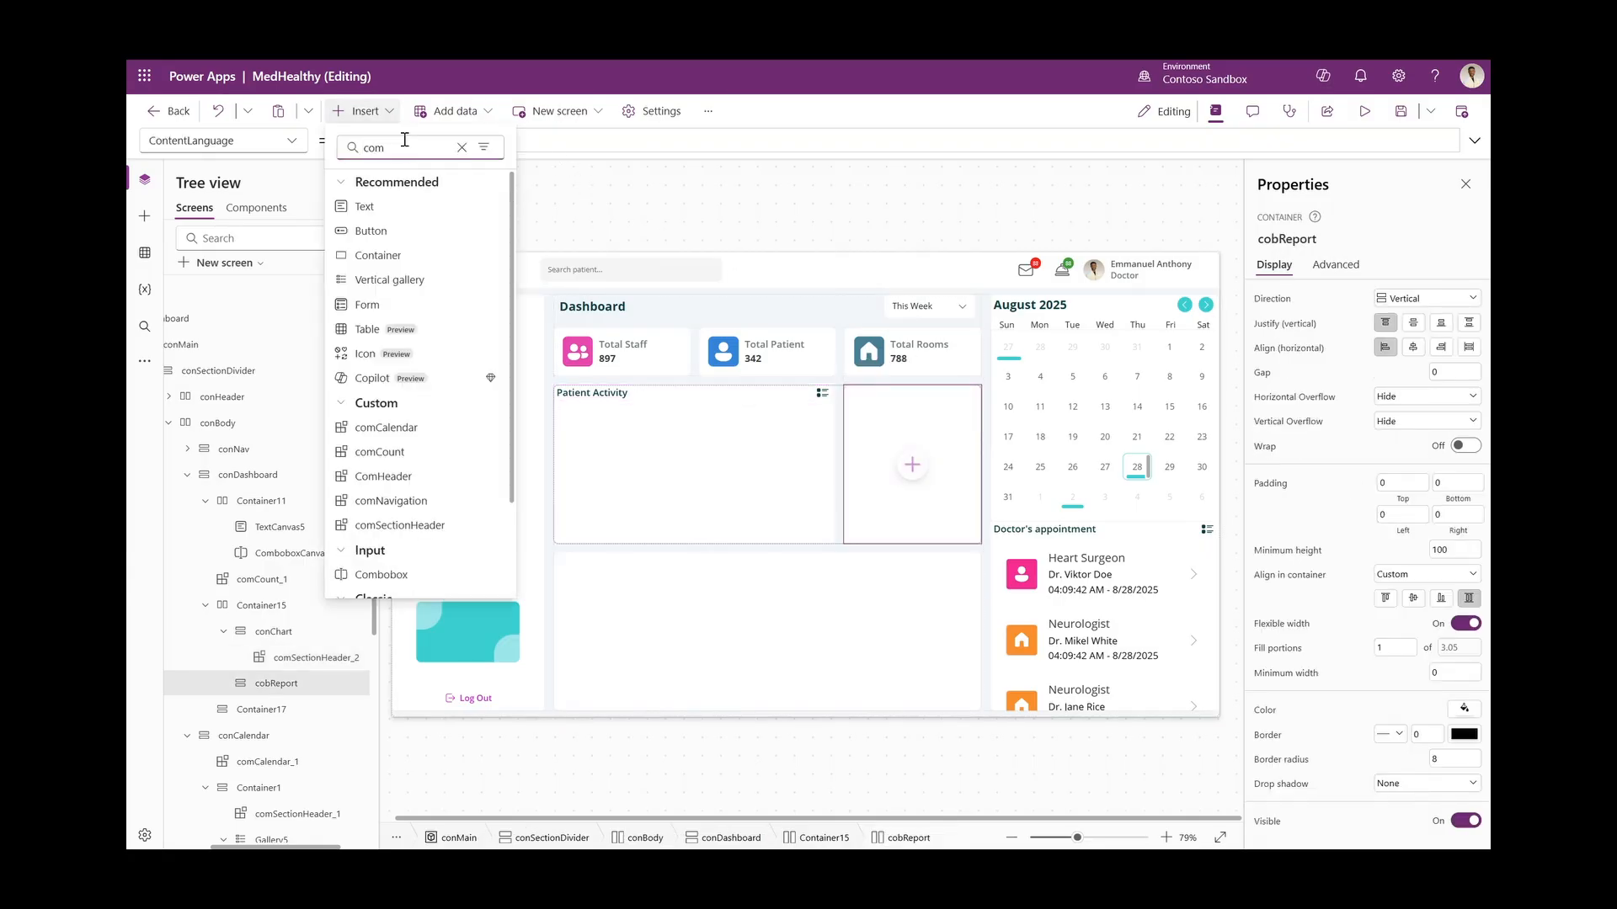
left_click(407, 528)
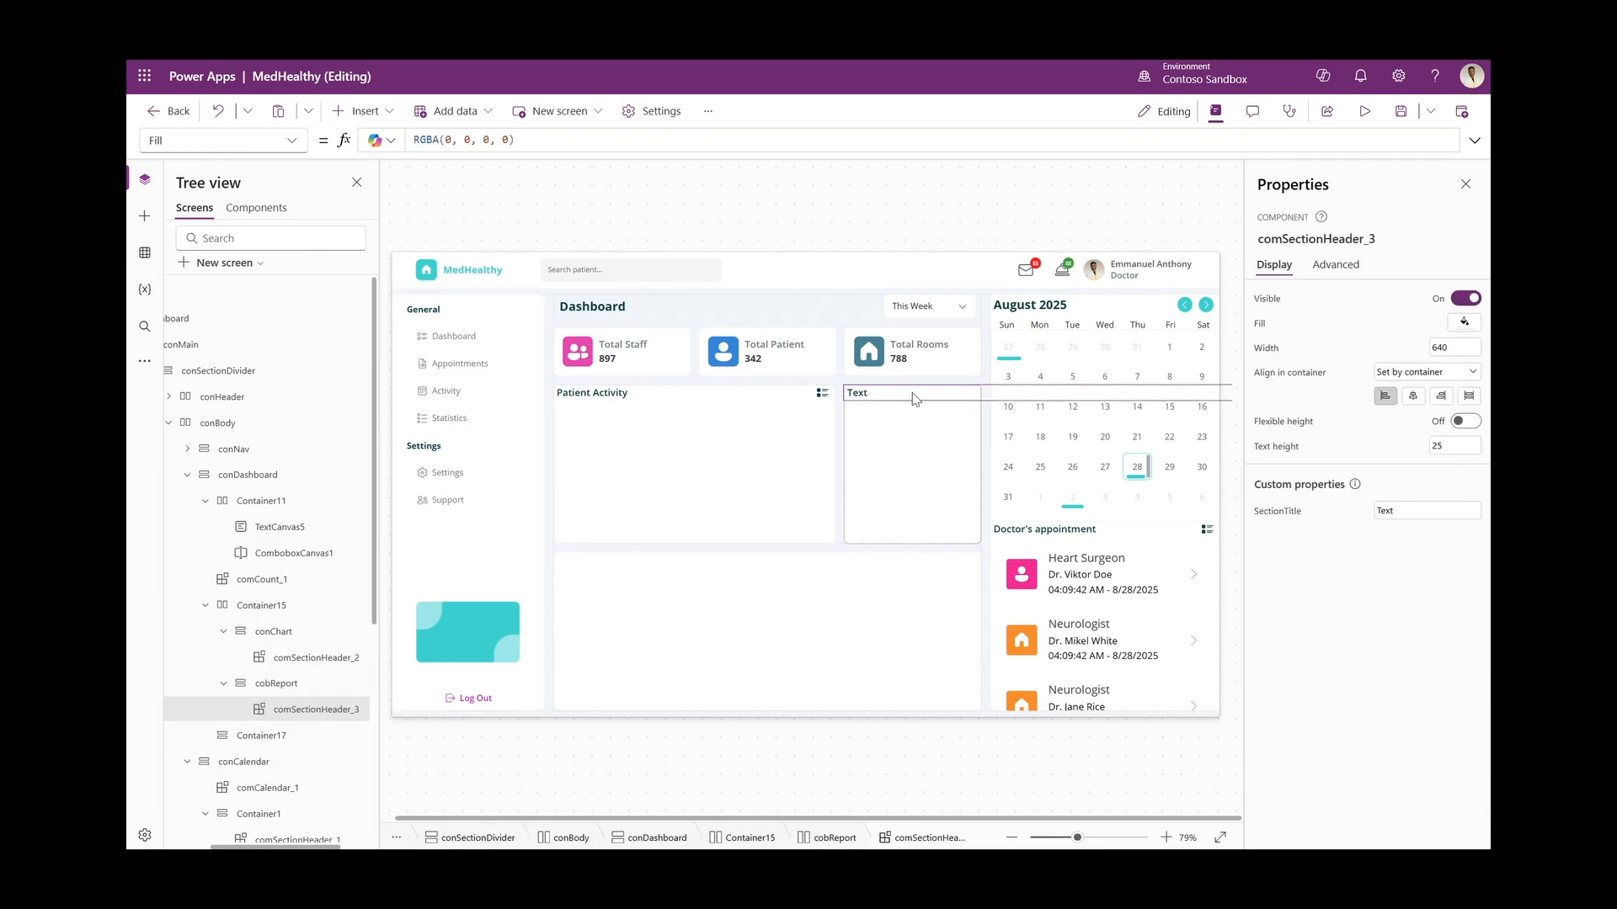
key("Delete")
Copy the Patient Activity section header into cobReport and set the copy's SectionTitle to "Reports"
left_click(723, 402)
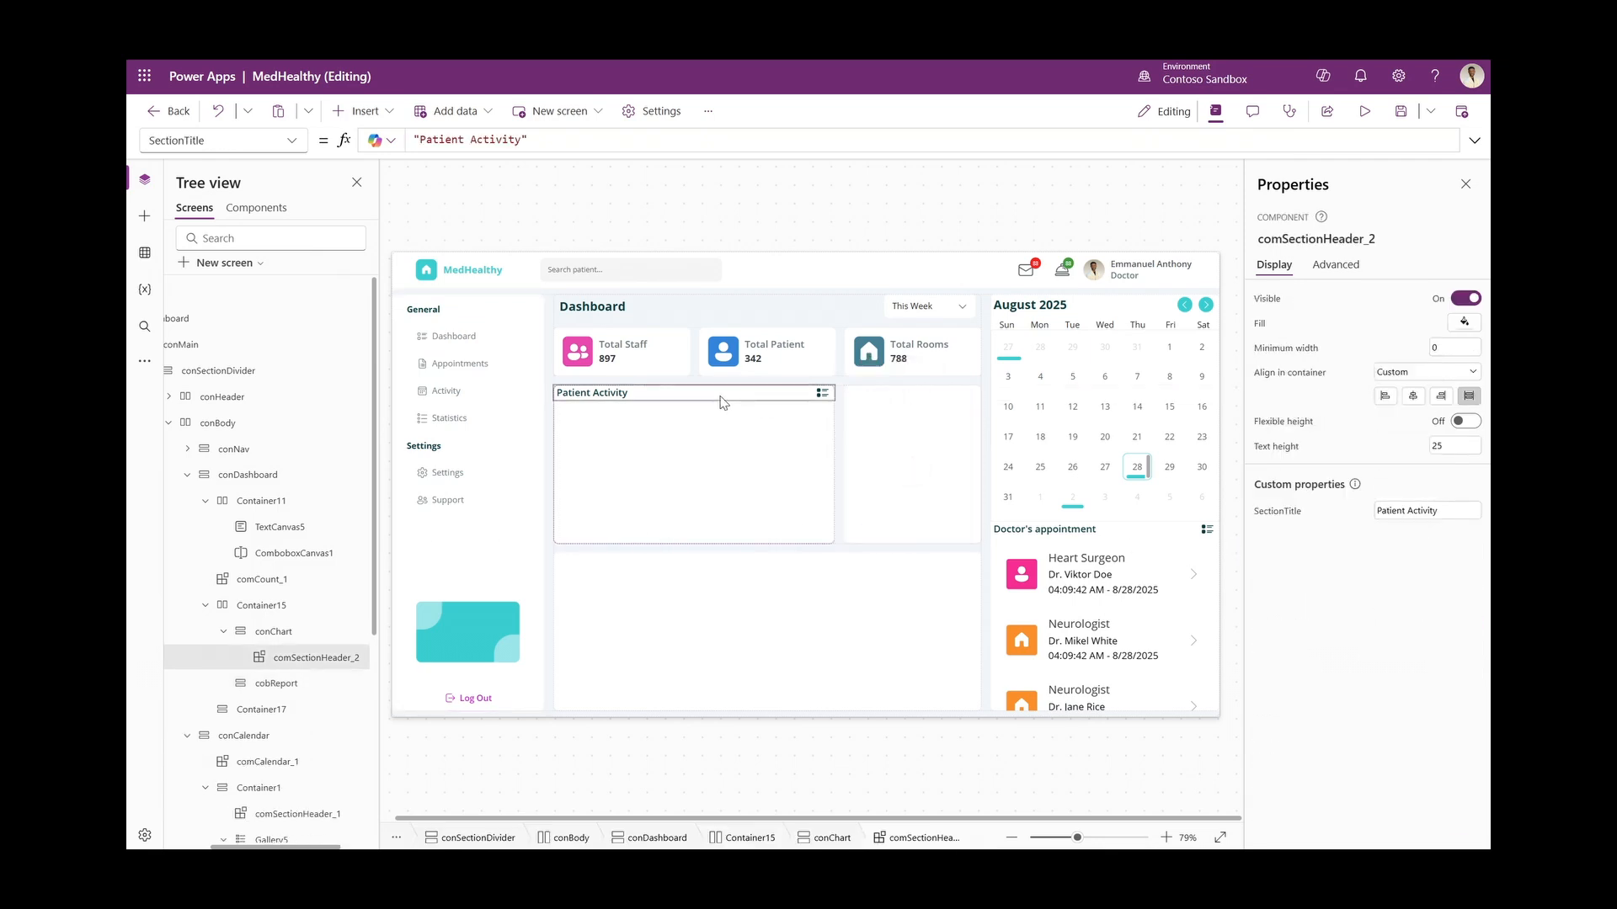
left_click(913, 413)
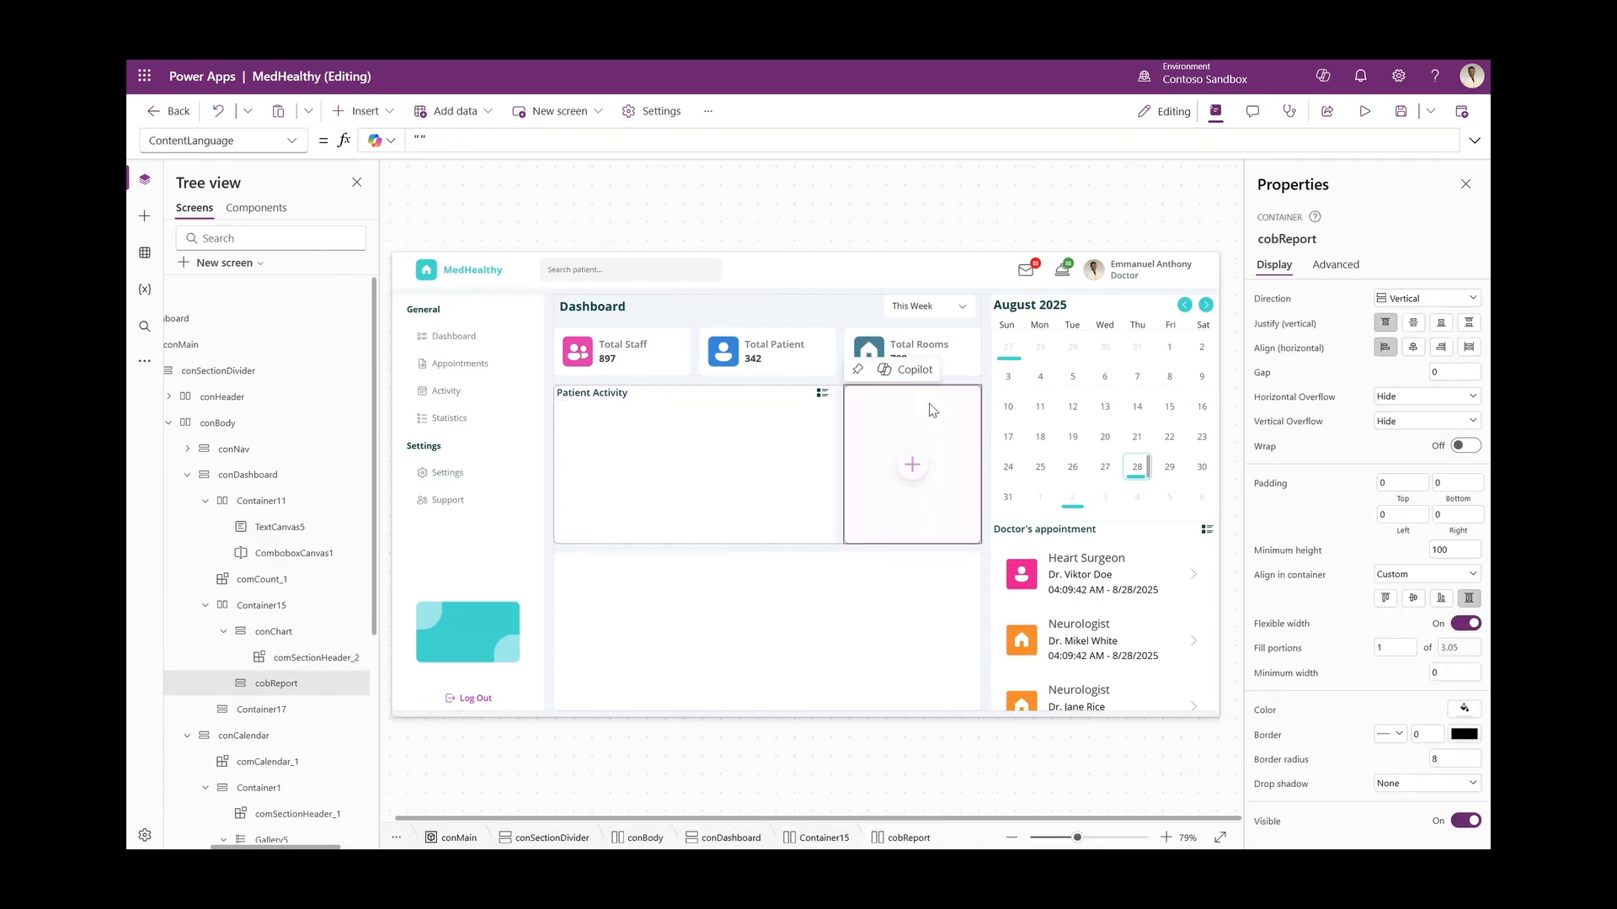
key("ctrl+v")
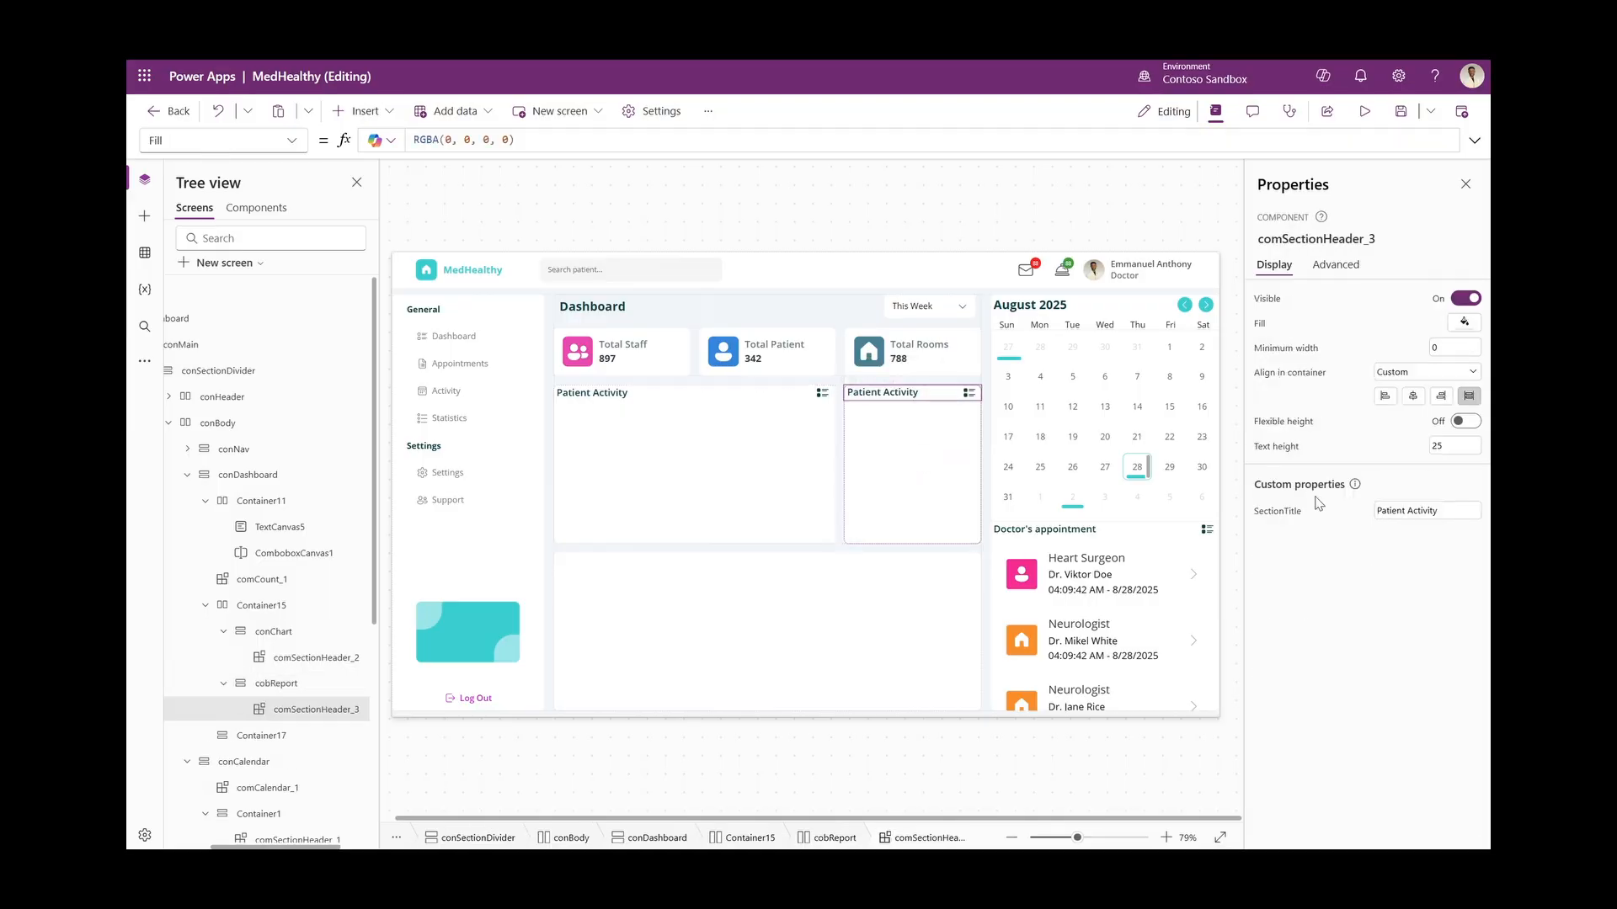
left_click(1401, 508)
type("Reports")
Paste the copied section header into Container17 and set its SectionTitle to "Latest patient data"
left_click(605, 581)
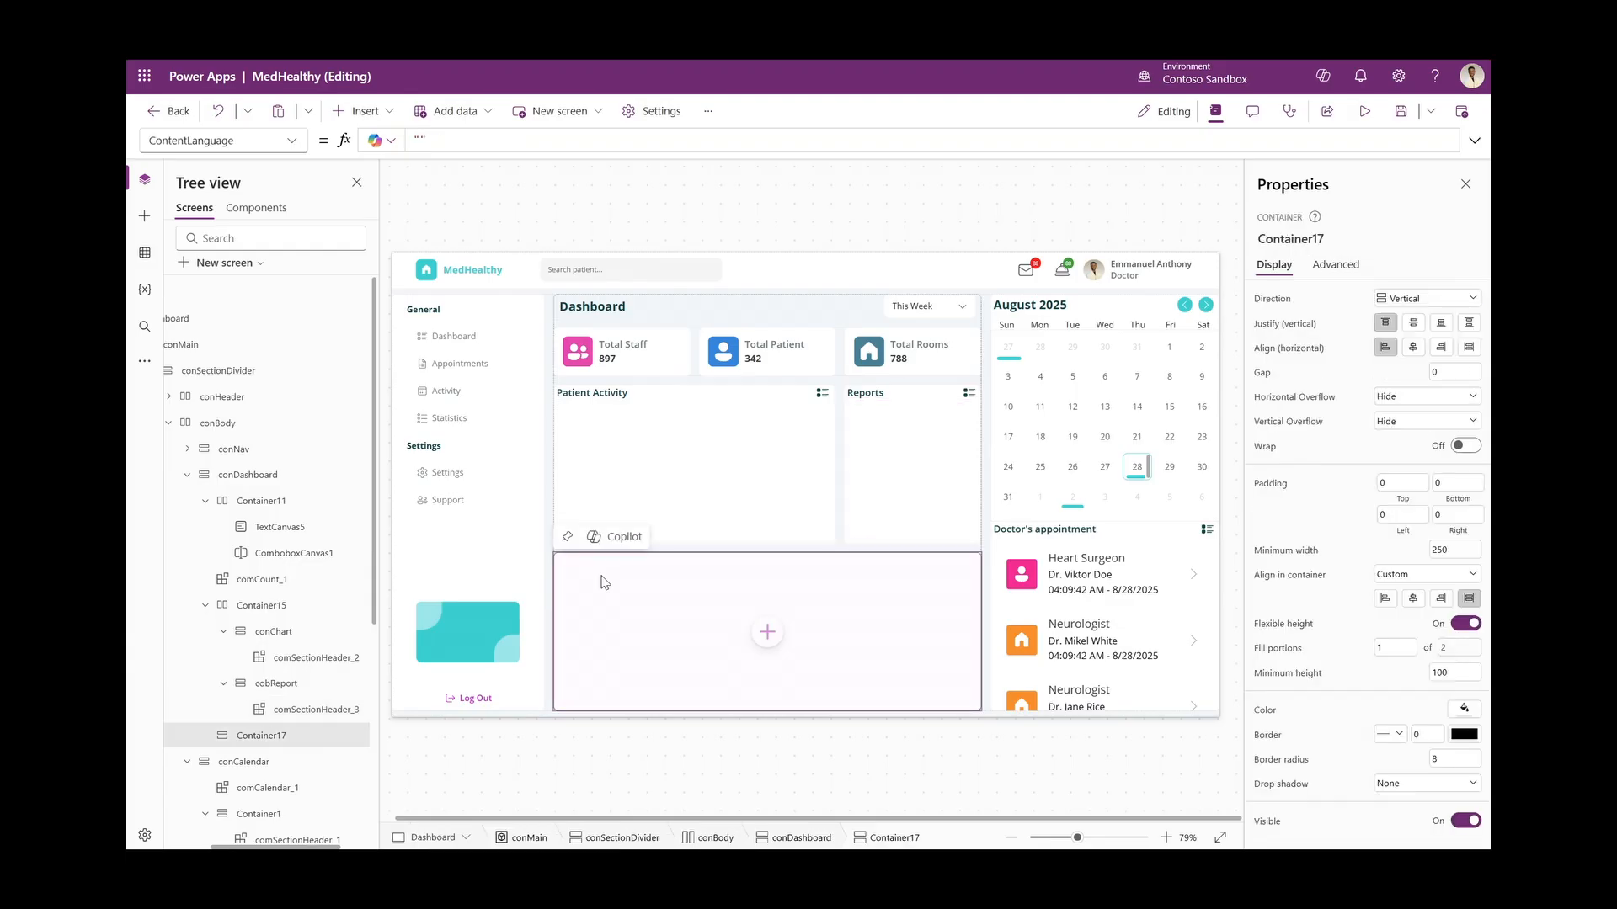
key("ctrl+v")
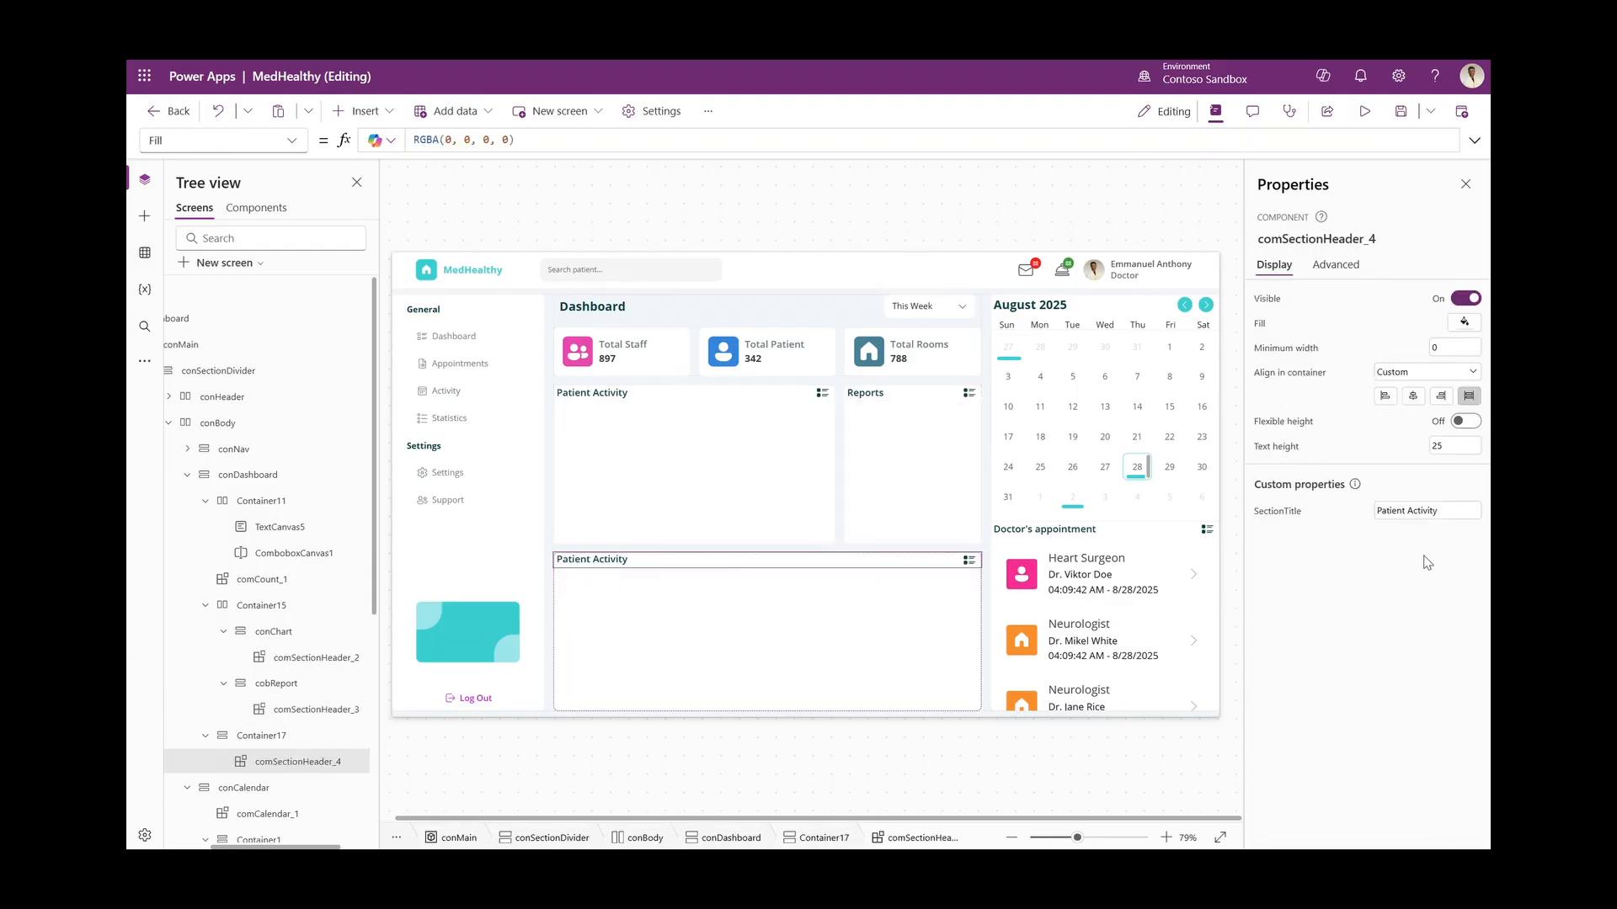
triple_click(1410, 511)
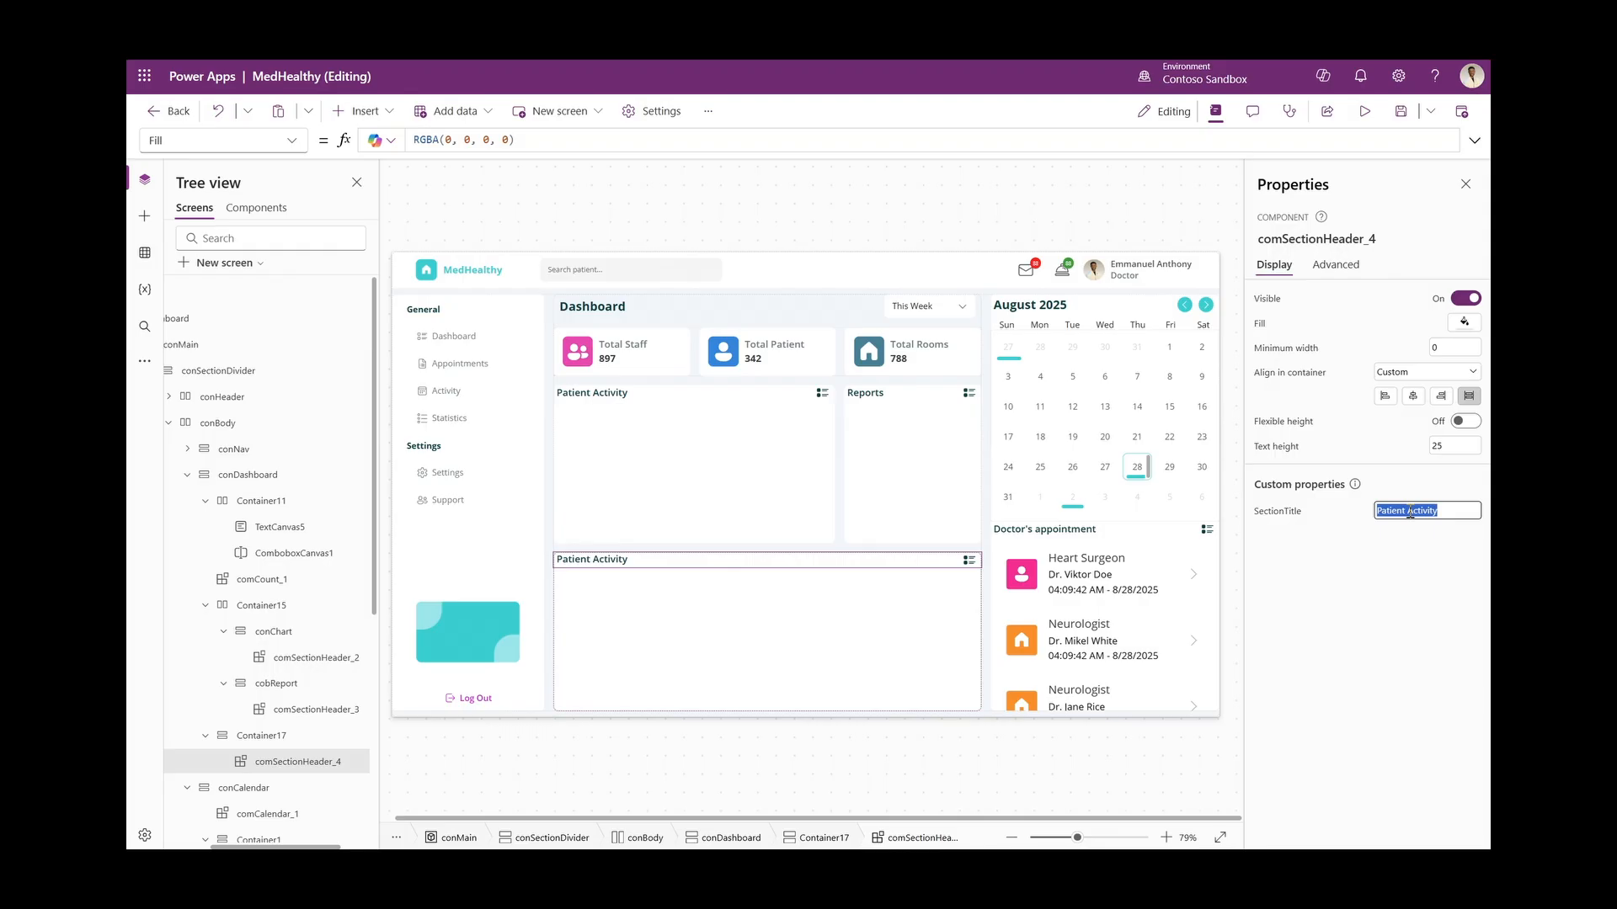
type("Latest patient data")
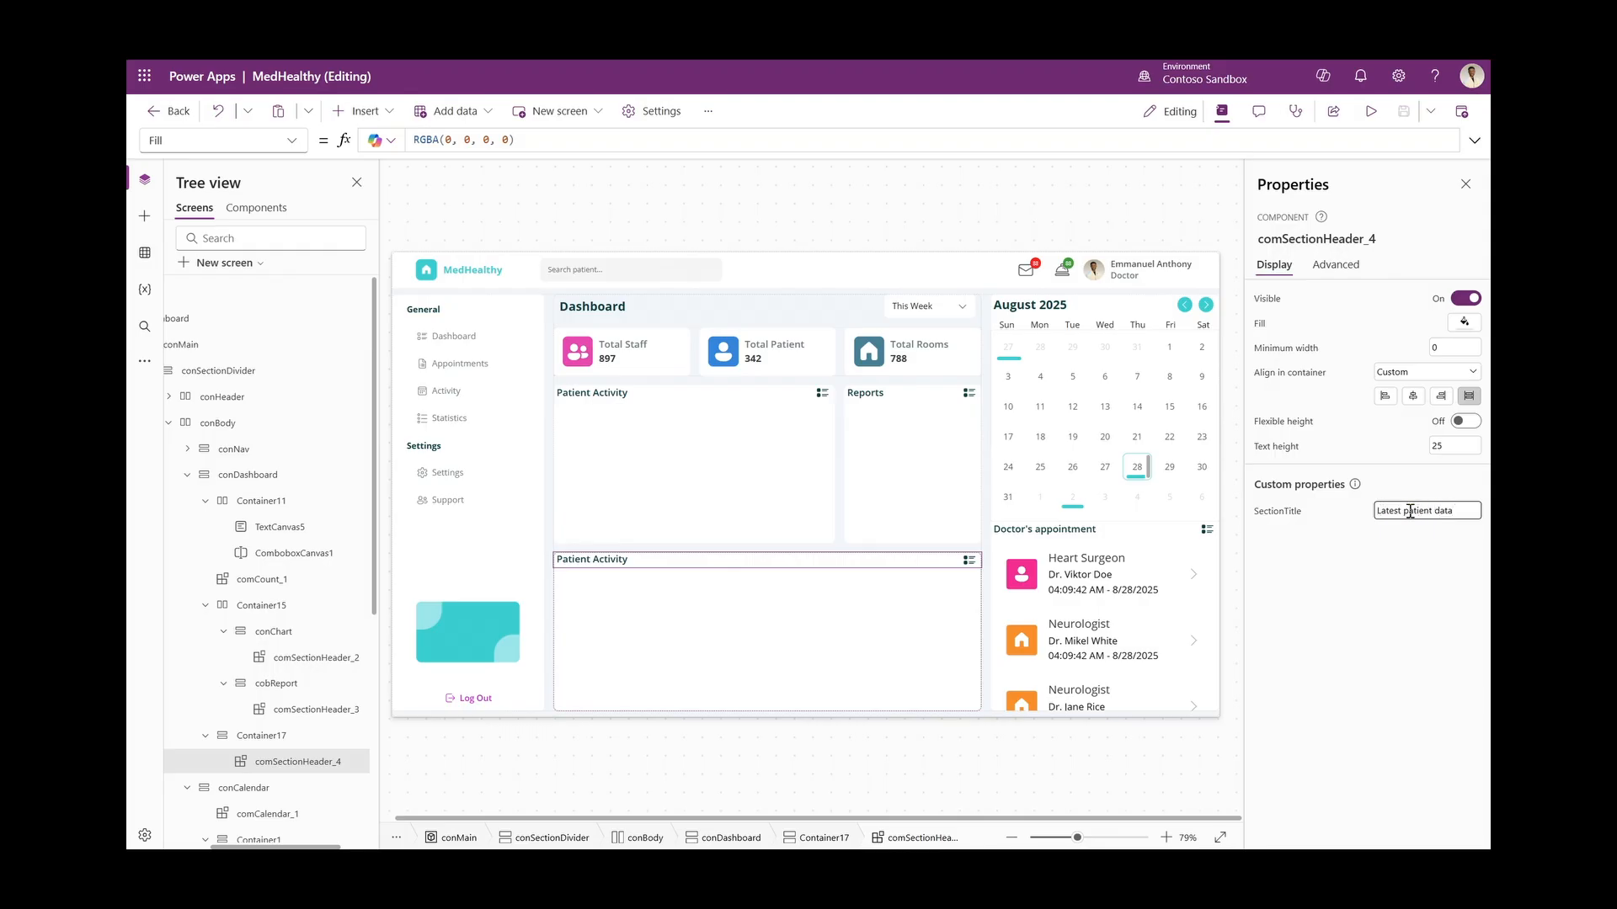
Insert a horizontal gallery into the conChart container below the Patient Activity header
left_click(760, 489)
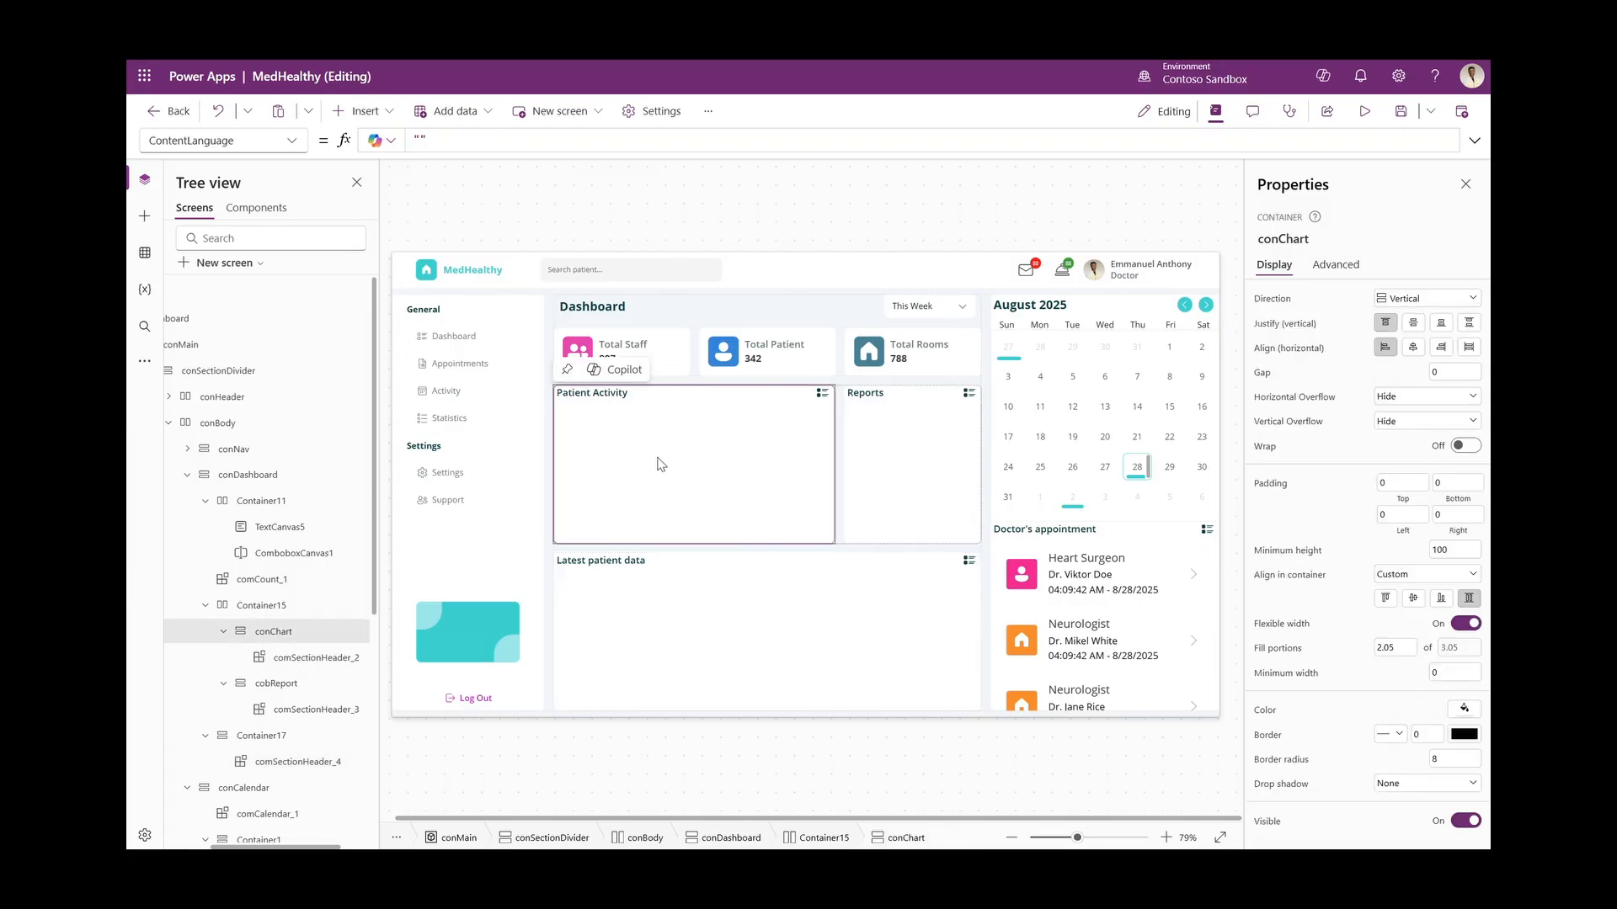
left_click(360, 111)
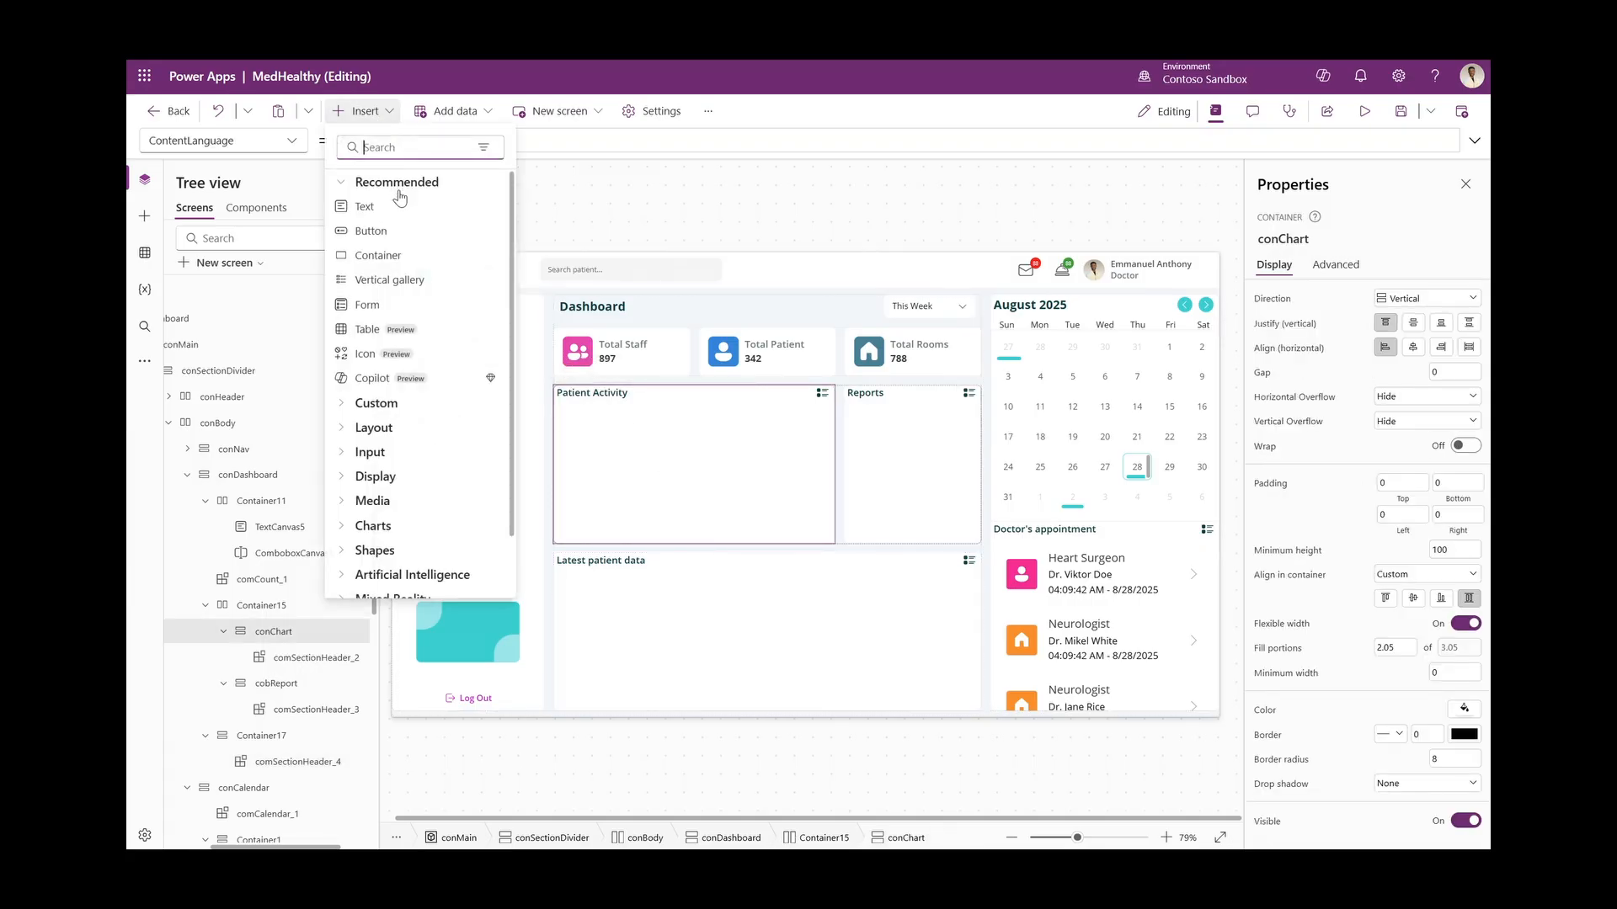
type("gall")
left_click(397, 231)
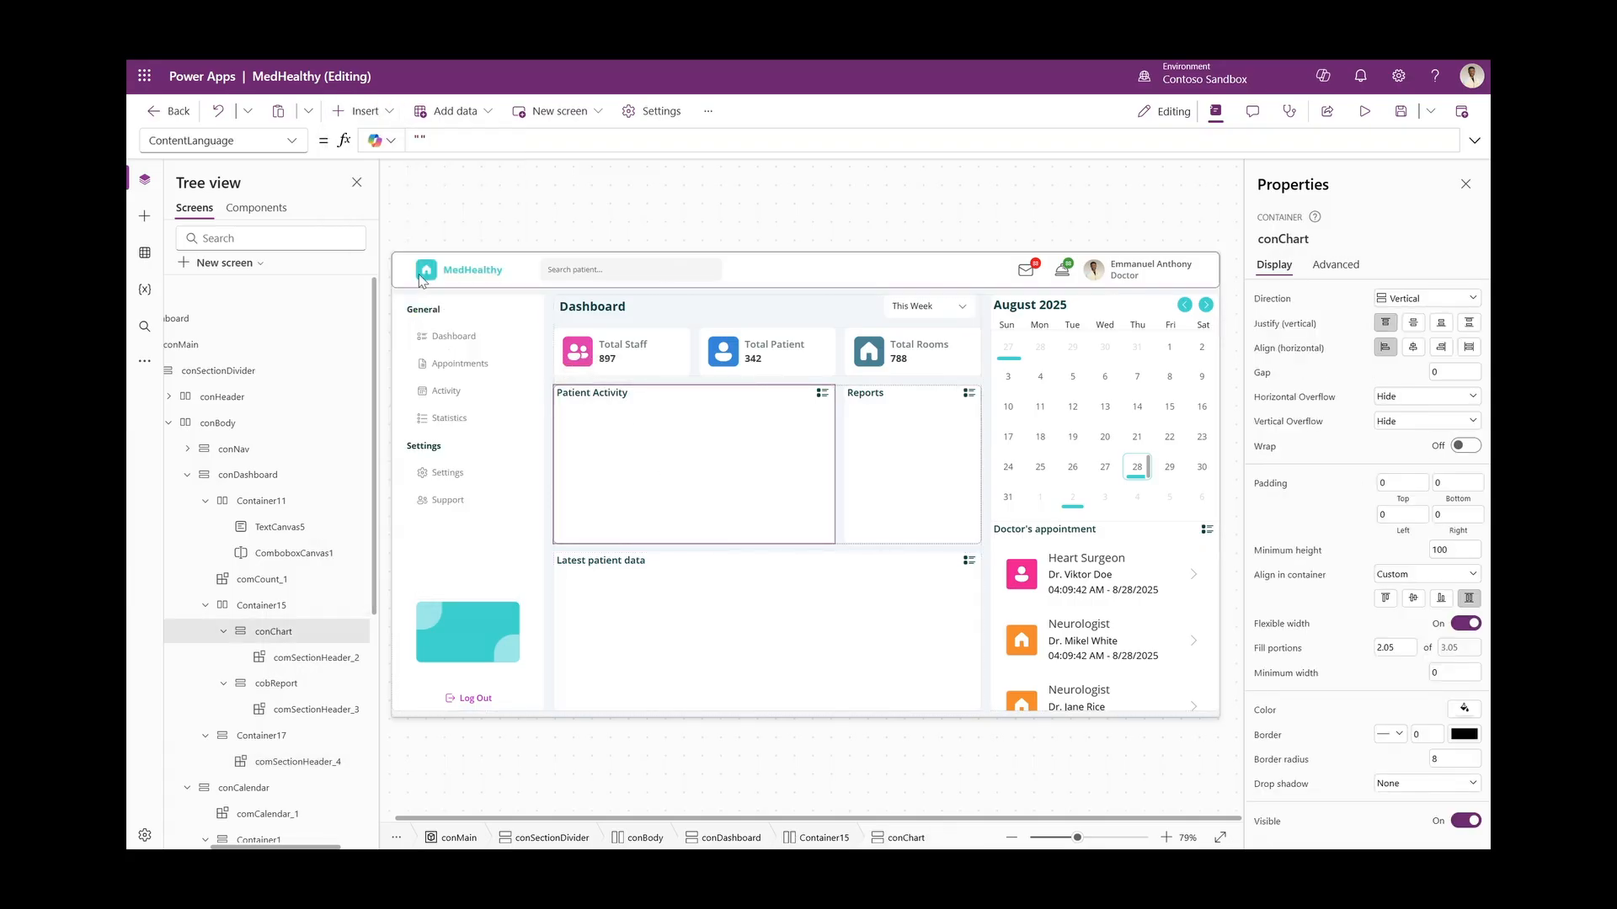
left_click(242, 683)
scroll(310, 714, "down", 2)
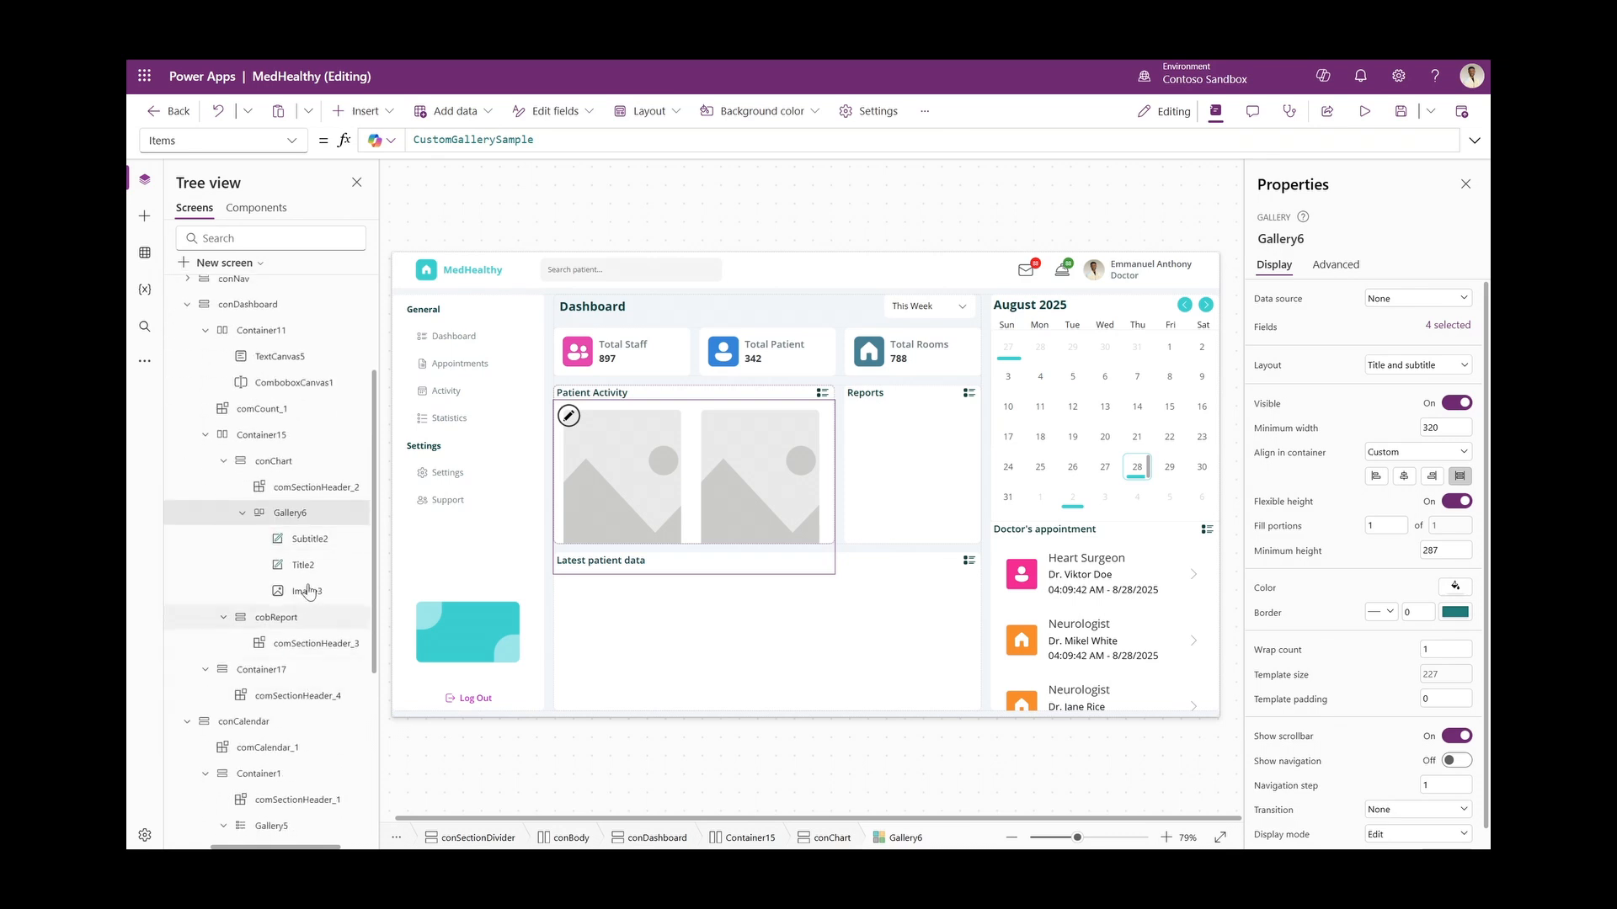
Delete the default image, title and subtitle from the gallery in conChart
left_click(302, 599)
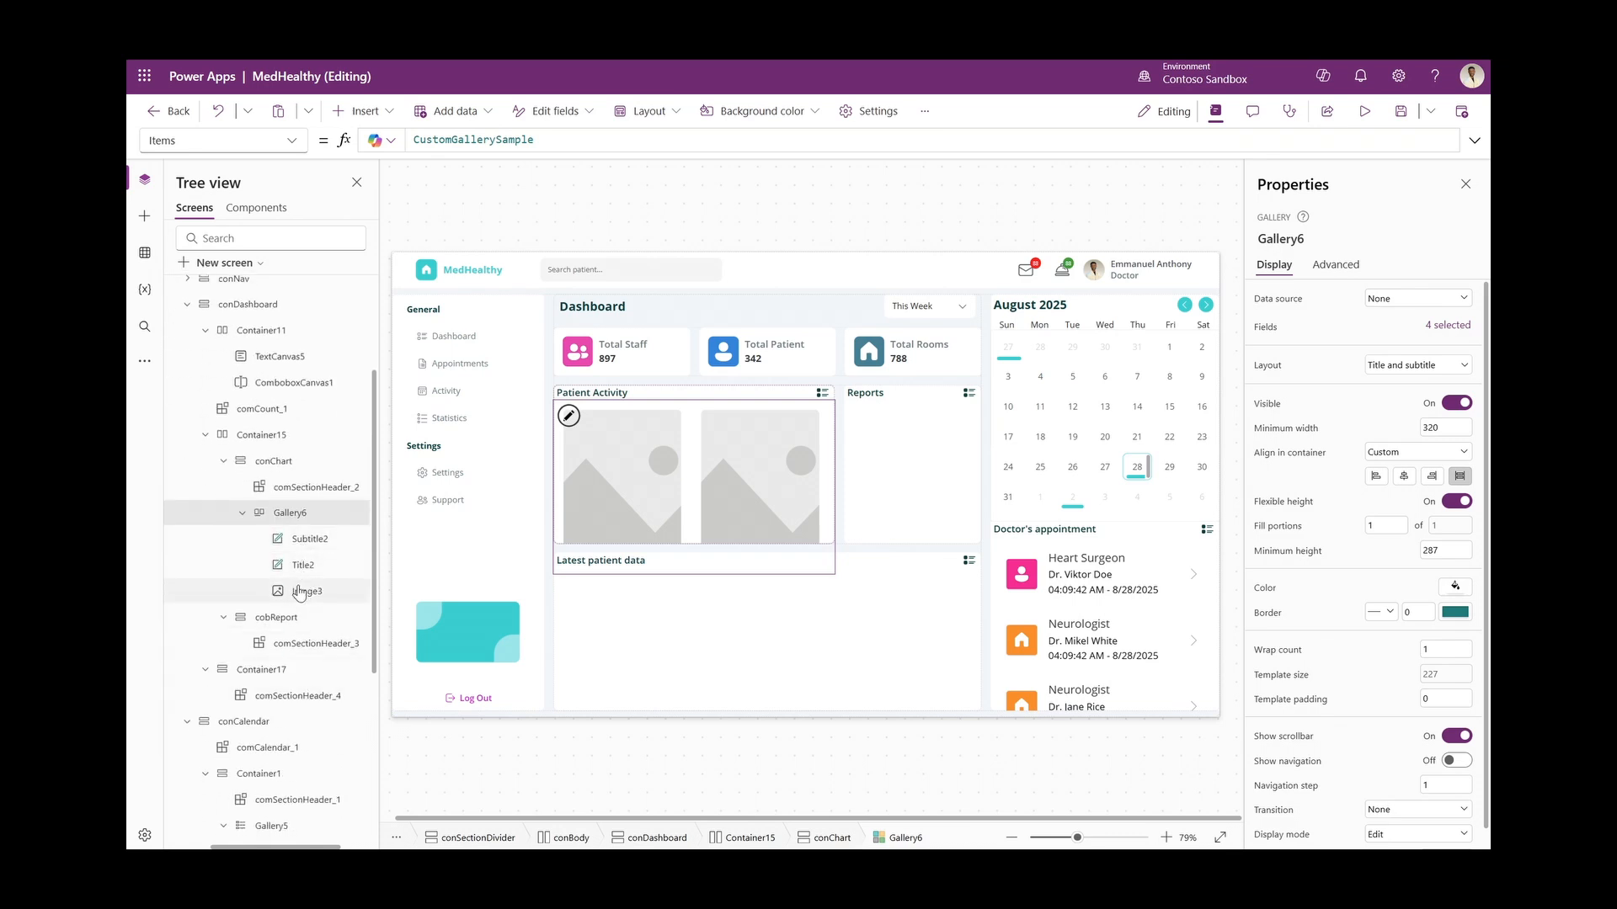
left_click(309, 549, "shift")
key("Delete")
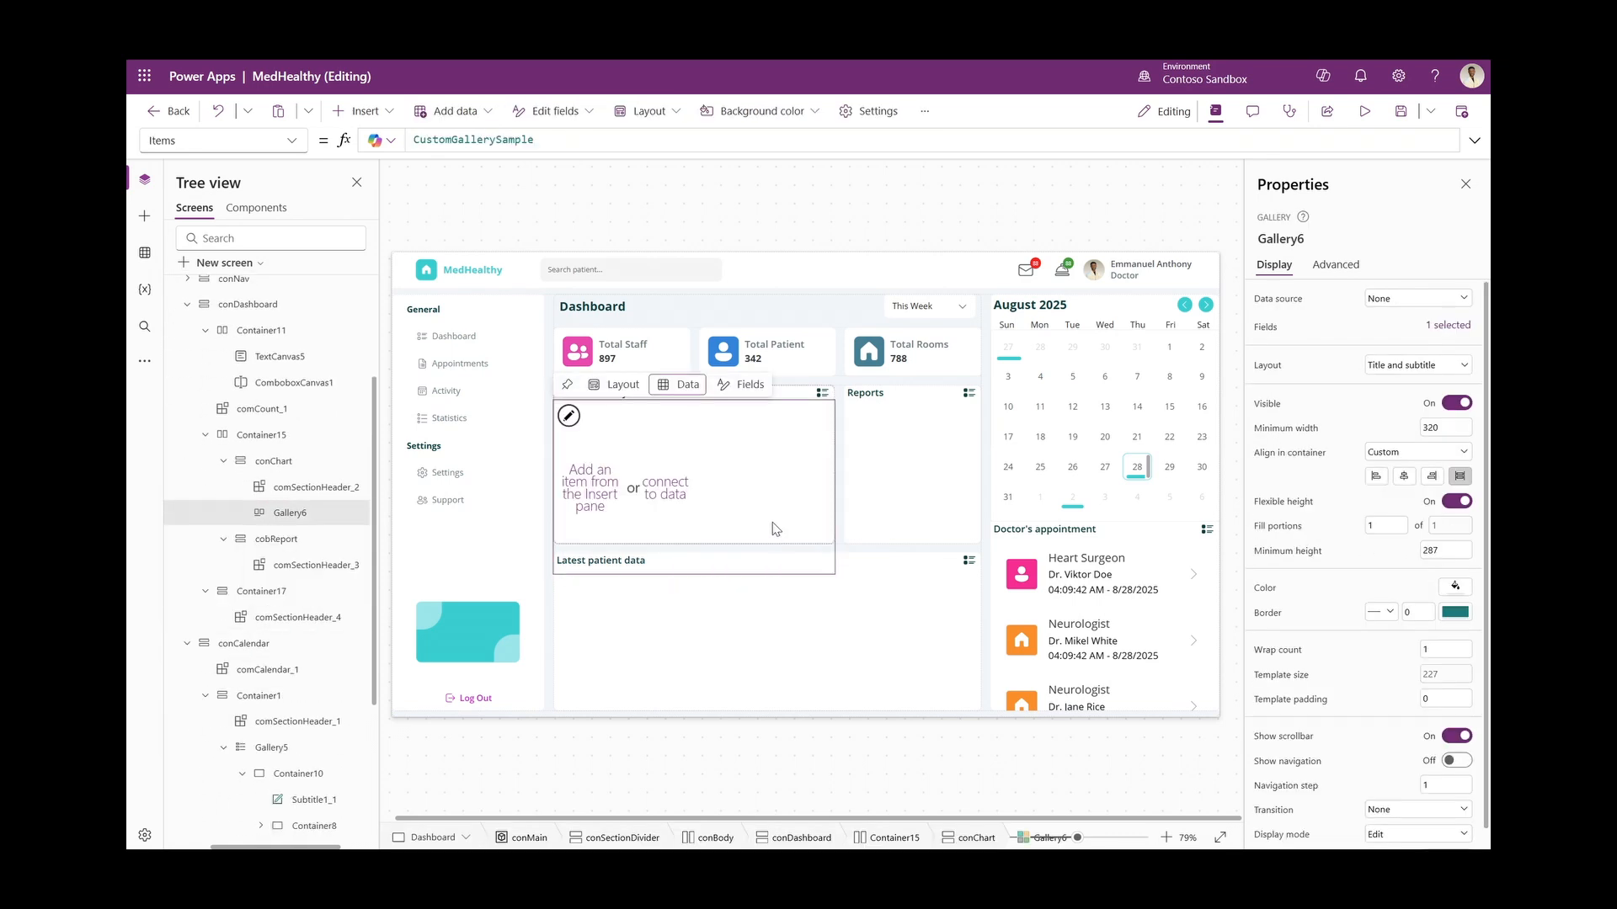
Set the Patient Activity gallery's template size to Self.Width/12 and its minimum height to 0
left_click(1436, 674)
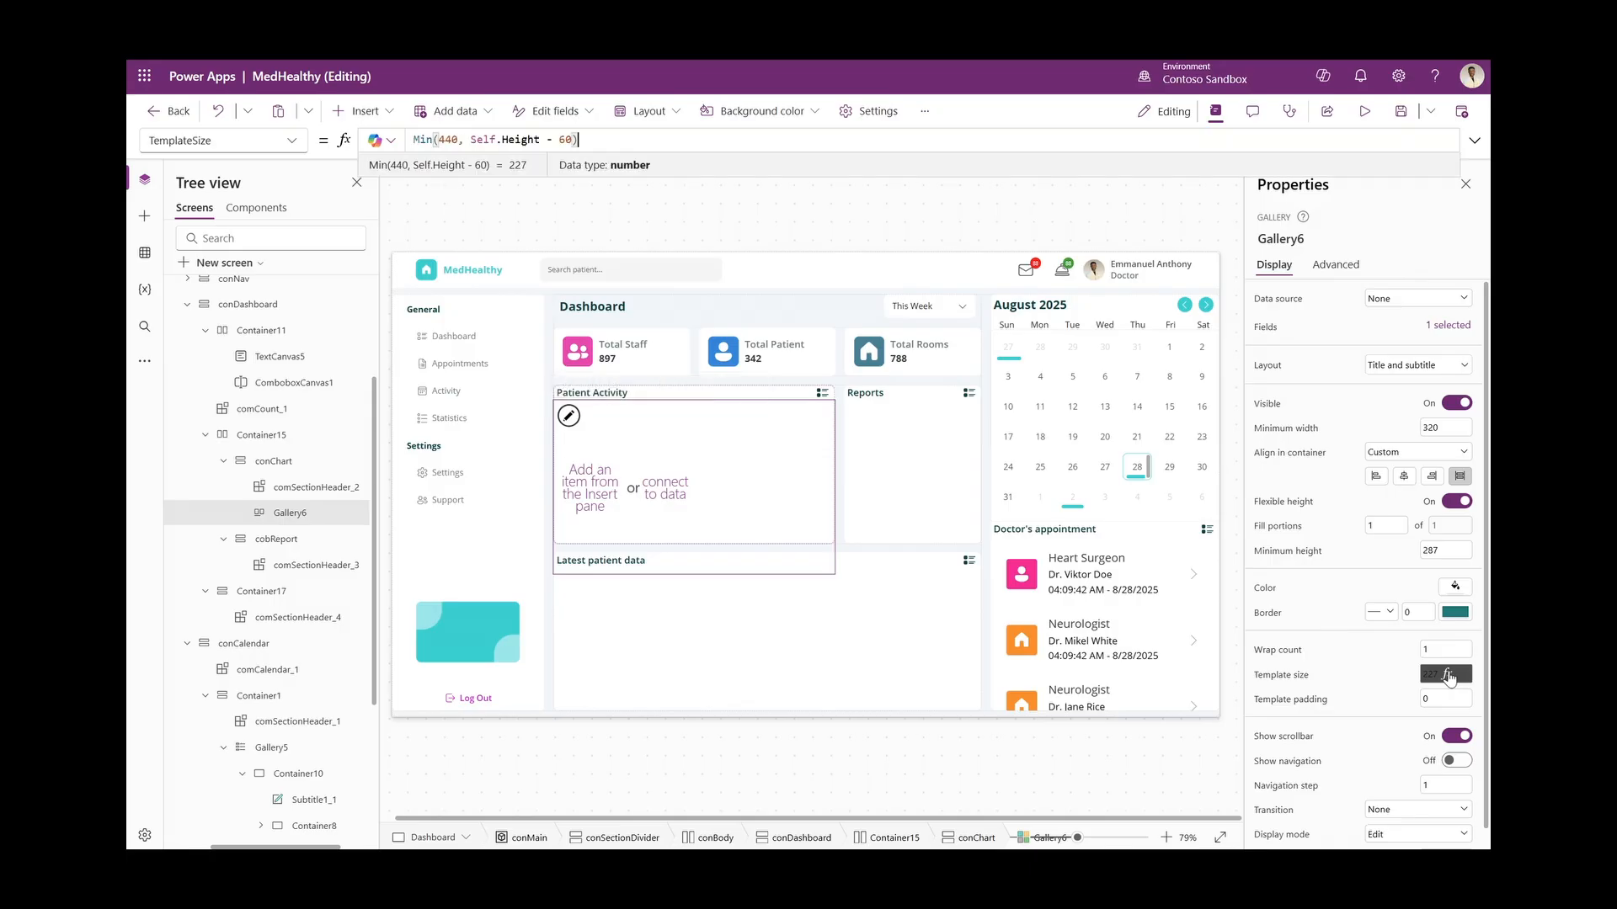
triple_click(564, 140)
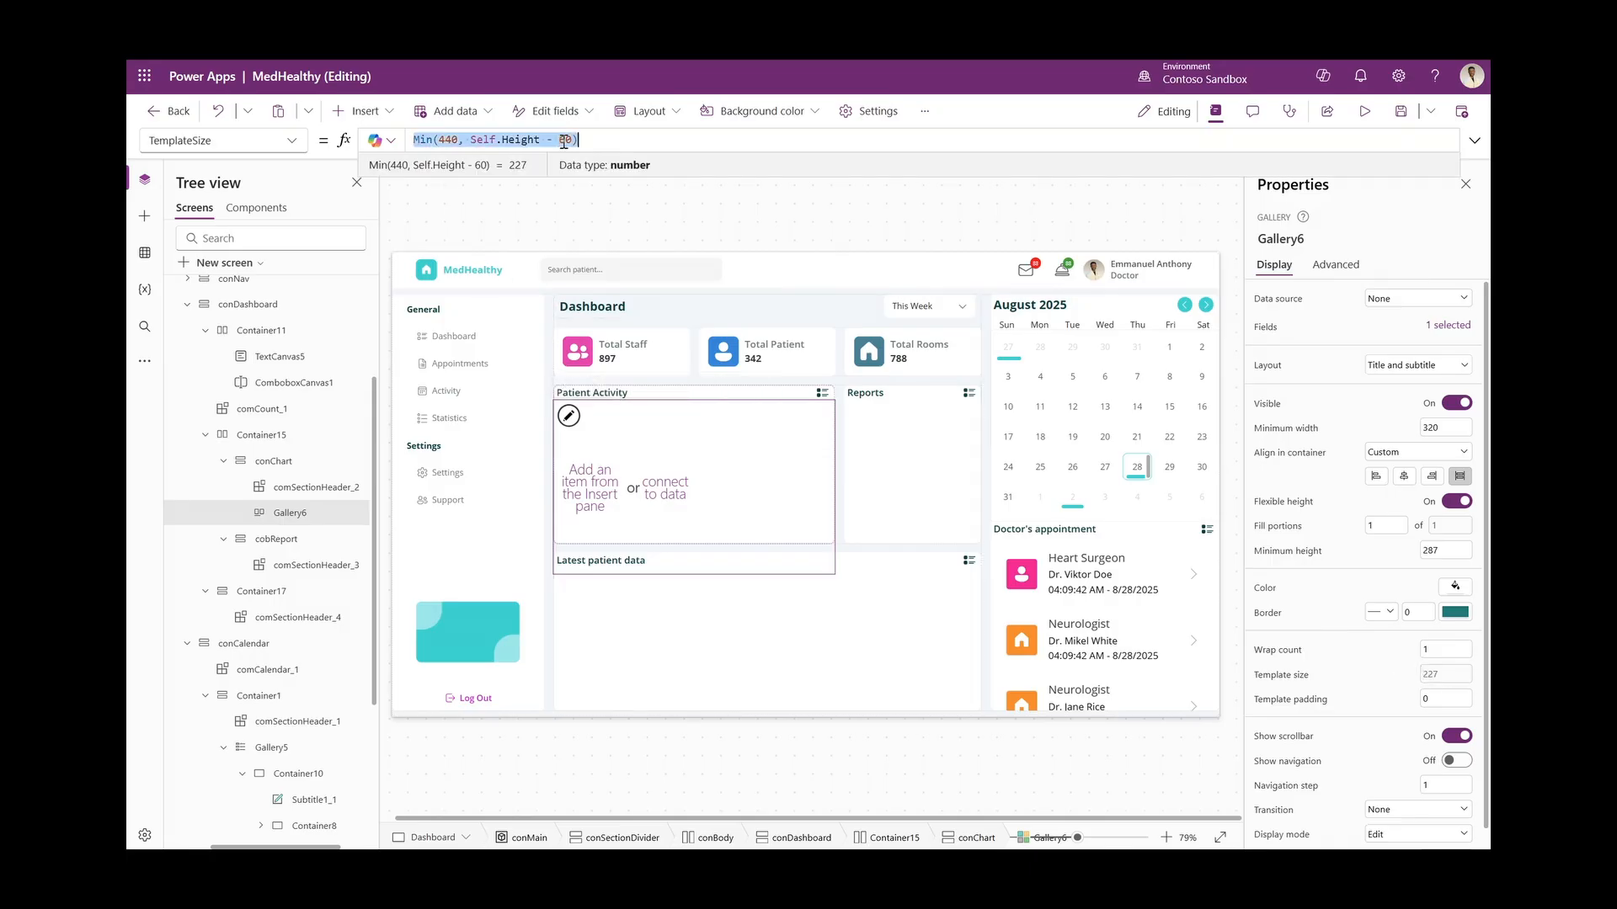
type("S")
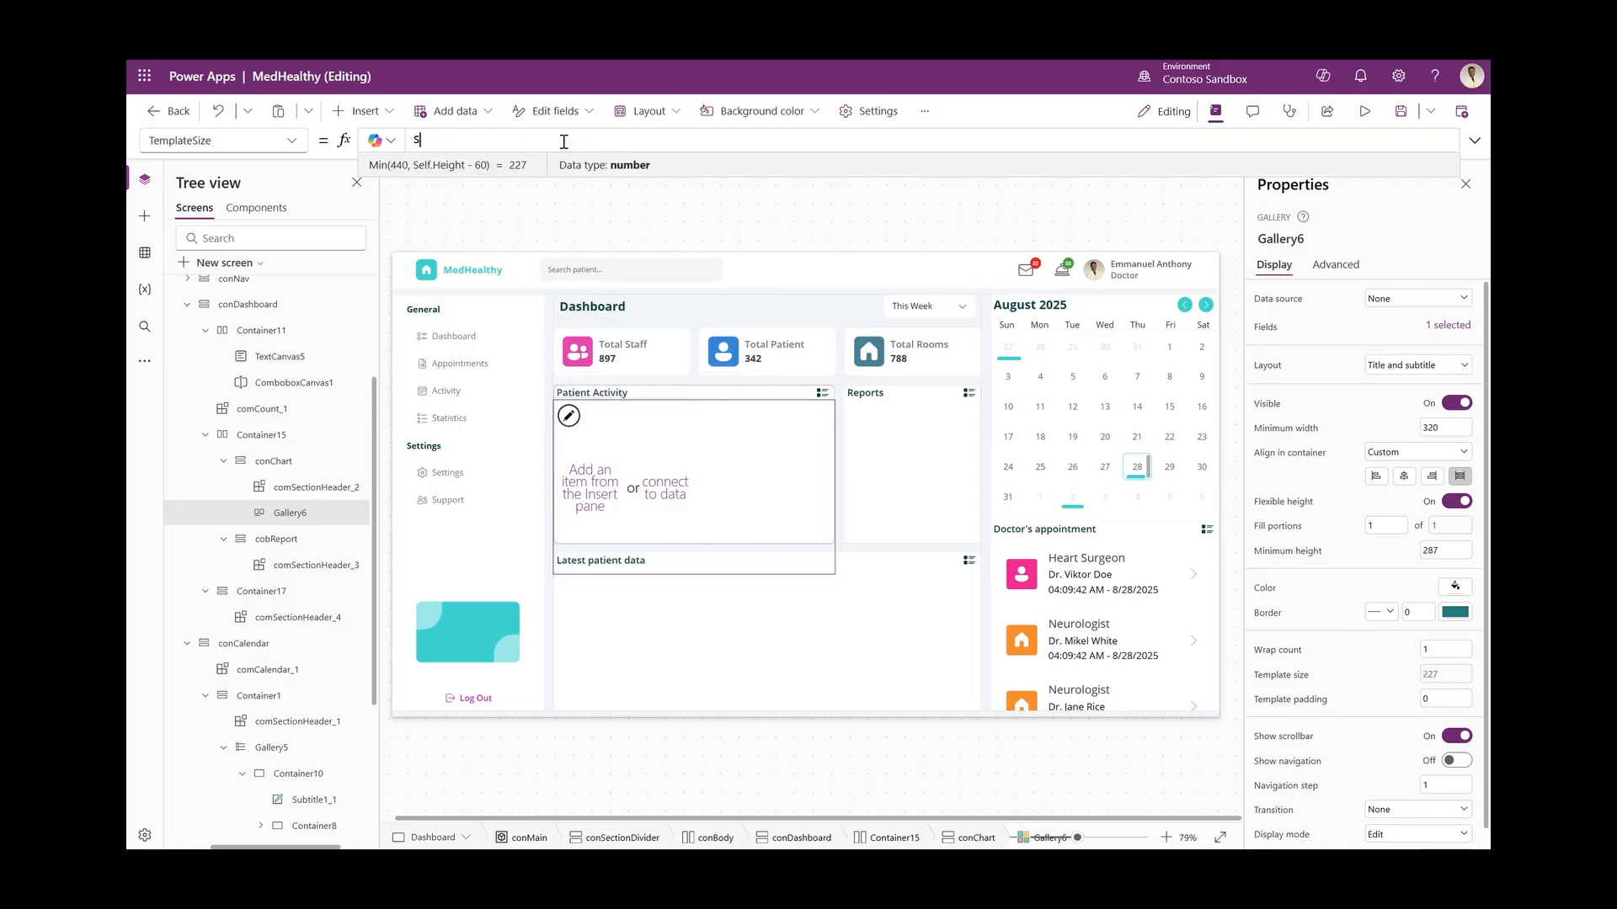
type("elf.Wid")
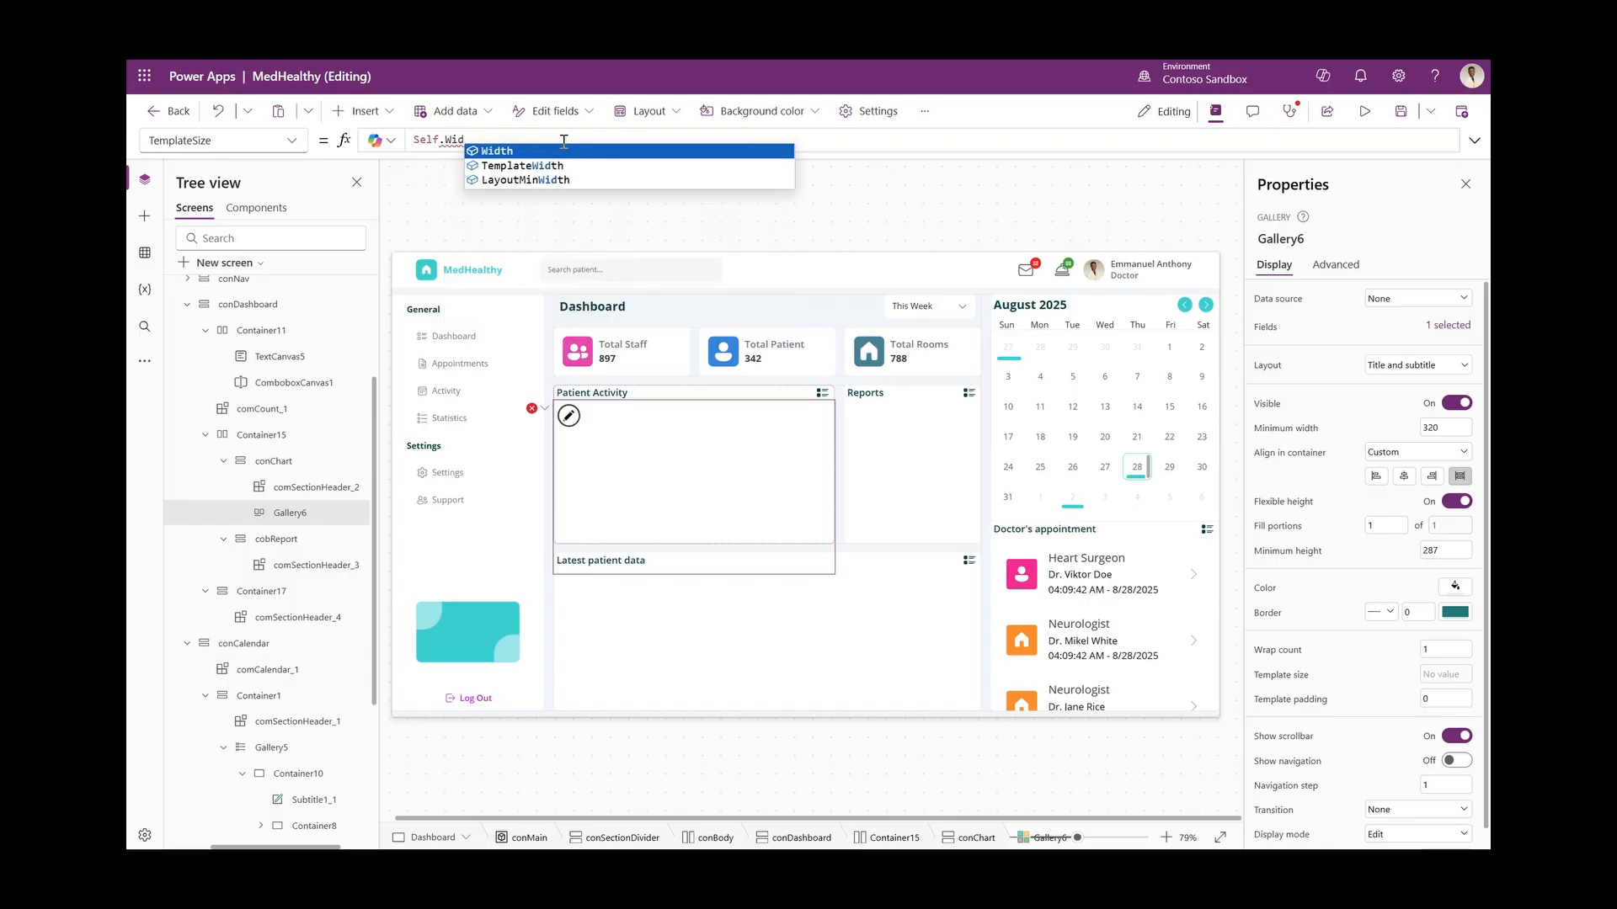
key("Tab")
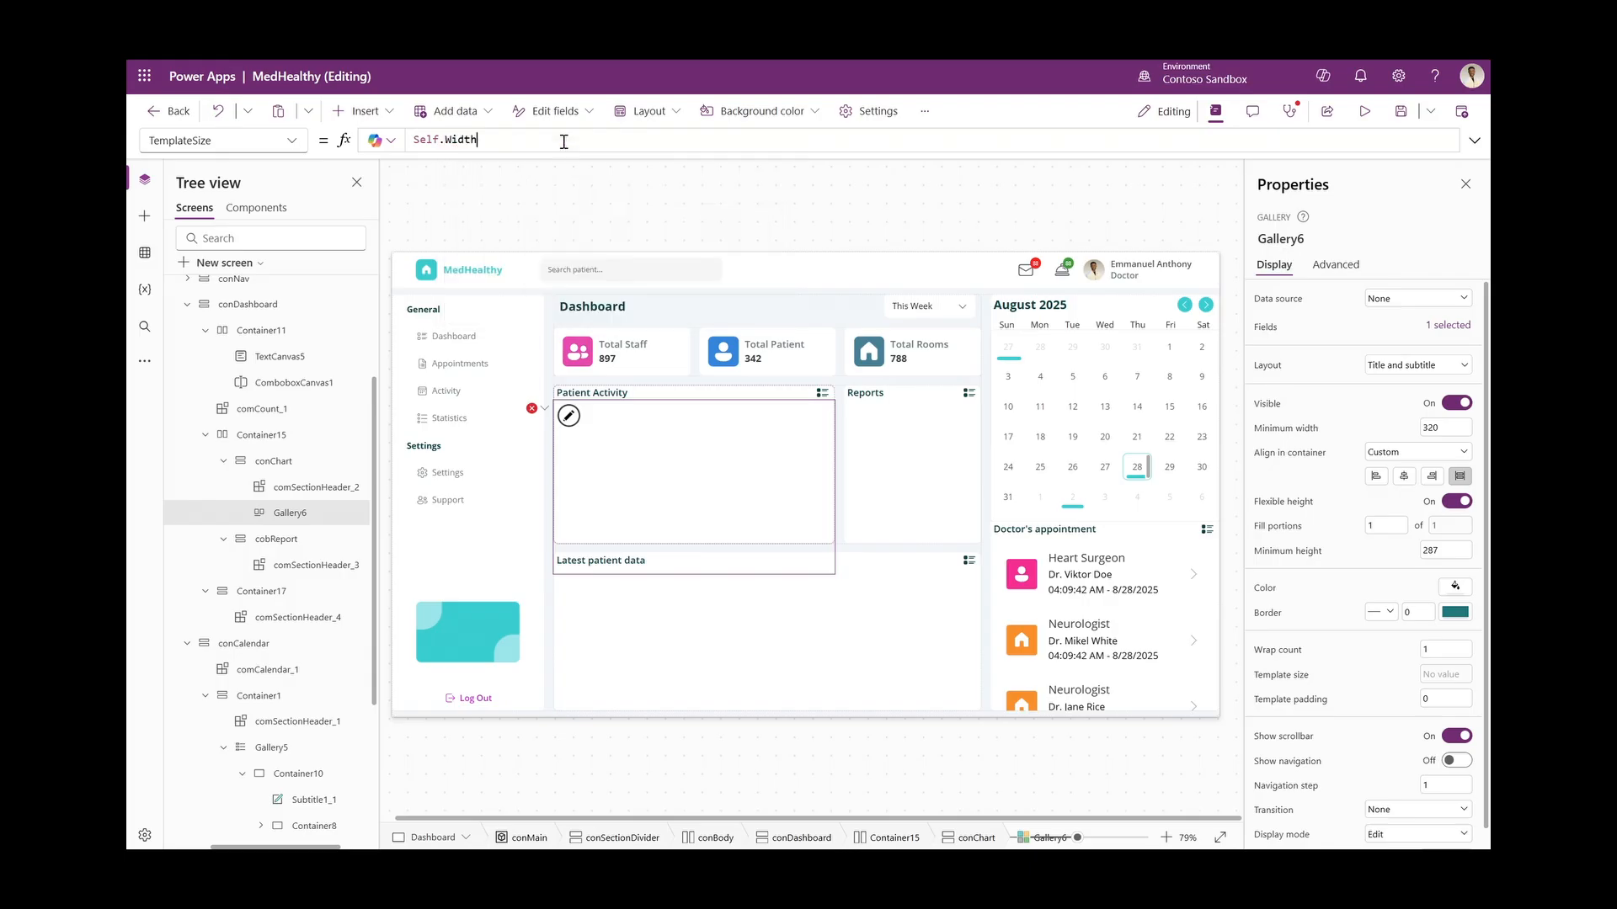
type("/12")
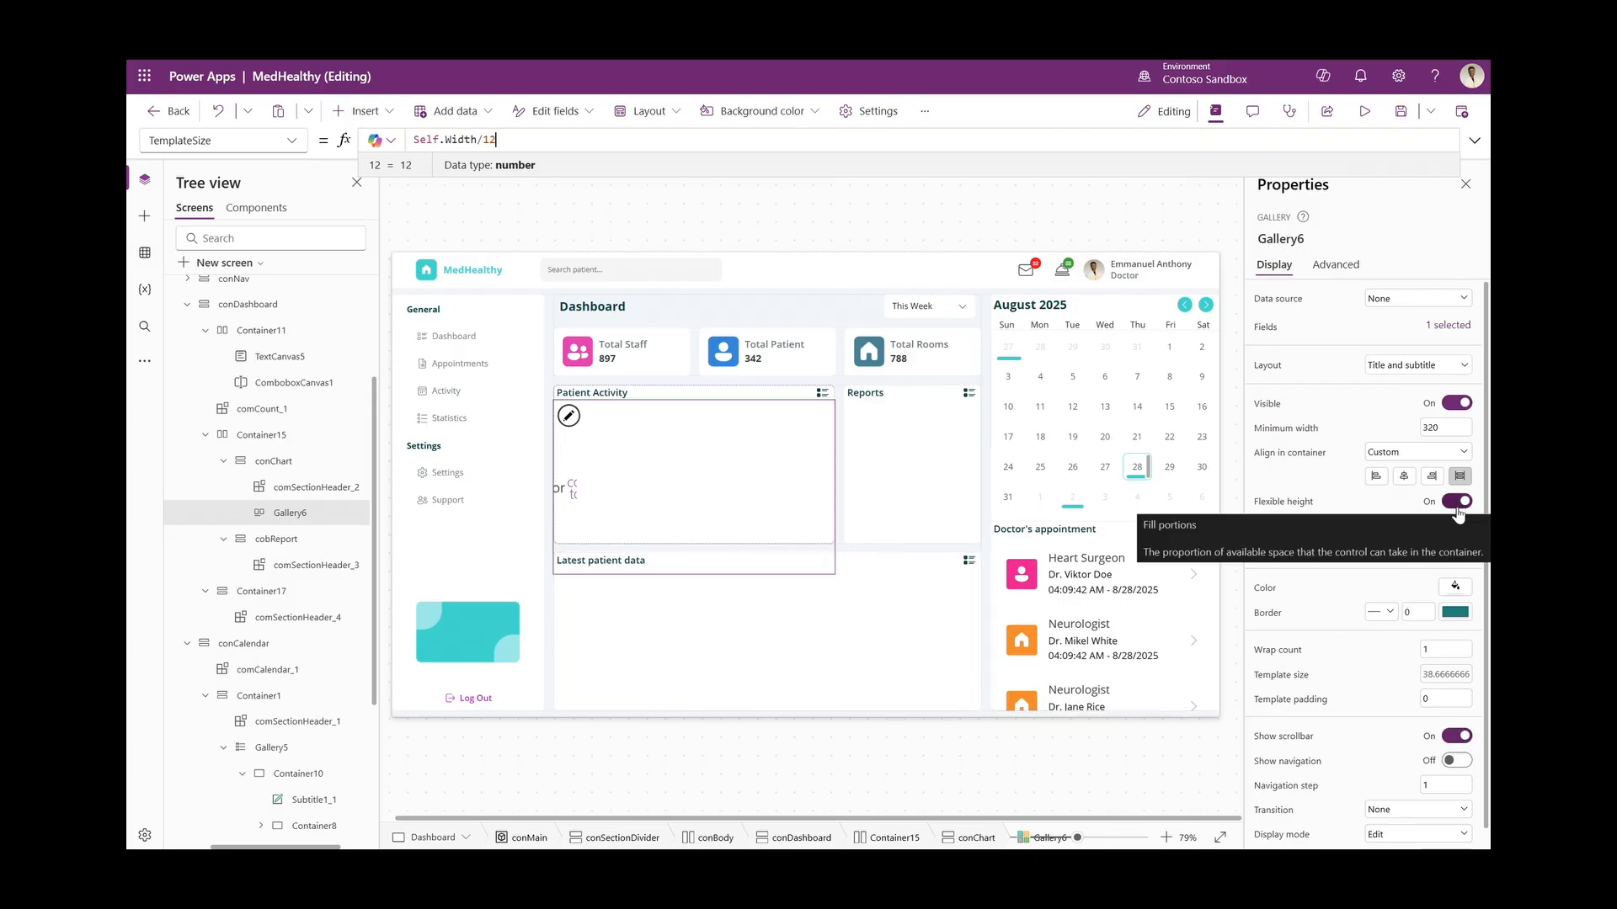
left_click(1451, 550)
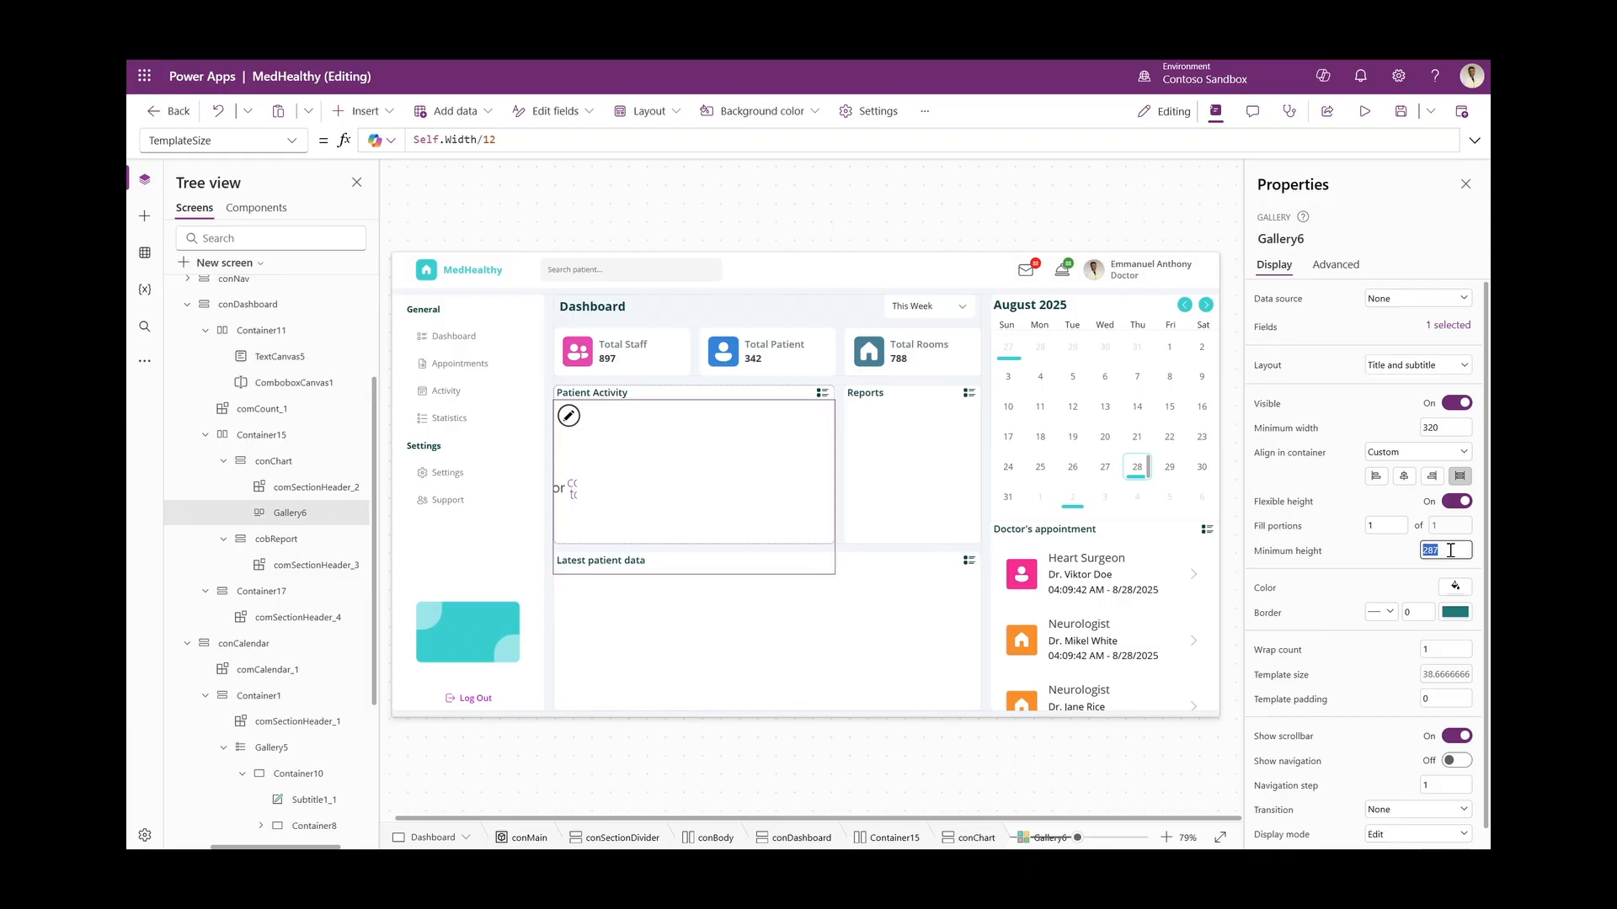
type("0")
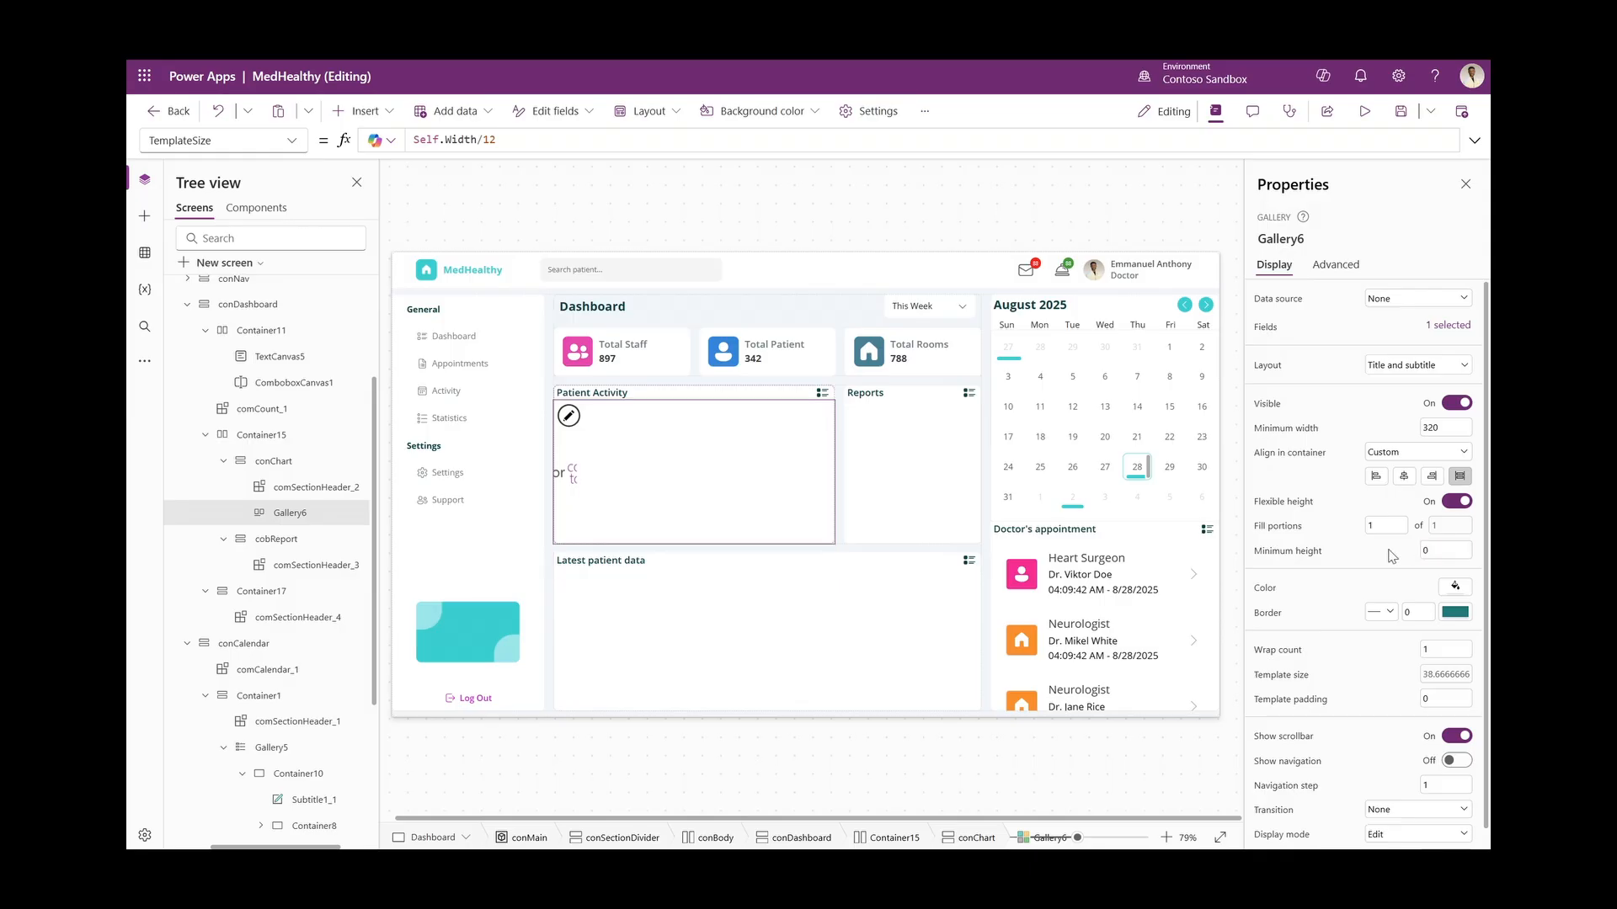
Insert a vertical container into the template of the Patient Activity gallery
left_click(663, 500)
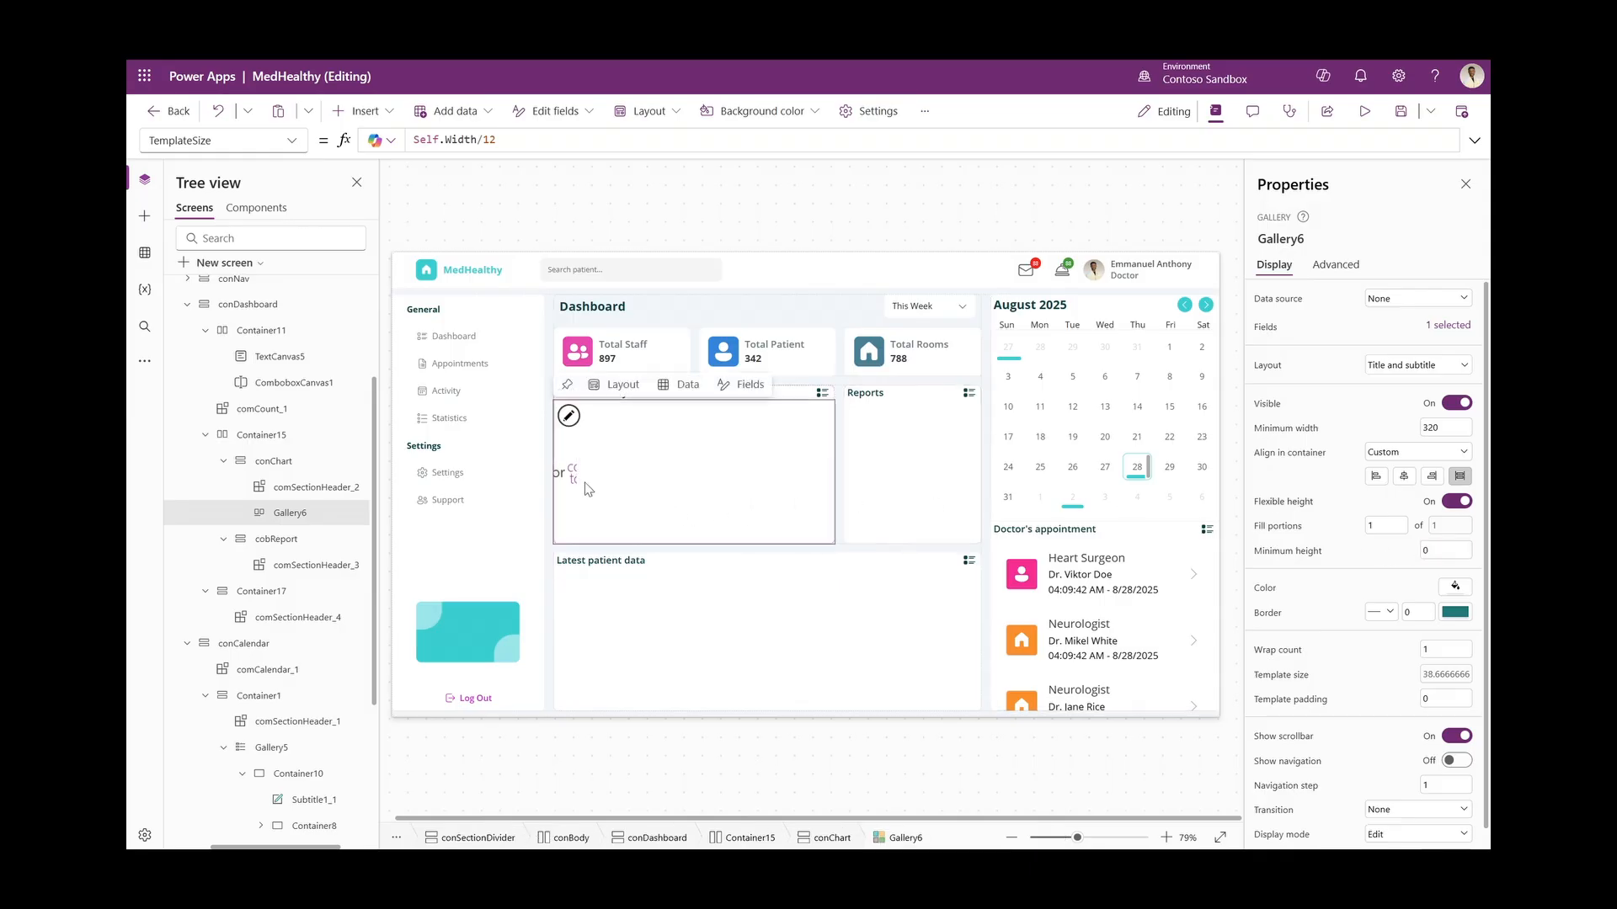
left_click(293, 143)
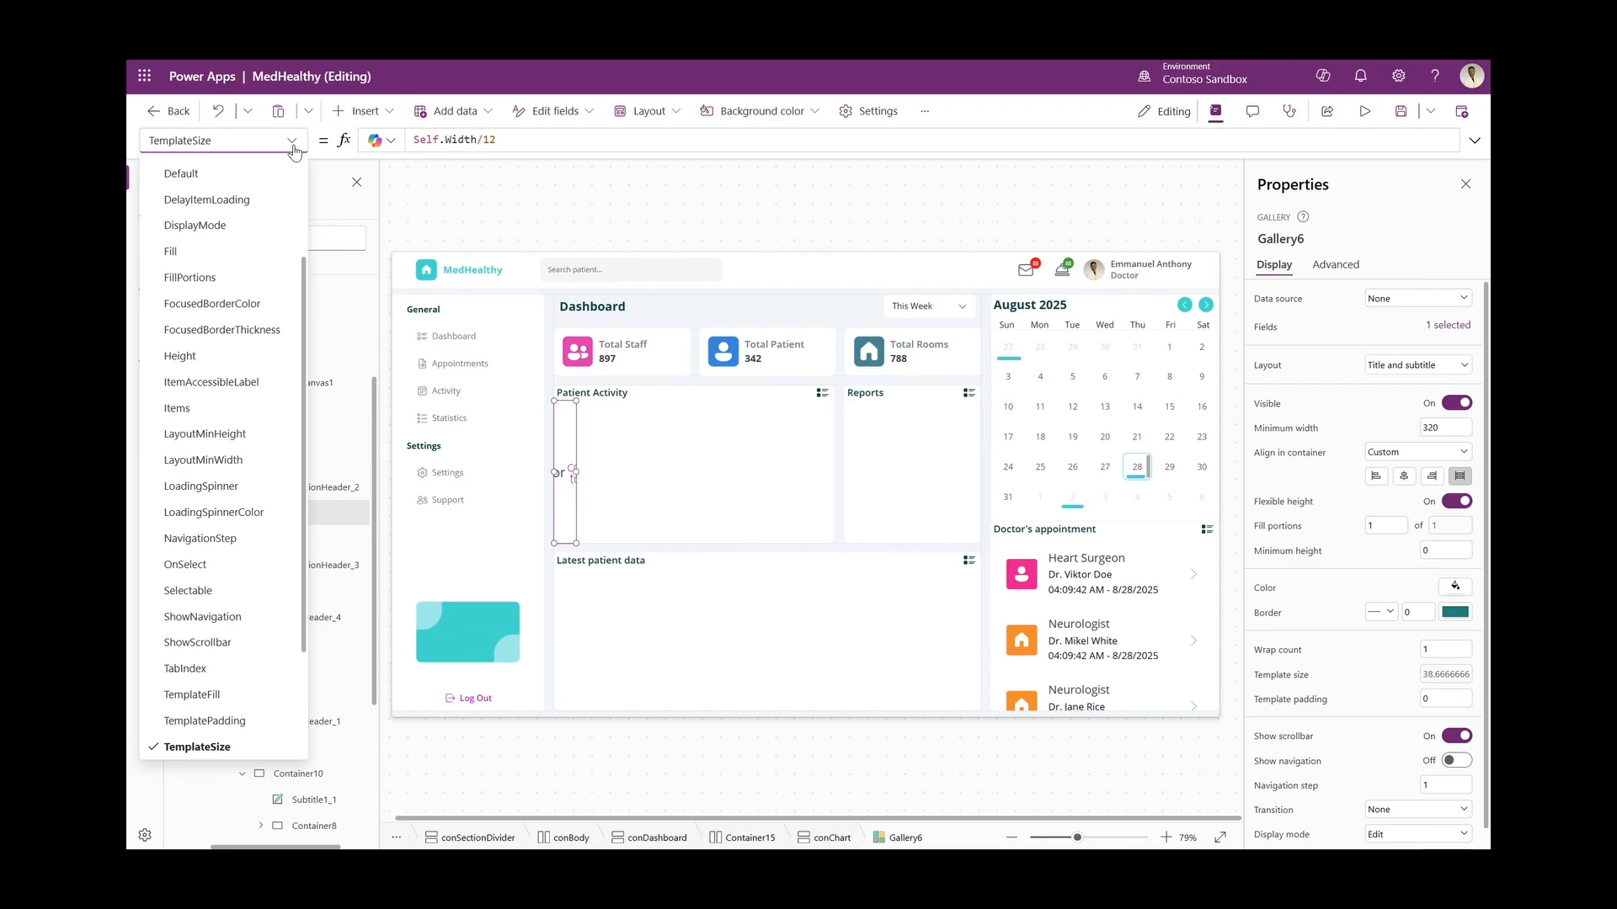
left_click(361, 111)
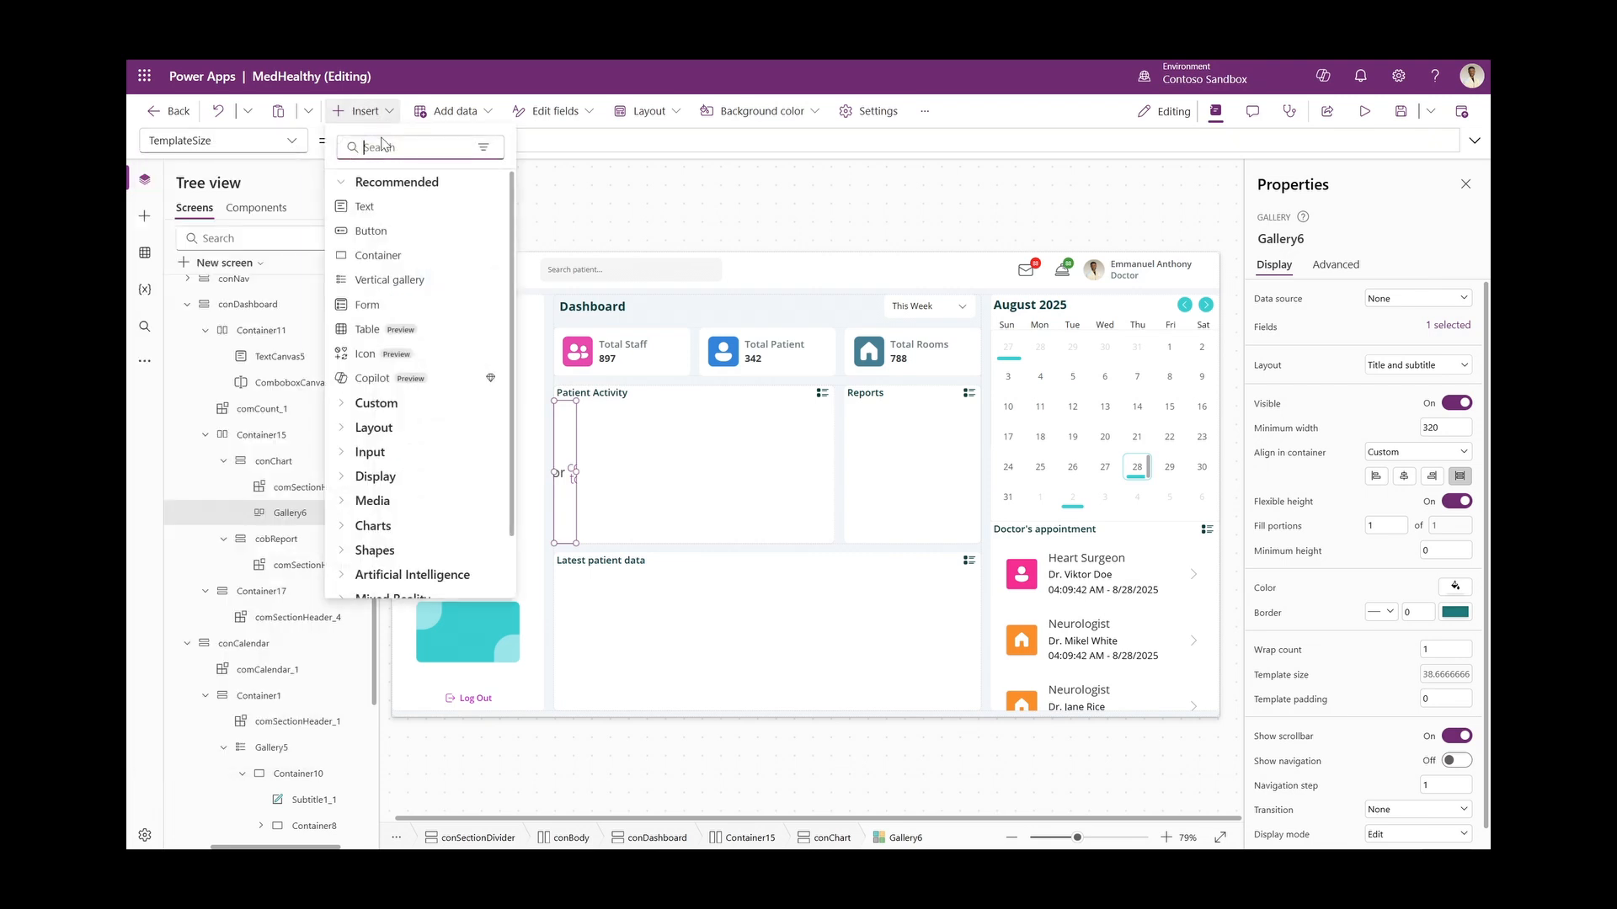
type("verti")
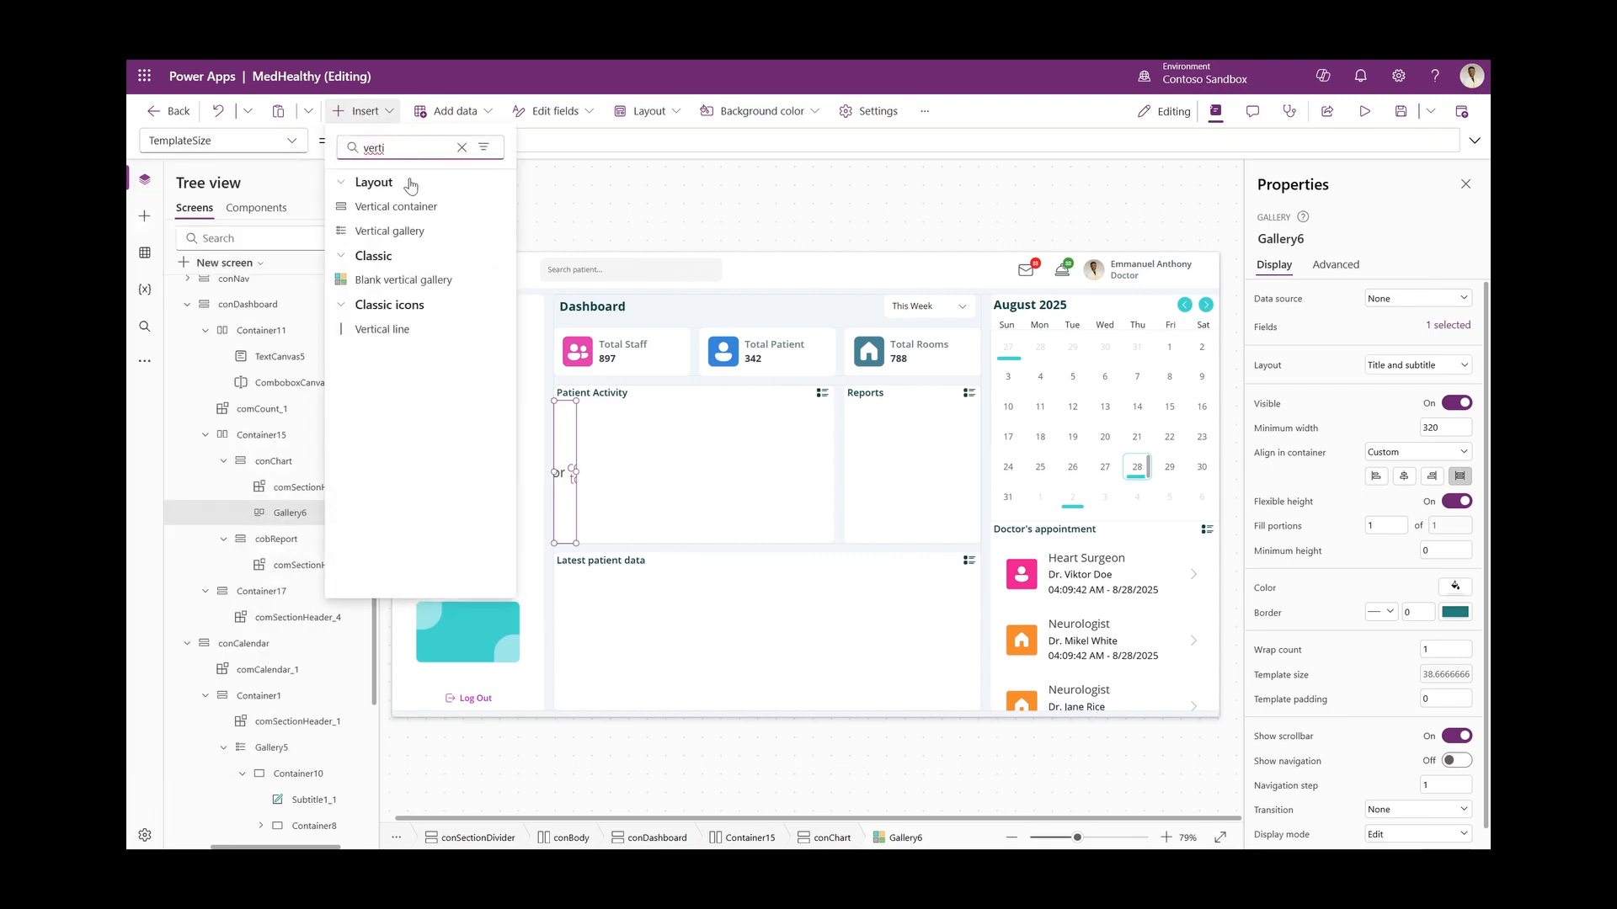
left_click(414, 207)
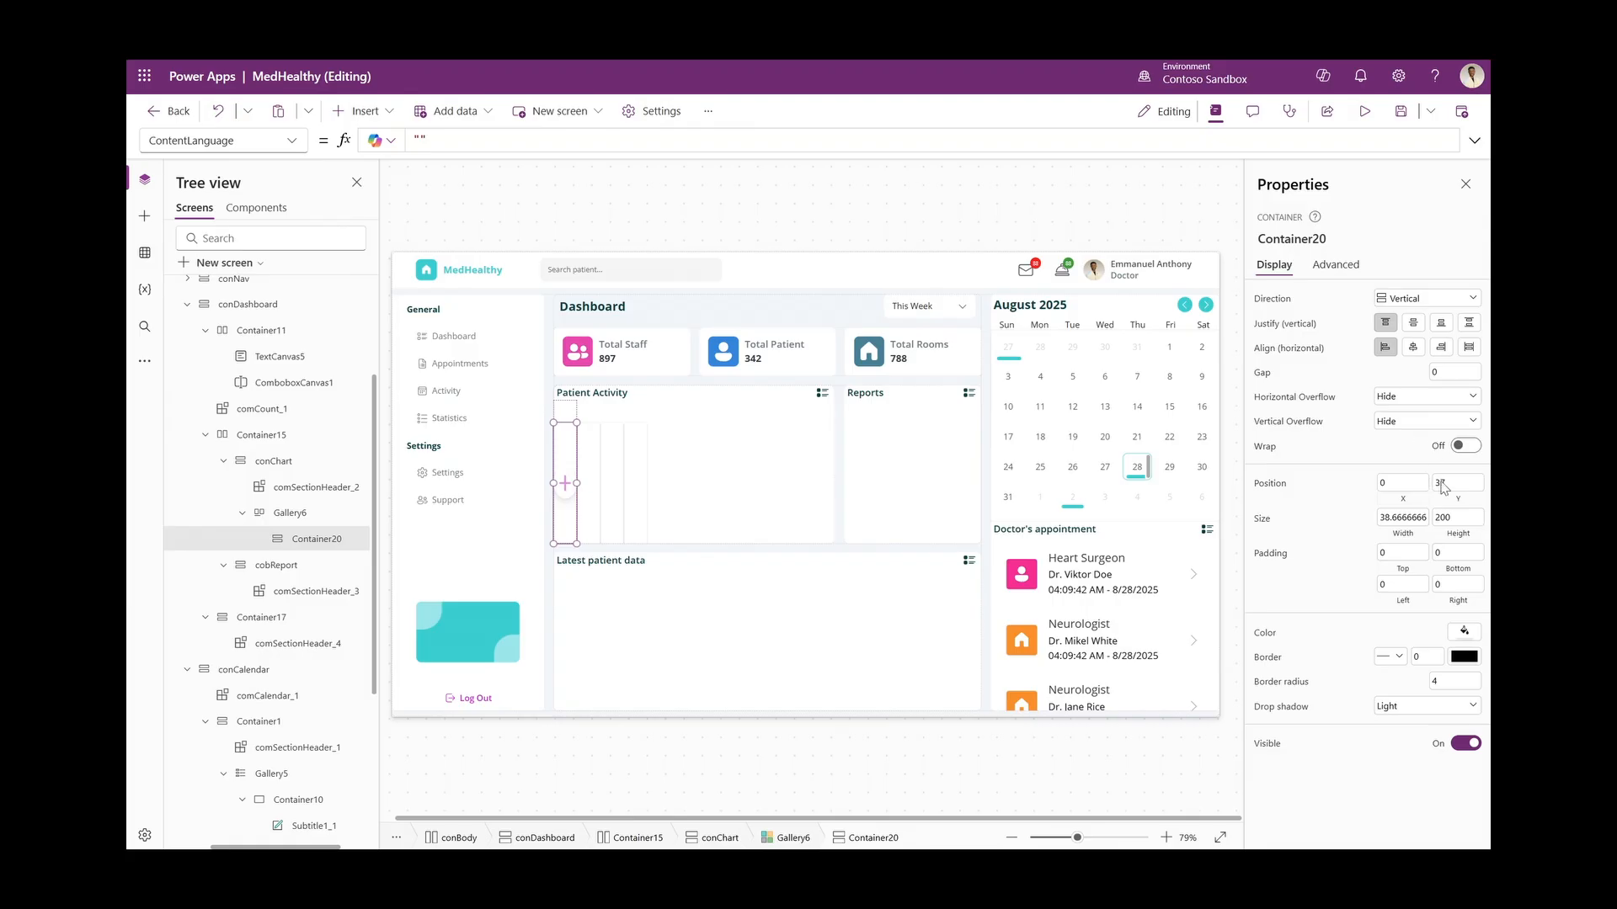
Set the gallery container's height to Parent.TemplateHeight and its Y position to 0
left_click(1462, 534)
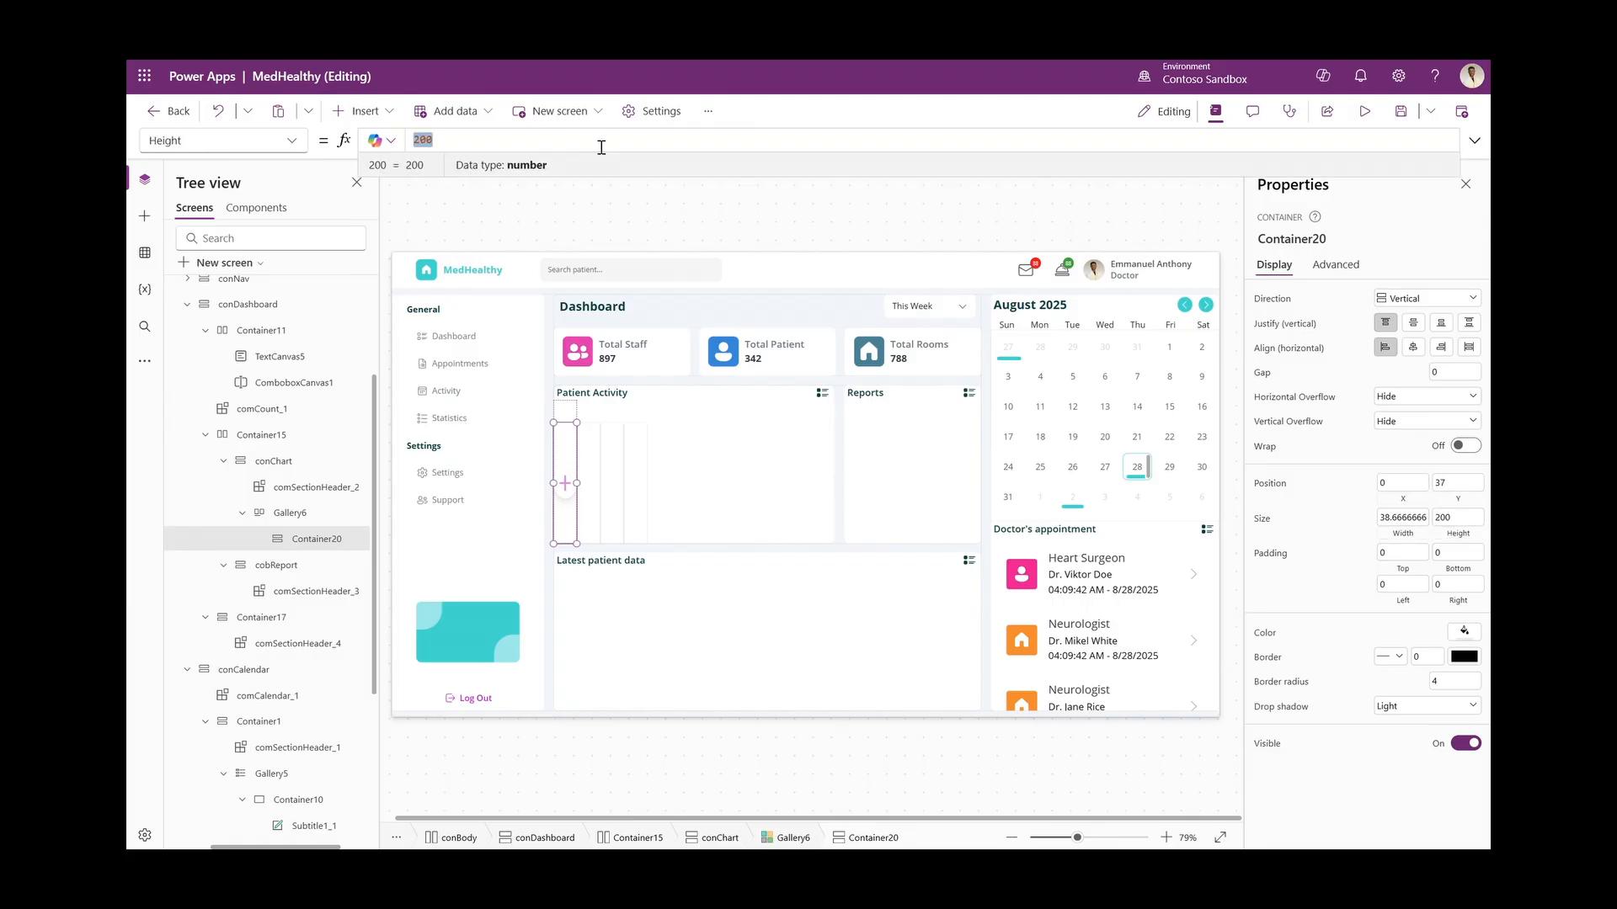
type("Parent.TemplateHeight")
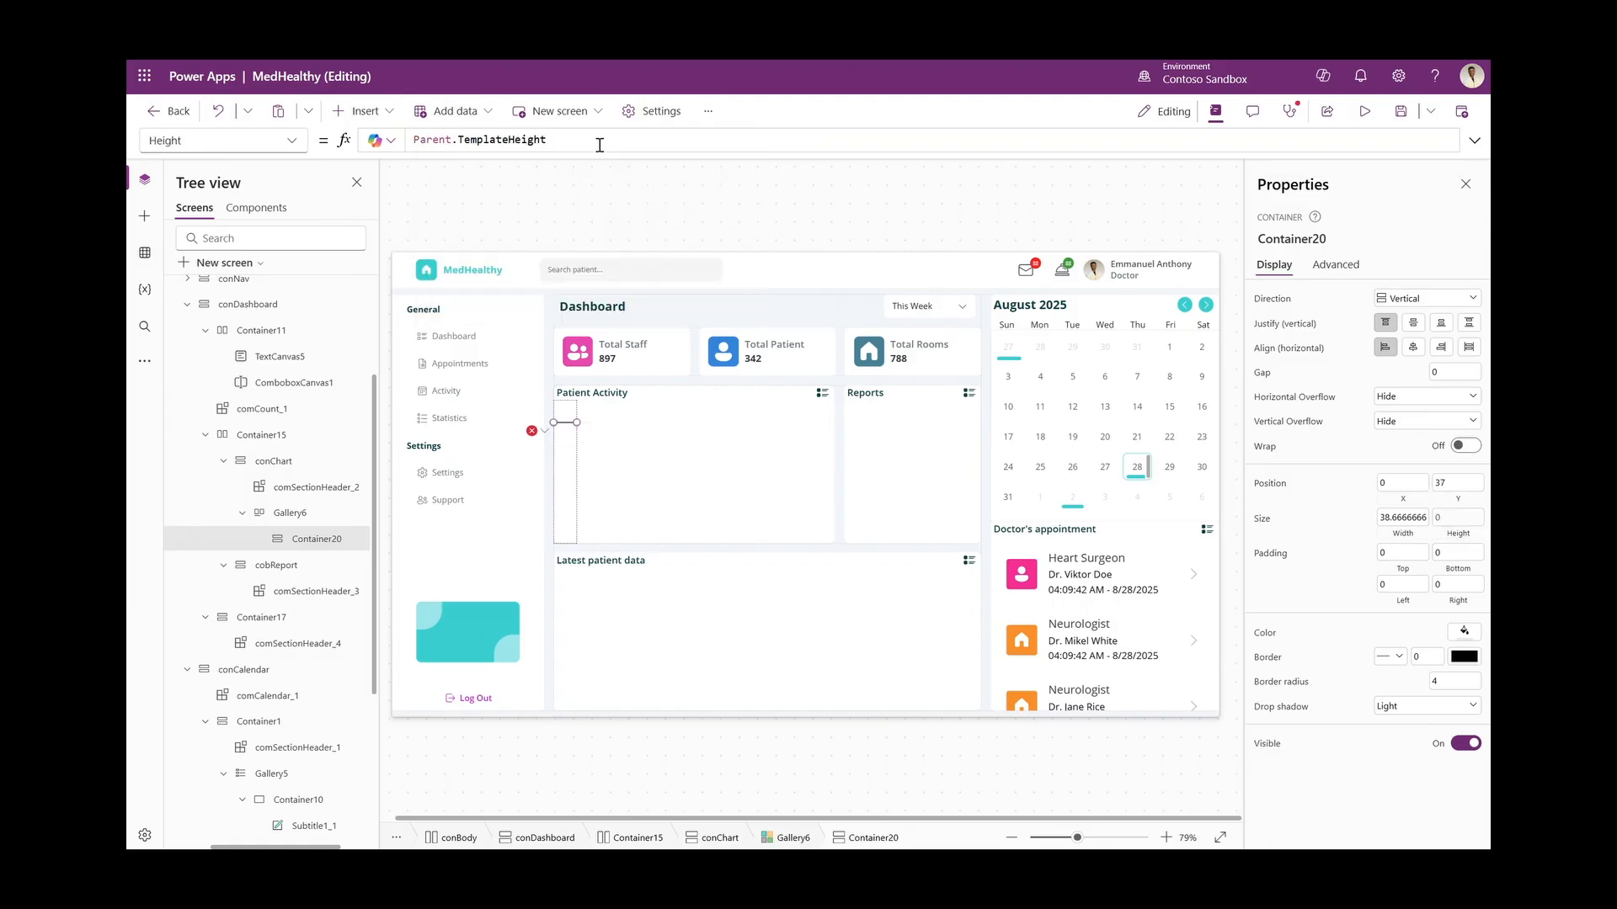
left_click(1452, 485)
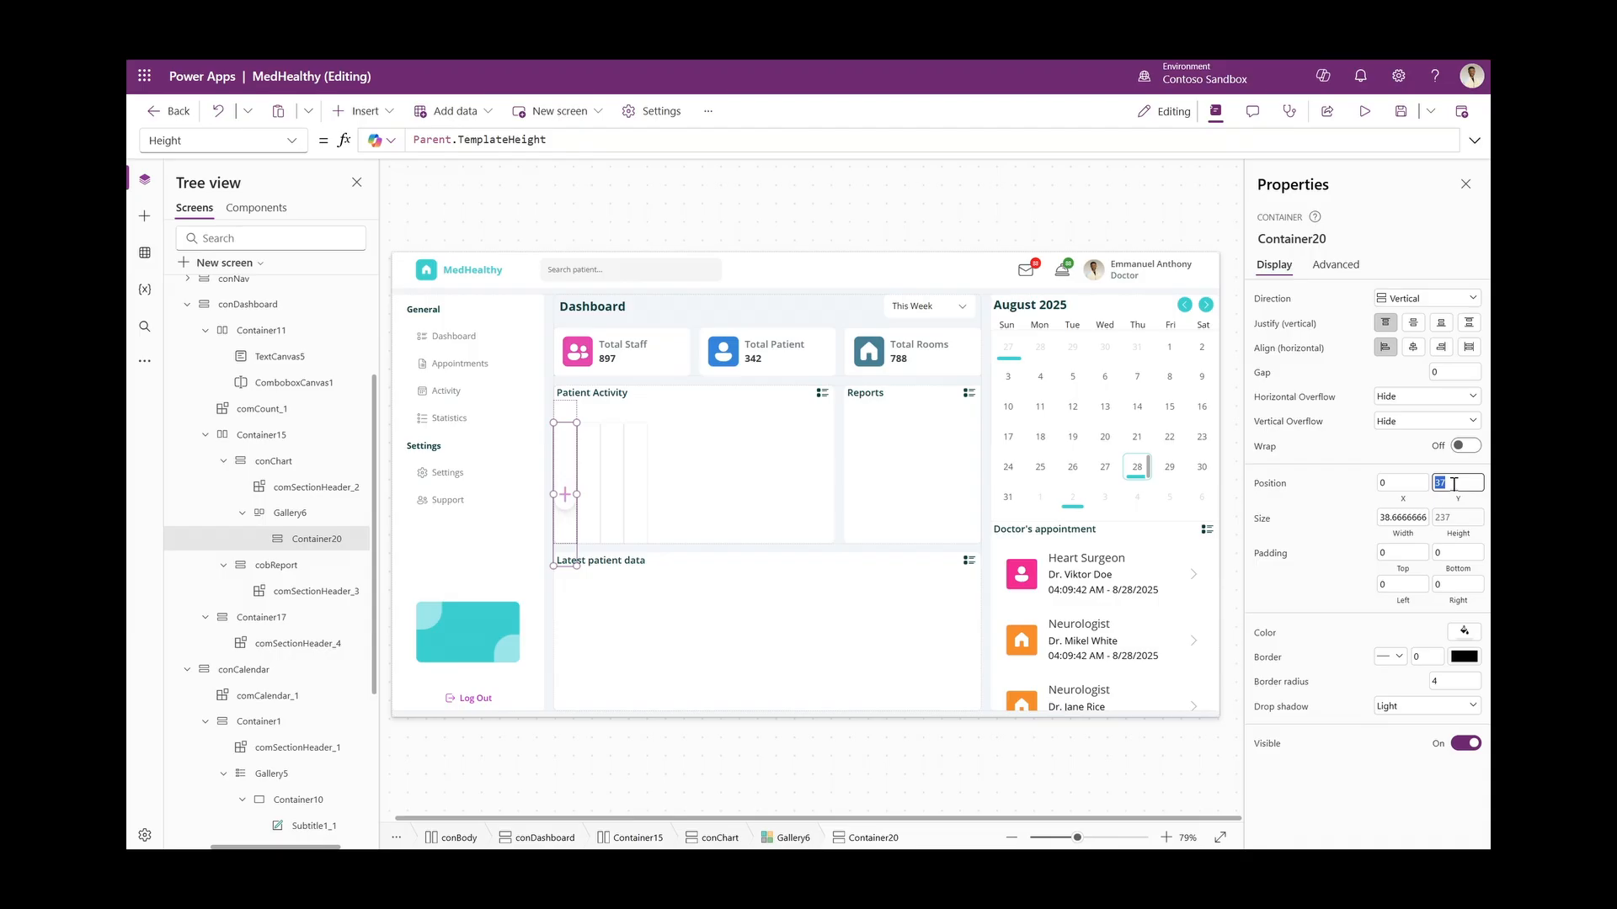
type("0")
key("Return")
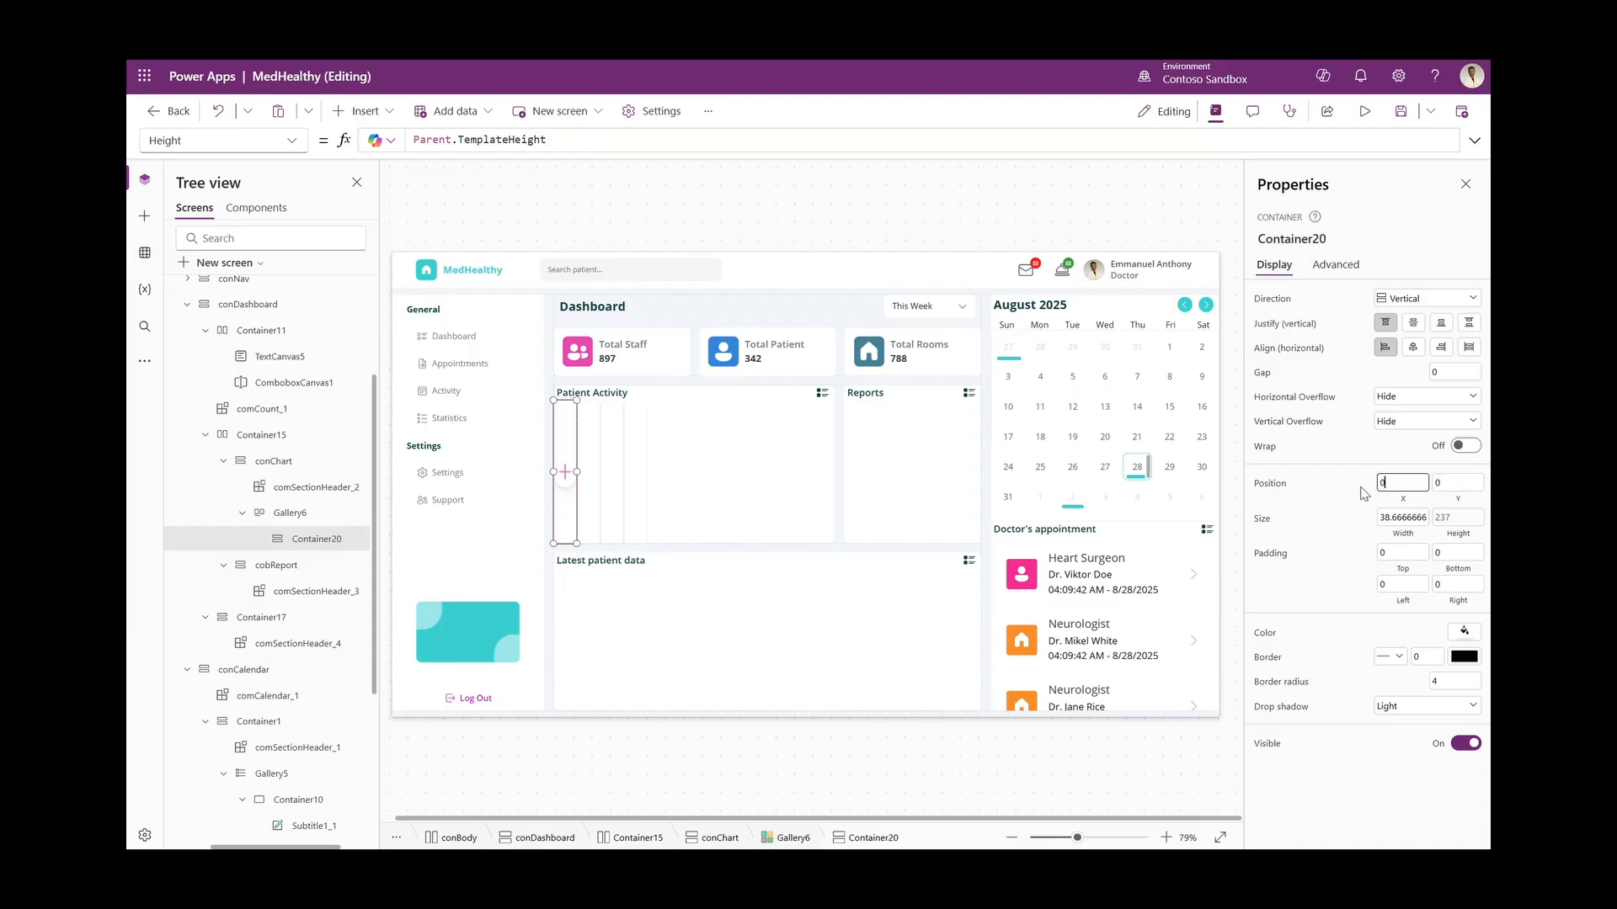
Set the gallery container's drop shadow to None and its border radius to 0
left_click(1425, 706)
left_click(1427, 726)
left_click(1450, 680)
type("0")
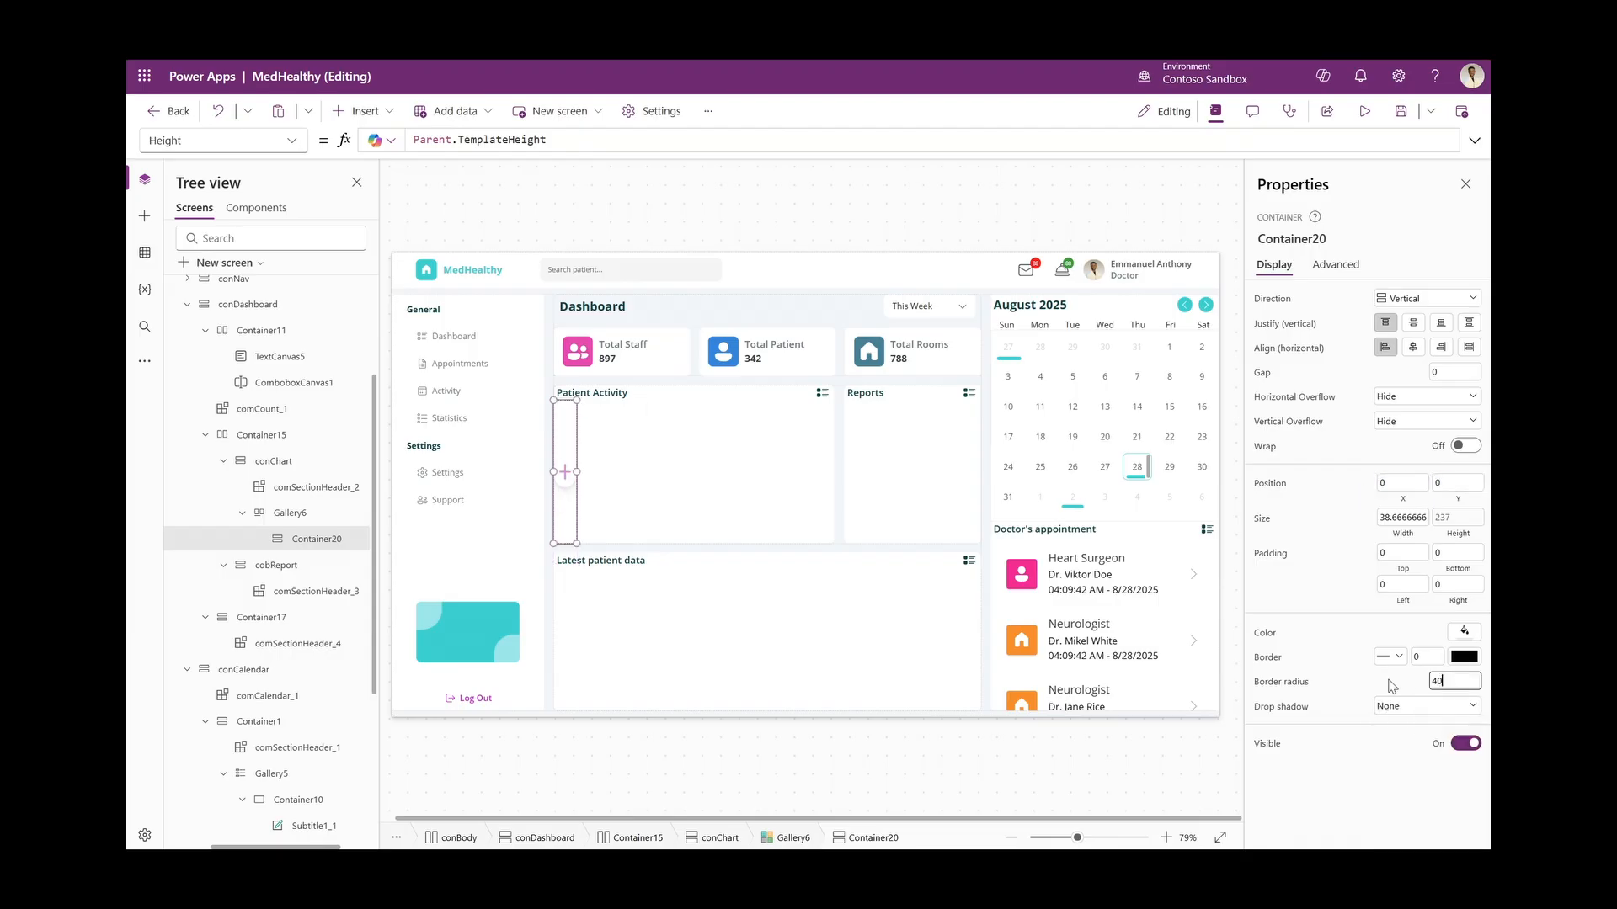
key("Return")
double_click(1450, 682)
type("0")
Set the gallery container's width to Parent.TemplateWidth
left_click(1389, 520)
triple_click(528, 140)
type("Parent.templa")
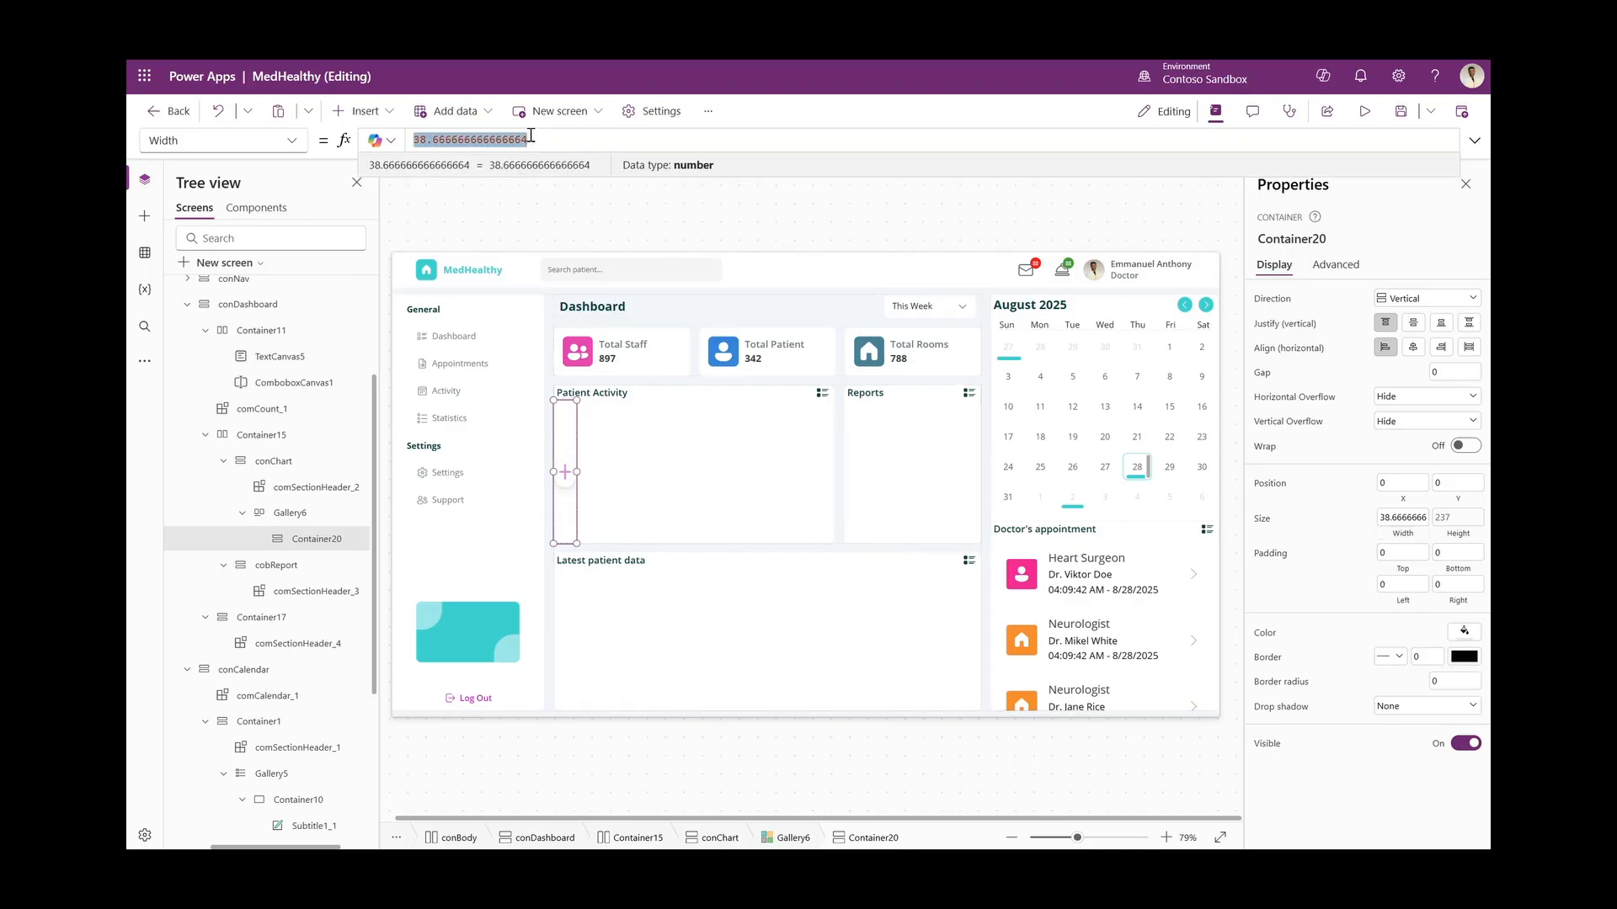
key("Down")
key("Down")
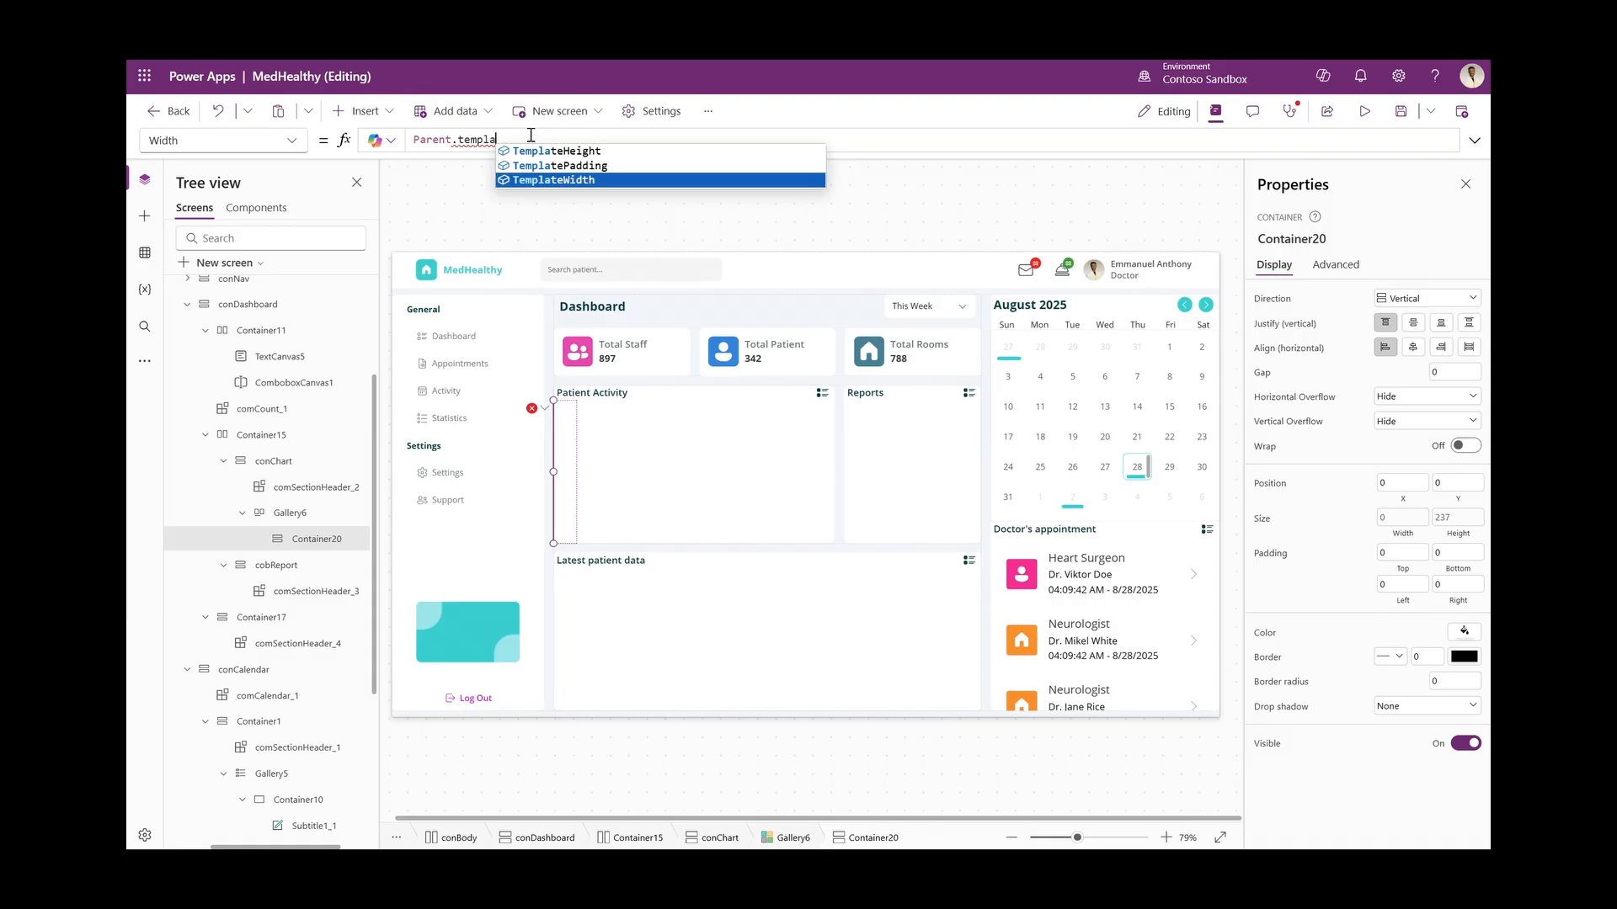
key("Tab")
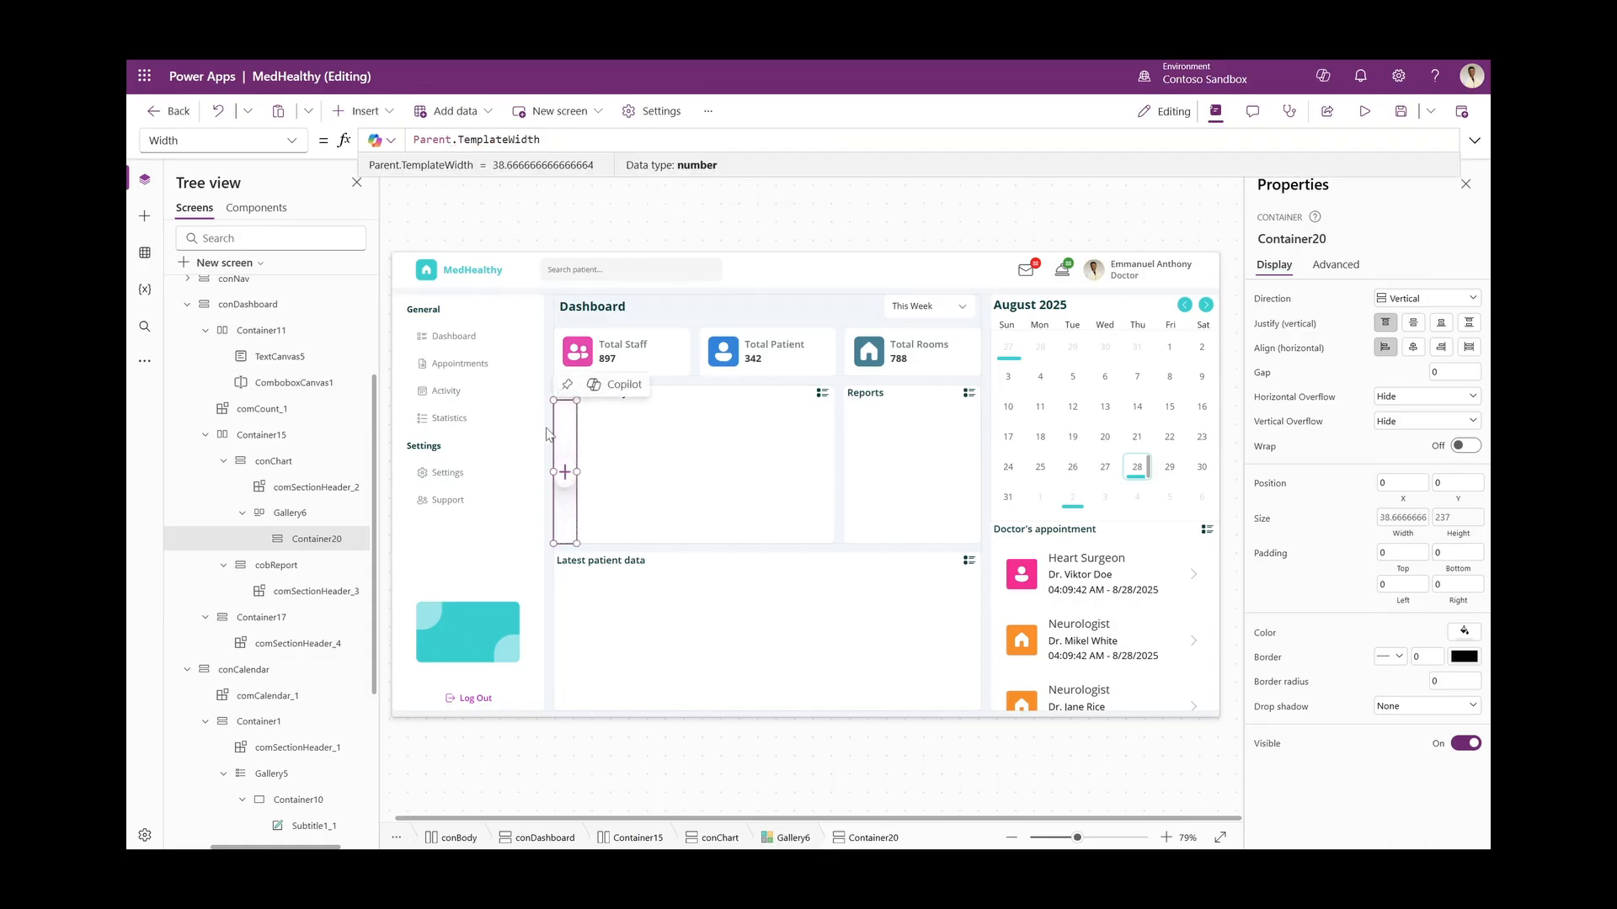
Insert a text control into the gallery container with a text height of 20 and a minimum width of 0
left_click(359, 111)
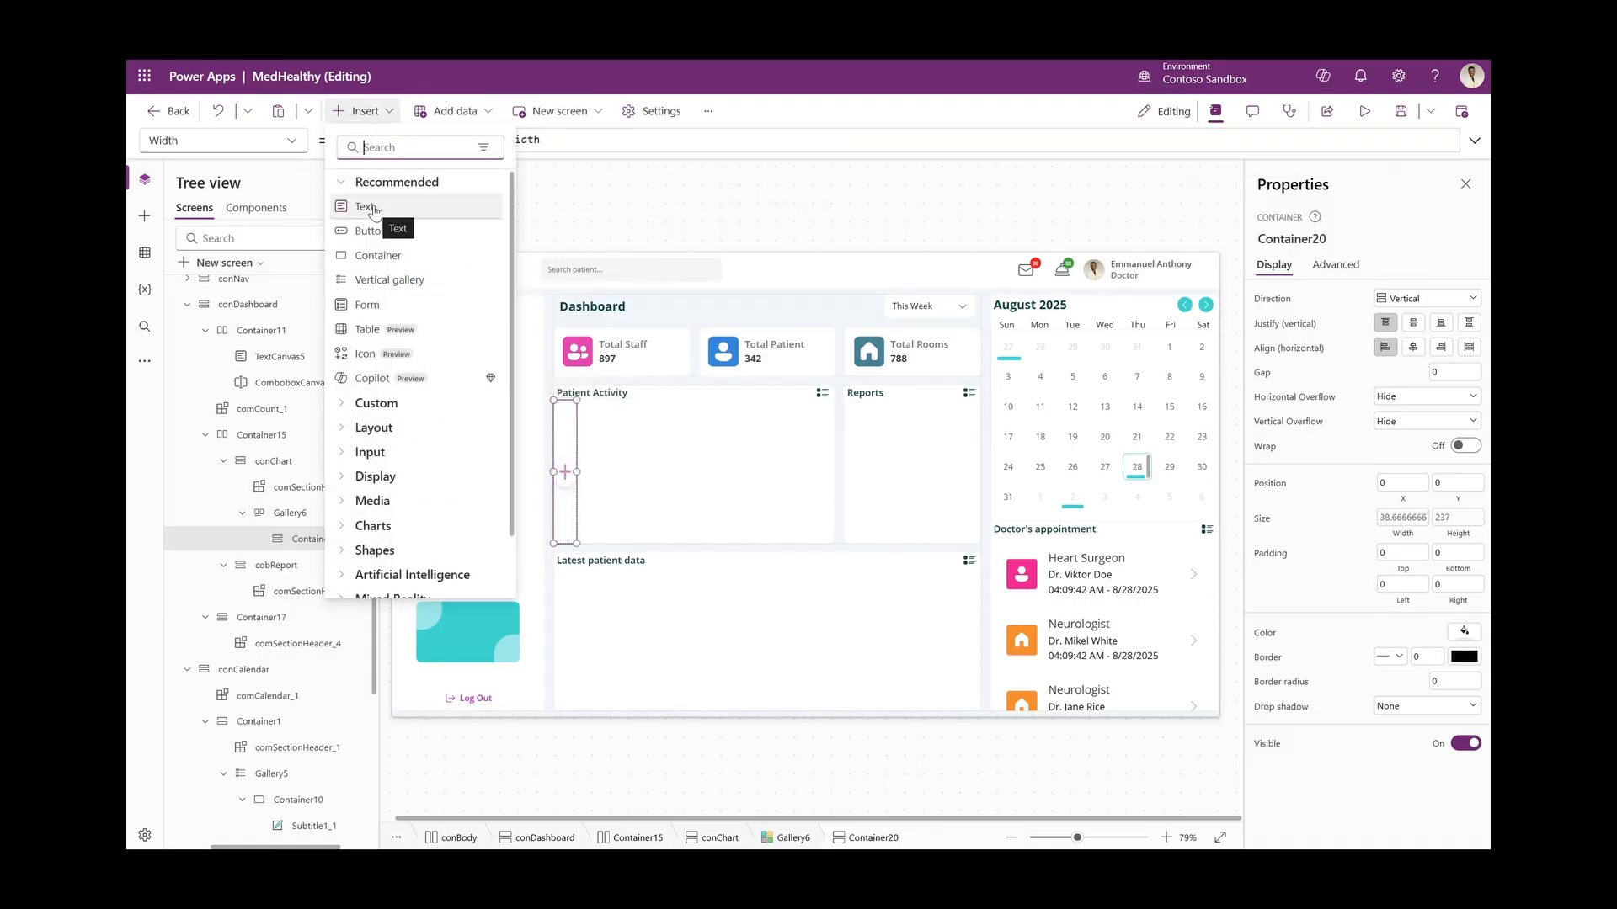
key("Escape")
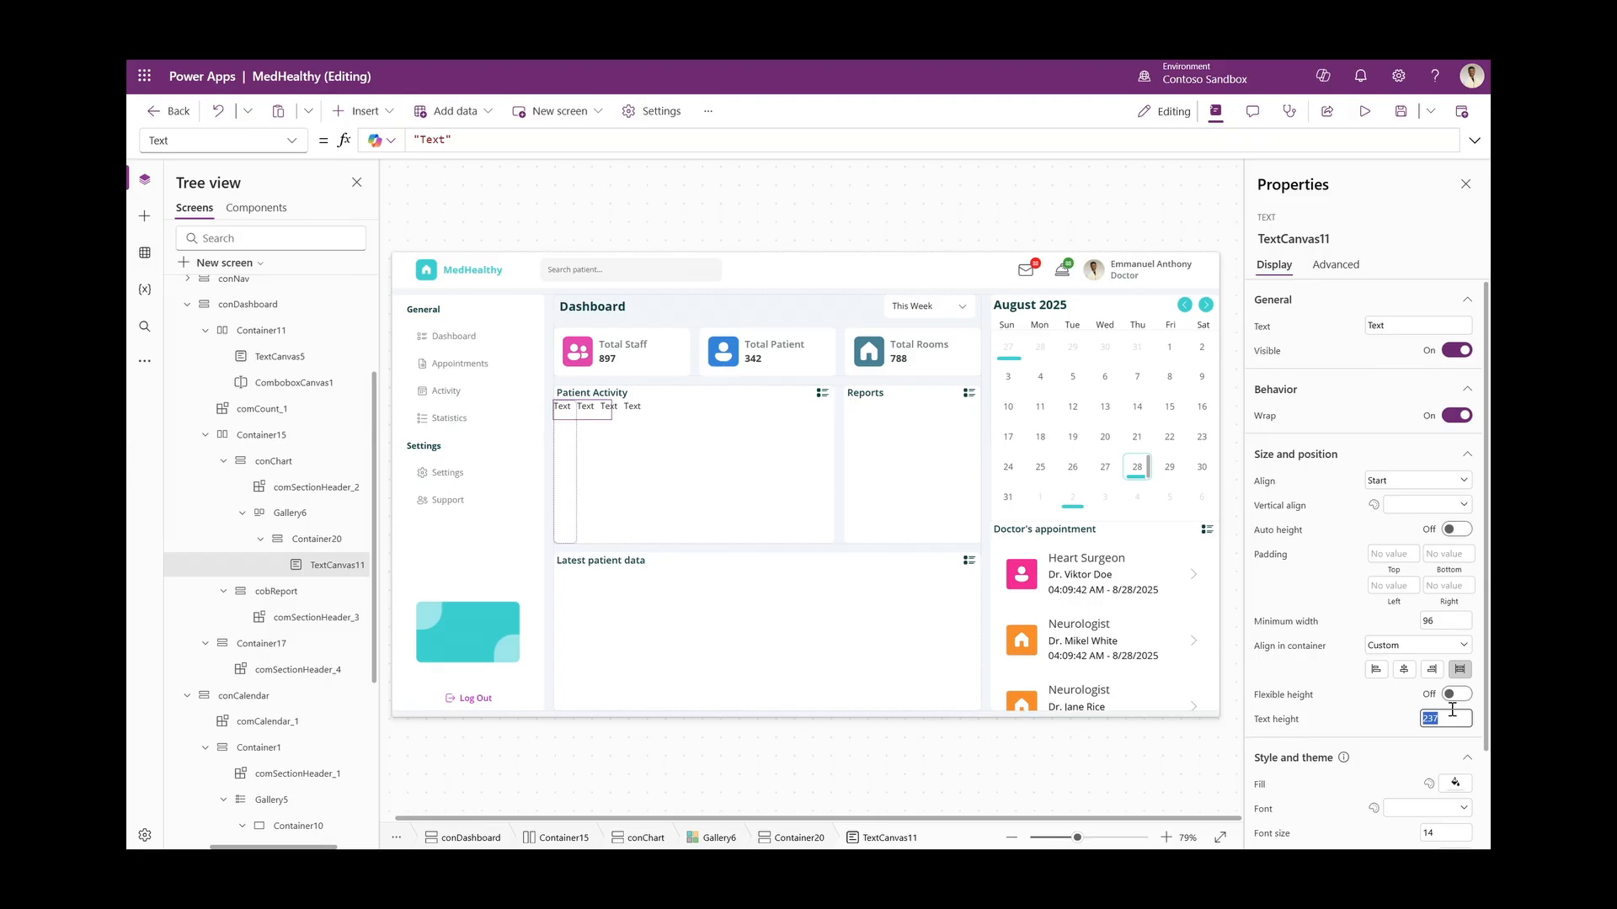
type("20")
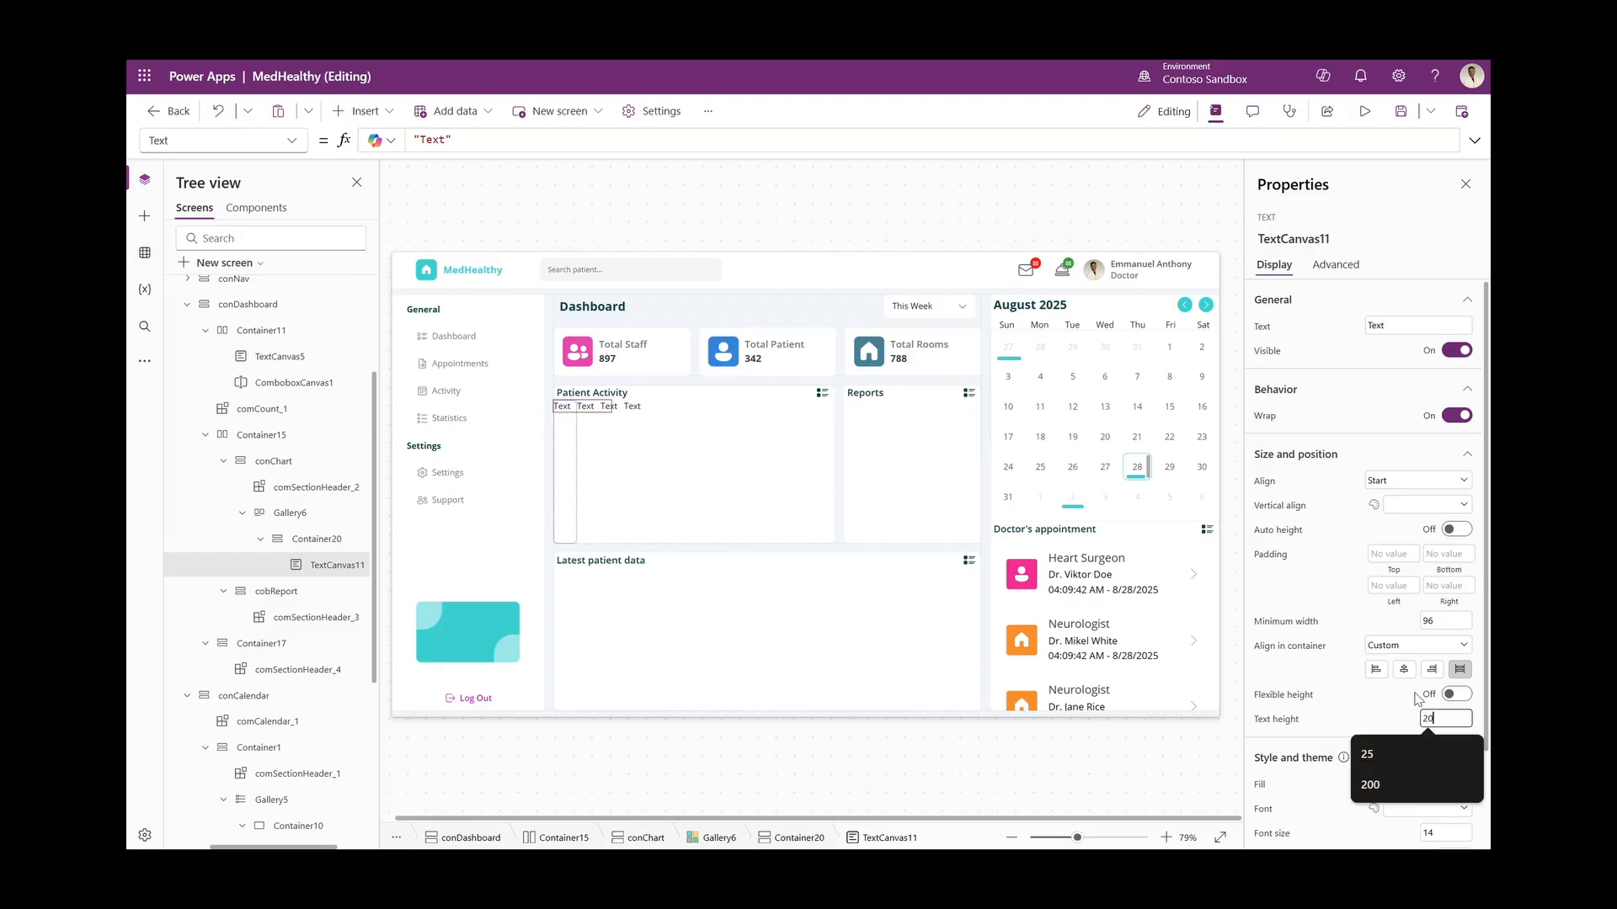
left_click(1435, 623)
type("0")
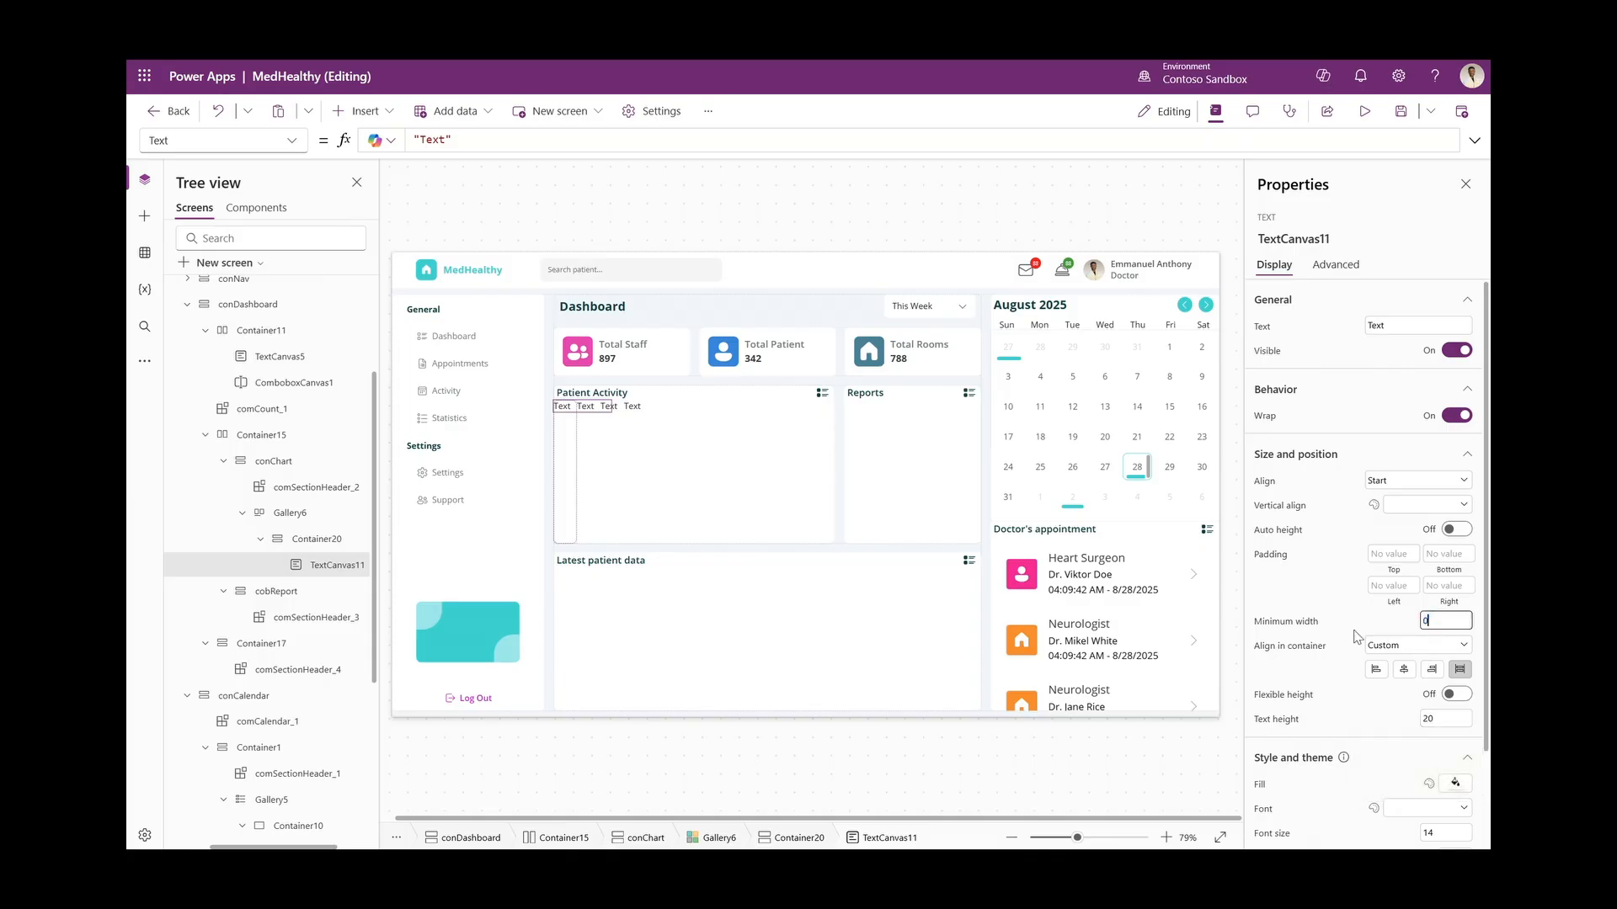
left_click(1355, 637)
Format the text control in the gallery container with font size 12, Semibold weight and a dark grey font color
scroll(1347, 640, "down", 2)
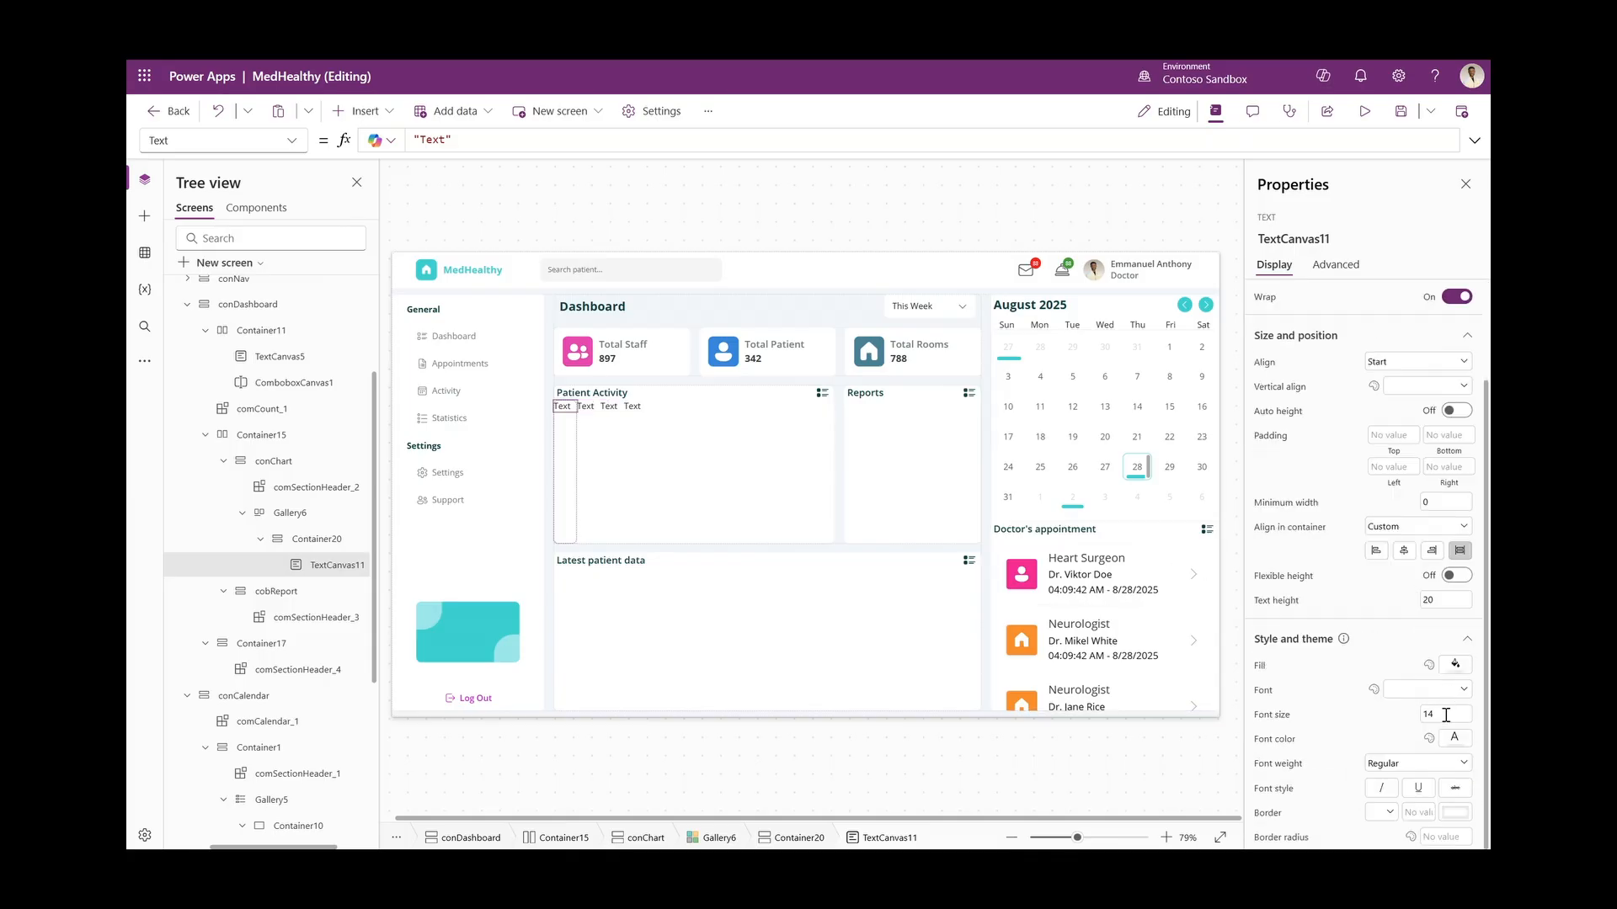
left_click(1446, 714)
type("12")
left_click(1368, 722)
left_click(1392, 768)
left_click(1397, 731)
left_click(1455, 737)
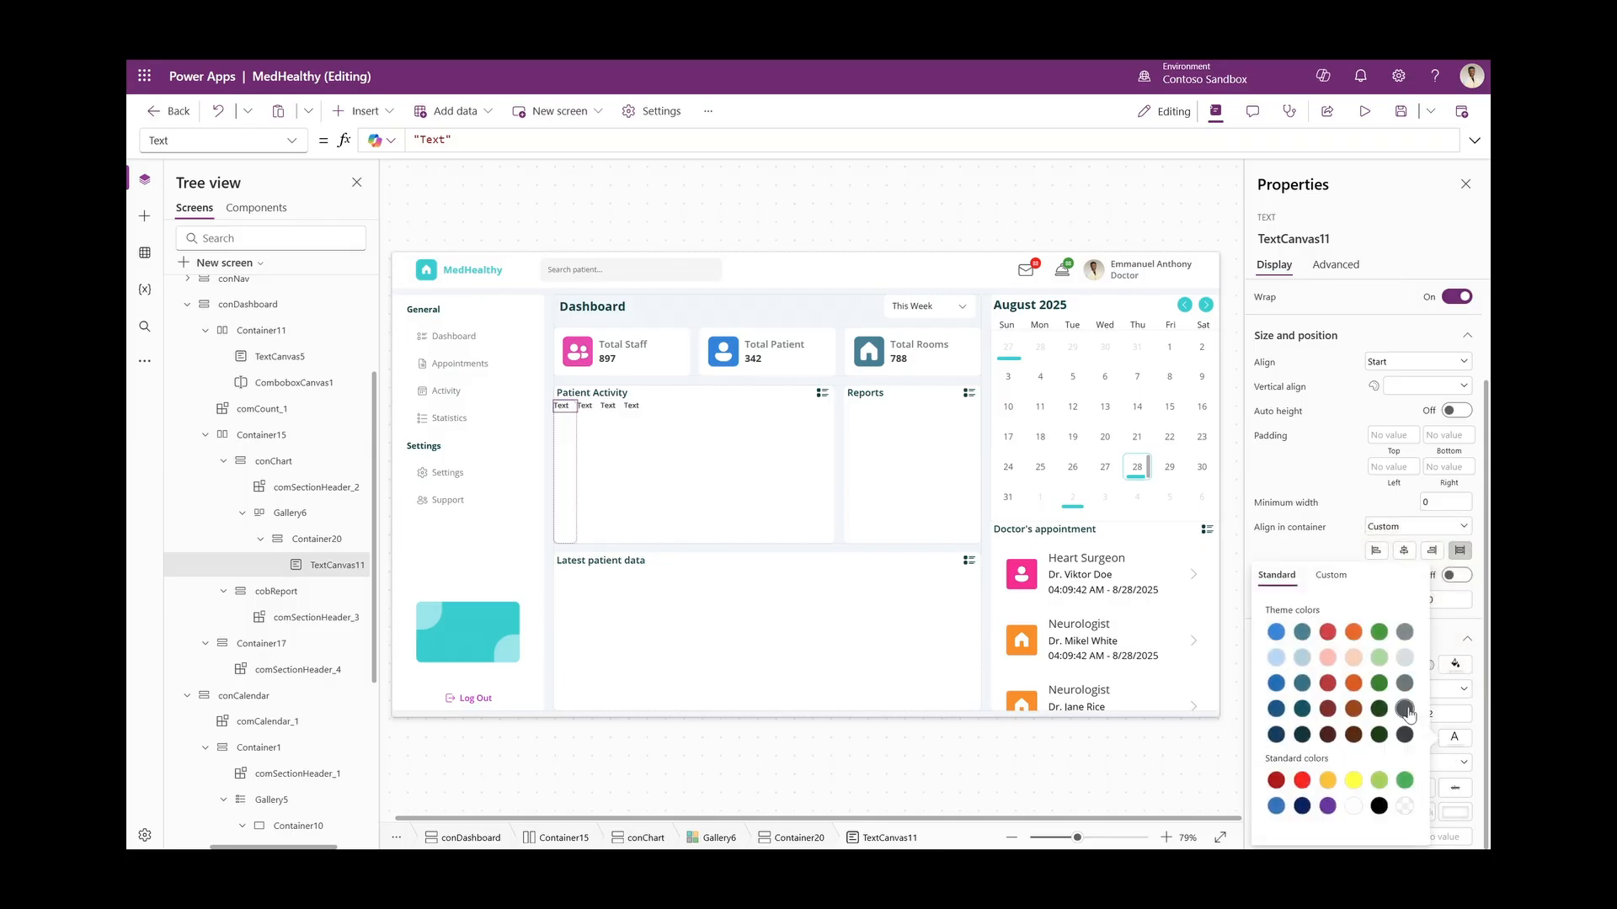
left_click(1454, 737)
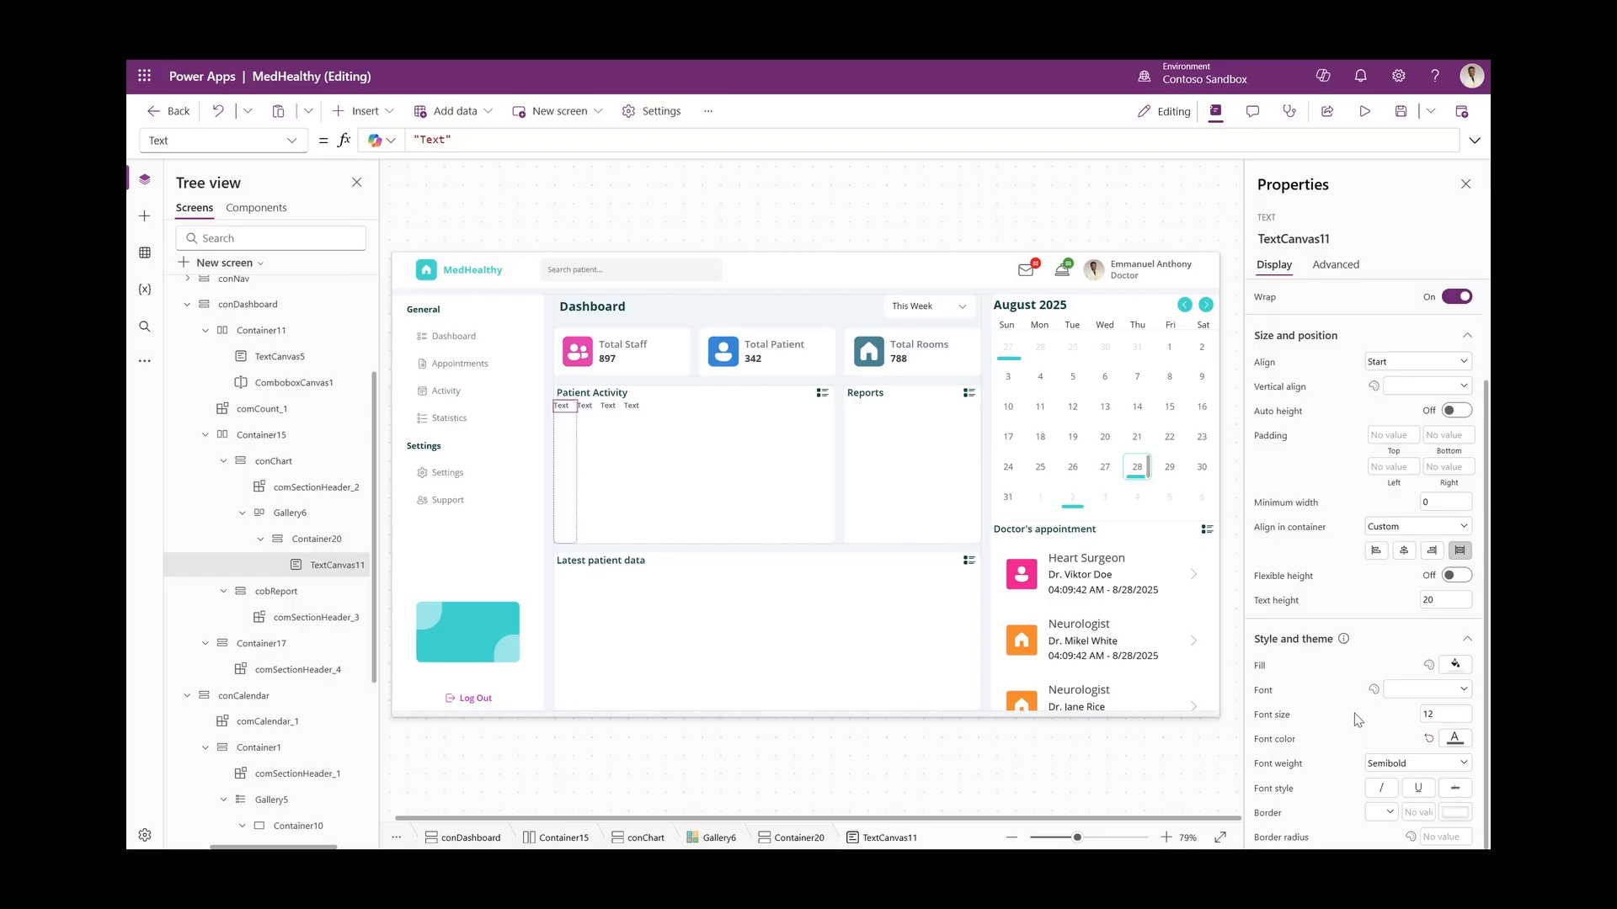
Set the Patient Activity gallery's Items to a Table of month records from "Jan", each with a Month and a Total of RandBetween(30, 200)
left_click(643, 471)
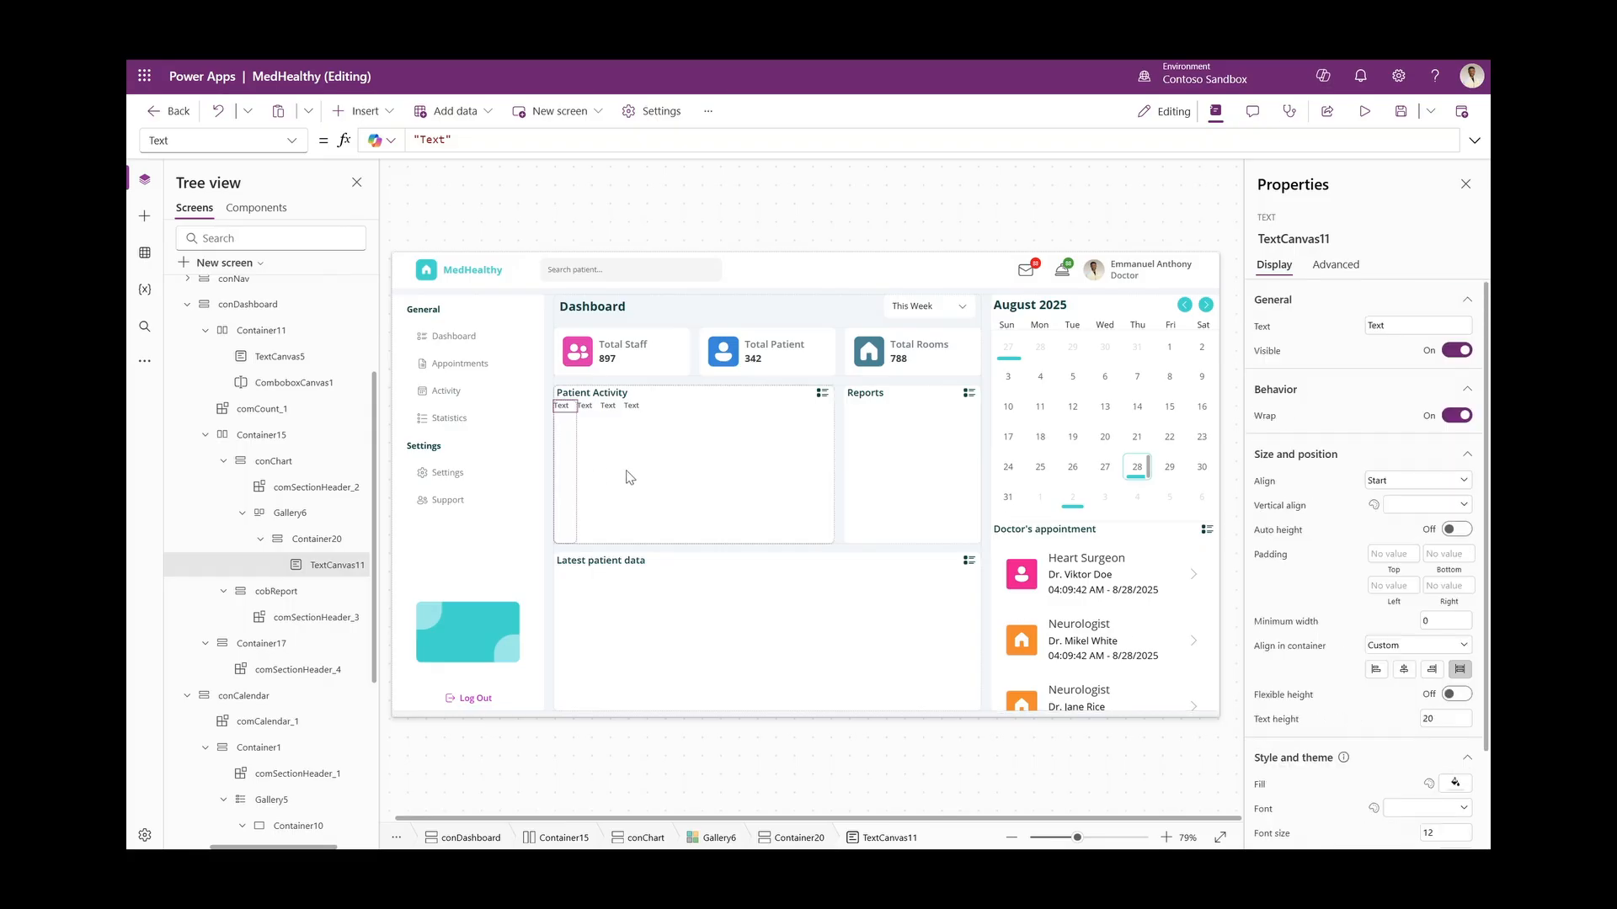
left_click(330, 513)
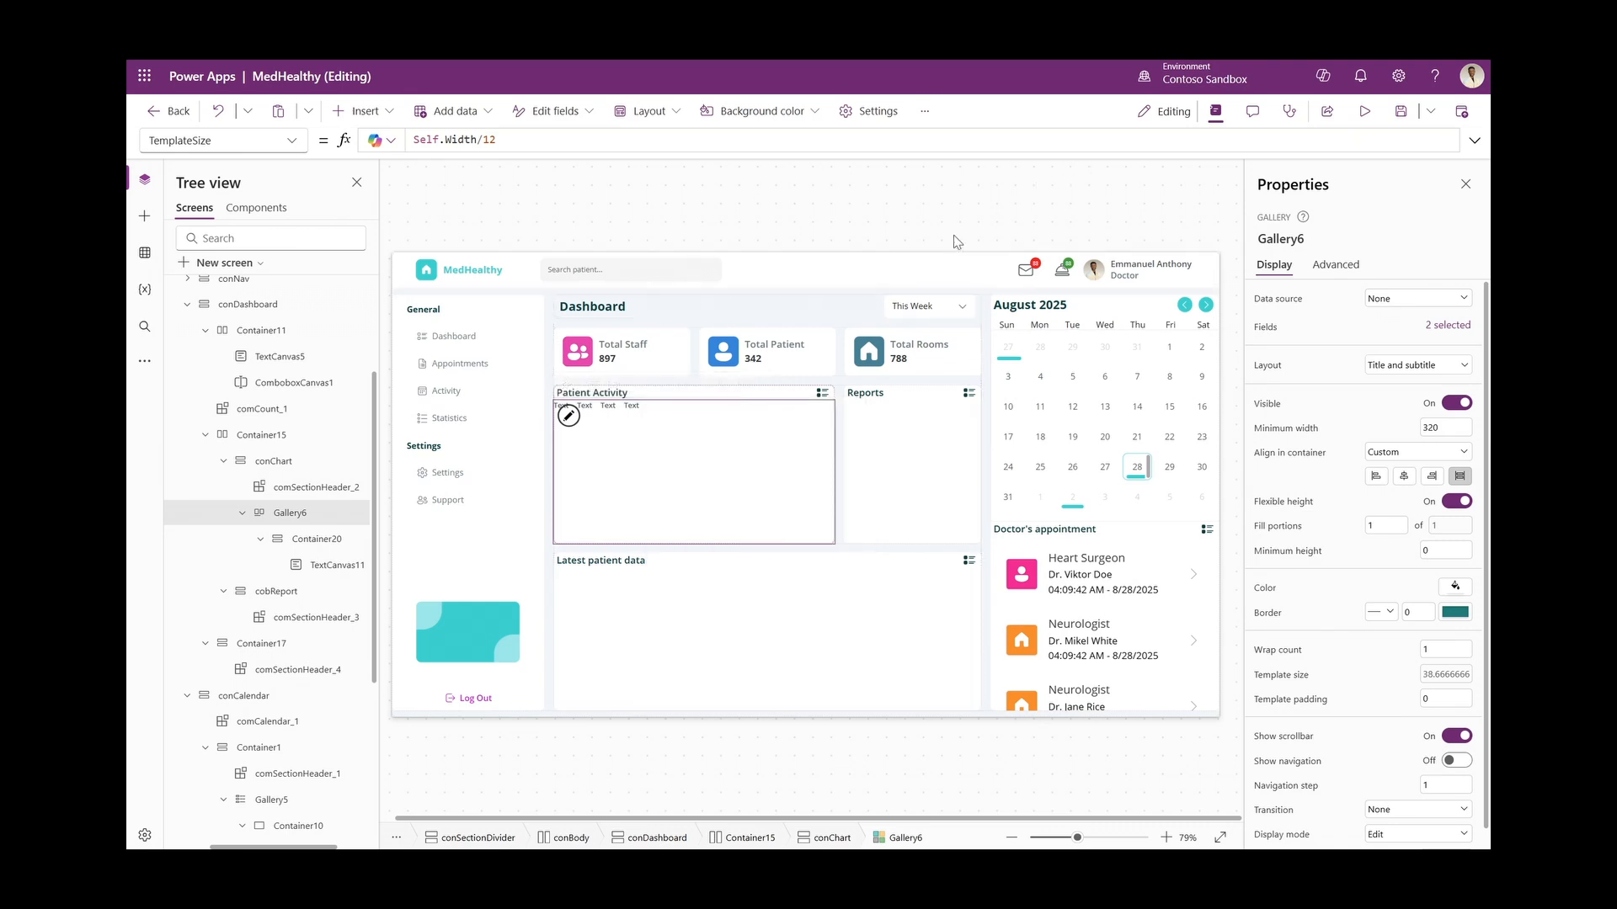
left_click(1278, 299)
left_click_drag(1282, 225, 1282, 741)
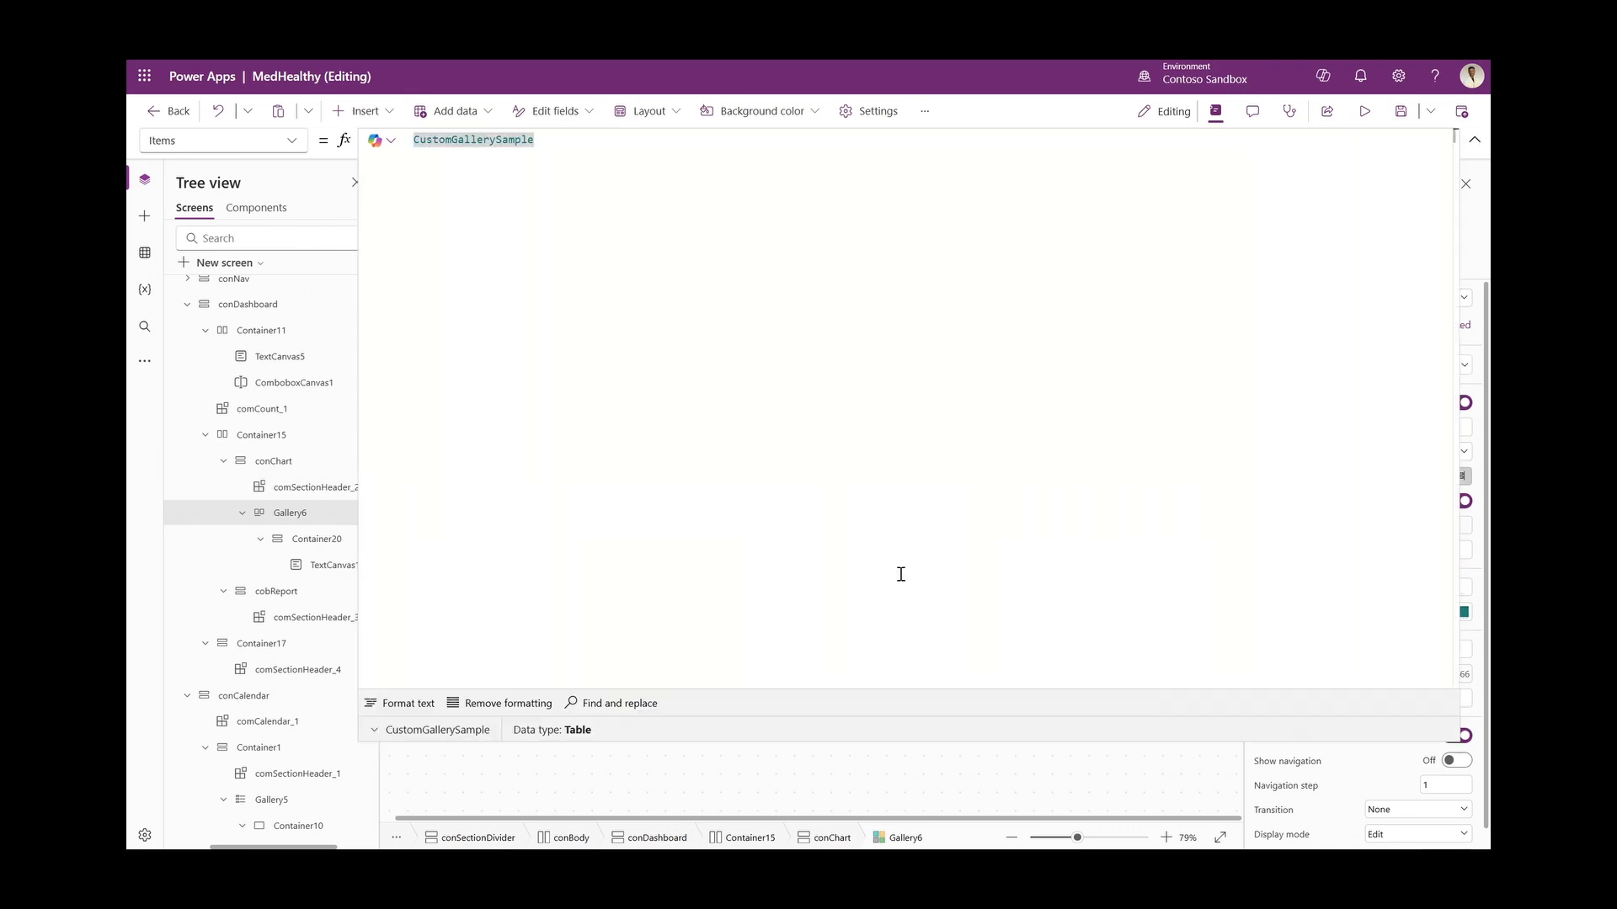
type("Table(     {         Month: \"Jan\",         Total: RandBetween(             30,             200         )     },     {         Month: \"Feb\",         Total: RandBetween(             30,             200         )     },     {         Month: \"Mar\",         Total: RandBetween(             30,             200         )     },     {         Month: \"Apr\",         Total: RandBetween(             30,             200         )     },     {         Month: \"May\",         Total: RandBetween(             30,             200         )     },     {         Month: \"Jun\",         Total: RandBetween(             30,             200         )     },     {         Month: \"Jul\",         Total: RandBetween(             30,             200         )     },     {         Month: \"Aug\",         Total: RandBetween(             30,             200         )     },     {         Month: \"Sep\",         Total: RandBetween(             30,             200         )     },     {         Month: \"Oct\",         Total: RandBetween(             30,             200         )     },     {         Month: \"Nov\",         Total: RandBetween(             30,             200         )     },     {         Month: \"Dec\",         Total: RandBetween(             30,             200         )     } )")
scroll(721, 440, "up", 10)
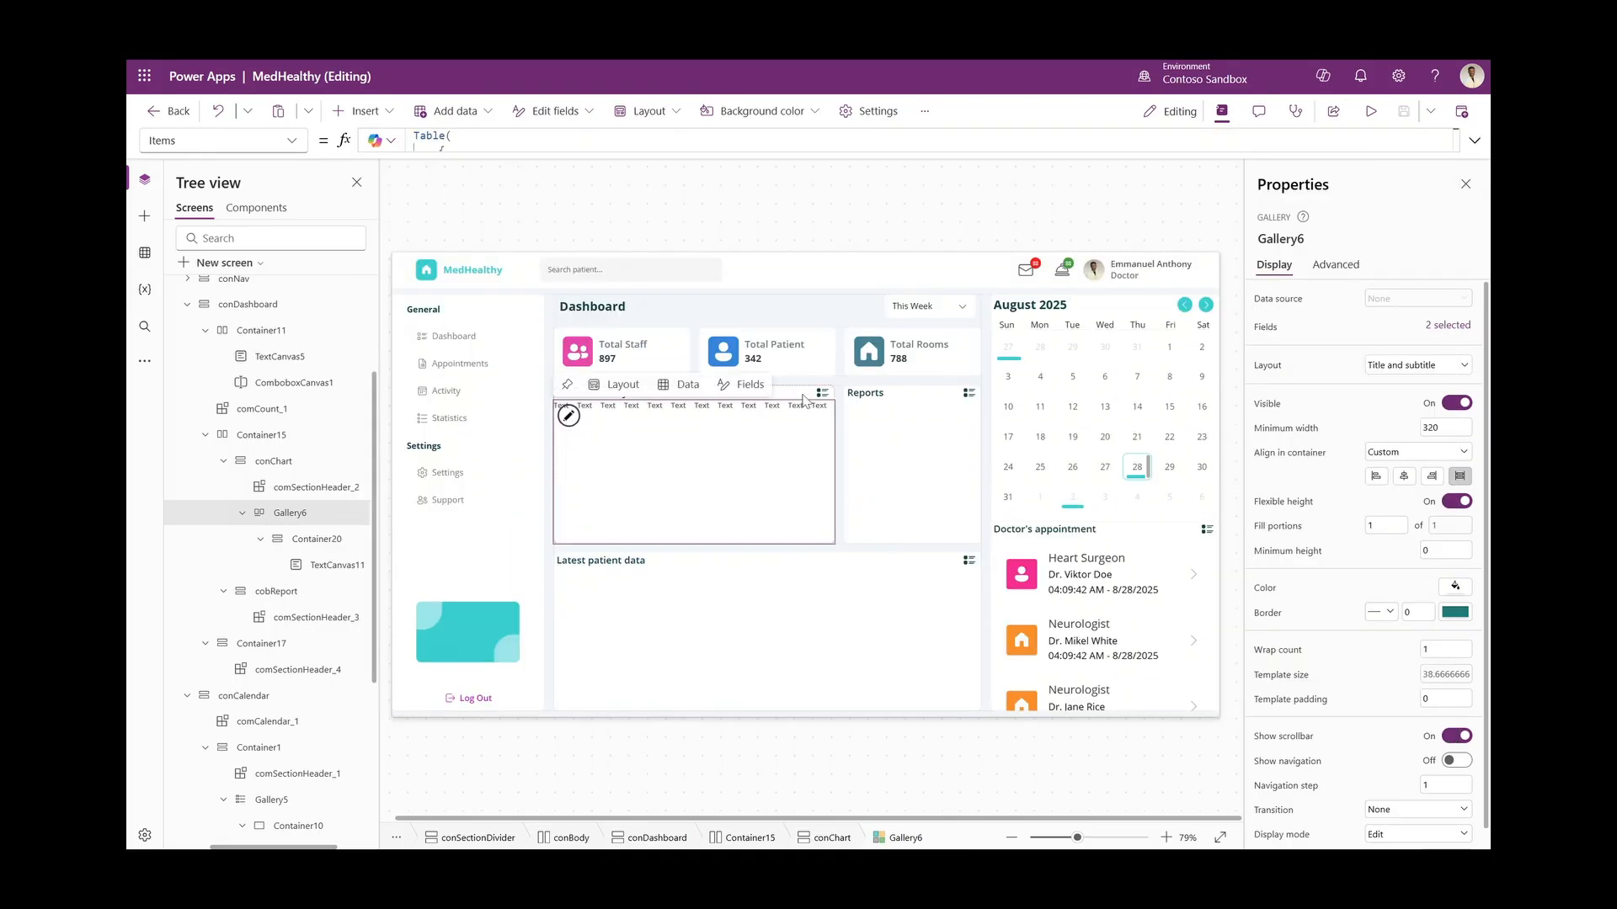
Bind the Patient Activity gallery's text control to ThisItem.Month and align it Center horizontally and Middle vertically
left_click(329, 565)
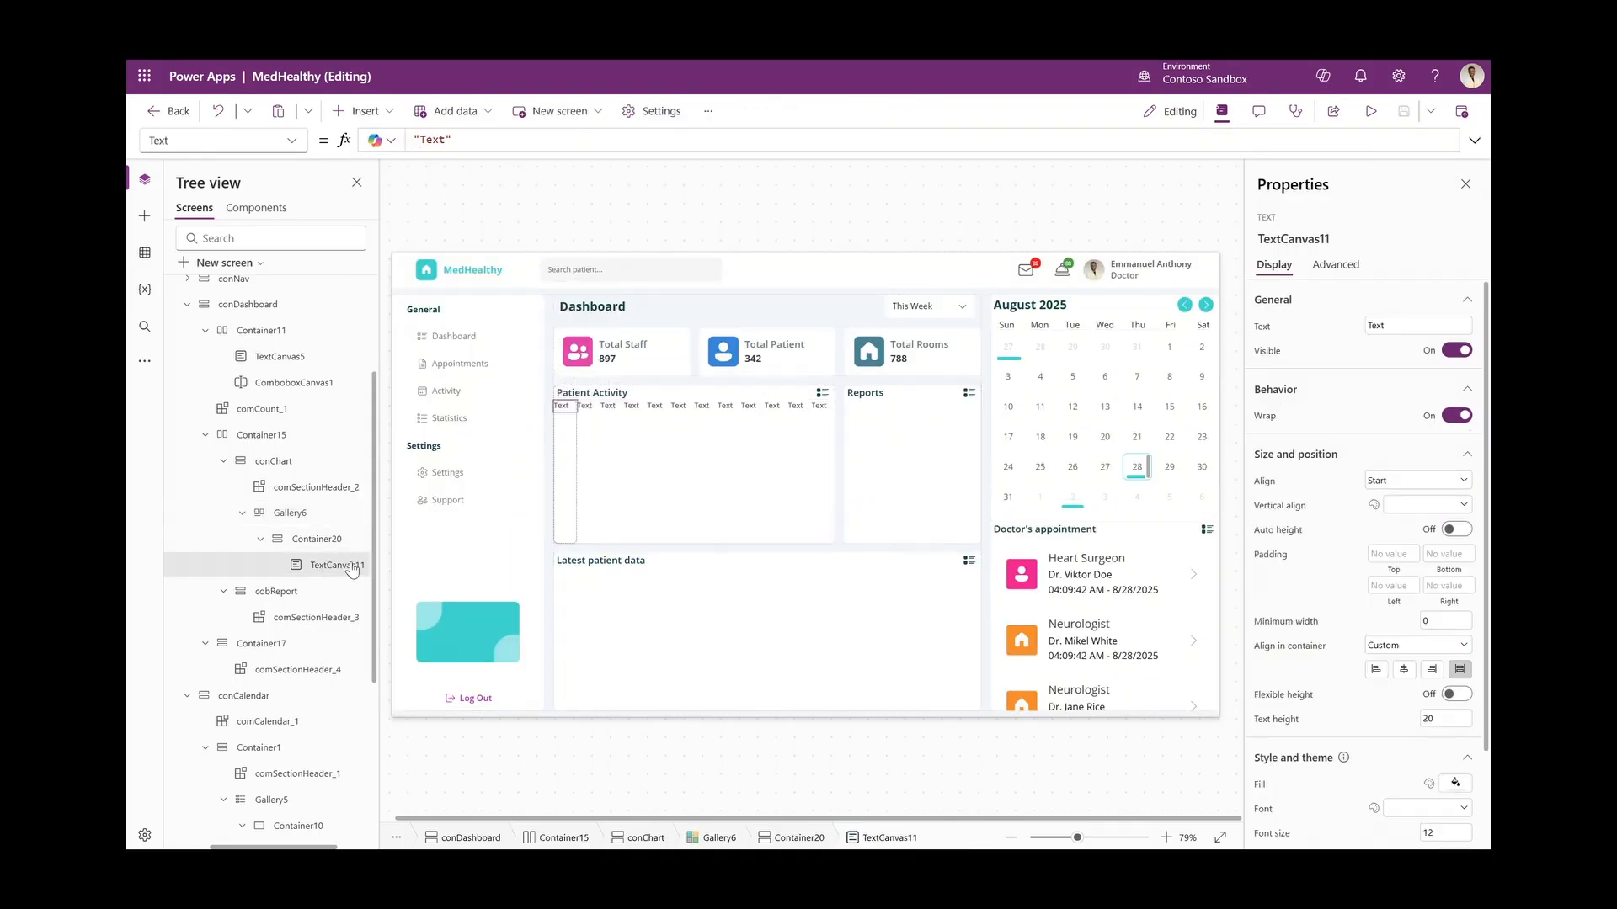
triple_click(526, 143)
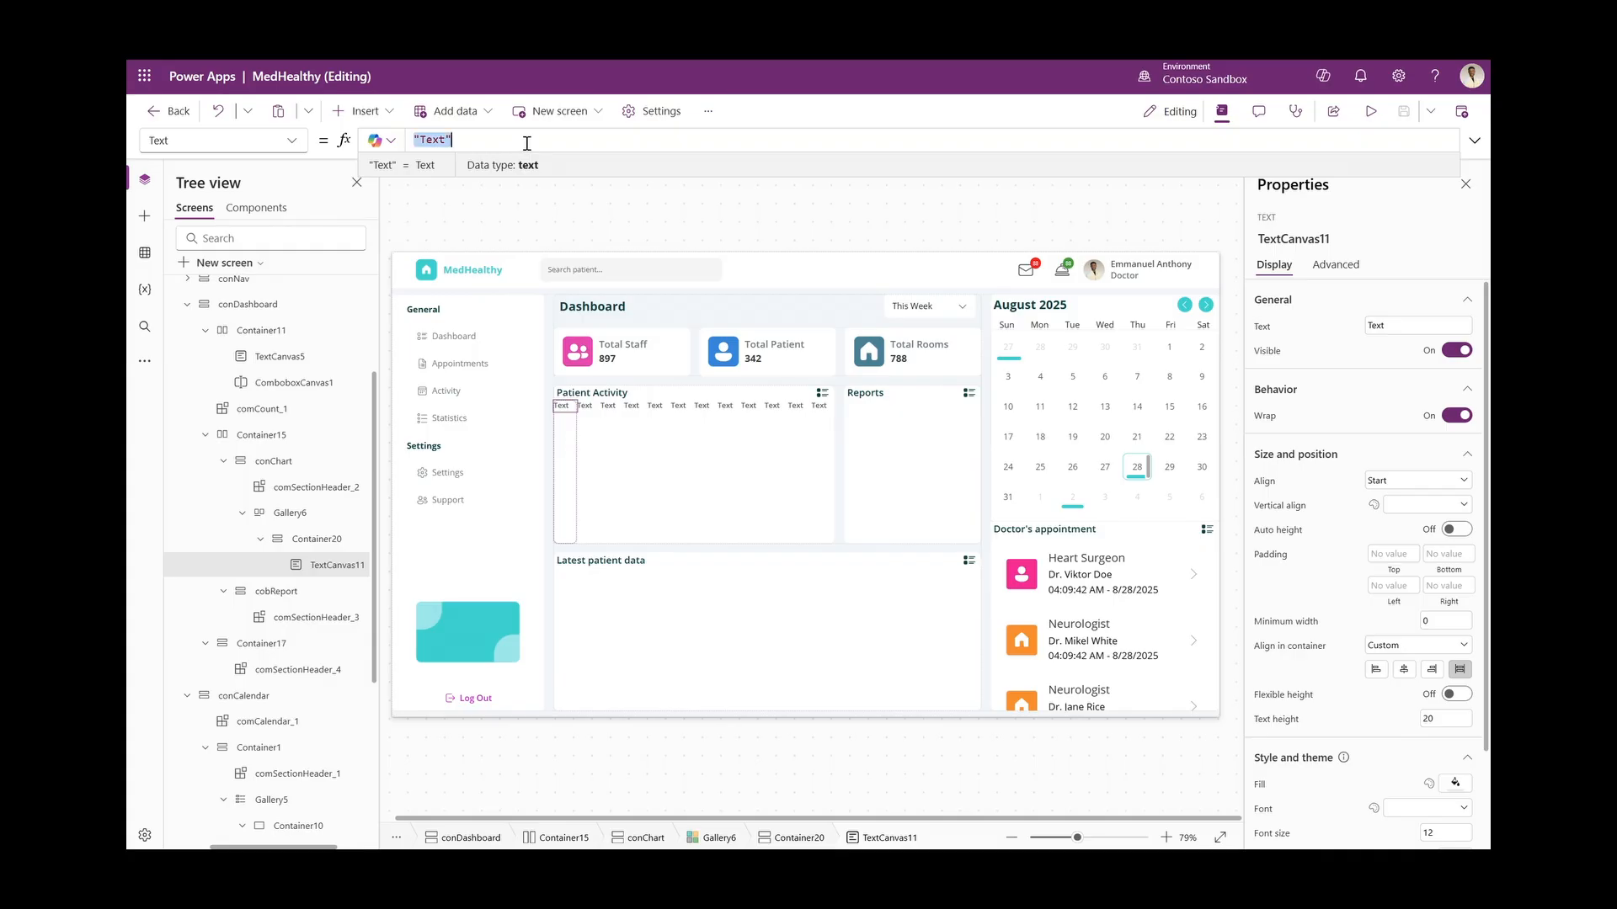
type("This")
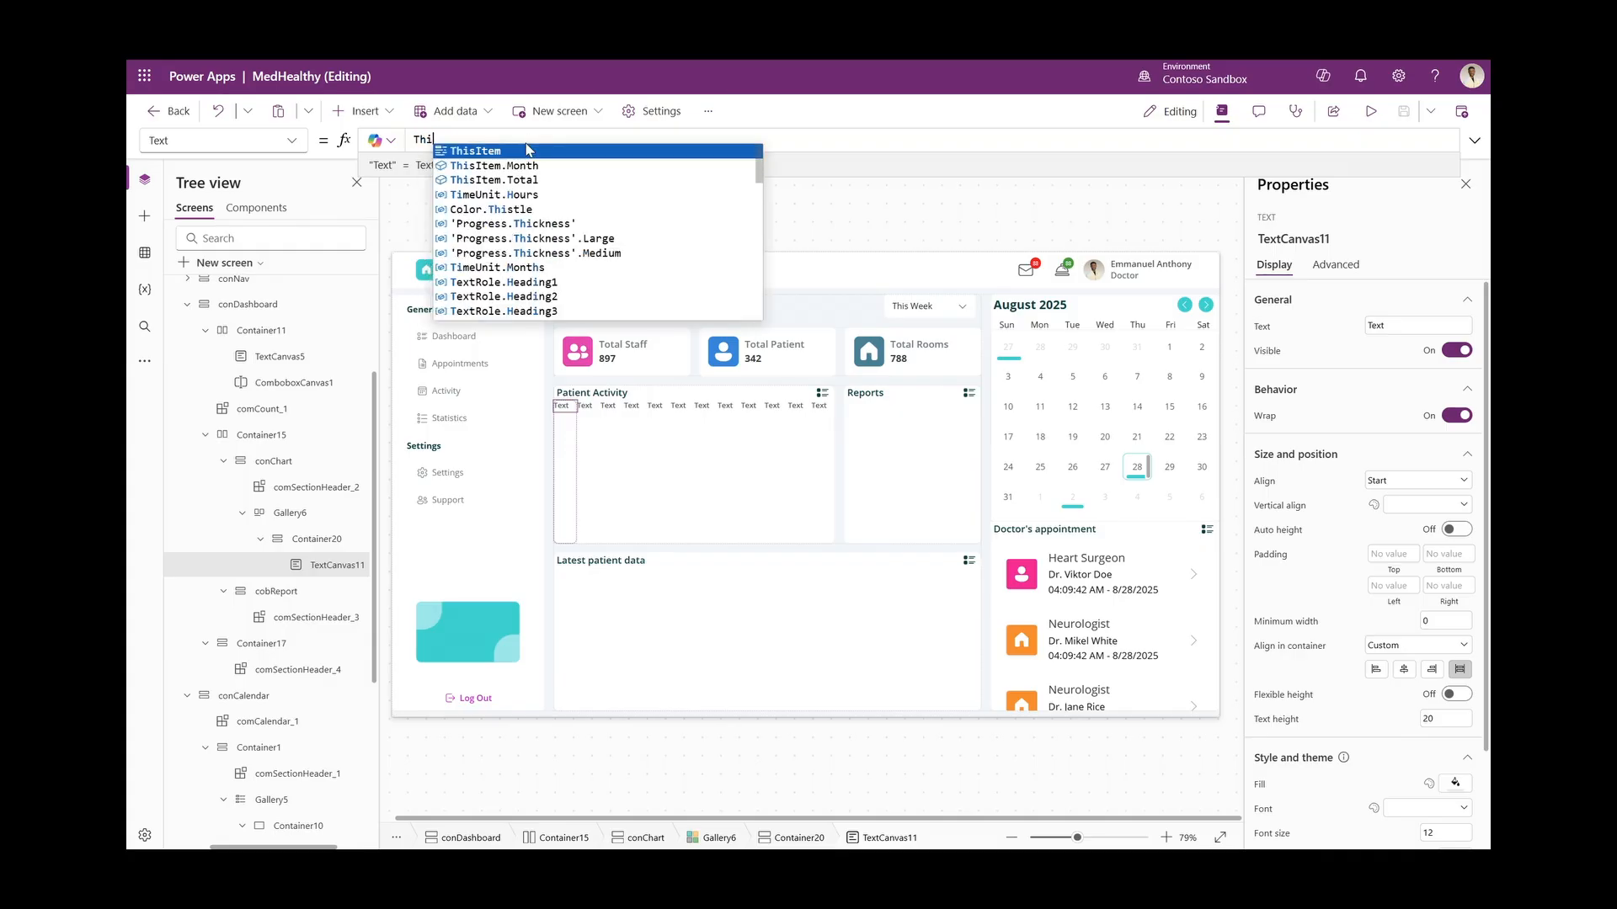
left_click(505, 165)
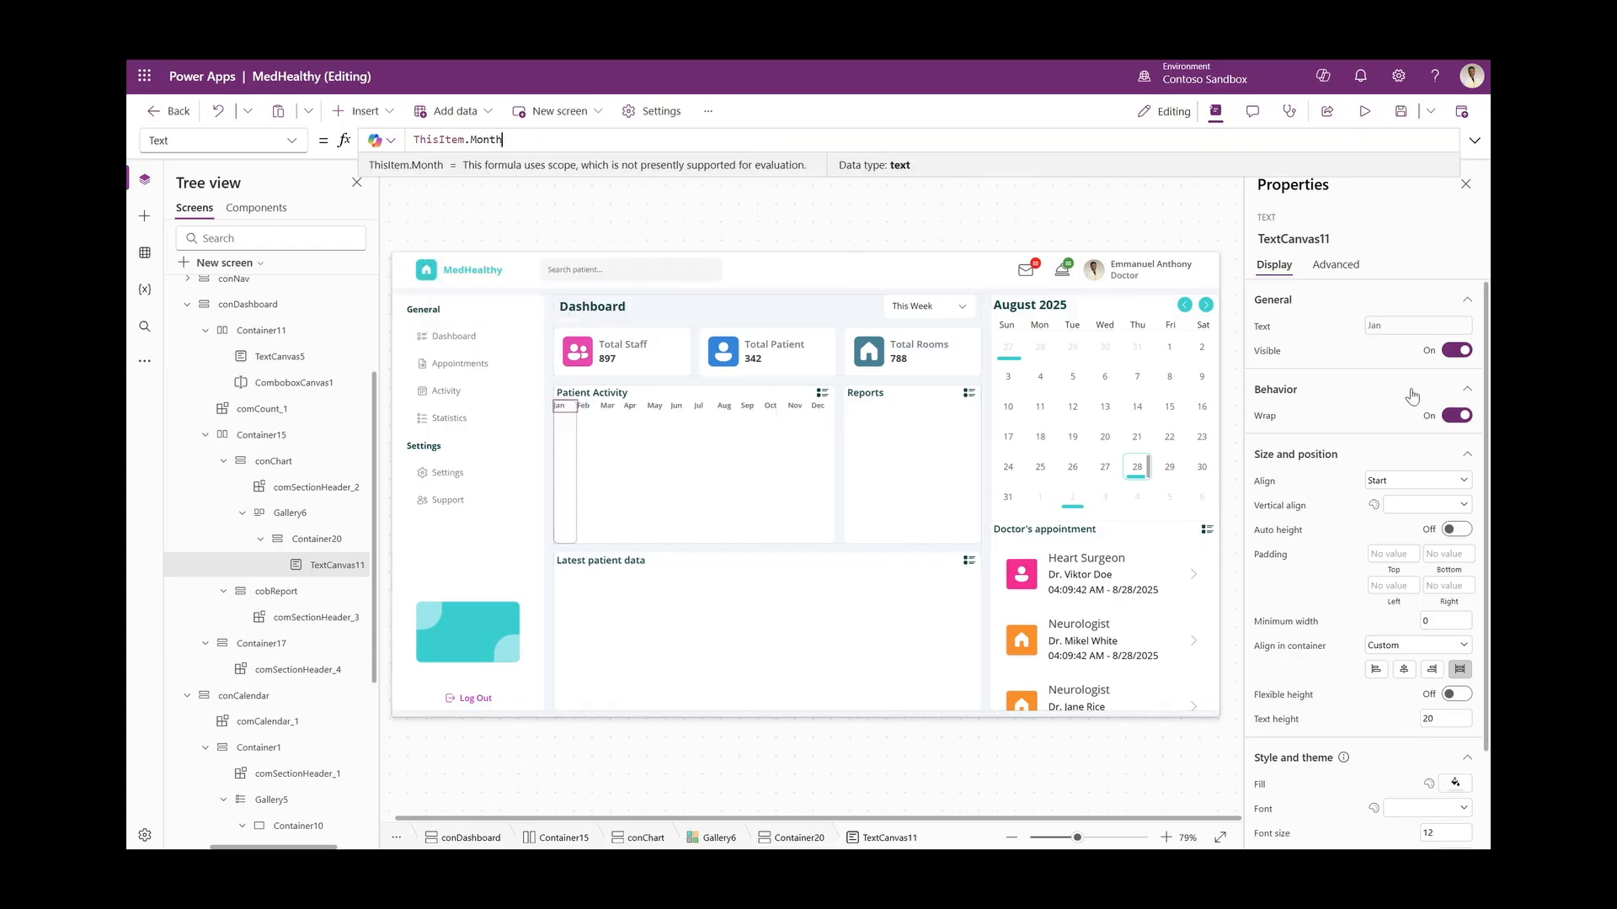
left_click(1408, 502)
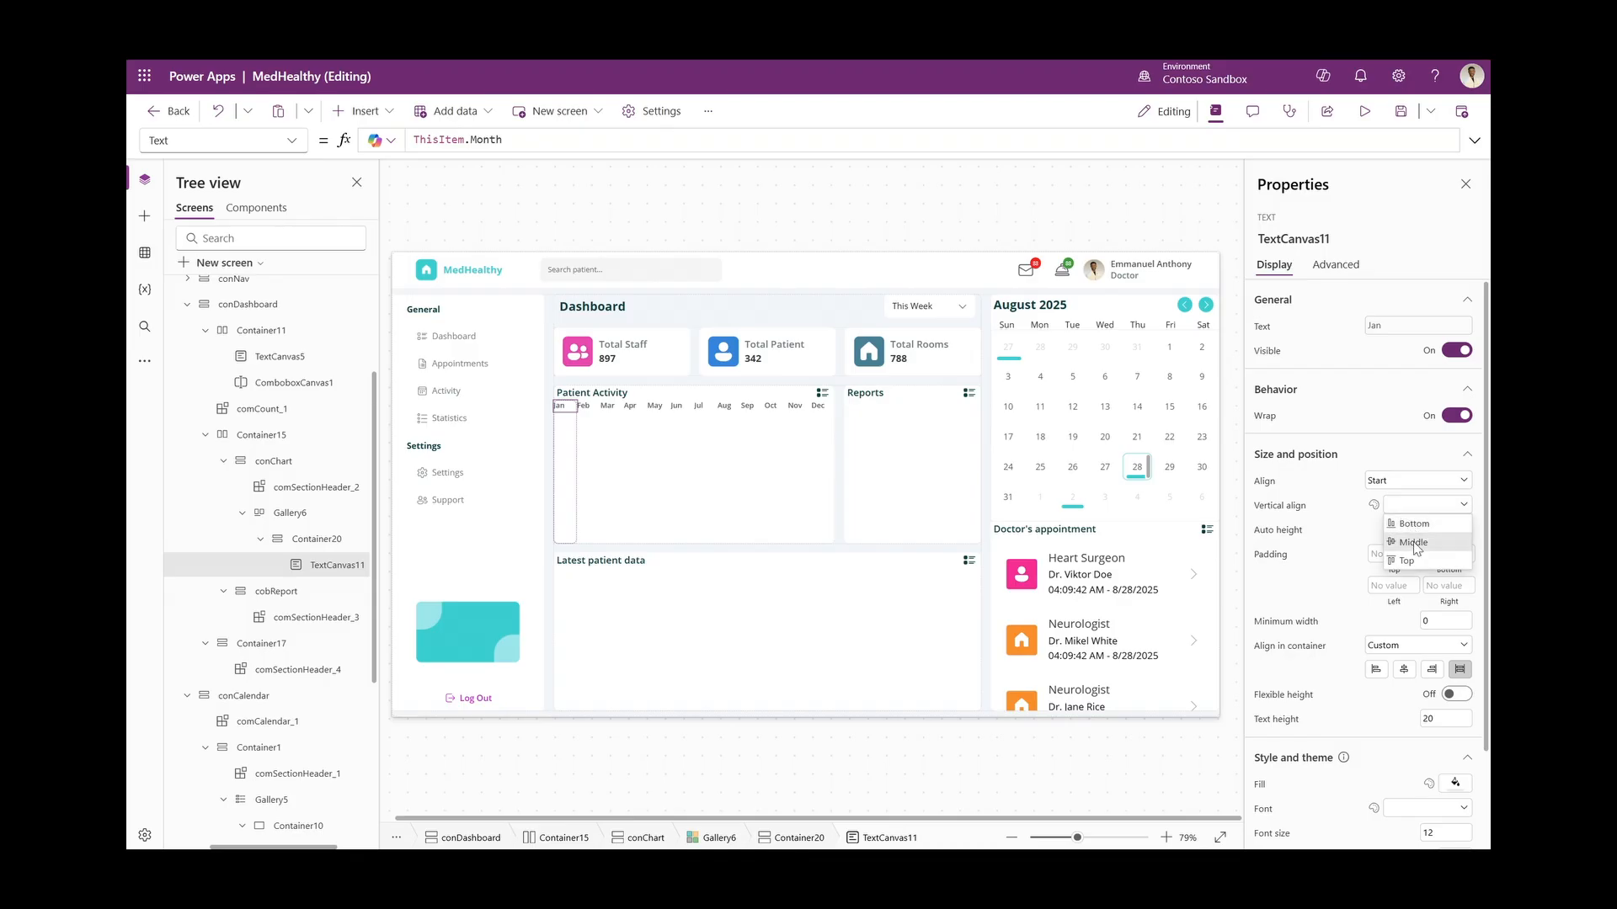
left_click(1418, 547)
left_click(1417, 480)
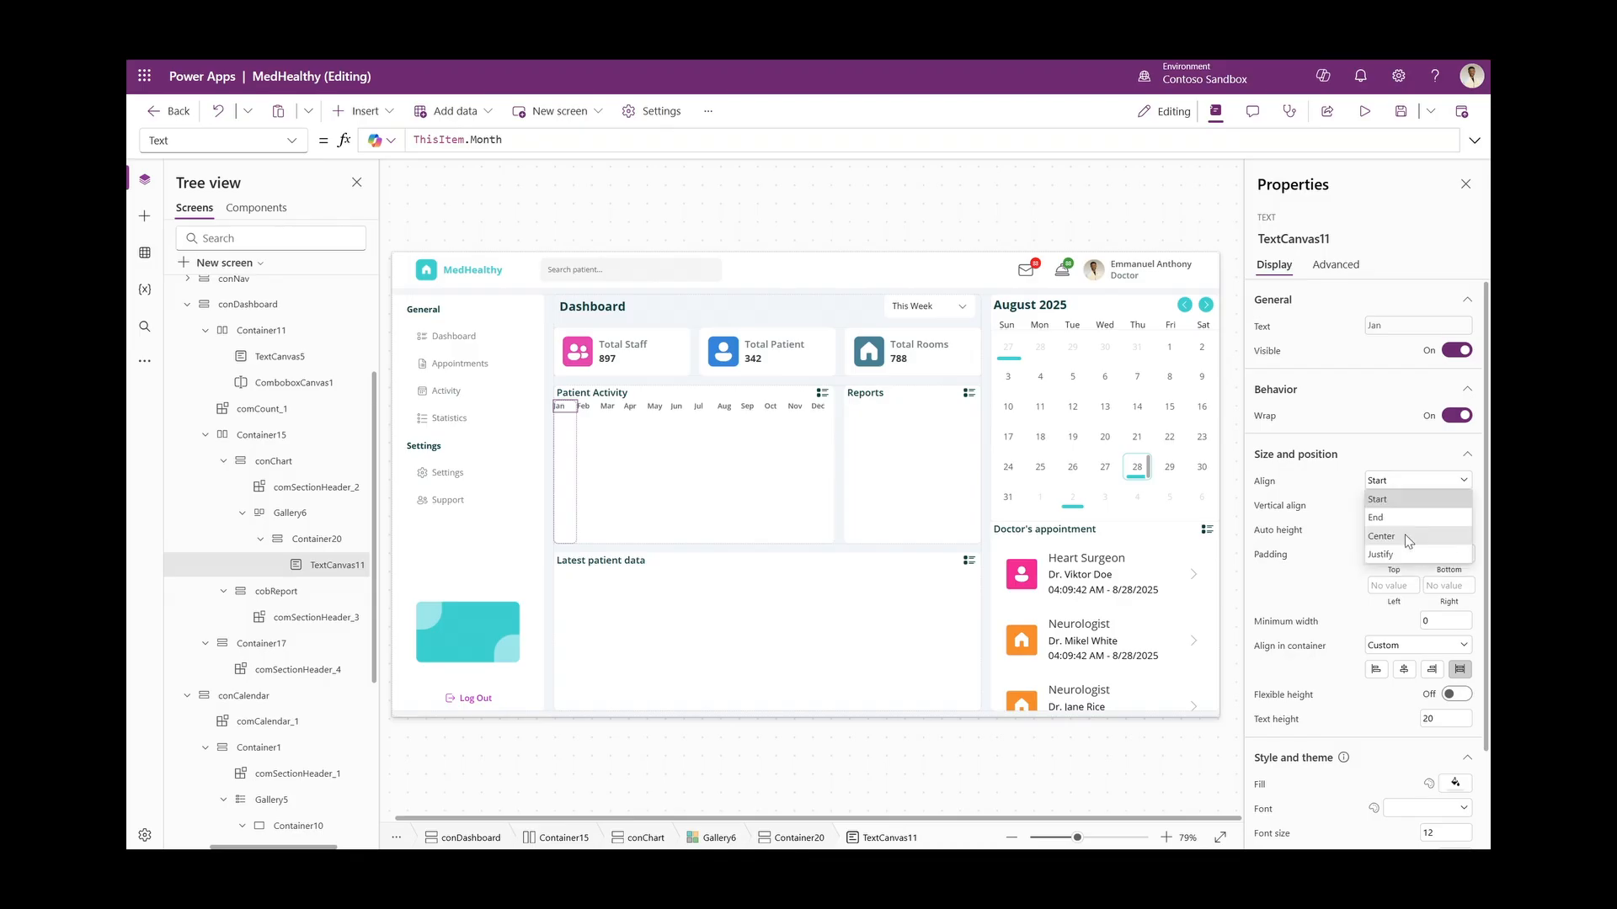
left_click(1404, 536)
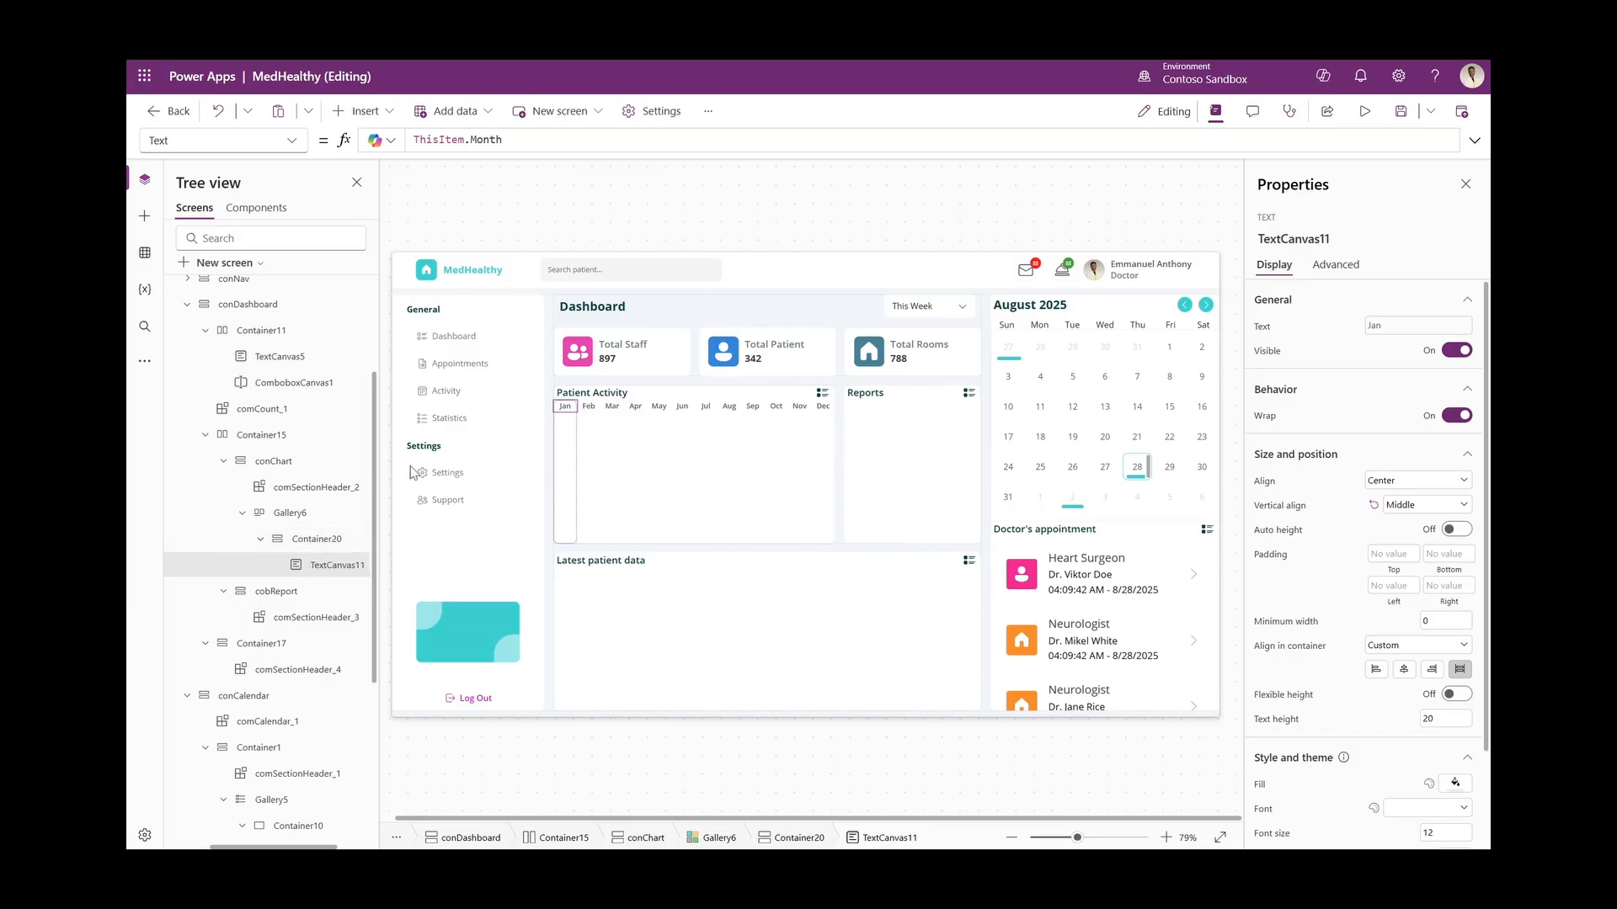
Insert a container into the Patient Activity gallery's container, centred horizontally with a width of 8
left_click(316, 541)
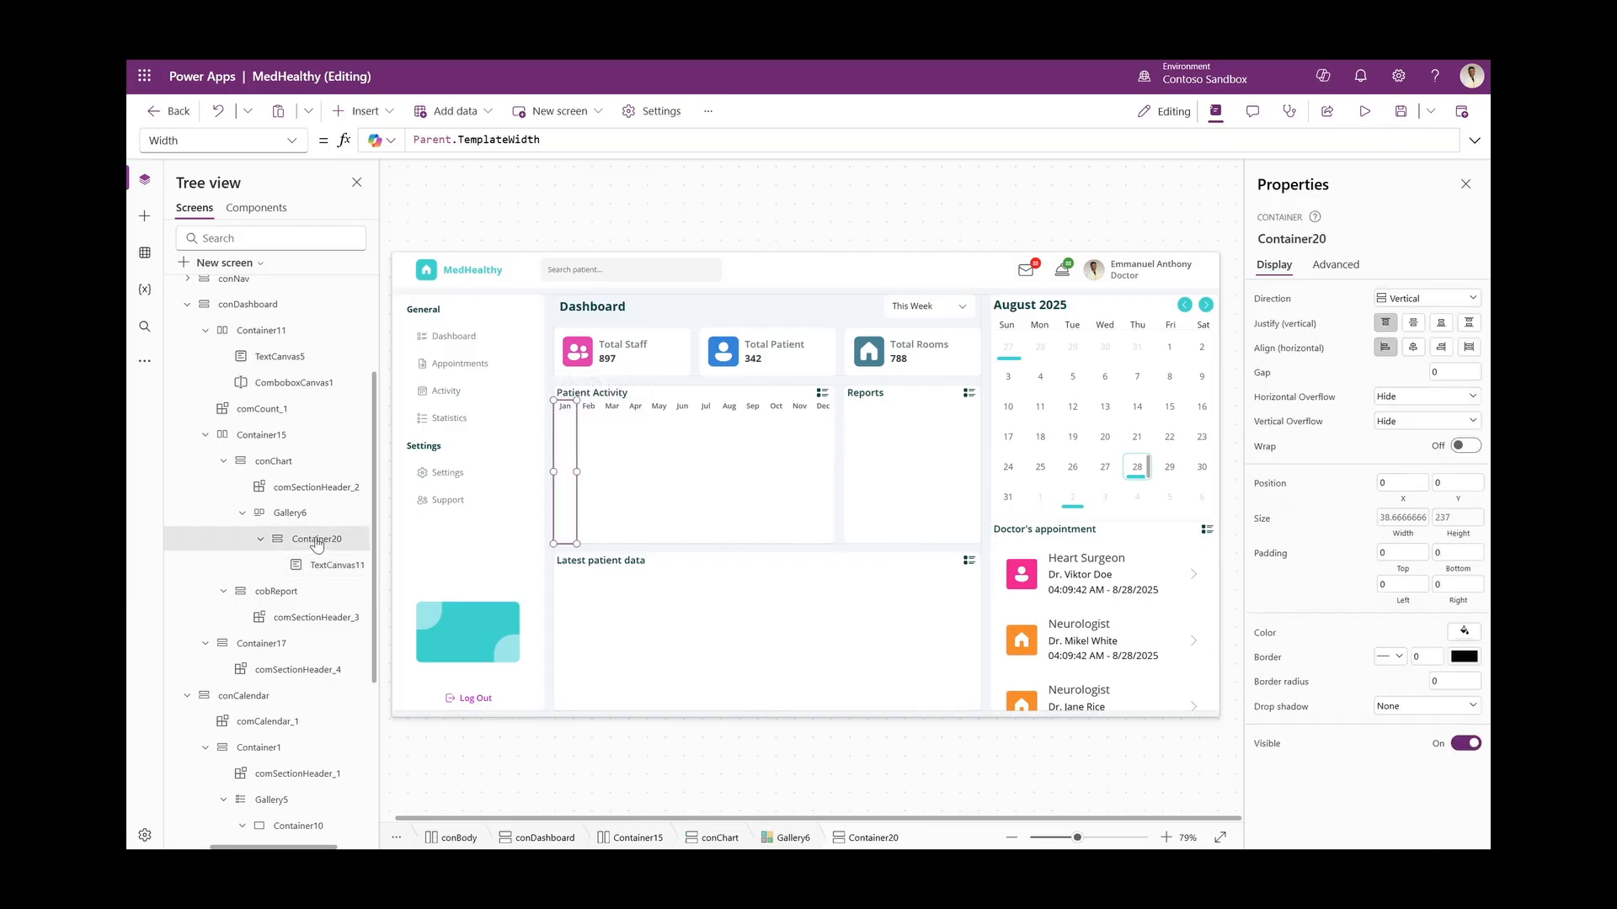
left_click(357, 111)
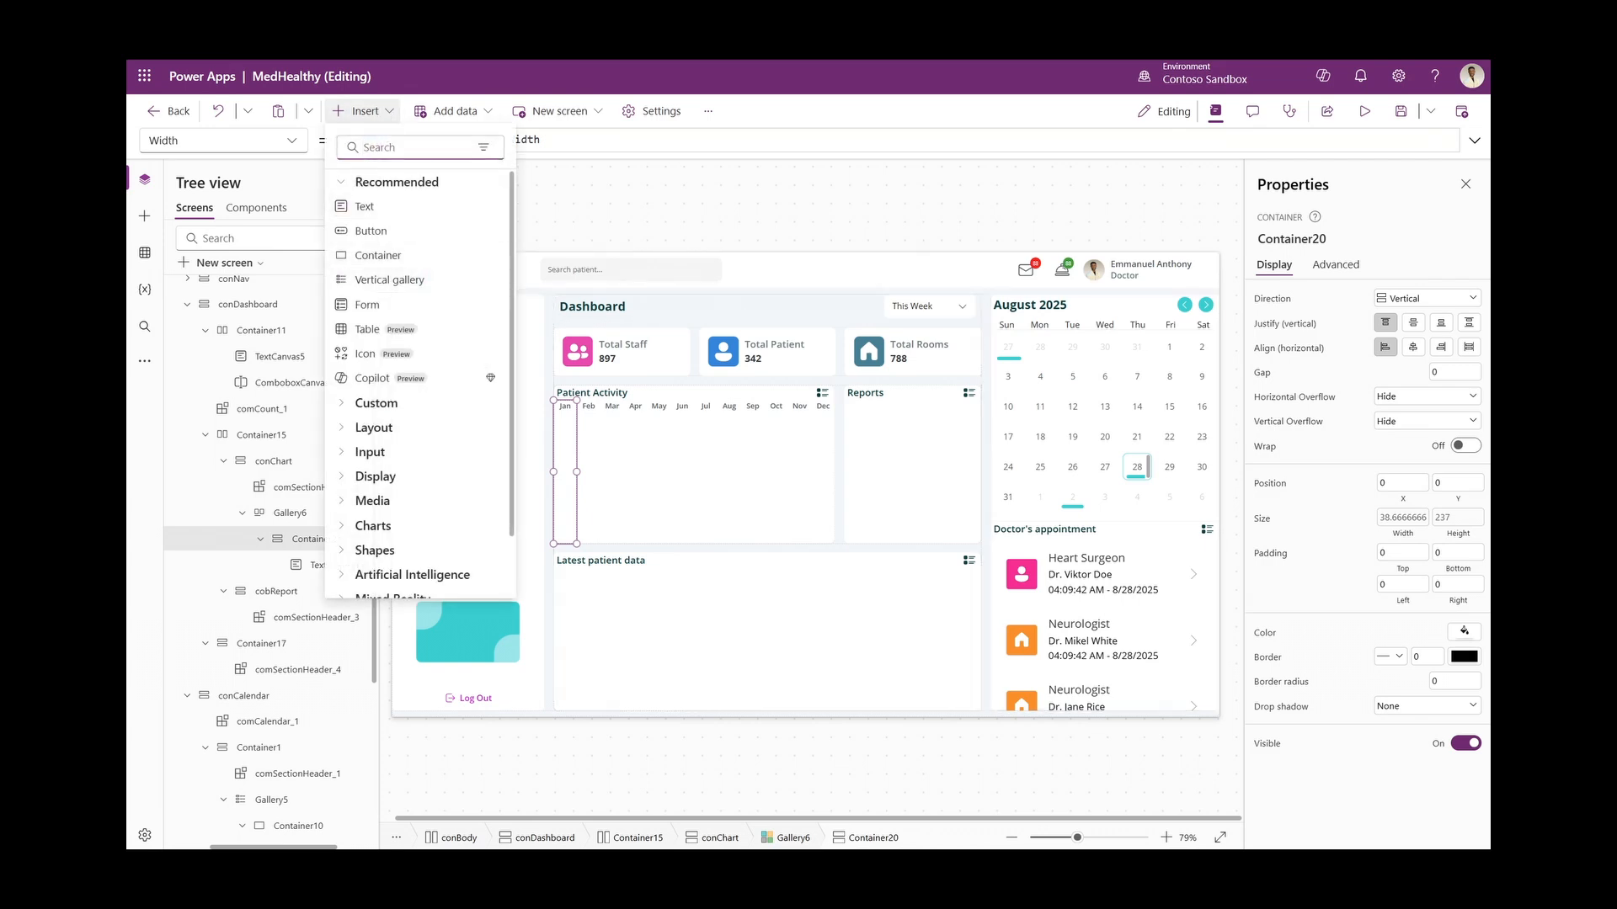
left_click(387, 253)
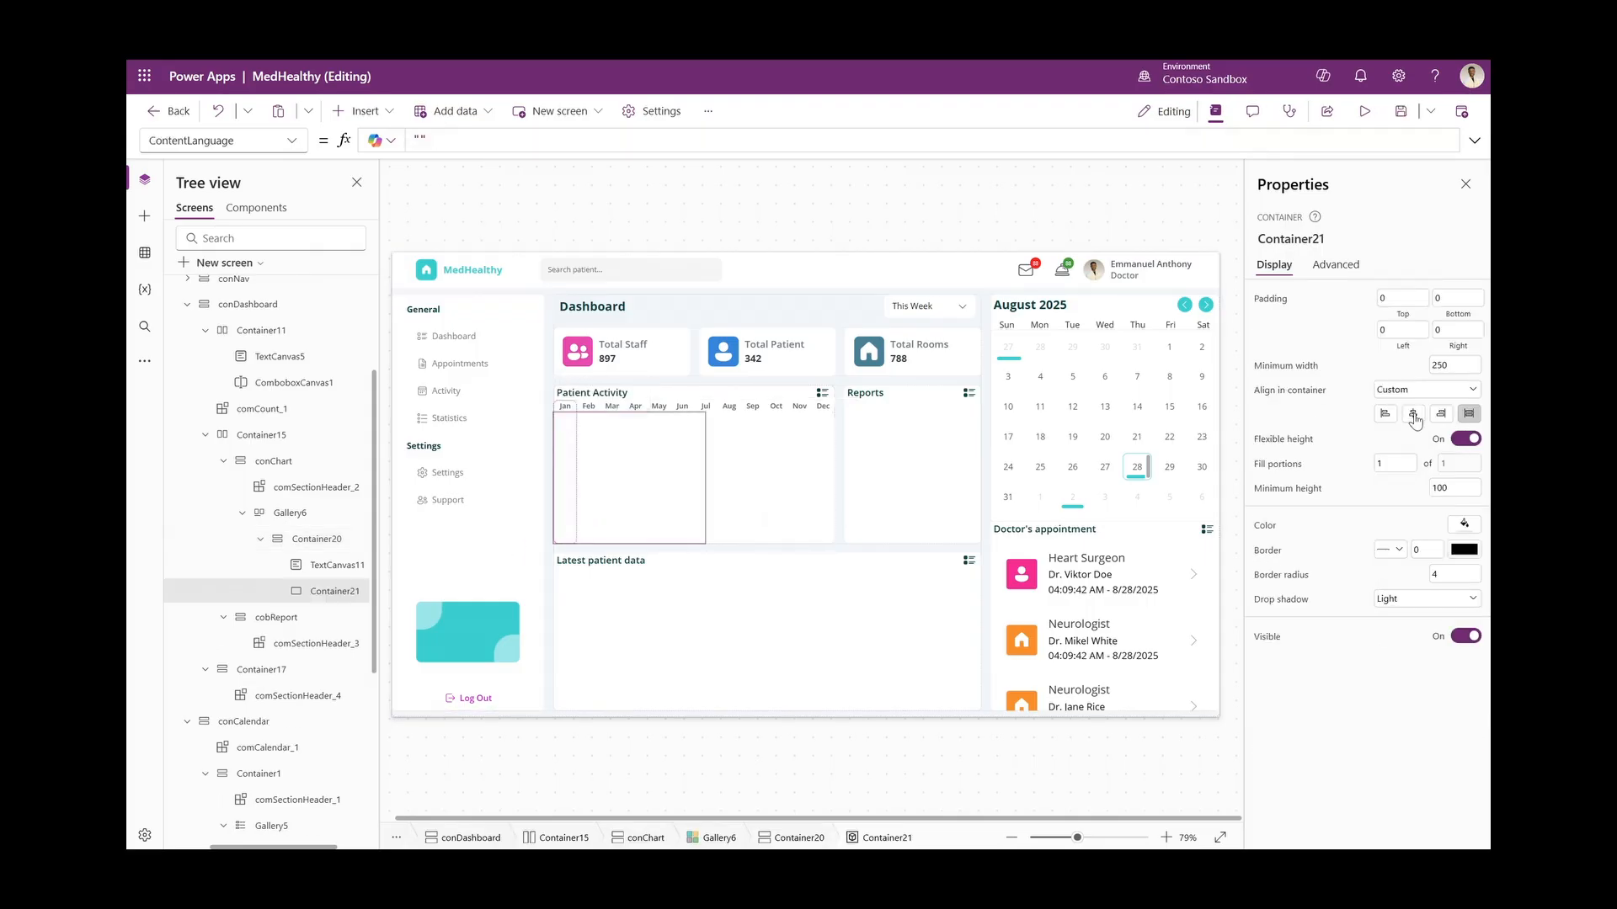
left_click(1415, 418)
double_click(1454, 364)
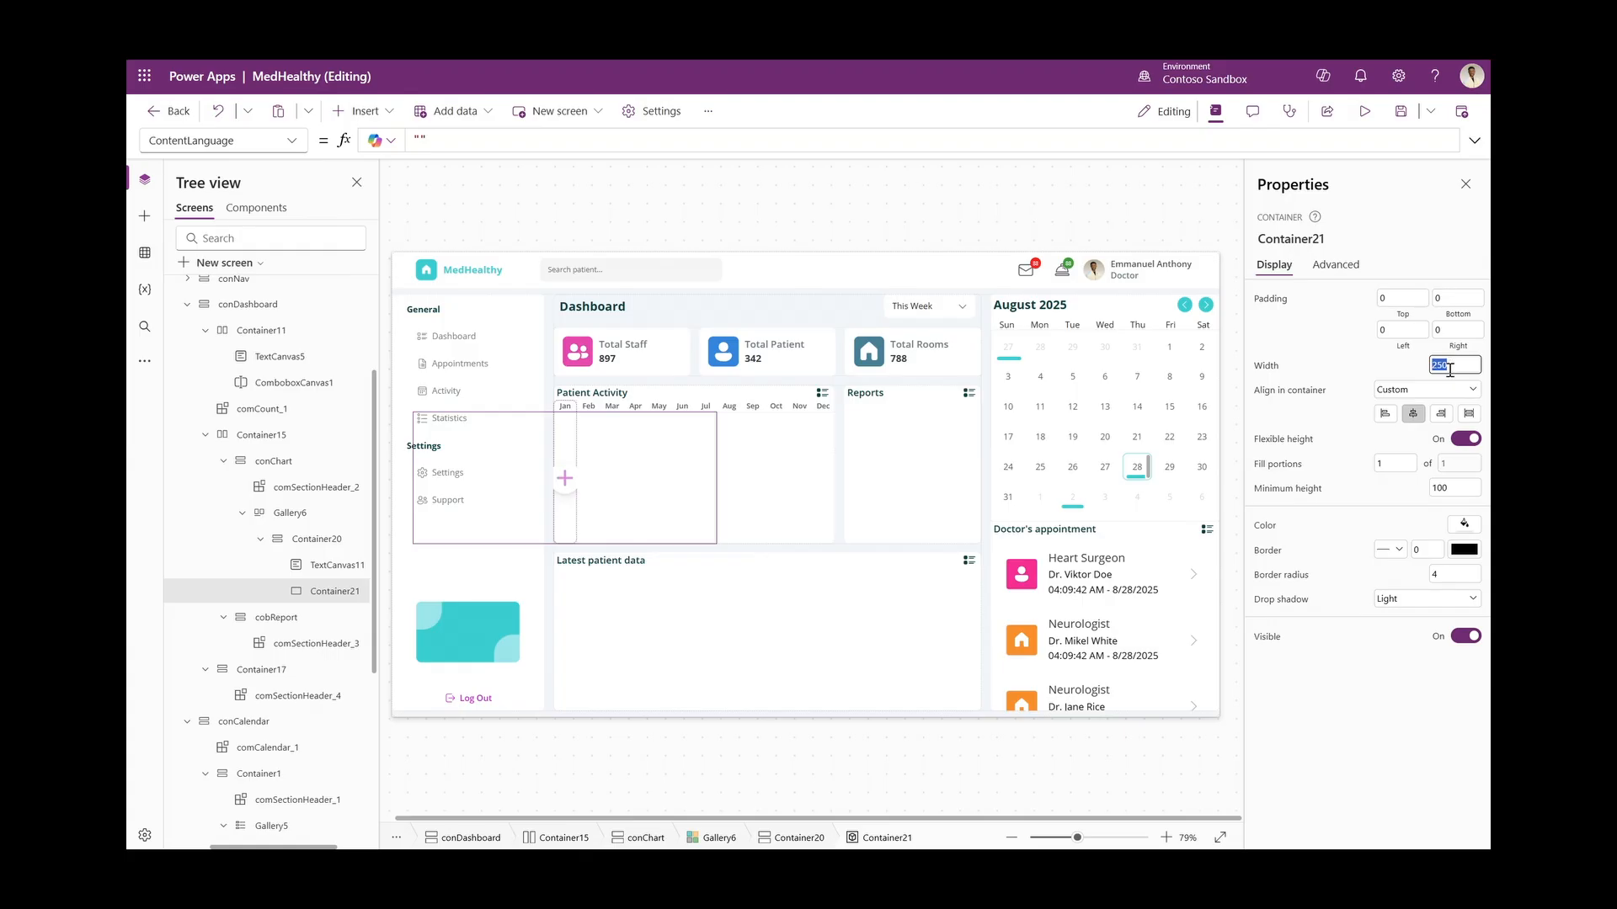
type("8")
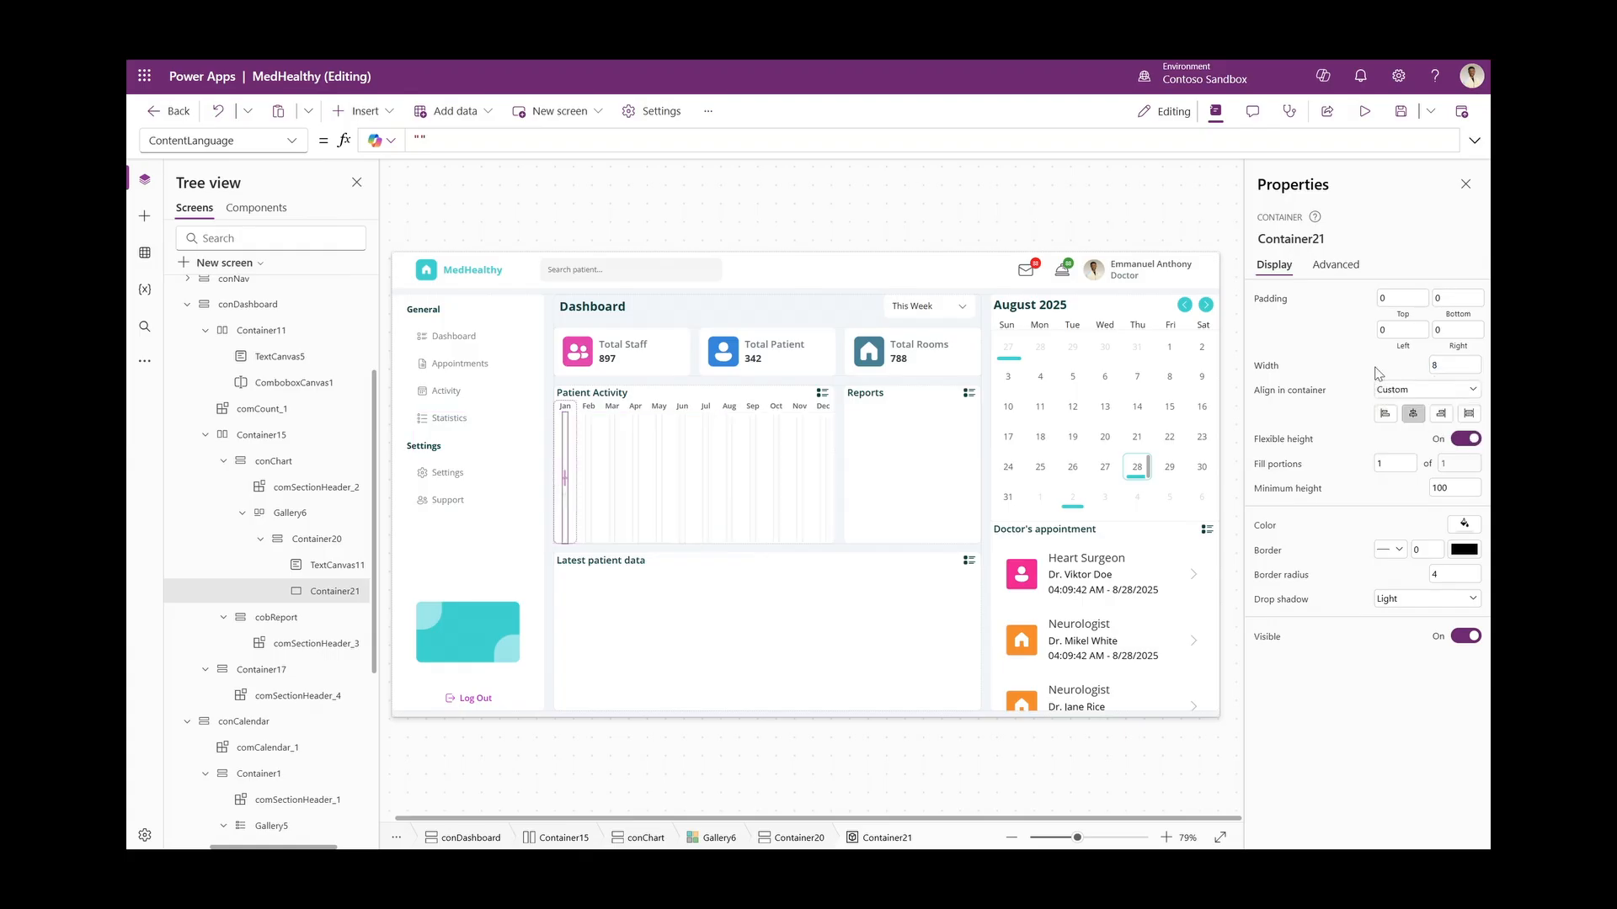
Remove the narrow container's drop shadow and set its border radius to 8
left_click(1394, 601)
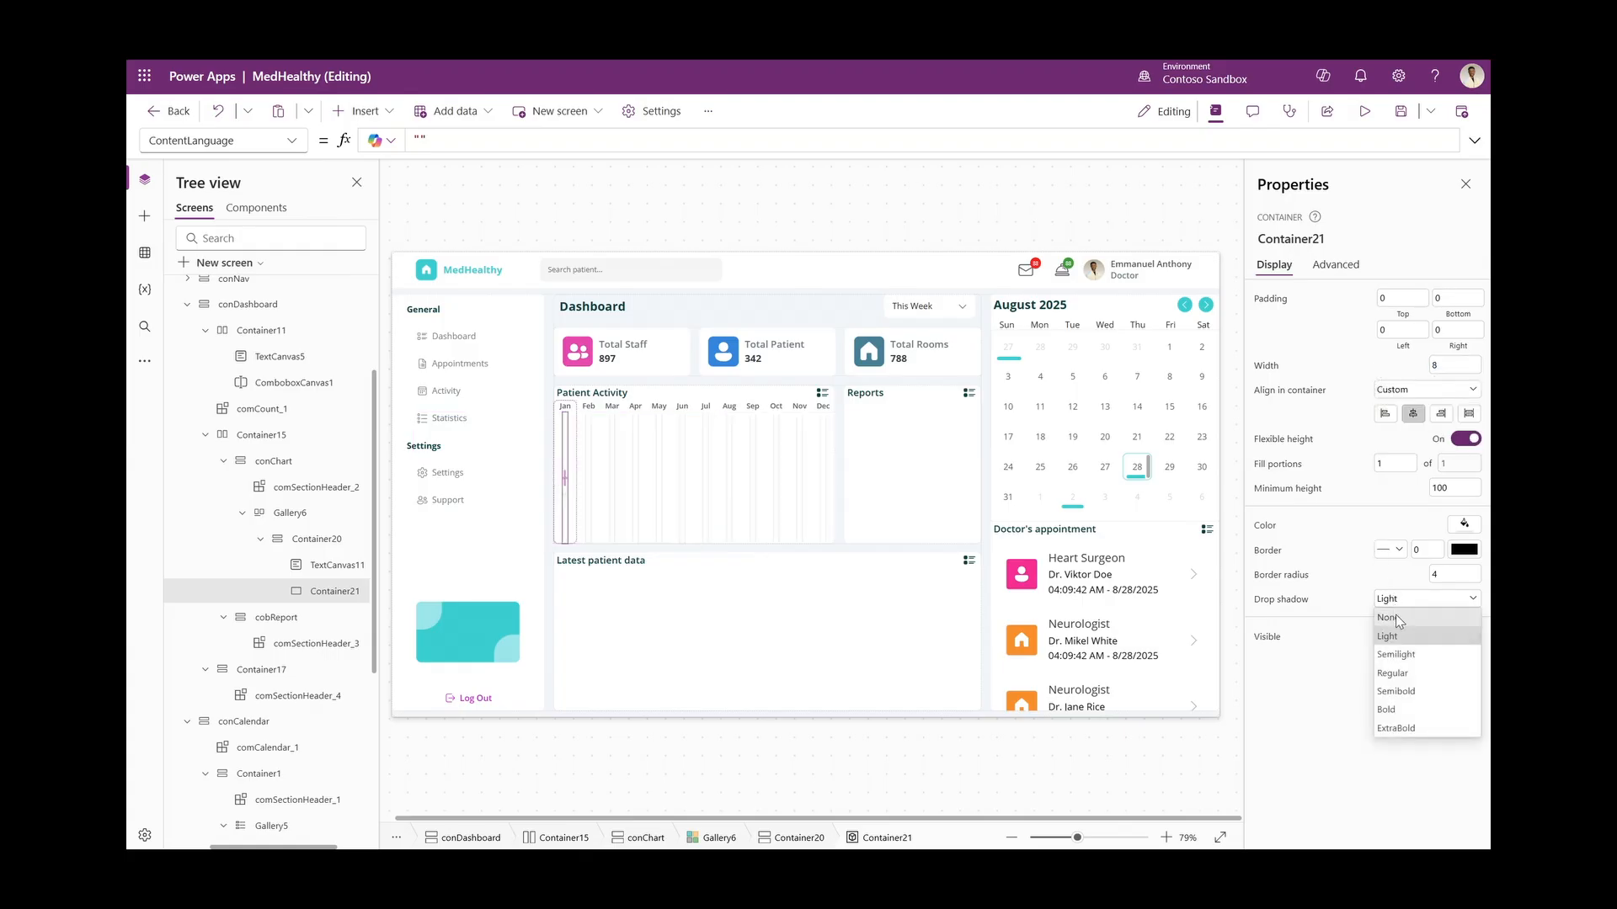
left_click(1427, 604)
left_click(1447, 576)
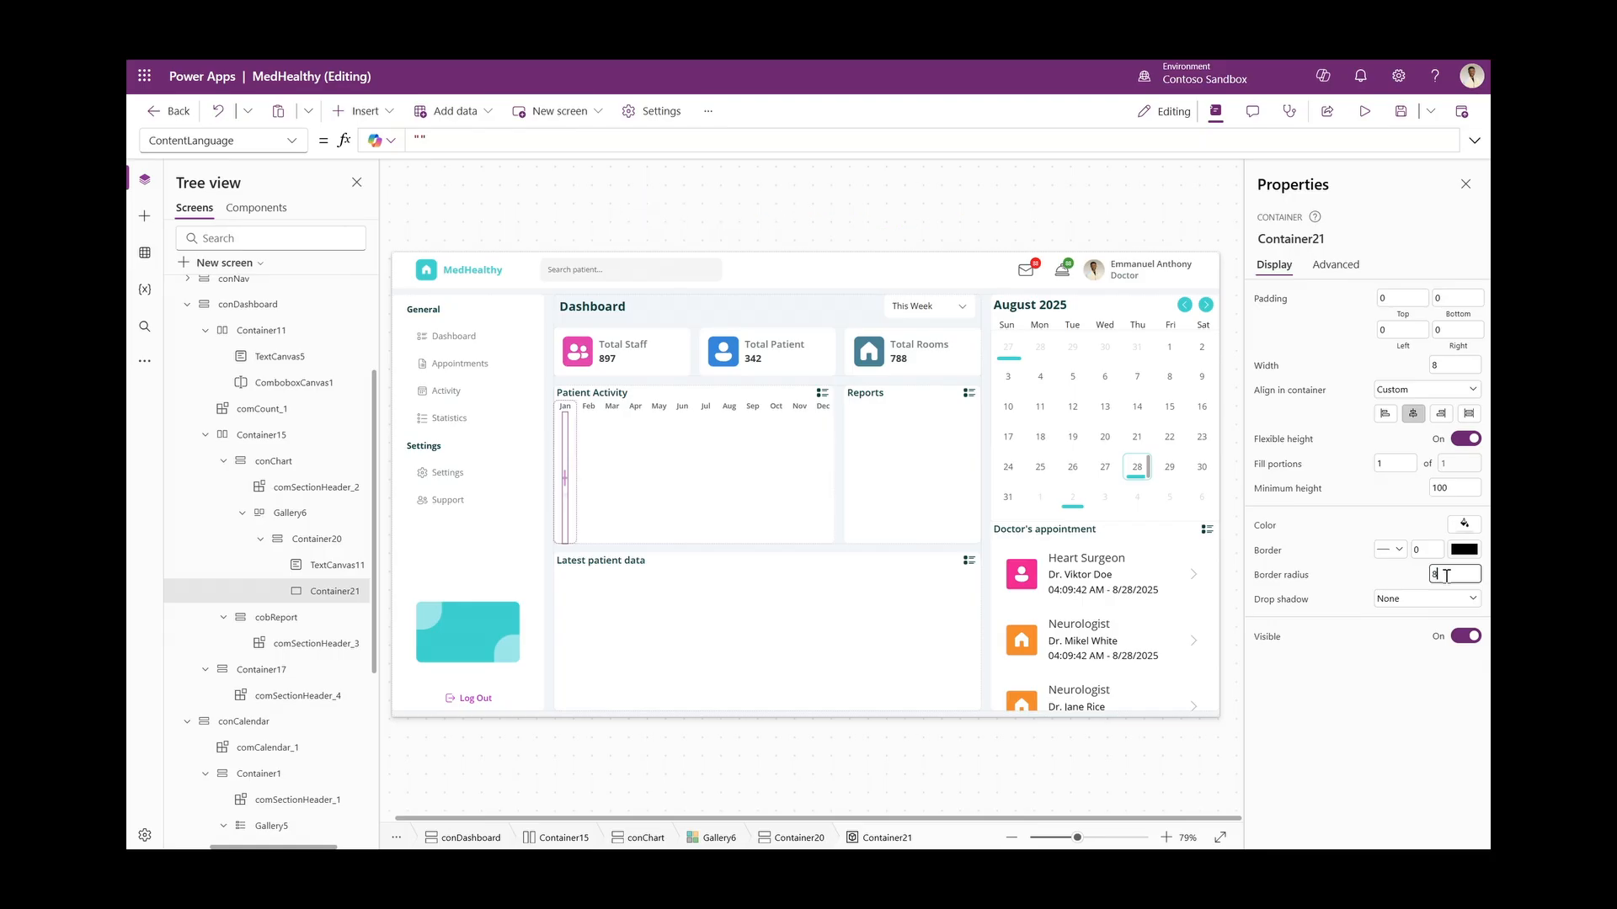
left_click(1383, 572)
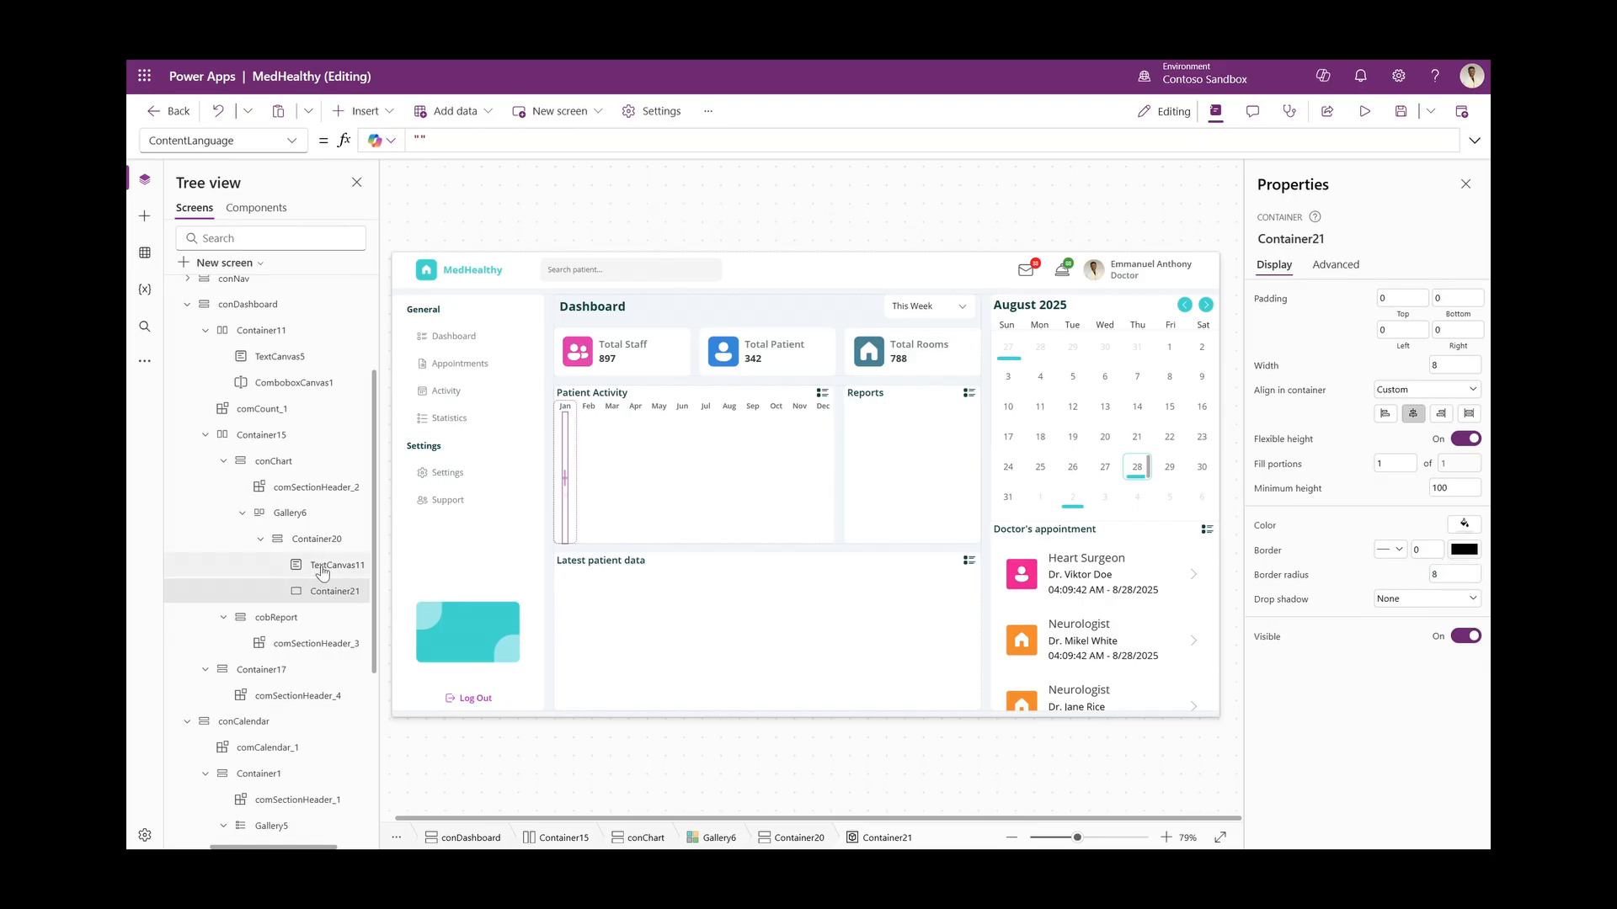
Place the month text below the narrow container and give that container a fixed height of 200
left_click_drag(321, 573, 313, 602)
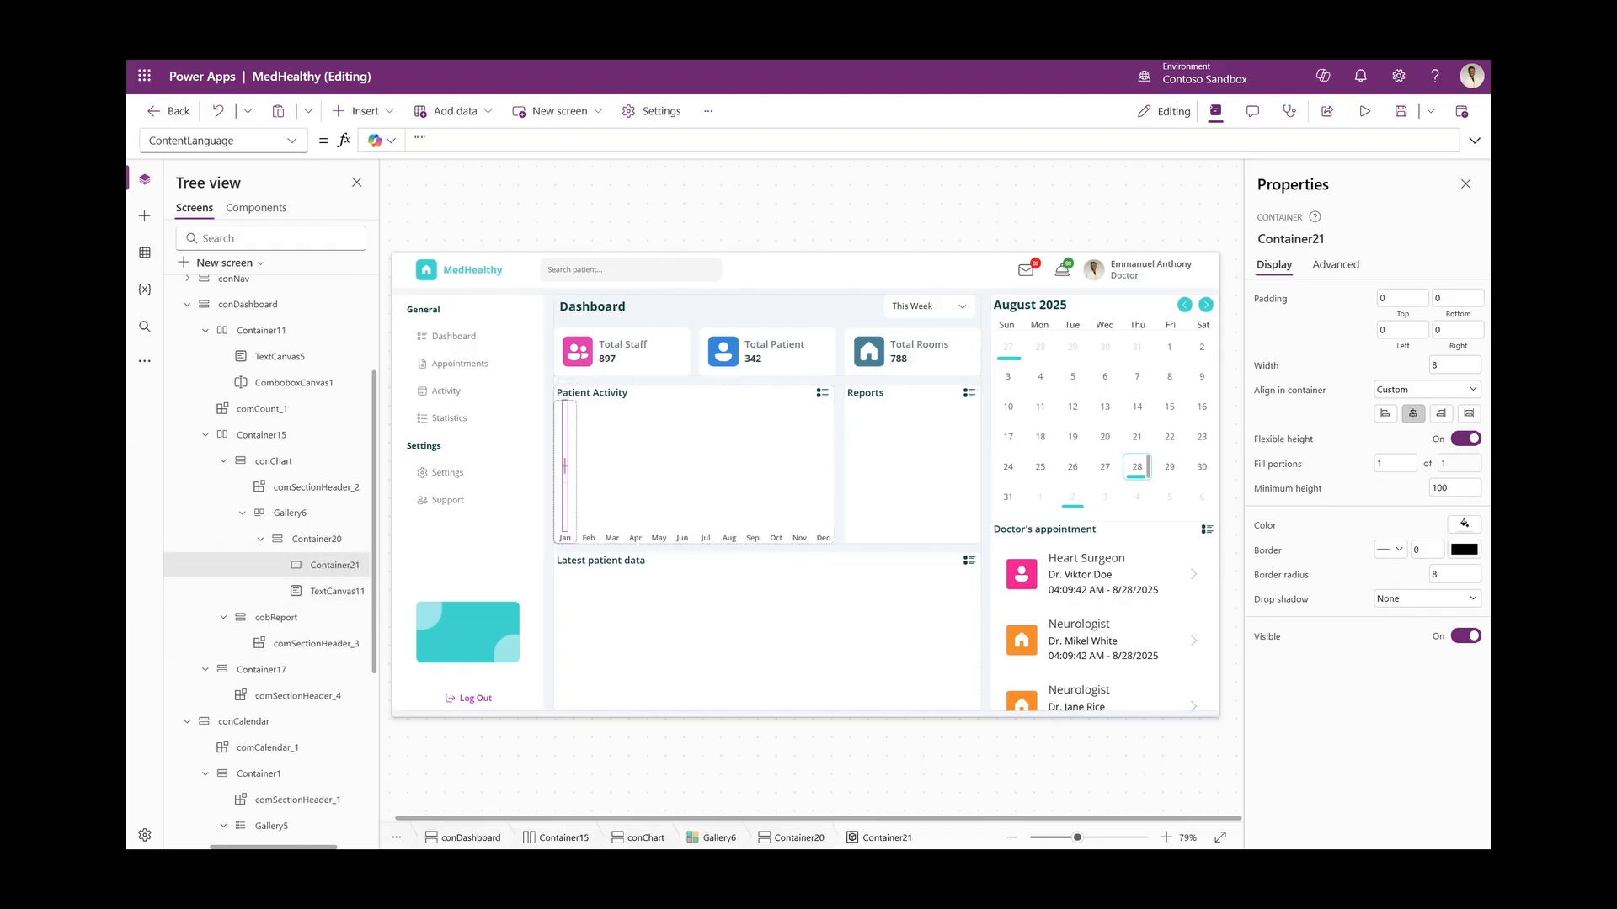
left_click(1466, 438)
left_click(1462, 462)
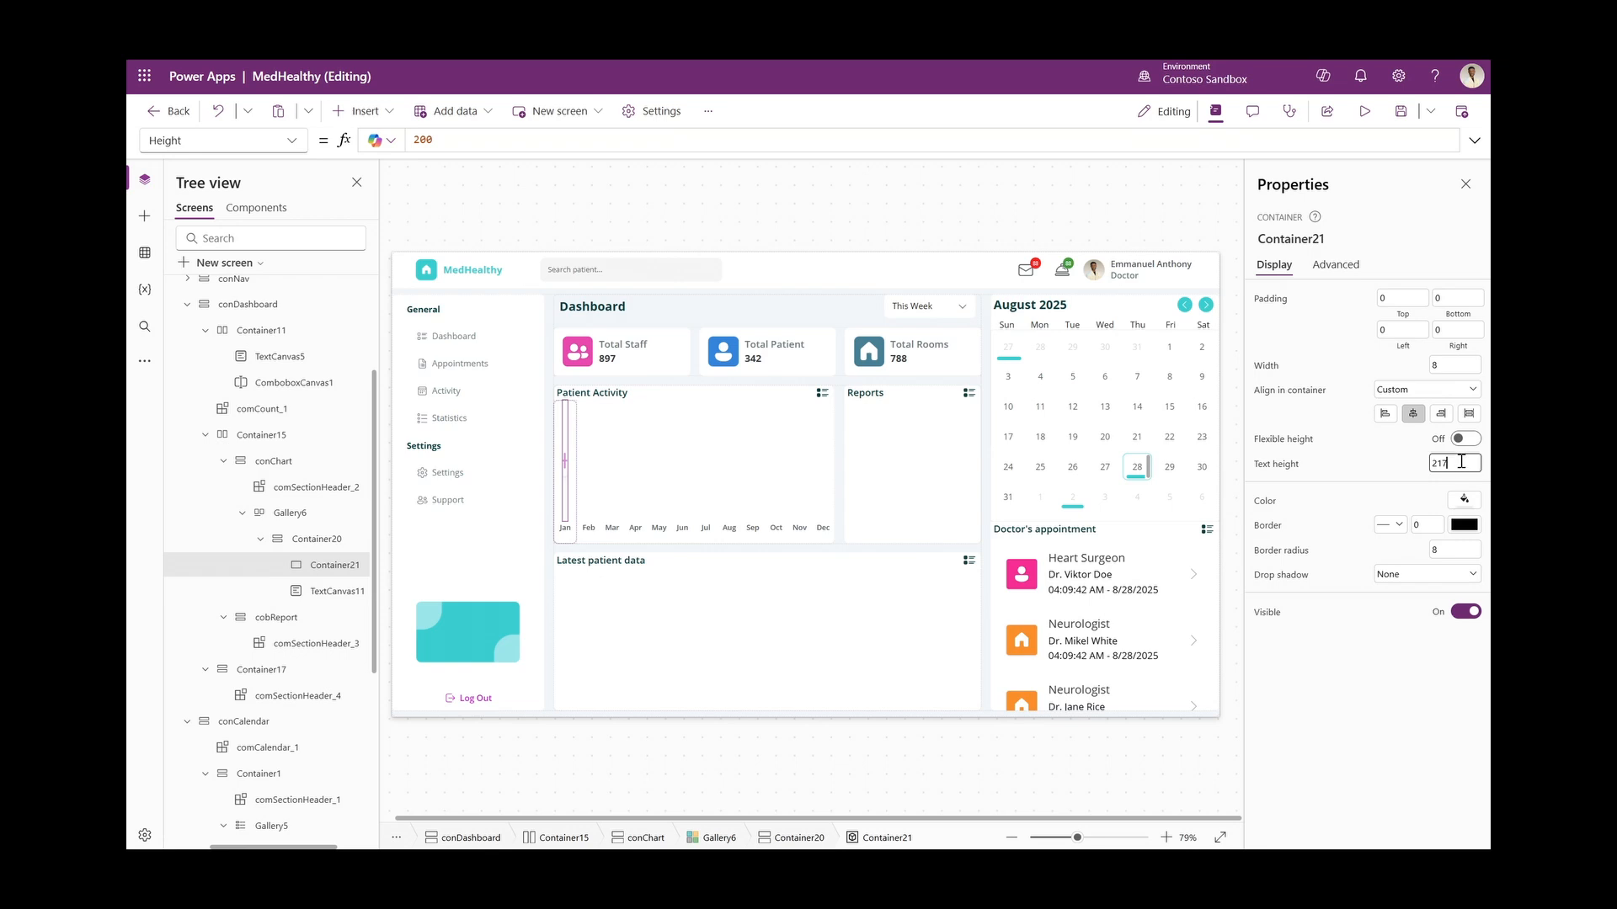
type("200")
Insert a text control into the narrow container and set its Y to Container21.Height - ThisItem.Total
left_click(364, 115)
left_click(364, 119)
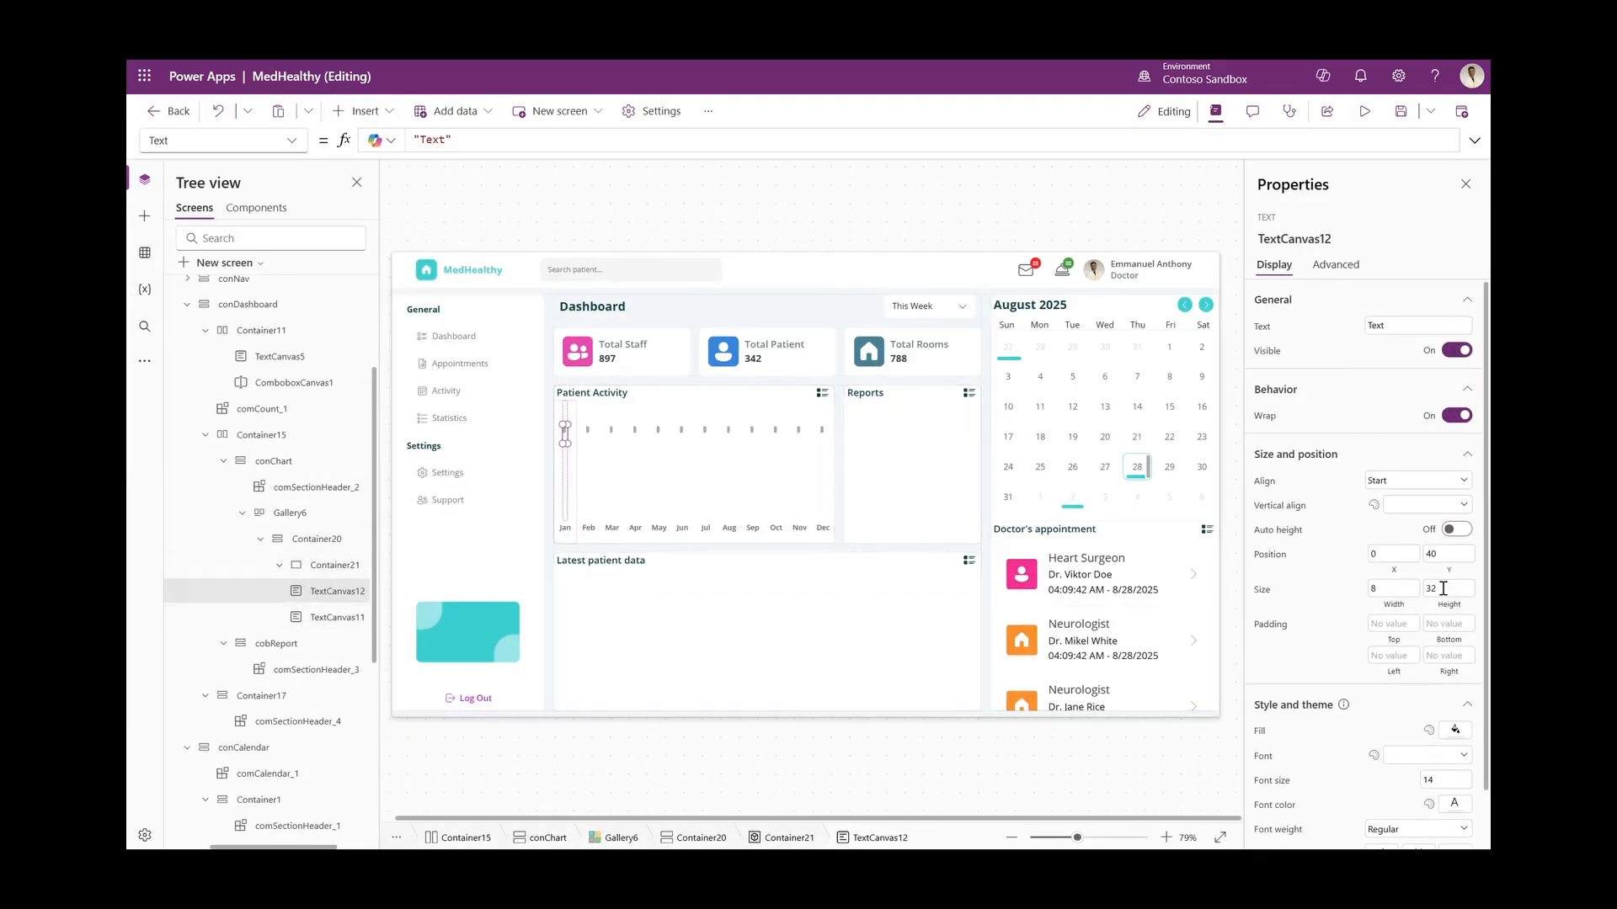
left_click(1447, 557)
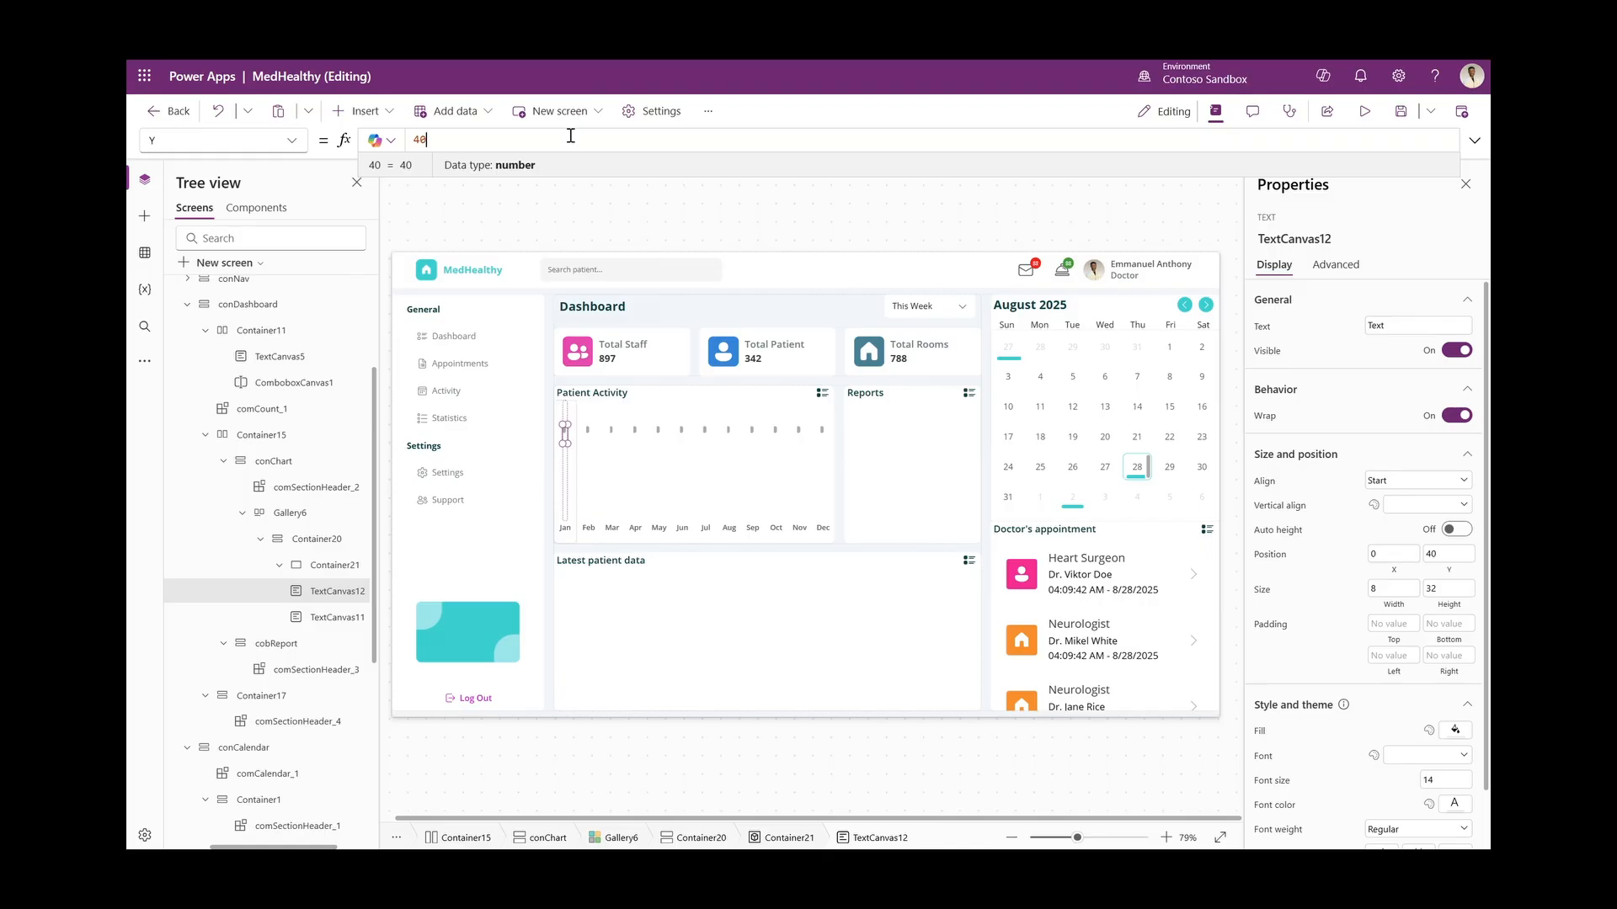
type("Container21.Height - ThisItem.Total")
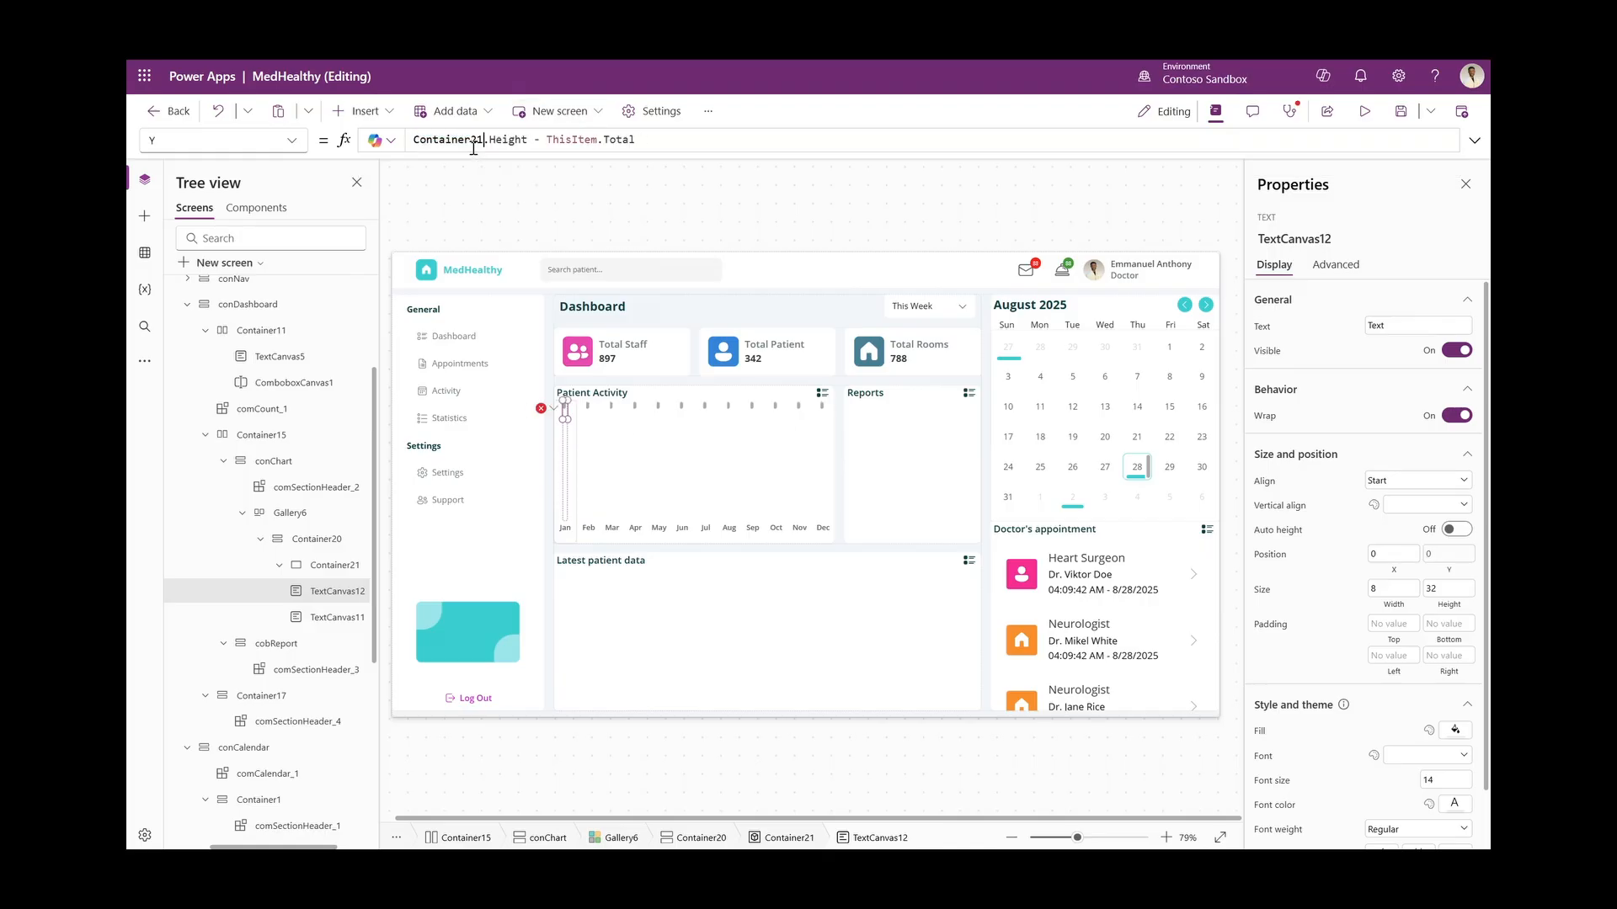
left_click(476, 148)
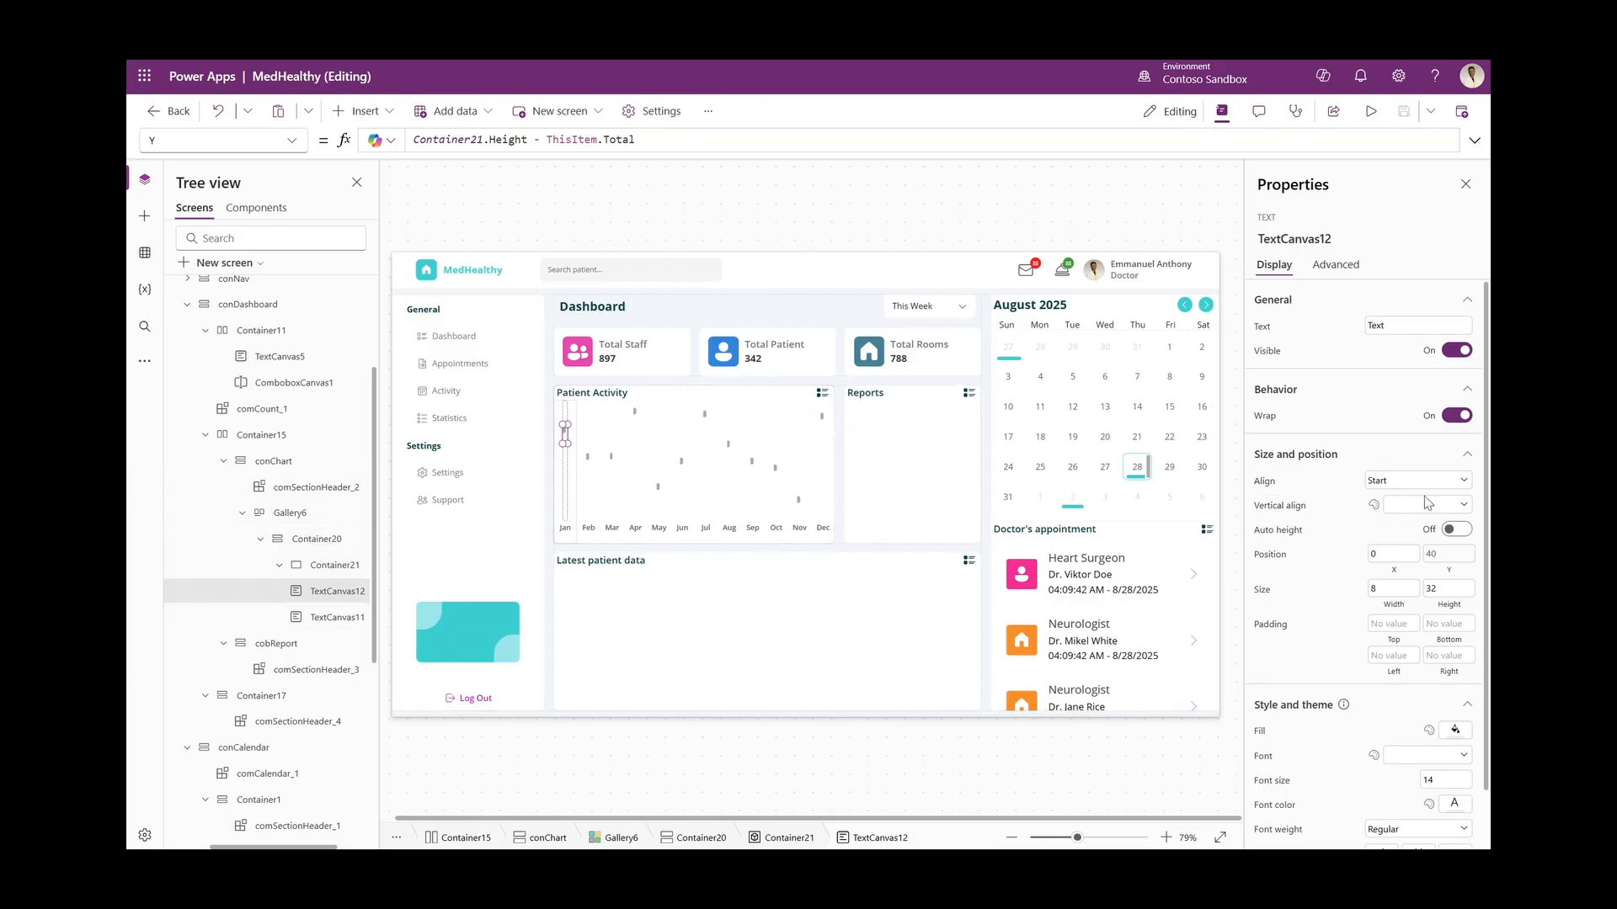
Set the bar text control's height to ThisItem.Total and clear its text
left_click(1450, 589)
left_click(1395, 328)
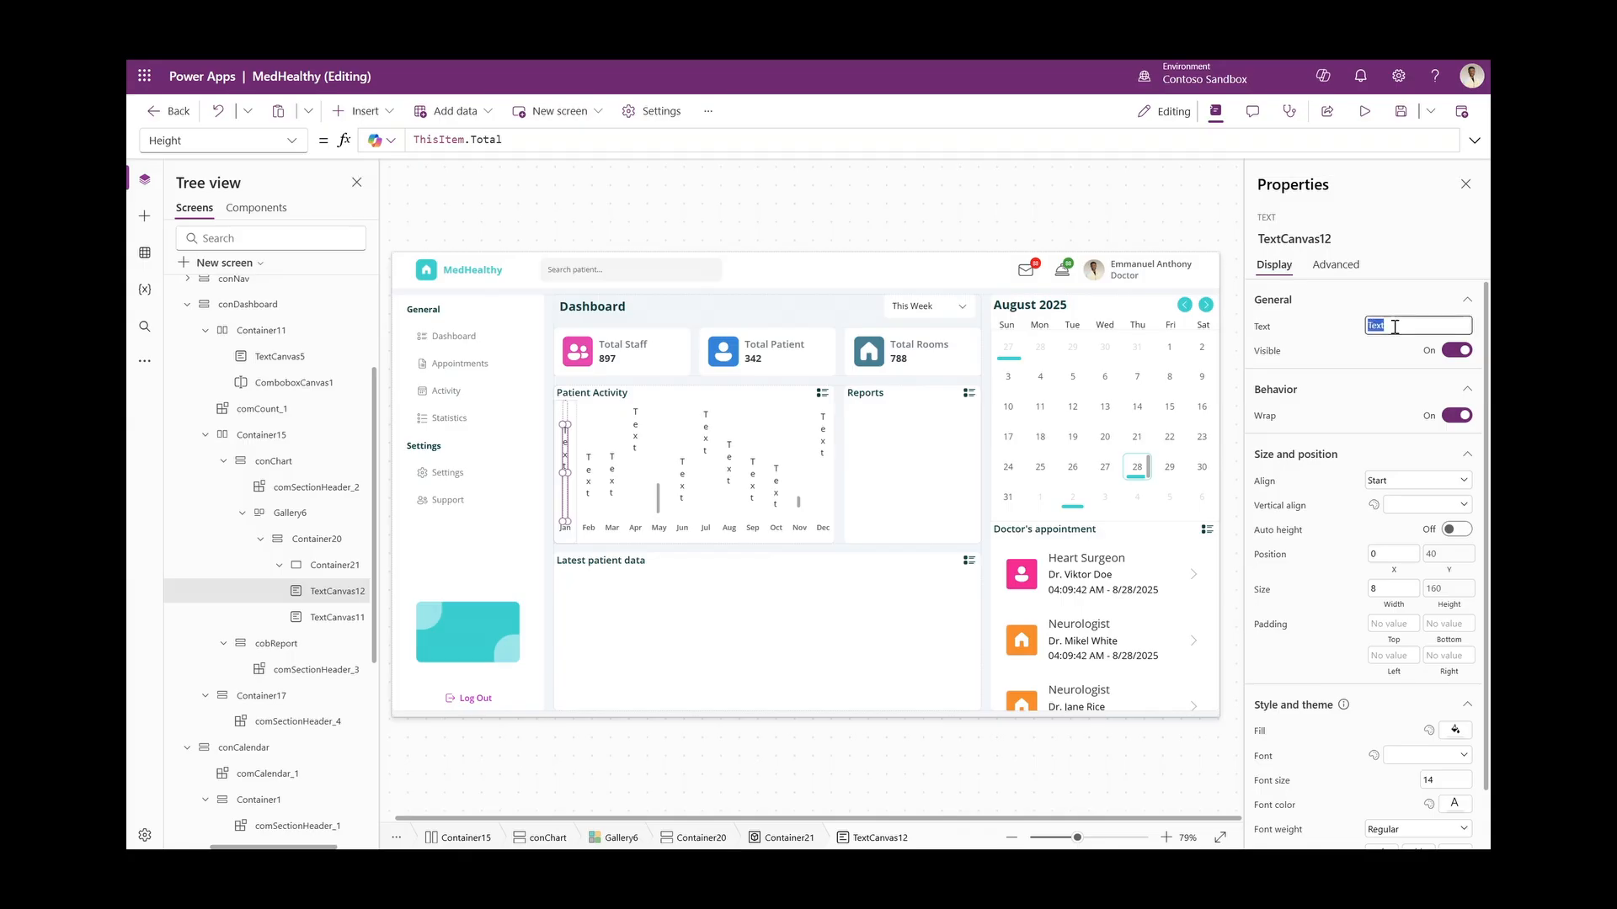
left_click(1334, 317)
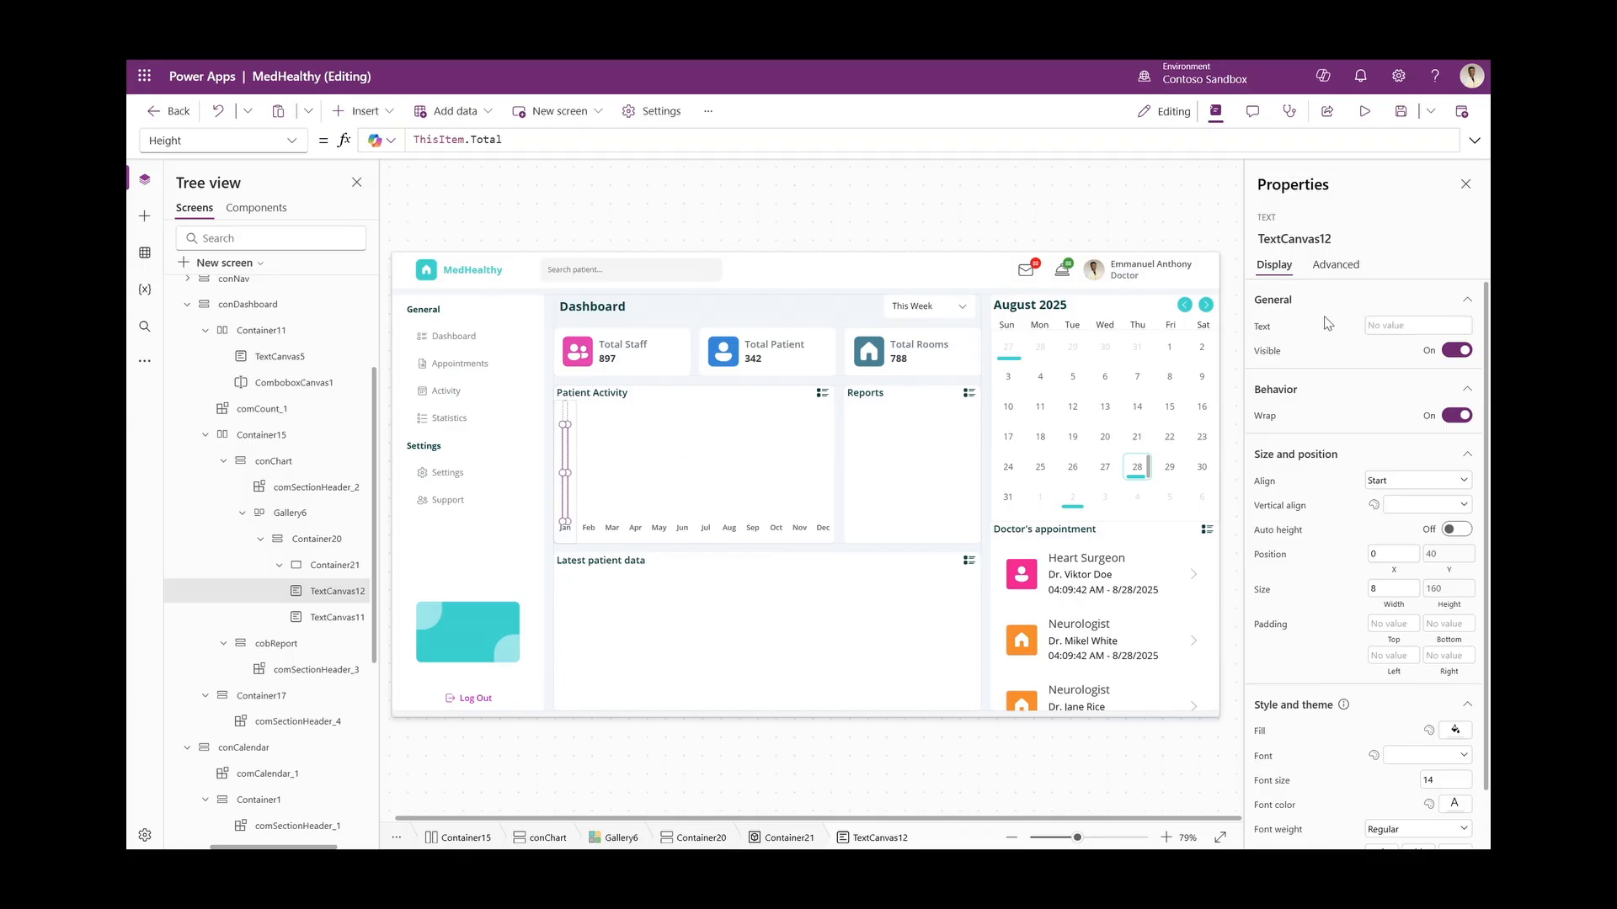
Set the bar text control's Fill to App.Theme.Colors.Primary
left_click(1262, 733)
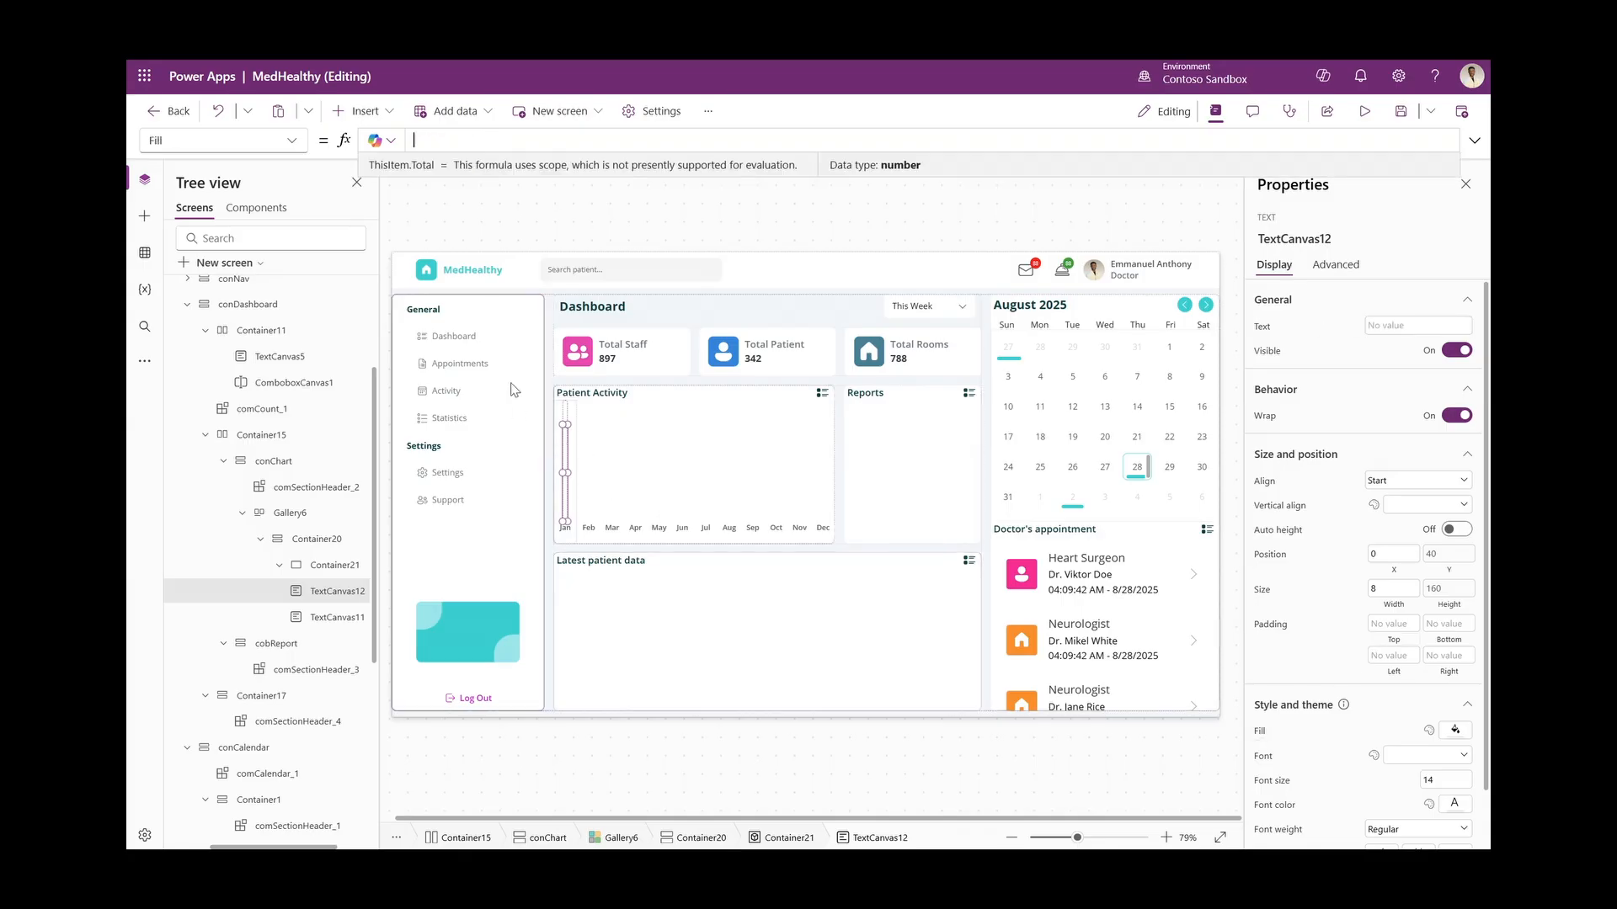
left_click(475, 142)
type("app.")
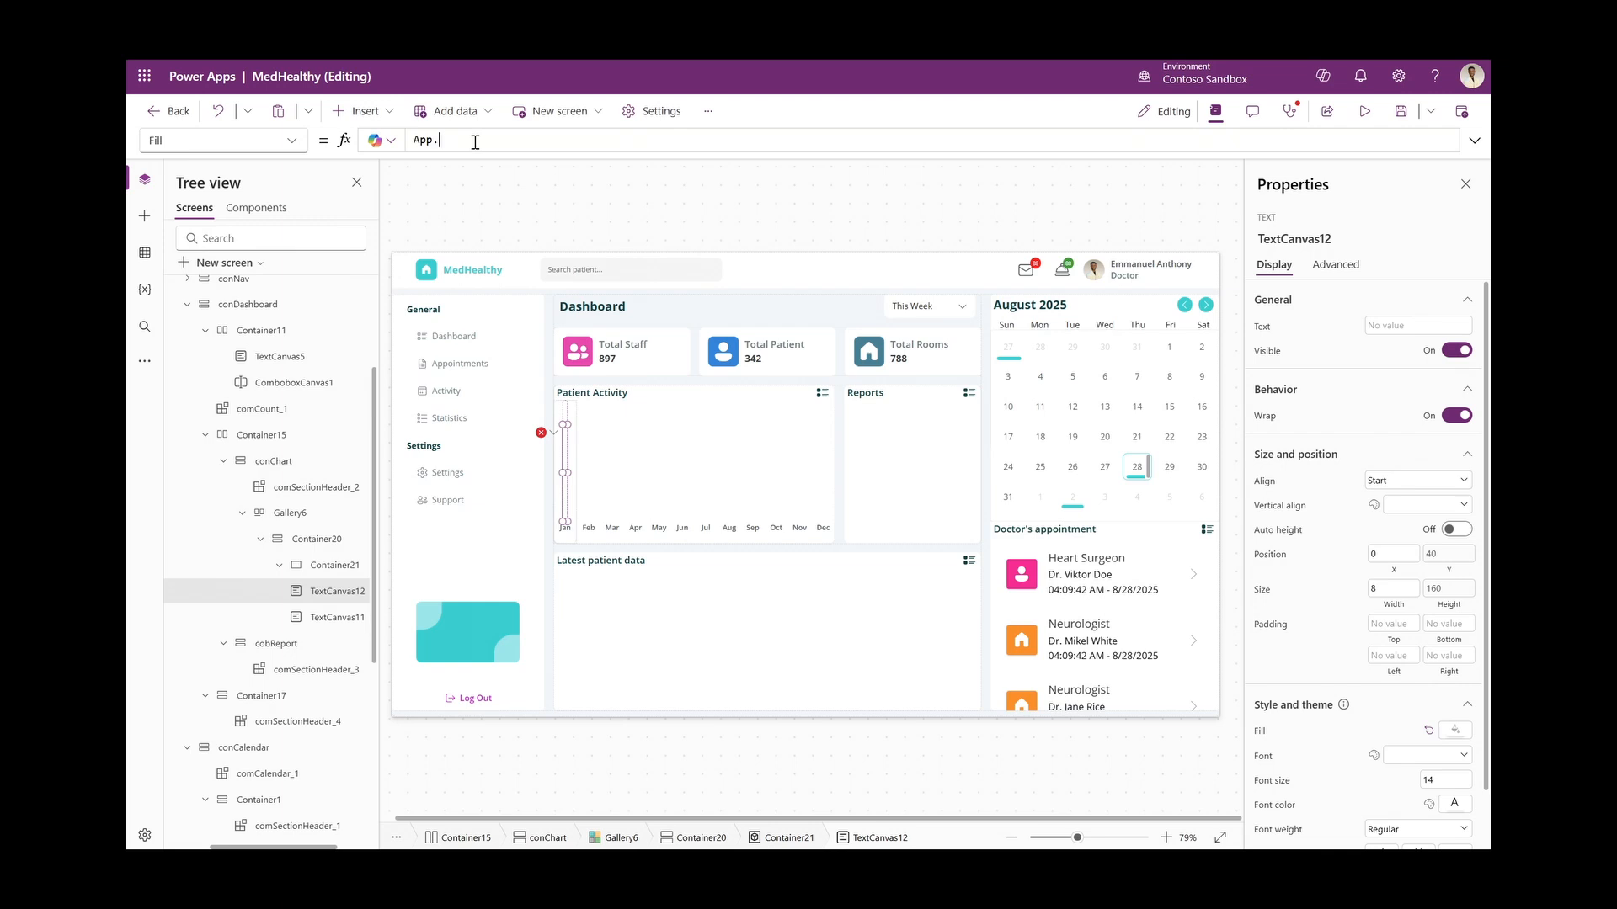
type("Theme")
type(".Col")
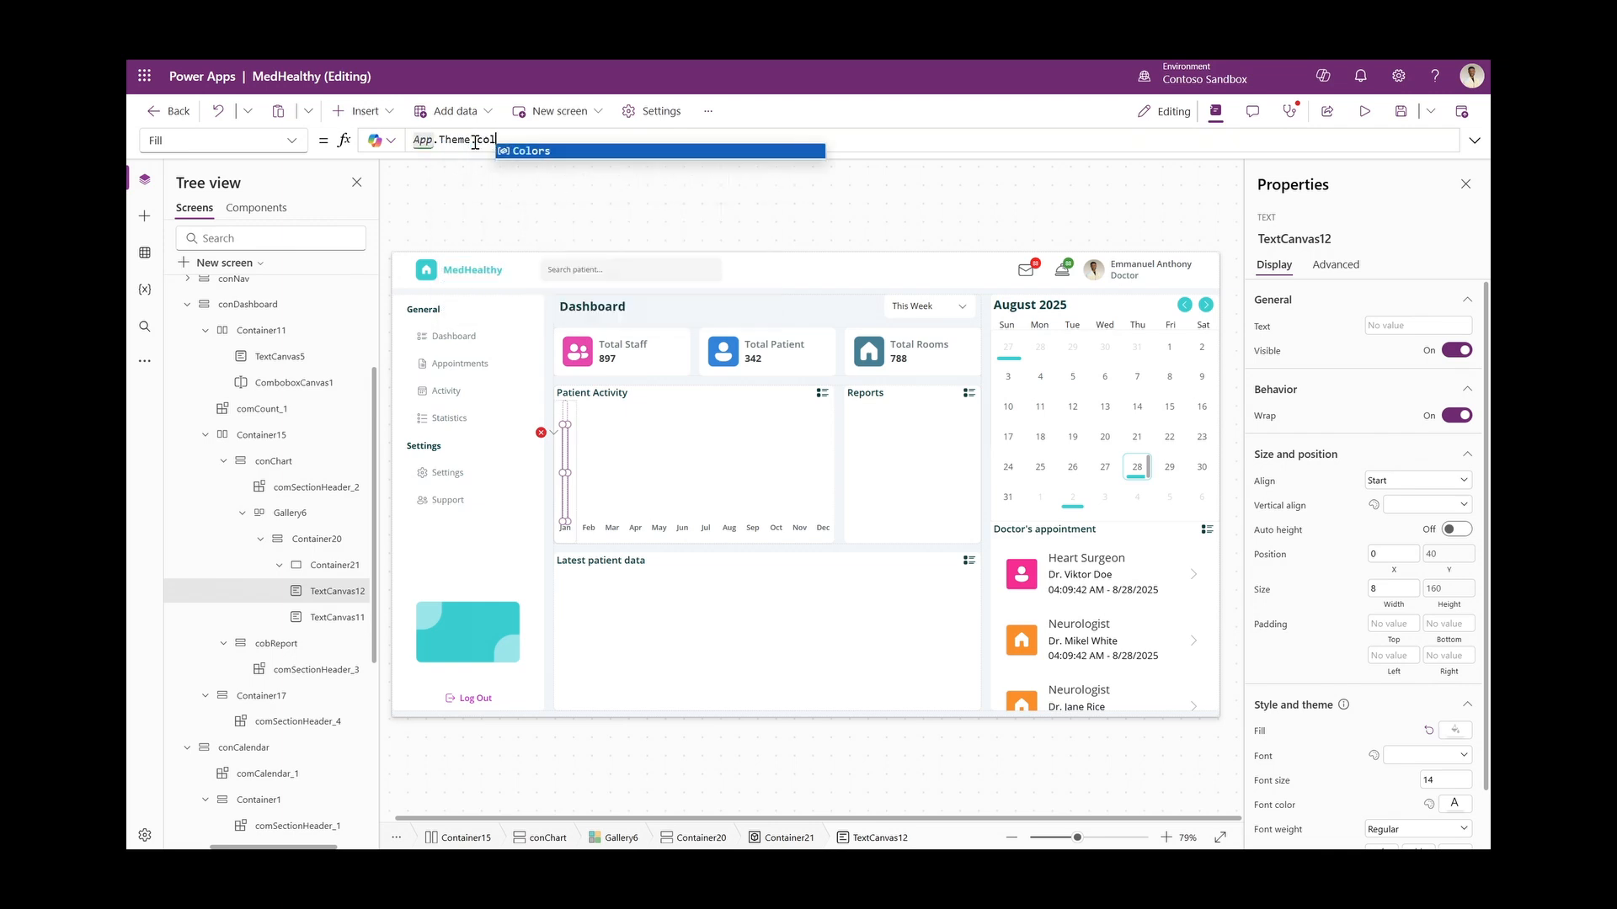
type("ors.pri")
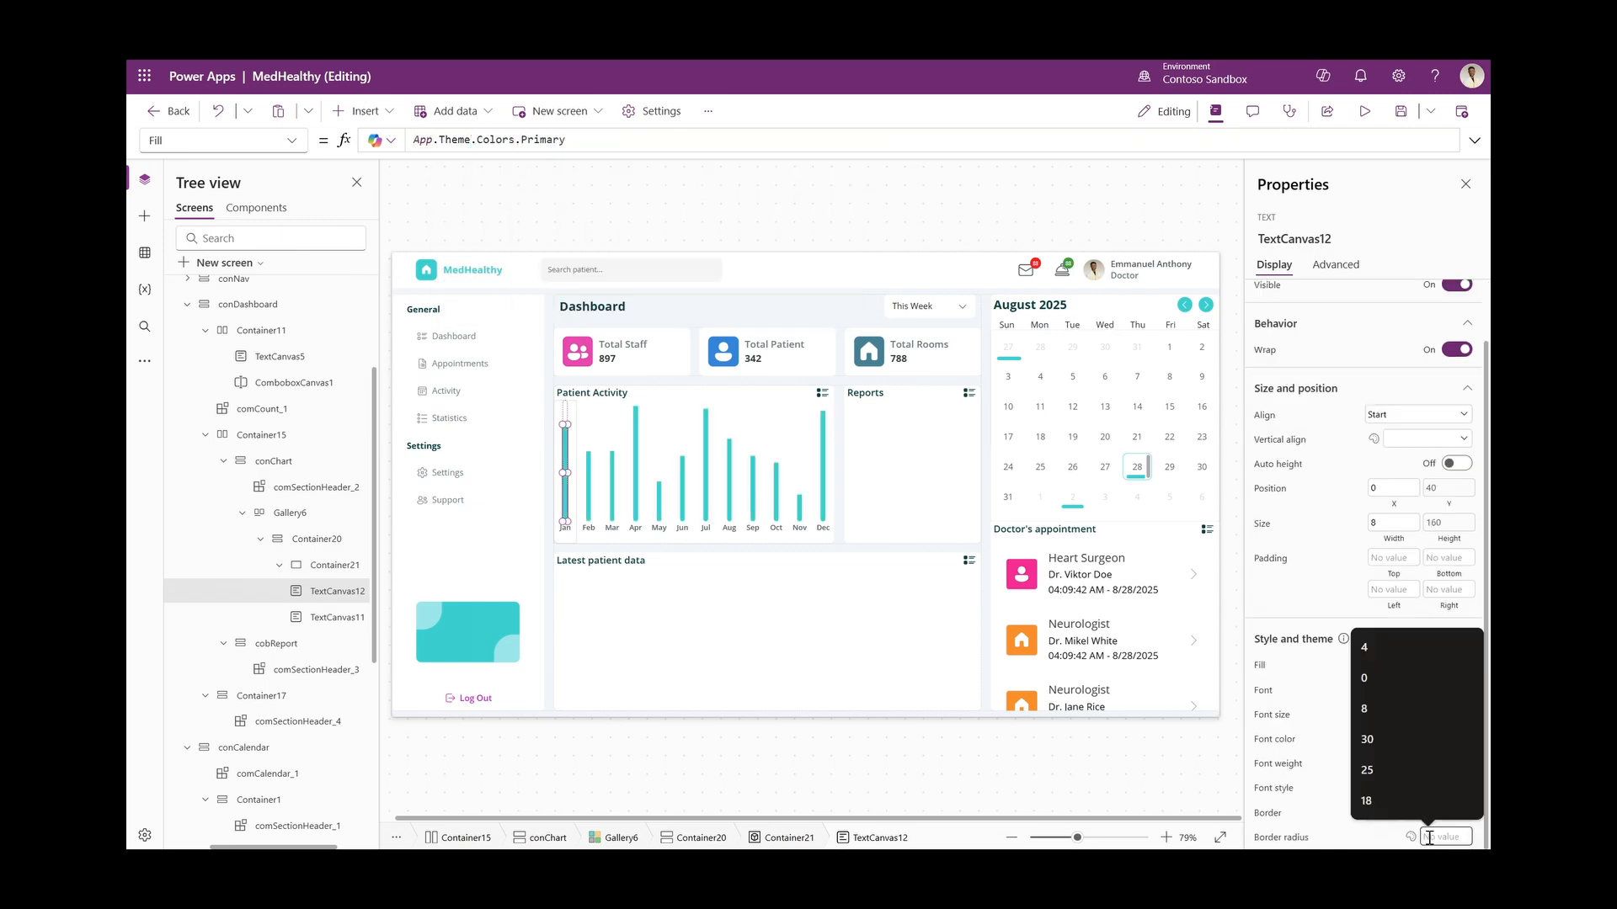
Set the chart bar's border radius to 8 and preview the app briefly
type("8")
key("Return")
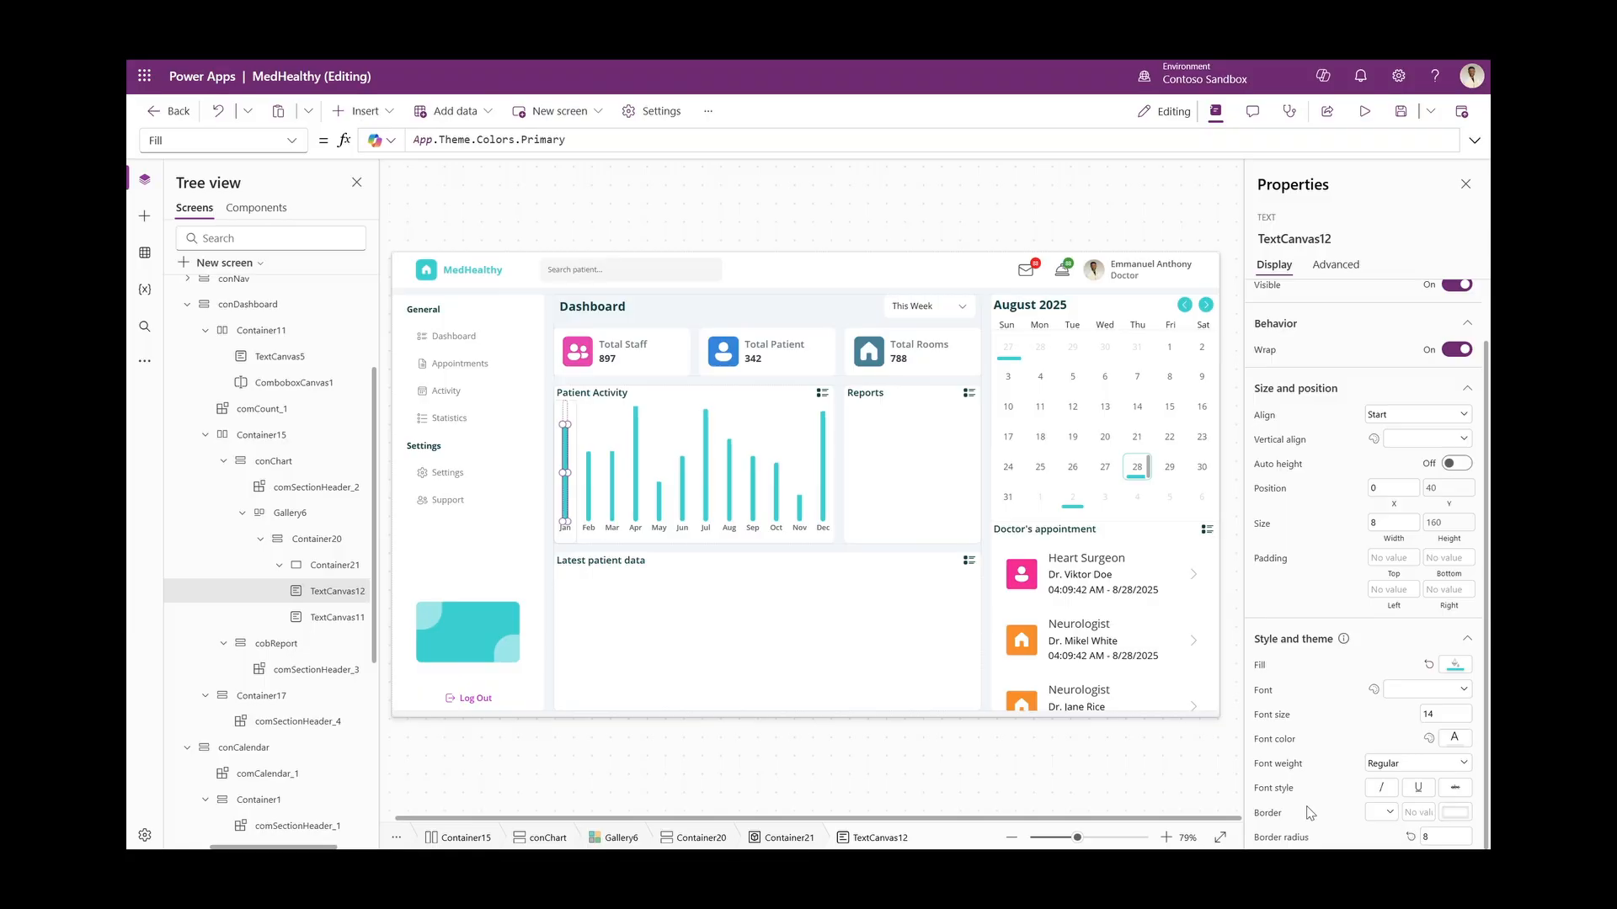
key("F5")
key("Escape")
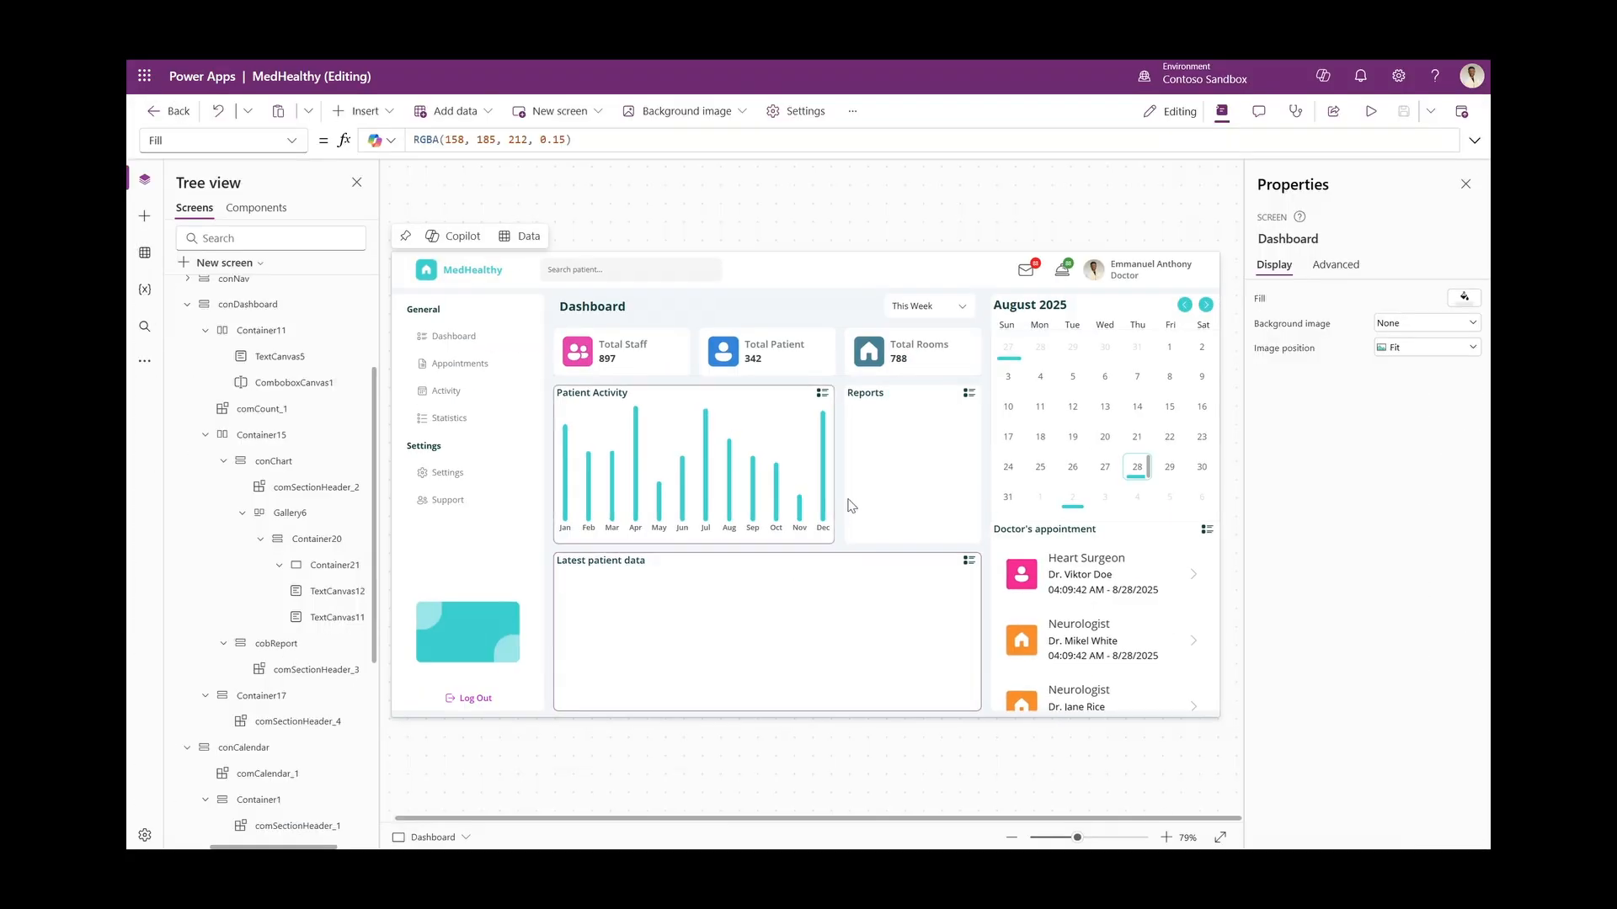
Insert a vertical gallery into the Reports container
left_click(885, 476)
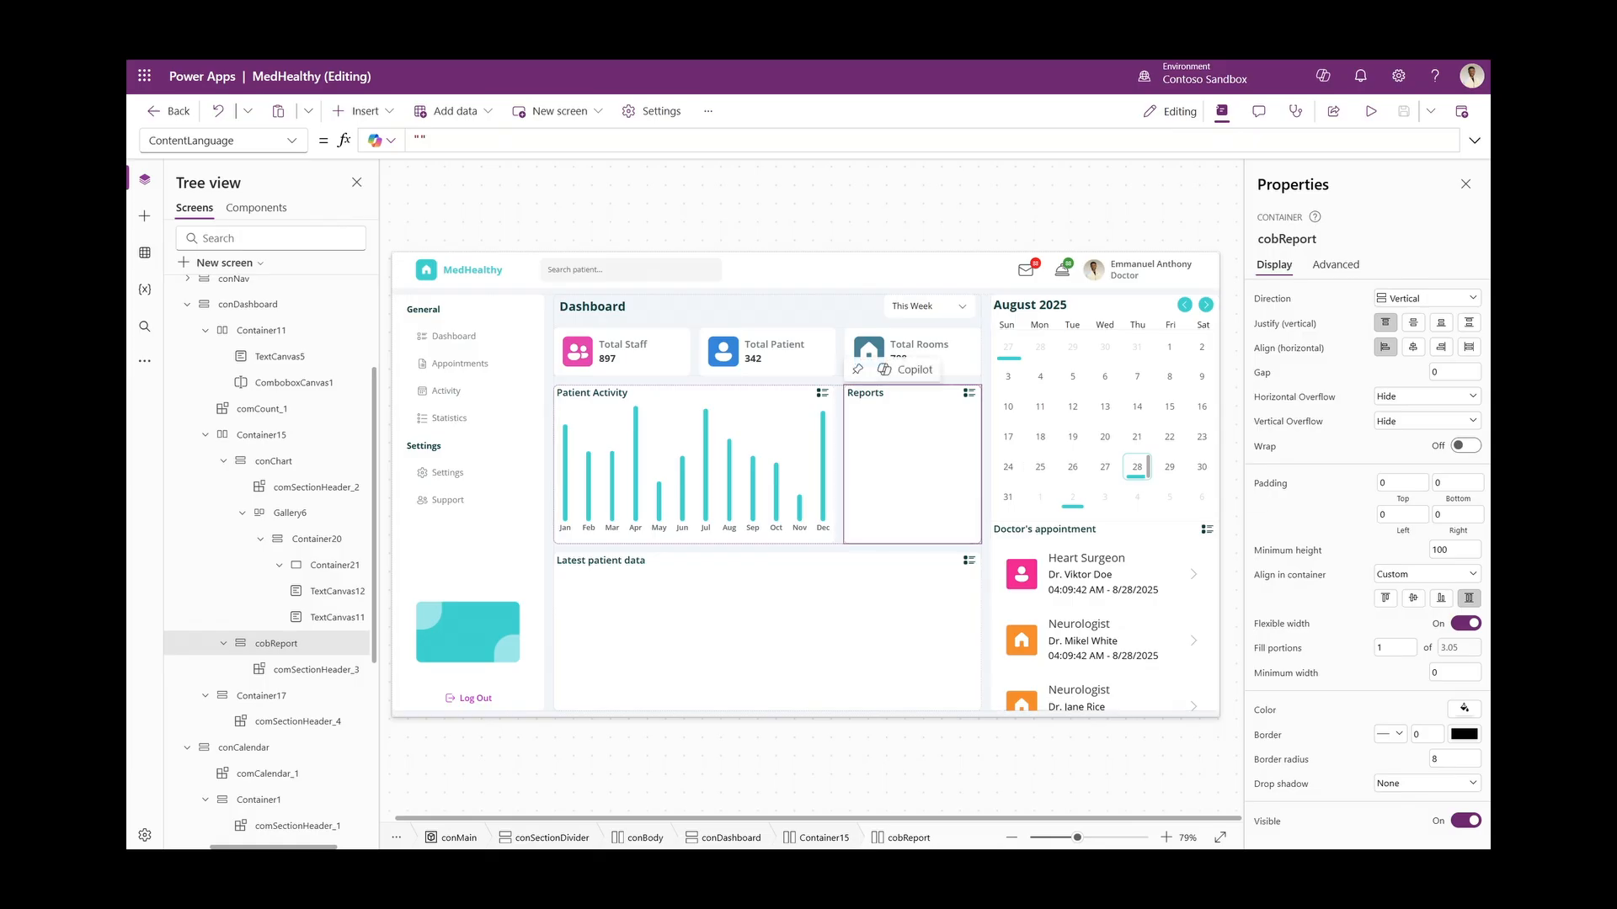
left_click(347, 120)
type("gal")
left_click(397, 209)
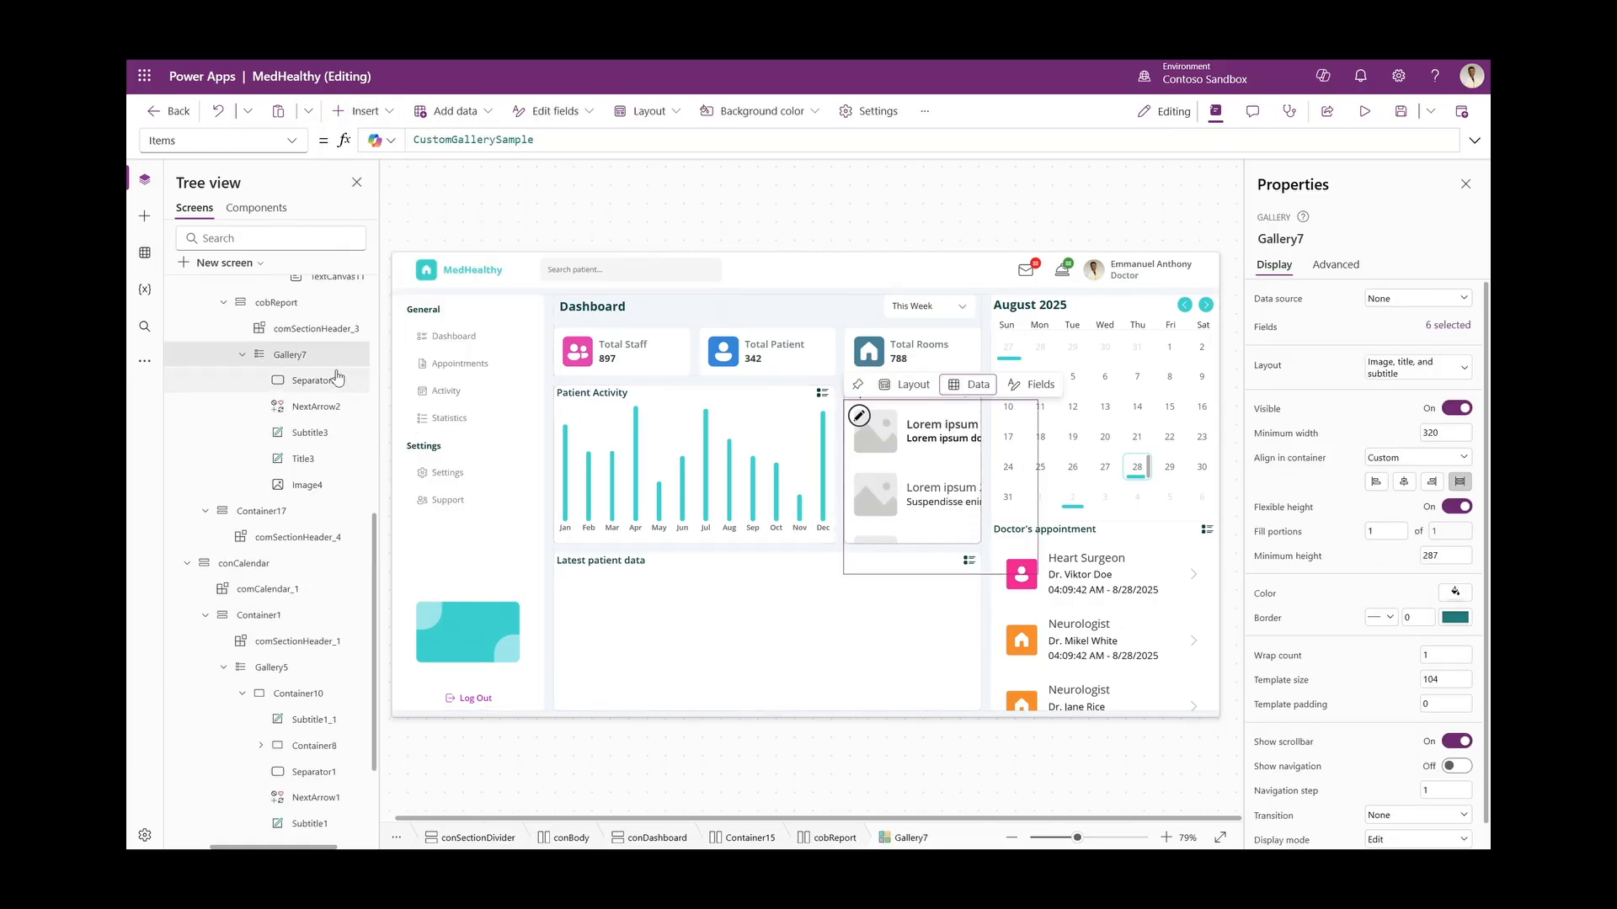
Set the Reports gallery's minimum height and minimum width to 0 and turn off its scrollbar
double_click(1445, 556)
type("0")
double_click(1445, 433)
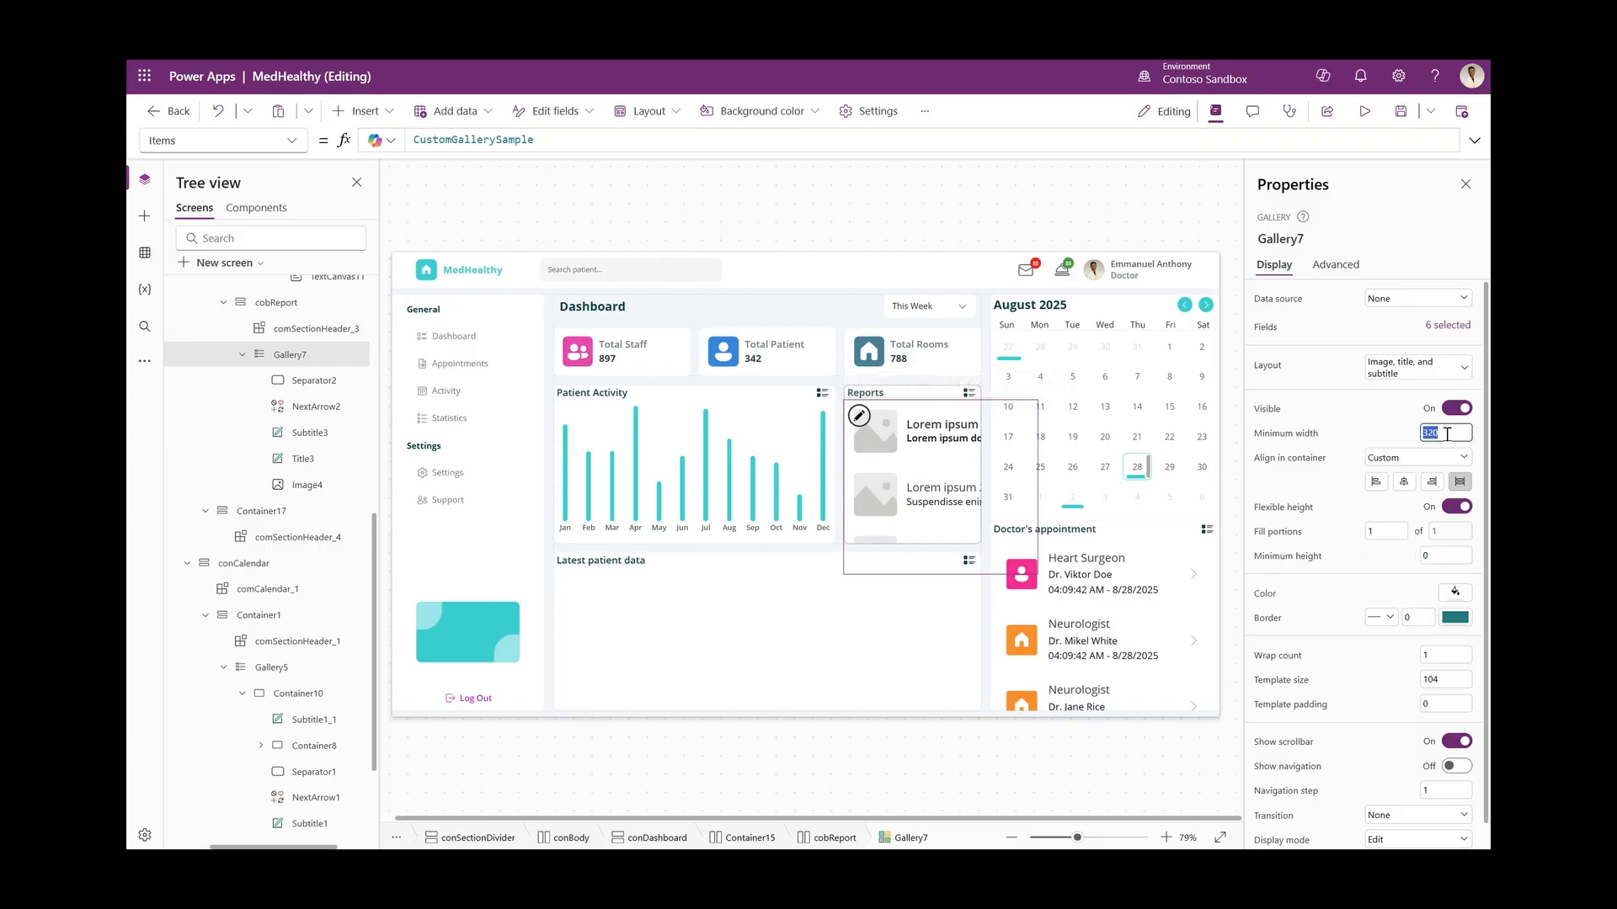
type("0")
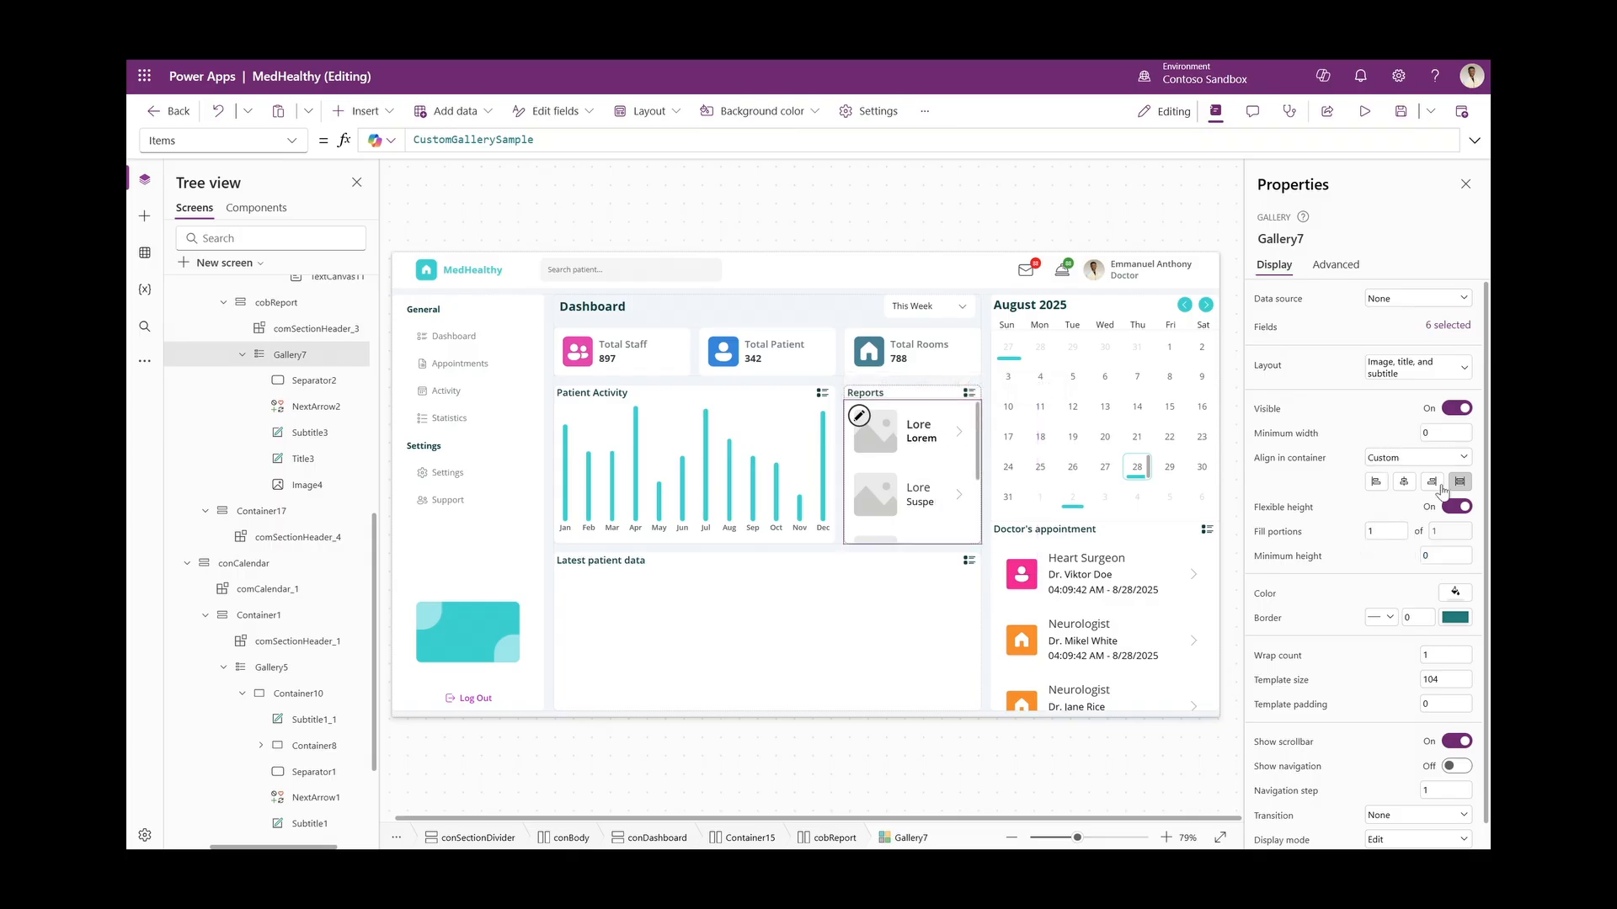
left_click(1461, 745)
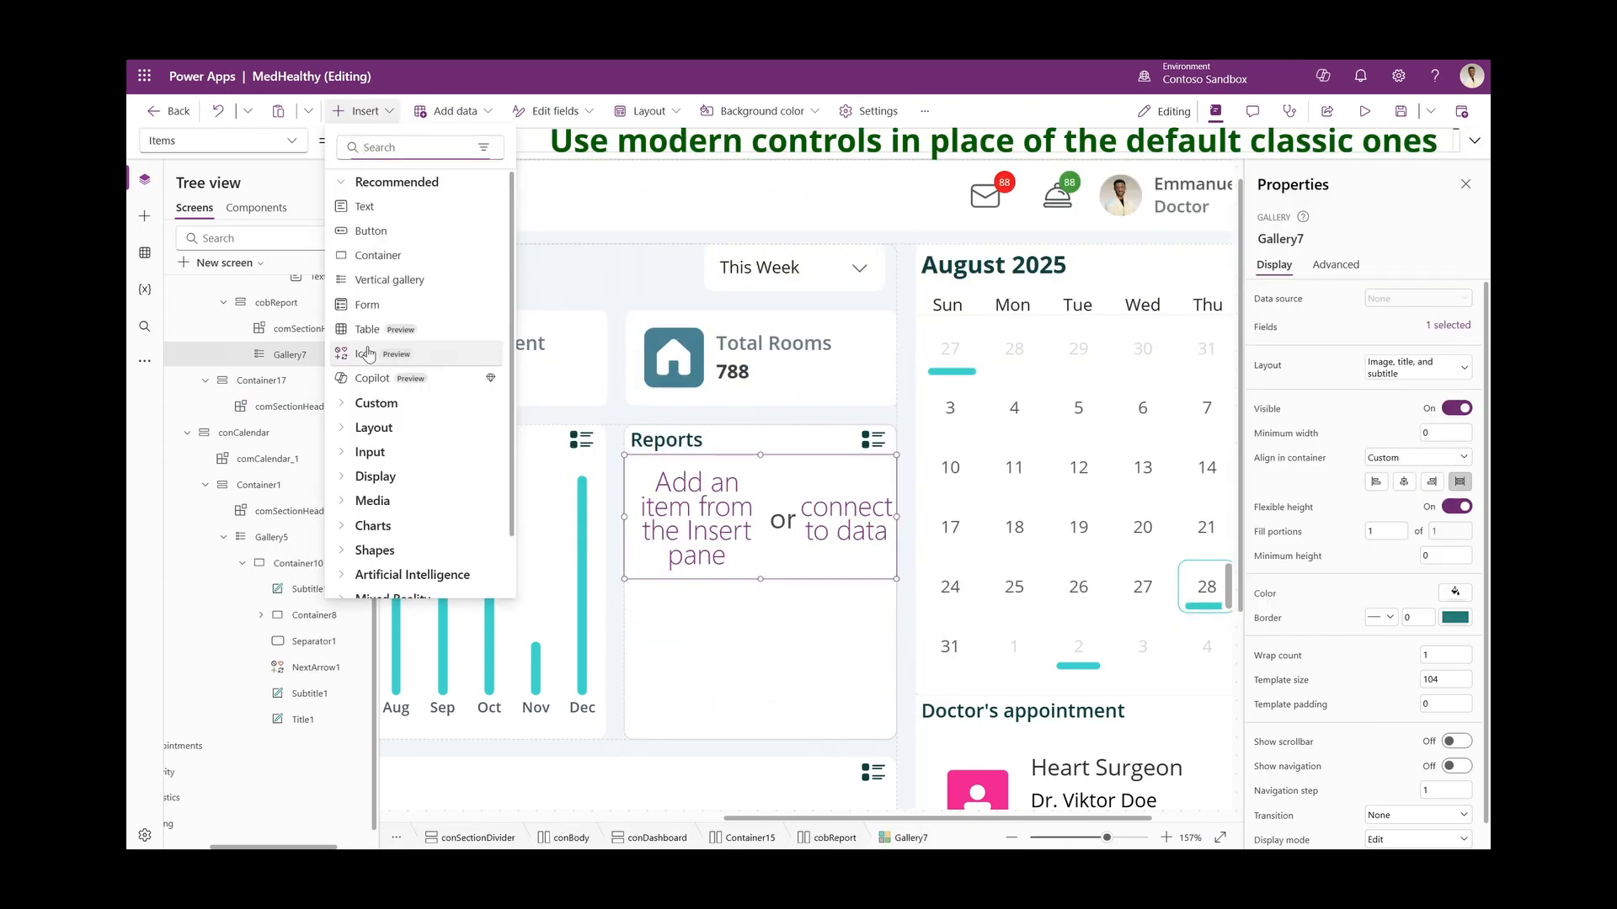
Insert a modern icon into the Reports gallery in place of its default classic controls
key("Escape")
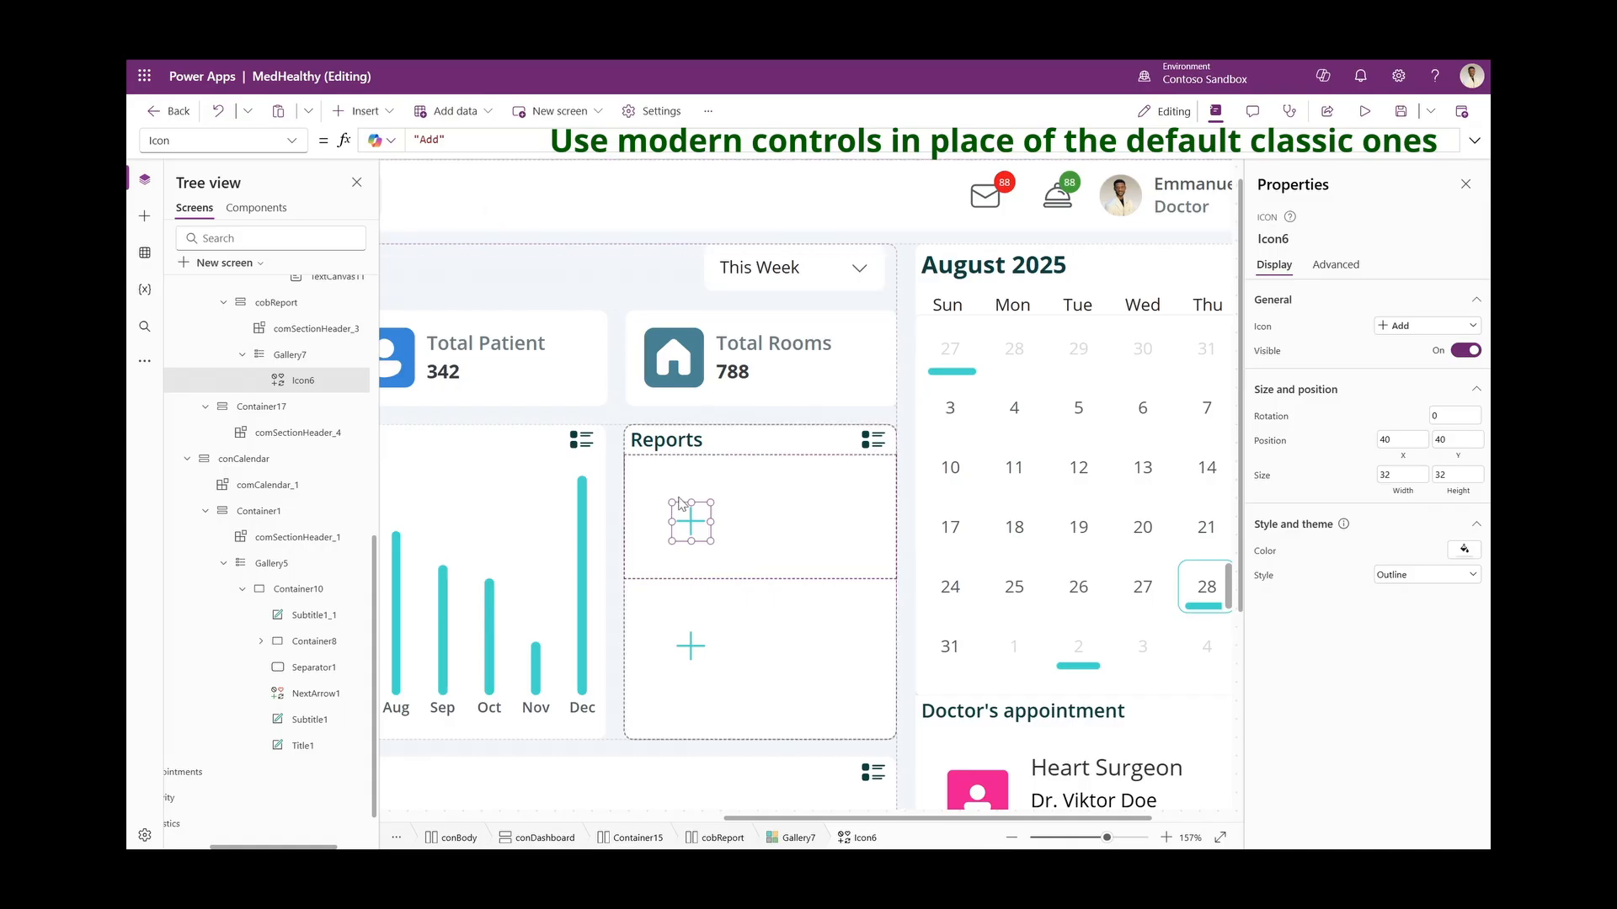
Move the icon to the Reports gallery template's upper-left corner and insert two text controls, one above the other, beside it
left_click_drag(690, 524, 660, 508)
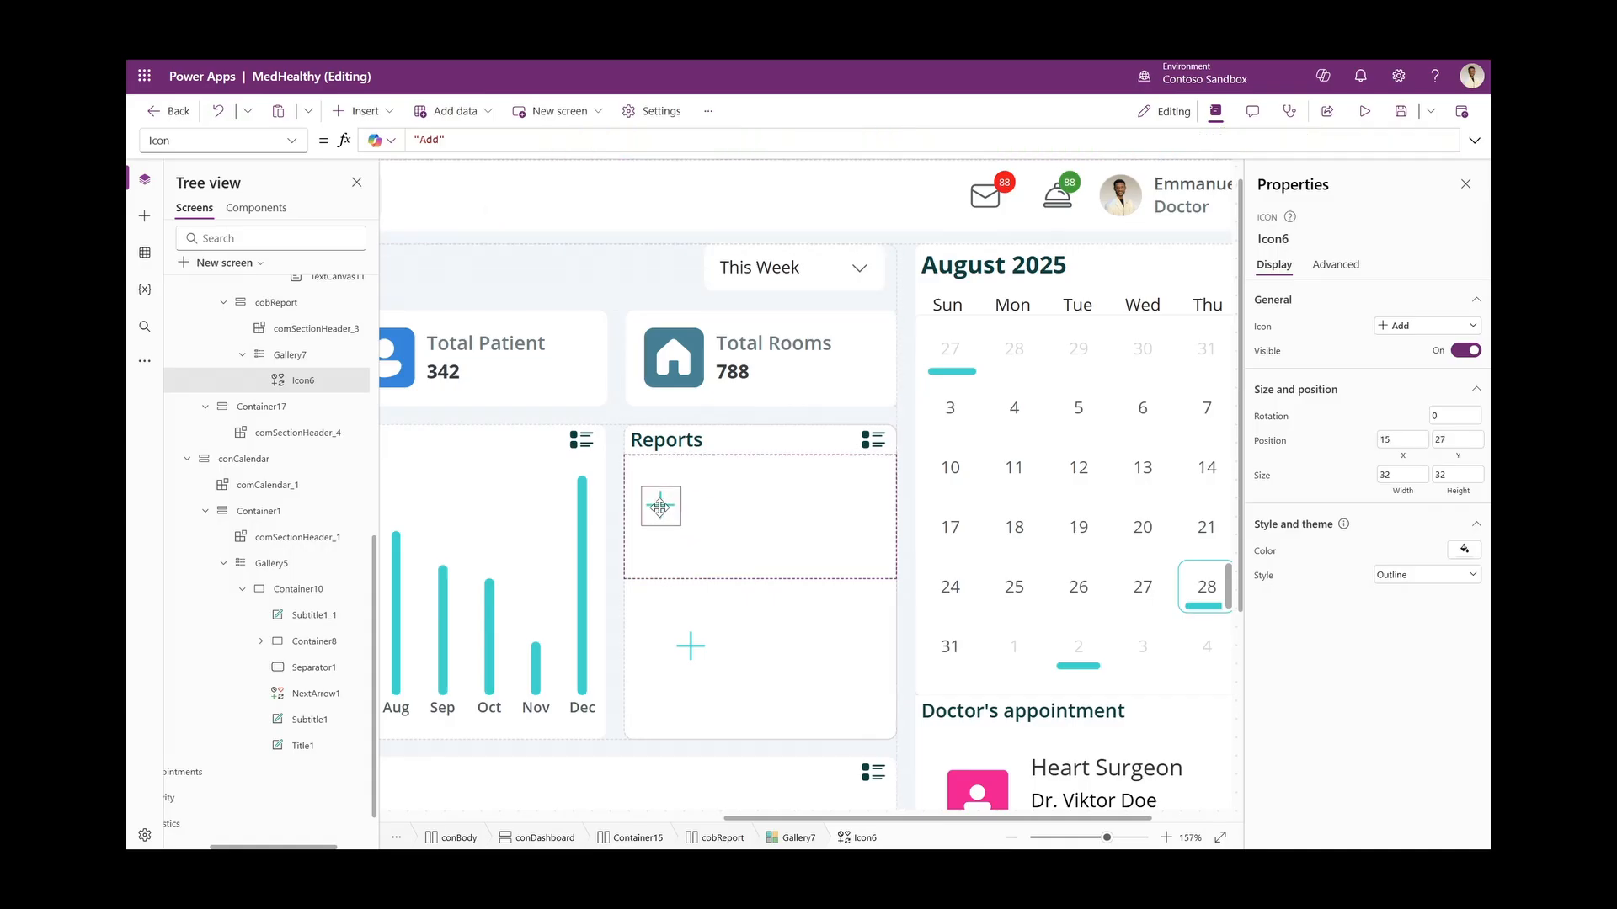
left_click(745, 482)
left_click(365, 111)
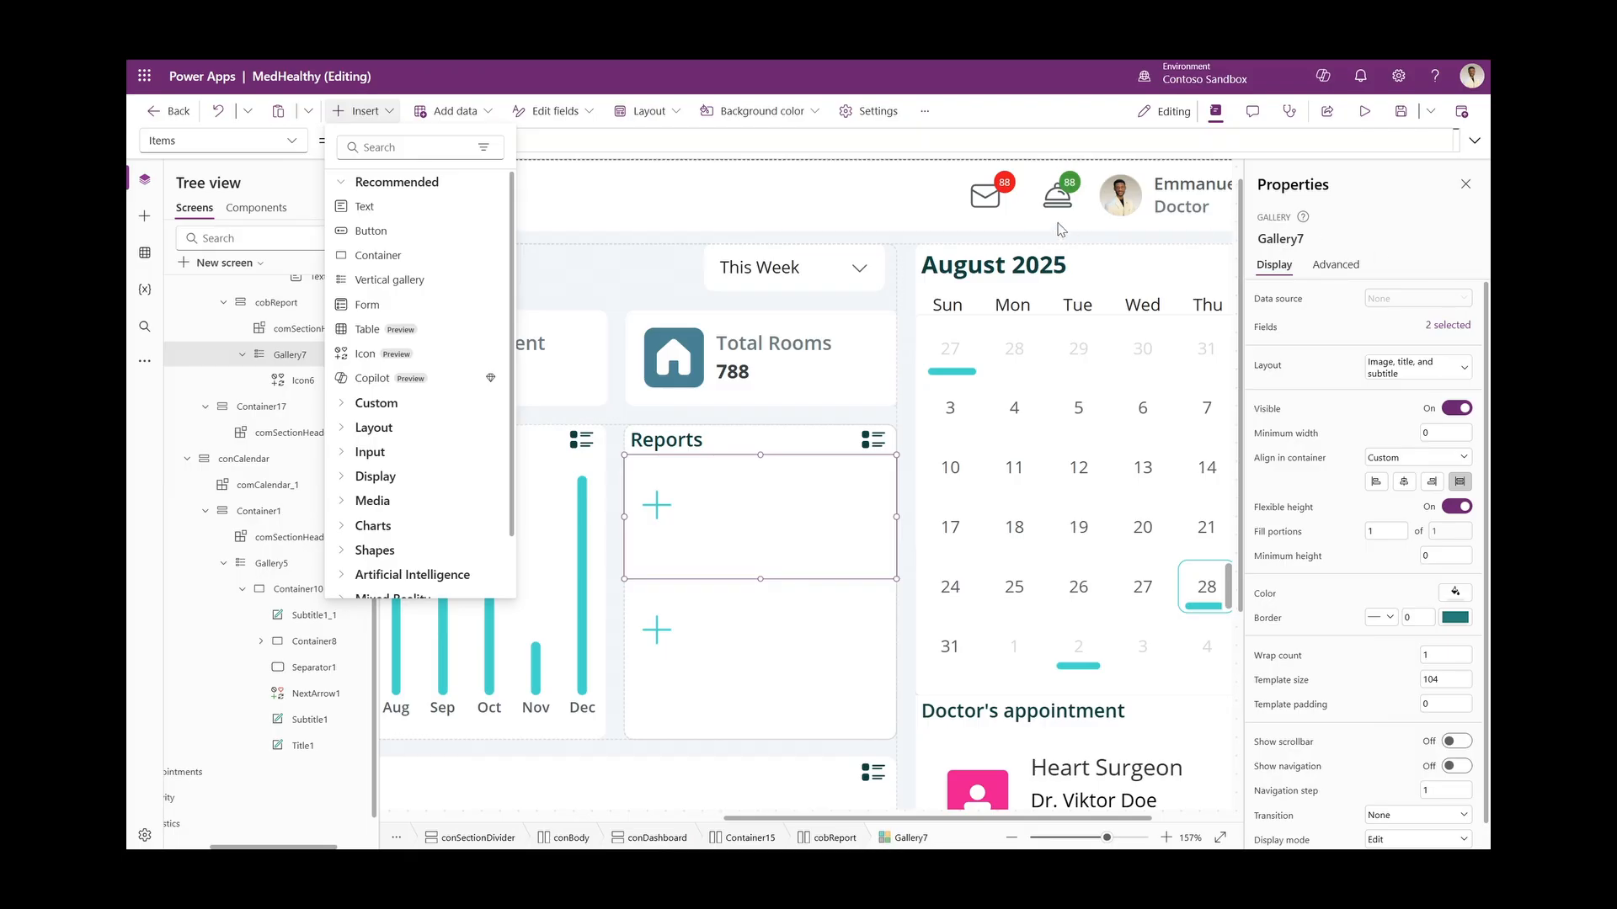
left_click(365, 207)
left_click(365, 111)
left_click(379, 214)
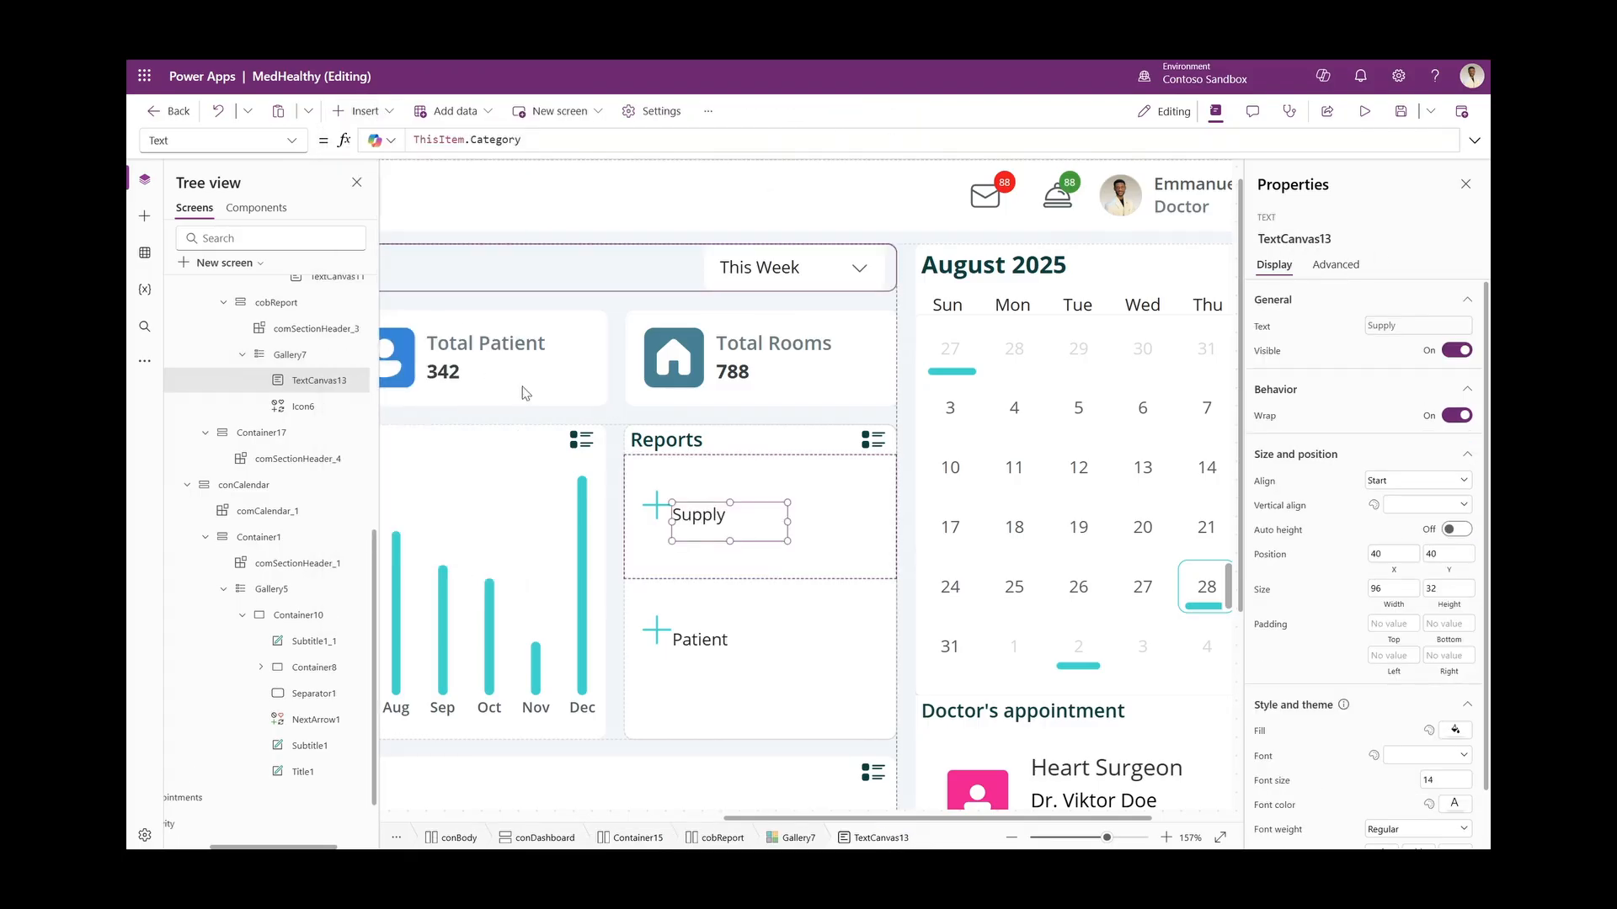
left_click(653, 508)
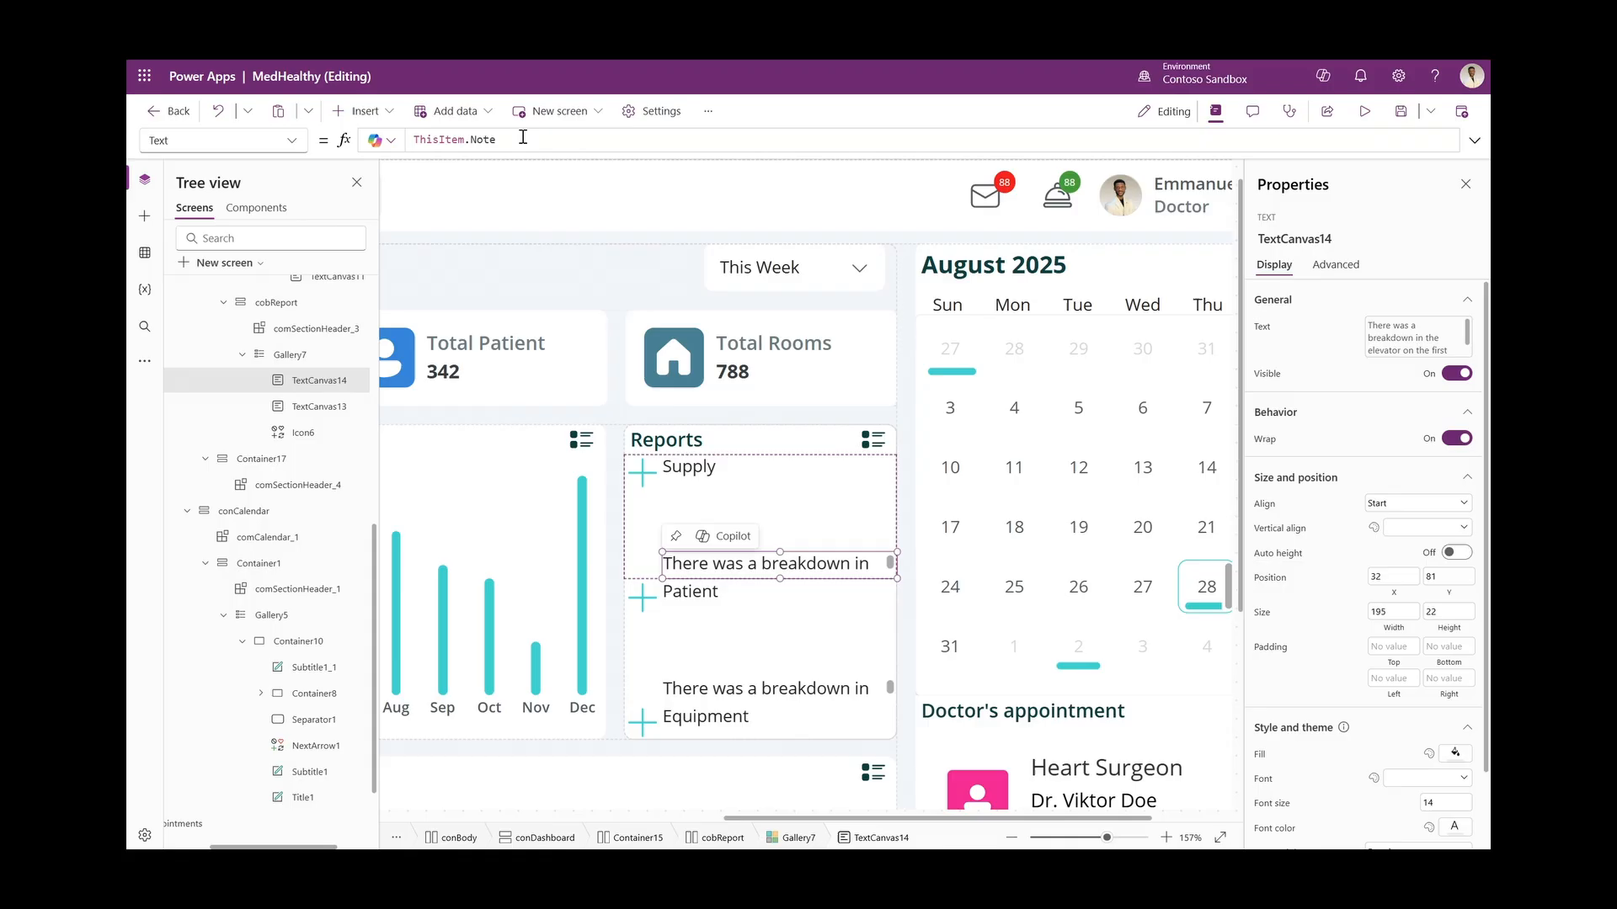
Bind the lower text control in the Reports gallery to ThisItem.Date, with font size 10 and Middle vertical alignment
double_click(523, 140)
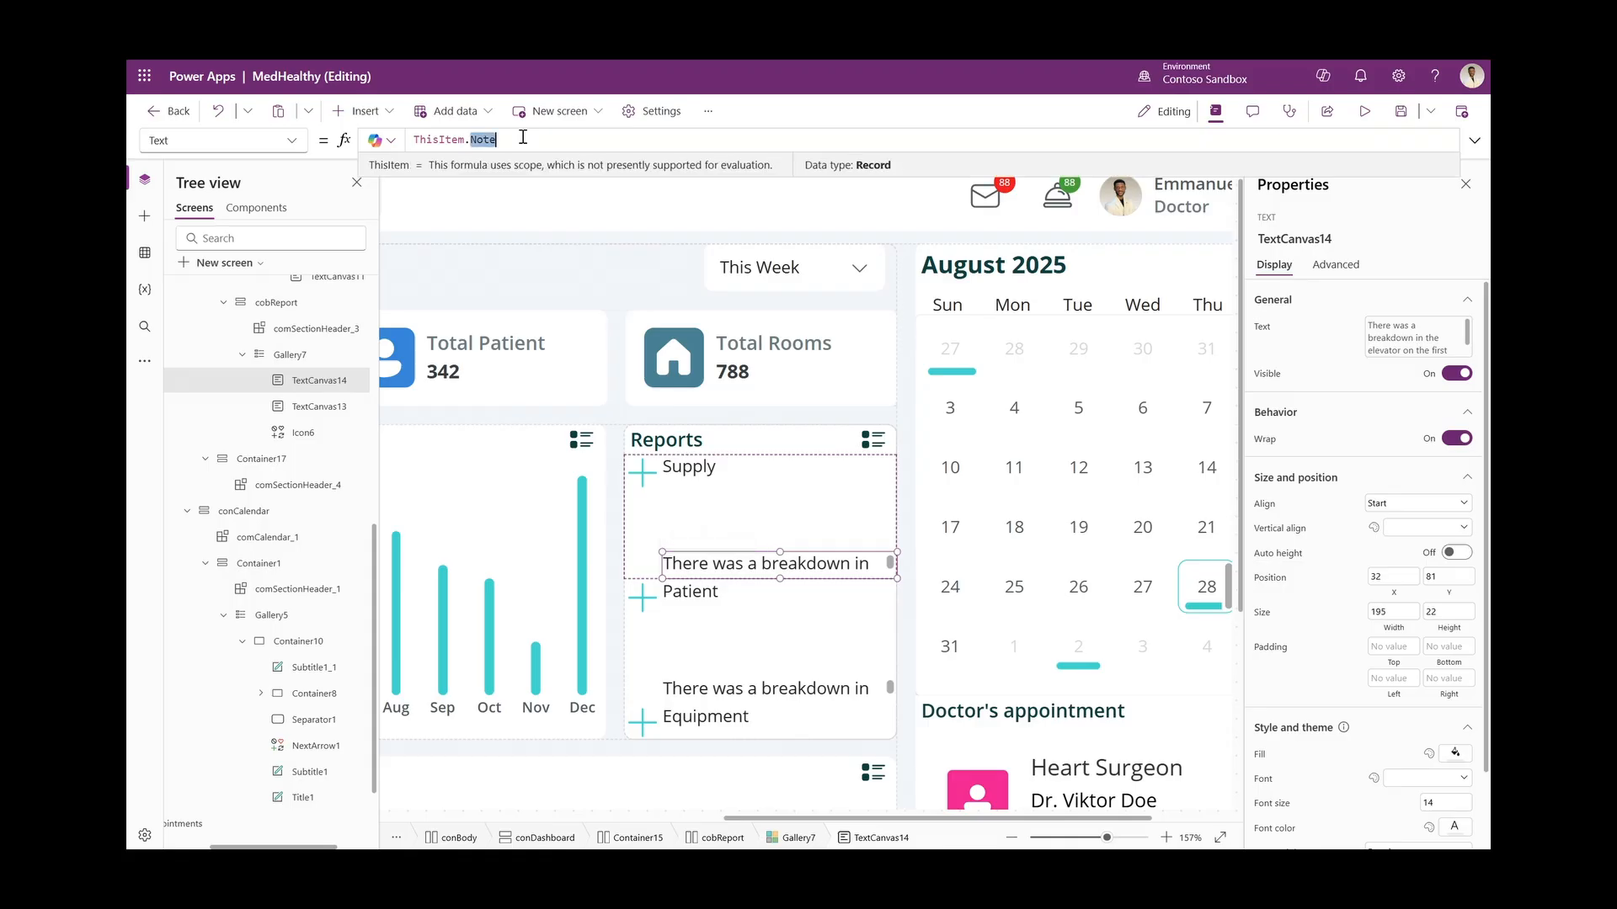
type("Date")
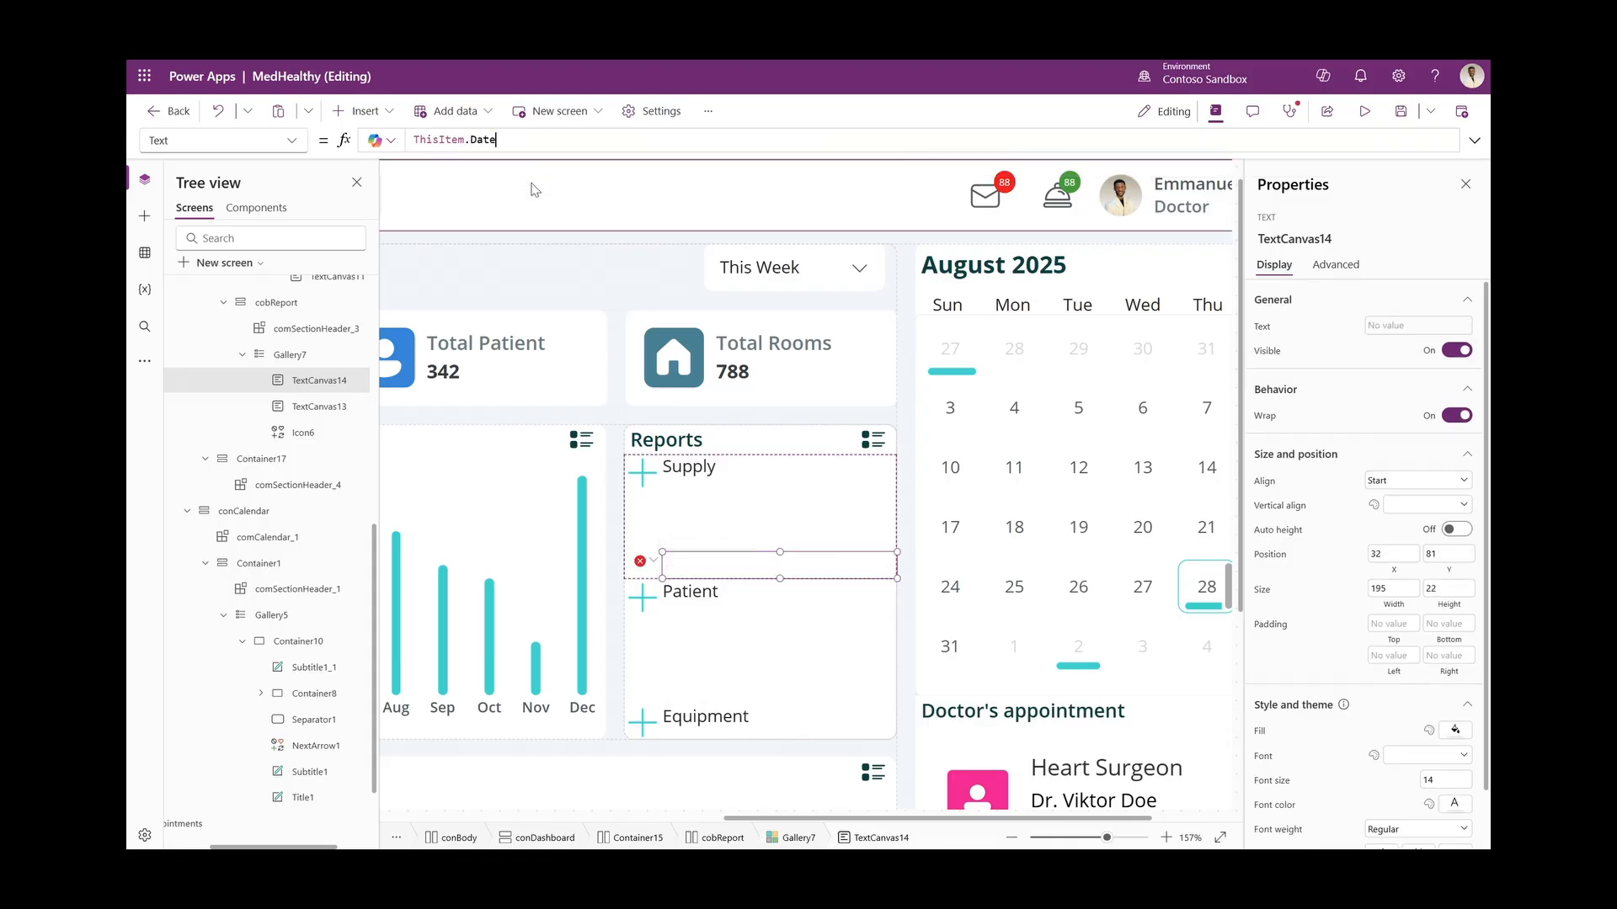
scroll(1437, 715, "down", 1)
left_click(1437, 715)
type("10")
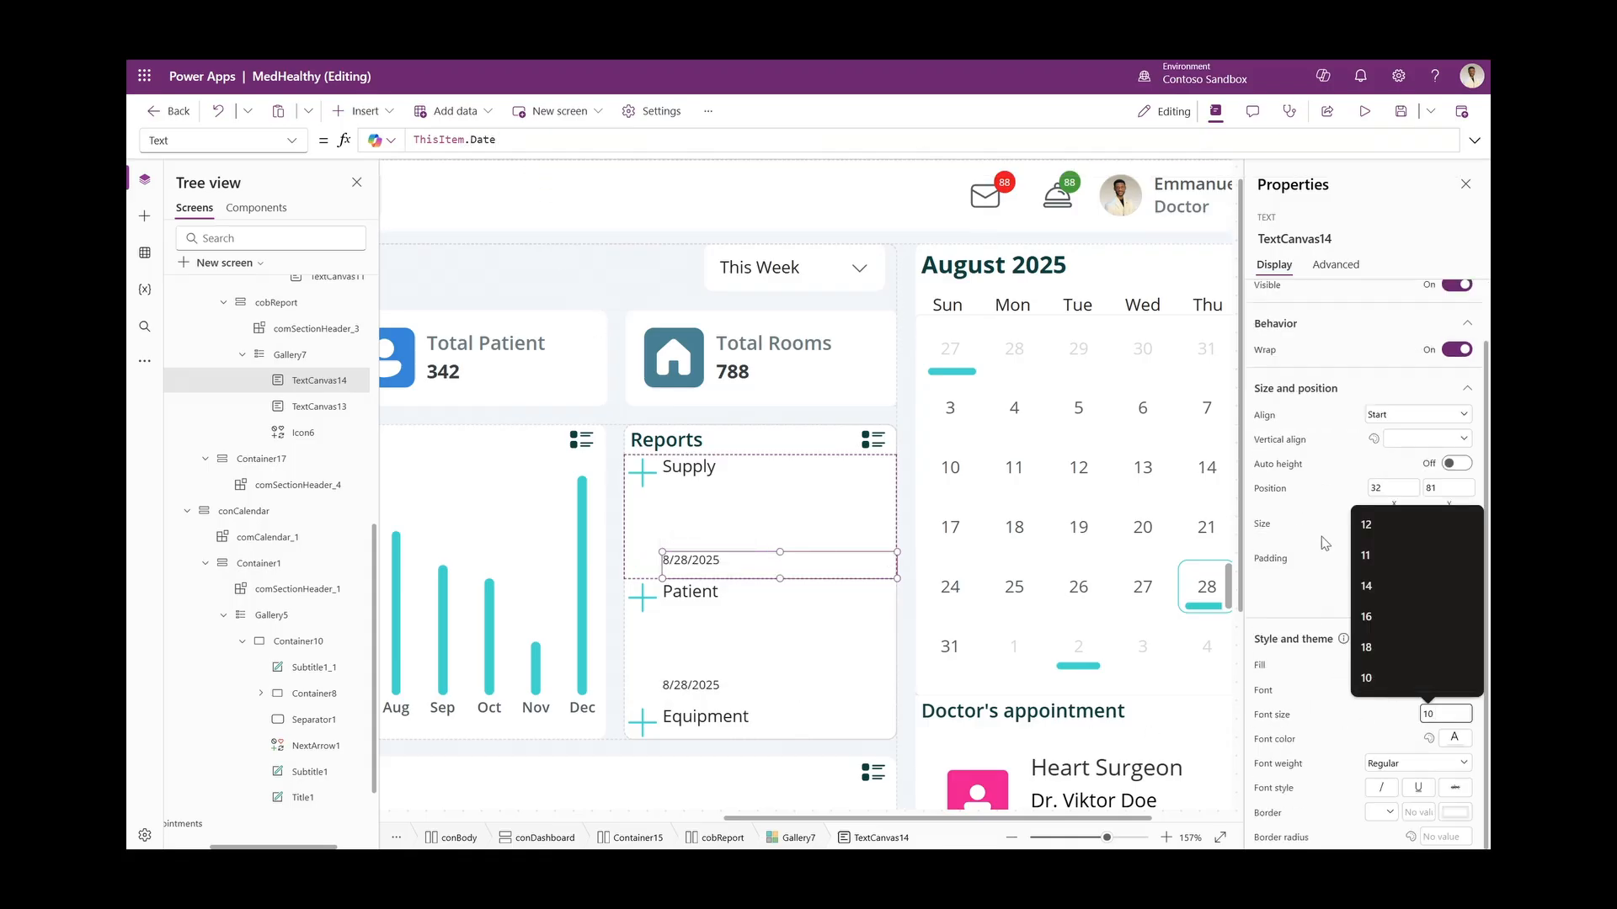
left_click(1431, 439)
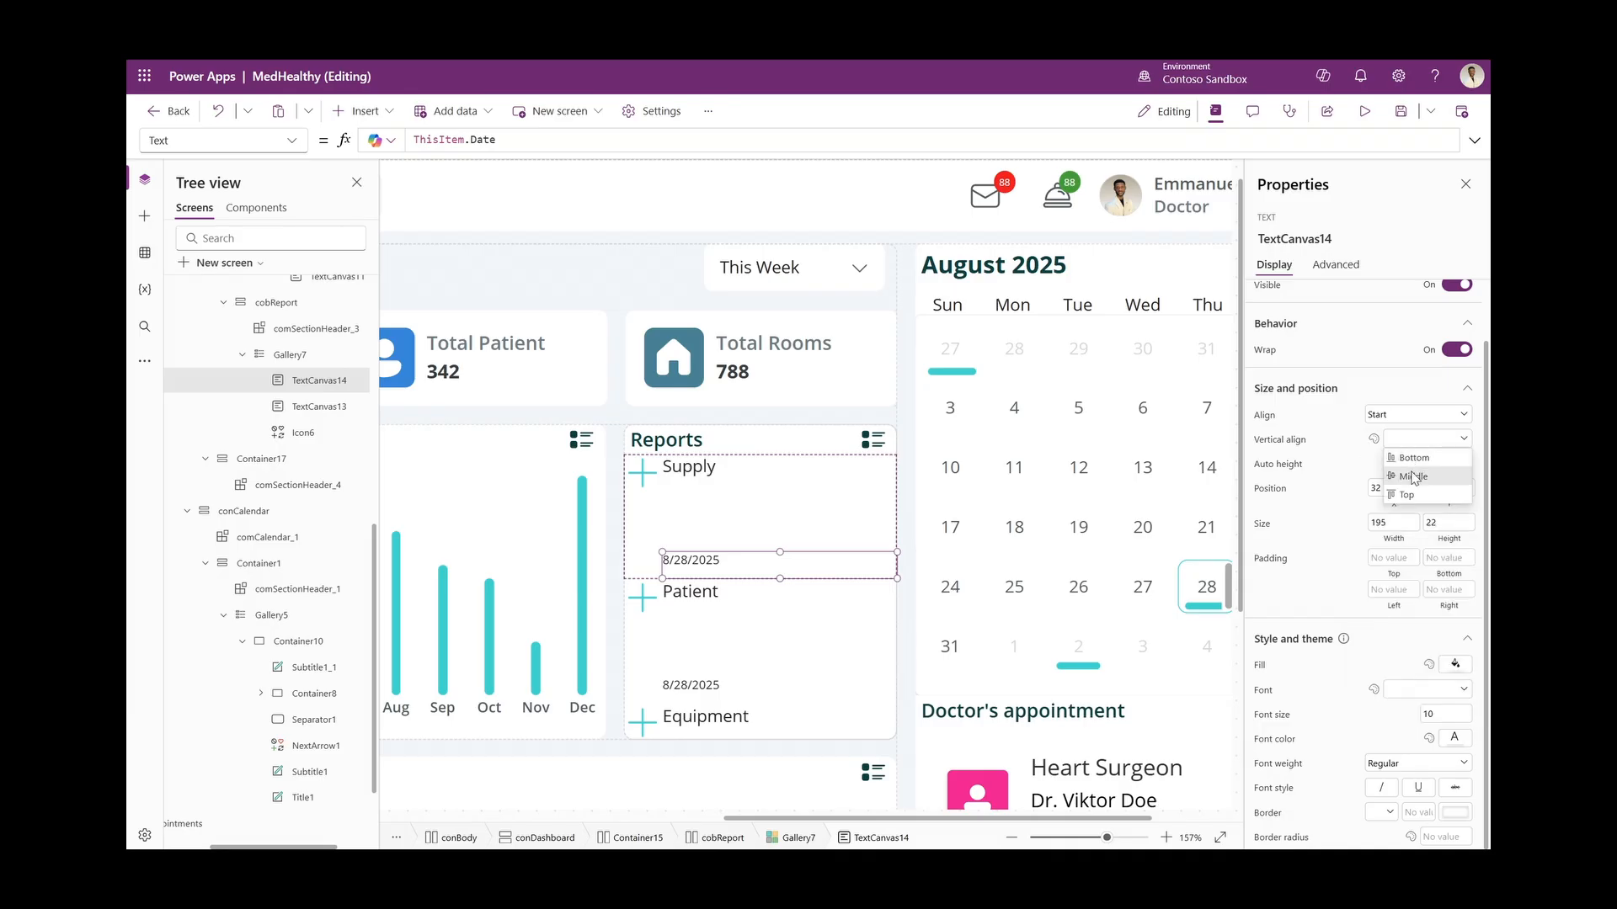
left_click(1414, 477)
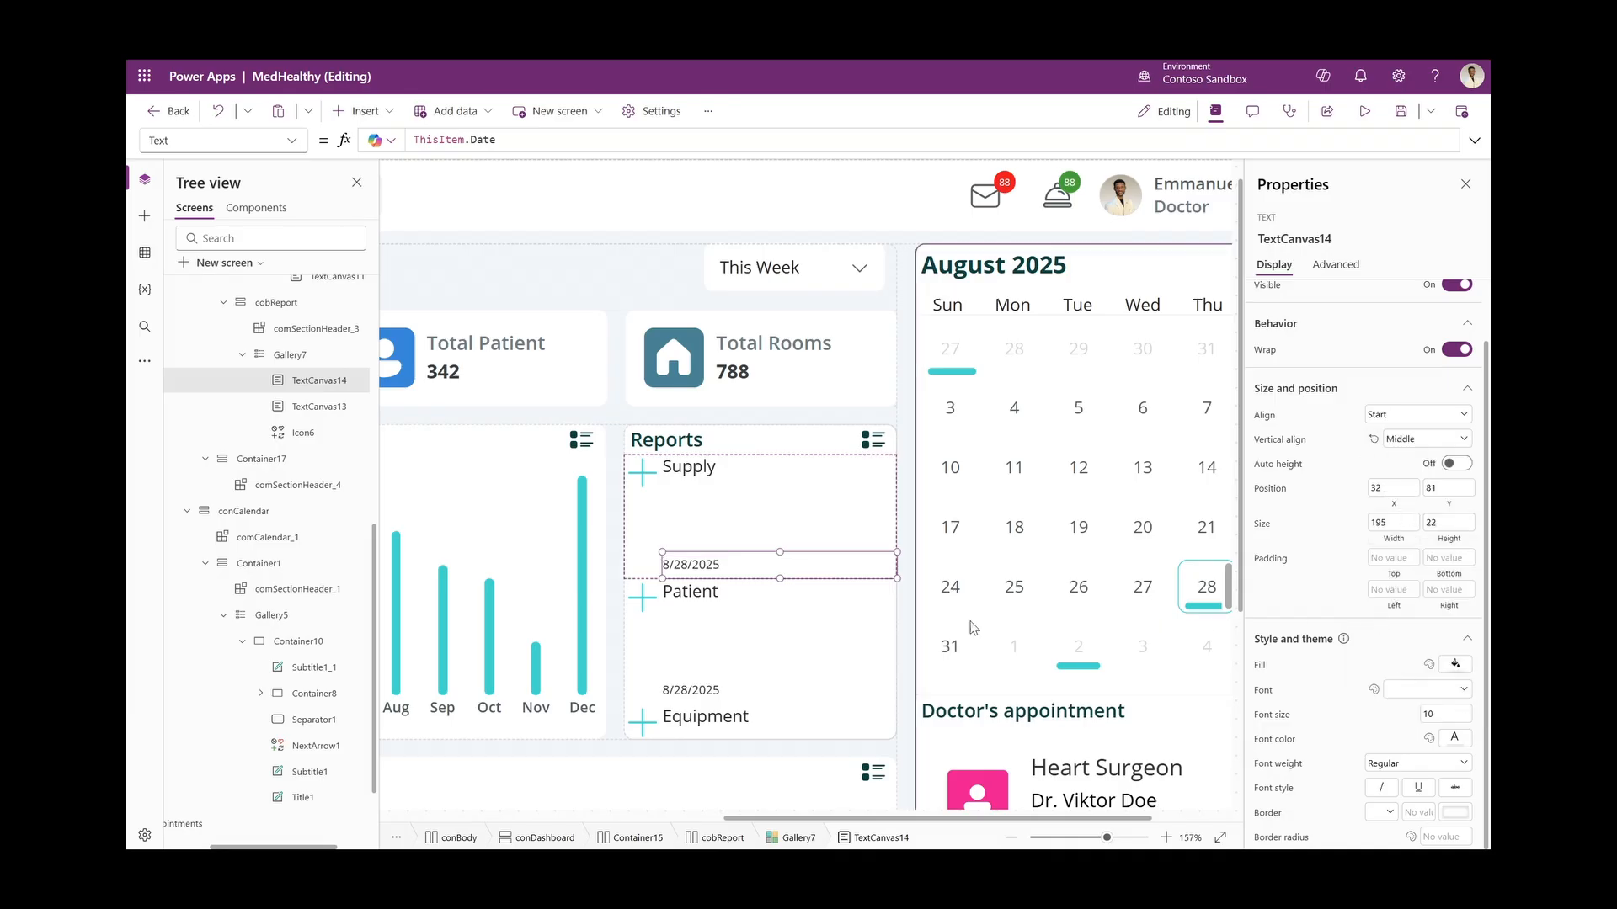
Bind the upper text control in the Reports gallery to ThisItem.Note
double_click(520, 142)
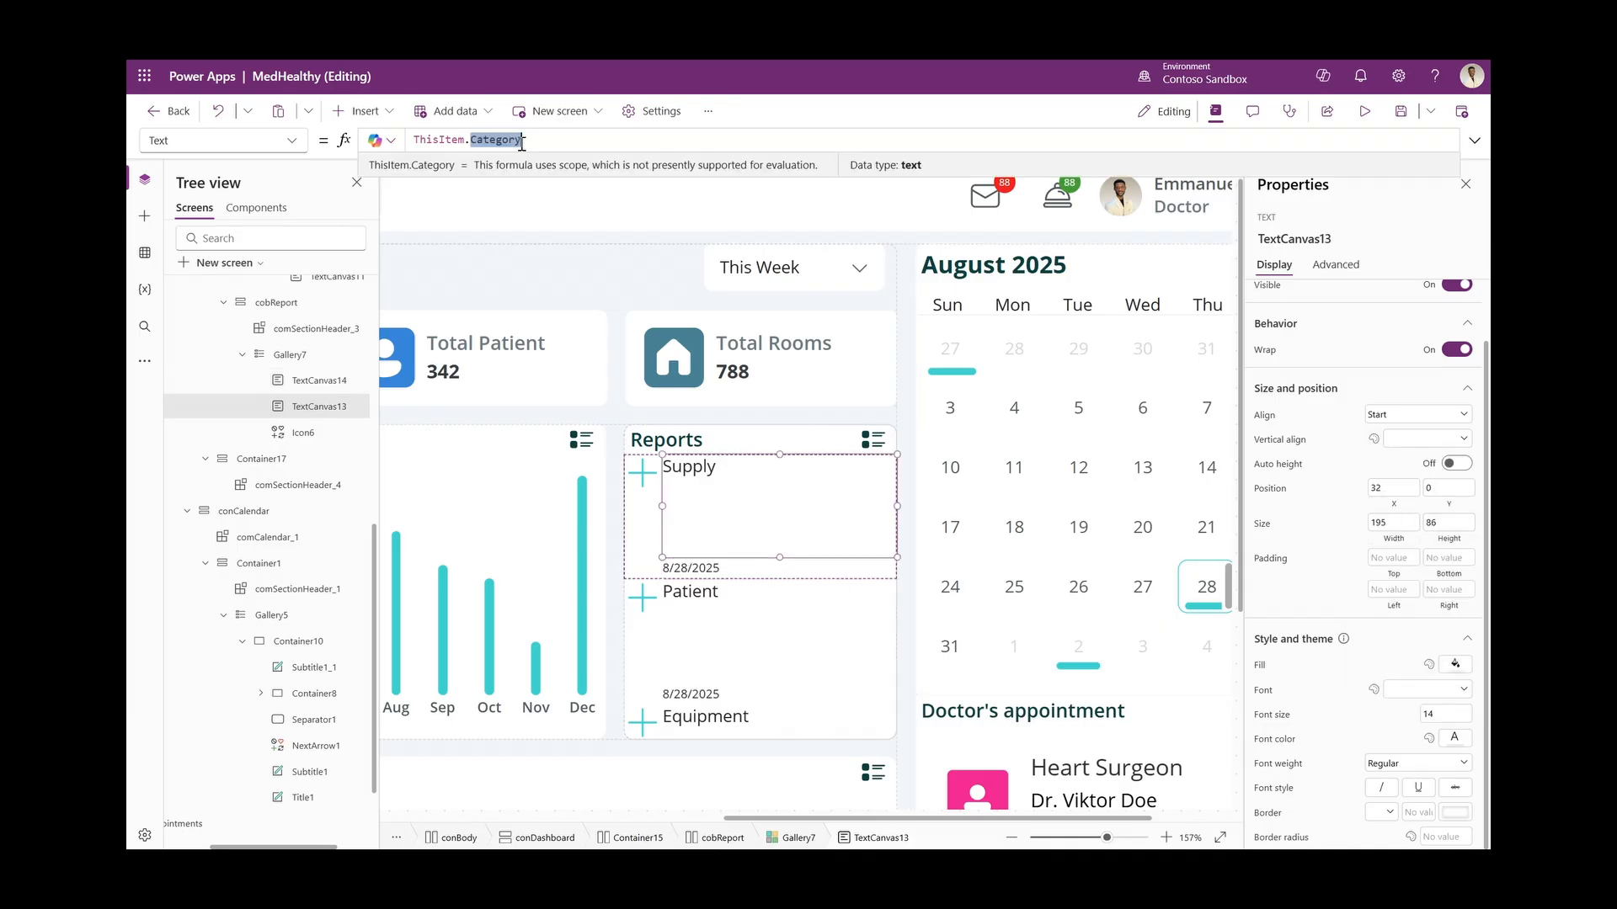
type("not")
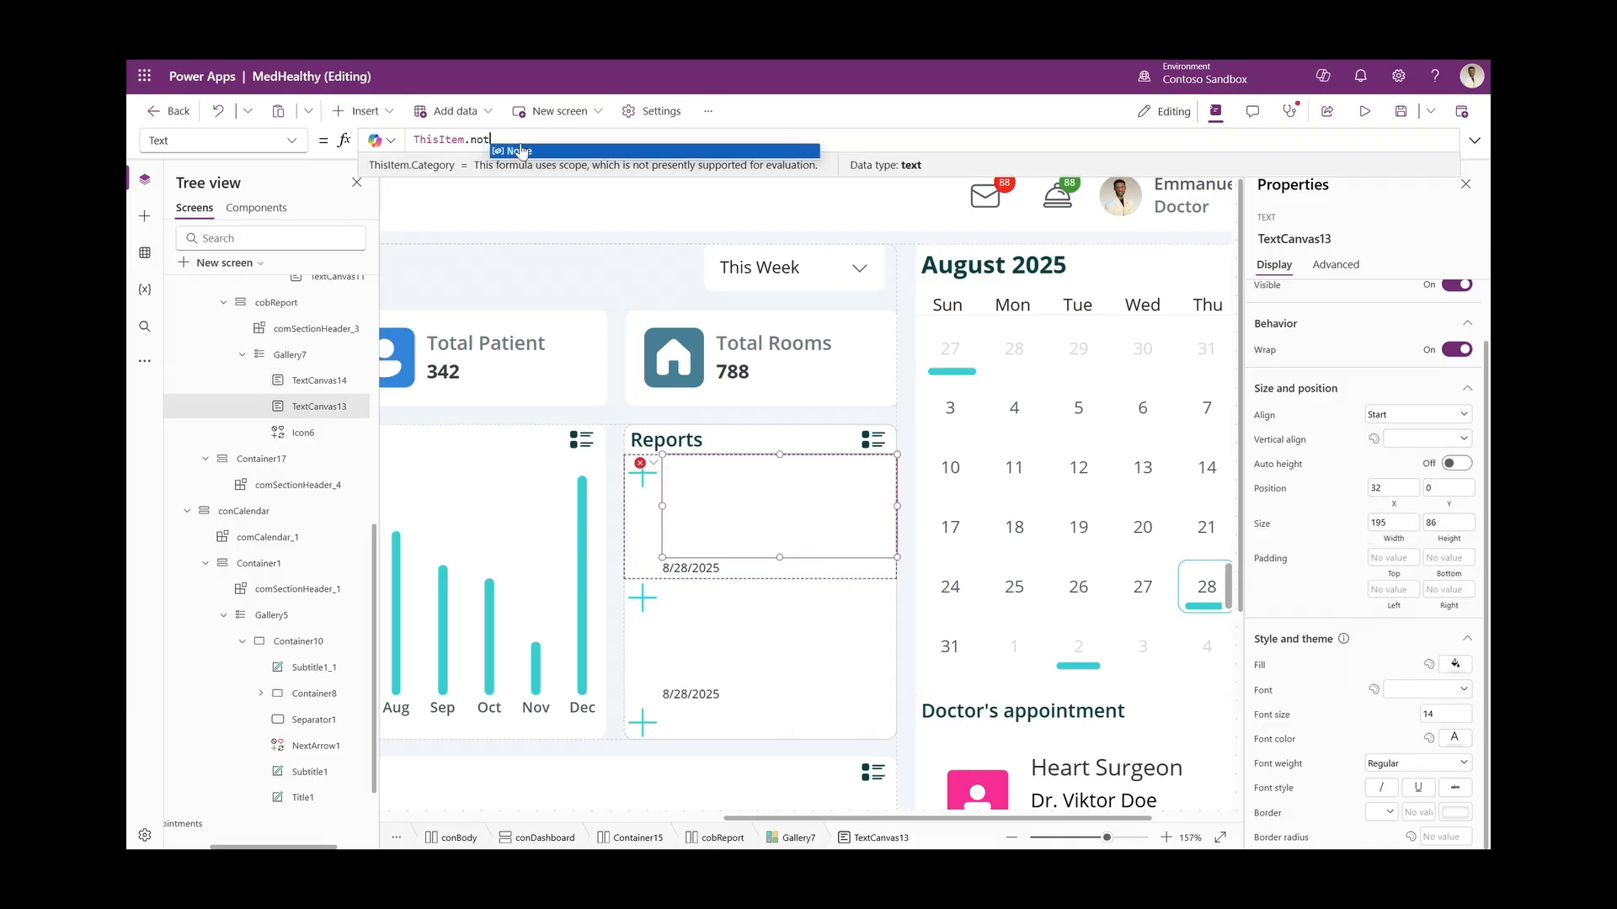
left_click(519, 151)
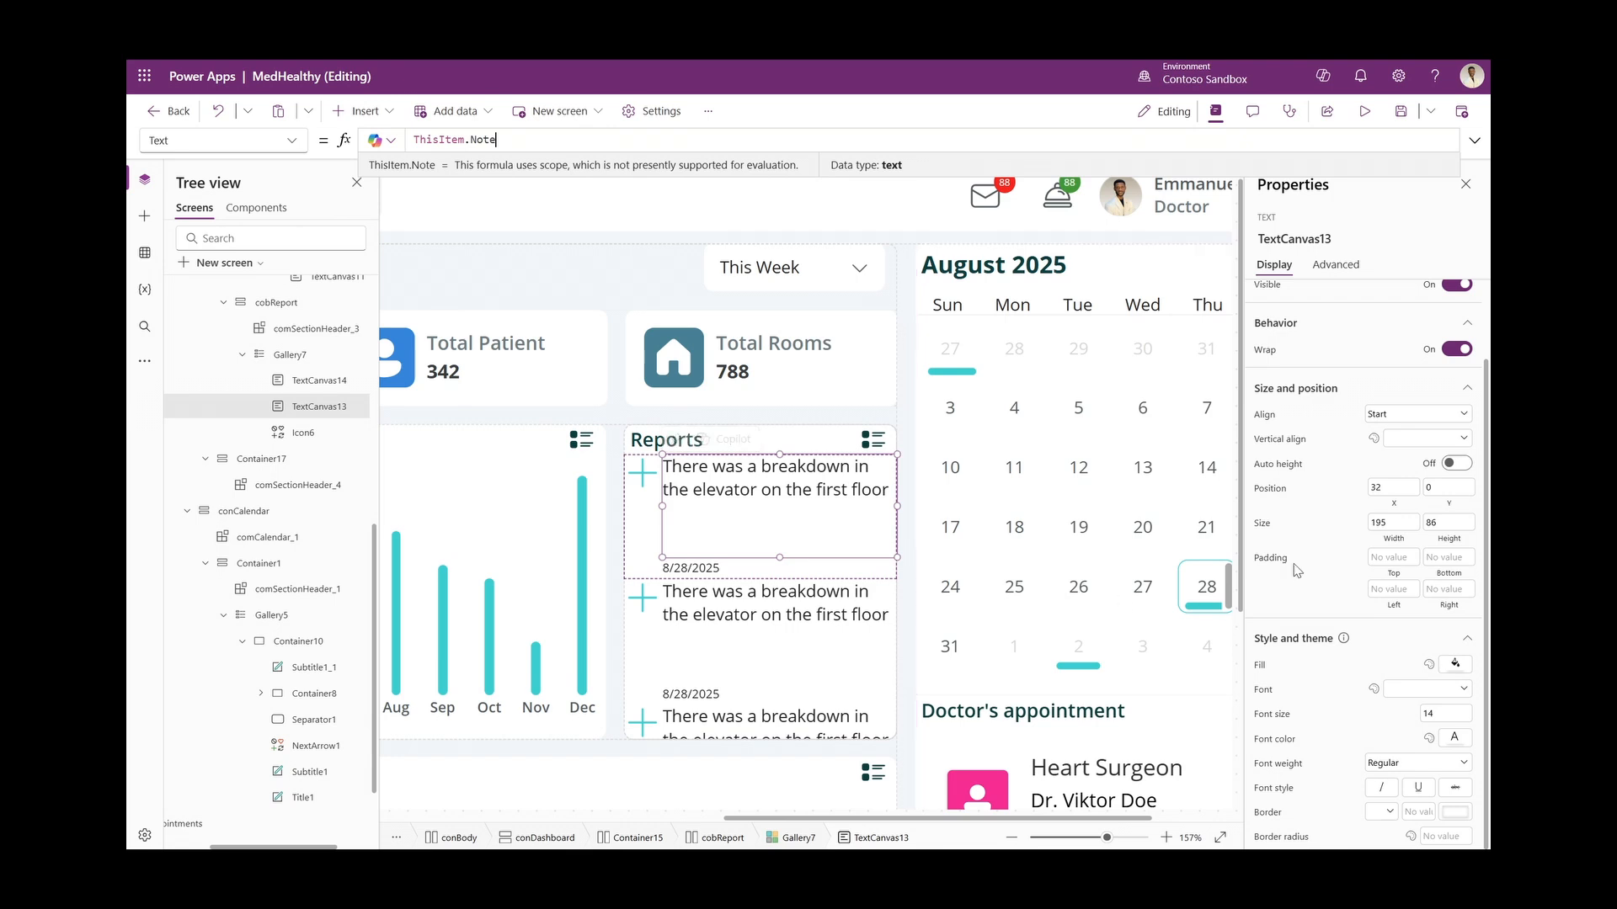
Set the note text's top padding to 5 and the date text's left padding to 5
left_click(1380, 556)
type("5")
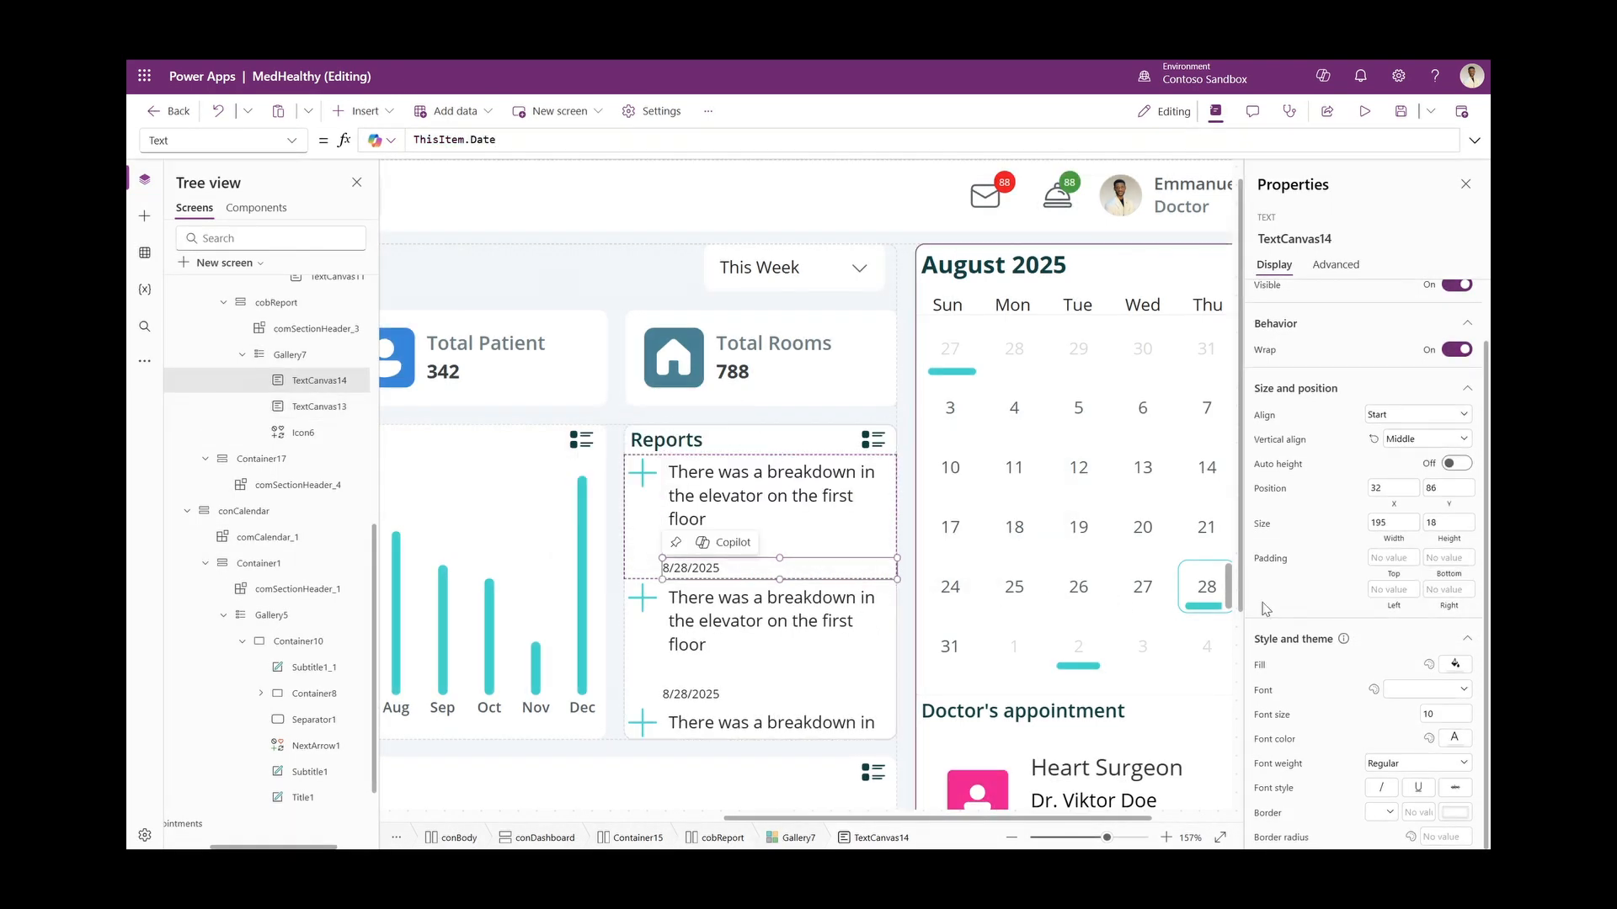
left_click(1391, 589)
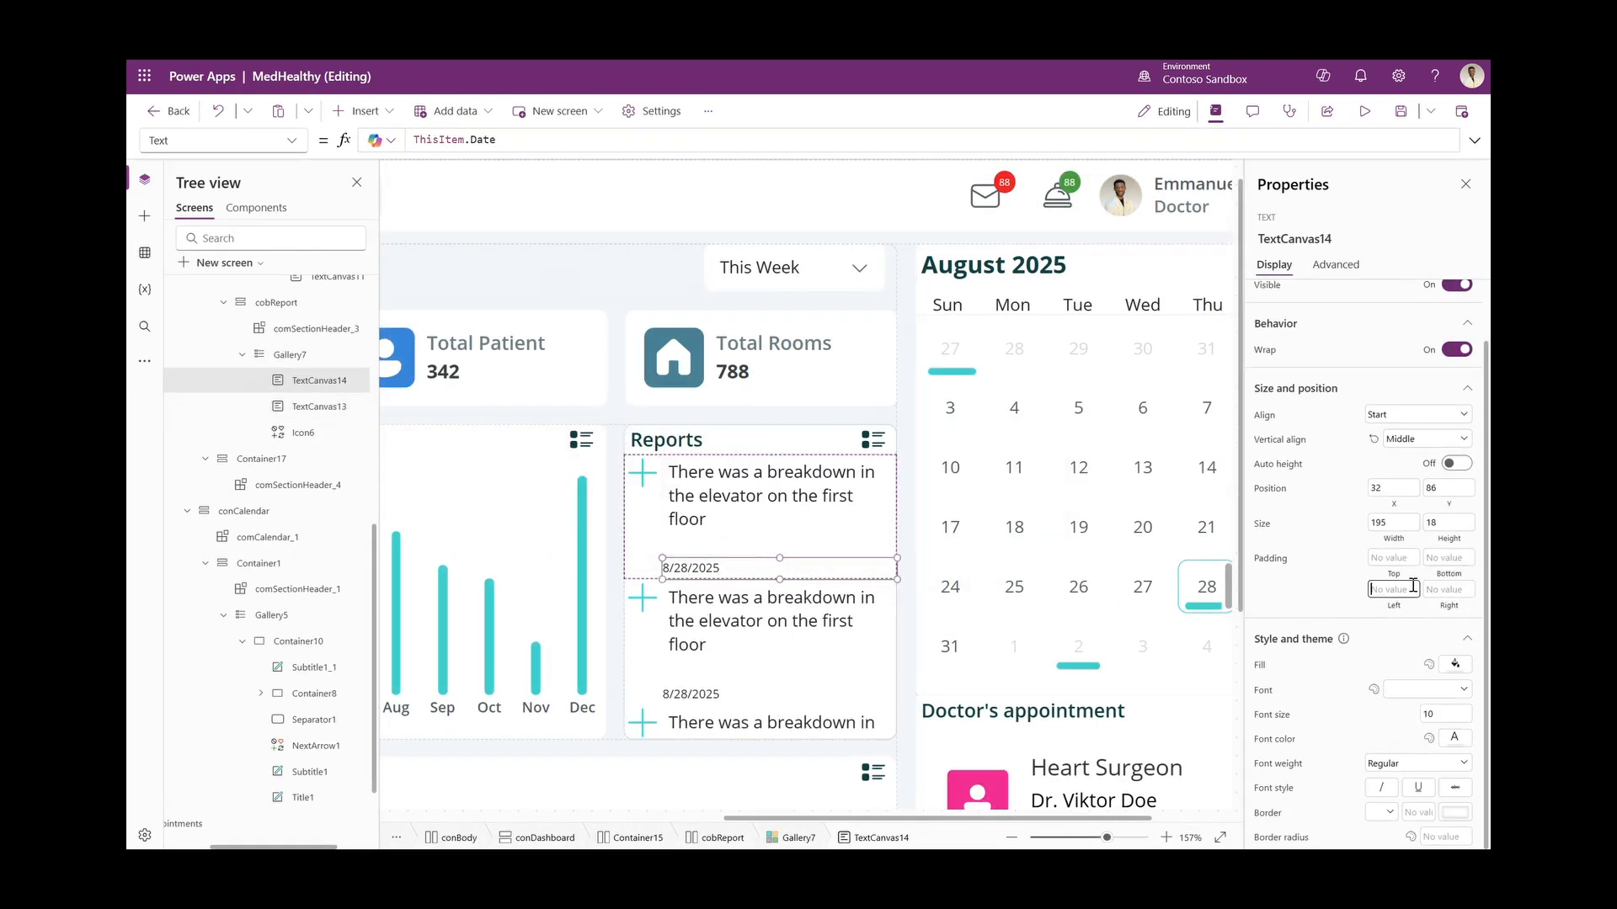
type("5")
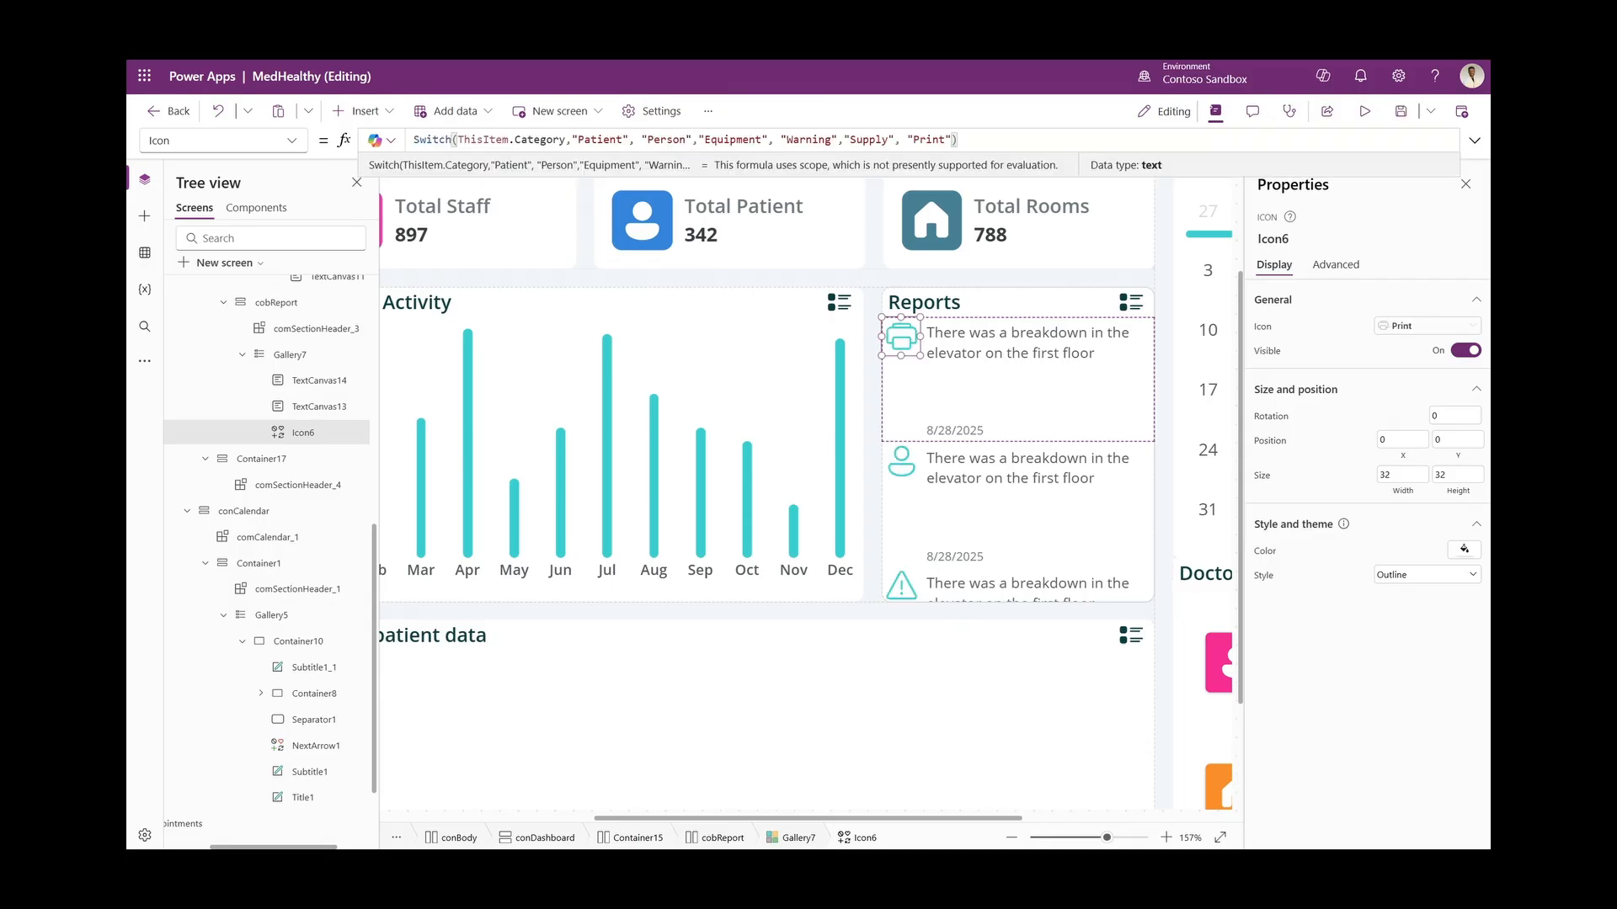
Switch the Reports icon and its color by ThisItem.Category, using Person for Patient, Warning for Equipment and Print for Supply
key("Return")
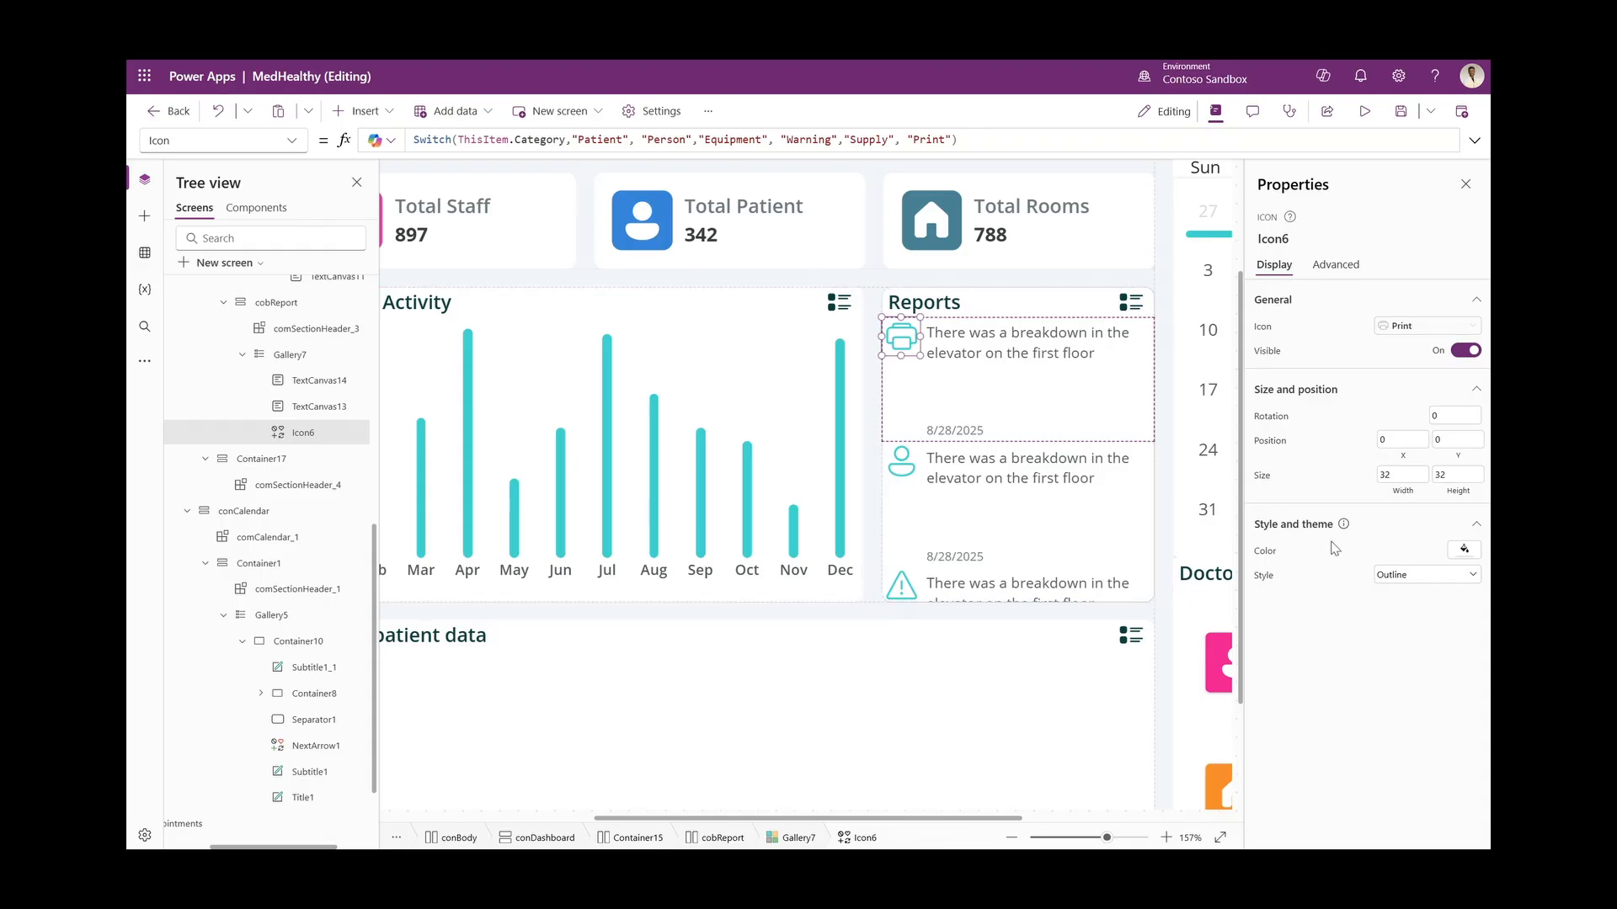
left_click(1259, 552)
key("Return")
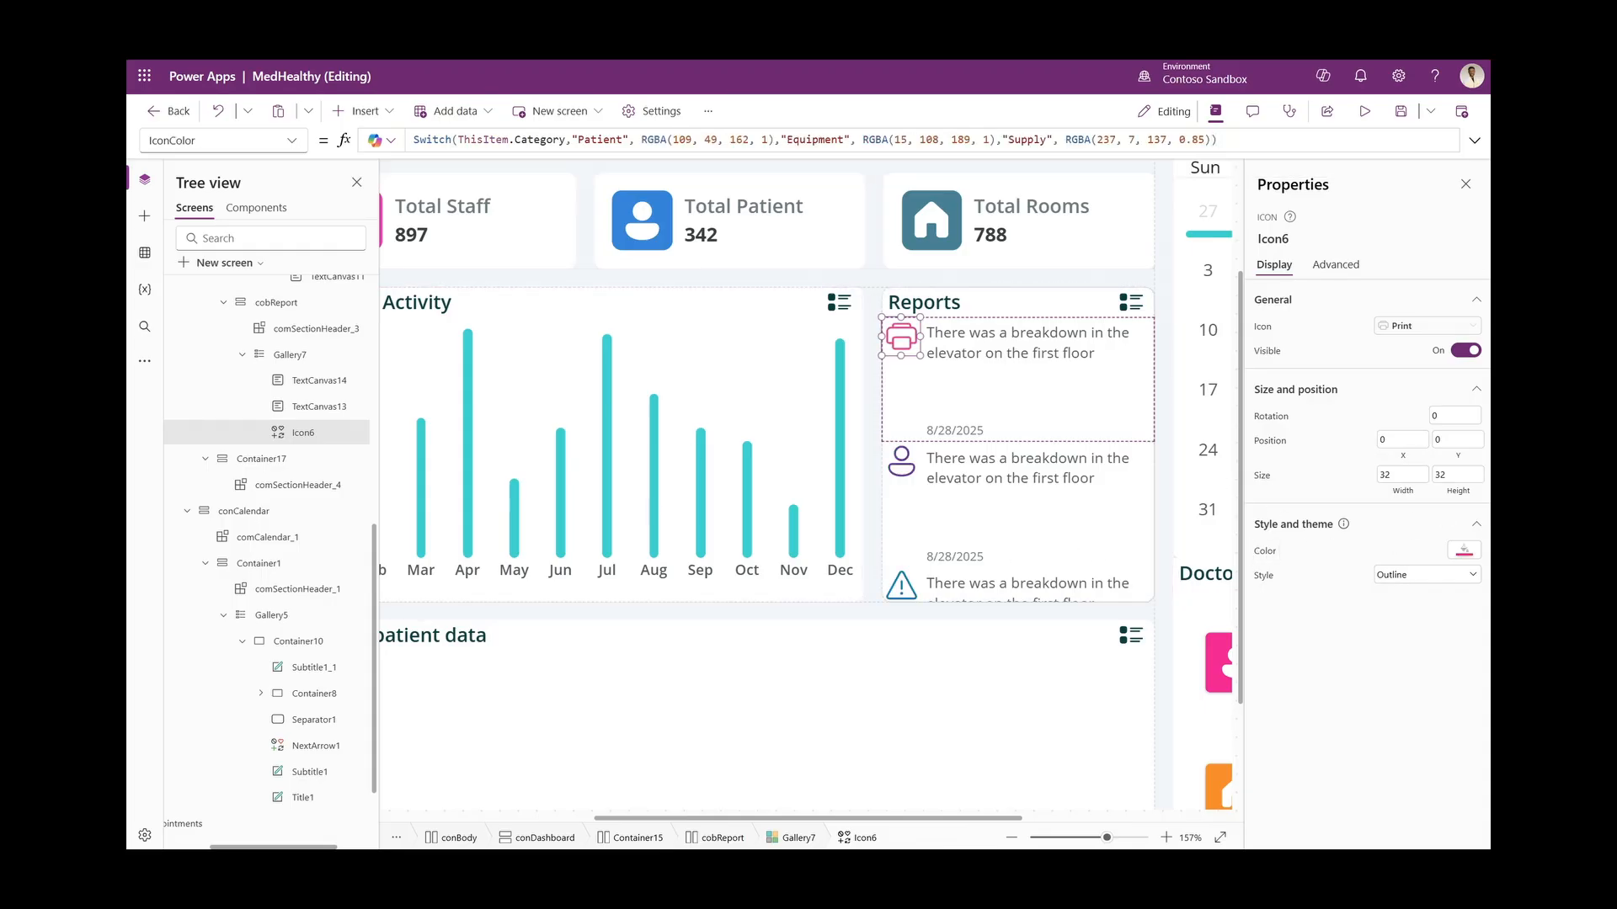
Set the icon style to Filled when ThisItem.IsSelected and Outline otherwise, and test it by selecting different reports
left_click(656, 145)
key("ctrl+a")
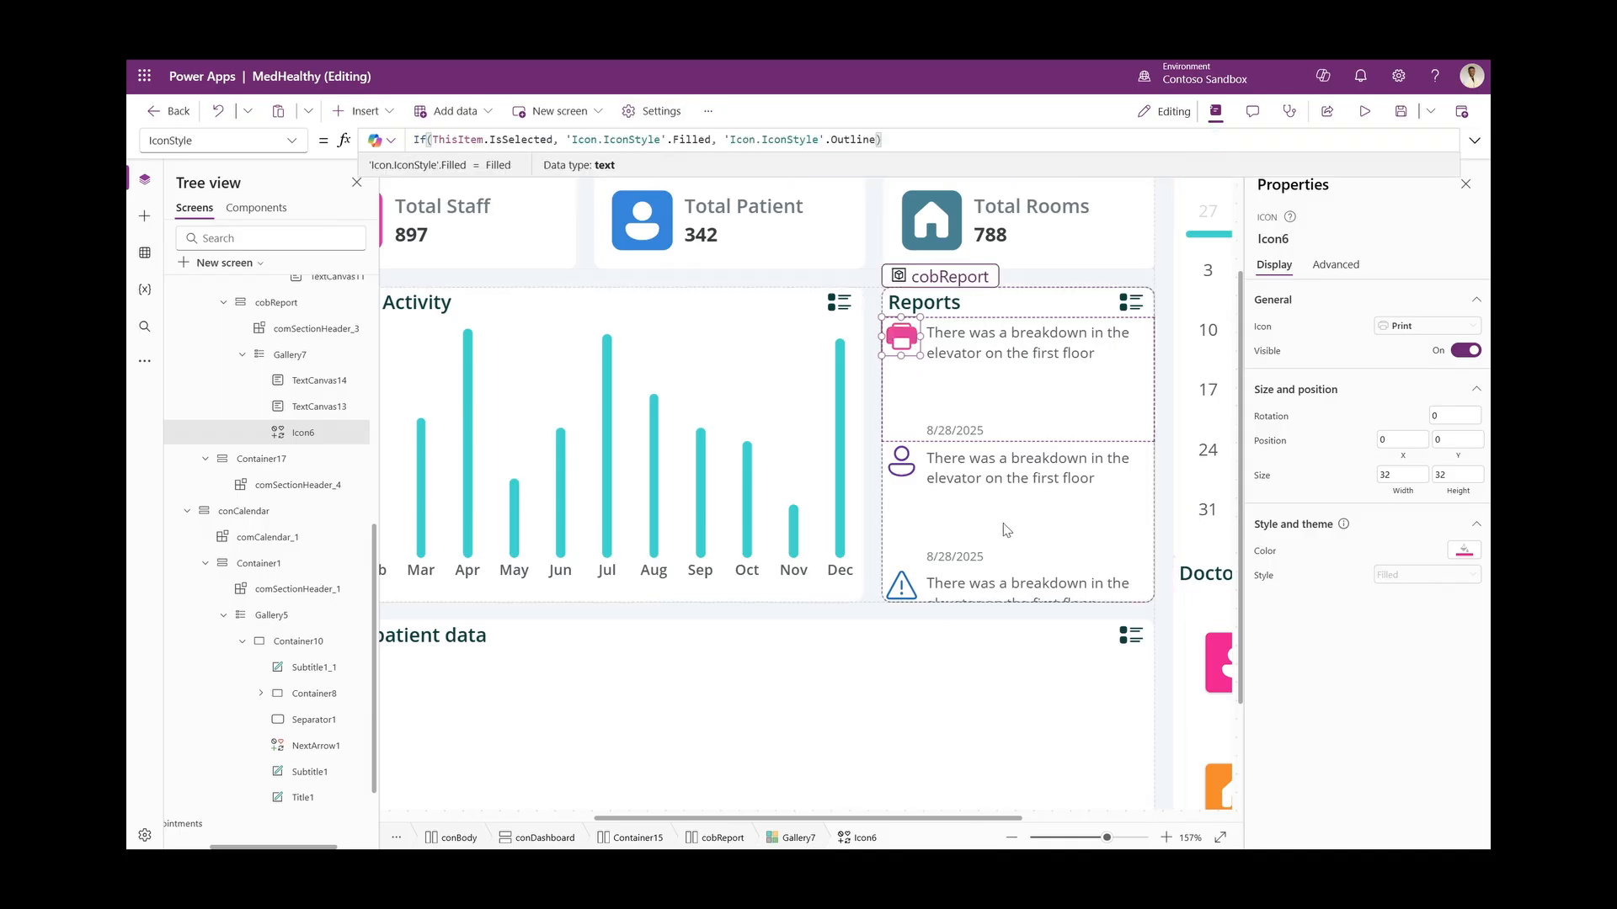
left_click(1007, 530, "alt")
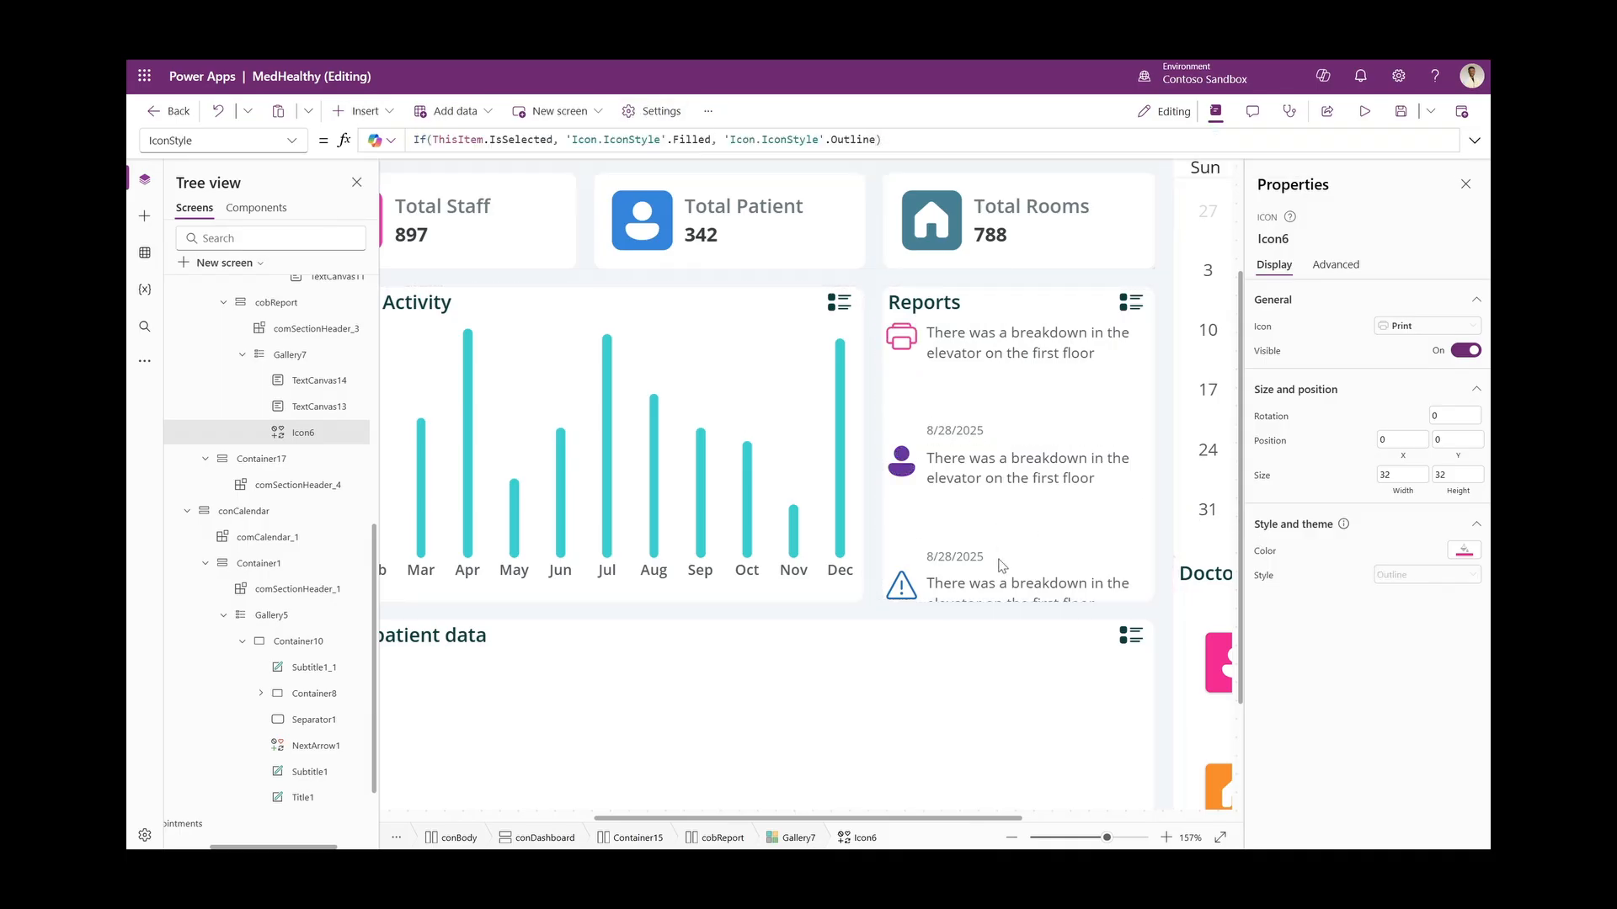
left_click(1007, 585, "alt")
left_click(1004, 413, "alt")
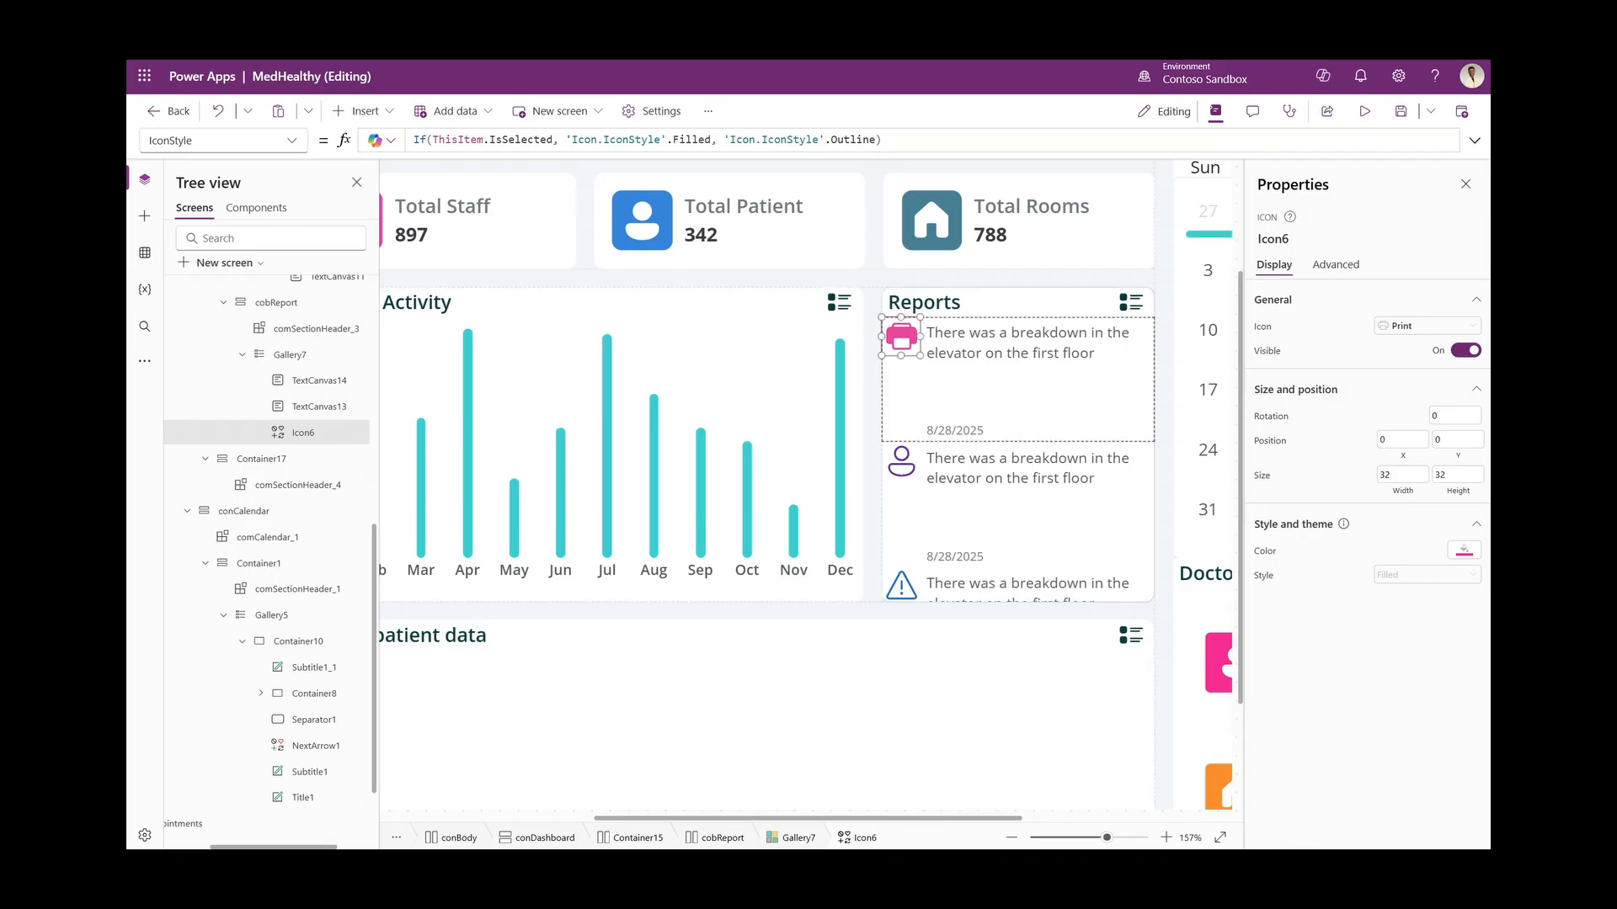
Insert a container into the Reports gallery template
left_click(303, 379)
left_click(295, 360)
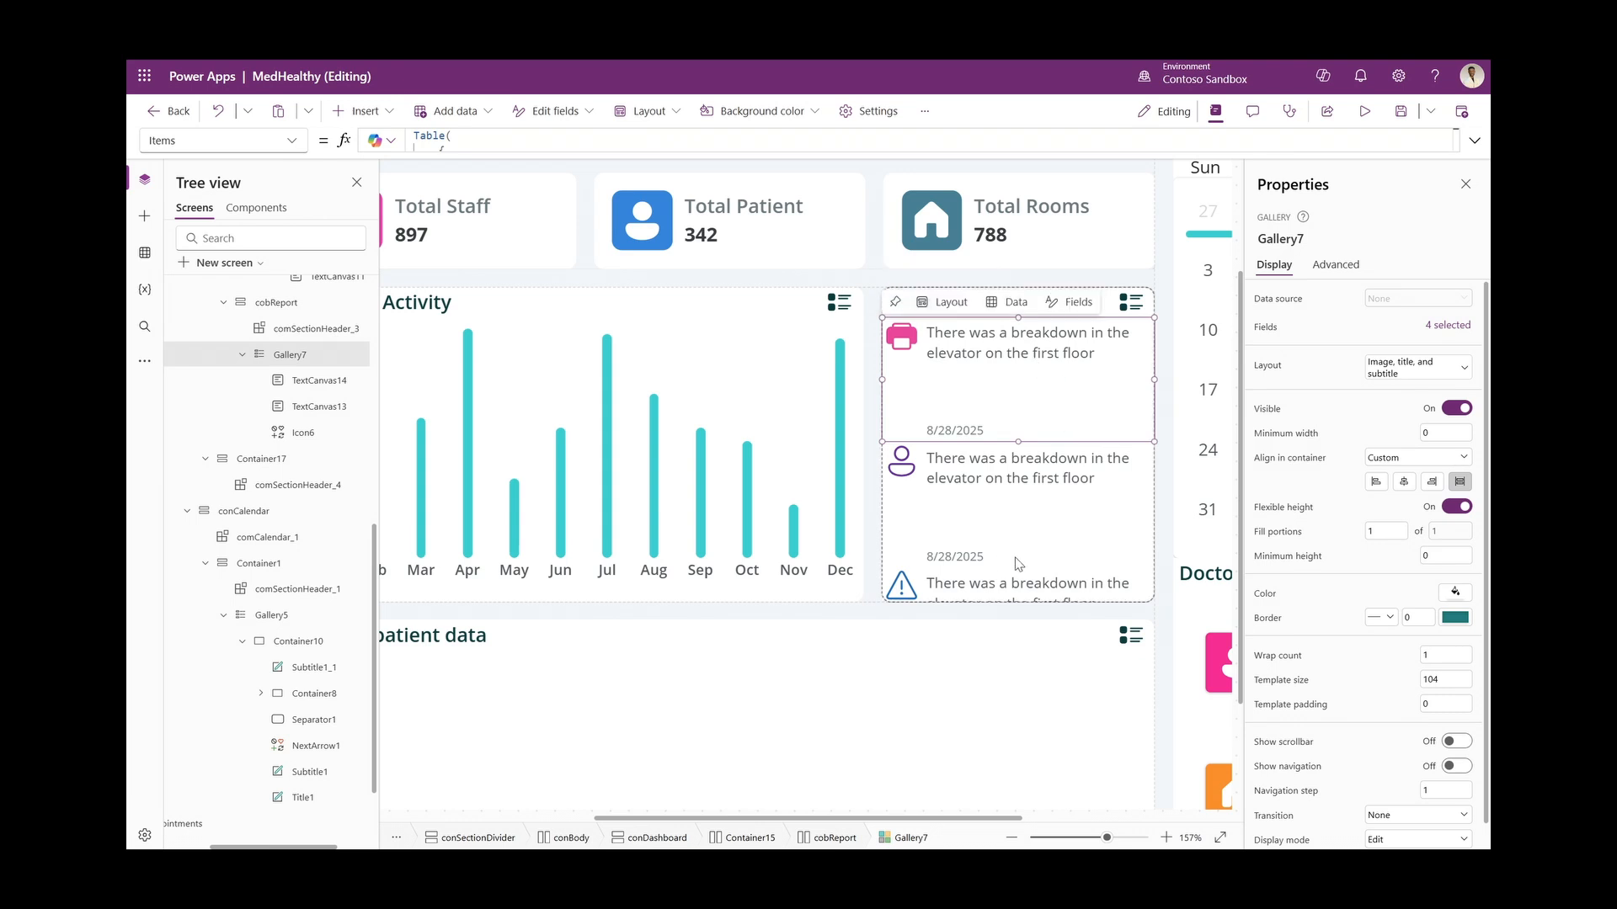
left_click(902, 364)
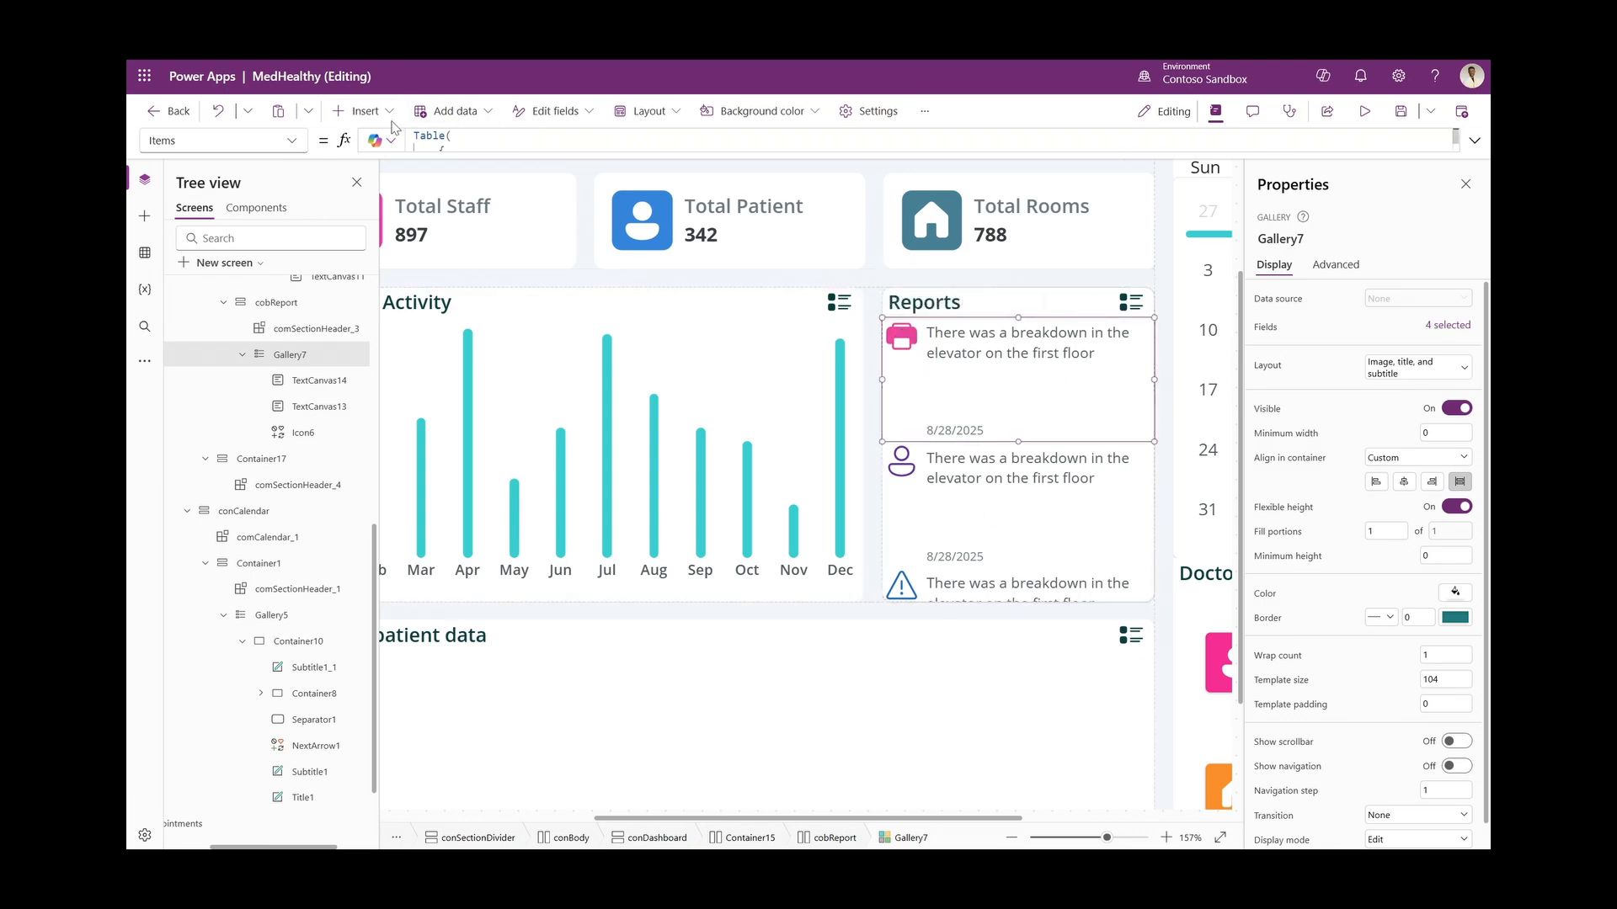
left_click(358, 110)
left_click(379, 256)
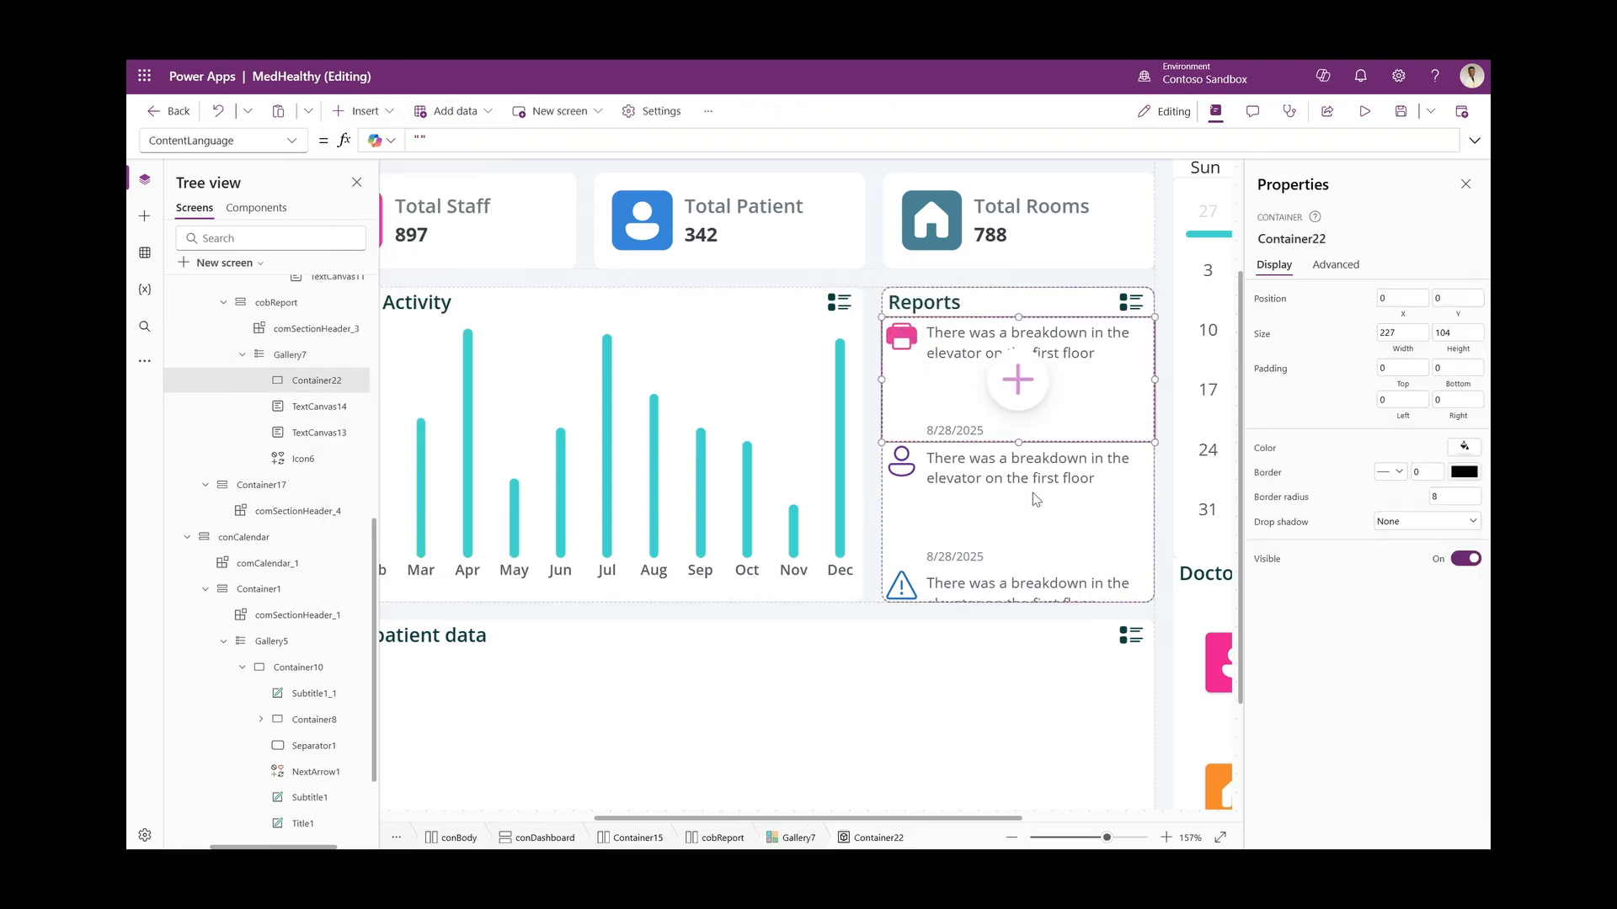
Set the Reports gallery's template padding to 5
left_click(1032, 493)
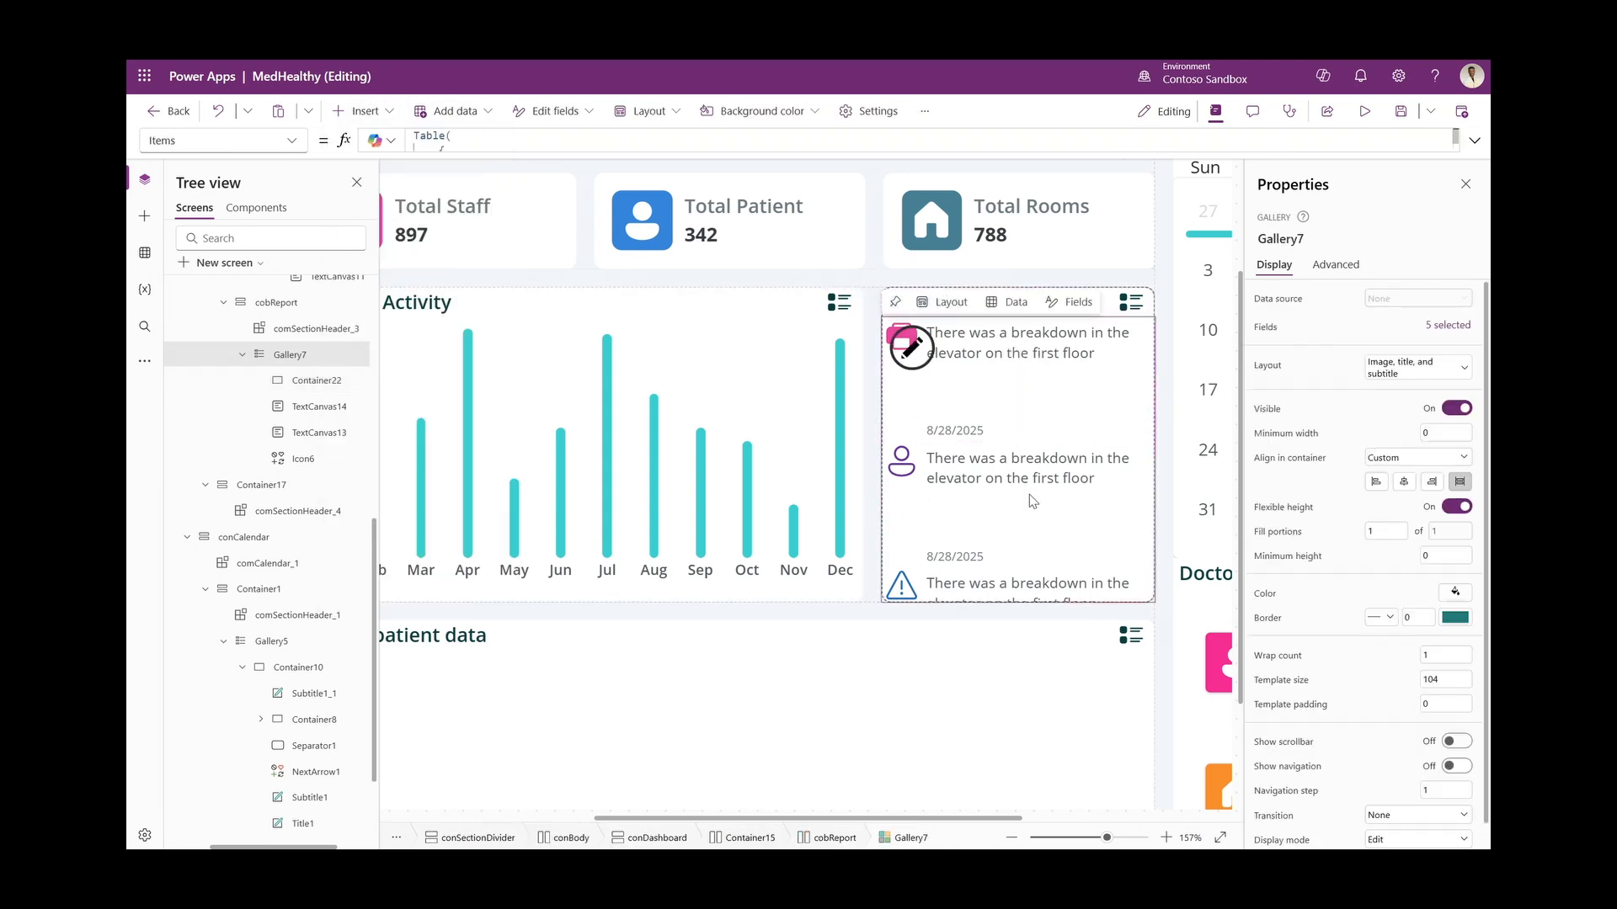
left_click(1447, 709)
type("5")
Set the new container's width to Parent.TemplateWidth
left_click(1032, 396)
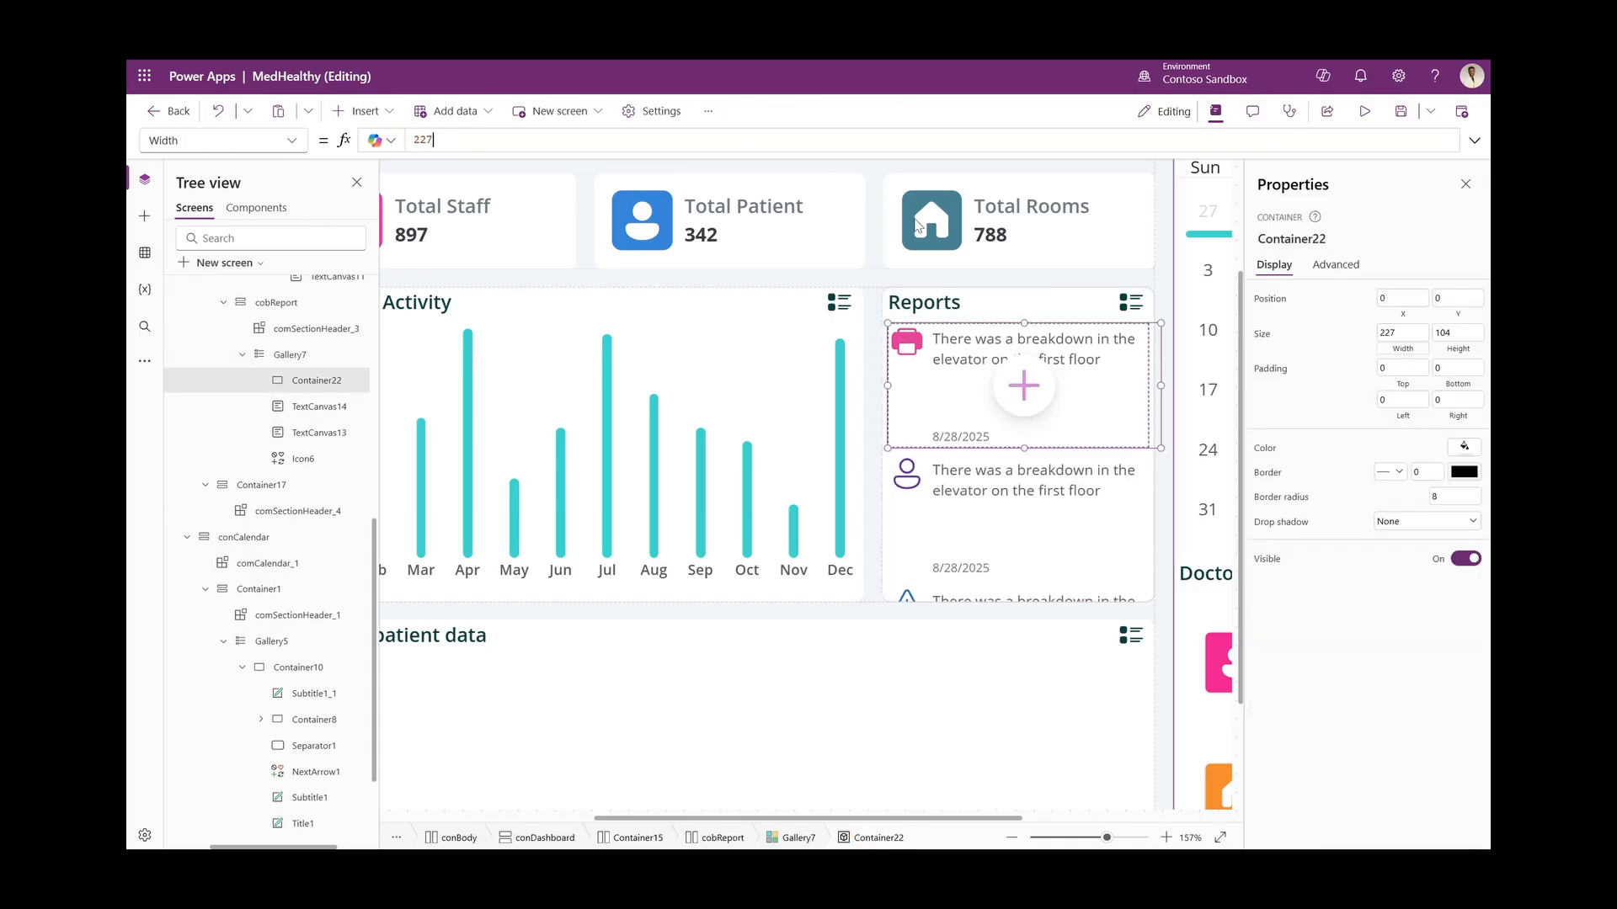
left_click(528, 141)
key("ctrl+a")
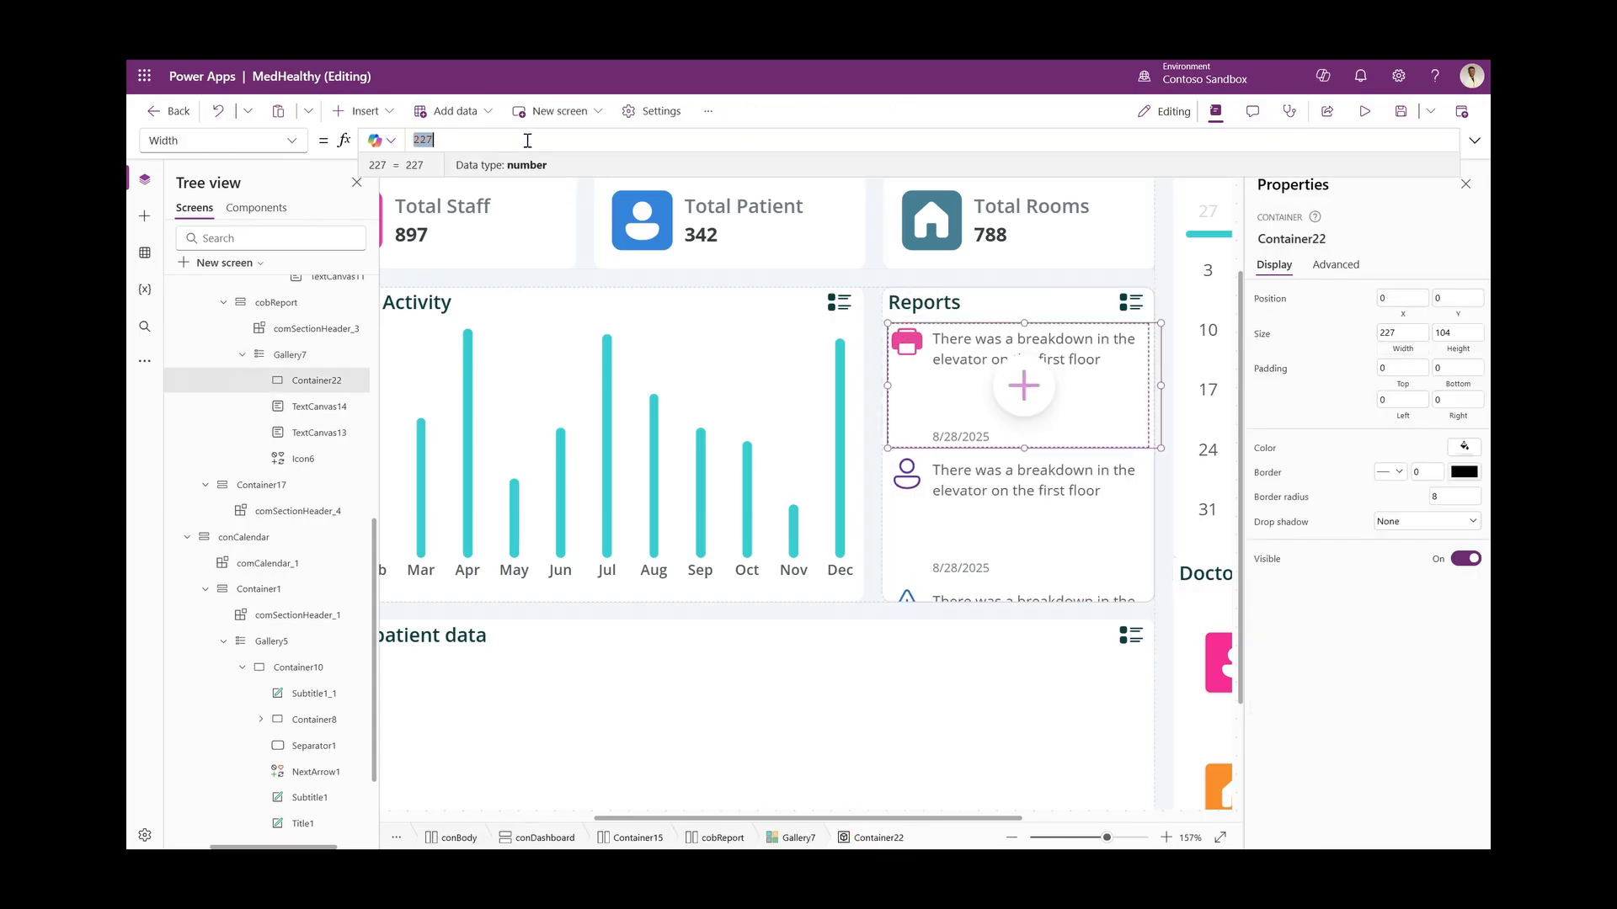
type("Parent.temp")
key("Tab")
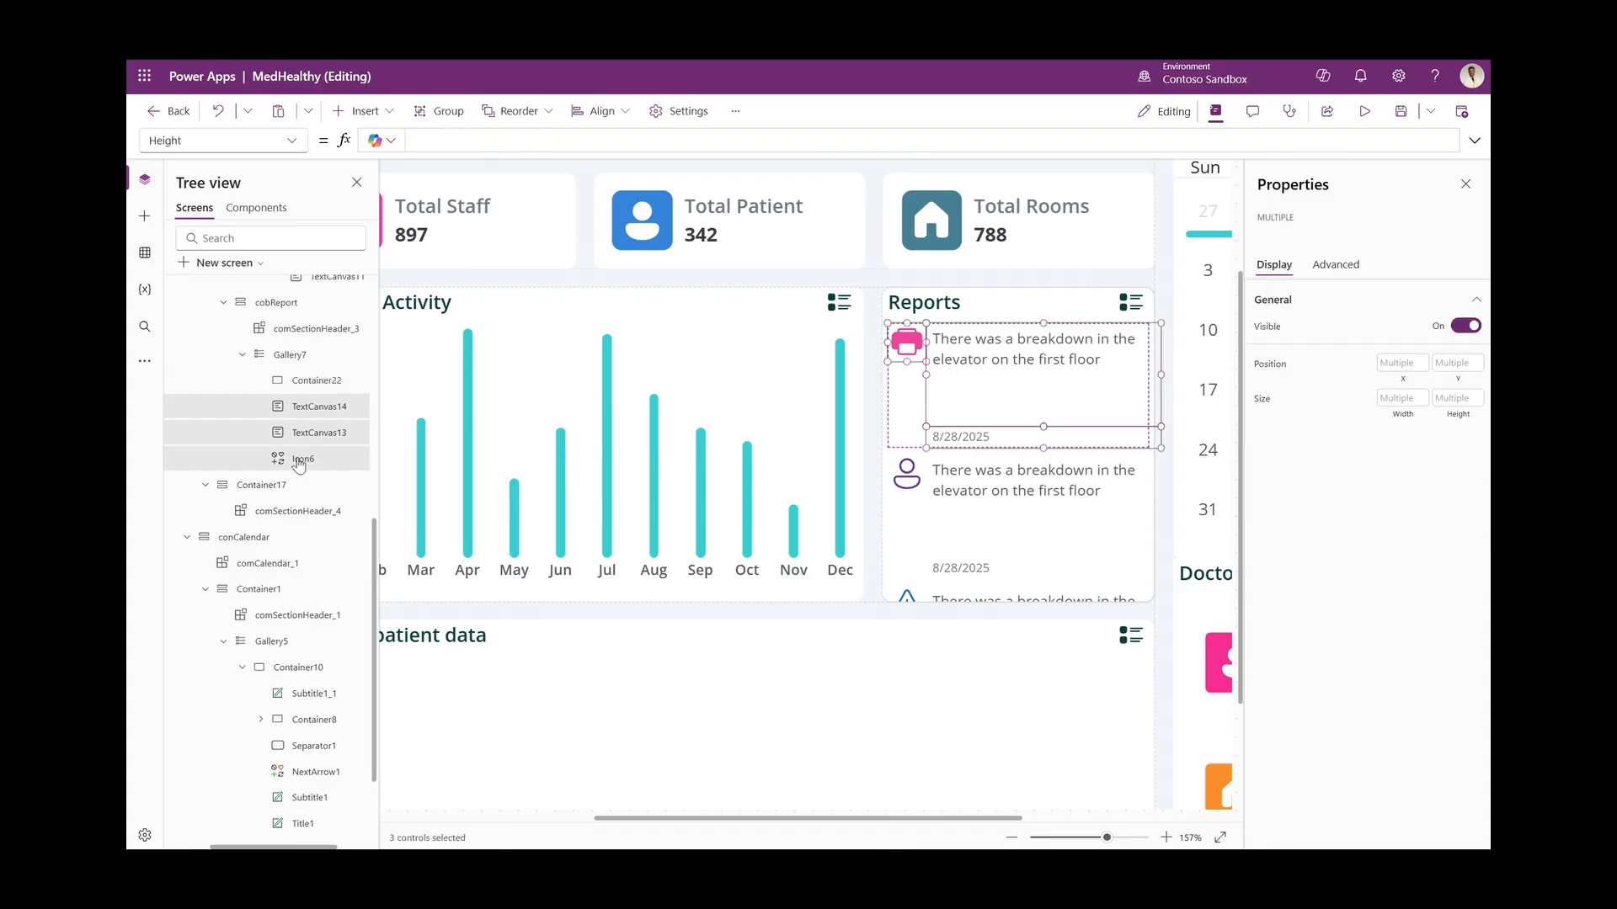
Move the icon and both text controls of the Reports gallery into the new container
key("ctrl+x")
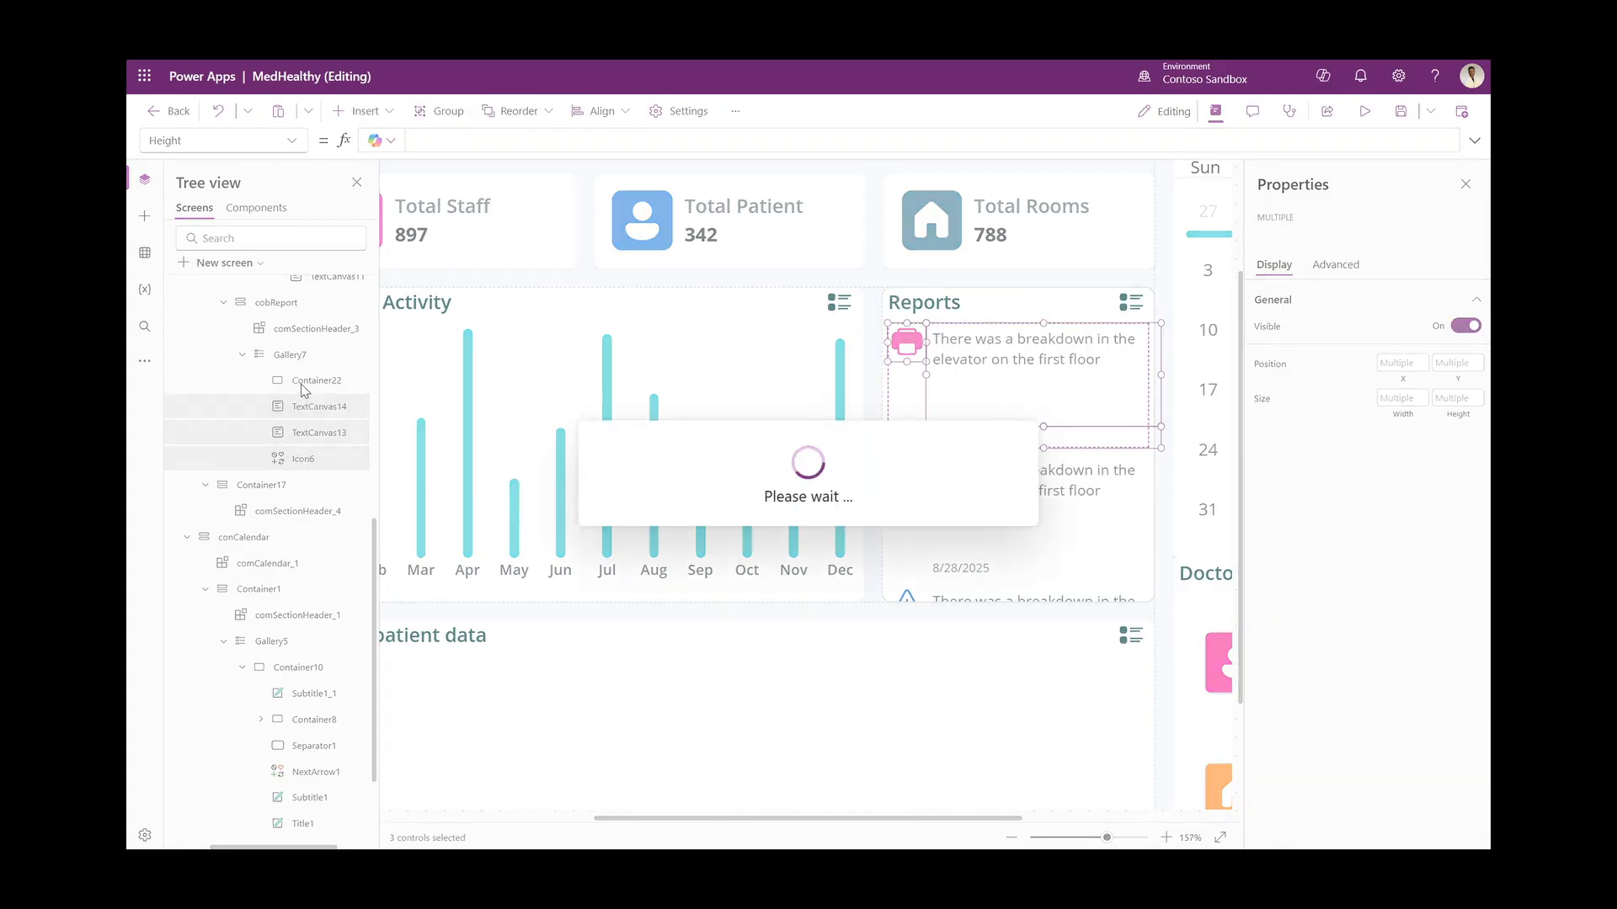
left_click(291, 384)
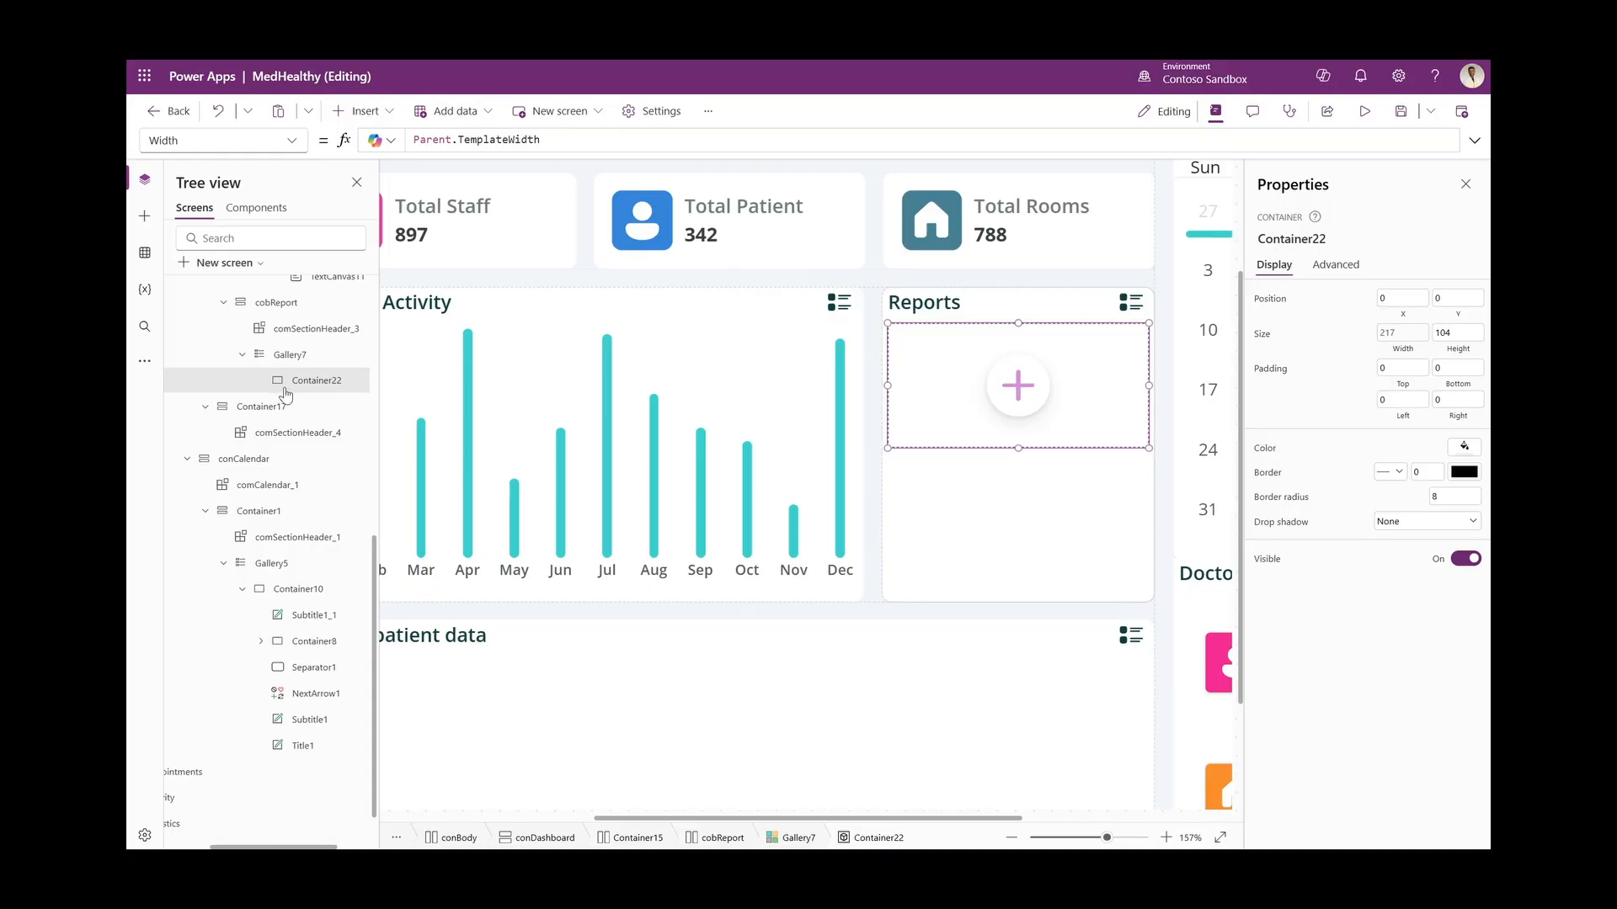
key("ctrl+v")
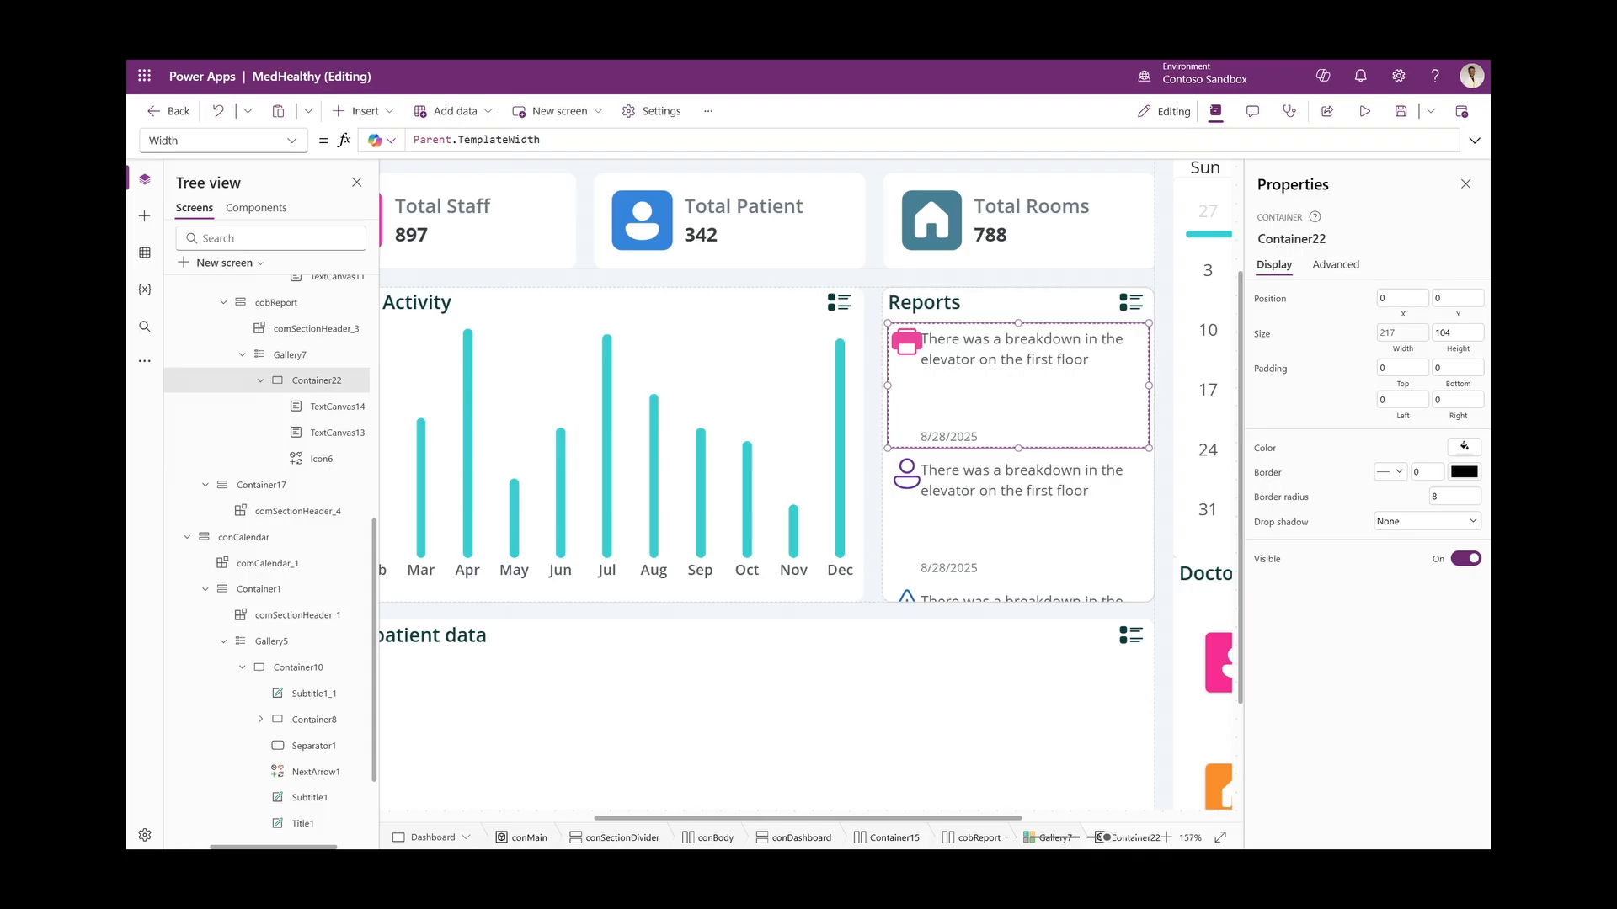
Set the container's fill to If(ThisItem.IsSelected, ColorFade(Color.DarkTurquoise, 90%), RGBA(0, 0, 0, 0)) and preview the app
left_click(1265, 449)
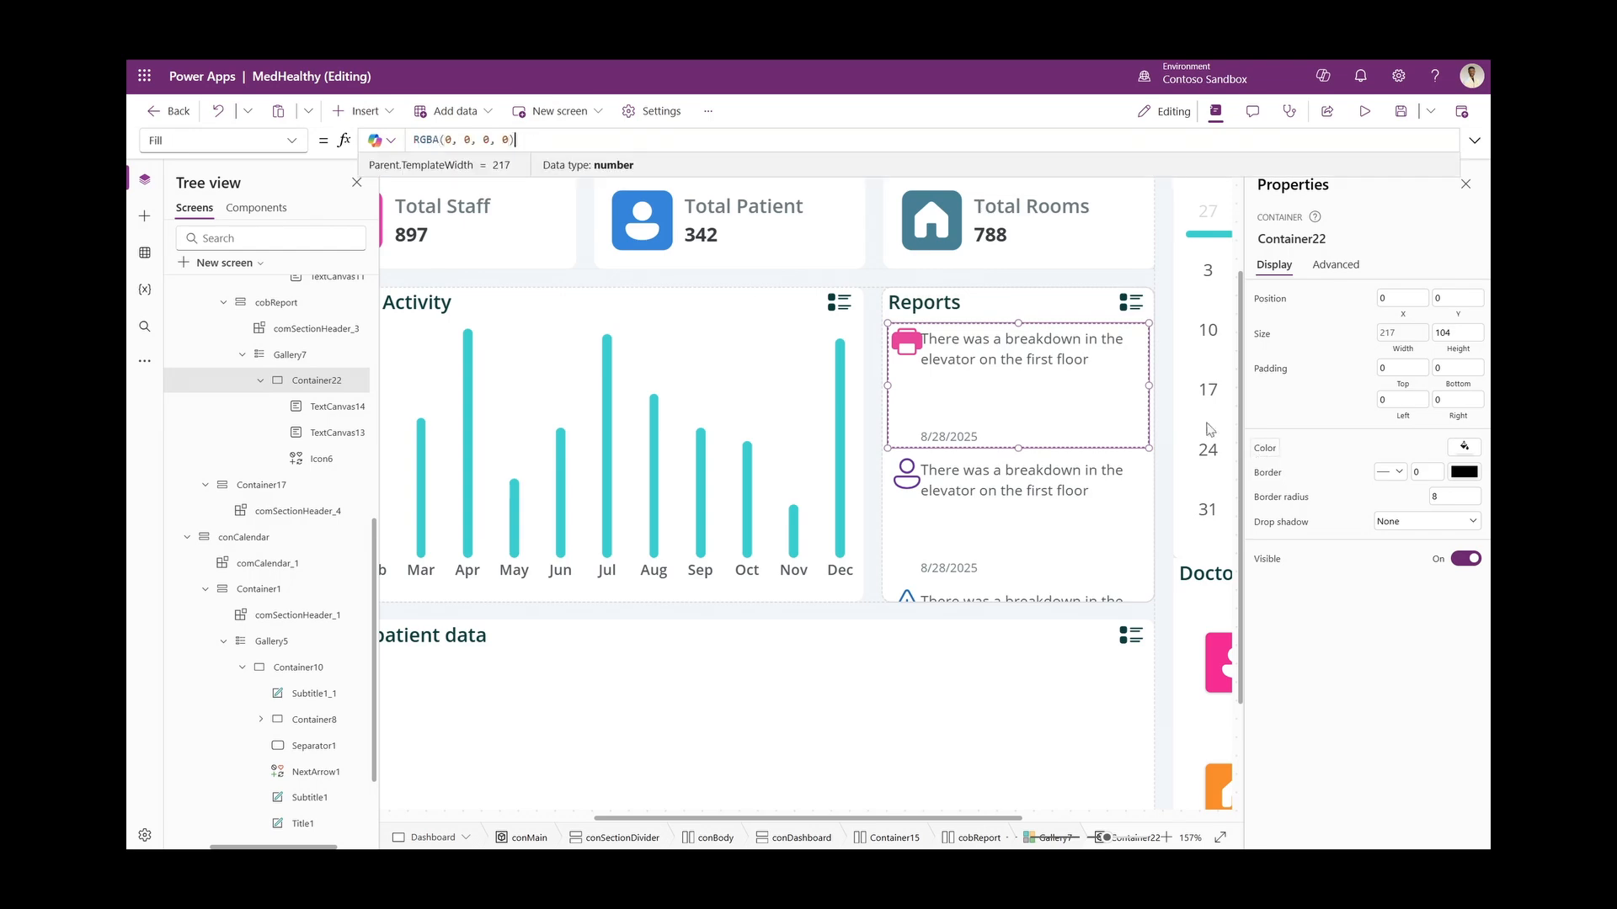
triple_click(535, 143)
key("ctrl+v")
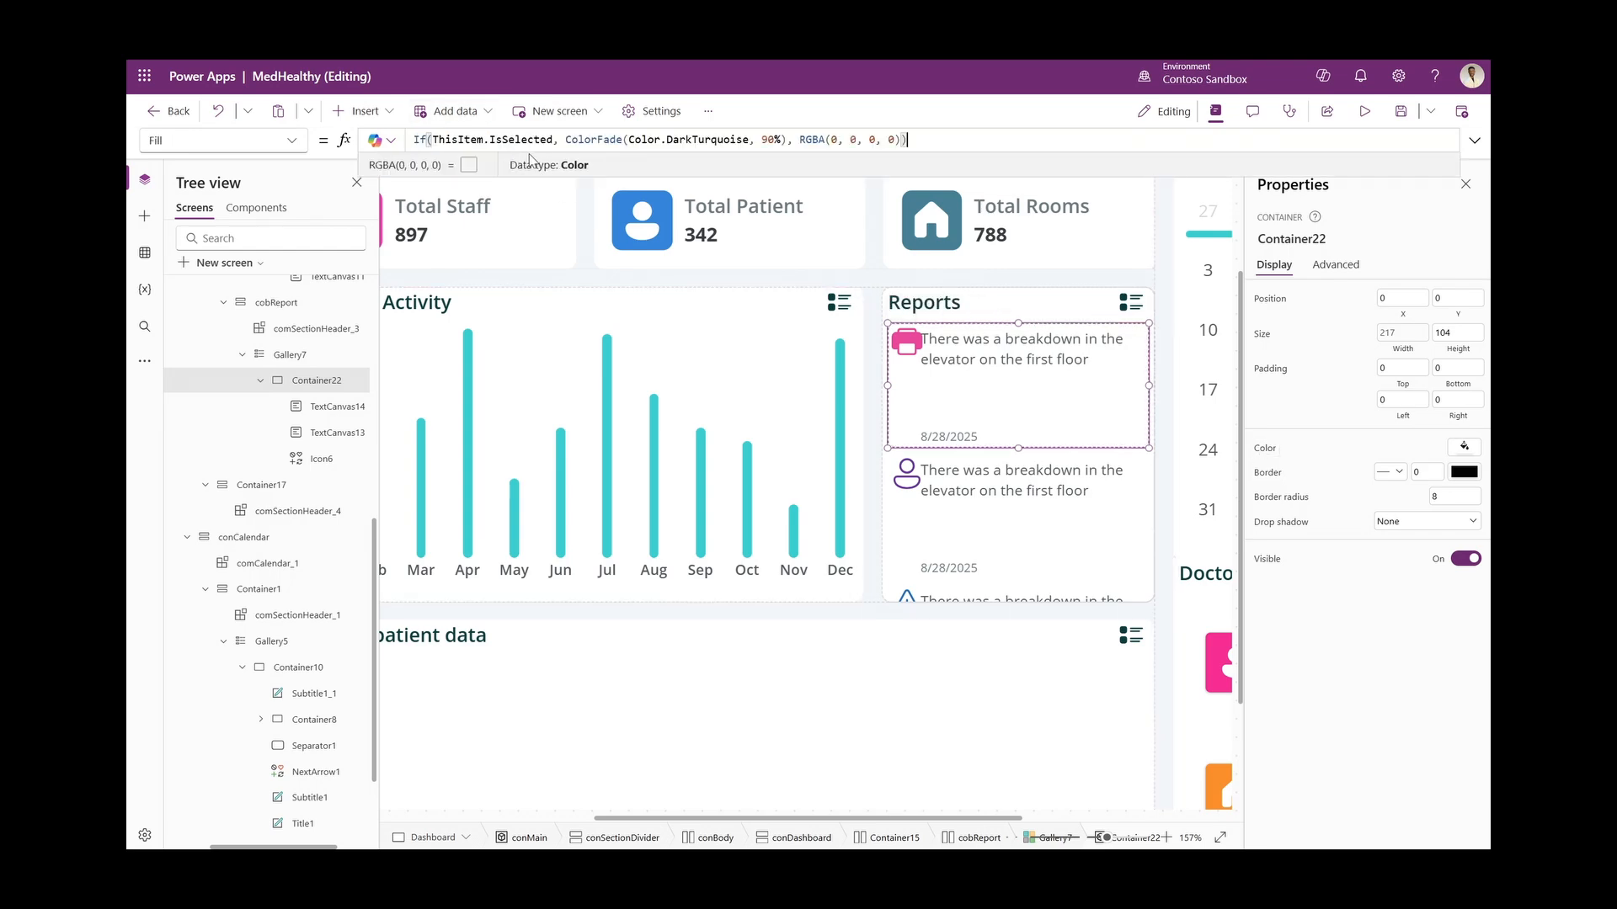
key("F5")
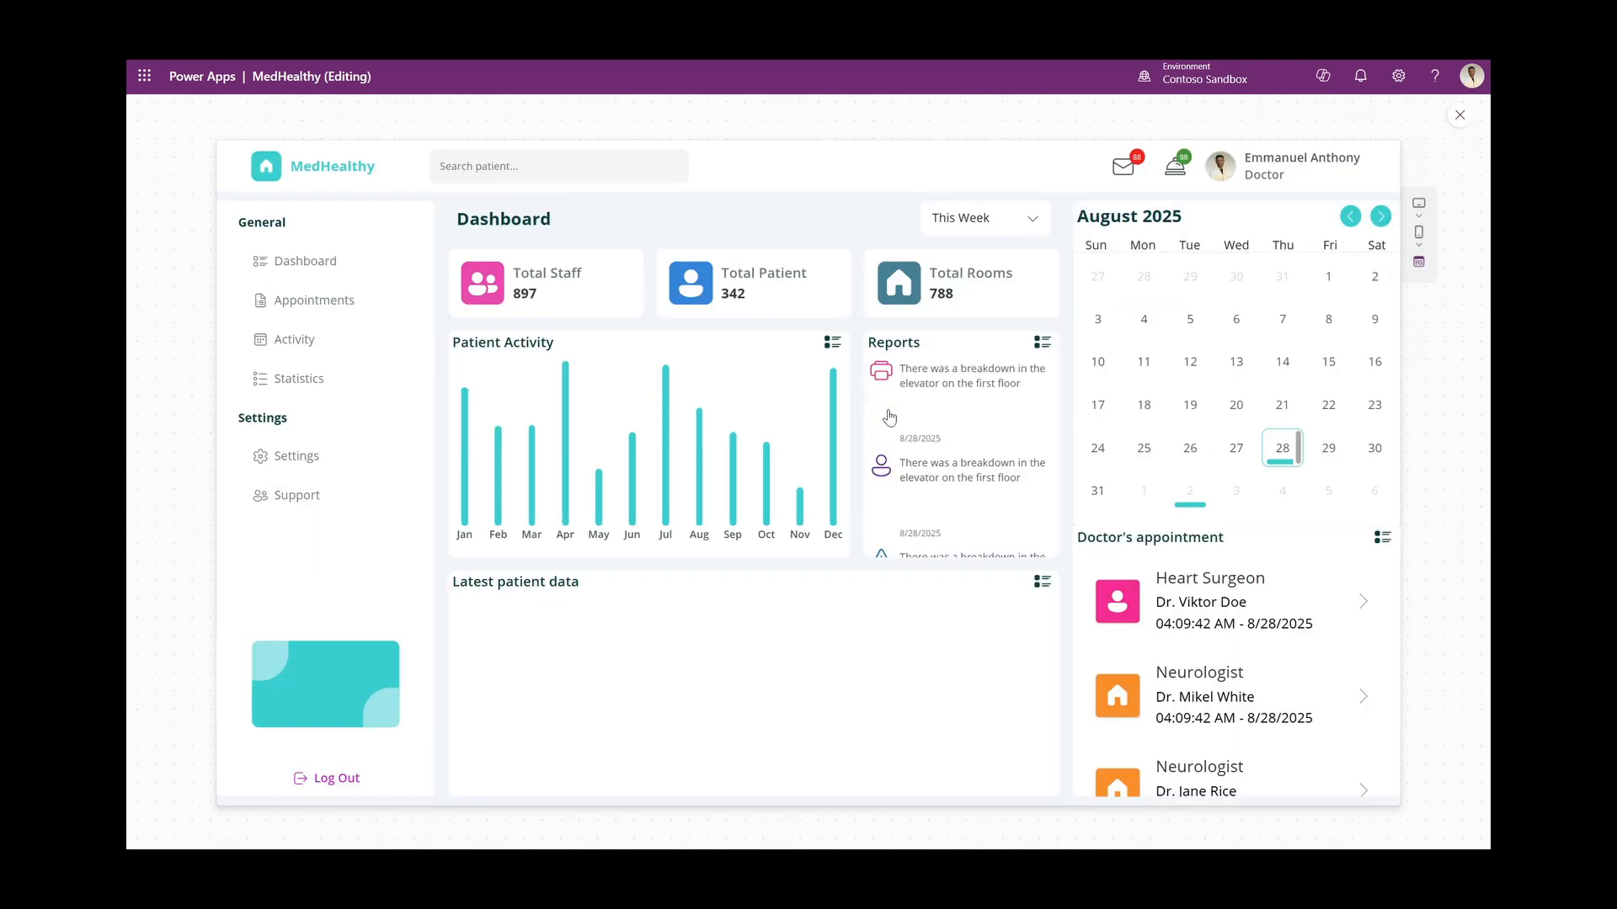
key("Escape")
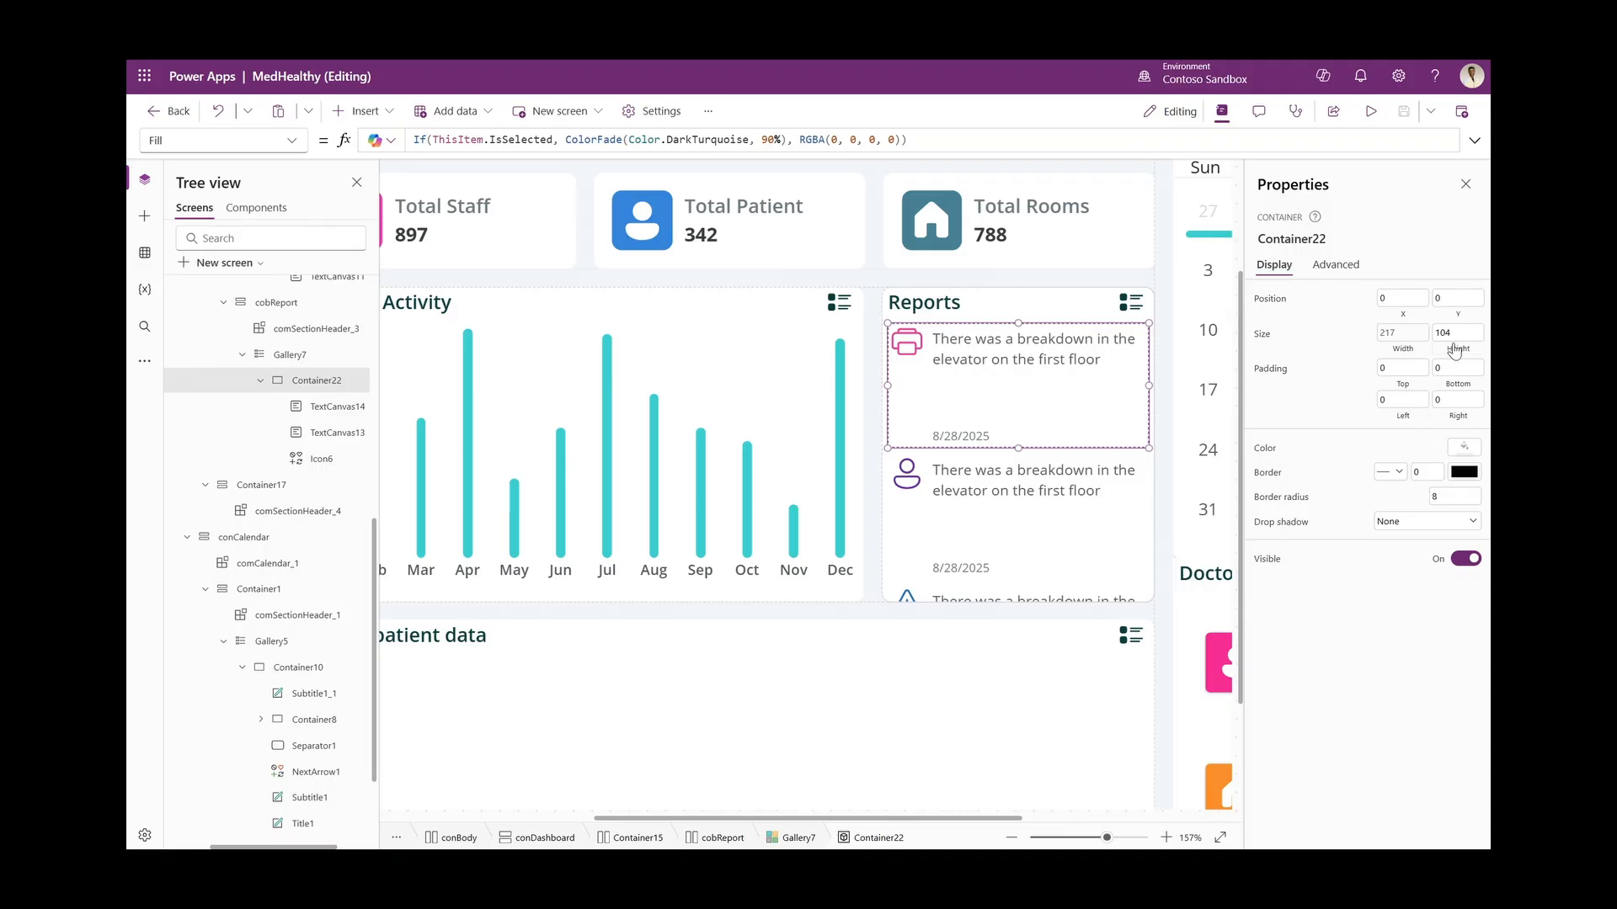
Set the height of the container inside the Reports gallery to 80
left_click(1458, 334)
triple_click(544, 141)
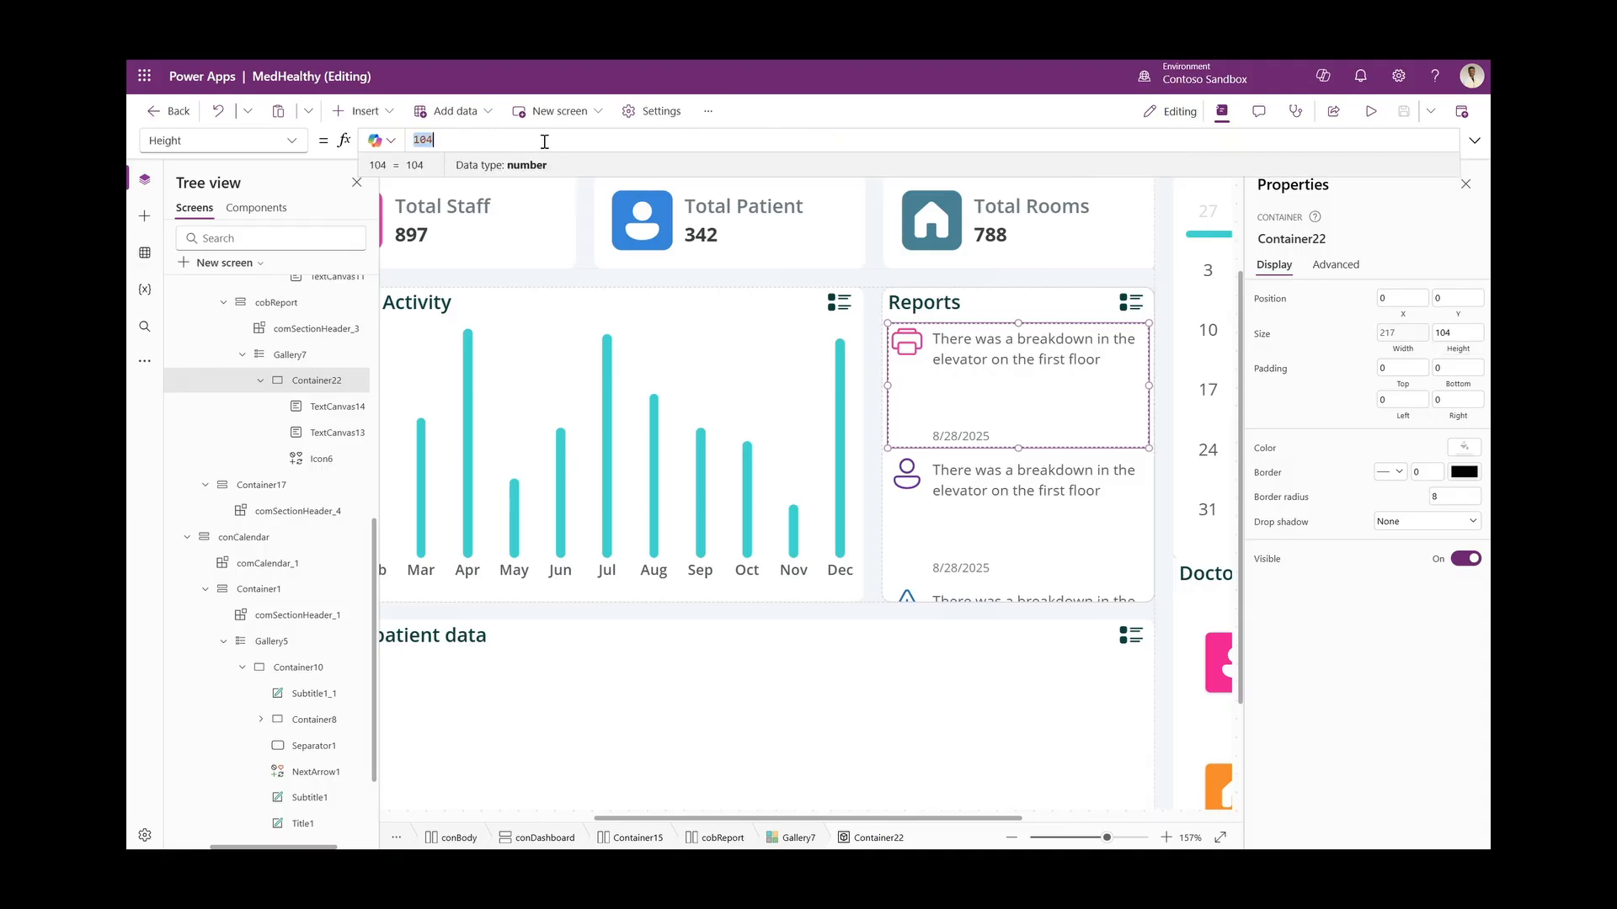
left_click(1440, 394)
left_click(1446, 335)
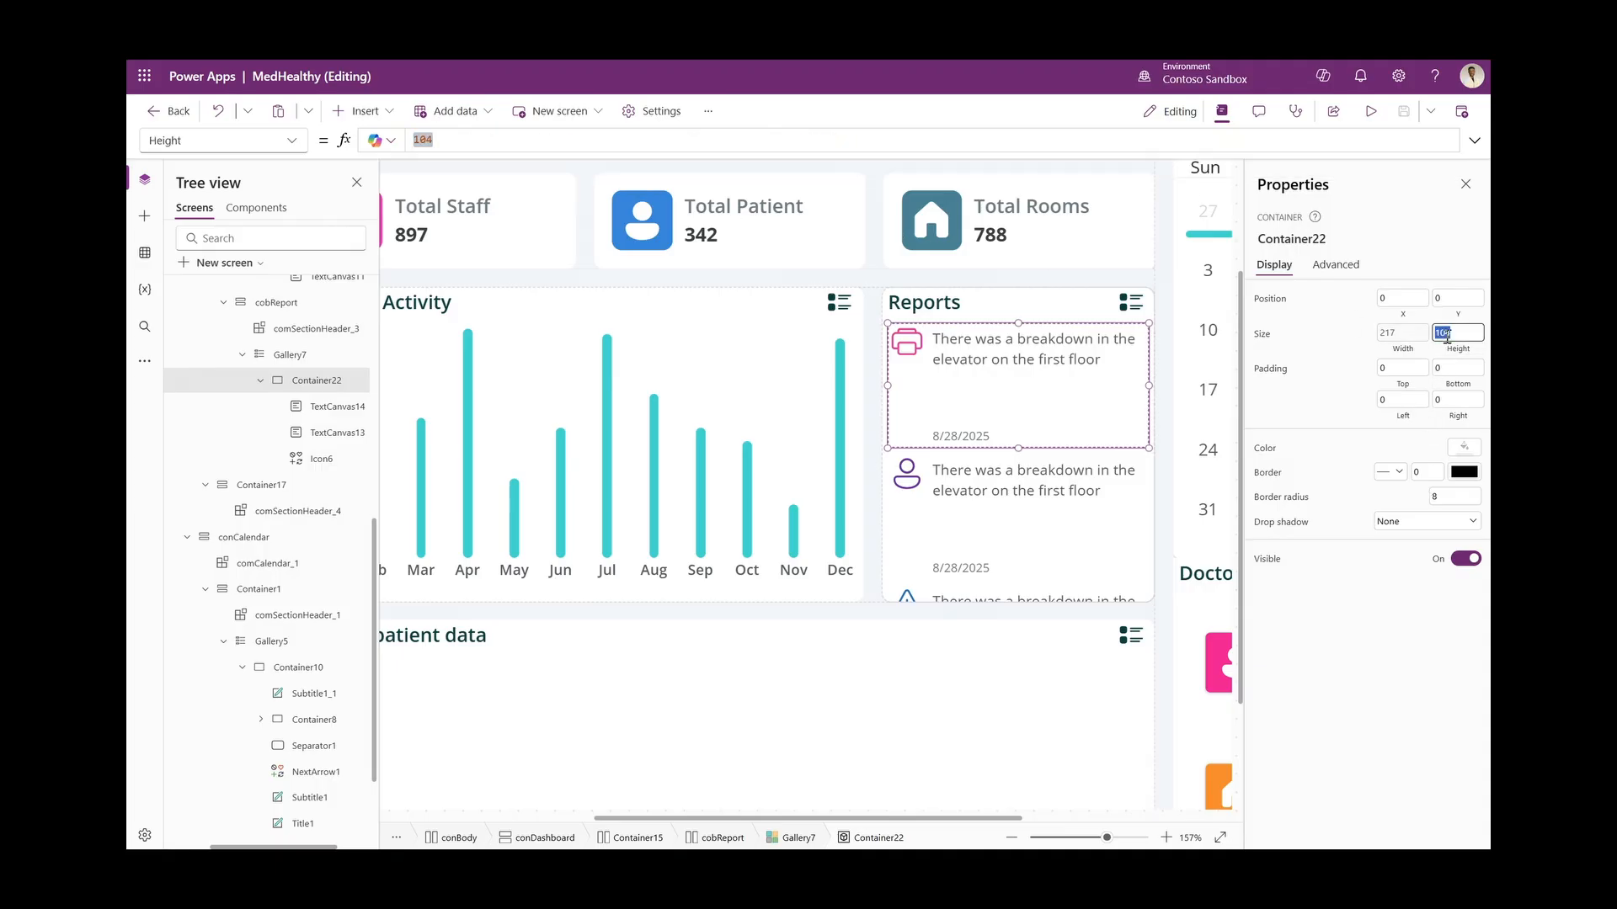
type("80")
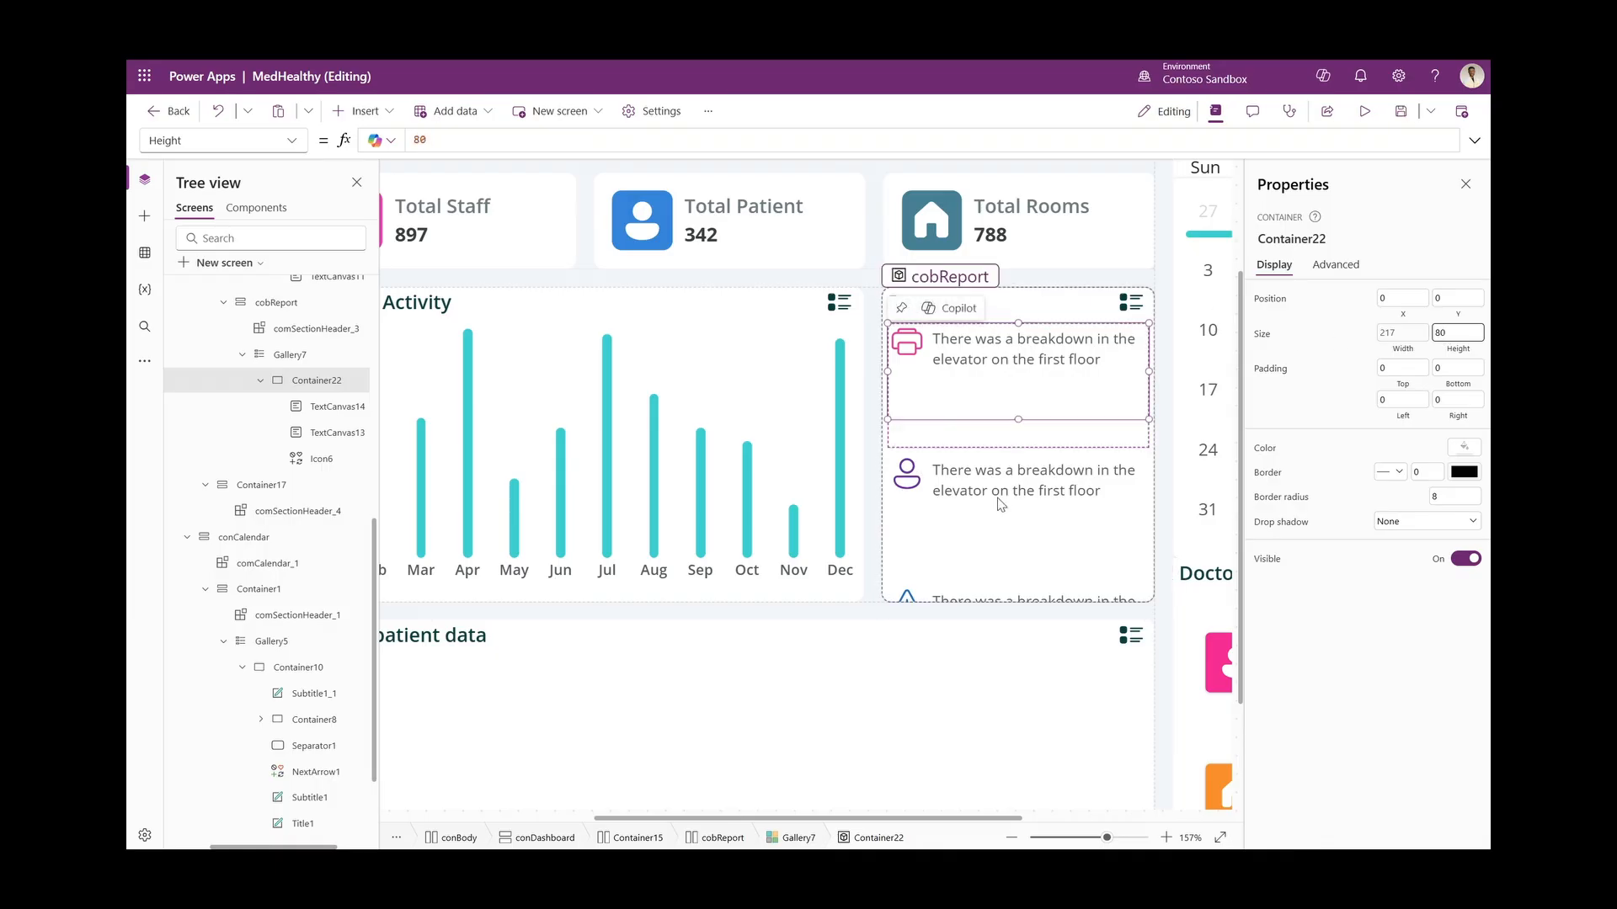
Set the Reports gallery's template size to 80
left_click(1143, 532)
left_click(1448, 683)
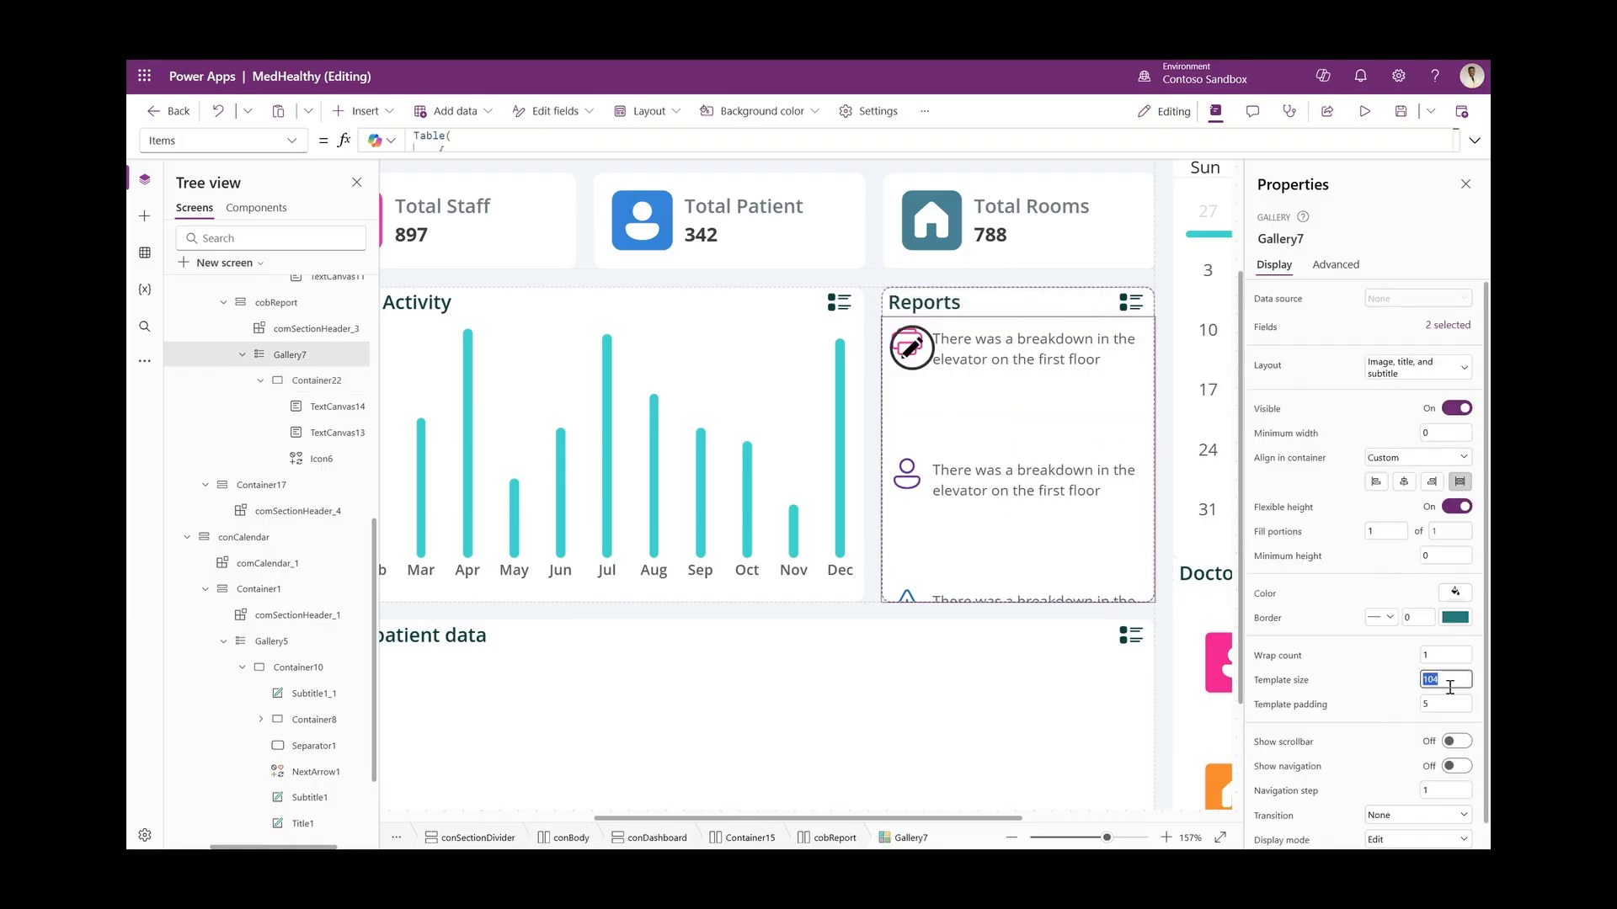
type("80")
left_click(337, 432)
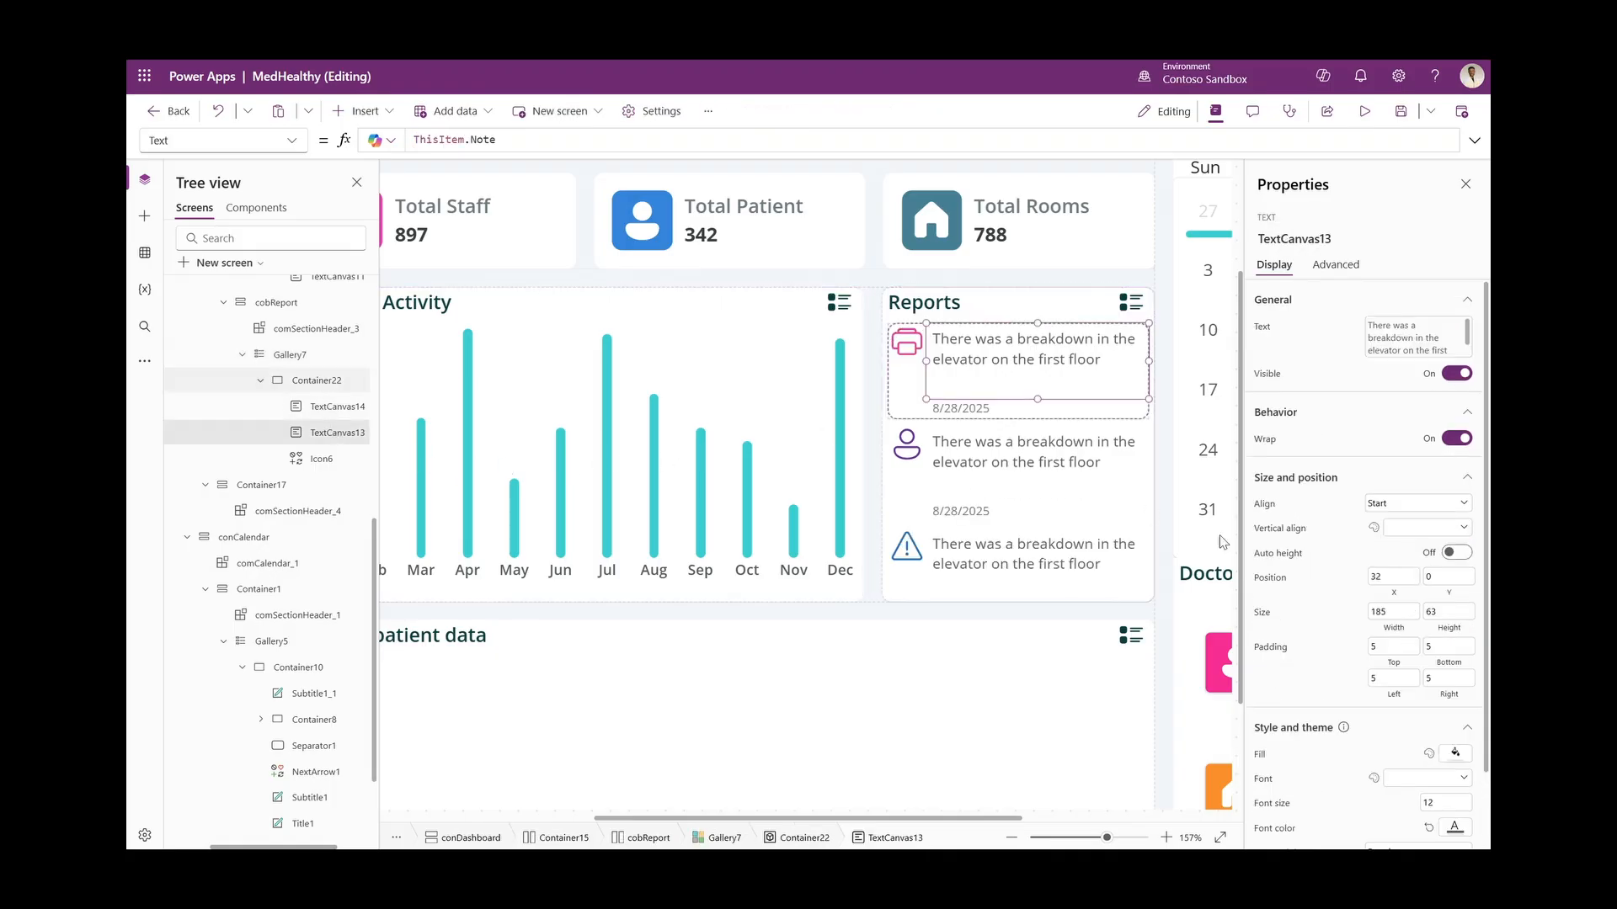
Apply a Light drop shadow to the container that holds each report item
left_click(316, 381)
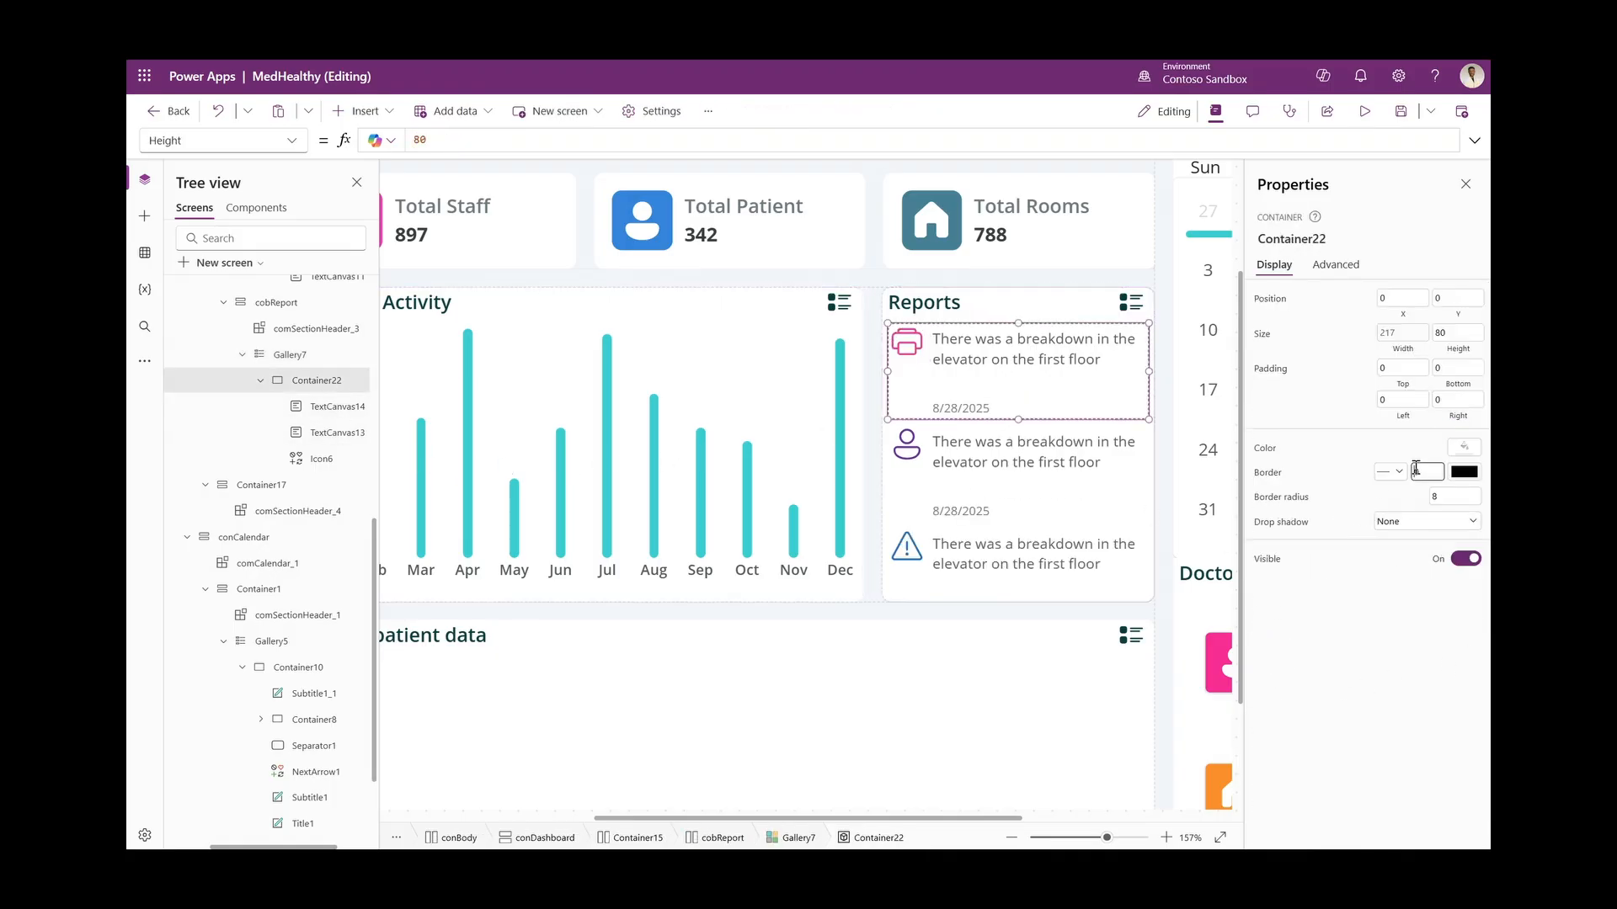
left_click(1423, 521)
left_click(1374, 491)
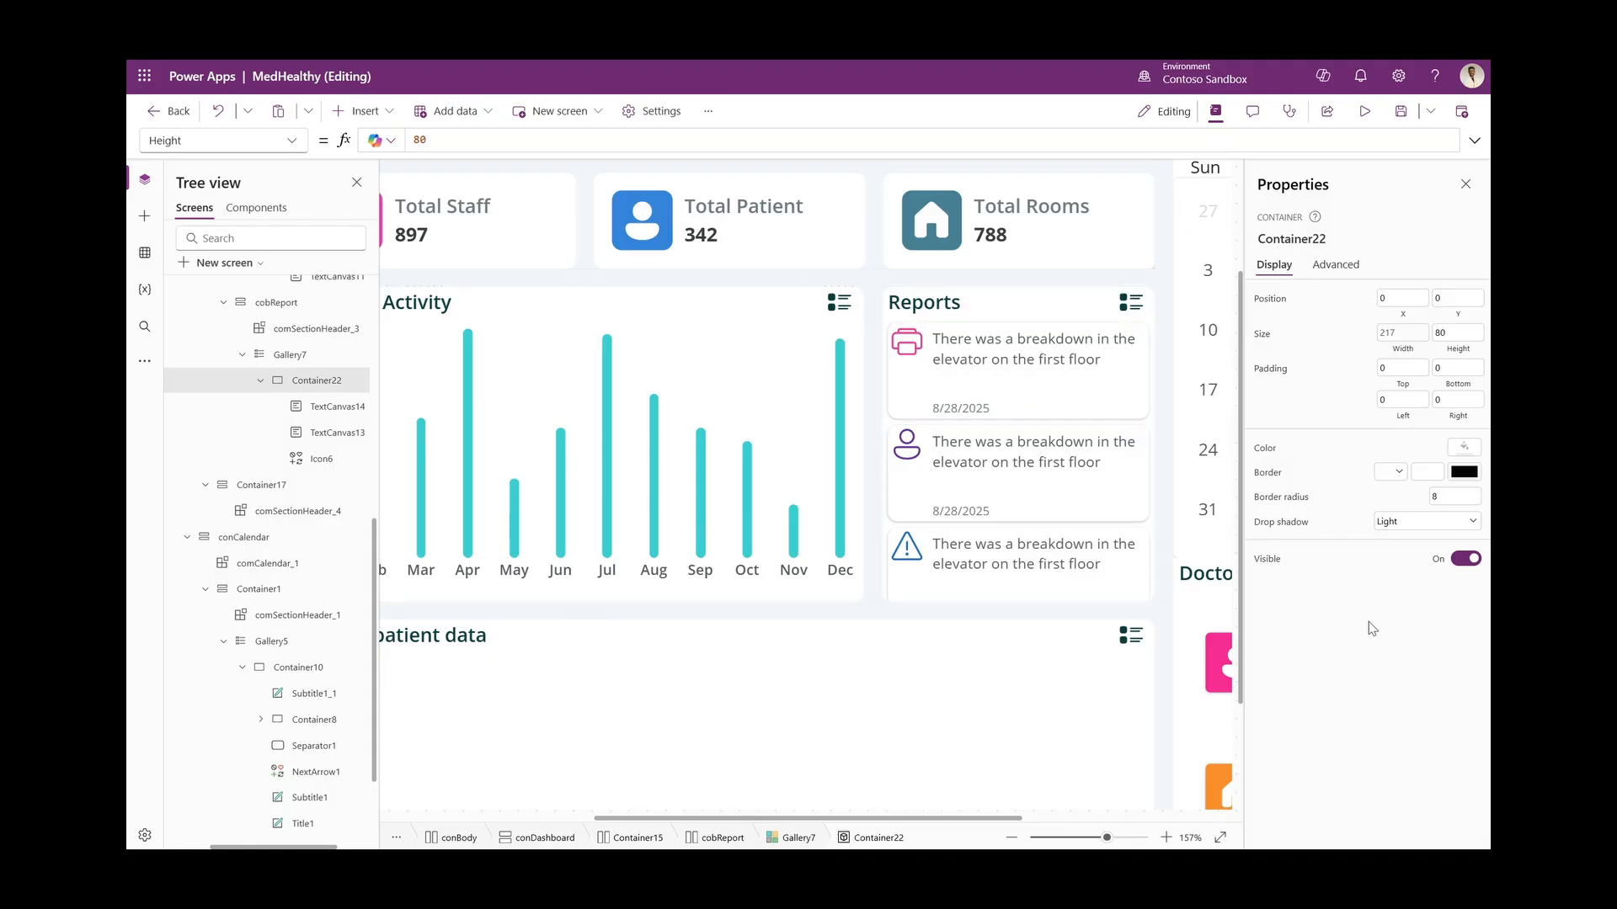
Set the Reports gallery's template padding to 8
left_click(994, 628)
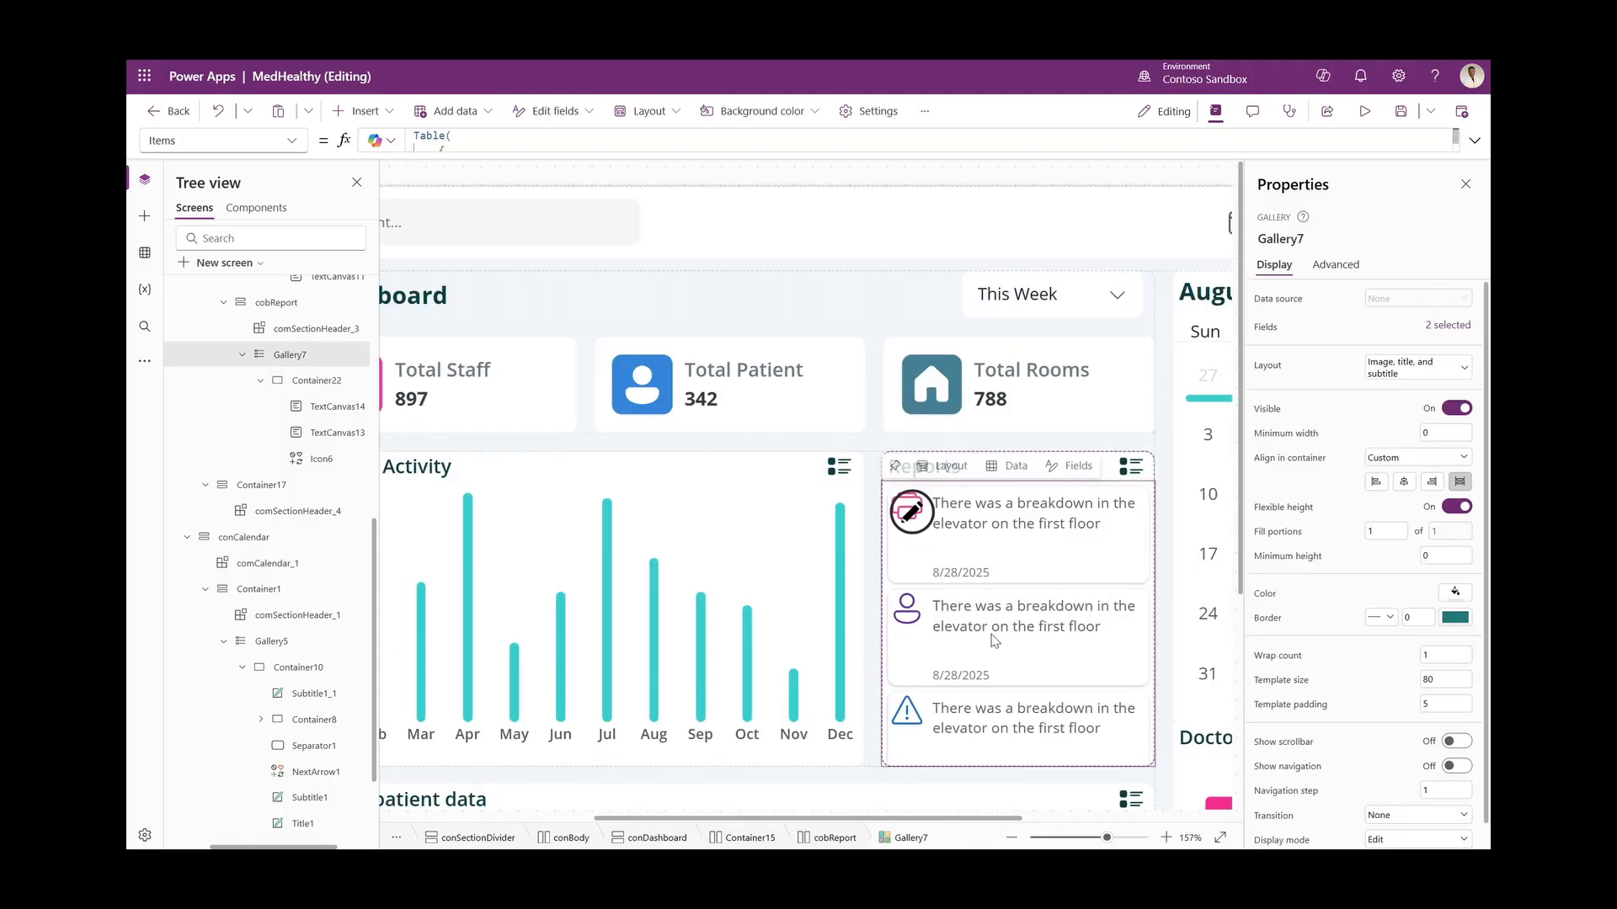
left_click(1454, 704)
type("8")
left_click(1362, 695)
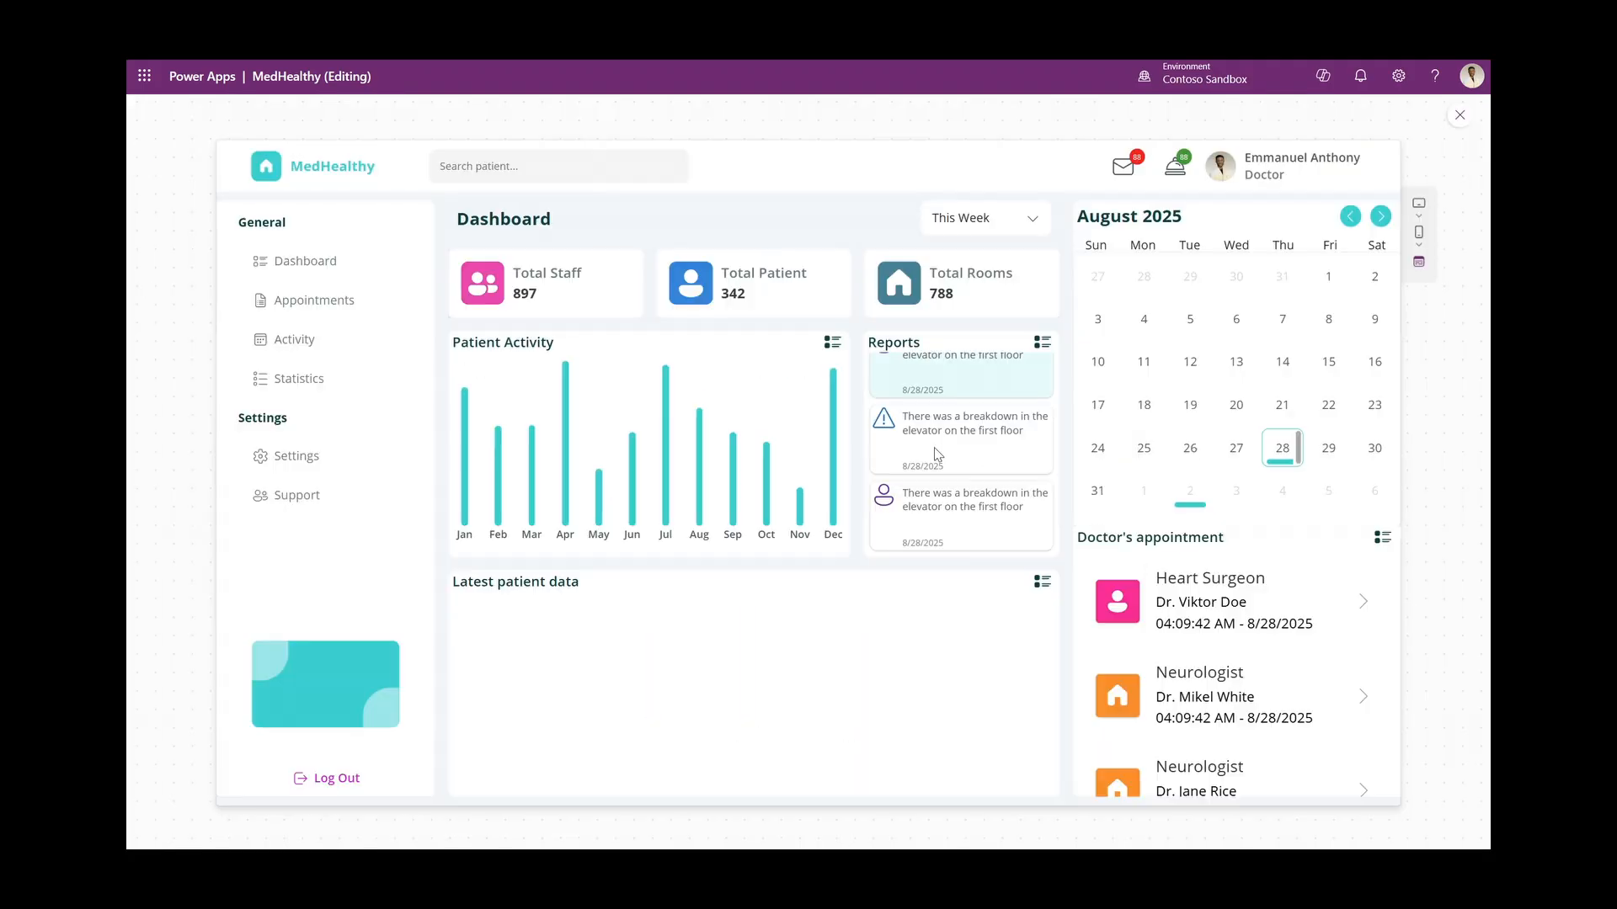
Test selecting and scrolling the report items in the app preview, and return to editing
left_click(933, 447)
left_click(942, 514)
scroll(953, 459, "up", 2)
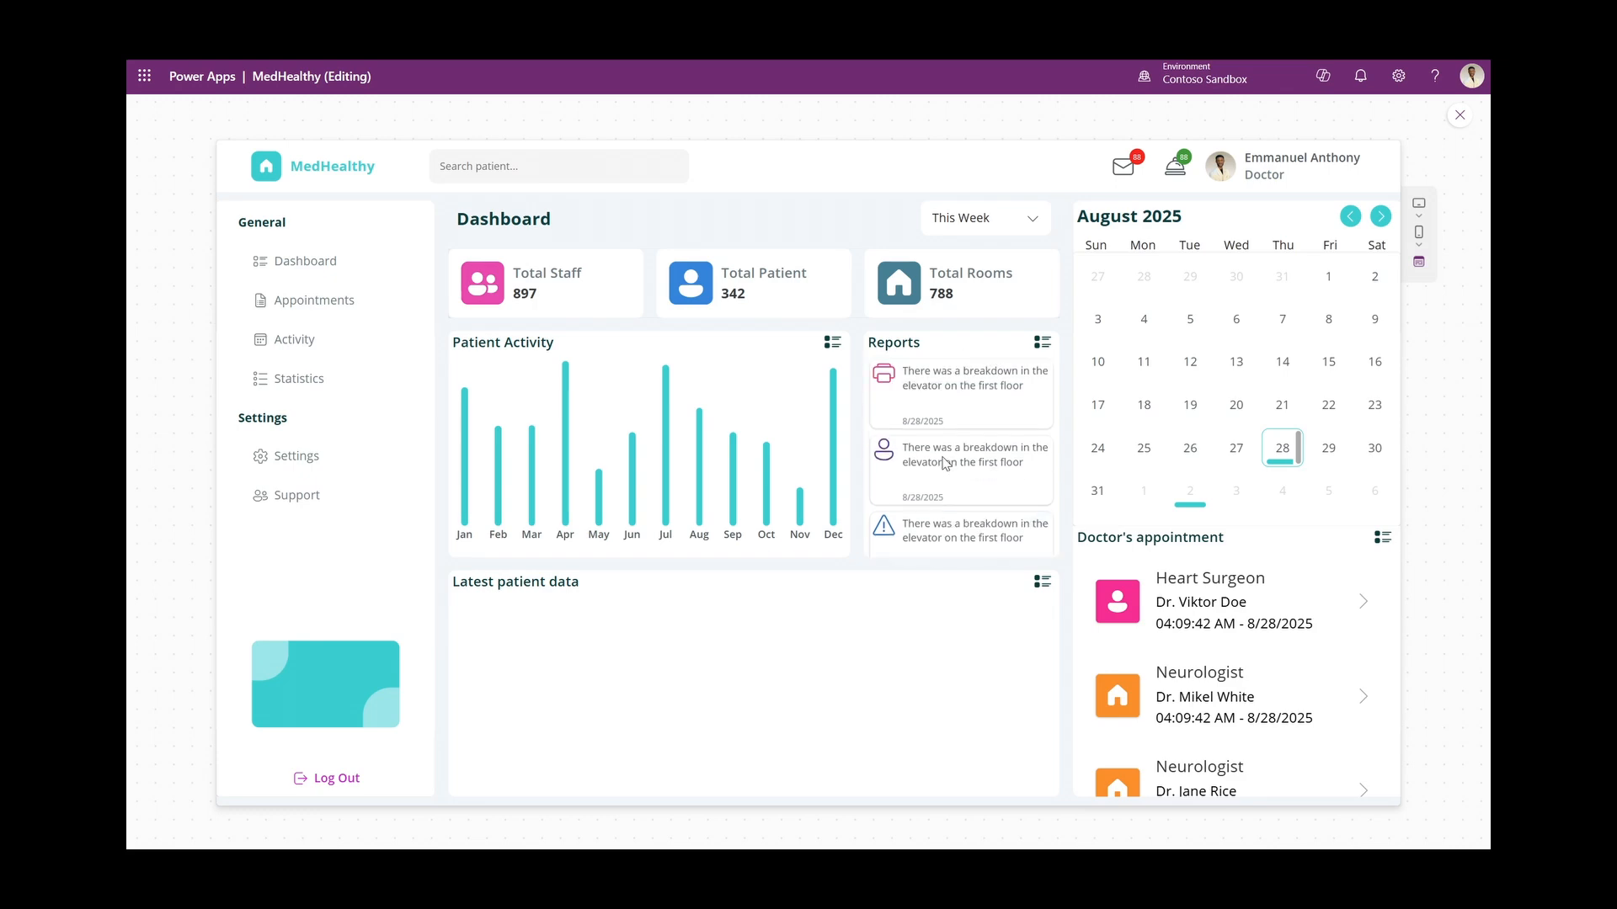
scroll(933, 442, "down", 2)
scroll(914, 454, "up", 2)
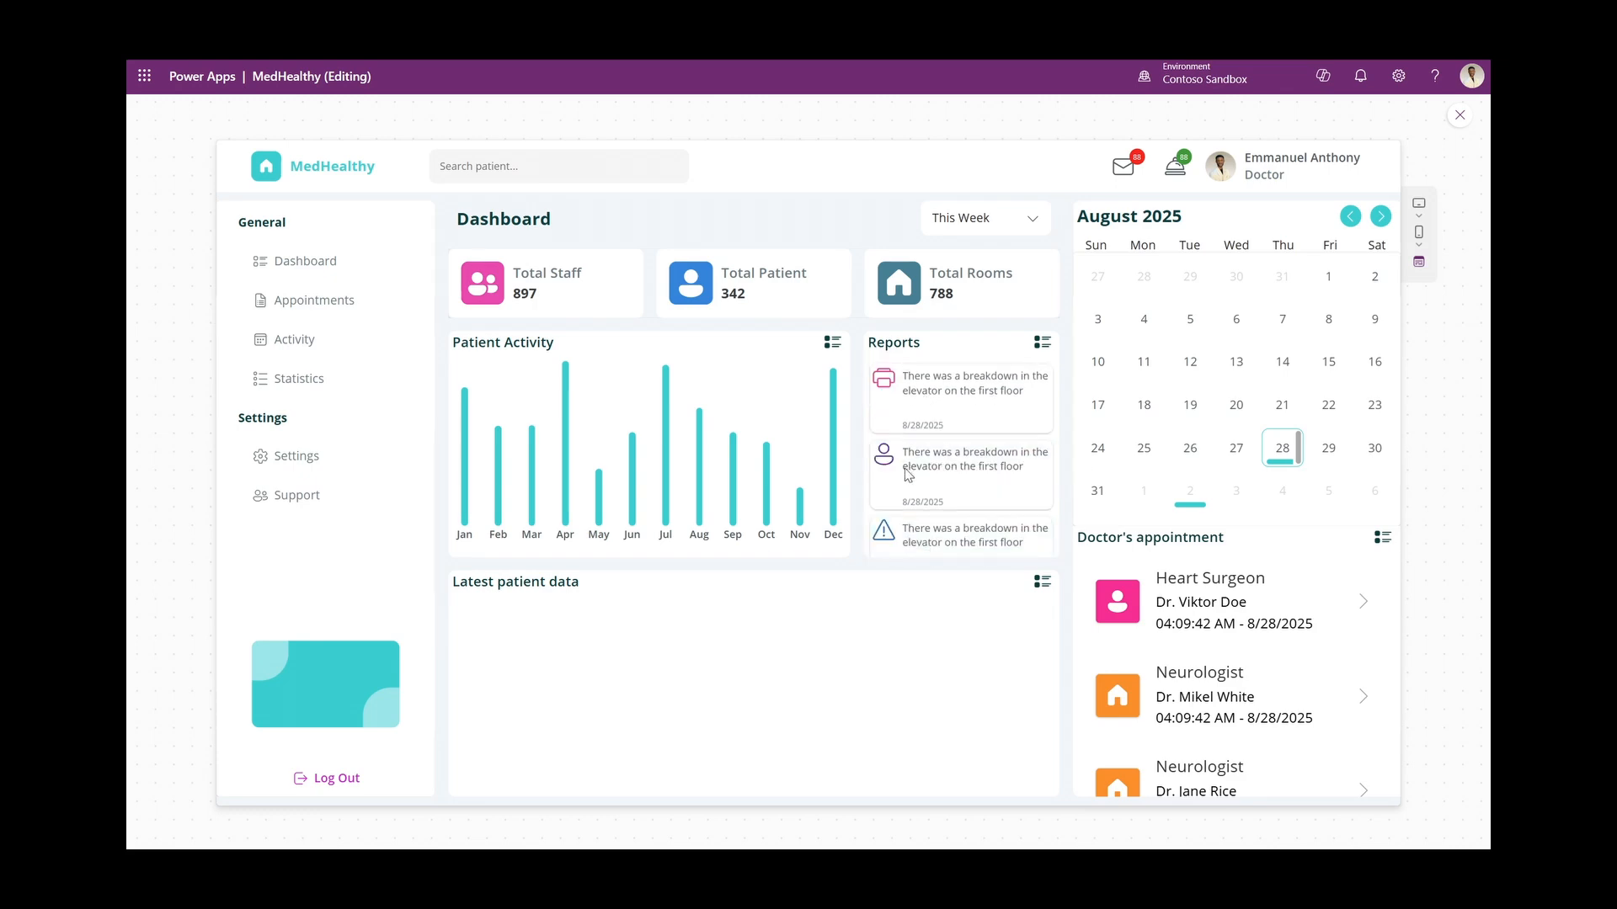
key("Escape")
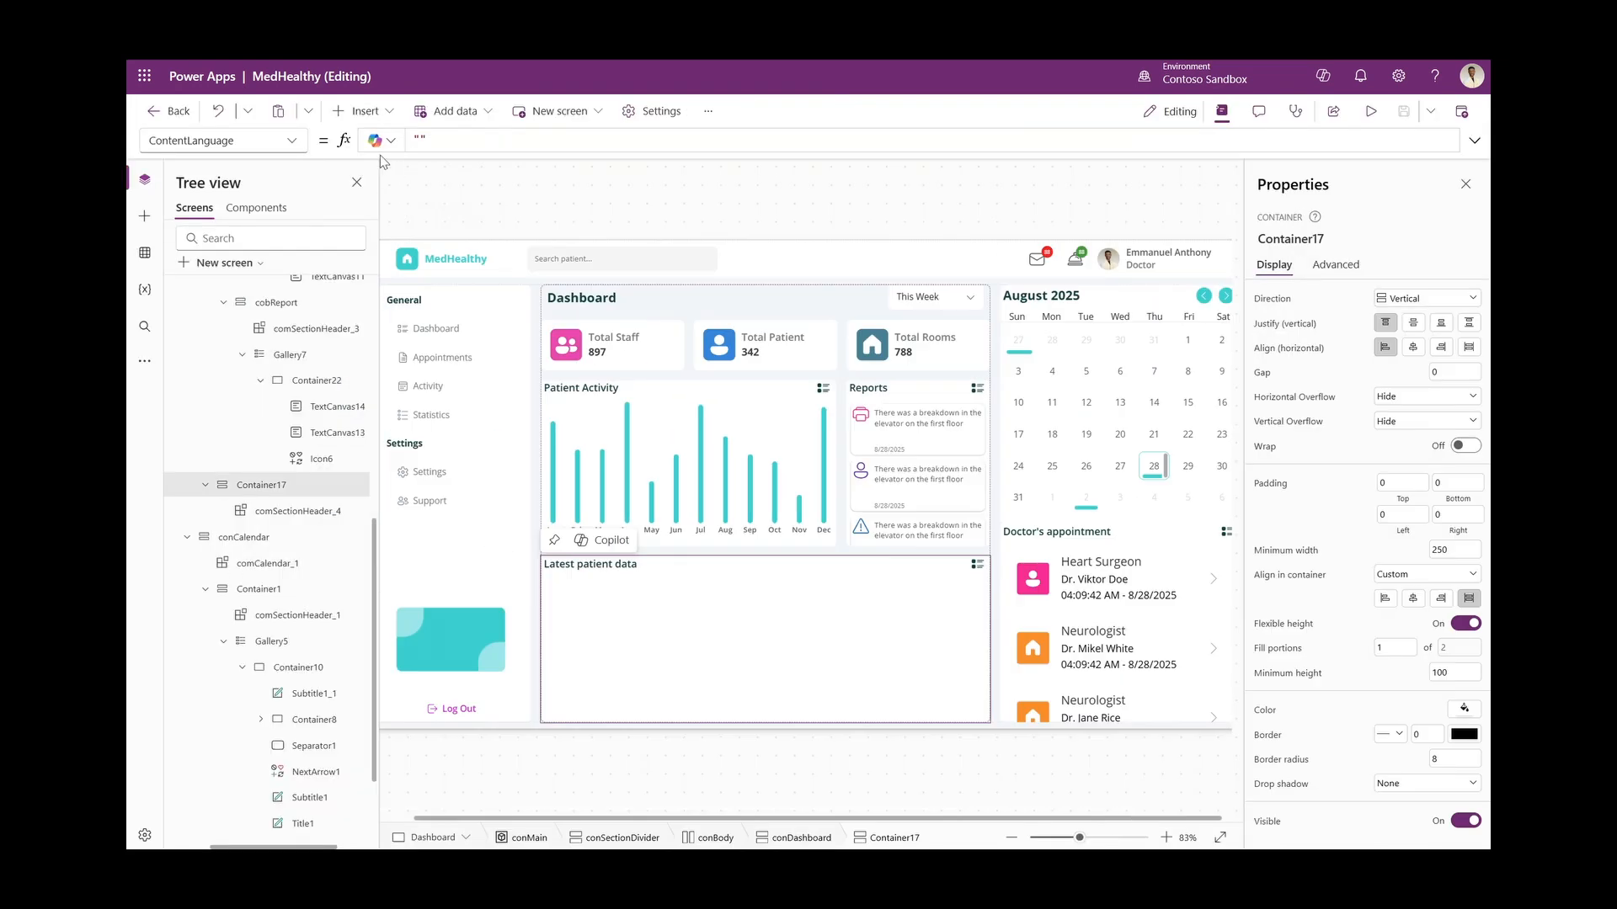
Insert a vertical gallery into the Latest patient data container
left_click(354, 111)
left_click(361, 110)
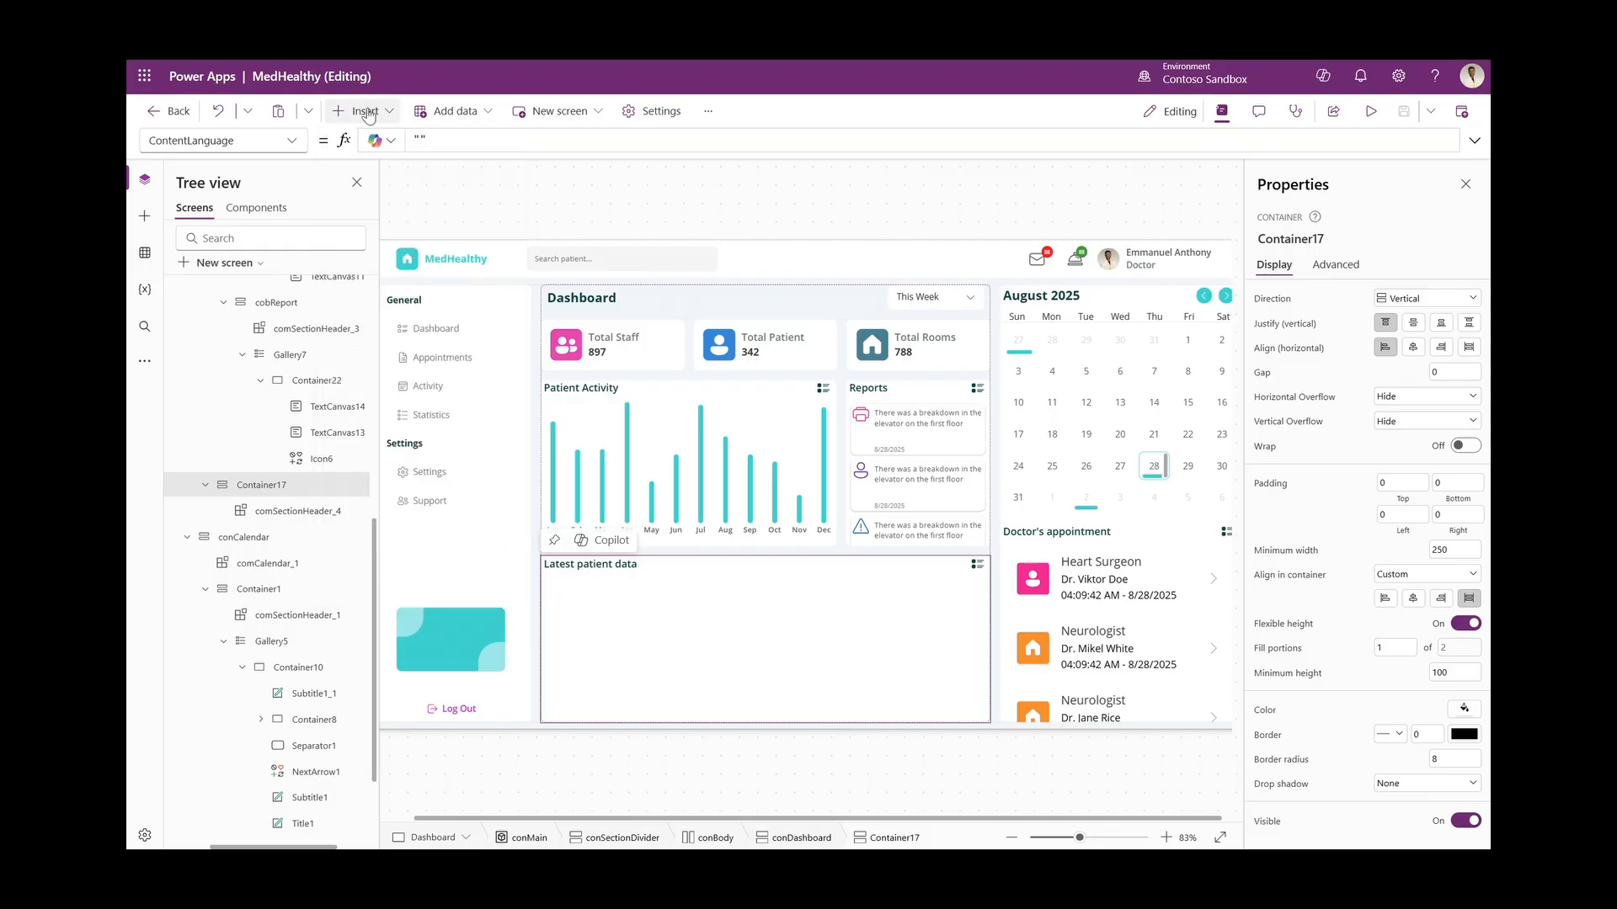
left_click(360, 111)
left_click(389, 280)
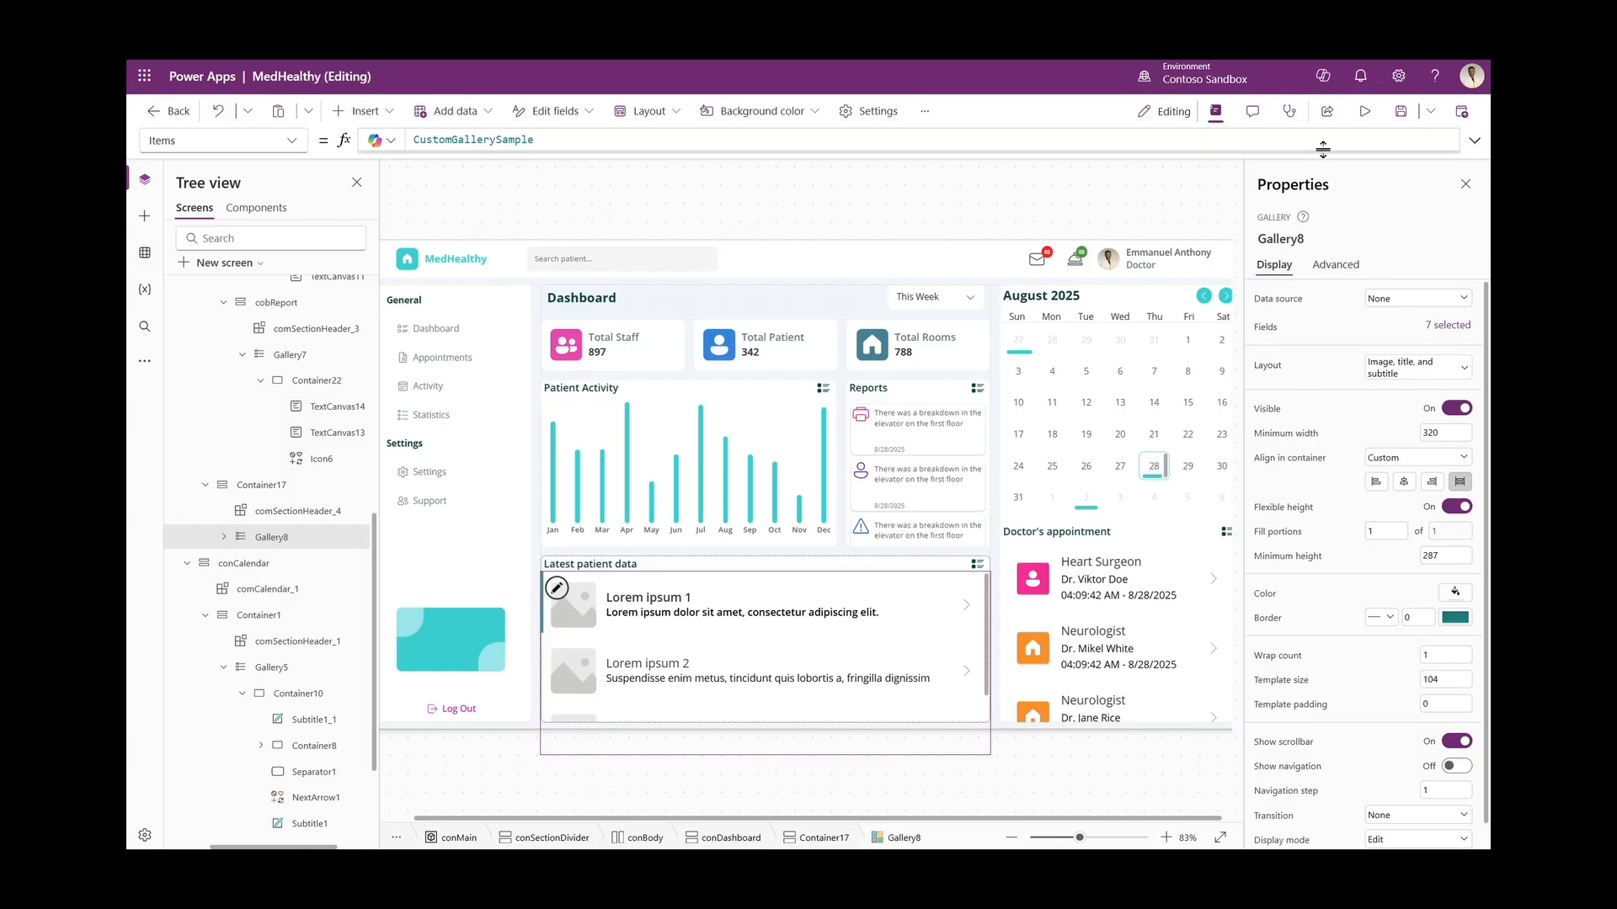
Replace the new gallery's Items formula with the copied Table of patient records containing Date, Name, Age, EditIcon and DeleteIcon fields
left_click_drag(1322, 152, 1179, 724)
left_click(848, 456)
key("ctrl+a")
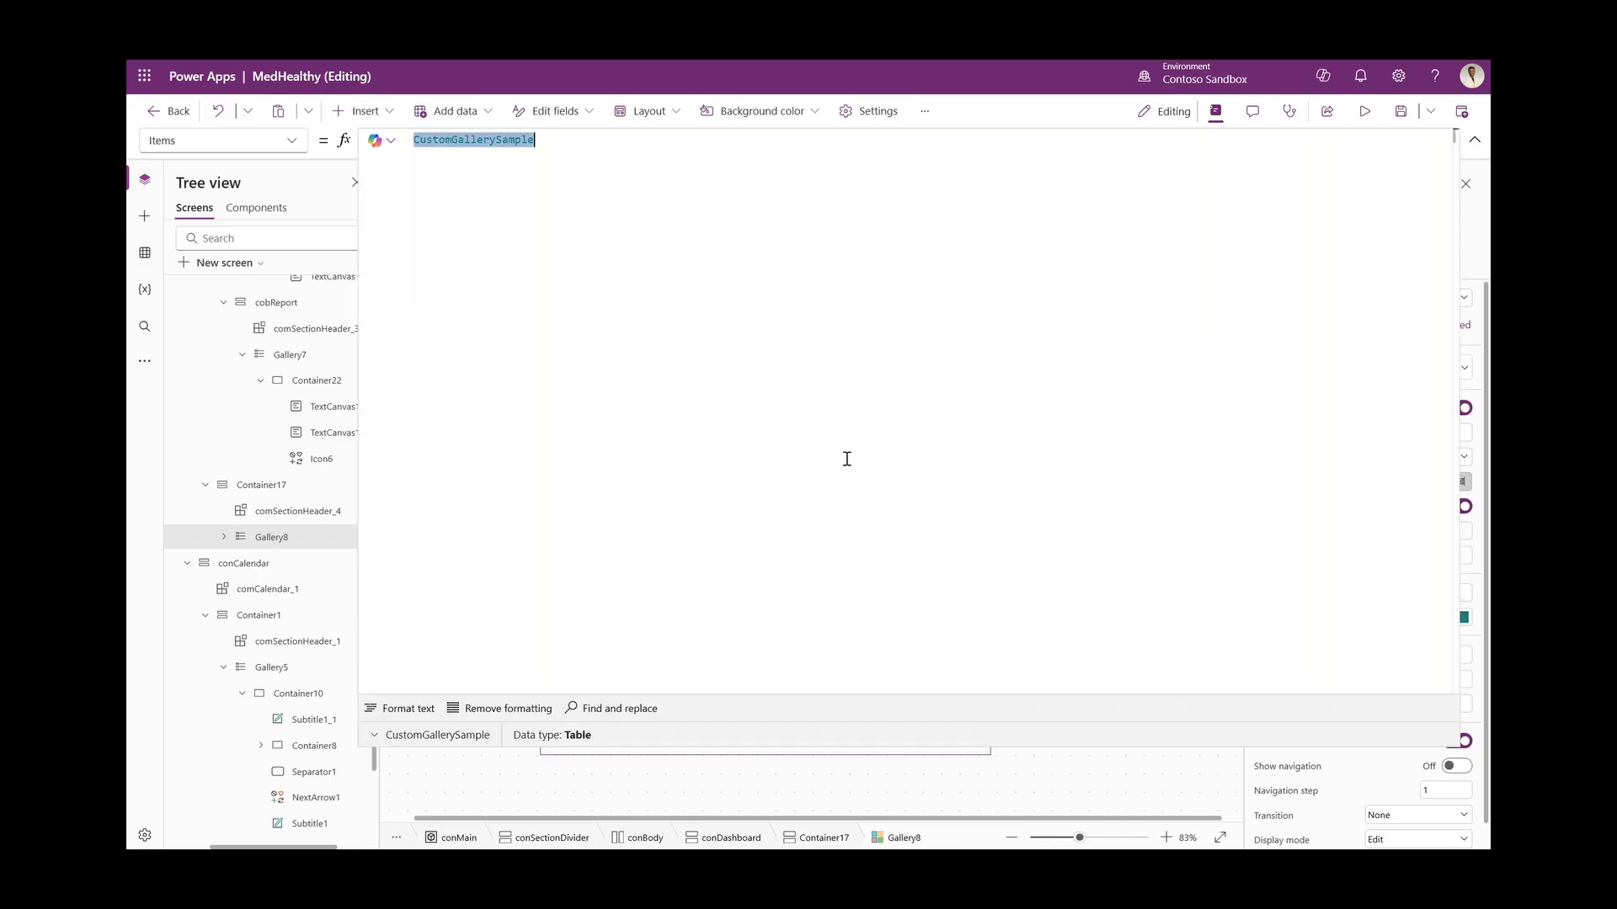
key("ctrl+v")
scroll(901, 454, "up", 3)
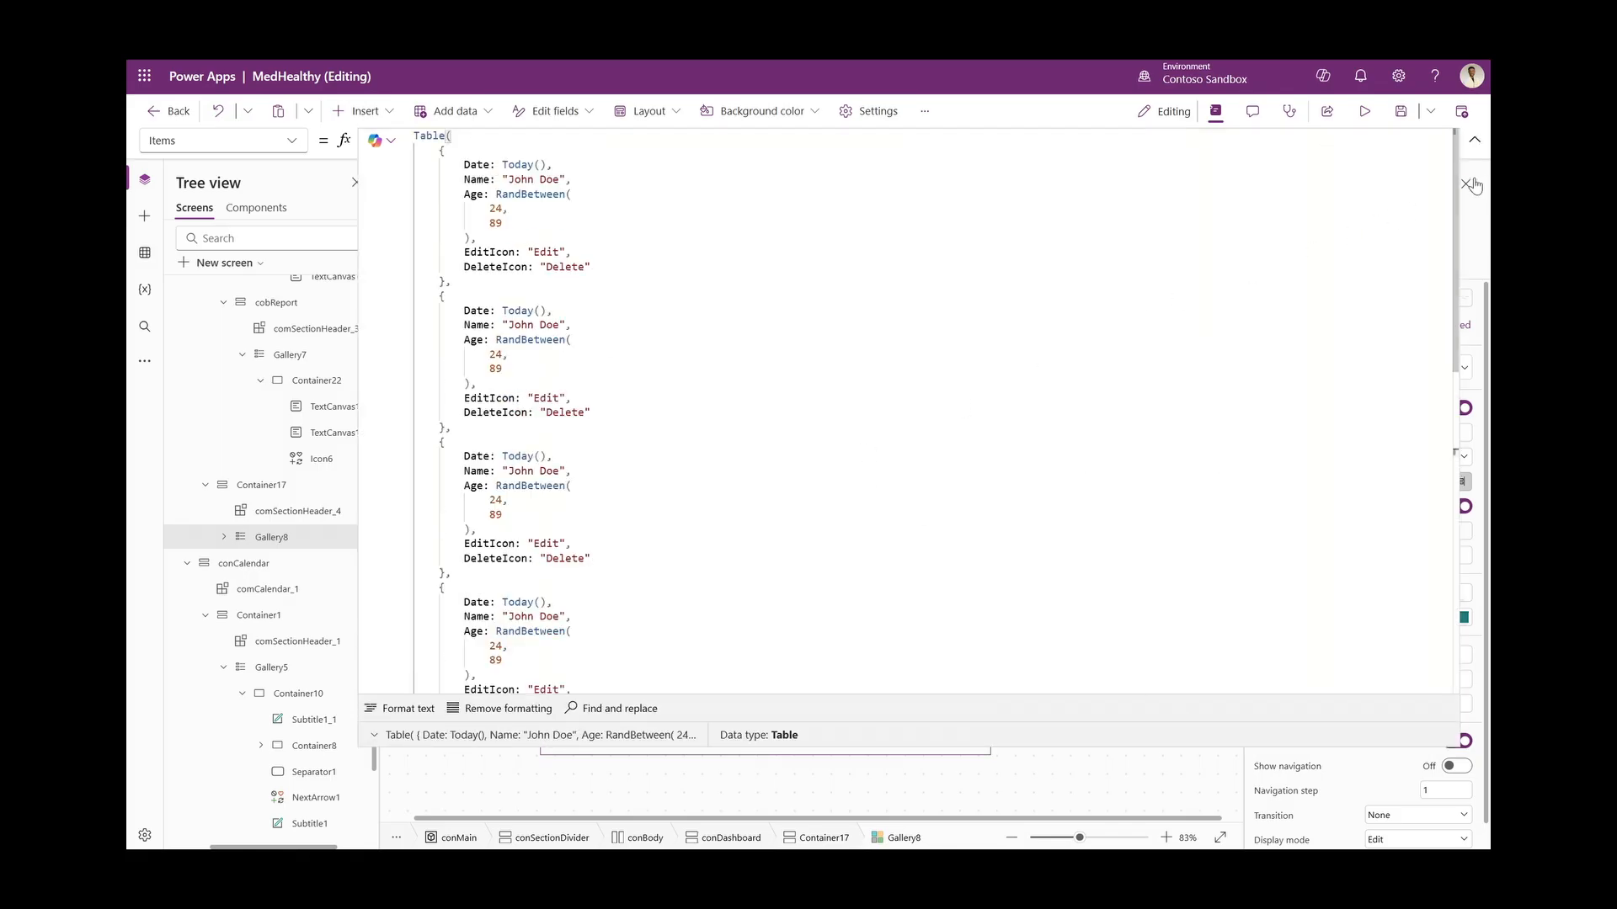
left_click(1475, 142)
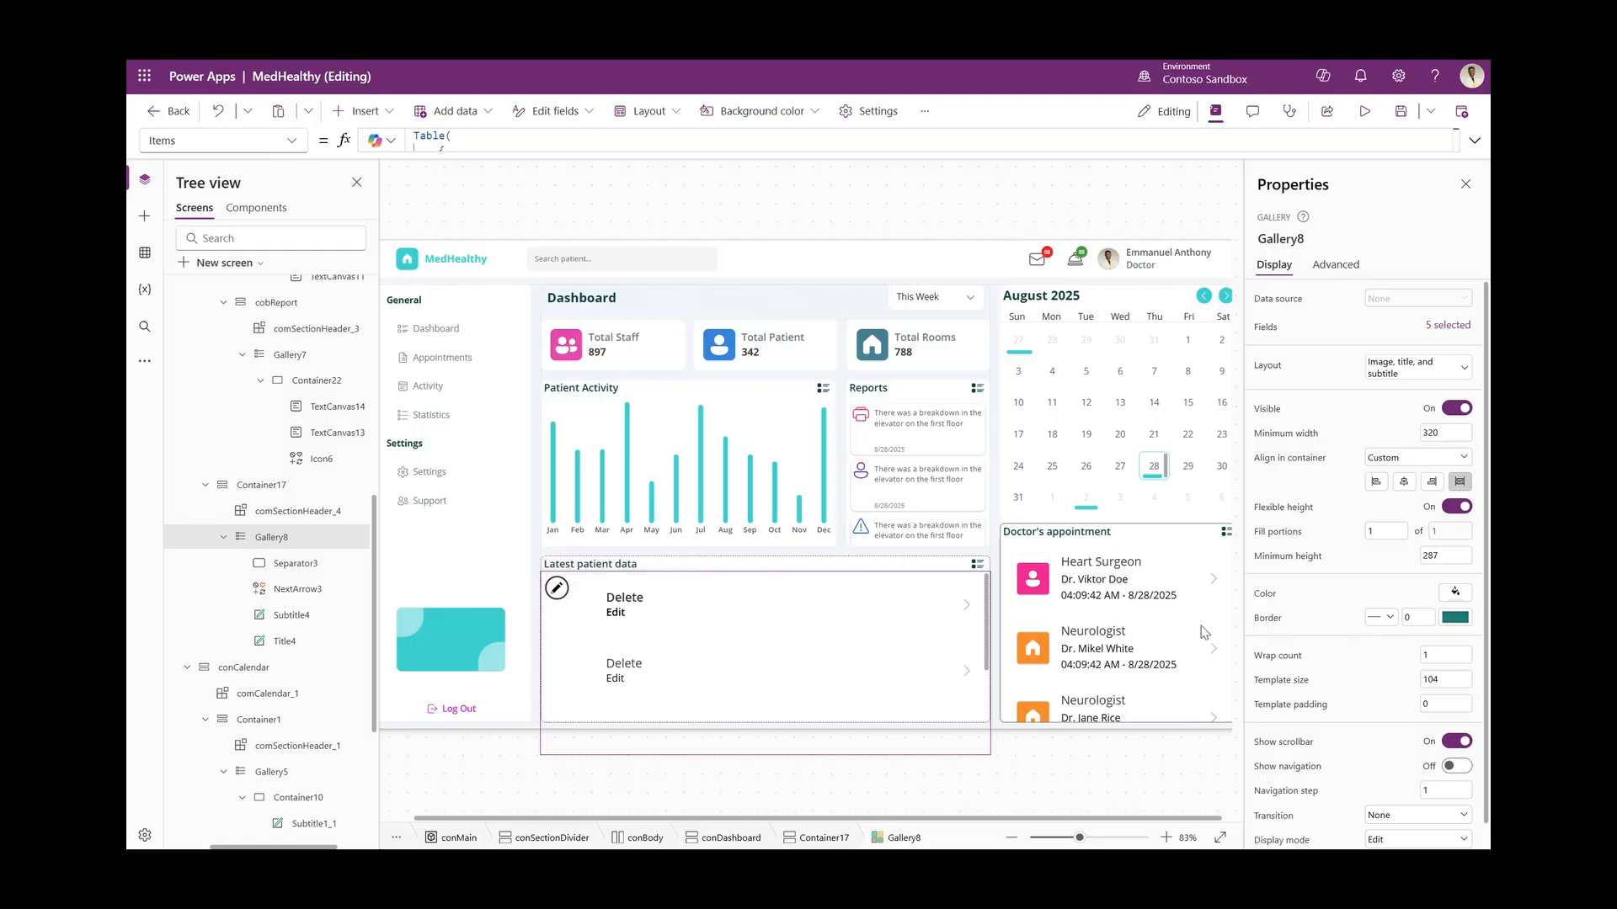
Set the patient gallery's template size to 50 and its minimum height to 0
left_click(1450, 679)
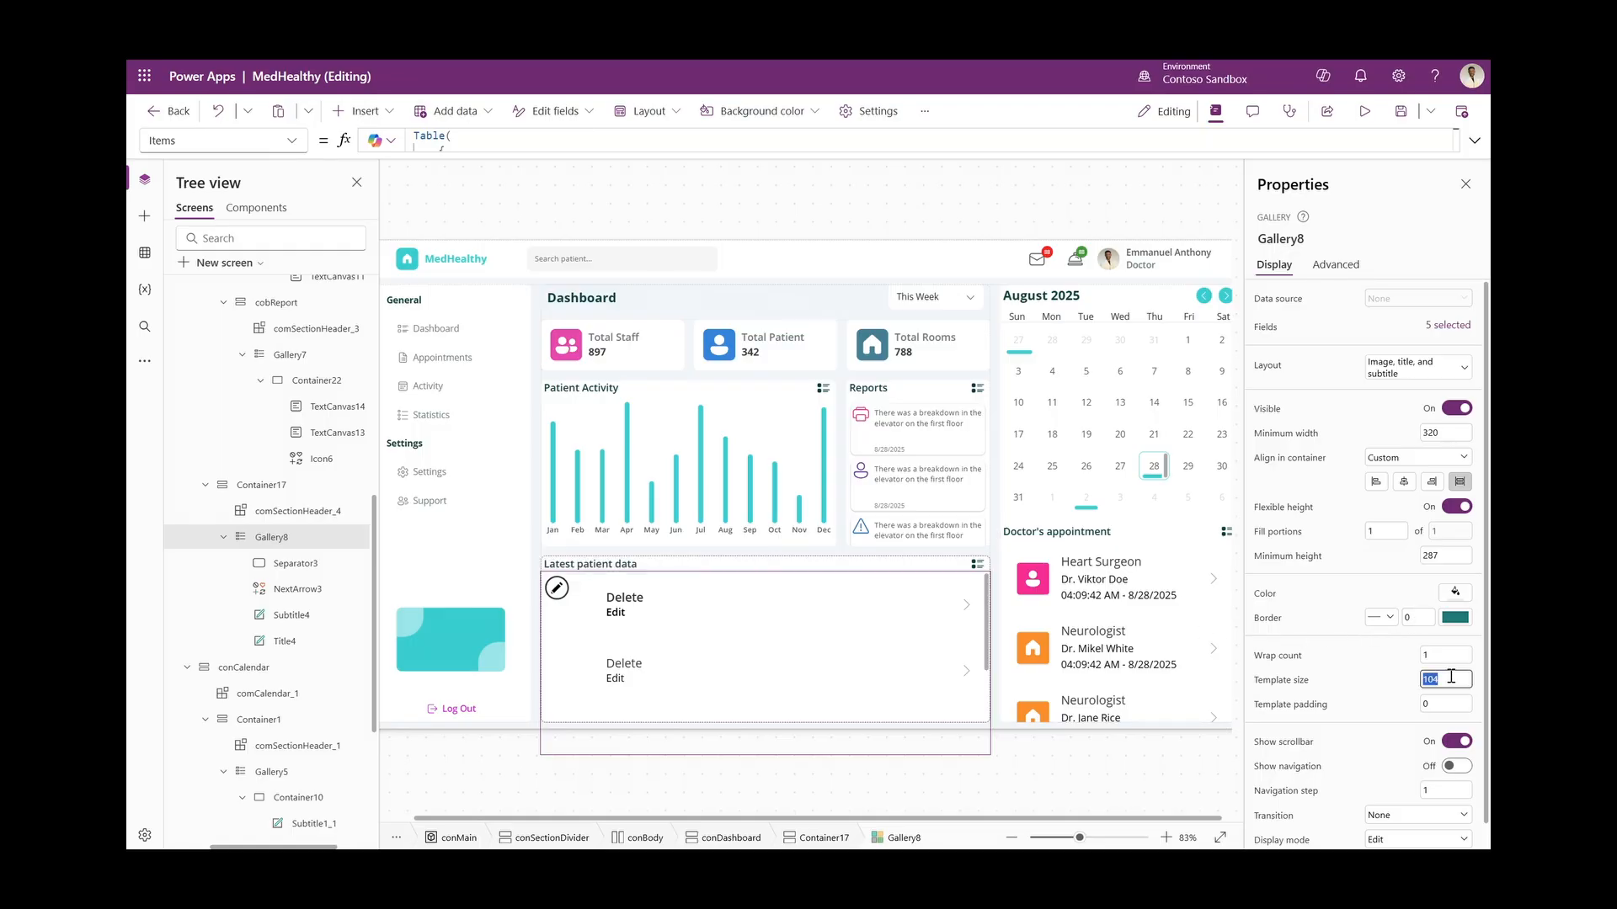
type("50")
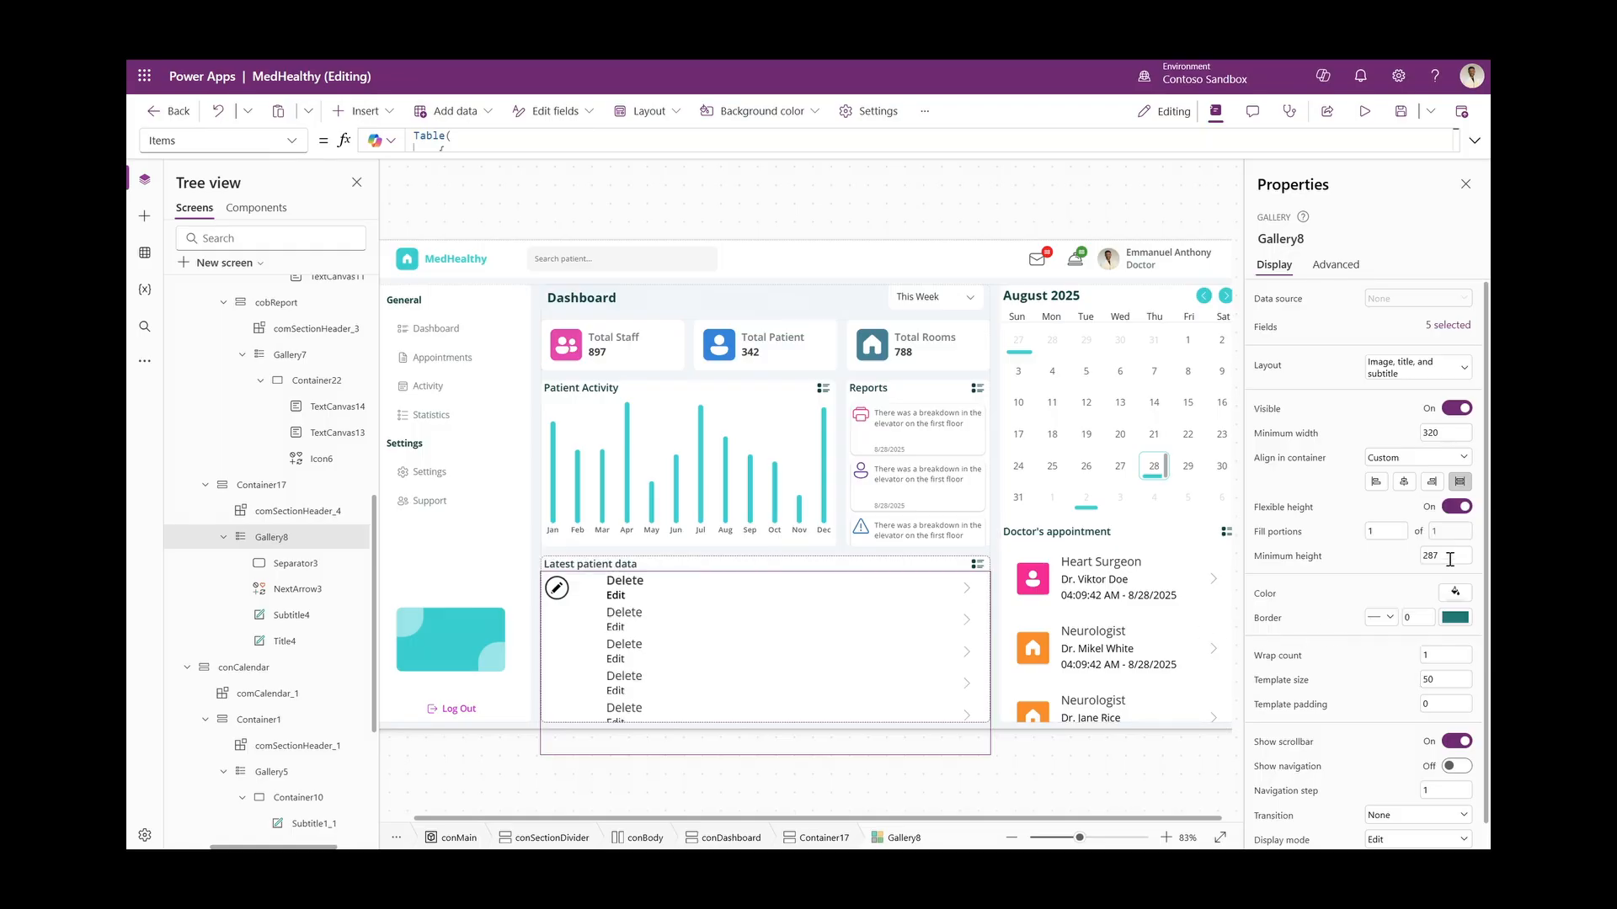
left_click(1450, 556)
type("0")
left_click(1373, 555)
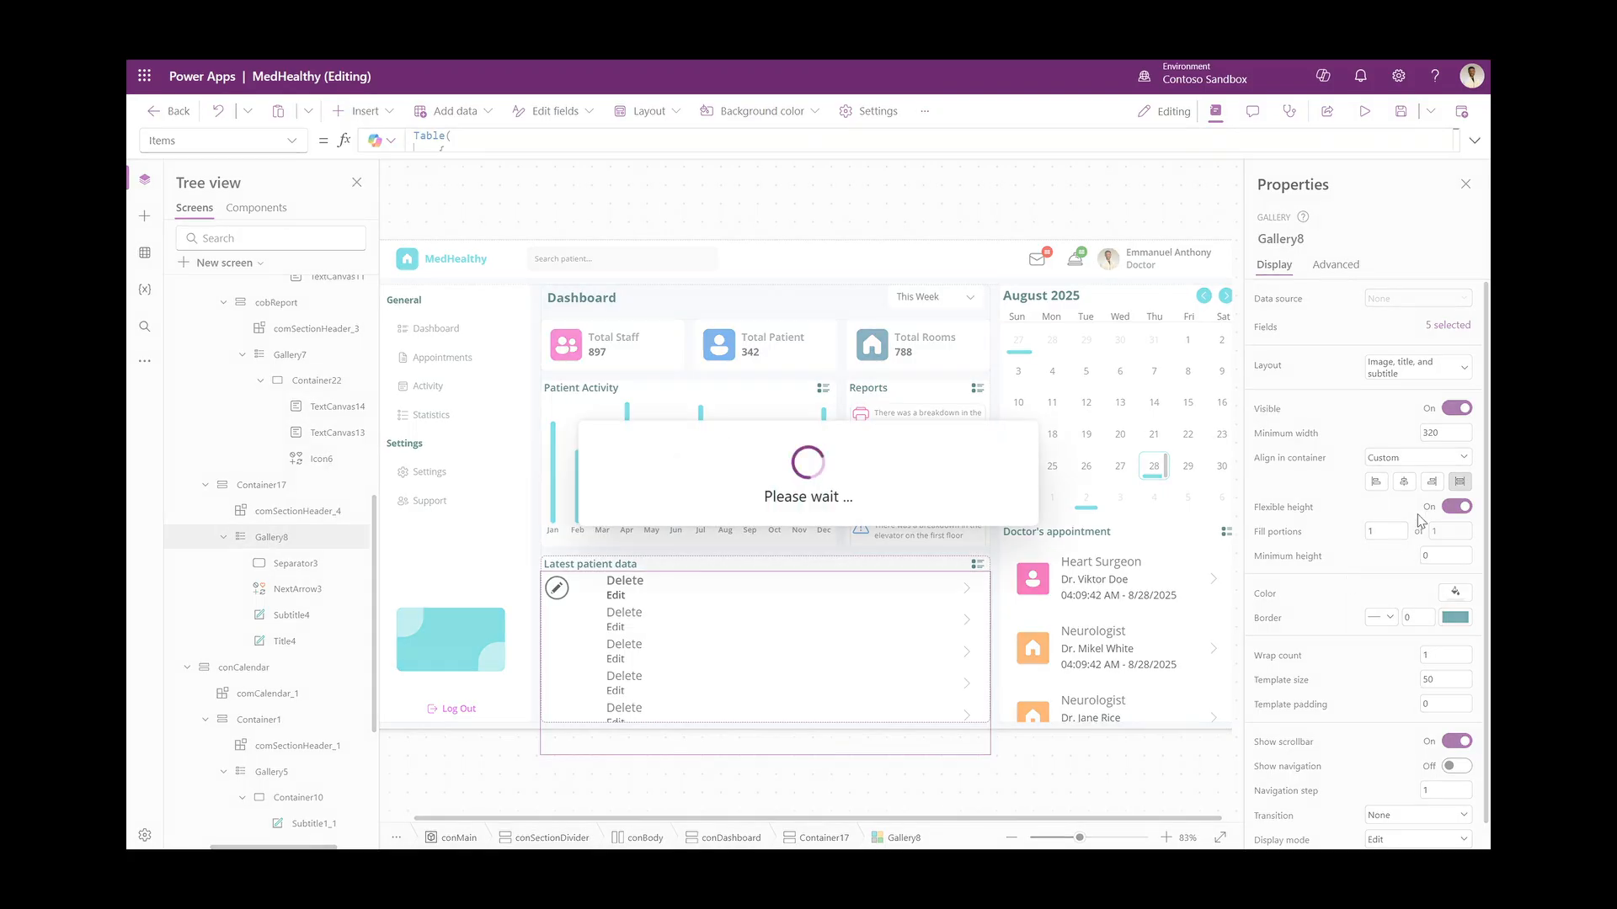
Insert a horizontal container into the Latest patient data container
left_click(268, 486)
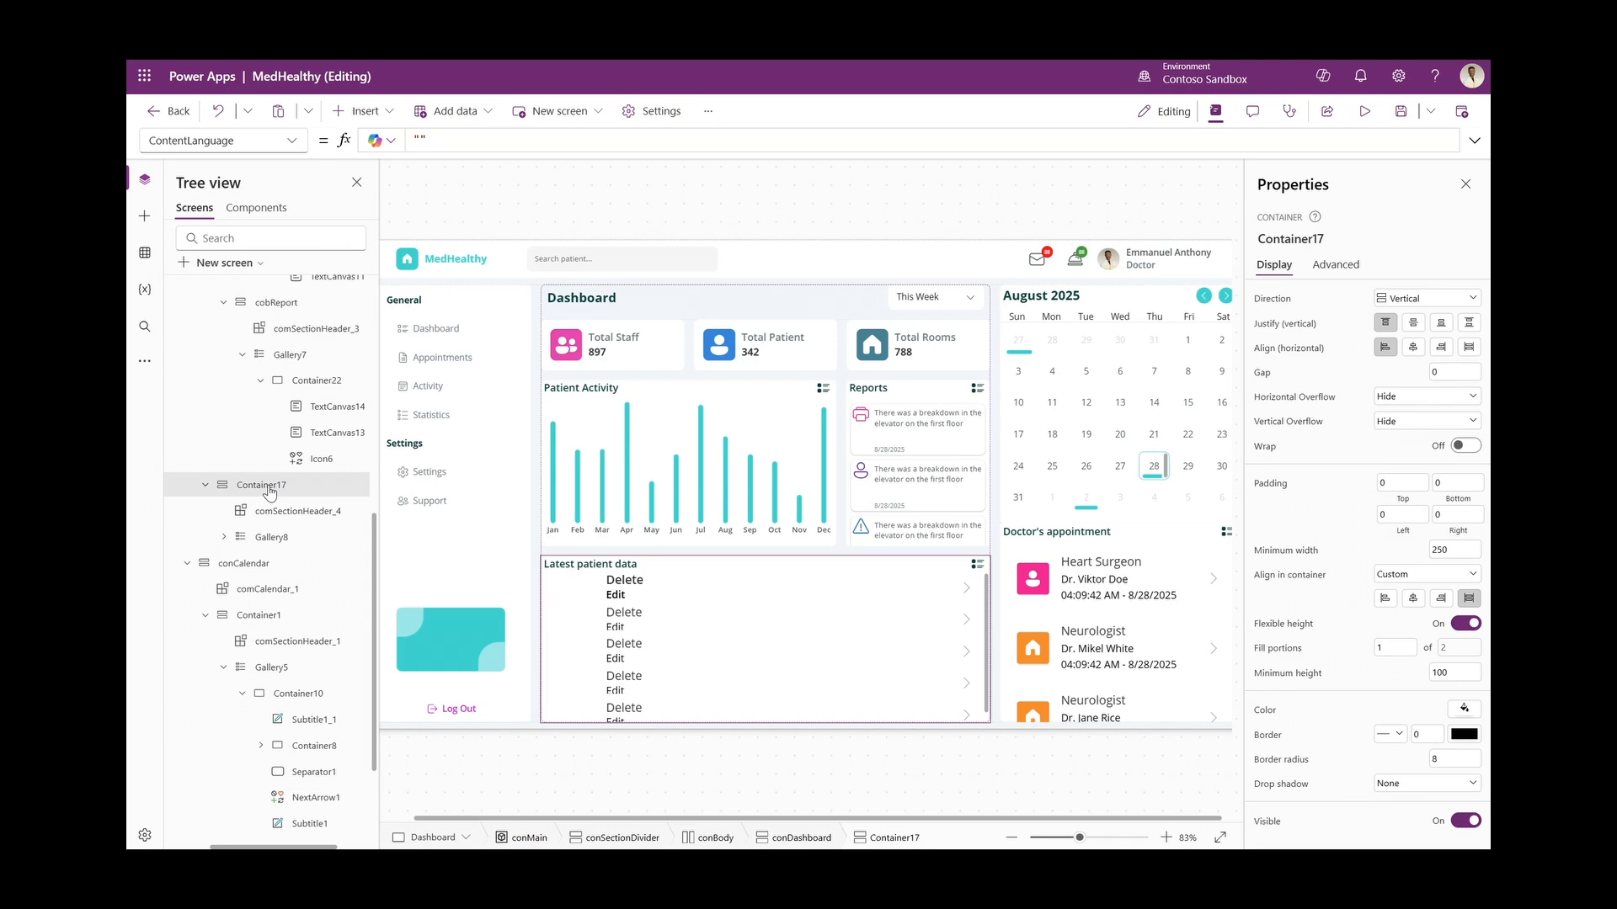
left_click(358, 111)
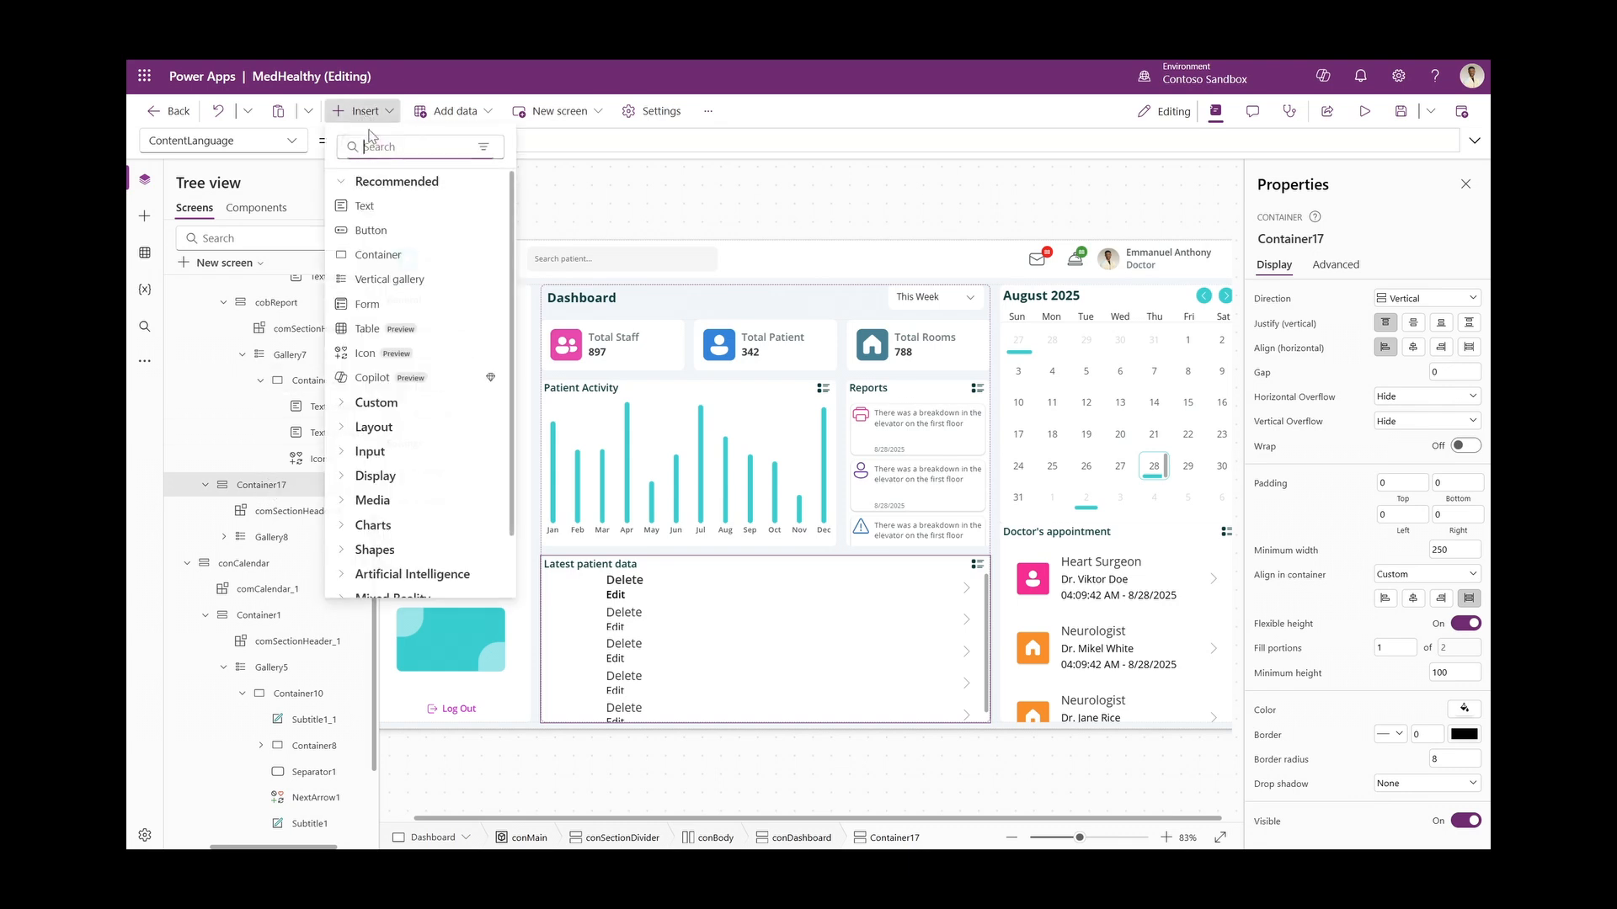
type("hor")
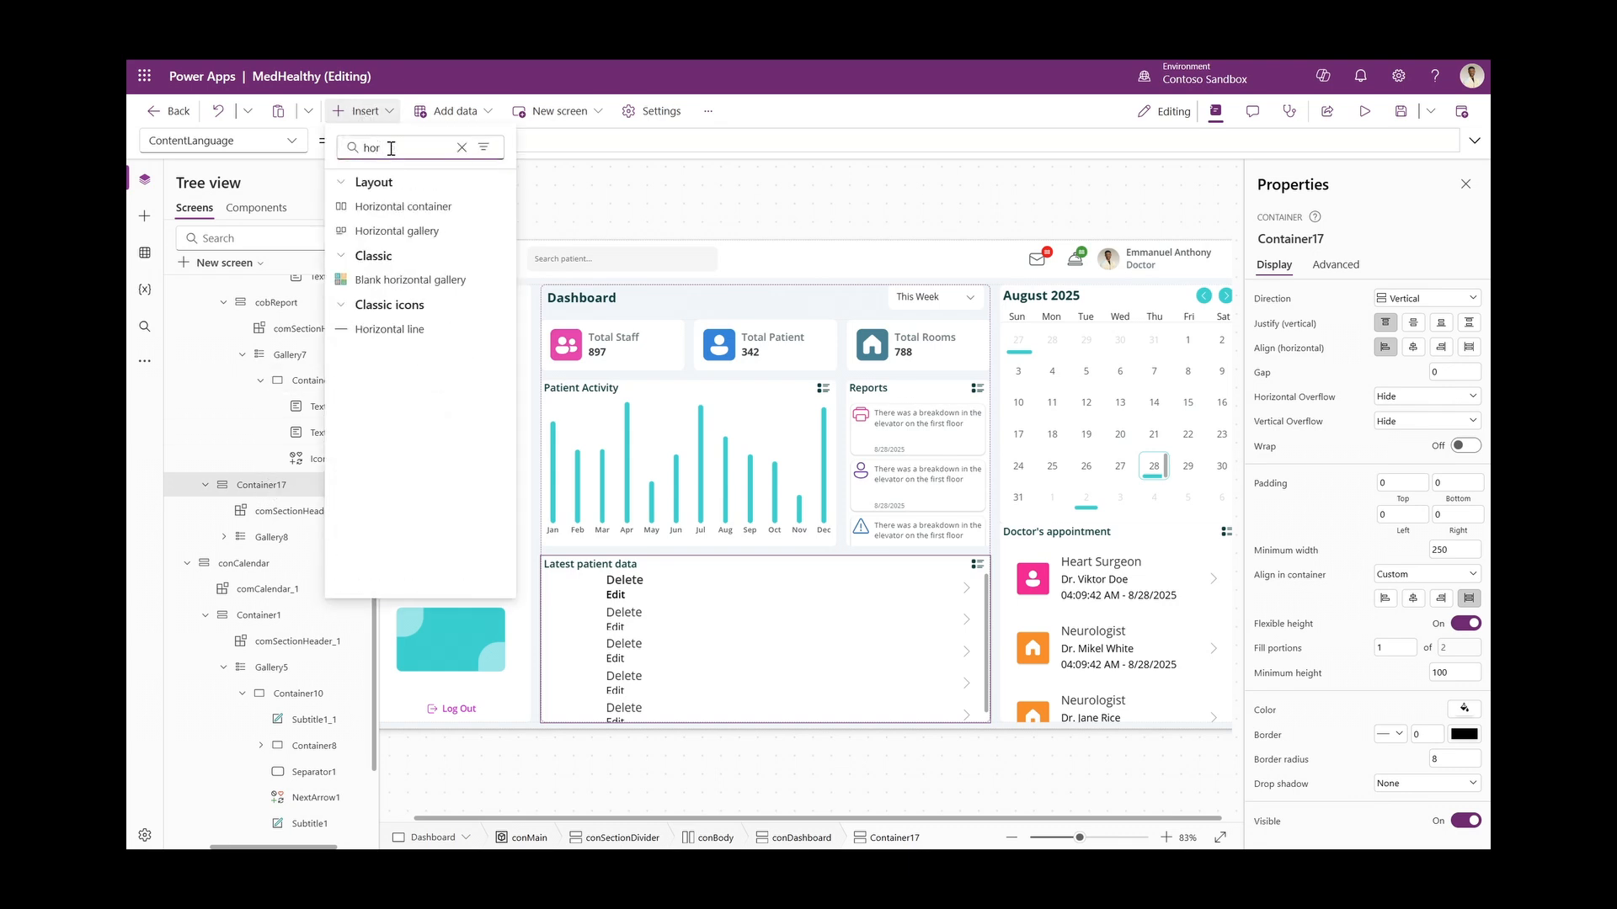
left_click(403, 207)
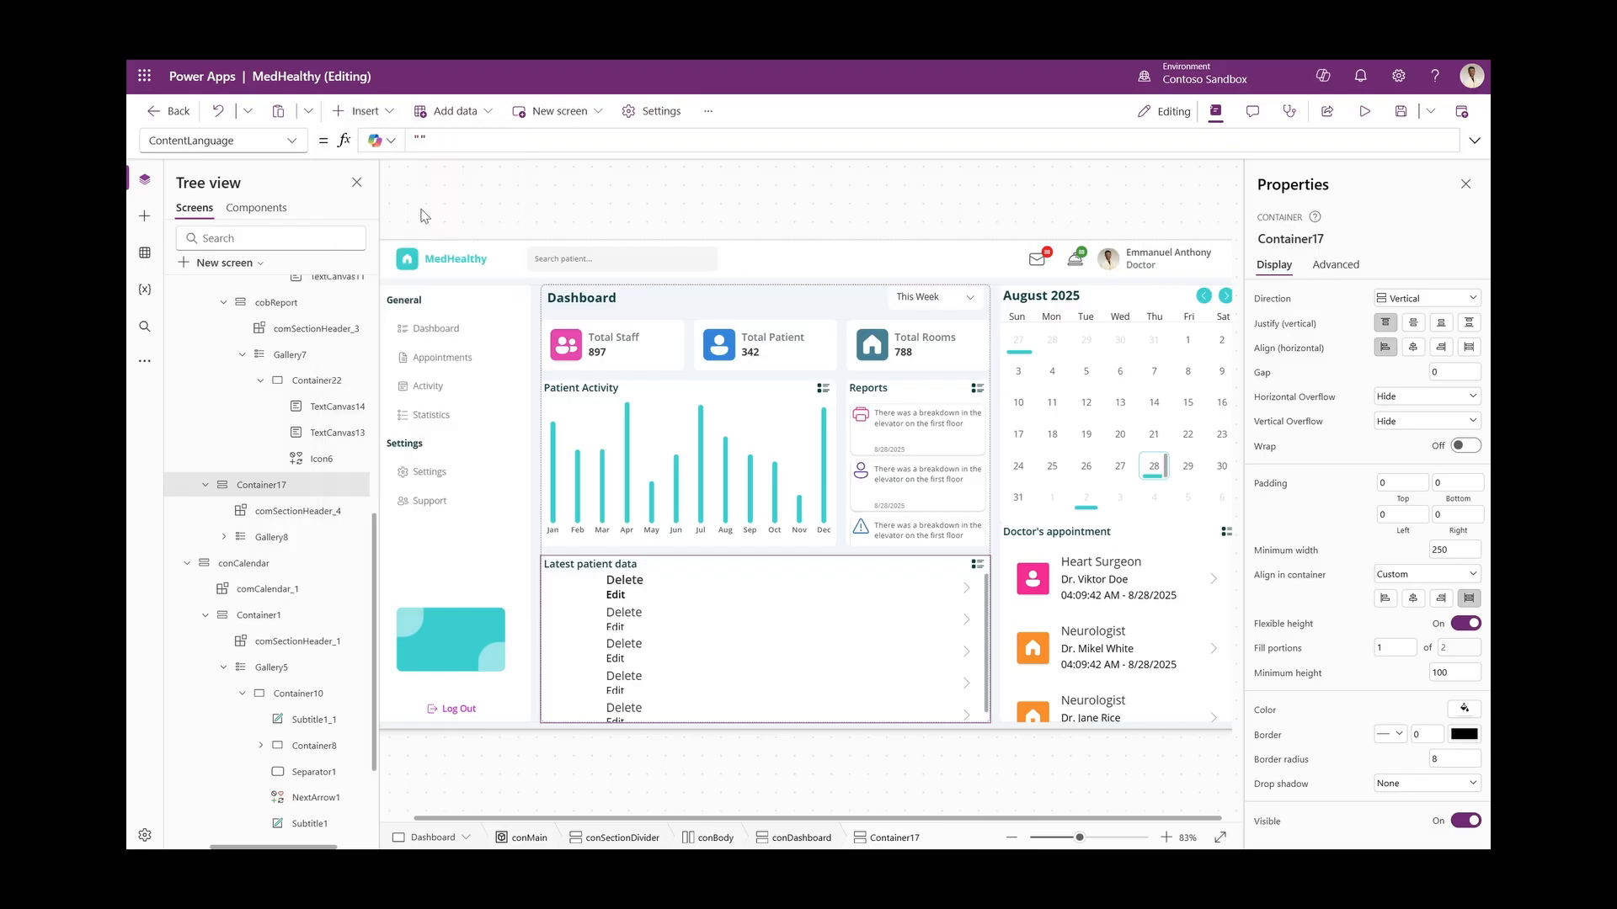
Give the horizontal container a fixed height of 35 and reorder it above the patient gallery
left_click(1467, 631)
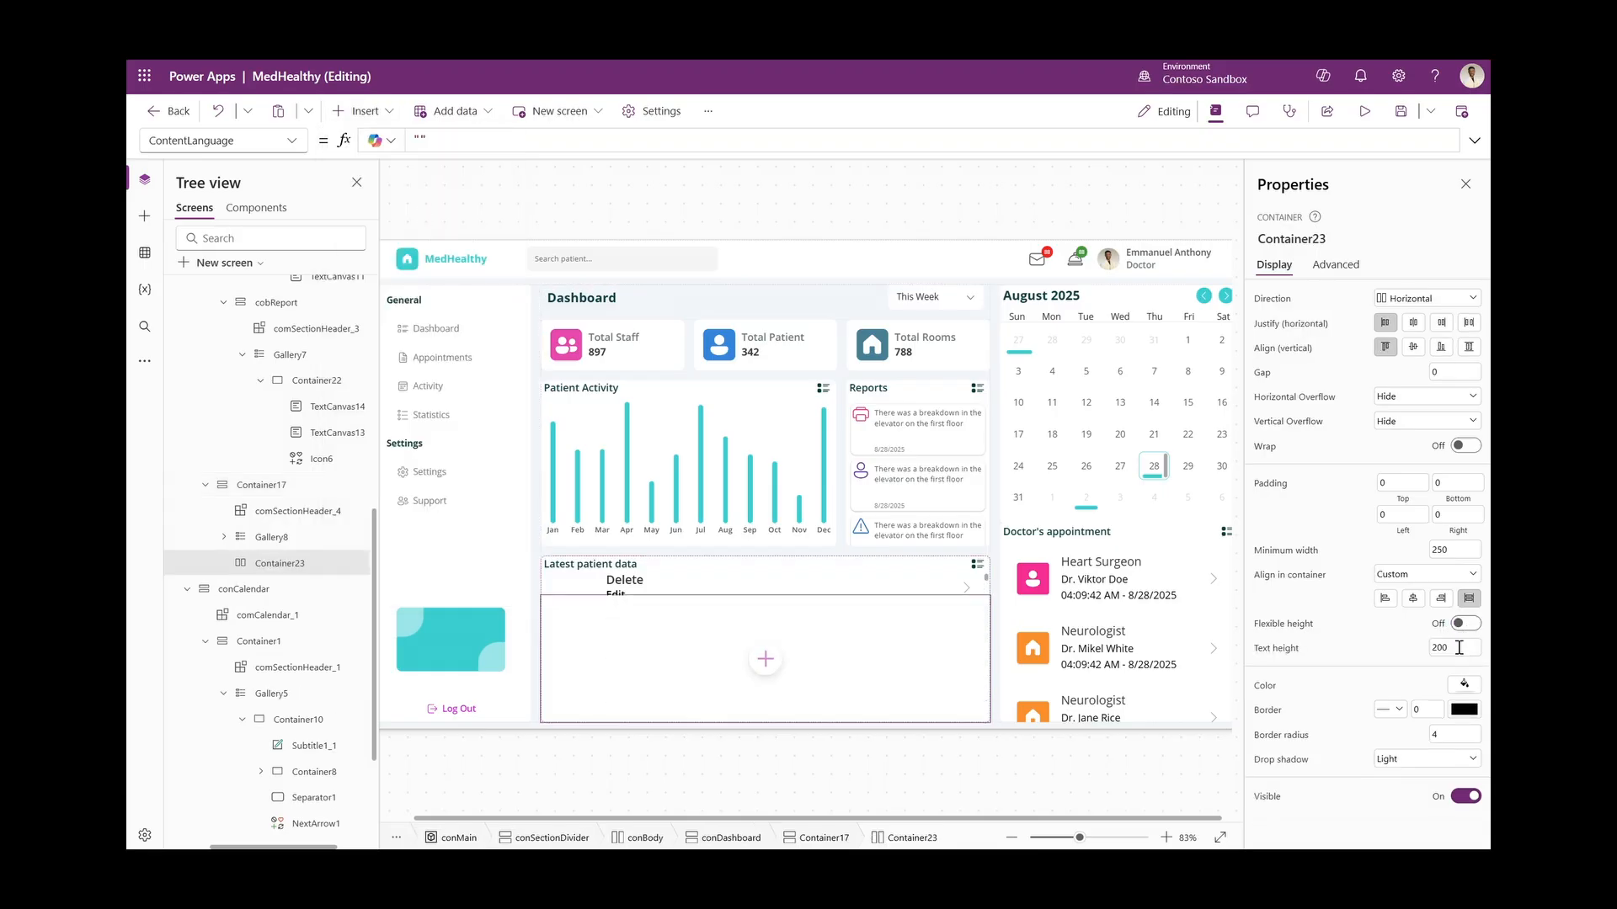
left_click(1460, 648)
type("35")
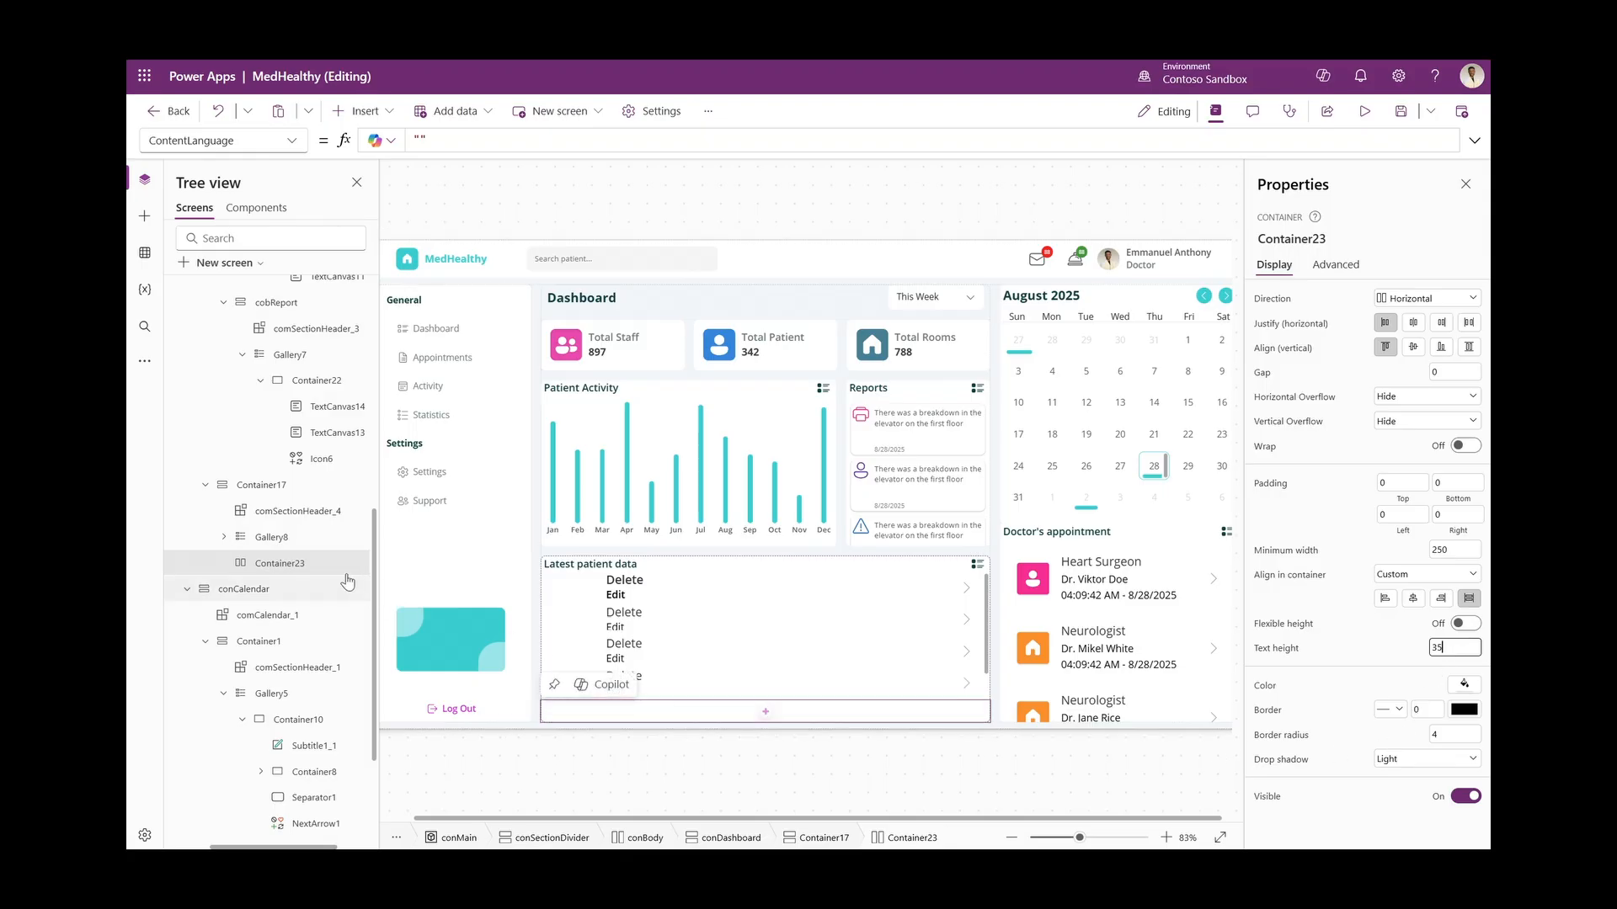
left_click_drag(318, 573, 316, 532)
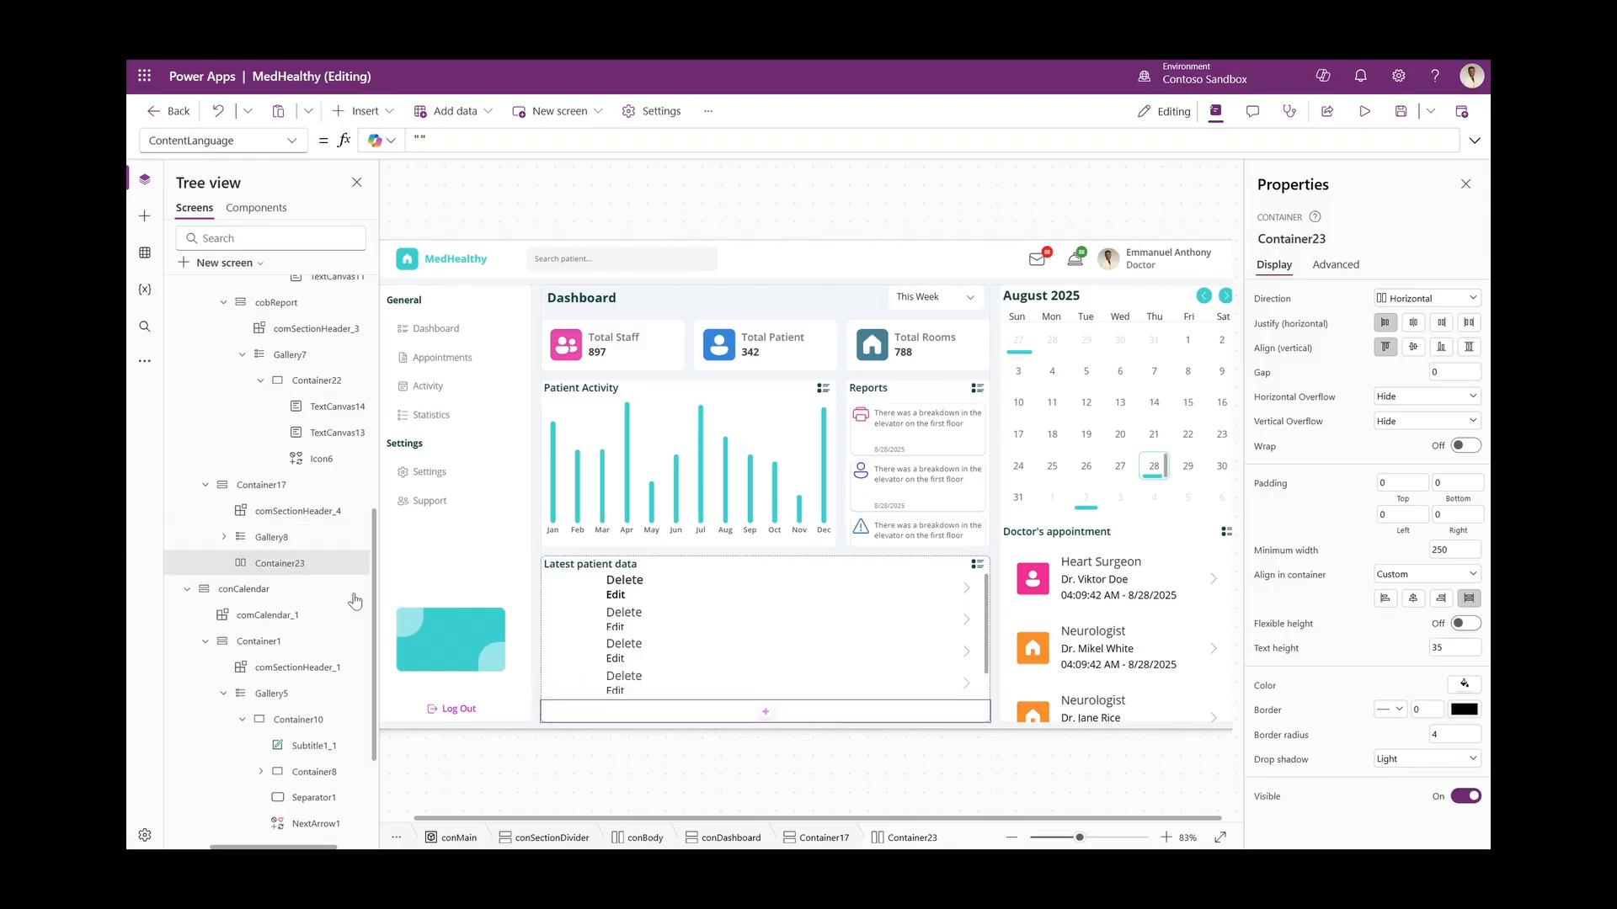
Insert a text control into the horizontal container and set its vertical alignment to Middle
left_click(686, 584)
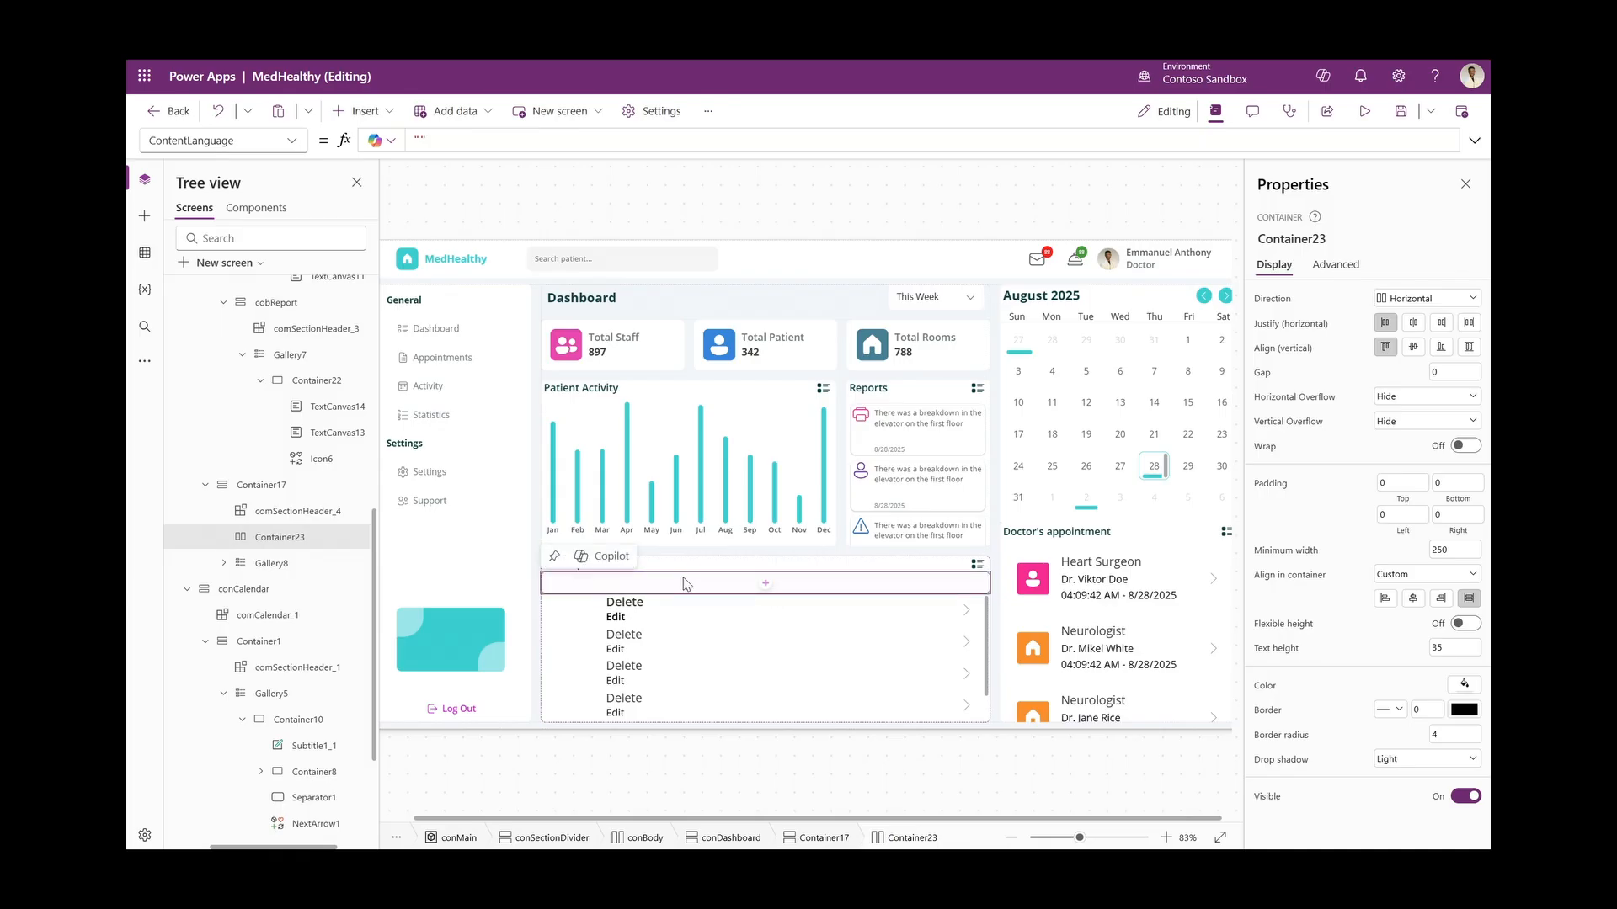
left_click(360, 111)
key("Escape")
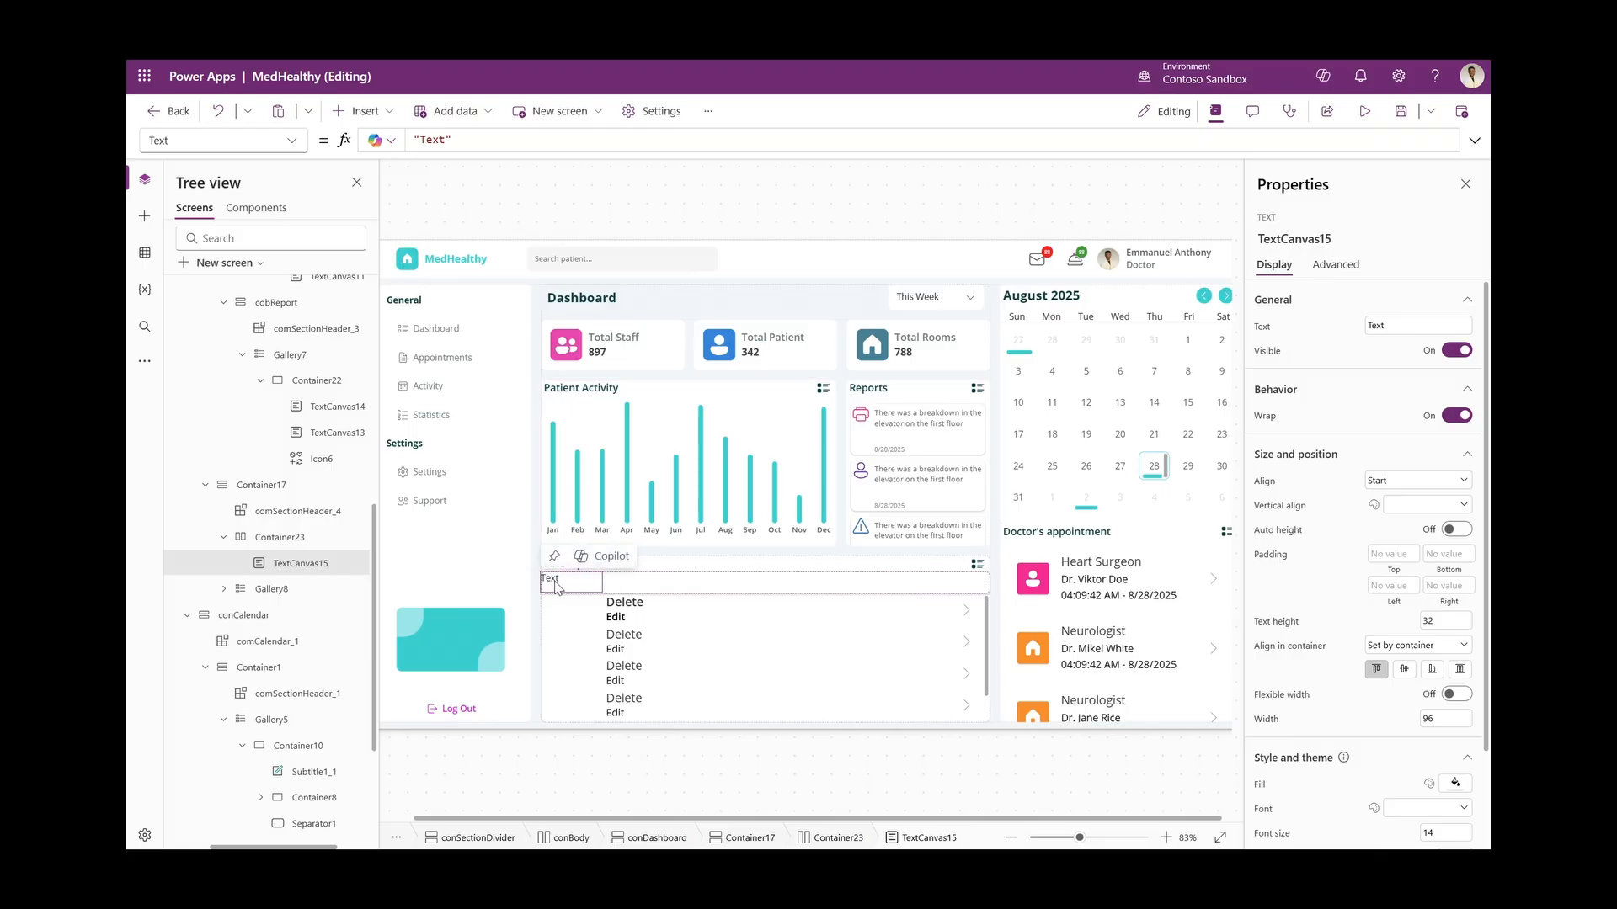
left_click(1423, 508)
left_click(1415, 551)
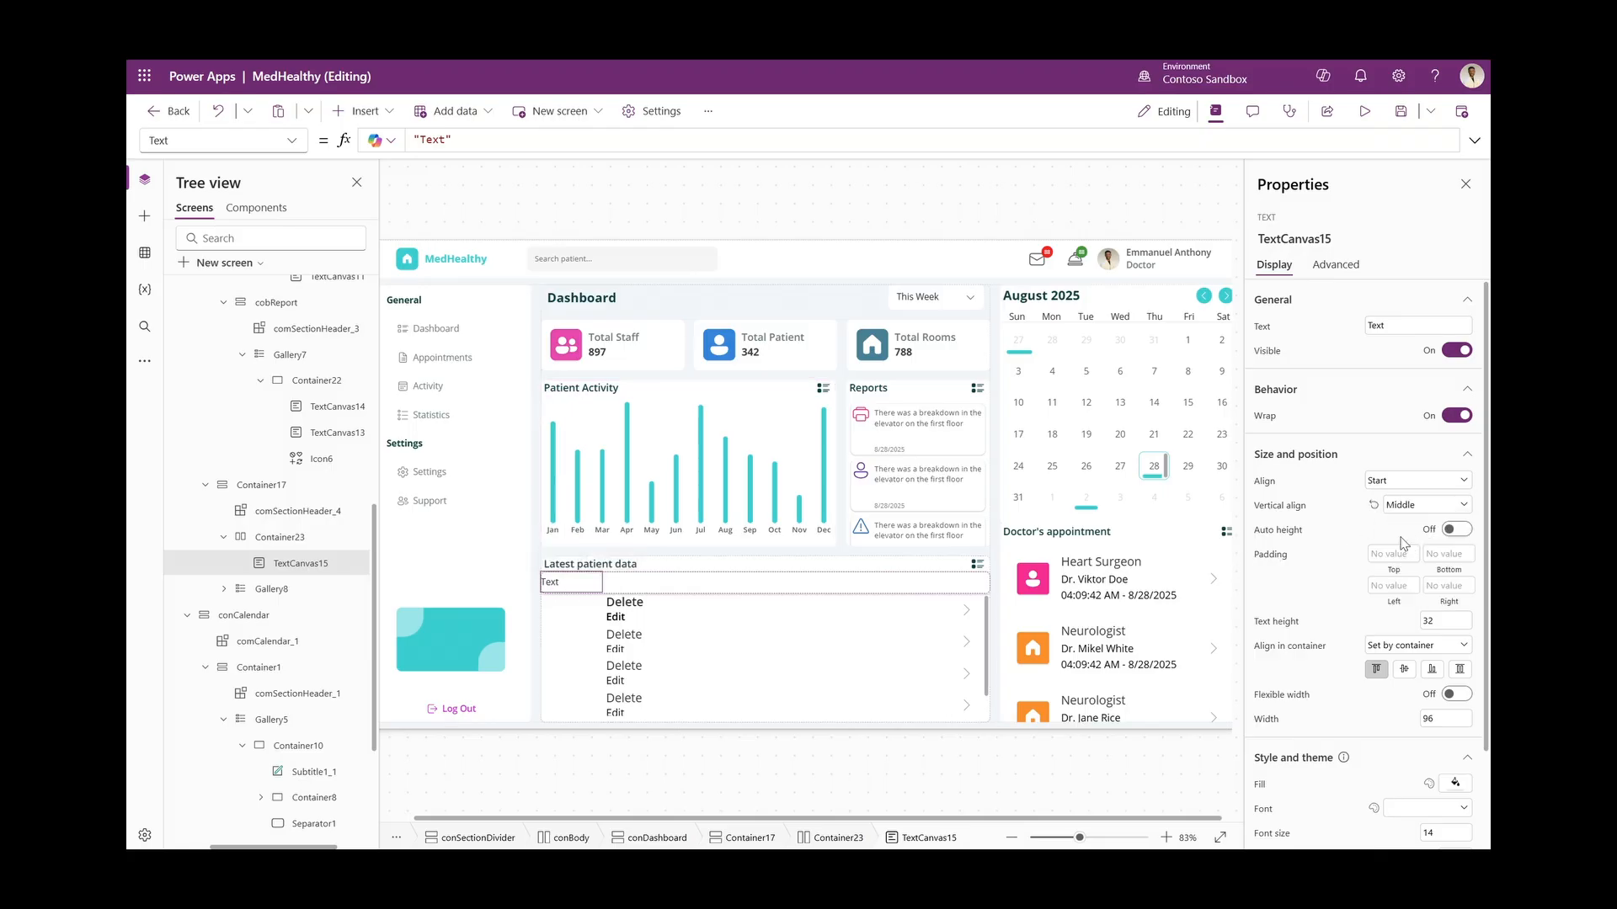
Set the text control's left padding to 5 and stretch it to the container's height with a minimum height of 0
left_click(1388, 587)
type("5")
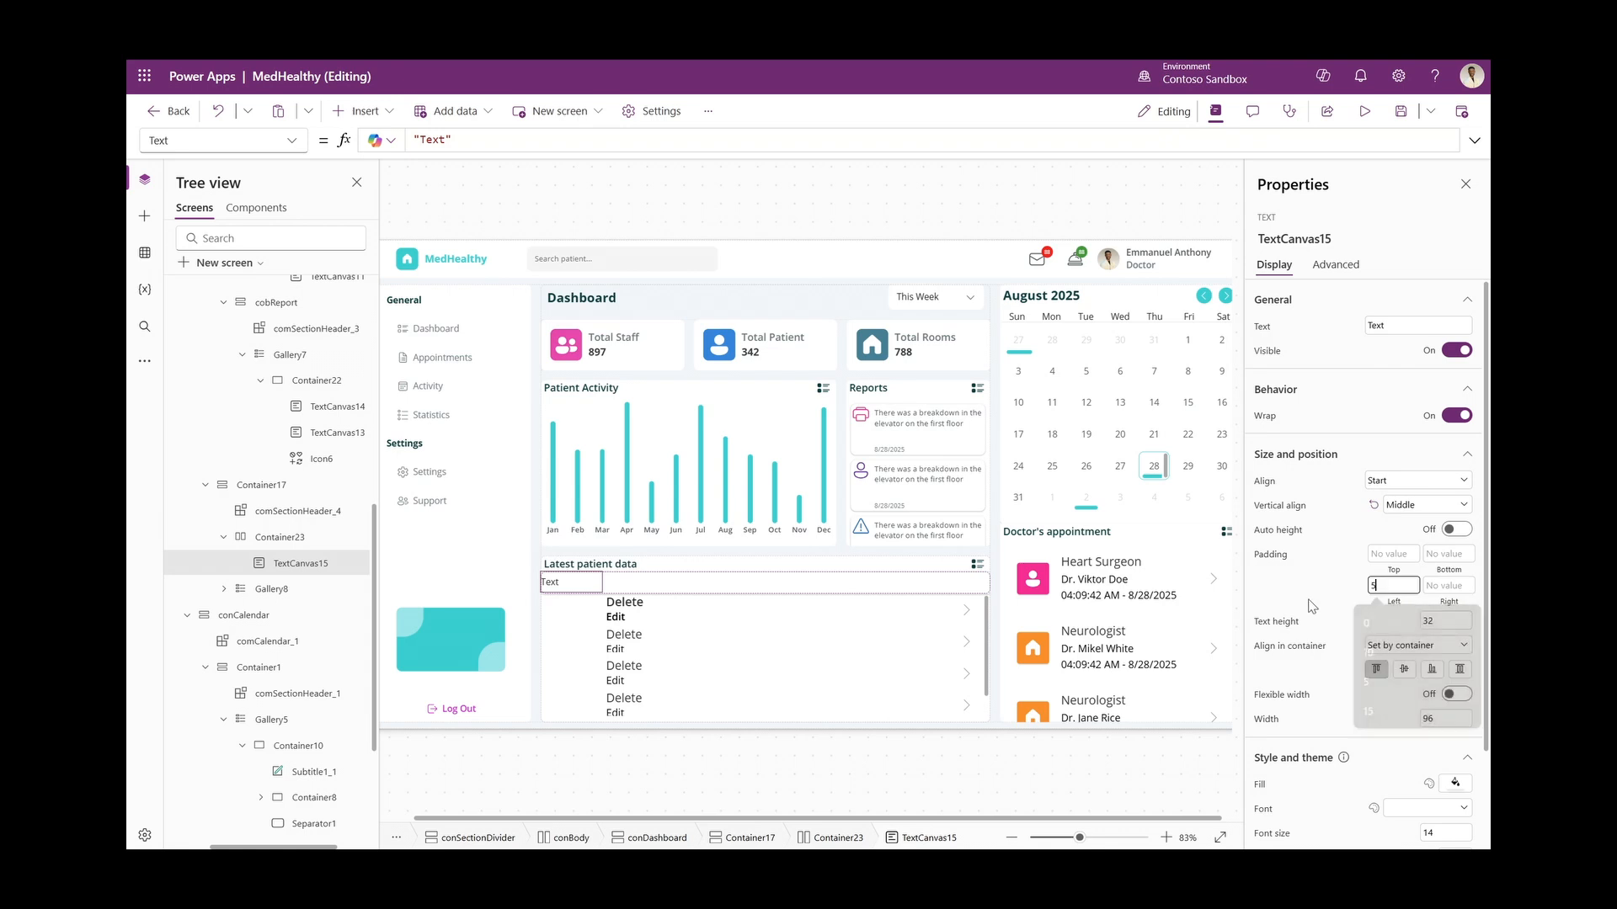
left_click(1303, 593)
left_click(1407, 633)
left_click(1382, 623)
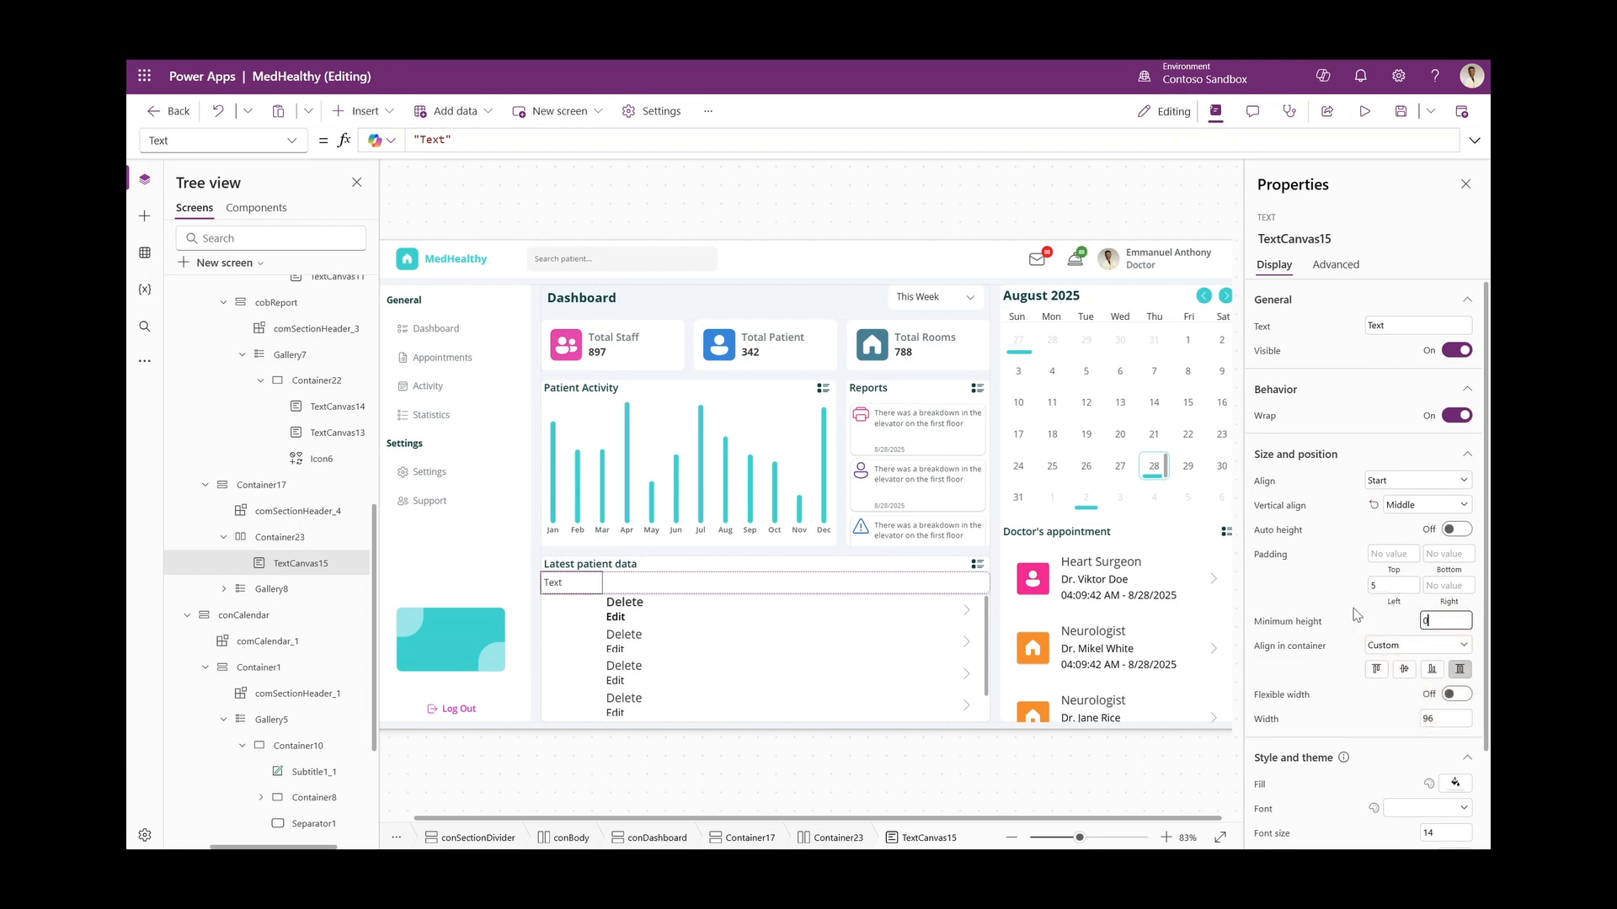
left_click(1340, 608)
Copy the header text control and paste four copies of it into the horizontal container
right_click(563, 586)
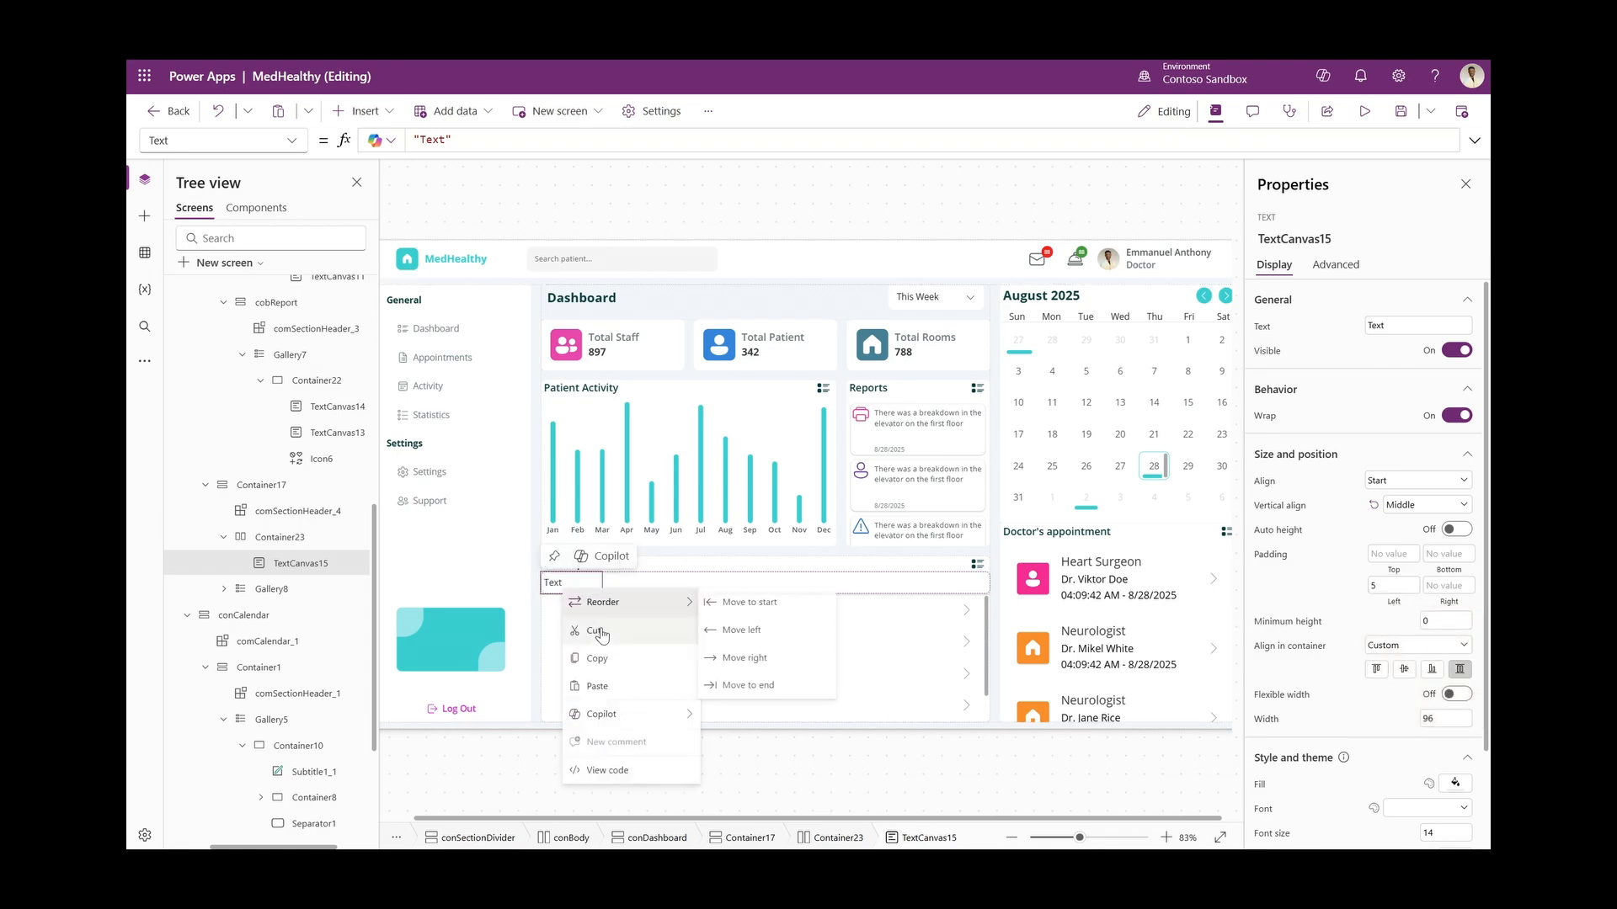
left_click(597, 659)
left_click(645, 589)
right_click(645, 593)
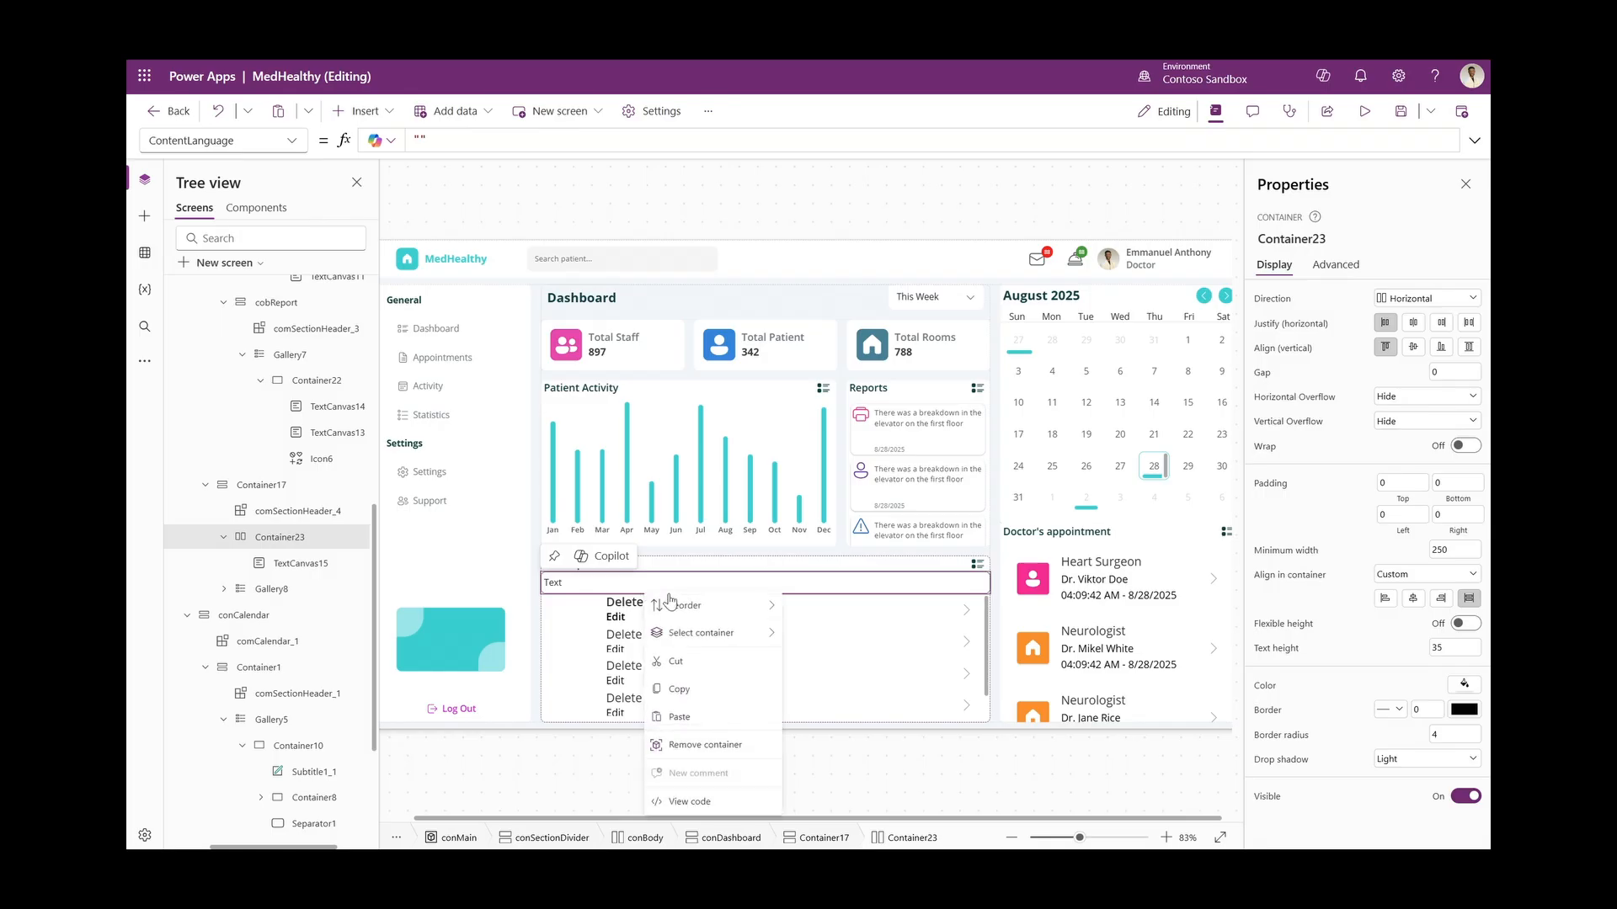
left_click(688, 712)
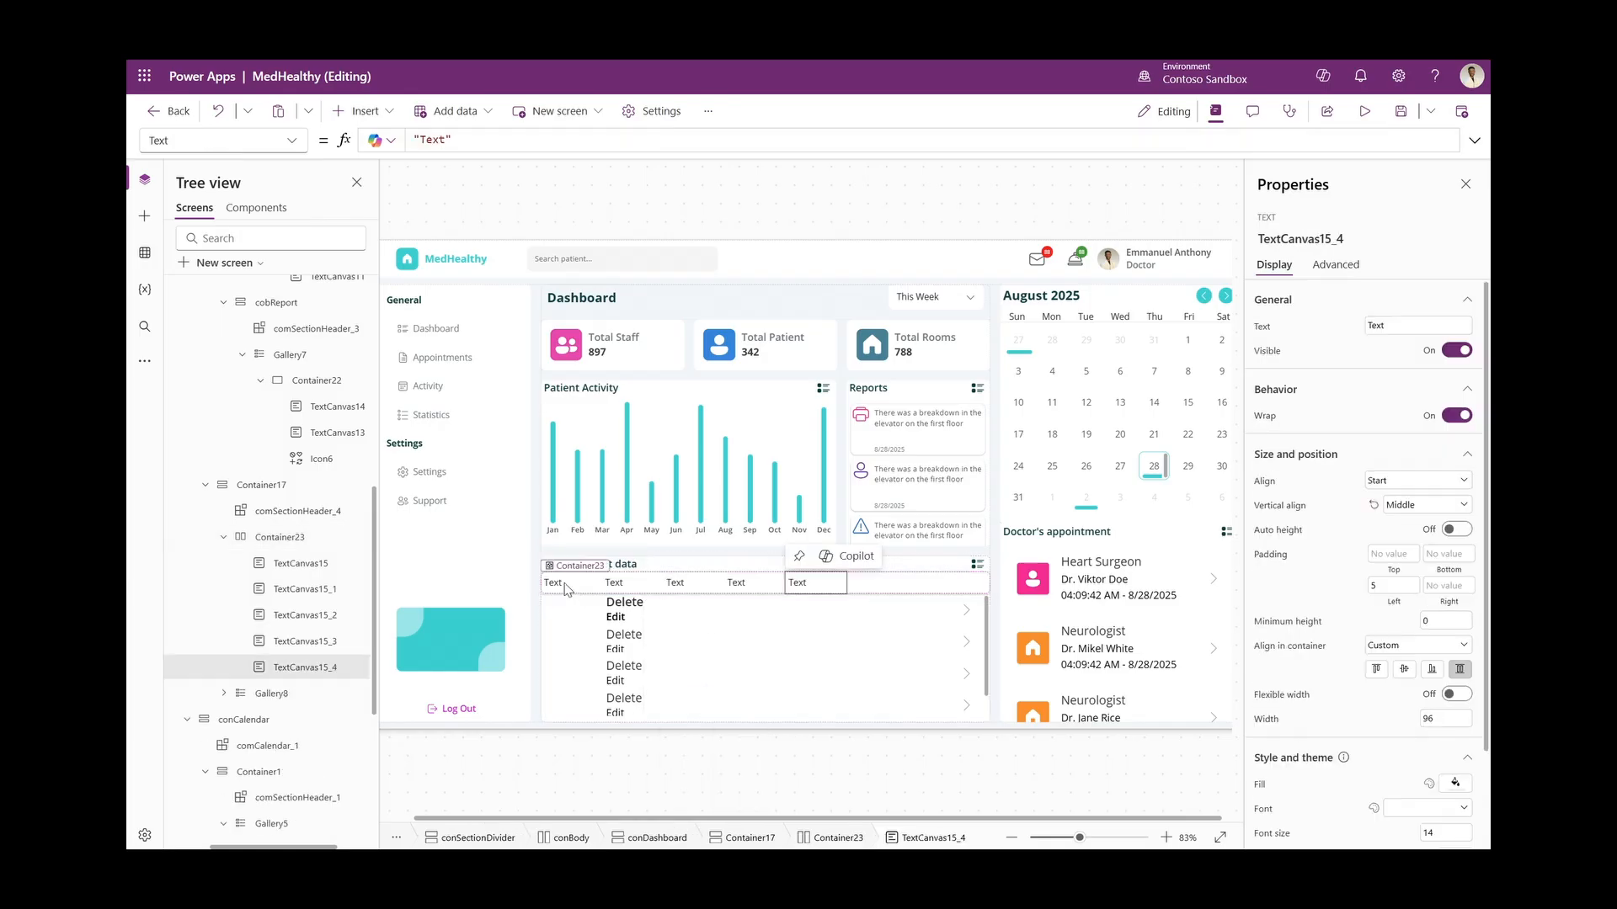
Set the texts of the five header text controls to Date, Name, Category, Age and Setting, in that order
left_click(567, 587)
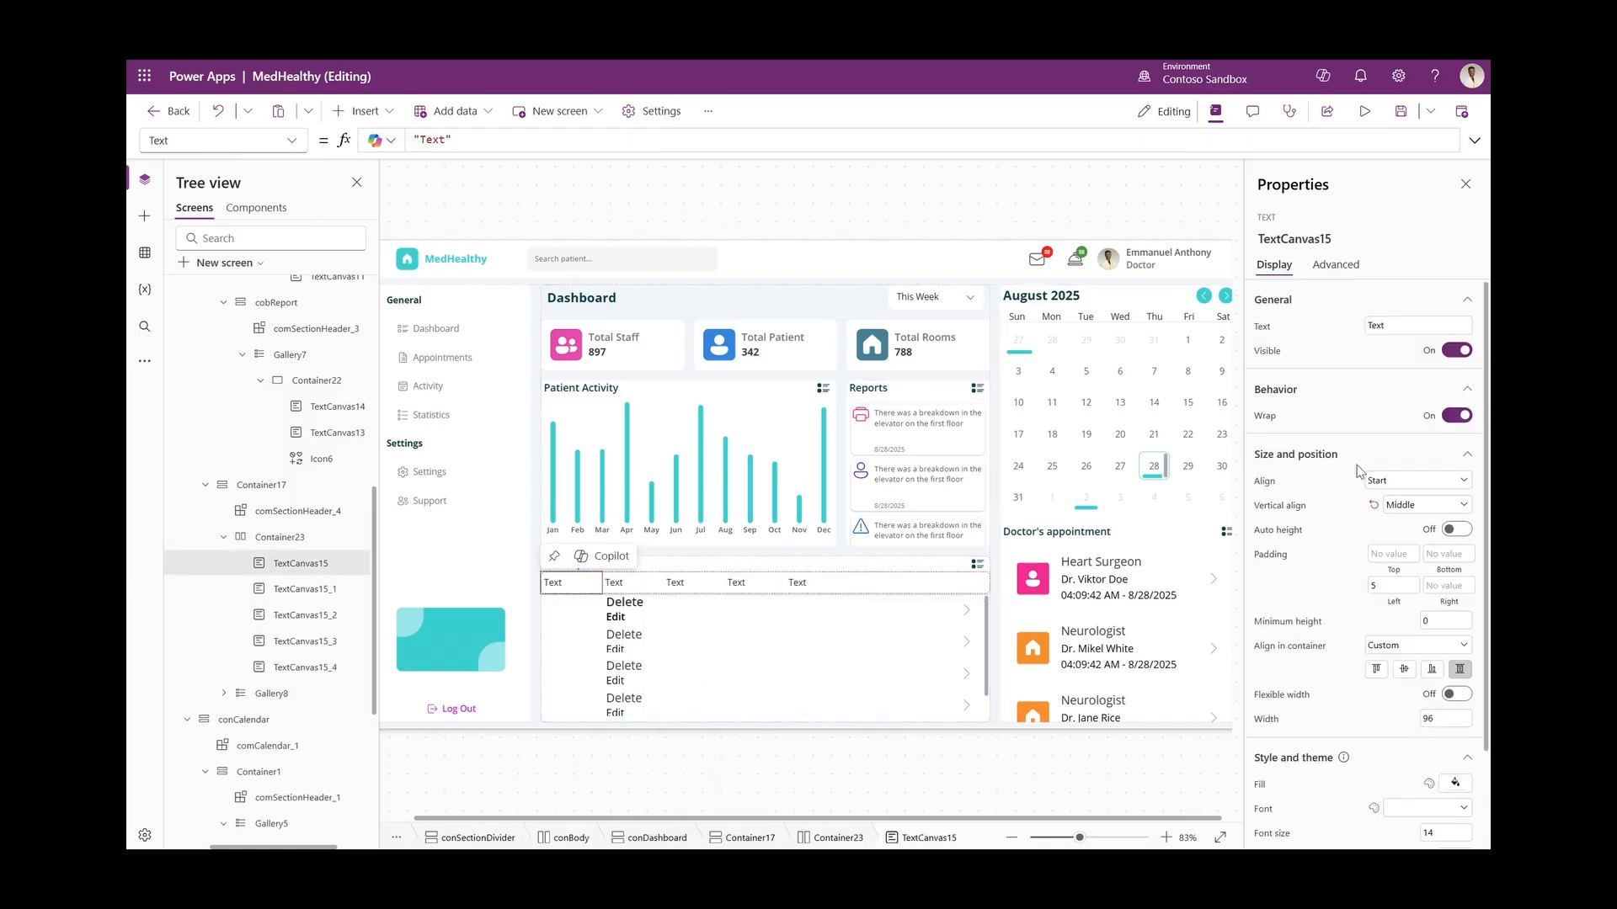
double_click(1398, 324)
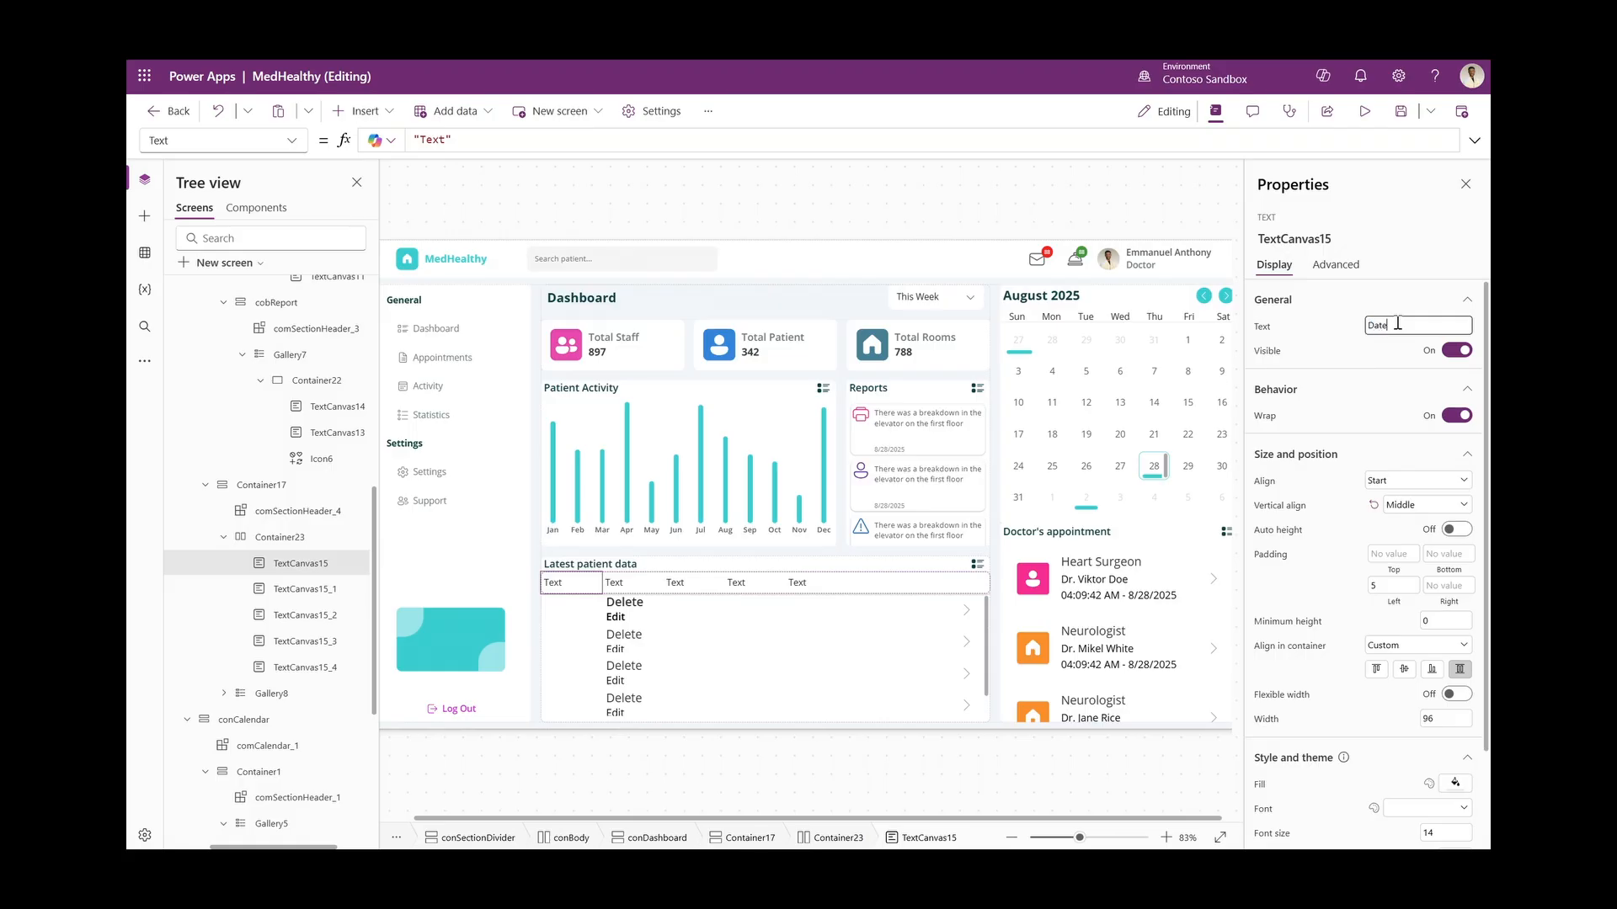
left_click(625, 583)
double_click(1391, 326)
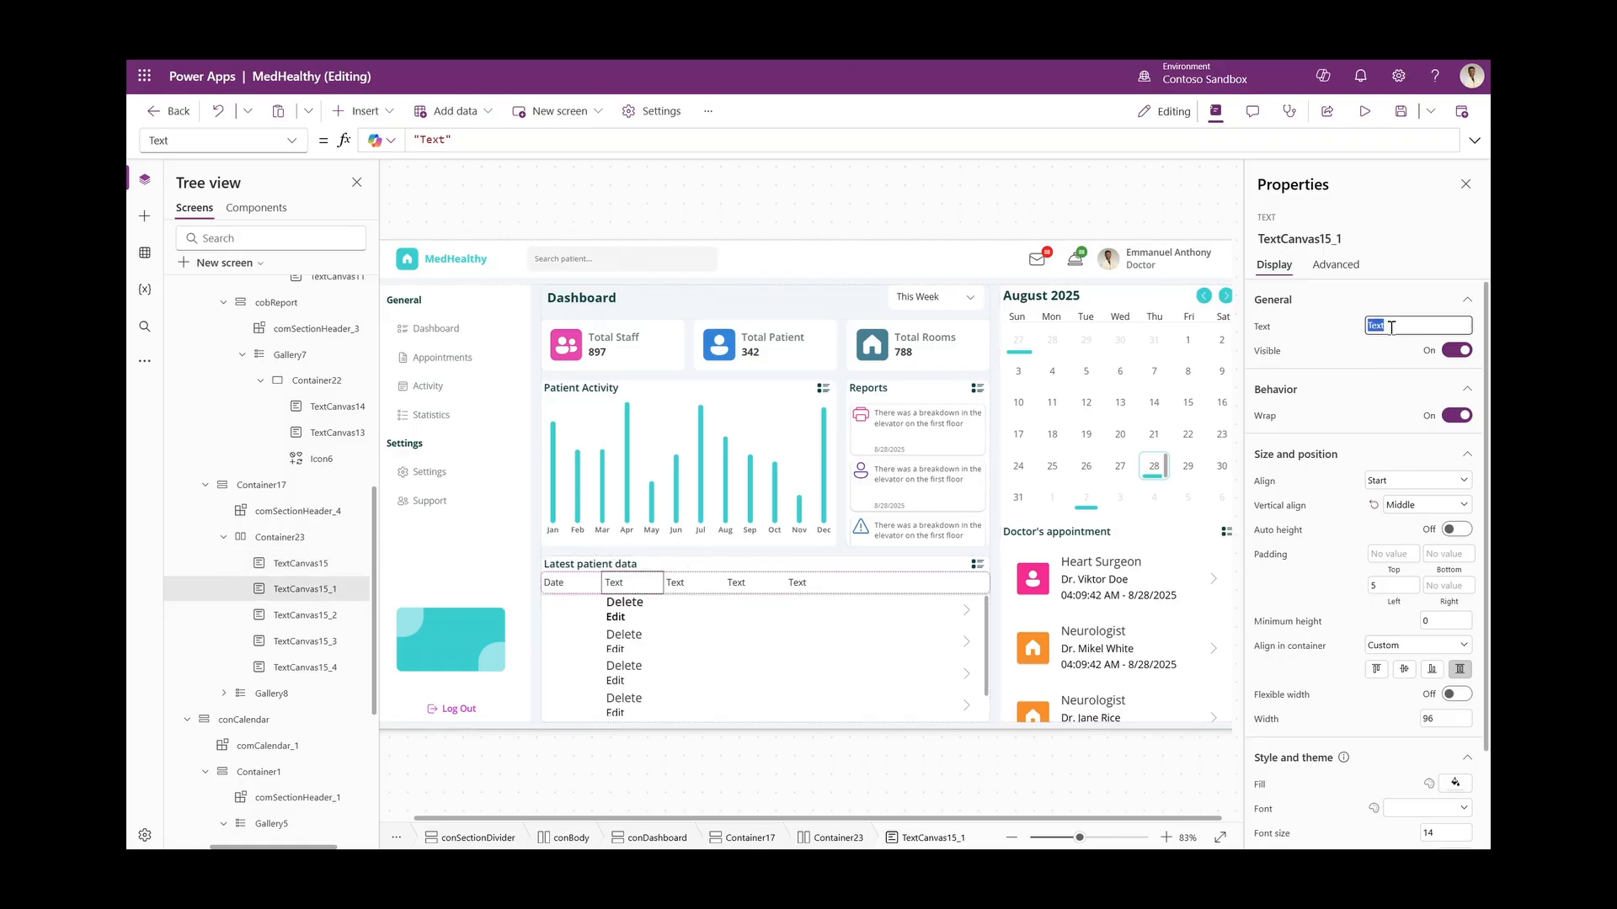
left_click(675, 583)
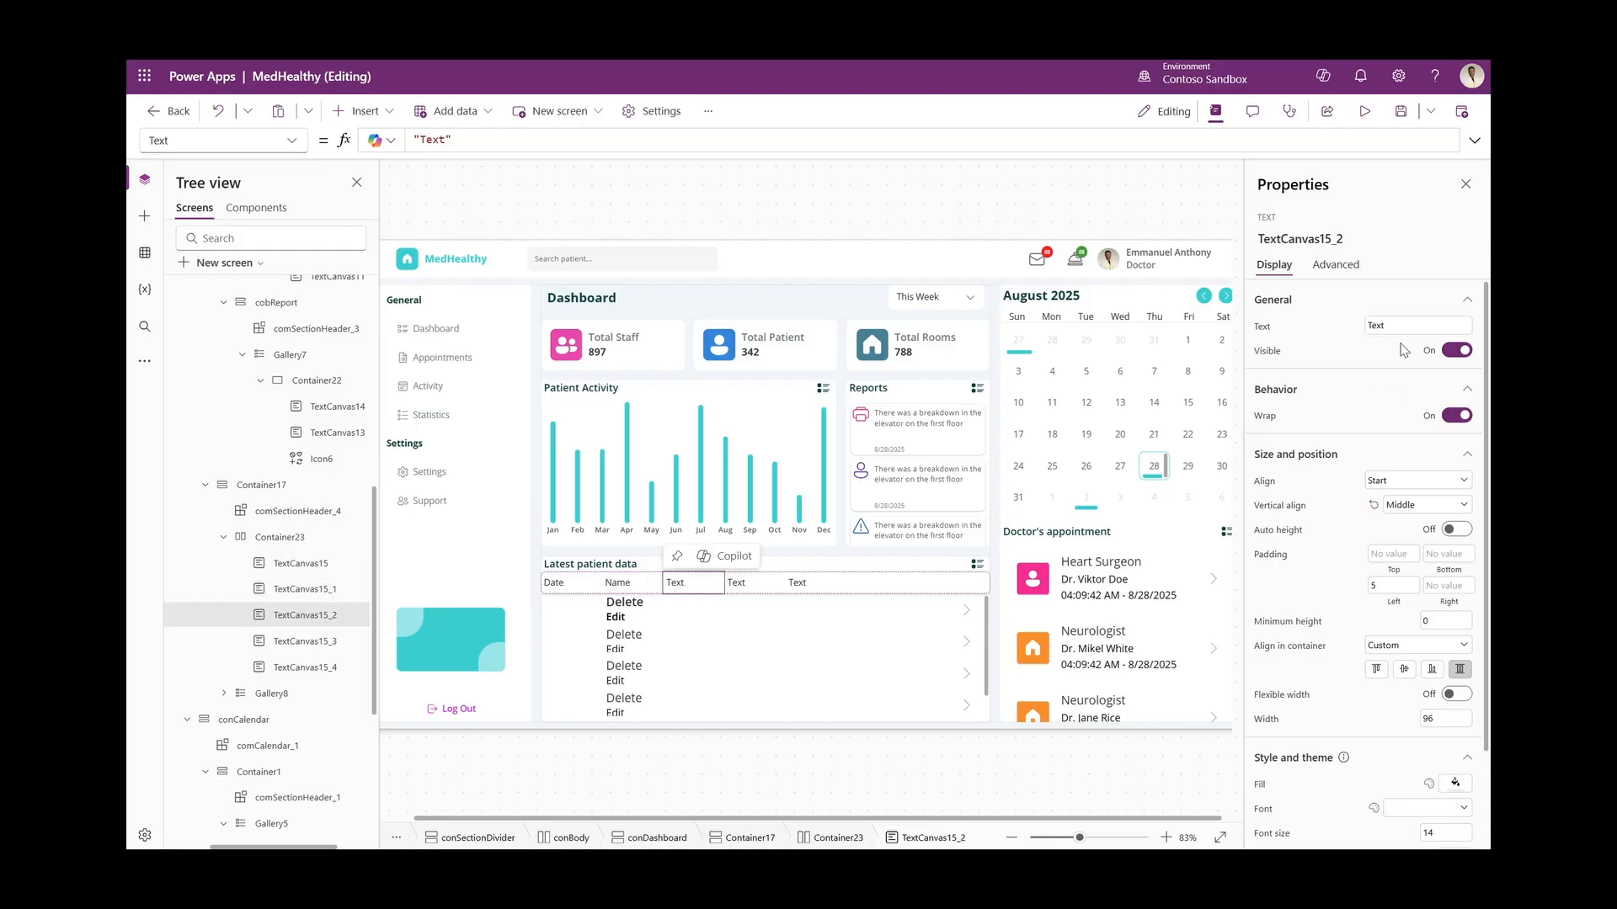
double_click(1407, 326)
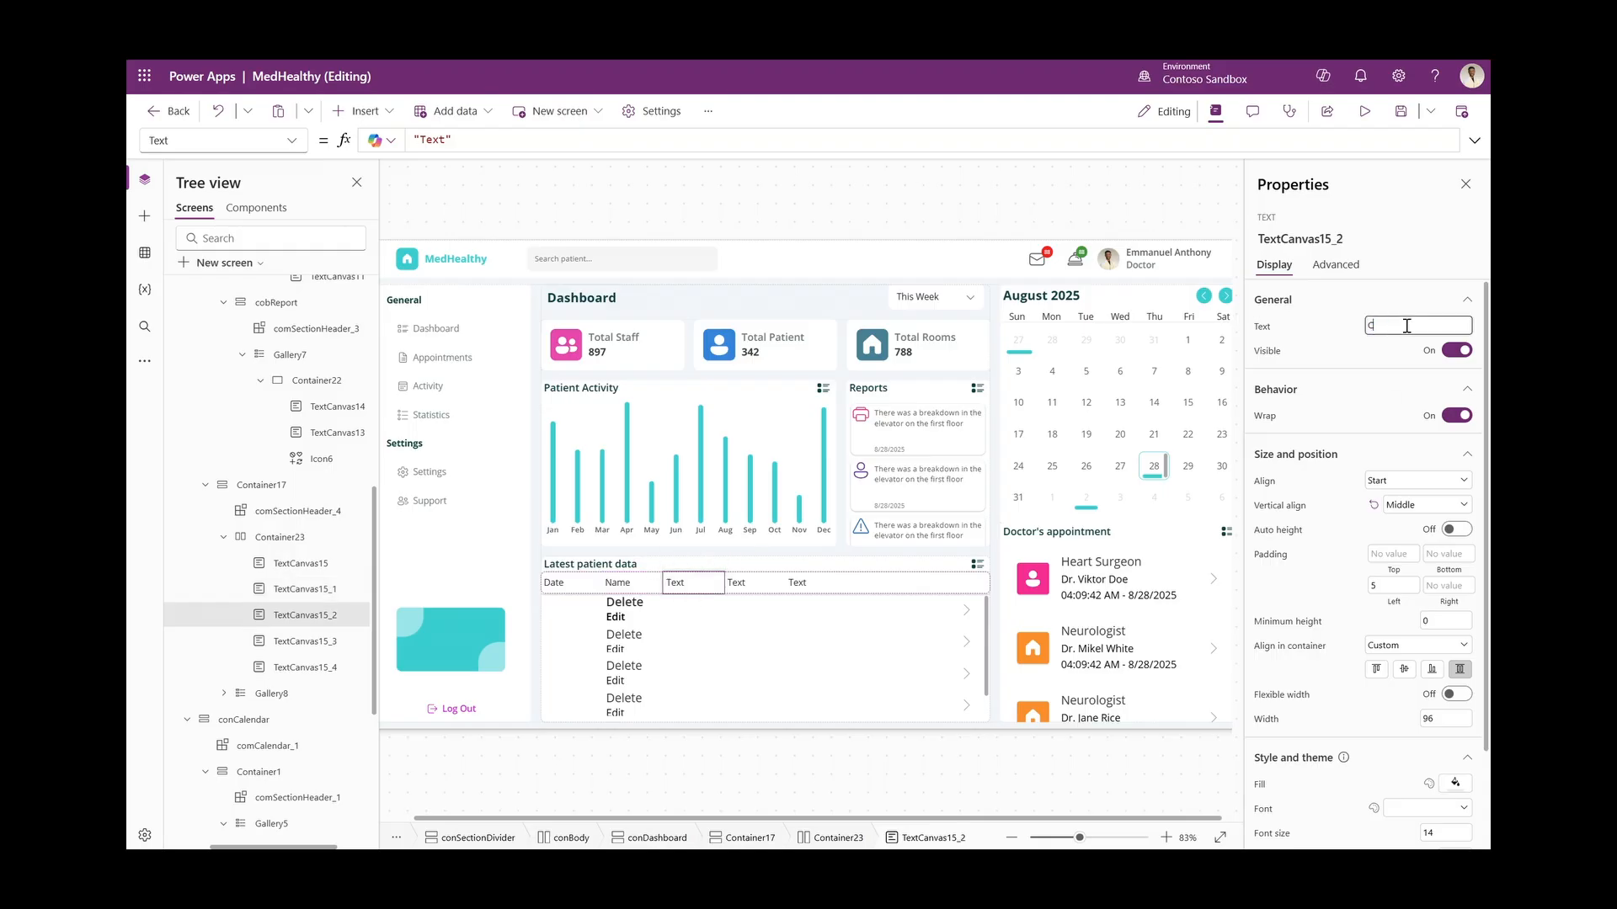
type("Category")
left_click(736, 583)
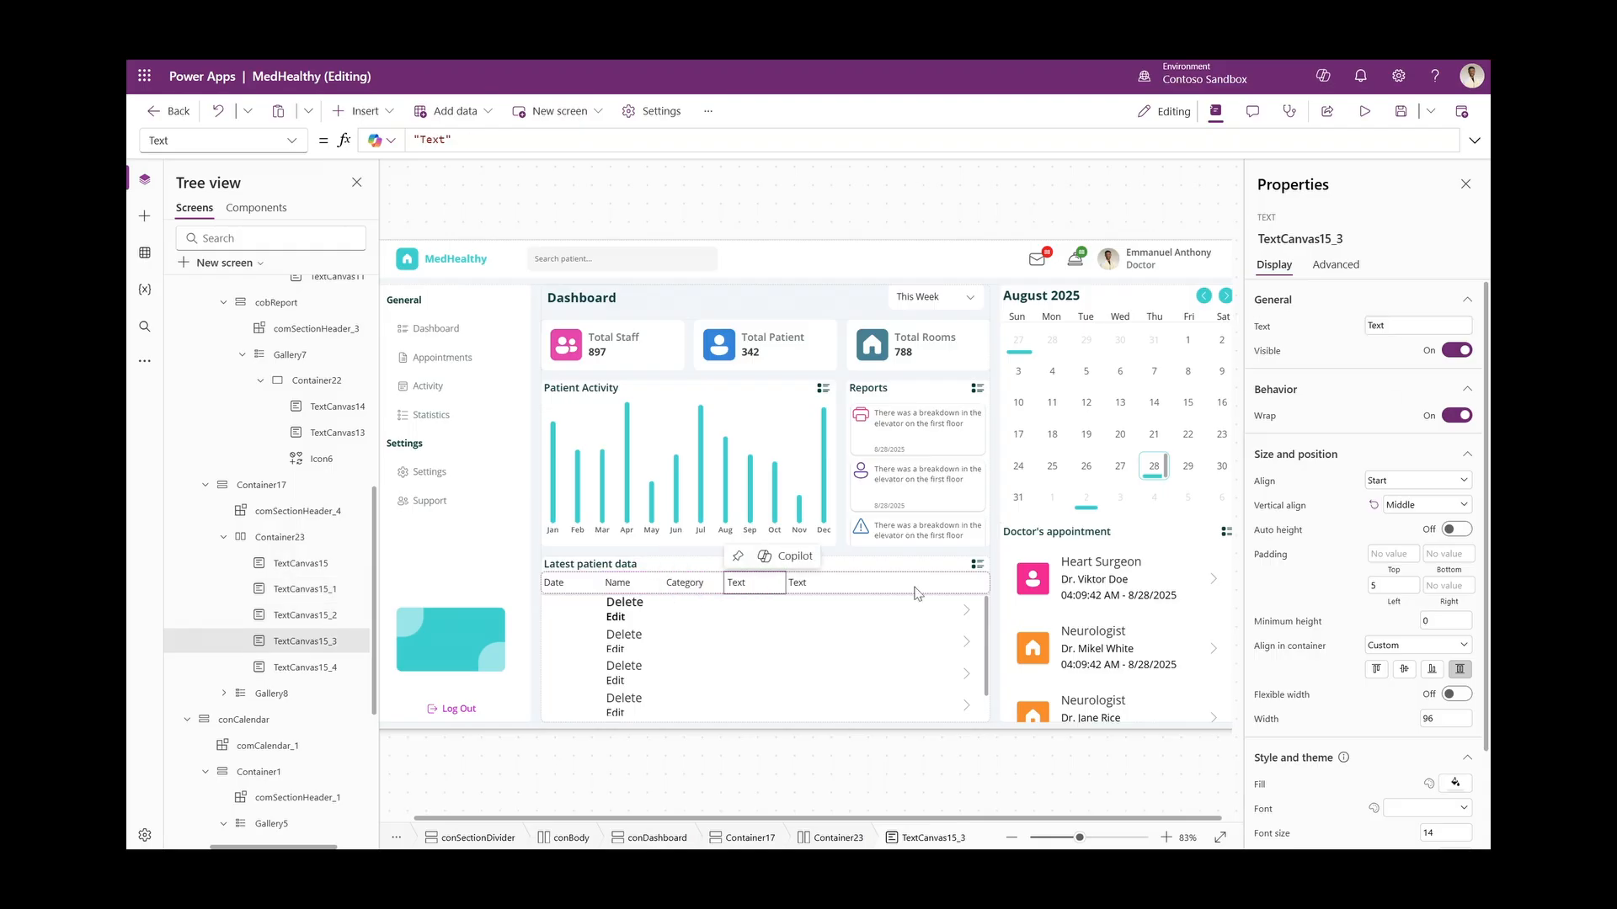
double_click(1393, 327)
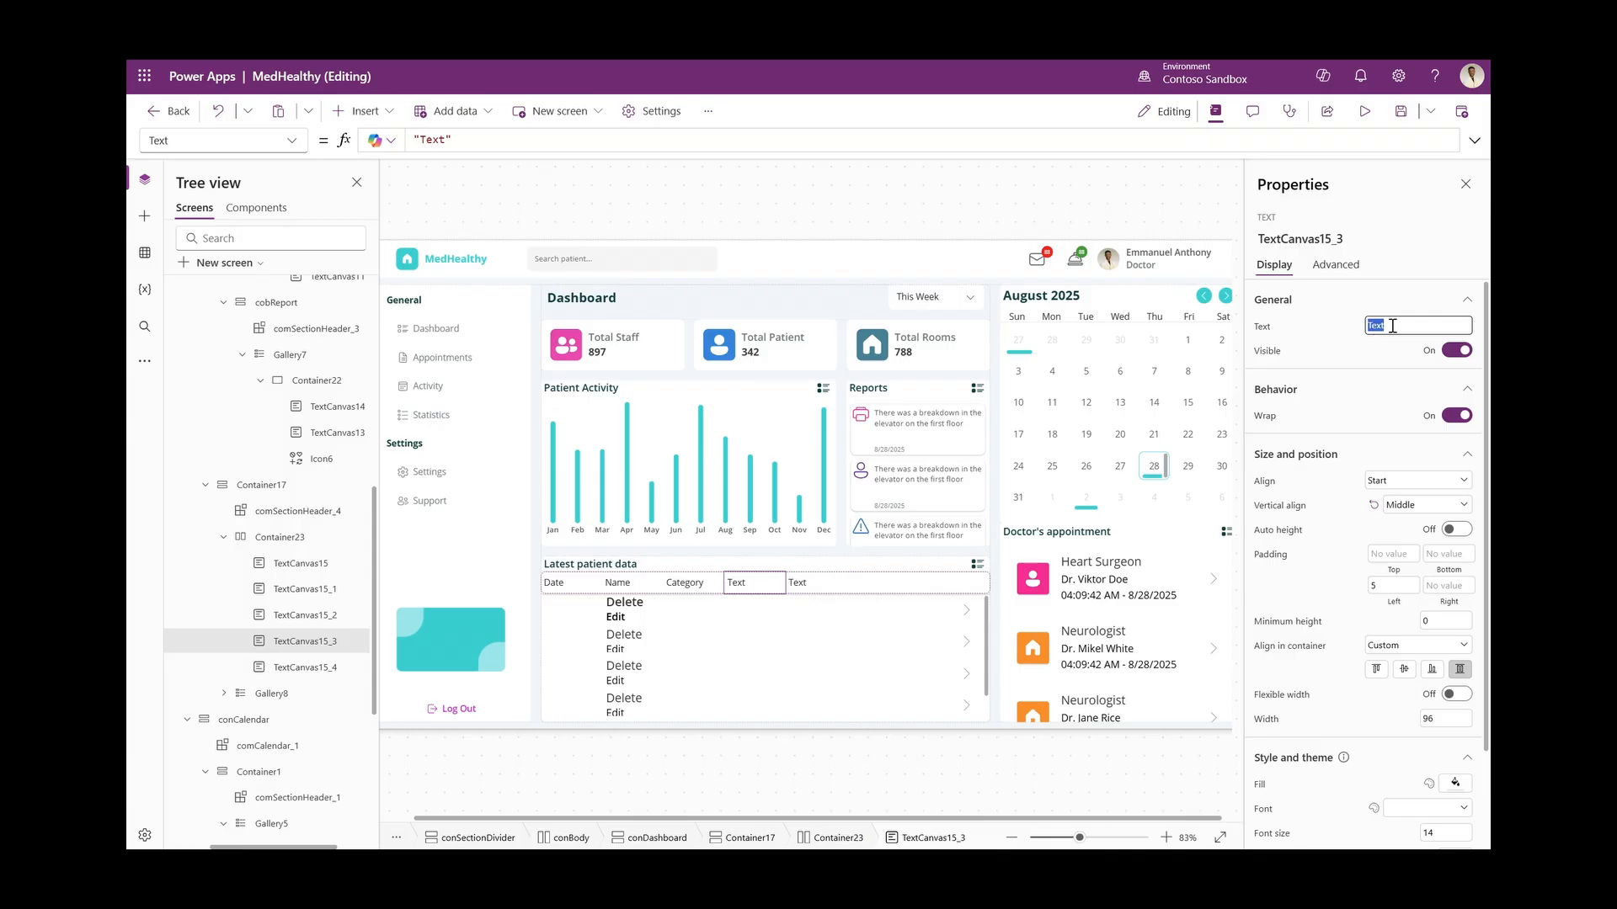
left_click(796, 583)
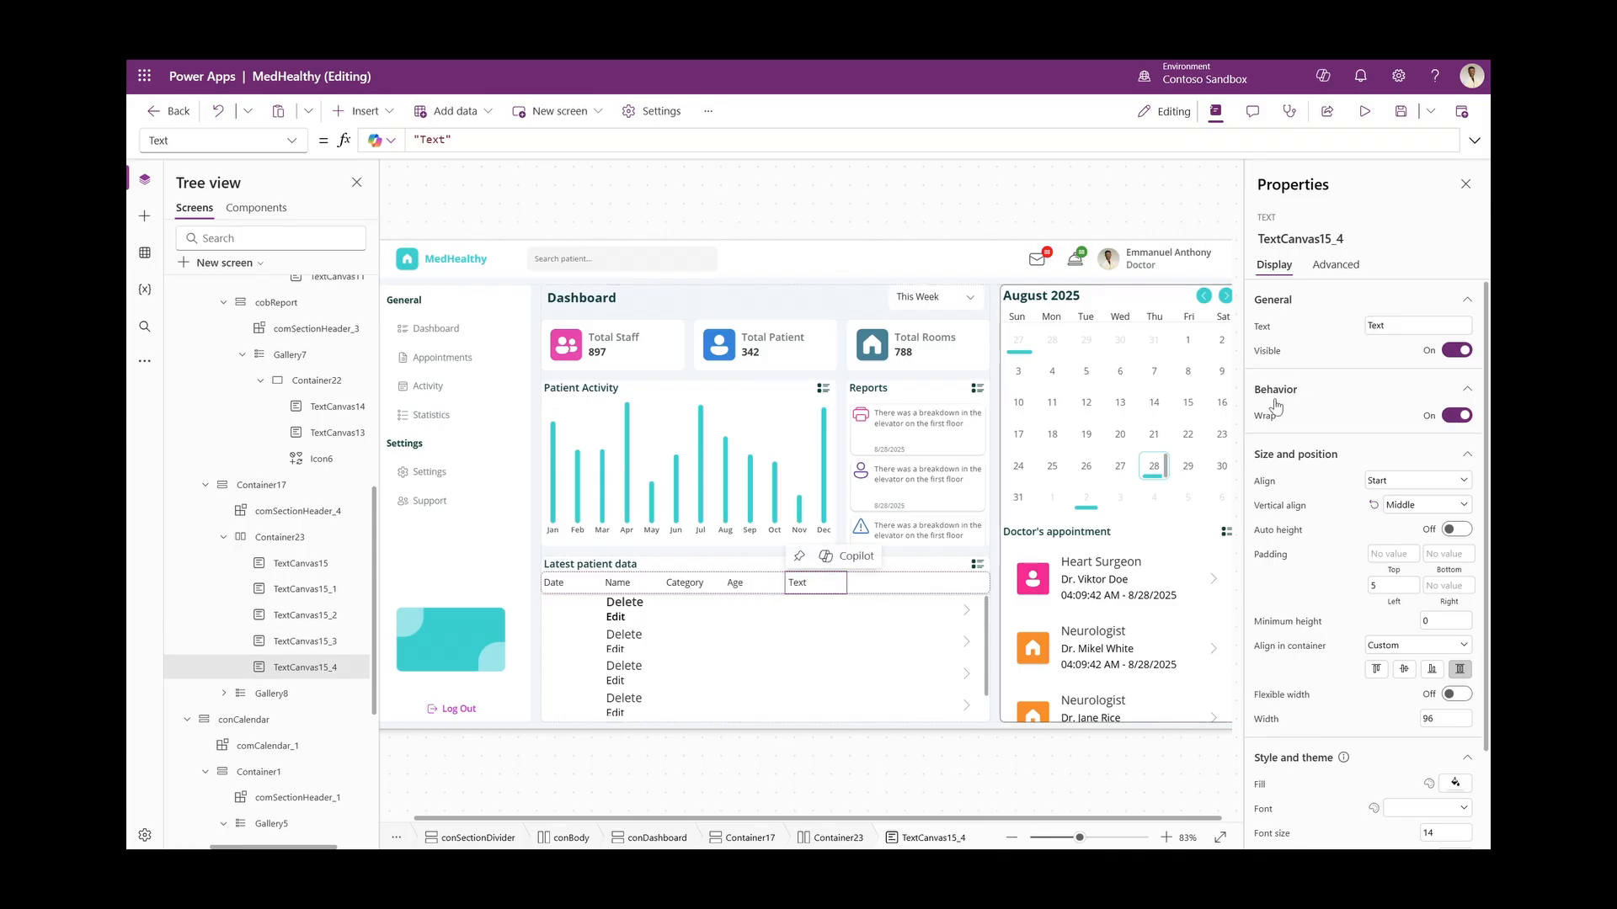
double_click(1402, 324)
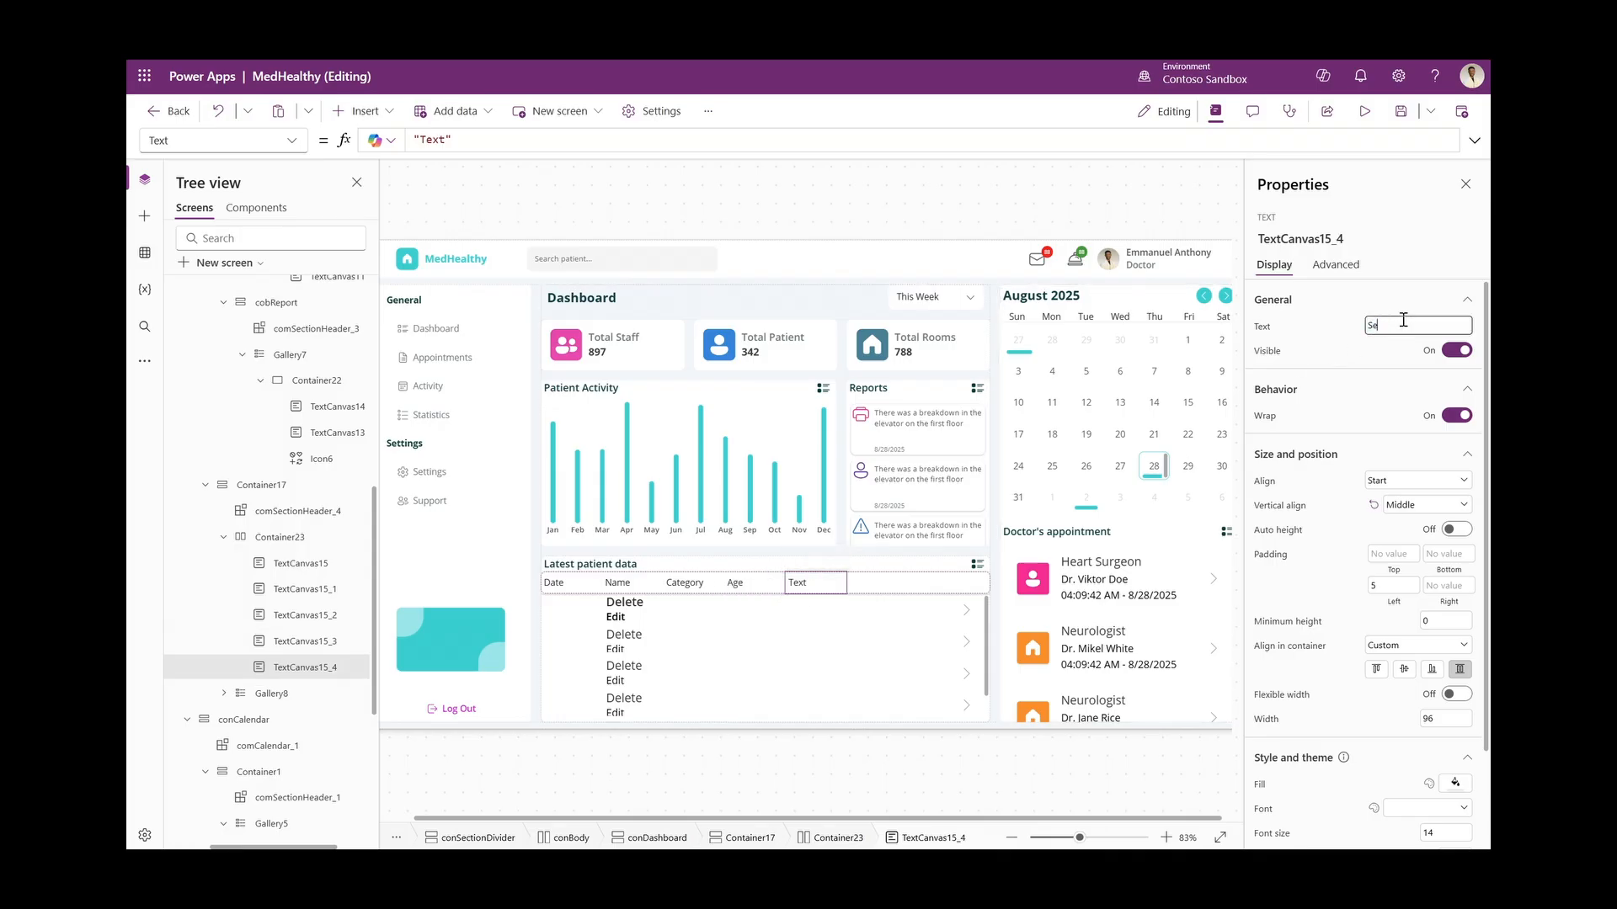
type("Setting")
Turn on flexible width for all five header text controls at once
left_click(632, 585)
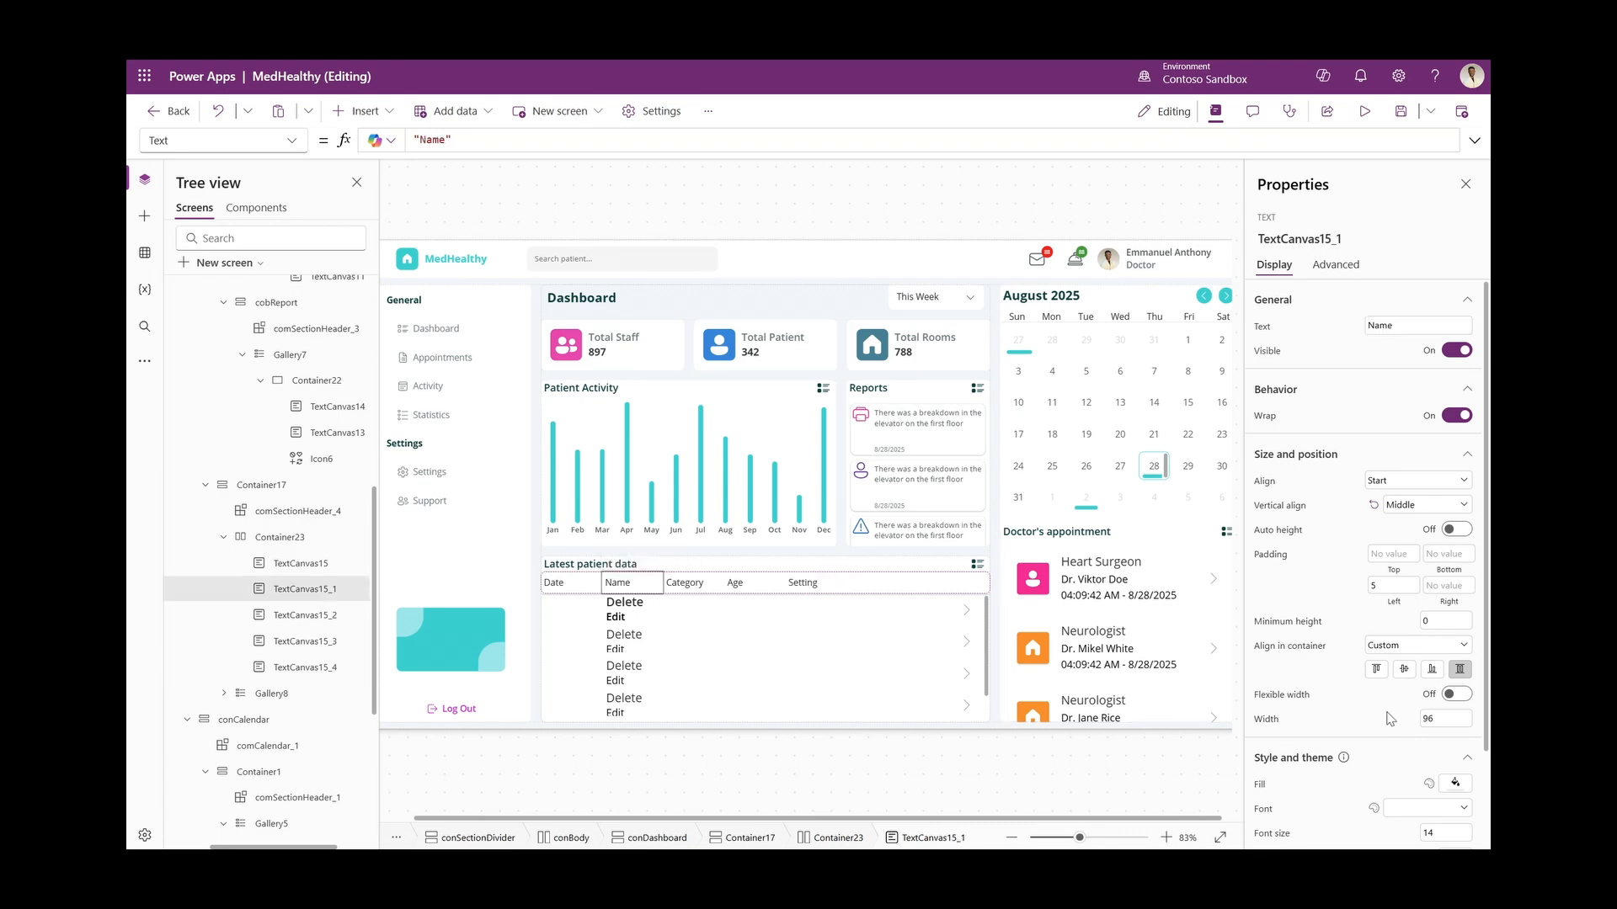
scroll(1381, 689, "down", 3)
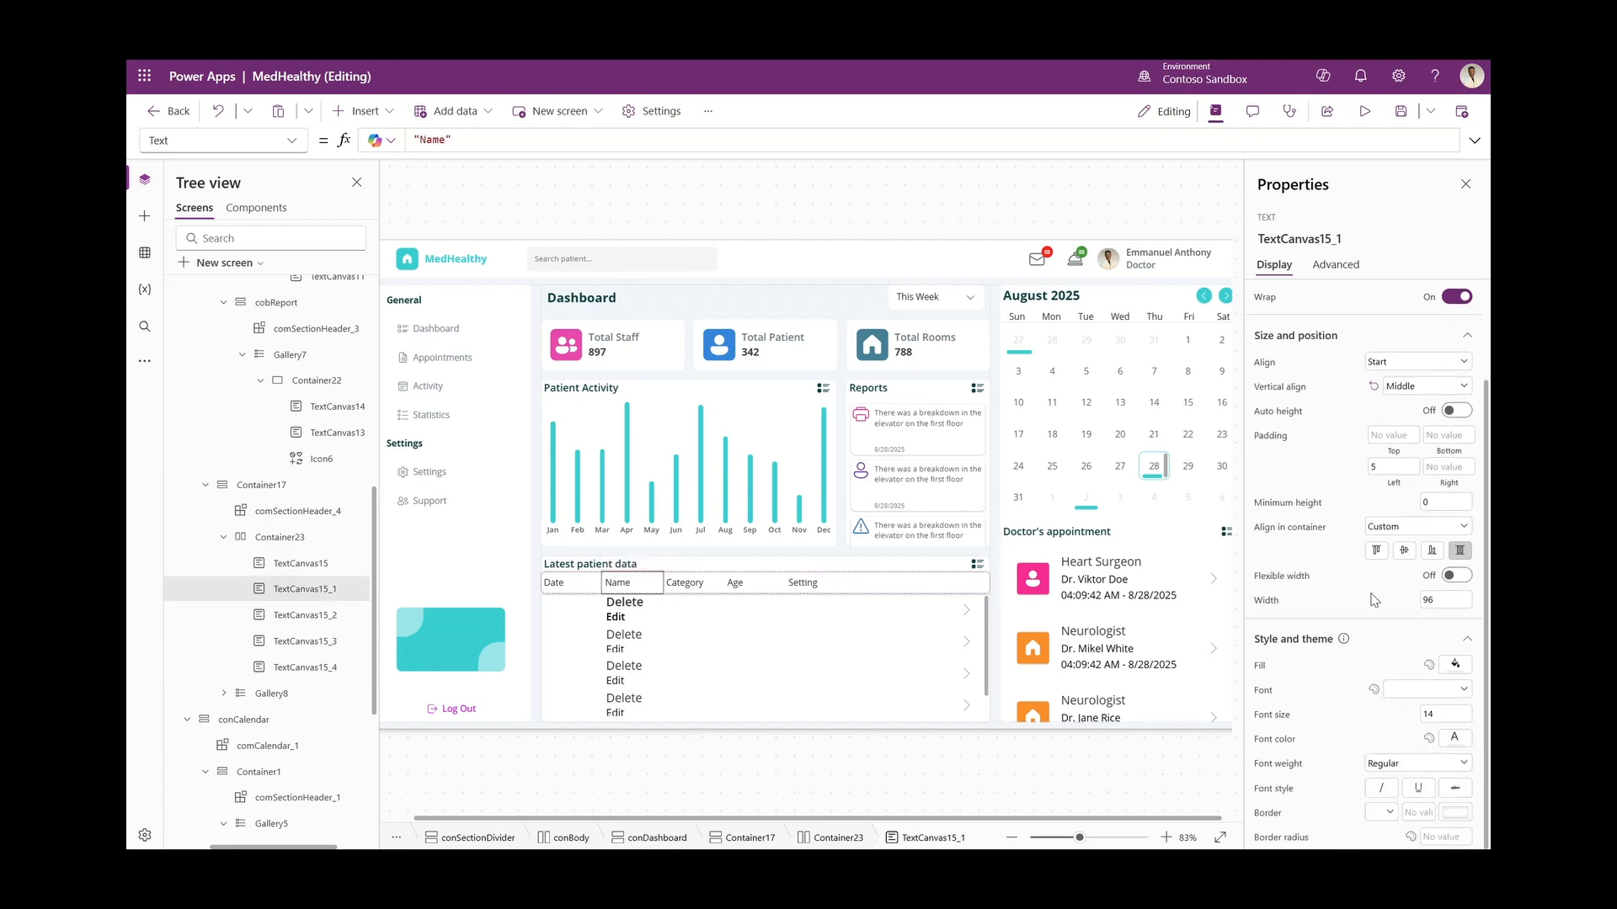
left_click(562, 587, "shift")
left_click(695, 587, "shift")
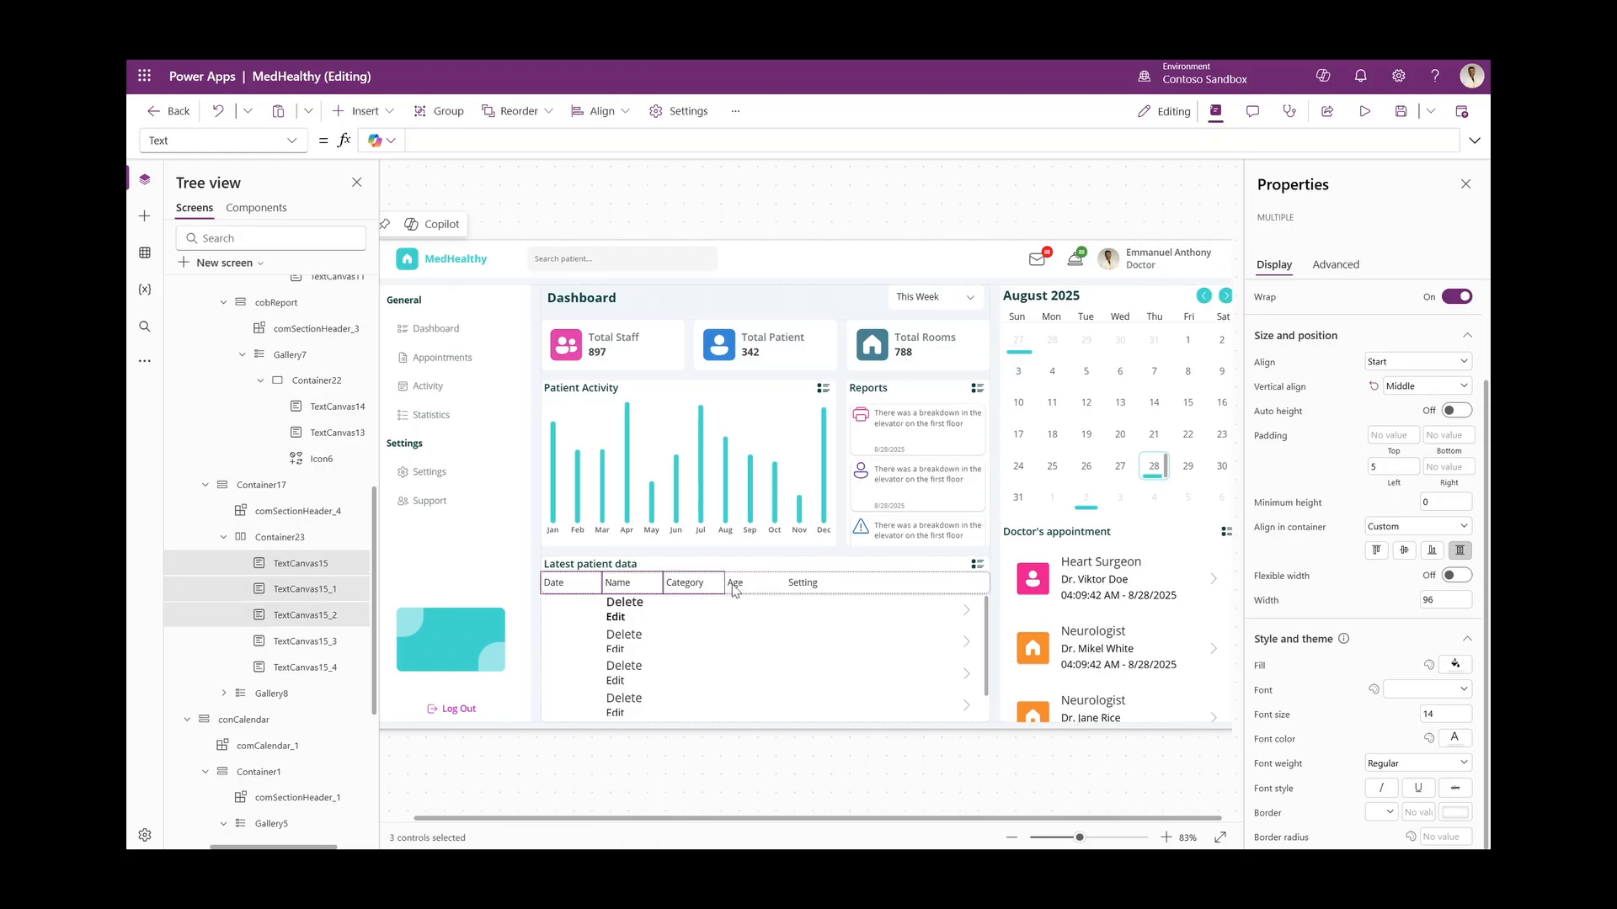
left_click(733, 587, "shift")
left_click(804, 584, "shift")
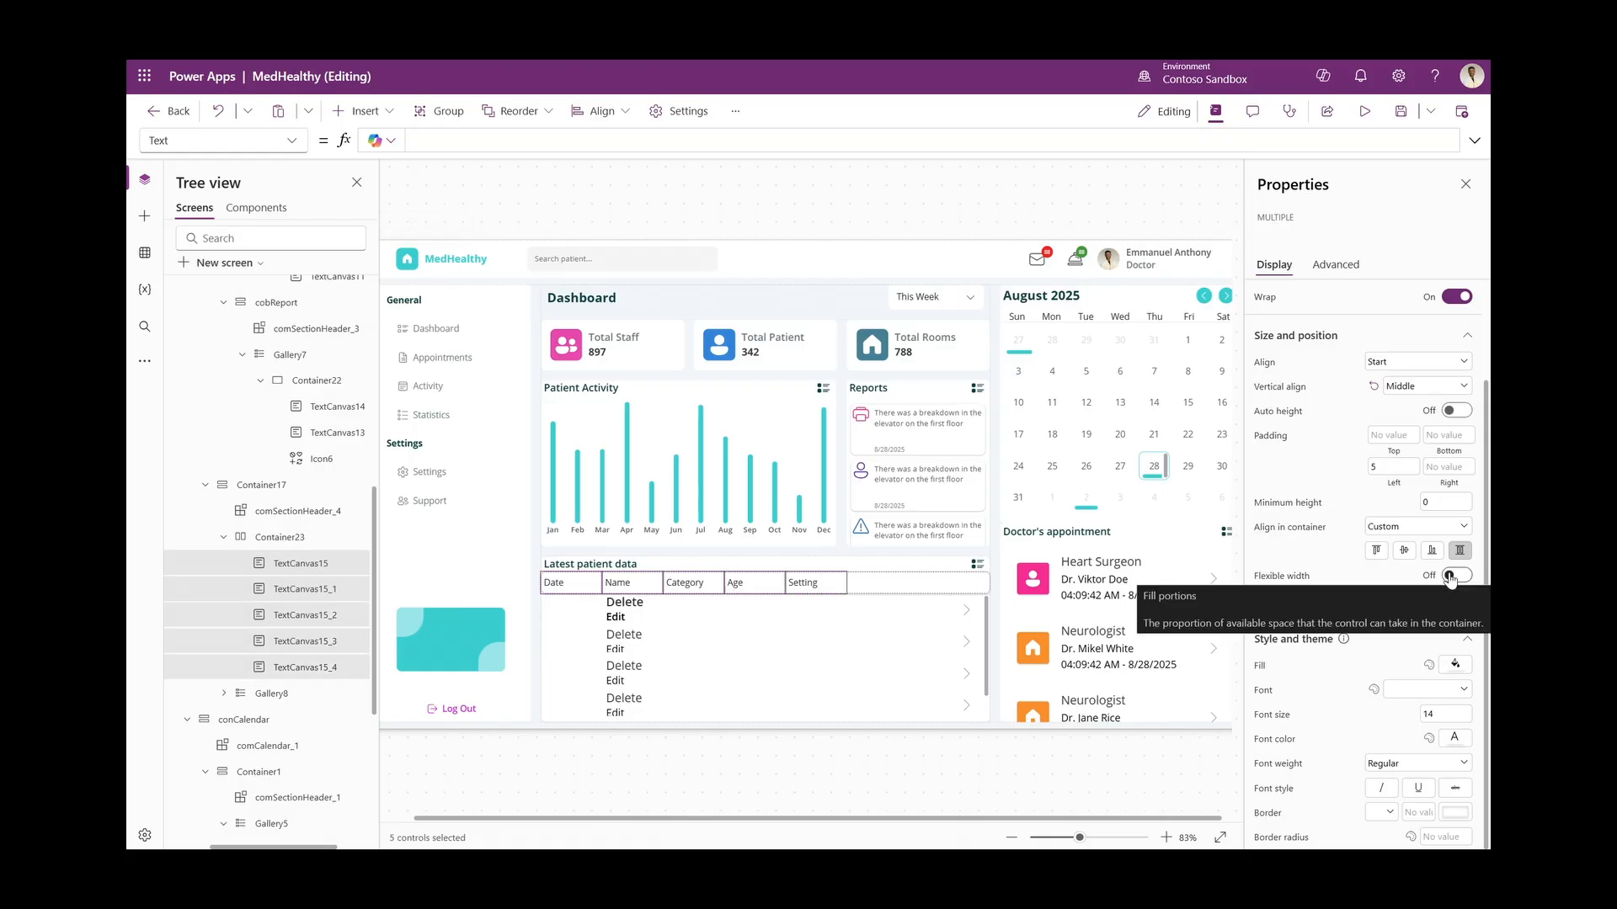
left_click(1452, 576)
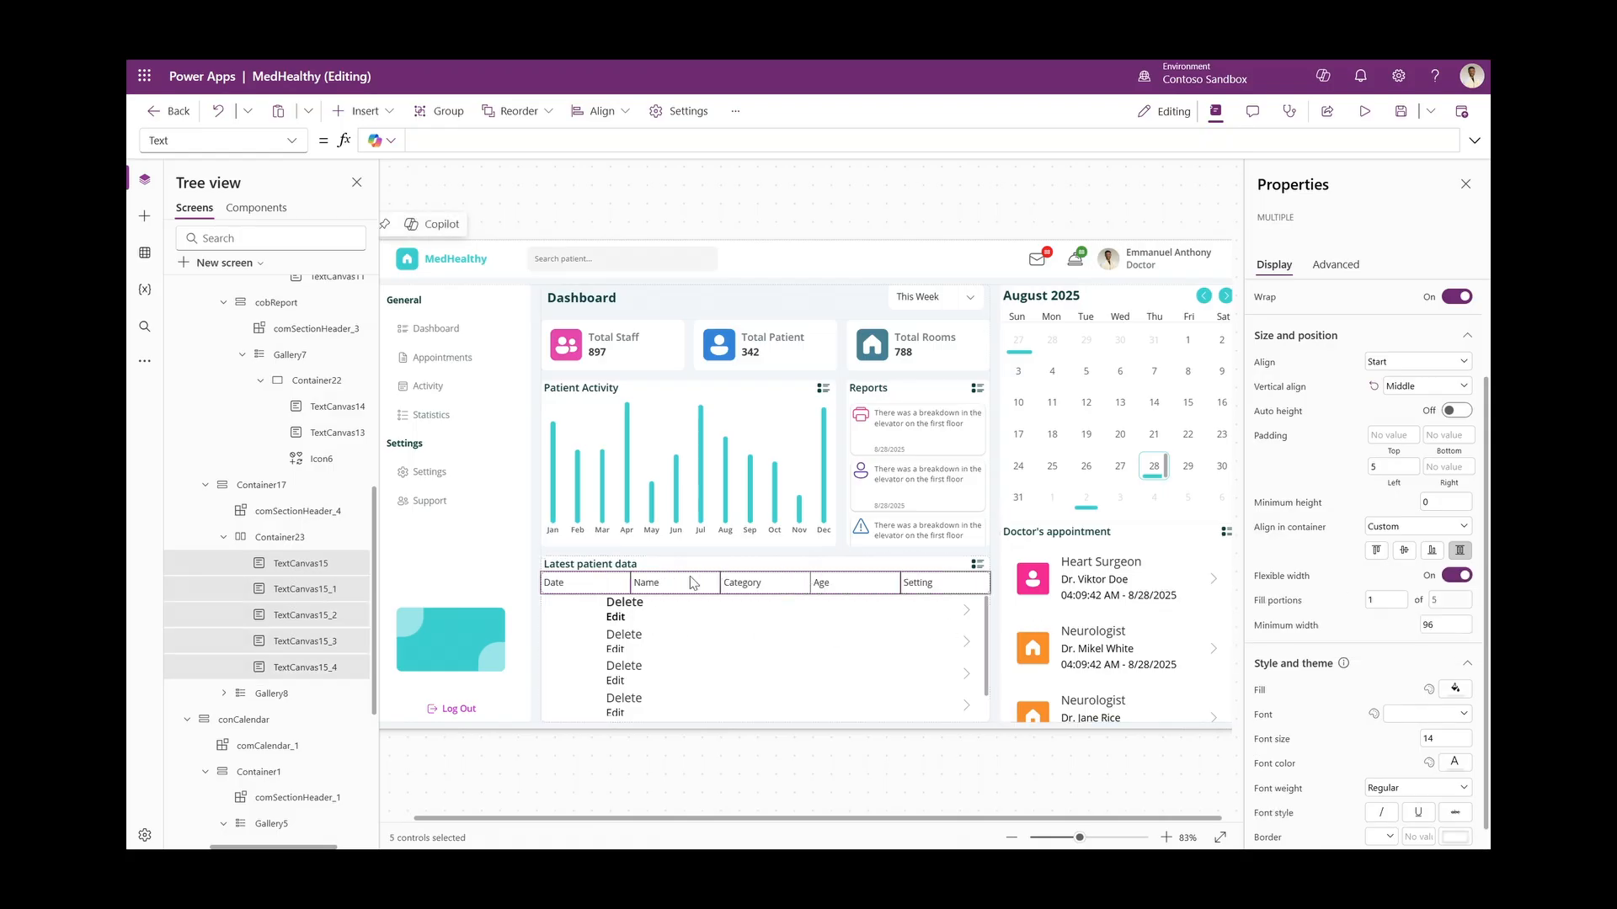
Set the Name header's fill portions to 1.5
left_click(694, 631)
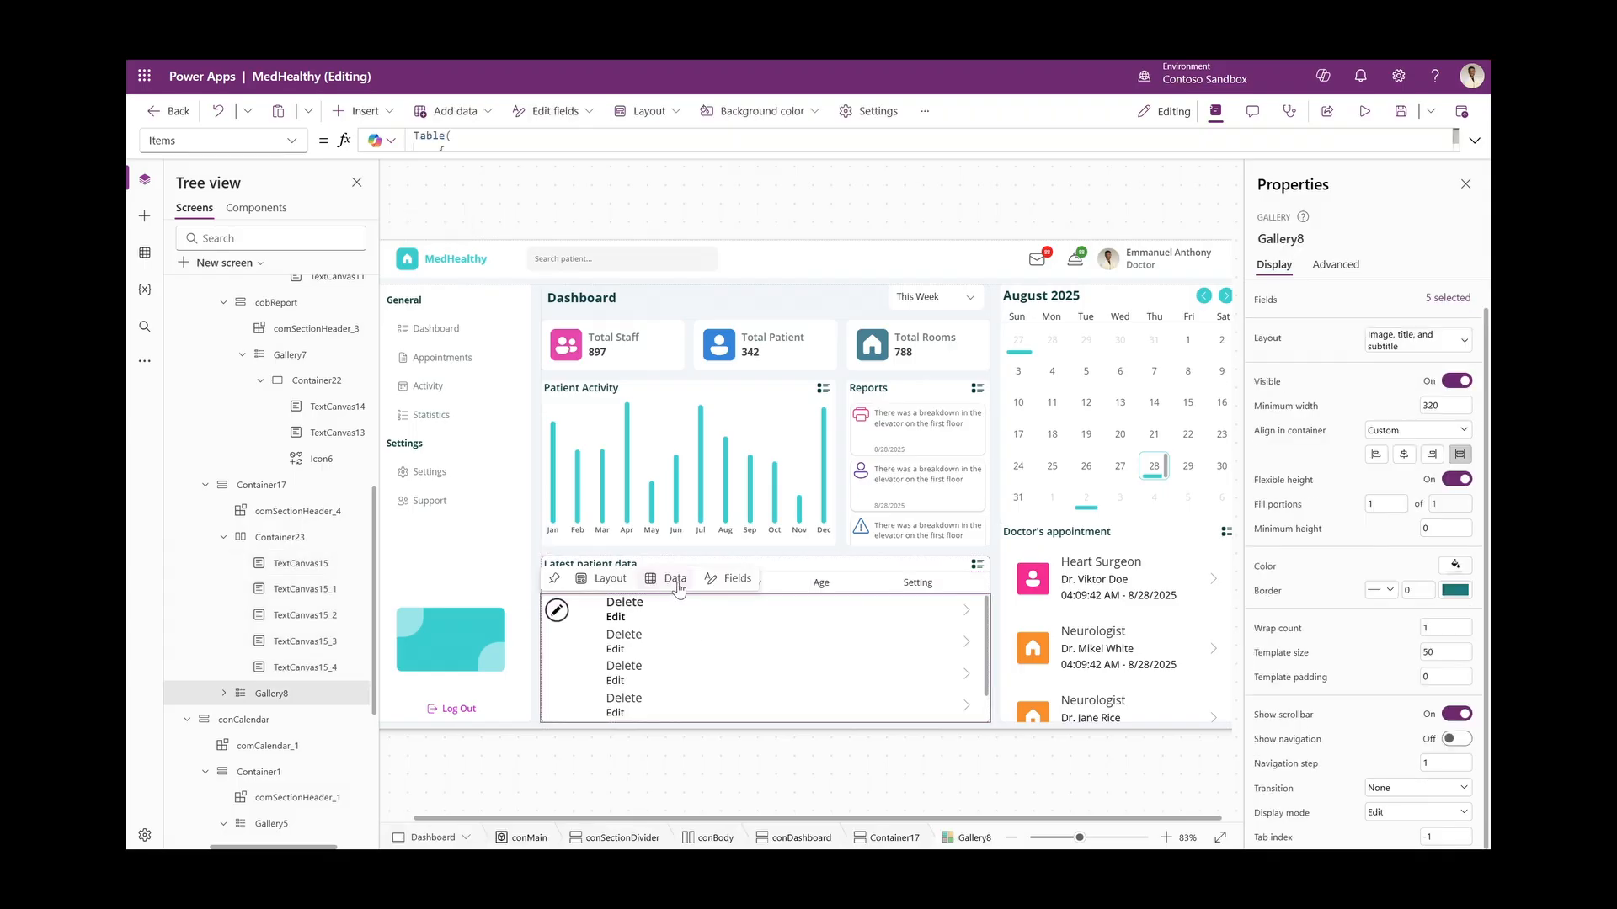
left_click(829, 585)
left_click(689, 587)
left_click(1396, 601)
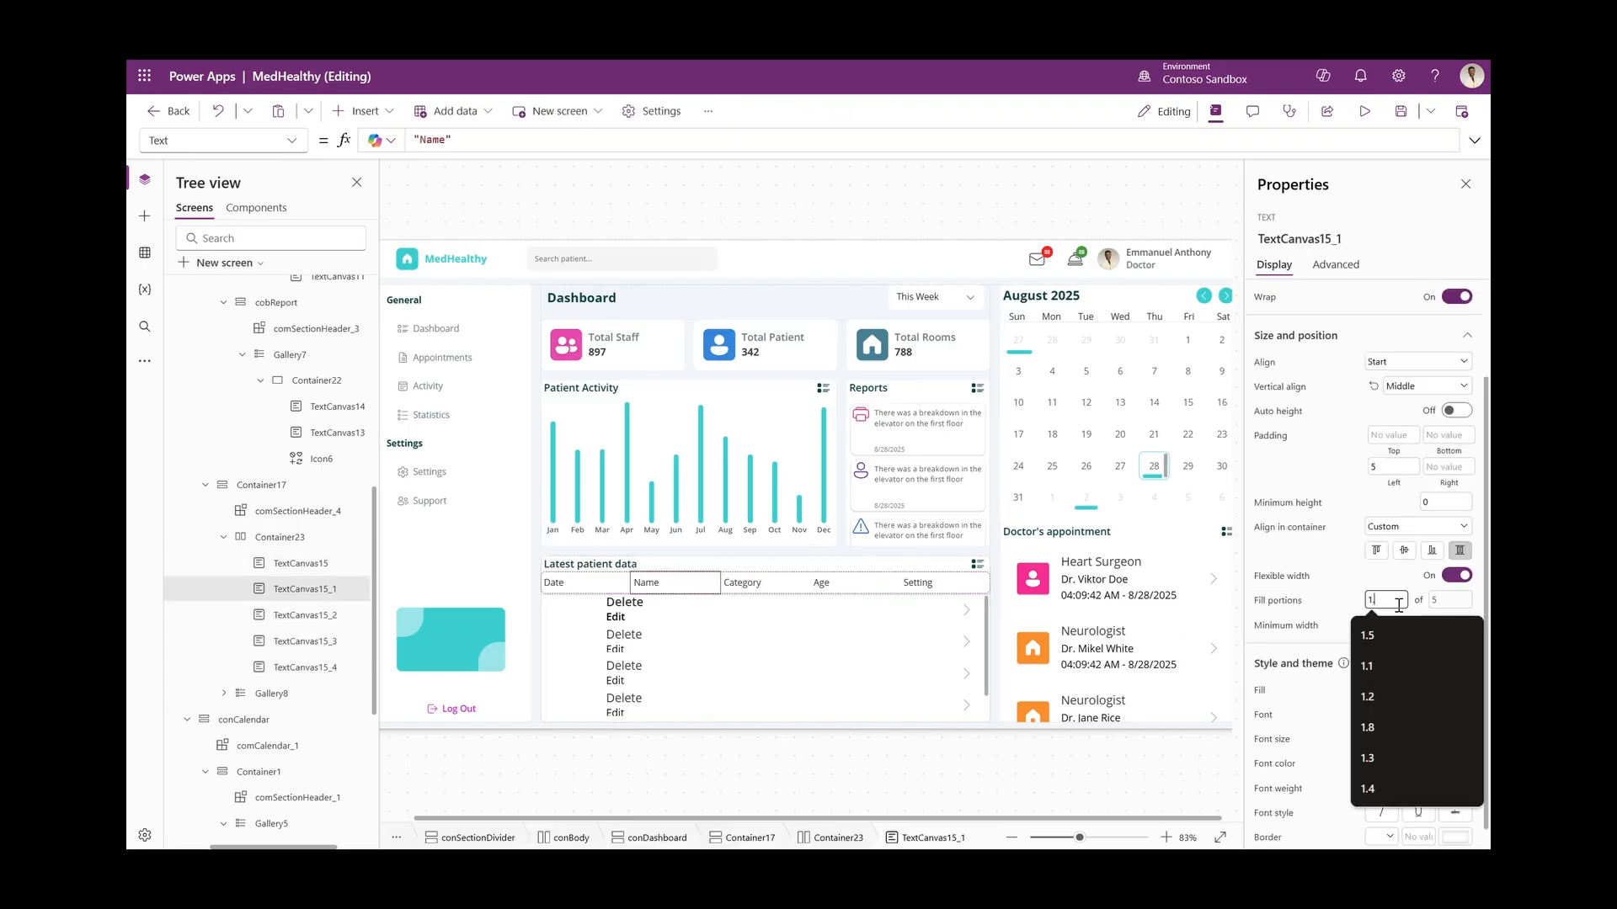
type("1.3")
key("Return")
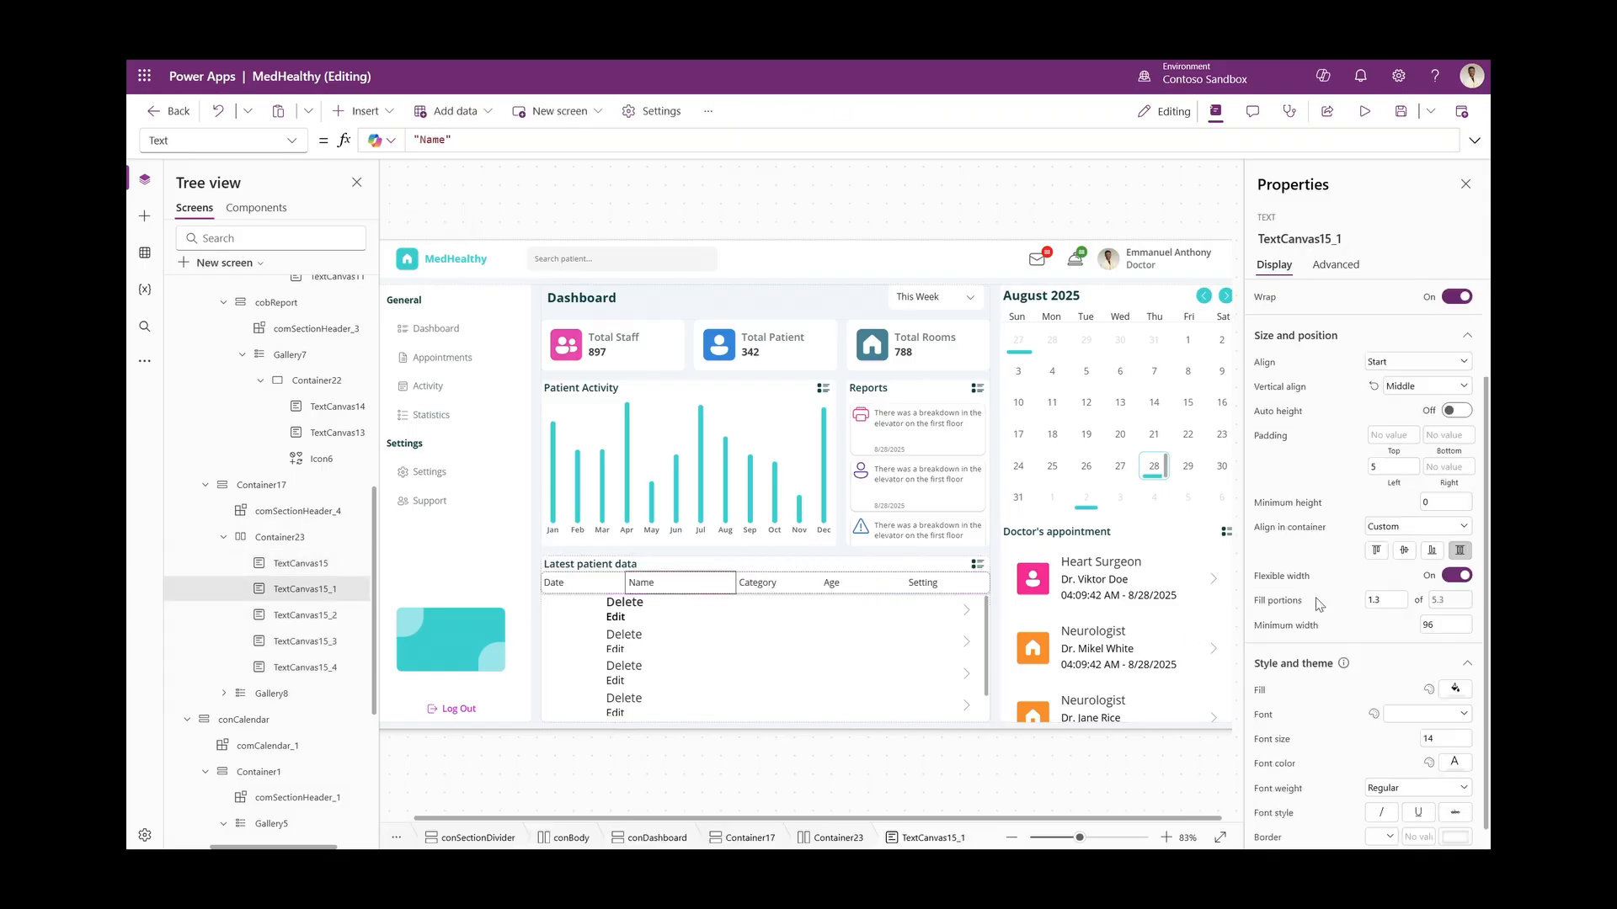
left_click(1388, 600)
key("BackSpace")
type("5")
key("Return")
Delete the arrow icon from the patient gallery and turn off the gallery's scrollbar
left_click(969, 612)
key("Delete")
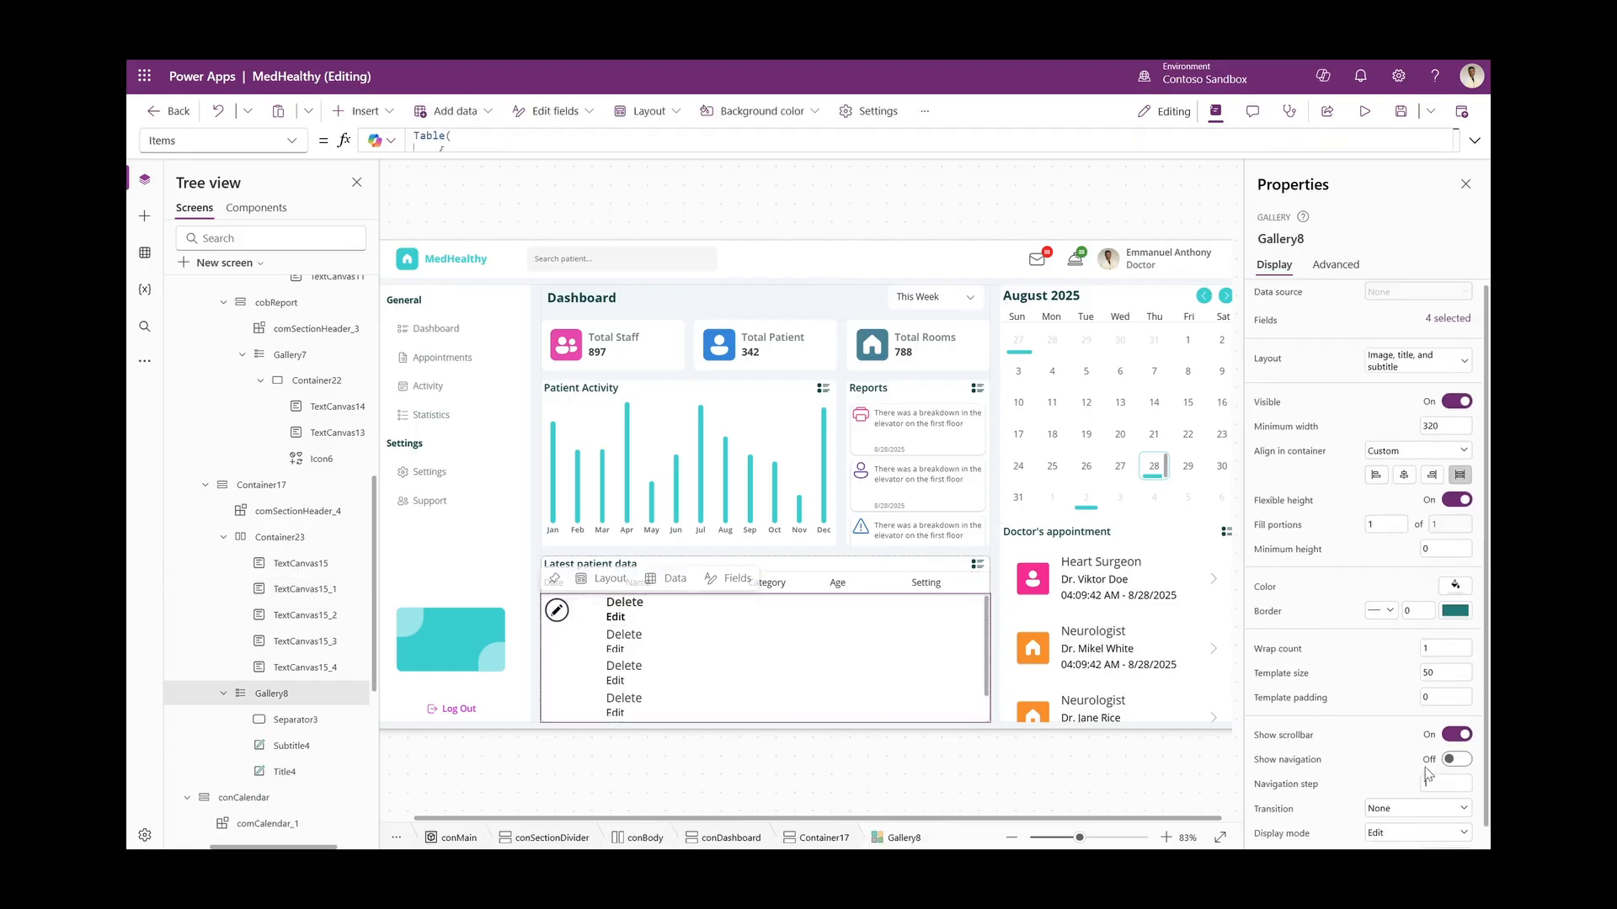
scroll(1441, 729, "down", 1)
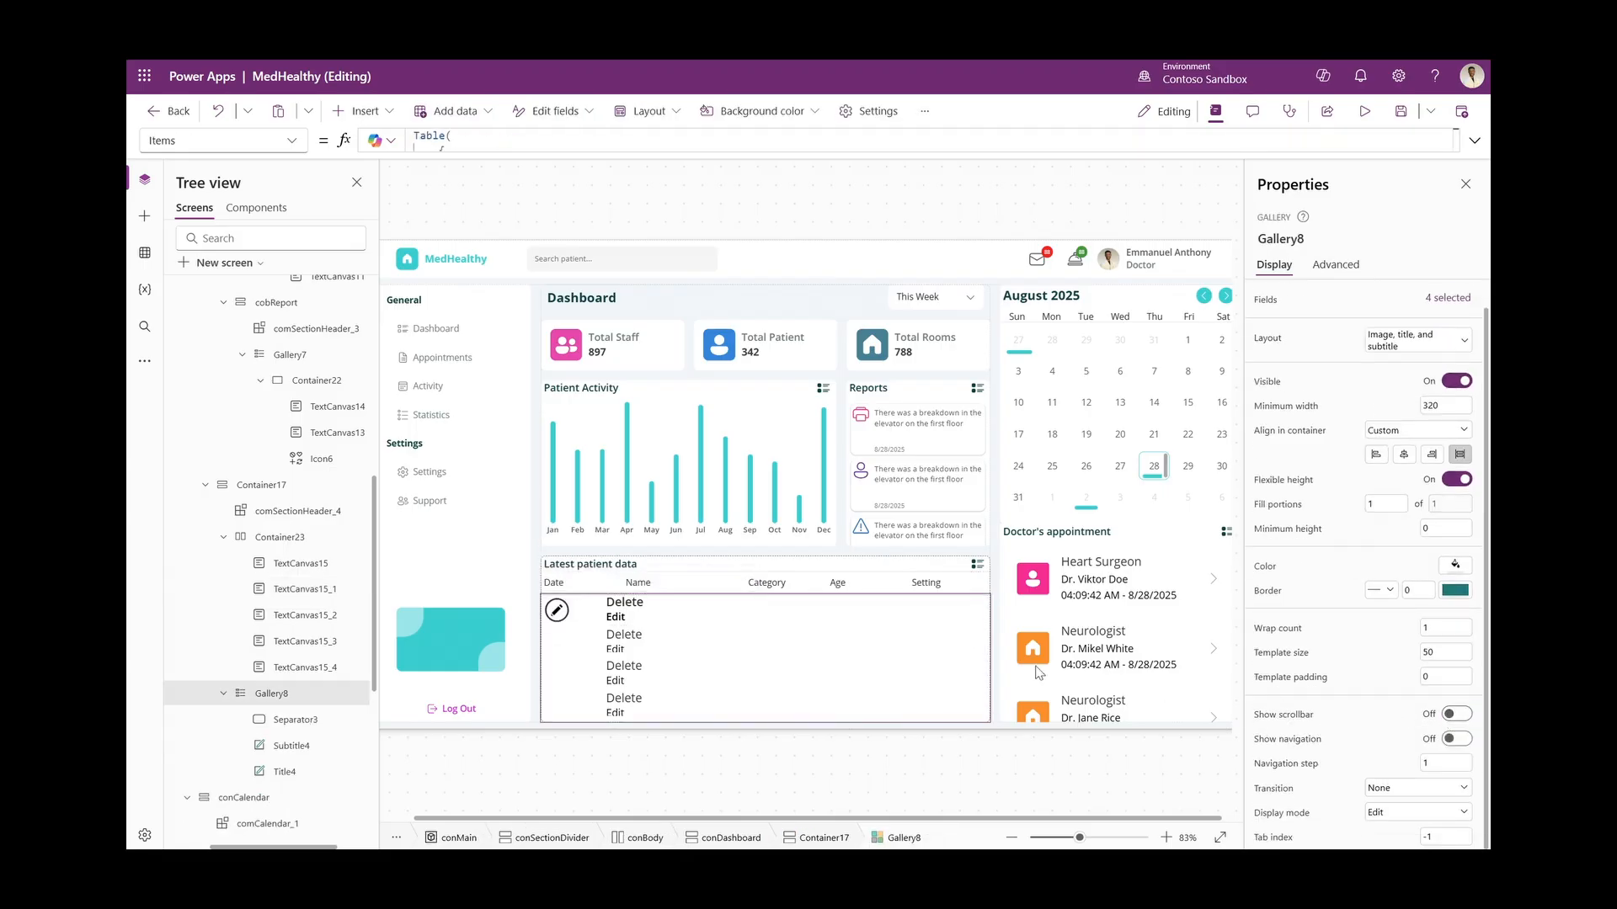
Center the Setting header's text horizontally
left_click(926, 583)
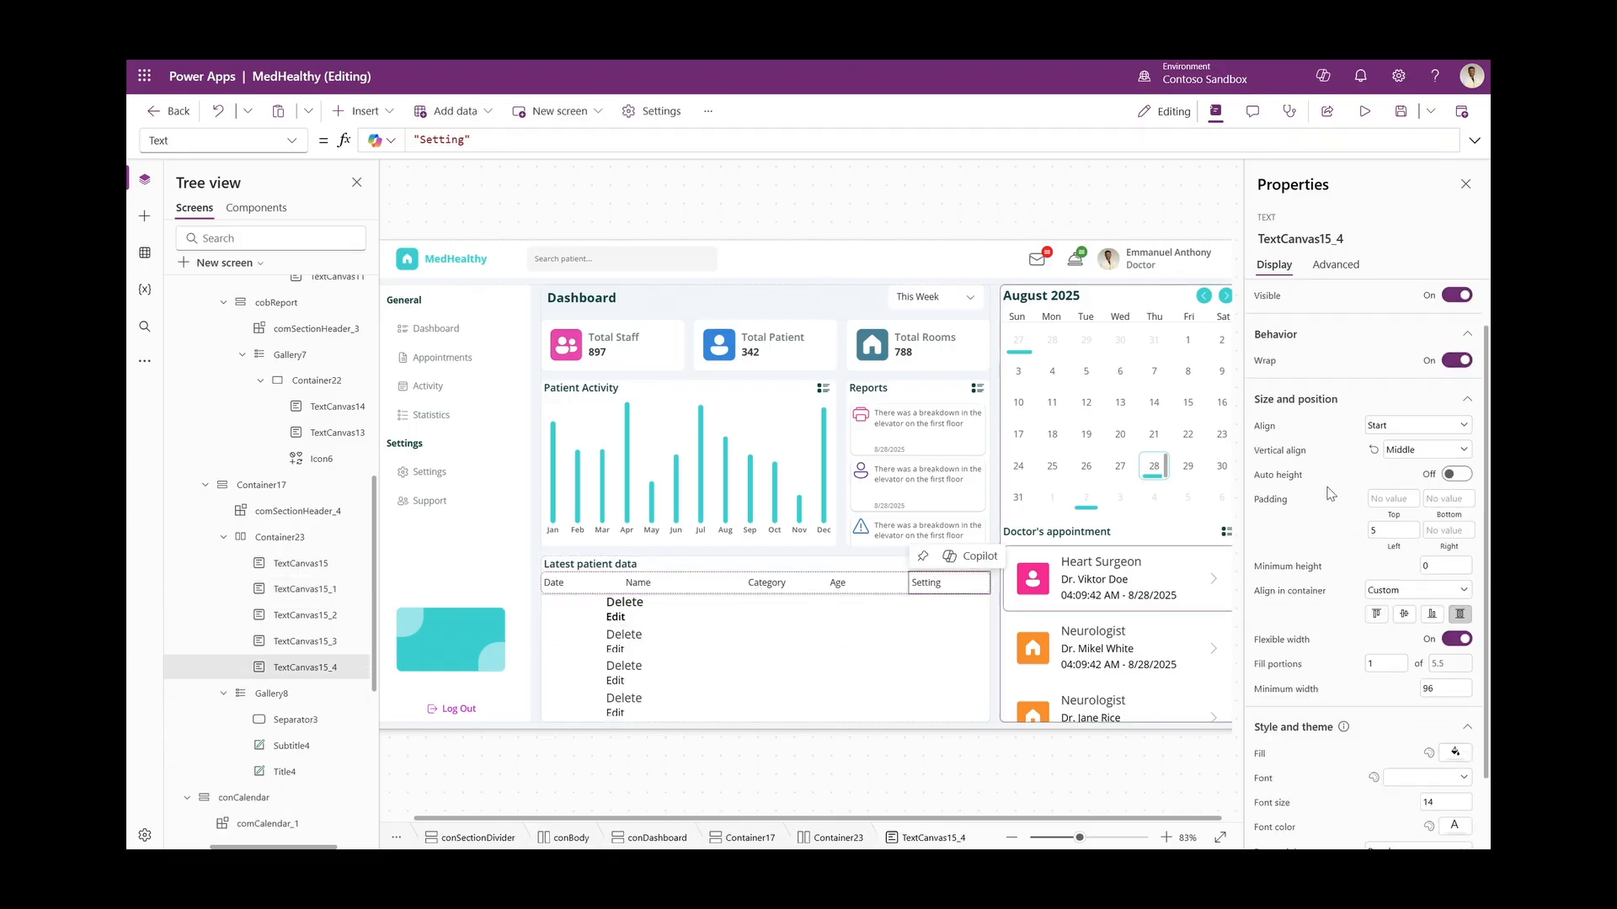
left_click(1423, 428)
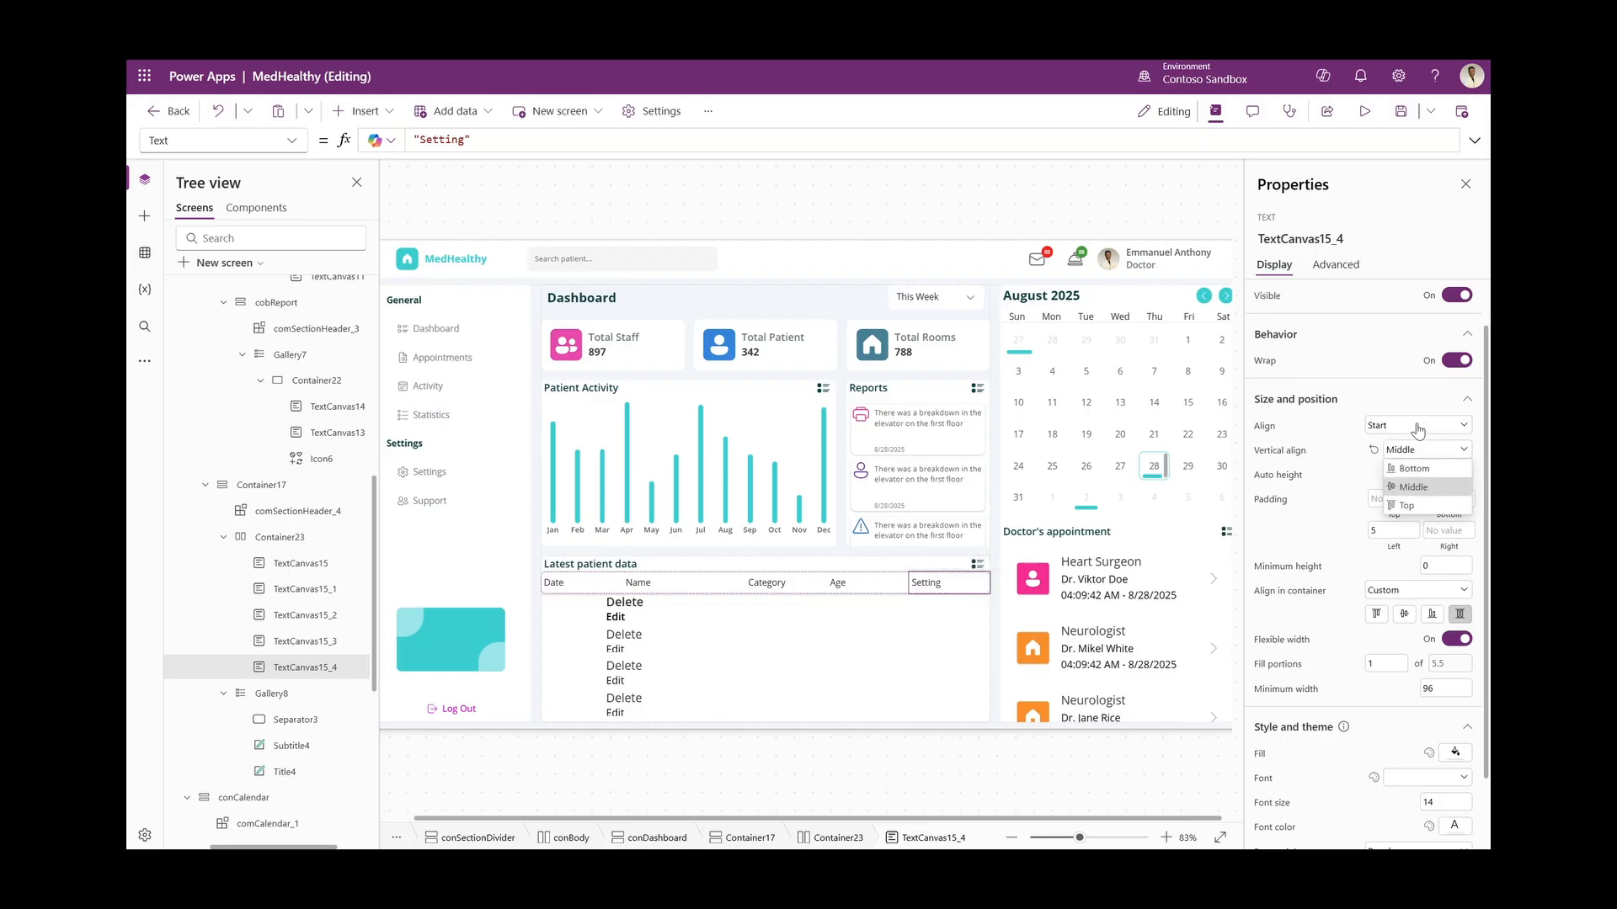
left_click(1407, 480)
left_click(866, 598)
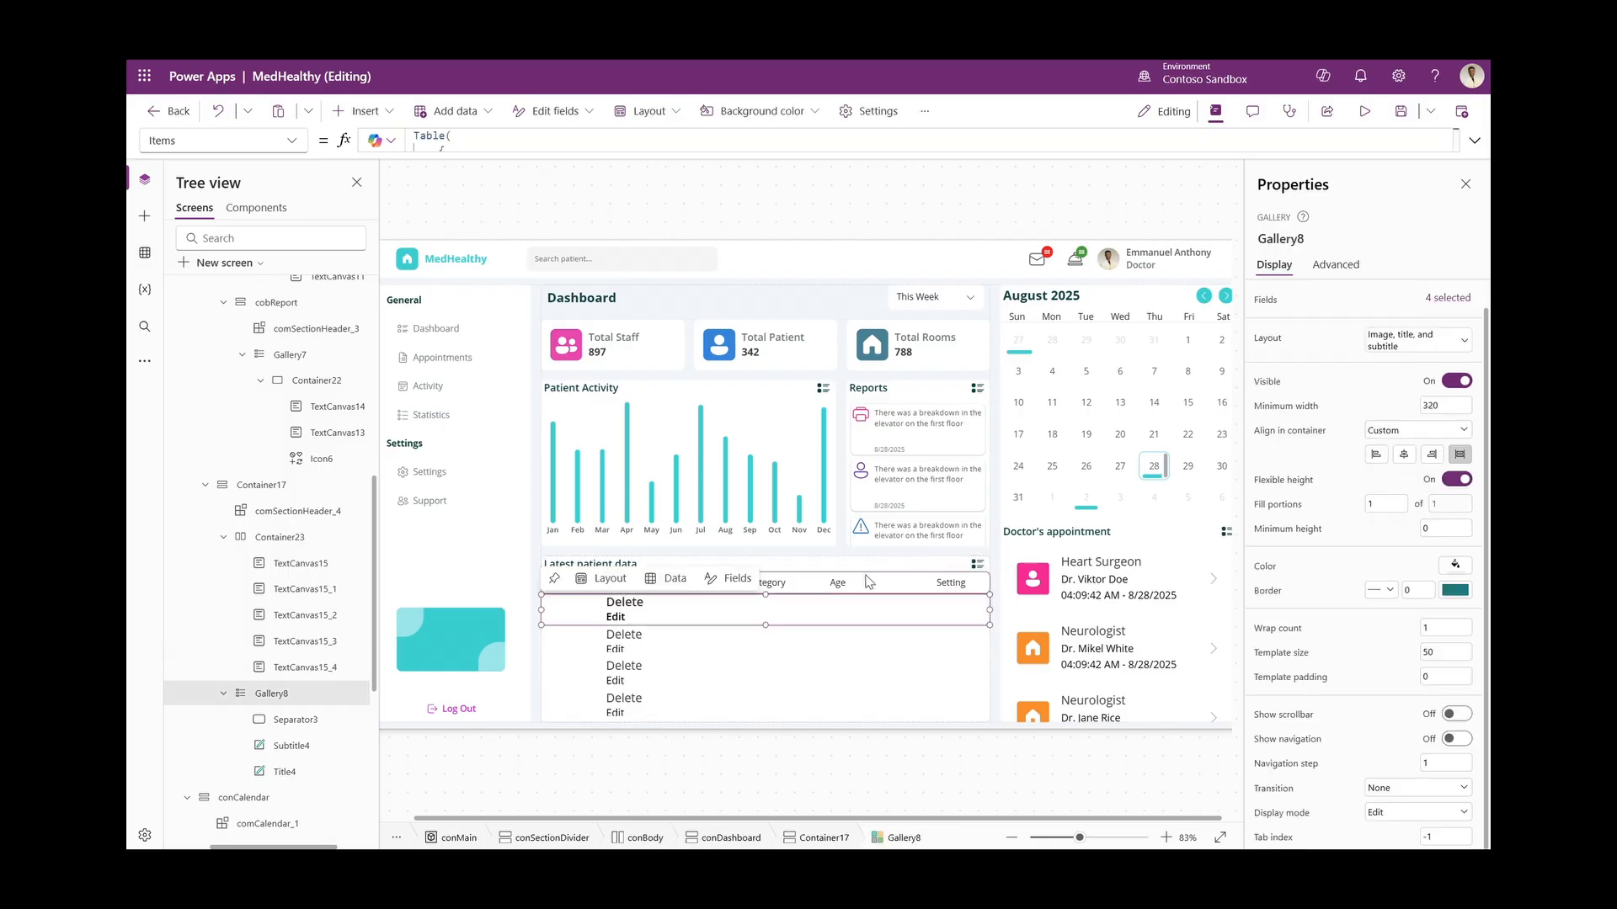
left_click(842, 579)
Copy the header row container and delete the separator, subtitle and title from the patient gallery
left_click(223, 538)
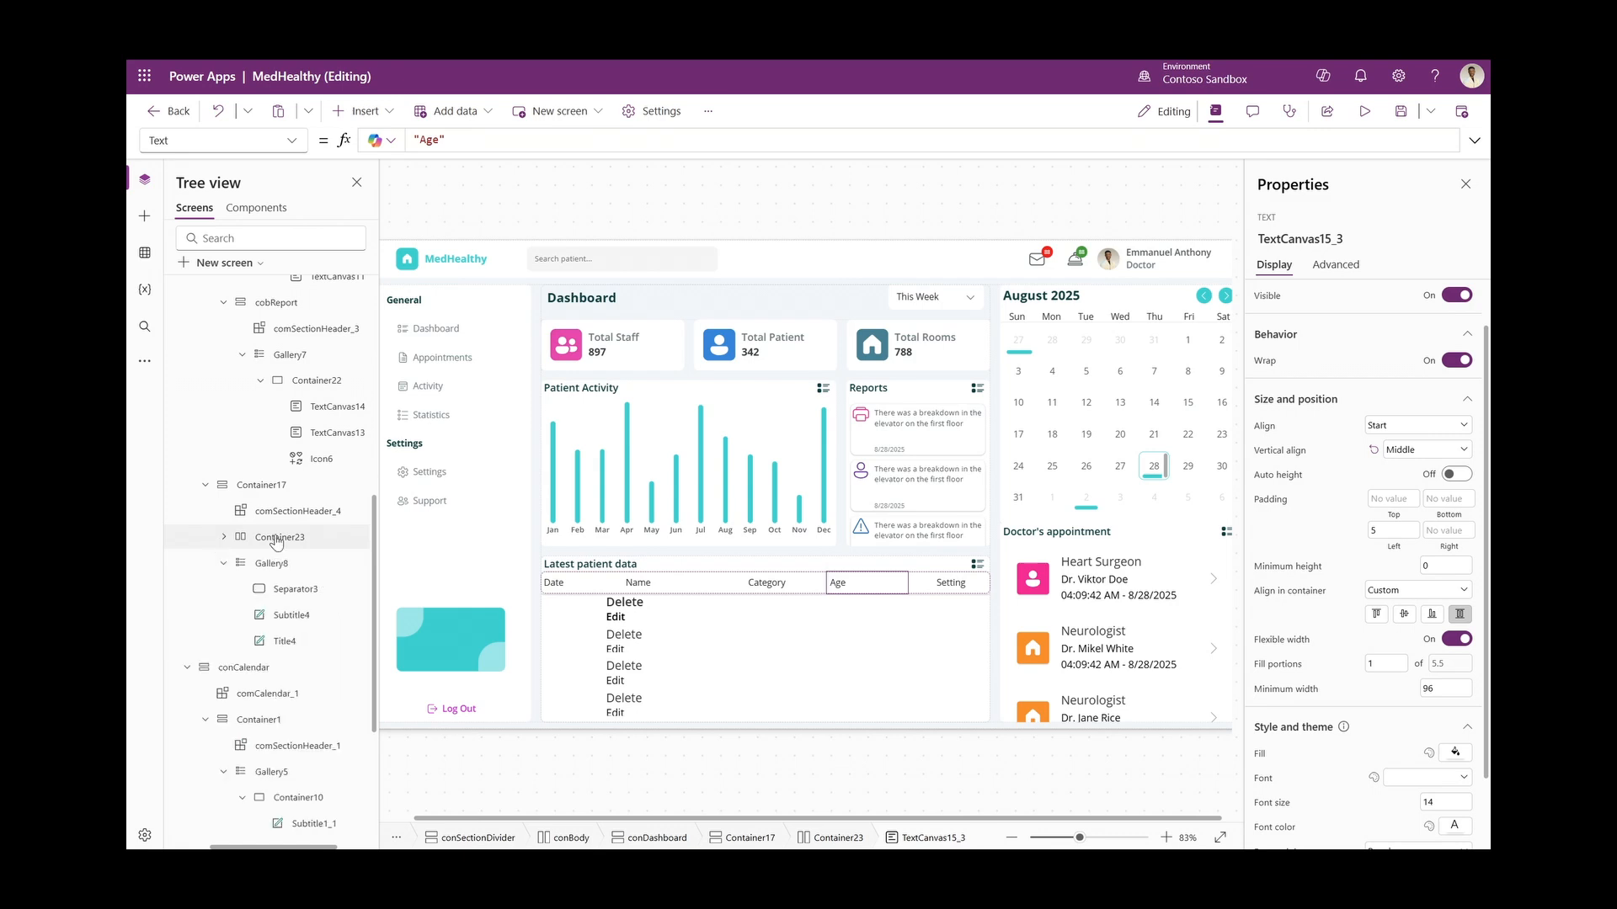
right_click(278, 539)
left_click(315, 280)
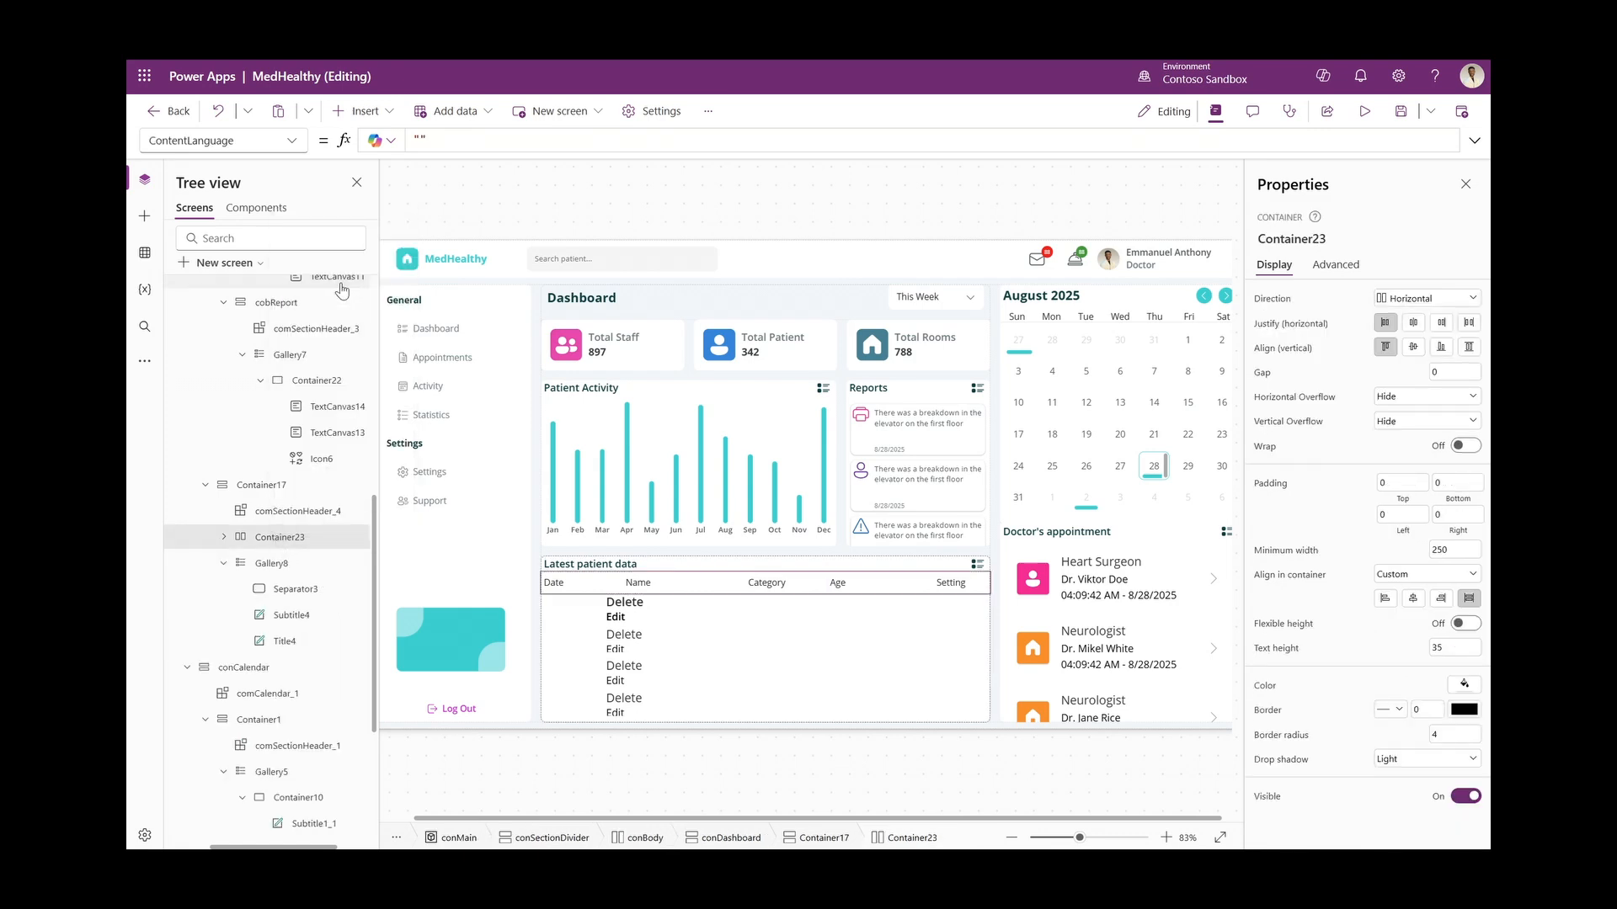
left_click(286, 642, "shift")
key("Delete")
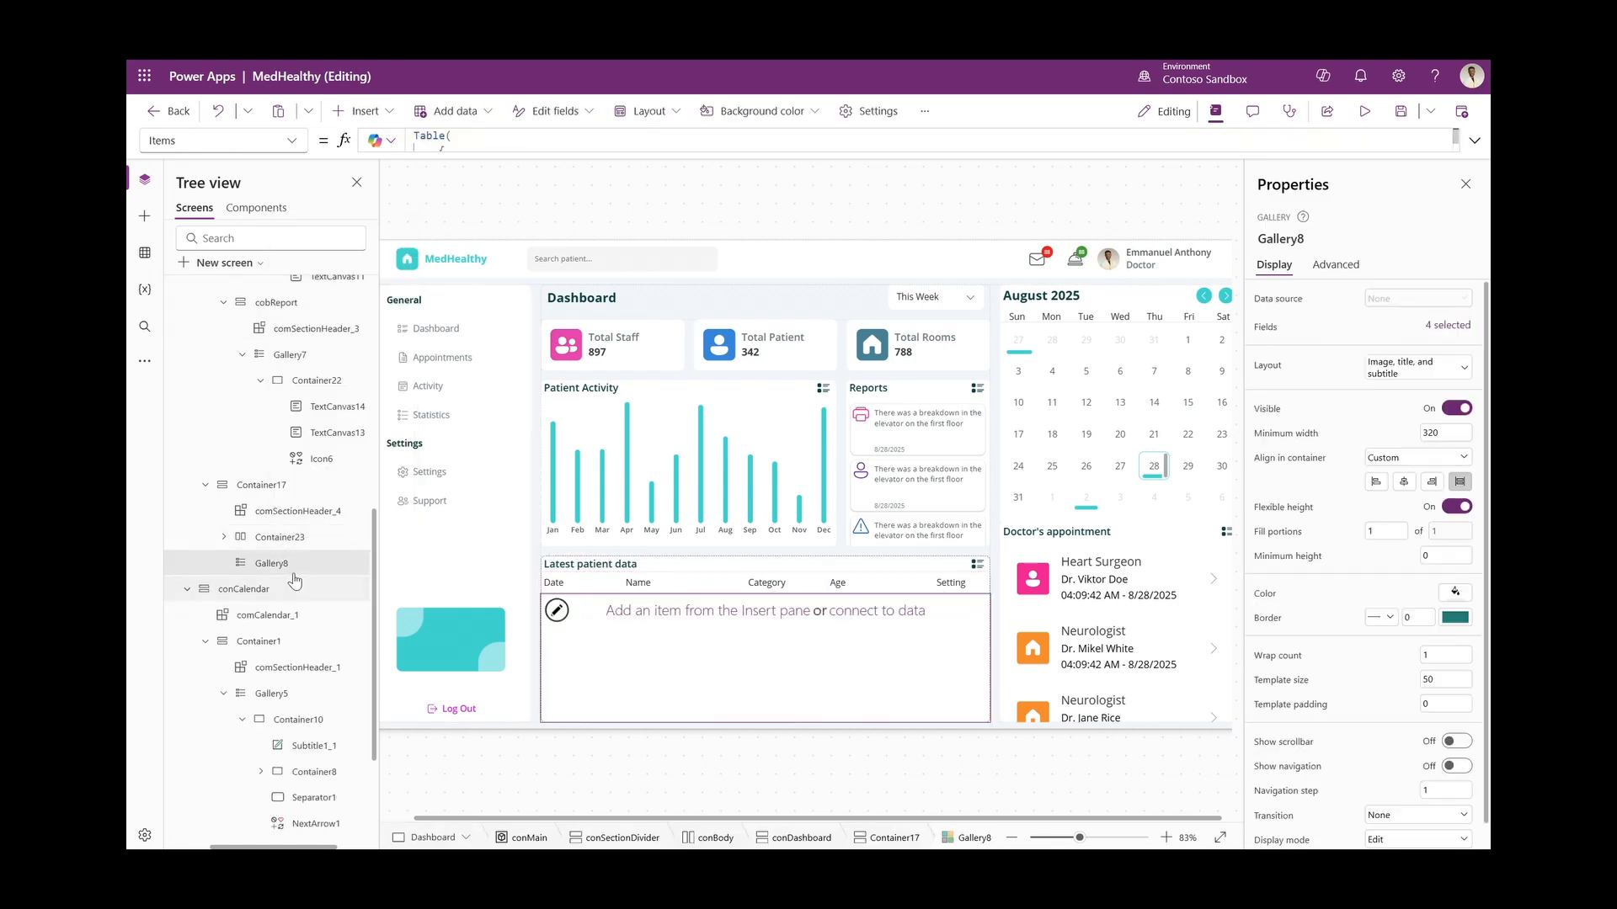
Paste the copied header container into the patient gallery's template and set its width to Parent.TemplateWidth
left_click(552, 616)
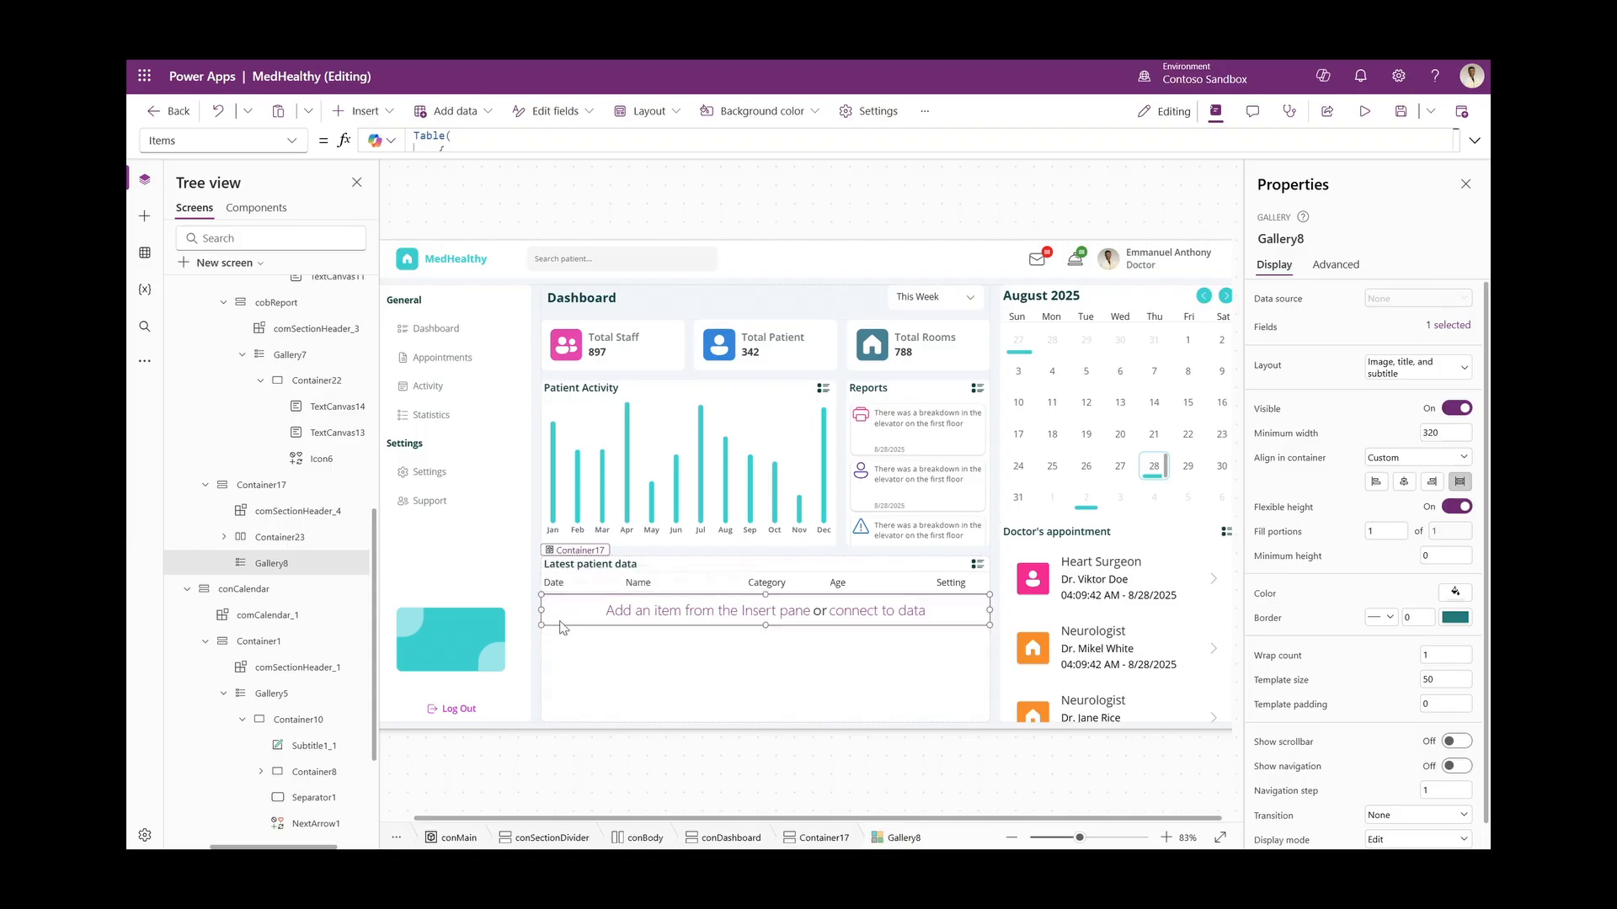
right_click(573, 623)
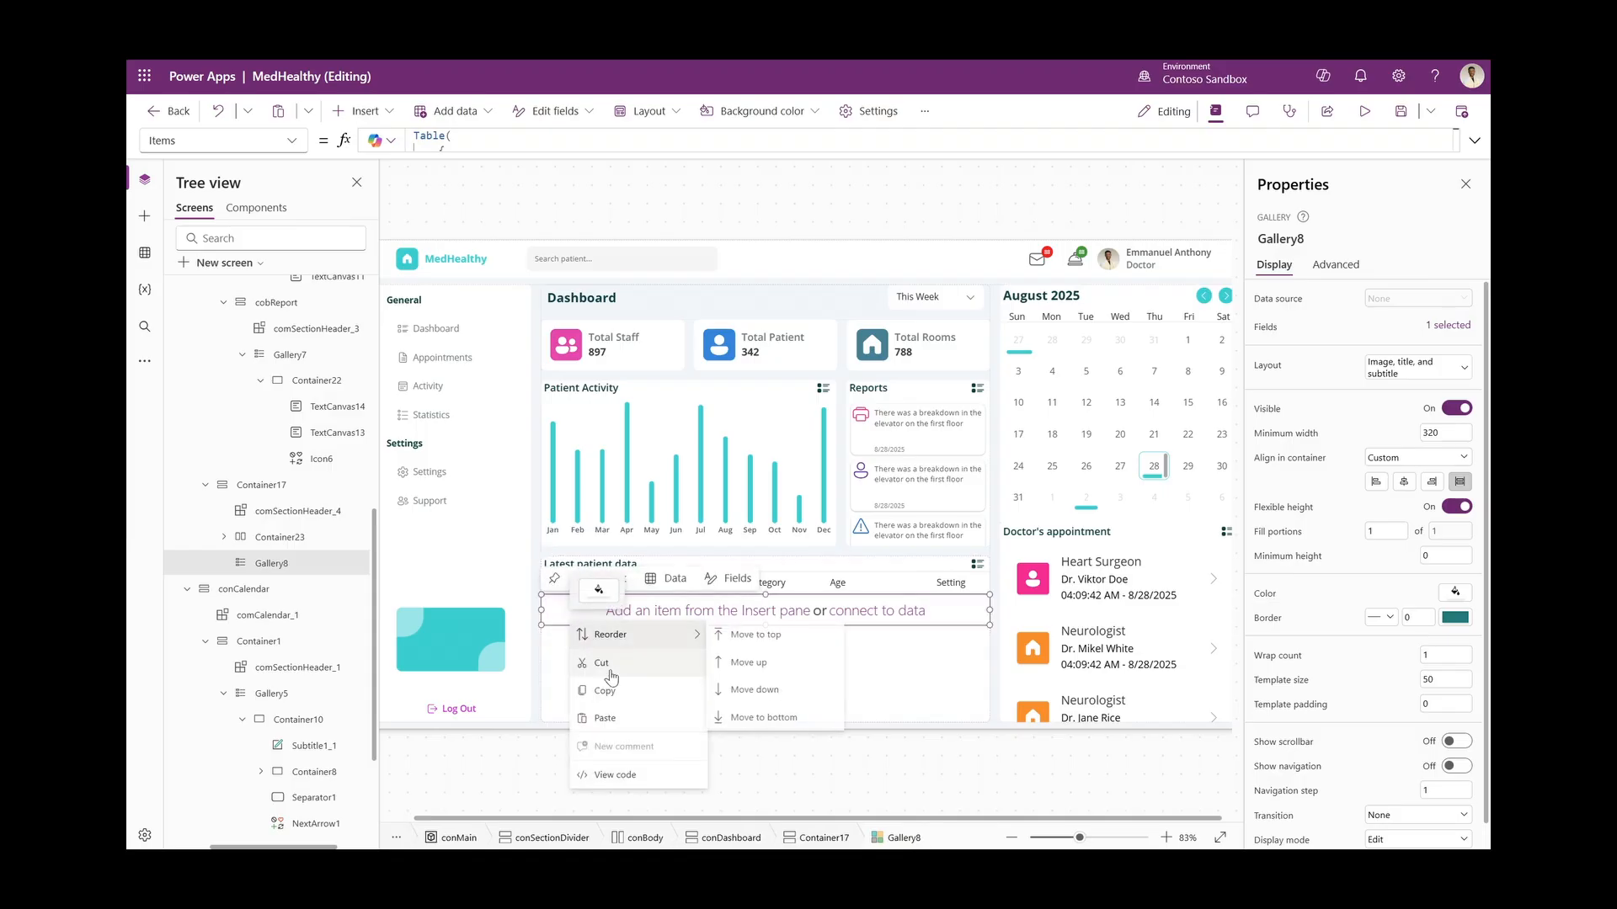
left_click(607, 718)
double_click(469, 135)
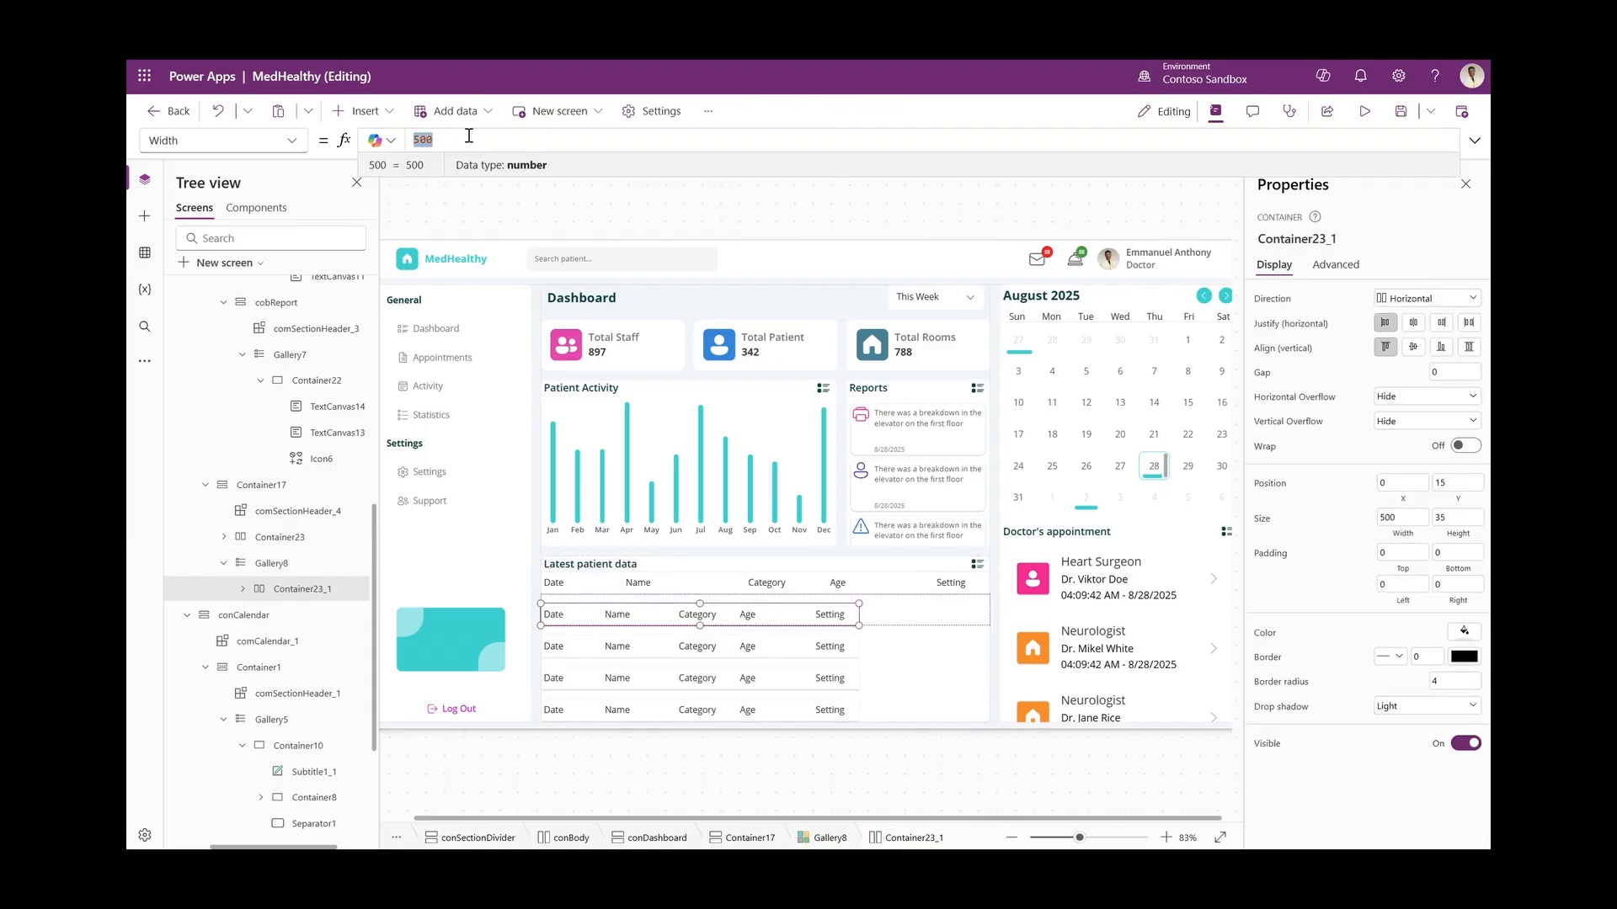
type("Parent.Templa")
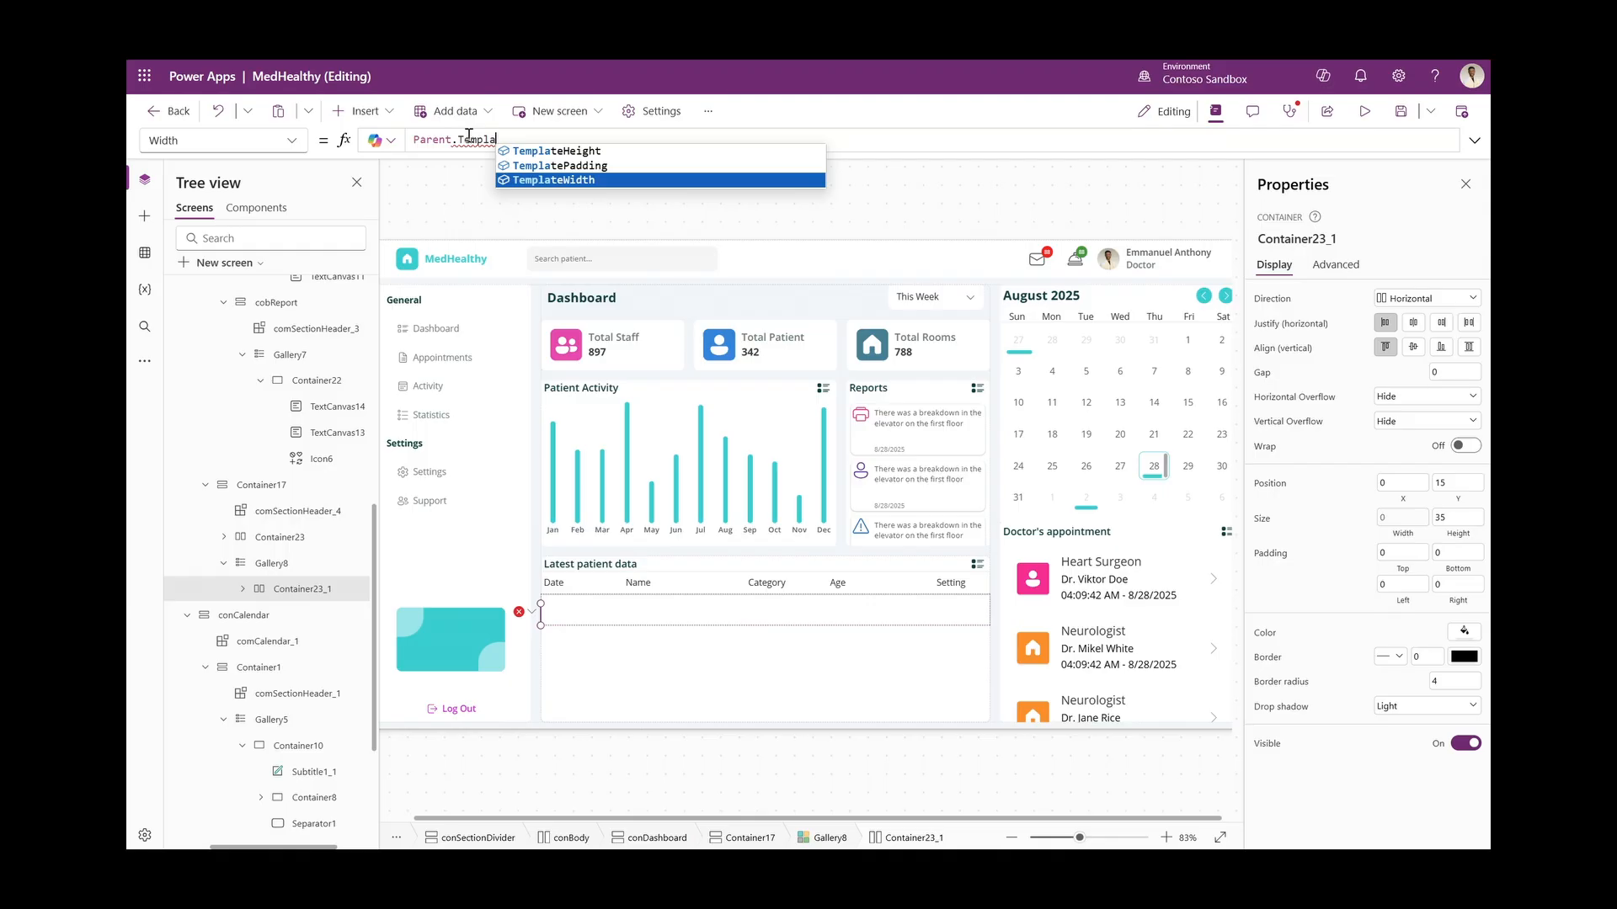
key("Tab")
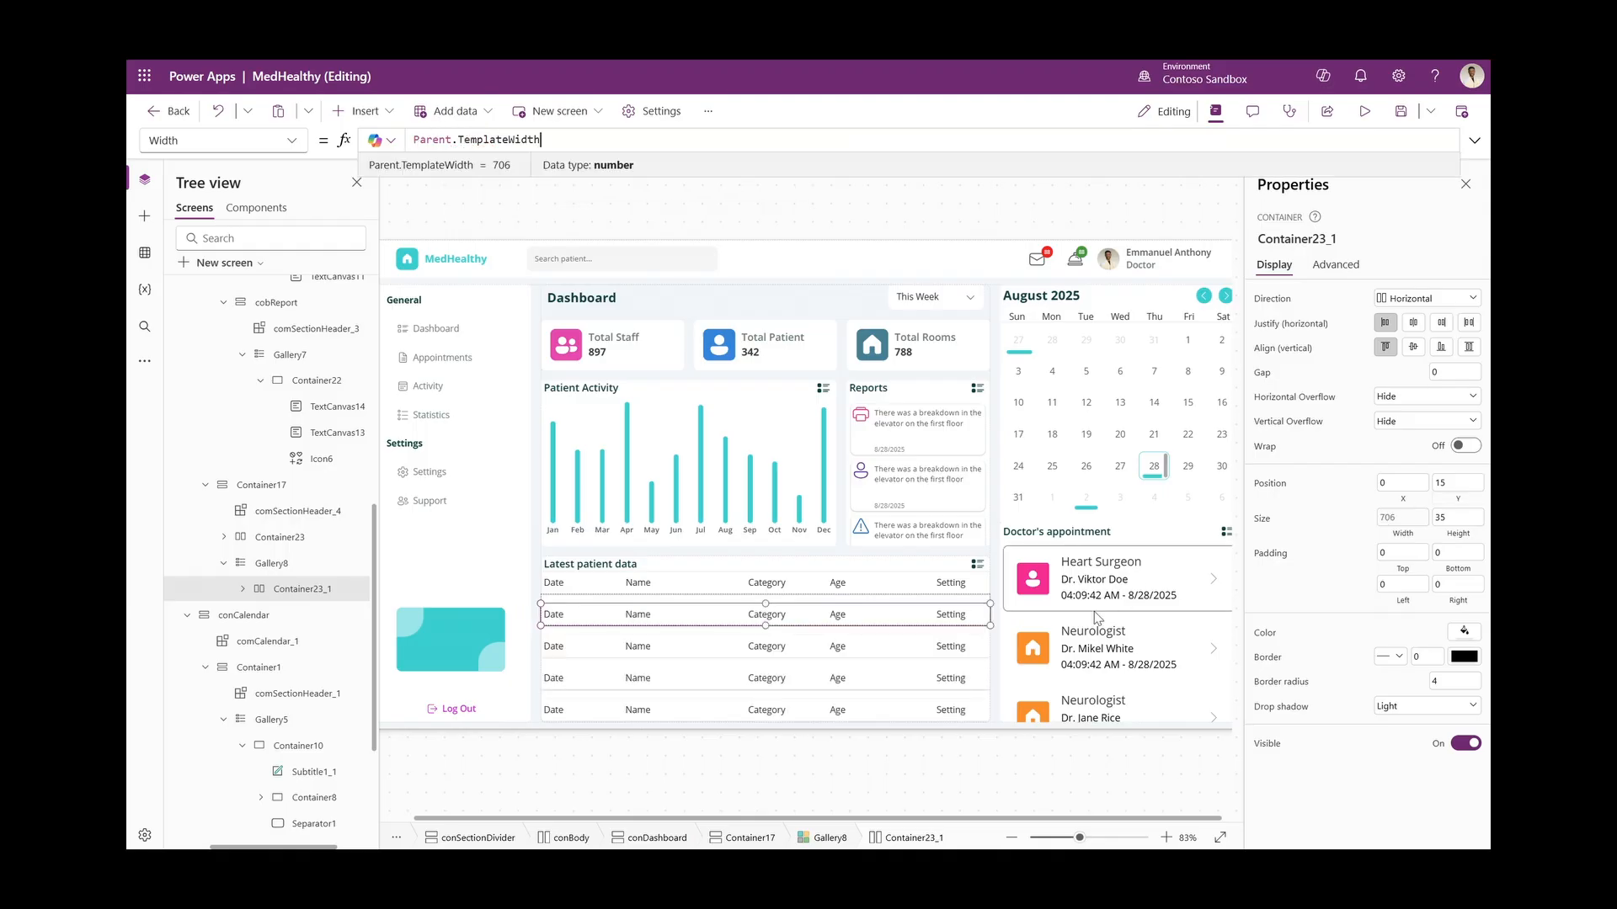
Set the pasted row container's vertical alignment to stretch, its height to Parent.TemplateHeight and its Y position to 0
left_click(1467, 347)
double_click(566, 140)
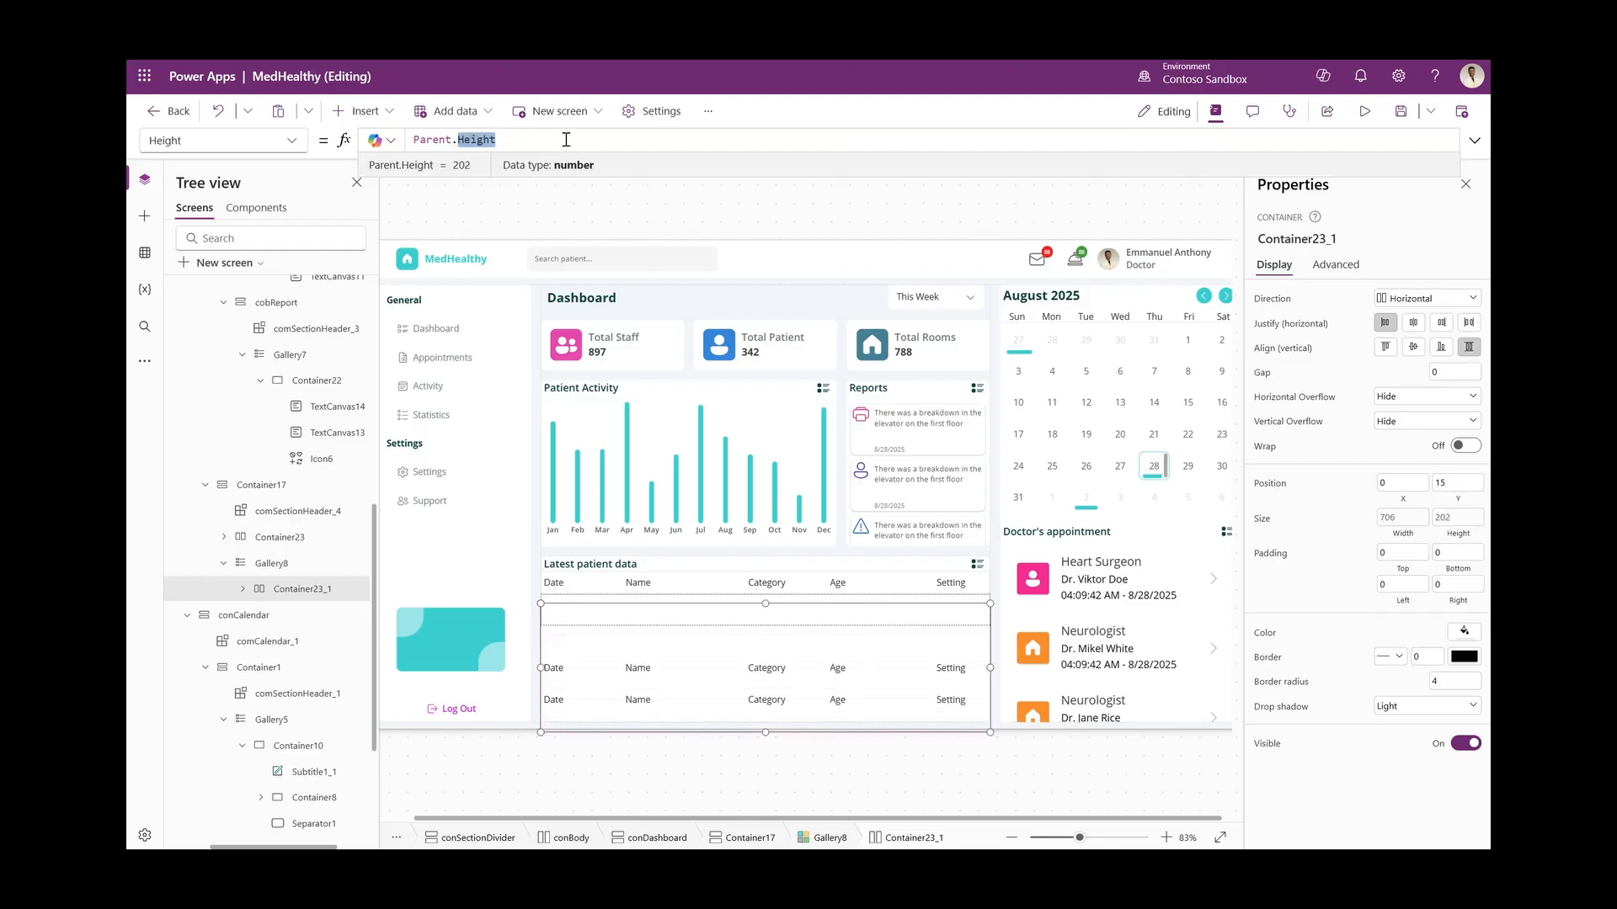
type("templa")
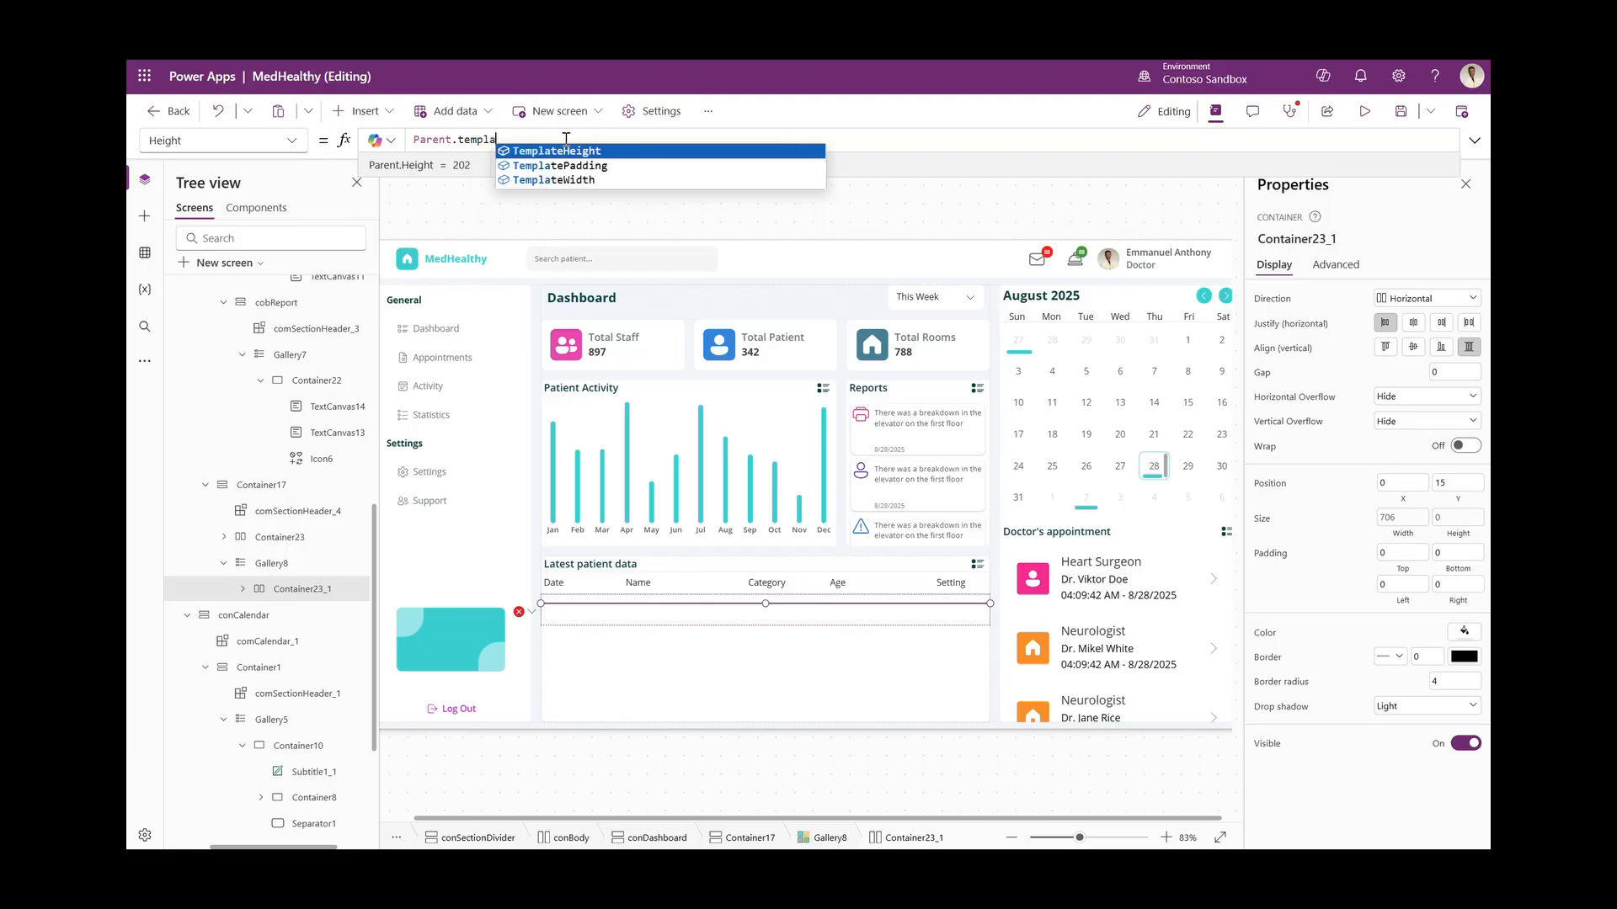
key("Tab")
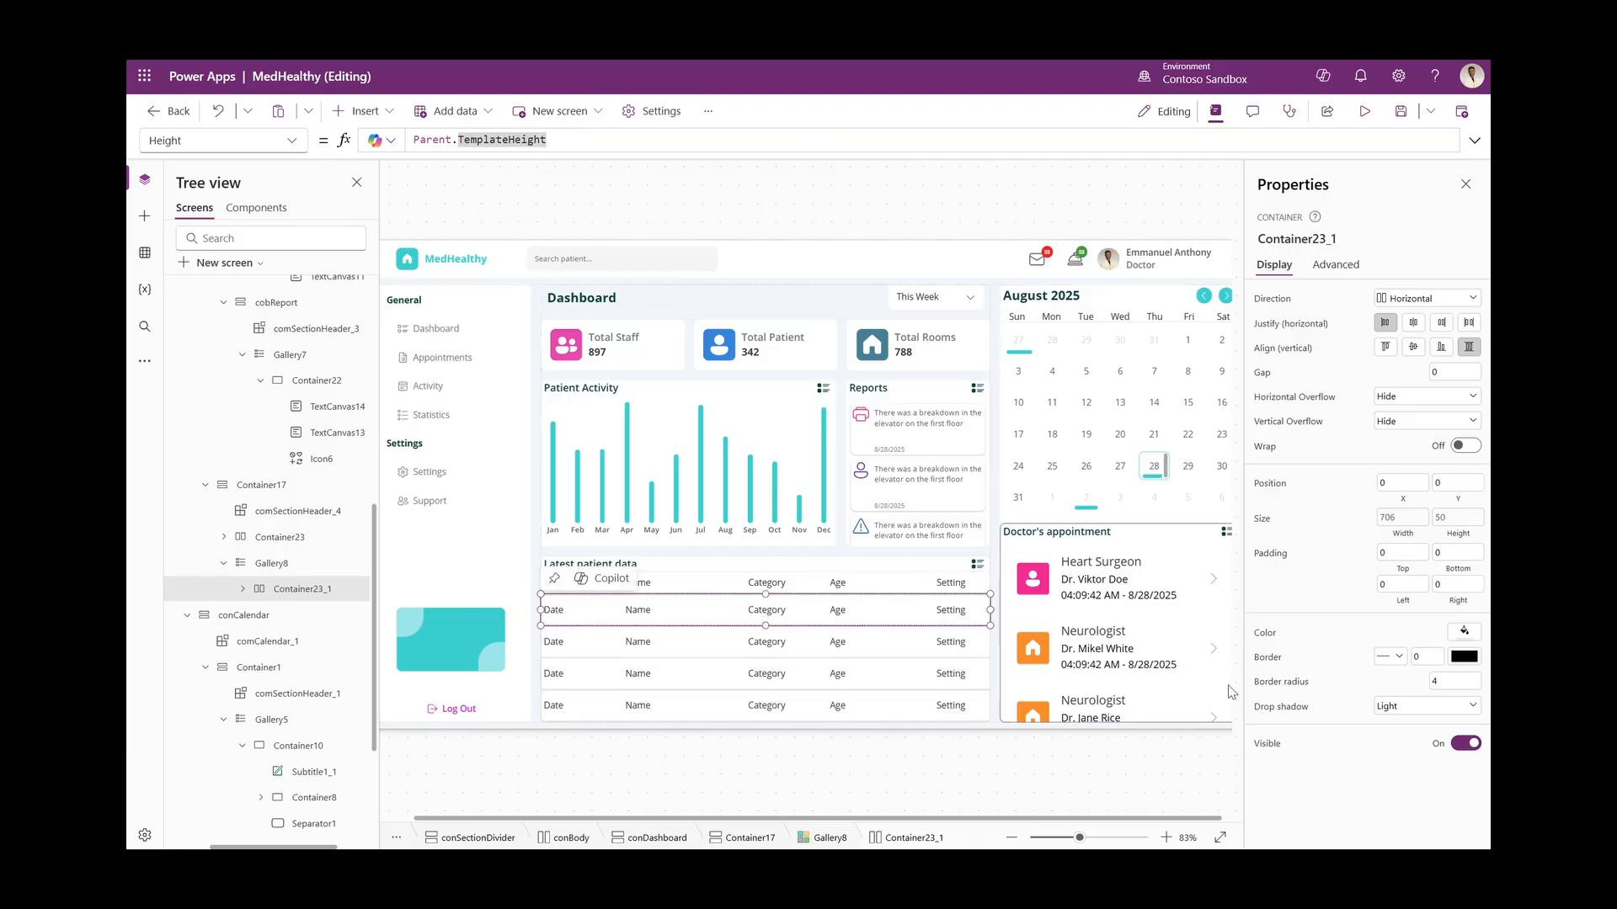
Set the row container's drop shadow to None and its border radius to 0
left_click(1411, 712)
left_click(1405, 726)
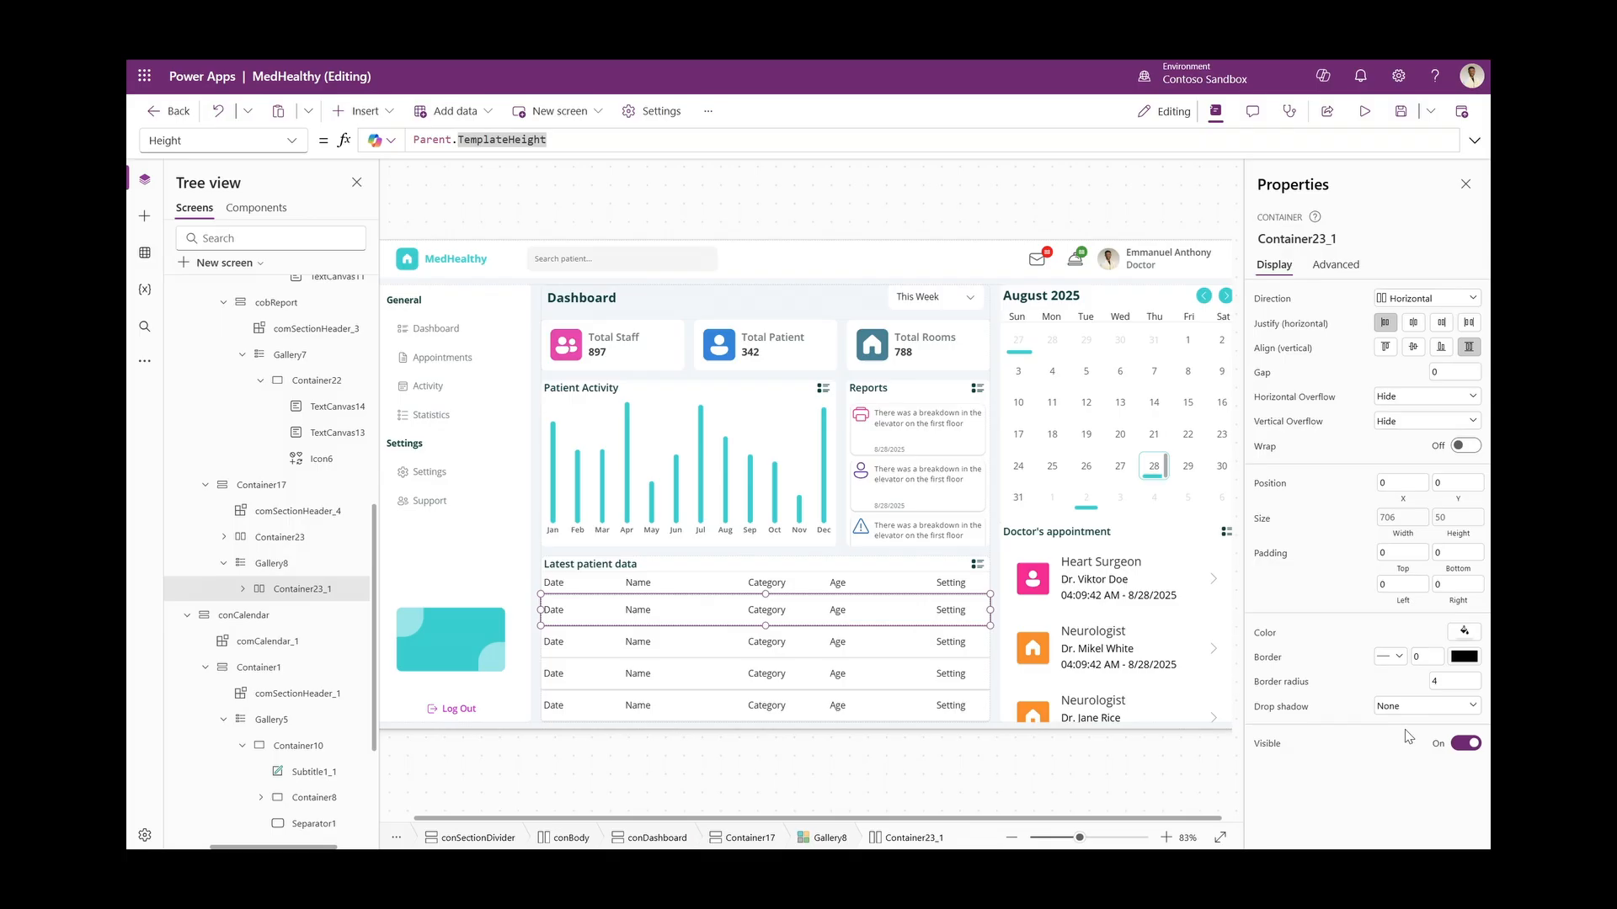
left_click(1444, 682)
type("0")
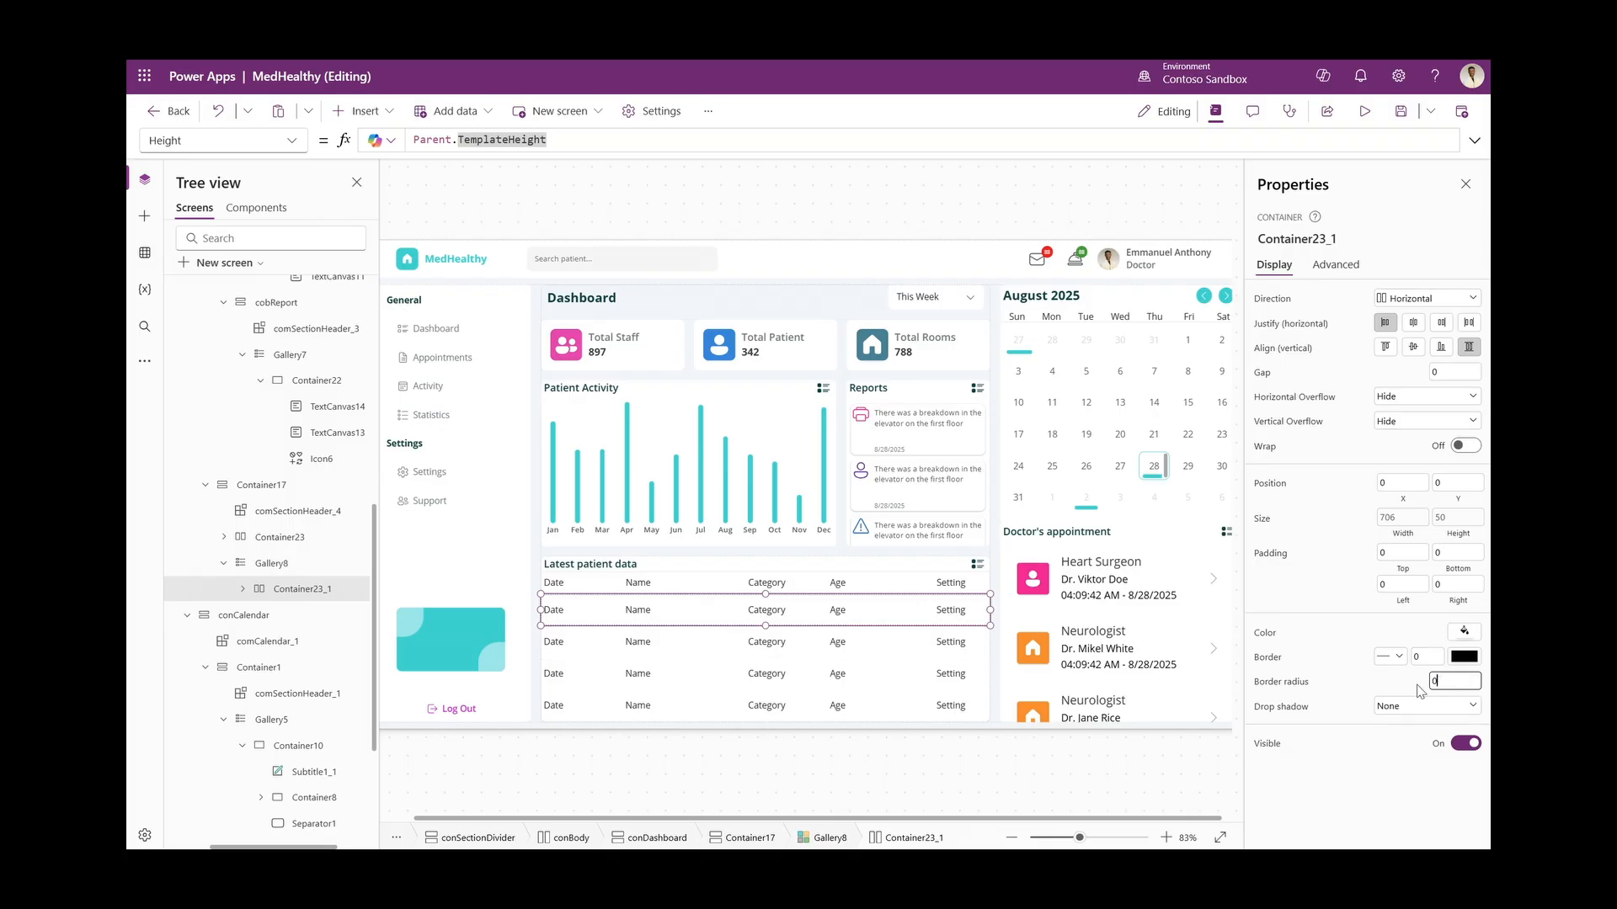
Set the header row container's drop shadow to None and its border radius to 0
left_click(1364, 683)
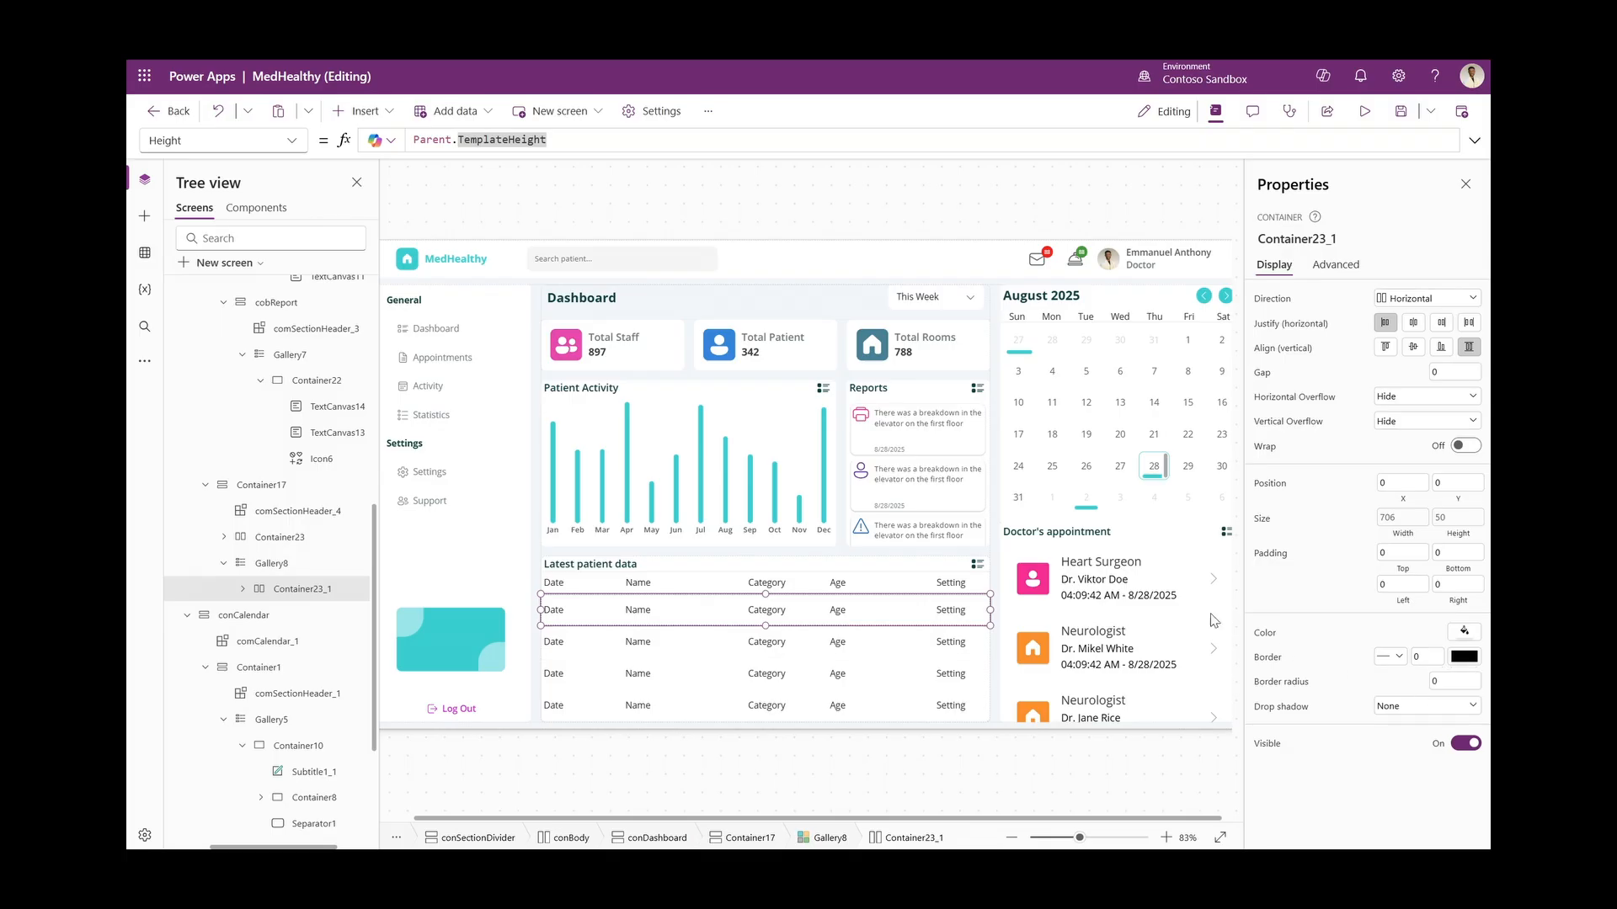
left_click(712, 585)
left_click(266, 546)
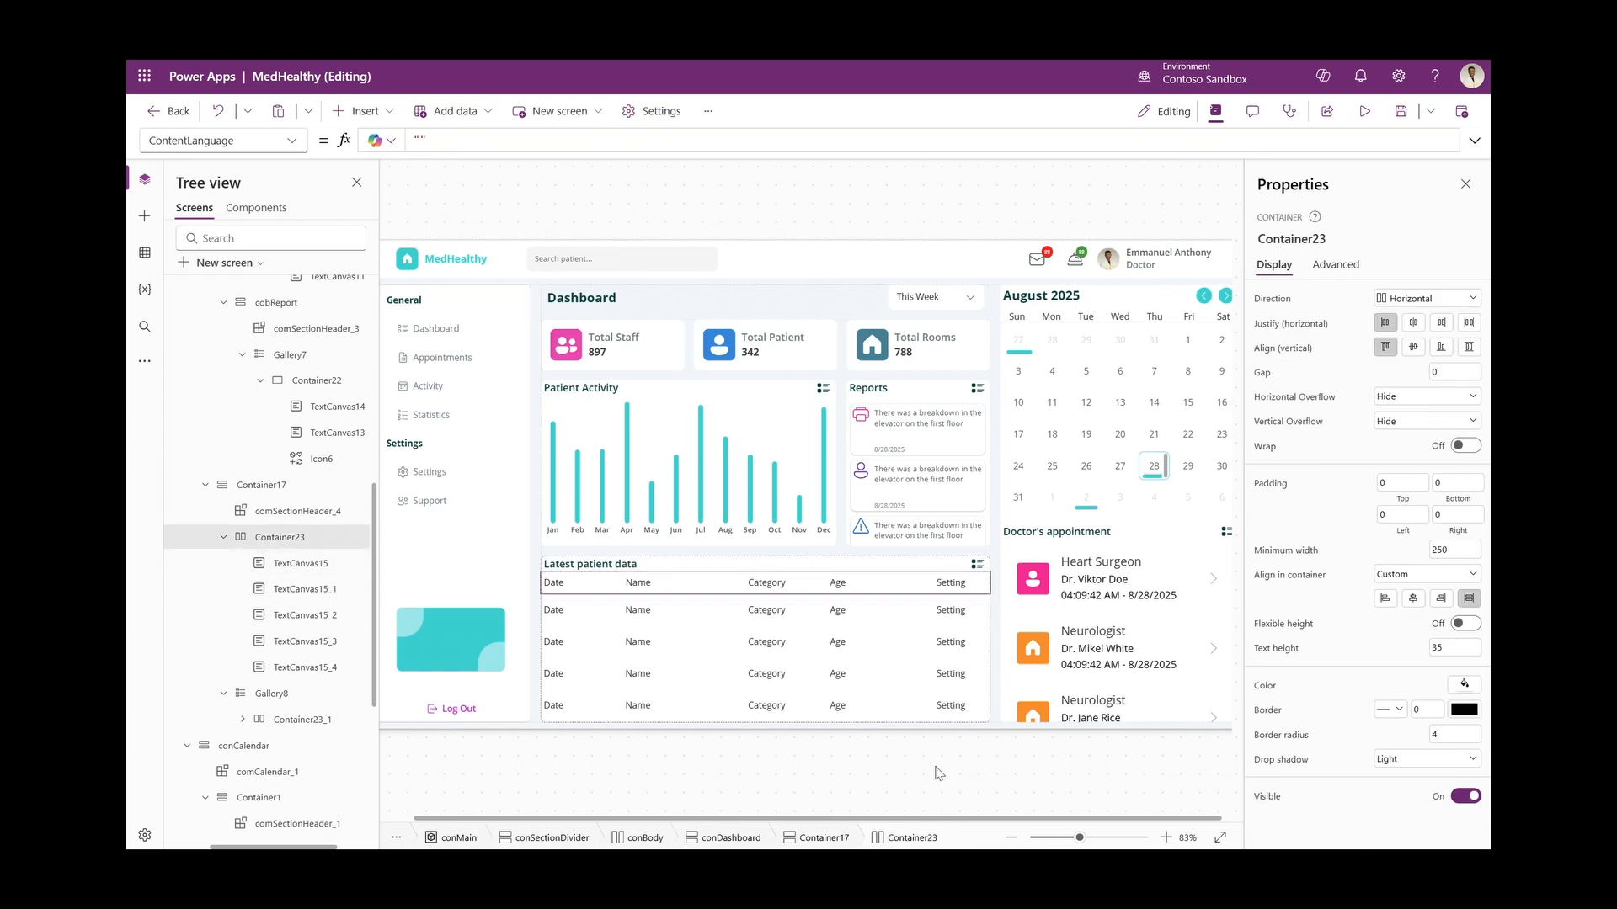
left_click(1424, 757)
left_click(1415, 633)
left_click(1463, 734)
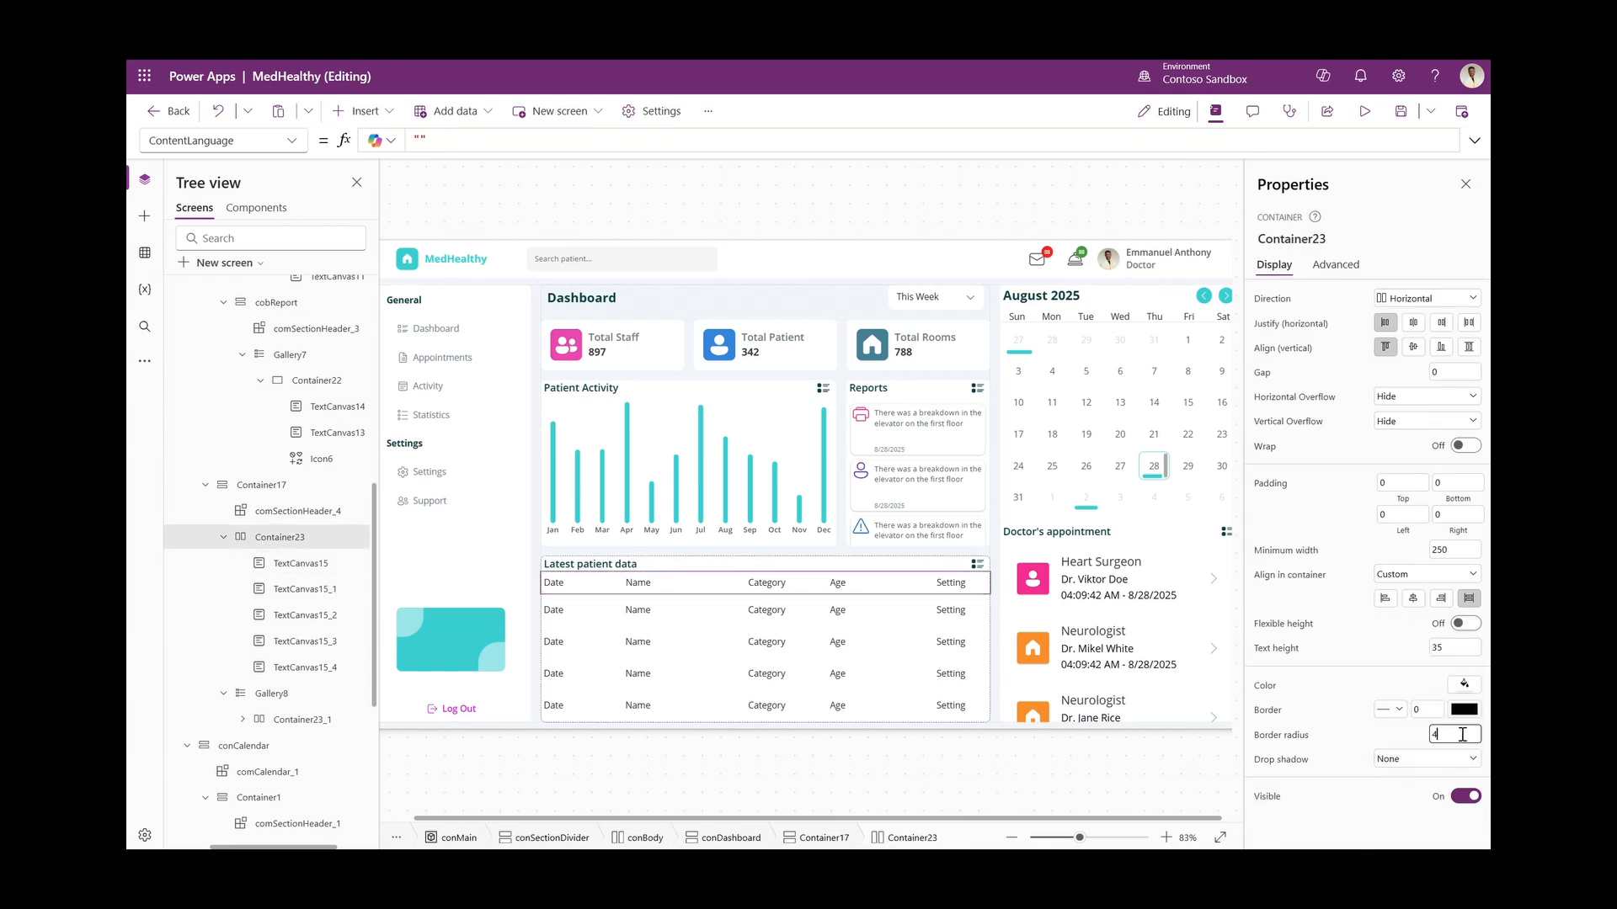
type("0")
left_click(1375, 739)
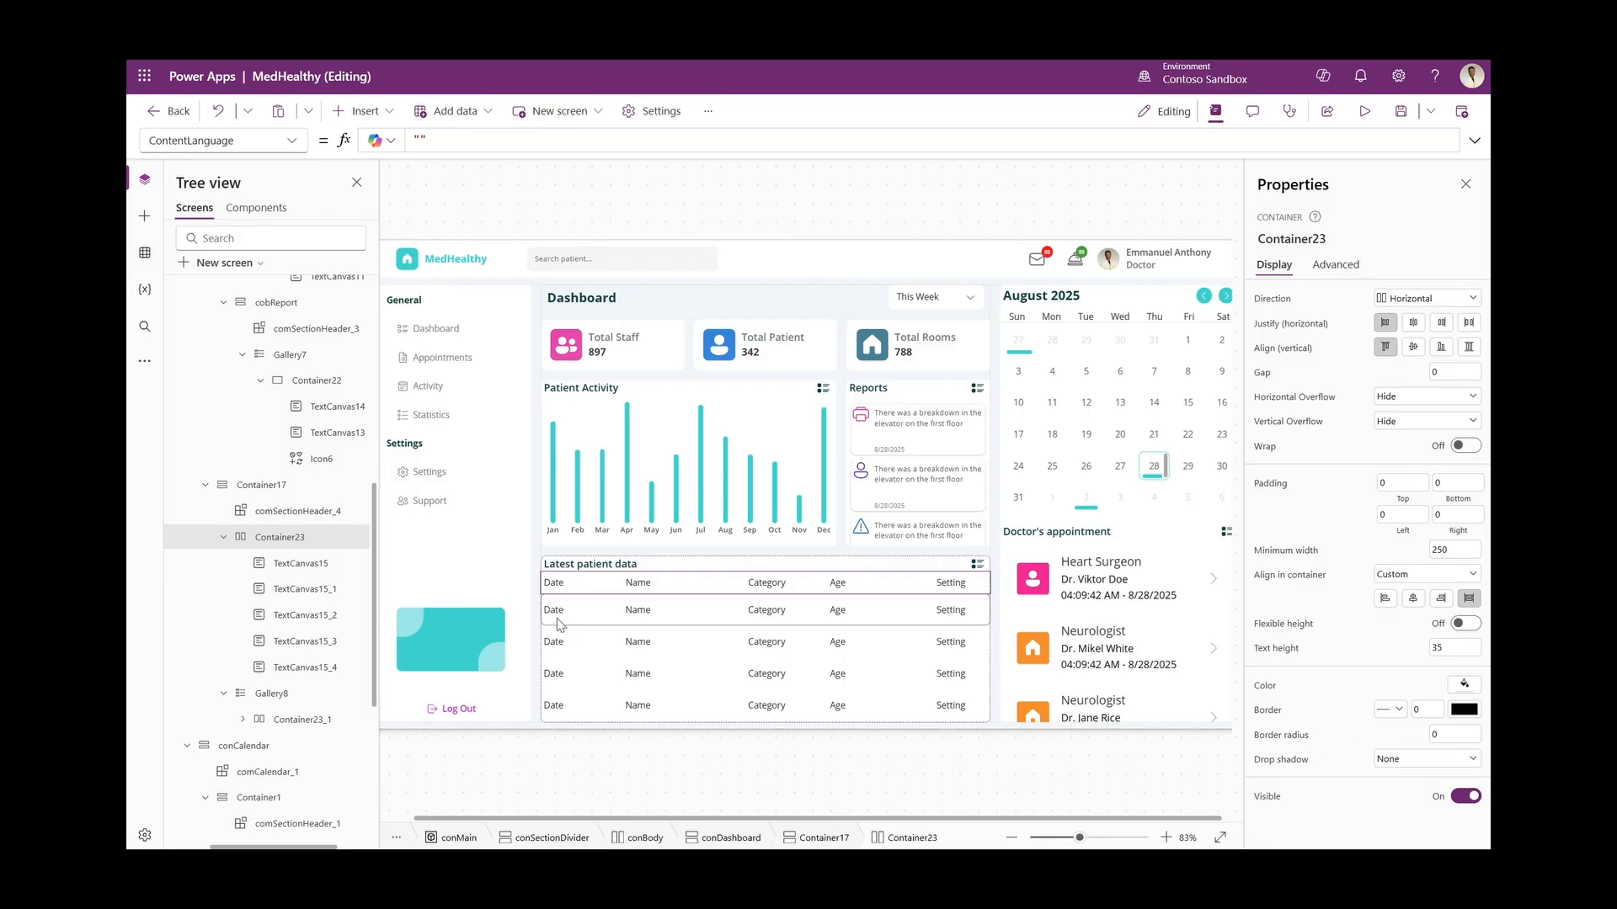
Bind the date text in the patient gallery's row template to ThisItem.Date
left_click(581, 611)
key("ctrl+a")
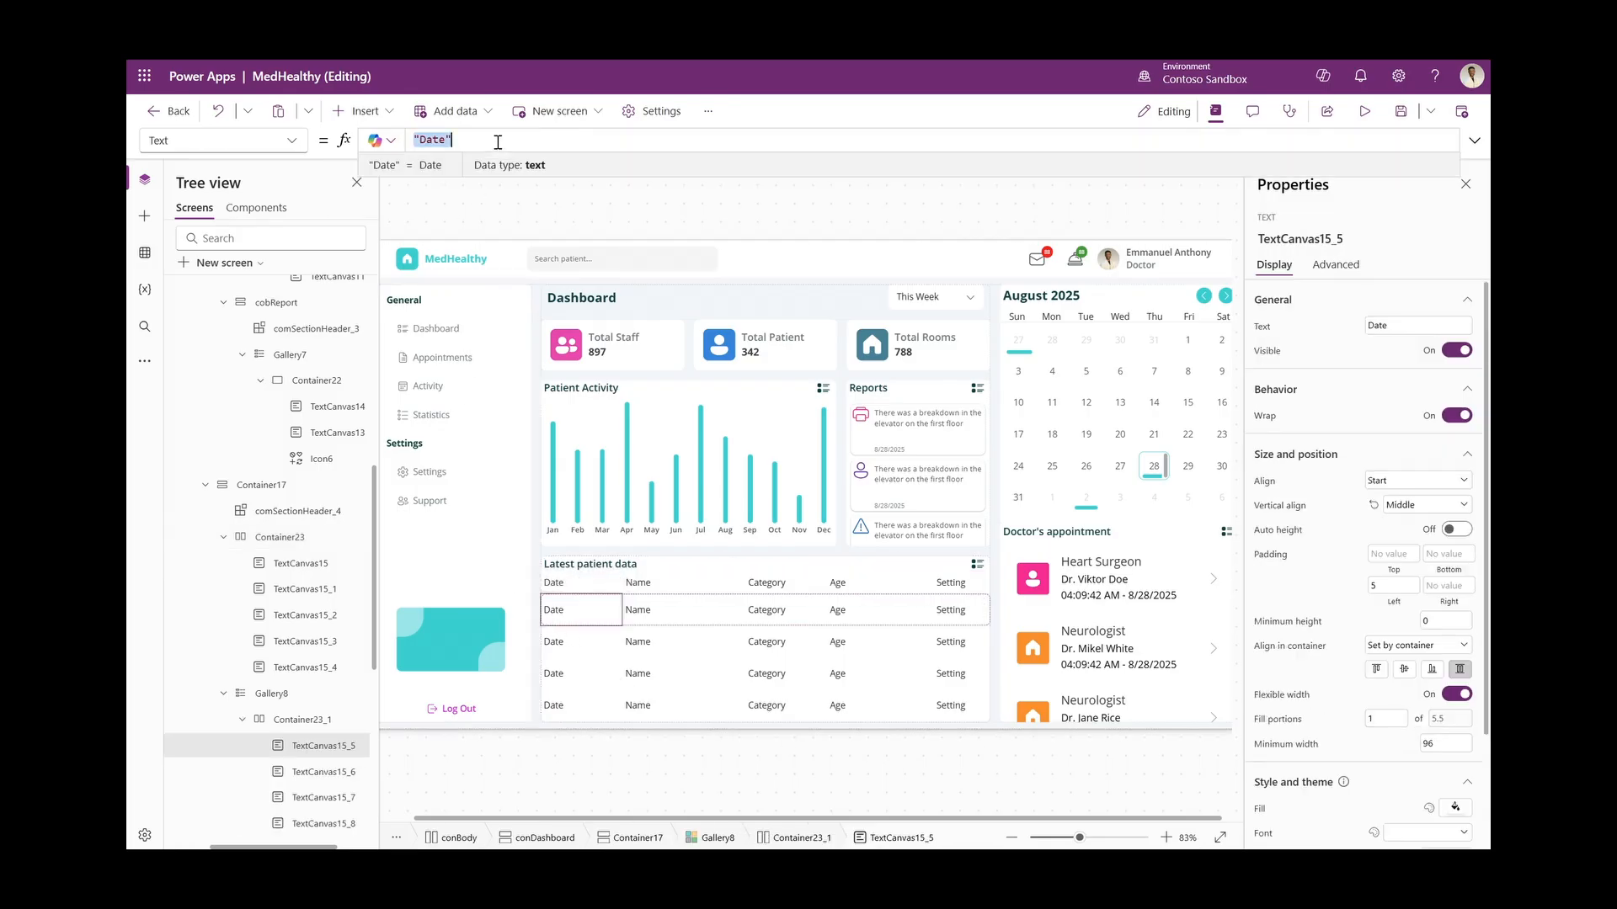
type("ThisItem.Date")
Bind the name text in the patient gallery's row template to ThisItem.Name
left_click(665, 609)
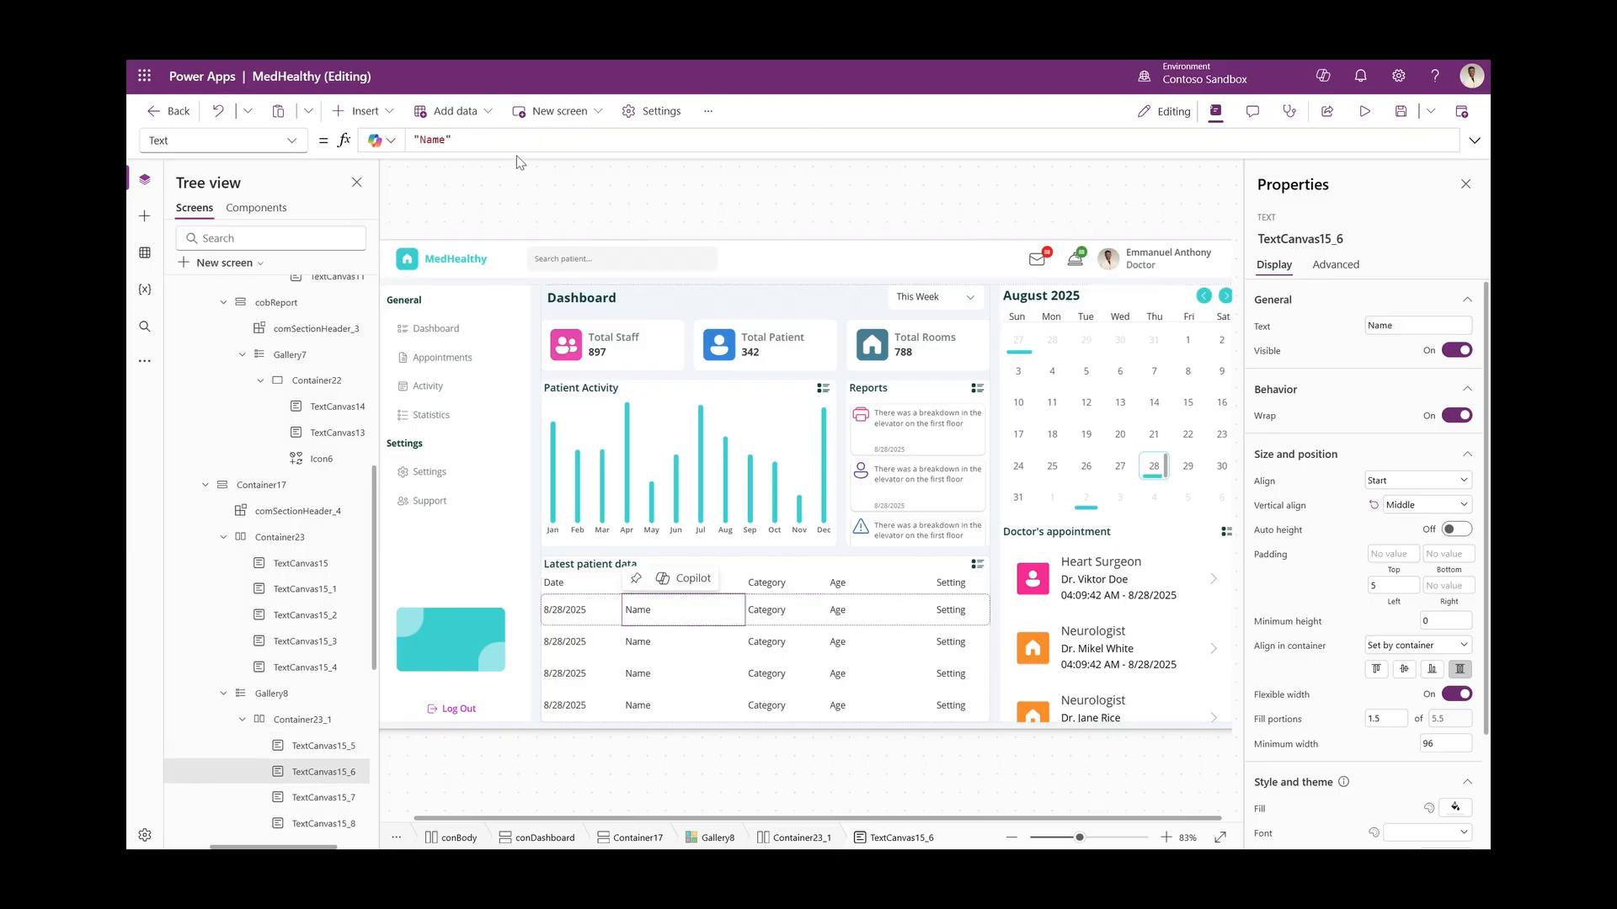
triple_click(518, 148)
type("This")
key("Down")
key("Down")
key("Down")
key("Down")
key("Down")
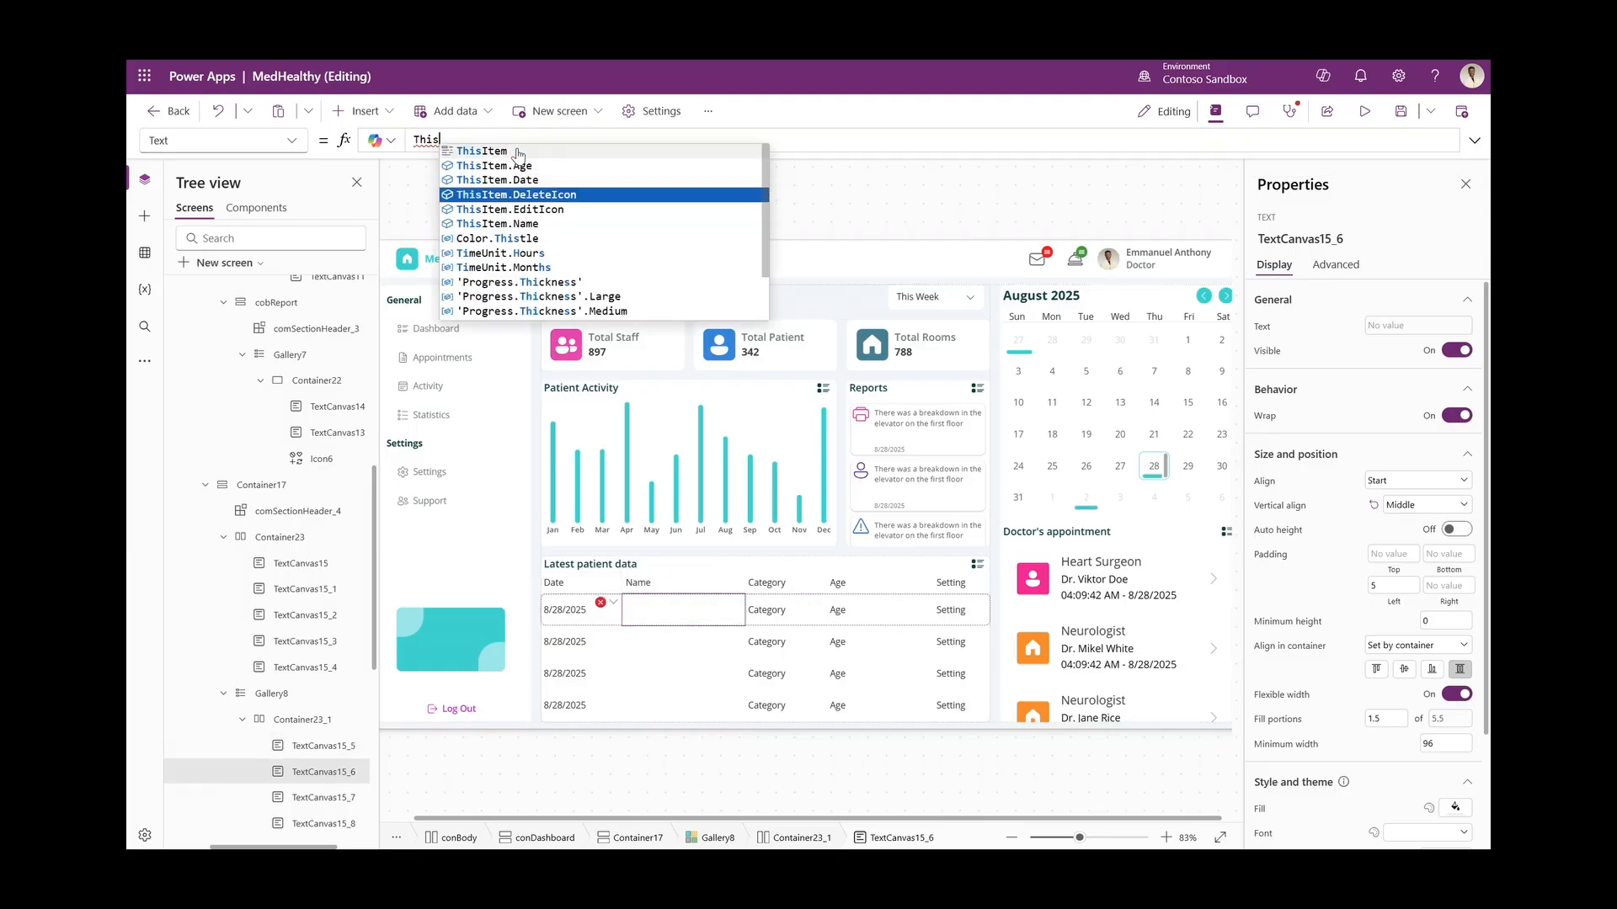
key("Tab")
left_click(774, 610)
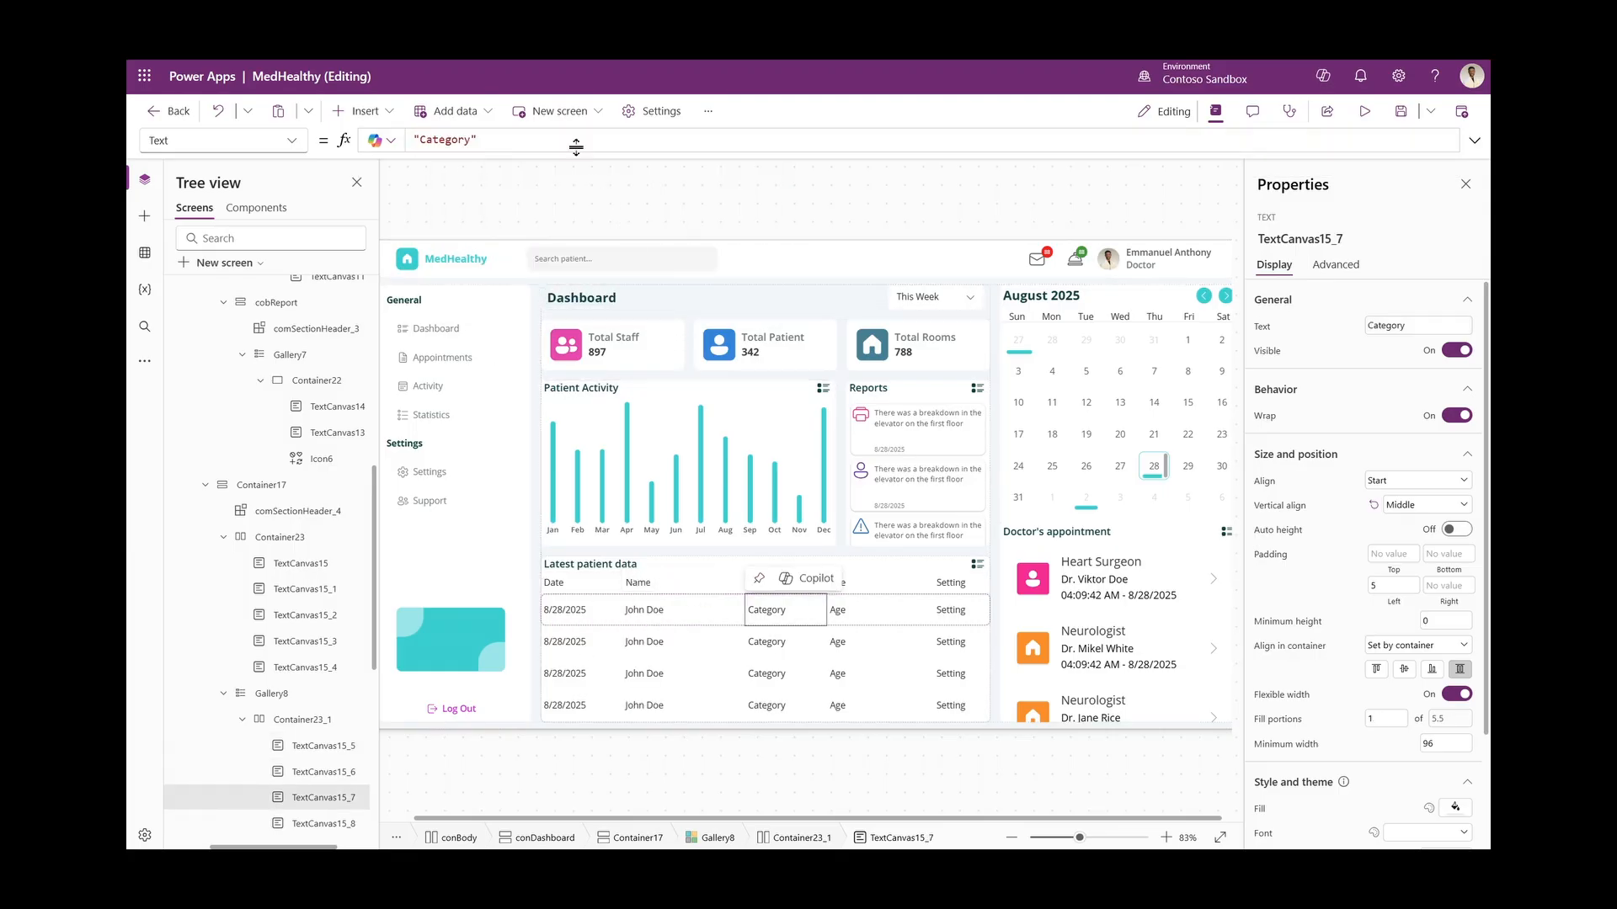
triple_click(577, 140)
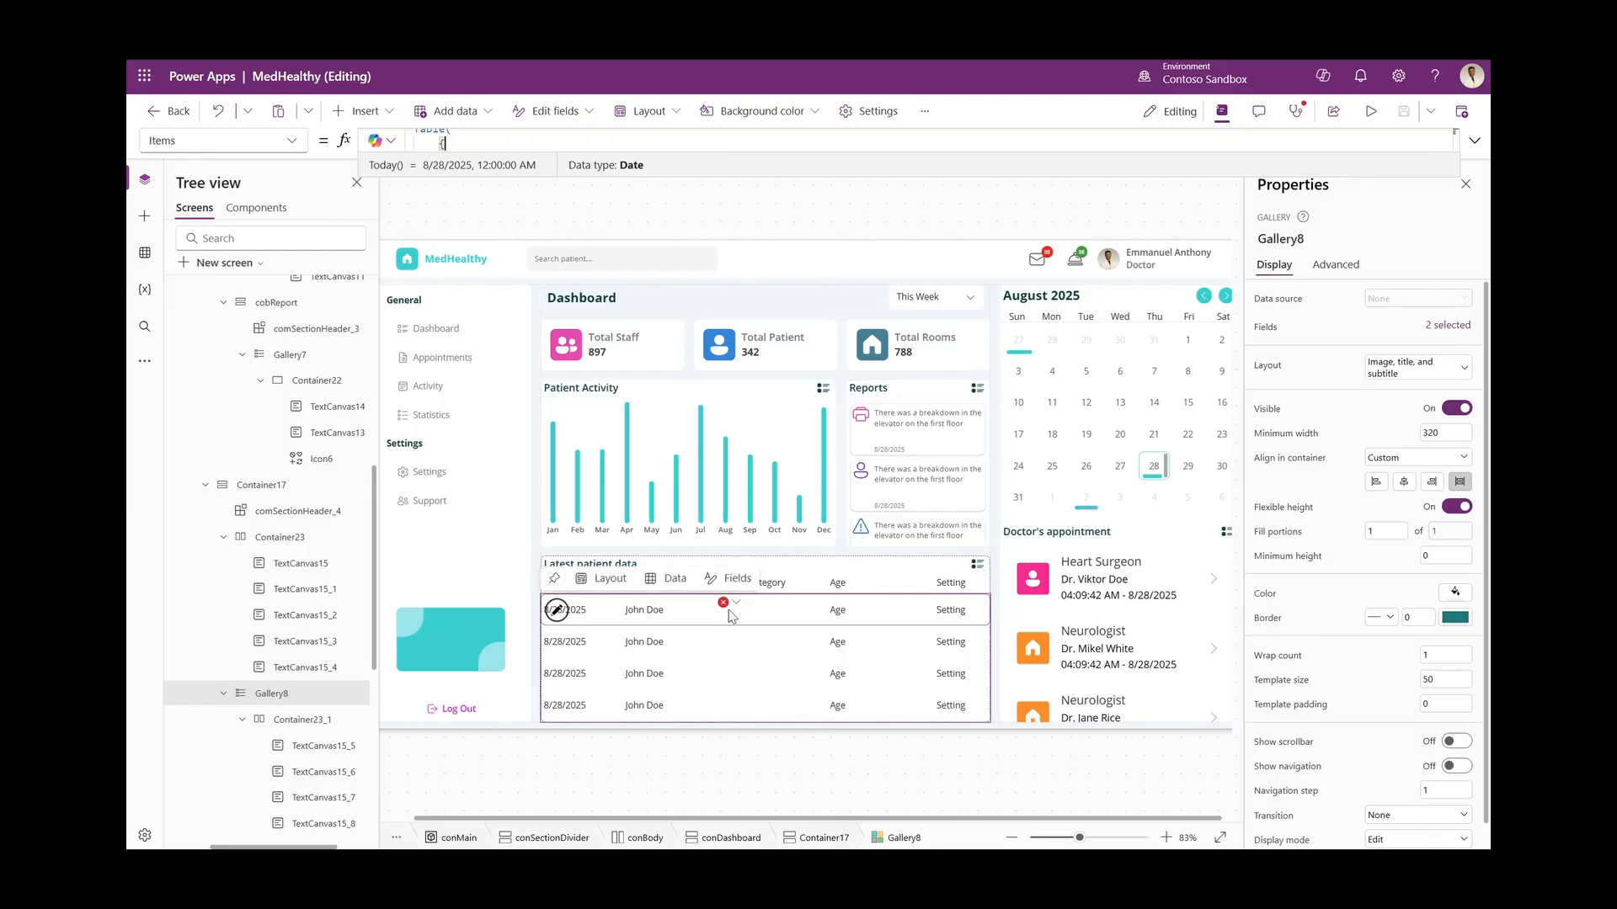
left_click(731, 606)
left_click(735, 625)
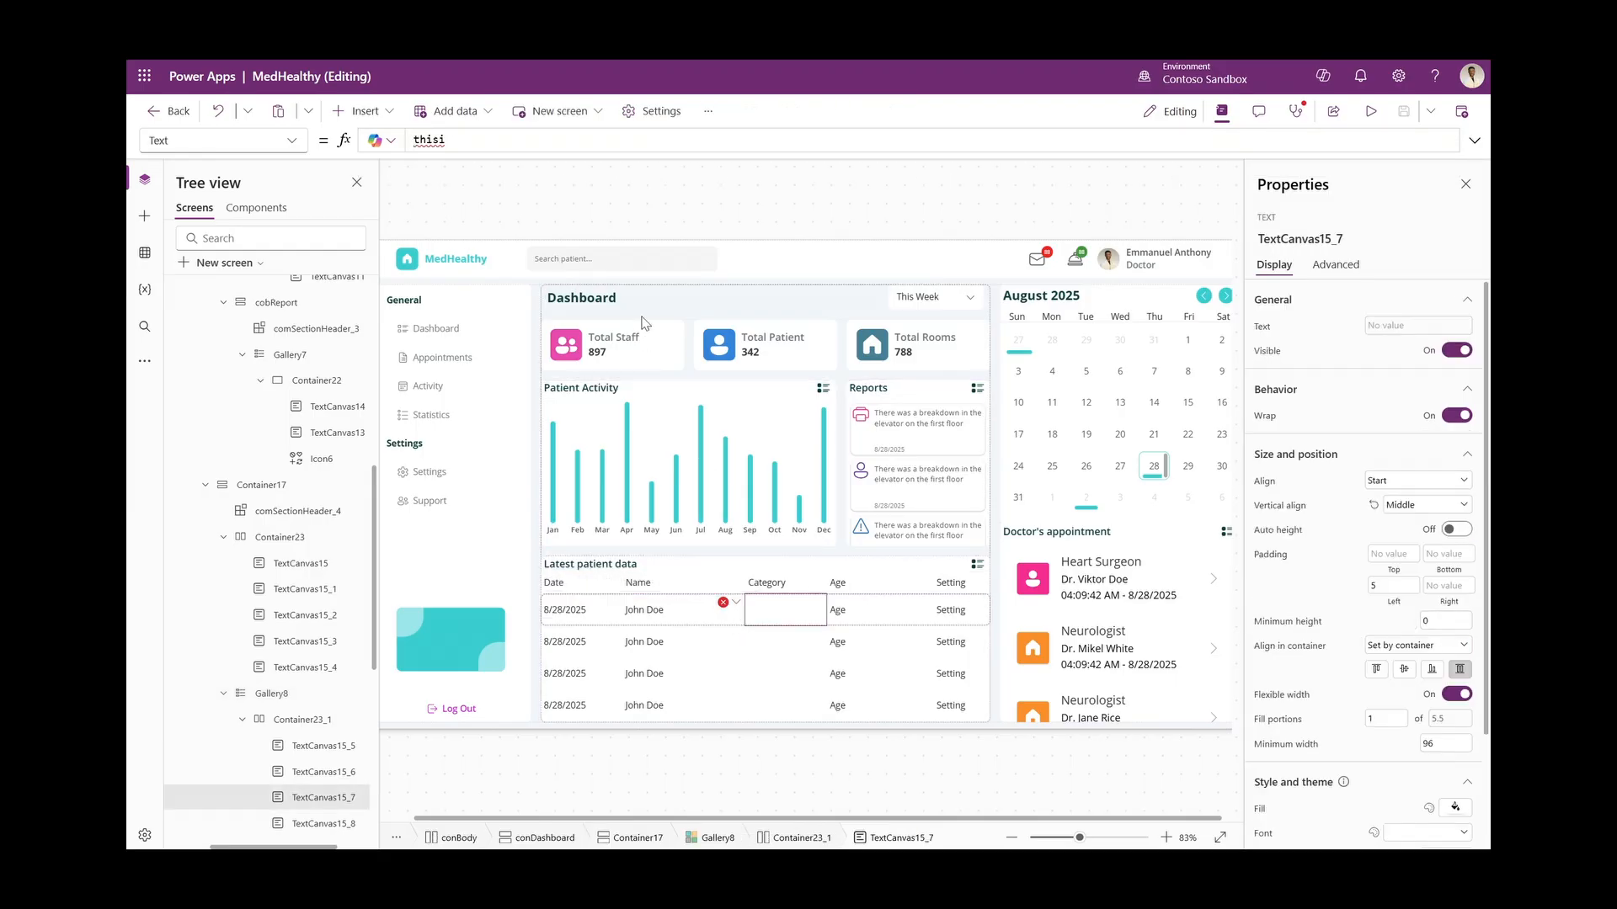
left_click_drag(1240, 152, 1174, 155)
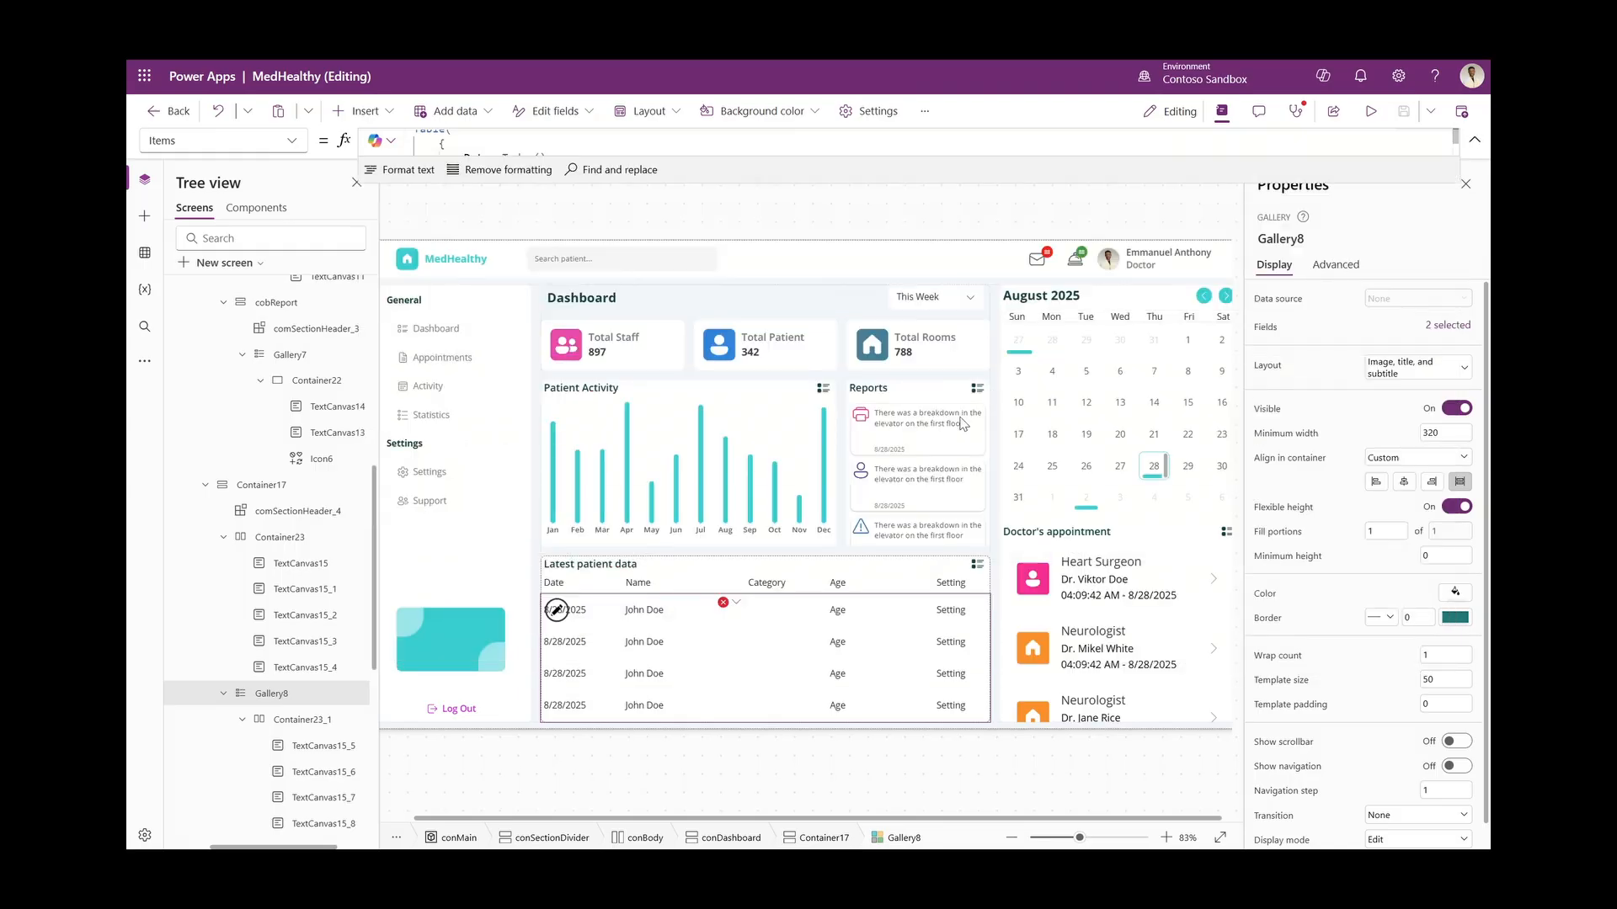
Set the category column's text in the patient gallery's row template to "UK"
left_click(729, 603)
left_click(747, 630)
key("ctrl+a")
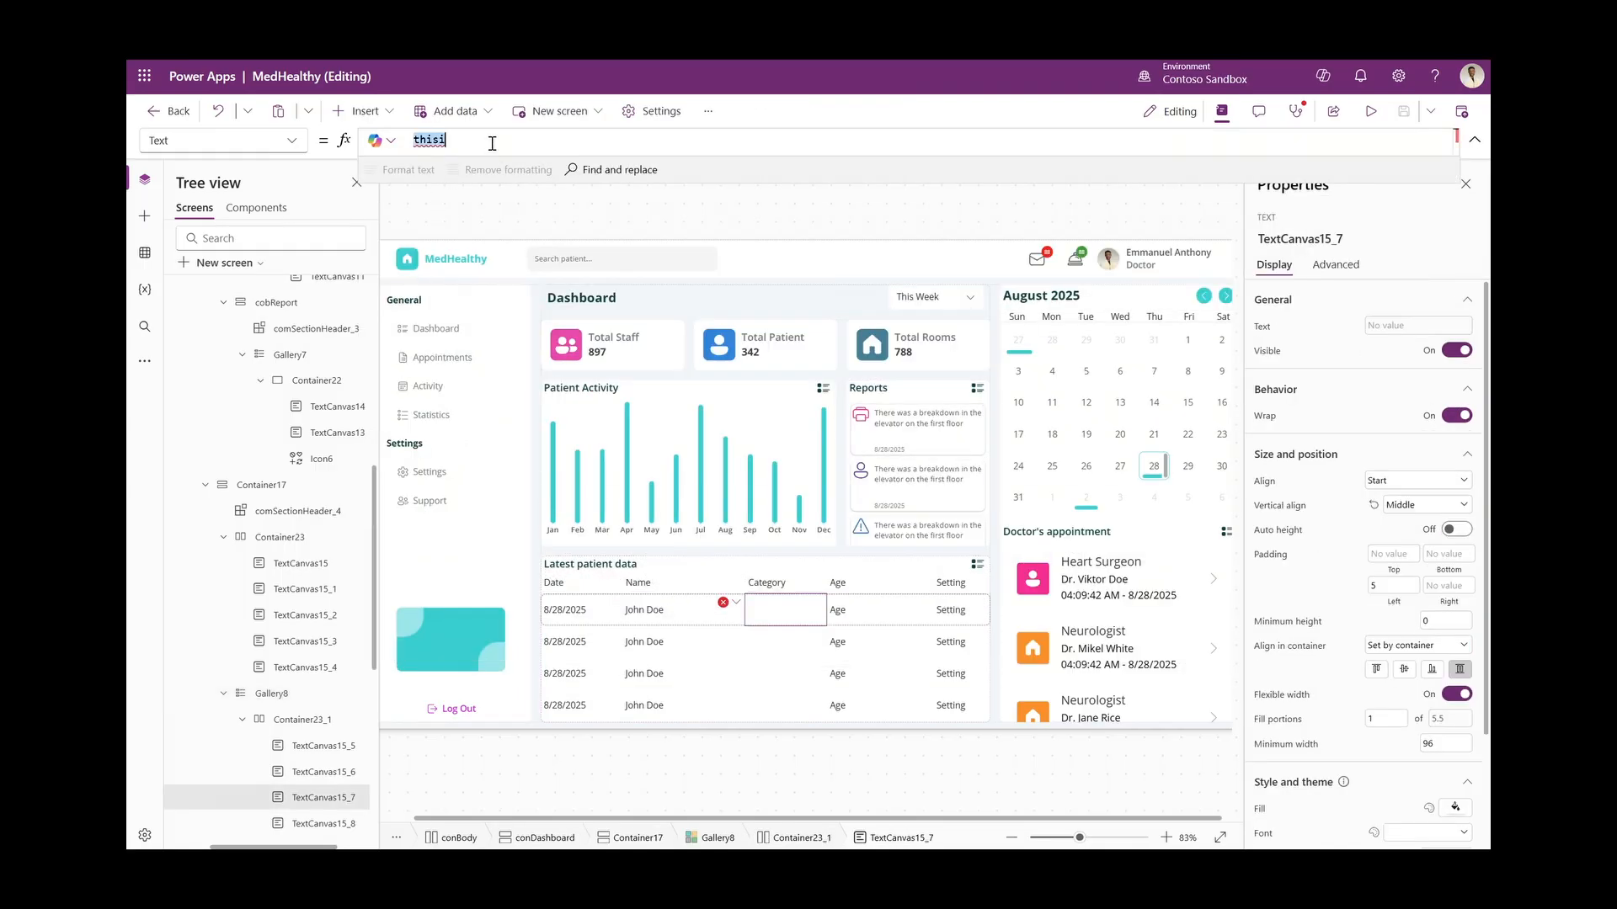
type("\"\"")
type("UK")
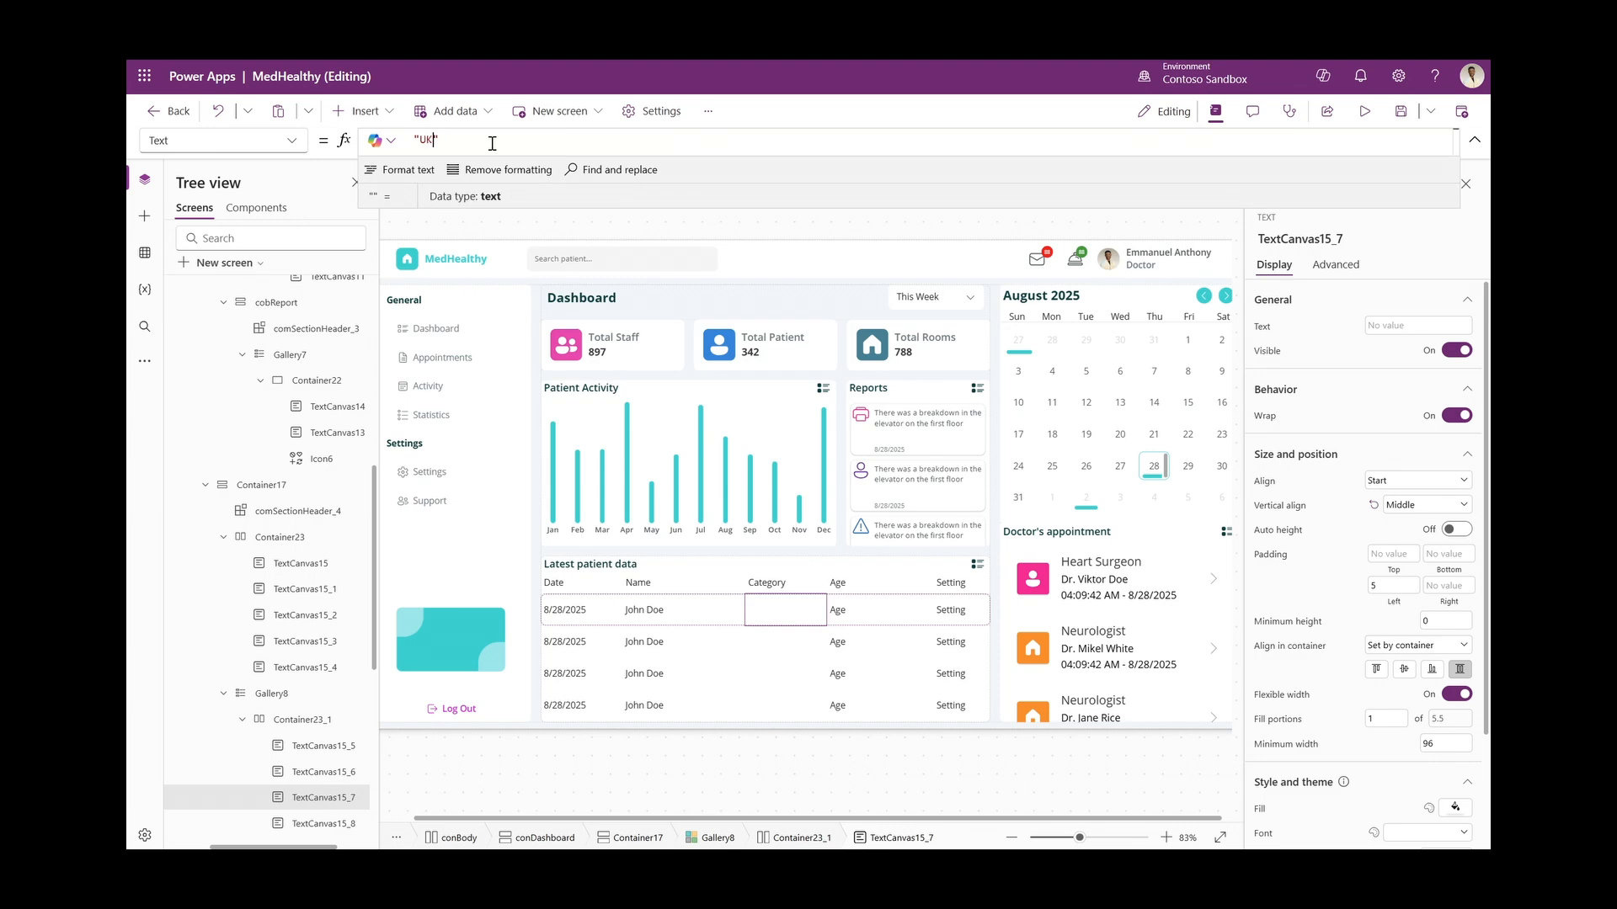
Change the Category column header of the Latest patient data table to "Country"
left_click(765, 587)
double_click(453, 139)
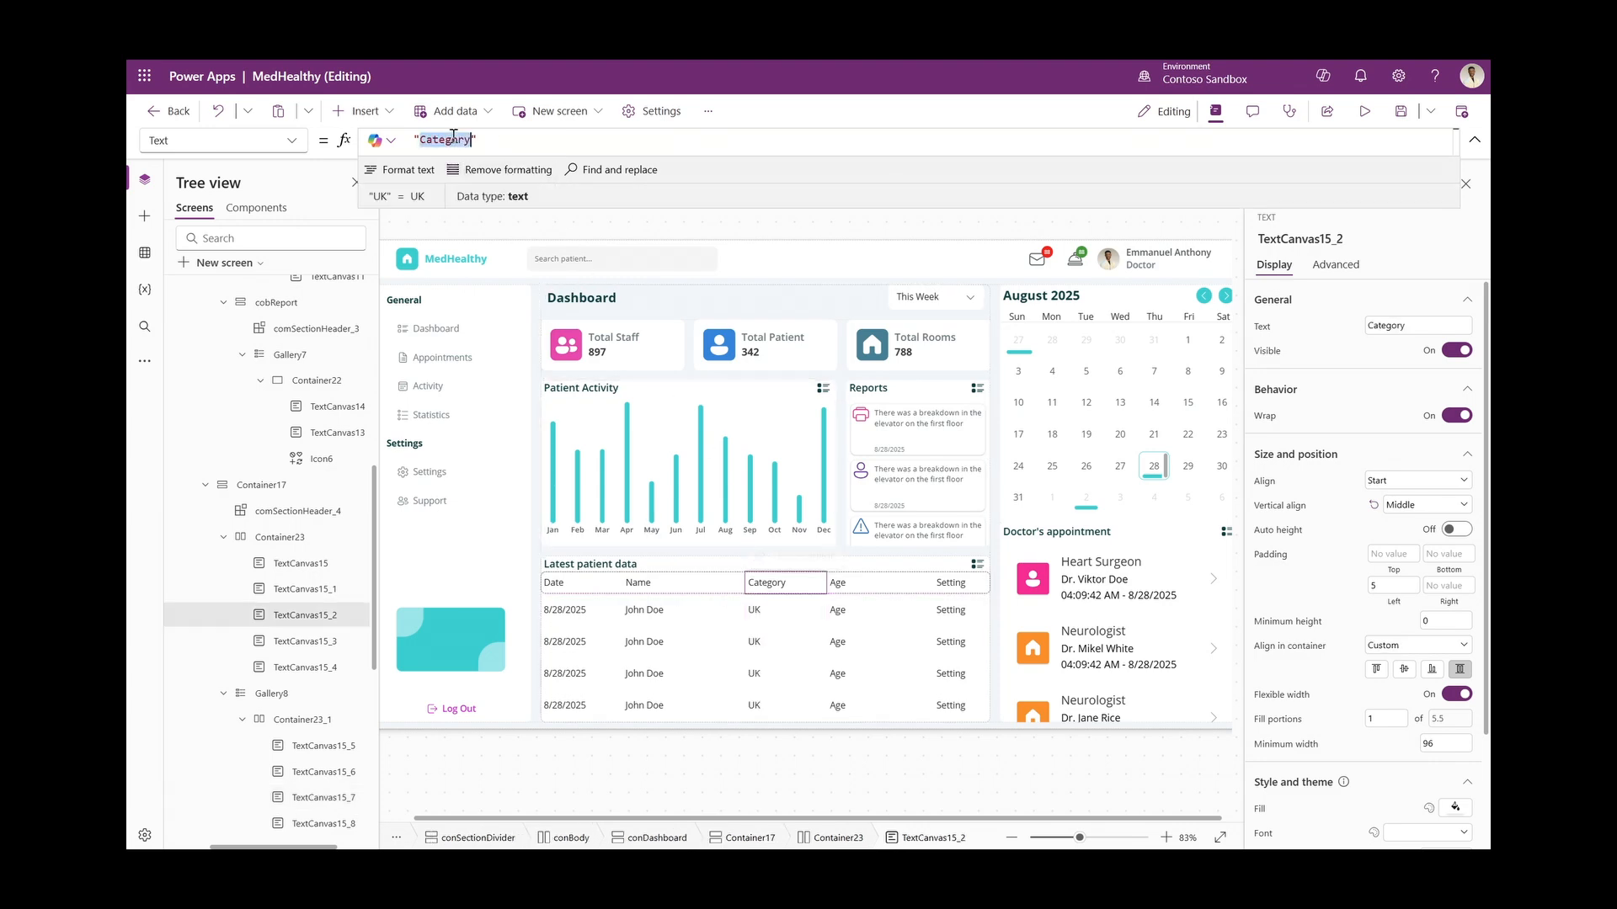
type("Country")
Bind the age text in the patient gallery's row template to ThisItem.Age
left_click(838, 608)
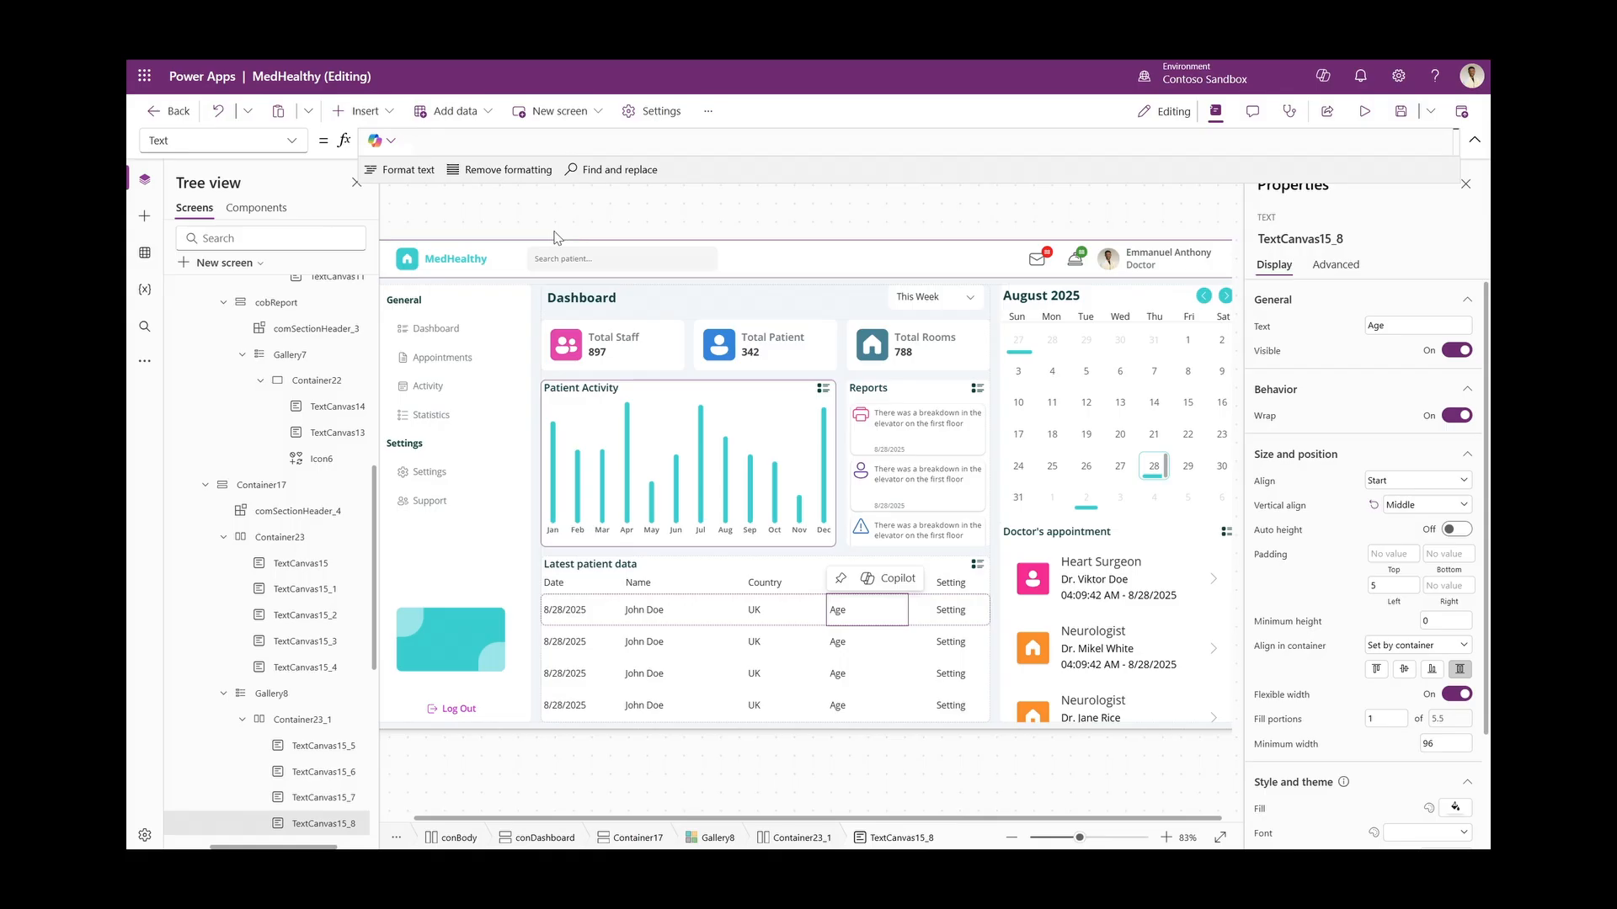
left_click(526, 144)
key("ctrl+a")
type("This")
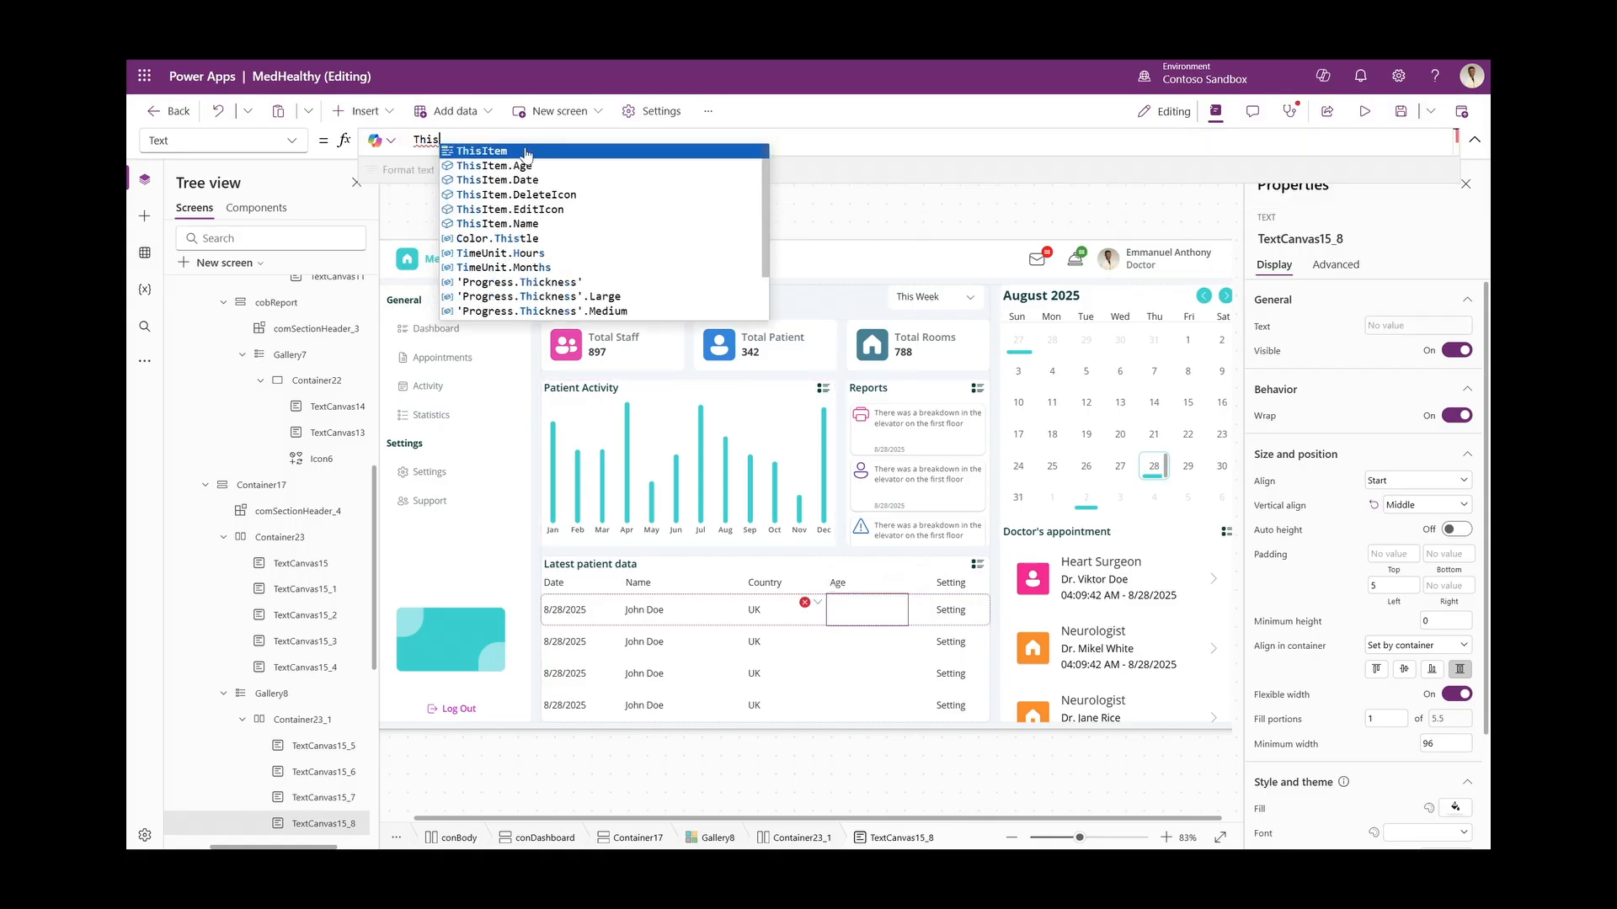
left_click(497, 166)
Insert a horizontal container at the end of the patient row template and set its minimum height and minimum width to 0
left_click(956, 614)
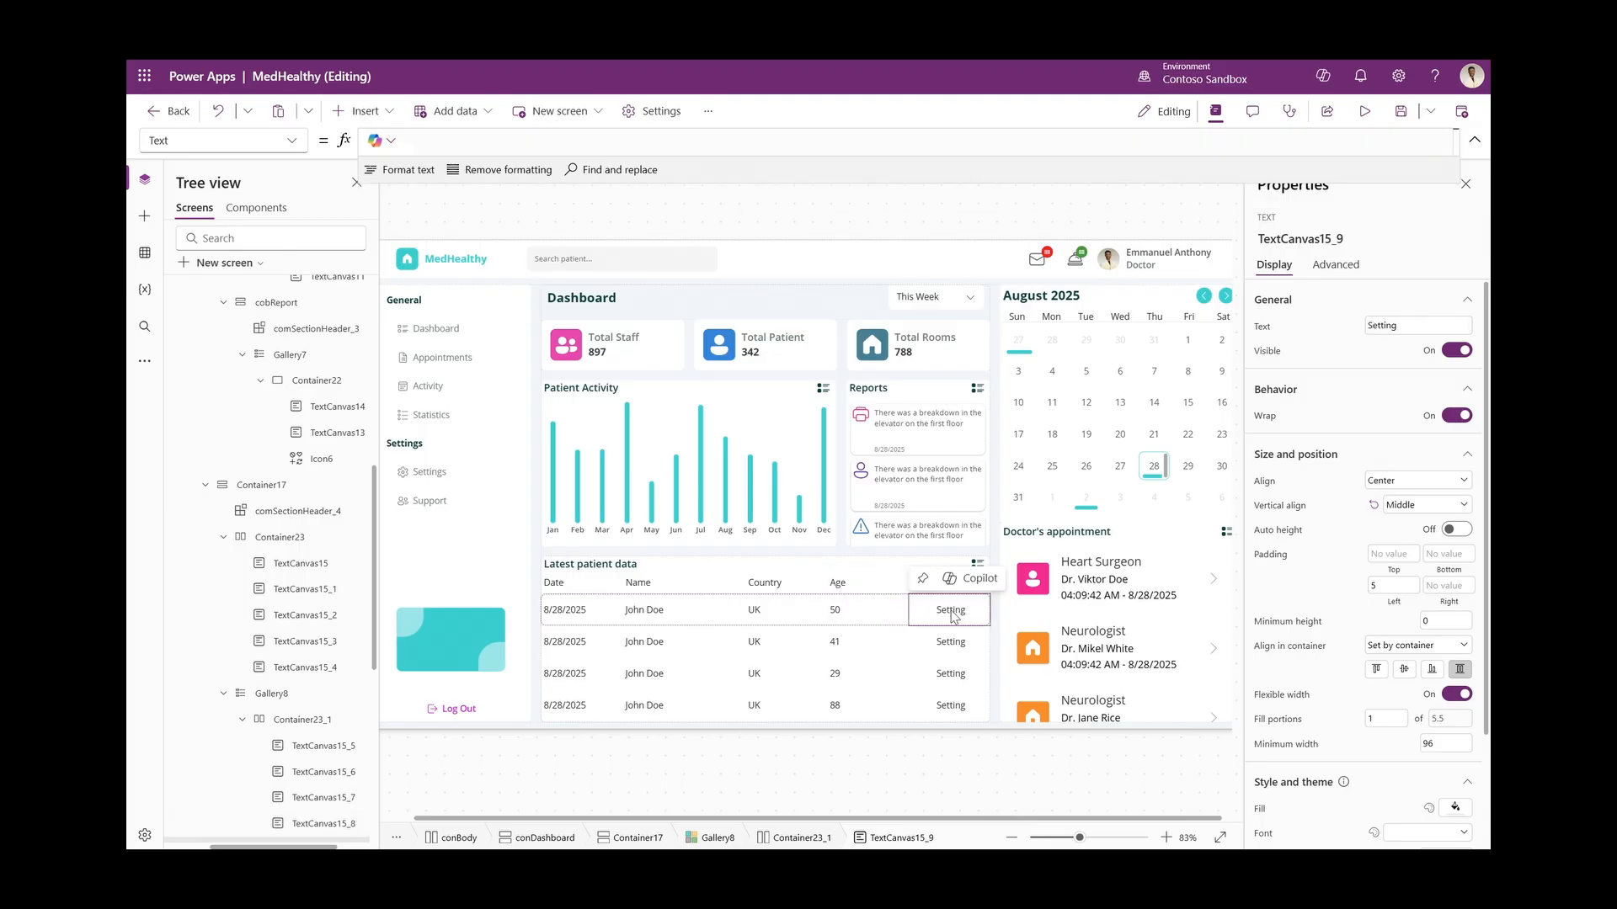
left_click(358, 110)
type("hori")
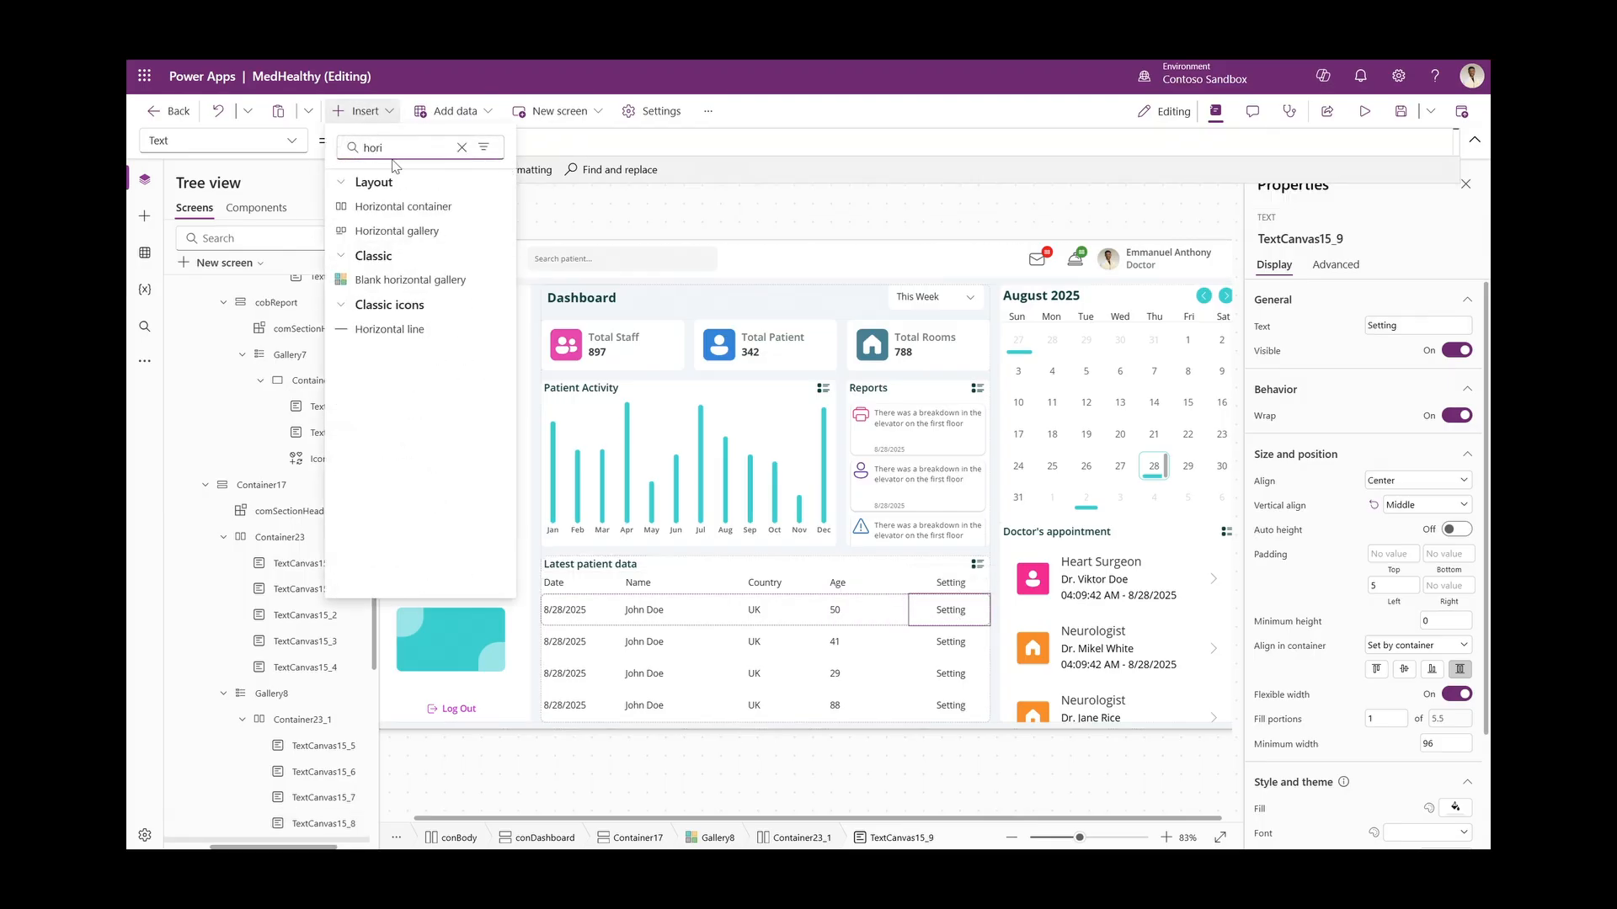
left_click(396, 207)
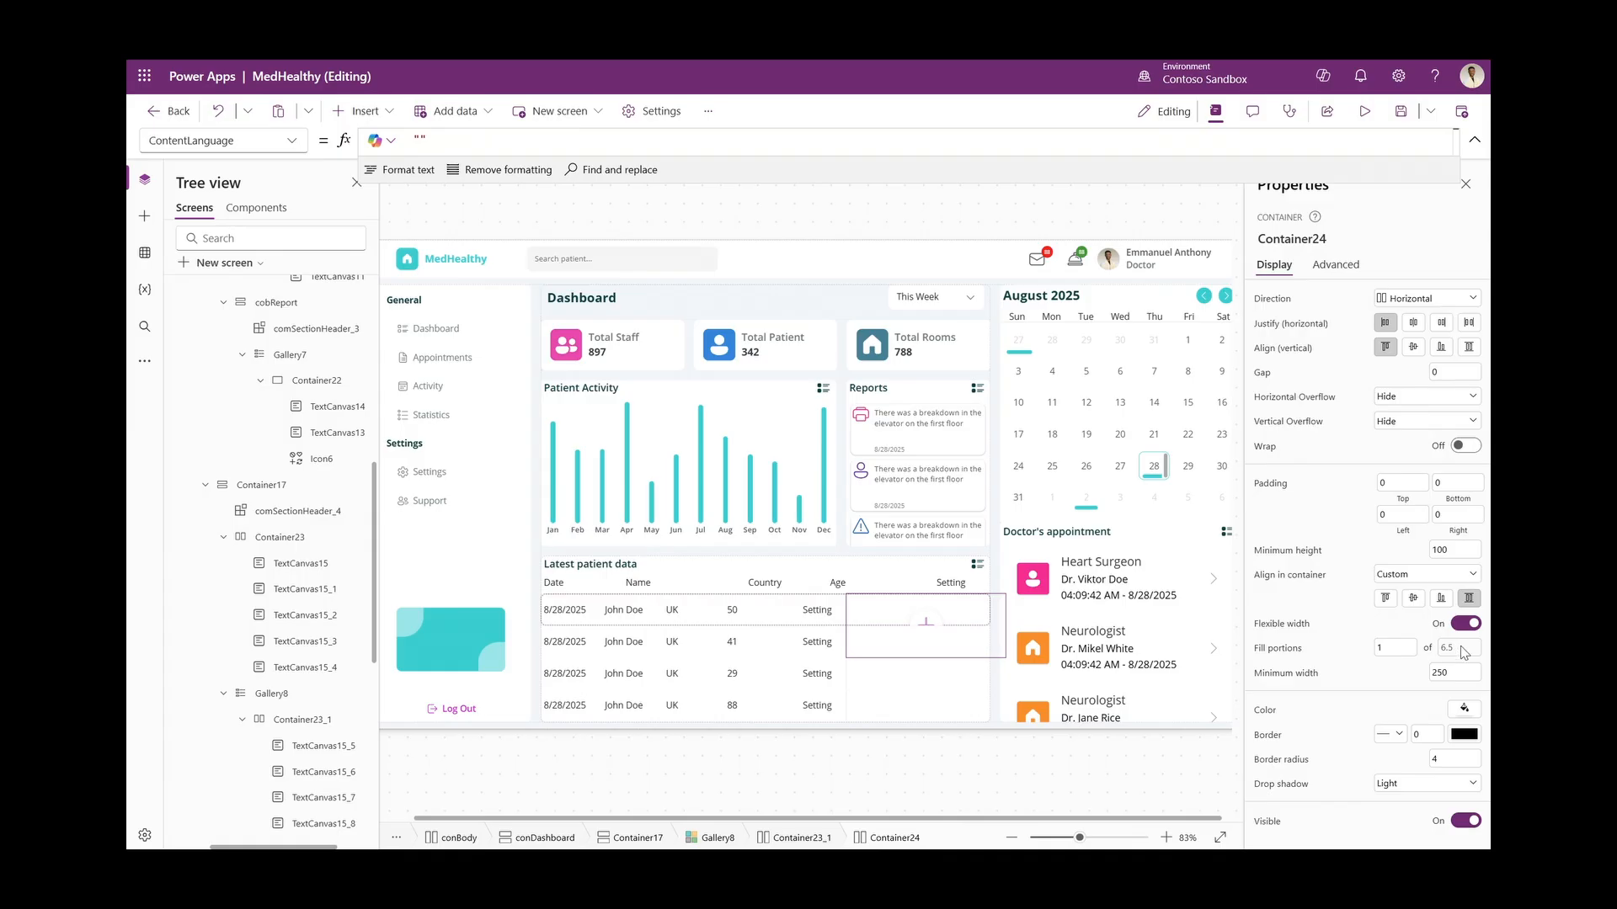
left_click(1453, 551)
type("0")
left_click(1362, 547)
key("ctrl+v")
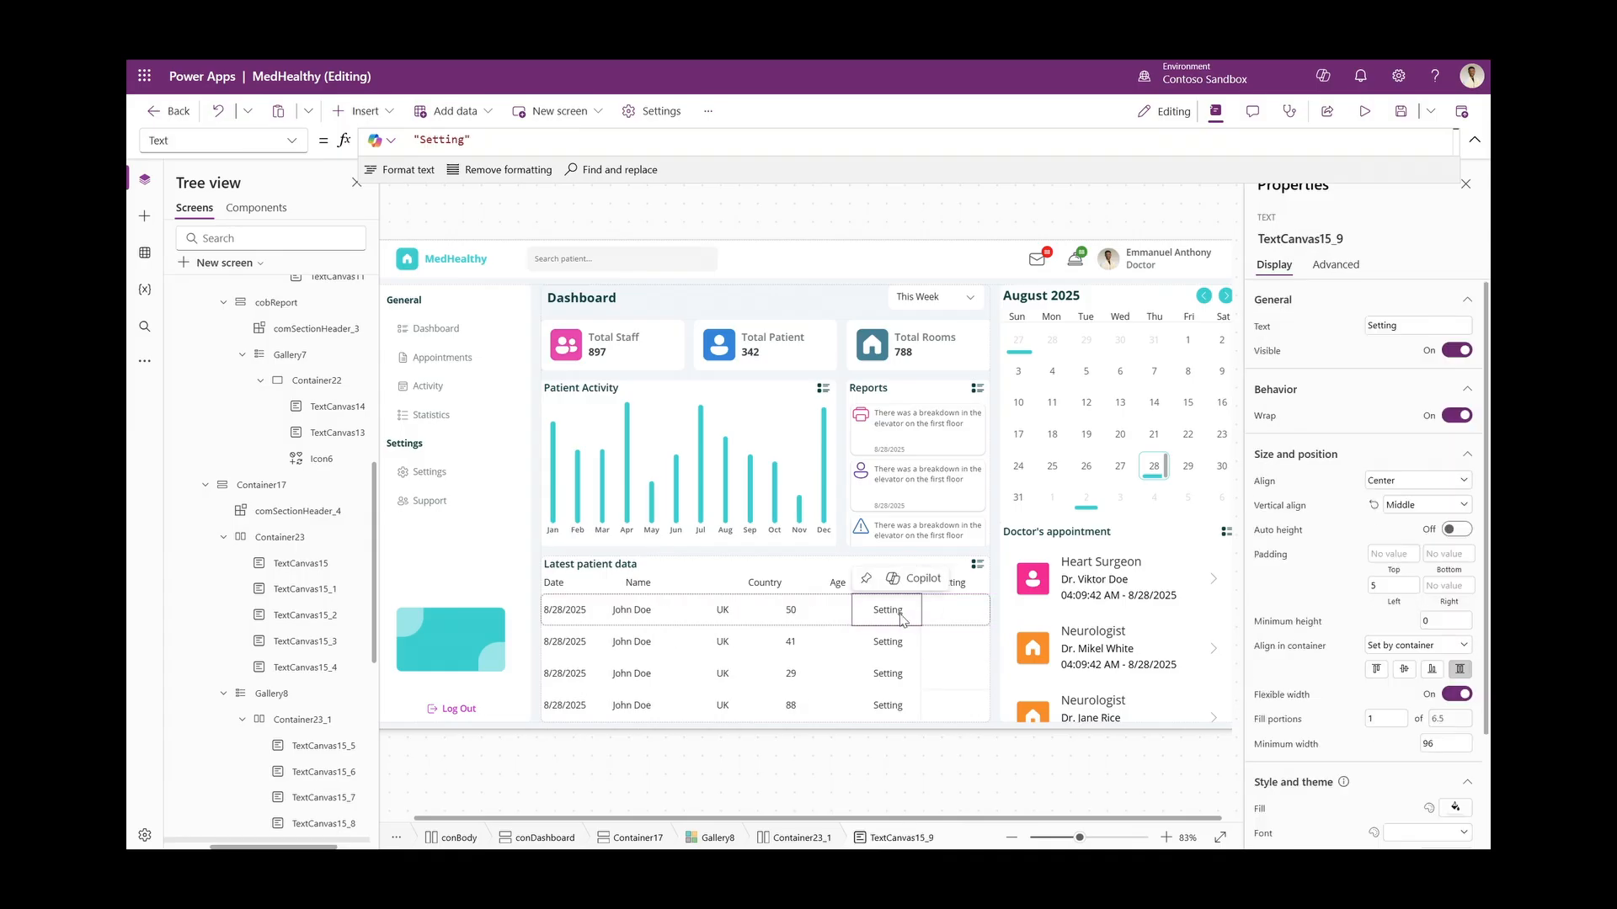
Delete the Setting text from the patient row template and give the new container no drop shadow and a border radius of 0
key("Delete")
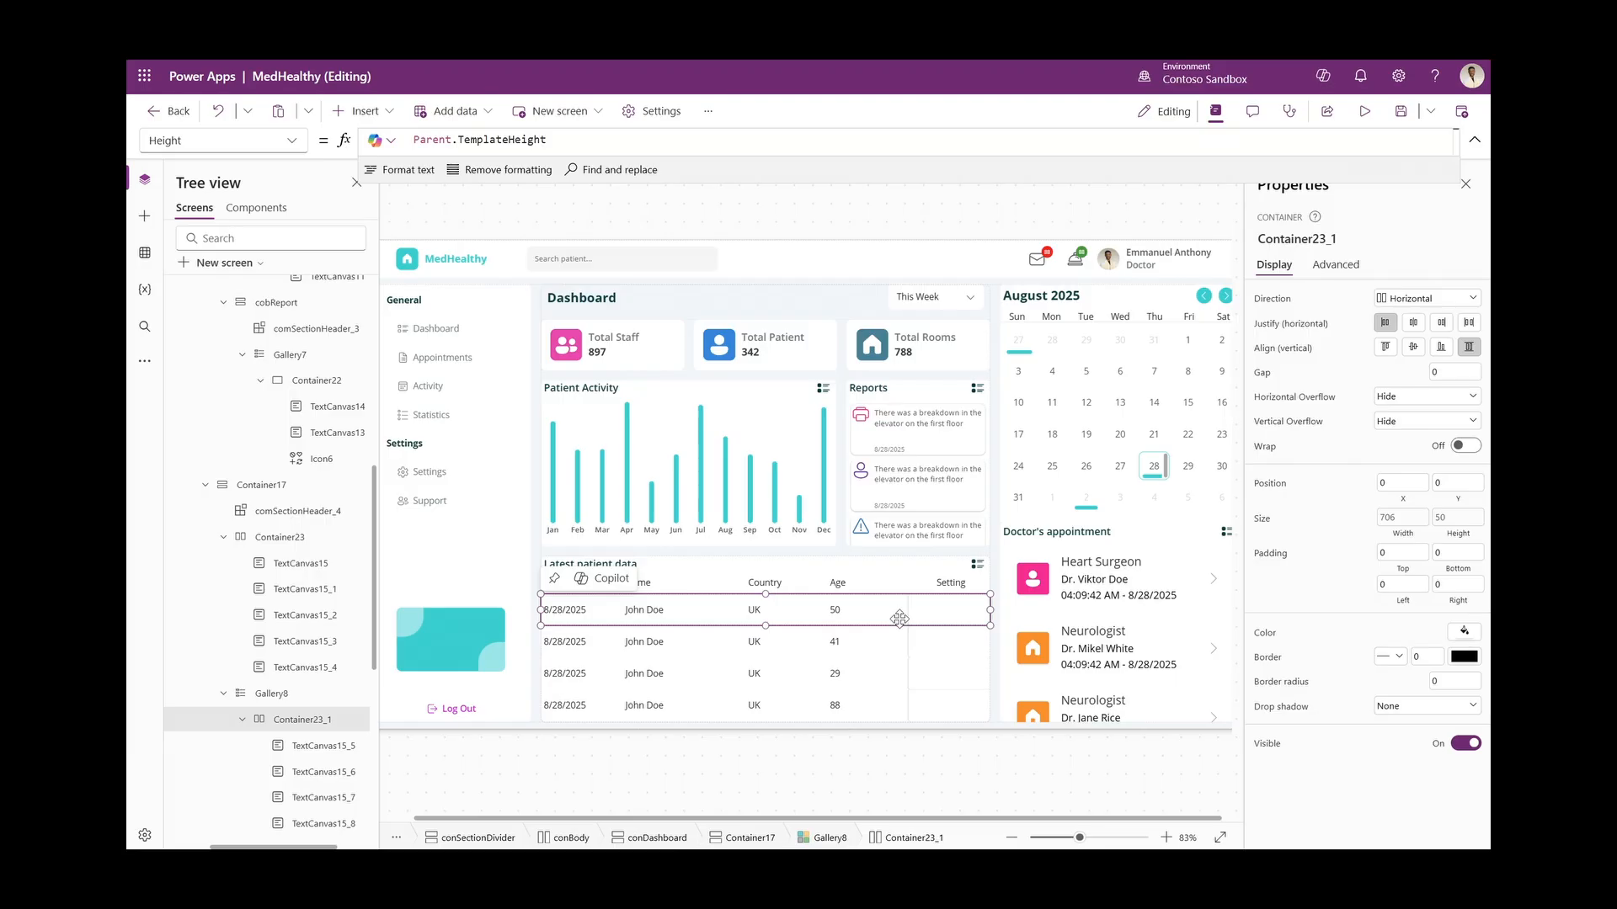
left_click(965, 612)
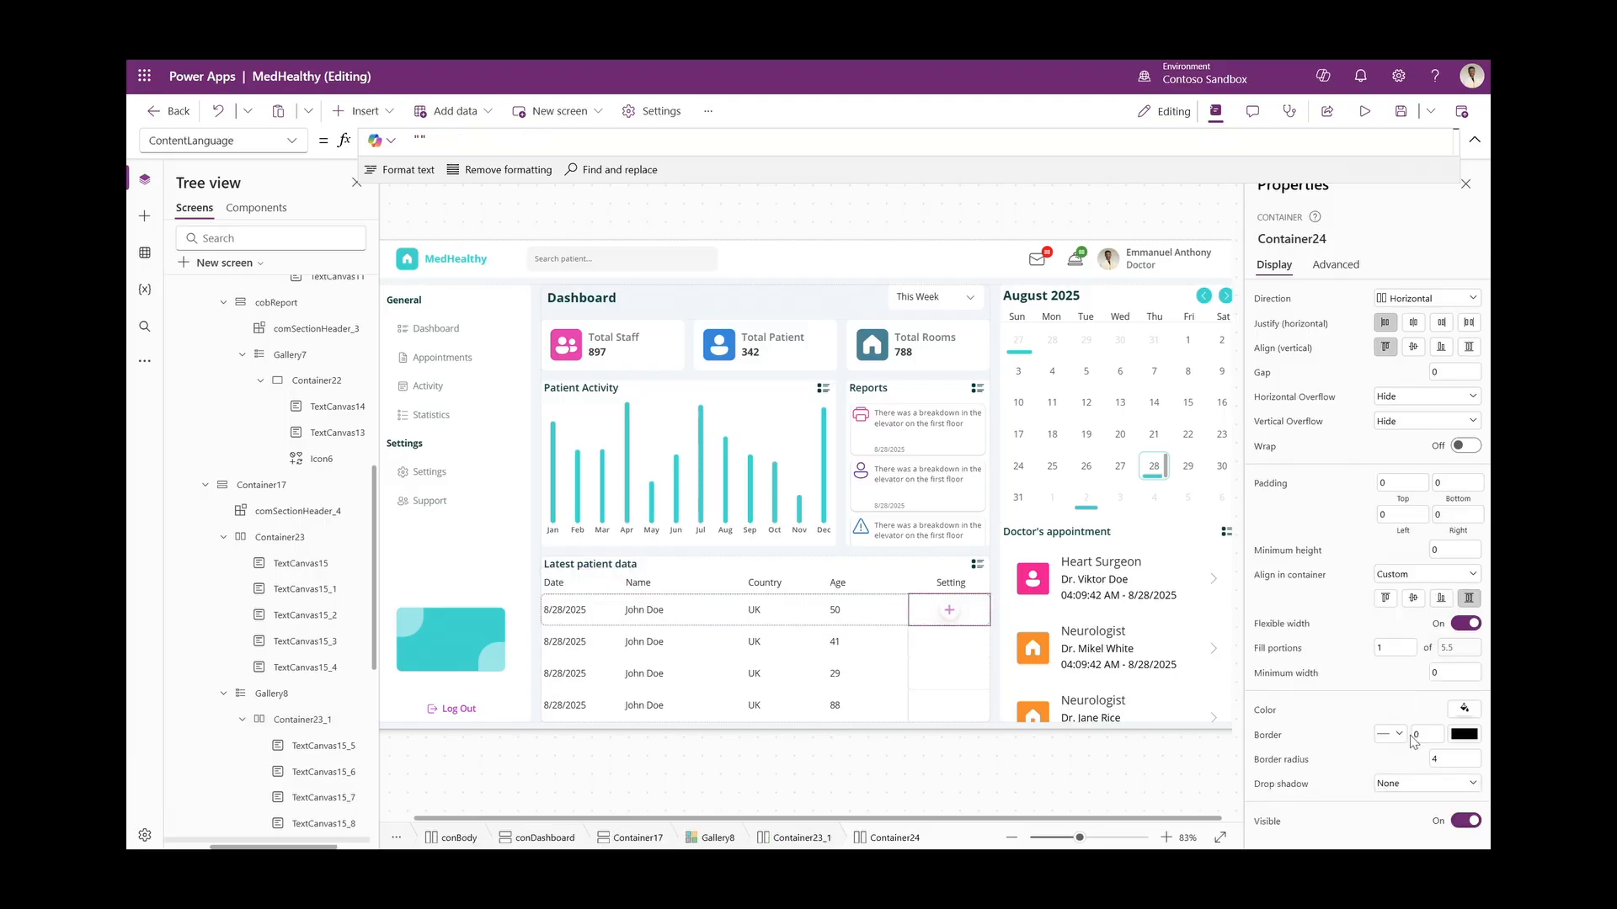
left_click(1464, 761)
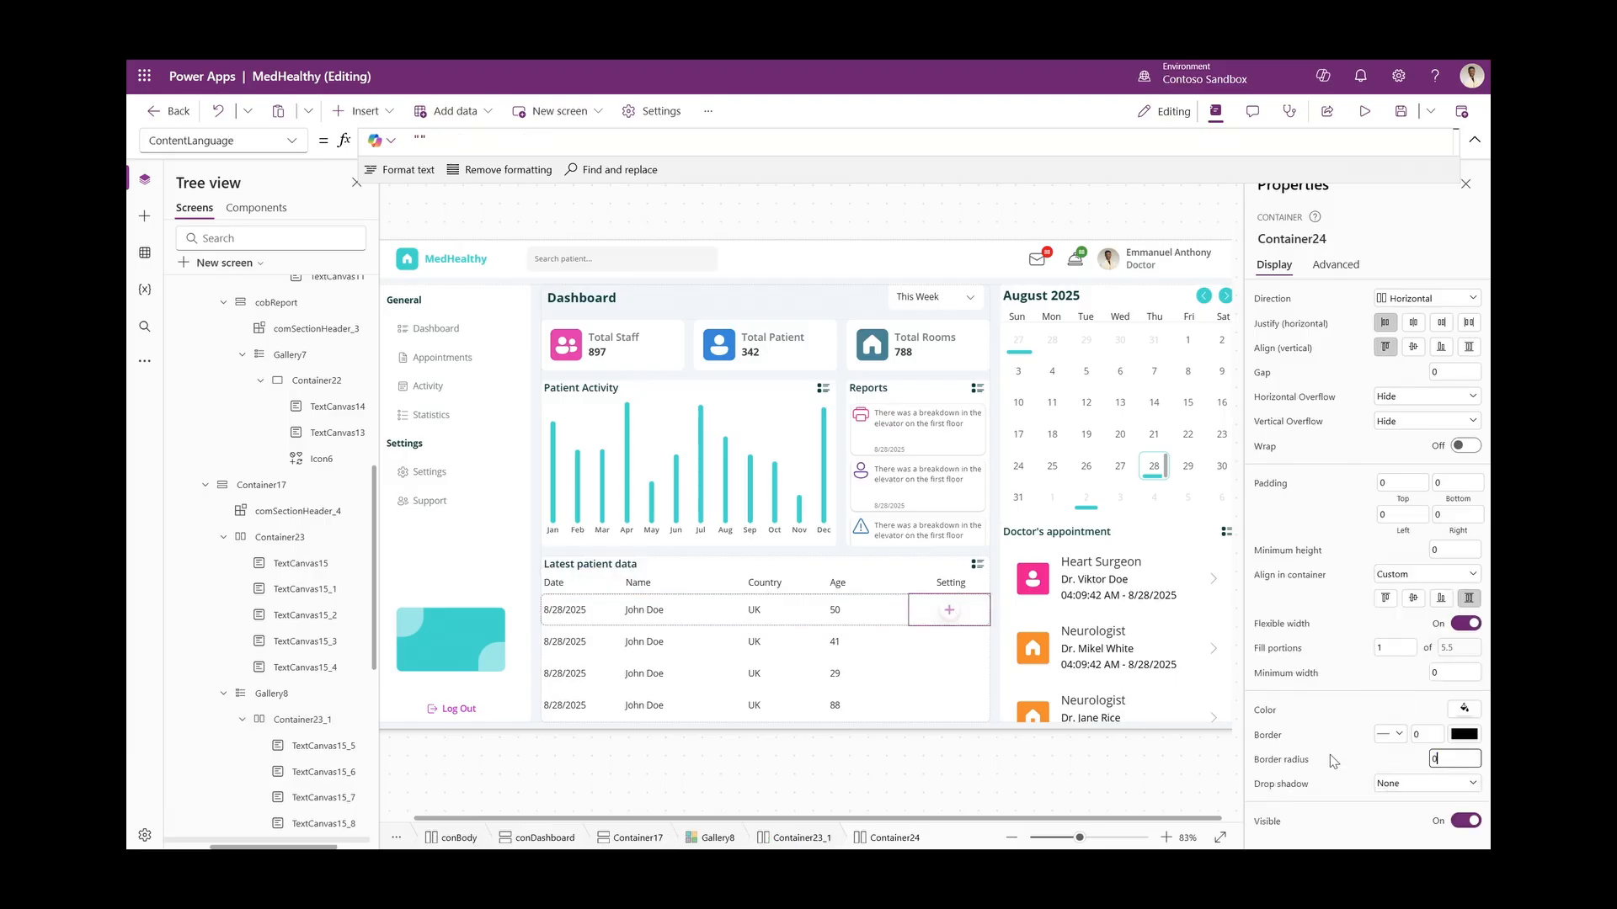
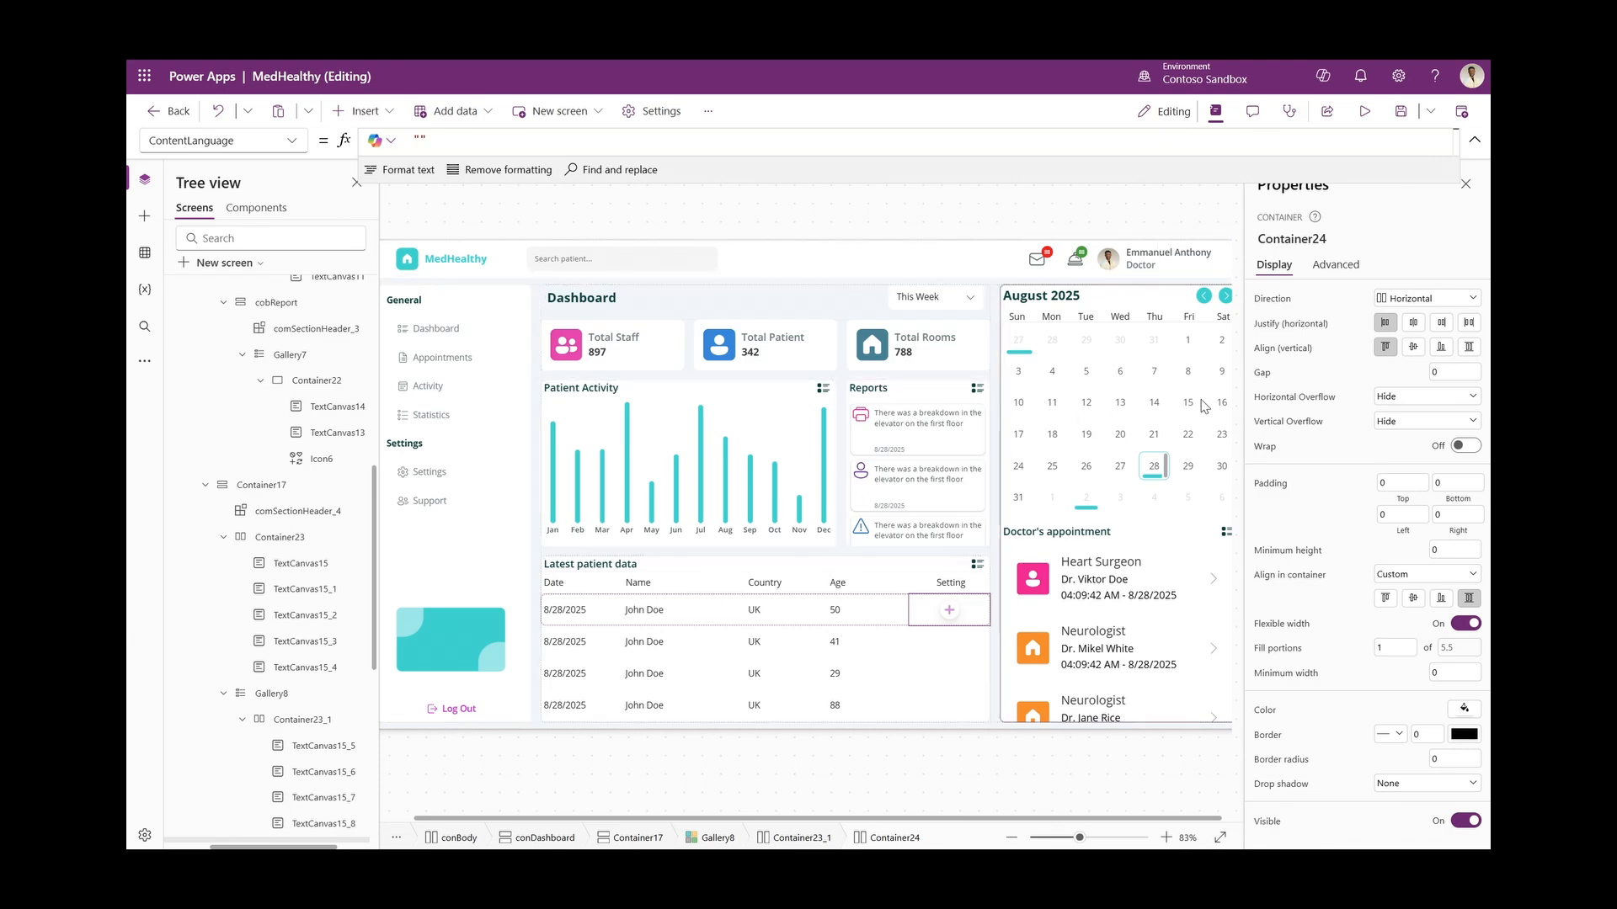
Insert an icon into the new container under the Setting column
left_click(357, 112)
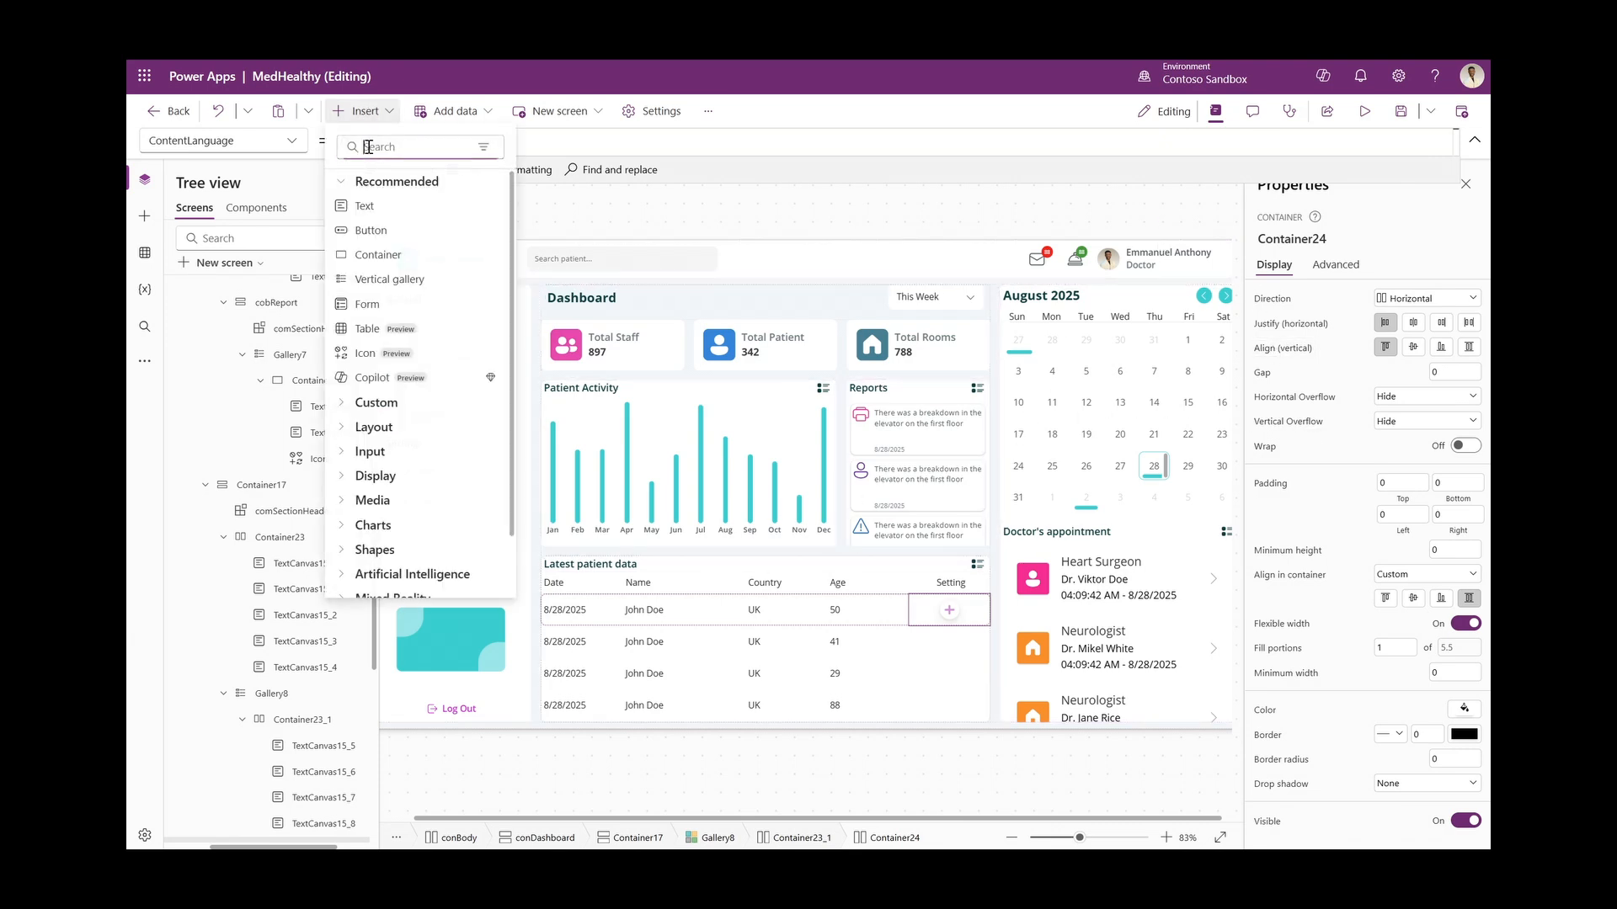
type("icon")
left_click(375, 205)
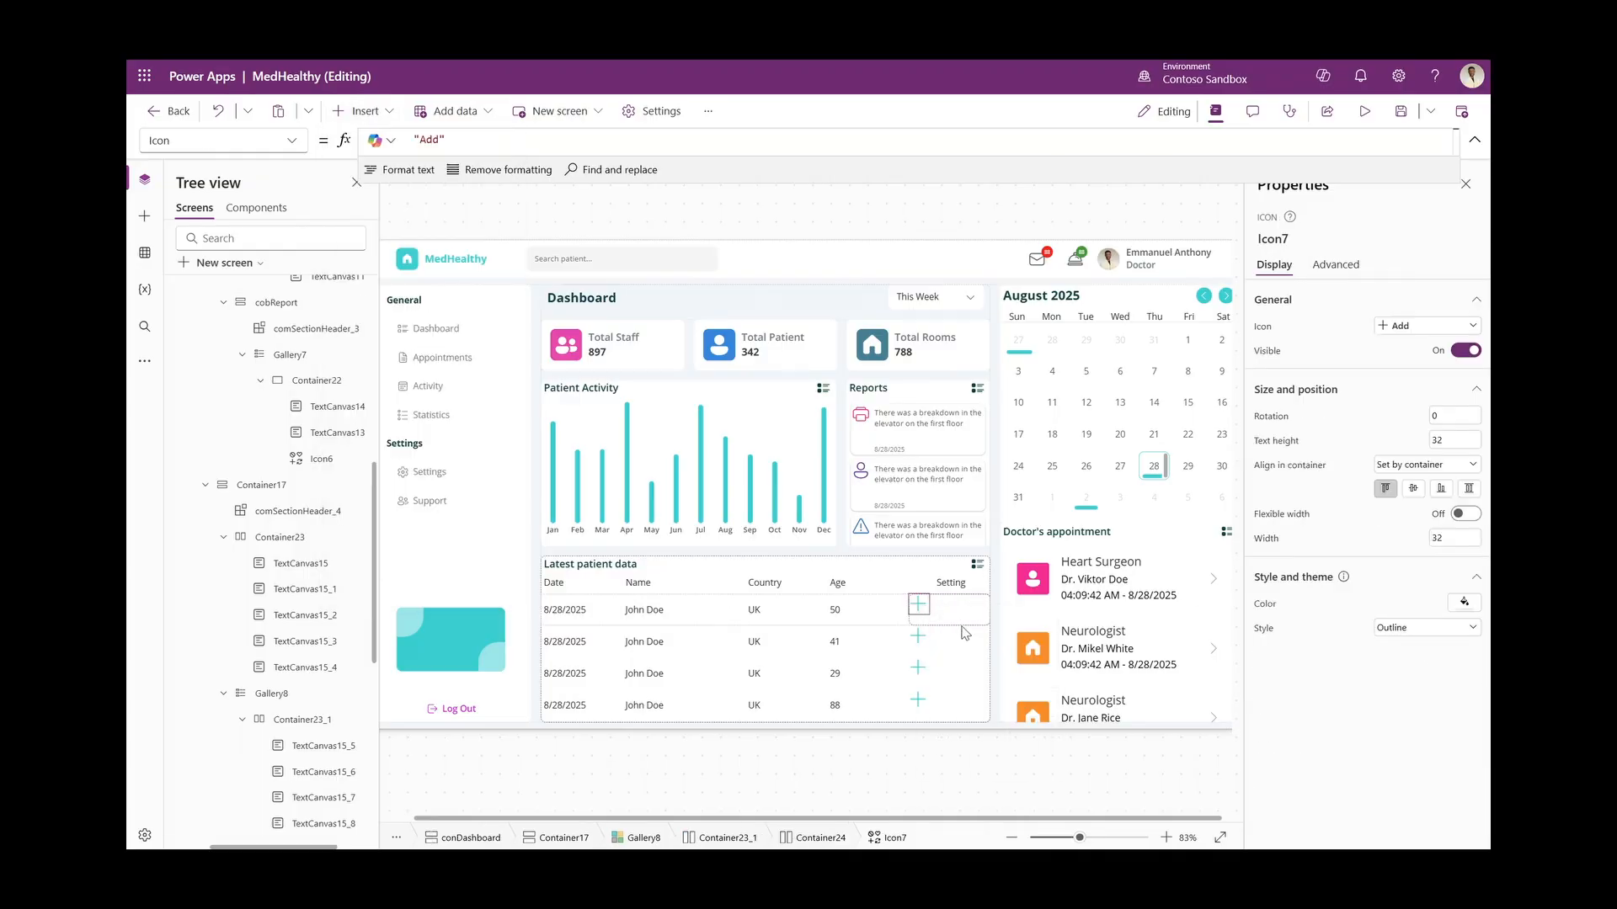
Paste a copy of the icon into the Setting column's container and center its contents horizontally and vertically
right_click(958, 614)
left_click(930, 623)
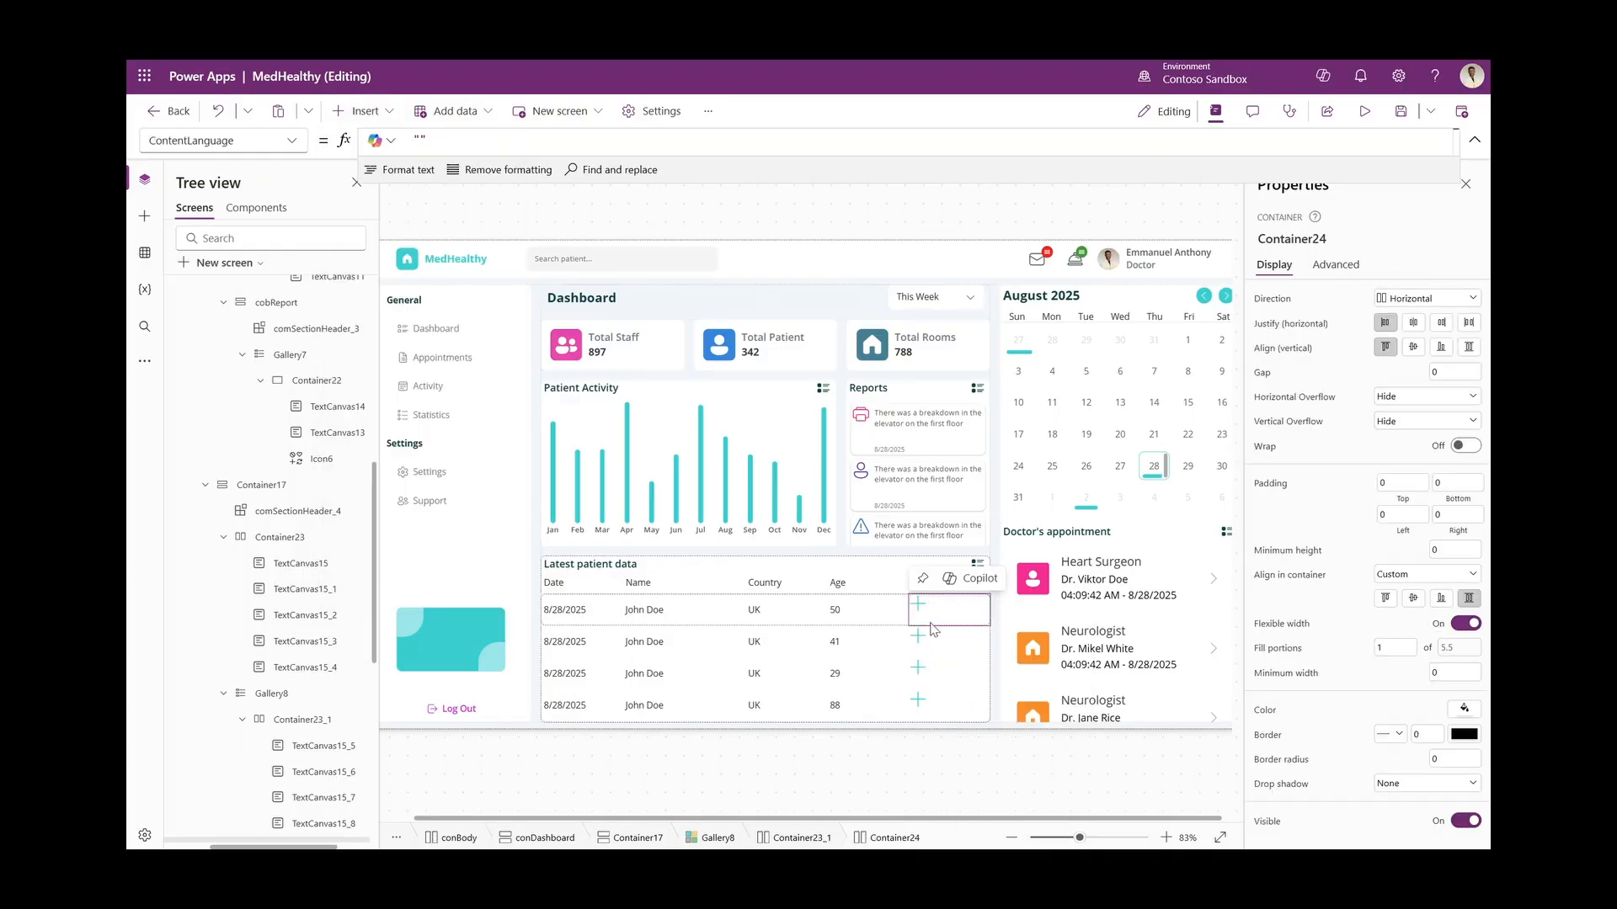
key("ctrl+v")
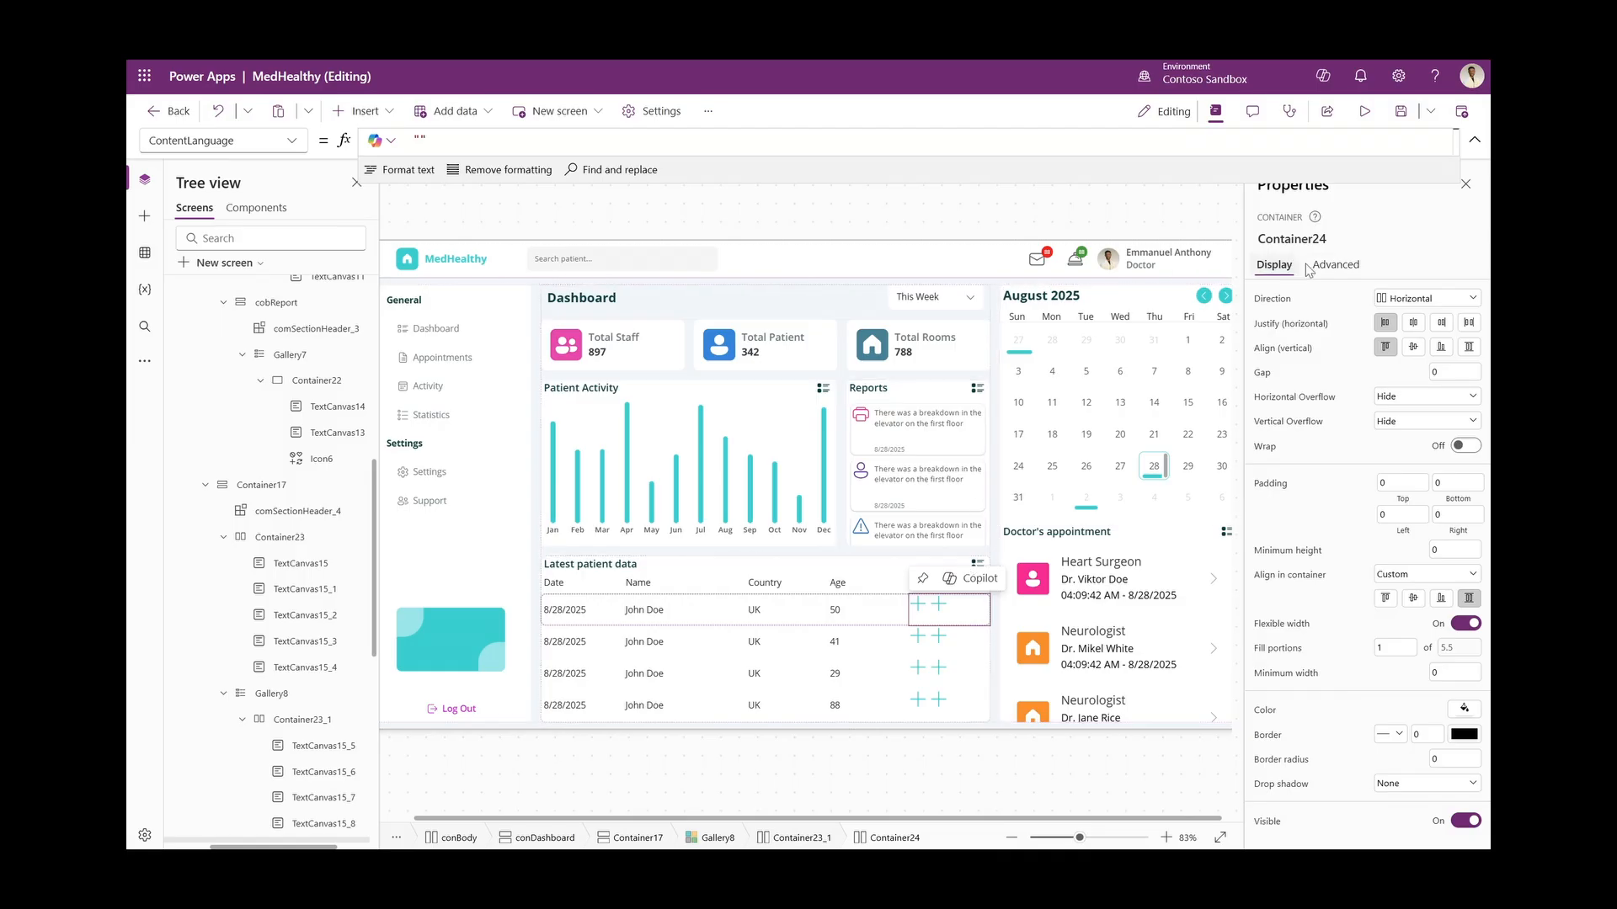
left_click(1411, 324)
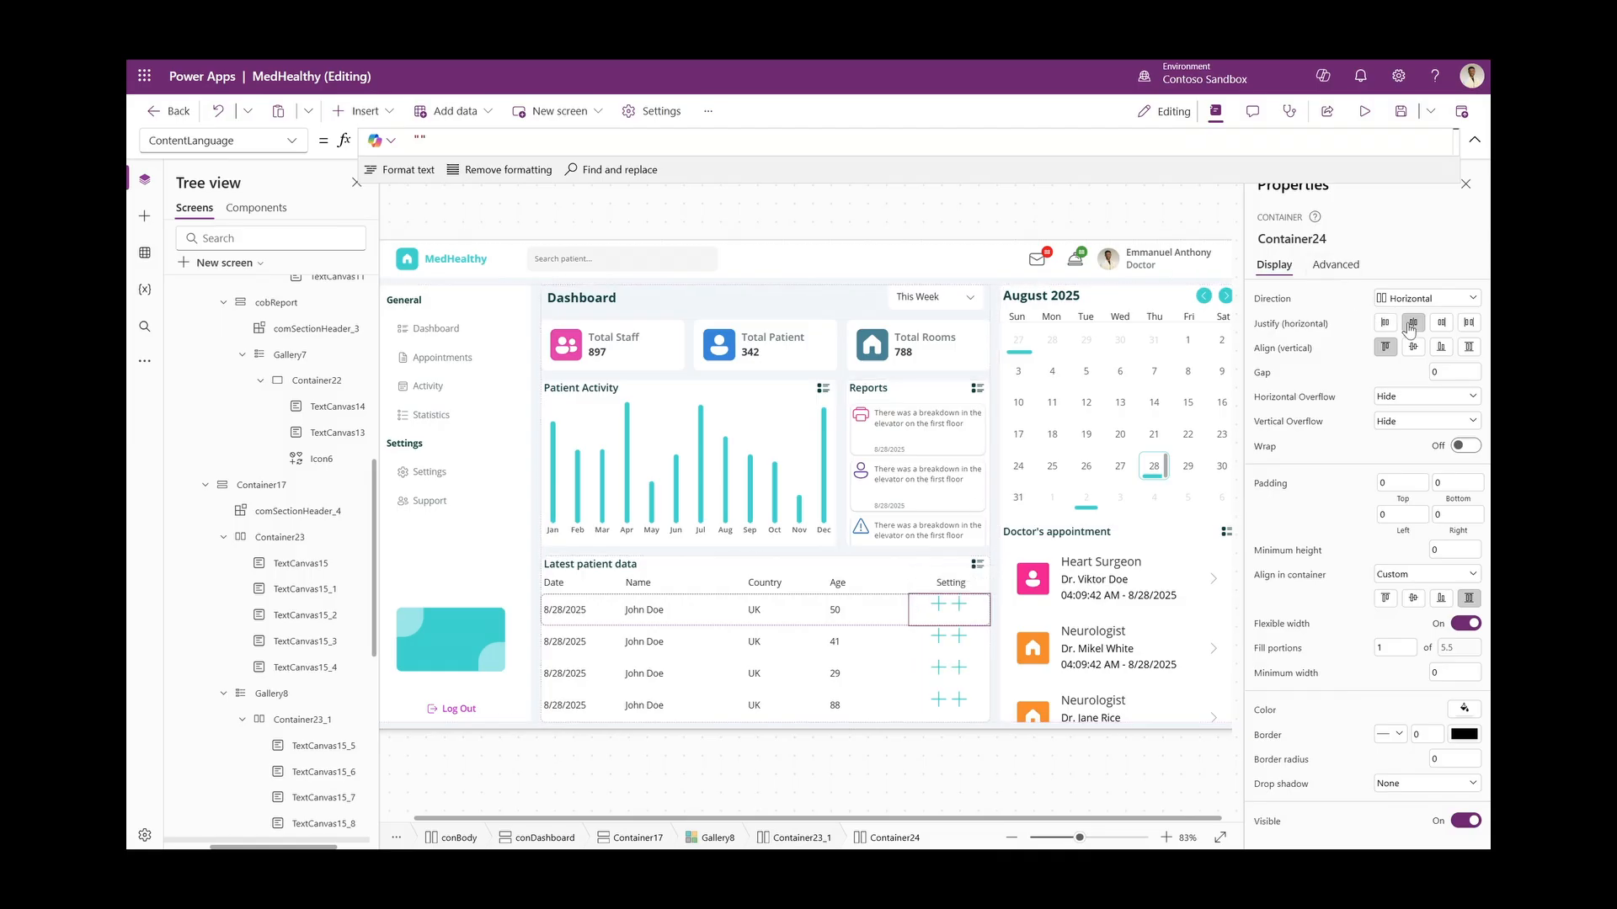
left_click(1415, 347)
Change the first icon in the Setting column to Edit
left_click(938, 610)
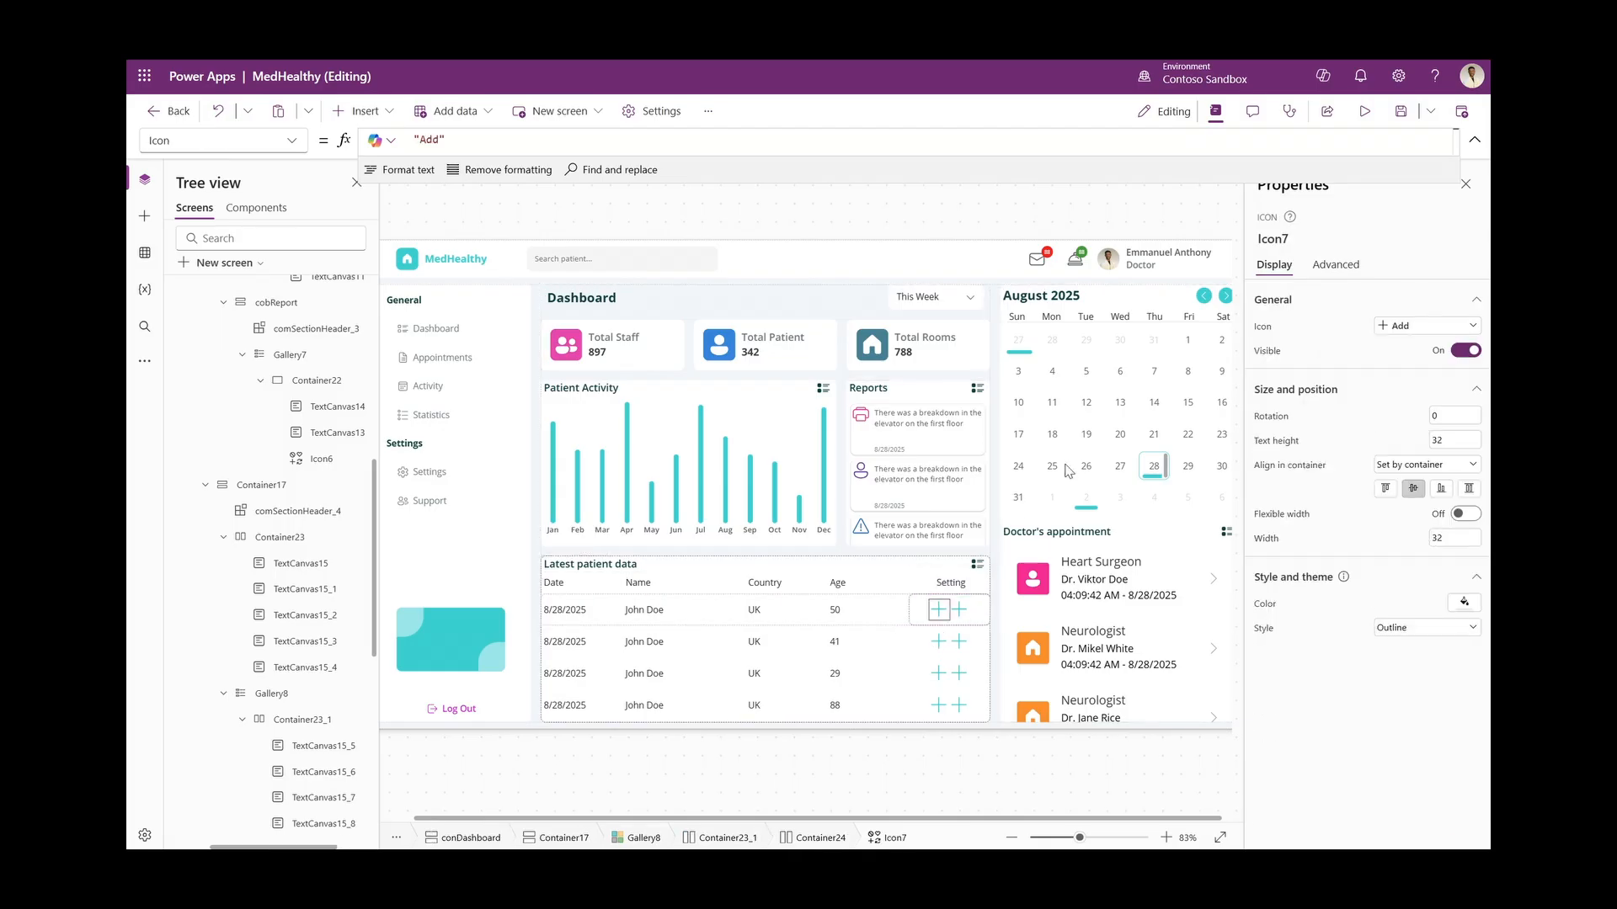
left_click(1398, 334)
scroll(1413, 592, "down", 5)
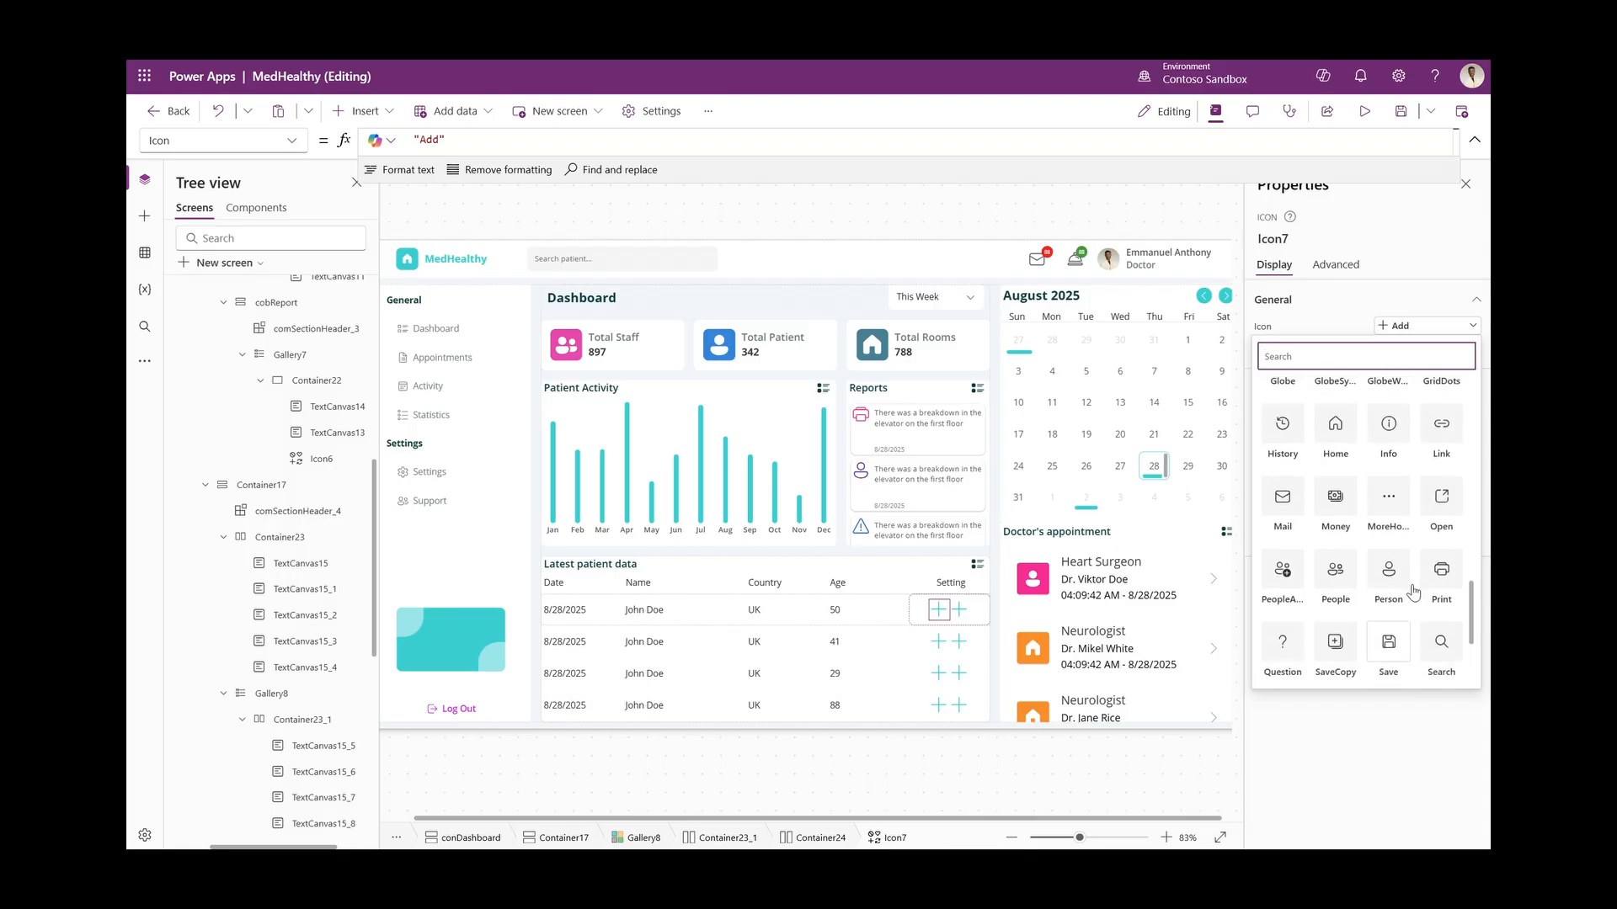
scroll(1413, 593, "down", 3)
left_click(1441, 417)
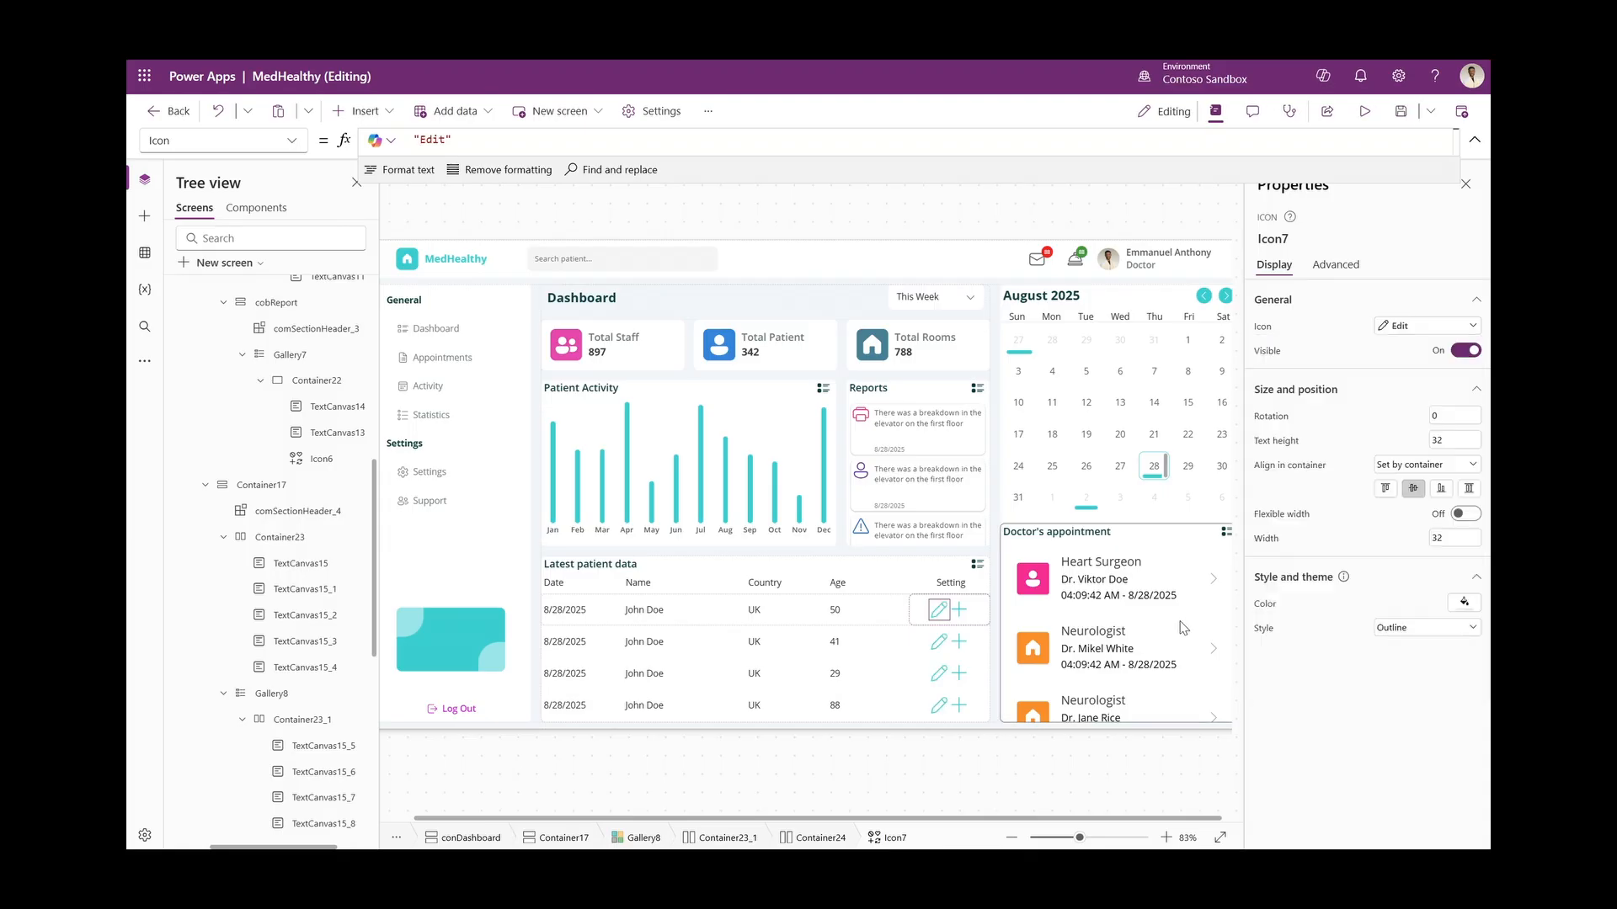
Change the second icon in the Setting column to Delete
left_click(959, 610)
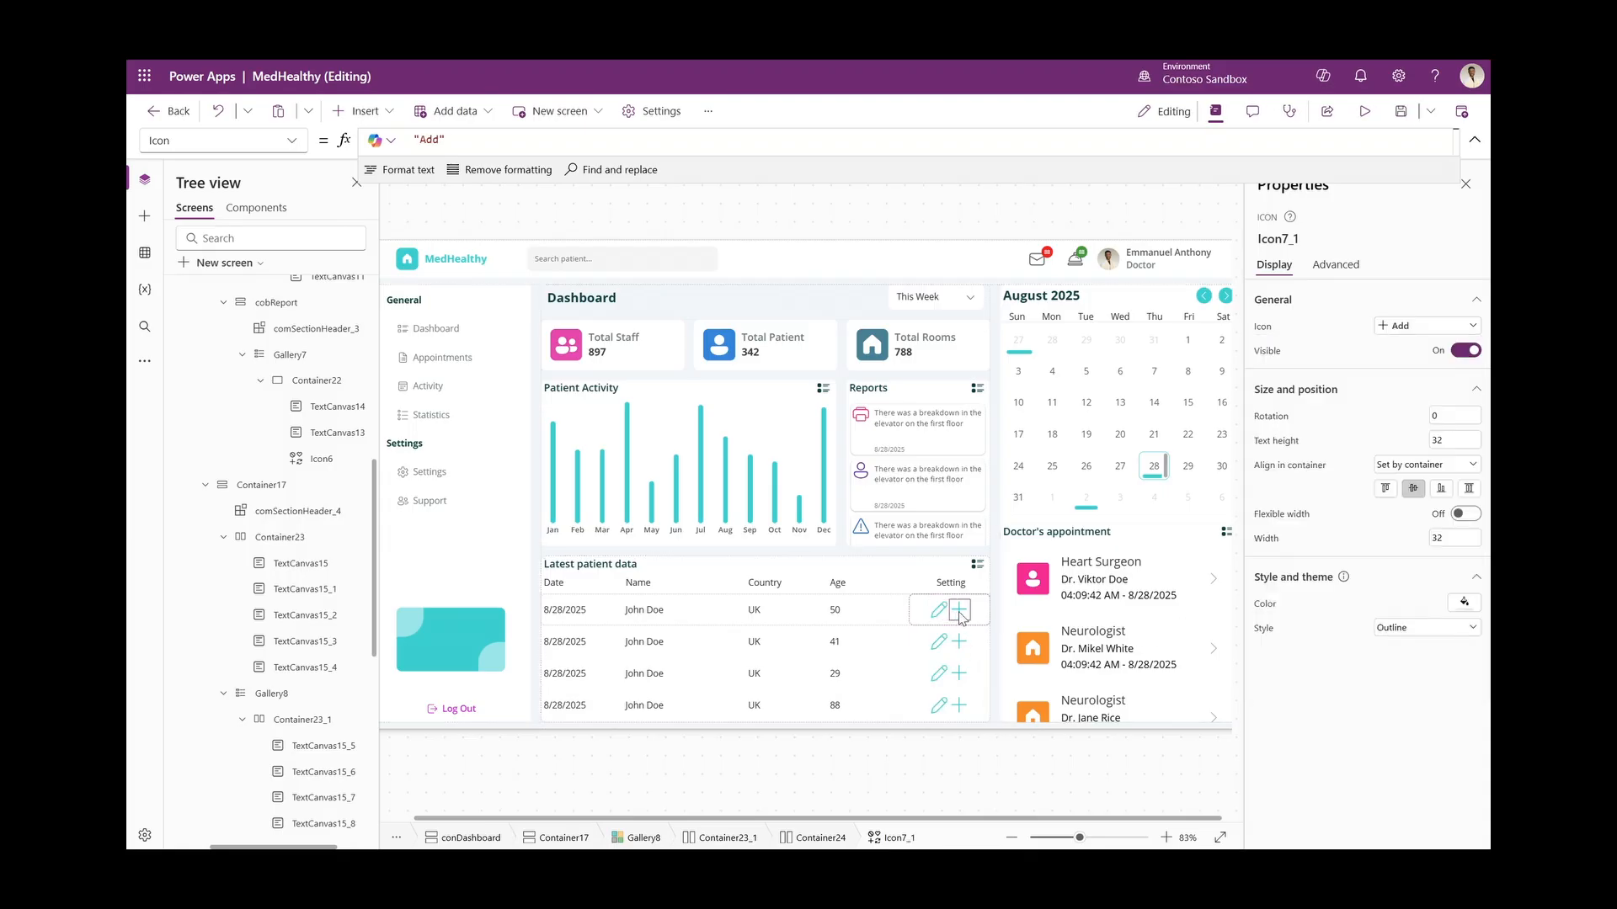
left_click(1424, 333)
scroll(1390, 506, "down", 5)
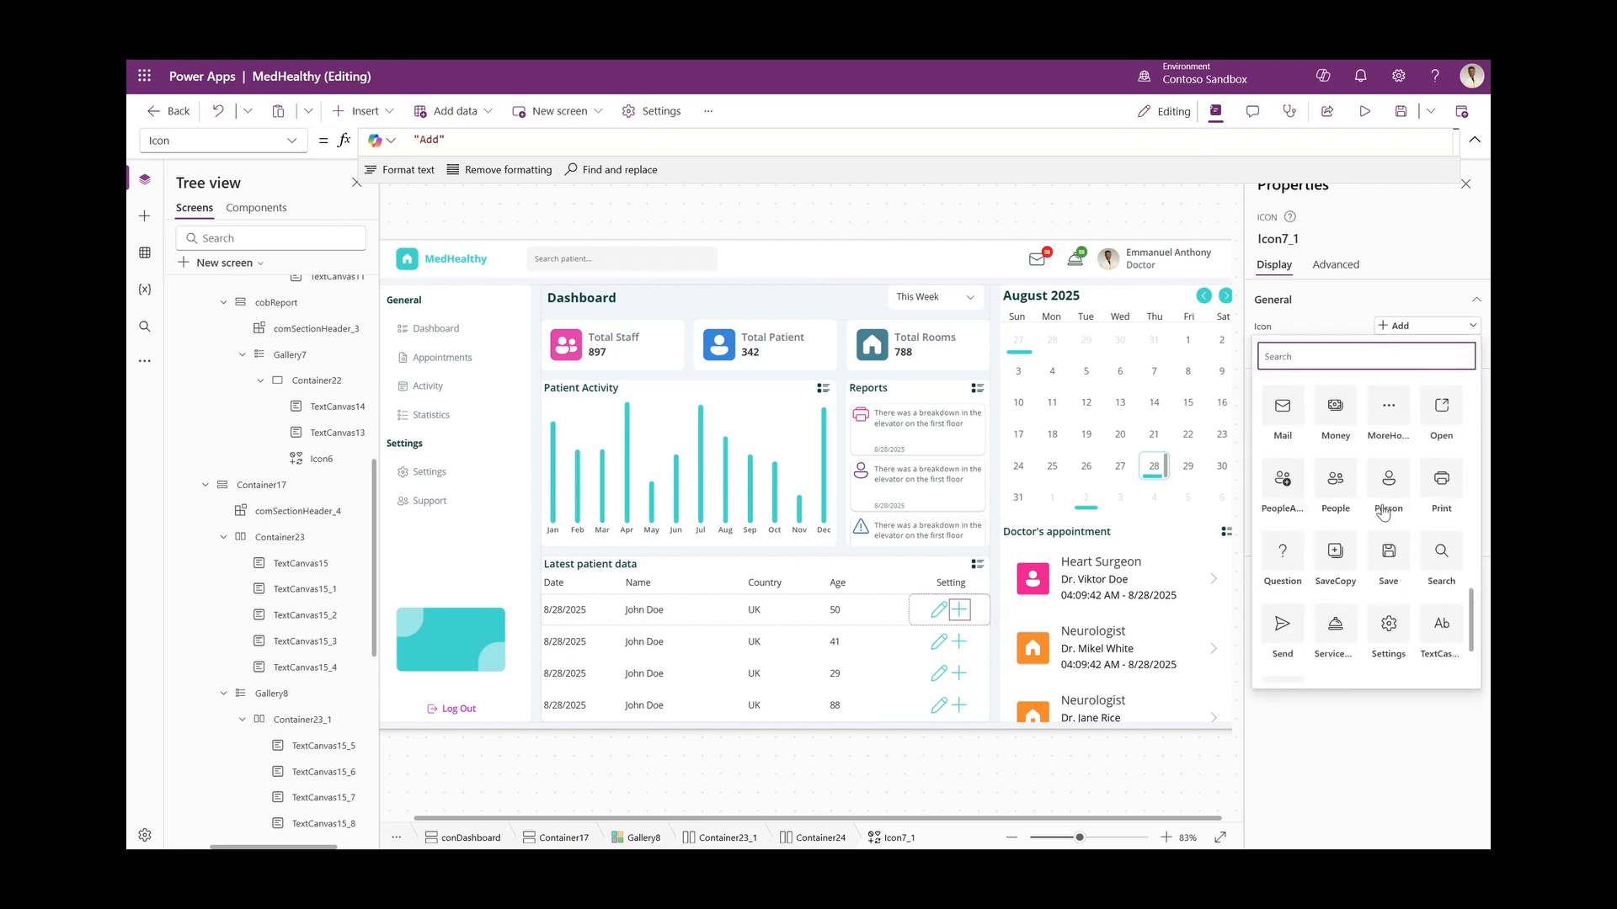
scroll(1384, 513, "down", 1)
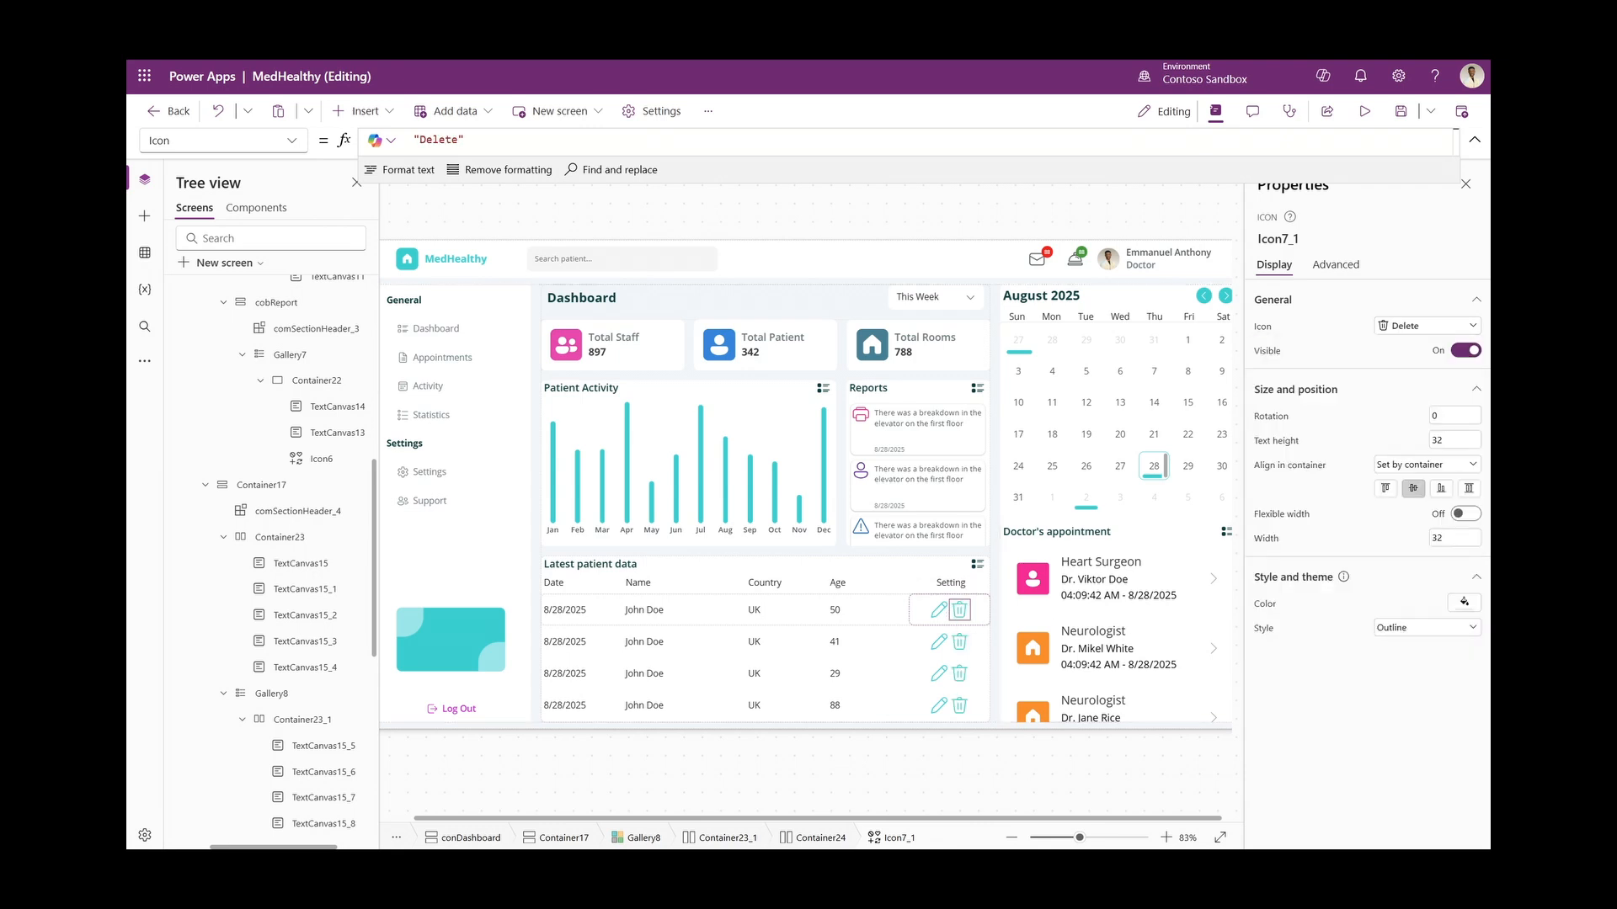
Set the gap of the container holding the Edit and Delete icons in the Setting column to 10
left_click(921, 610)
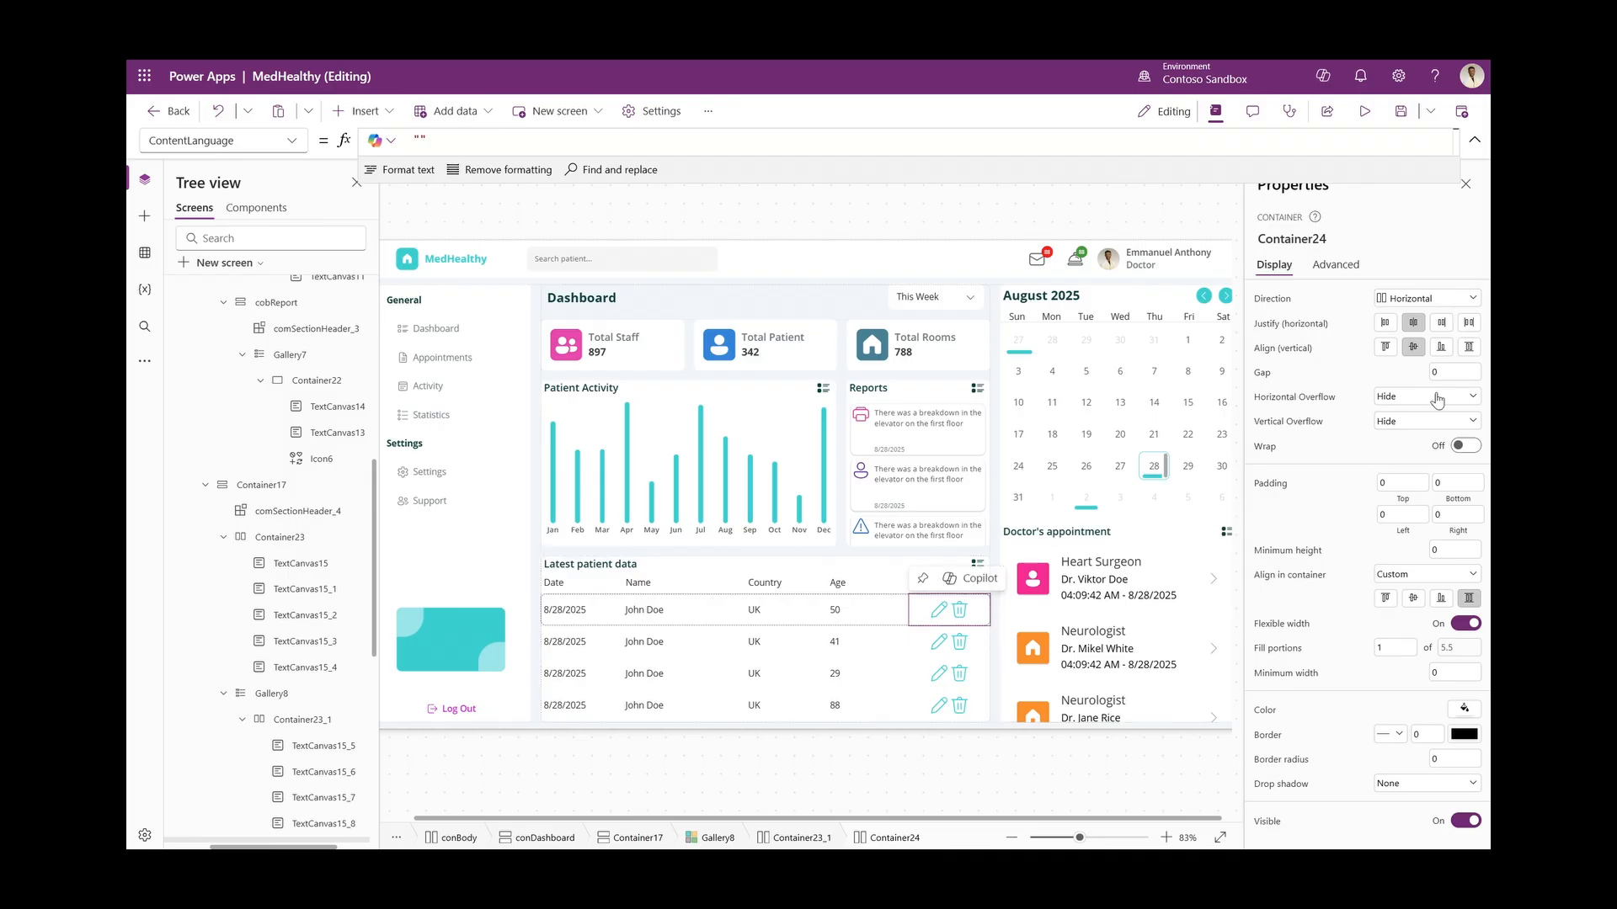
left_click(1463, 370)
type("10")
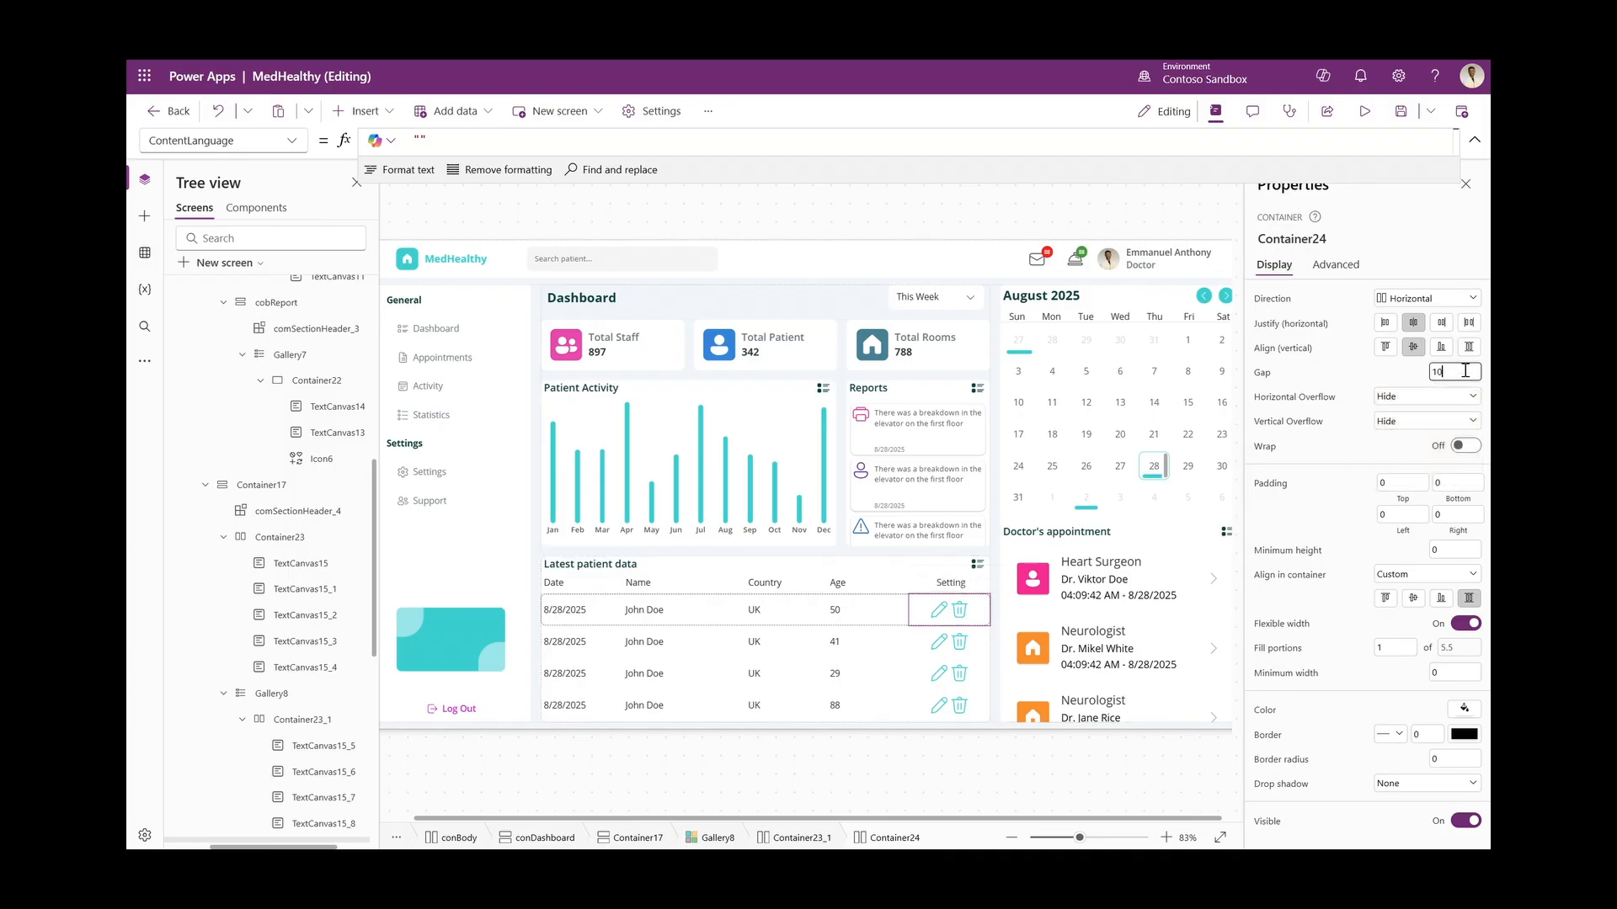
Change the color of the Edit icon in the Setting column to dark green from the theme colors
left_click(936, 611)
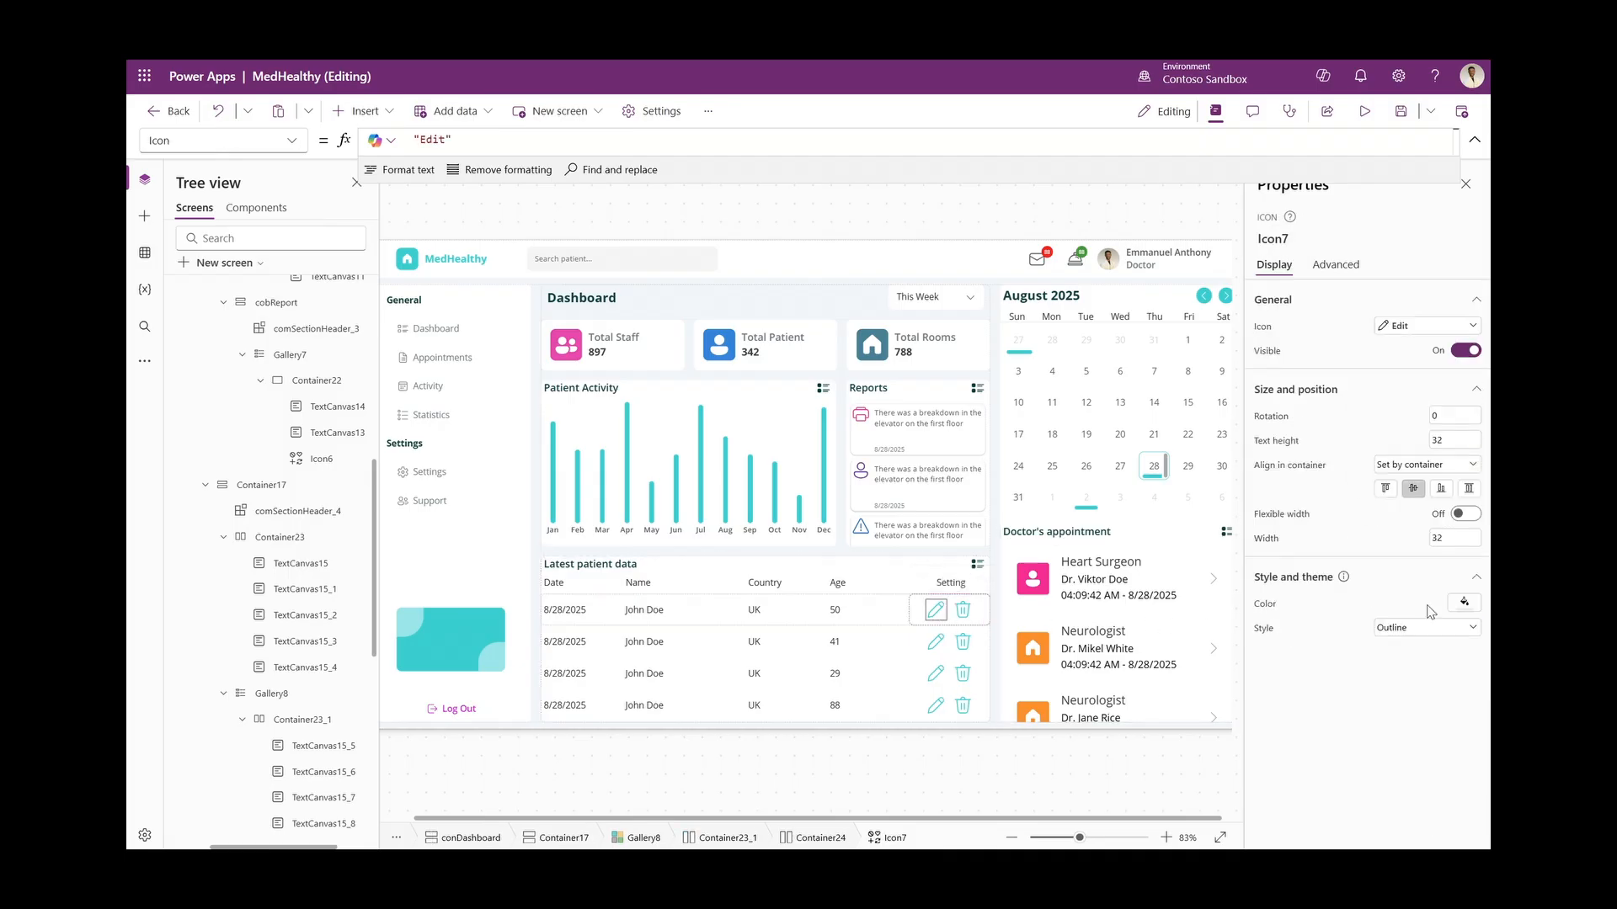
left_click(1466, 608)
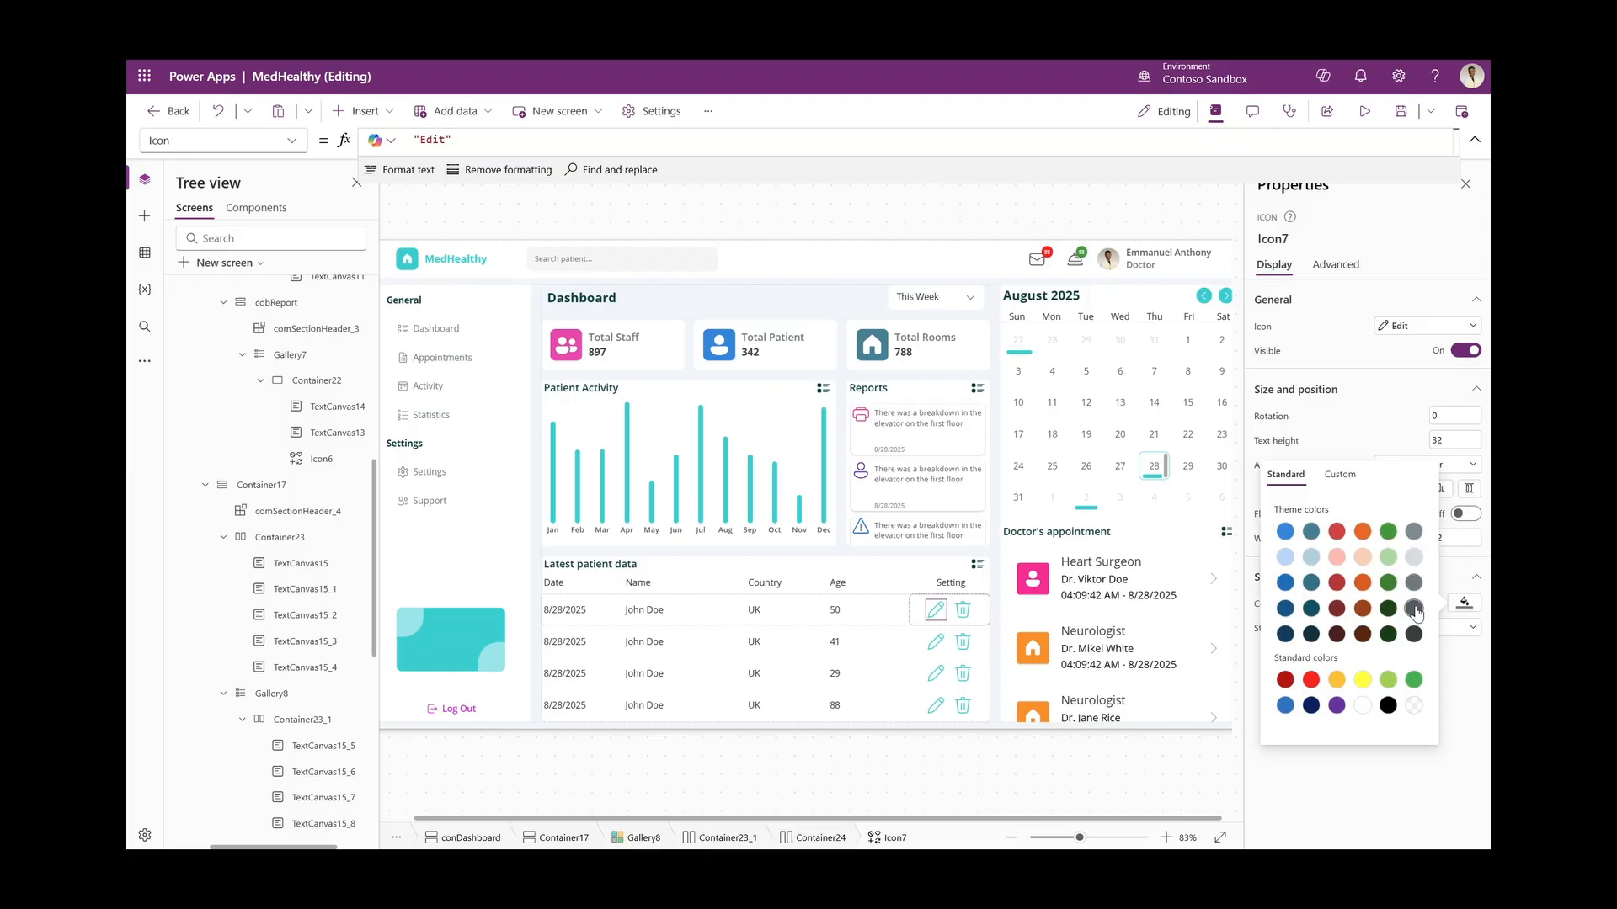
left_click(1389, 610)
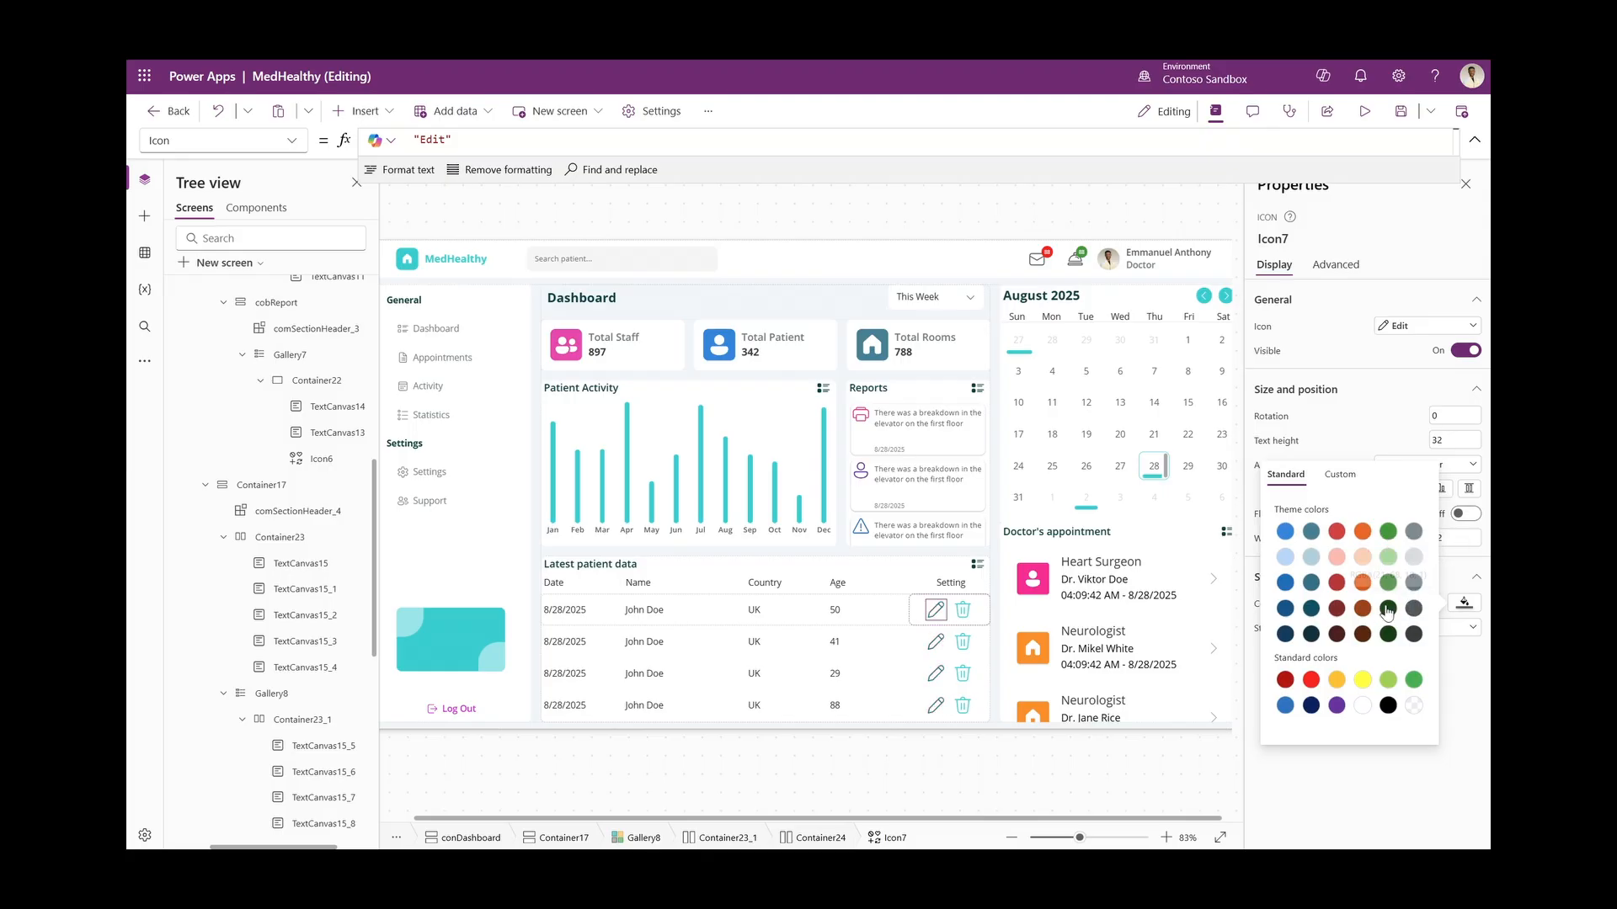
Change the color of the Delete icon to the orange theme color and preview the dashboard briefly
left_click(961, 615)
left_click(1466, 603)
left_click(1362, 532)
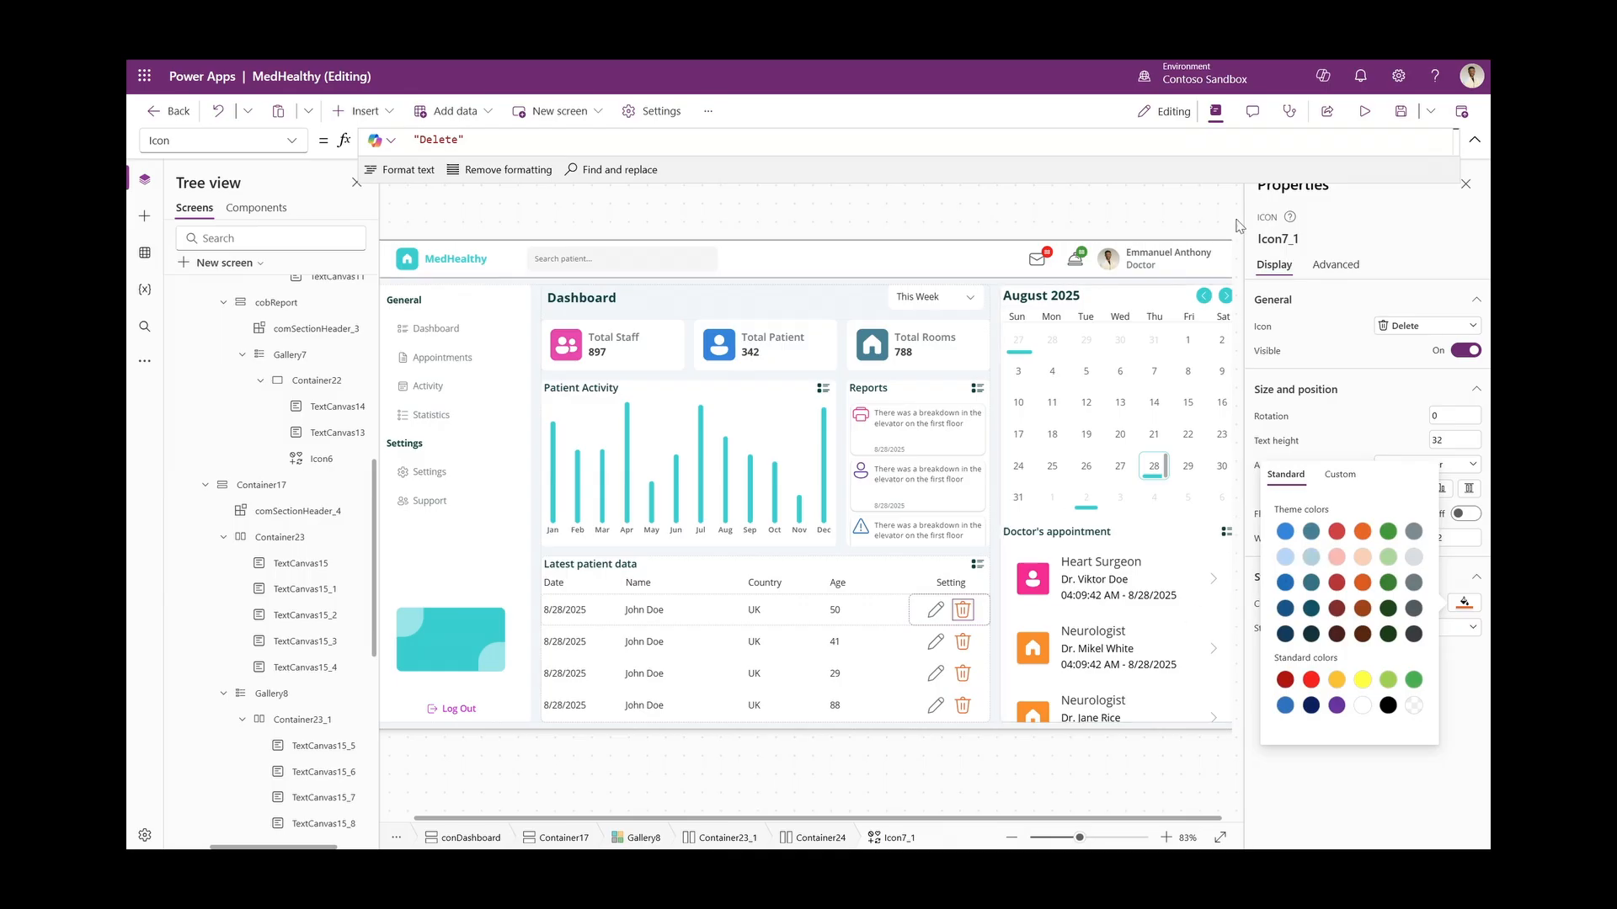
left_click(1364, 111)
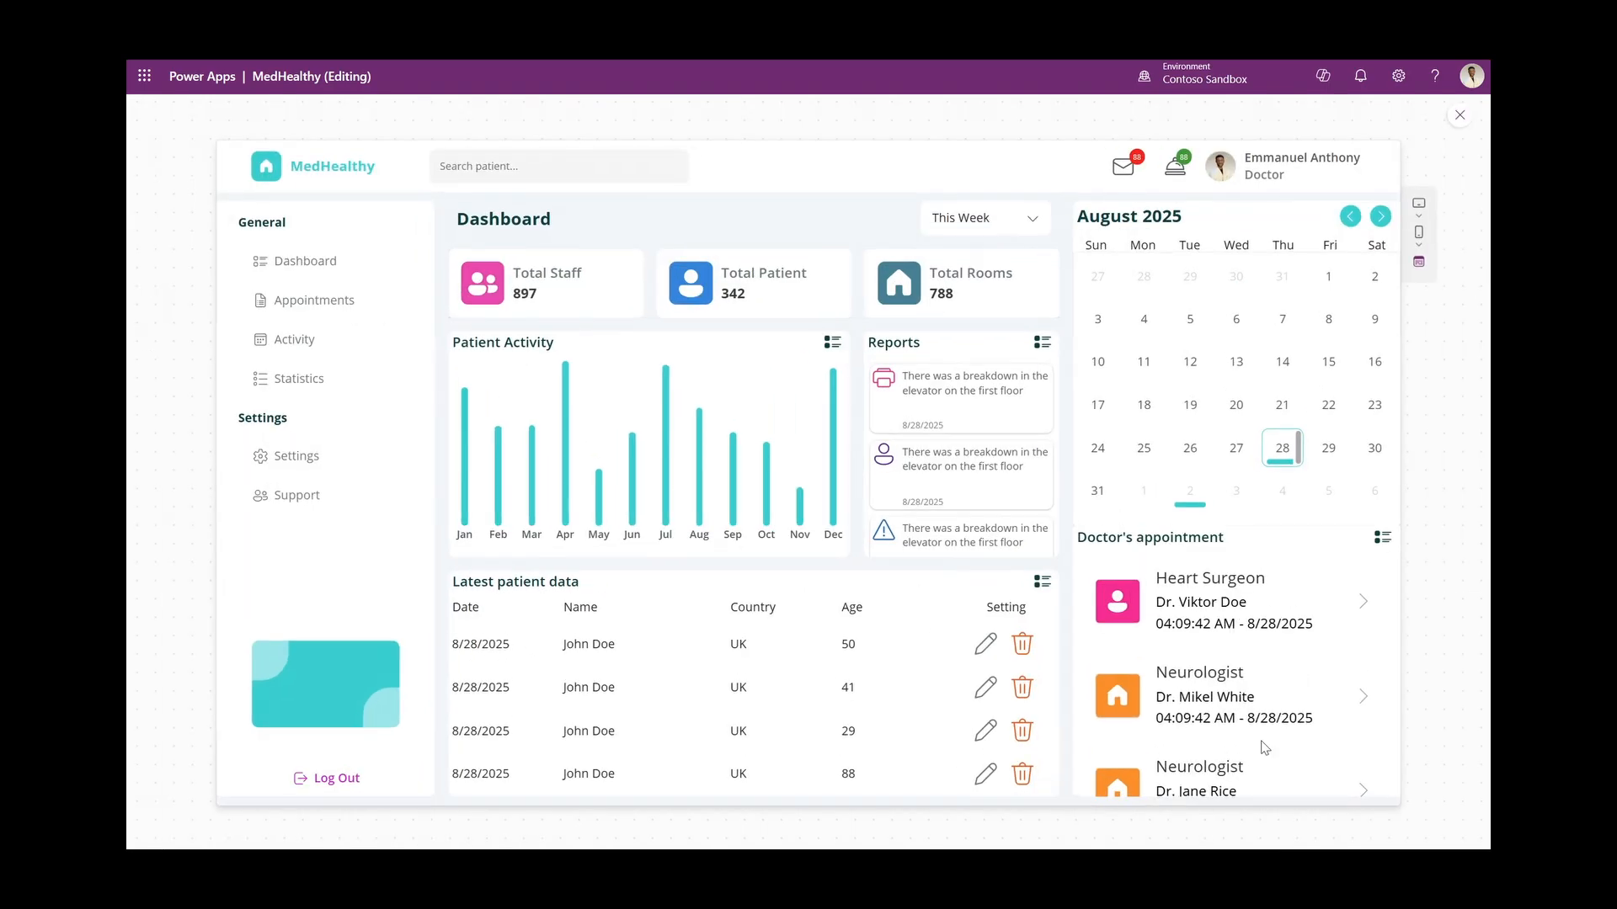
key("Escape")
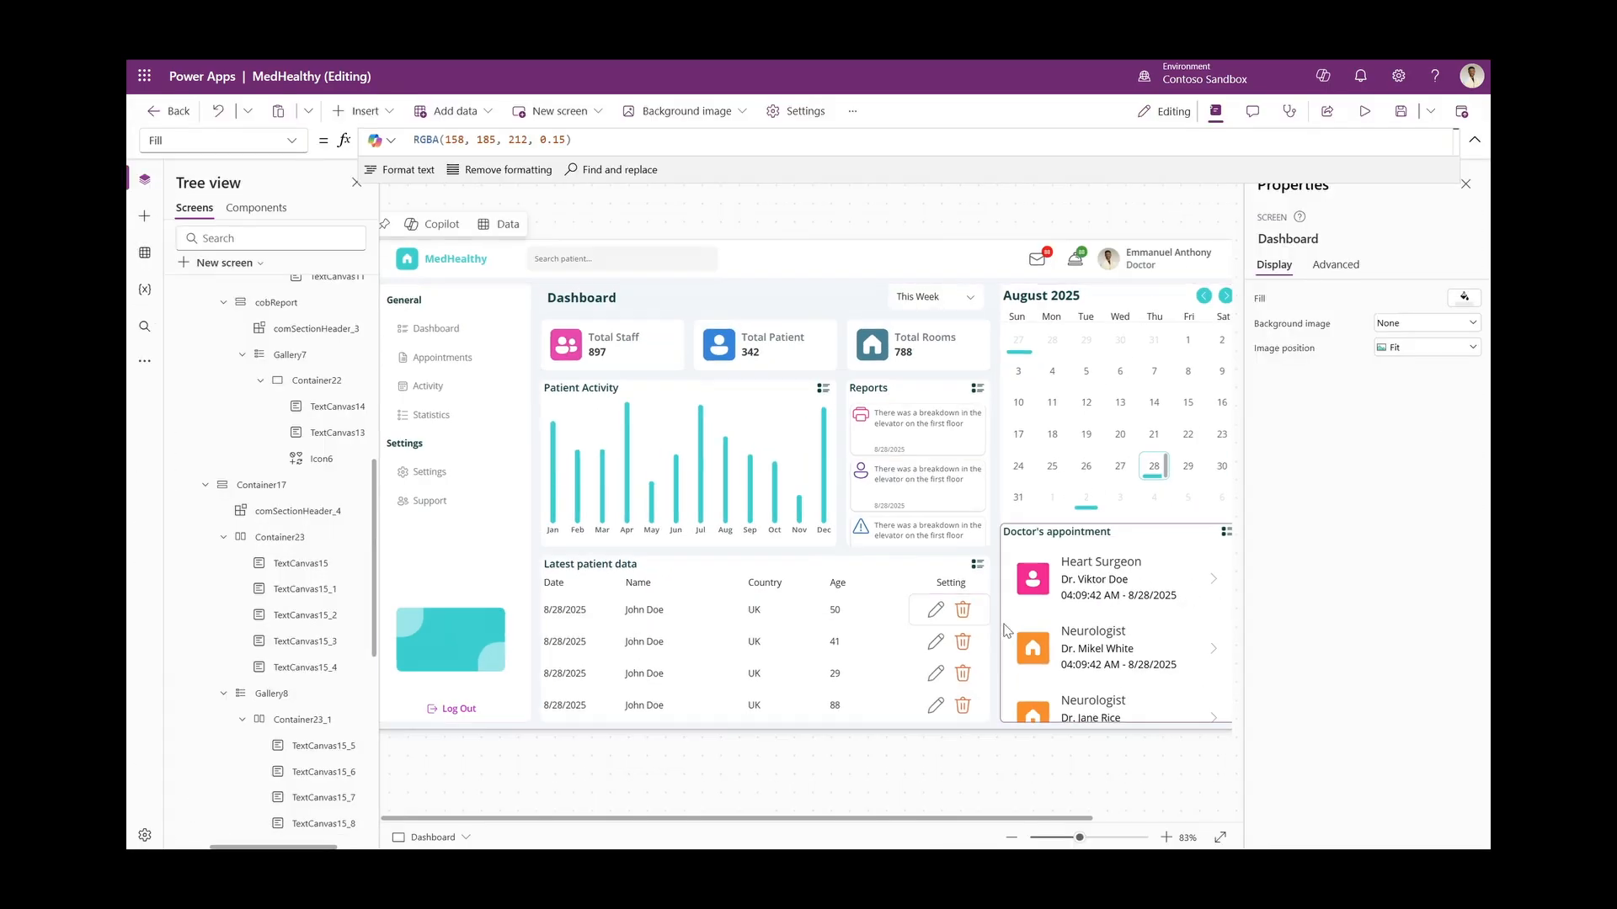
Select the Edit and Delete icons together and open their text height for editing
left_click(936, 610)
left_click(962, 611, "ctrl")
double_click(1446, 441)
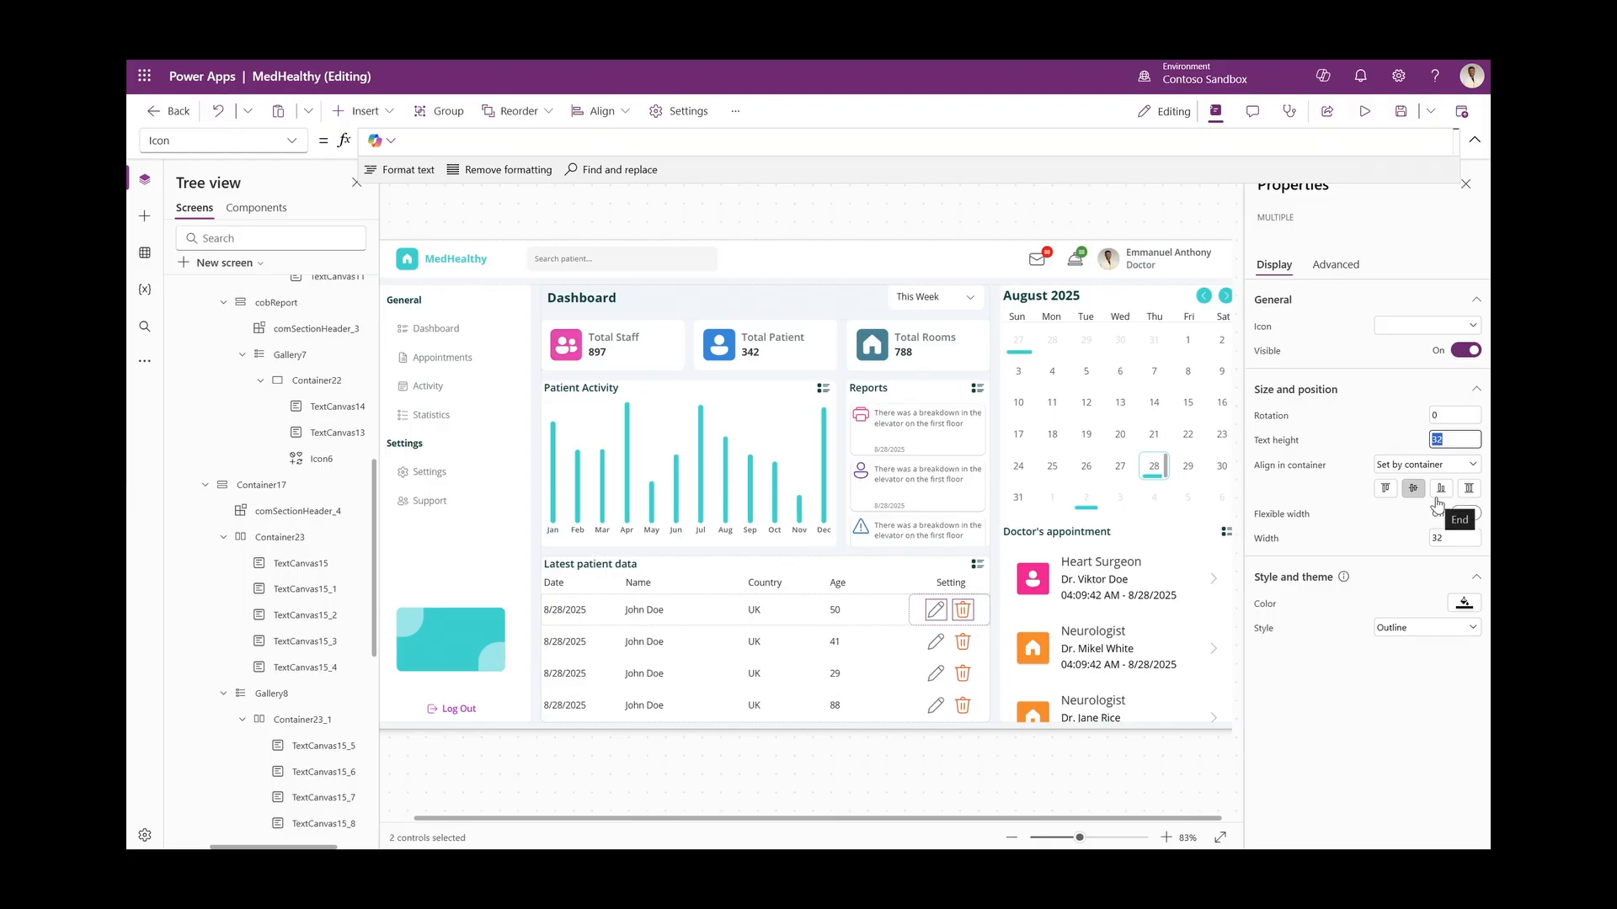
Set the row's date text left padding to 10, and restyle the date, name, country and age texts with font size 12 and a grey font color
type("10")
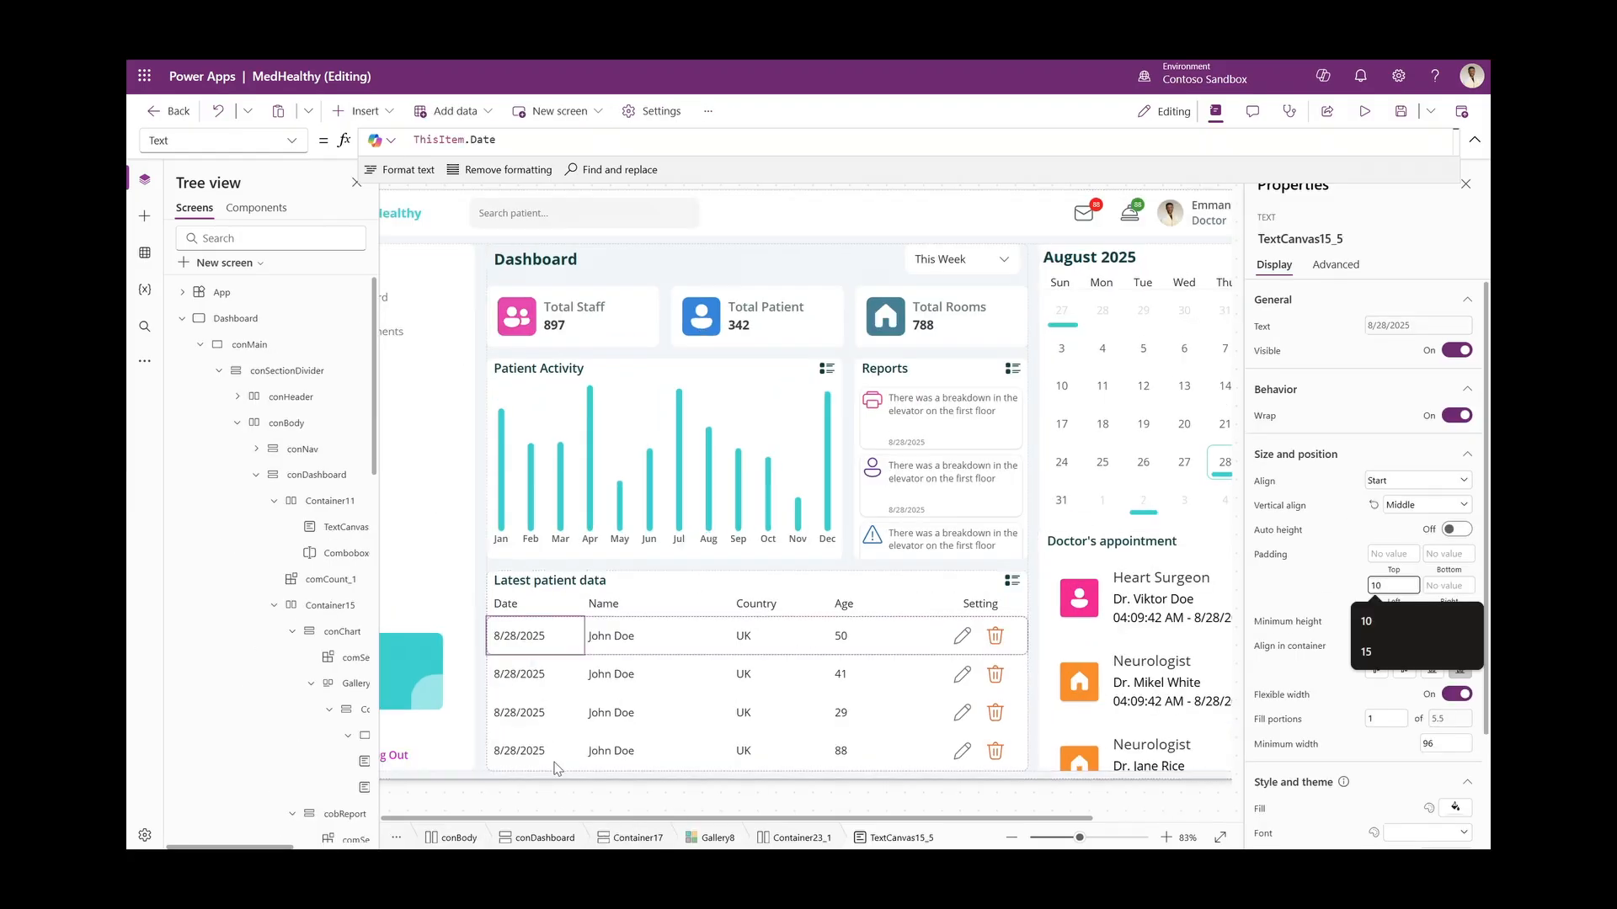
left_click(712, 640, "ctrl")
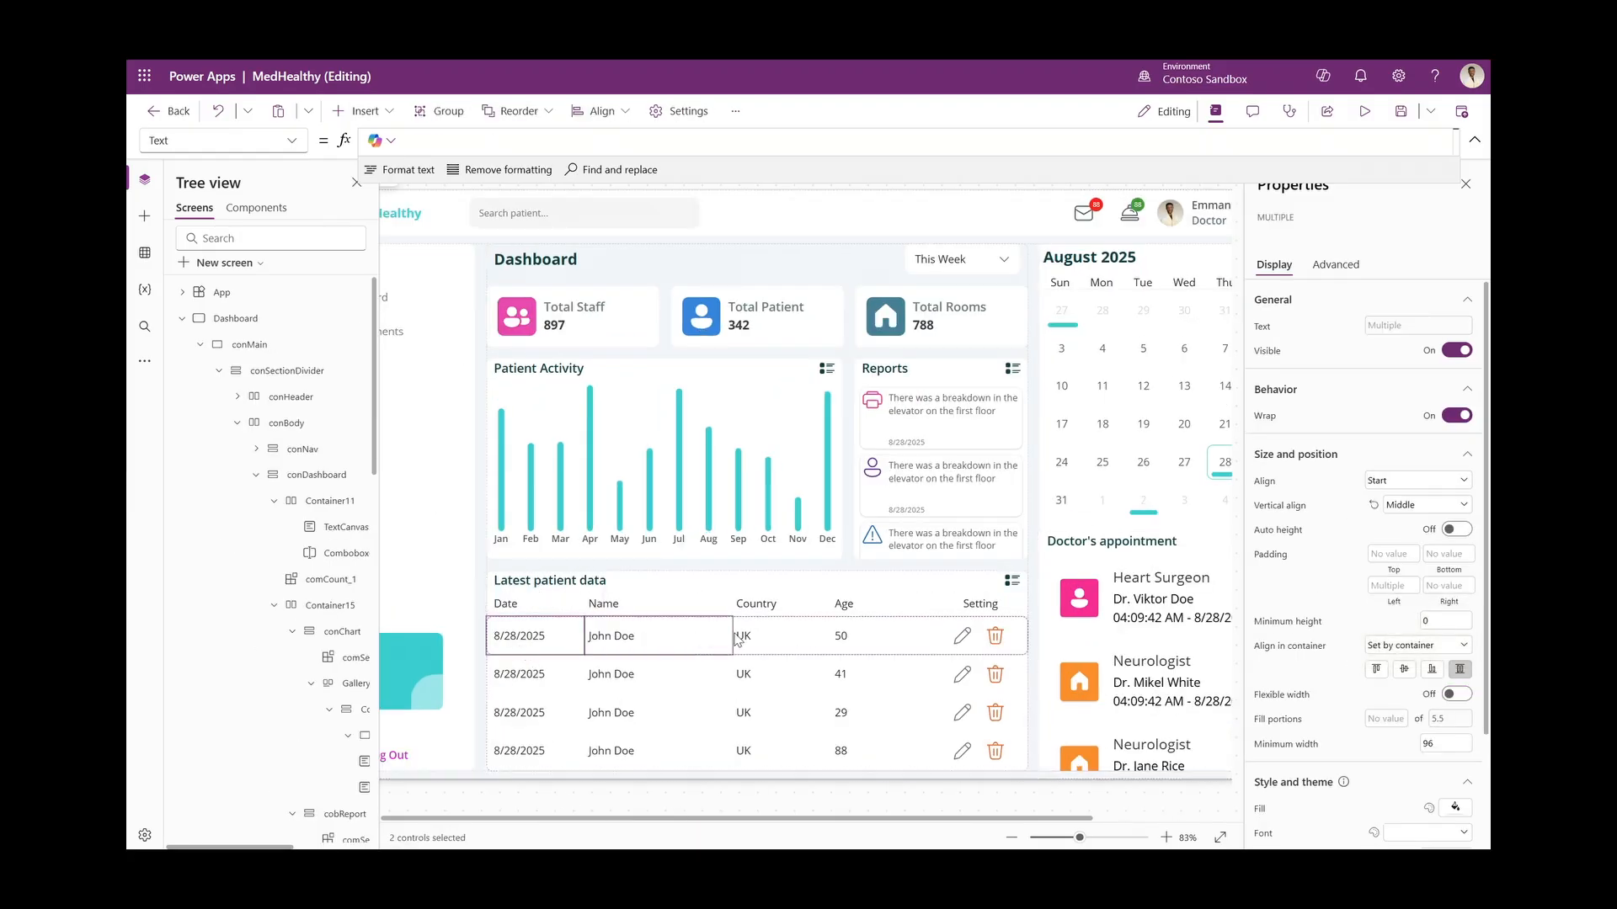
left_click(810, 638, "ctrl")
left_click(867, 638, "ctrl")
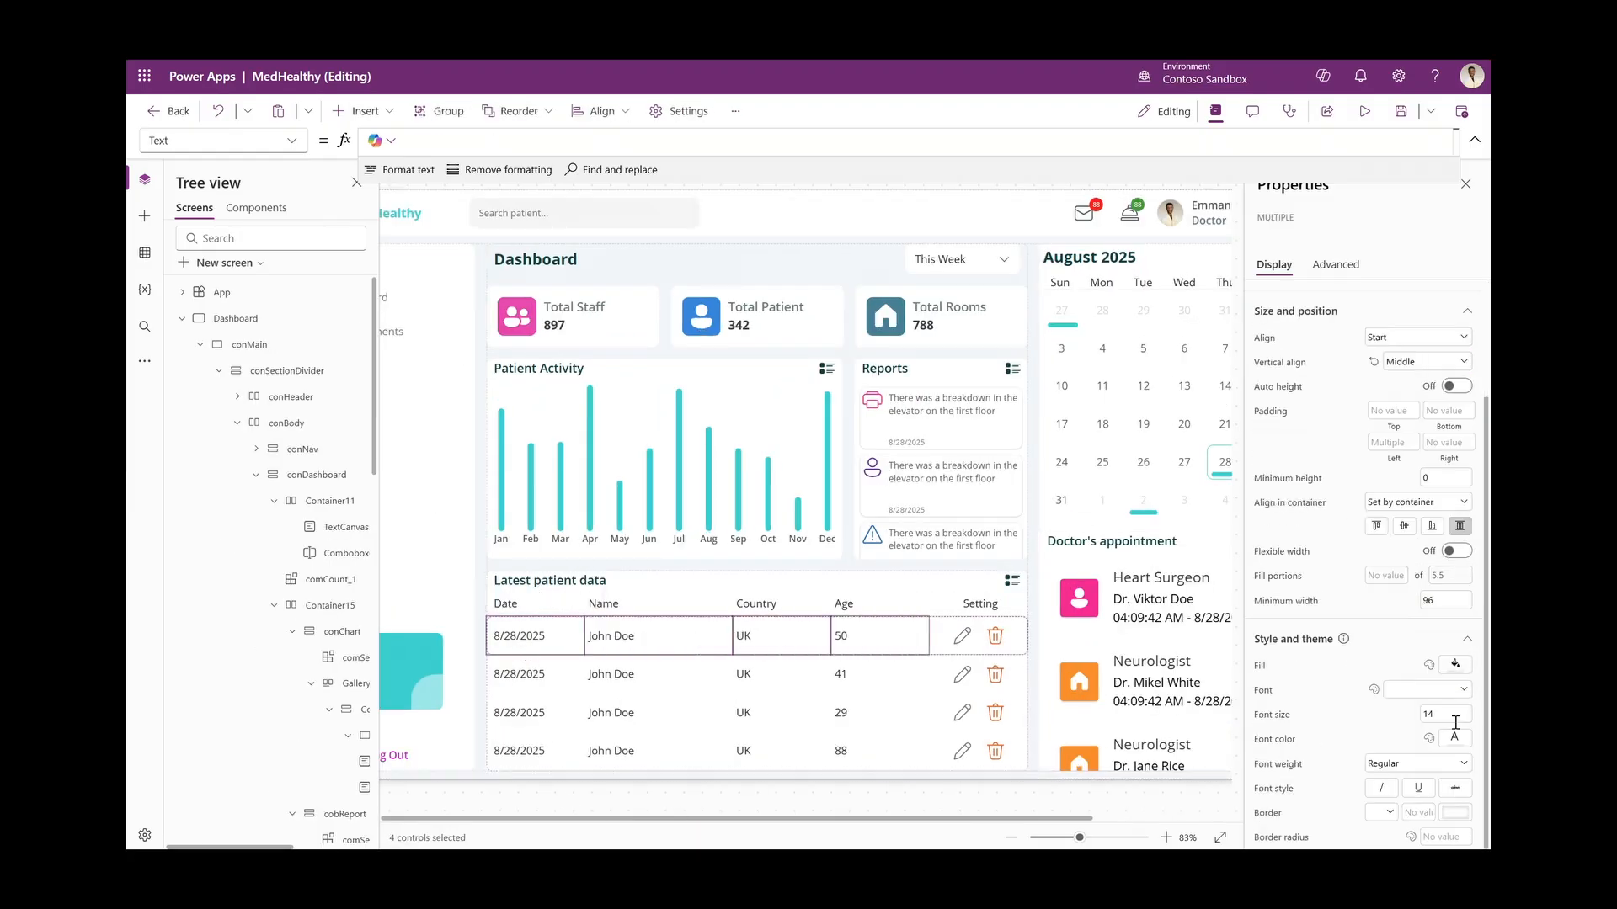
double_click(1455, 718)
type("12")
key("Return")
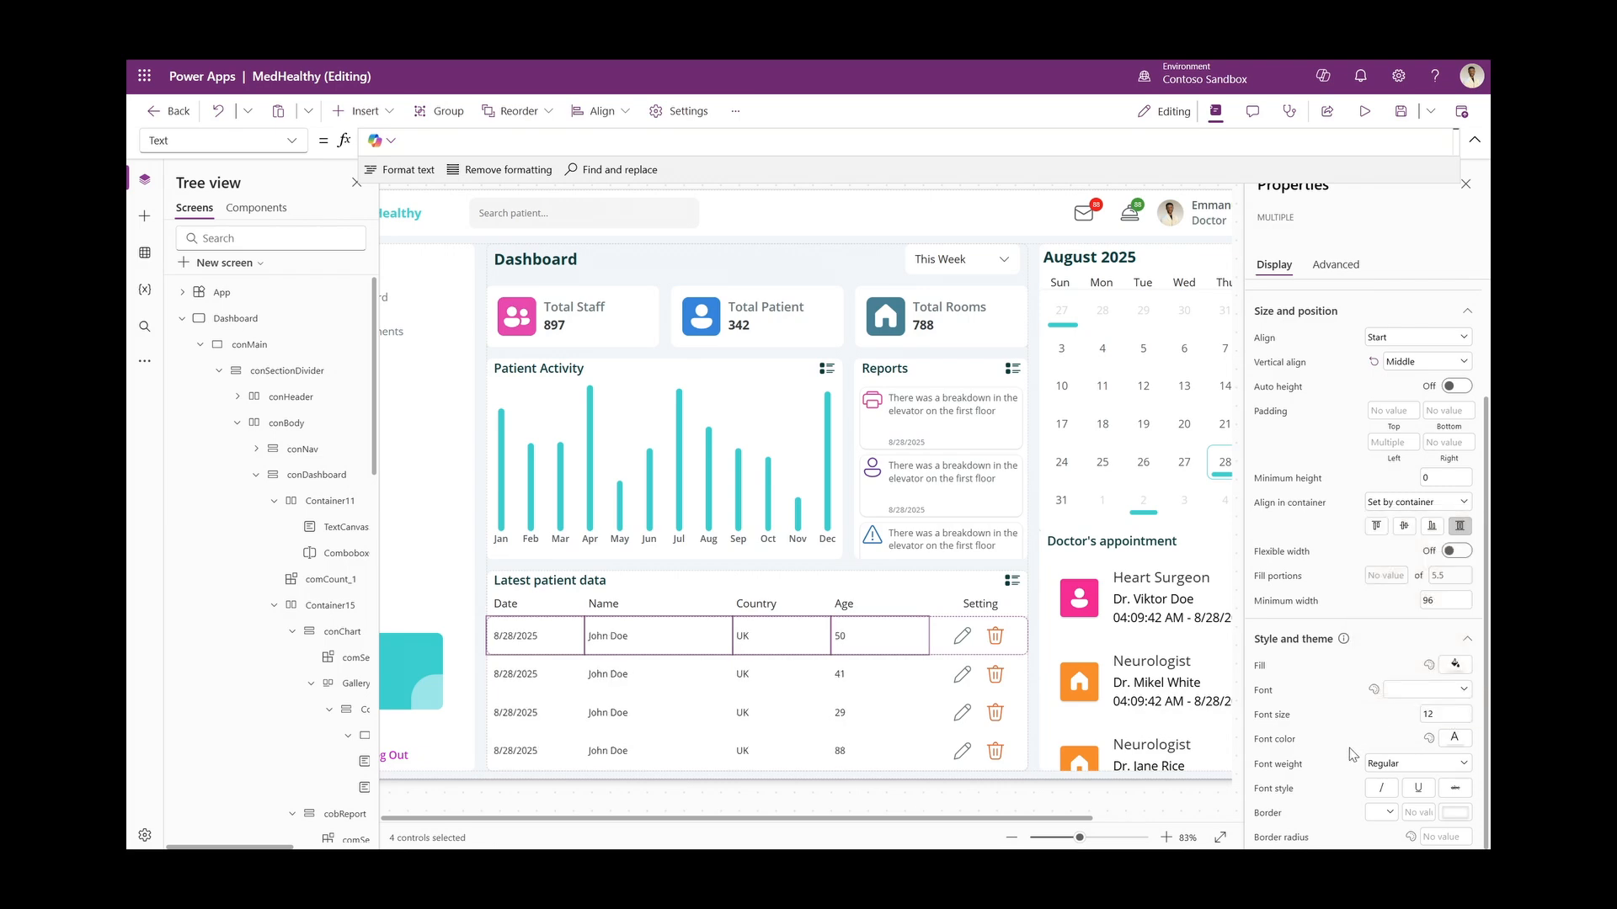
left_click(1458, 738)
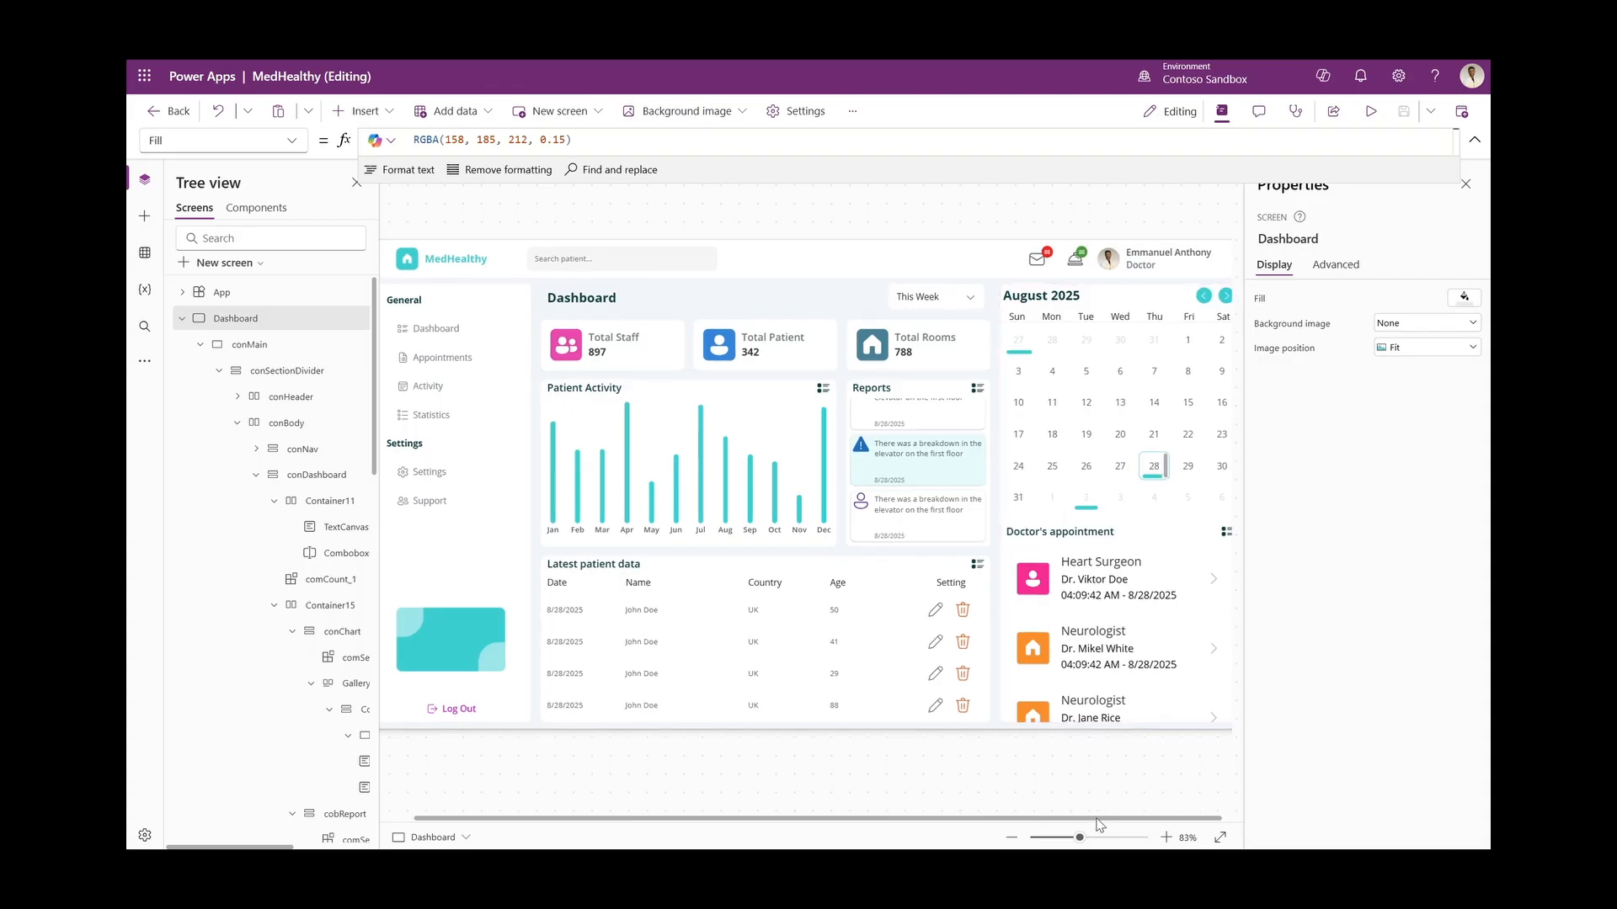
Select the calendar on the dashboard and open its comCalendar component for editing
left_click_drag(1096, 819, 1118, 818)
left_click(1136, 476)
left_click(256, 207)
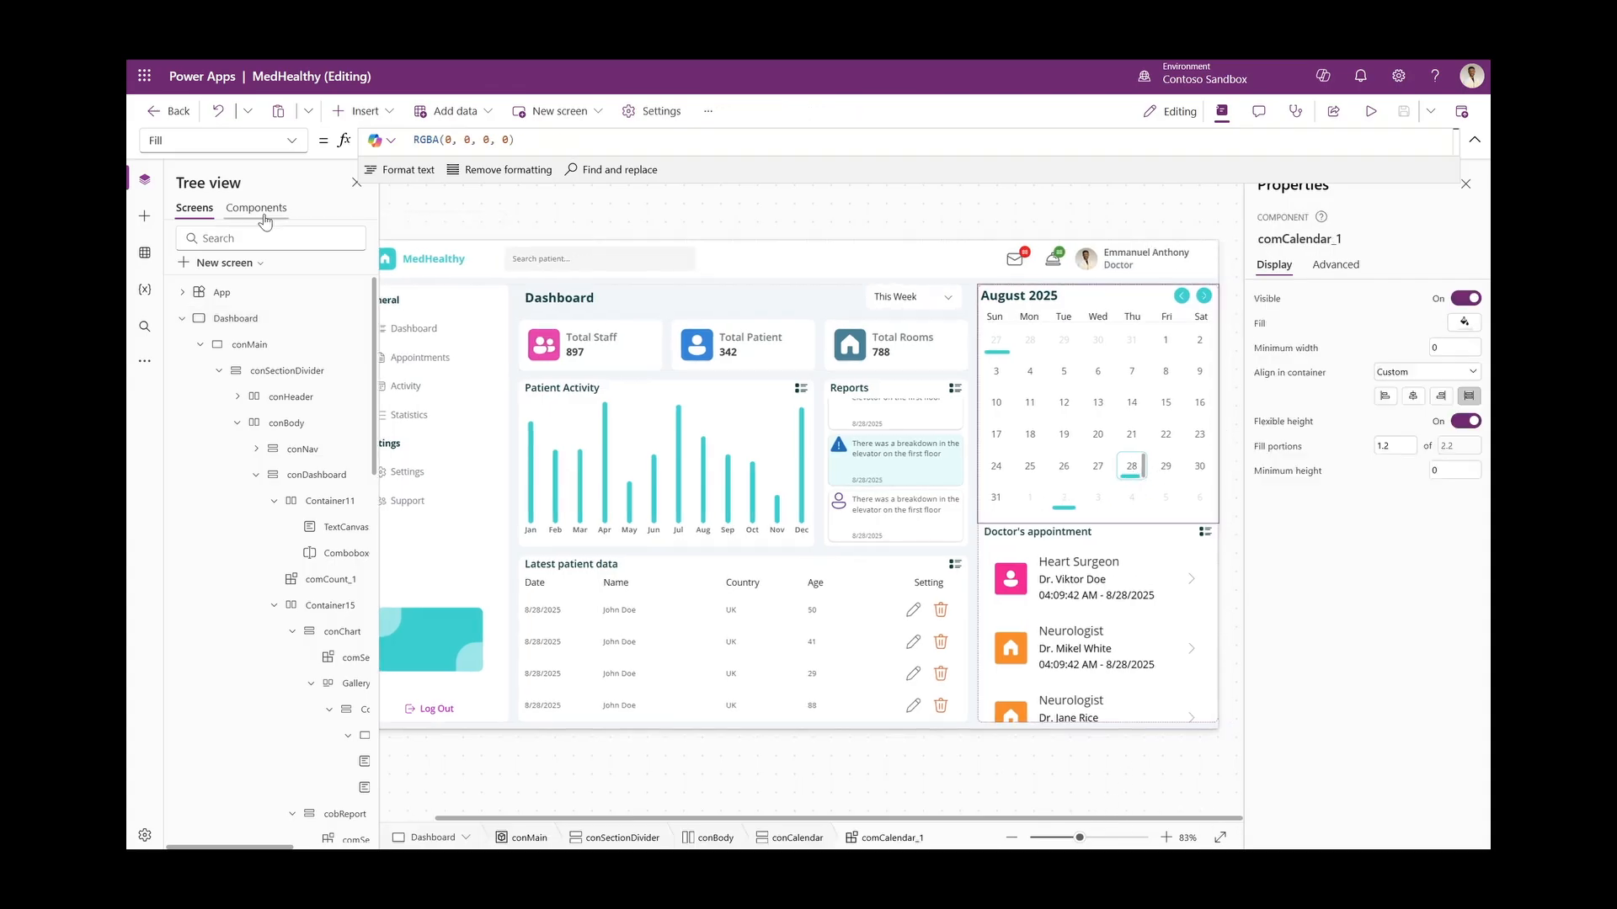
left_click(236, 350)
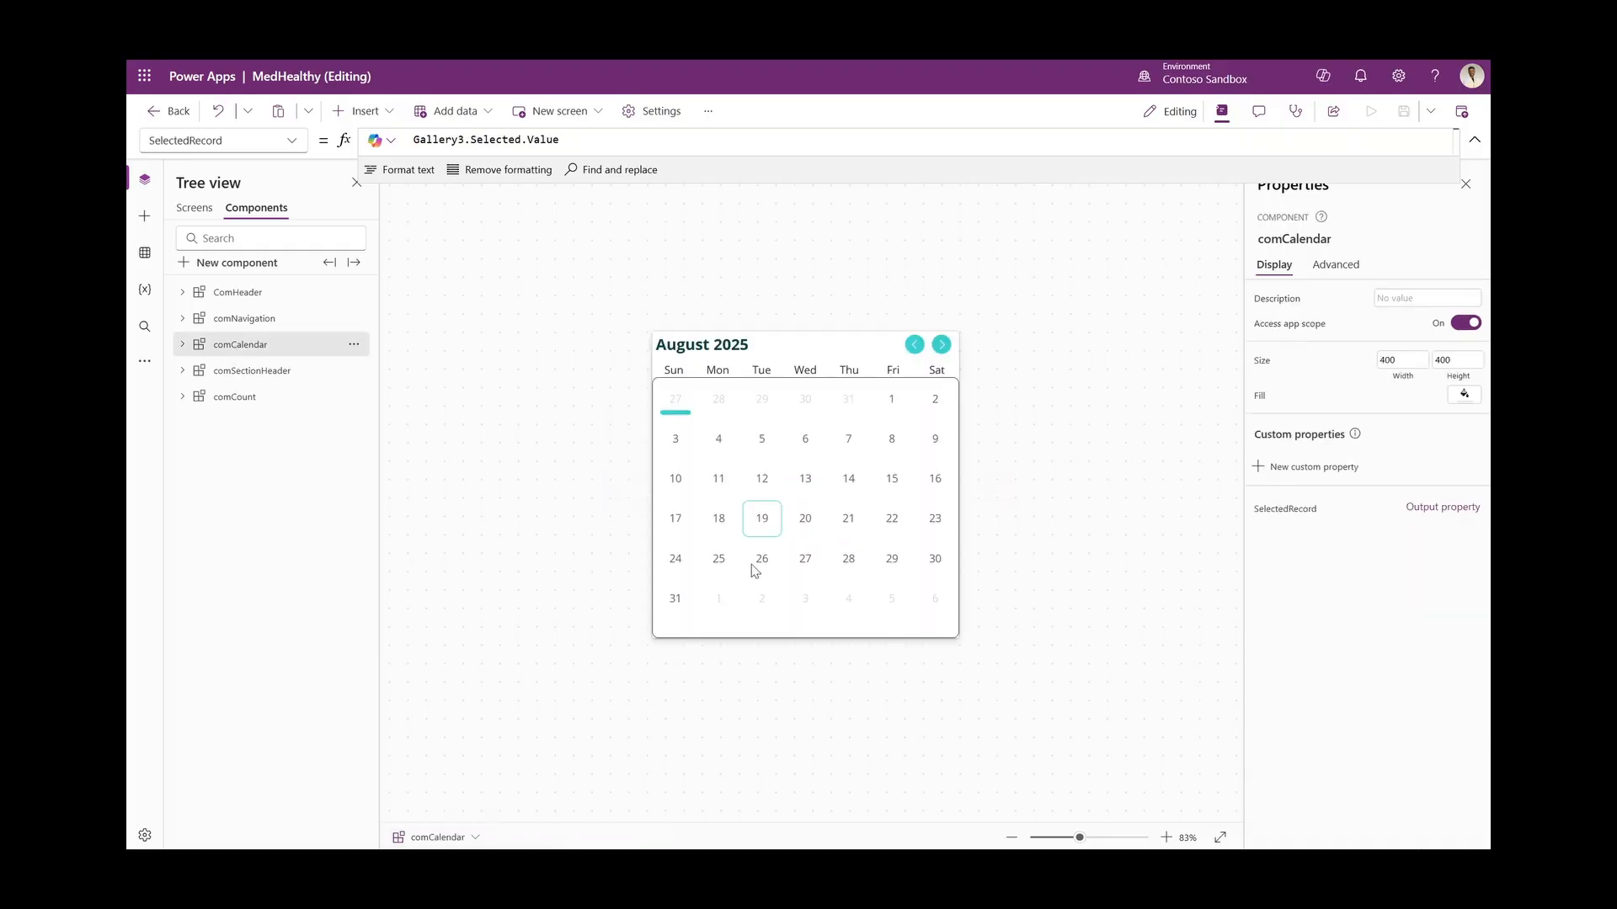
Preview the finished dashboard and scroll the Reports gallery, including the one in the Modern Gallery app
key("F5")
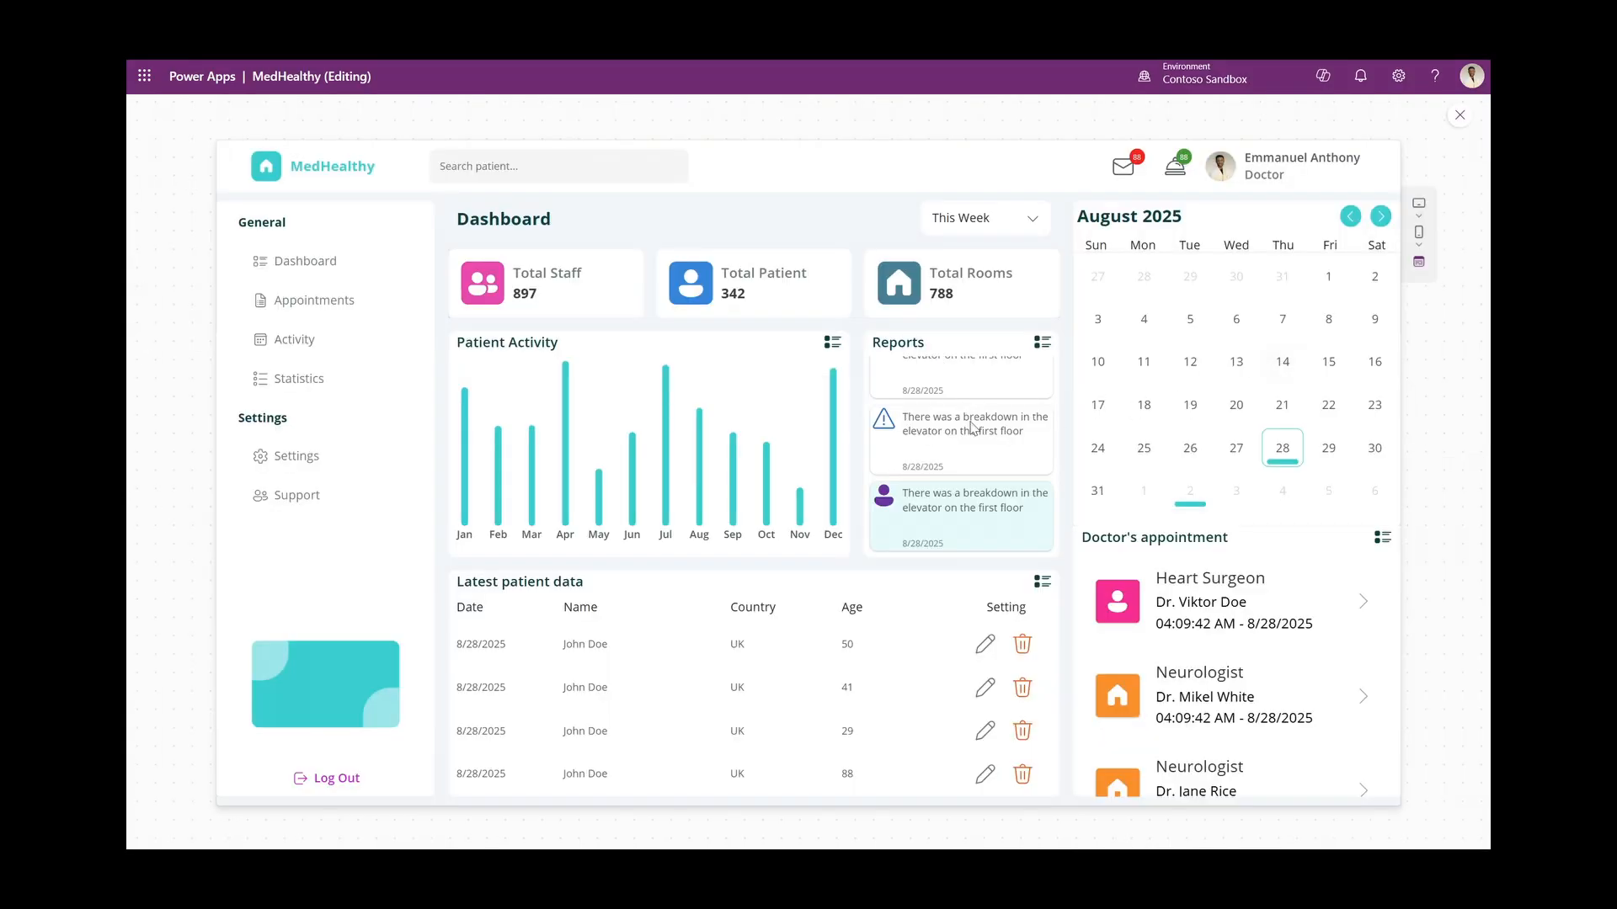
scroll(945, 477, "up", 1)
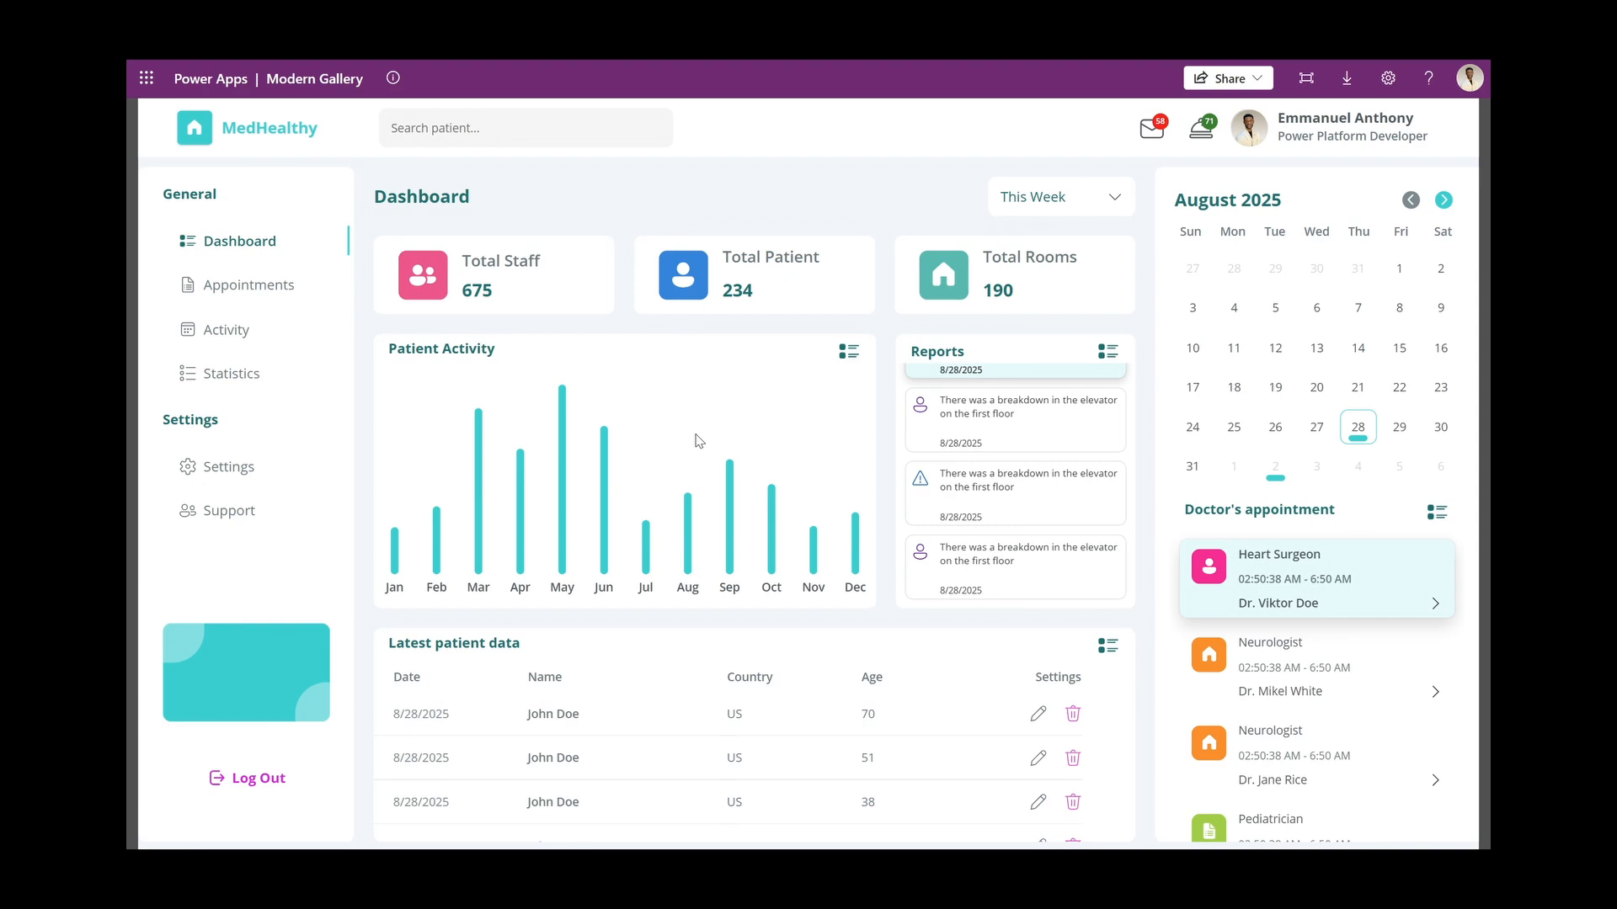
scroll(941, 469, "up", 1)
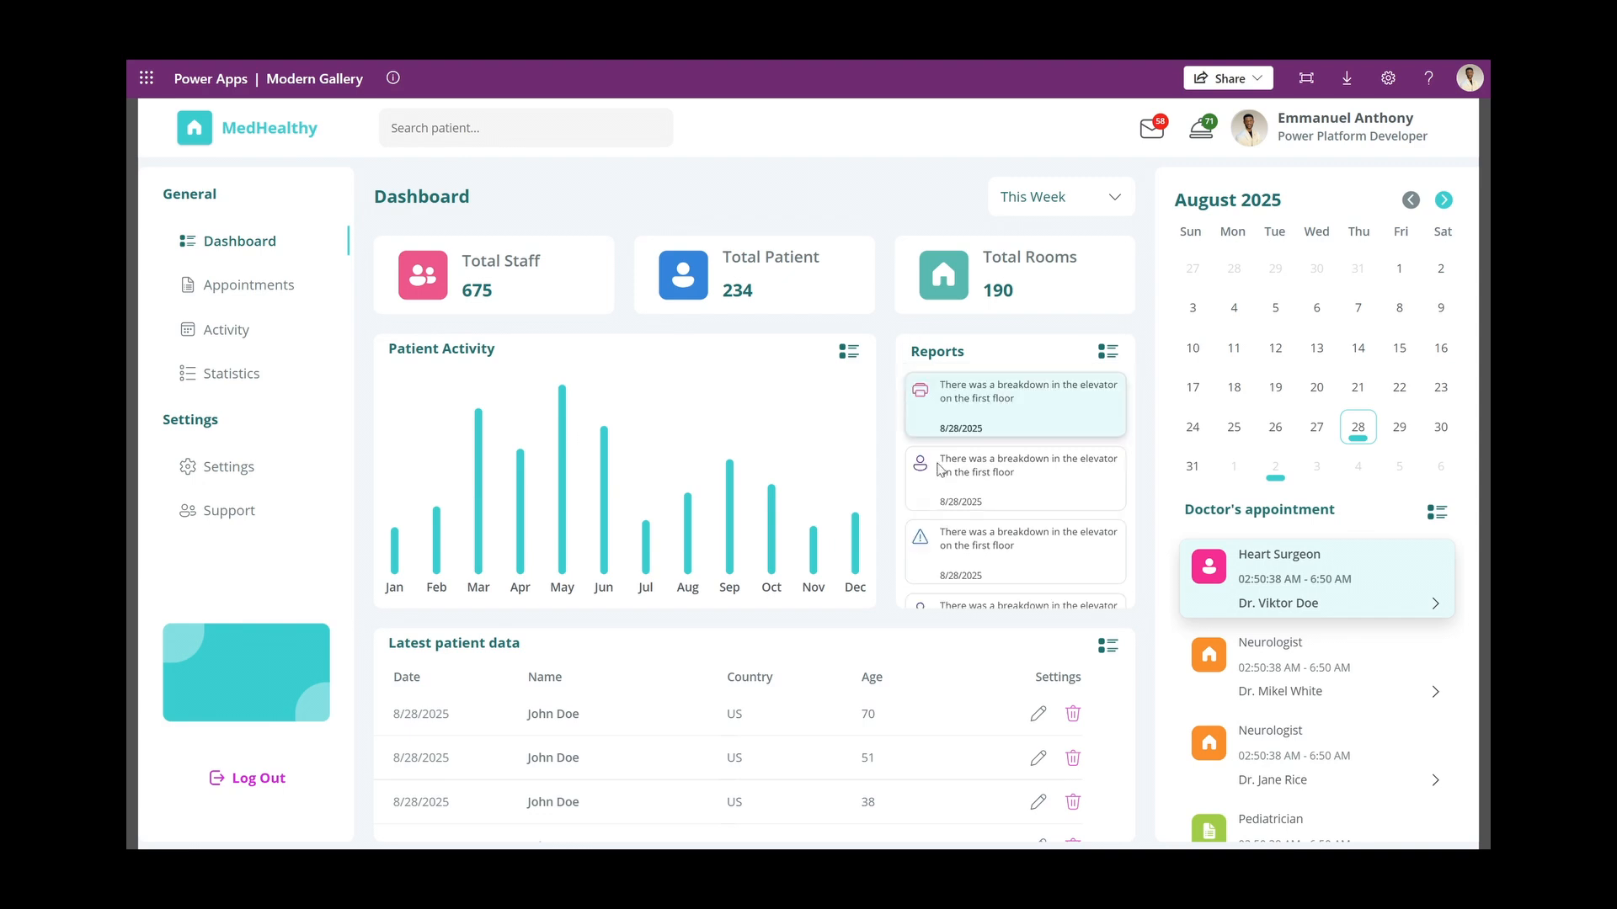